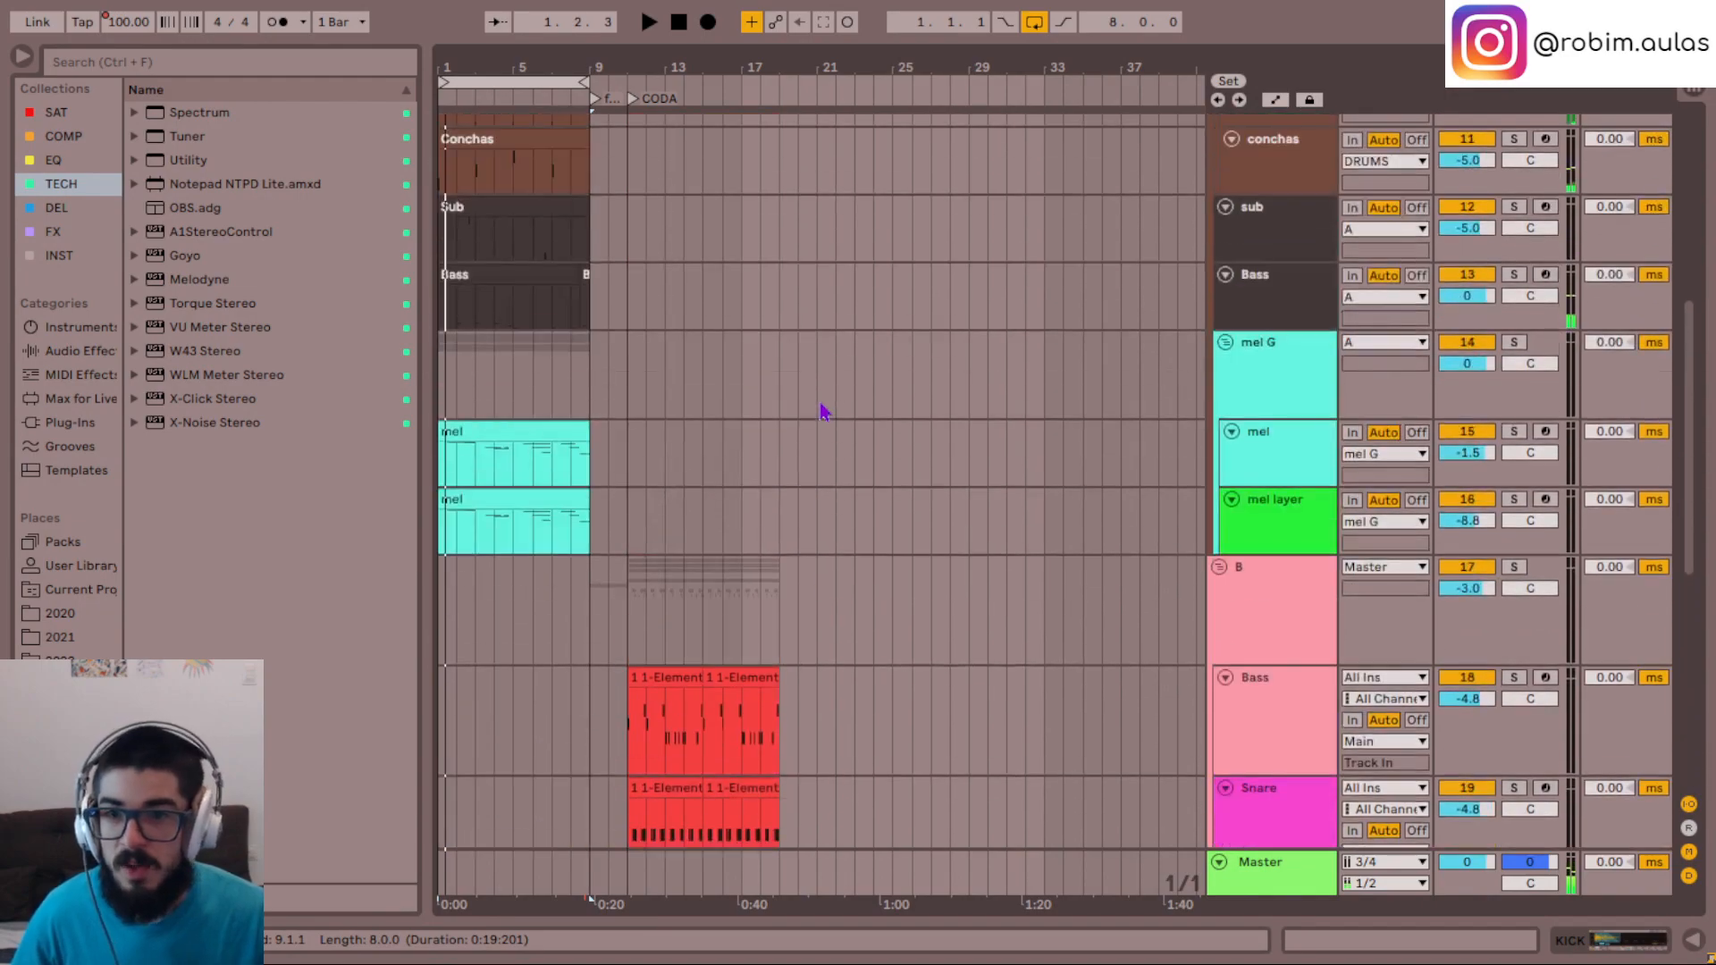
- Play section A from the start of the arrangement, then restart playback at bar 5 and stop
key(space)
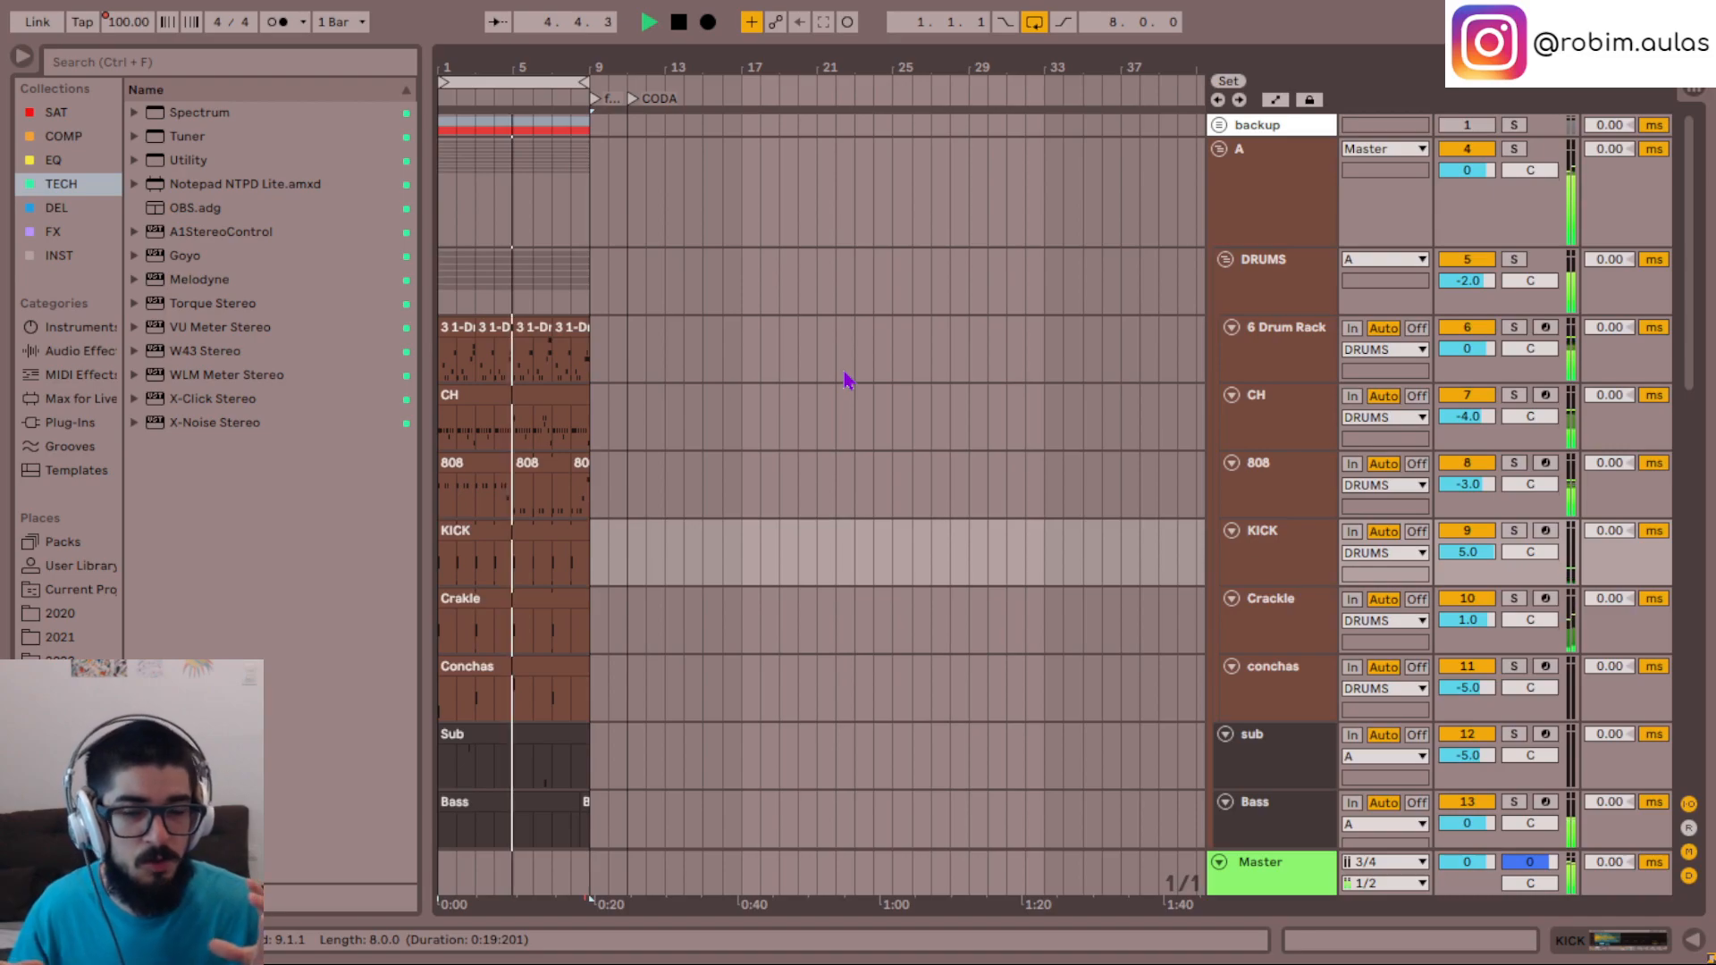
key(space)
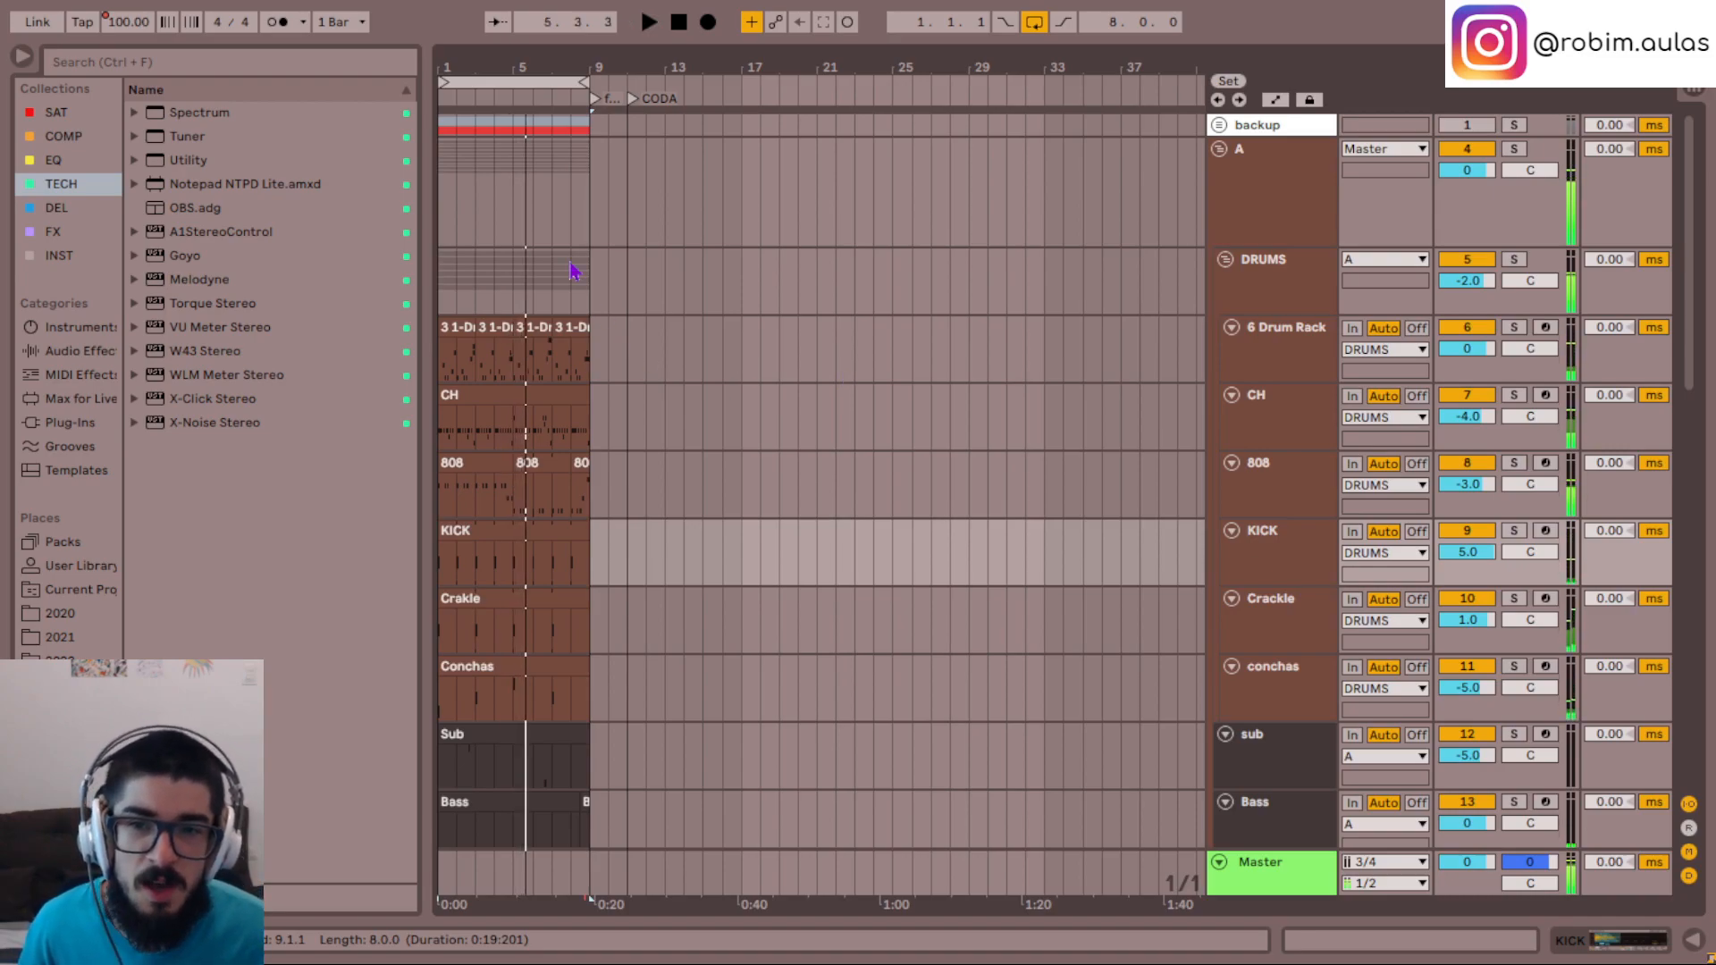
click(513, 199)
key(space)
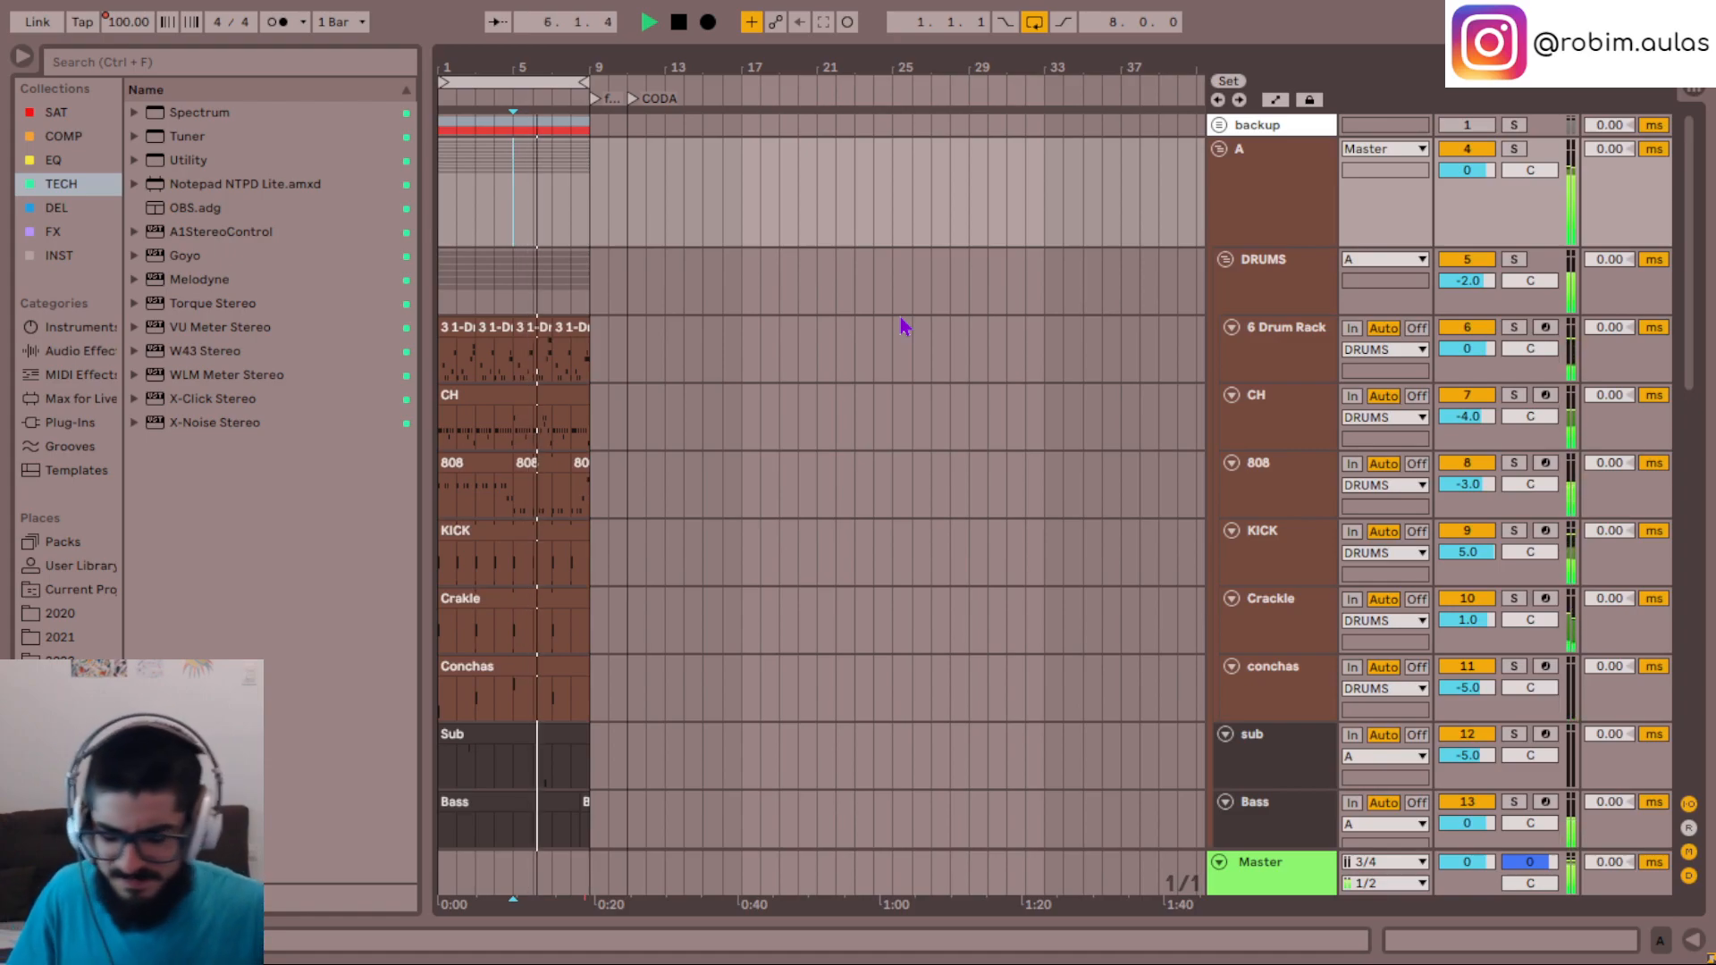
key(space)
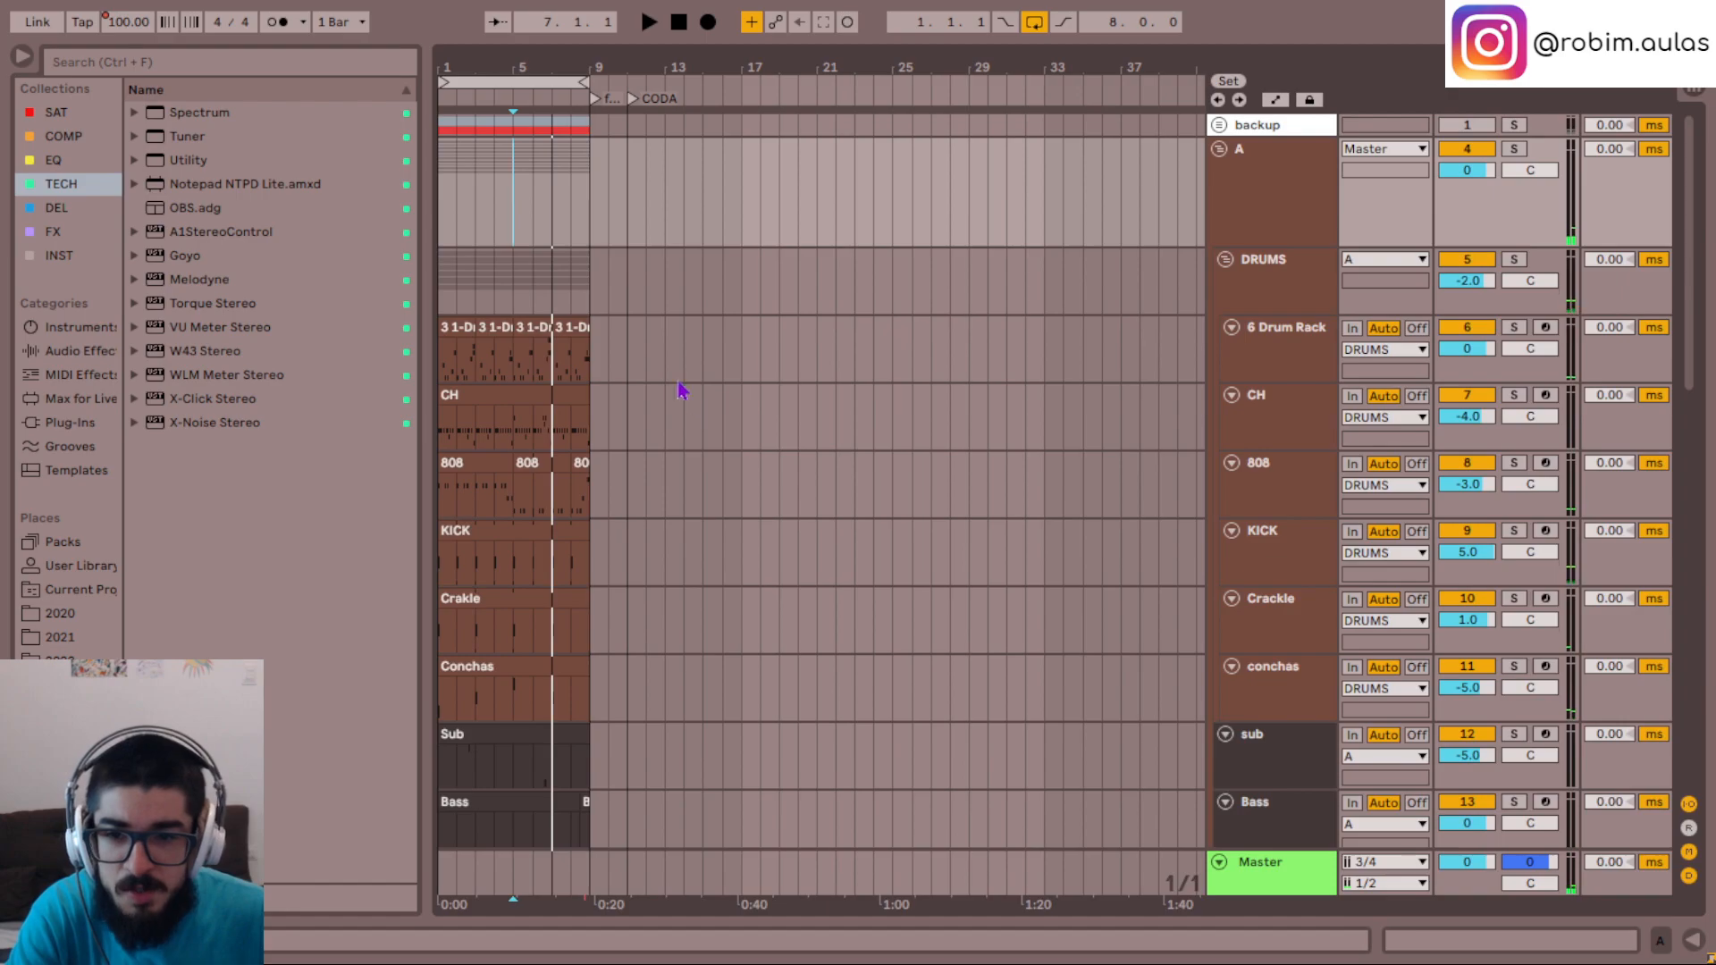
- Shift the eight-bar loop from section A to the CODA marker at bar 11 and look over the tracks
scroll(613, 329, down, 15)
drag(509, 76, 701, 77)
scroll(866, 379, up, 2)
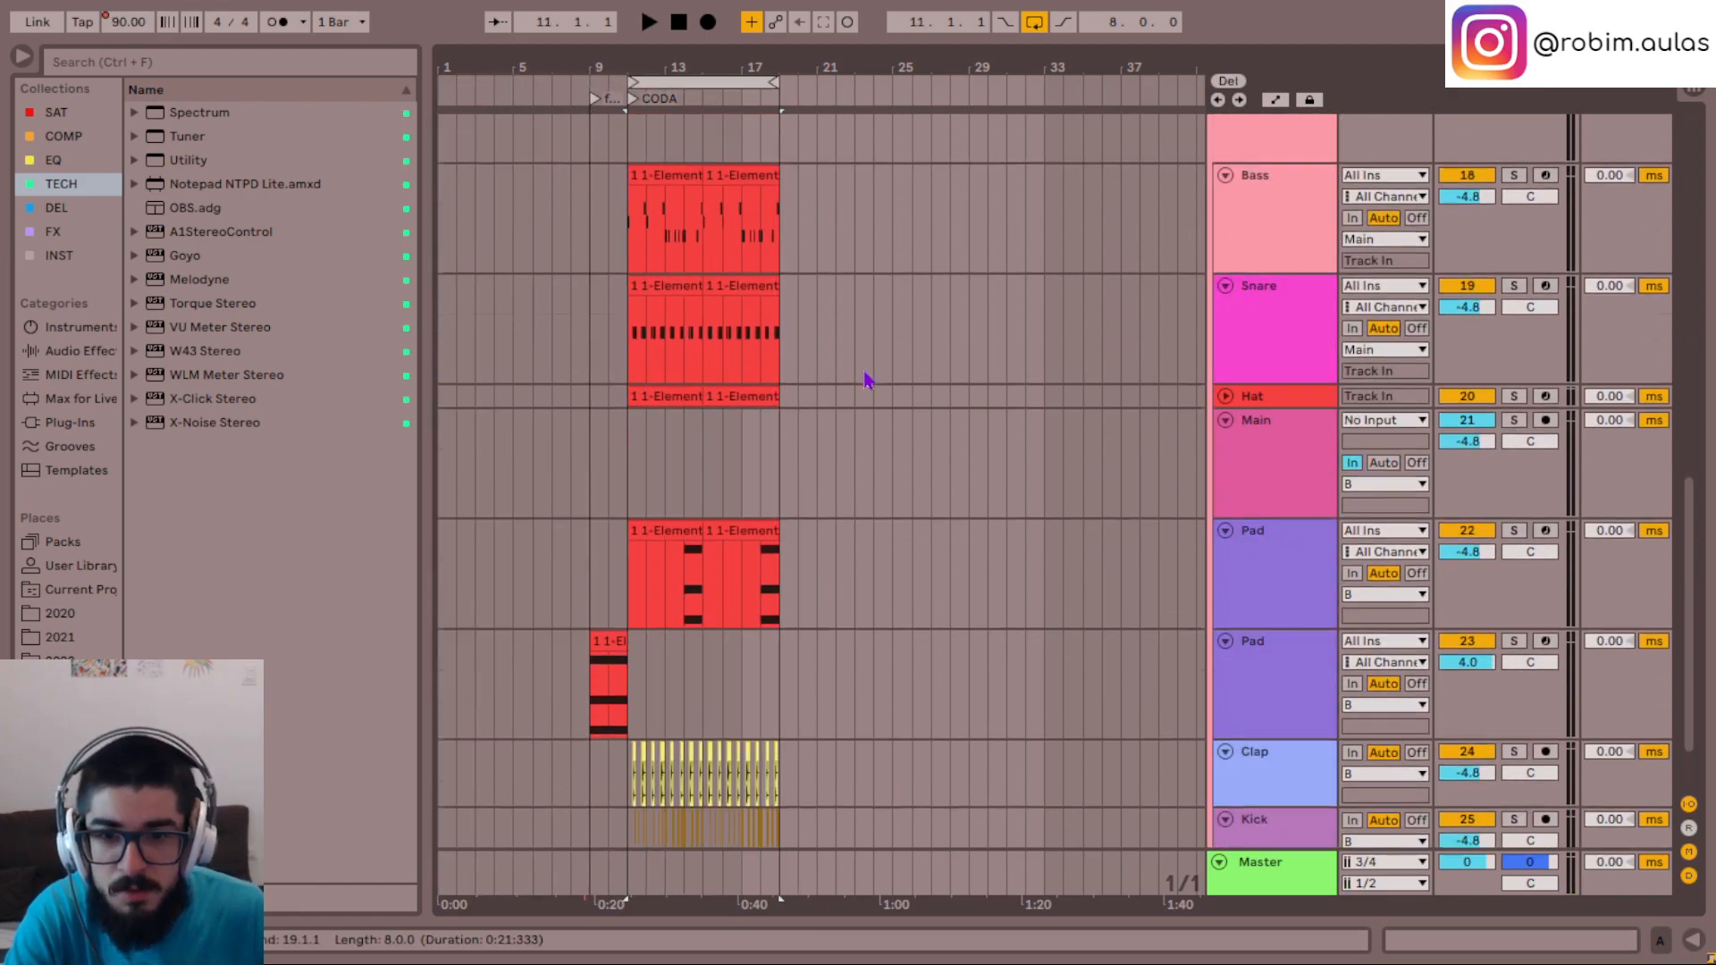
scroll(867, 380, up, 15)
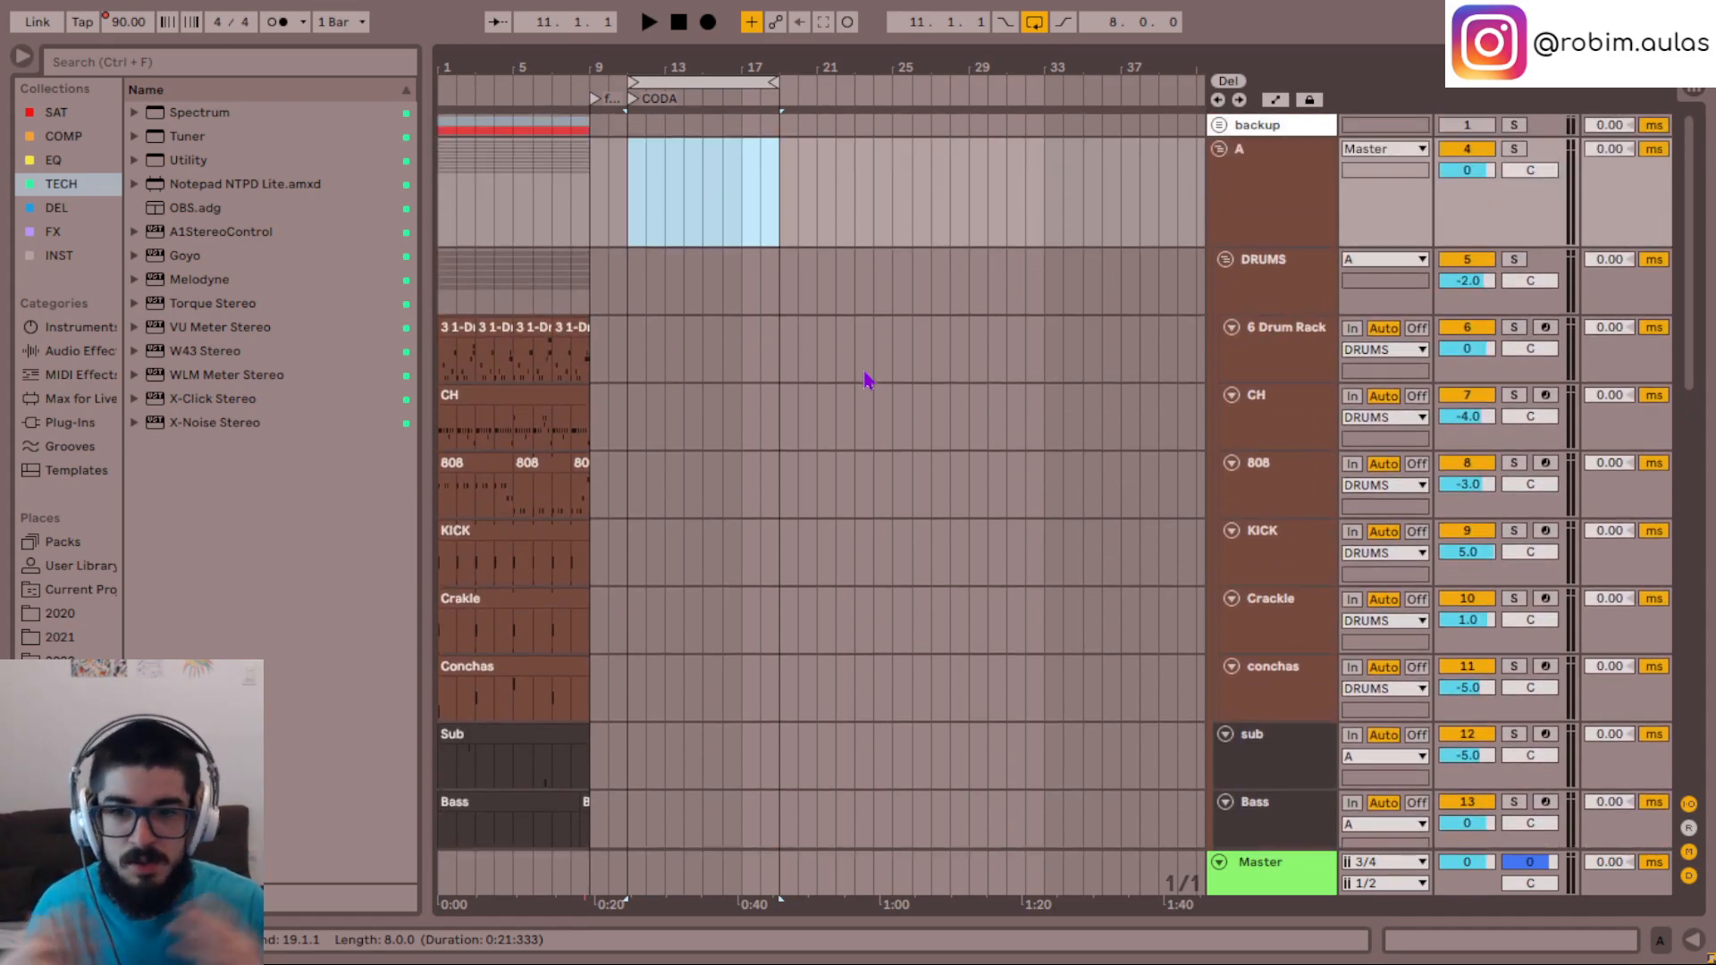
- Return the loop to bar 1, play the opening of section A and stop
drag(716, 82, 501, 84)
key(space)
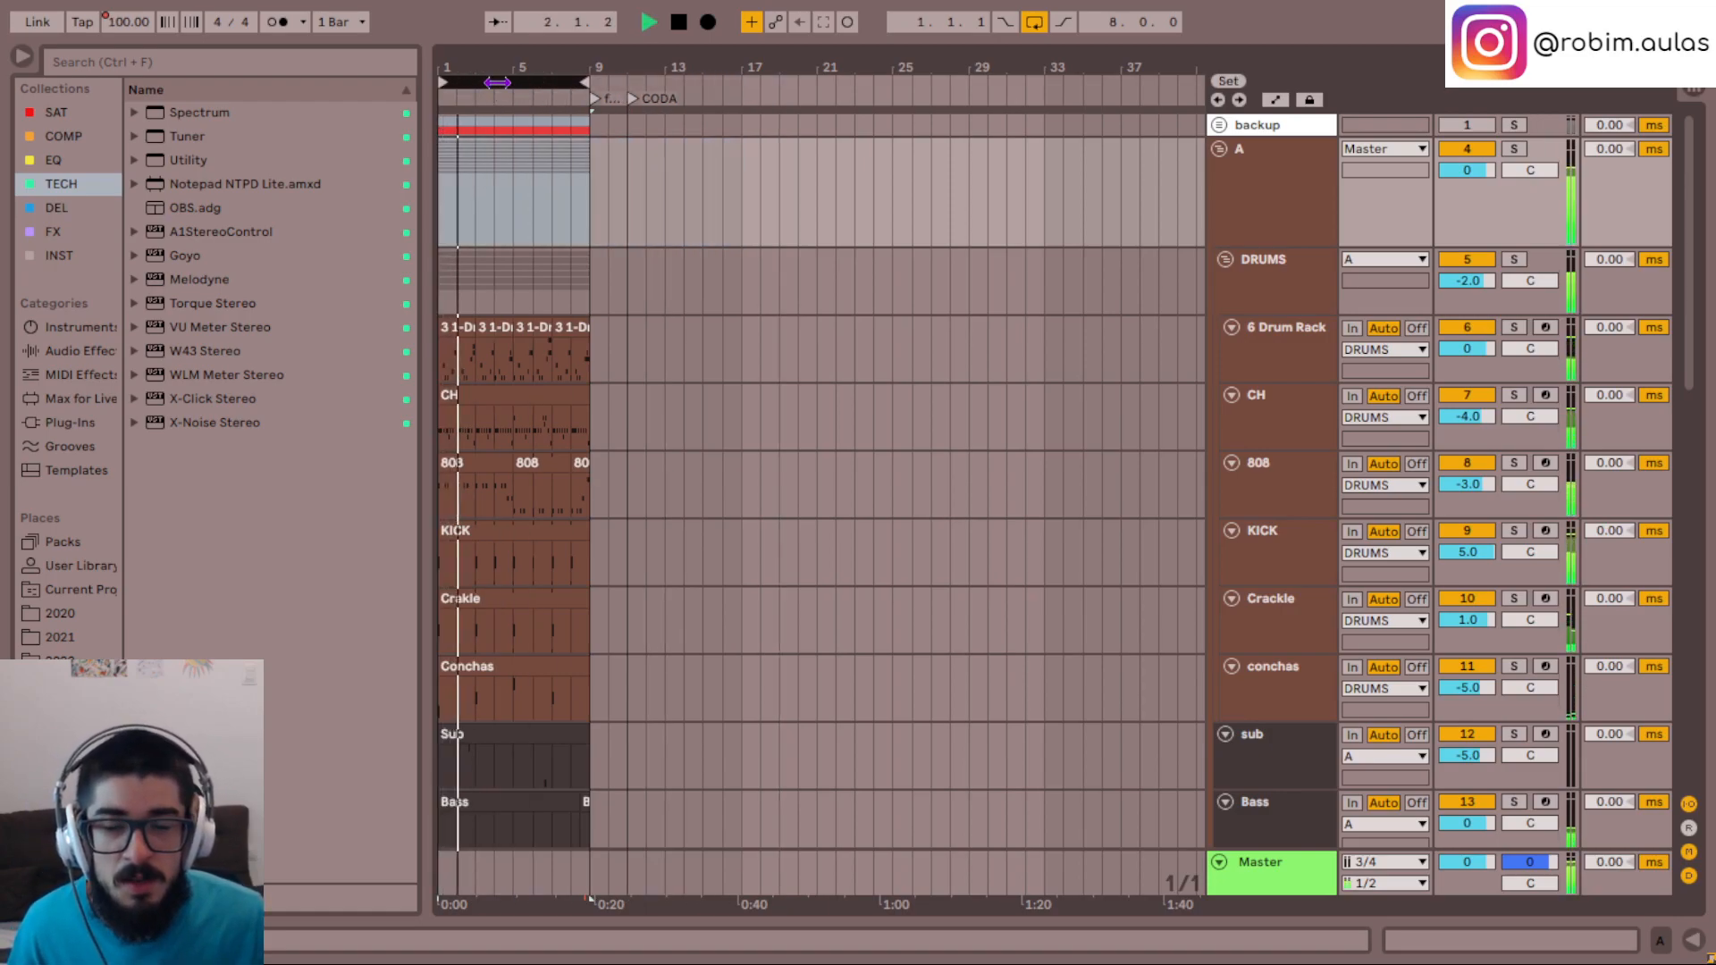
key(space)
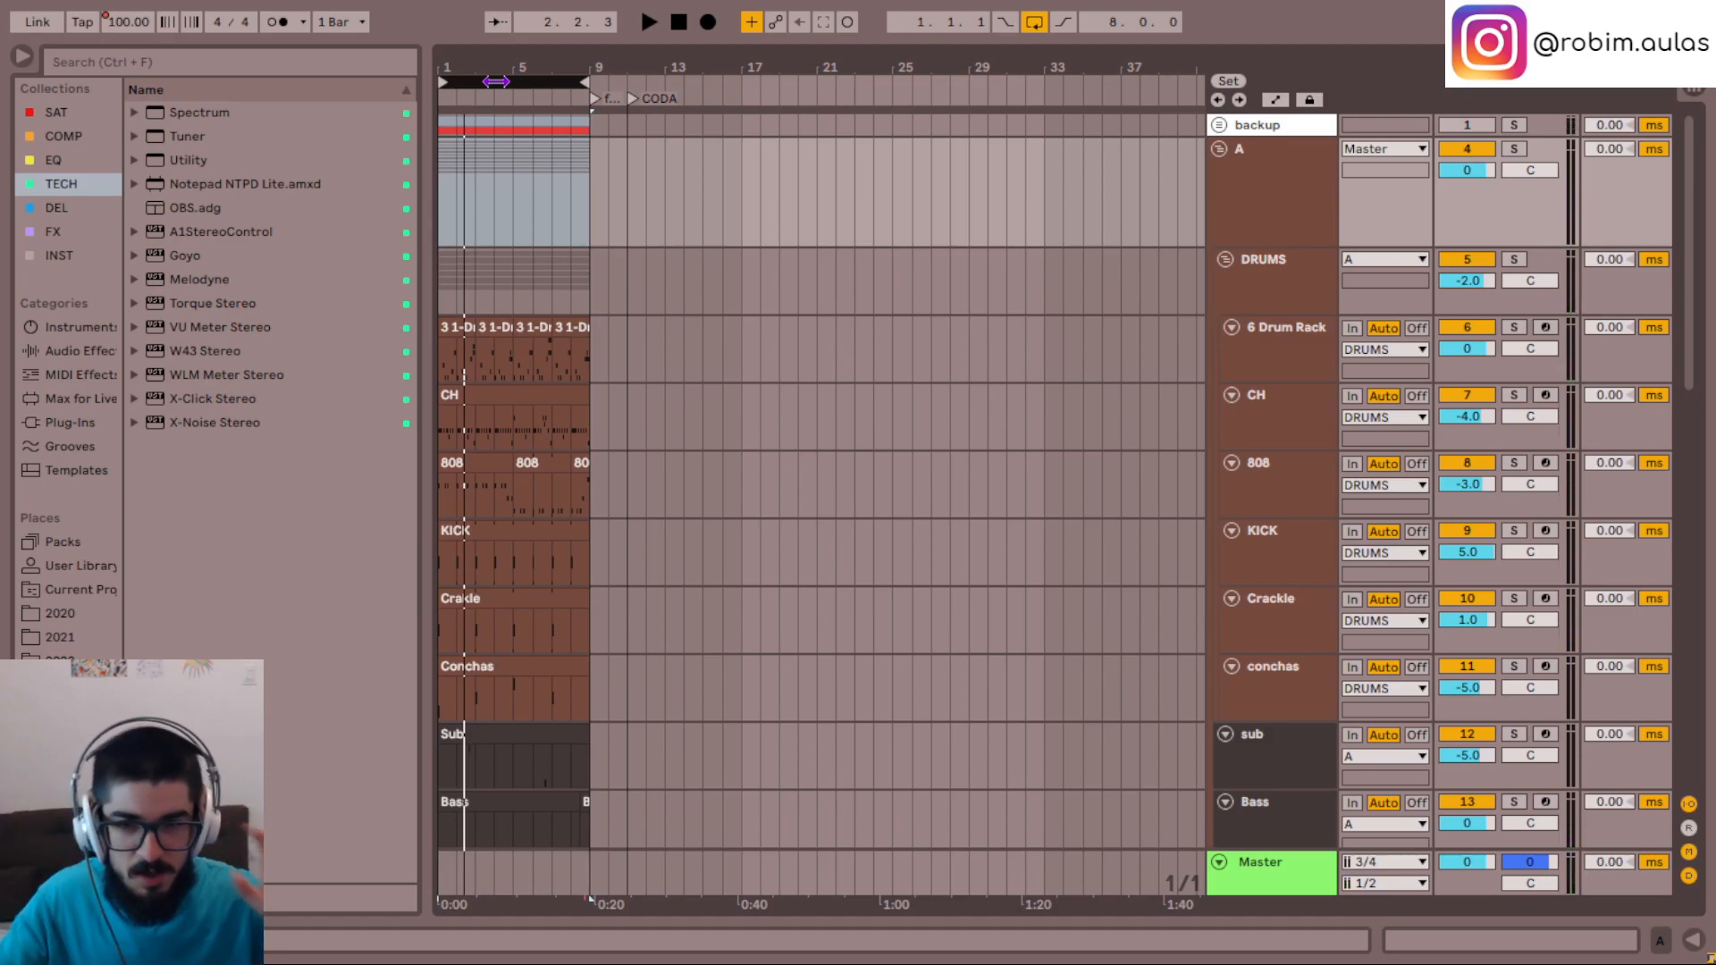
- Position the eight-bar loop at bar 11, play the CODA section and review the tracks of group B
drag(496, 81, 689, 84)
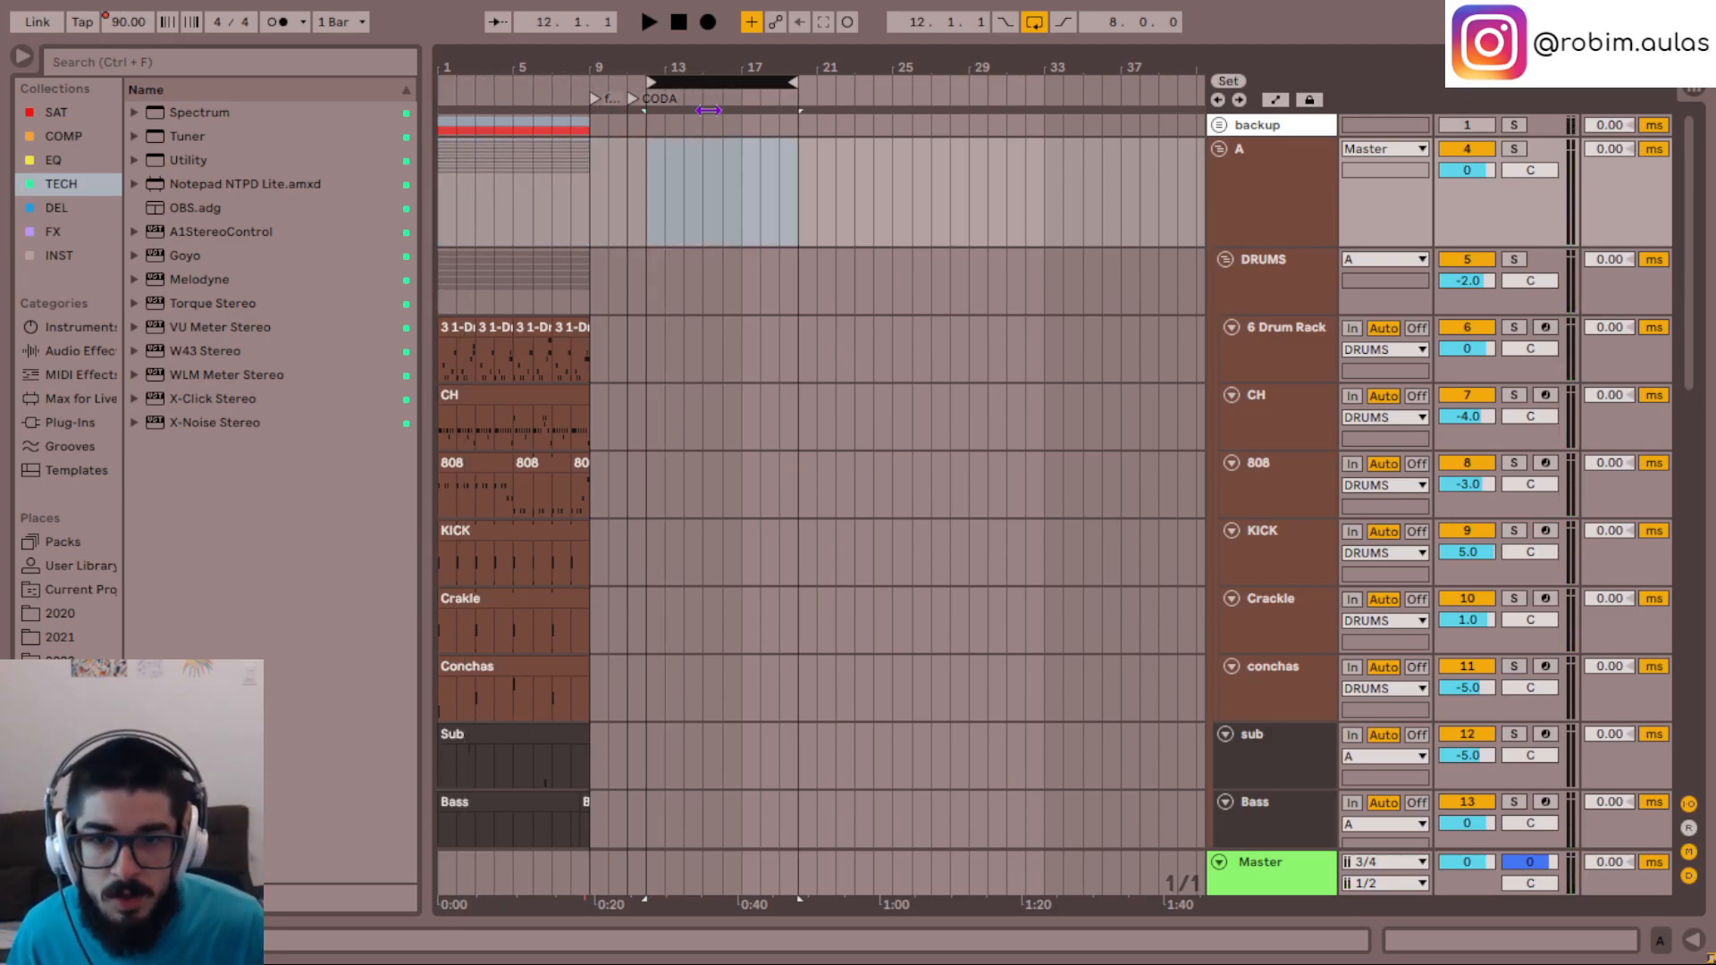
scroll(779, 431, down, 10)
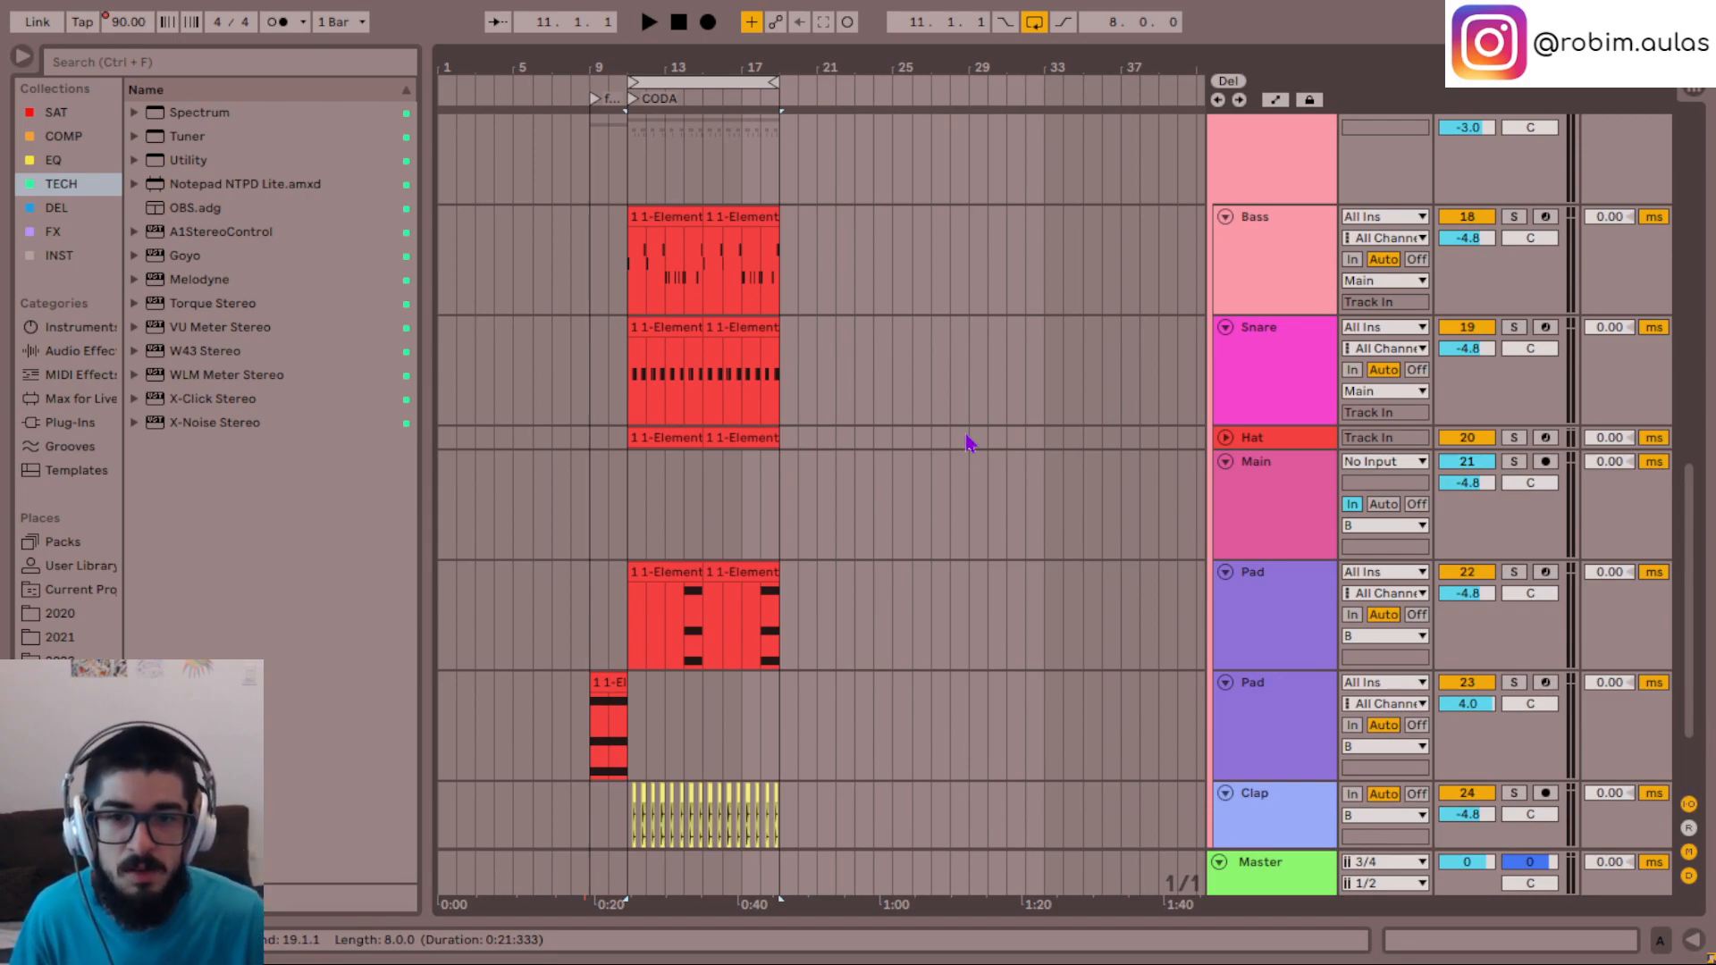
scroll(865, 467, up, 12)
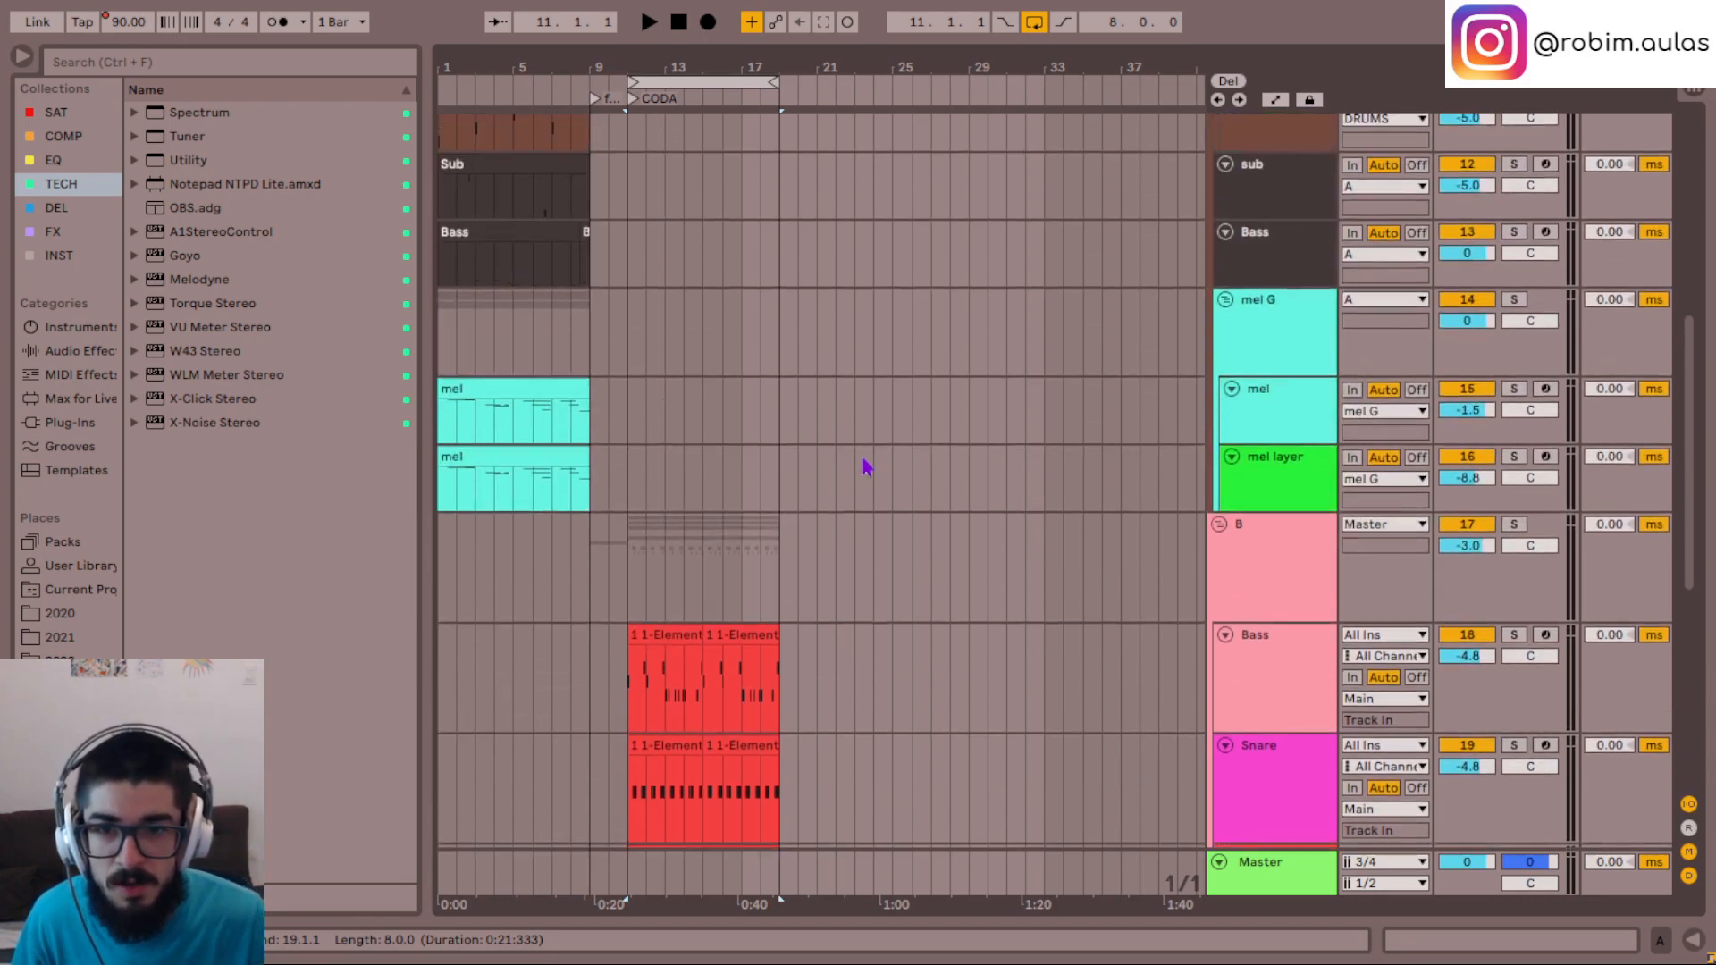
scroll(865, 466, down, 2)
scroll(865, 465, down, 3)
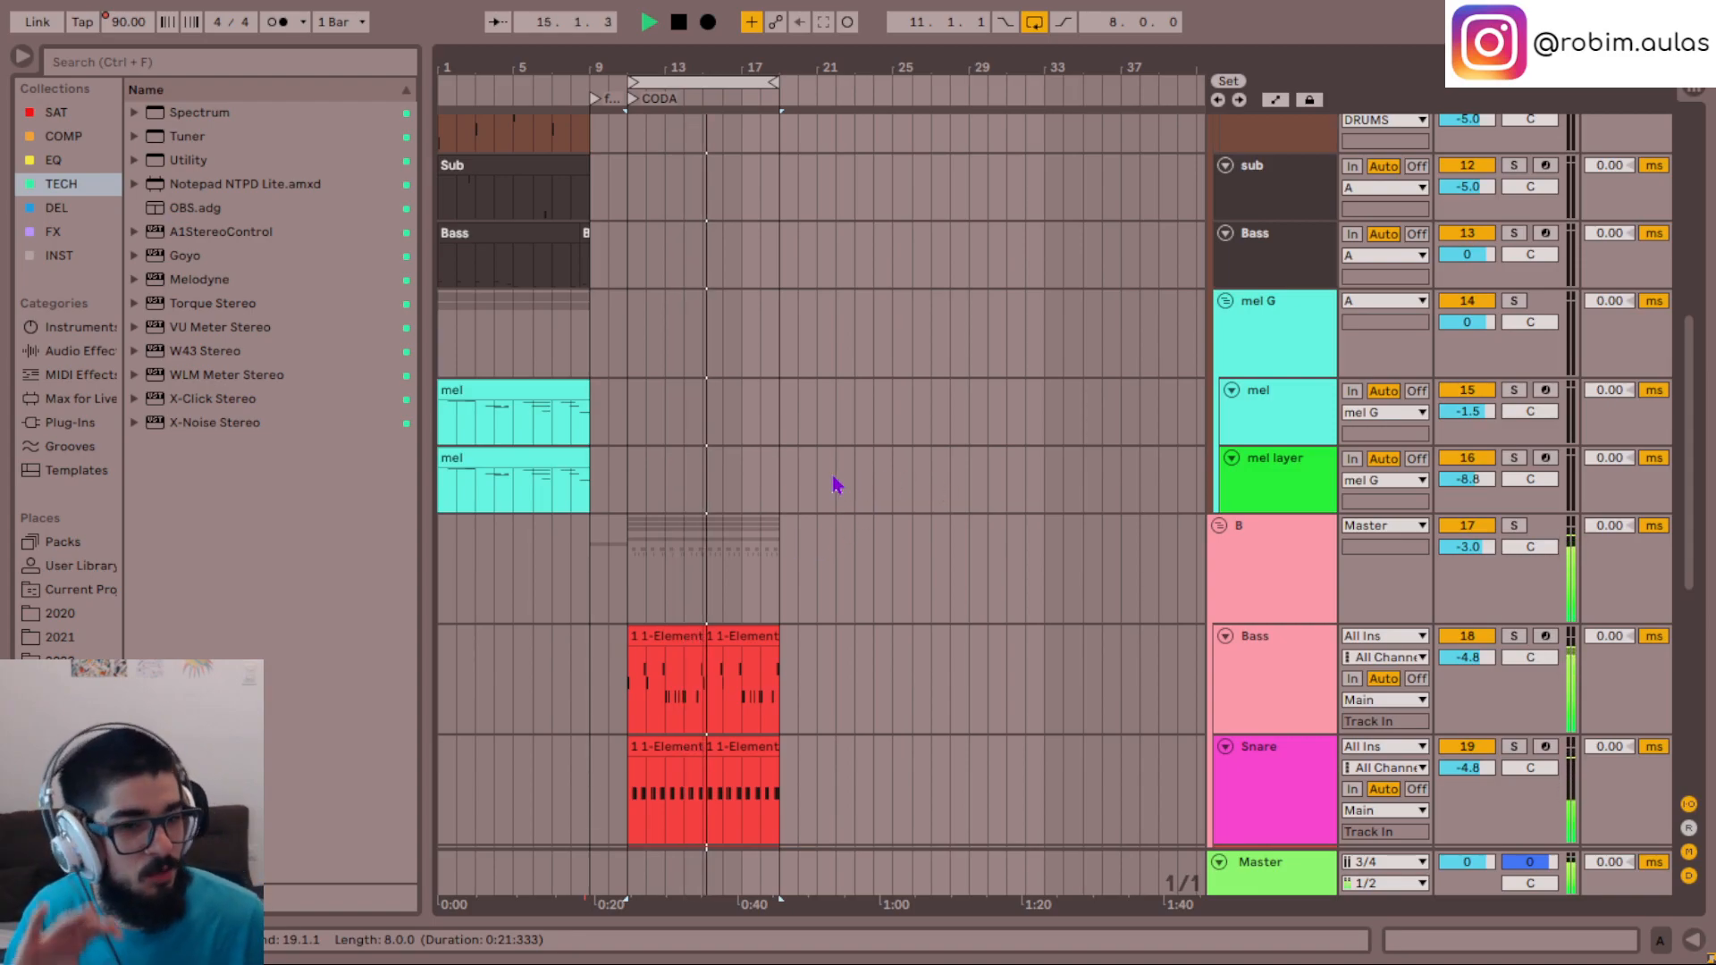
scroll(835, 485, down, 1)
scroll(835, 485, down, 5)
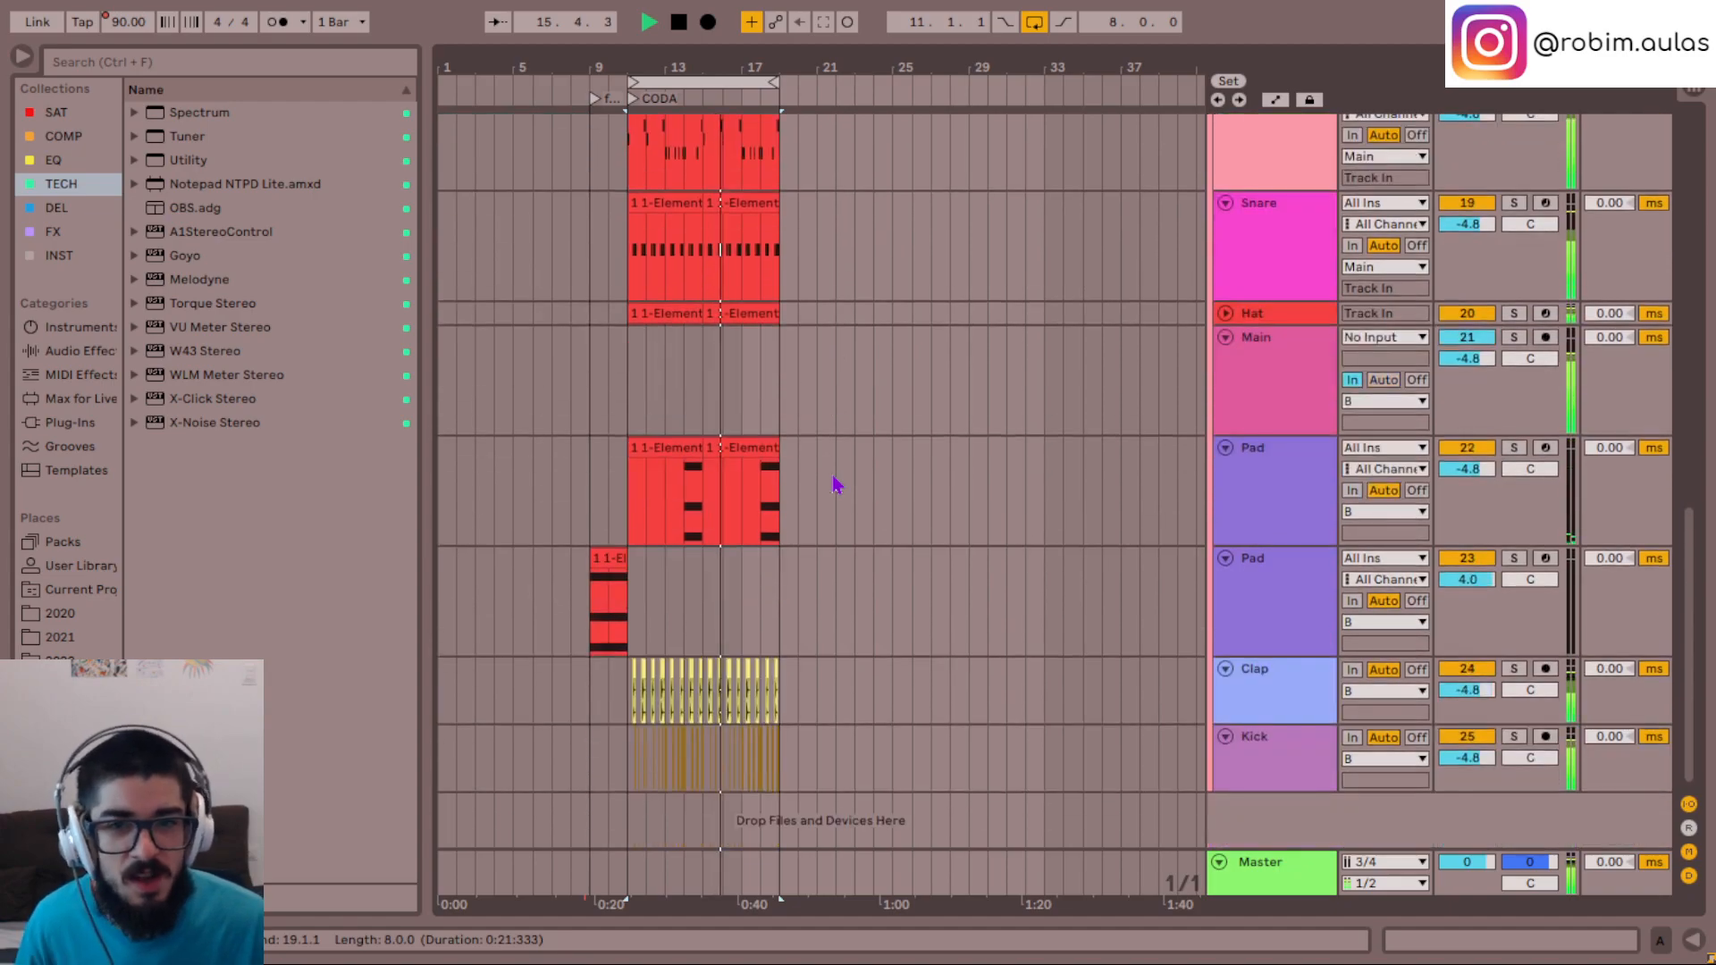
- Unfold the Hat track and reduce the heights of the Bass, Snare and first Pad tracks in group B
scroll(835, 485, up, 2)
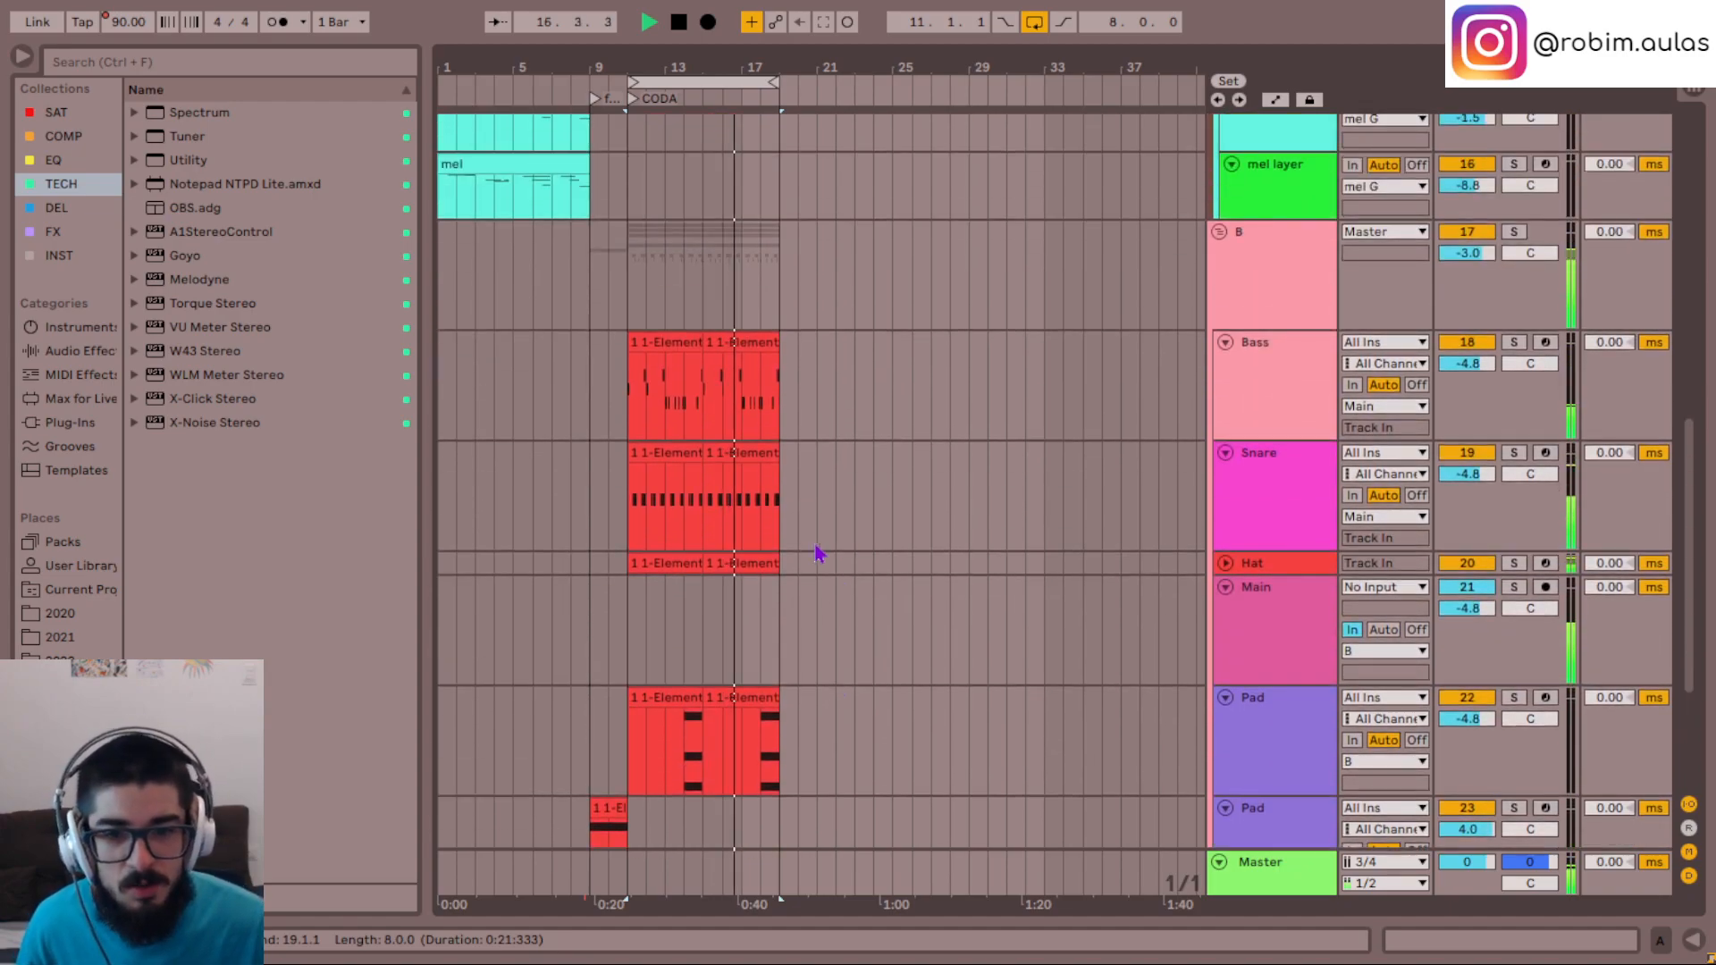
scroll(831, 483, down, 1)
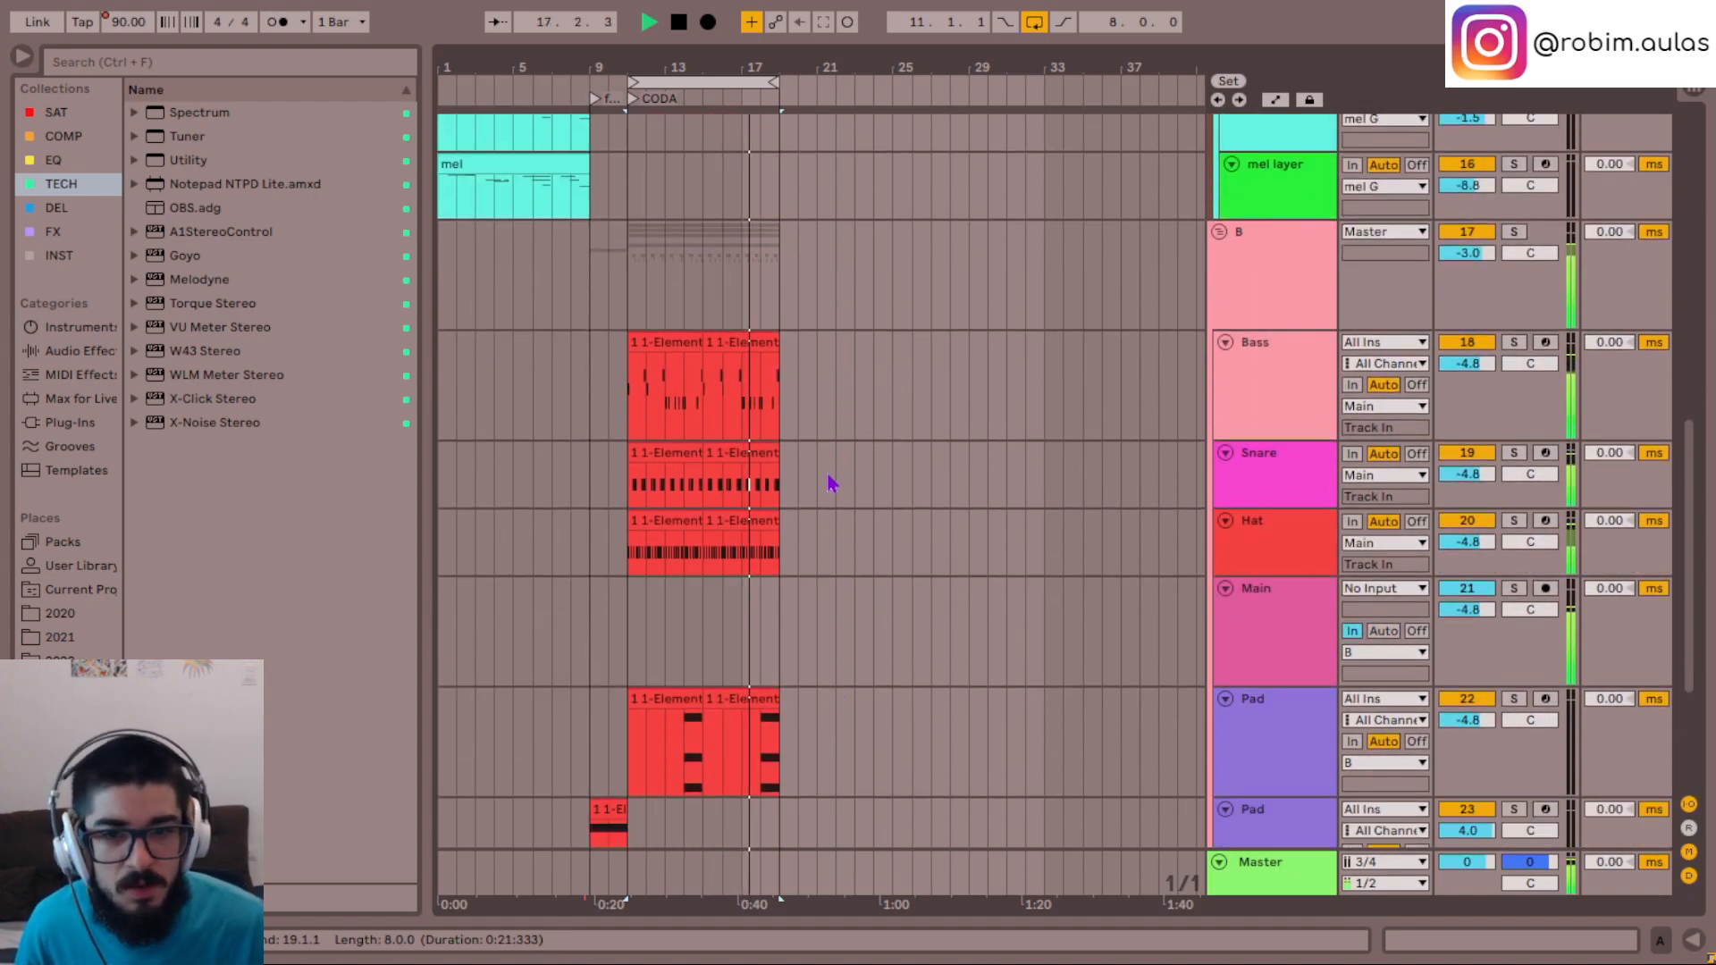
scroll(833, 406, down, 1)
scroll(831, 673, down, 1)
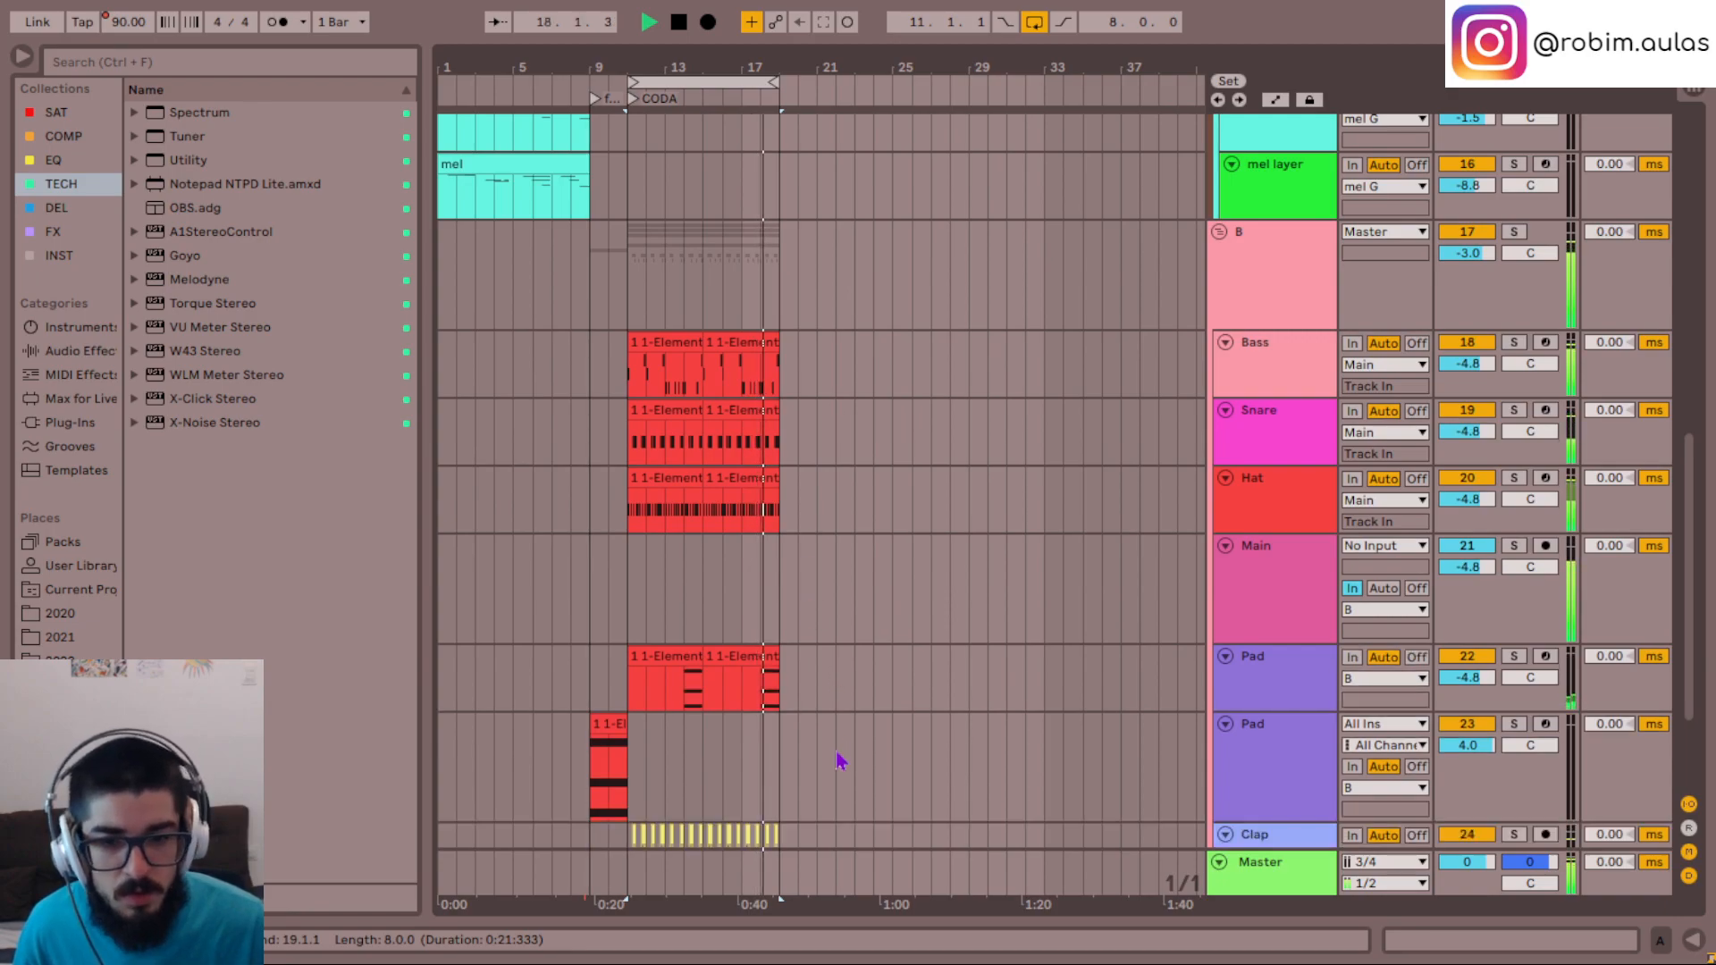
scroll(809, 563, down, 3)
scroll(880, 454, up, 10)
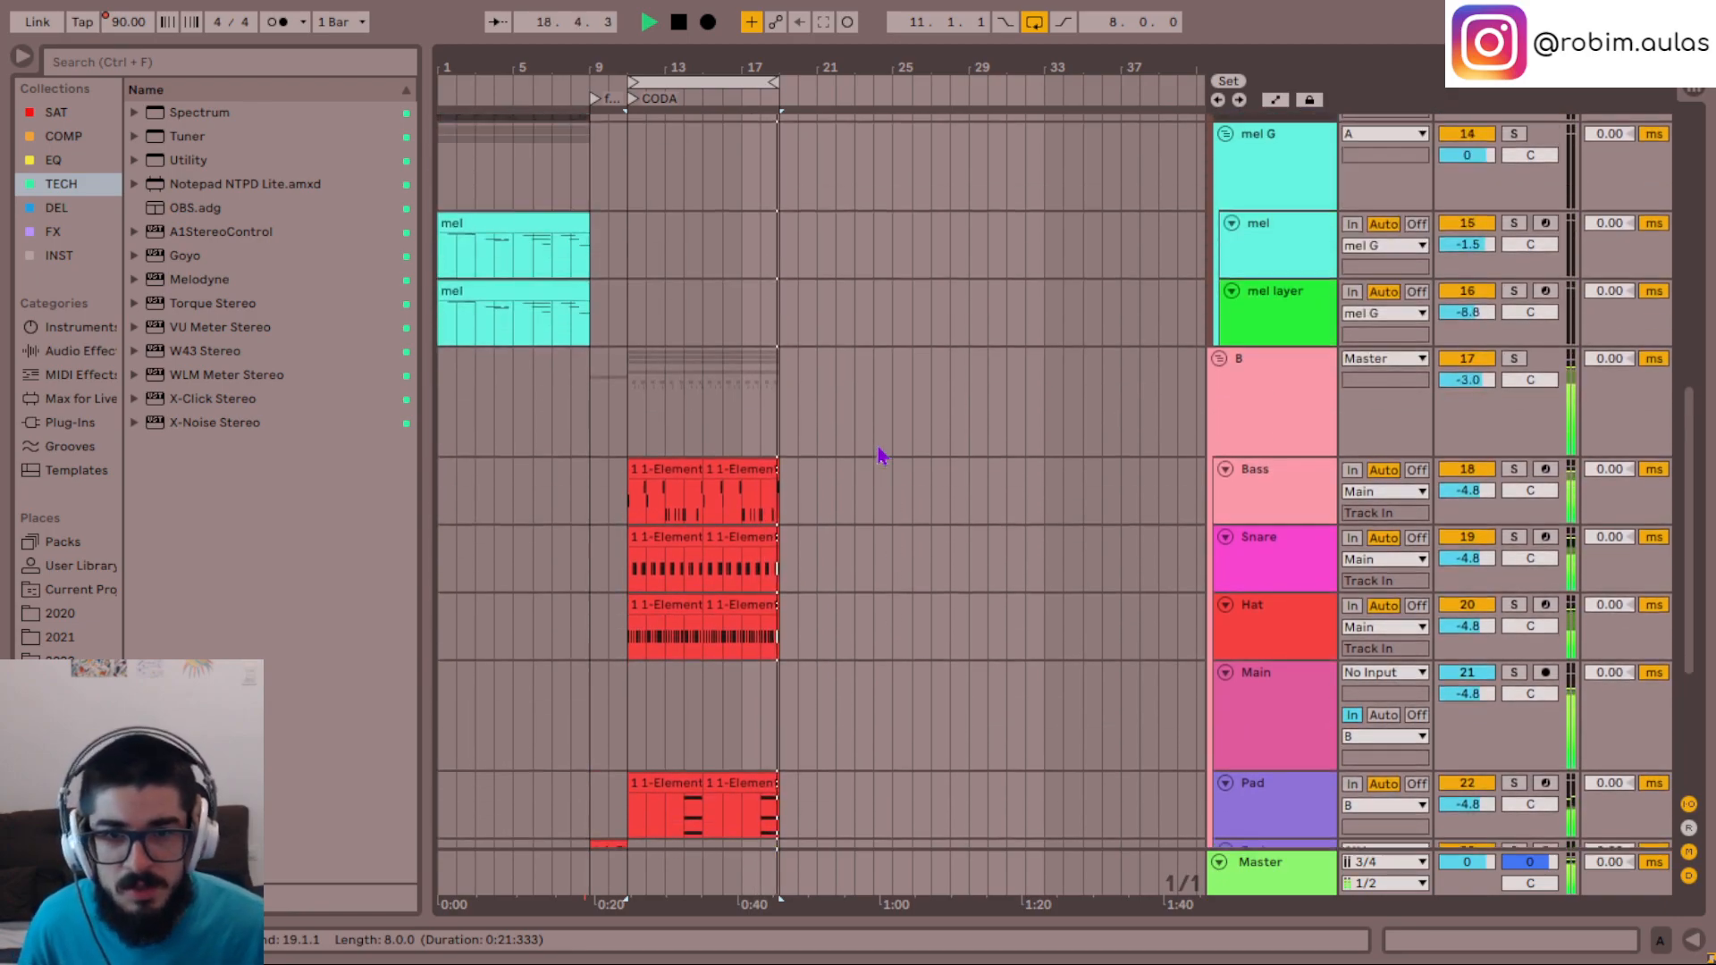
- Stop playback, move the loop back to bar 1 and briefly play section A for comparison
key(space)
drag(726, 88, 489, 102)
key(space)
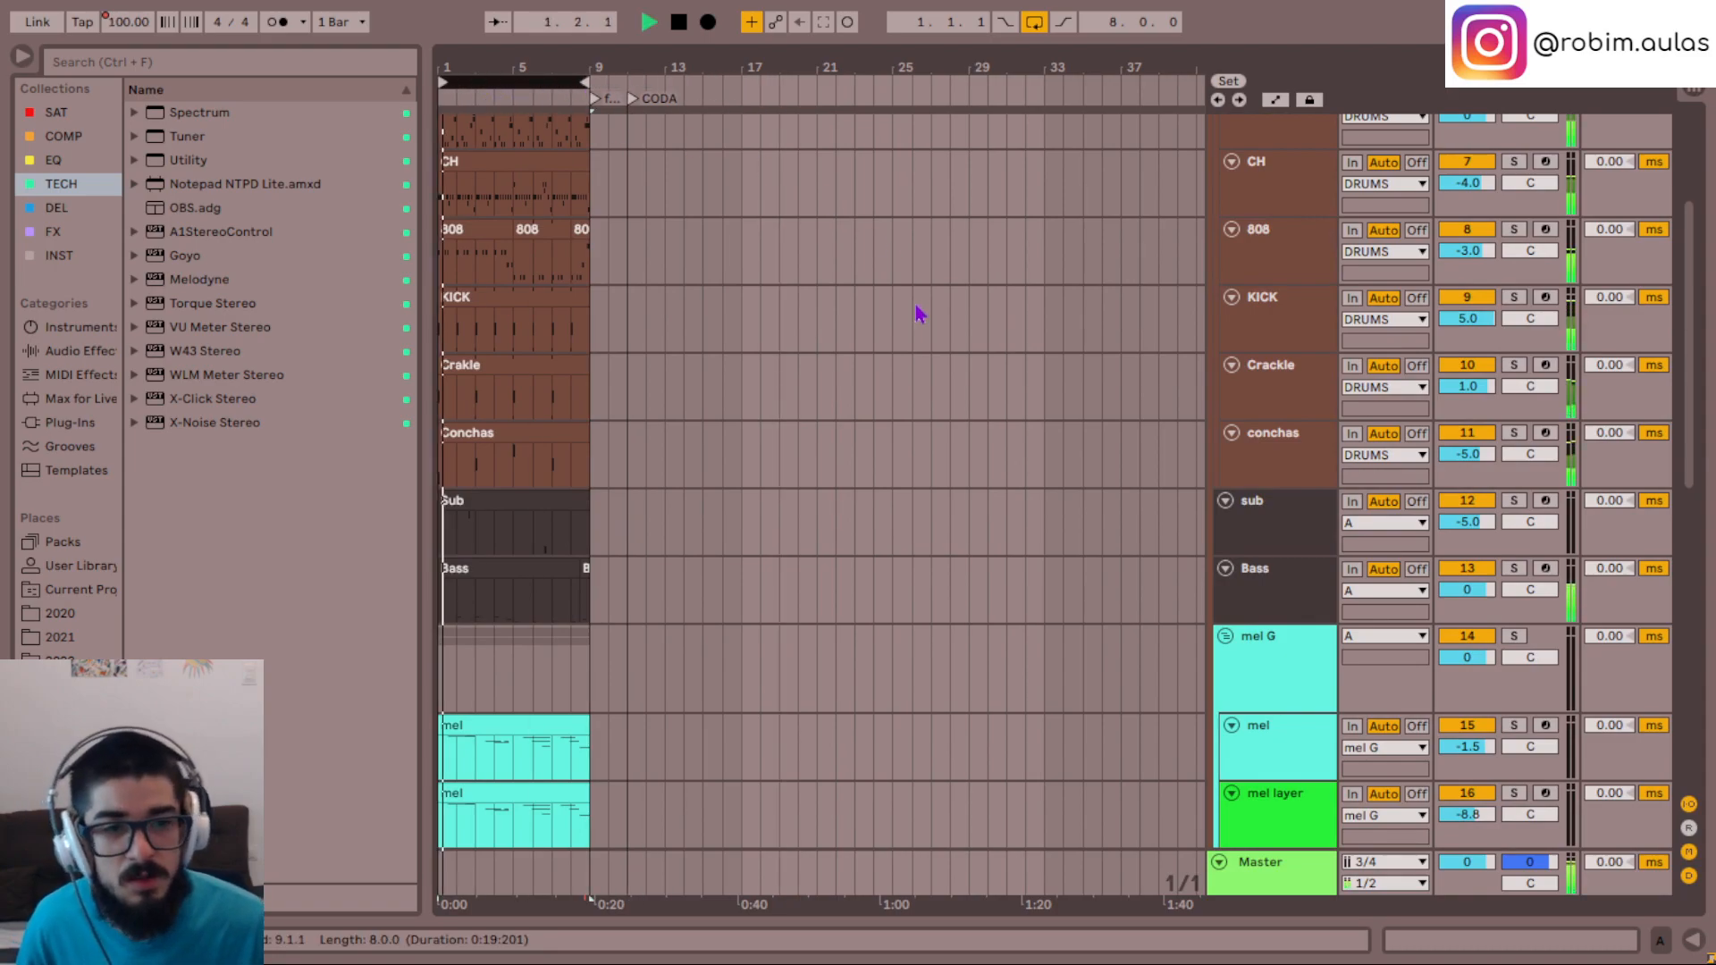
key(space)
- Move the loop to bar 11 again and play the CODA section with group B's tracks in view
drag(536, 82, 713, 106)
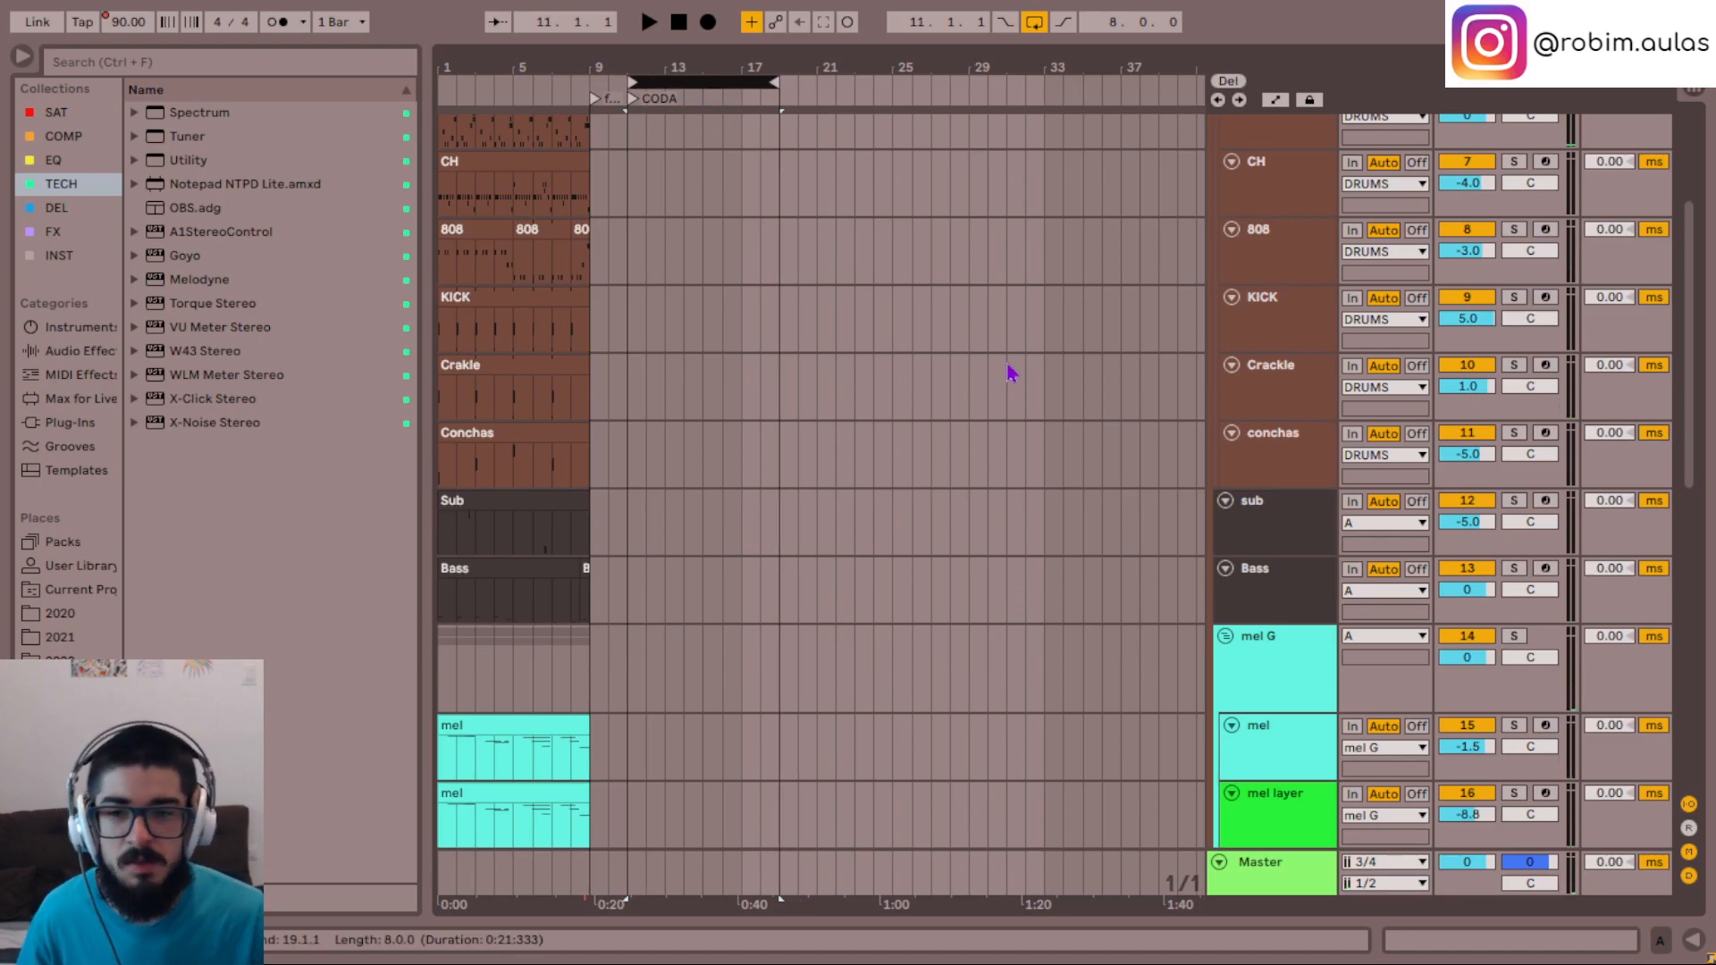
key(space)
scroll(863, 505, down, 10)
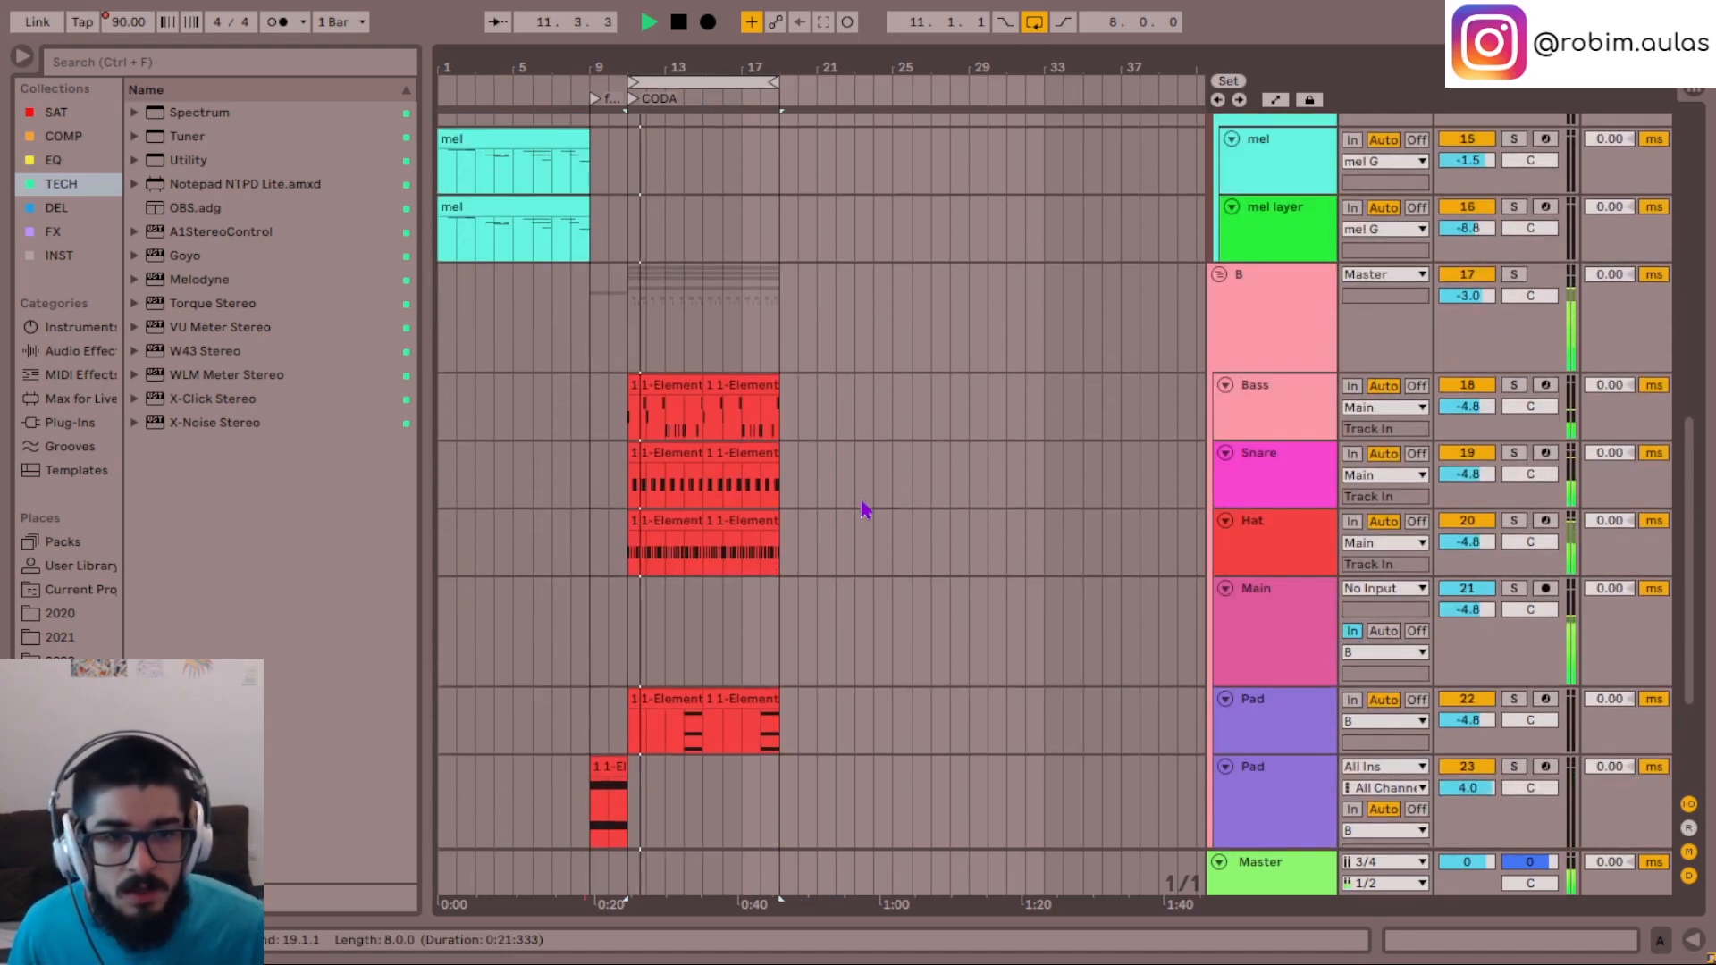
- Open the device view of the Bass track in group B and solo the track
double_click(1282, 418)
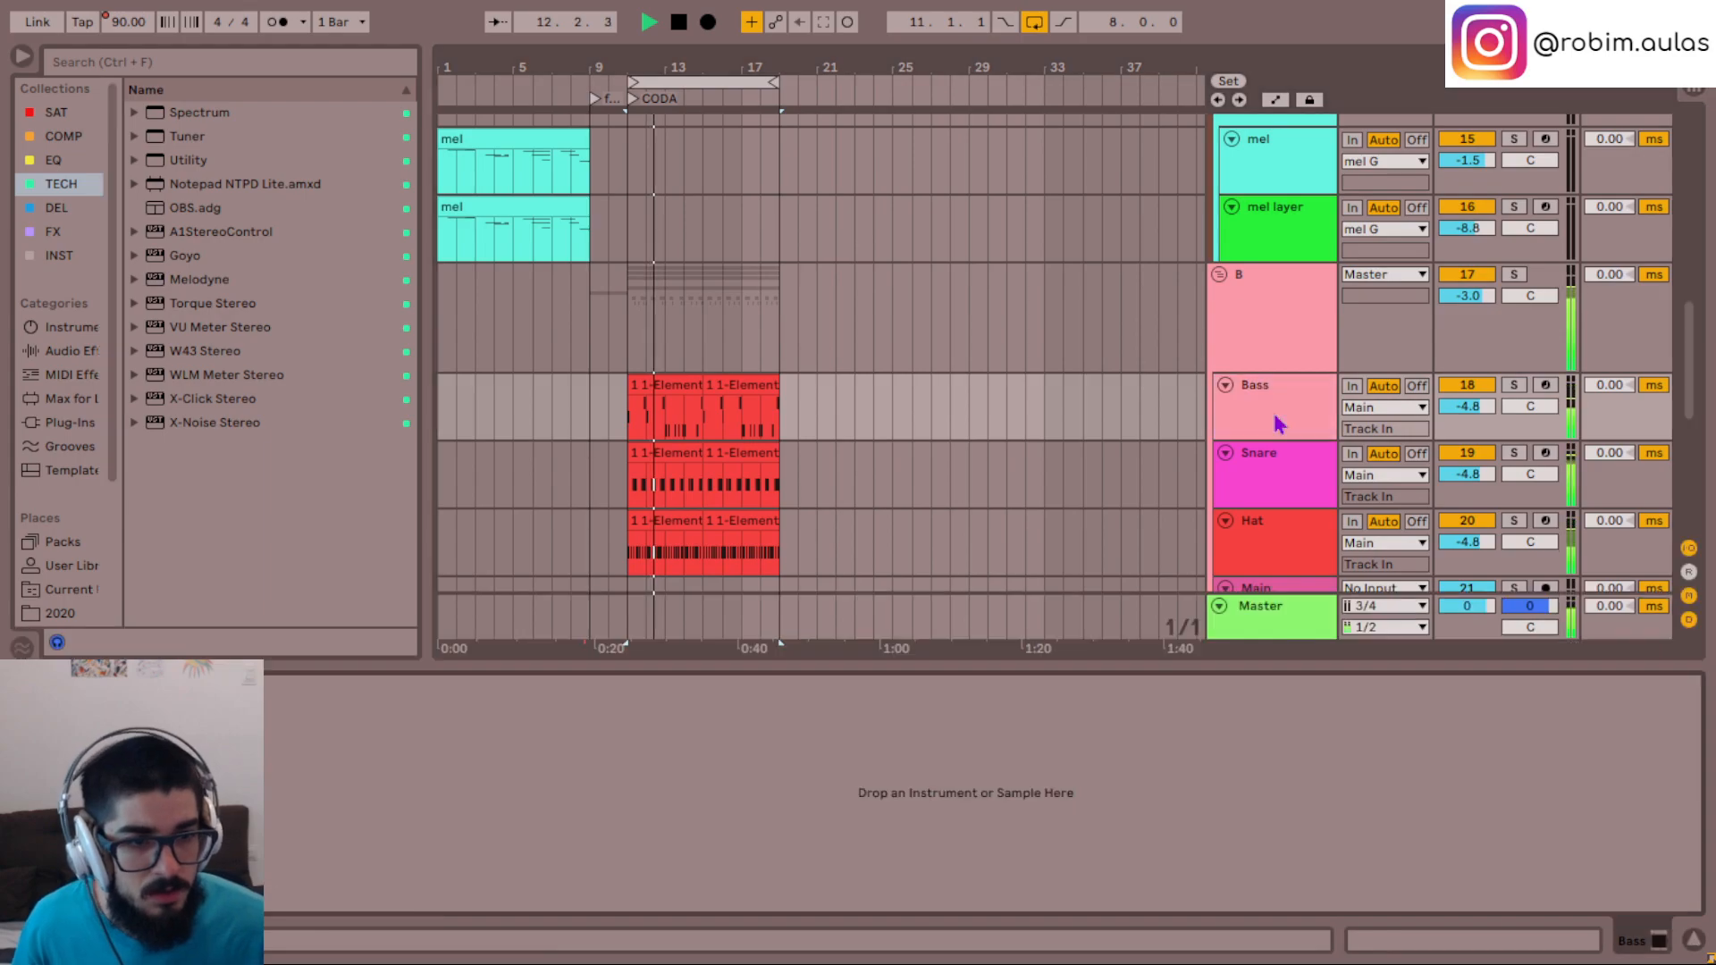
click(1276, 422)
scroll(1072, 375, down, 3)
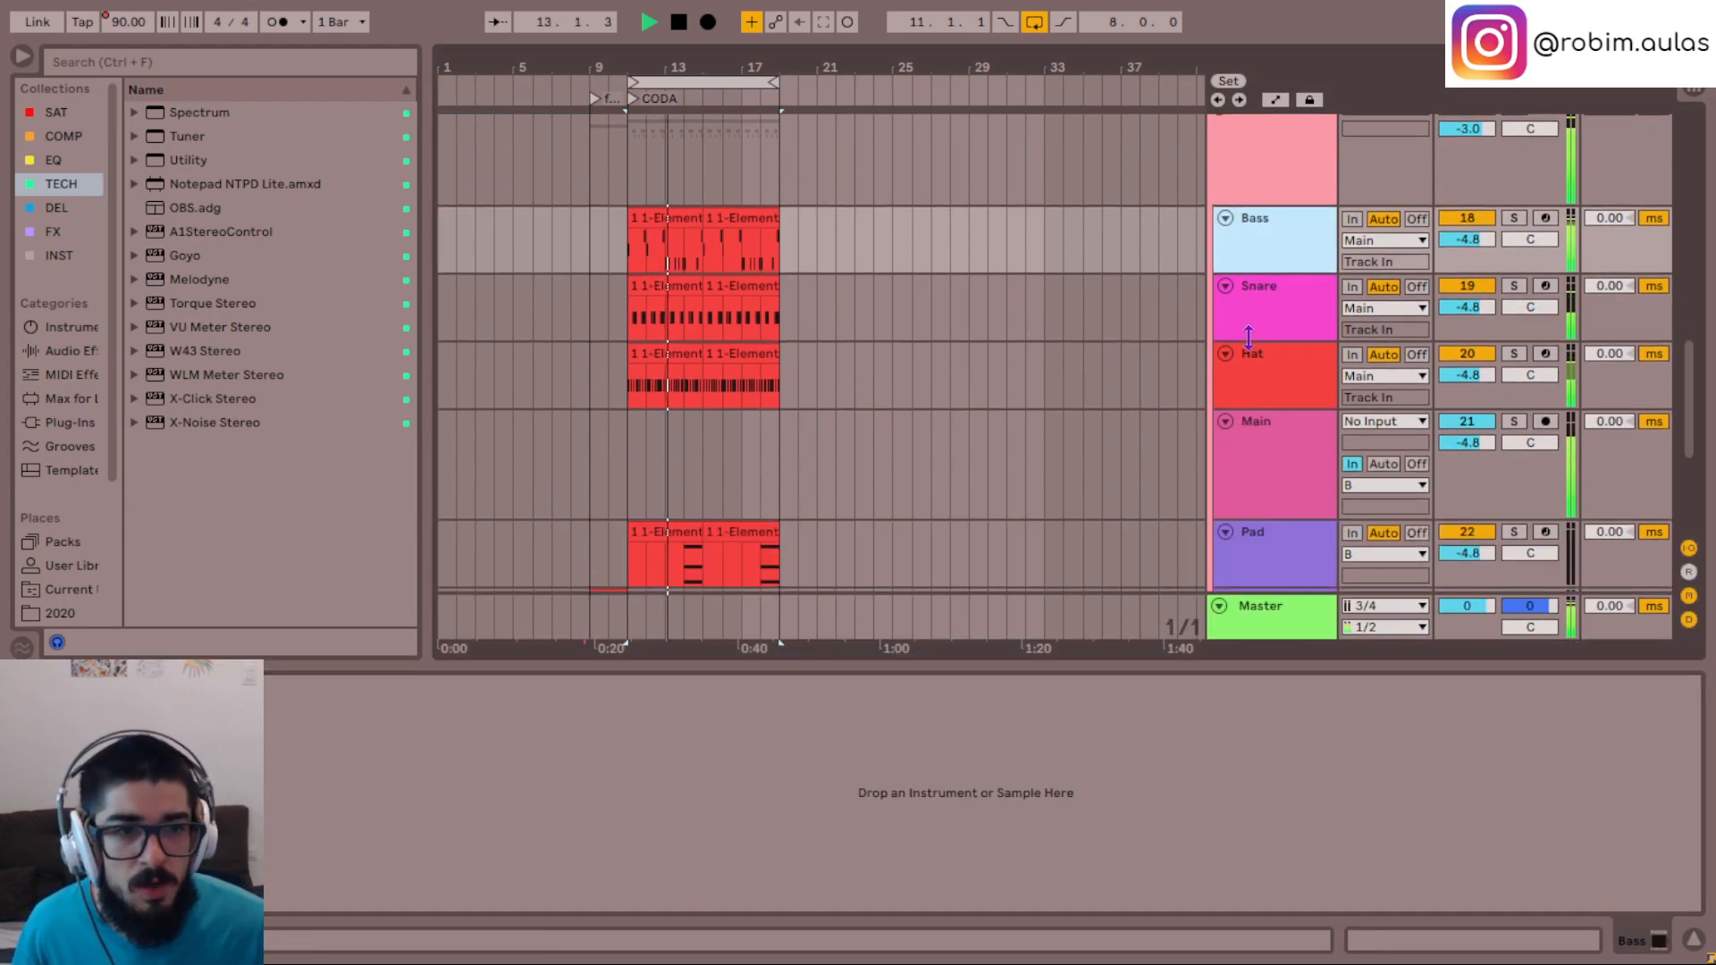
key(s)
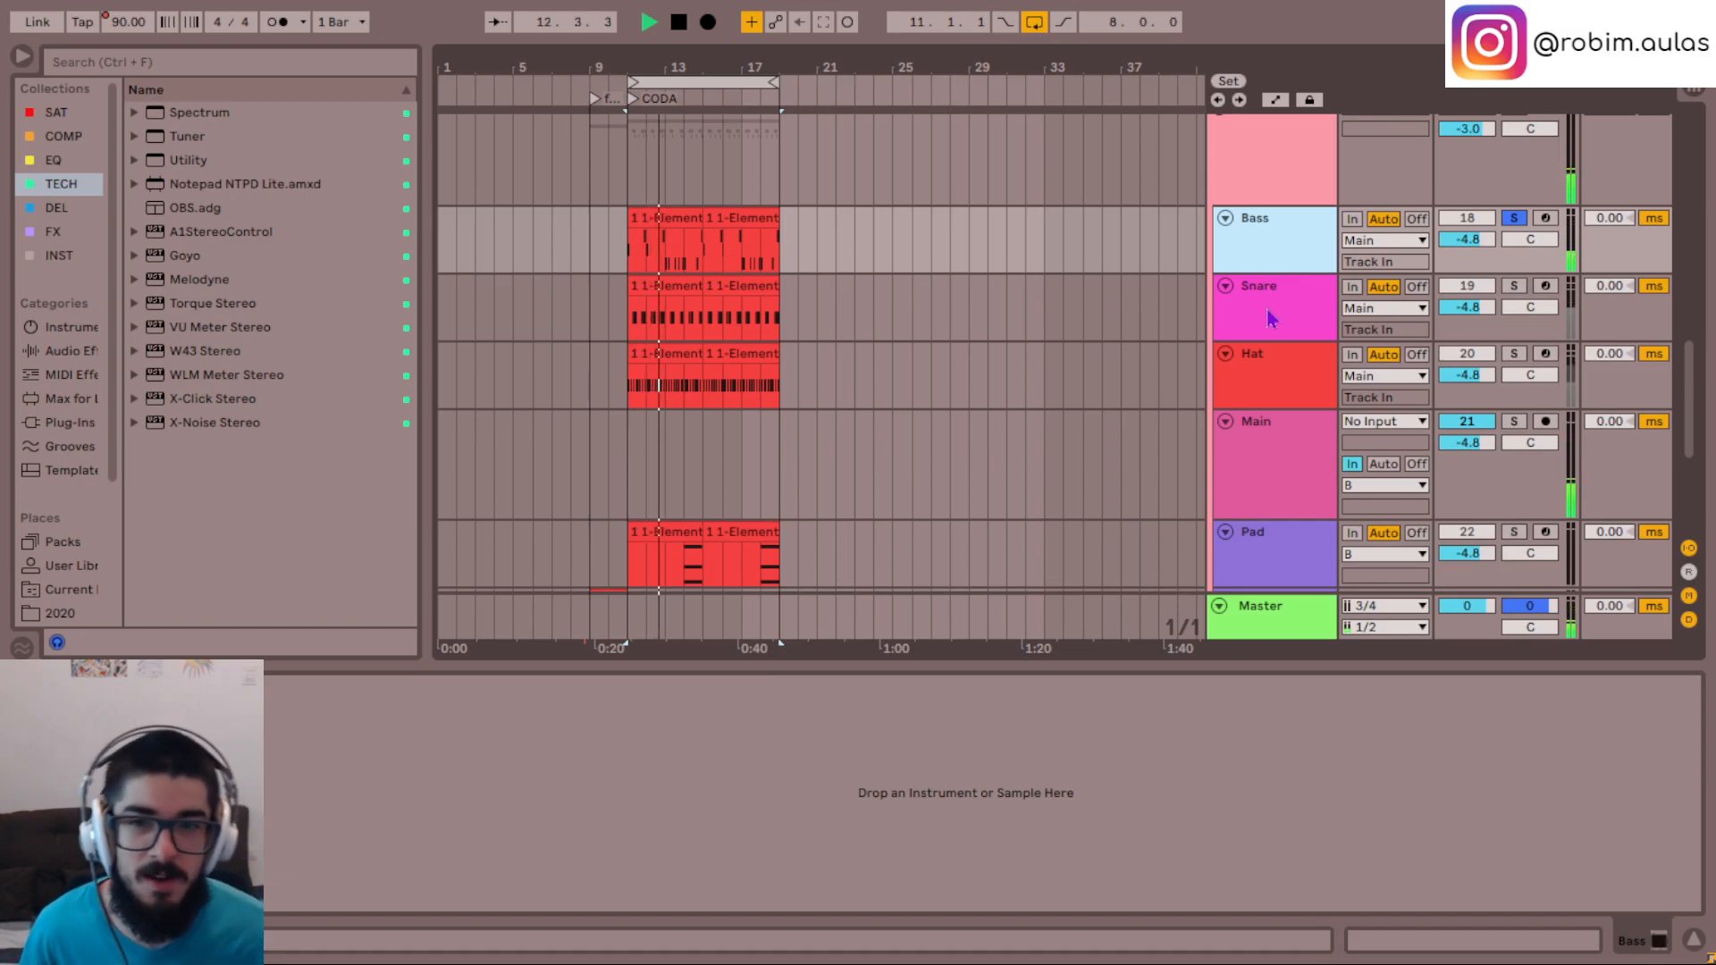
- Solo the Snare track and then the Hat track to hear each one alone
click(1269, 318)
key(s)
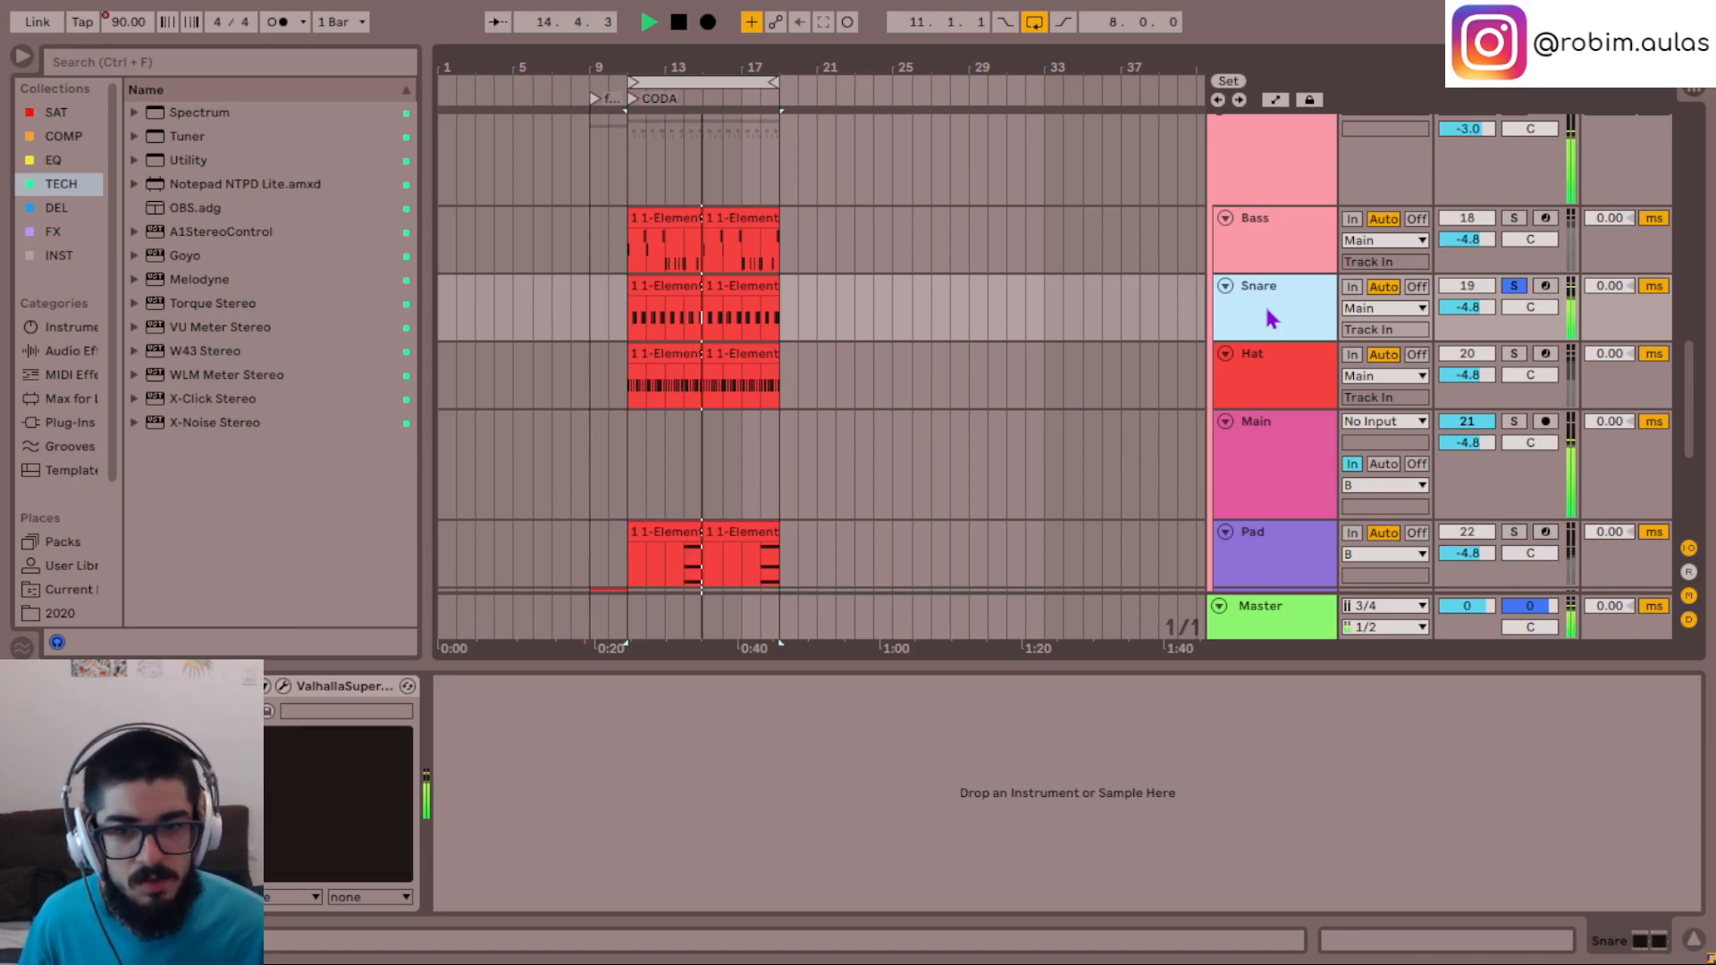
click(1278, 398)
key(s)
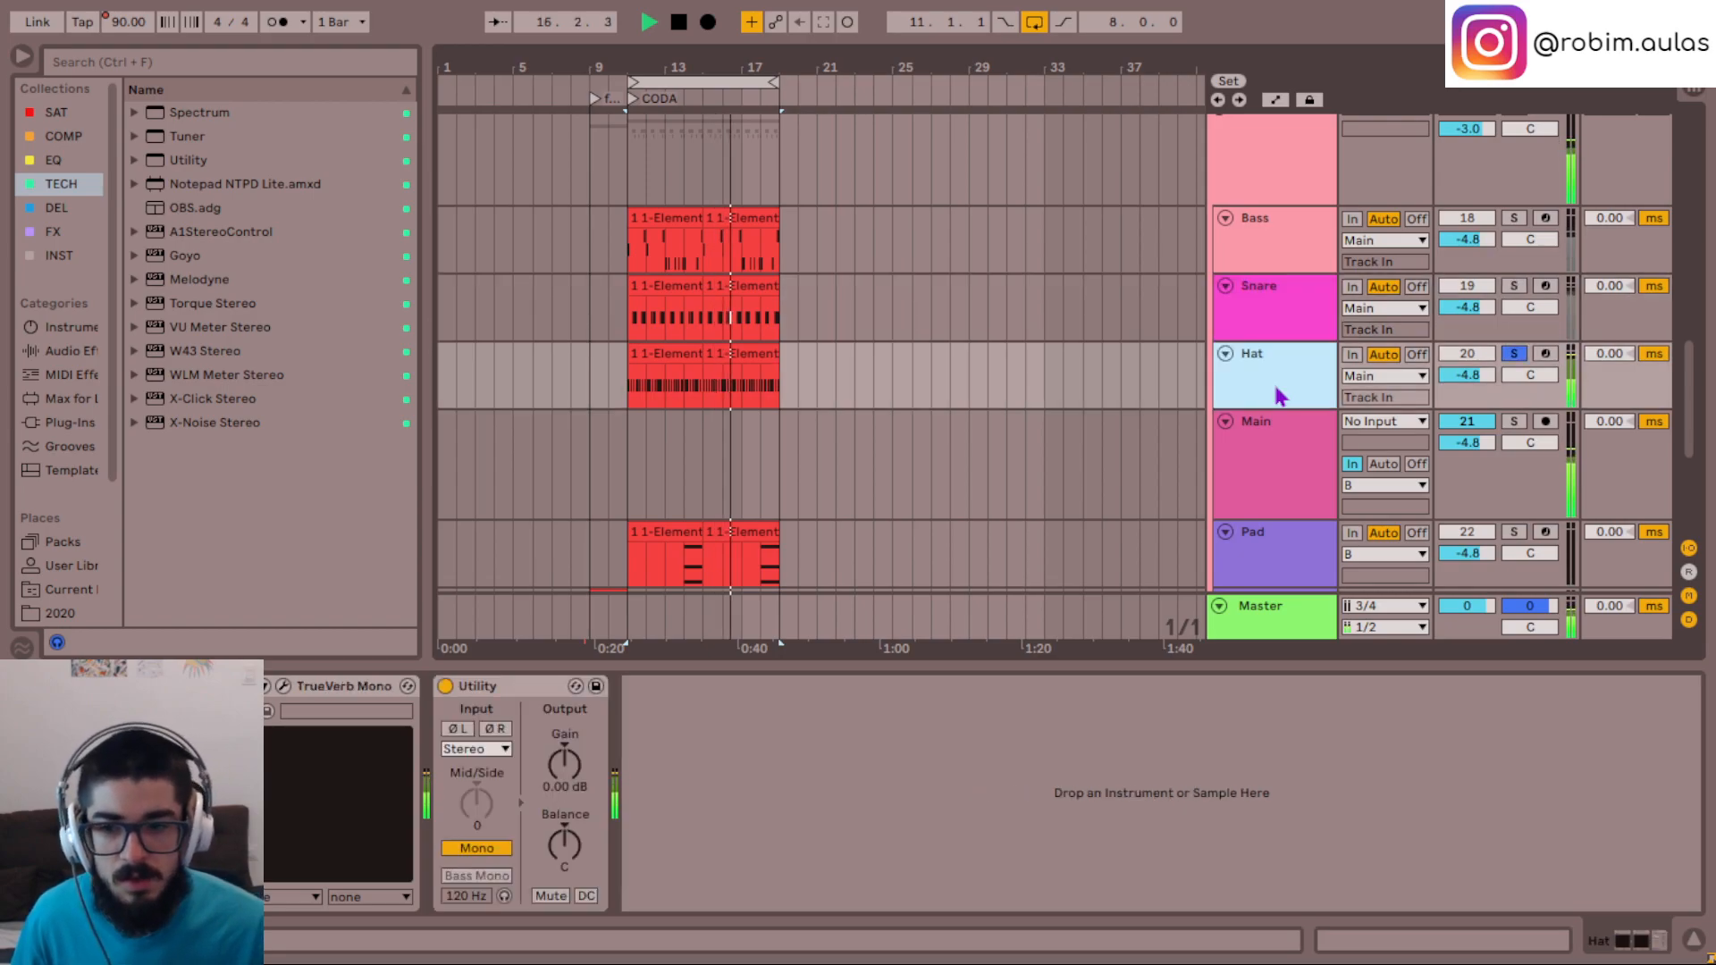
- Select the Main track that receives Bass, Snare and Hat, and solo it
click(1273, 452)
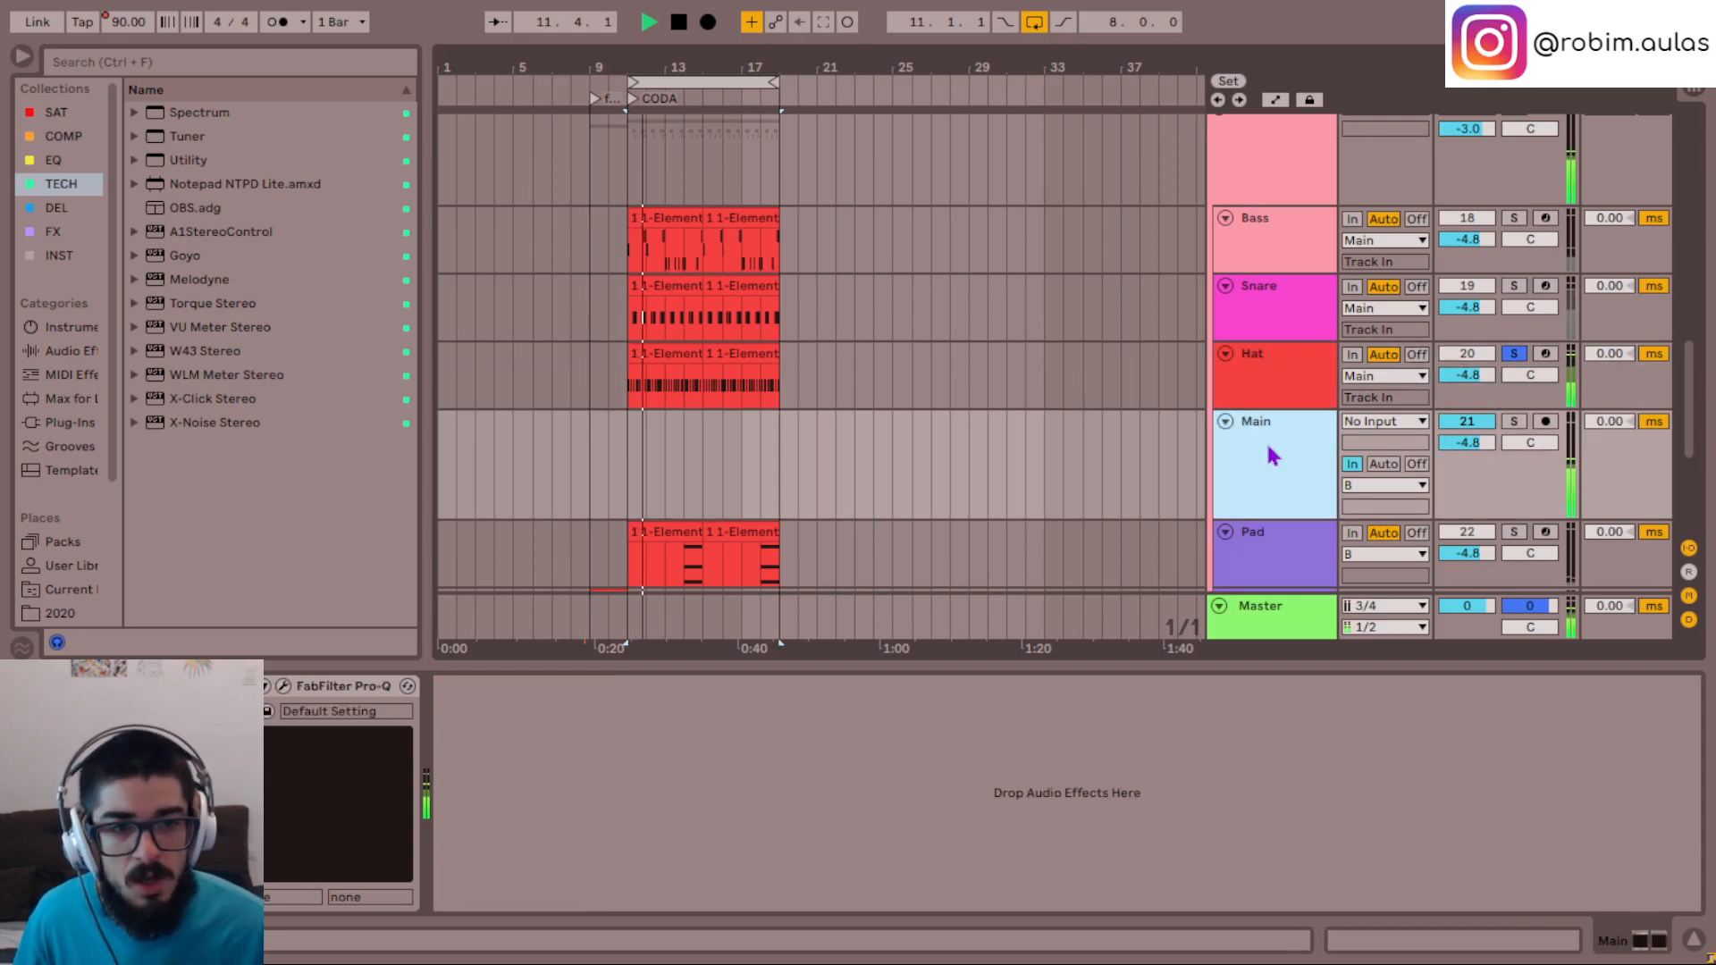
click(1301, 234)
shift+click(1278, 394)
click(1296, 466)
key(s)
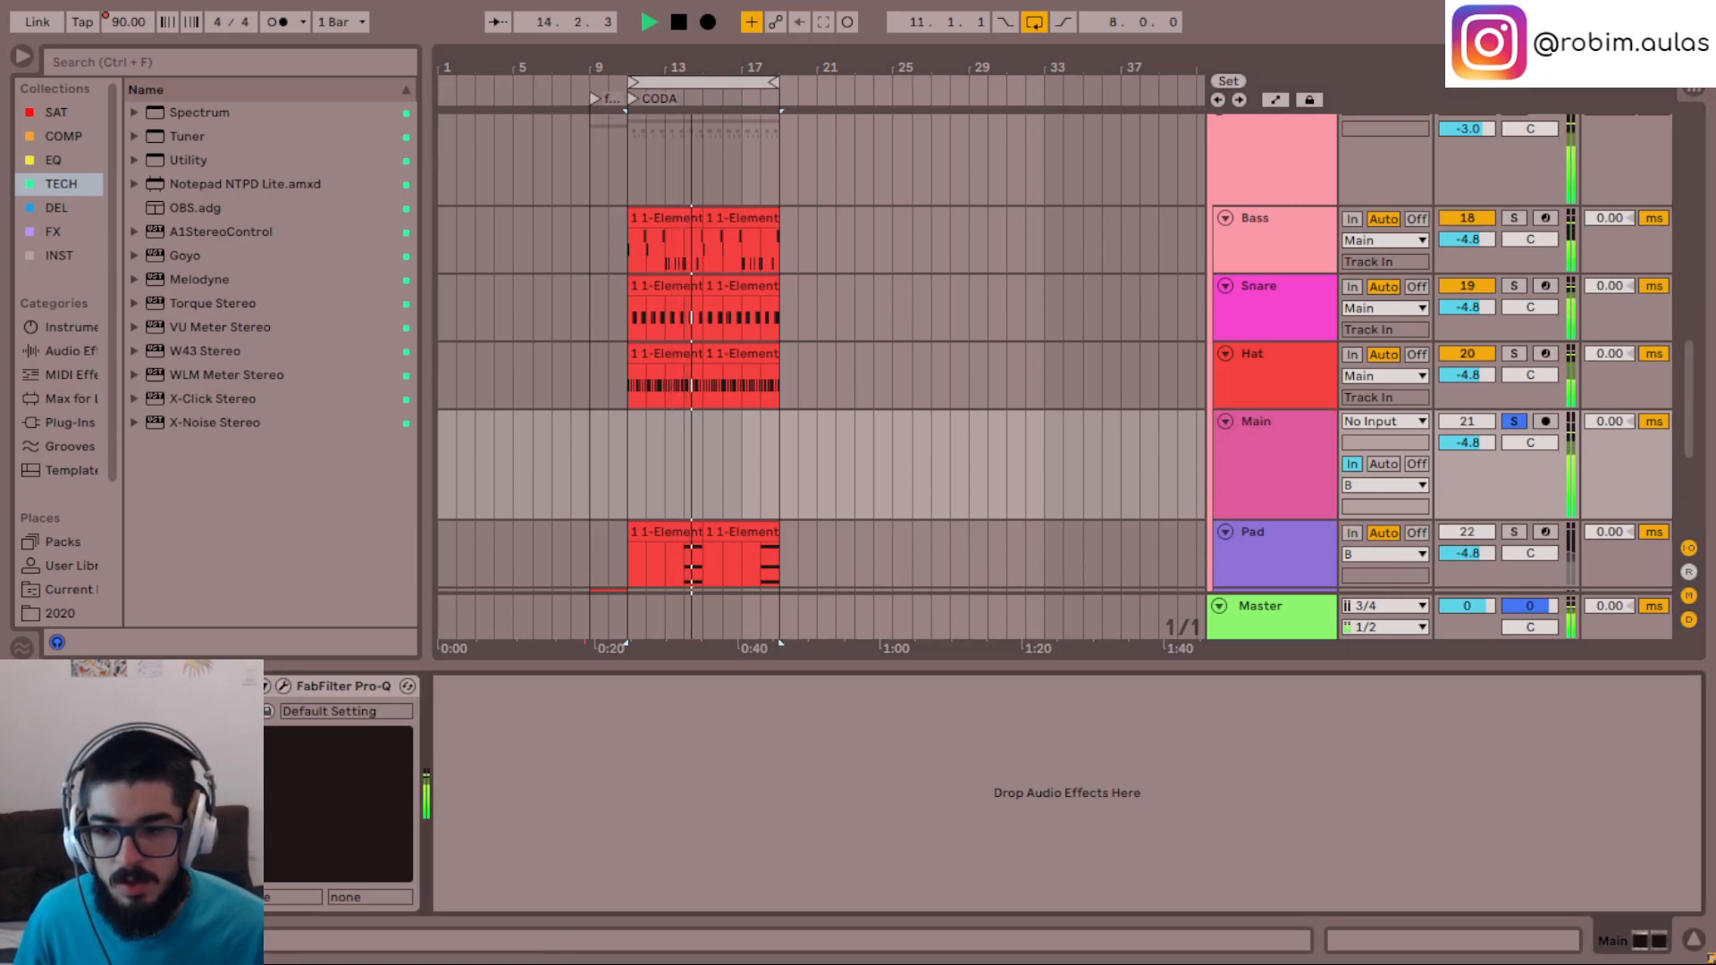
- Try raising and lowering the Main track's volume, leave it at -2.8, and turn off its solo
click(1486, 449)
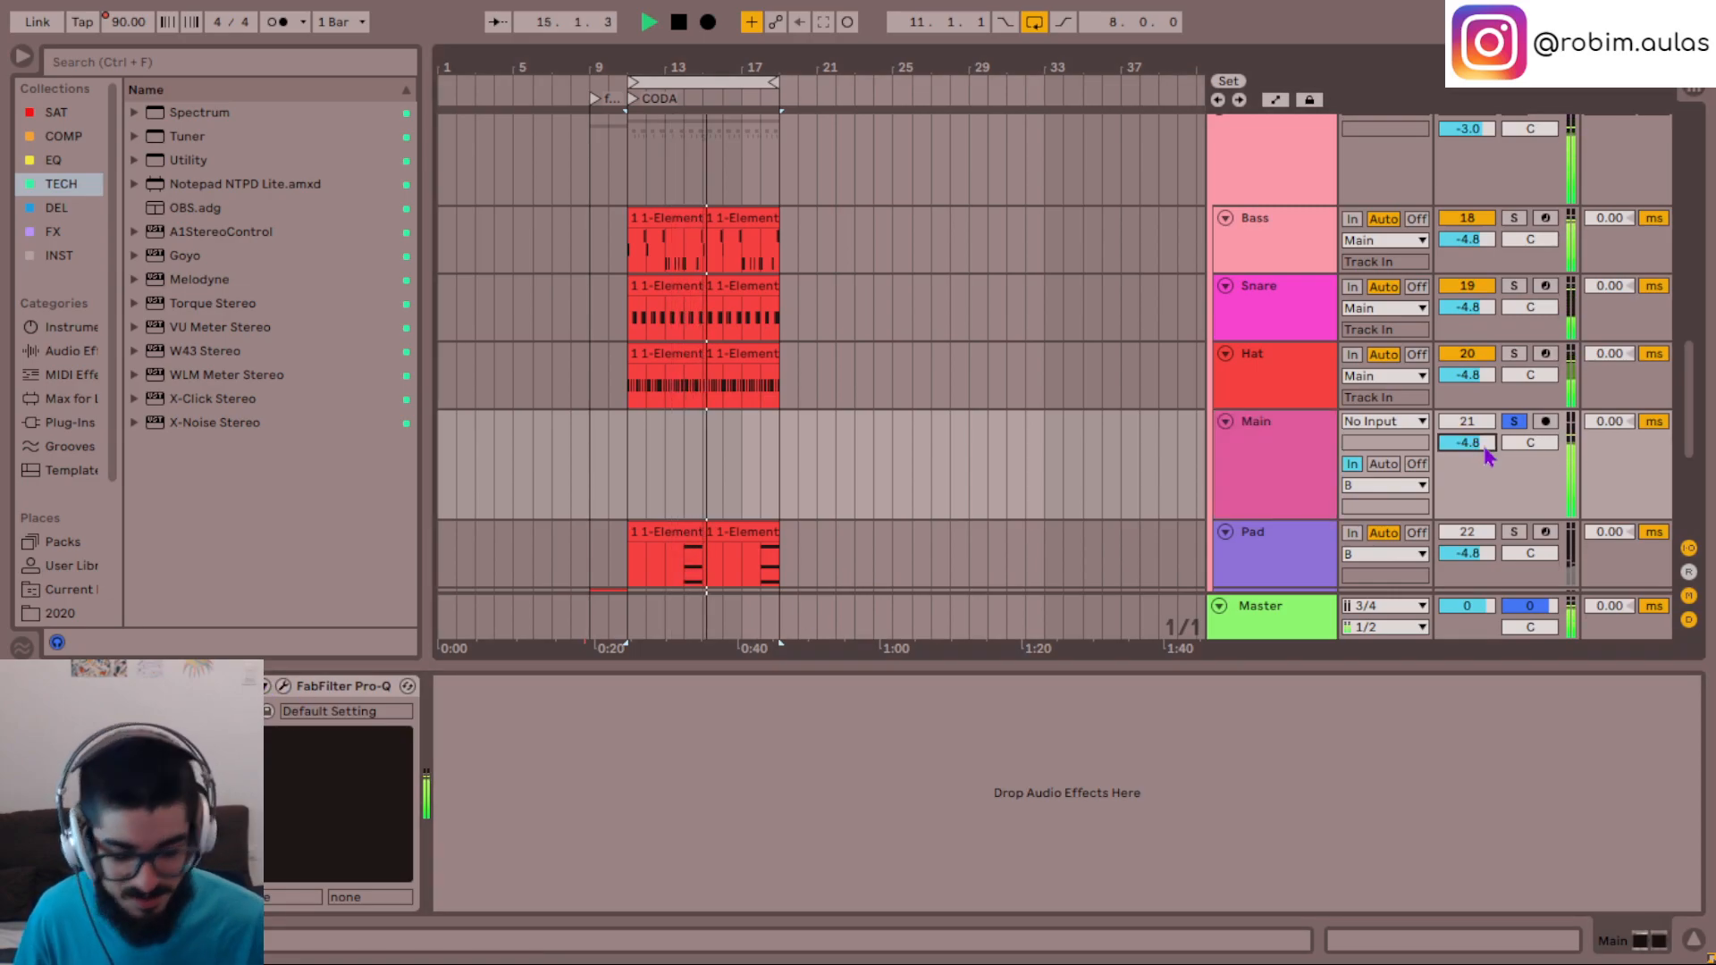
key(Up)
key(Up)
key(Up)
key(Up)
key(Up)
key(Up)
key(Down)
key(Down)
key(Down)
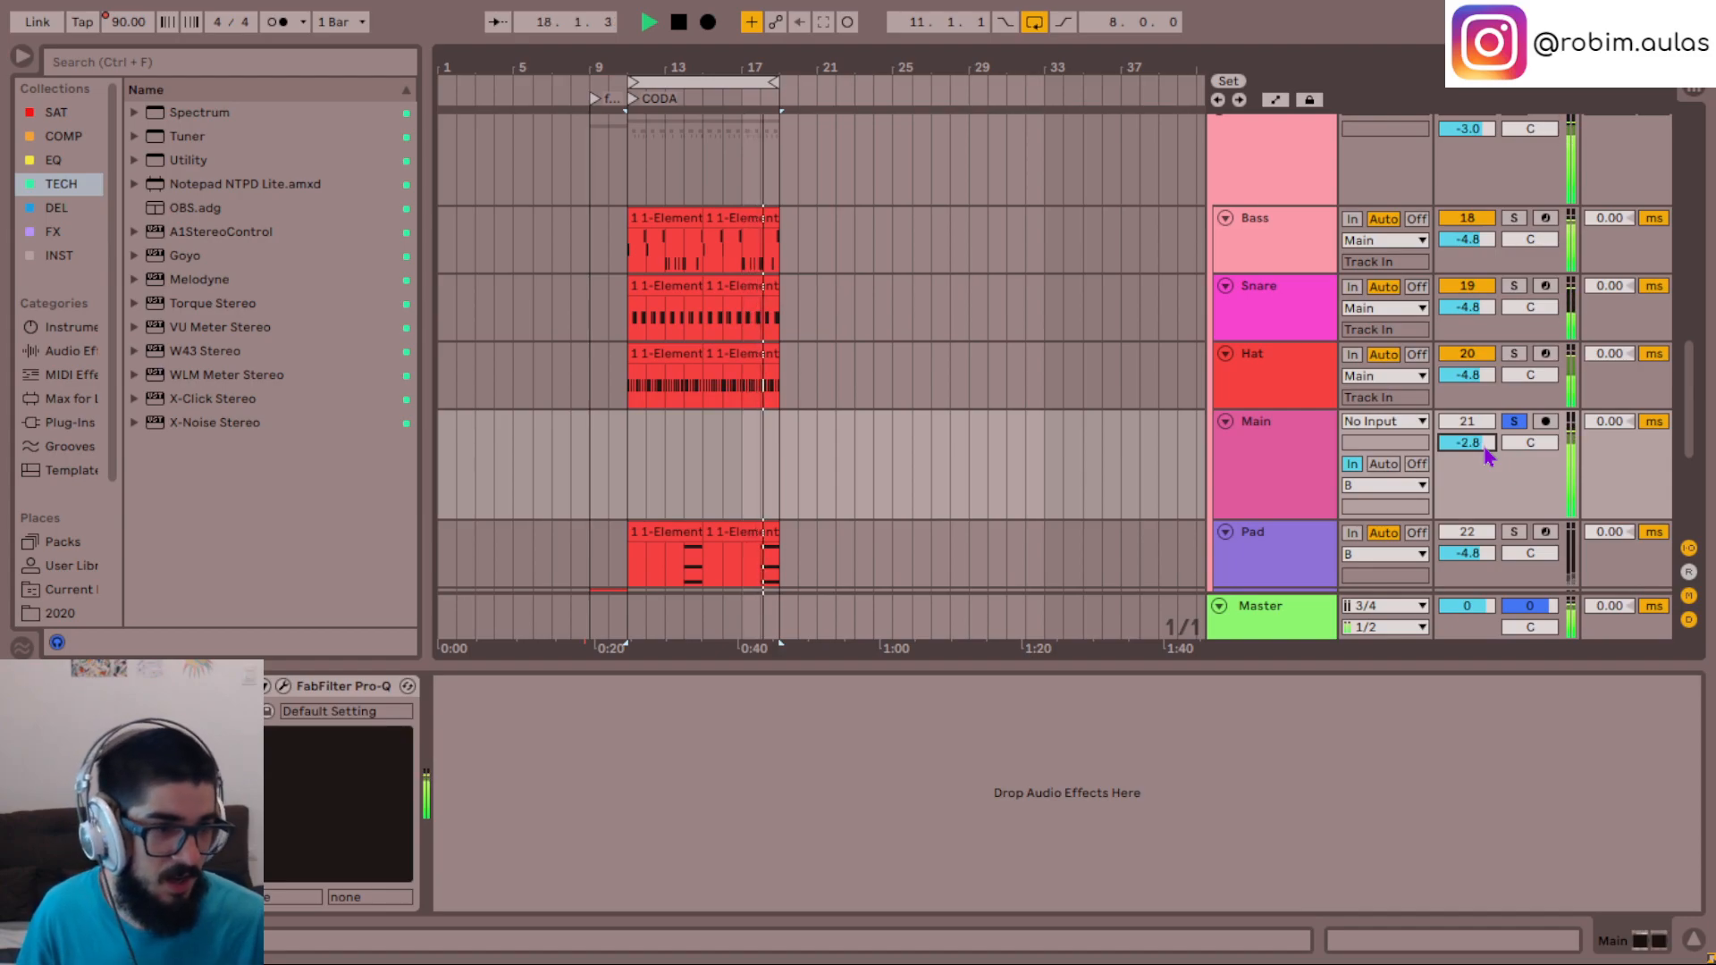
click(1515, 421)
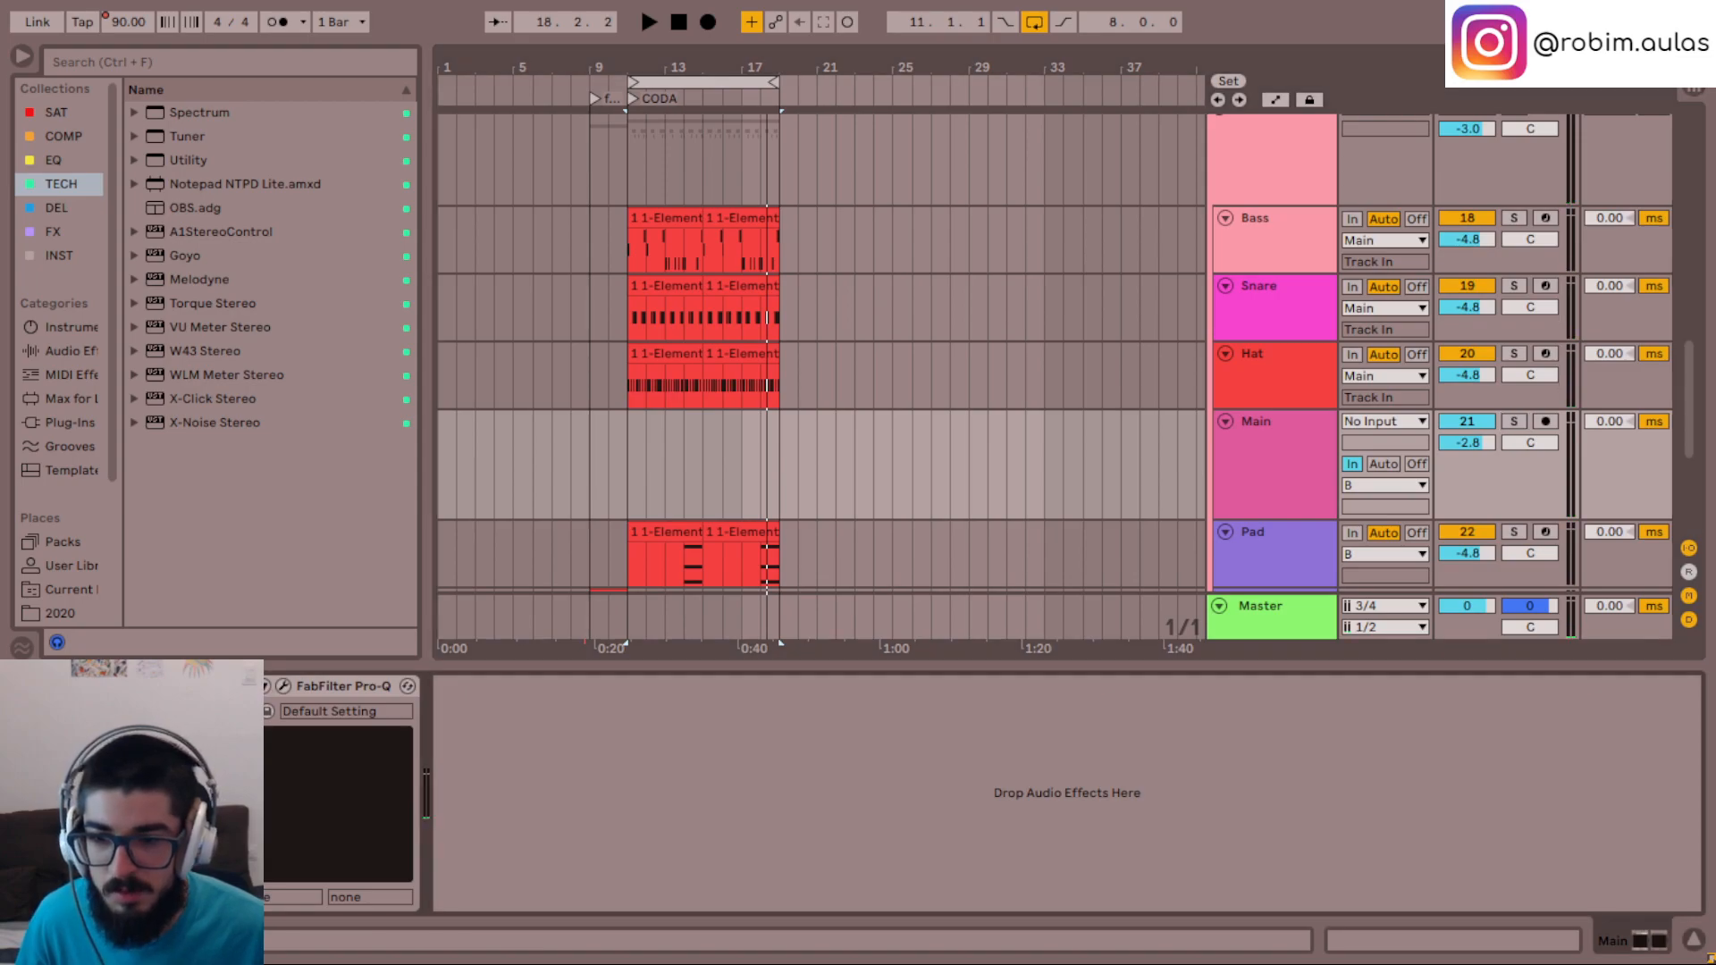
- Delete the Main bus track from group B
scroll(1358, 375, down, 2)
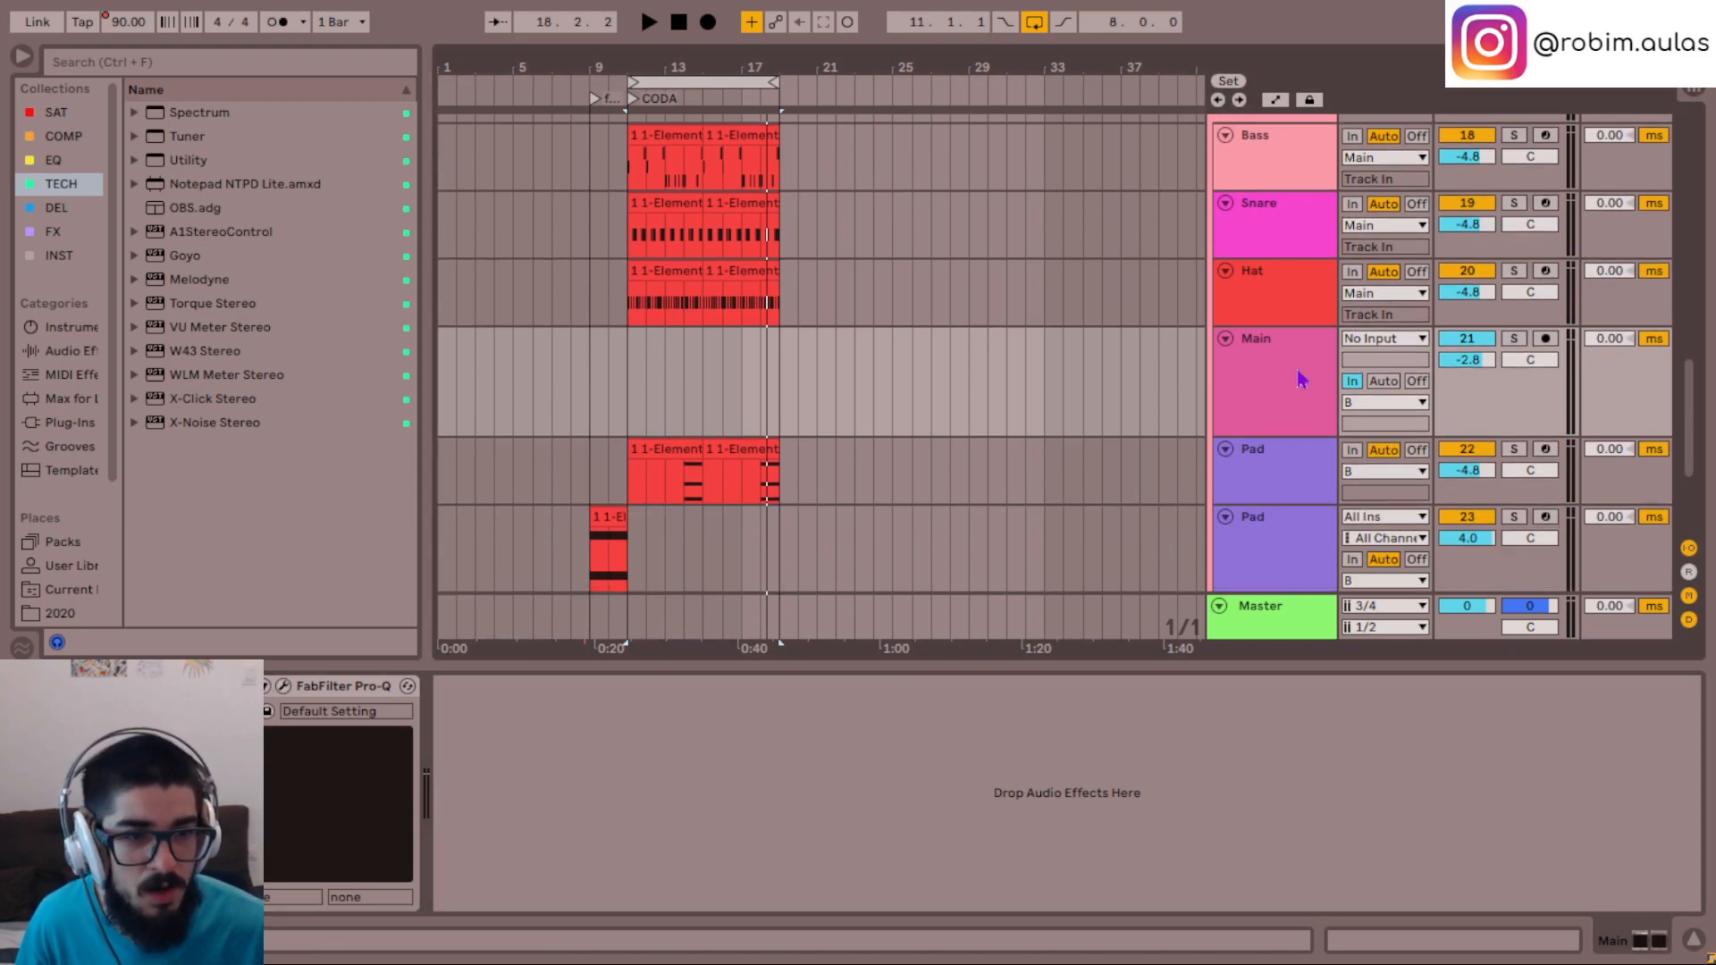
scroll(1298, 371, up, 1)
click(1287, 413)
scroll(1303, 384, down, 3)
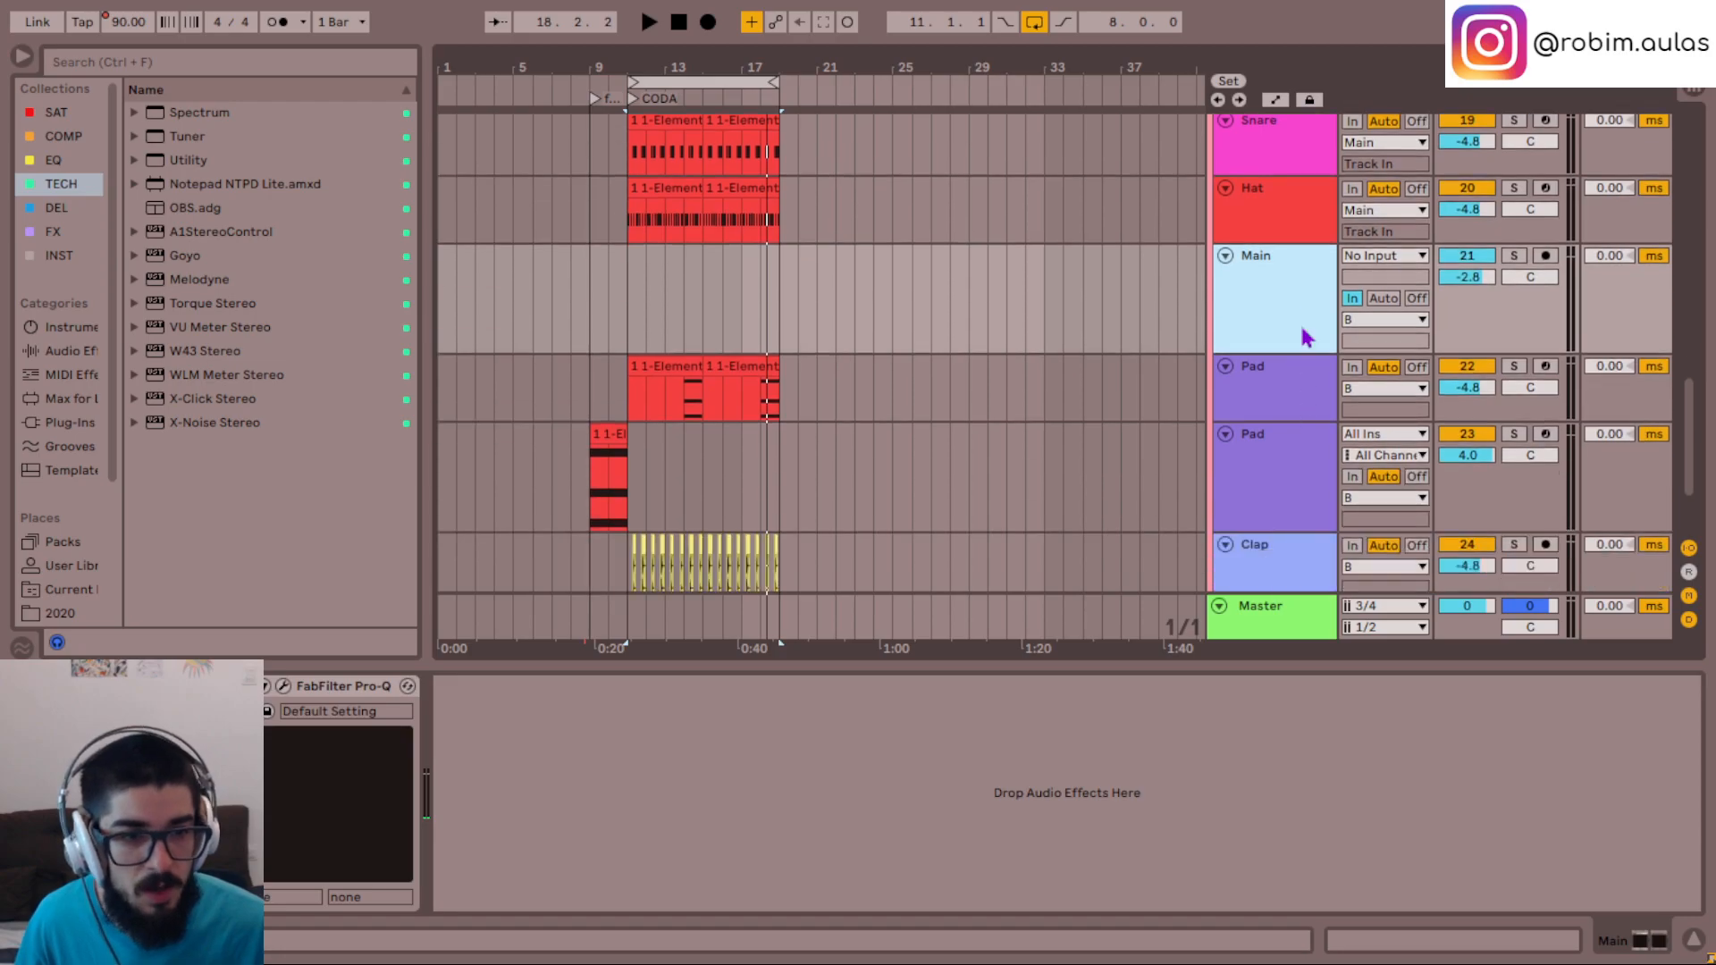
scroll(1300, 420, up, 4)
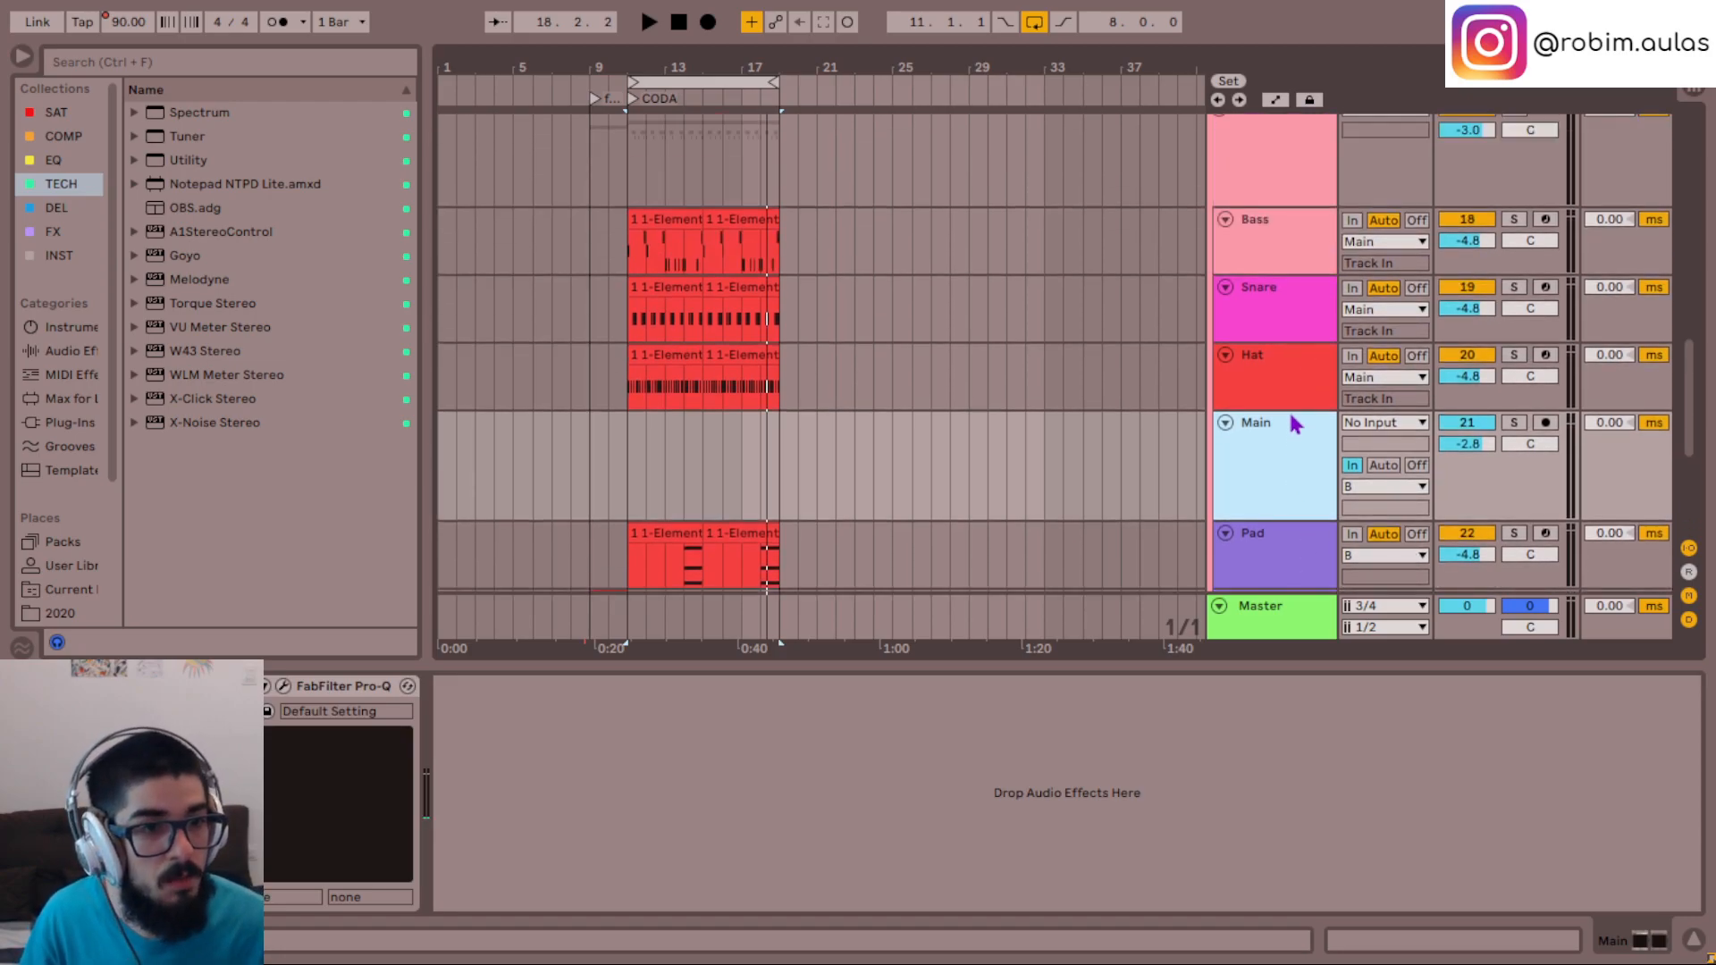
key(Delete)
- Group the Bass, Snare and Hat tracks inside group B and name the new group Main
click(1285, 376)
shift+click(1299, 256)
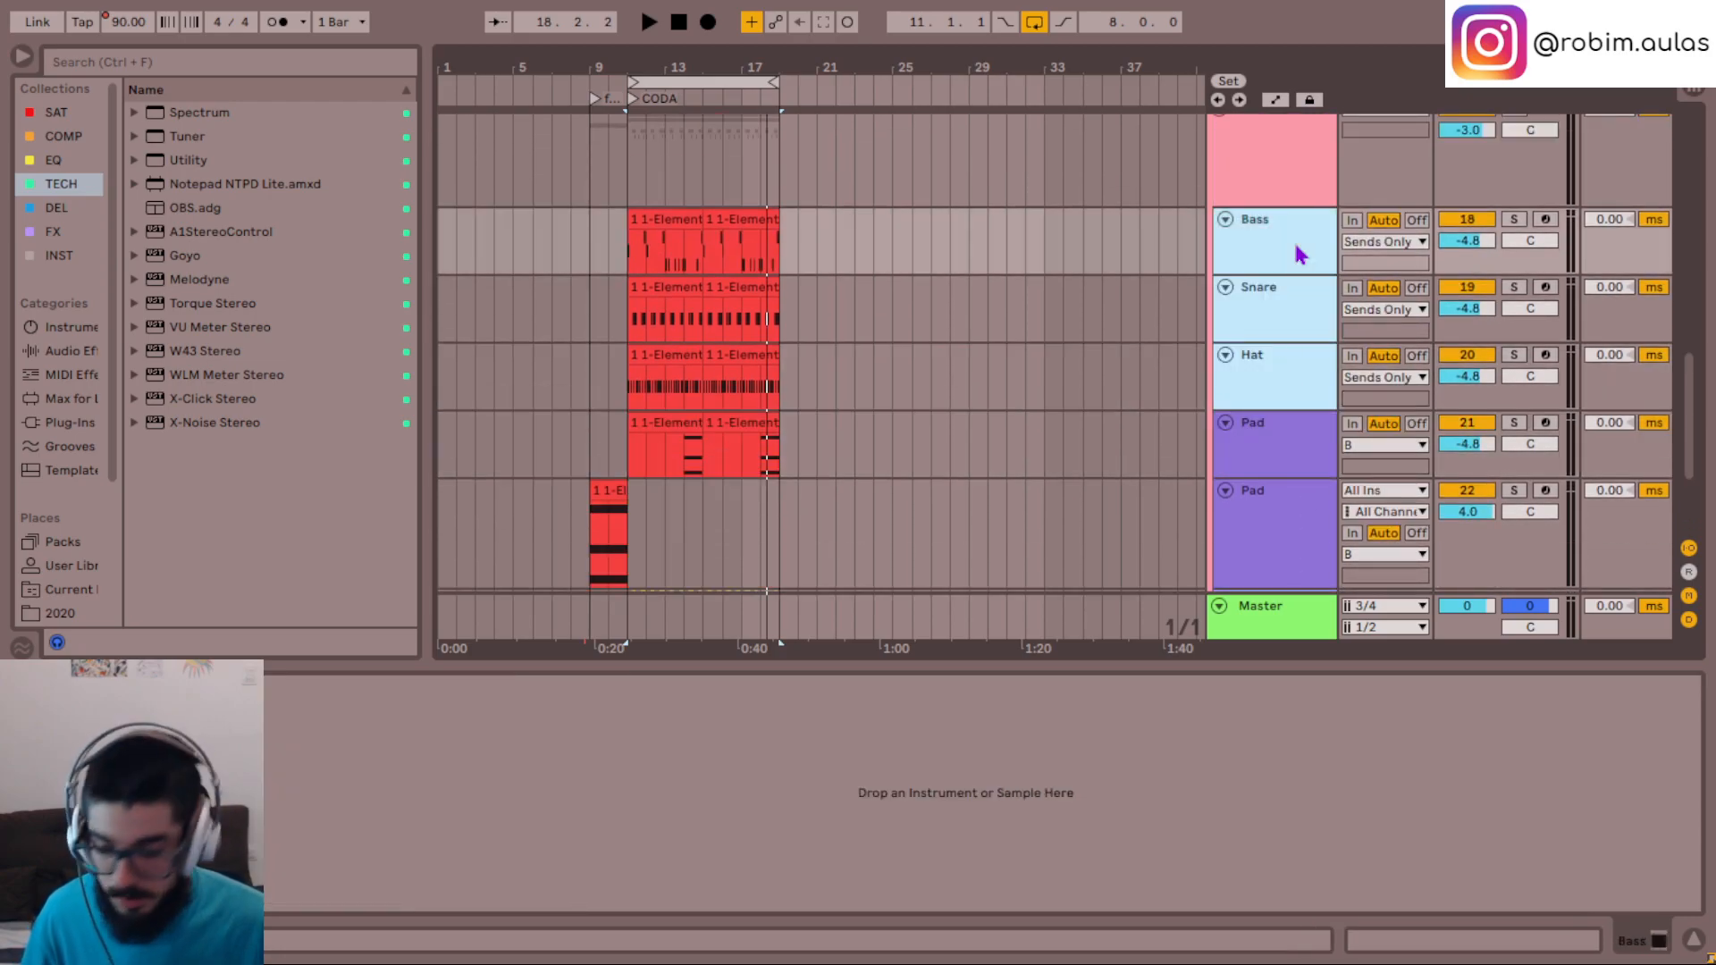
key(ctrl+g)
click(1281, 230)
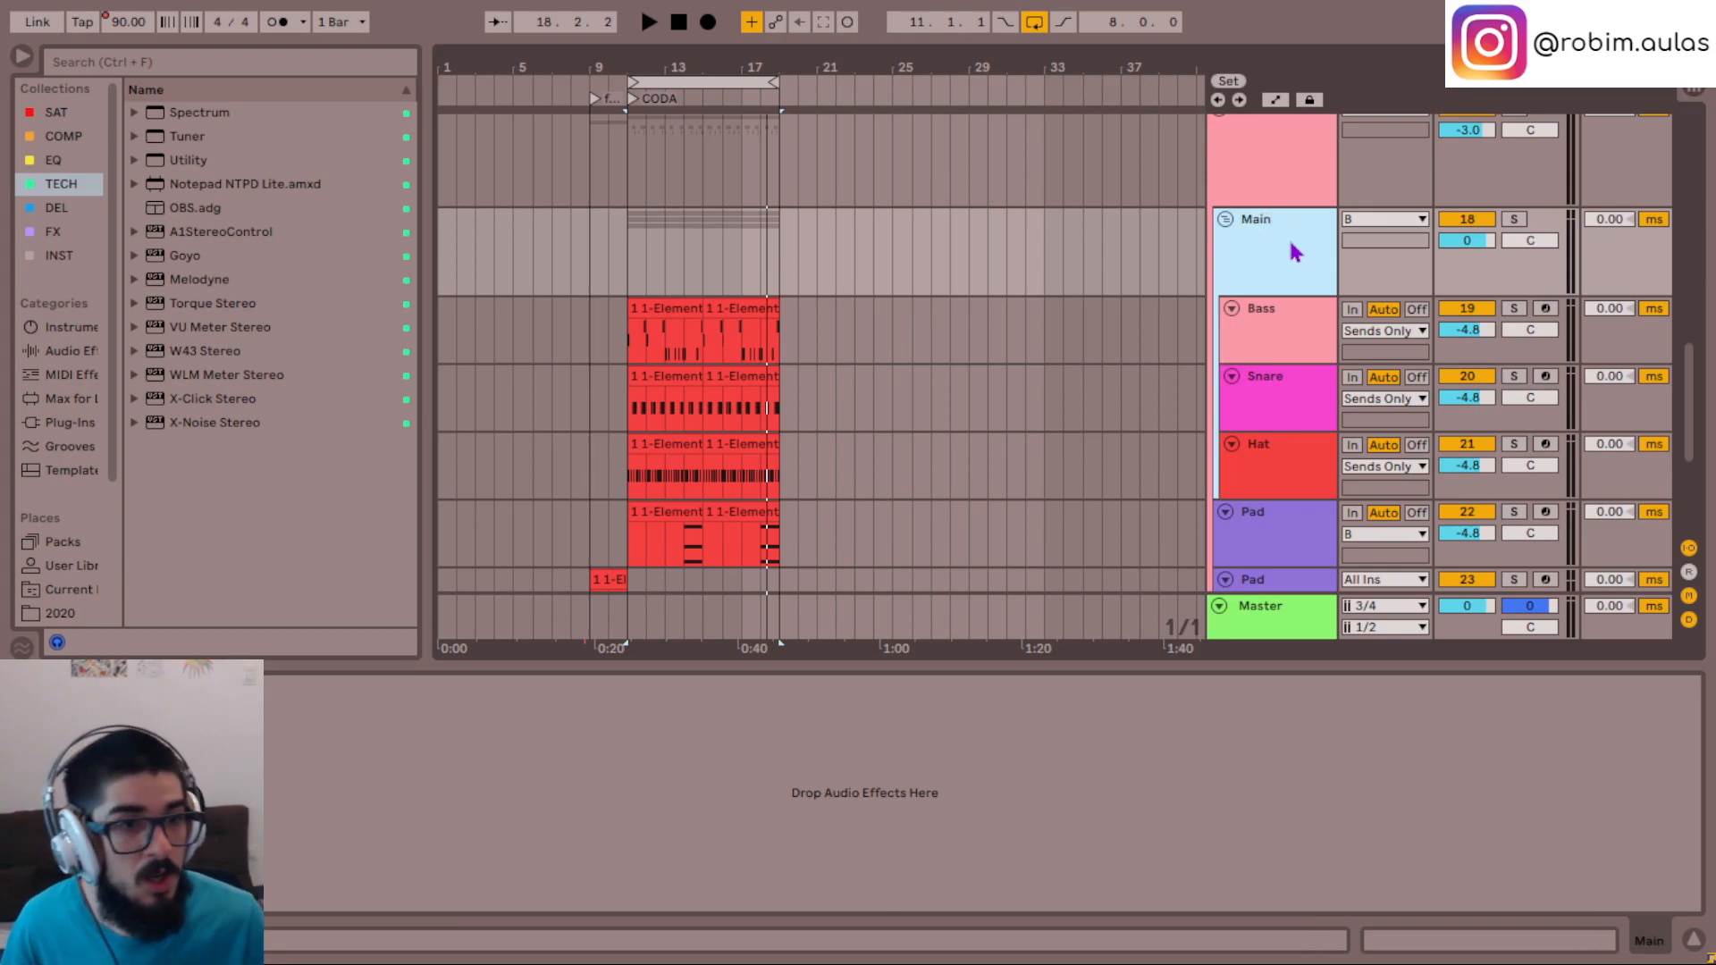
- Route the outputs of Bass, Snare and Hat to the Main group and play the section with Main soloed
click(1308, 325)
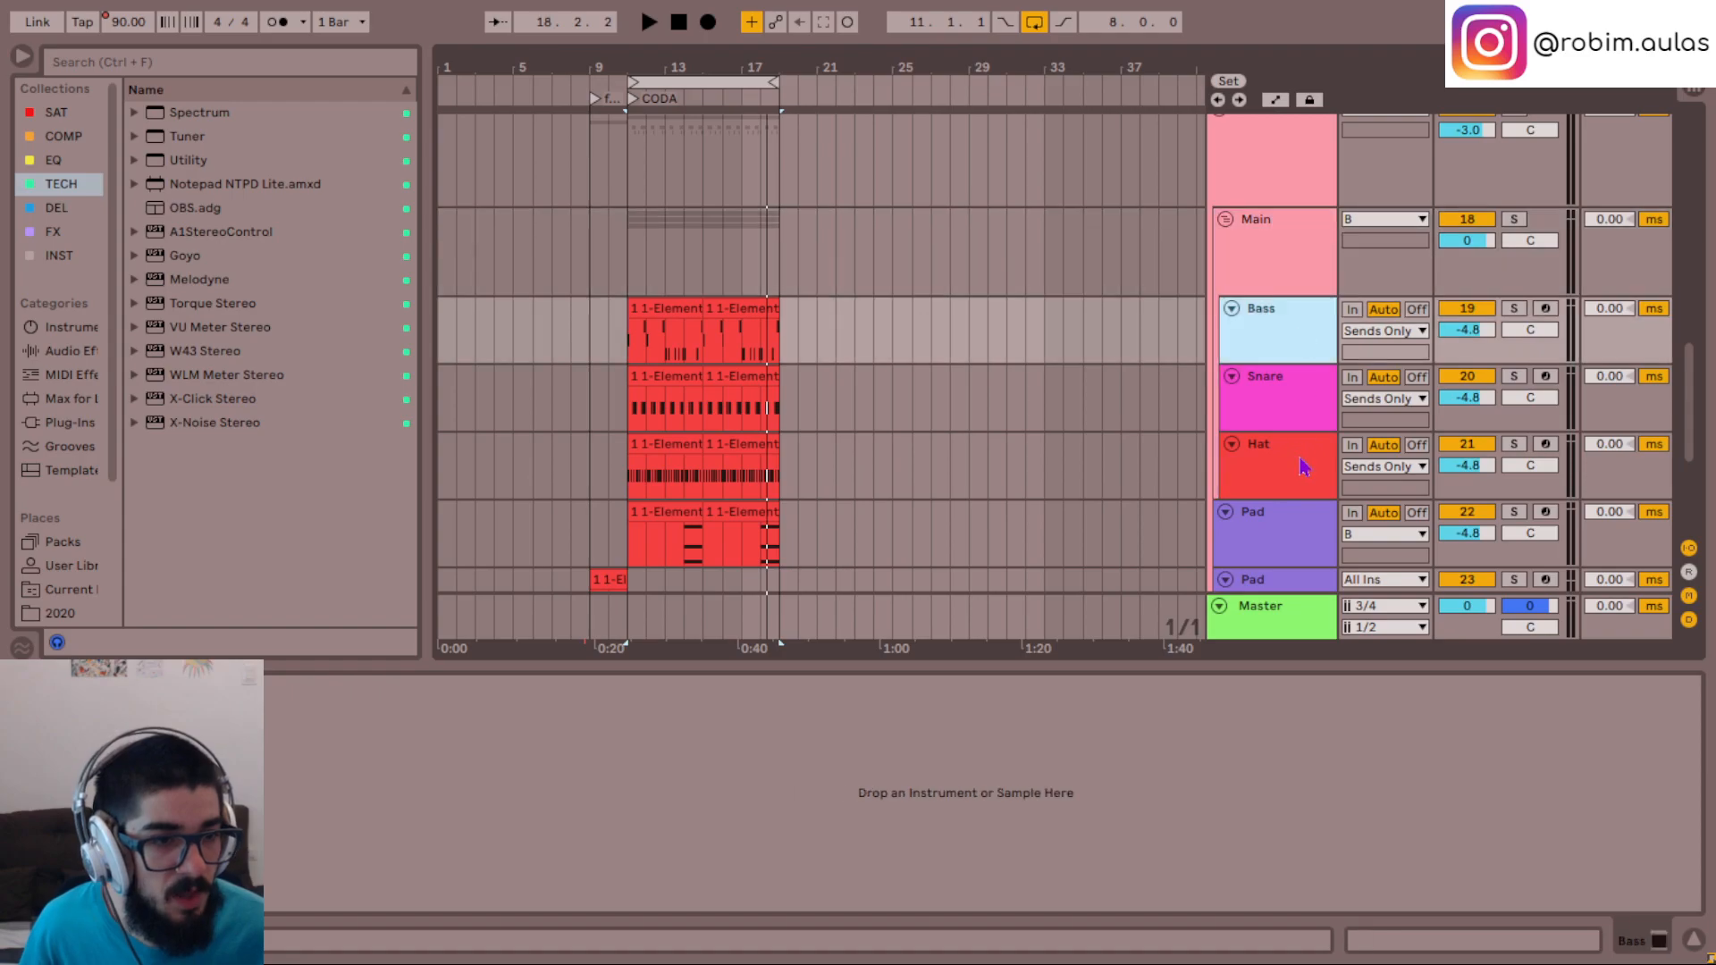
click(1303, 463)
click(1376, 331)
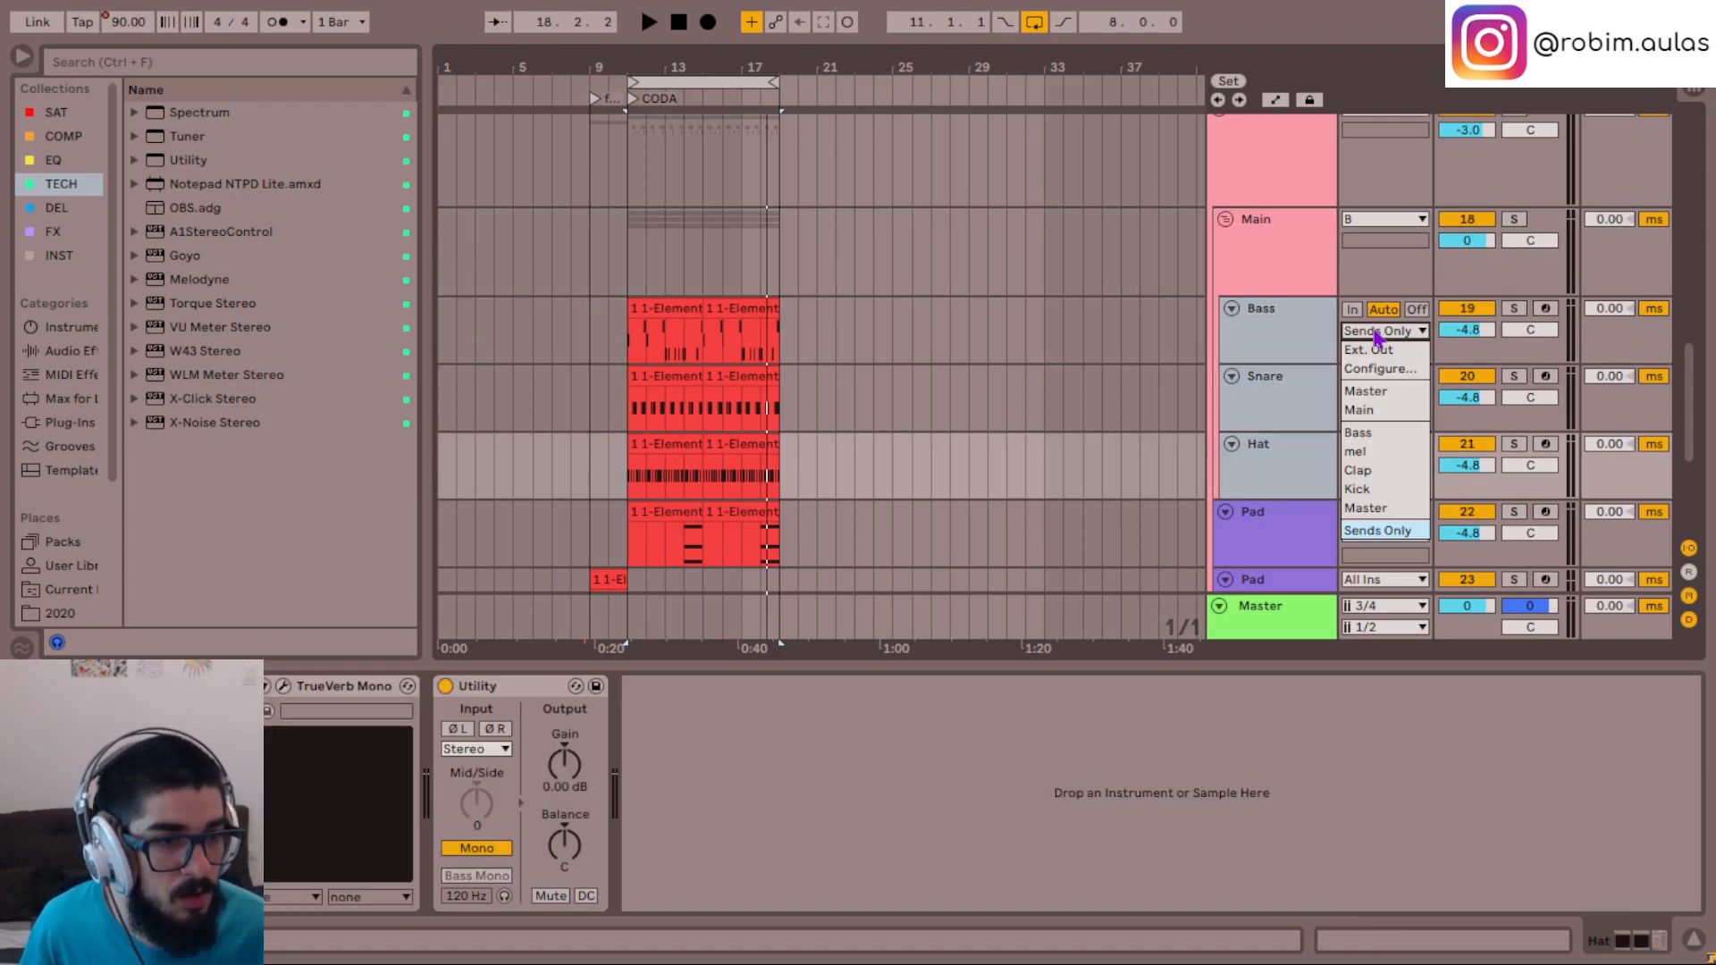
click(1399, 411)
key(space)
scroll(1198, 441, up, 2)
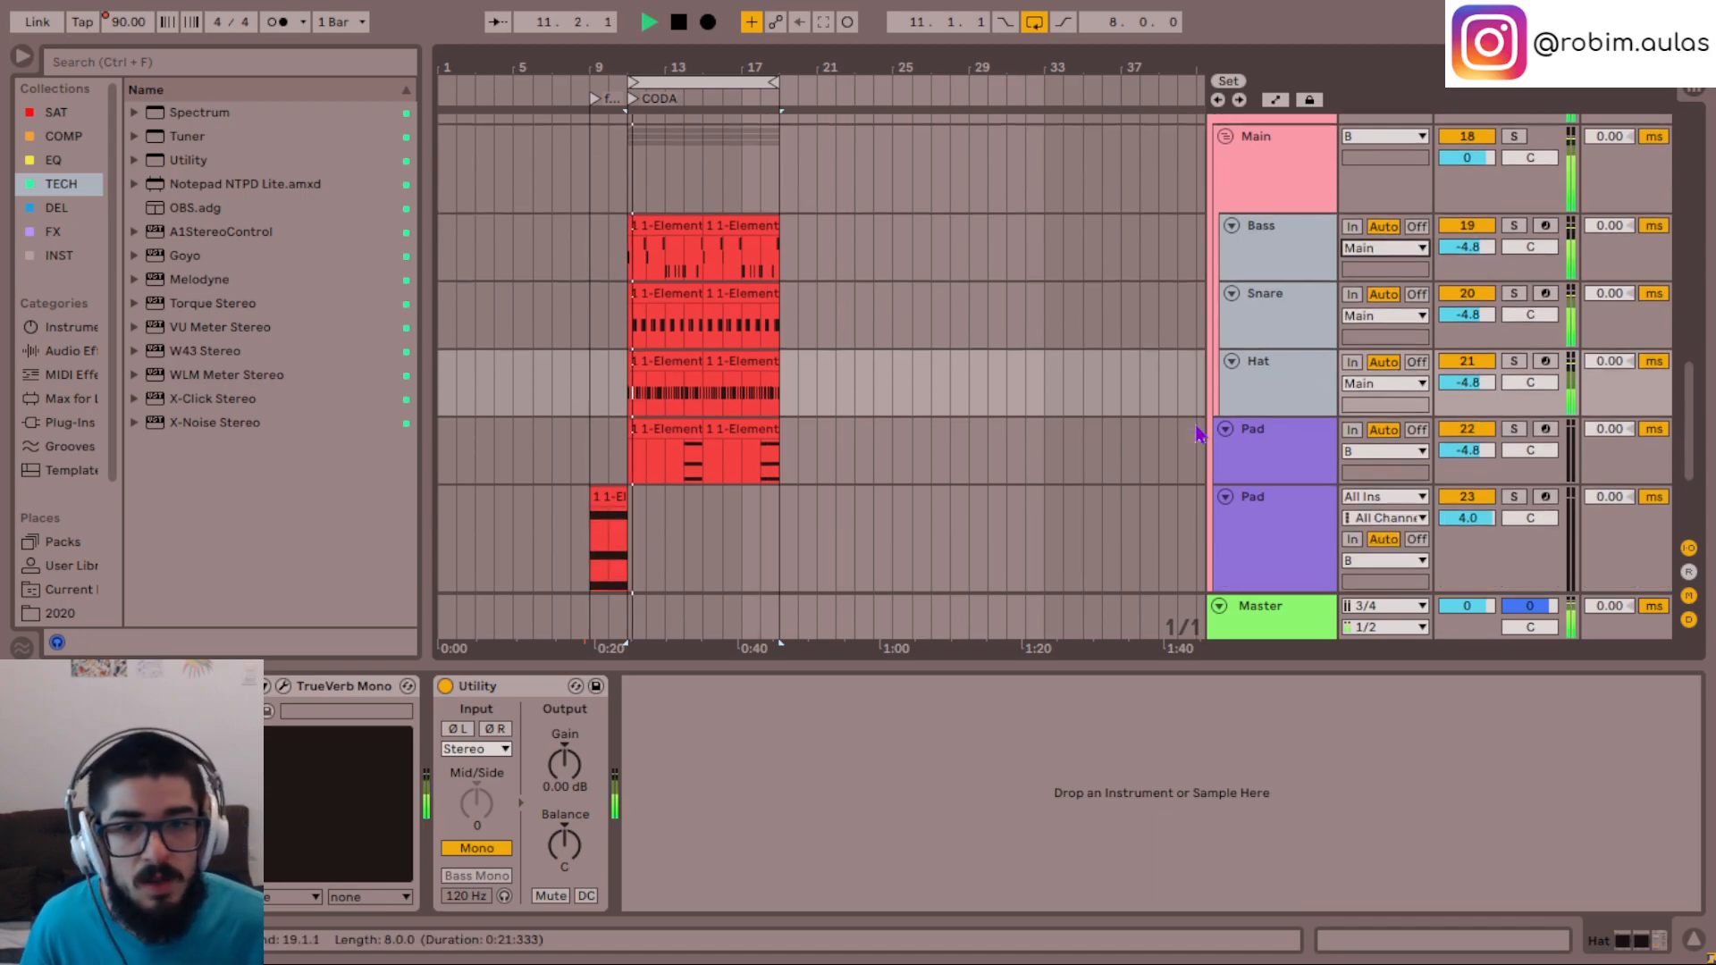
click(1296, 295)
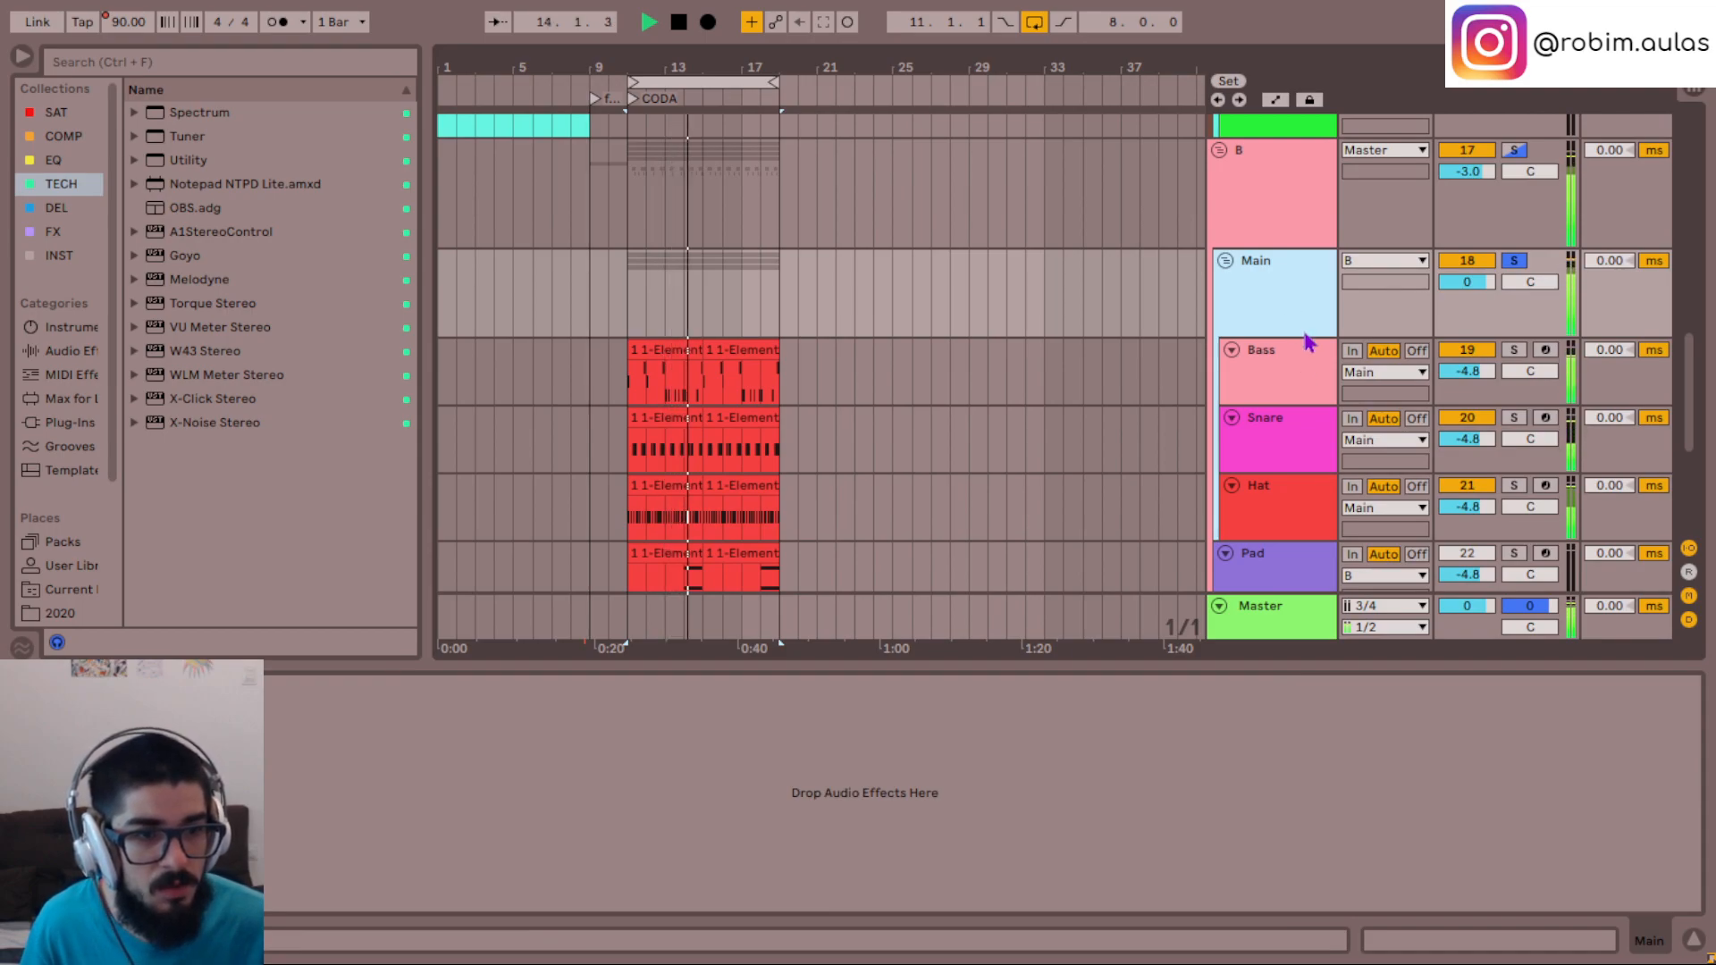
- Undo the routing and grouping back to the original Main bus track, stop playback and copy its FabFilter Pro-Q
key(ctrl+z)
key(ctrl+z)
key(ctrl+z)
key(ctrl+z)
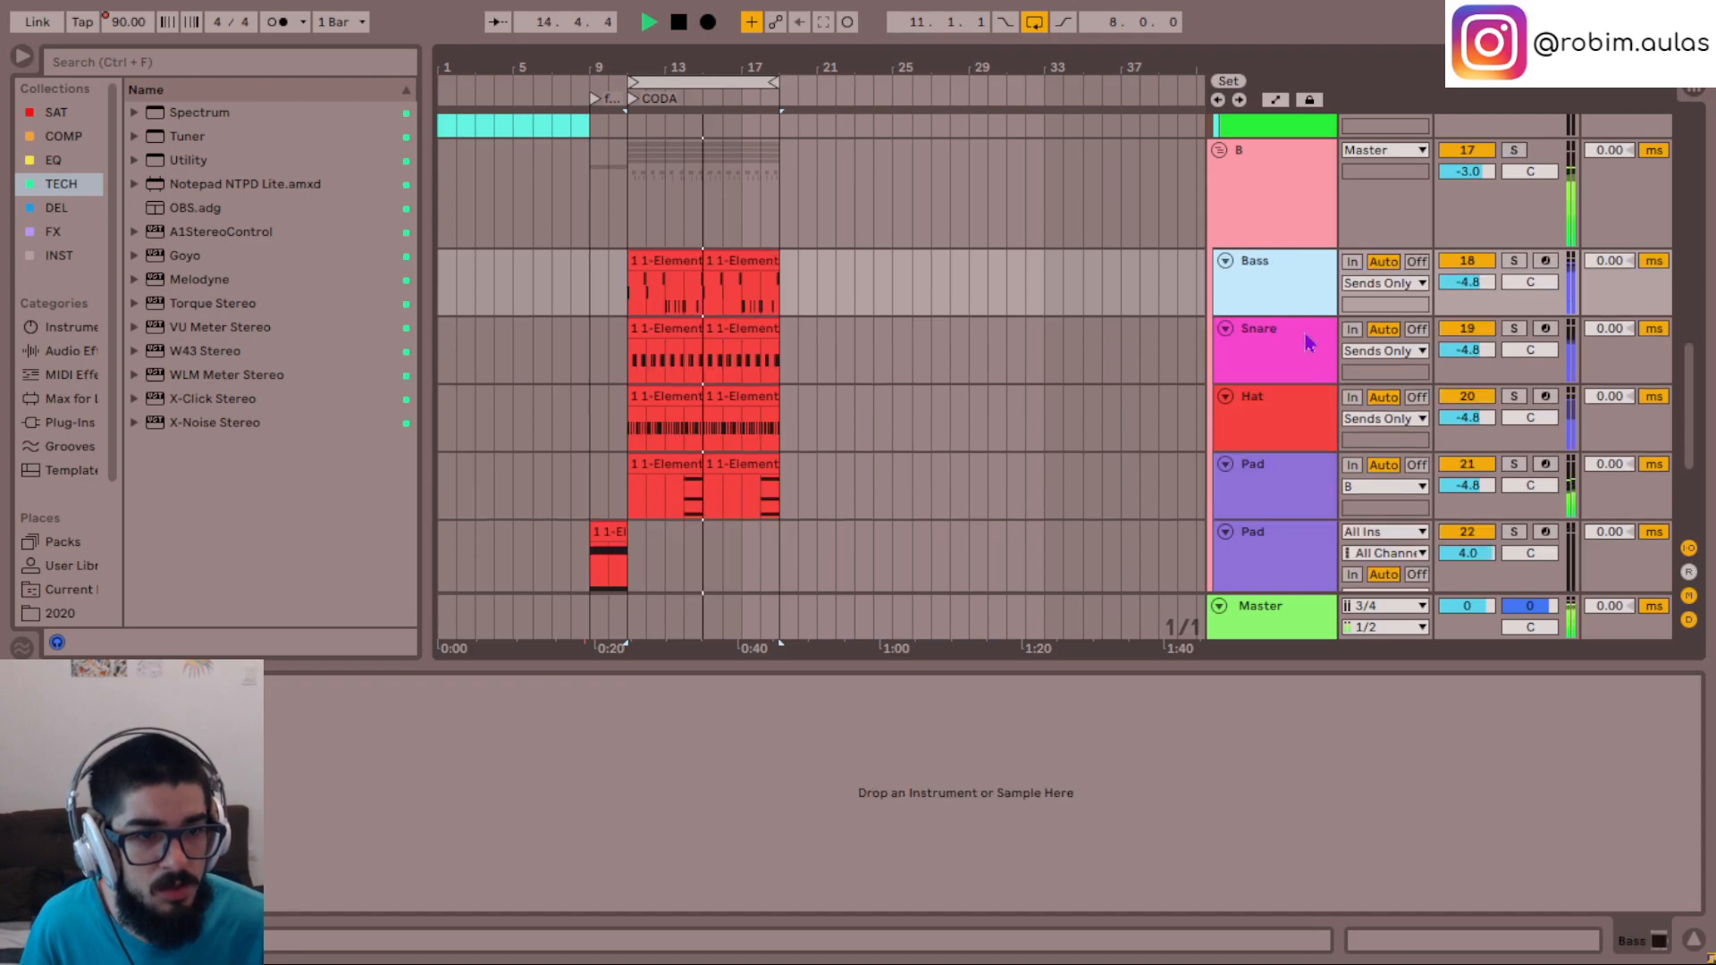
key(ctrl+z)
key(space)
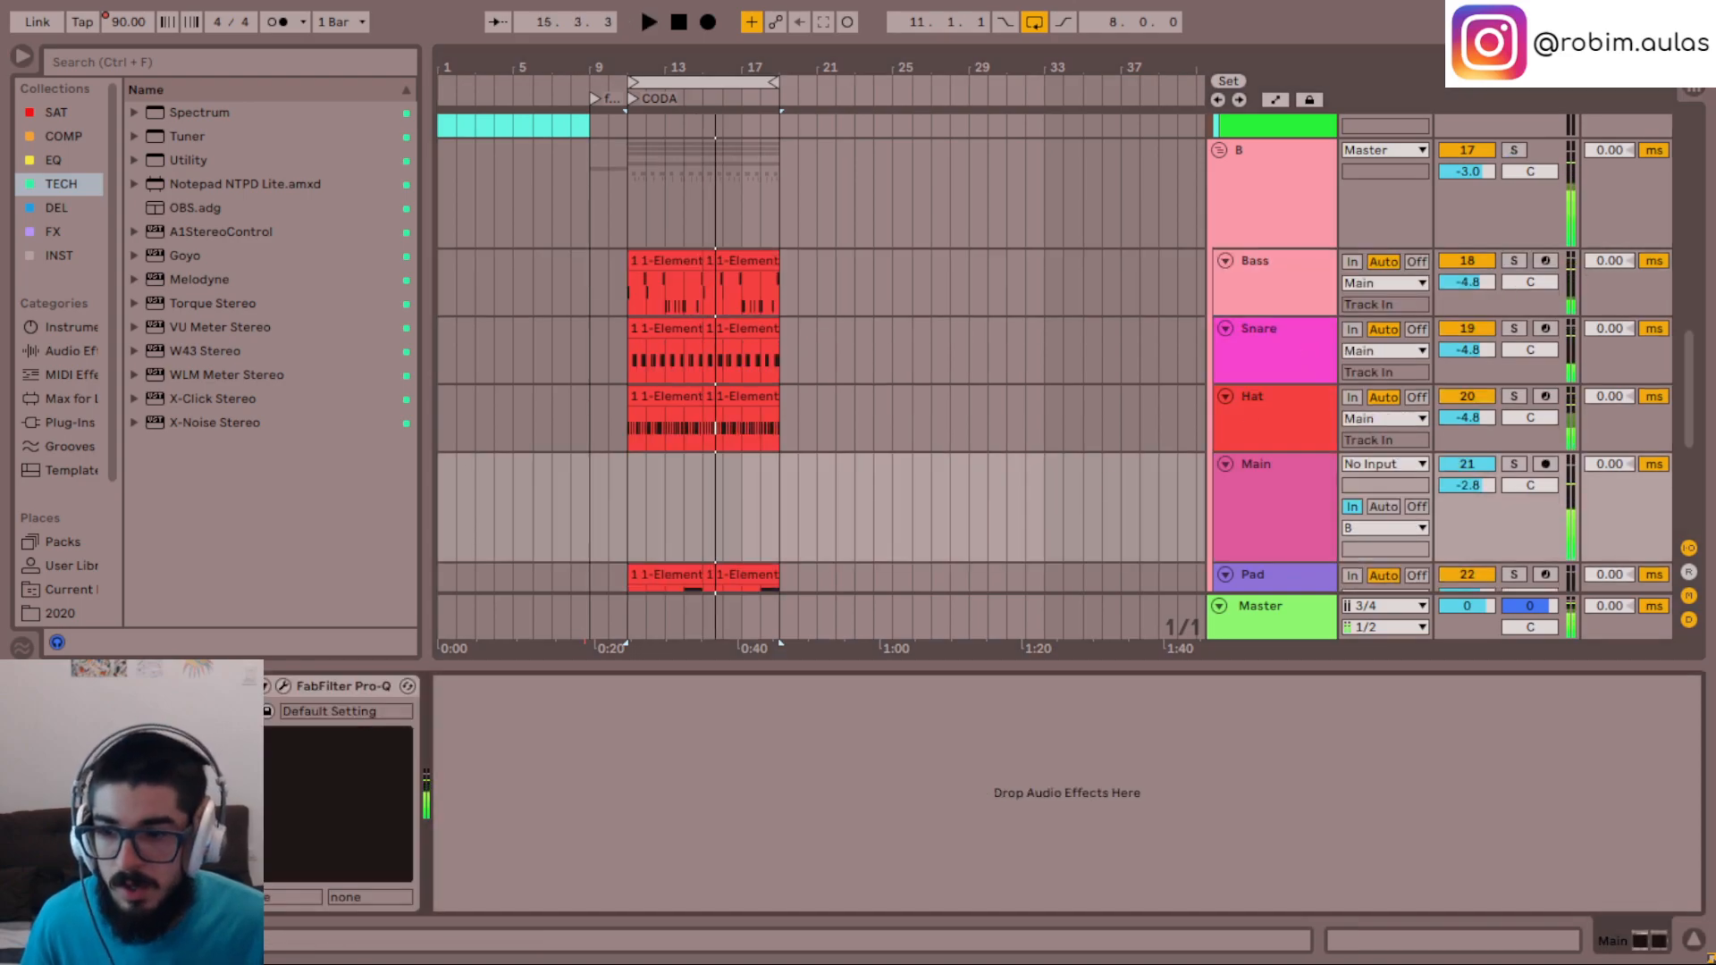
click(337, 686)
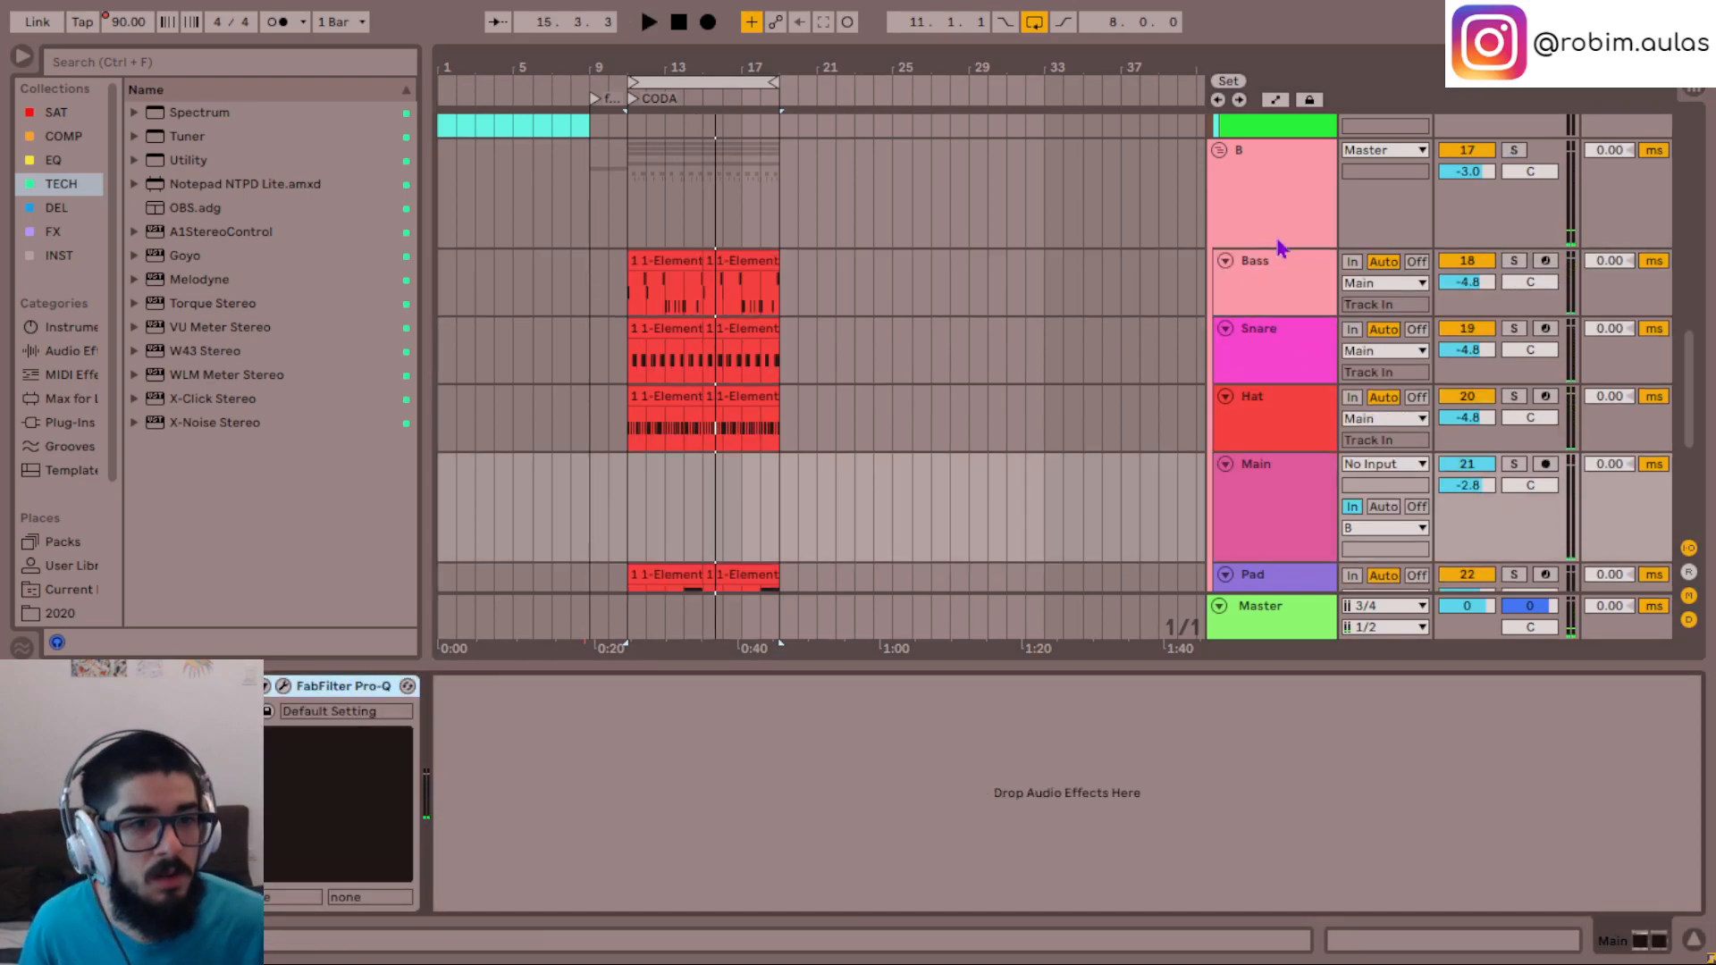
- Bring back the Main group of Bass, Snare and Hat in place of the bus track and paste FabFilter Pro-Q onto it
click(1280, 506)
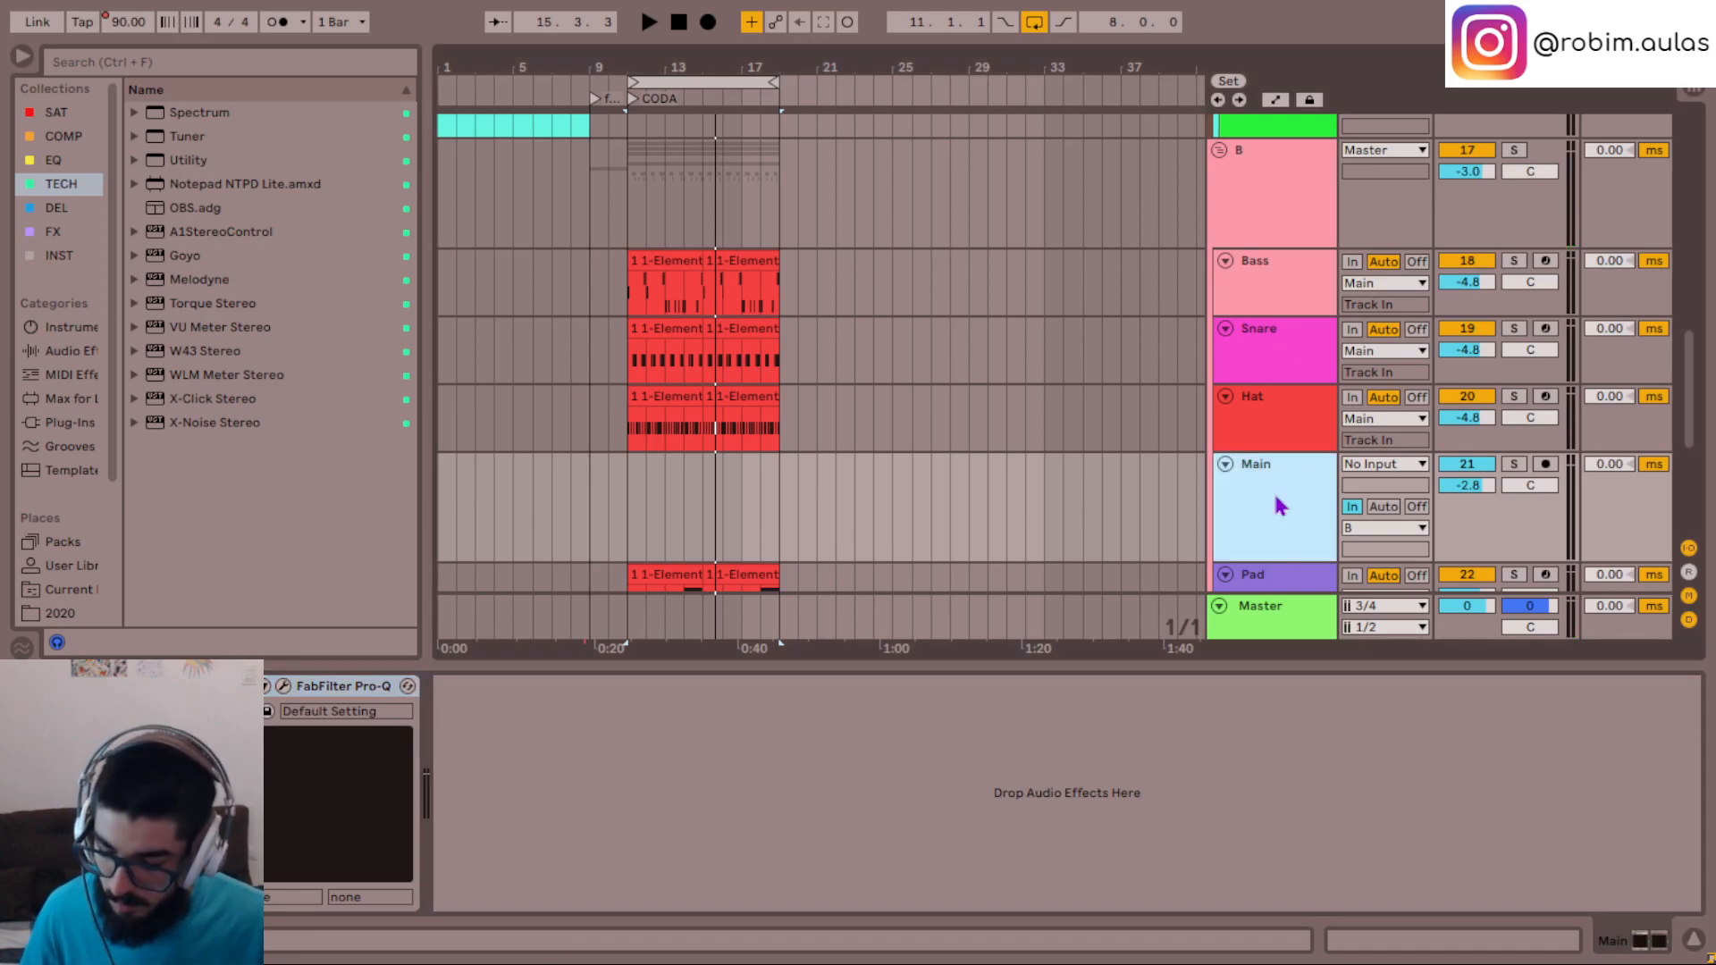
key(Delete)
key(ctrl+z)
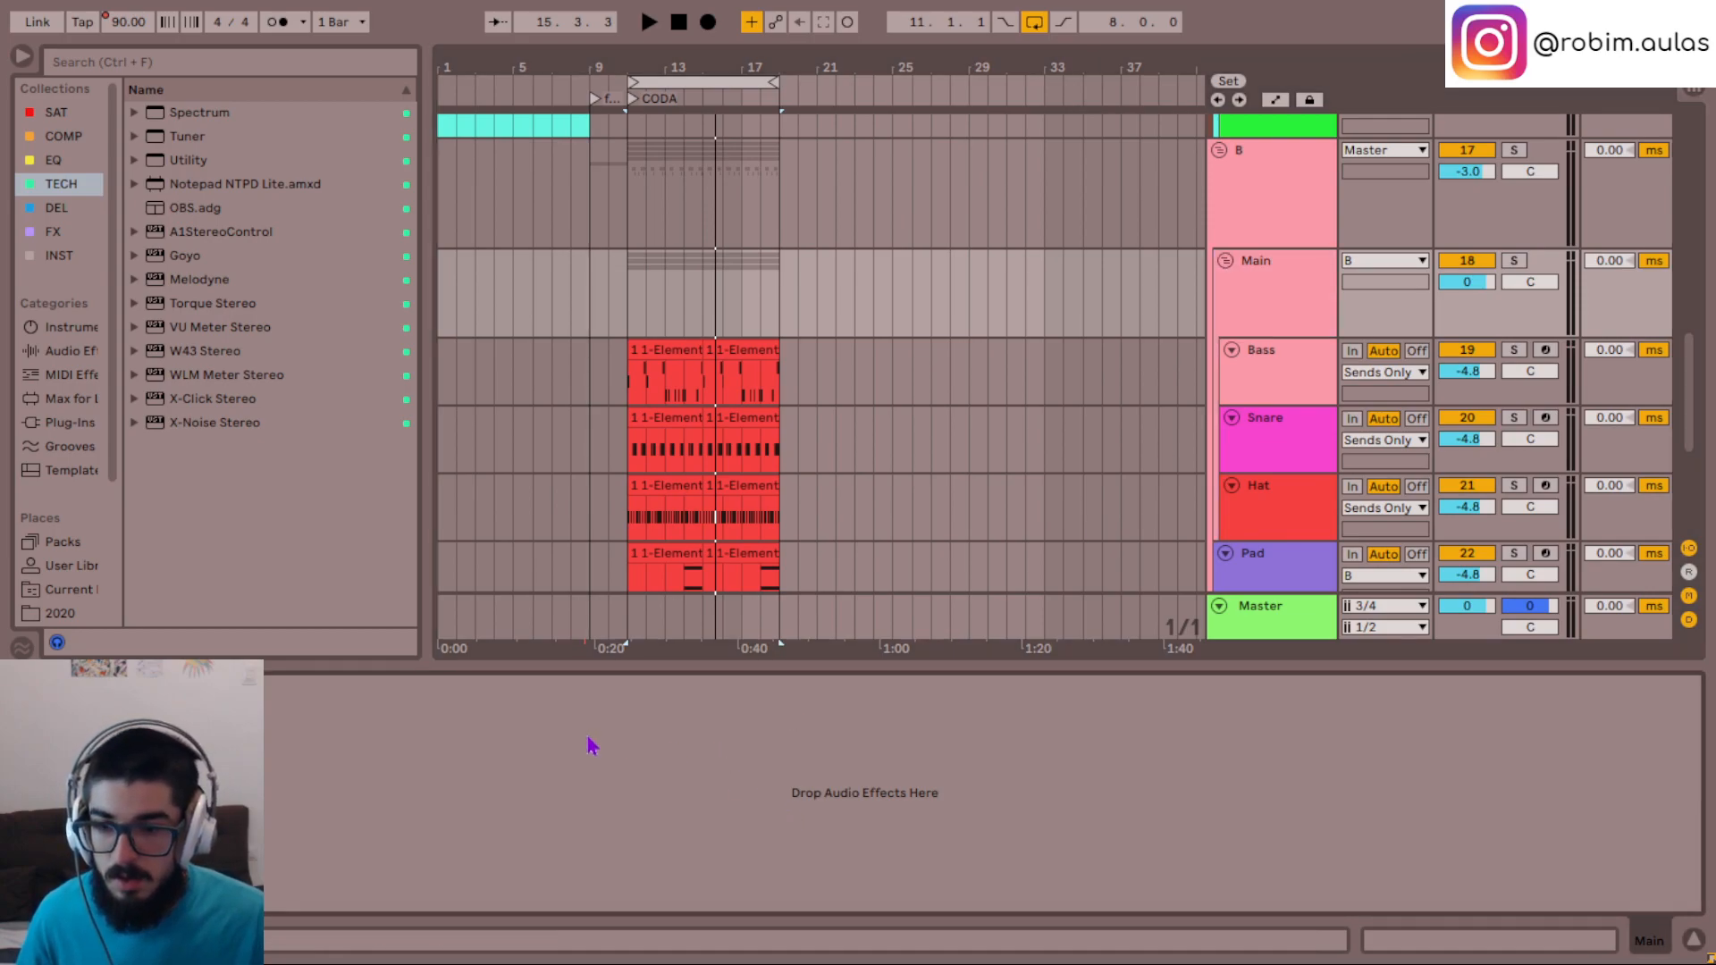
key(ctrl+v)
- Play the section with Main soloed and set the outputs of Bass, Snare and Hat to Main together
key(space)
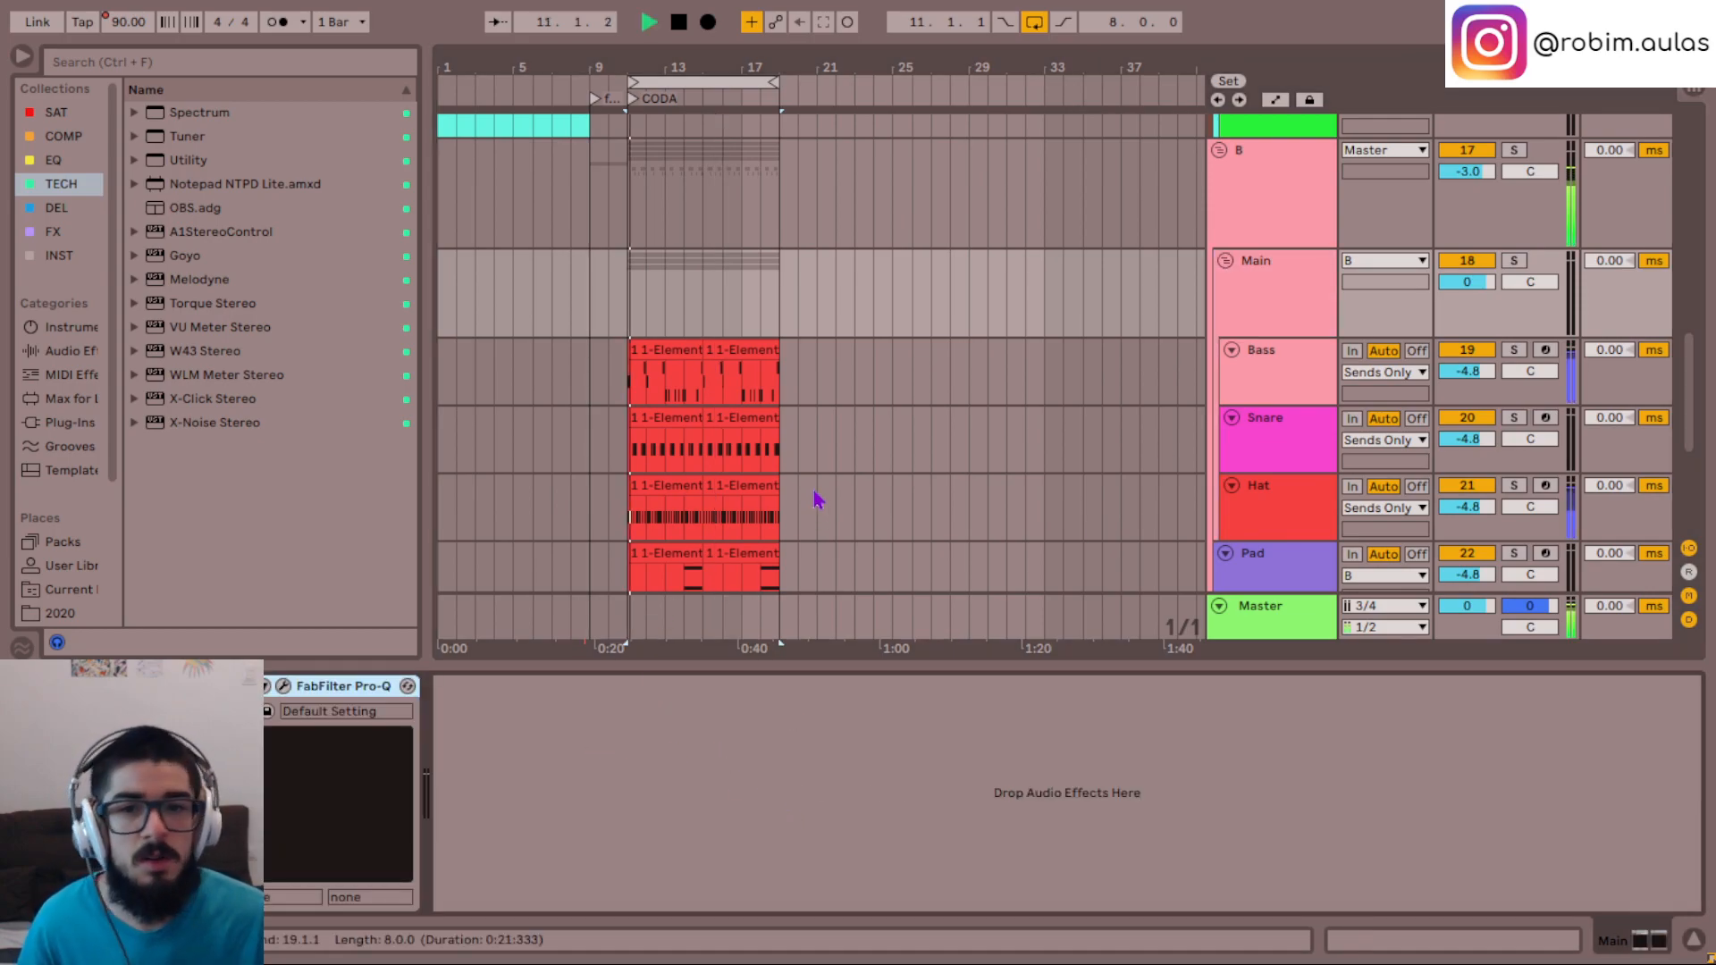
click(1260, 299)
click(1295, 528)
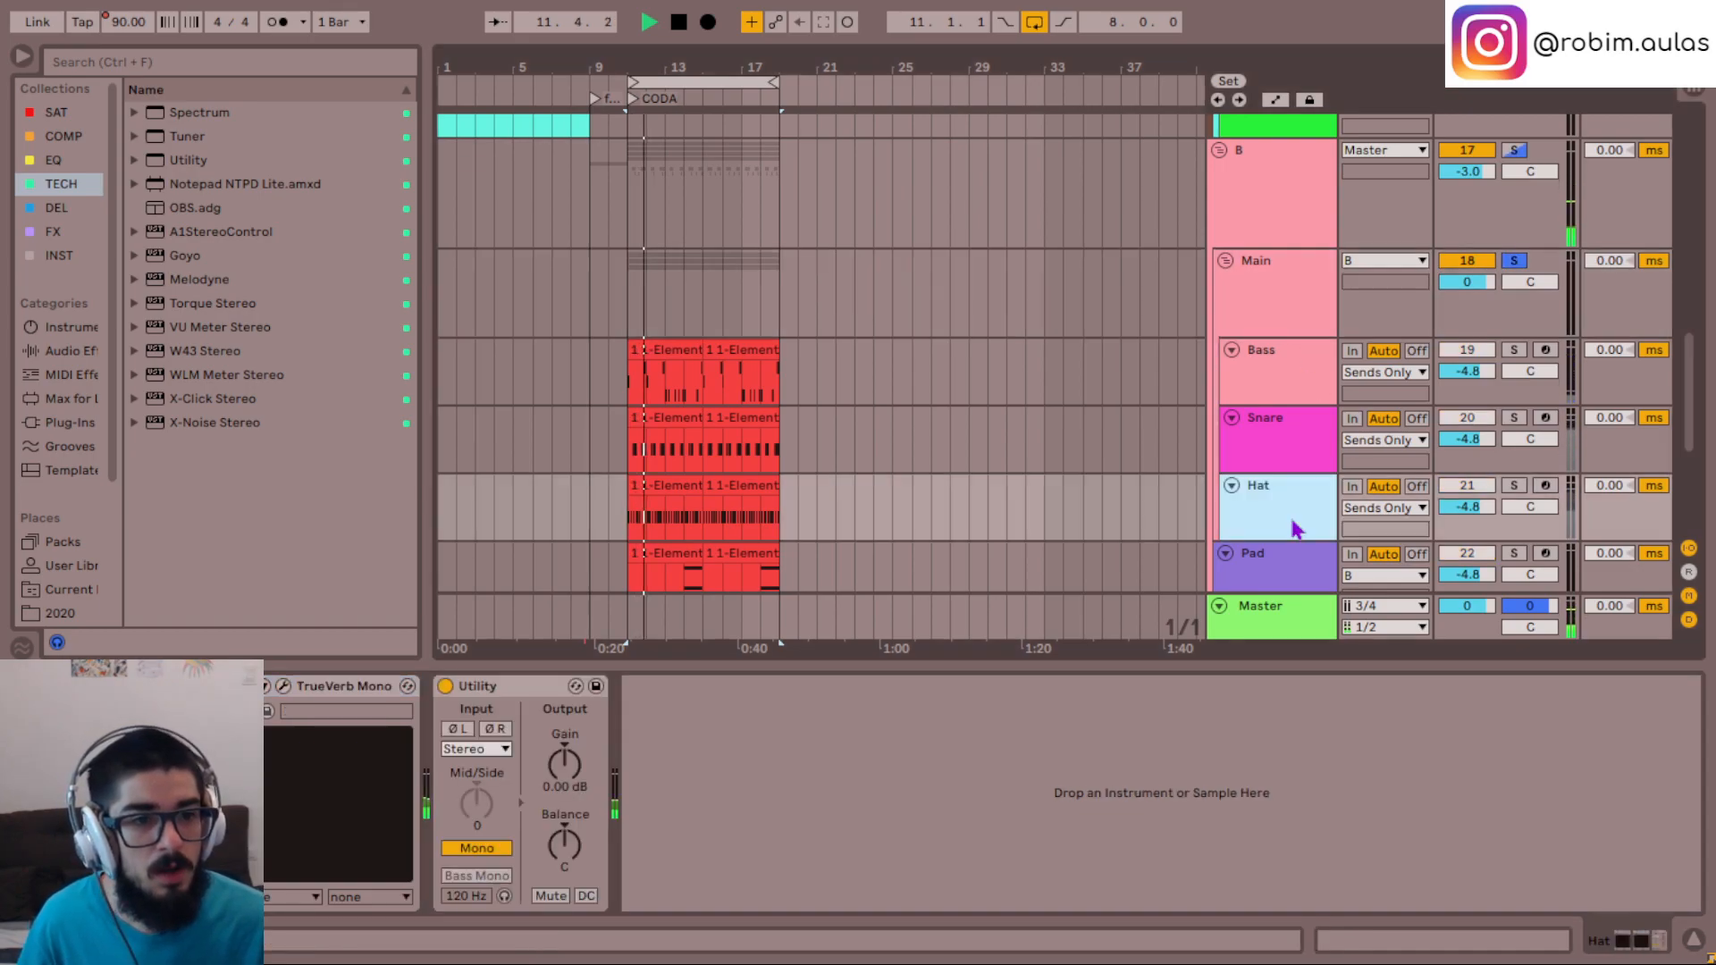
click(1263, 371)
click(1383, 371)
click(1359, 451)
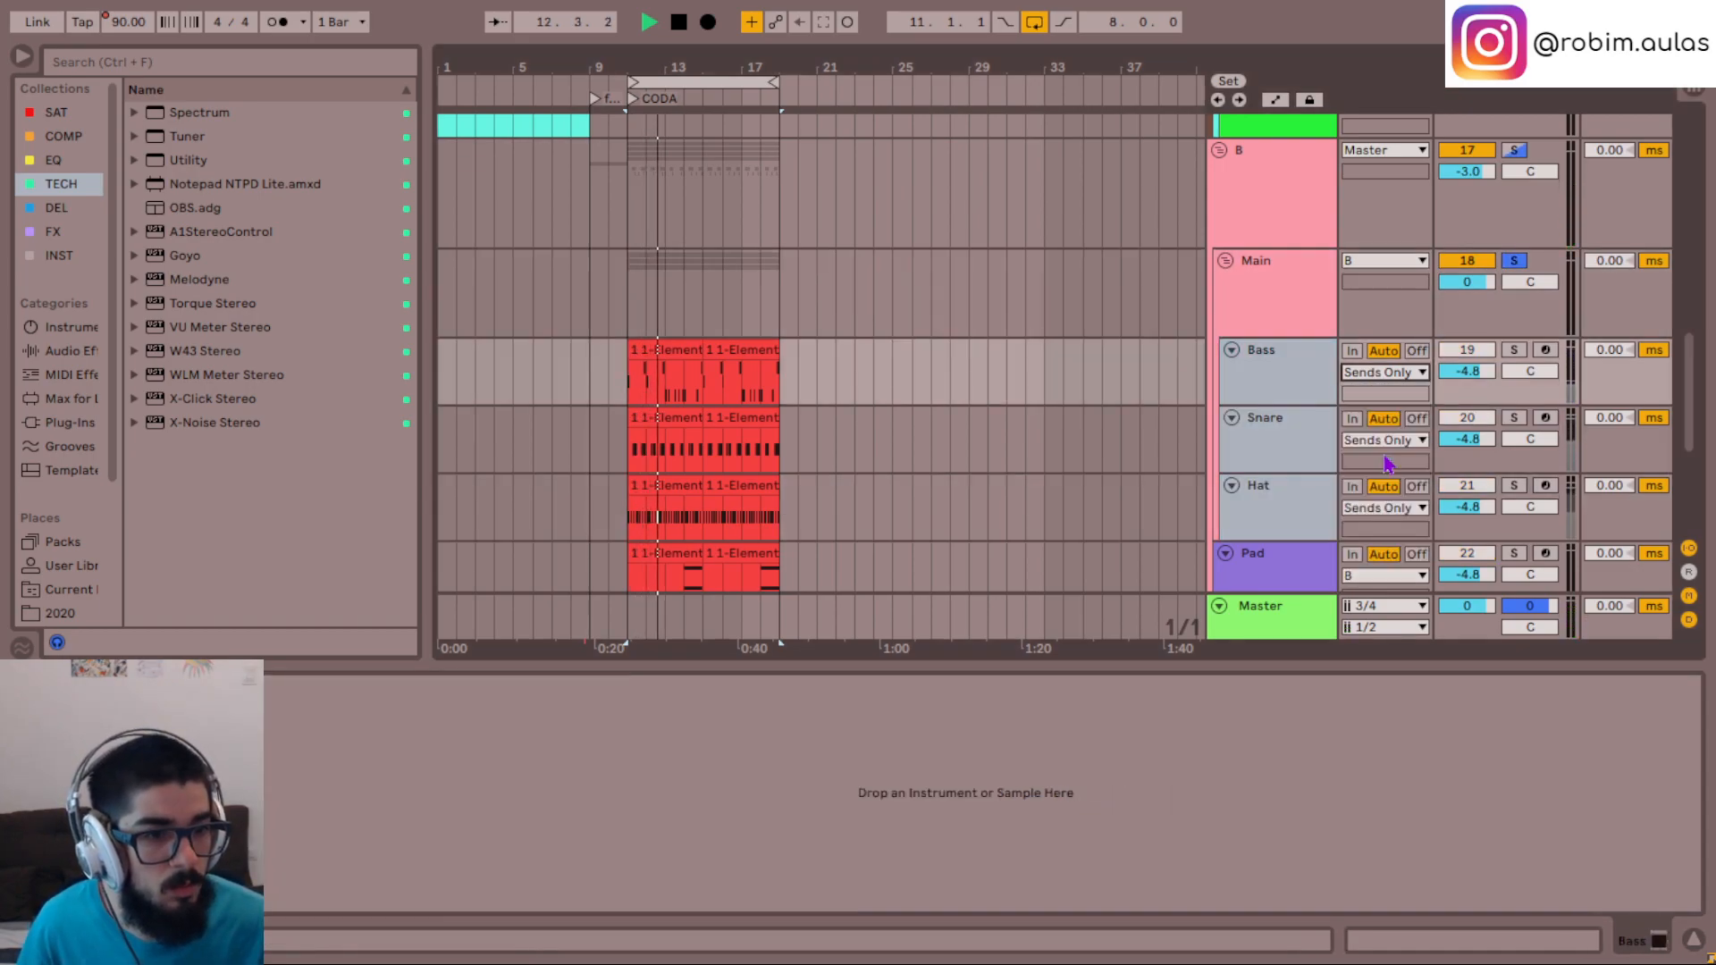
- Turn off the Main group's solo and set its volume to -5
click(1278, 313)
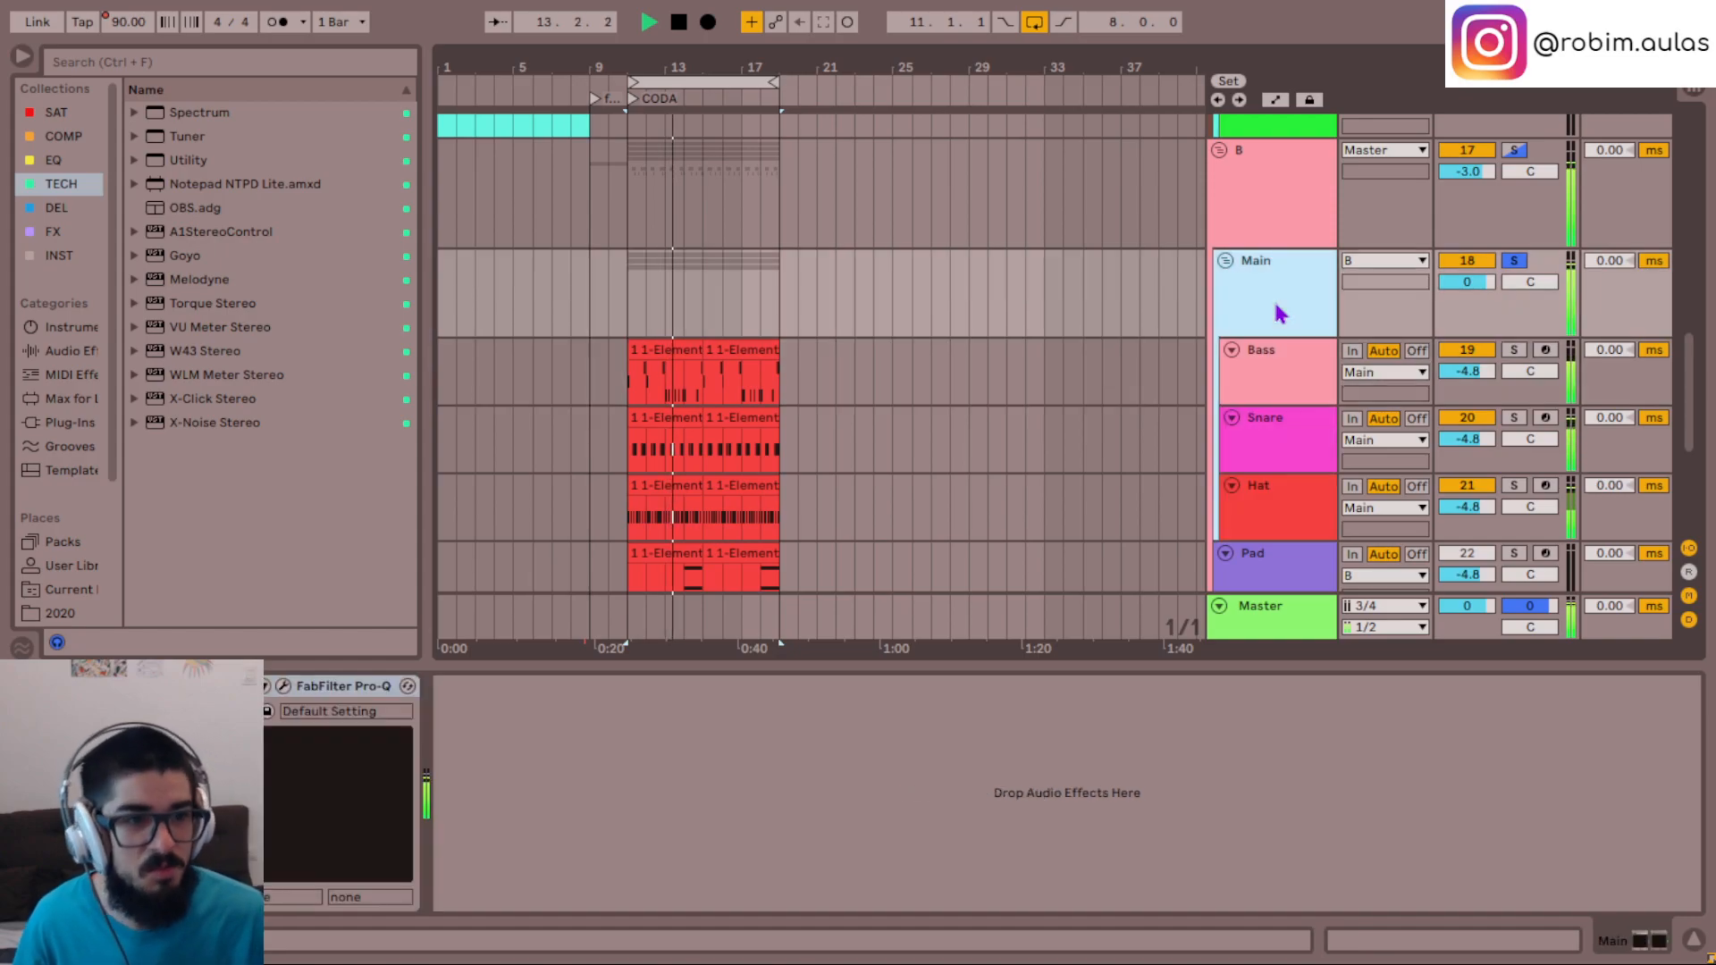
scroll(1211, 344, down, 3)
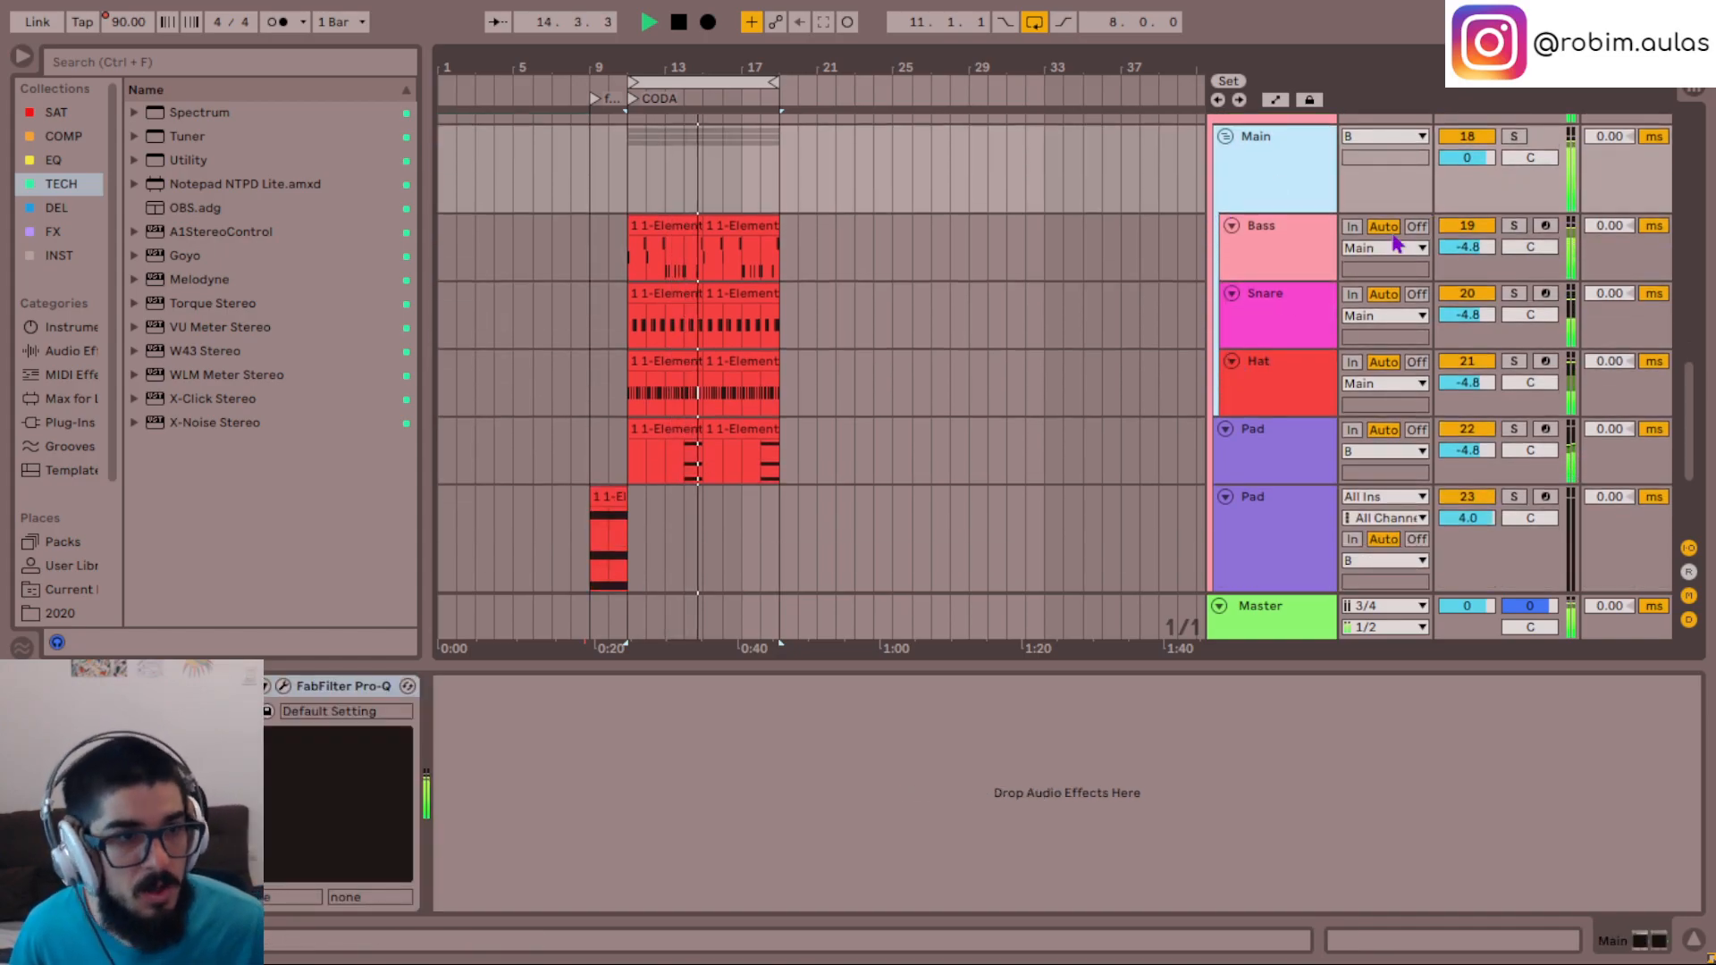
click(1468, 160)
text(-5)
key(Return)
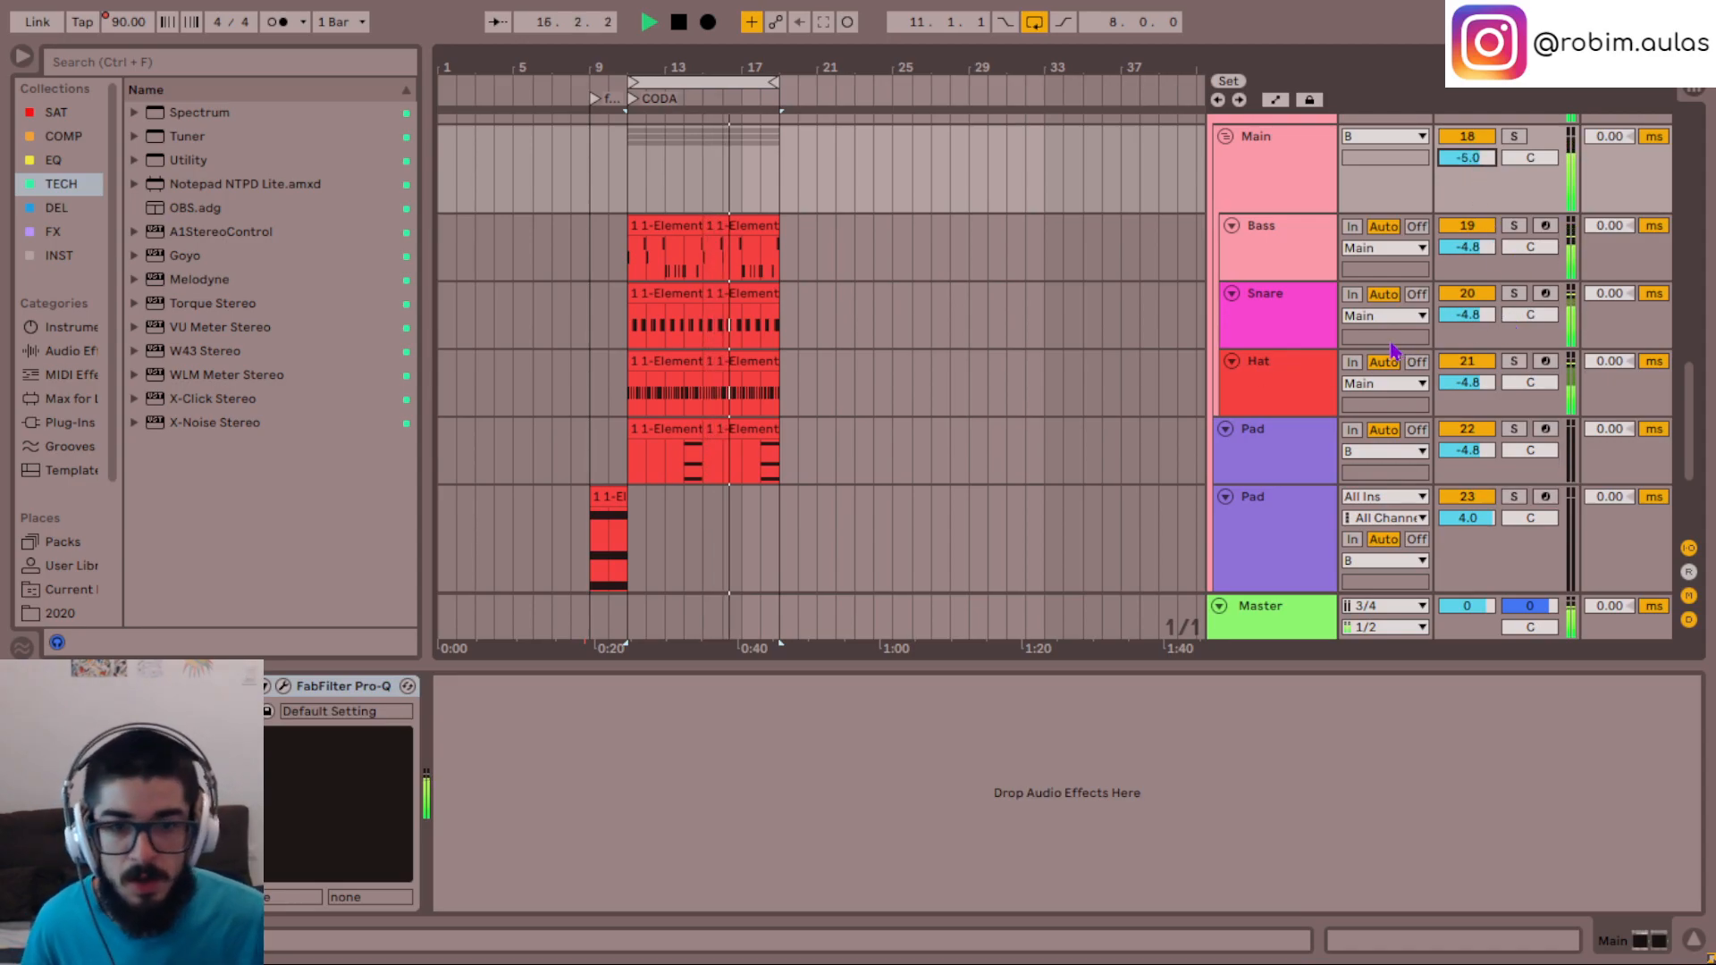
- Listen to the Pad, Clap and Kick tracks of group B in solo, one at a time, and turn off the solo
scroll(1322, 393, down, 1)
click(1287, 414)
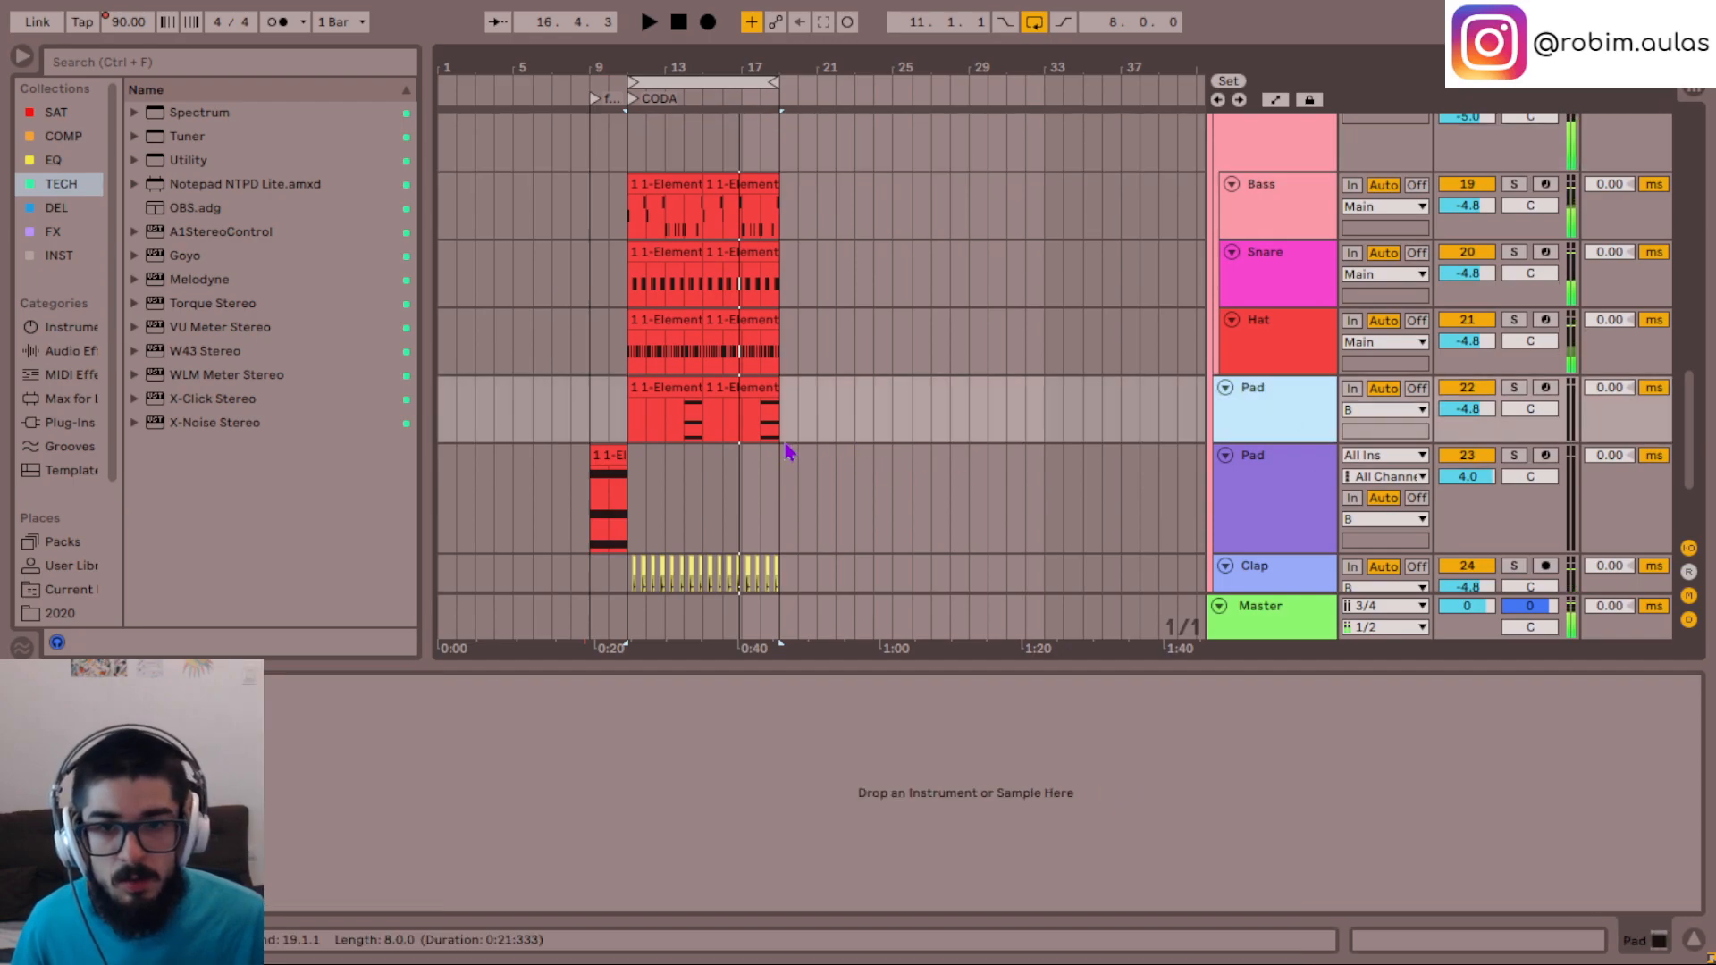
click(761, 426)
key(space)
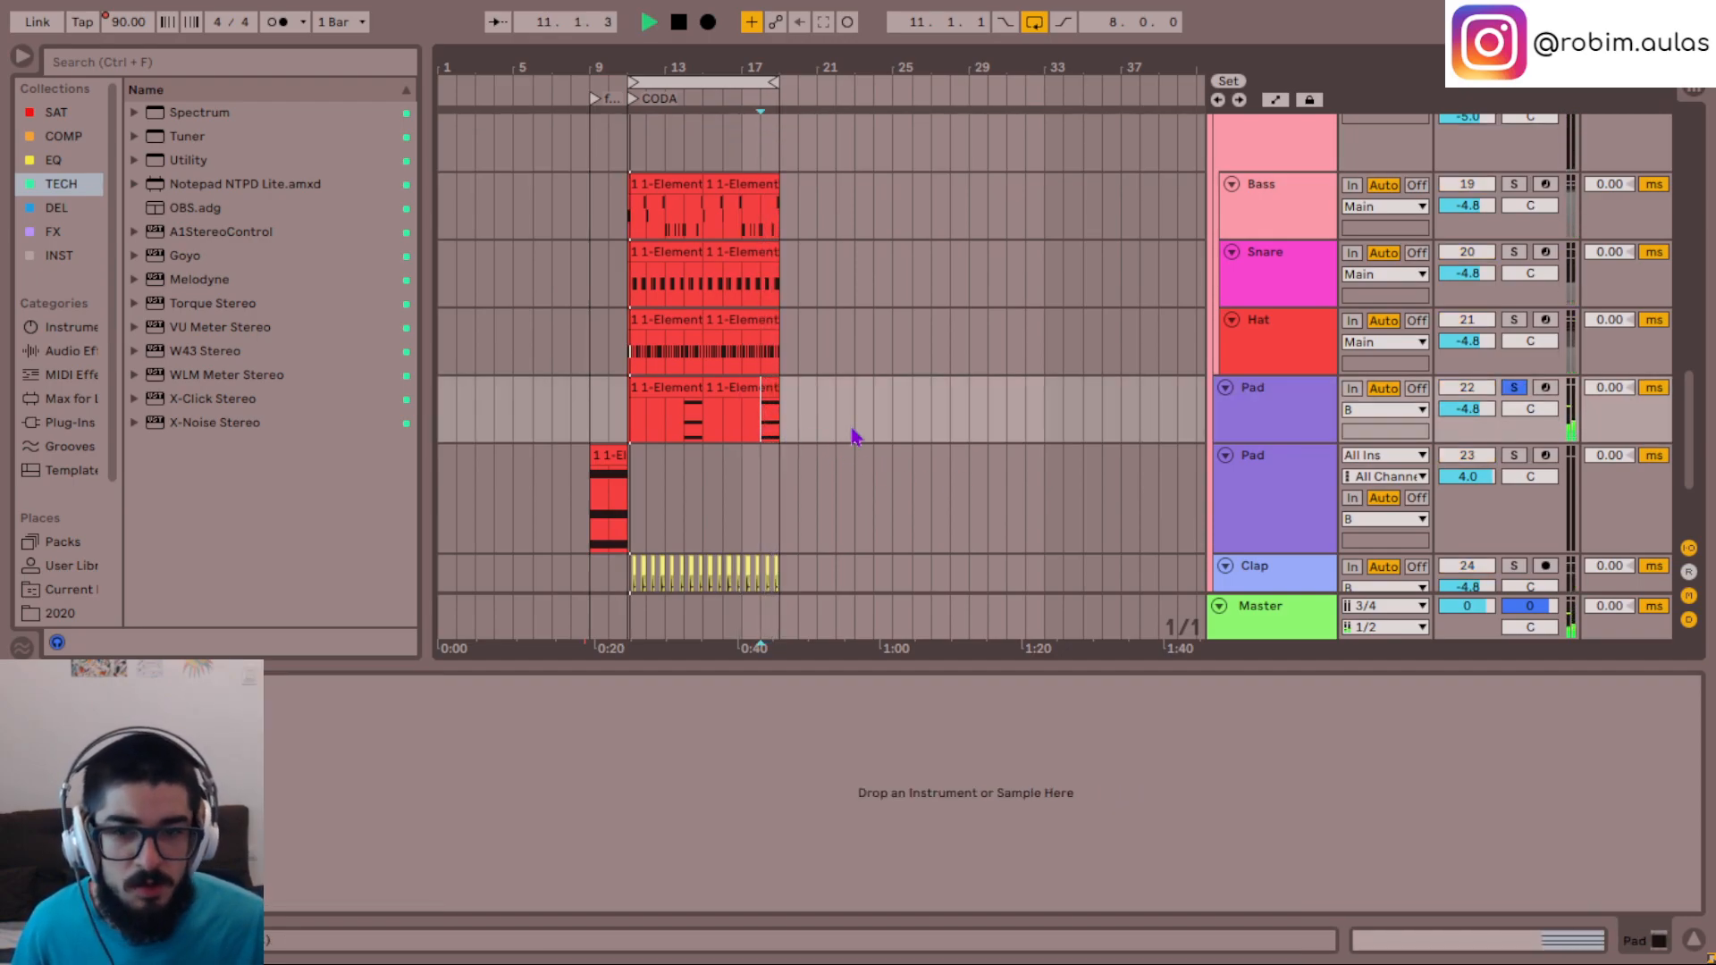
scroll(907, 395, down, 4)
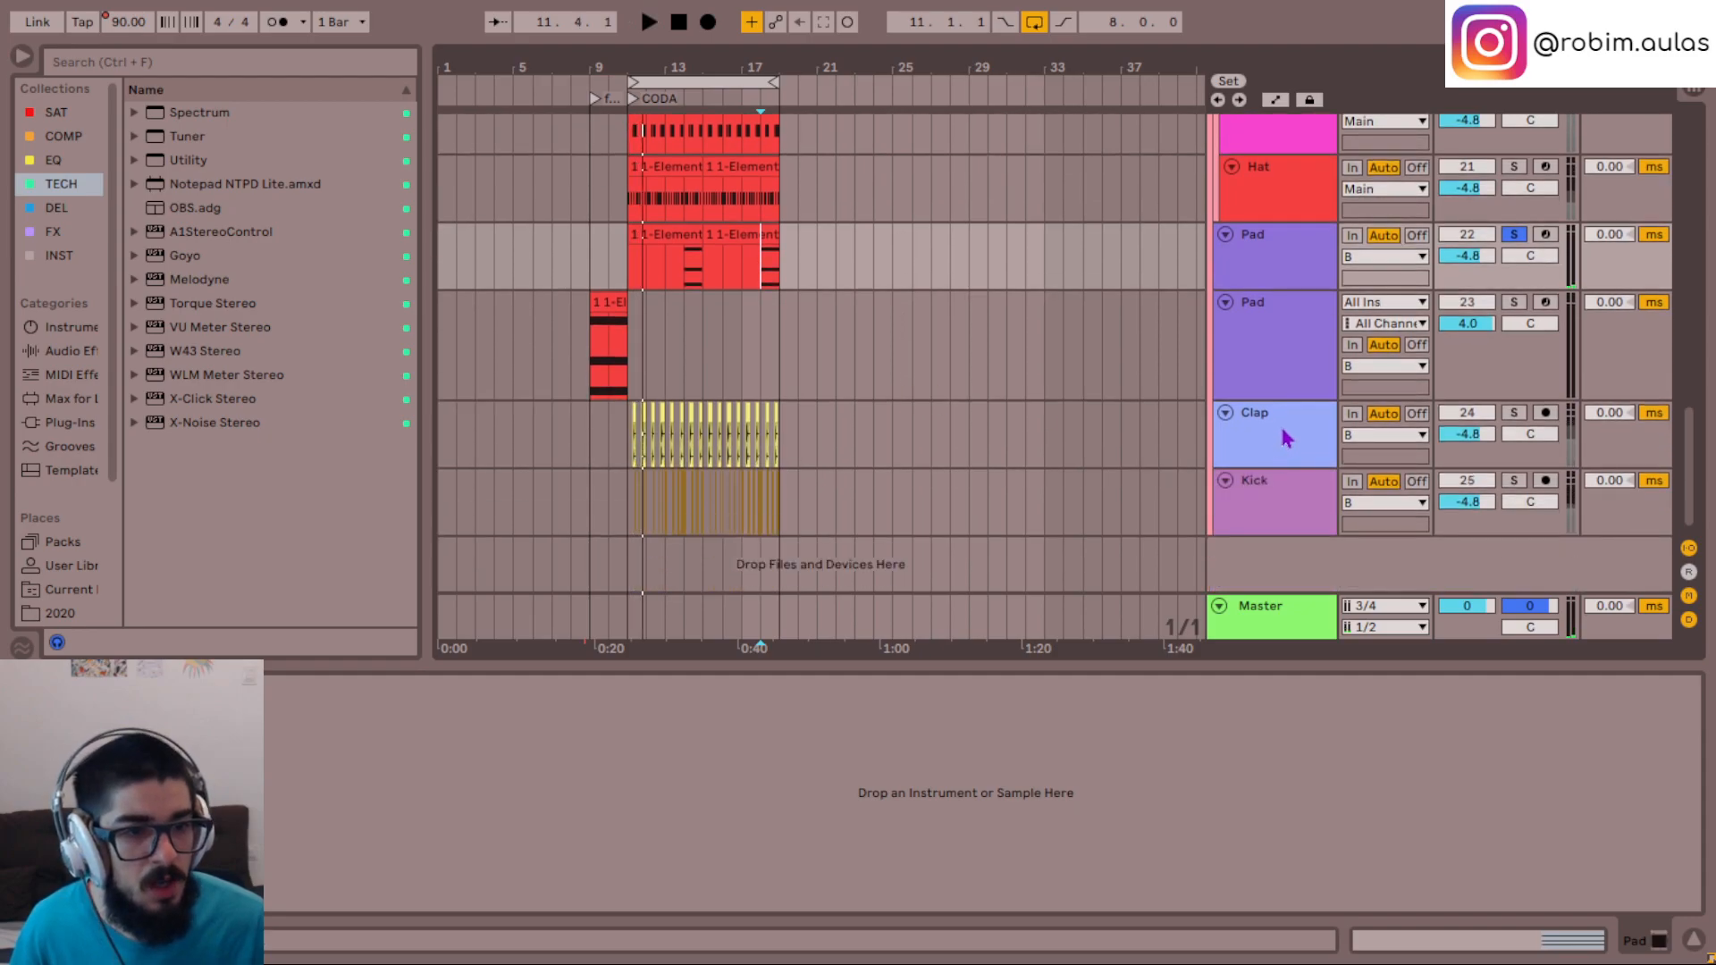
click(1283, 437)
click(631, 452)
key(space)
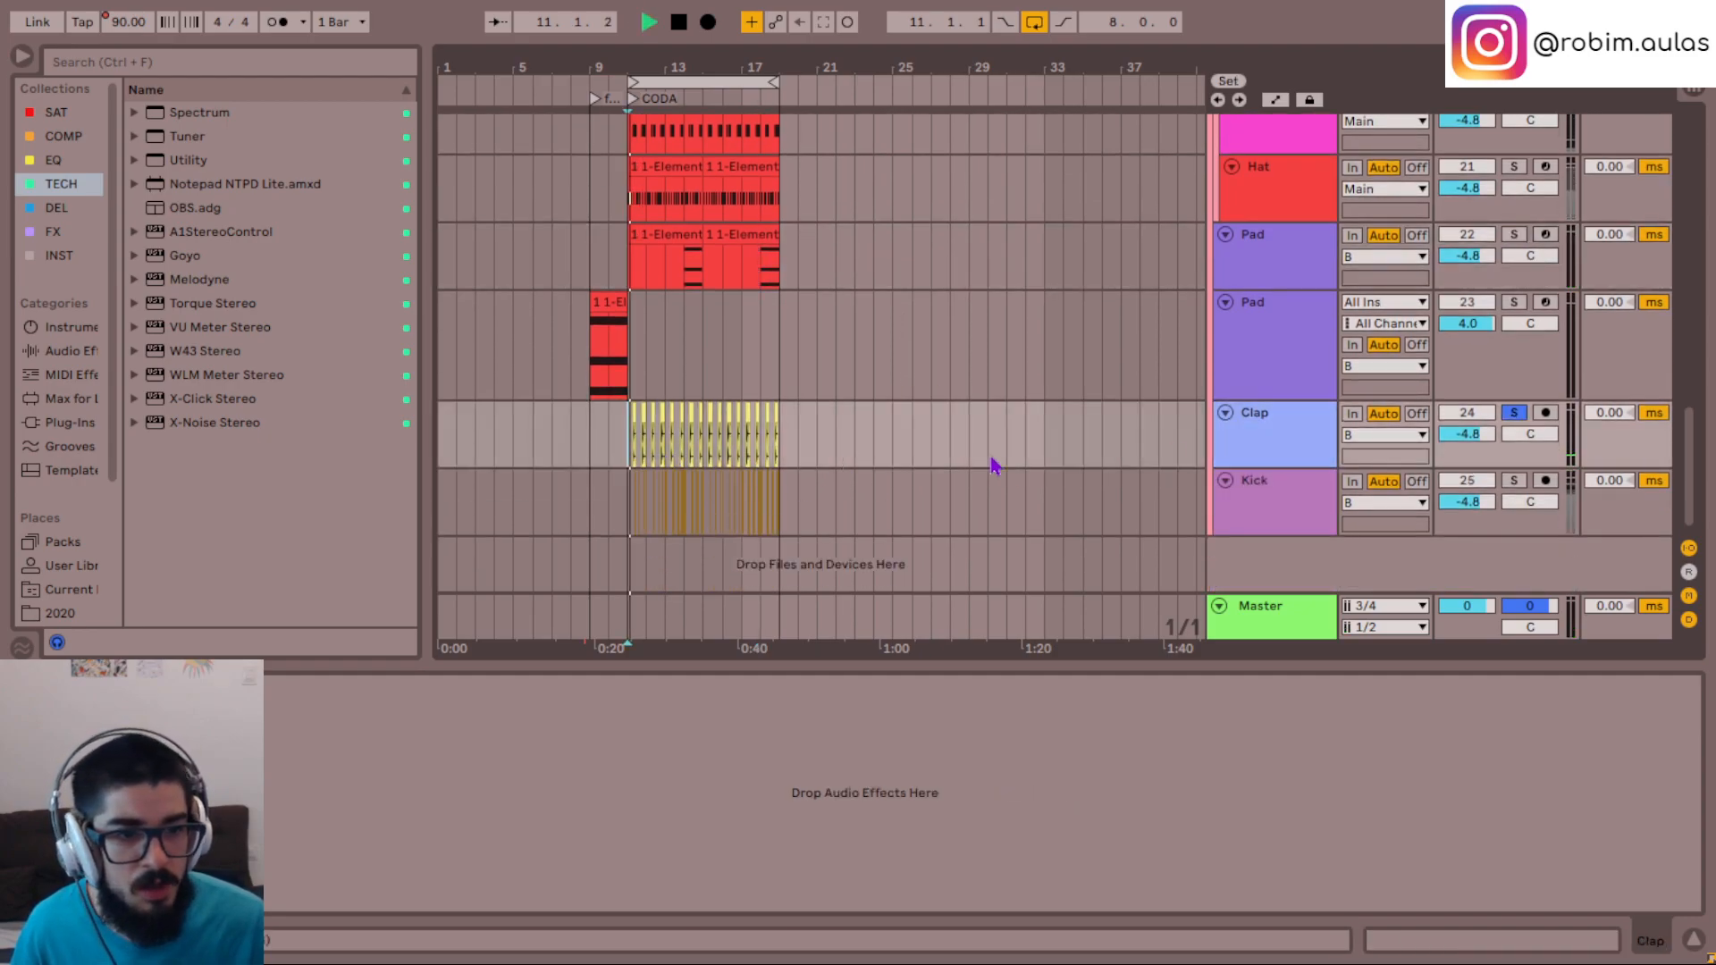
click(1287, 505)
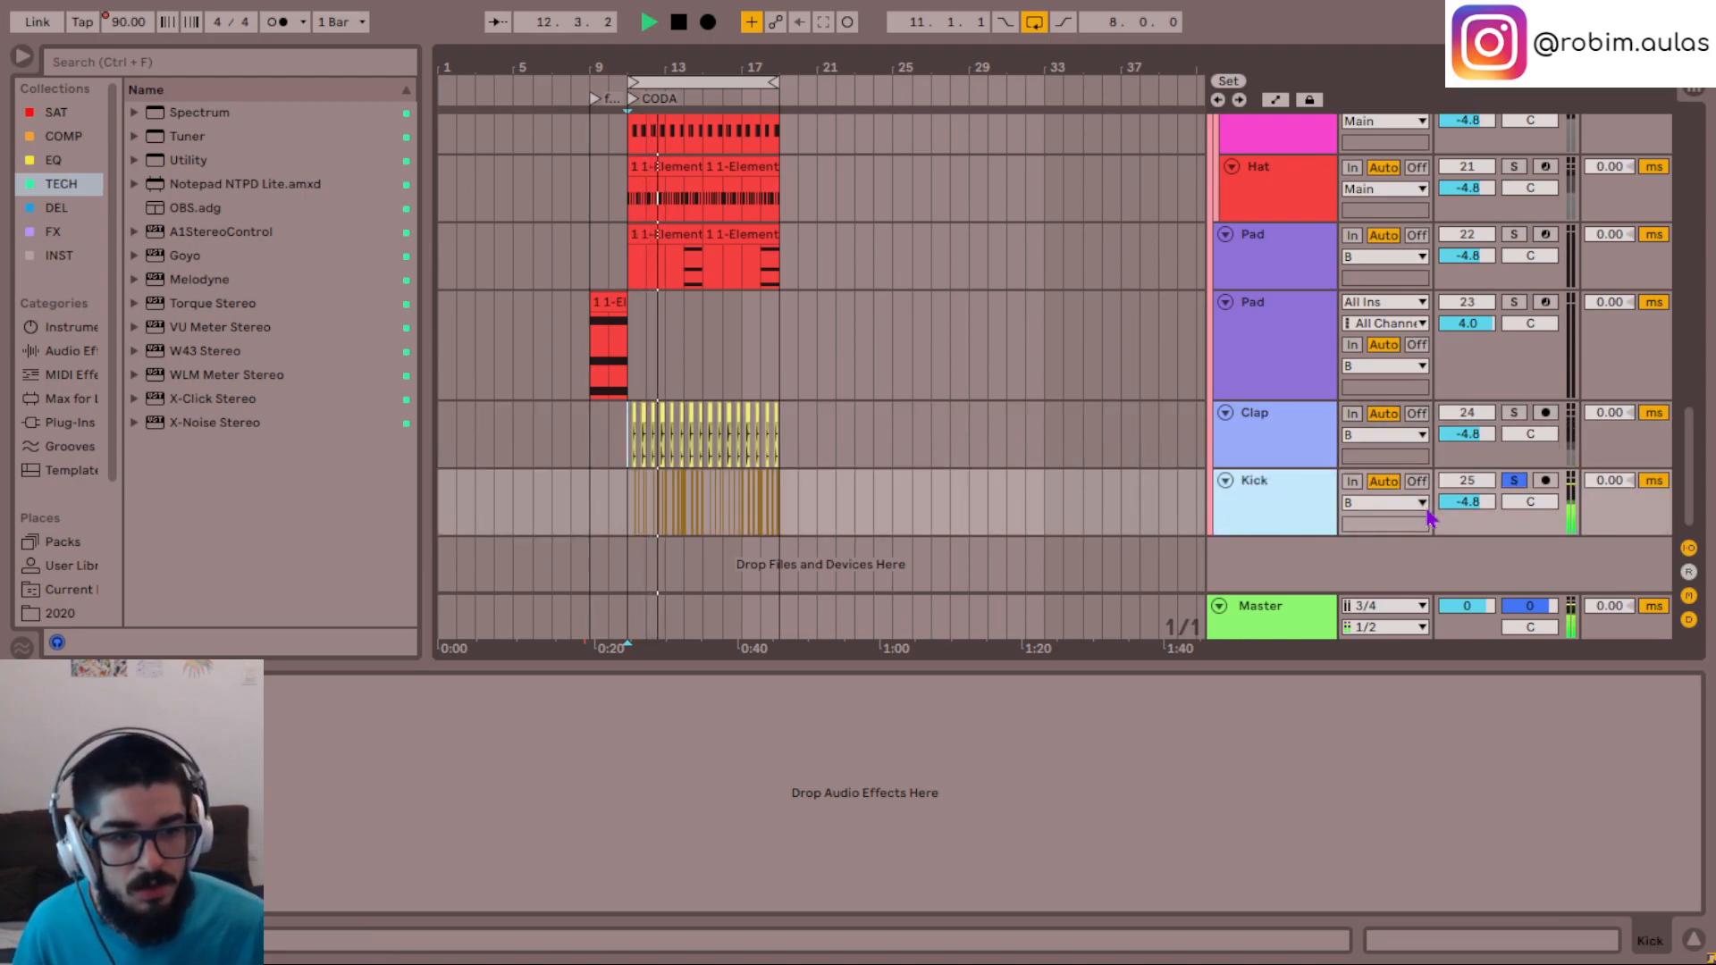
key(s)
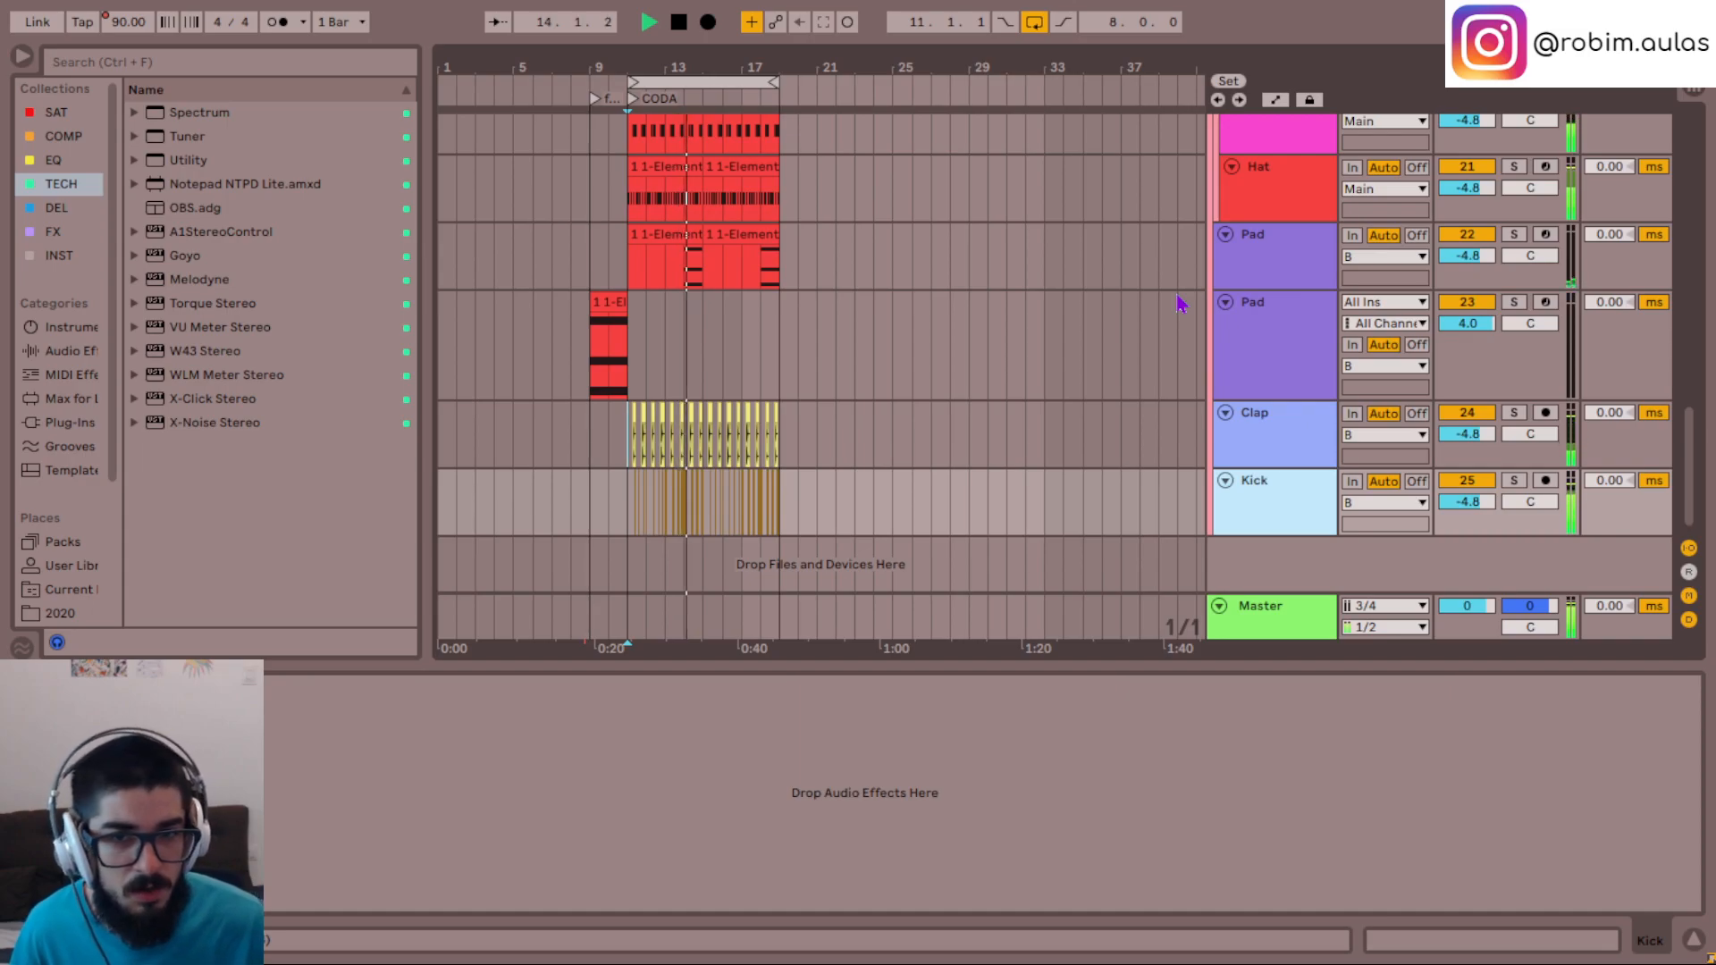
- Listen to the Snare track in solo, turn off the solo, stop playback and mute the track
scroll(1180, 304, up, 2)
scroll(1178, 302, up, 1)
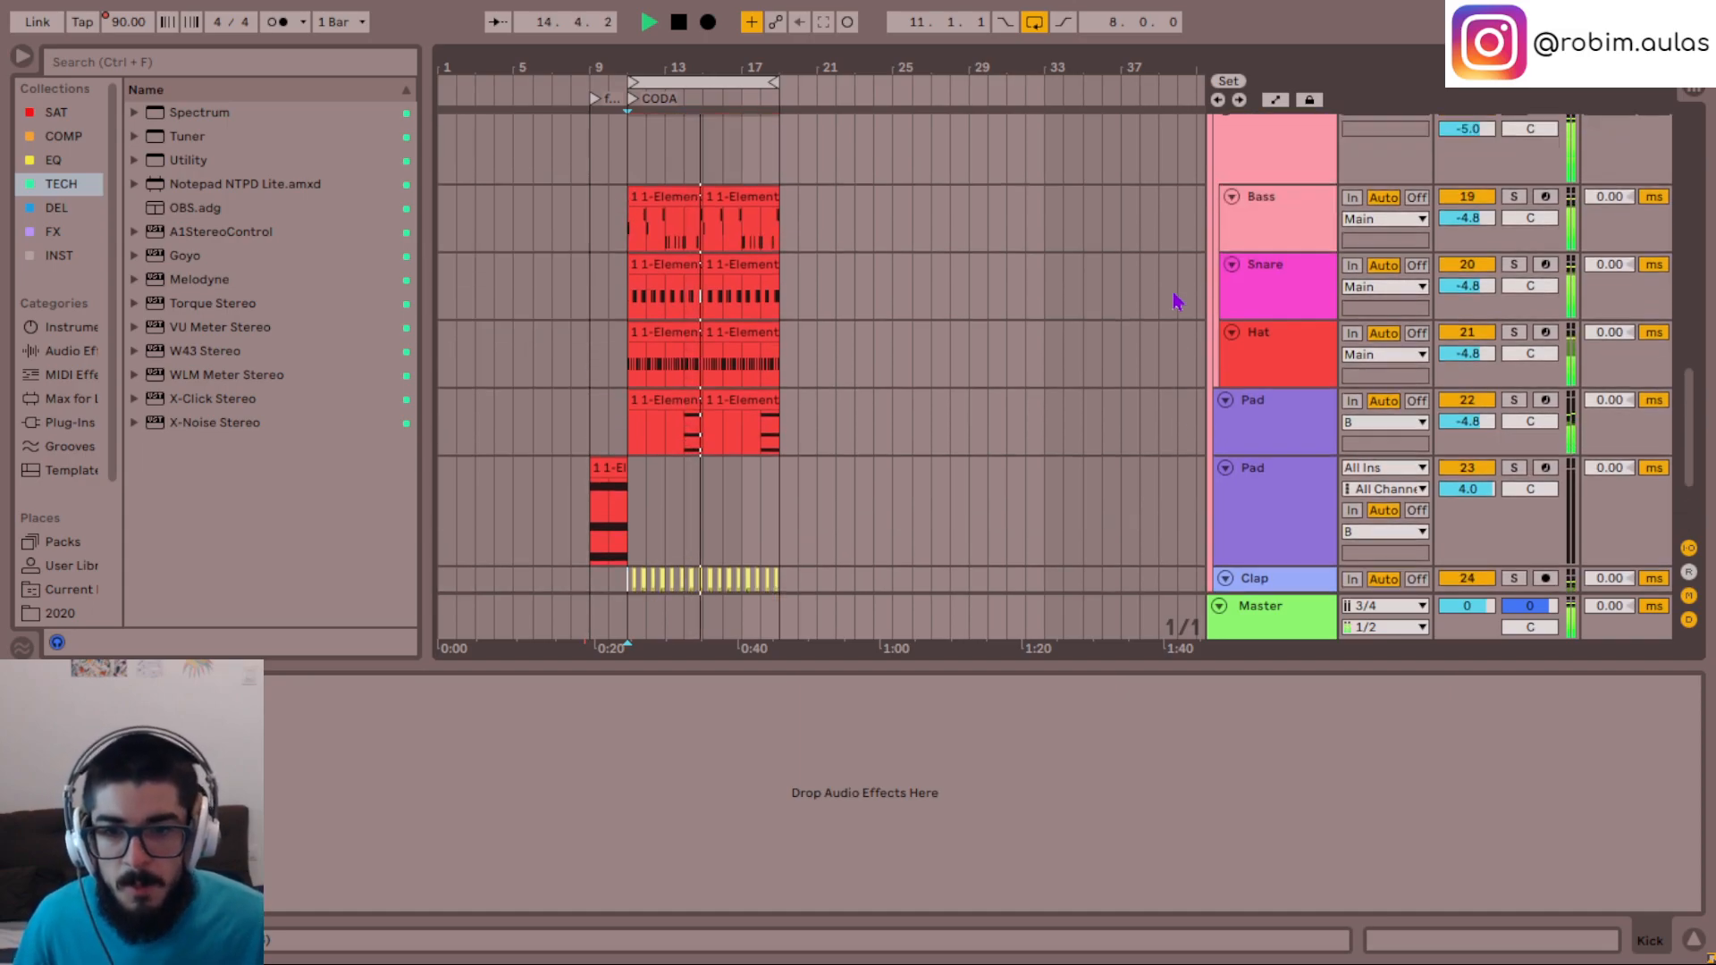
scroll(1175, 301, up, 1)
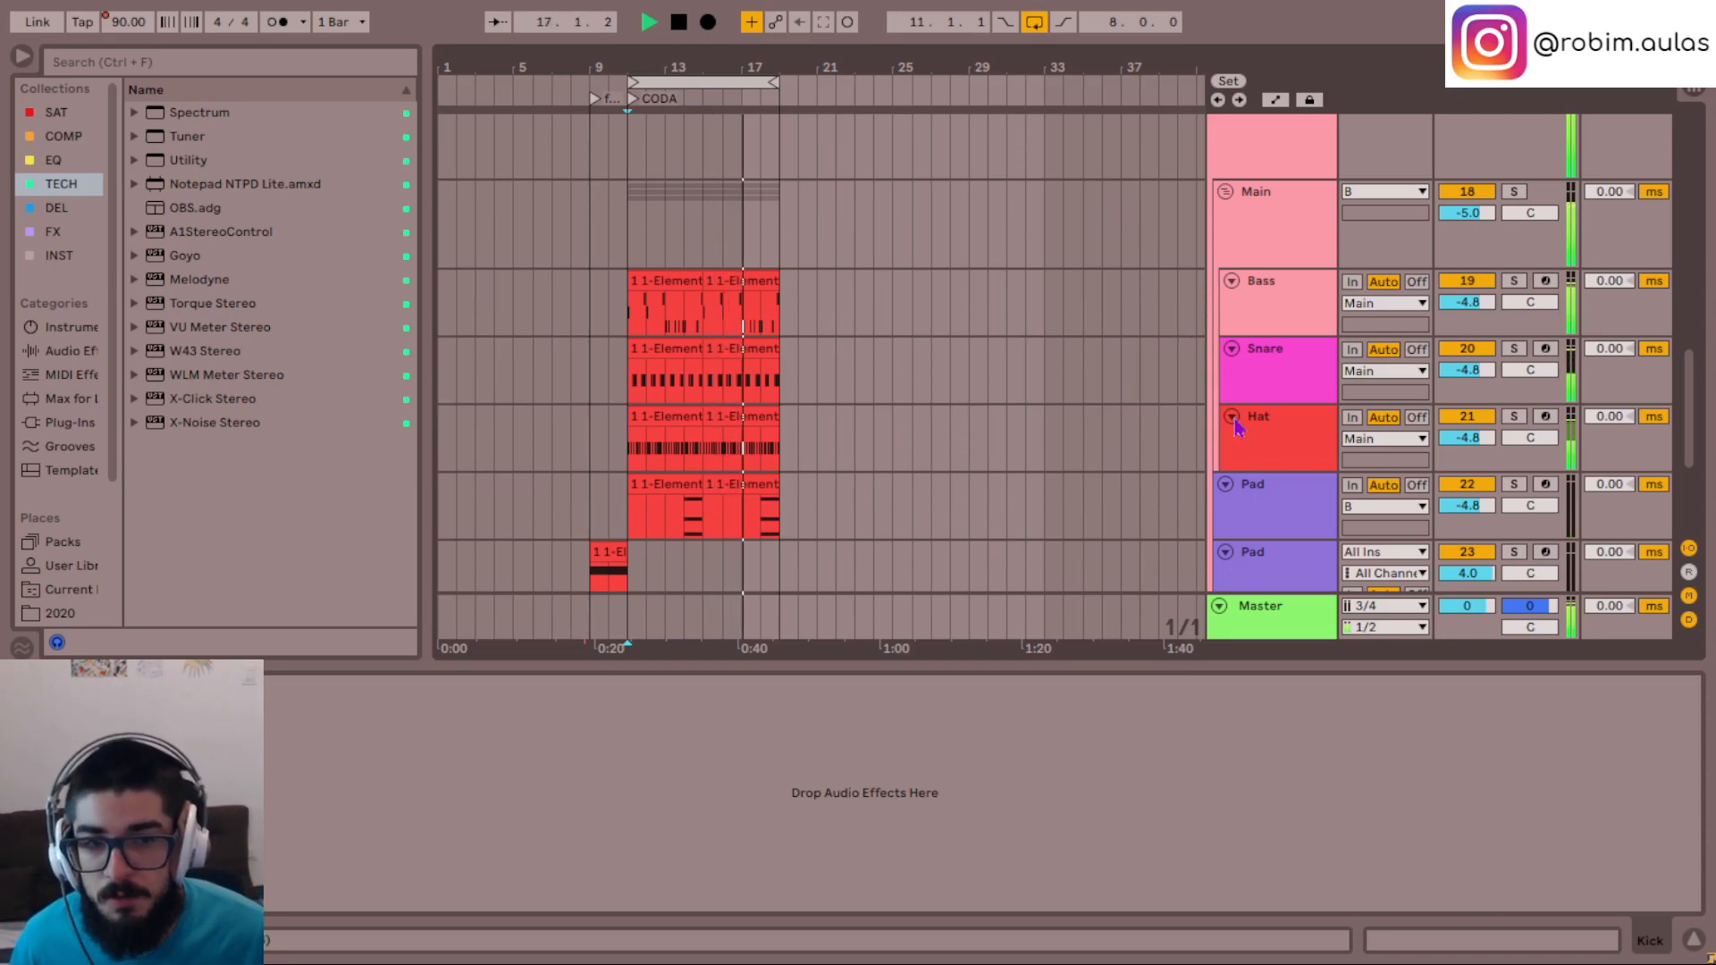
click(1302, 373)
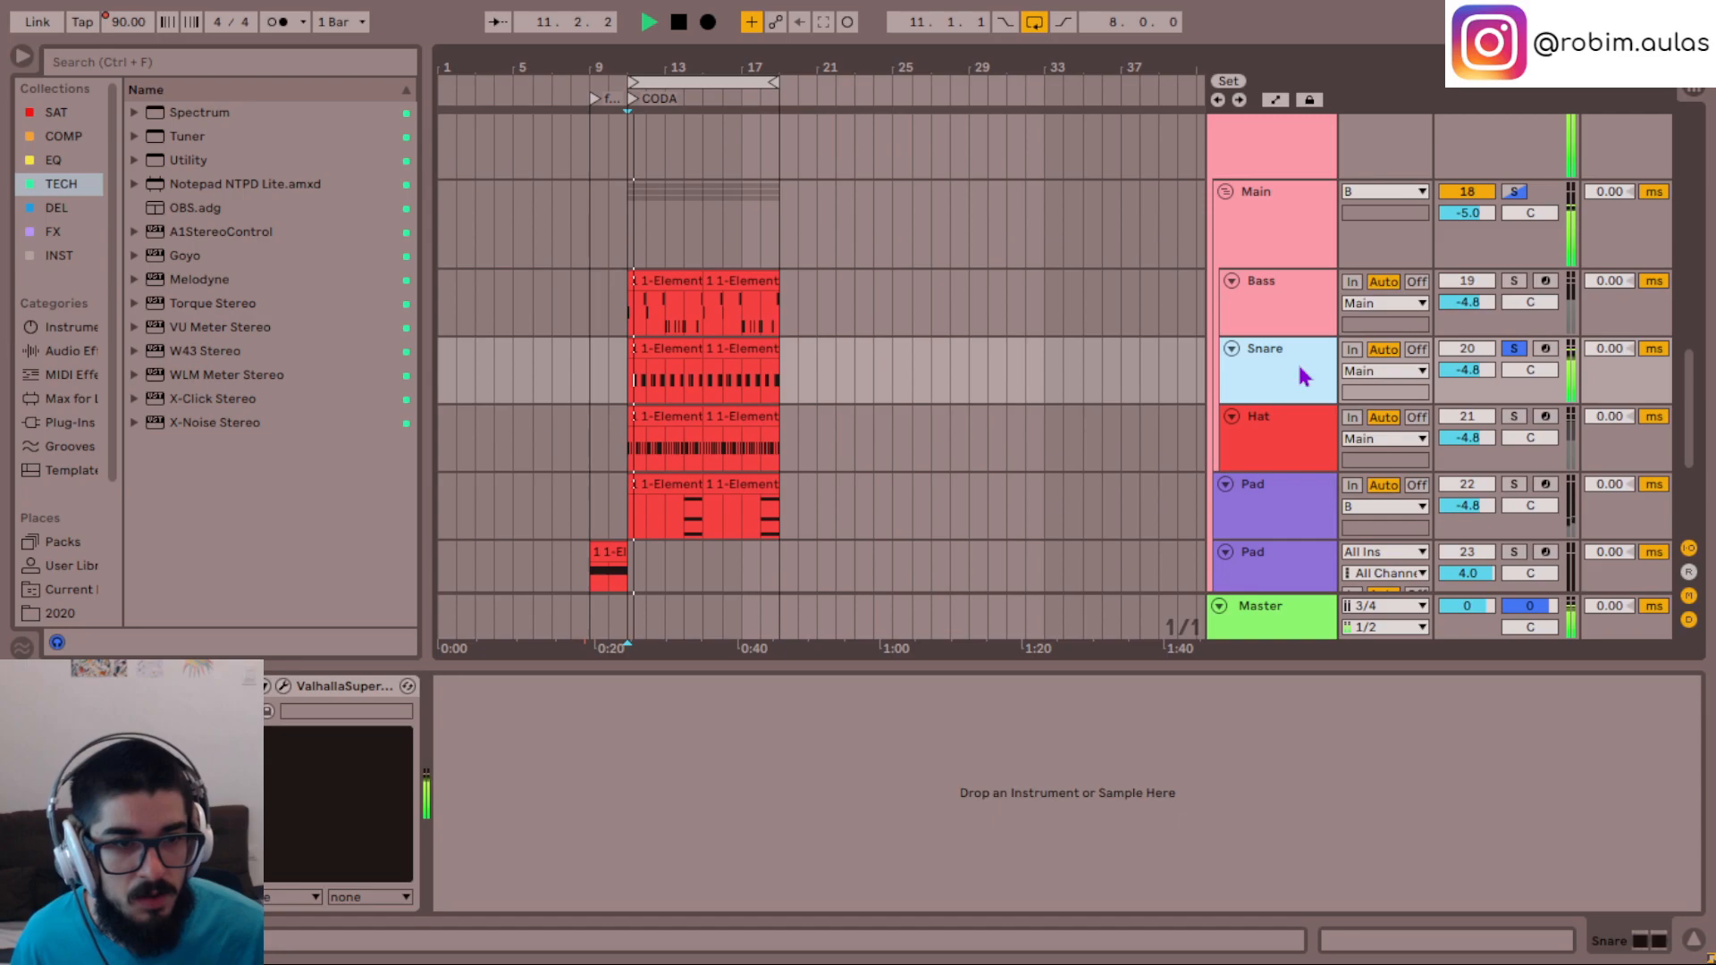
key(s)
key(space)
click(1482, 350)
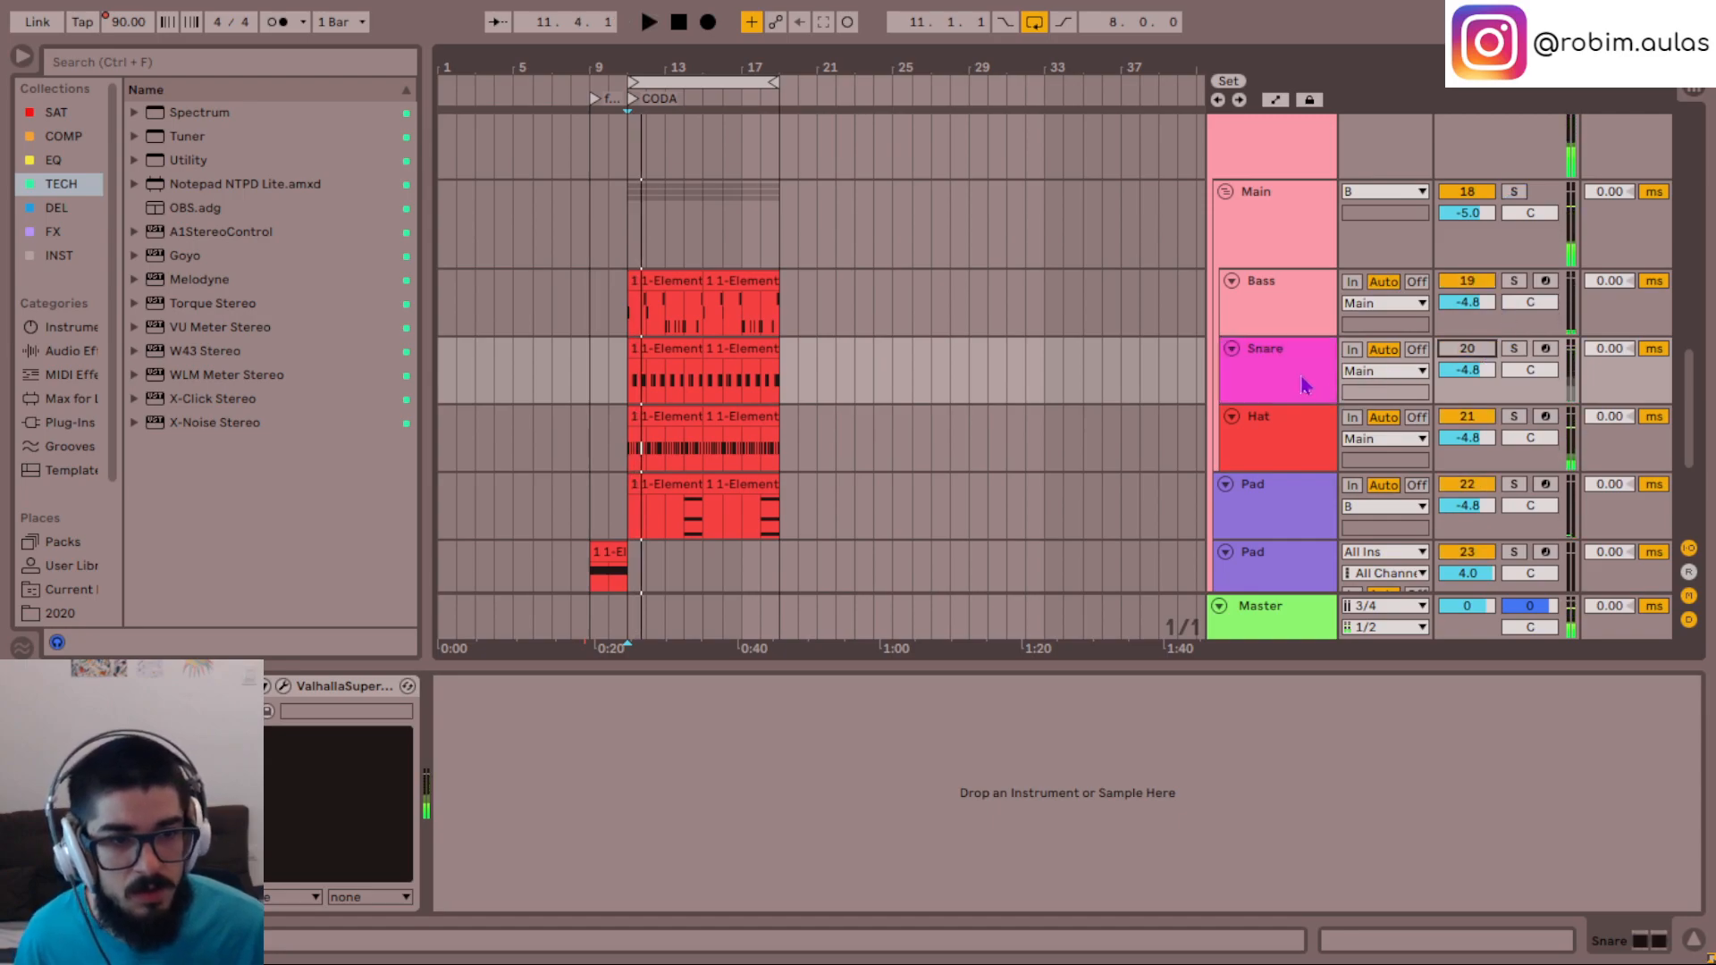
- Duplicate the Snare track, move the copy out of the Main group to just above Pad, and play it in solo
click(1307, 386)
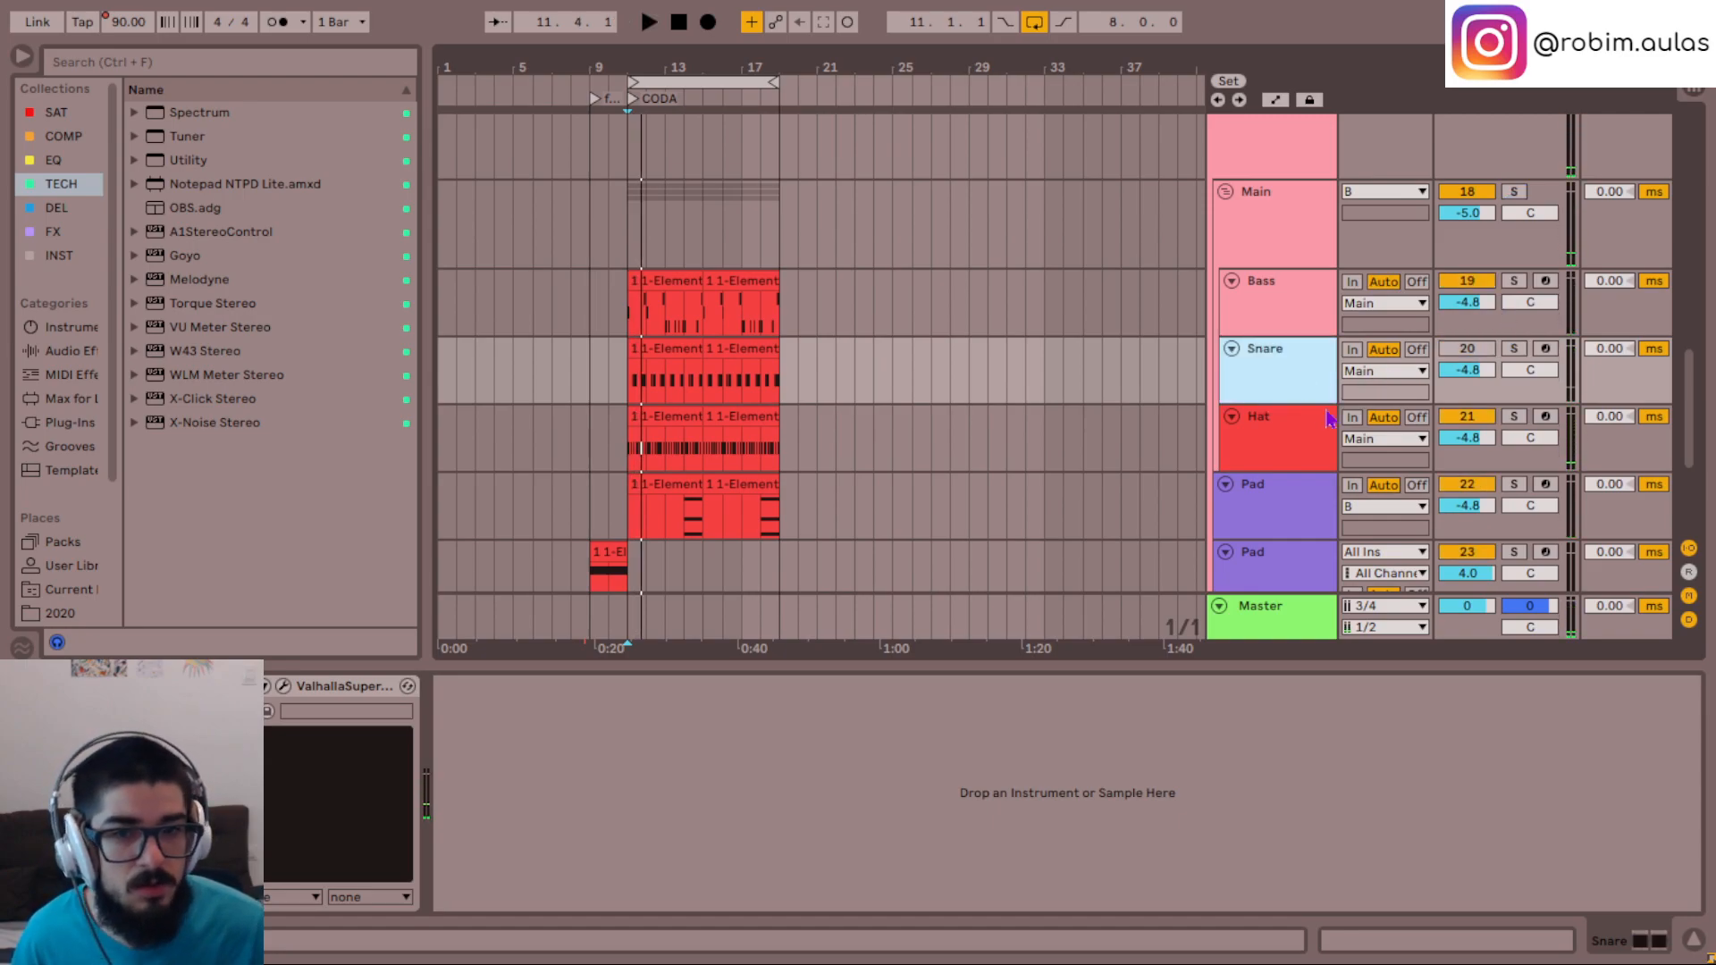
key(ctrl+d)
drag(1295, 426, 1237, 527)
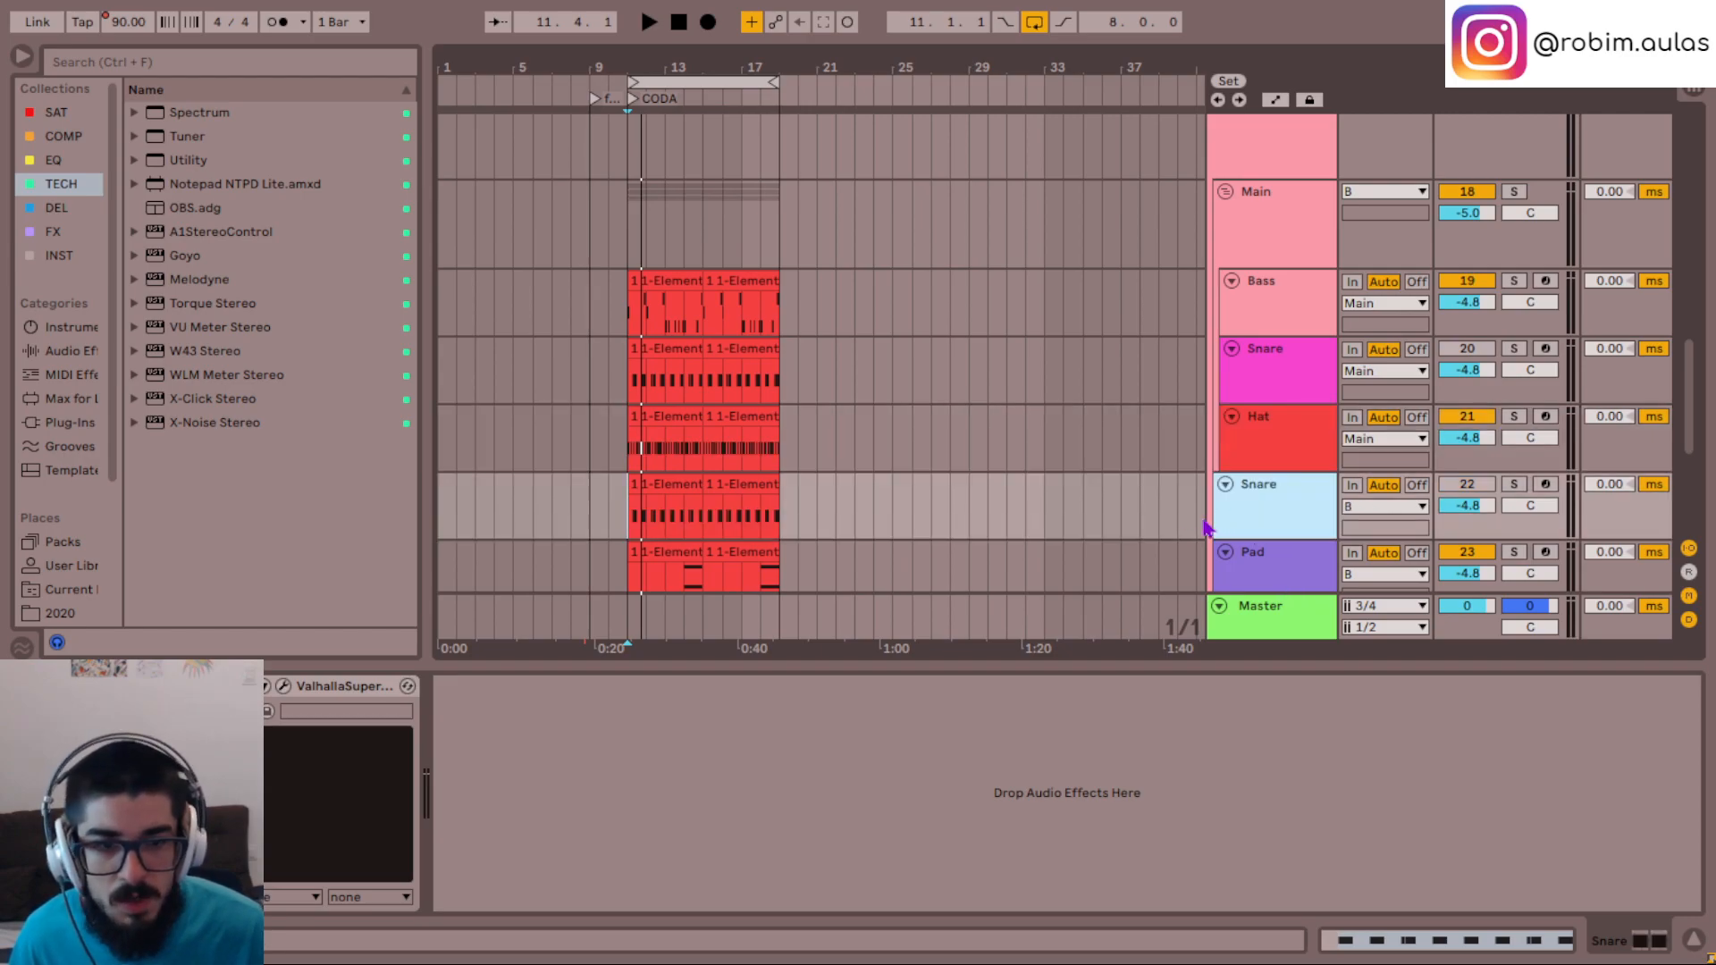
click(632, 523)
key(space)
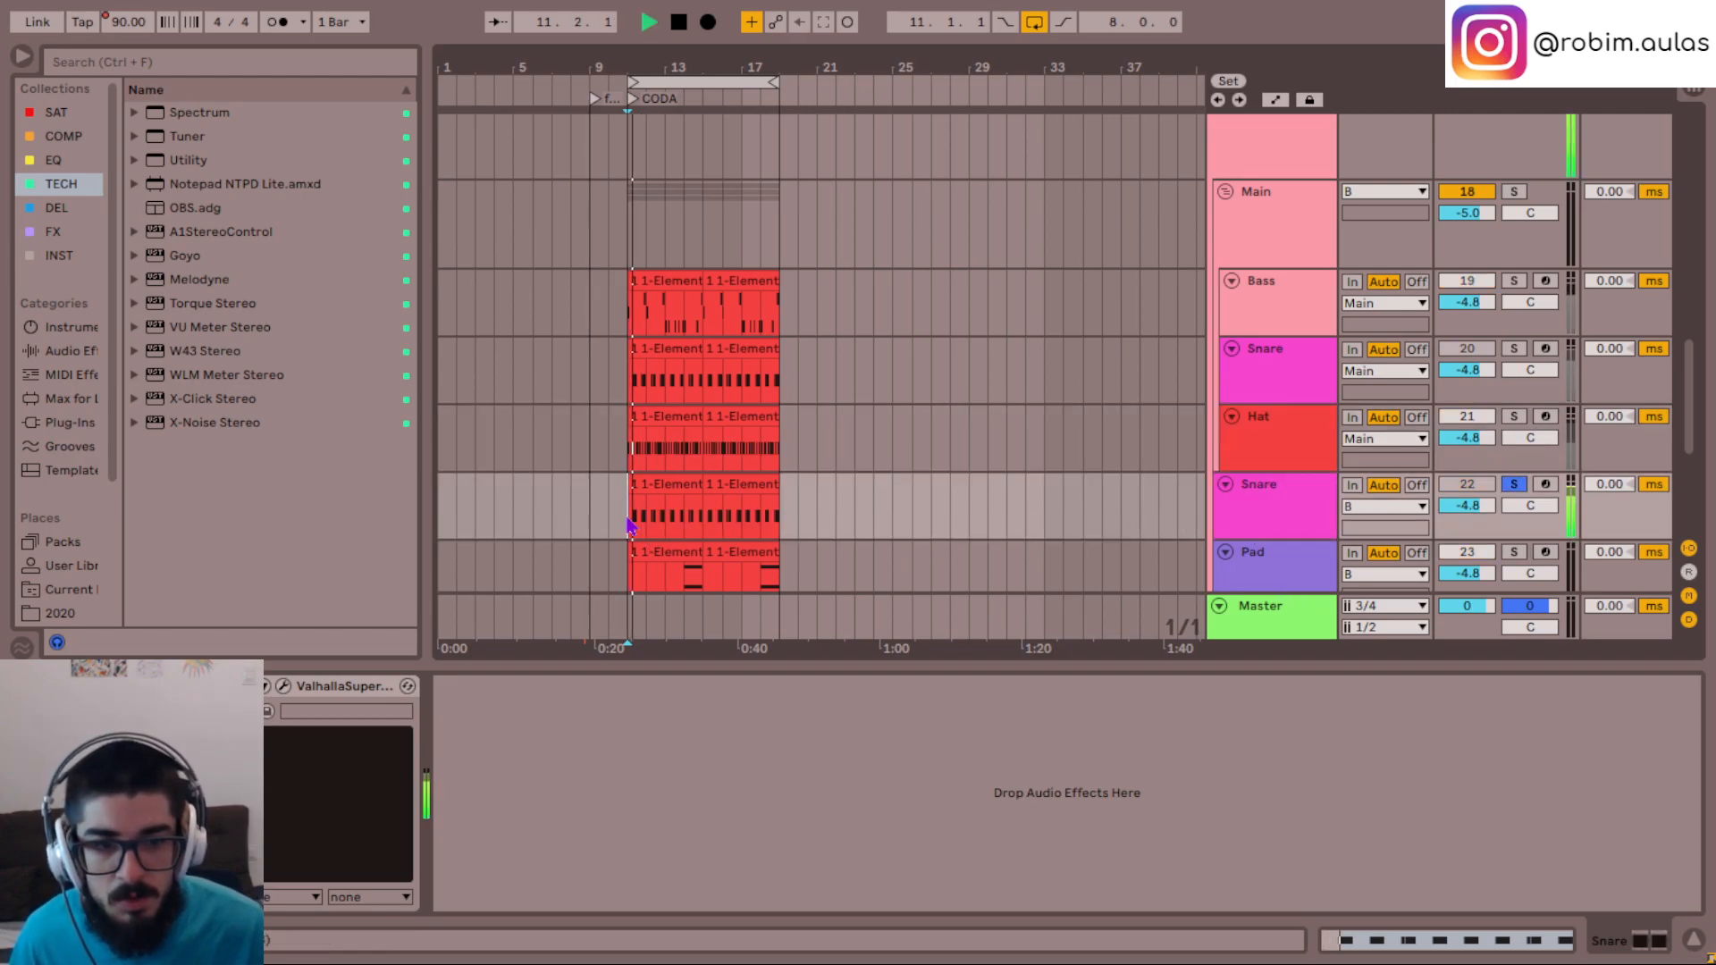
- Remove the instrument and effects, including the Valhalla plug-in, from the duplicated Snare track and stop playback
click(1295, 491)
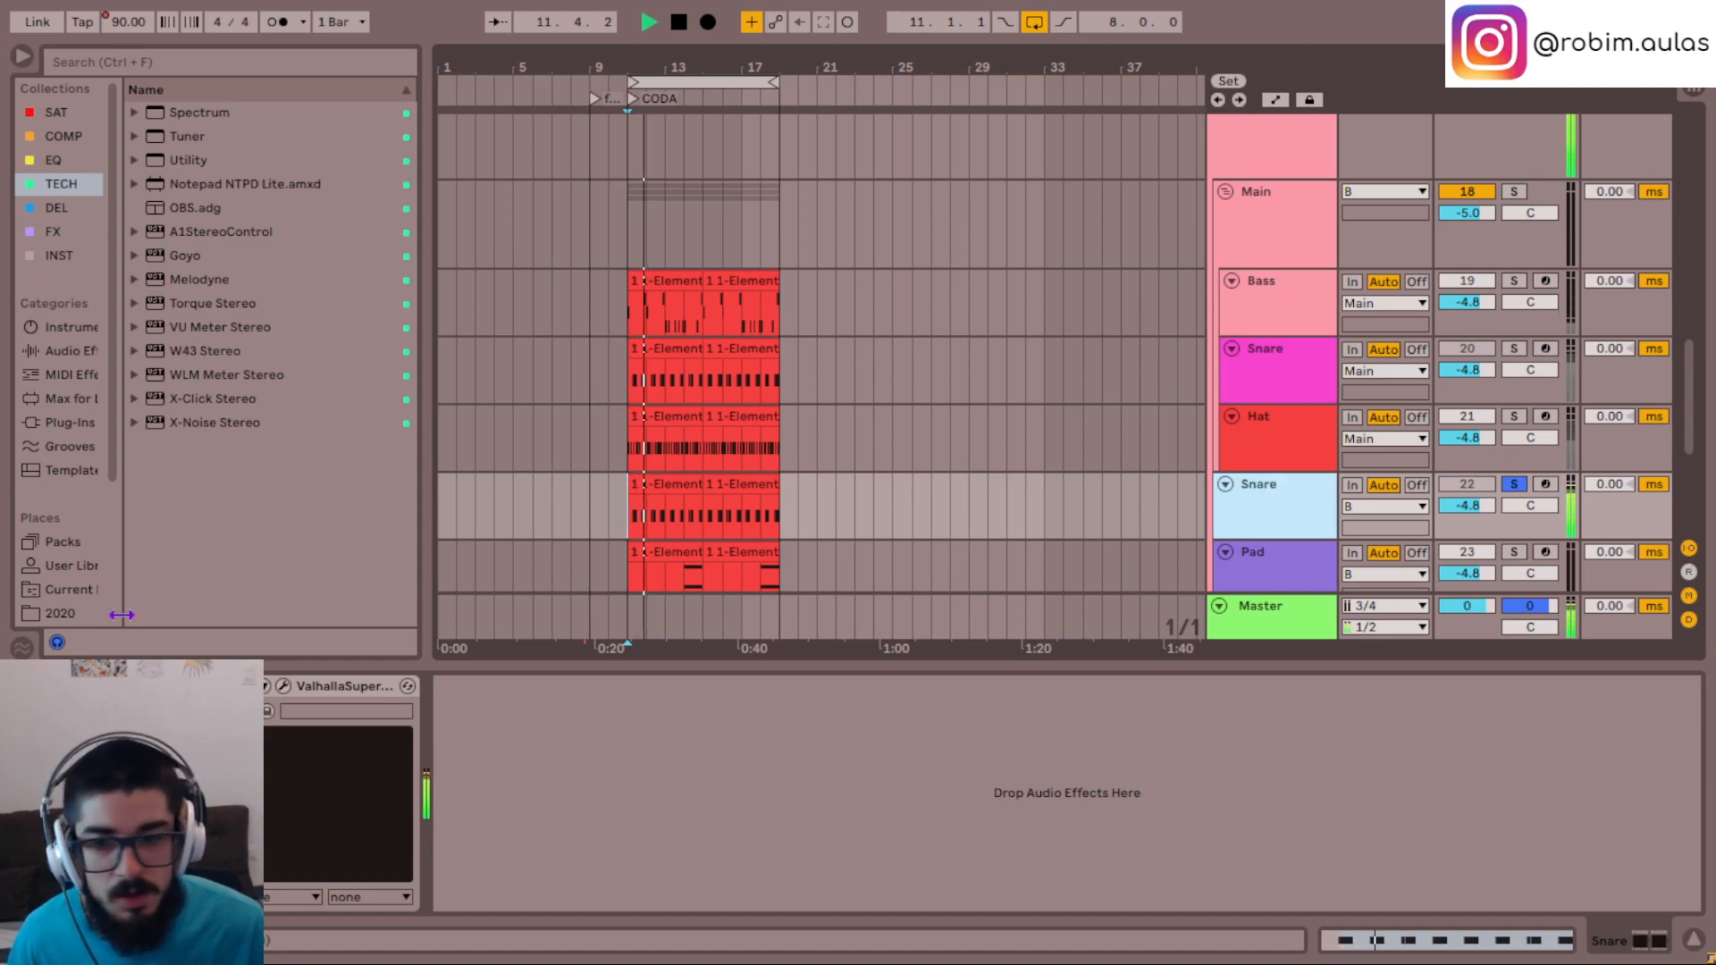
click(350, 686)
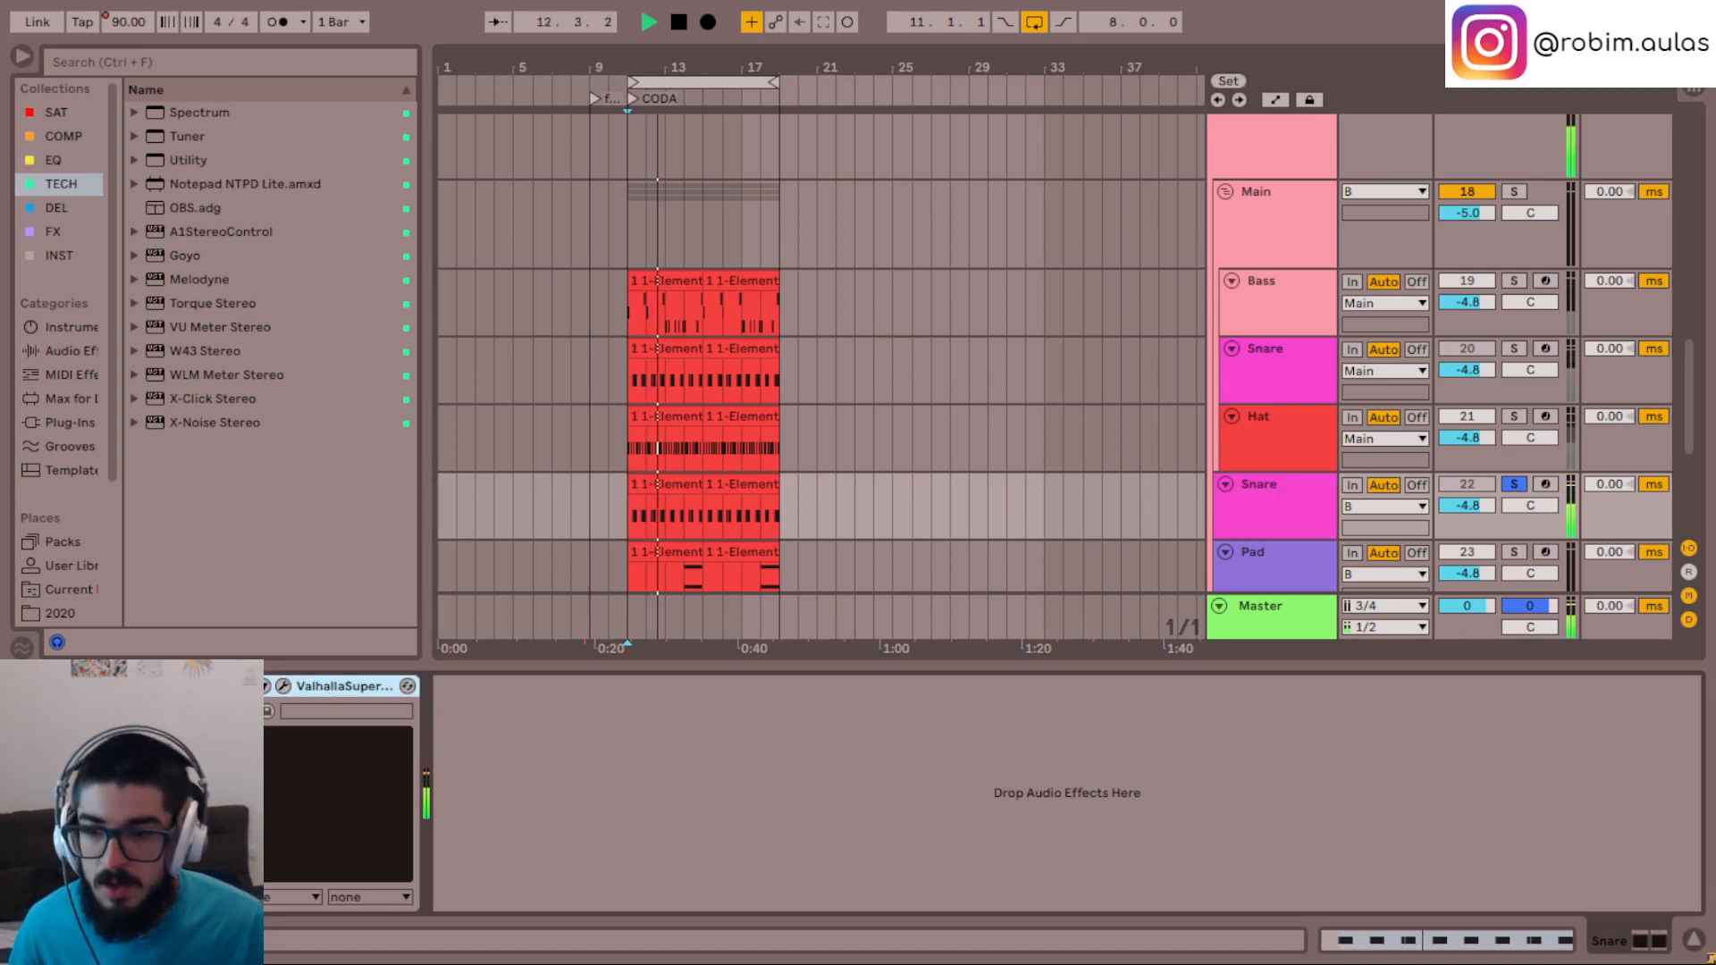
key(Delete)
click(1273, 507)
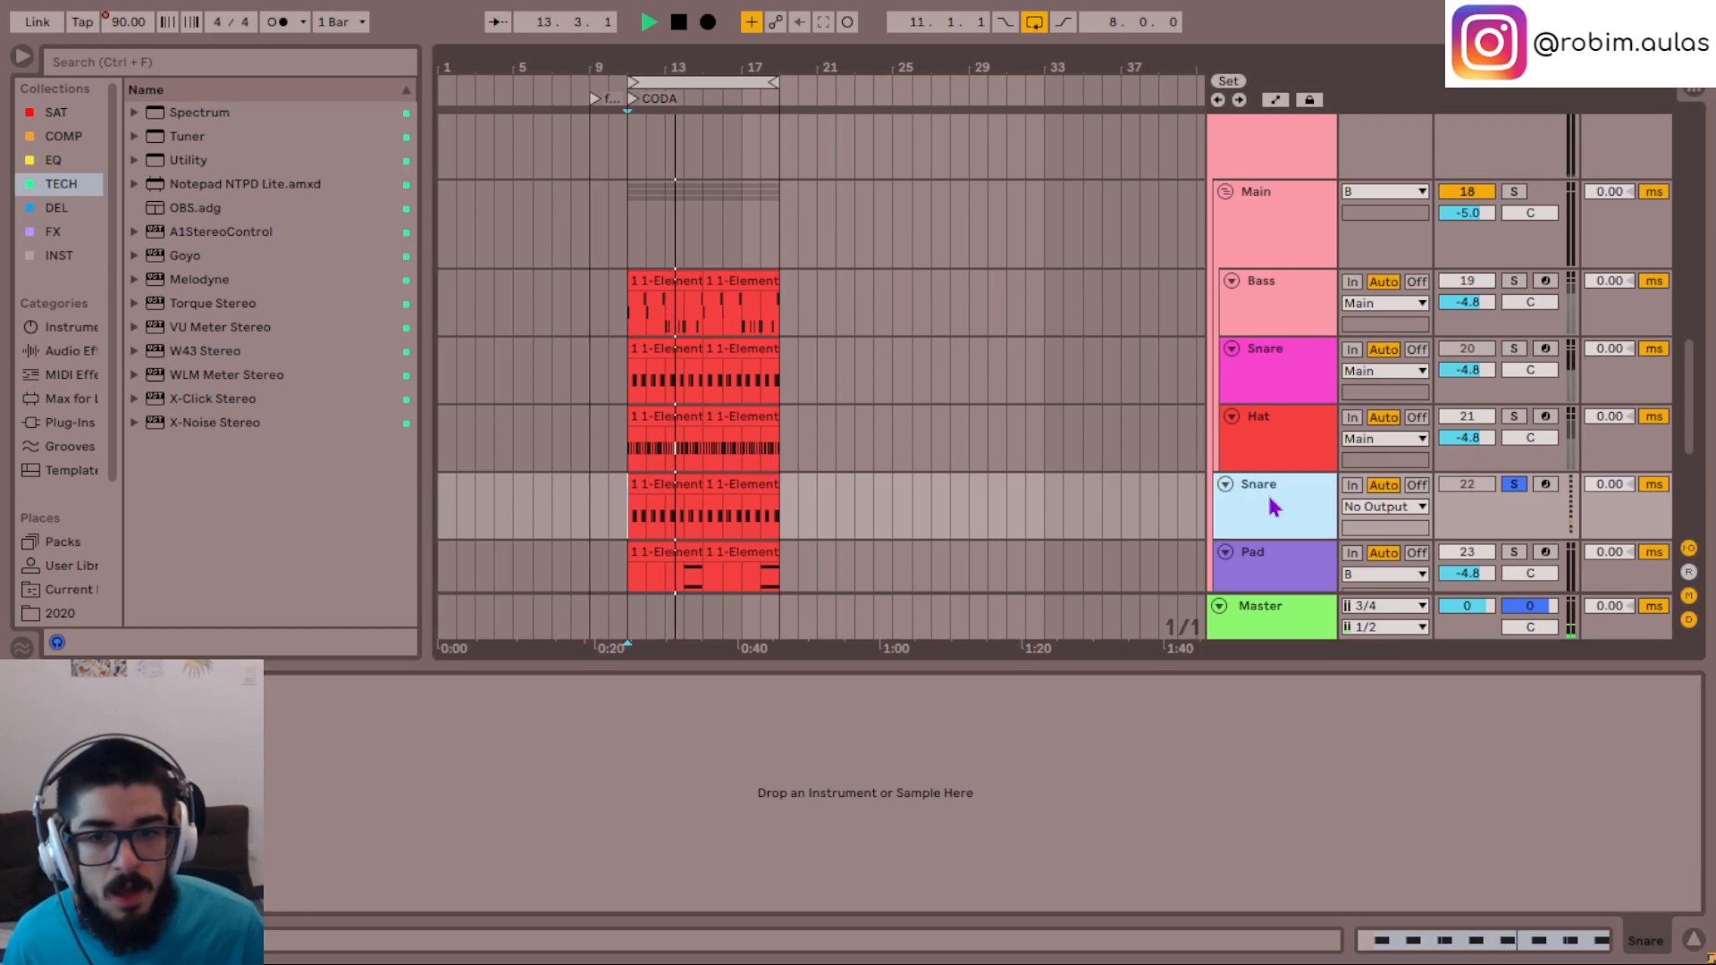
key(space)
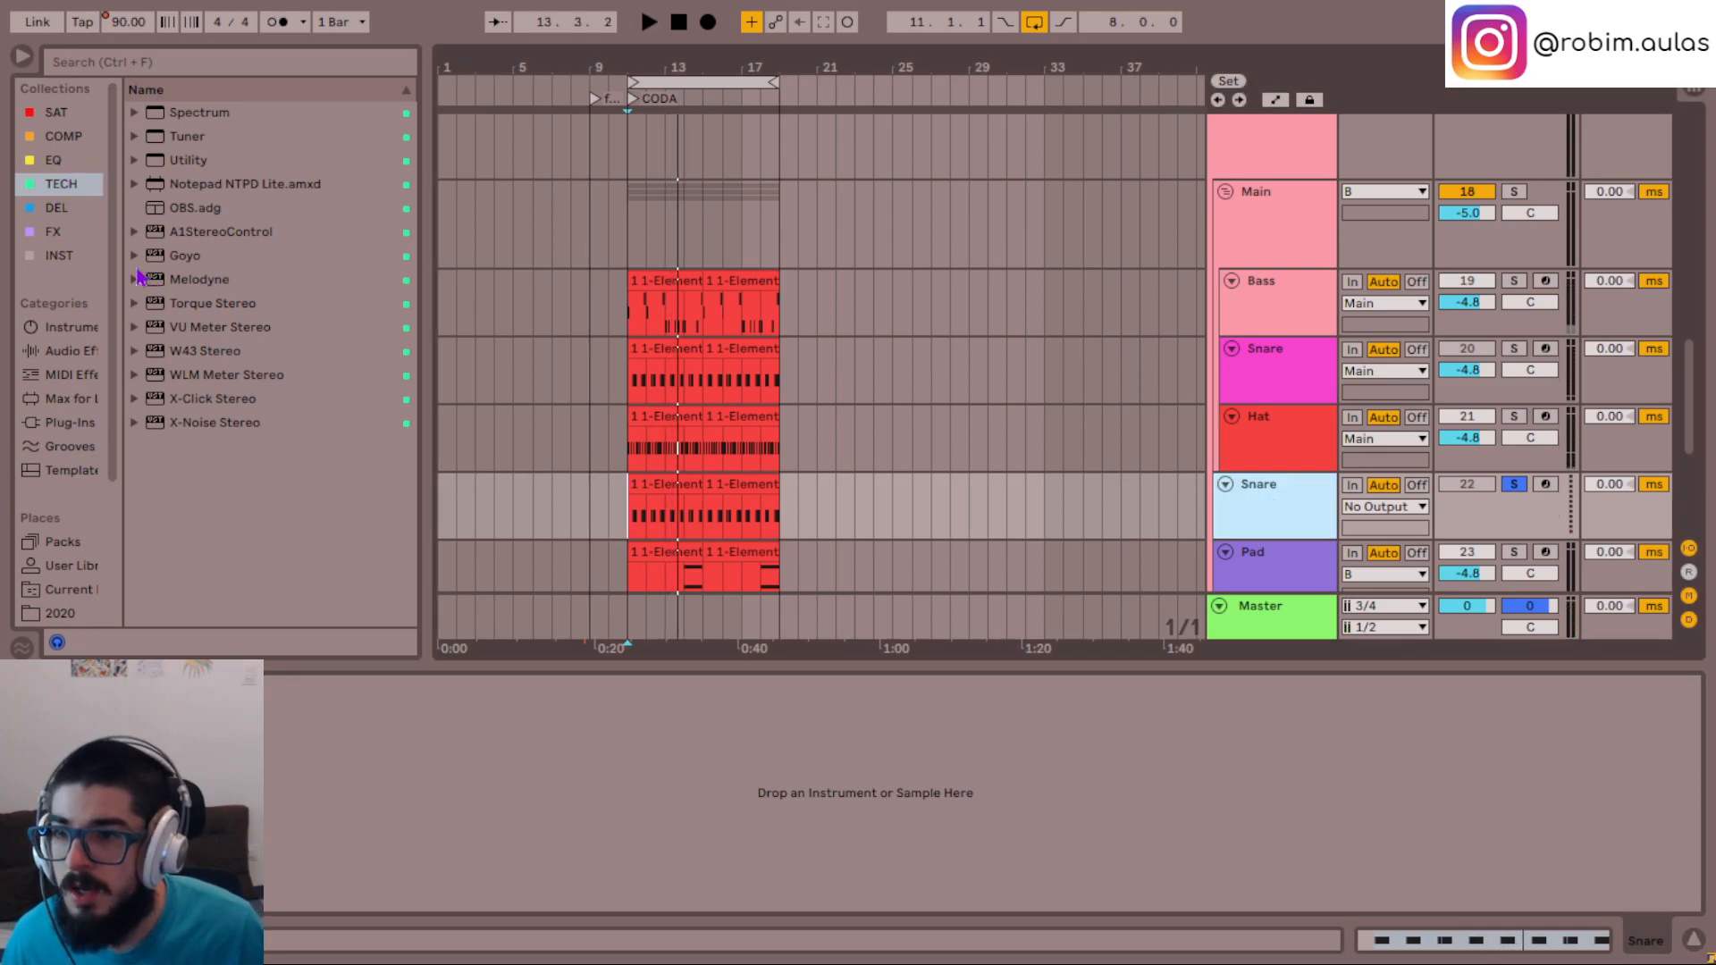
- Load the Serum - Gain.adg instrument from the INST collection onto the duplicated Snare track and play the section
click(53, 231)
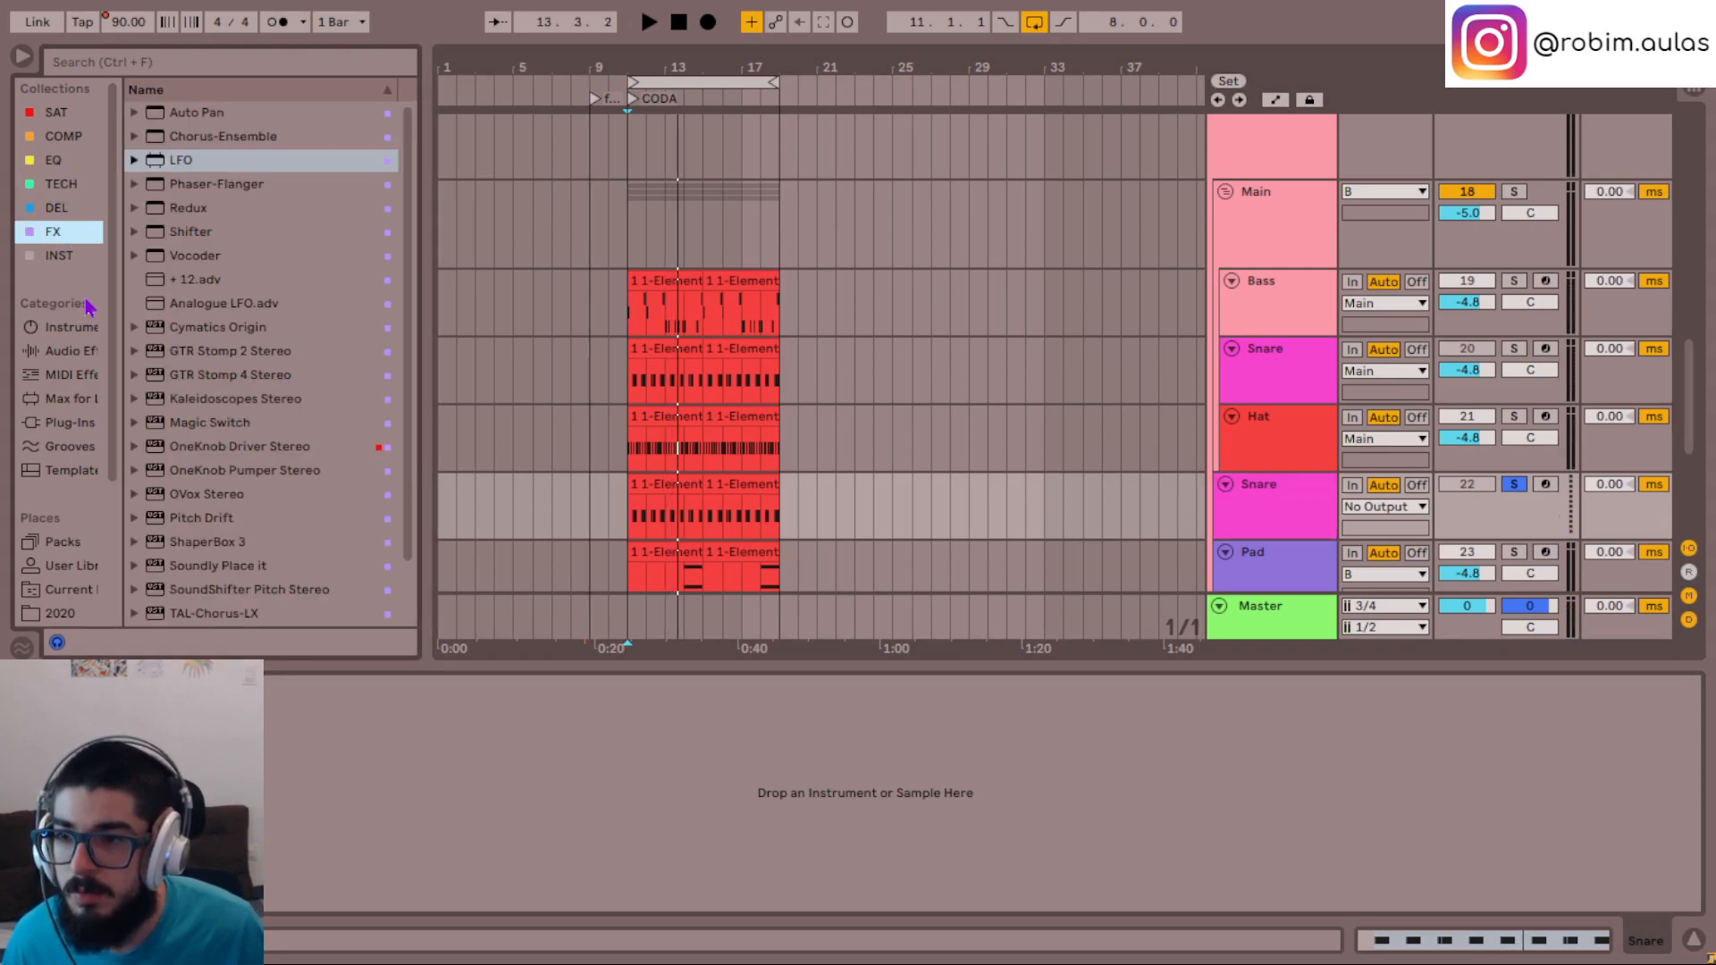
click(59, 256)
click(209, 162)
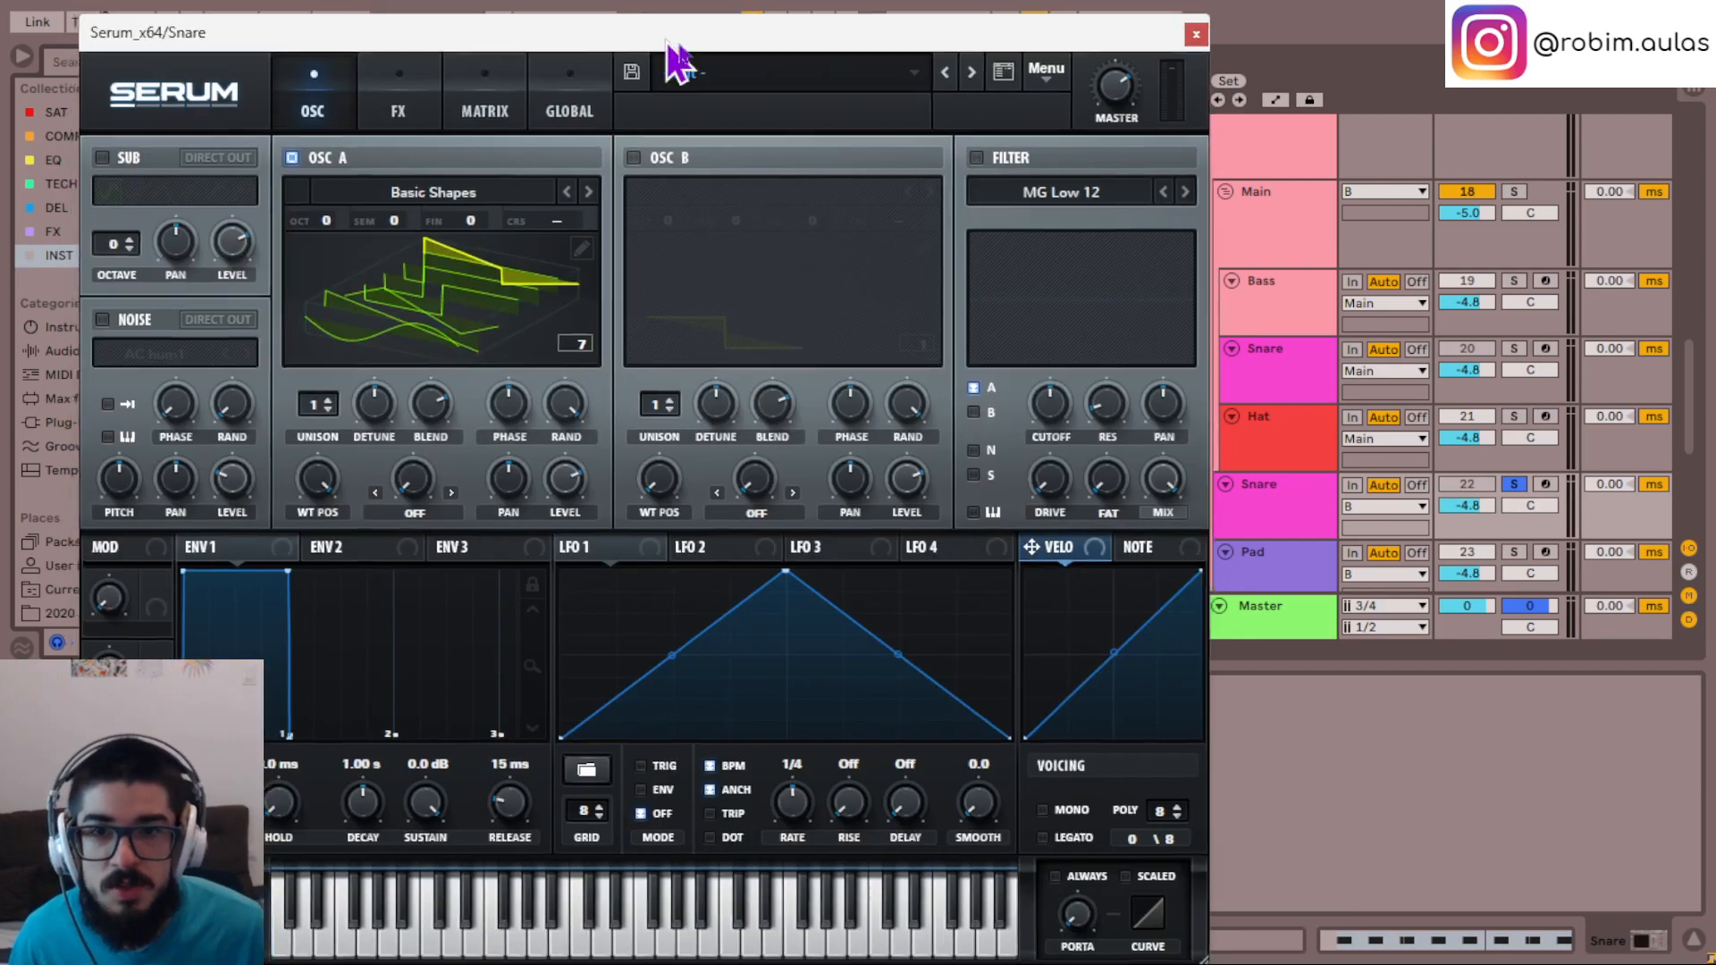
drag(672, 40, 924, 53)
key(space)
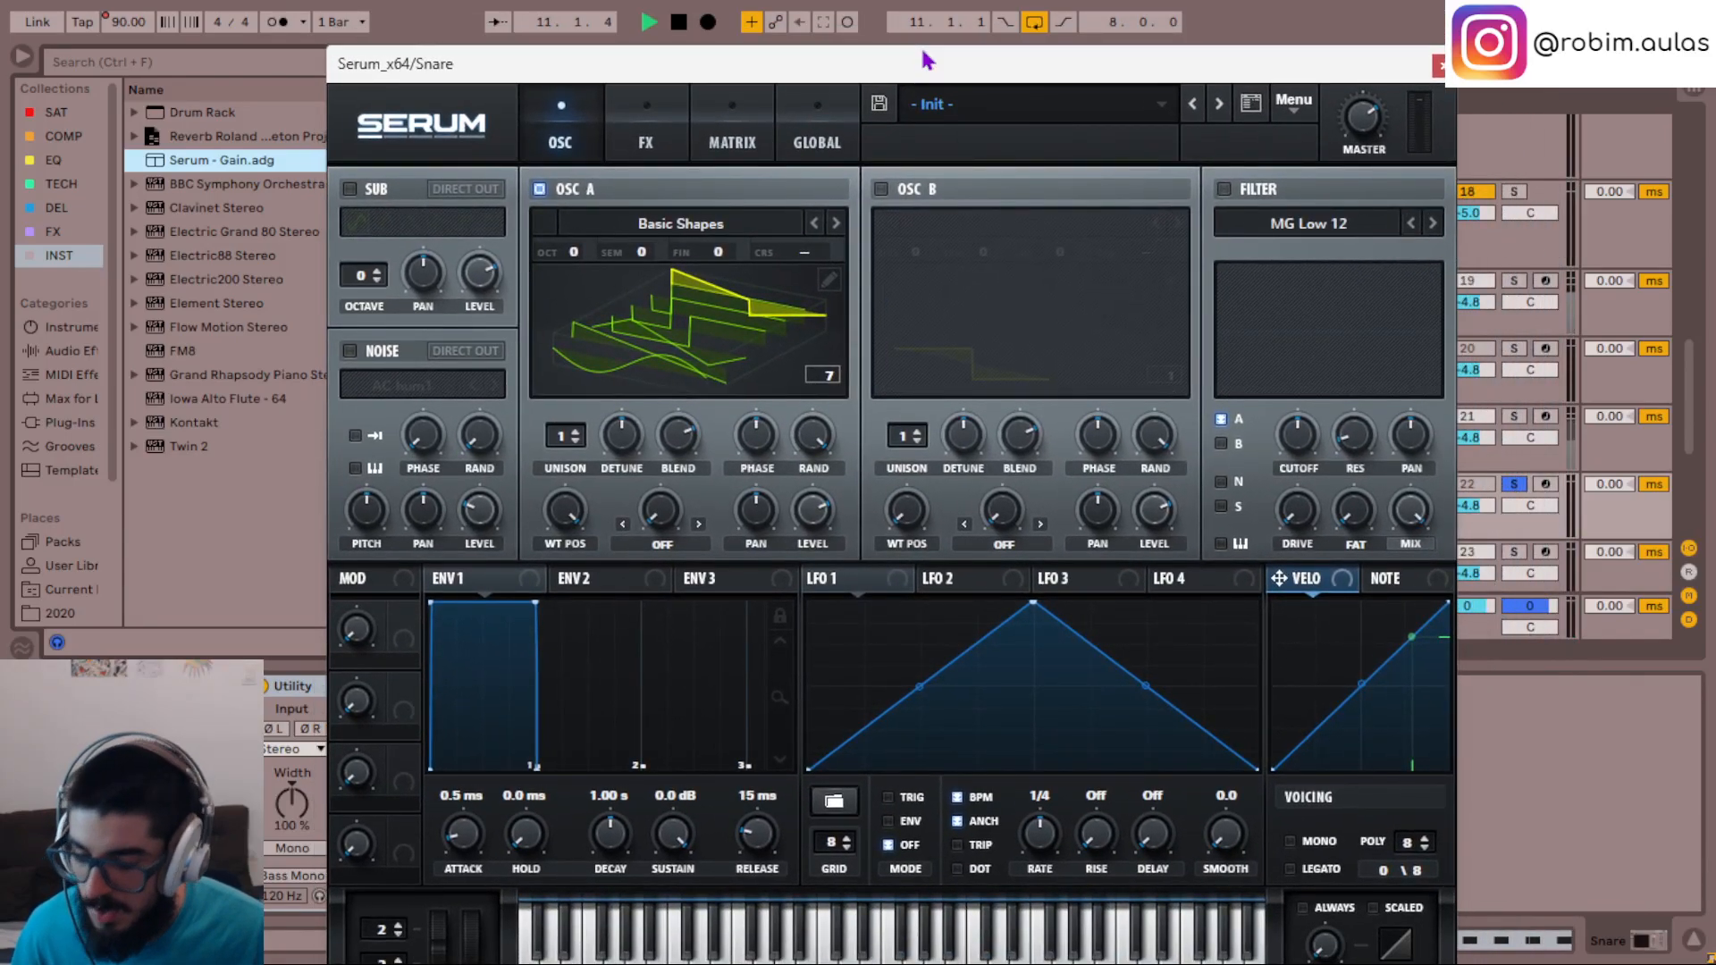
- Filter Serum's presets to the 808 category and audition 808 Mad 08 and 808 Tiger while the section plays
click(1250, 103)
key(space)
click(1248, 312)
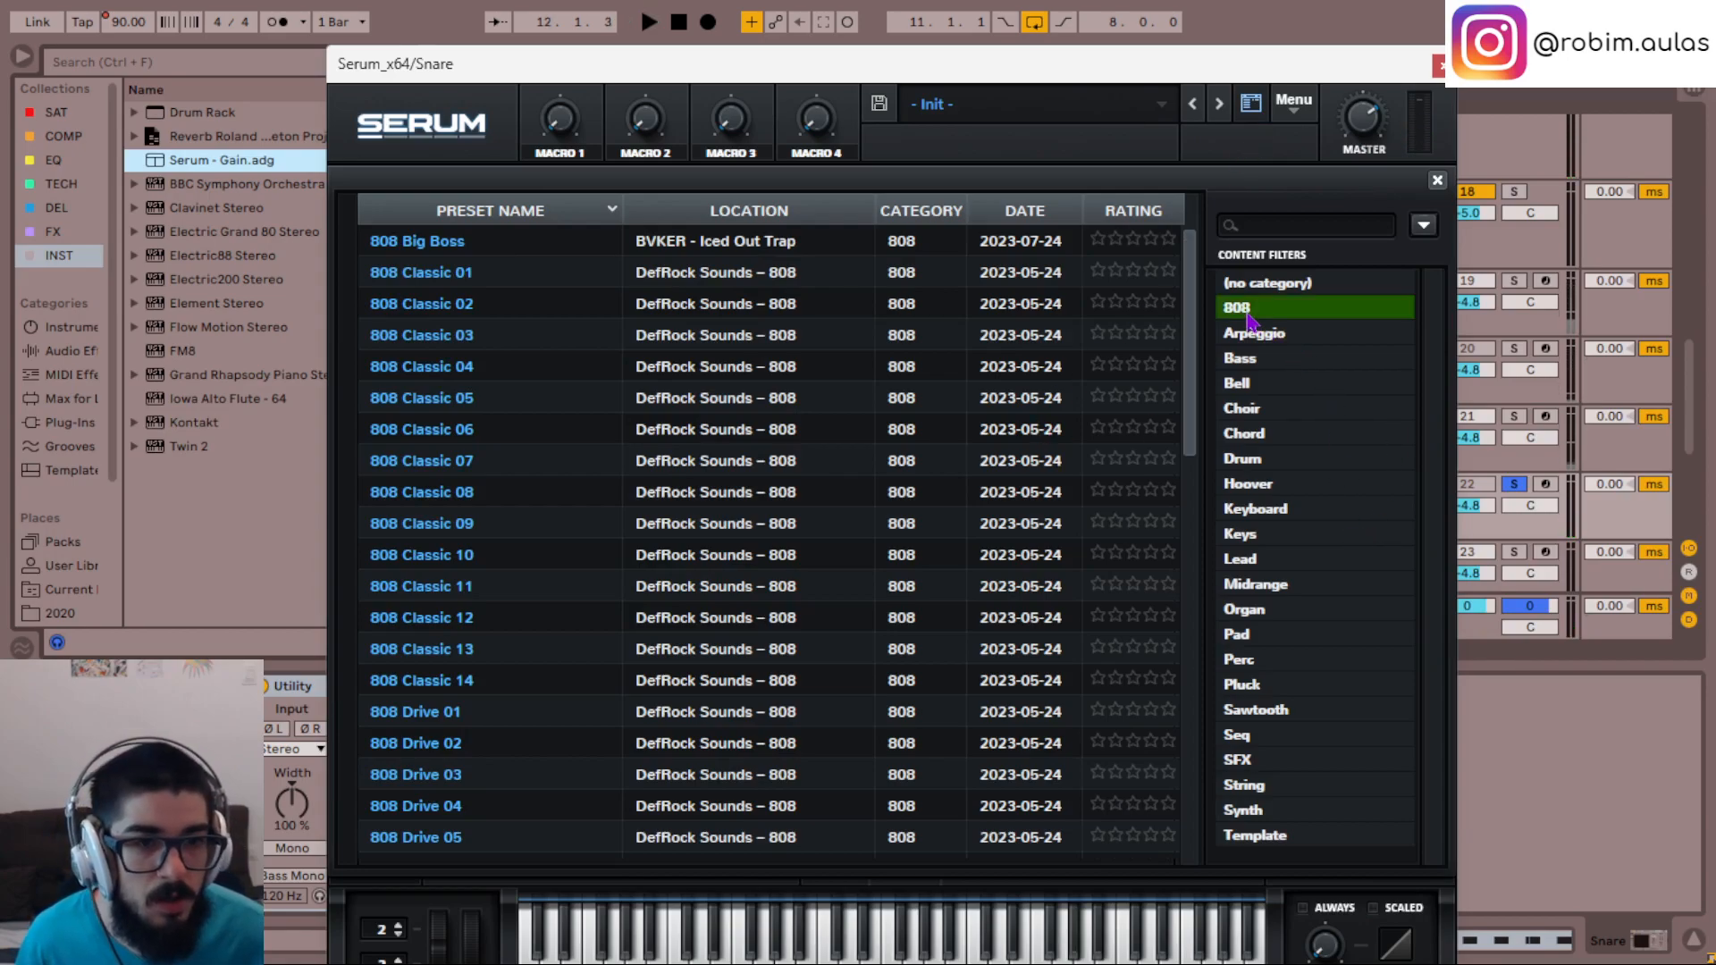
scroll(648, 610, down, 6)
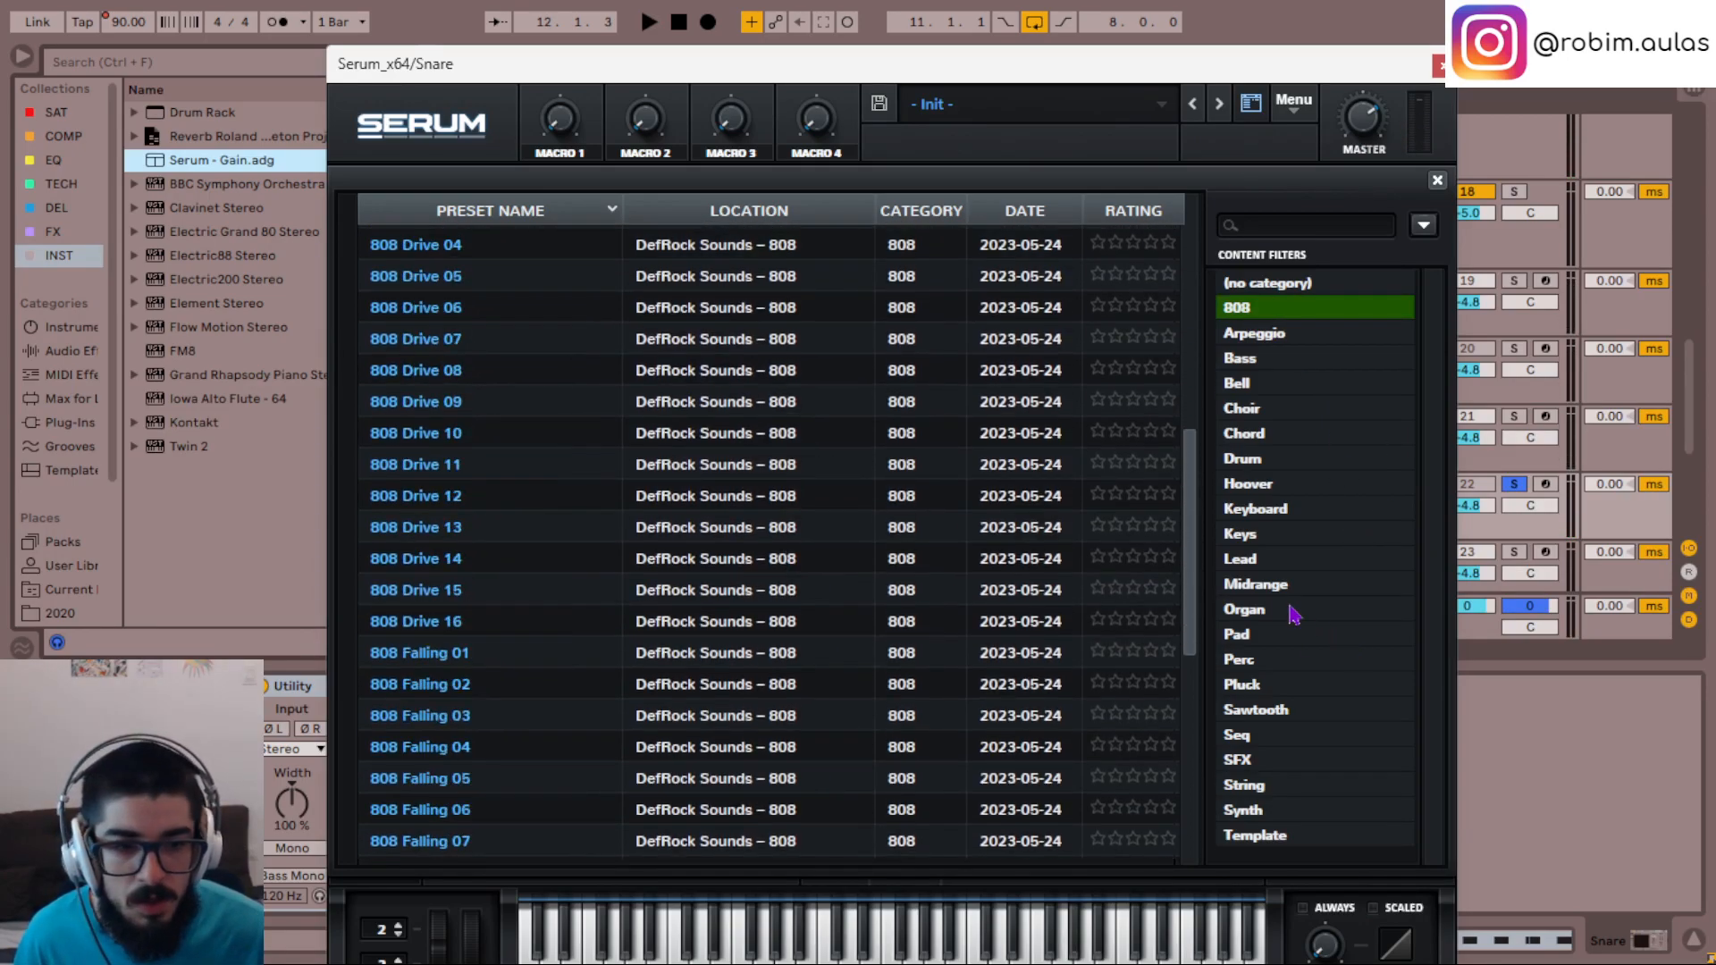
drag(1191, 545, 1196, 853)
click(714, 761)
key(space)
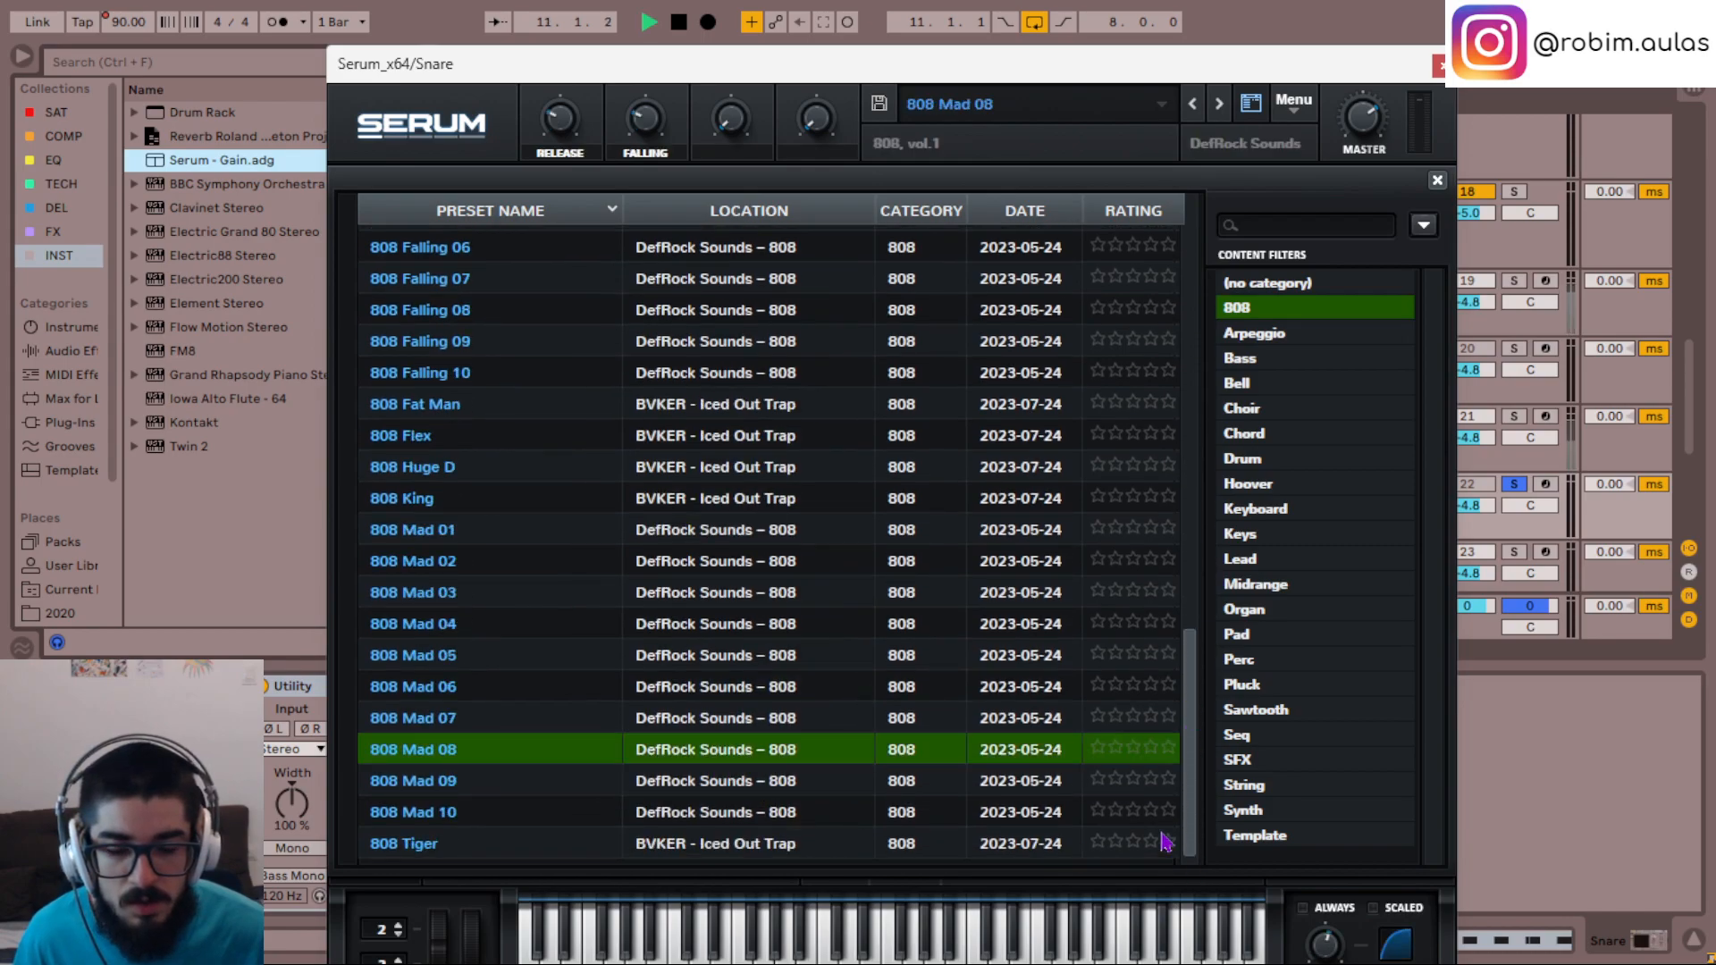
key(space)
click(576, 844)
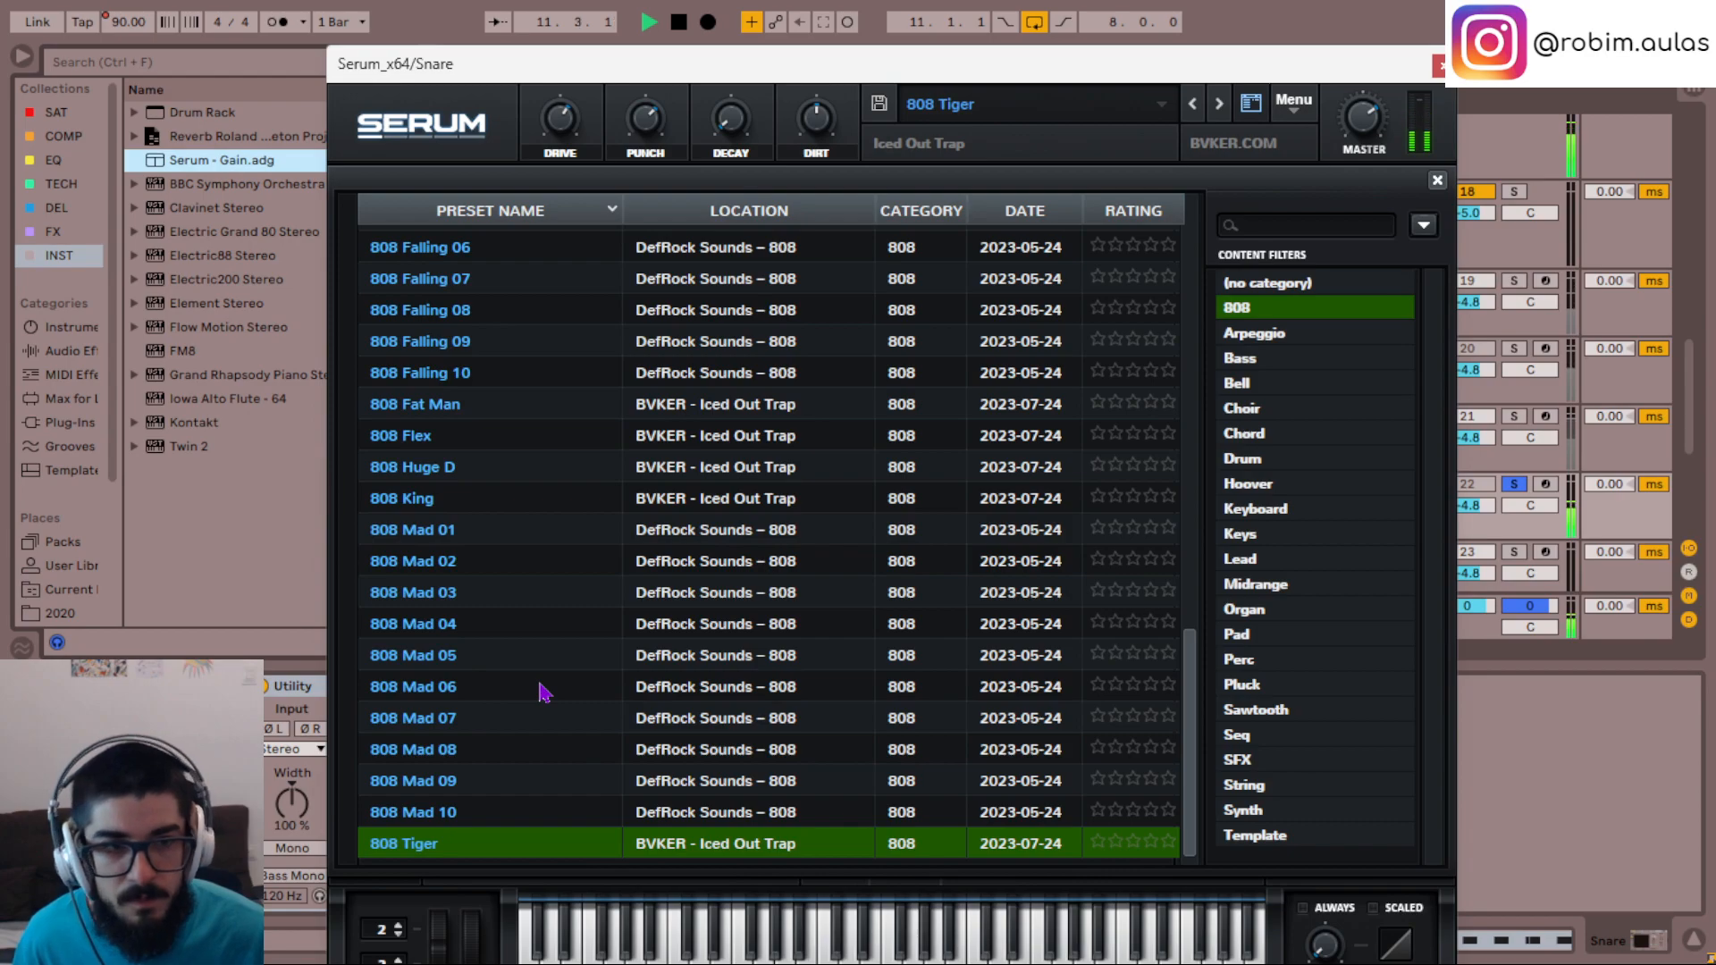
- Set the Utility gain to -3 dB while auditioning 808 Mad 10, 09 and 08, load 808 Mad 07 and close Serum
drag(945, 75, 1183, 103)
click(382, 767)
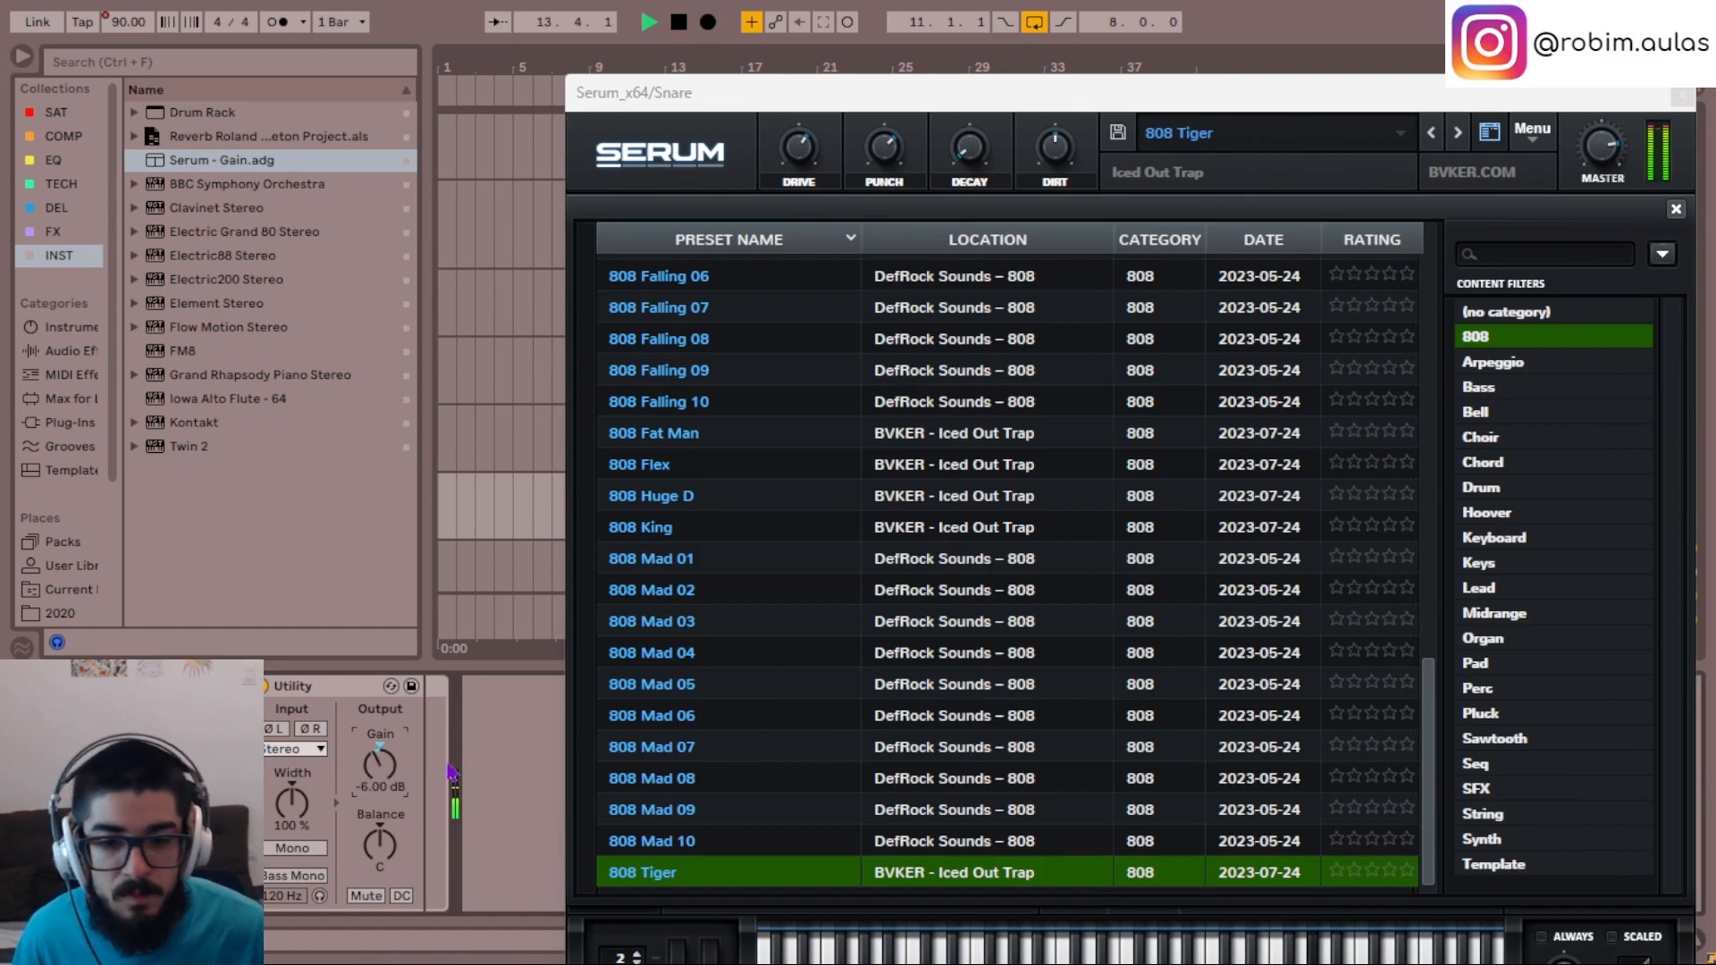
click(677, 840)
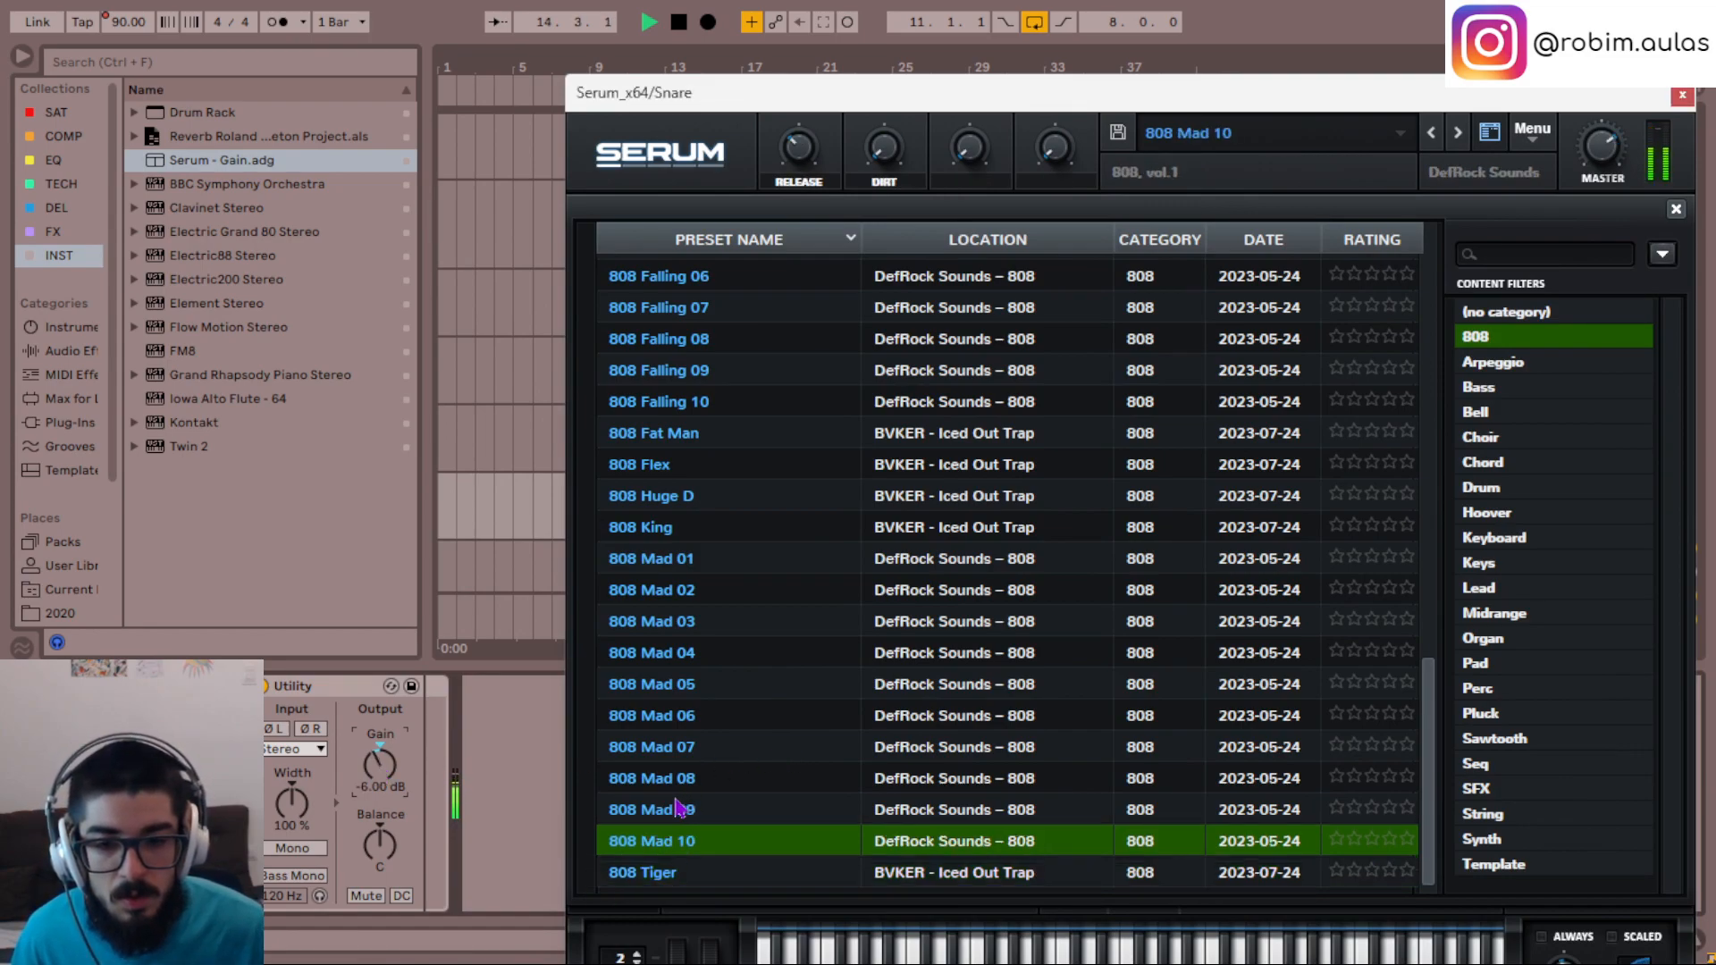
click(683, 810)
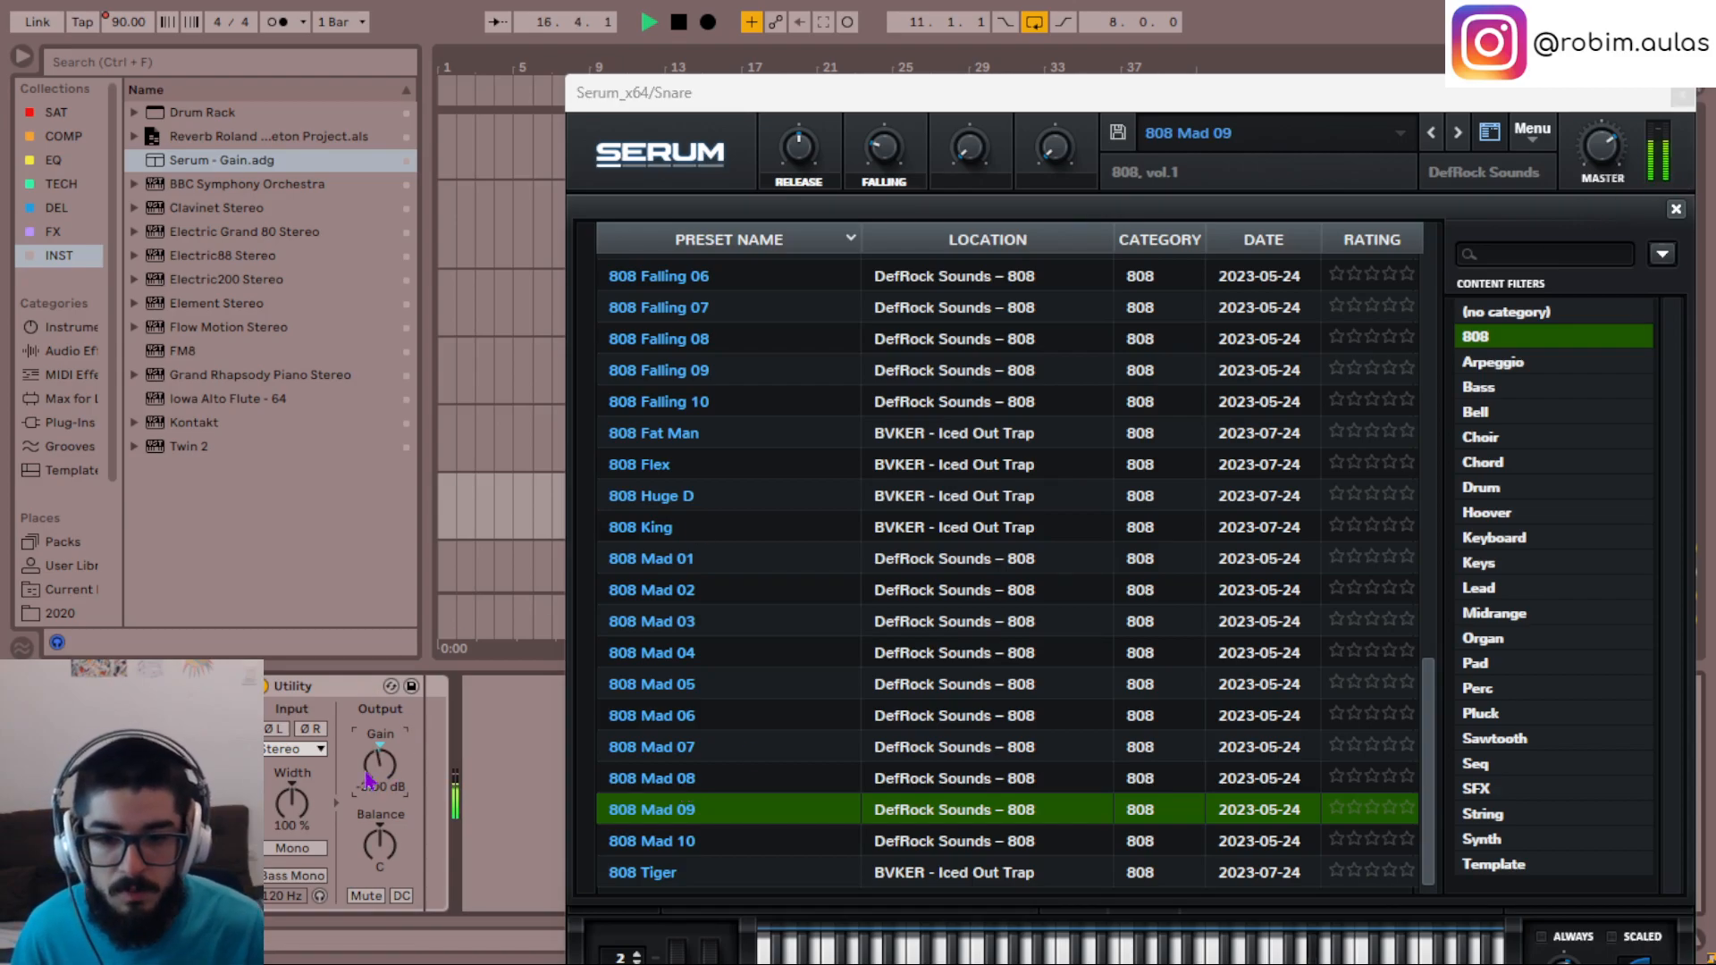
click(648, 785)
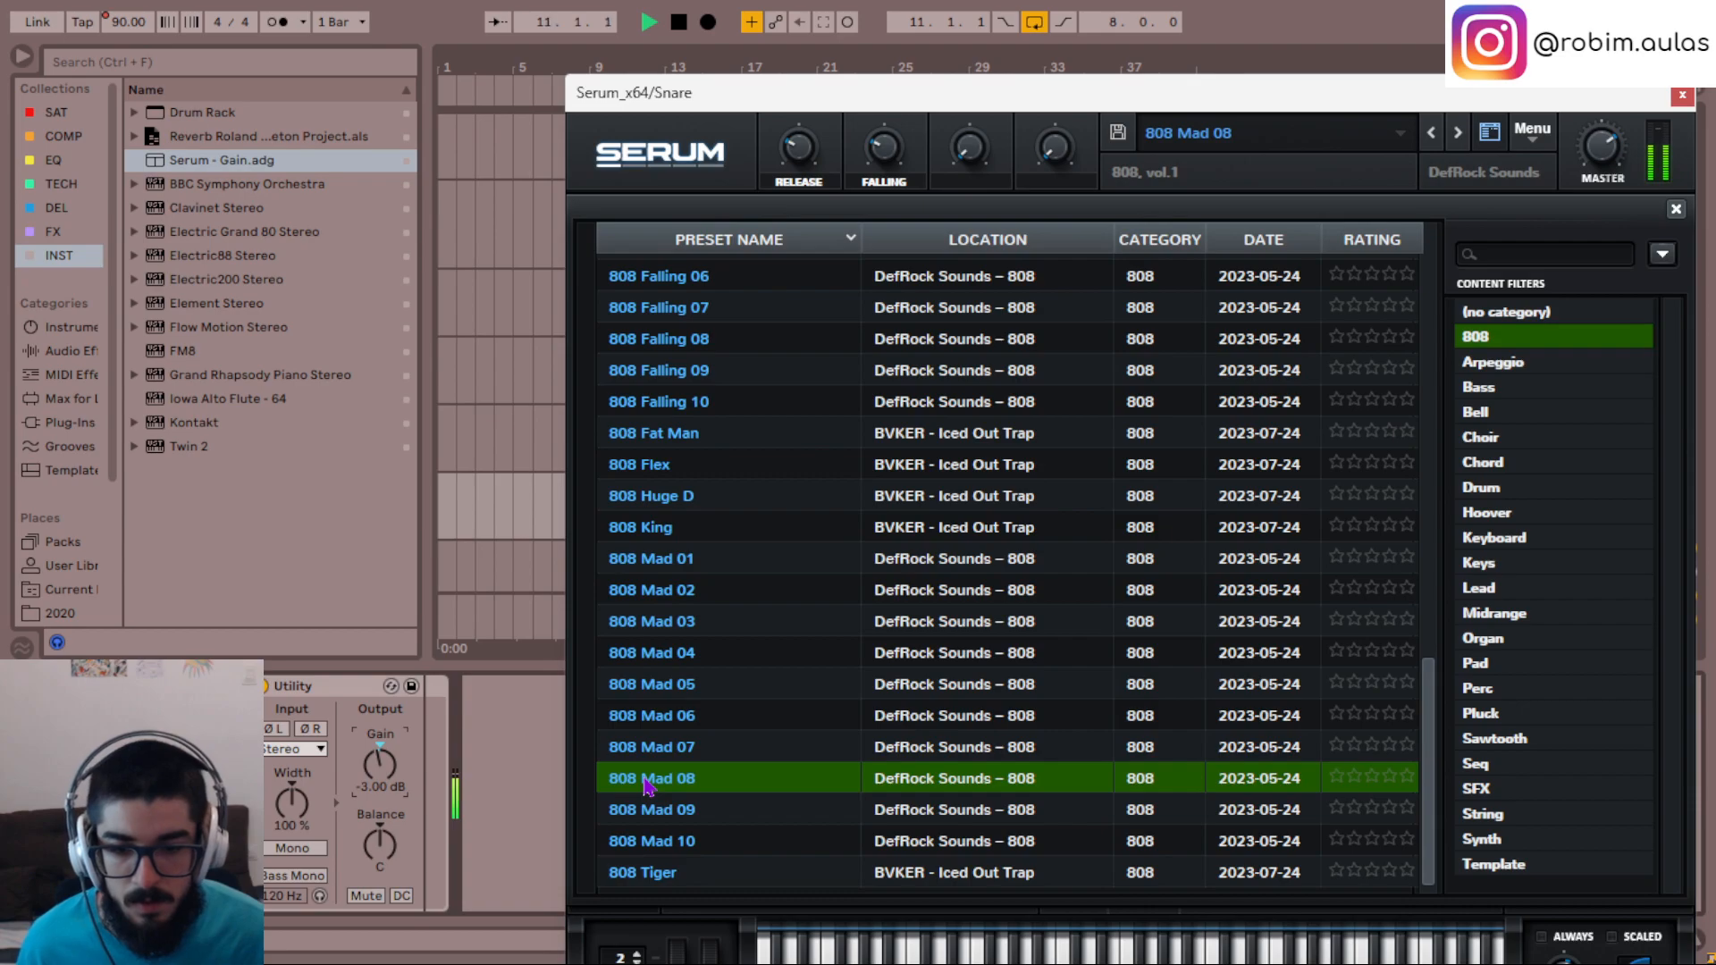
key(alt+Tab)
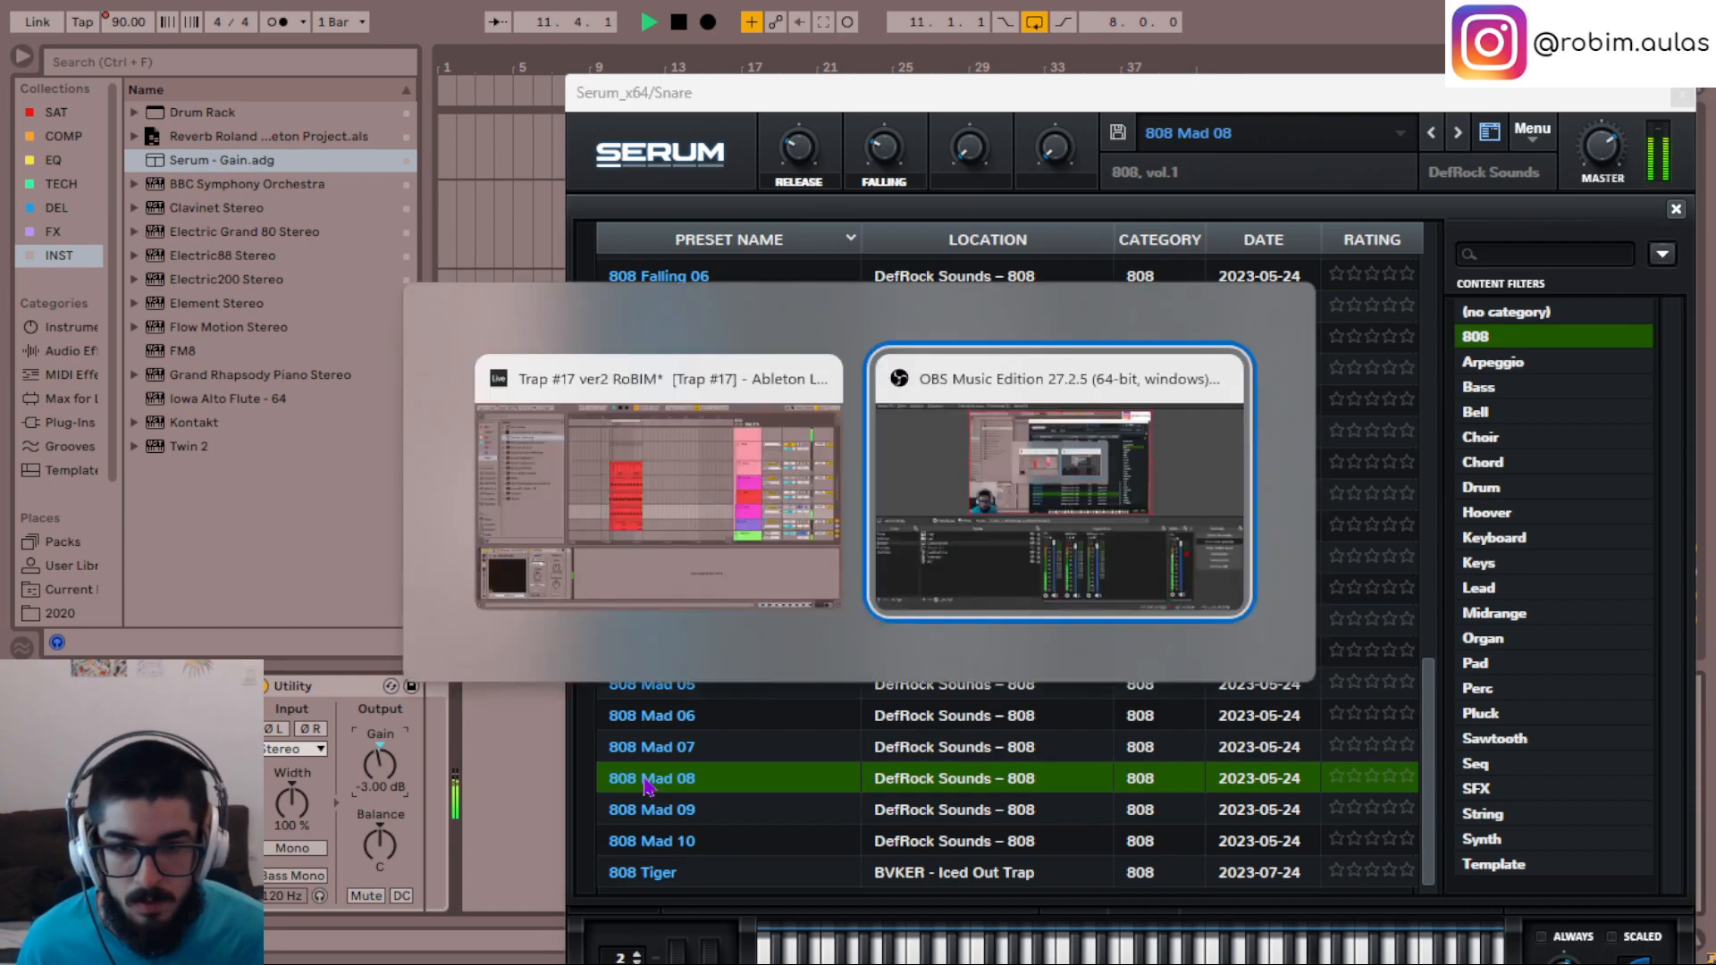
key(alt+Tab)
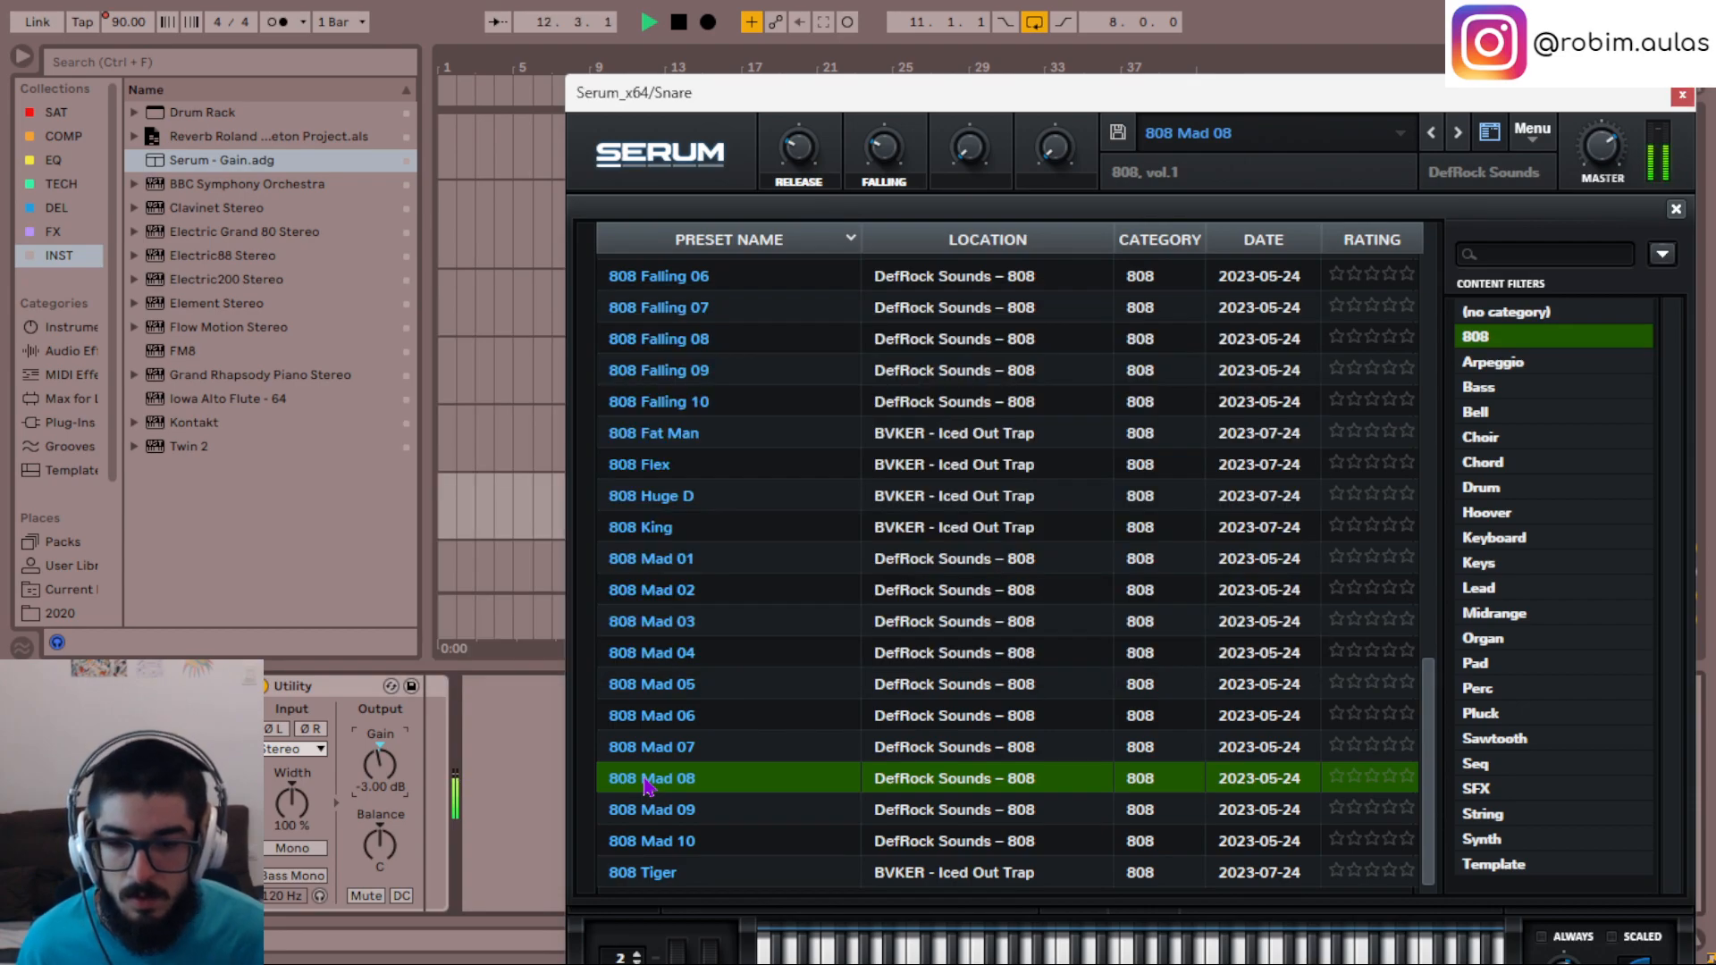
click(684, 753)
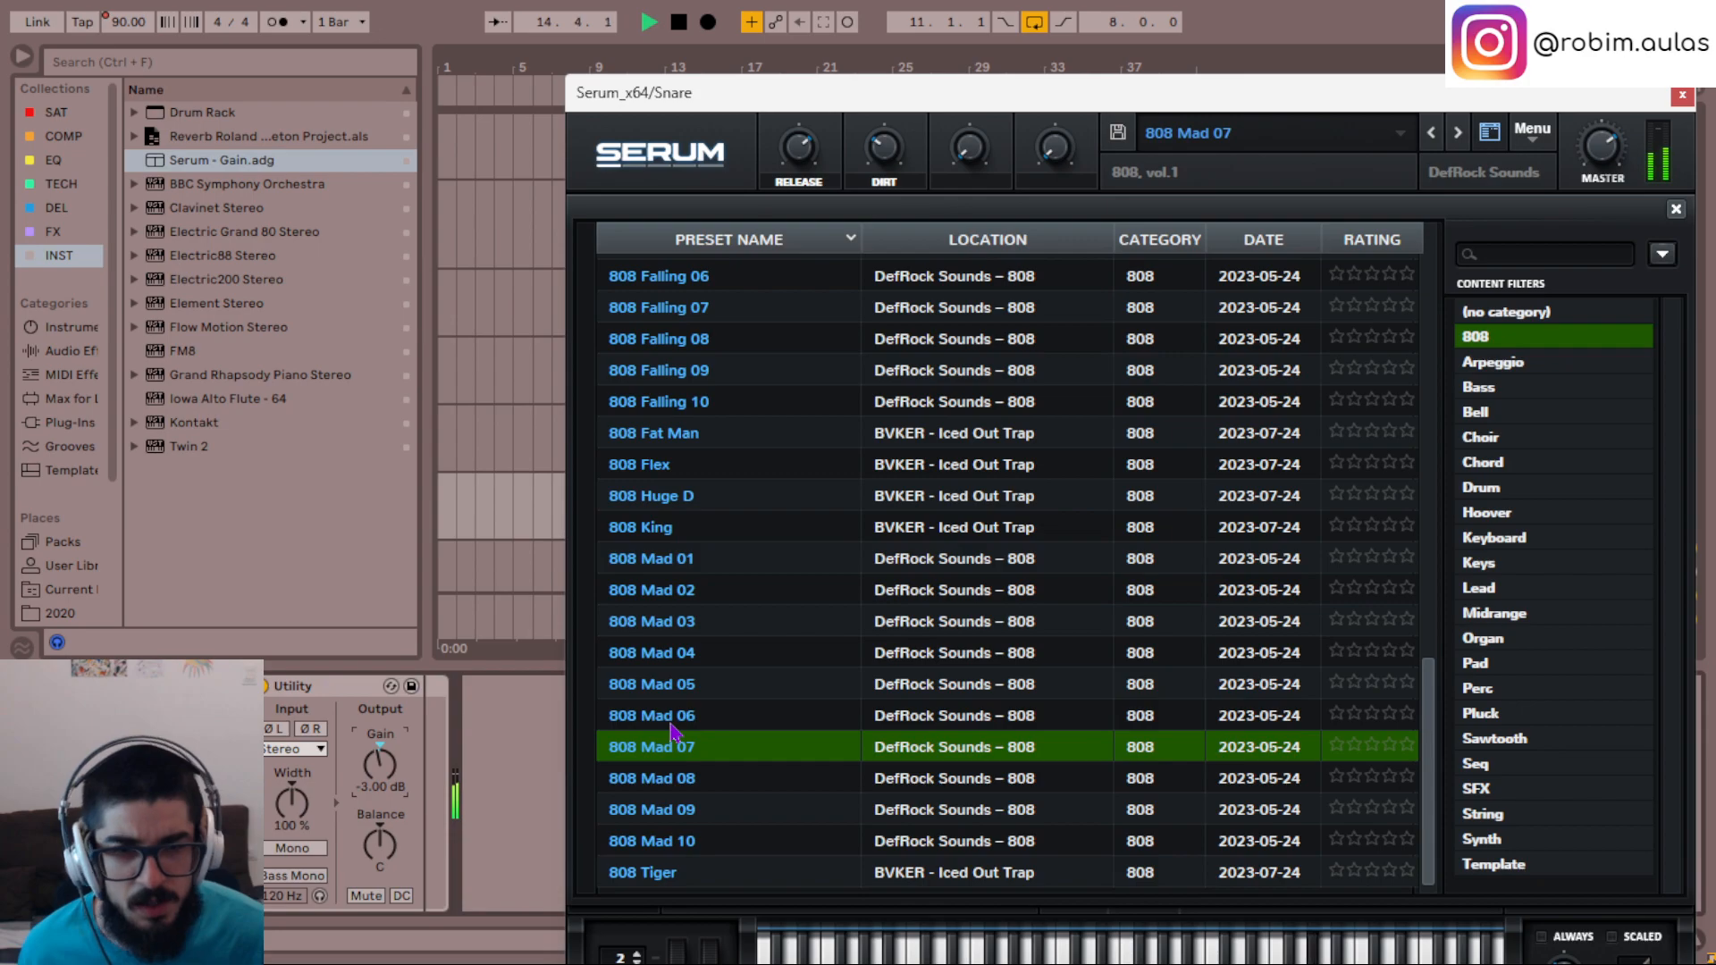
click(1680, 99)
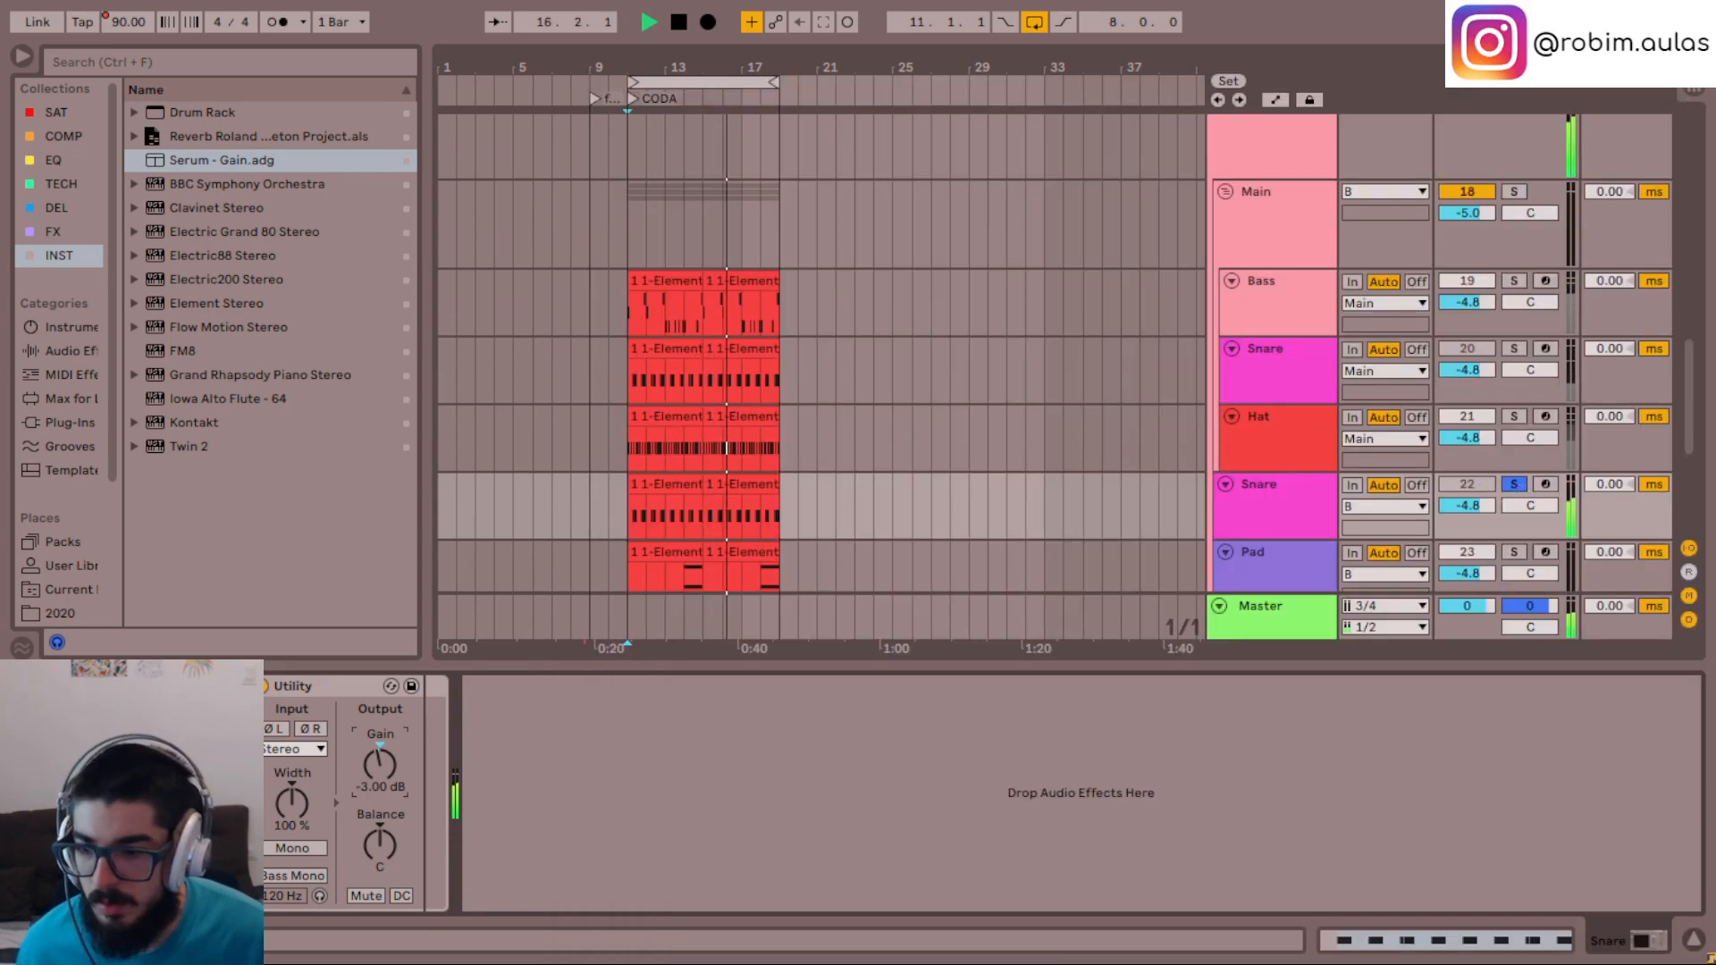
- Turn off the 808 Mad 07 chain in the instrument rack and add Serum - Gain.adg as a second chain
click(27, 740)
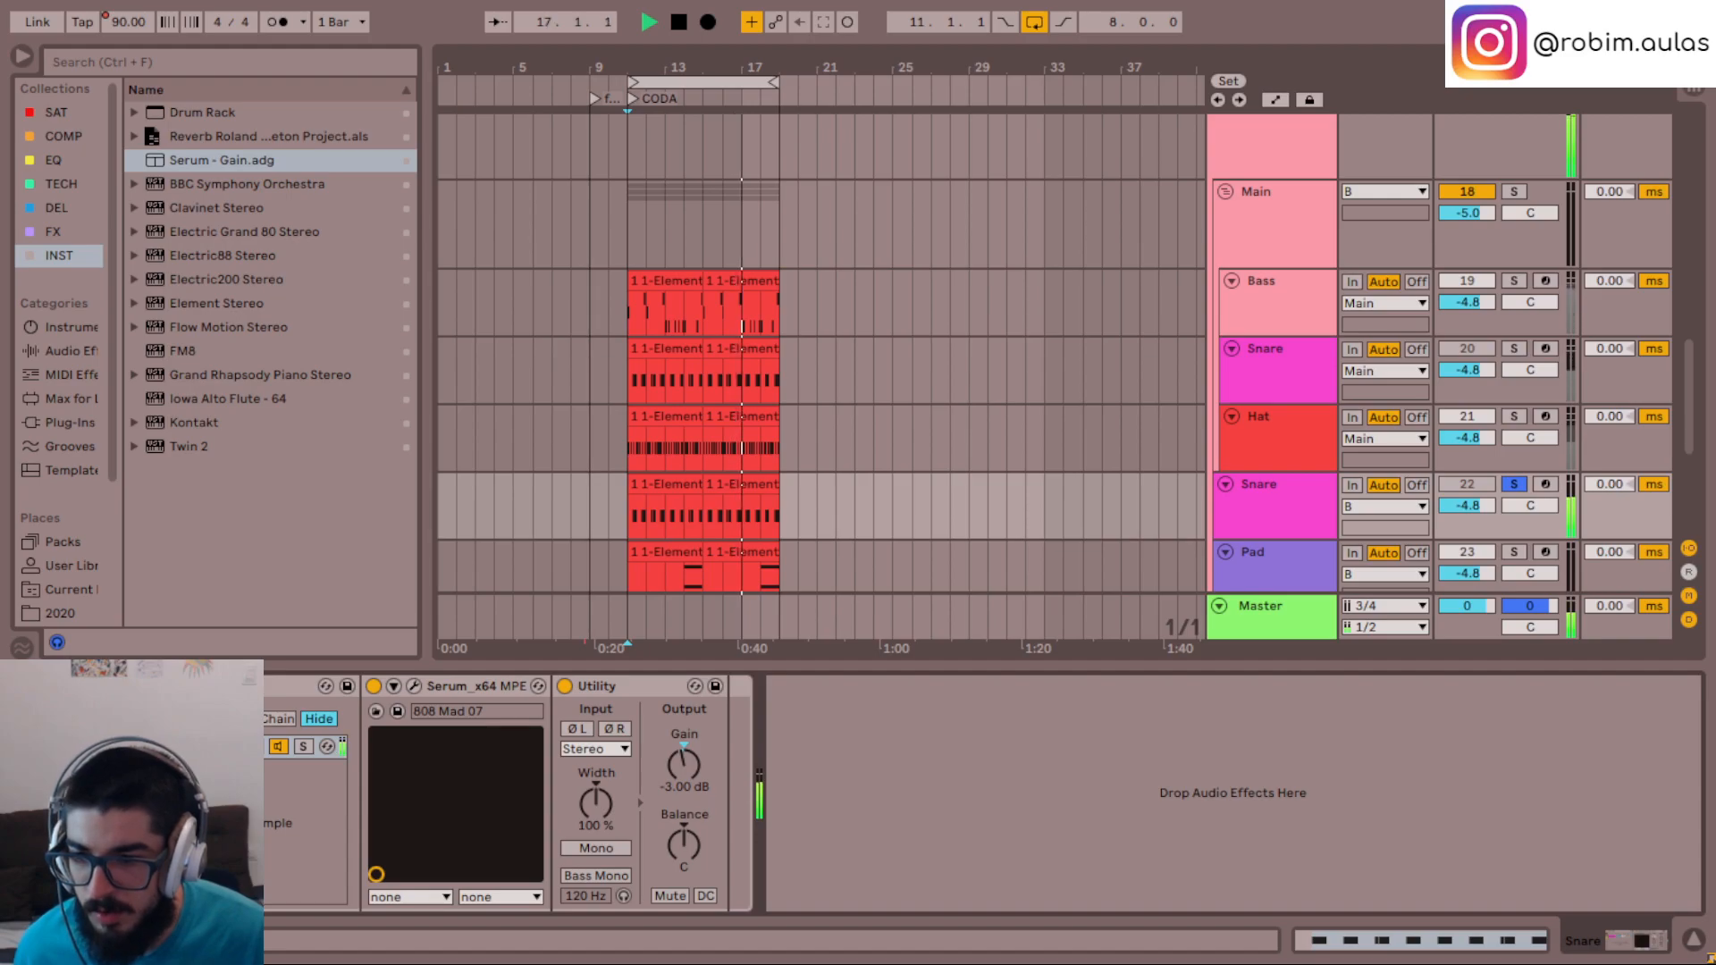
click(278, 746)
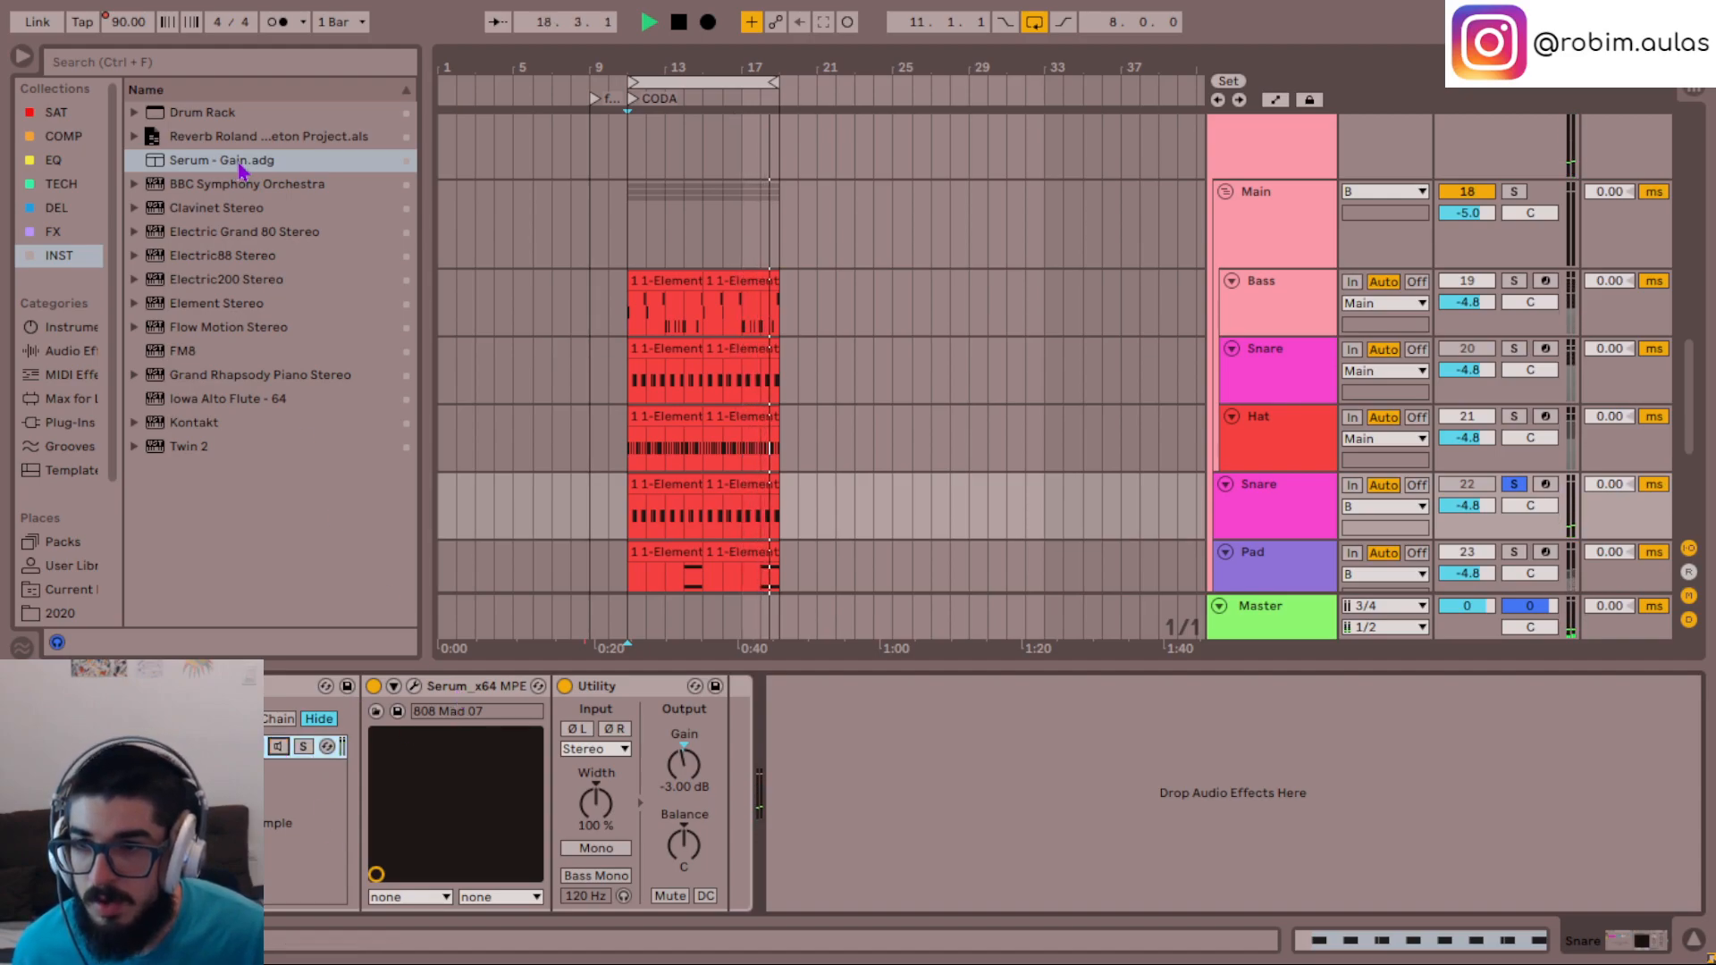
drag(247, 165, 303, 787)
drag(1275, 38, 1117, 27)
- Browse the second Serum's presets during playback, auditioning 808 Falling 06, [BASS] Sassy808 and 808 Tiger
click(1343, 60)
scroll(629, 759, down, 8)
click(529, 650)
scroll(554, 661, down, 6)
scroll(581, 669, down, 3)
scroll(581, 668, up, 3)
scroll(582, 668, down, 5)
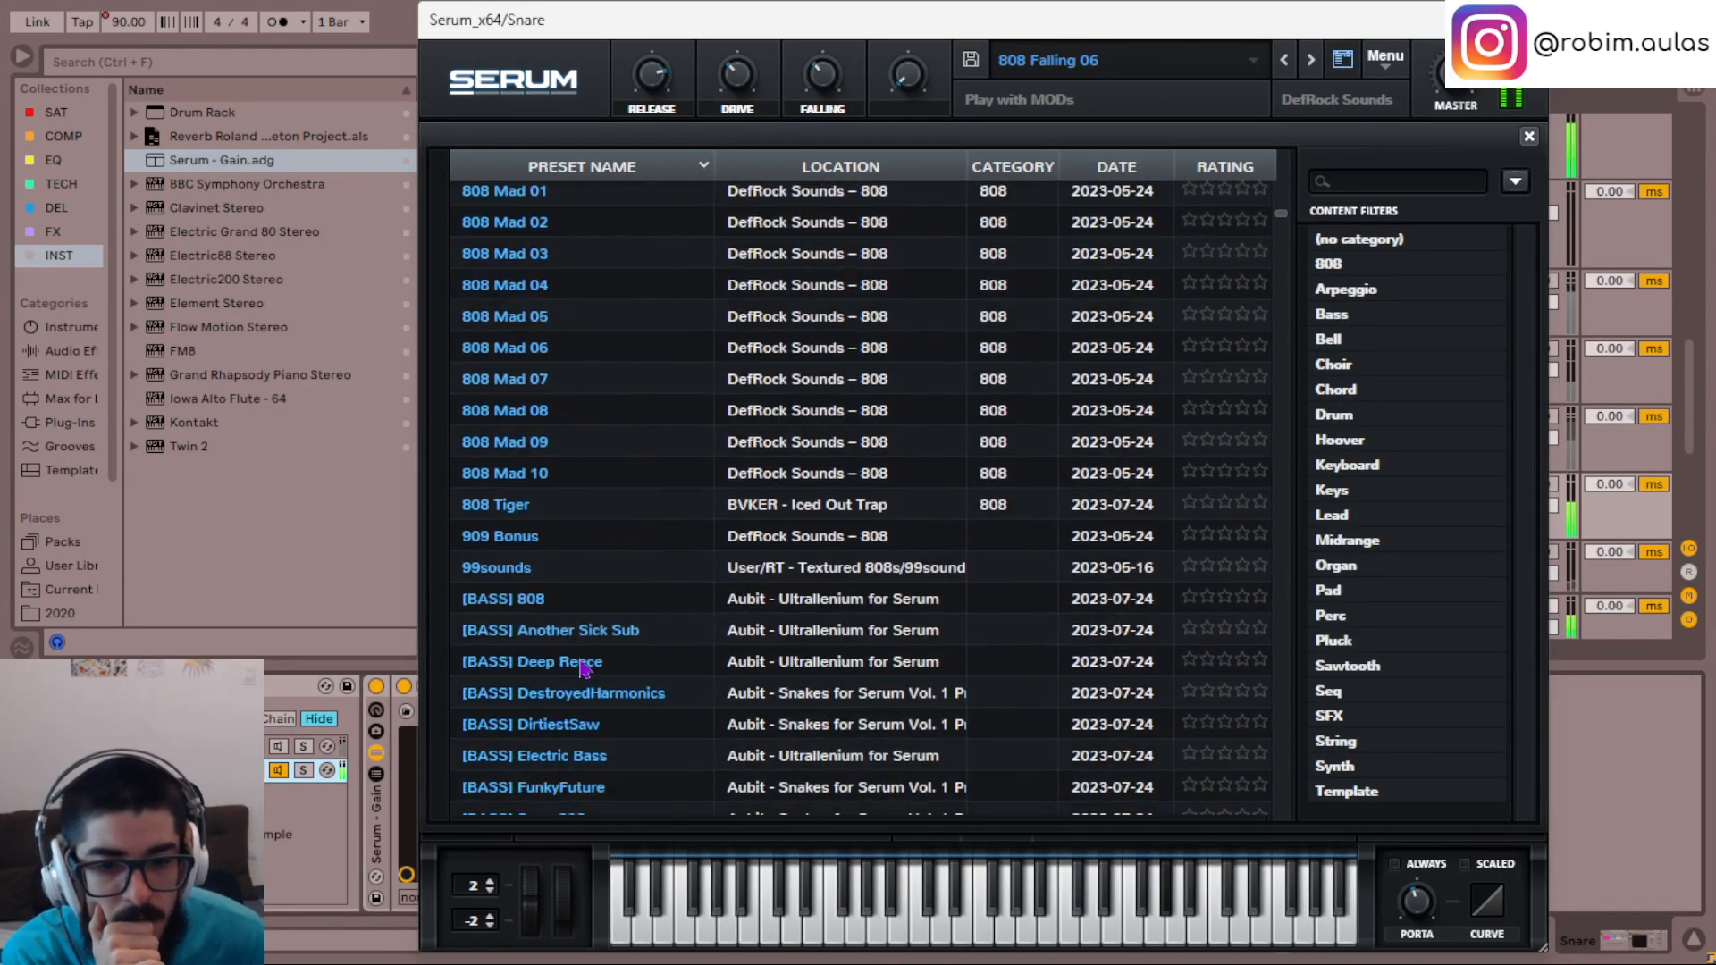
click(577, 636)
scroll(731, 645, up, 2)
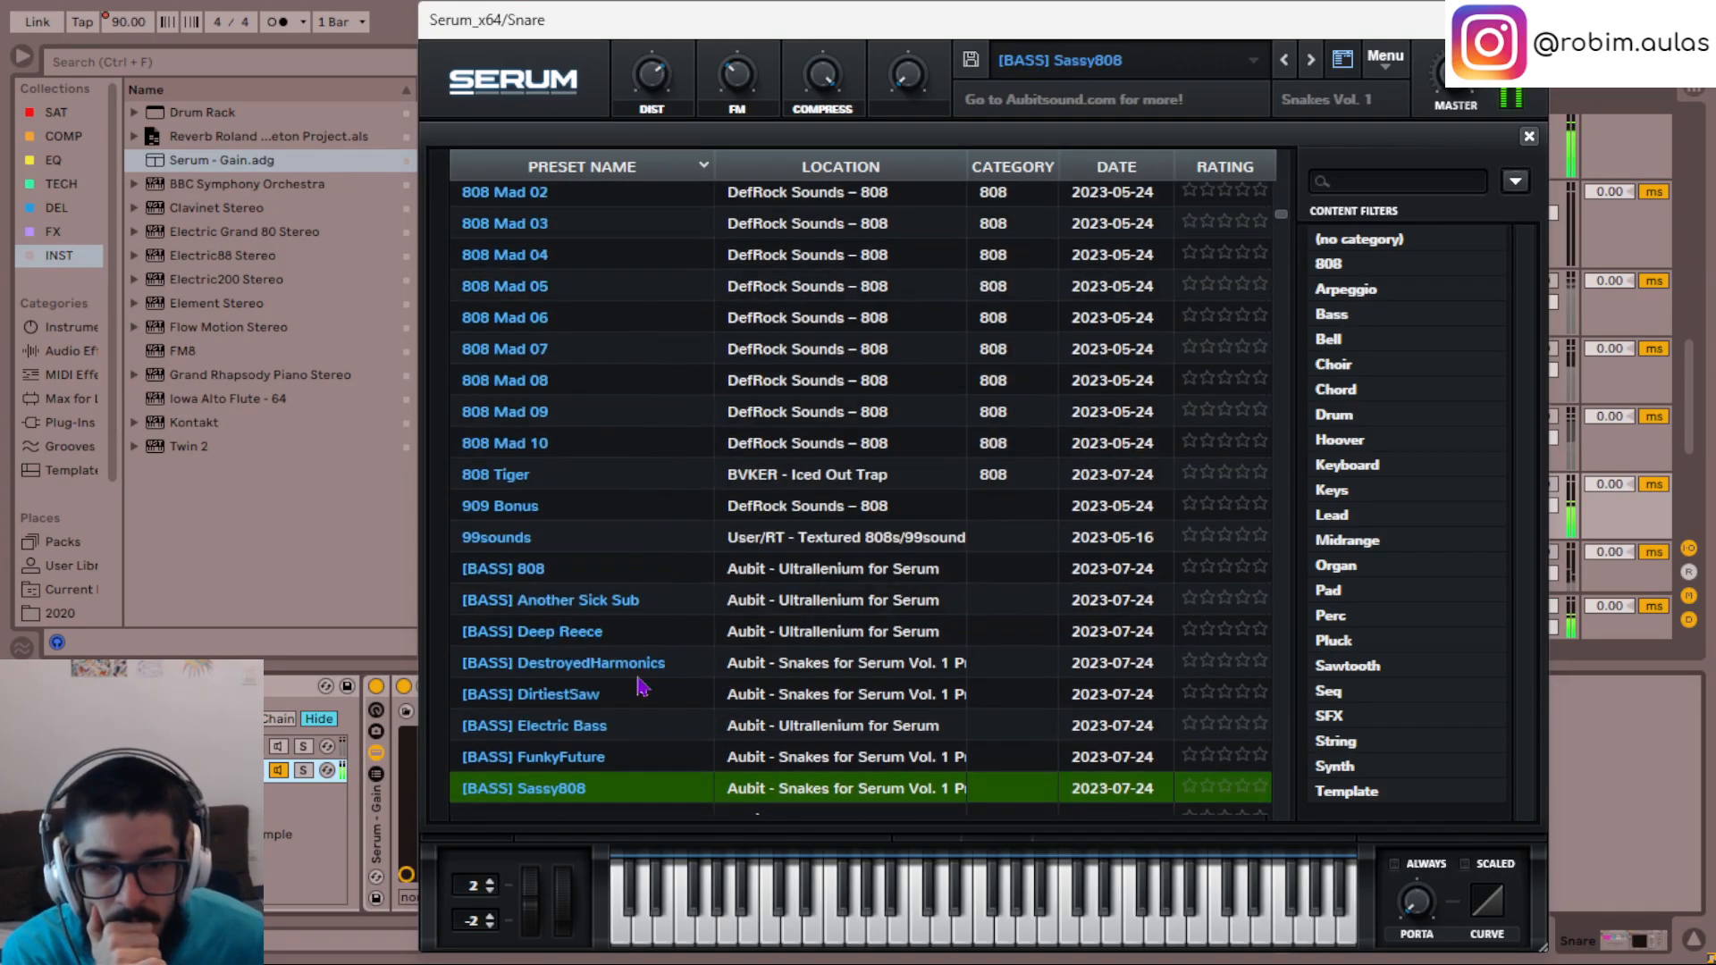
click(572, 600)
click(569, 488)
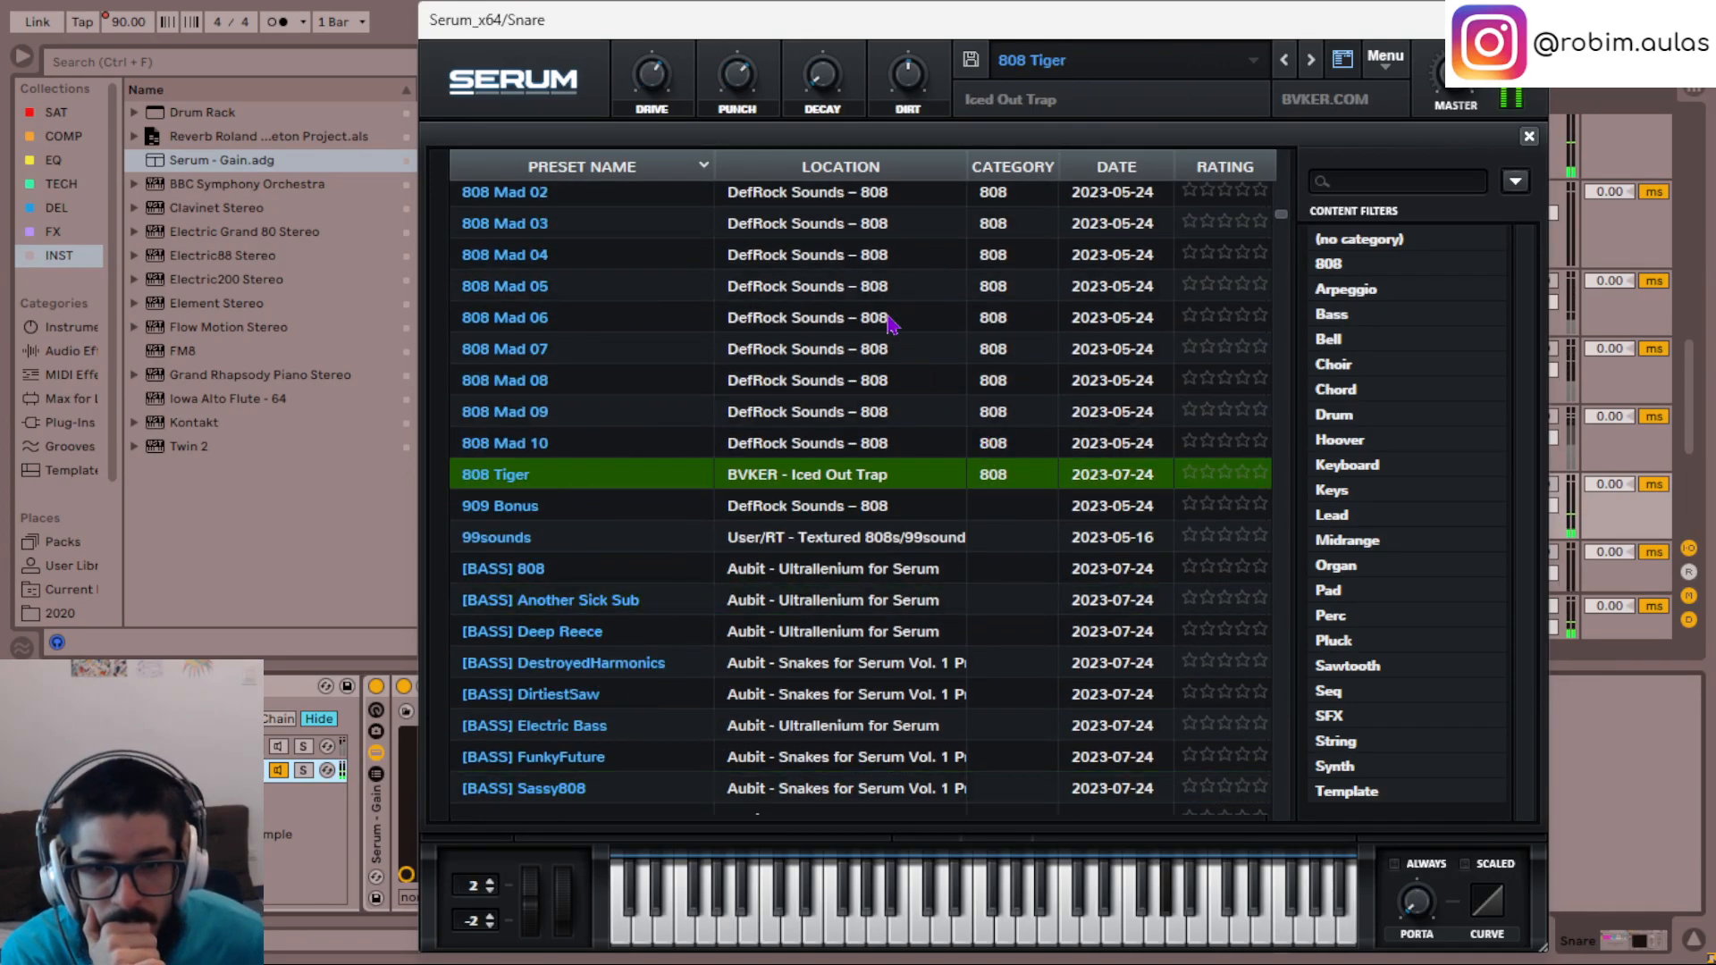
- Audition 808 Flex, load the 808 Falling 05 preset and set the second chain's Utility gain to -4 dB
scroll(898, 338, up, 5)
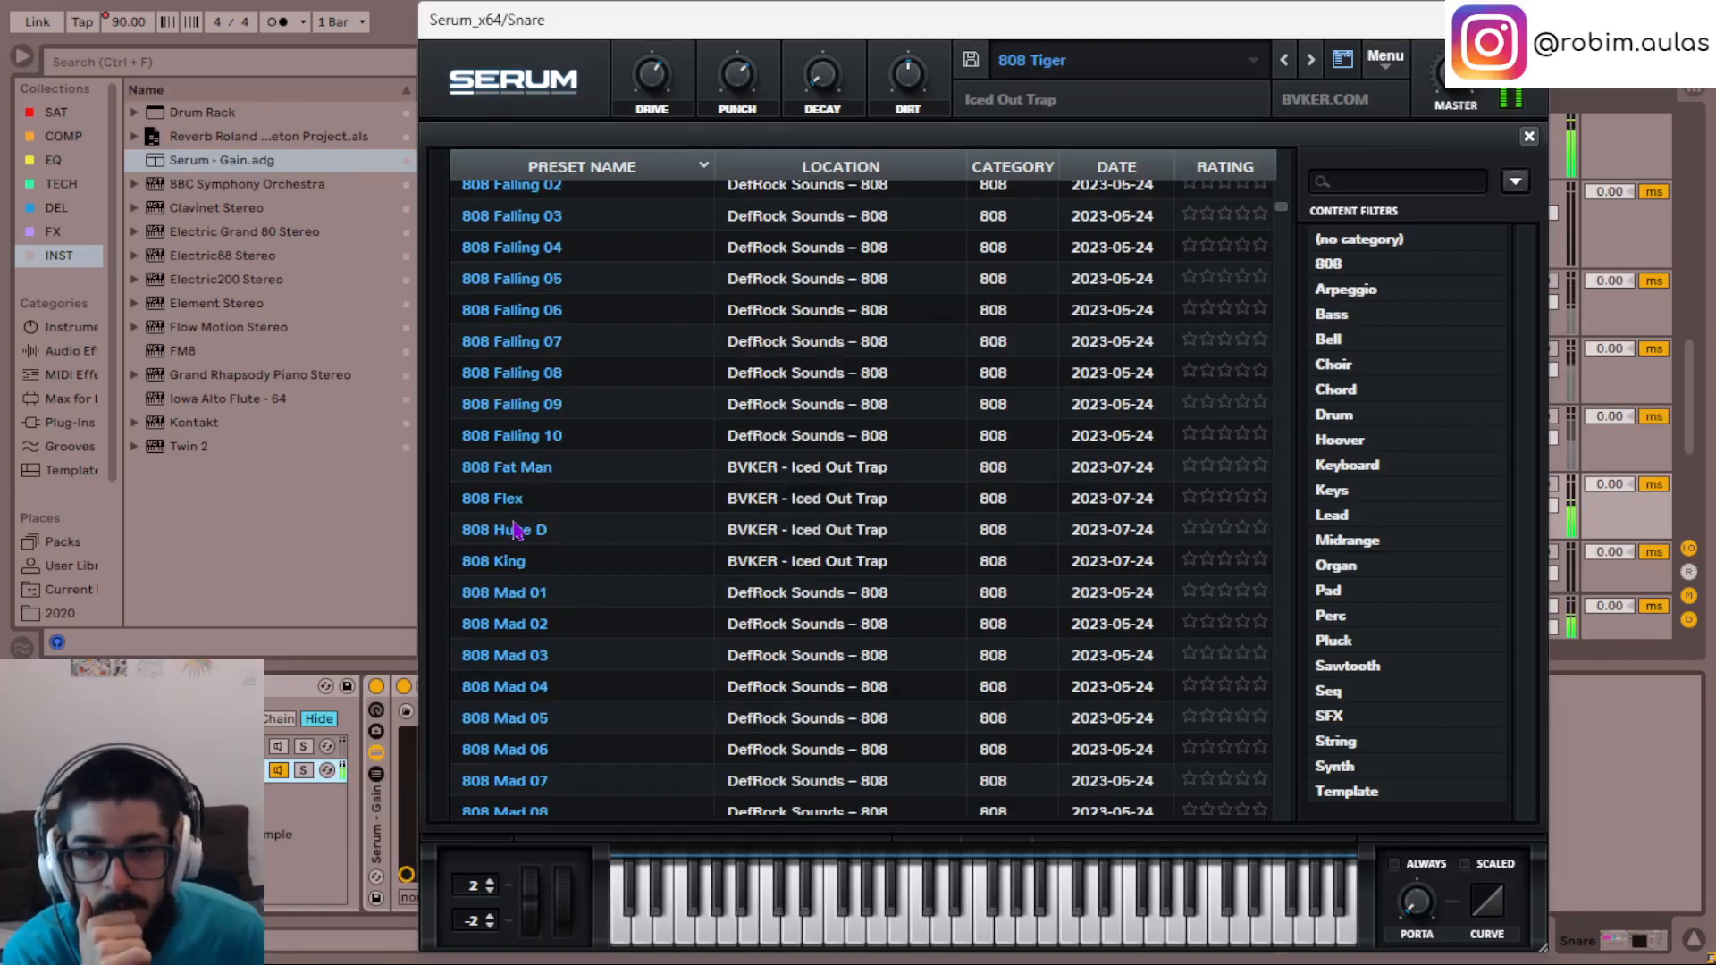
click(498, 515)
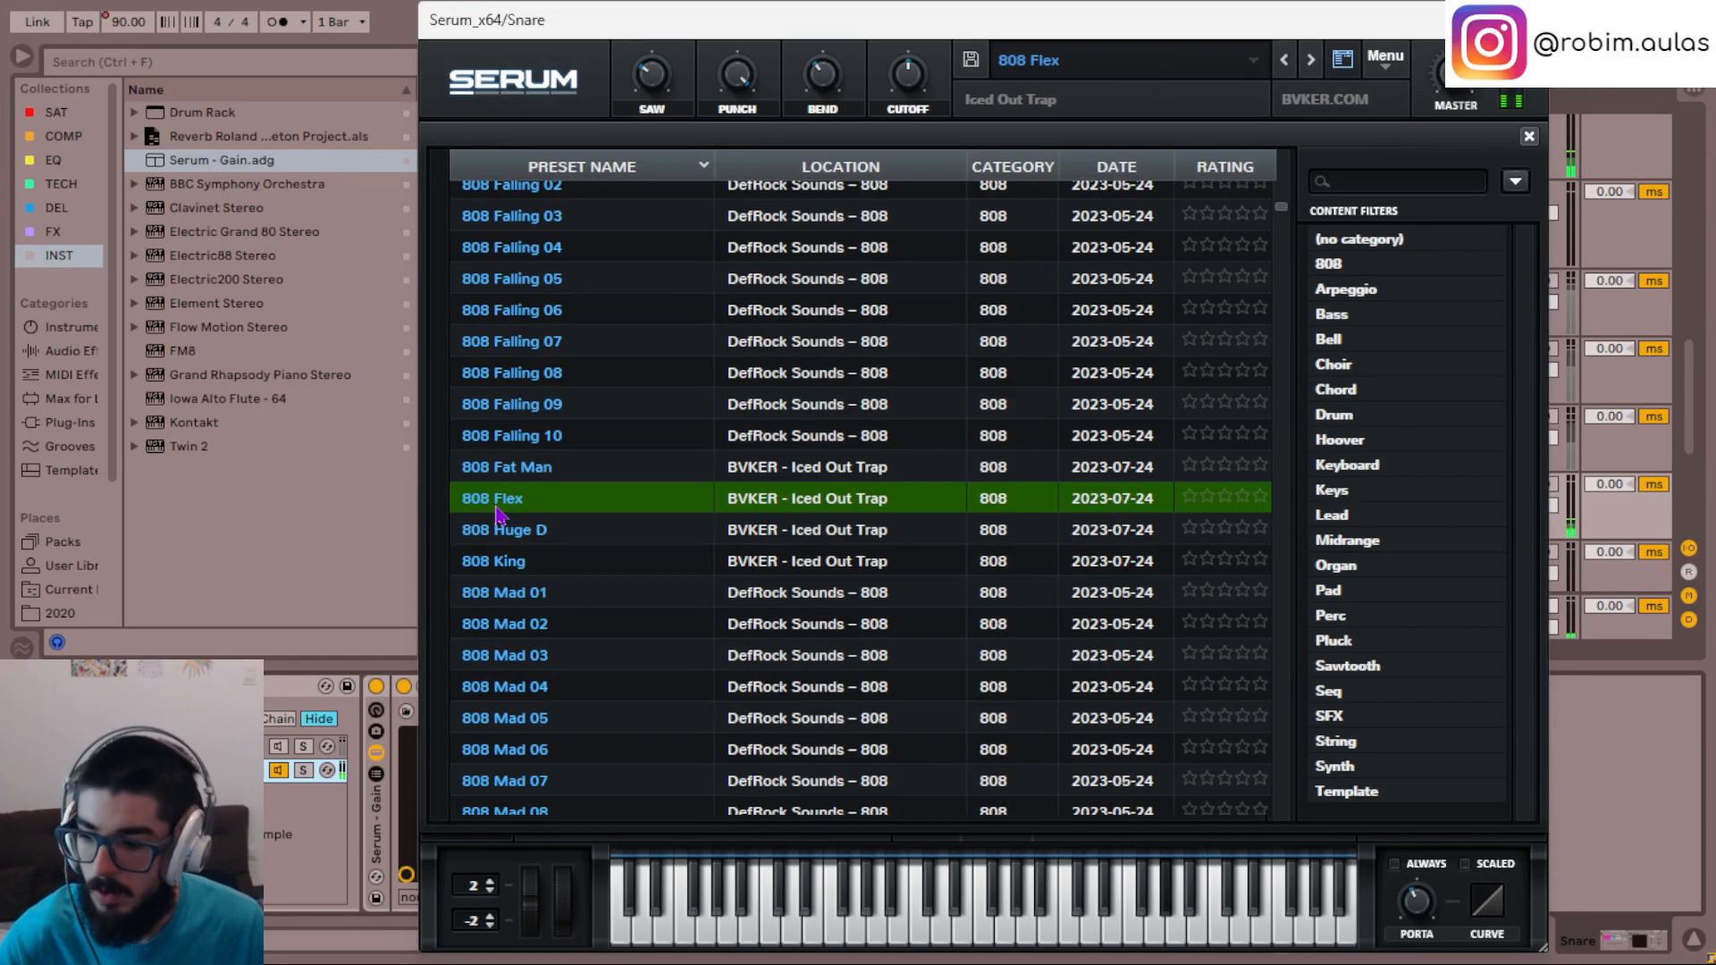
click(522, 286)
scroll(651, 509, up, 4)
drag(652, 22, 1160, 57)
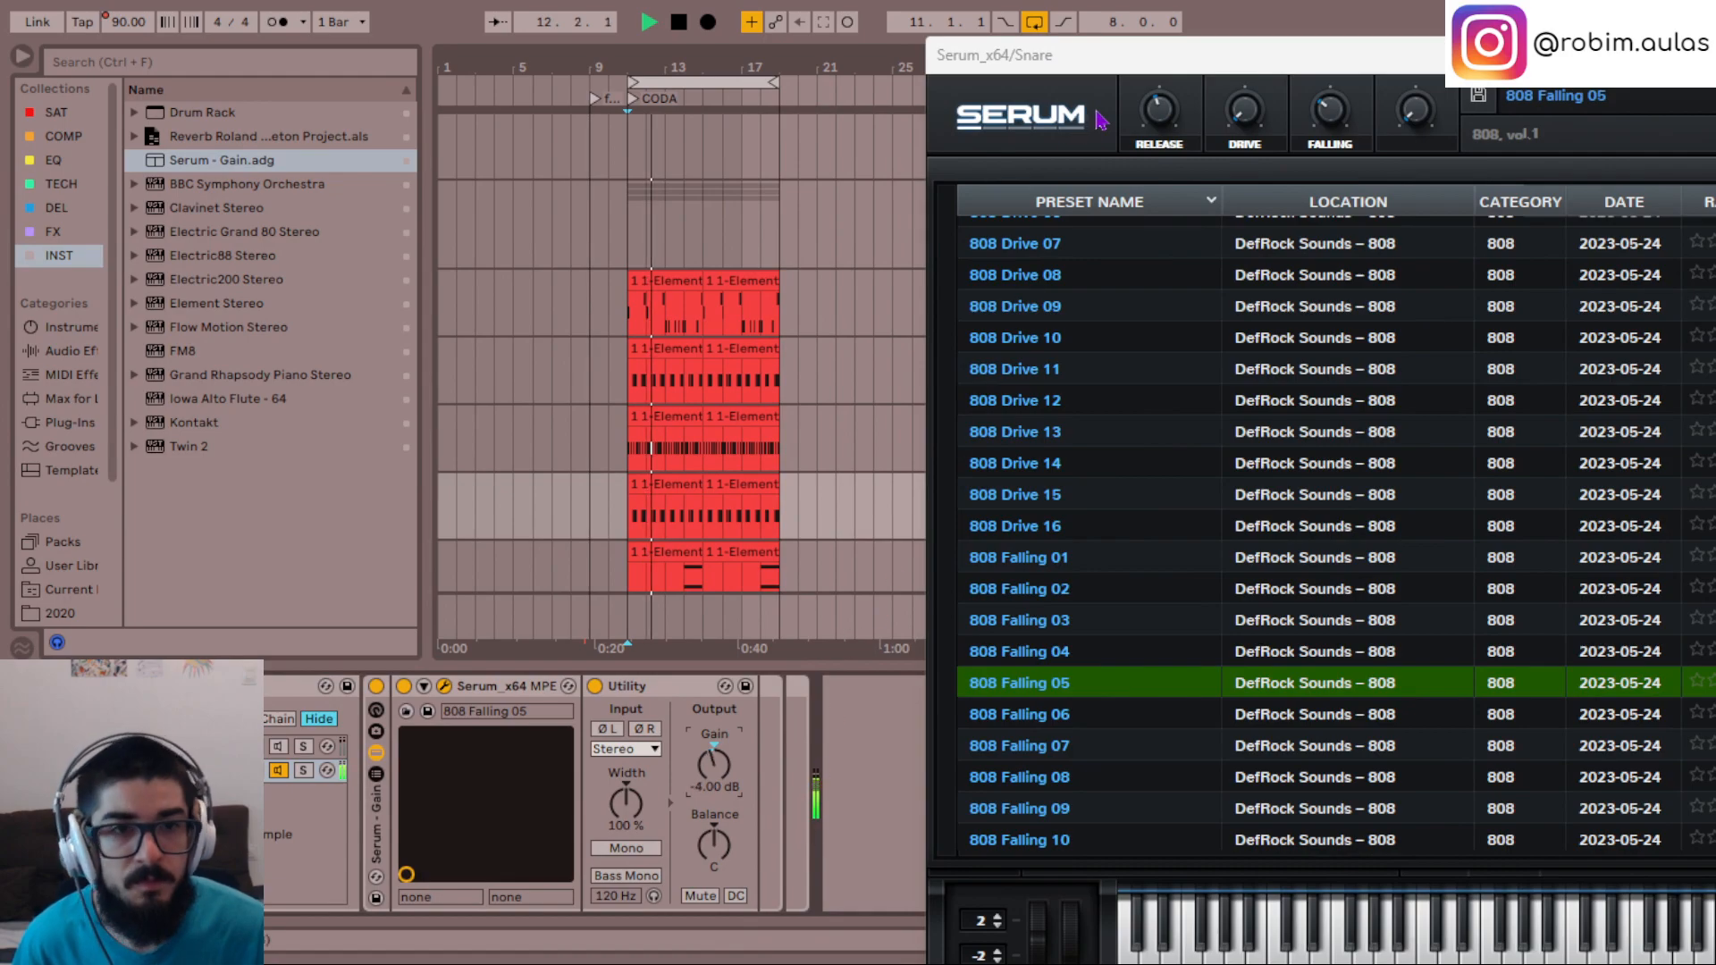
drag(1112, 56, 668, 21)
- Turn off the duplicated Snare's solo, play the section with all tracks and set the Falling macro to 0%
drag(1305, 27, 1522, 746)
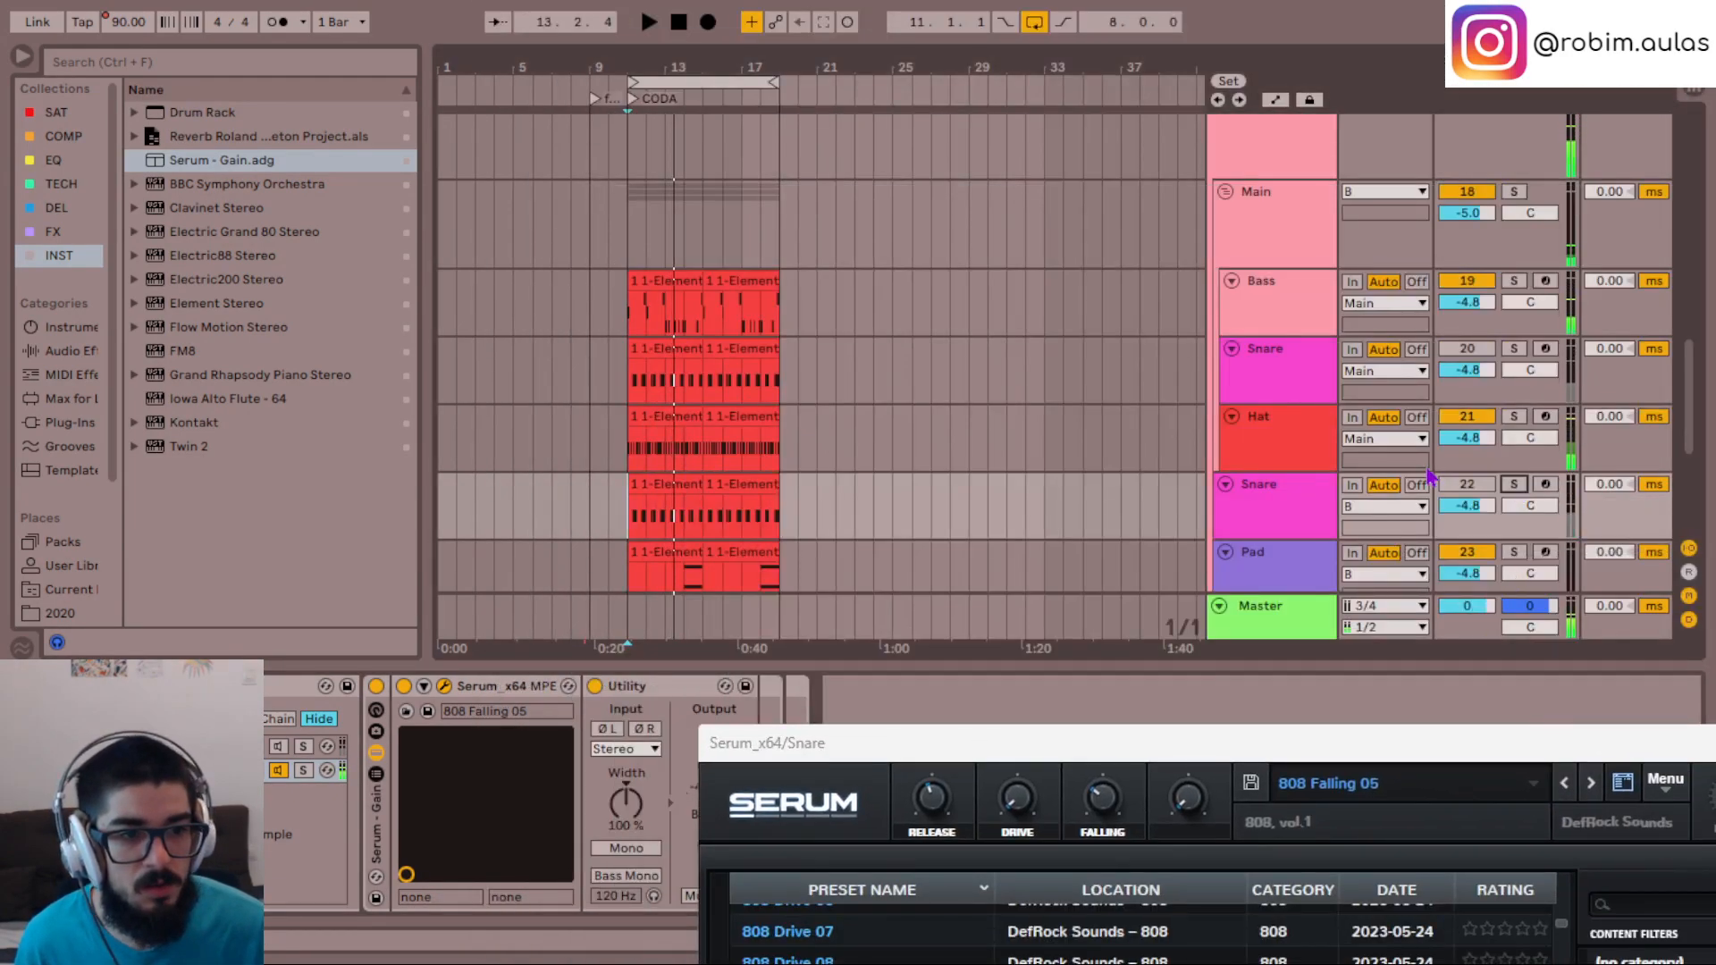
key(space)
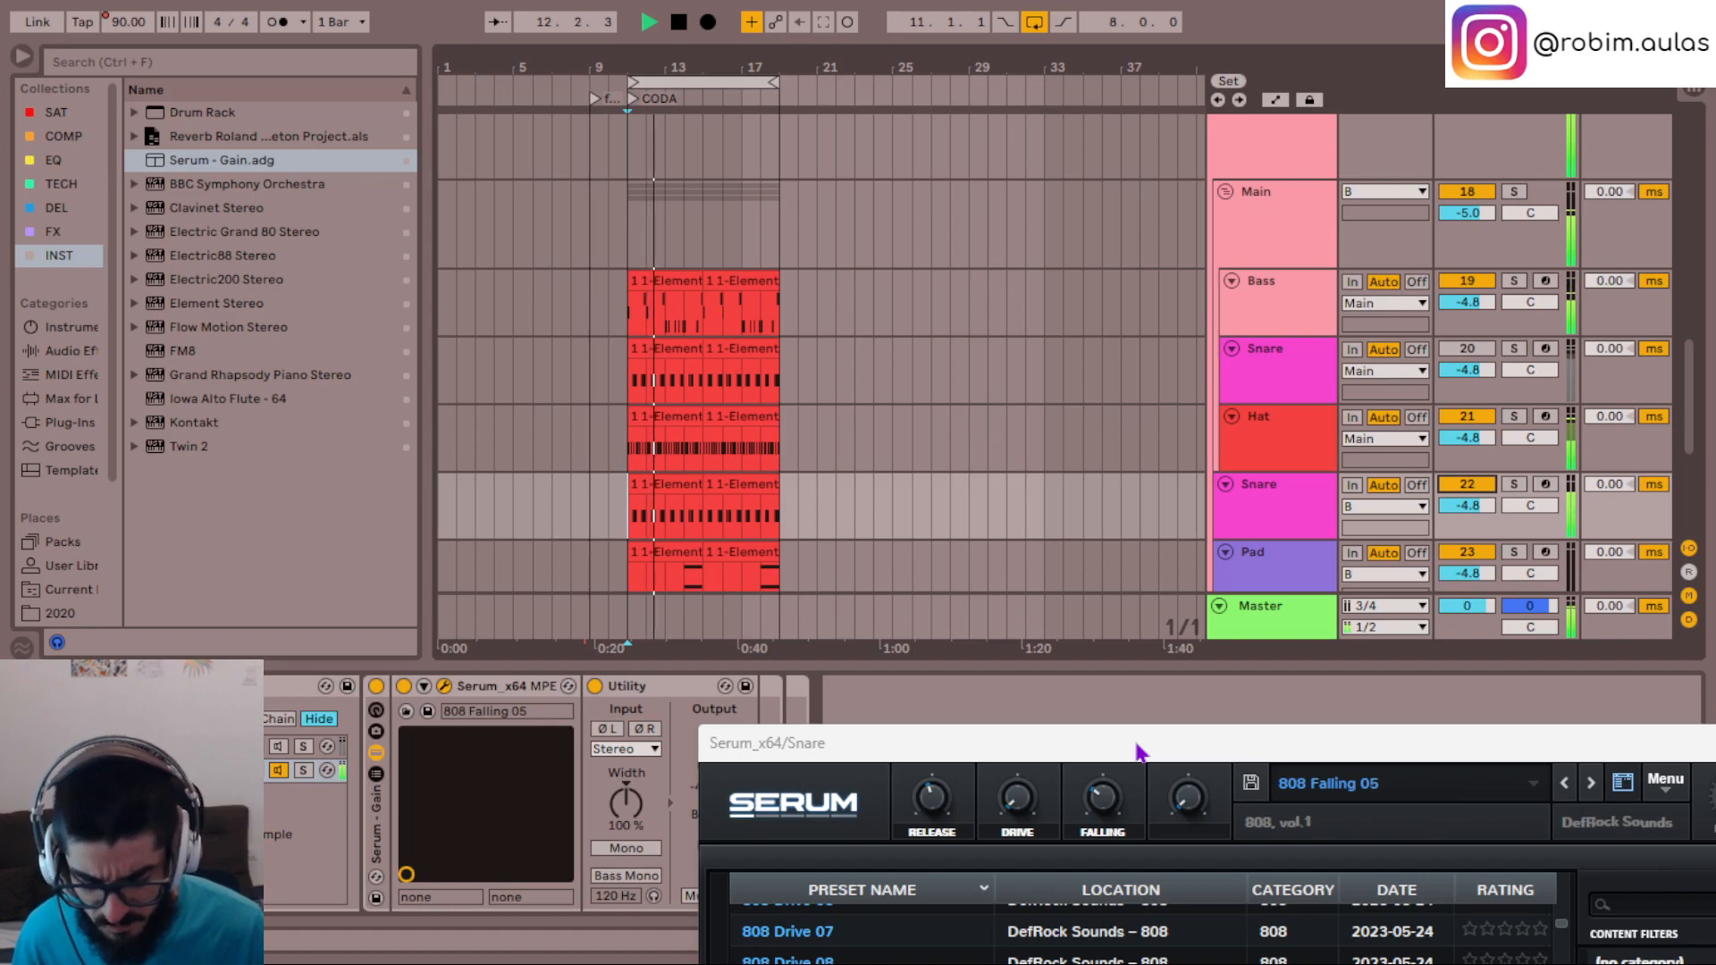
drag(1136, 750, 991, 481)
key(space)
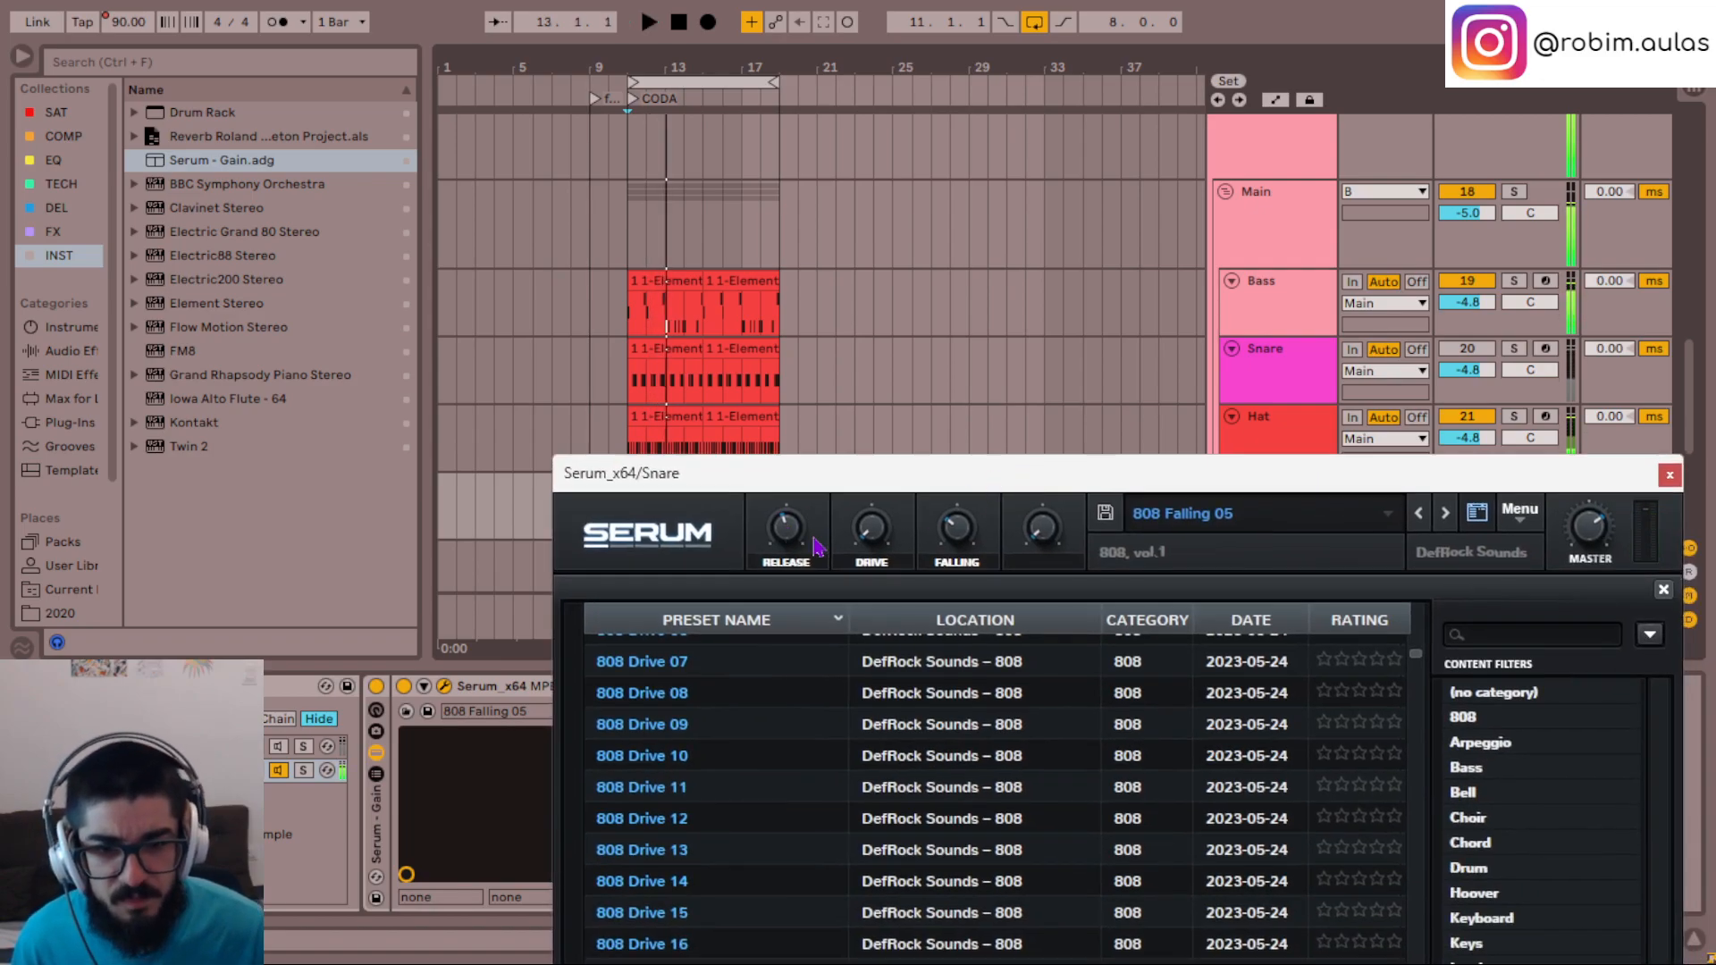
key(space)
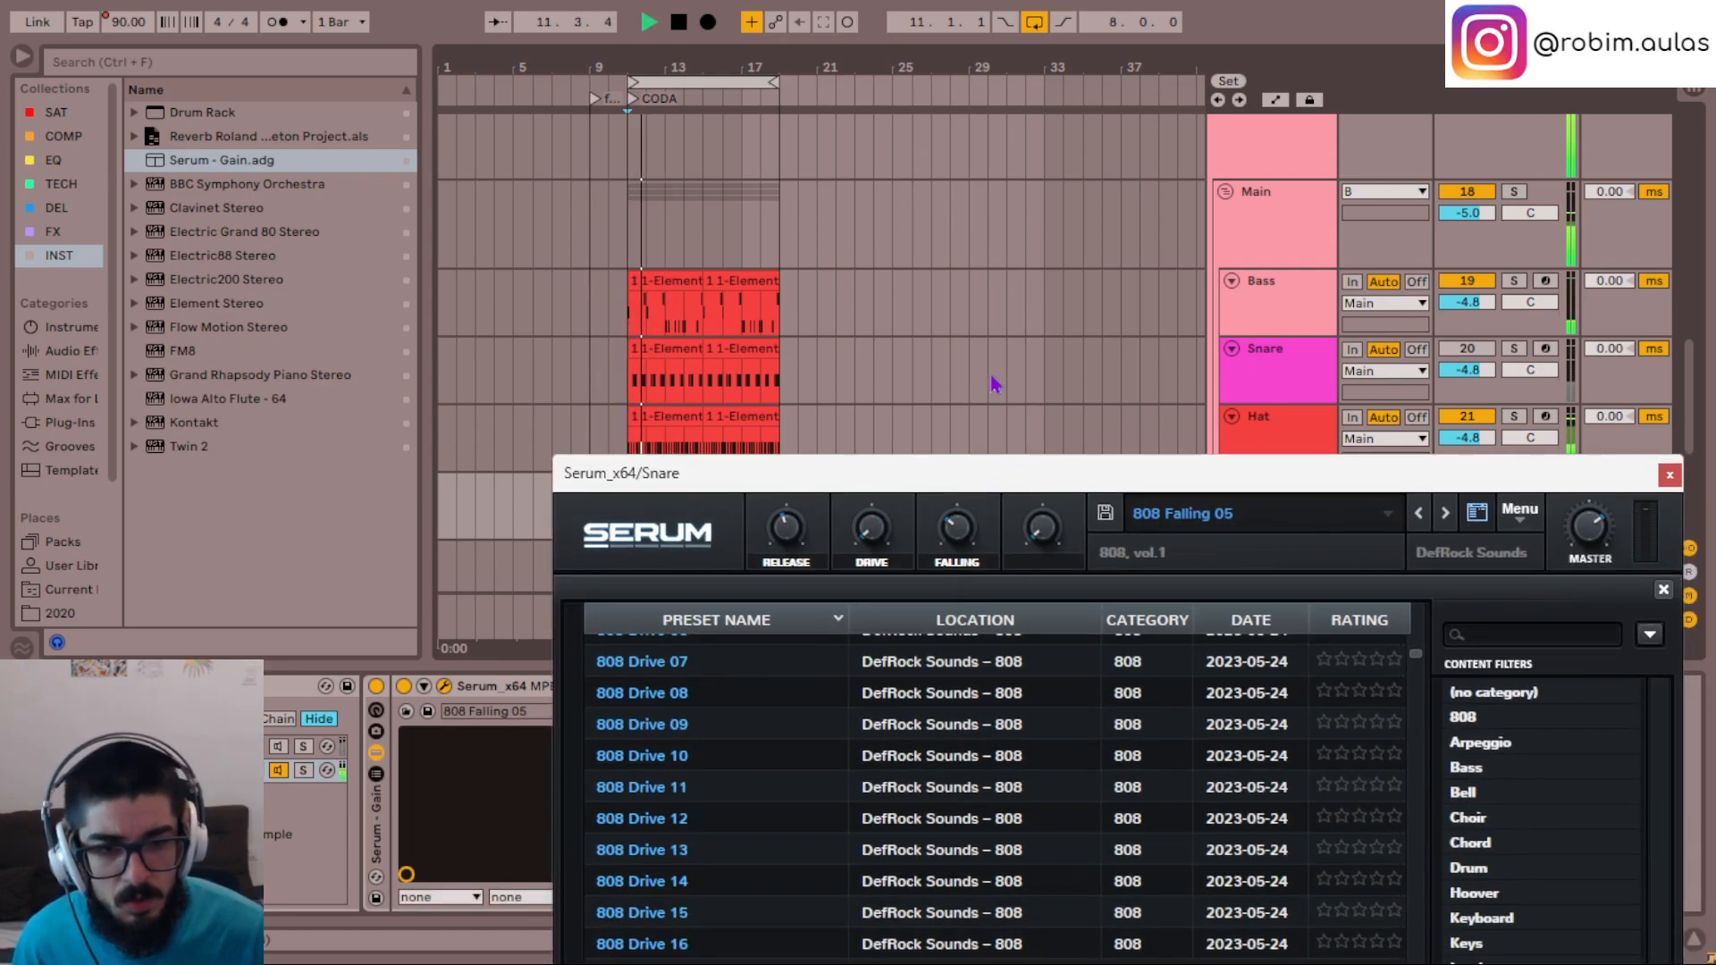
mouse_move(961, 640)
mouse_down()
mouse_move(961, 234)
mouse_move(962, 640)
mouse_up()
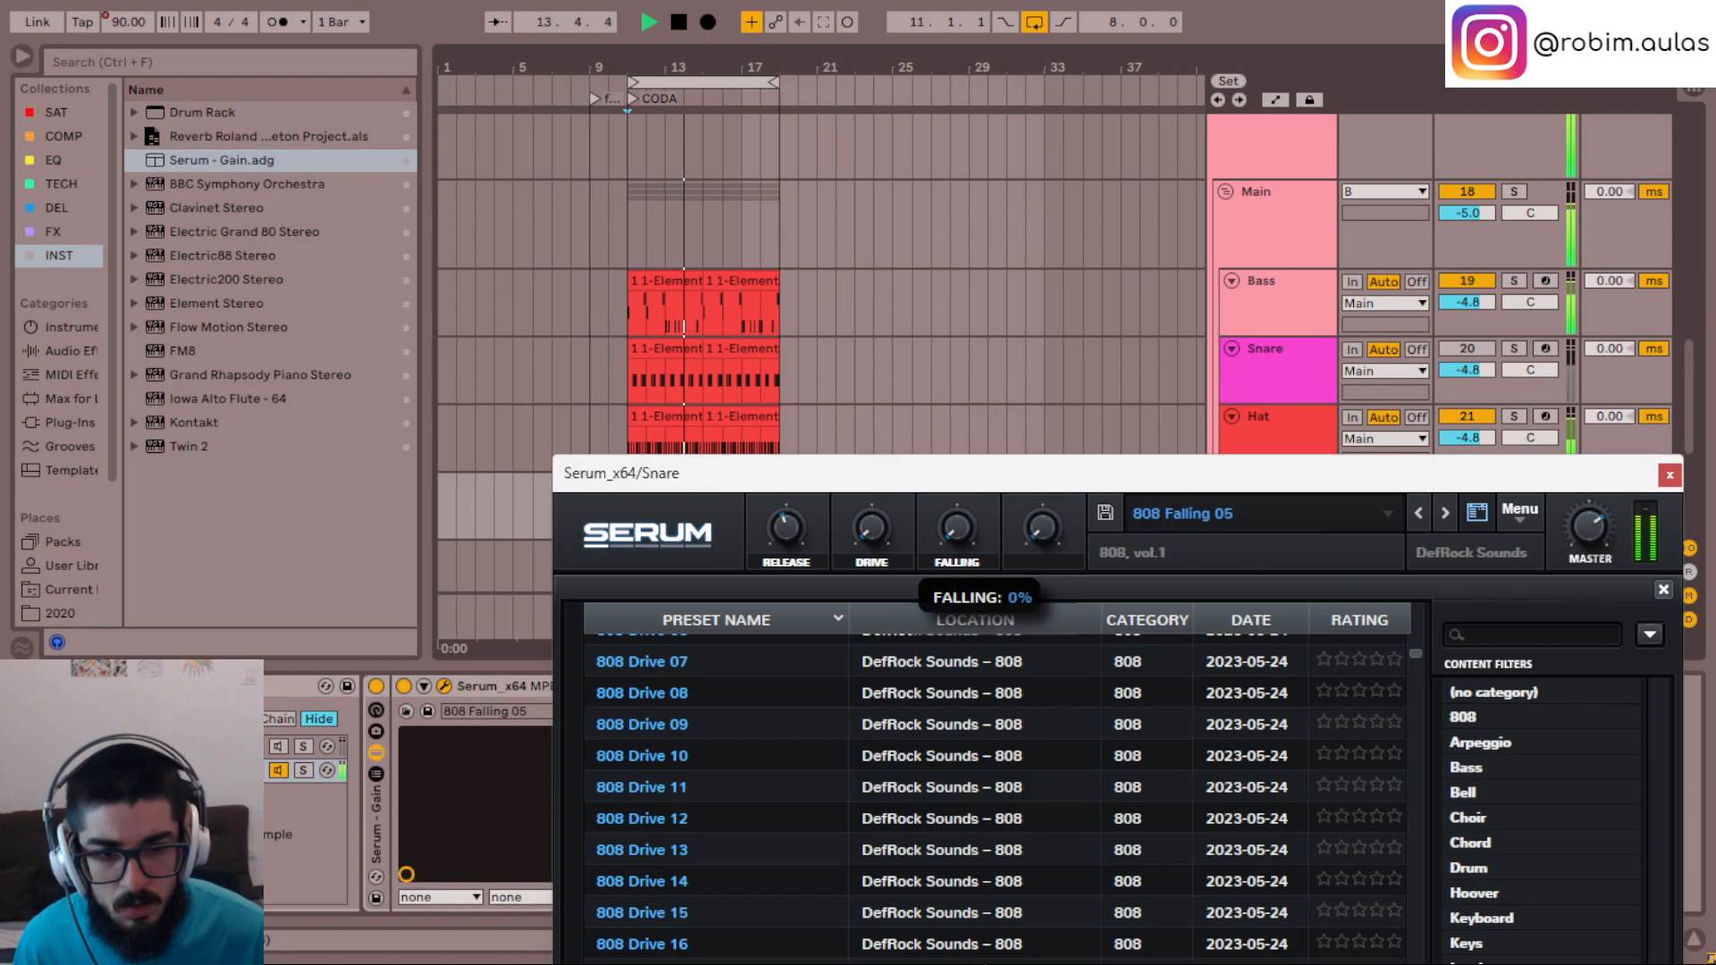
- Close Serum, solo the duplicated Snare track and replay the section from its start
click(1670, 475)
click(1294, 512)
key(s)
key(space)
key(space)
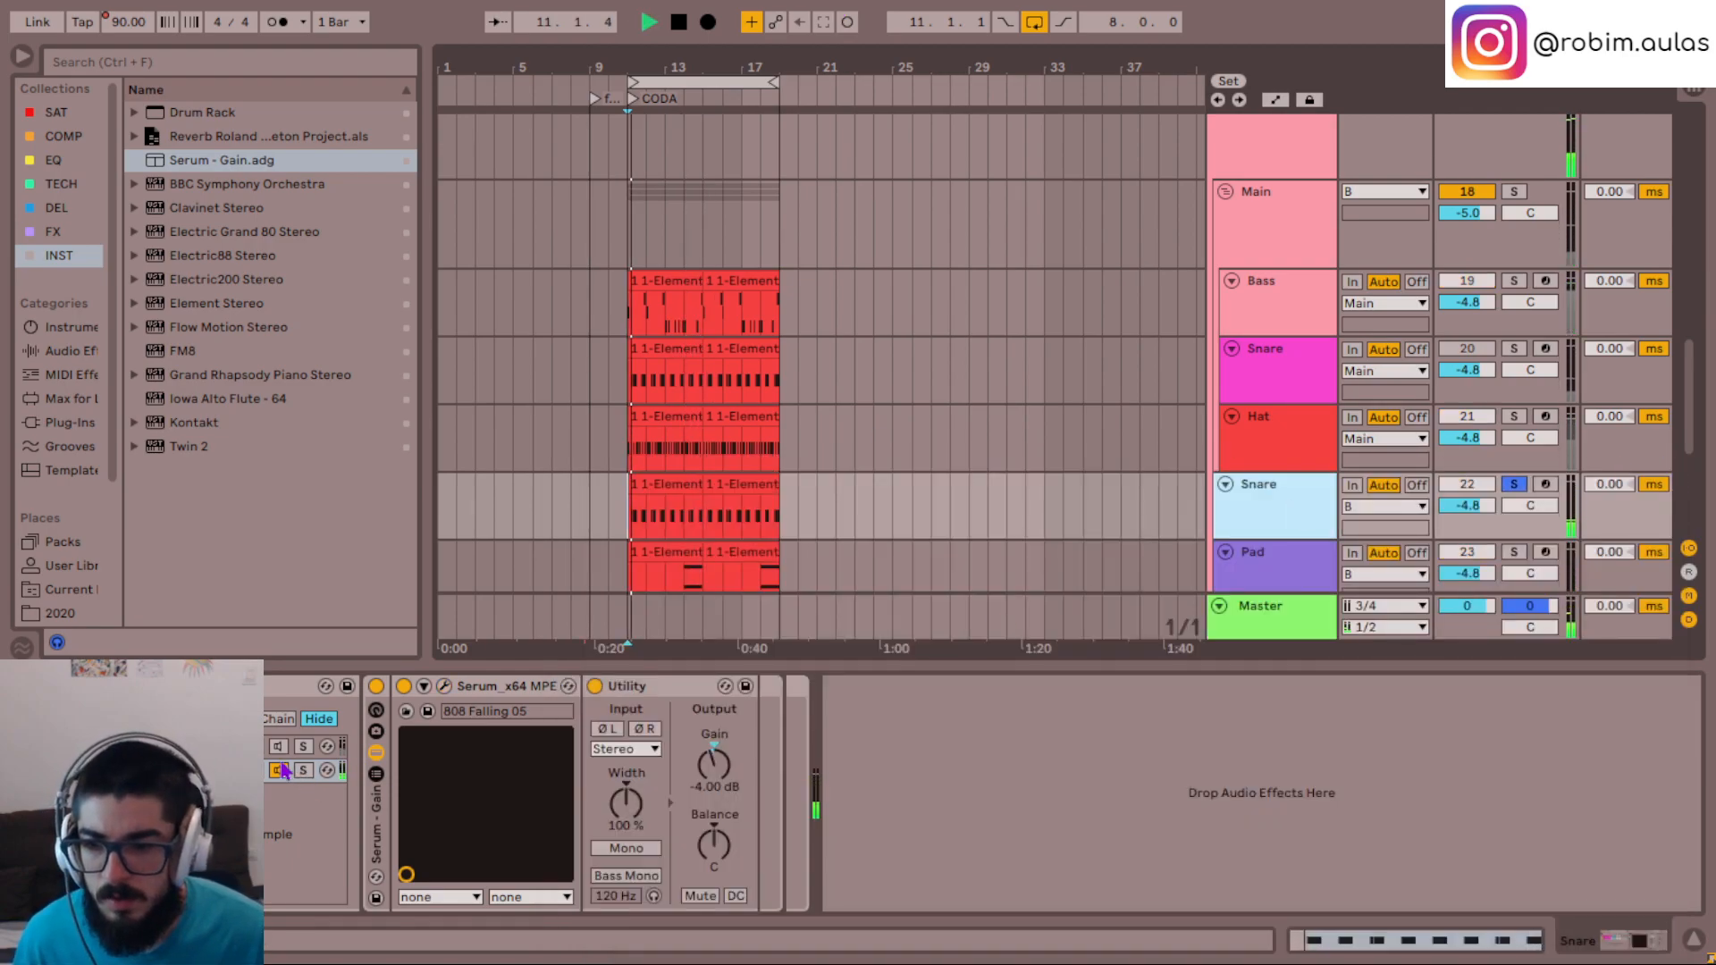
- Switch the rack from the 808 Falling 05 chain to 808 Mad 07, unsolo the Snare and replay the full mix
click(279, 749)
key(space)
key(space)
key(s)
key(space)
key(space)
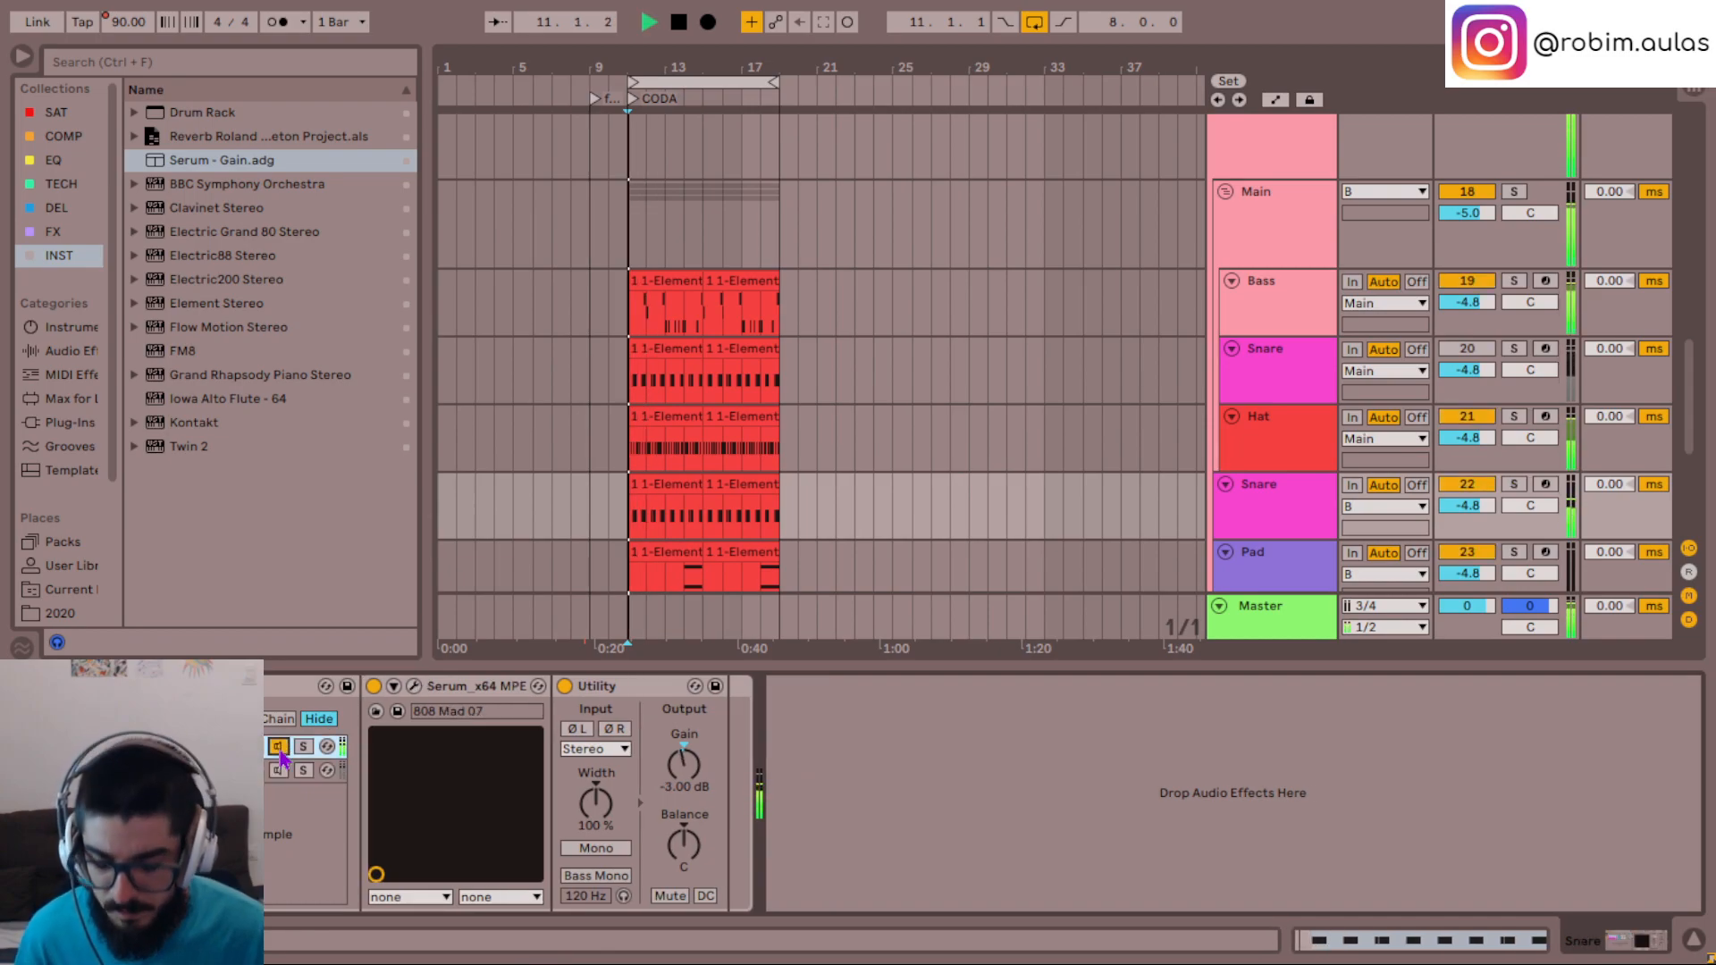
- Compare both chains together and 808 Falling 05 alone, turn both chains off and stop playback
click(279, 771)
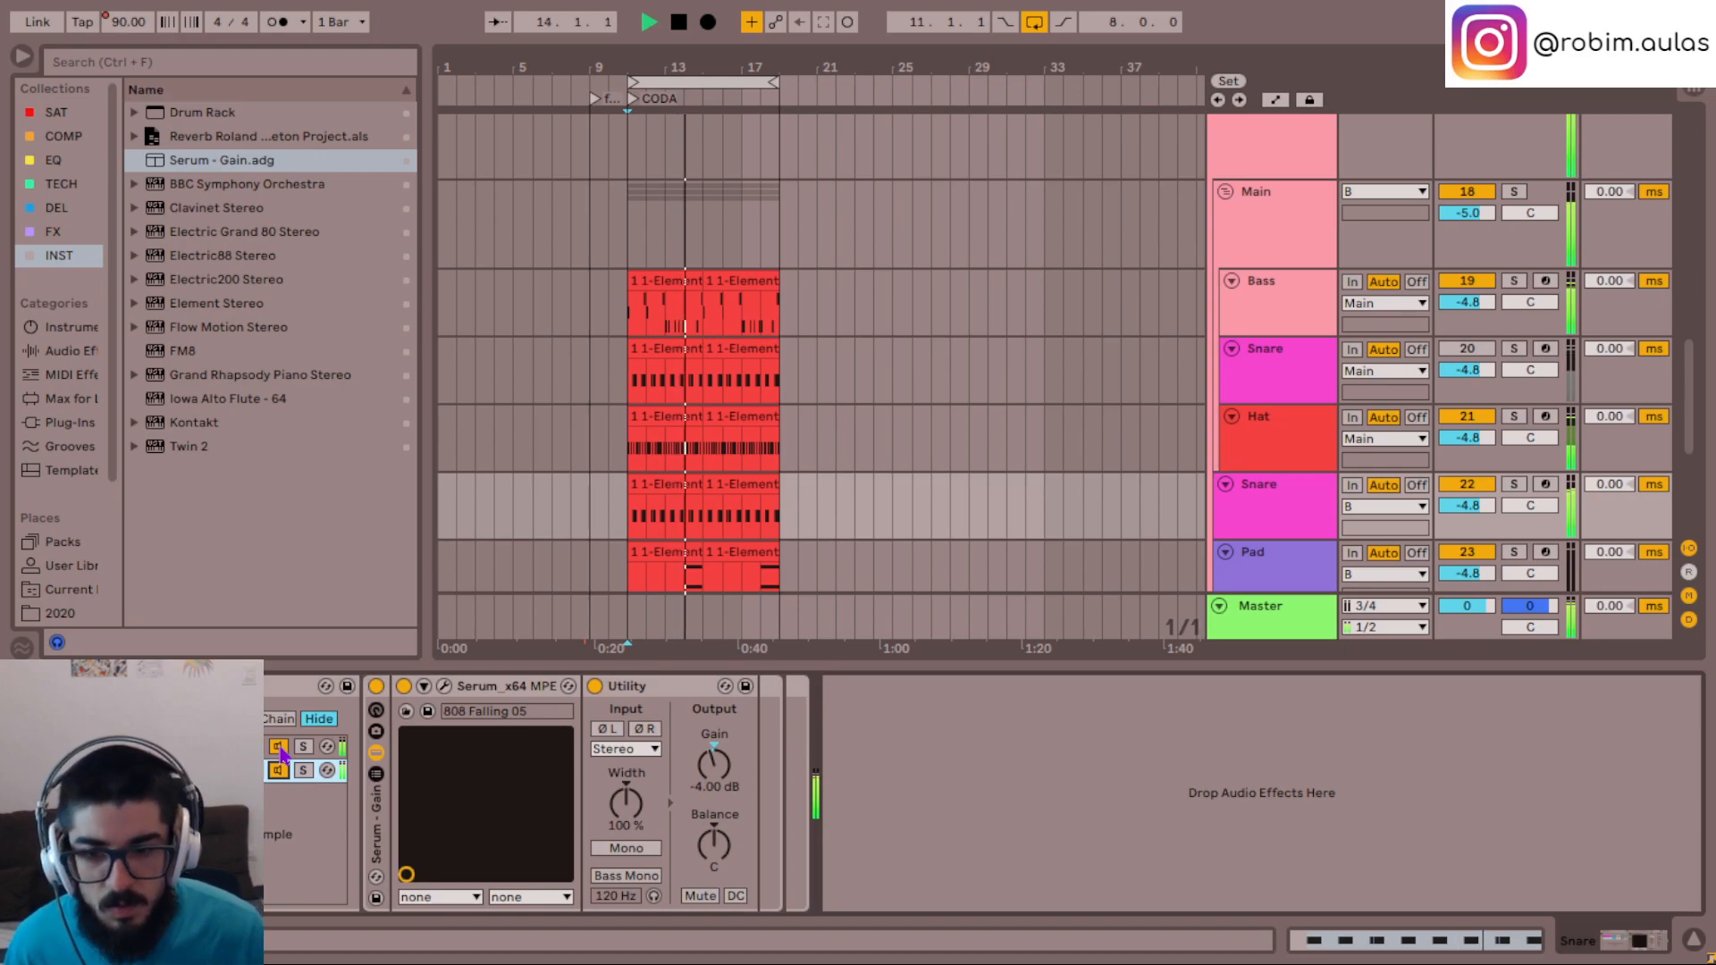
click(278, 747)
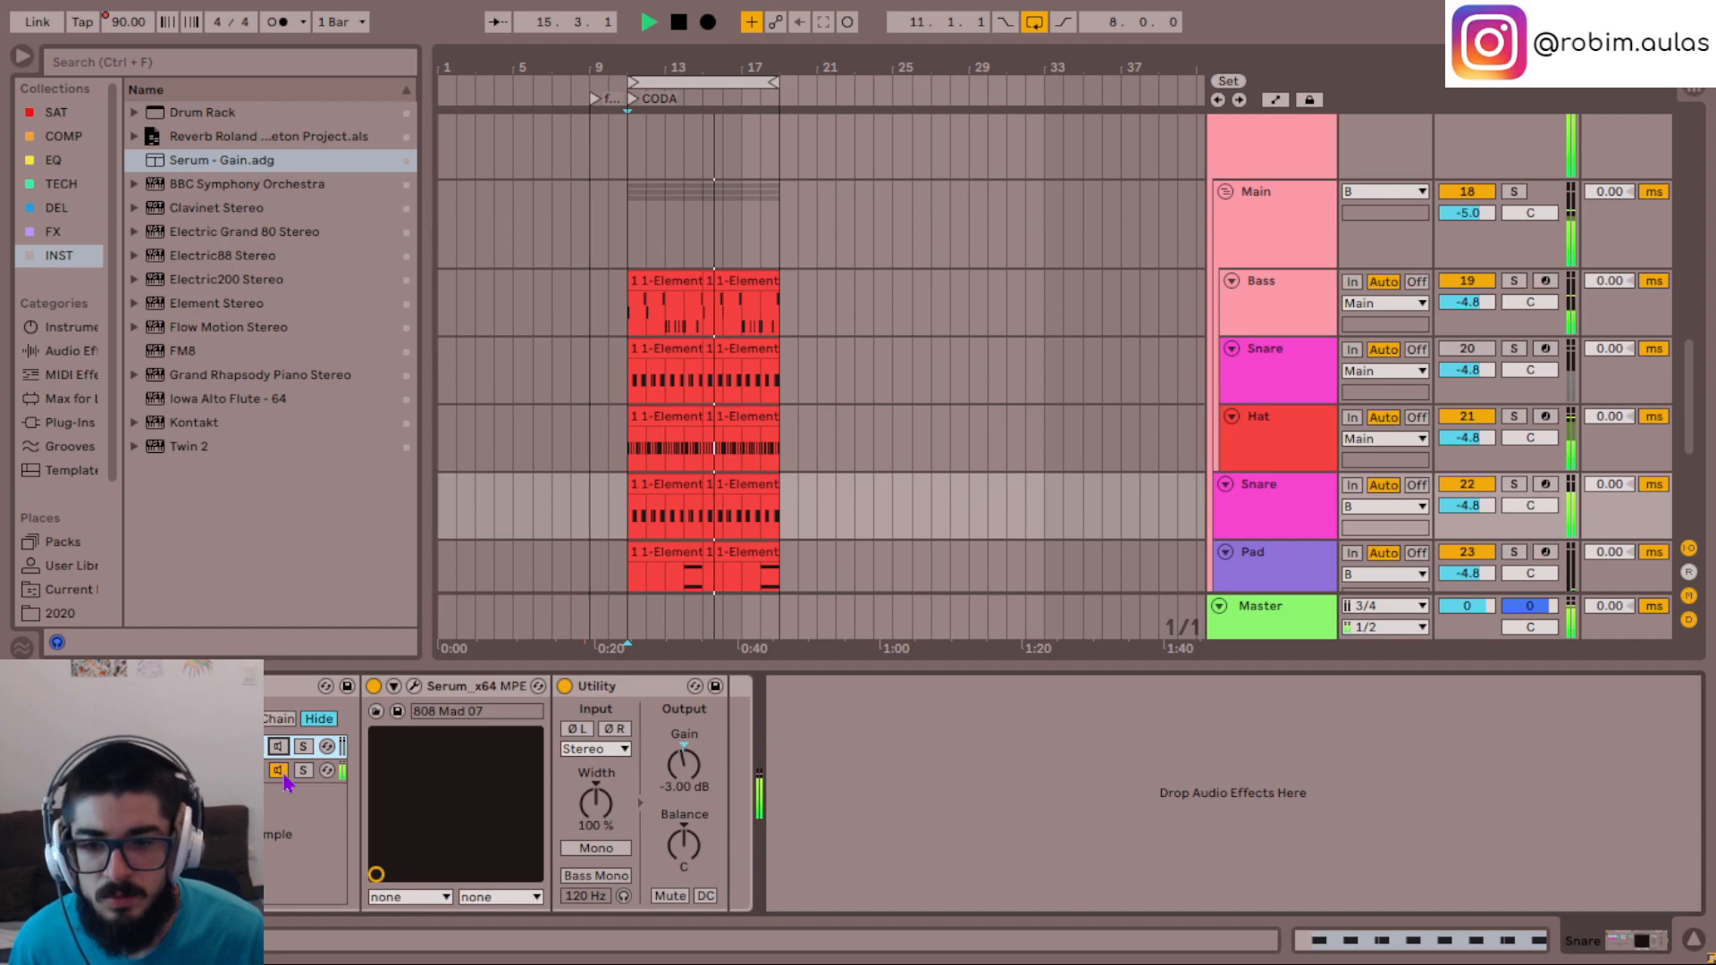
click(279, 771)
key(space)
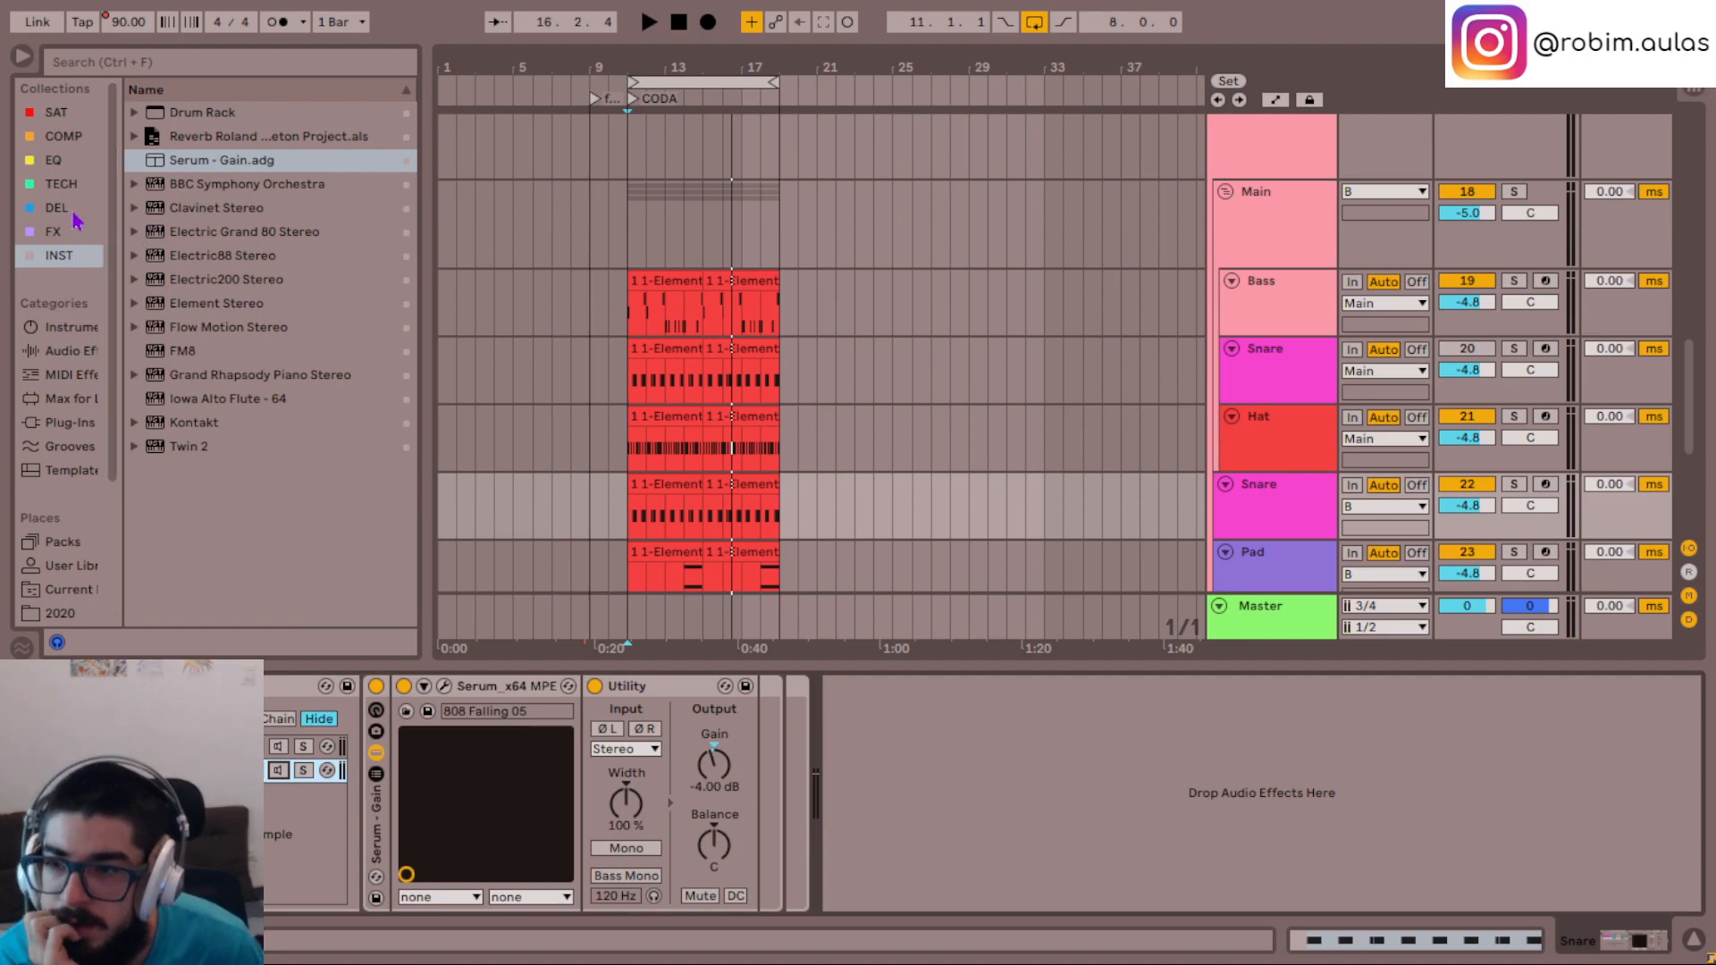
- Add Serum - Gain.adg as a third chain in the Snare rack and set its Utility gain to -7 dB
click(206, 162)
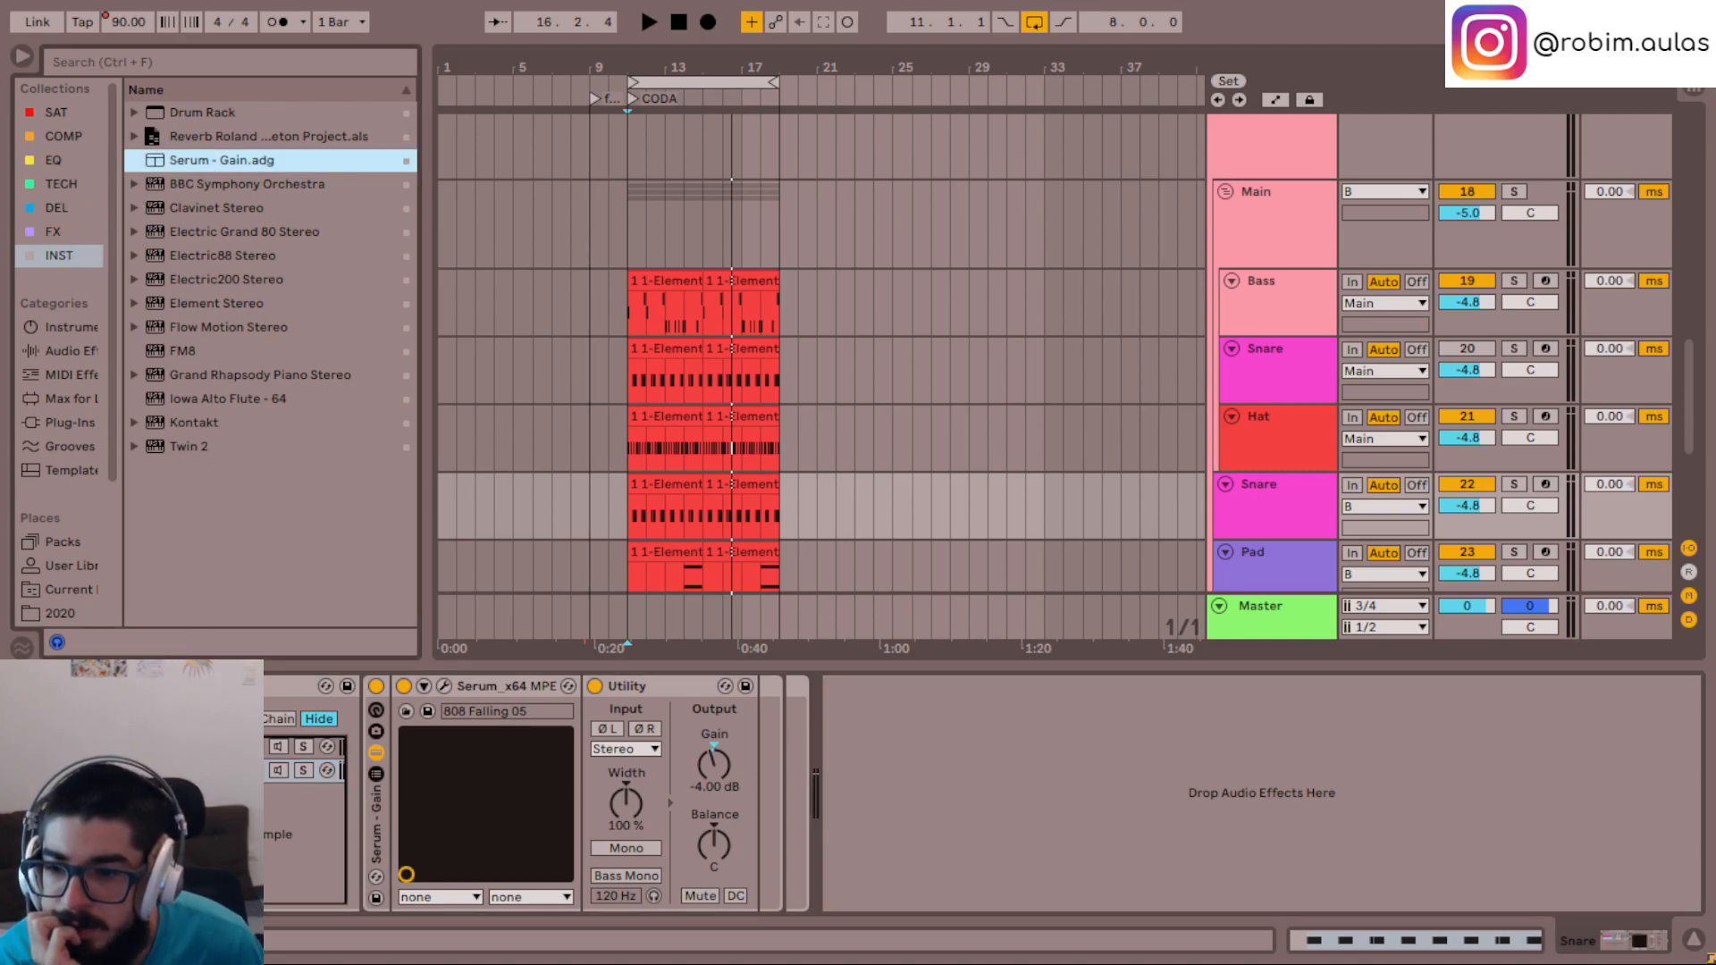
key(Return)
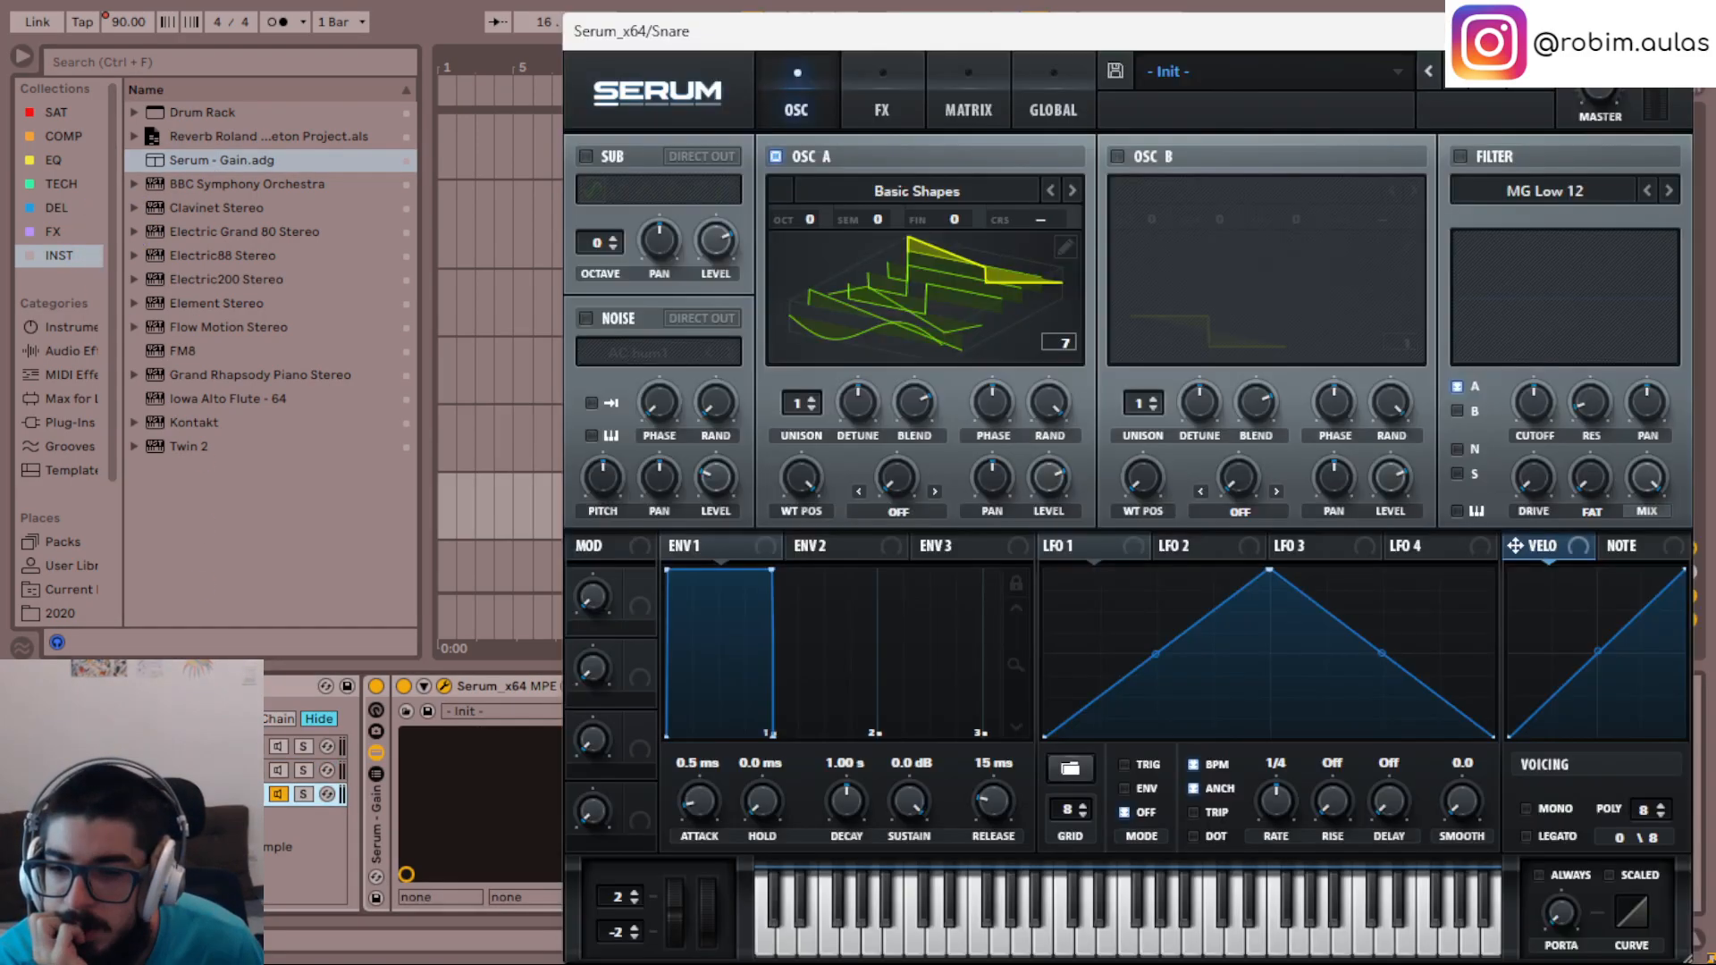
drag(780, 40, 1173, 187)
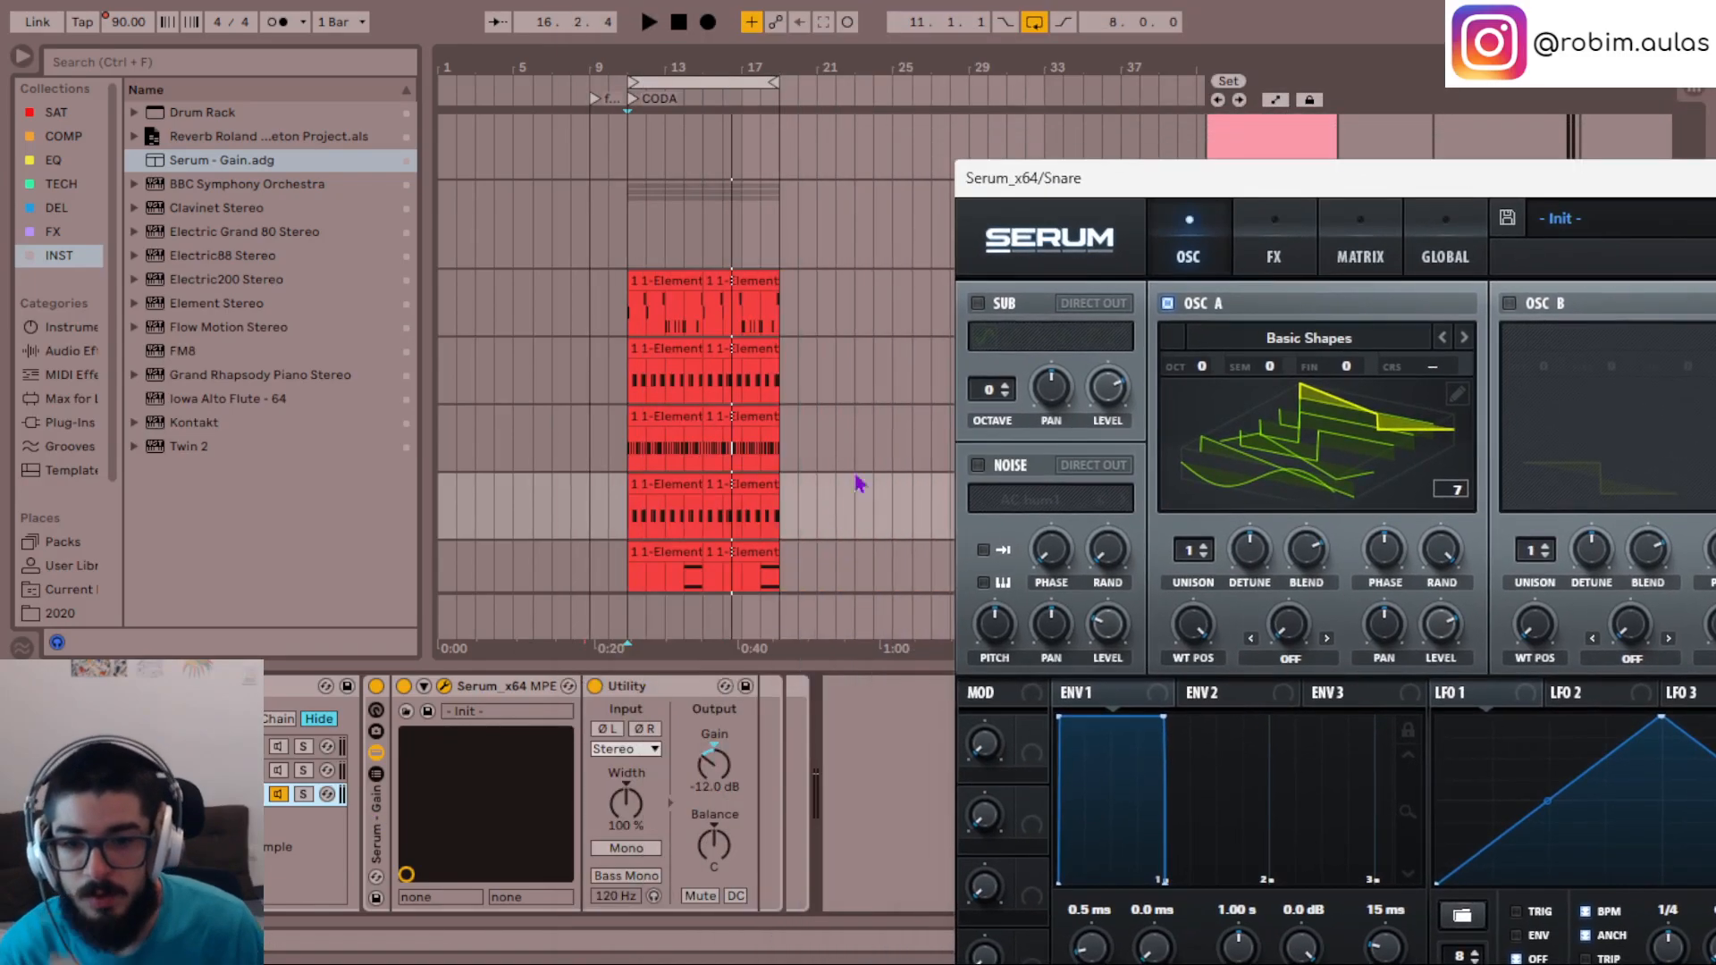
drag(724, 784, 818, 756)
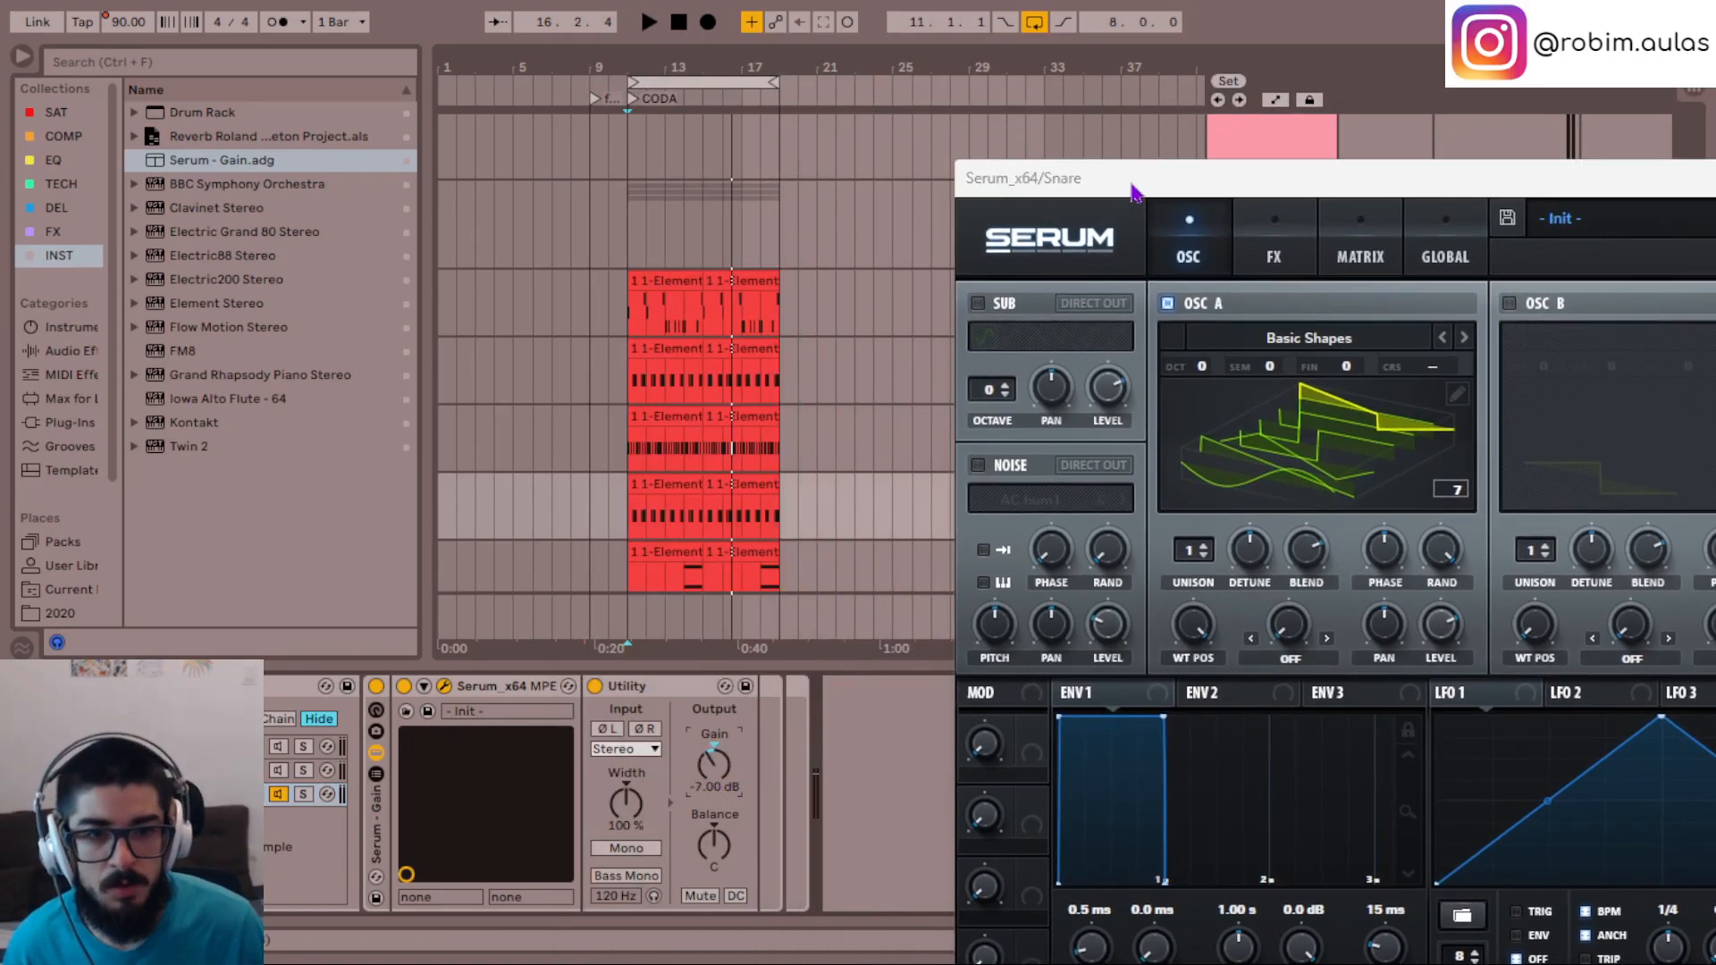
drag(1133, 189, 575, 38)
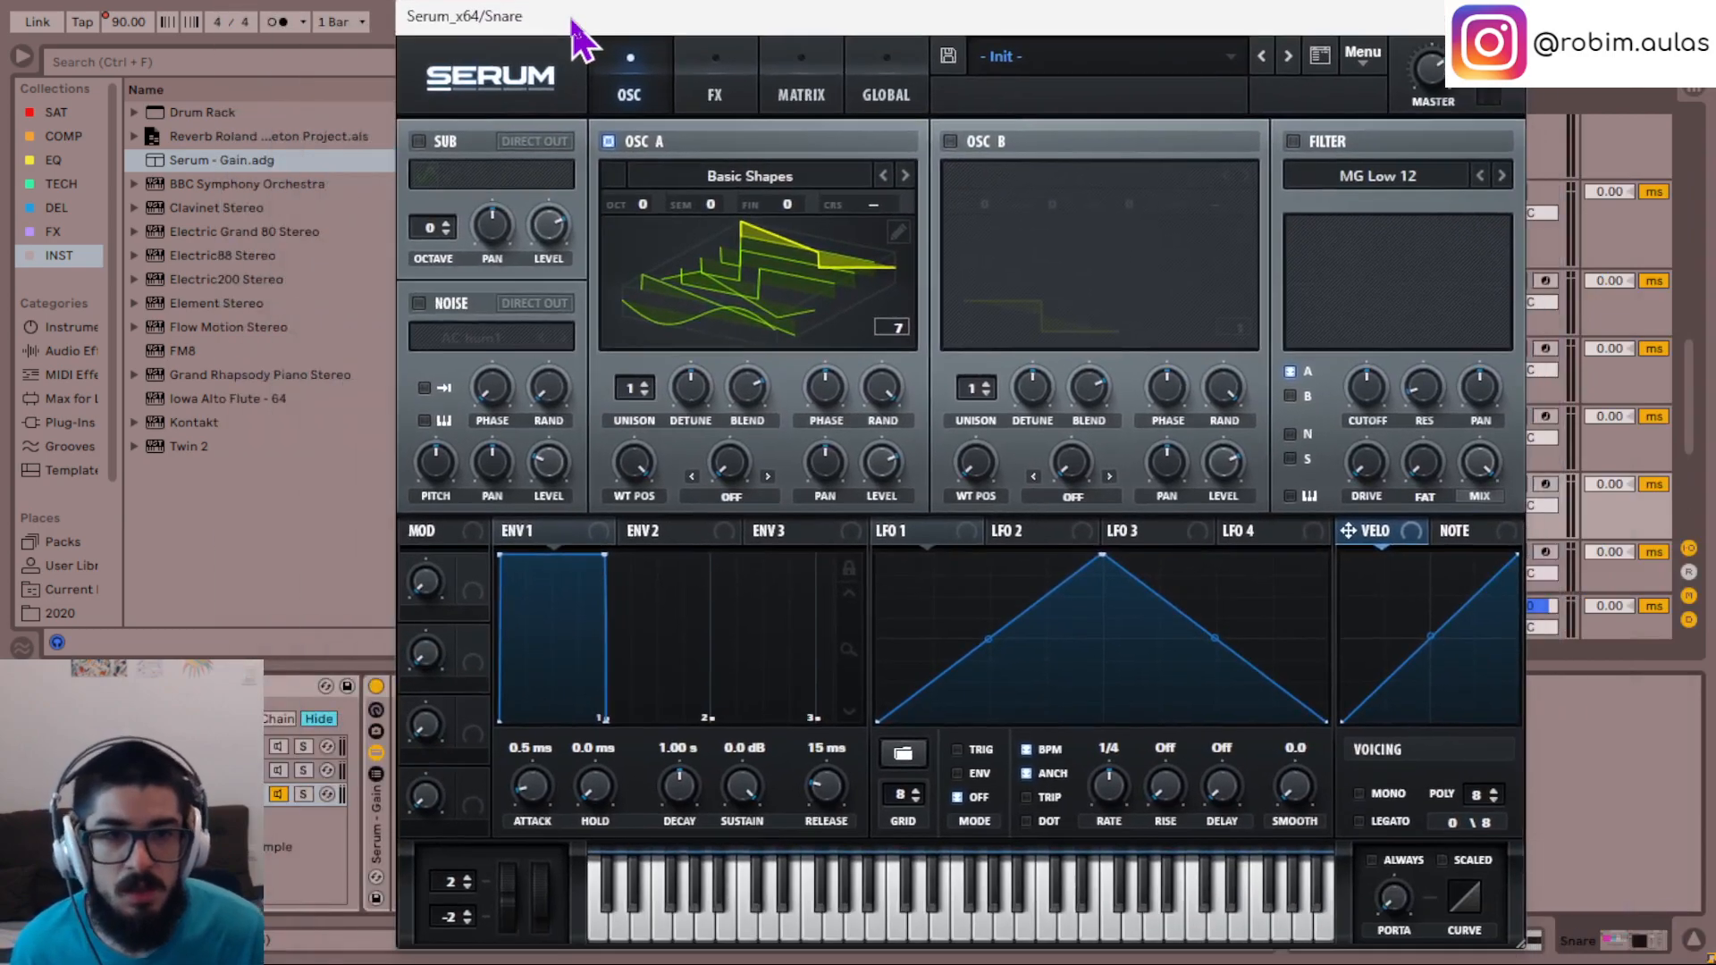
- Shrink Serum's interface to 75% zoom, move its window clear of the transport and play the section
click(488, 89)
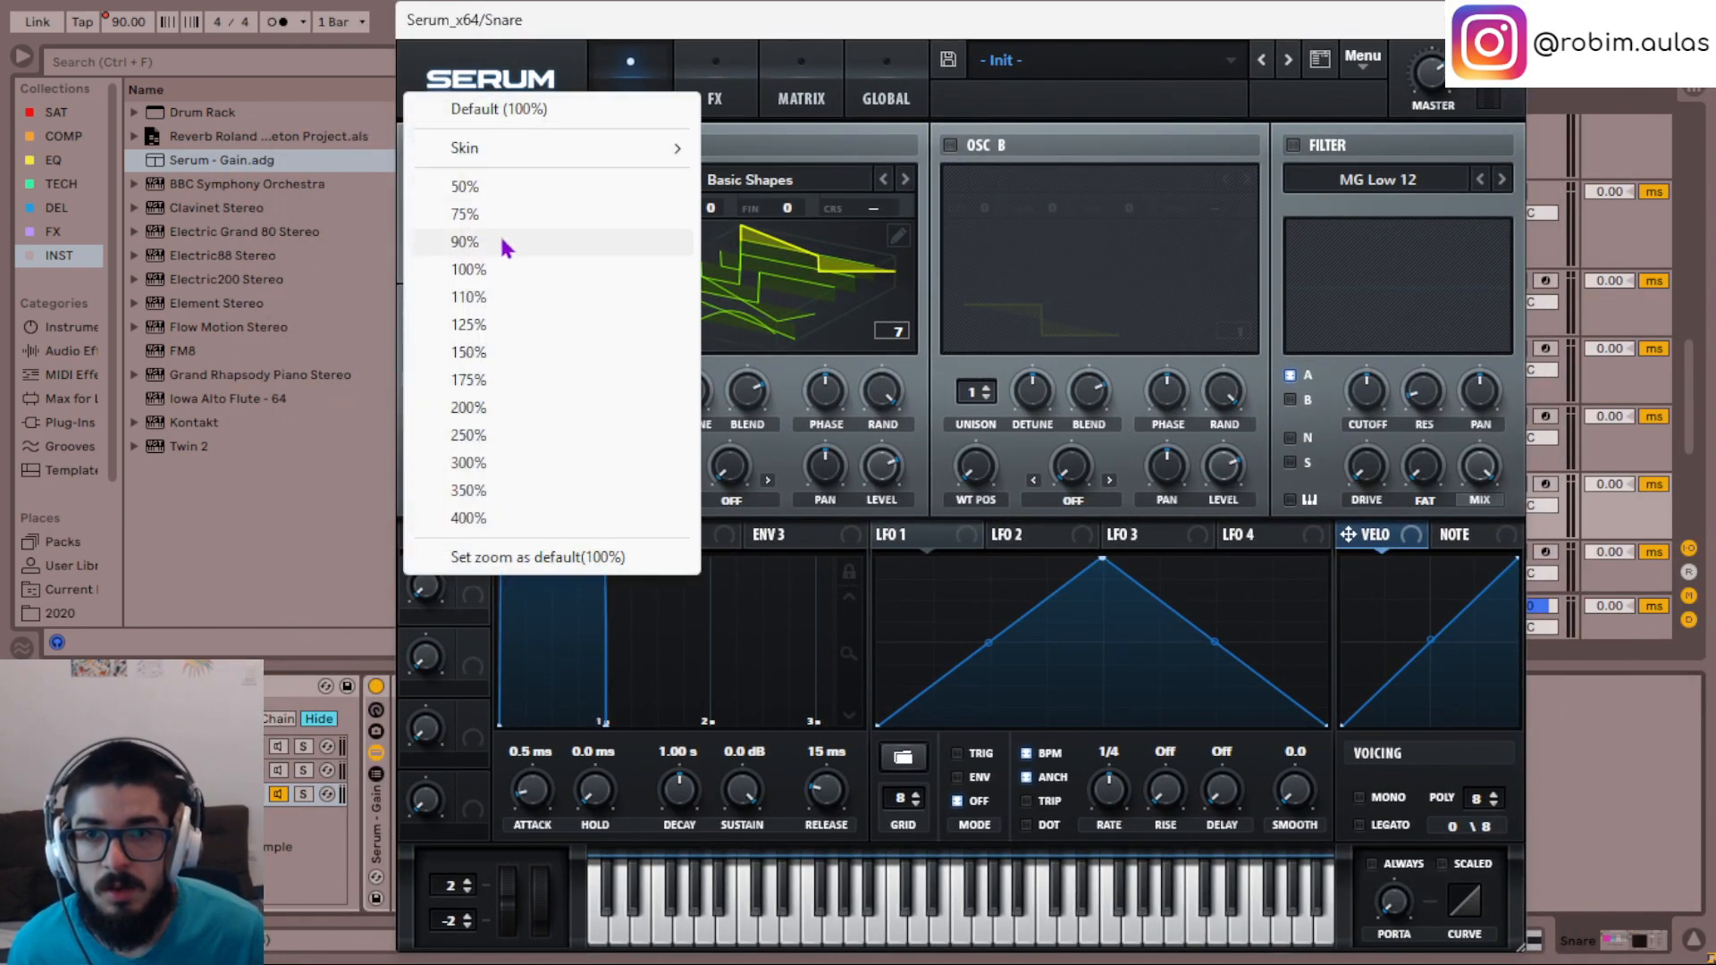
click(481, 217)
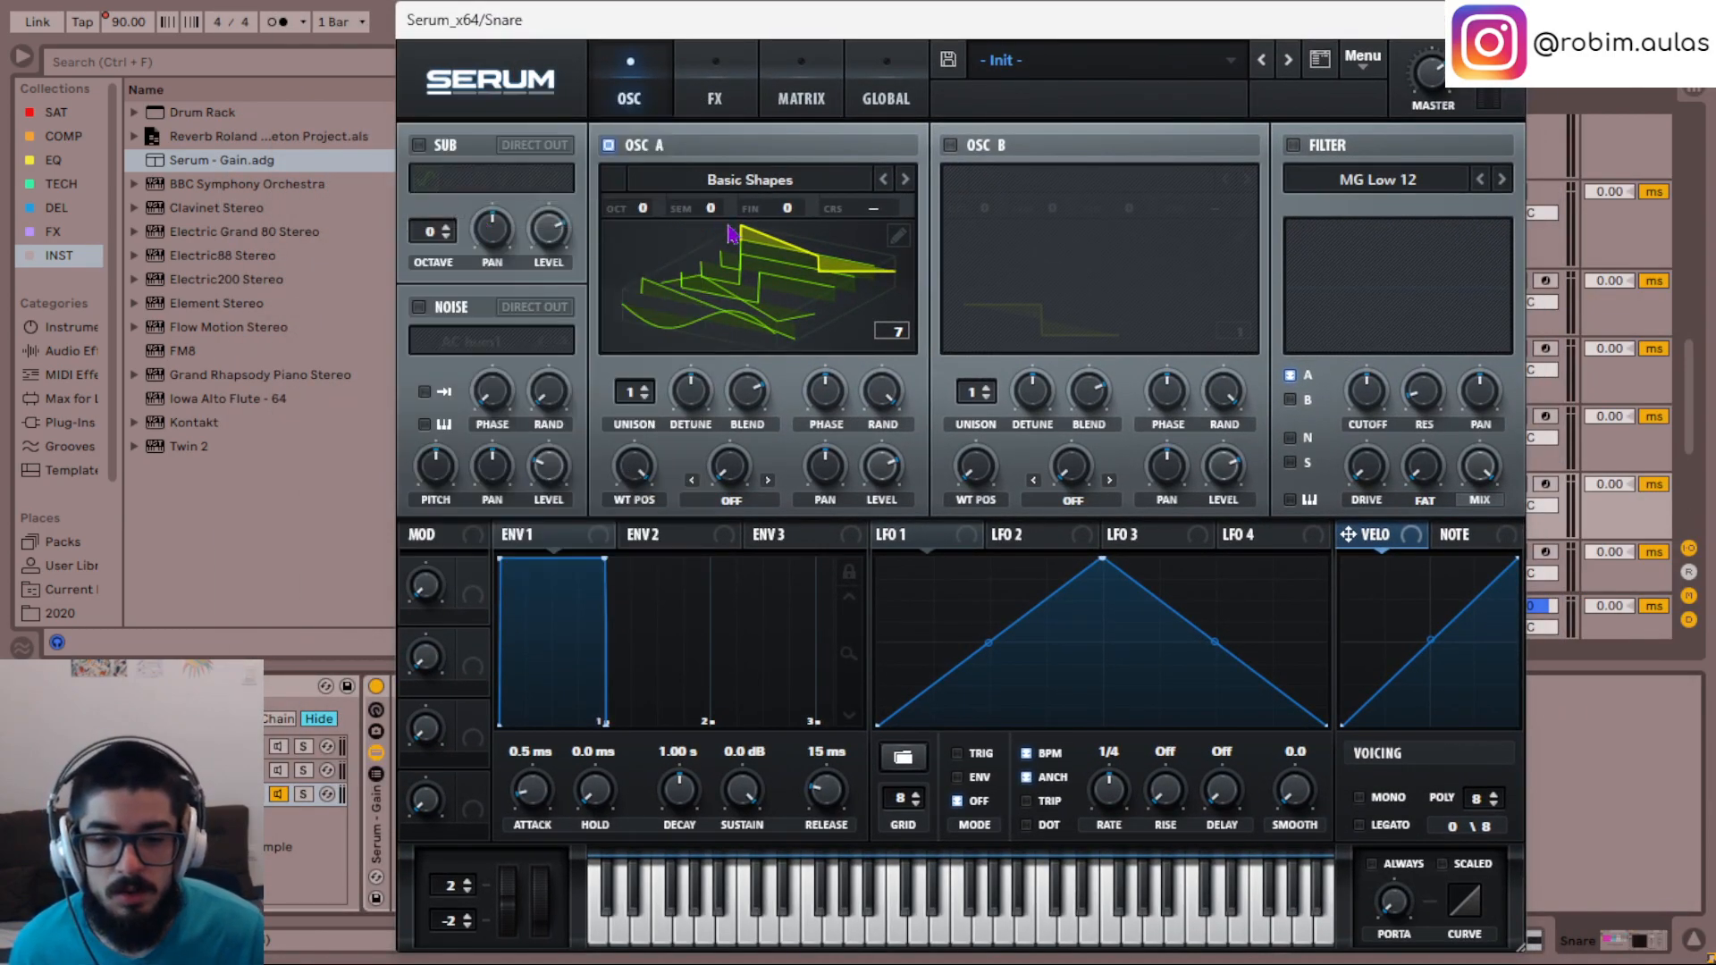
drag(697, 21, 738, 161)
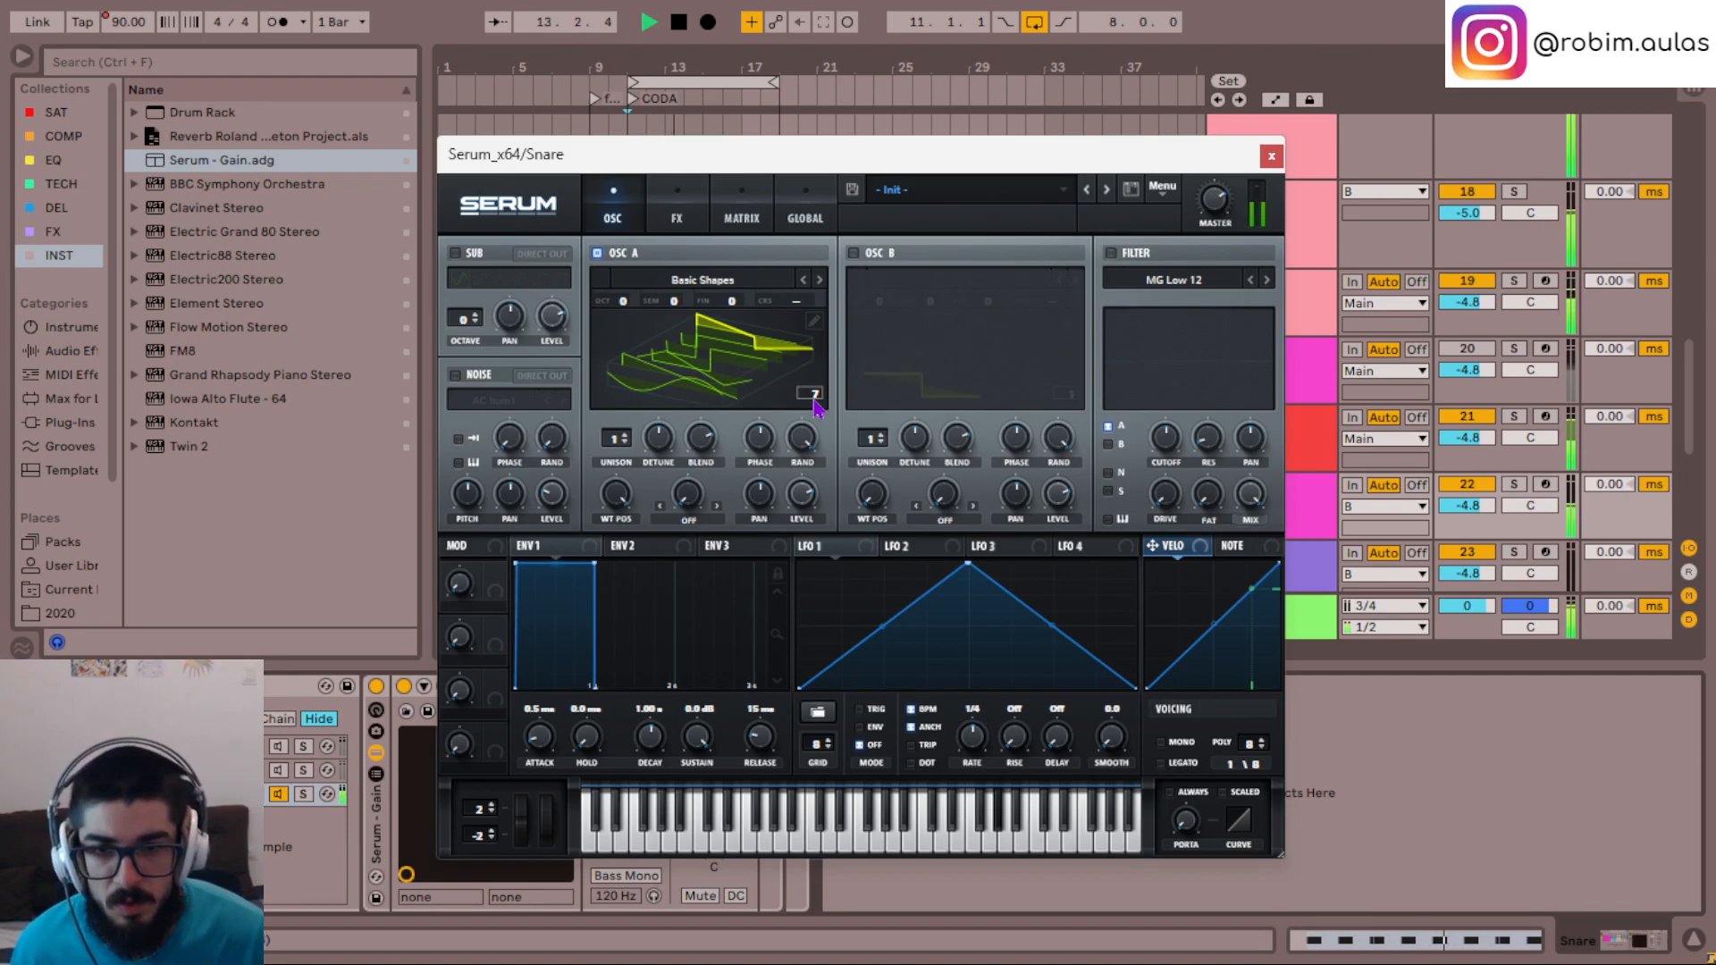
- Lower oscillator A by one octave and load a Boomin wavetable from the BVKER - 808 VIP collection
scroll(627, 302, down, 1)
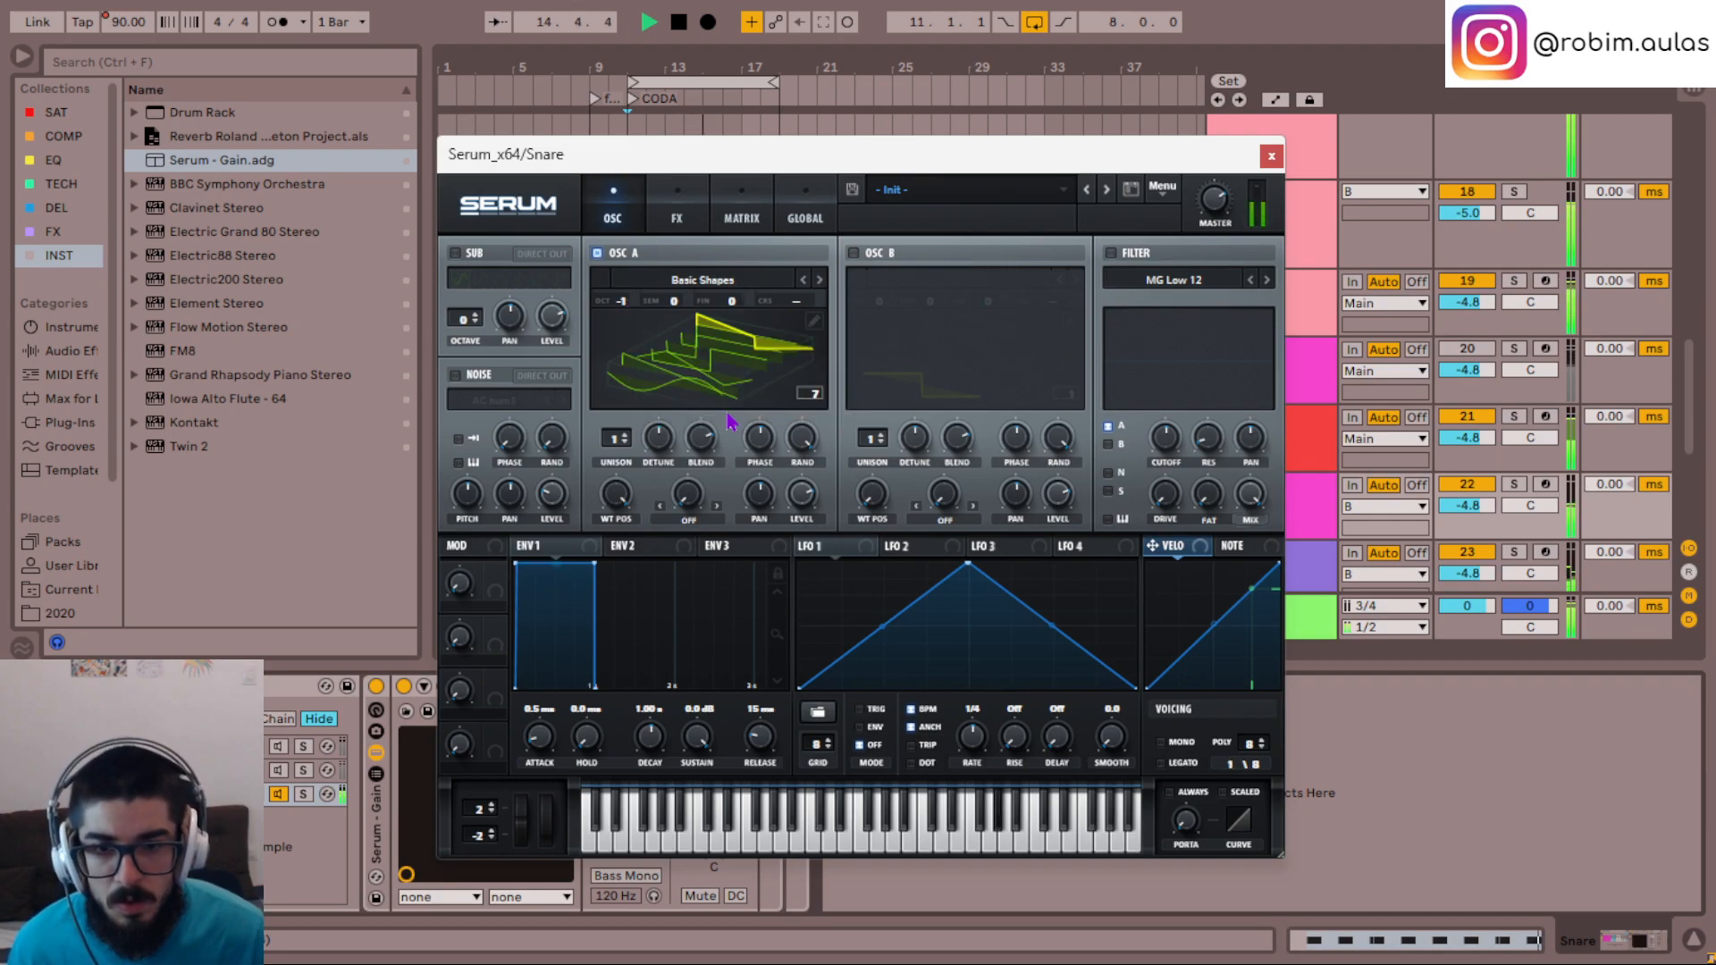
click(695, 281)
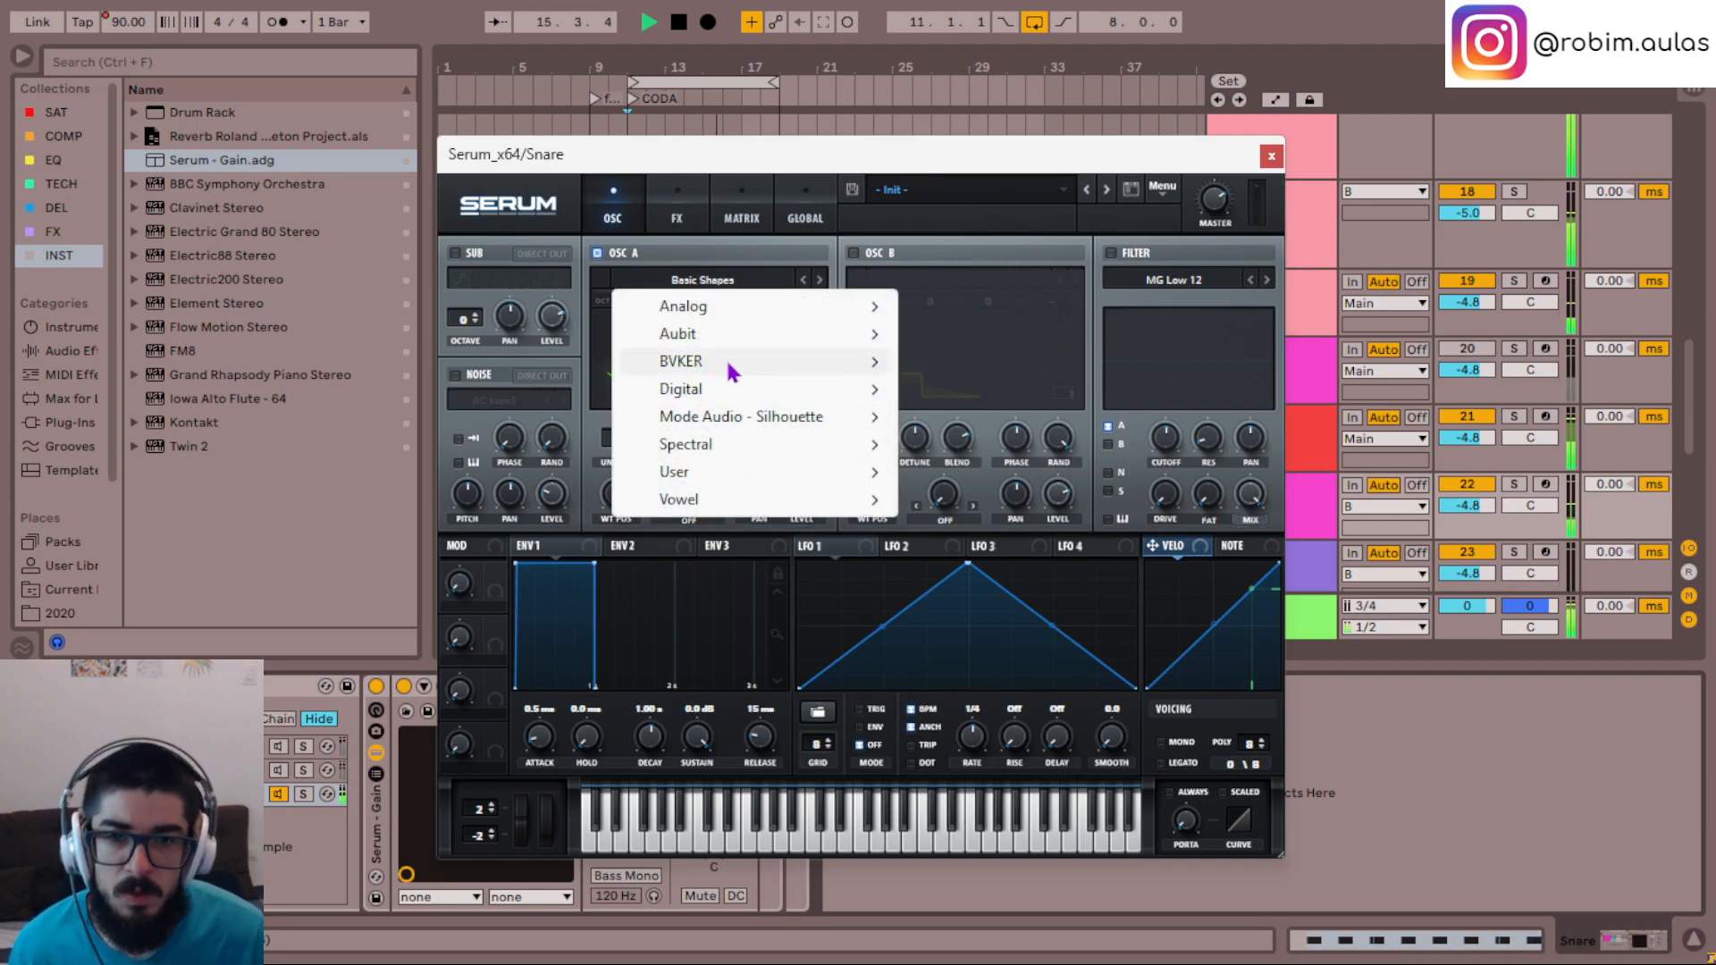
mouse_move(730, 370)
mouse_move(1000, 366)
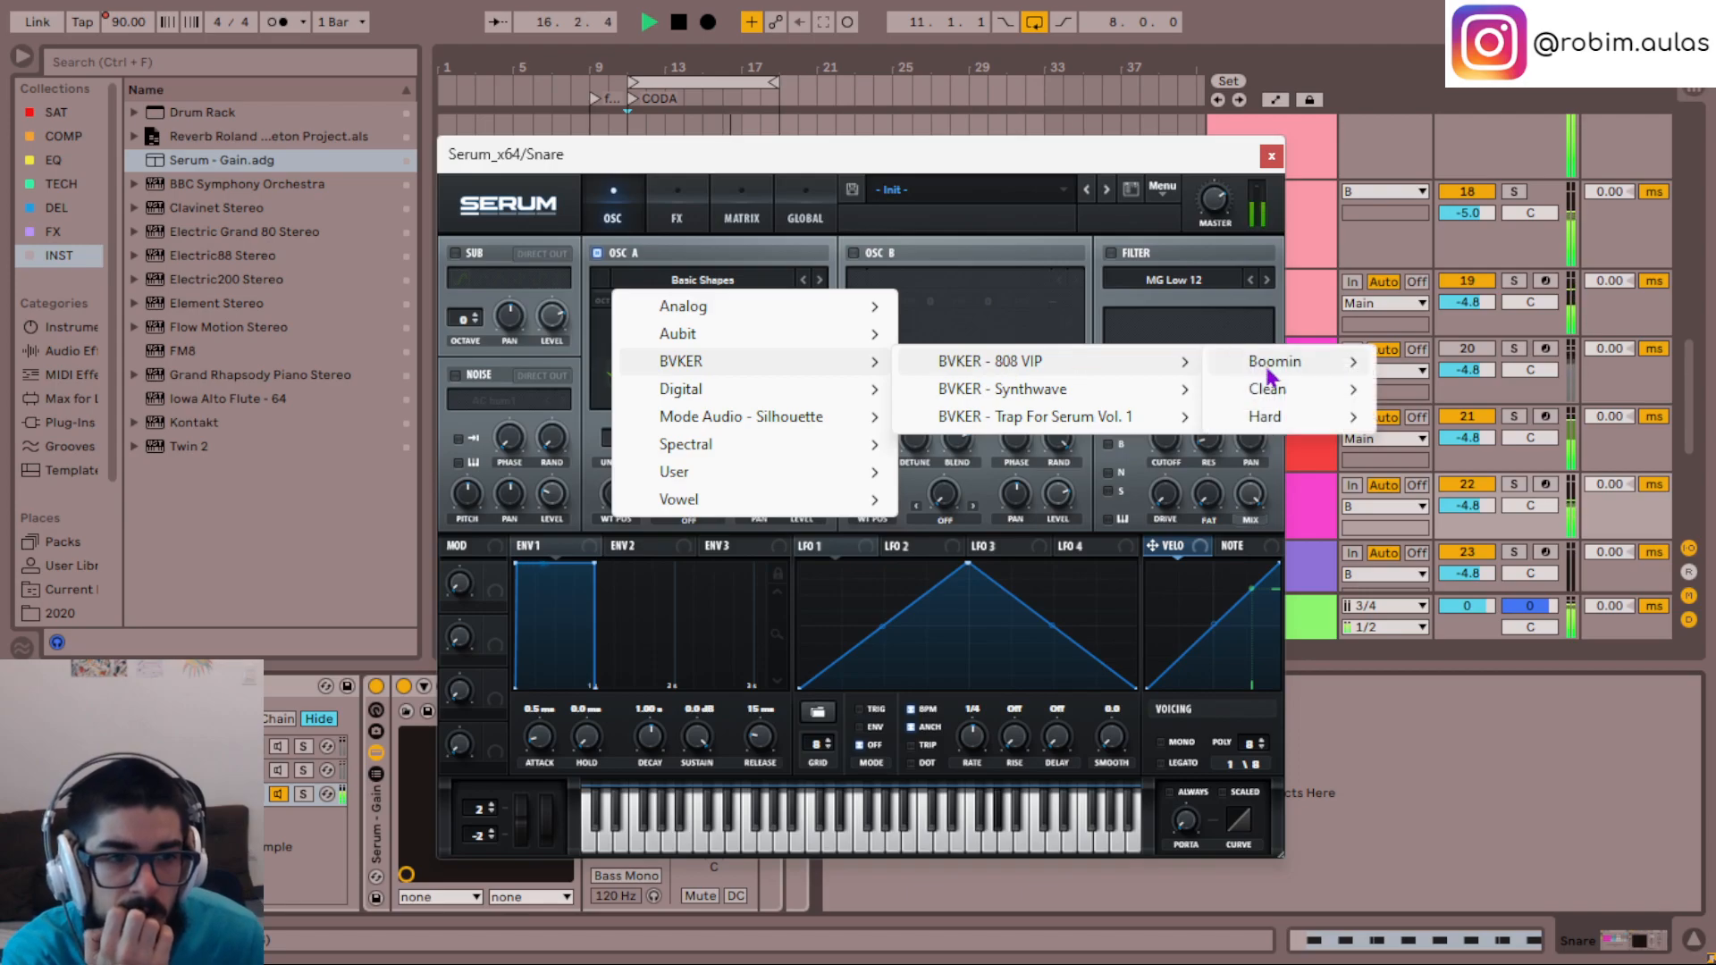
mouse_move(1269, 373)
click(1449, 374)
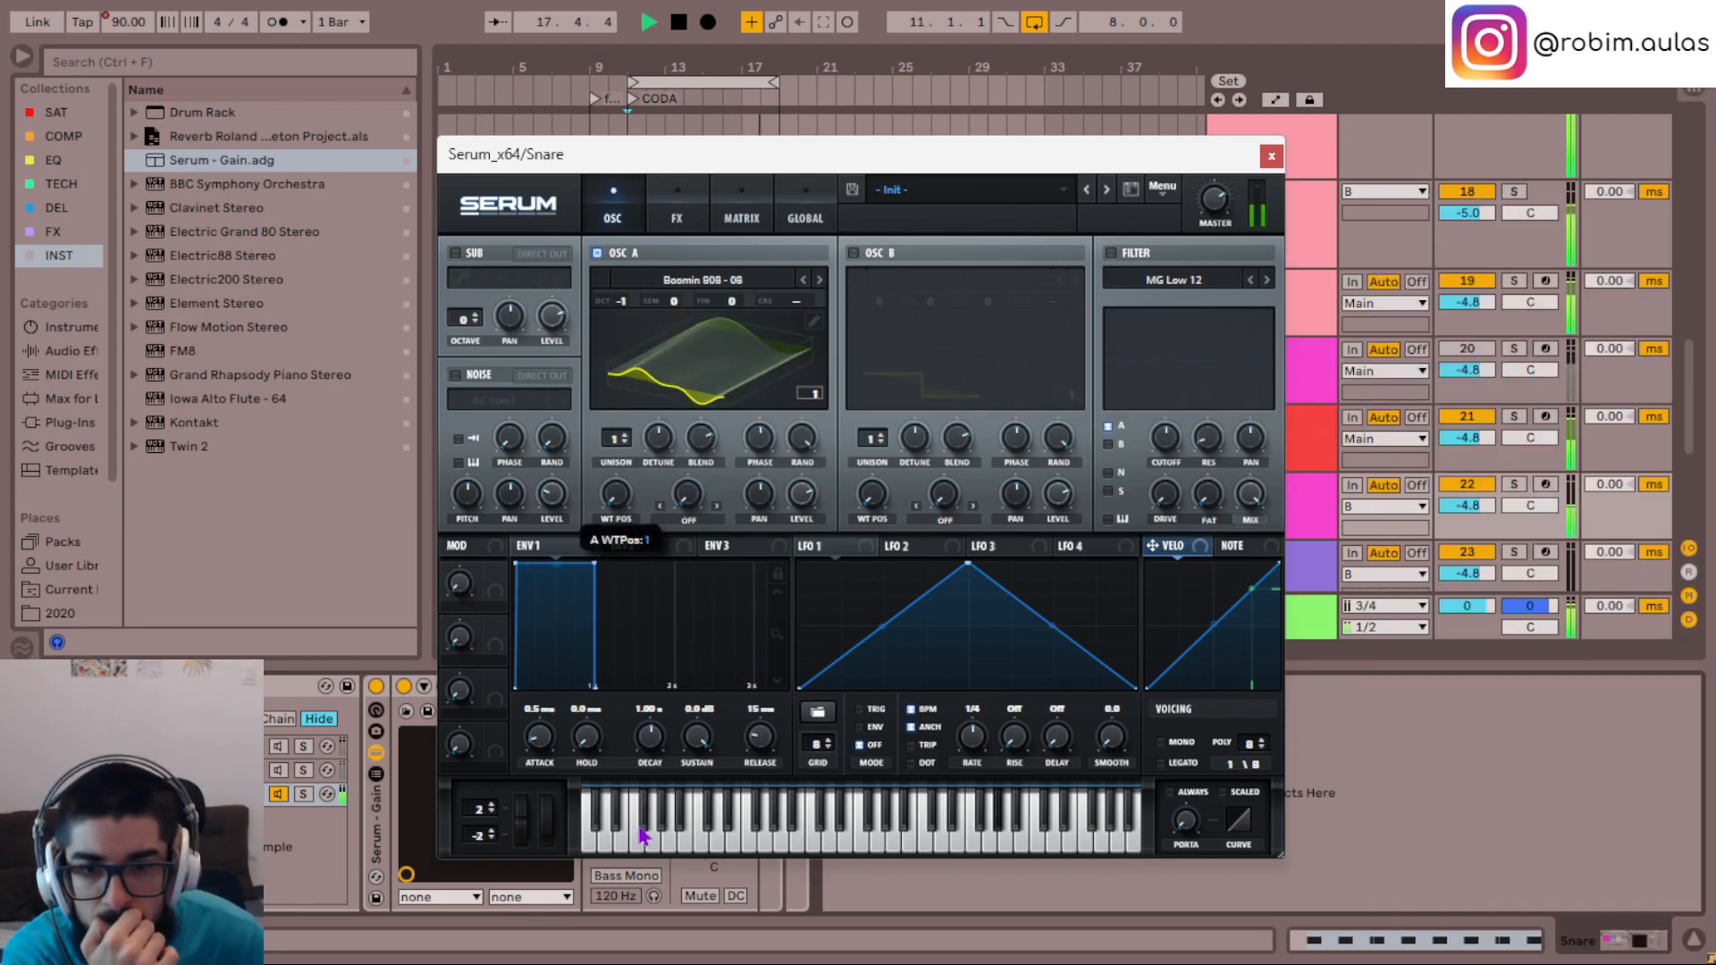
- Set oscillator A's wavetable position to 69 and advance through the wavetables to Boomin 808 - 17
click(819, 280)
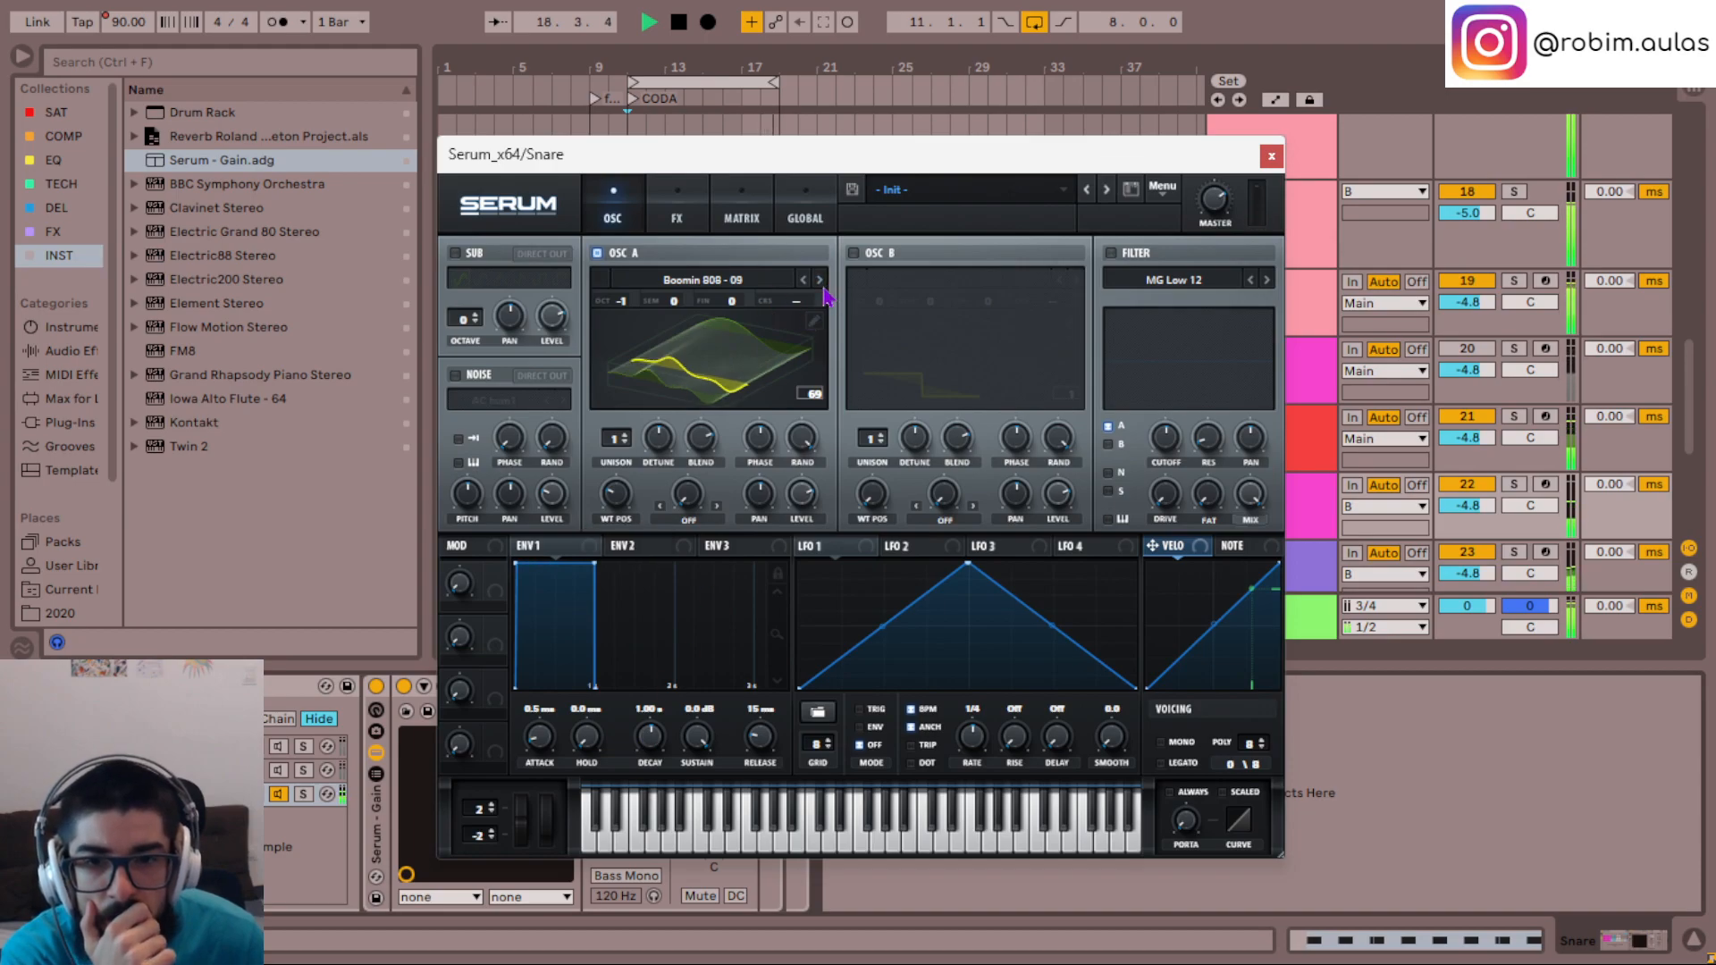
click(823, 288)
click(823, 289)
click(823, 289)
click(823, 288)
click(823, 288)
click(823, 289)
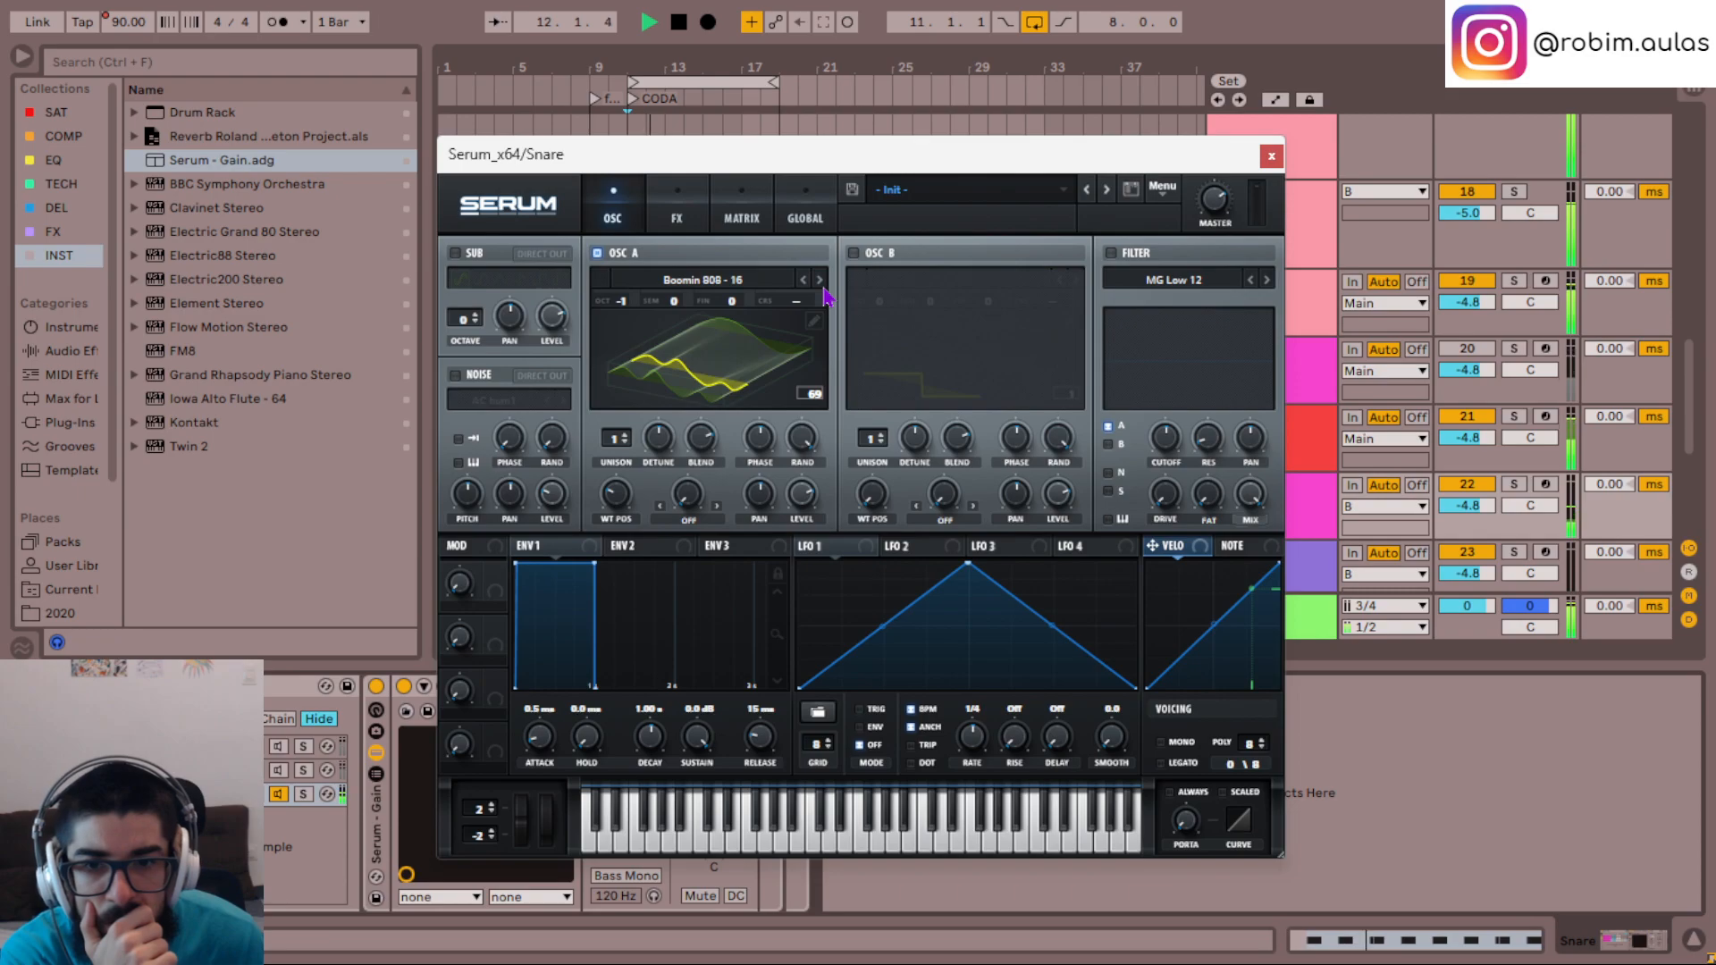
click(823, 288)
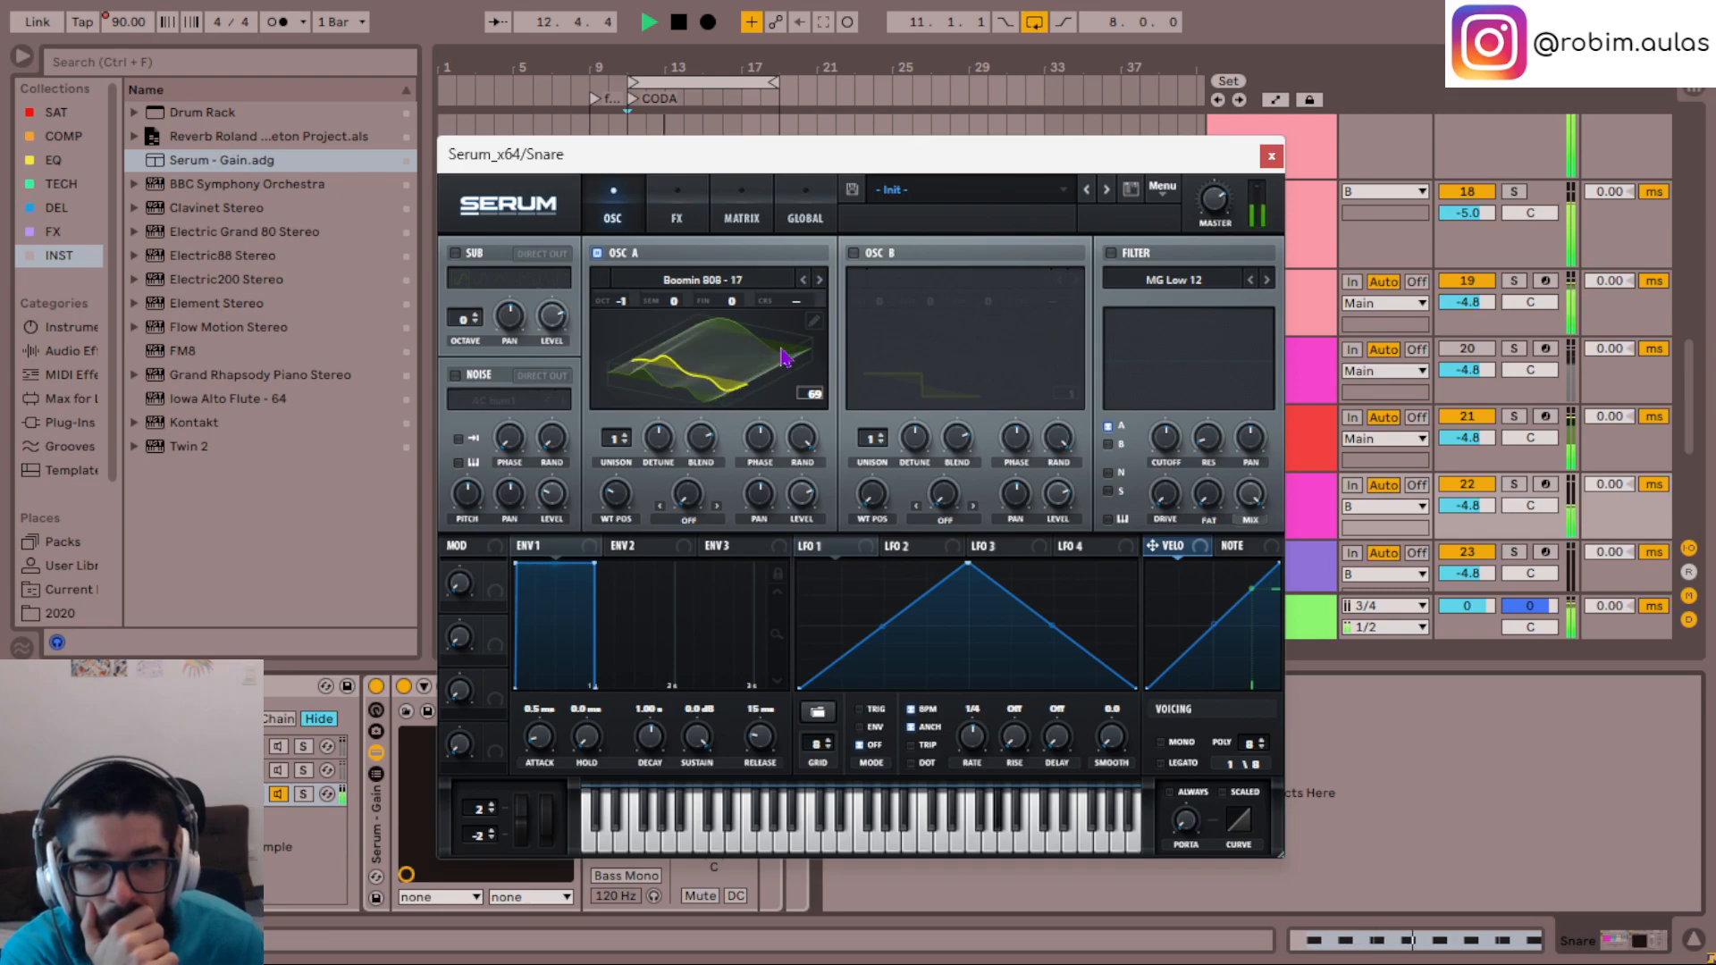
- Raise oscillator A's warp amount to about 47% and audition the warp modes from Bend + through to Asym -
click(706, 516)
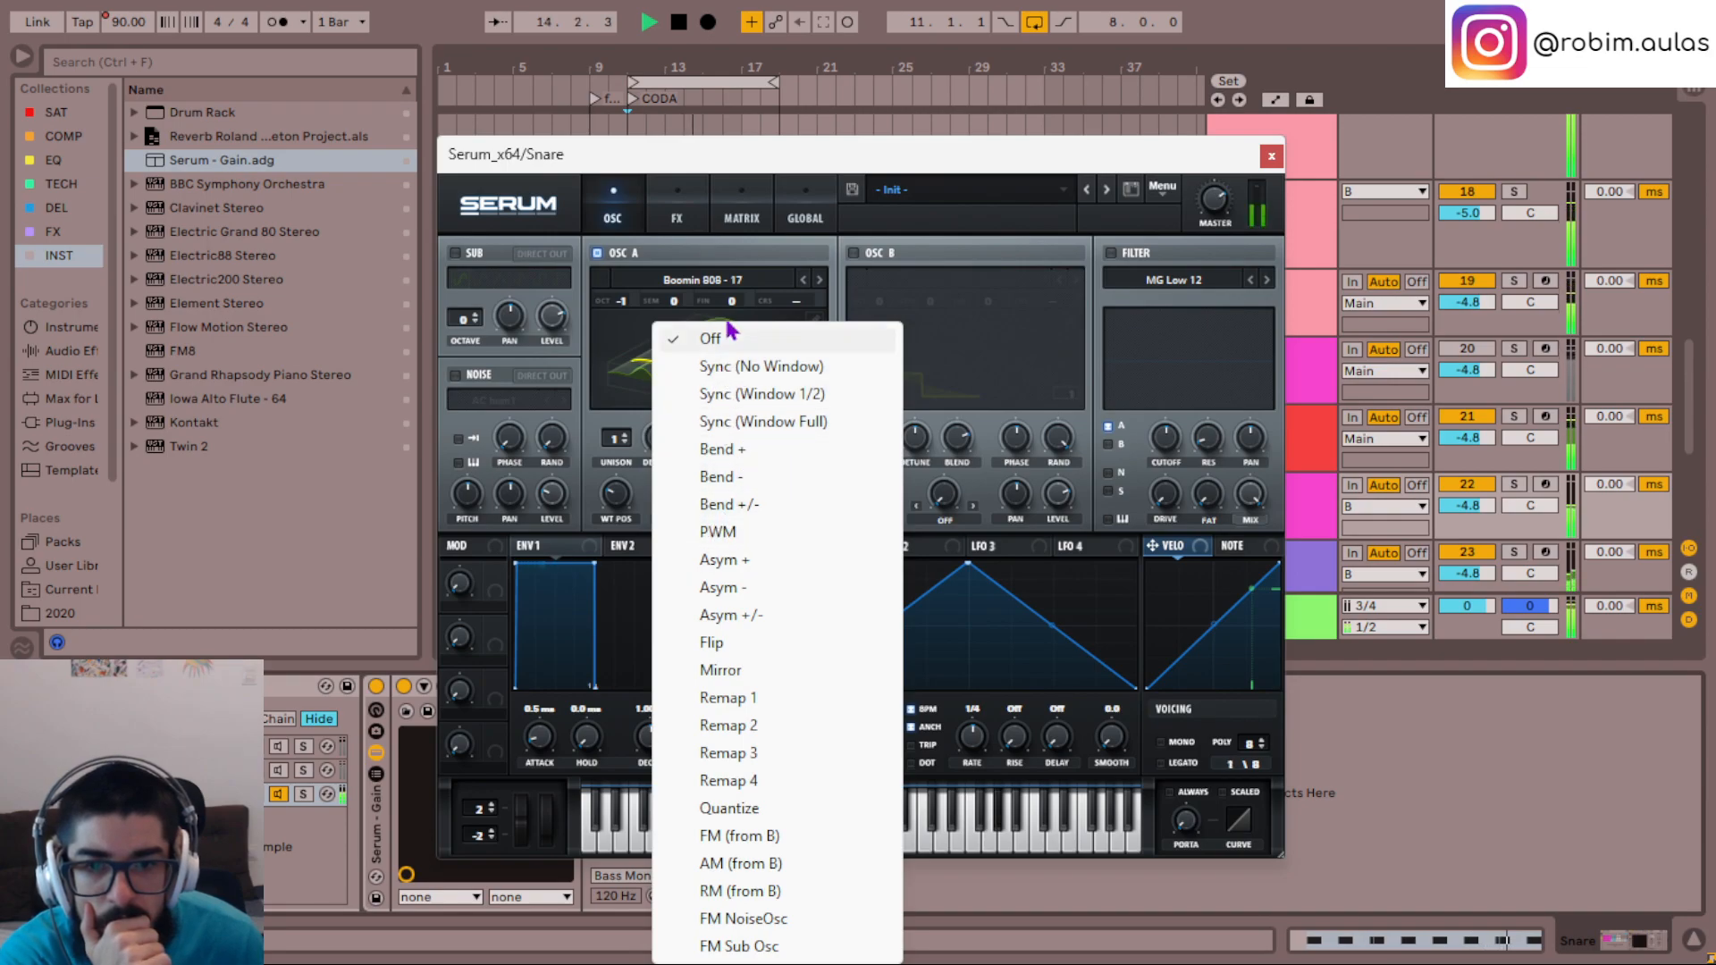
click(720, 450)
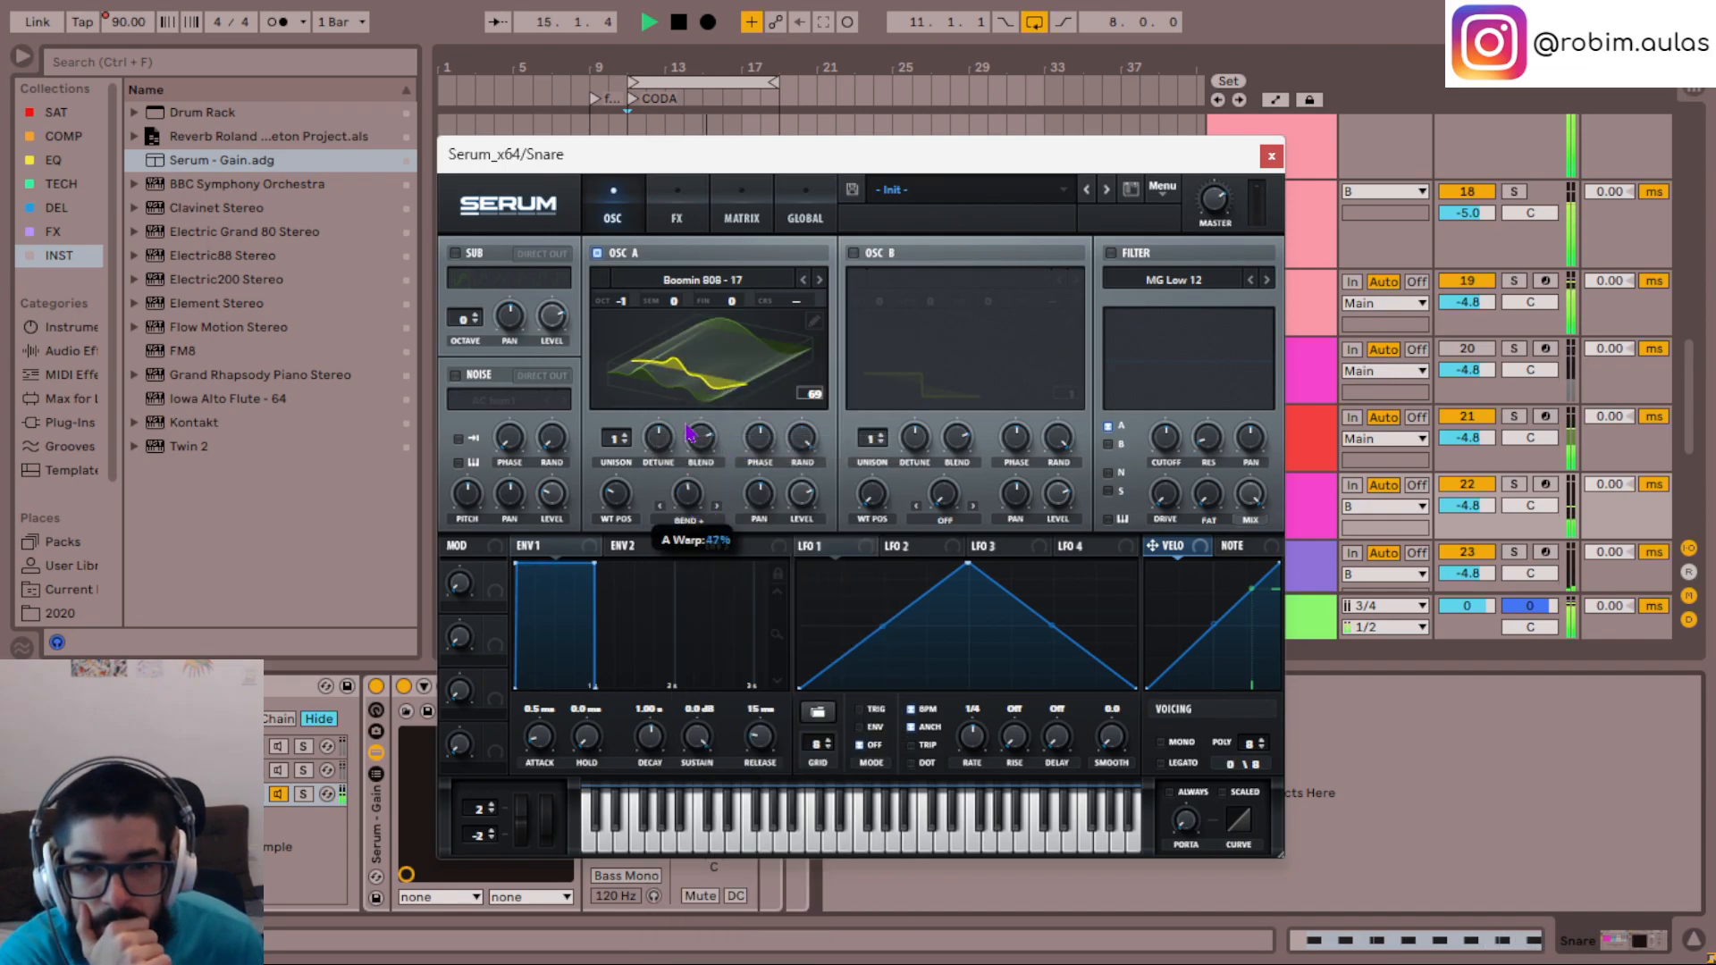
click(717, 509)
click(716, 510)
click(717, 509)
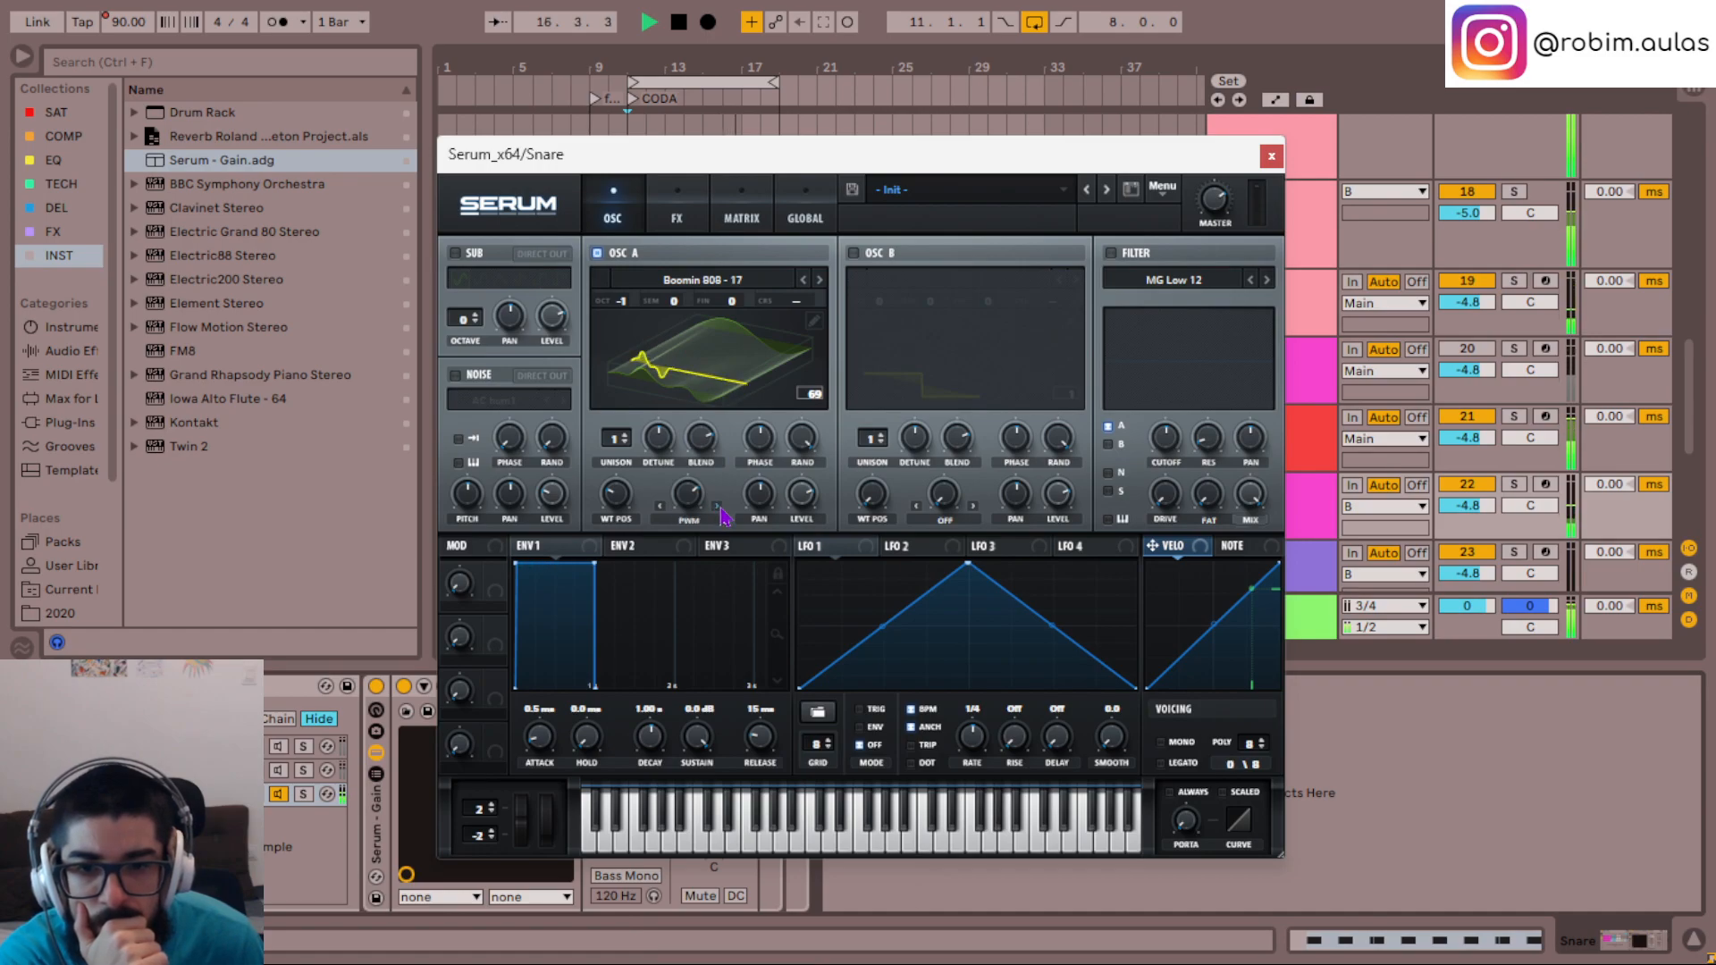
click(716, 508)
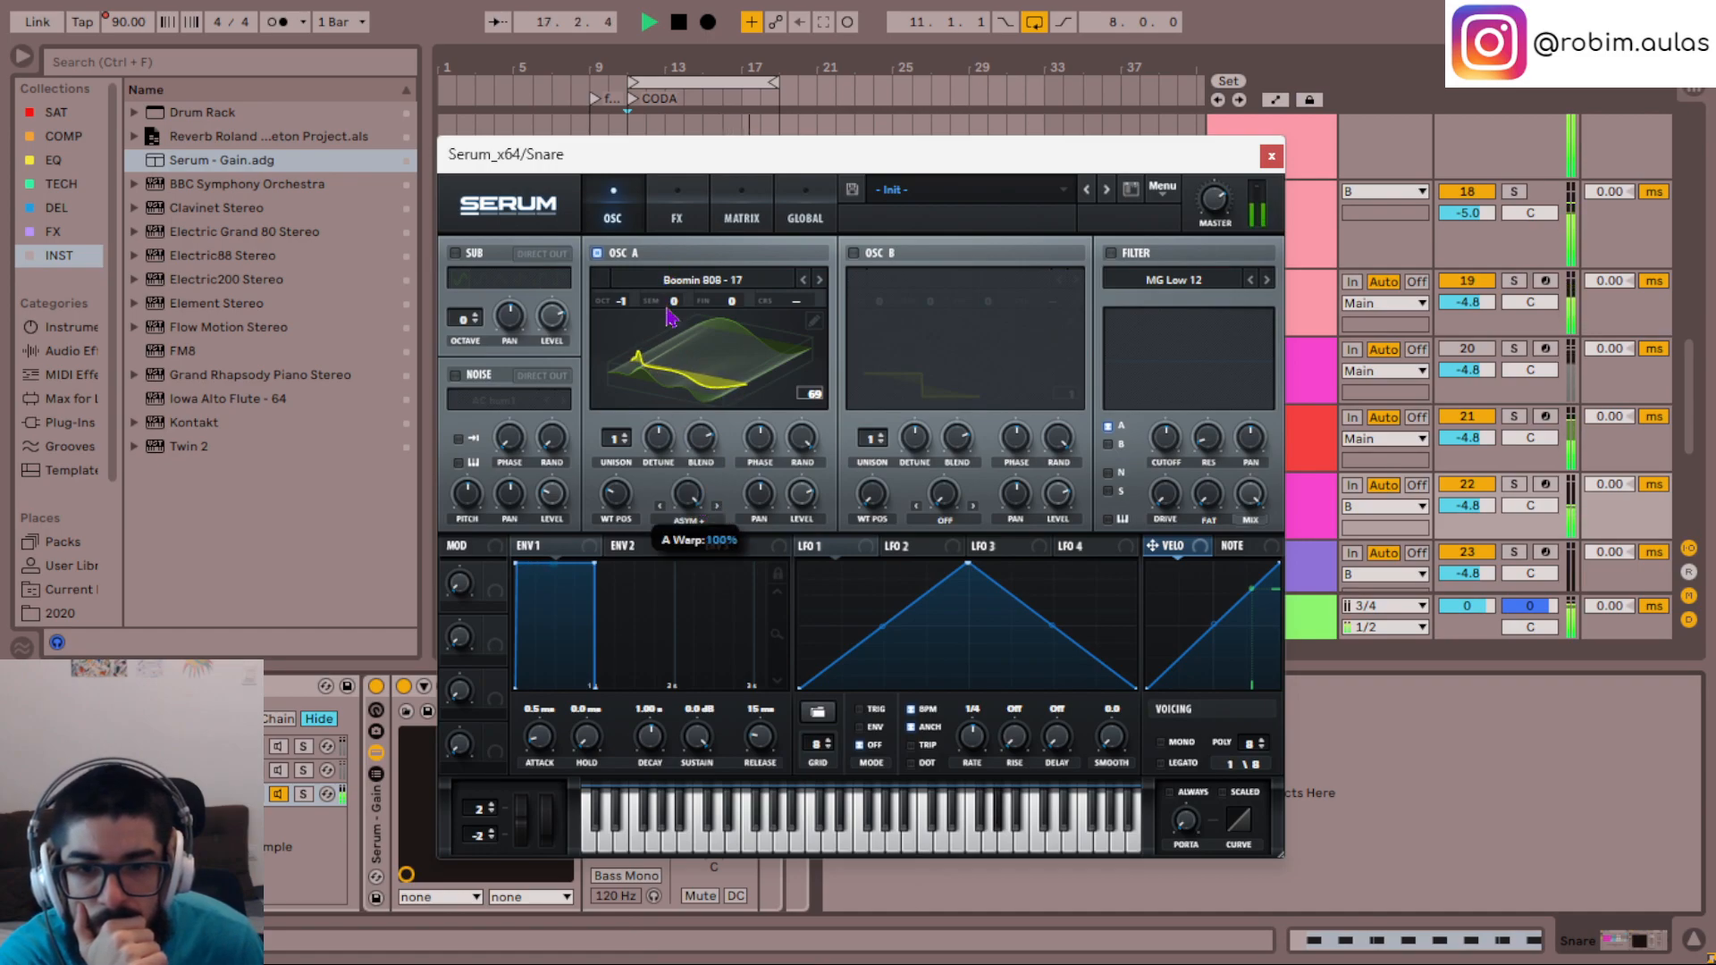
click(717, 511)
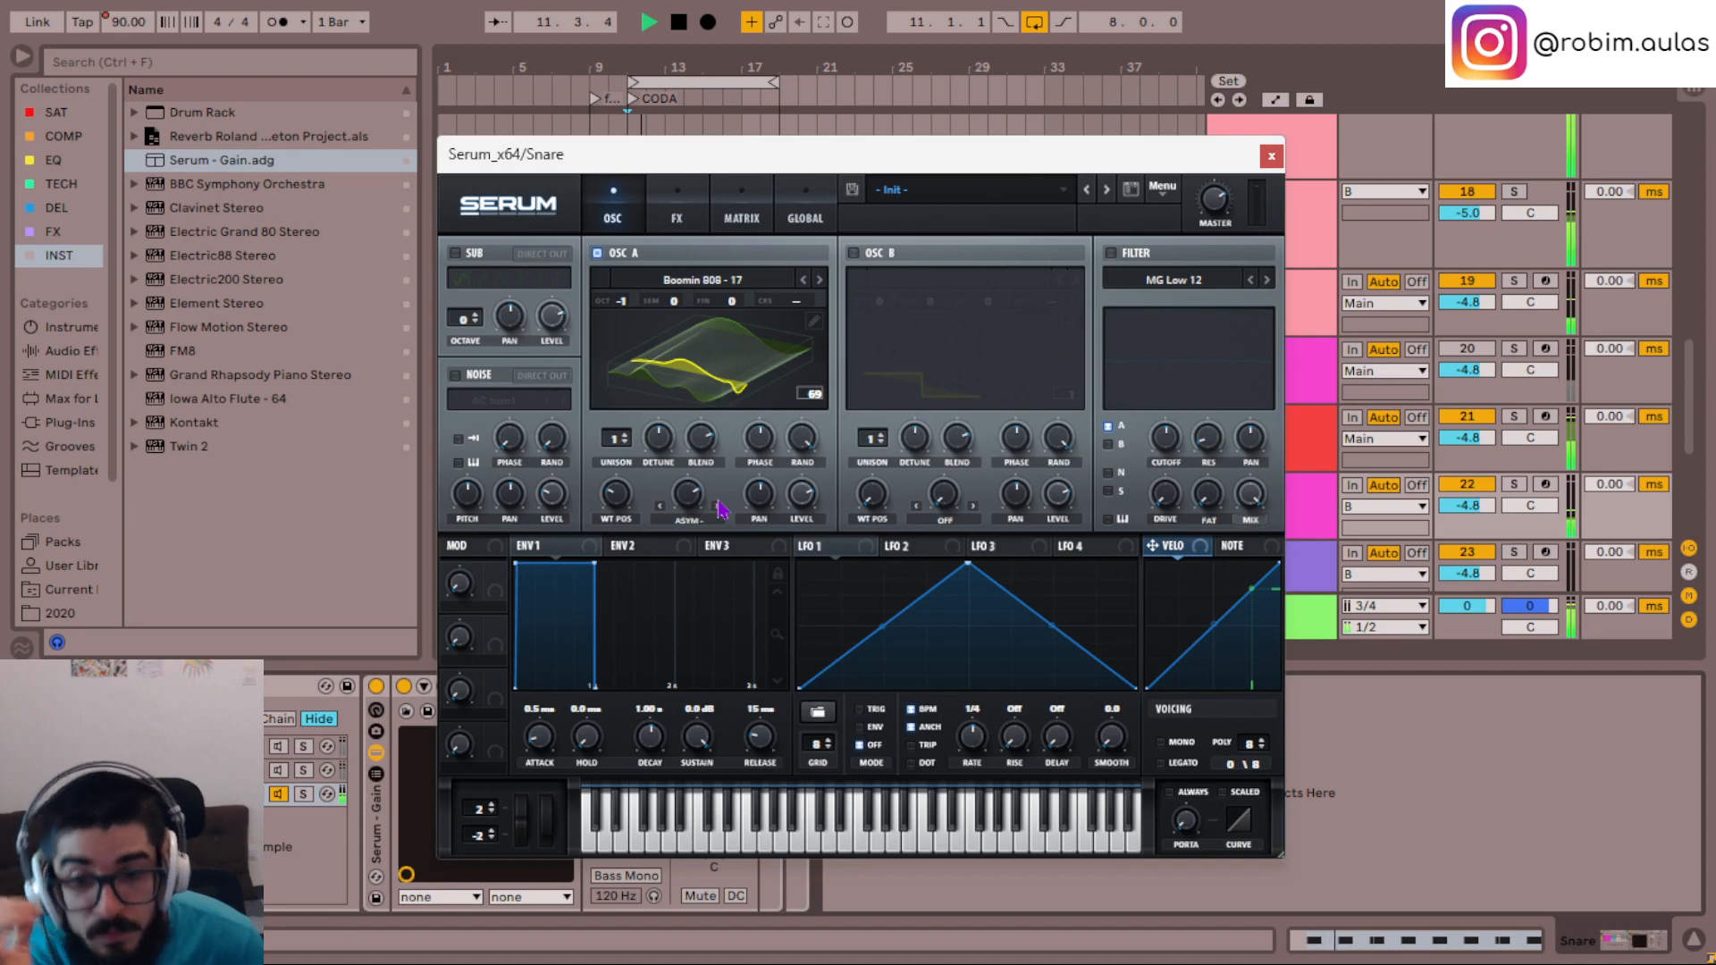
- Enable the noise oscillator, load the Aubit - Ded Guitar C3 sample and turn on its key tracking
click(454, 375)
click(520, 410)
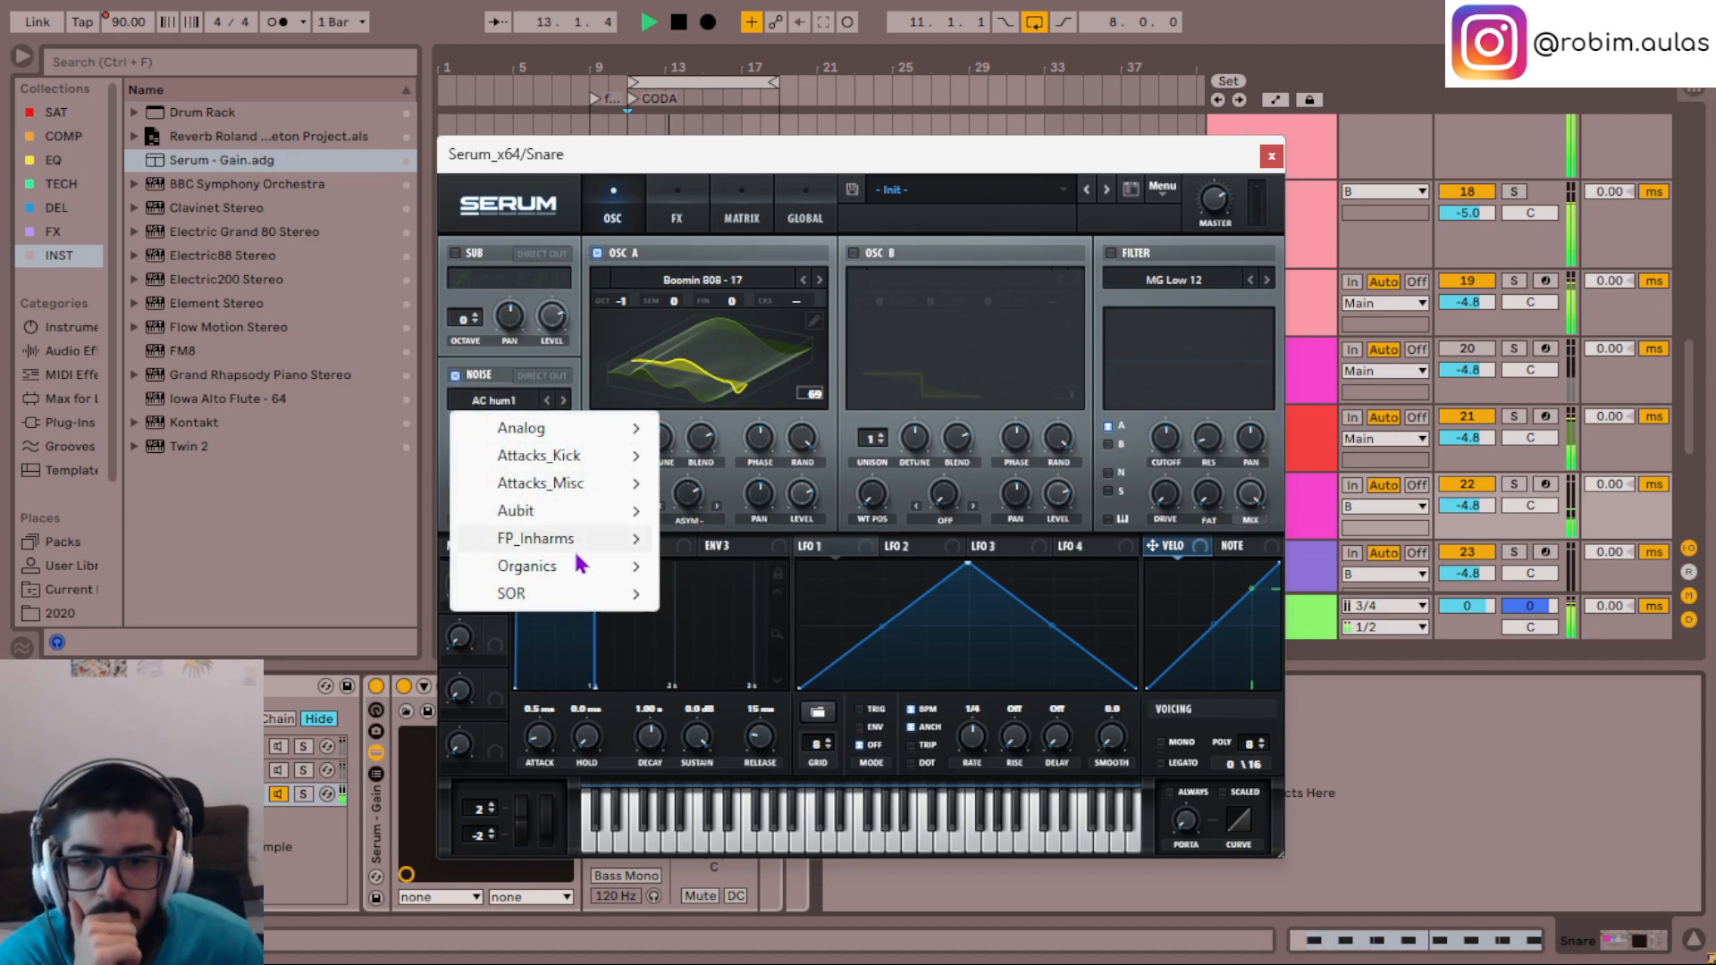
mouse_move(570, 510)
mouse_move(768, 593)
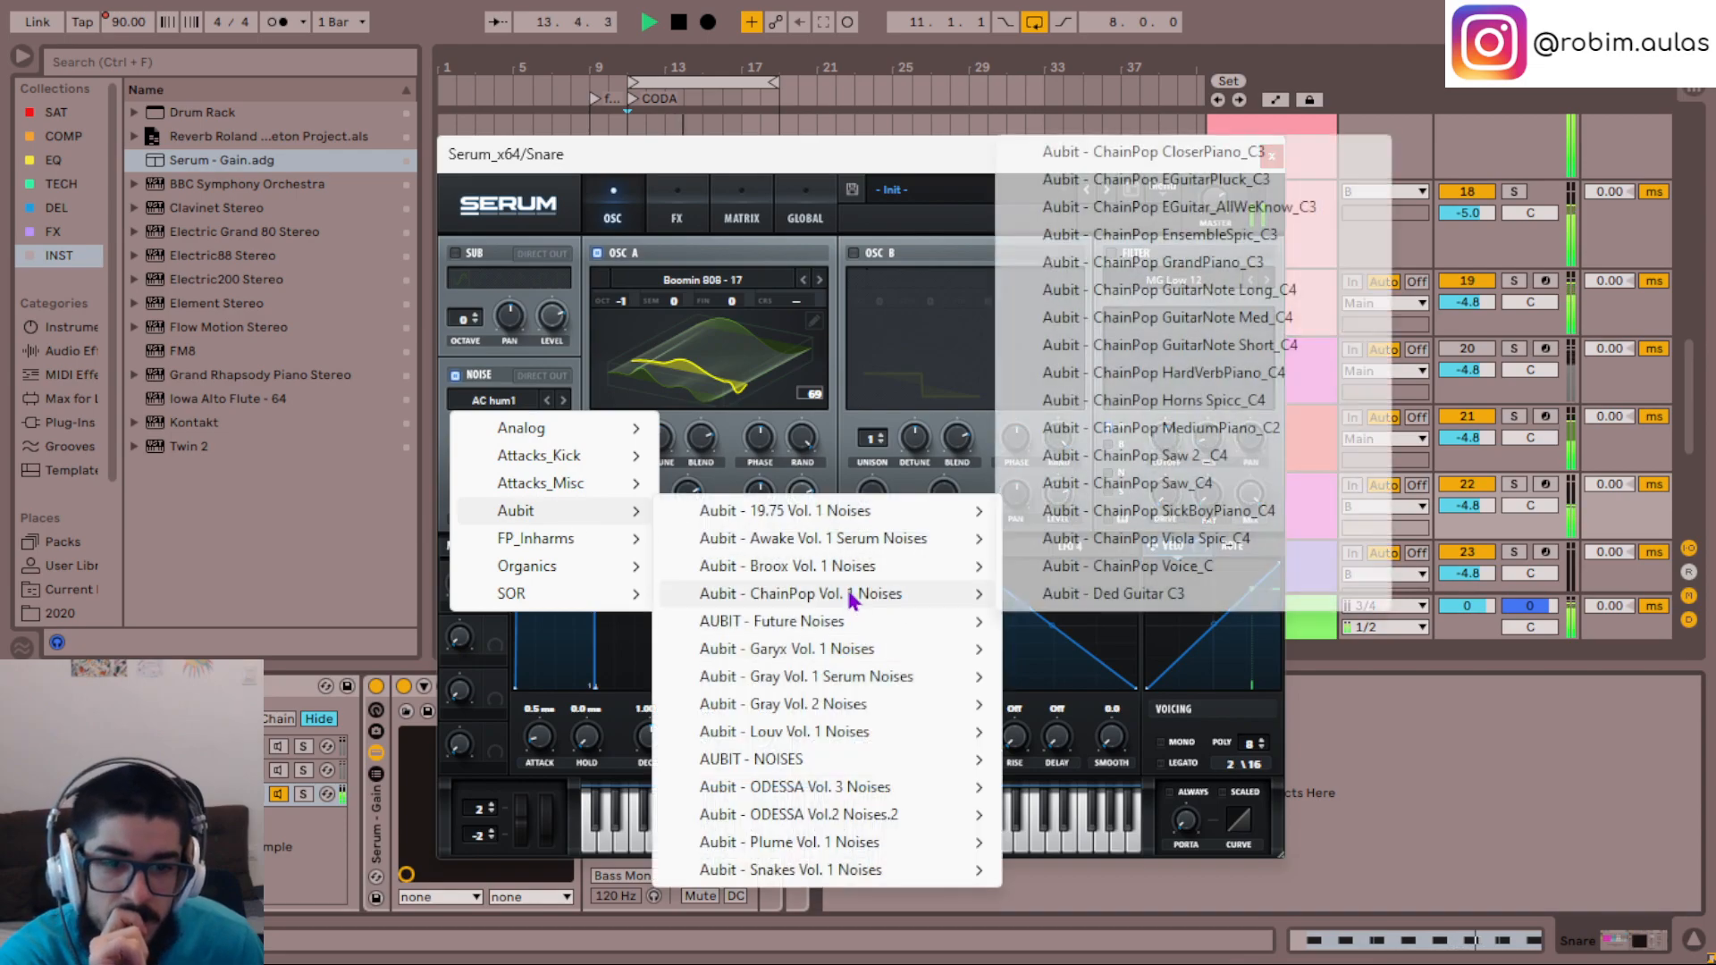
click(1122, 595)
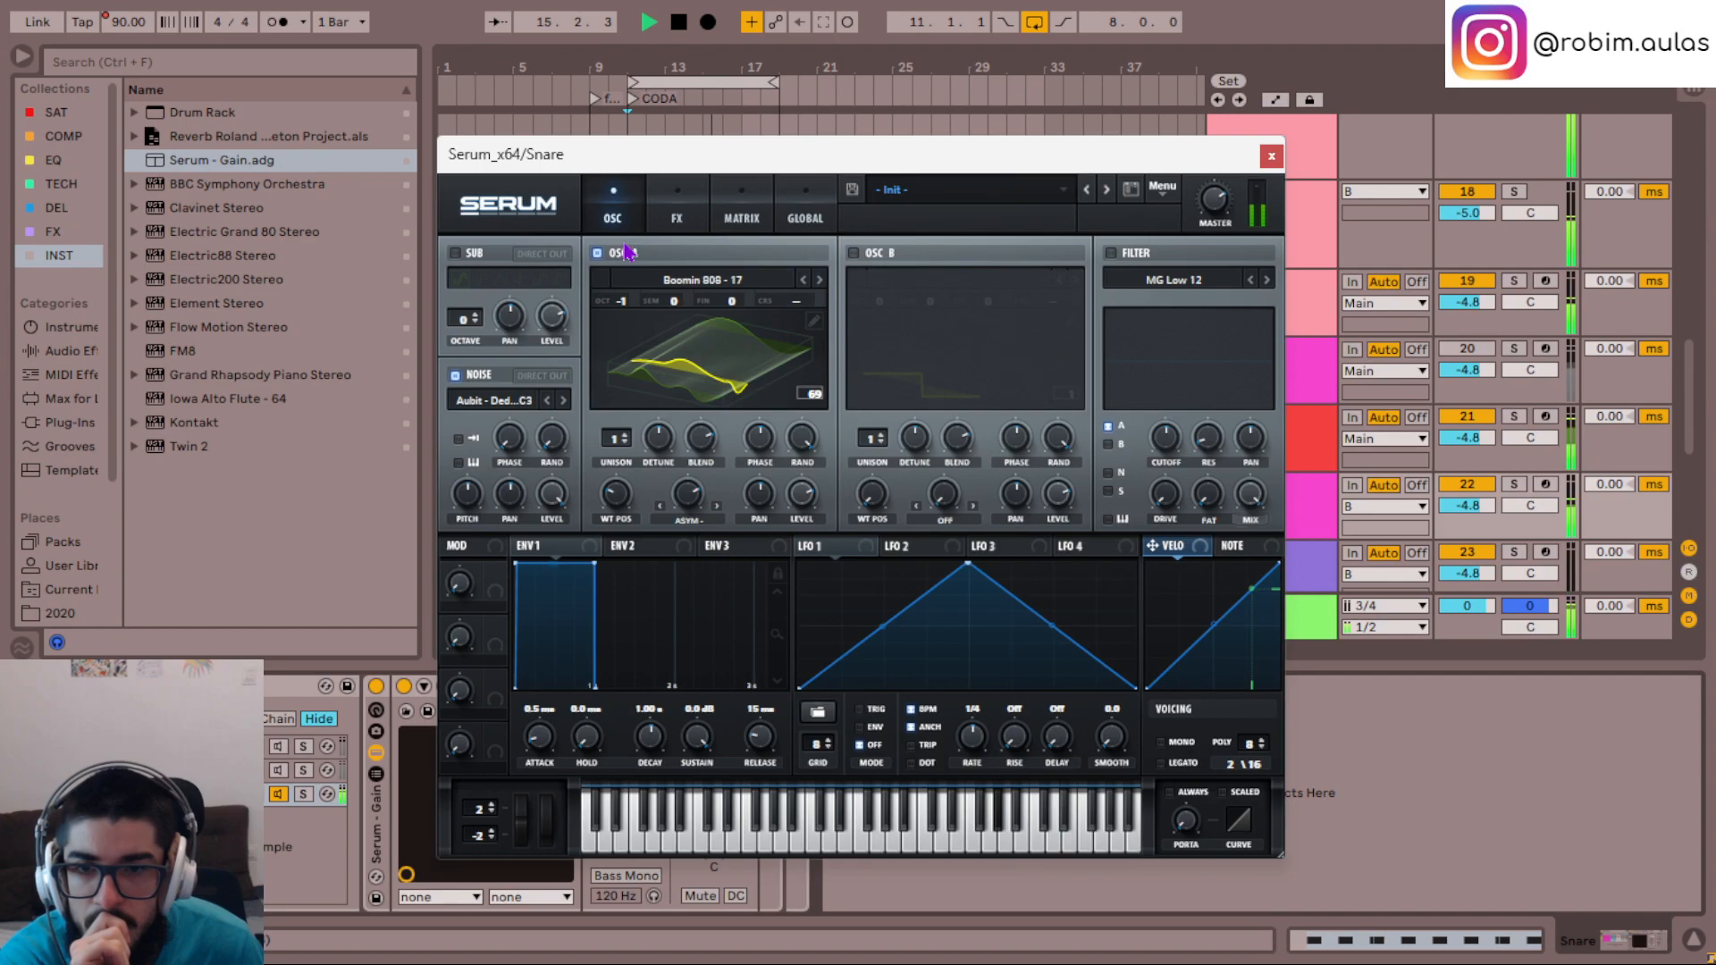
click(459, 462)
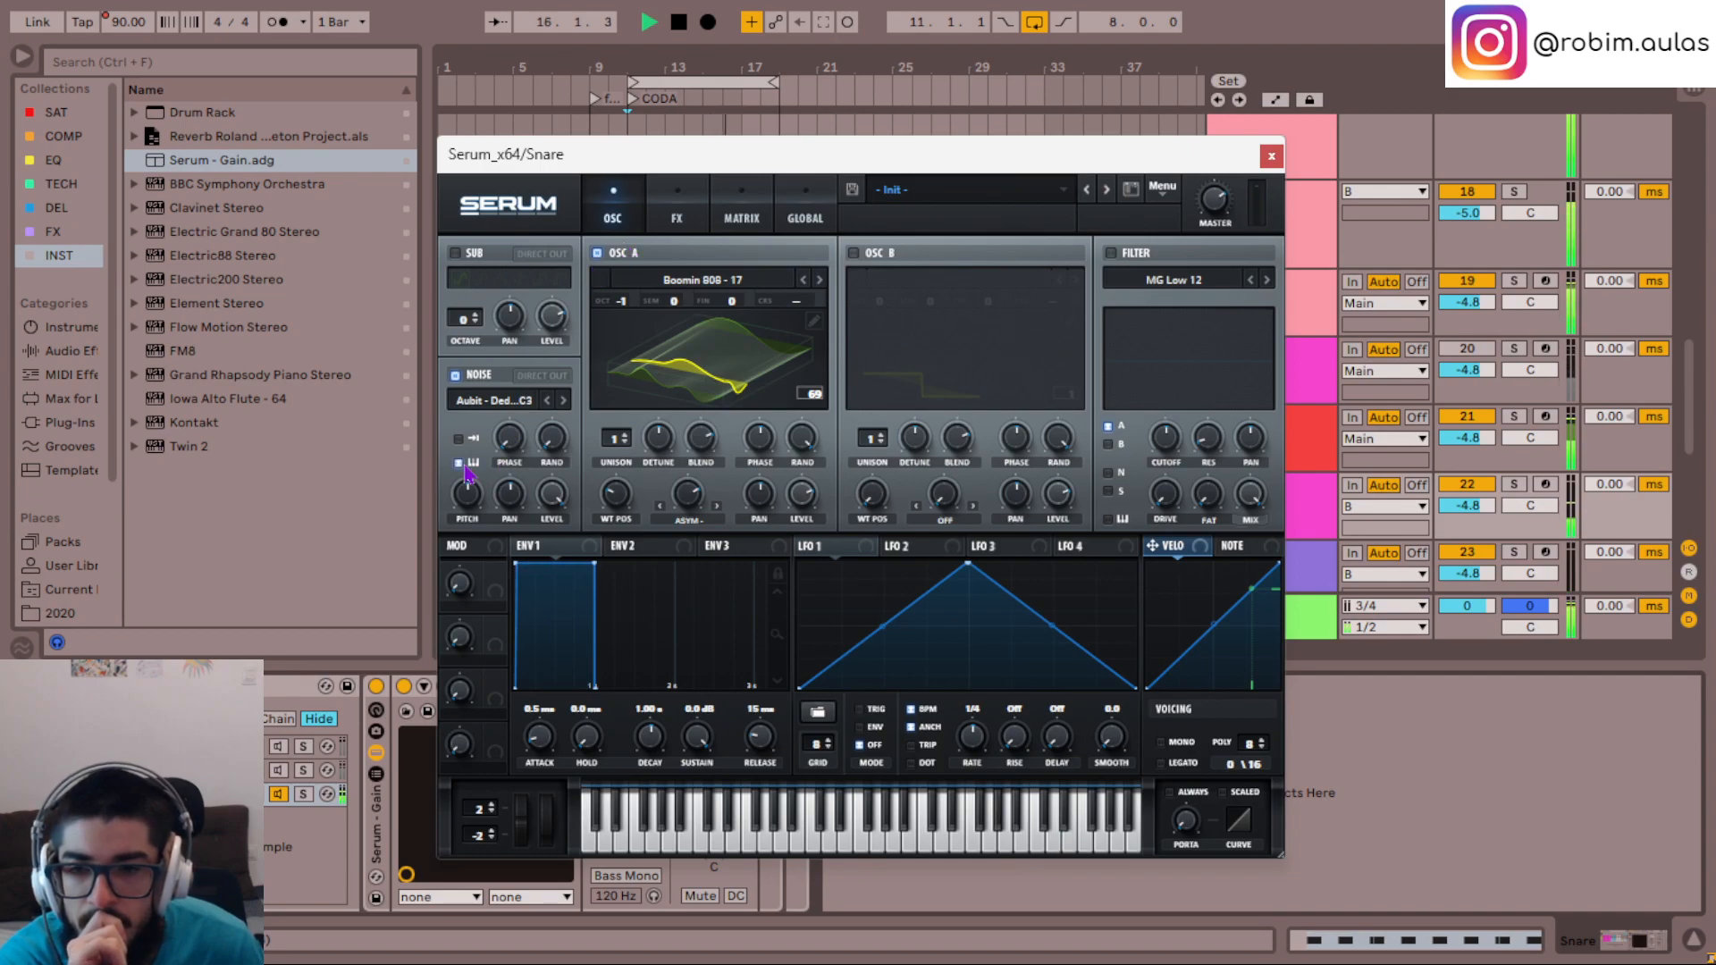
- Turn off oscillator A and load Aubit - ChainPop Saw_C4 as a one-shot noise sample
click(597, 254)
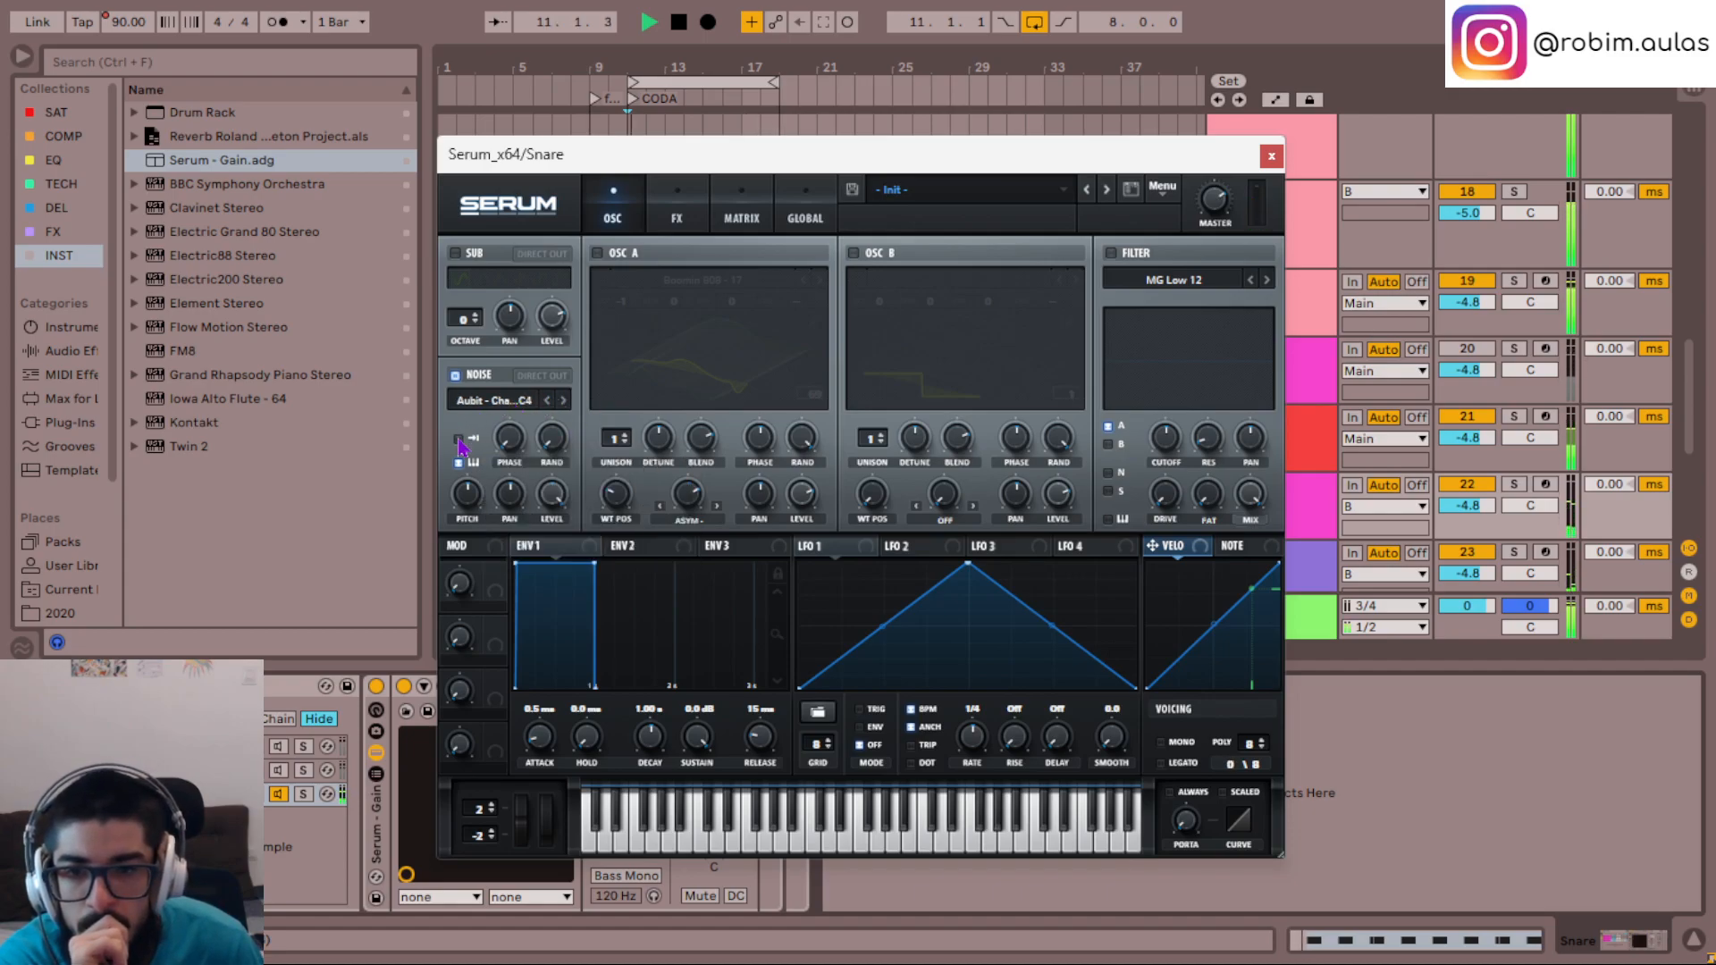
click(519, 404)
mouse_move(594, 511)
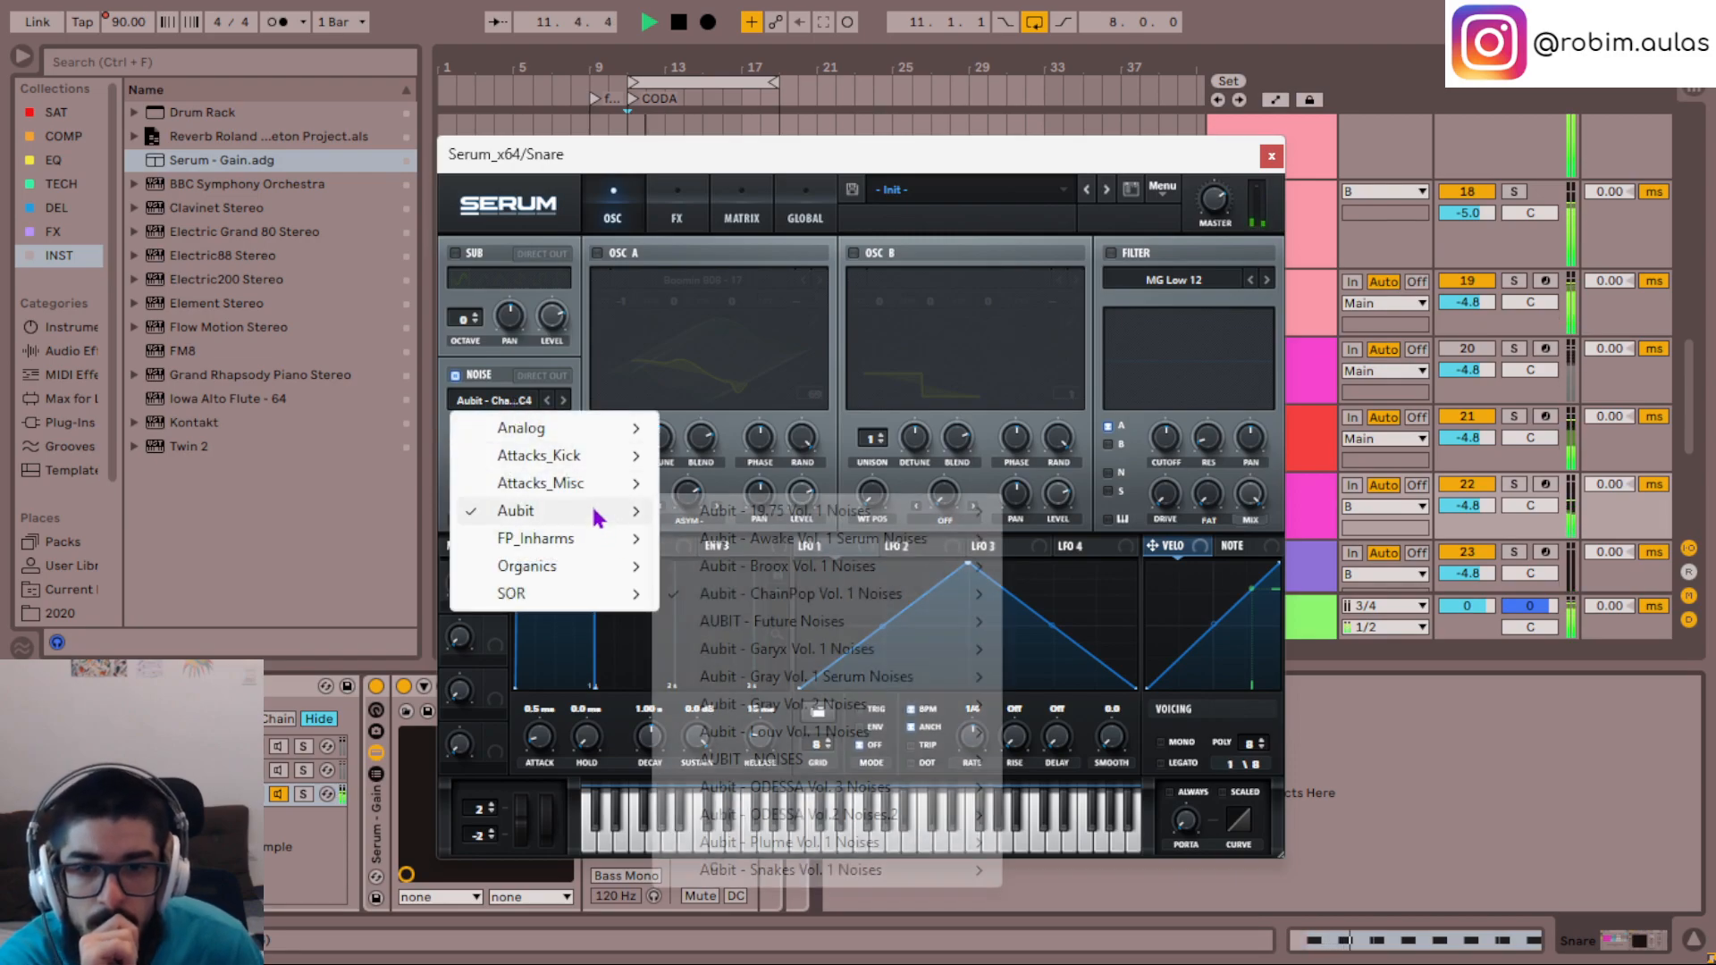
mouse_move(856, 594)
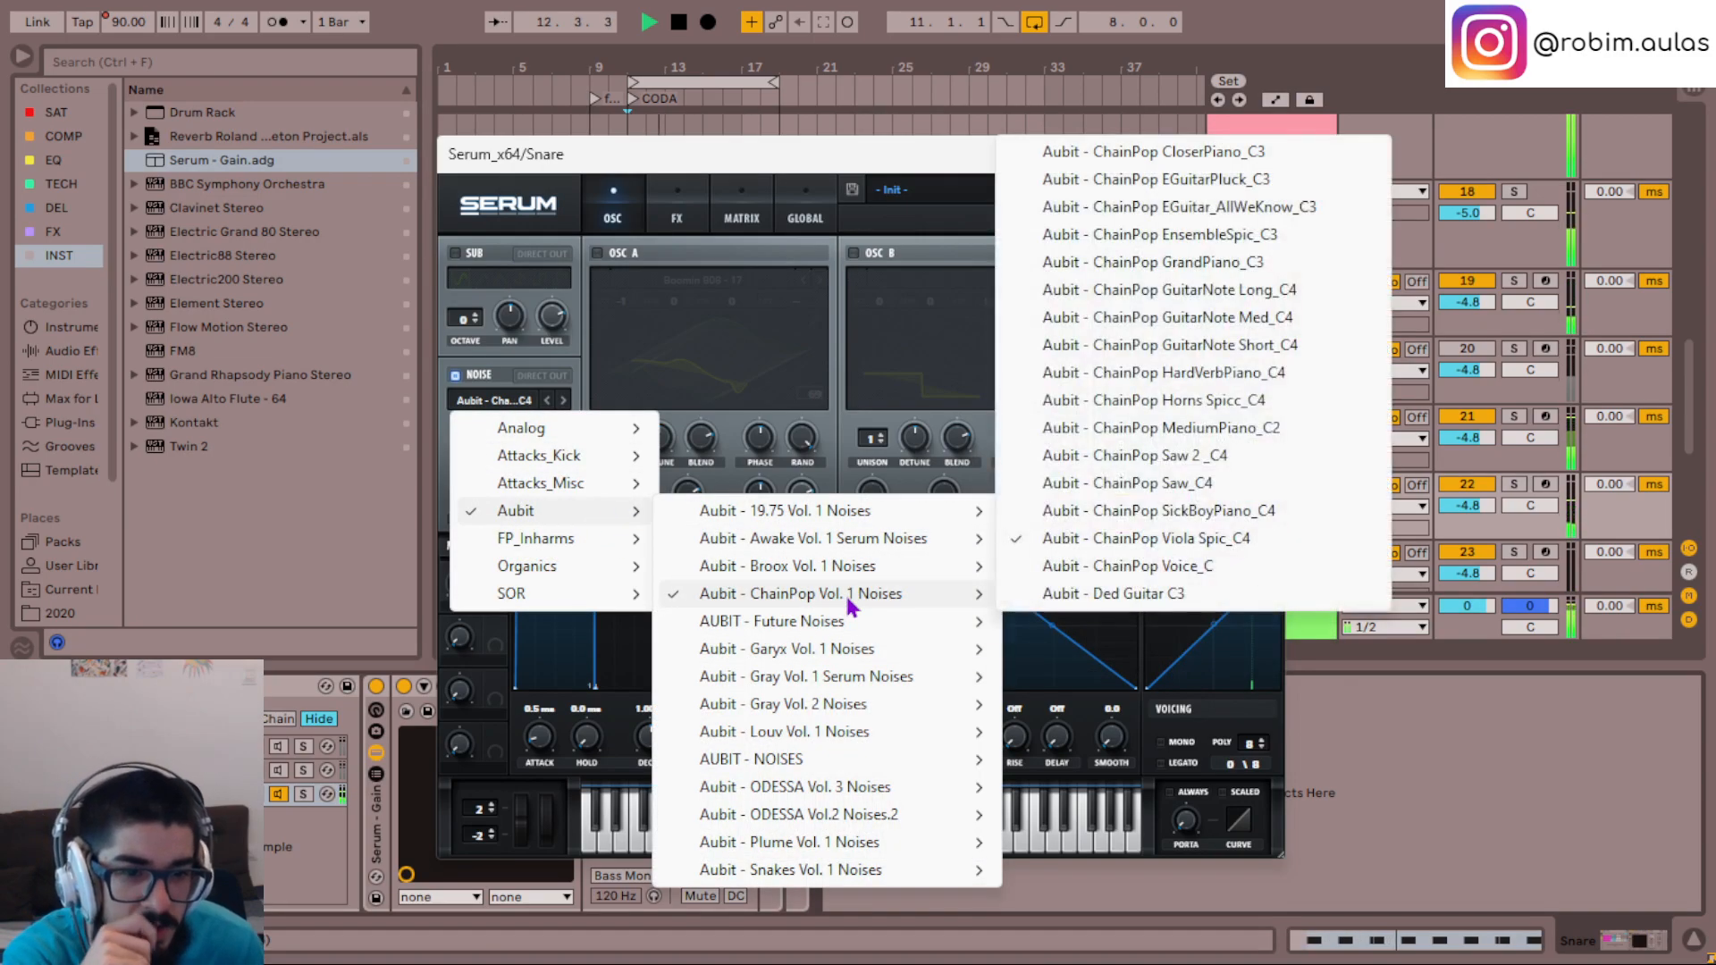
click(1133, 484)
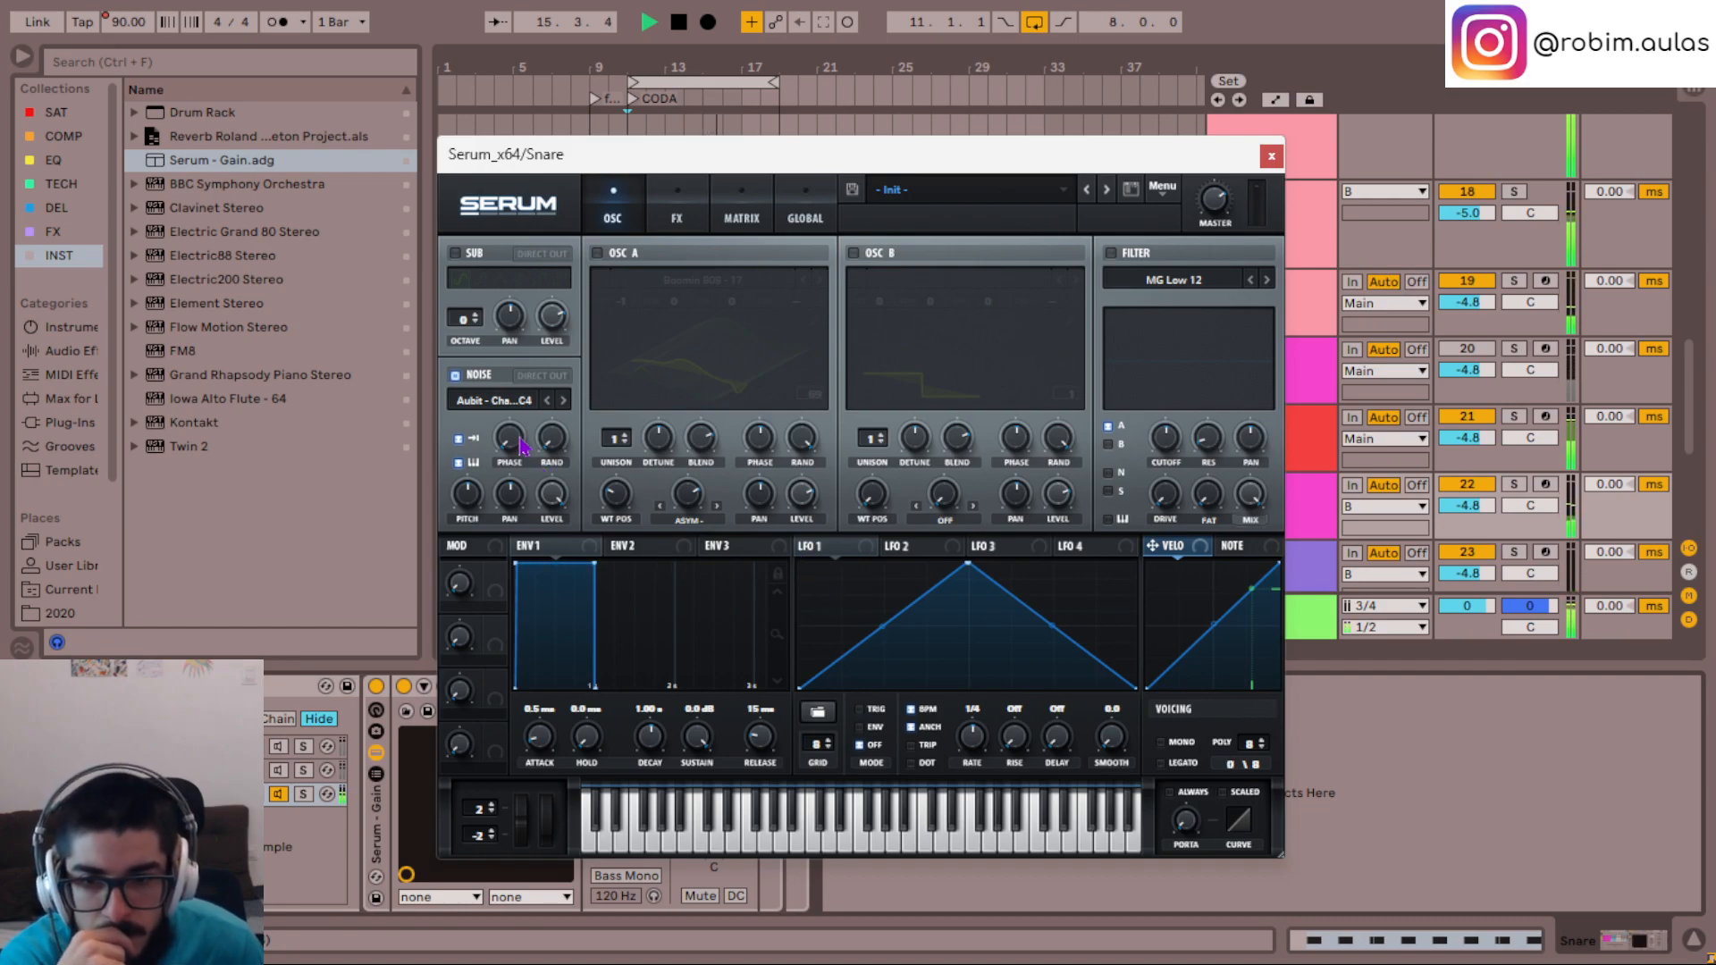
- Shape LFO 1 into a steep falling curve and map it to the noise oscillator's Phase at a reduced modulation depth
mouse_move(512, 436)
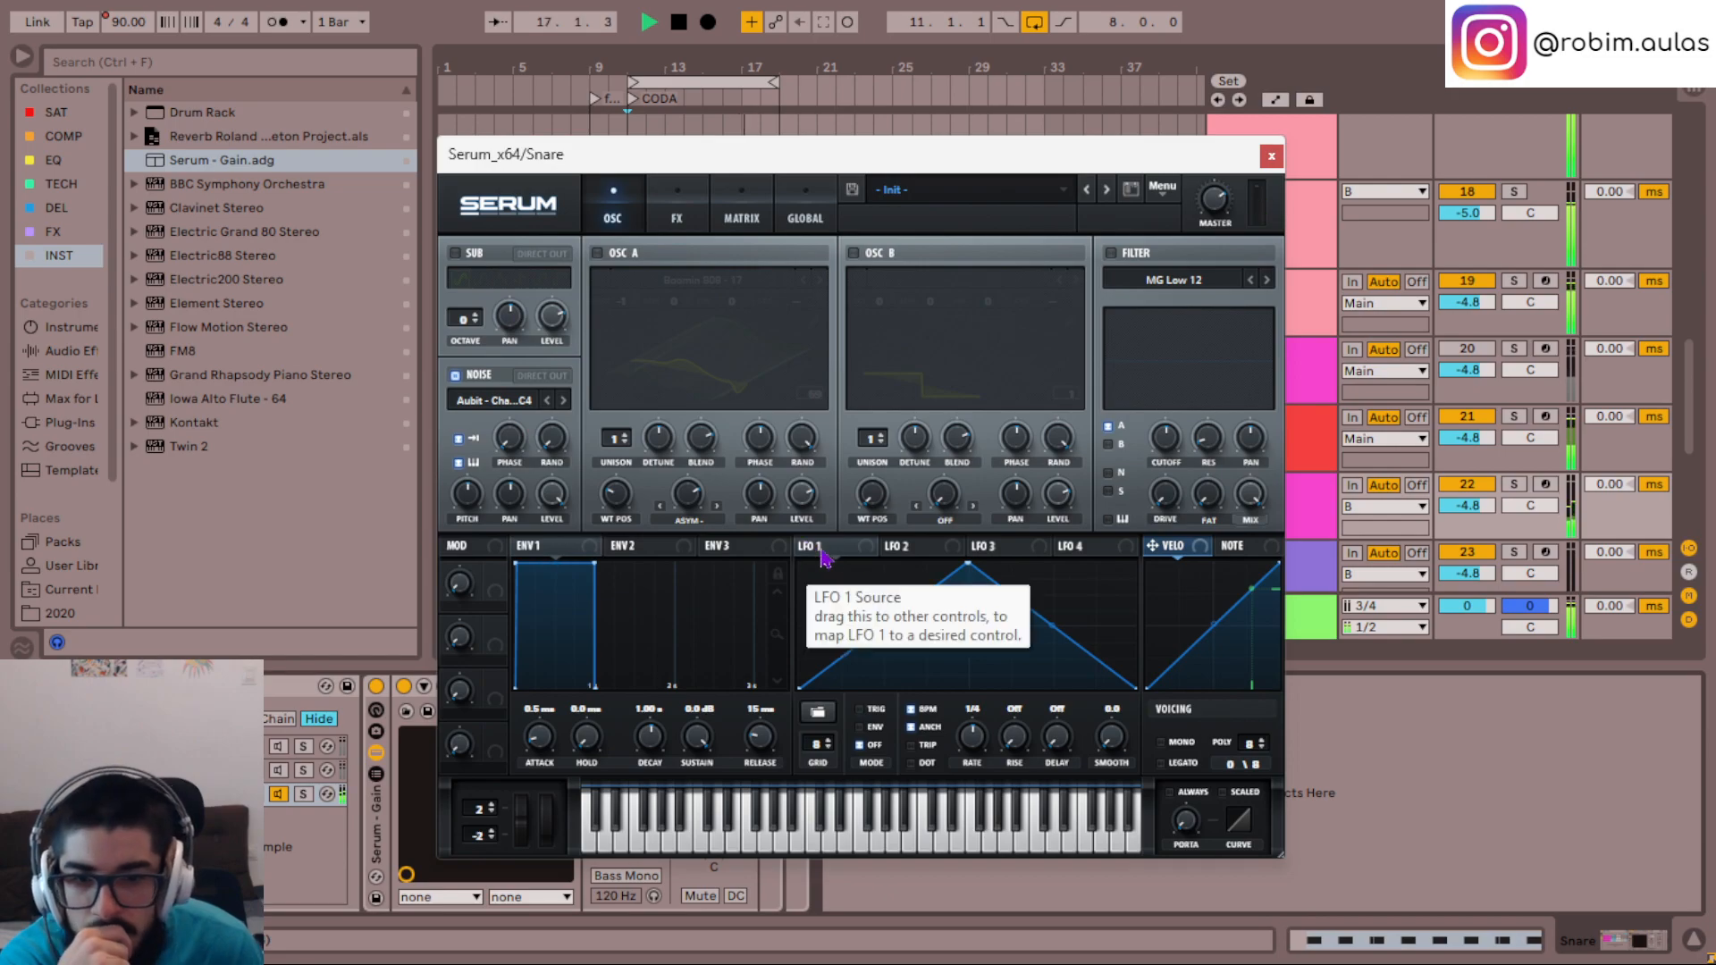
drag(968, 563, 657, 482)
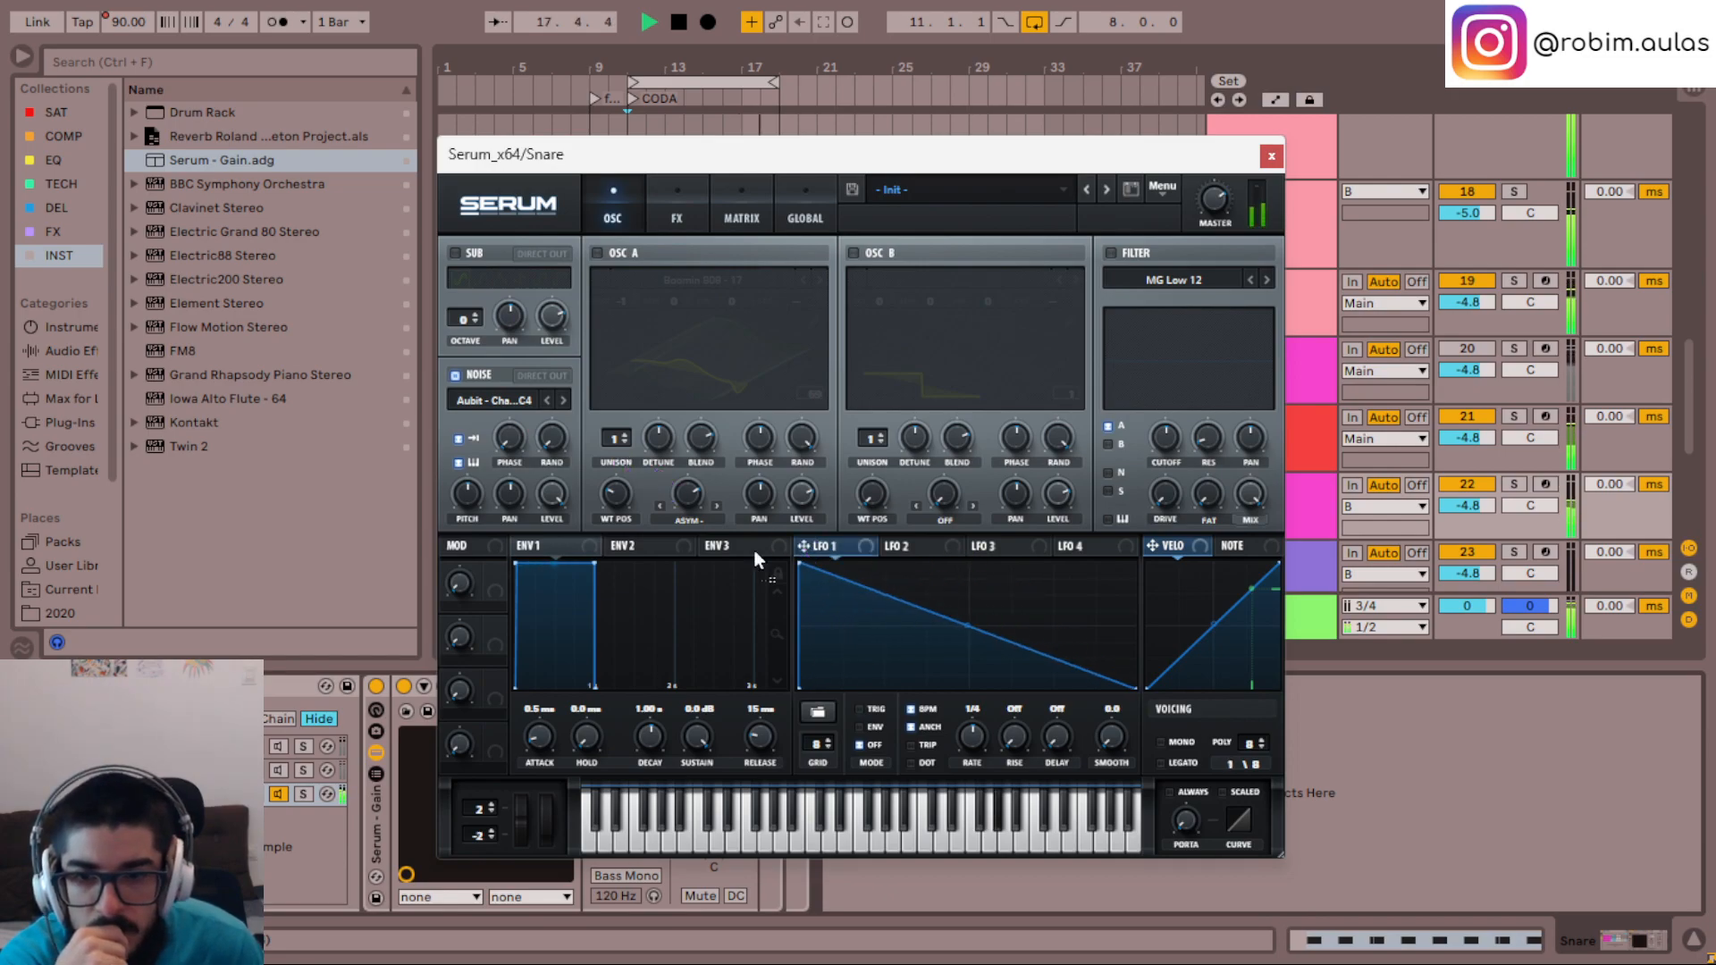
drag(507, 435, 511, 434)
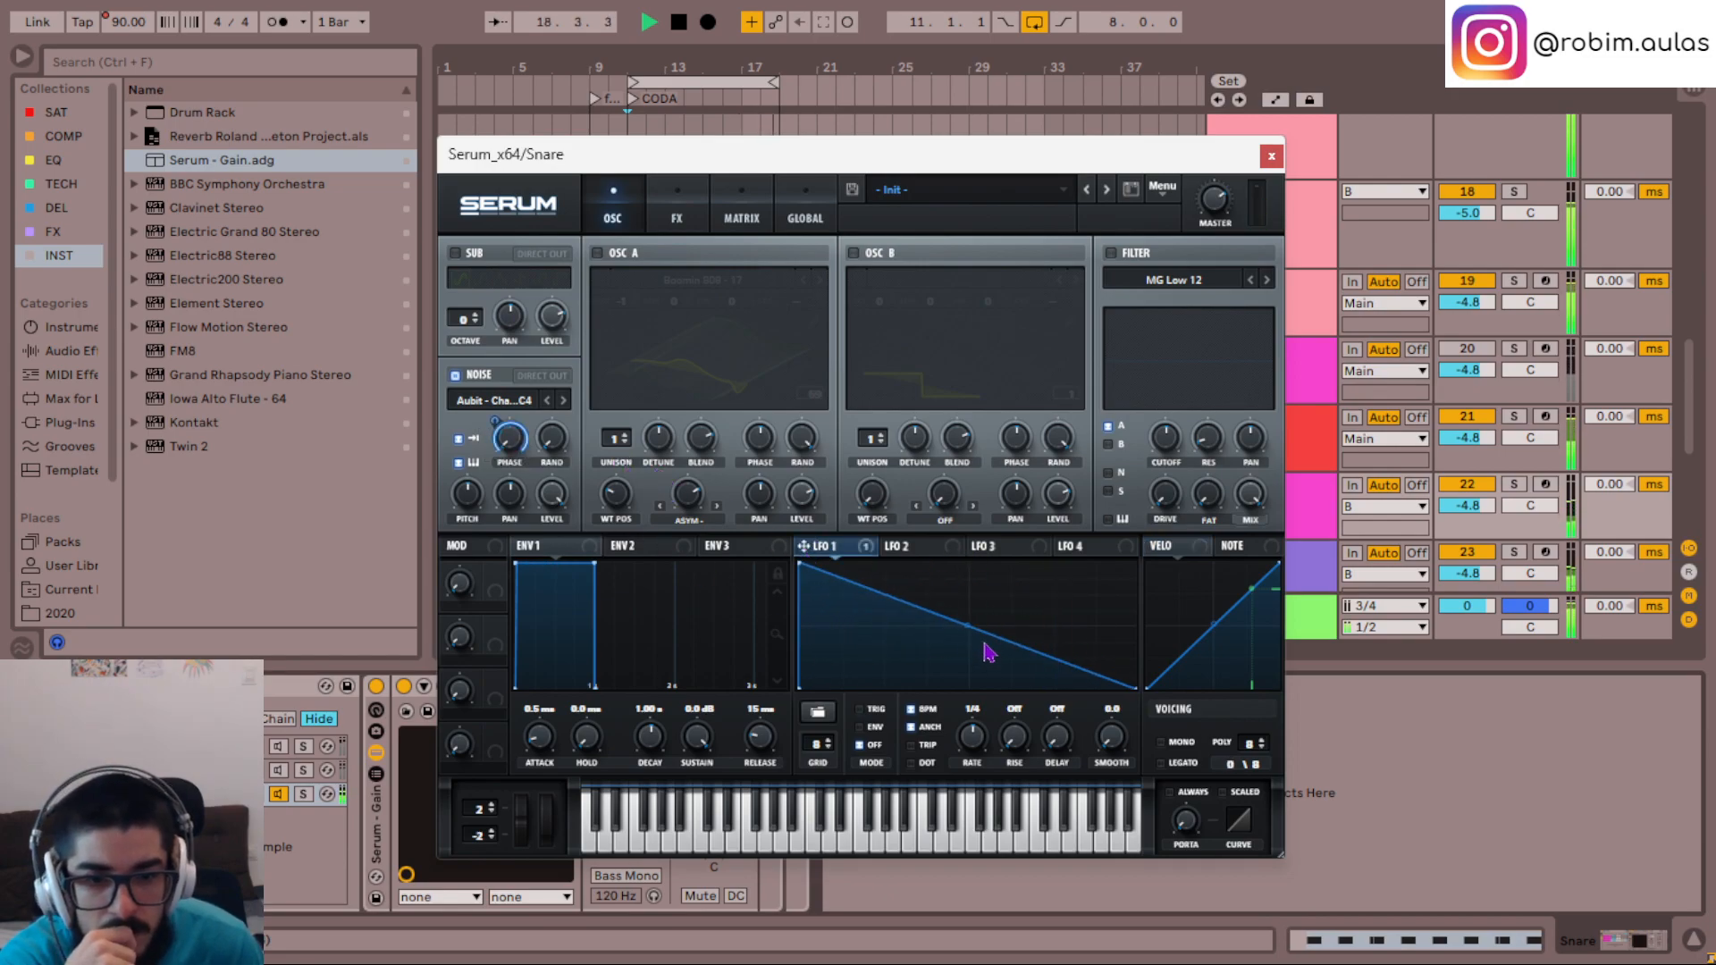
drag(952, 624, 918, 689)
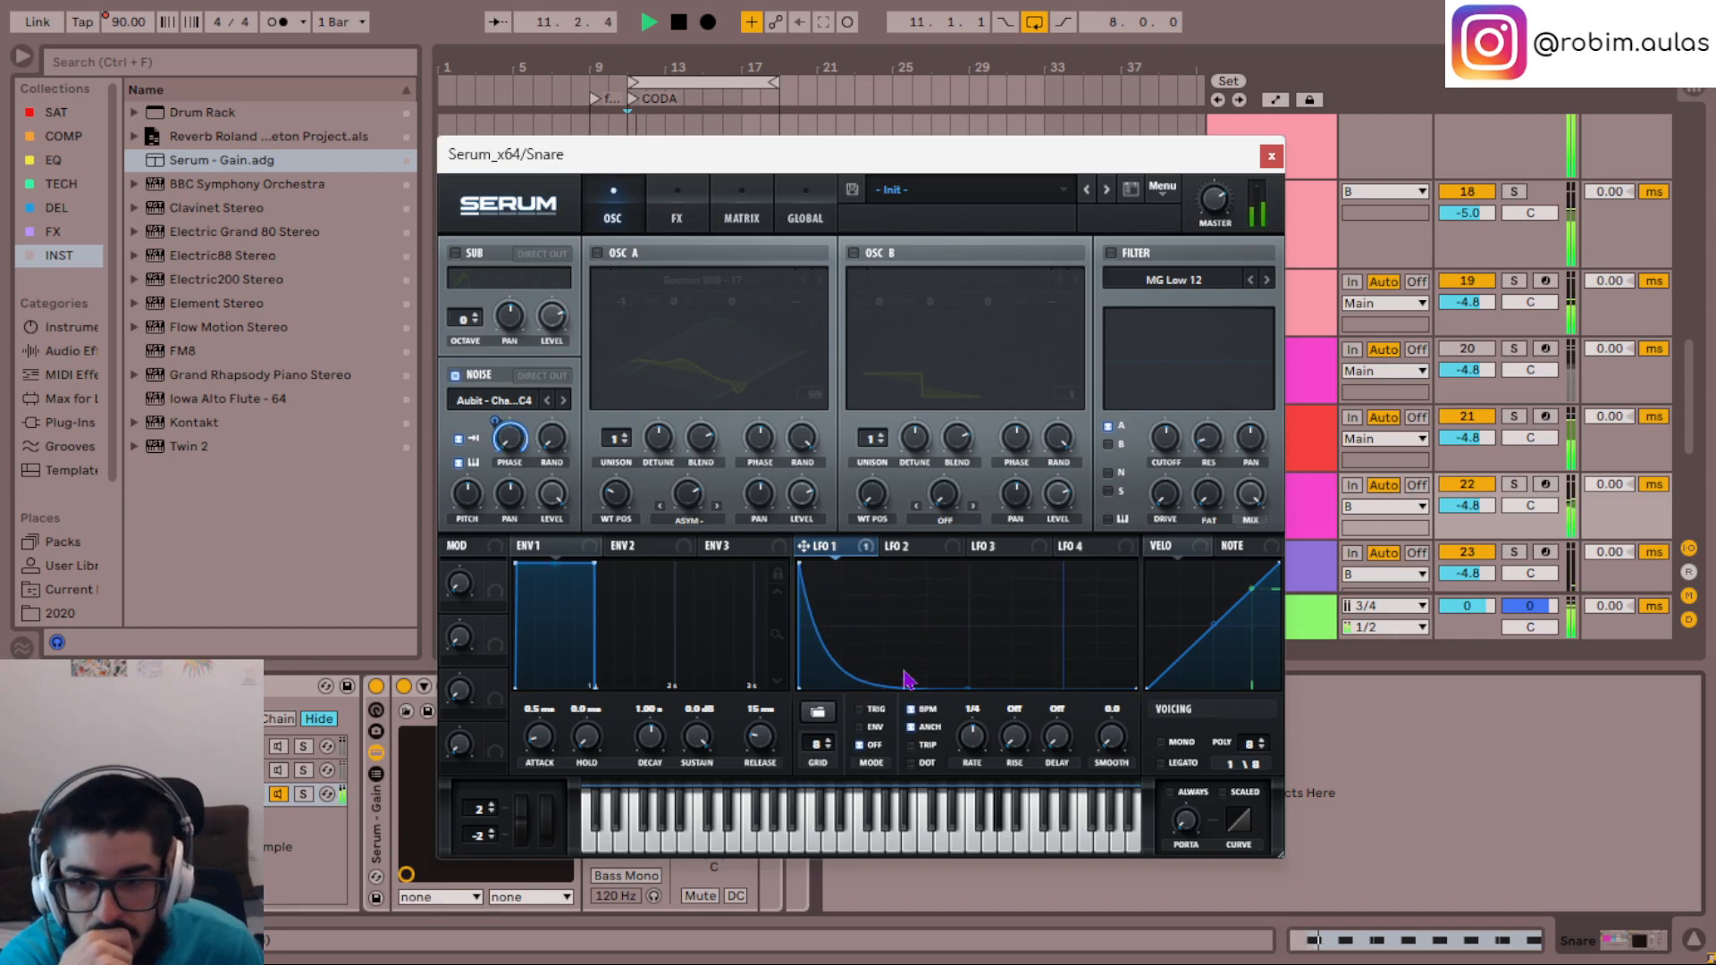
drag(505, 446, 500, 560)
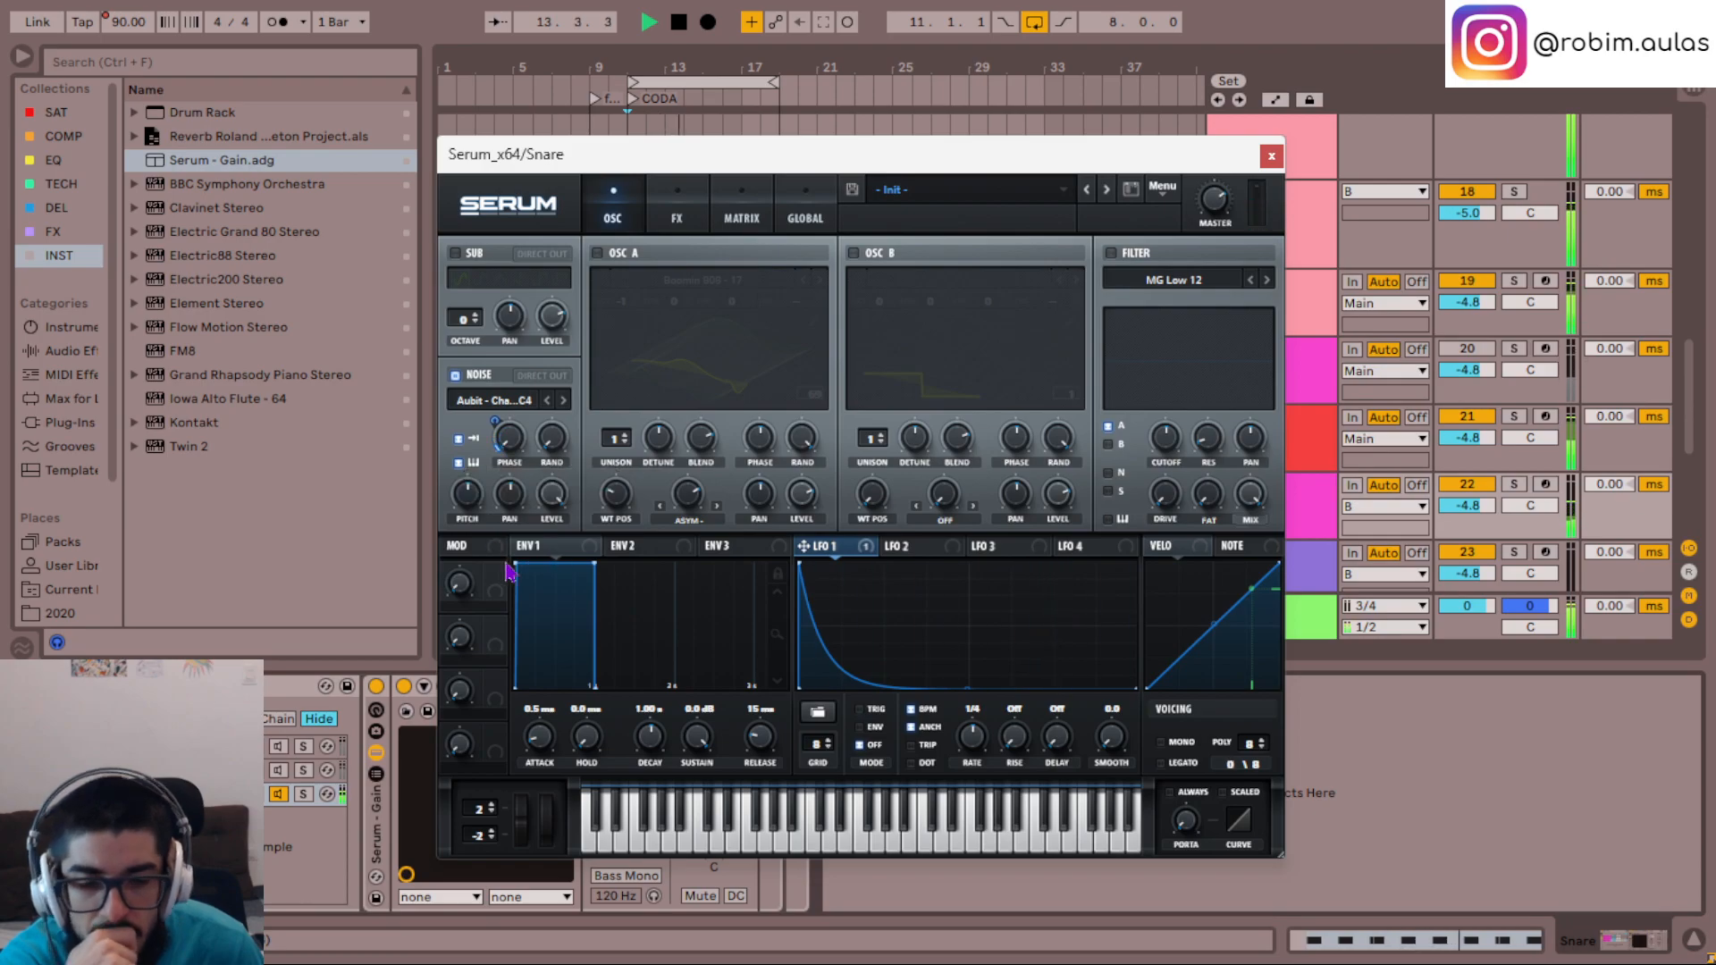
- Set LFO 1 to Env mode with a rate of 1/16
scroll(973, 755, down, 1)
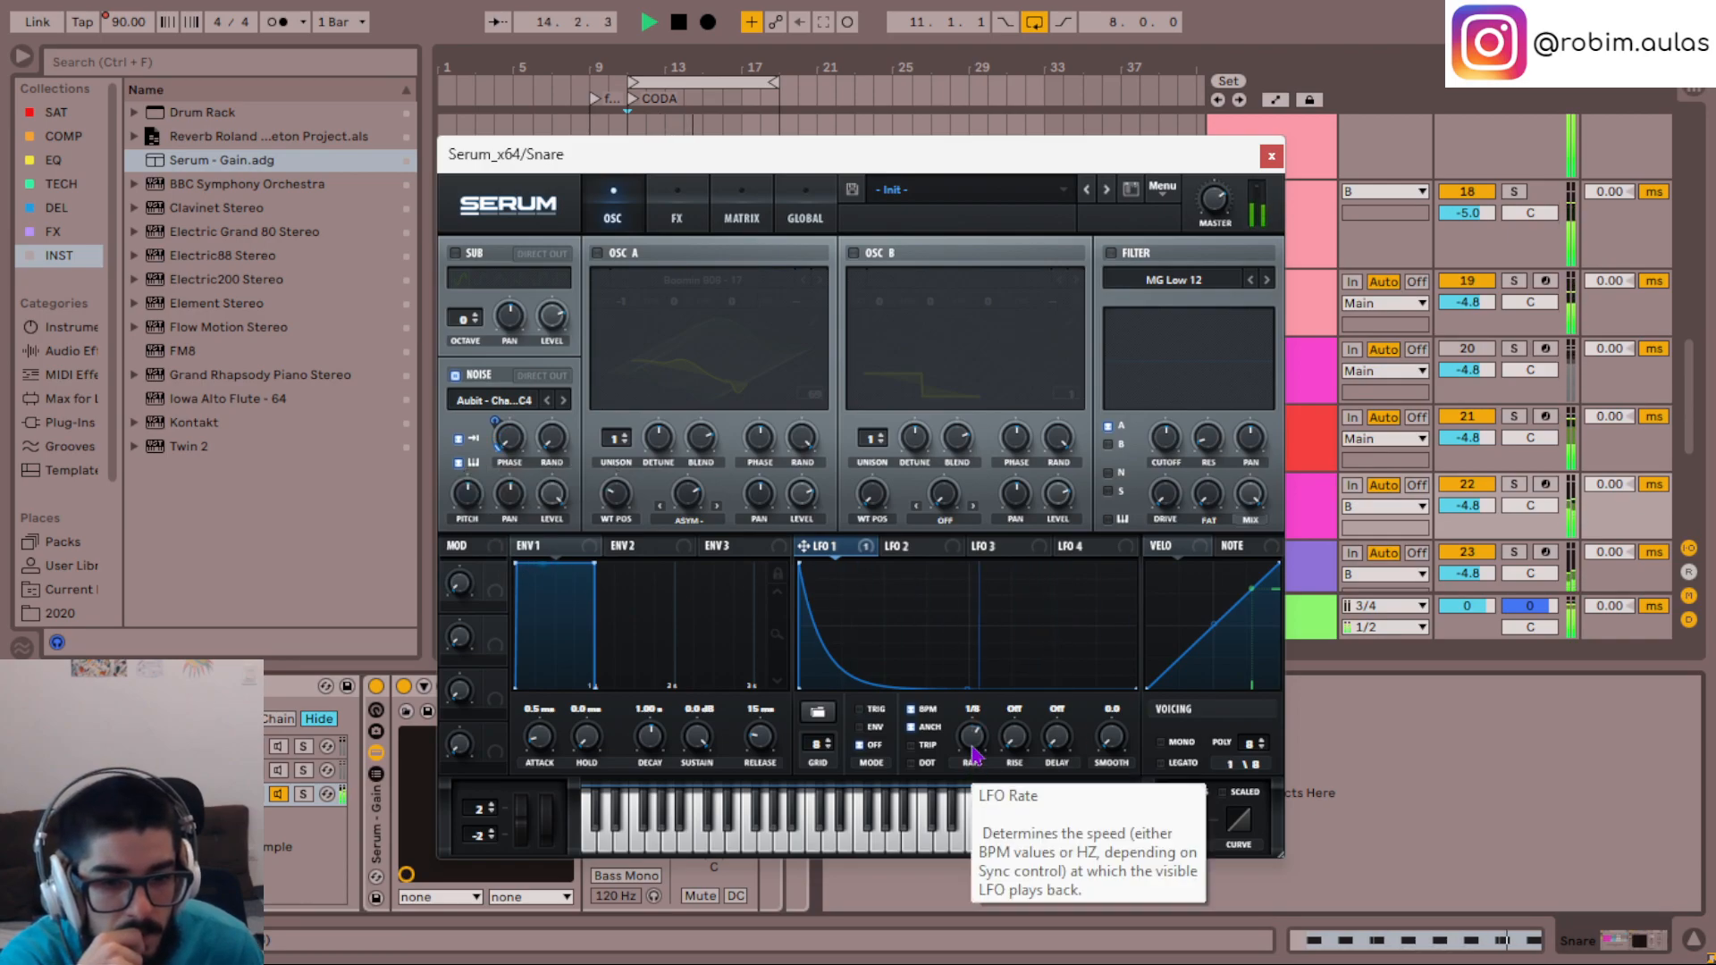
scroll(973, 755, down, 1)
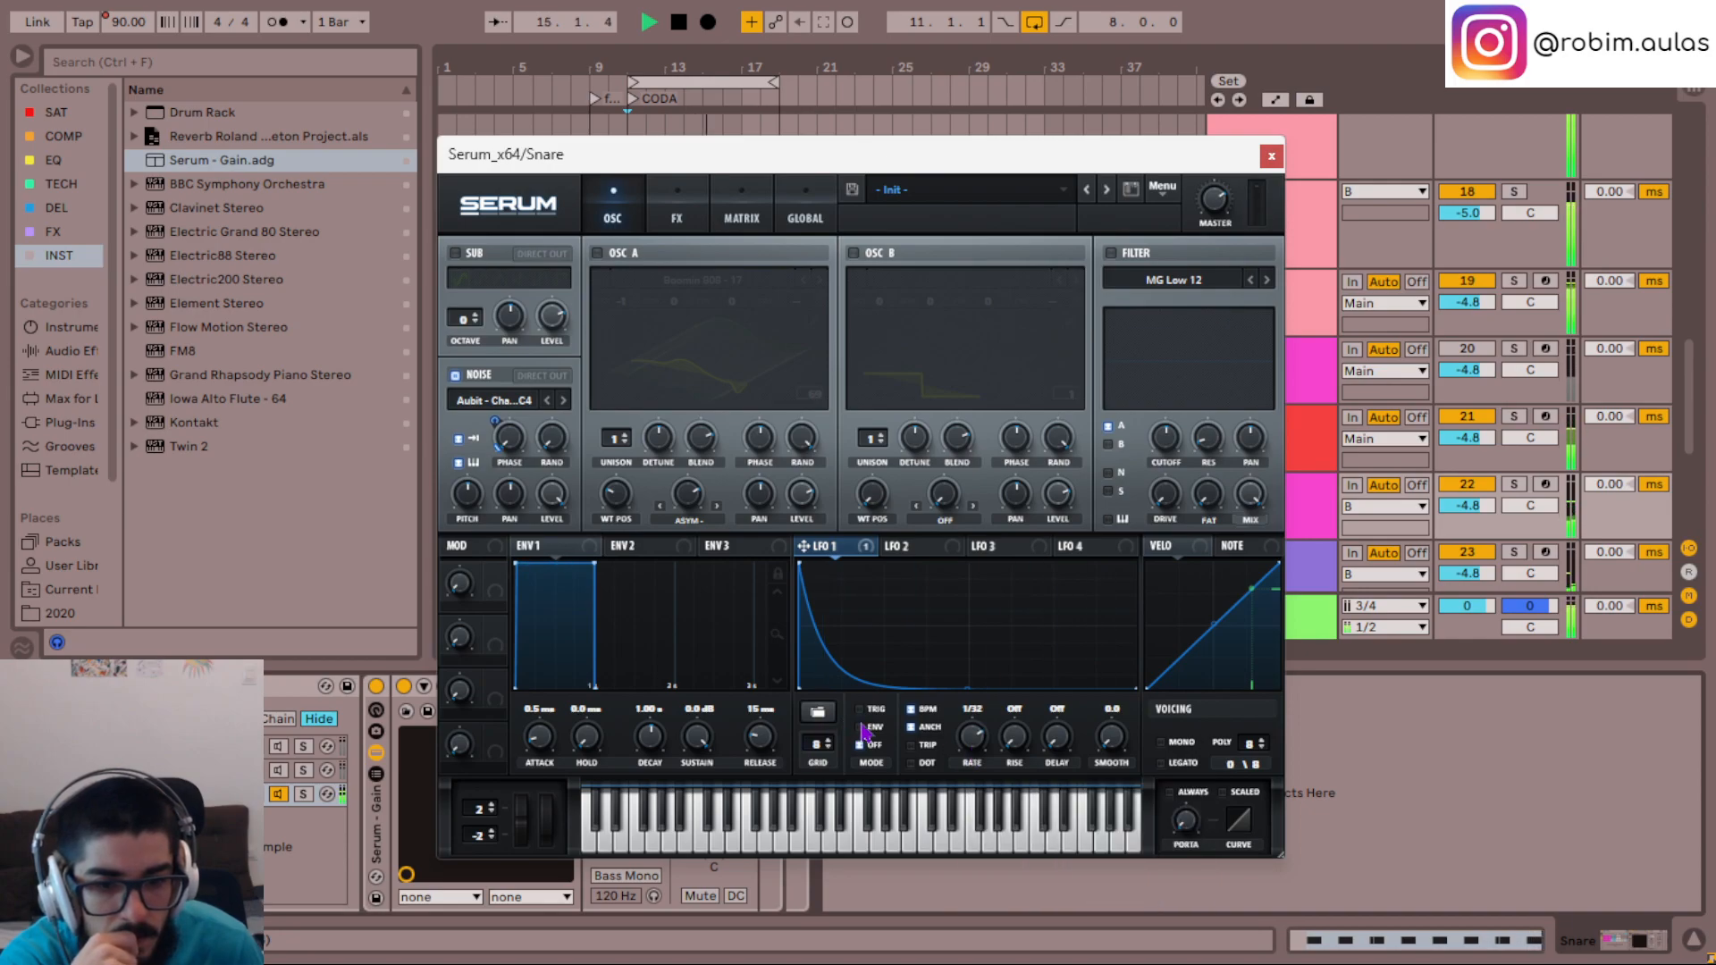
scroll(980, 740, up, 1)
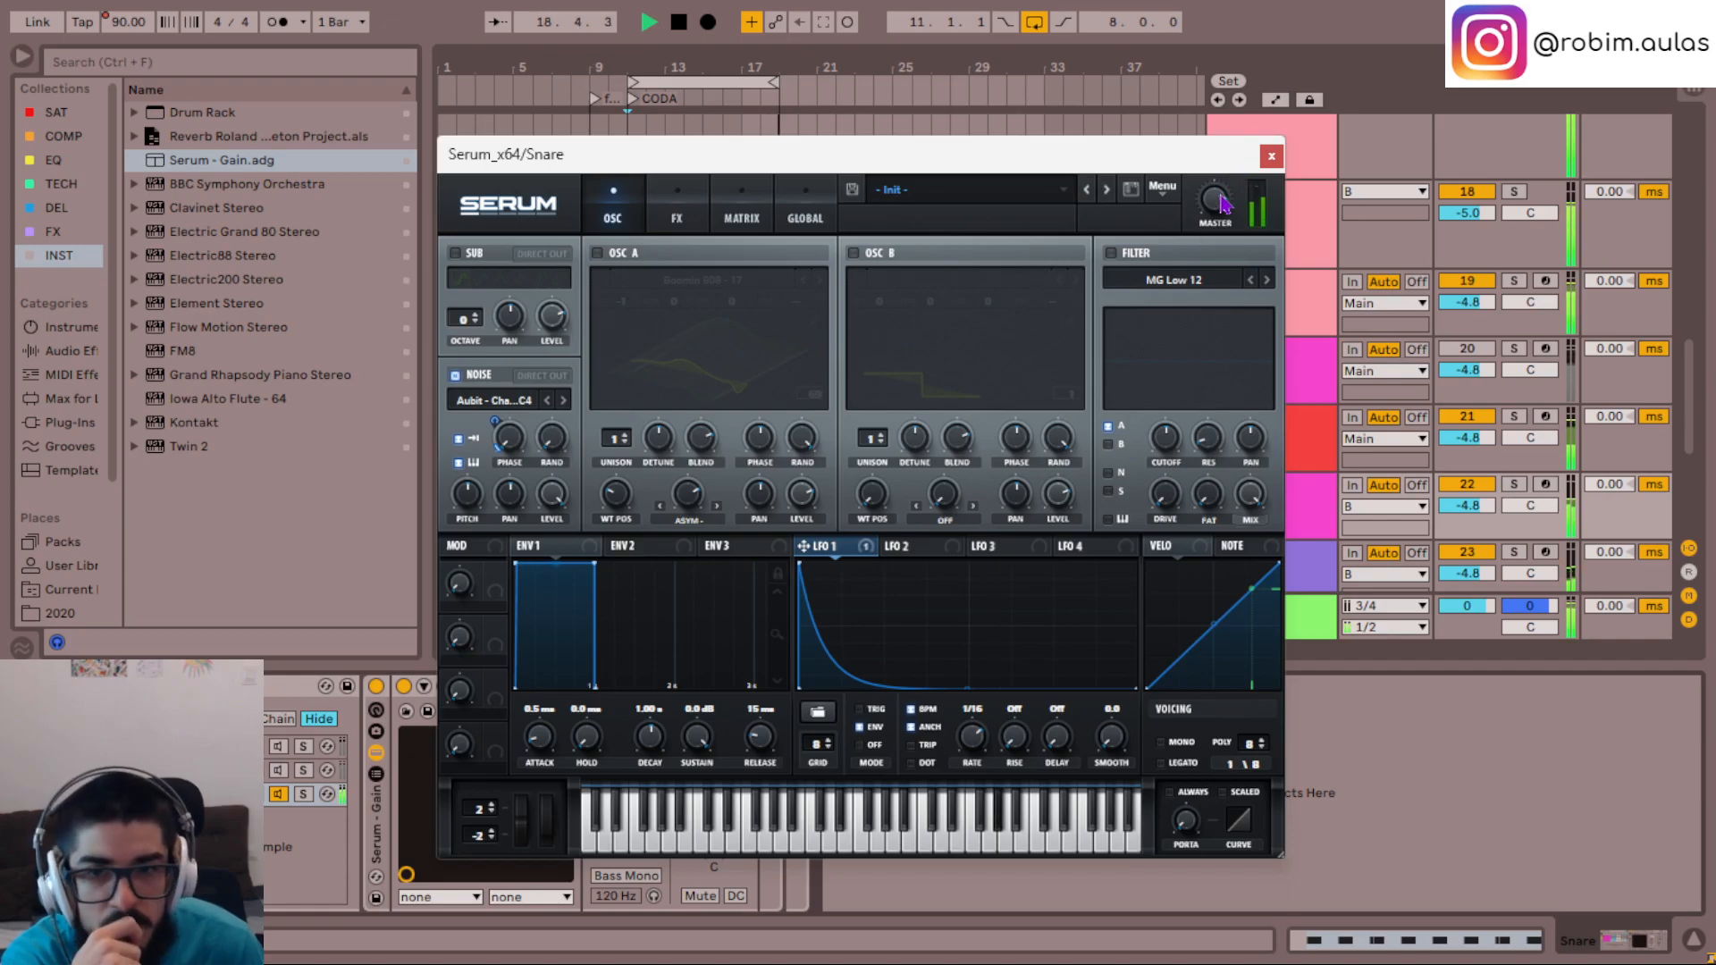
- Enlarge Serum's interface to 90% zoom and move its window up so it fits fully on screen
click(458, 210)
click(514, 366)
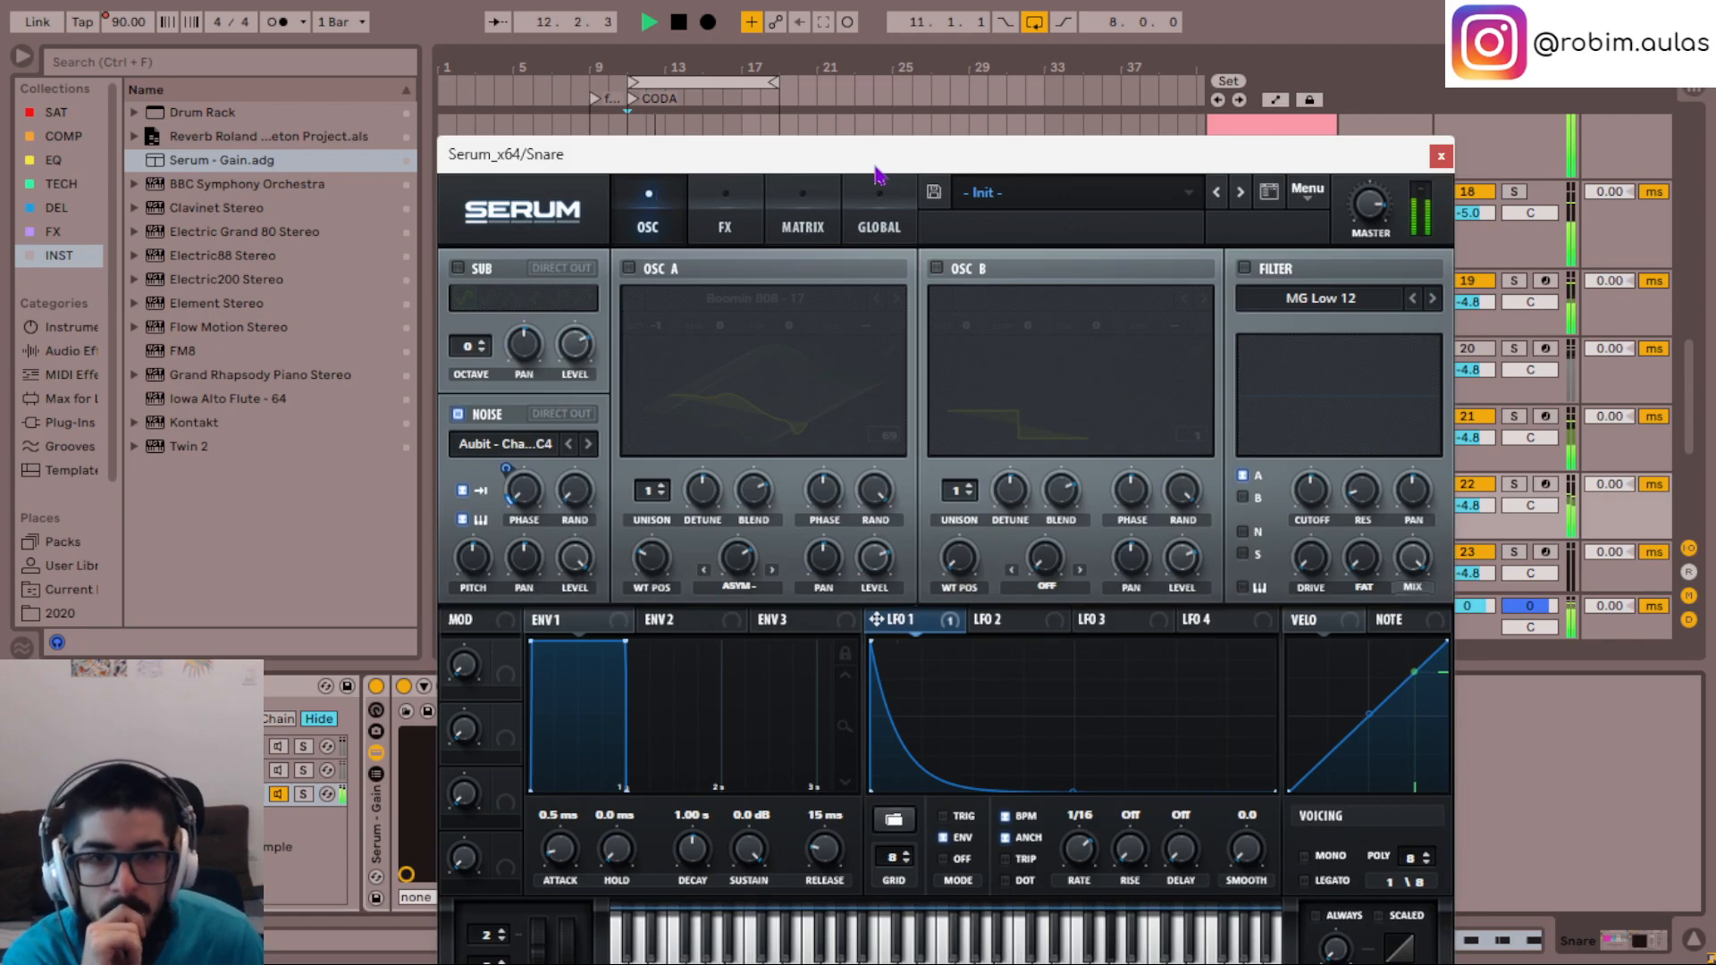
drag(864, 158, 824, 45)
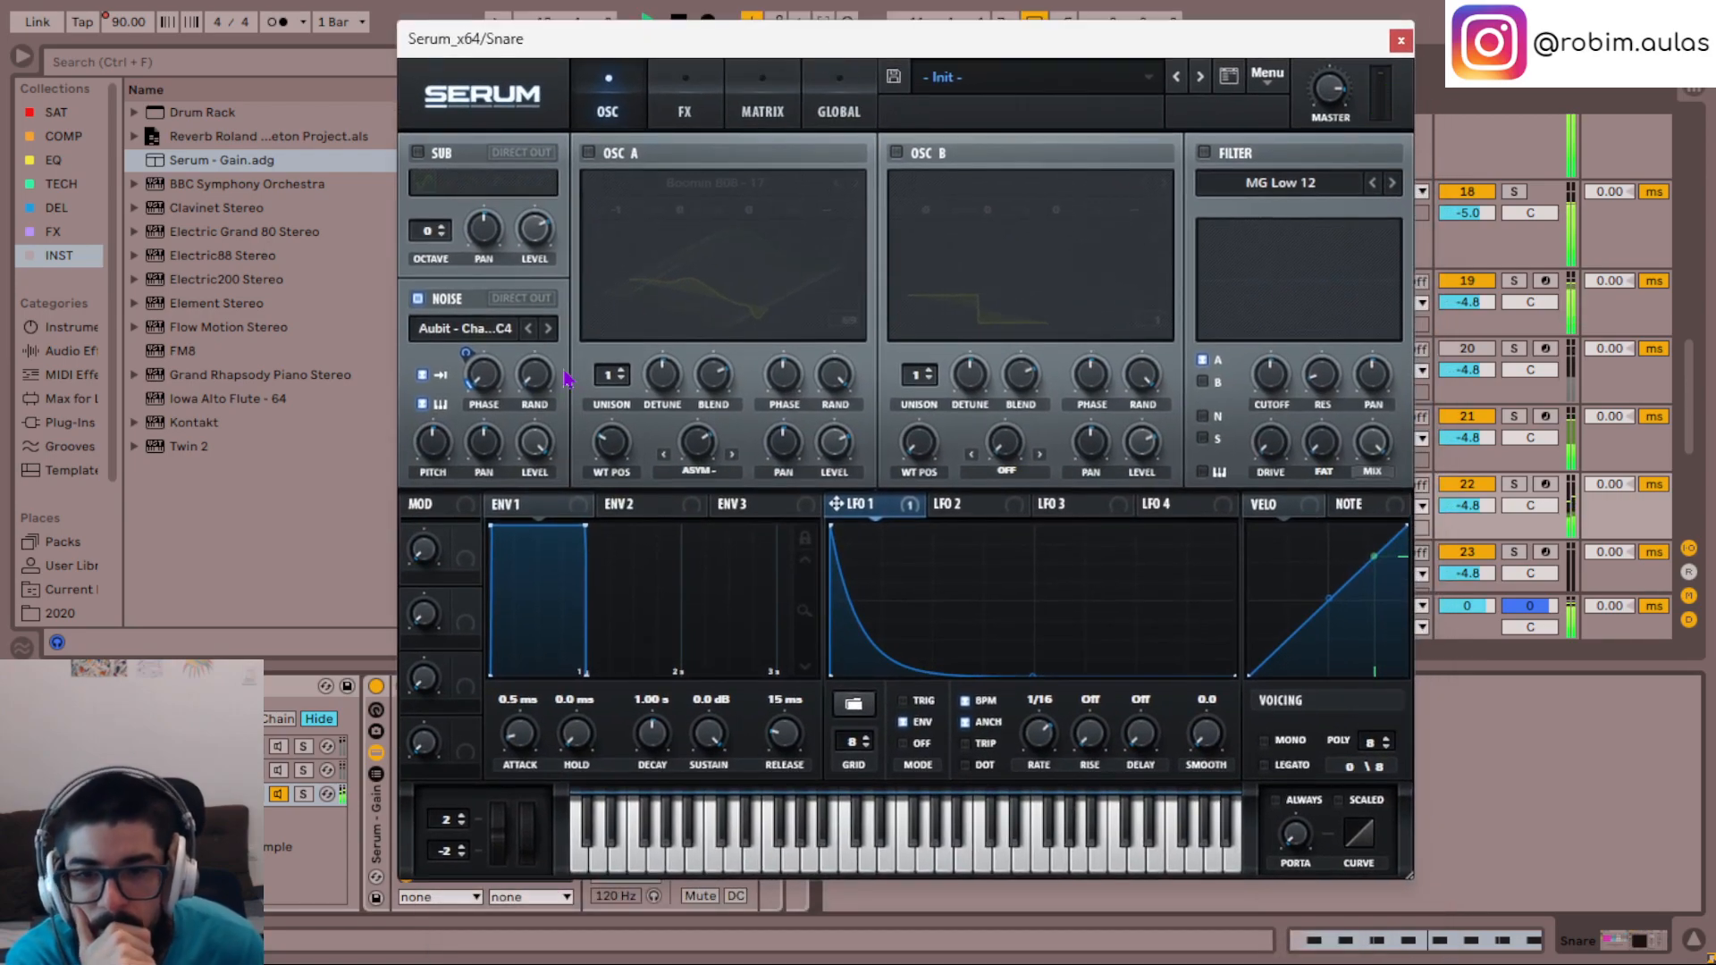
- Set Envelope 1's sustain to -3.2 dB and decay to 987 ms, and turn oscillator A back on
mouse_move(586, 529)
mouse_down()
mouse_move(584, 588)
mouse_move(538, 586)
mouse_move(583, 550)
mouse_up()
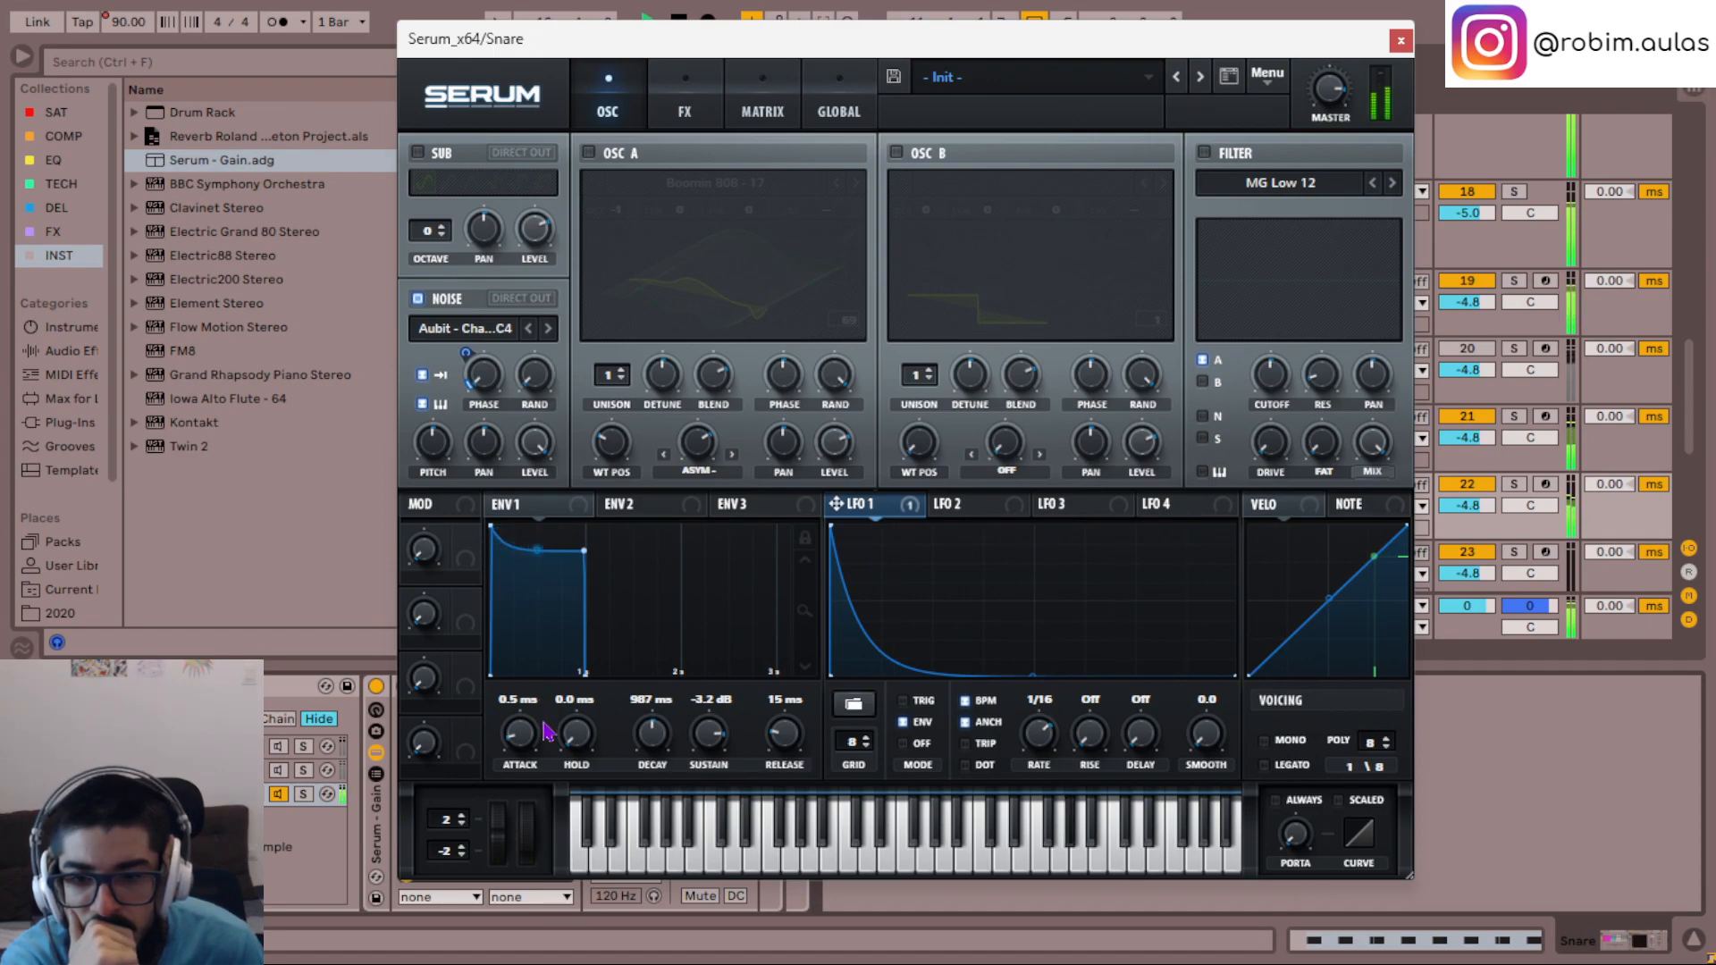
click(589, 153)
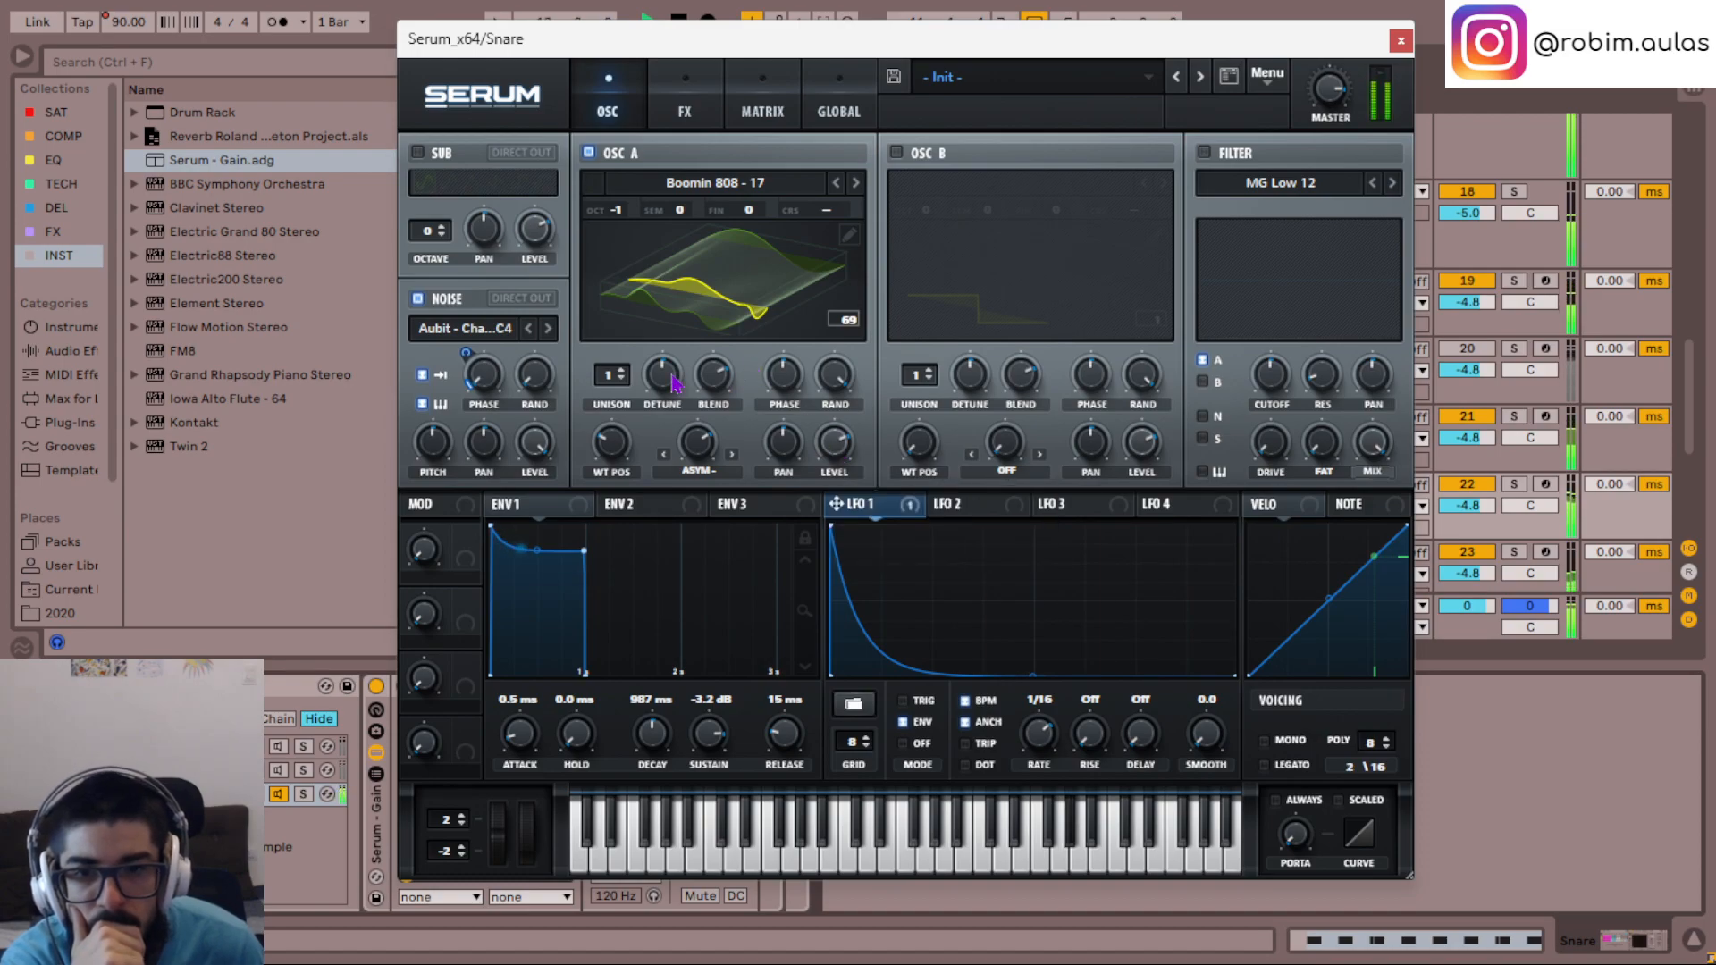
- Set oscillator A's unison to 2 voices and turn on Serum's Distortion effect, trying different drive amounts
drag(604, 384, 604, 382)
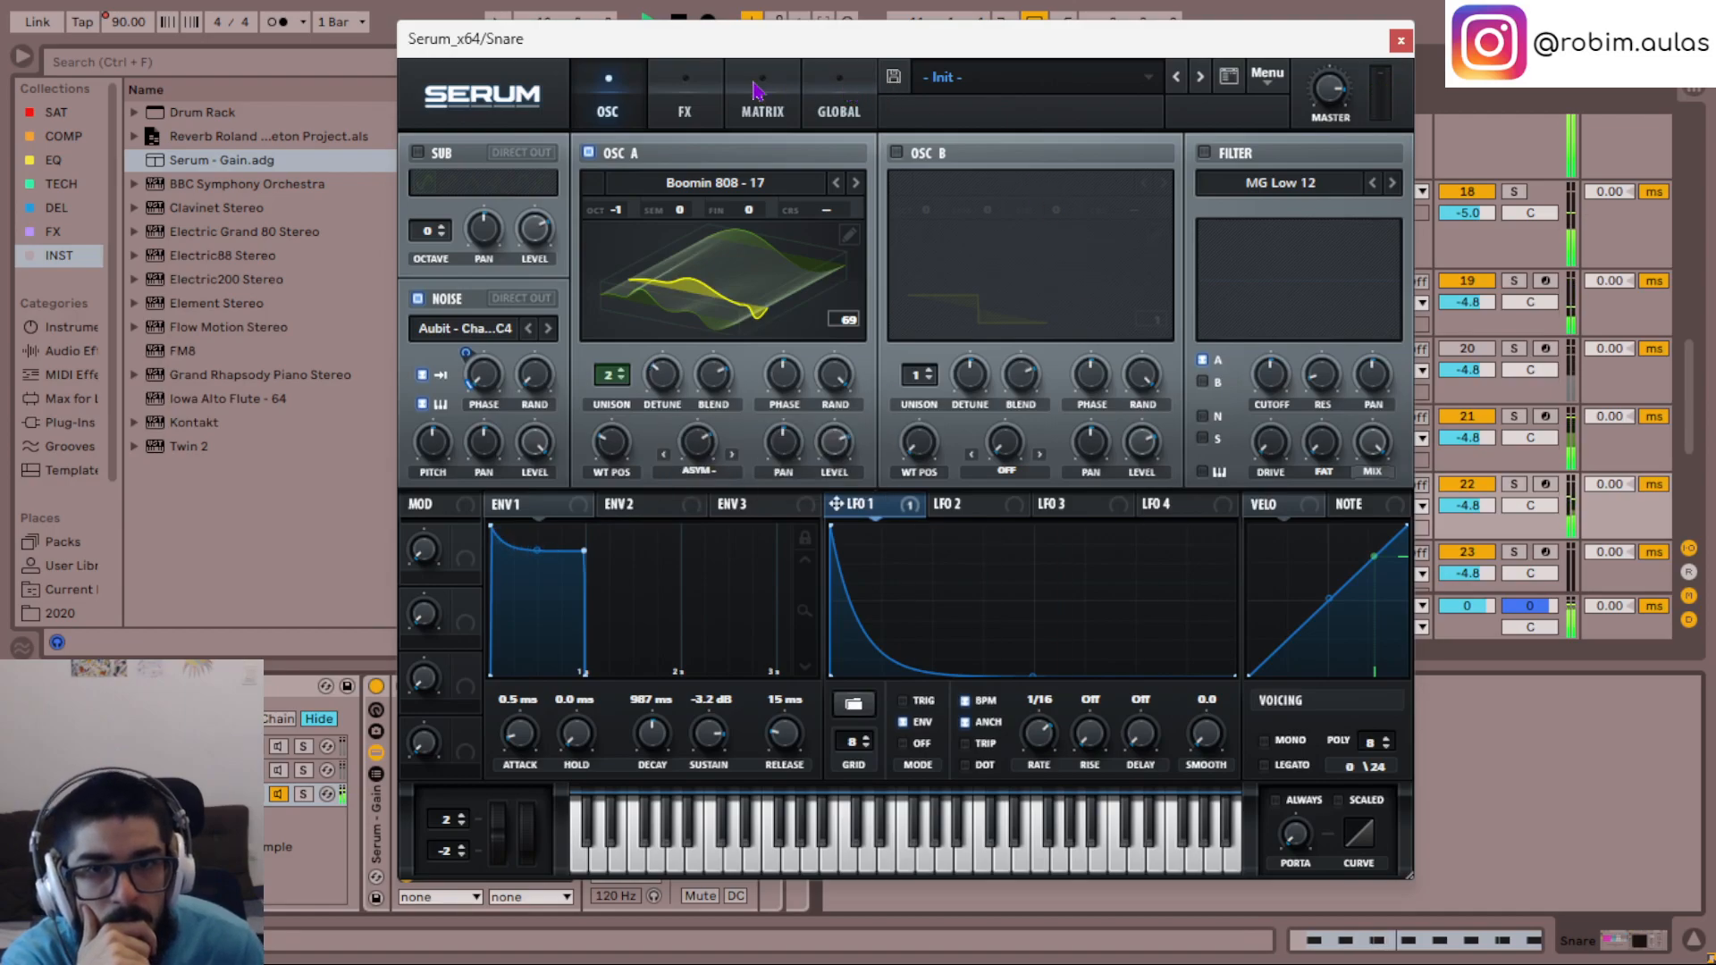
click(684, 100)
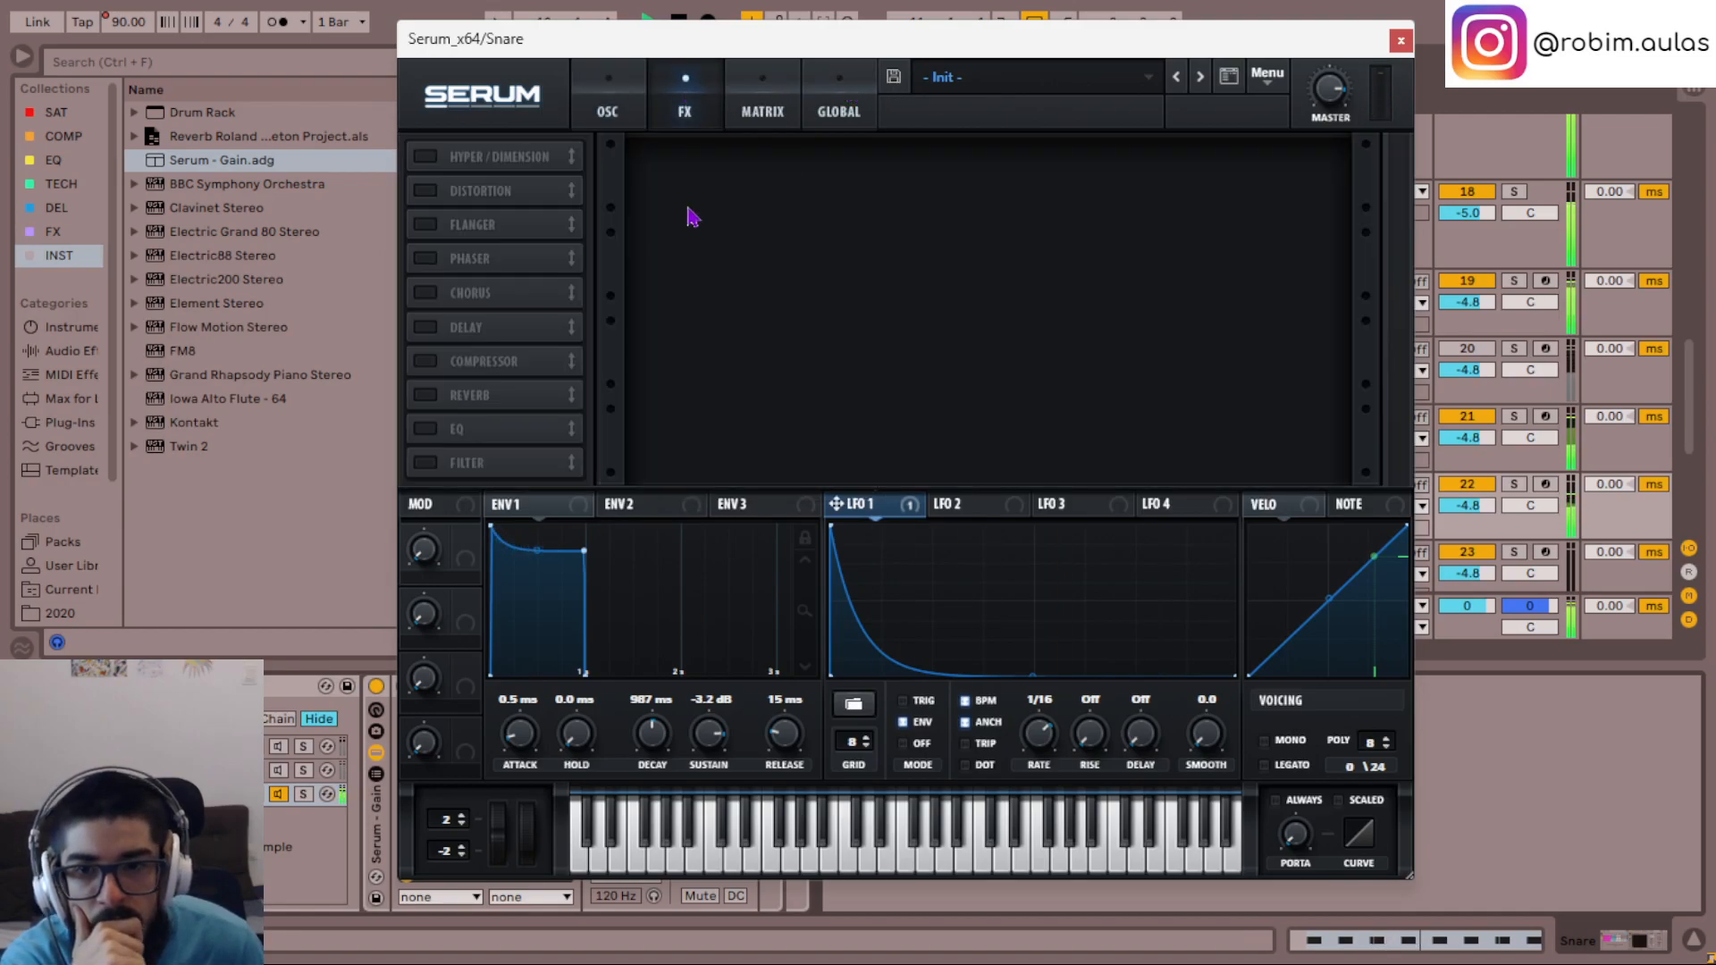
click(427, 191)
drag(1146, 168, 1147, 11)
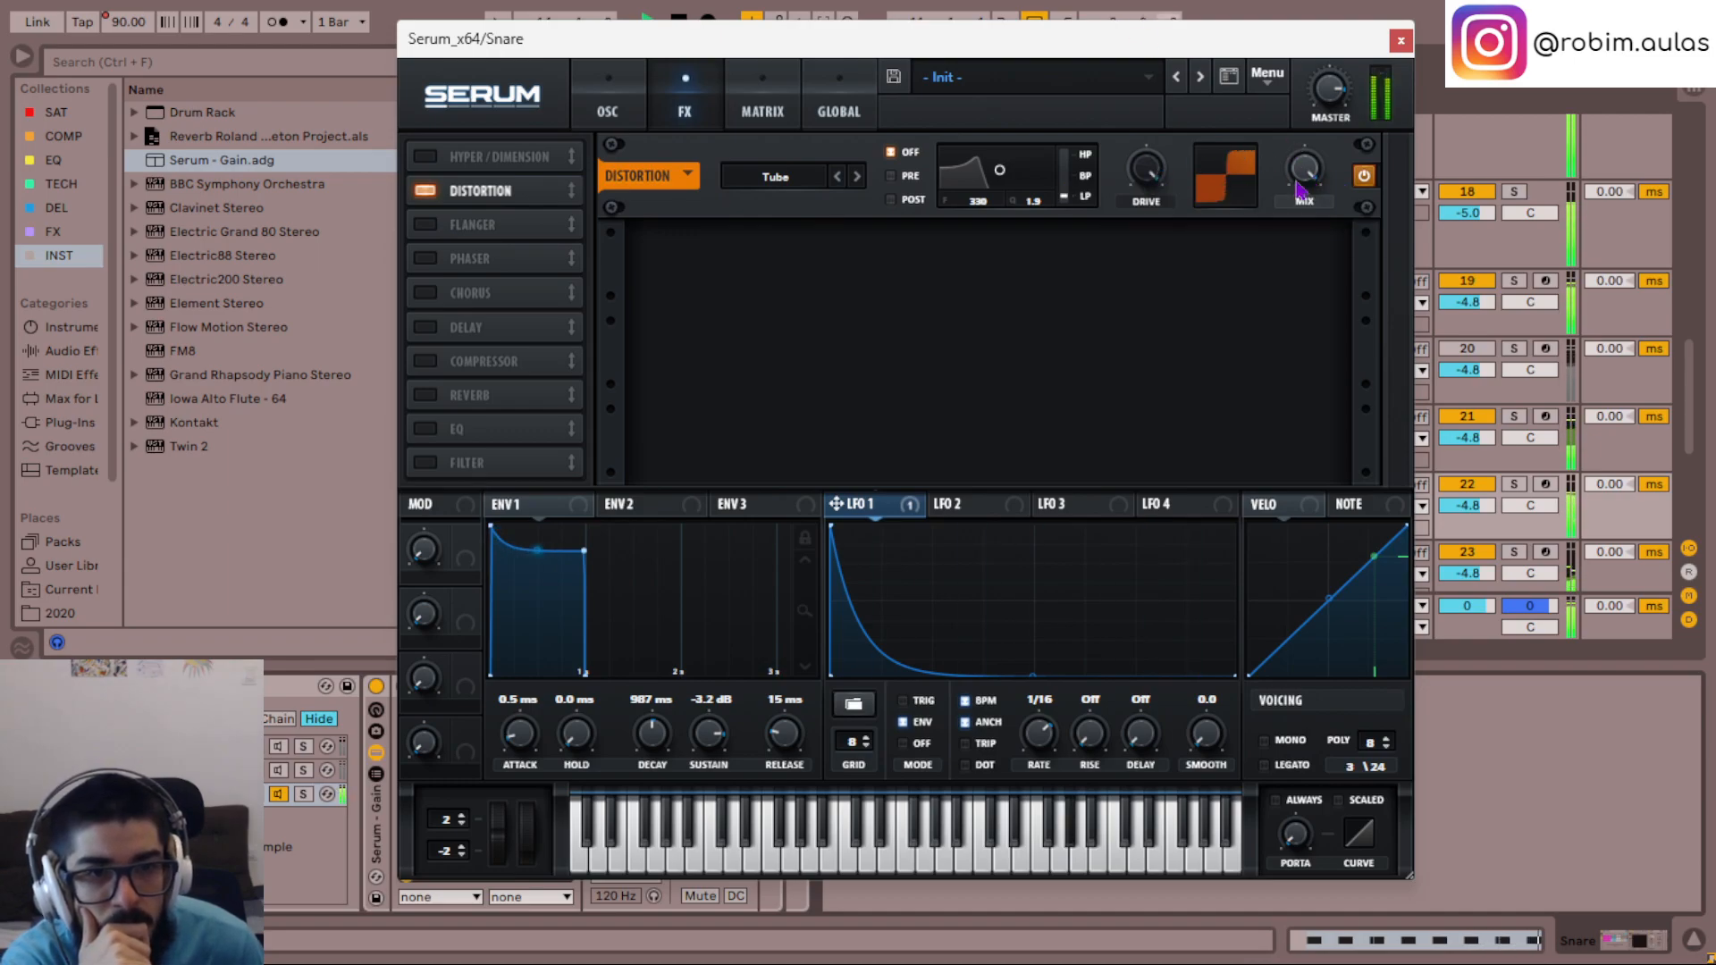
scroll(1156, 177, down, 4)
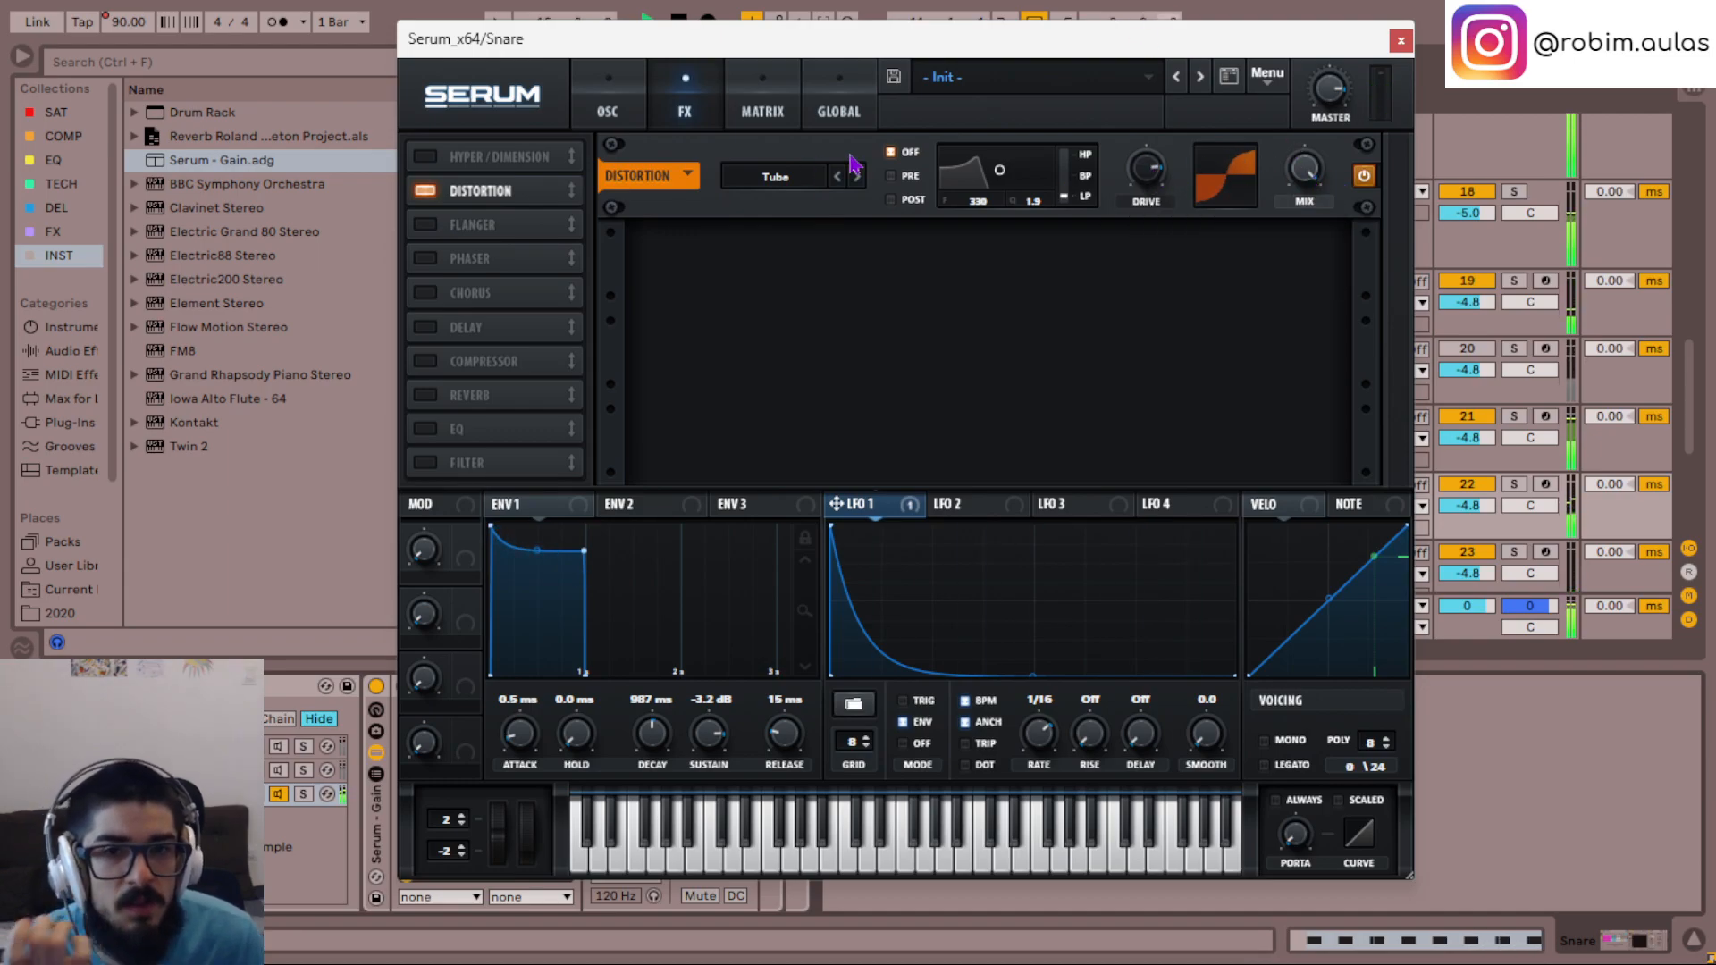
- Switch the distortion type to Lin.Fold and reduce its drive to about 21%
click(805, 179)
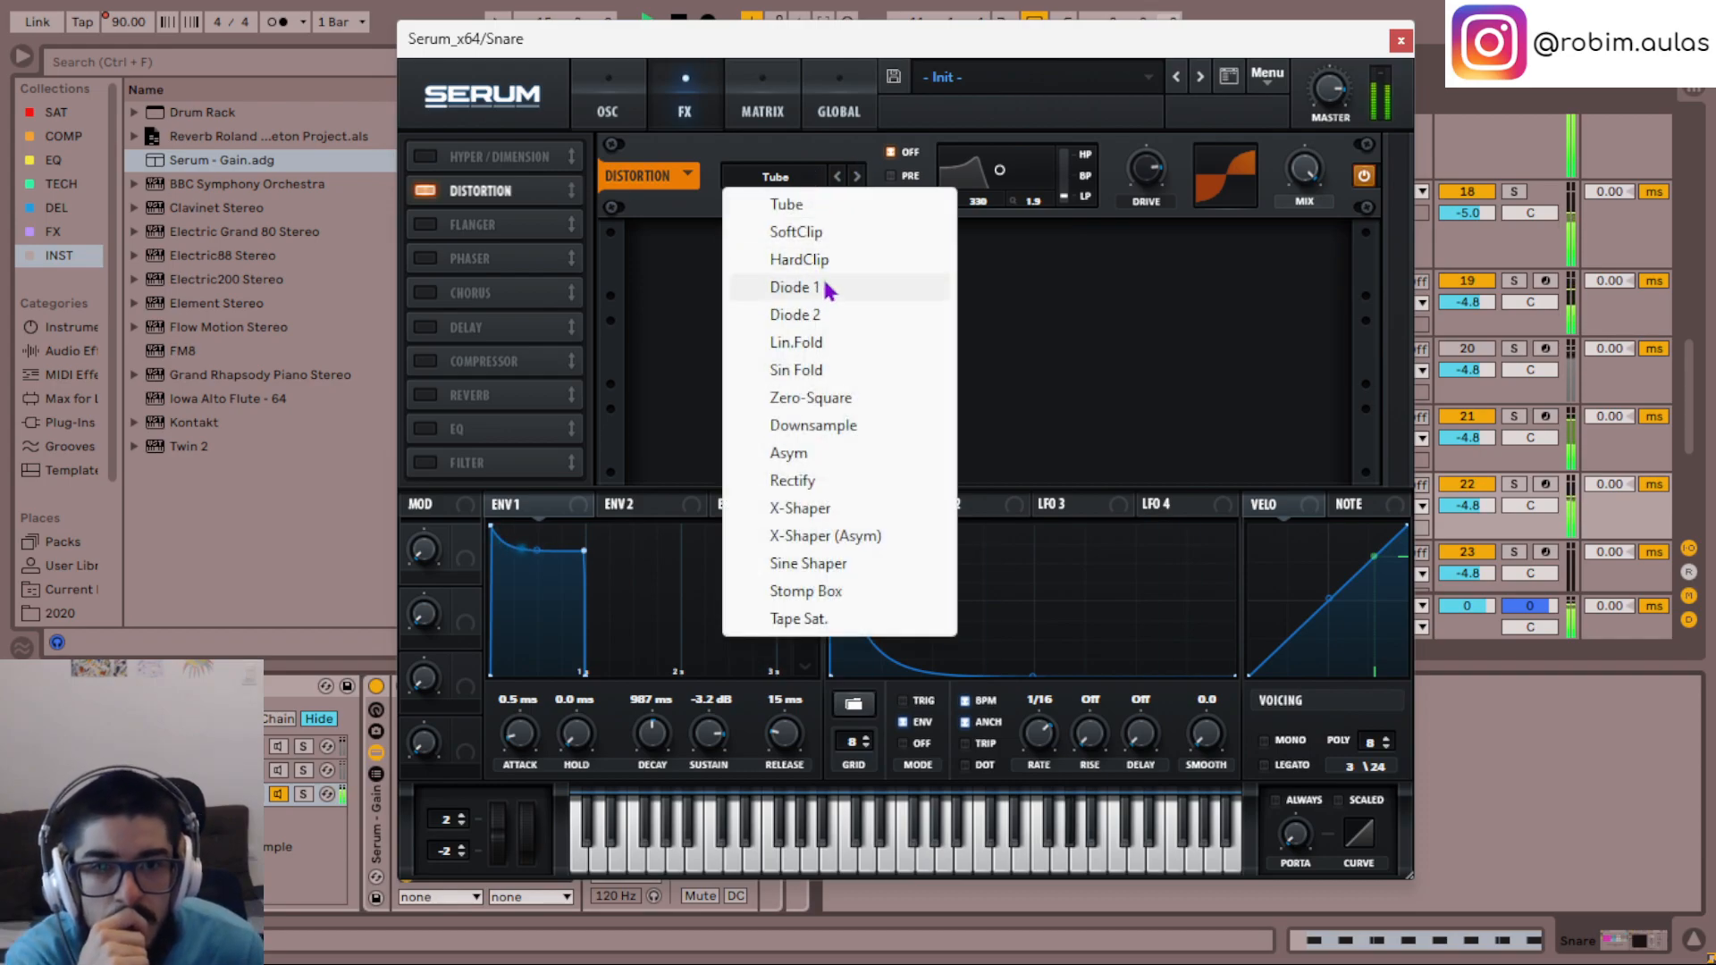
click(858, 177)
click(858, 178)
click(858, 178)
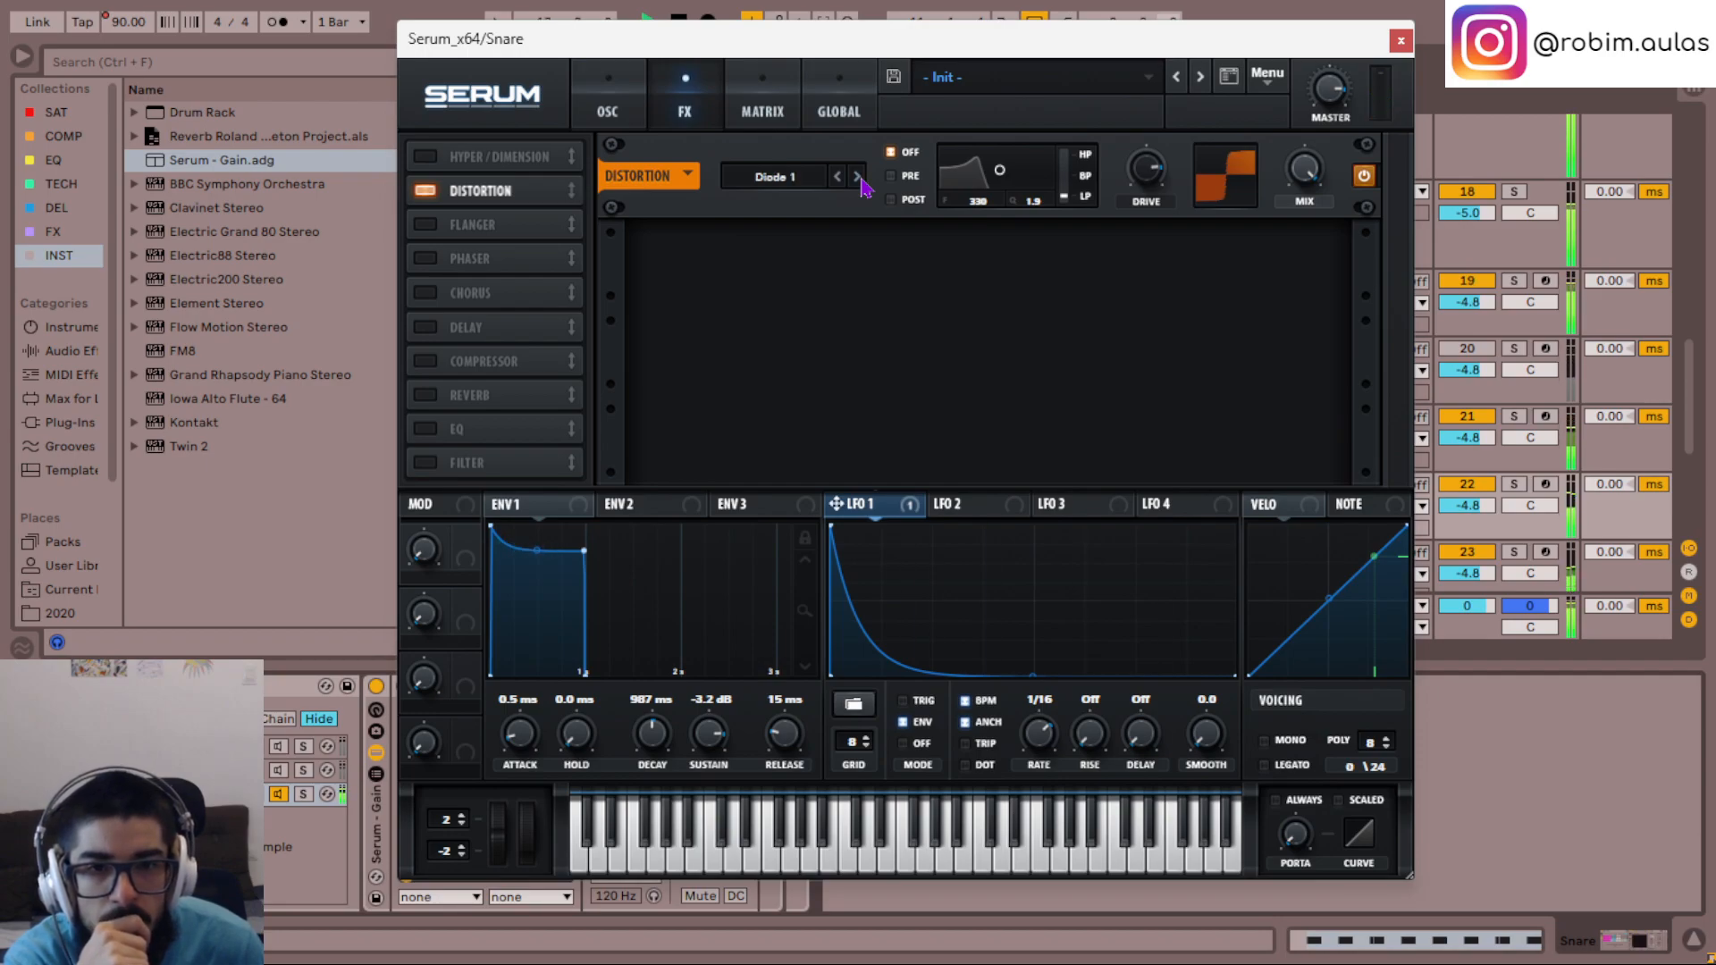
click(858, 178)
click(859, 178)
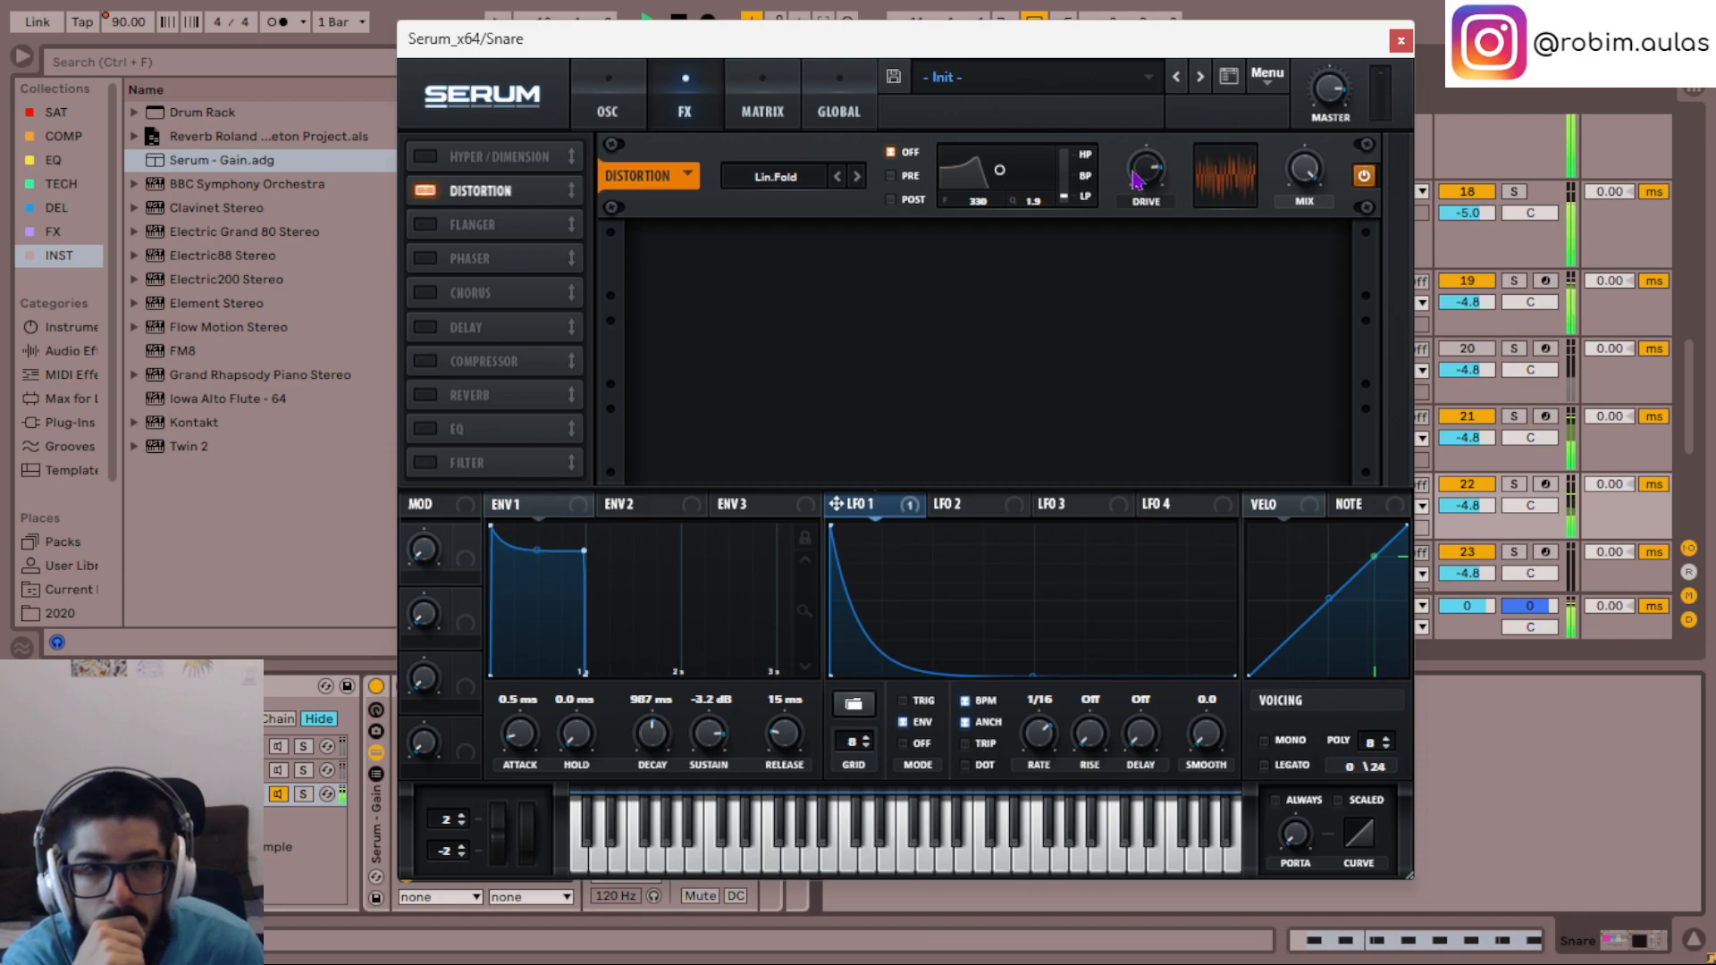
drag(1146, 172, 1153, 354)
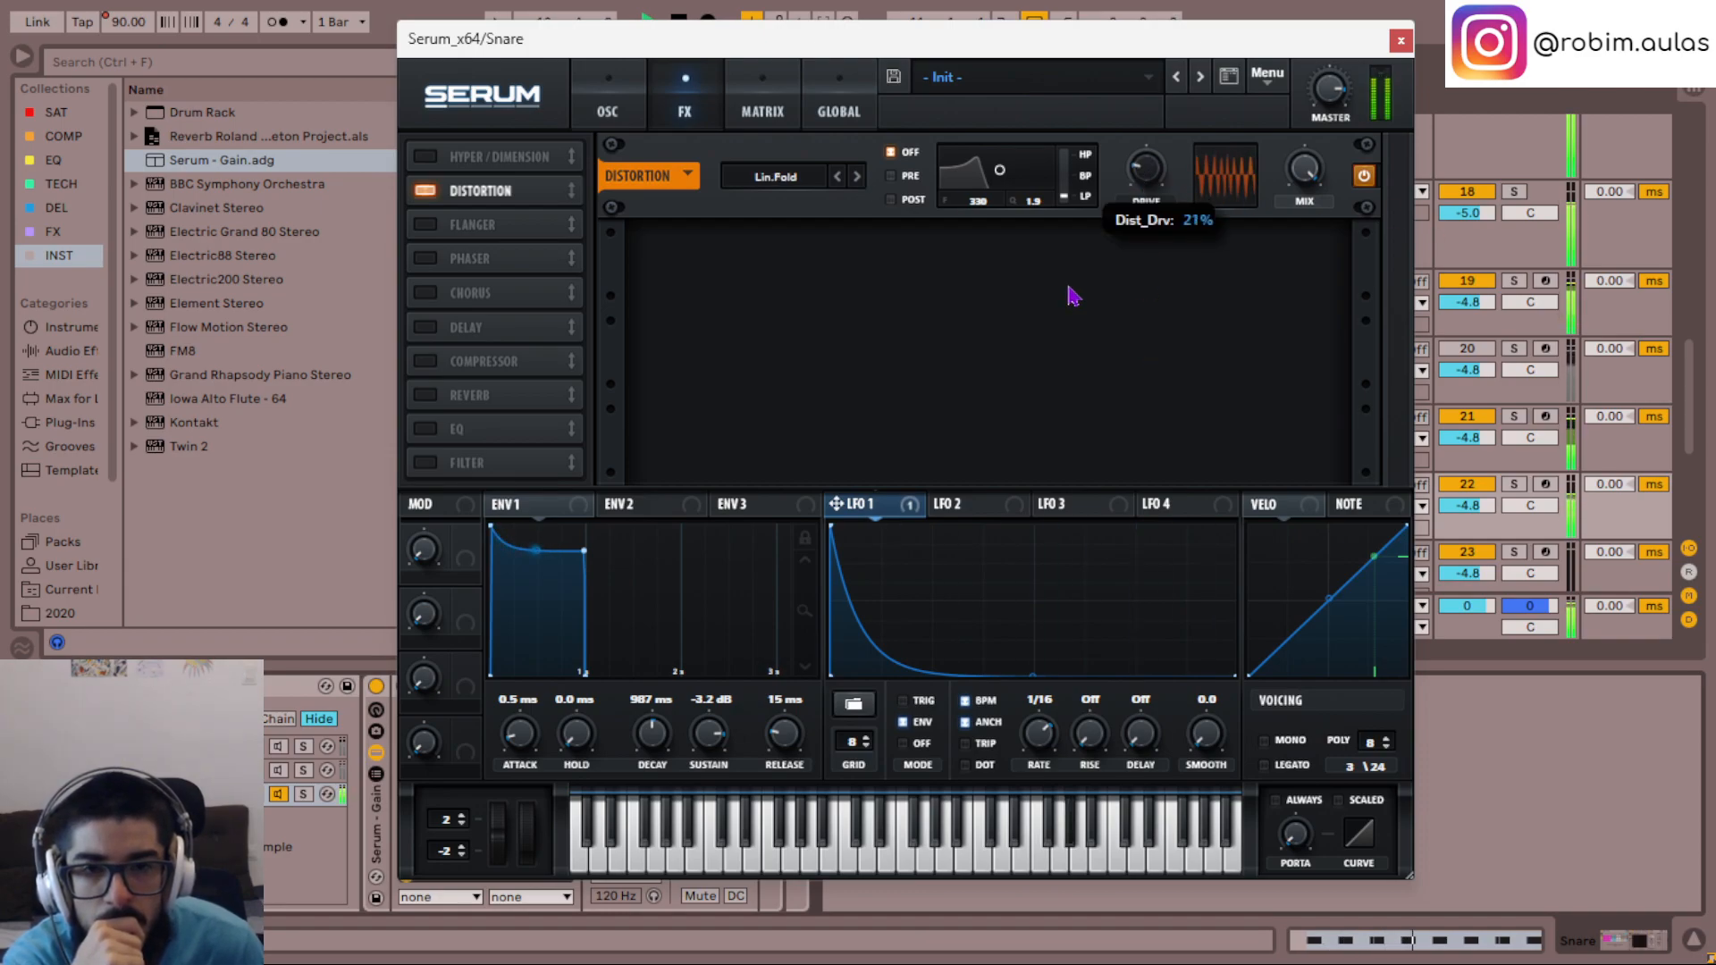
- Change the distortion type to Sin Fold and fine-tune its drive
click(858, 177)
mouse_move(1146, 188)
mouse_down()
mouse_move(1149, 238)
mouse_move(1147, 183)
mouse_up()
scroll(1148, 183, down, 1)
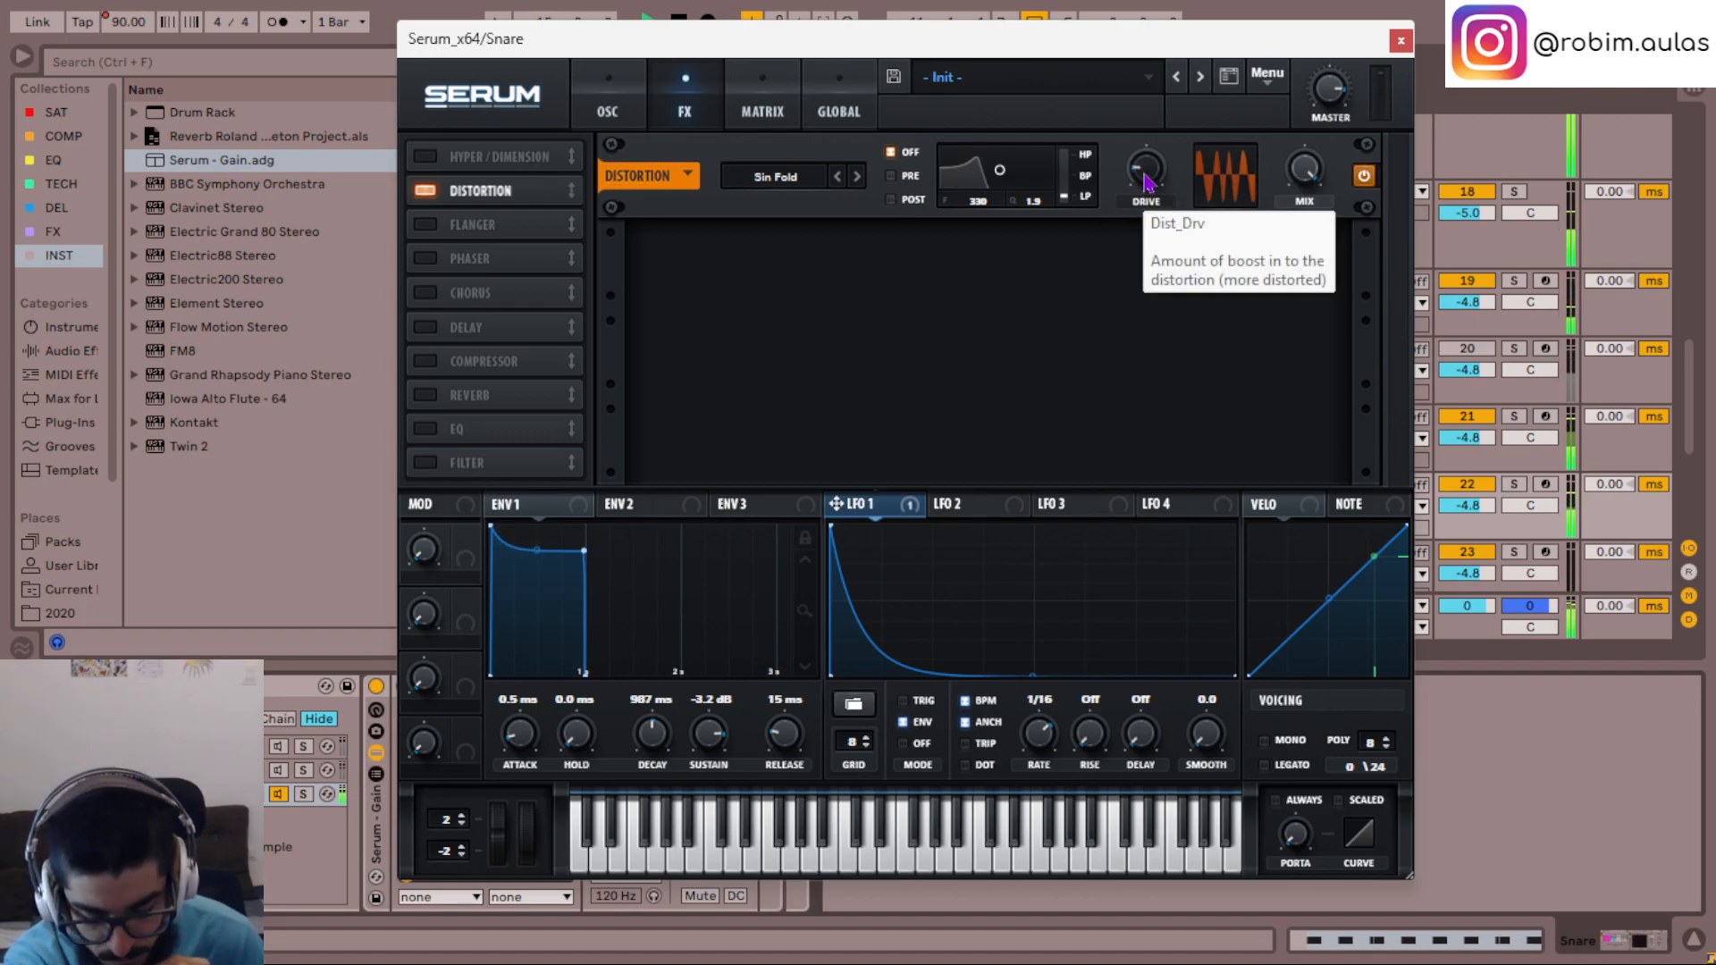
scroll(1149, 183, down, 1)
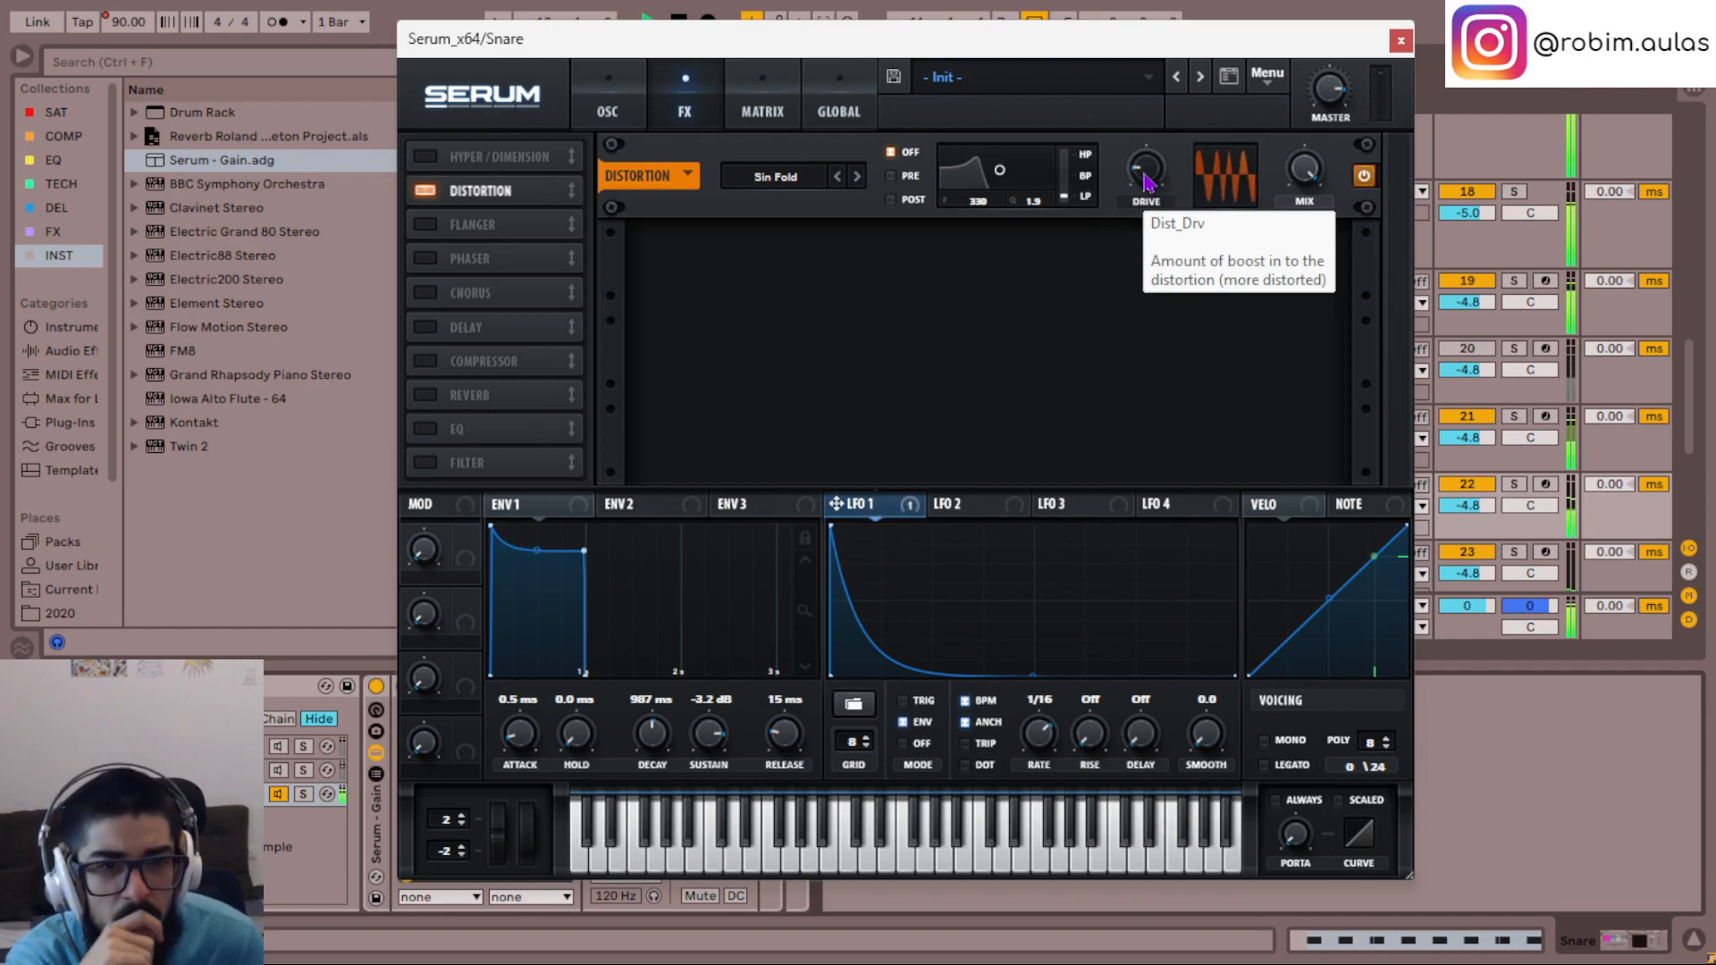
- Add a modulation routing from LFO 2 to the global Amp. destination
click(613, 105)
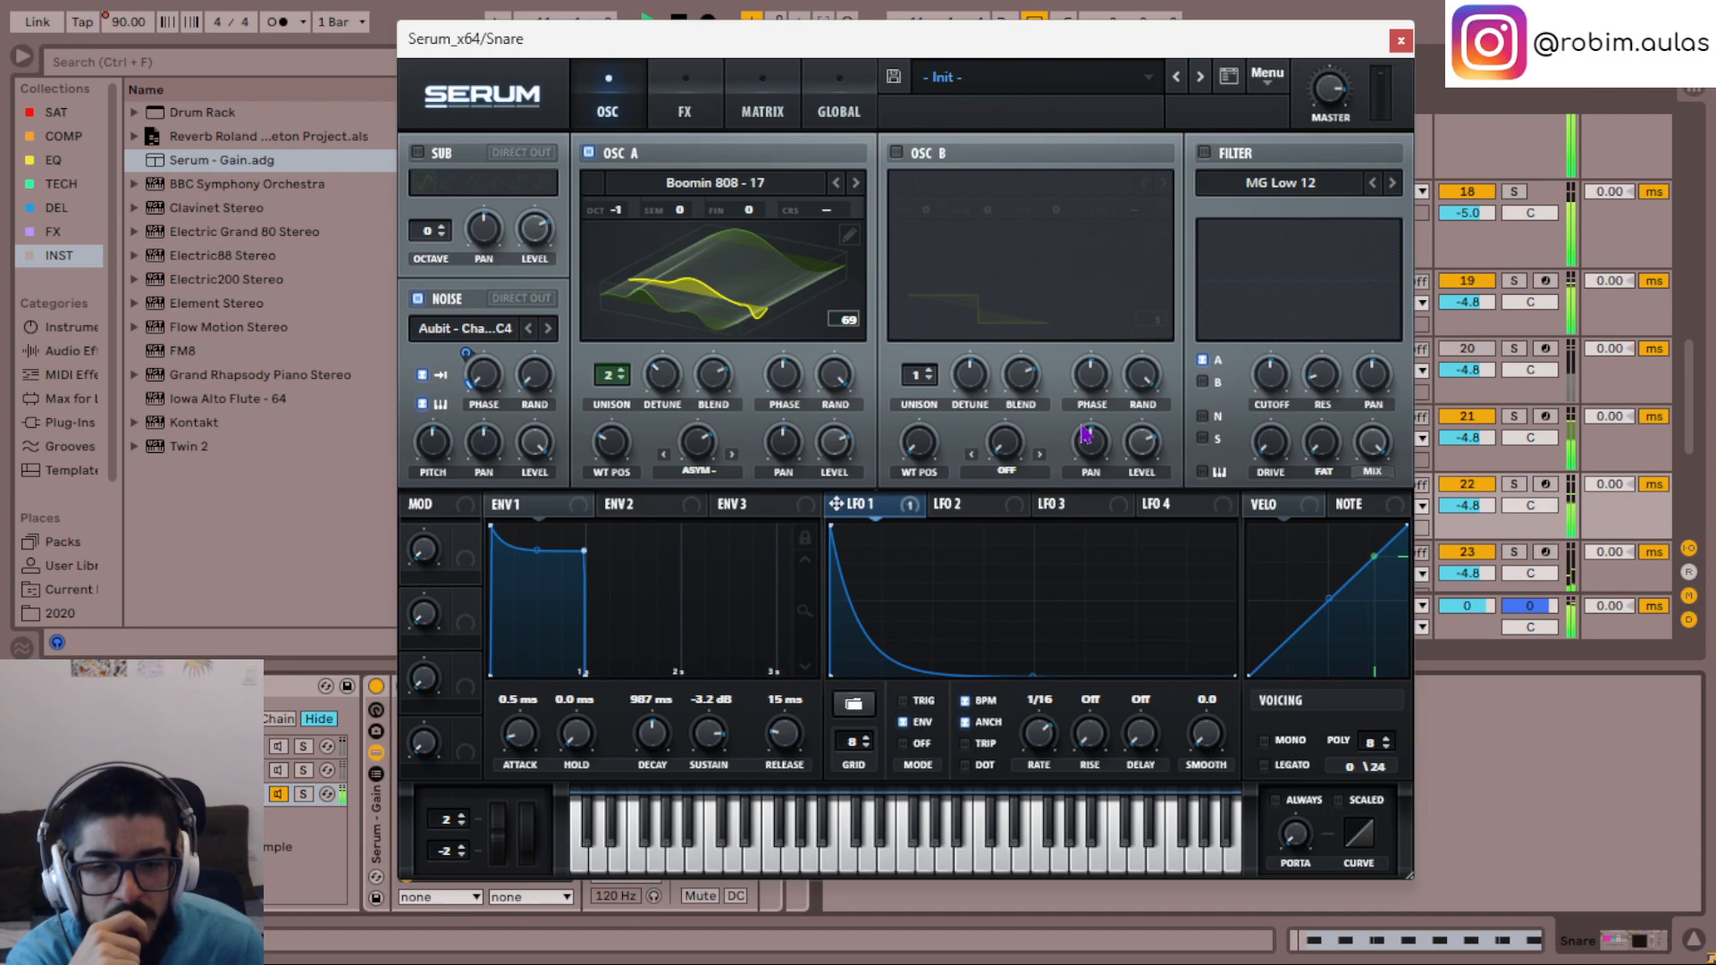
click(958, 516)
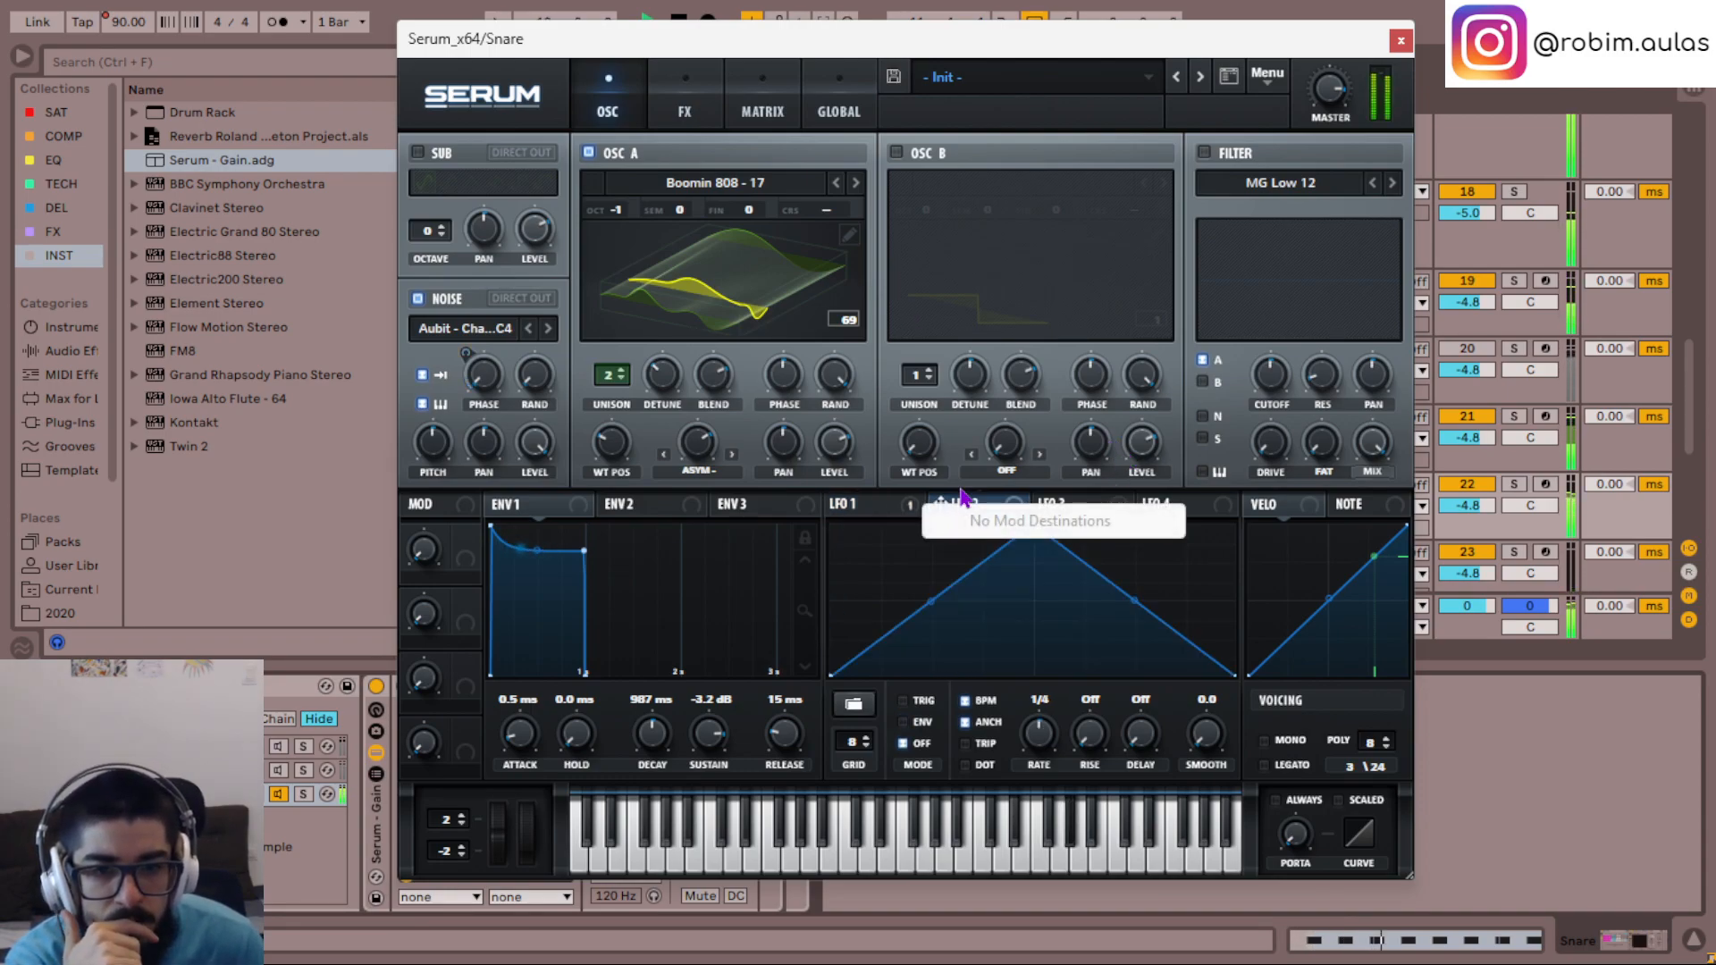
click(770, 112)
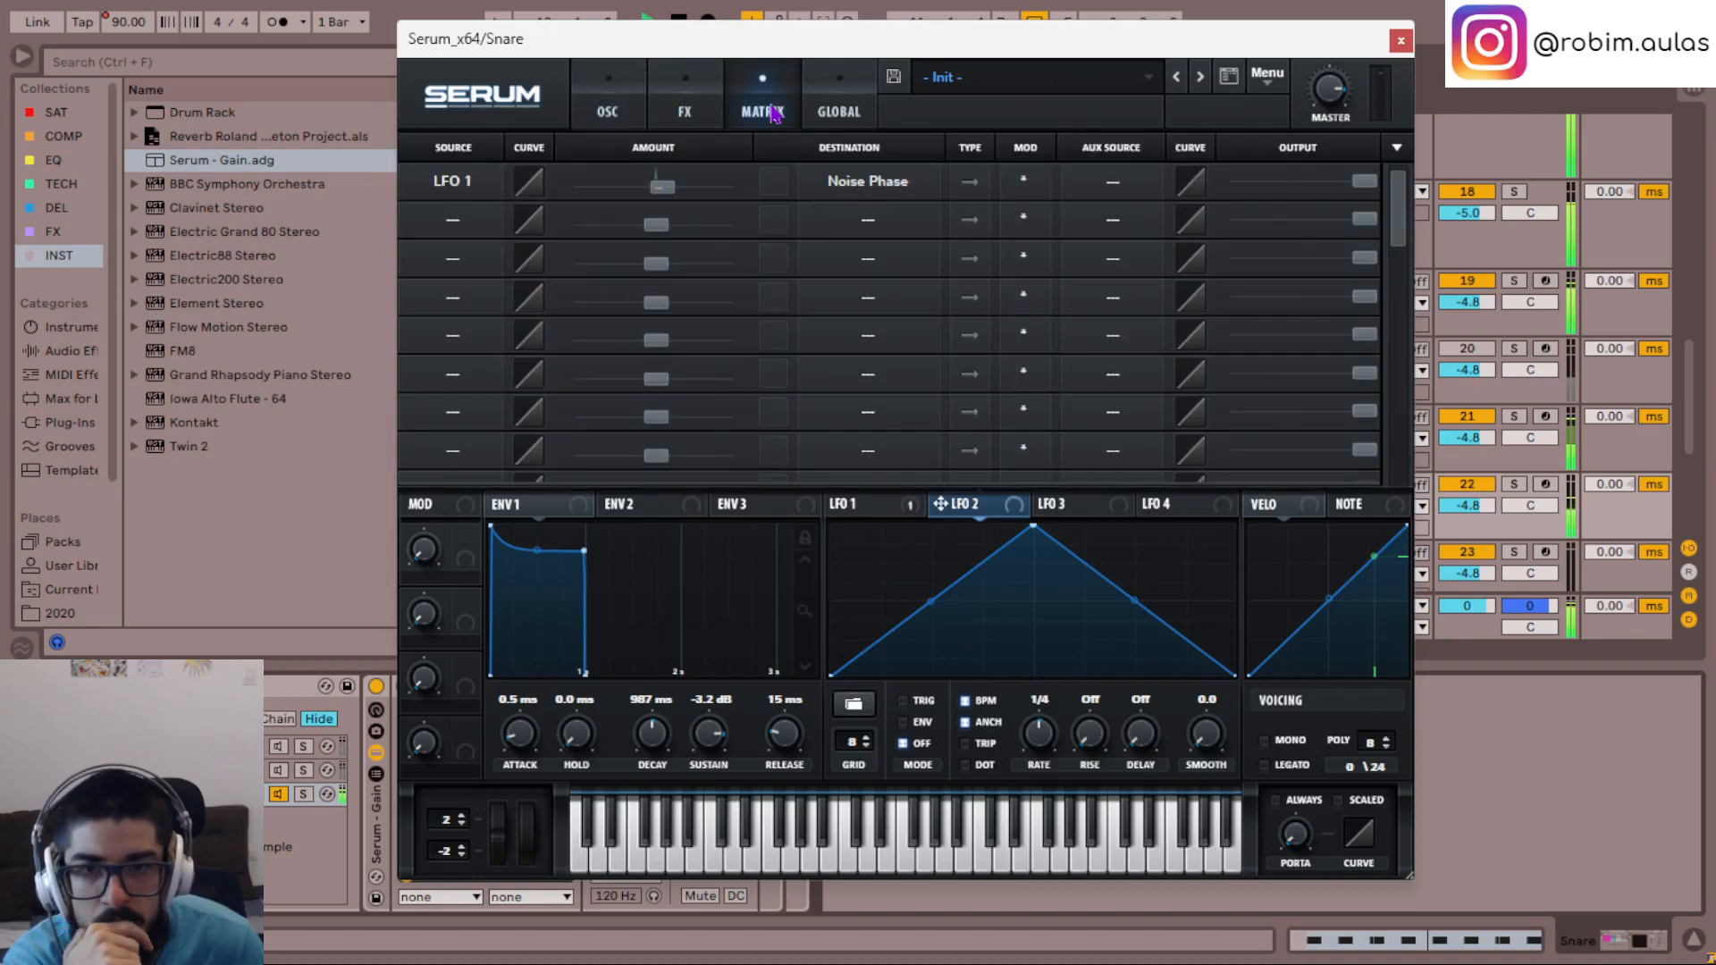
click(497, 229)
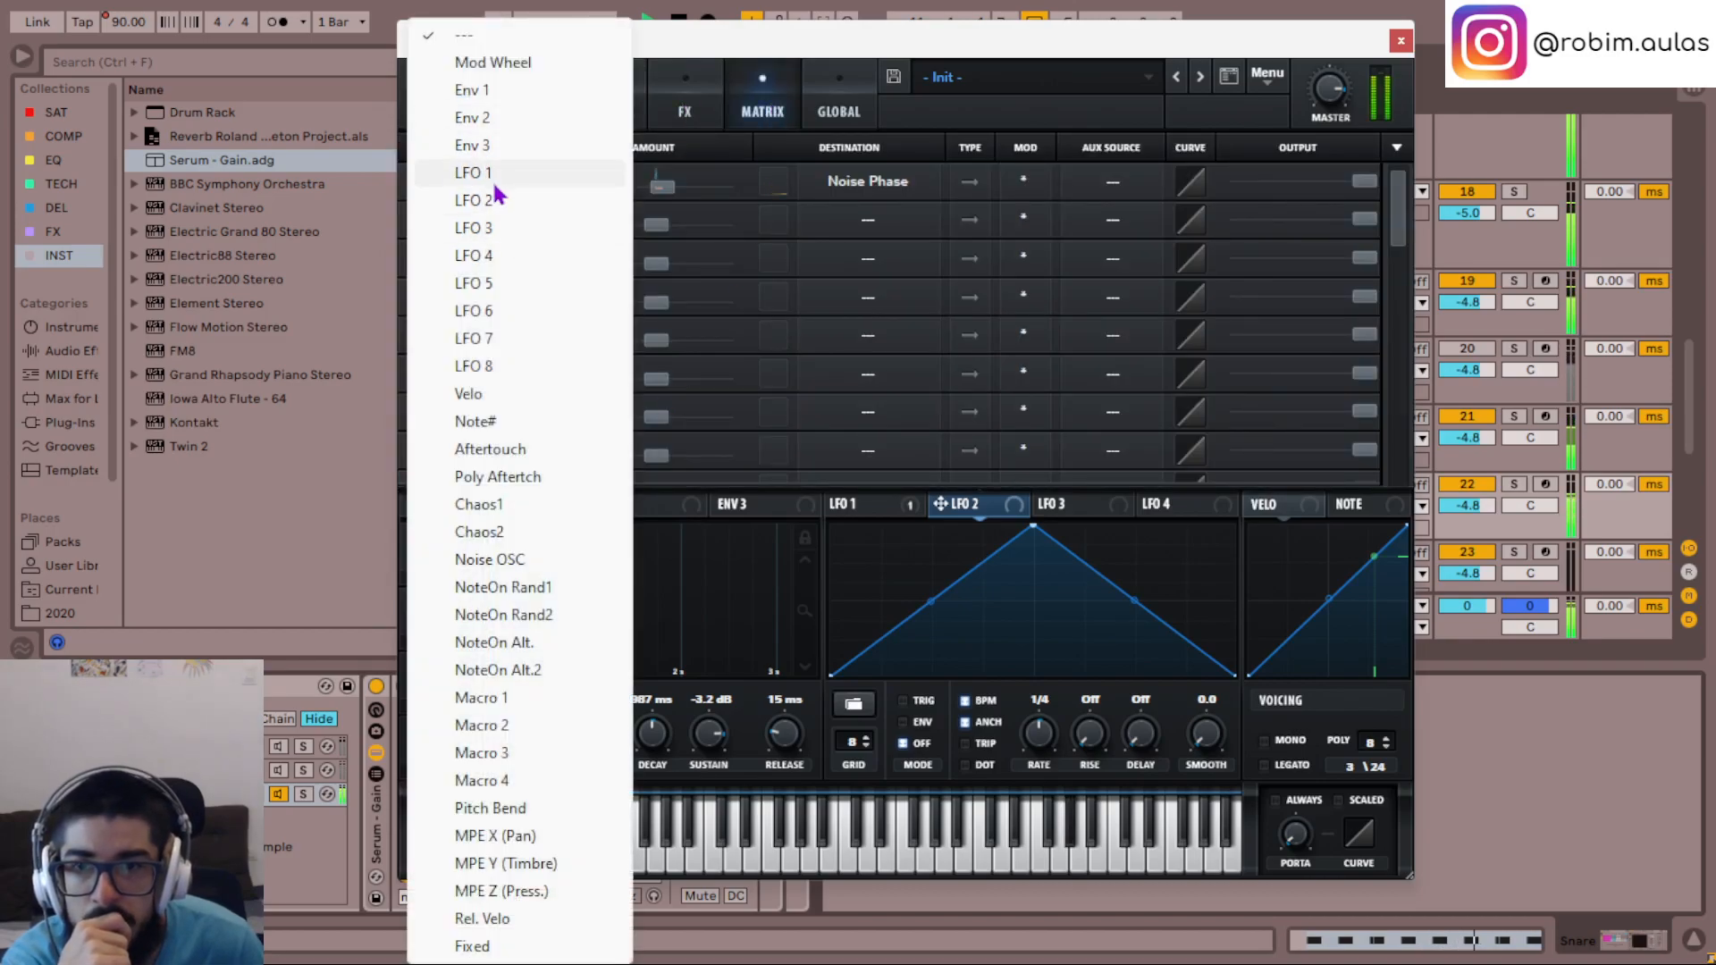
click(501, 202)
click(875, 226)
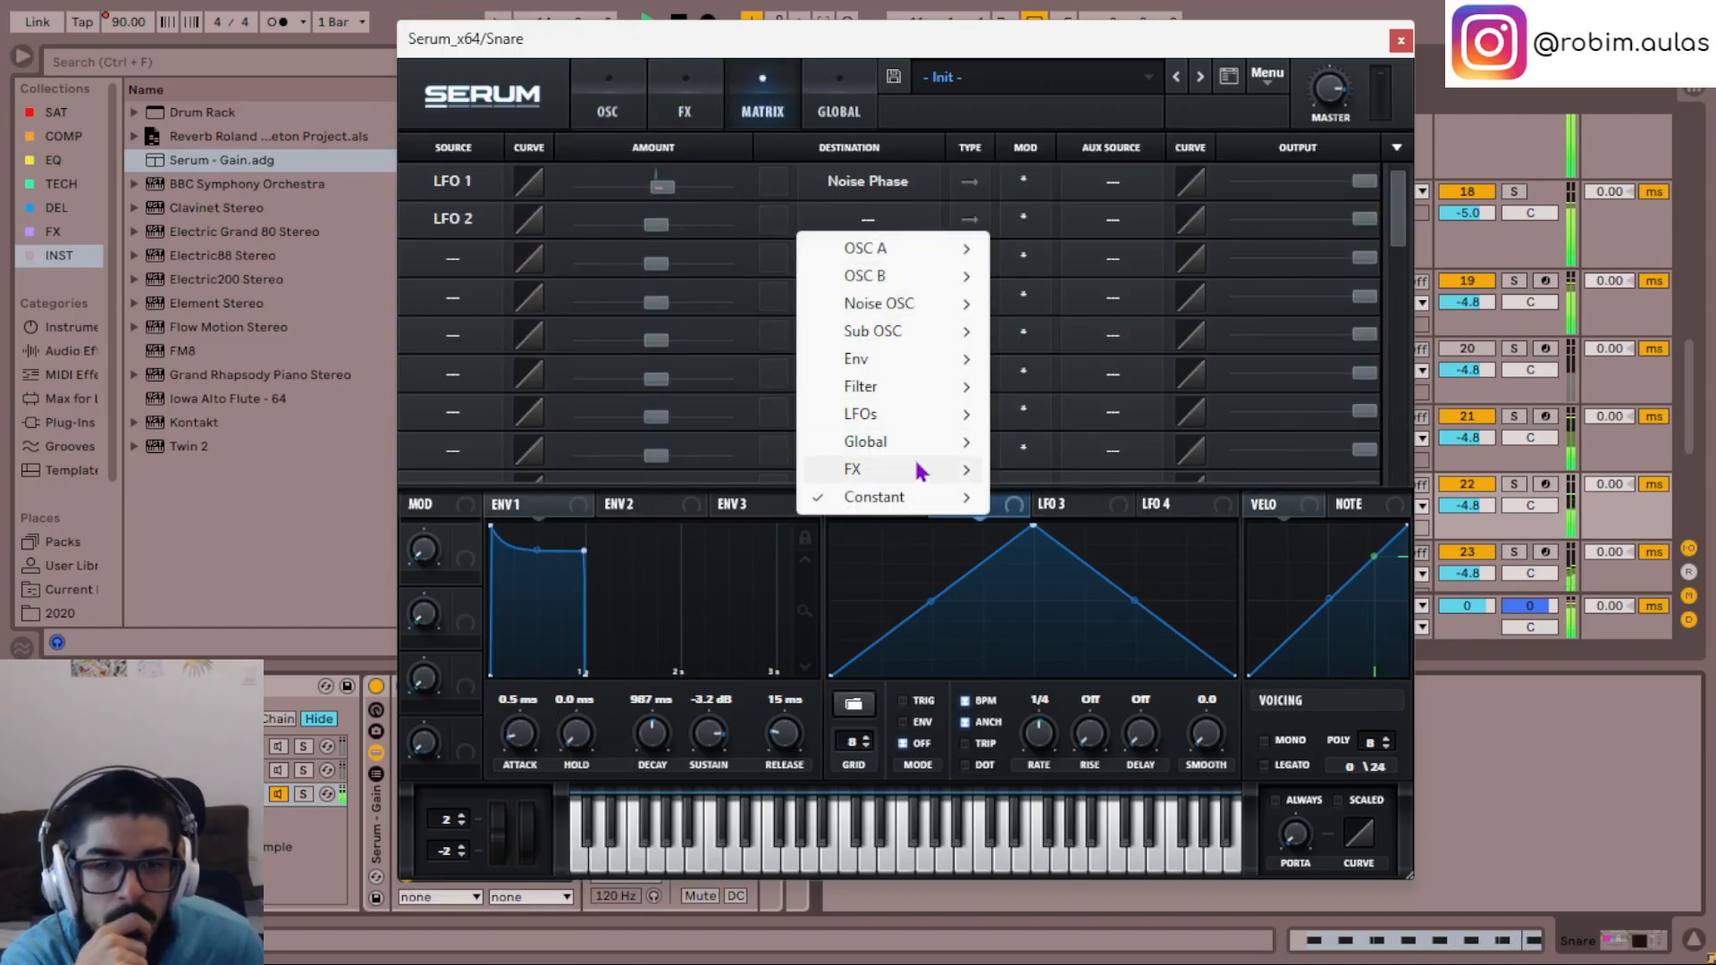
mouse_move(890, 446)
click(1012, 471)
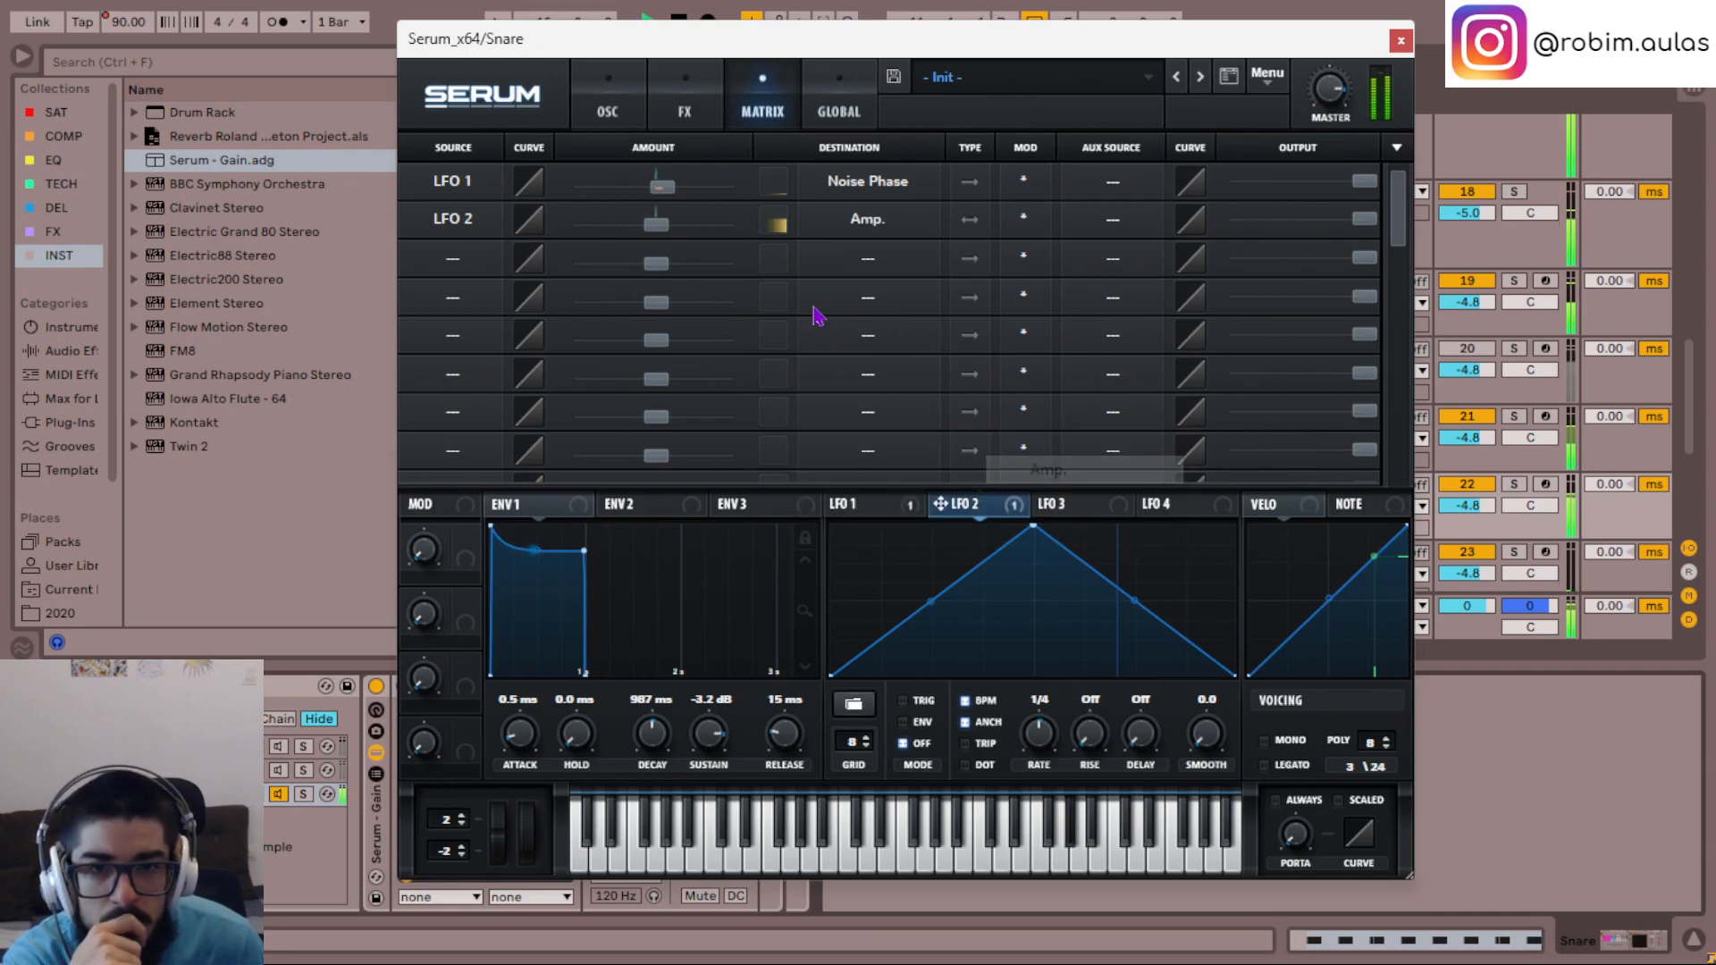
- Reshape LFO 2 into three short, steep falling spikes at the start of its cycle, flat at zero after them
drag(1032, 527, 880, 844)
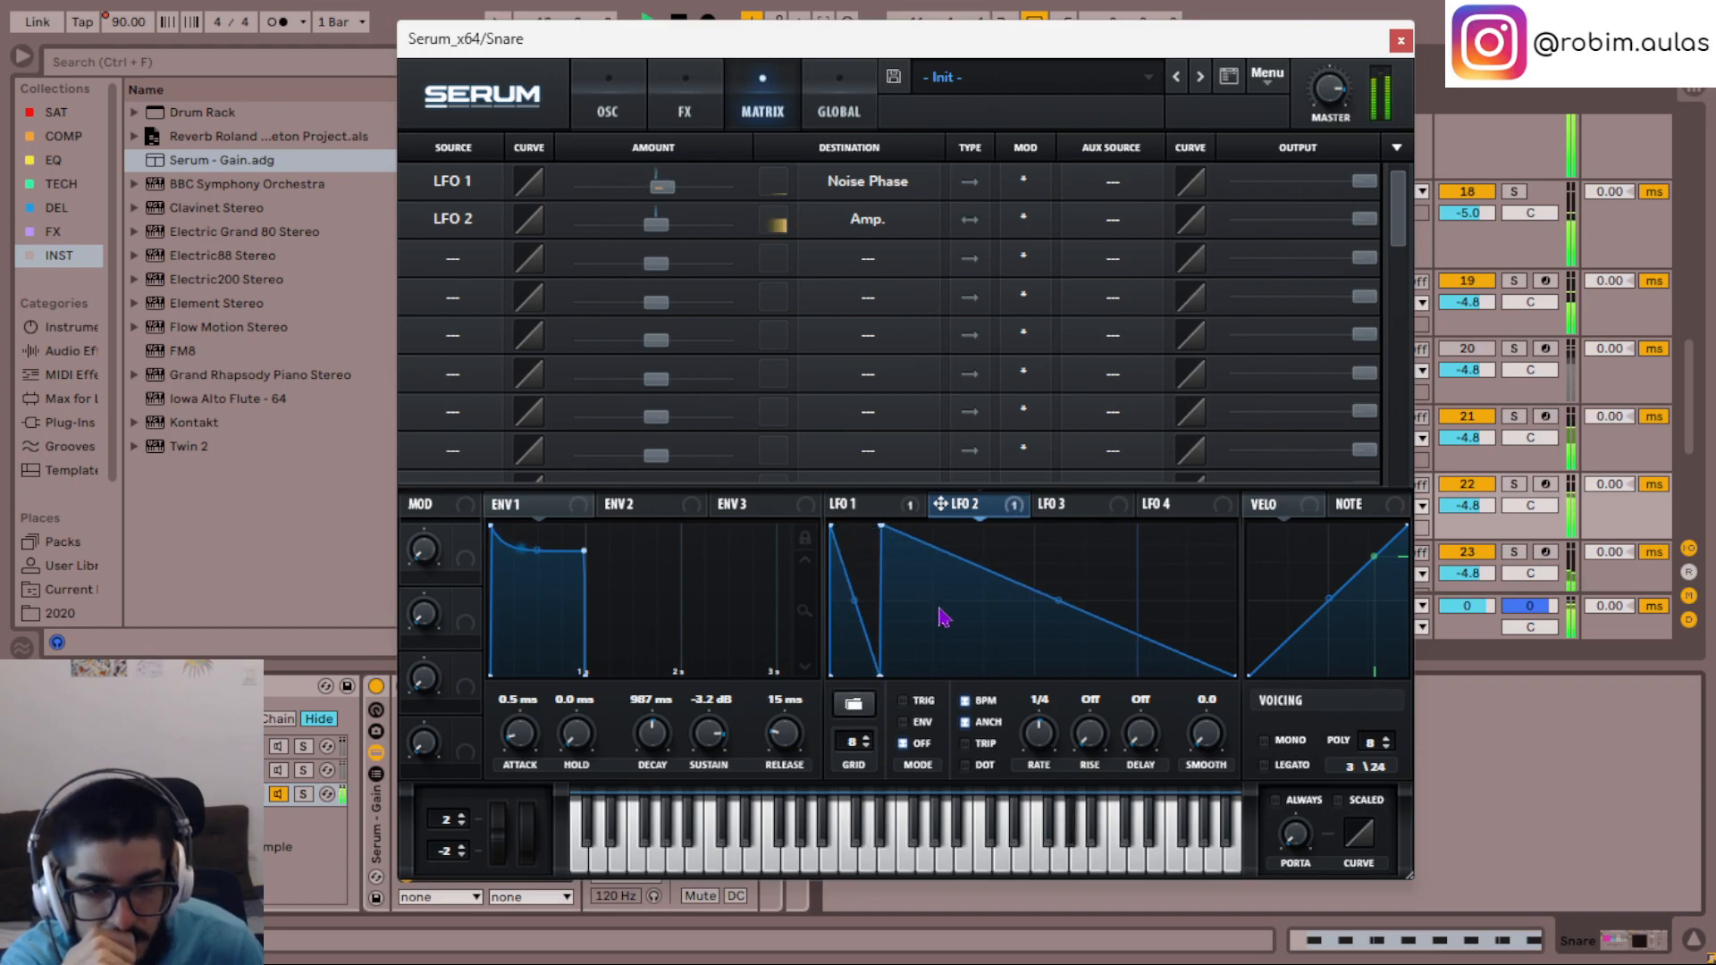
drag(924, 552, 946, 688)
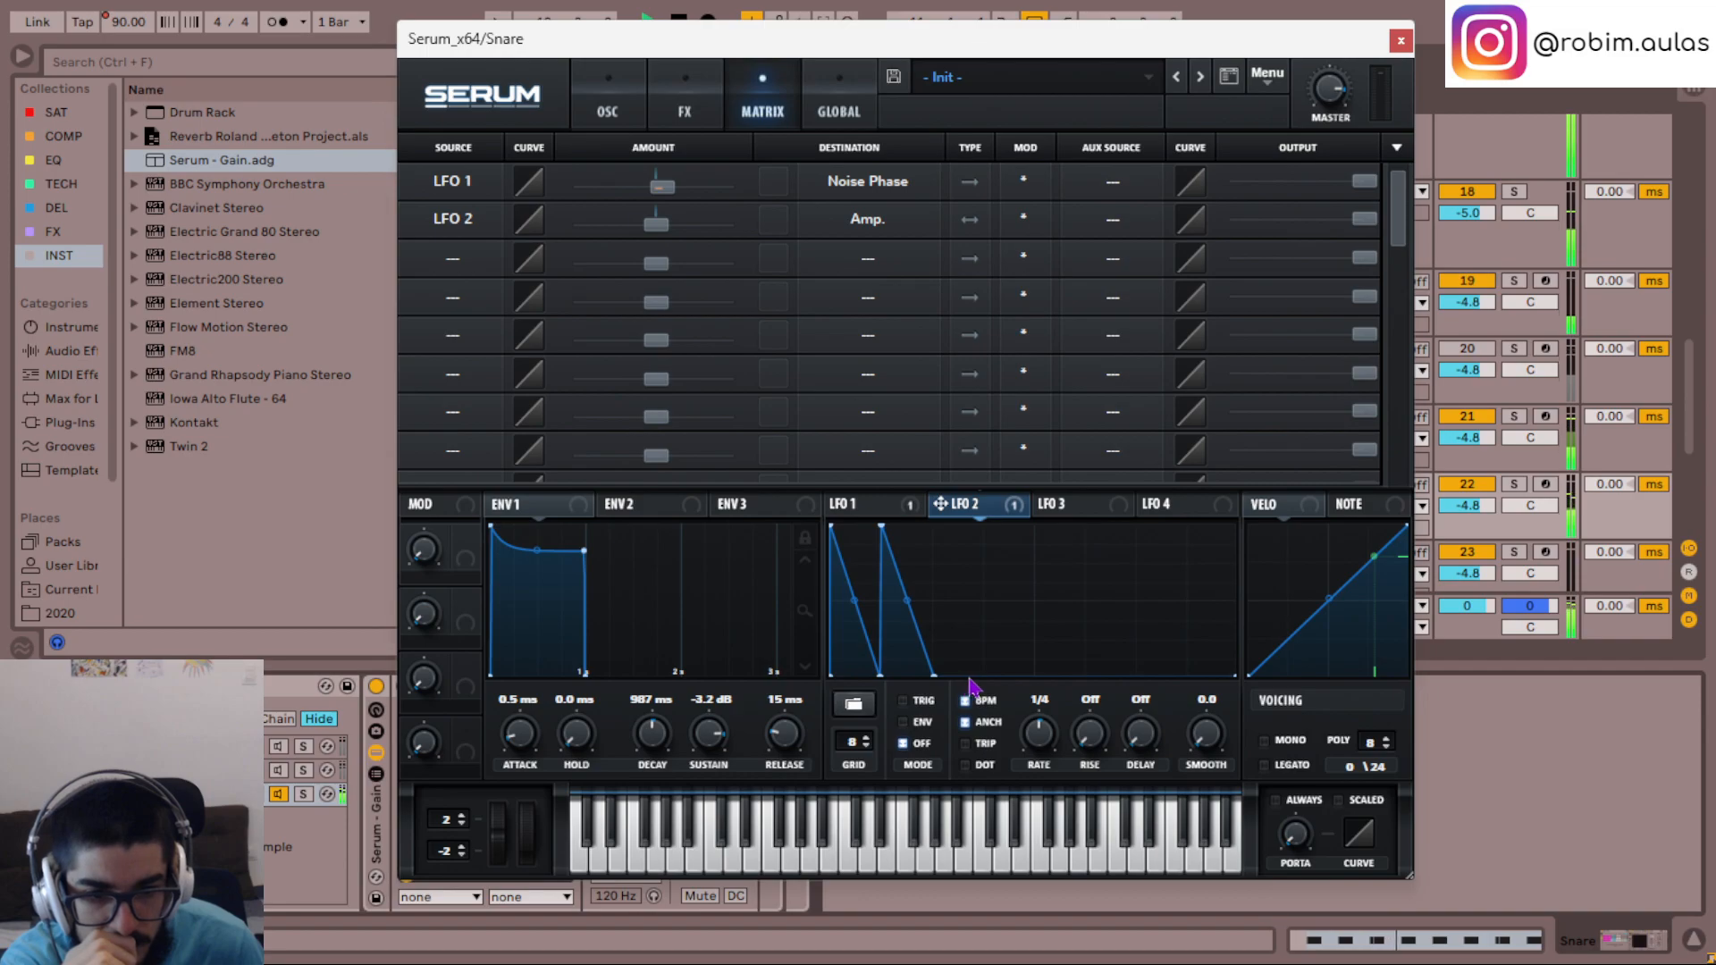
drag(935, 676, 945, 456)
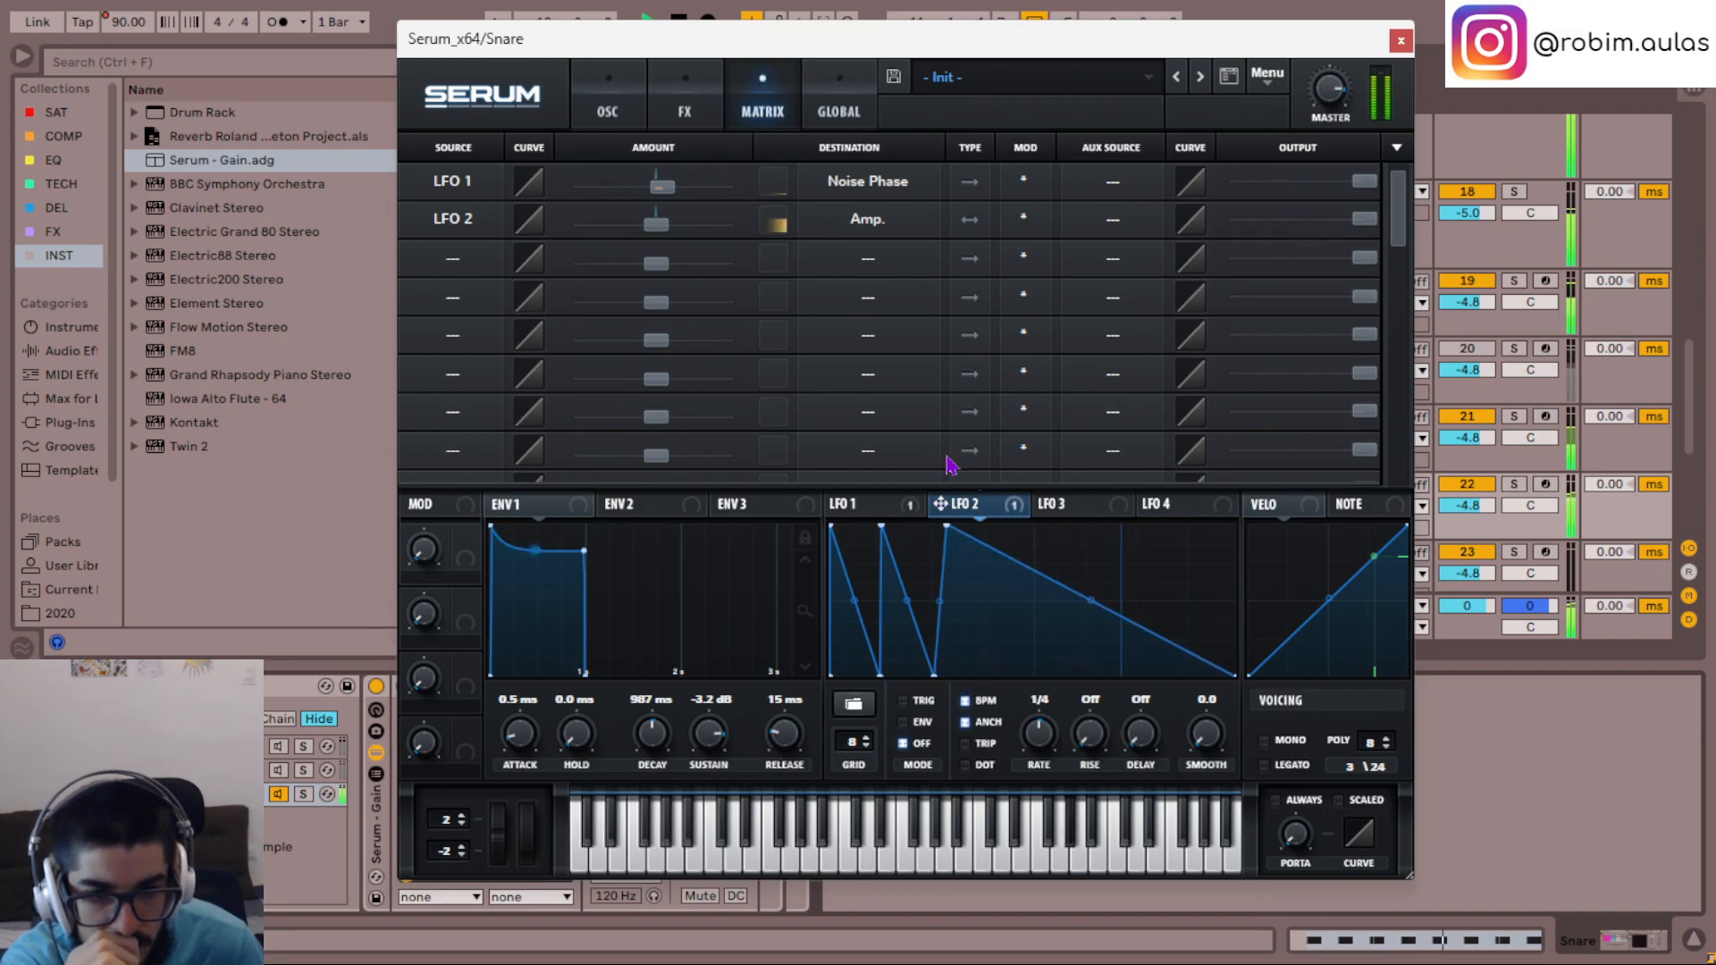
double_click(982, 549)
drag(981, 548, 982, 733)
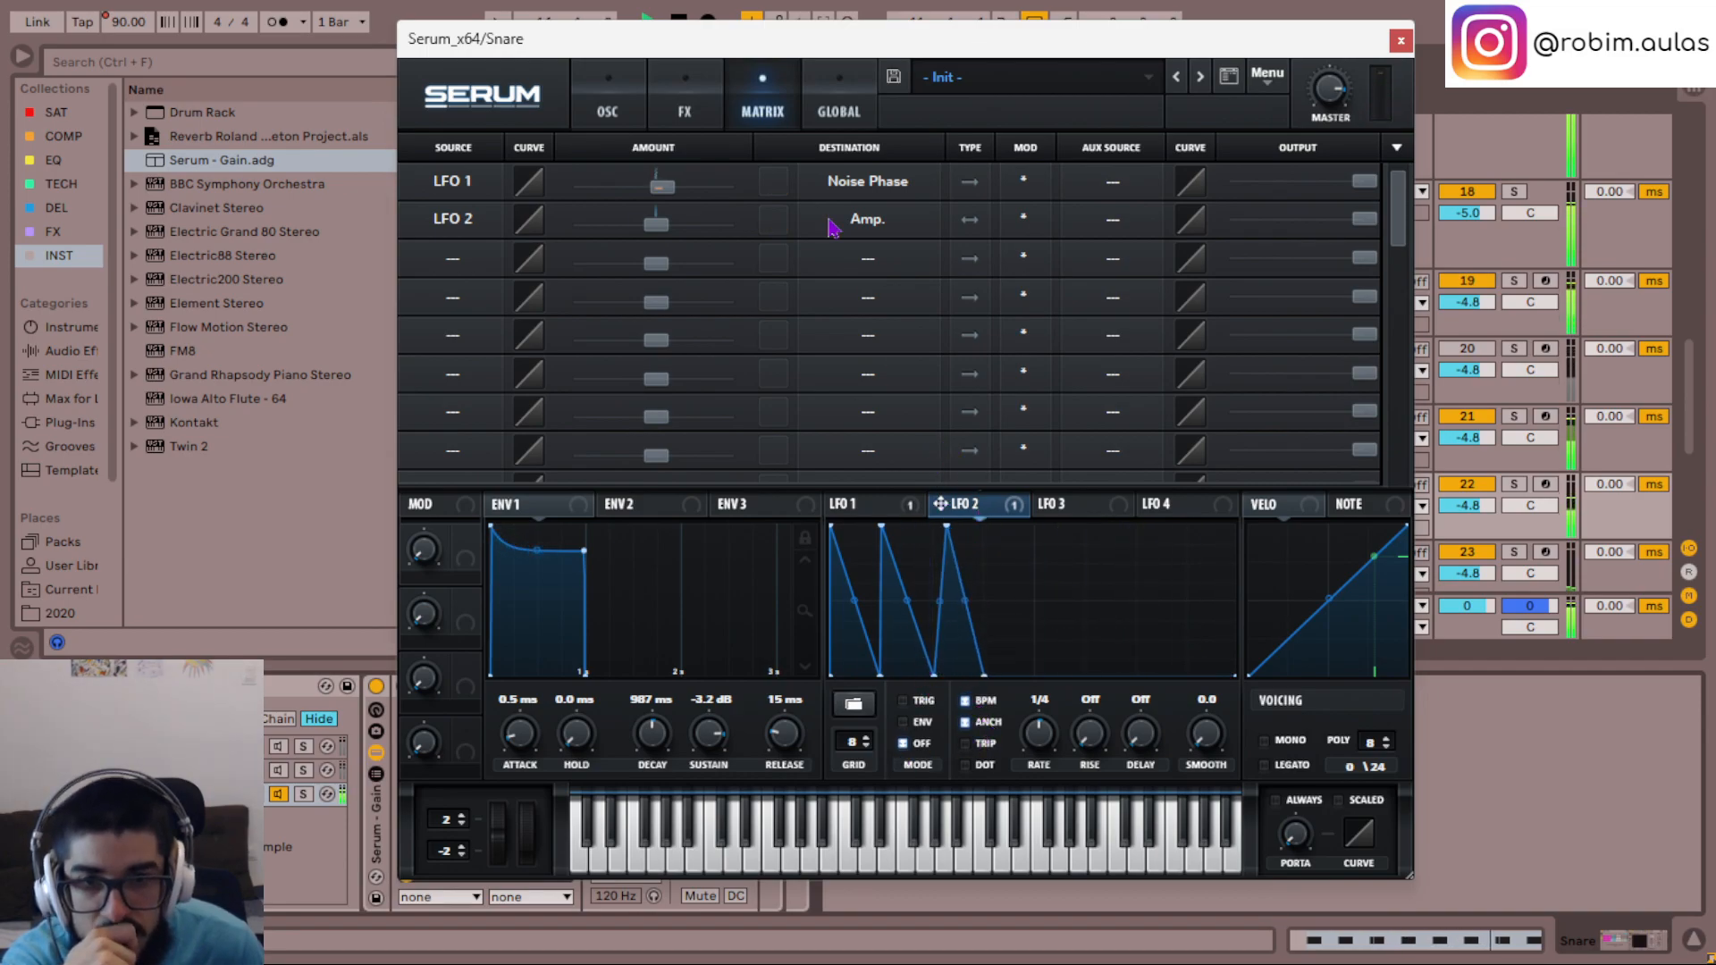
- Increase the LFO 2 to Amp. modulation amount and set LFO 2 to Env mode with a rate of 1/16
mouse_move(713, 236)
mouse_down()
mouse_move(725, 231)
mouse_move(692, 232)
mouse_up()
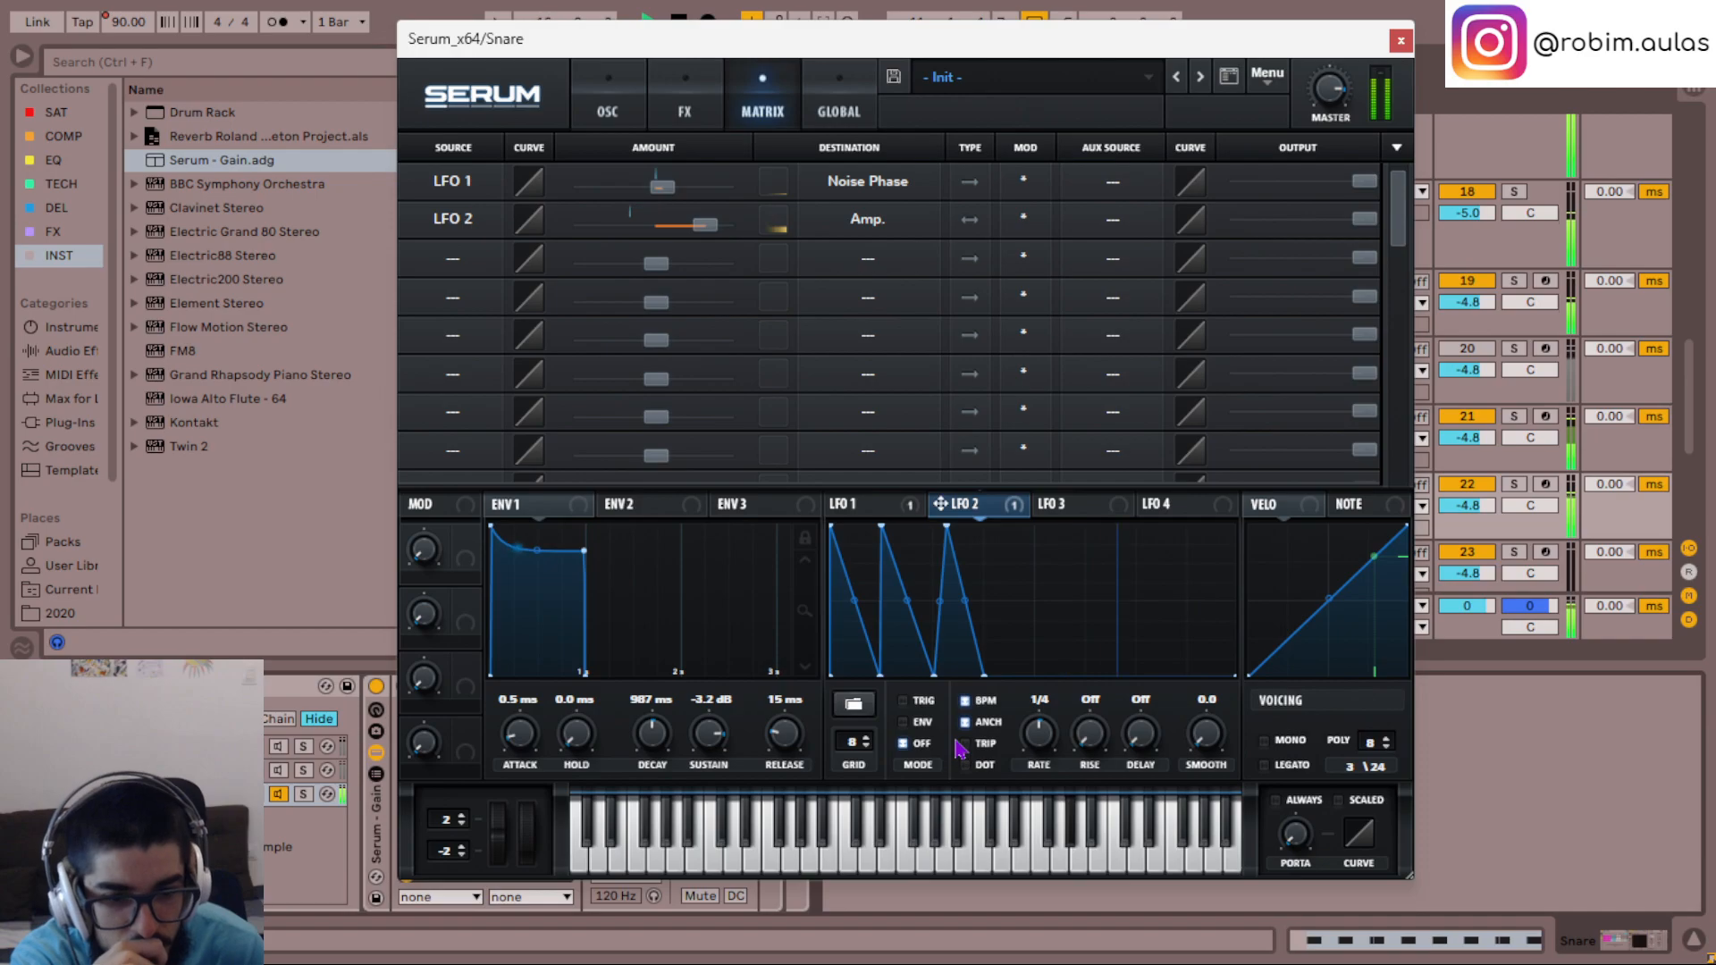
click(904, 722)
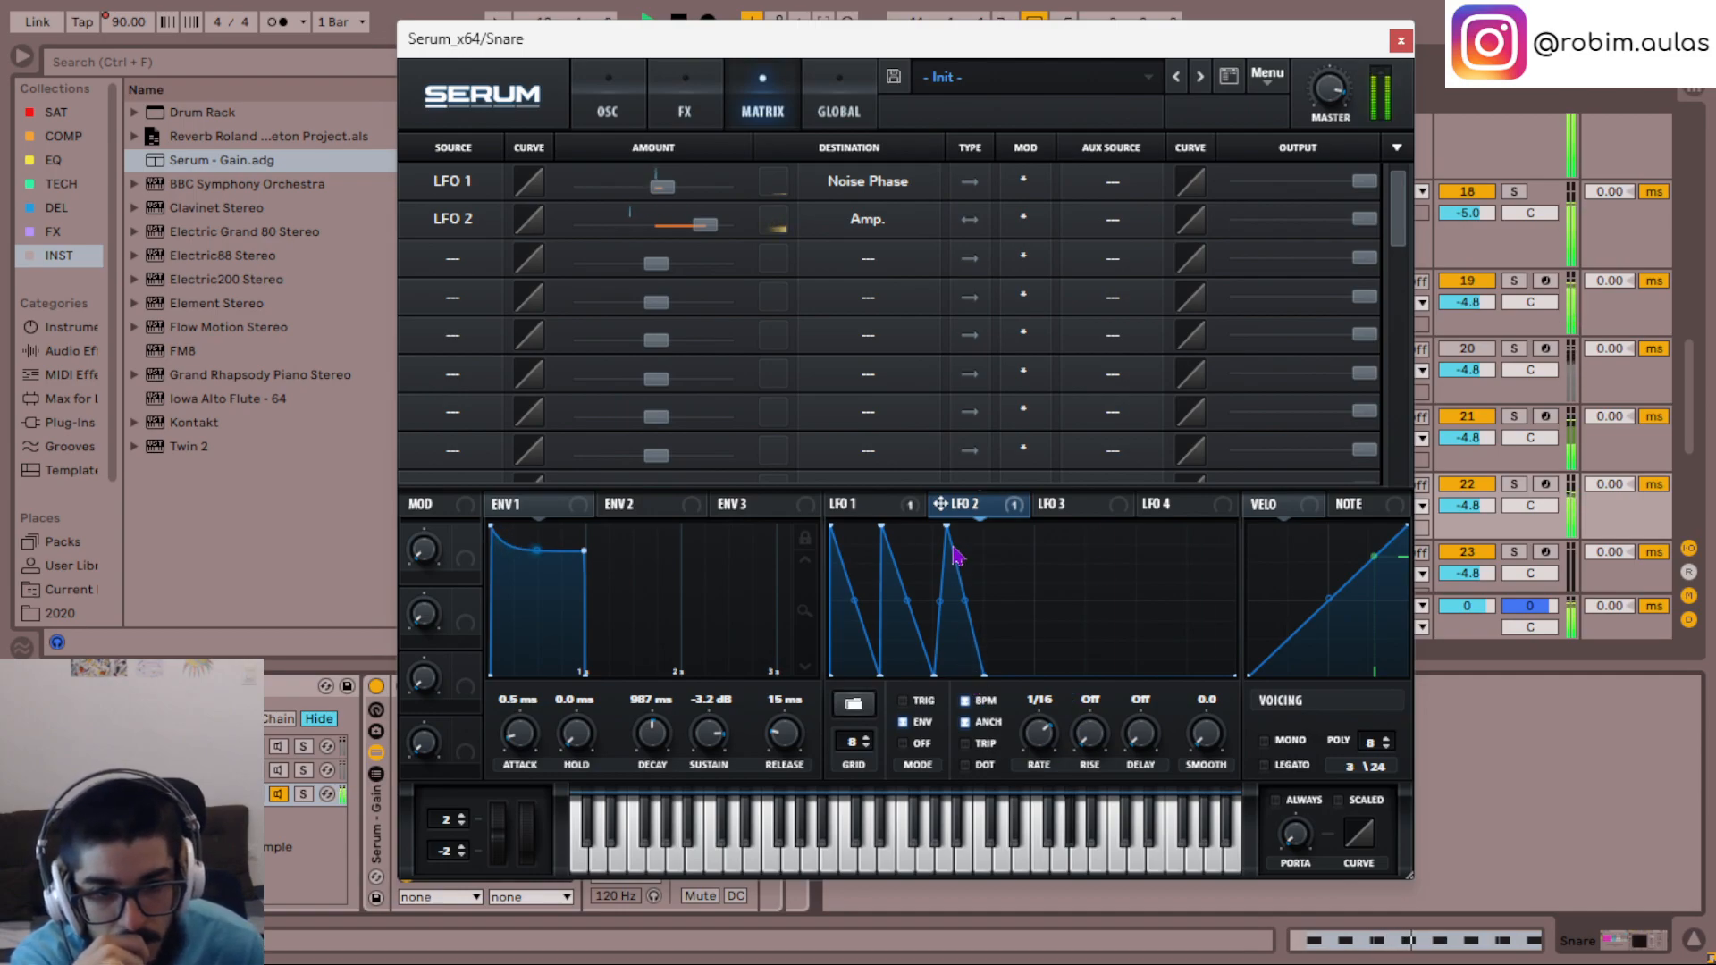
- Bow LFO 2's second fall and add a fourth peak at mid-cycle with a near-vertical rise and a long curved decay
drag(941, 602, 907, 617)
drag(1042, 677, 1041, 526)
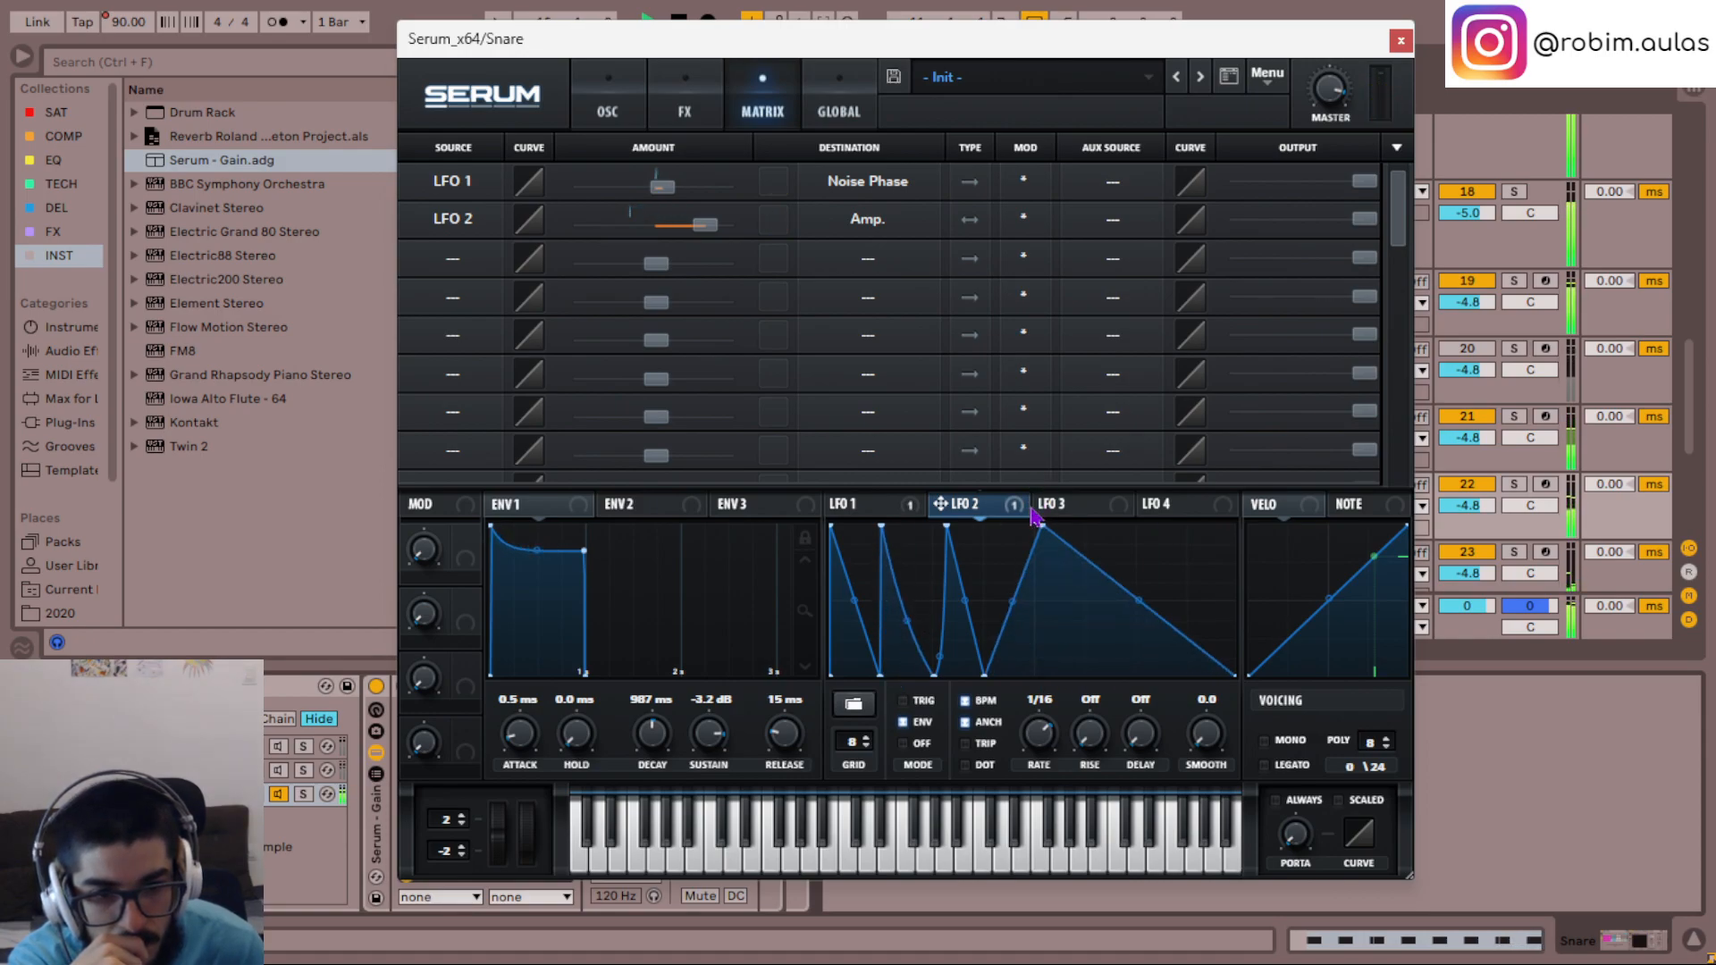
drag(1014, 602, 1033, 712)
drag(1042, 525, 1035, 525)
drag(1137, 603, 1131, 616)
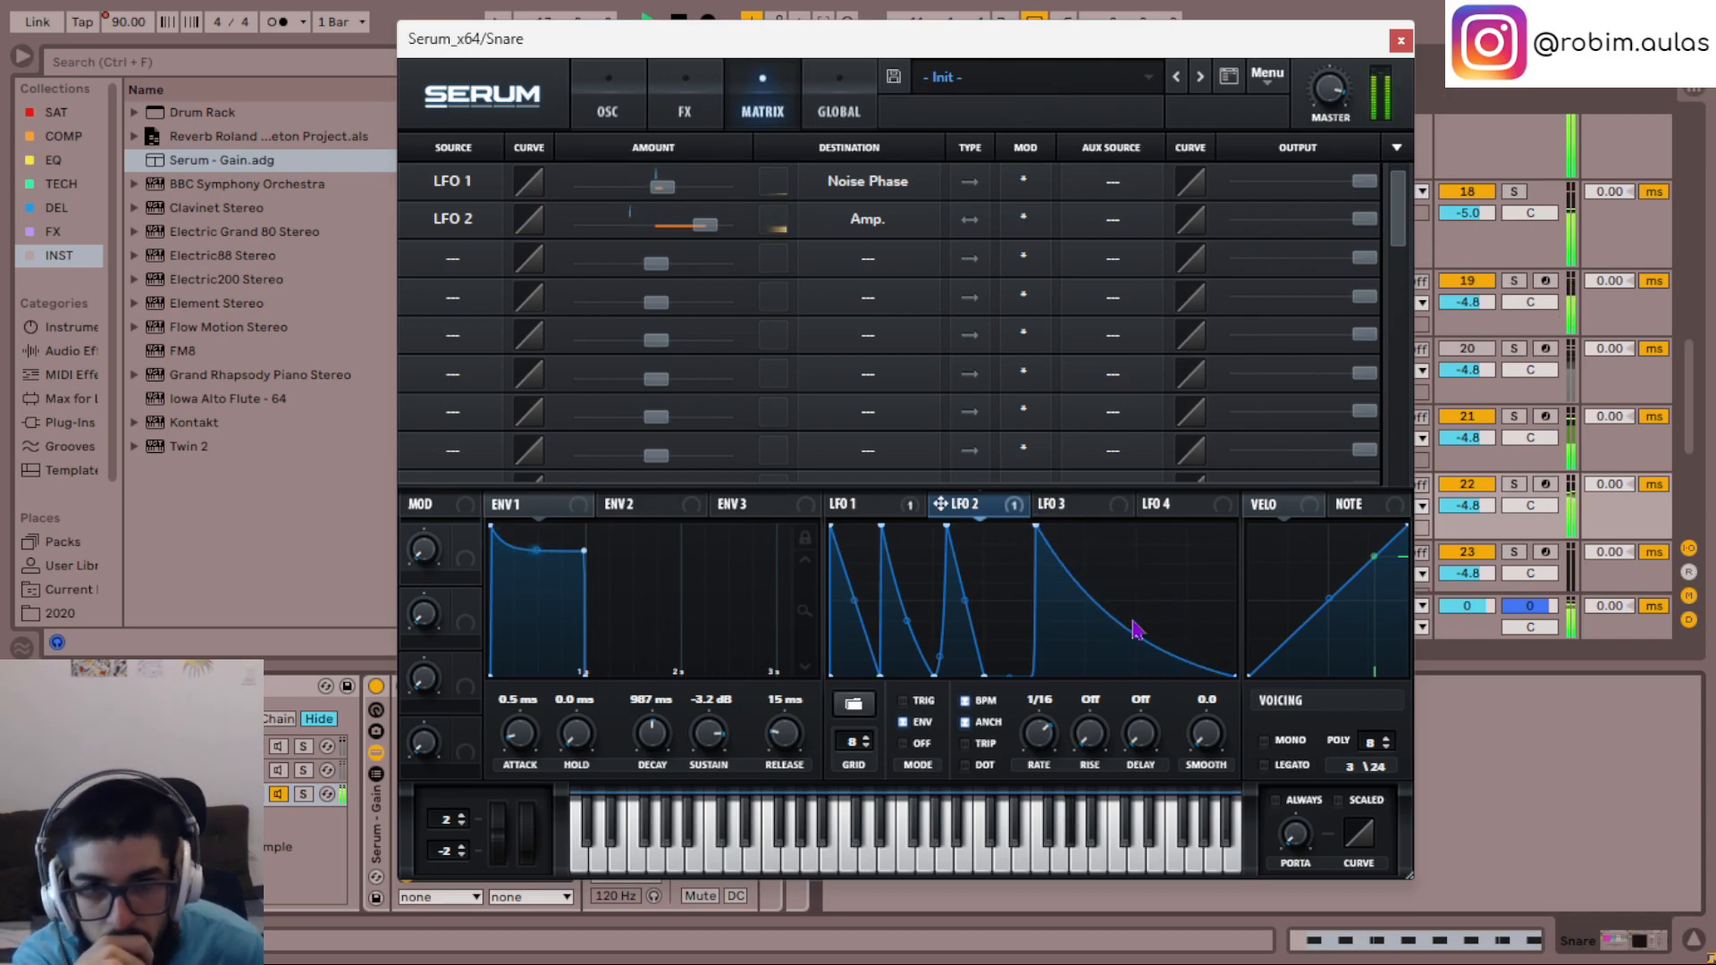
- Slightly lower the second and fourth peaks of LFO 2
drag(880, 526, 874, 545)
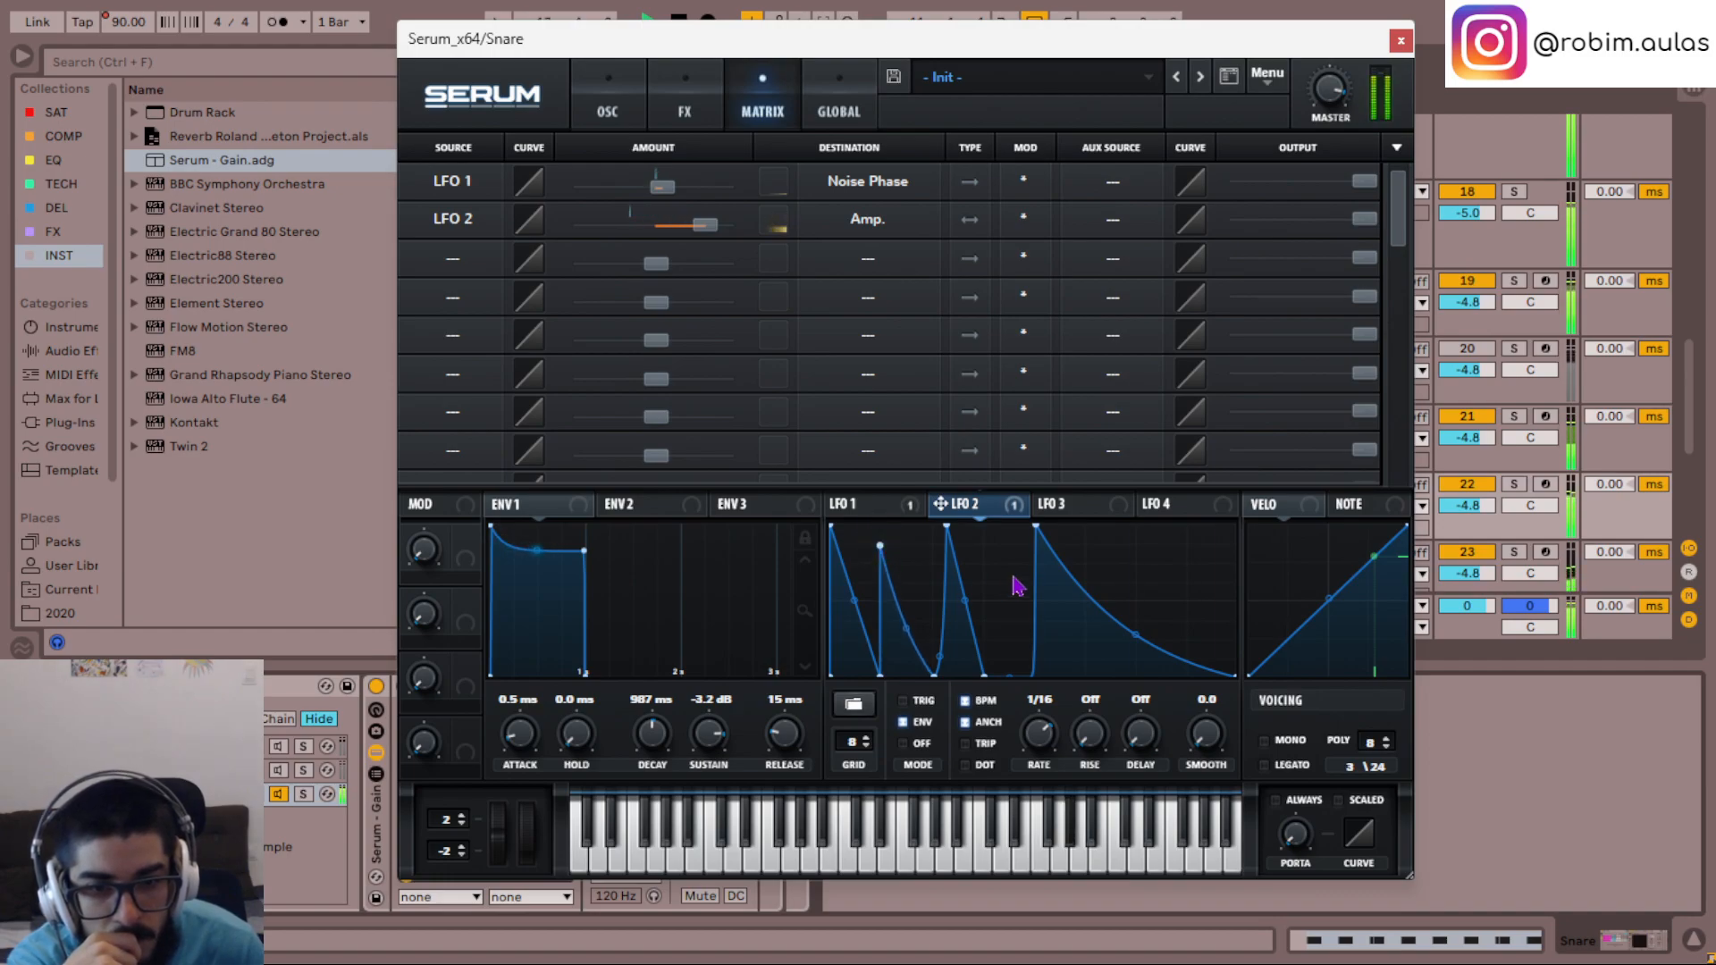
drag(1035, 530, 1032, 561)
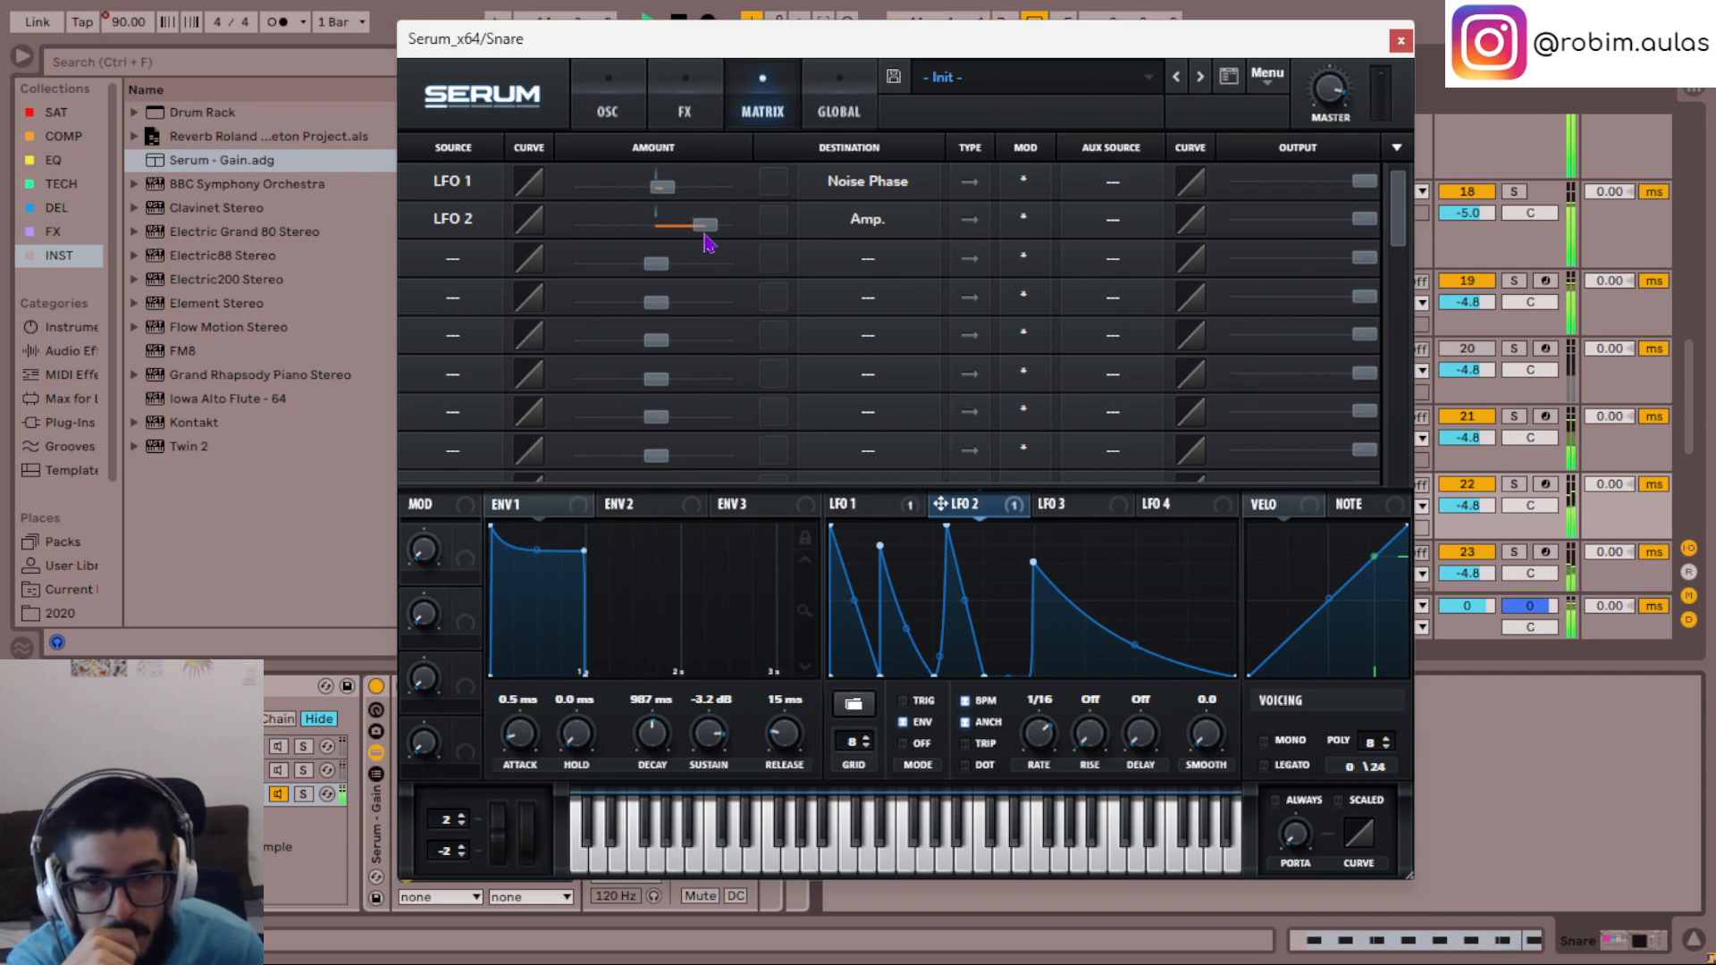
- Try a higher unison detune on oscillator A
click(686, 105)
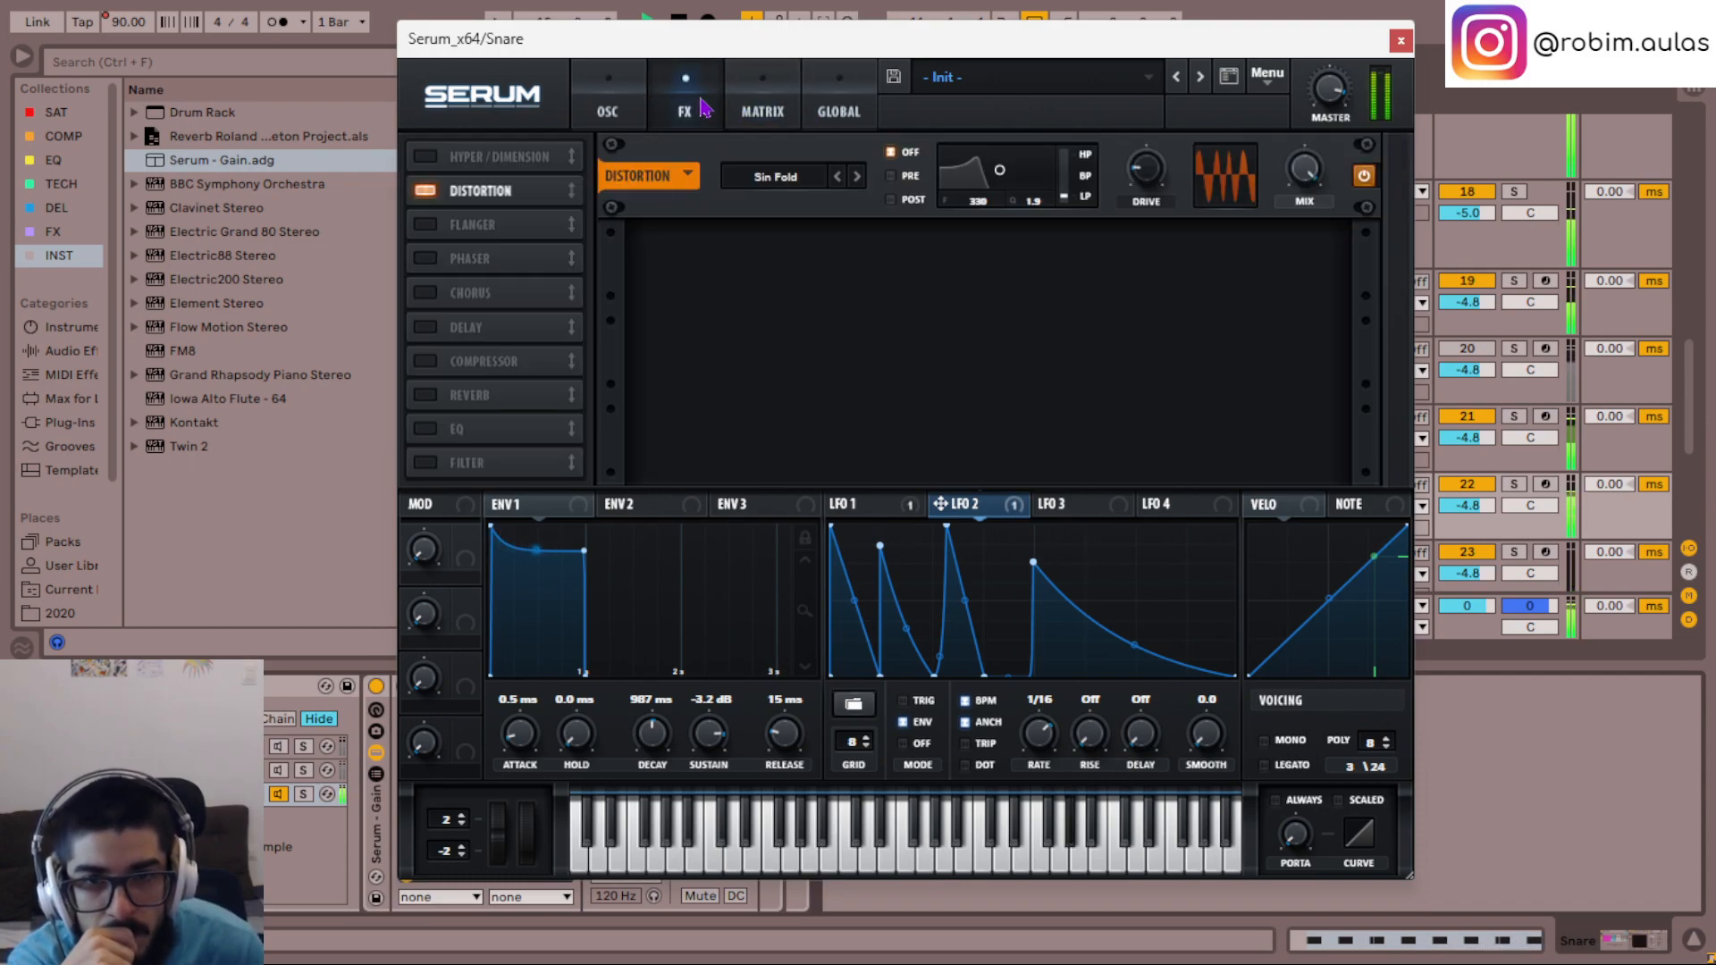
click(755, 112)
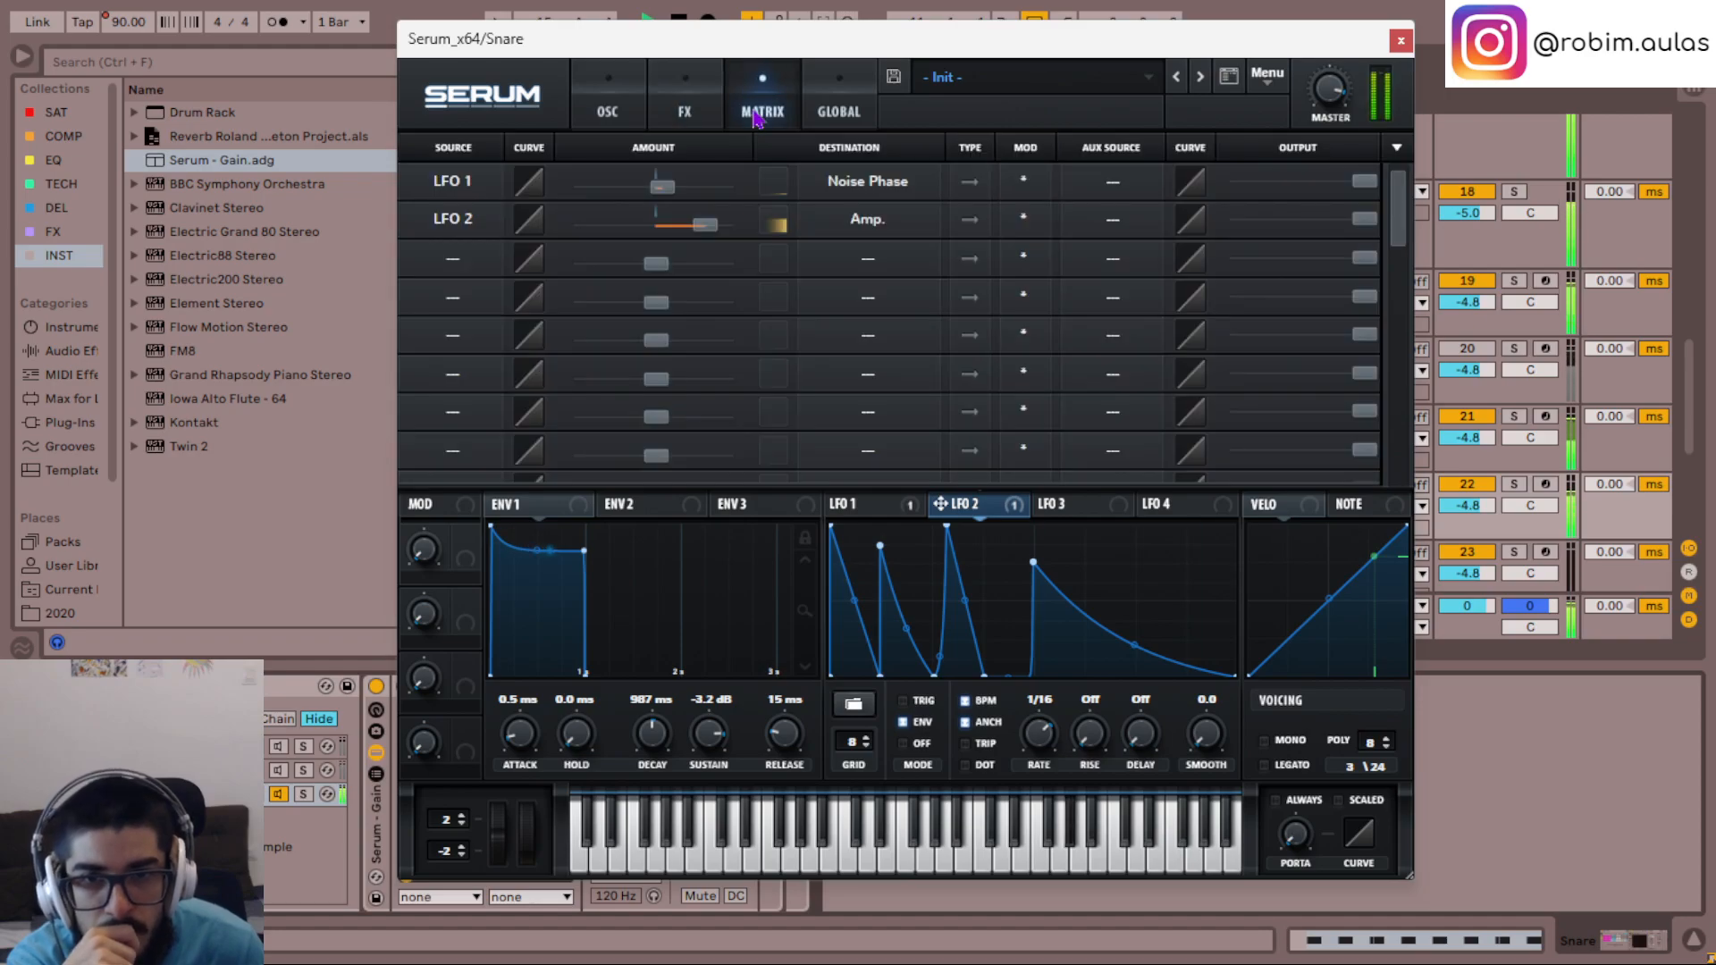
click(631, 107)
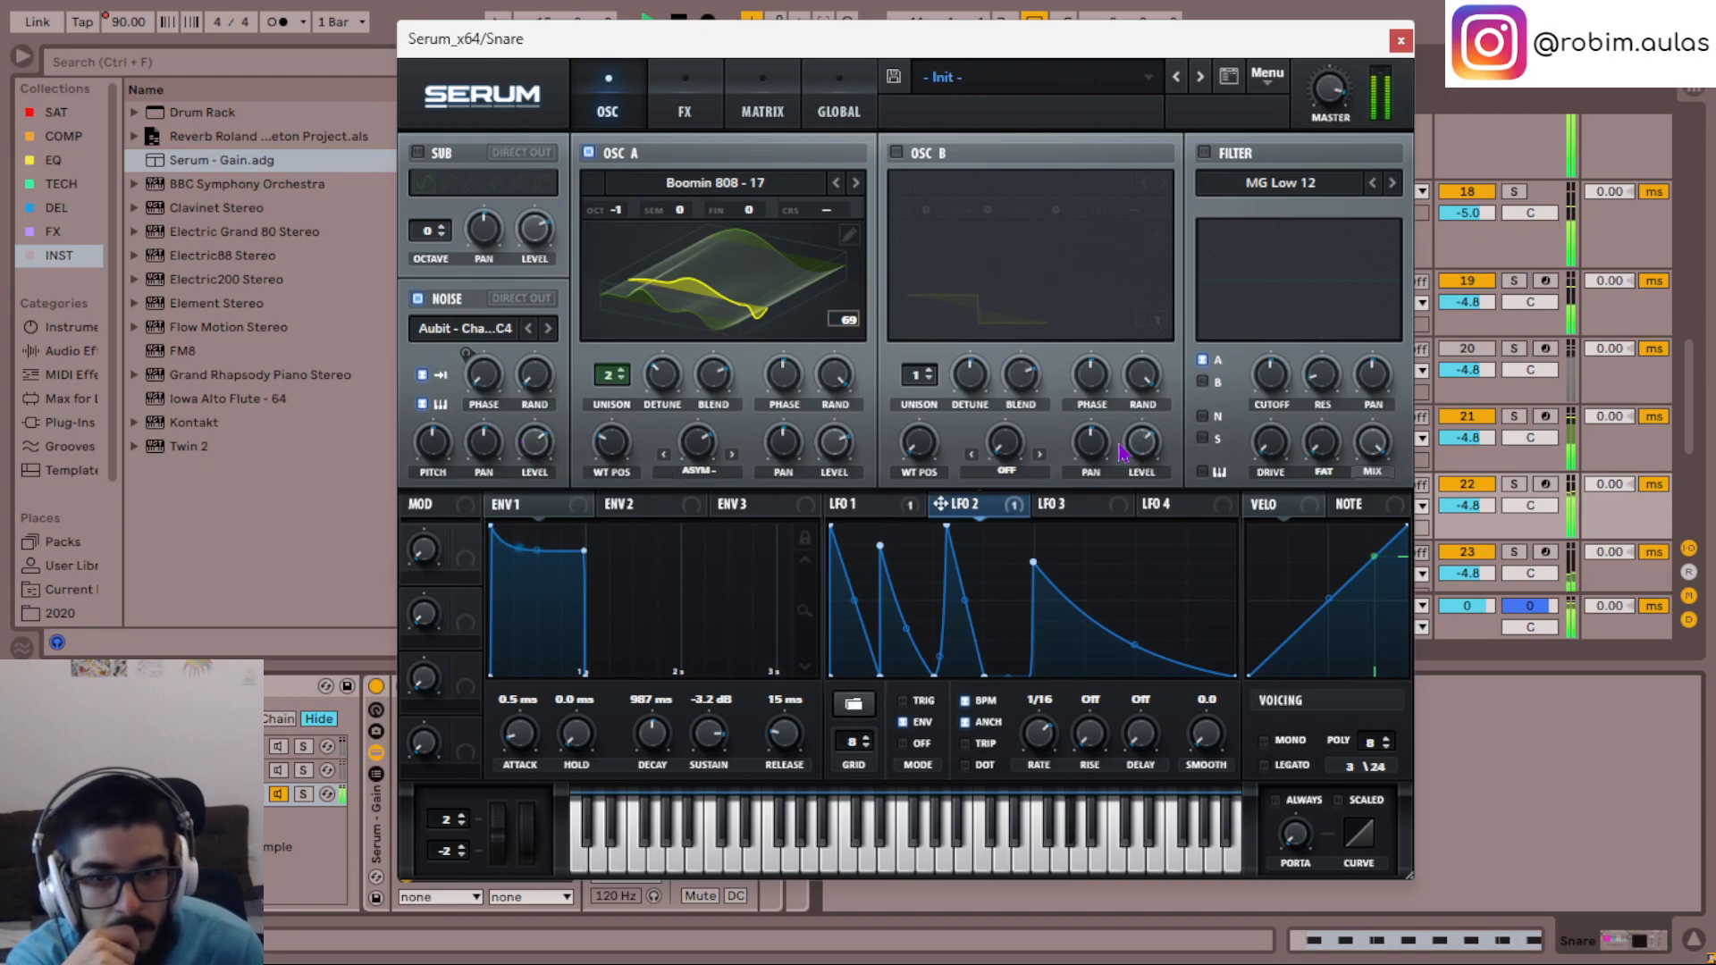
drag(662, 374, 661, 265)
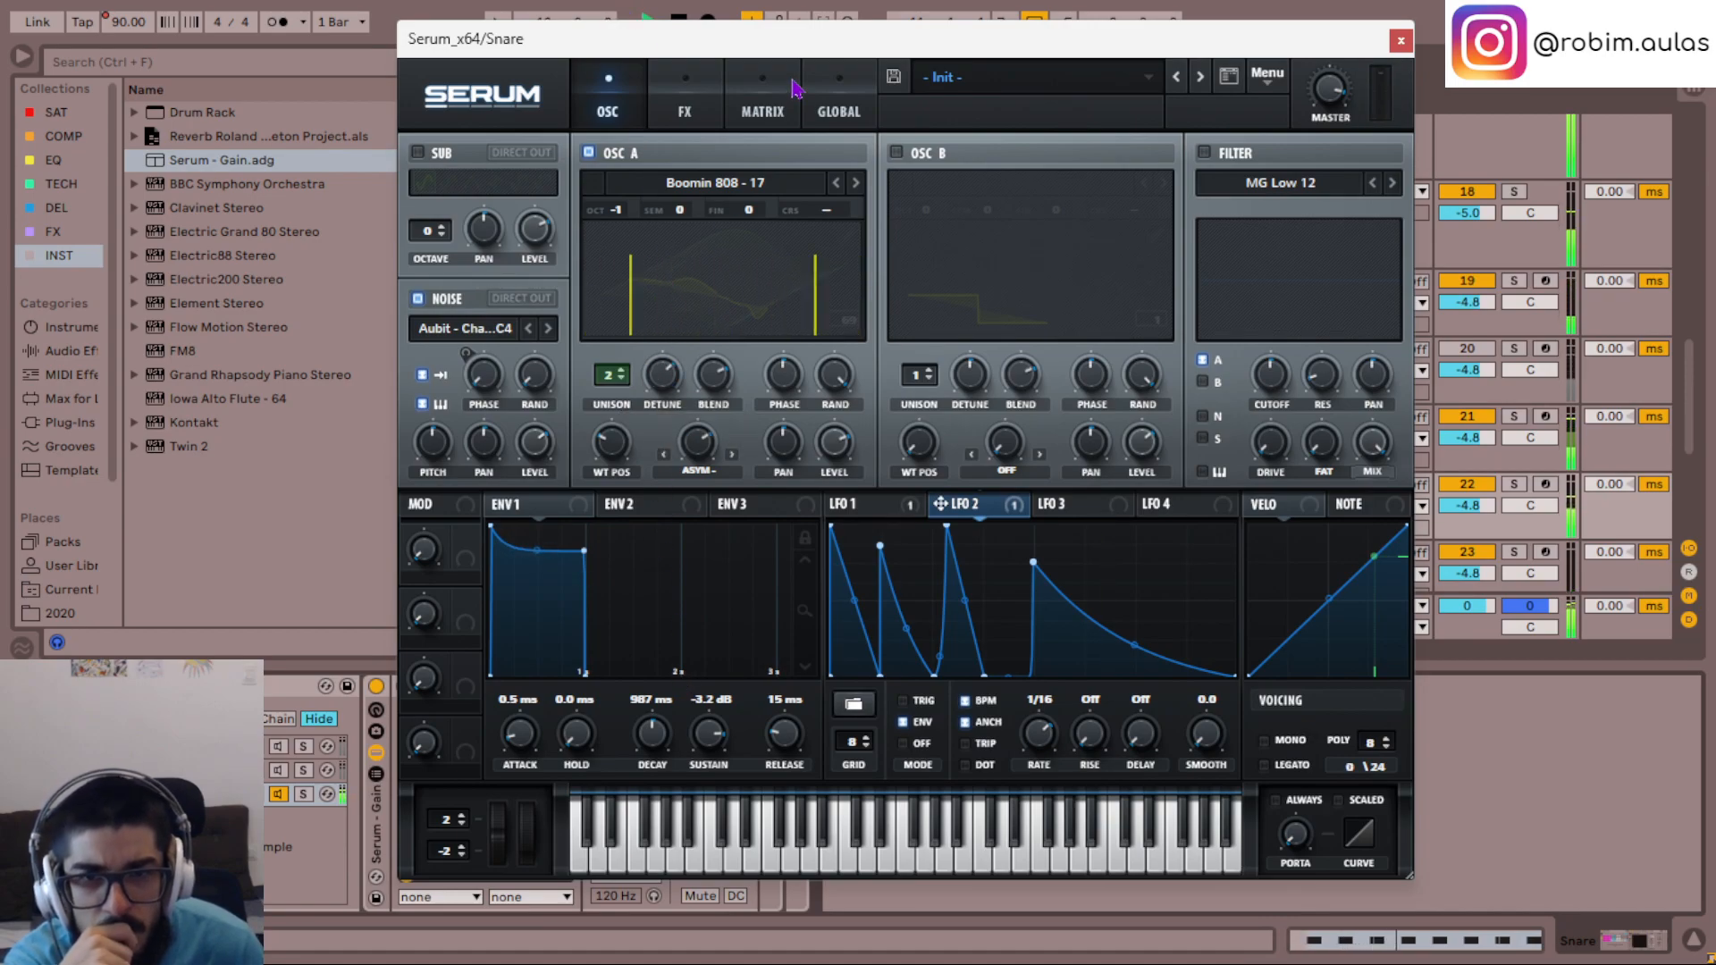
- Set oscillator A's unison width to 0 in Serum's global settings
click(769, 106)
click(838, 98)
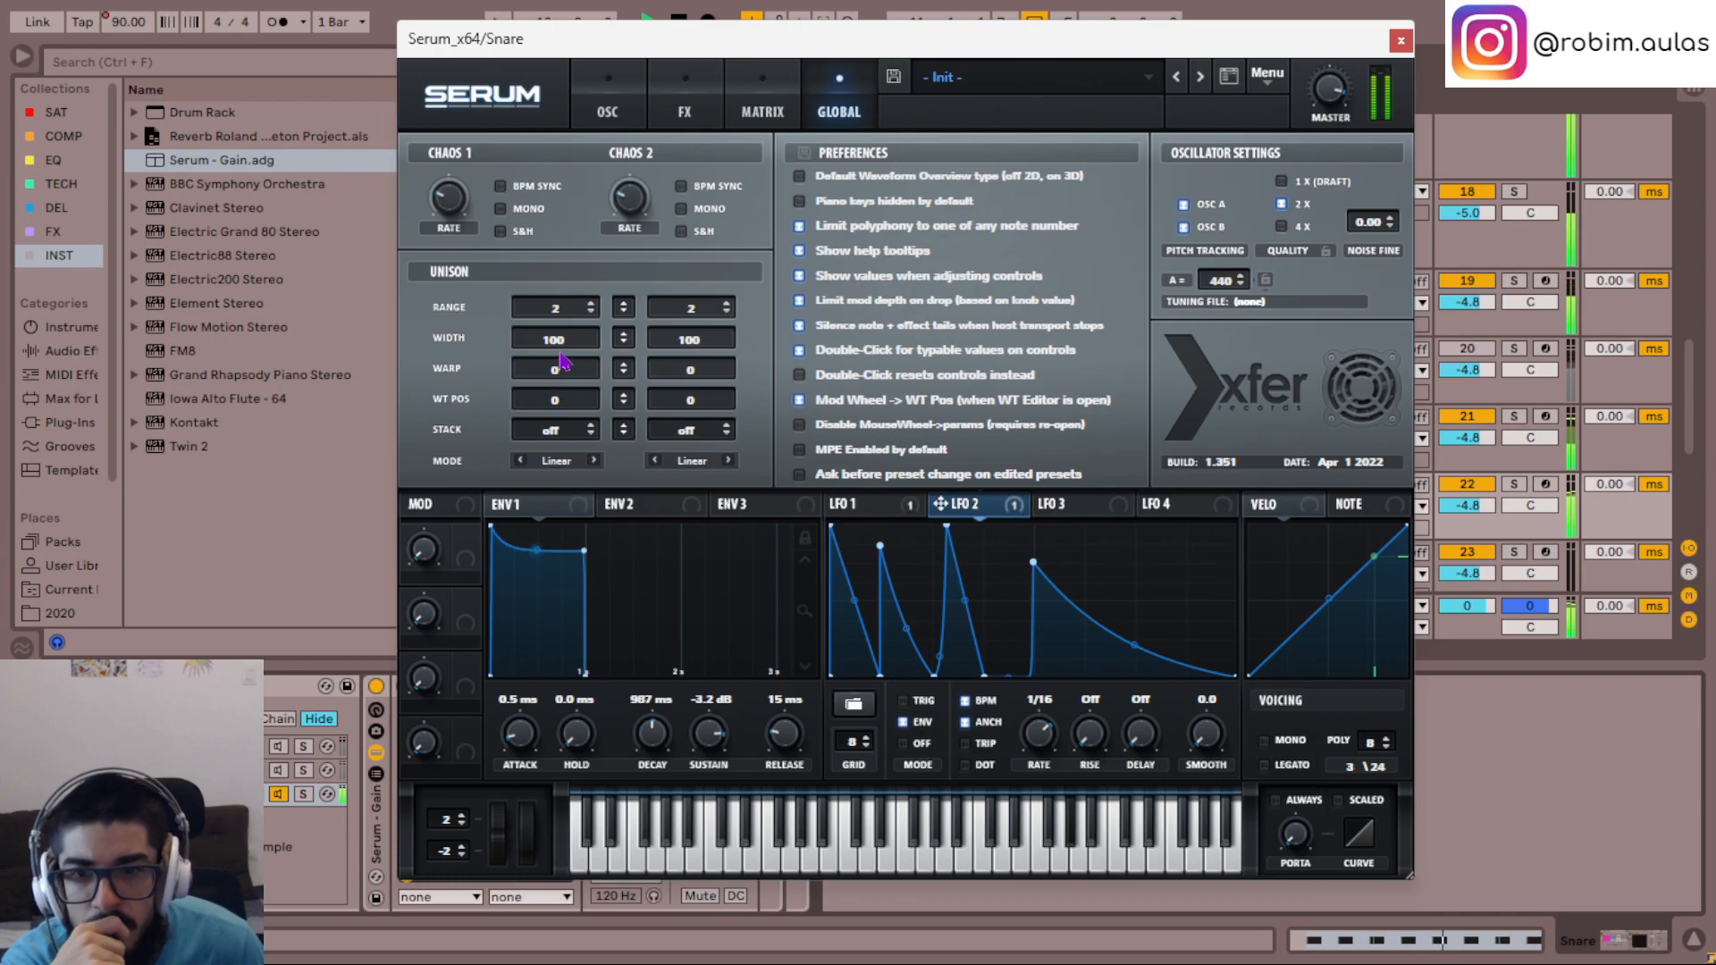
drag(567, 351, 659, 552)
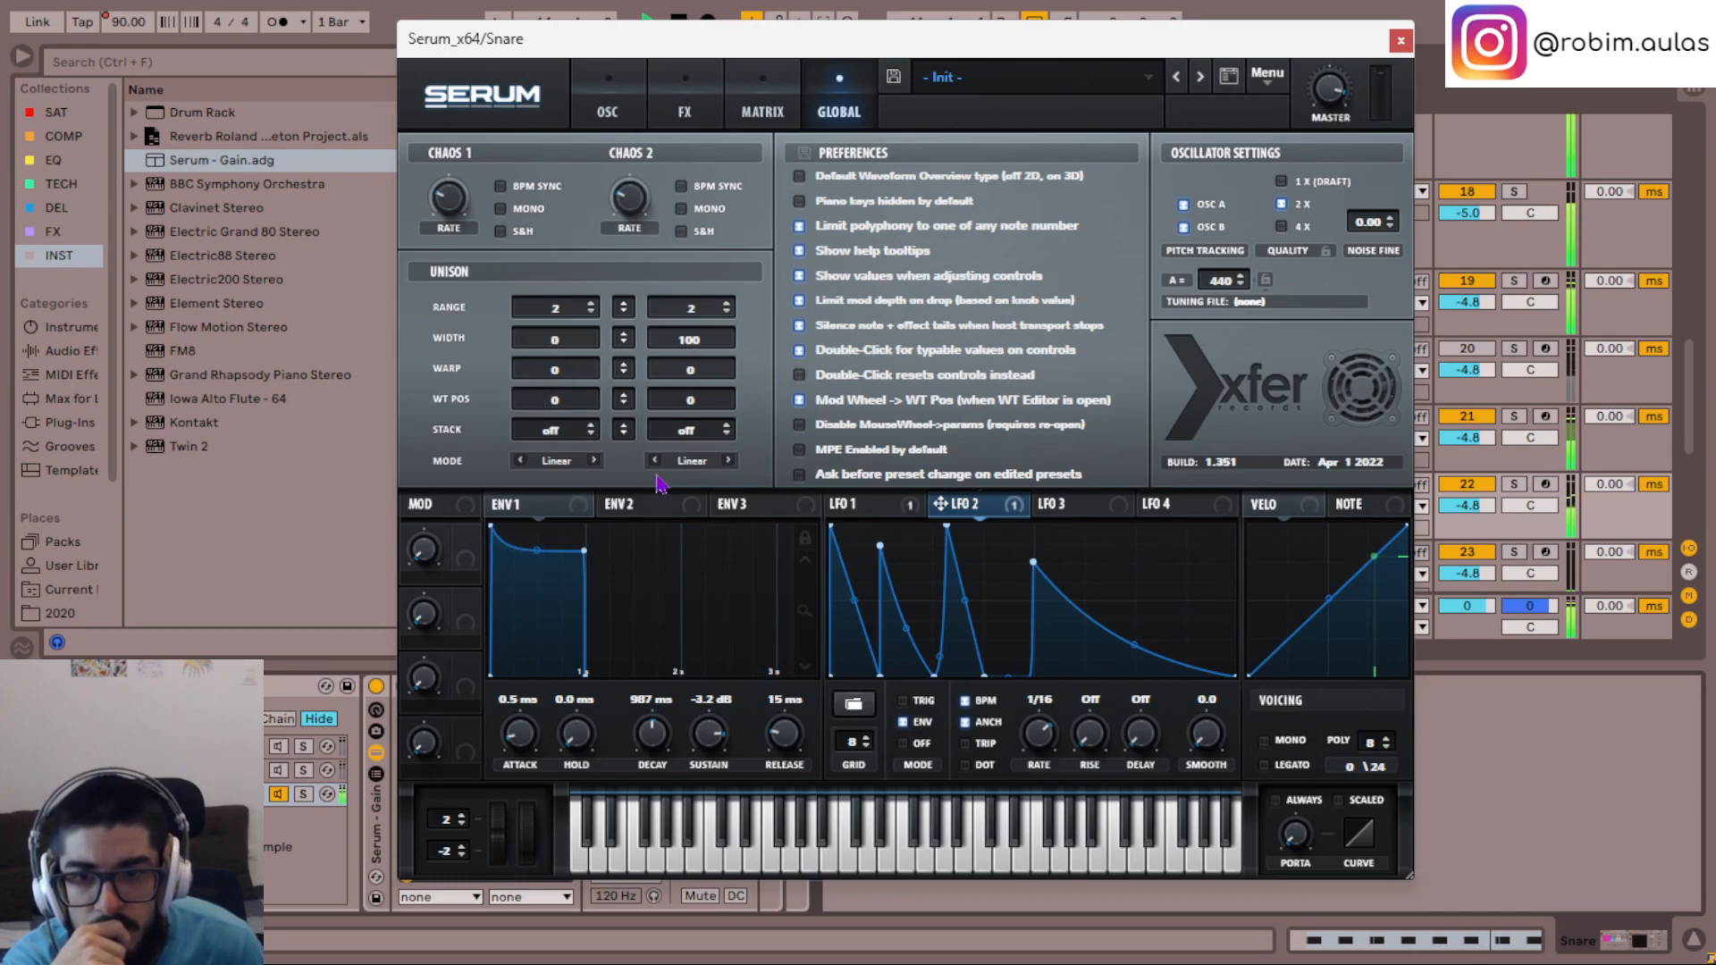
- Readjust oscillator A's unison detune to a low amount and close the Serum window
click(697, 111)
click(625, 106)
drag(659, 410, 728, 384)
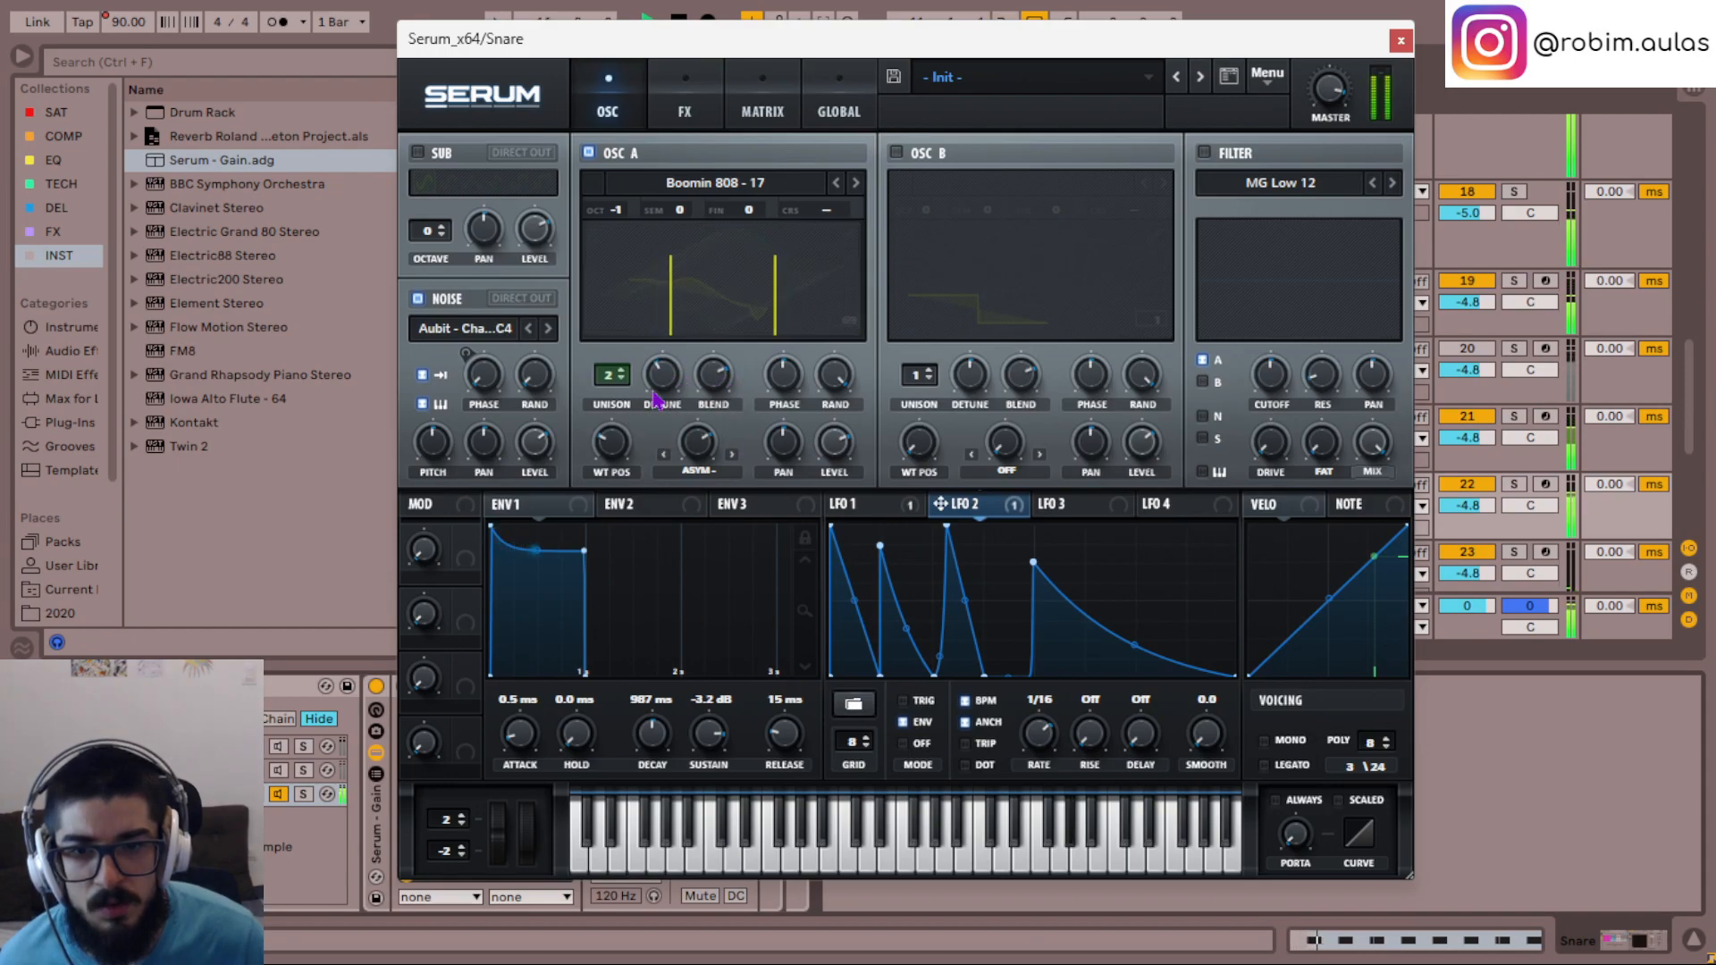
scroll(618, 393, up, 2)
drag(657, 386, 677, 549)
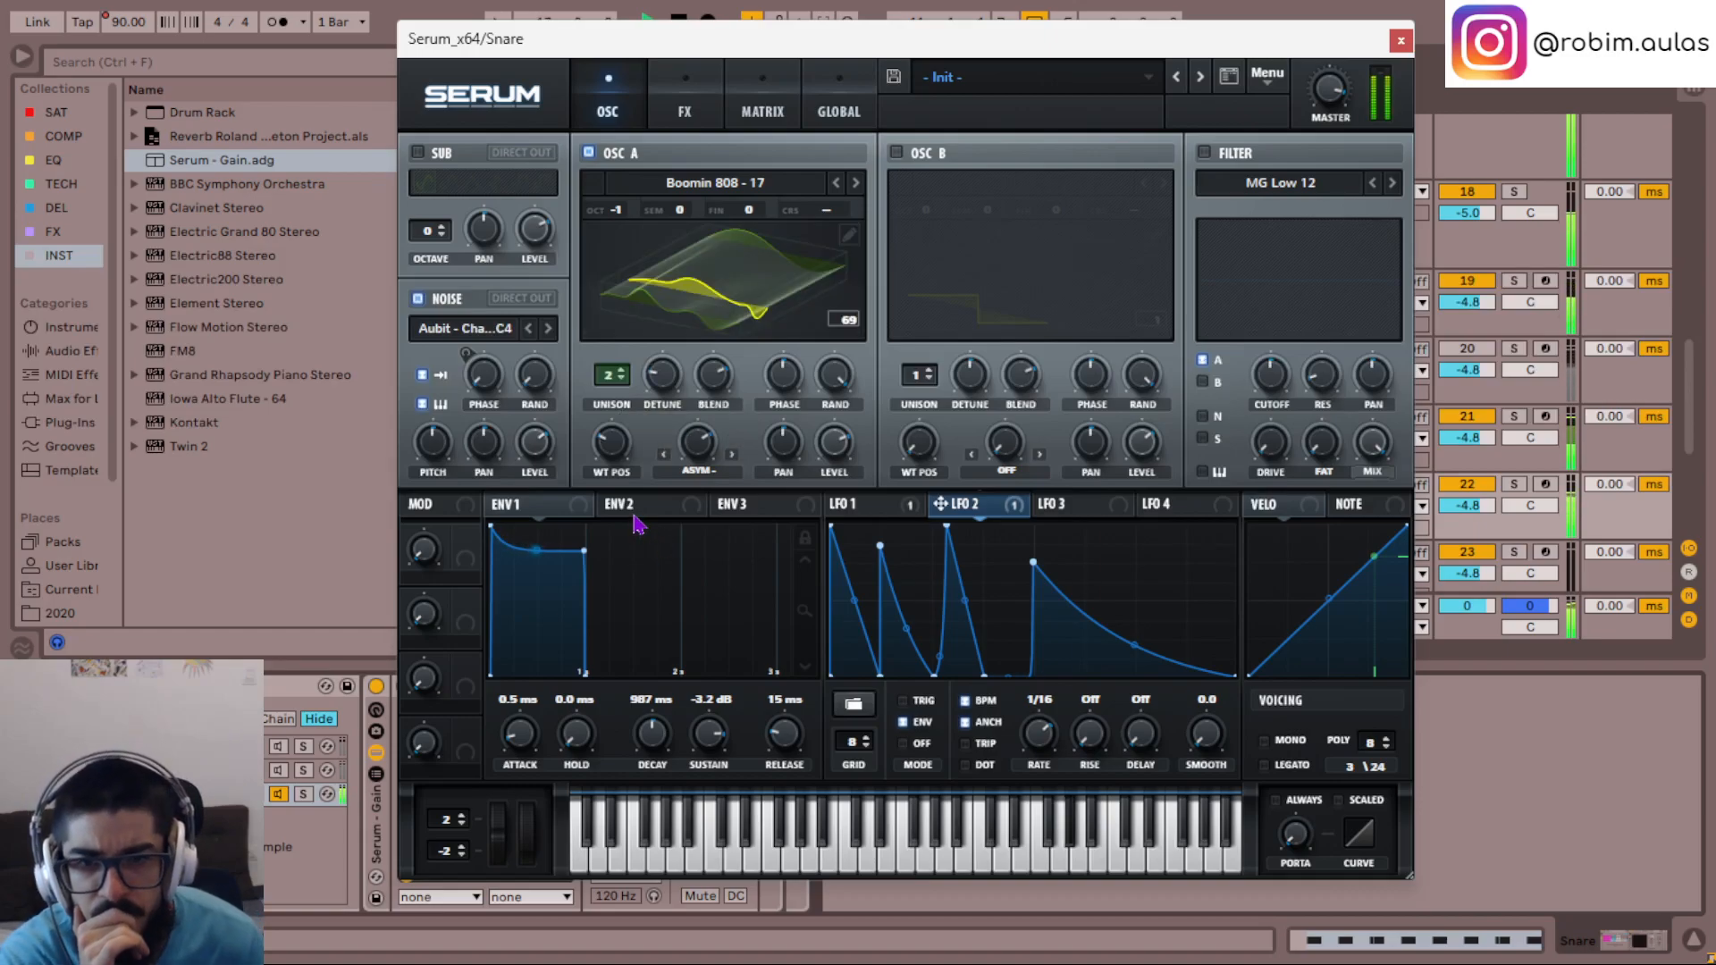
click(1400, 42)
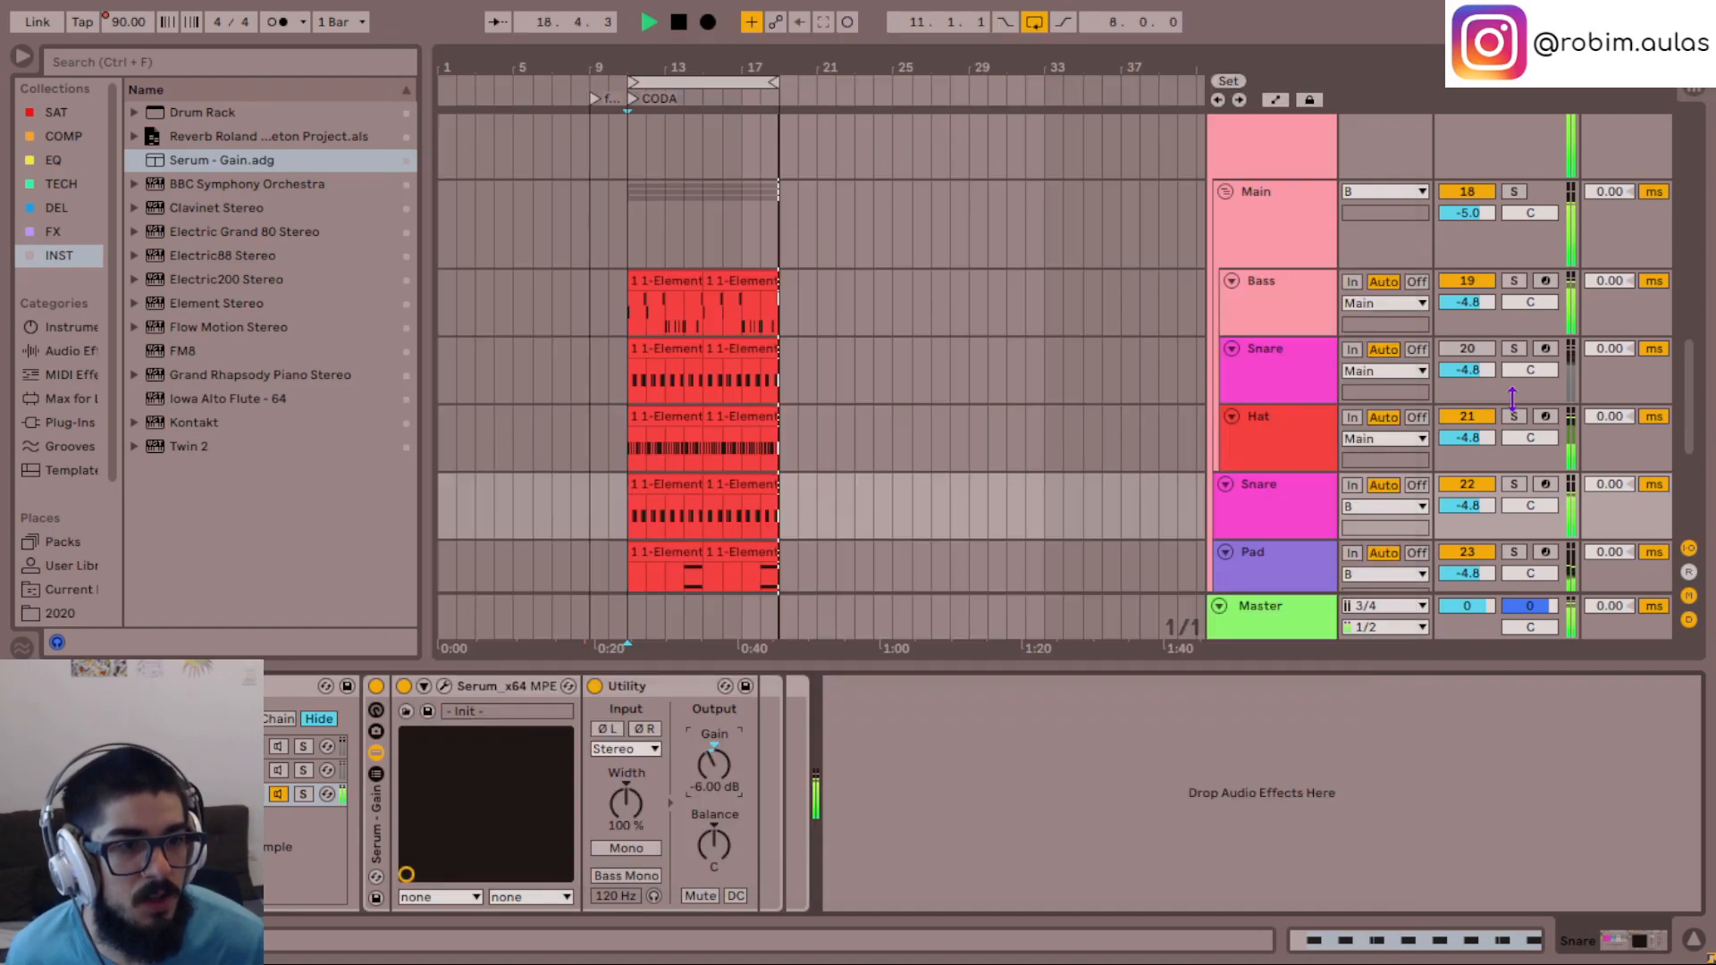
- Mute the duplicate Snare track and play the original Snare for comparison
click(1467, 485)
click(1468, 350)
key(space)
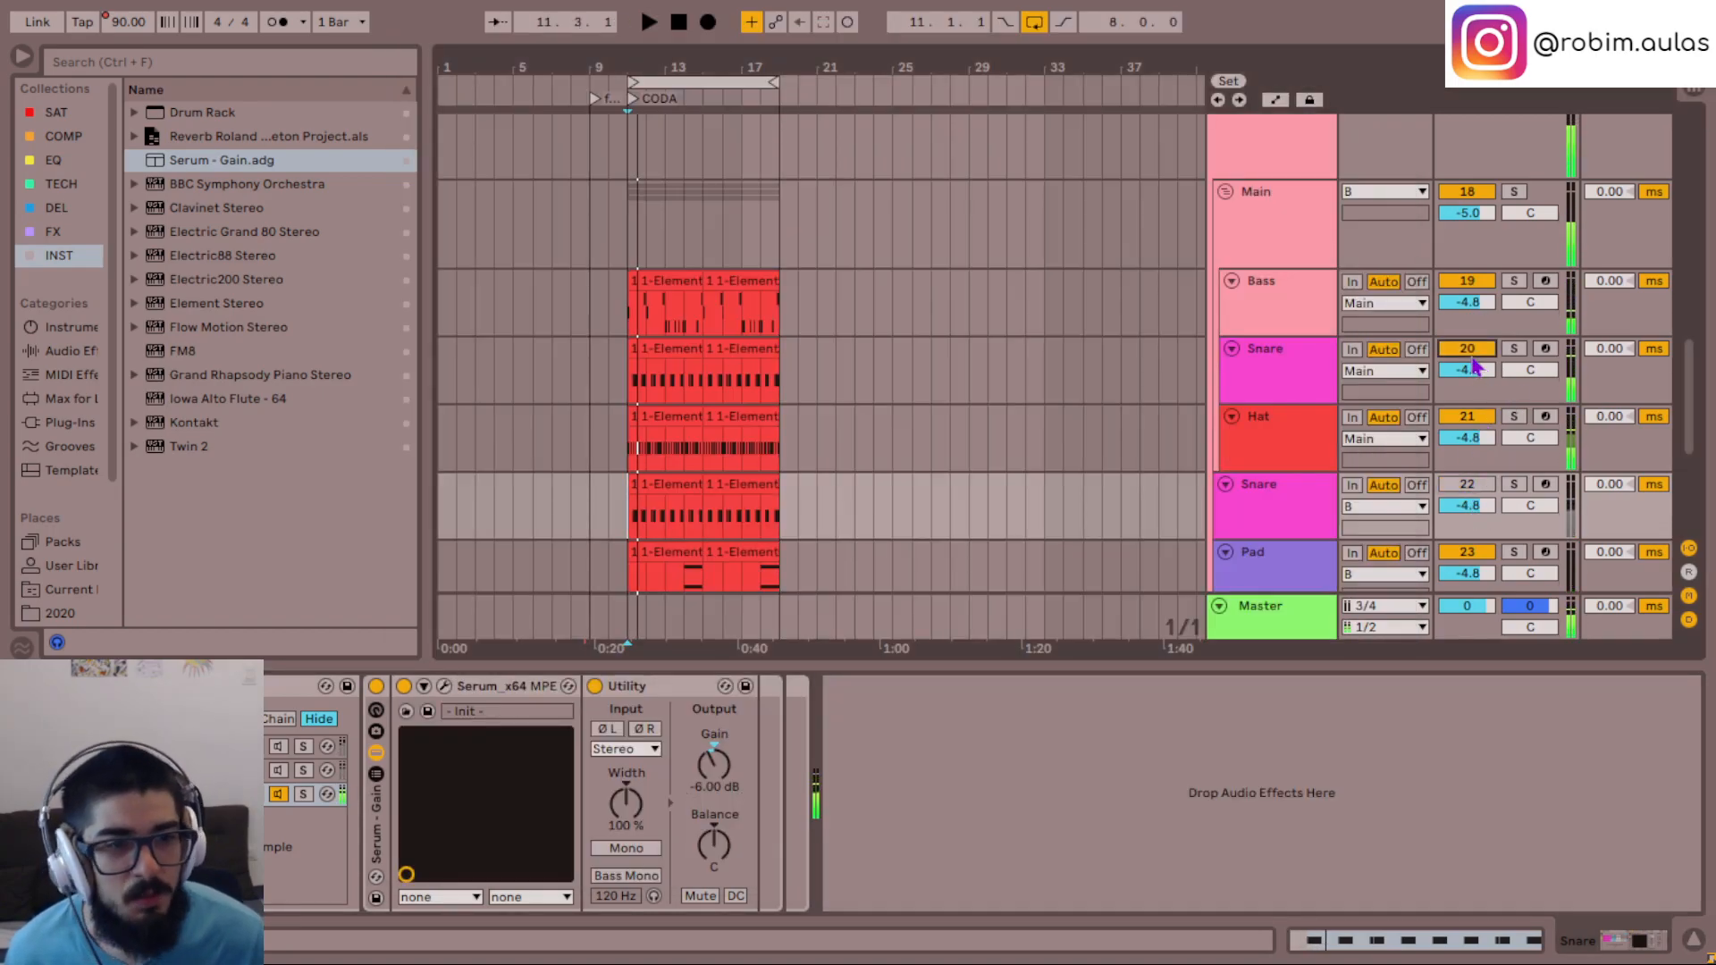
- Switch playback back to the duplicate Snare track and lower its volume to -6.8
click(1468, 484)
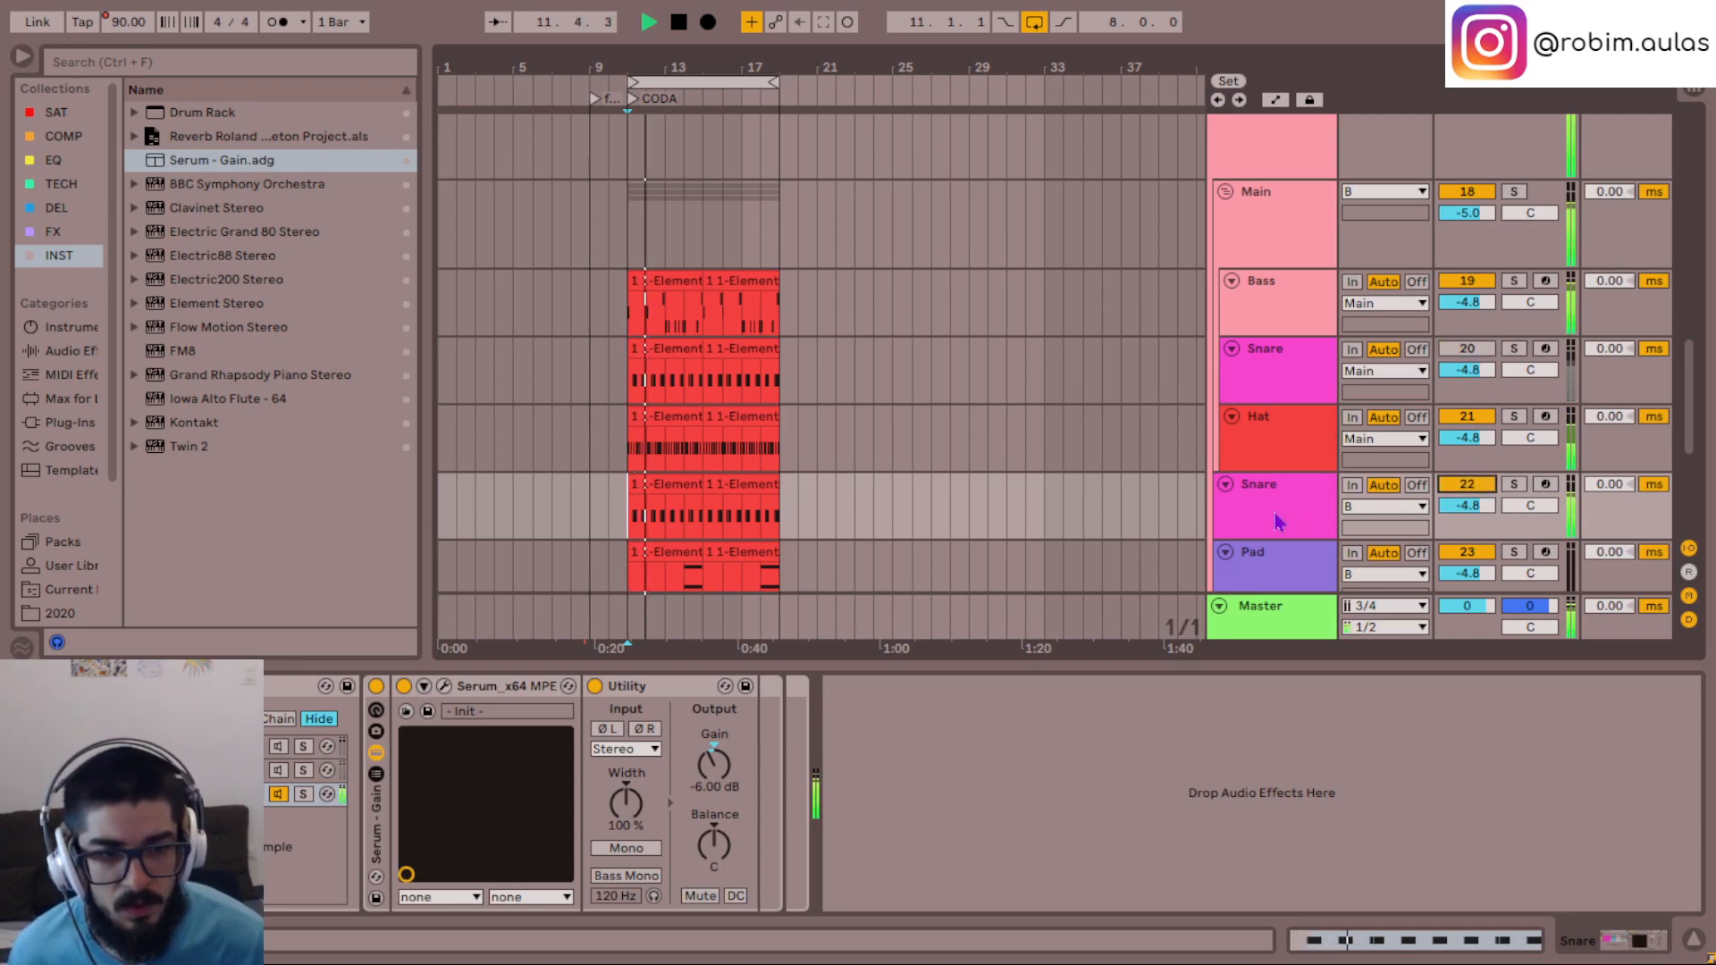
drag(1467, 504, 1473, 517)
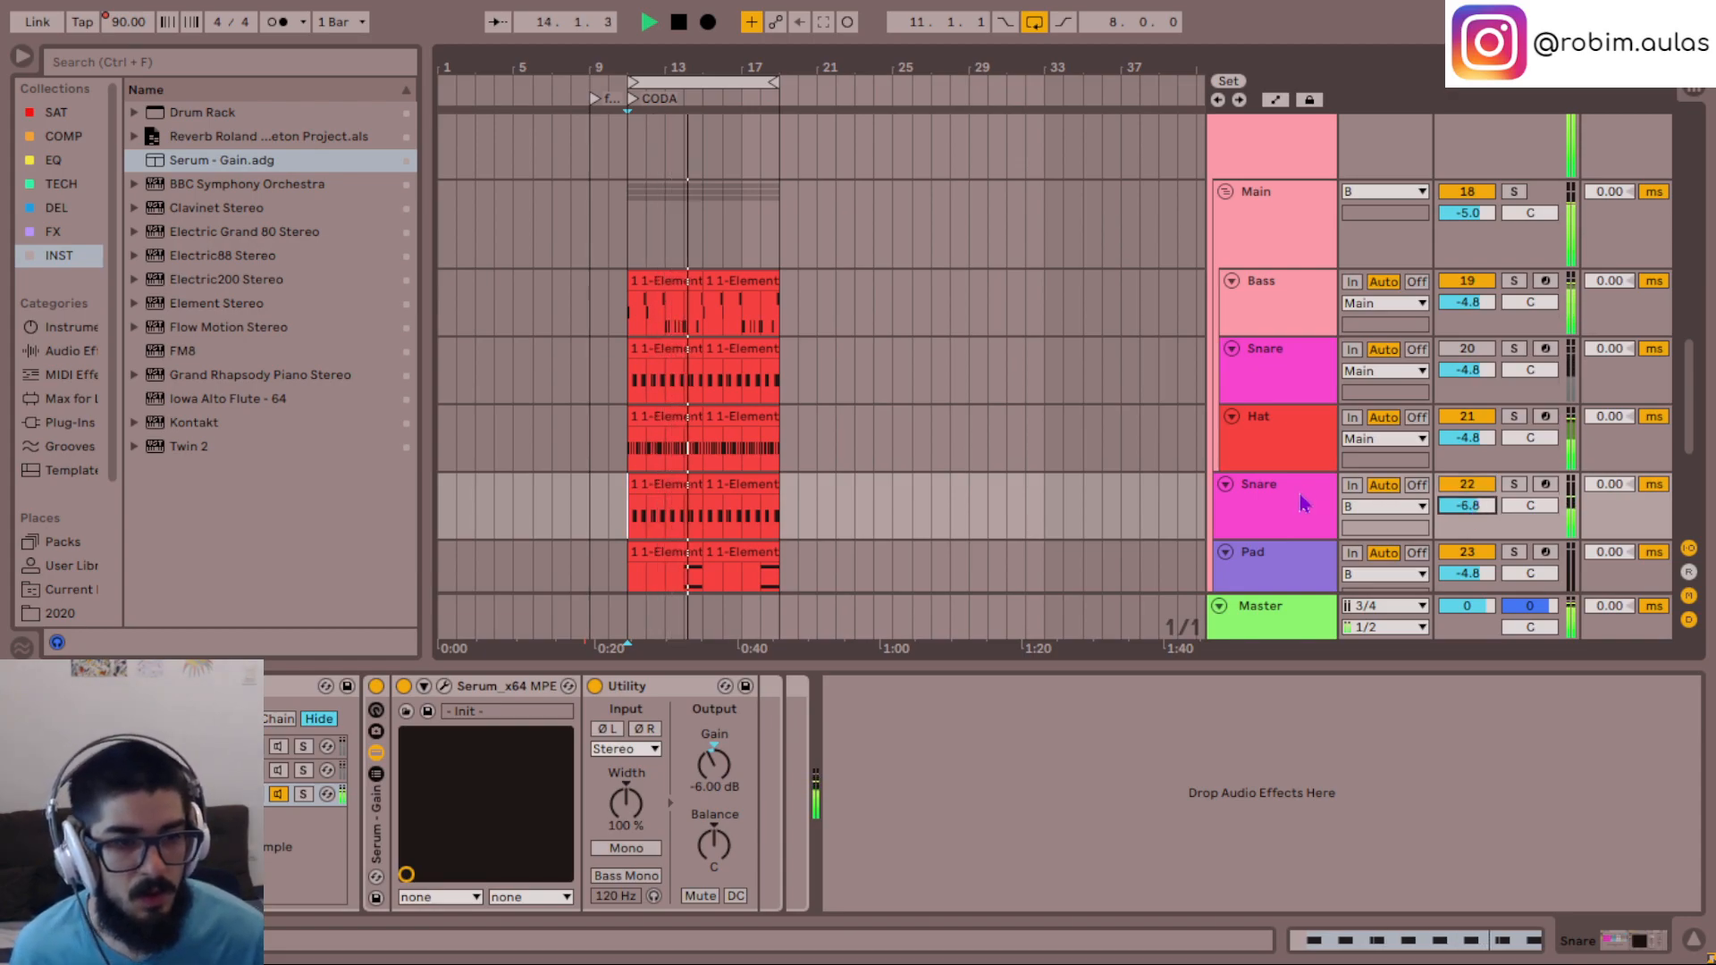
- Compare the original and duplicate Snare tracks by alternating which one is active during playback
click(1467, 484)
key(space)
click(1475, 350)
key(space)
click(1478, 348)
key(space)
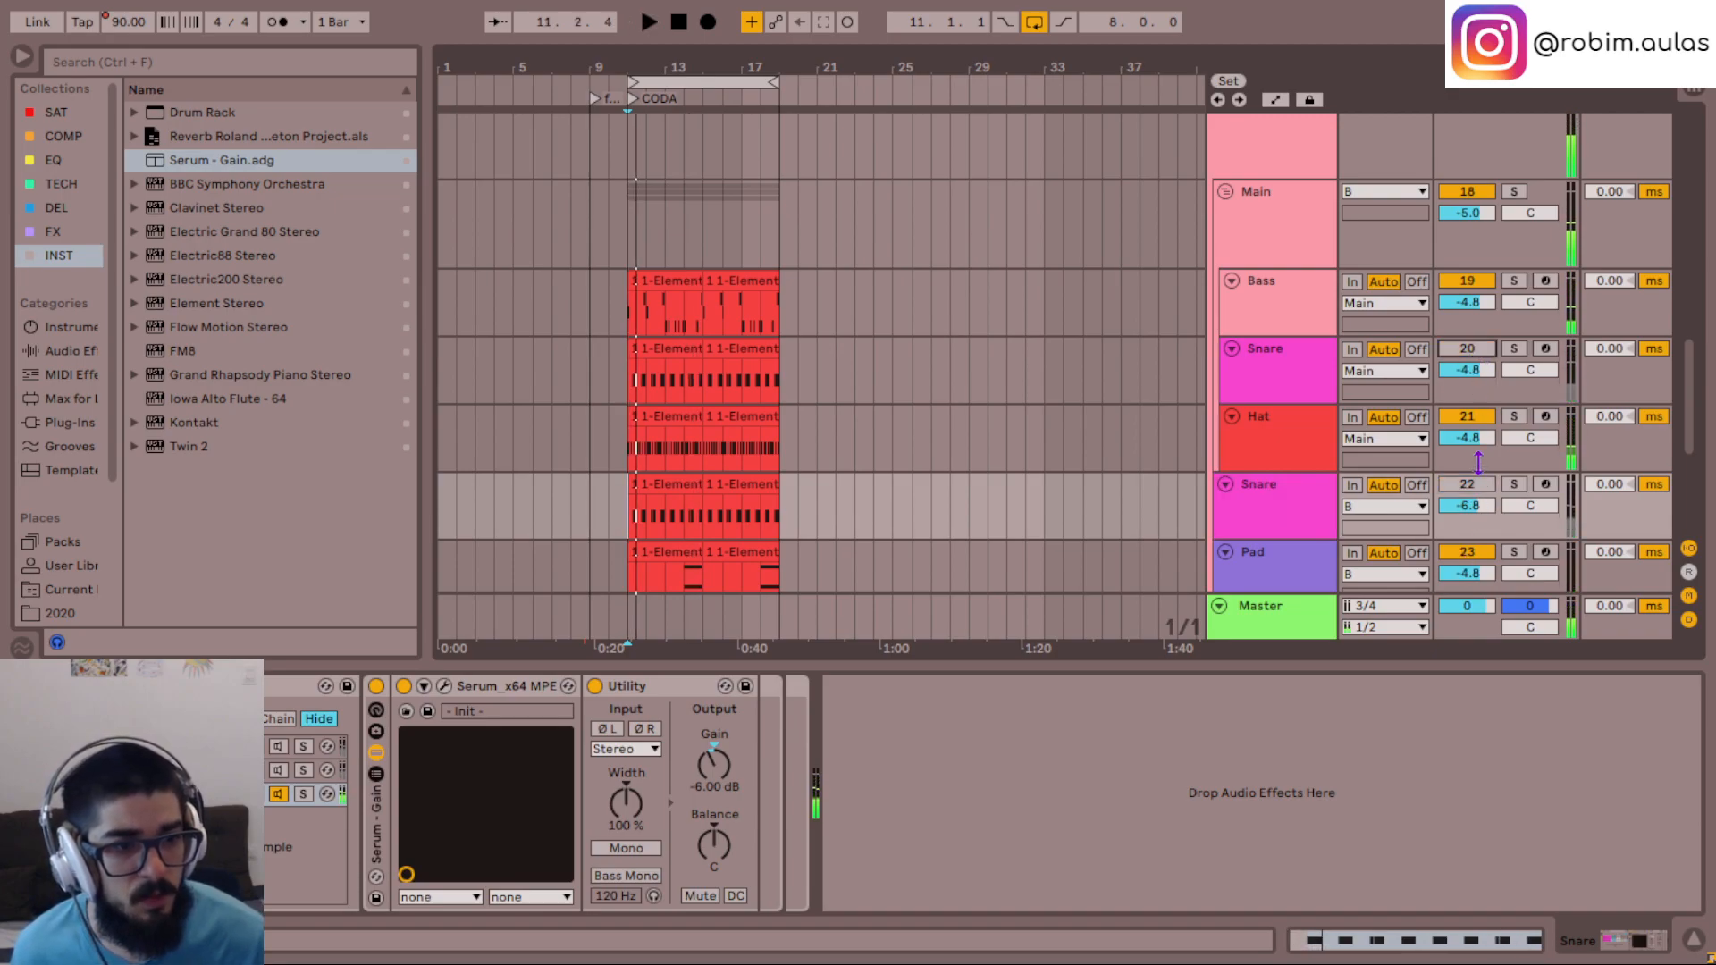
- Enable the MG Low 12 filter in the duplicate Snare's Serum, adjusting its cutoff and raising its resonance
click(1274, 528)
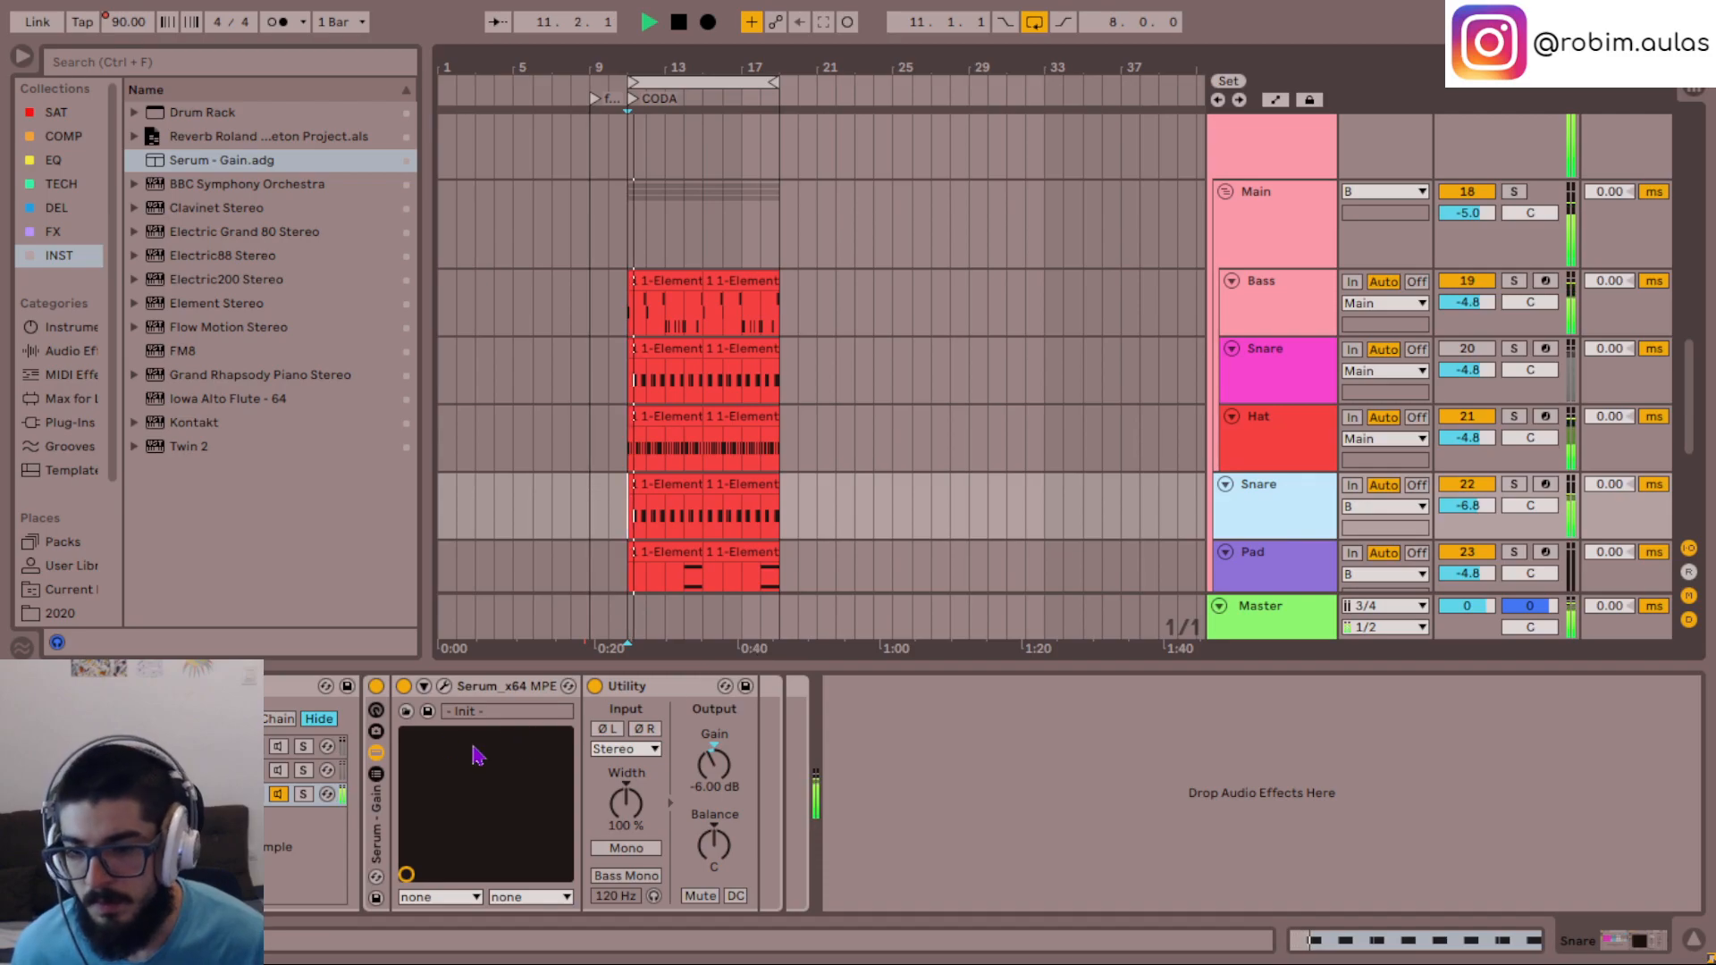
click(444, 686)
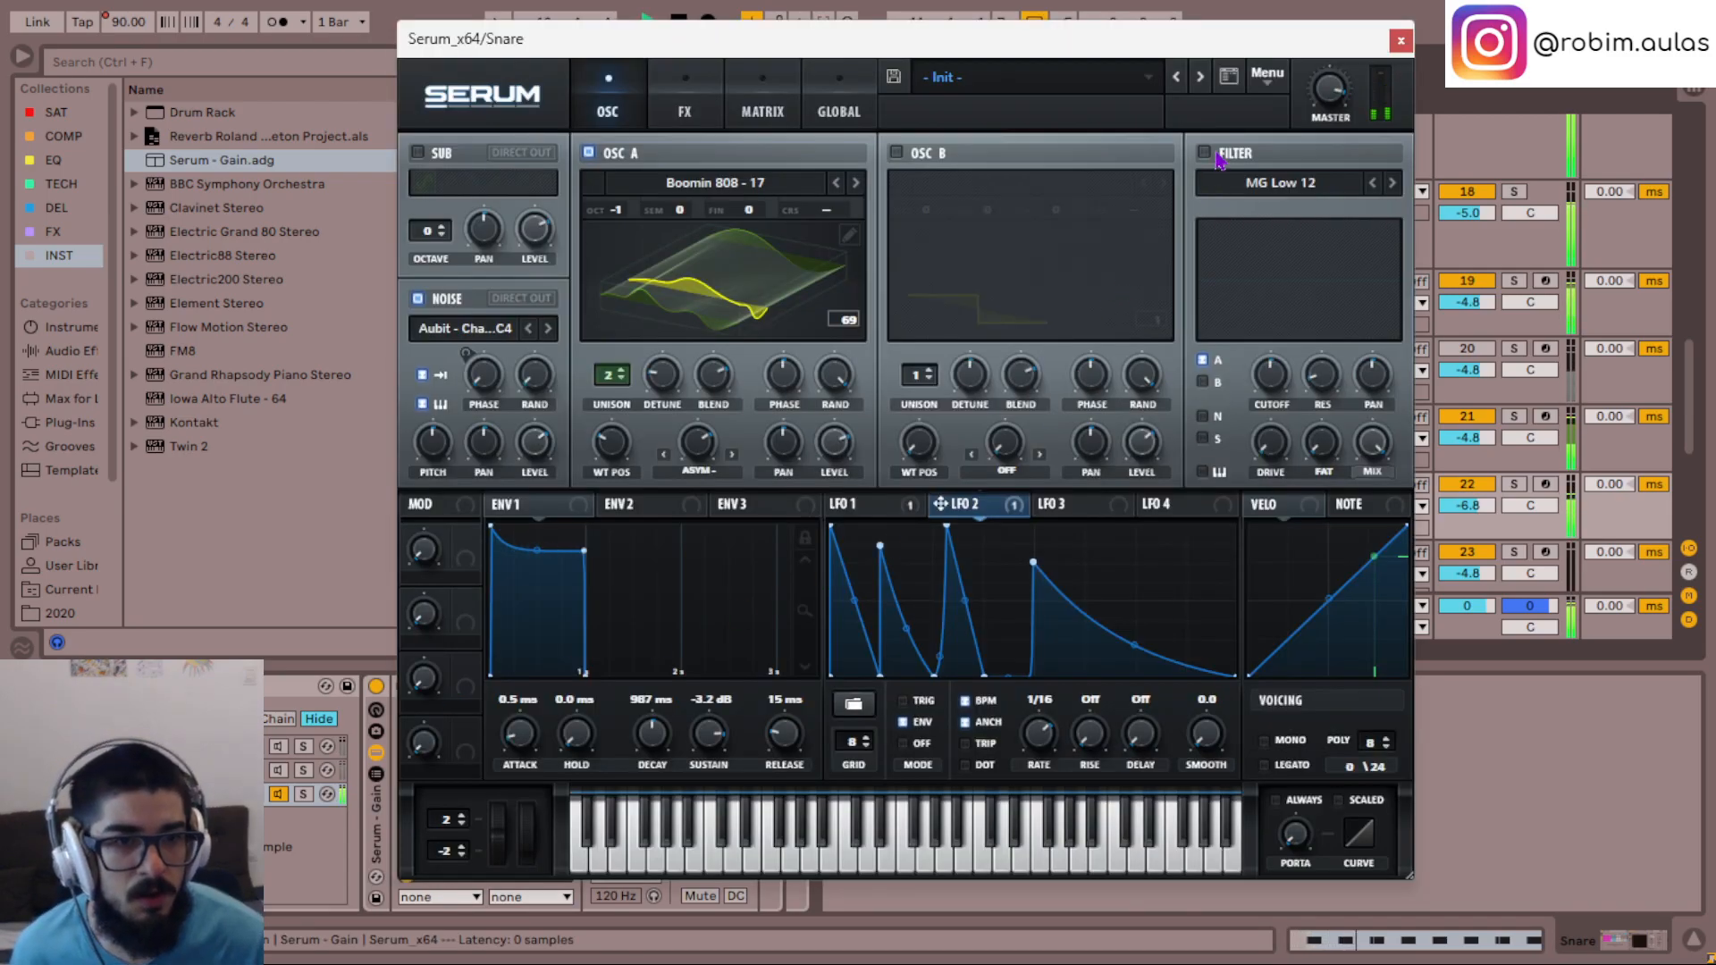
click(1204, 153)
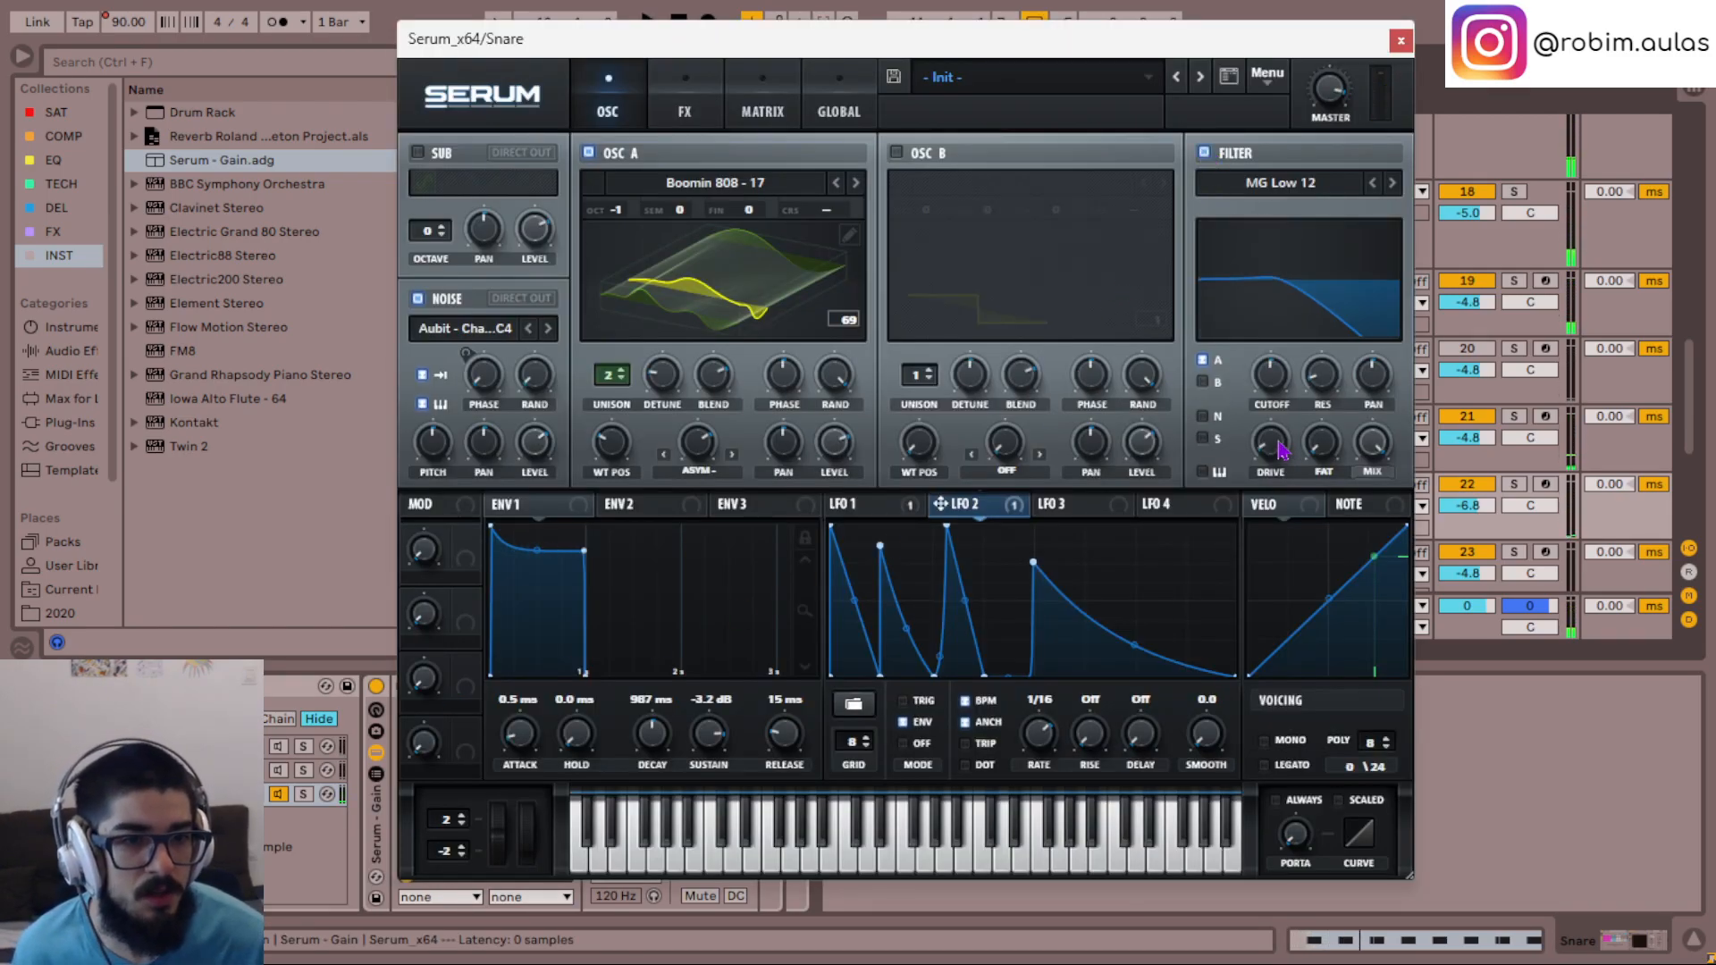
scroll(1275, 376, up, 6)
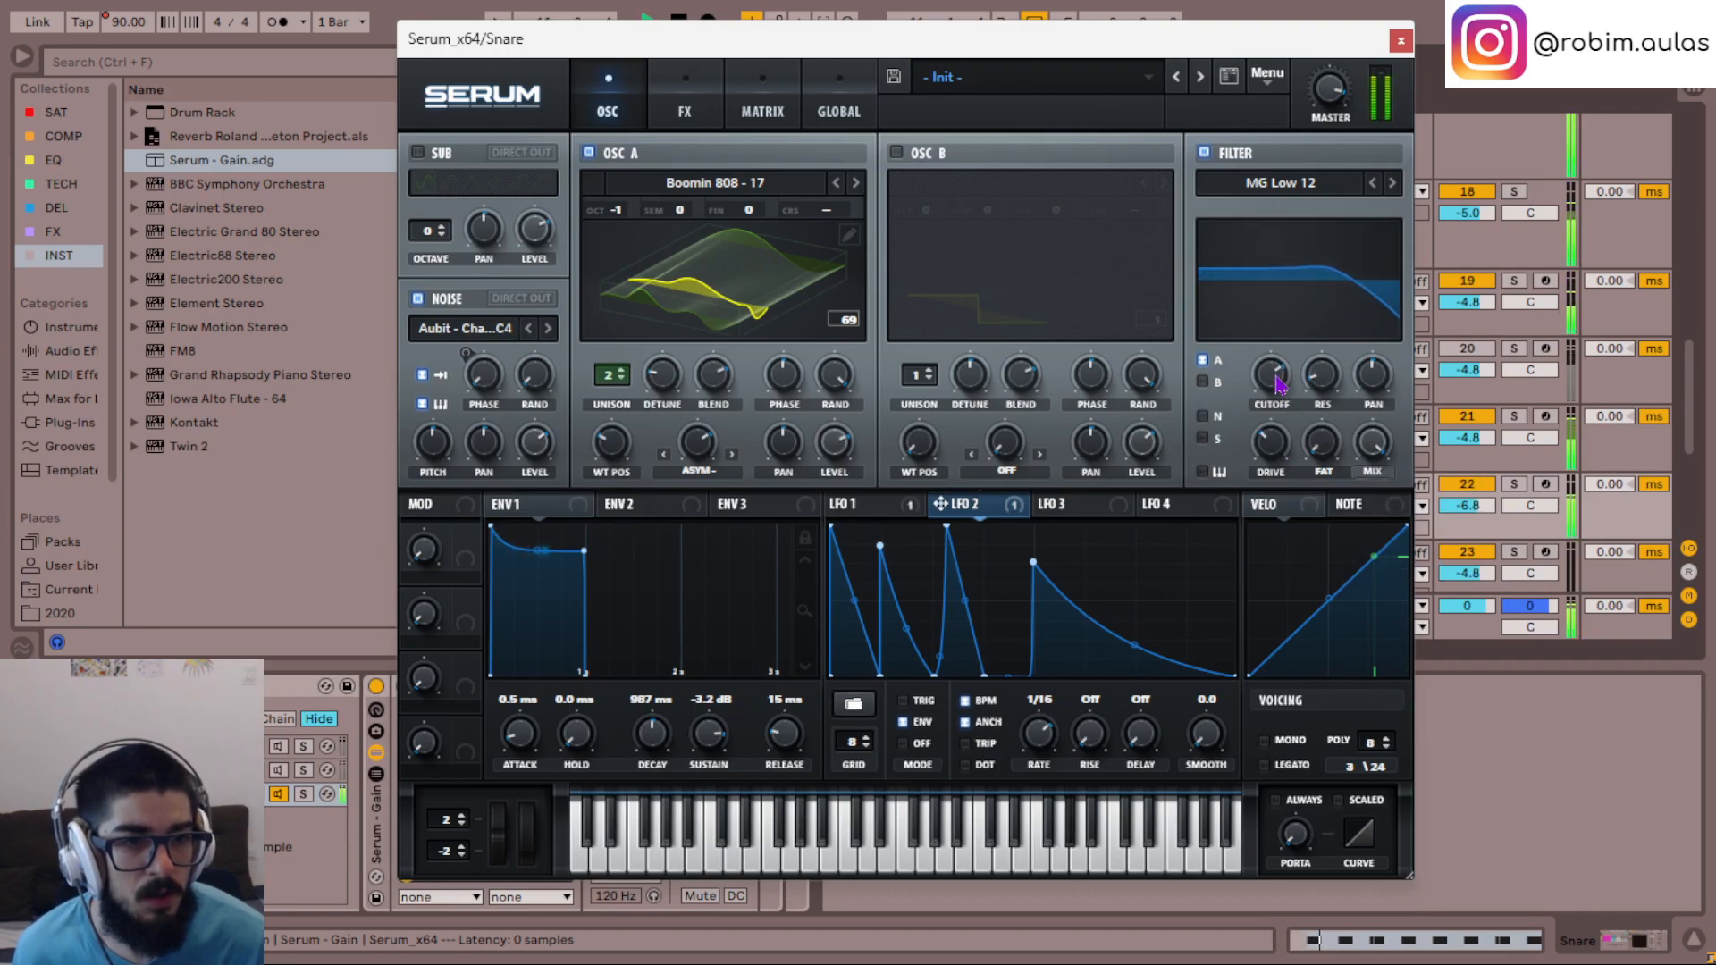
scroll(1261, 362, up, 2)
scroll(1261, 362, down, 5)
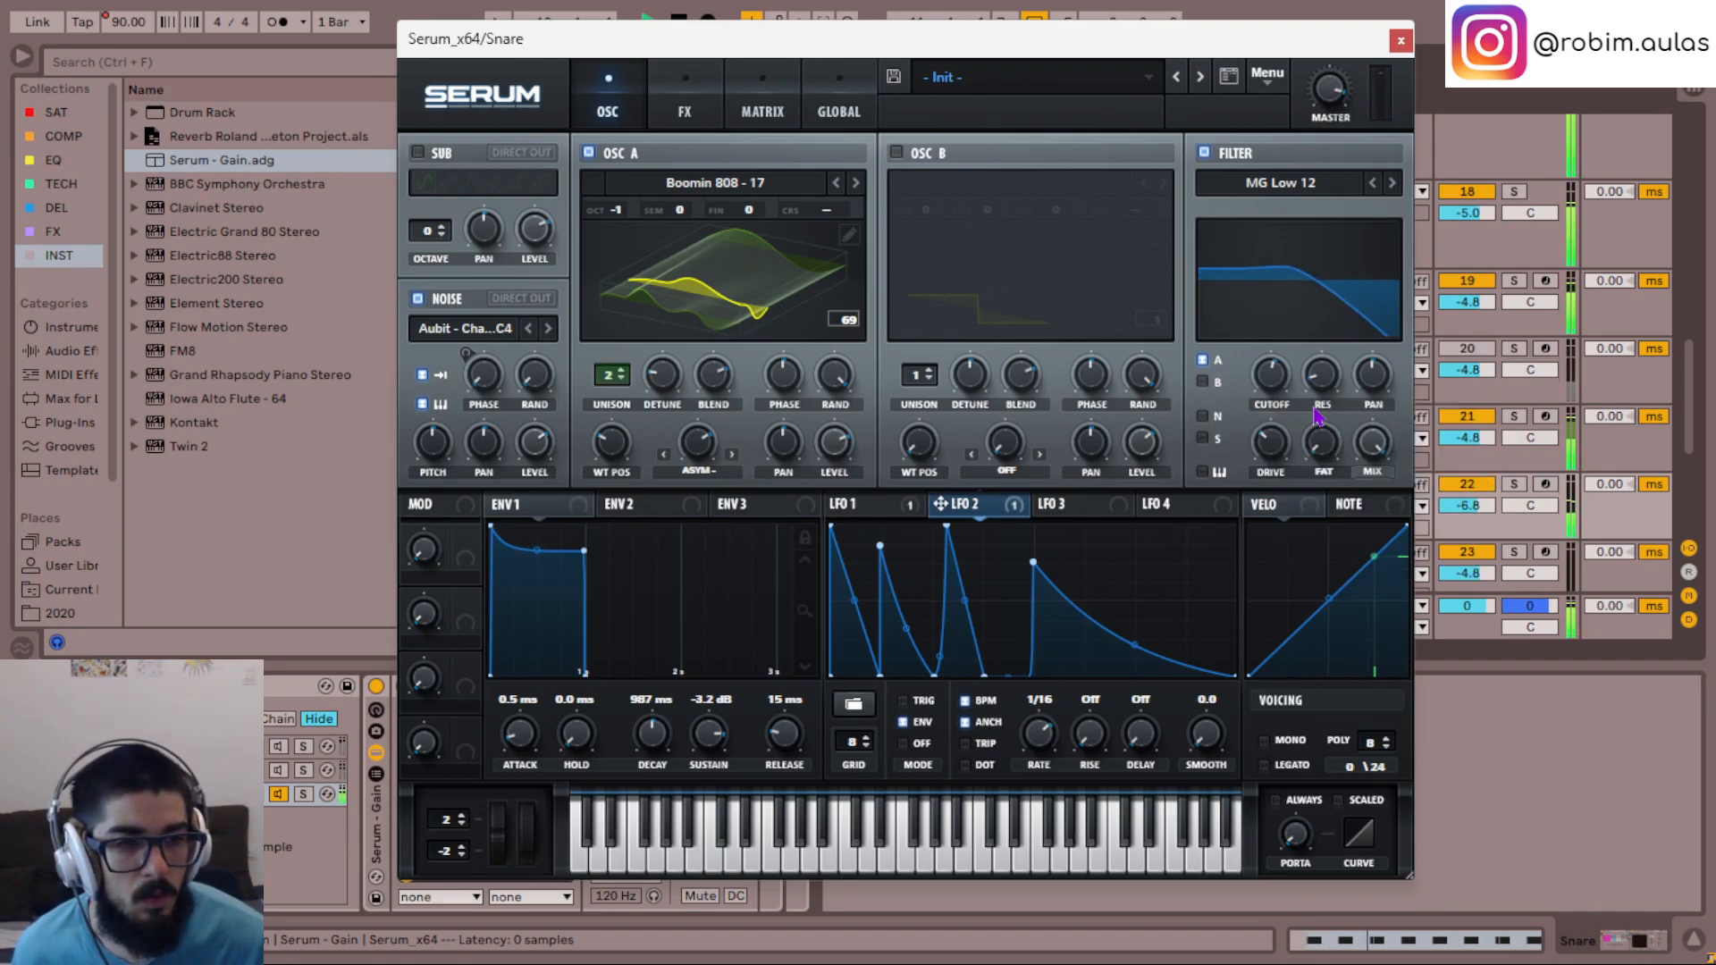
scroll(1305, 363, up, 4)
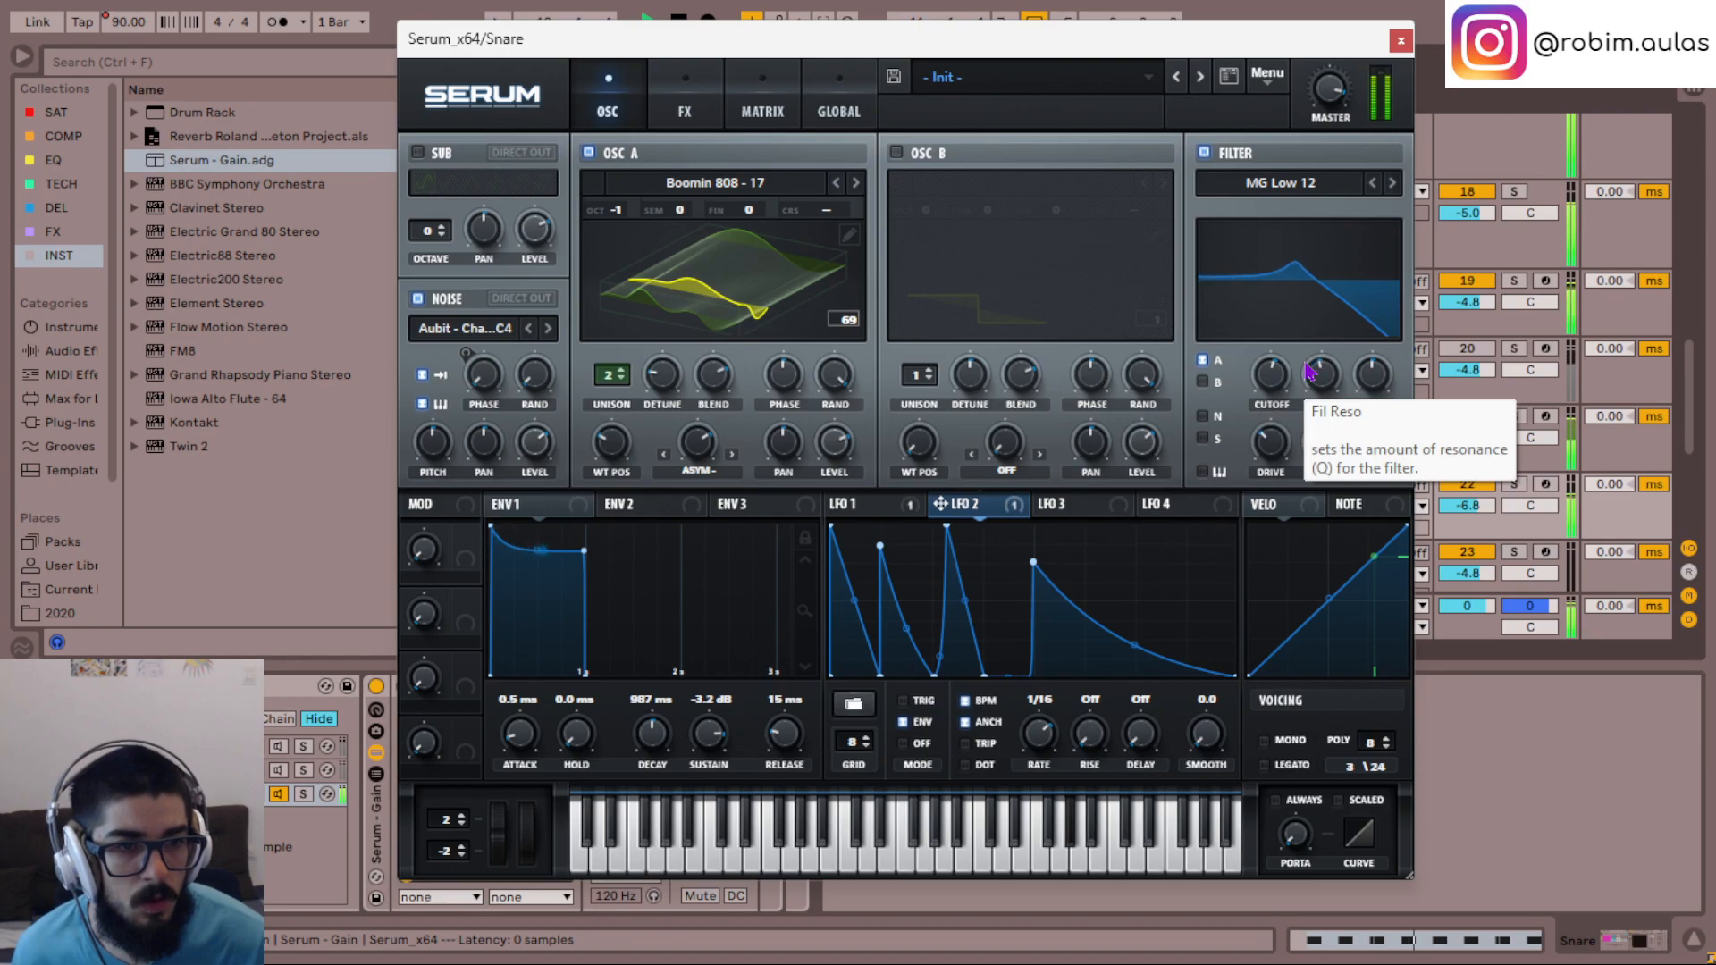
scroll(1268, 382, up, 3)
scroll(1267, 382, down, 3)
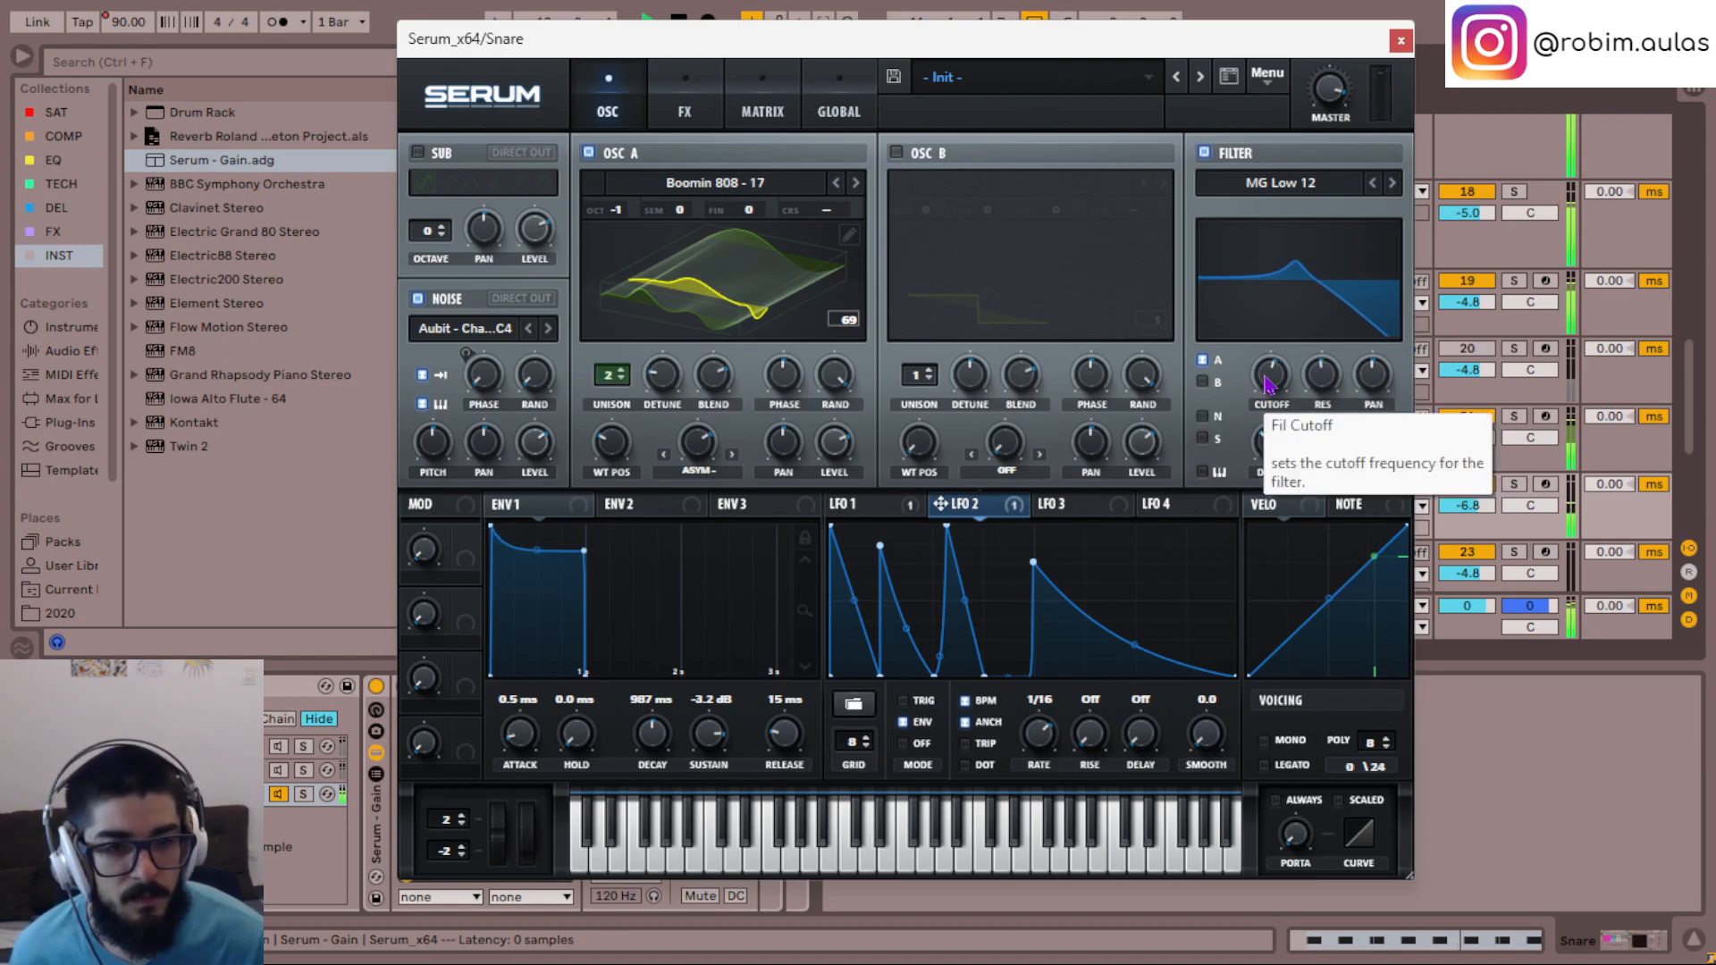
- Try modulating the filter cutoff with LFO 2 and remove that modulation again
drag(956, 506, 1278, 377)
right_click(1276, 390)
click(1259, 295)
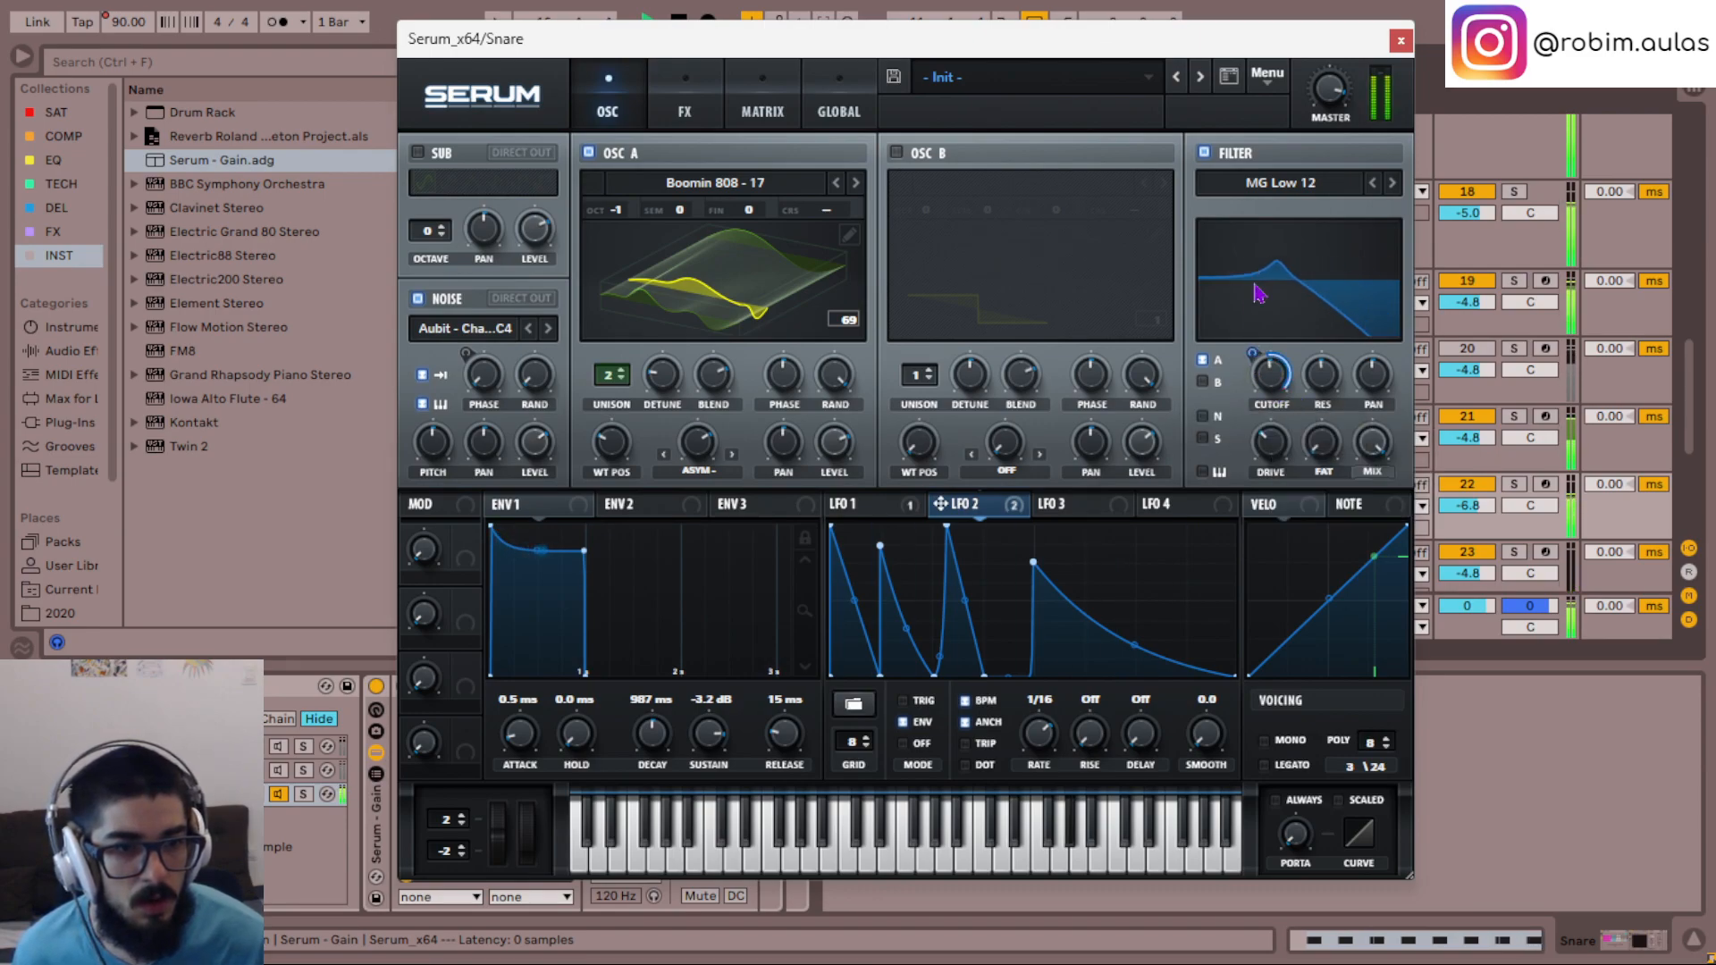
right_click(1271, 382)
click(1276, 391)
right_click(1275, 391)
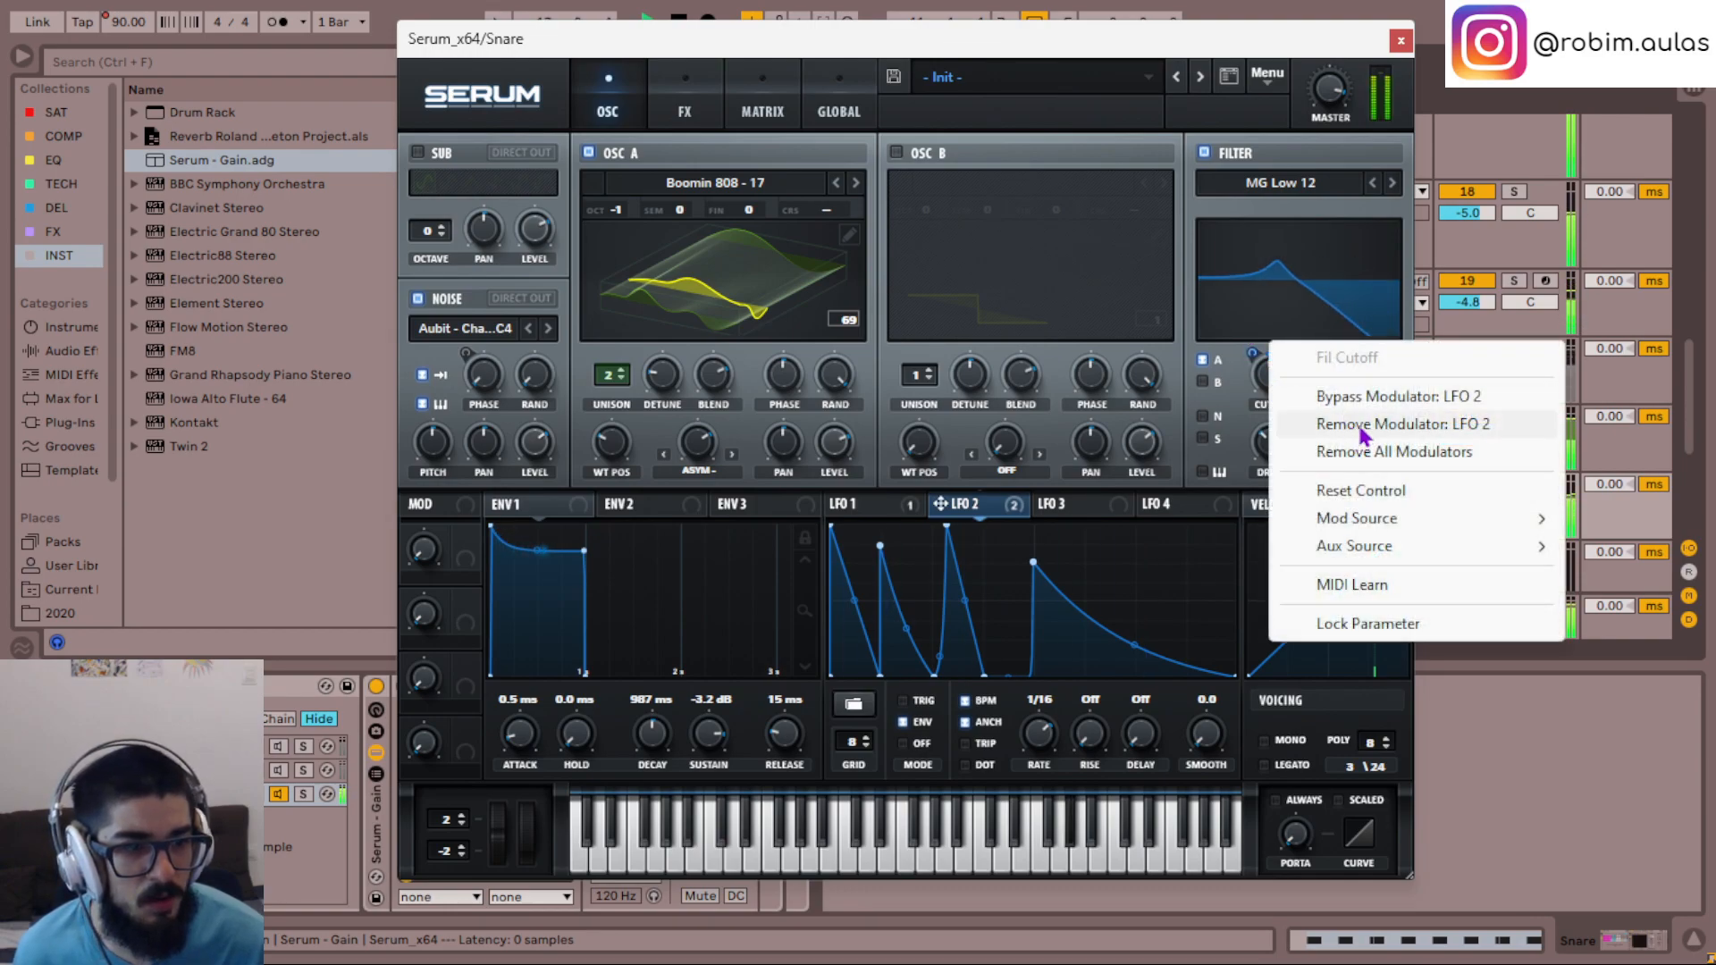
click(1324, 424)
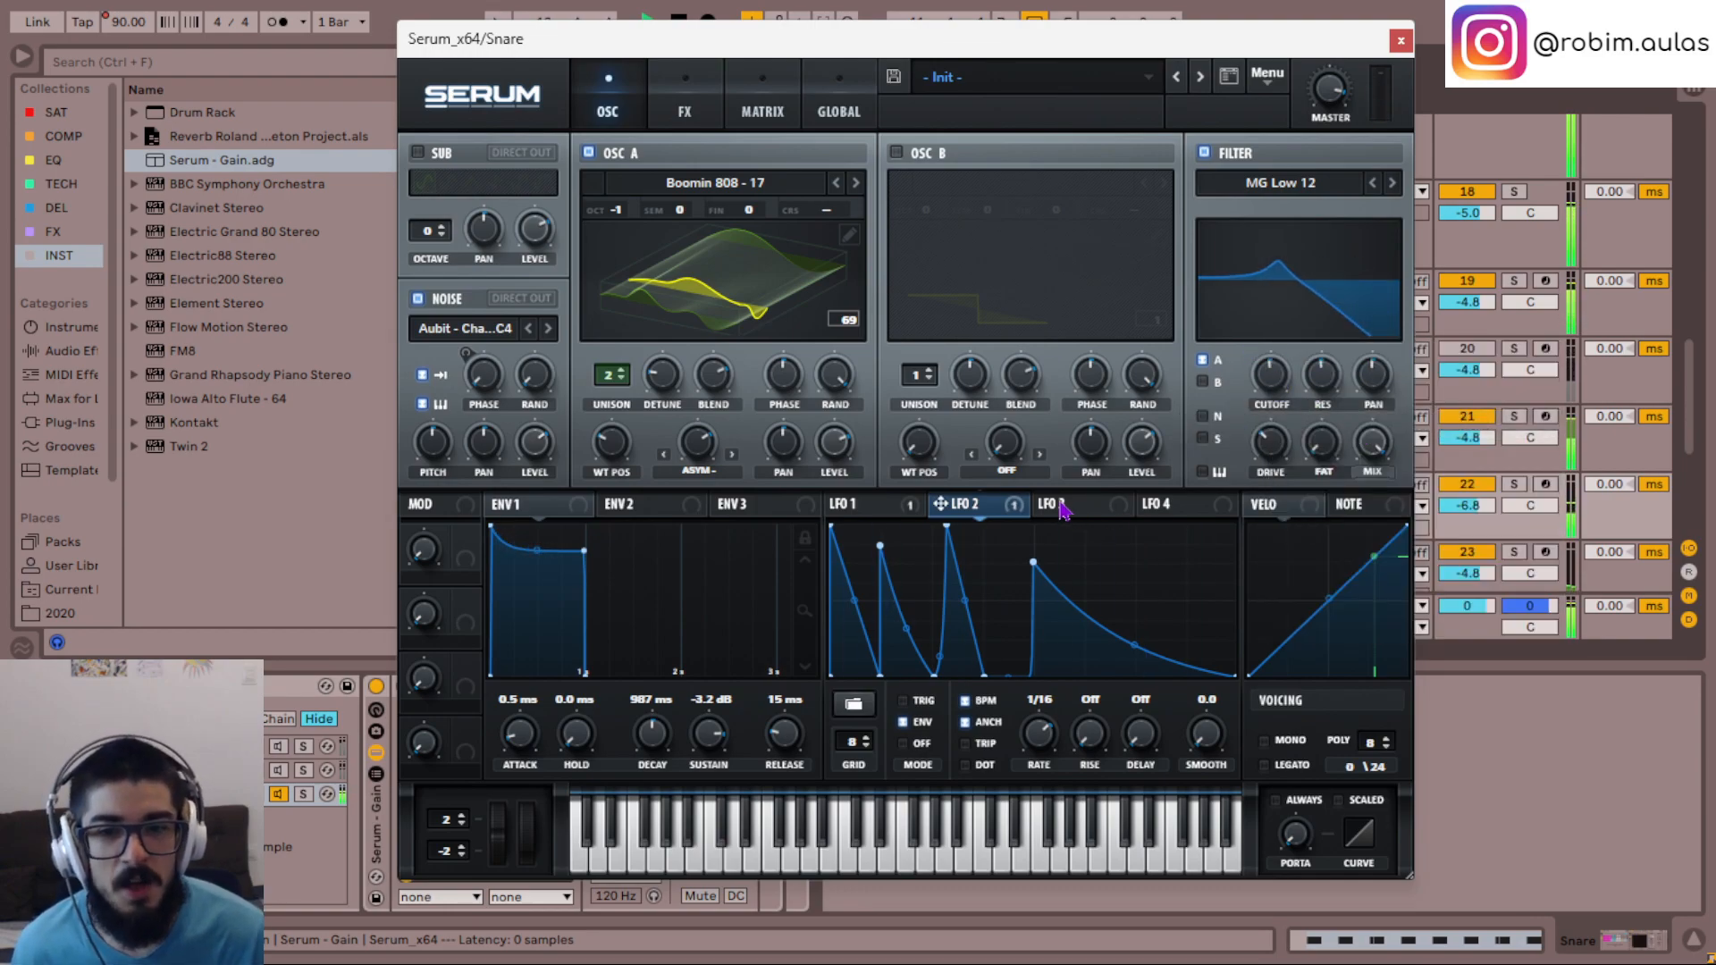
- Modulate the filter cutoff with Env 2, using 0% sustain, a 597 ms decay and a steeper decay curve, and adjust the modulation amount
click(666, 511)
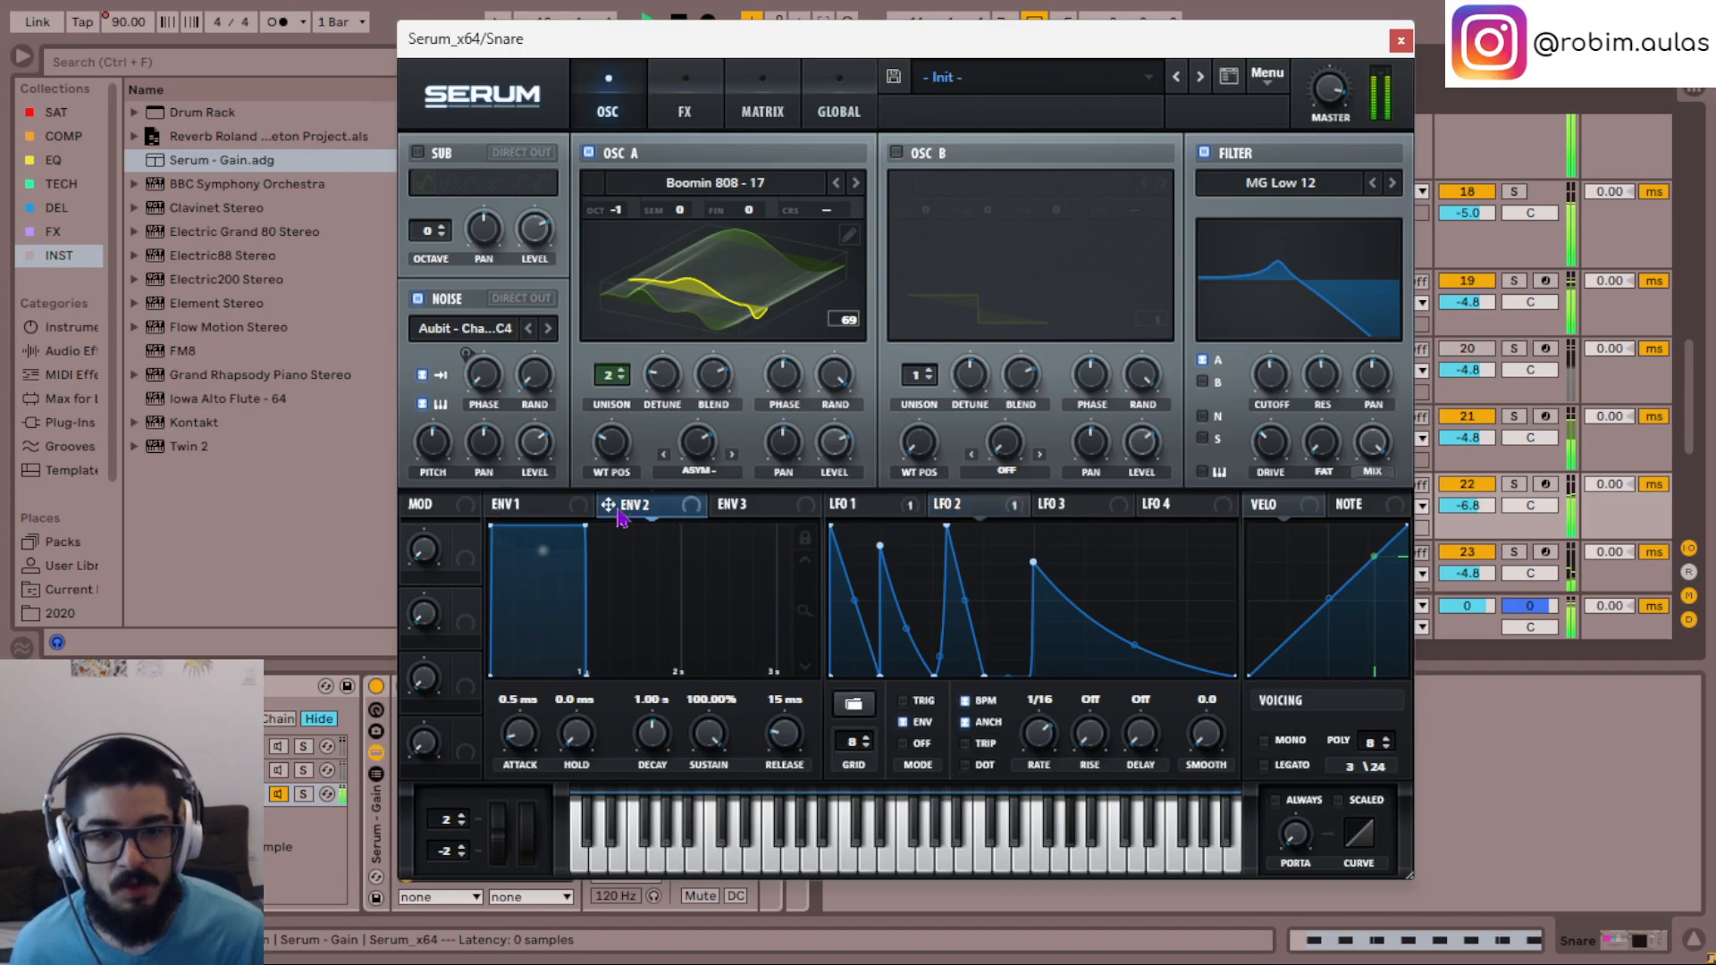
drag(1288, 344, 1271, 374)
drag(583, 525, 573, 816)
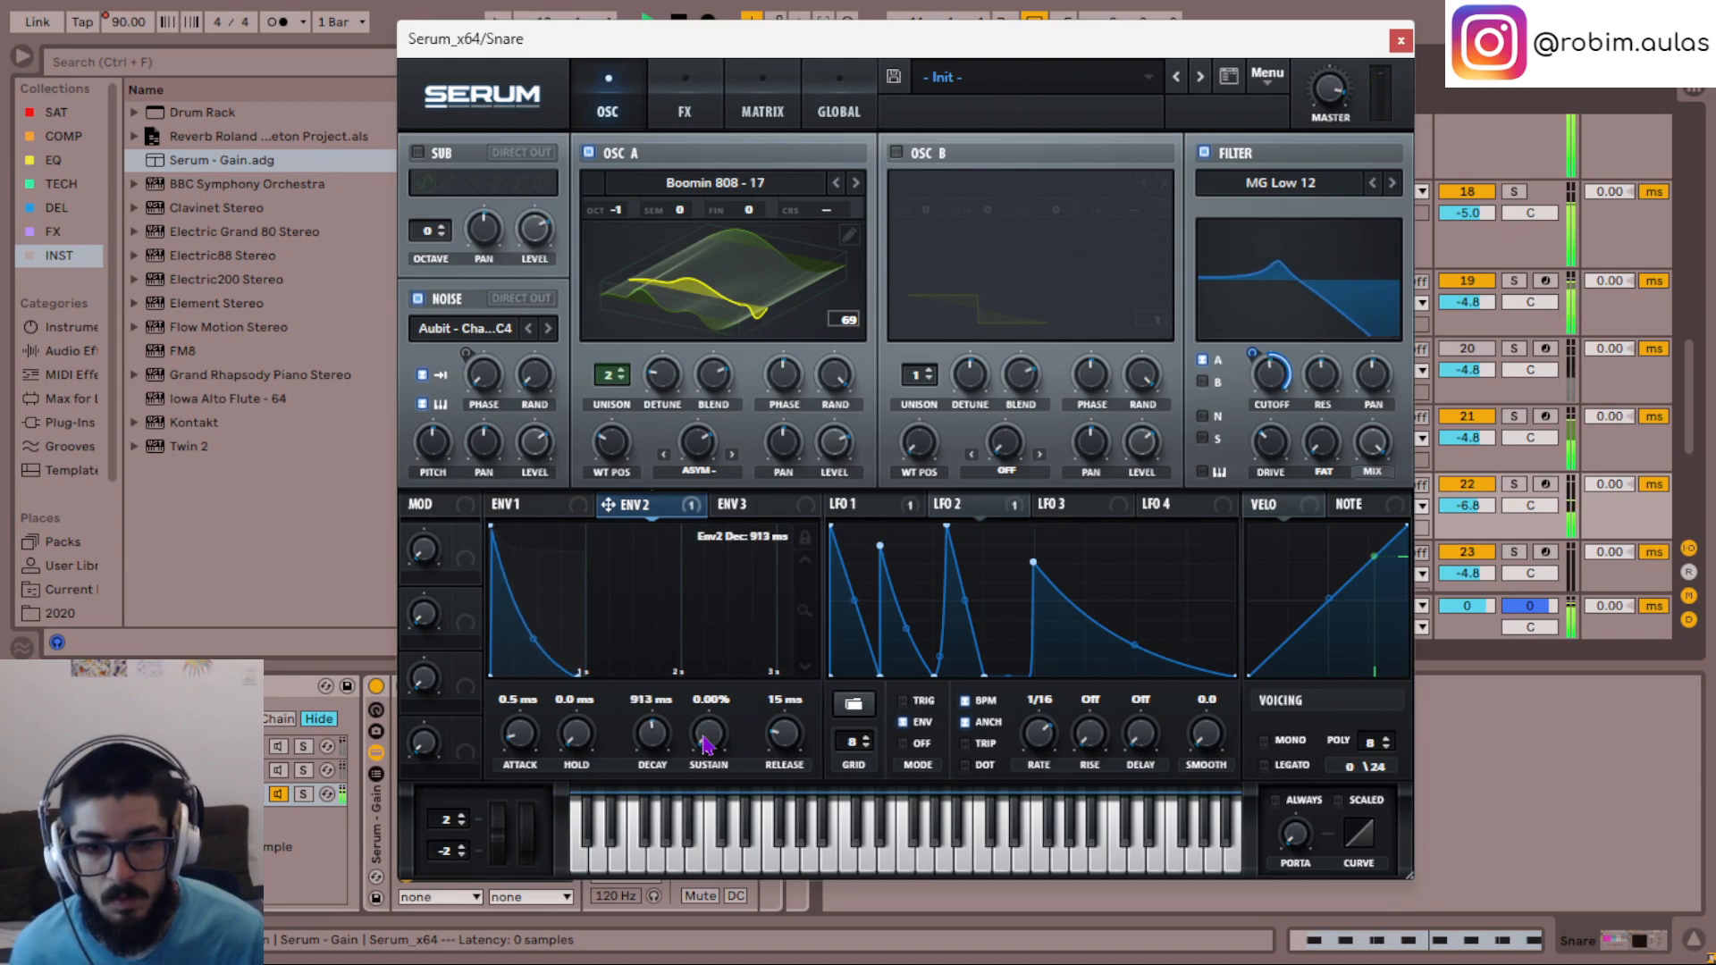
mouse_move(532, 637)
mouse_down()
mouse_move(521, 663)
mouse_move(521, 646)
mouse_up()
drag(666, 731, 668, 732)
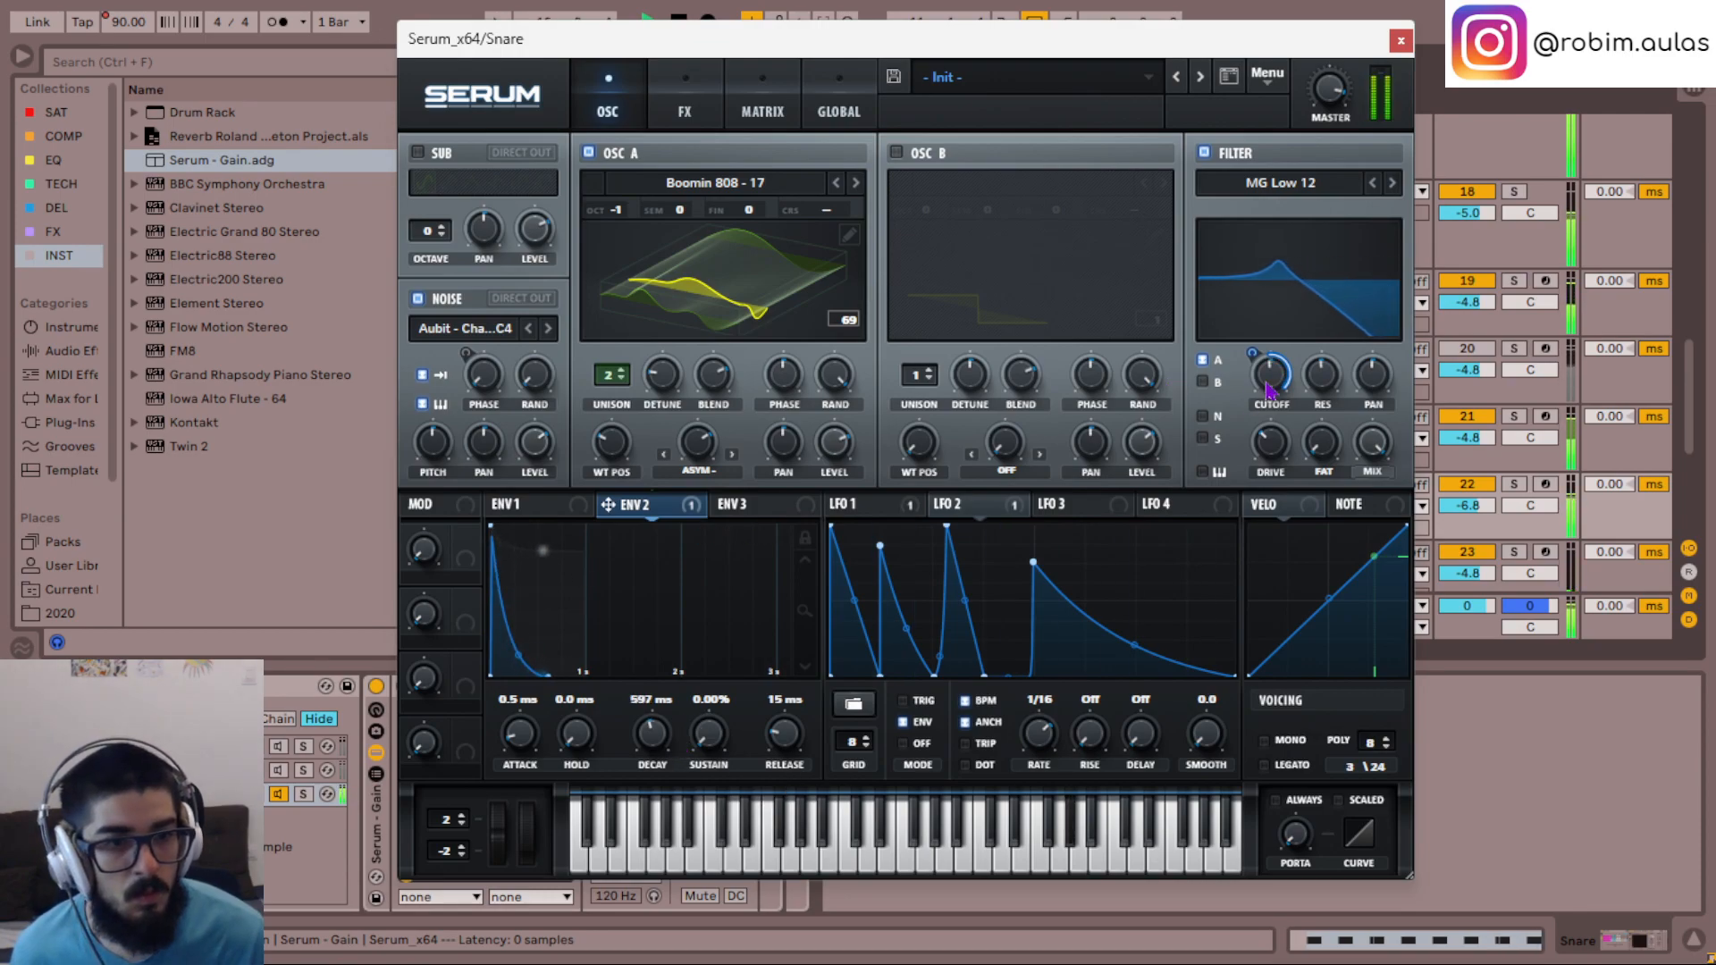
mouse_move(1250, 354)
mouse_down()
mouse_move(1244, 297)
mouse_move(1248, 347)
mouse_move(1244, 327)
mouse_up()
- Route the noise oscillator through the filter
click(1321, 183)
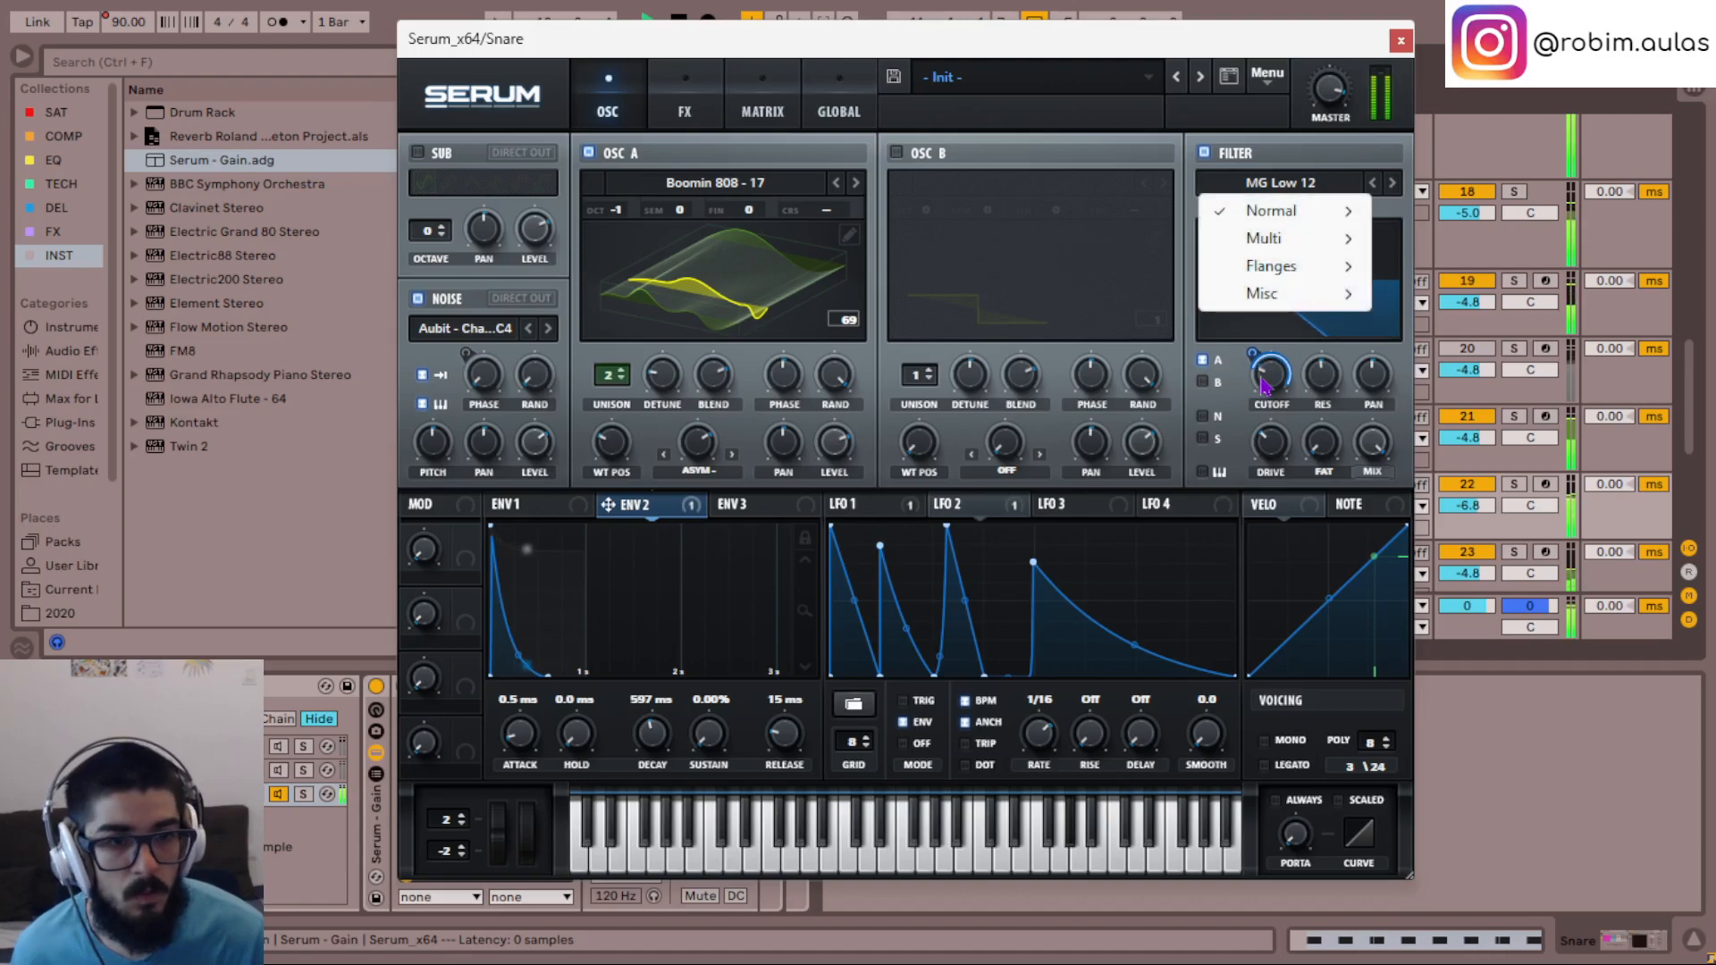
click(1197, 379)
click(1202, 416)
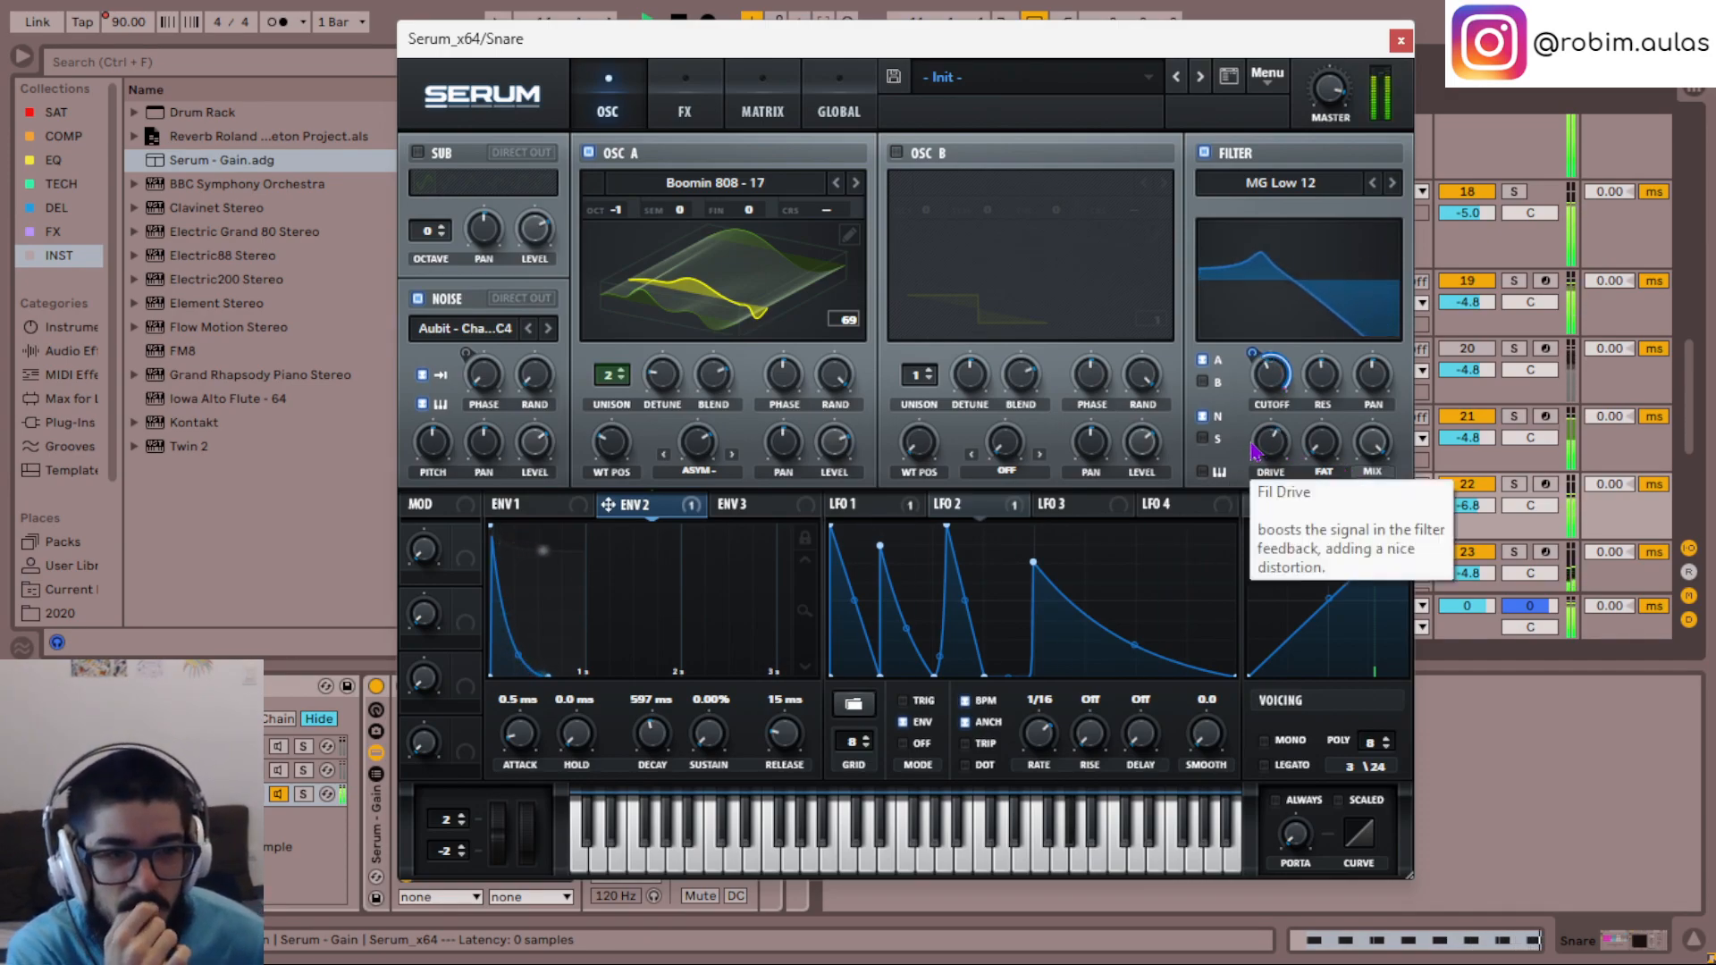
- Change the filter type to French LP and readjust Env 2's modulation amount on the cutoff
click(1280, 182)
mouse_move(1301, 295)
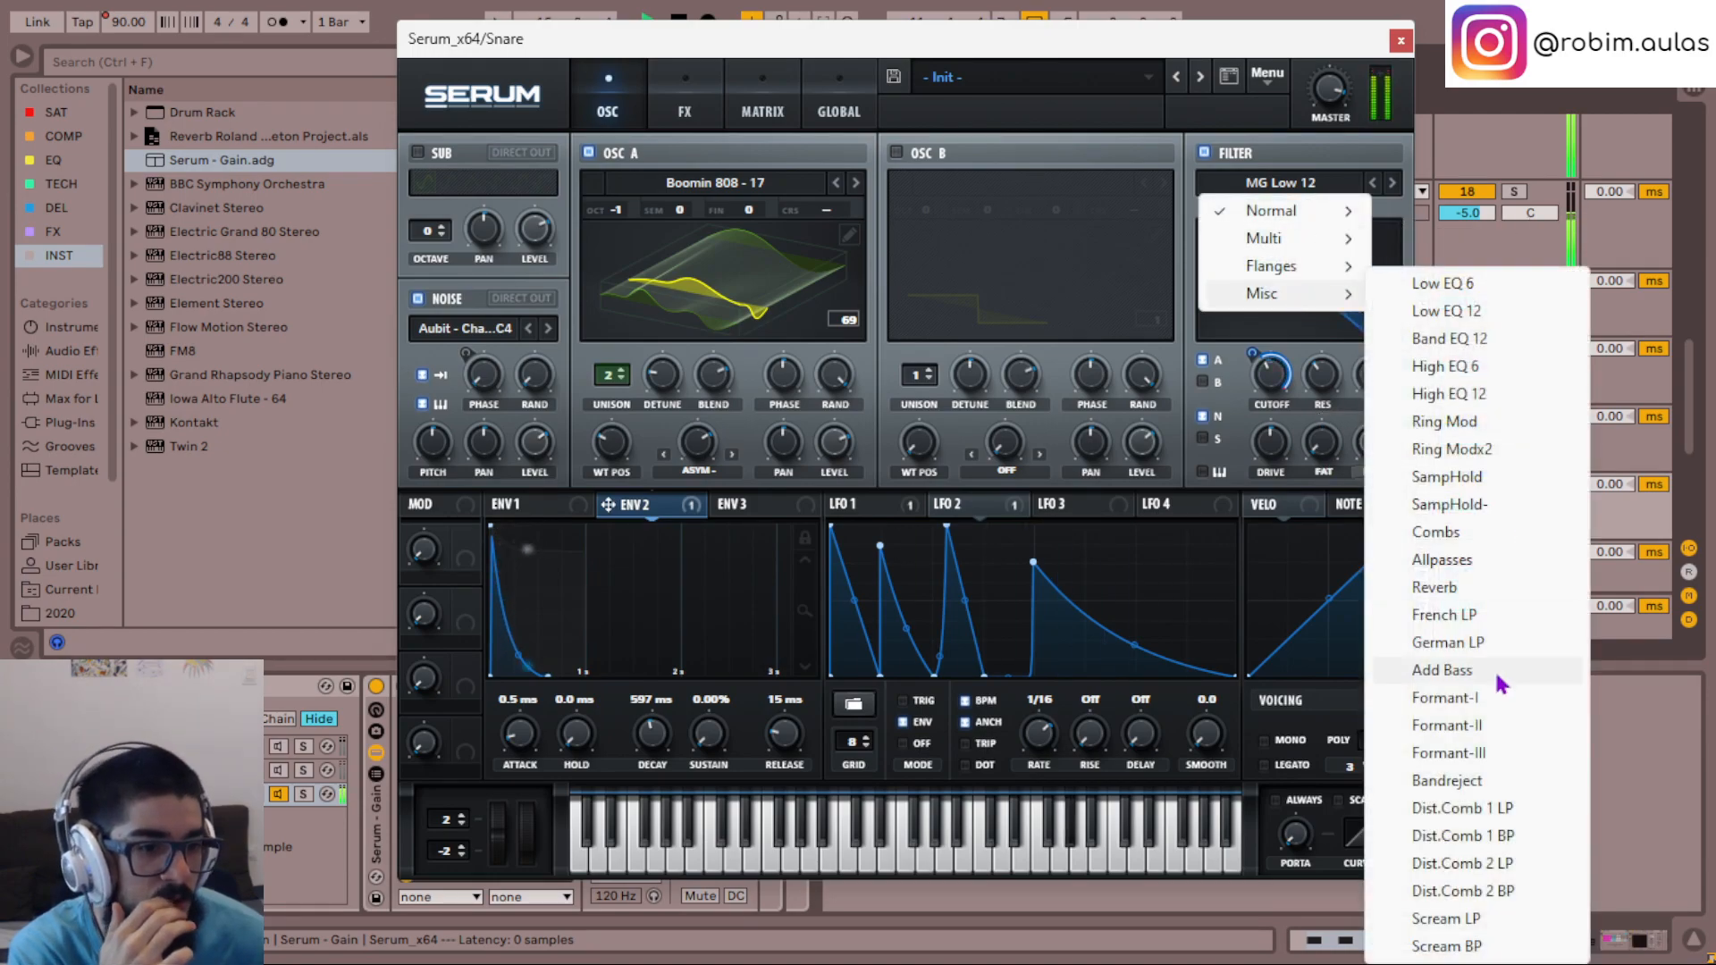
click(1466, 616)
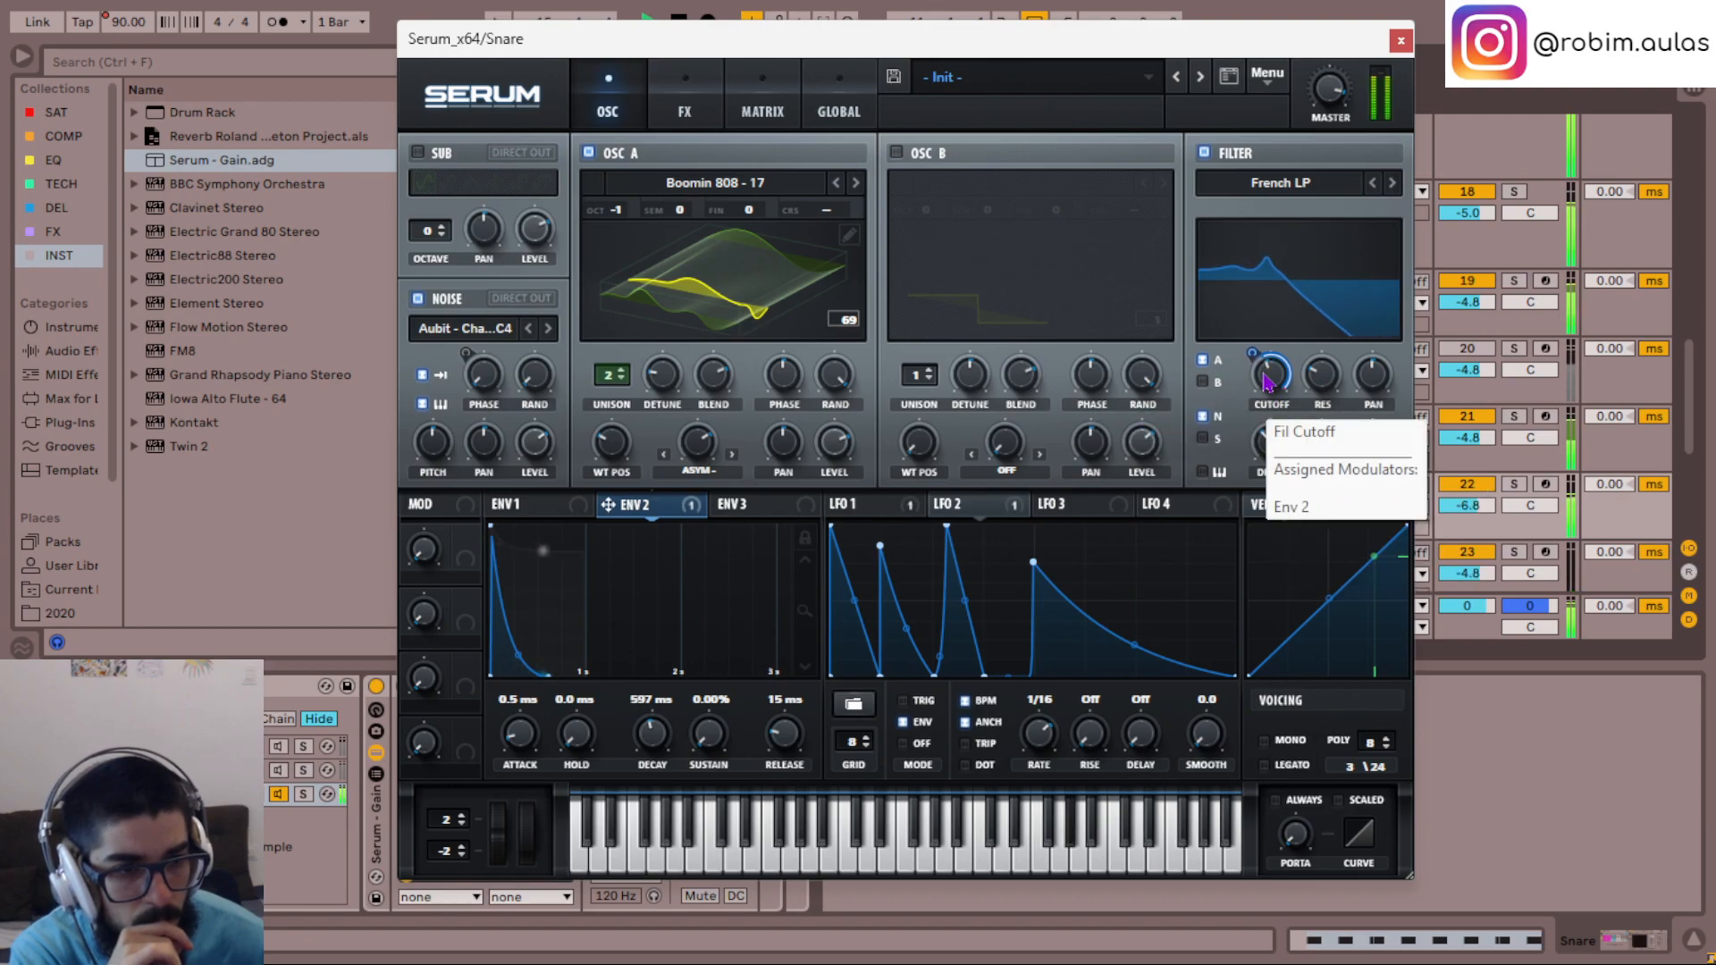
drag(1252, 356, 1257, 386)
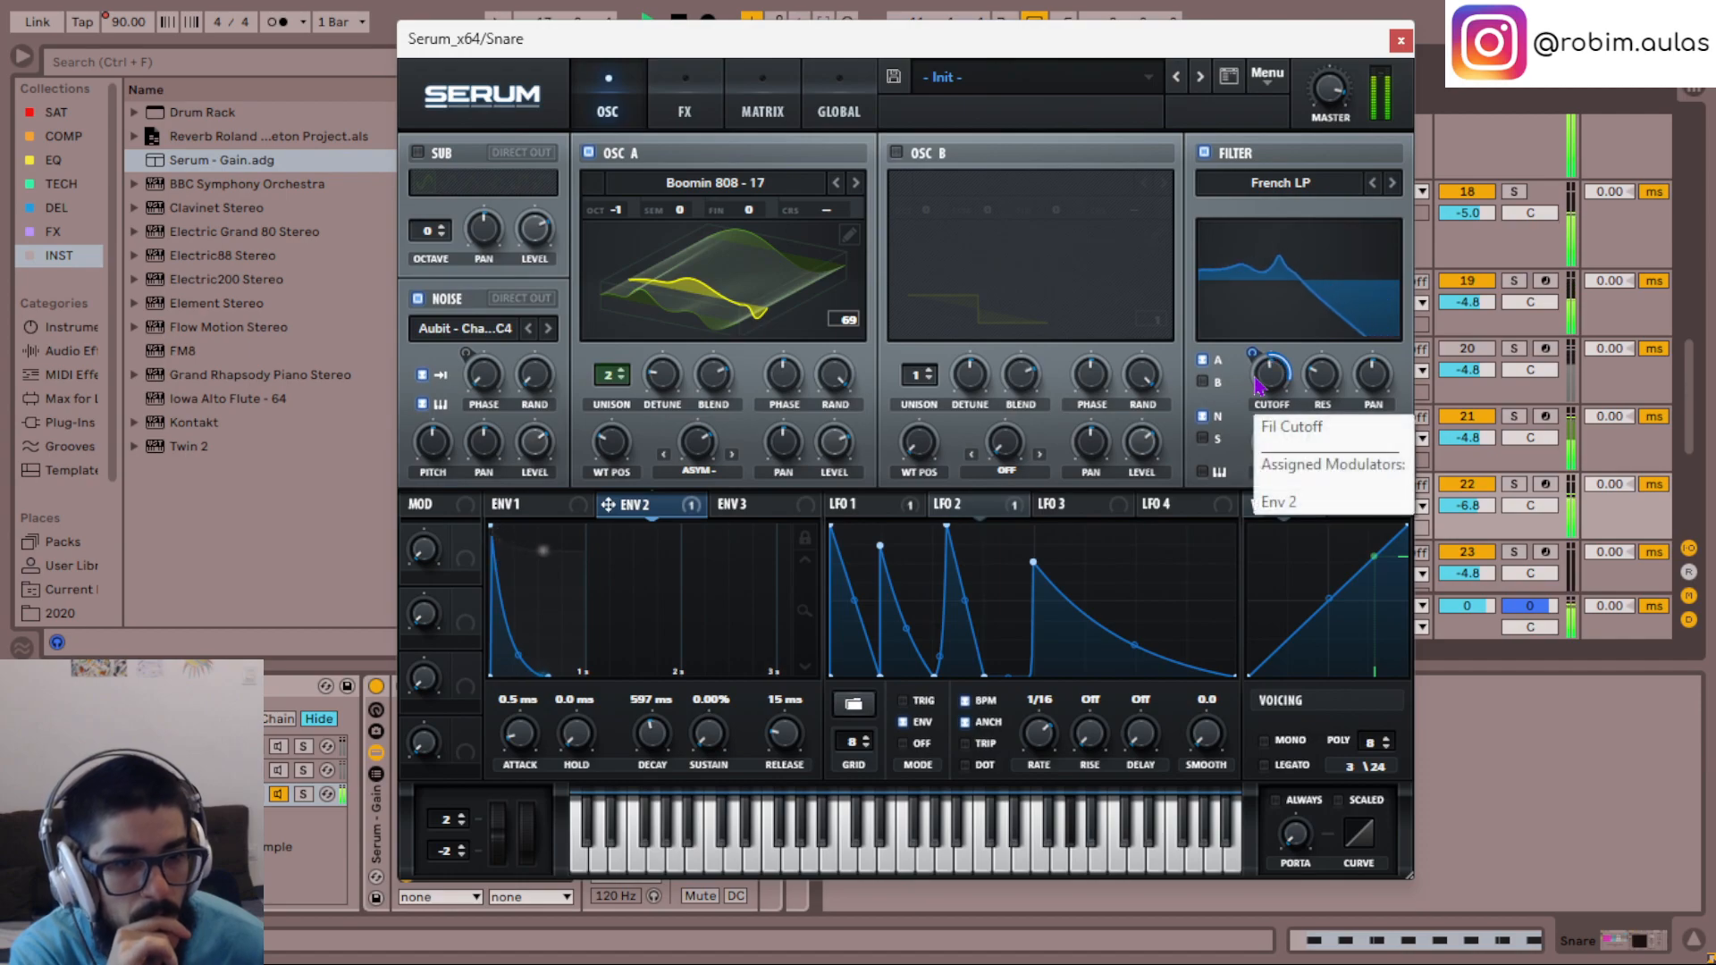
drag(1250, 358, 1248, 346)
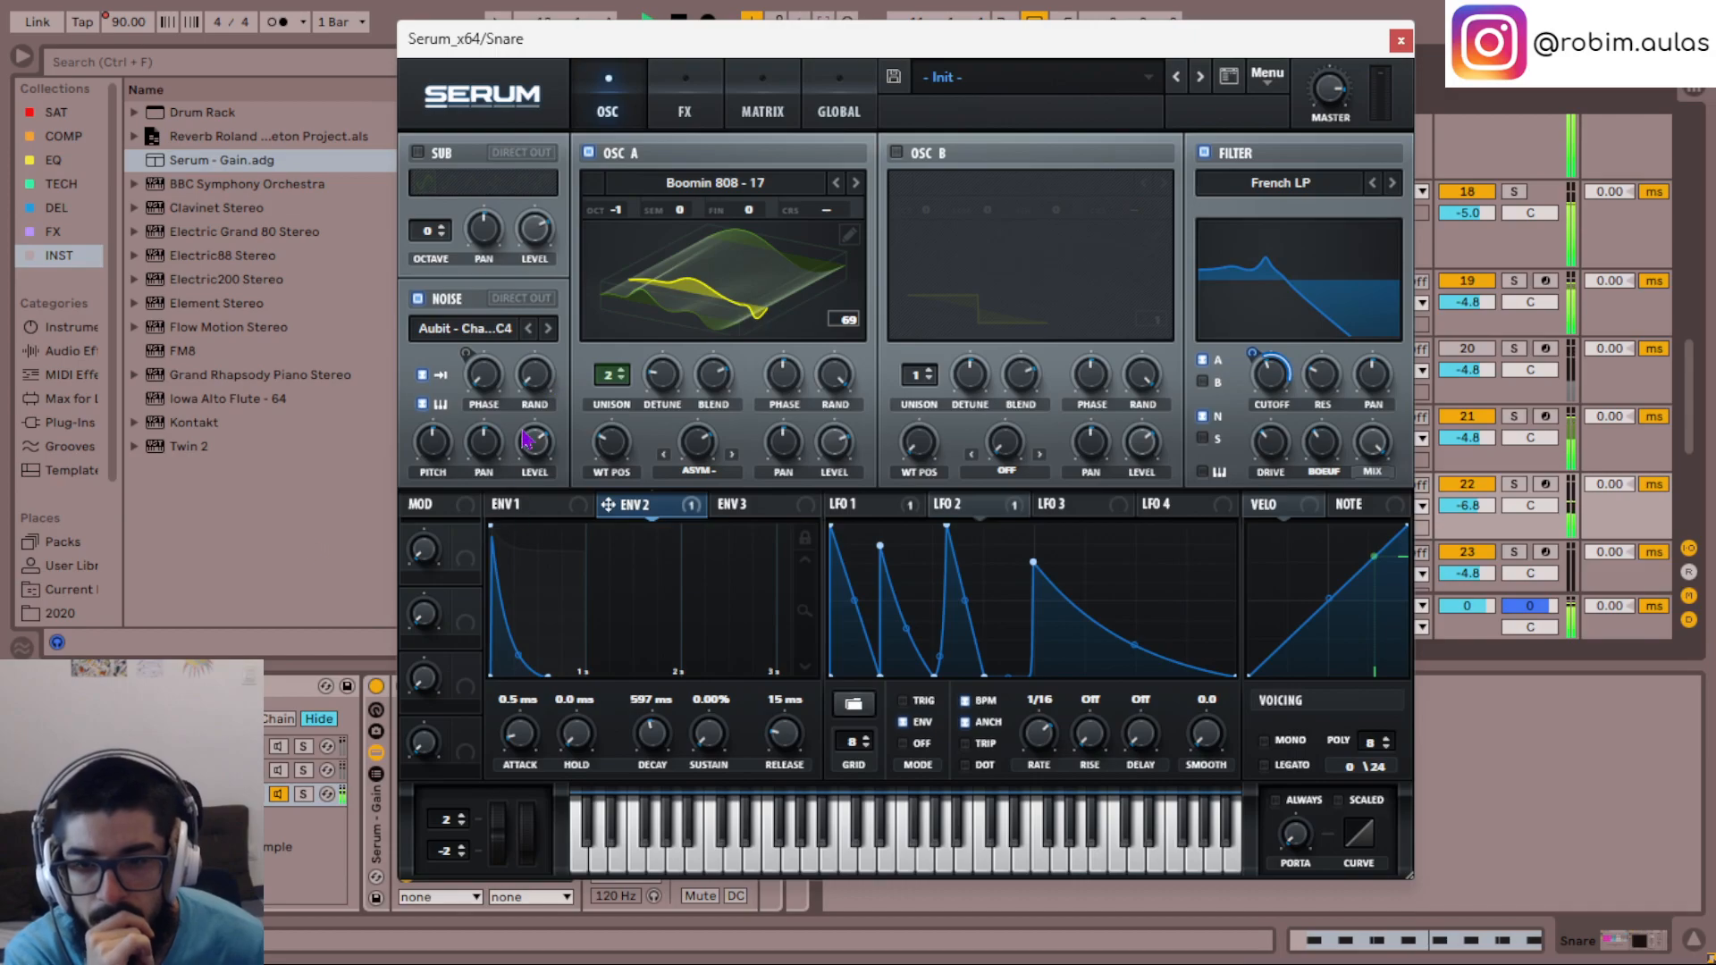
- Move the Serum window aside and turn the noise oscillator off after toggling it for comparison
drag(621, 45, 828, 40)
click(620, 299)
click(616, 302)
click(618, 301)
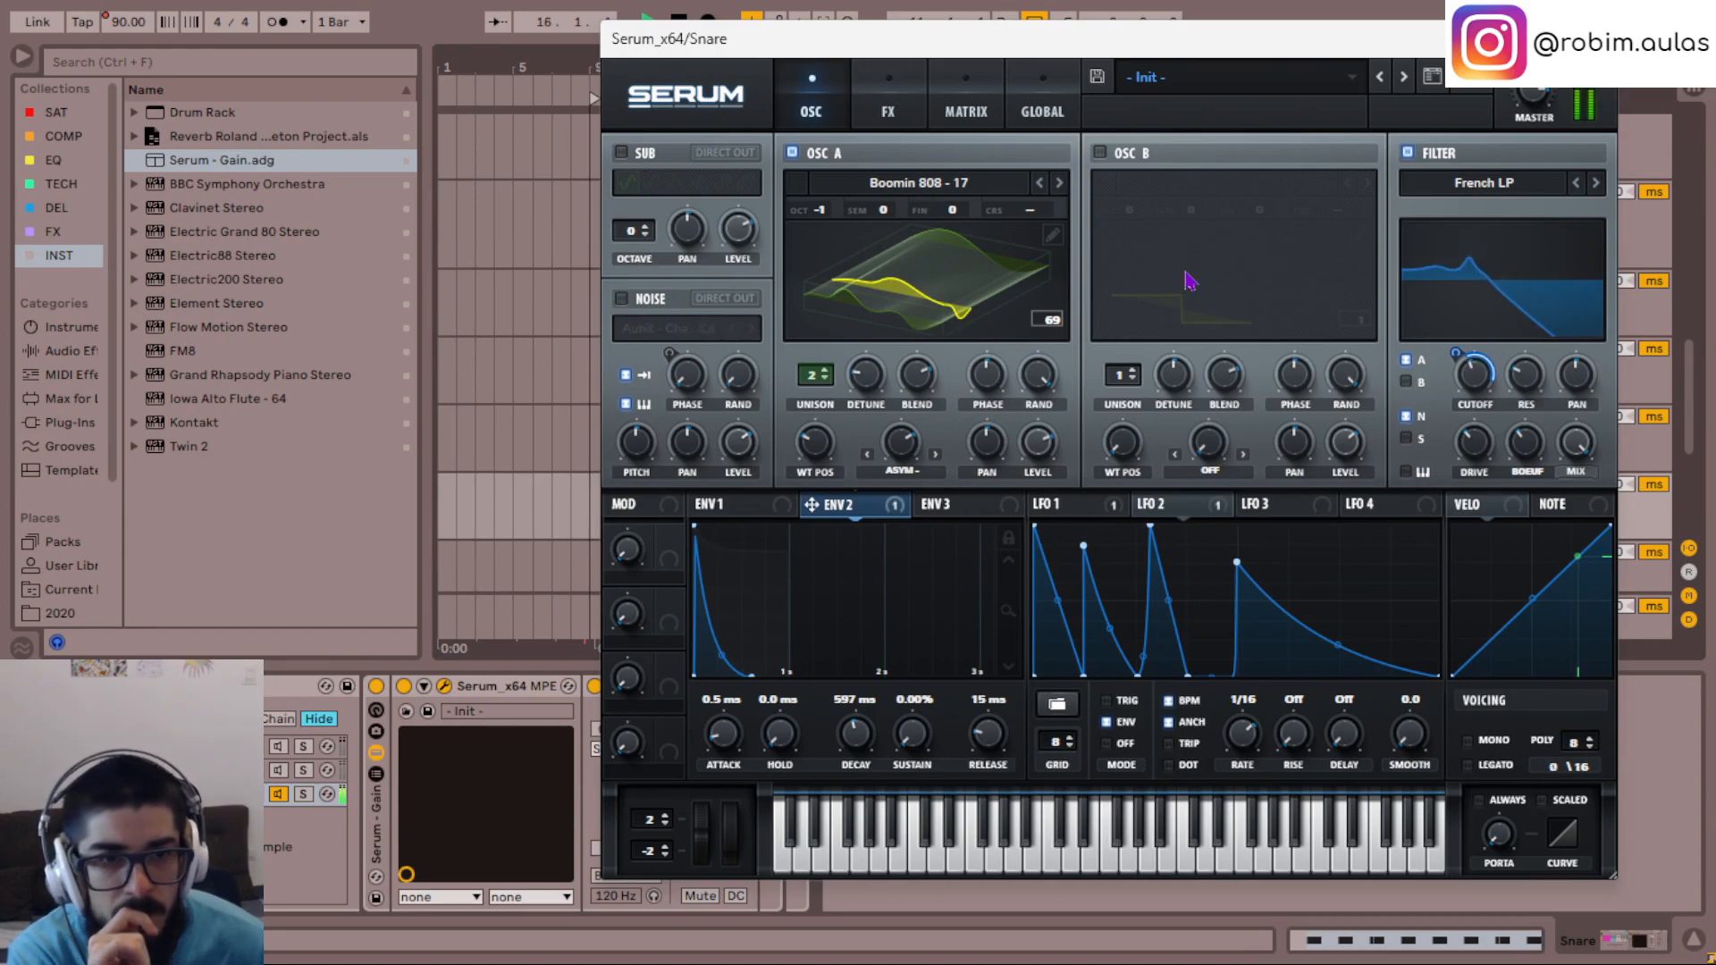
- Enable oscillator B with the SawOctaves wavetable, set its wavetable position to 67 and its octave to -1
click(1100, 152)
click(1124, 184)
mouse_move(1229, 285)
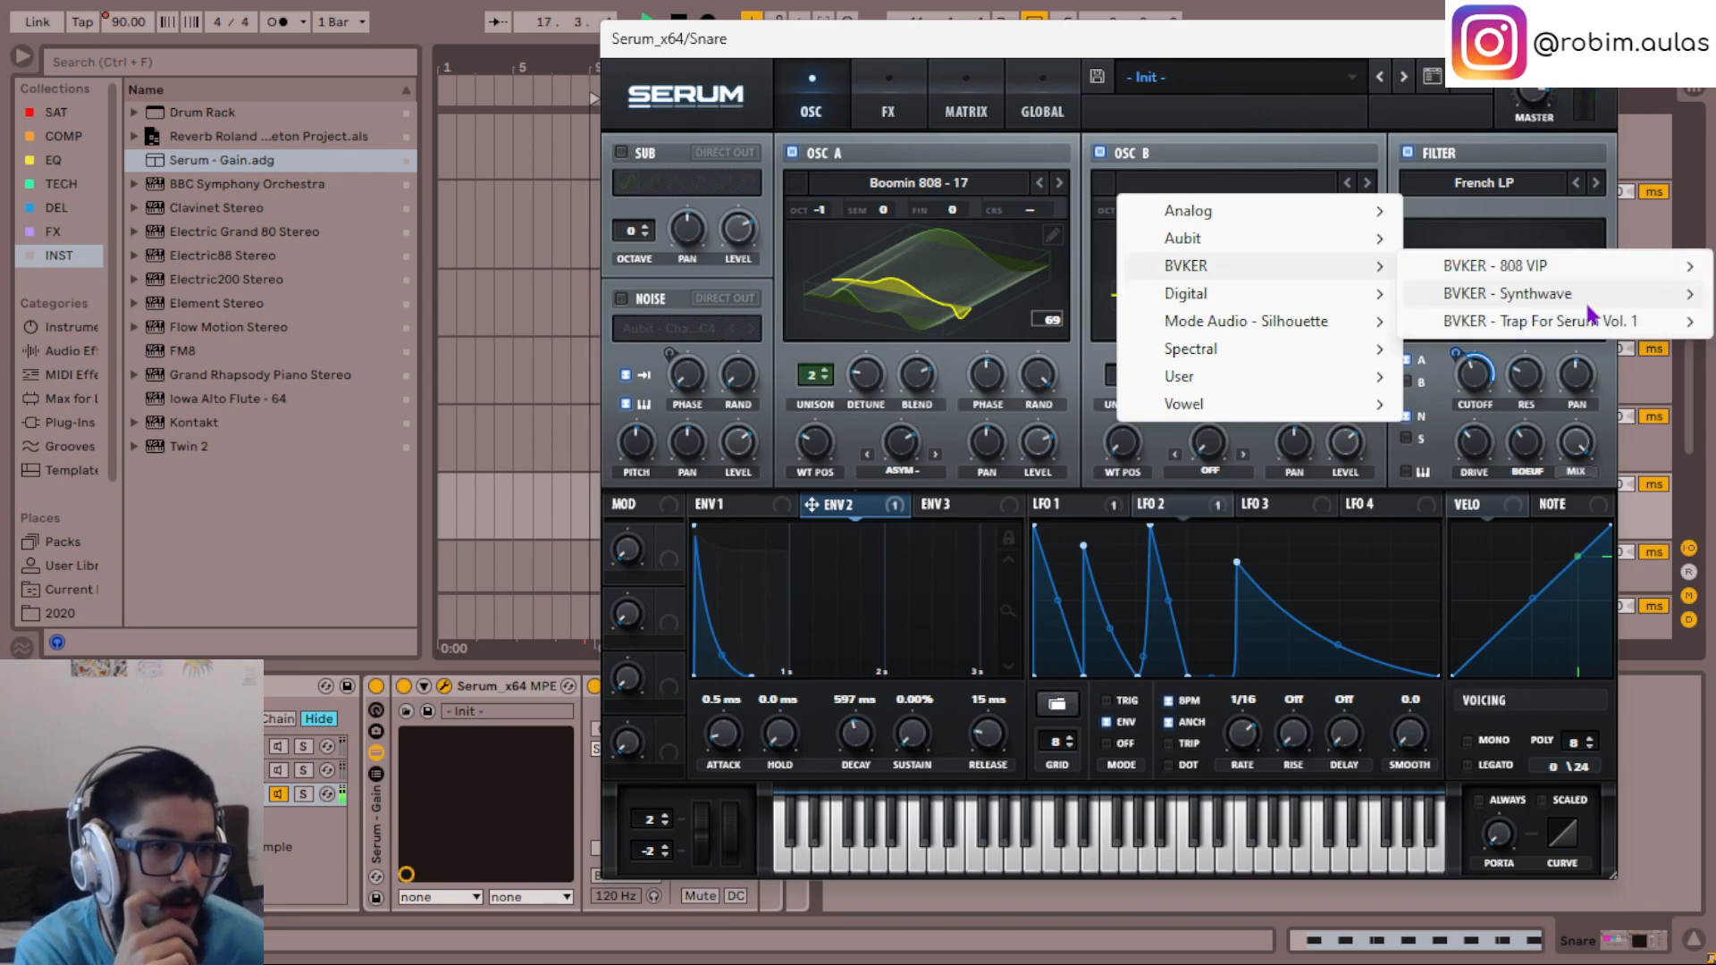
click(1162, 948)
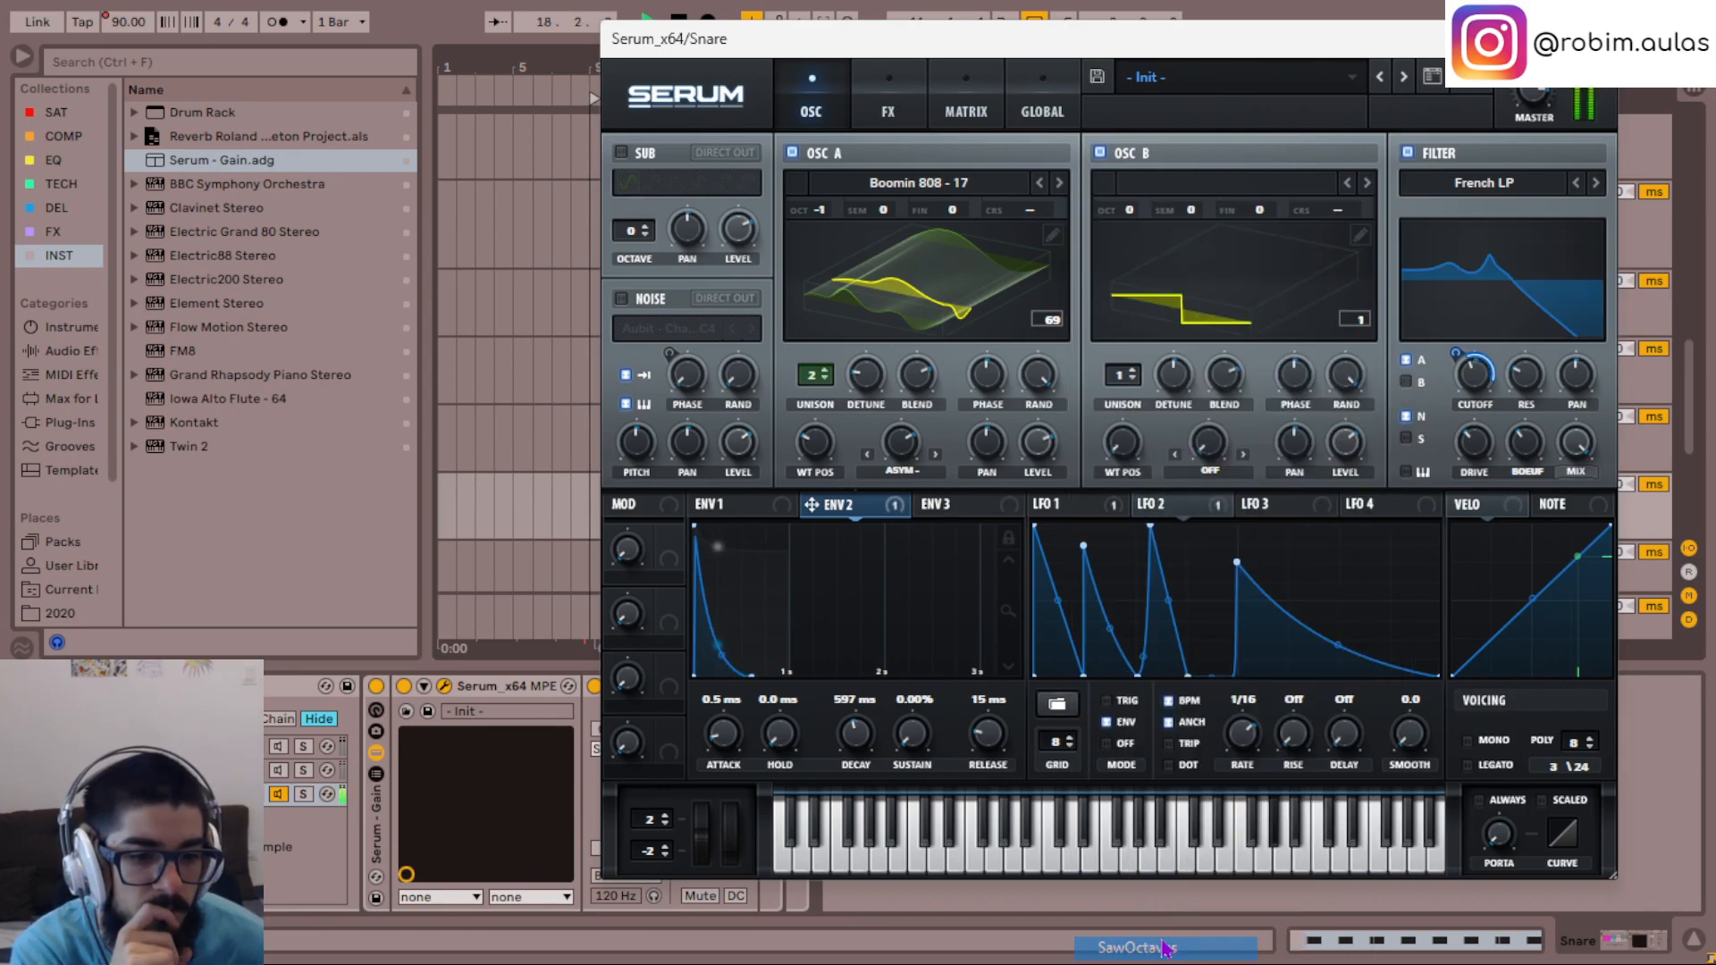
scroll(1121, 444, up, 10)
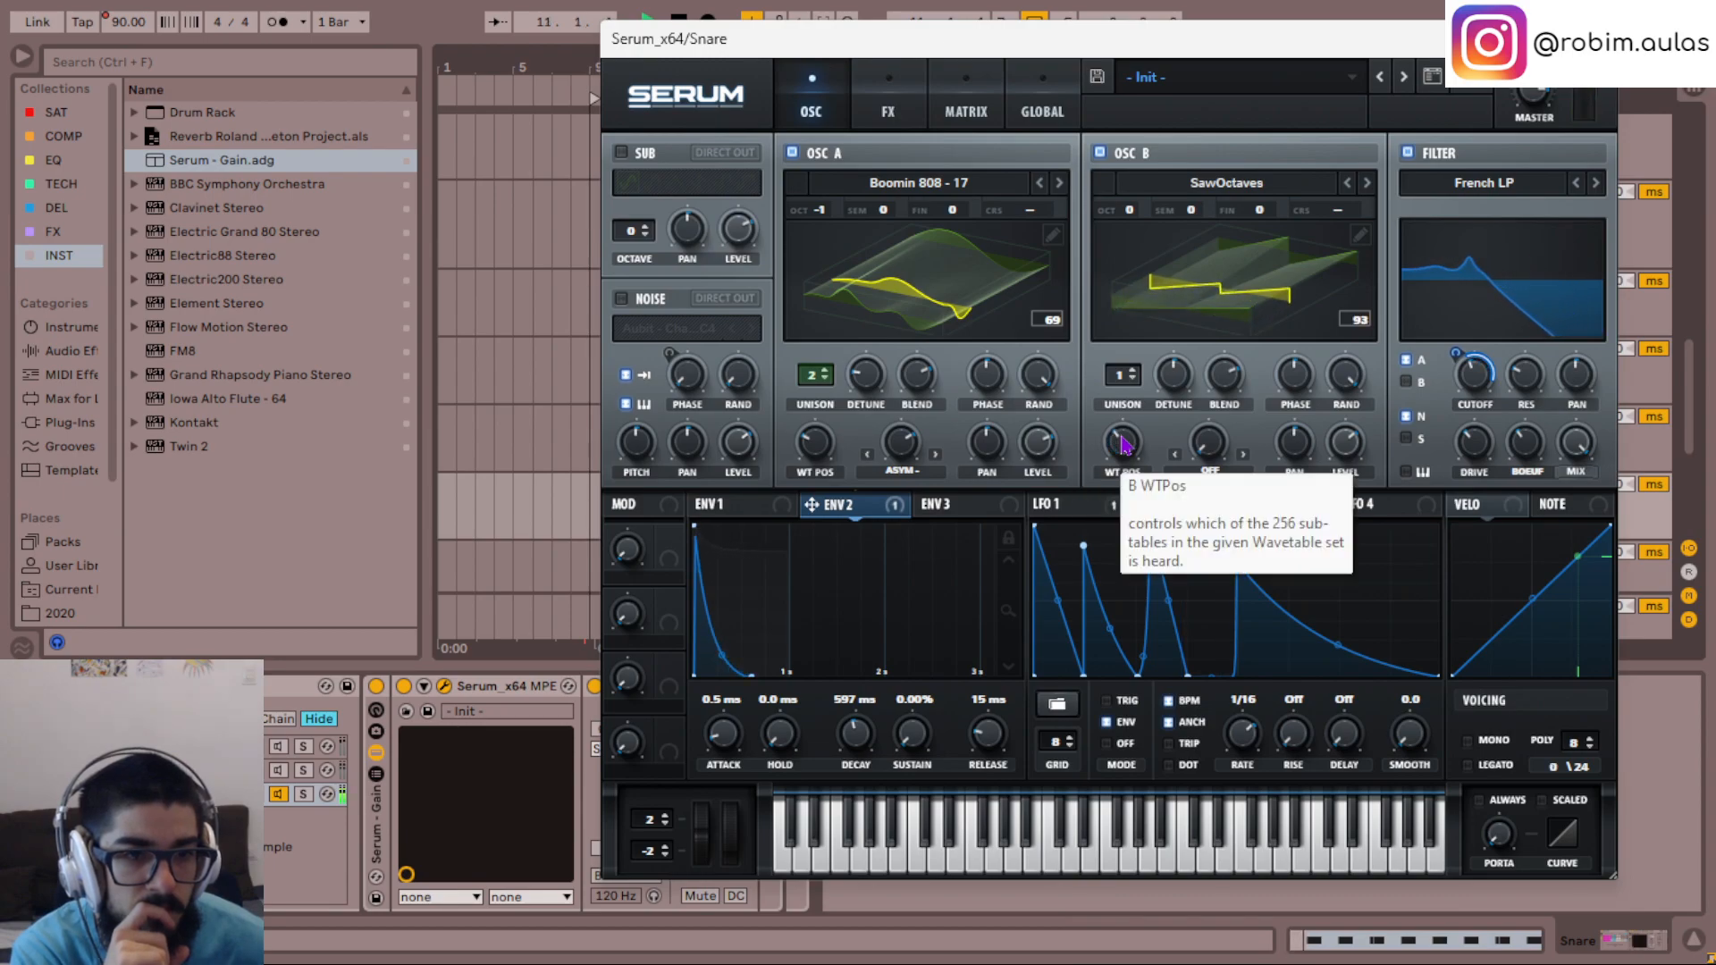
scroll(1121, 444, up, 10)
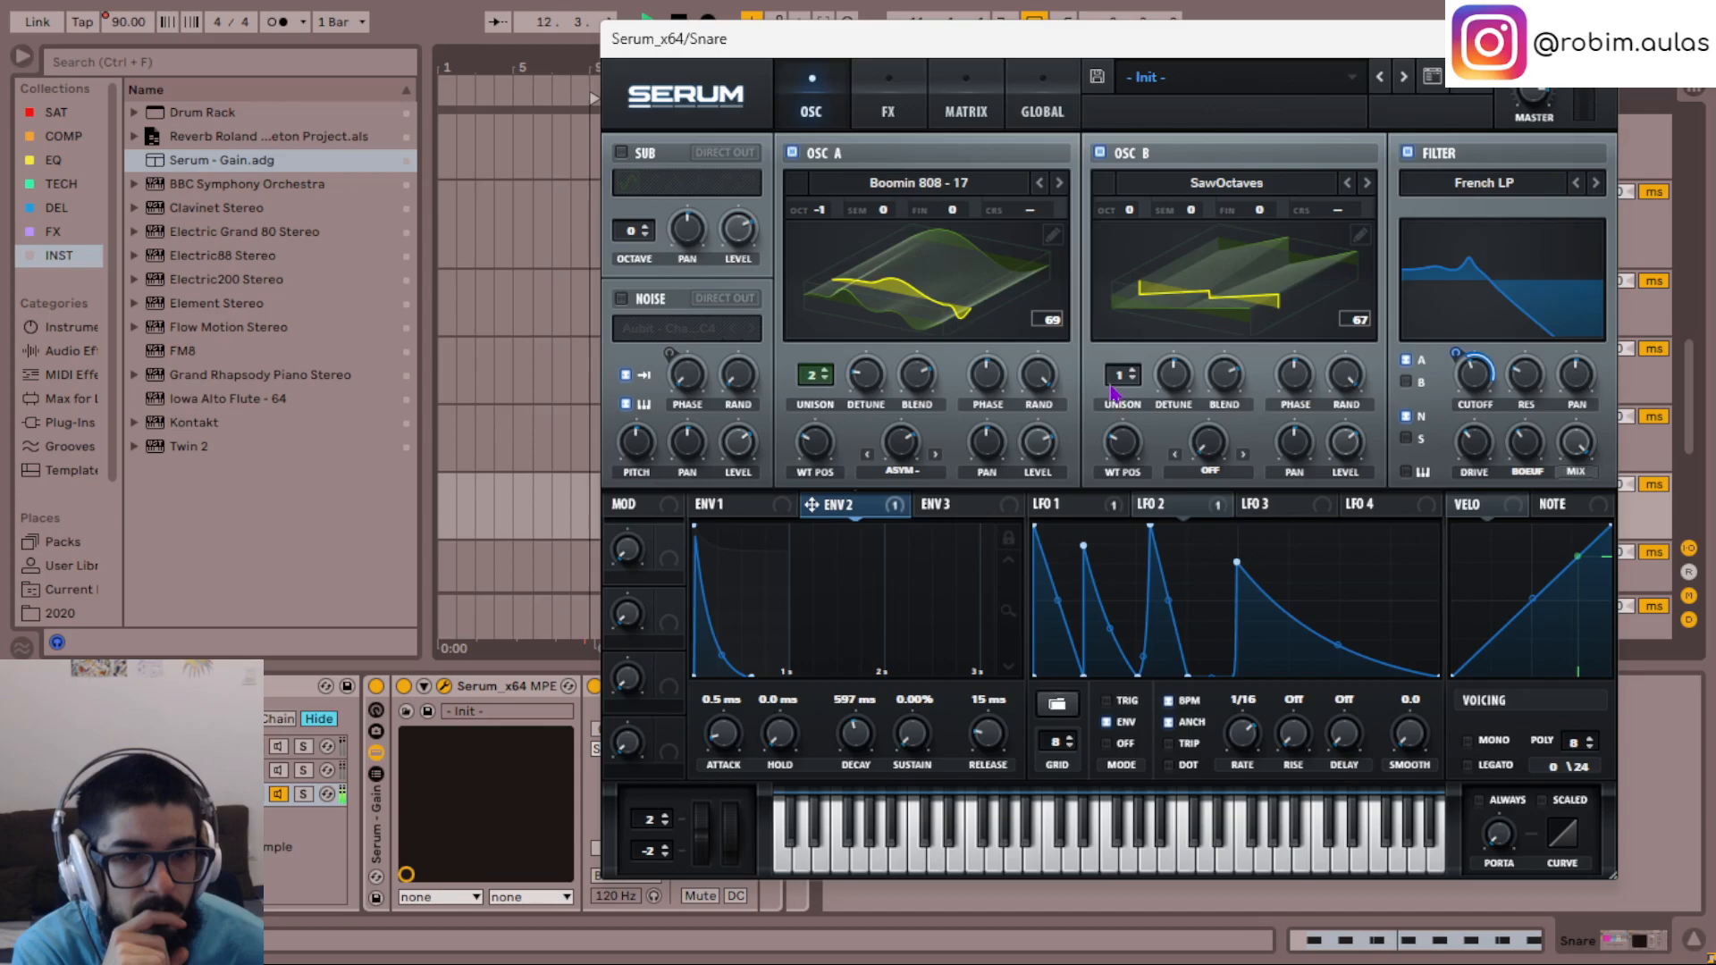
scroll(1140, 219, down, 3)
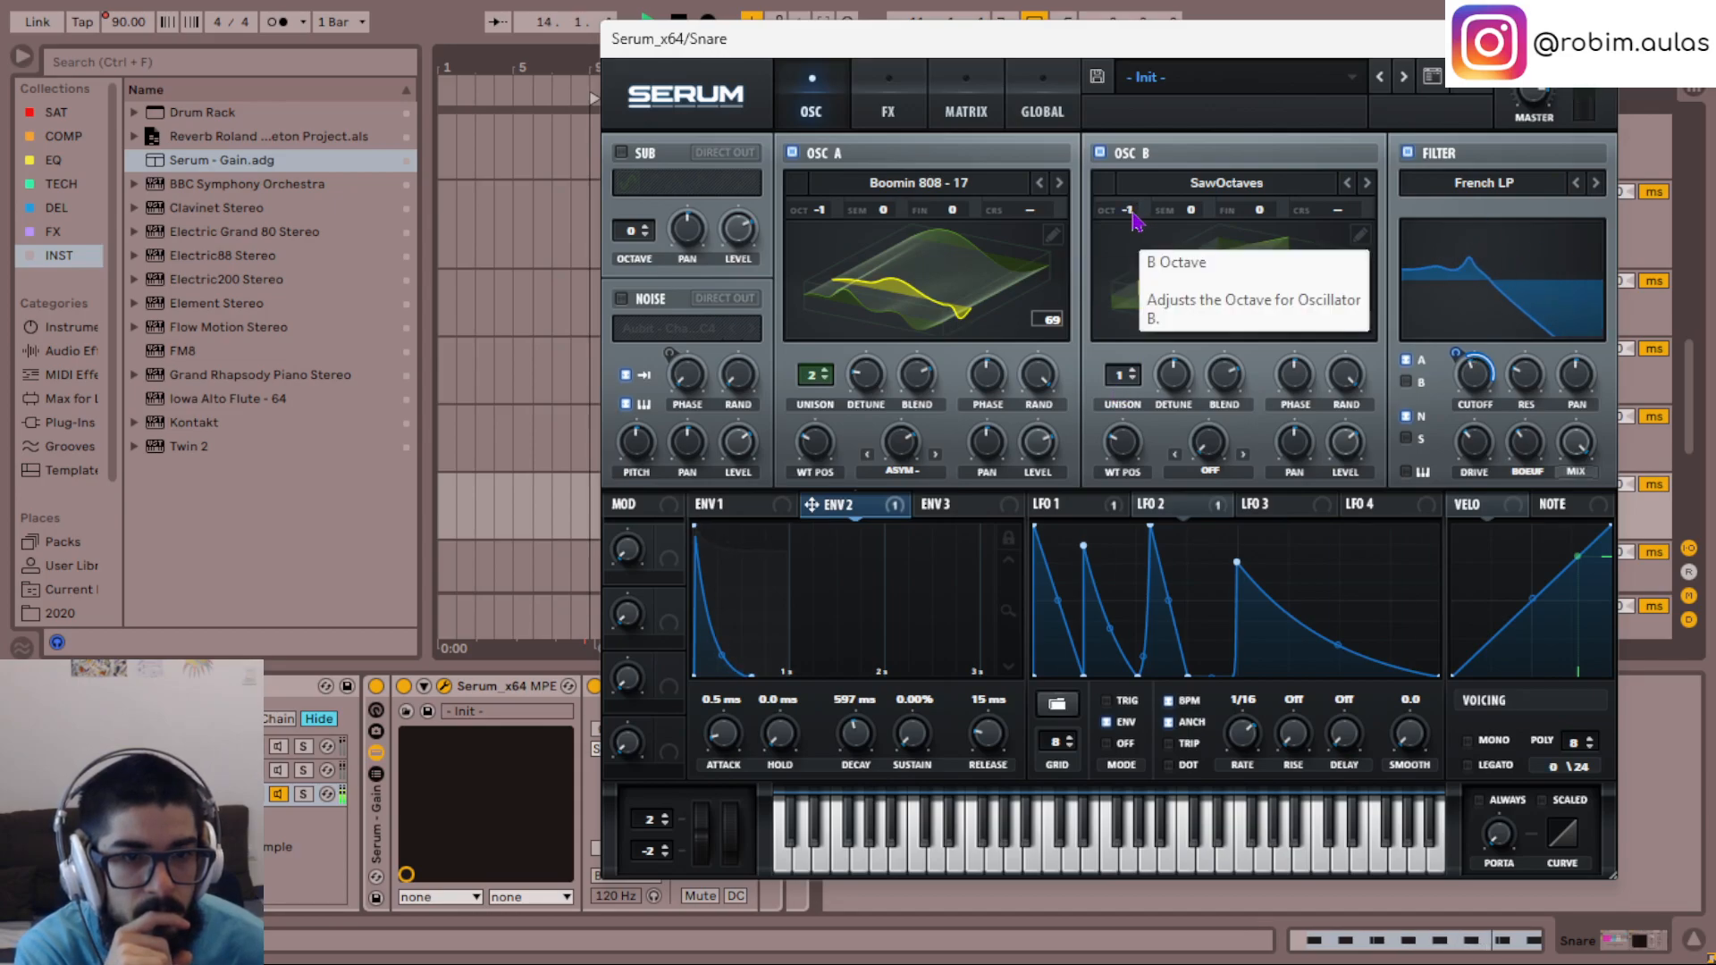
- Compare the noise layer with oscillator B, and try oscillator B at octave -2 before restoring -1
click(1100, 153)
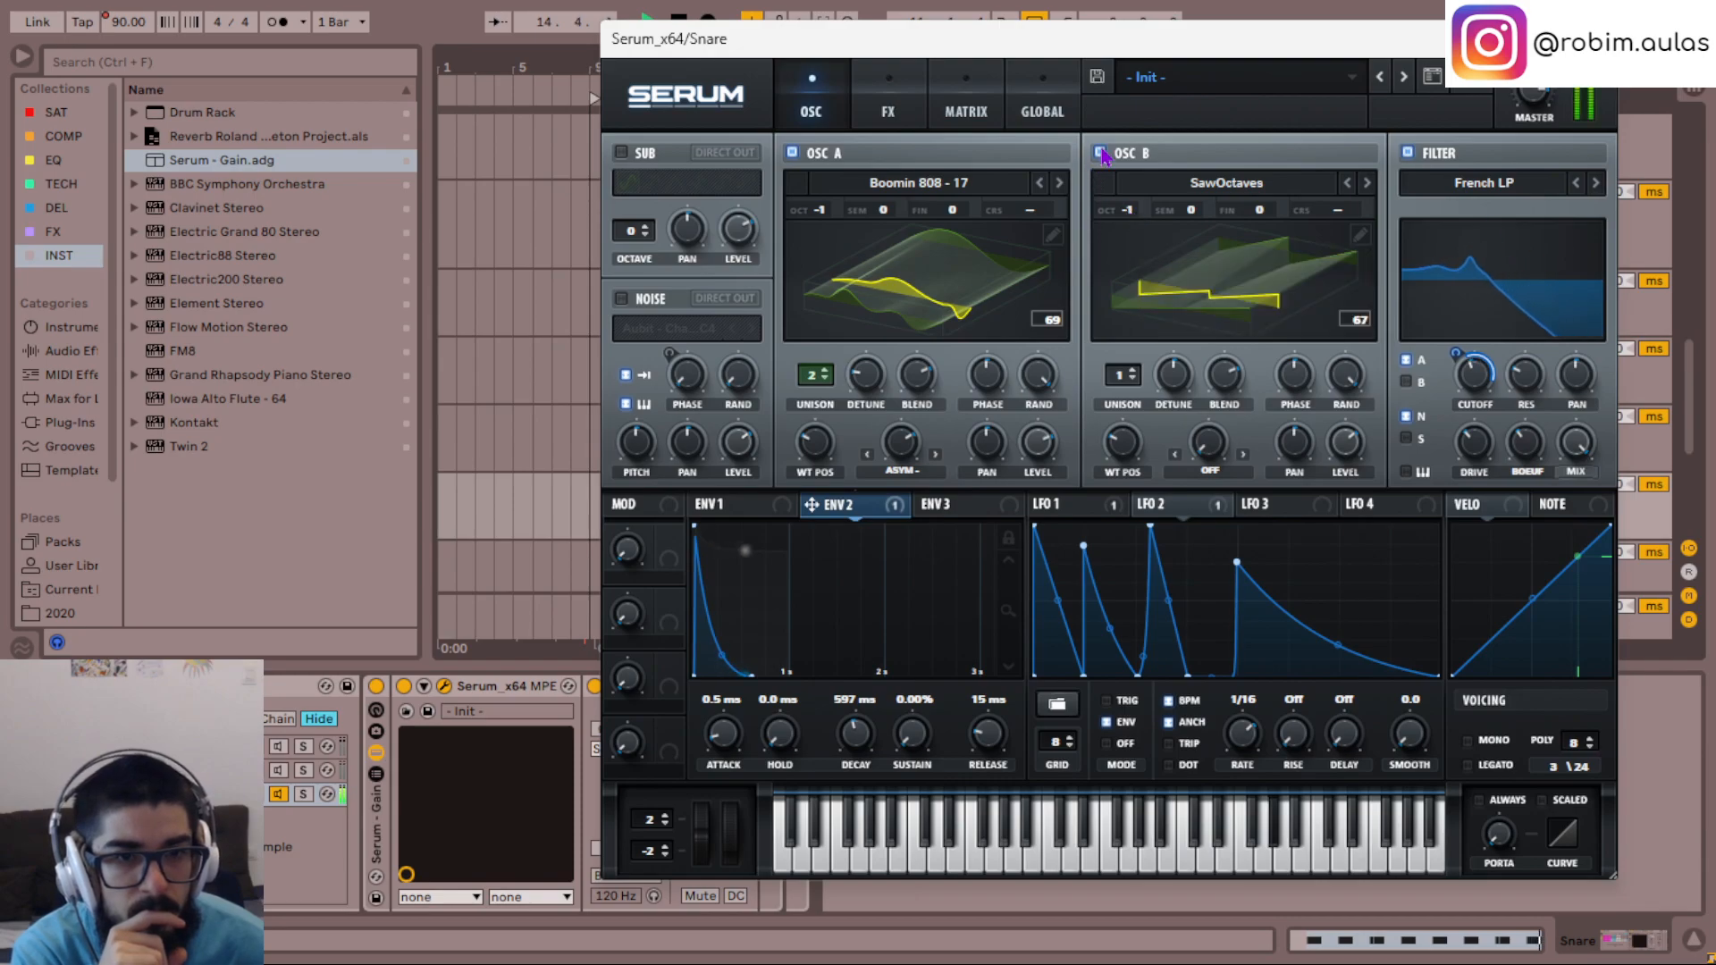
click(622, 298)
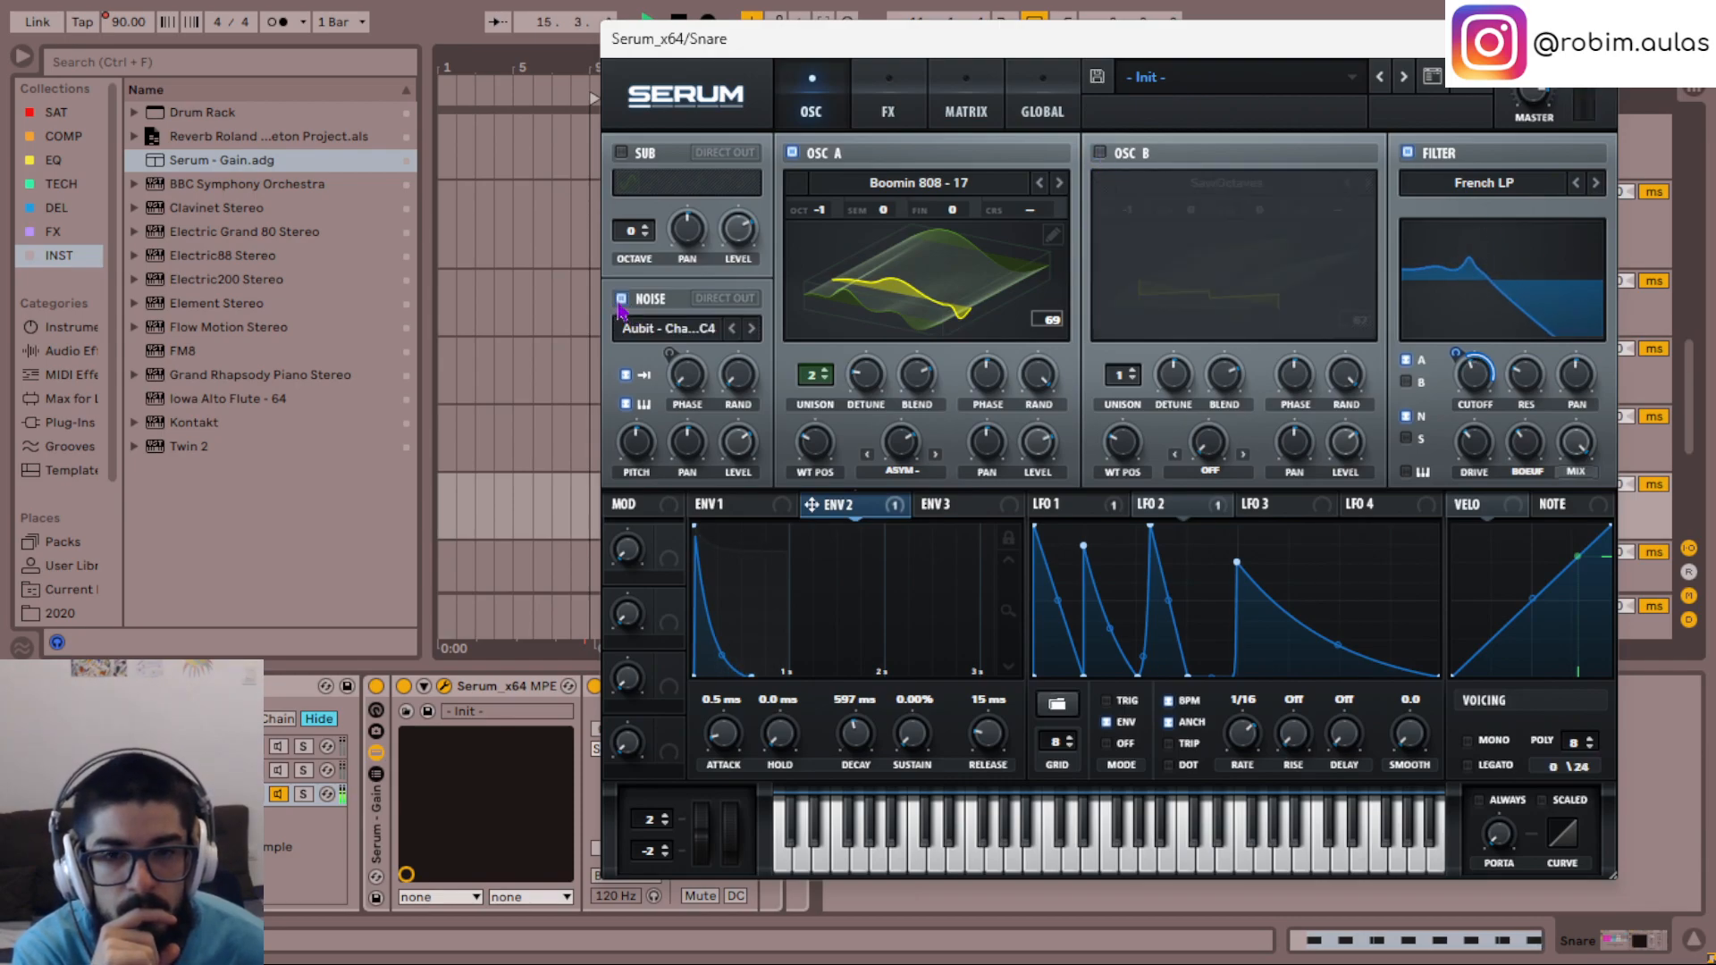
click(621, 298)
click(1100, 153)
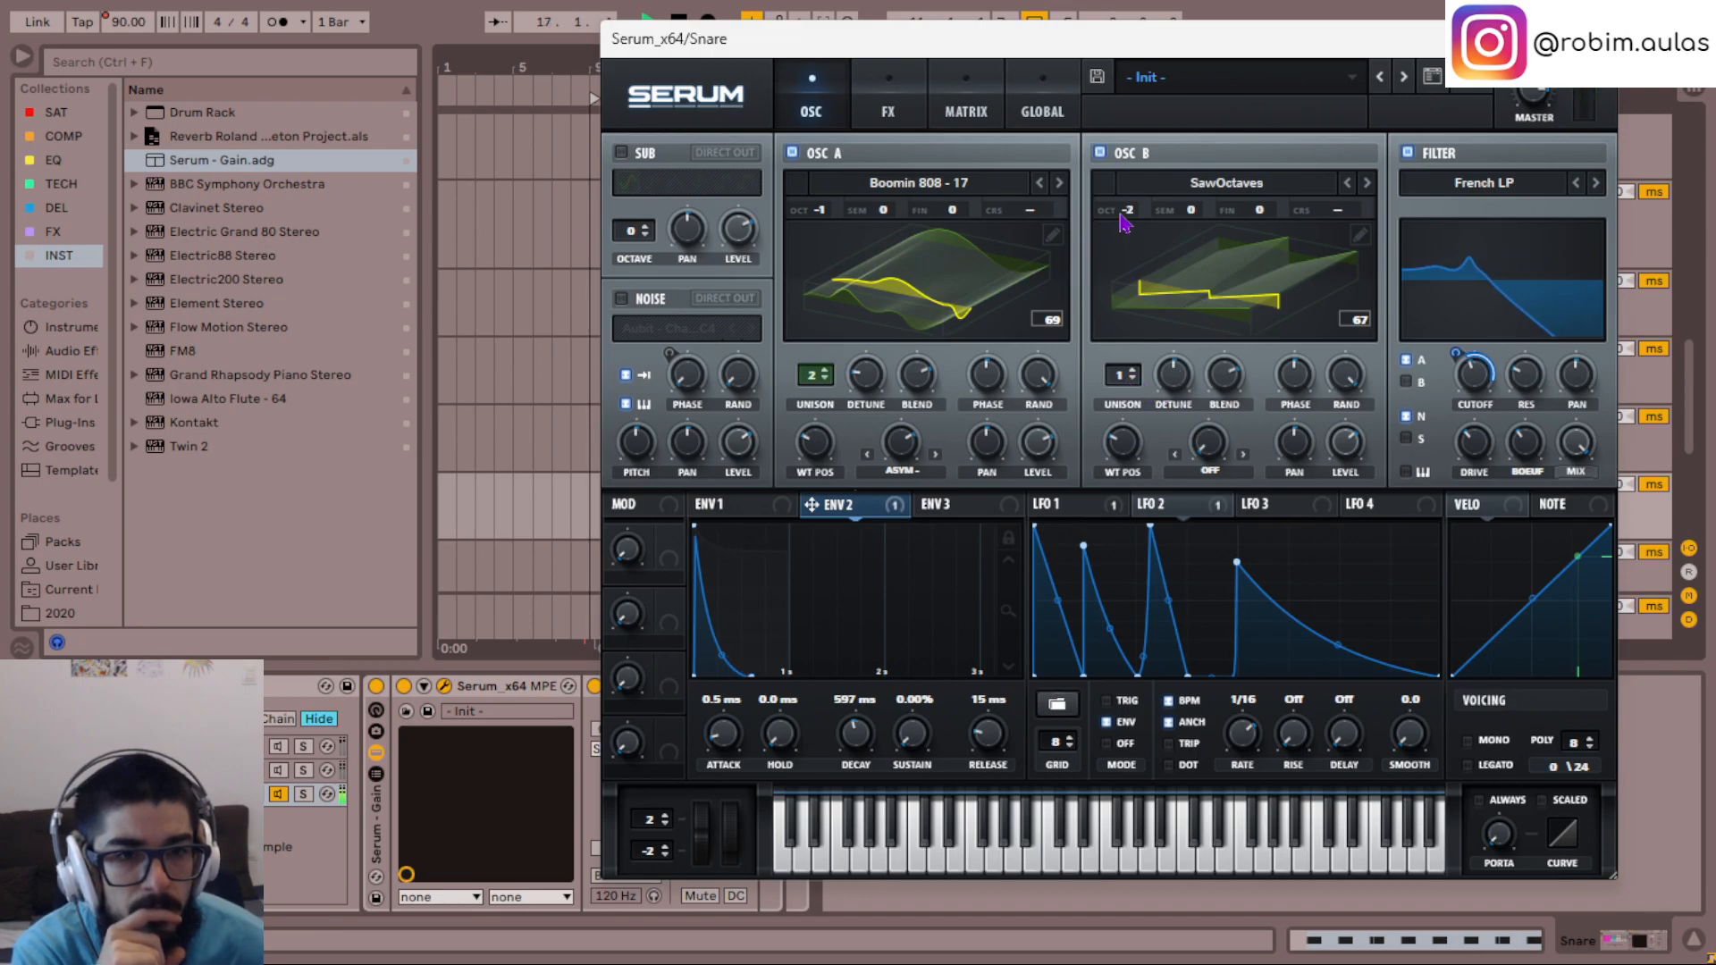
scroll(1124, 224, up, 1)
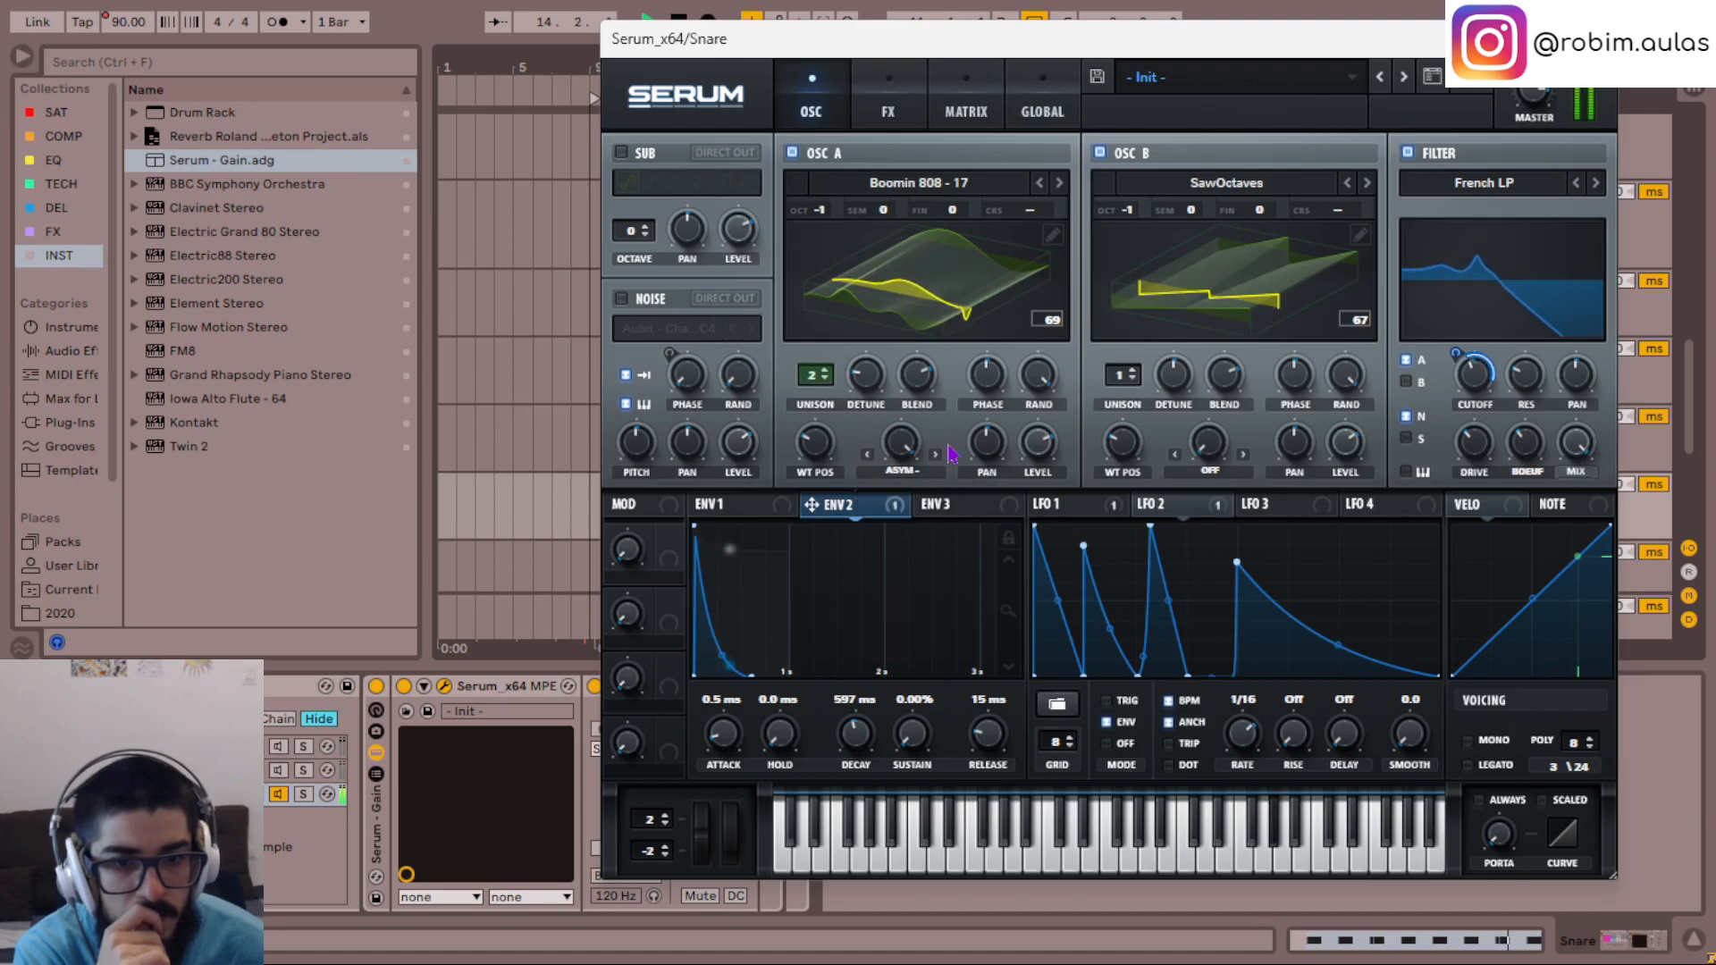
- Switch oscillator A's warp mode to Mirror and modulate its warp amount with LFO 3
drag(908, 438, 924, 704)
drag(898, 576, 938, 364)
click(937, 459)
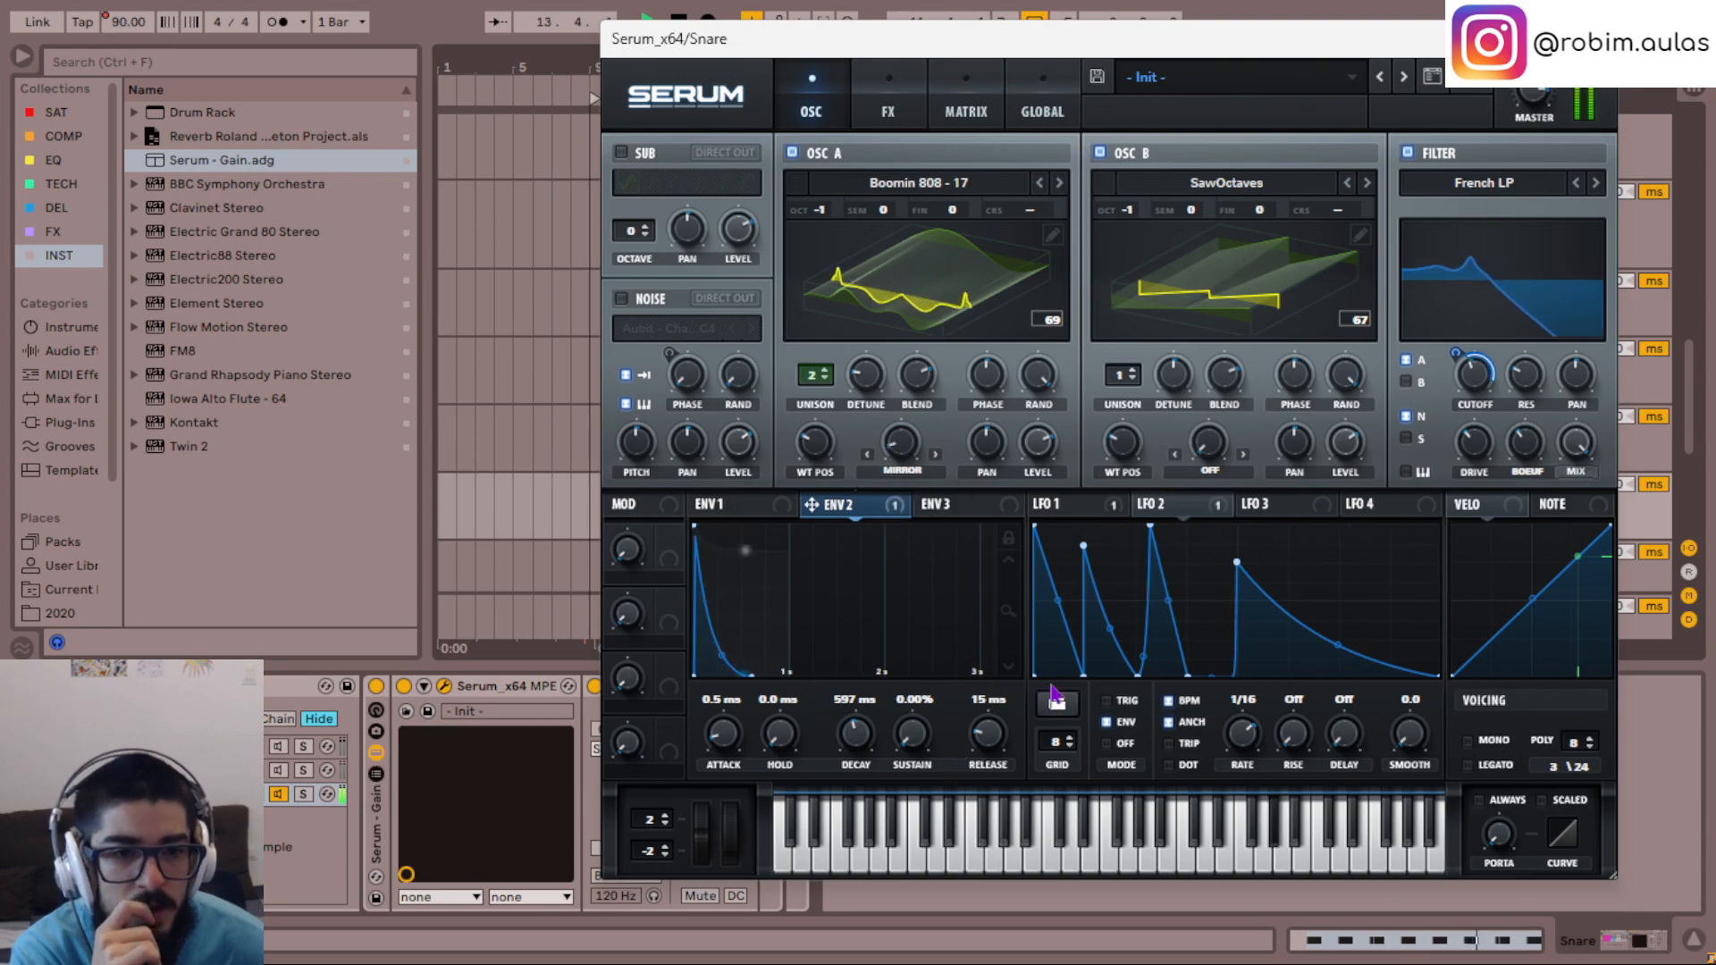
click(1258, 506)
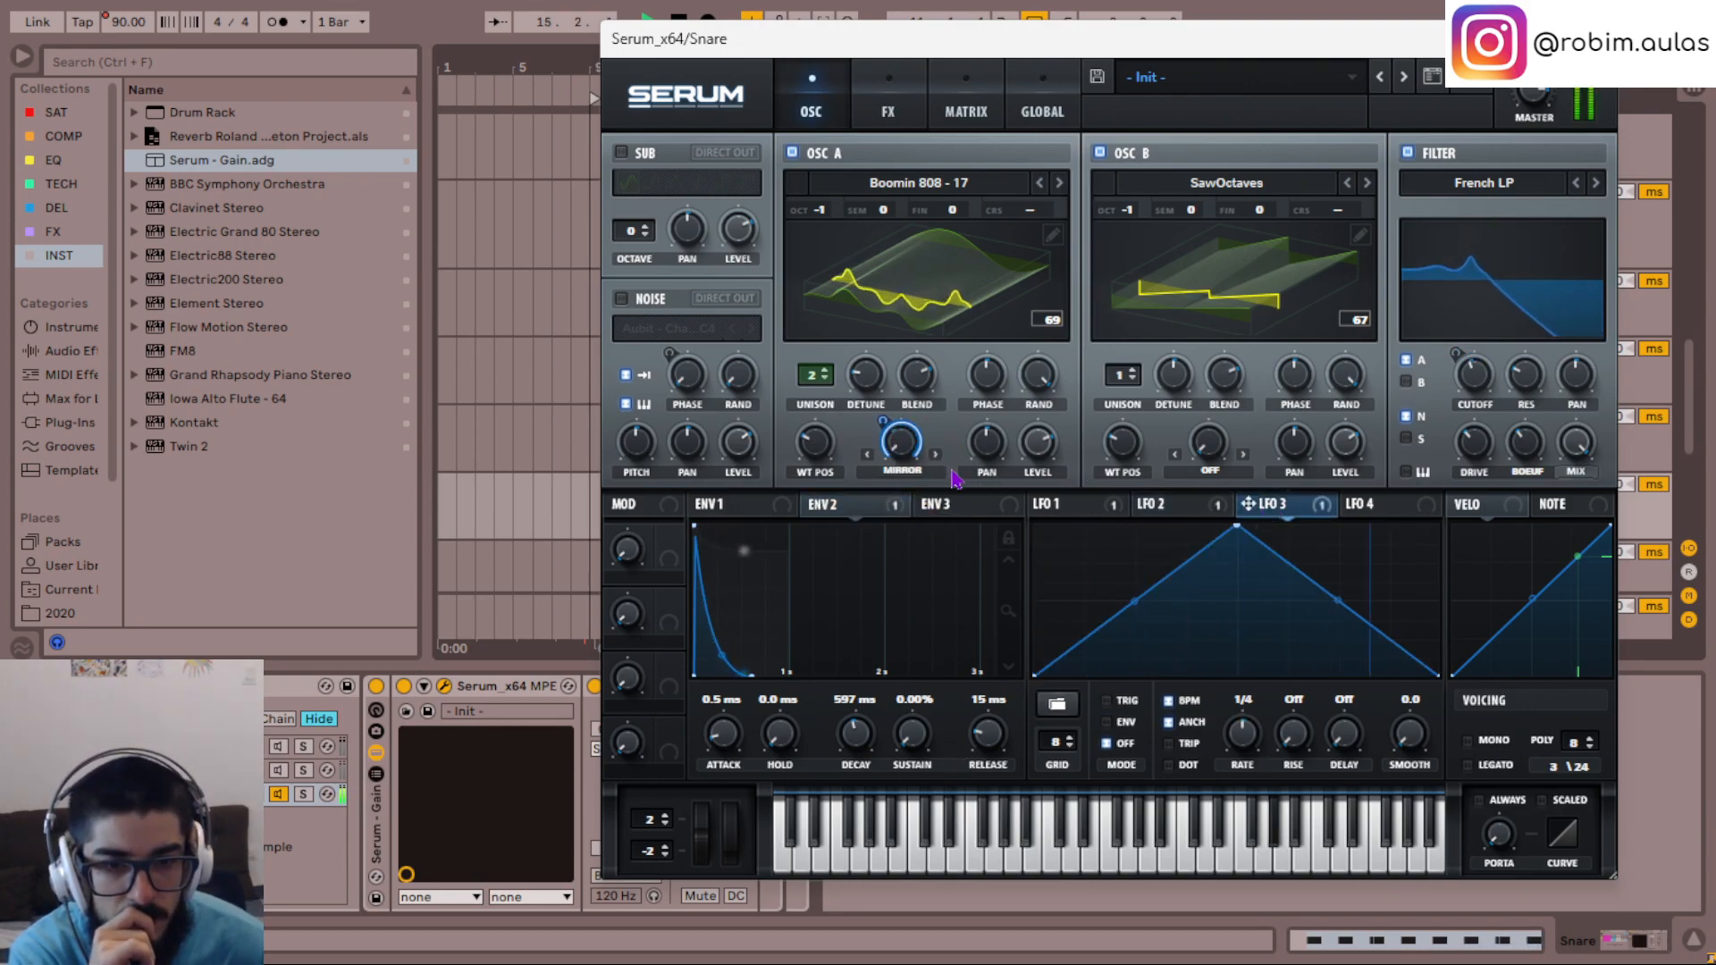
- Set LFO 3 to envelope mode and reshape its triangle into a rising ramp that curves upward toward the end
click(1106, 722)
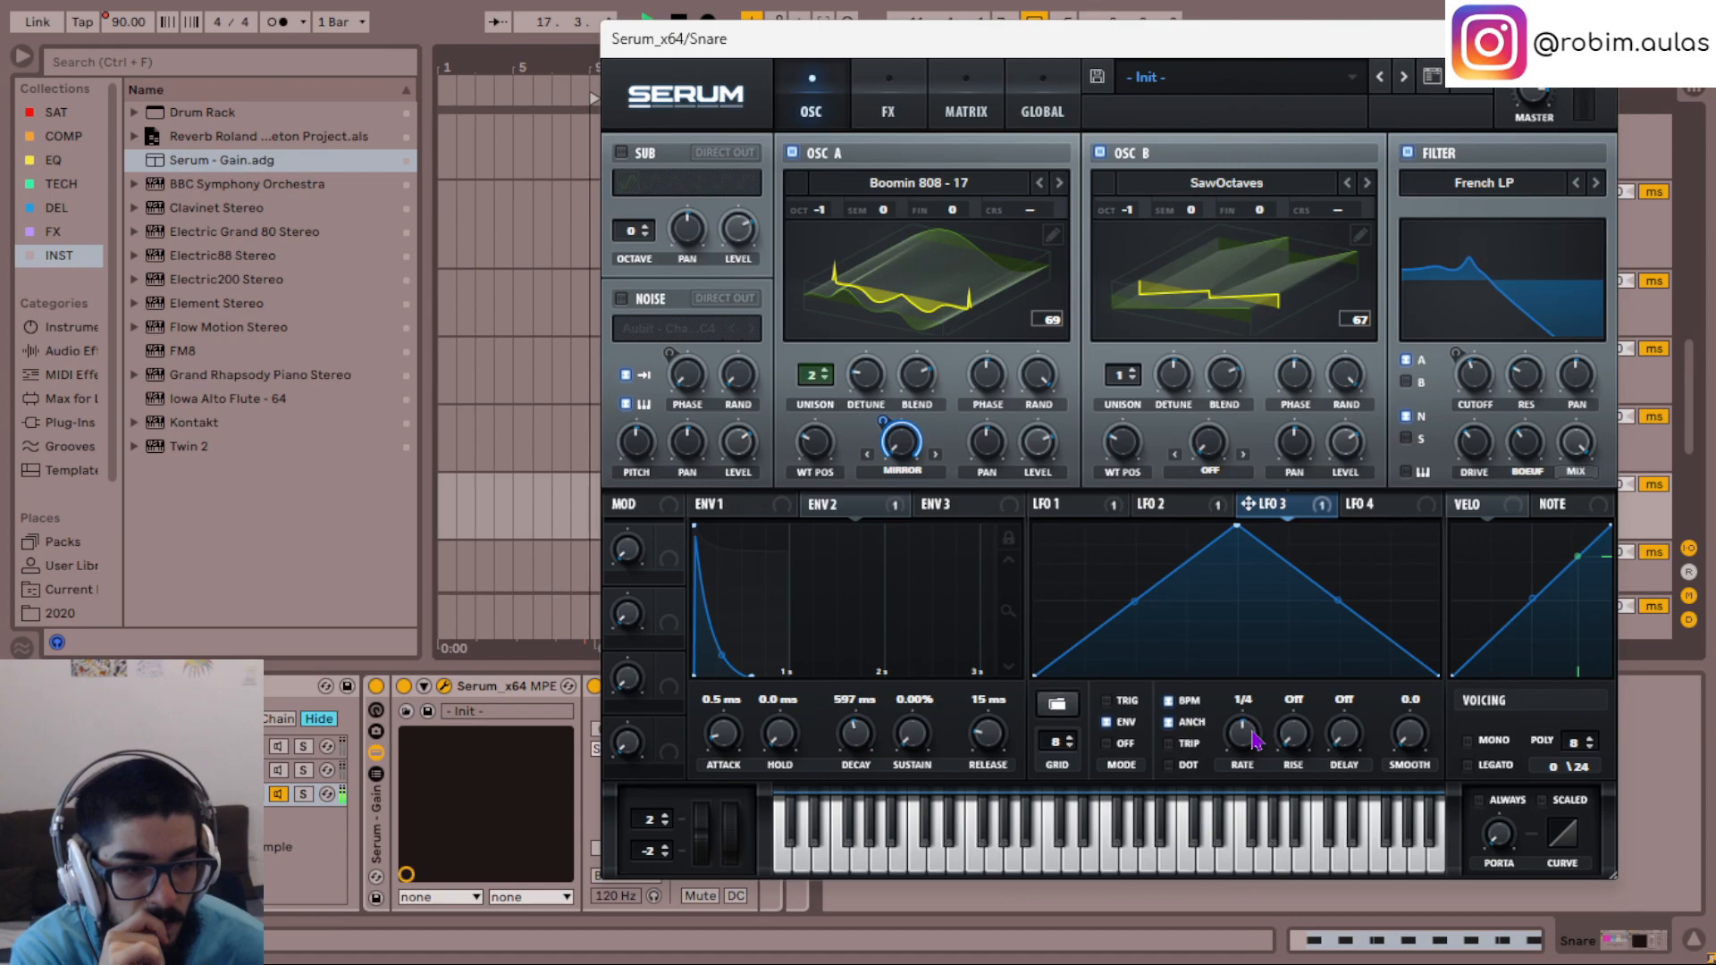
drag(1236, 526, 1439, 529)
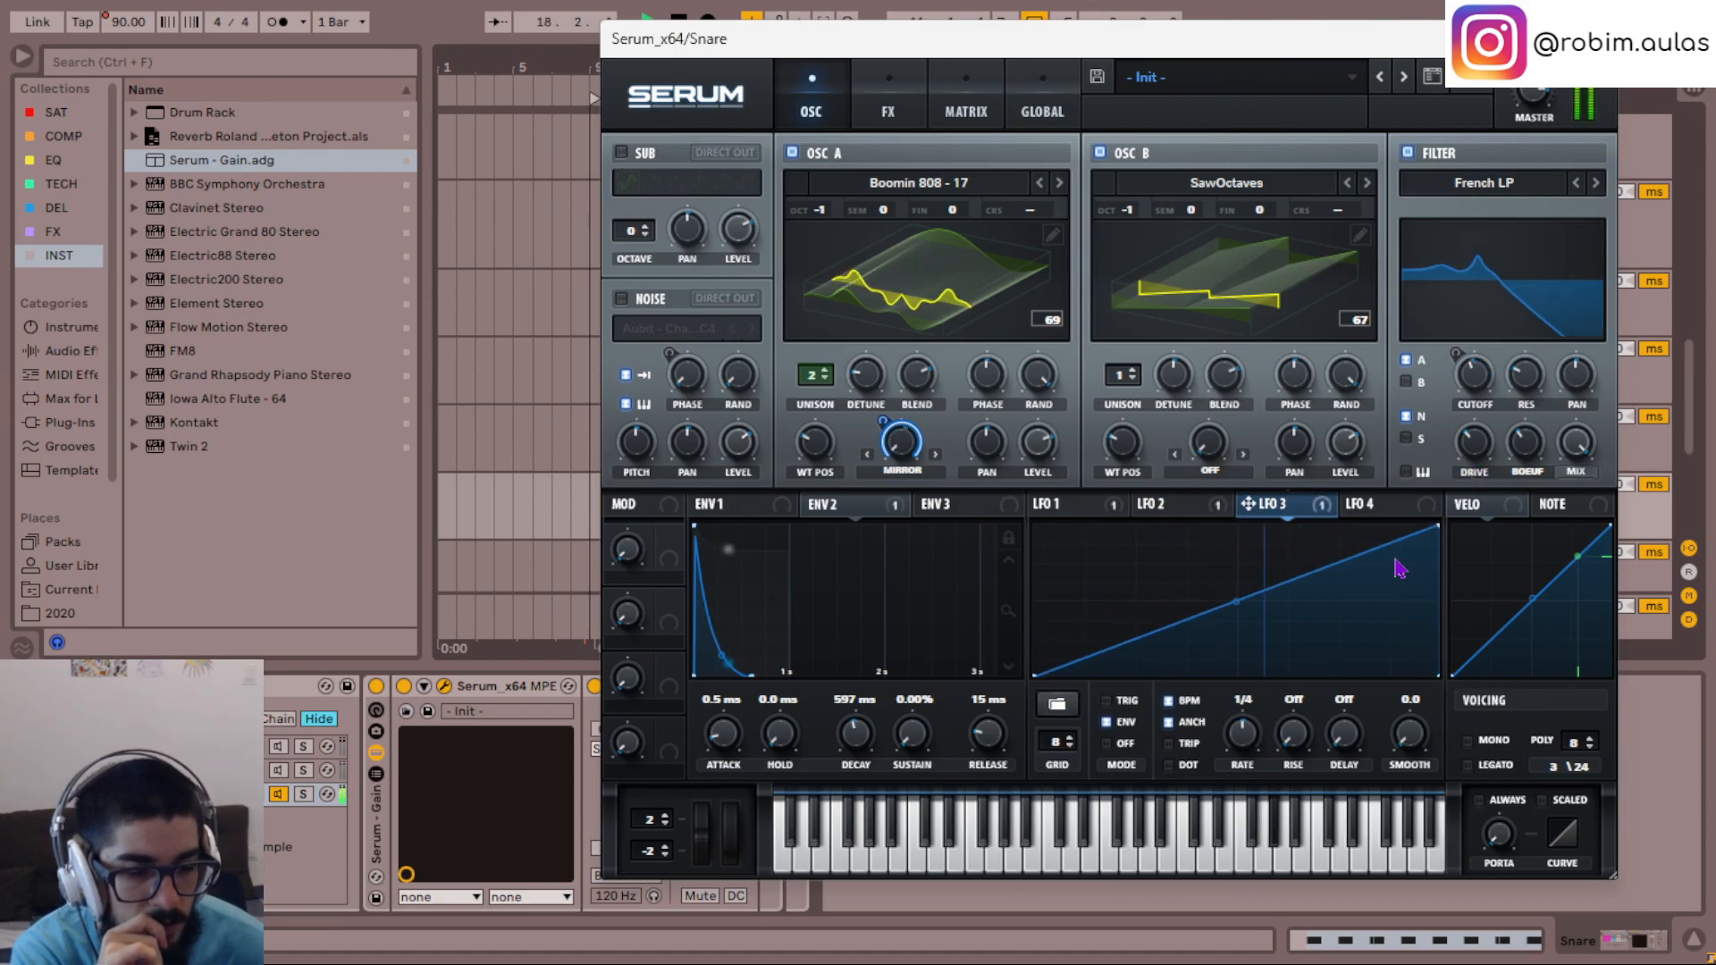
drag(1239, 602, 1249, 621)
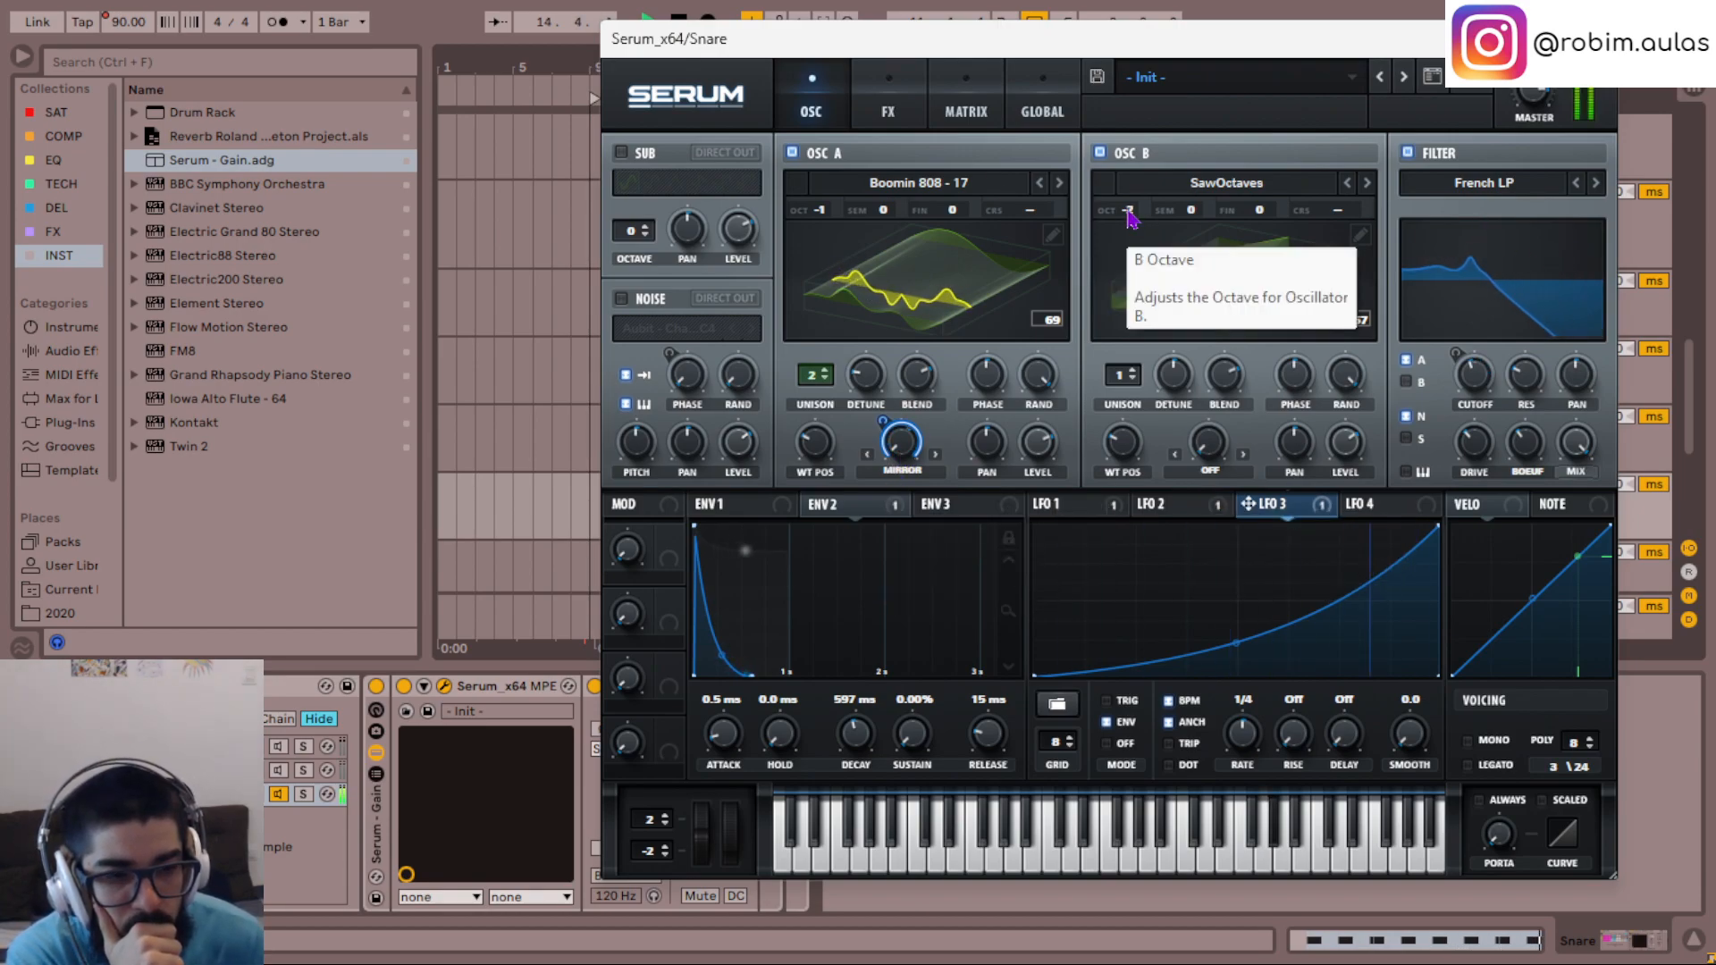
- Modulate oscillator B's wavetable position with LFO 4, shaped as a falling ramp in envelope mode
click(1361, 508)
drag(1356, 509, 1122, 442)
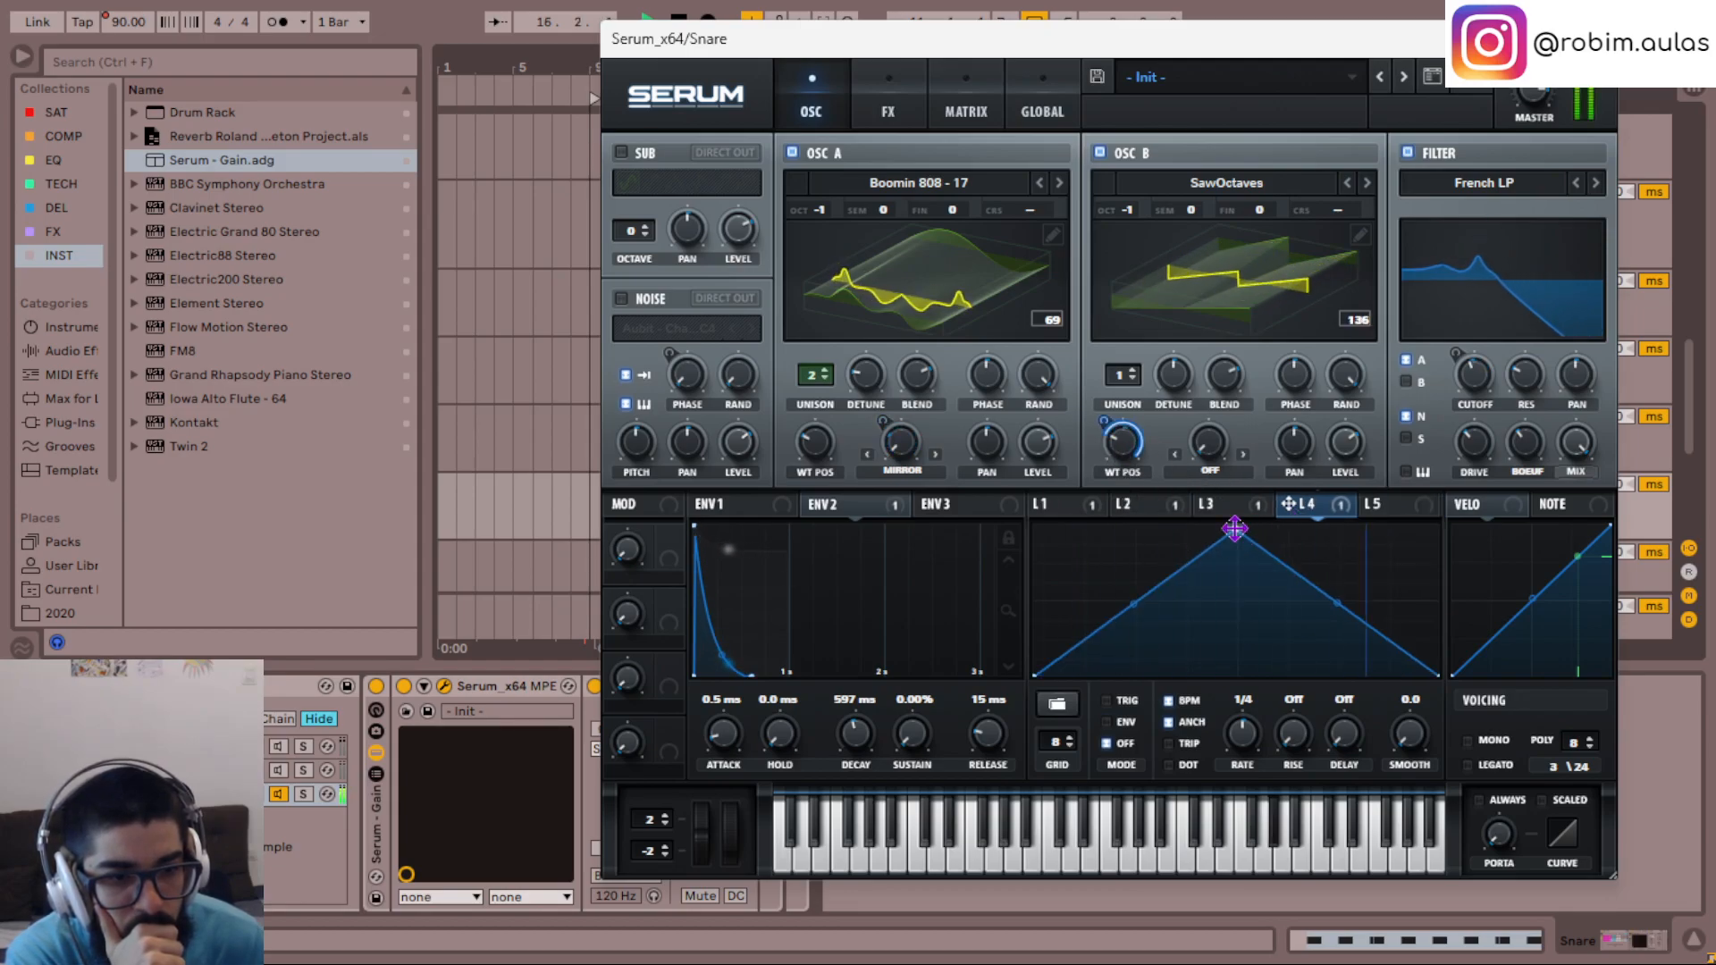
drag(1234, 528, 1034, 528)
click(1117, 723)
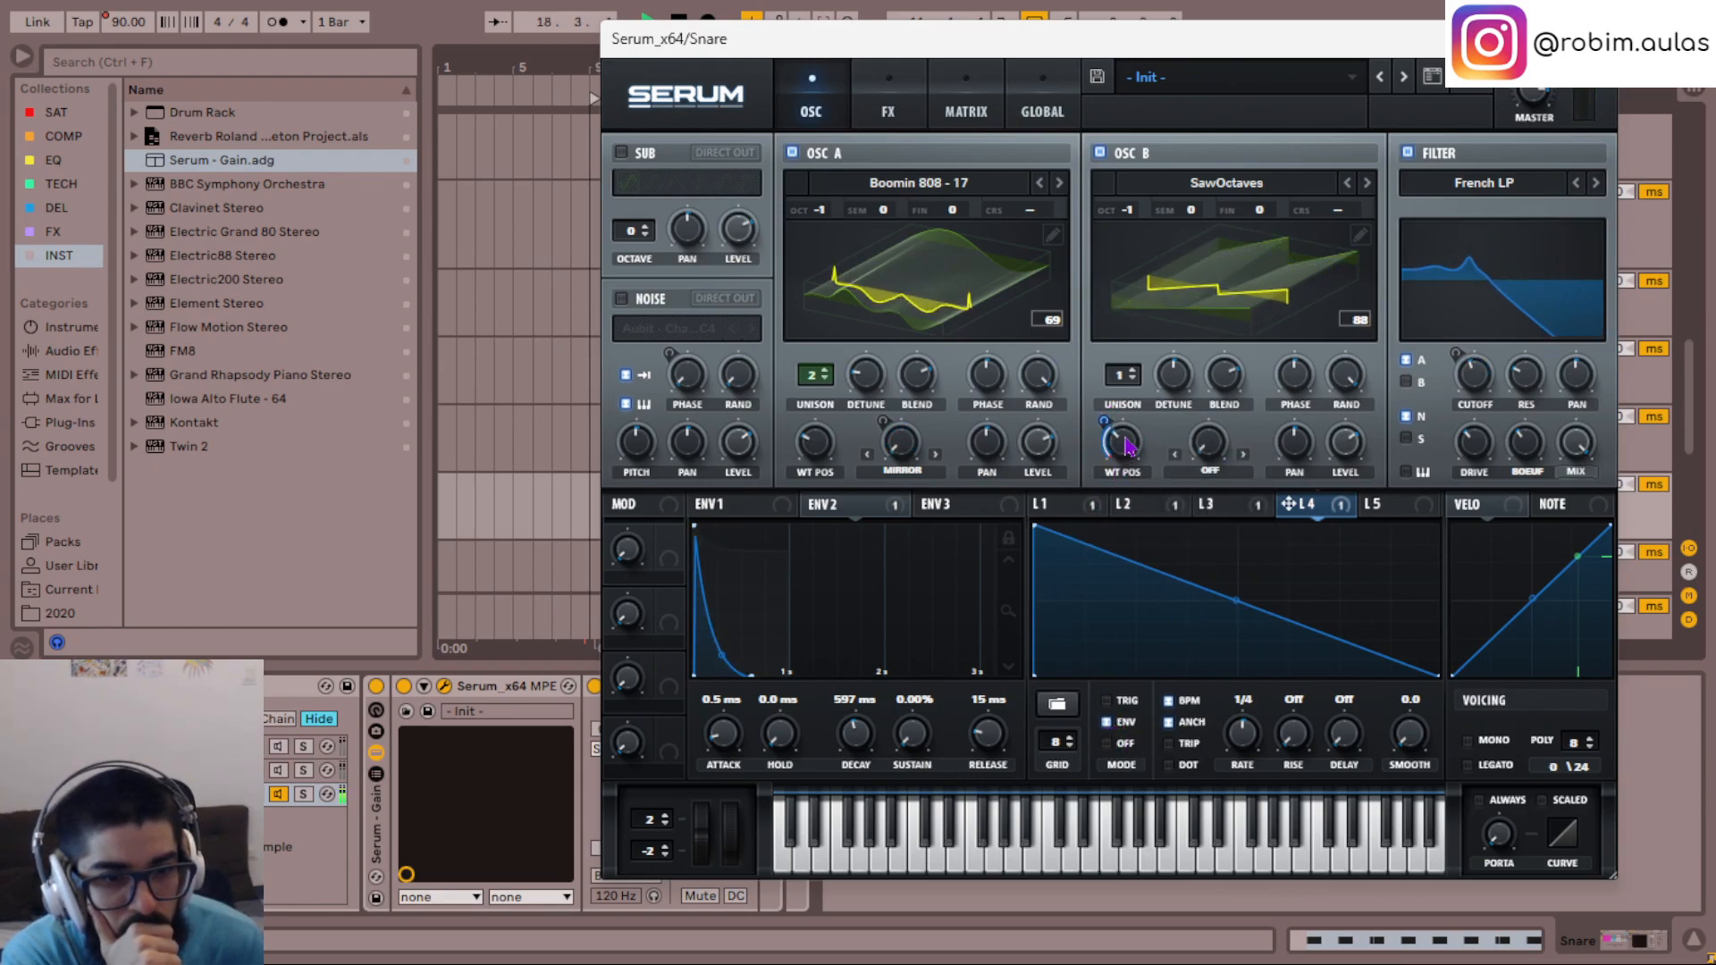
- Try adjusting oscillator B's global unison width, and set oscillator B's unison to 4 voices
click(1132, 371)
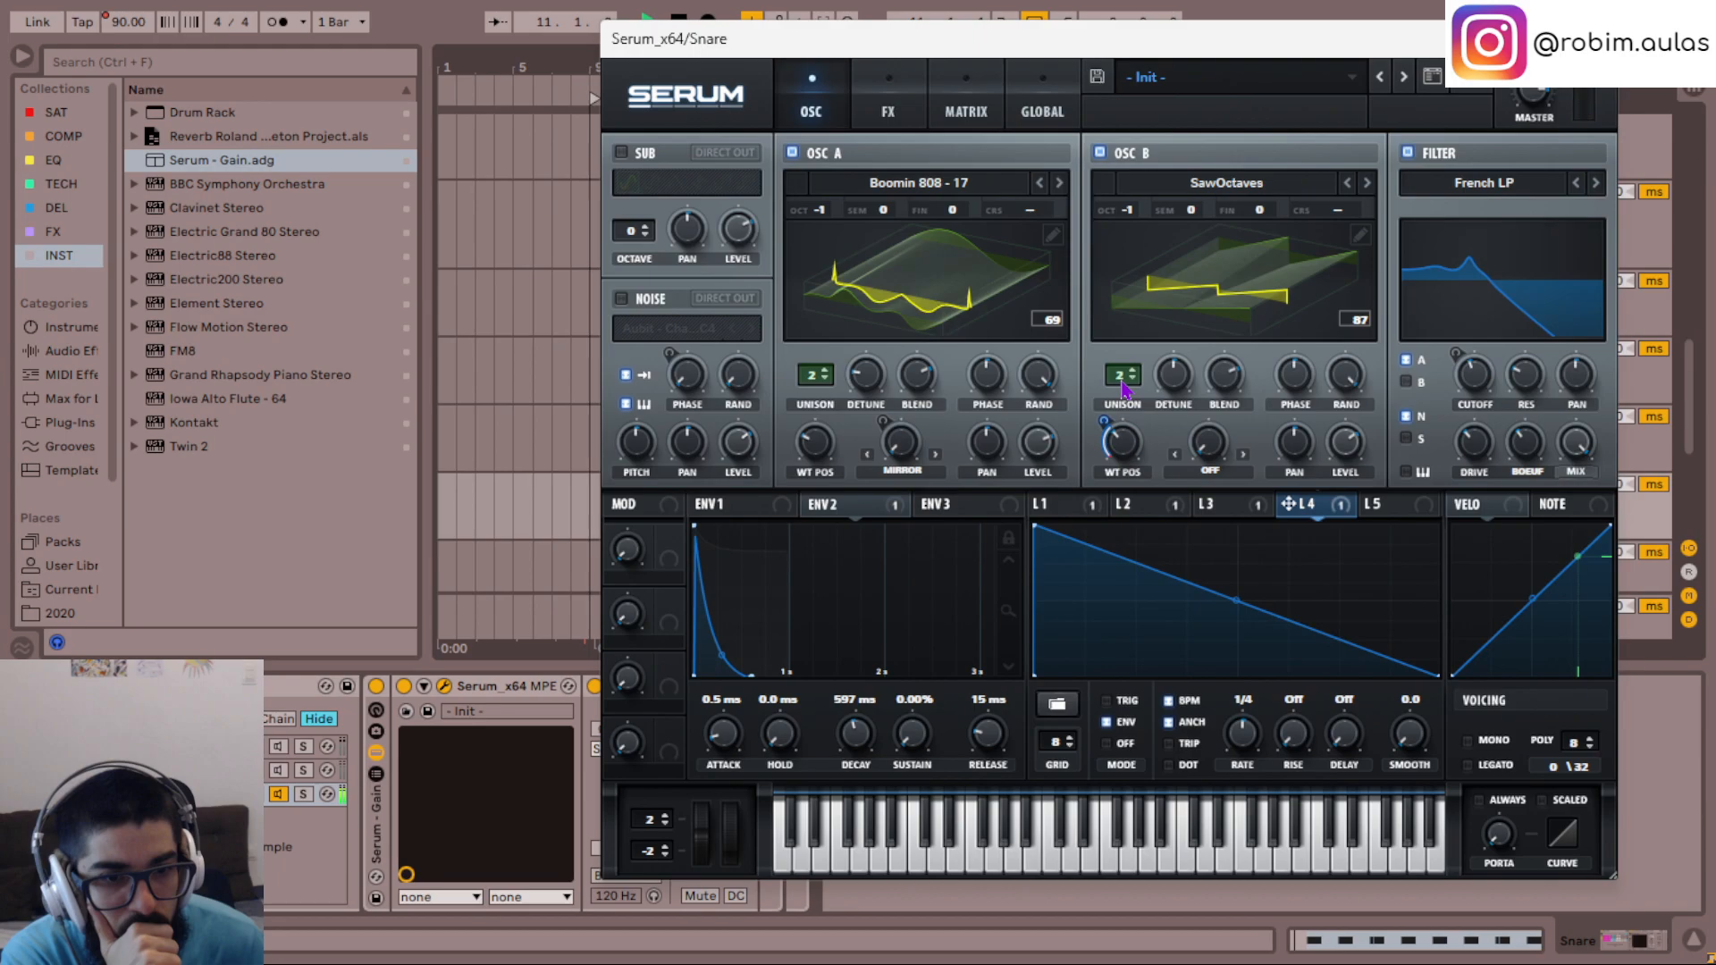
click(987, 109)
click(1025, 100)
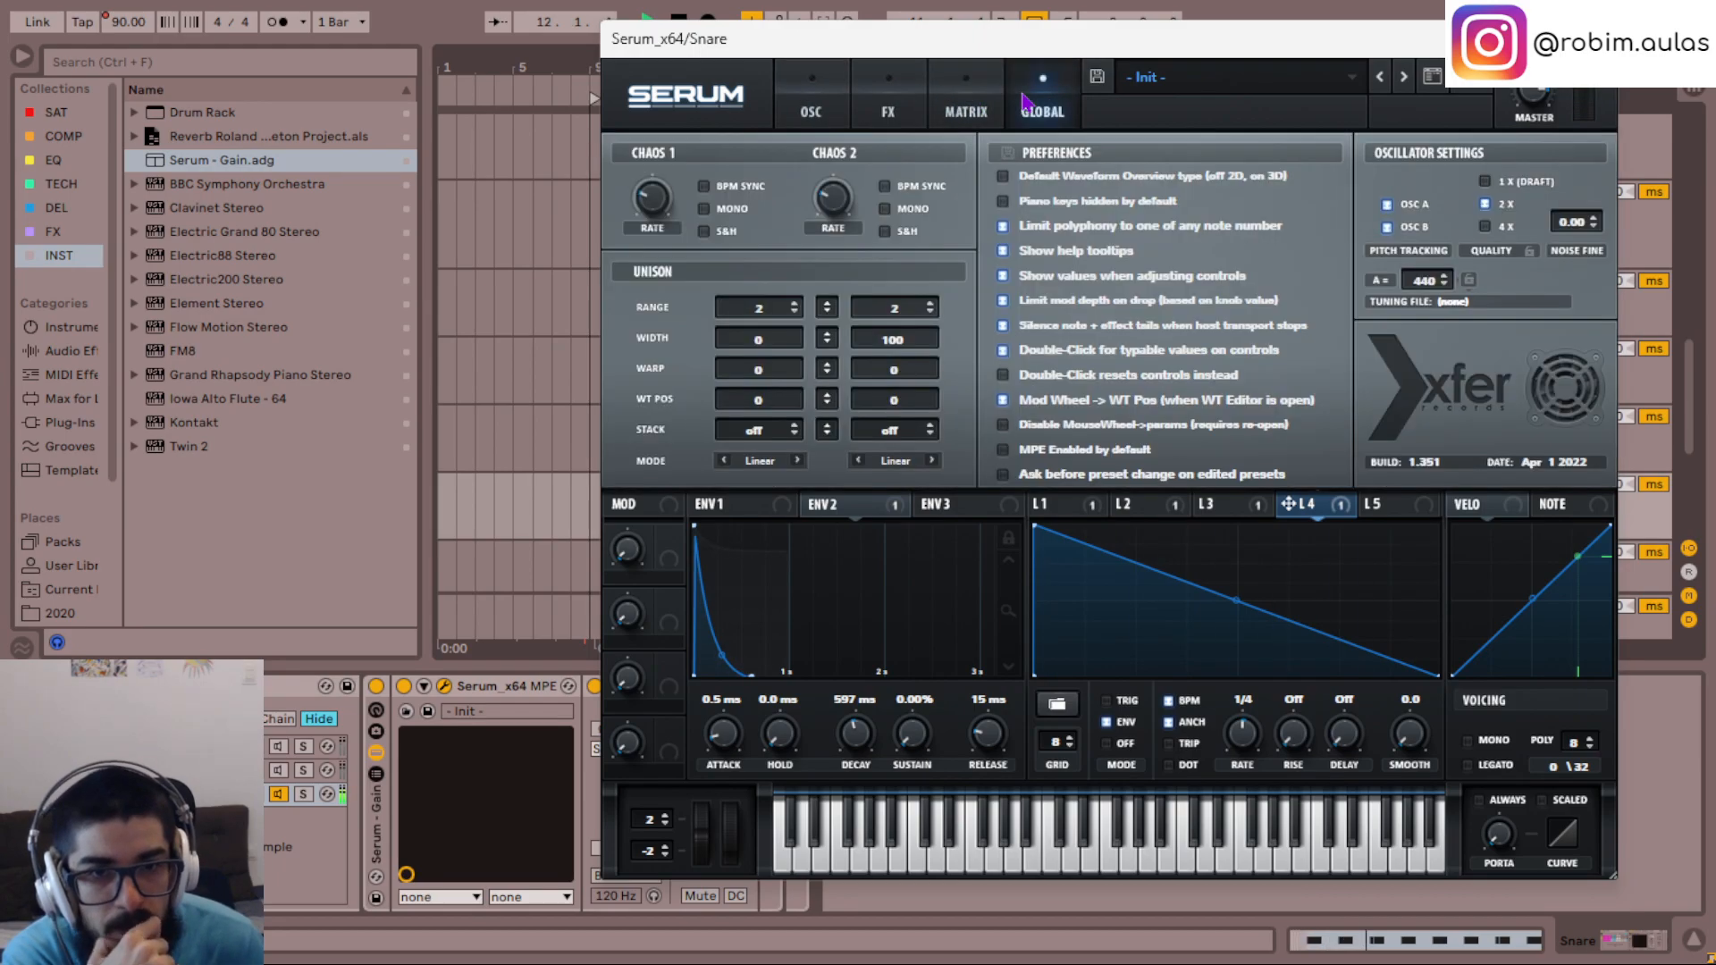
drag(893, 342, 894, 436)
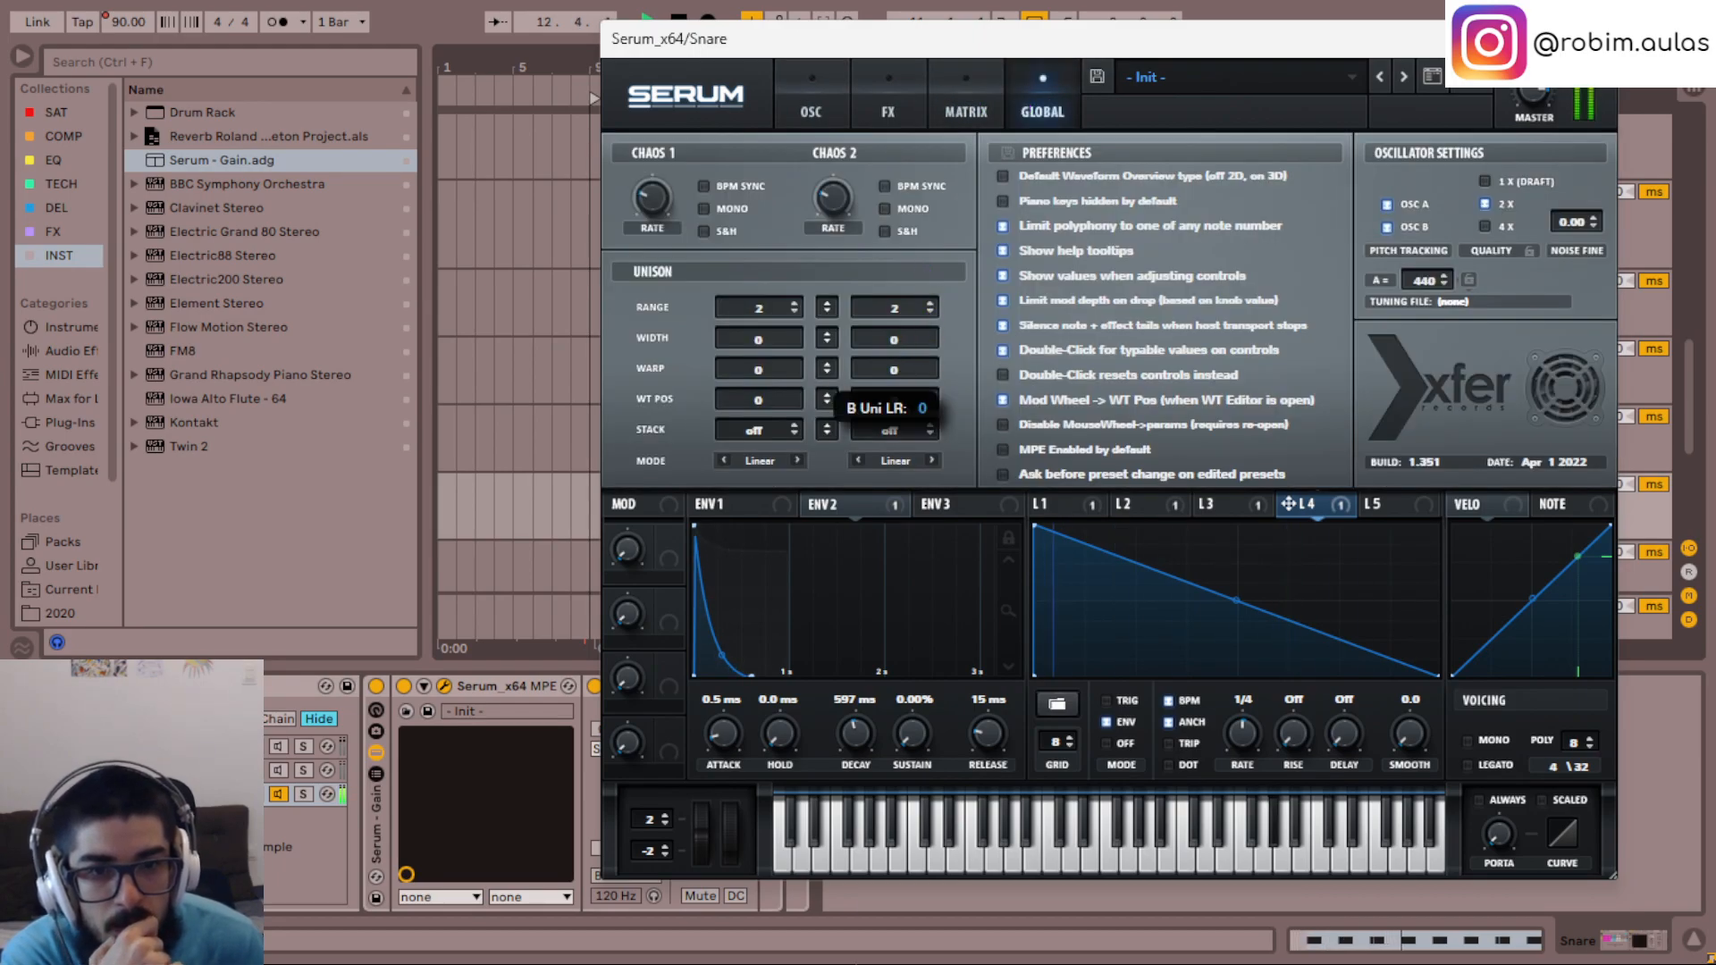
click(831, 87)
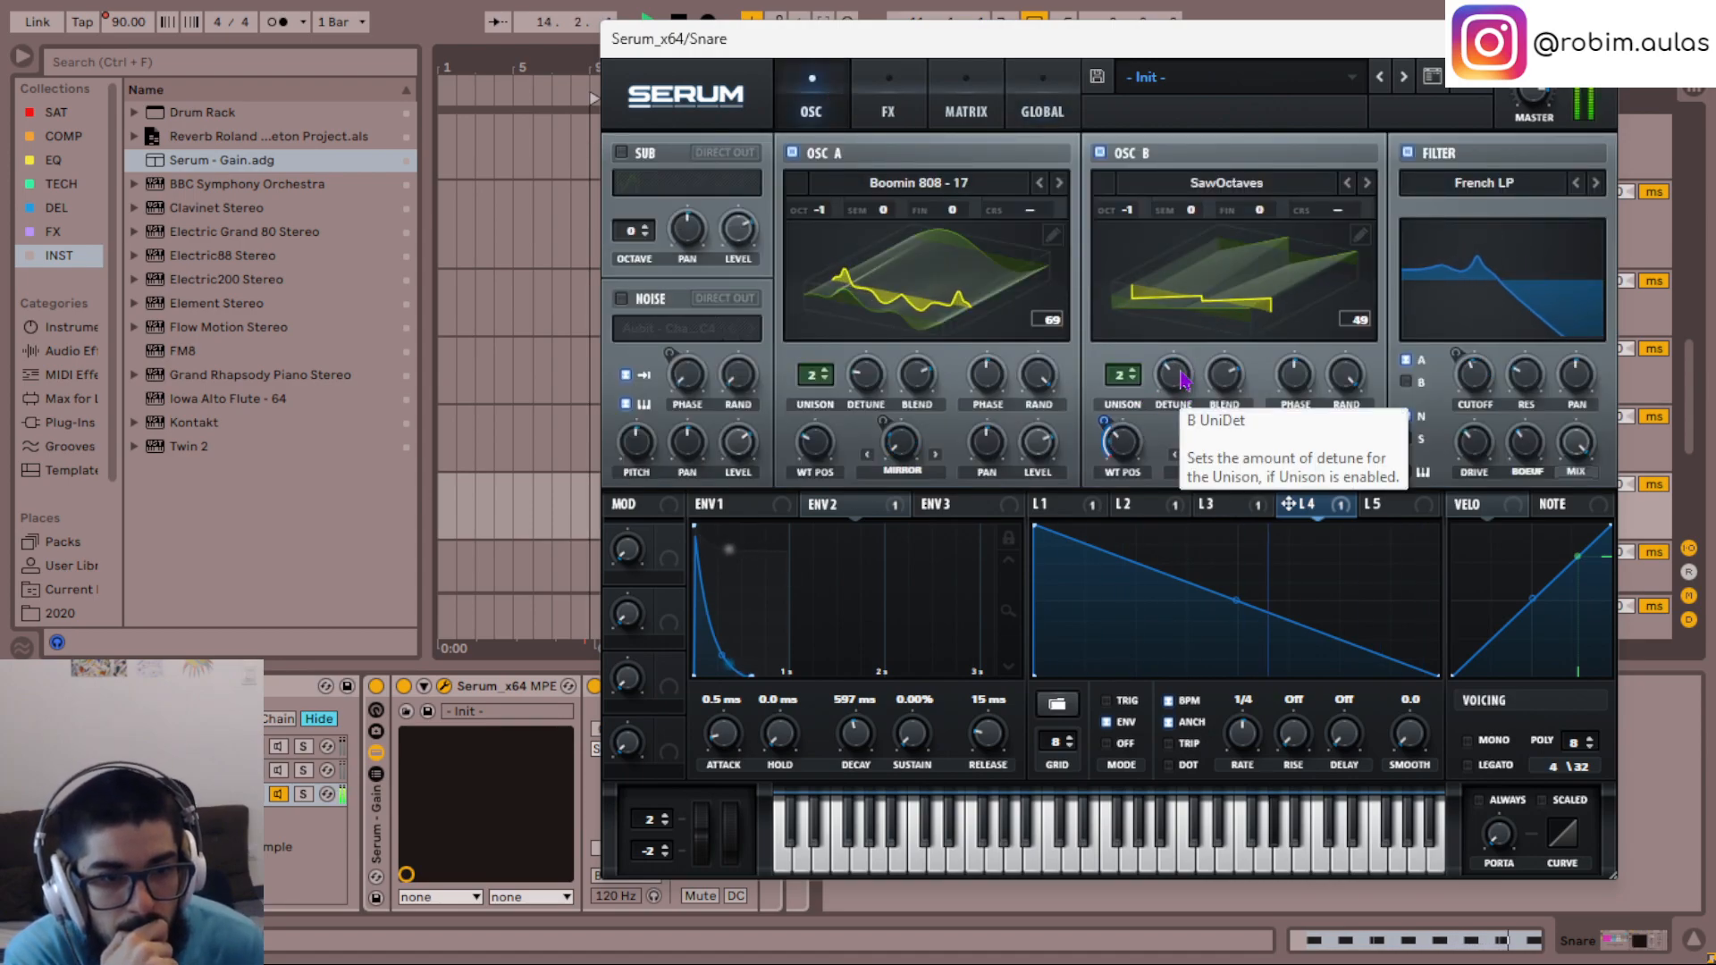
mouse_move(1122, 375)
mouse_down()
mouse_move(1128, 354)
mouse_move(1130, 405)
mouse_move(1128, 349)
mouse_up()
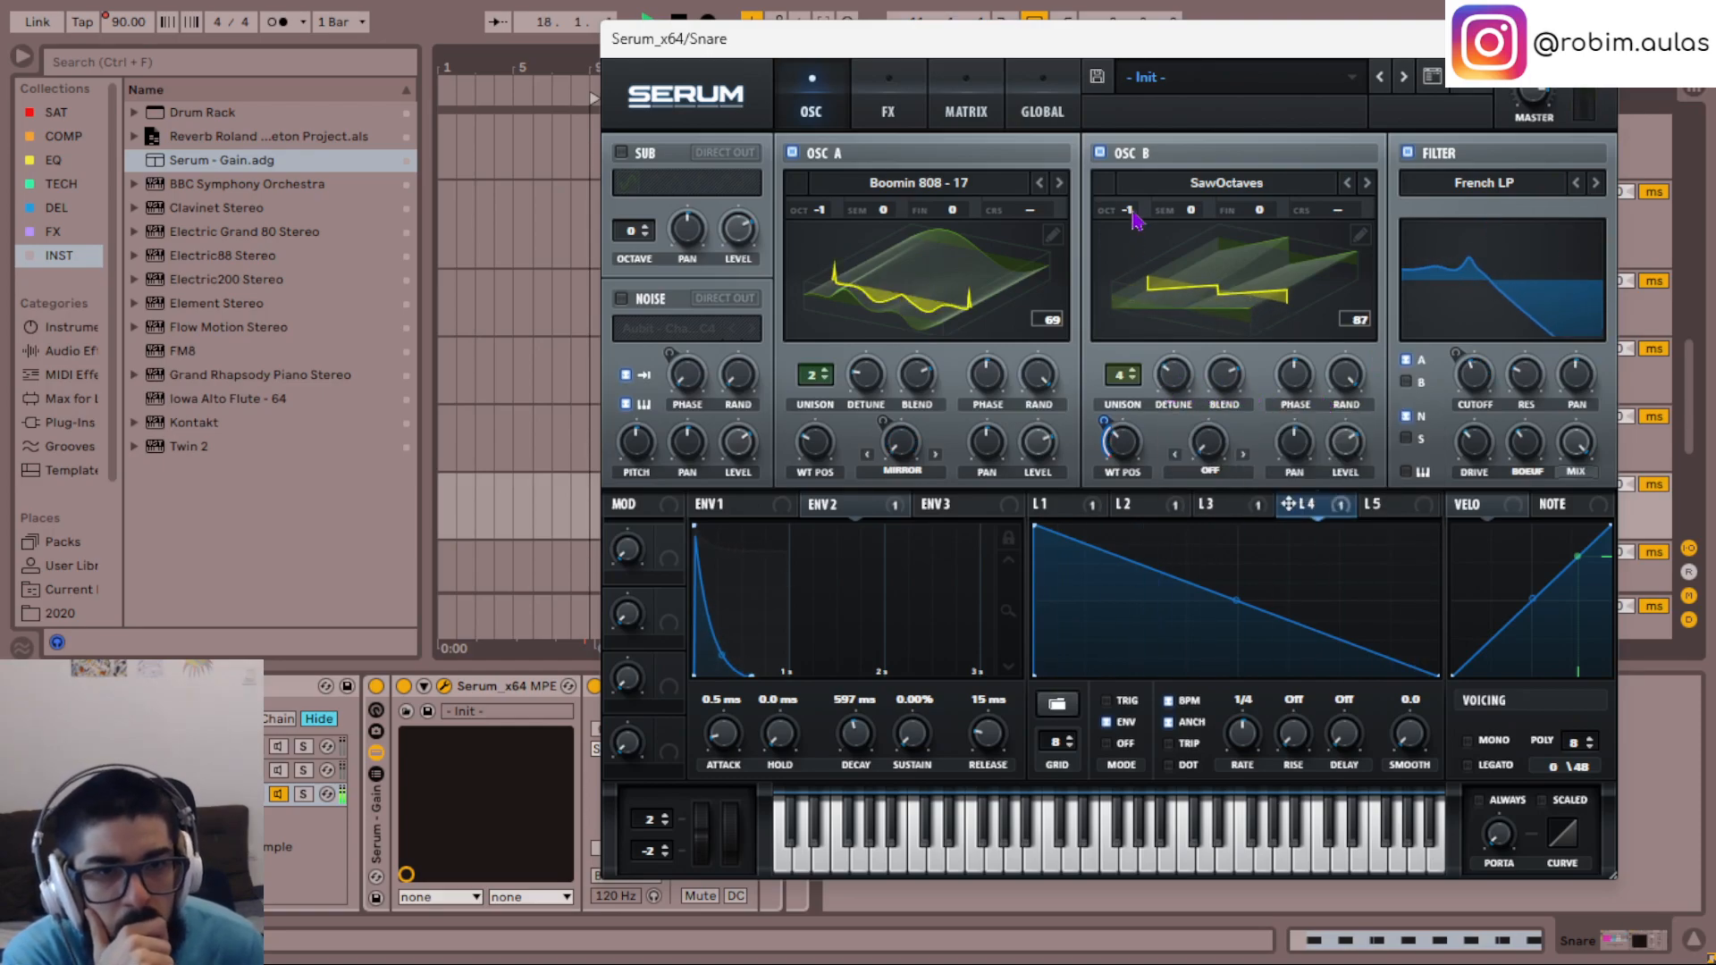
- Try the Hyper/Dimension effect with adjusted Hyper mix and detune, and bypass it
click(888, 106)
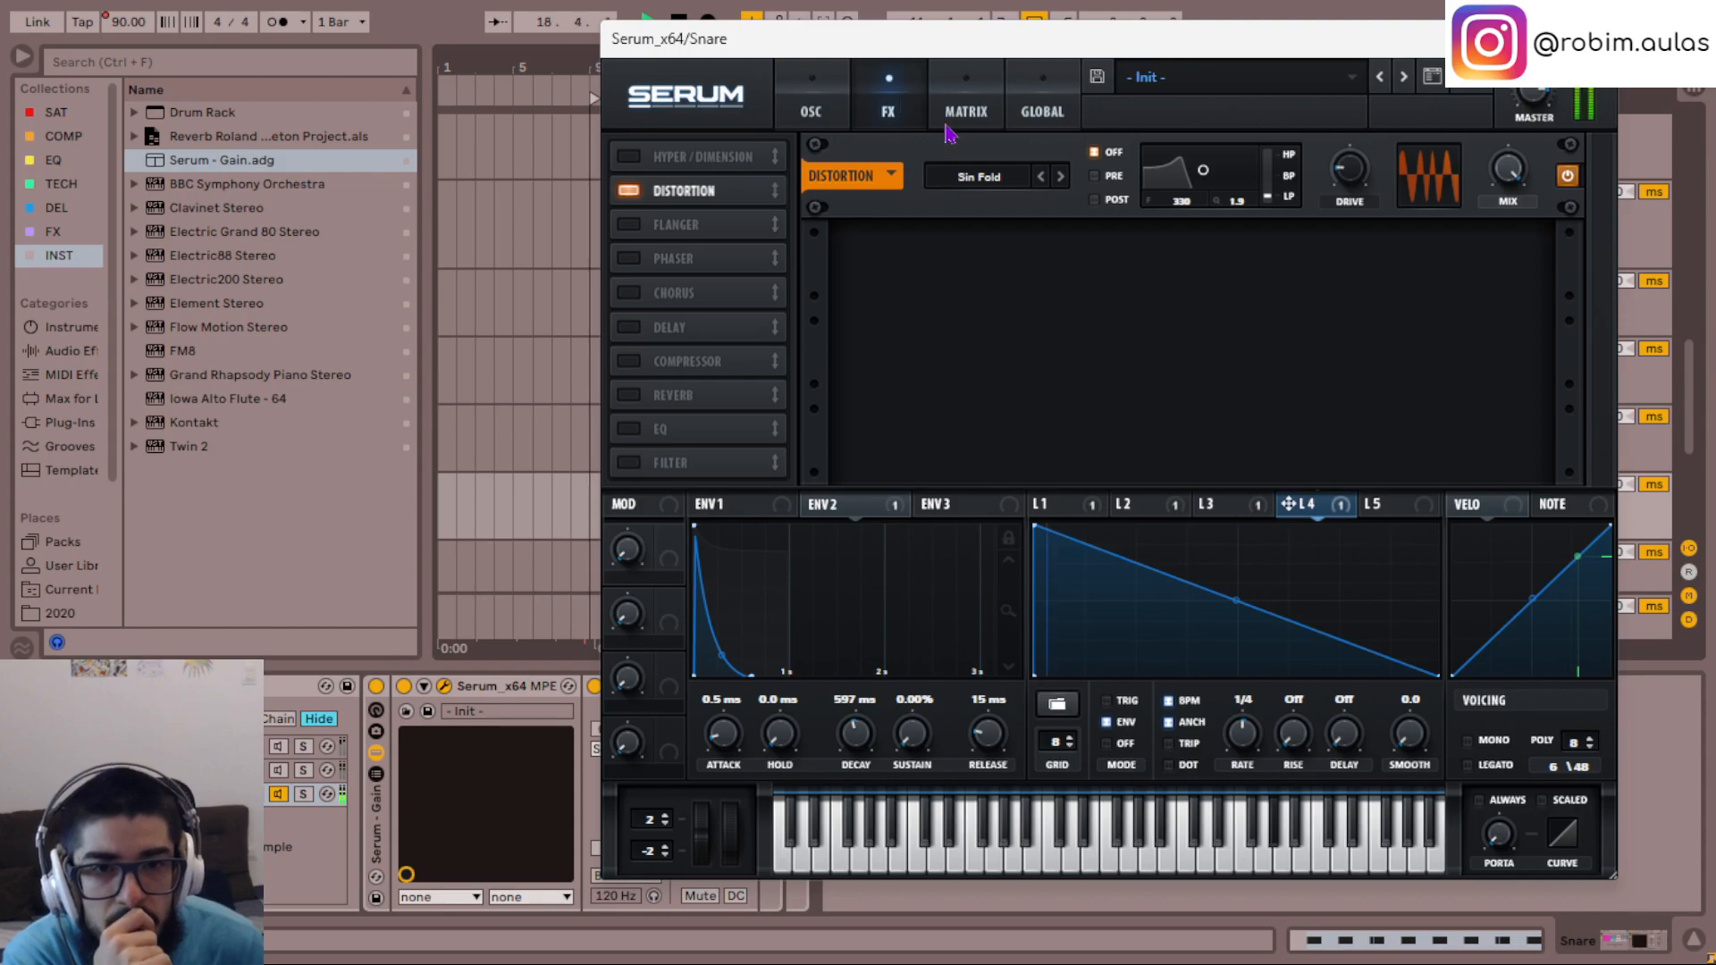
click(629, 157)
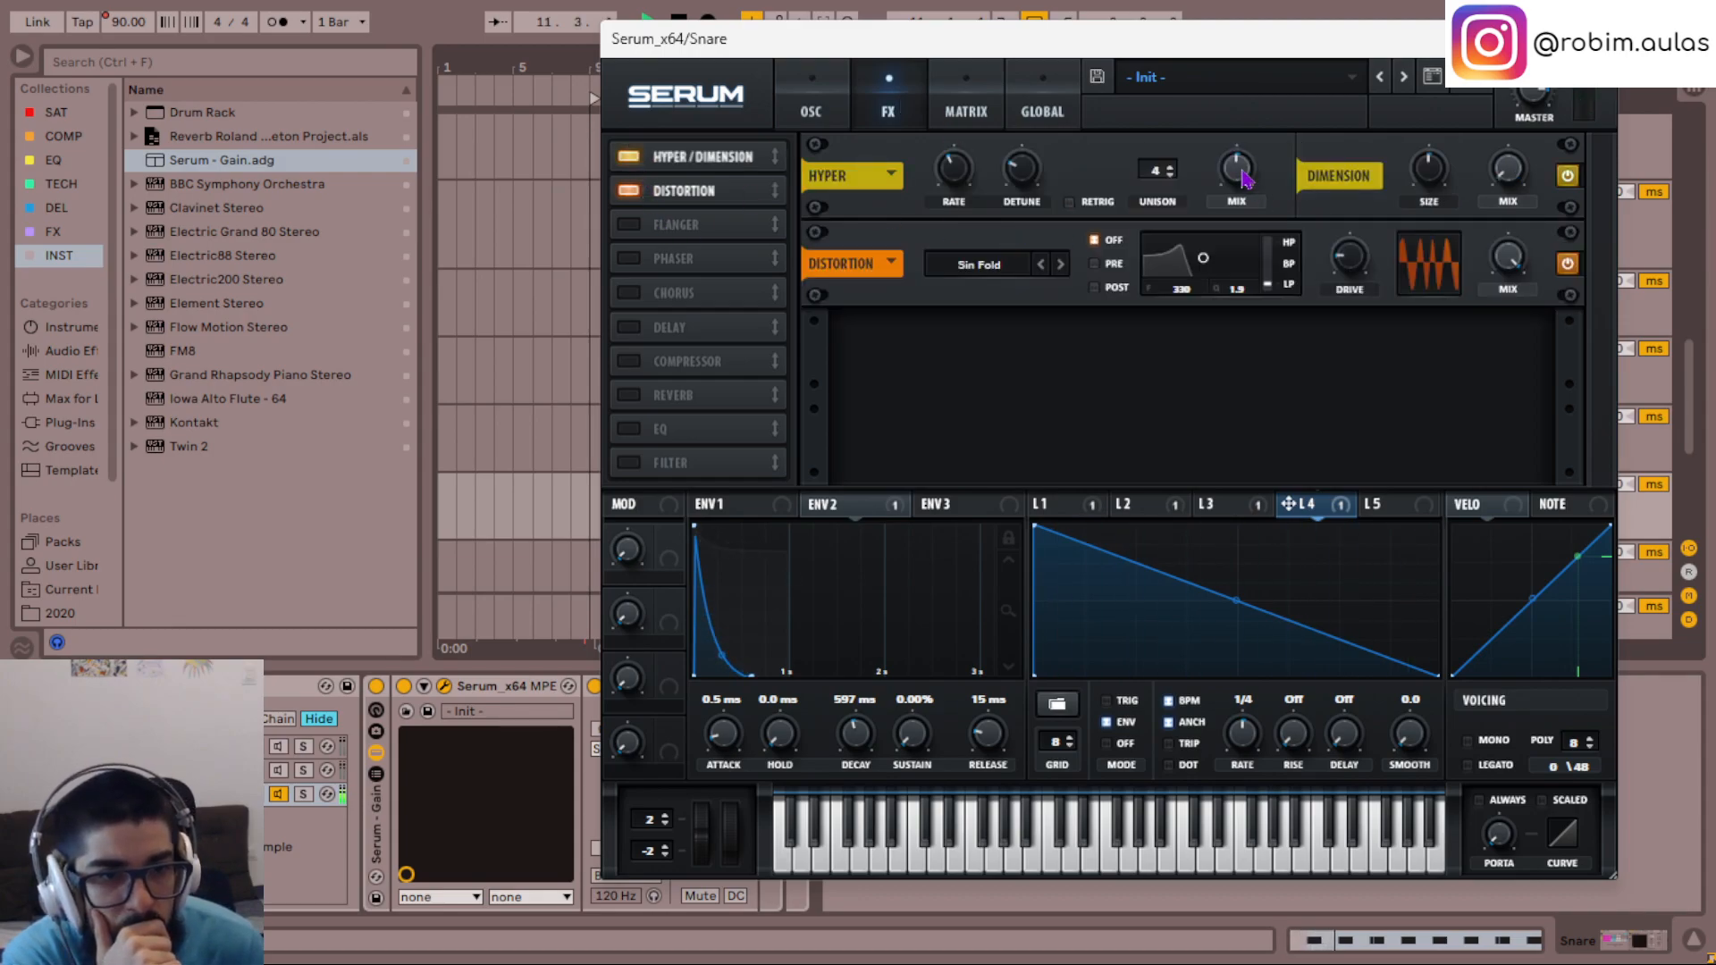
drag(1244, 179, 1251, 143)
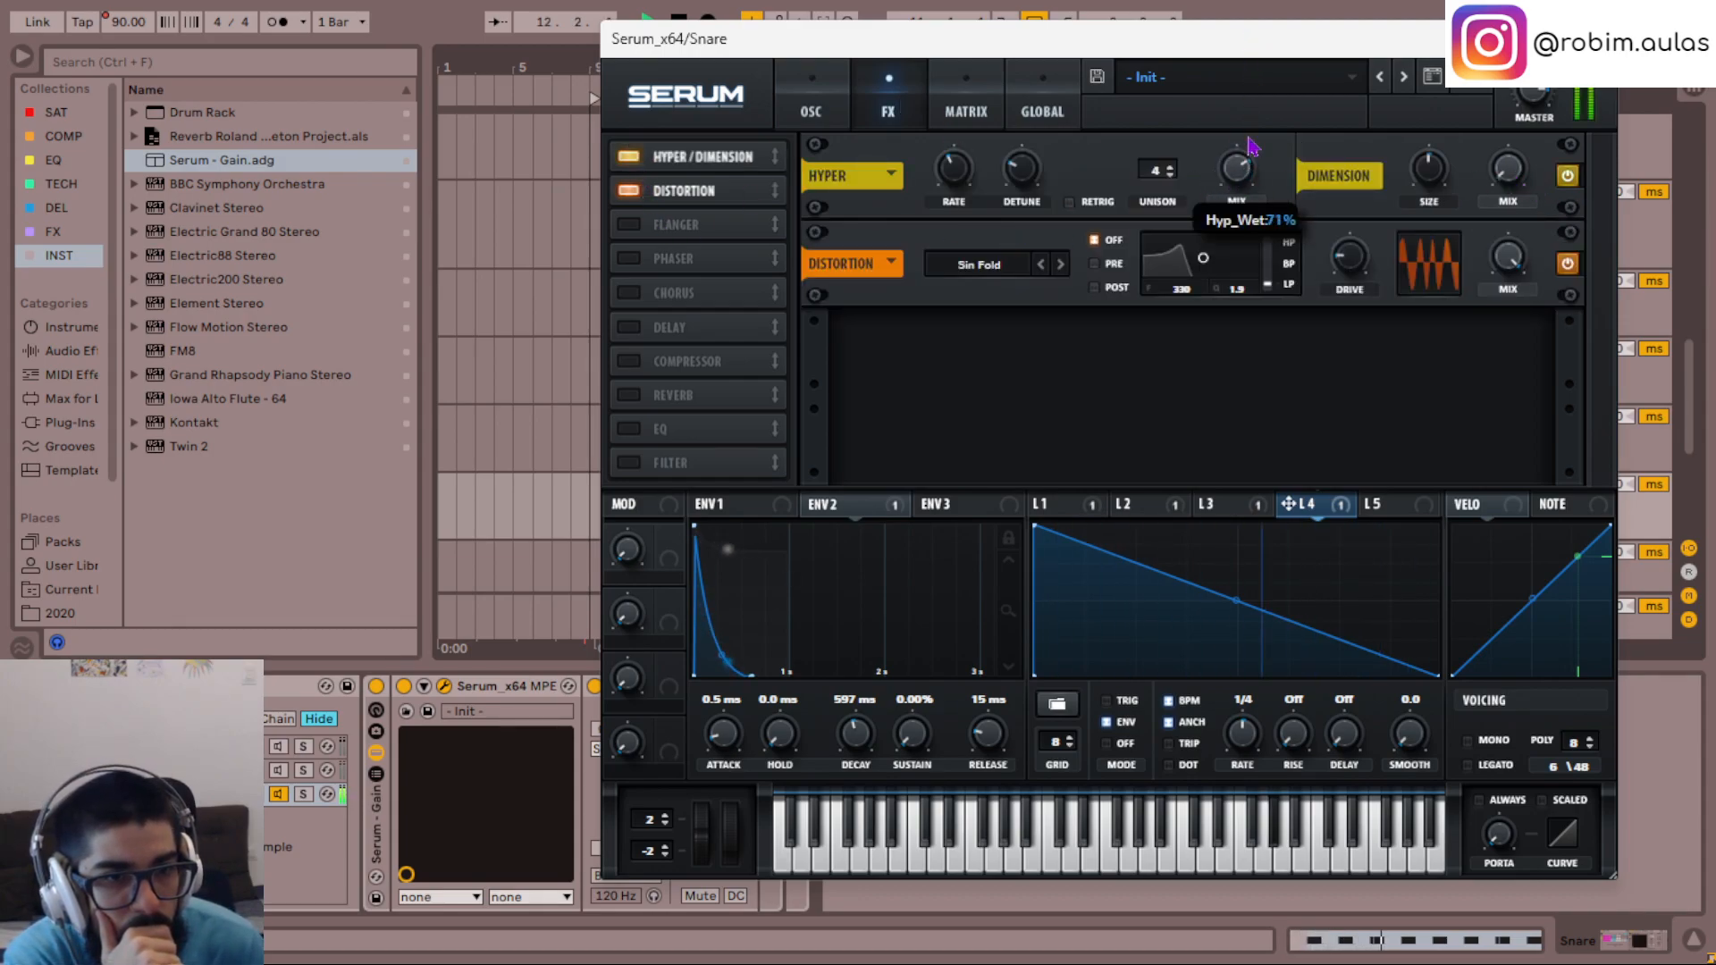
drag(1022, 169, 1045, 237)
click(1567, 176)
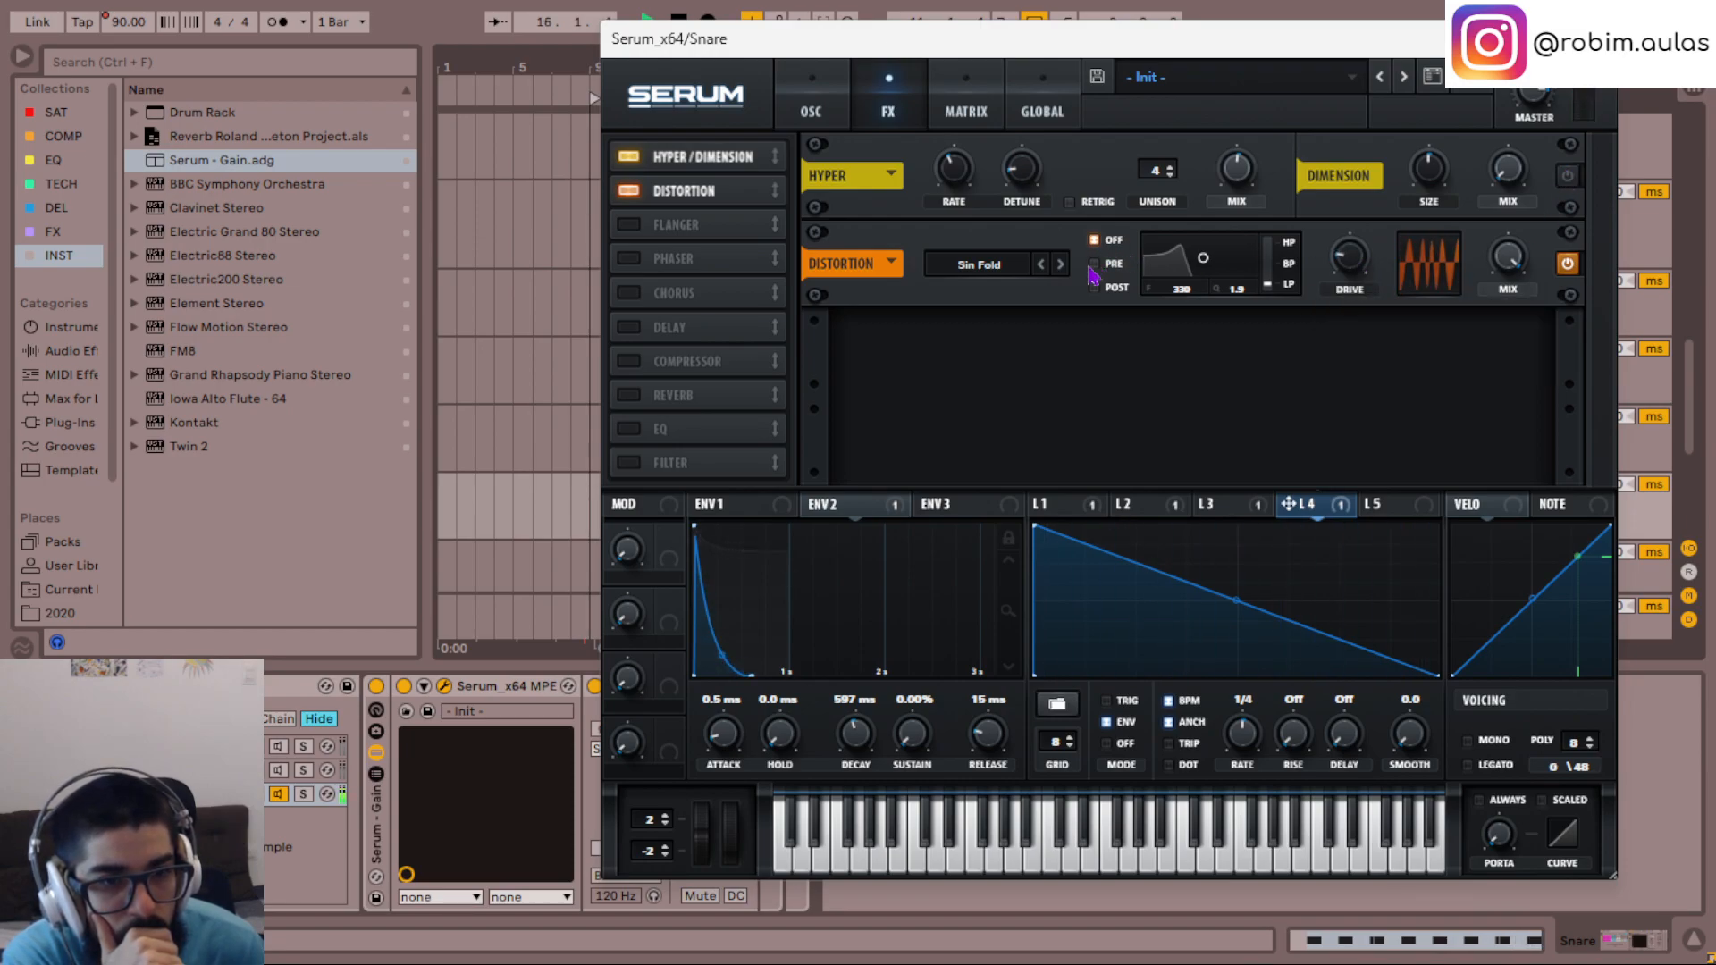
- Modulate the Sin Fold distortion's drive with LFO 4 and bend LFO 4's falling ramp into a concave curve
click(1040, 265)
click(1060, 264)
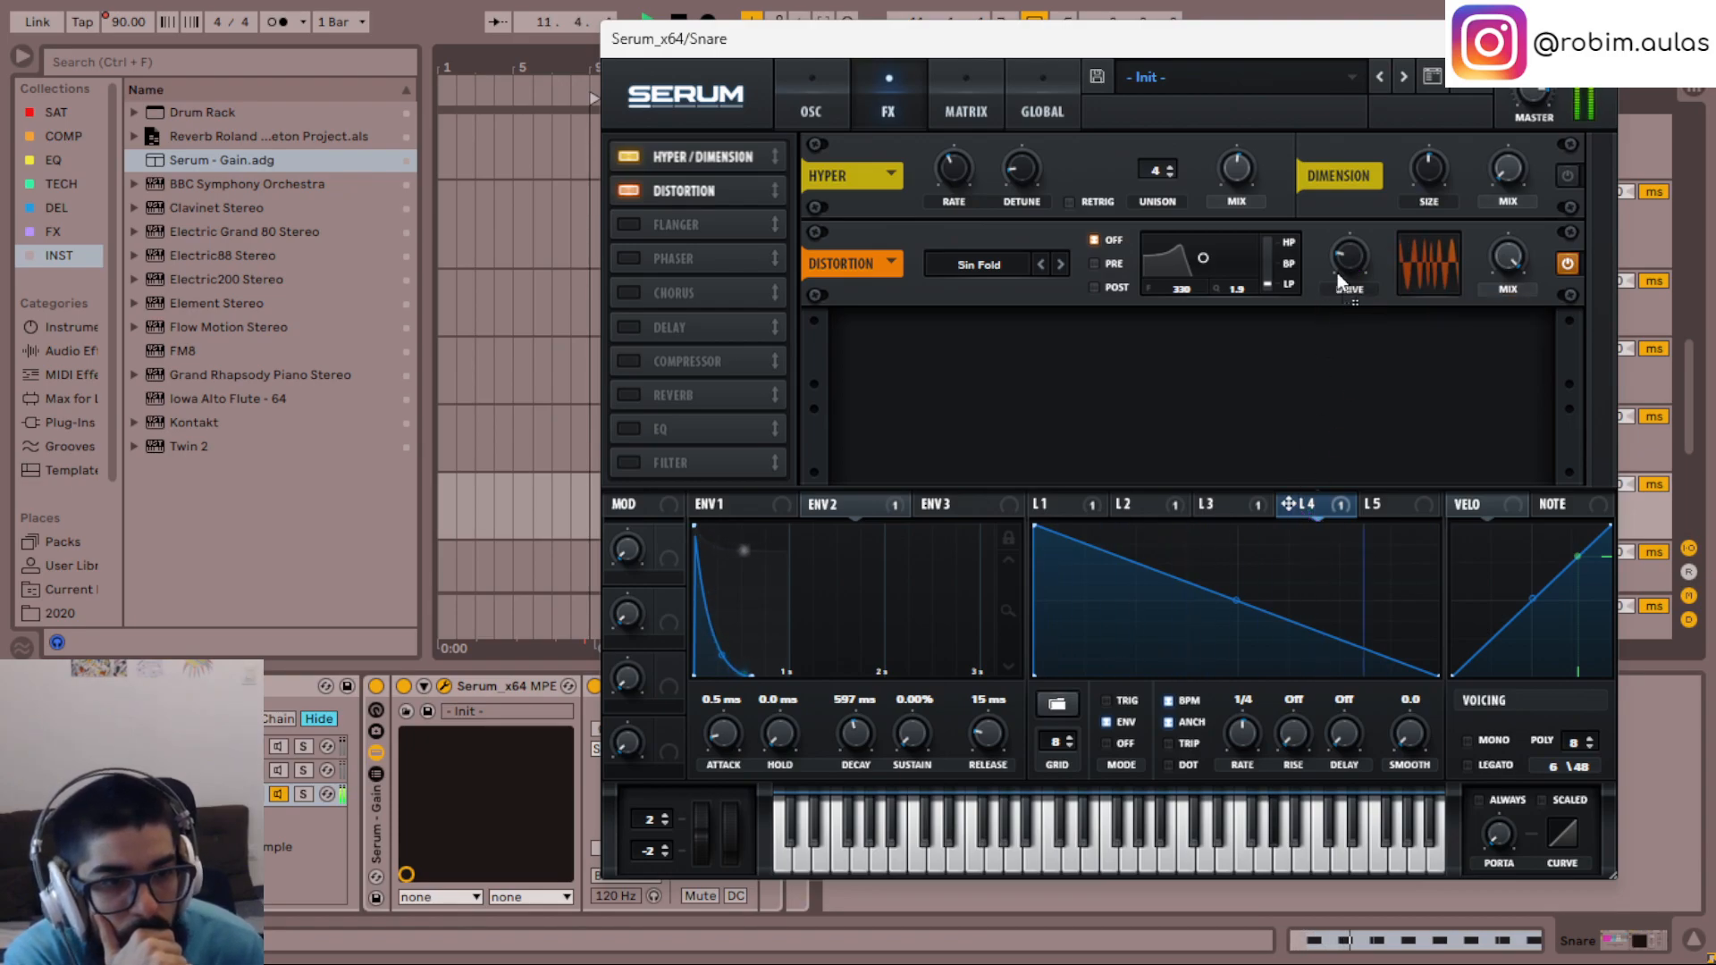
drag(1331, 236, 1321, 311)
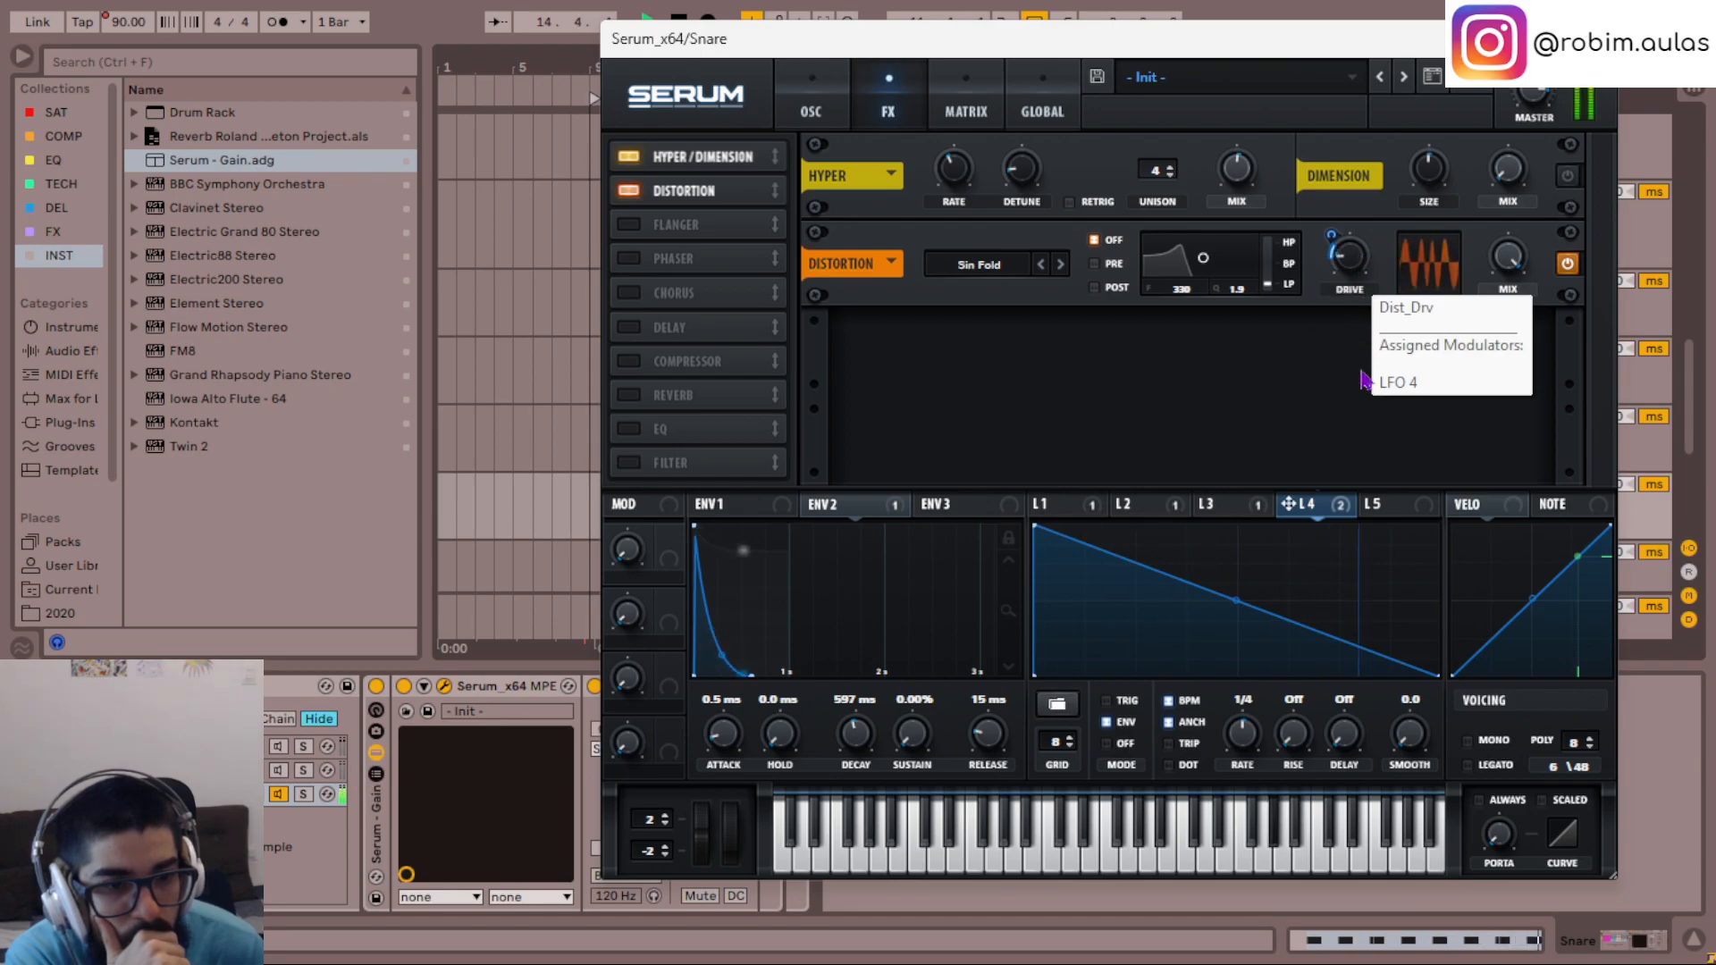
drag(1237, 601, 1236, 620)
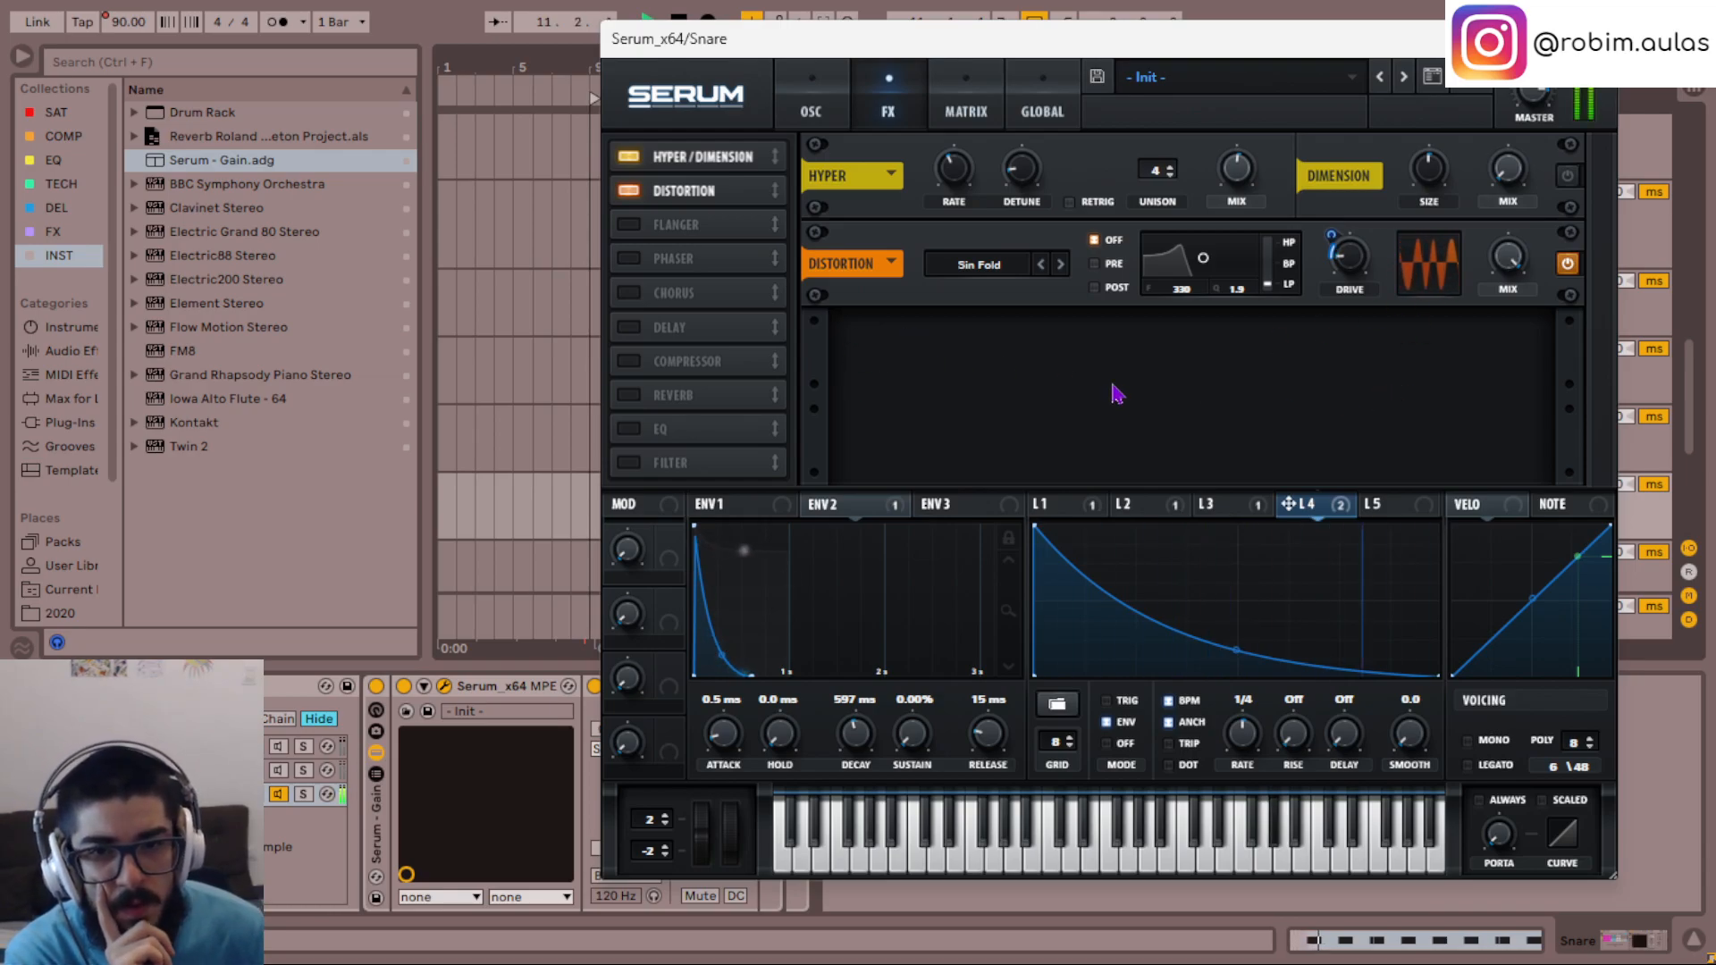
- Set the global unison width to 100 for oscillator A and 0 for oscillator B
click(999, 93)
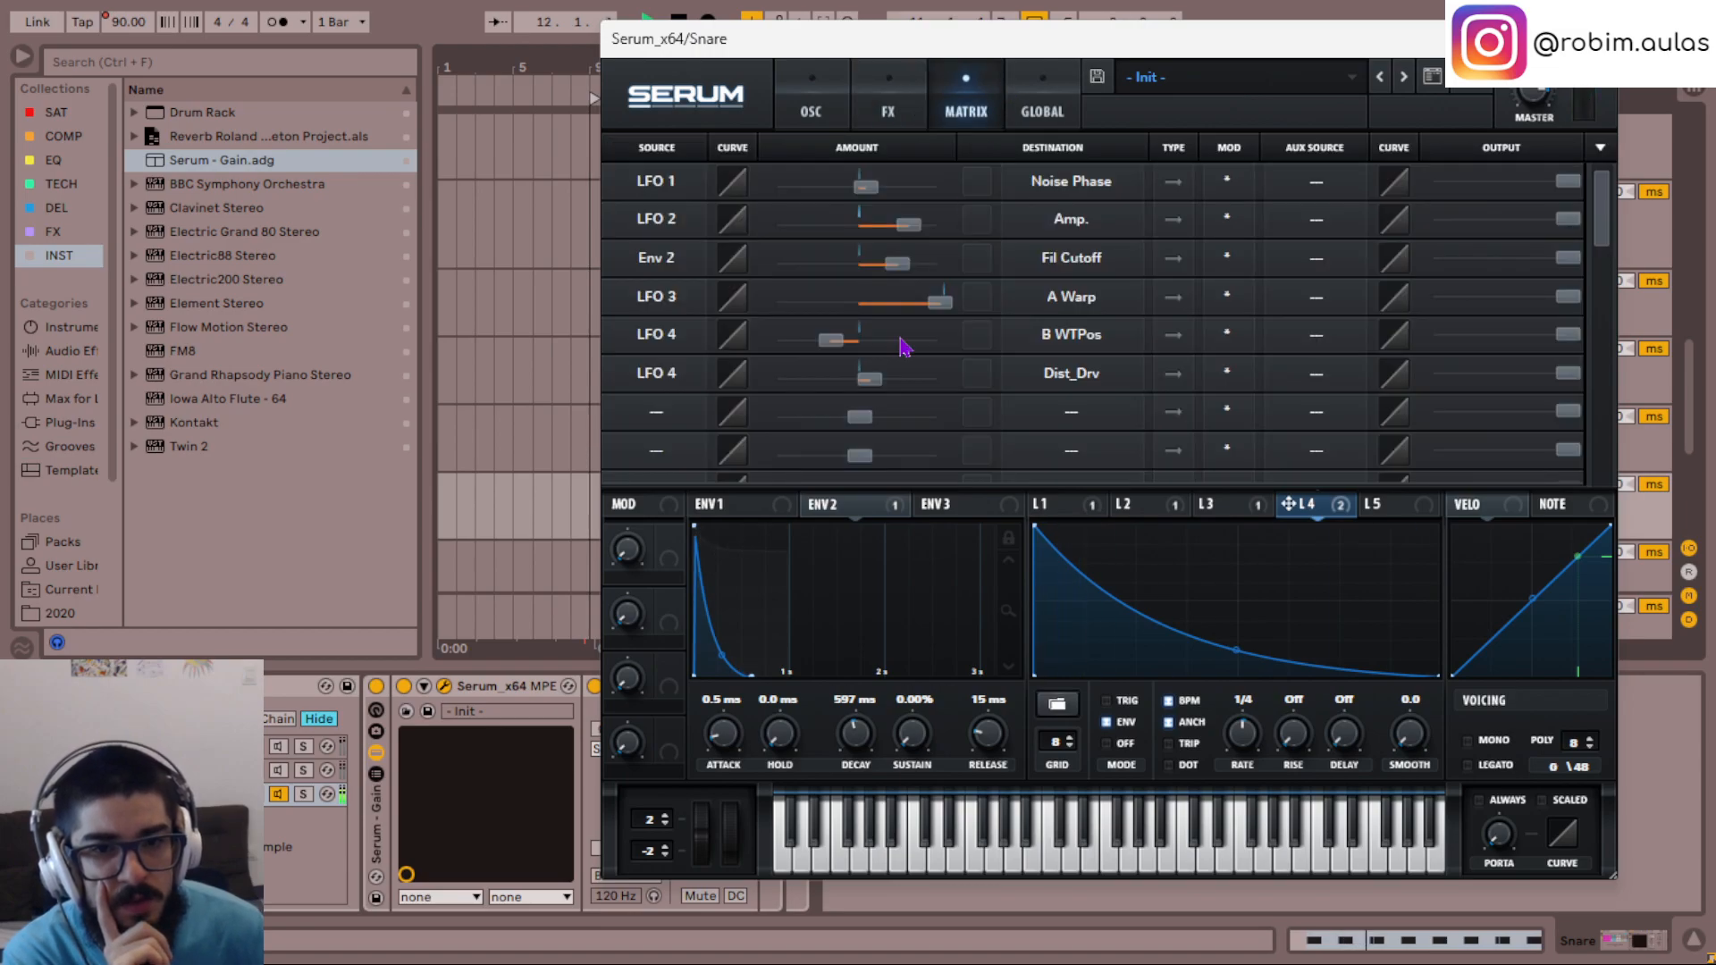
click(1037, 99)
drag(784, 330, 840, 5)
drag(779, 341, 779, 858)
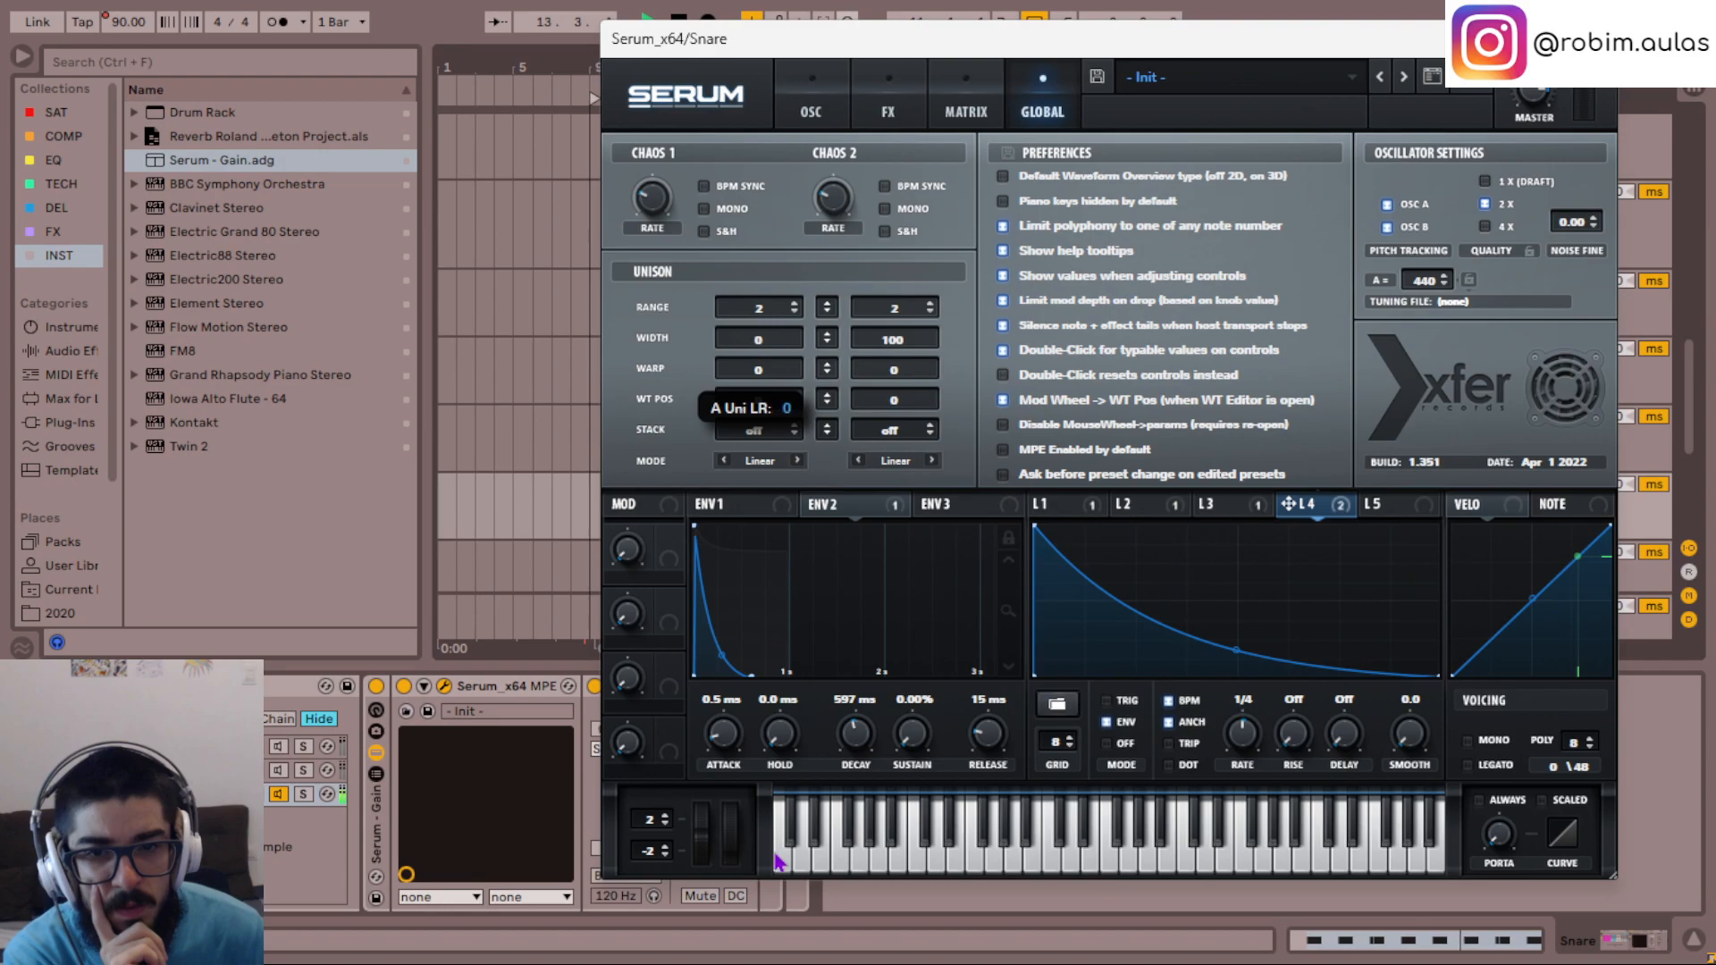
drag(912, 349, 911, 429)
drag(776, 353, 831, 234)
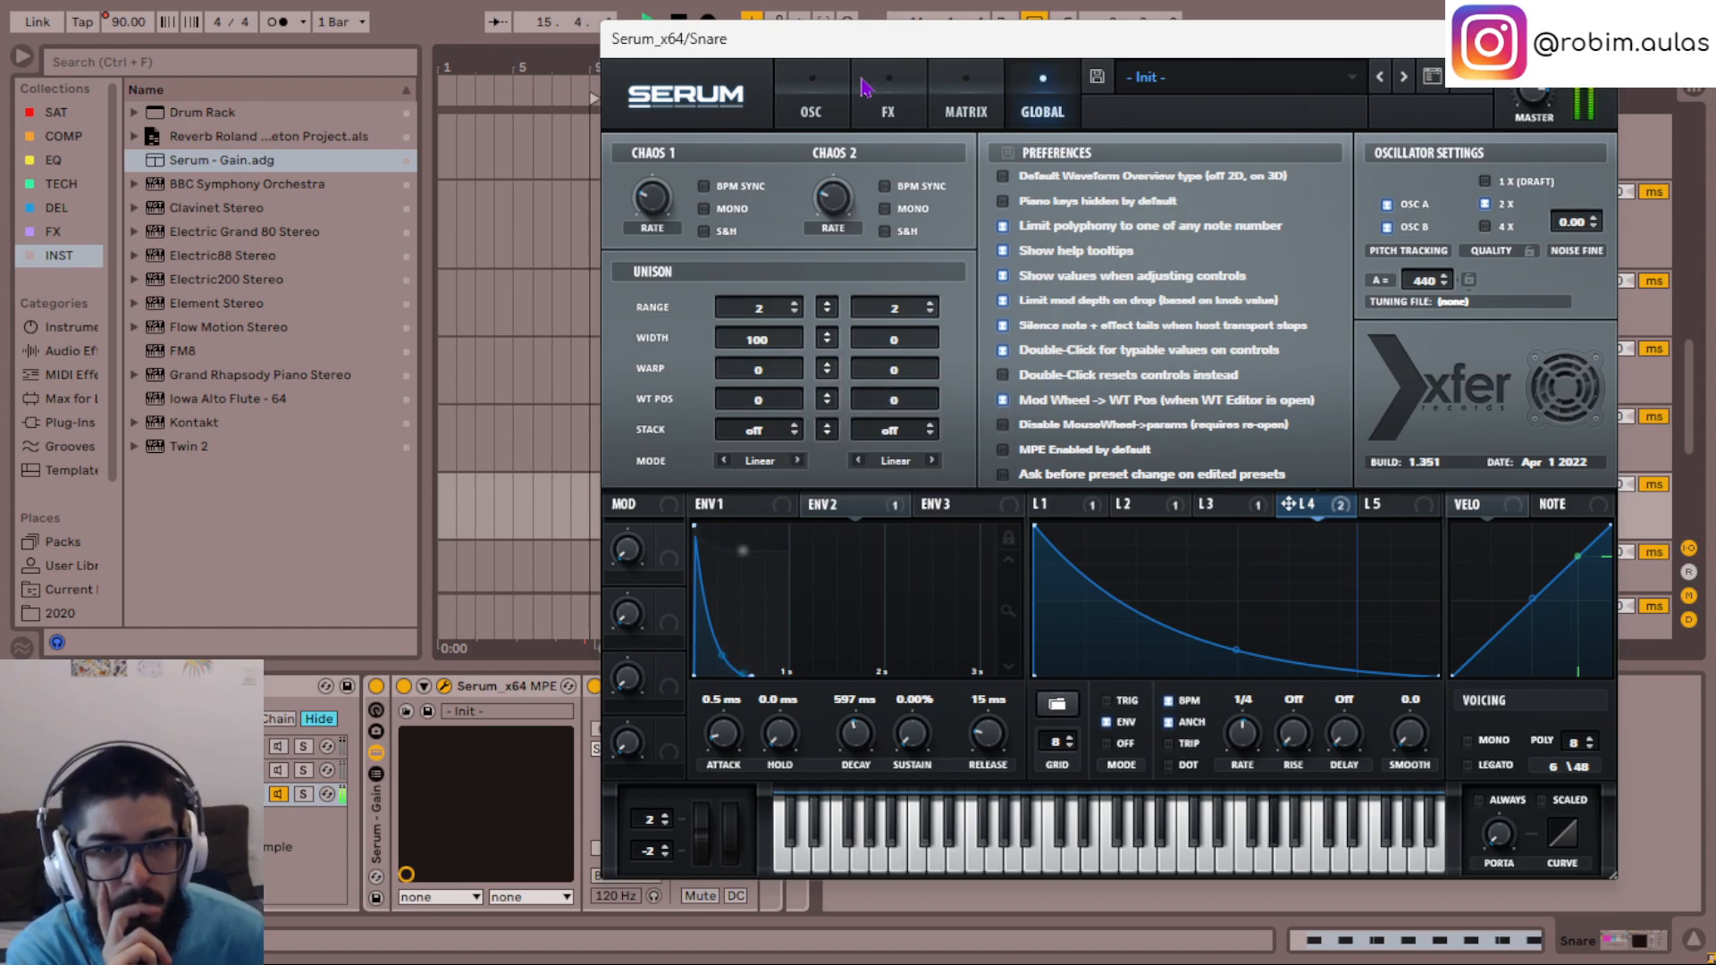
- Remove the LFO 4 modulation from oscillator B's wavetable position, and try LFO 3 on it before removing that modulator too
click(811, 105)
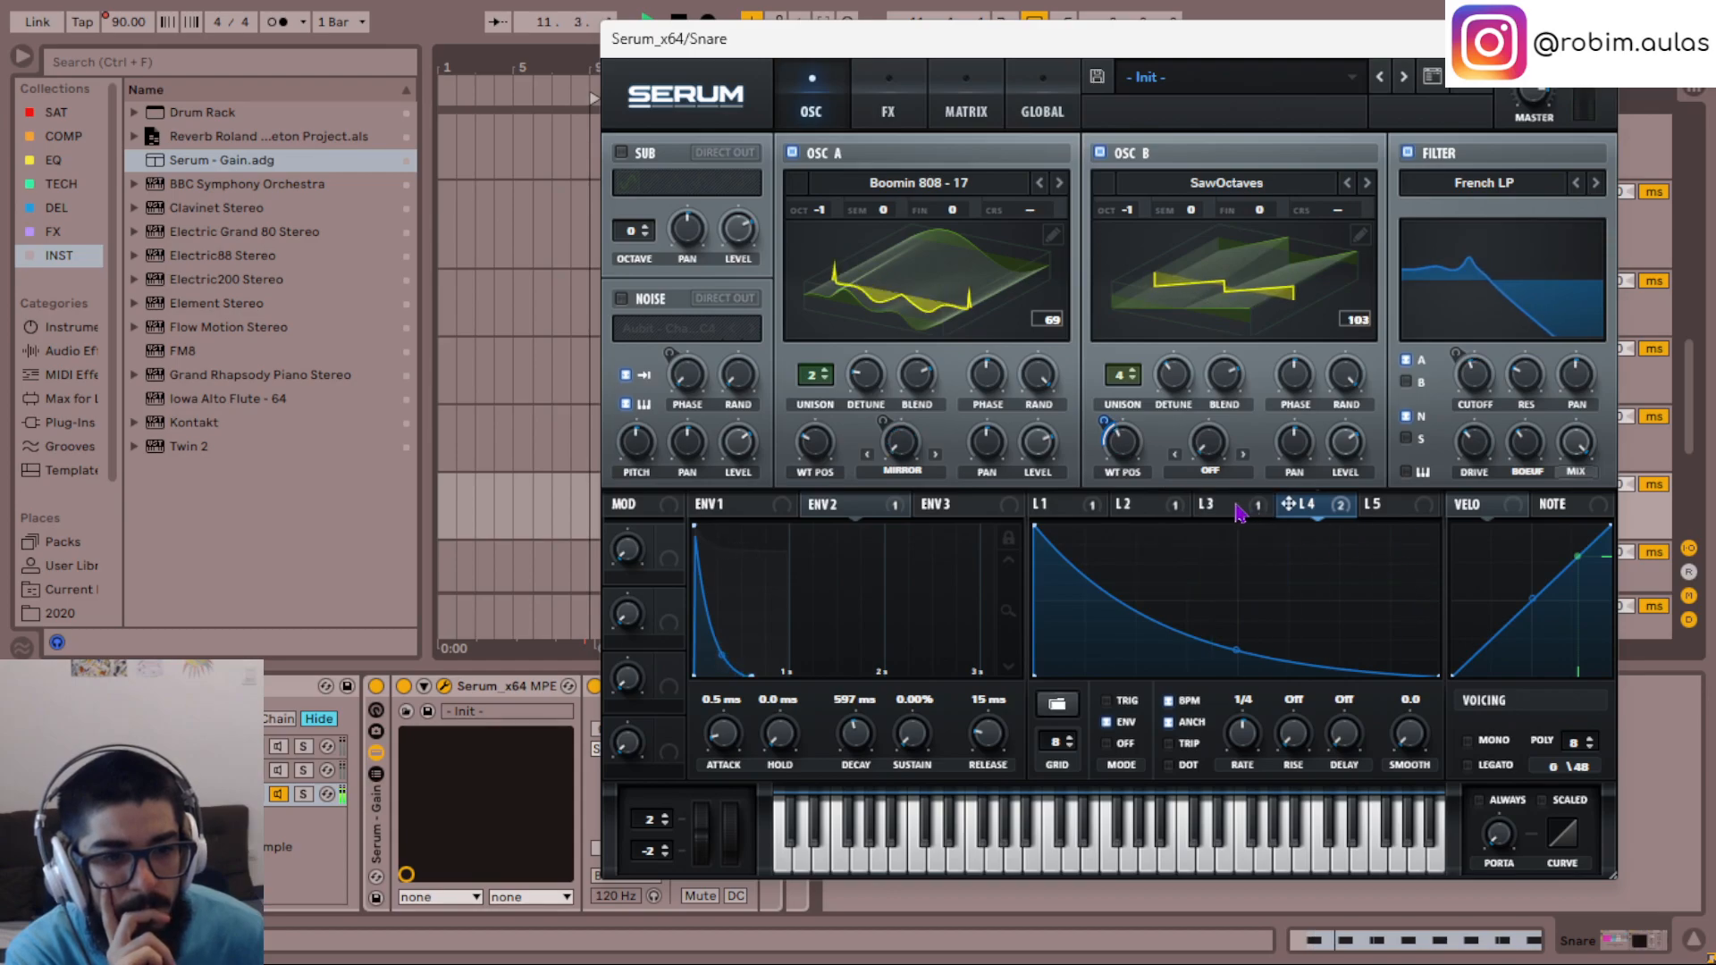
click(1219, 511)
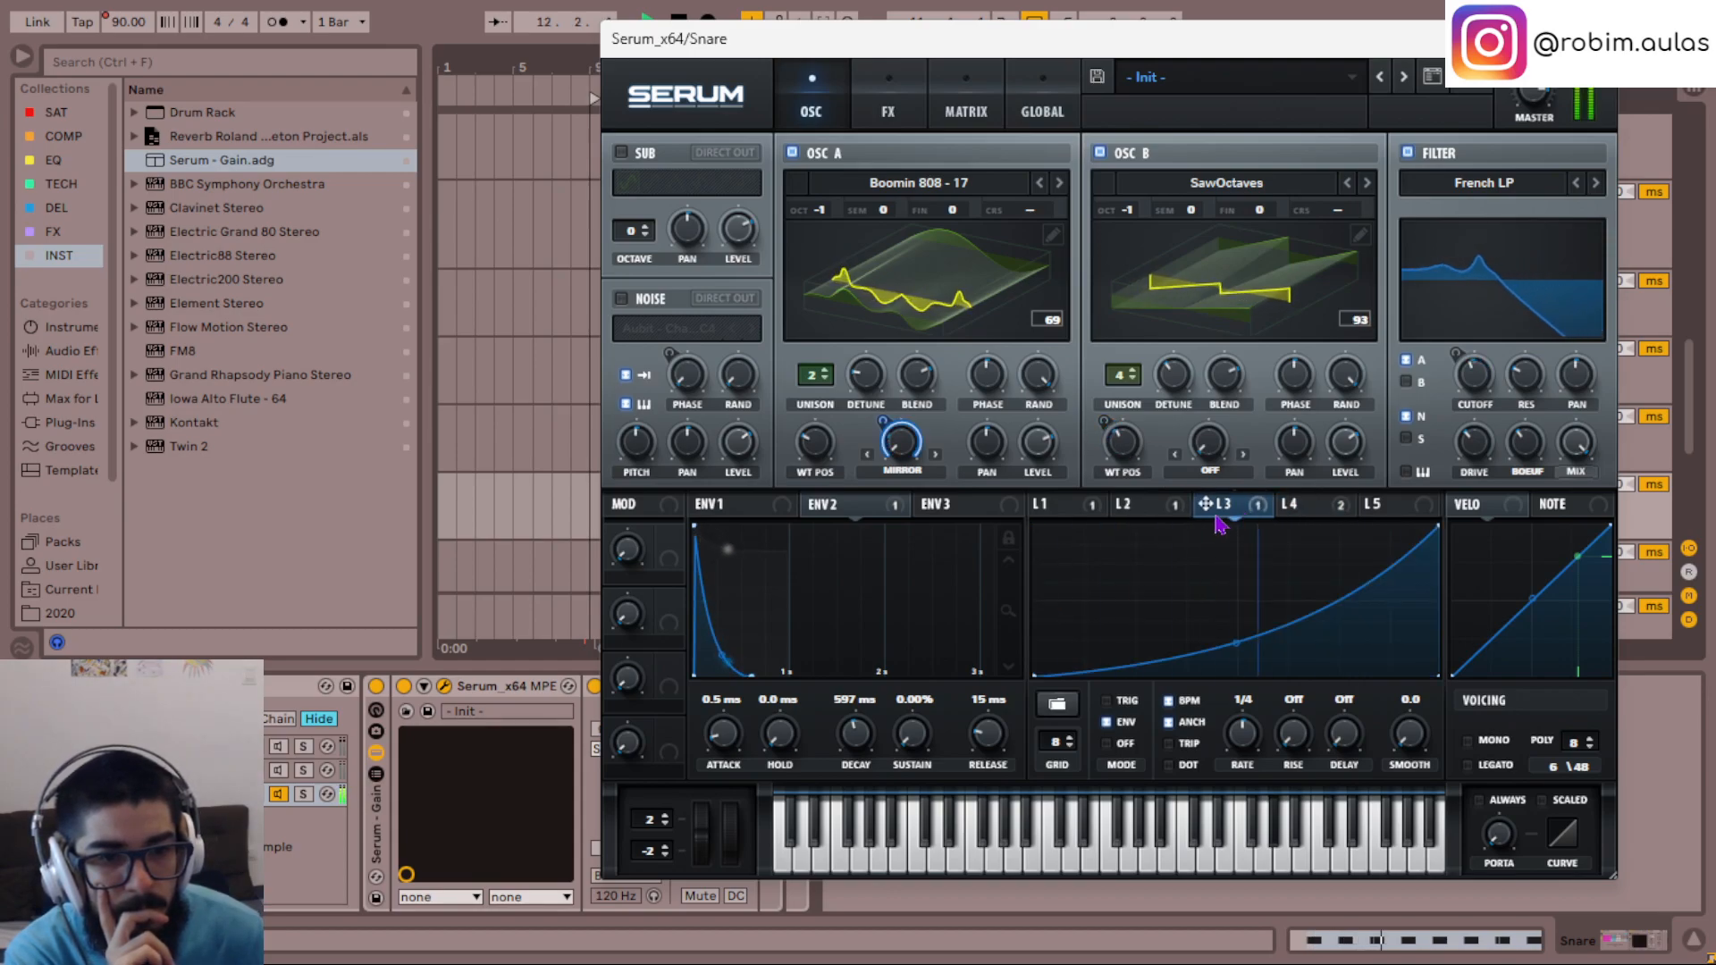
right_click(1122, 436)
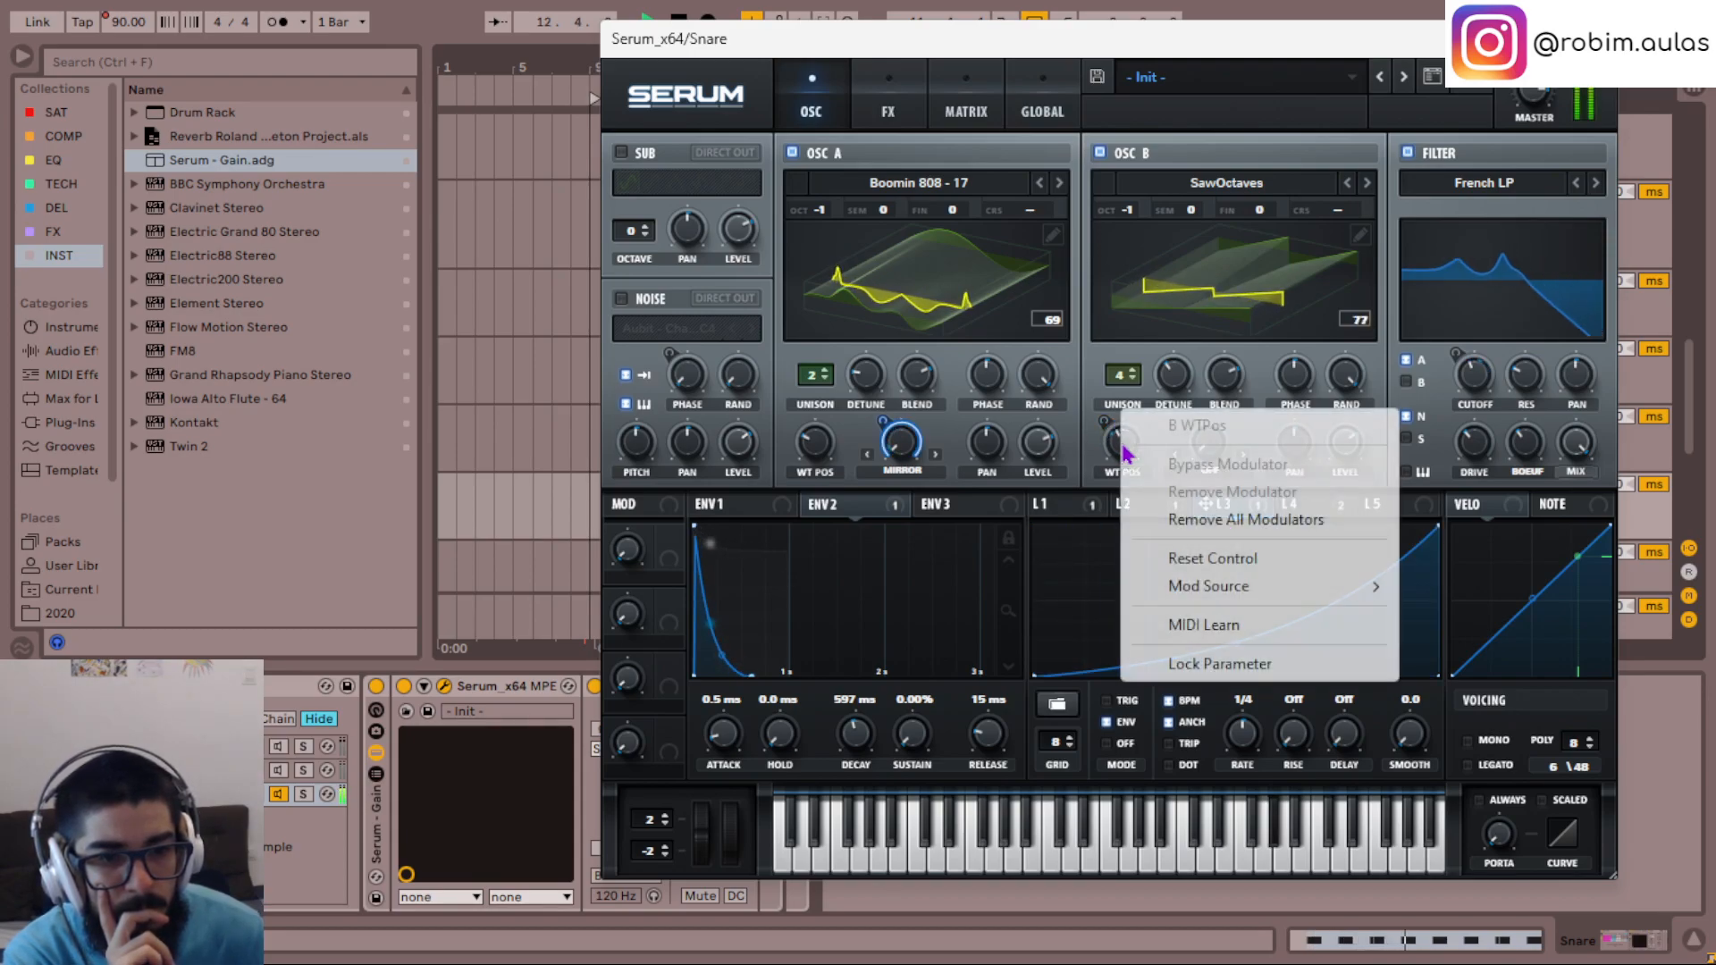
click(1204, 525)
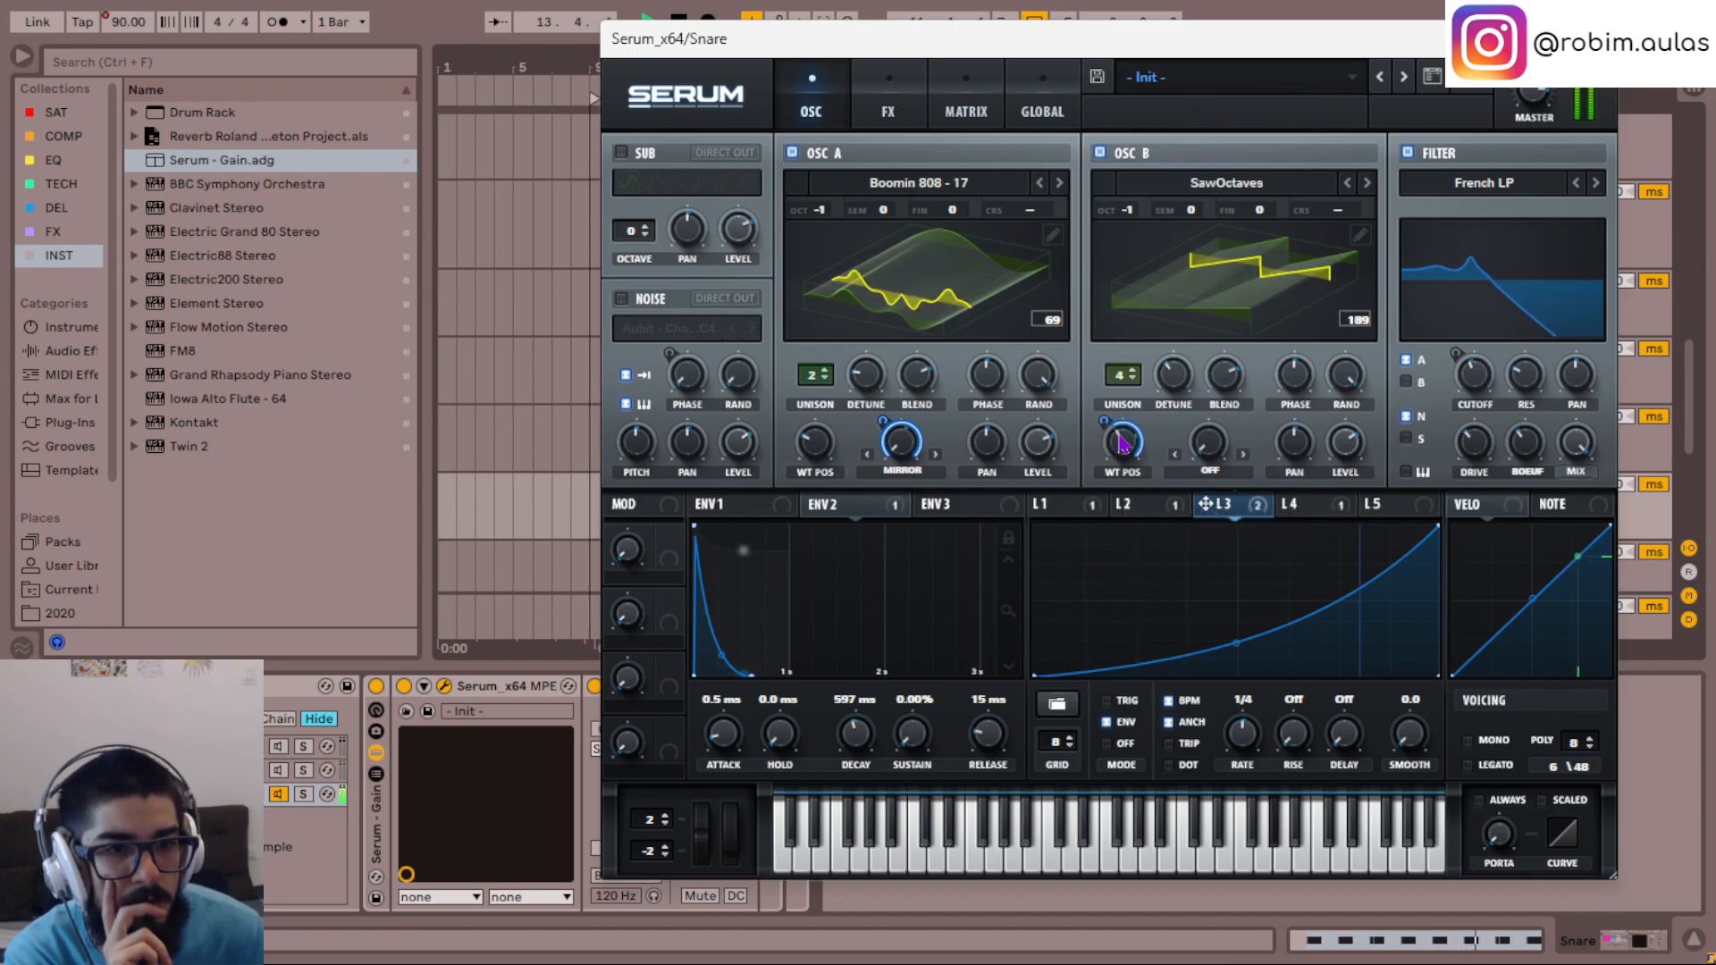
drag(1106, 420, 1107, 445)
right_click(1131, 458)
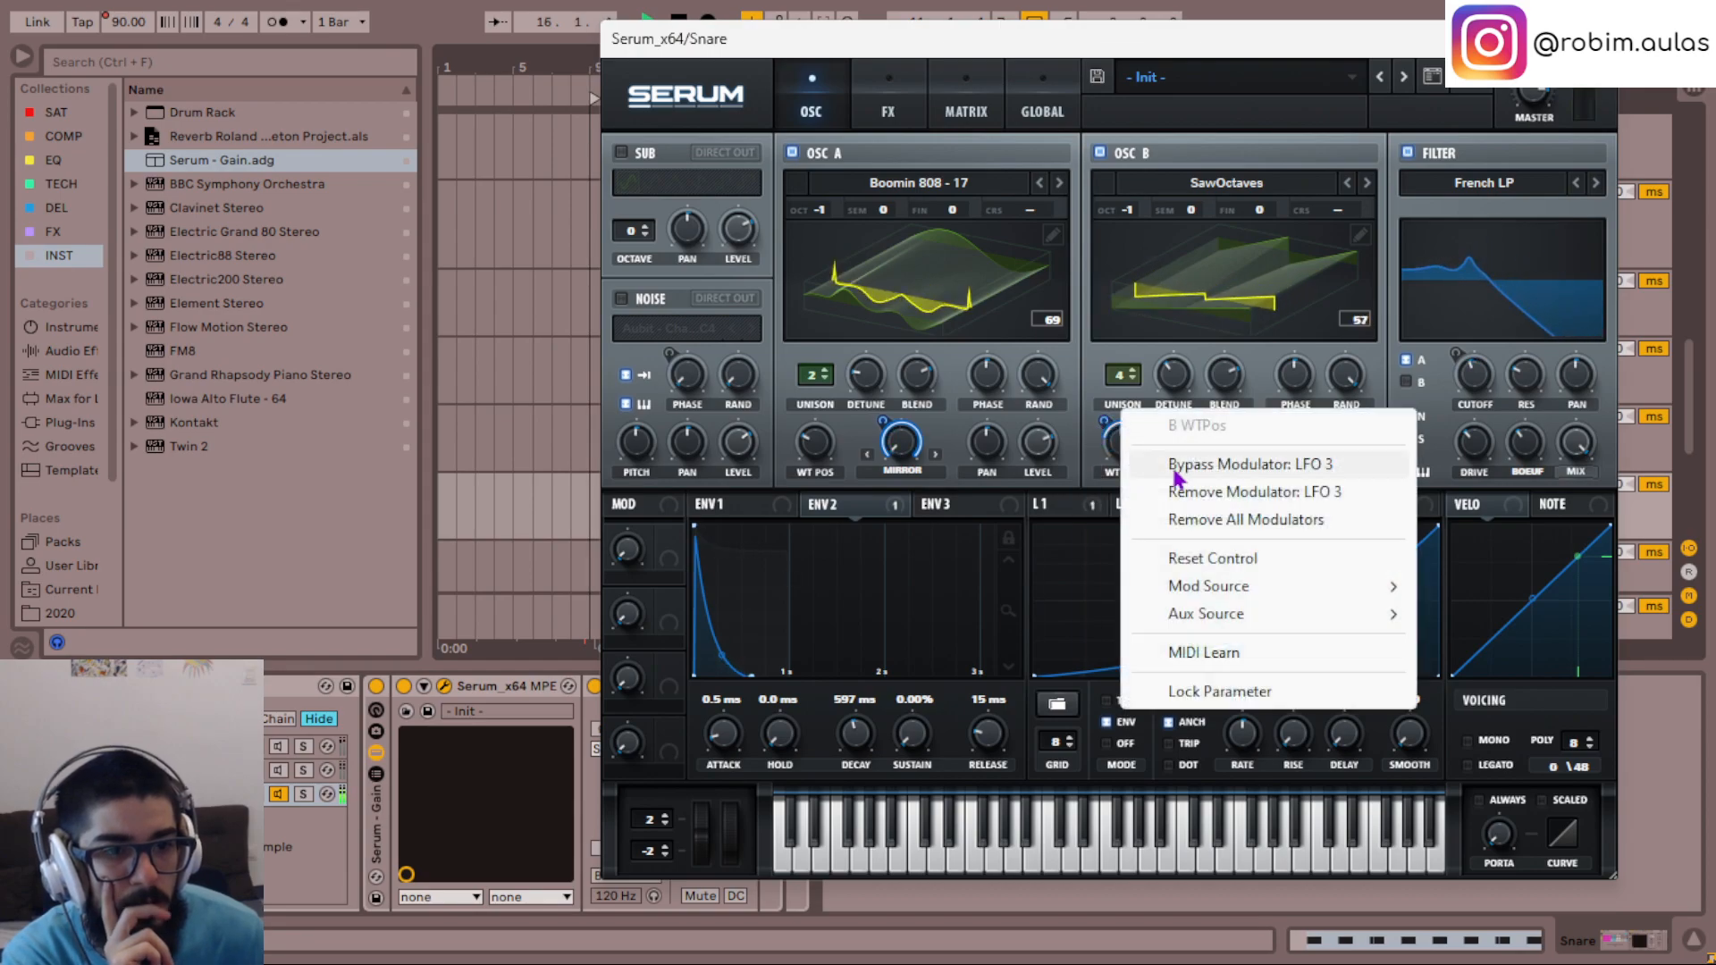
click(1207, 487)
- Switch oscillator B's warp mode to Mirror
click(1212, 474)
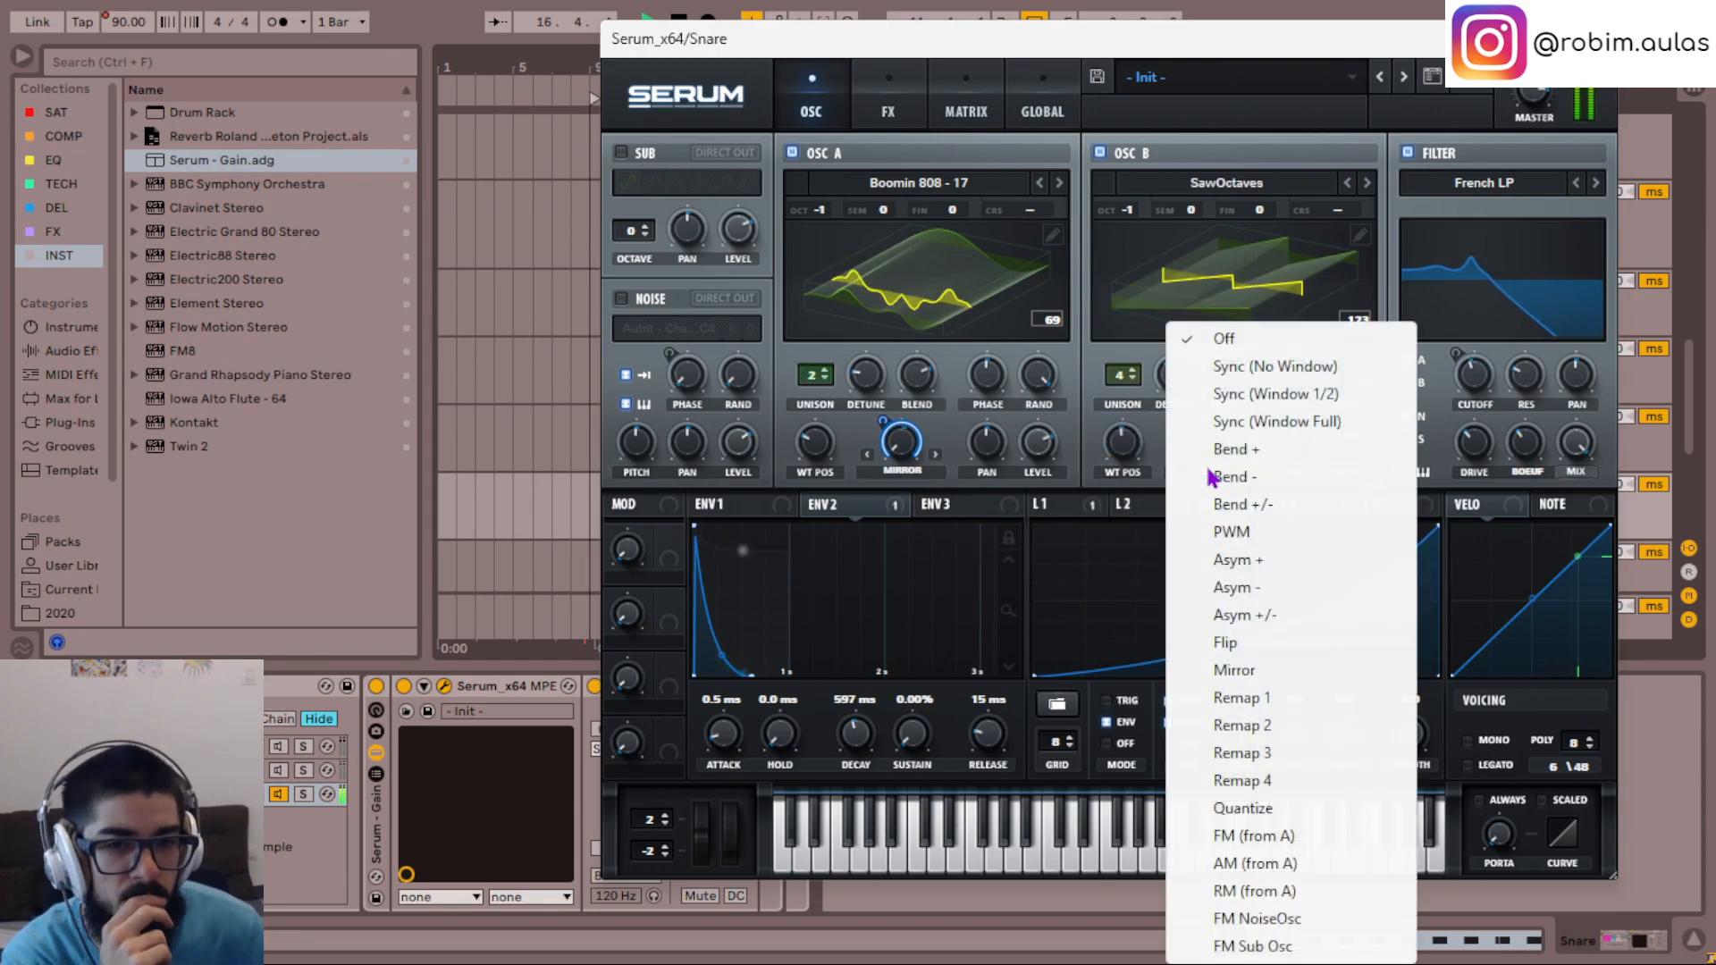
click(1246, 670)
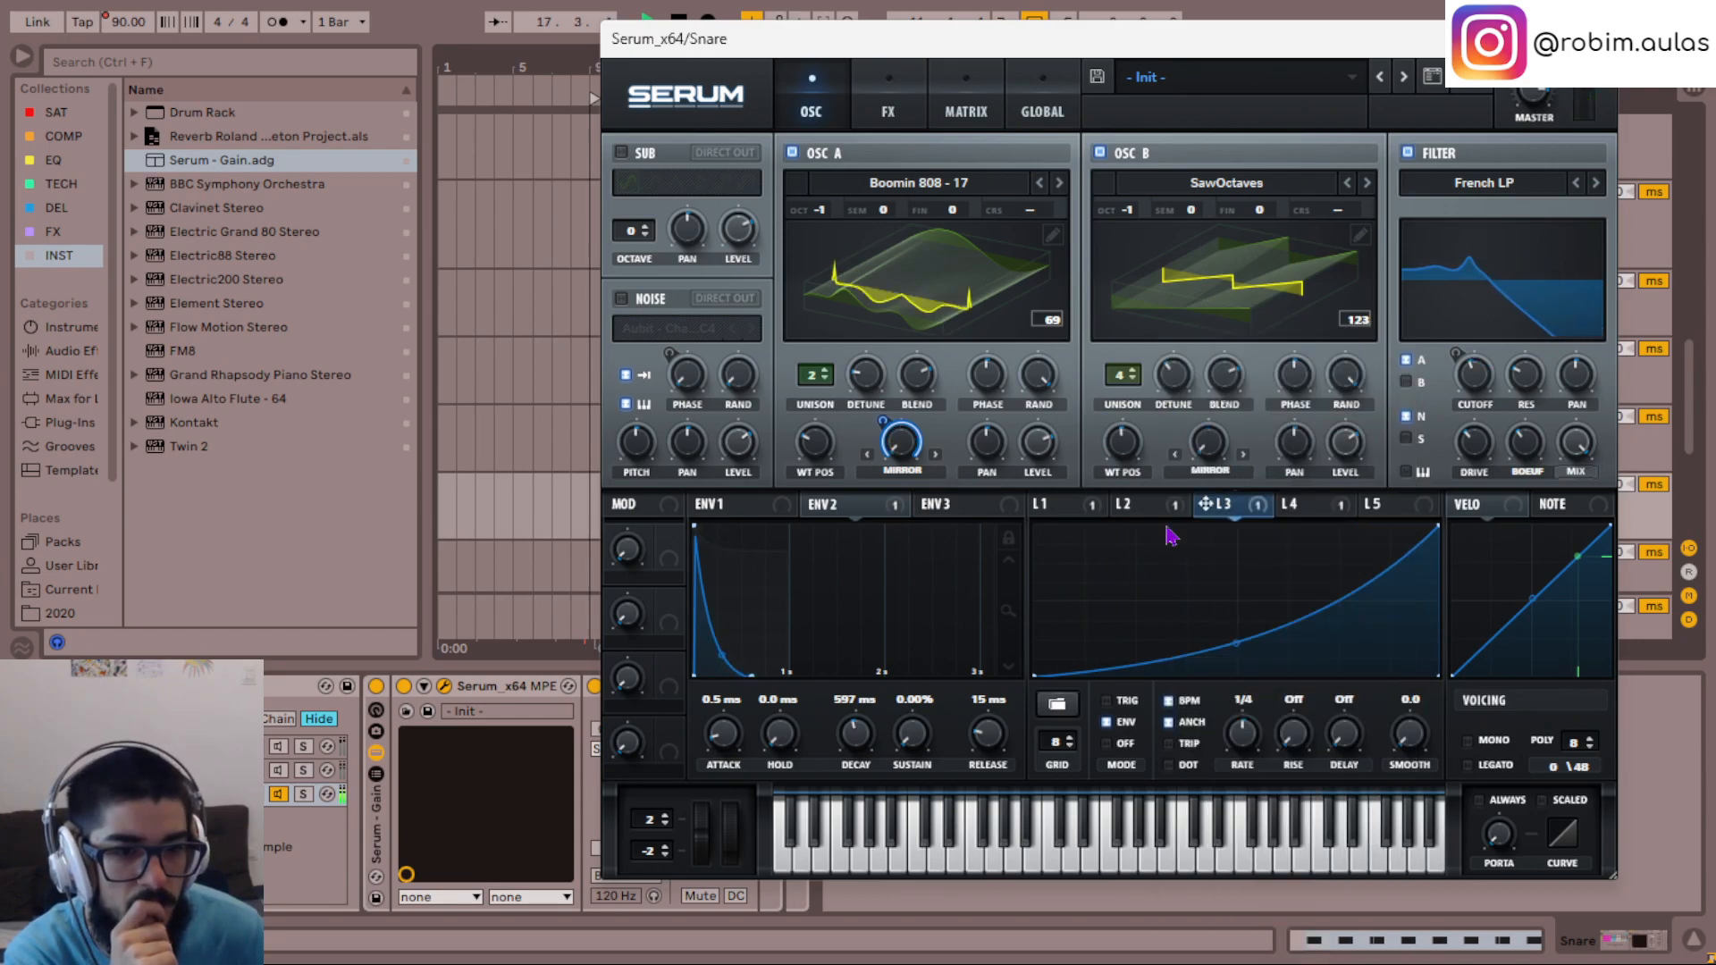
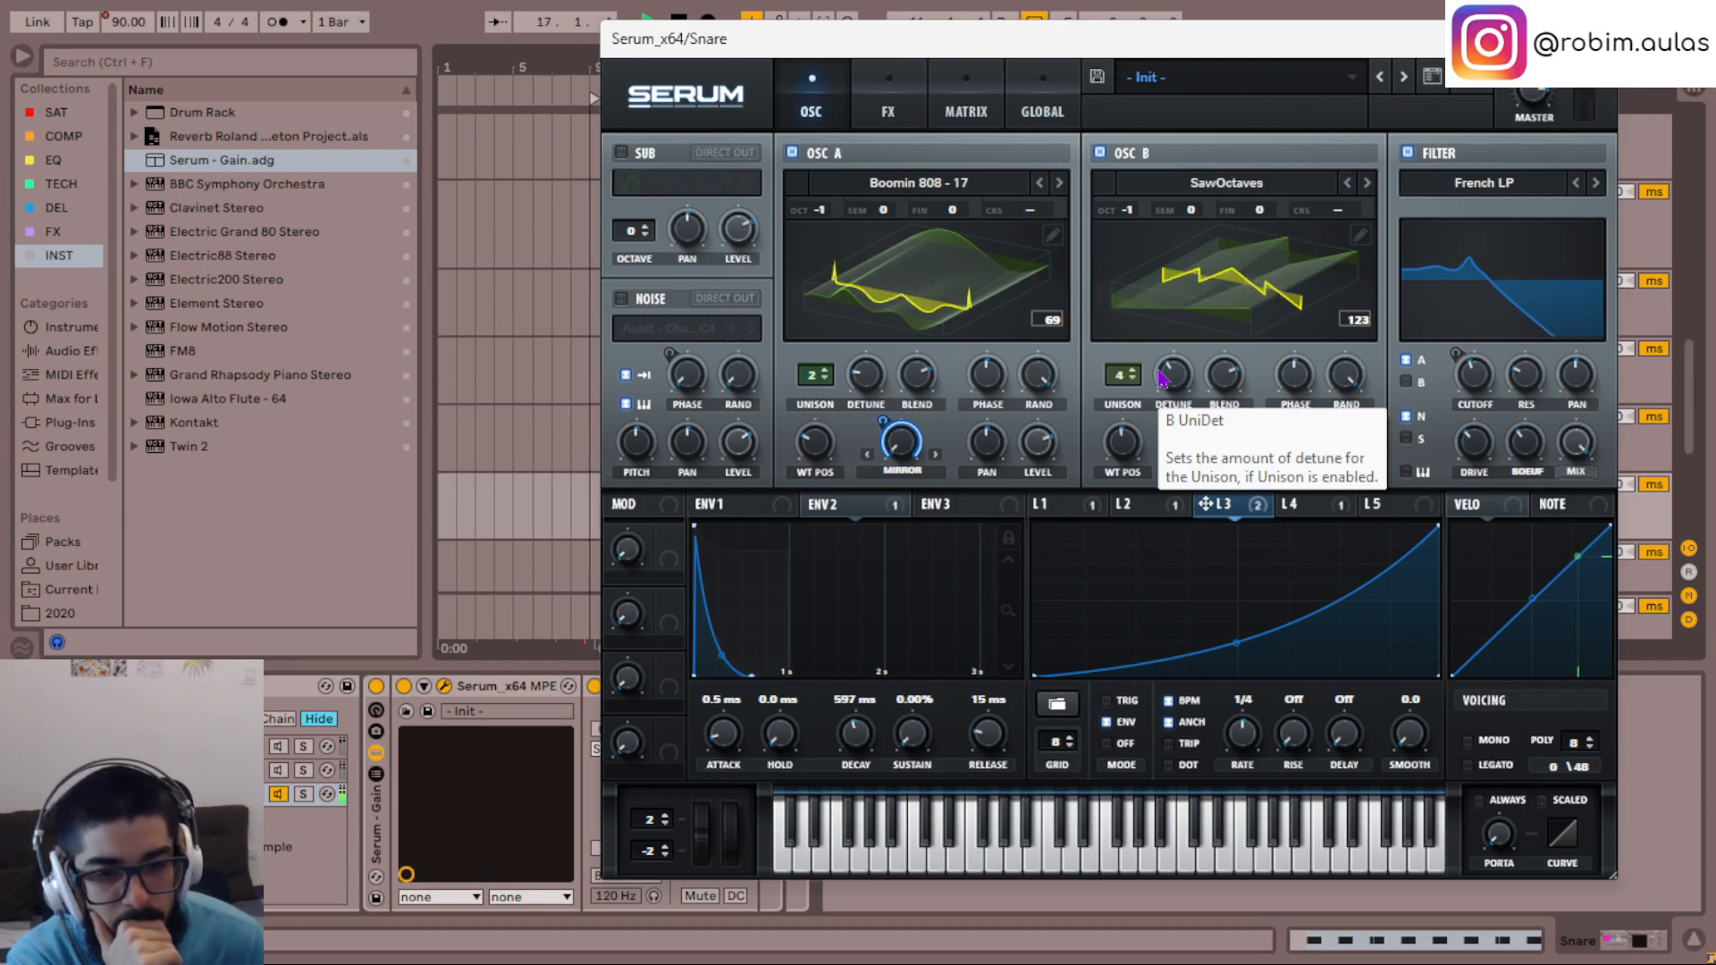
- Lower envelope 1's sustain to -5.7 dB in the third chain
click(741, 503)
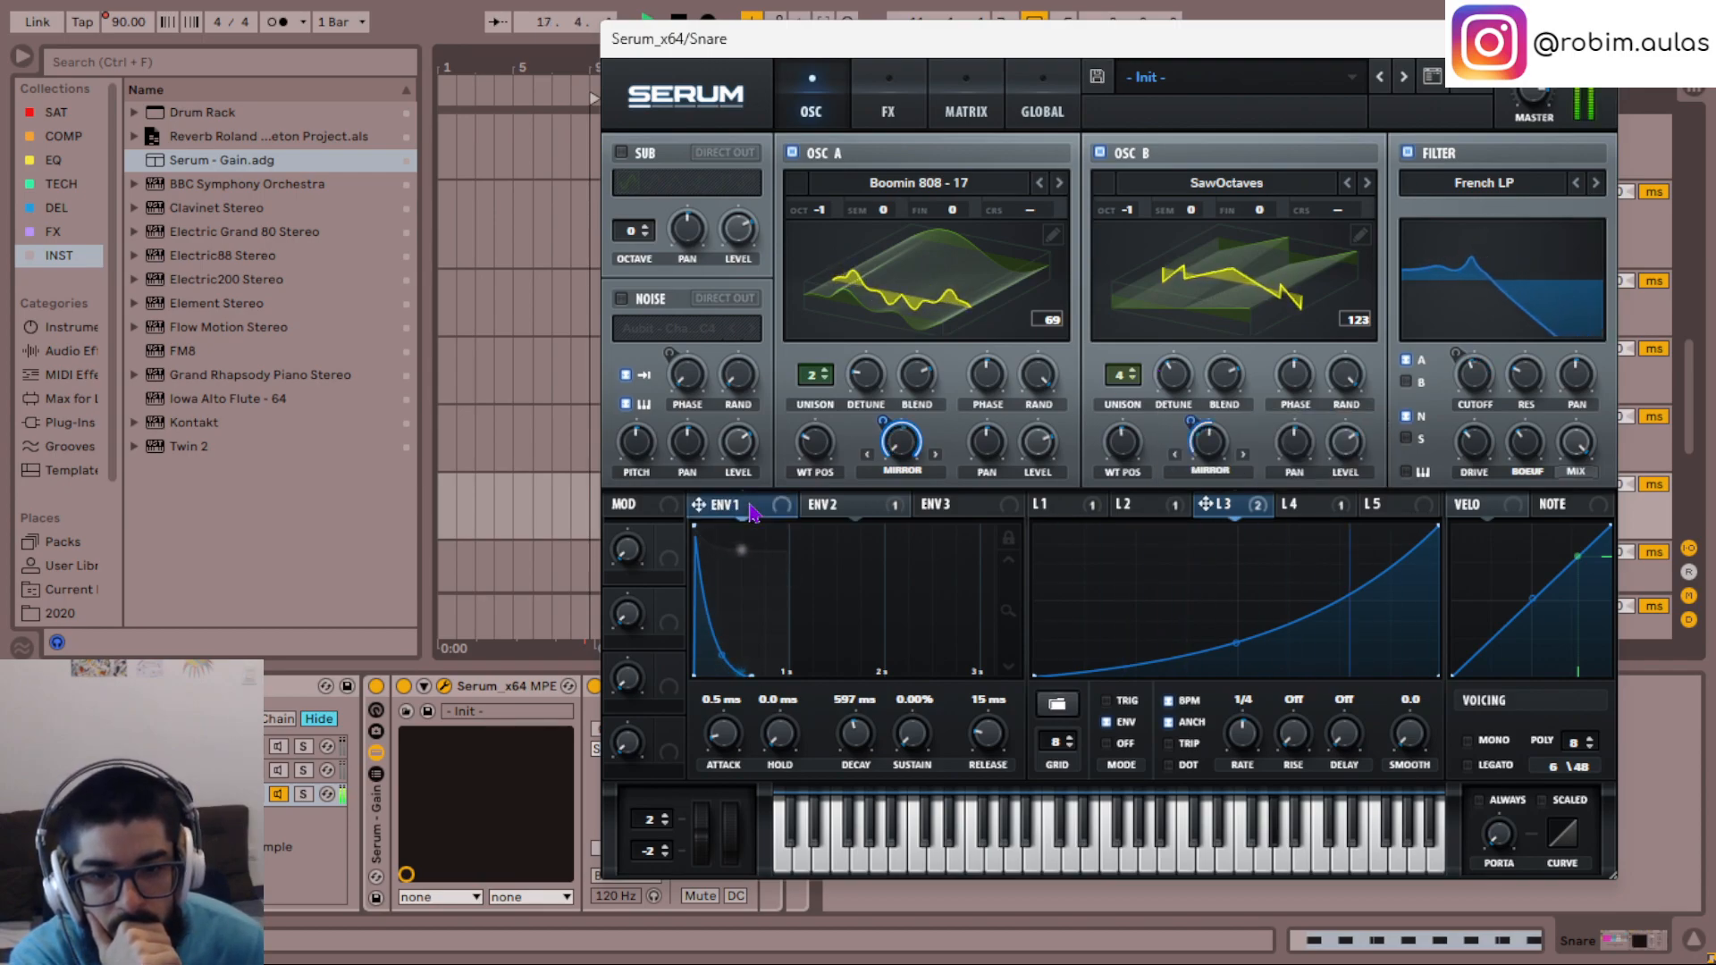
drag(916, 753, 905, 543)
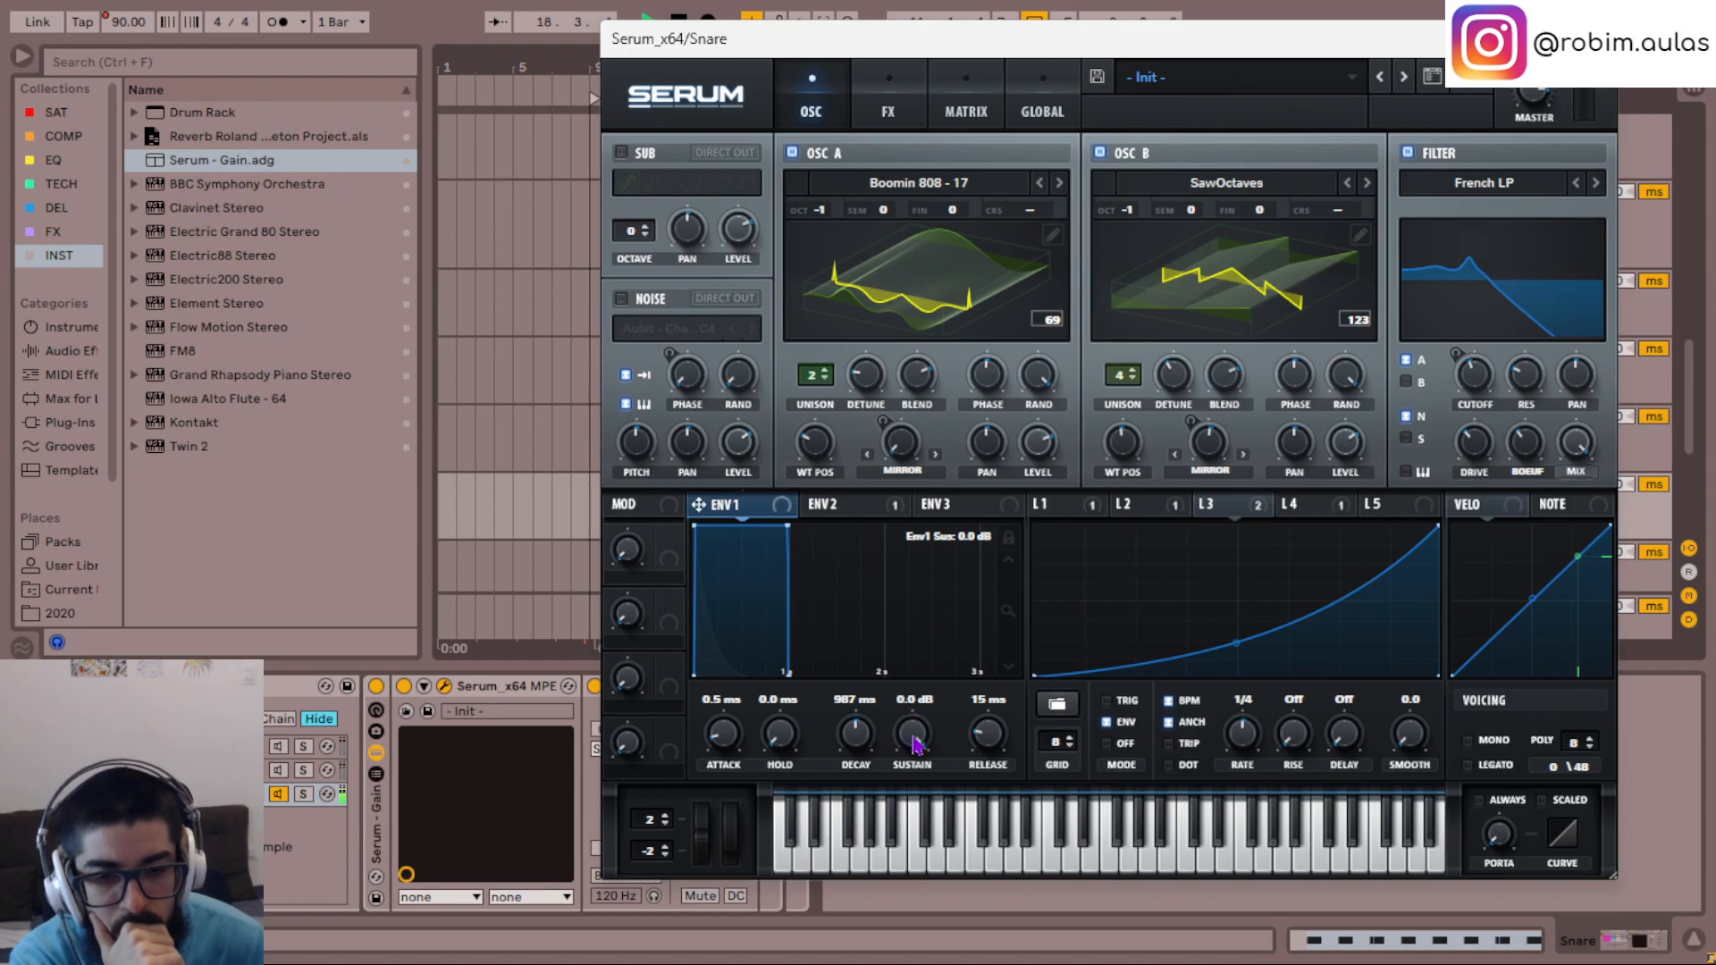
drag(907, 738, 905, 749)
scroll(904, 741, down, 4)
scroll(904, 741, up, 3)
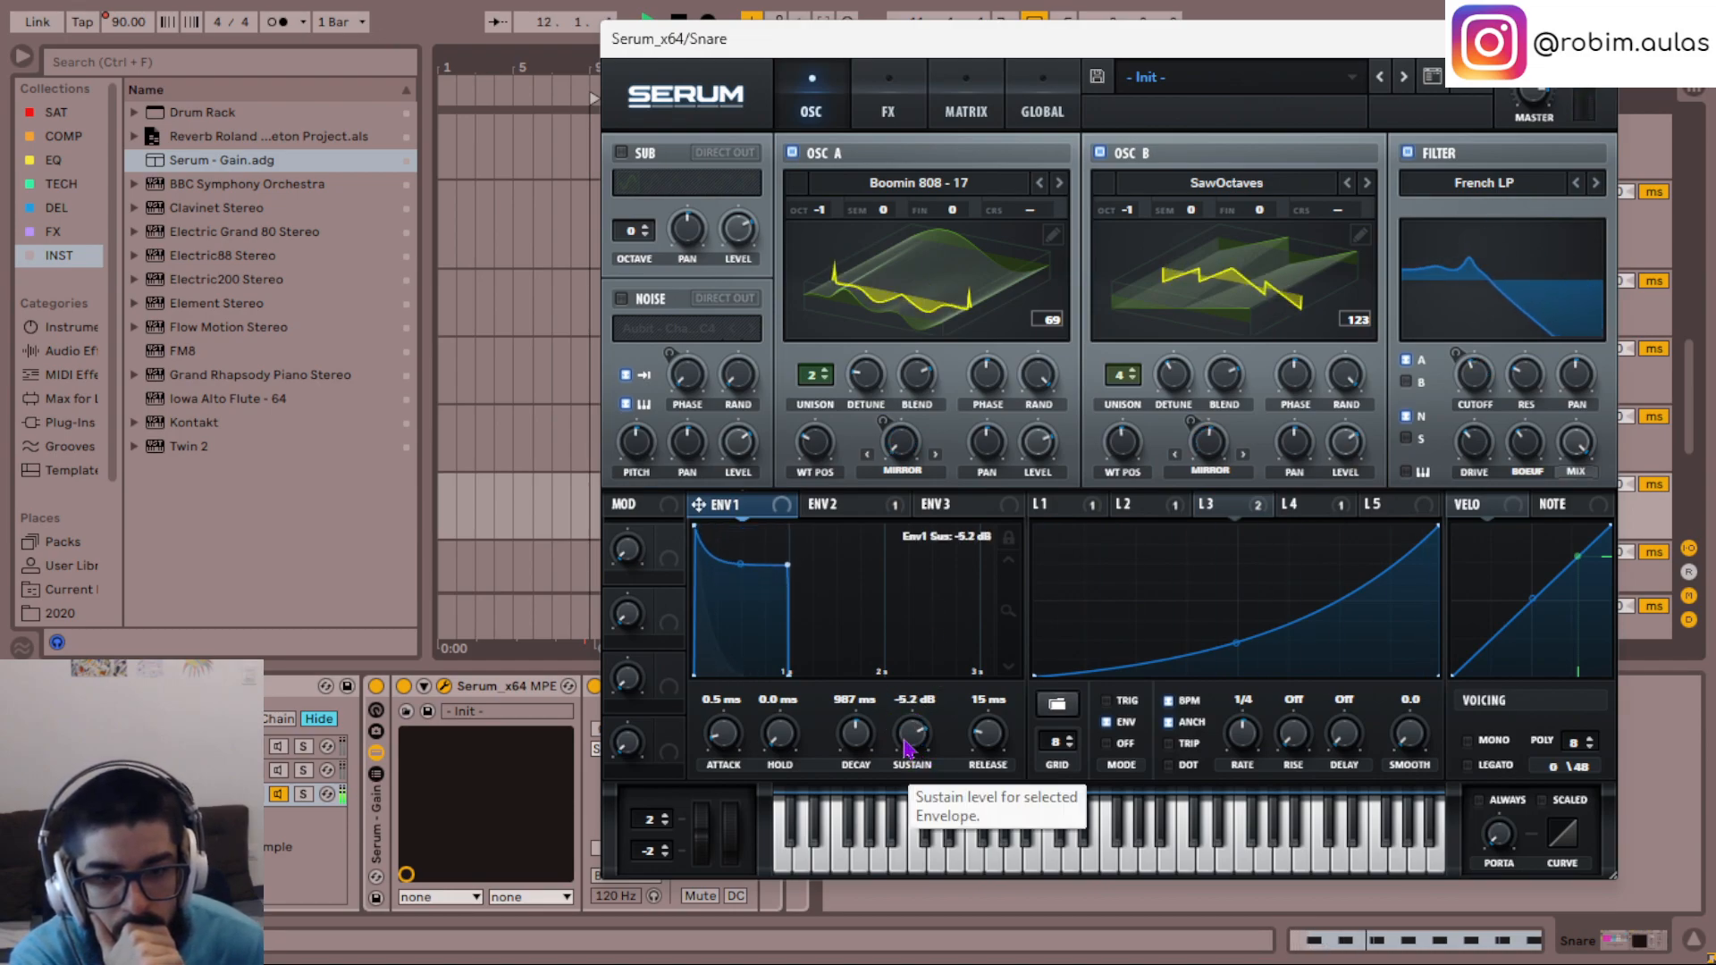
scroll(918, 747, down, 1)
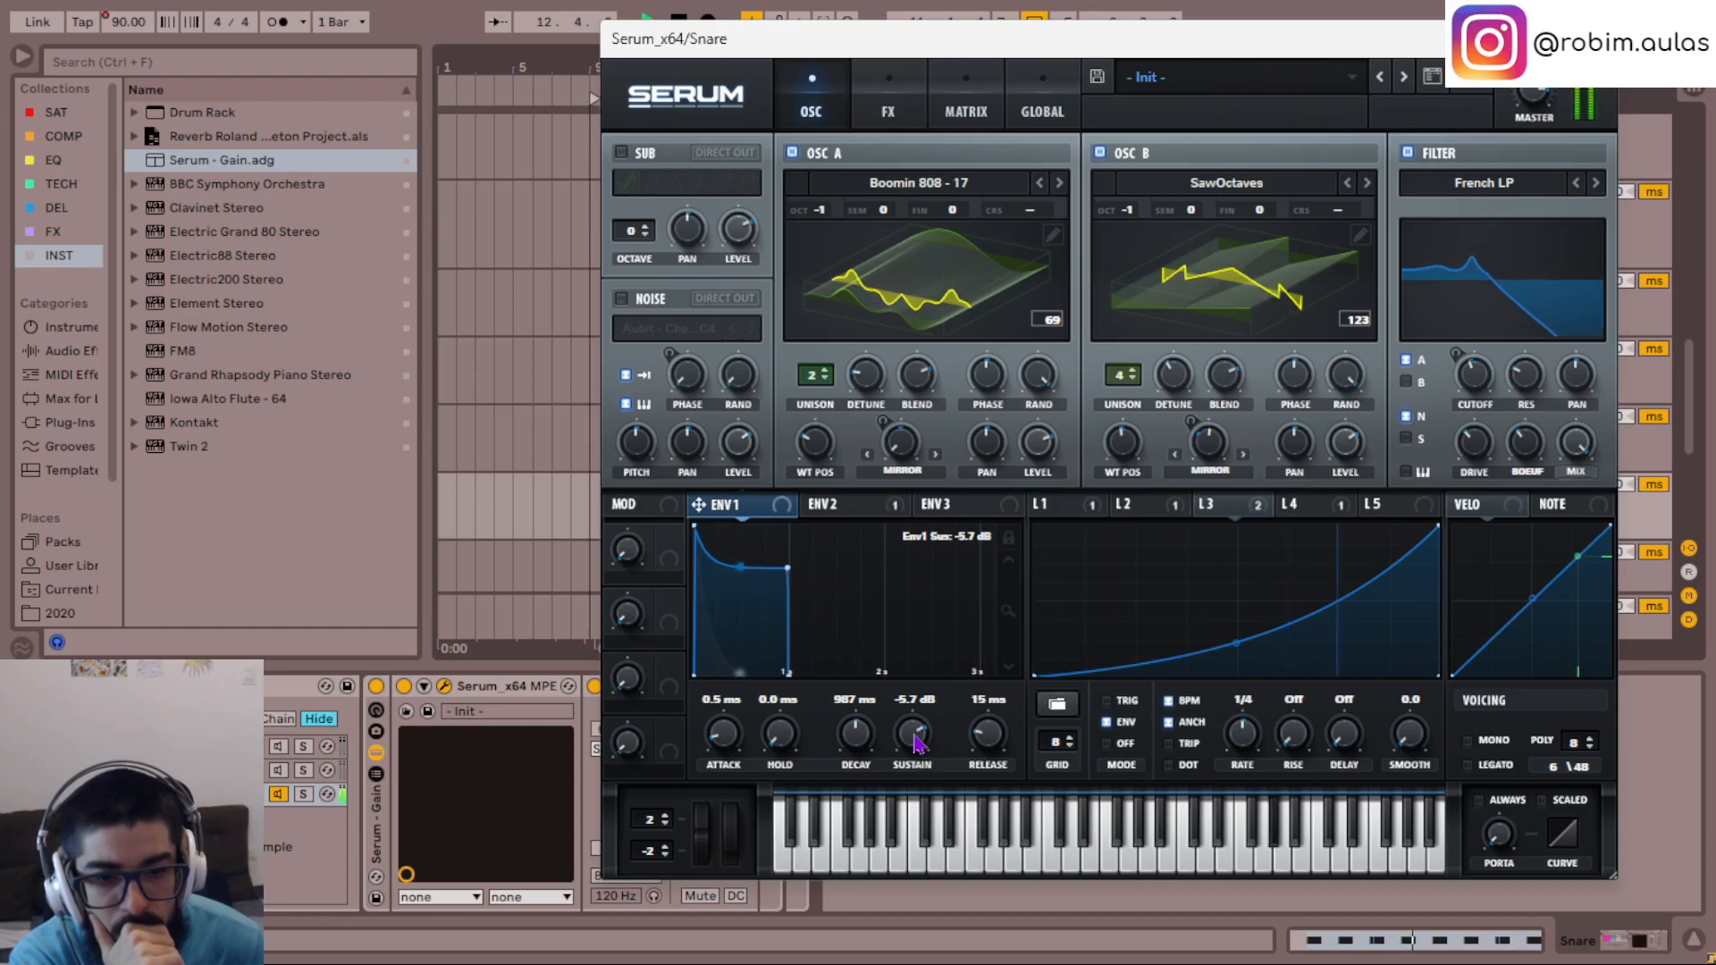
- Set envelope 1's decay to 1.45 s and its release to 774 ms
scroll(856, 735, up, 4)
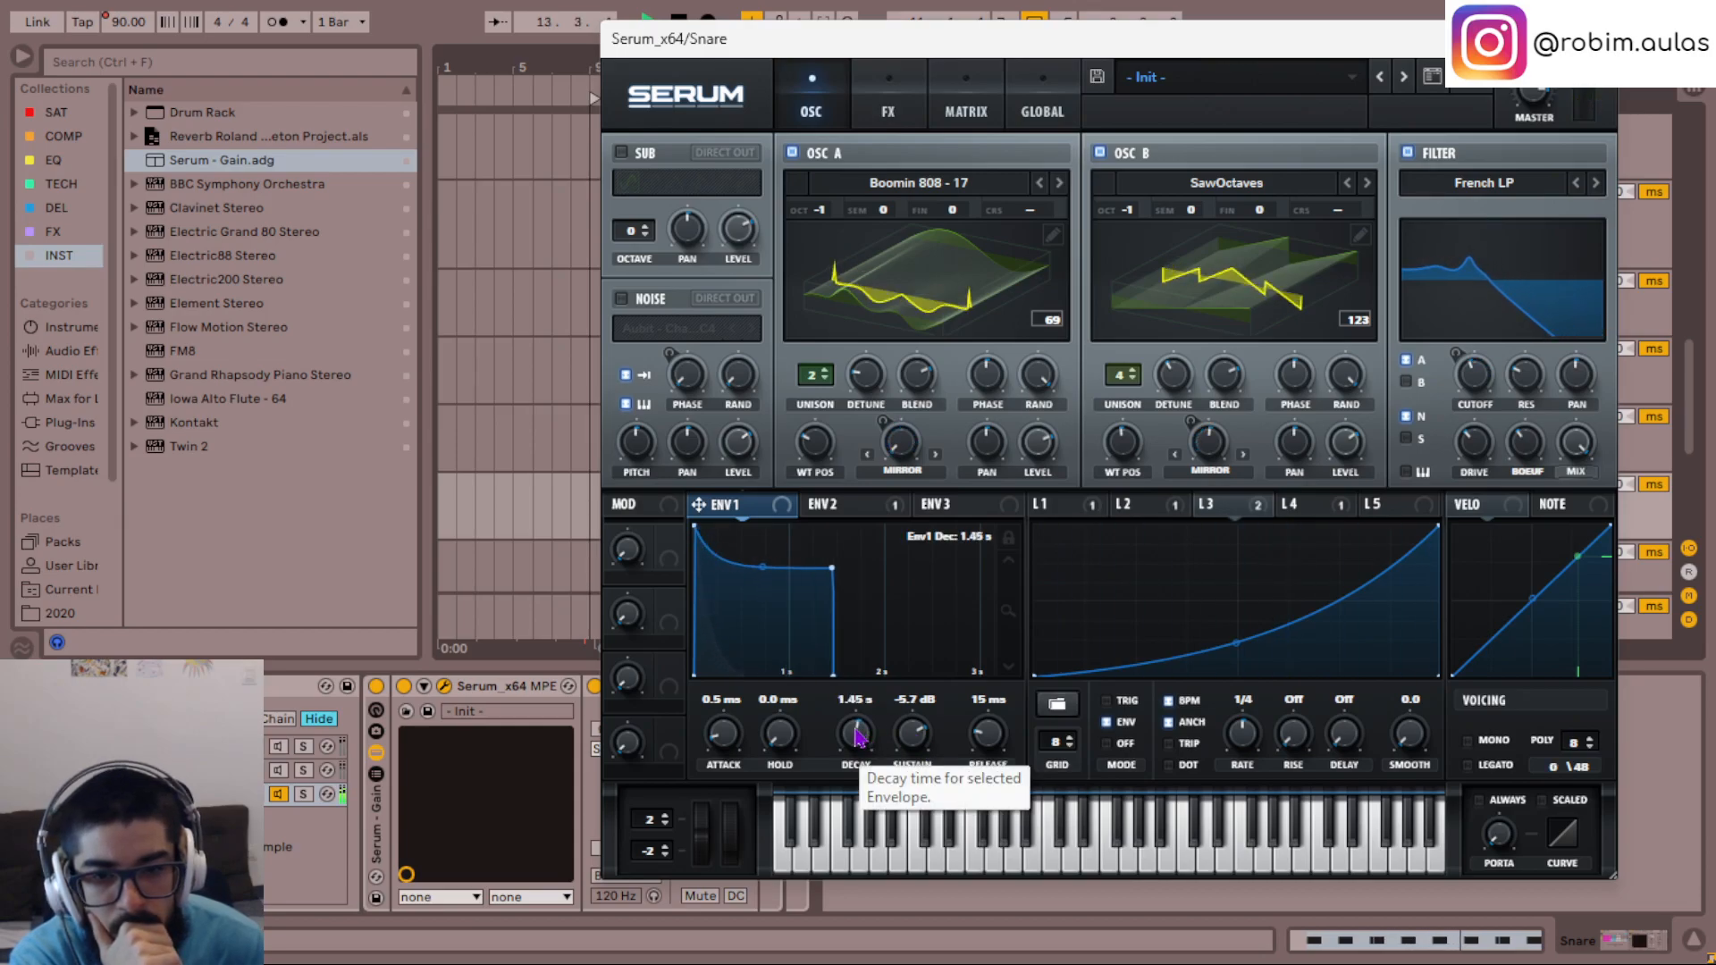
scroll(987, 738, up, 5)
scroll(987, 738, up, 3)
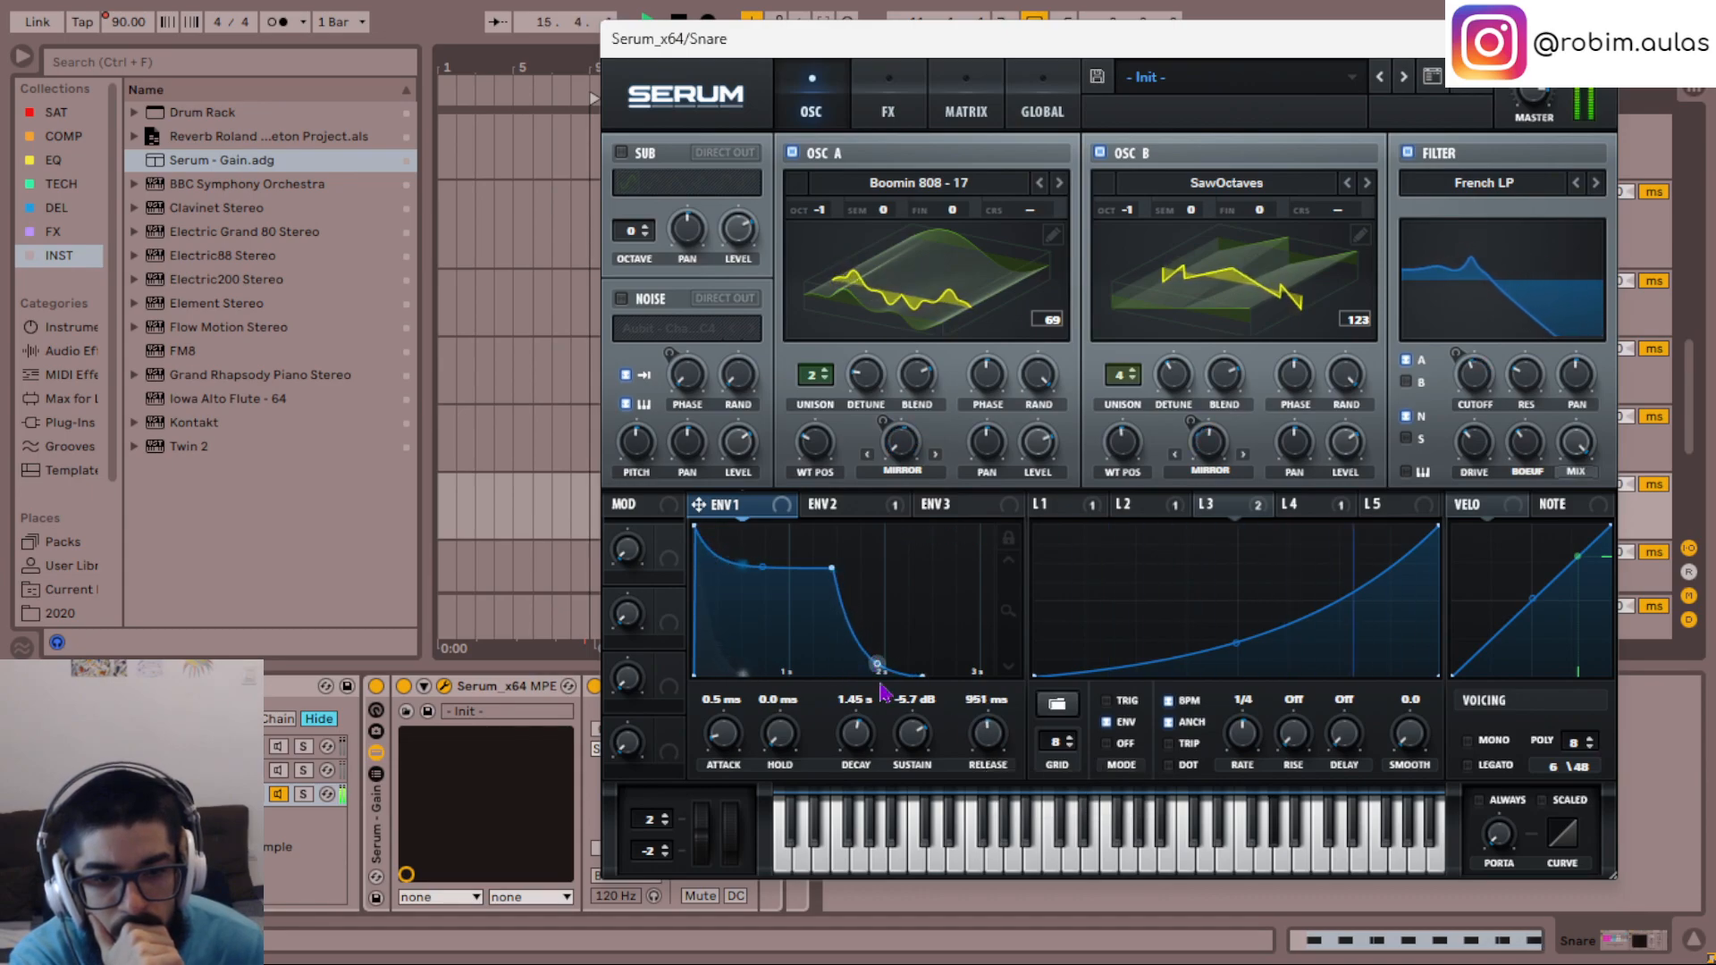
scroll(989, 735, down, 2)
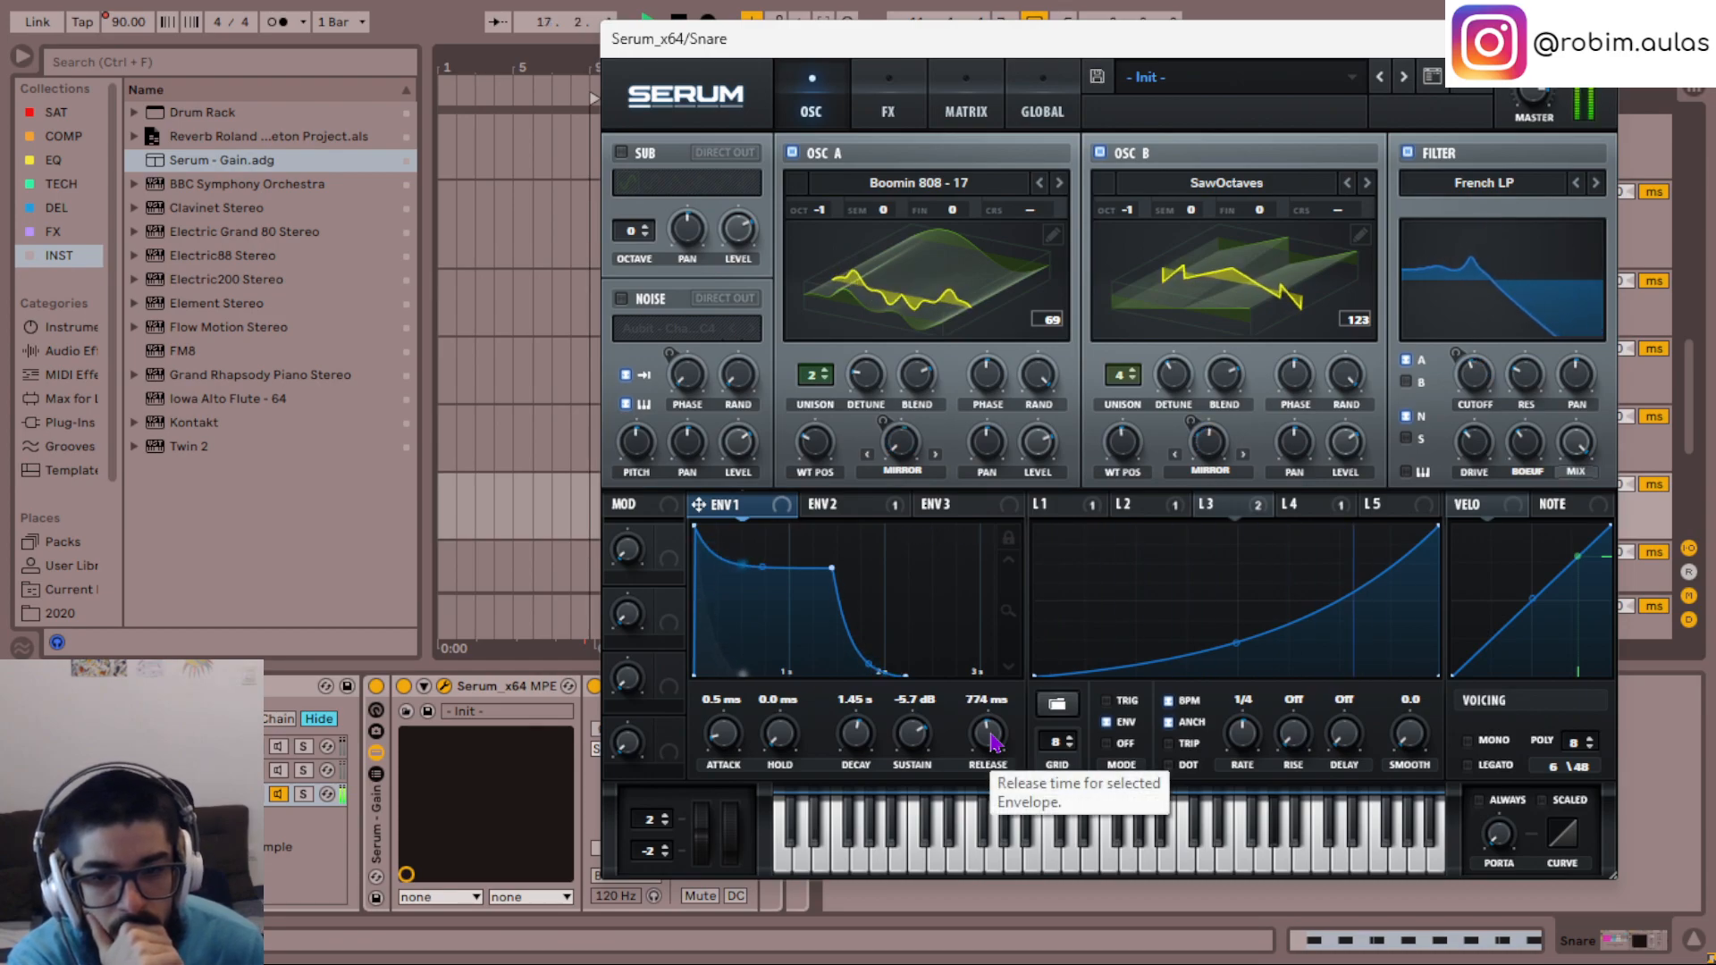
- Enable the second chain alongside the third, and lower both third-chain oscillators to octave -2
click(279, 770)
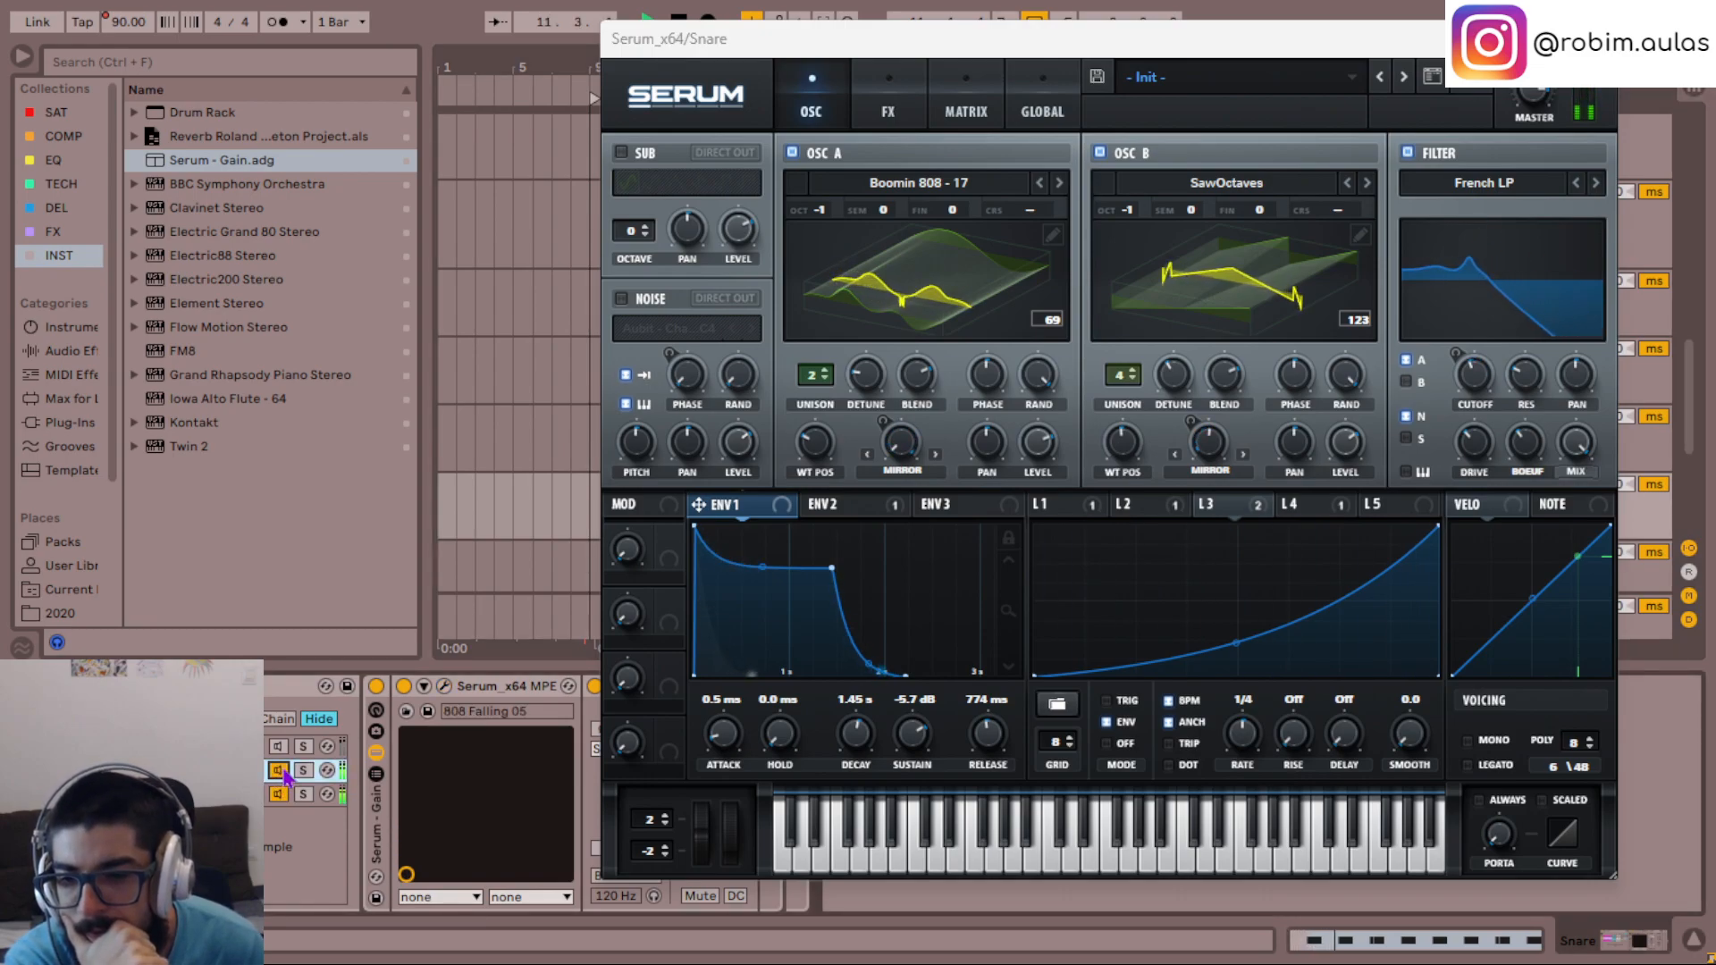
click(284, 756)
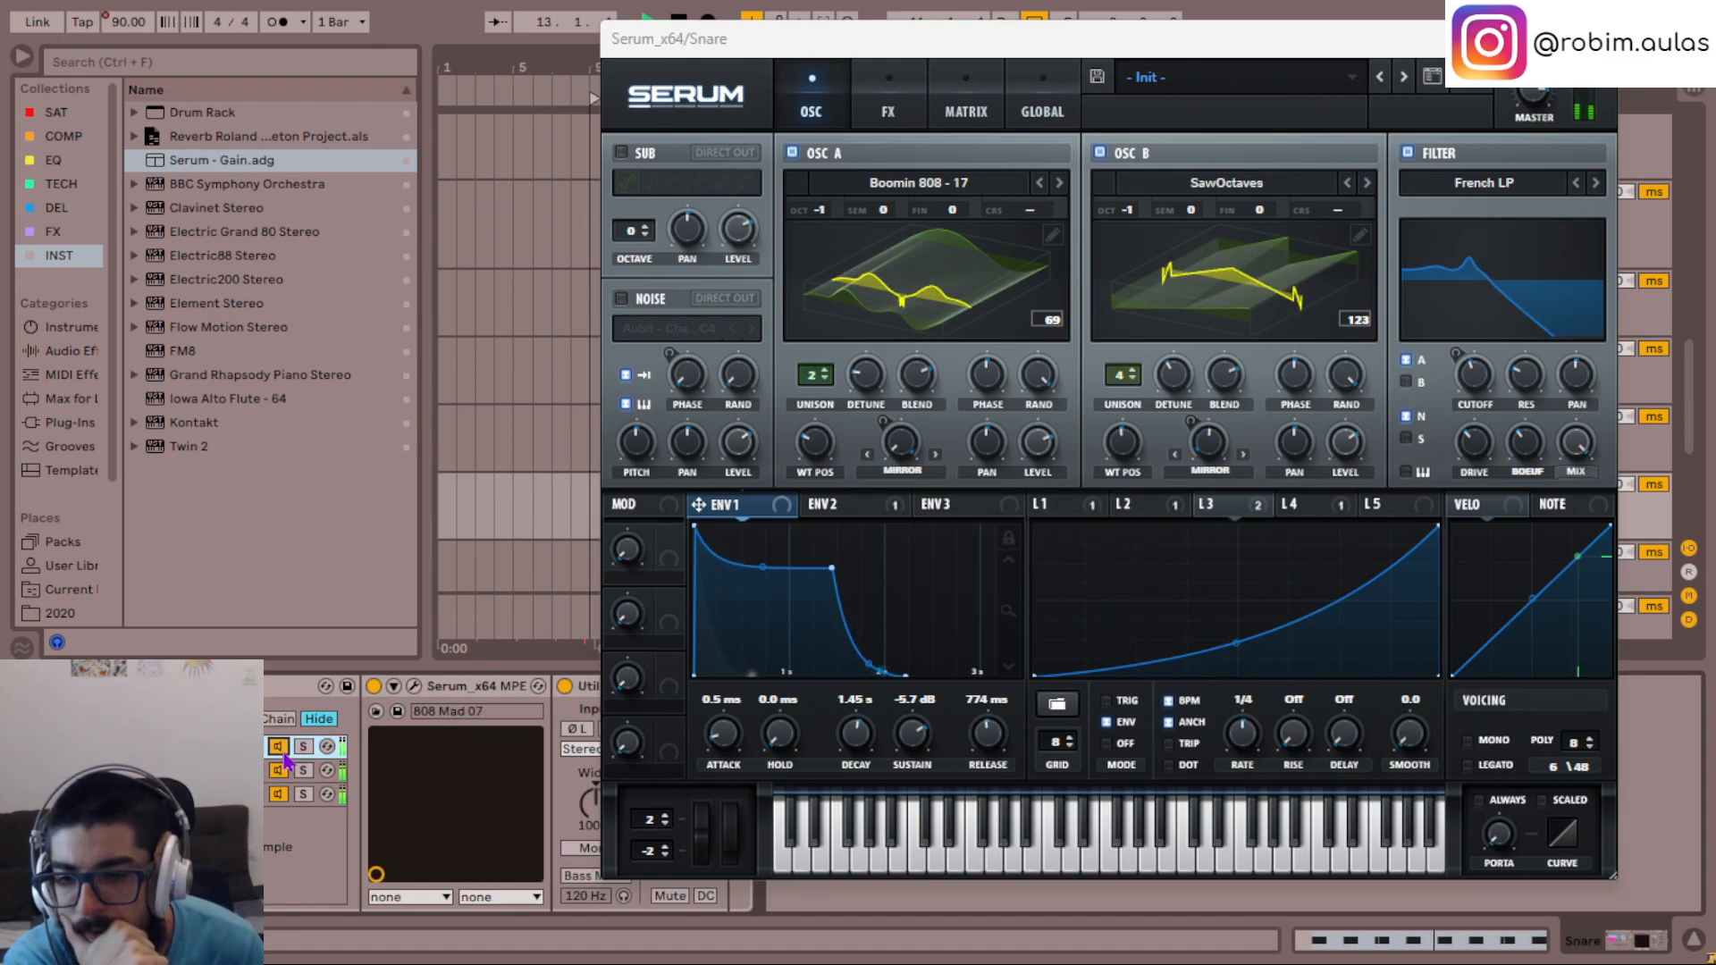
click(243, 795)
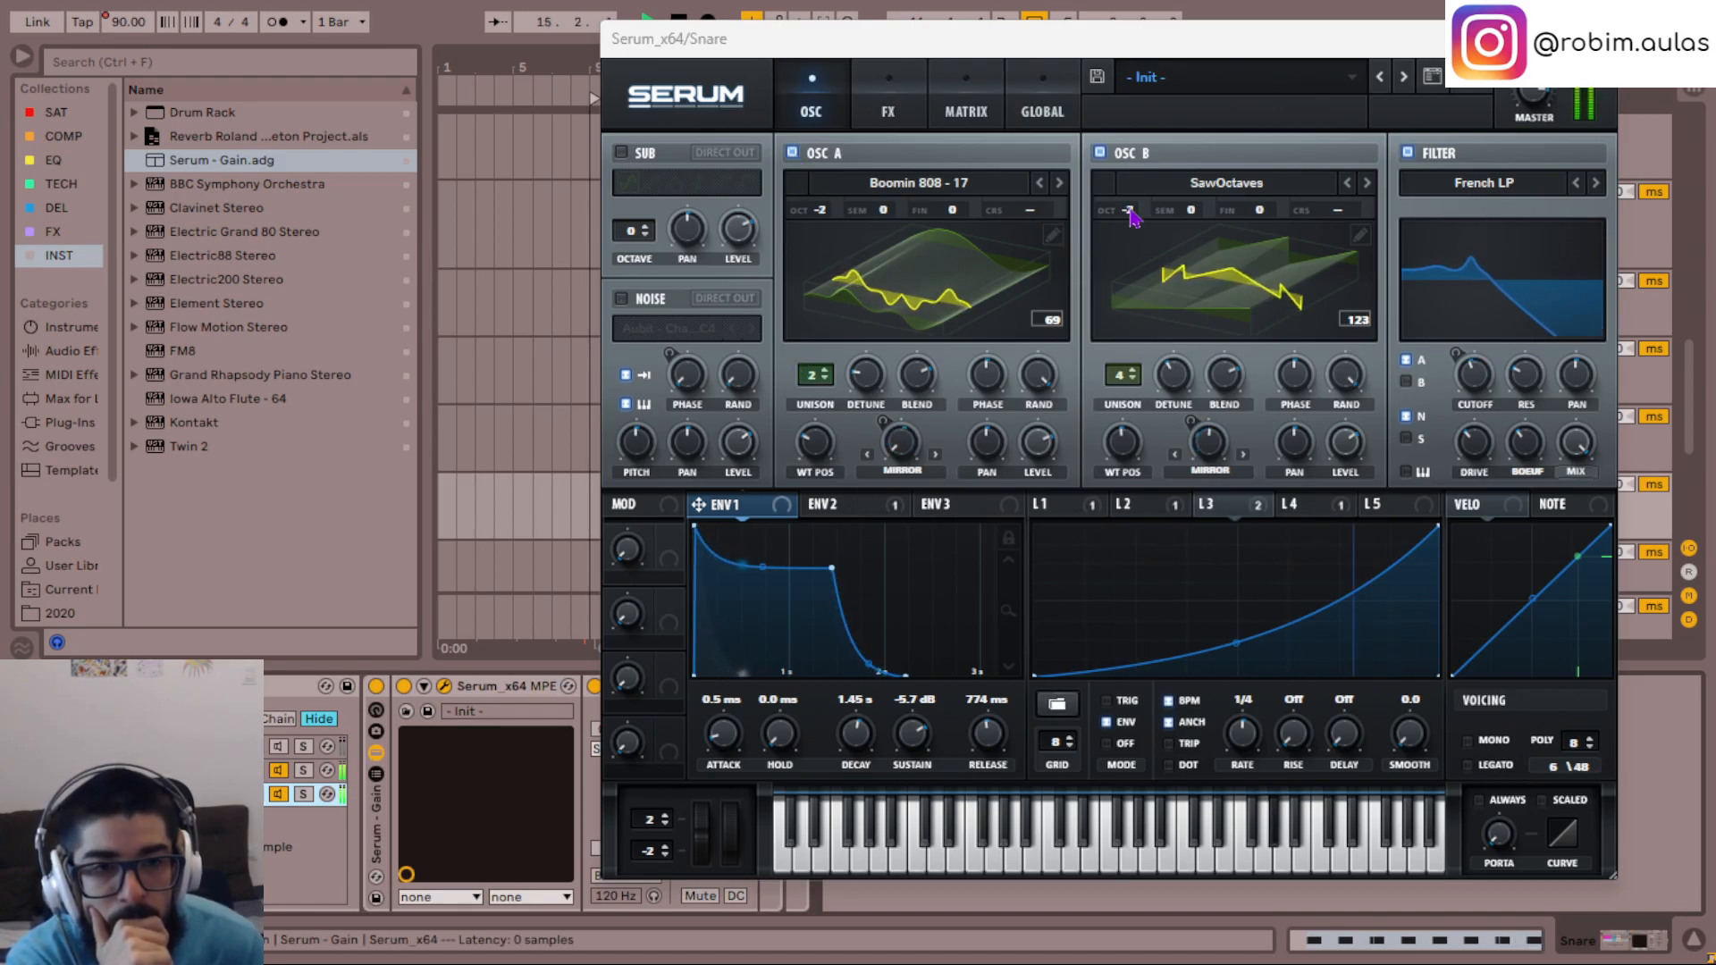
- Open the second chain's Serum with the 808 Falling 05 preset and lengthen envelope 1's release to 135 ms
click(288, 778)
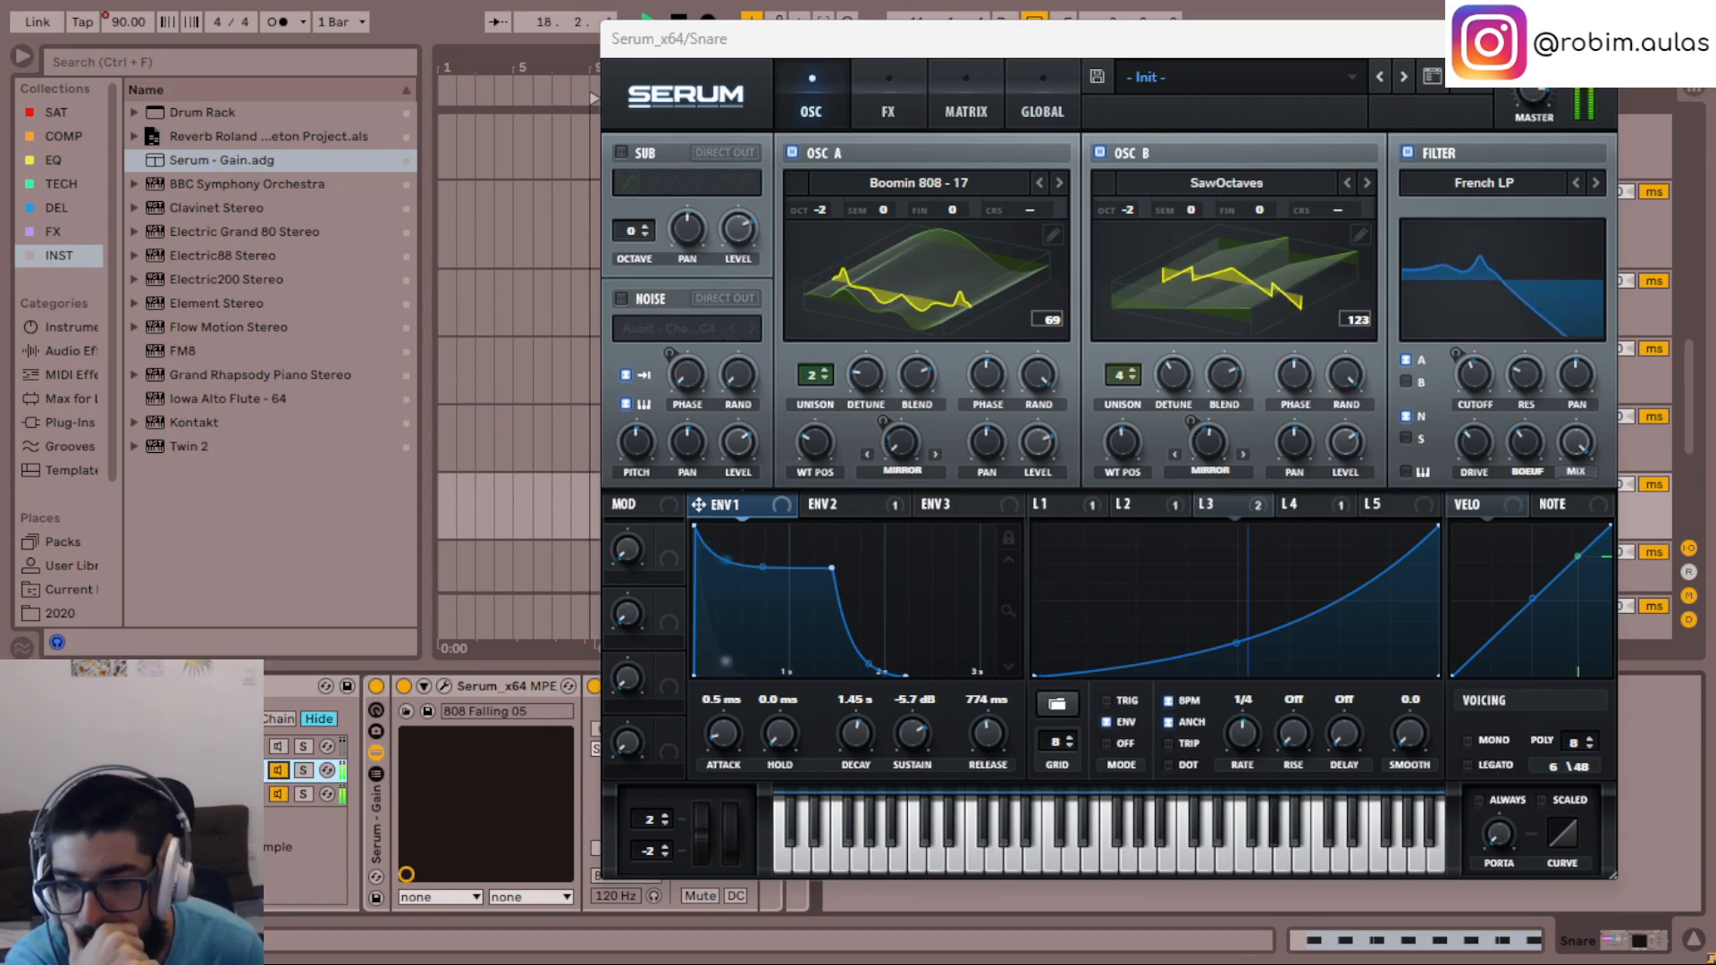
click(443, 688)
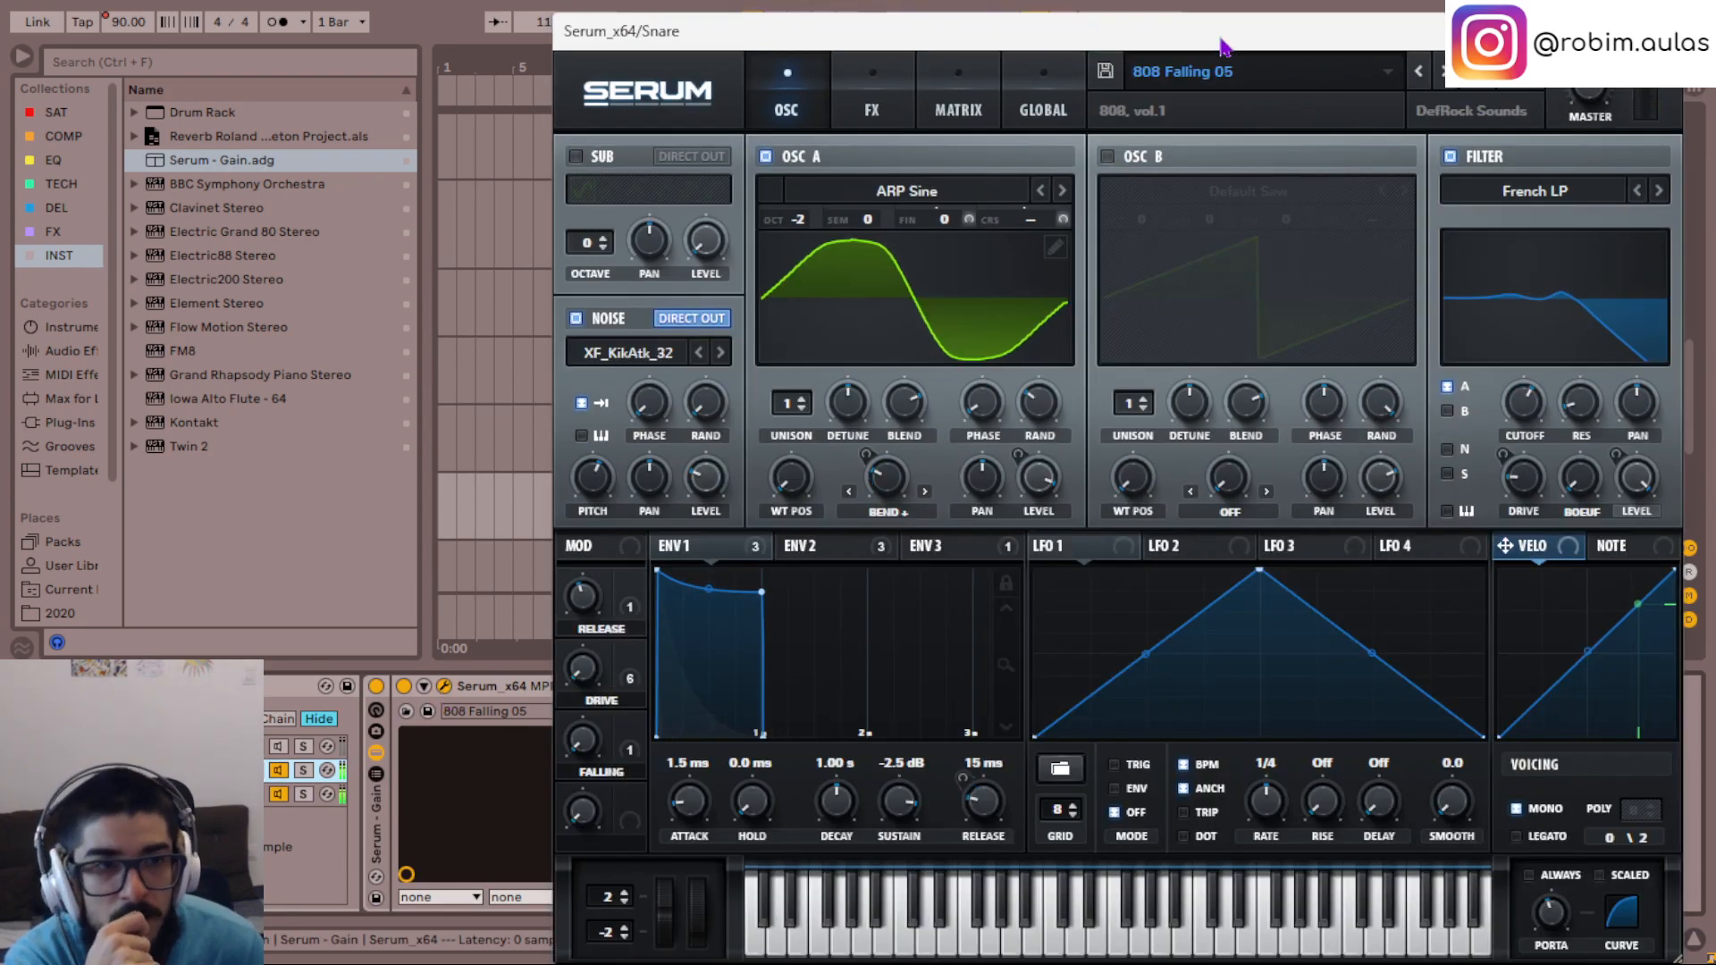
drag(1487, 22, 1323, 11)
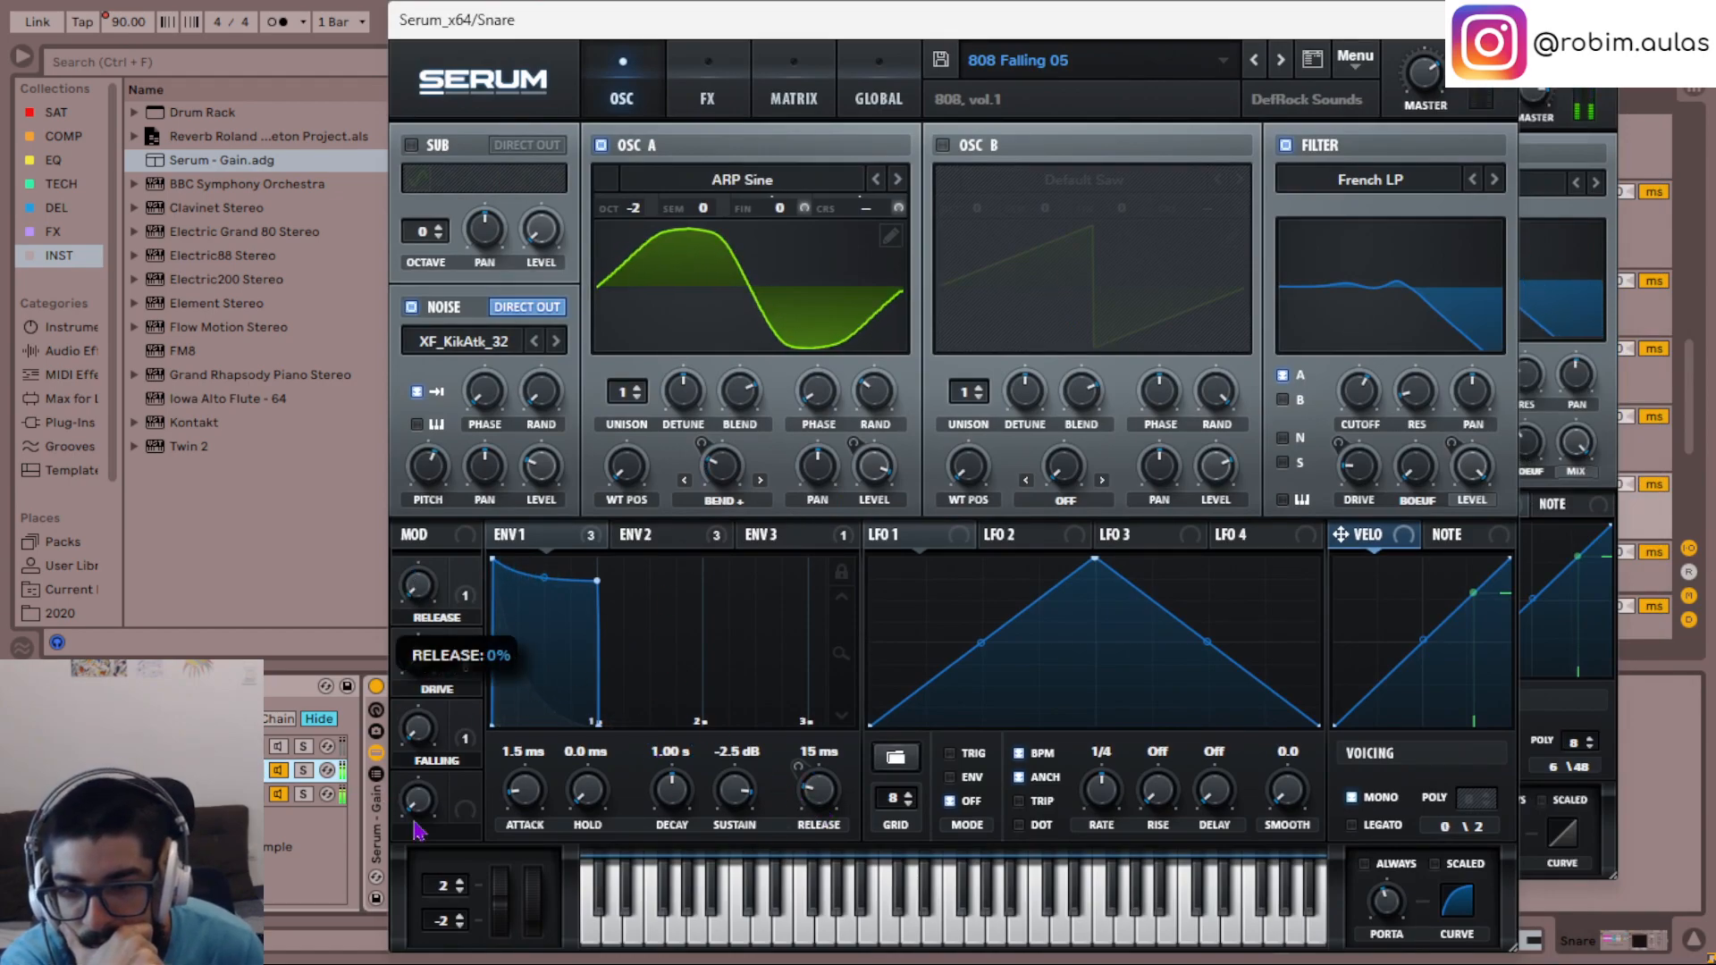
scroll(818, 794, up, 3)
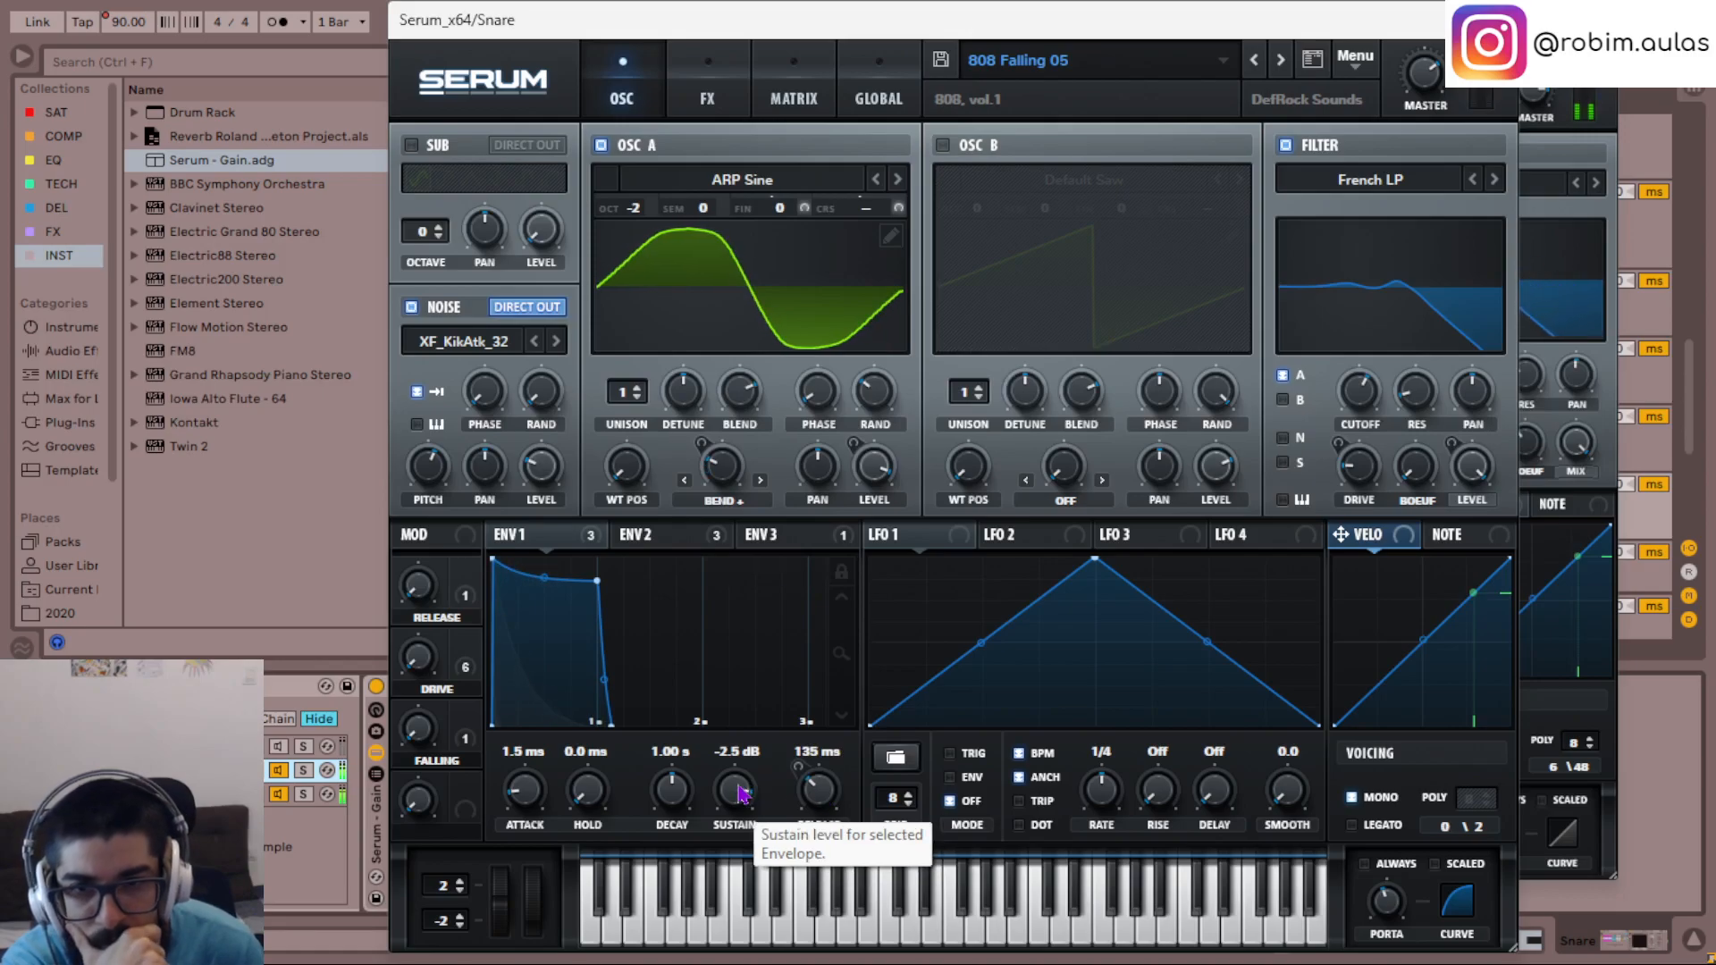
- Audition the contributions of oscillator A and the noise oscillator by switching them off and on
click(602, 147)
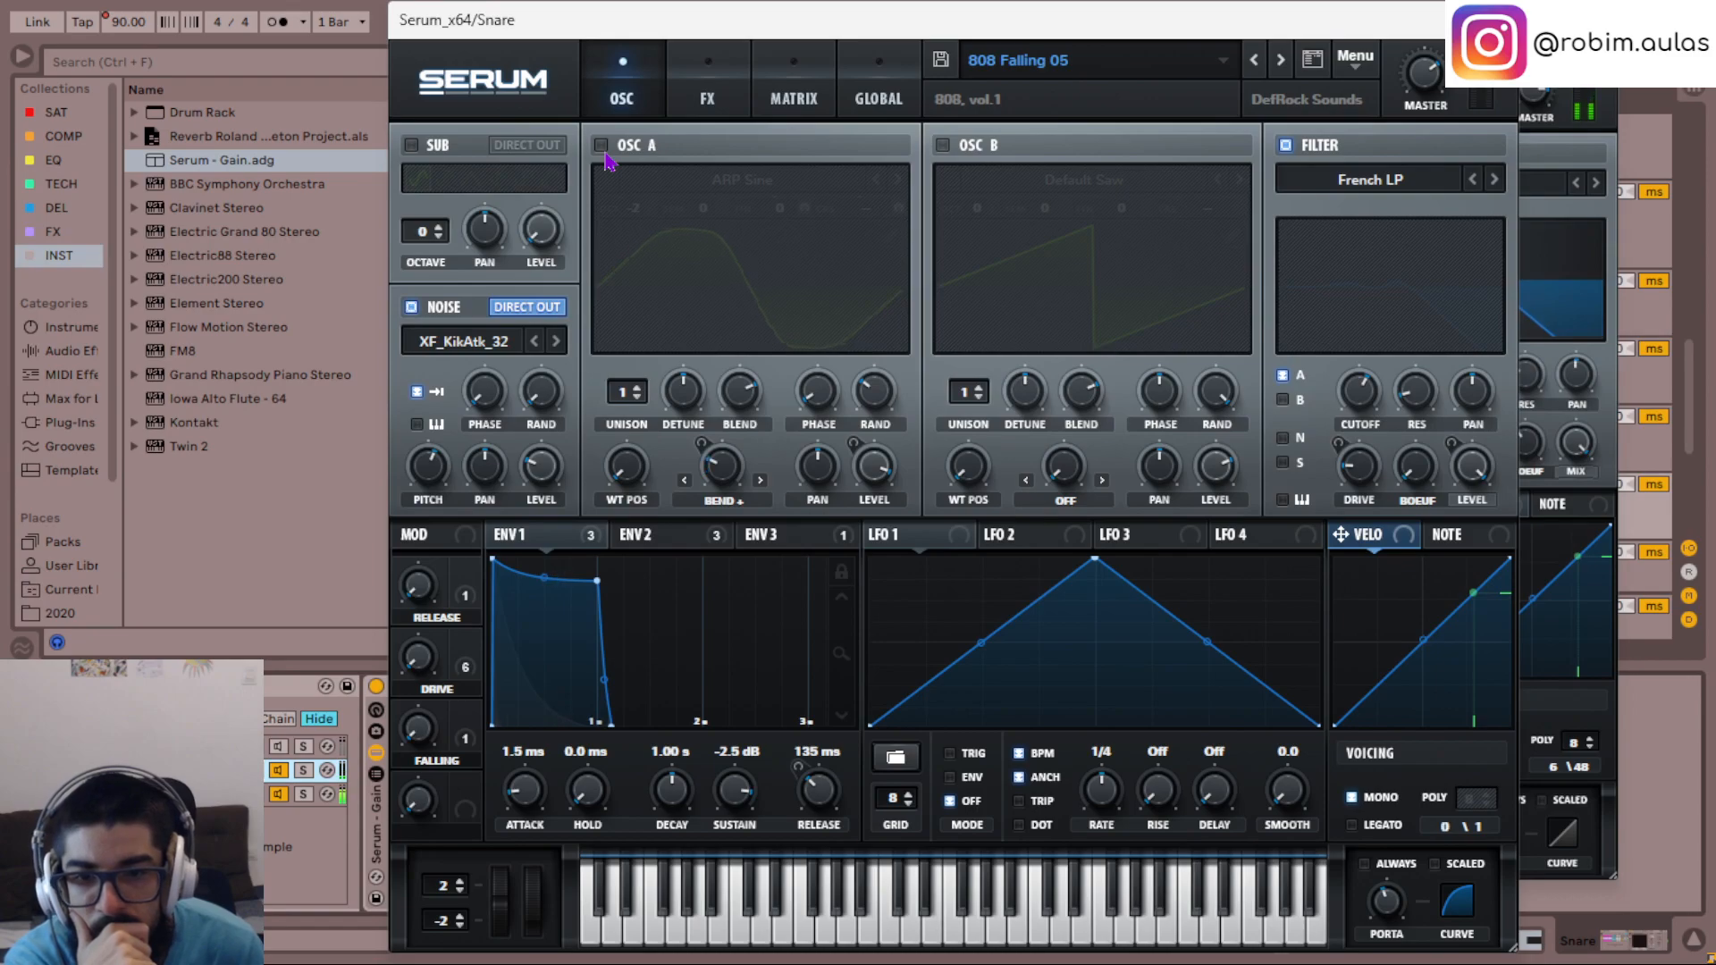
click(602, 146)
click(412, 308)
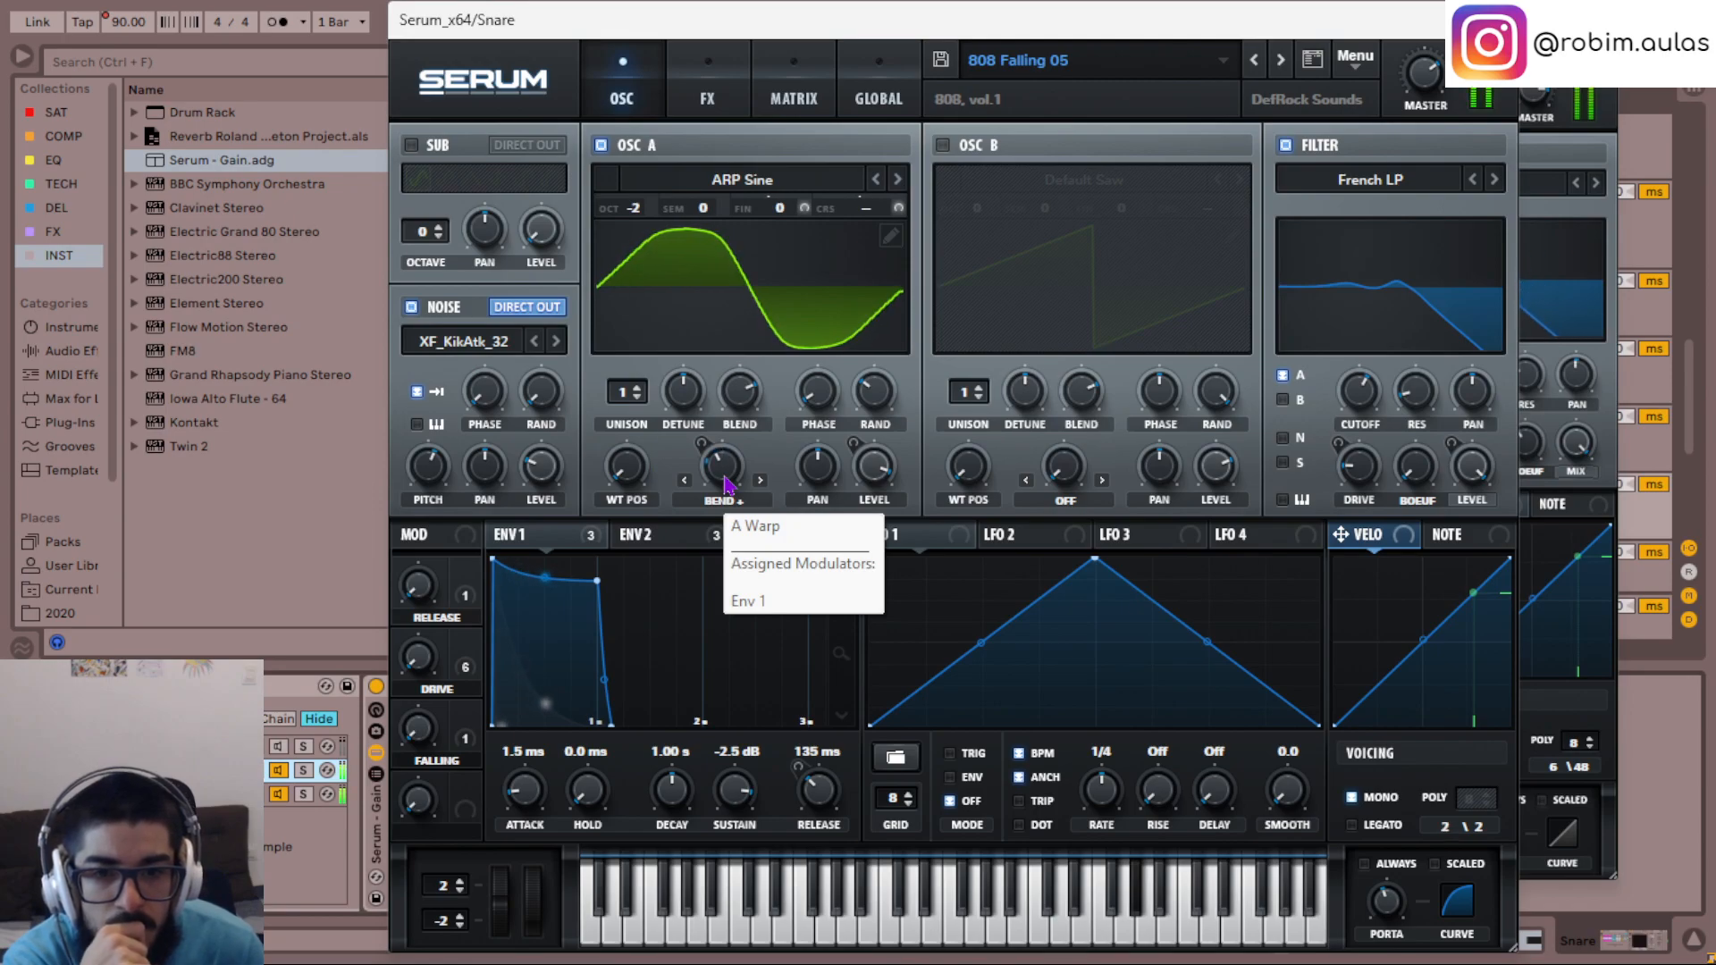
- Modulate oscillator A's warp with LFO 1 at 66, using a concave rising ramp in ENV mode, and switch the warp to Mirror
drag(886, 539, 839, 530)
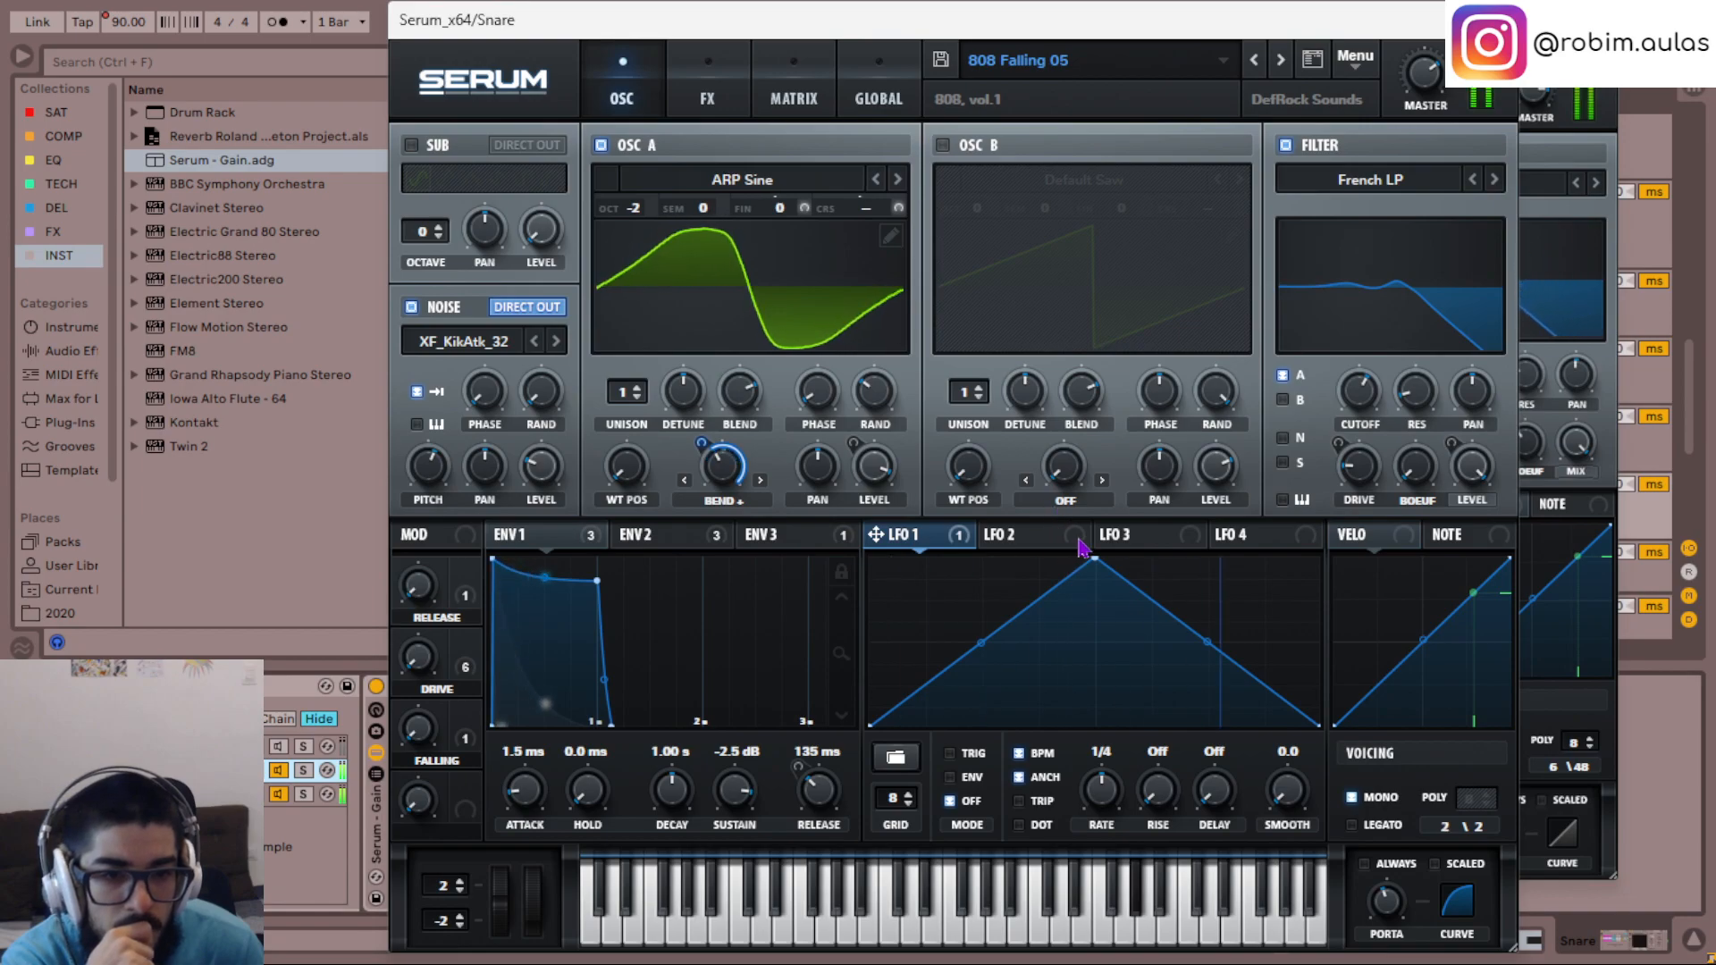
drag(1091, 557, 1318, 559)
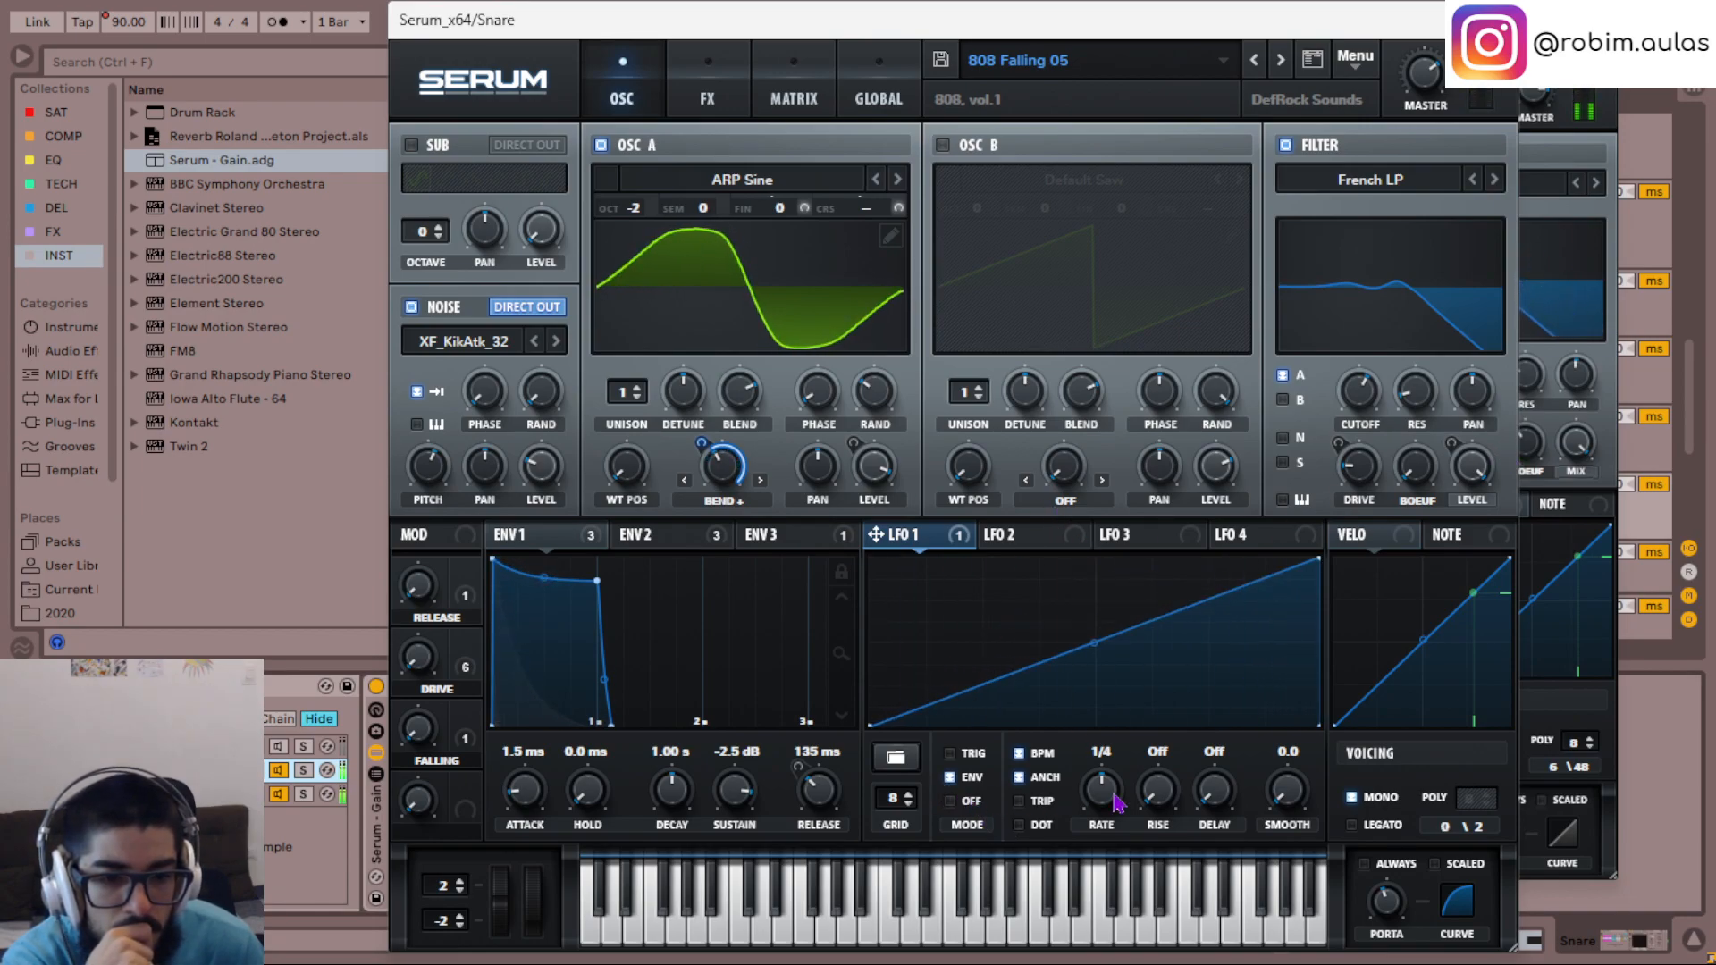
mouse_move(1099, 636)
mouse_down()
mouse_move(1099, 682)
mouse_move(1100, 659)
mouse_up()
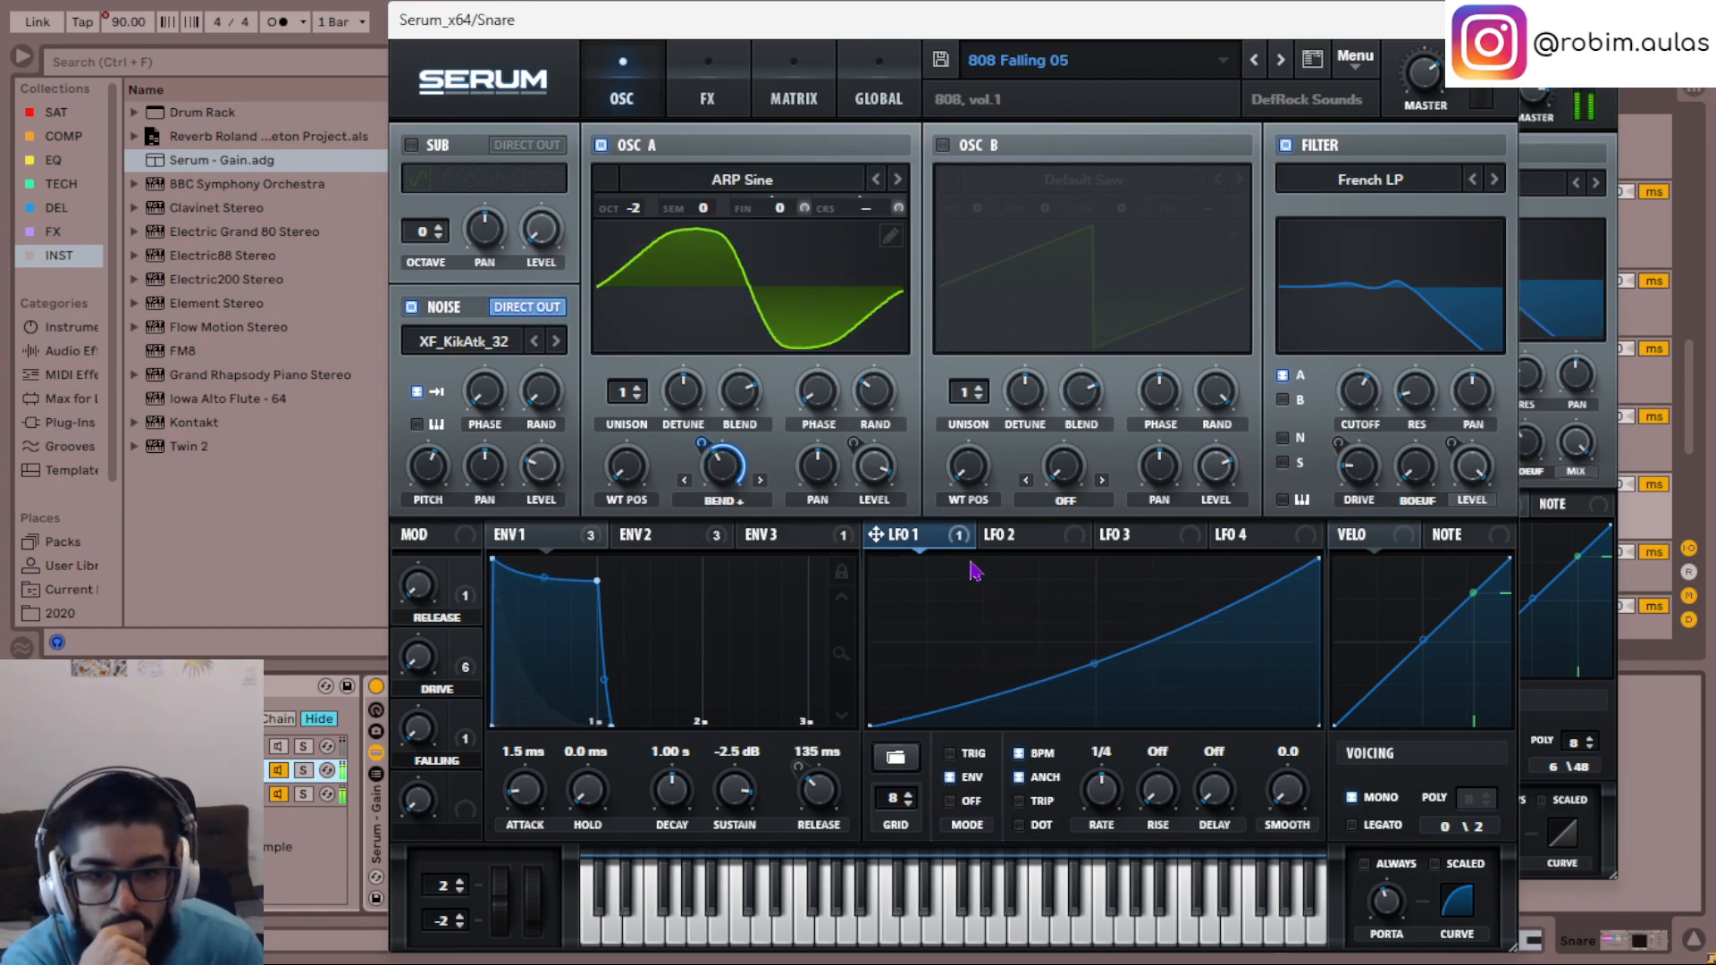
click(703, 438)
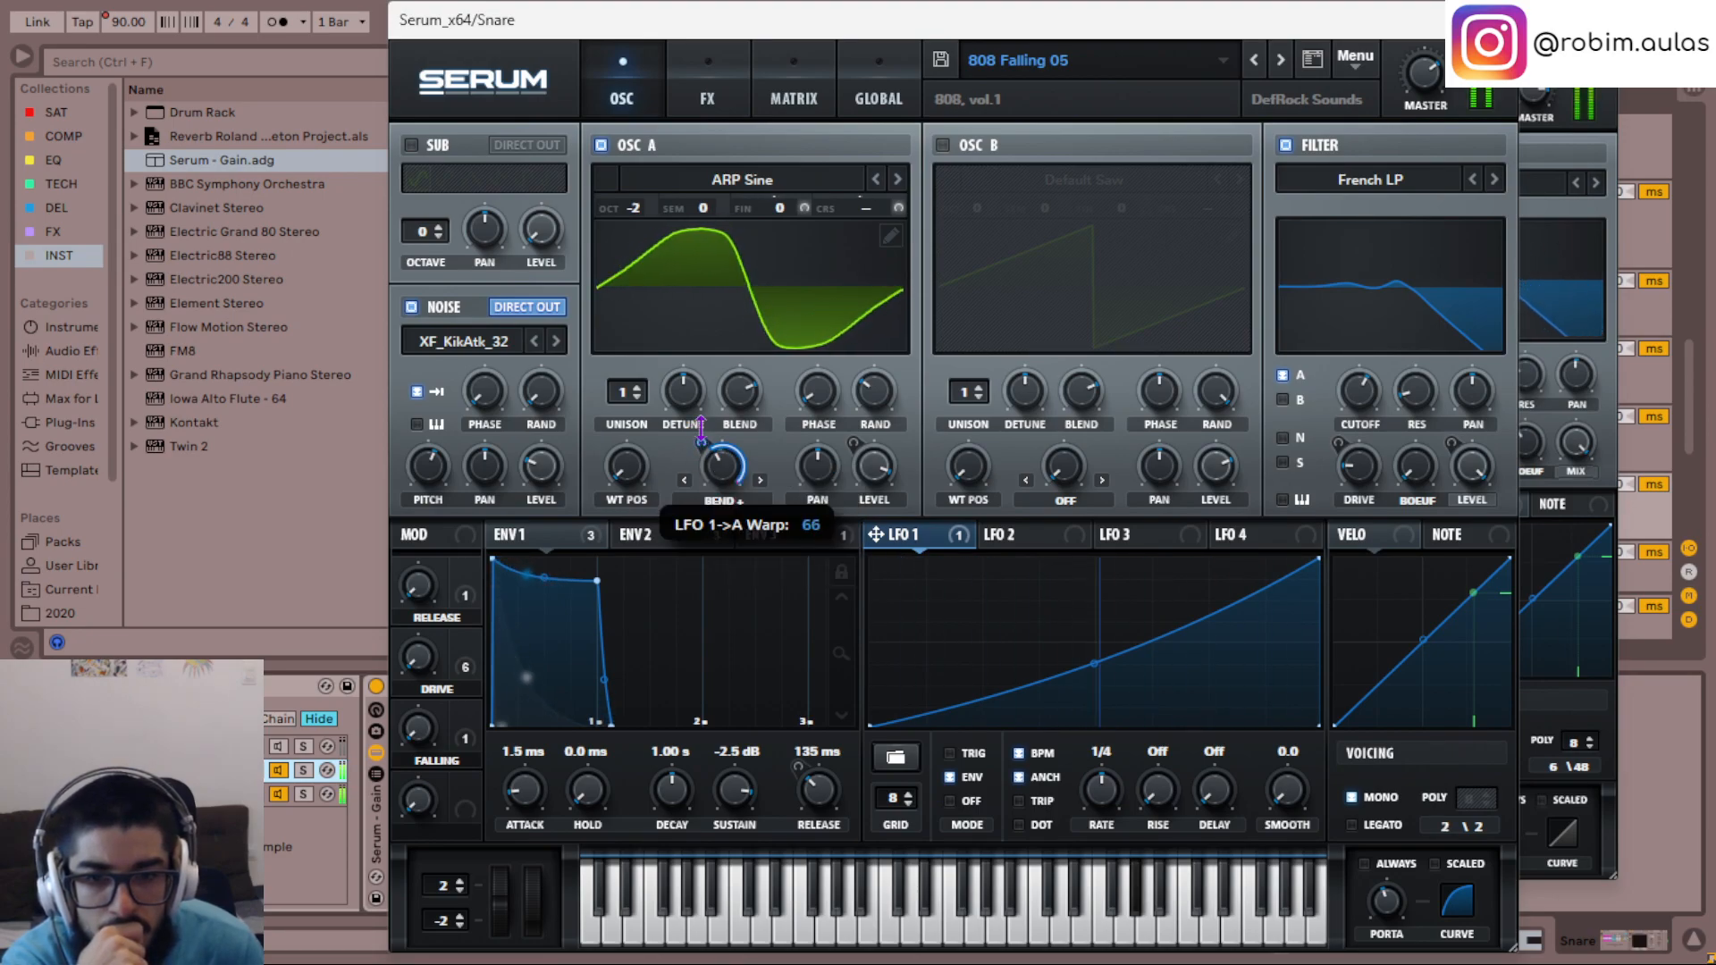
click(735, 502)
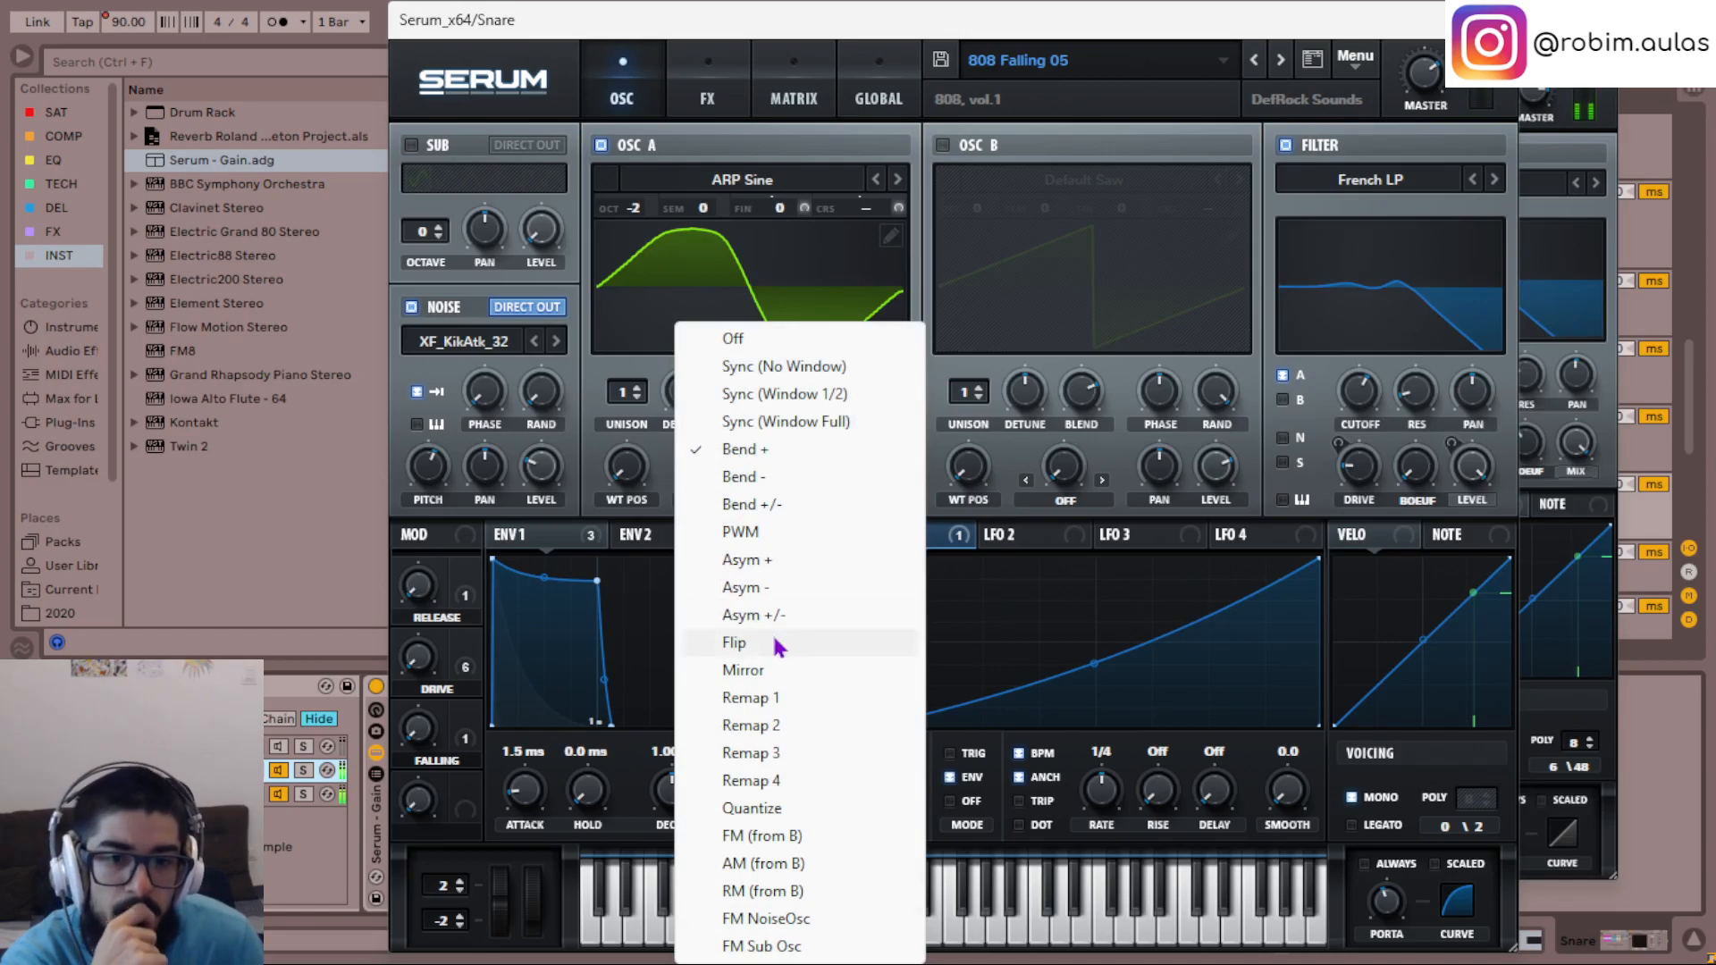
click(781, 667)
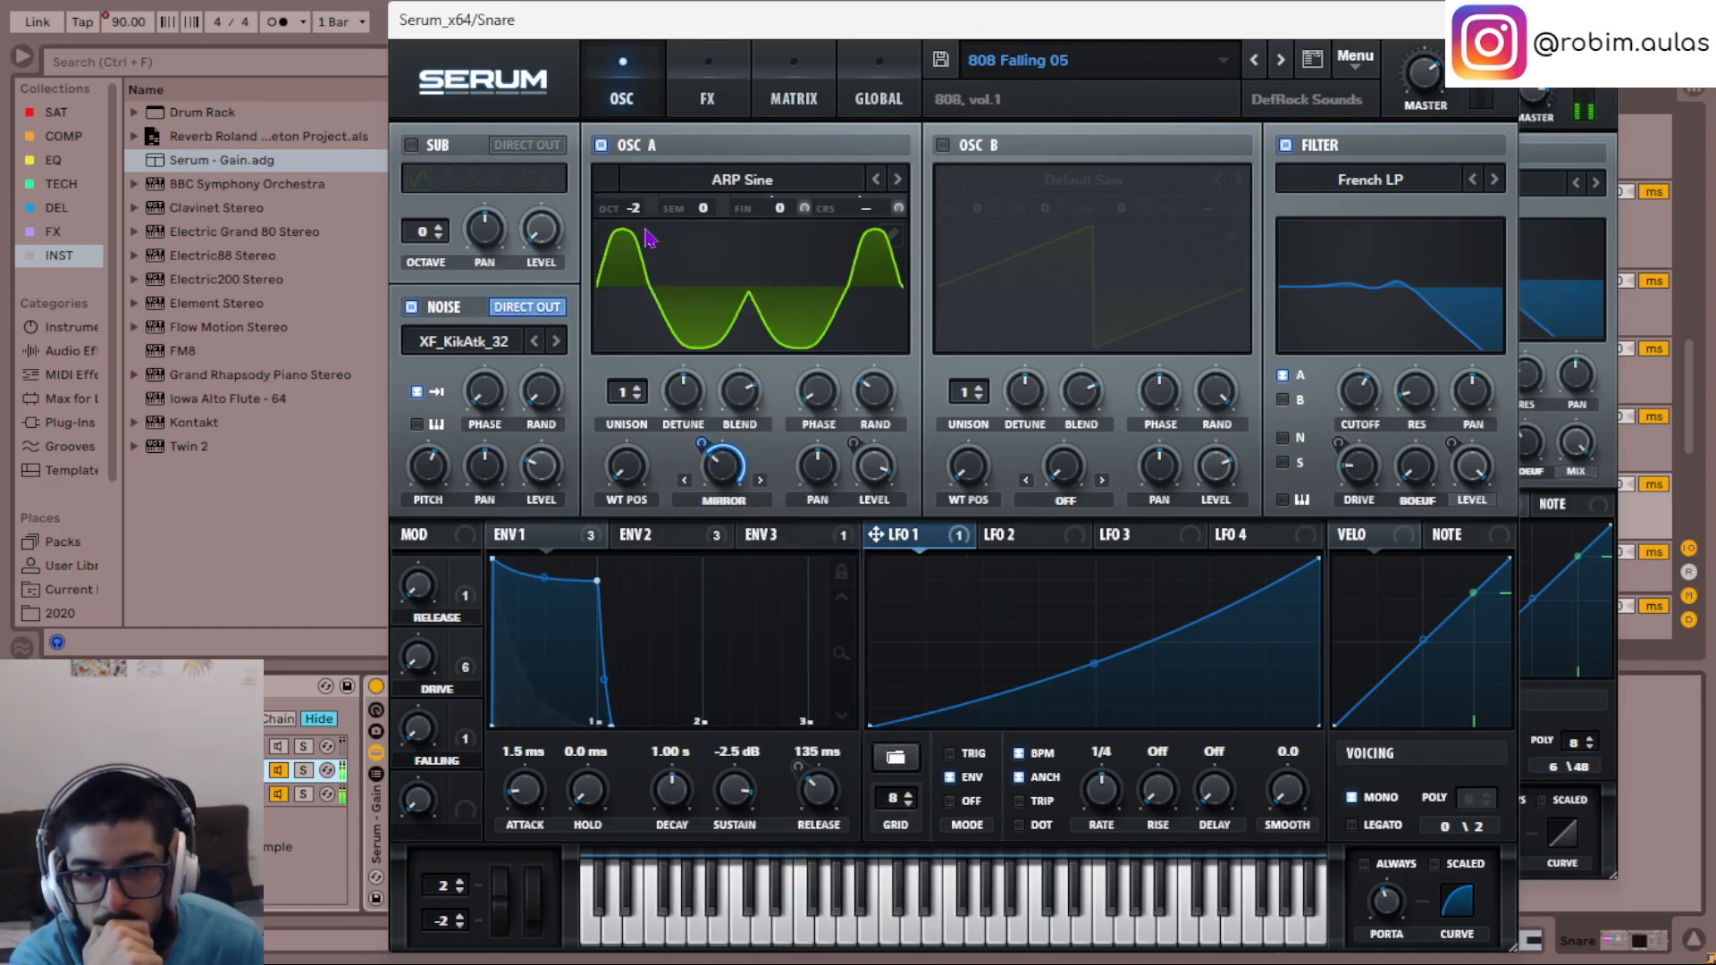
- Try oscillator A at octave -3 and return it to -2
scroll(635, 213, down, 1)
scroll(635, 214, up, 1)
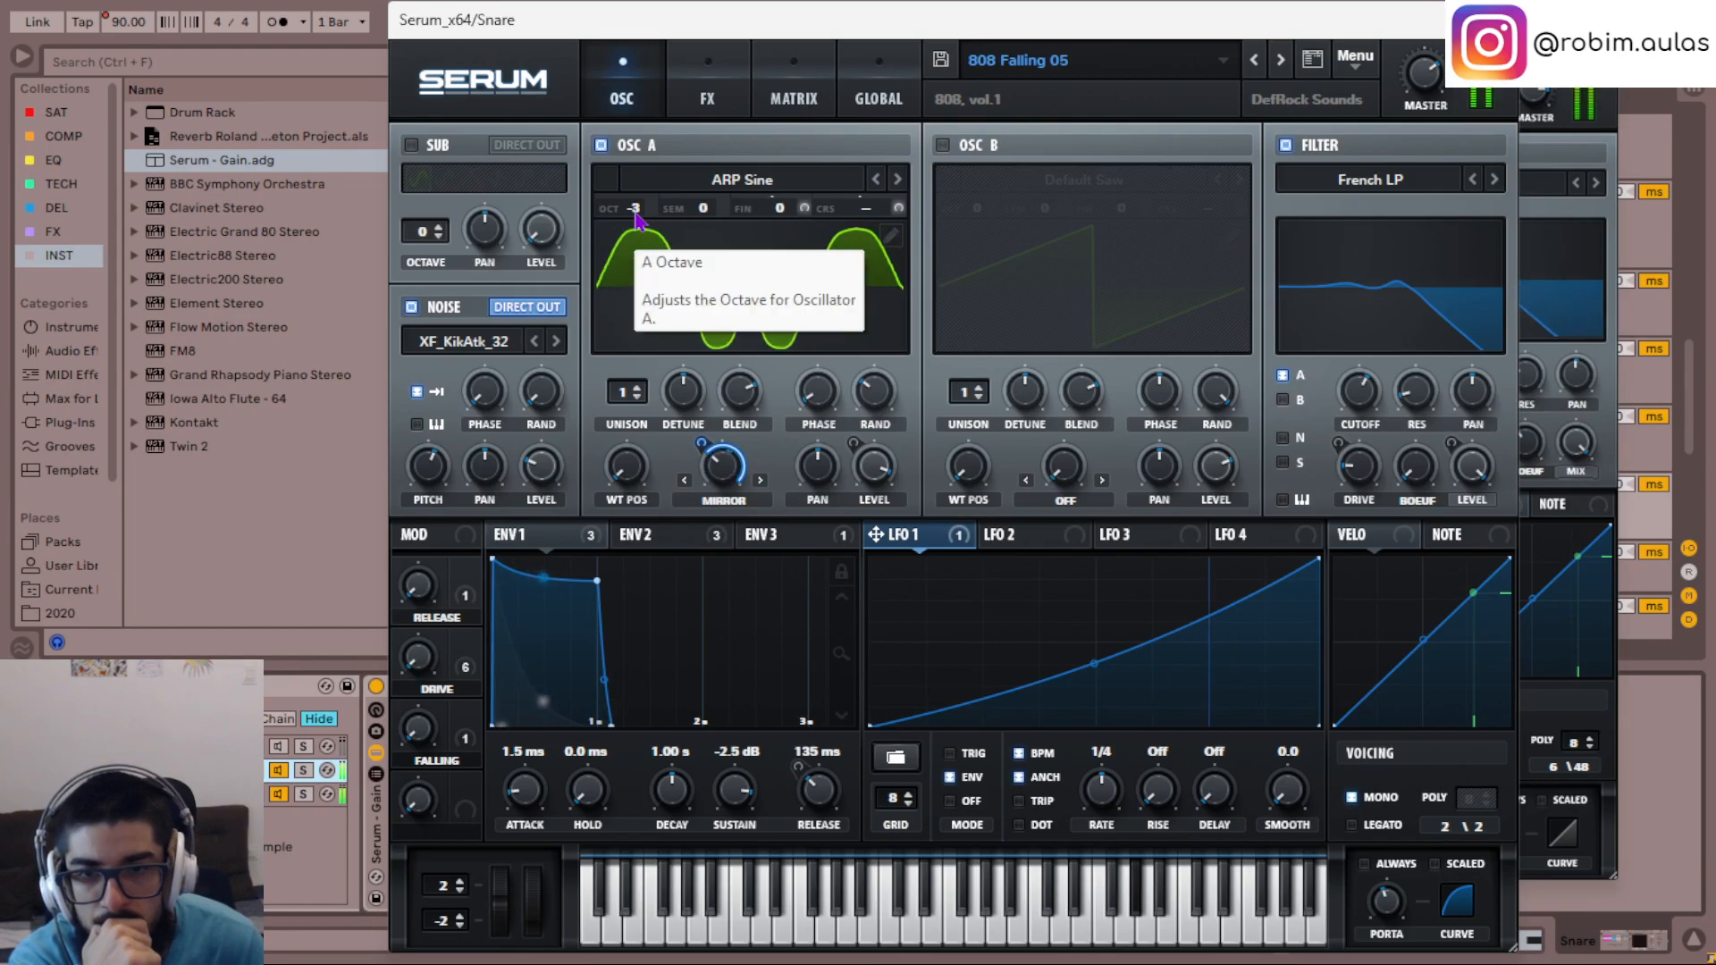
scroll(635, 213, down, 1)
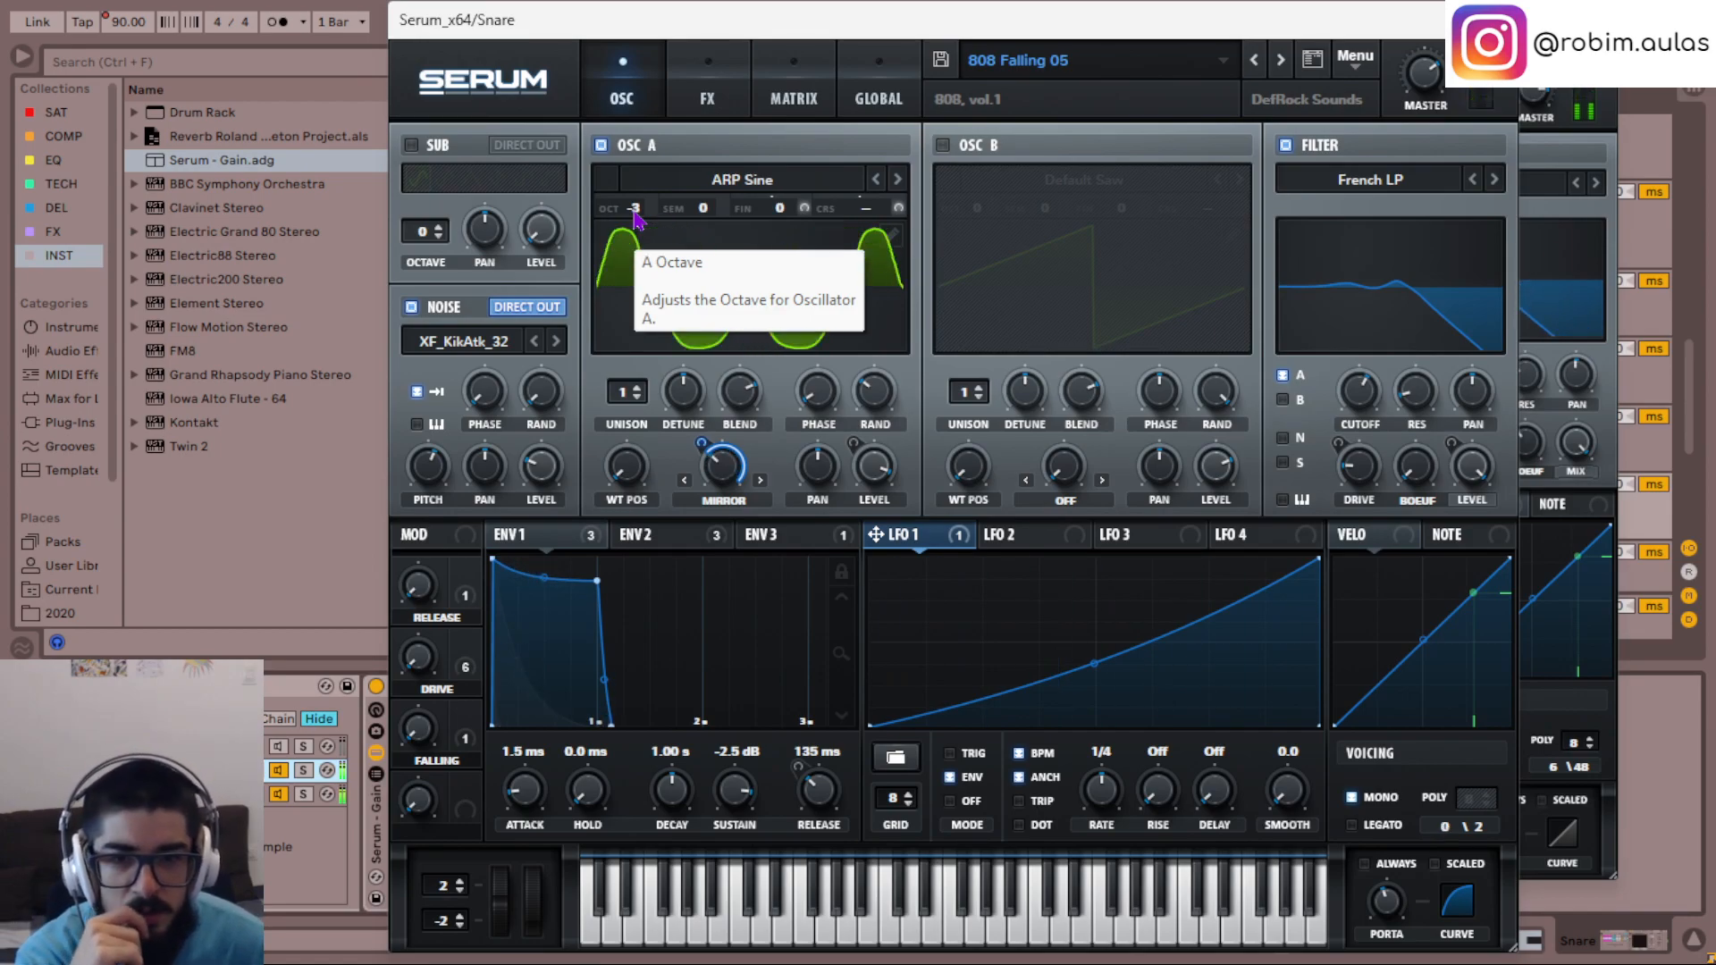
scroll(635, 214, up, 1)
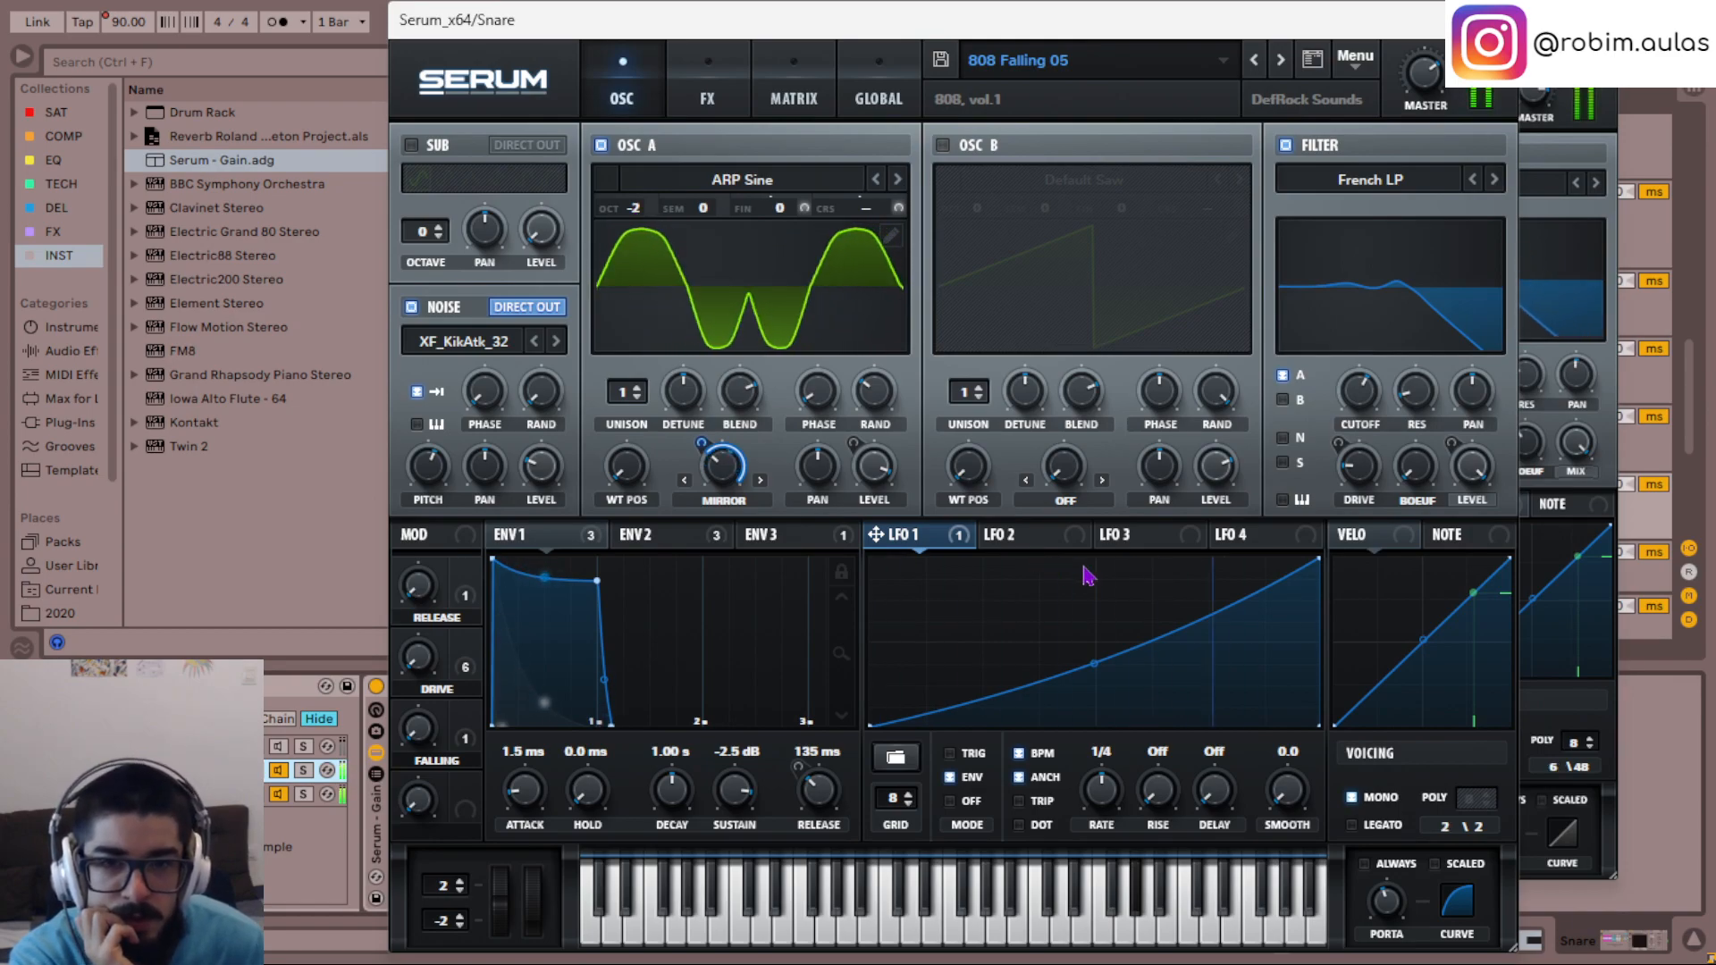
- Raise the drive of the second chain's Tape Sat. distortion and close both Serum windows
click(711, 76)
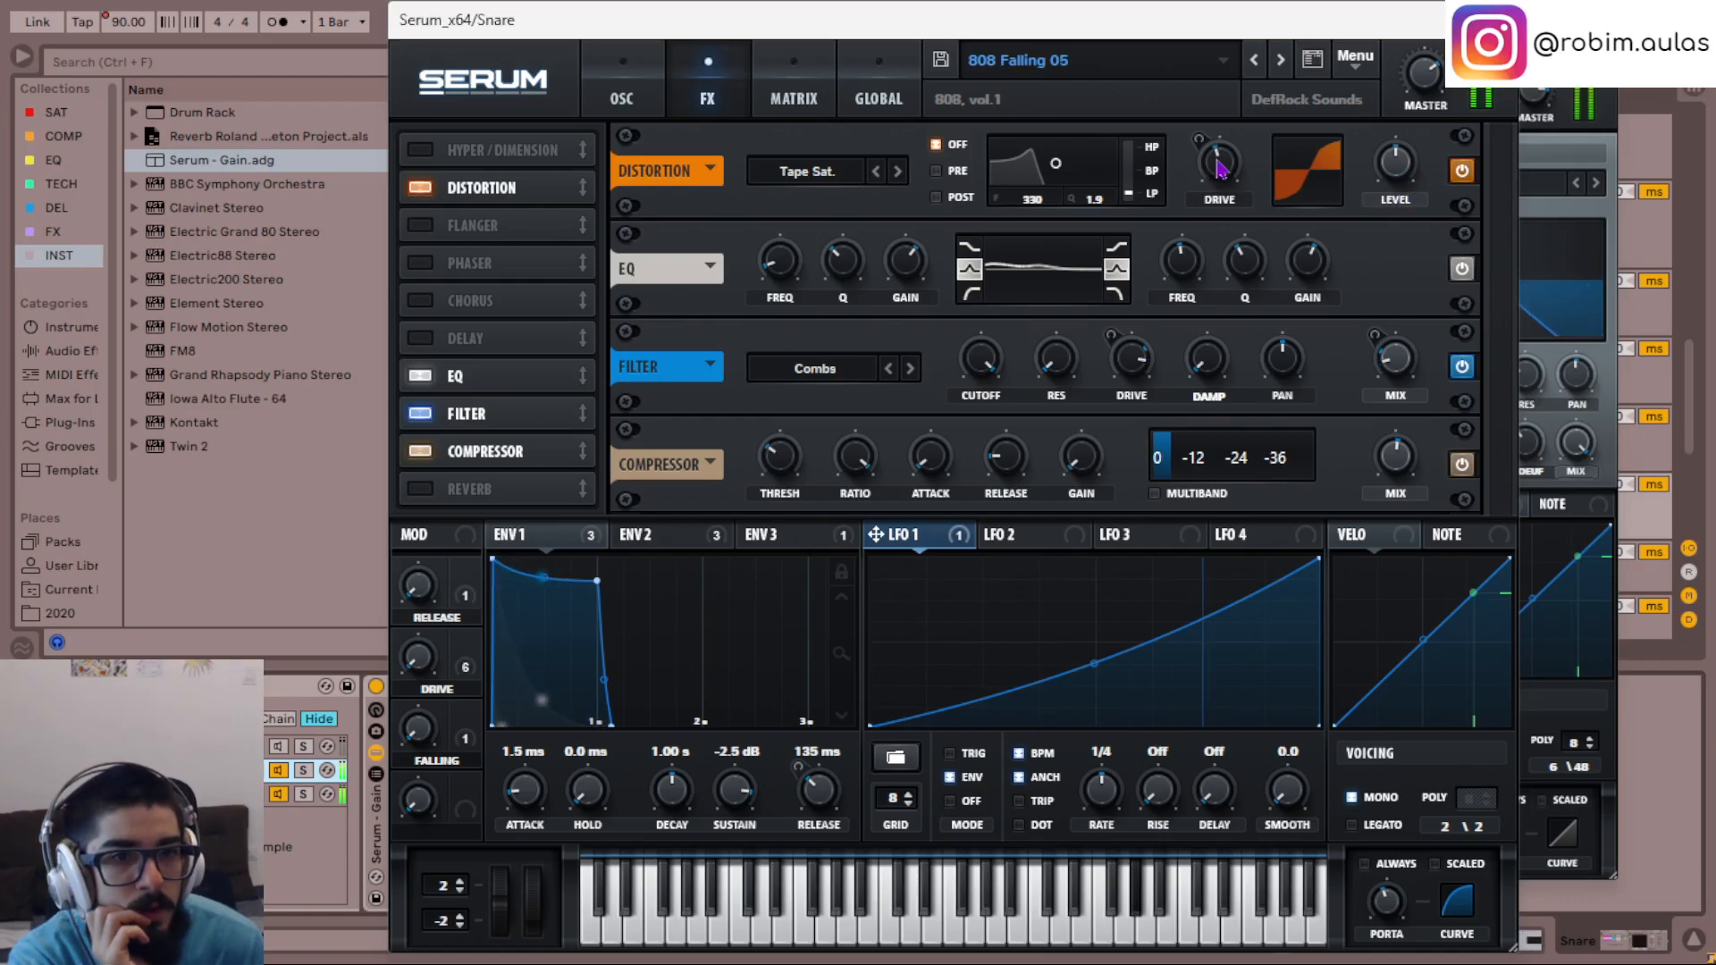
mouse_move(1221, 168)
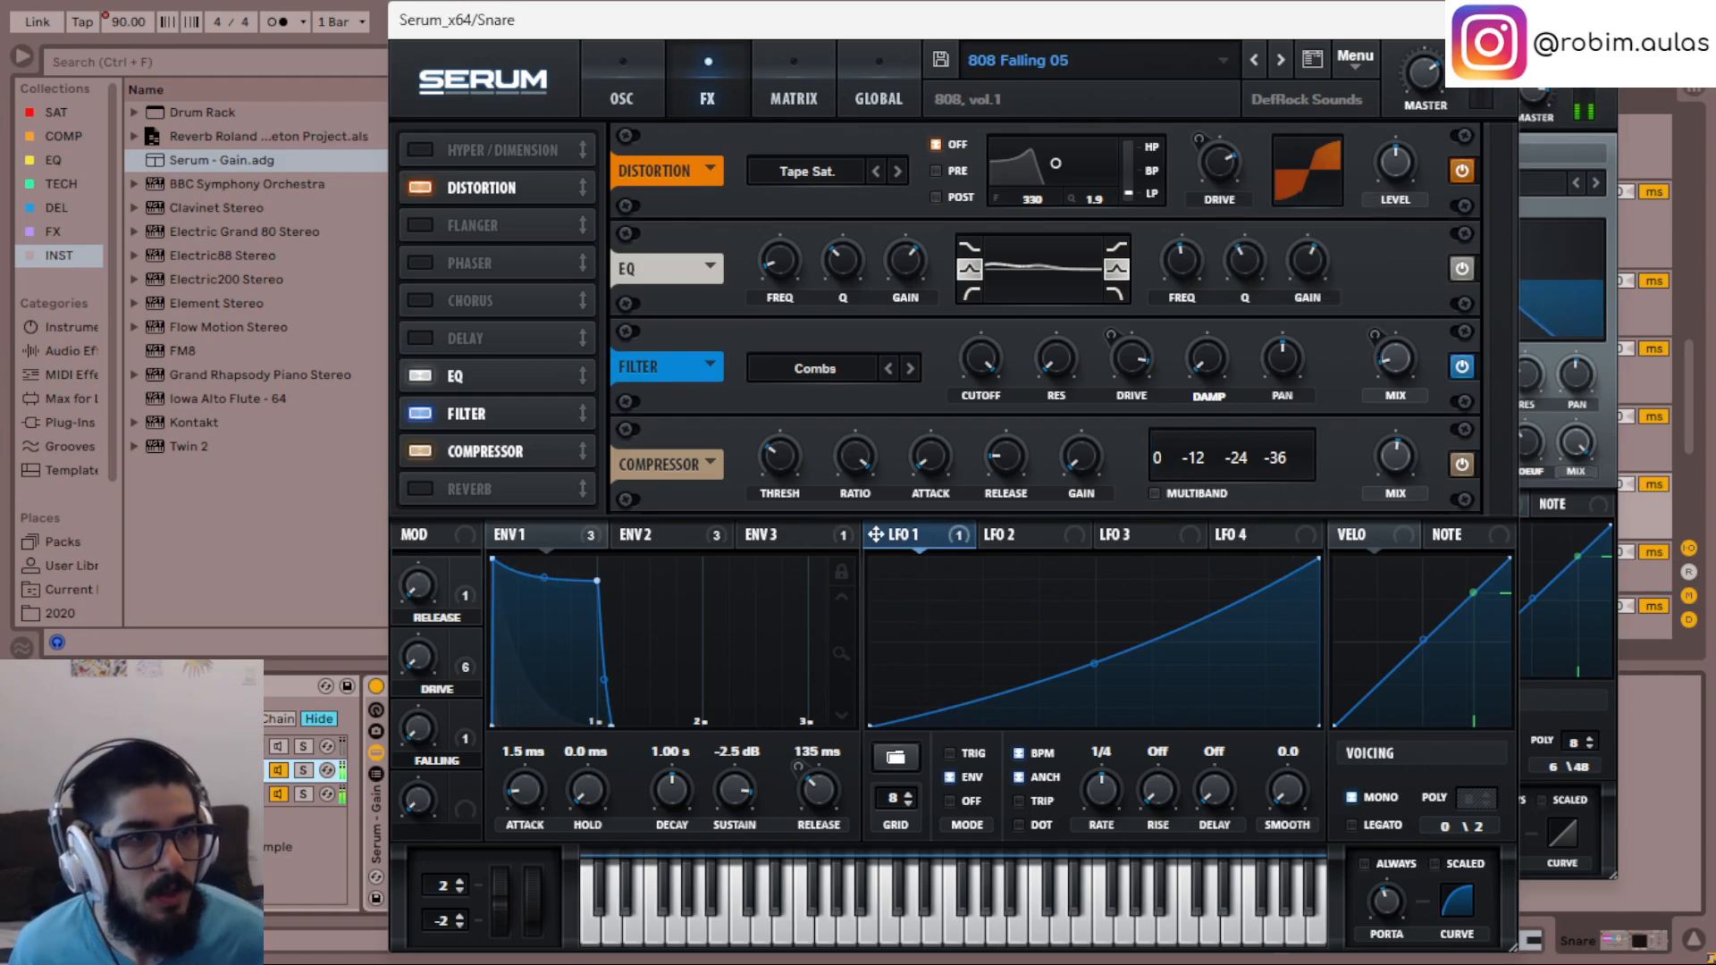
click(1496, 20)
click(1597, 34)
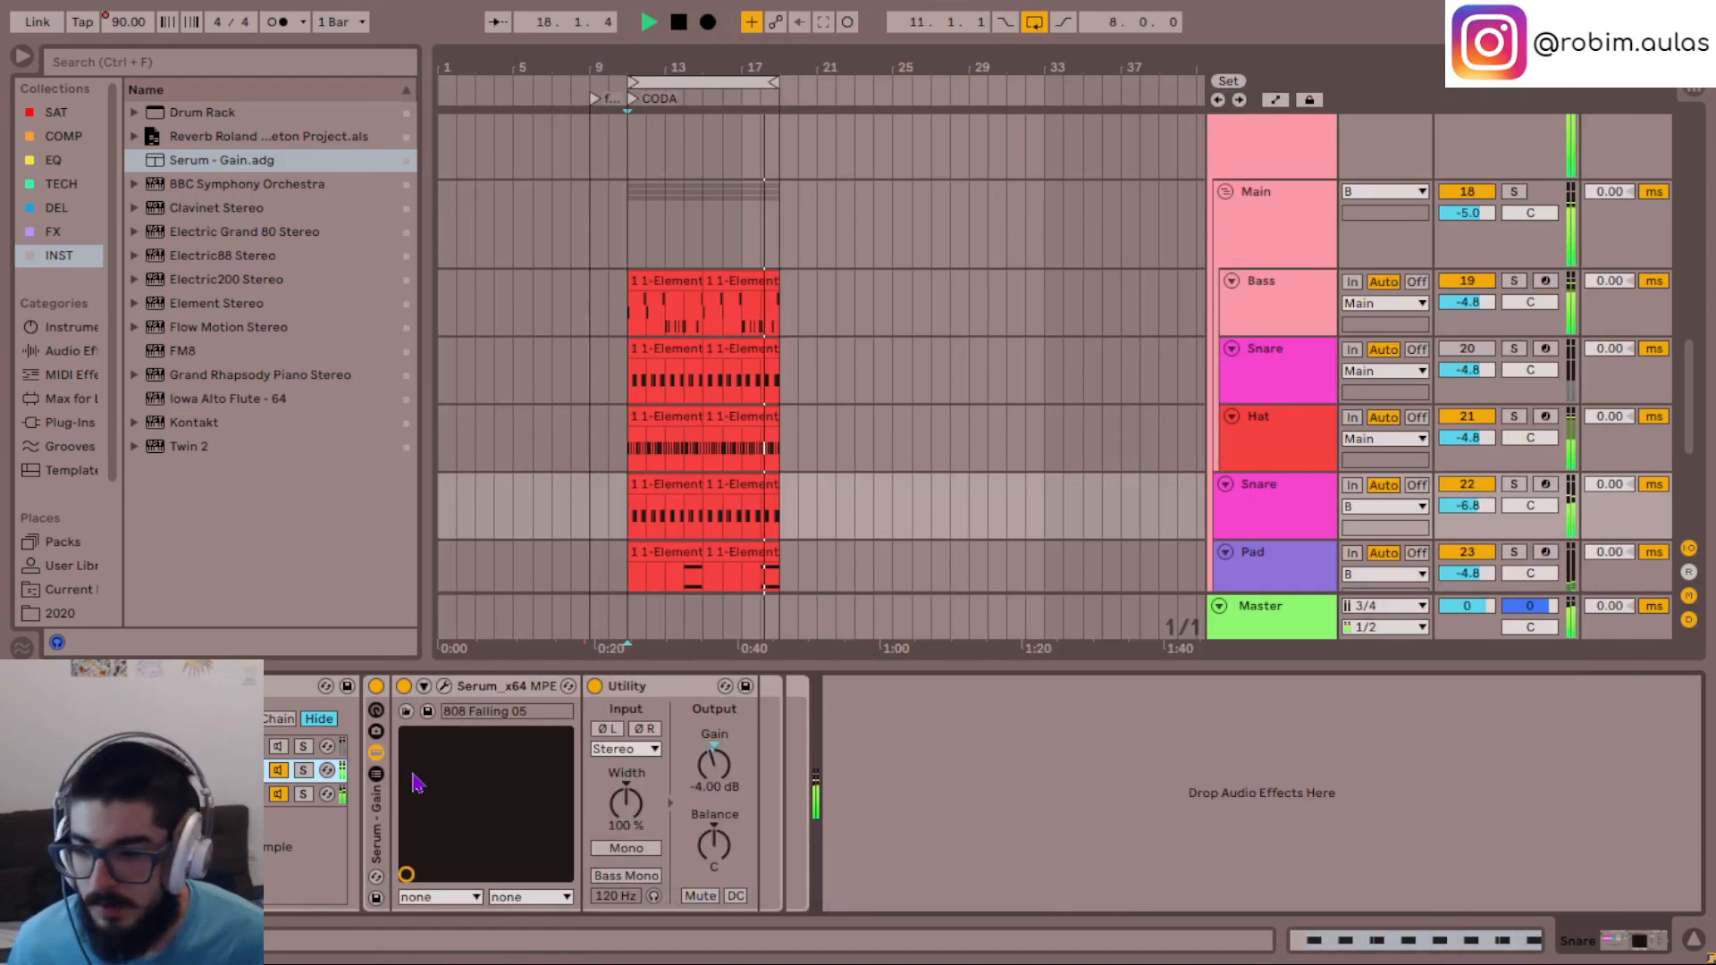
- Deactivate the rack's second and third chains and stop playback
click(279, 770)
click(278, 794)
key(space)
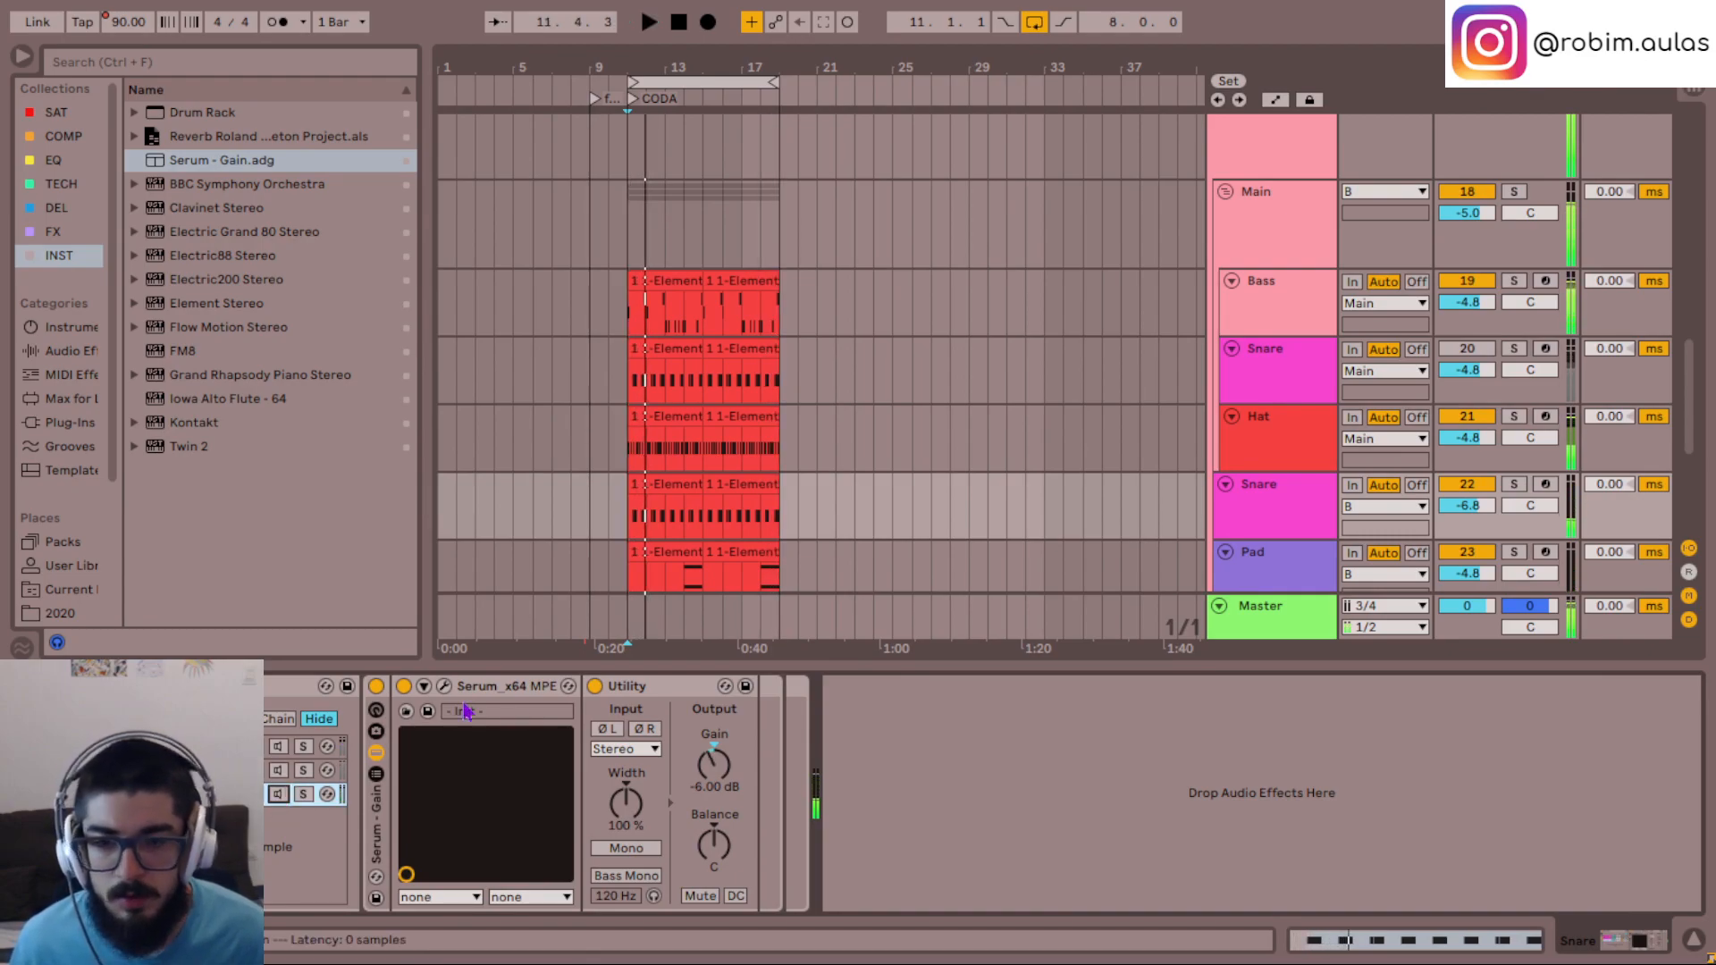
- Switch between the original Snare track 20 and the duplicate Snare track 22, leaving only the duplicate active for playback
click(1460, 484)
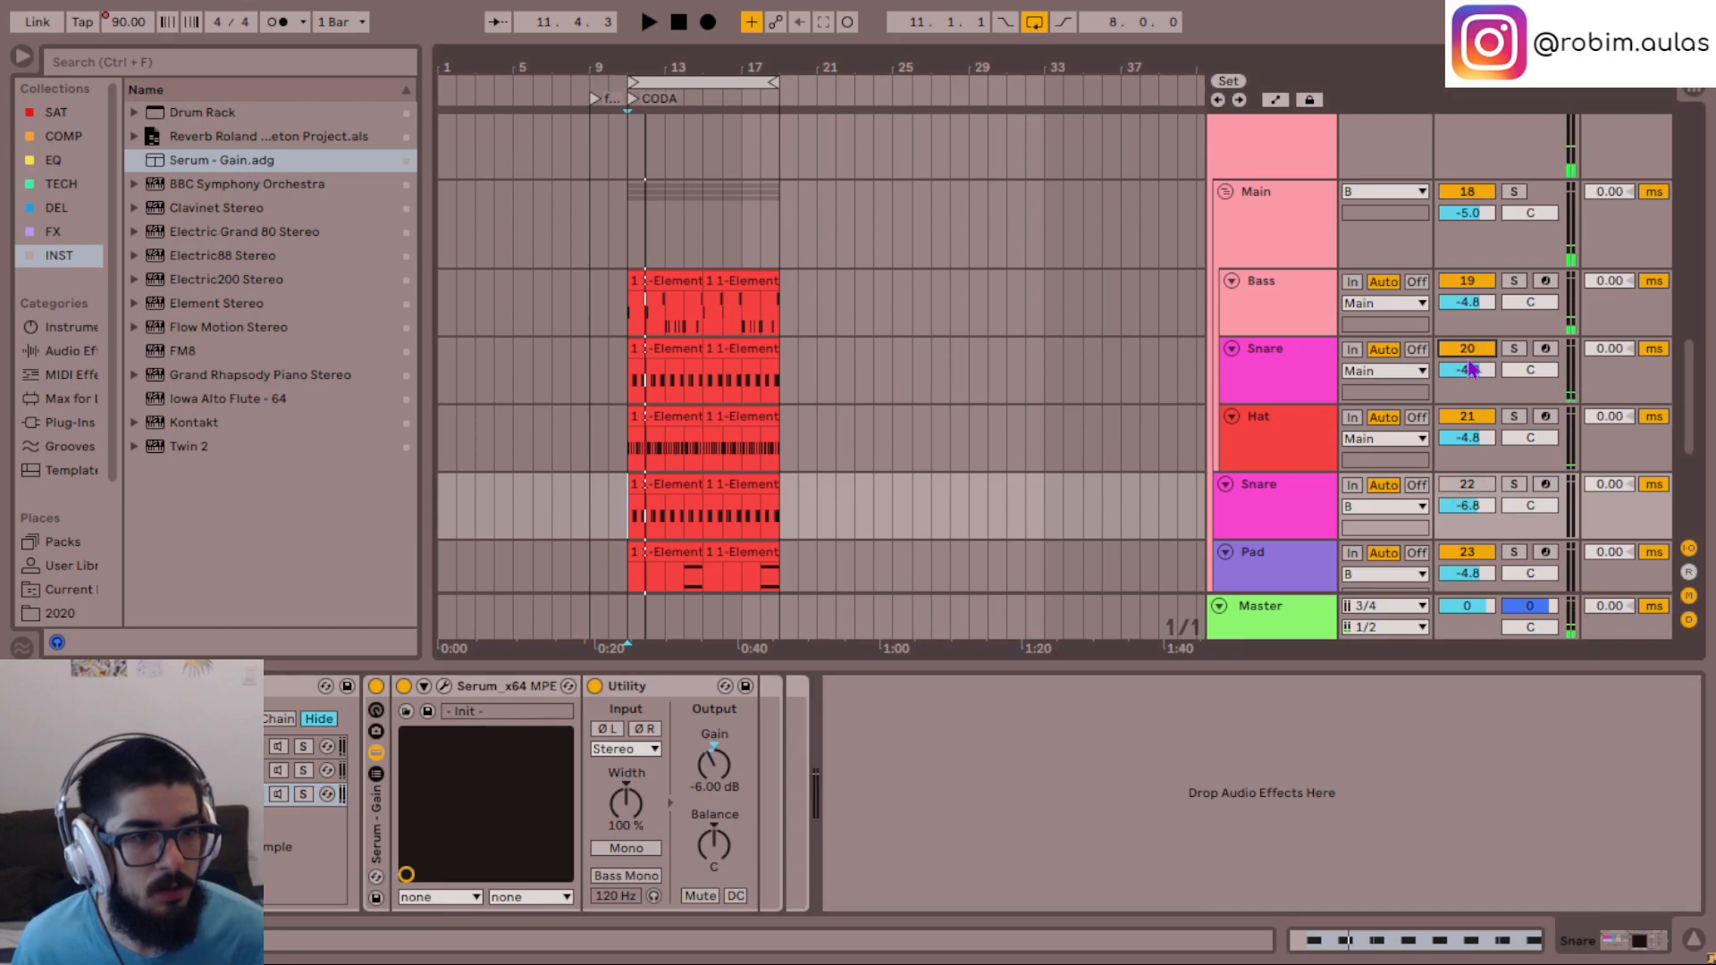
key(space)
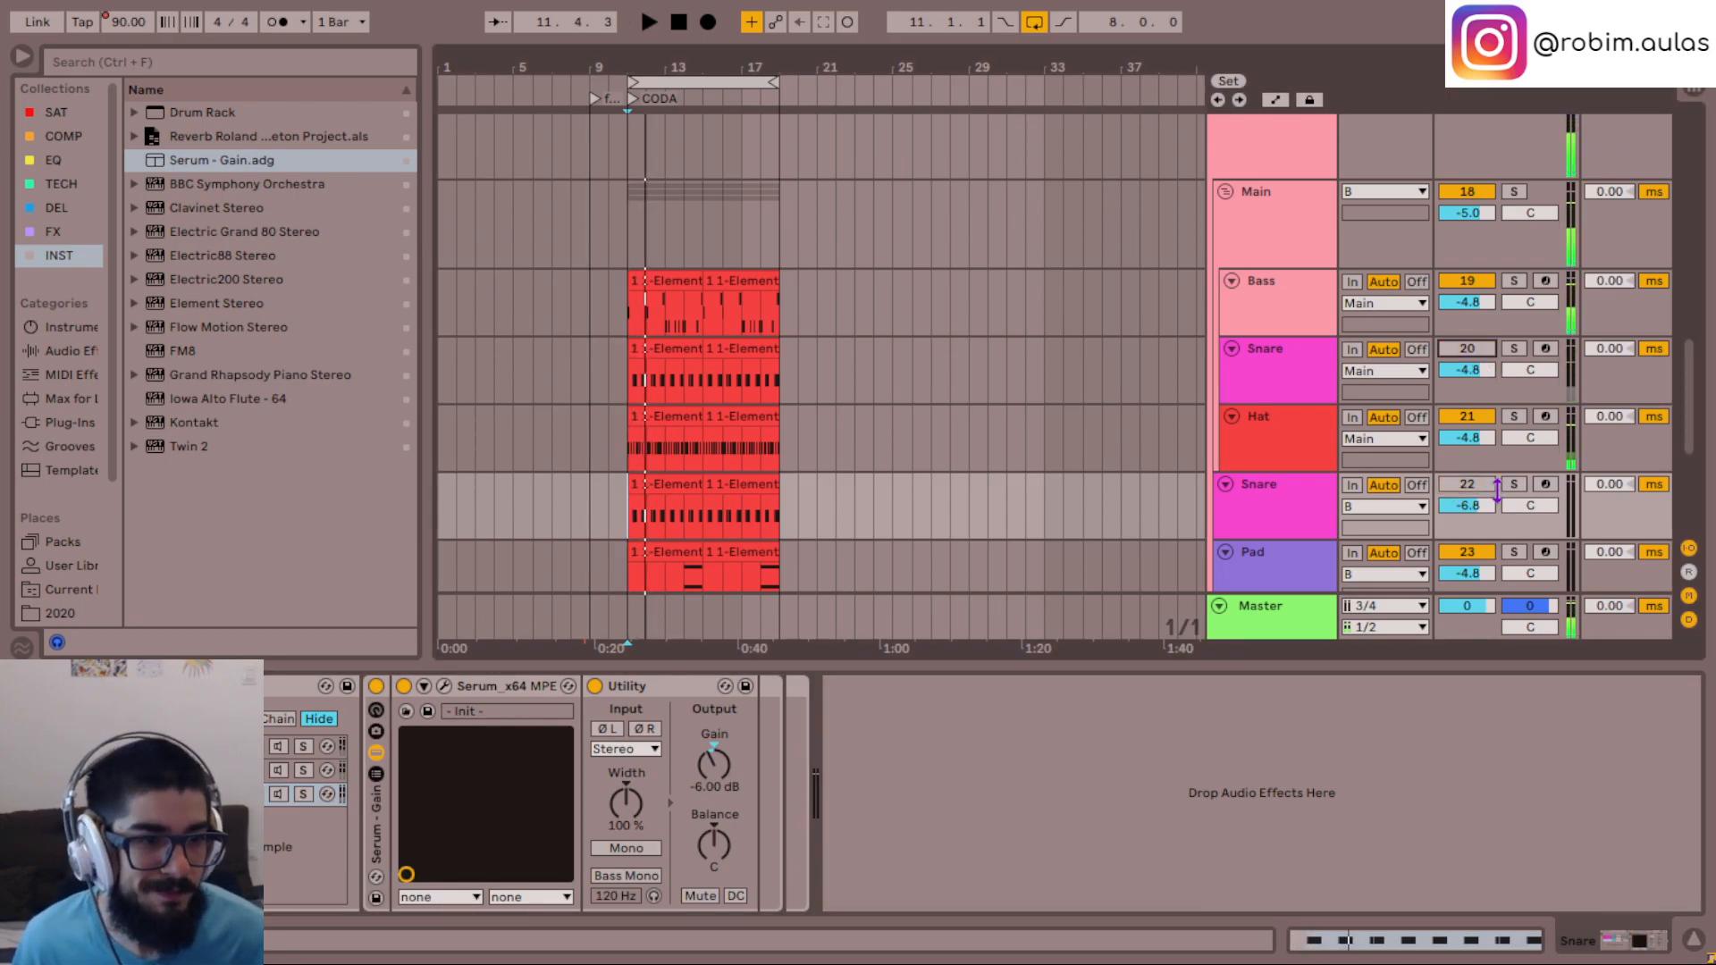
key(space)
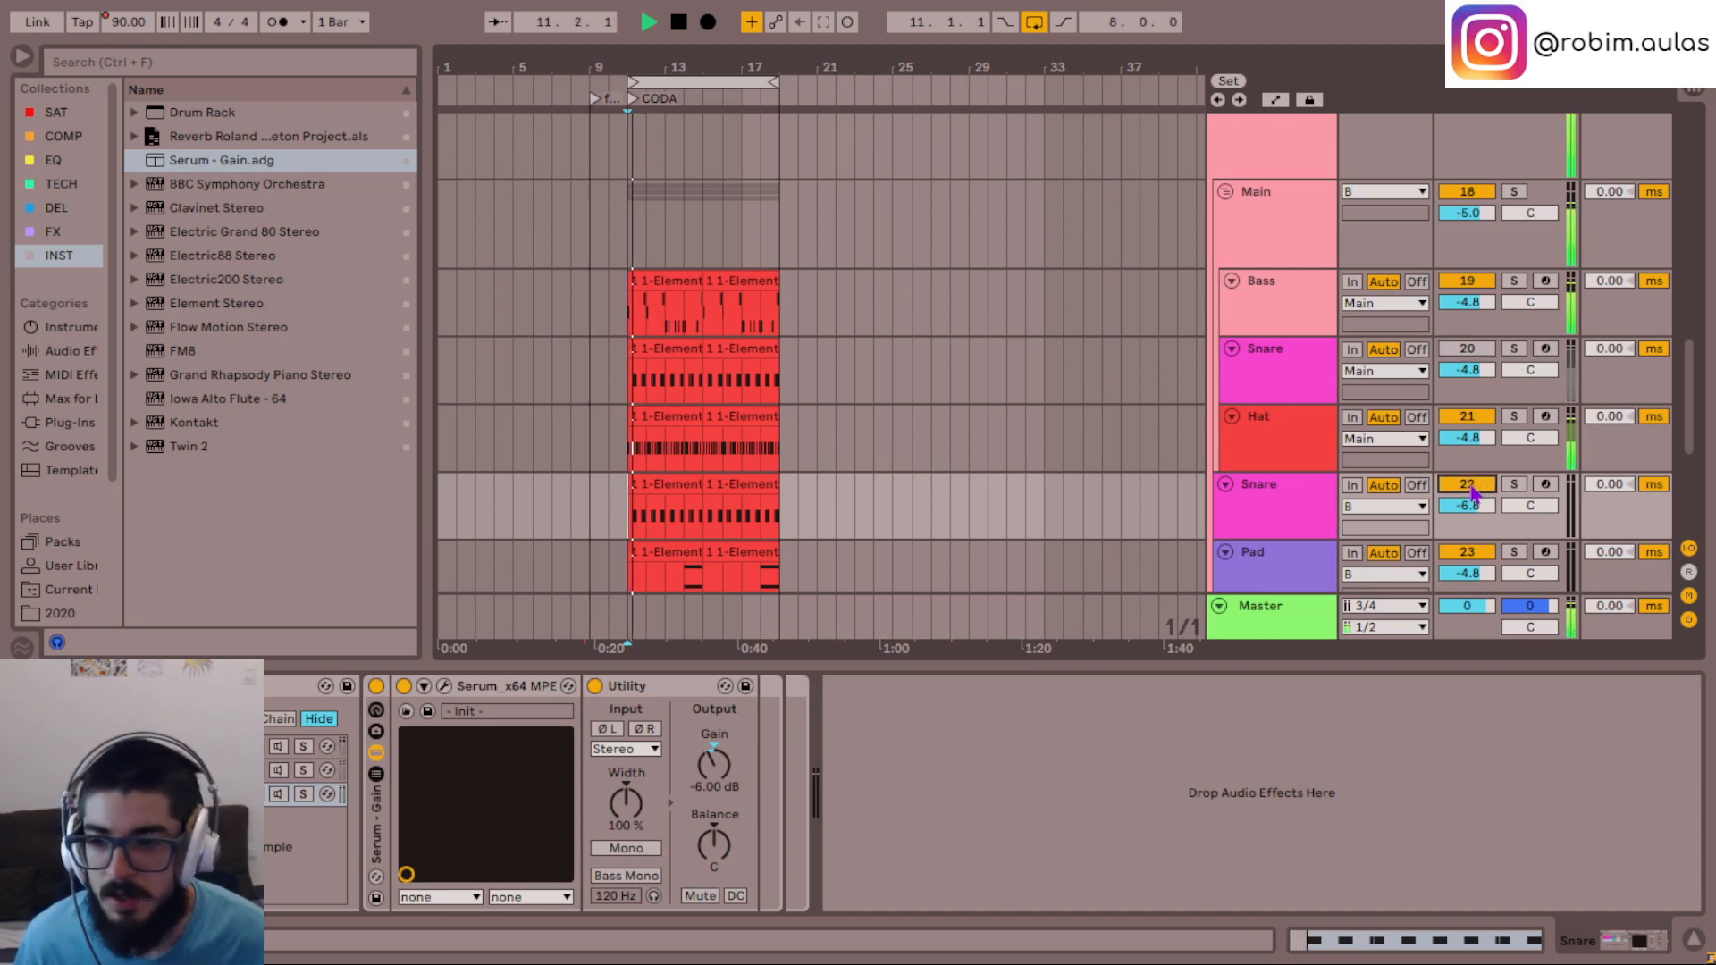
- Audition the duplicate Snare's third chain alone in the mix, followed by its second chain alone
key(space)
click(277, 795)
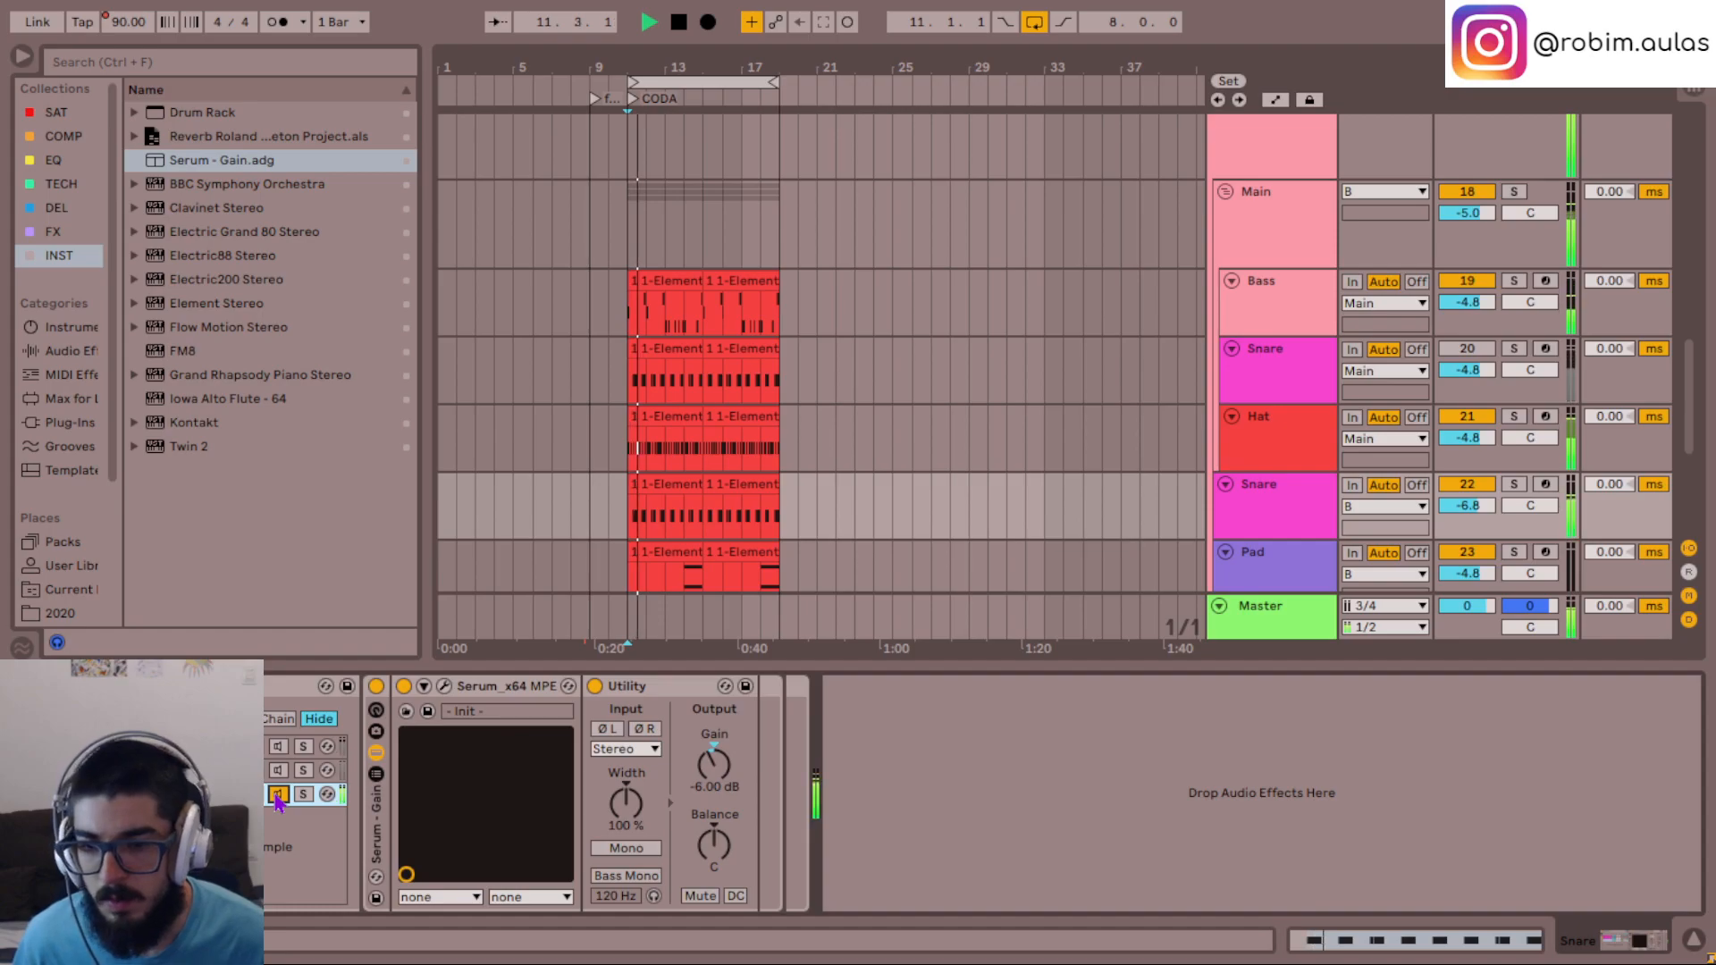
key(space)
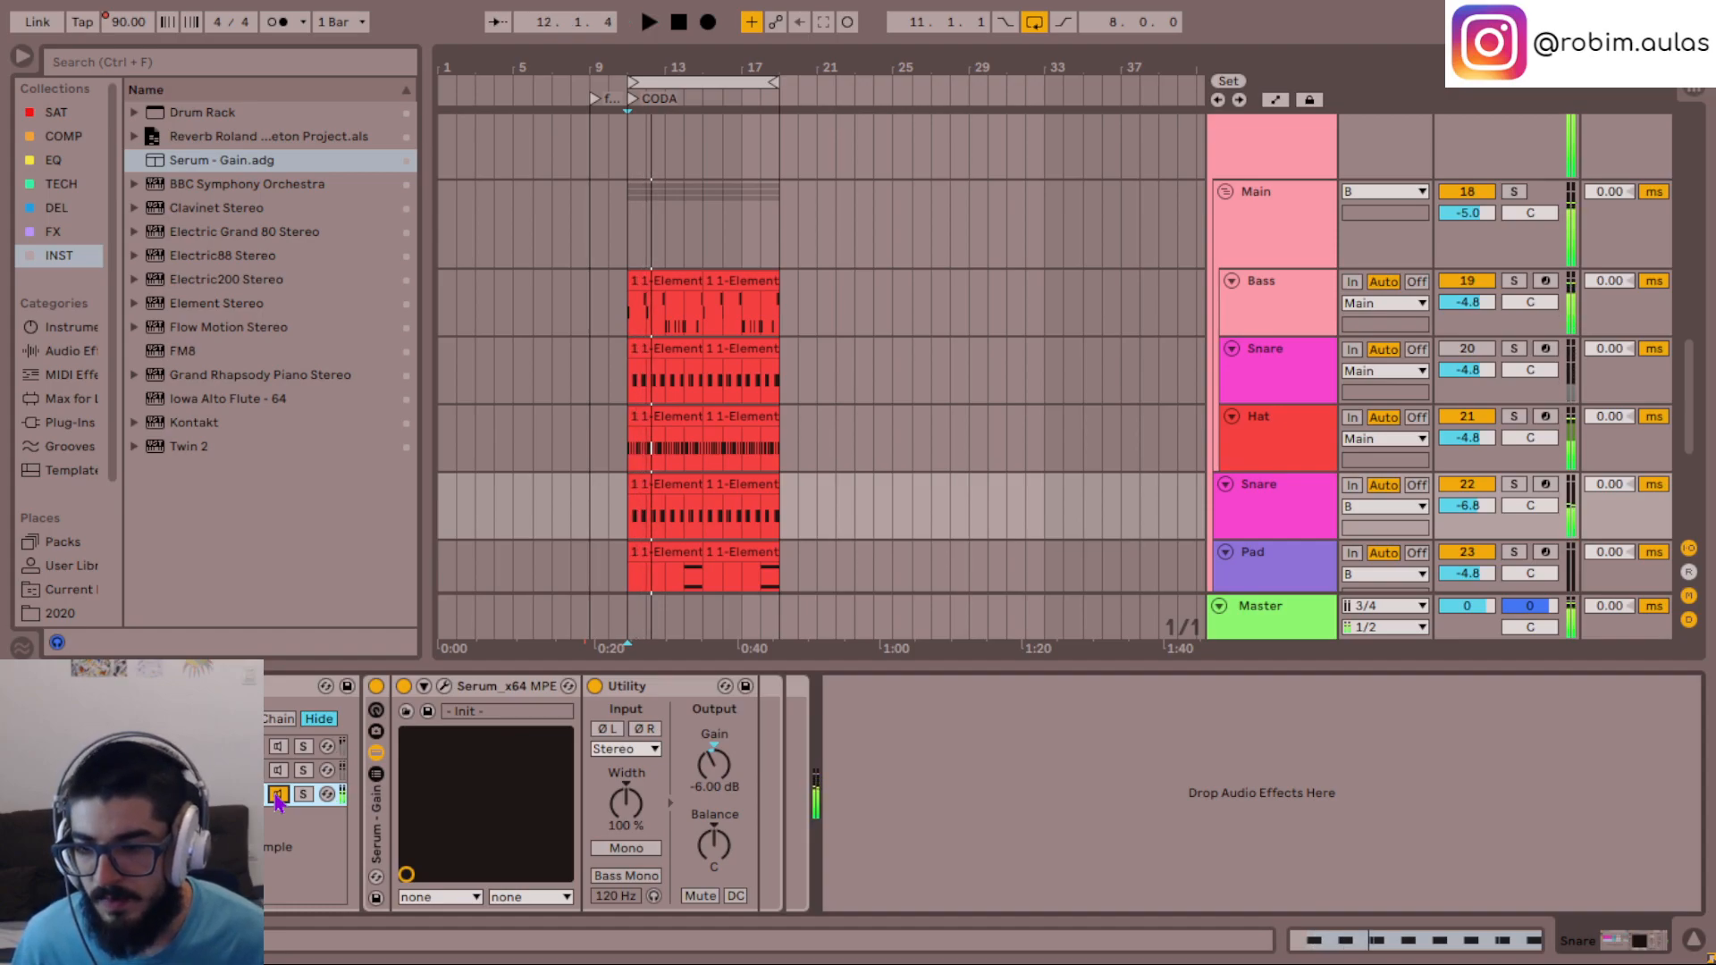
key(space)
key(space)
click(284, 778)
key(space)
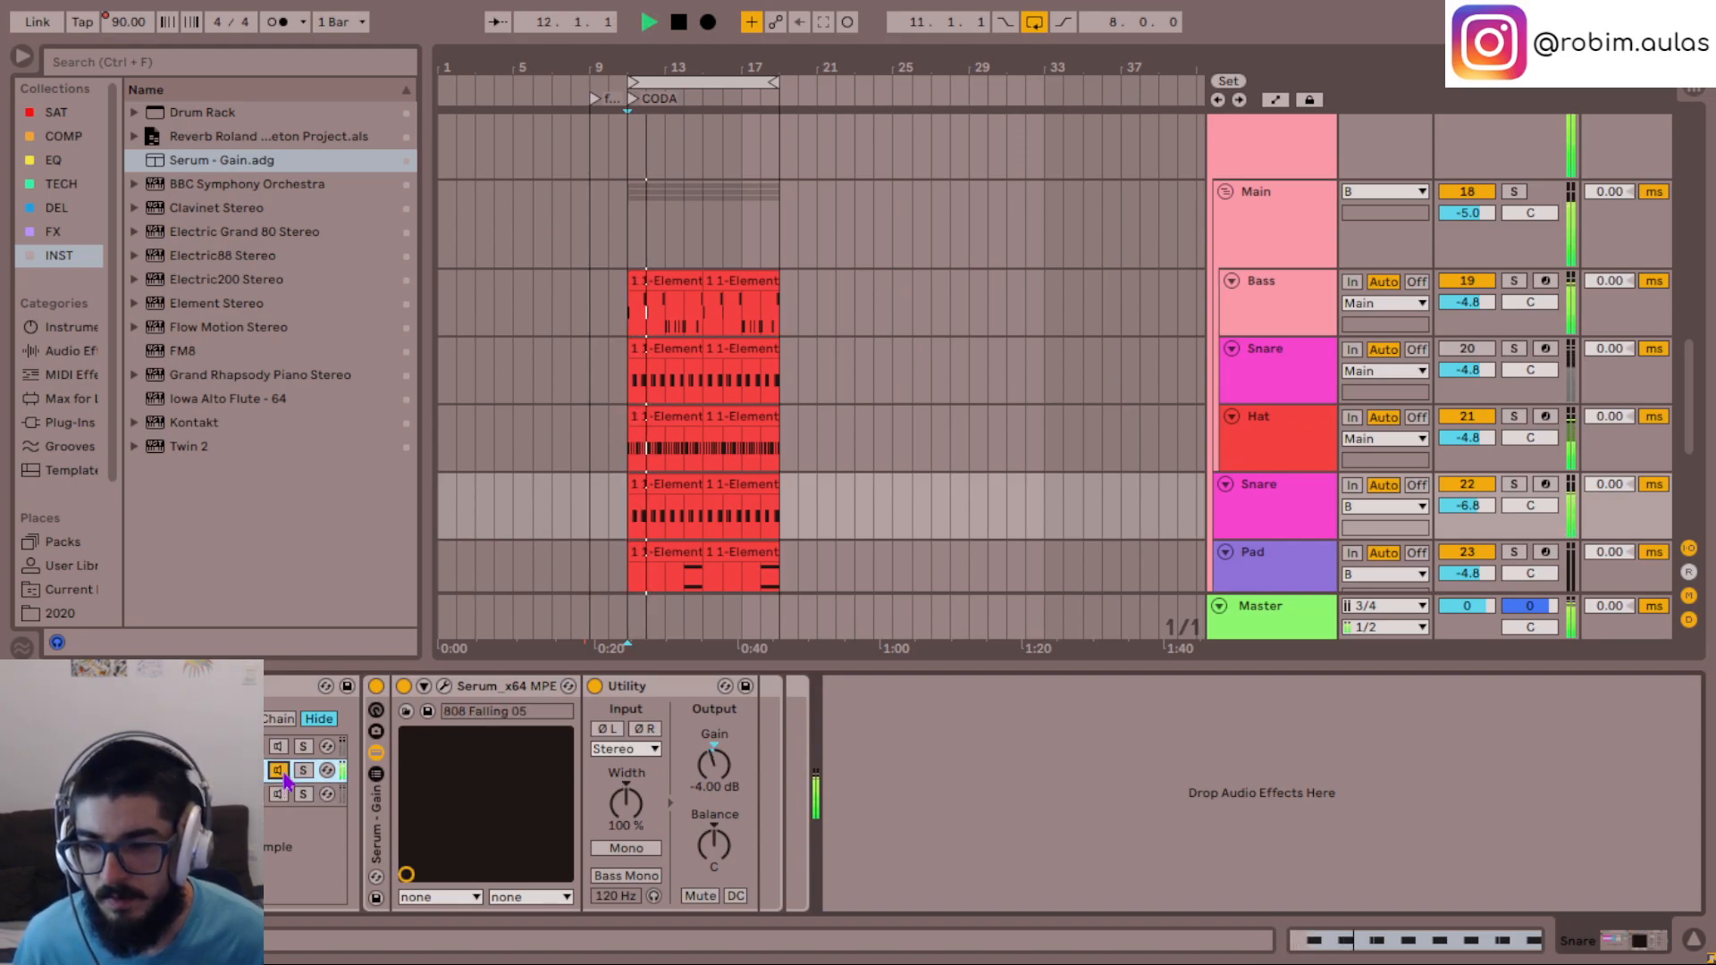
- Open the second chain's Serum and lower the Envelope 1 sustain to -6.1 dB
click(444, 685)
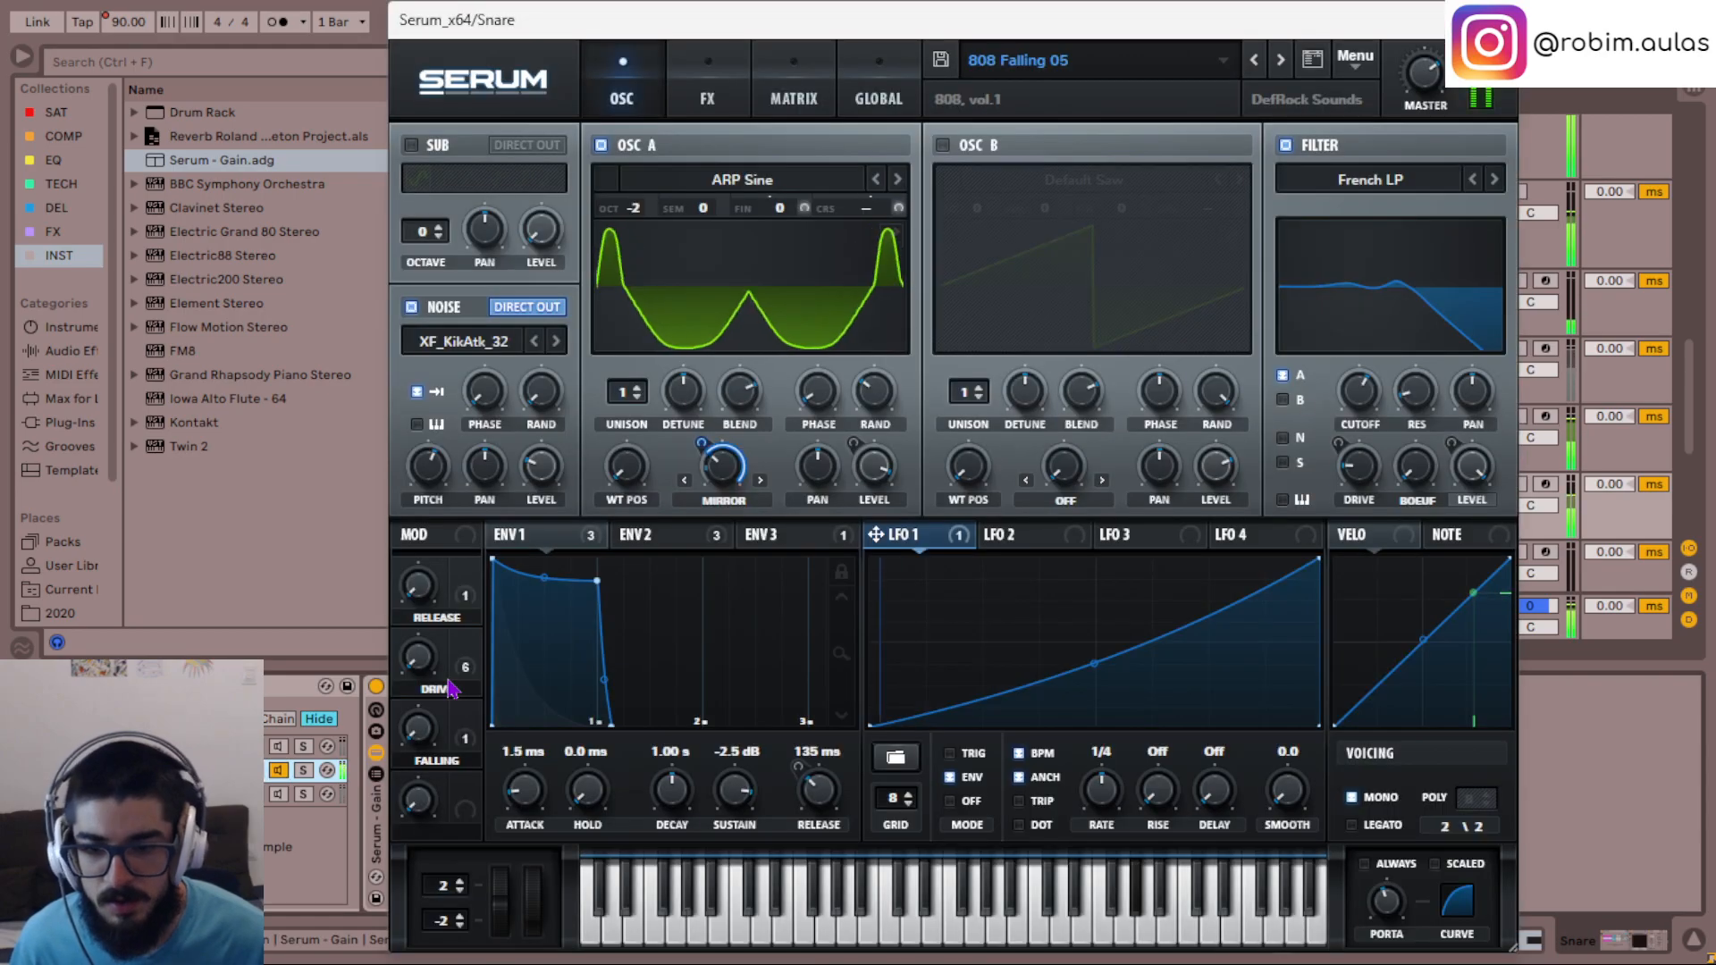
drag(731, 784, 726, 808)
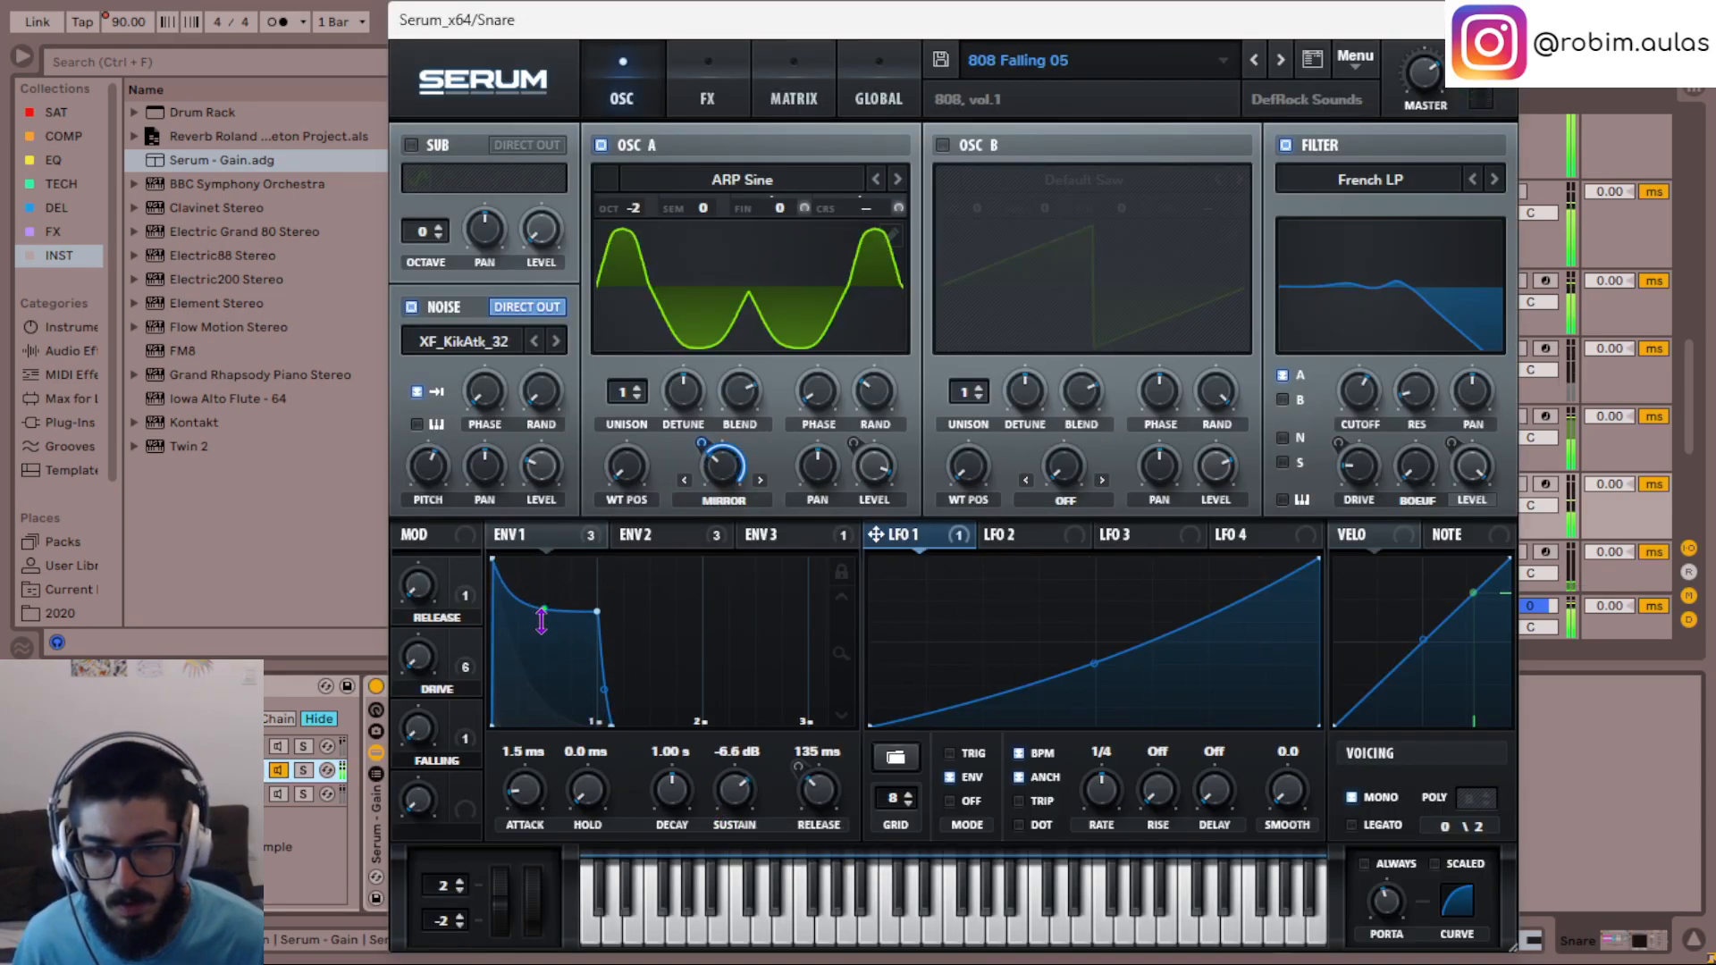
drag(733, 786, 729, 784)
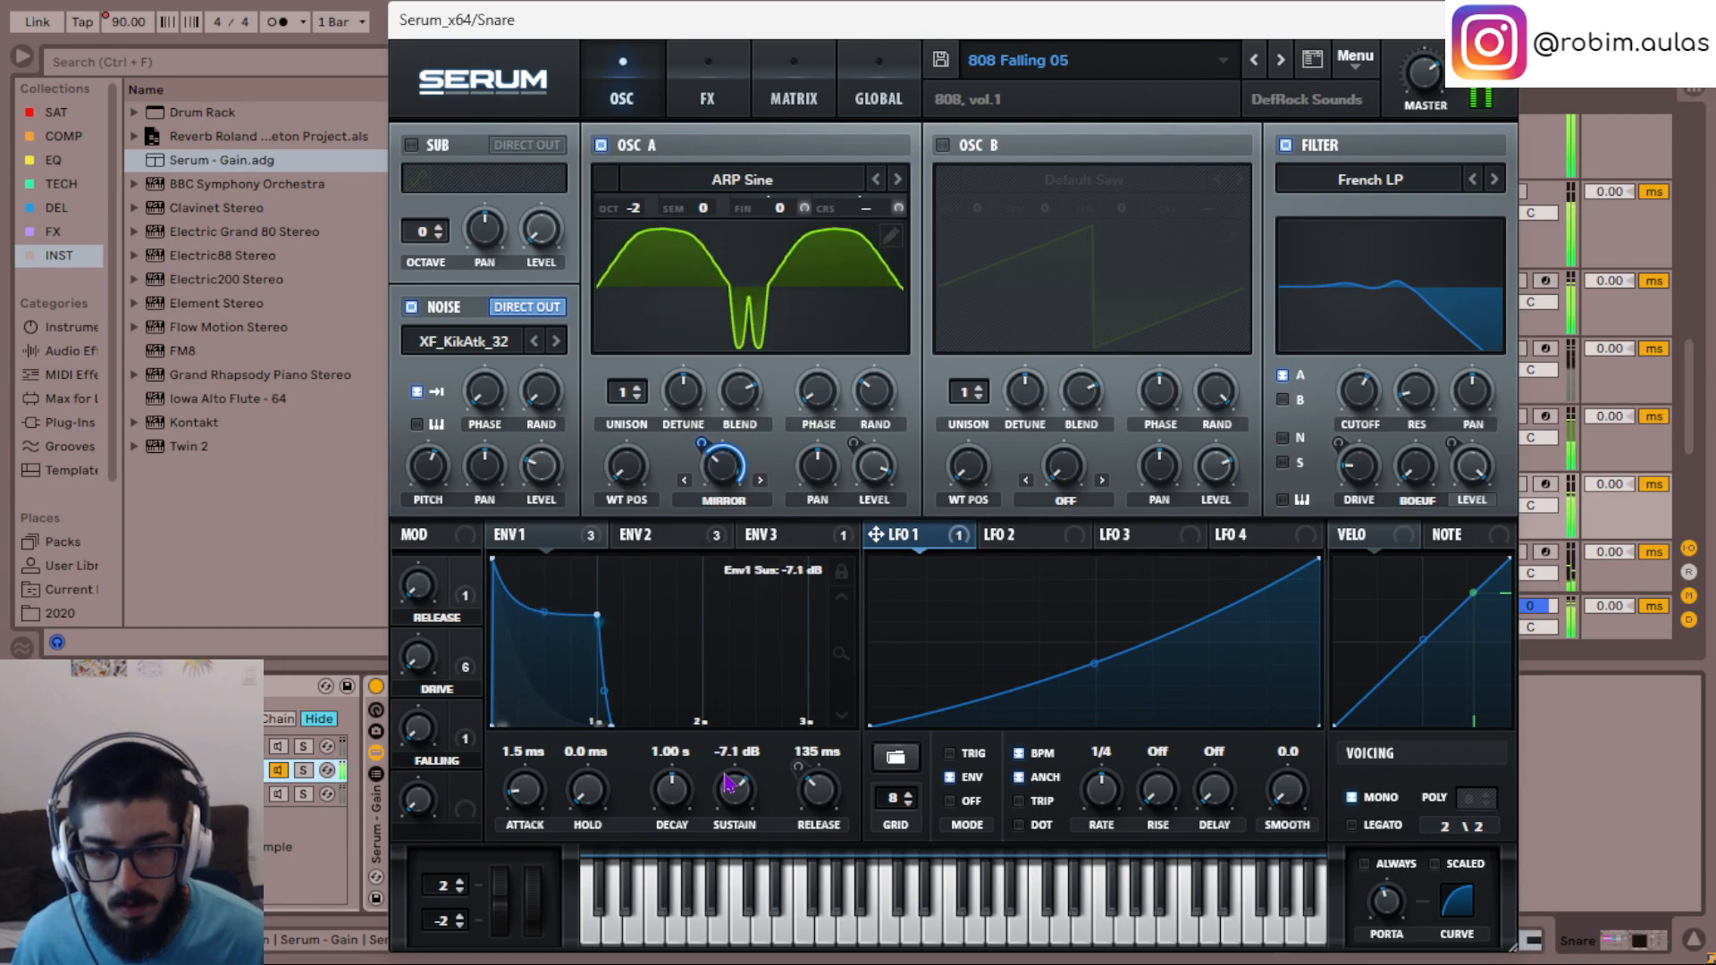
scroll(728, 783, up, 3)
scroll(728, 783, down, 1)
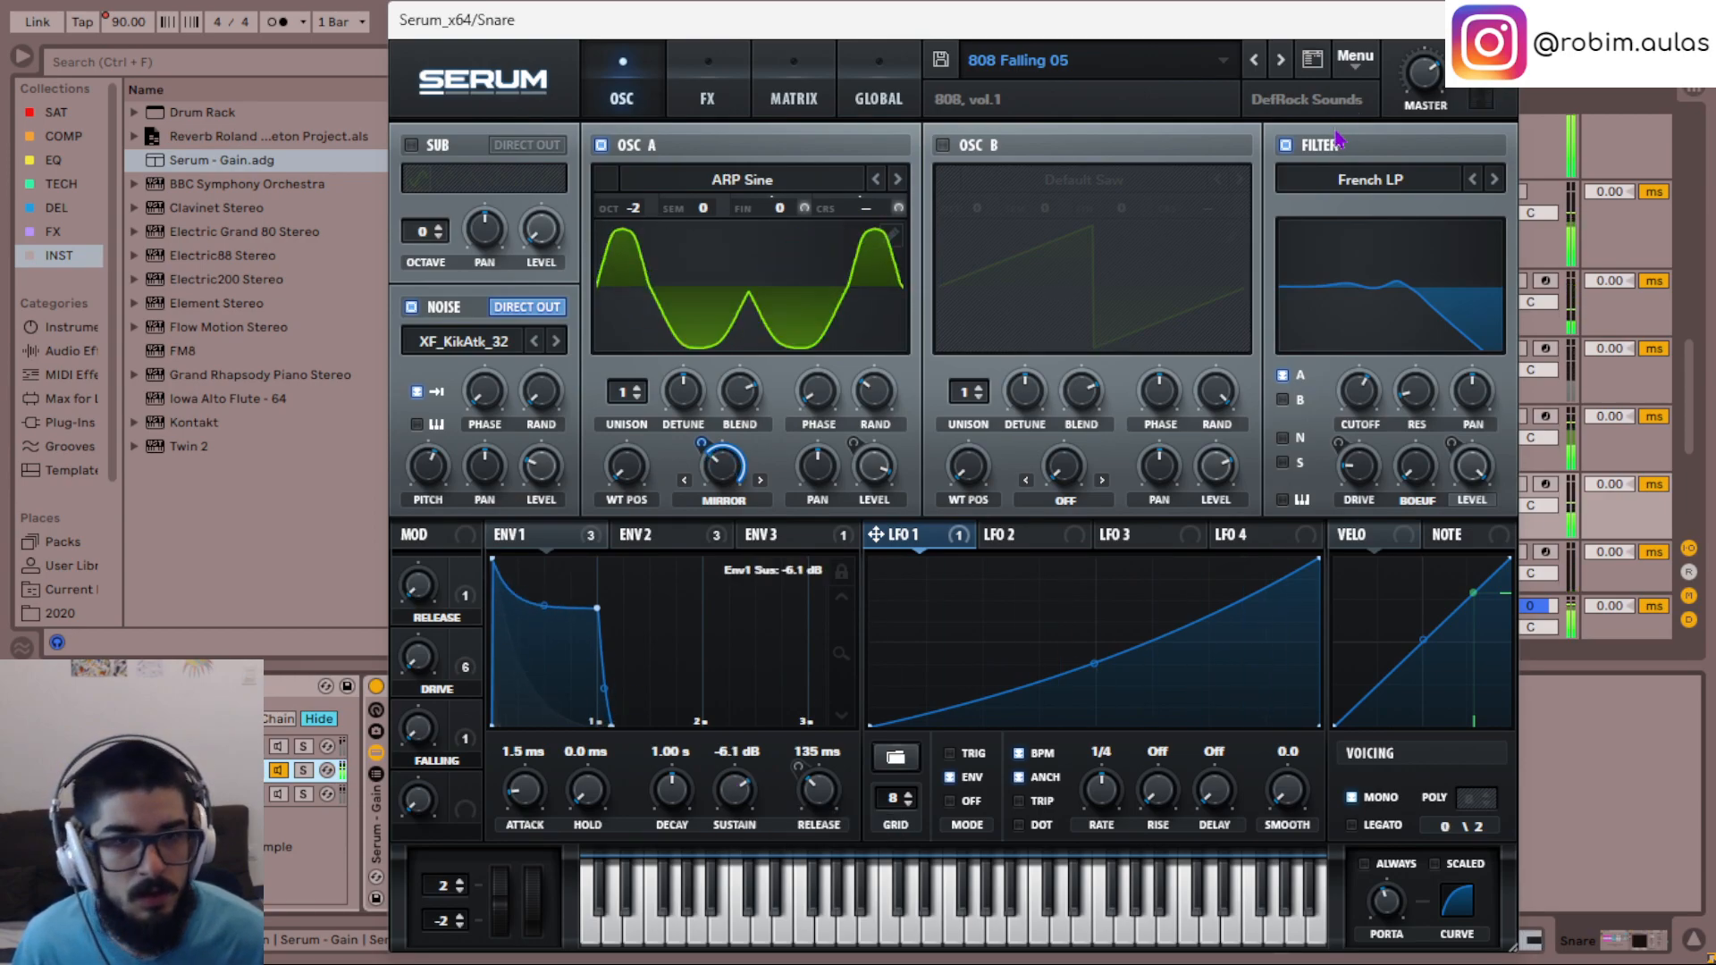
- Try the sub oscillator at octave -2 in the second chain's Serum and close its window
click(413, 146)
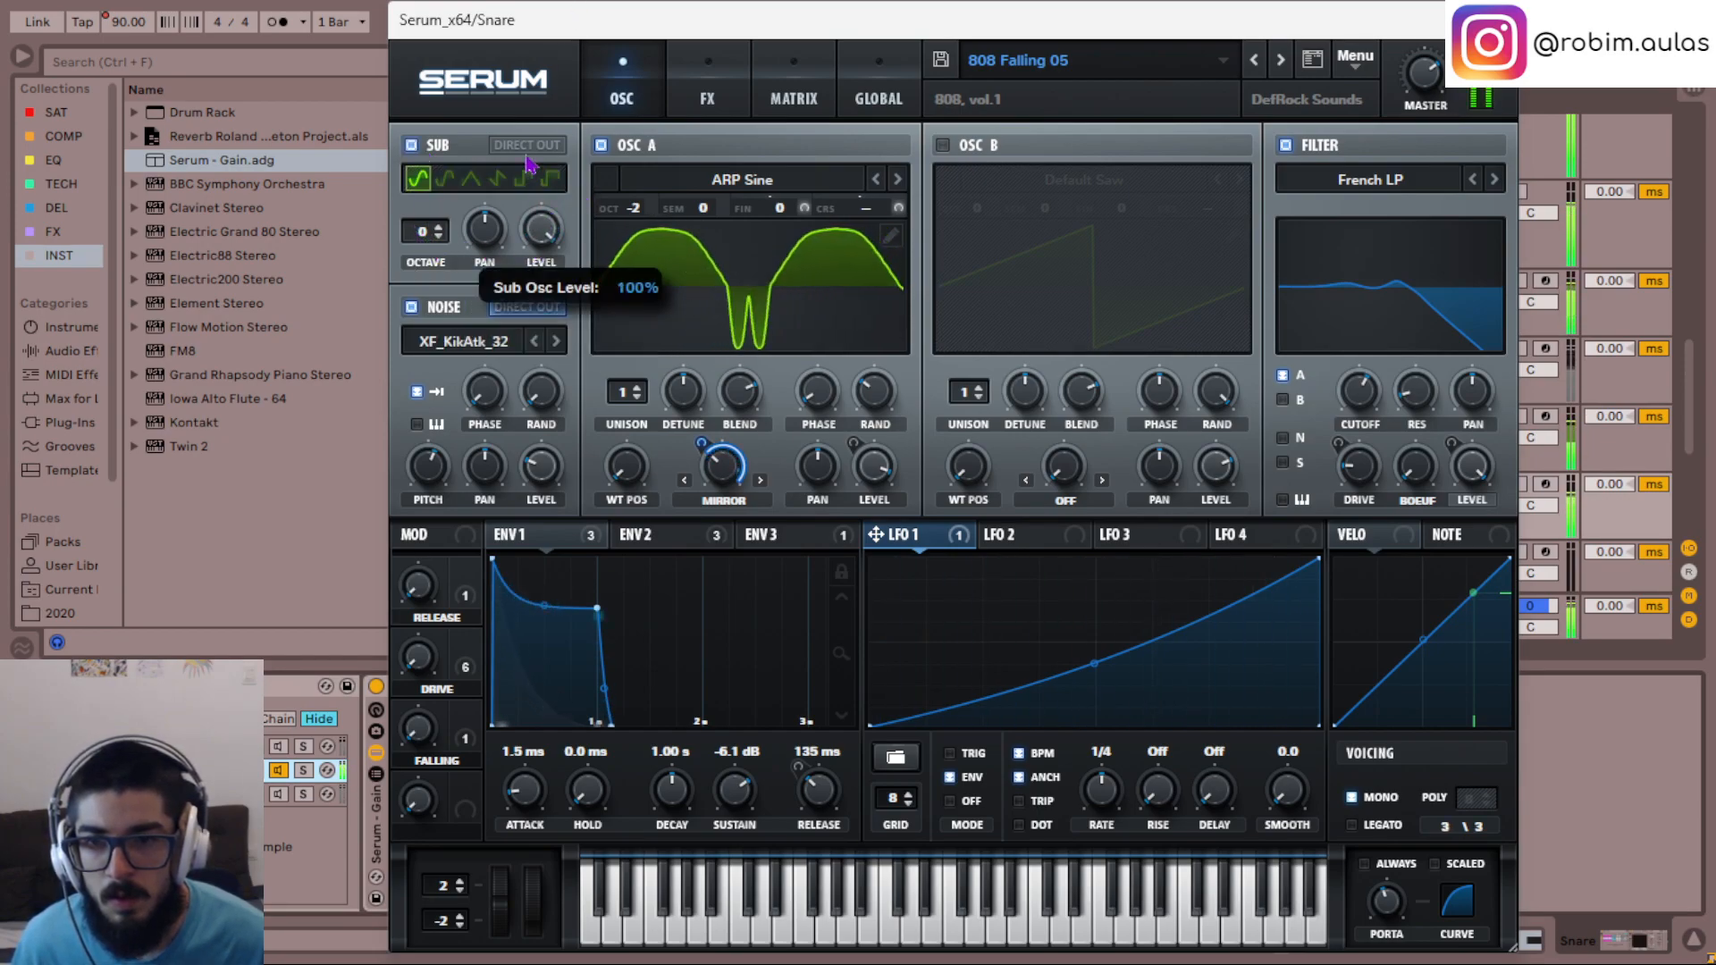
drag(423, 232, 435, 269)
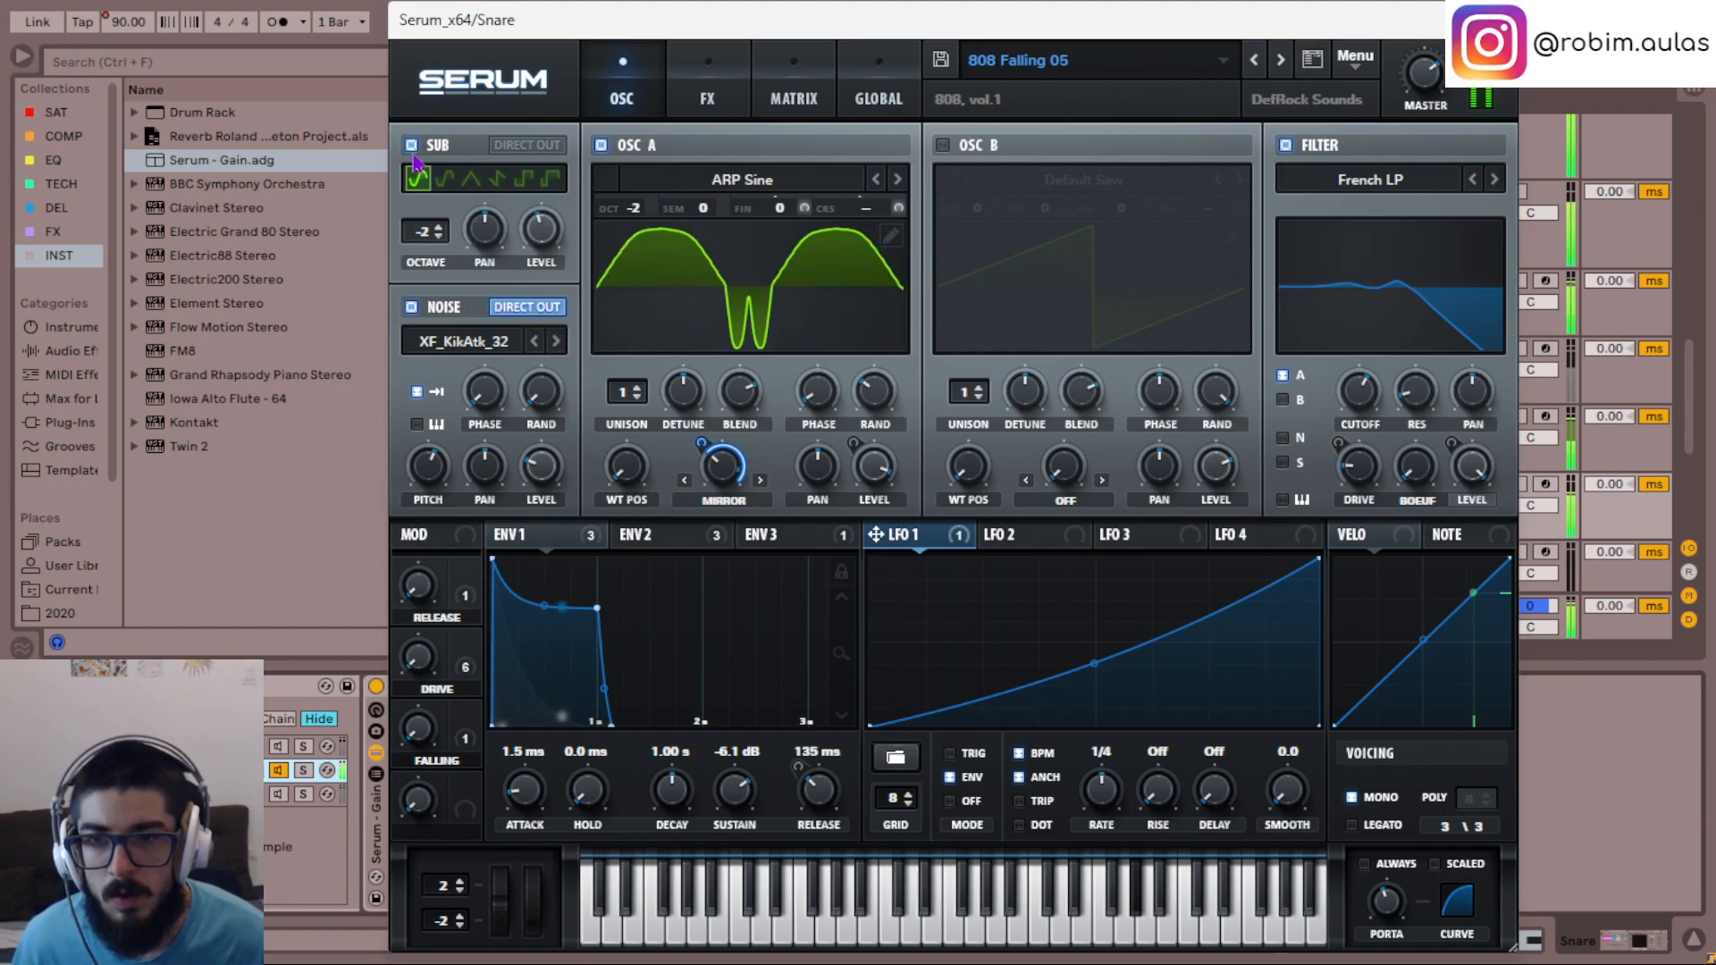
click(412, 150)
click(1495, 20)
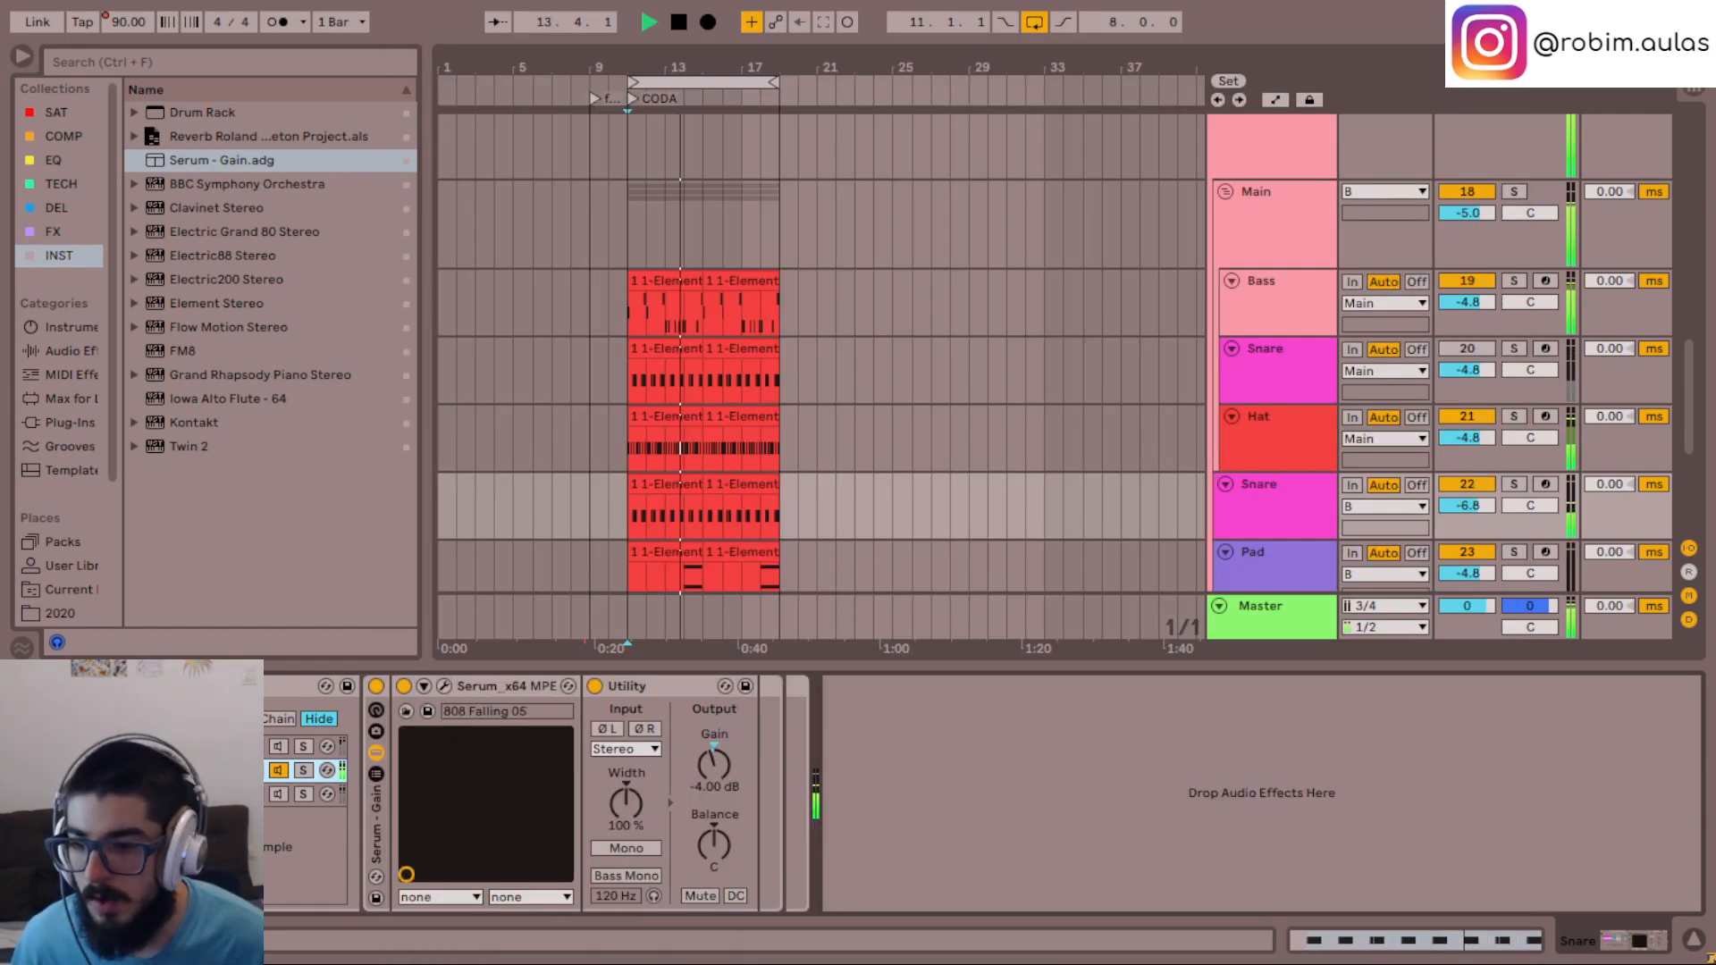
- Play the duplicate Snare's first chain alone and add TAL-Chorus-LX after its Utility
click(278, 749)
key(space)
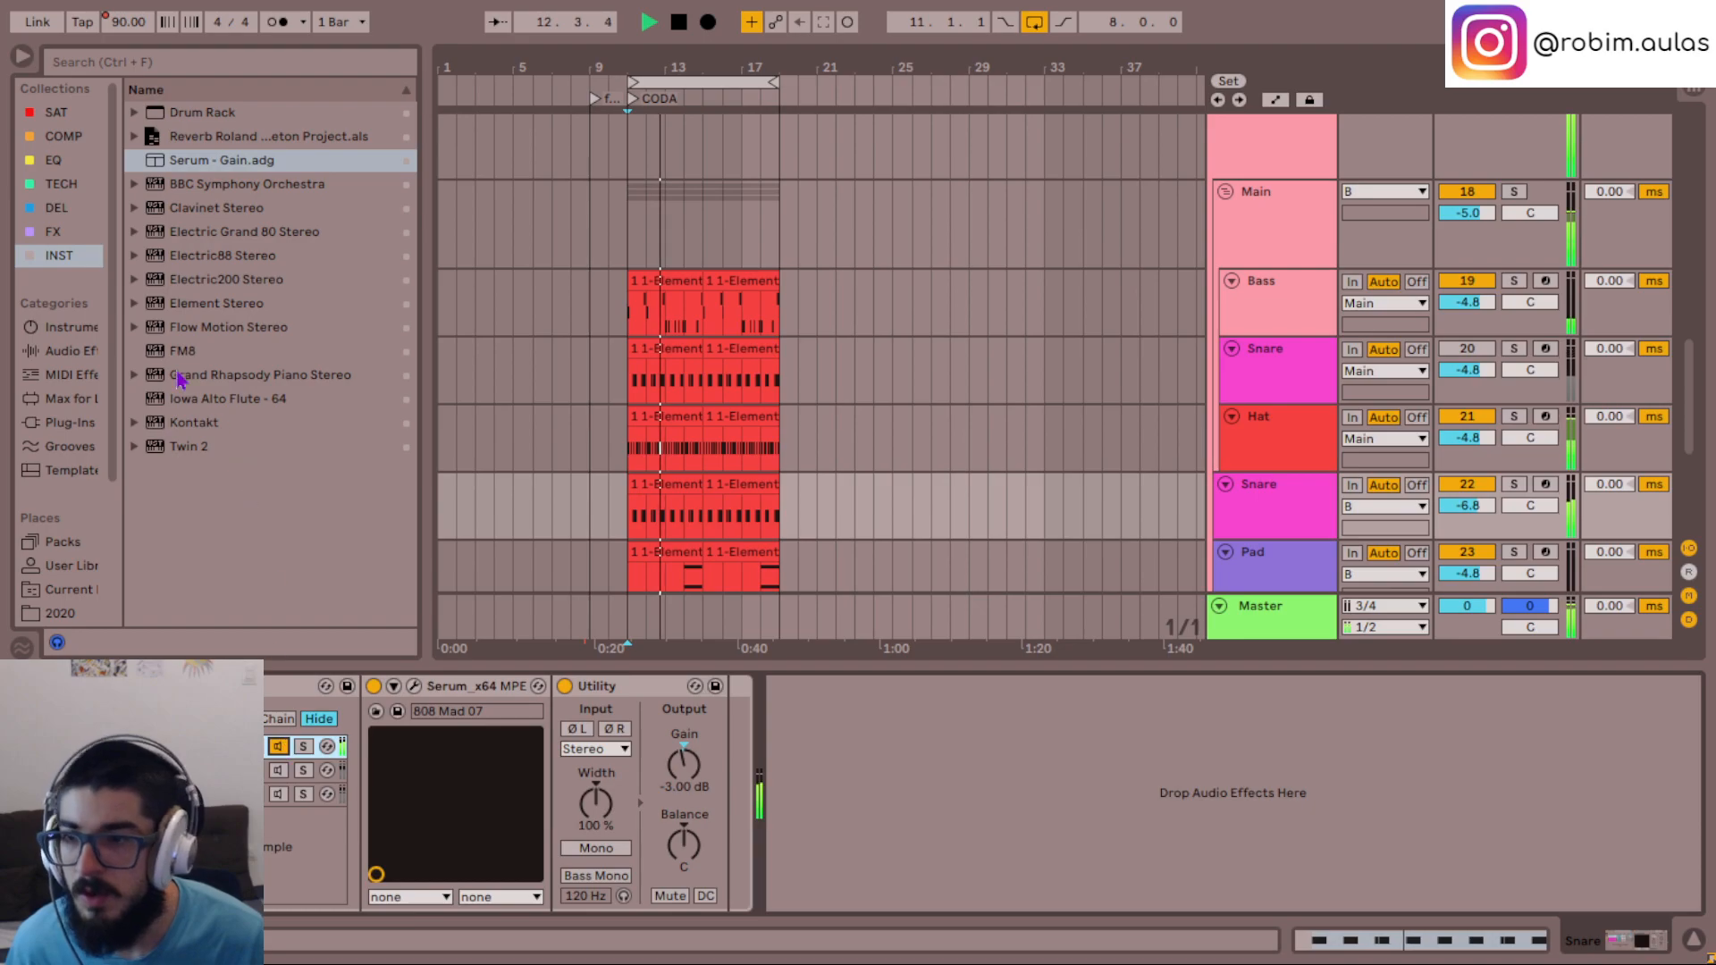
click(54, 231)
scroll(232, 563, down, 1)
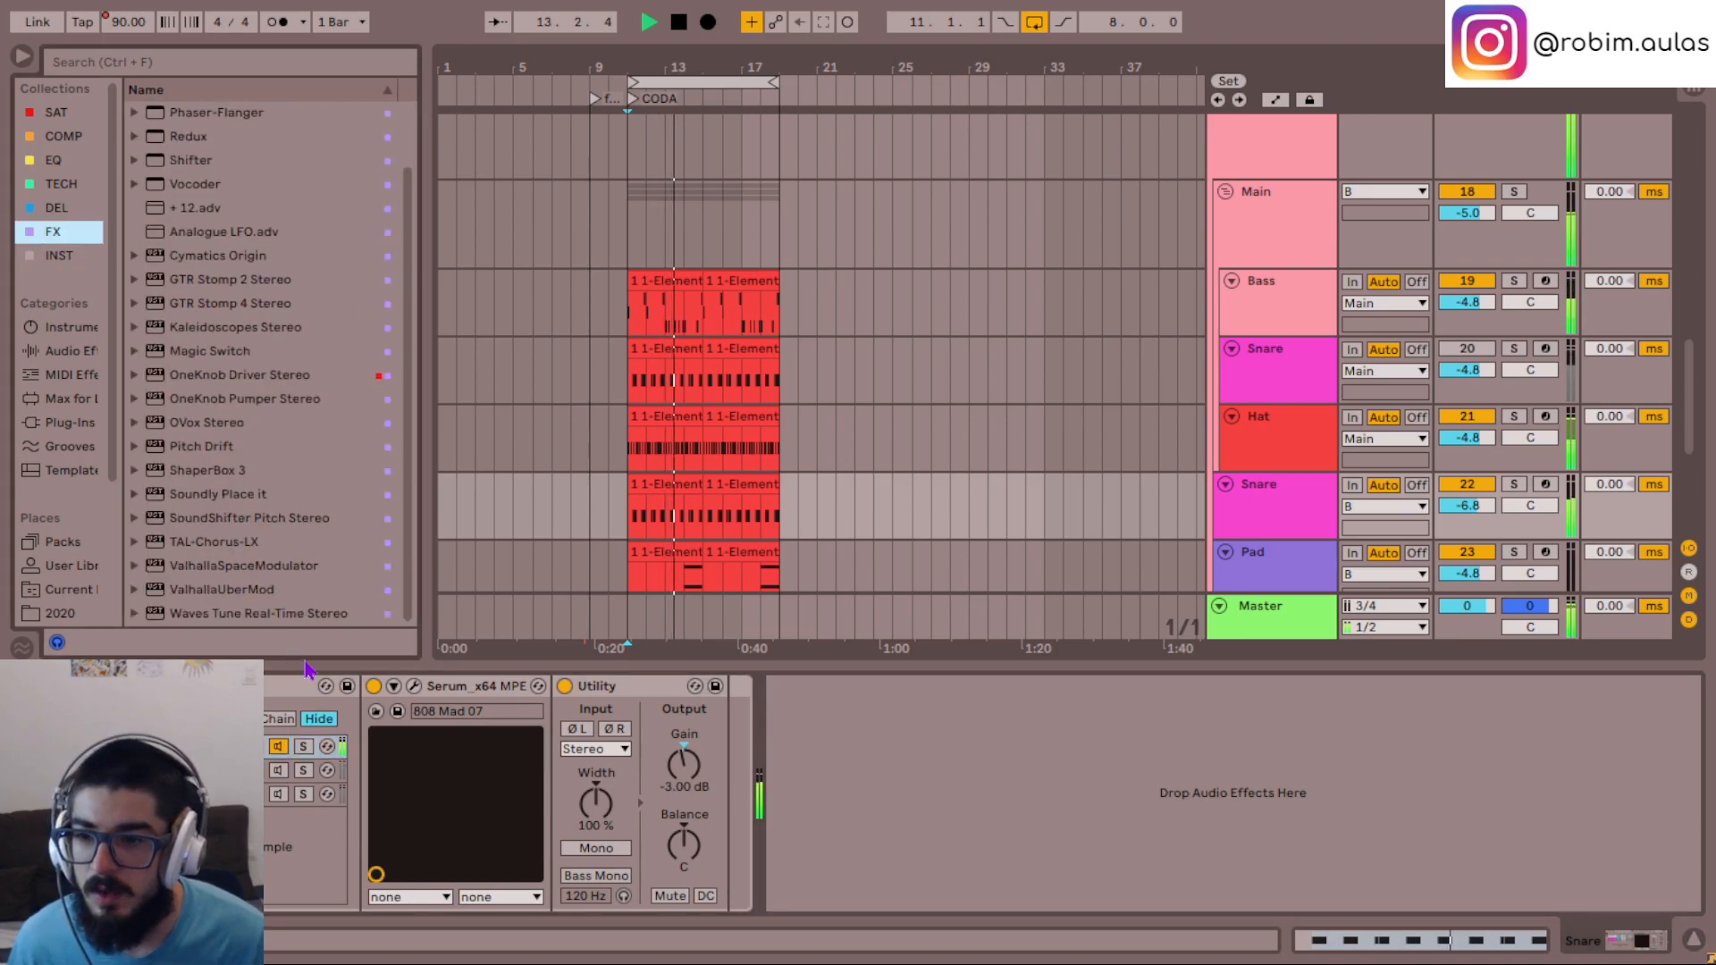
drag(224, 542, 705, 797)
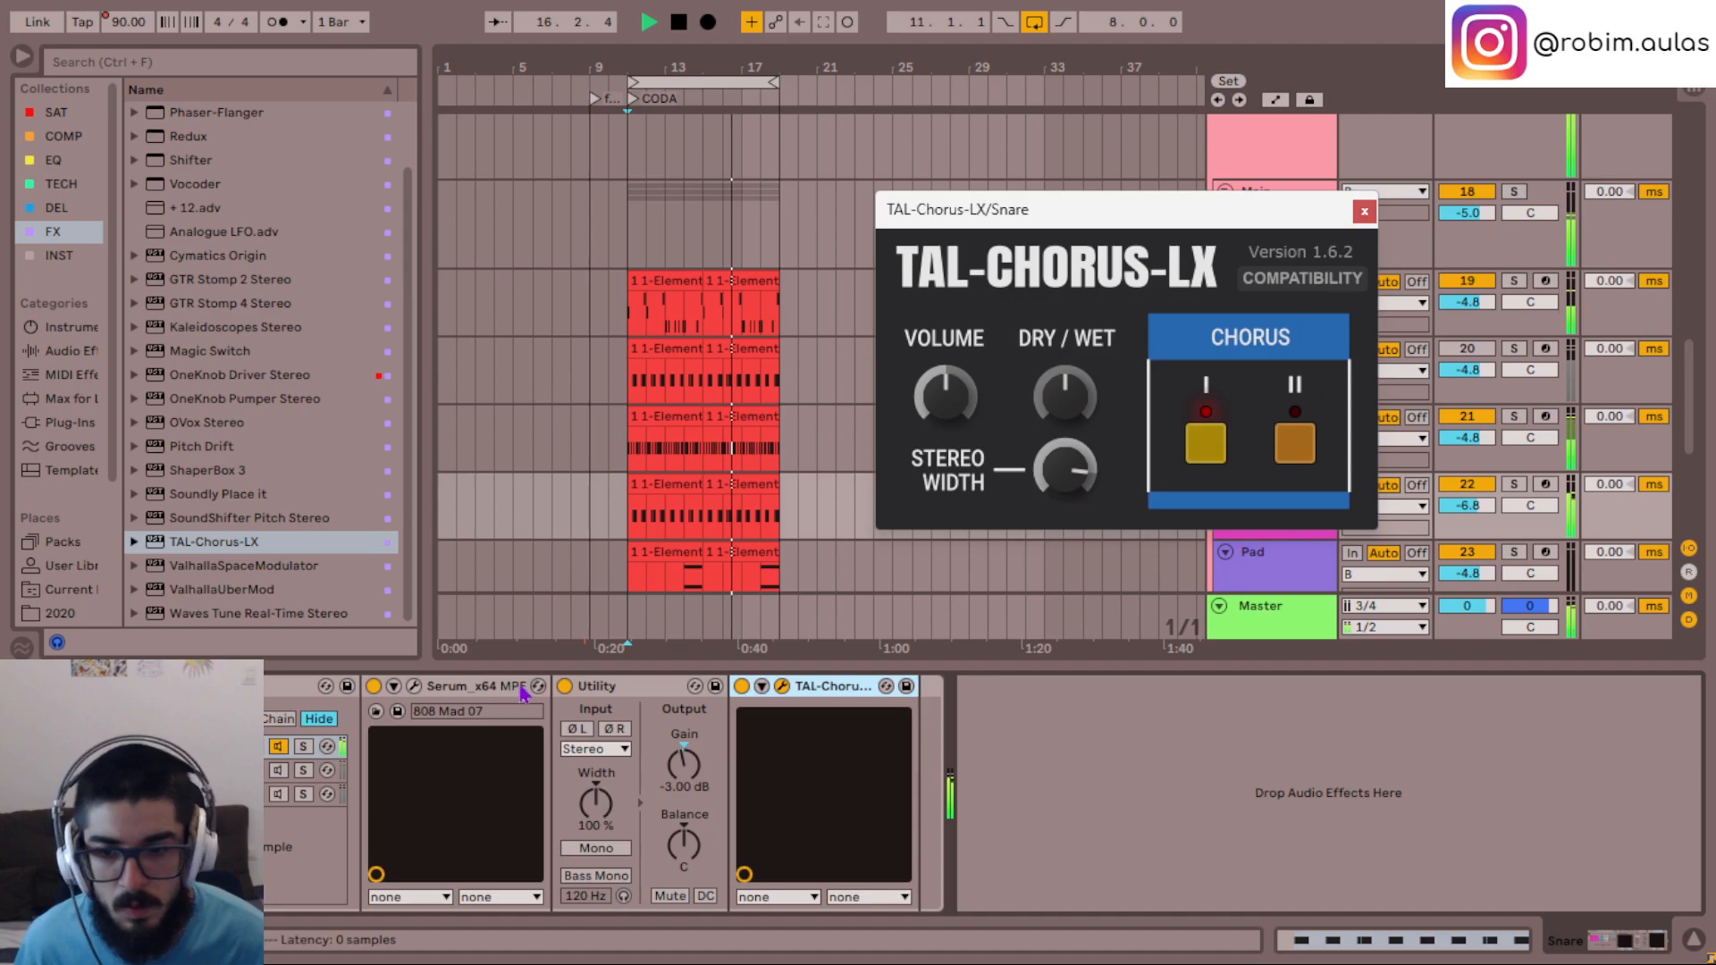
- Check the first chain's Serum settings and lower the TAL-Chorus-LX dry/wet mix to below half
click(409, 688)
click(412, 686)
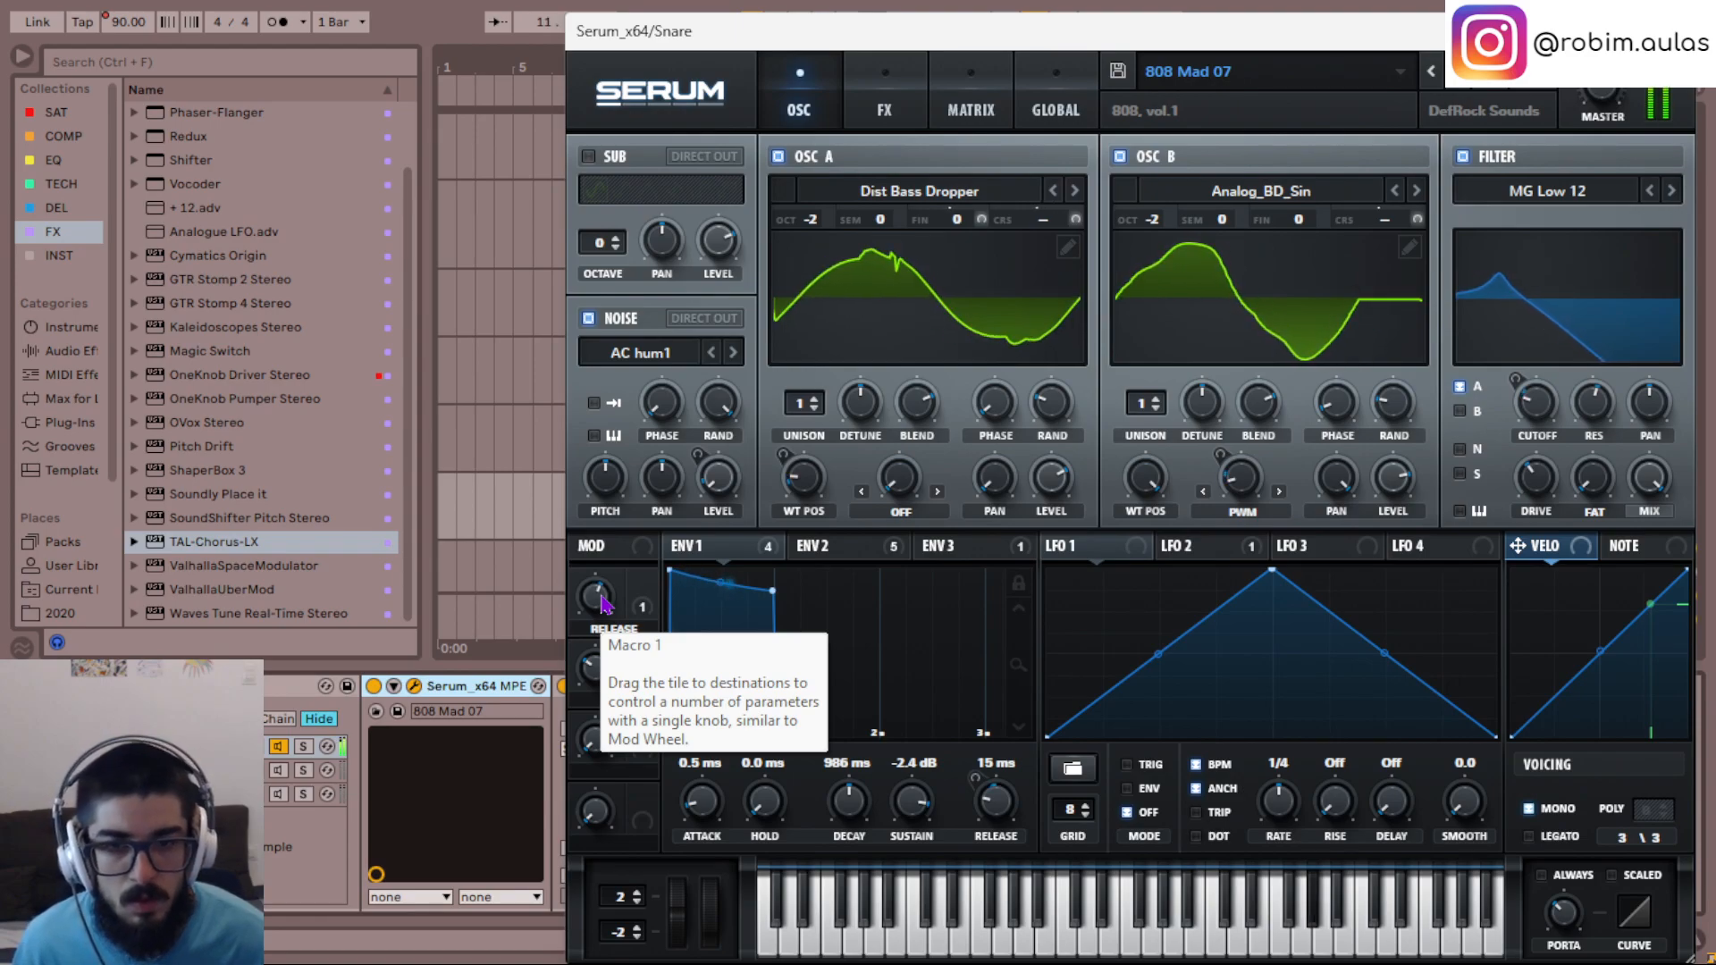
click(1680, 32)
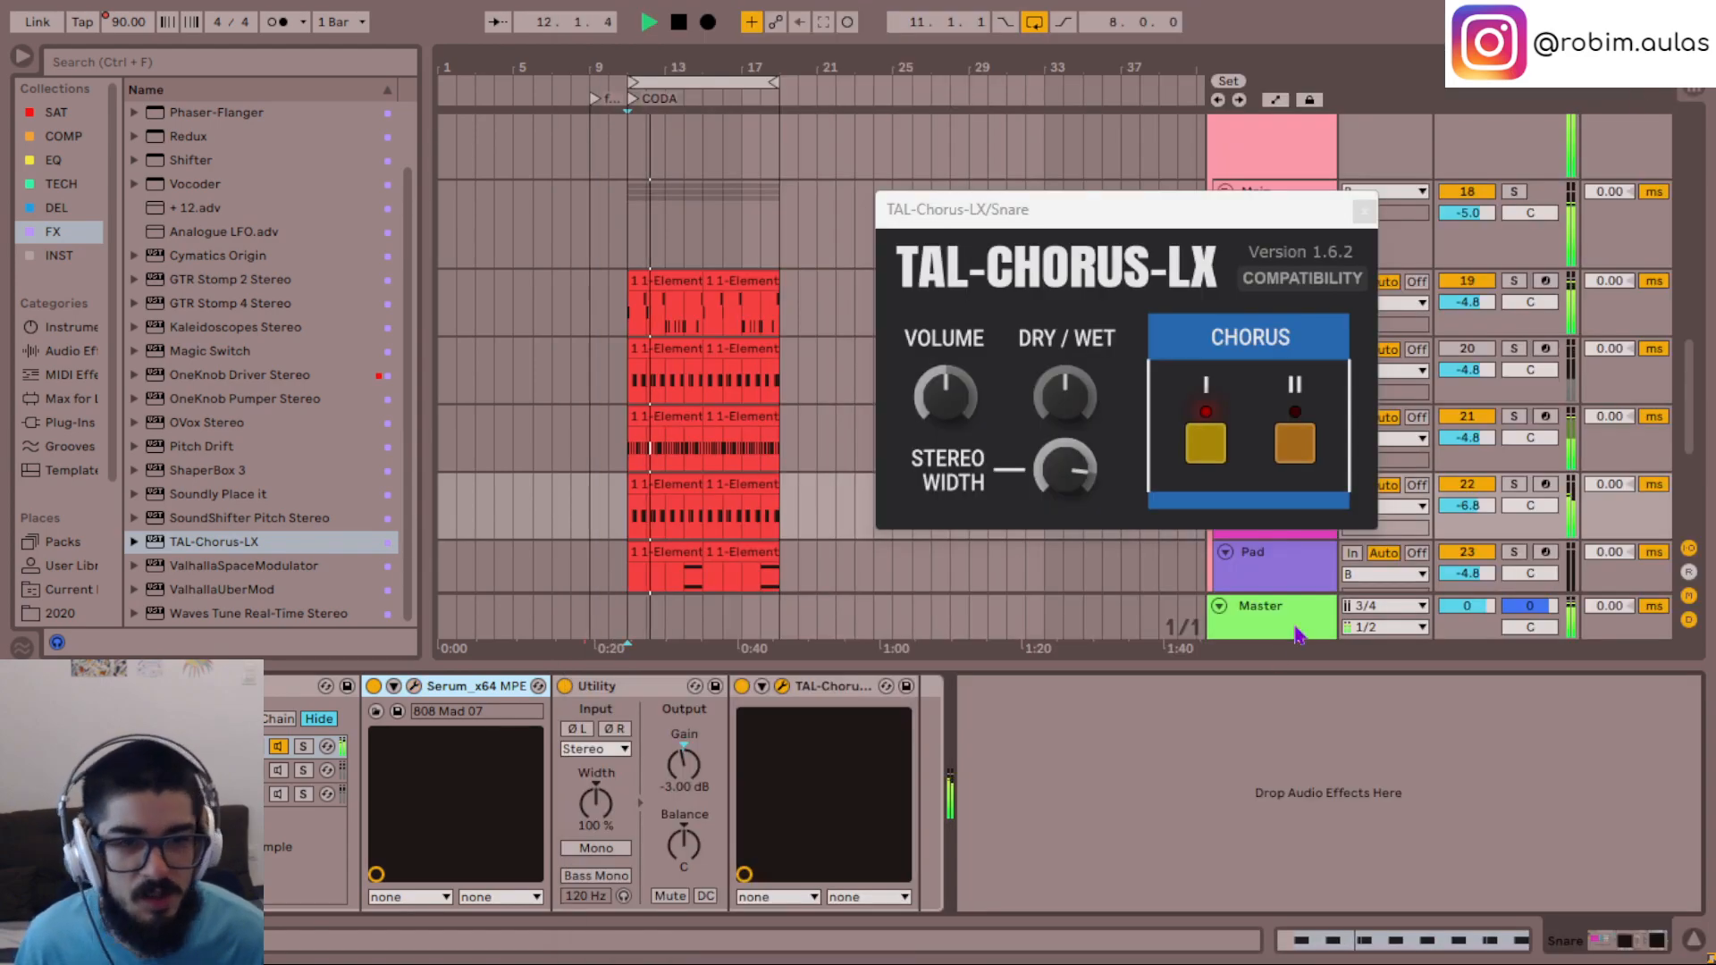
scroll(1070, 417, down, 5)
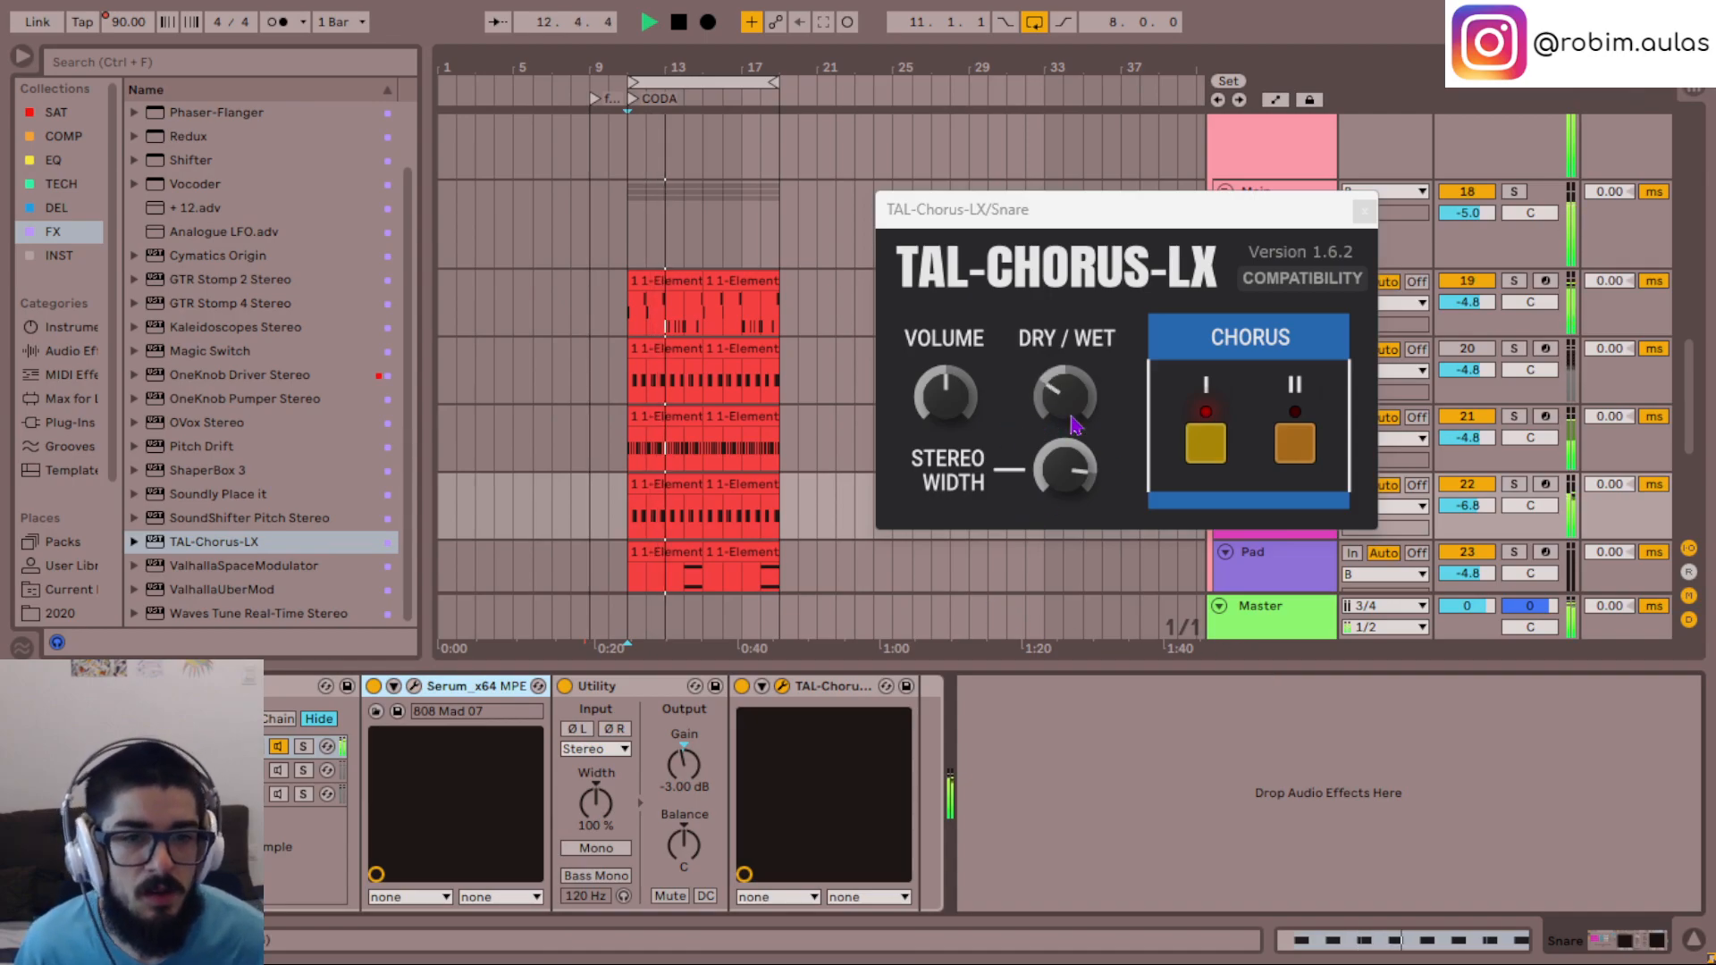
scroll(1070, 417, up, 1)
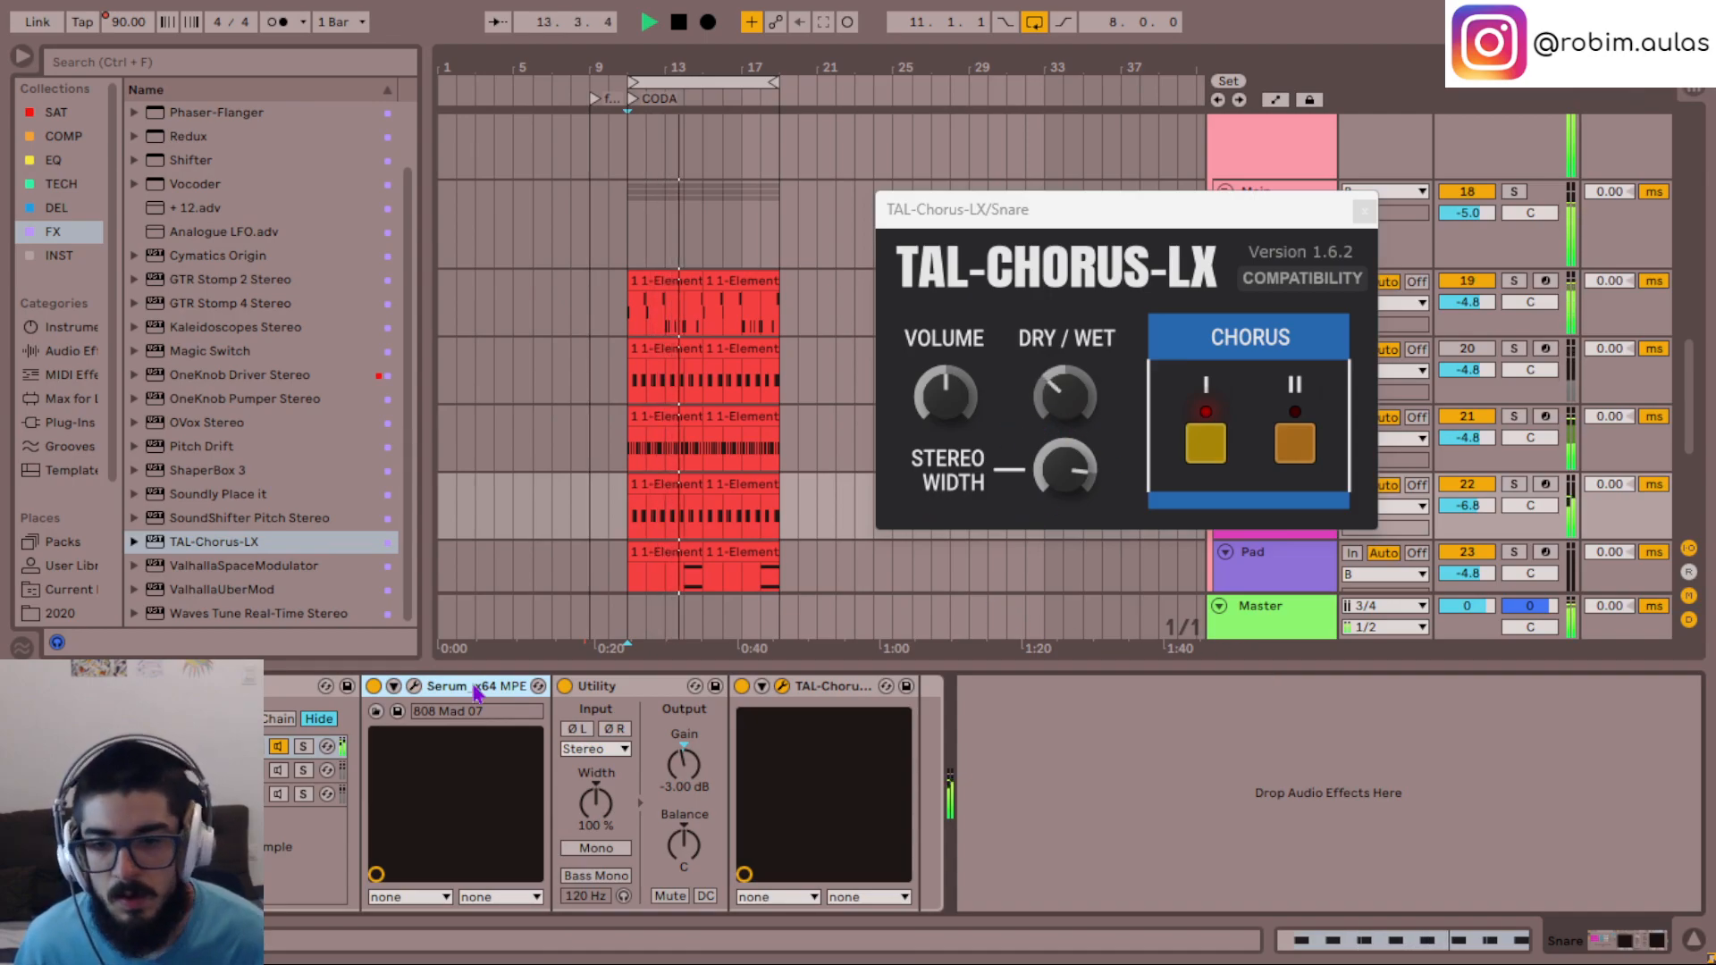
- Compare the first chain with the second, leaving only the second chain active and selected
click(215, 746)
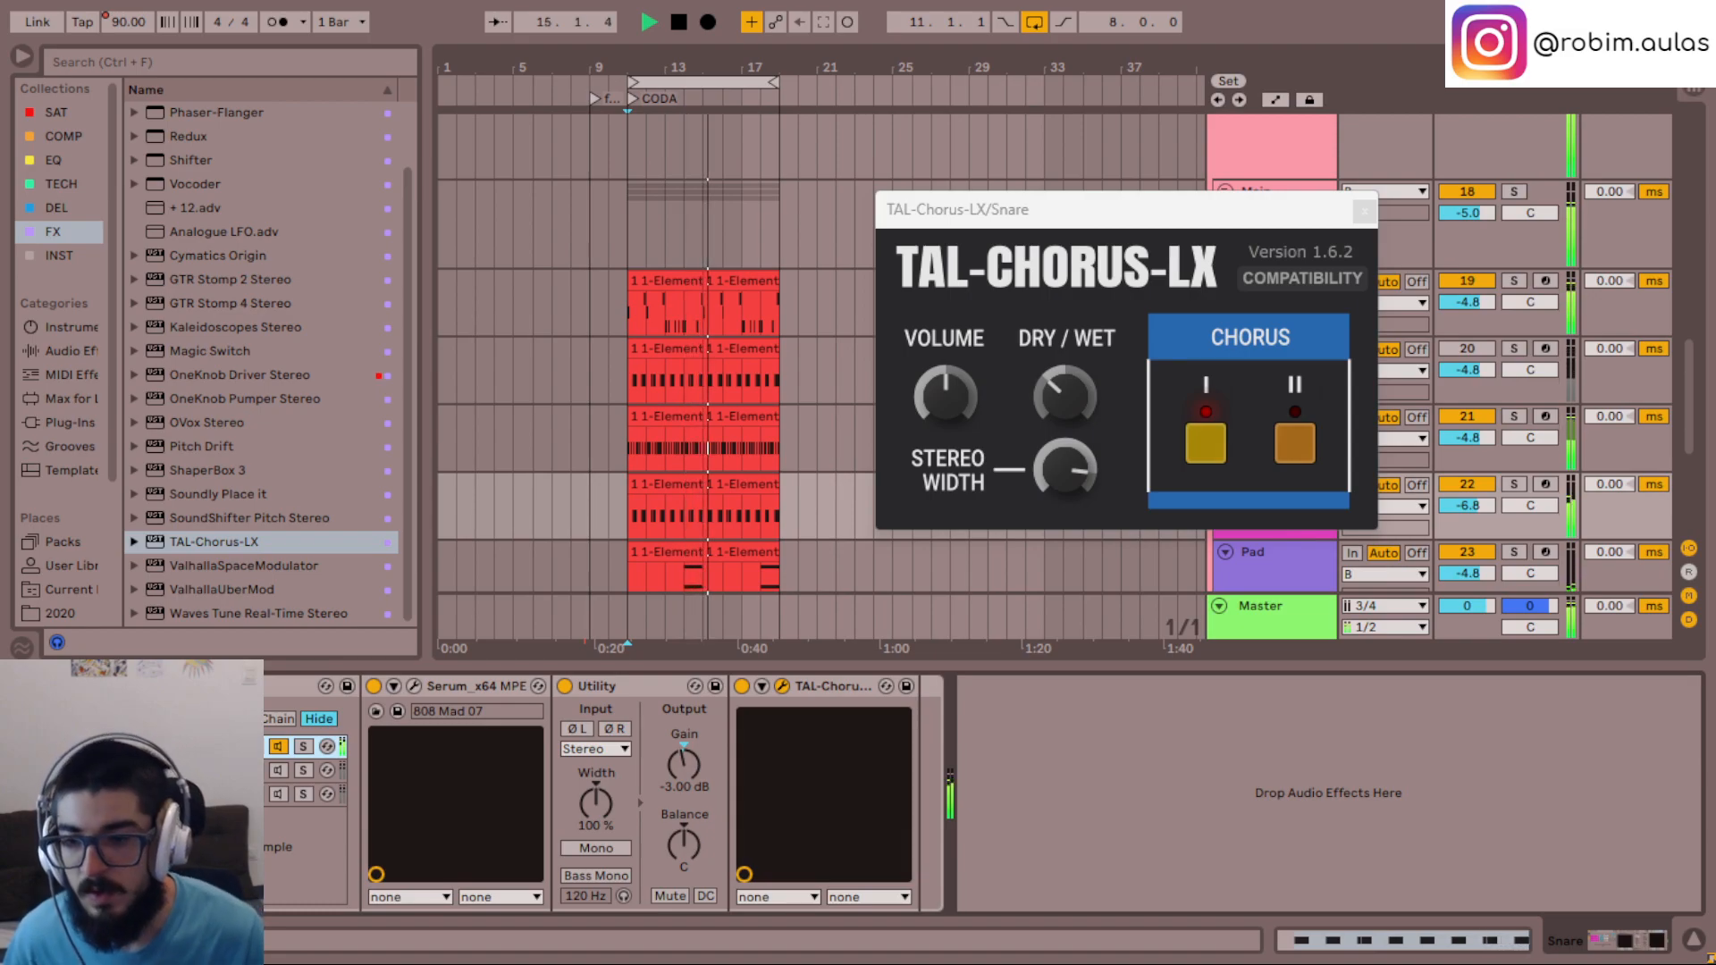
click(280, 772)
click(279, 772)
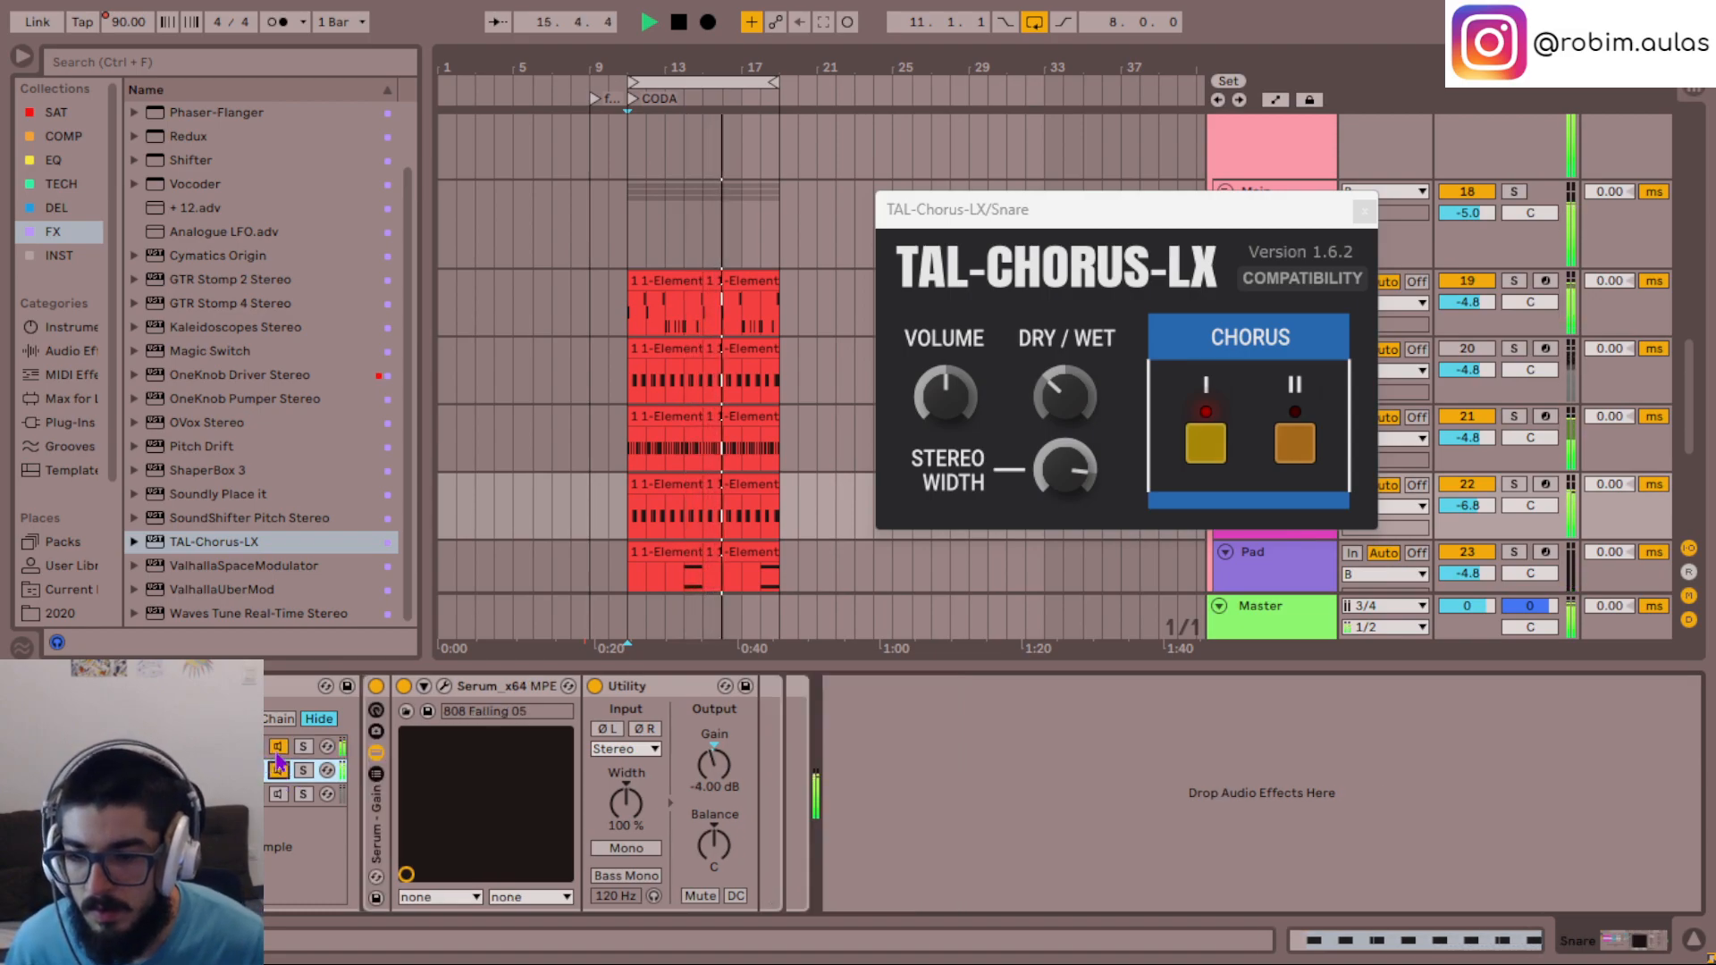
click(279, 747)
click(243, 770)
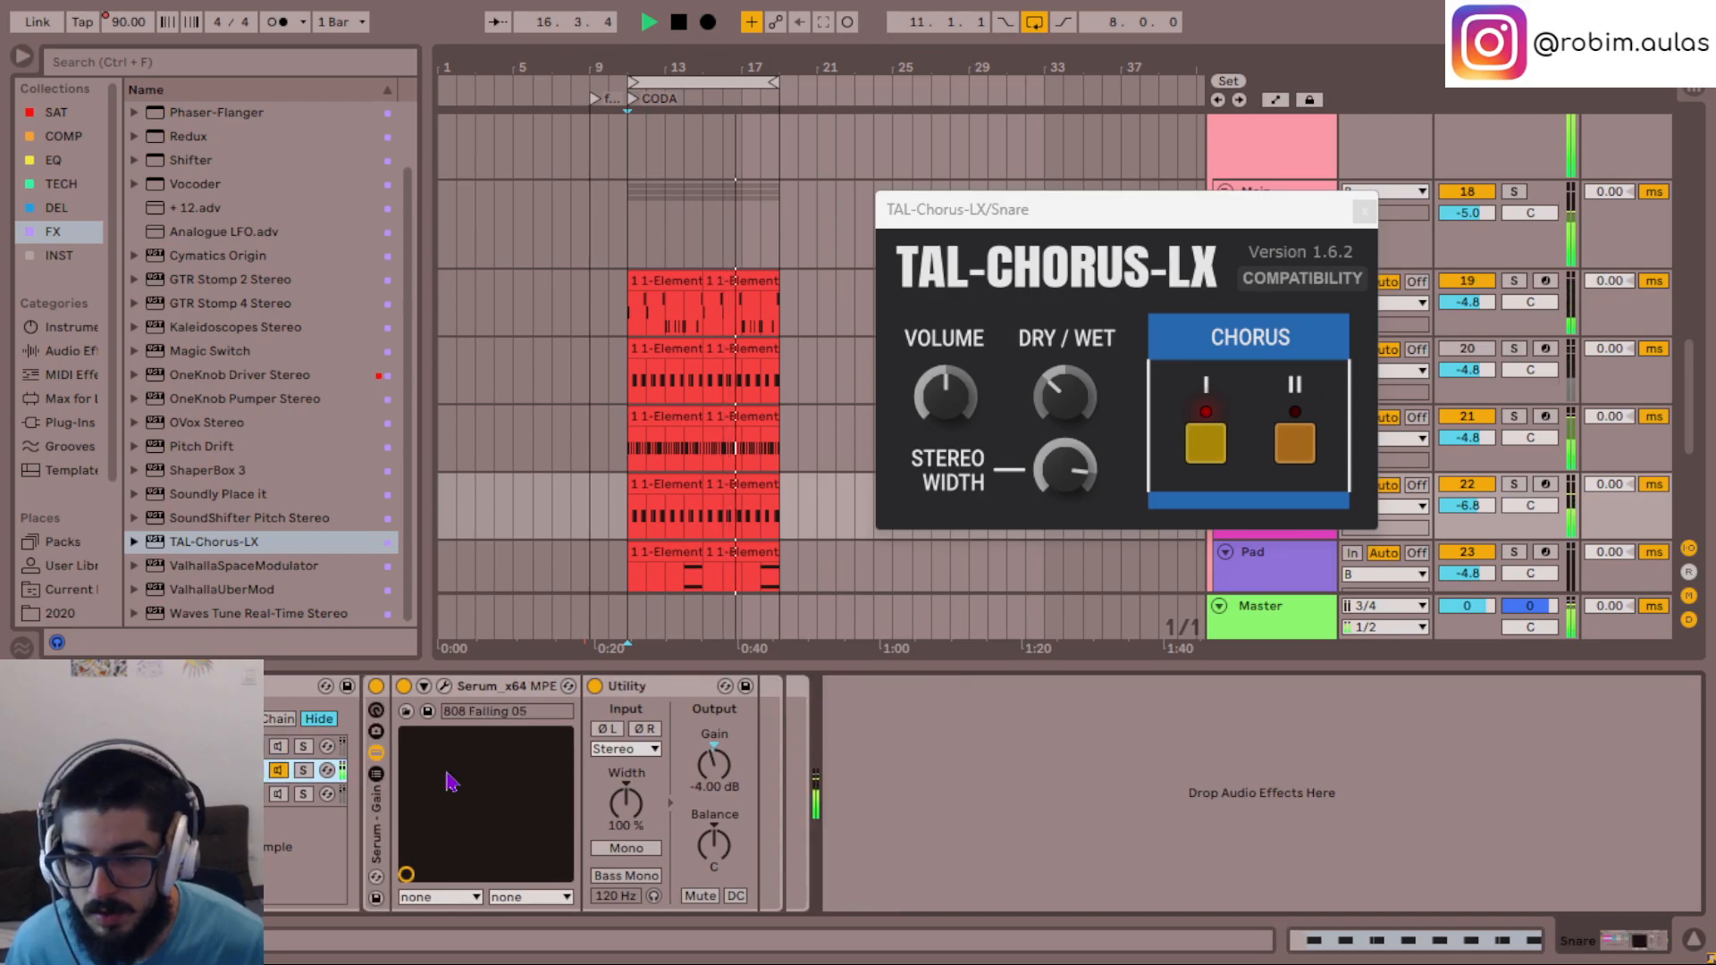
- Open the effects of the second chain's Serum and bypass the Compressor
click(443, 686)
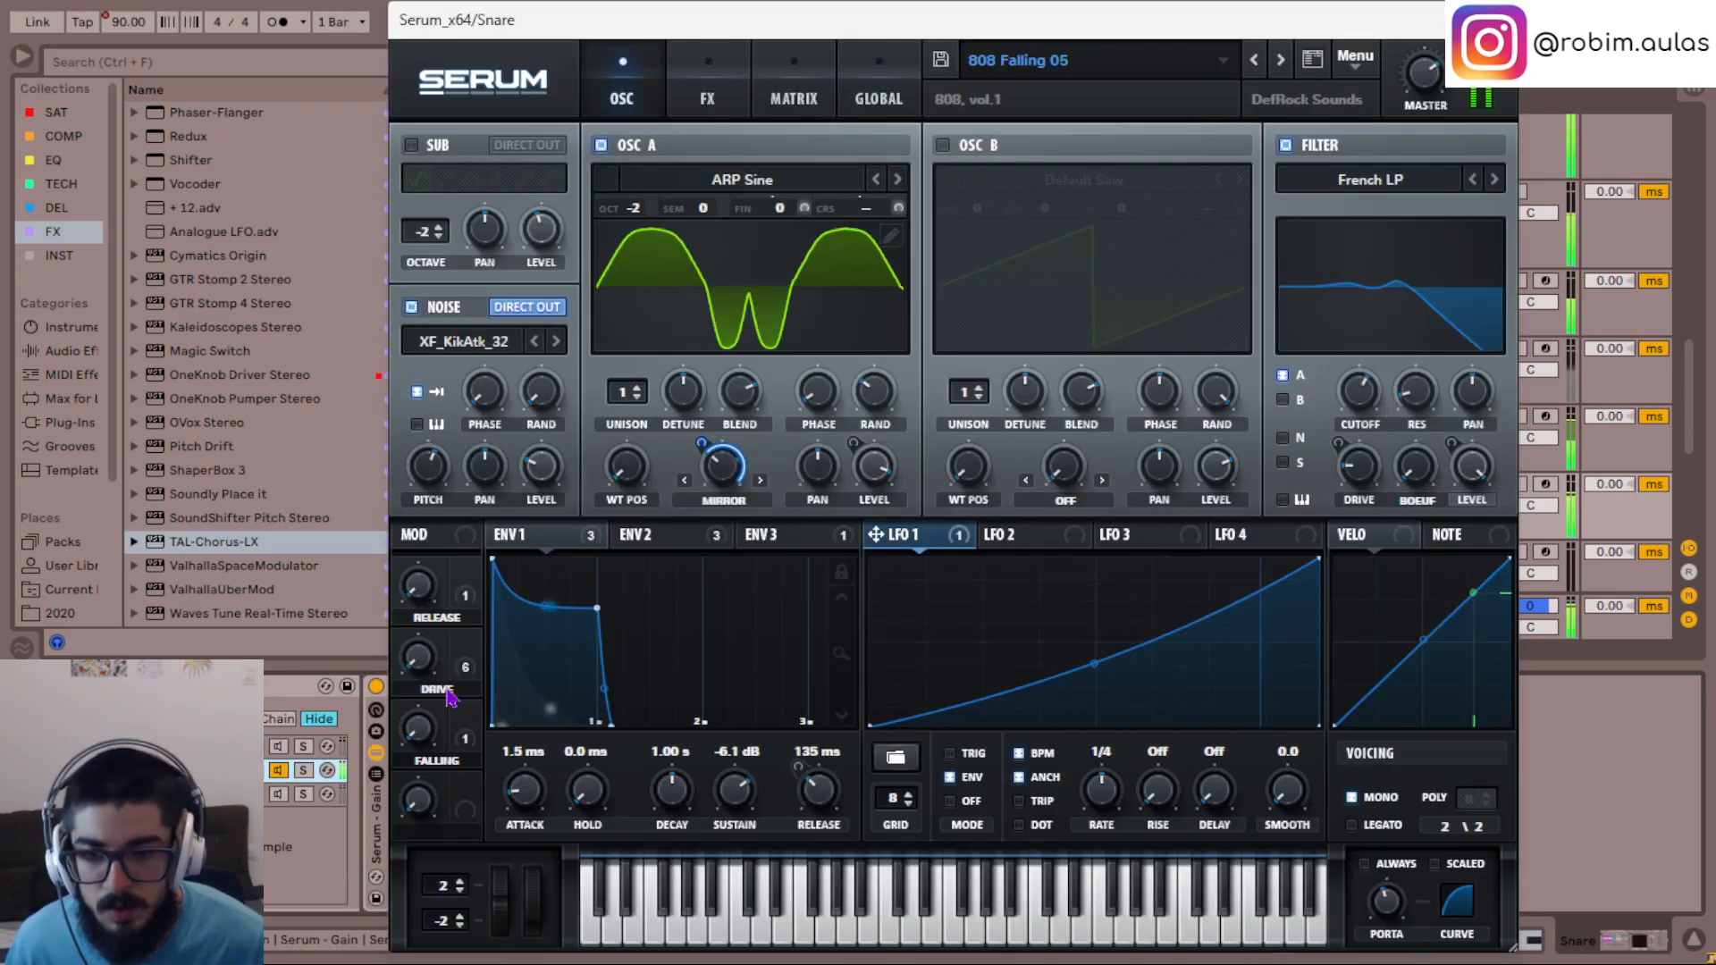
click(729, 94)
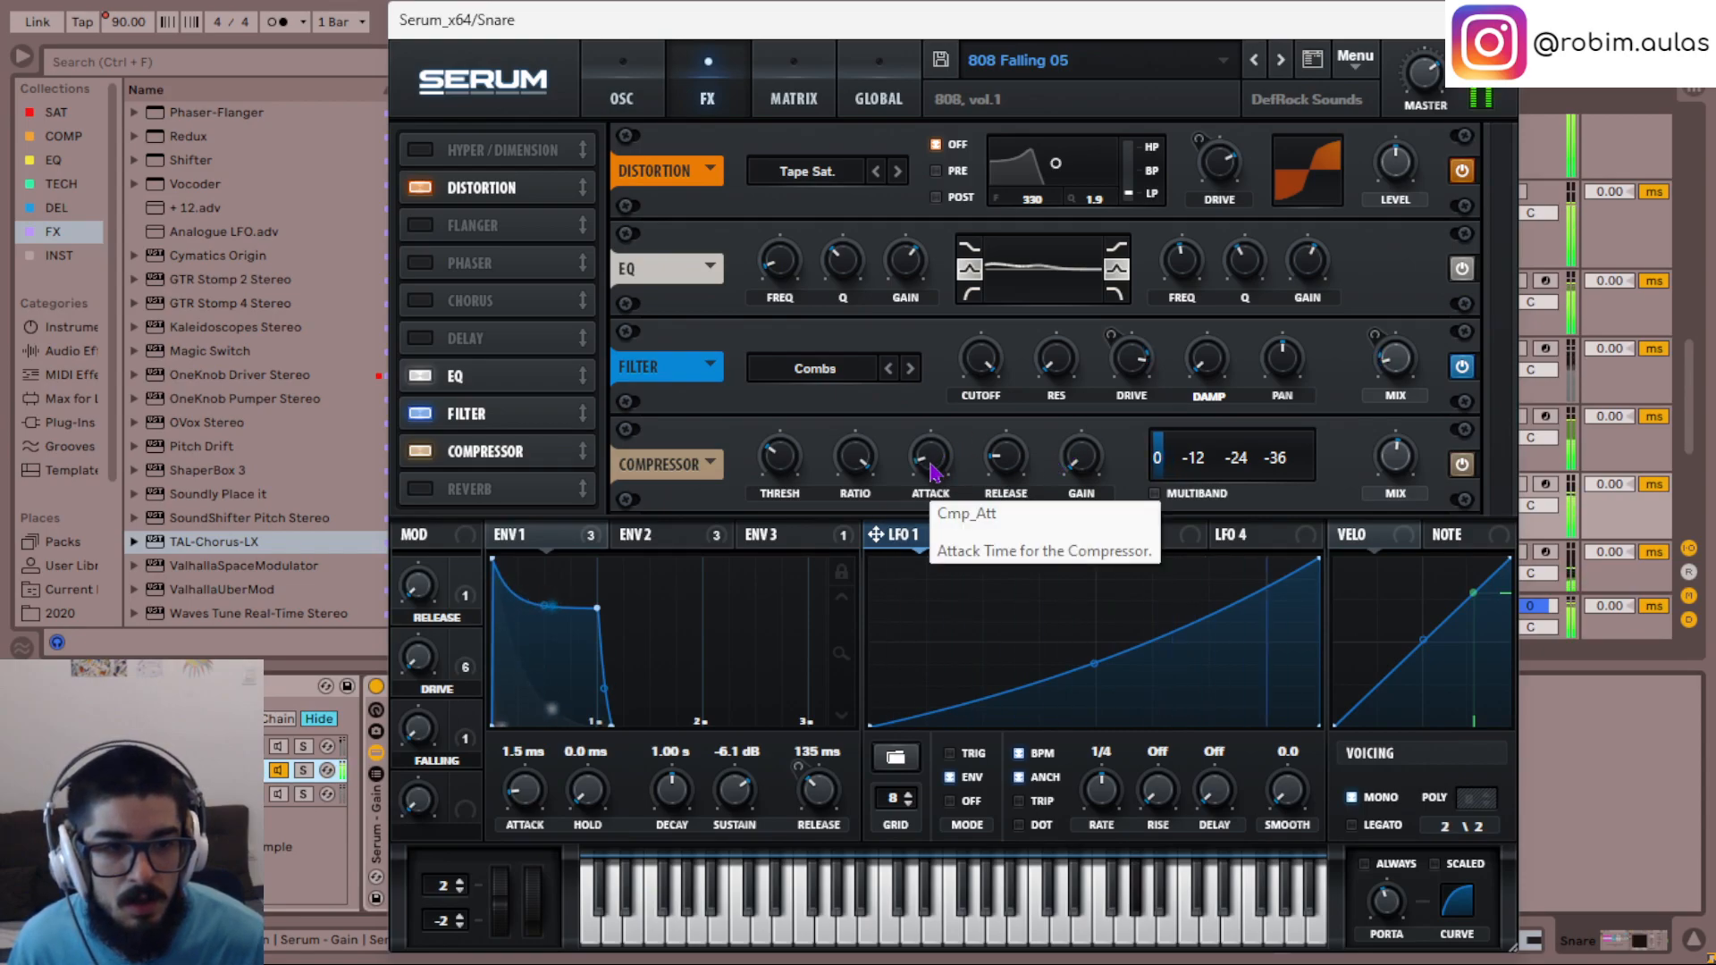
click(1462, 463)
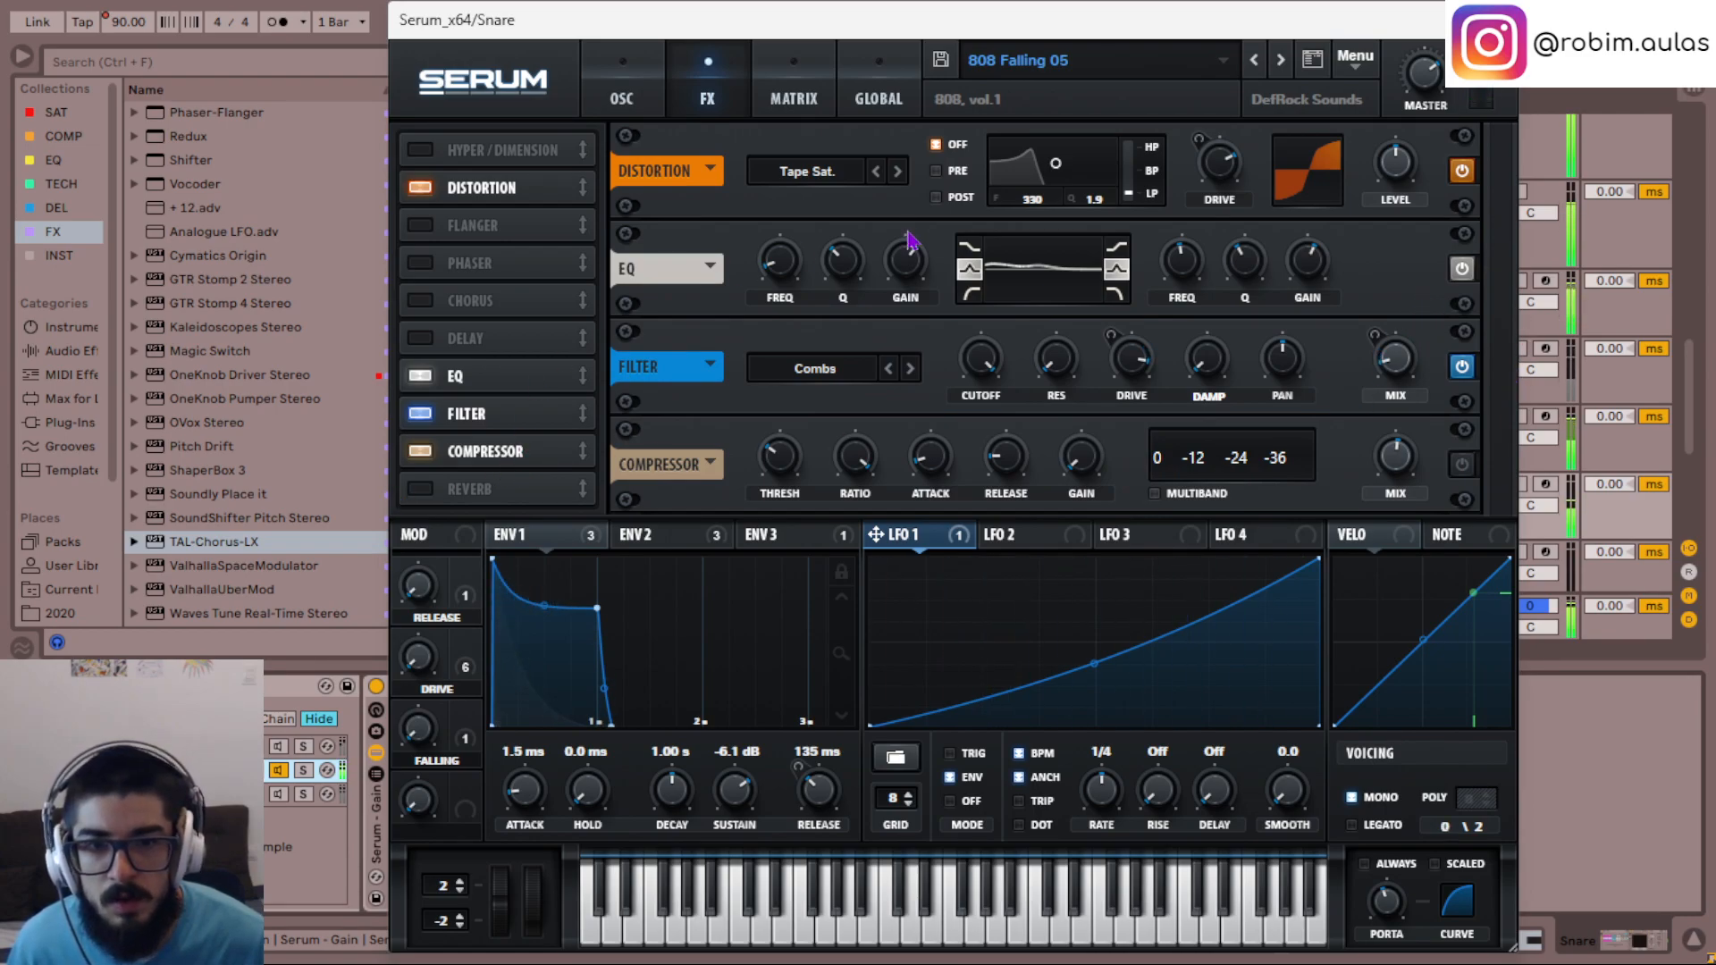
- Boost the low band of Serum's EQ moderately and lower the band's frequency
mouse_move(901, 264)
mouse_down()
mouse_move(892, 173)
mouse_move(905, 239)
mouse_up()
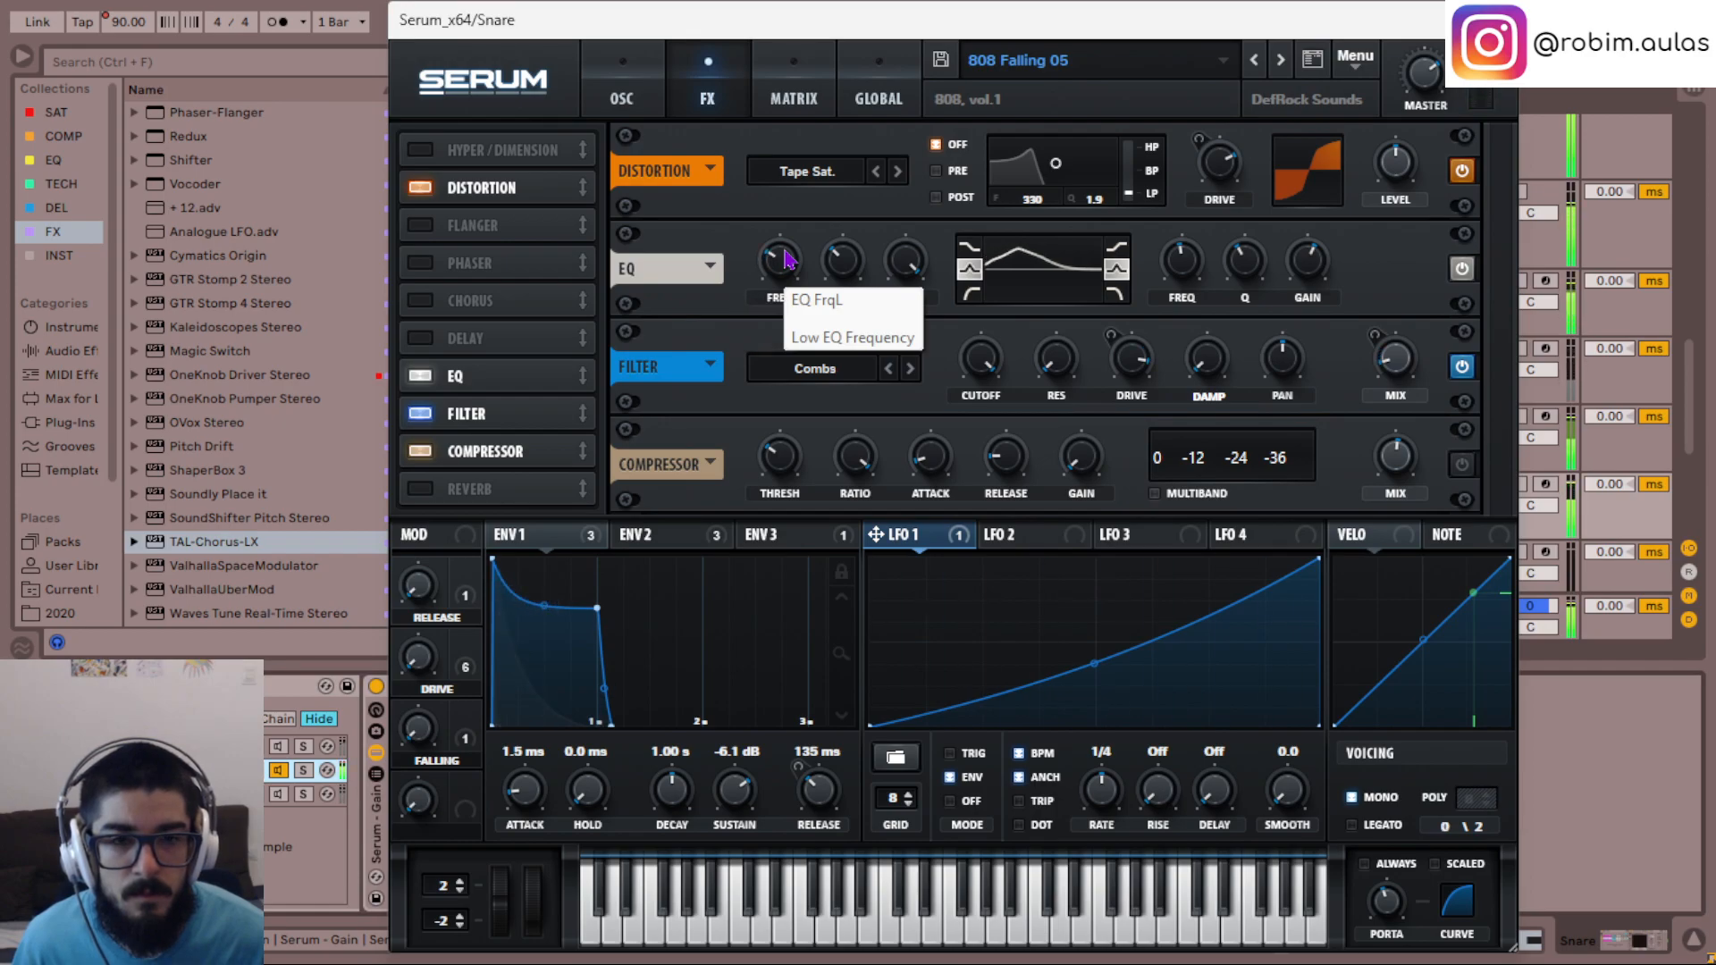
scroll(784, 251, down, 2)
scroll(912, 260, down, 5)
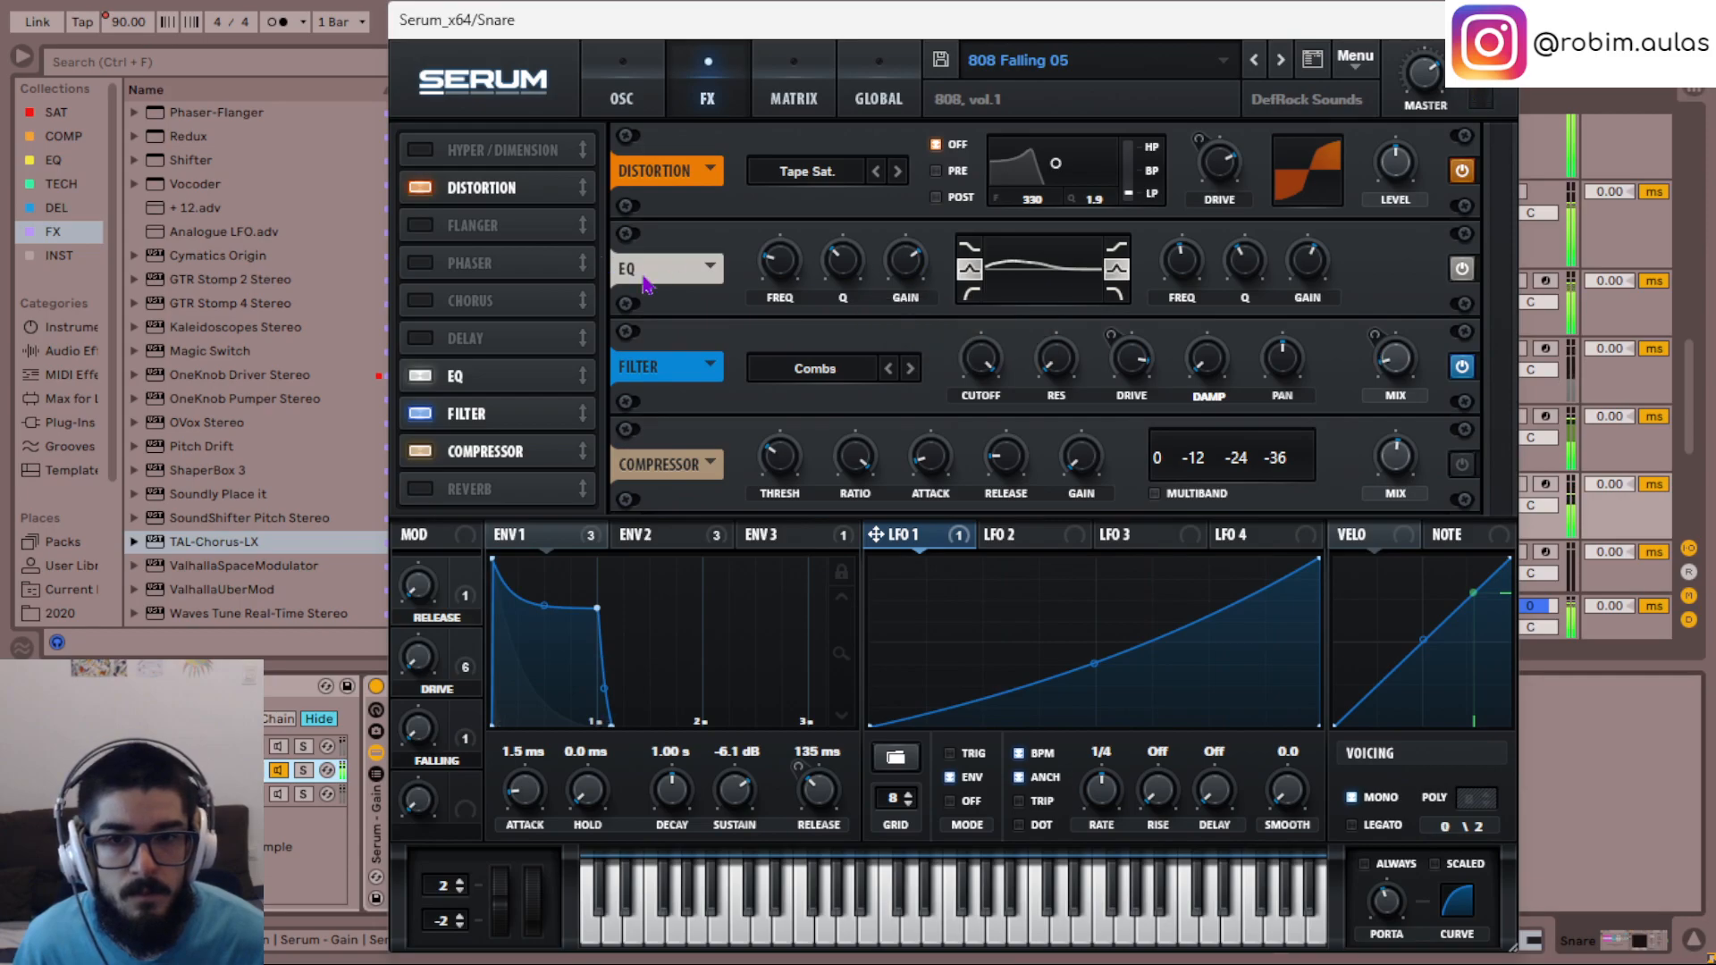
- Move the EQ ahead of the Distortion in the effects order and set its high band gain to 0
drag(474, 379, 523, 185)
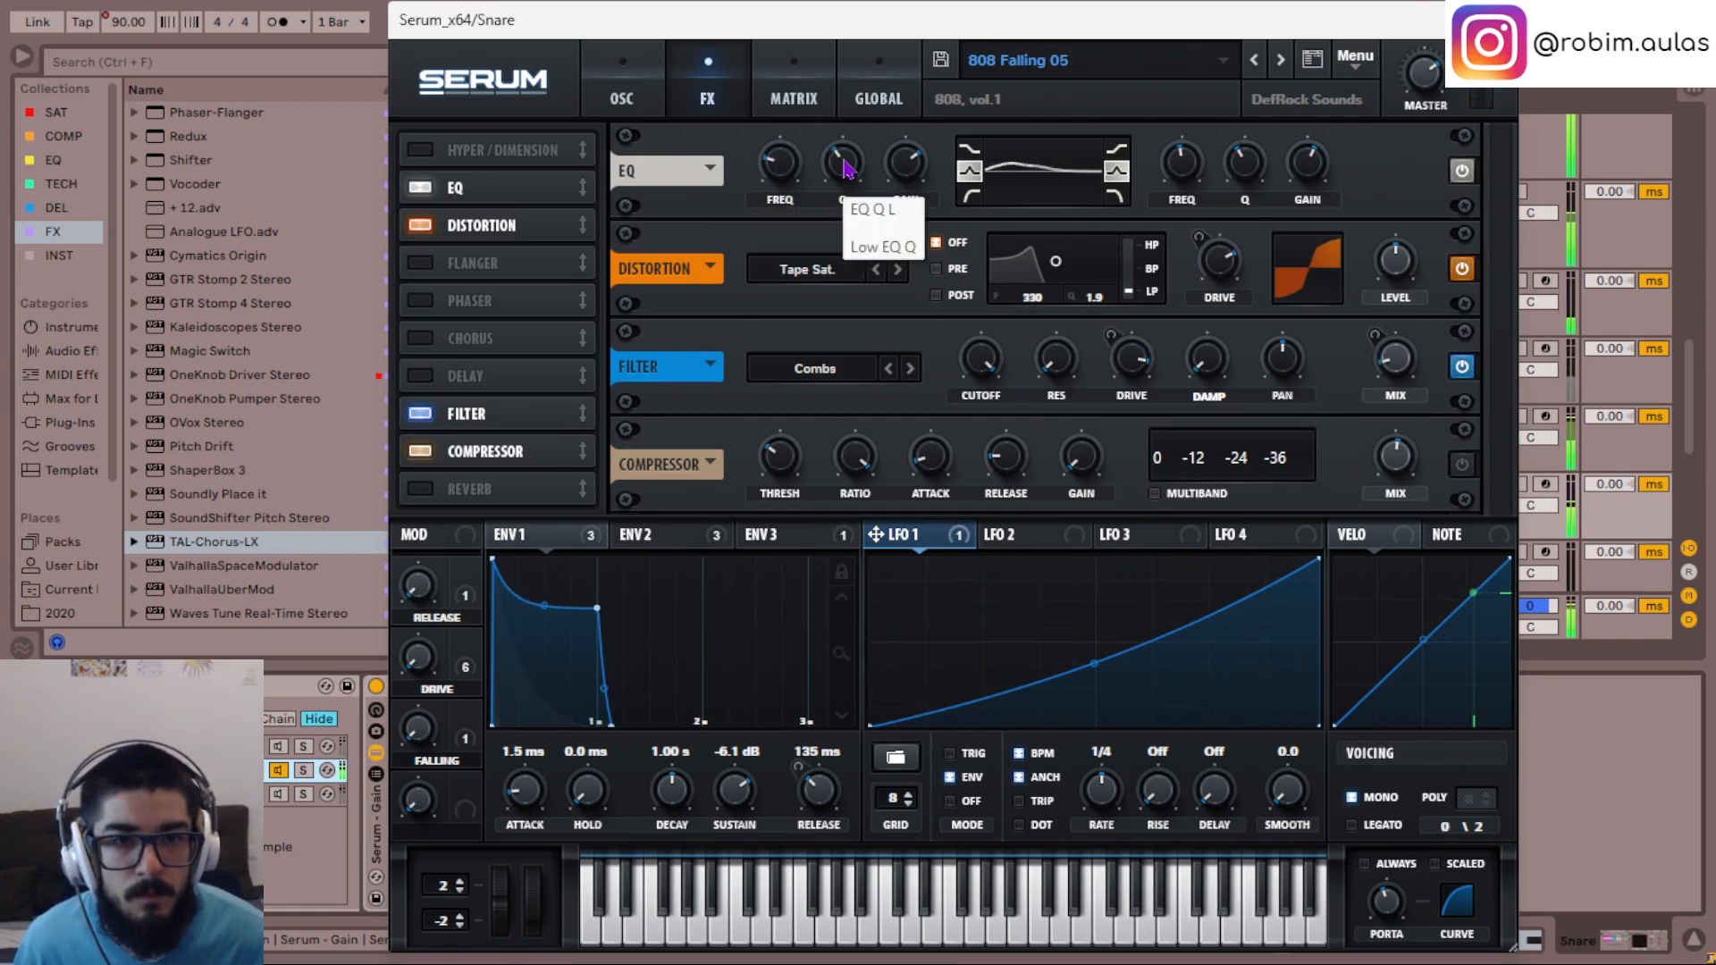
double_click(1311, 156)
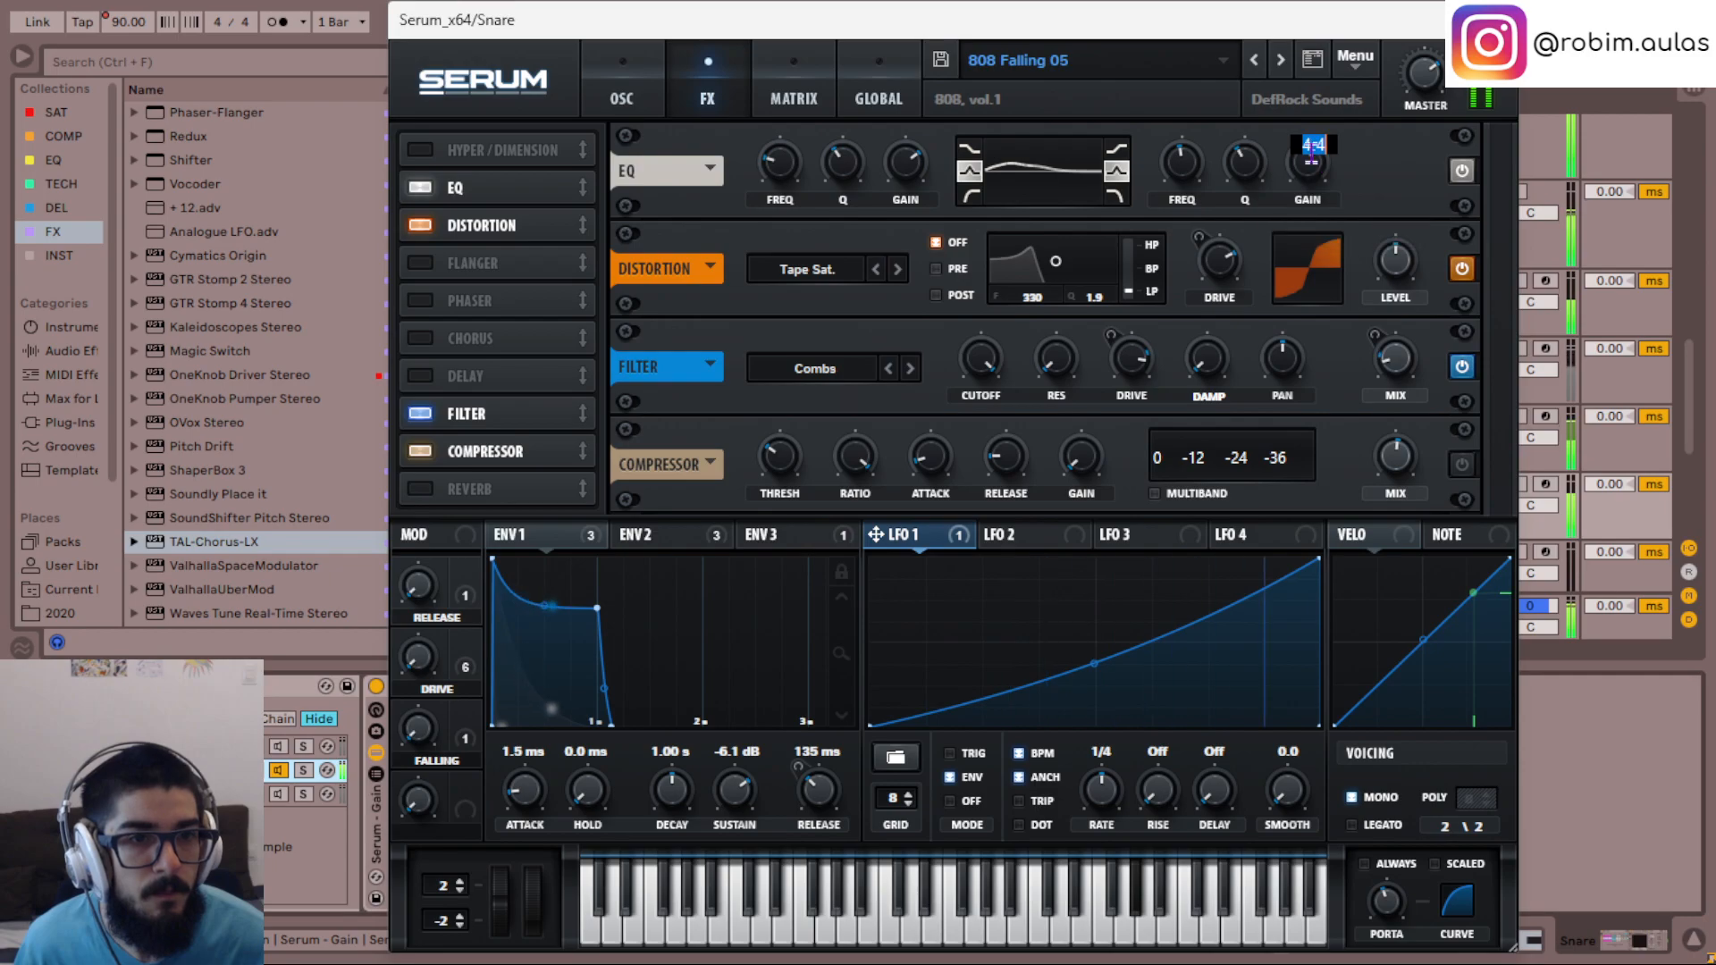
text(0)
key(Return)
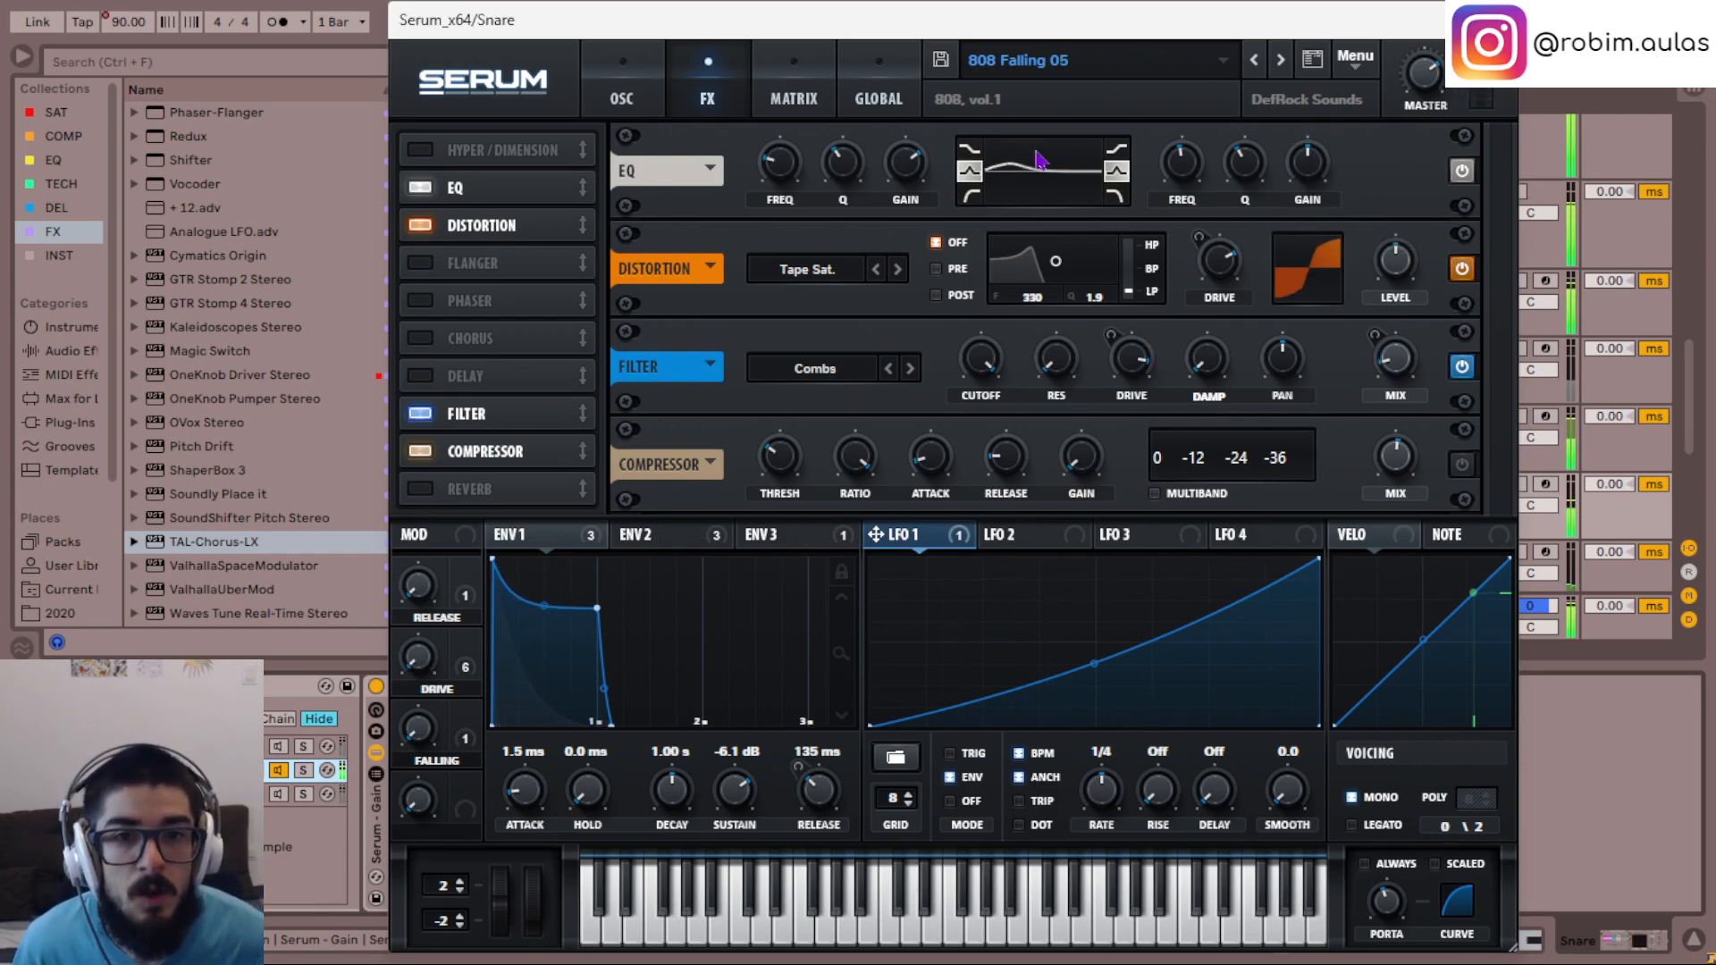
- Refine the gain, frequency and Q of the EQ's low band for a broader boost
drag(911, 166, 911, 158)
drag(785, 174, 776, 174)
drag(905, 162, 851, 172)
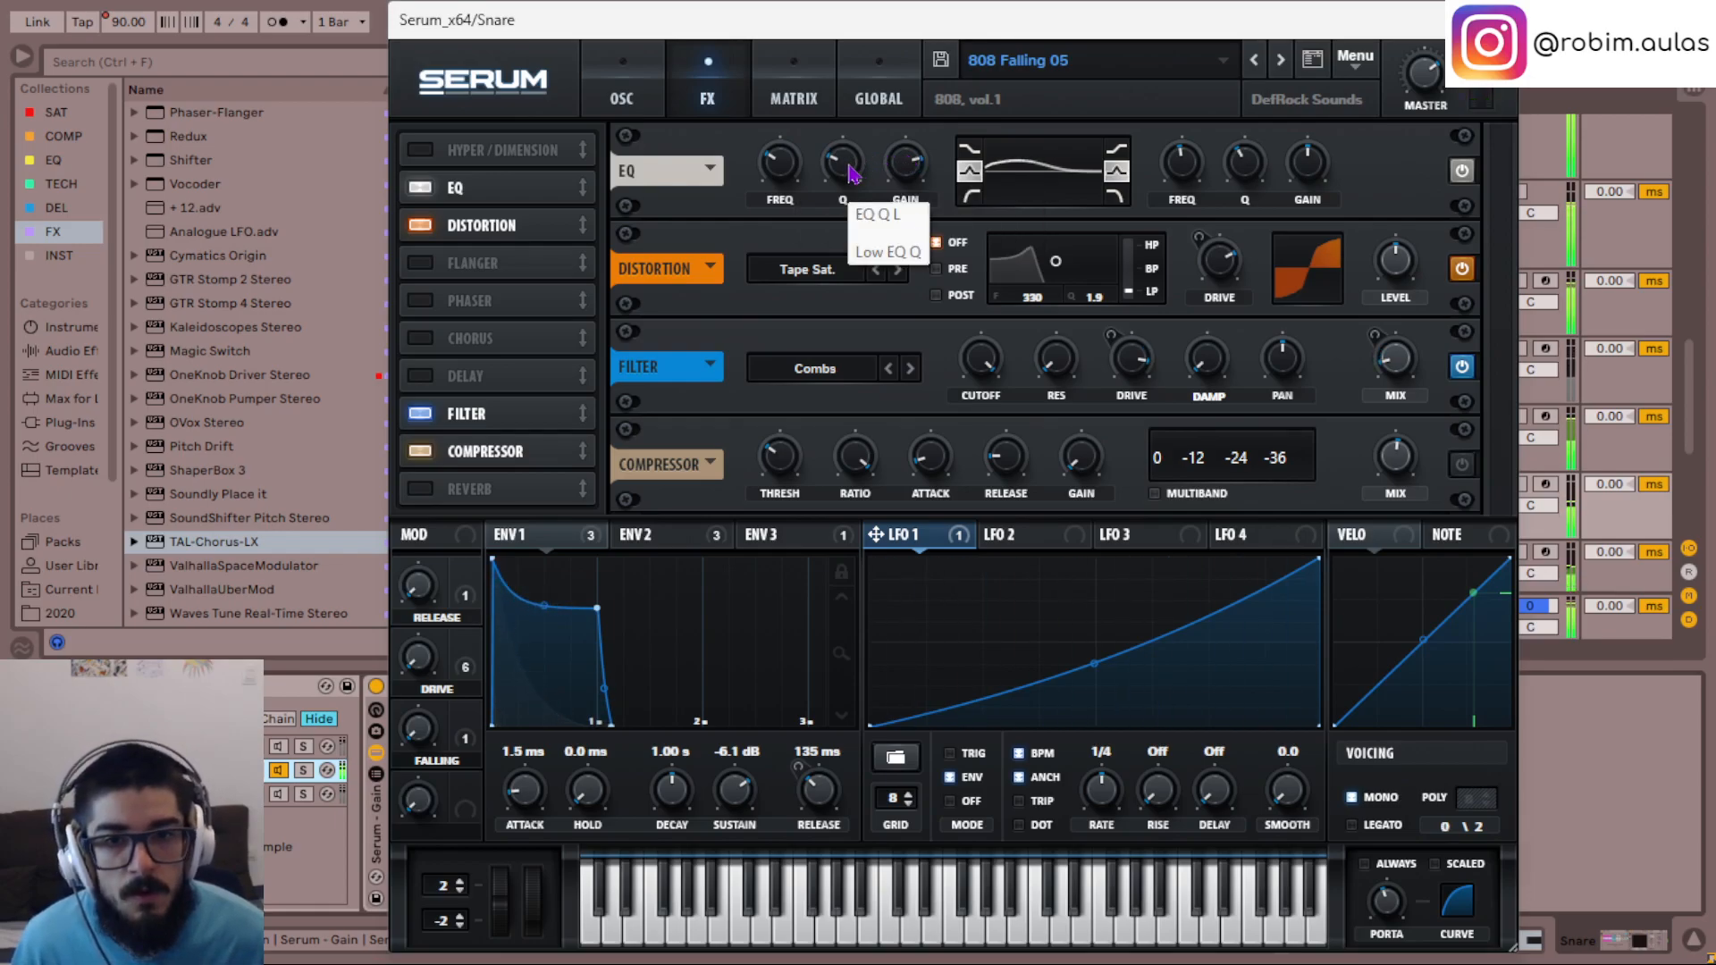
- Enable the Phaser, lower its phase and depth, raise its frequency and sync its rate to BPM
click(421, 304)
scroll(710, 324, up, 2)
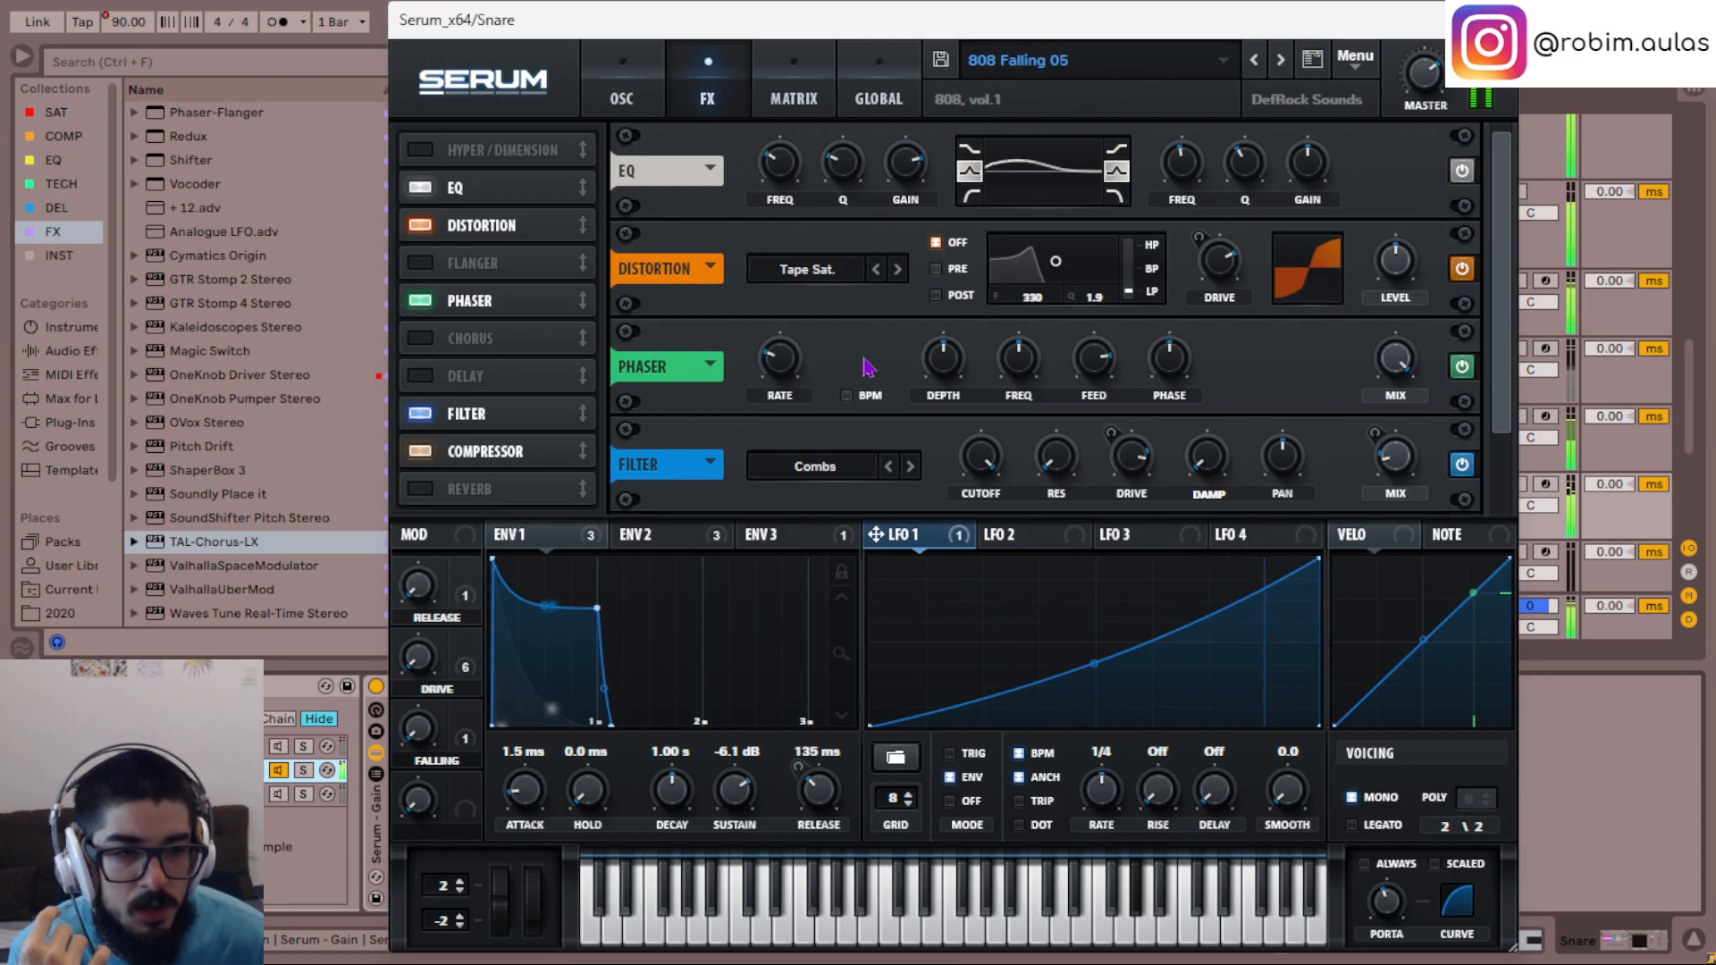
mouse_move(1174, 362)
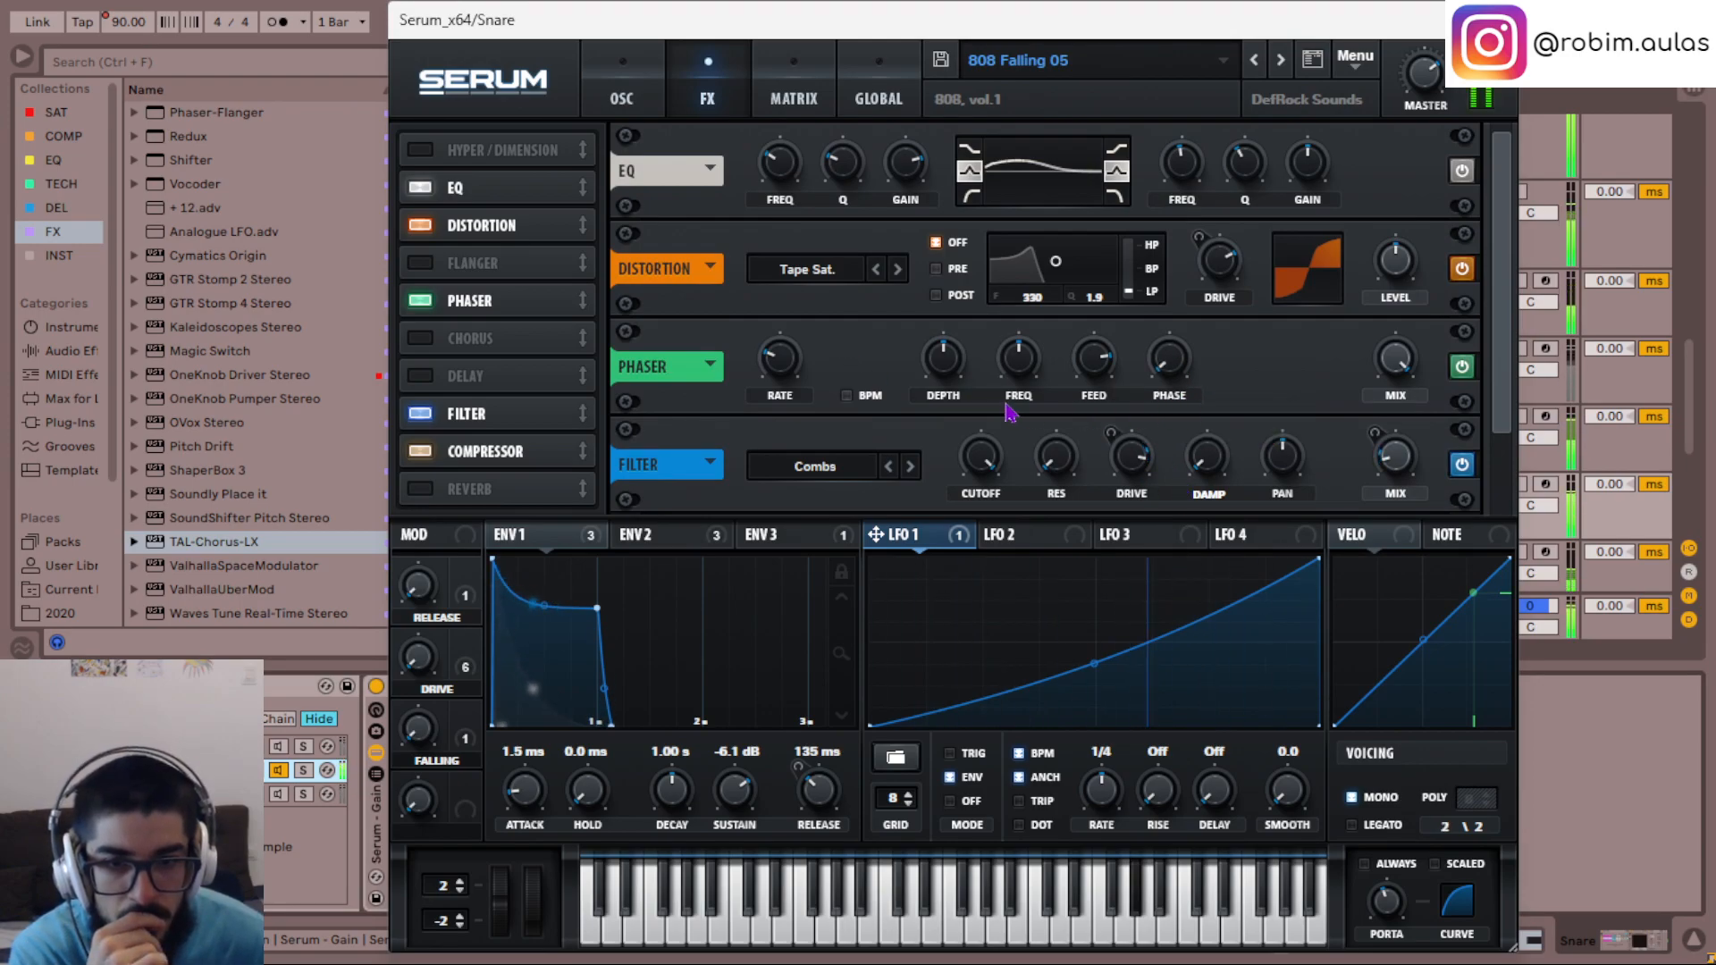
scroll(1012, 361, up, 7)
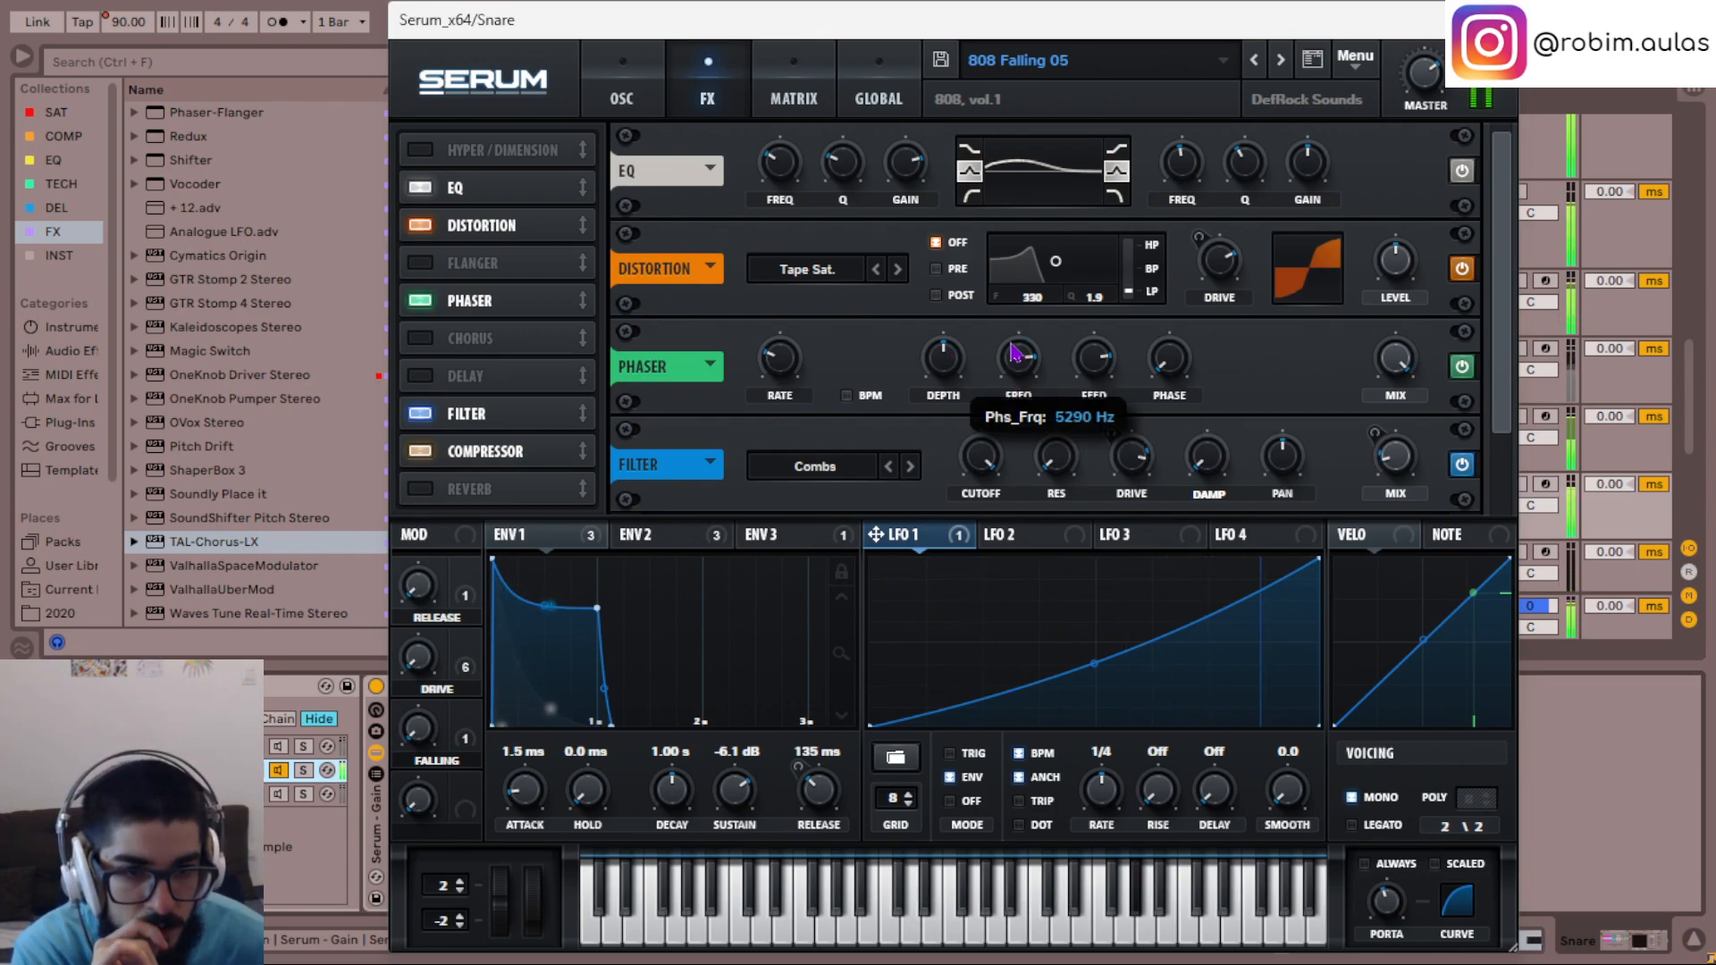
scroll(1016, 352, up, 2)
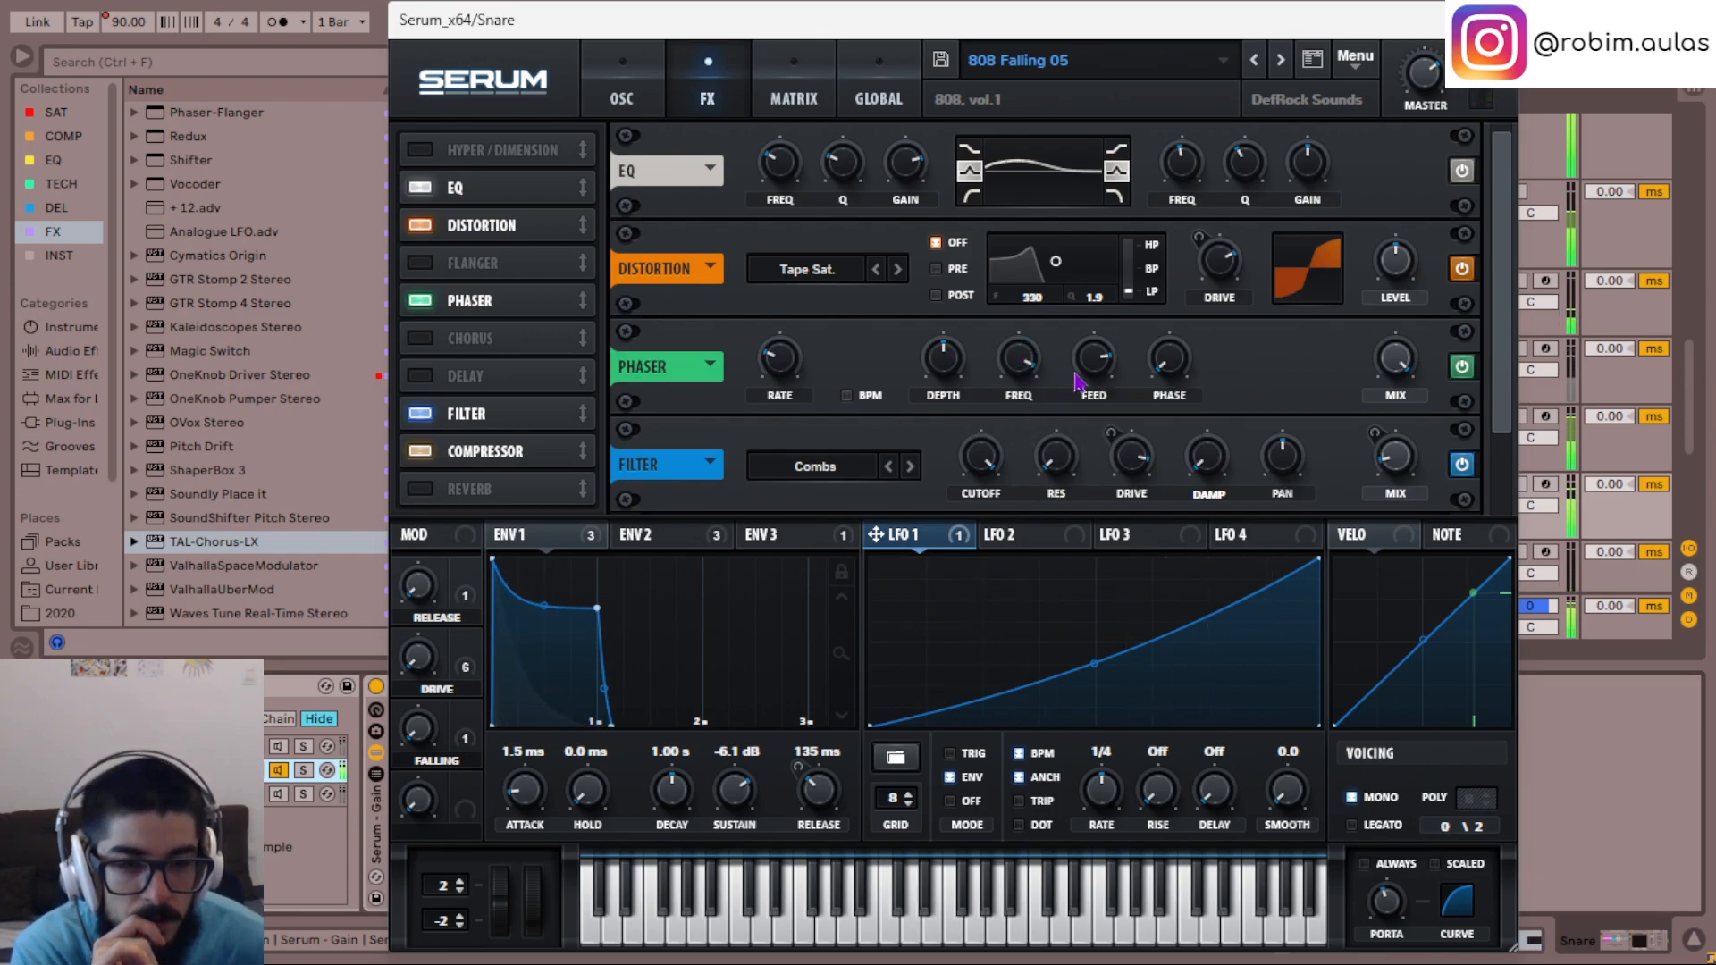
scroll(942, 355, down, 3)
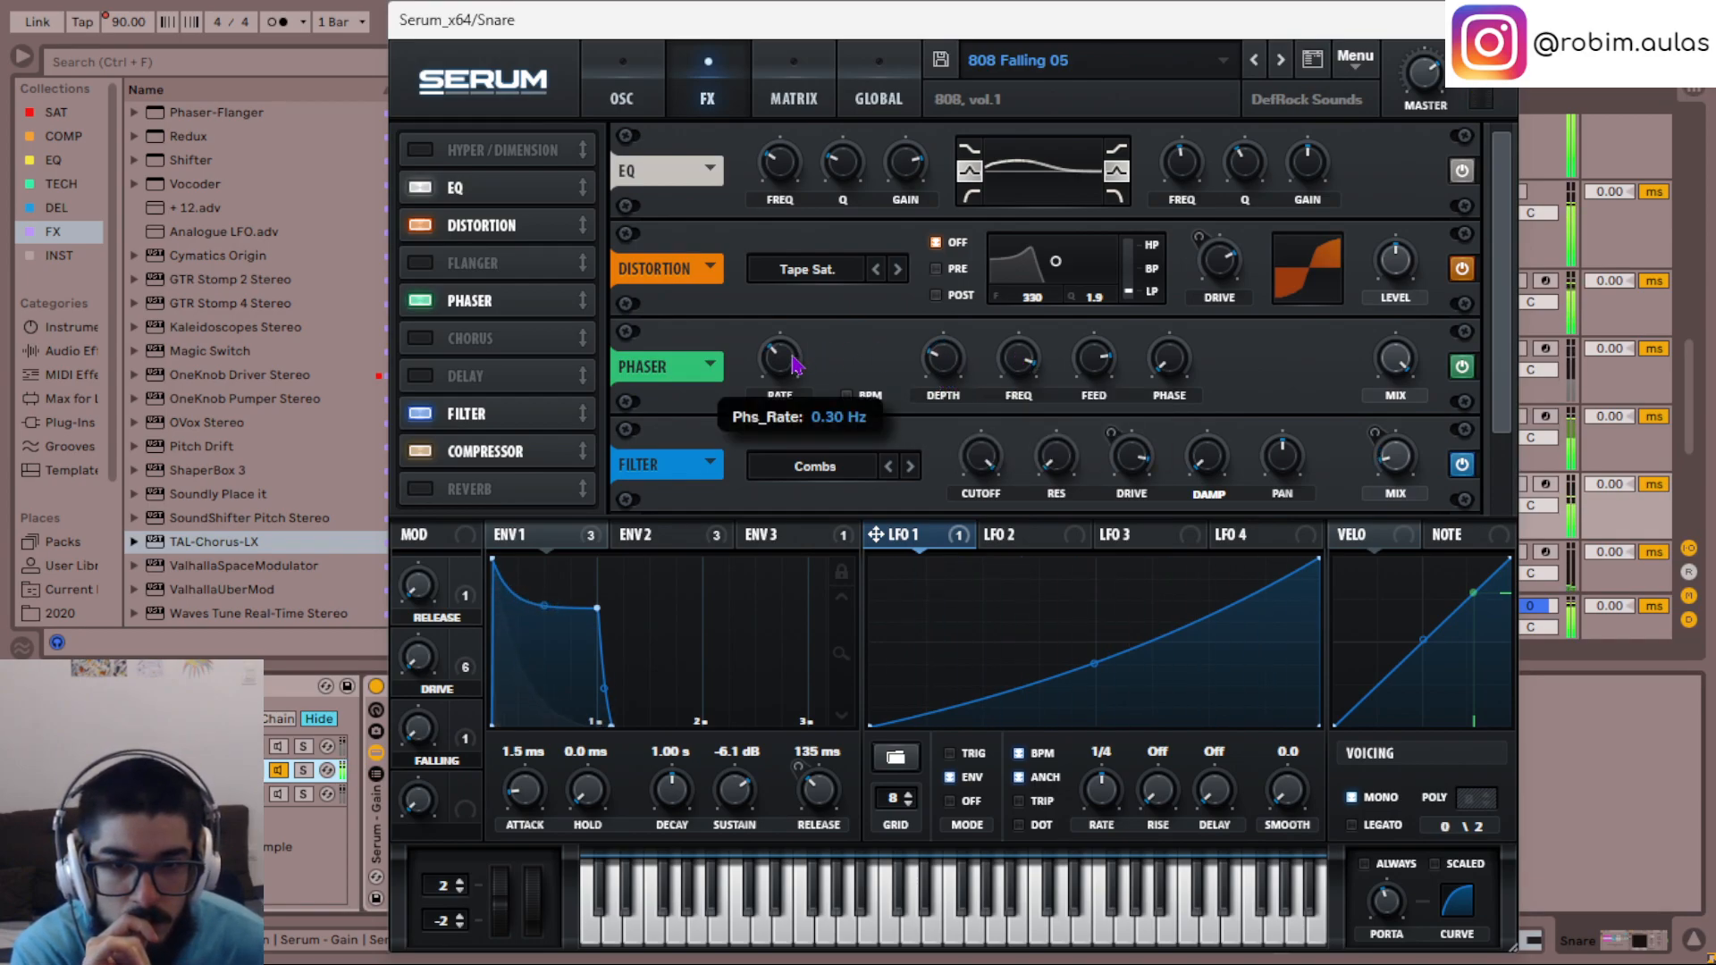
click(845, 396)
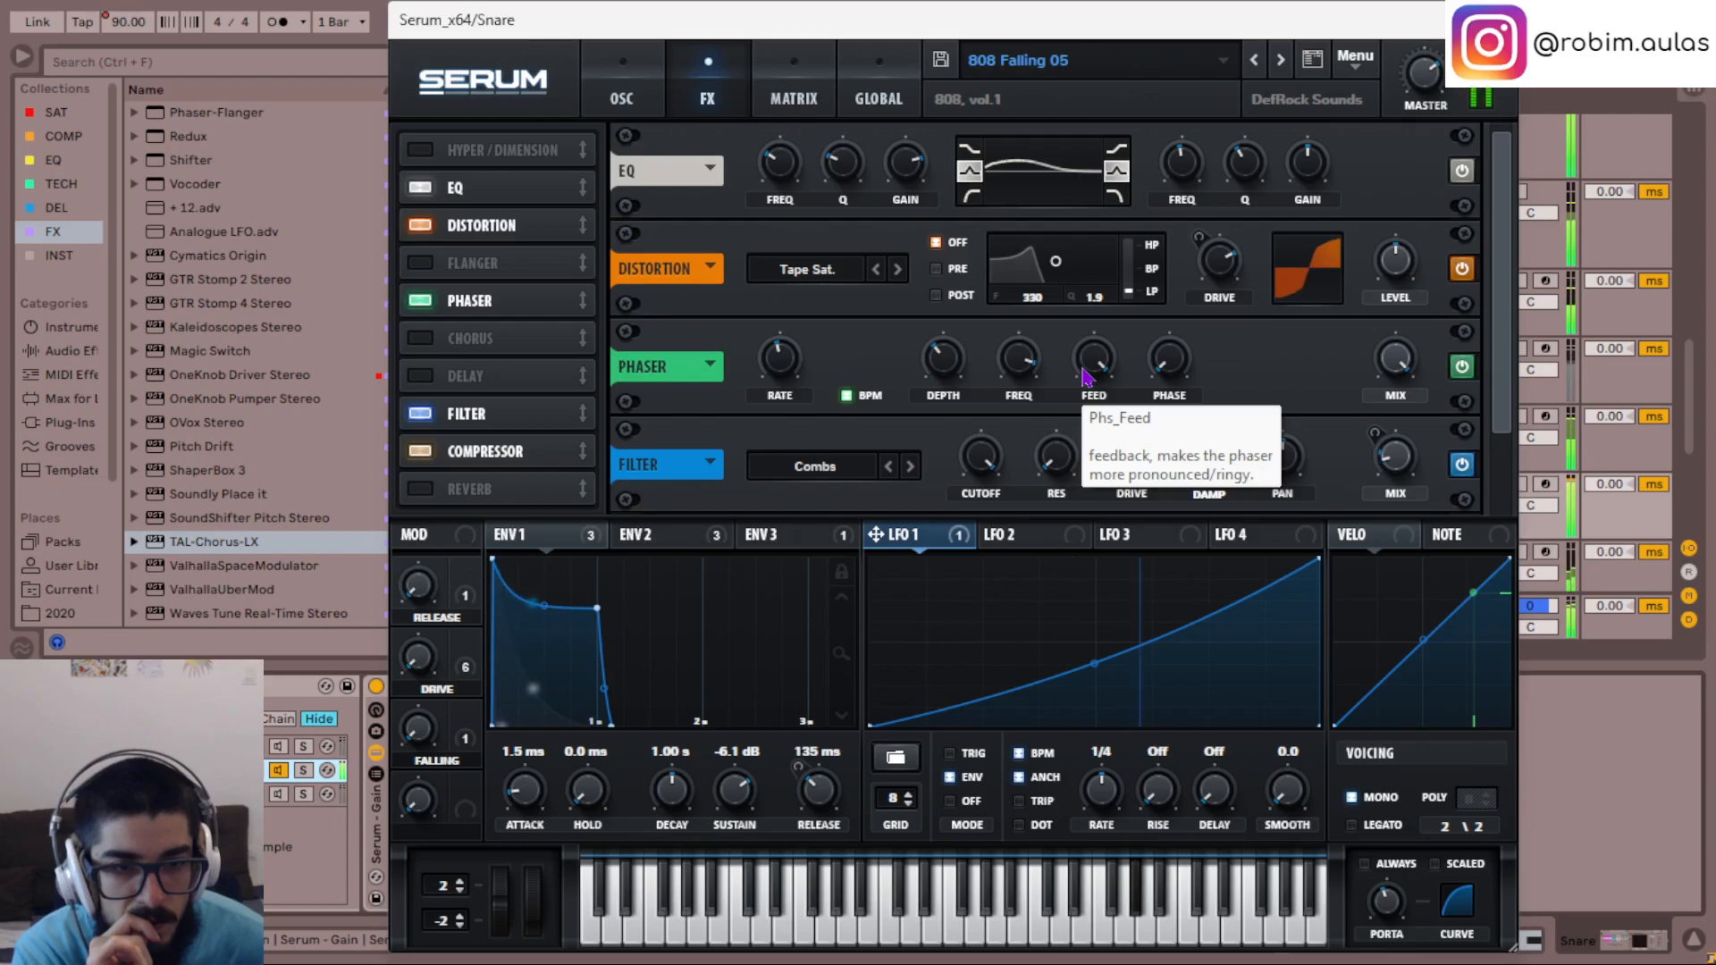
- Activate the third chain alongside the second and adjust the Phaser's feedback to about half
drag(1084, 375, 1102, 487)
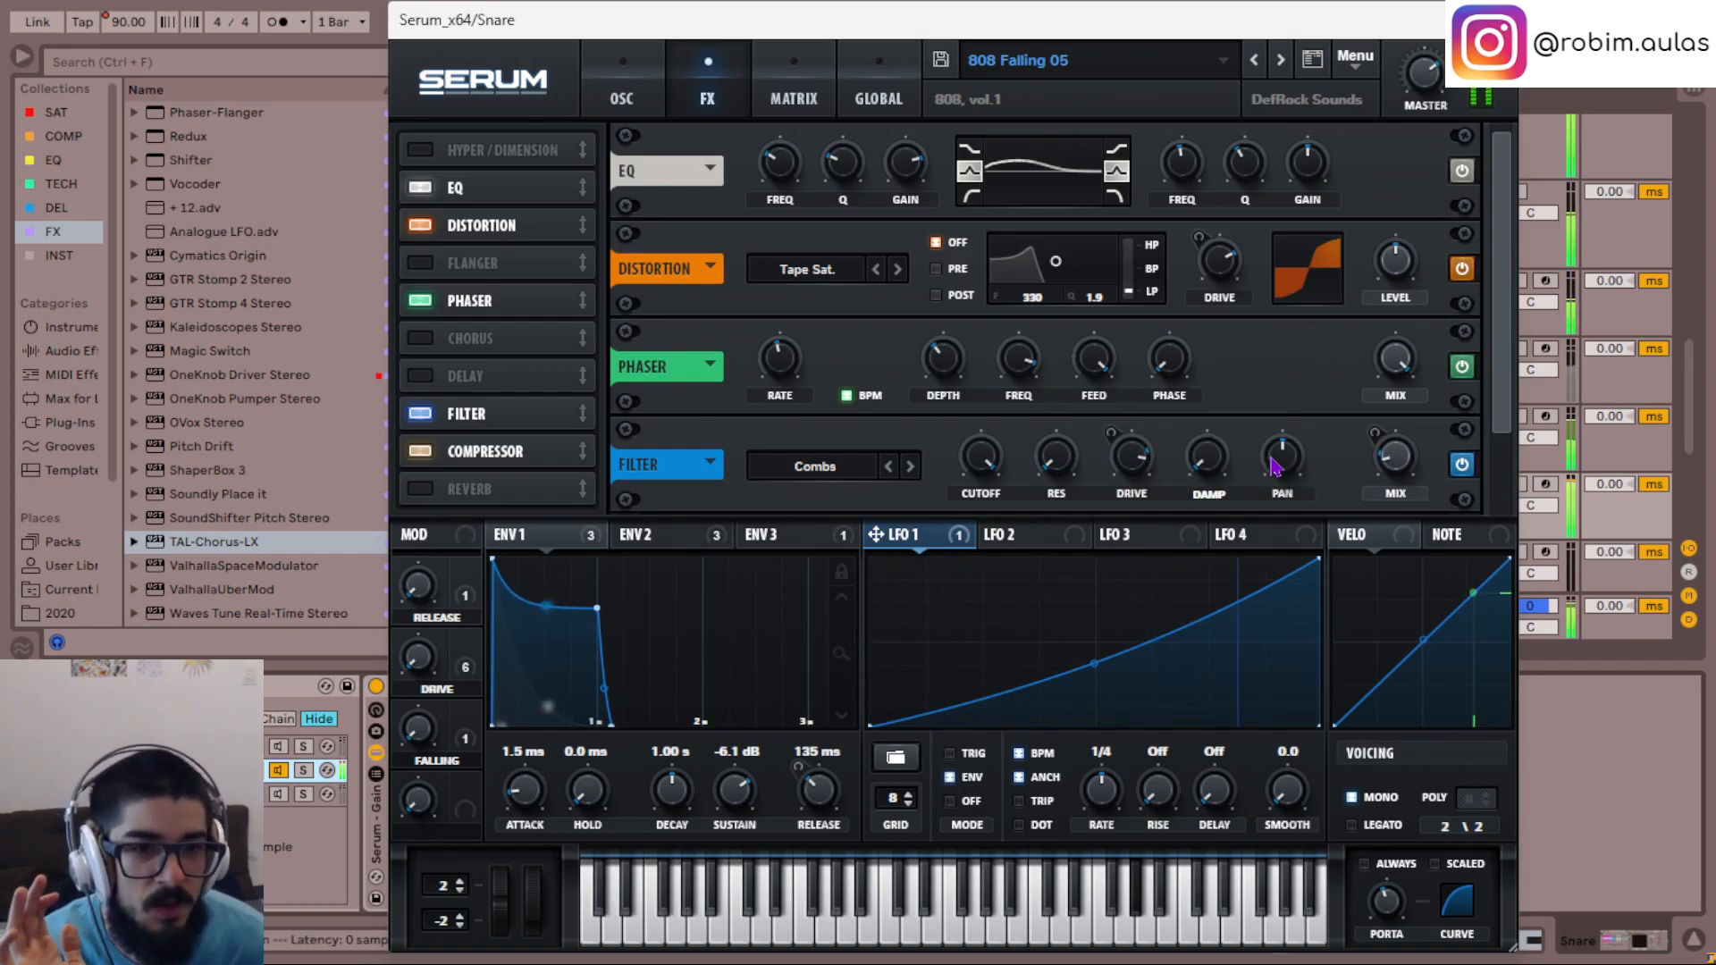
click(288, 797)
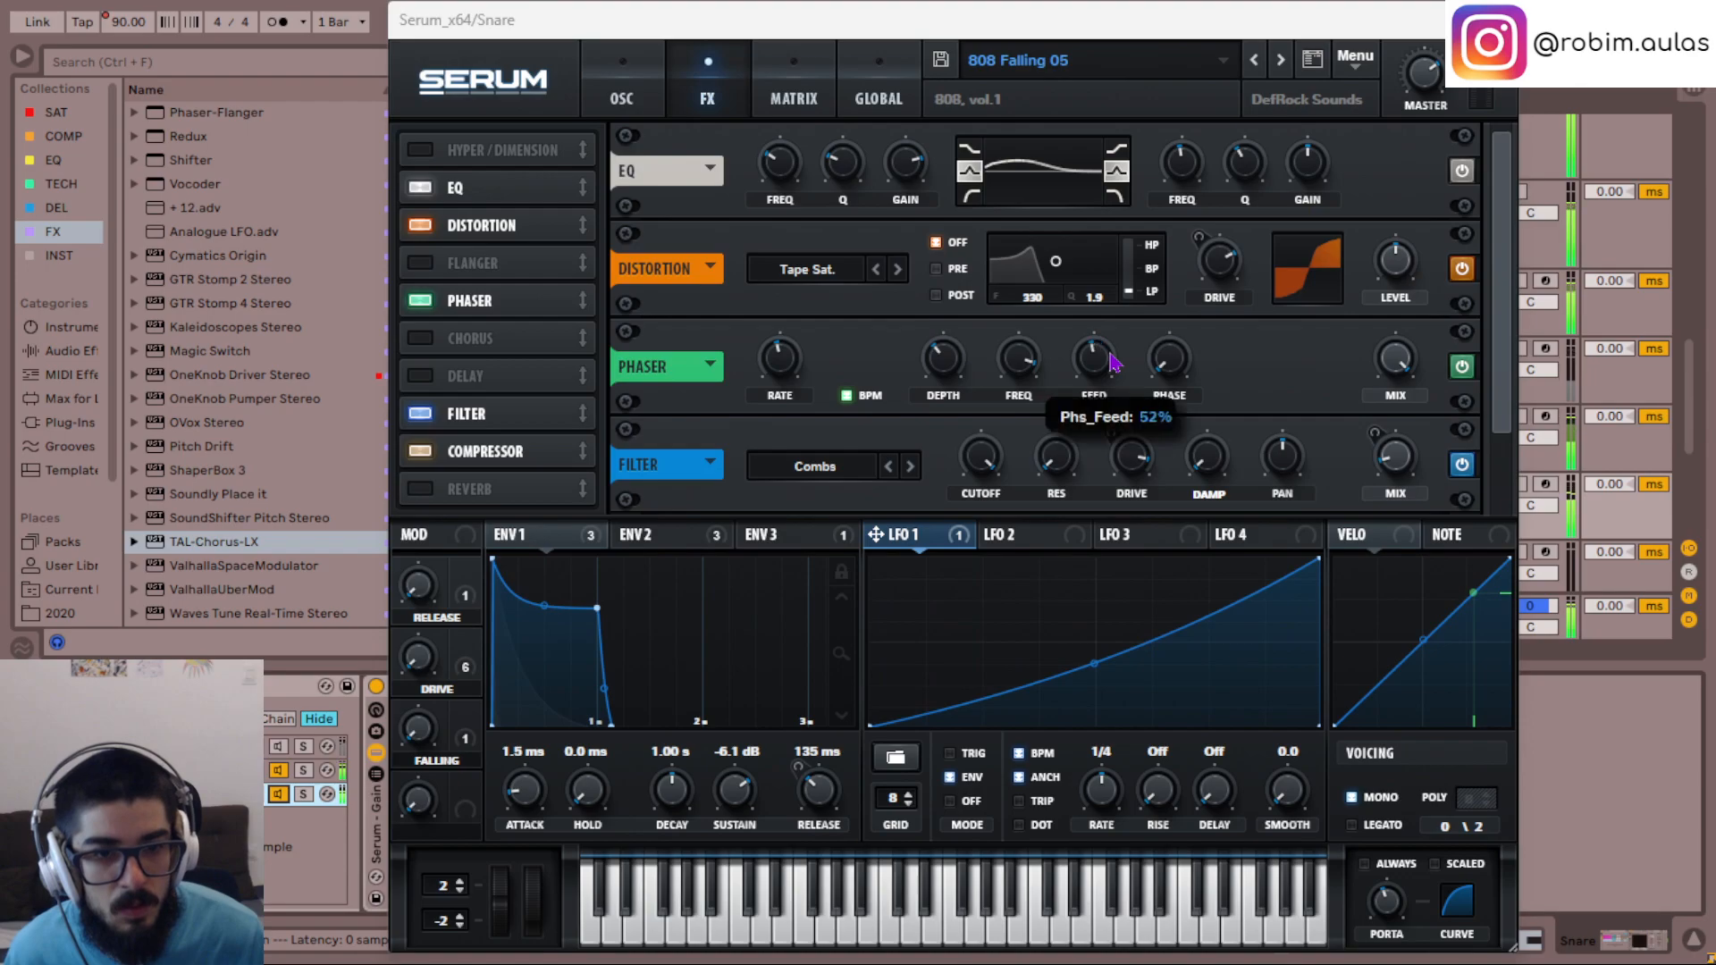
scroll(1113, 361, down, 2)
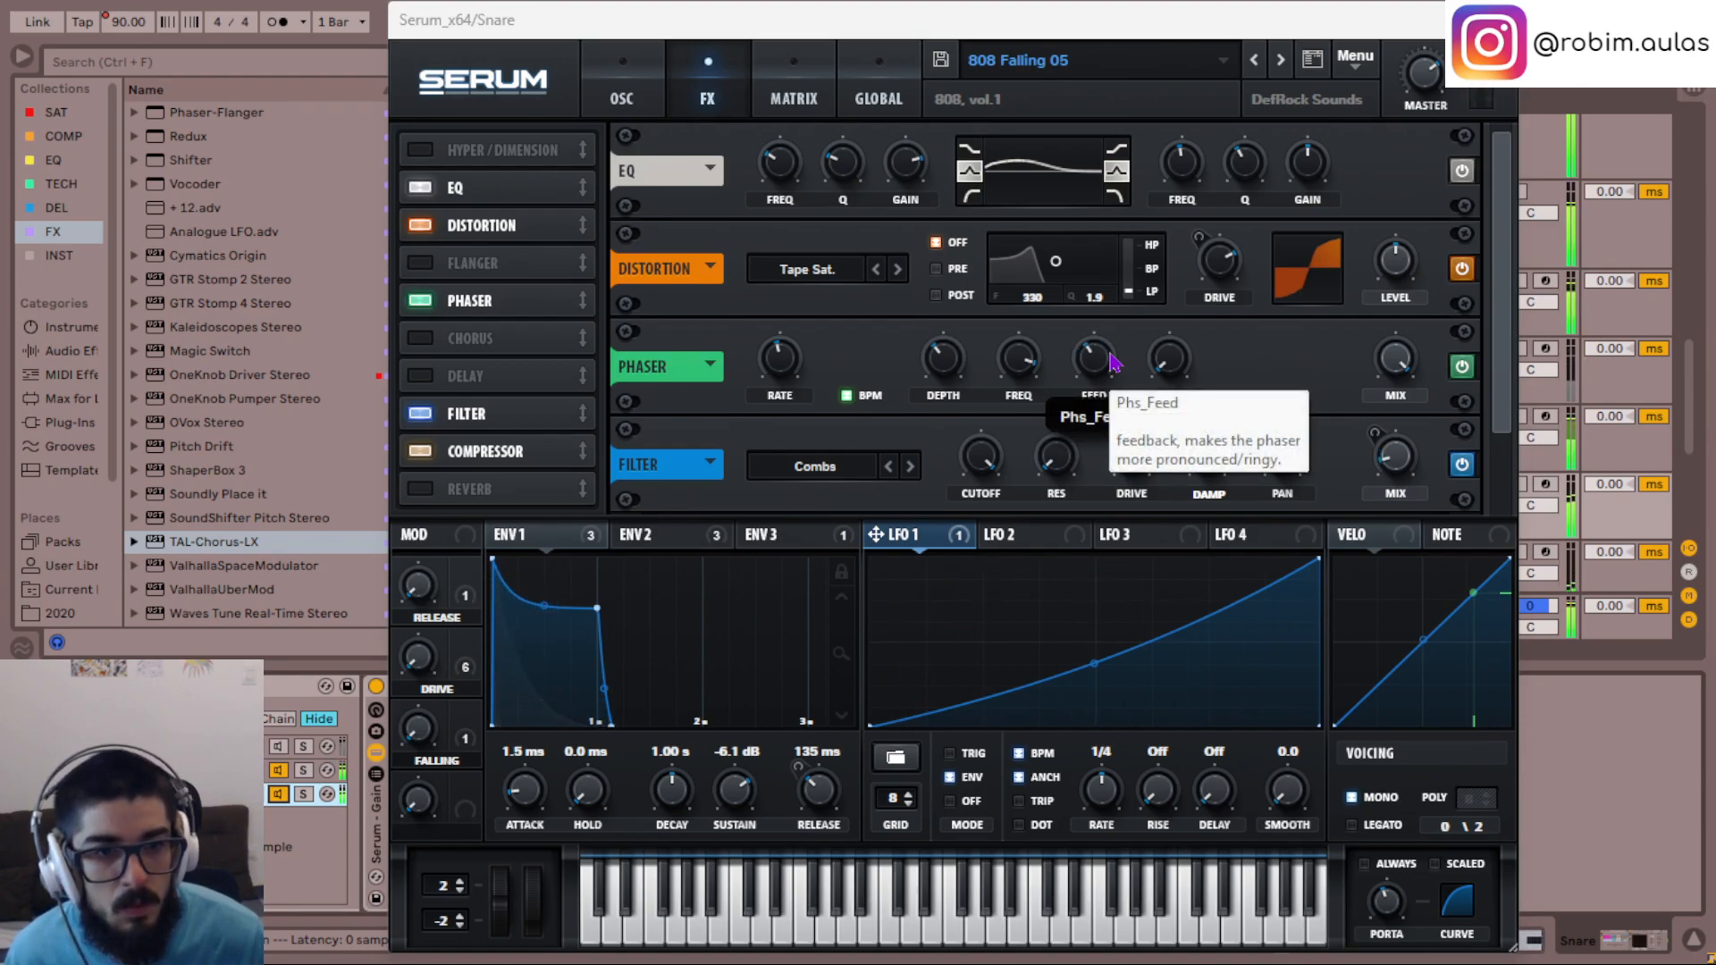
- Raise the Phaser's feedback slightly past half, close that Serum and solo the third chain
scroll(1112, 362, up, 2)
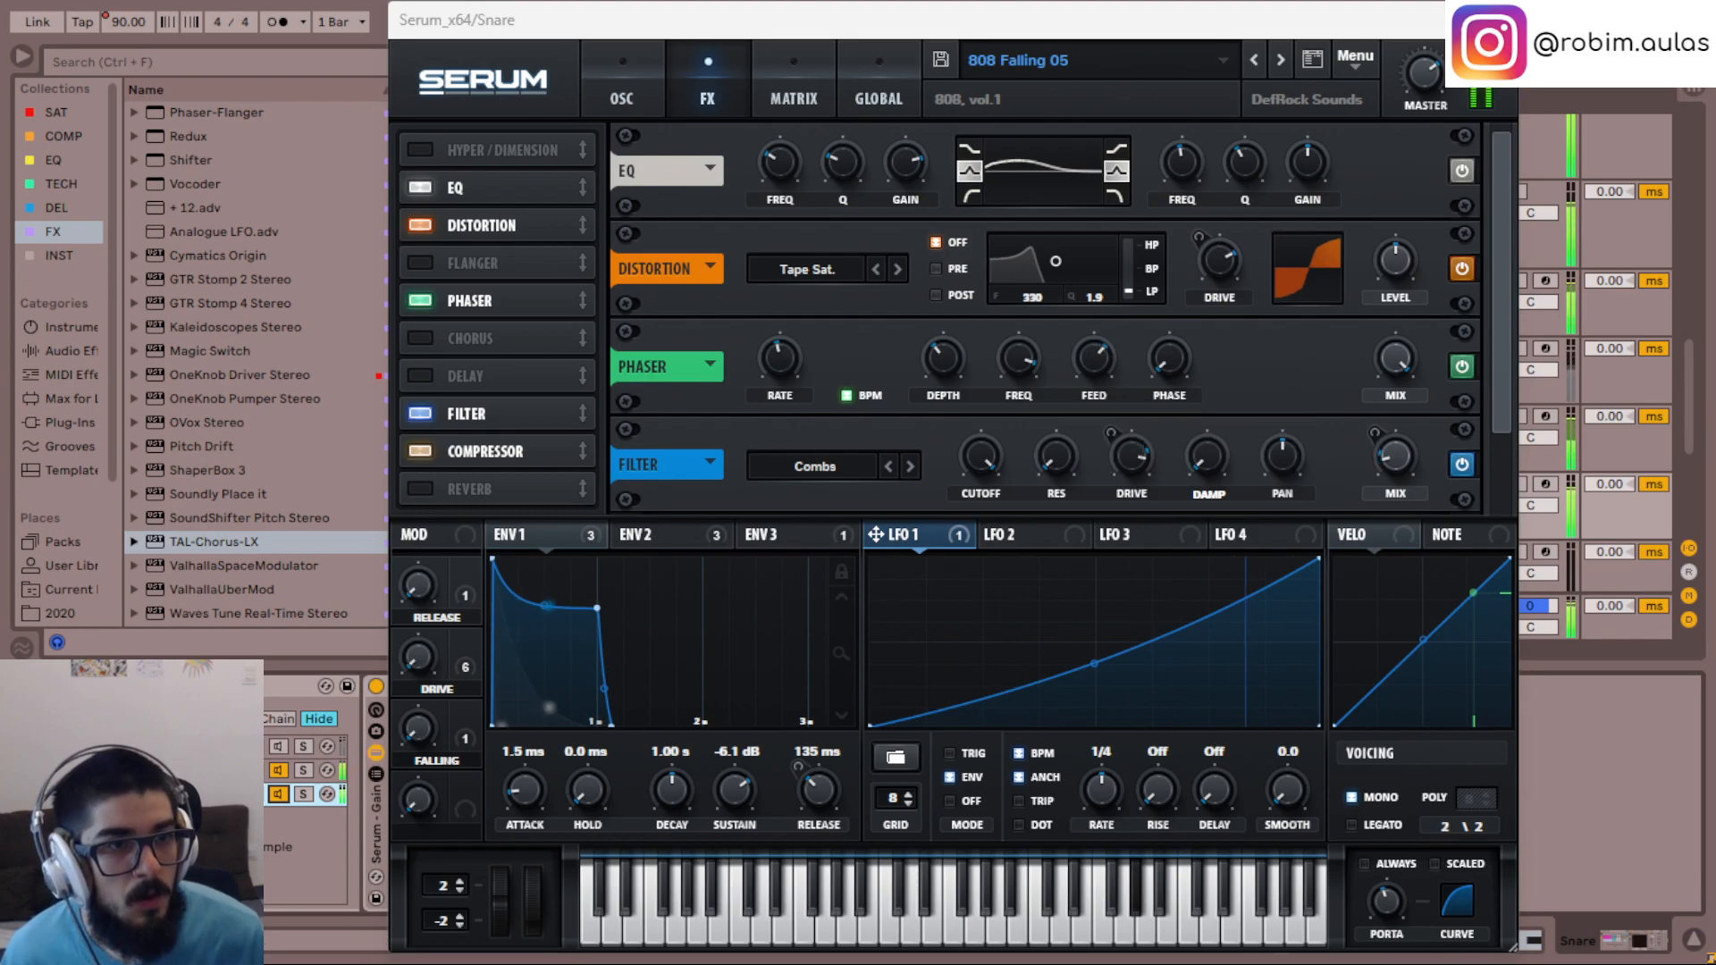
click(1504, 20)
click(304, 794)
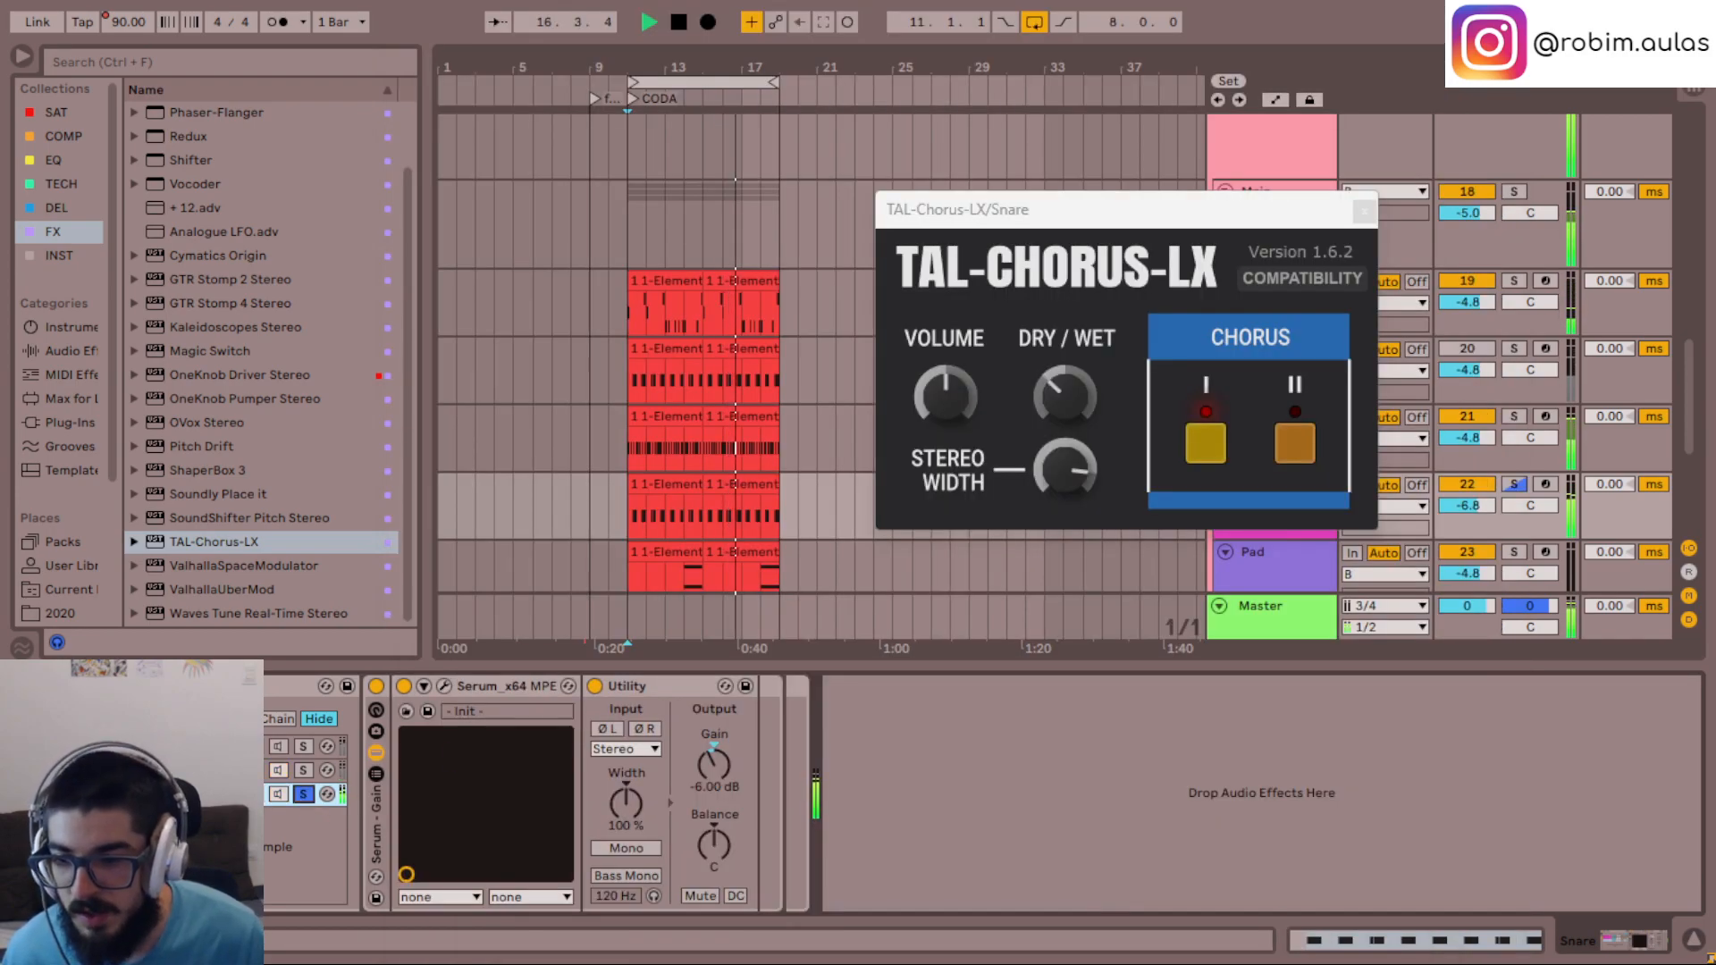
- In the third chain's Serum, set the unison width to 70 for oscillator A and 20 for oscillator B
click(445, 685)
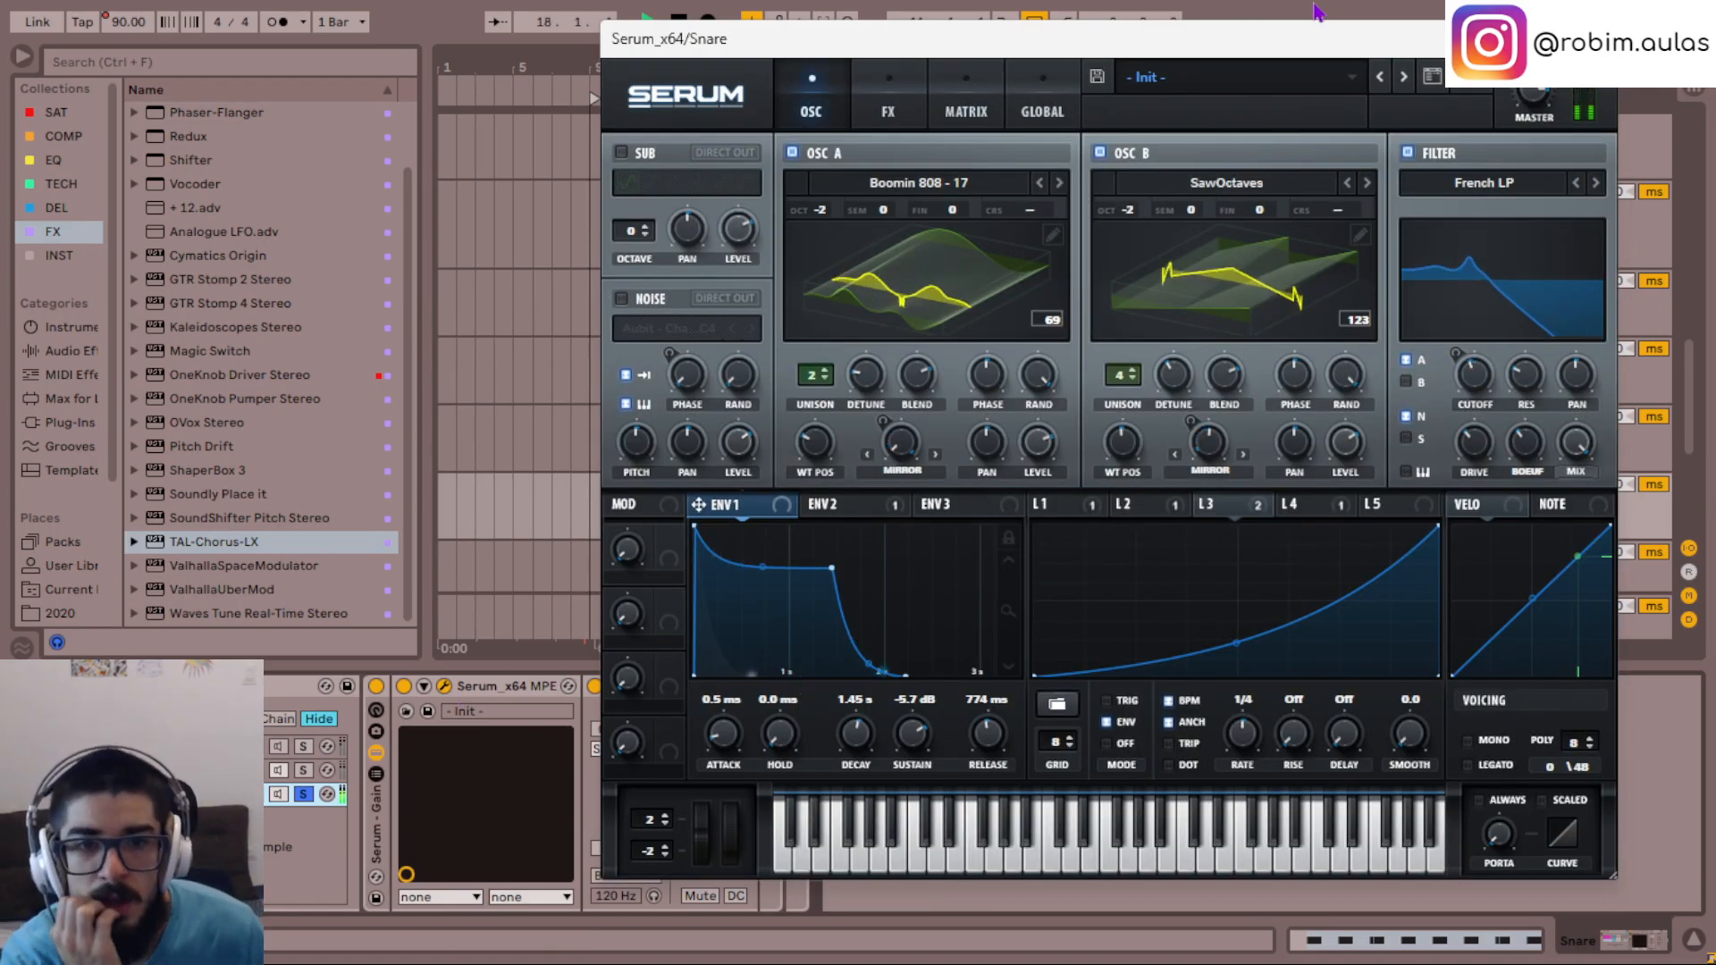
click(969, 111)
click(1053, 109)
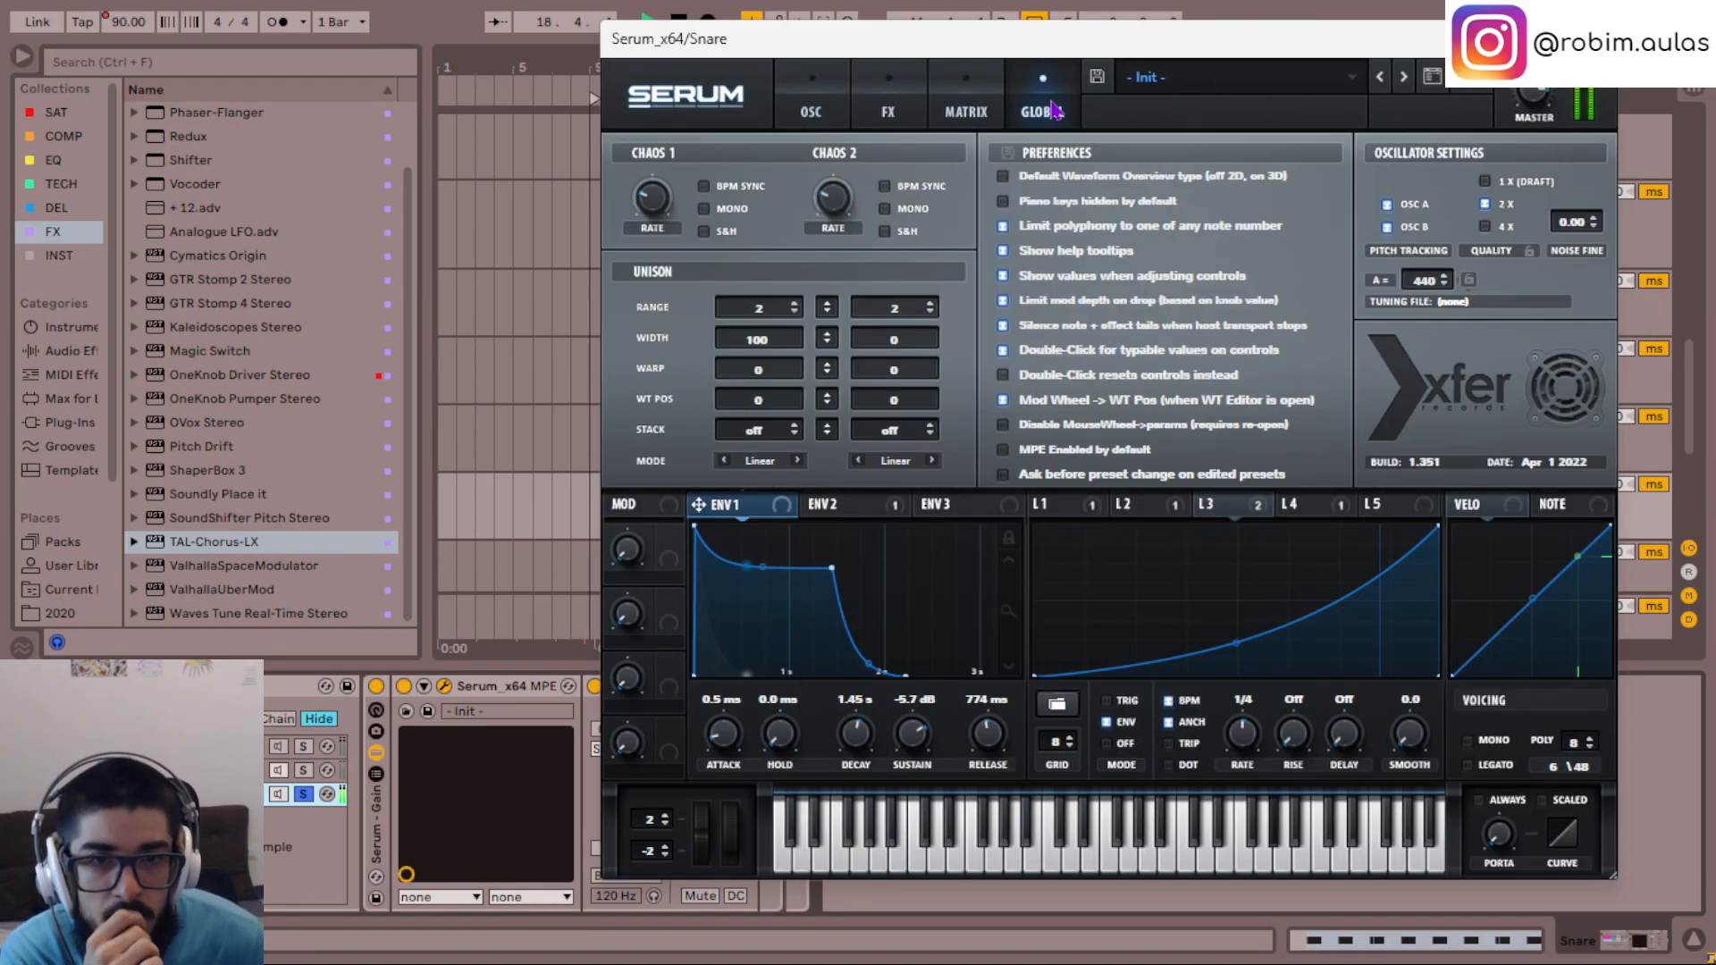
scroll(755, 348, down, 2)
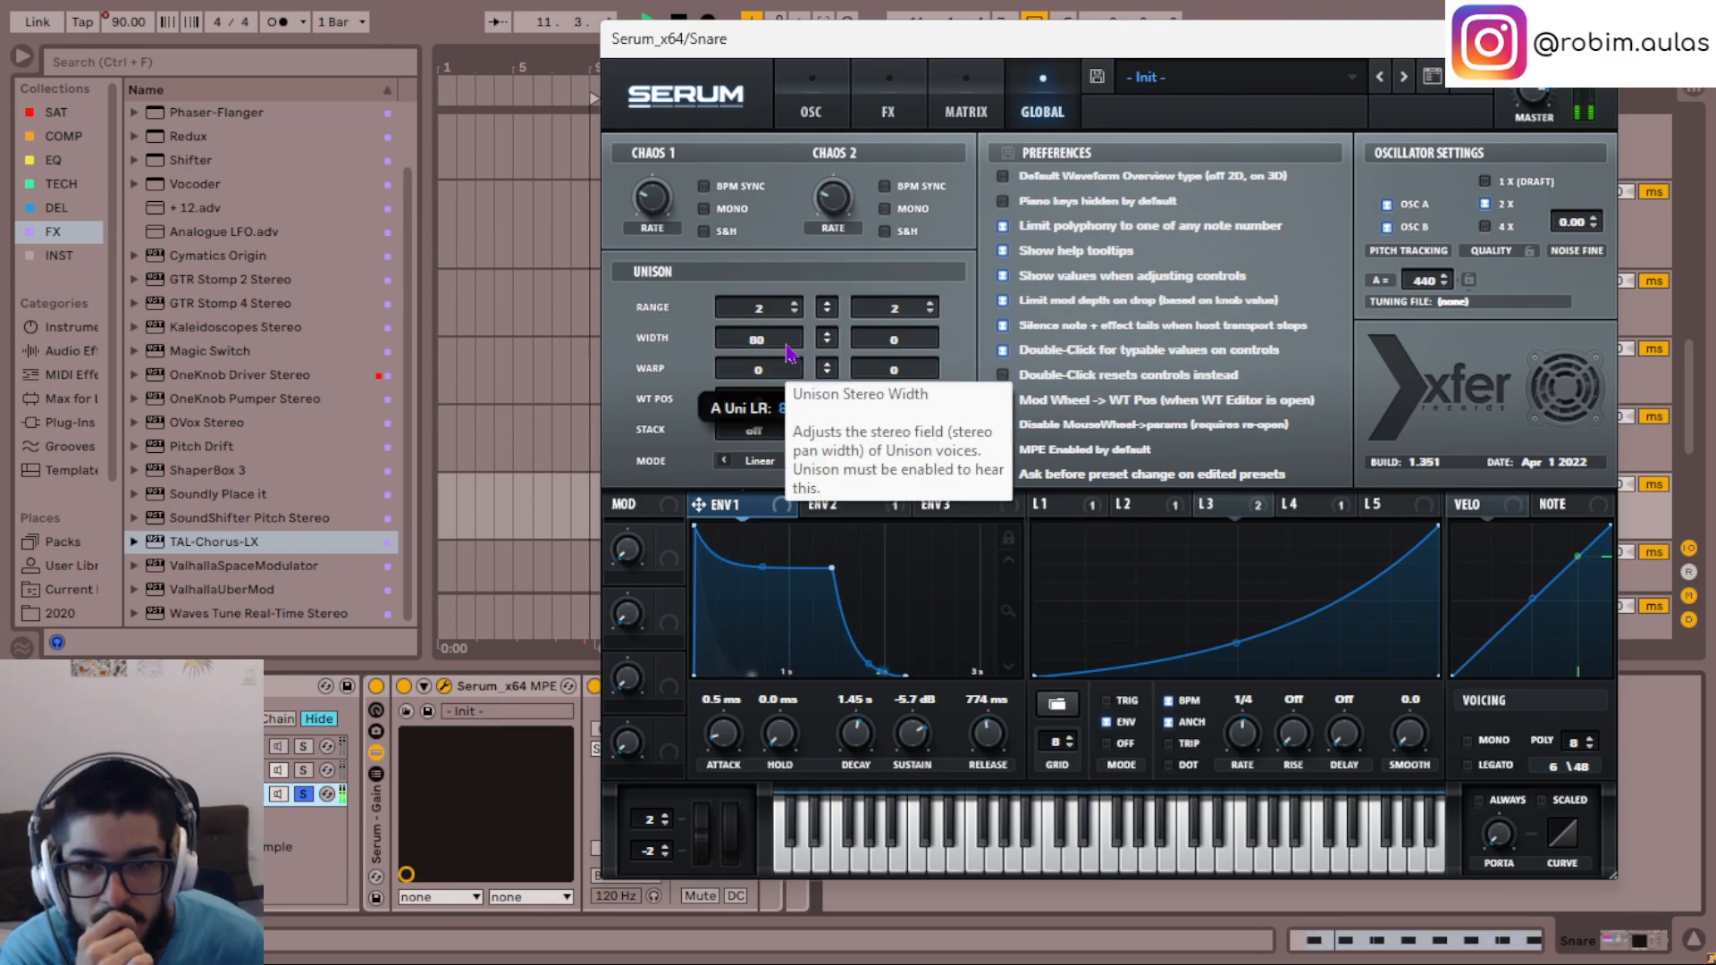
scroll(787, 351, down, 1)
scroll(788, 351, down, 2)
scroll(787, 351, down, 1)
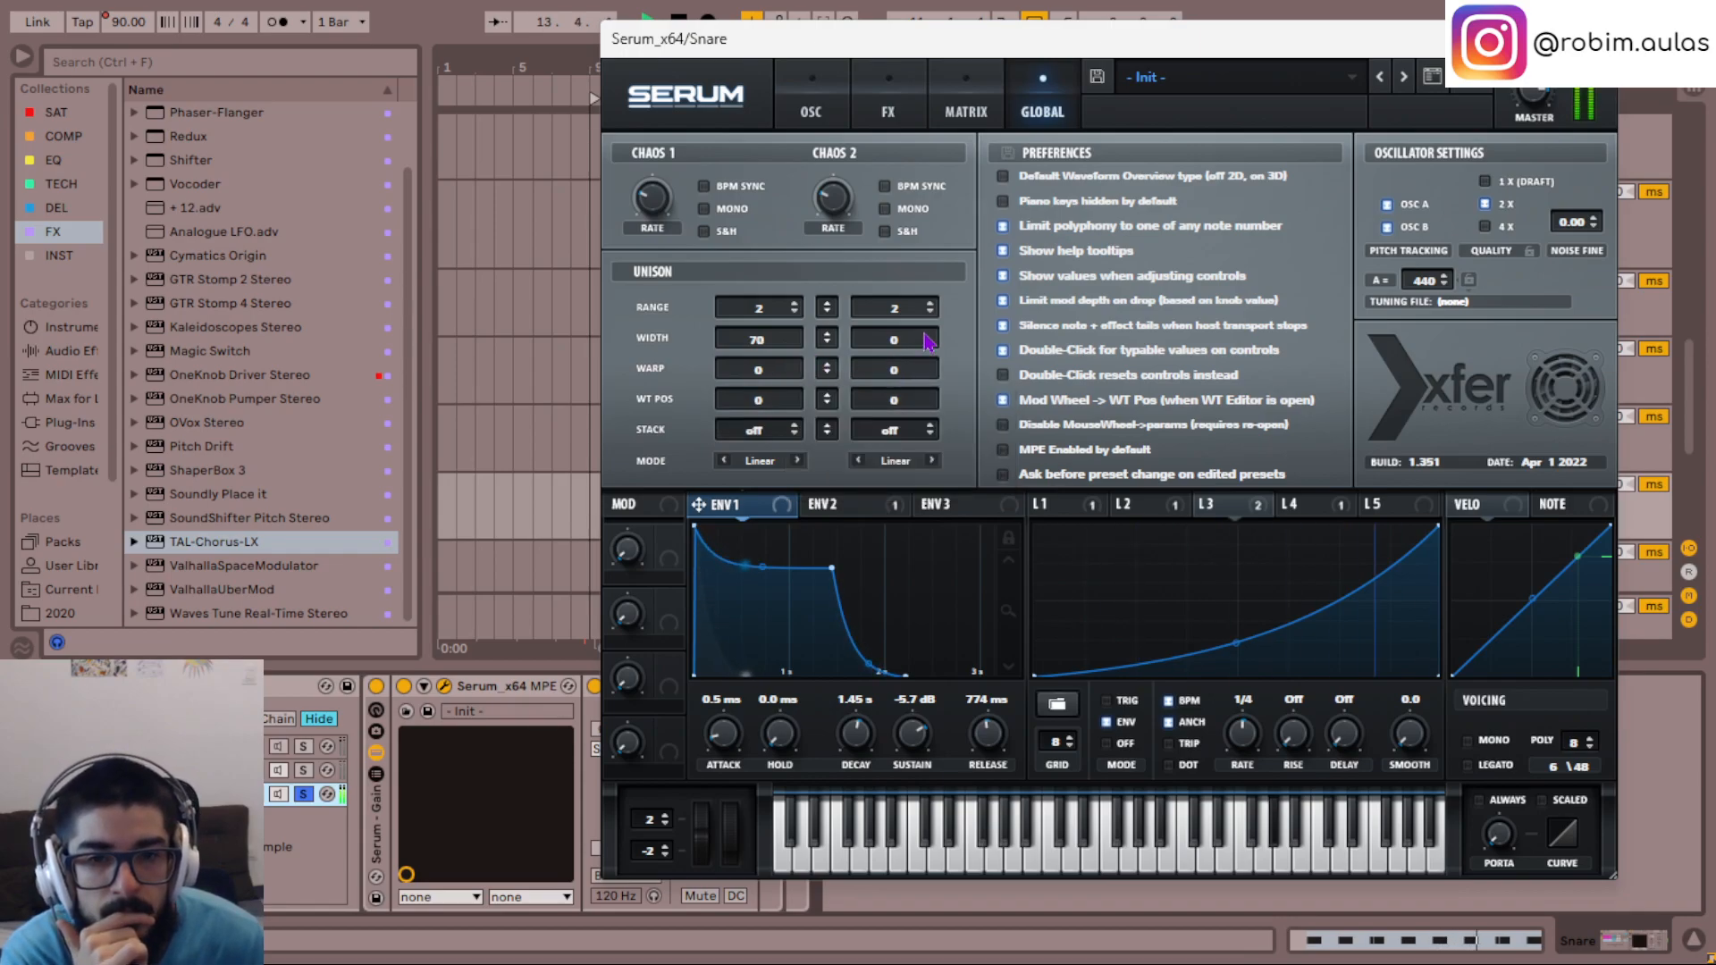
scroll(927, 342, up, 3)
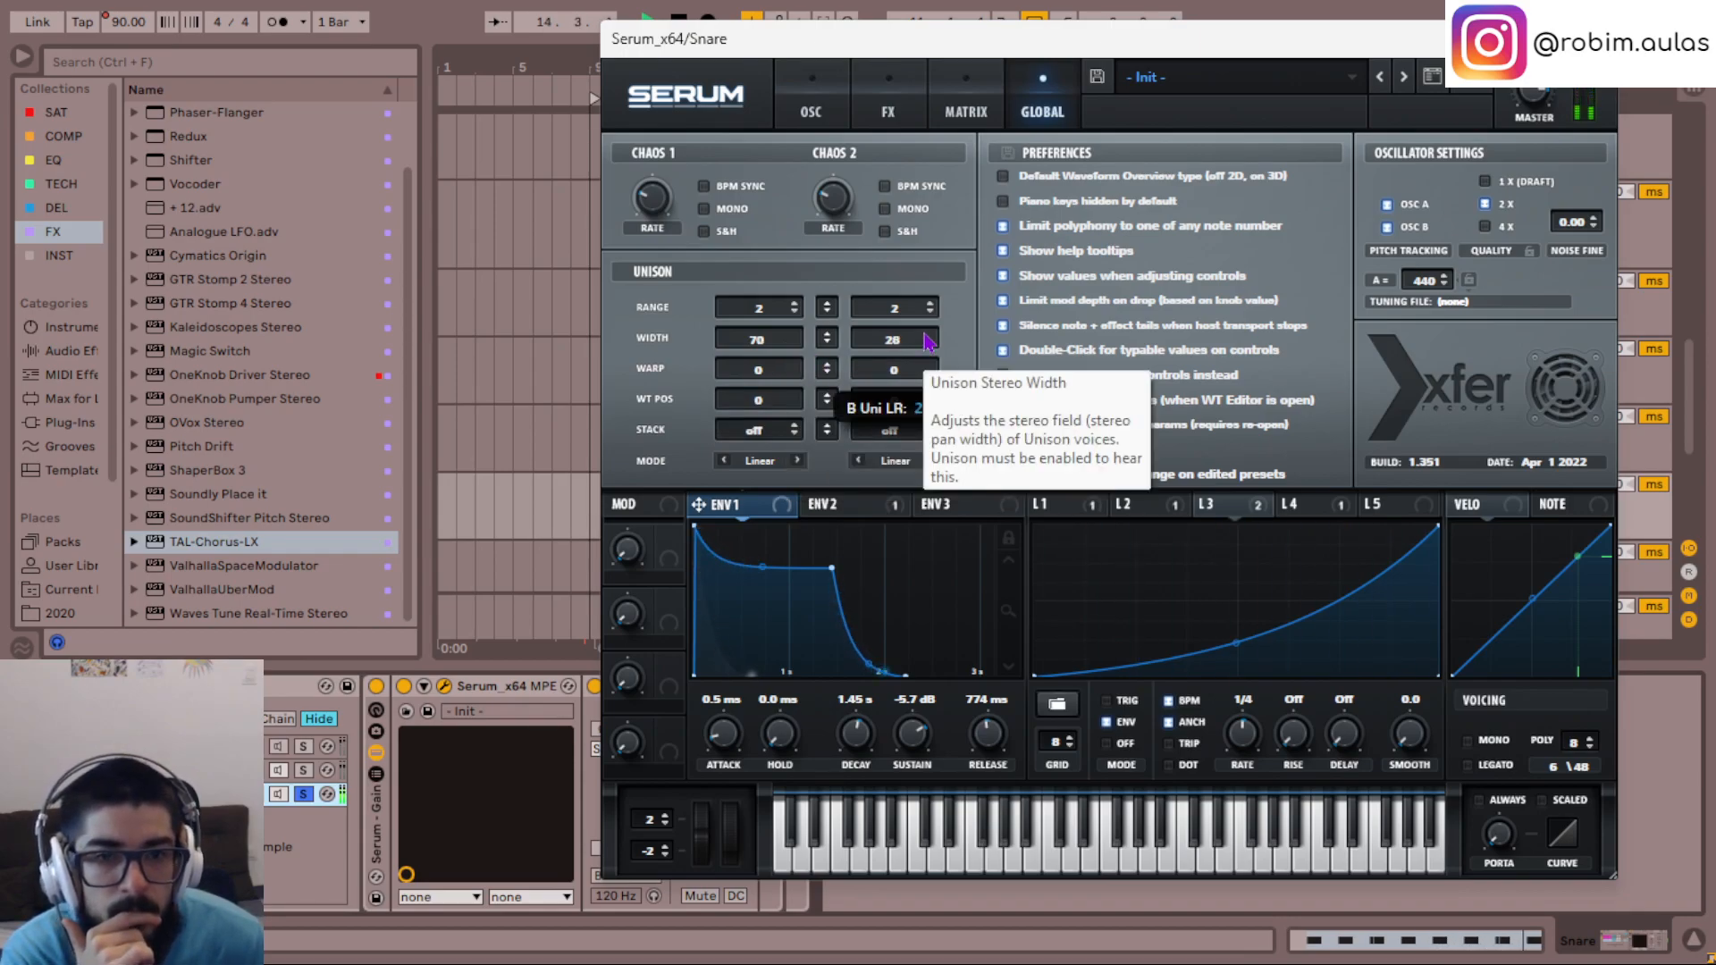
scroll(928, 341, down, 5)
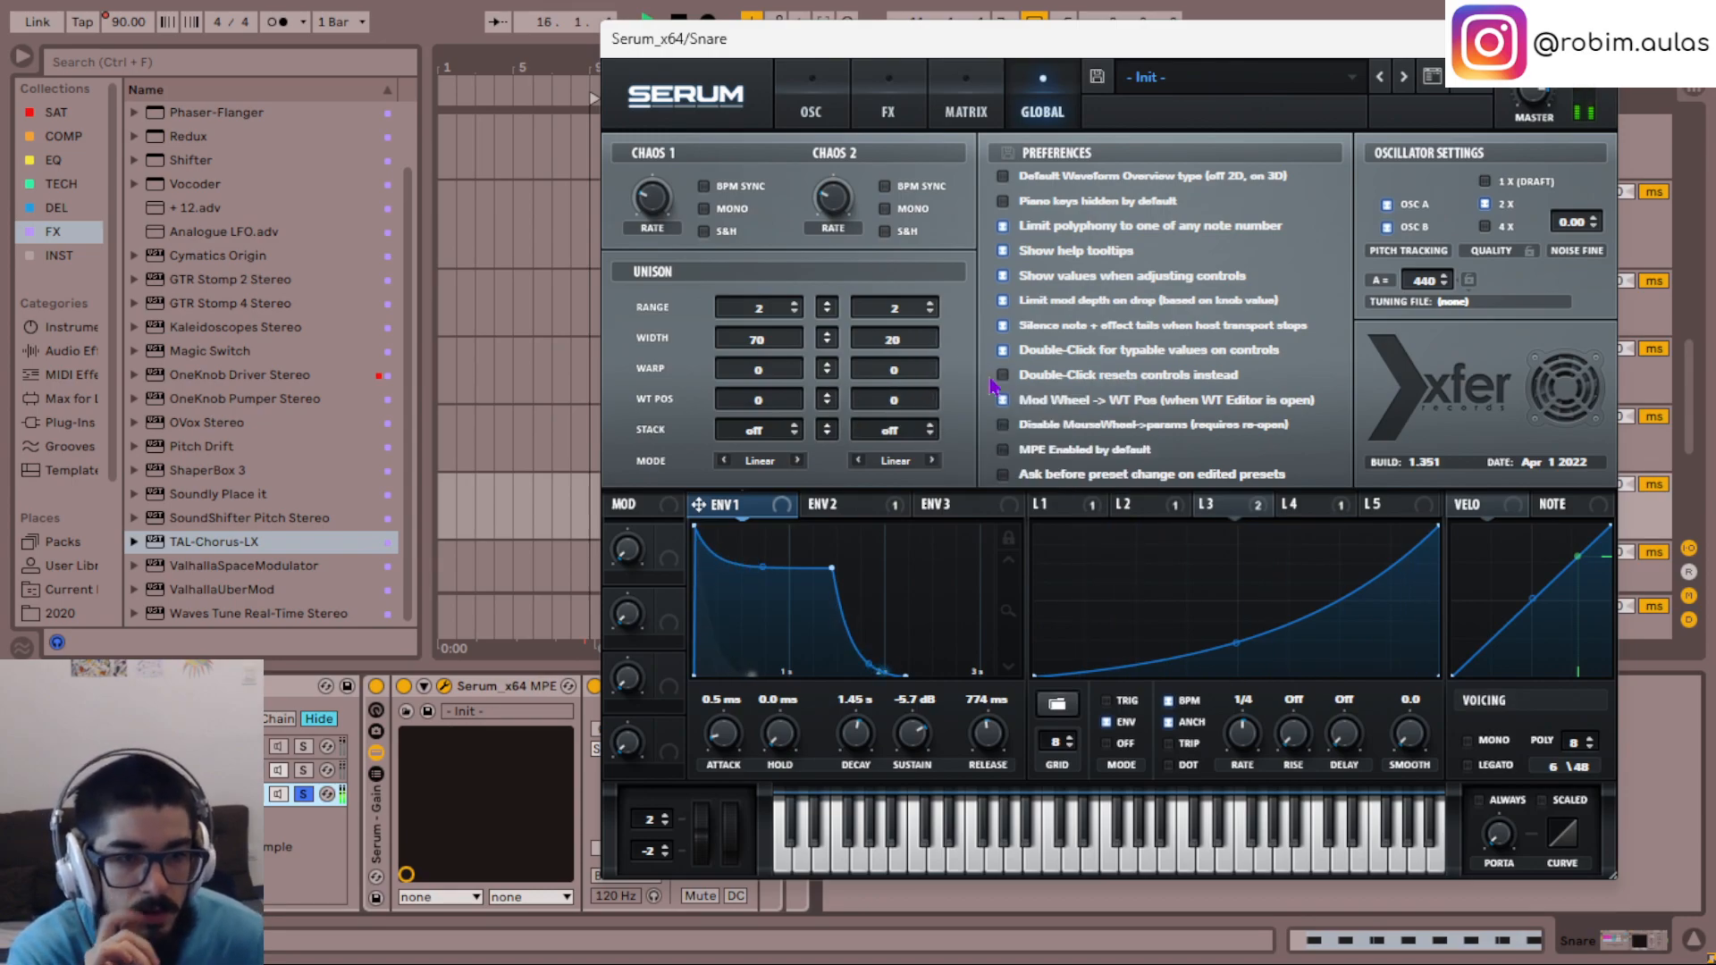
click(810, 108)
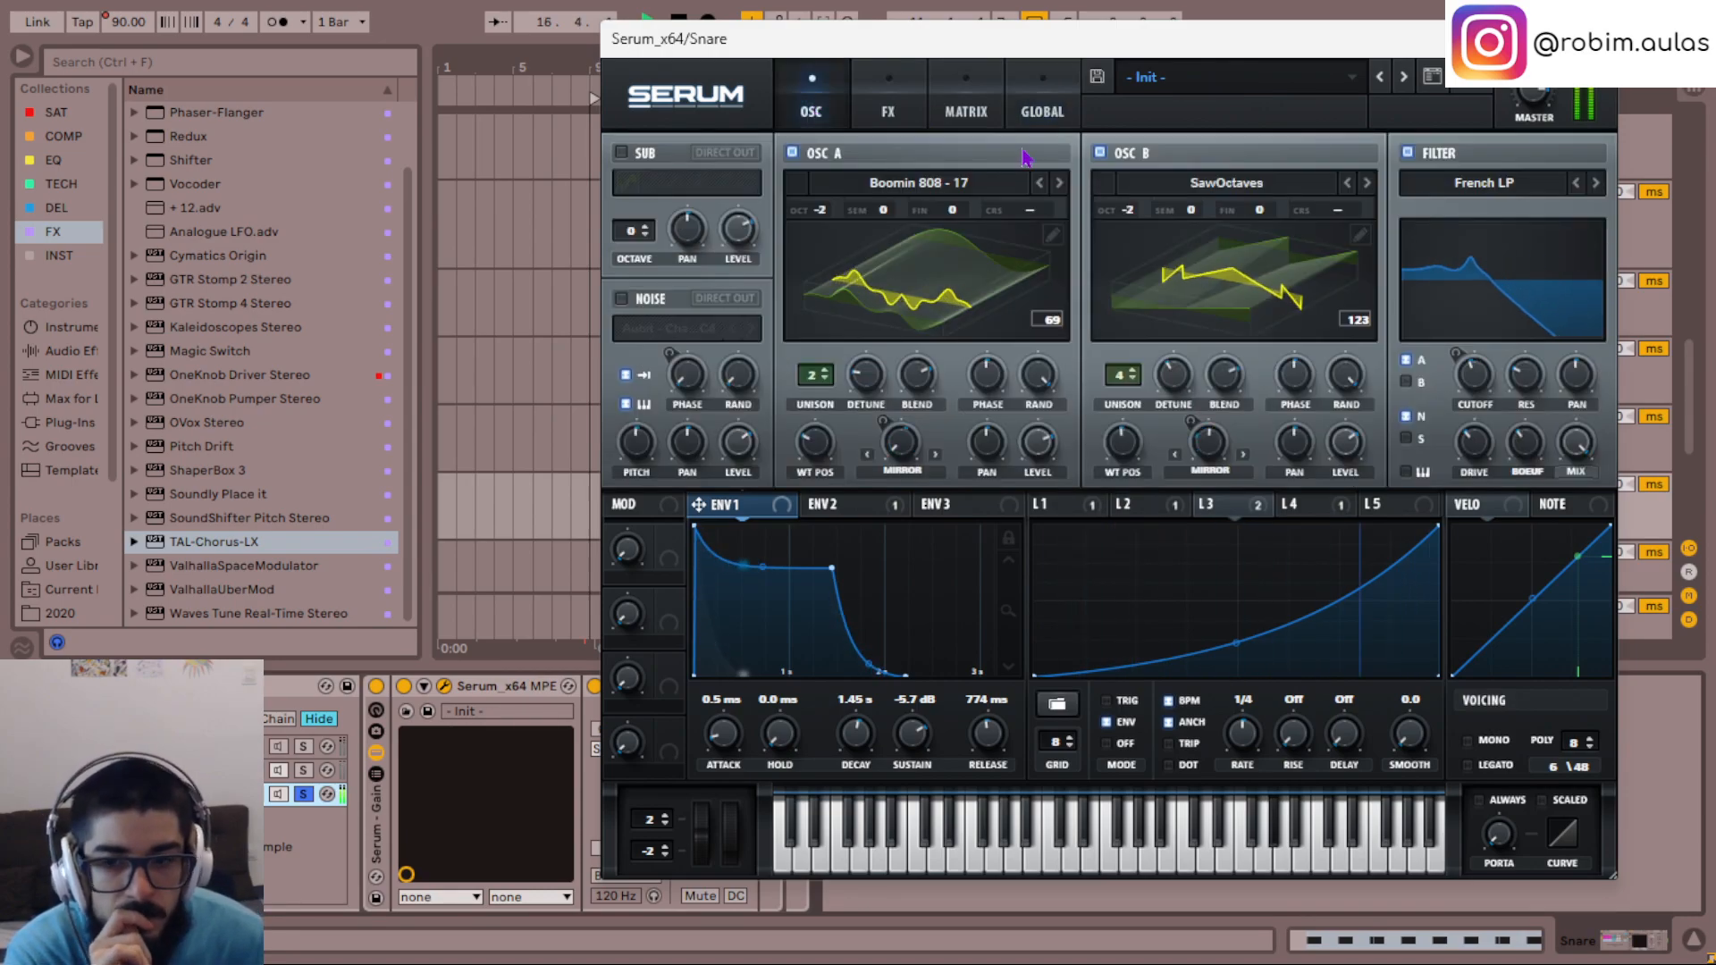
- Try TAL-Chorus-LX after the third chain's Utility with a reduced dry/wet amount, and remove it
click(524, 825)
mouse_move(523, 822)
mouse_down()
mouse_move(733, 932)
mouse_move(756, 894)
mouse_up()
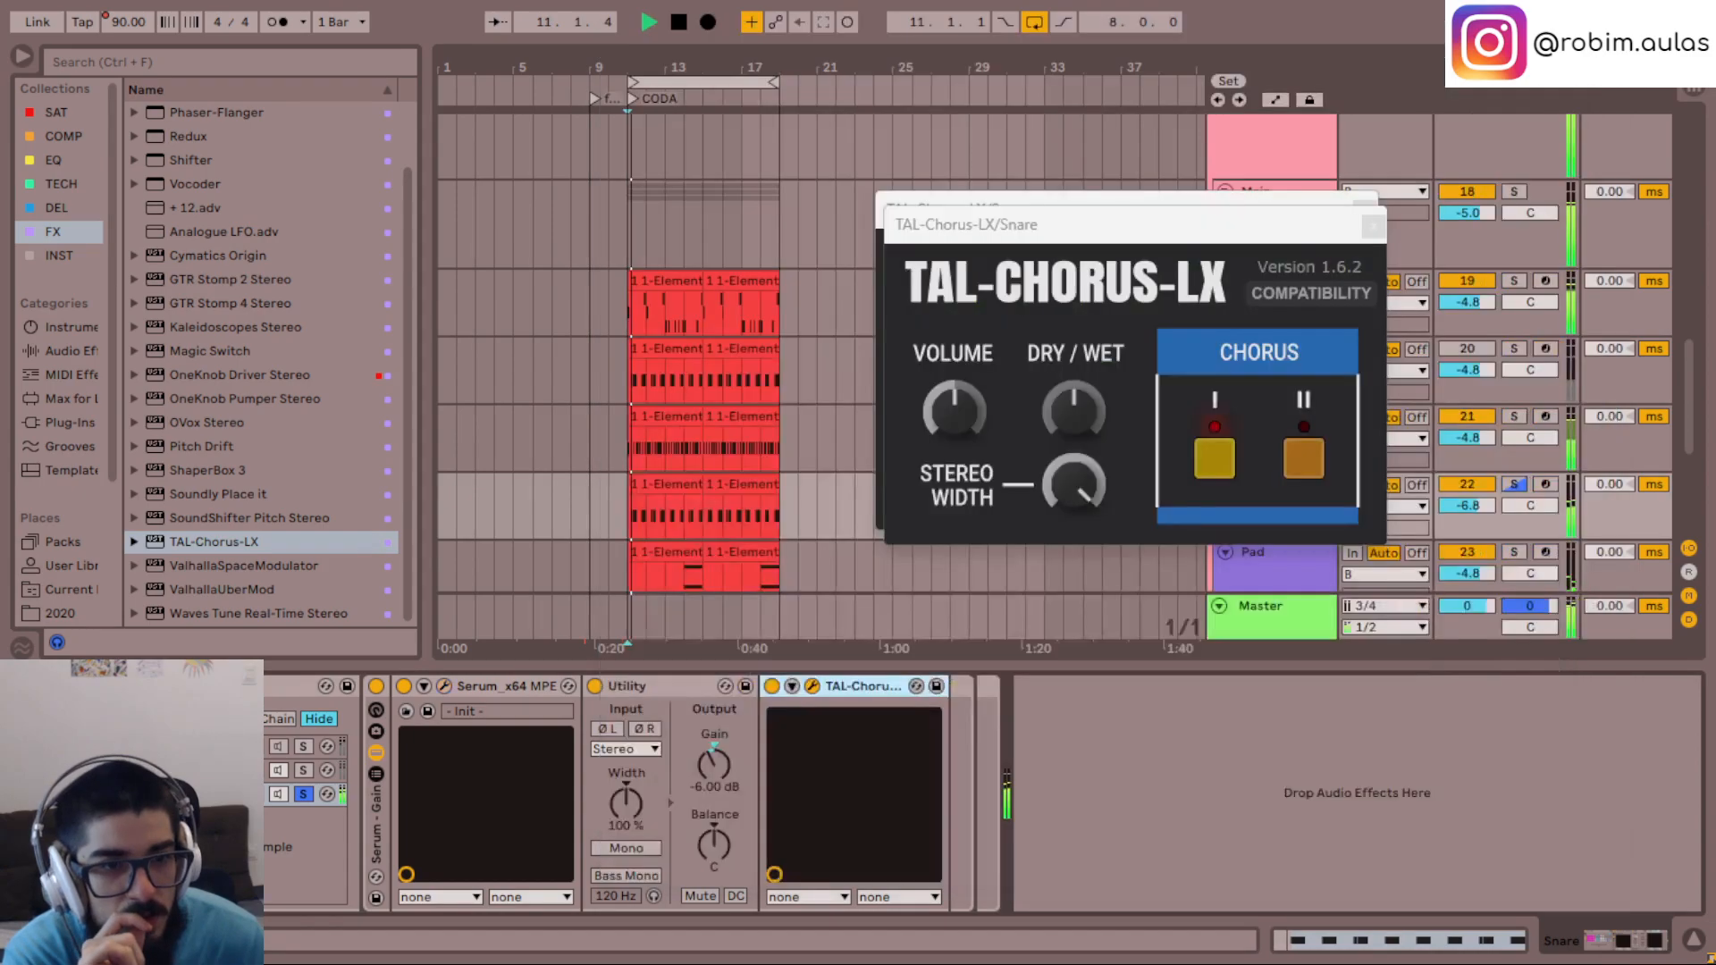
drag(1072, 414, 1075, 433)
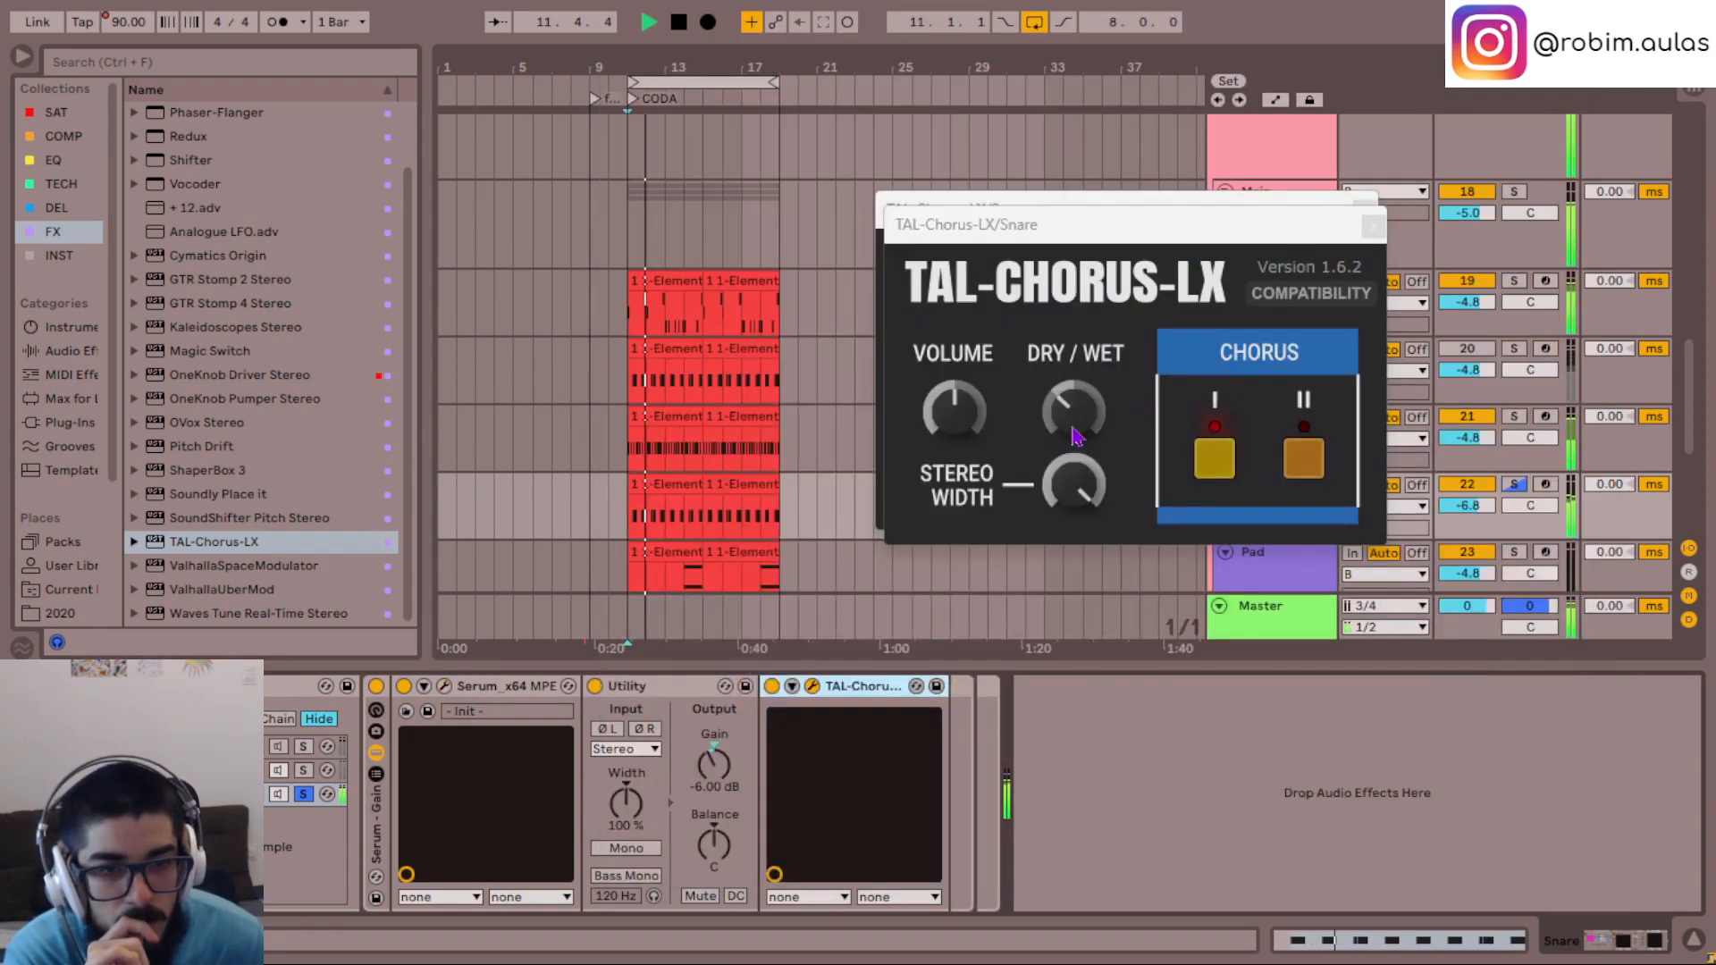
click(863, 687)
key(Delete)
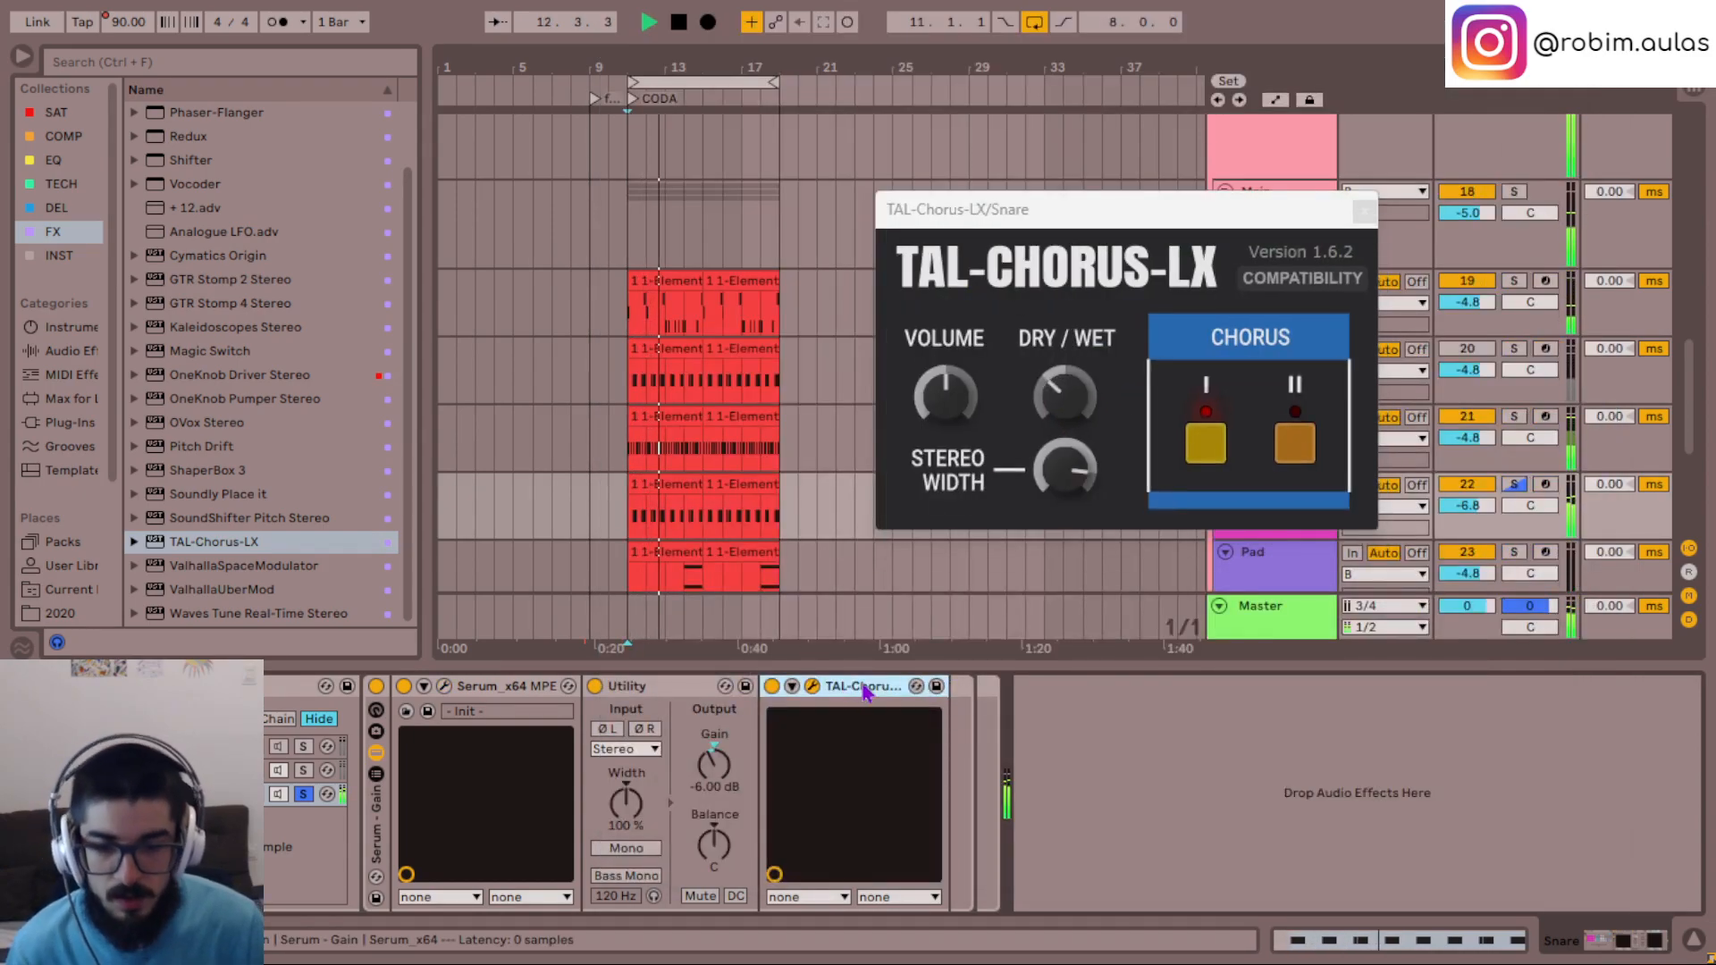
key(Delete)
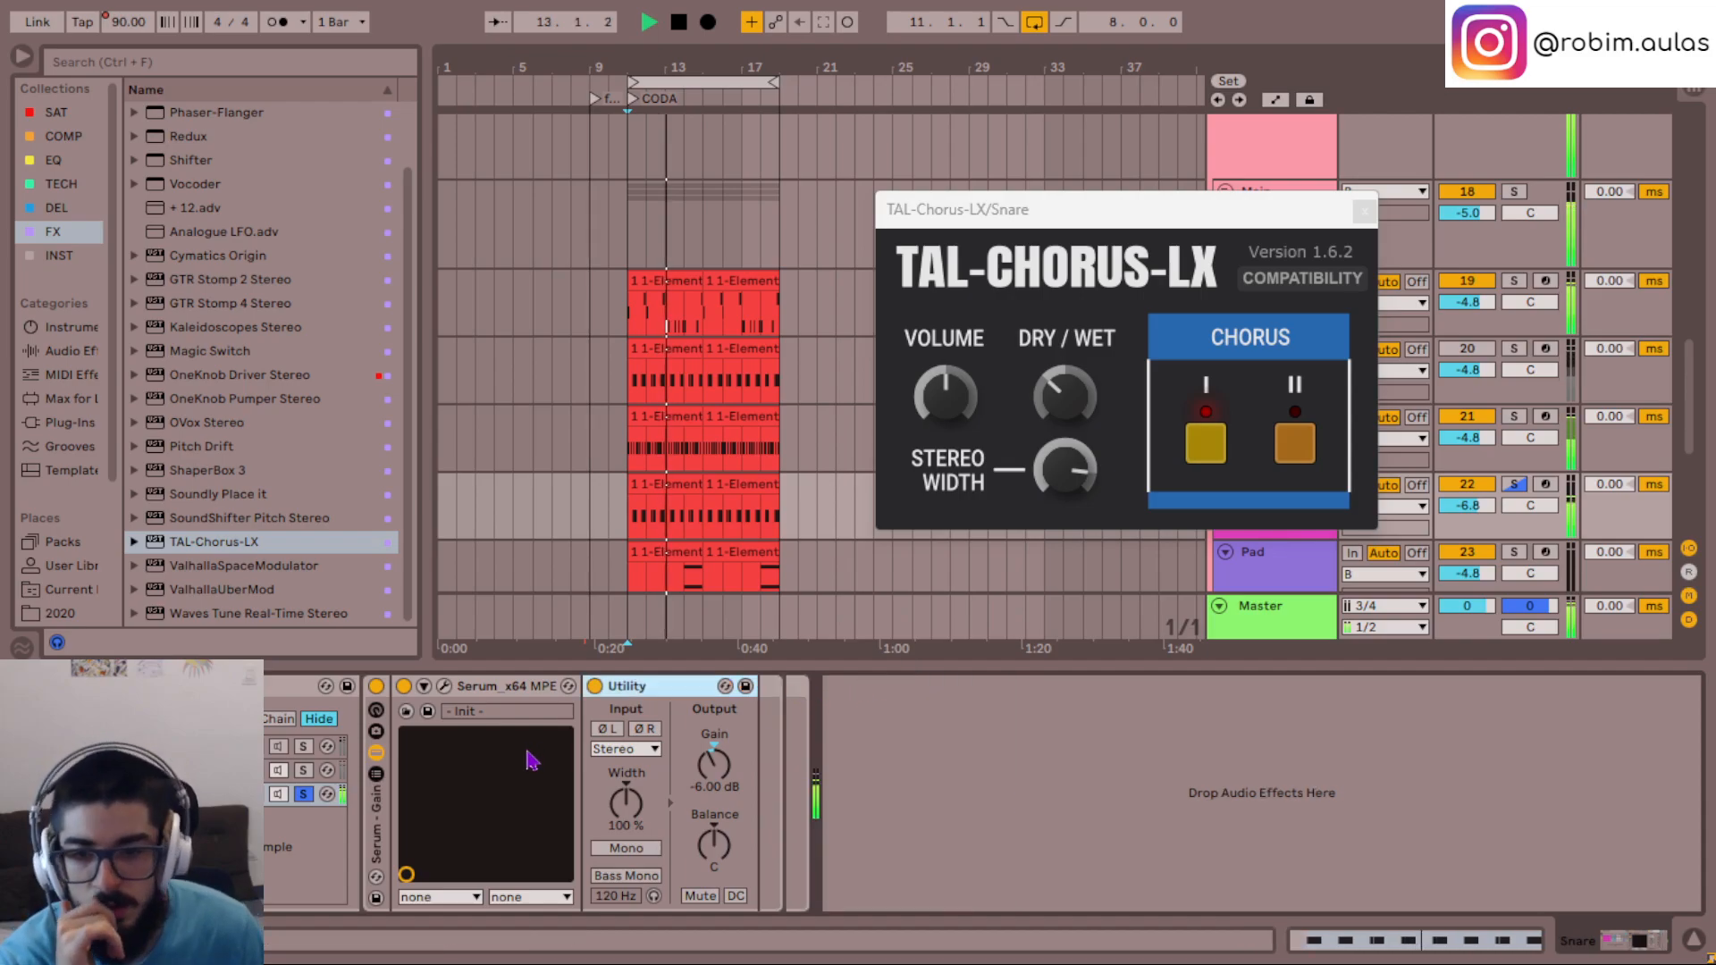
- Reopen the third chain's Serum, close the remaining chorus window and show Serum's effects
click(444, 687)
drag(1189, 52, 954, 58)
click(1364, 211)
click(711, 128)
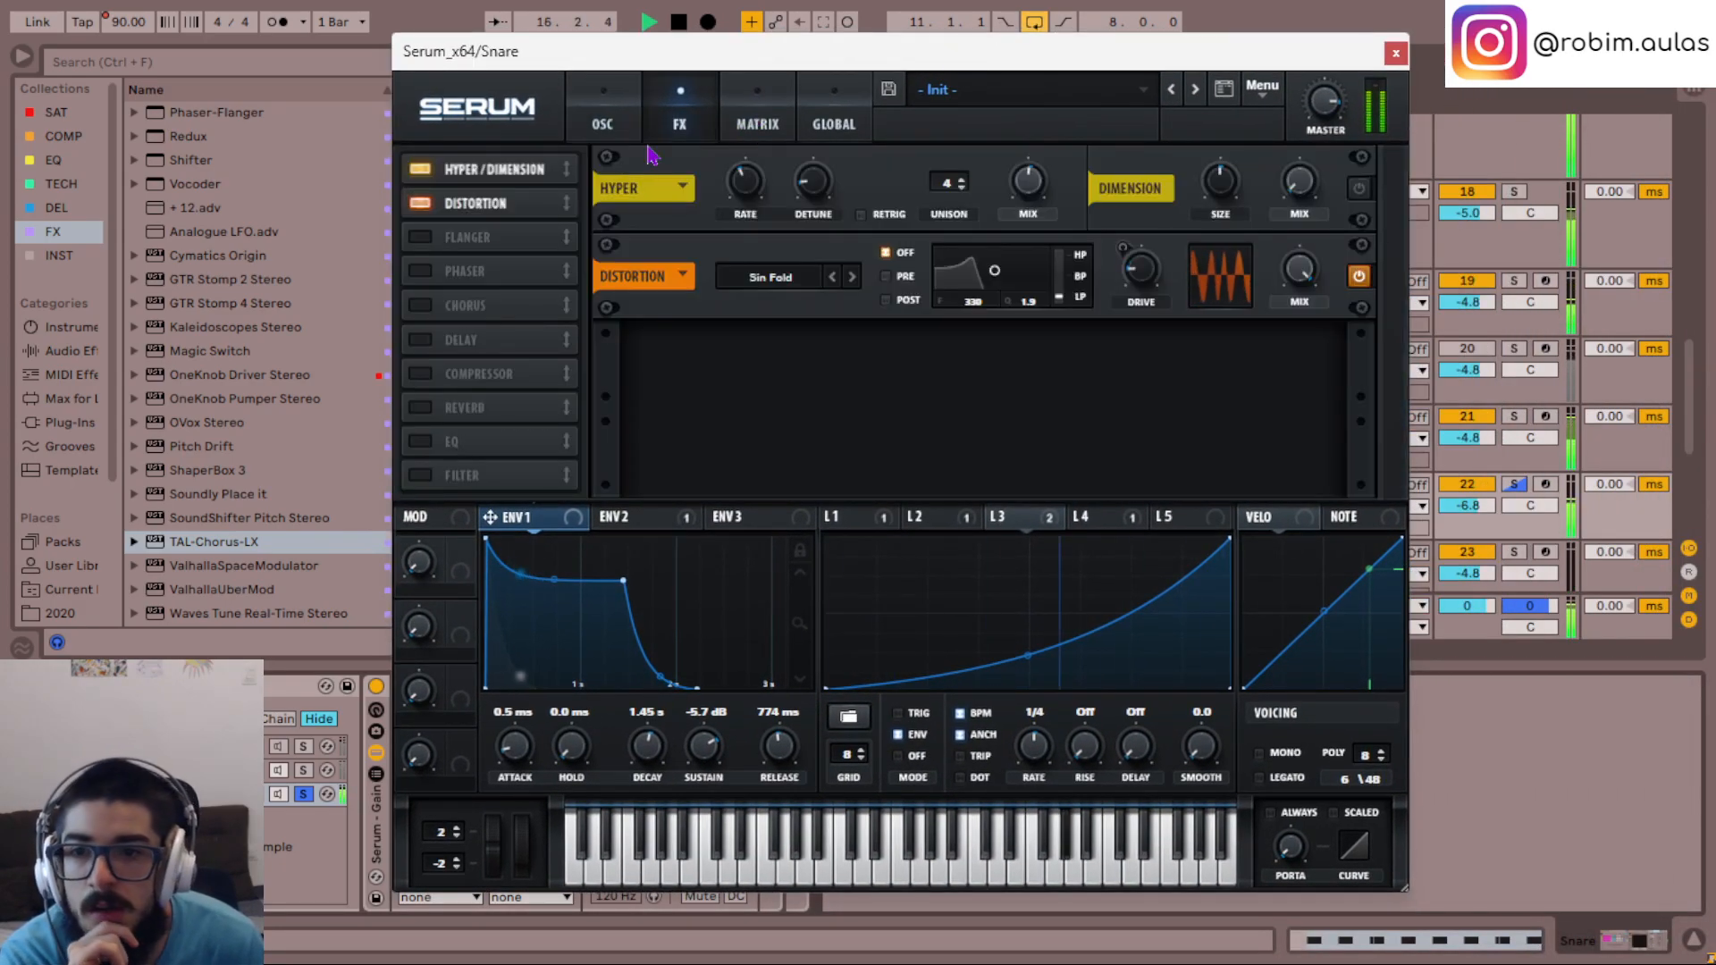
- Audition the Phaser and the Flanger on the third chain by enabling each one in turn
click(418, 273)
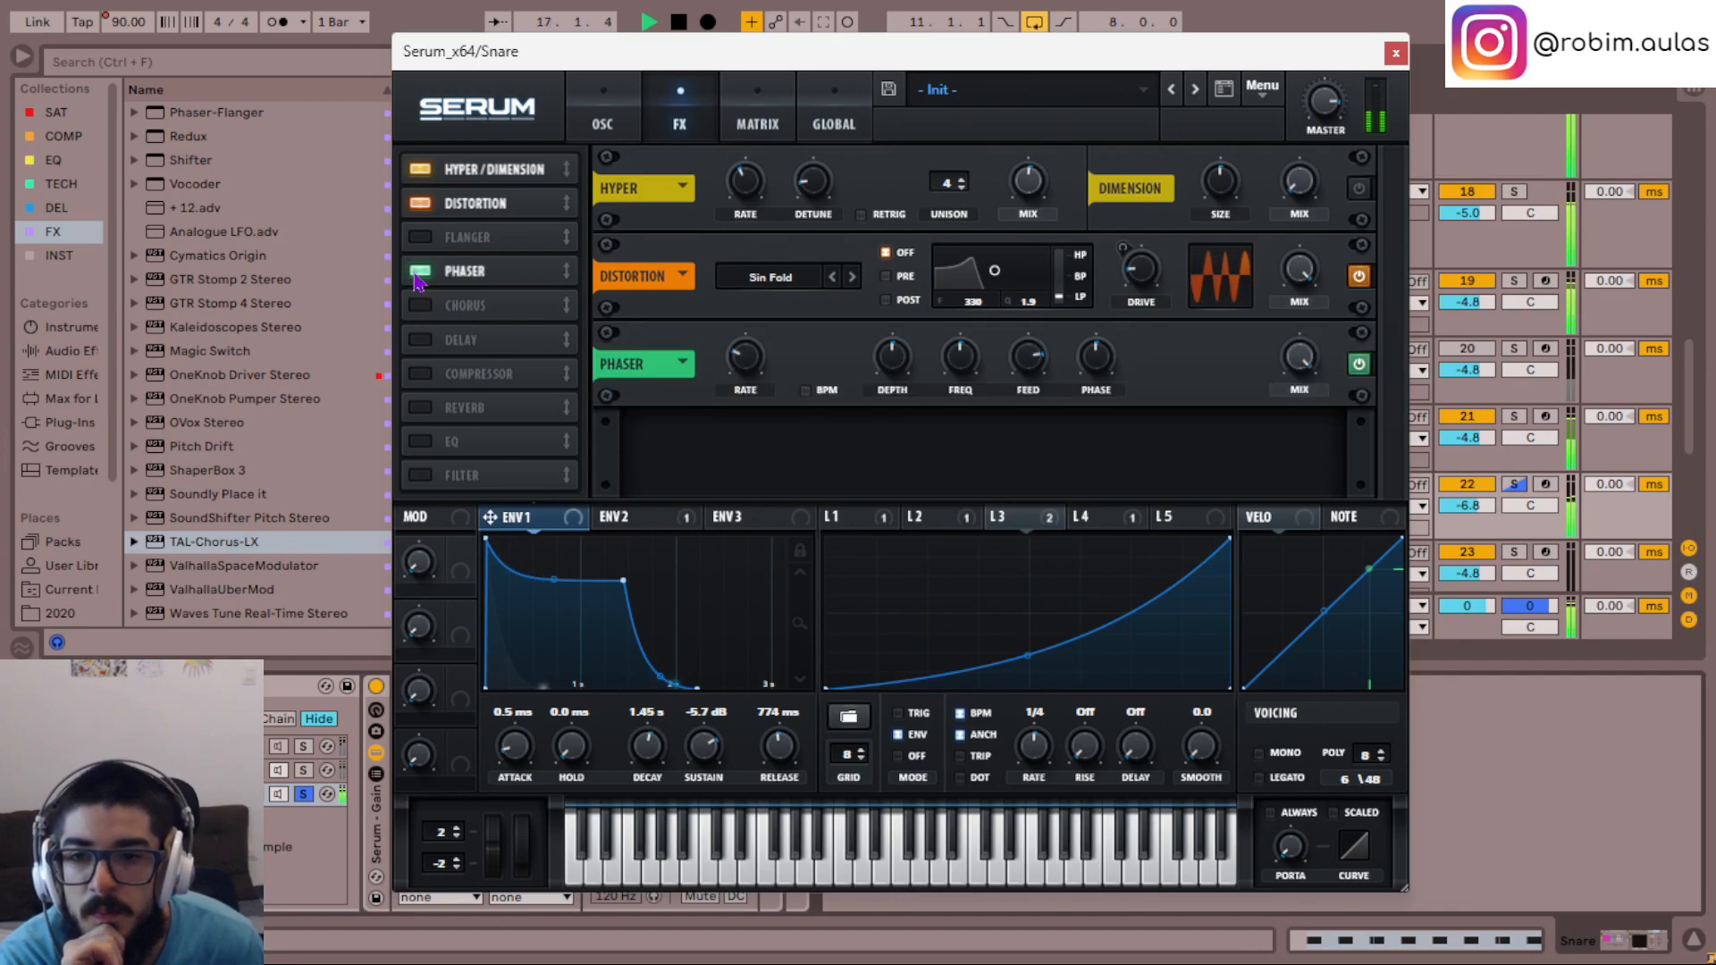
click(417, 275)
click(427, 239)
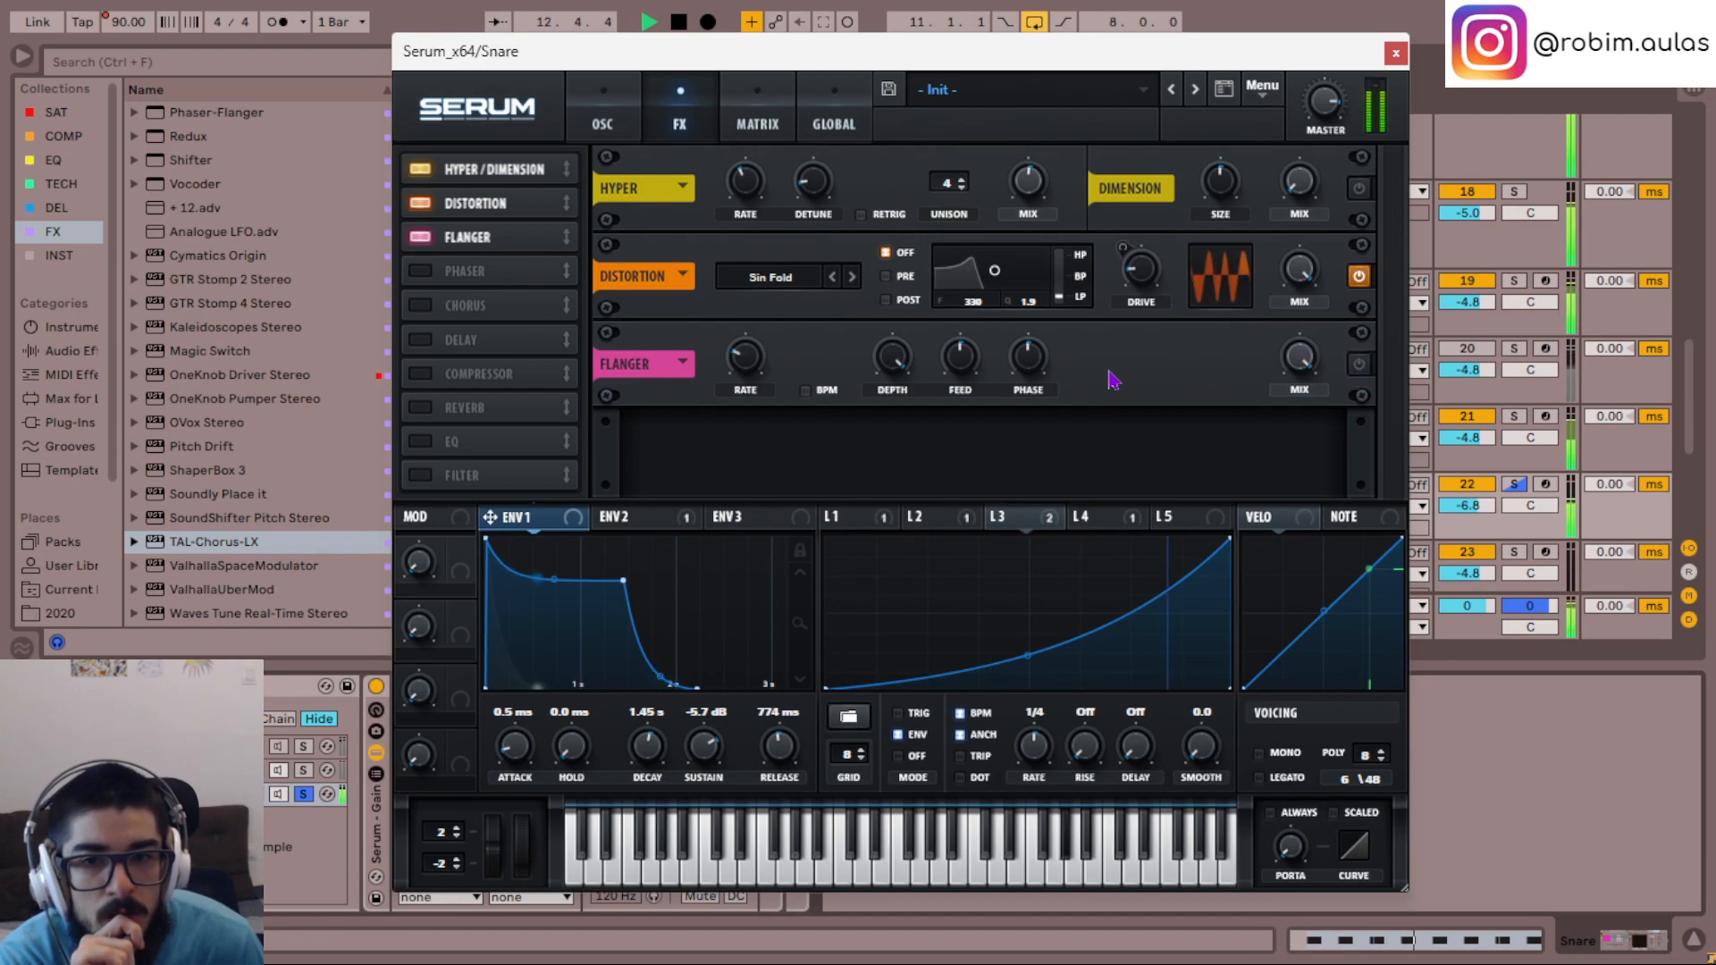
click(422, 237)
- Enable the Phaser on the third chain, raise its frequency, and lower its feedback and mix
click(427, 271)
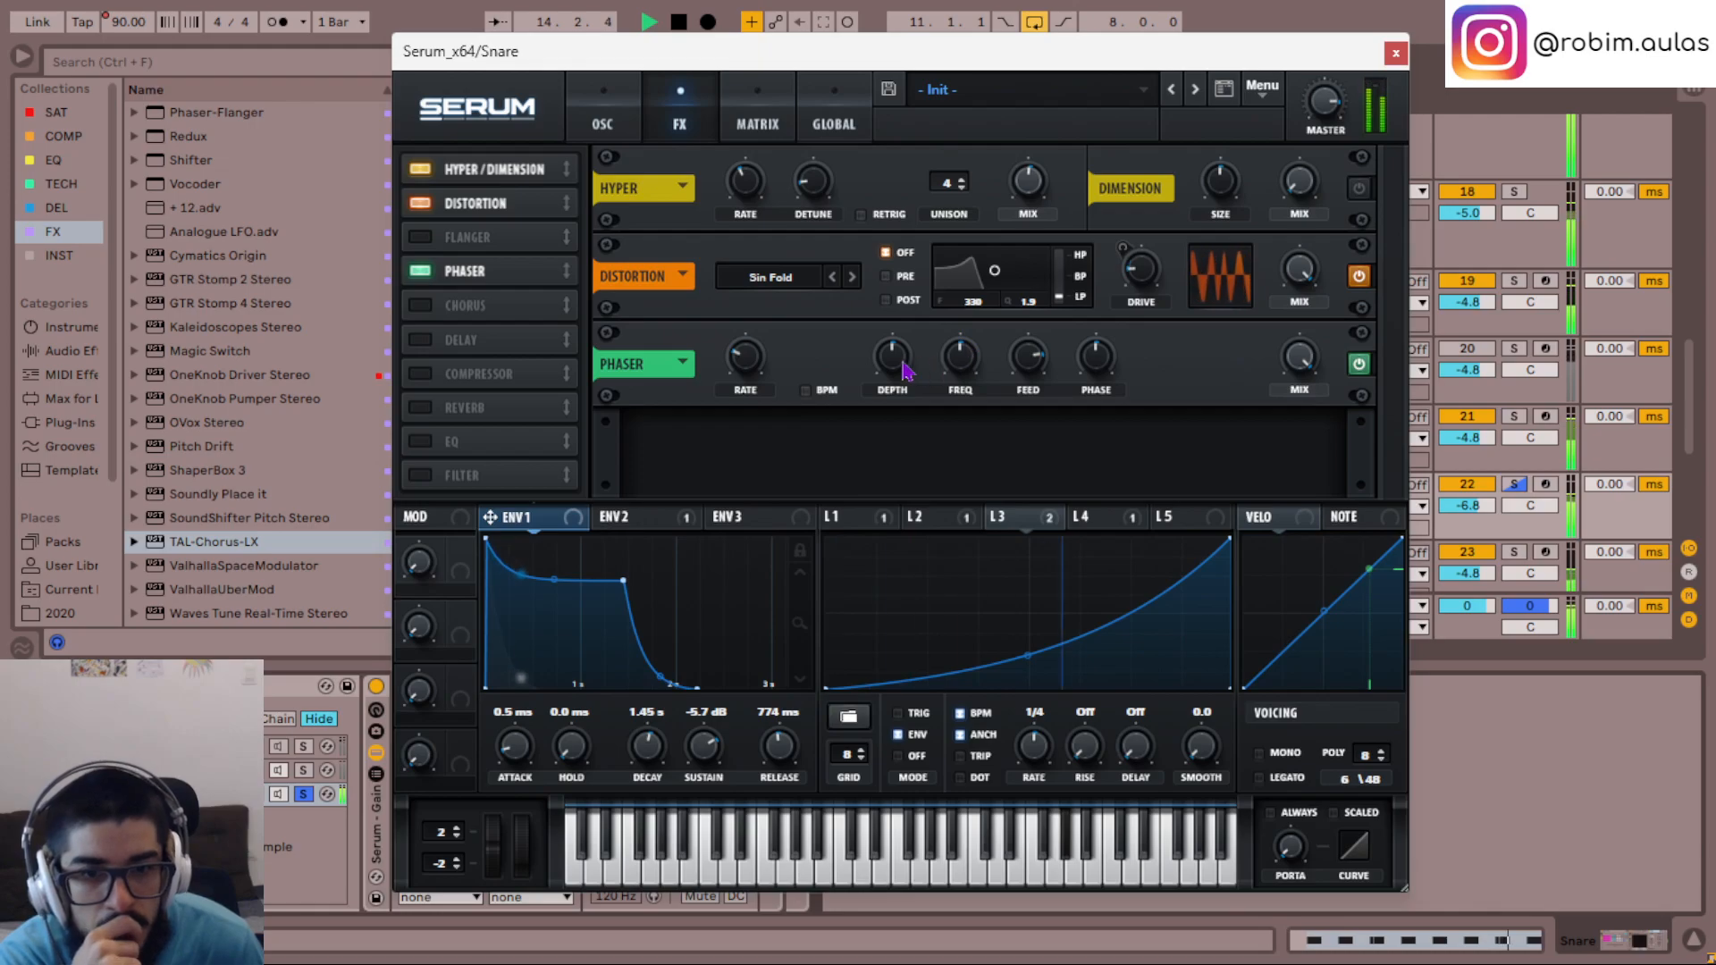
drag(971, 366, 971, 340)
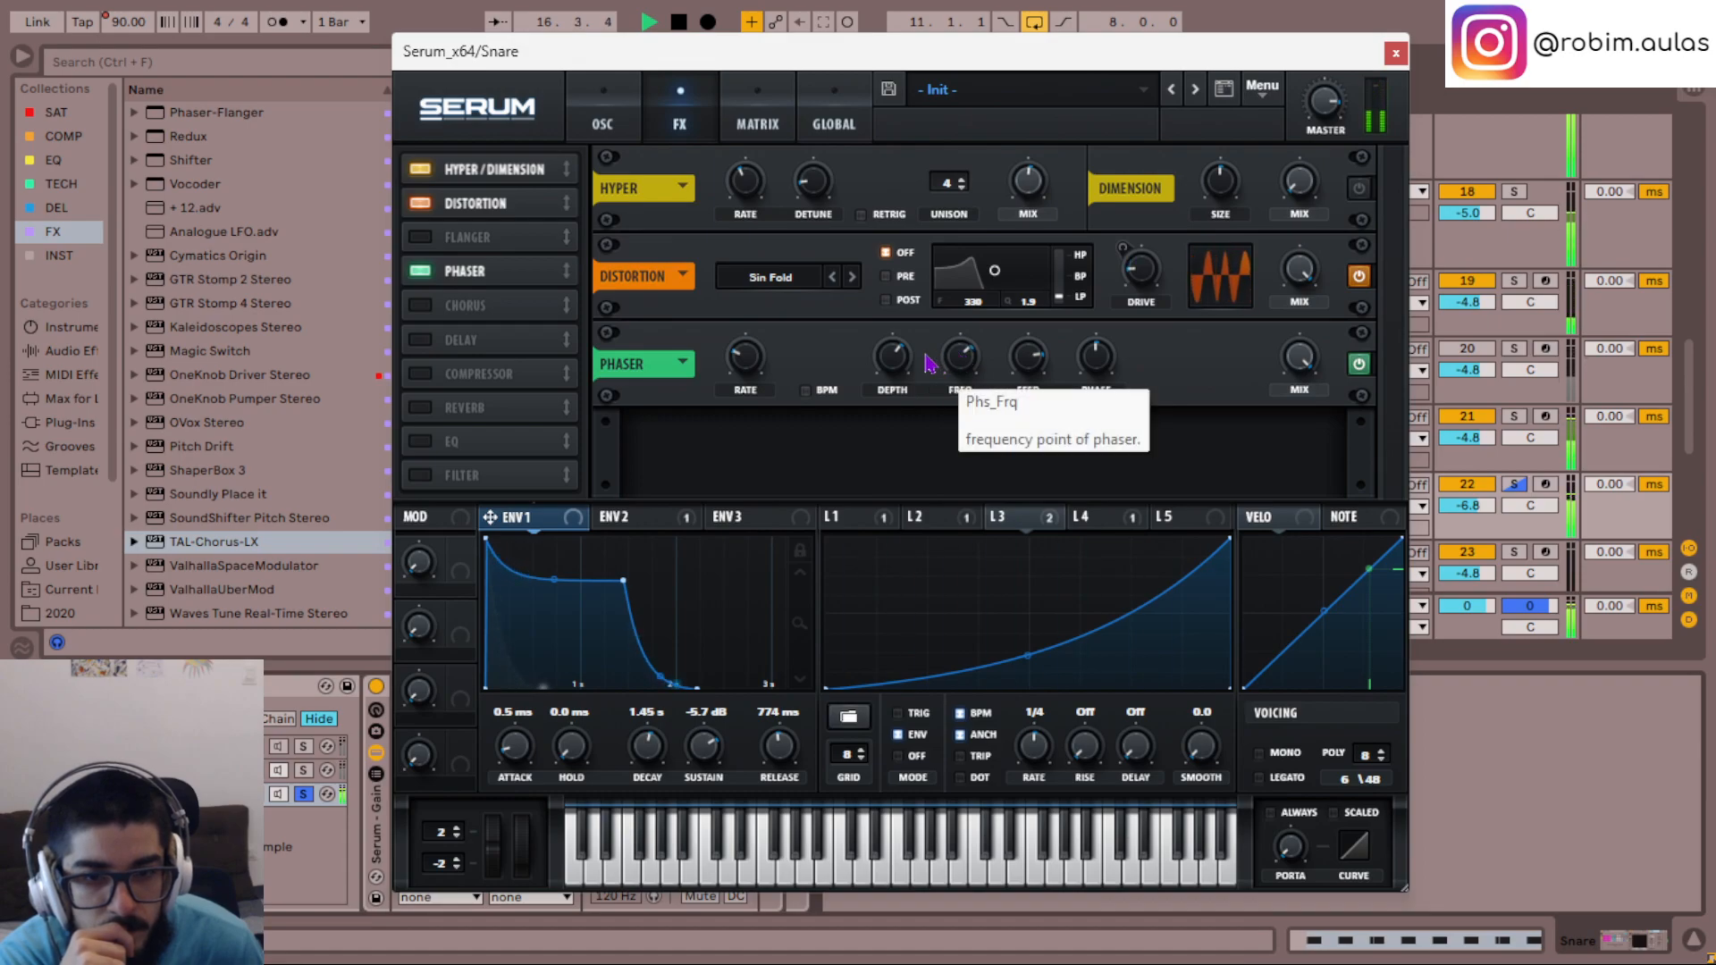
drag(1037, 359, 1027, 372)
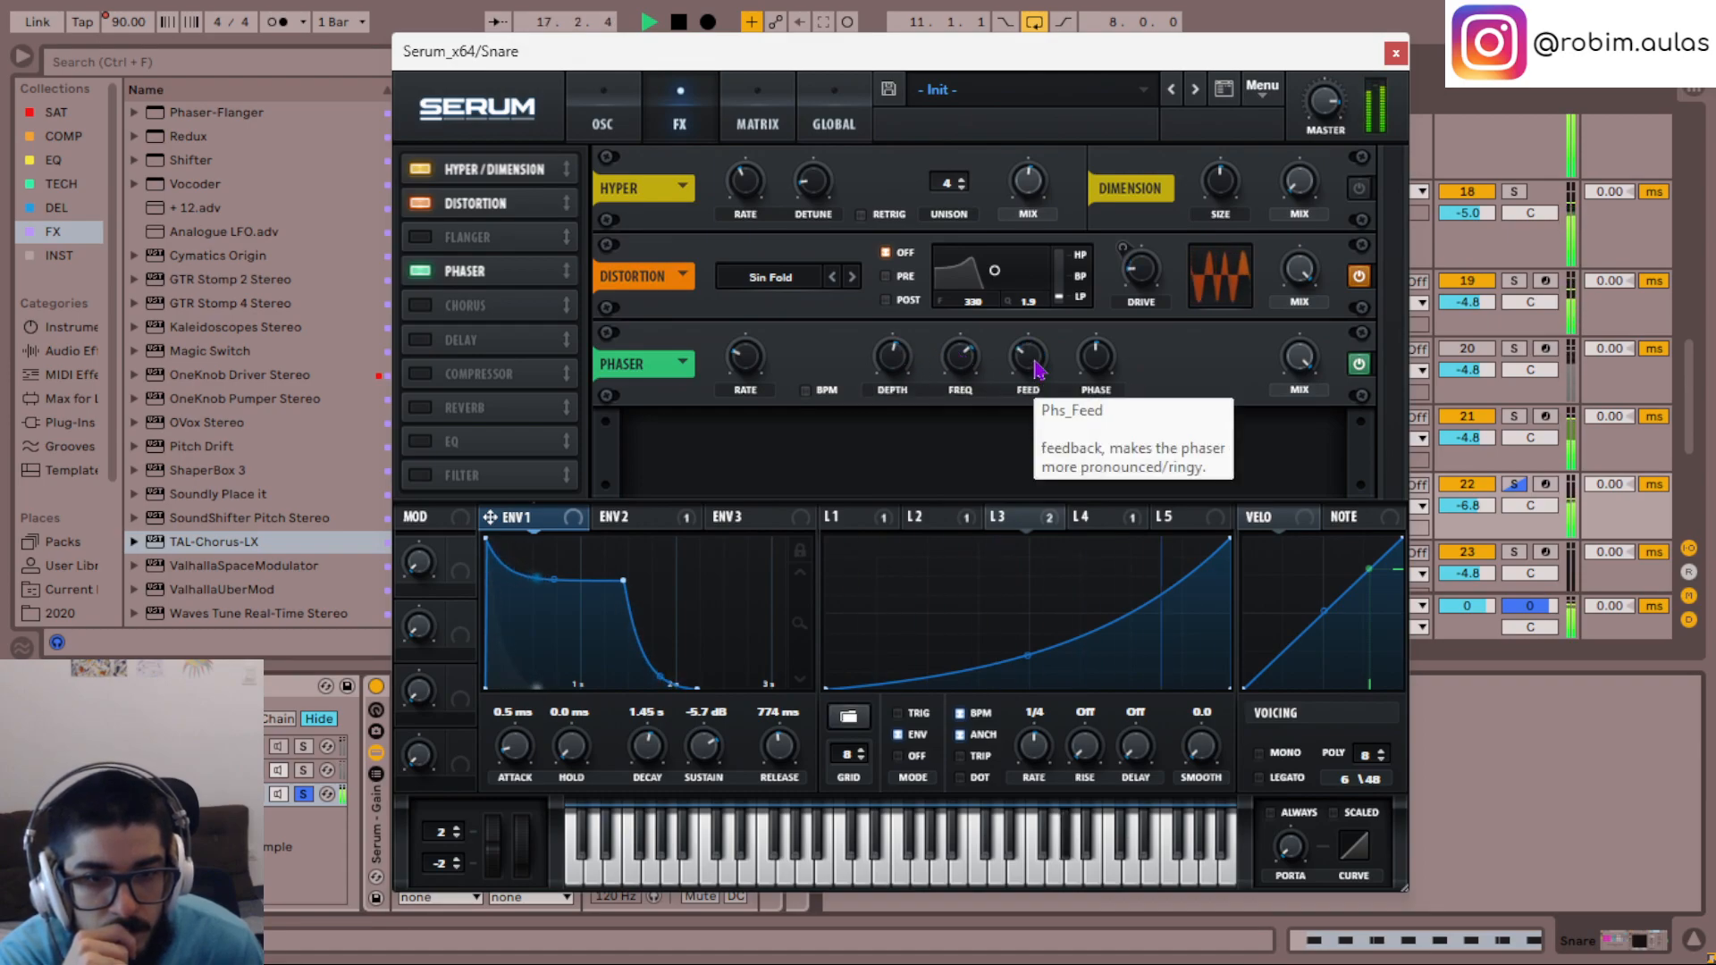
drag(731, 361, 743, 368)
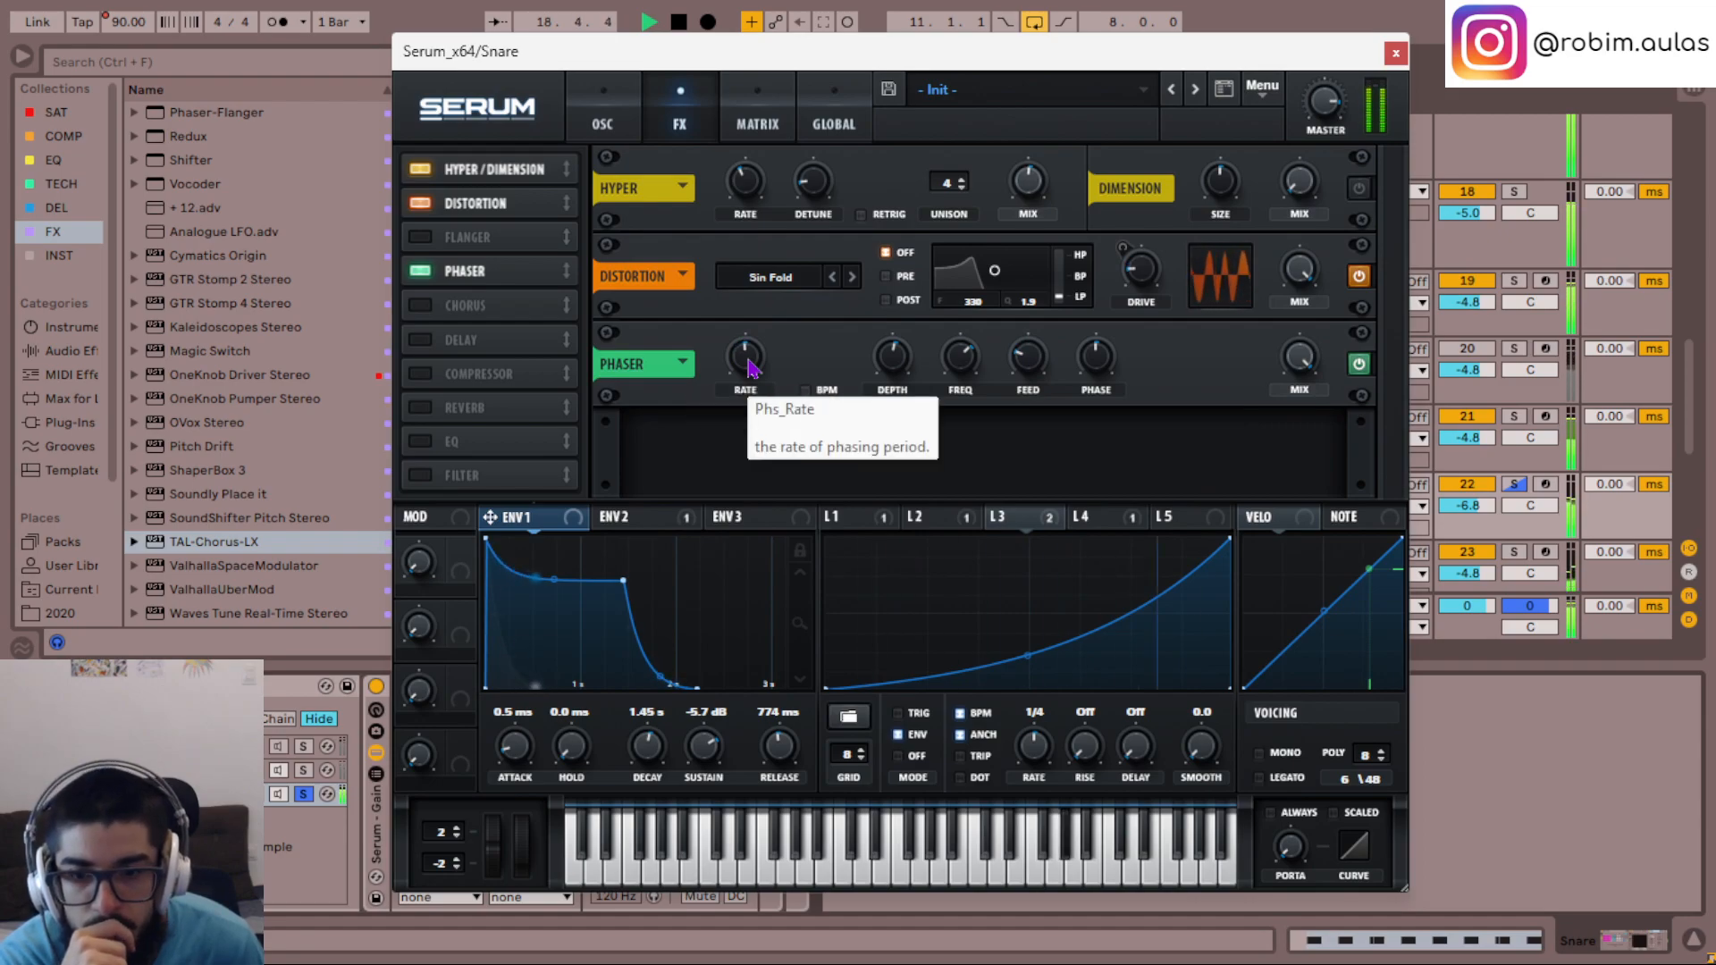
click(749, 366)
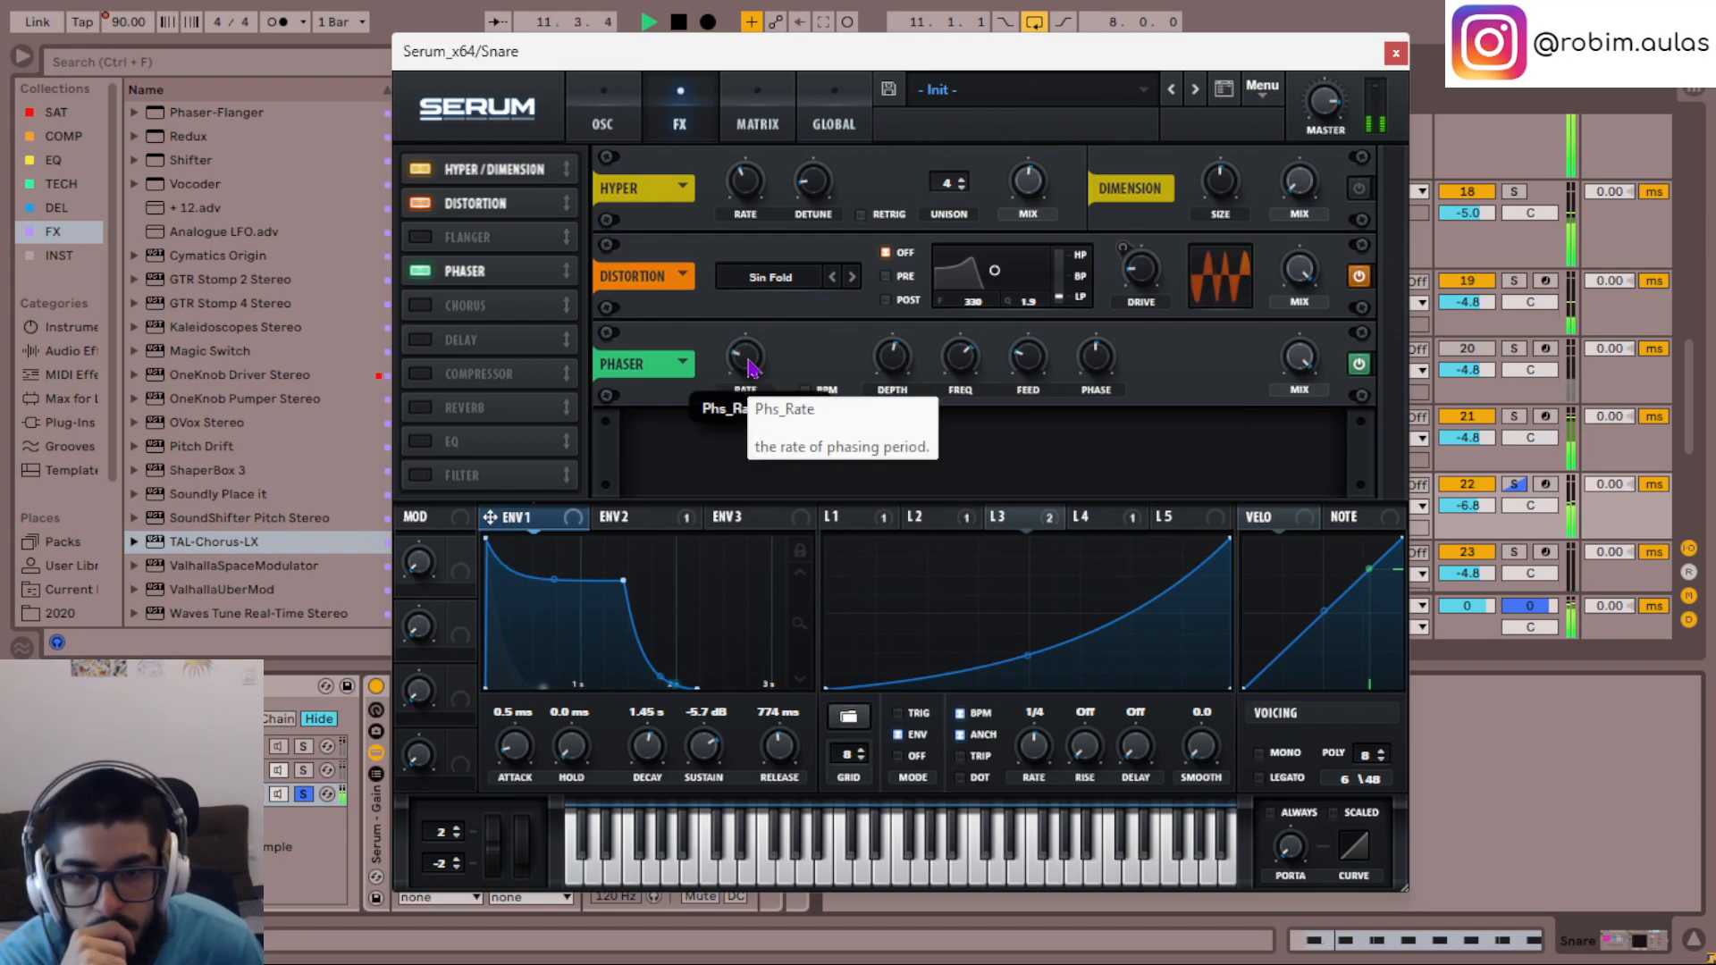
click(749, 367)
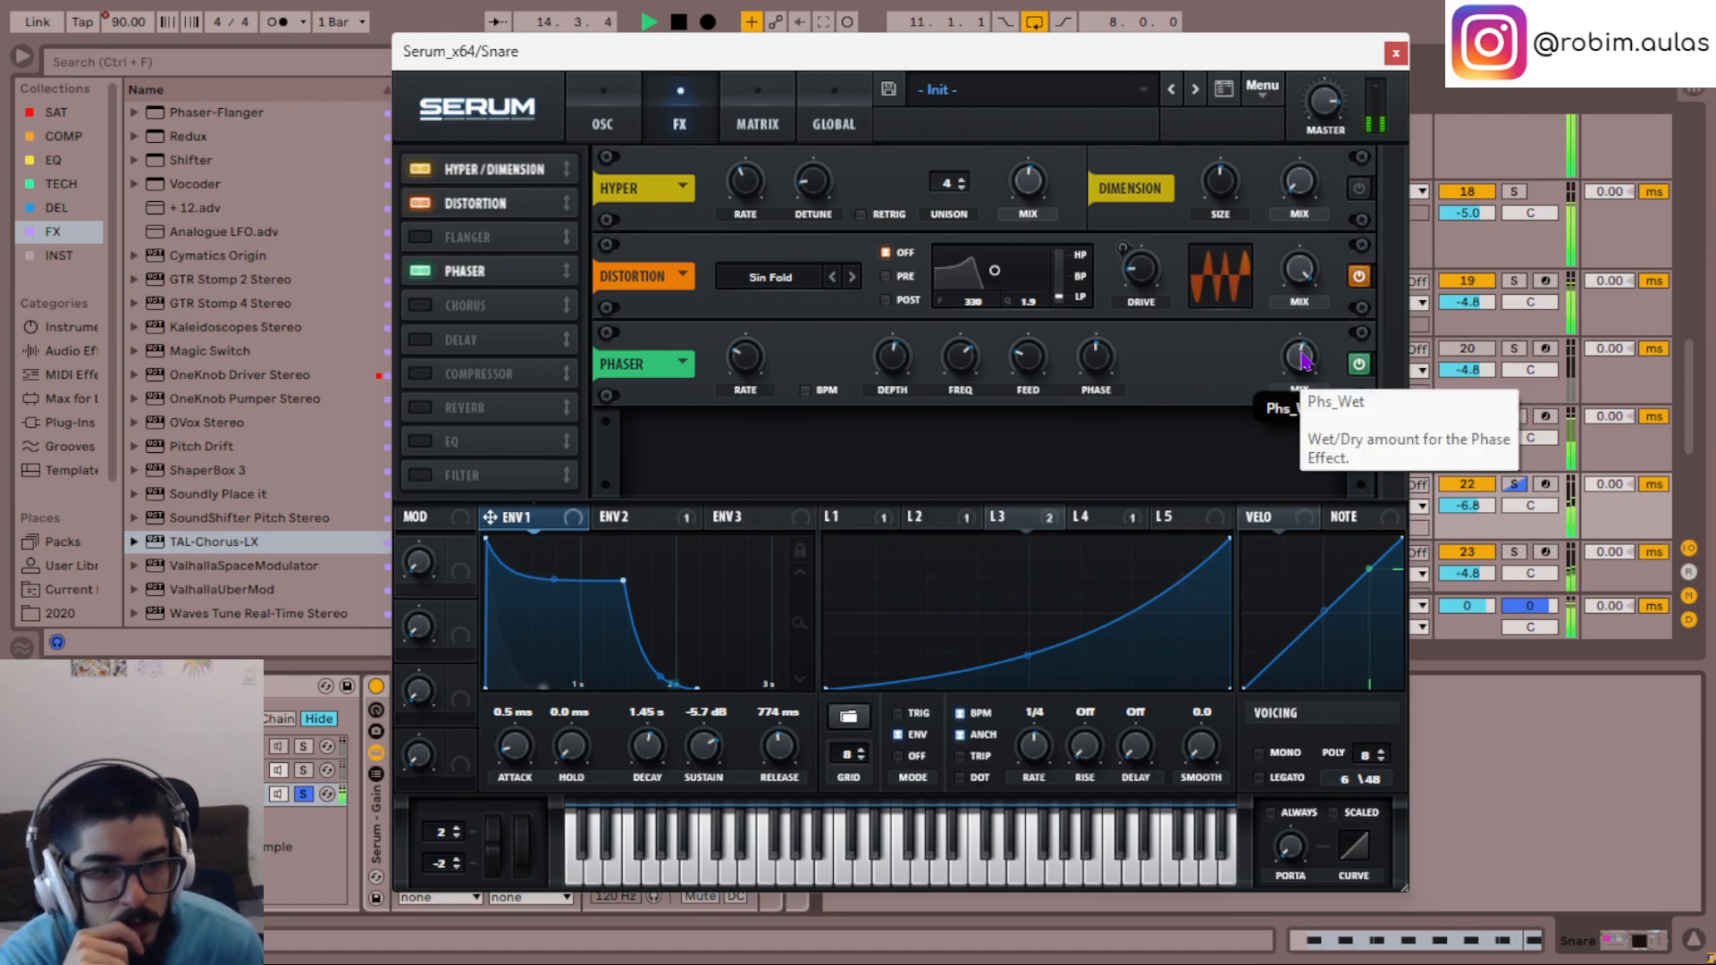
- Unsolo the third chain, lower the Phaser's phase to minimum and raise its mix, and close Serum
click(302, 795)
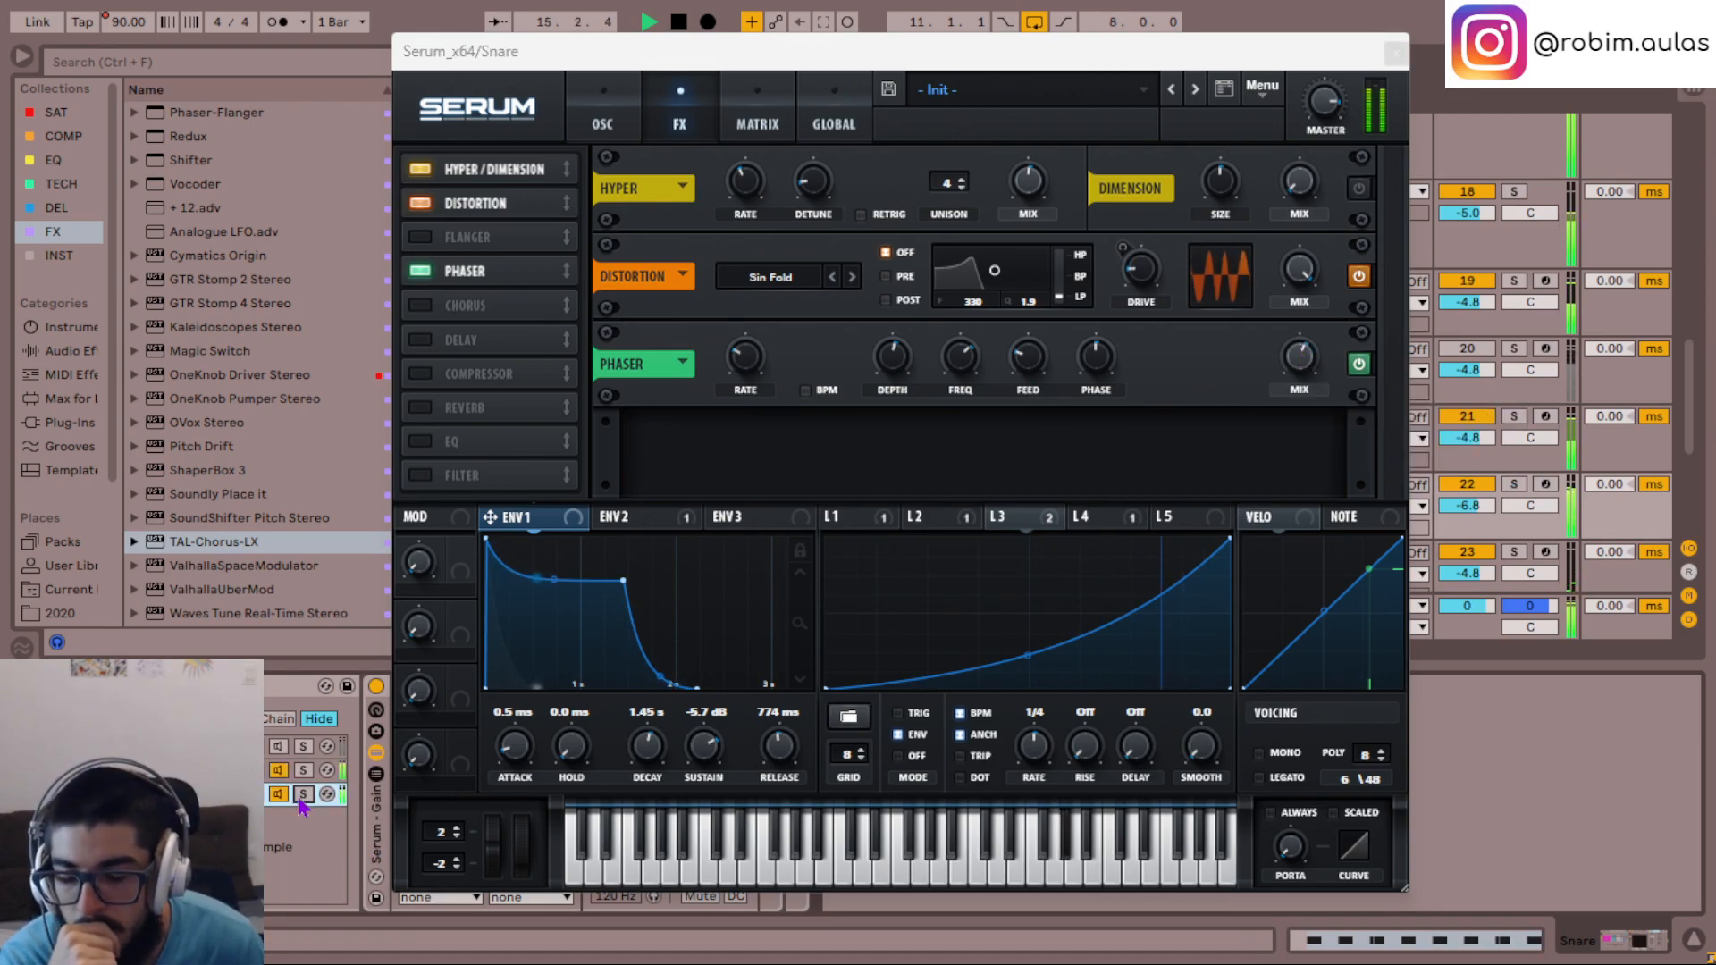
click(197, 770)
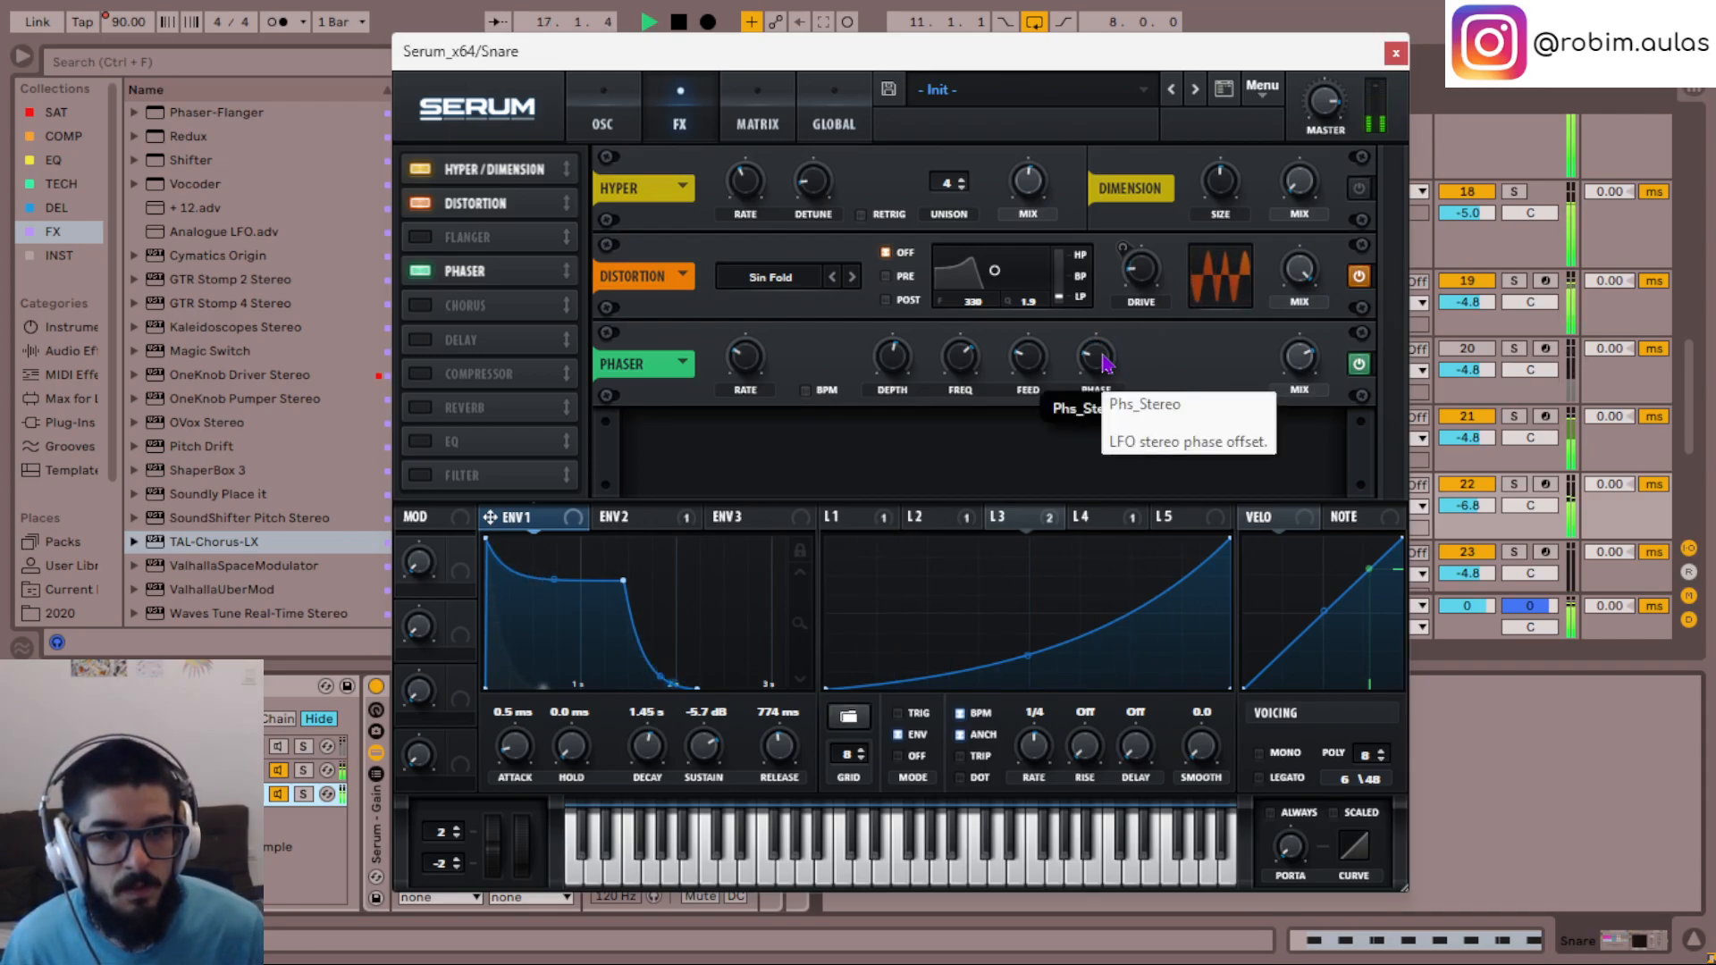
click(1396, 55)
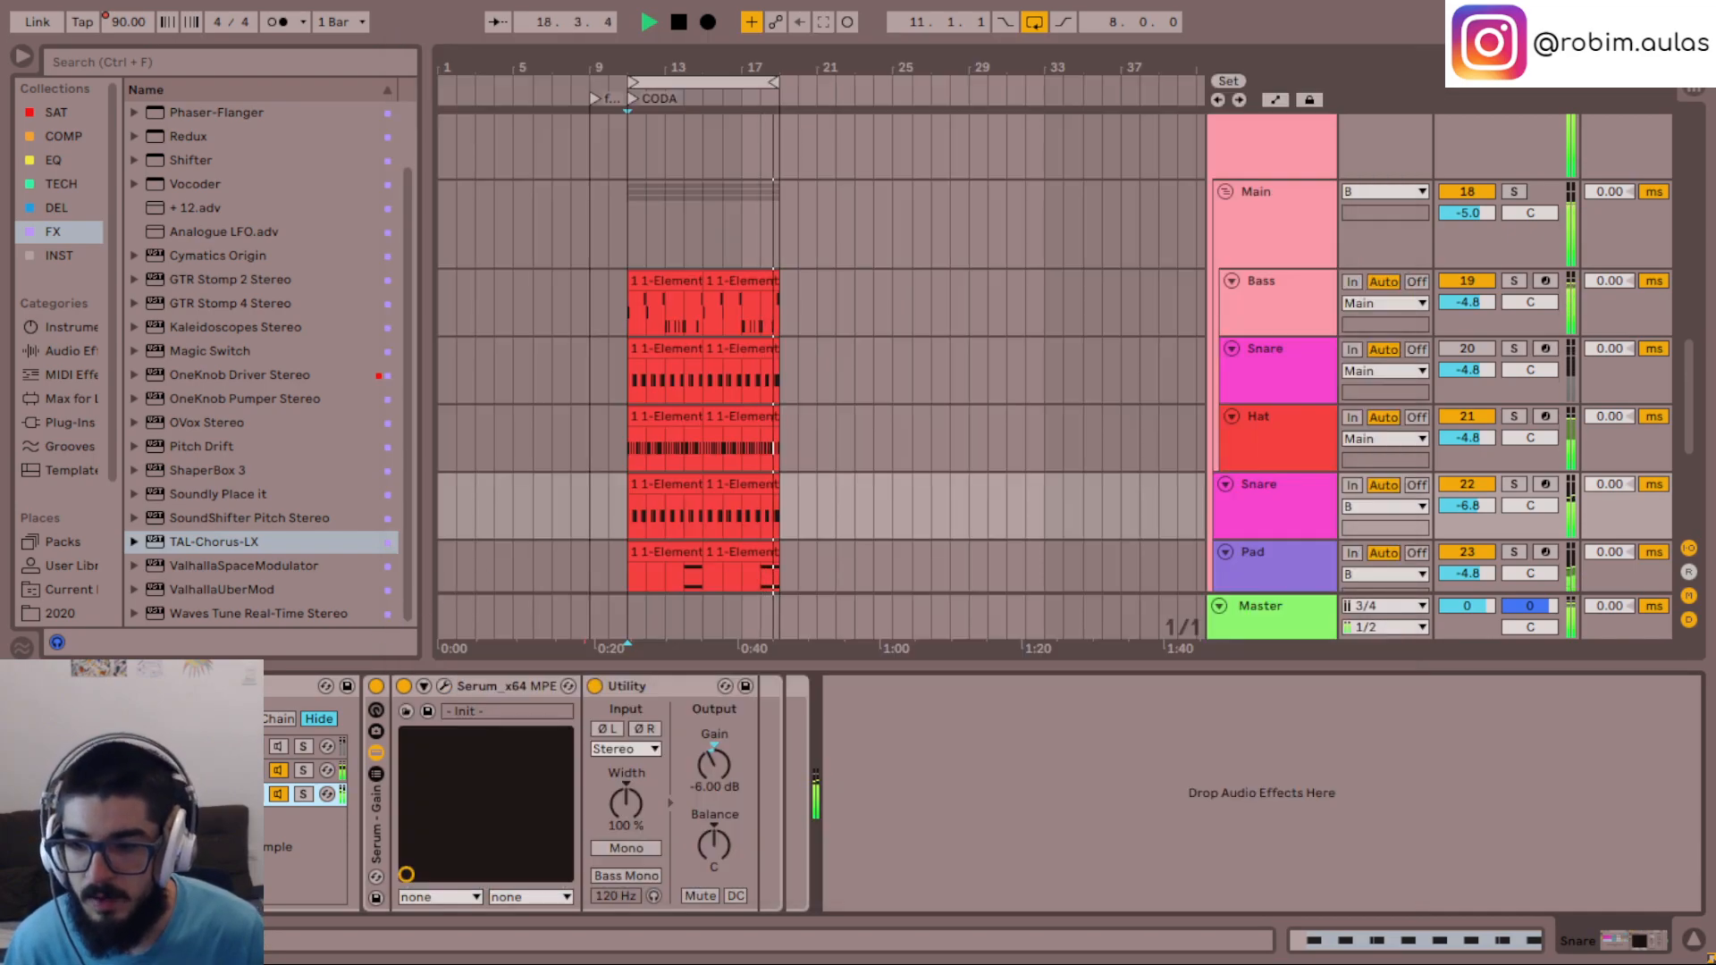
- Lower the duplicate Snare track's volume to -7.7 and review the devices of its second and third chains
click(445, 687)
click(1501, 15)
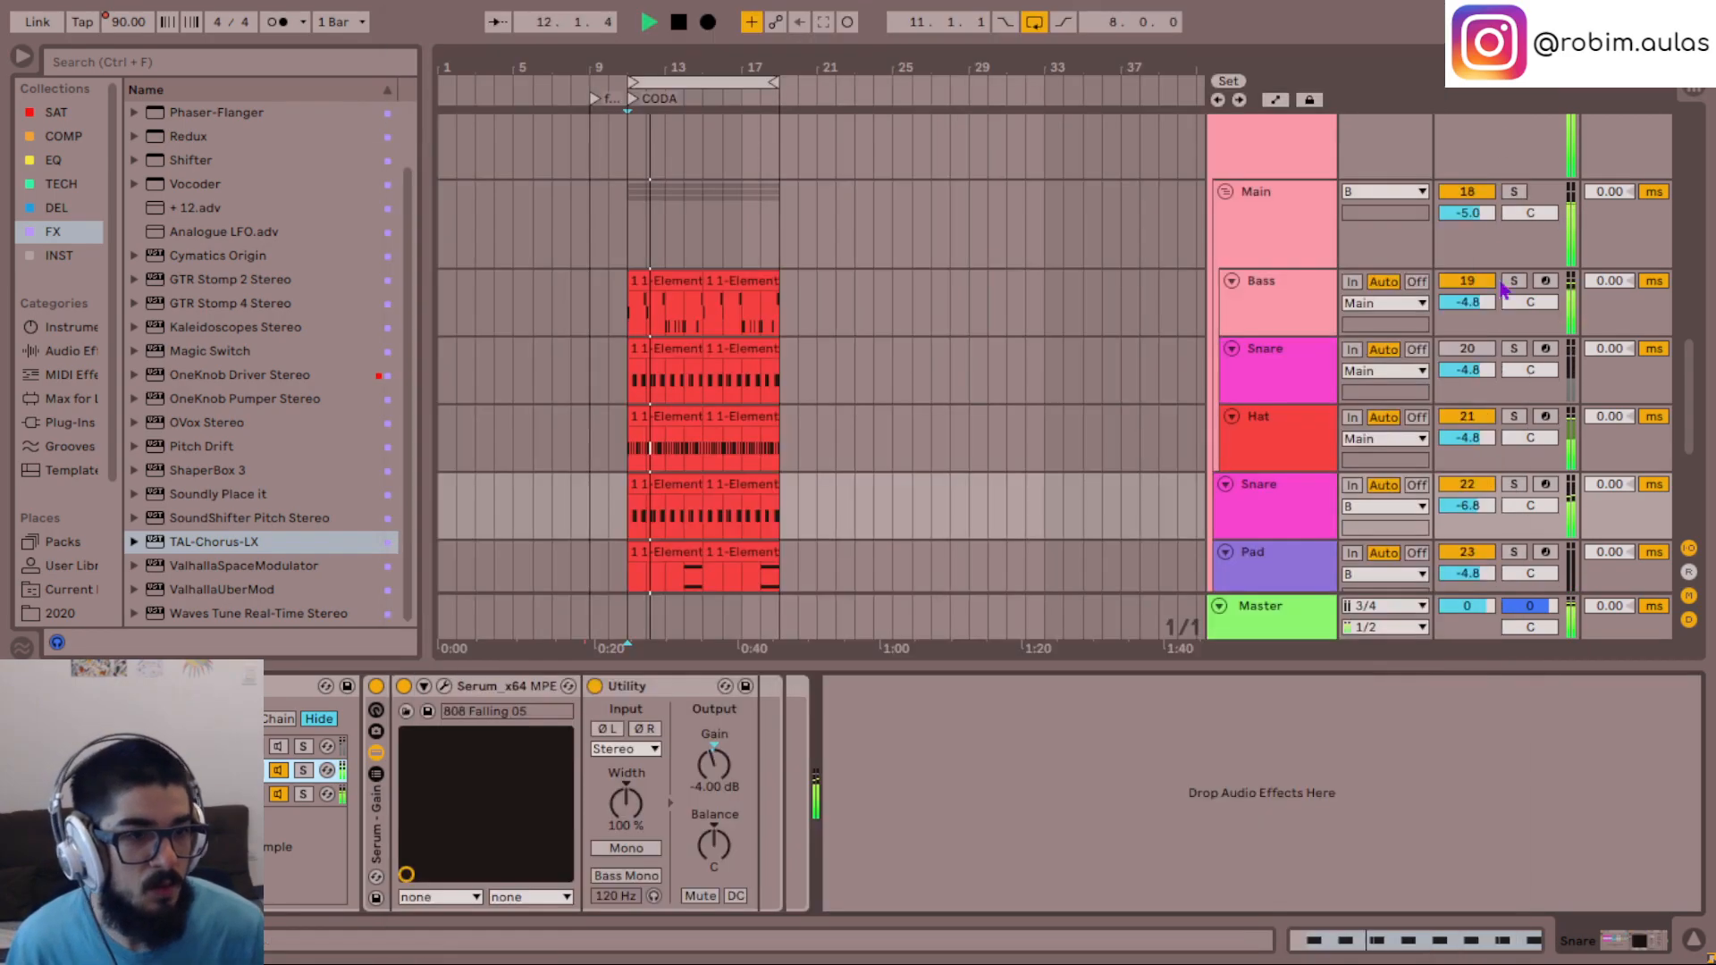
drag(1476, 506, 1487, 531)
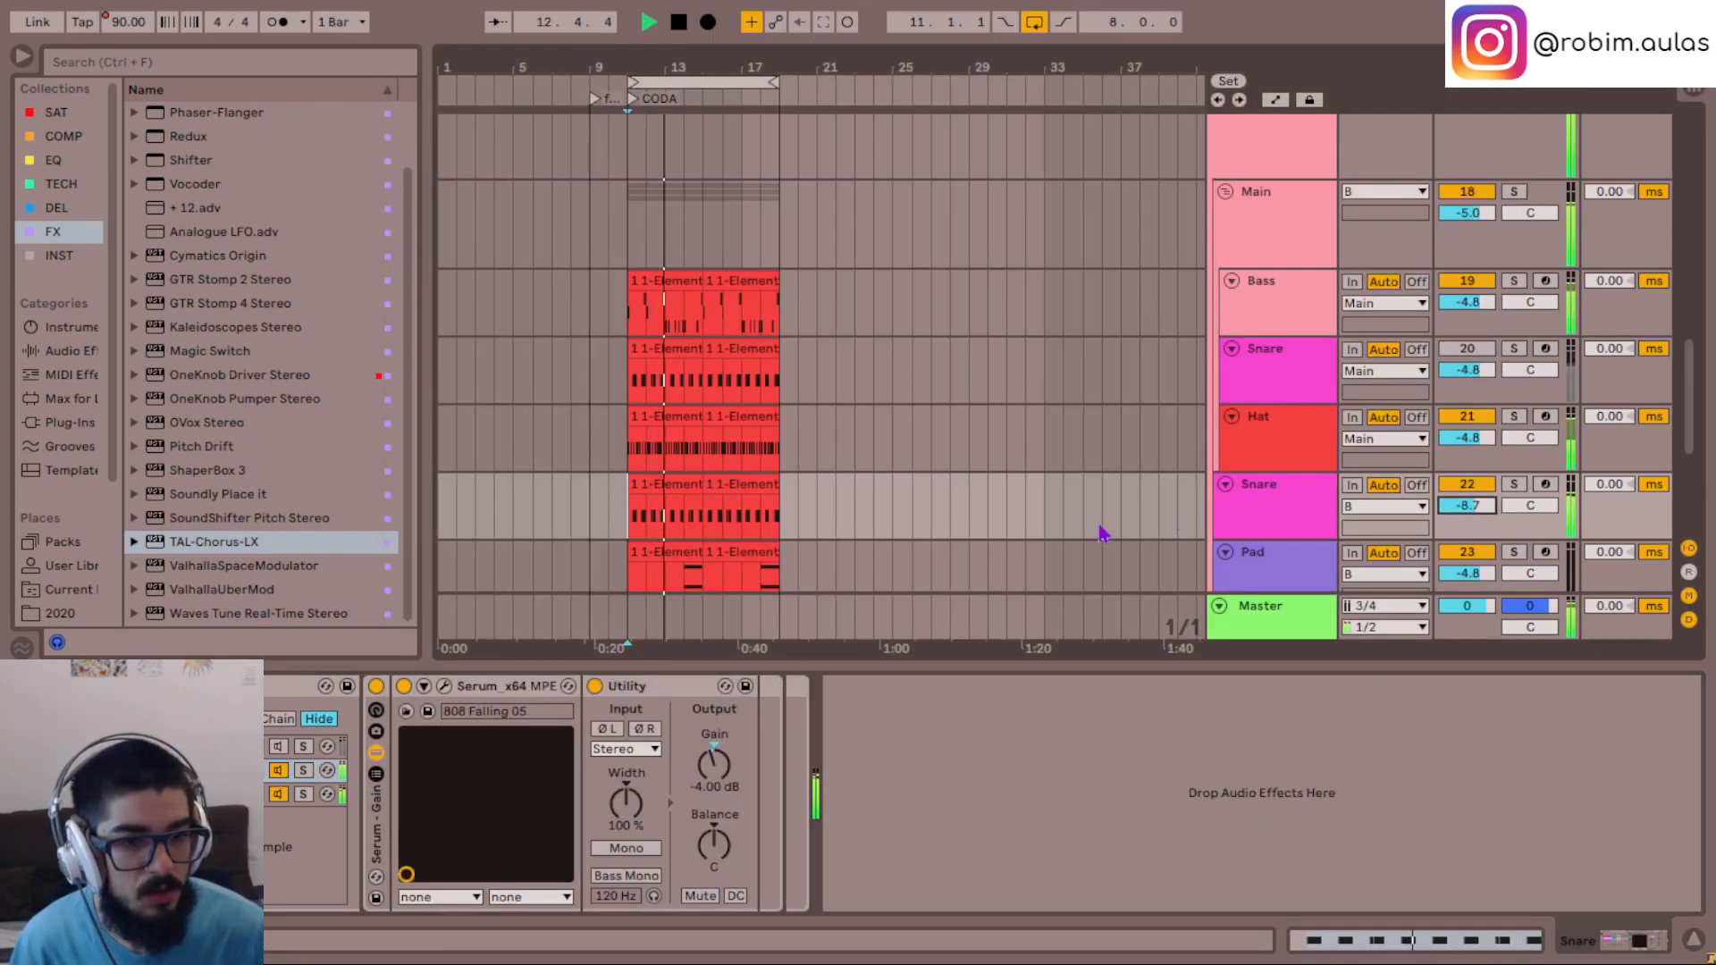
key(Up)
click(207, 770)
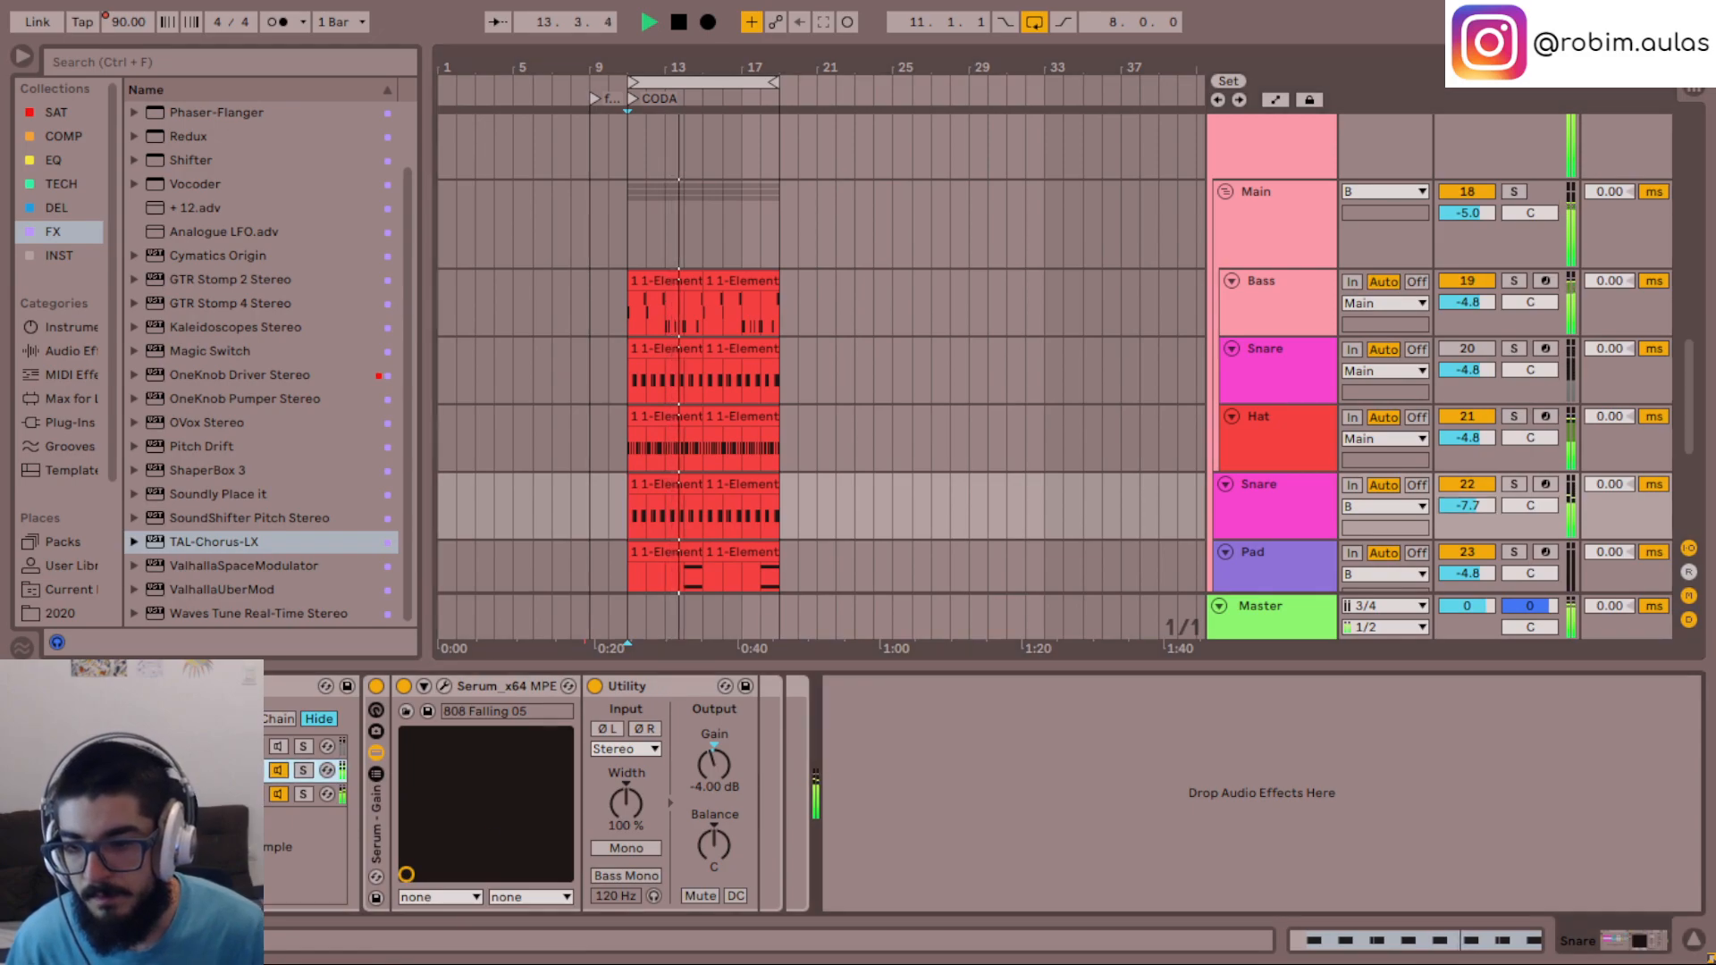
click(207, 794)
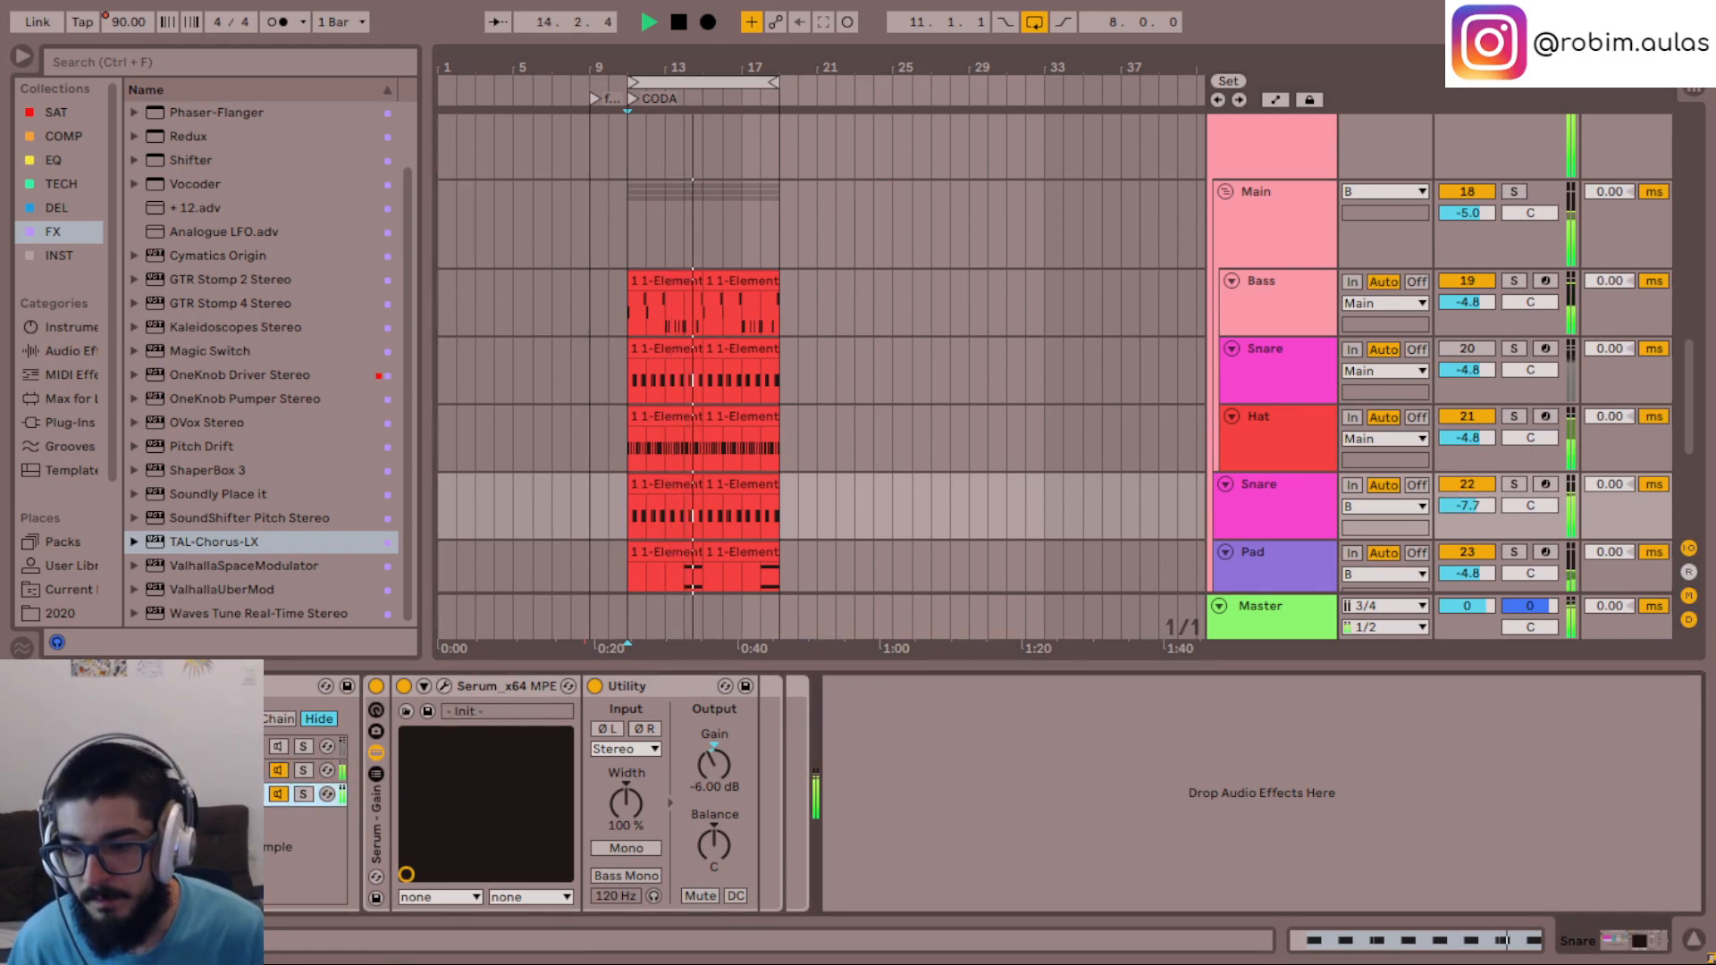
click(314, 772)
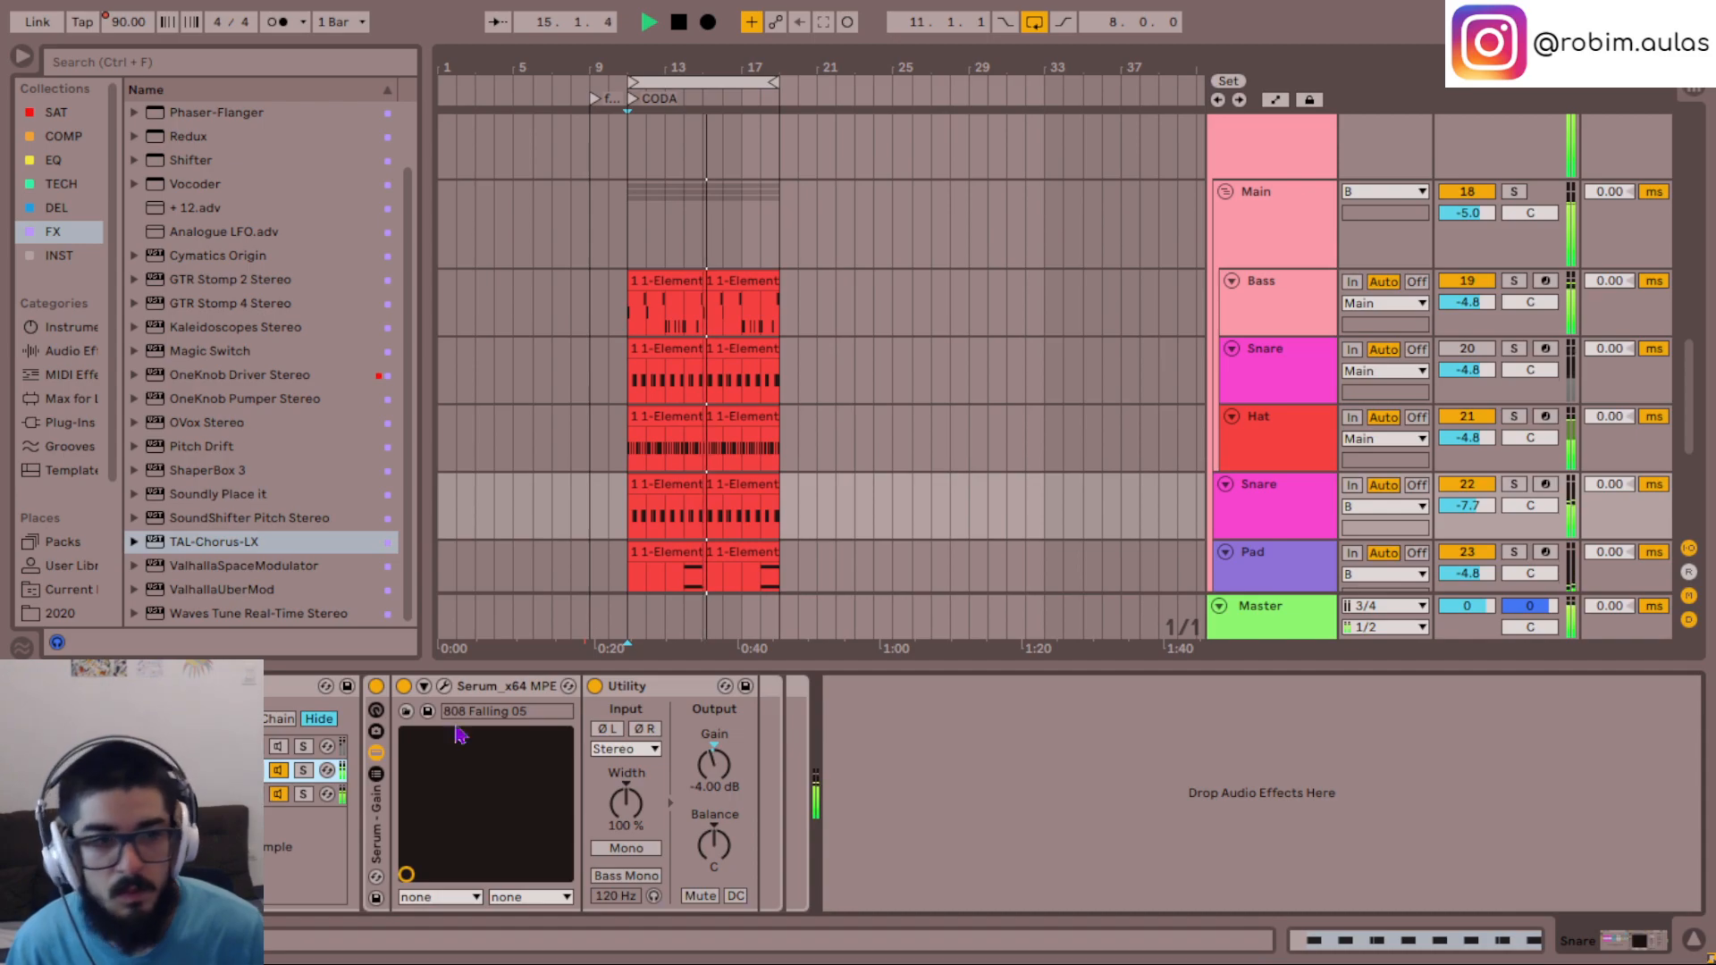
- Set the duplicate Snare track's volume to -7.0 and move it into the Main group above the Hat track
click(1296, 506)
drag(1483, 508, 1488, 506)
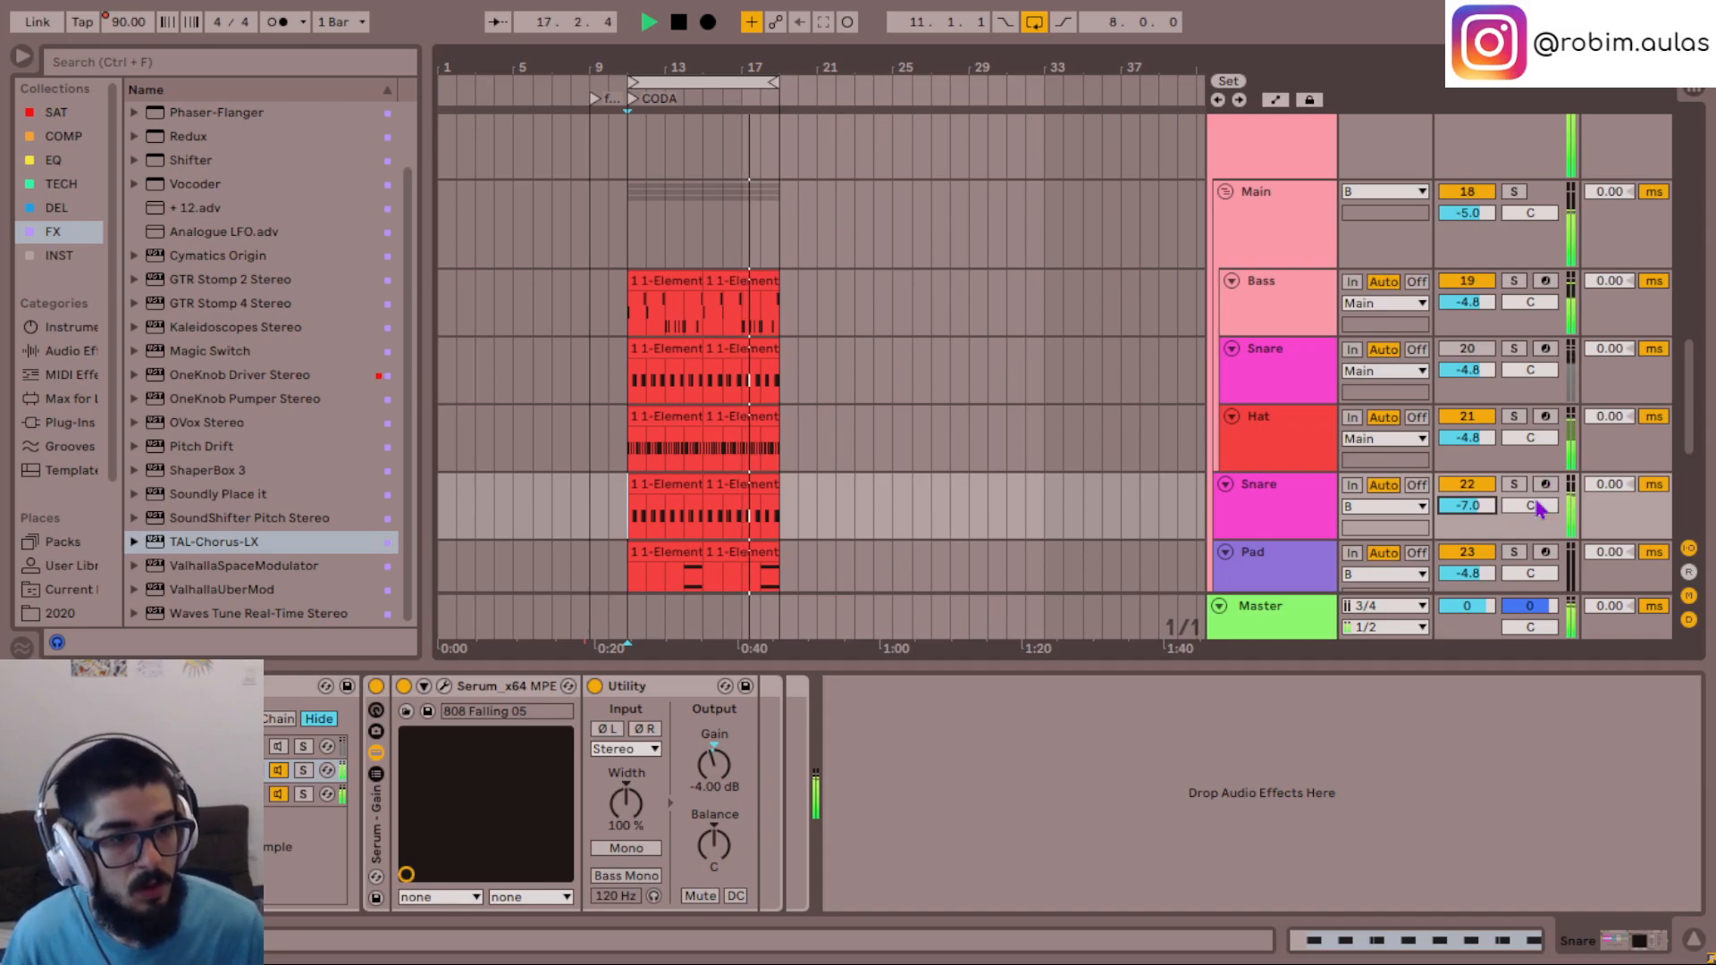
click(1301, 501)
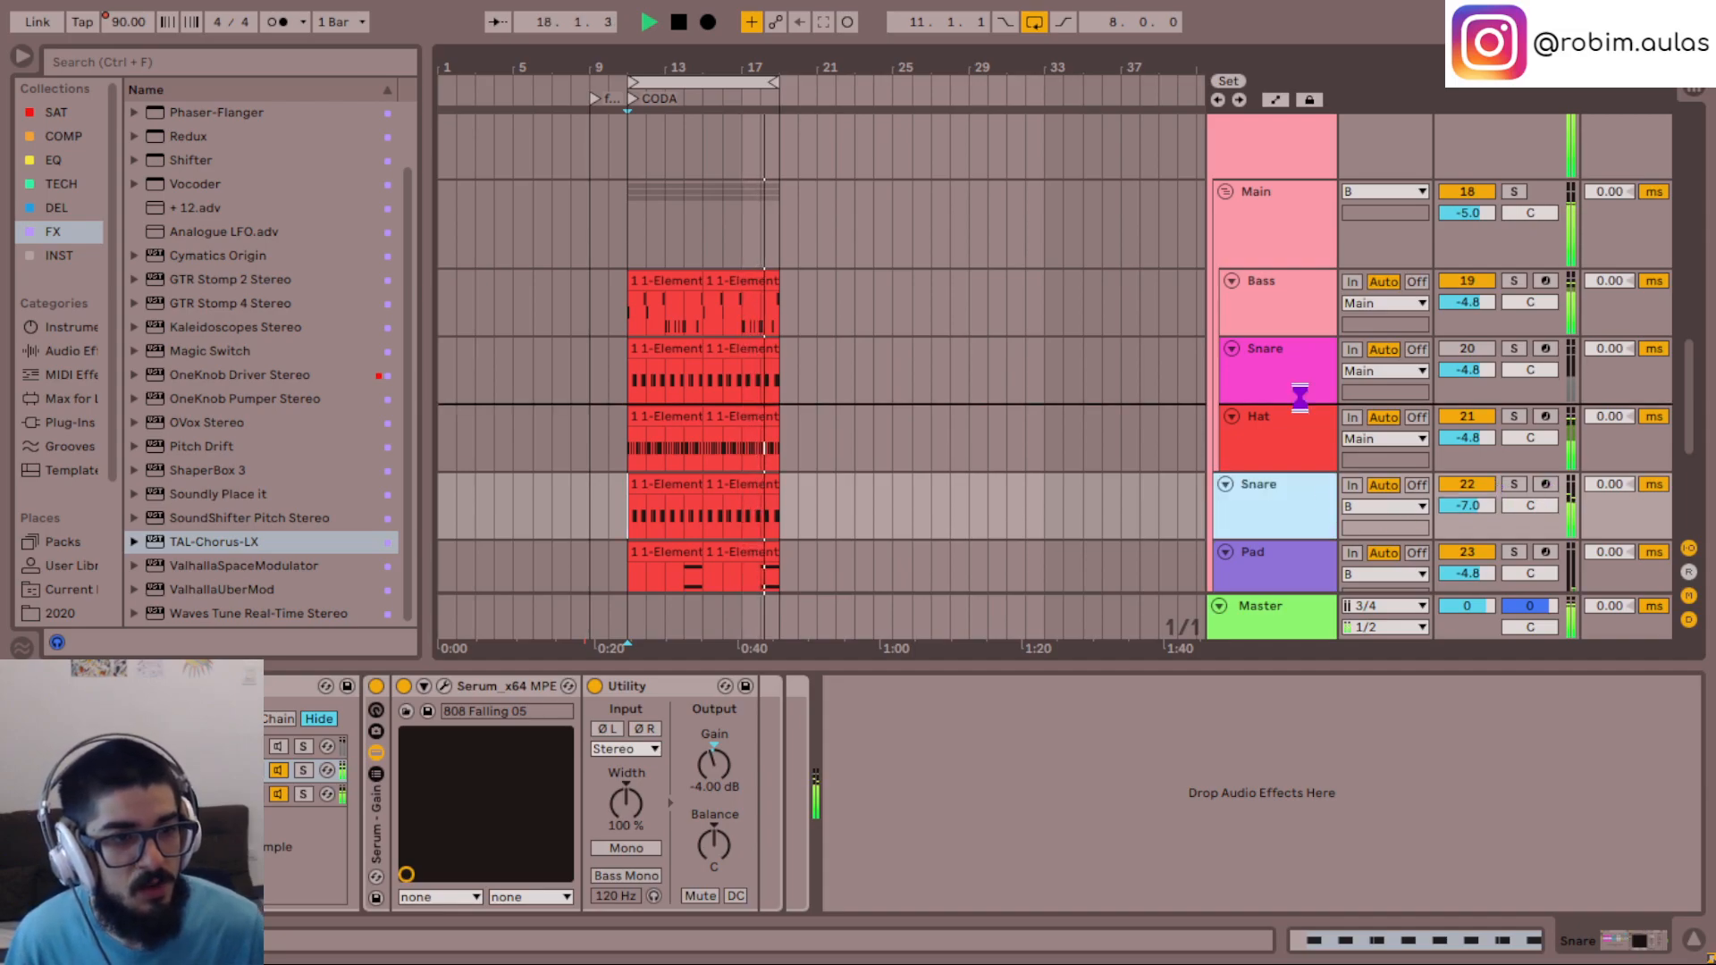
drag(1310, 485, 1309, 413)
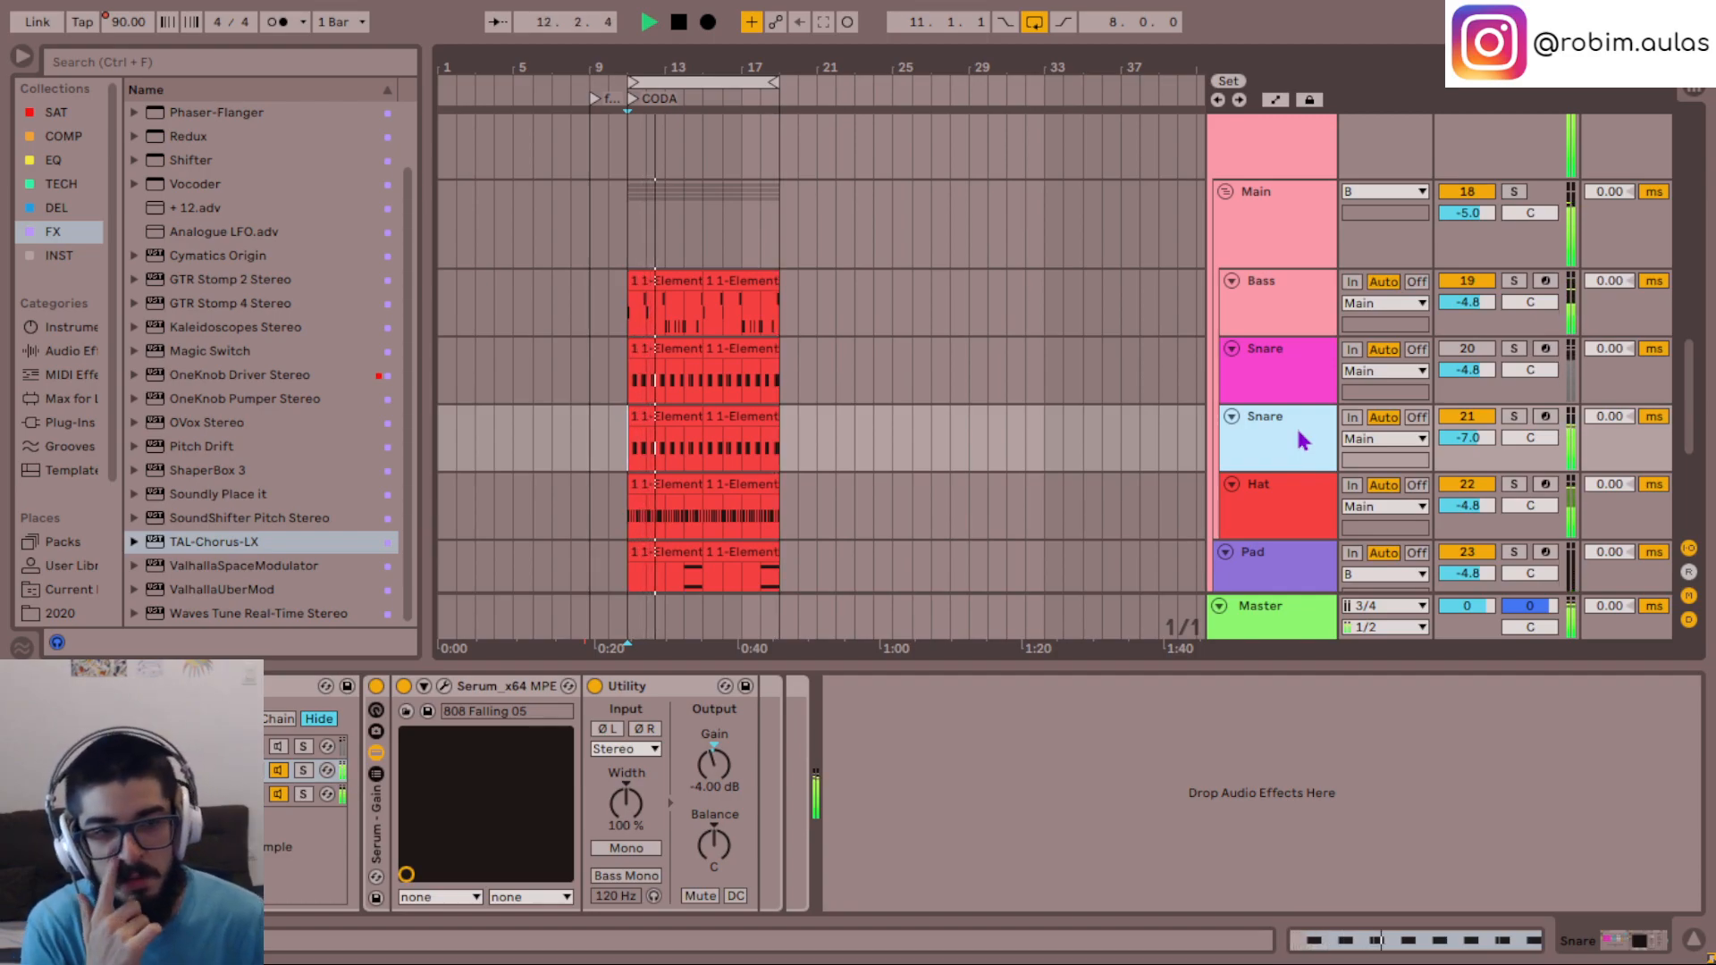
- Remove the FabFilter Pro-Q equalizer from the Main group
click(1315, 208)
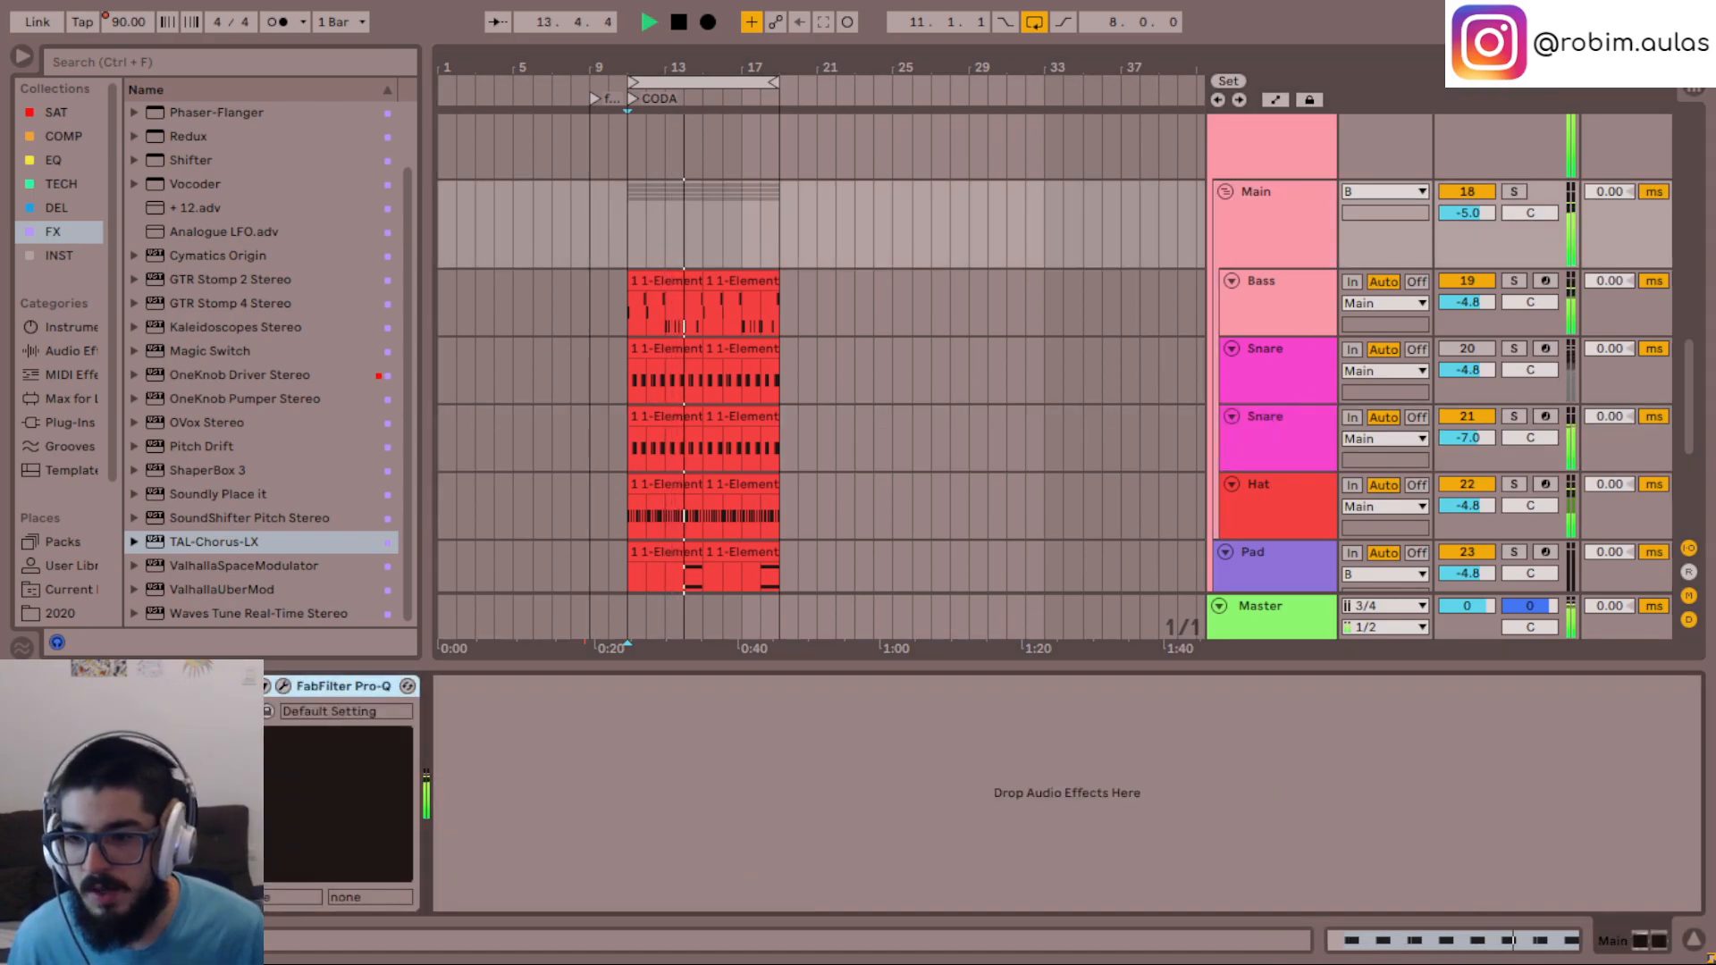
click(295, 692)
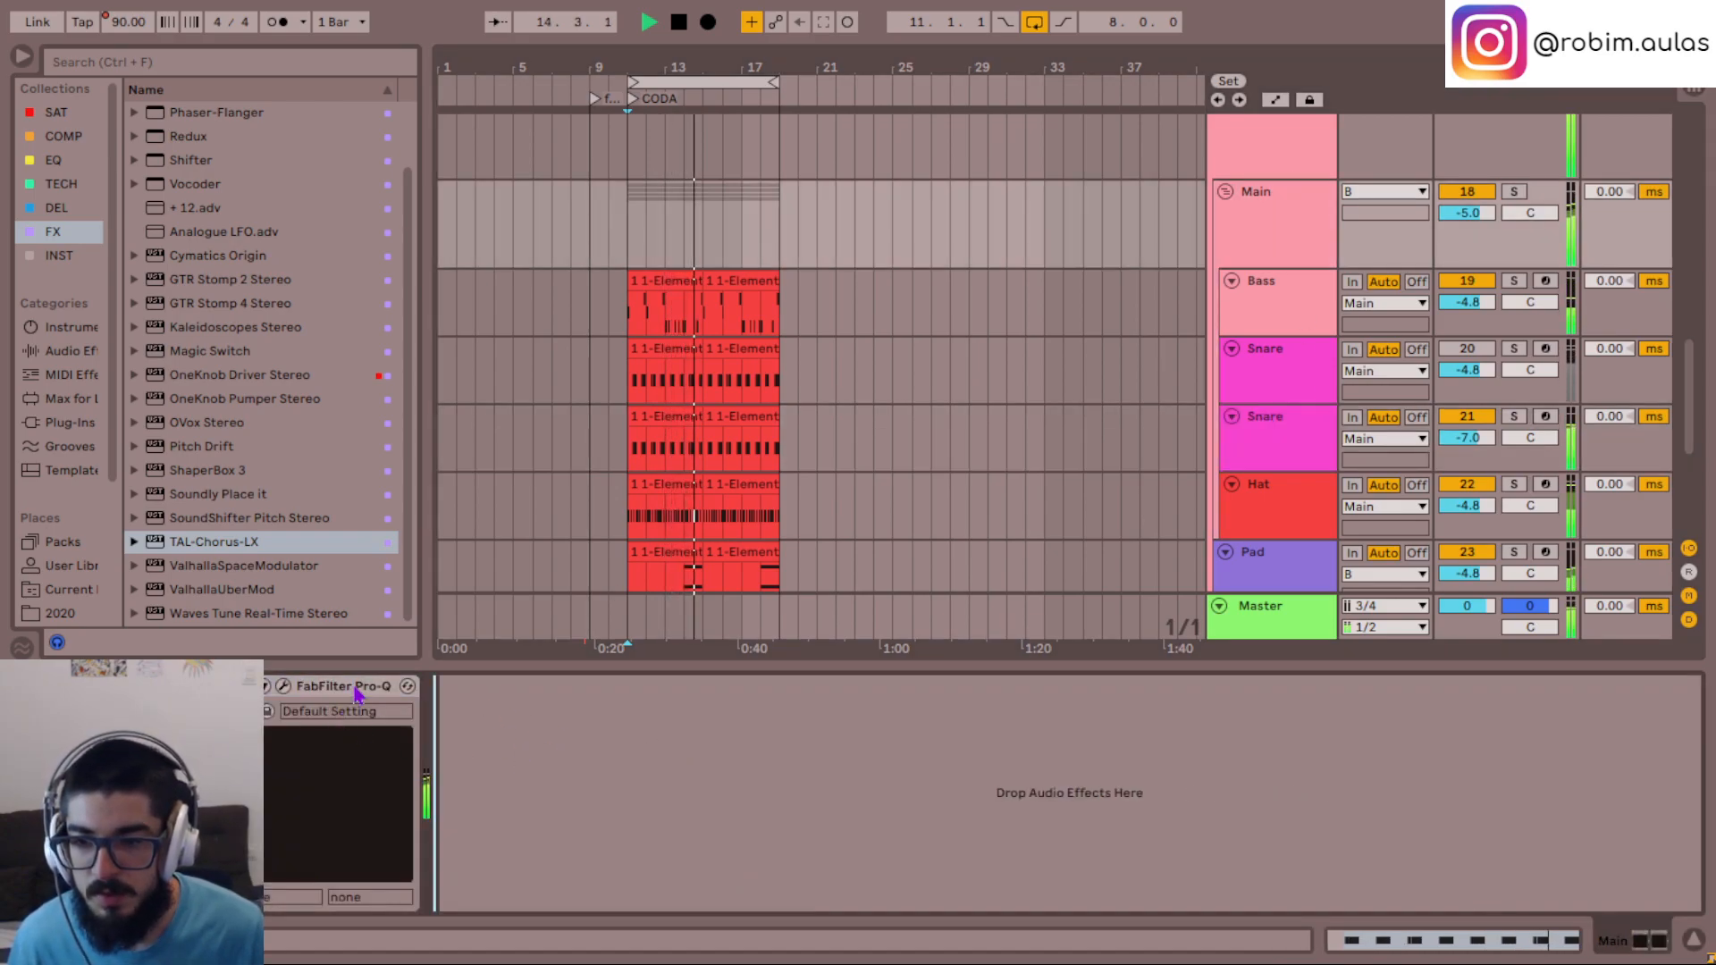
click(284, 686)
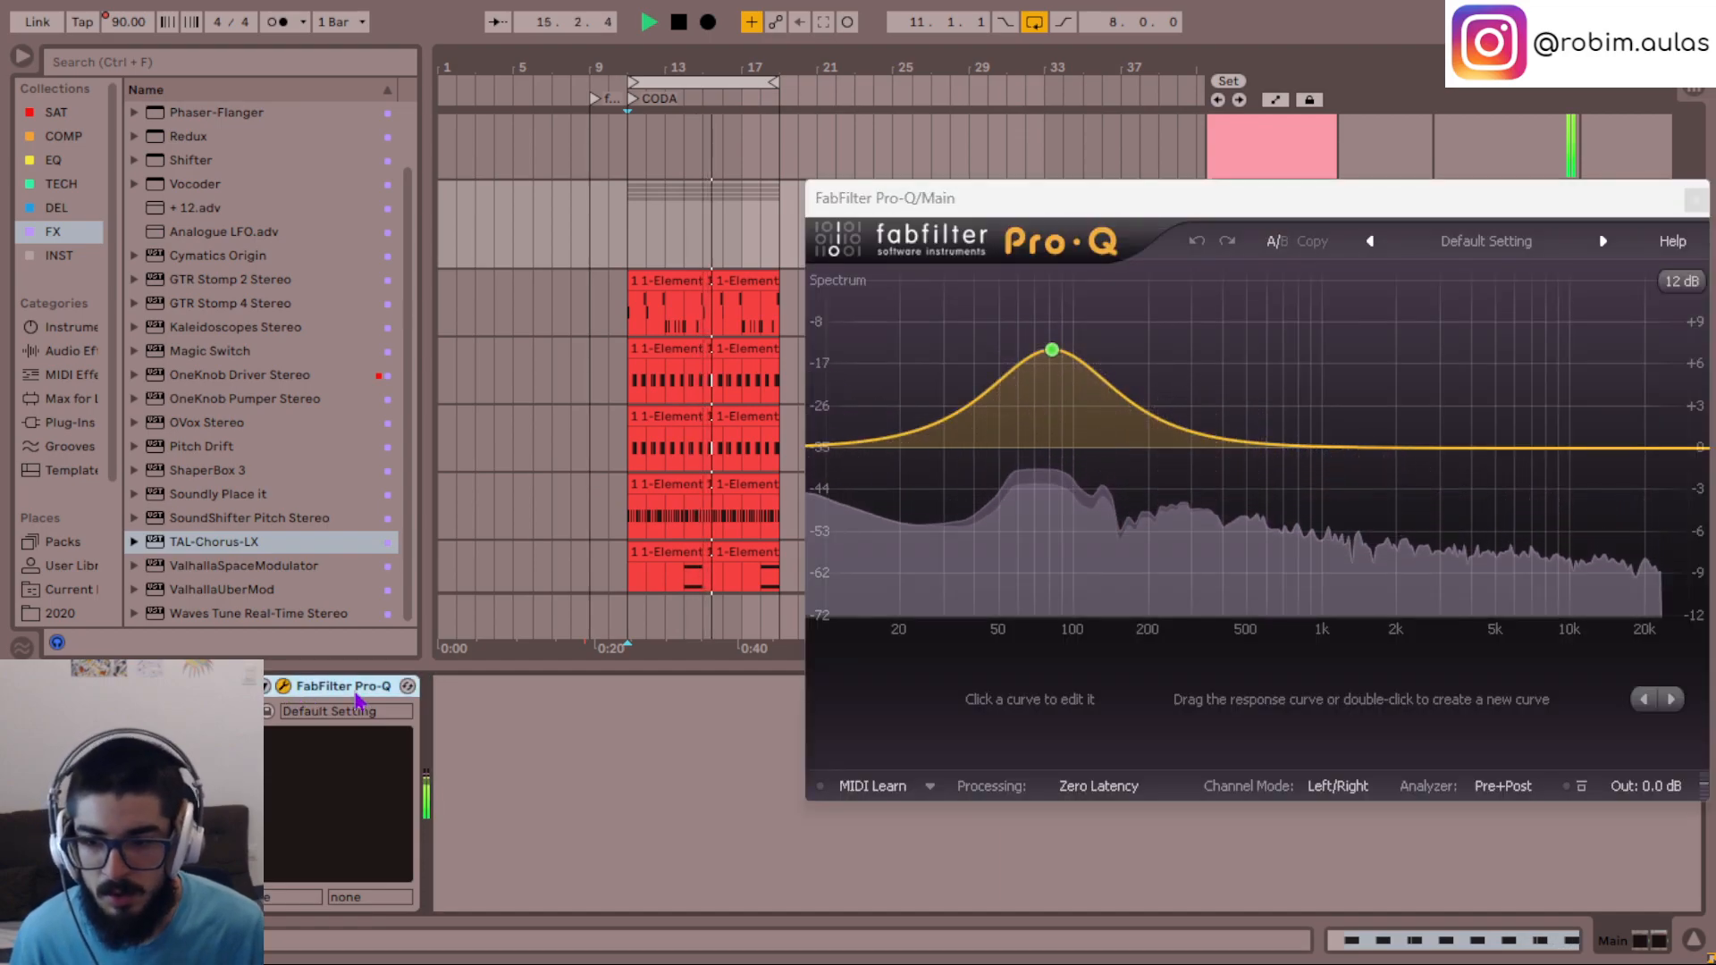
key(Delete)
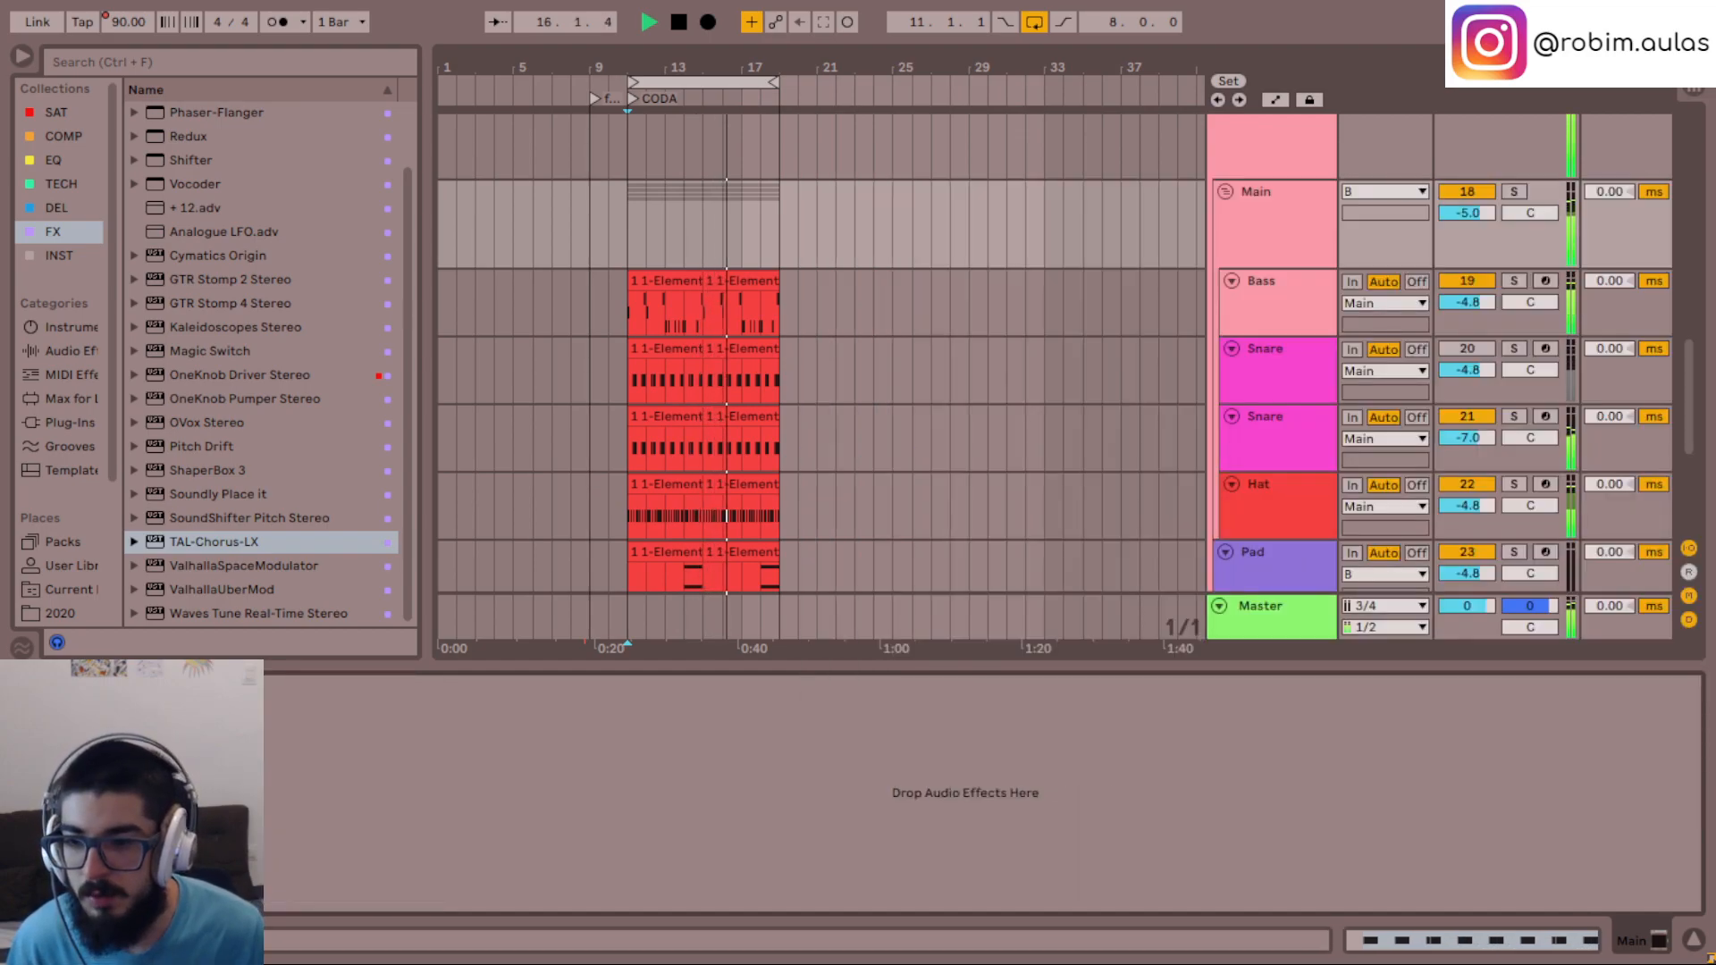
- Add Abbey Road Saturator Stereo from the SAT collection to the Main group
click(1299, 217)
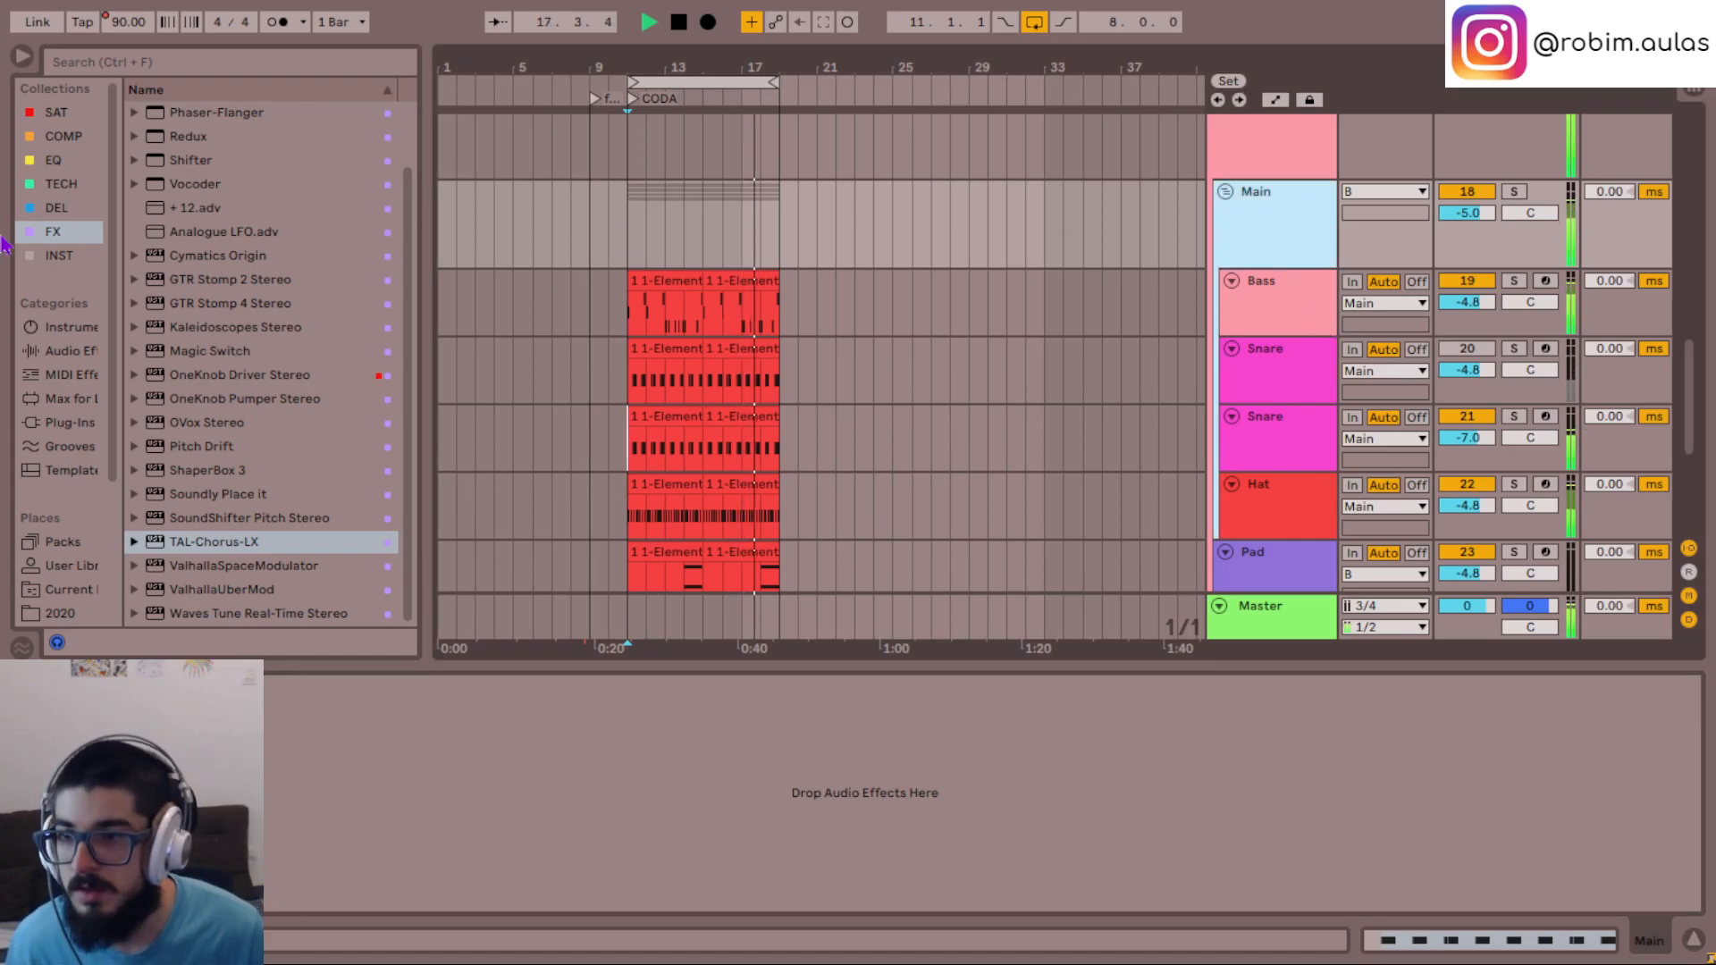
click(56, 112)
click(231, 183)
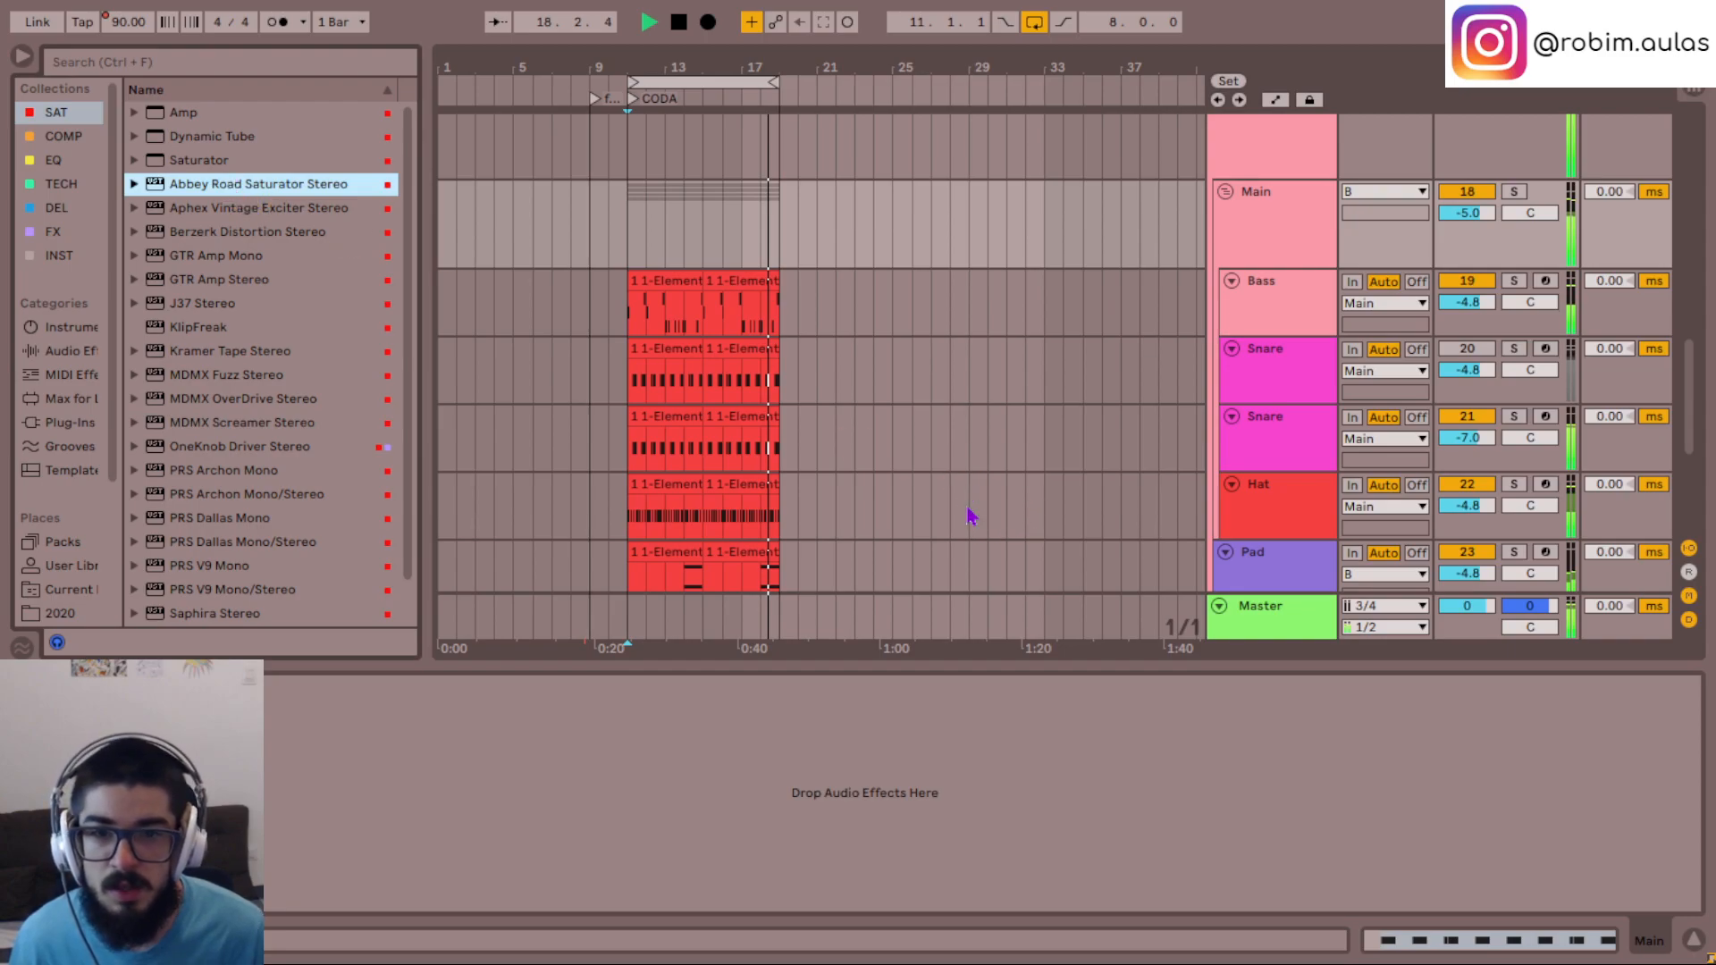
drag(1092, 169, 693, 43)
- Switch the Abbey Road Saturator to REDD mode and adjust its saturator gain to about 90
drag(867, 460, 867, 461)
click(868, 328)
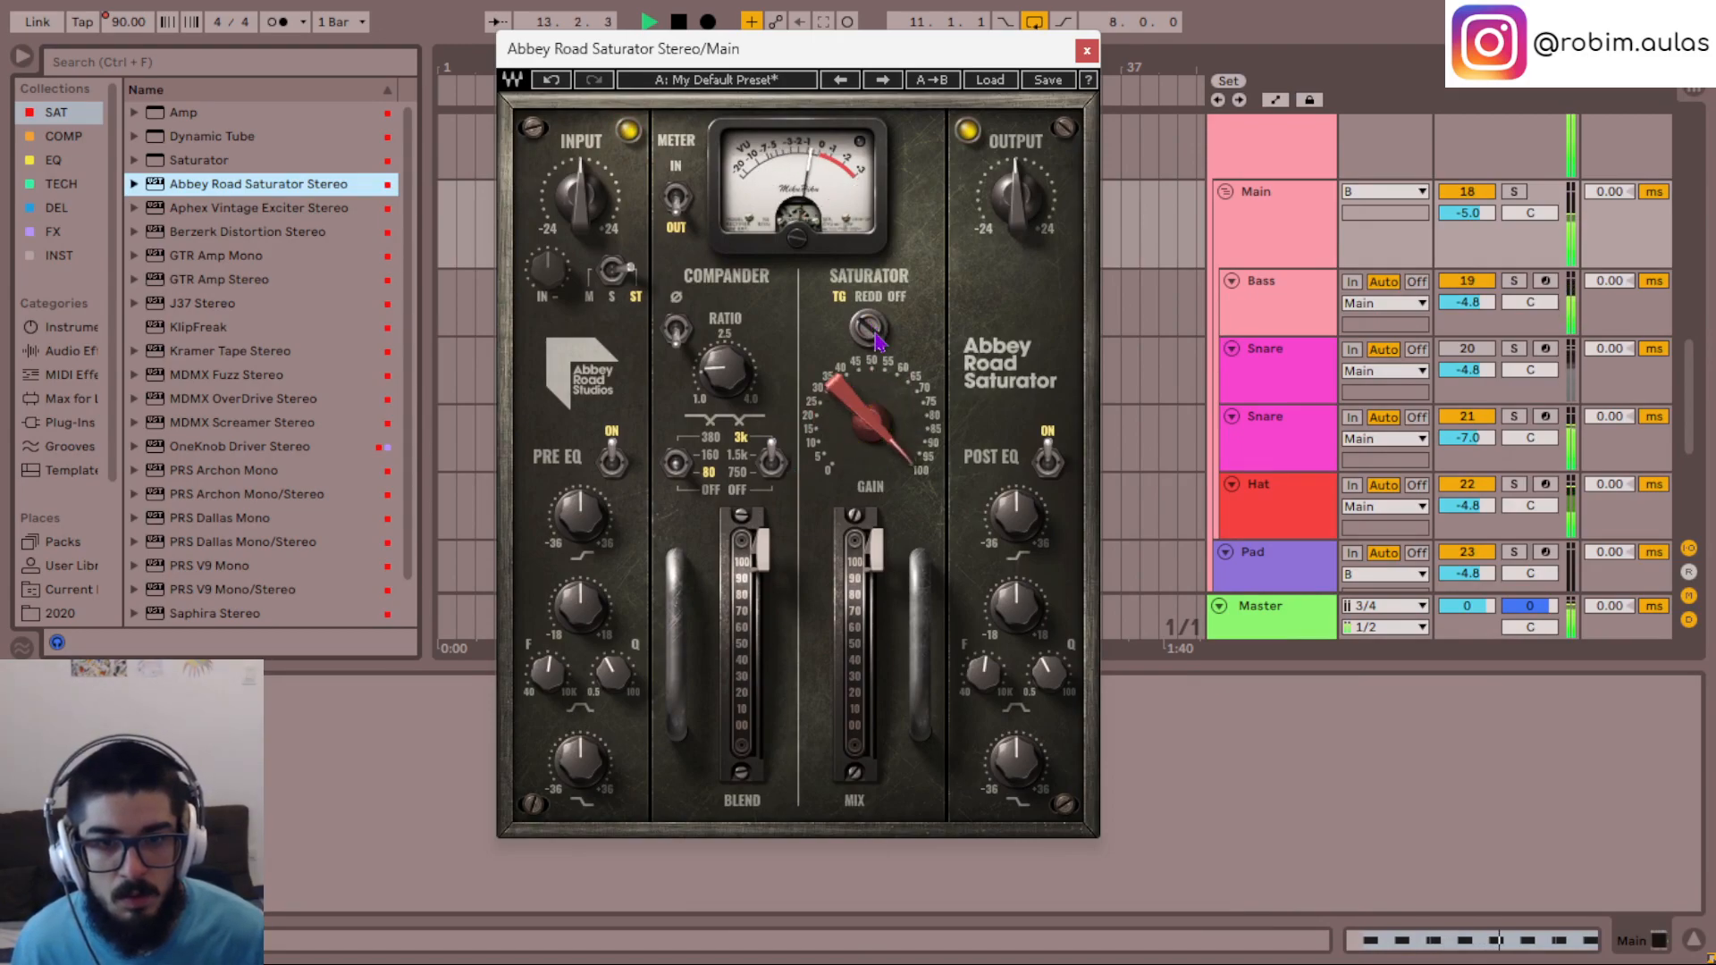
drag(846, 420, 838, 402)
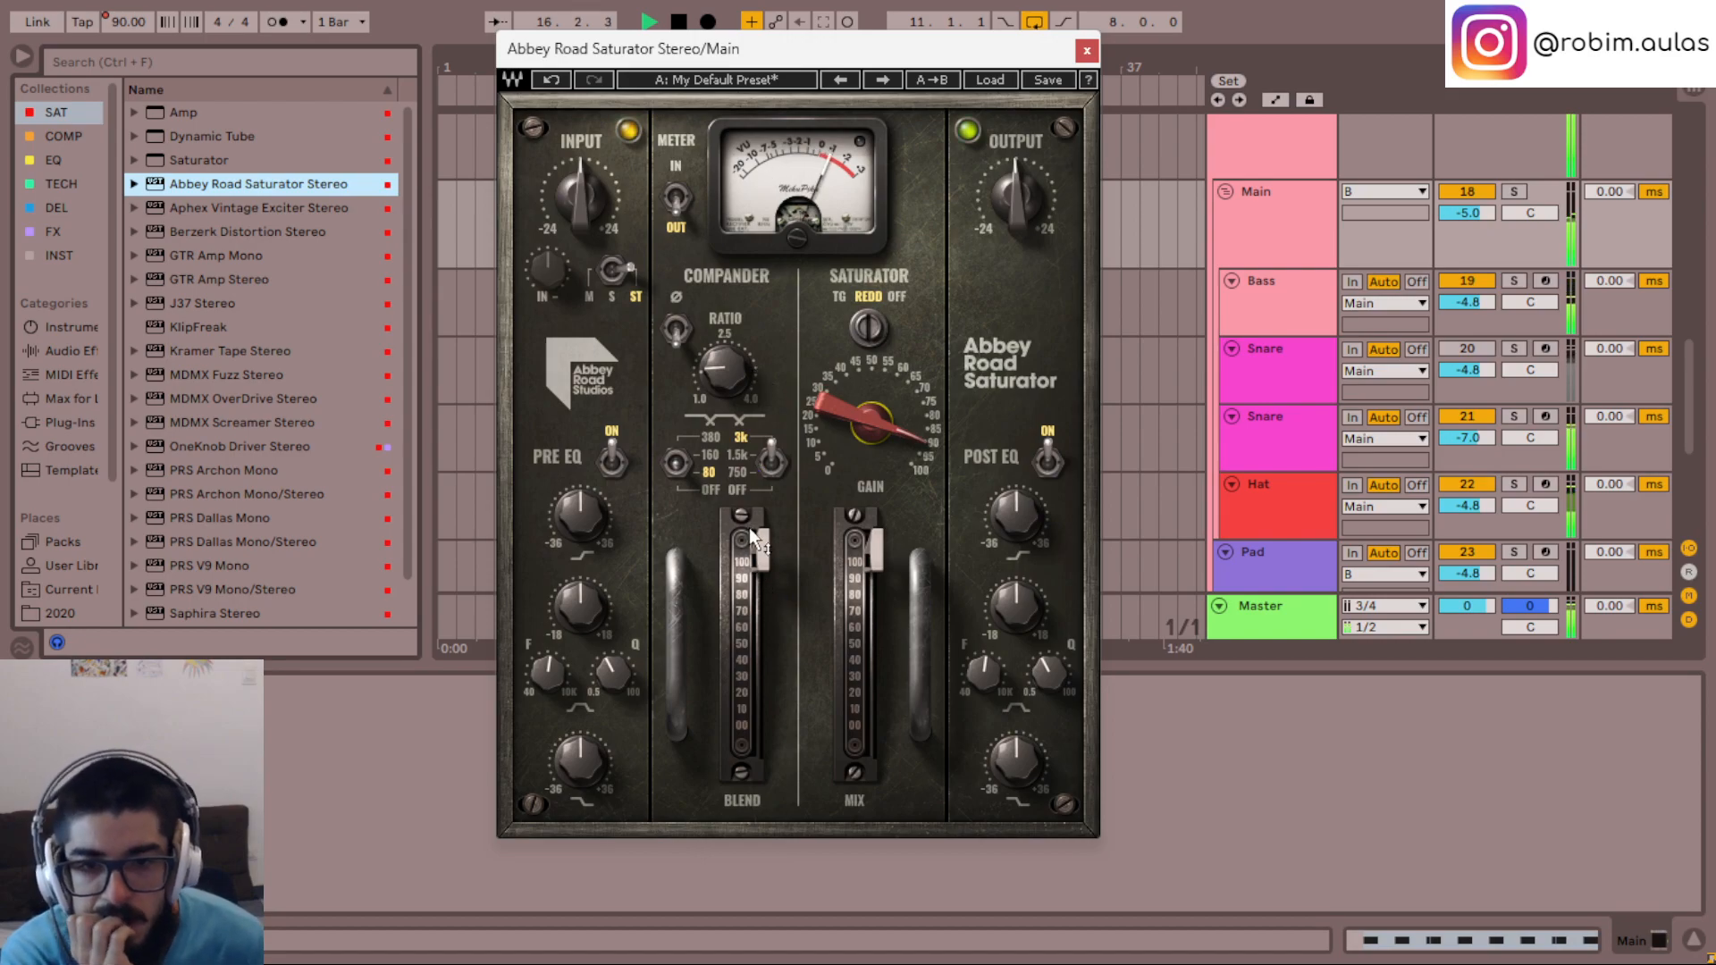
- Set the compander ratio to 1.5, pull its blend down to minimum, and switch both crossover filters off
drag(728, 395, 730, 381)
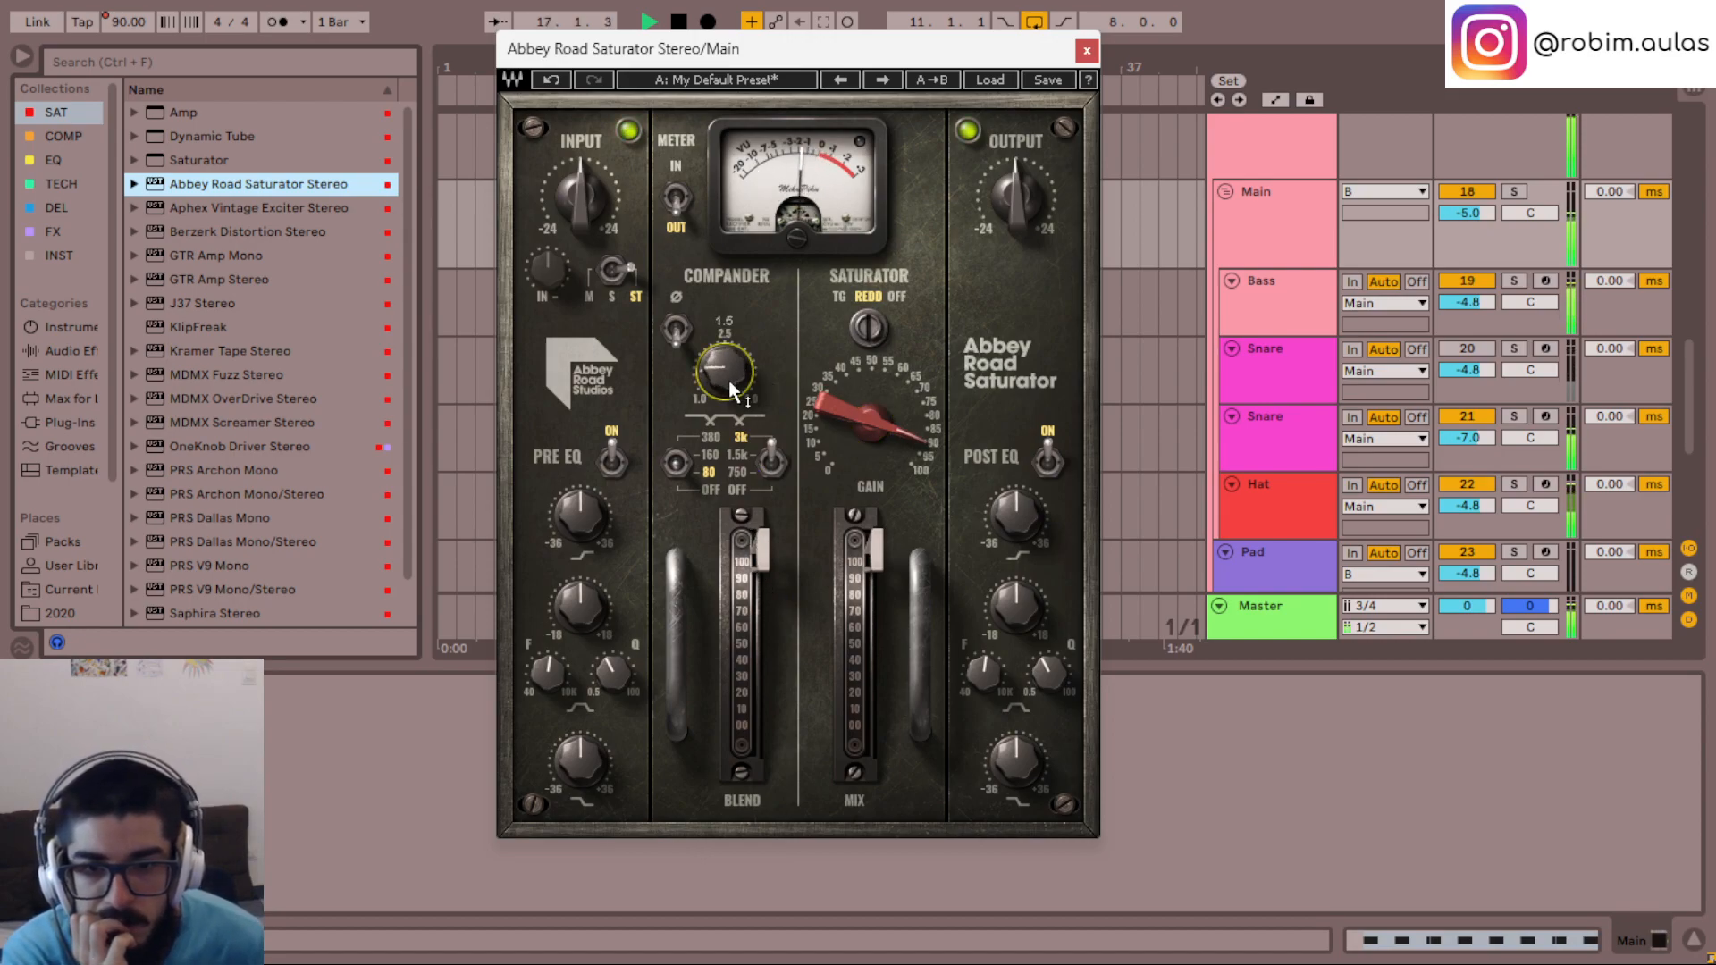
click(680, 472)
click(752, 554)
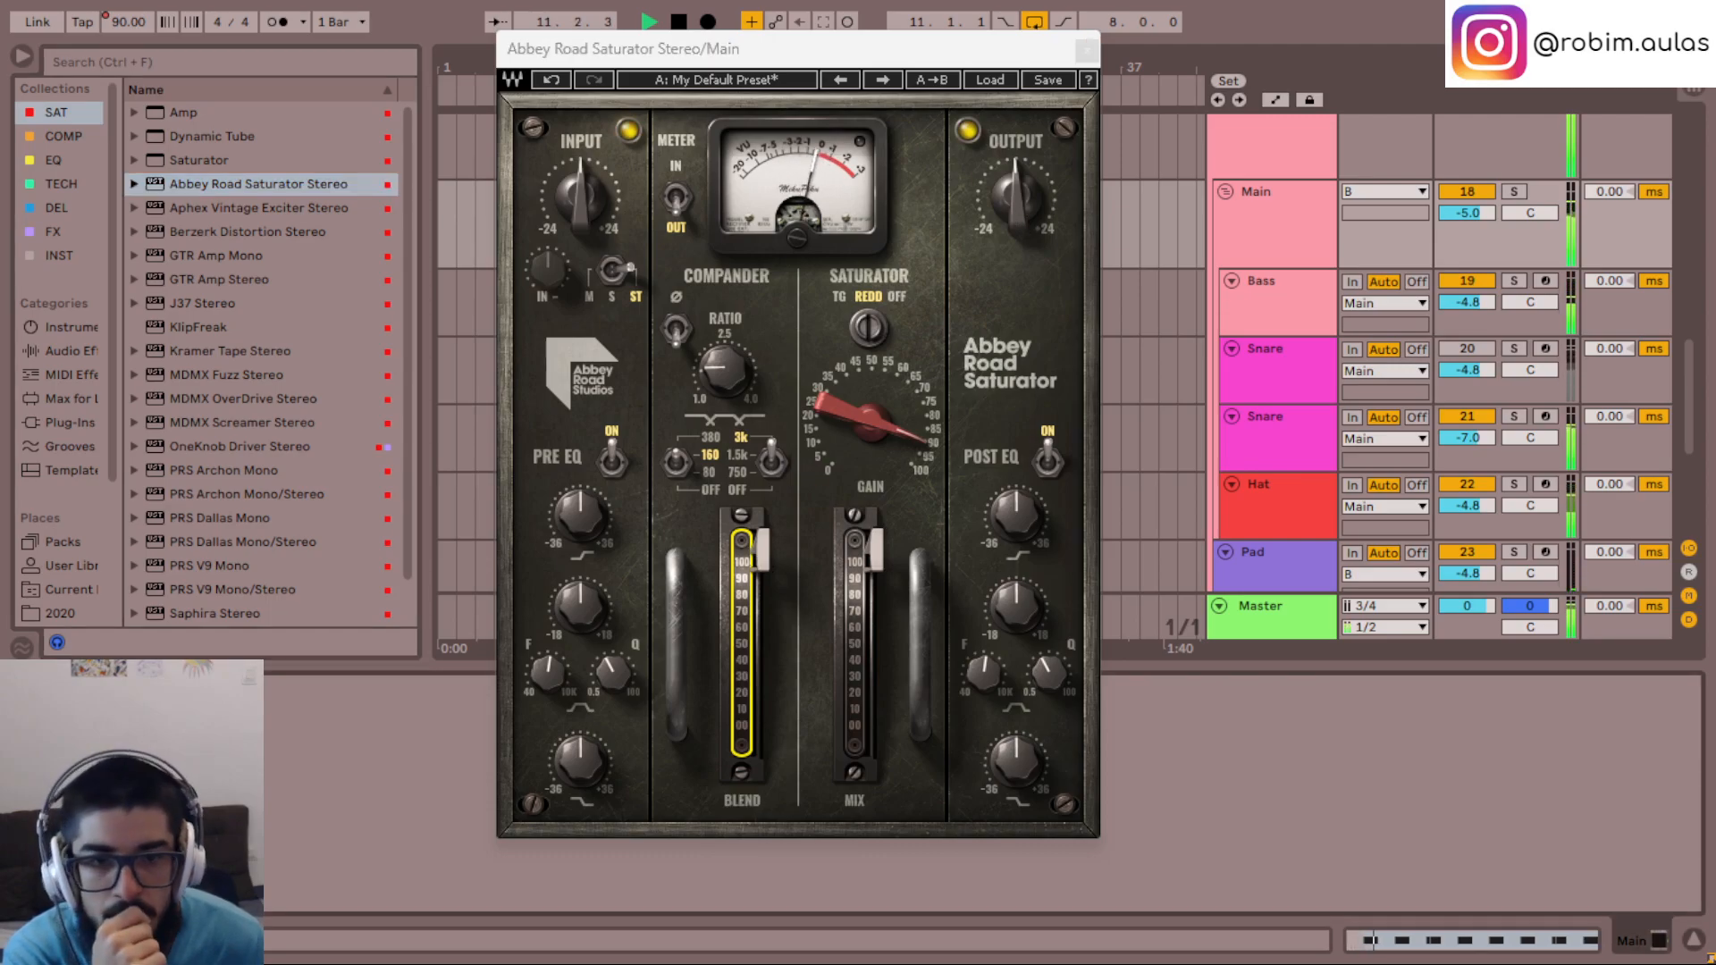
drag(884, 412, 885, 411)
drag(761, 549, 761, 734)
click(773, 463)
click(685, 463)
click(679, 465)
- Fine-tune the saturator gain to 89.9 and restart playback to hear the Main group
drag(871, 420, 869, 410)
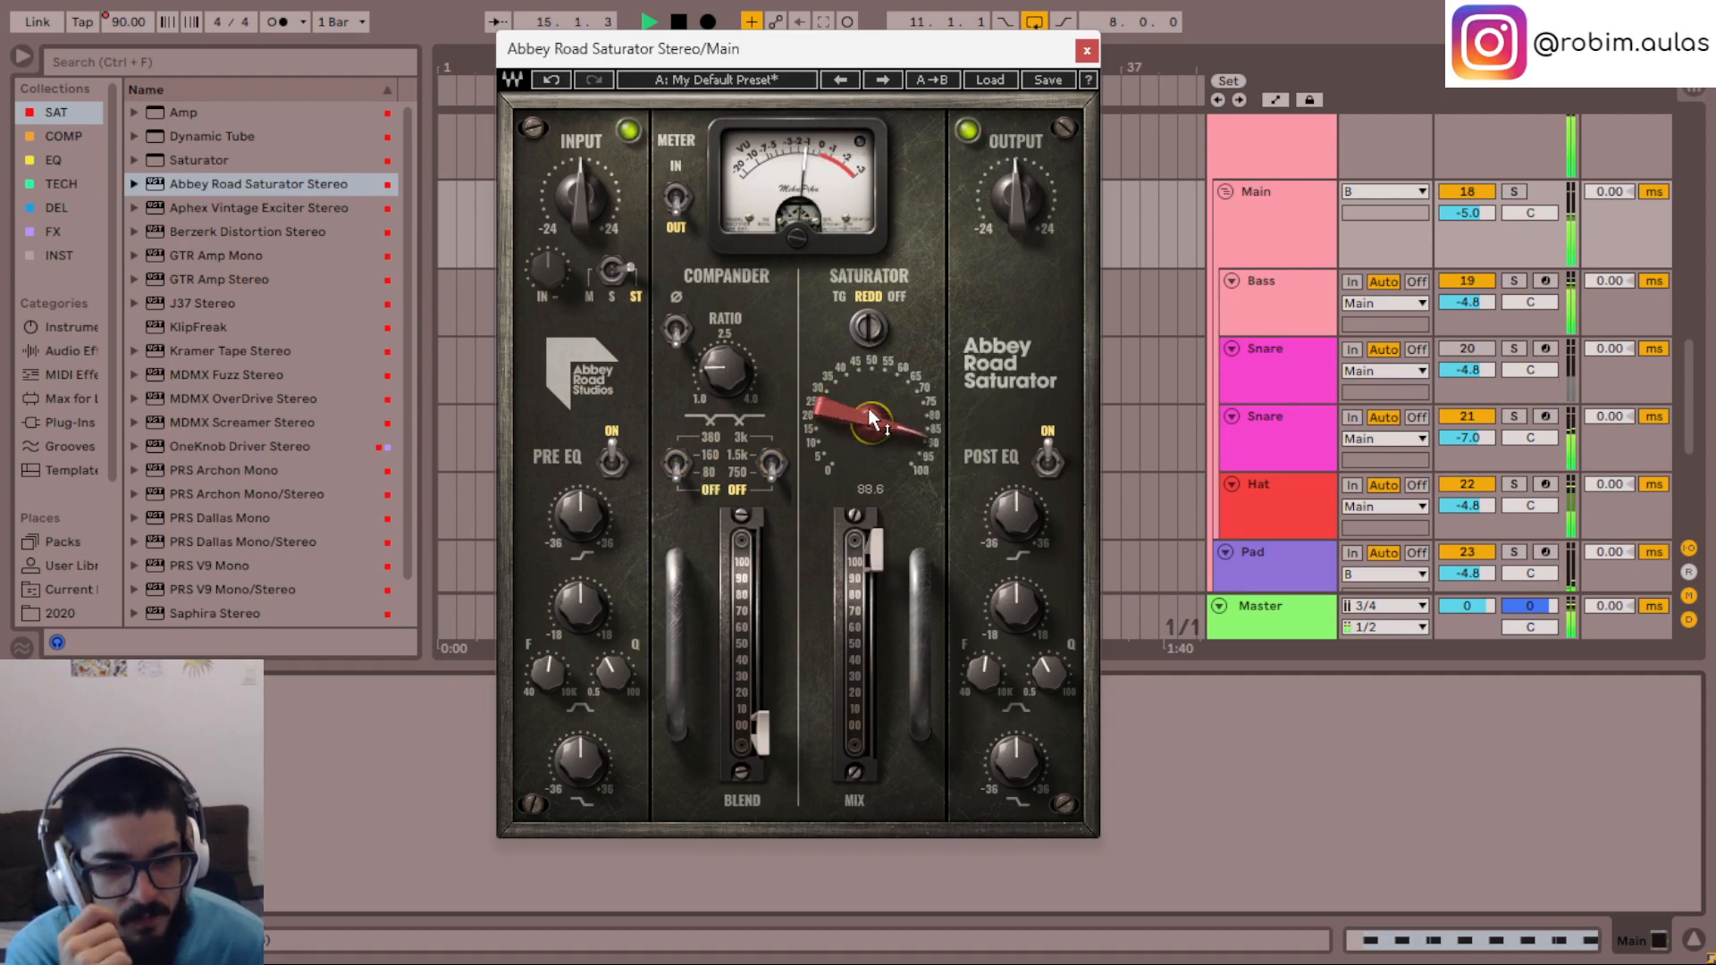
scroll(870, 410, up, 1)
scroll(870, 410, down, 1)
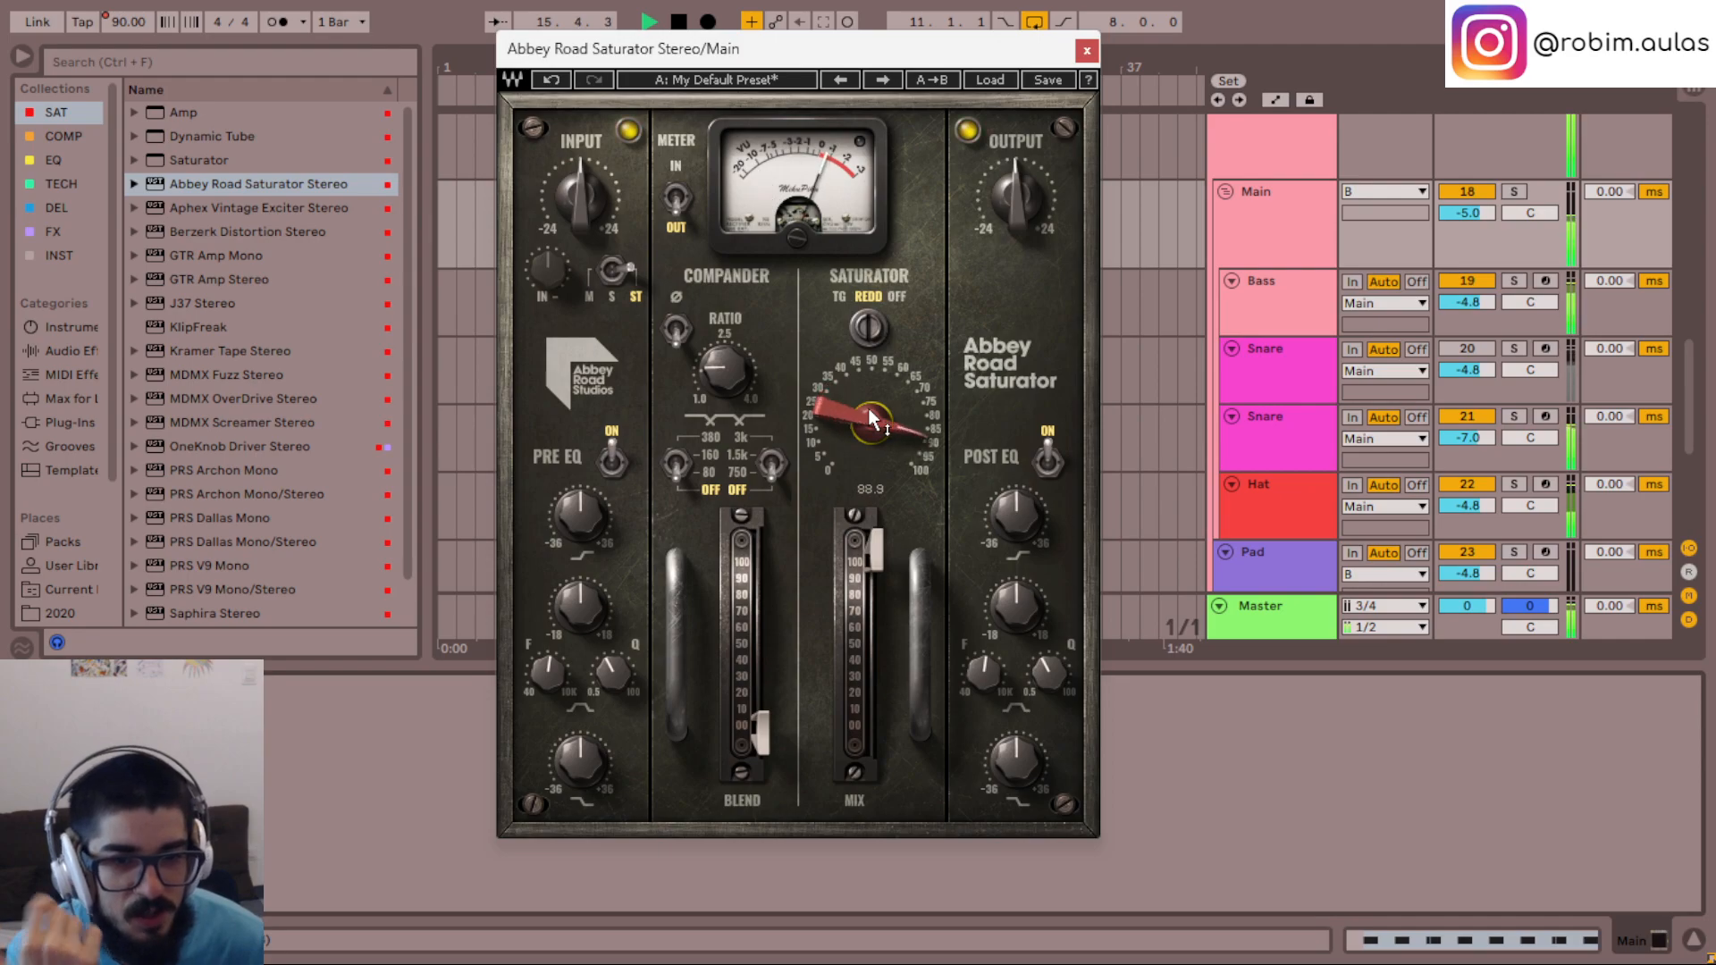
scroll(855, 450, up, 1)
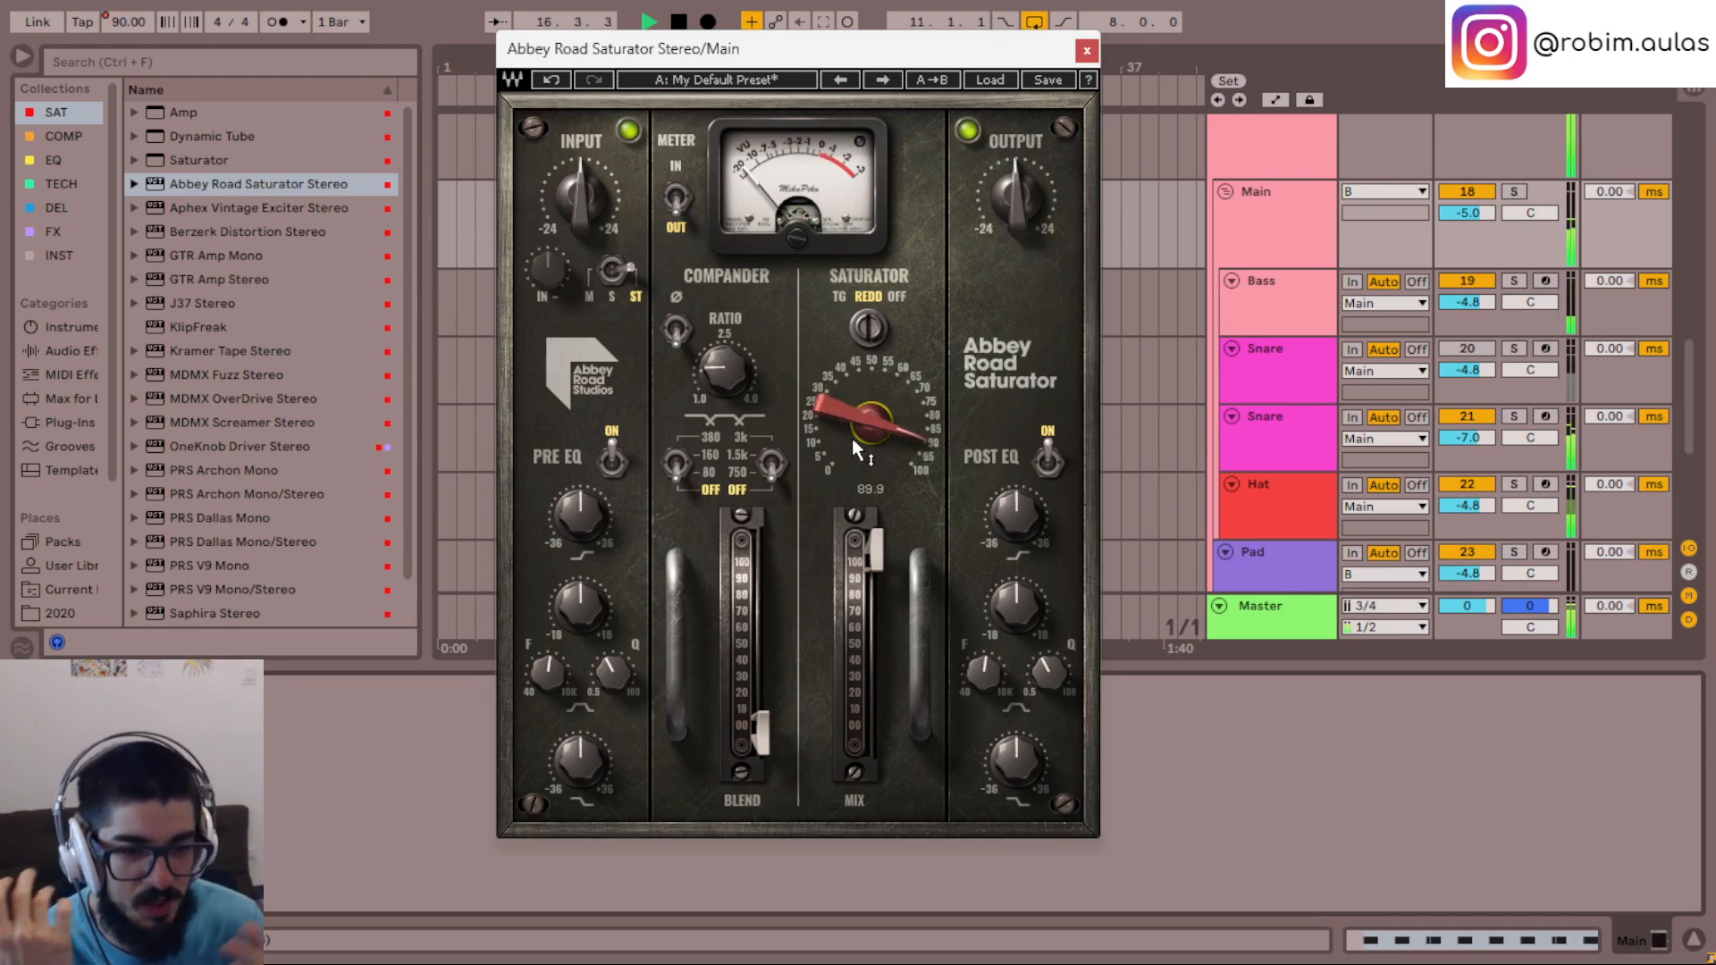
key(space)
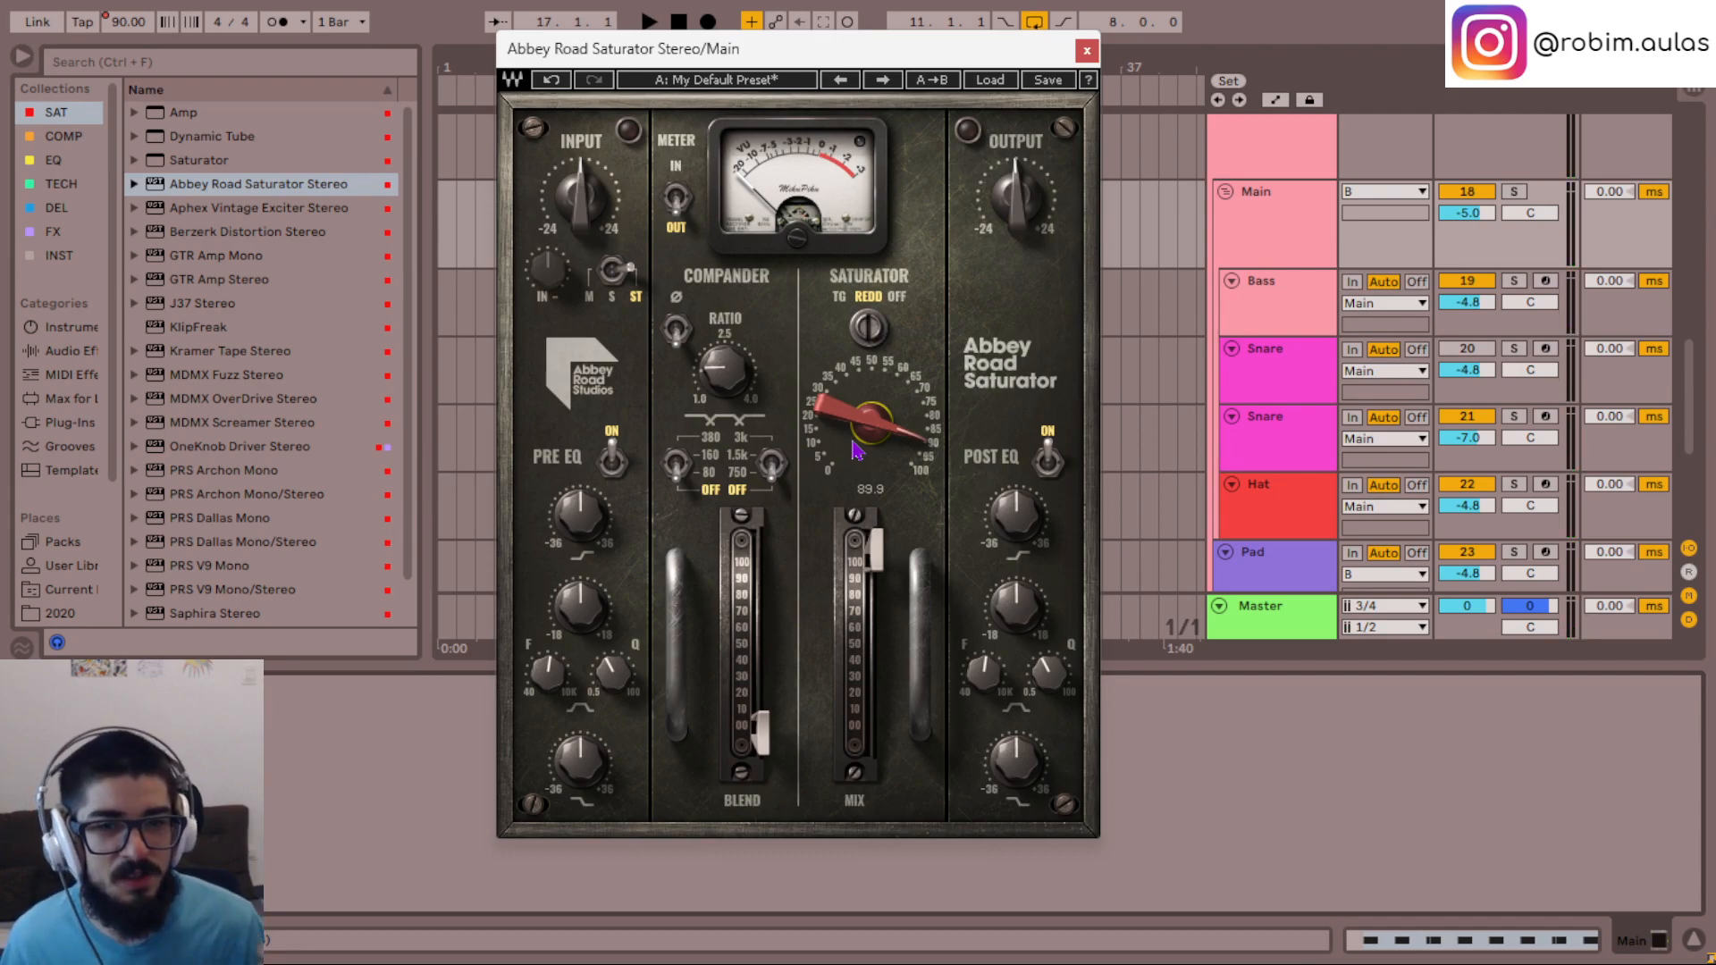
key(space)
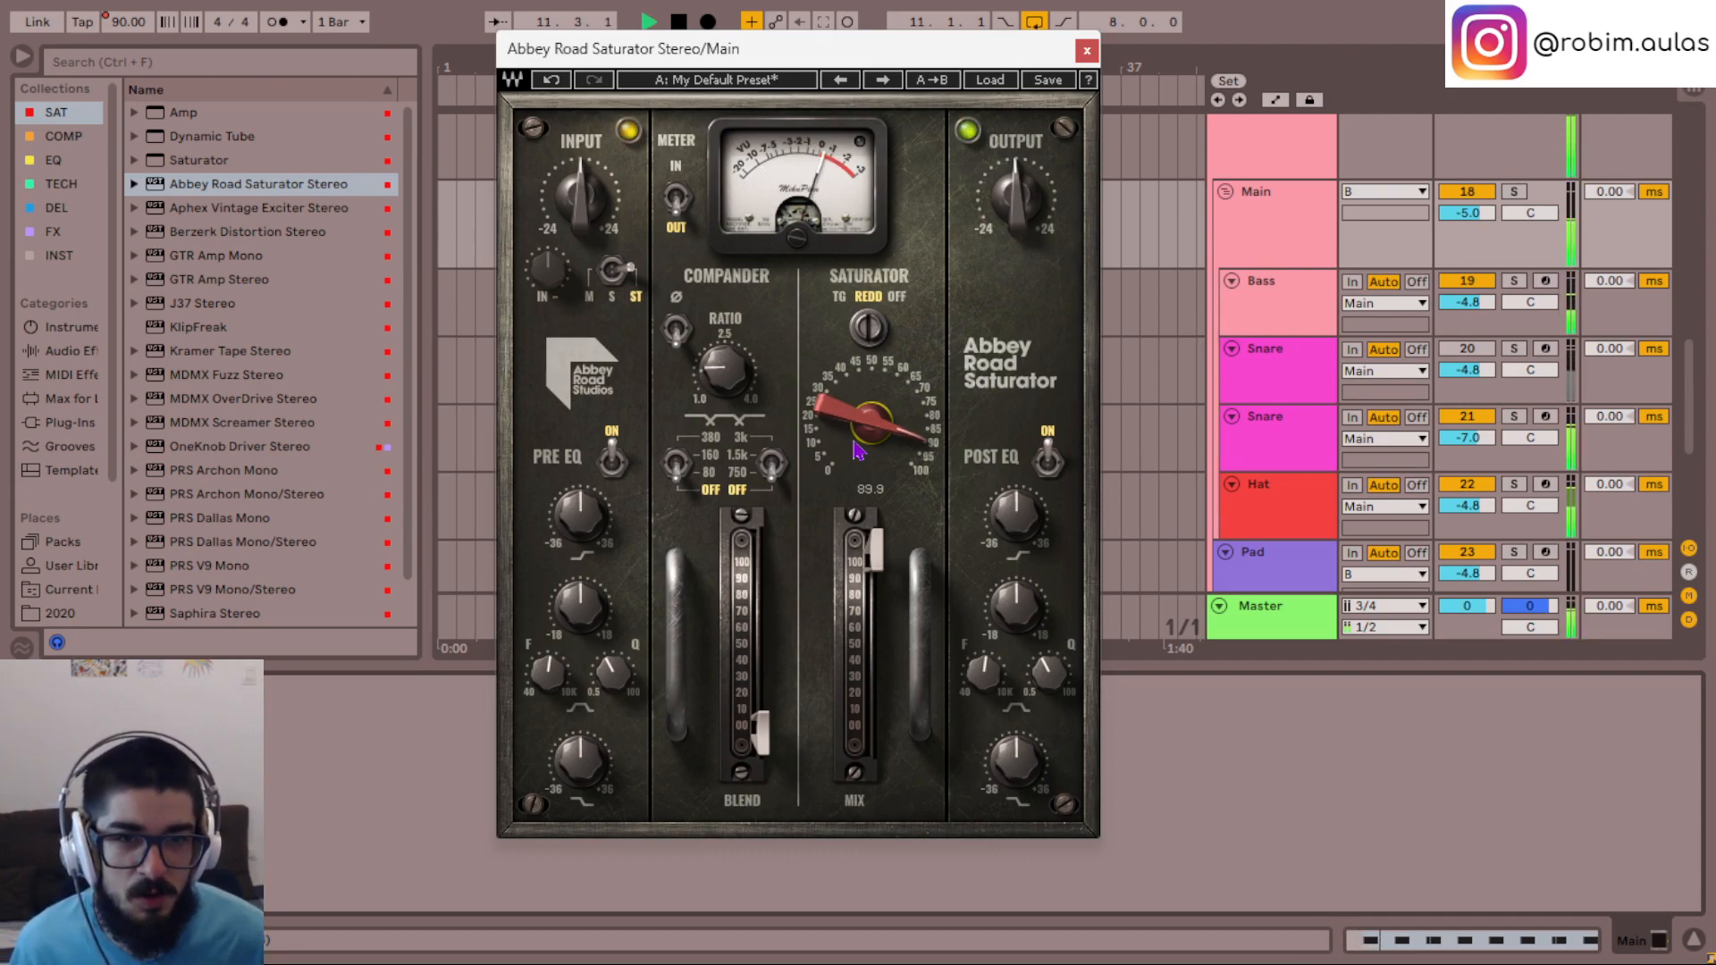
- Raise the saturator plugin's output level to about 6.0 and lower its input level slightly
mouse_move(1028, 221)
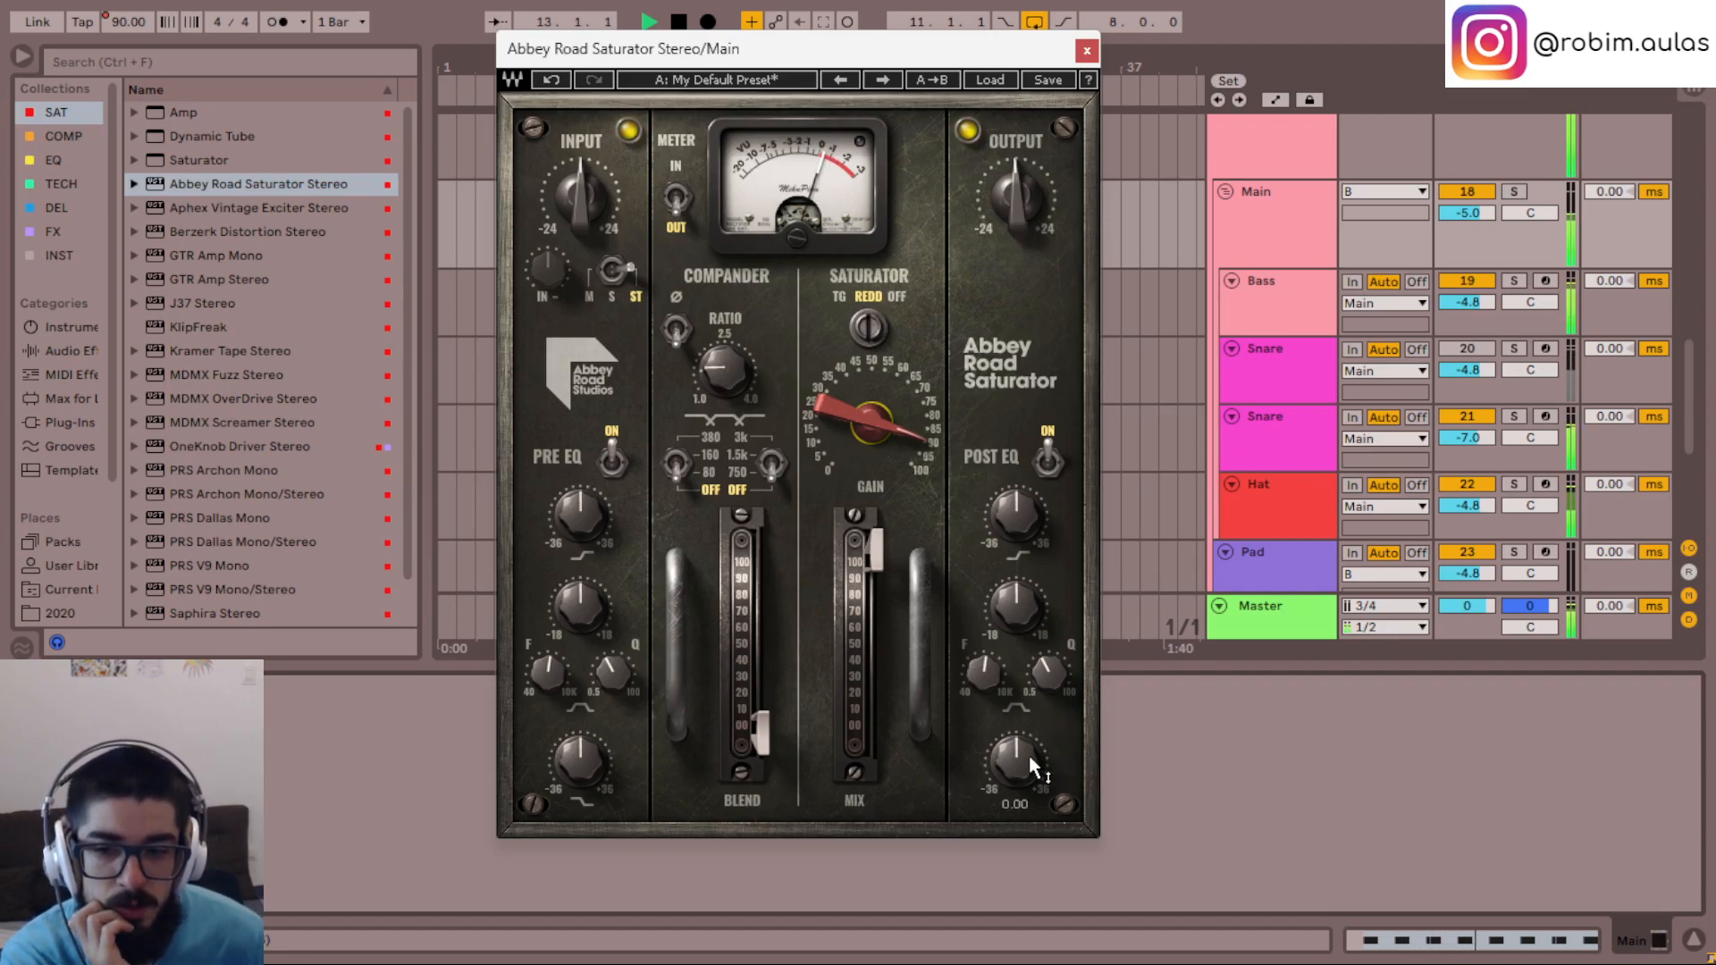
mouse_move(875, 425)
mouse_down()
mouse_move(876, 401)
mouse_move(876, 422)
mouse_up()
mouse_move(1024, 204)
mouse_down()
mouse_move(1024, 182)
mouse_move(1024, 215)
mouse_up()
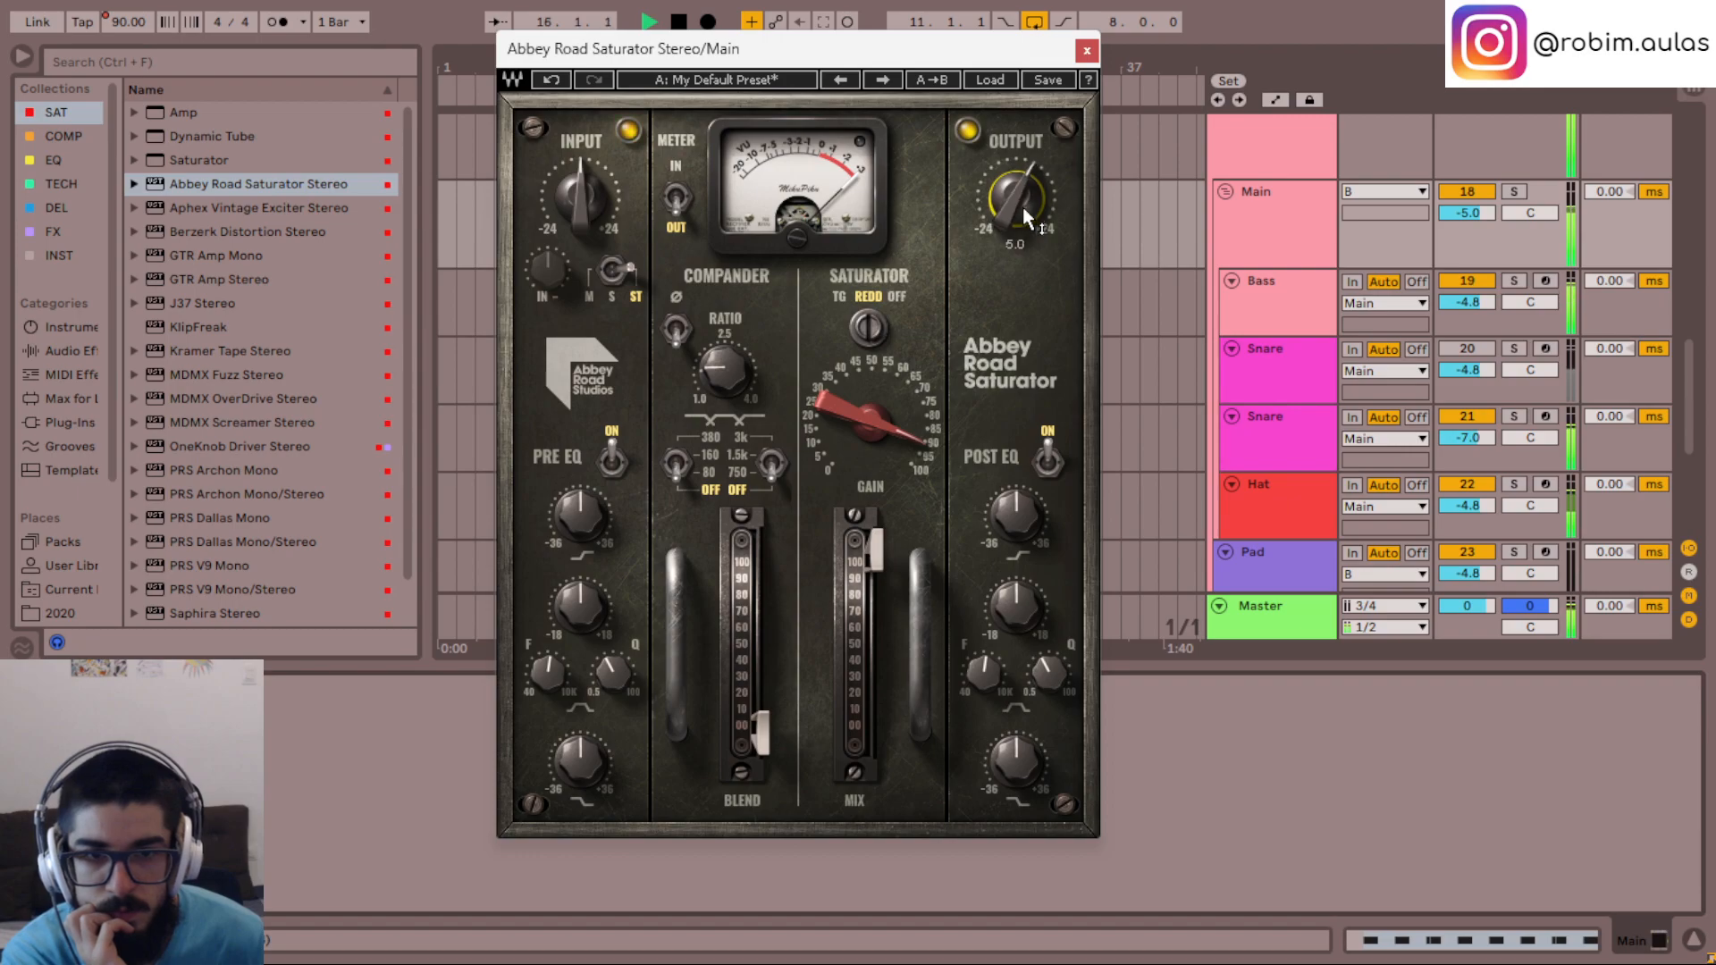
drag(612, 203, 612, 205)
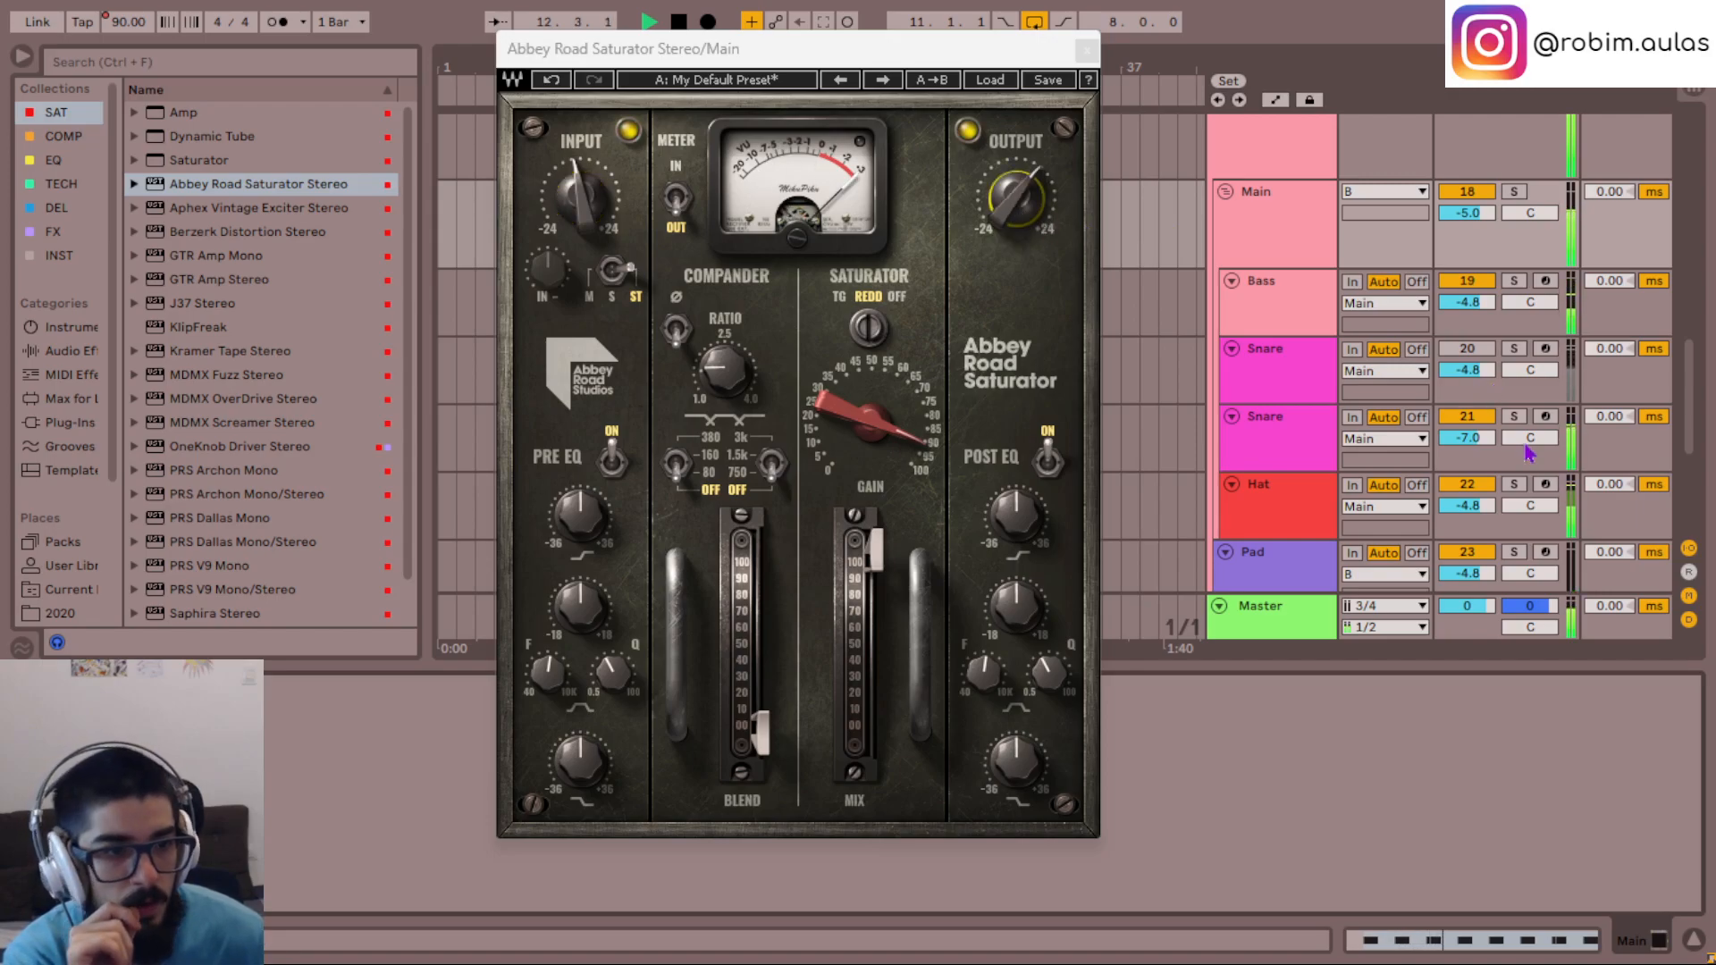
- Compare the original and duplicate Snare tracks by swapping which one is active, ending on the duplicate
click(1484, 417)
click(1486, 351)
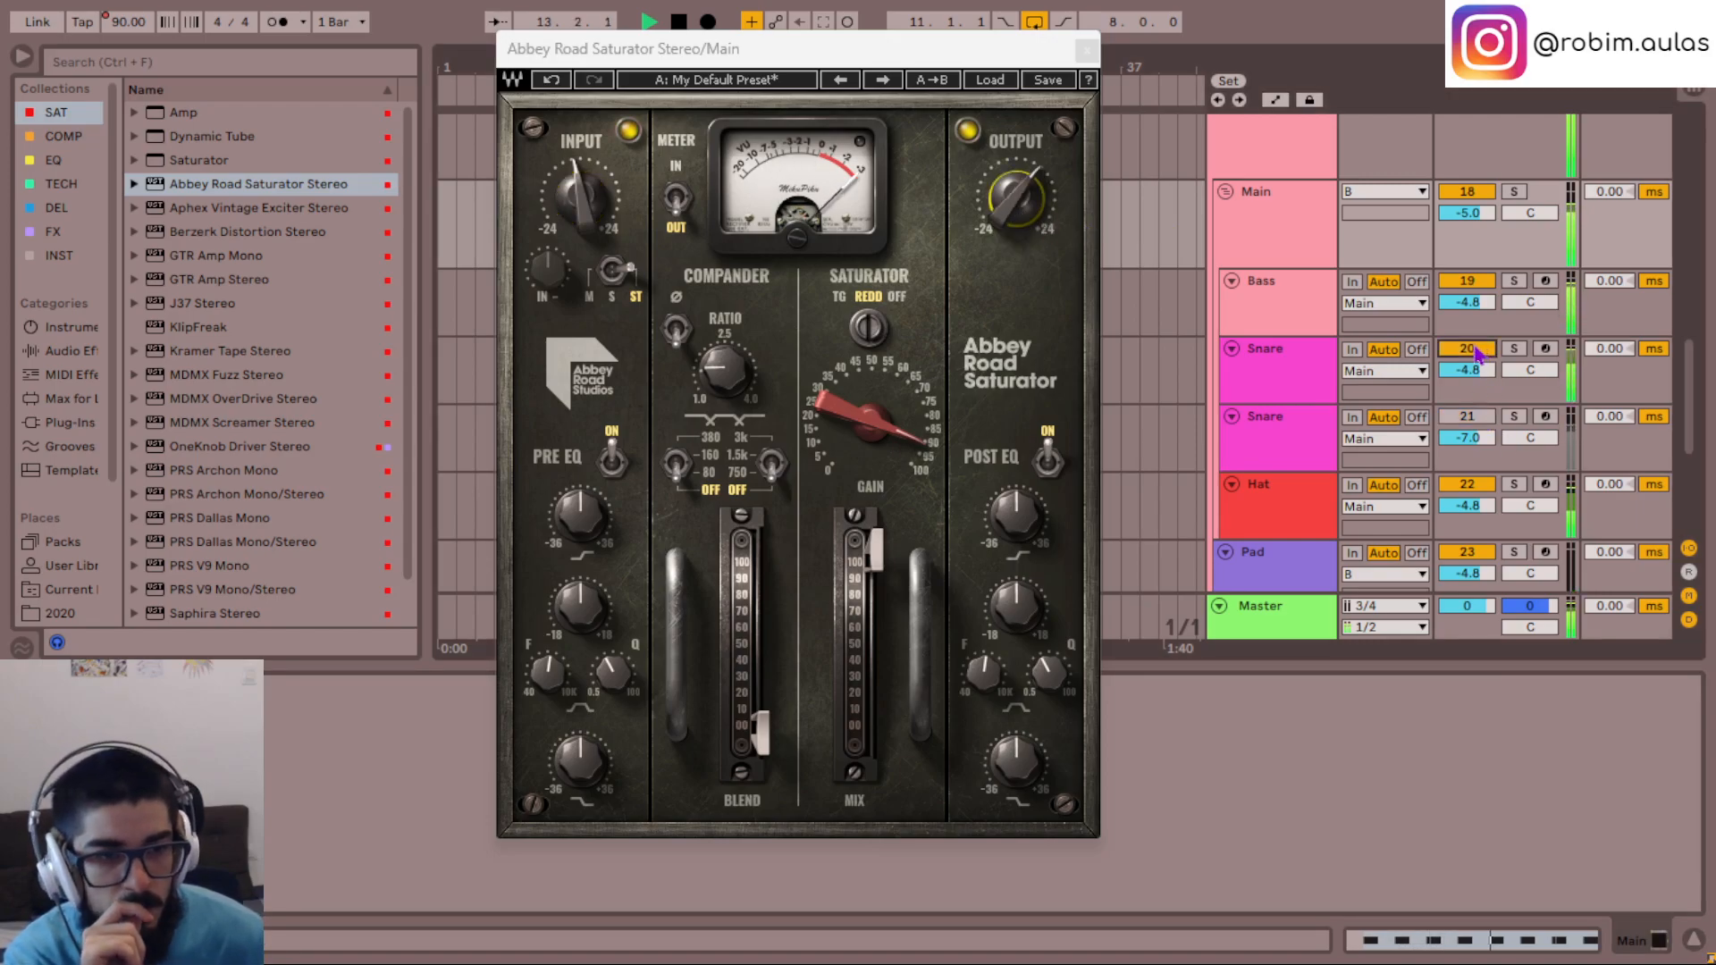
click(1476, 353)
click(1470, 418)
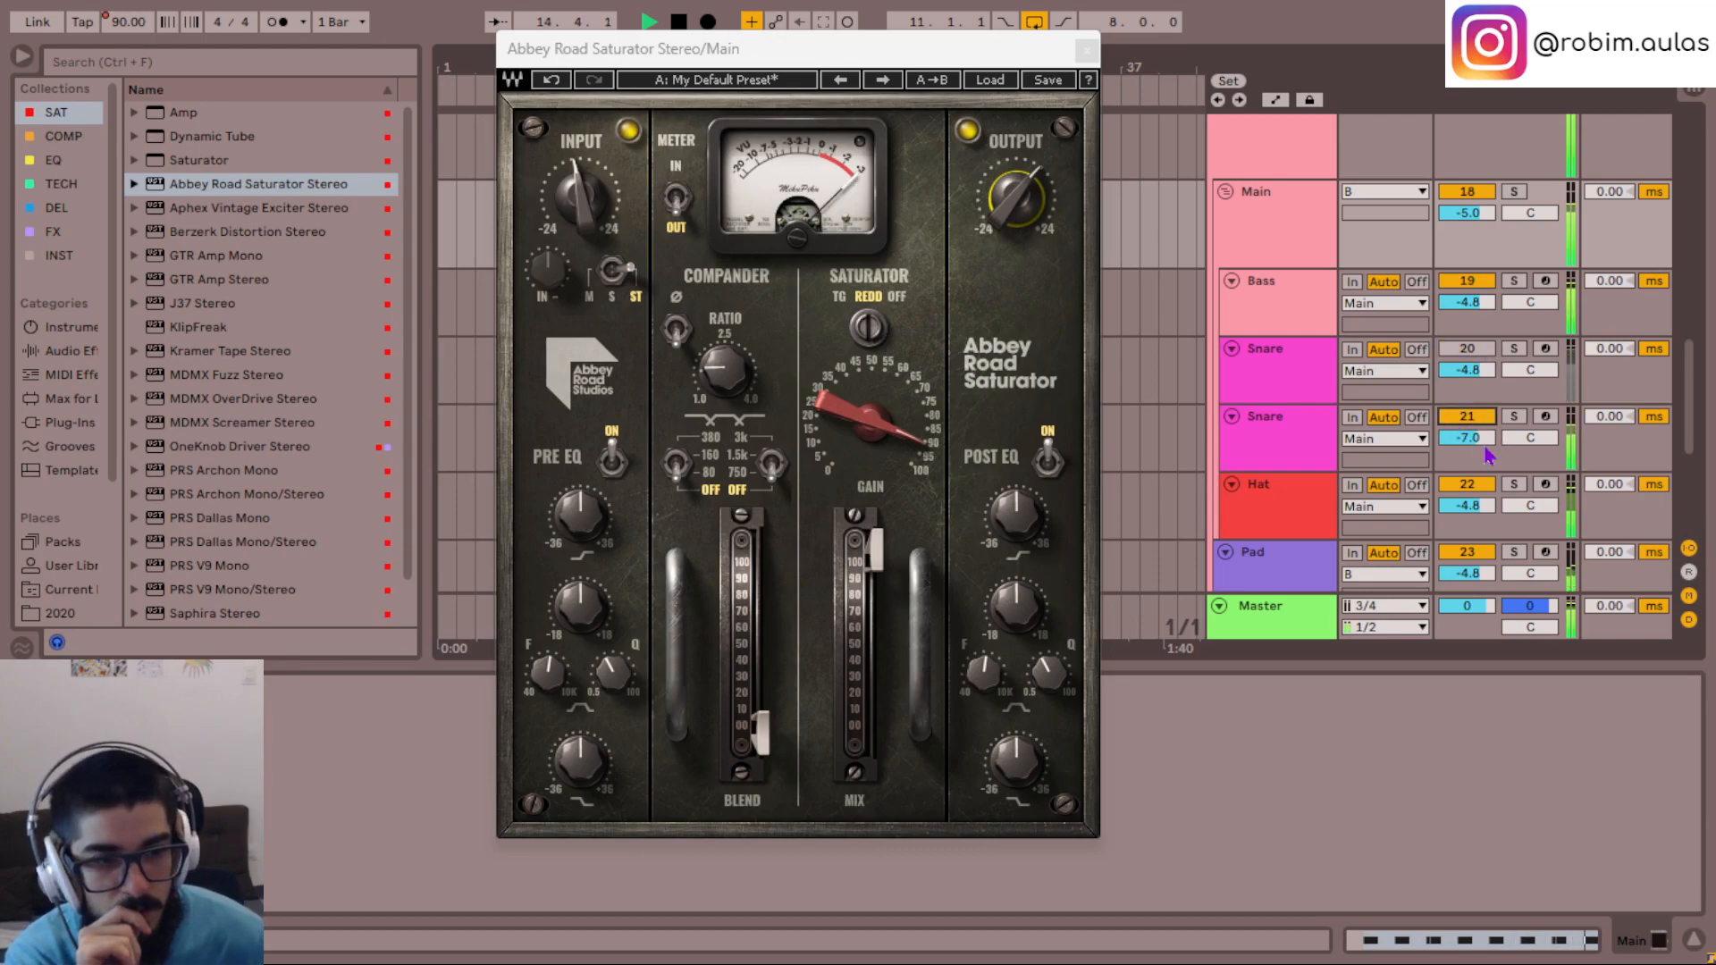
- In Serum on the duplicate Snare's second chain, set the Env 1 release to 71 ms and sustain to -9.9 dB
click(1287, 434)
click(278, 746)
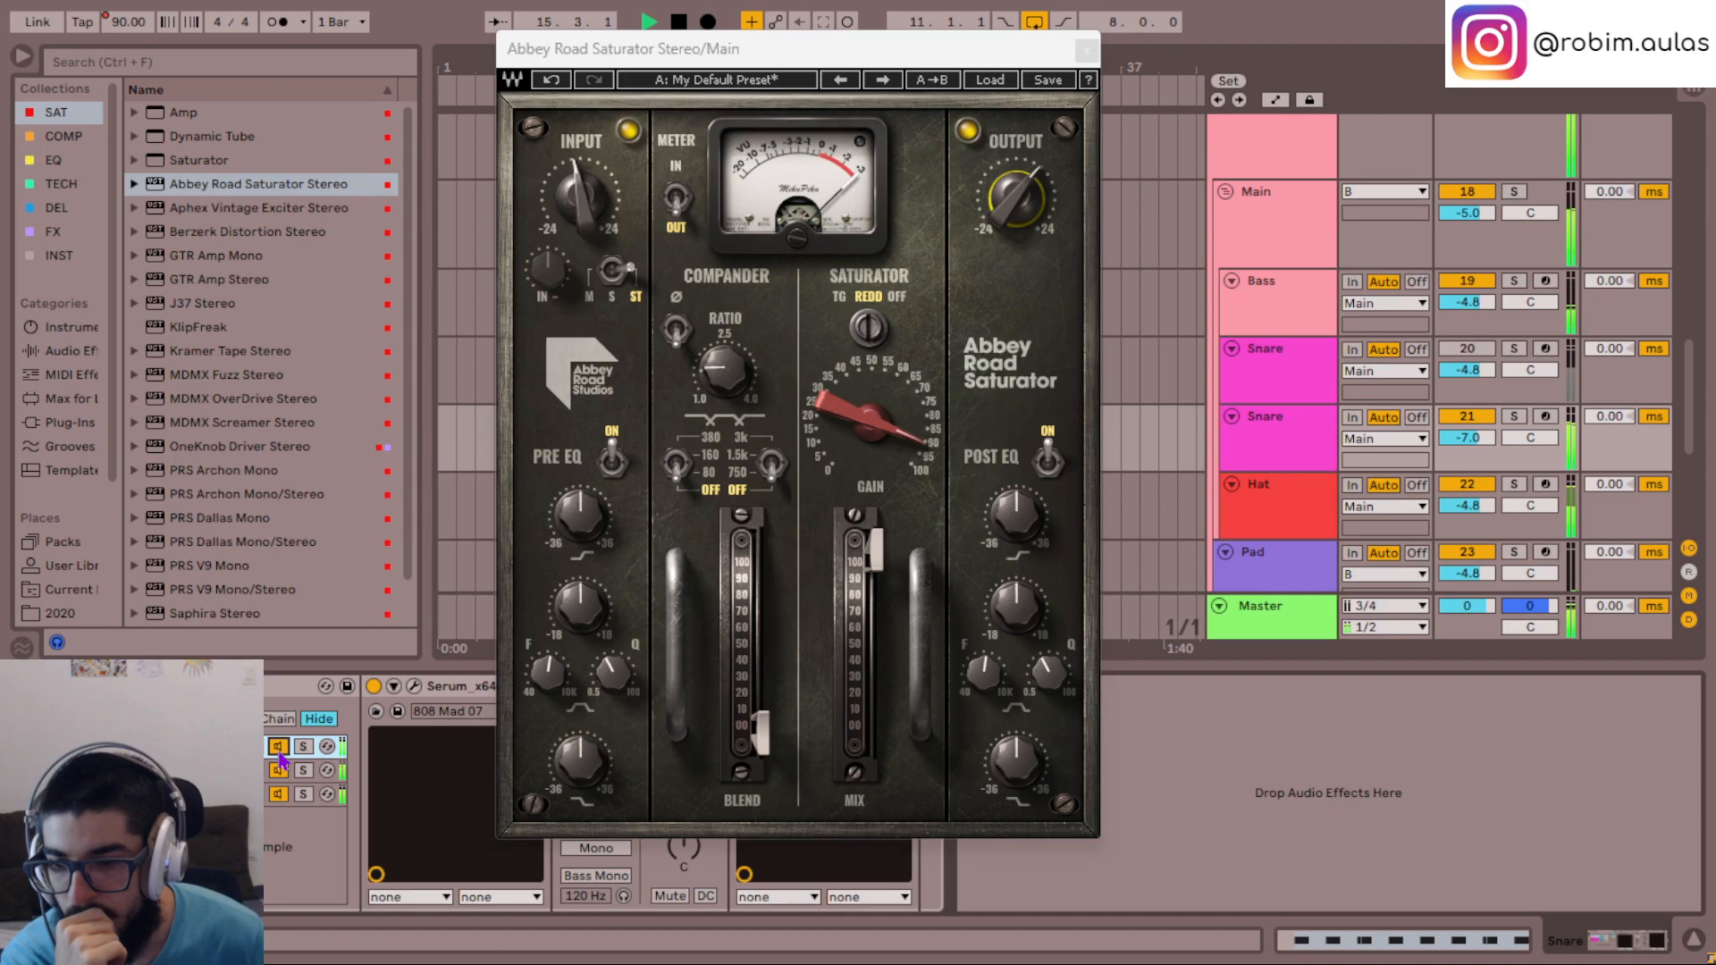
click(237, 771)
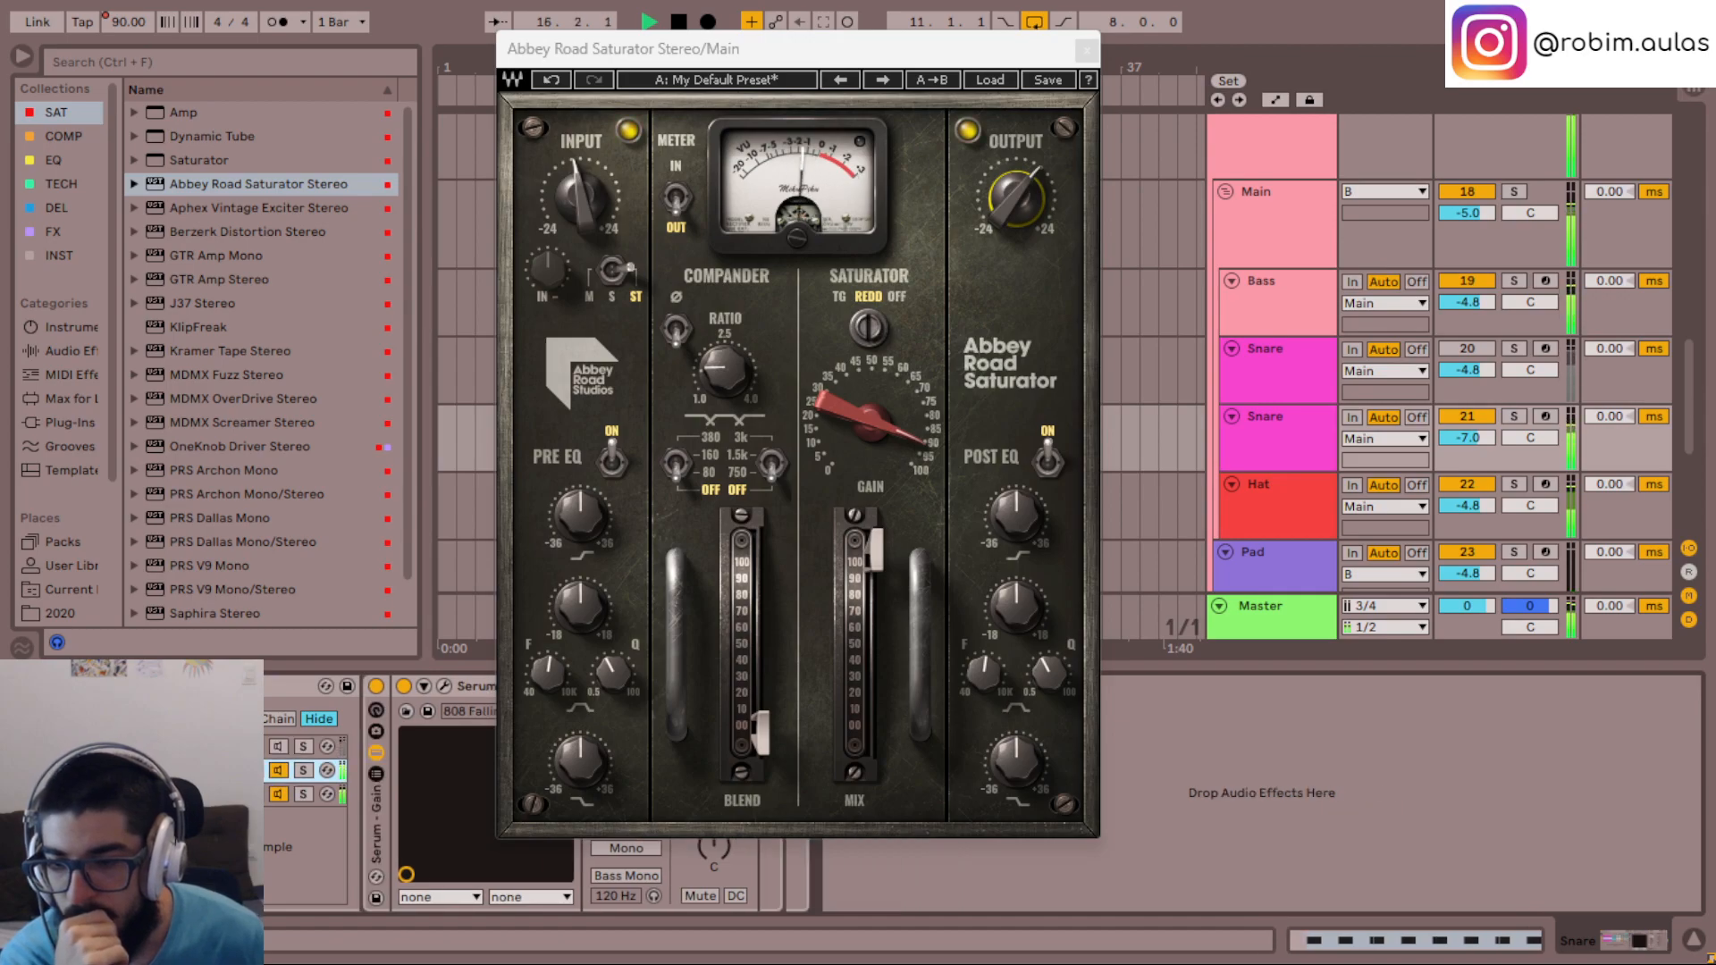
click(446, 686)
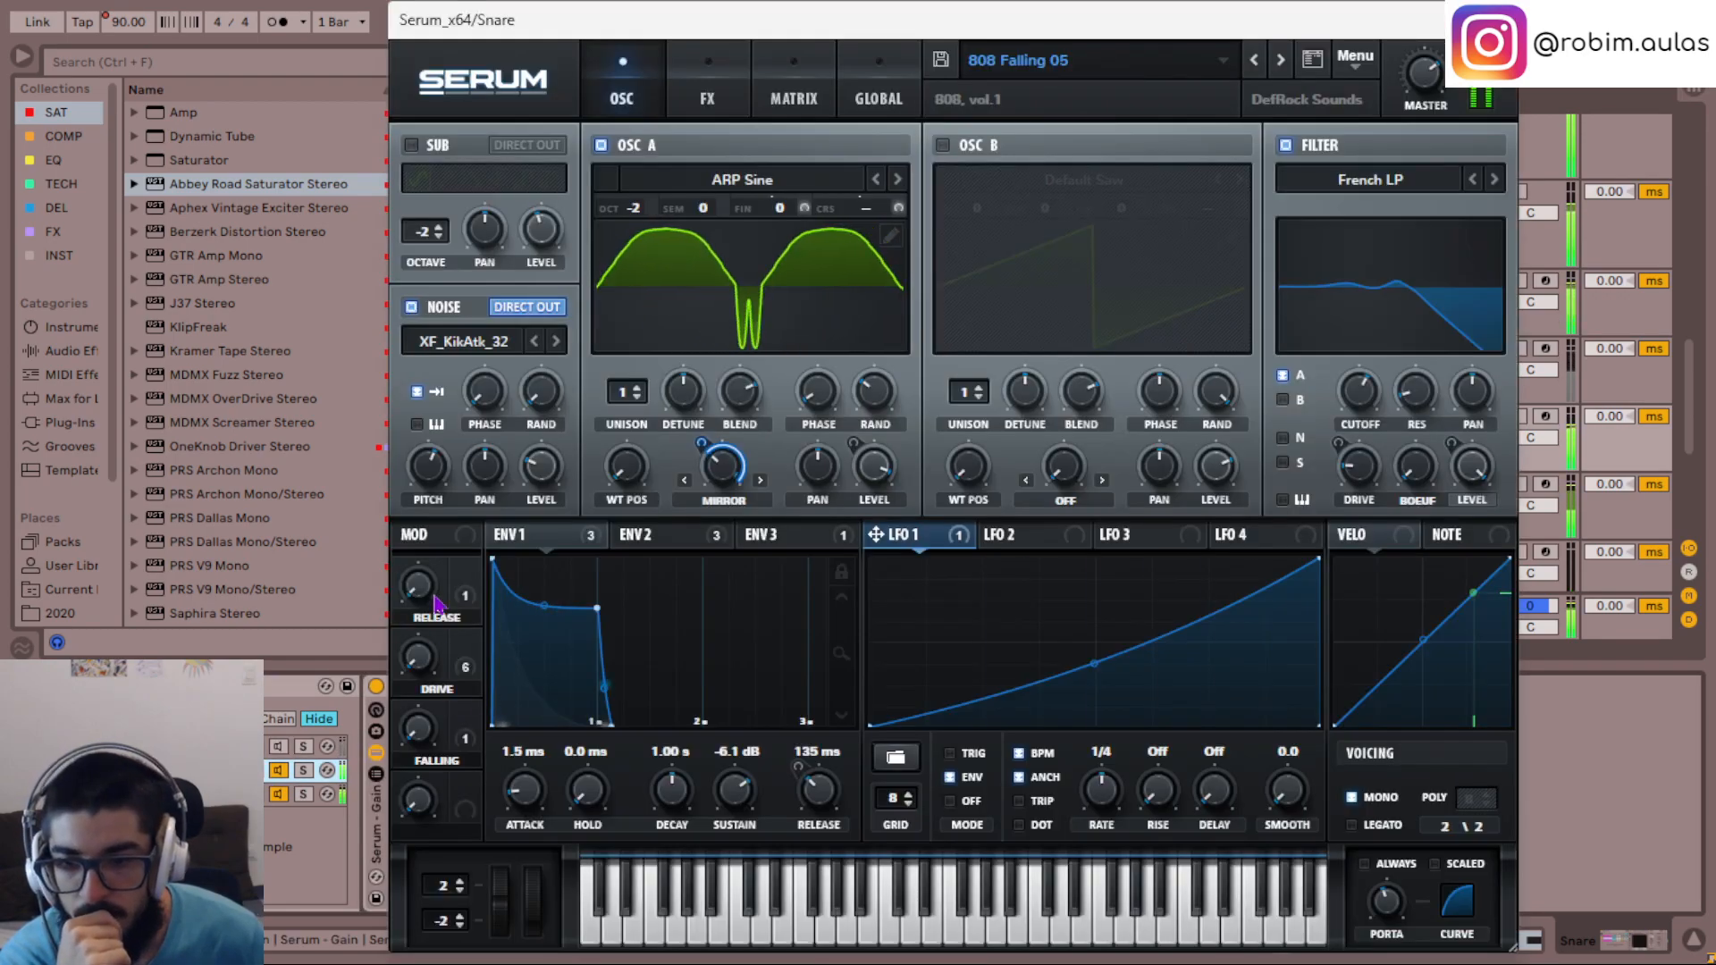
drag(818, 788, 826, 805)
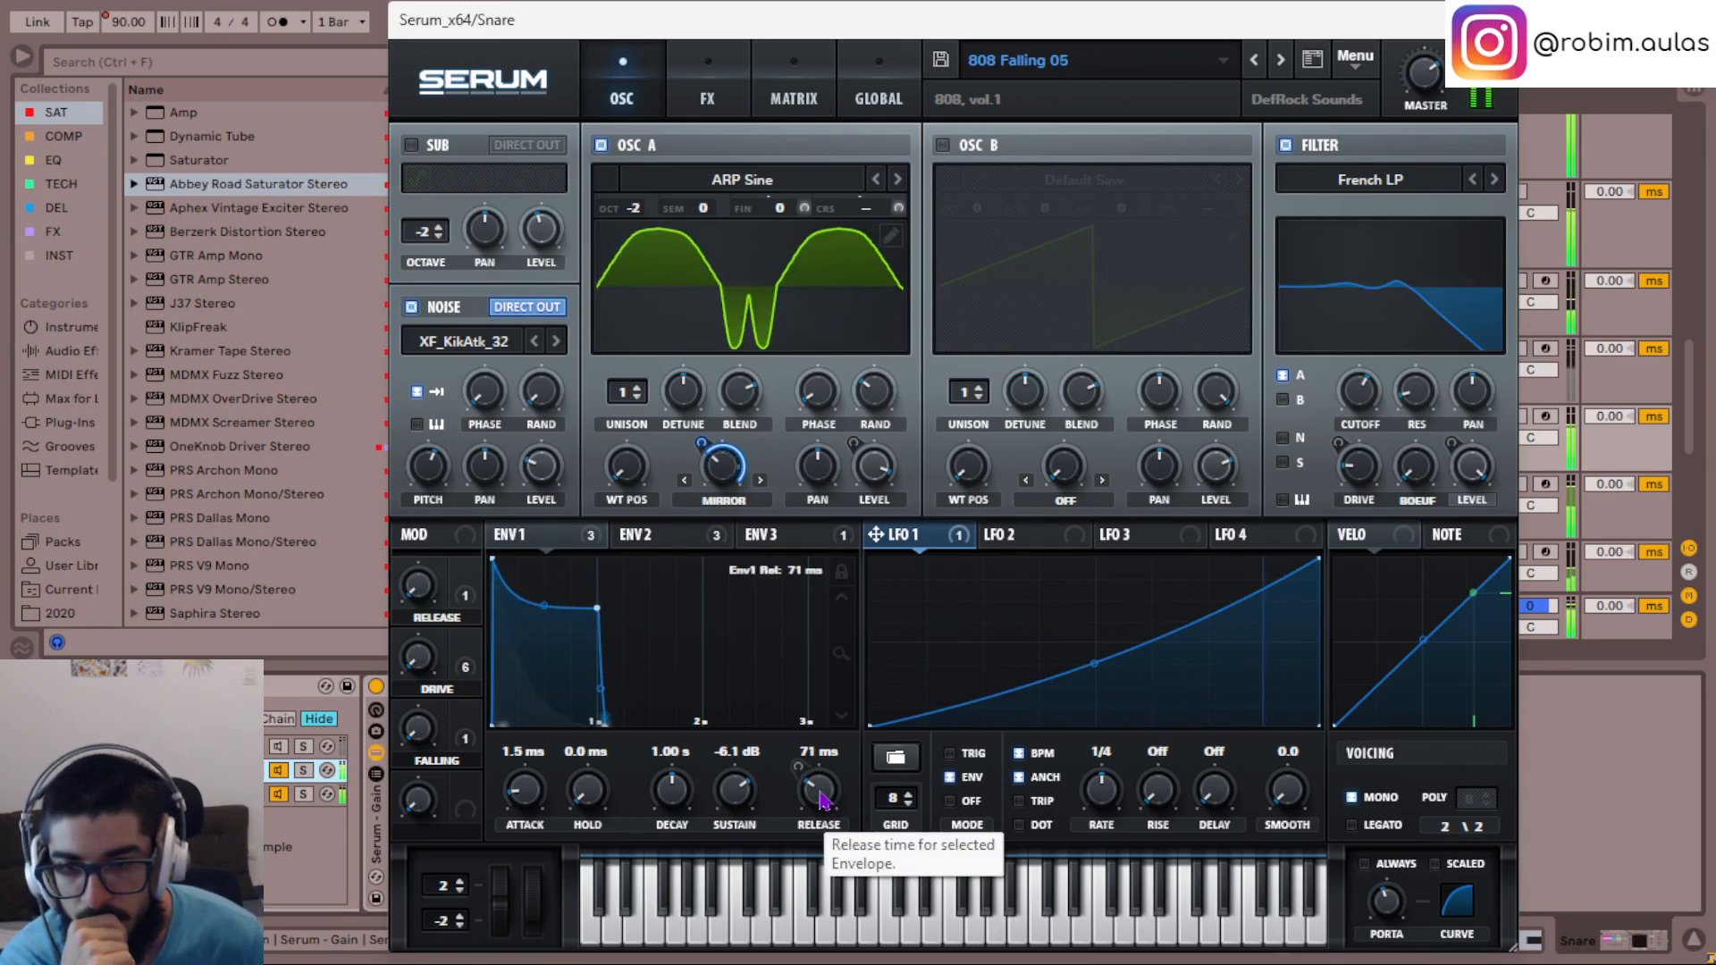
drag(734, 785, 733, 790)
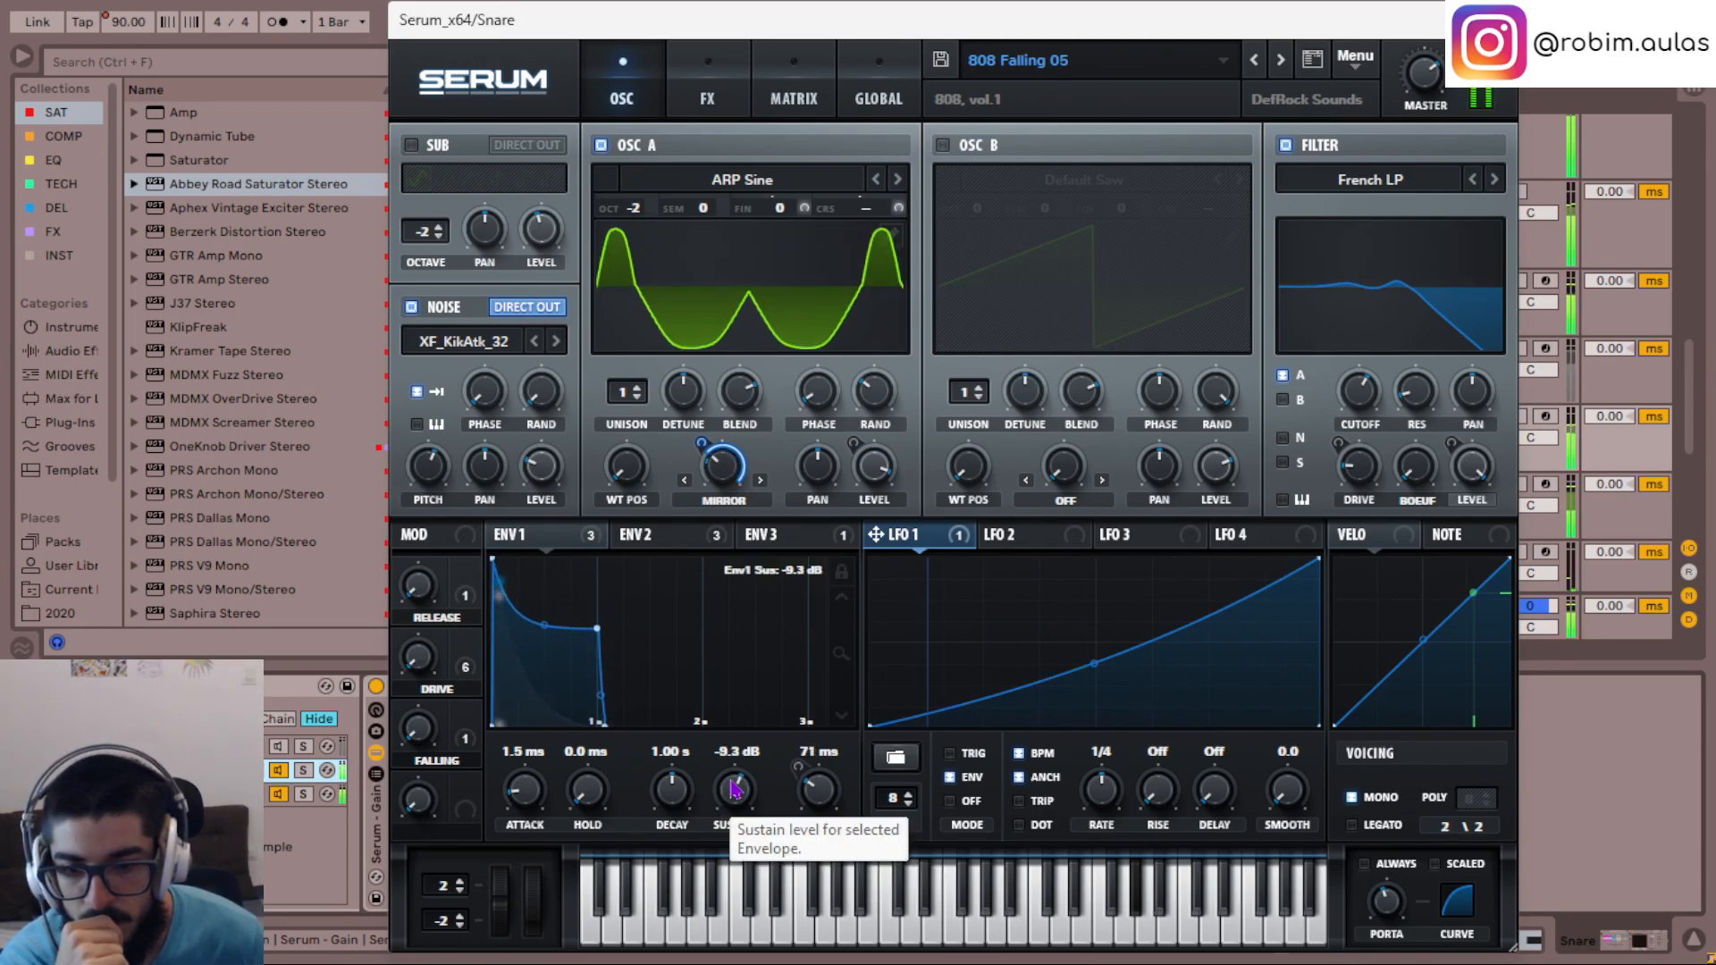
scroll(732, 790, down, 2)
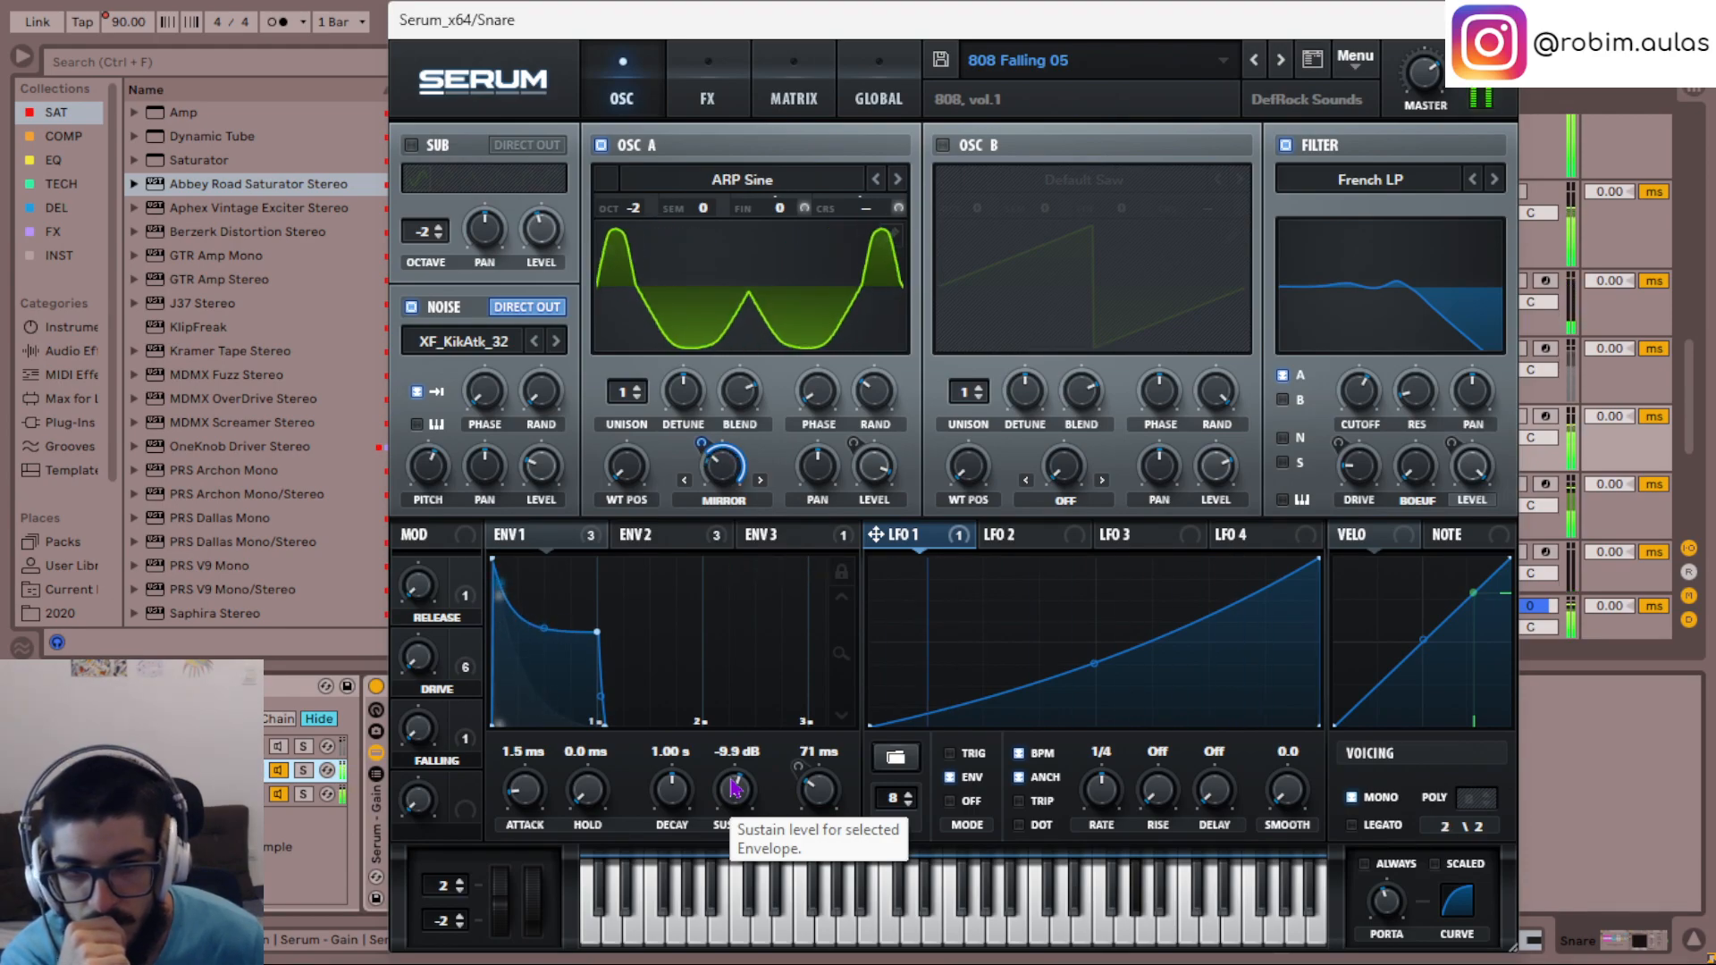
click(1503, 20)
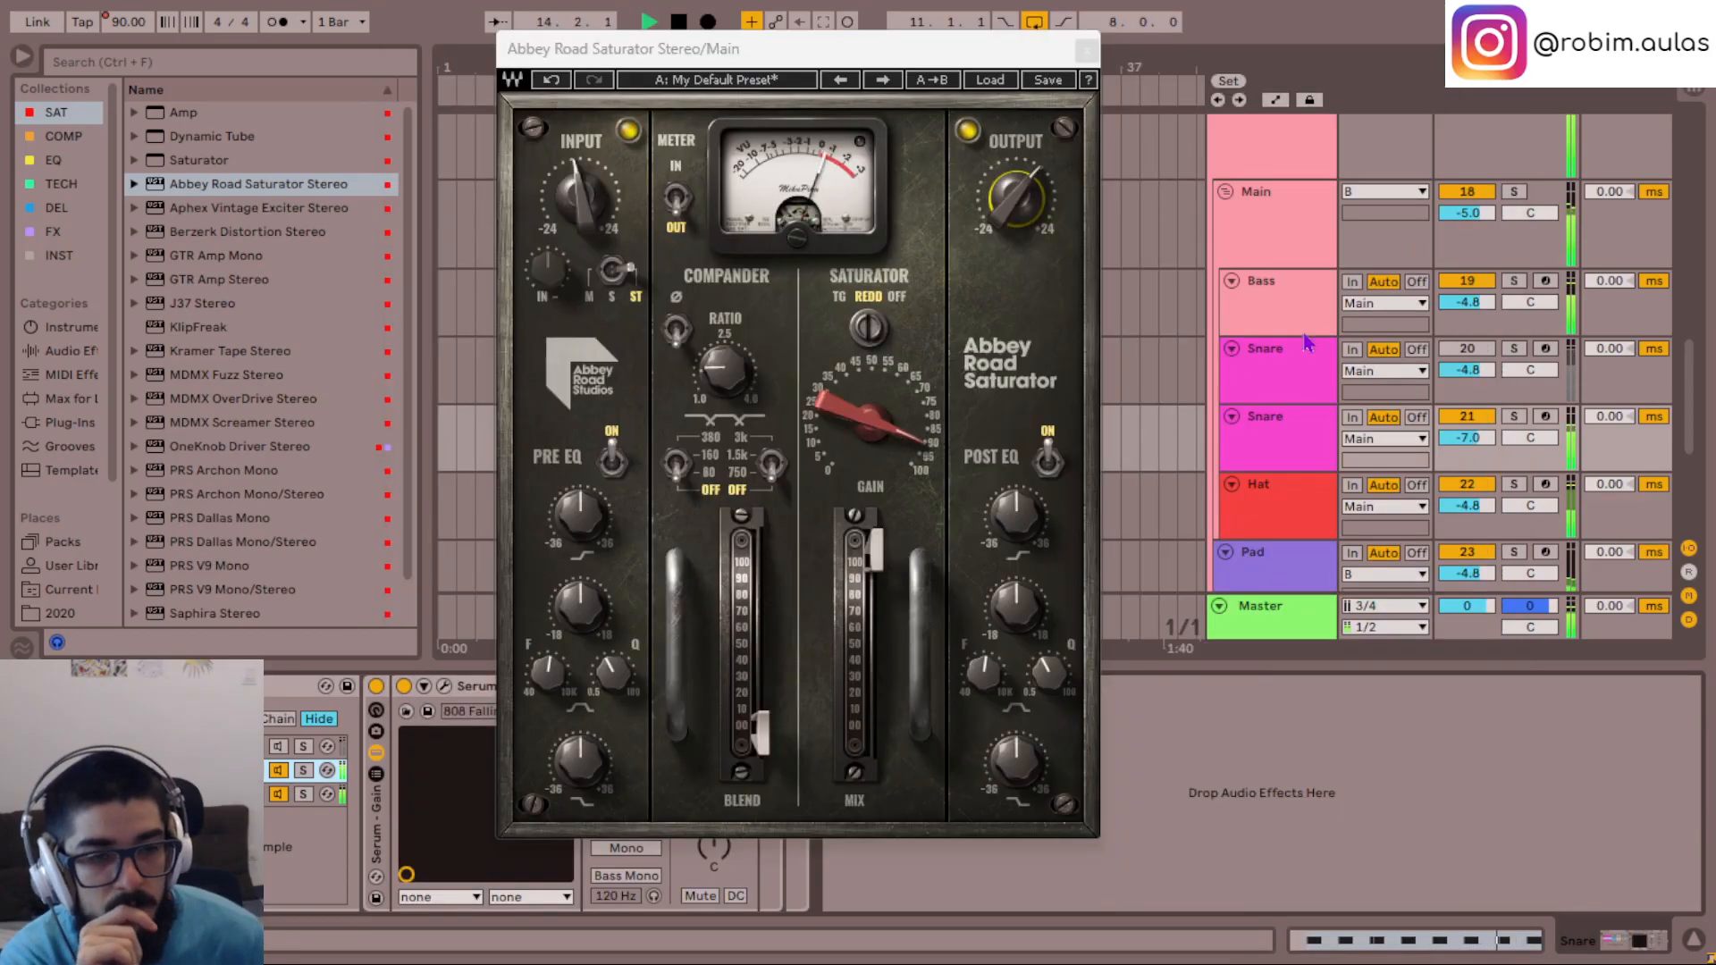
- Close the Main group's saturator window, listen to the Main group soloed, and solo its Bass track
click(1281, 234)
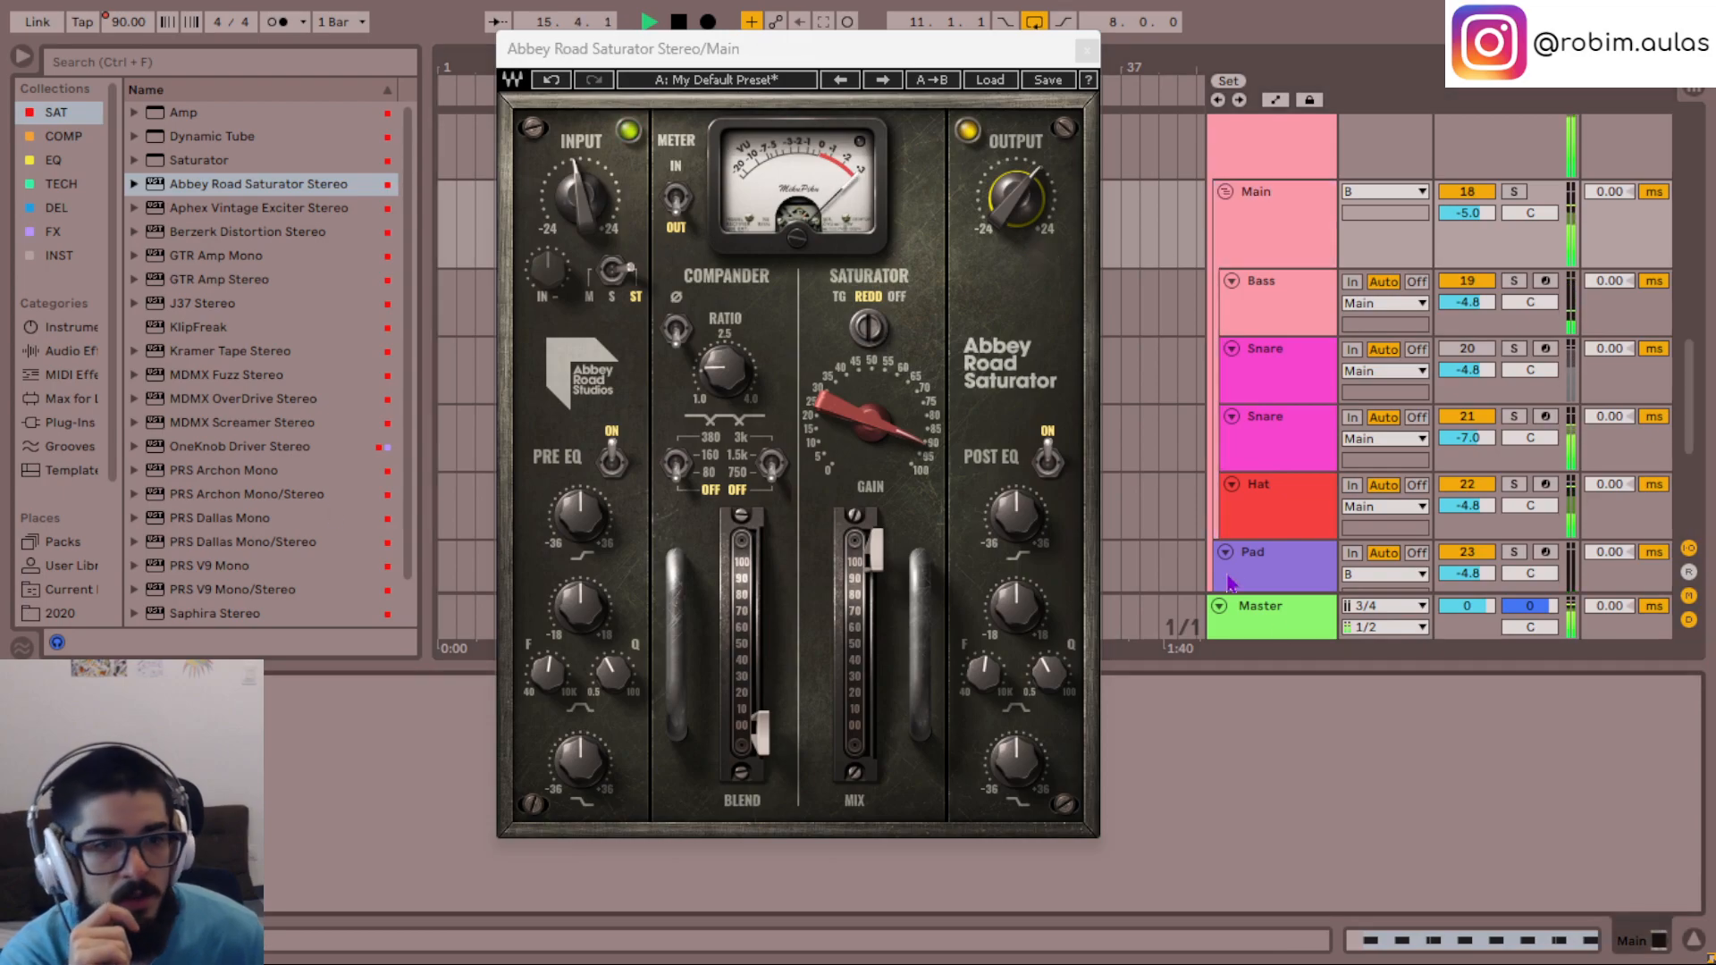
click(1088, 50)
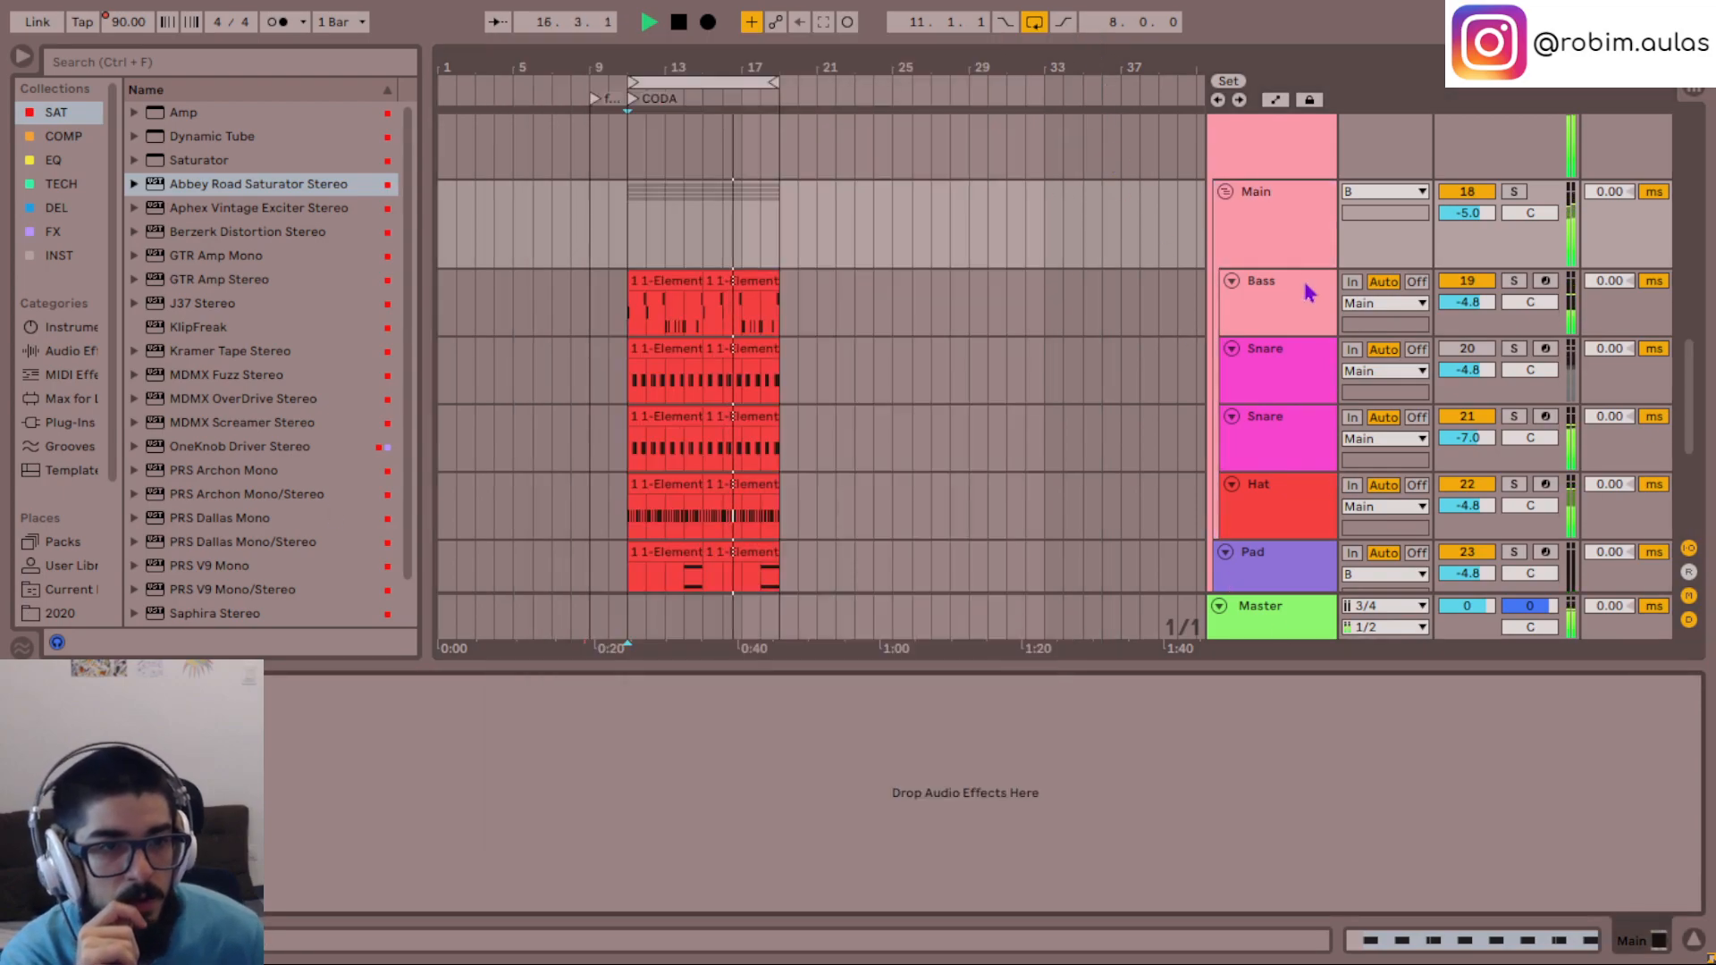
click(1283, 232)
key(s)
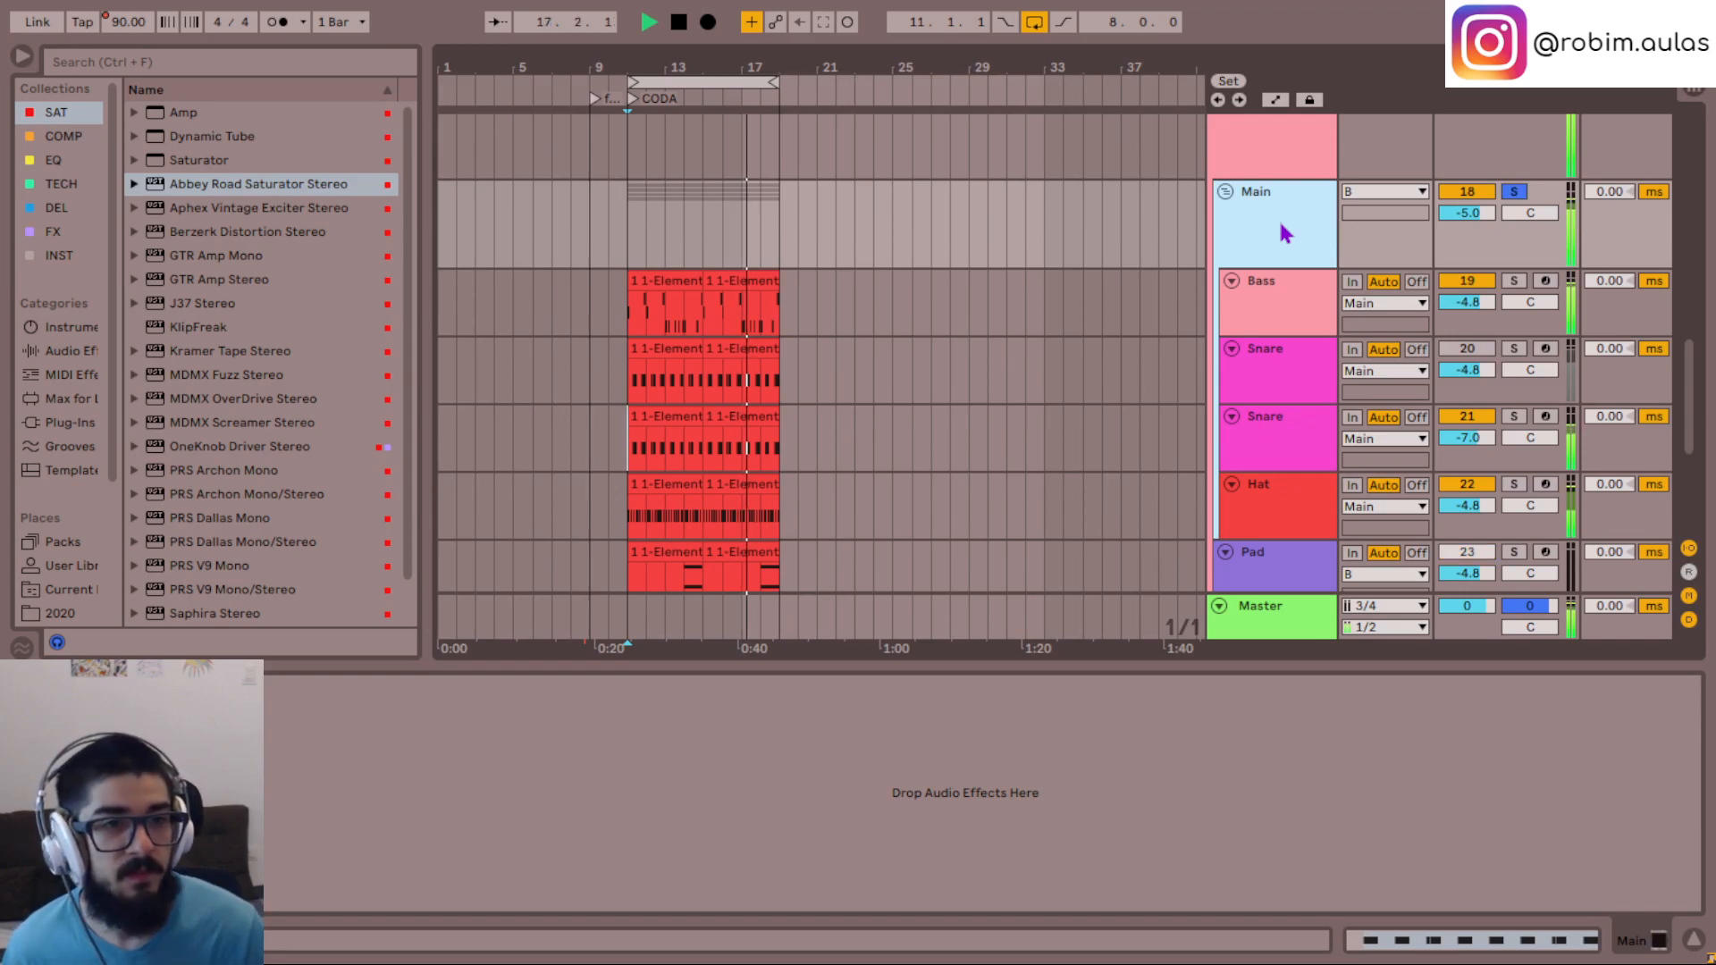
click(1284, 306)
key(s)
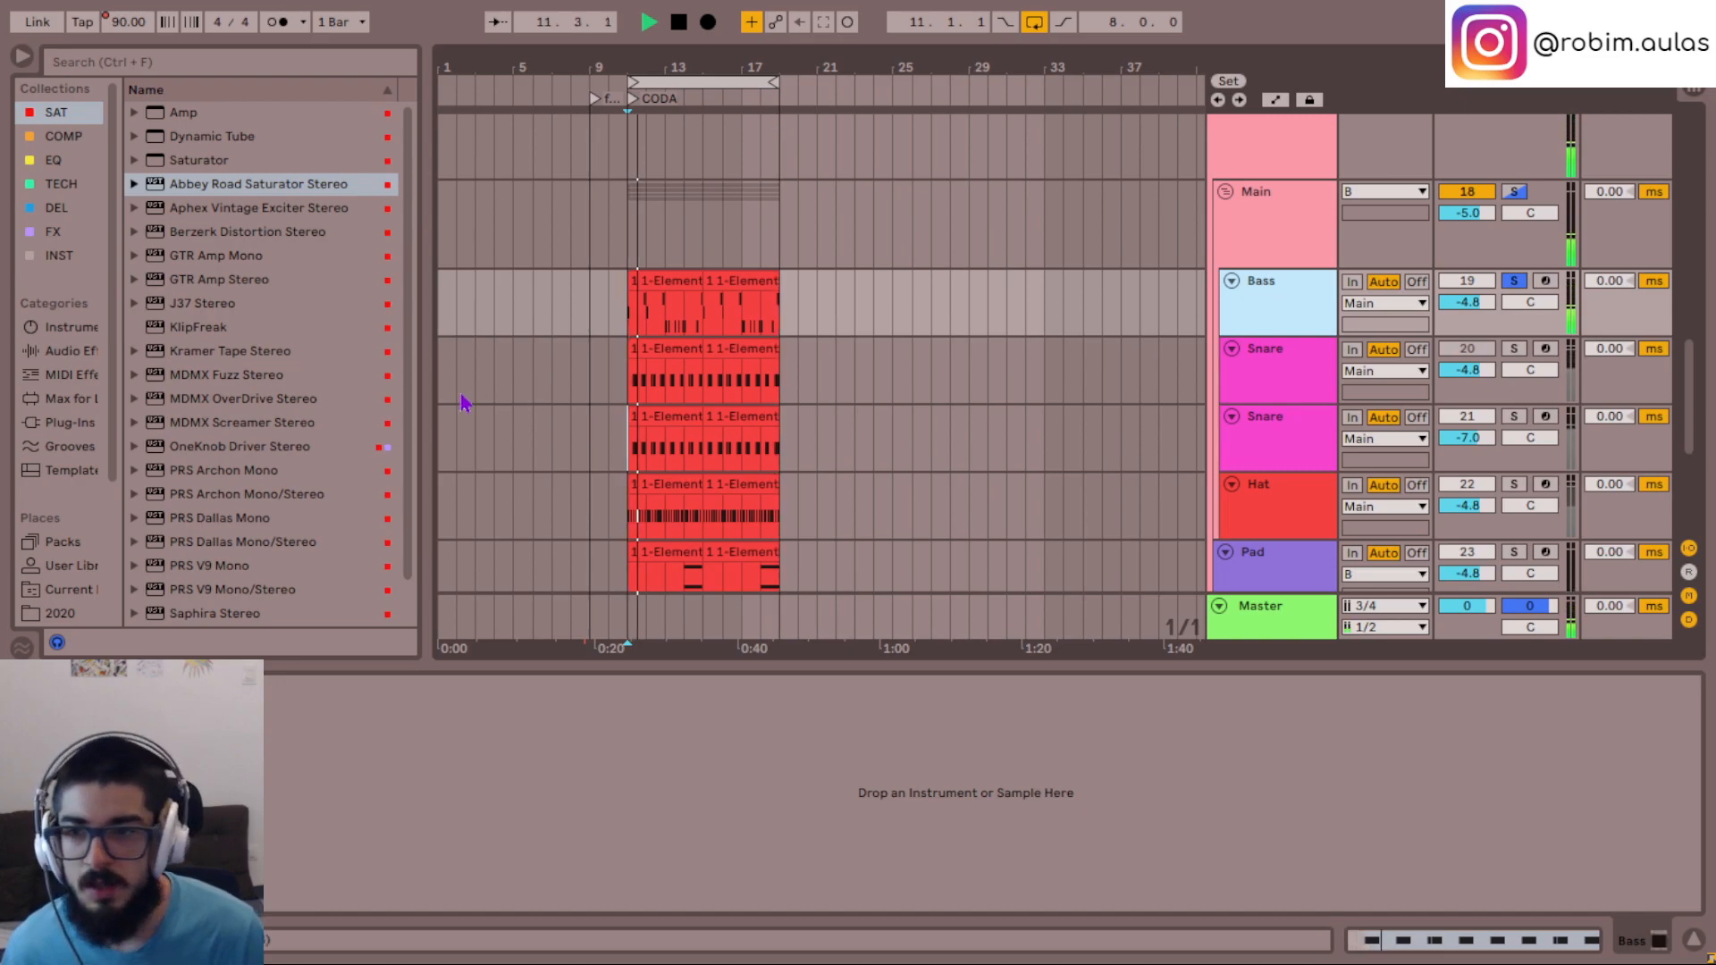
- Add Saturn 2 to the Bass track and set its distortion style to Warm Transformer
scroll(259, 546, down, 2)
double_click(213, 589)
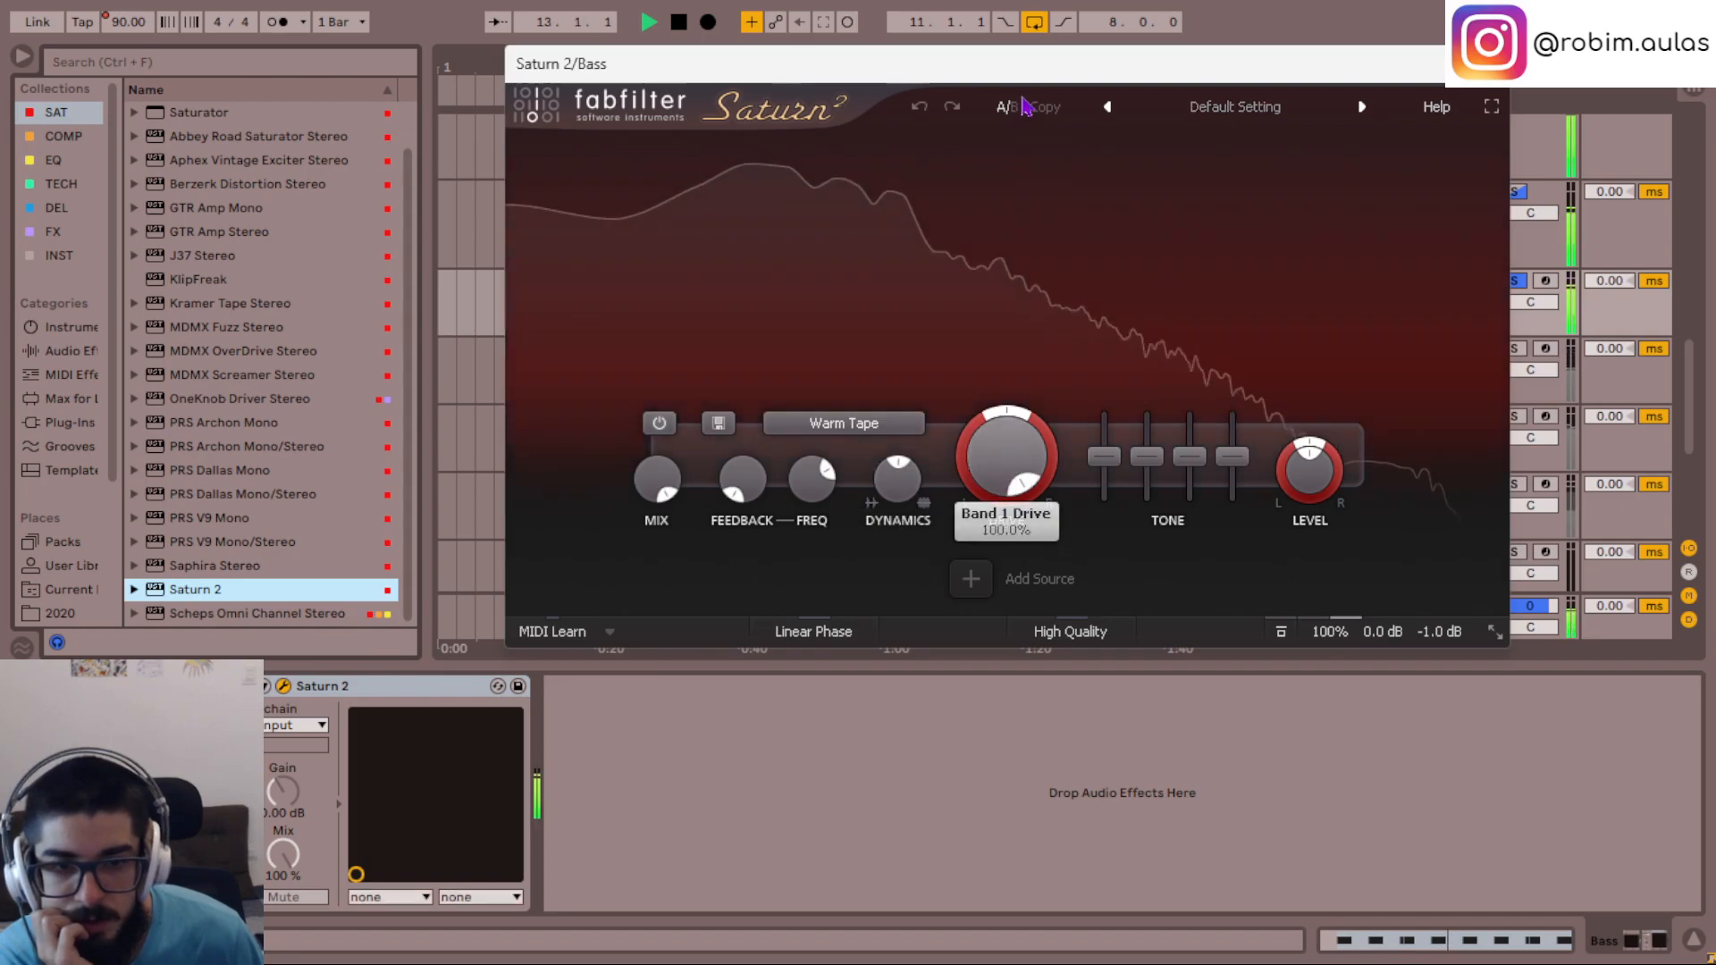
click(912, 424)
mouse_move(904, 563)
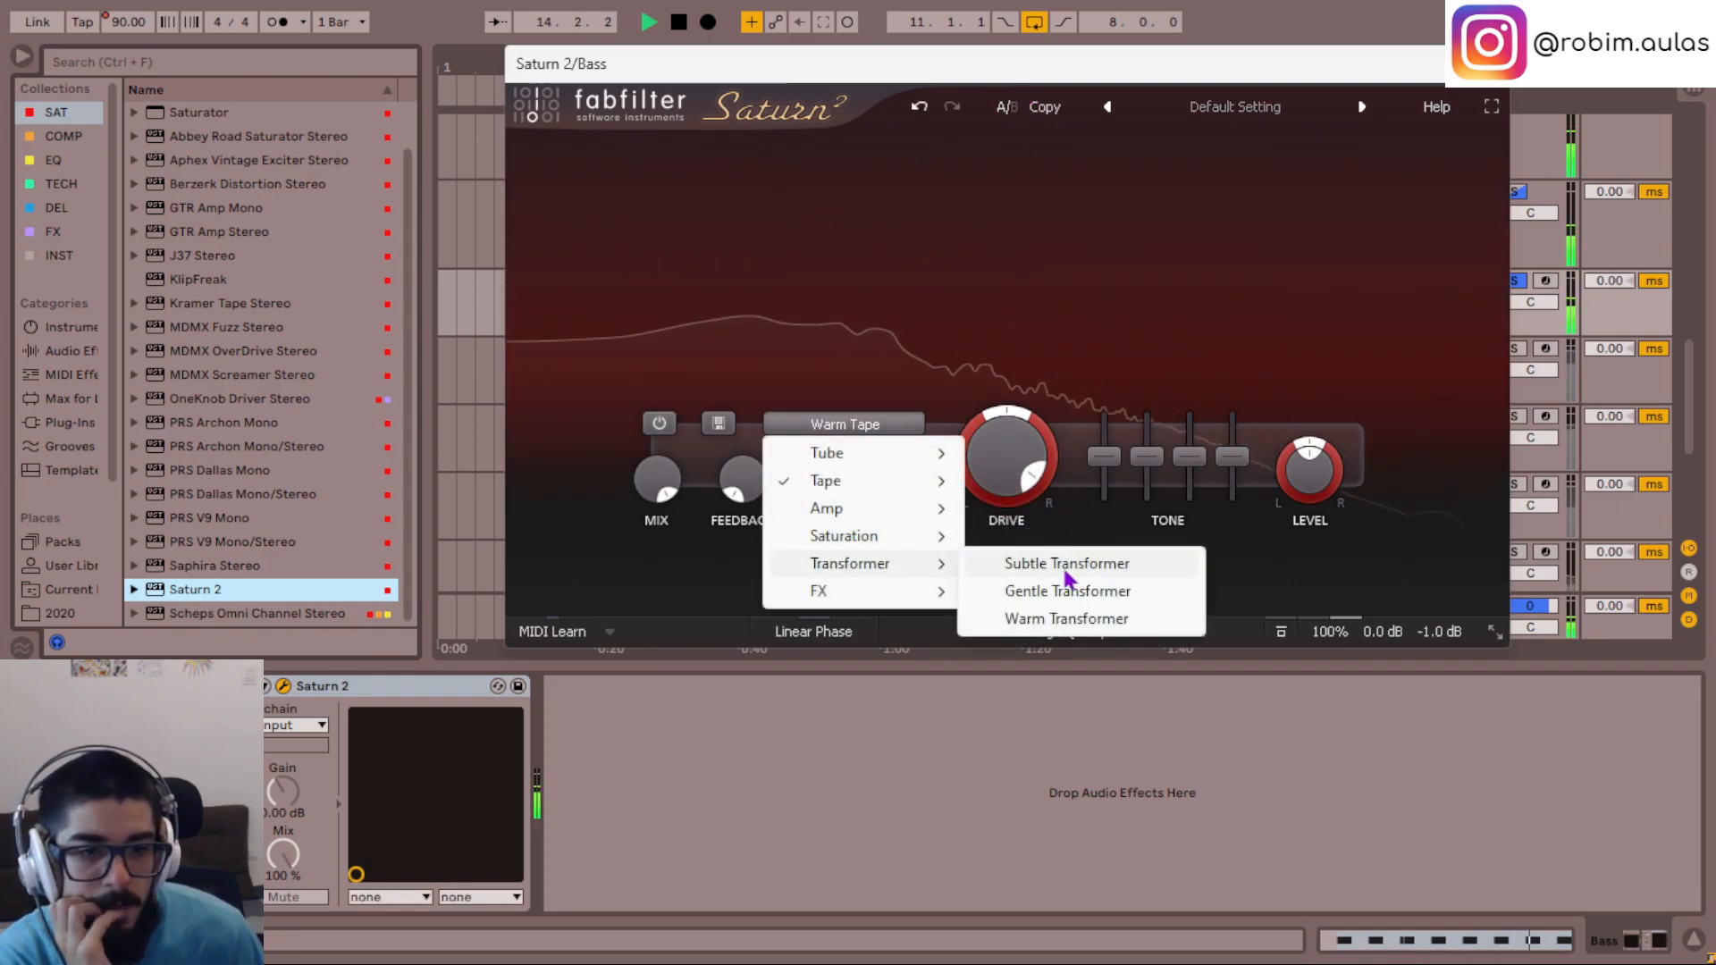
click(1080, 619)
- Raise Saturn 2's output gain on the Bass track to +9.0 dB
mouse_move(1388, 639)
drag(1427, 574, 1427, 558)
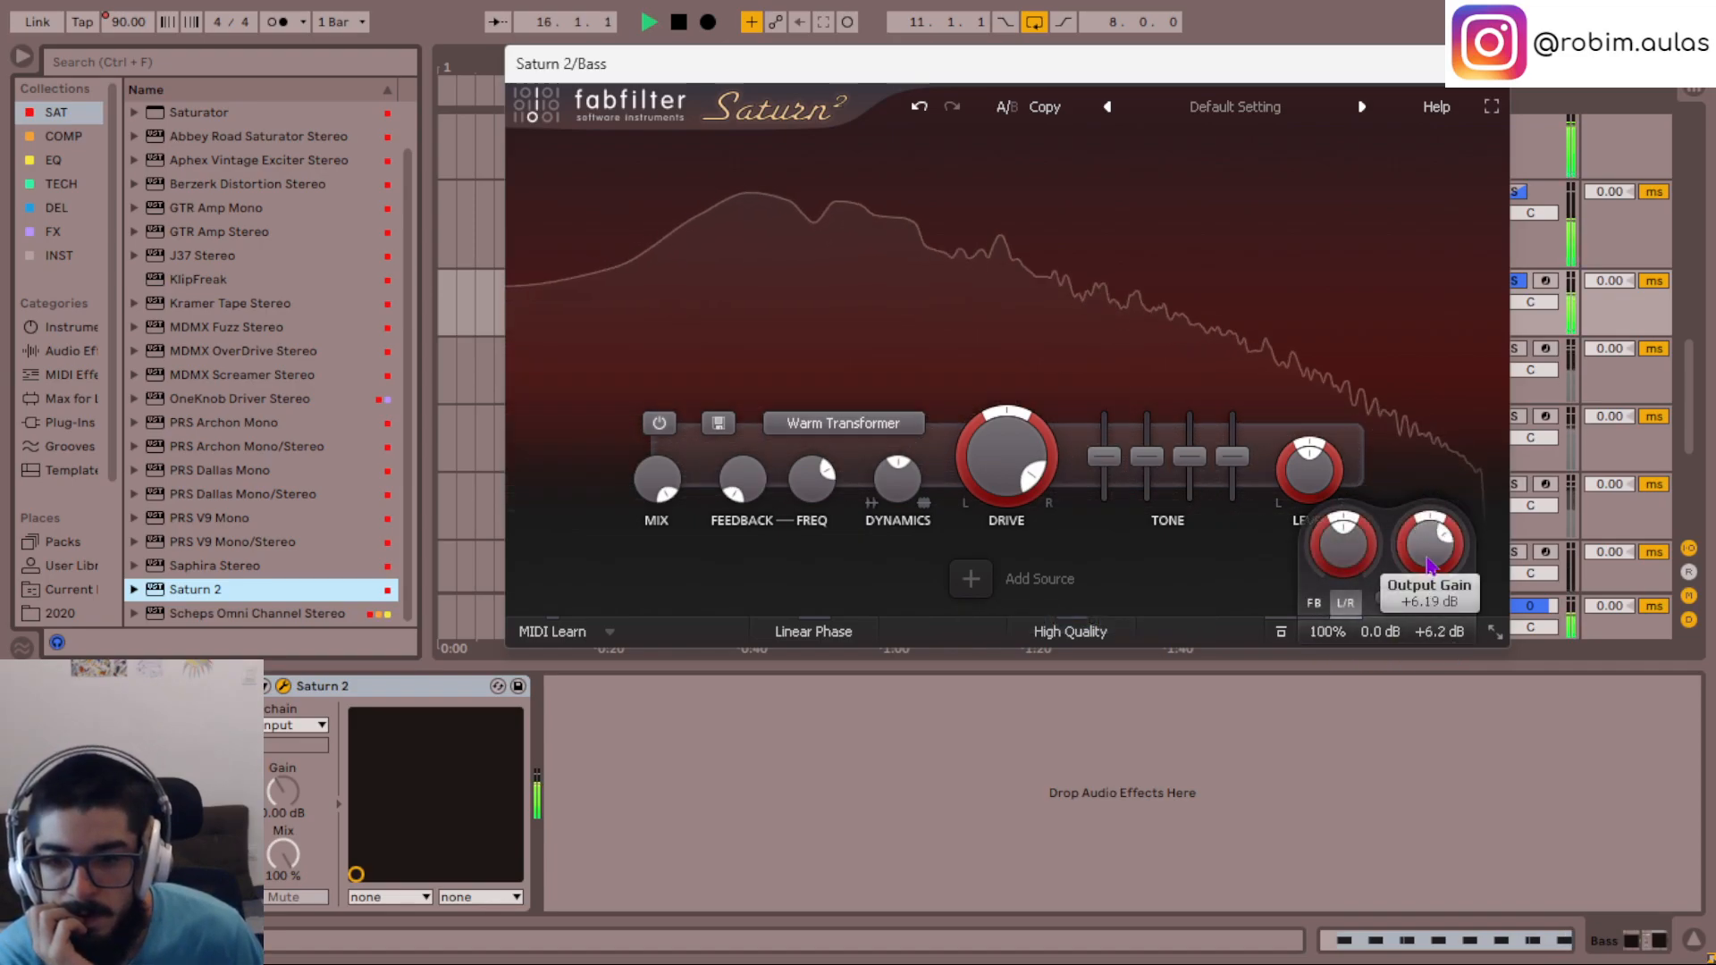
scroll(1427, 558, up, 2)
scroll(1427, 562, up, 1)
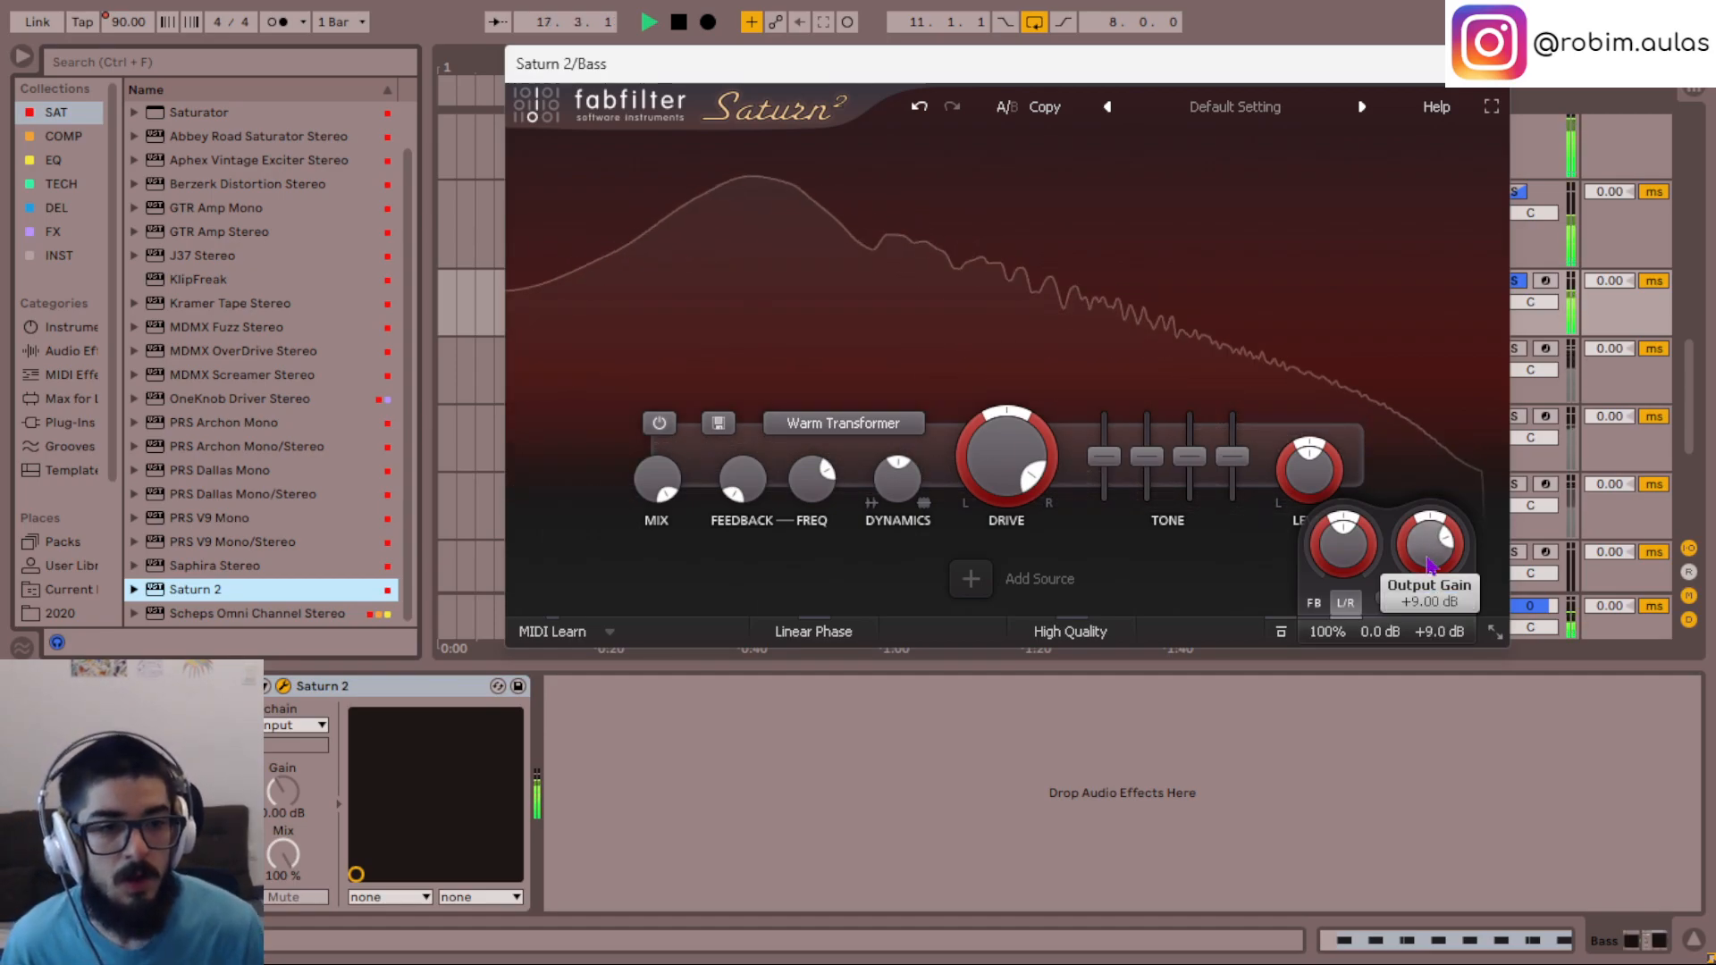
- Audition the Gentle Saturation, Warm Tube and Warm Transformer distortion styles in Saturn 2 on the Bass track
click(858, 425)
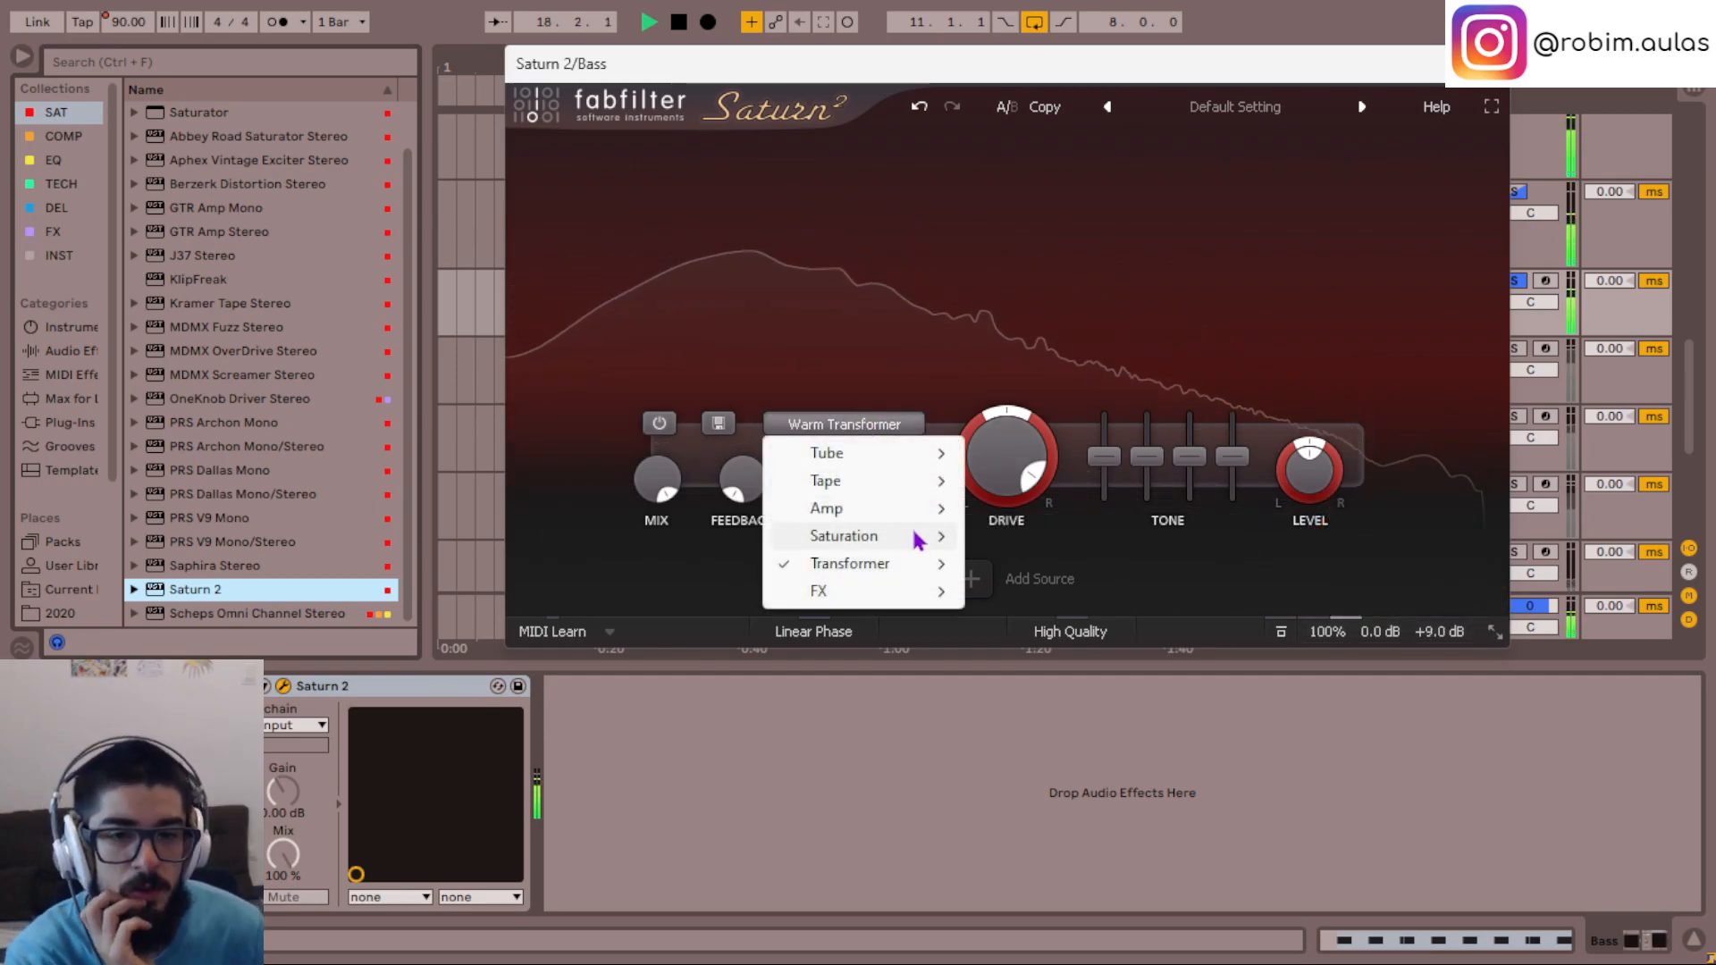
mouse_move(920, 539)
click(1040, 572)
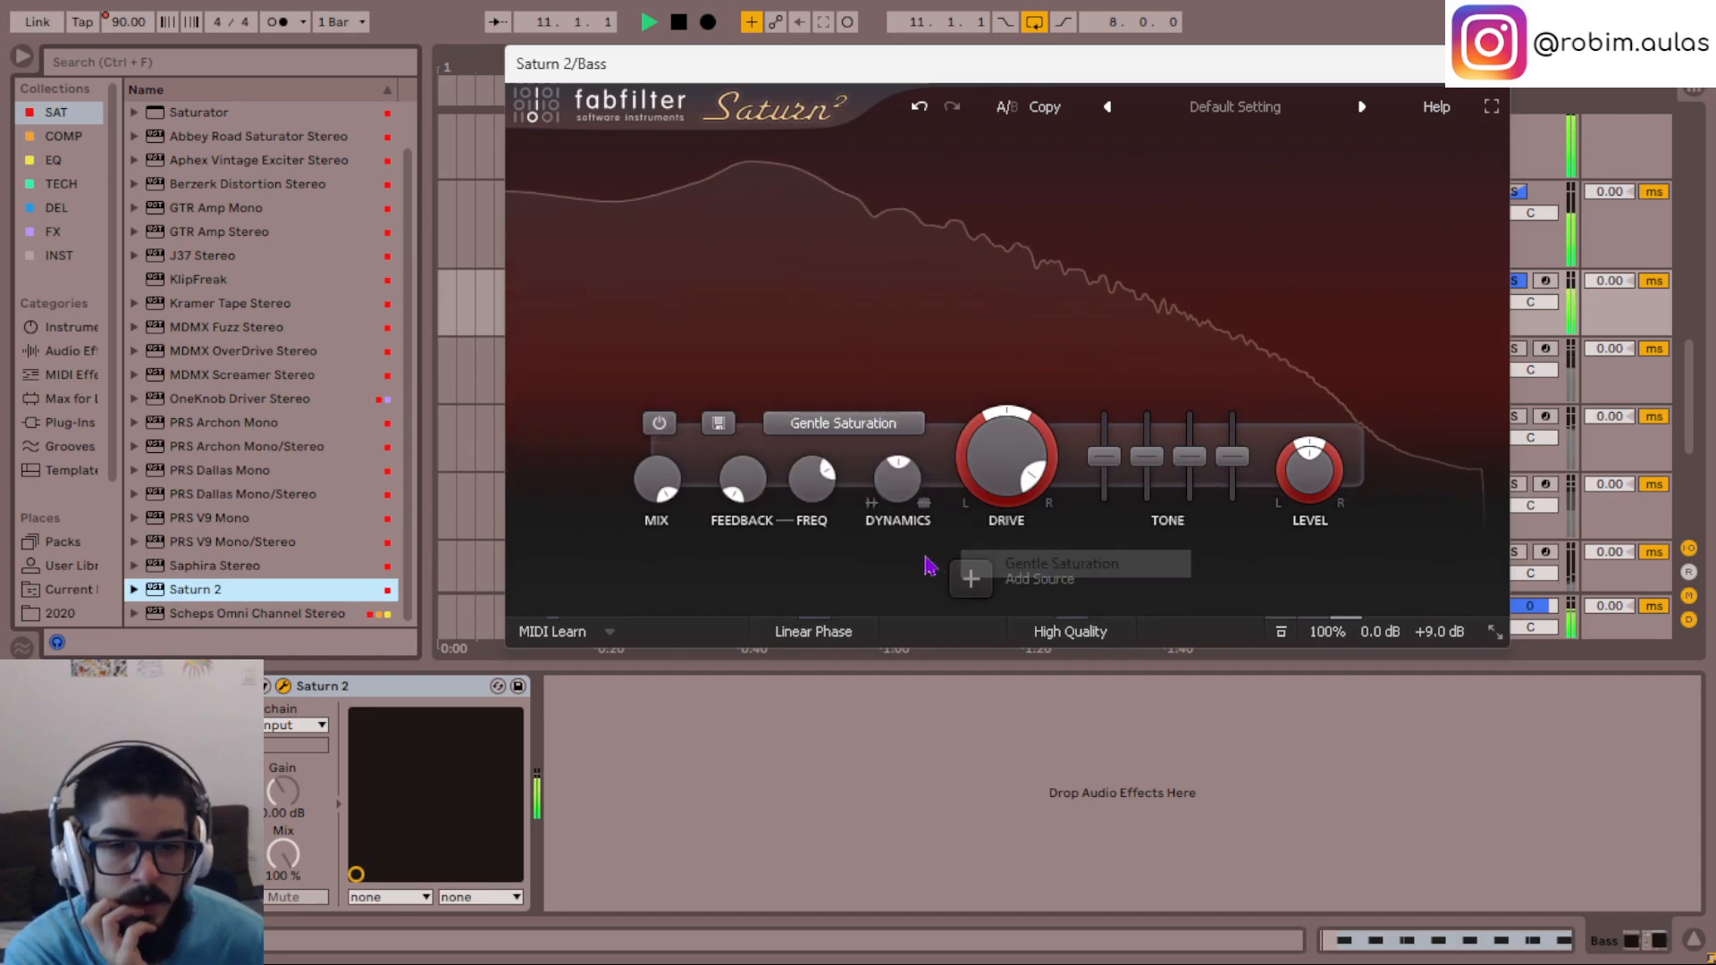
click(849, 424)
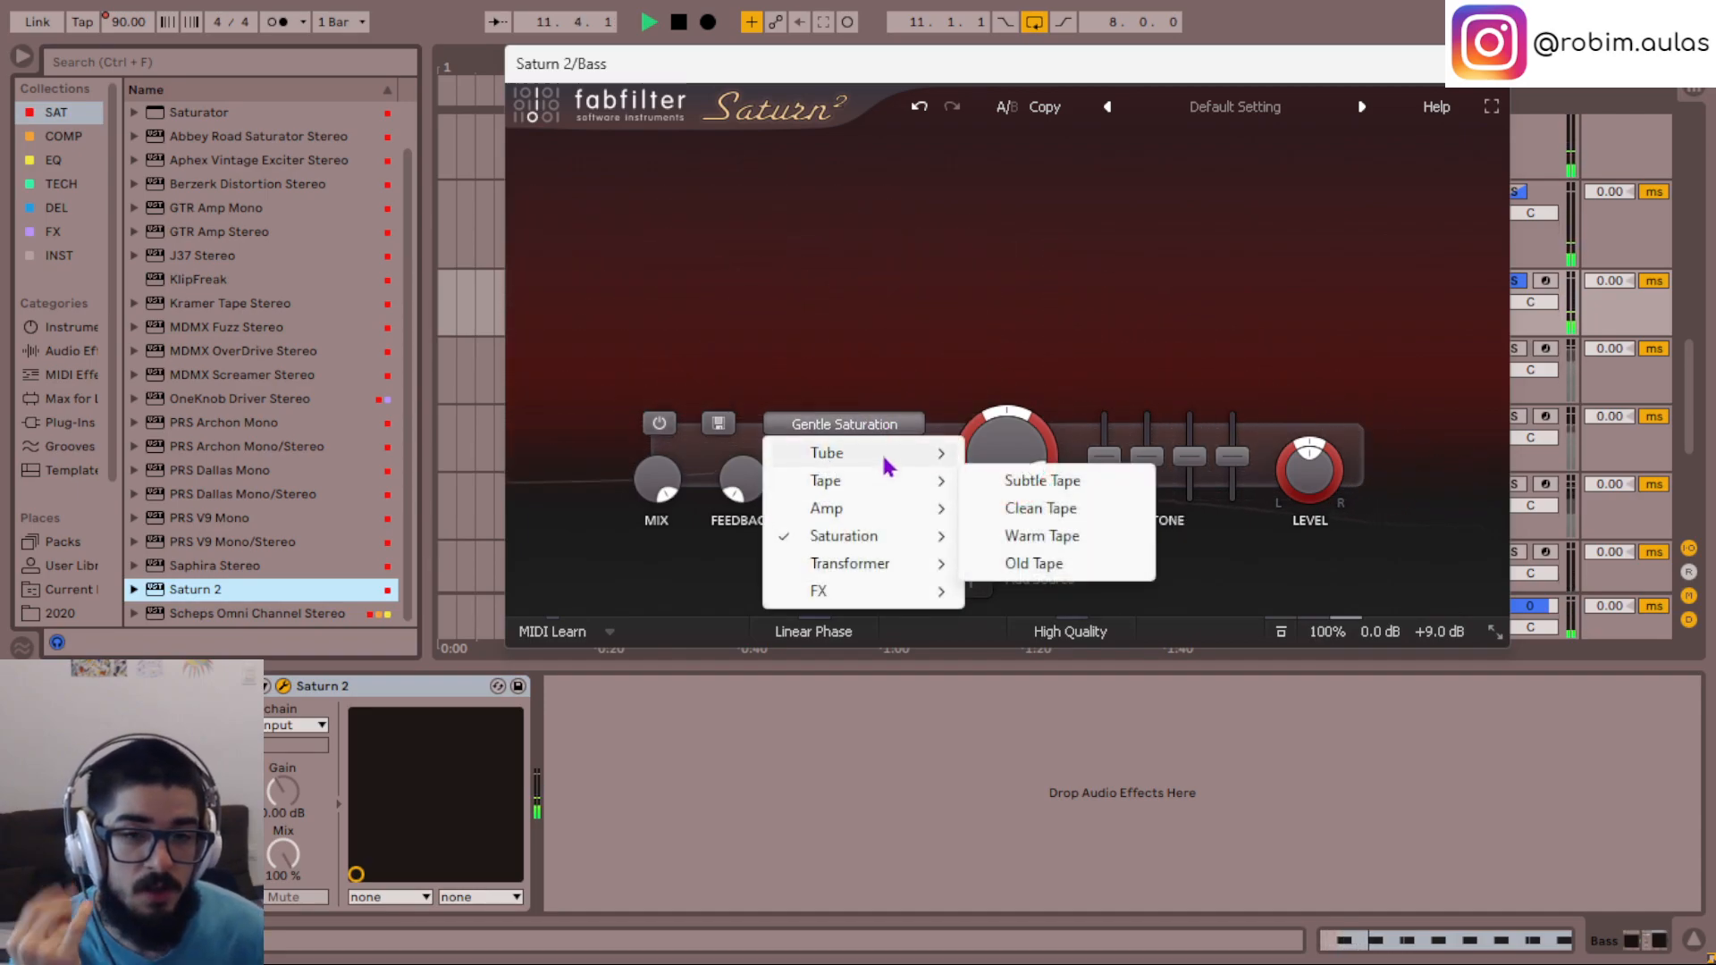
mouse_move(873, 452)
click(1054, 509)
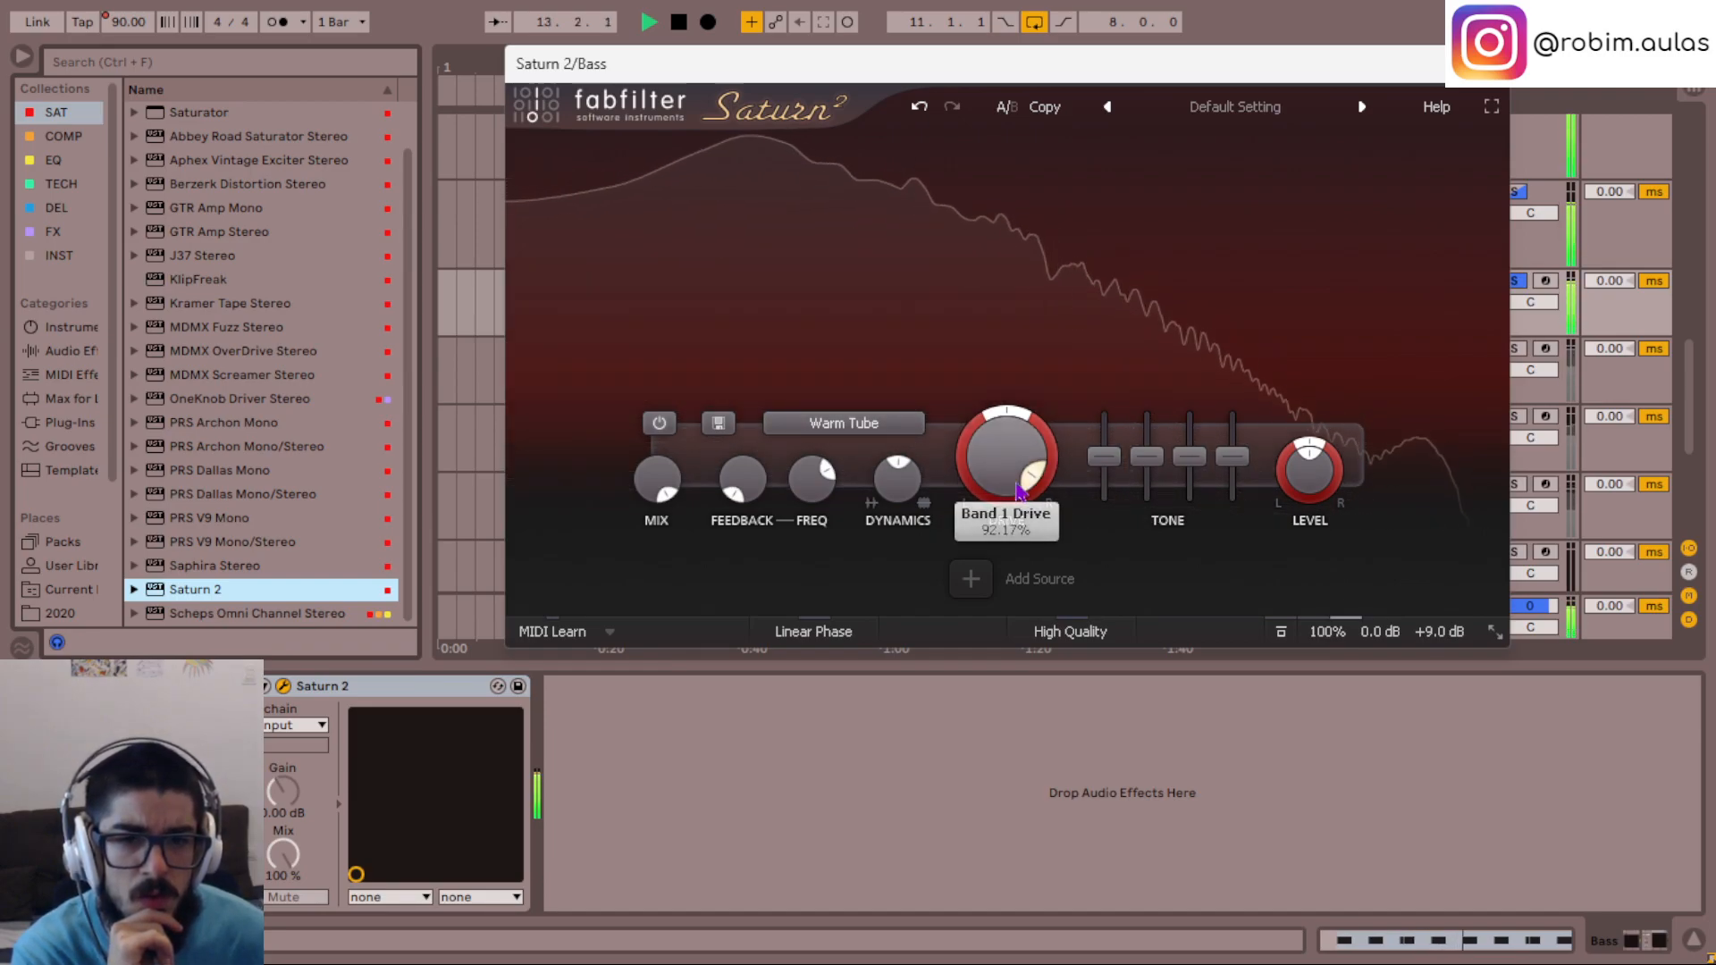
click(843, 424)
mouse_move(889, 570)
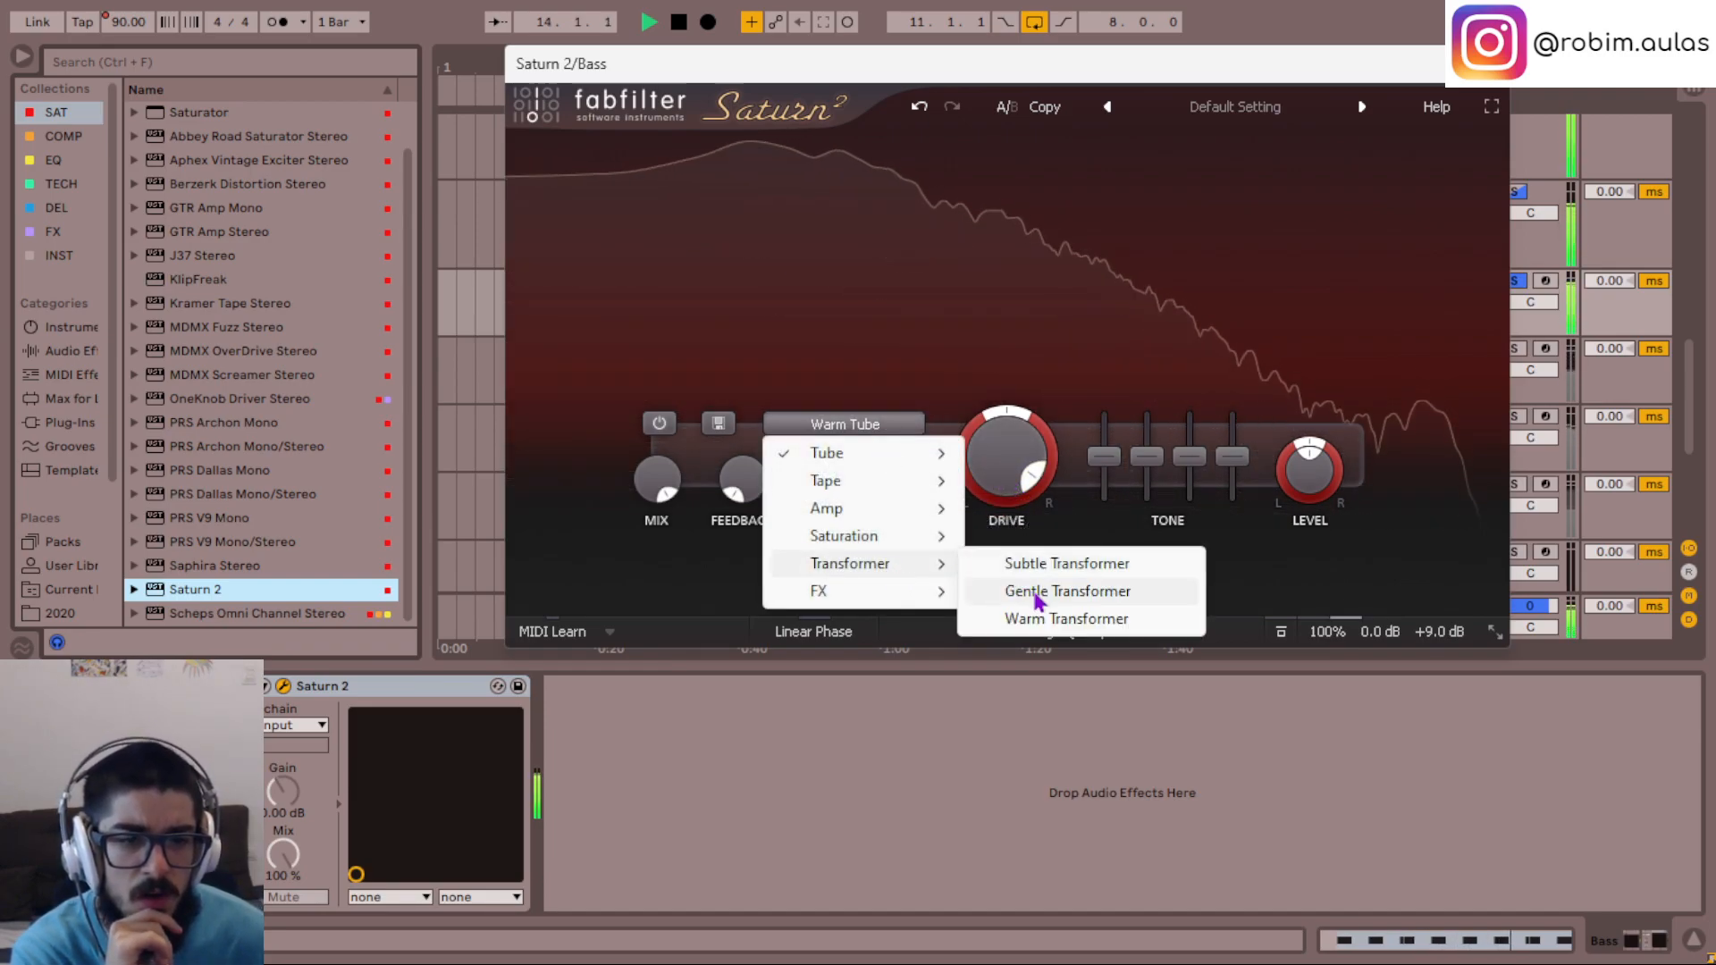
click(1037, 620)
- Set the Bass track's Saturn 2 to the Warm Tube style with the drive at 90%, and close its window
click(856, 429)
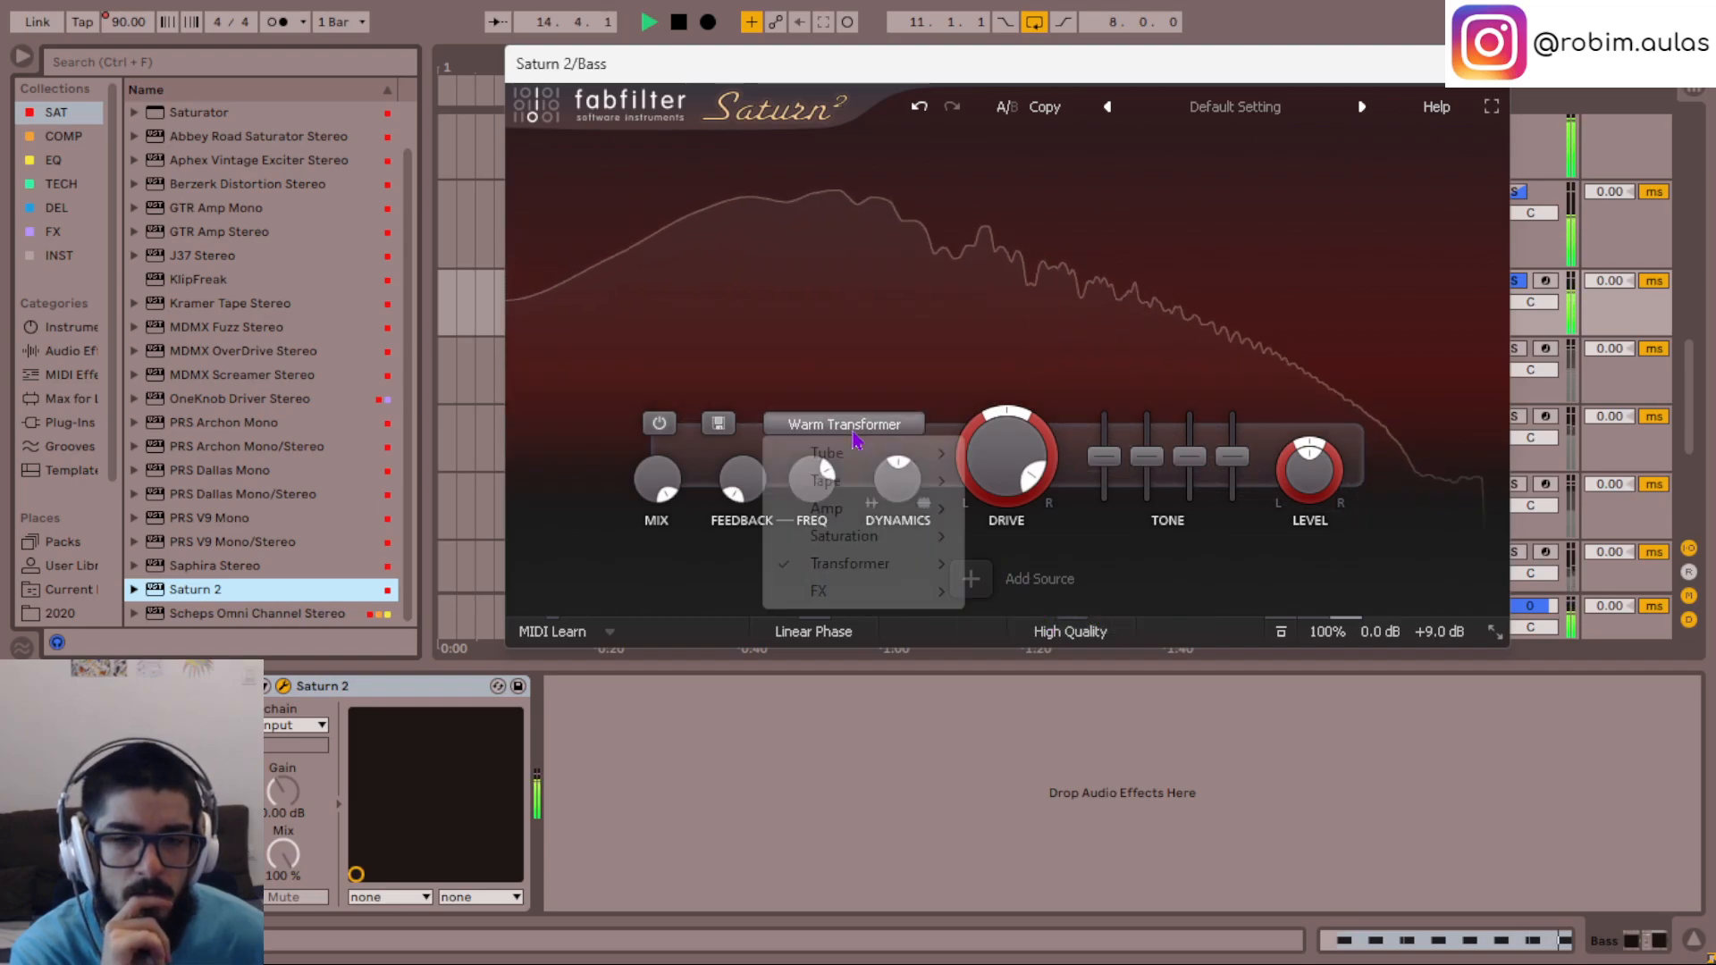
mouse_move(885, 453)
click(1036, 508)
double_click(1007, 468)
text(90)
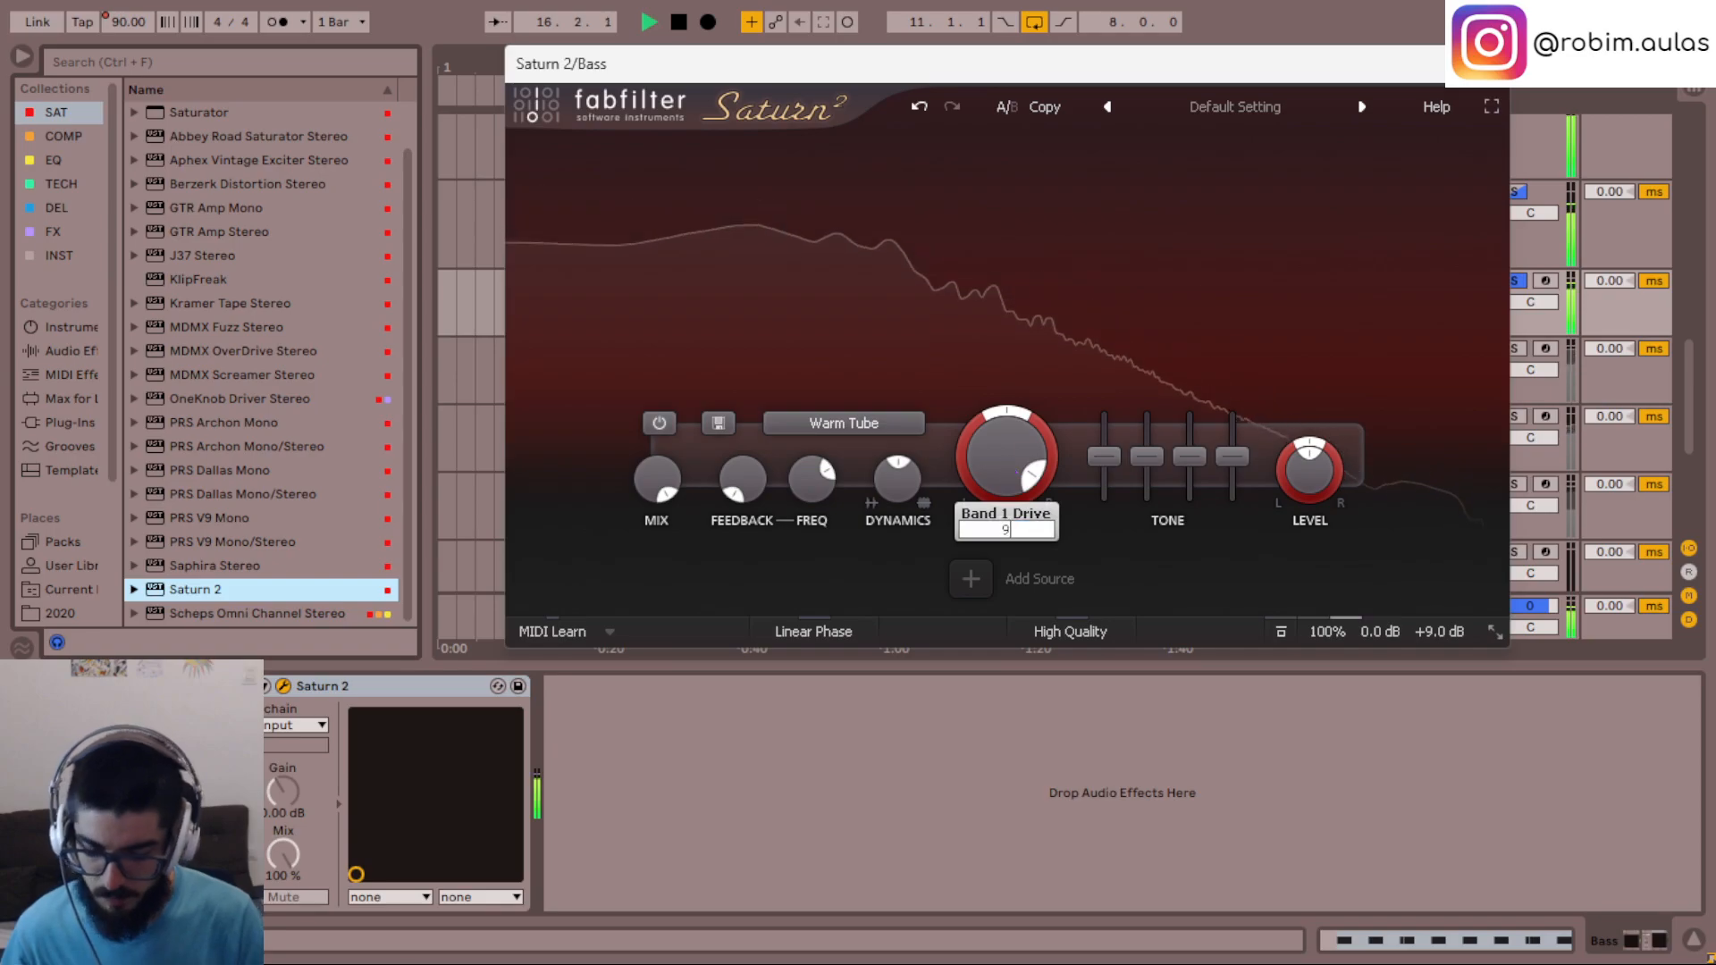
key(Return)
click(1490, 63)
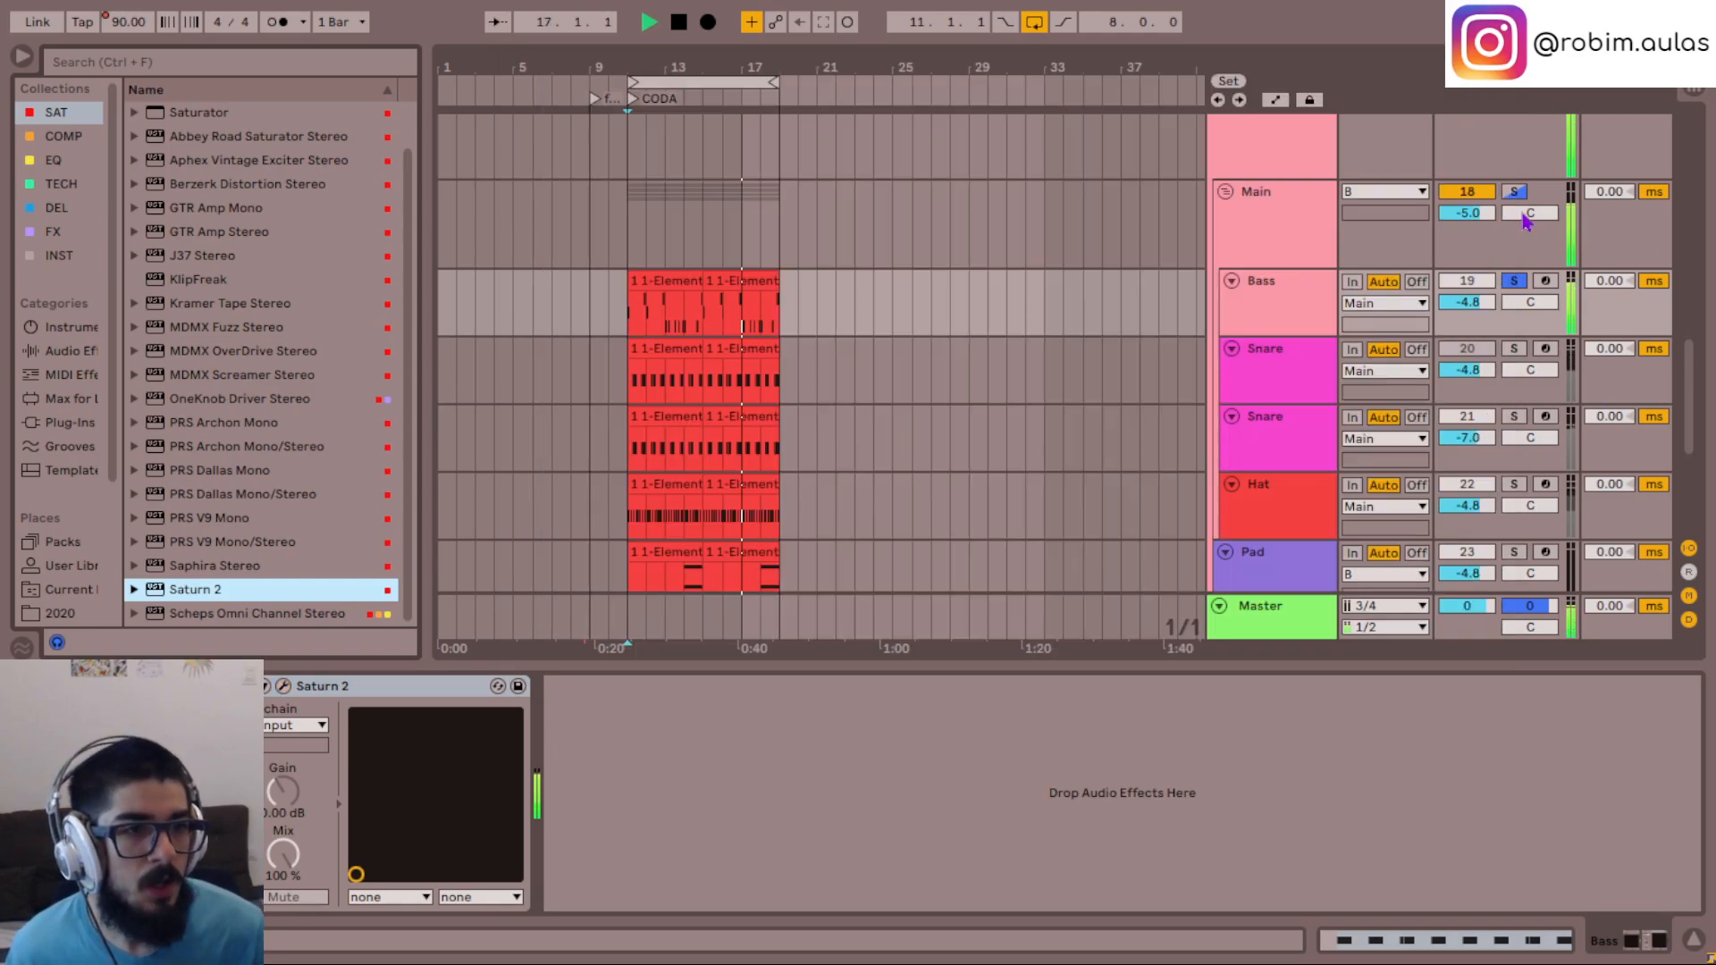
- Unsolo the Bass track and solo the duplicate Snare track
click(1514, 281)
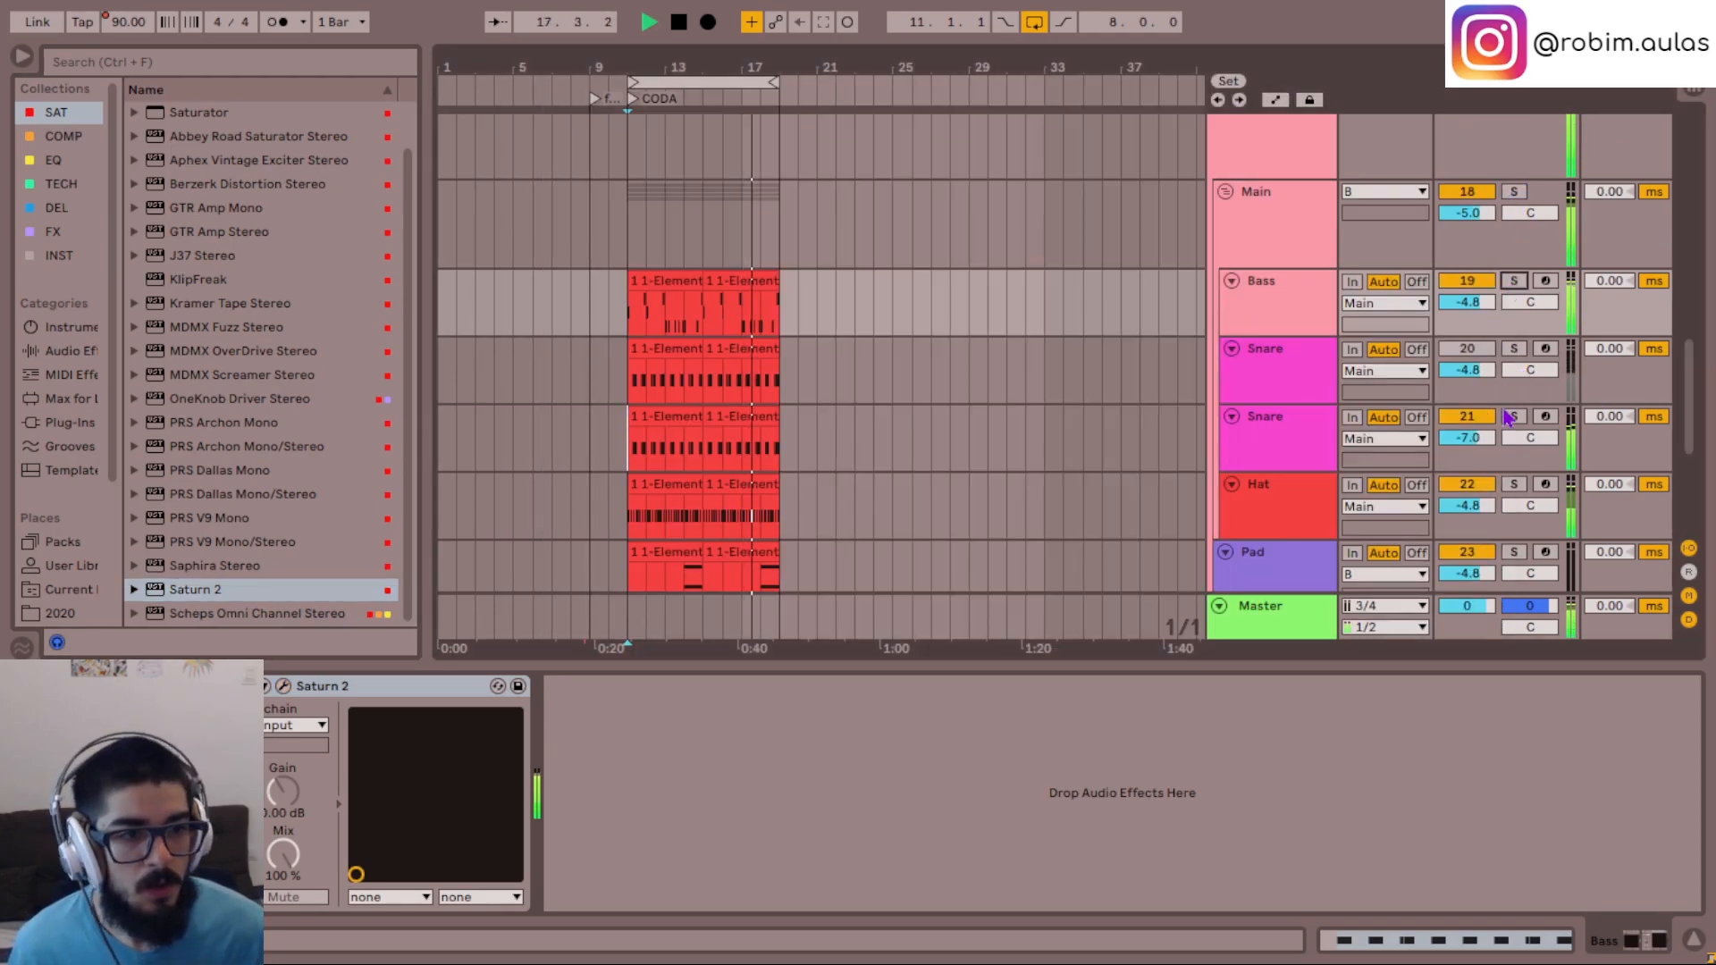
click(1291, 436)
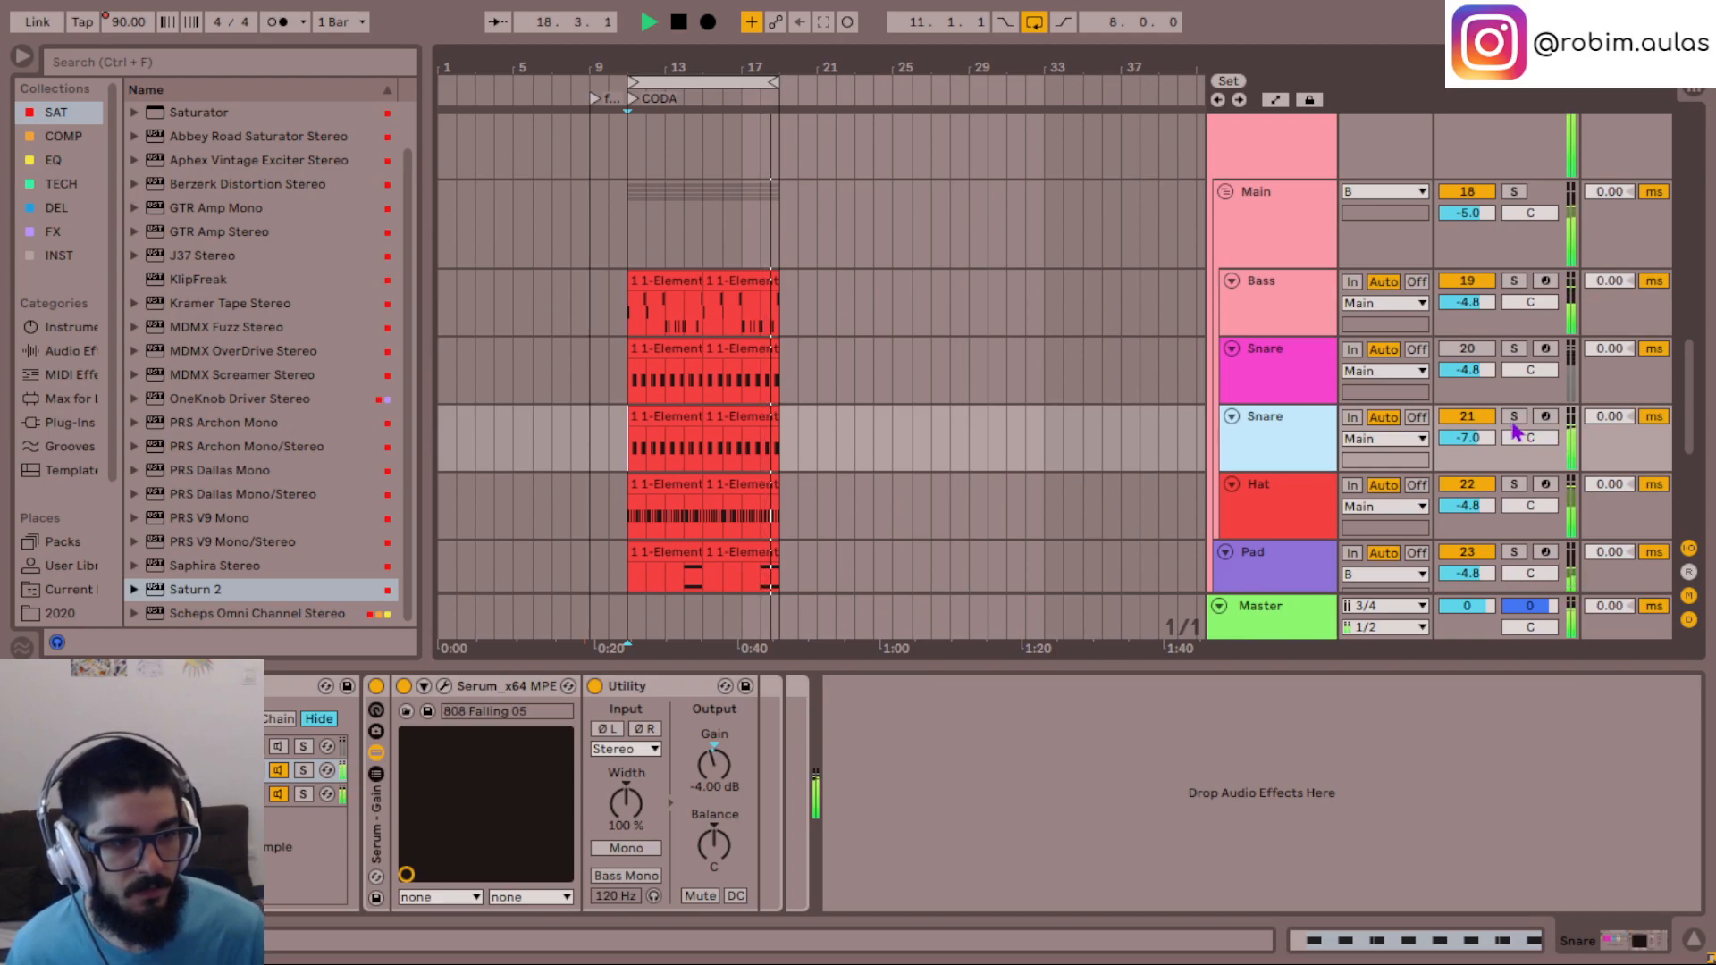
click(1514, 417)
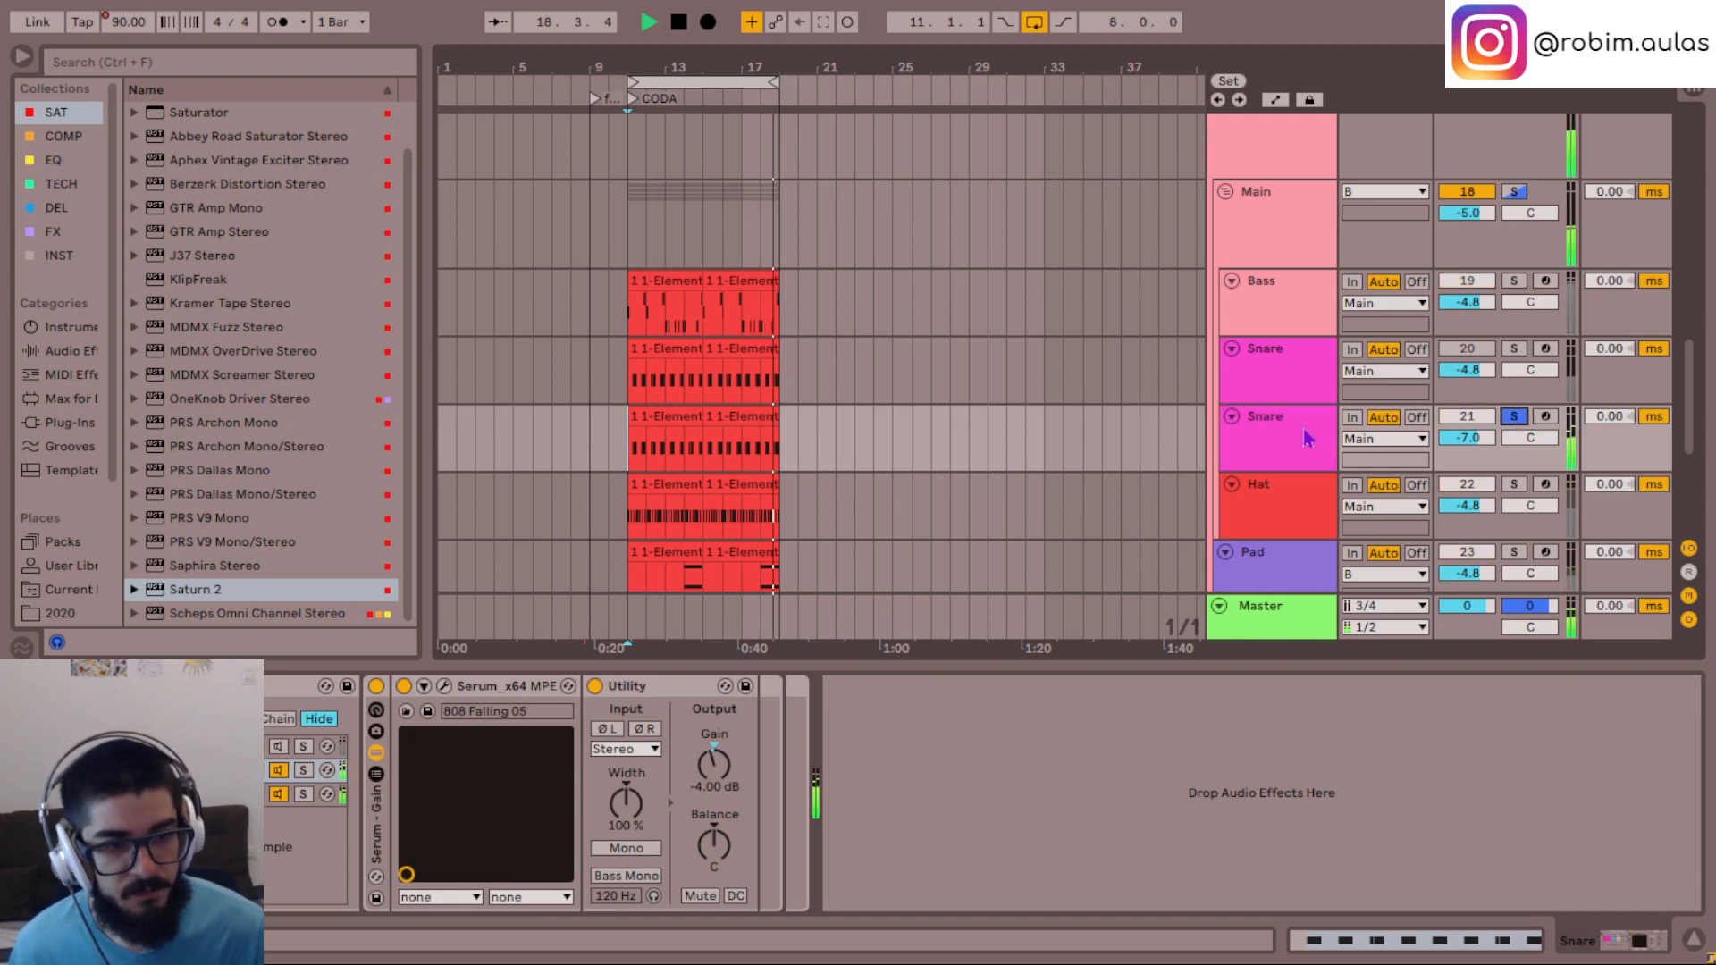
- With the duplicate Snare's 808 Mad 07 chain temporarily active, set its Serum Env 1 attack to 1.34 s
click(278, 748)
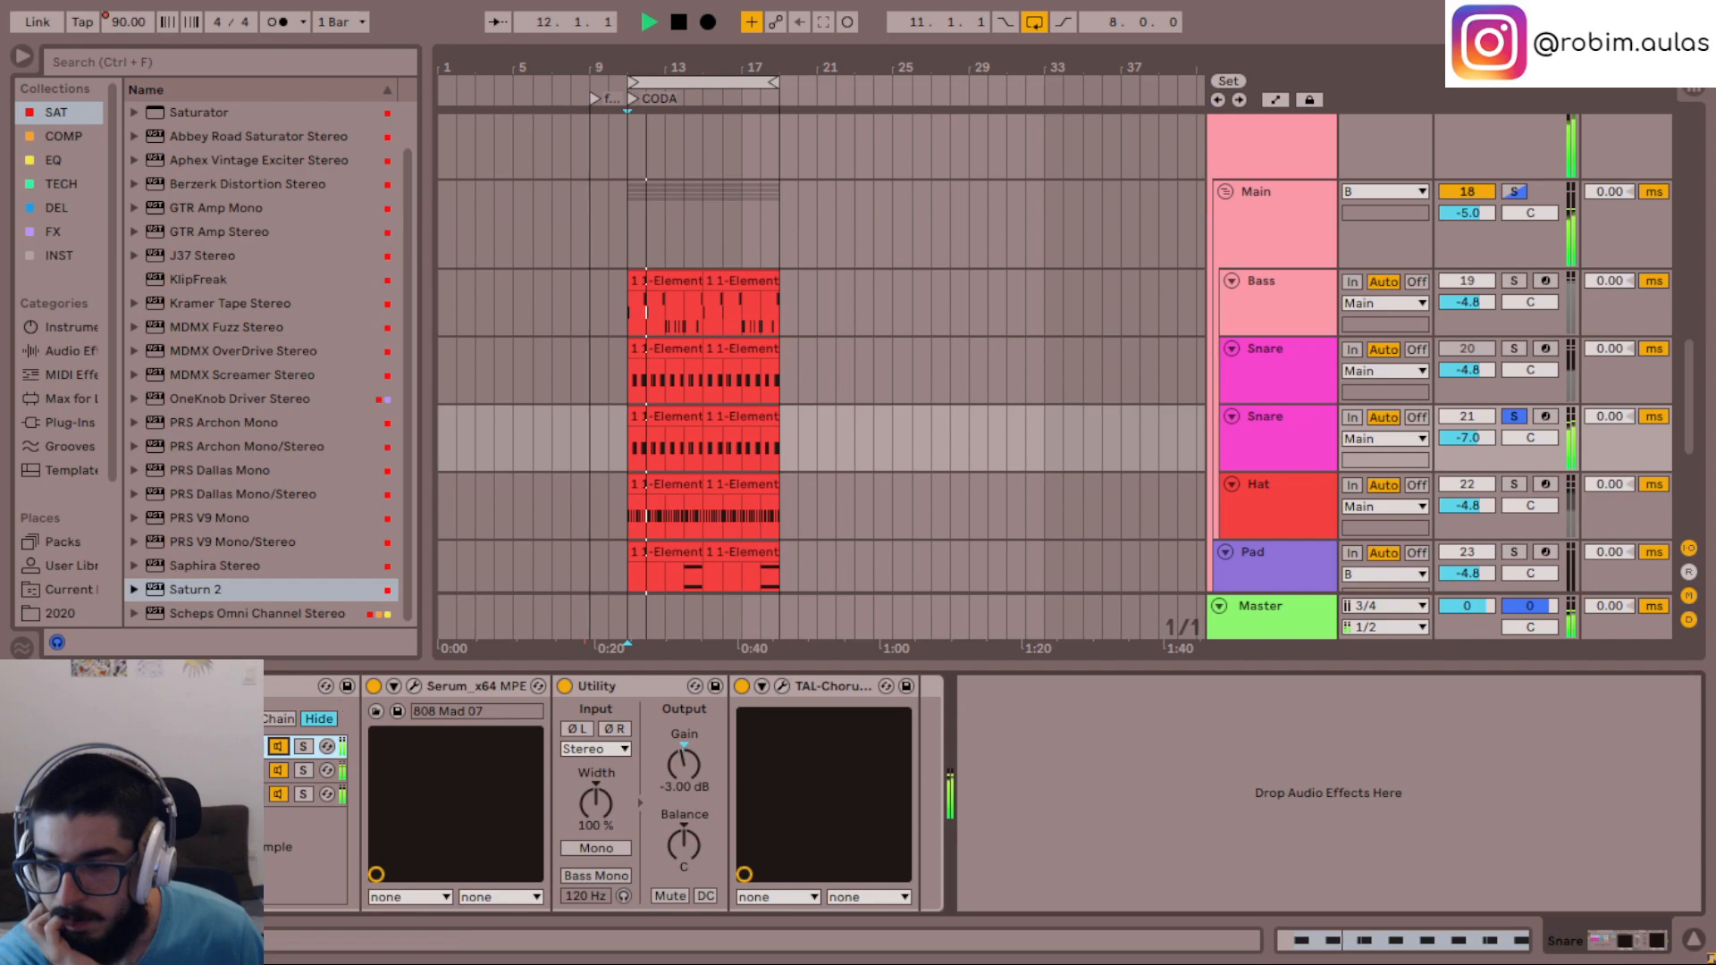
click(414, 686)
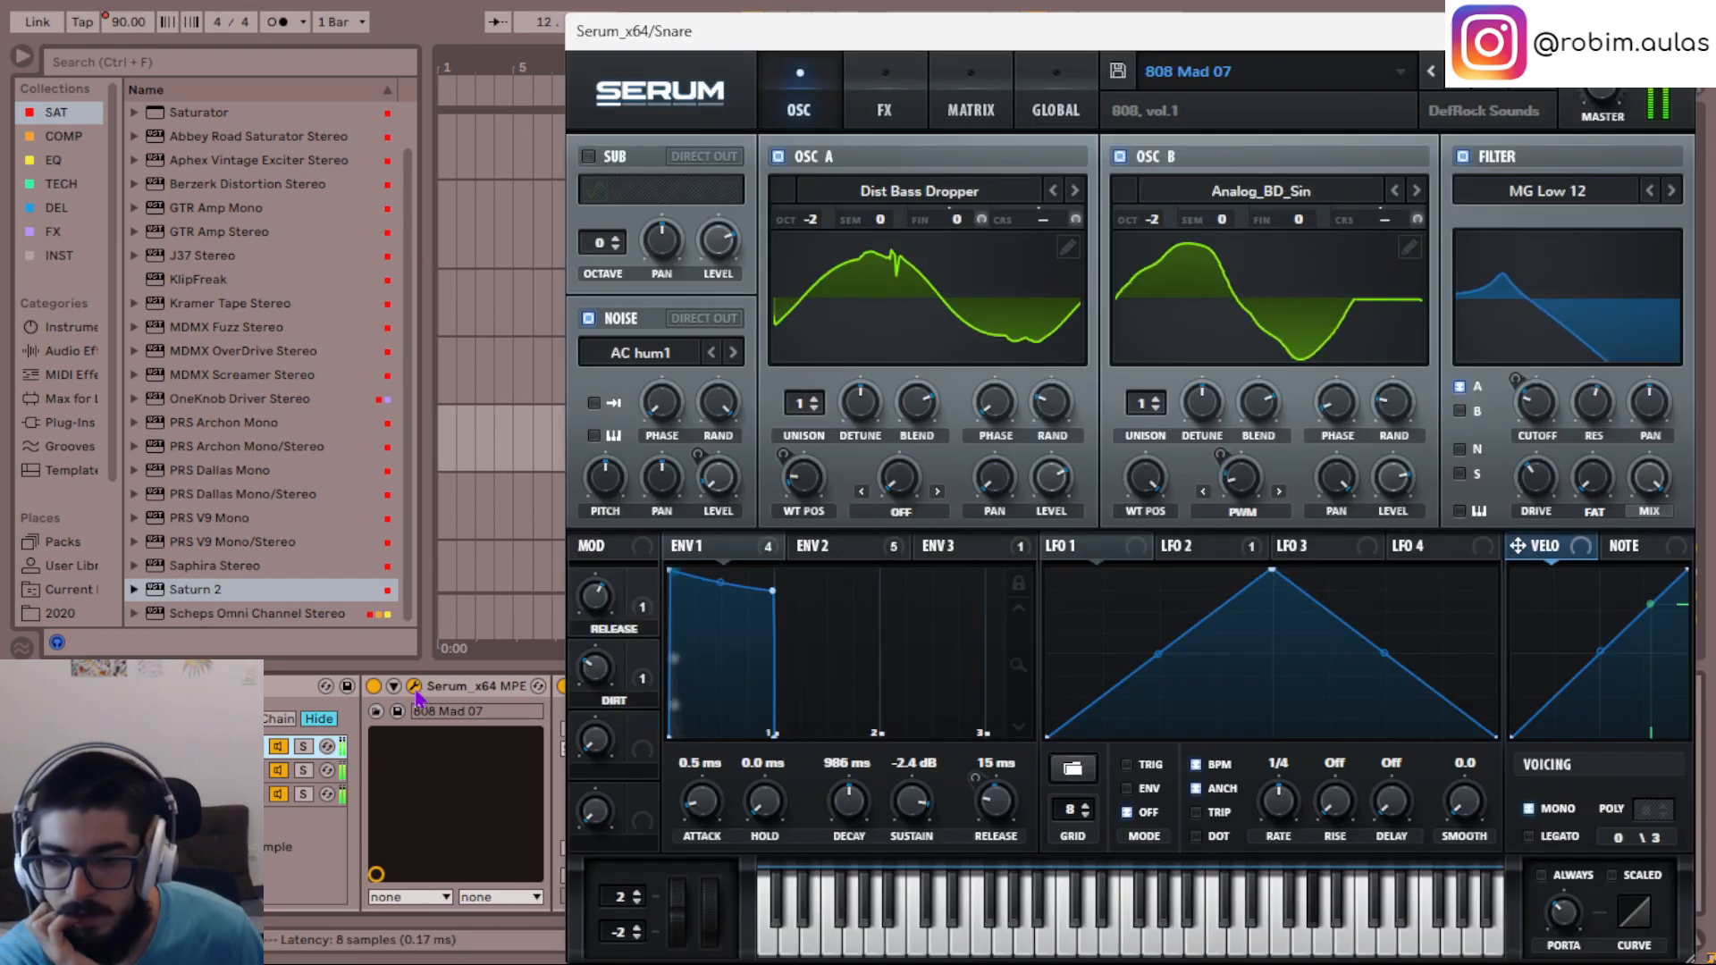
scroll(700, 805, up, 10)
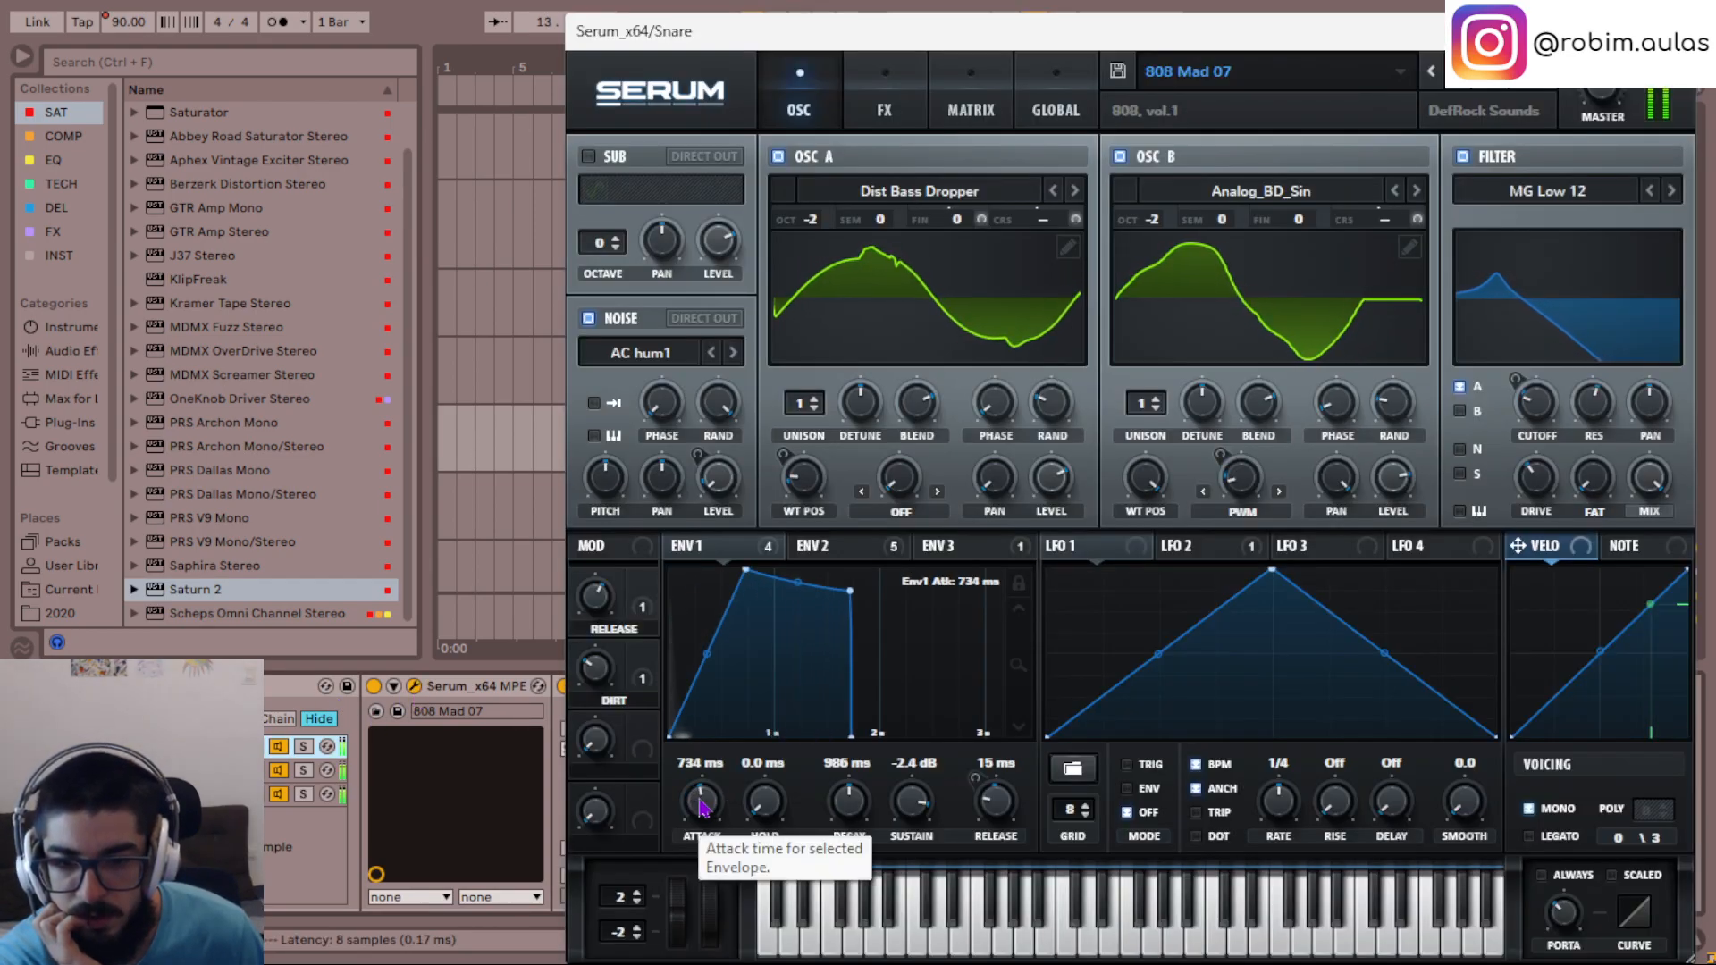
scroll(699, 805, up, 5)
scroll(702, 807, down, 4)
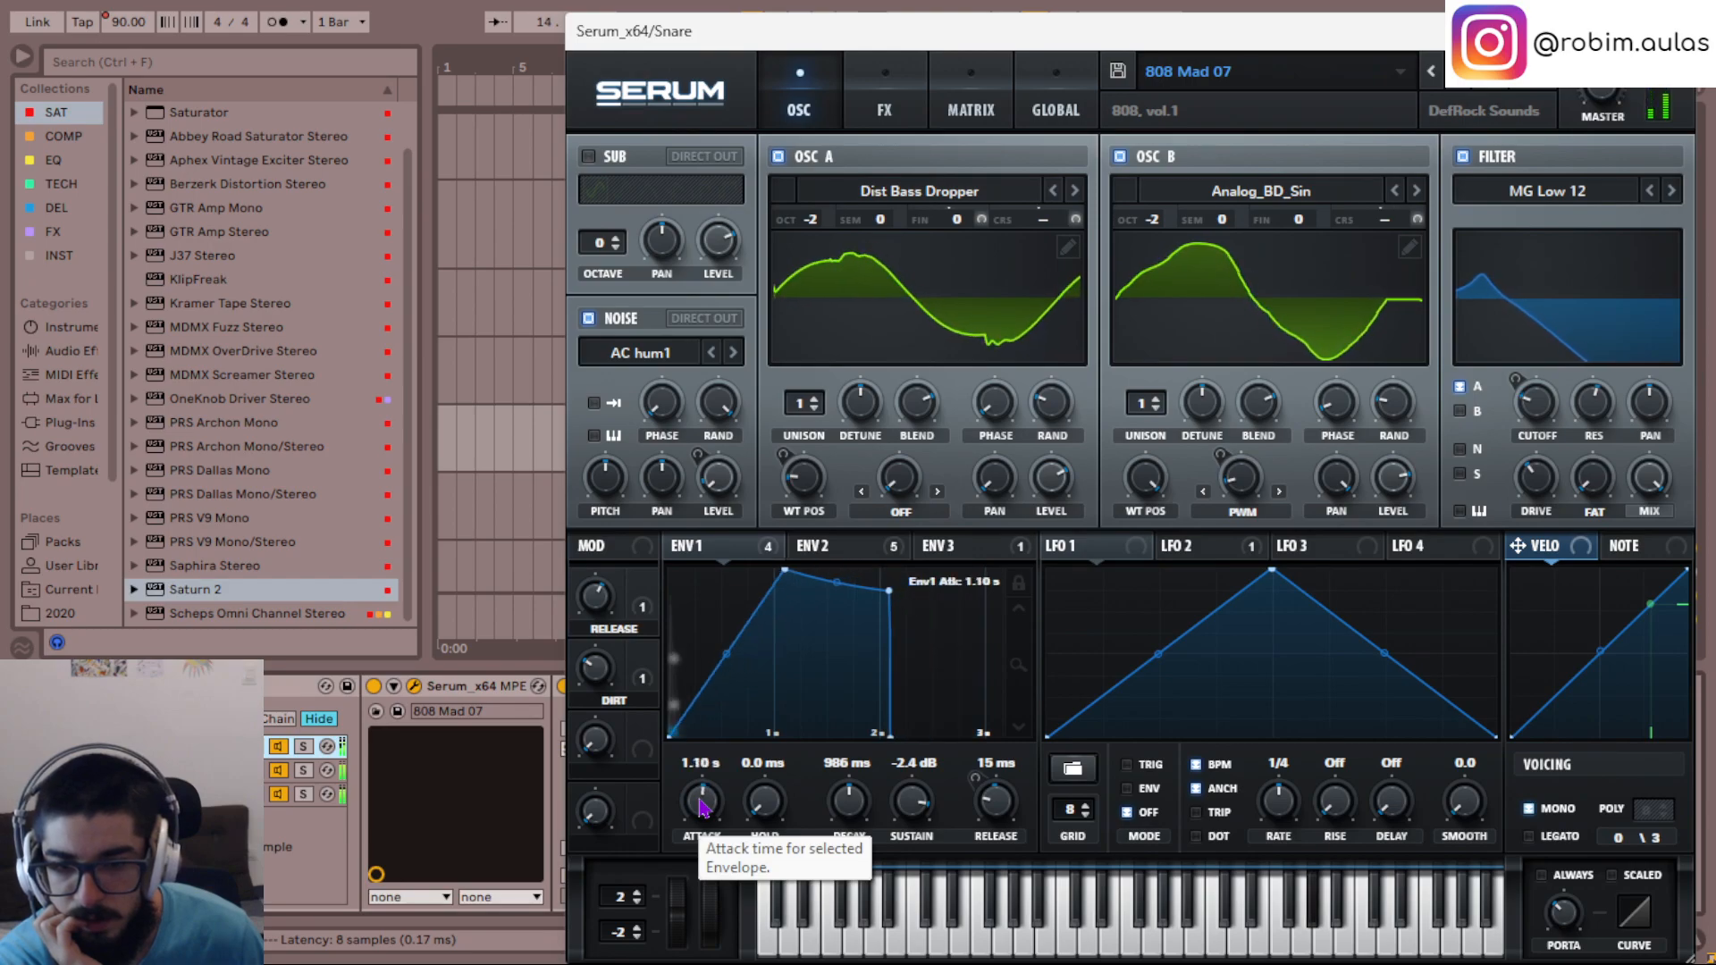
scroll(700, 806, up, 1)
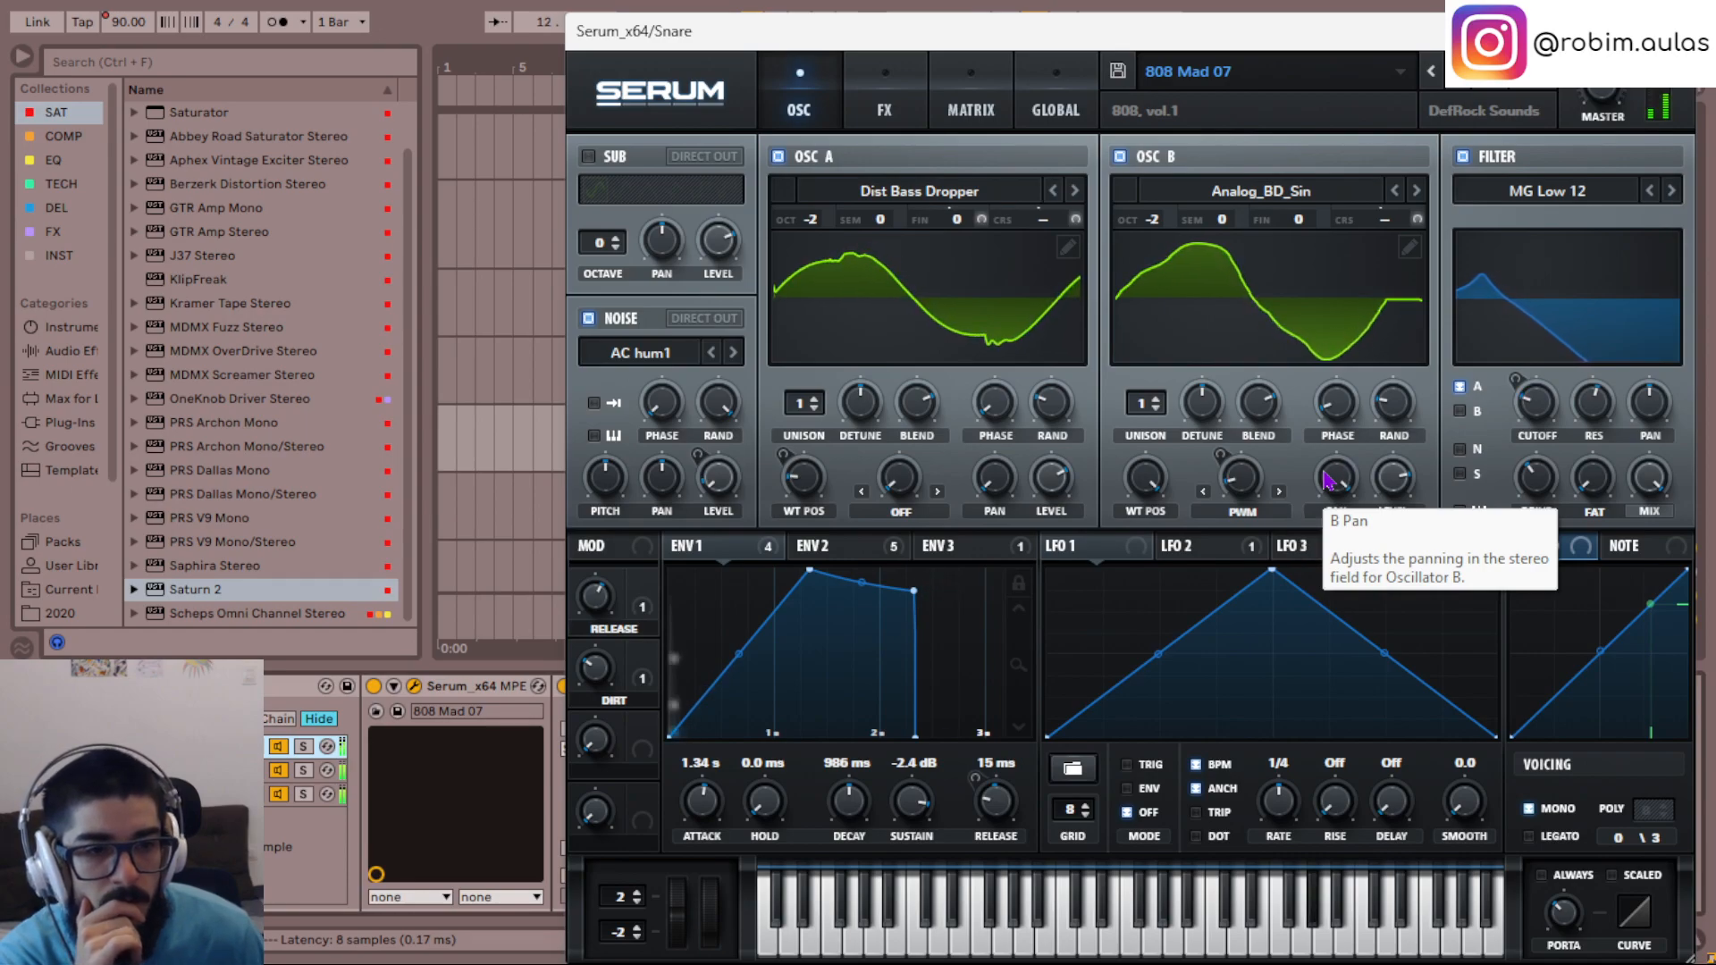
click(1673, 31)
click(278, 746)
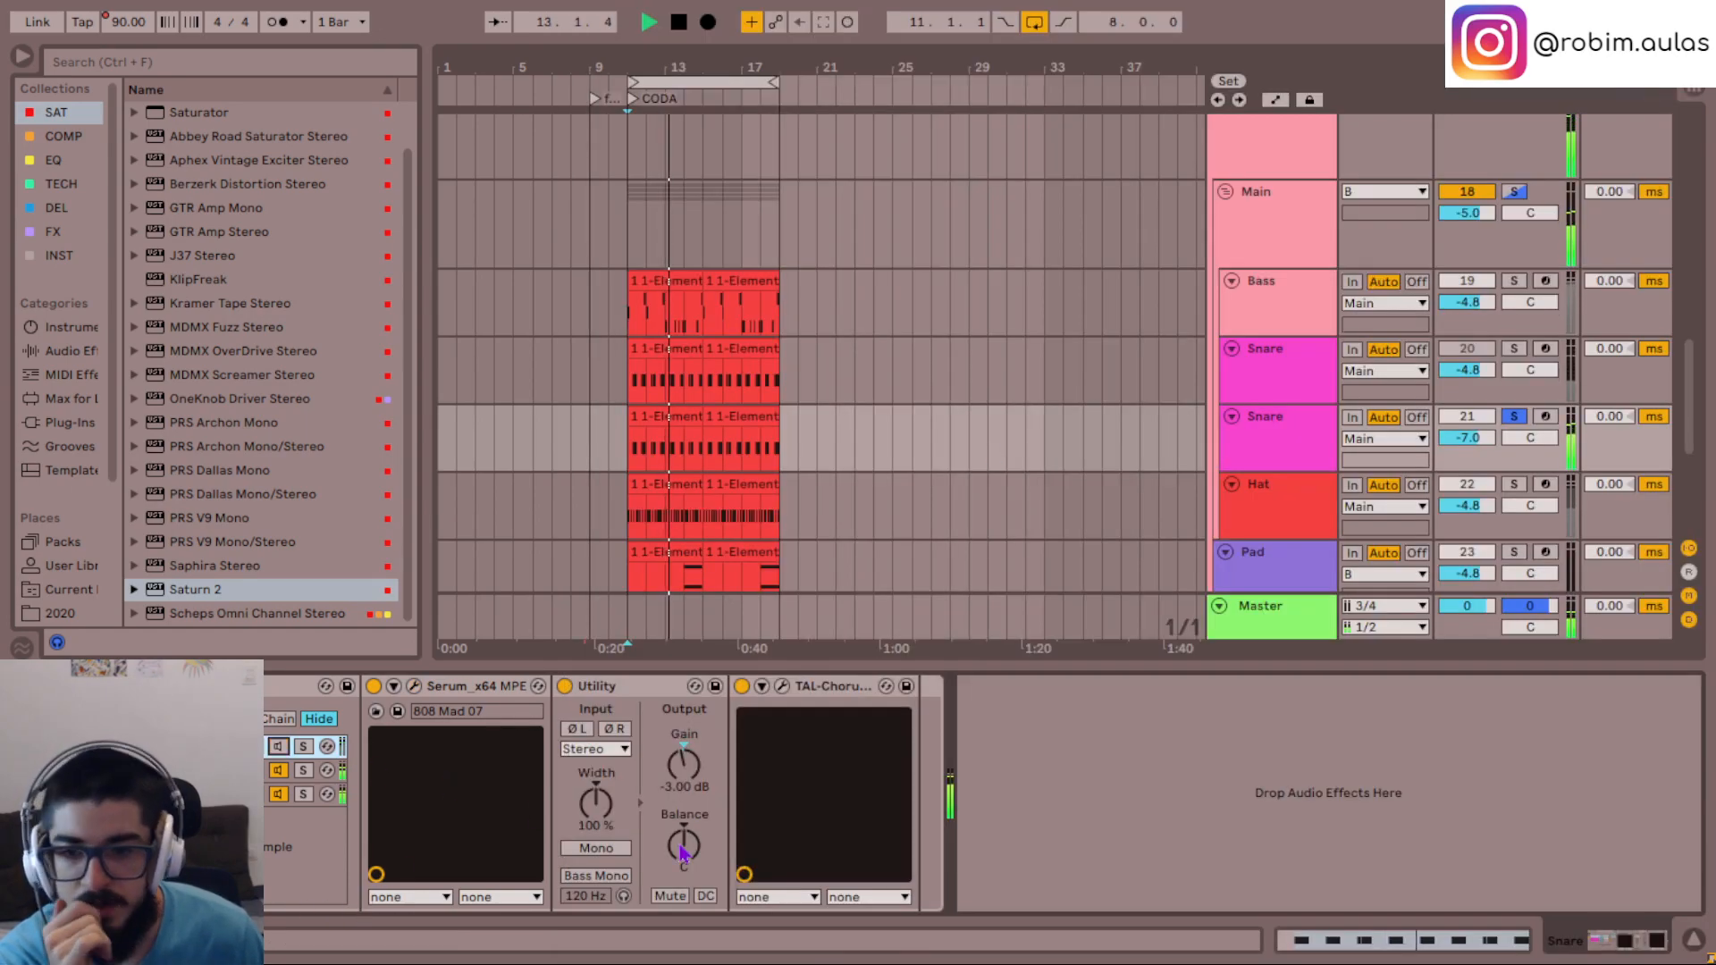
- Add Saturn 2 to the duplicate Snare with the Gentle Transformer style and the drive at about 67%
click(1302, 427)
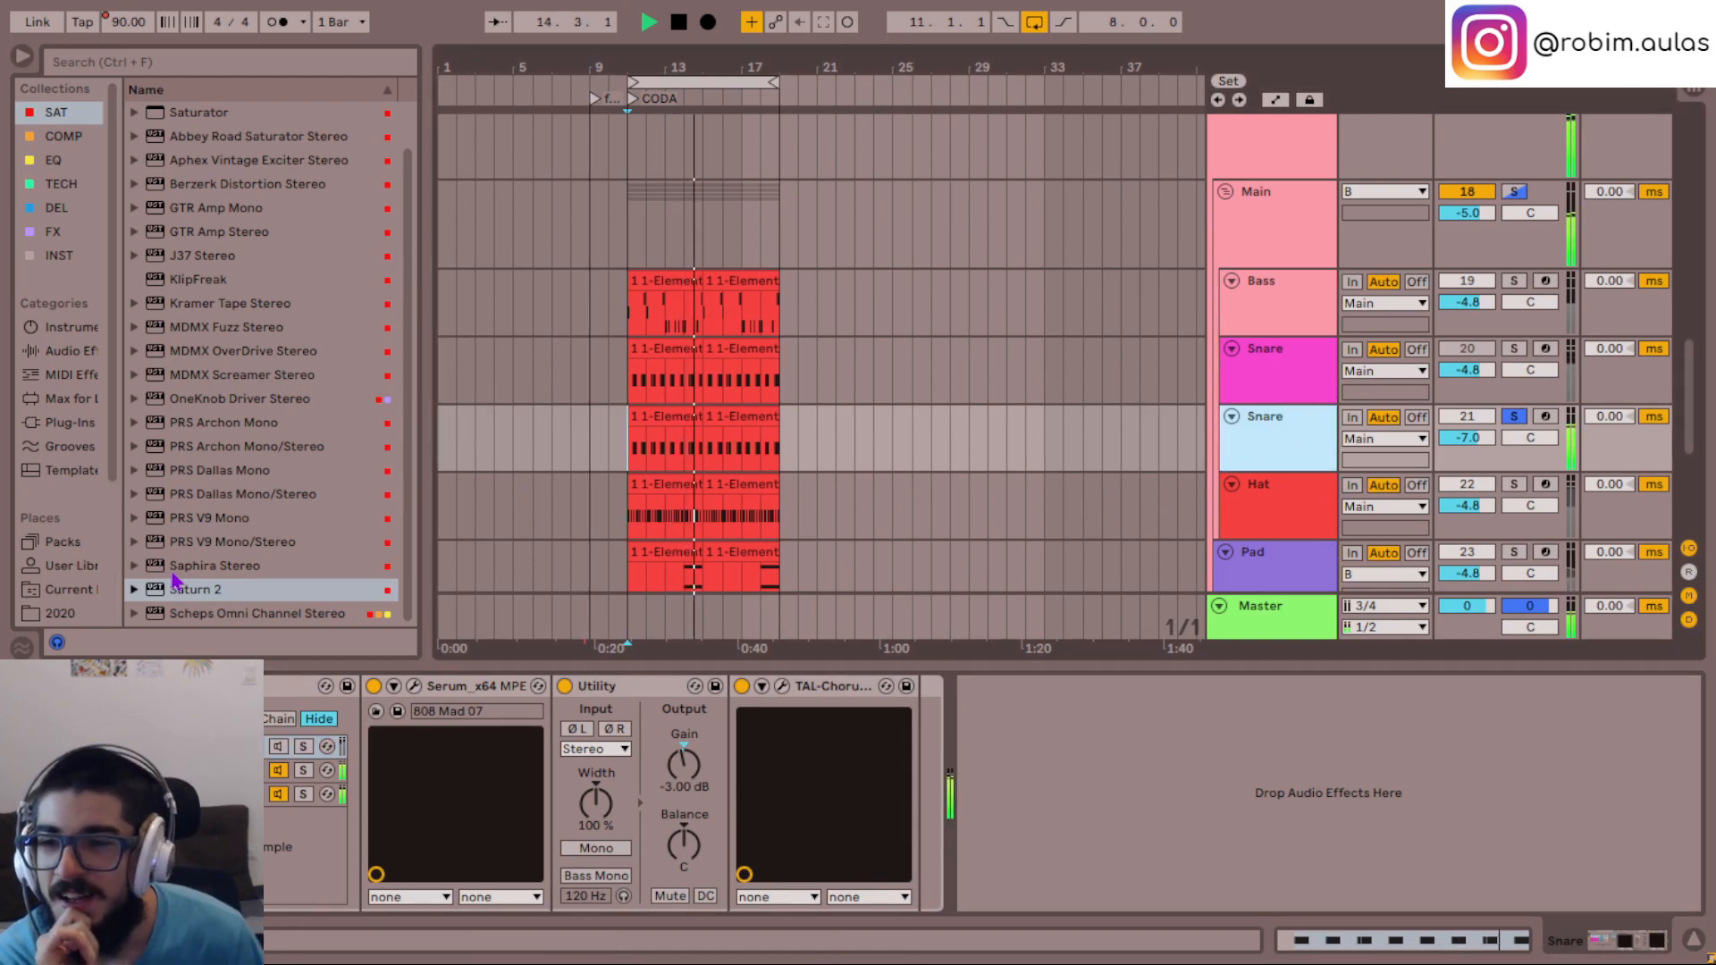
drag(217, 591, 1060, 813)
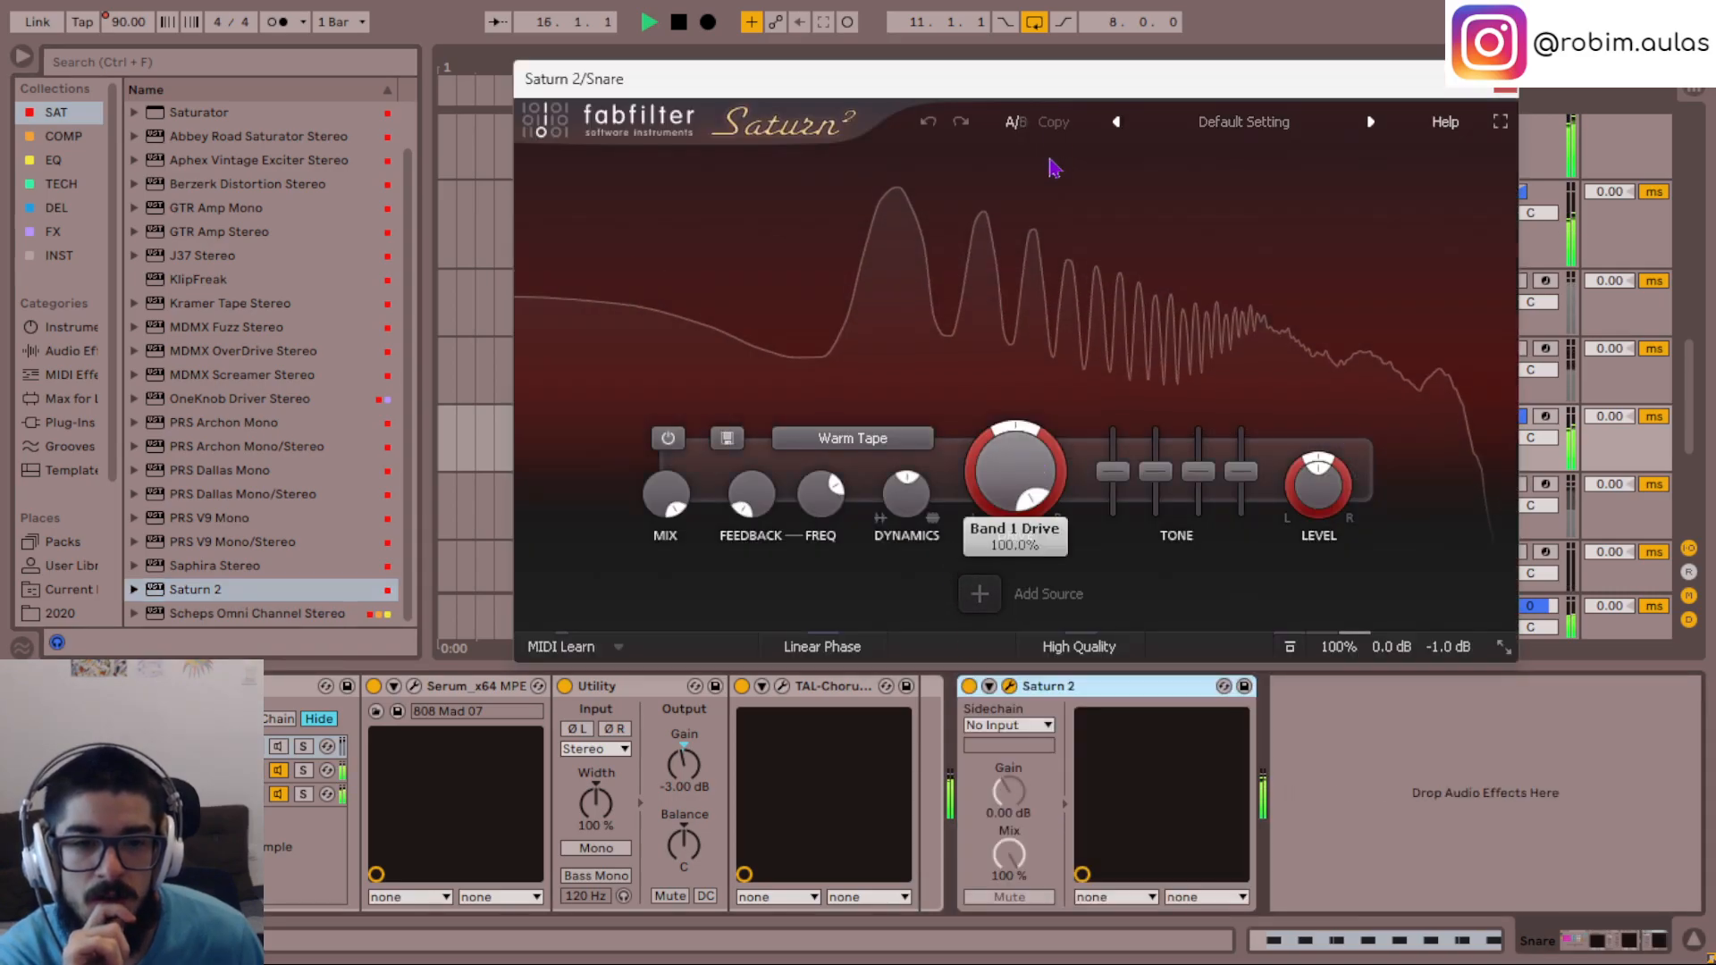
click(853, 438)
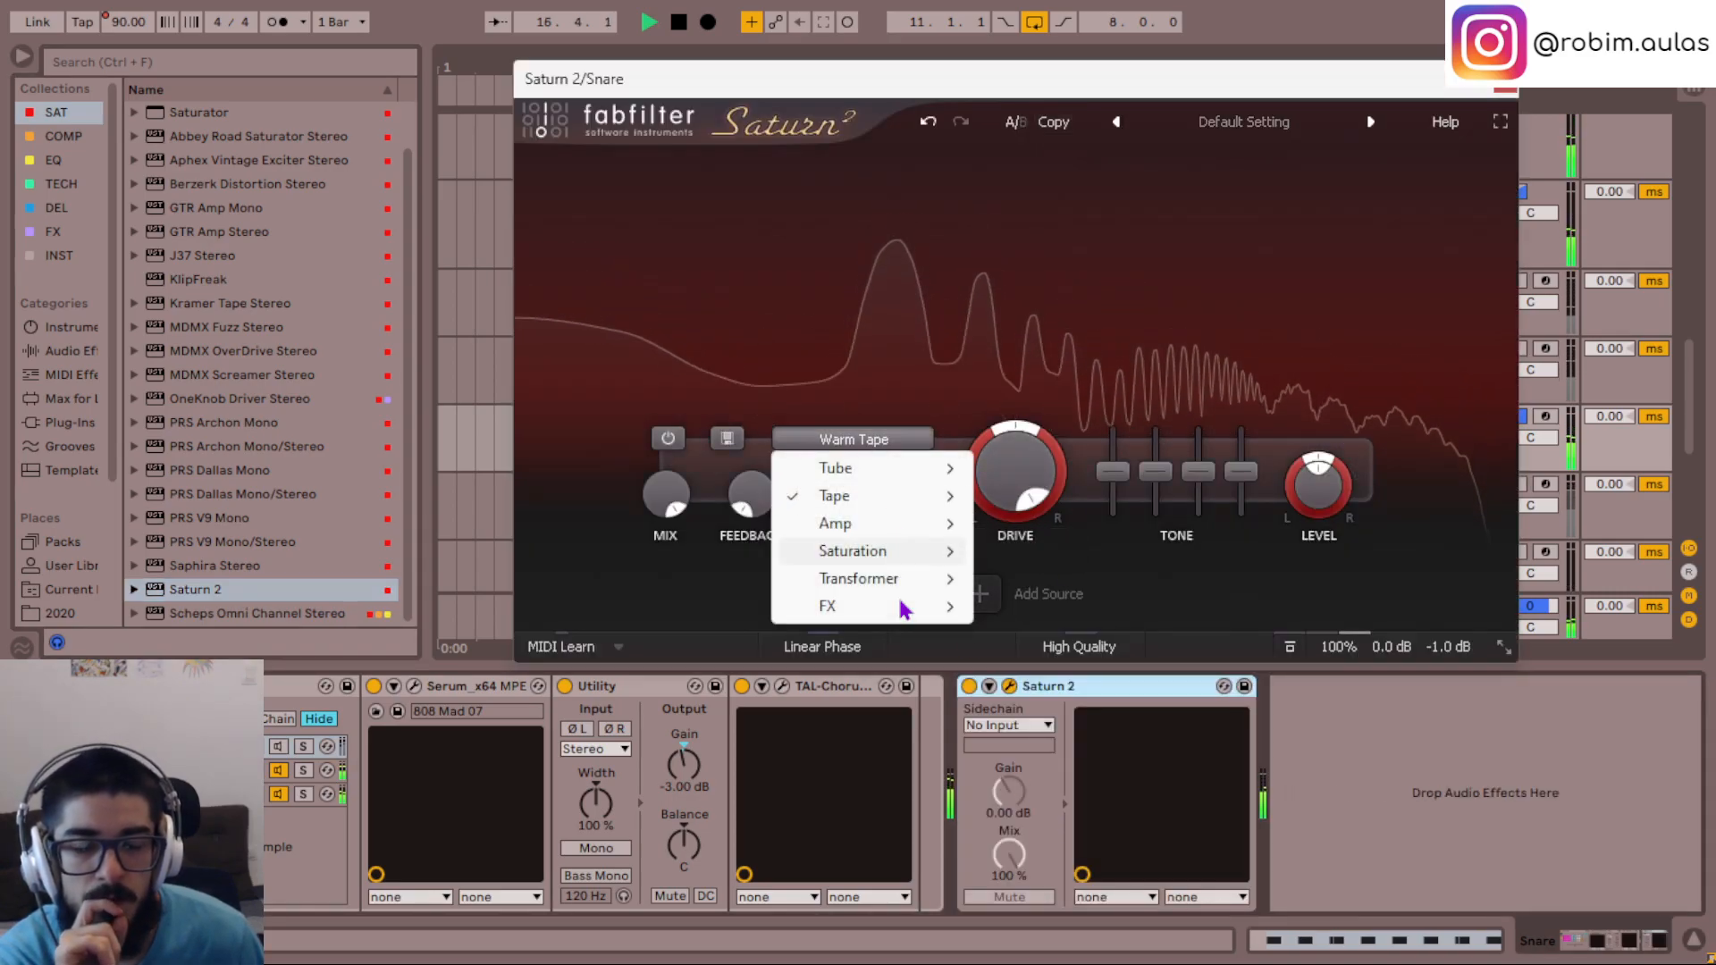
mouse_move(892, 582)
click(1065, 610)
drag(1003, 428, 1001, 454)
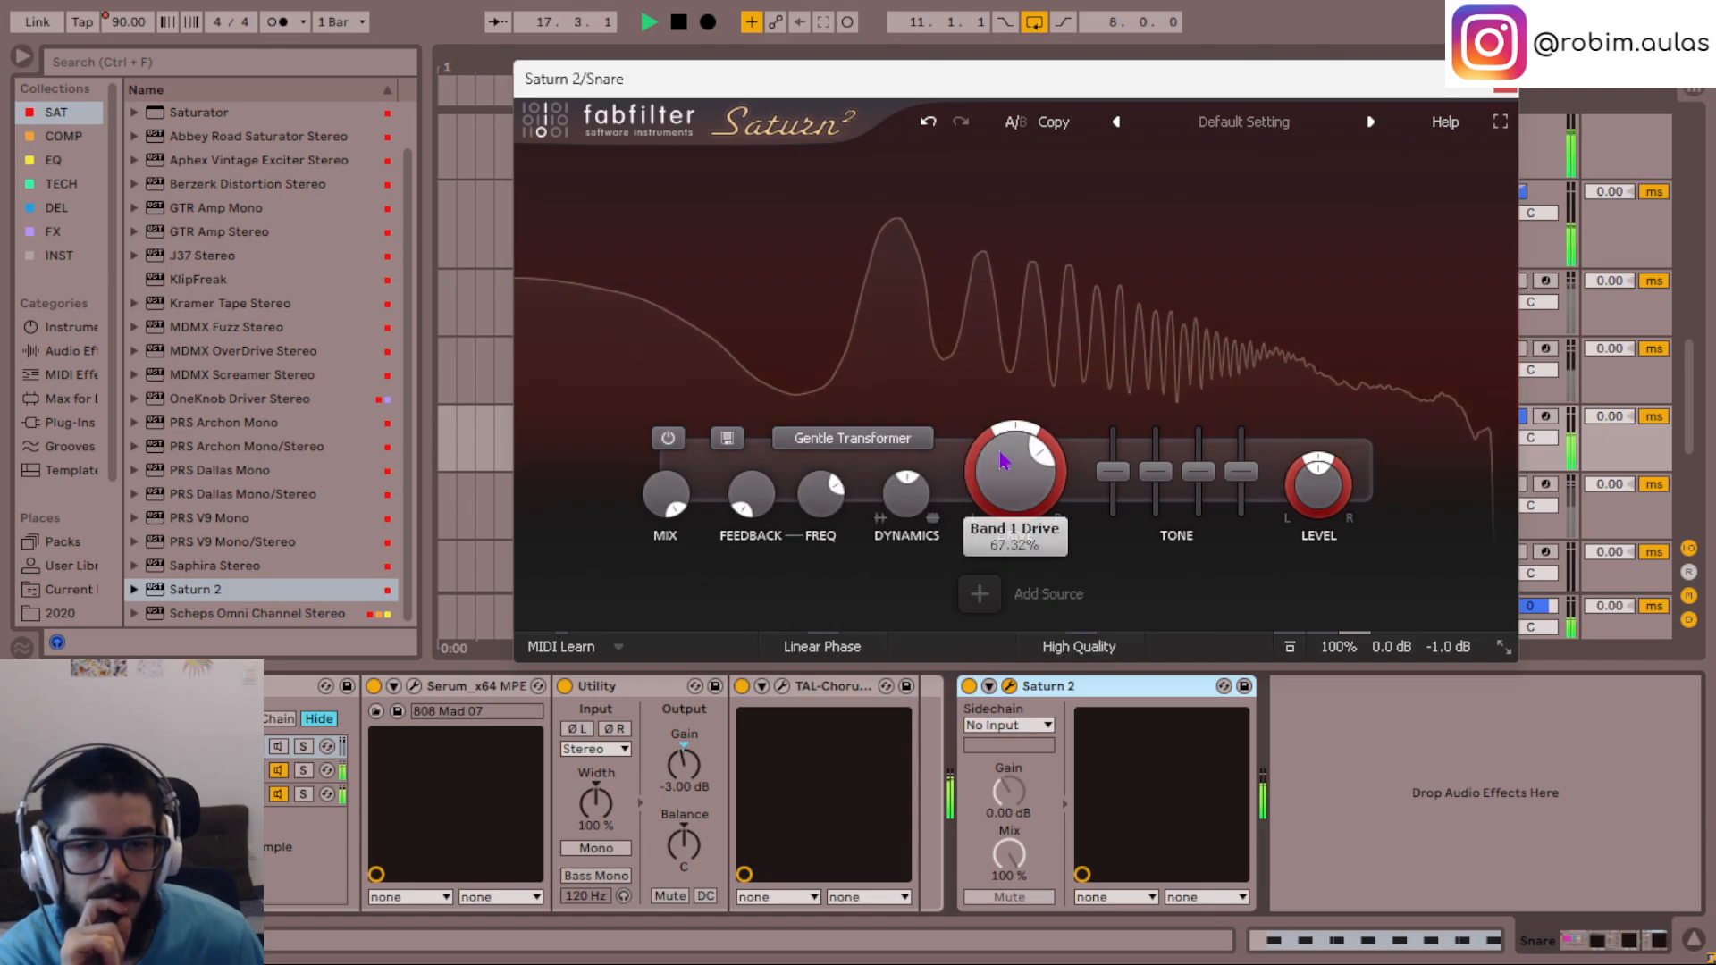
- Try the Warm Tube style in the Snare's Saturn 2, and settle on Broken Tube
click(852, 438)
mouse_move(924, 480)
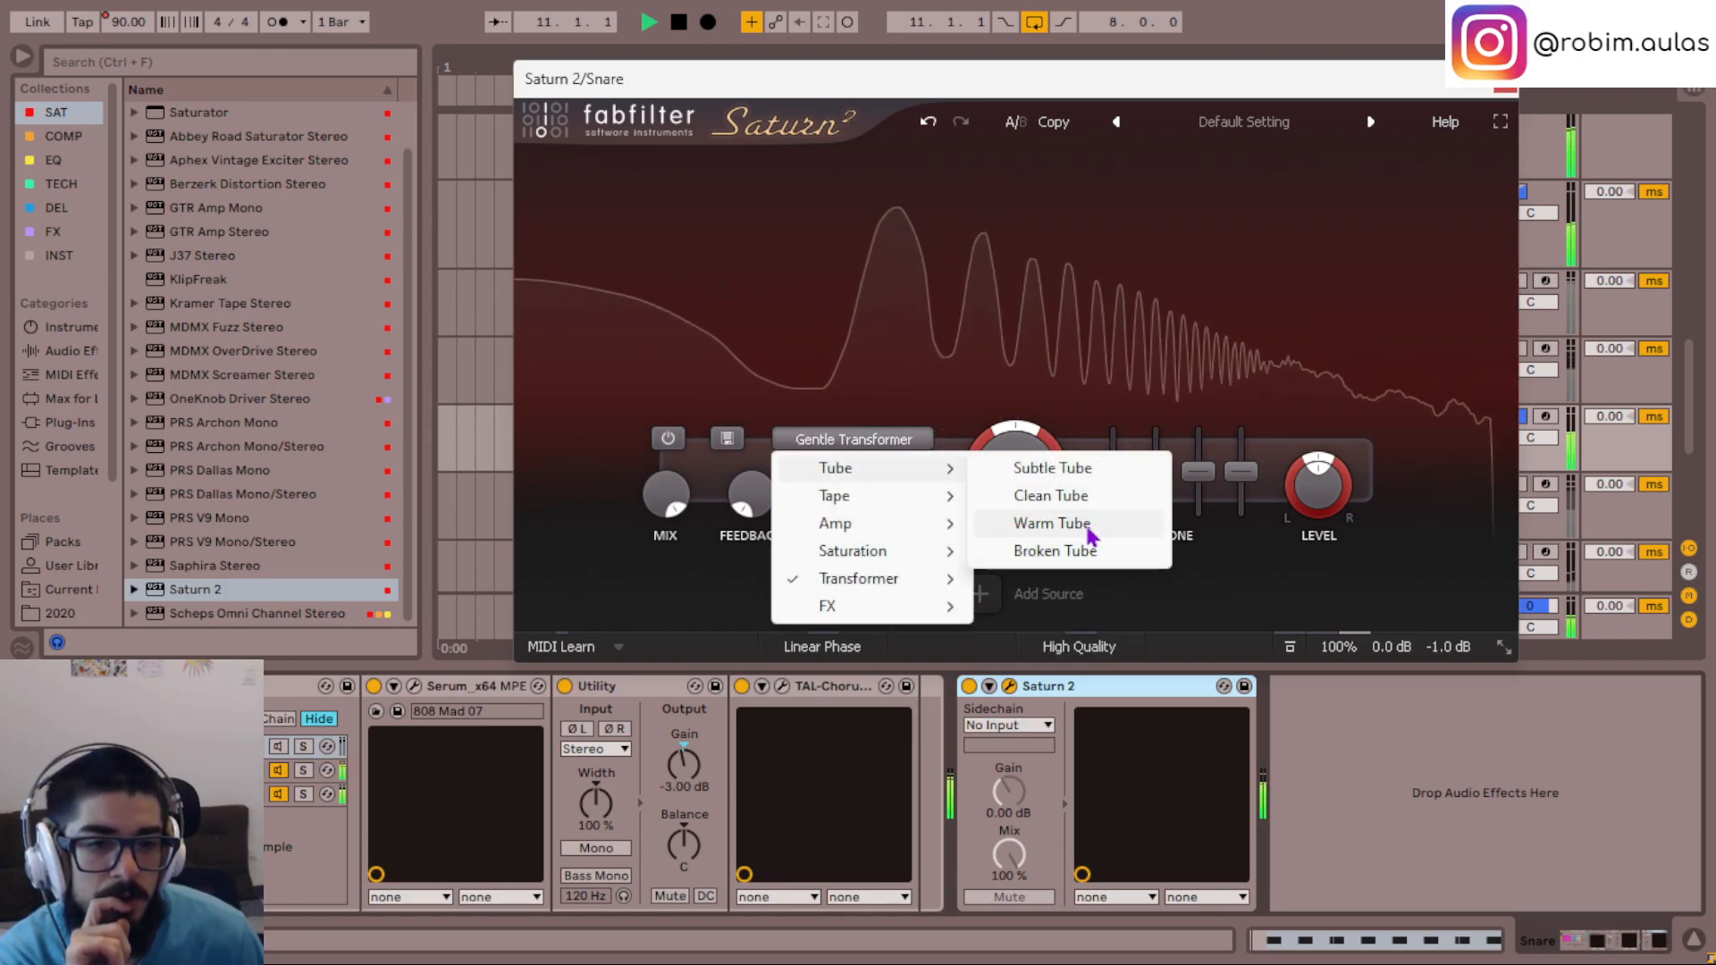
click(1081, 523)
click(910, 439)
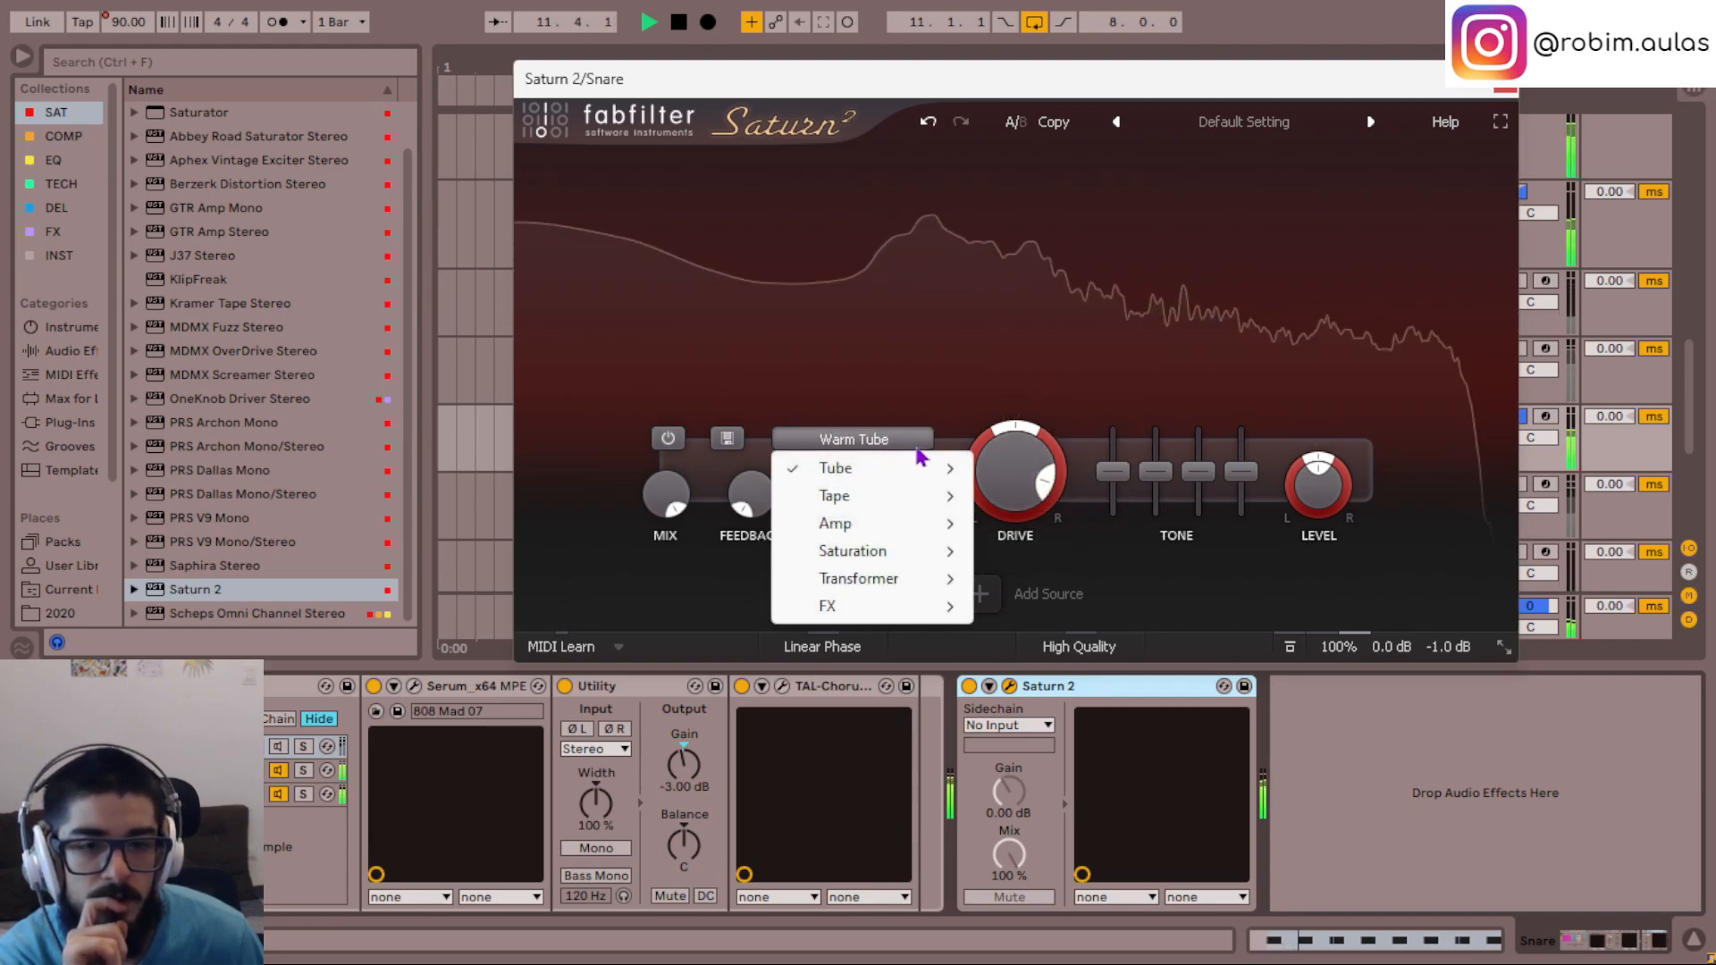
mouse_move(933, 471)
click(1068, 551)
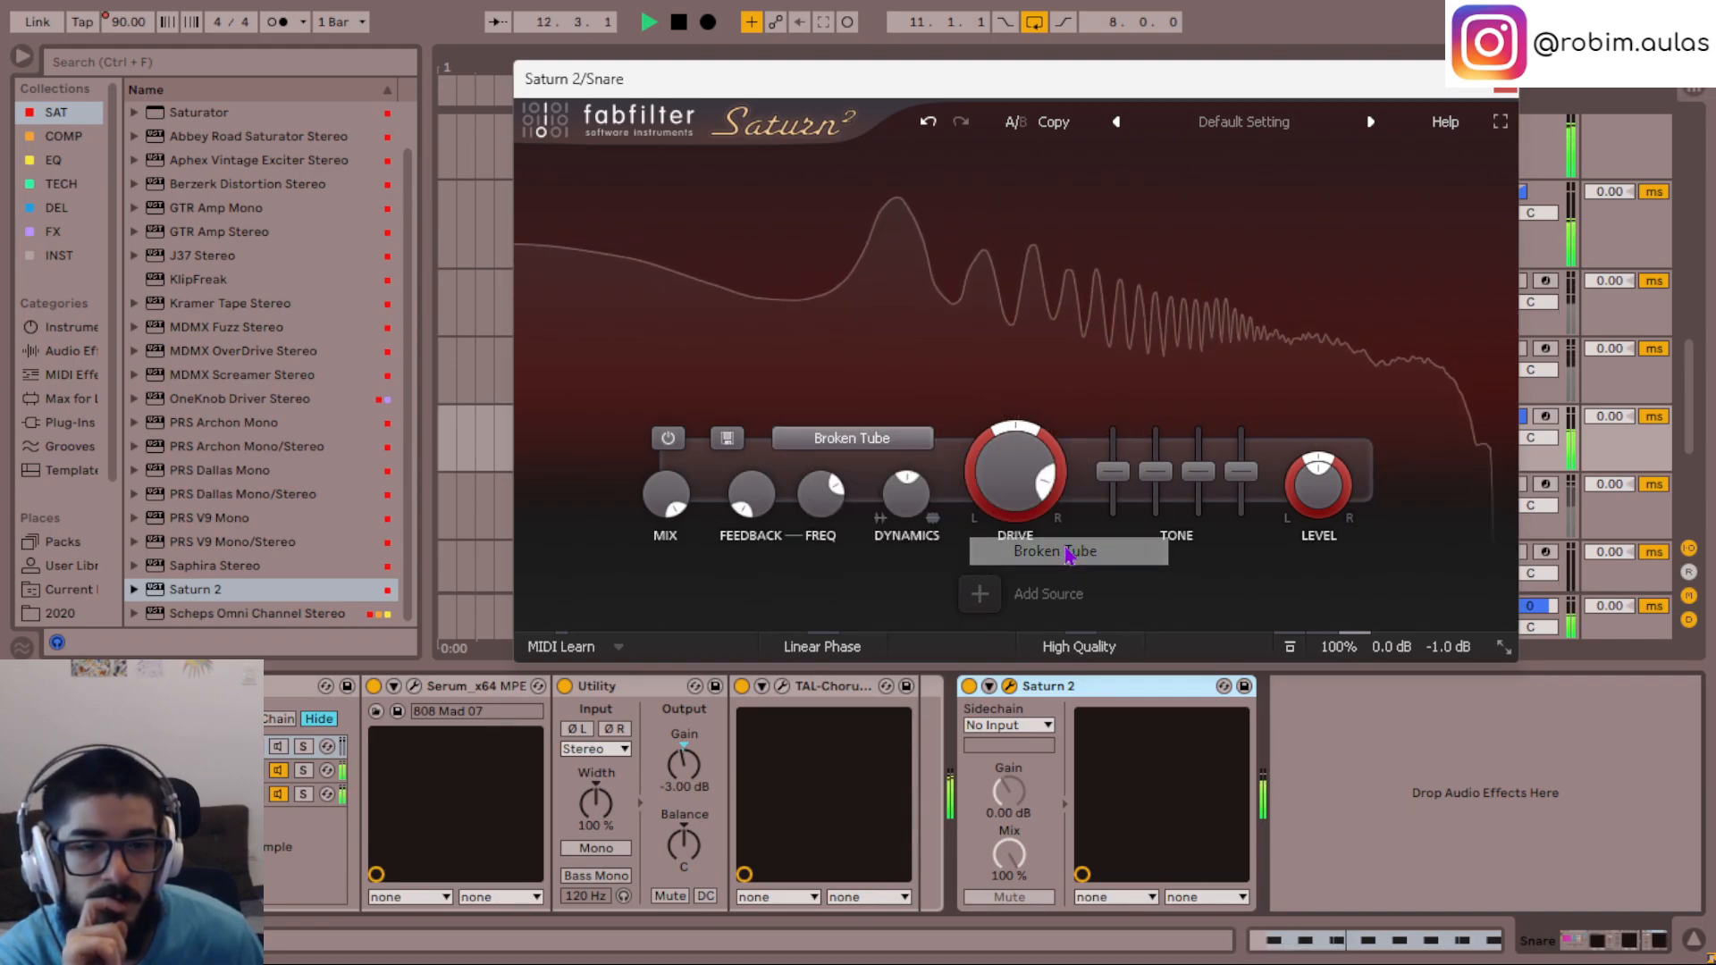
click(893, 449)
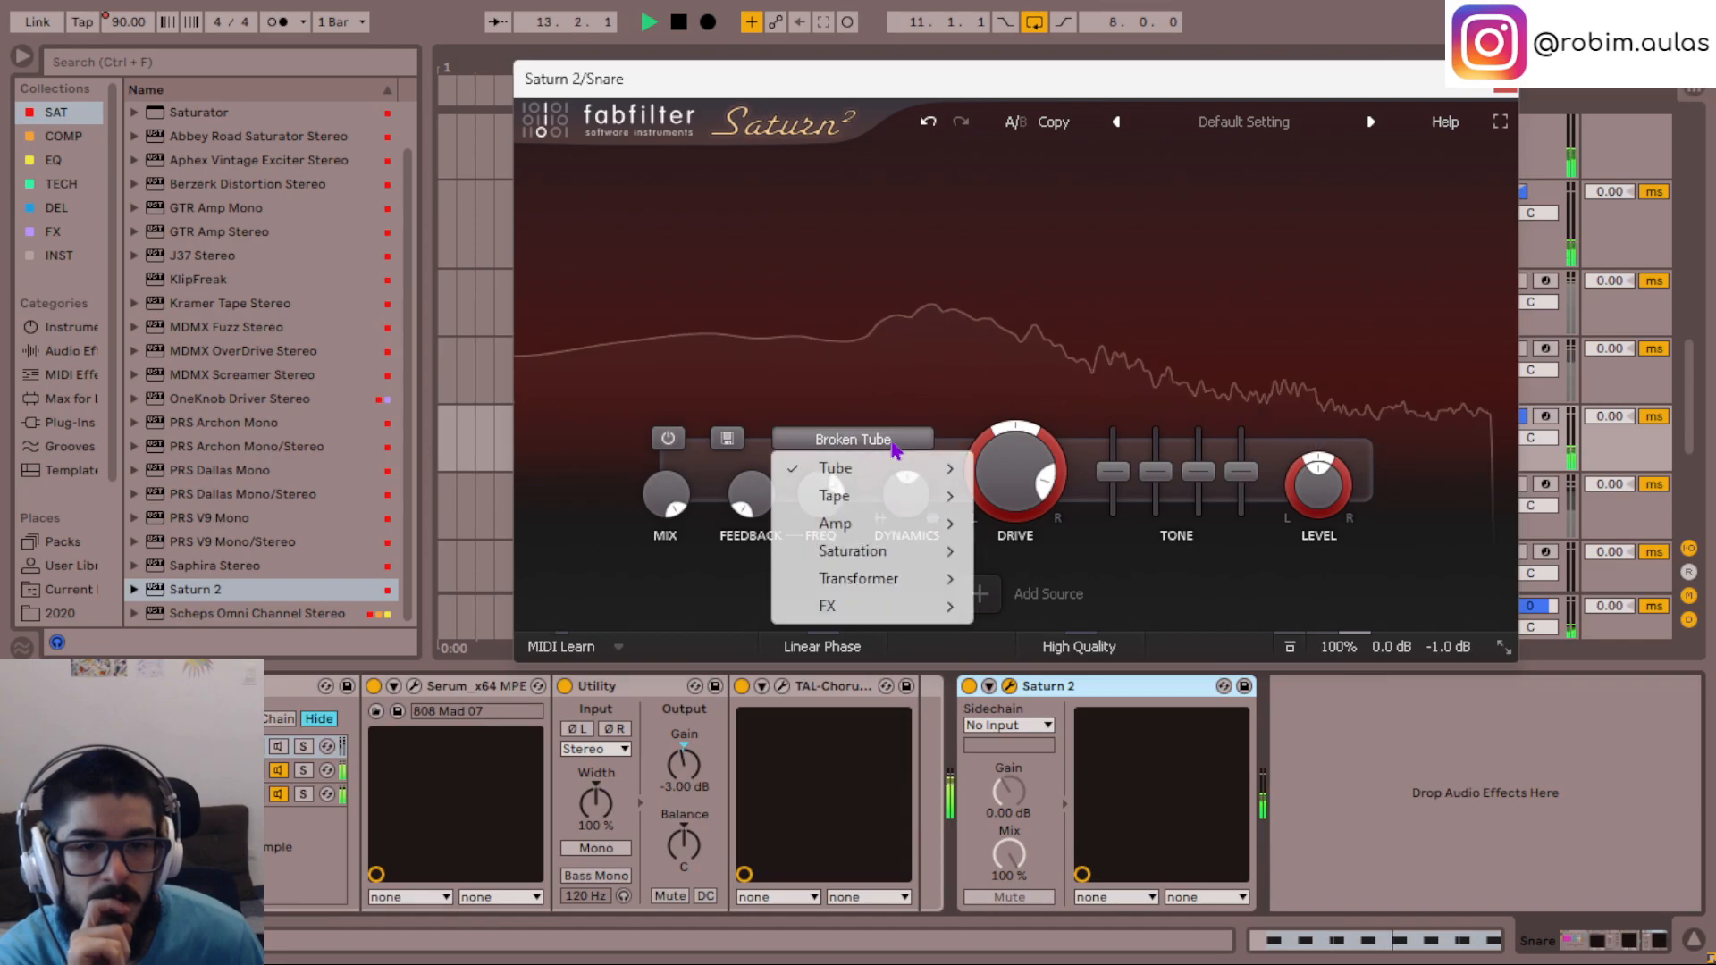
- Lower the Snare Saturn 2's drive to about 68% and set its output gain to +6 dB
click(1014, 471)
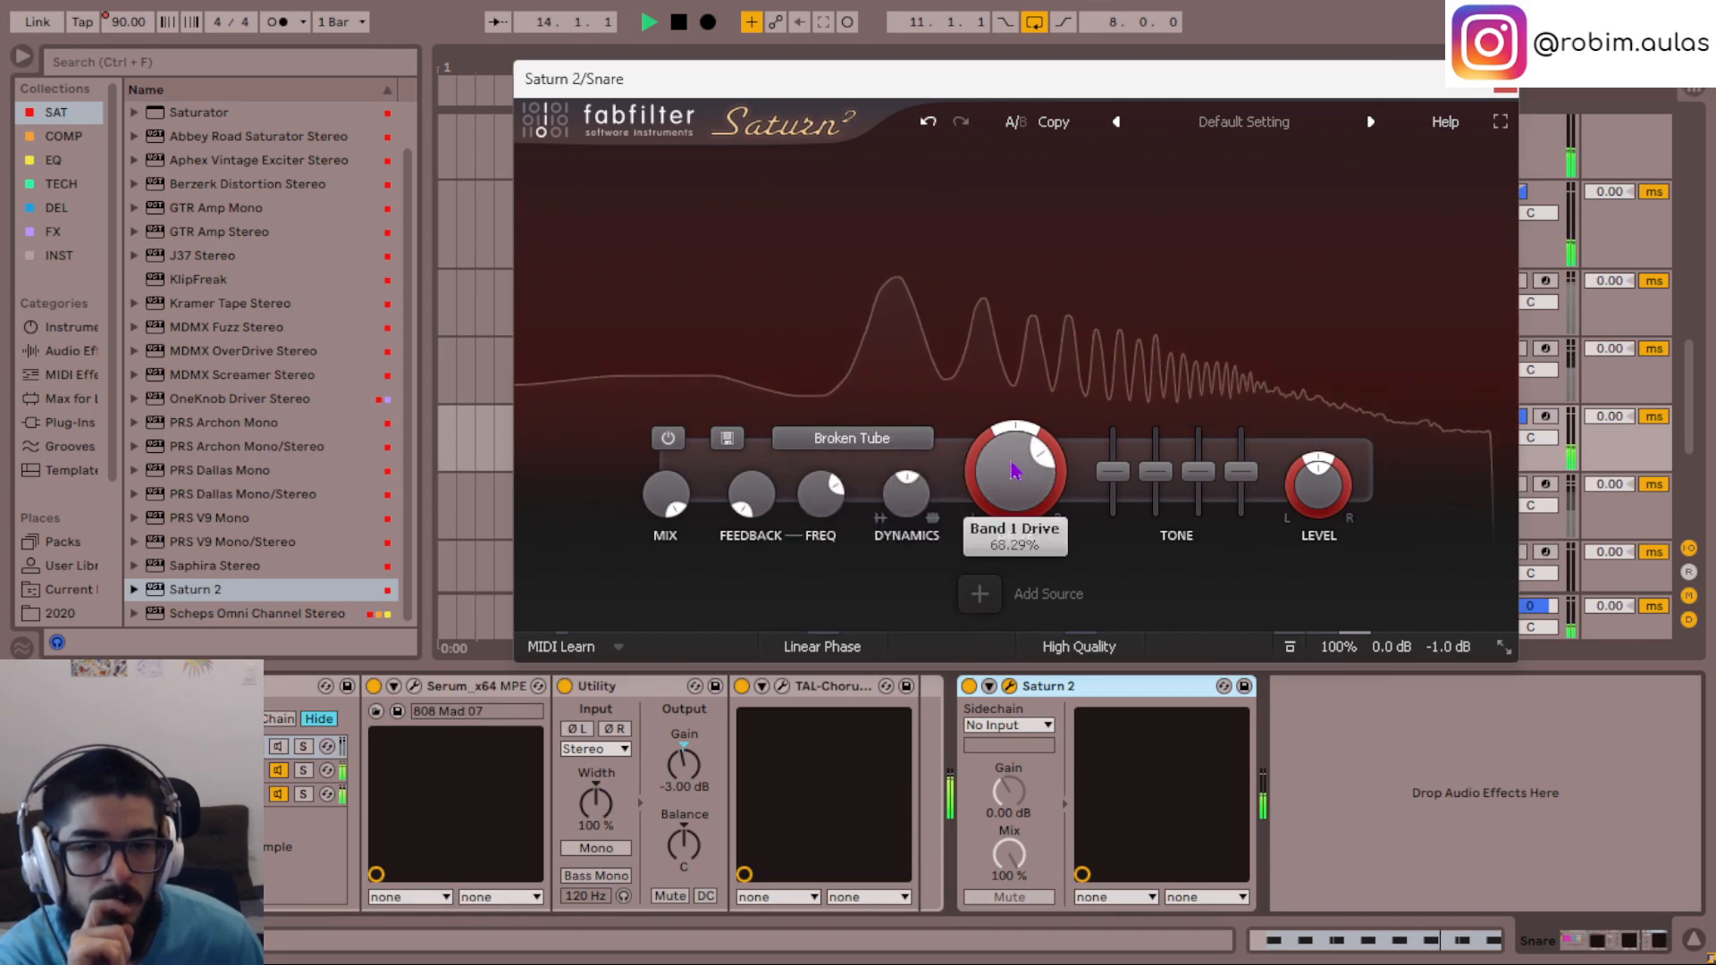
double_click(1449, 647)
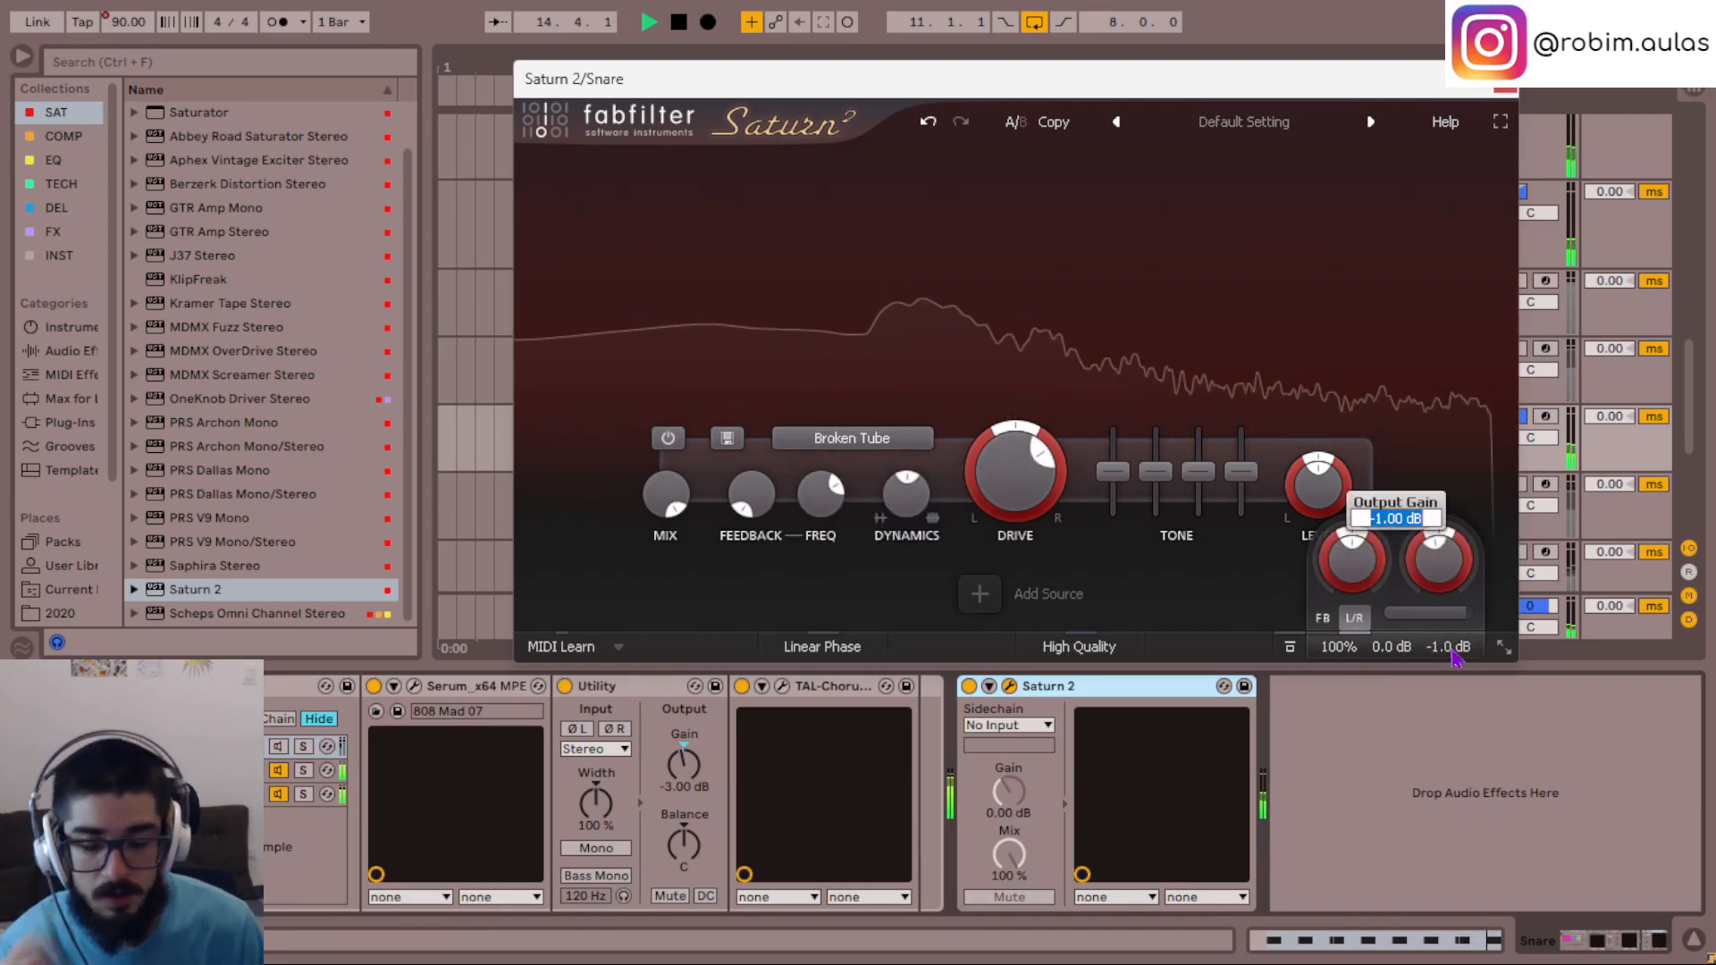
text(6)
key(Return)
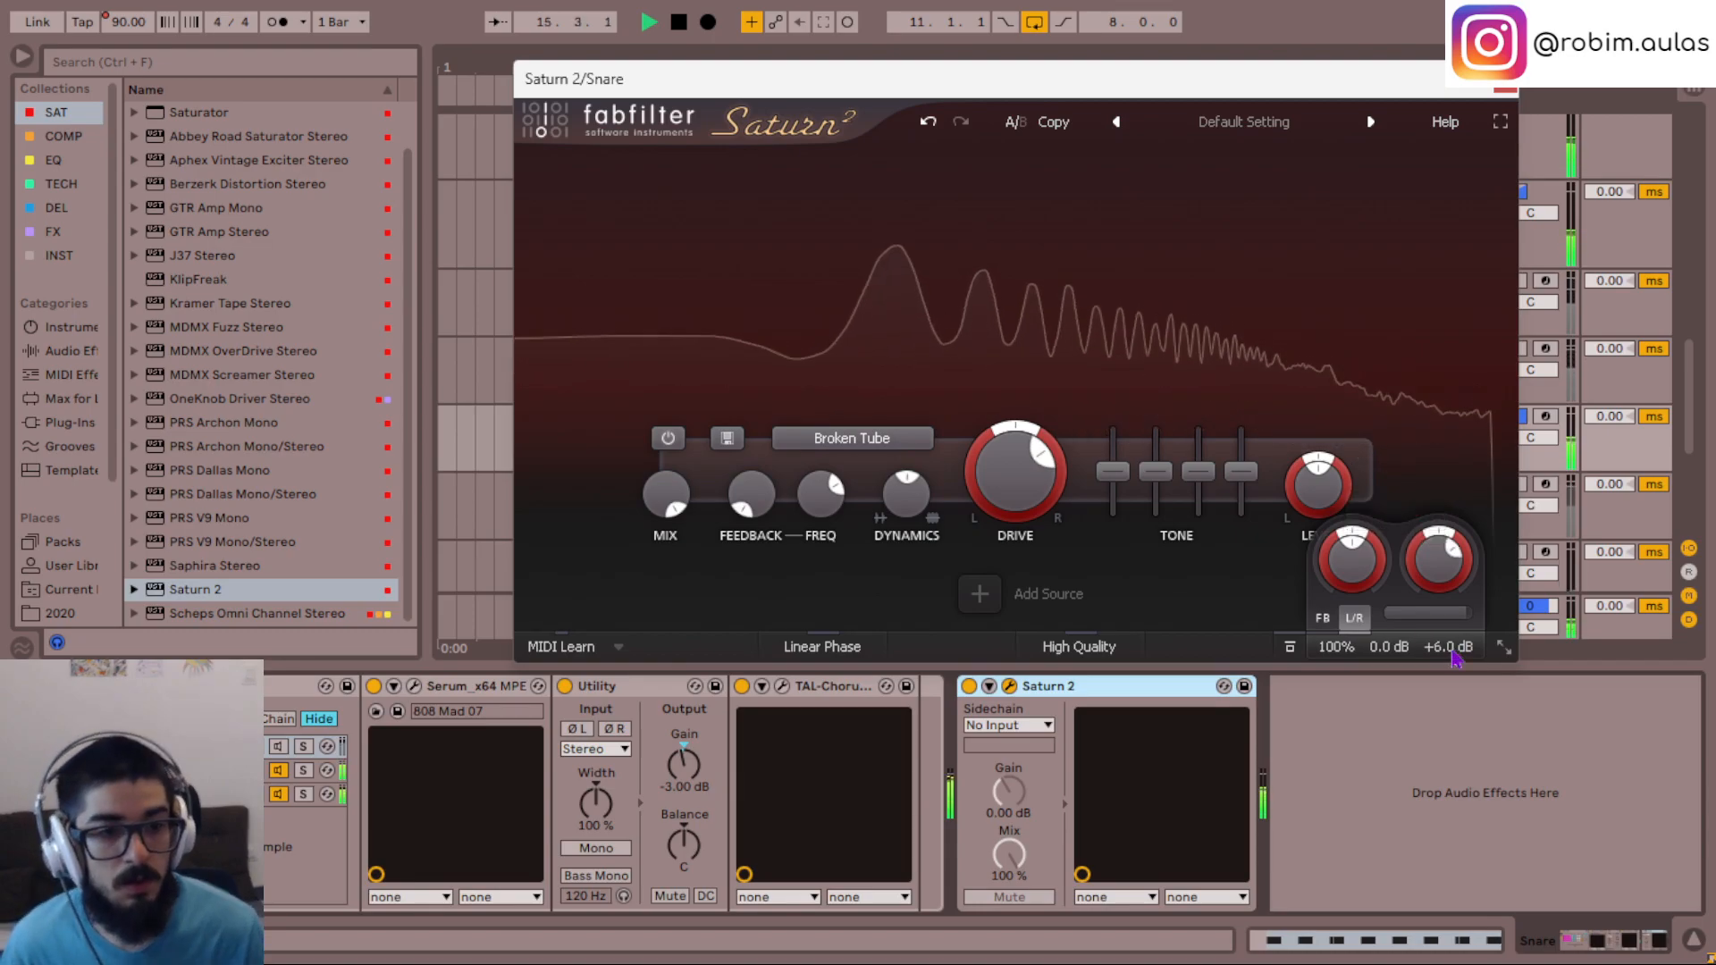
- Try the Snare's Saturn 2 with the drive at about 59% and the global mix at 30%
drag(1026, 451, 1028, 485)
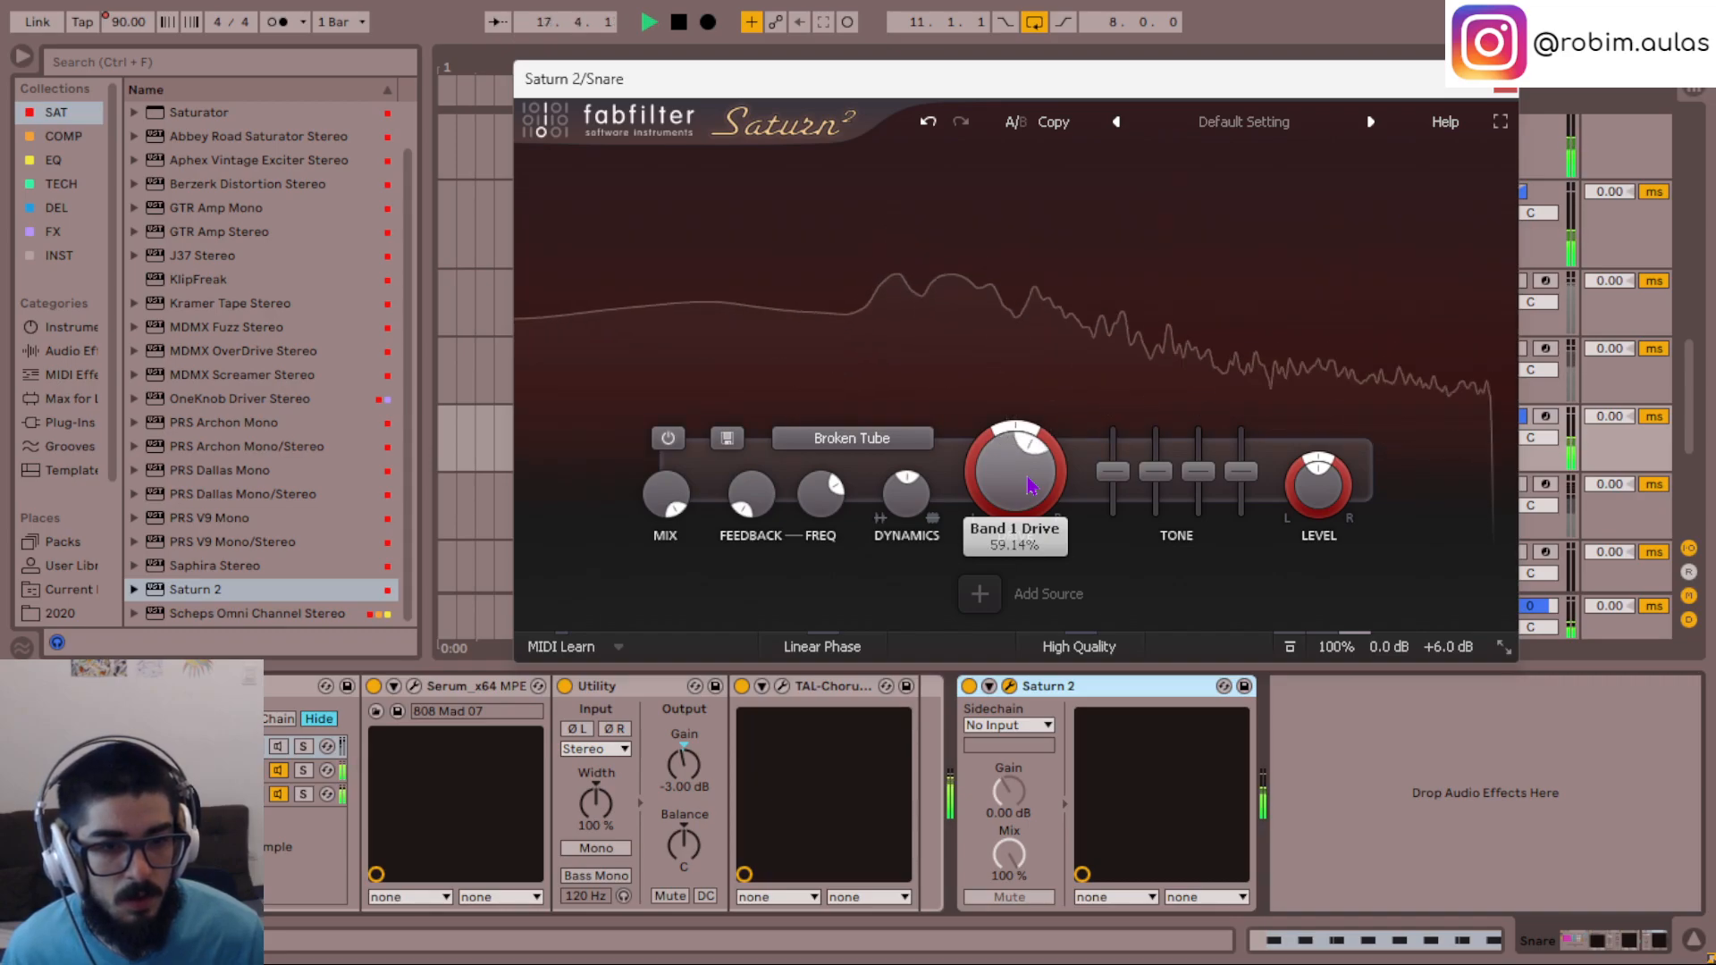
double_click(1337, 647)
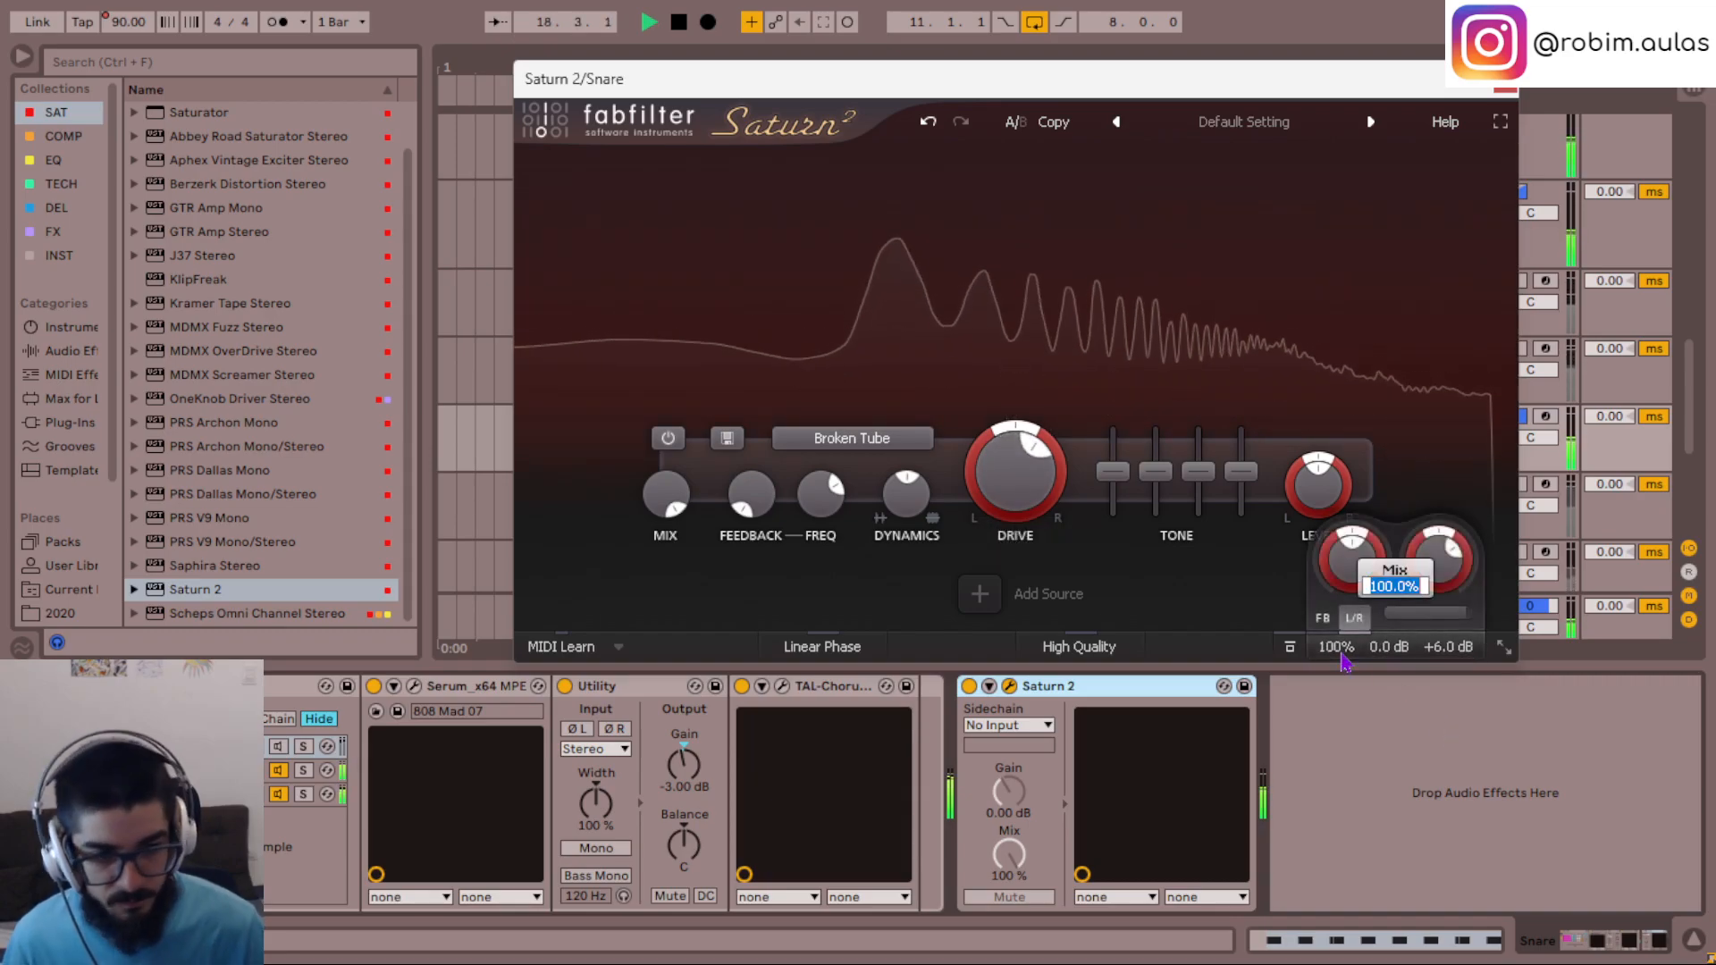
text(30)
key(Return)
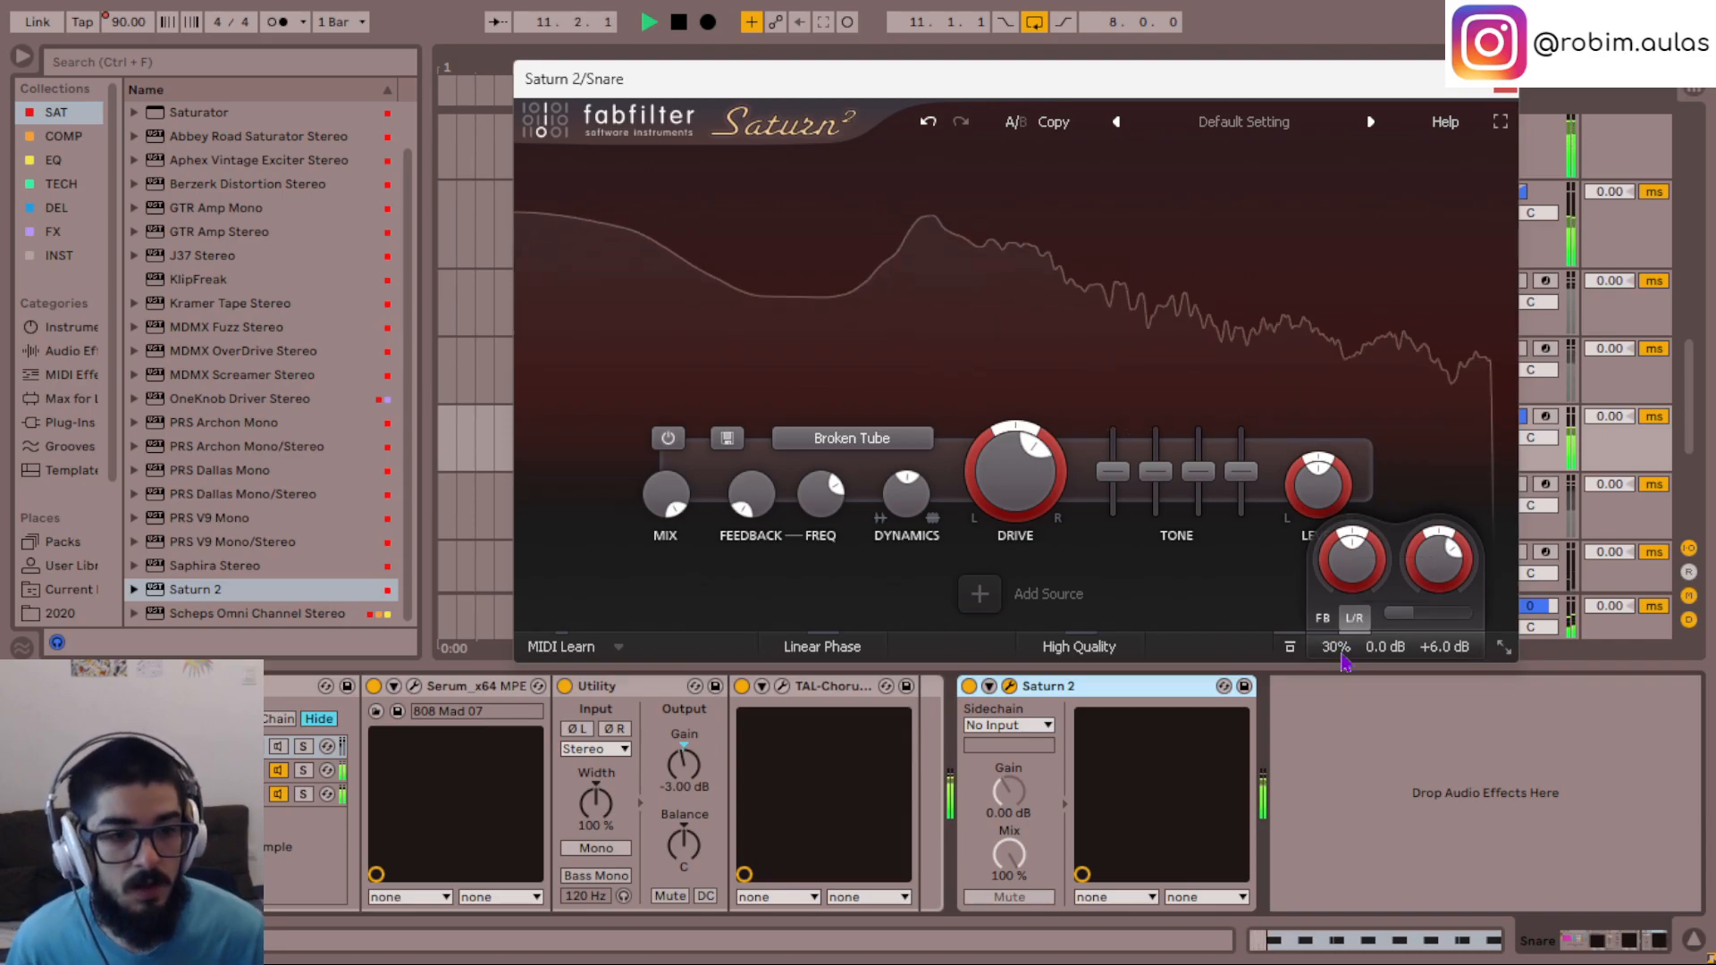
- Raise the drive in the Snare's Saturn 2 and set the global mix to 50%
drag(1007, 511, 1006, 496)
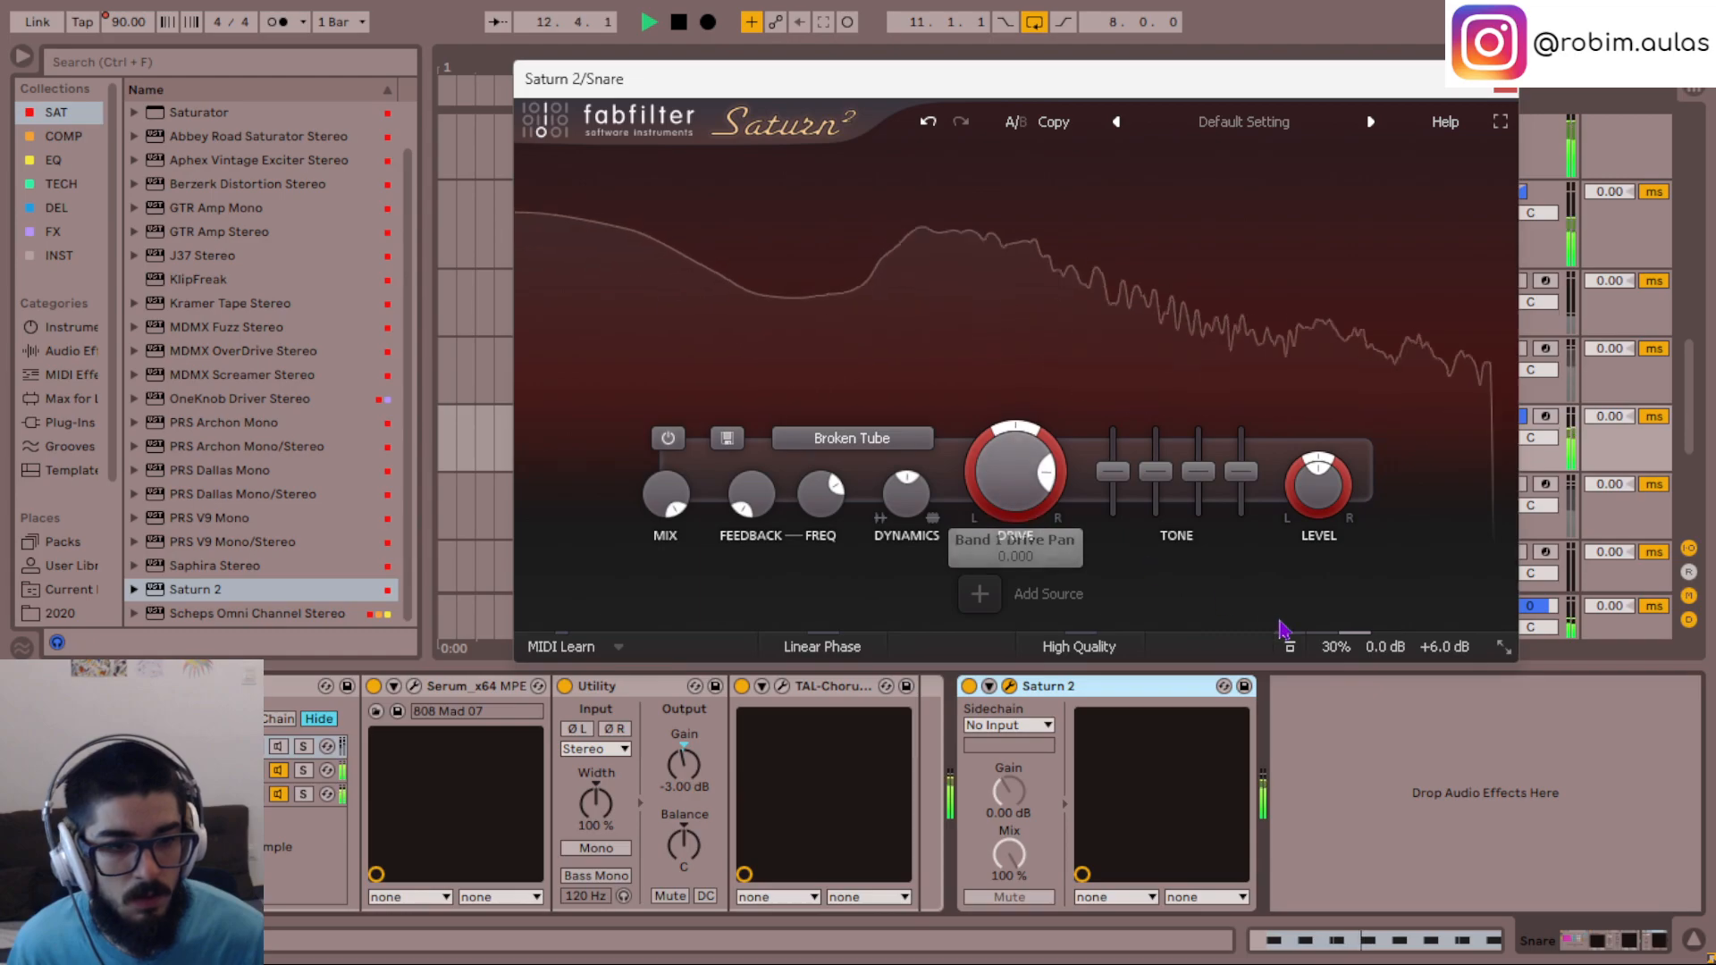
double_click(1344, 653)
text(5)
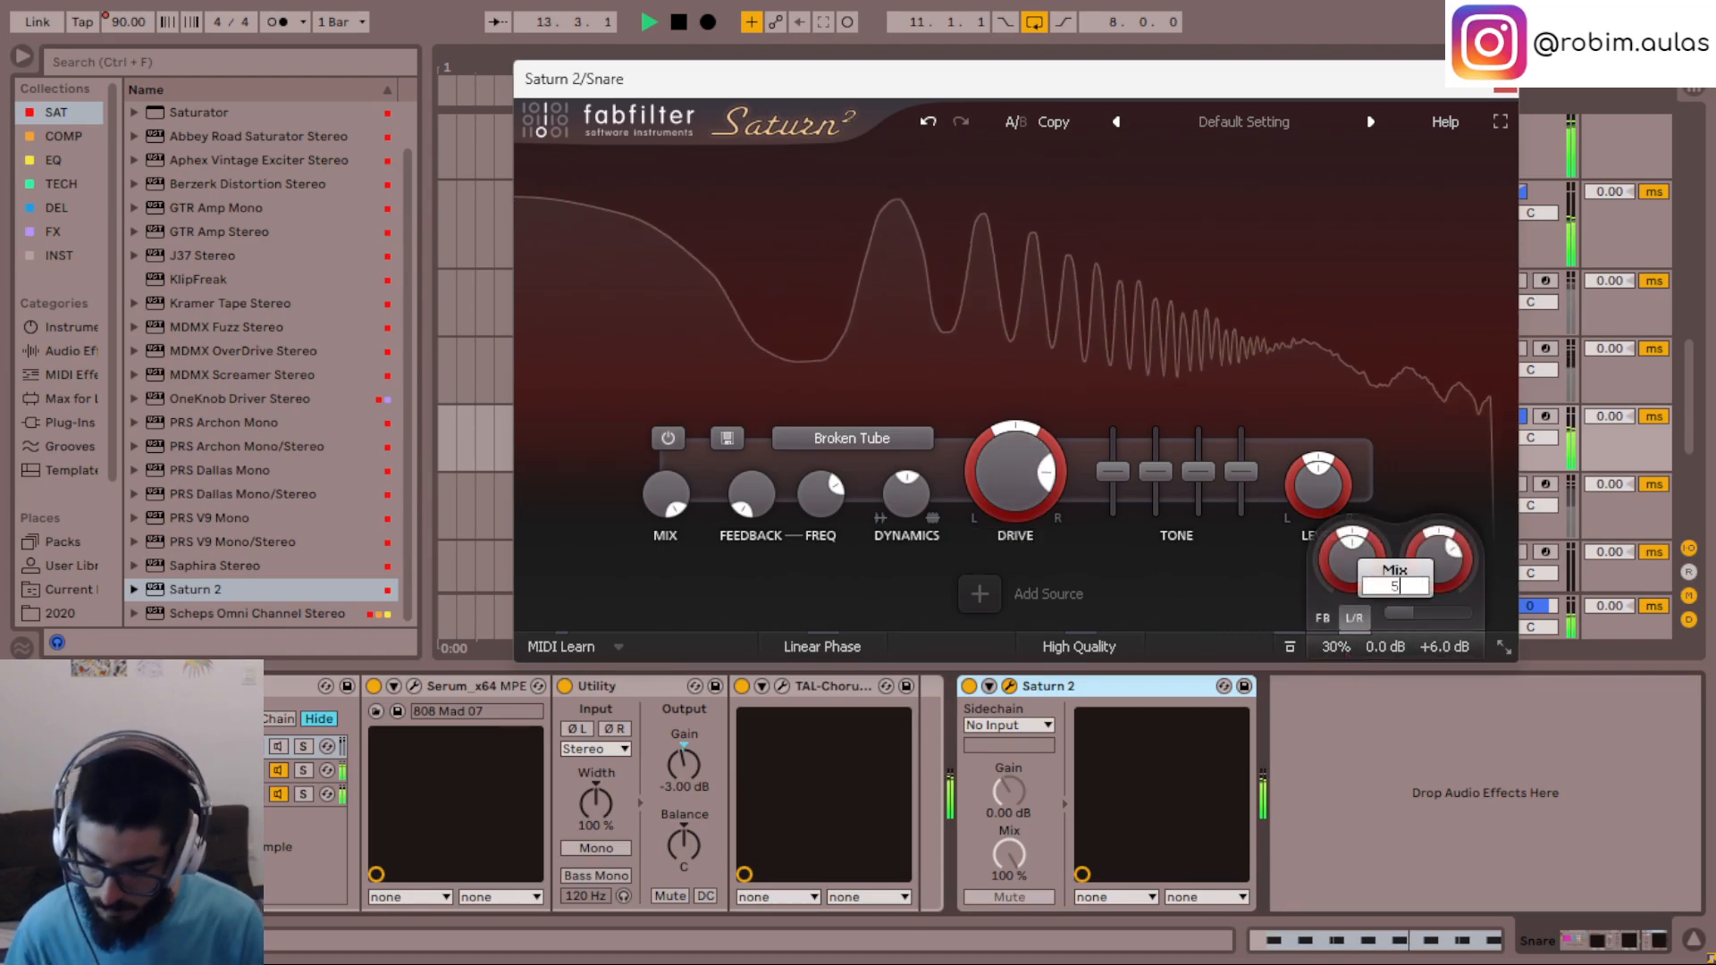
text(0)
key(Return)
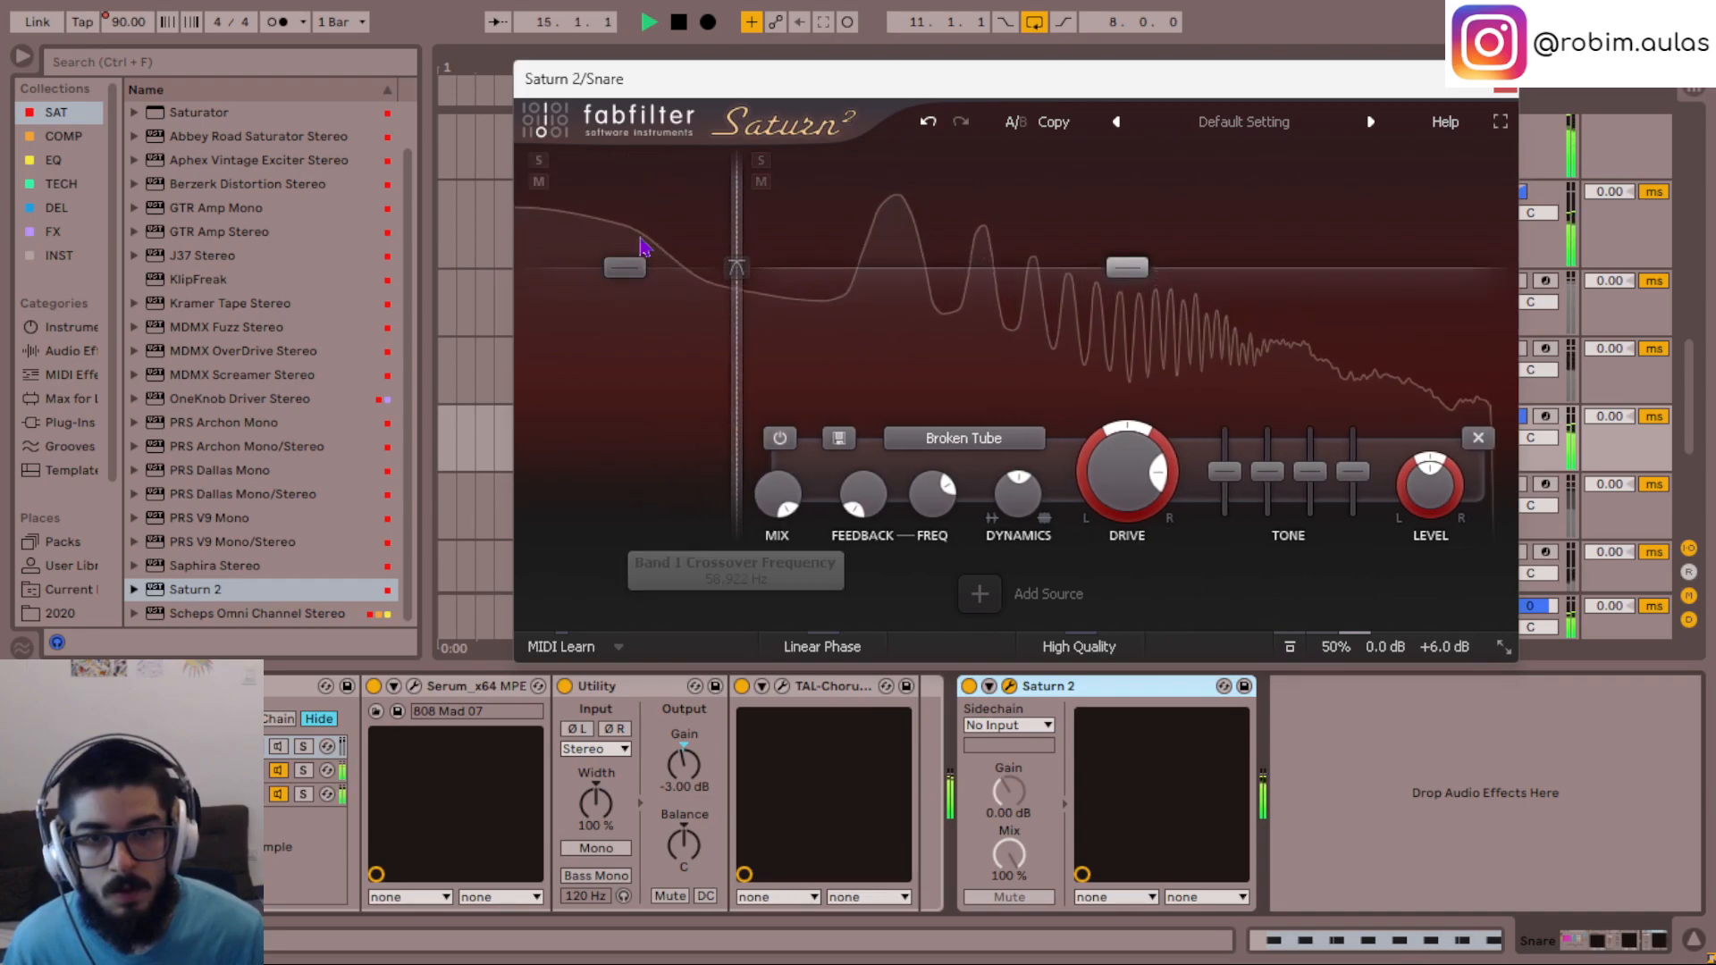
- Split off a low band in the Snare's Saturn 2, lower its level and fine-tune the crossover frequency
drag(628, 270, 627, 369)
drag(728, 330, 730, 335)
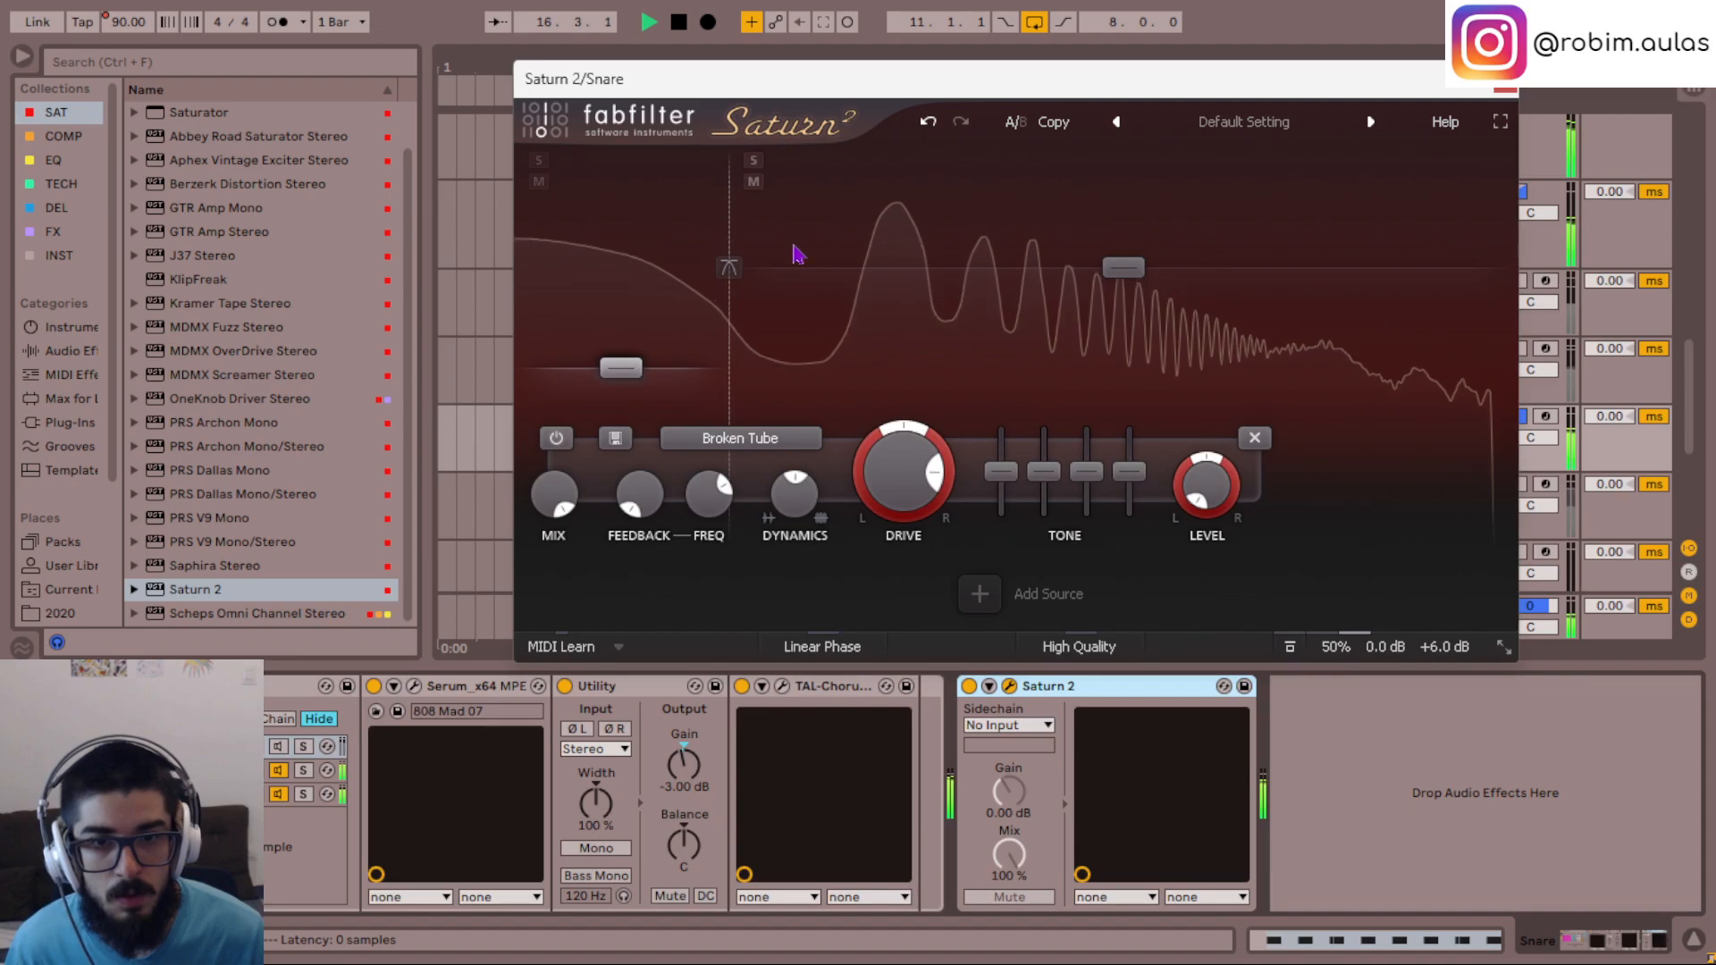
- Try the upper band's bass tone at -24 dB in the Snare's Saturn 2 and reset it to 0 dB
drag(1221, 470, 1232, 518)
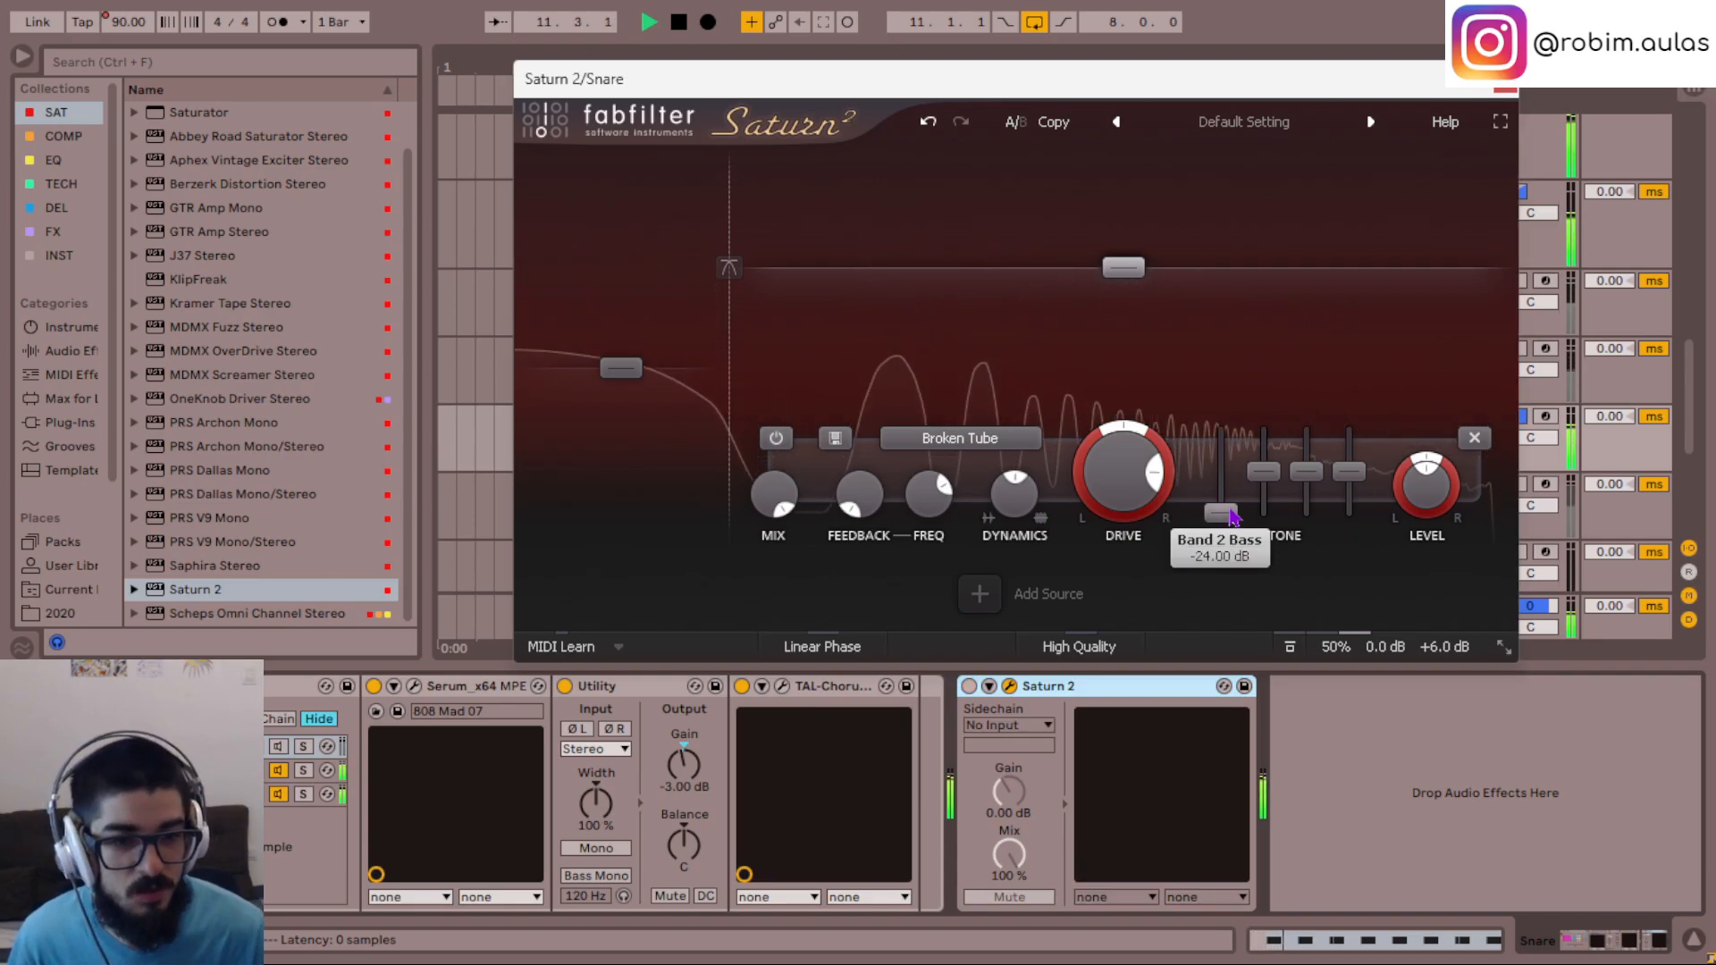
double_click(1231, 516)
text(0)
key(Return)
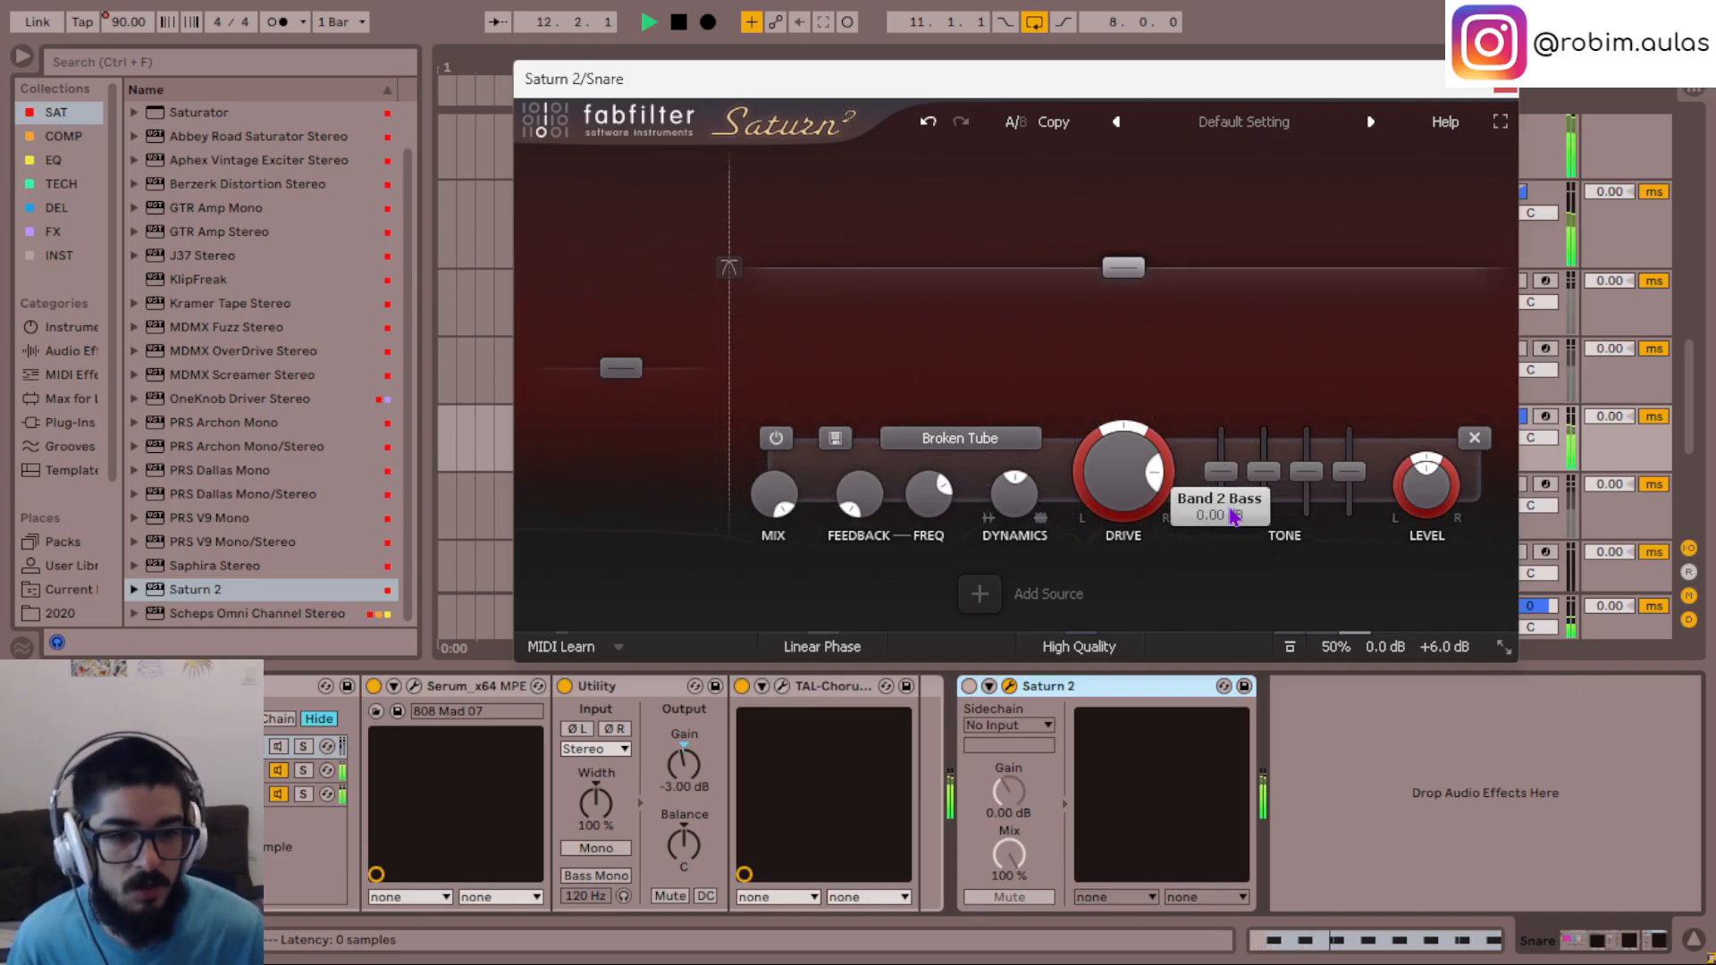
- Re-enable the Snare's Saturn 2 with its global mix at 100% and remove the split so only one band remains
click(969, 685)
mouse_move(1381, 649)
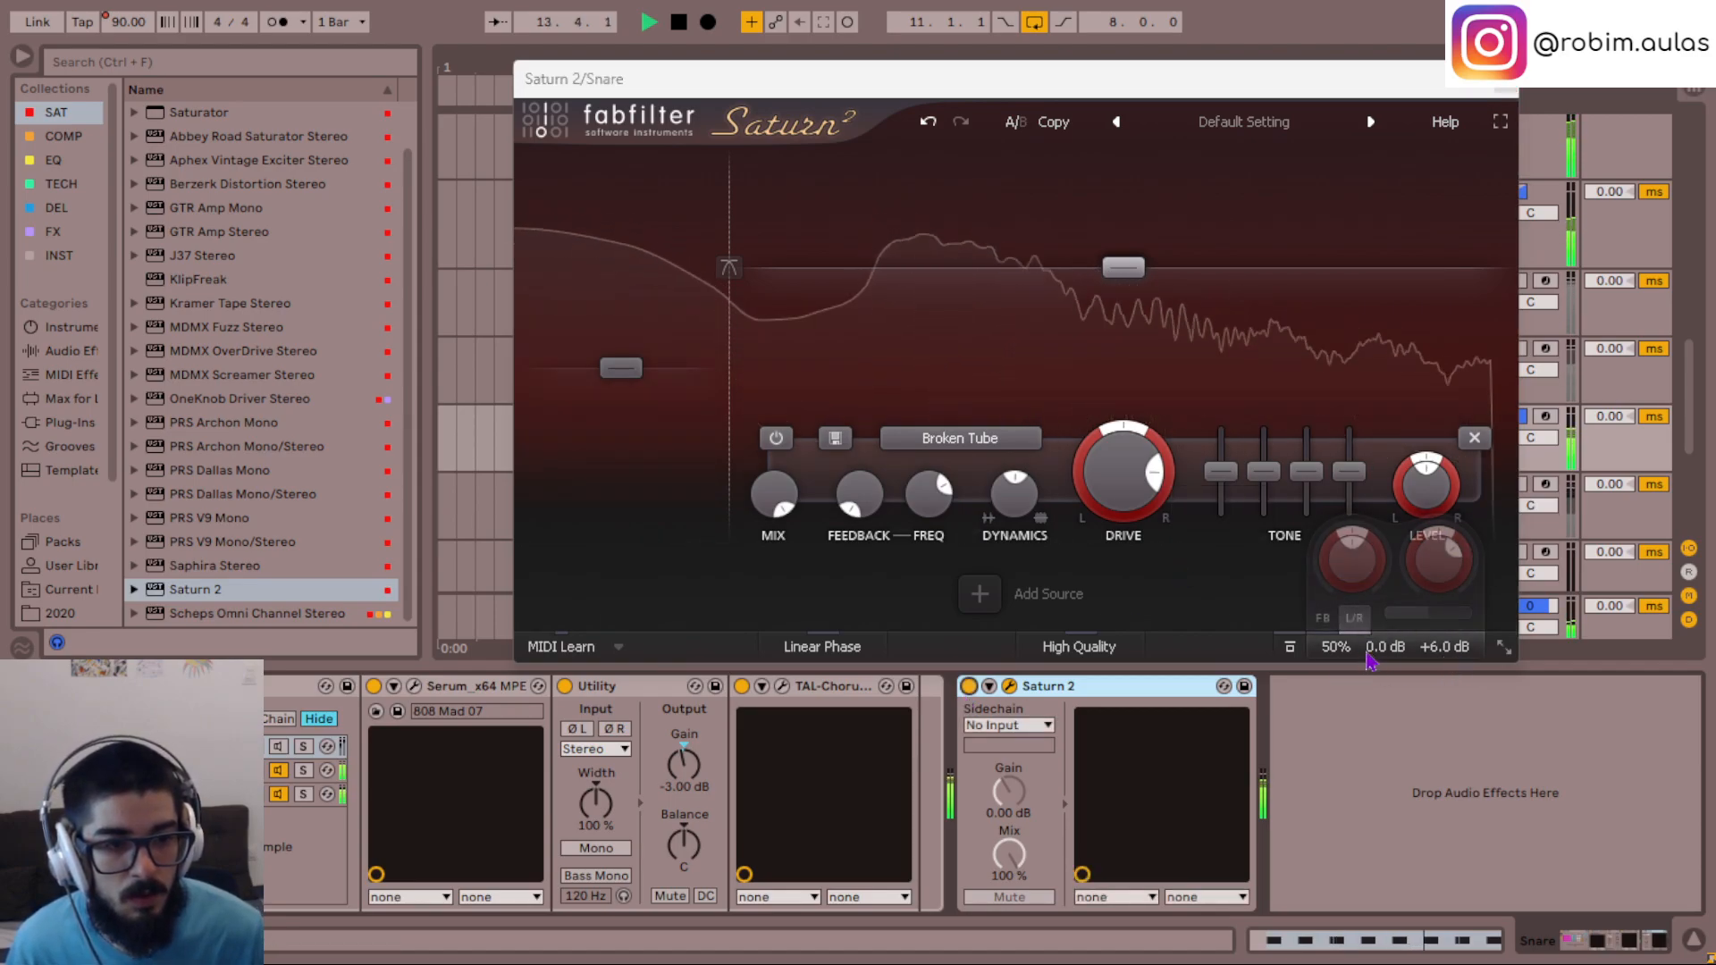
drag(1349, 650, 1364, 281)
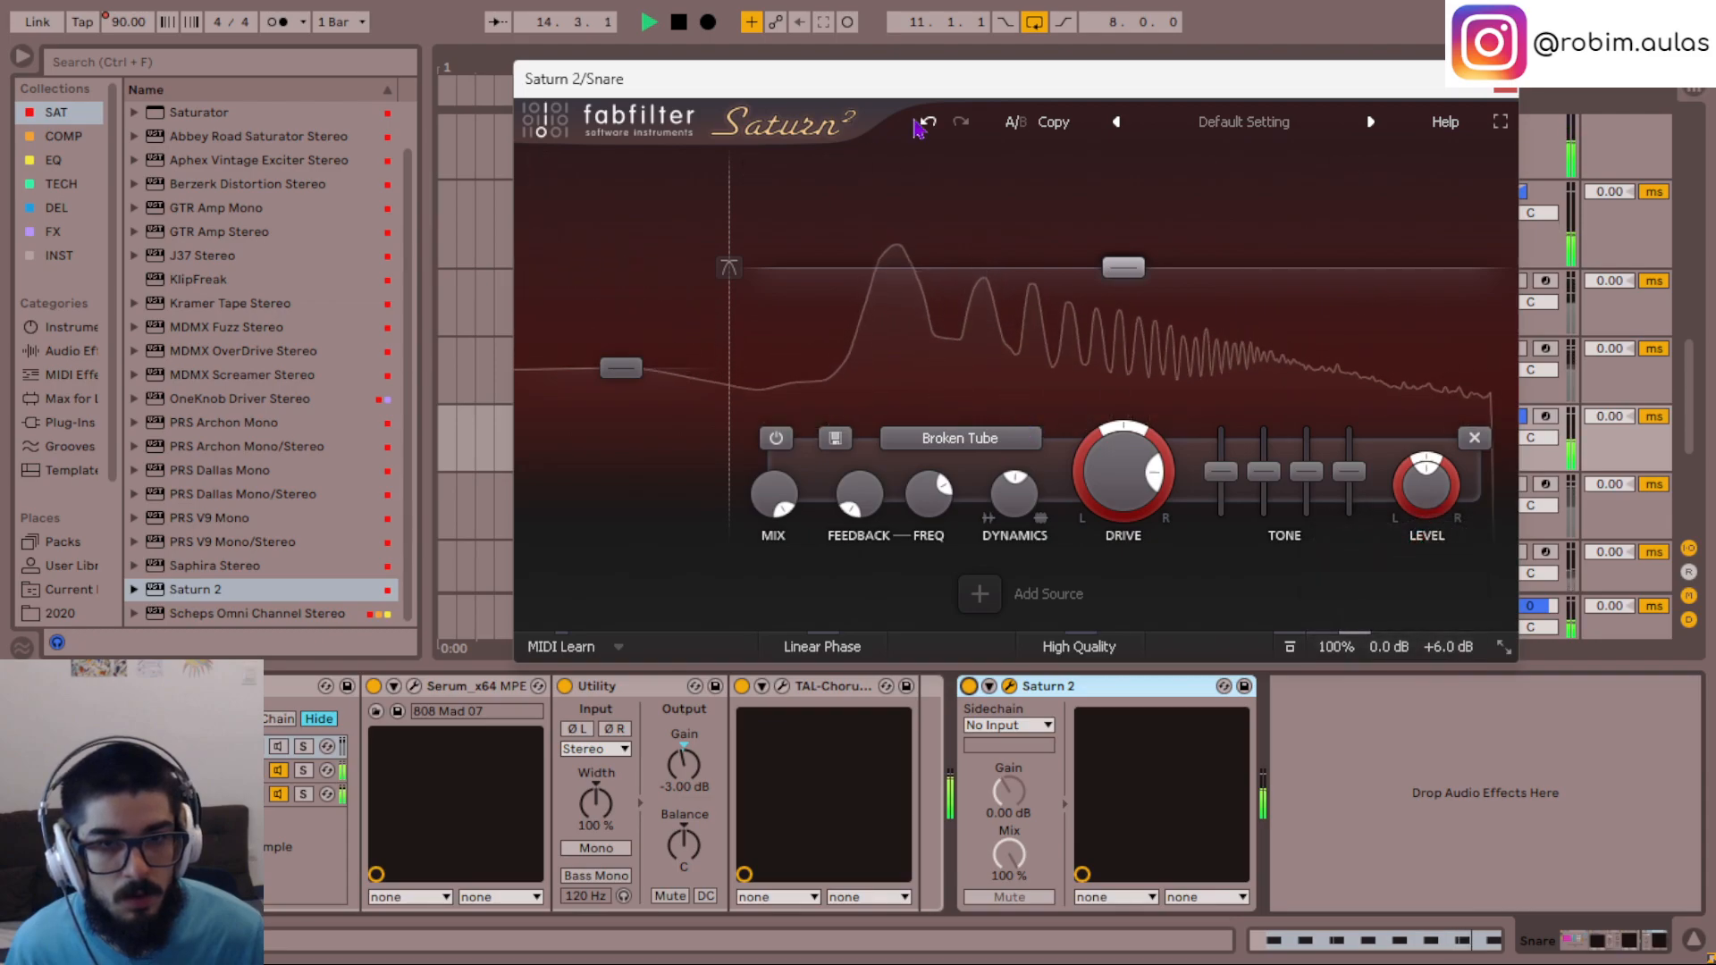
click(620, 370)
double_click(1229, 483)
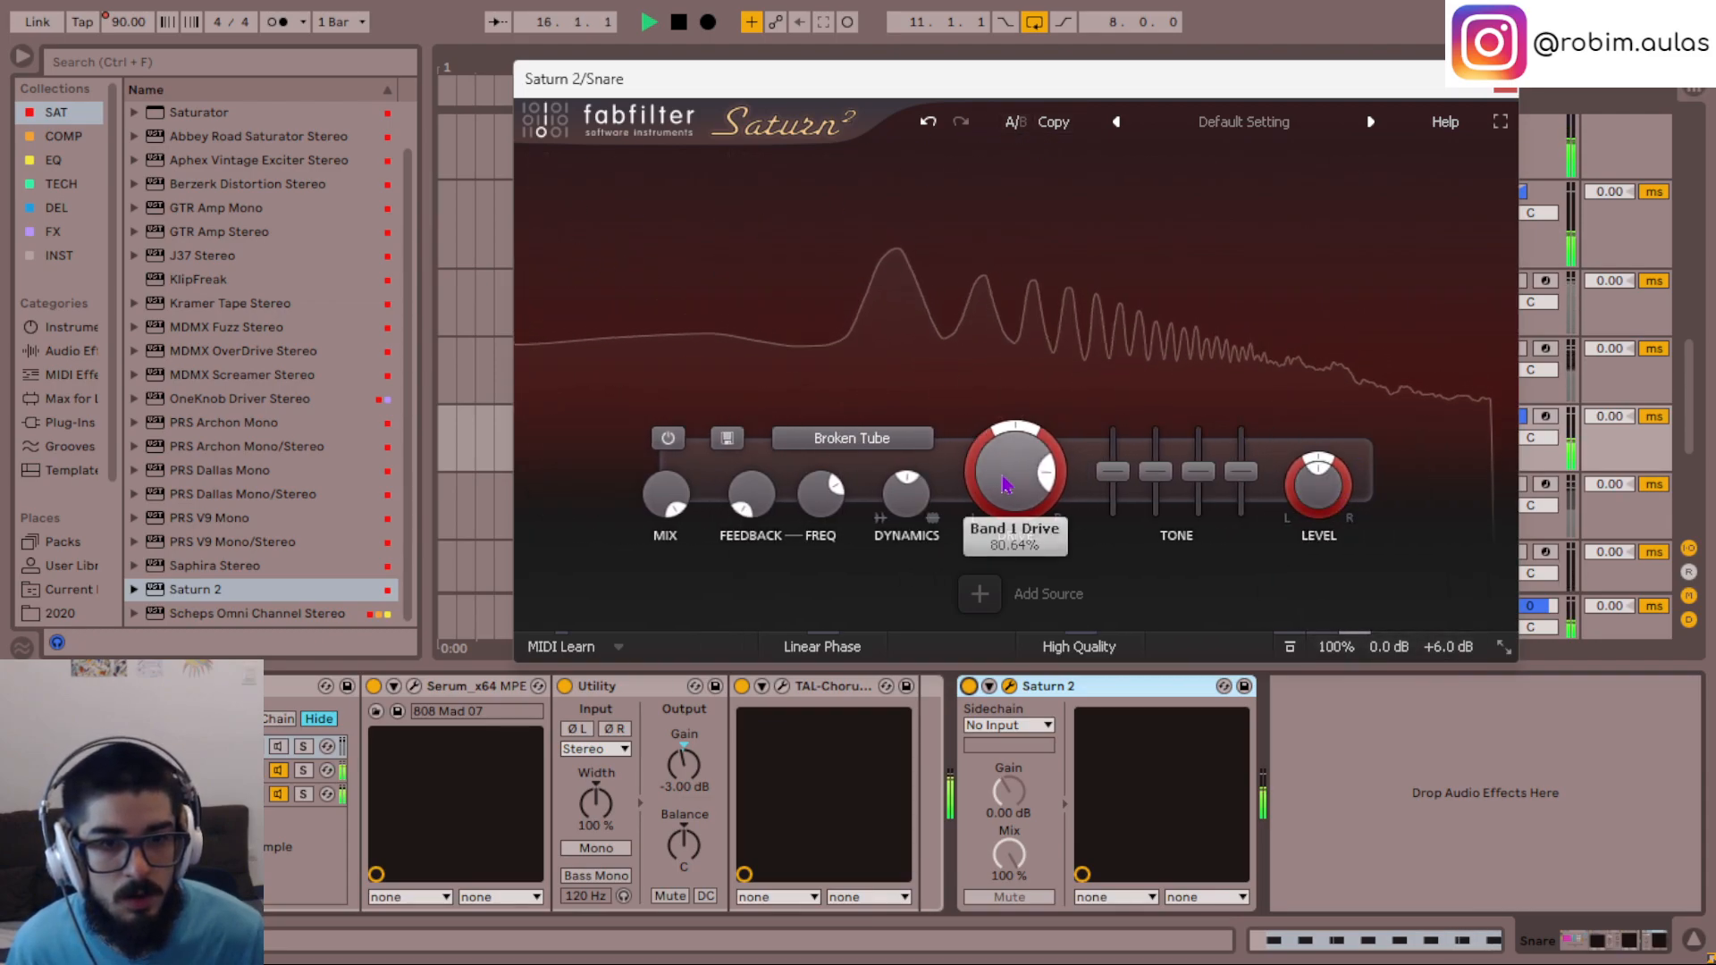
- Audition Warm Tube in the Snare's Saturn 2 and choose Clean Tube as its saturation style
mouse_move(945, 469)
click(1041, 521)
scroll(1025, 492, down, 1)
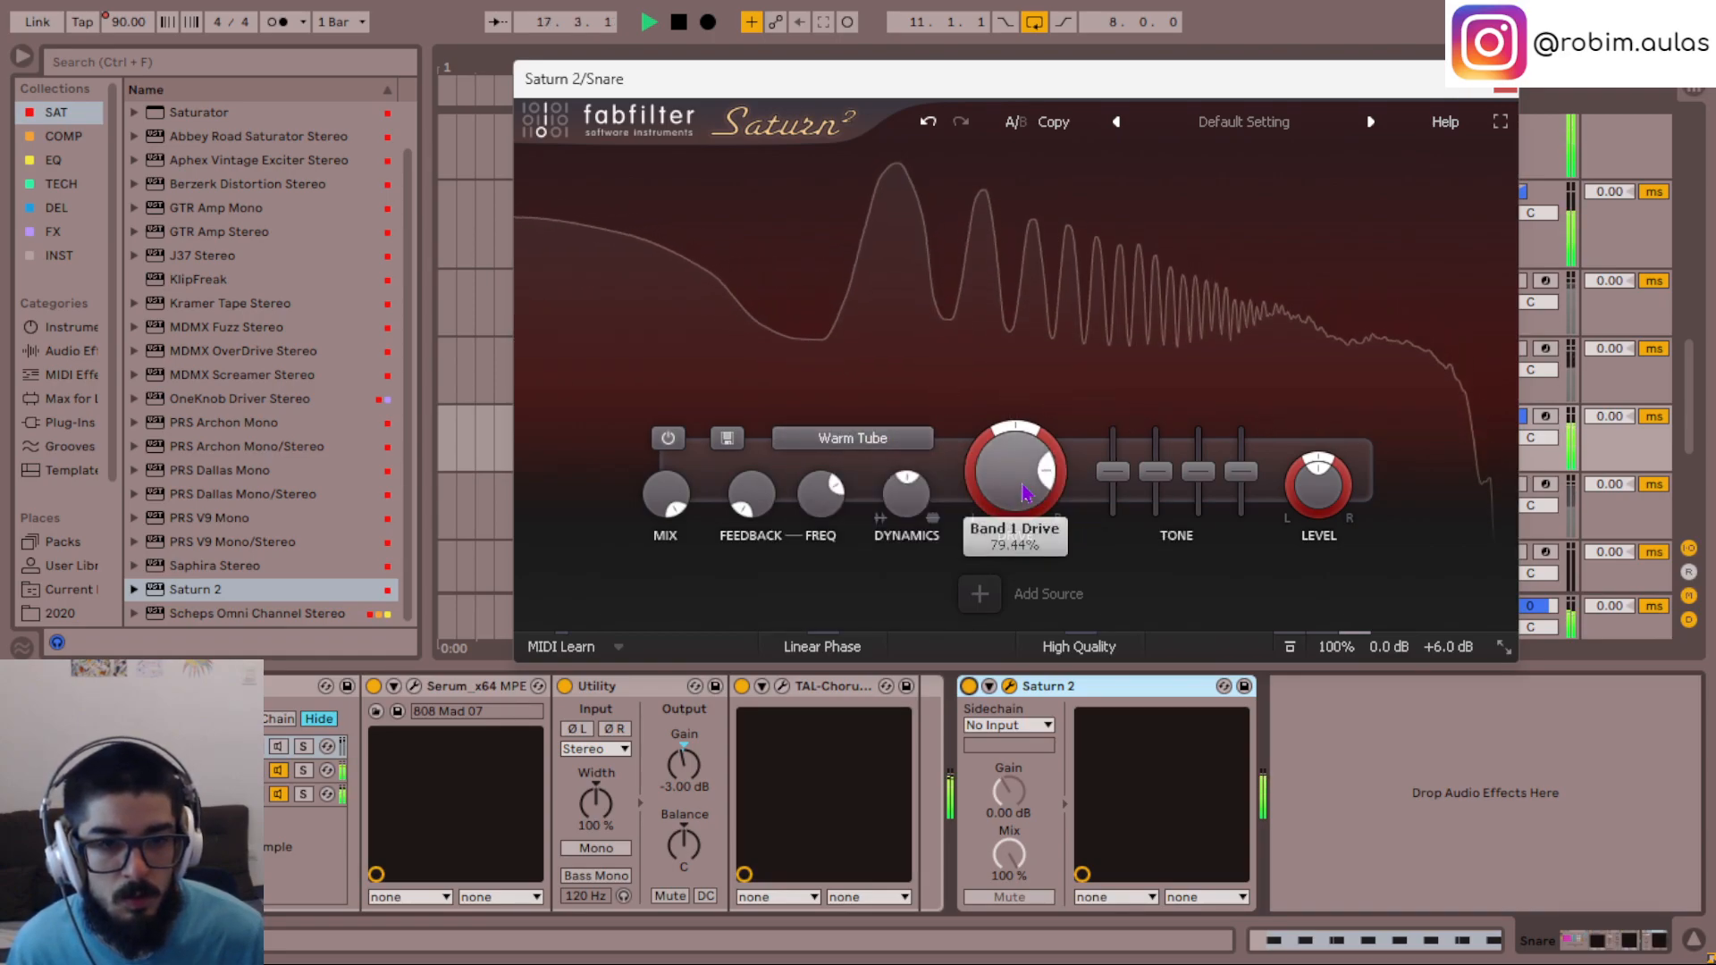
scroll(1023, 488, up, 5)
click(852, 438)
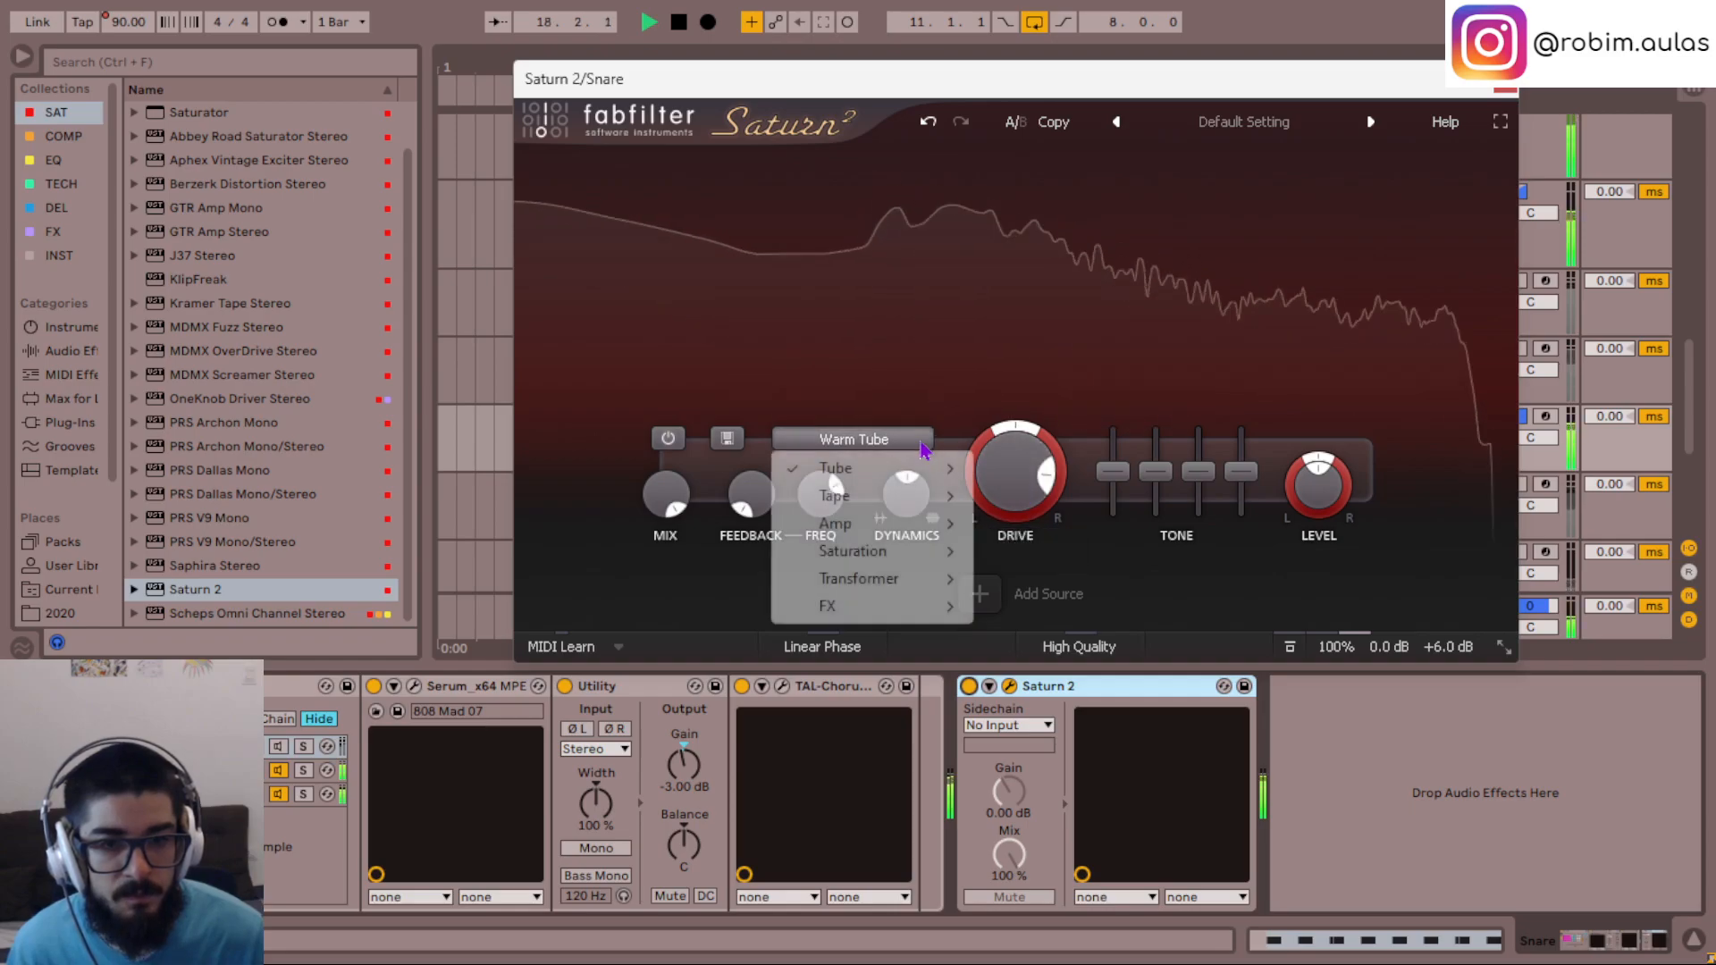
mouse_move(929, 466)
click(1027, 496)
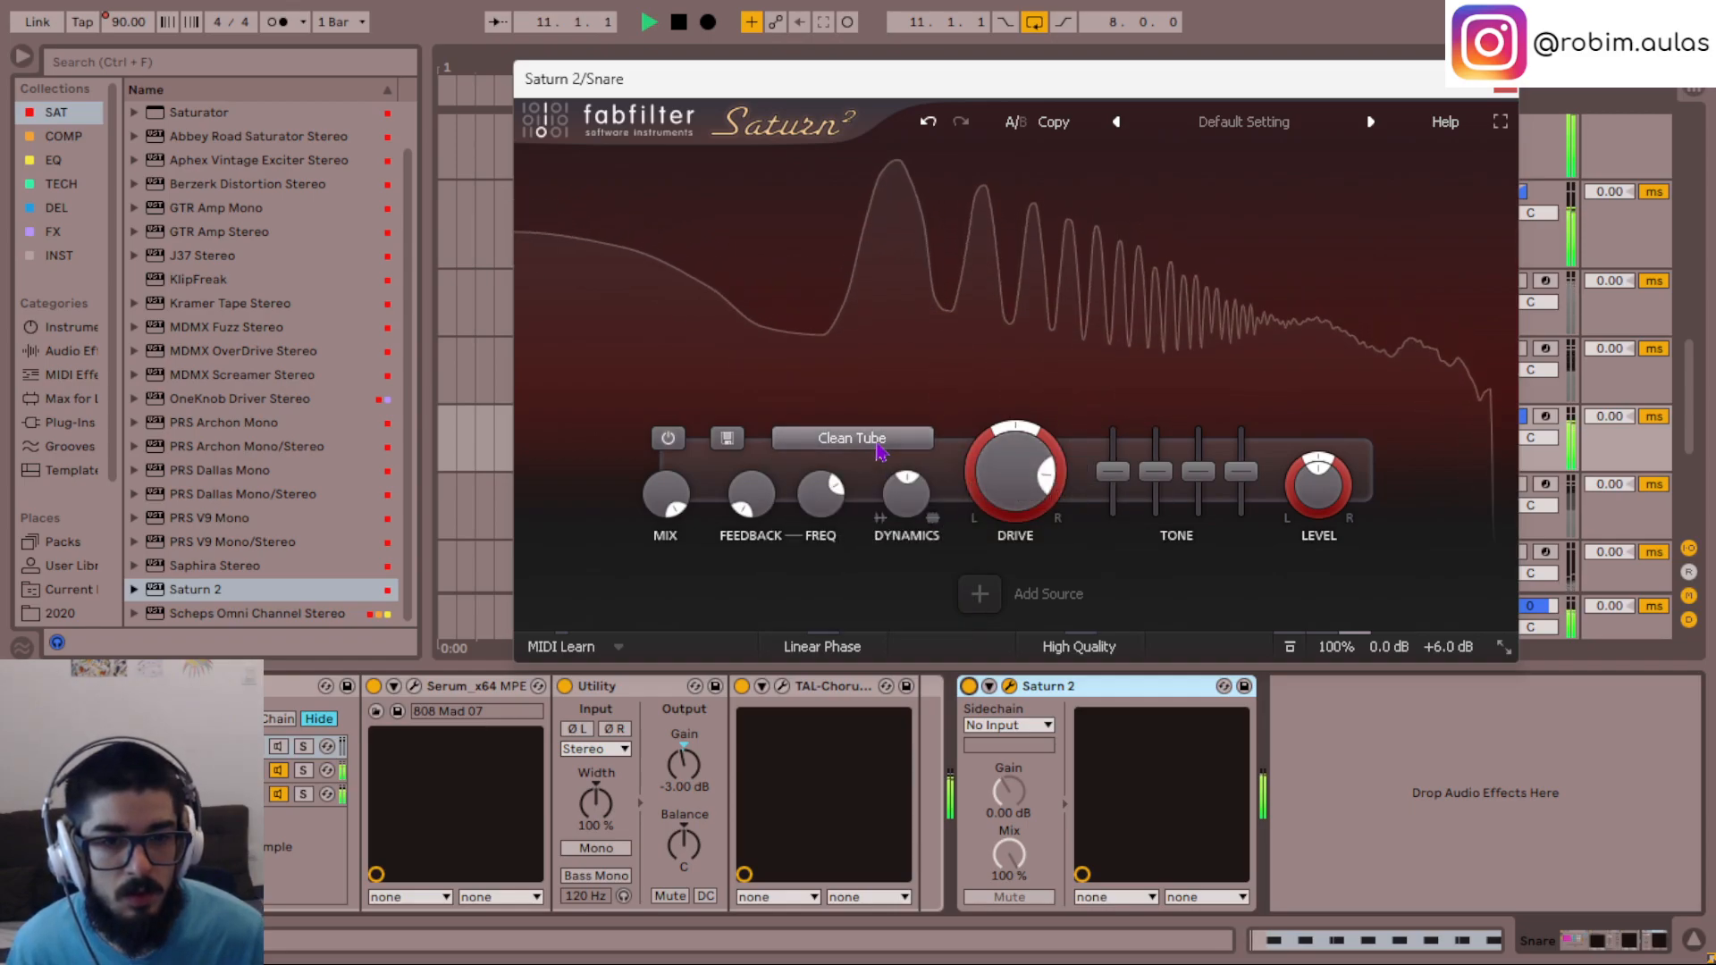
- Set the band's drive in the Snare's Saturn 2 to 80%
click(880, 440)
click(1015, 463)
double_click(1007, 474)
text(8. 0)
key(Return)
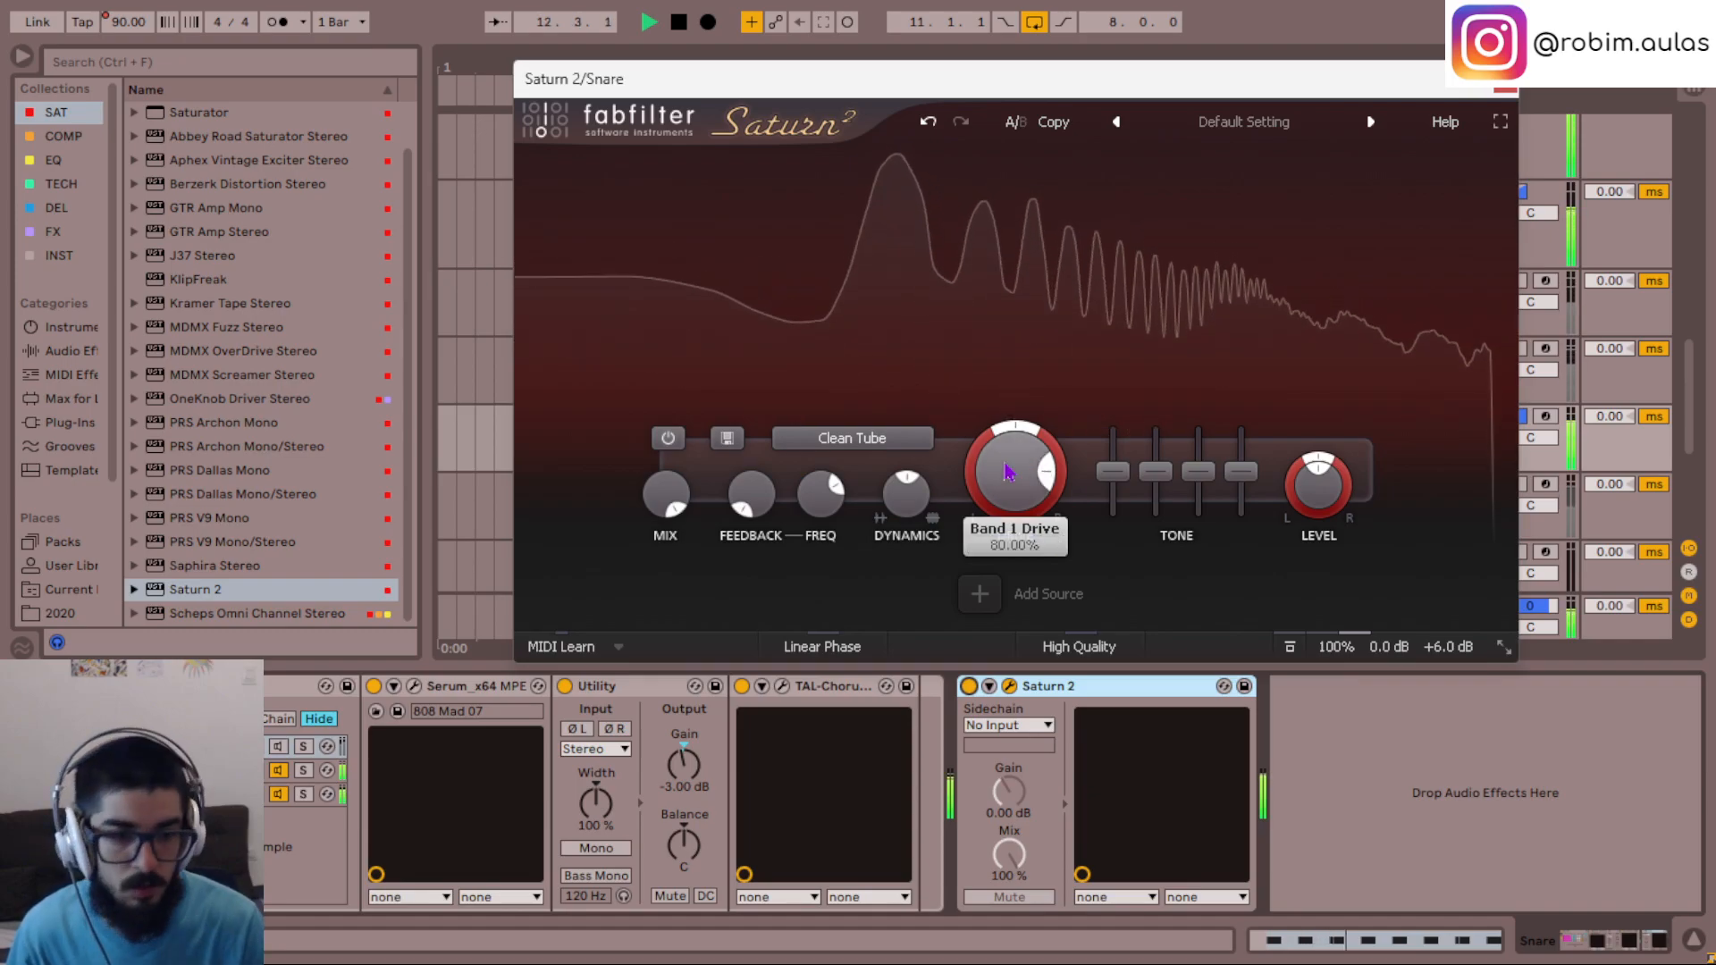
- Lower the output gain of the Snare's Saturn 2 to +1 dB and further to 0 dB
double_click(1444, 654)
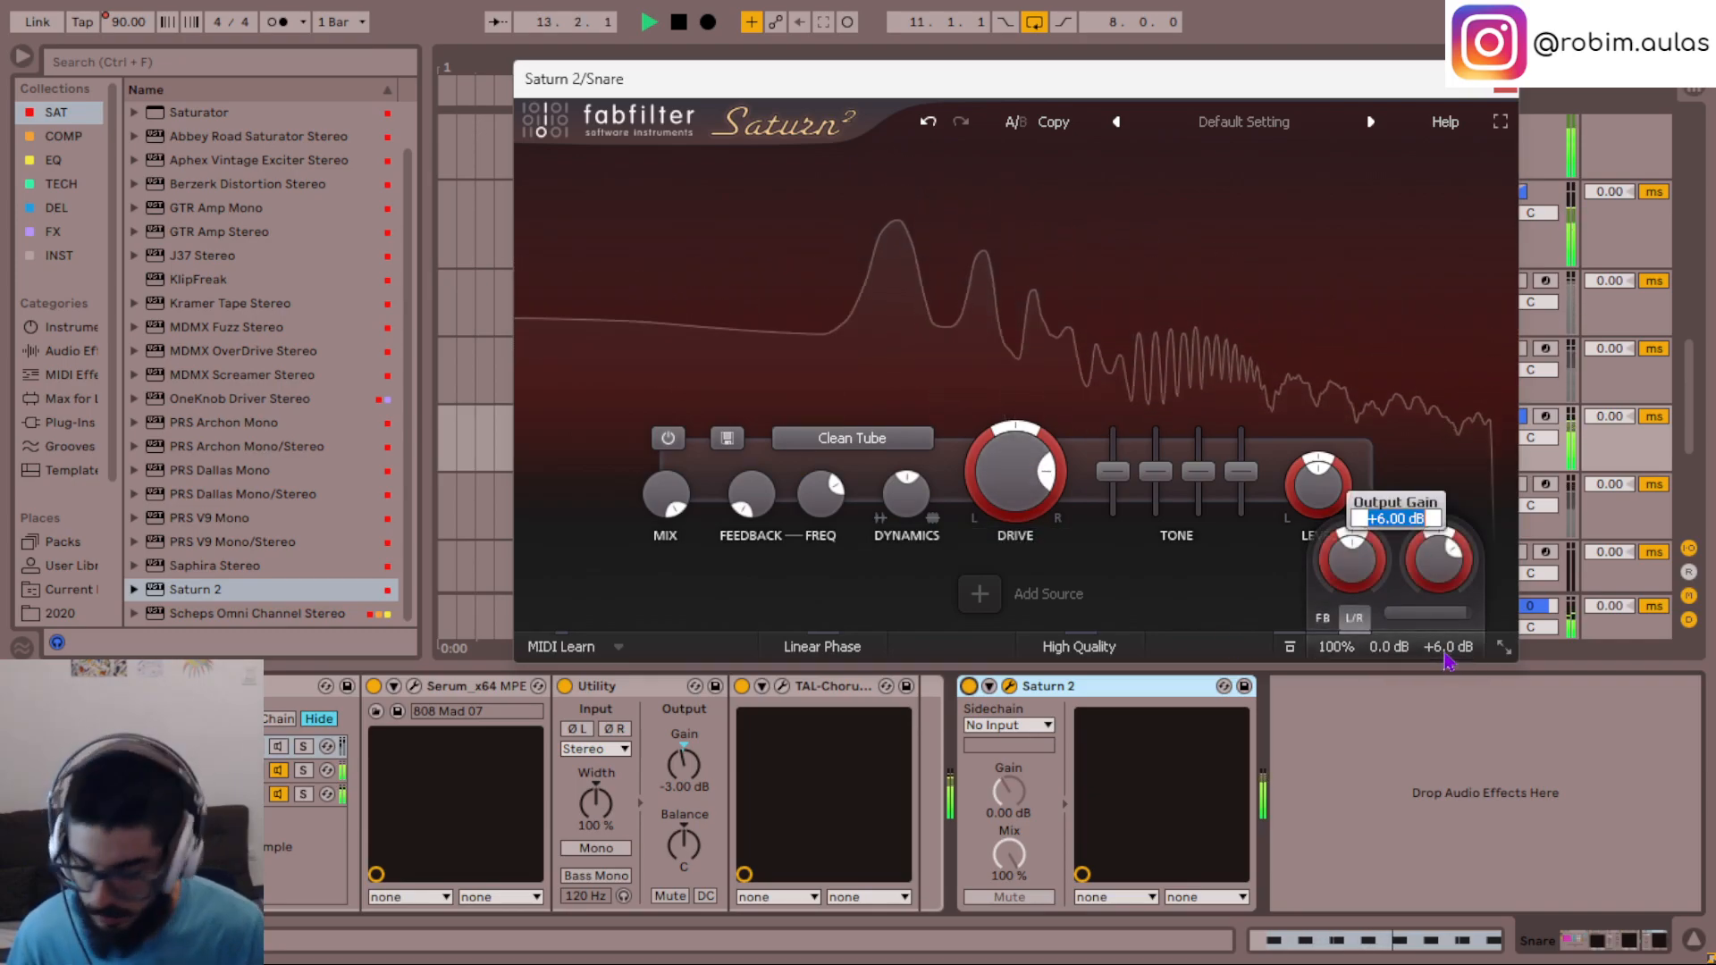
text(1)
key(Return)
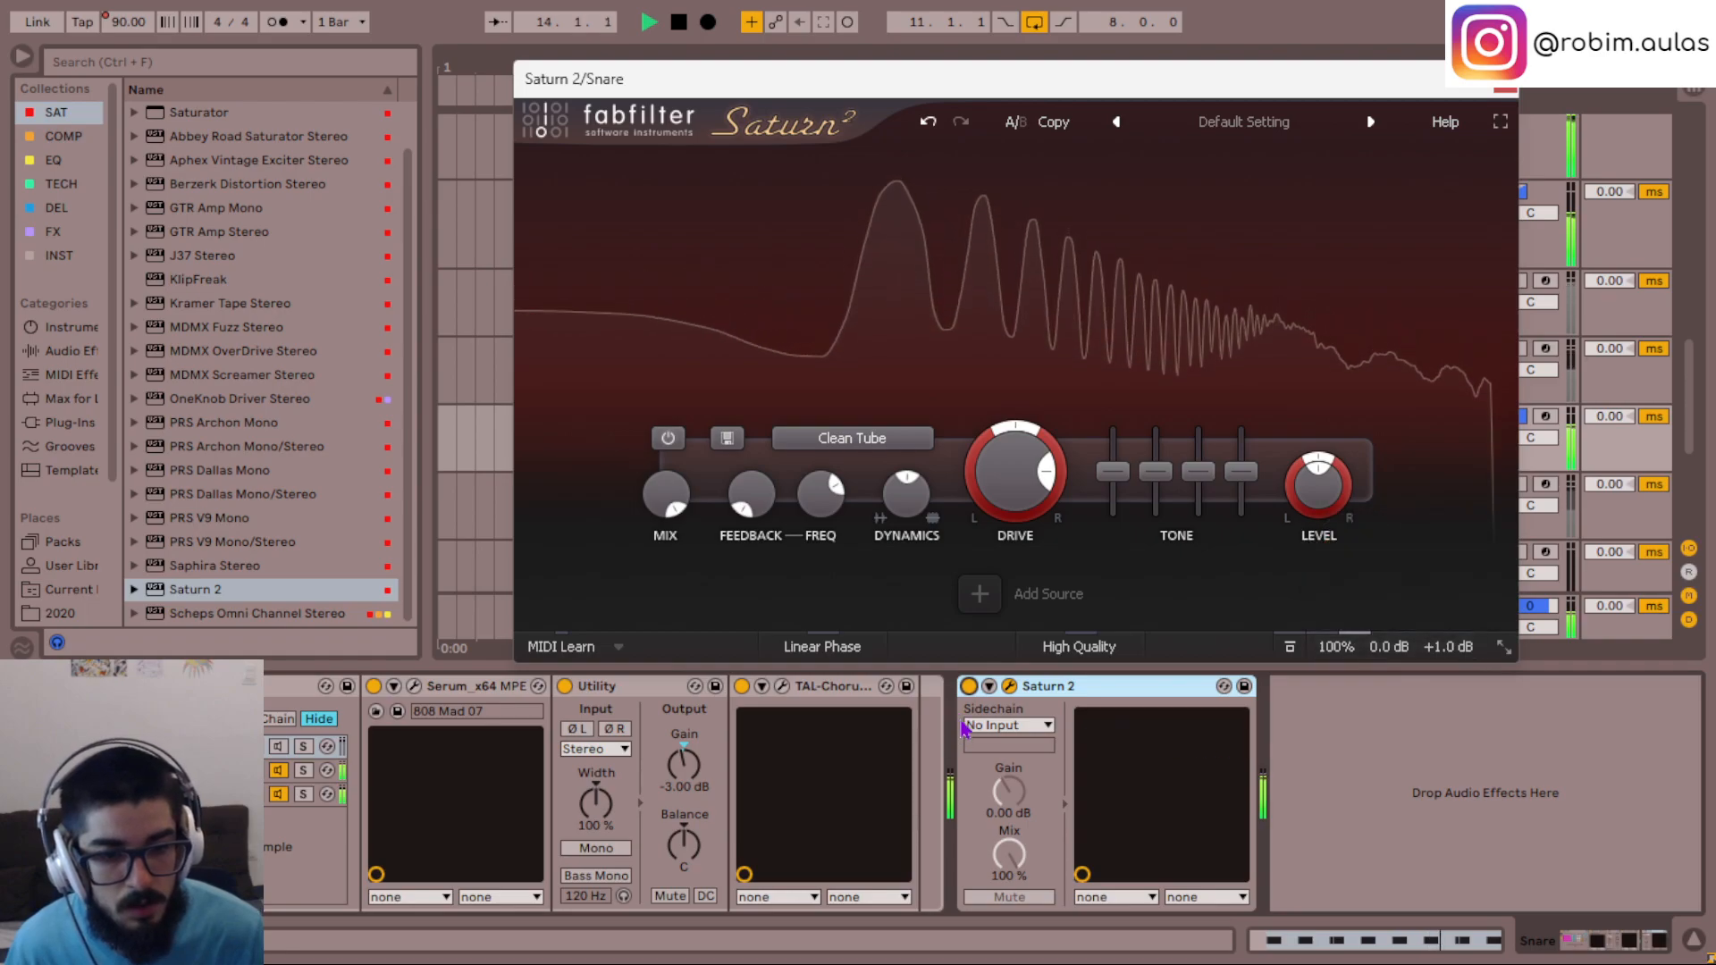
double_click(1448, 661)
key(Return)
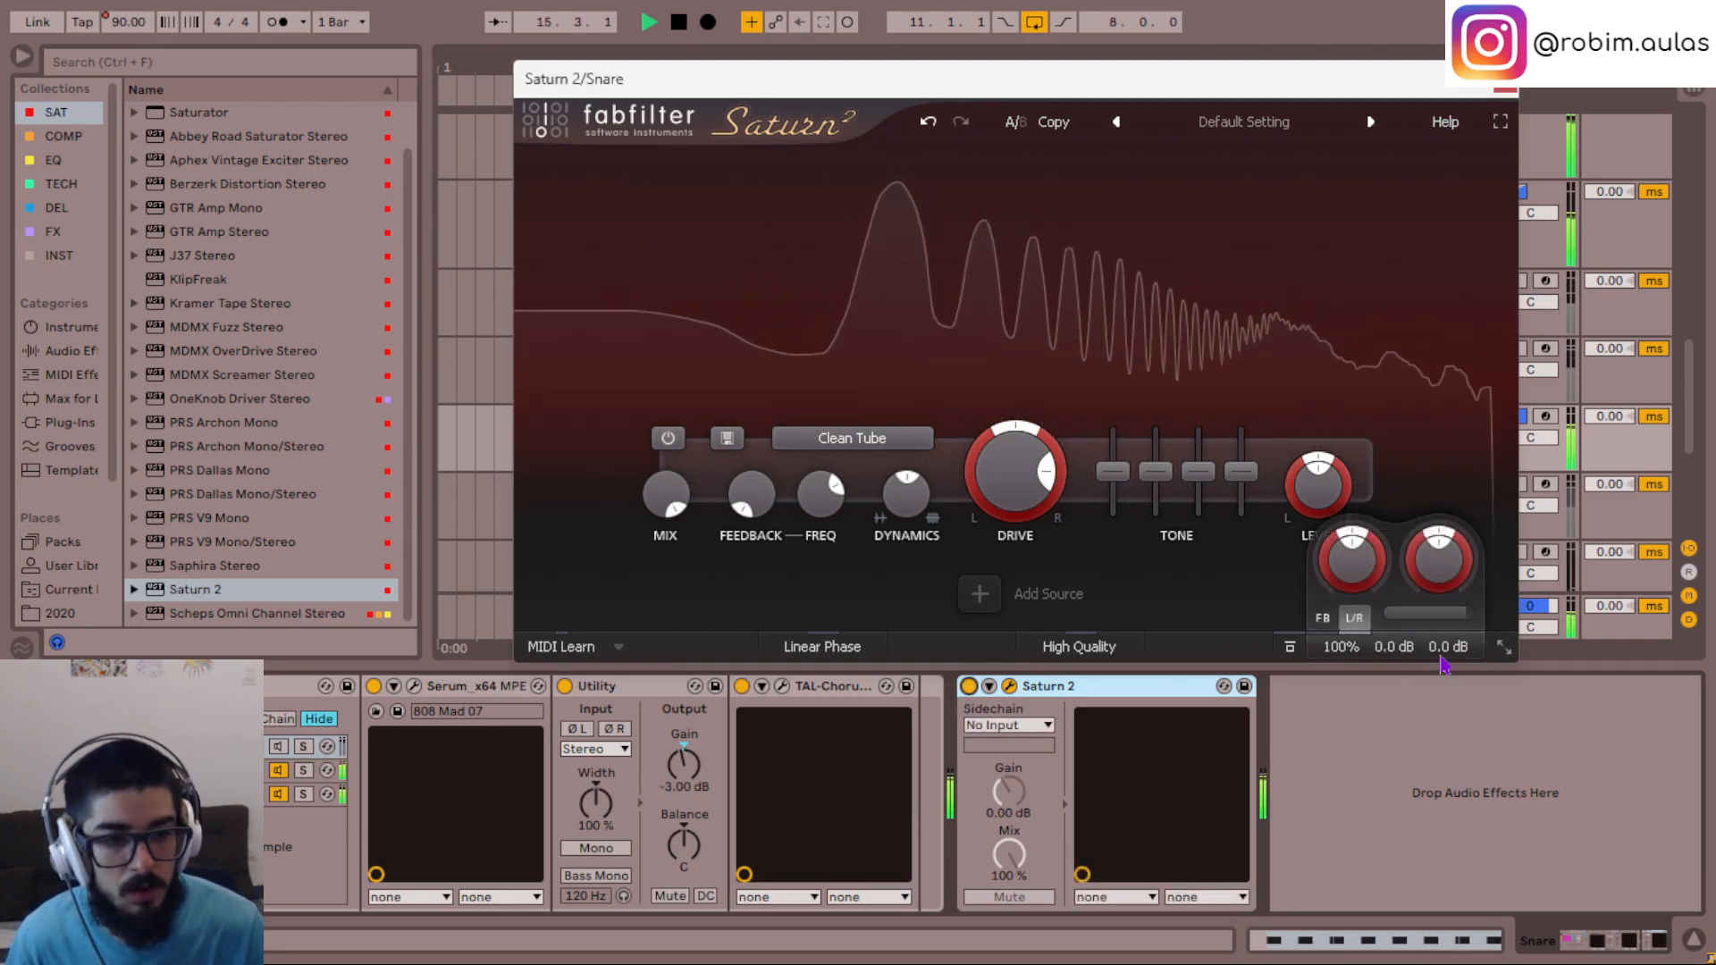
- Play the loop and bypass the Snare's Saturn 2 to compare the sound without saturation
key(space)
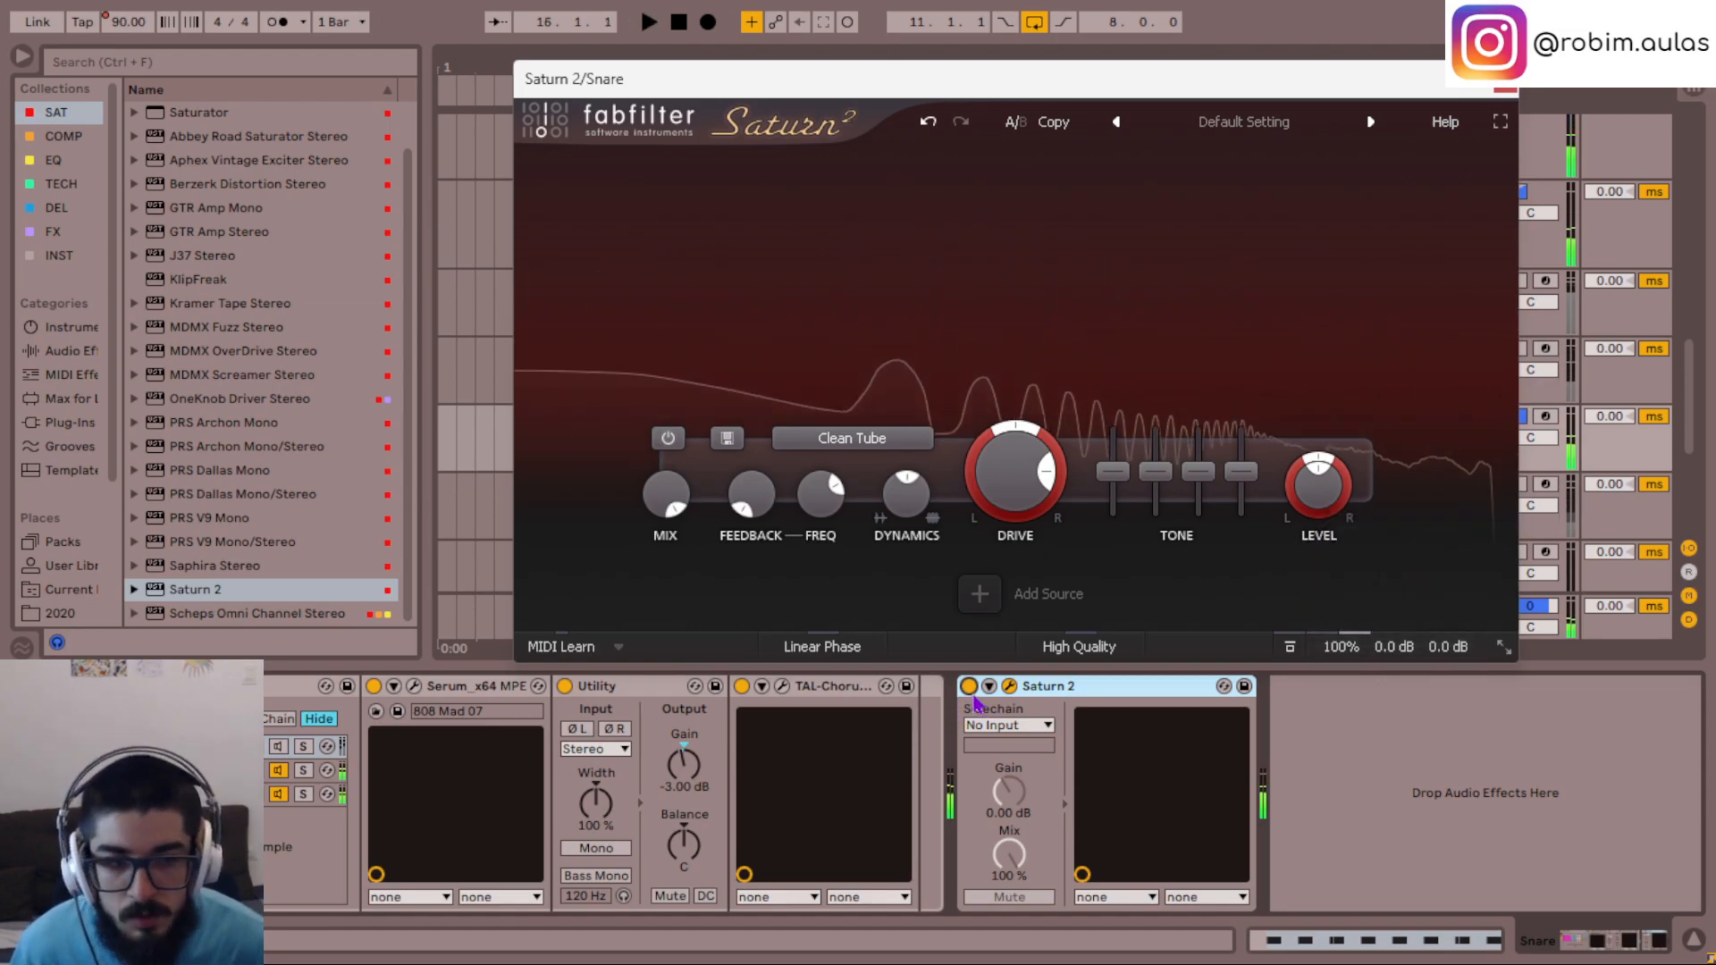
key(space)
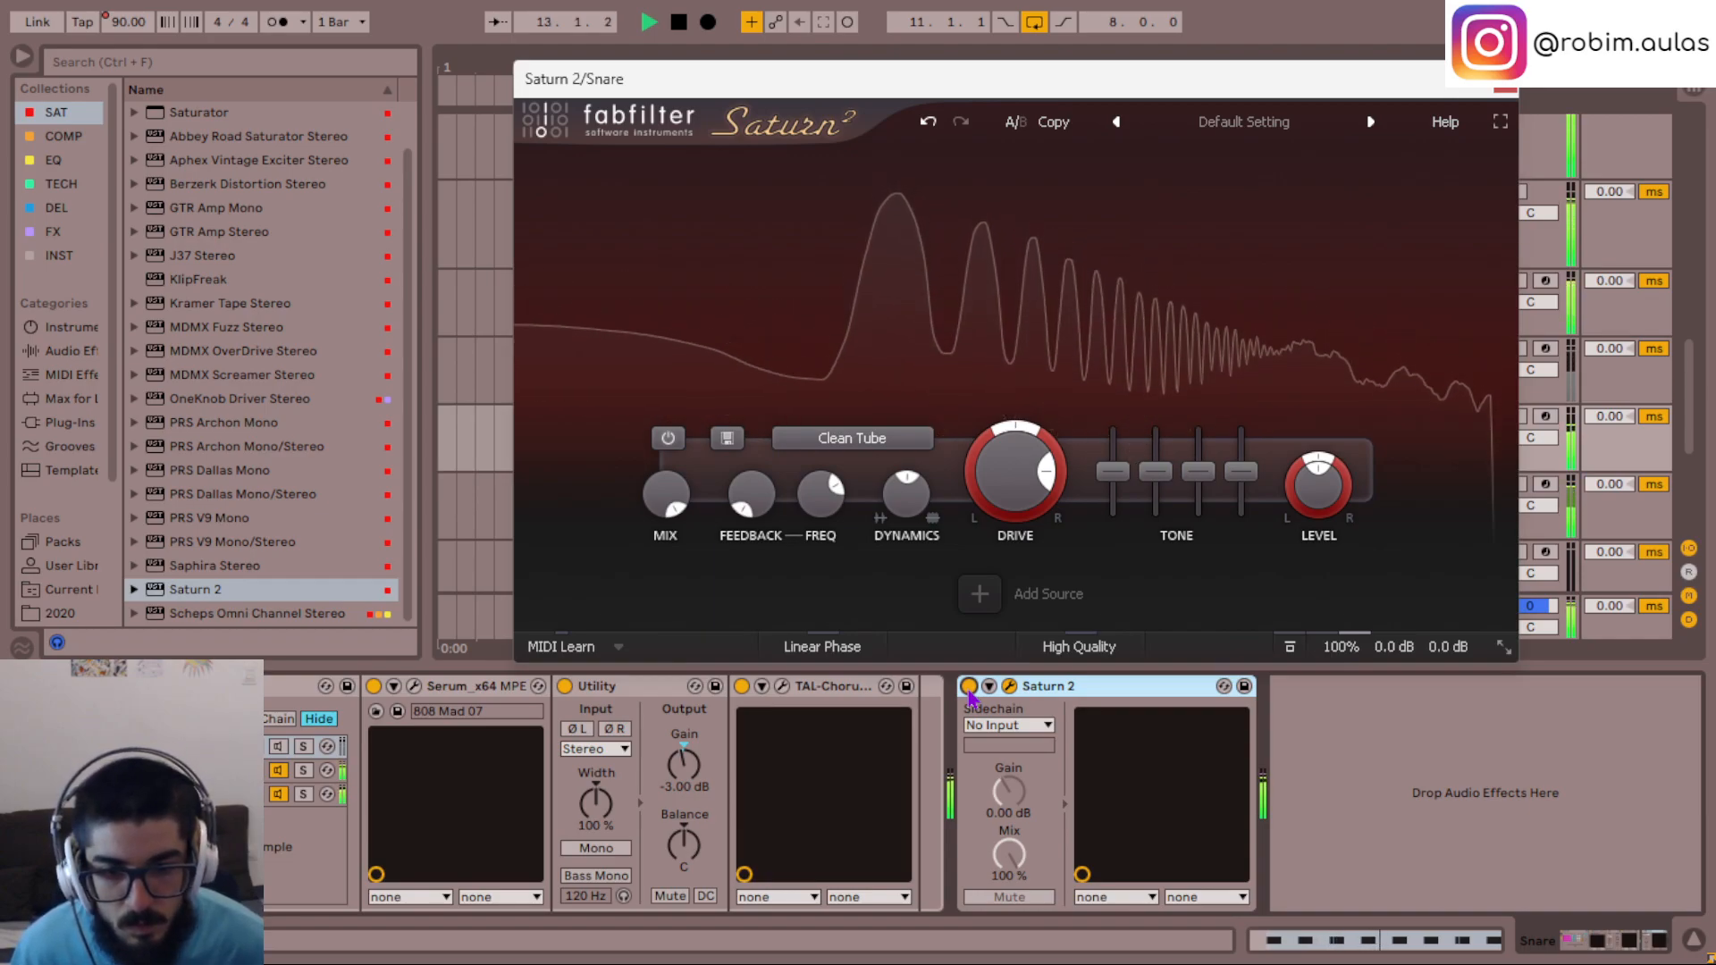
click(970, 689)
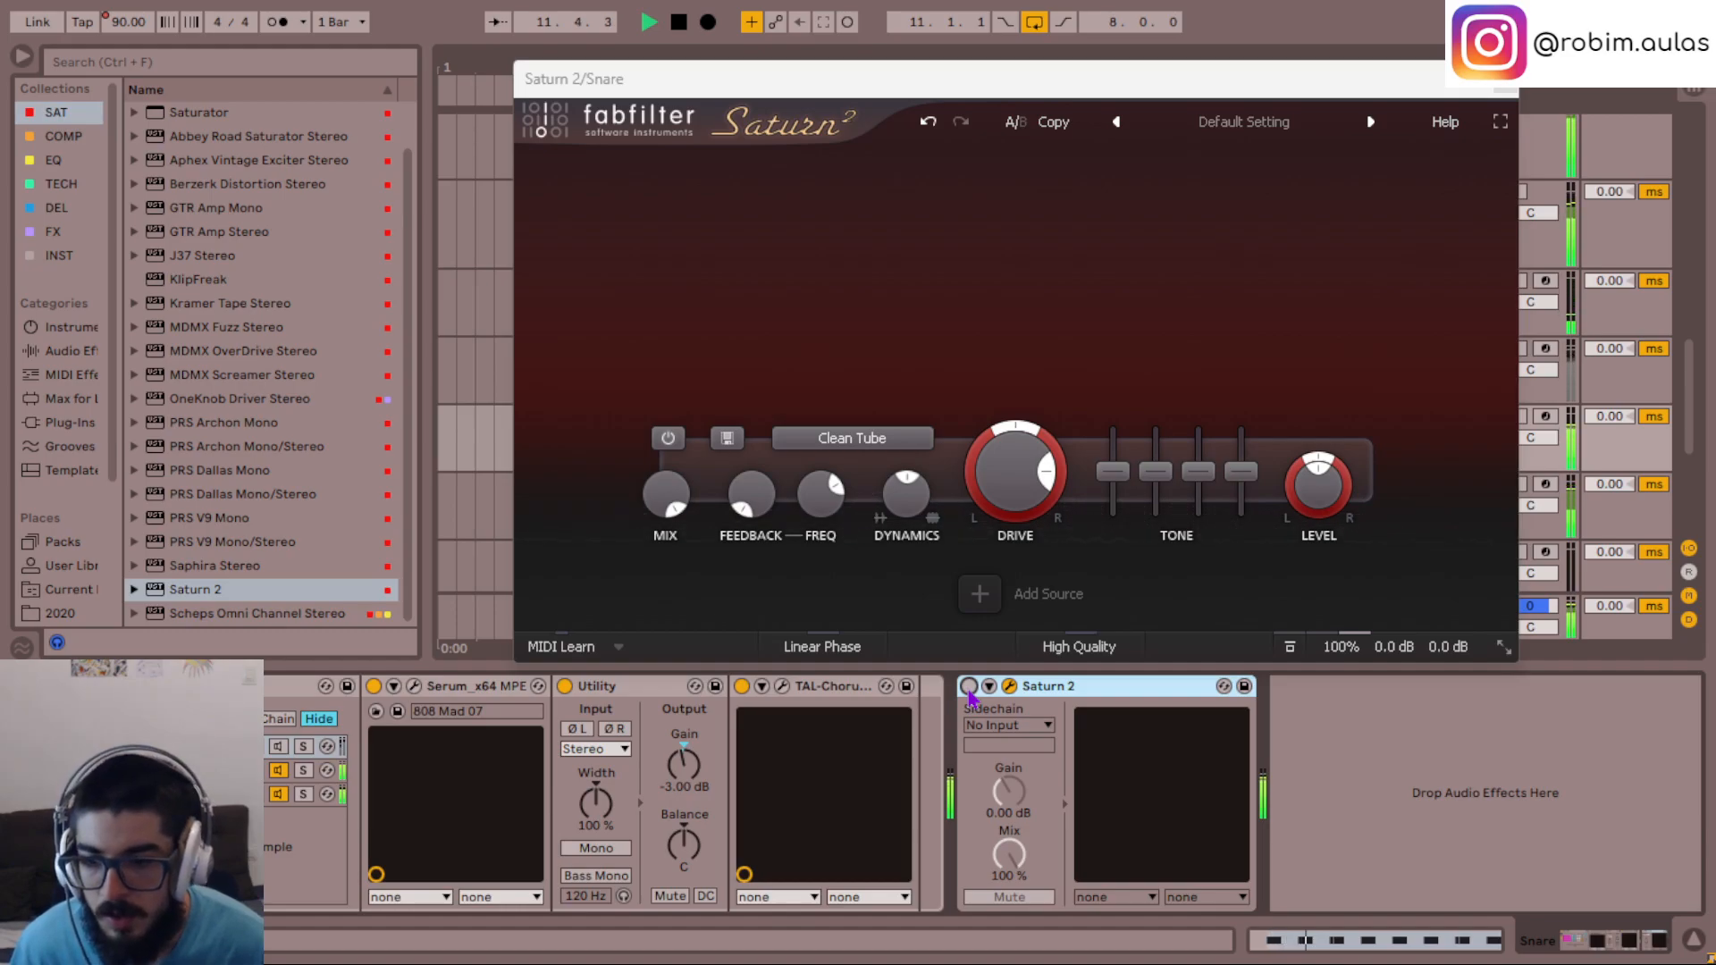
- Examine the distortion and phaser effects in the Serum of the Snare's last chain during playback, and close its window
click(243, 794)
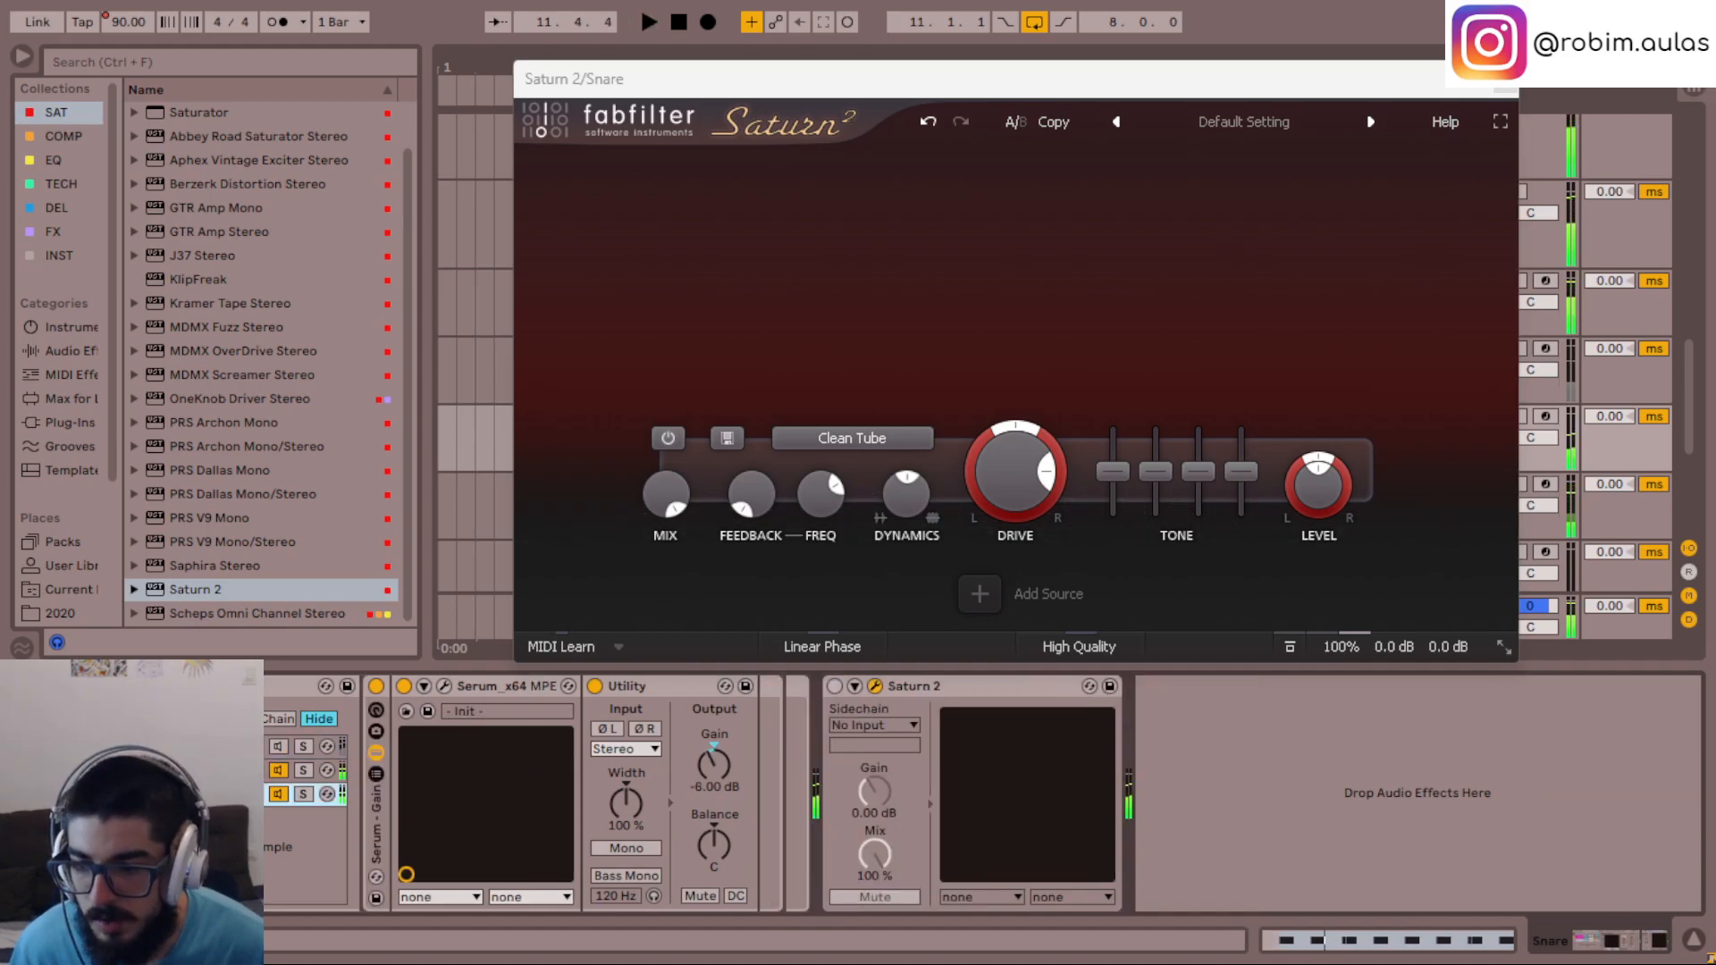
click(444, 688)
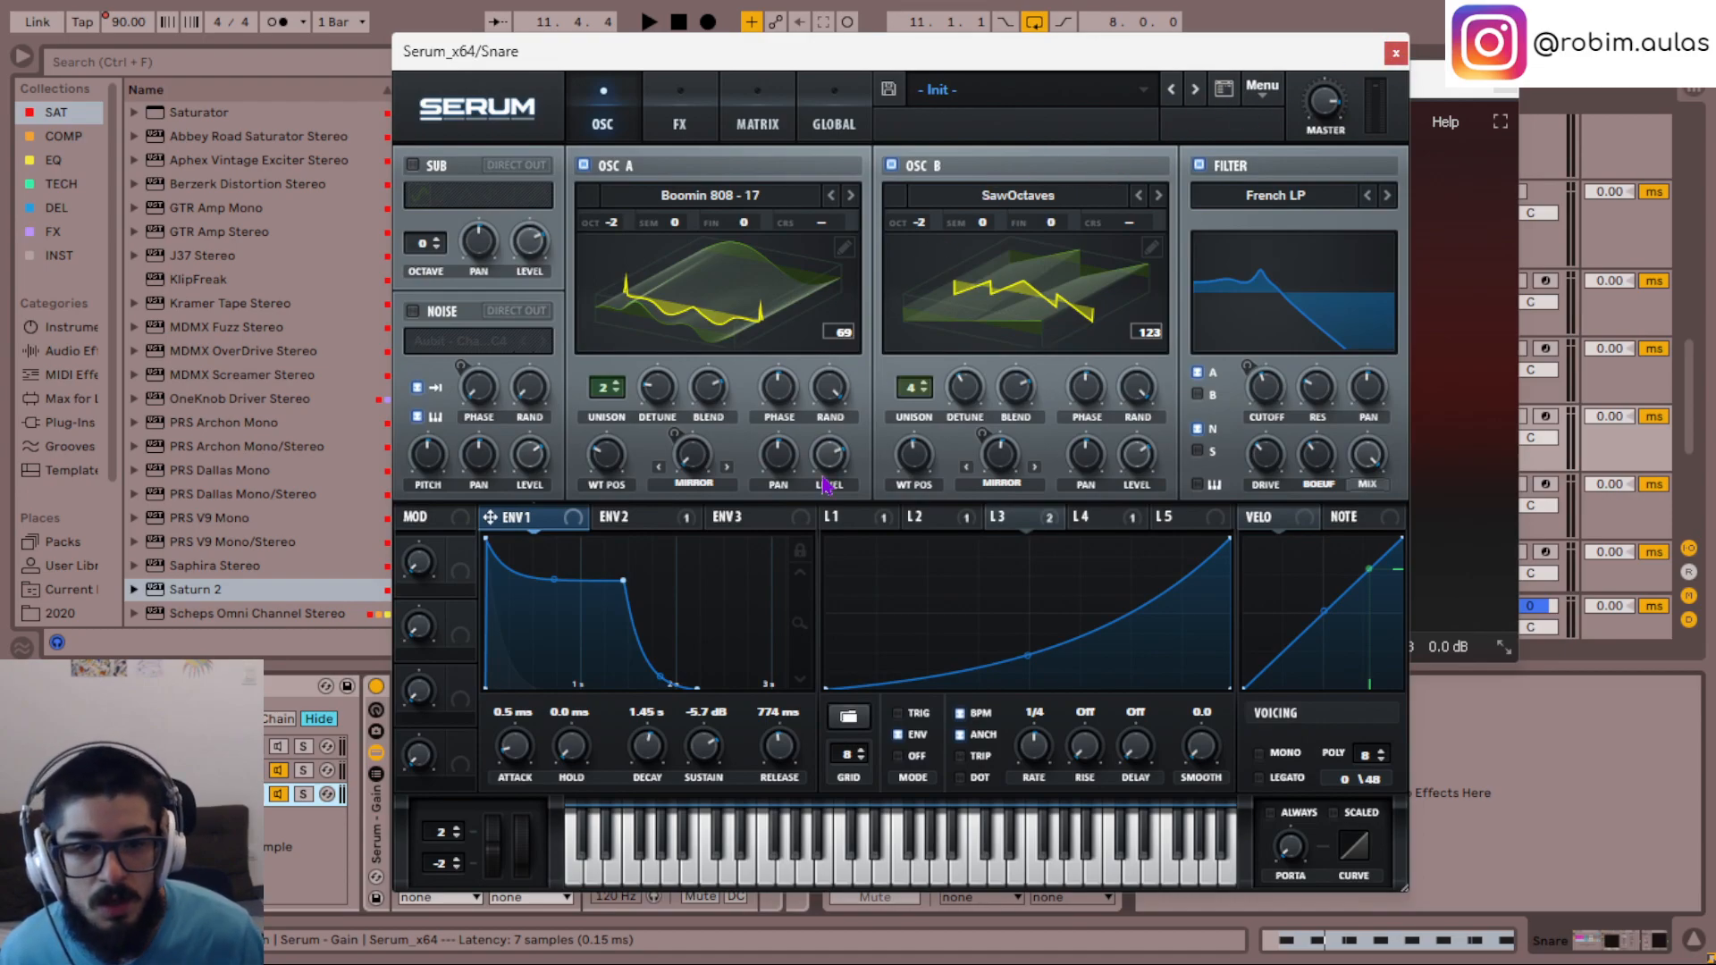
click(682, 104)
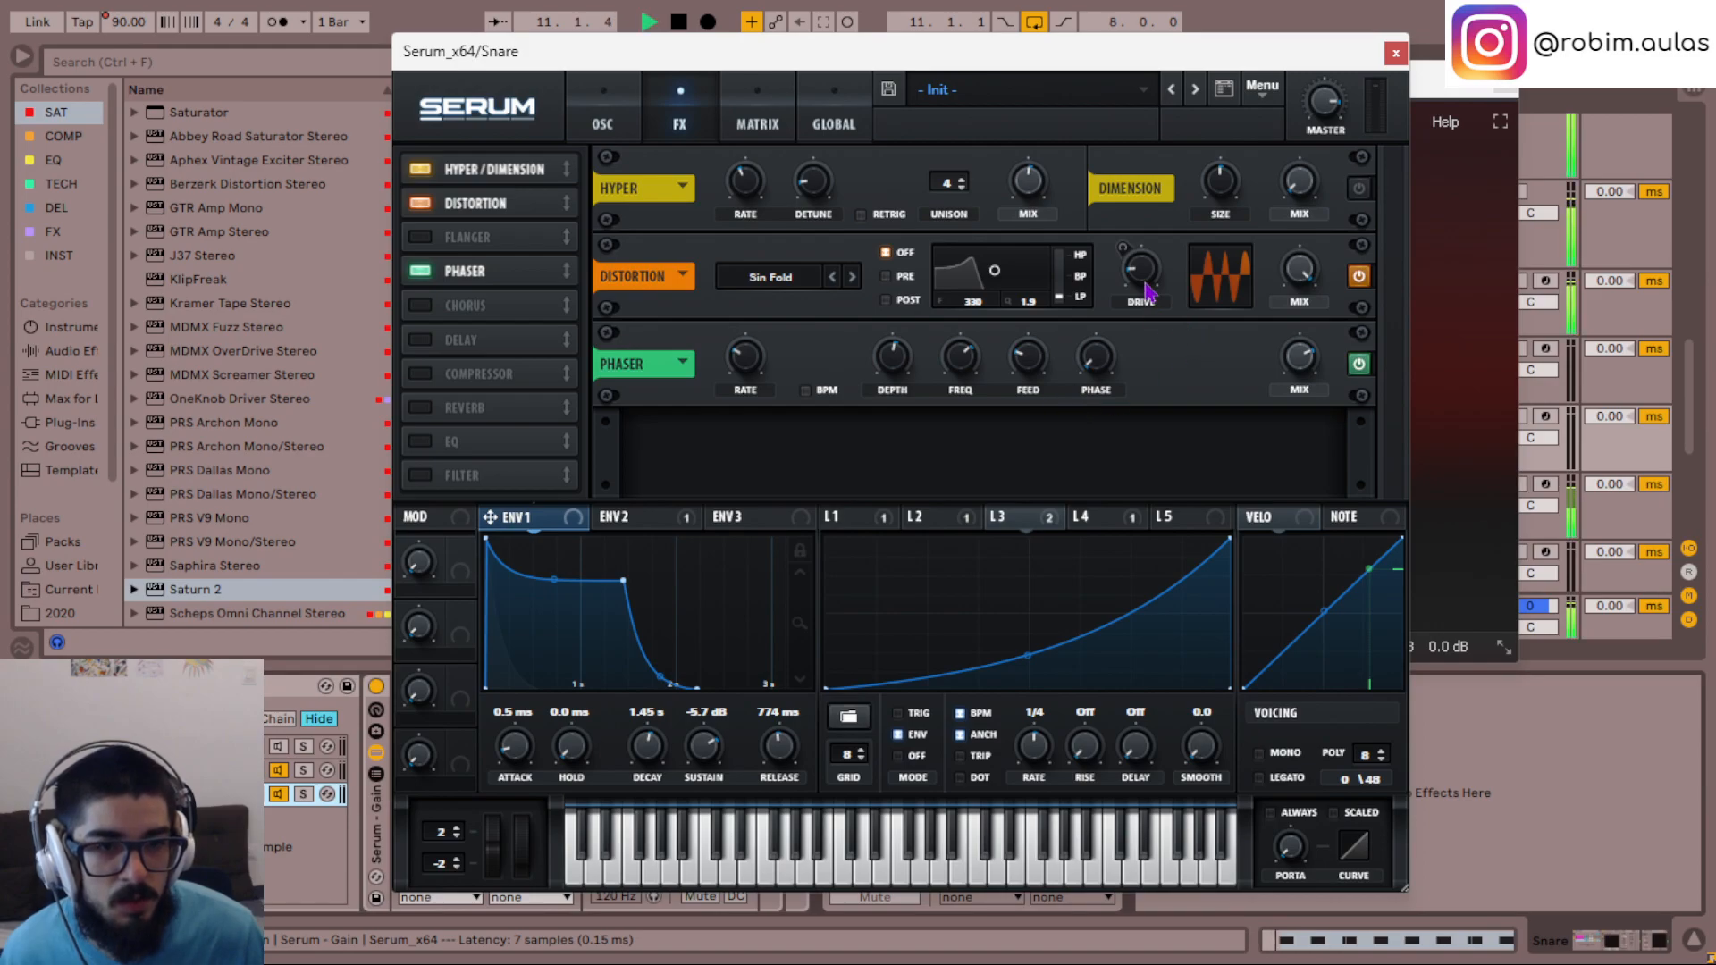
mouse_move(1149, 277)
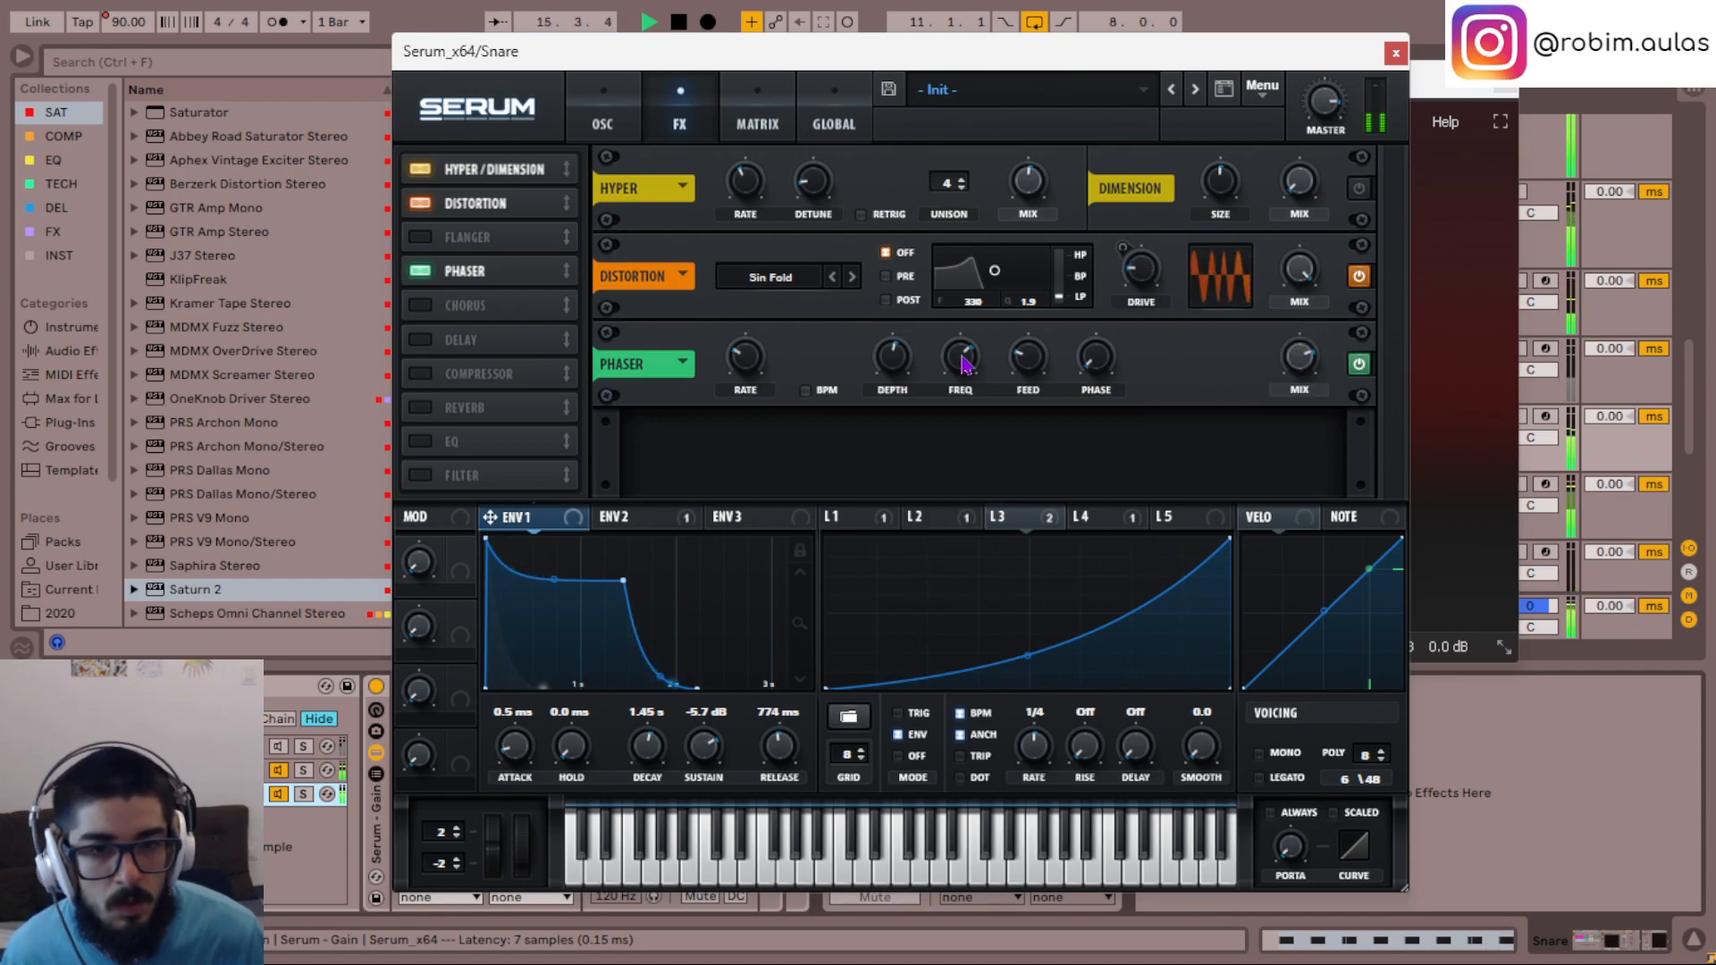
mouse_move(962, 362)
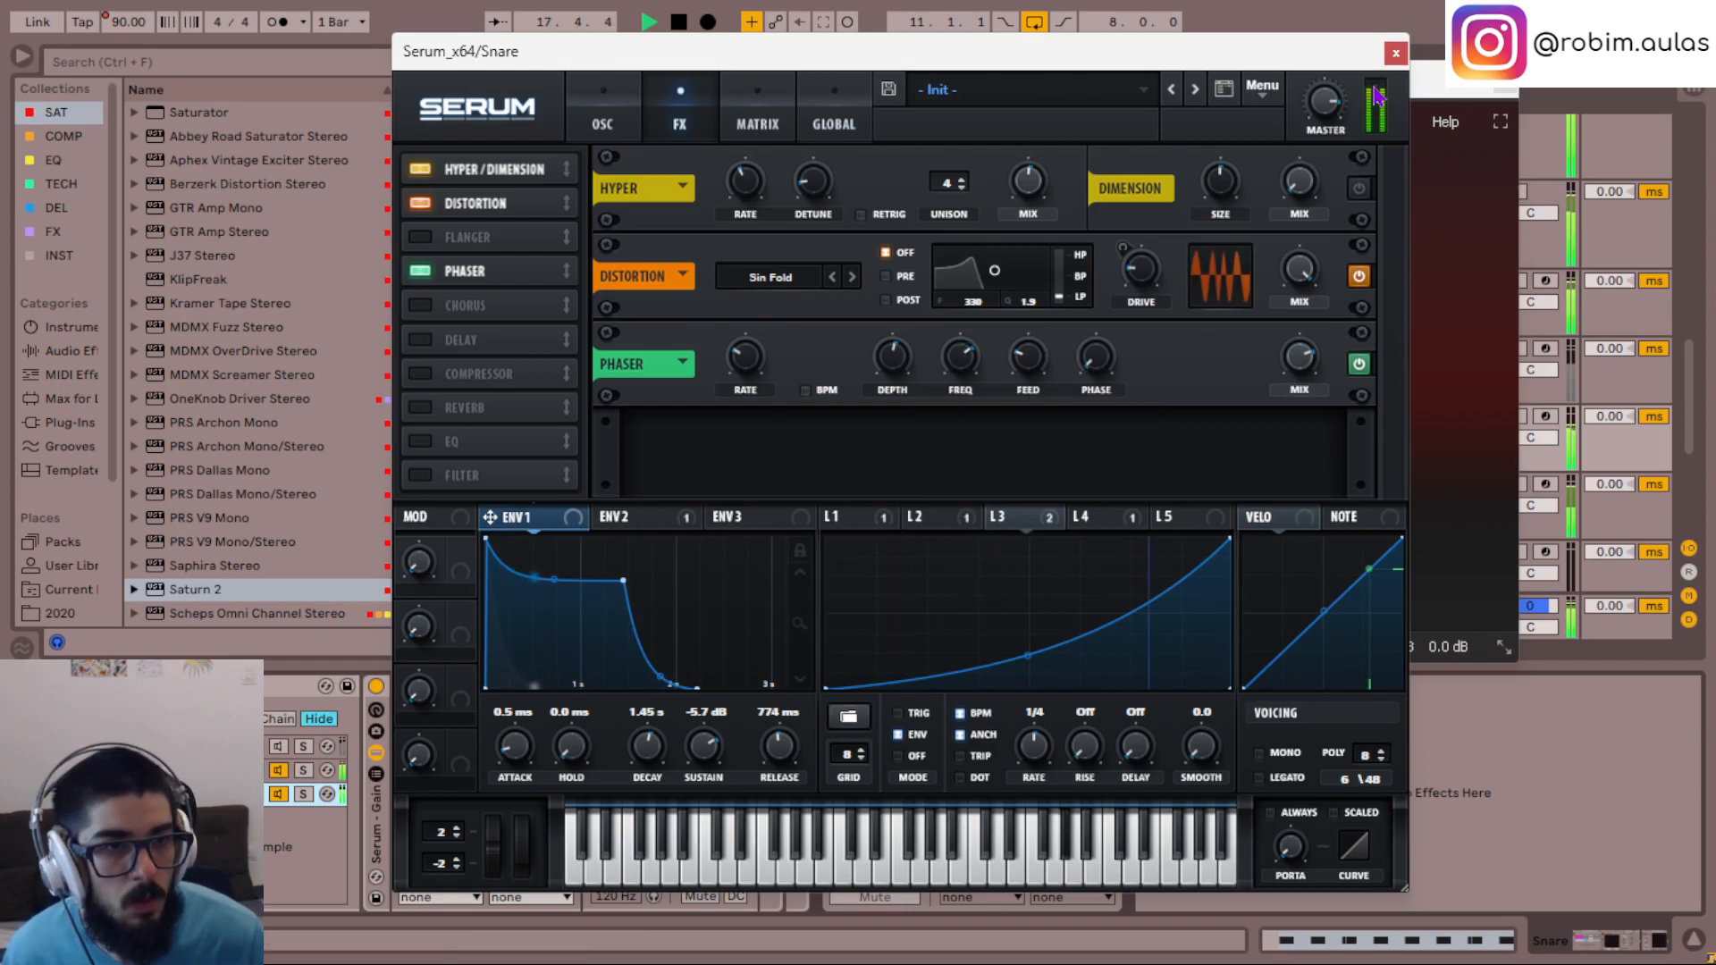
click(1395, 52)
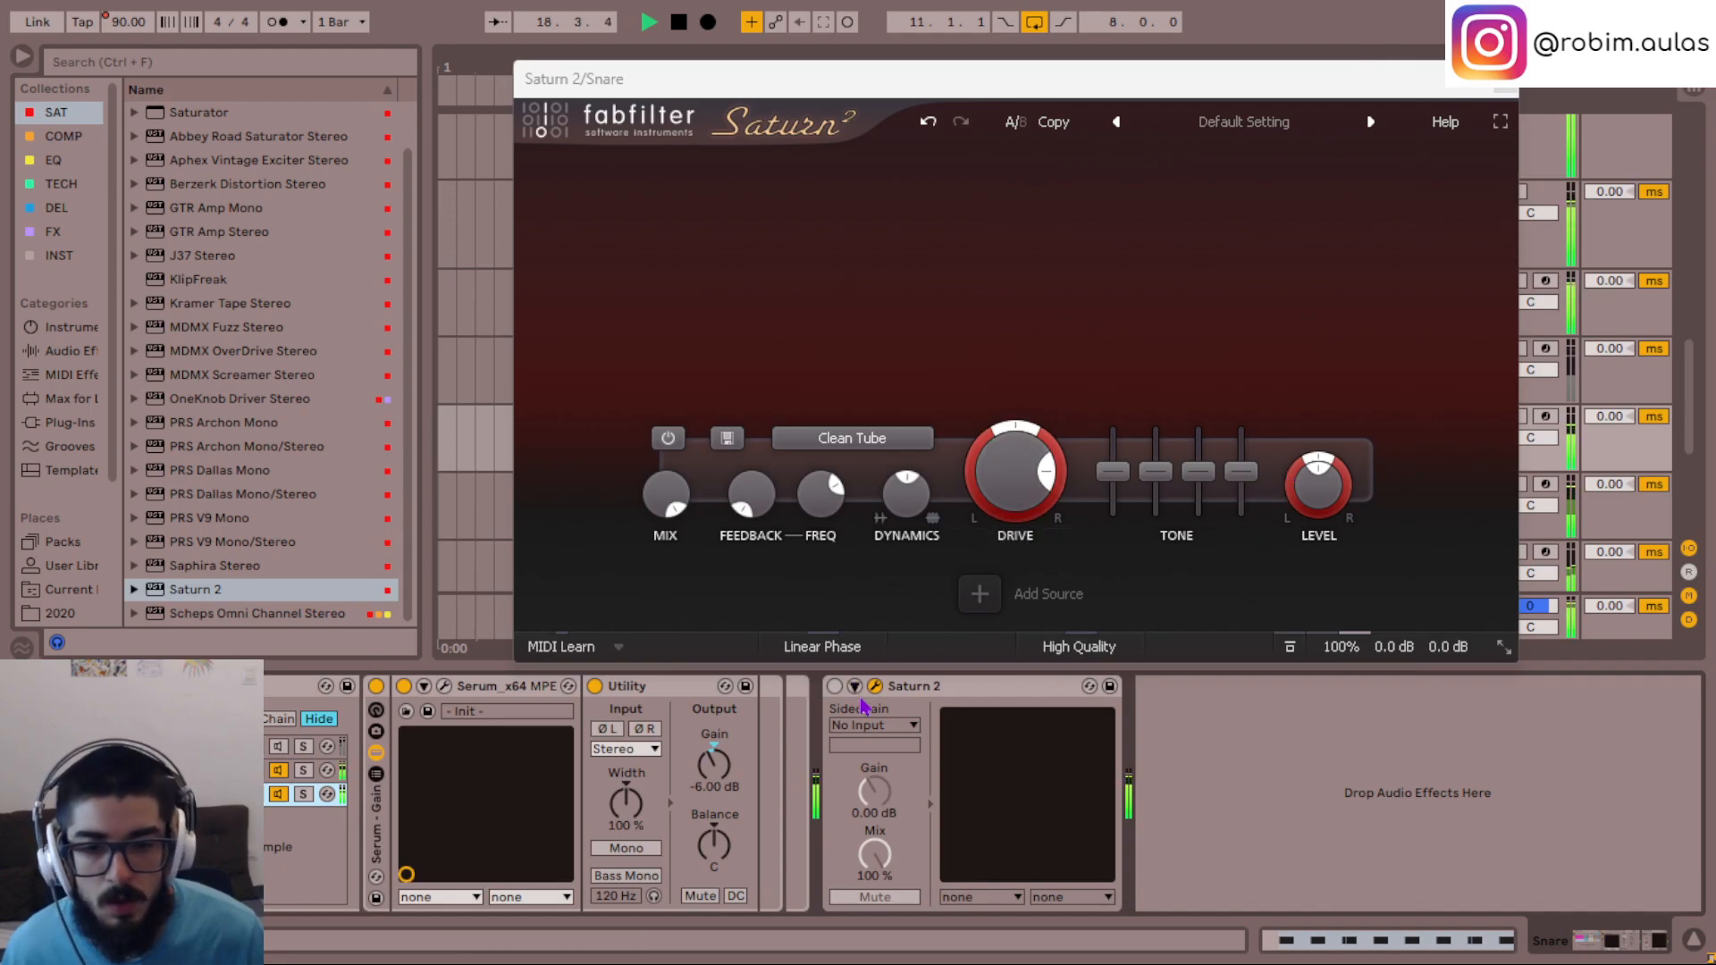
- Re-enable the Snare's Saturn 2, try the Warm Tube style once more and return to Clean Tube
click(833, 686)
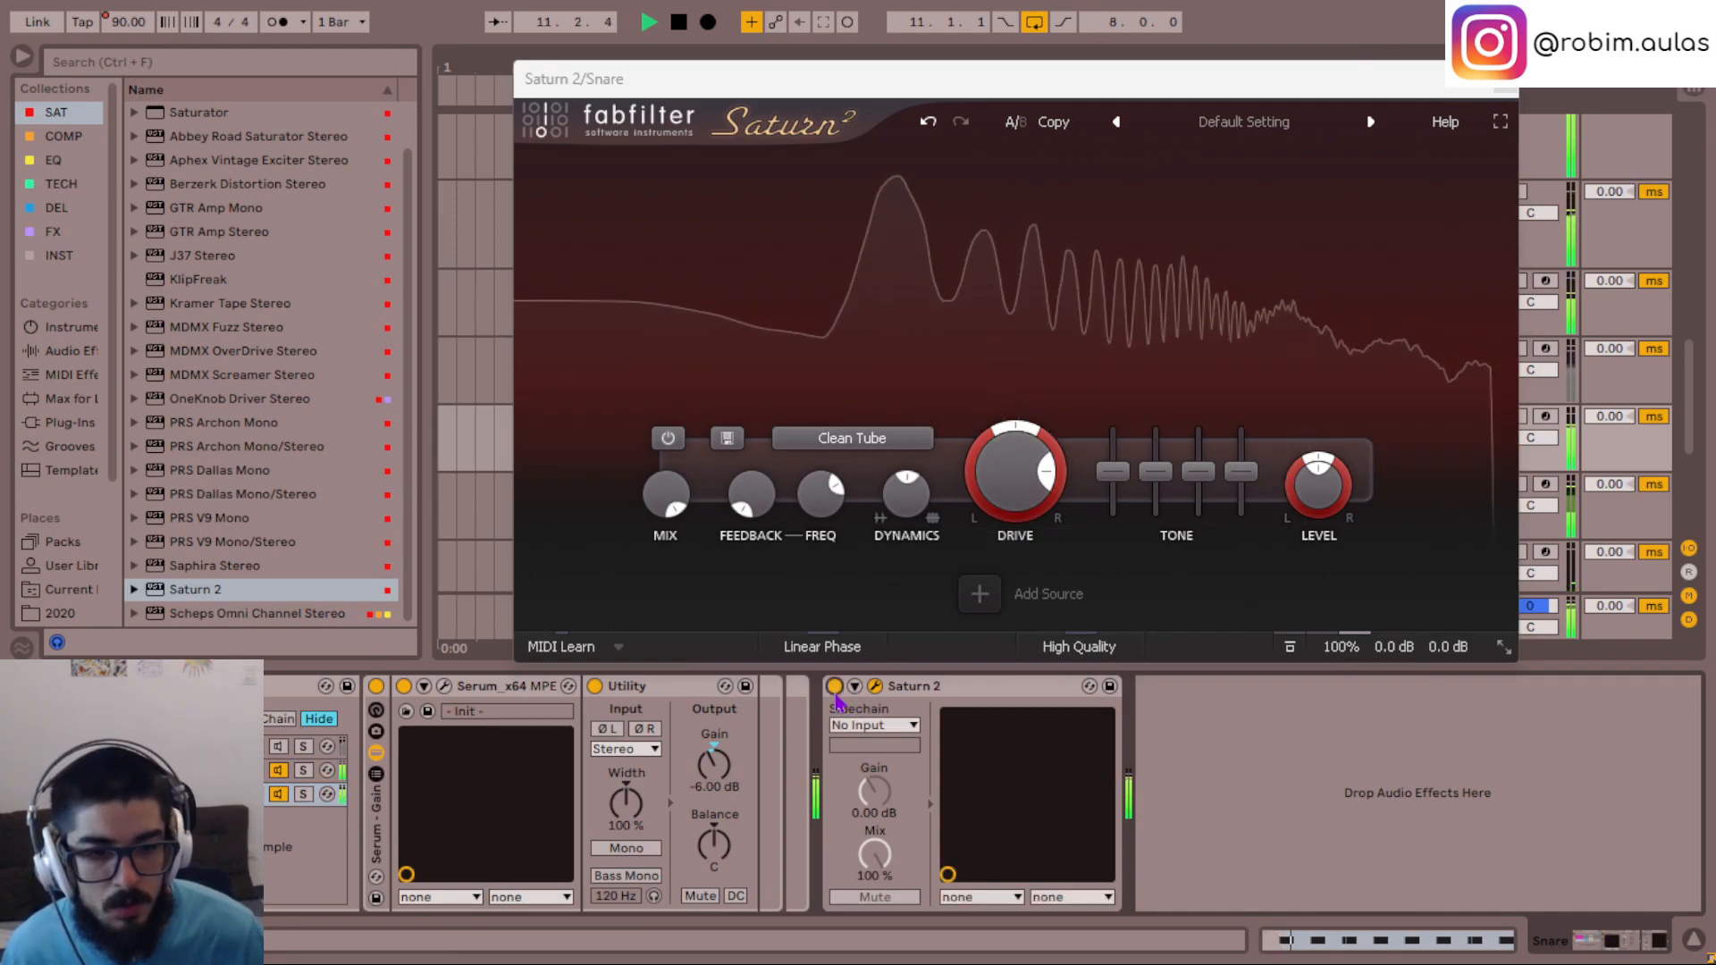
drag(997, 485, 997, 438)
click(851, 438)
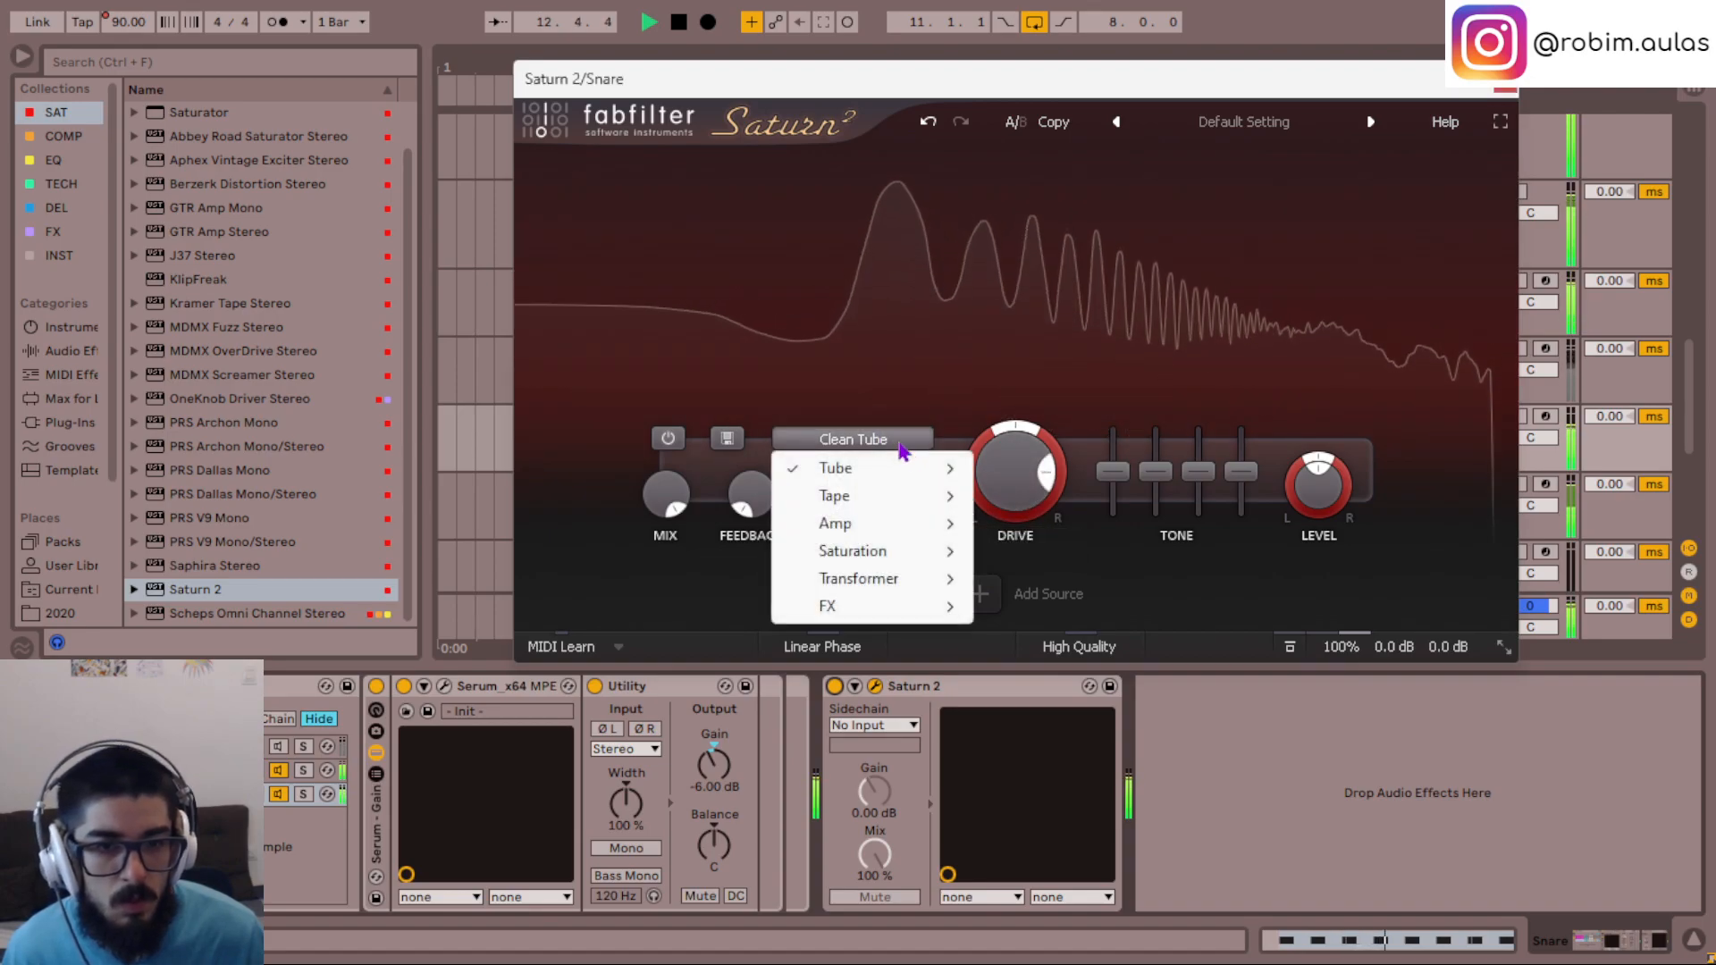
mouse_move(922, 482)
click(1019, 522)
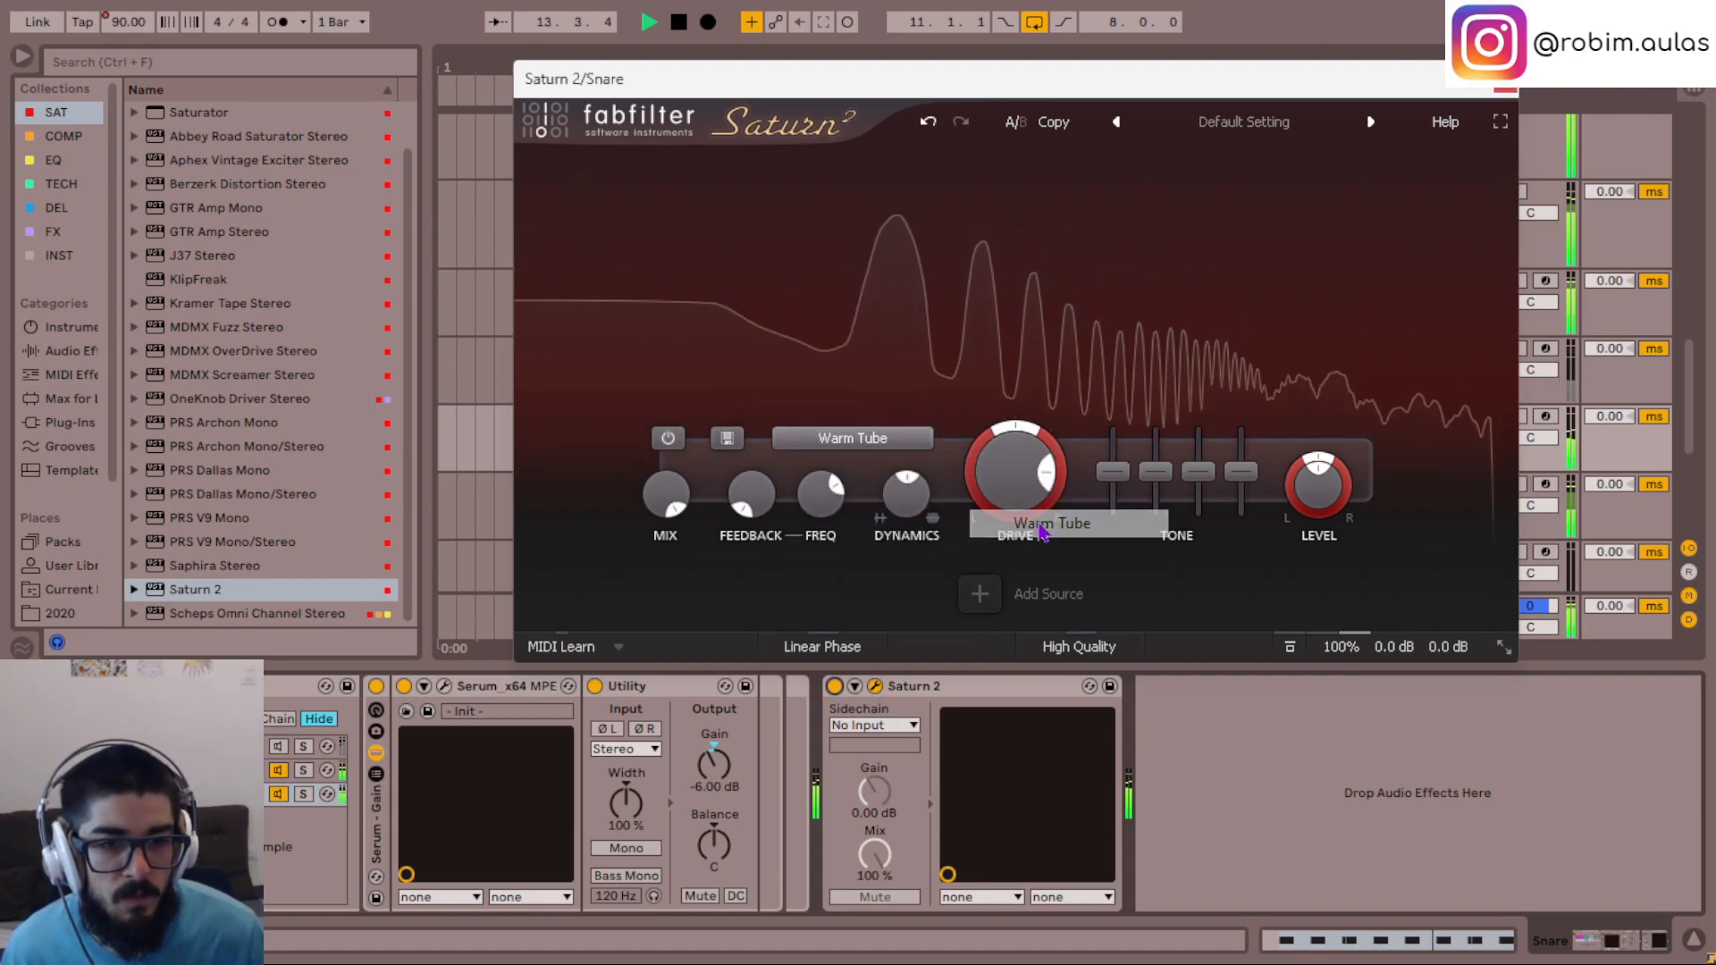
click(852, 438)
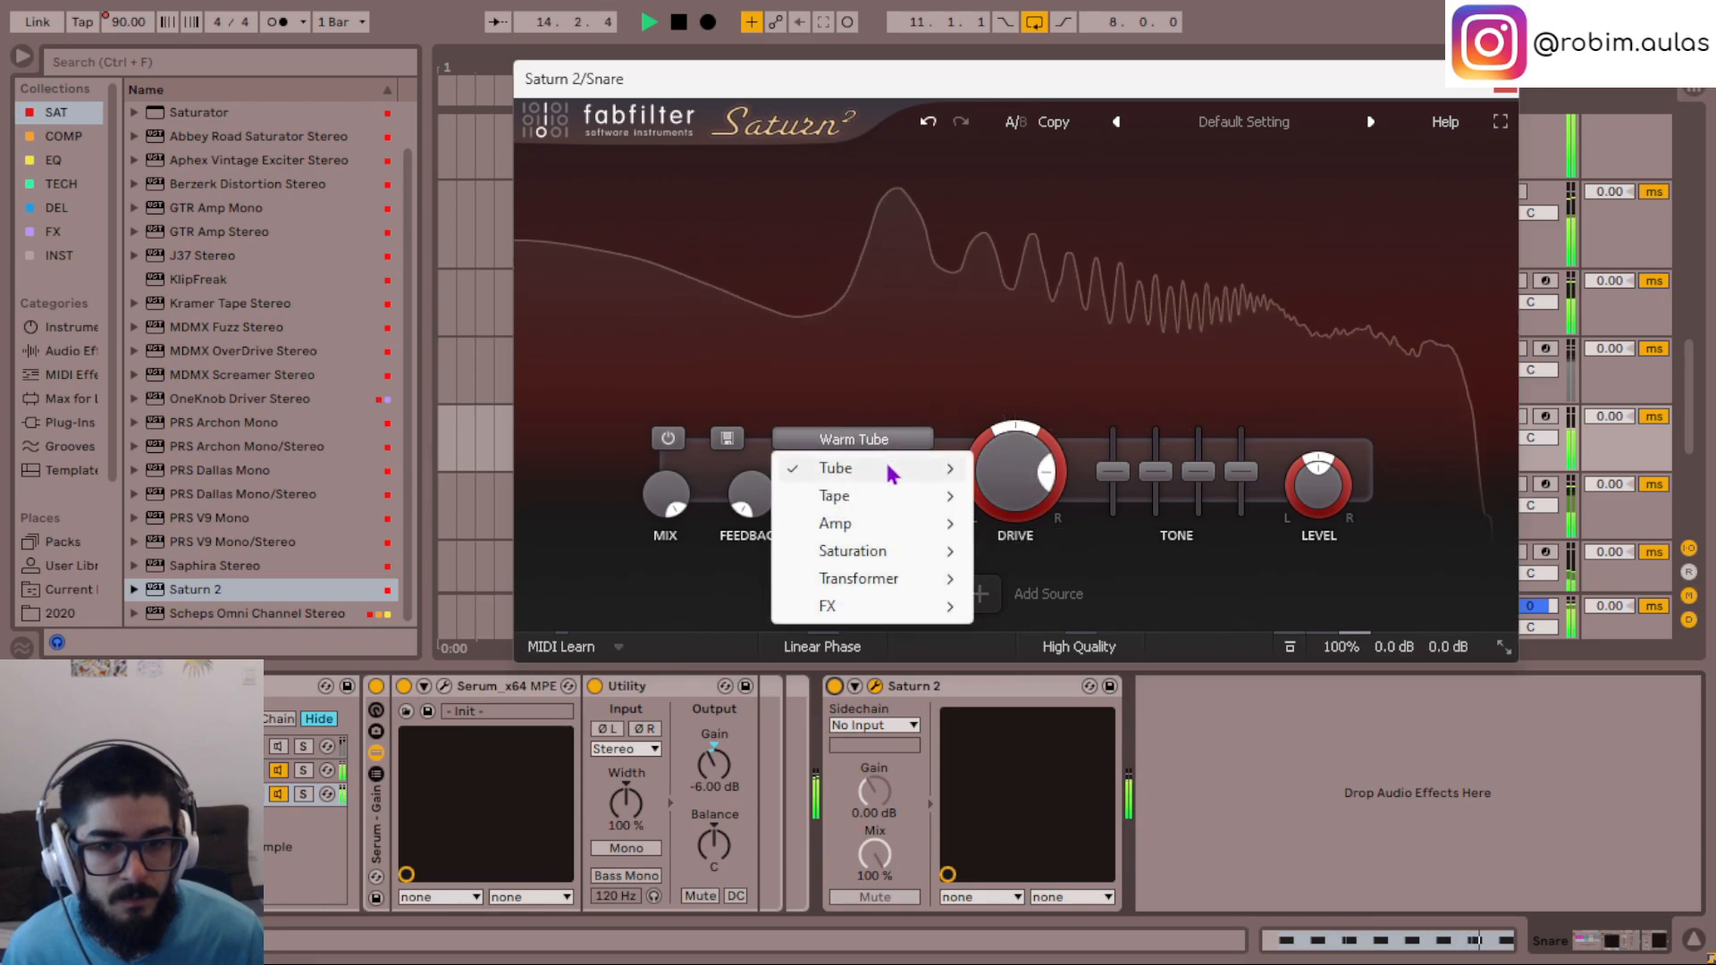
mouse_move(920, 468)
click(1059, 496)
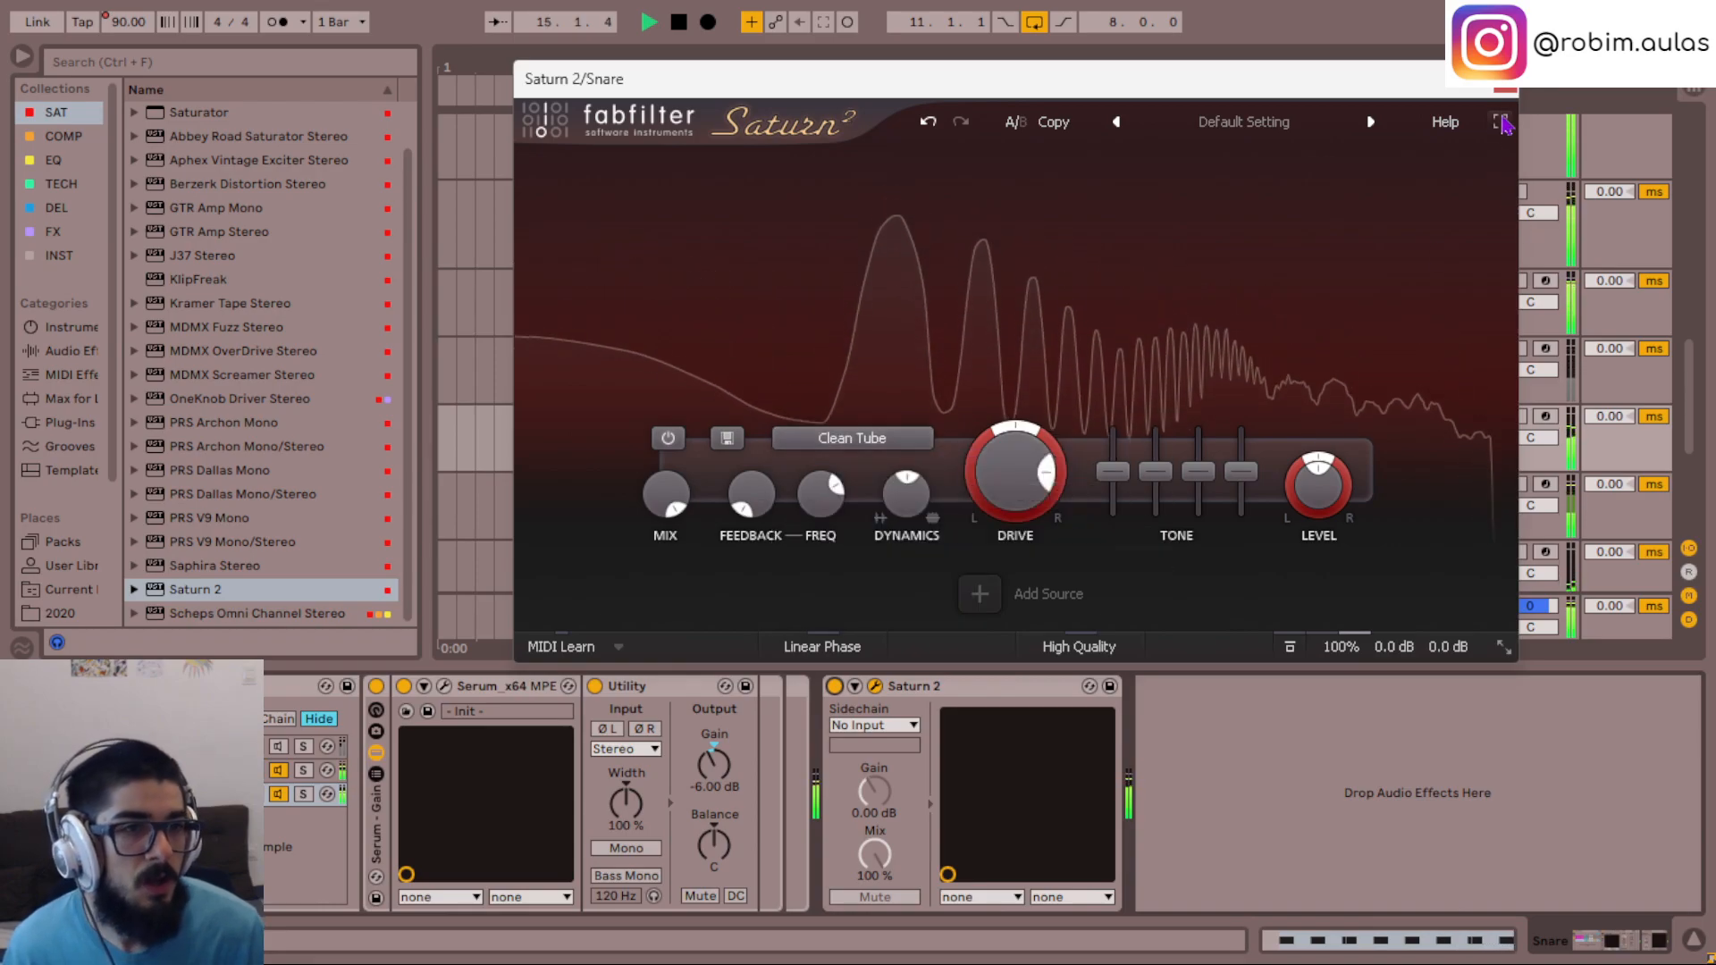
- Close the Snare's Saturn 2 window and bypass the effect
click(1503, 79)
click(834, 685)
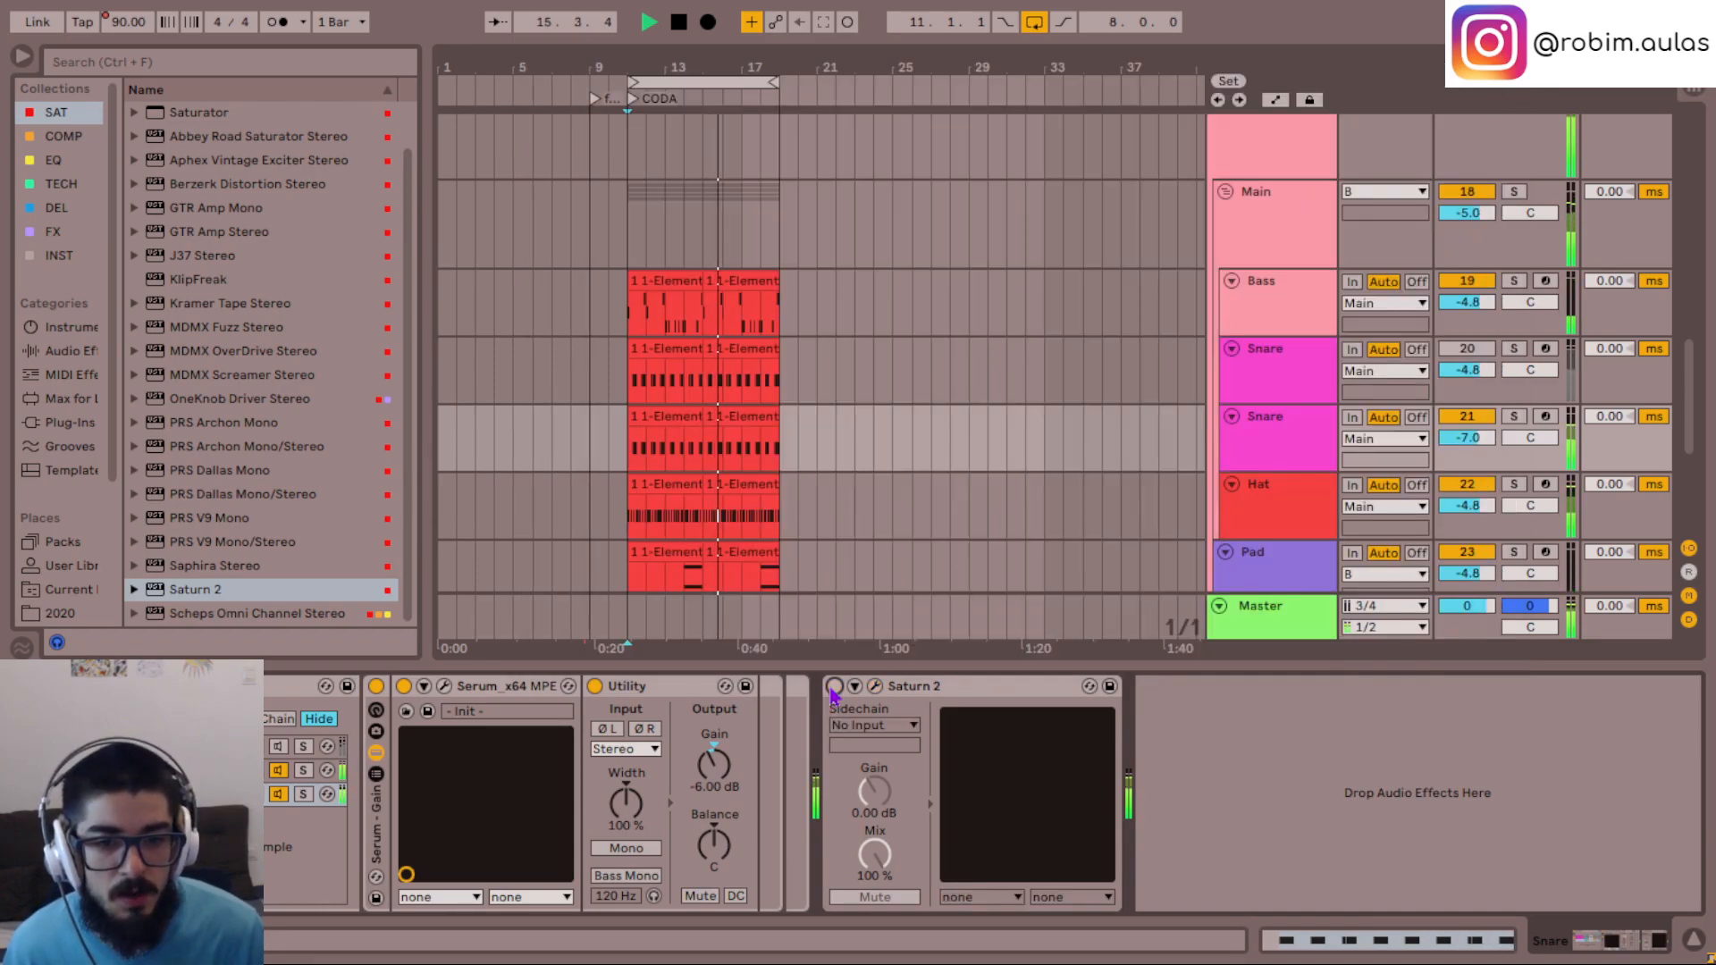
click(917, 693)
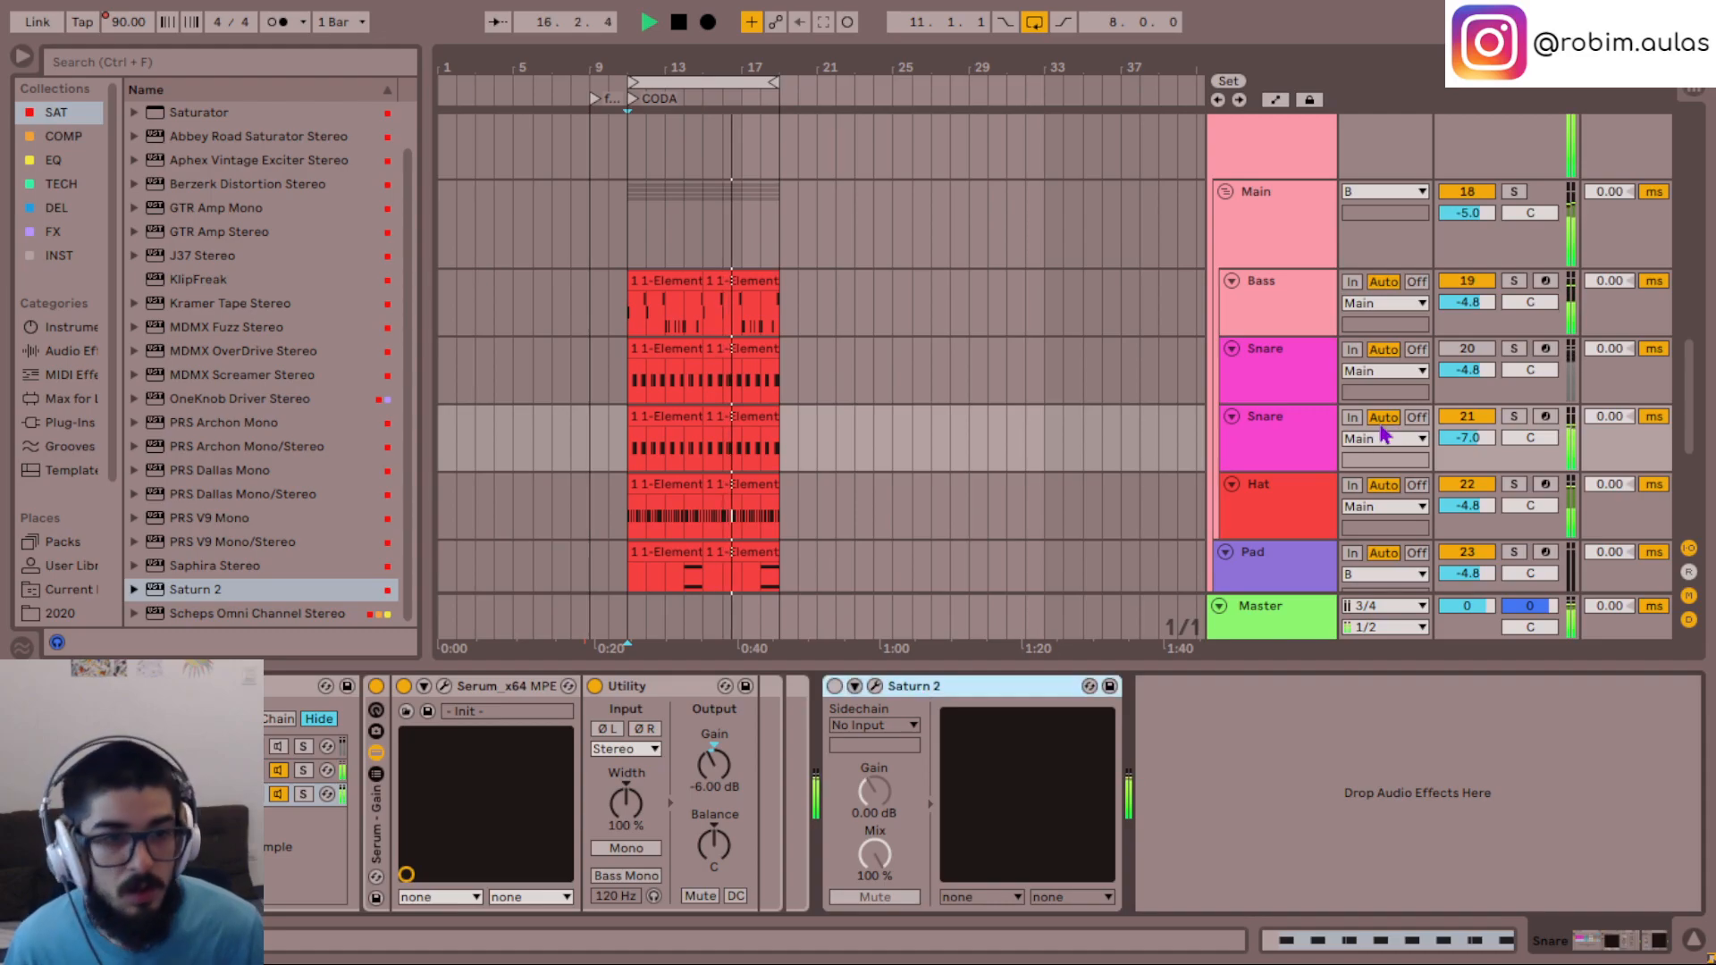
- Place the Bass track's Saturn 2 on the Main group and open its window there
click(1278, 313)
click(338, 688)
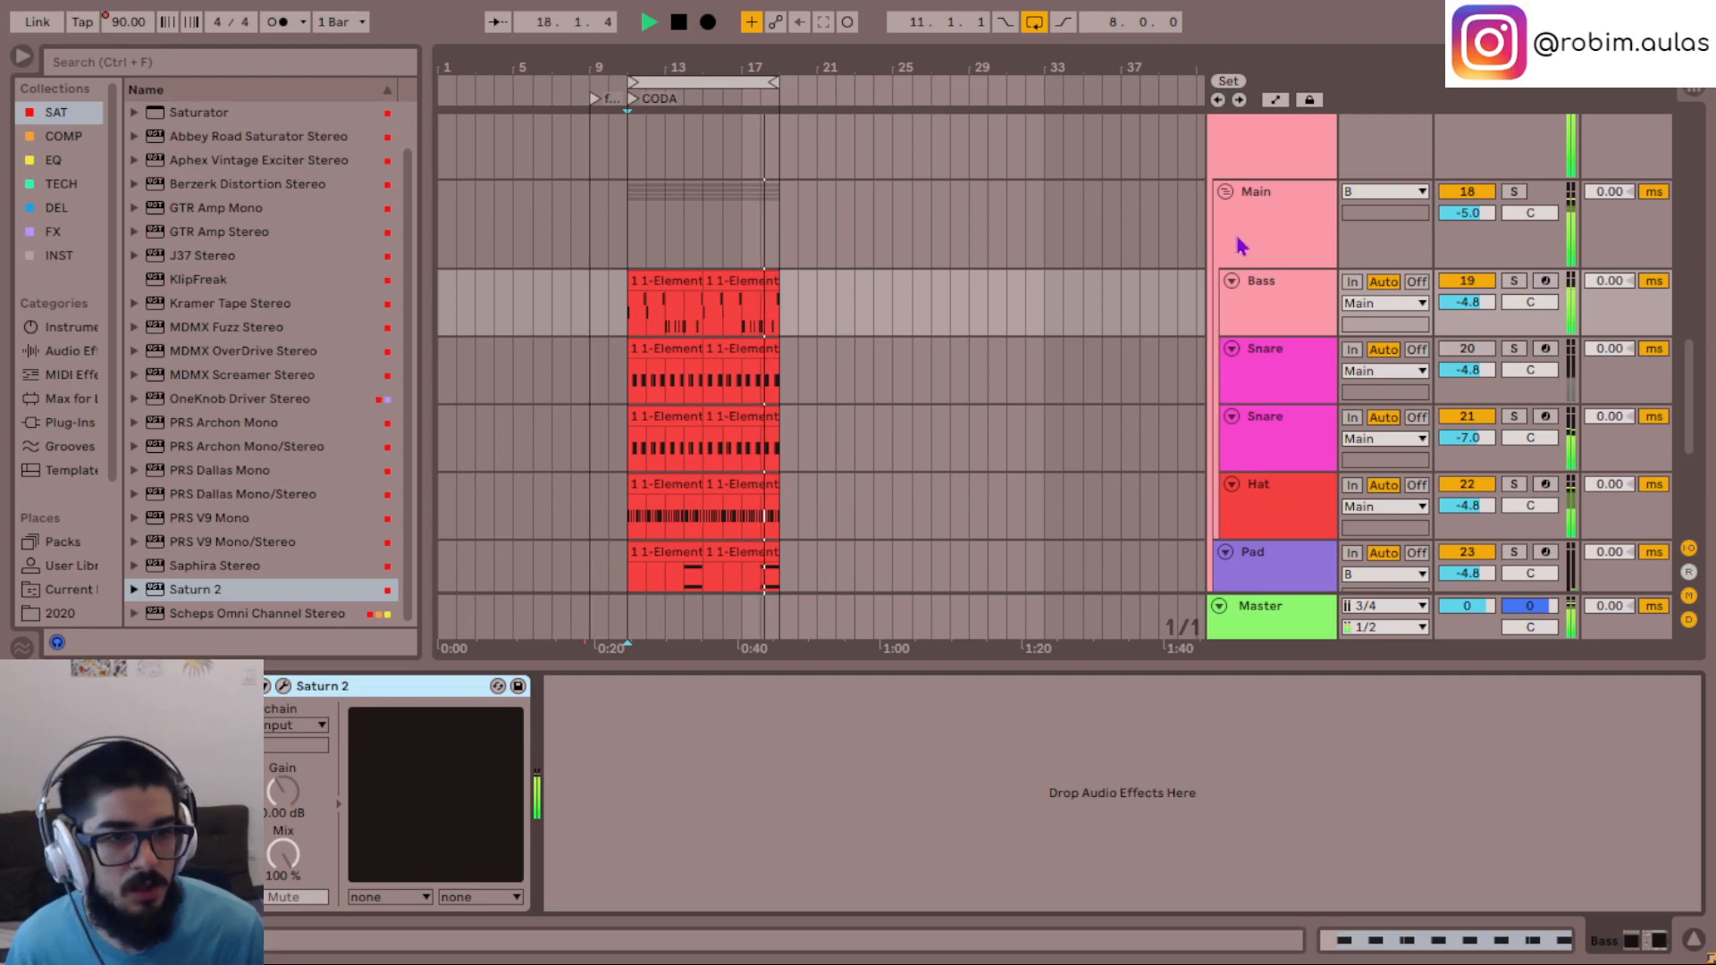
key(Up)
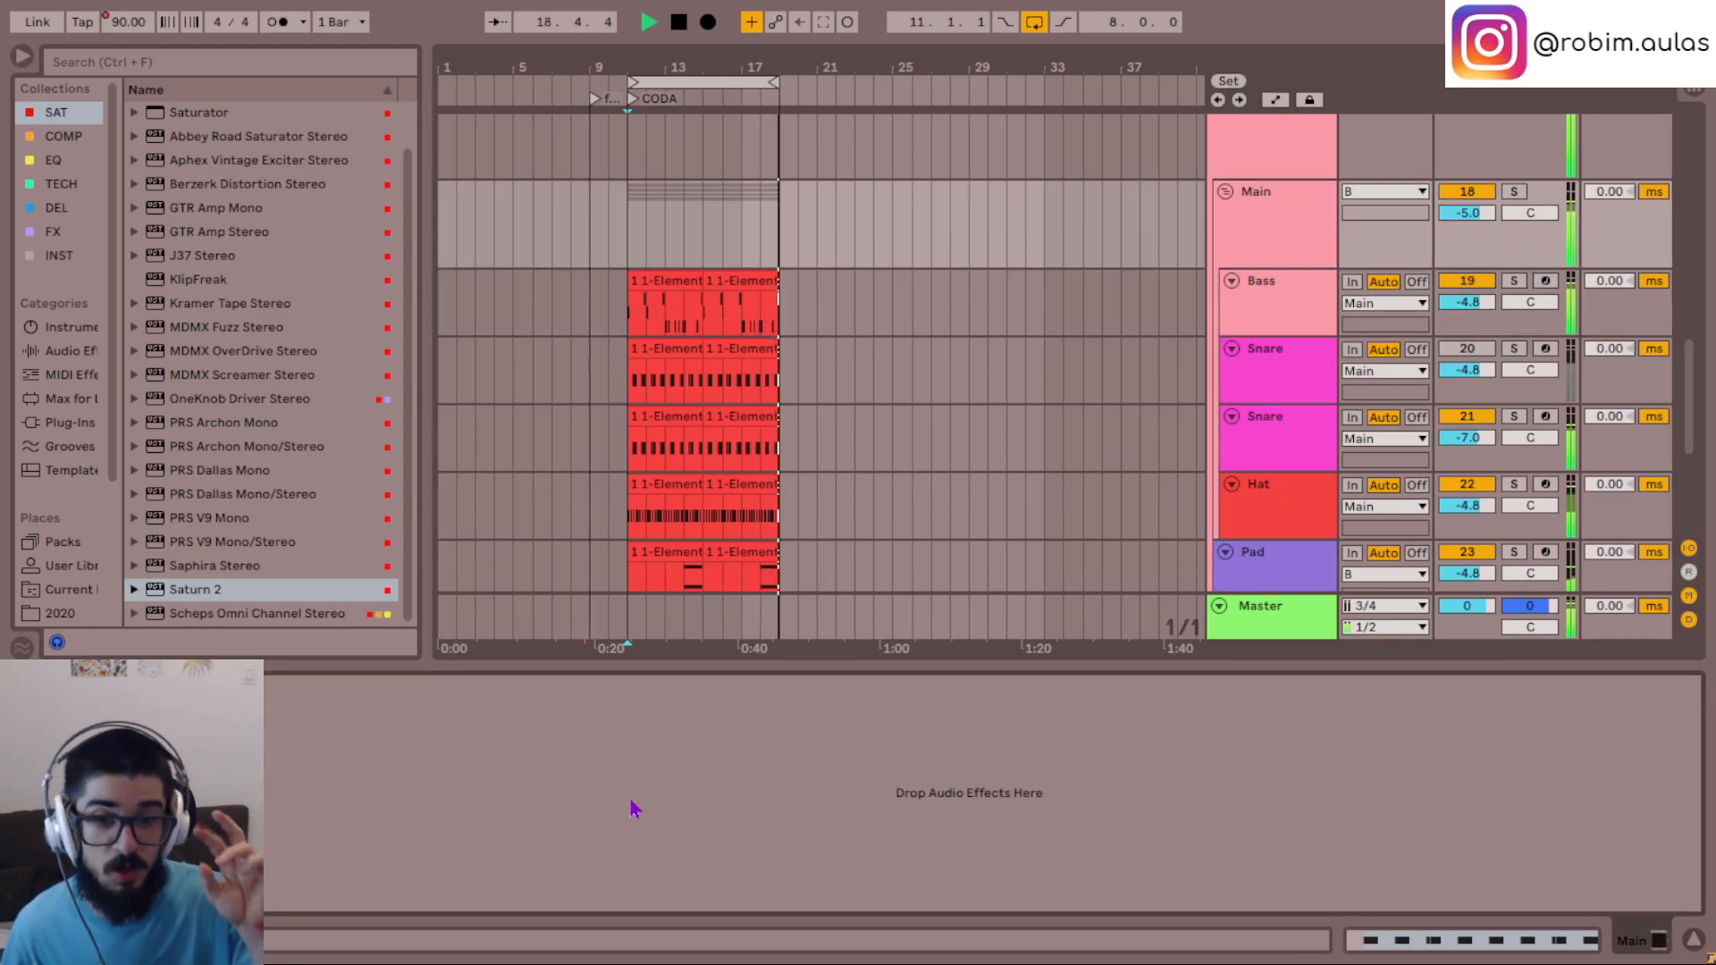
key(Down)
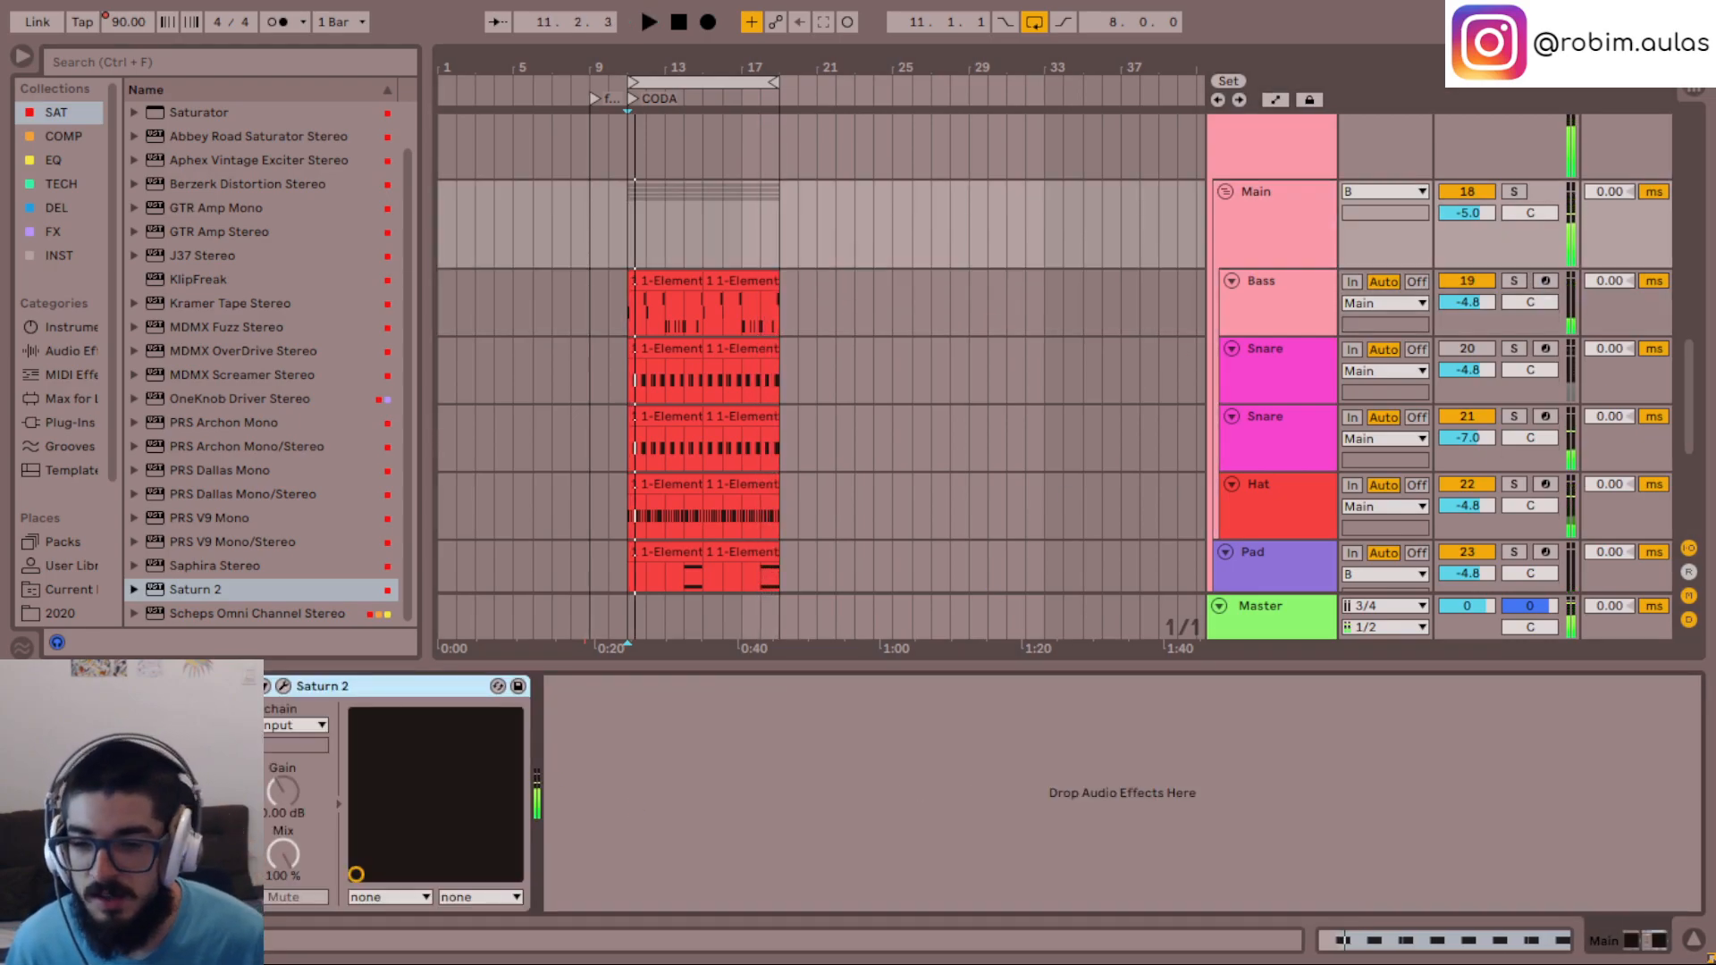
click(285, 687)
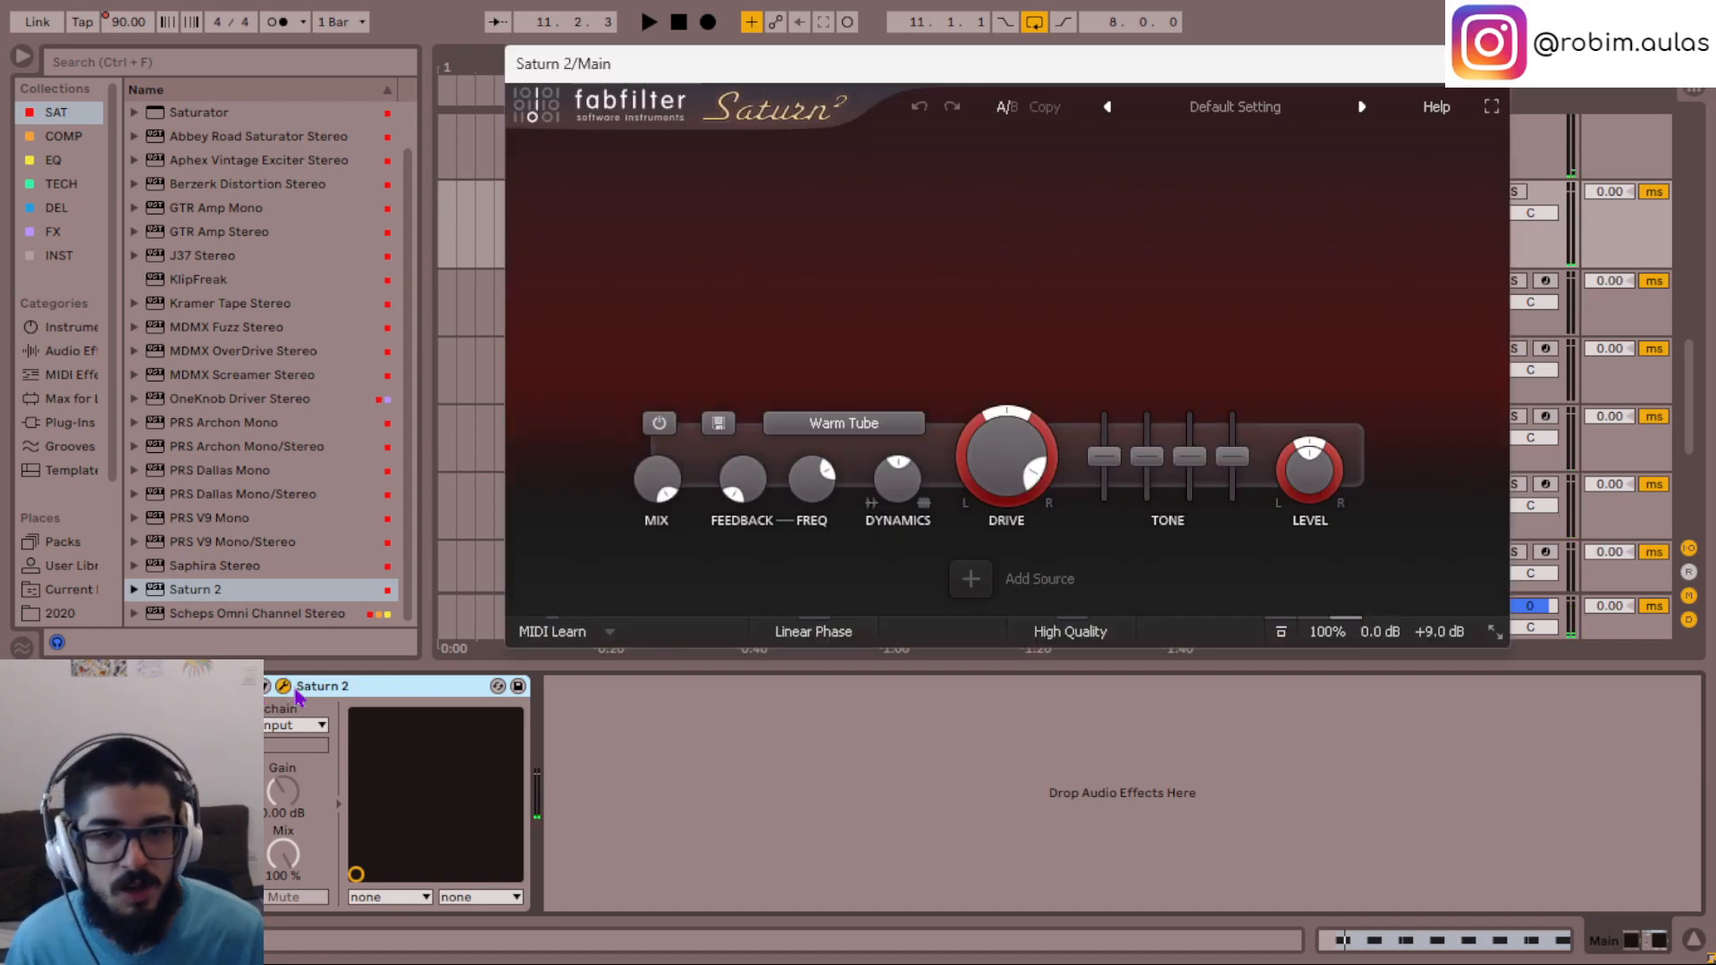
- Lower the drive of the Main group's Saturn 2 to about 75%, set its output gain to +1 dB and fine-tune the drive during playback
key(space)
scroll(1032, 457, down, 2)
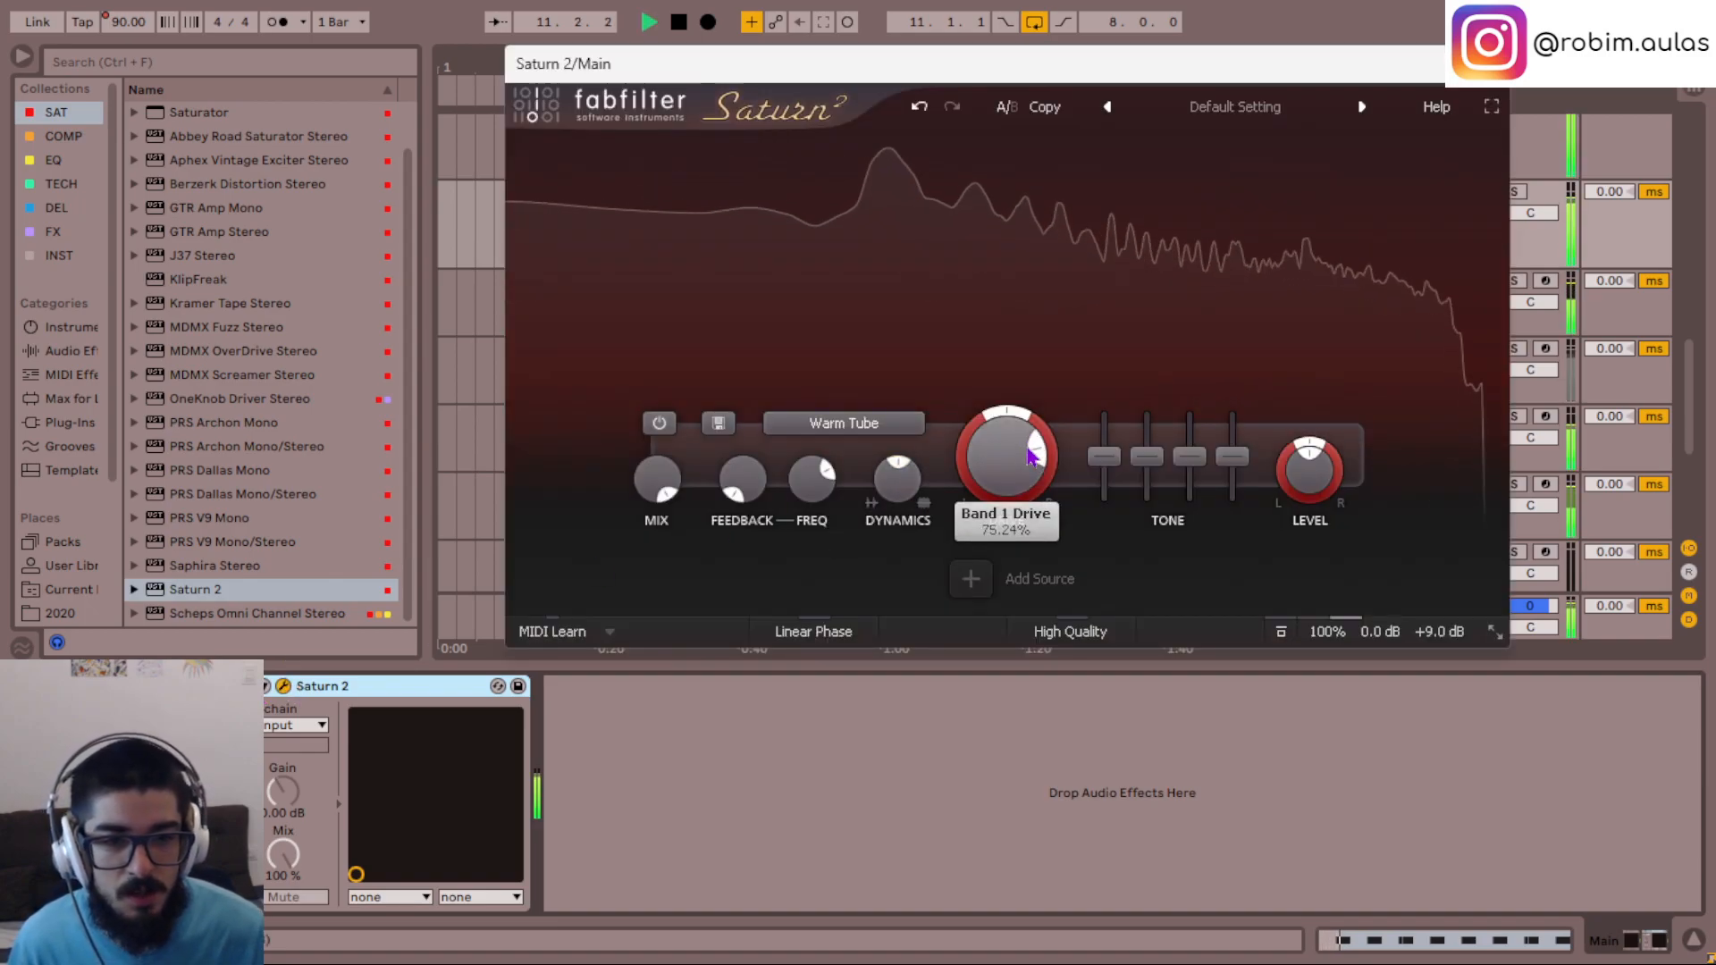
key(space)
double_click(1459, 637)
text(1)
key(Return)
key(space)
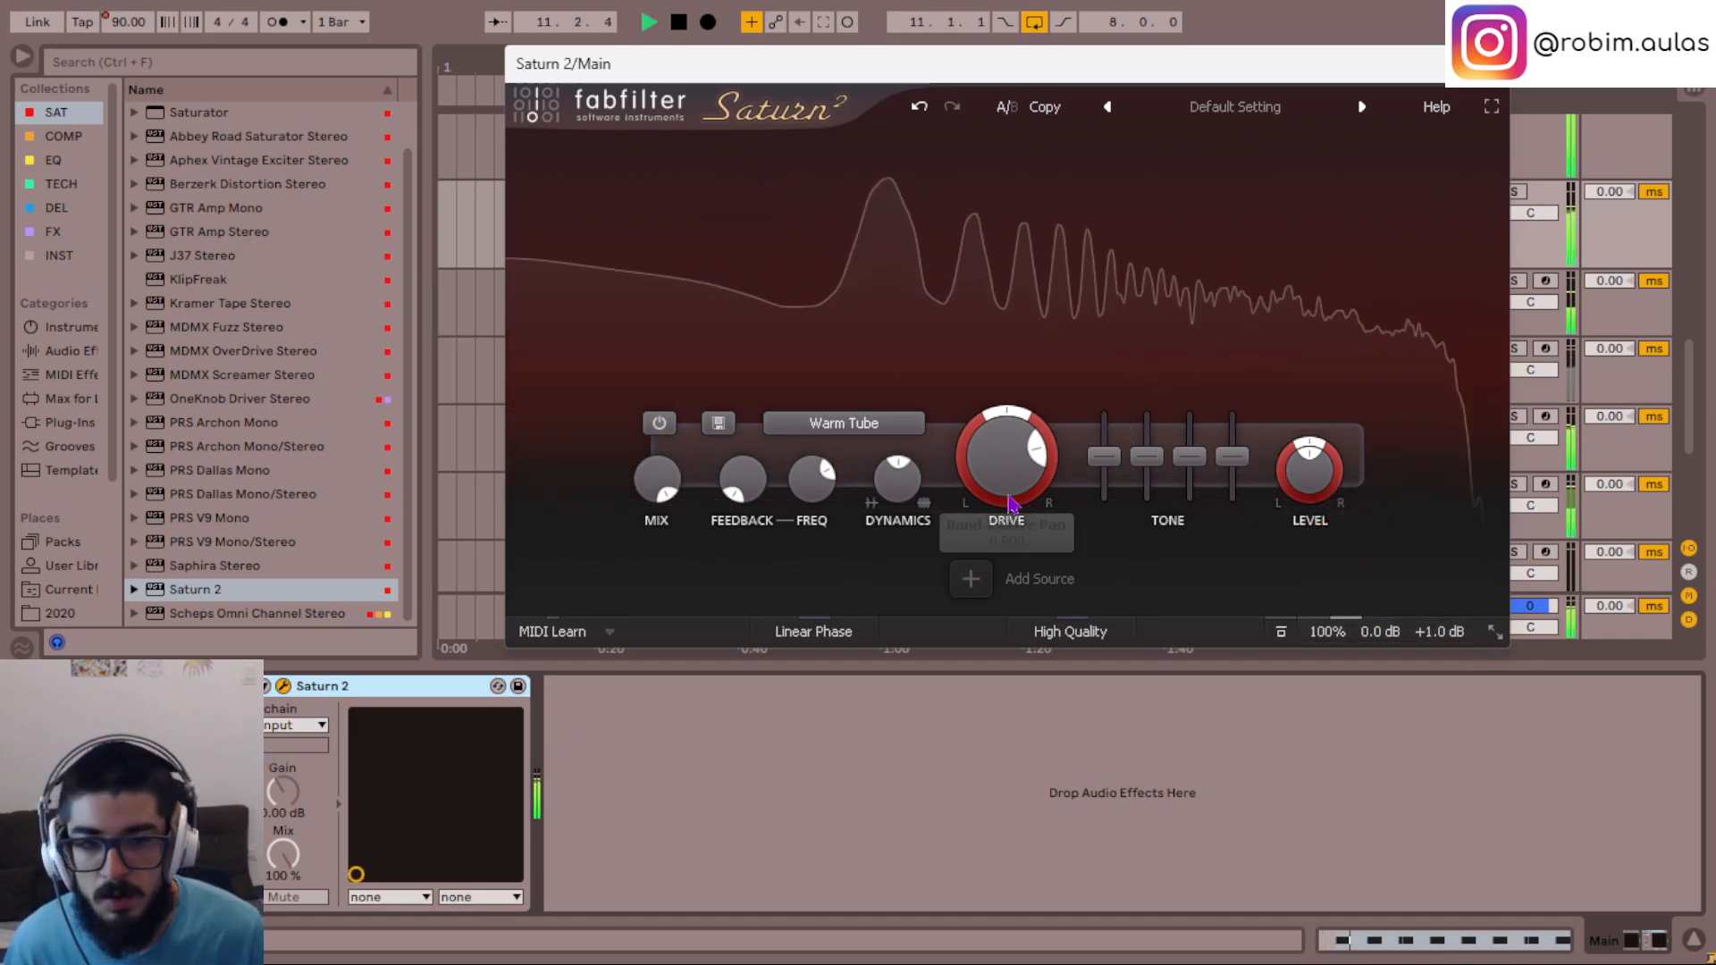
scroll(1010, 480, up, 3)
scroll(1011, 481, down, 2)
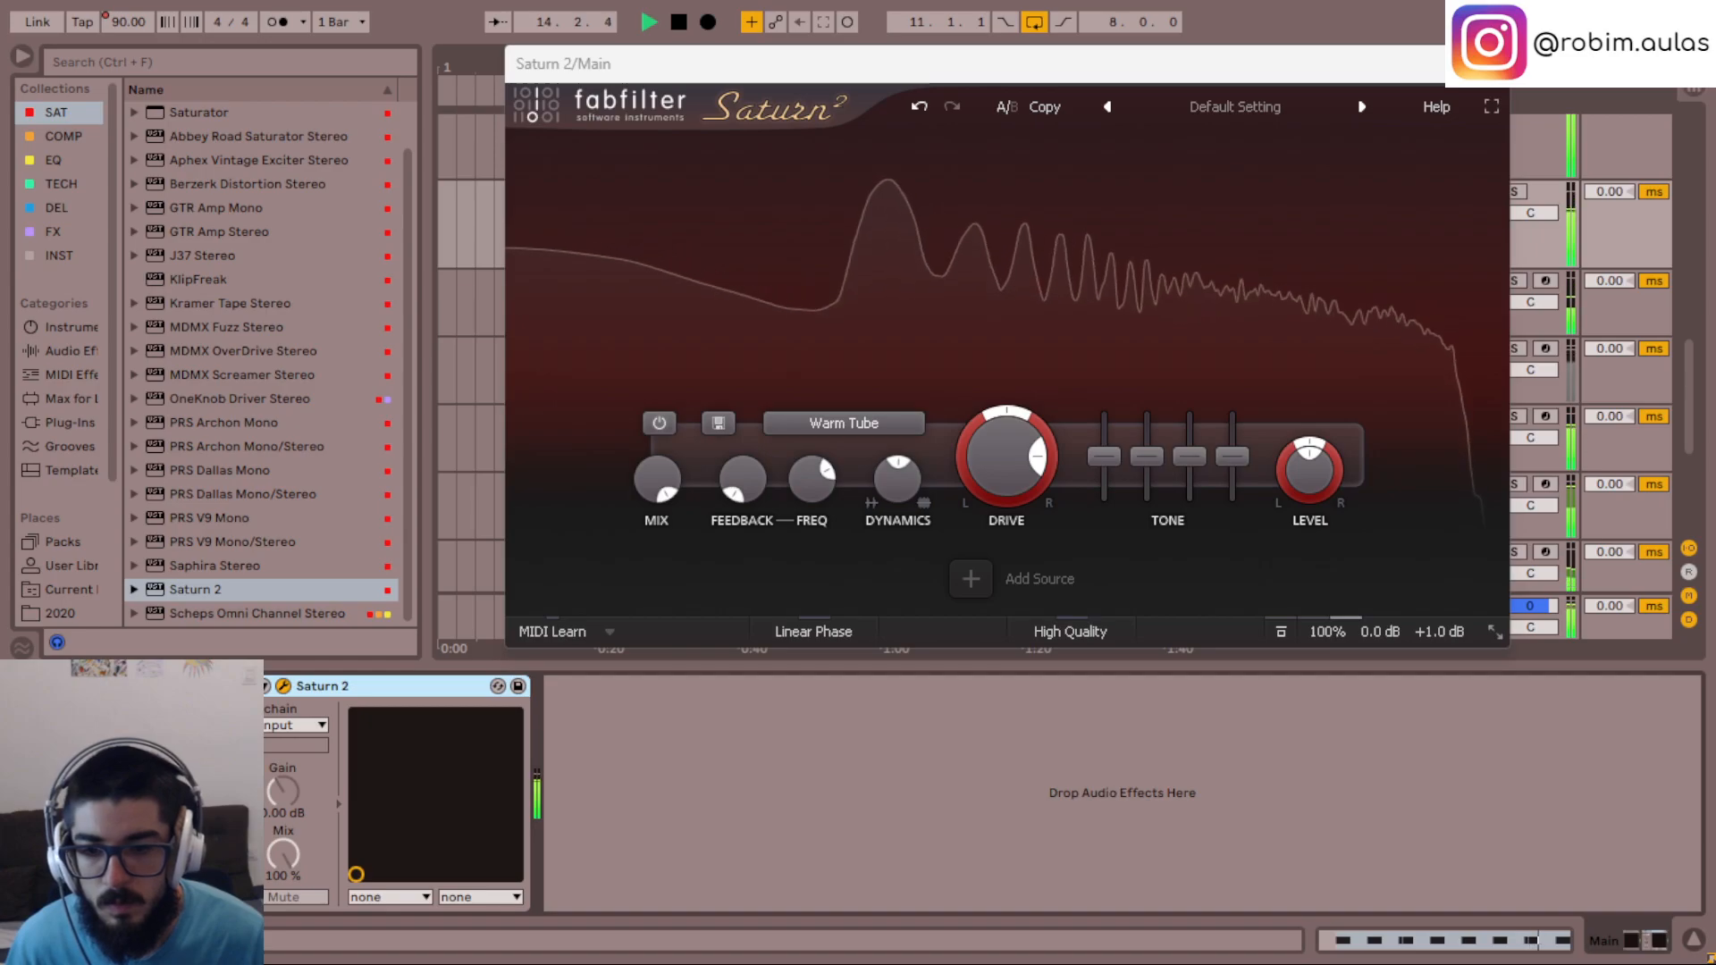
- Set the drive of the Main group's Saturn 2 to 70%, check its distortion styles and close its window
mouse_move(1008, 482)
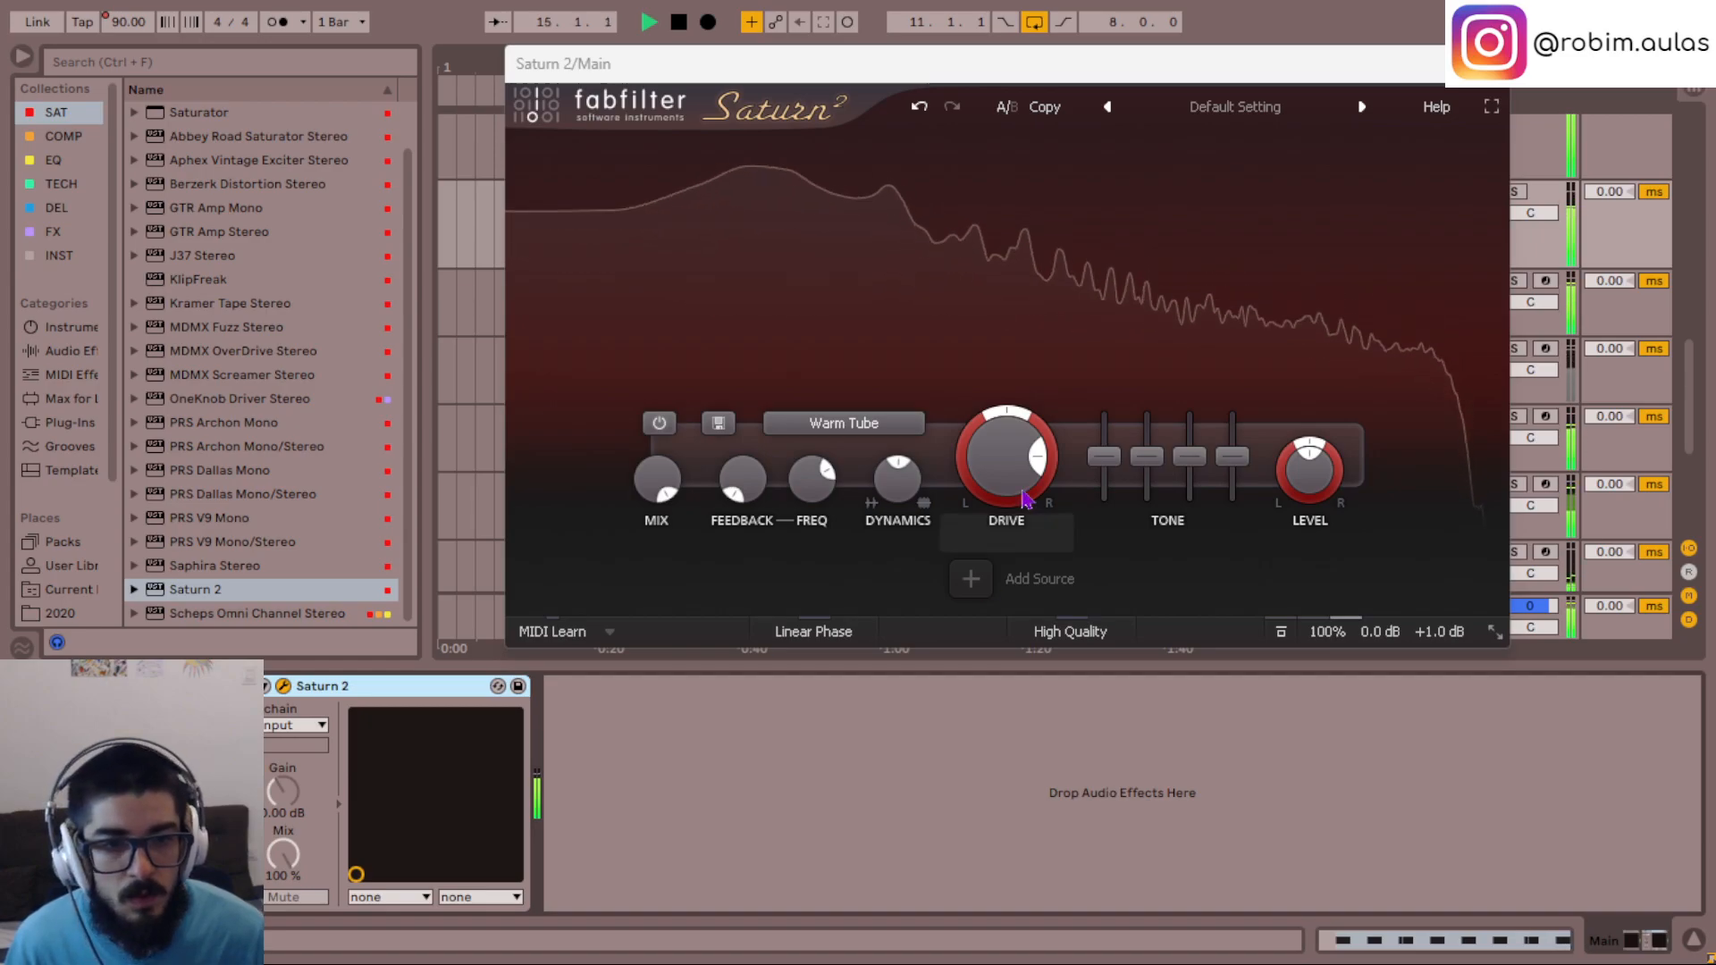
double_click(1015, 445)
text(70)
key(Return)
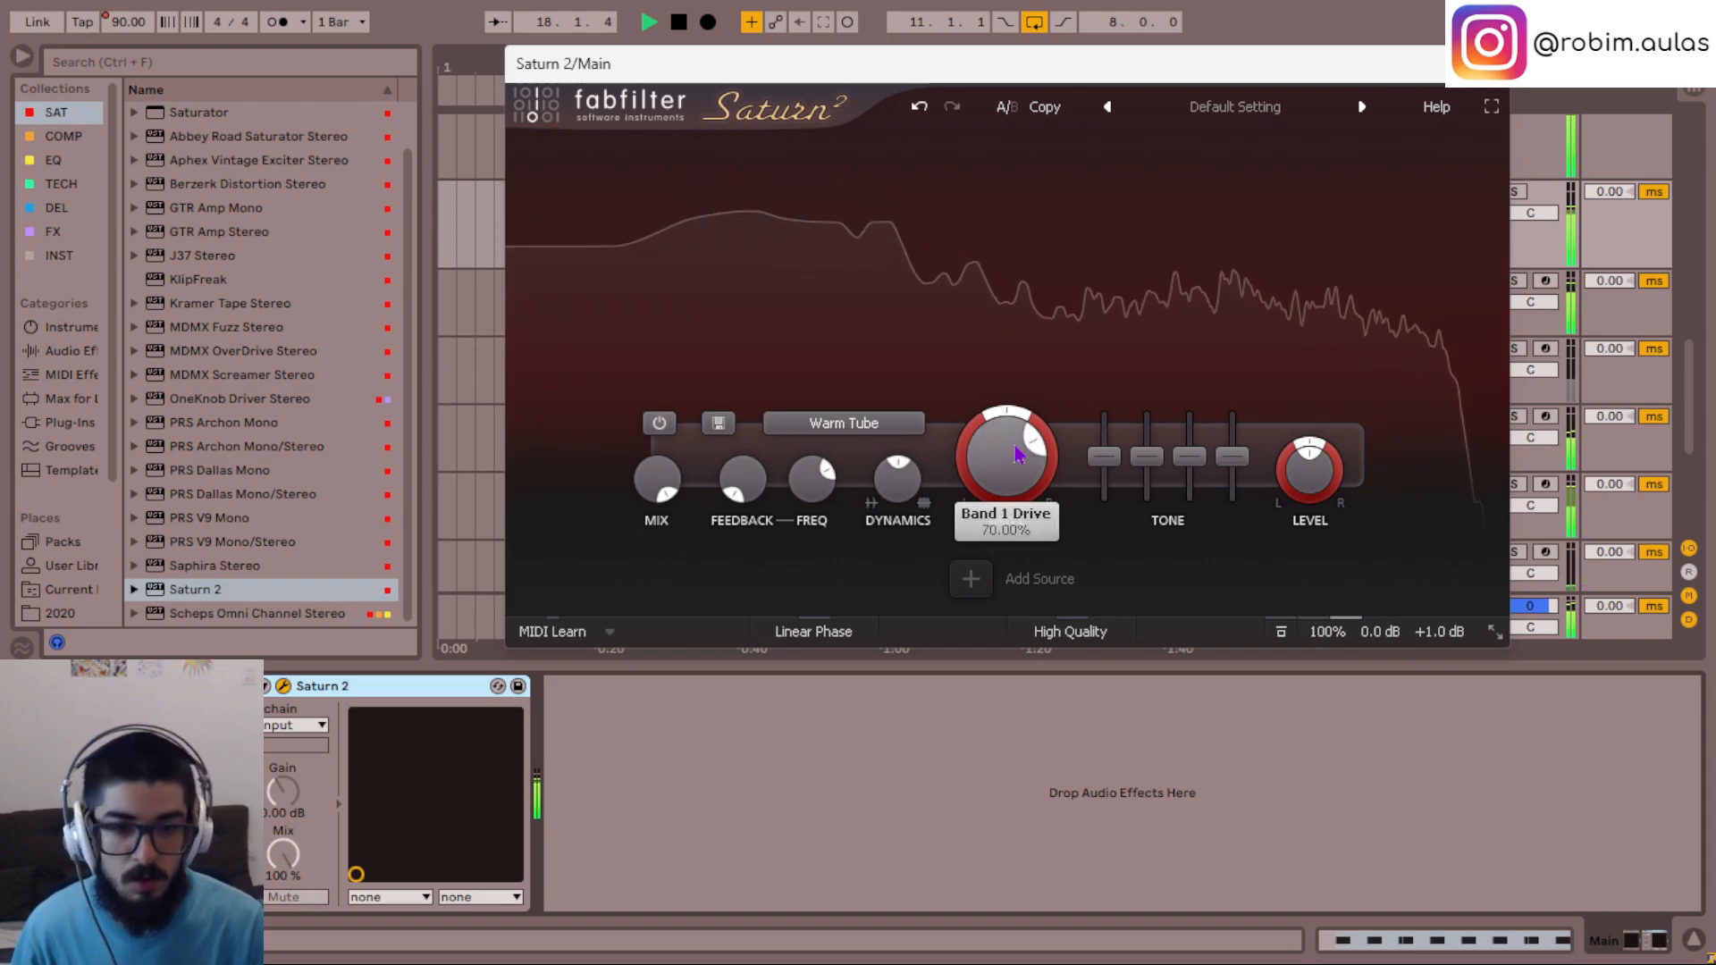
click(897, 429)
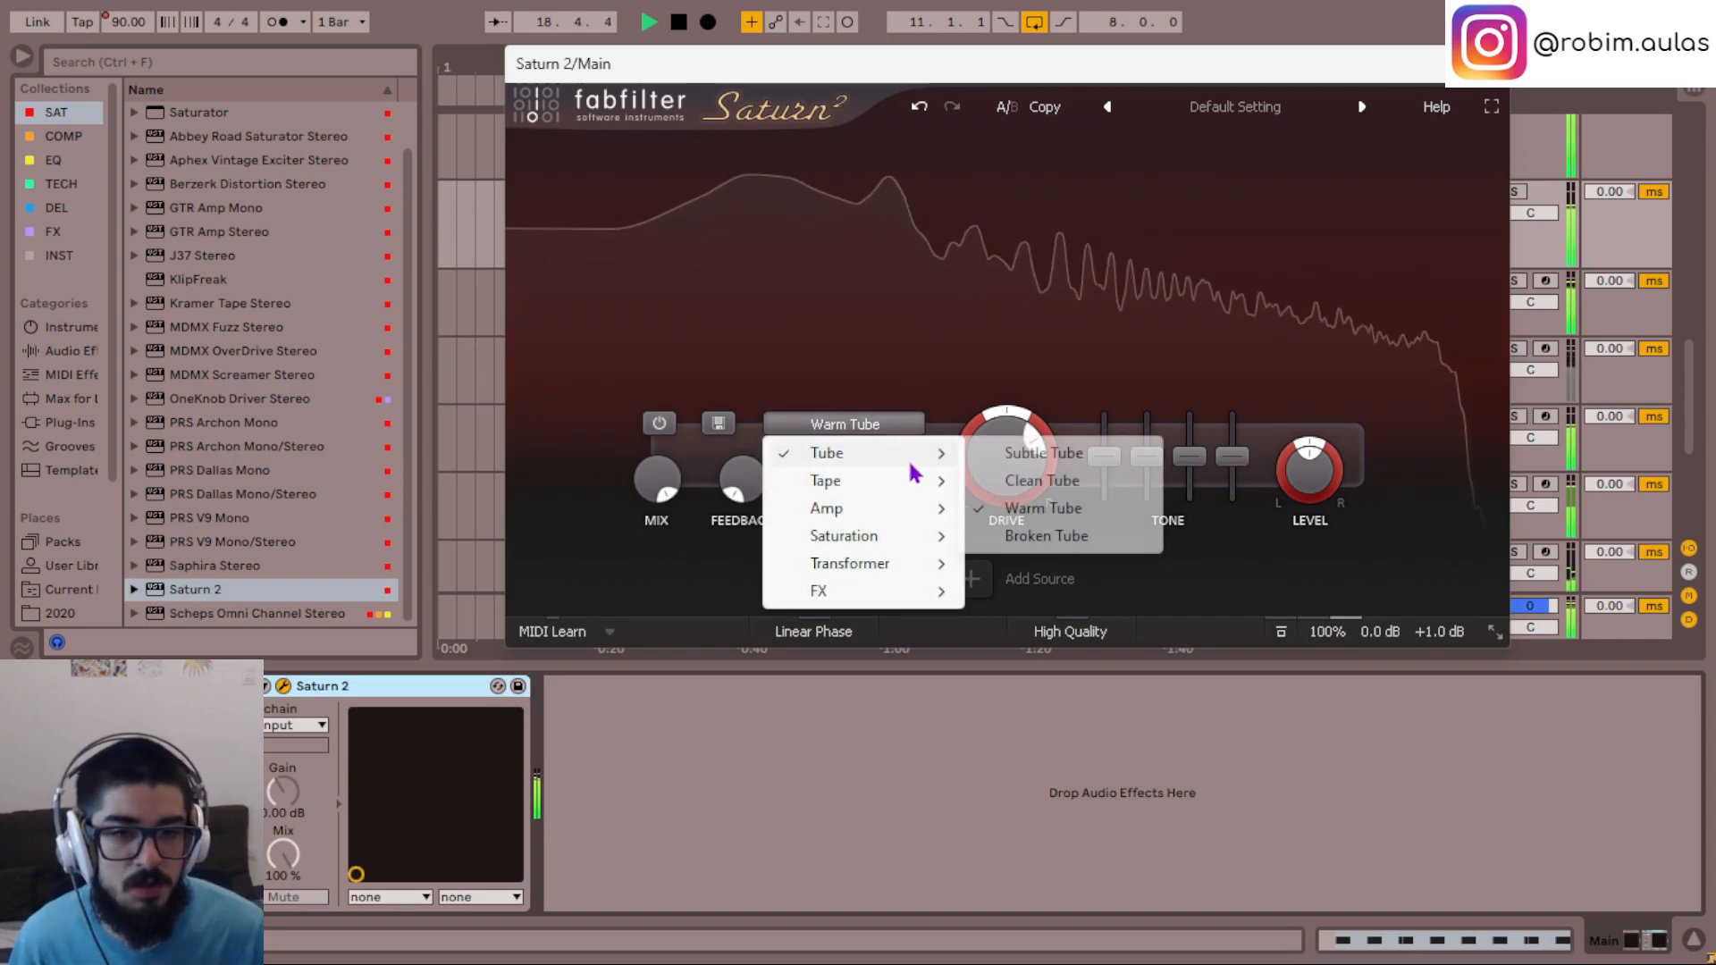
click(1026, 325)
click(1489, 64)
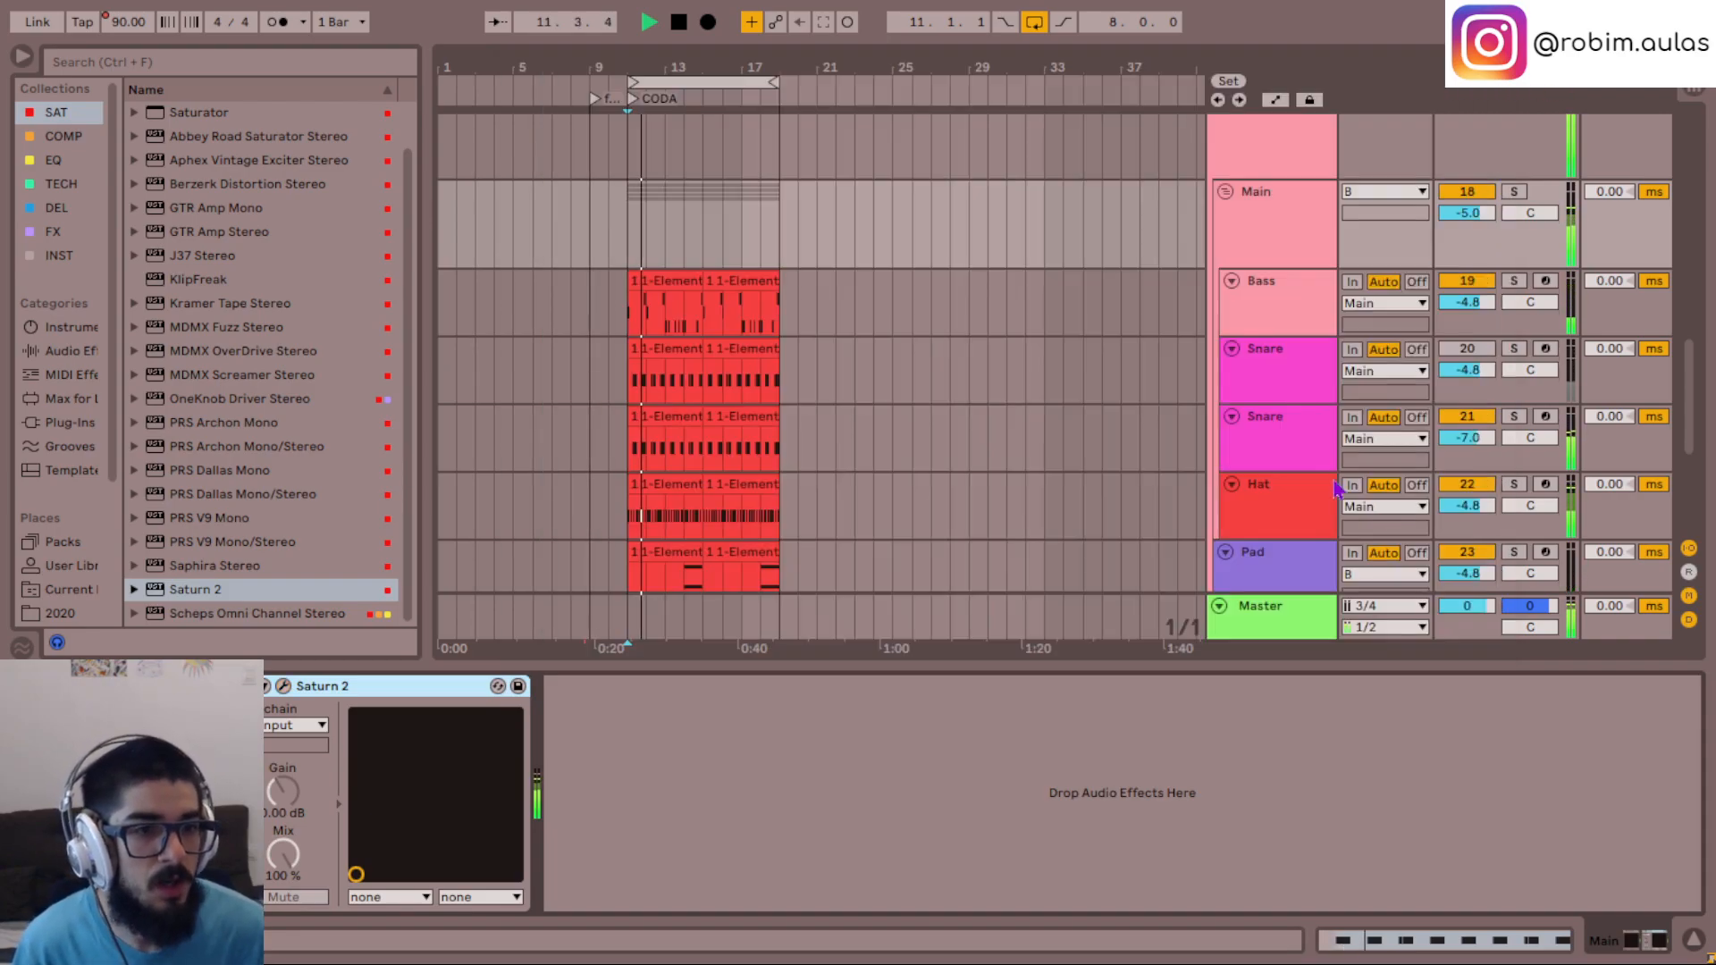
- Lower the active Snare track to -9.0 dB, solo it and re-enable its Saturn 2
click(1531, 442)
drag(1483, 441, 1520, 514)
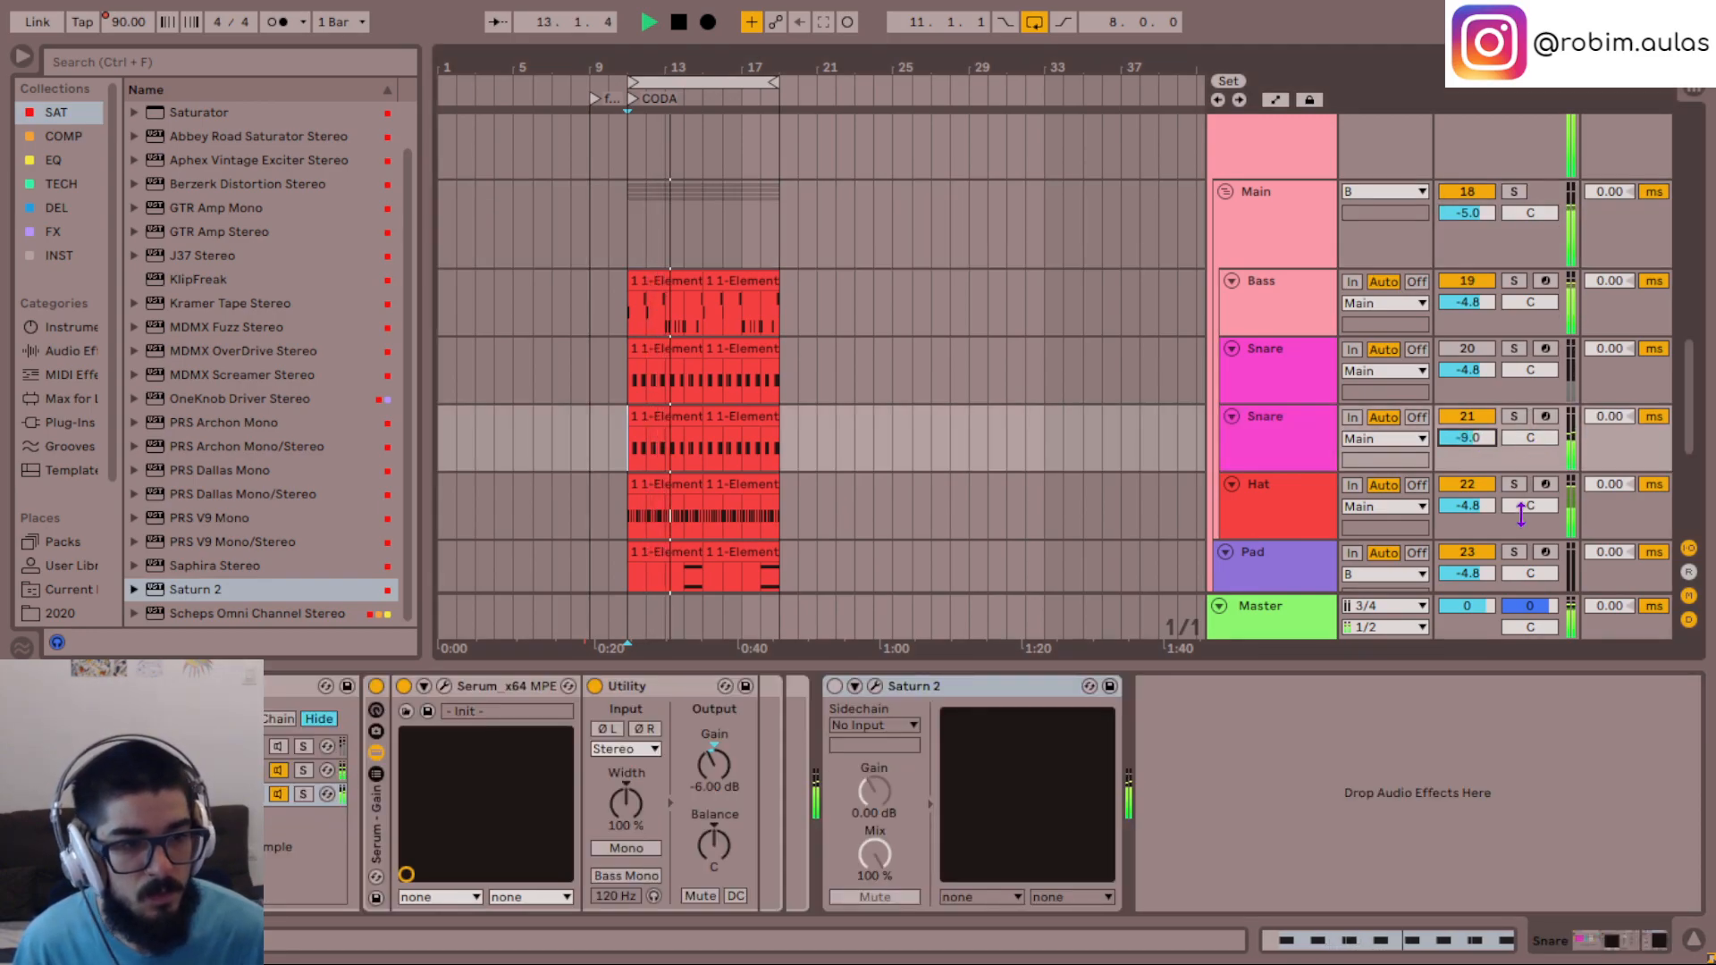
click(1304, 440)
key(s)
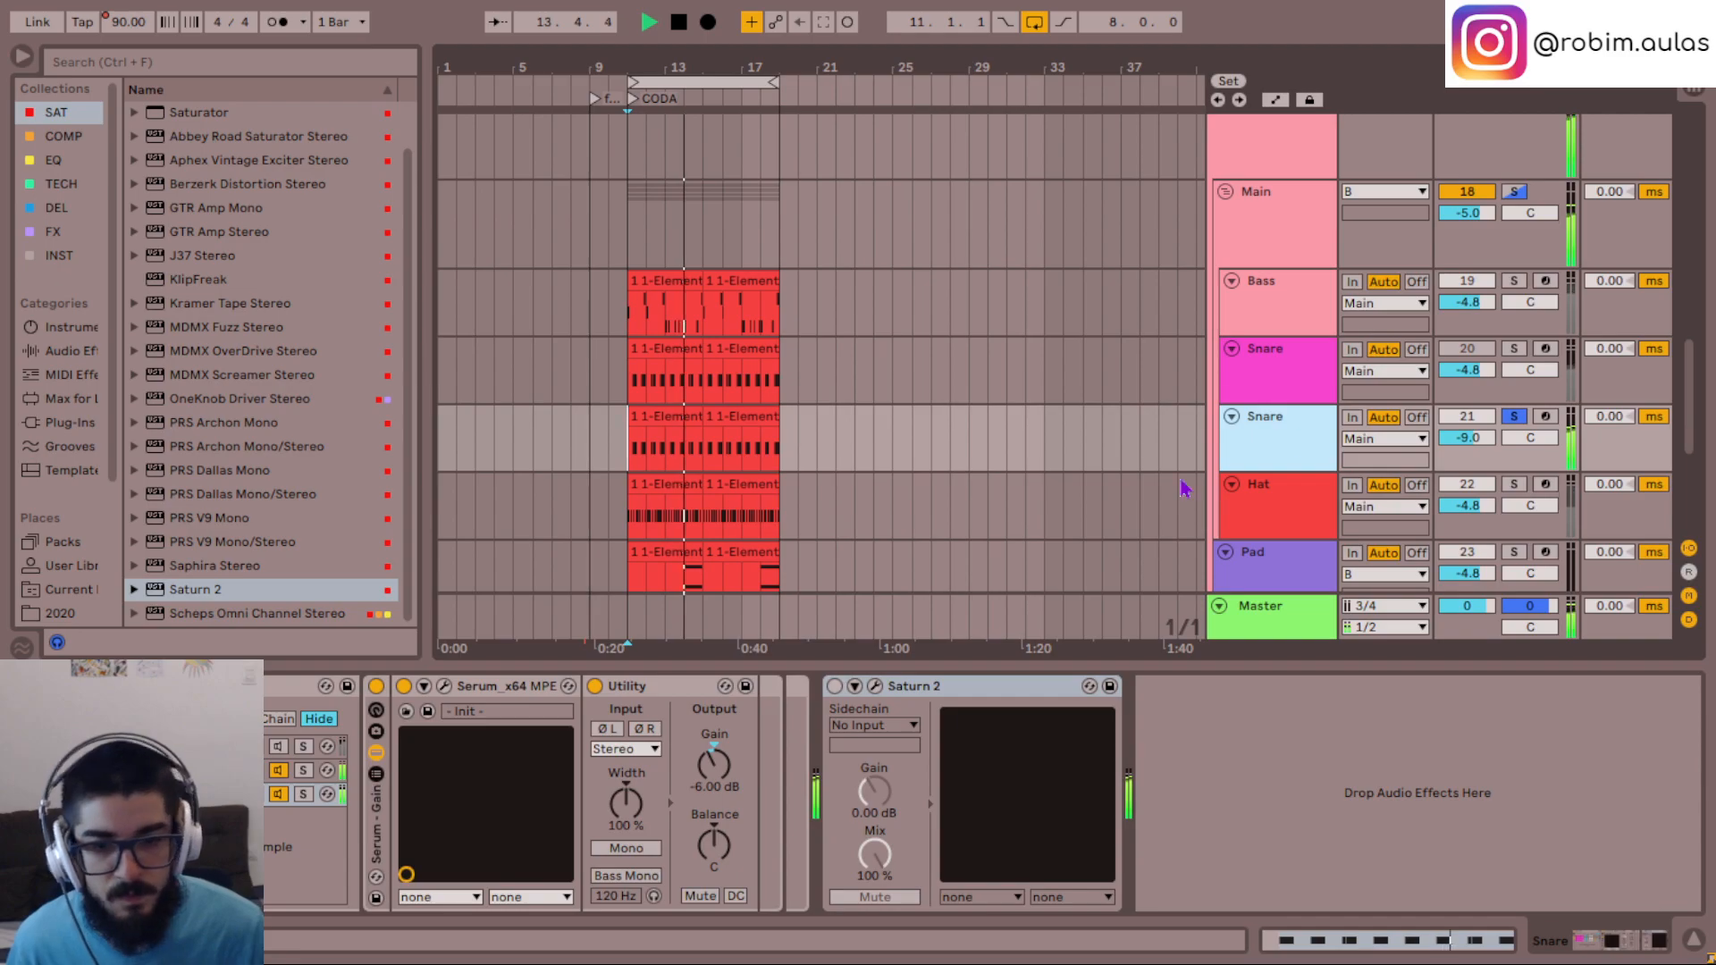
click(954, 720)
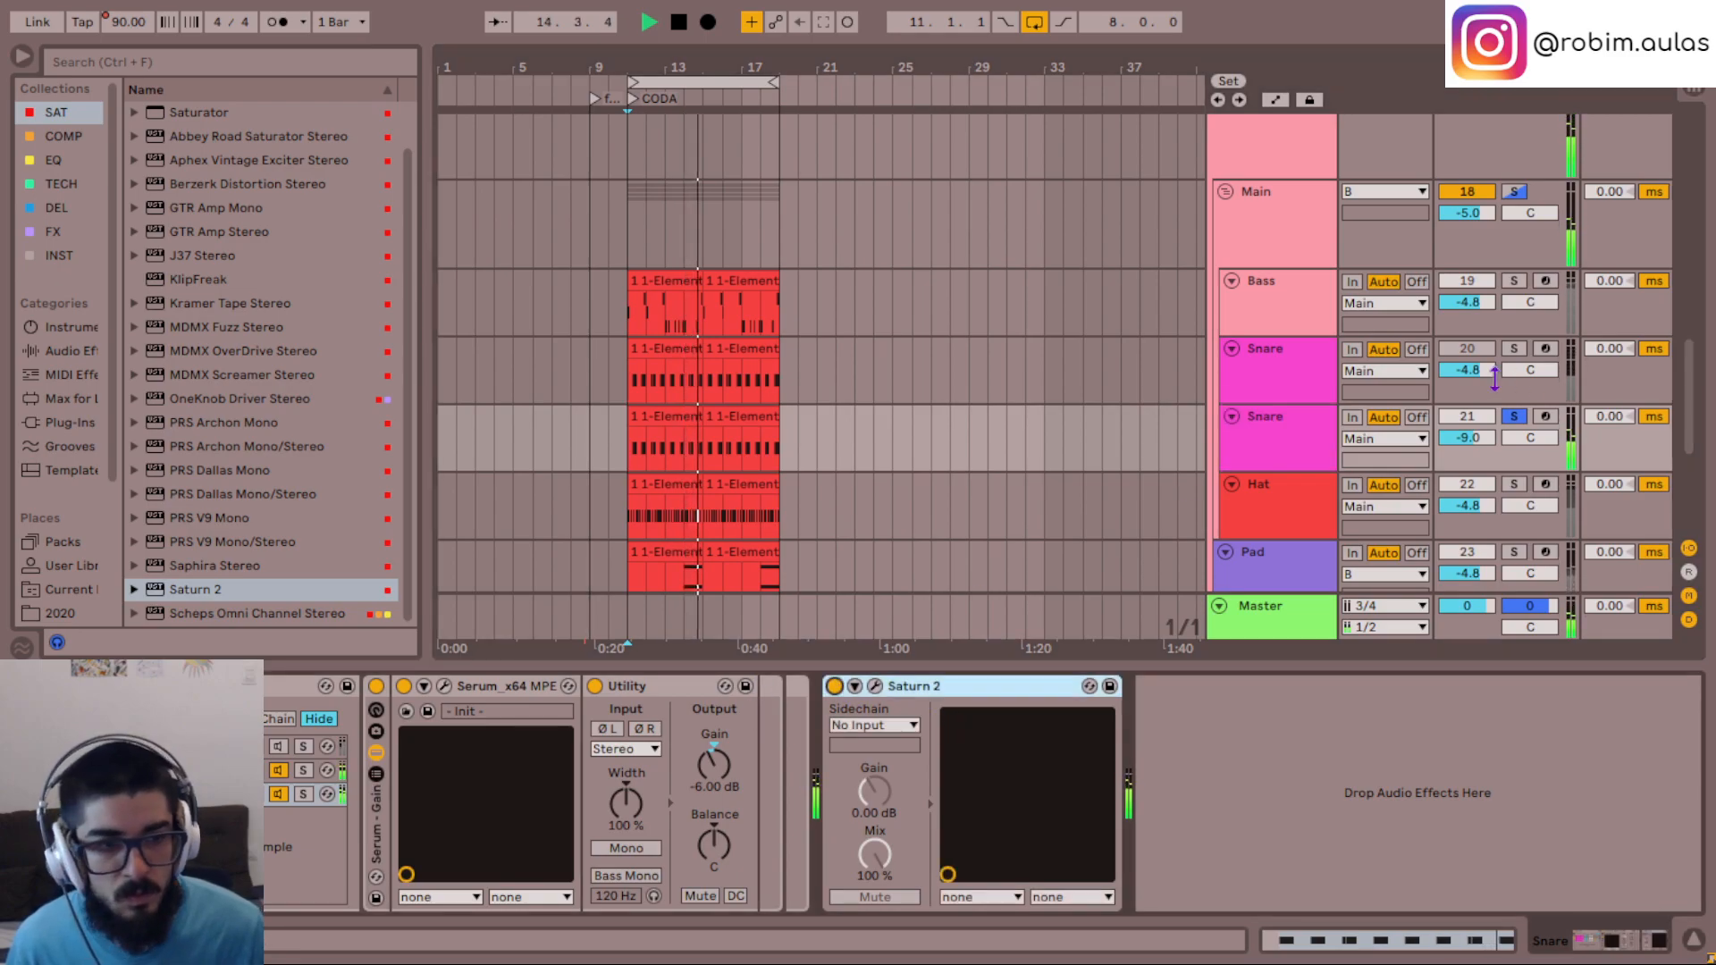
- Solo the Bass track for listening and select its Saturn 2
click(1282, 291)
key(s)
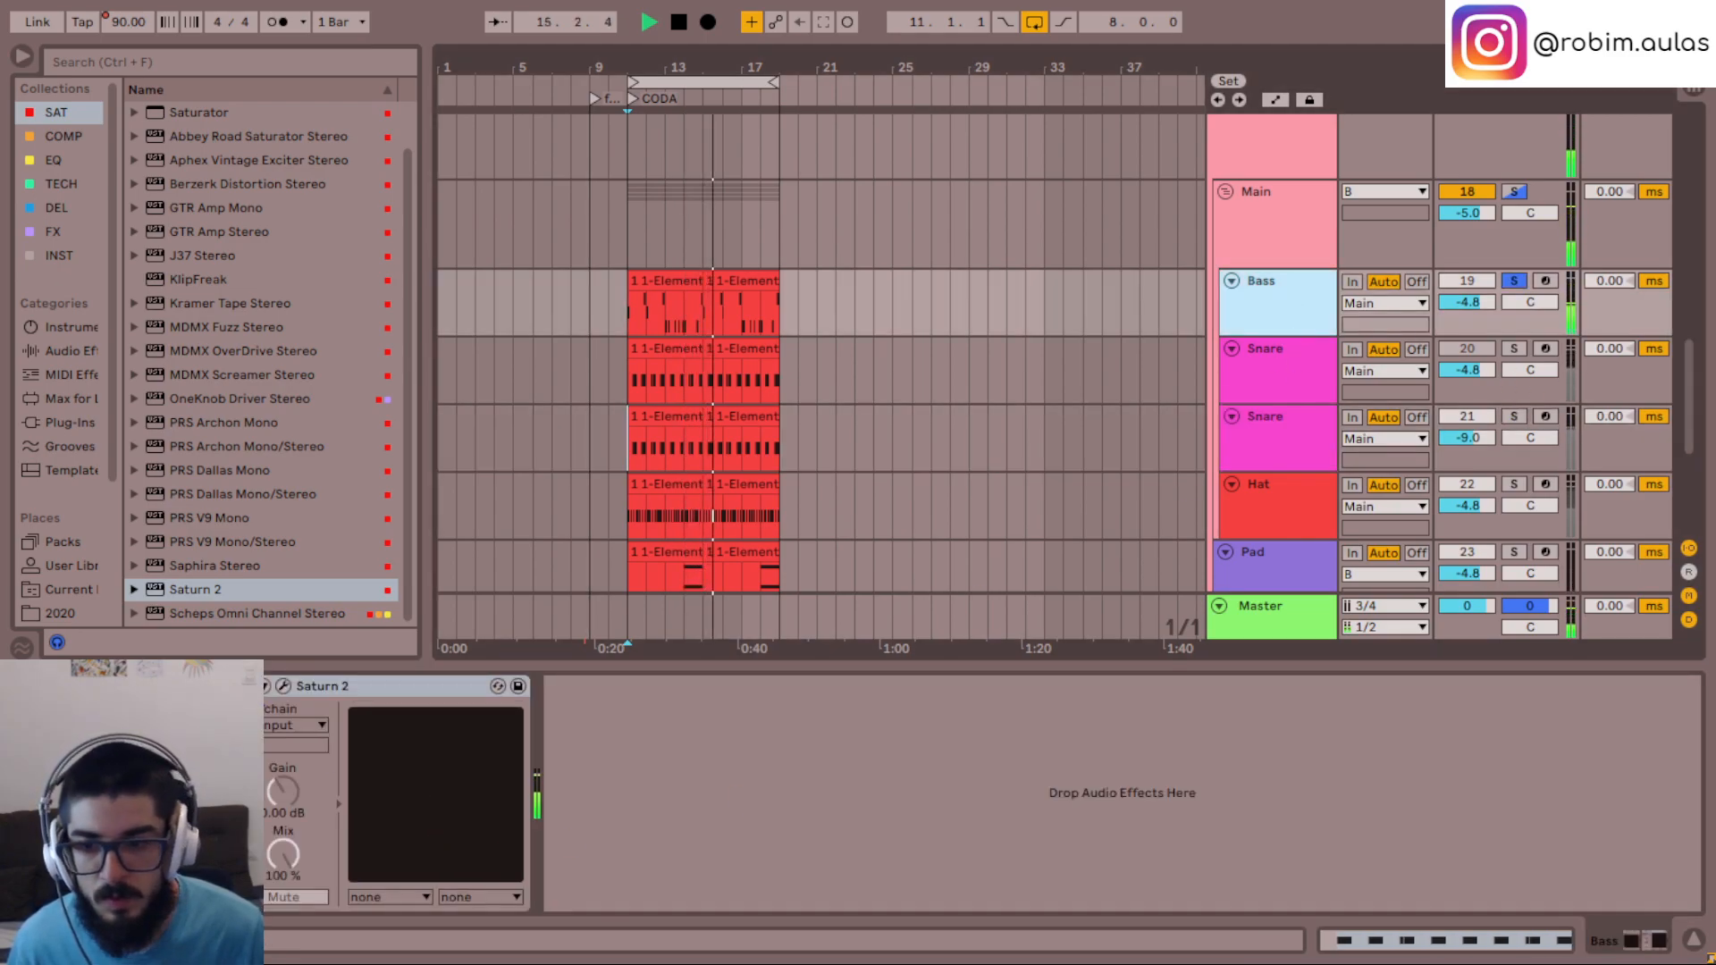
click(393, 686)
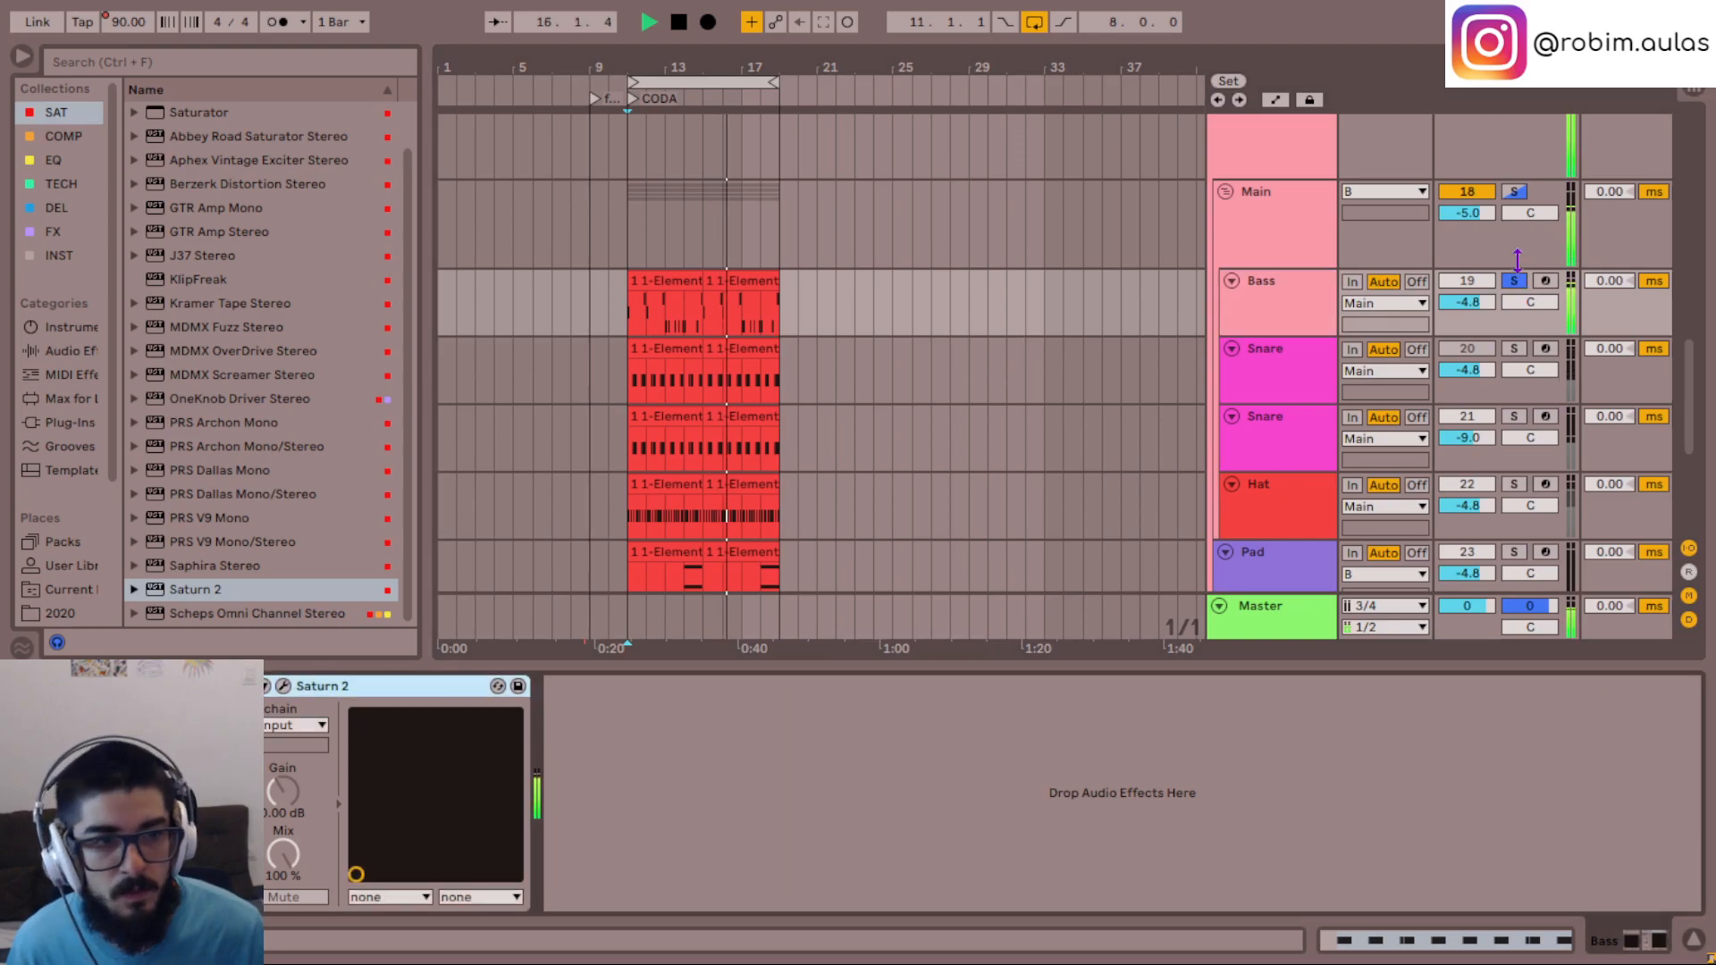
- Clear the active solo and delete Saturn 2 from the Main group
click(1260, 242)
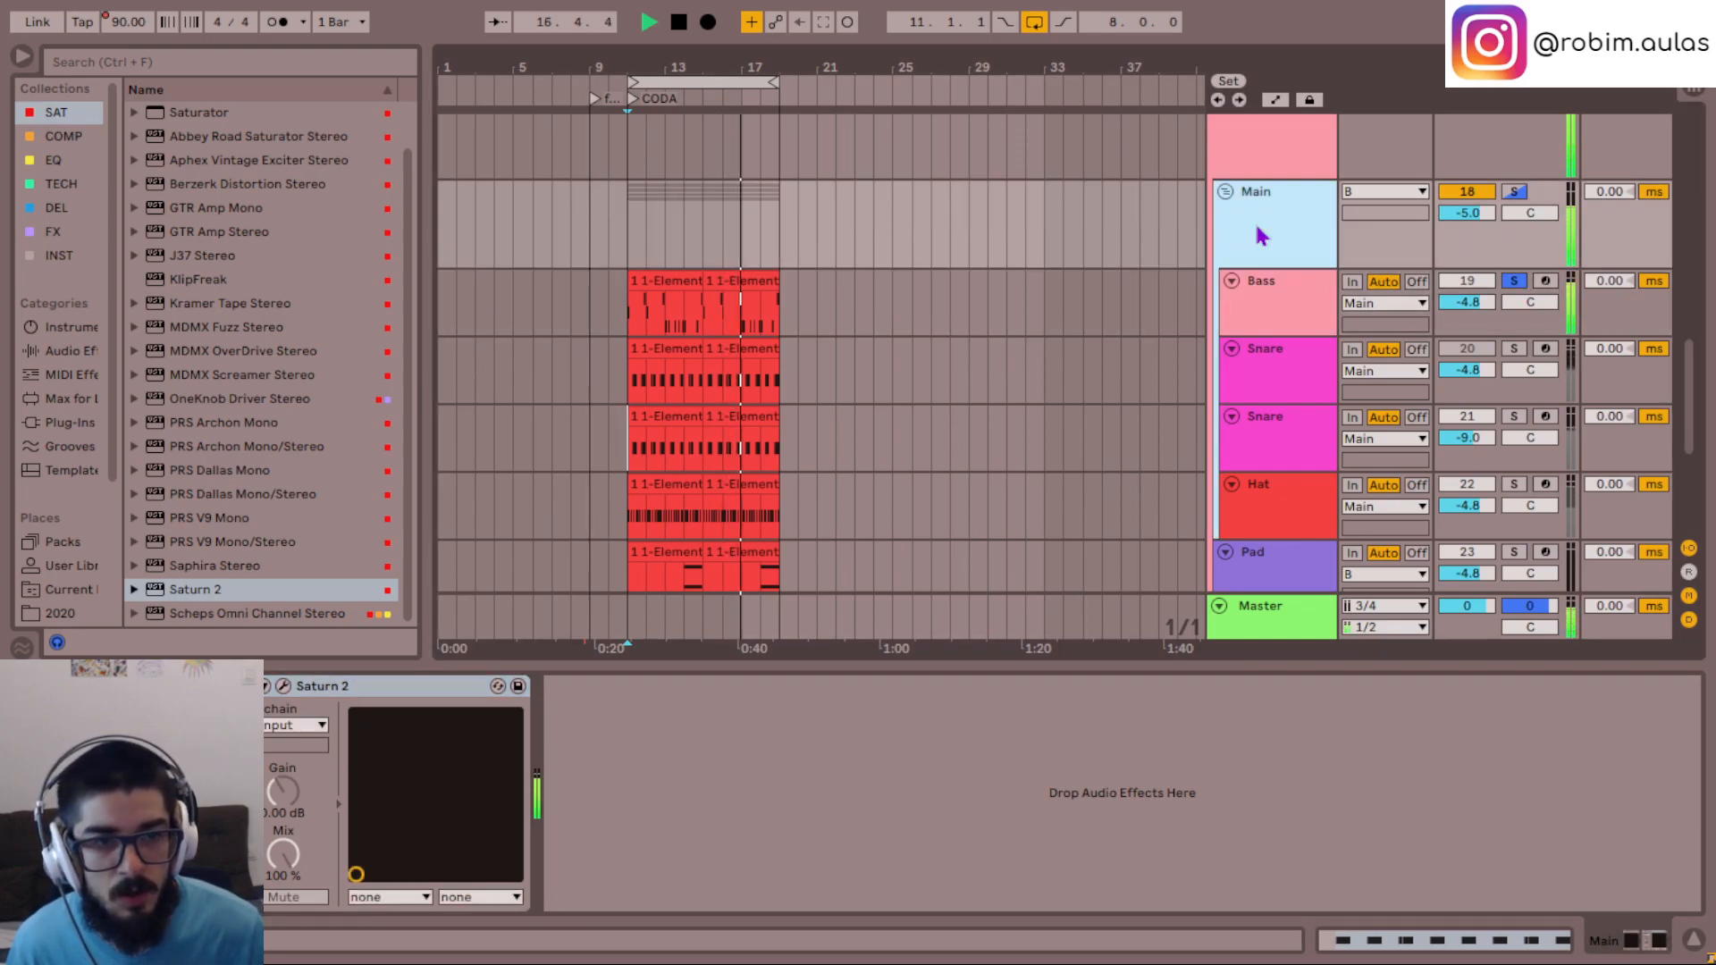
key(s)
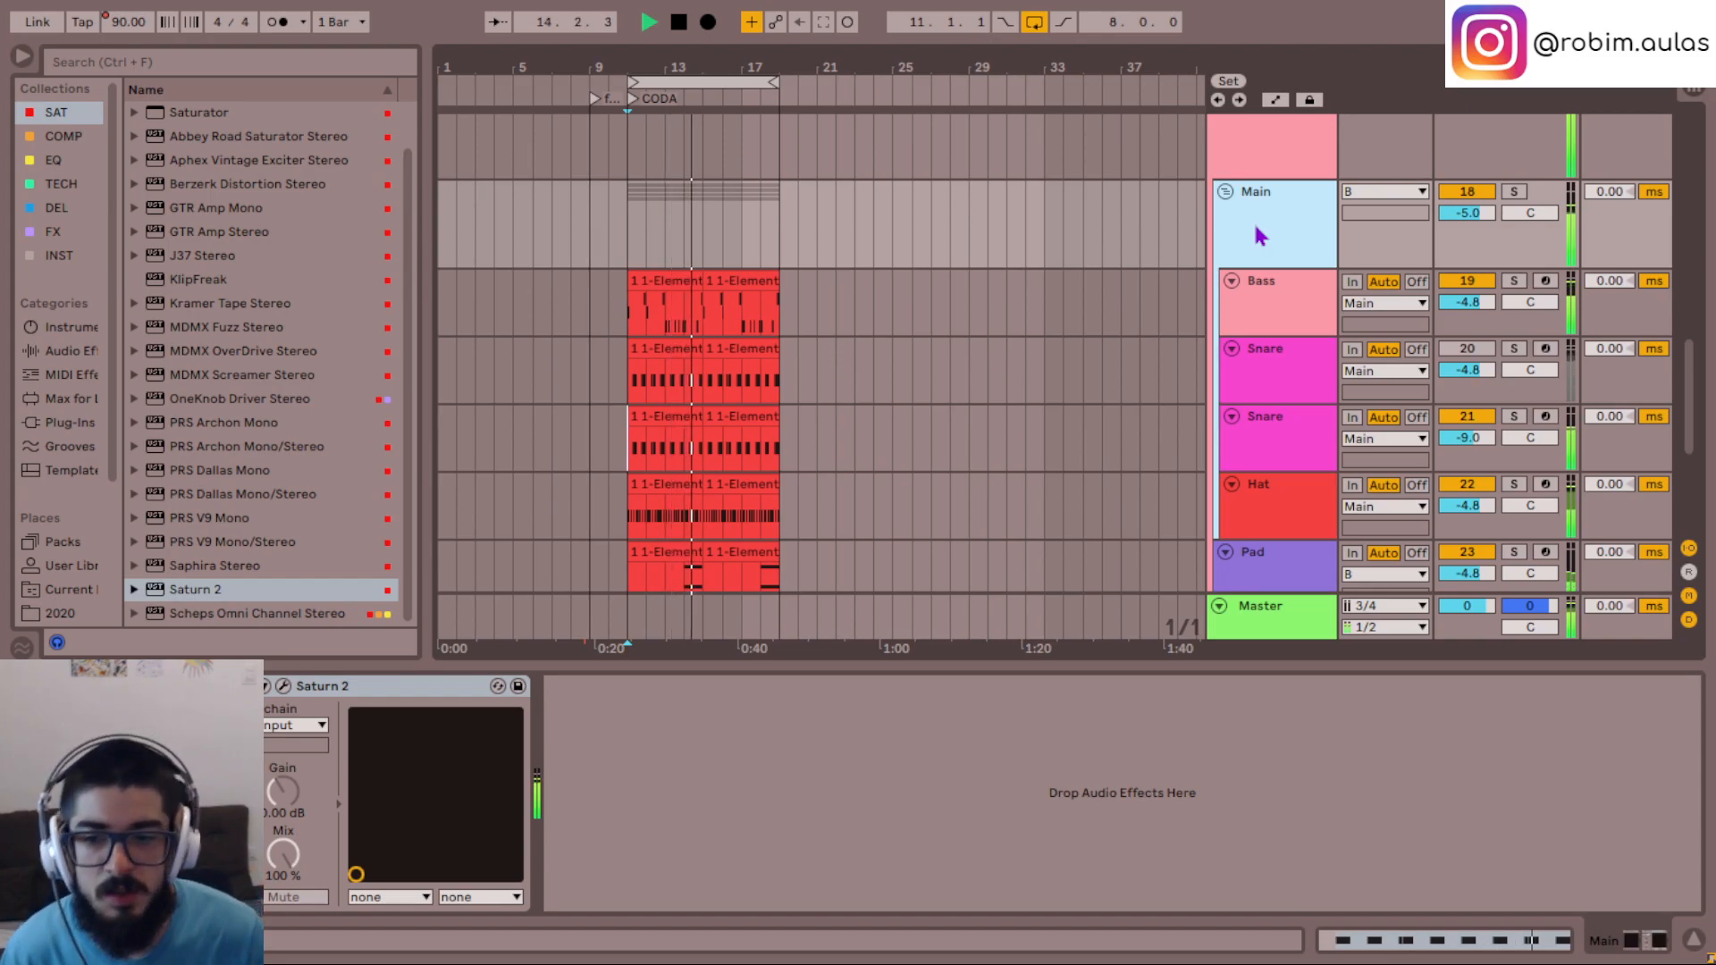
key(Escape)
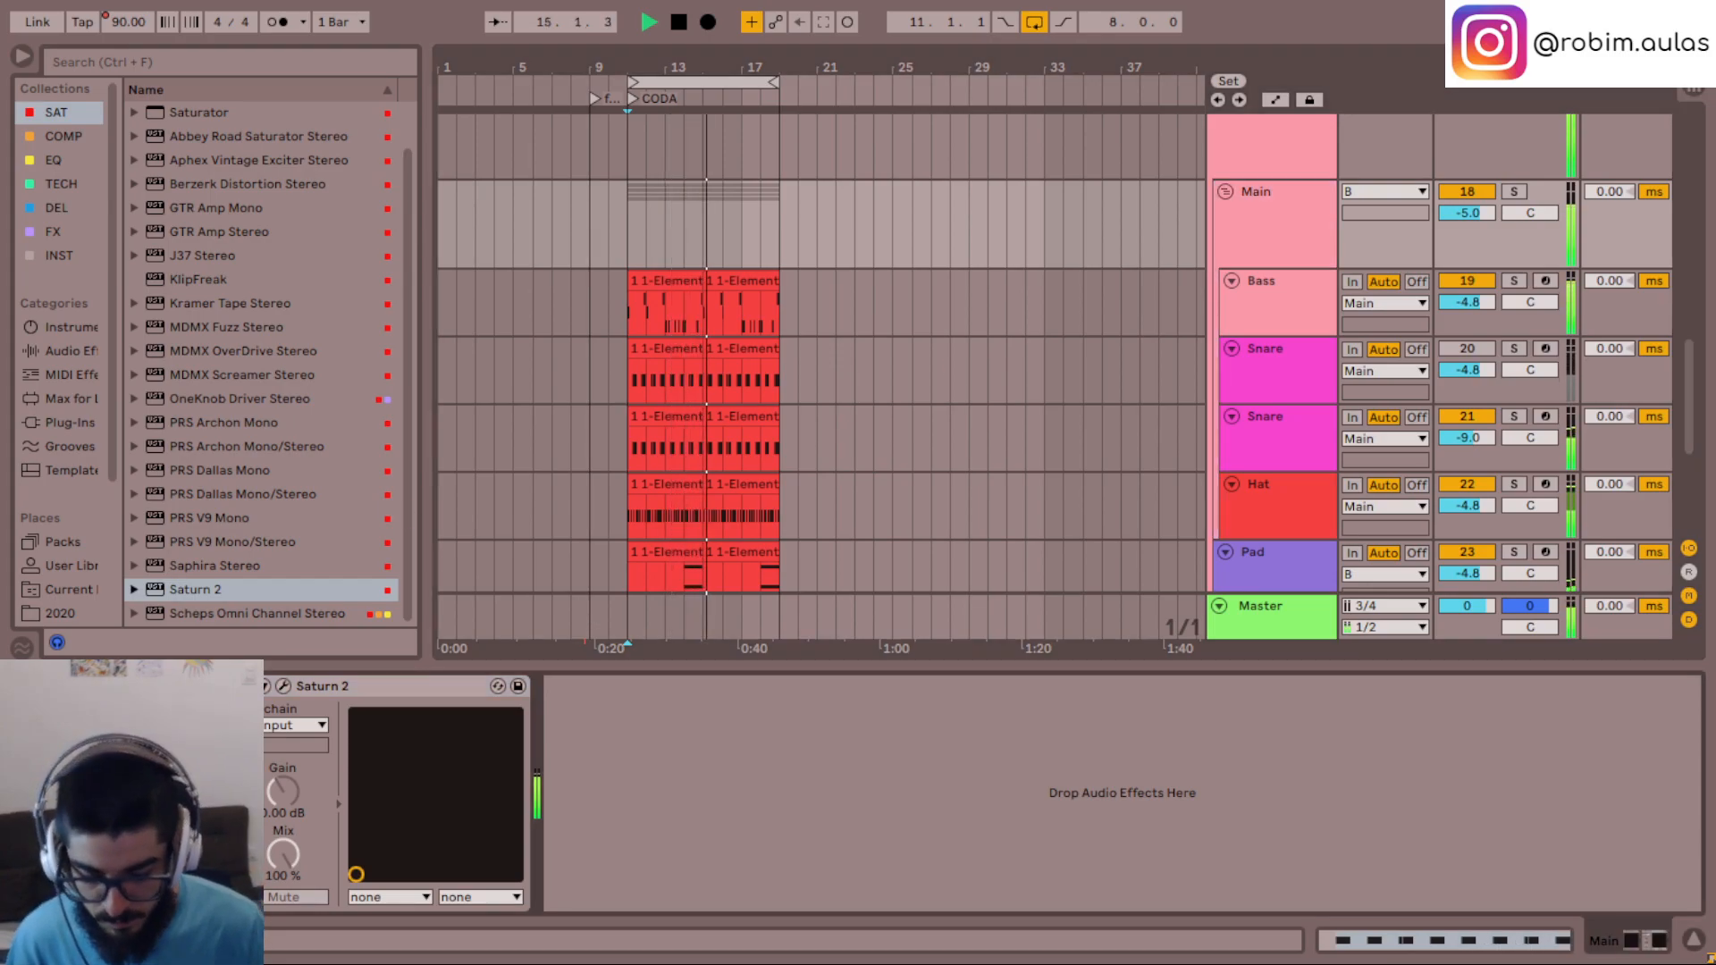
key(Delete)
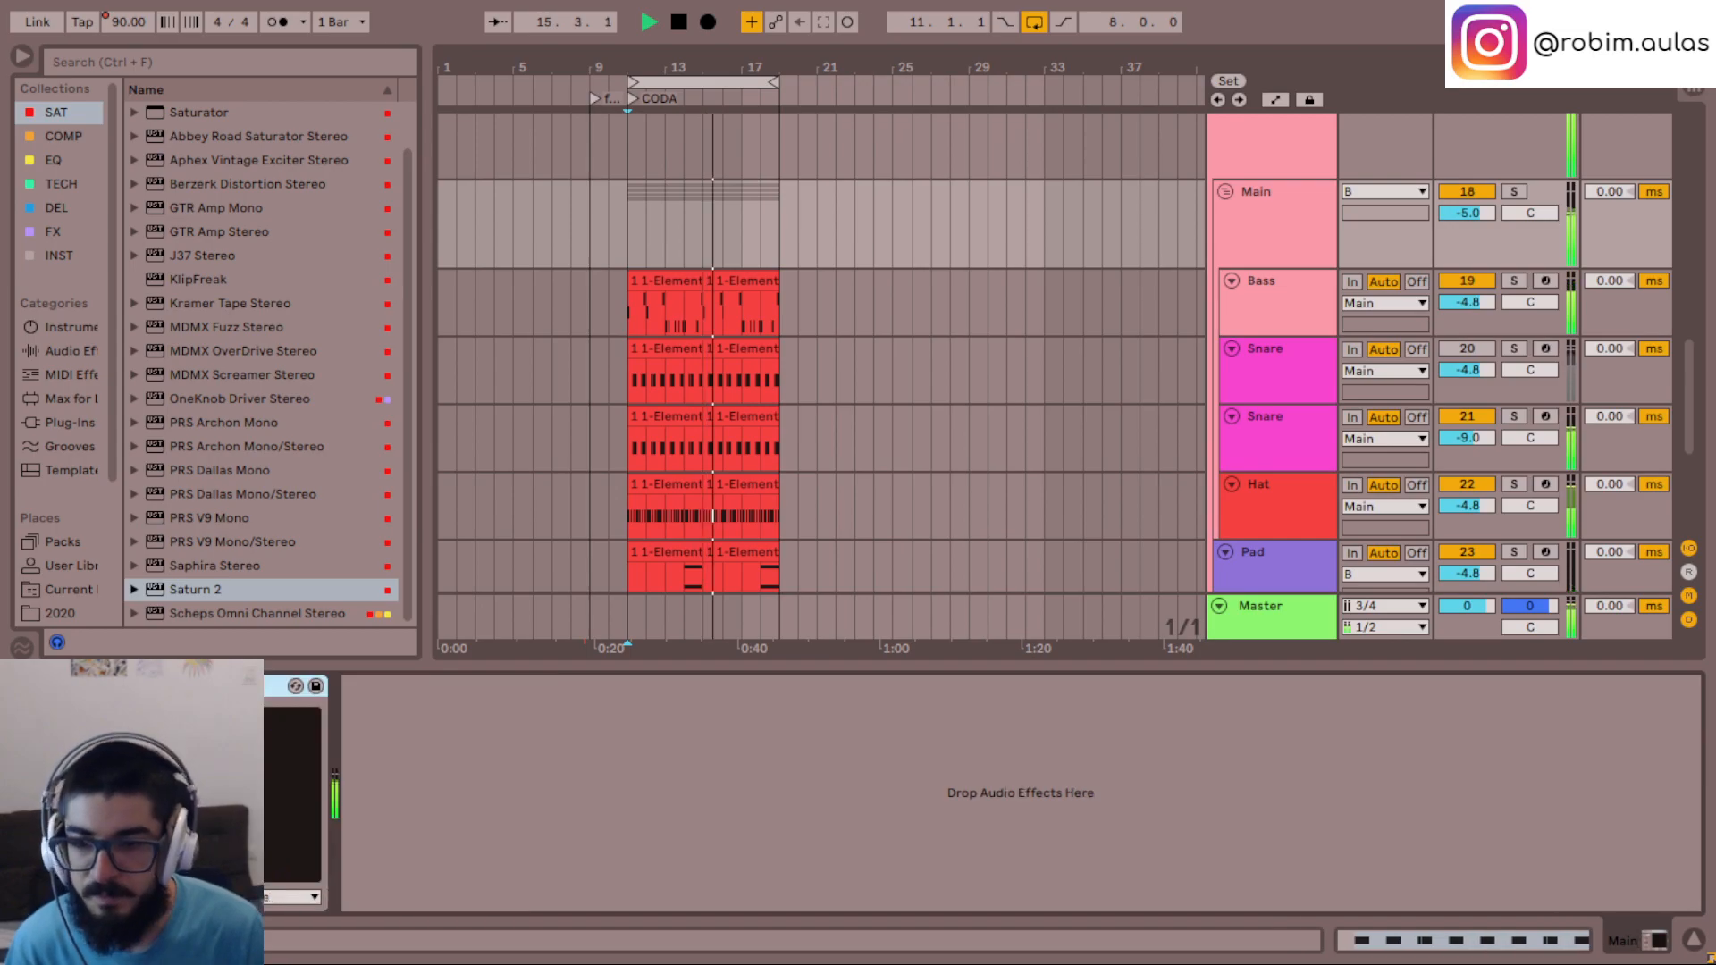
- Solo the active Snare, audition its 808 Falling 05 chain alone, and return to hearing all tracks from the loop start
click(1273, 440)
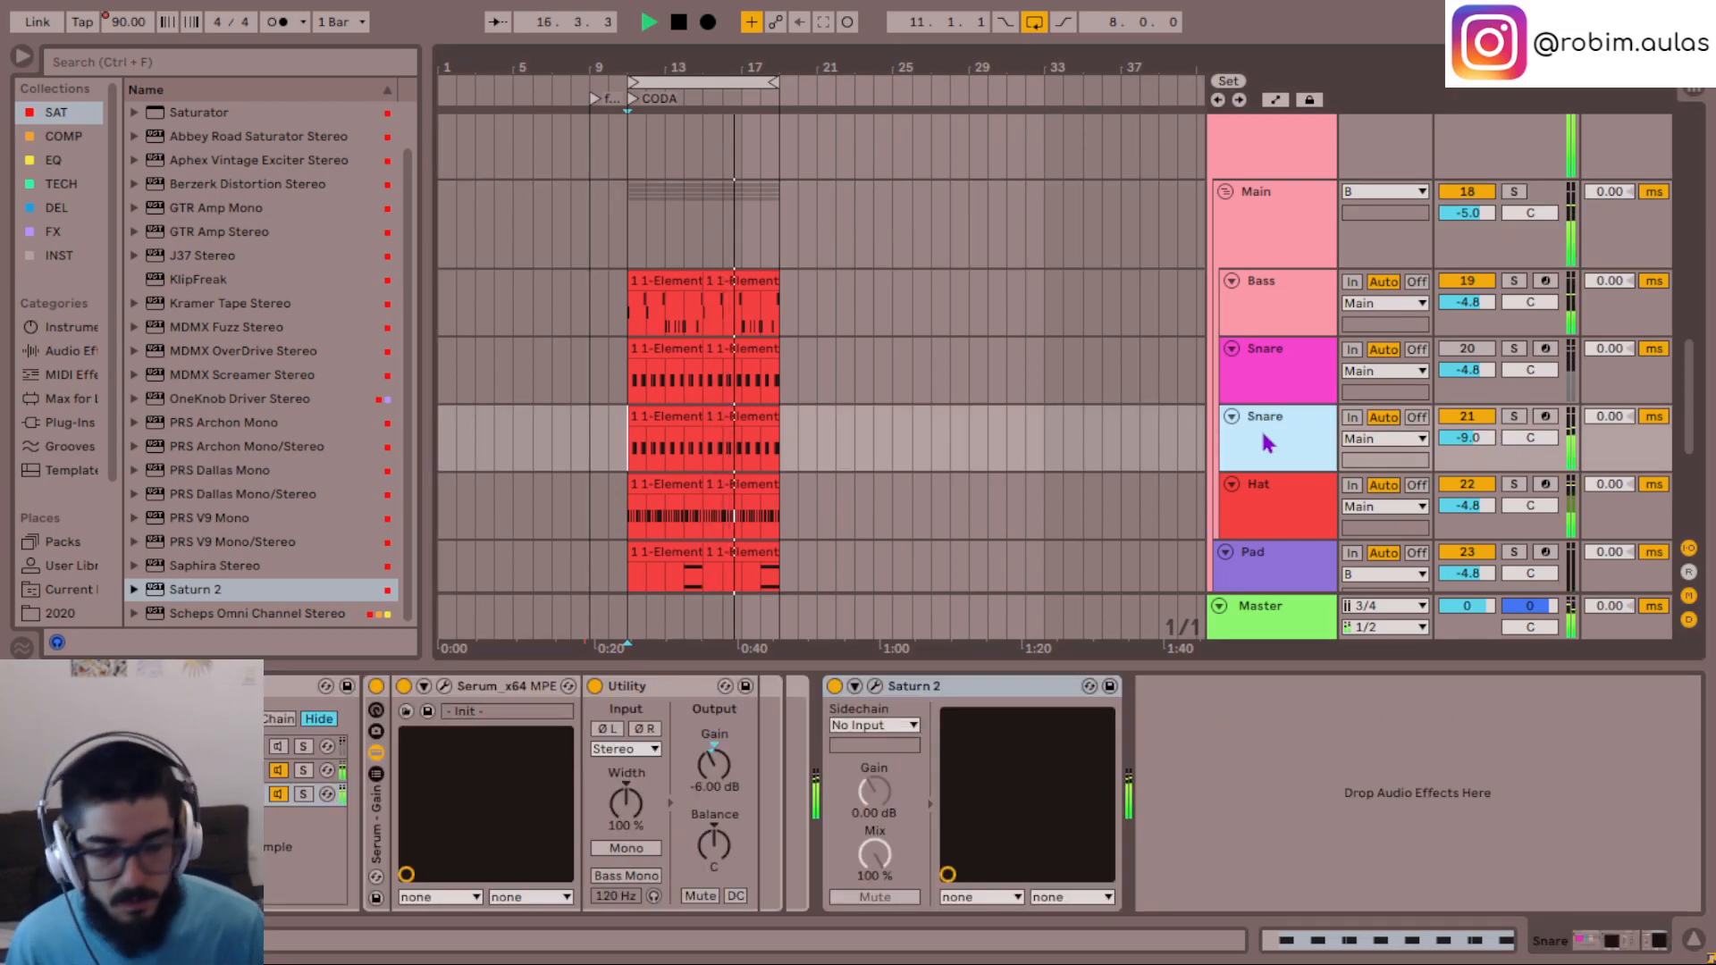
key(s)
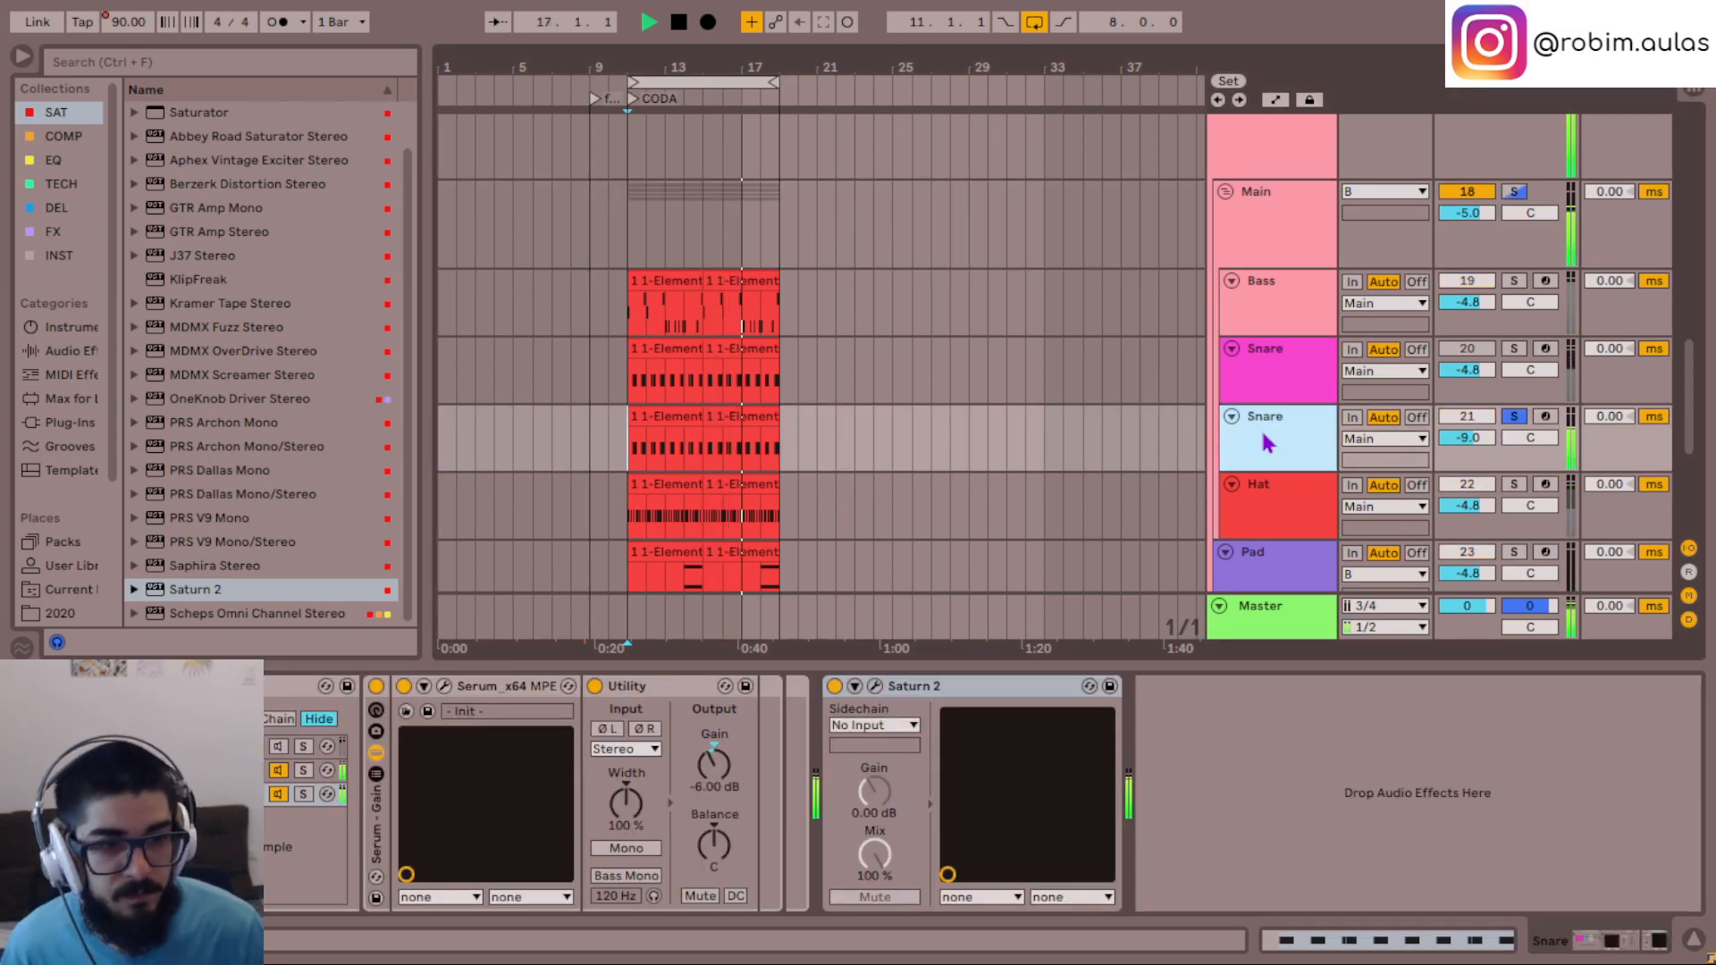
click(304, 770)
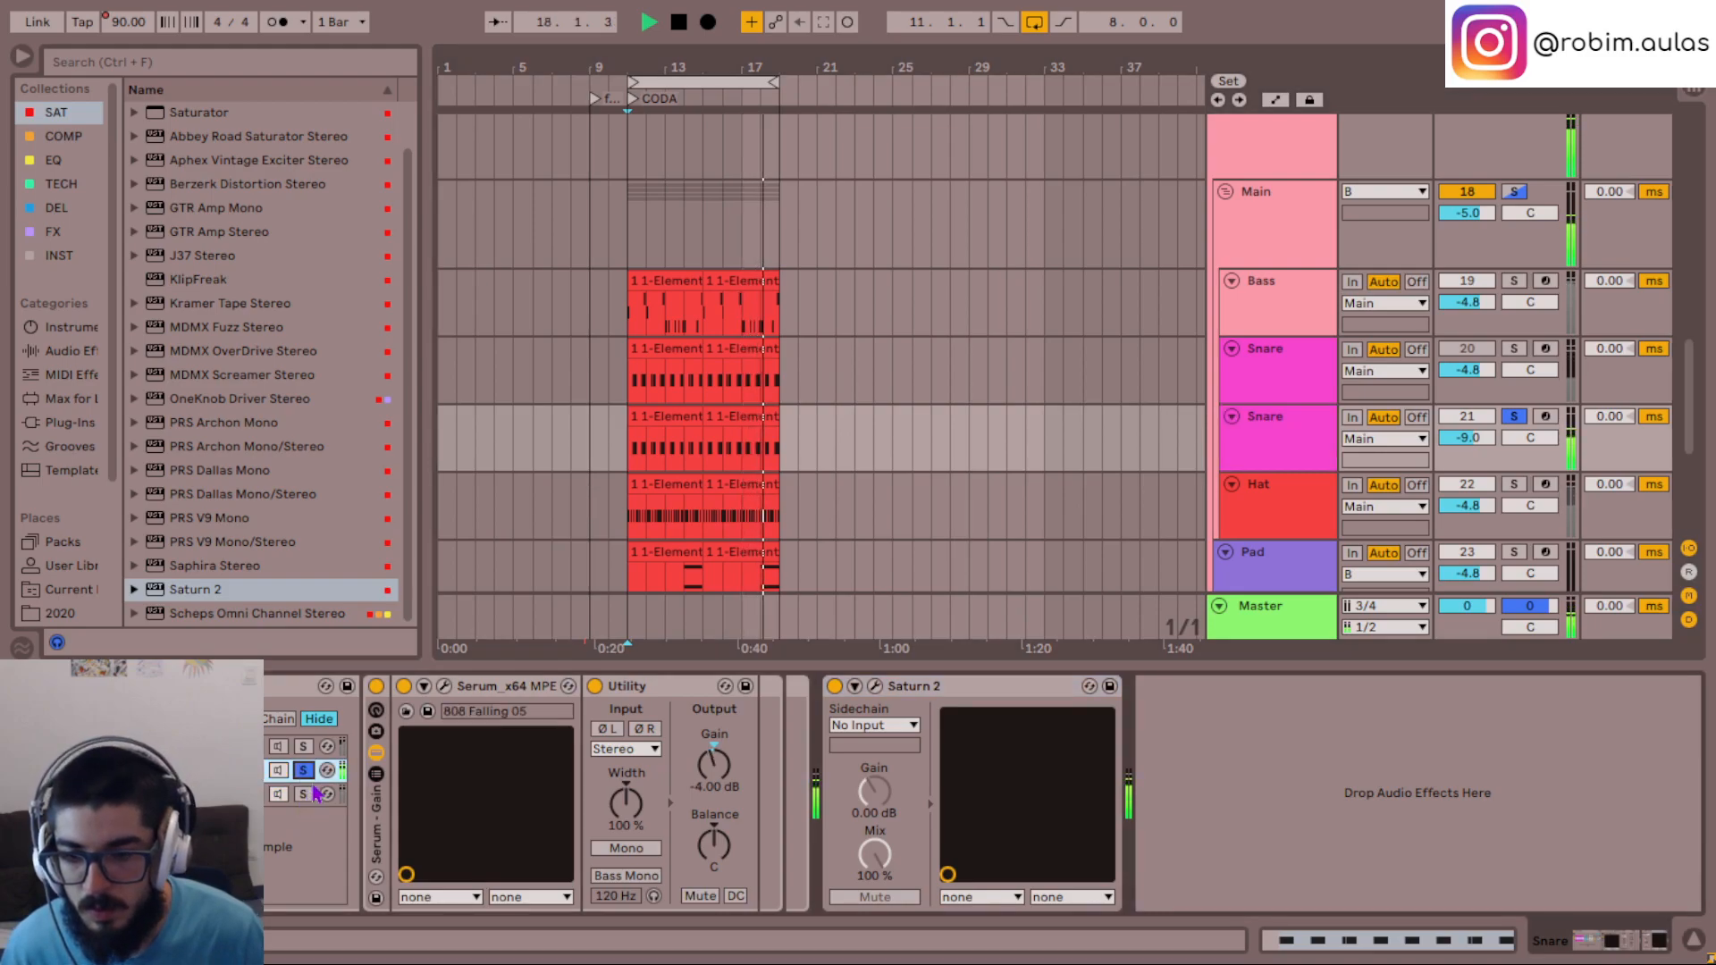
click(314, 788)
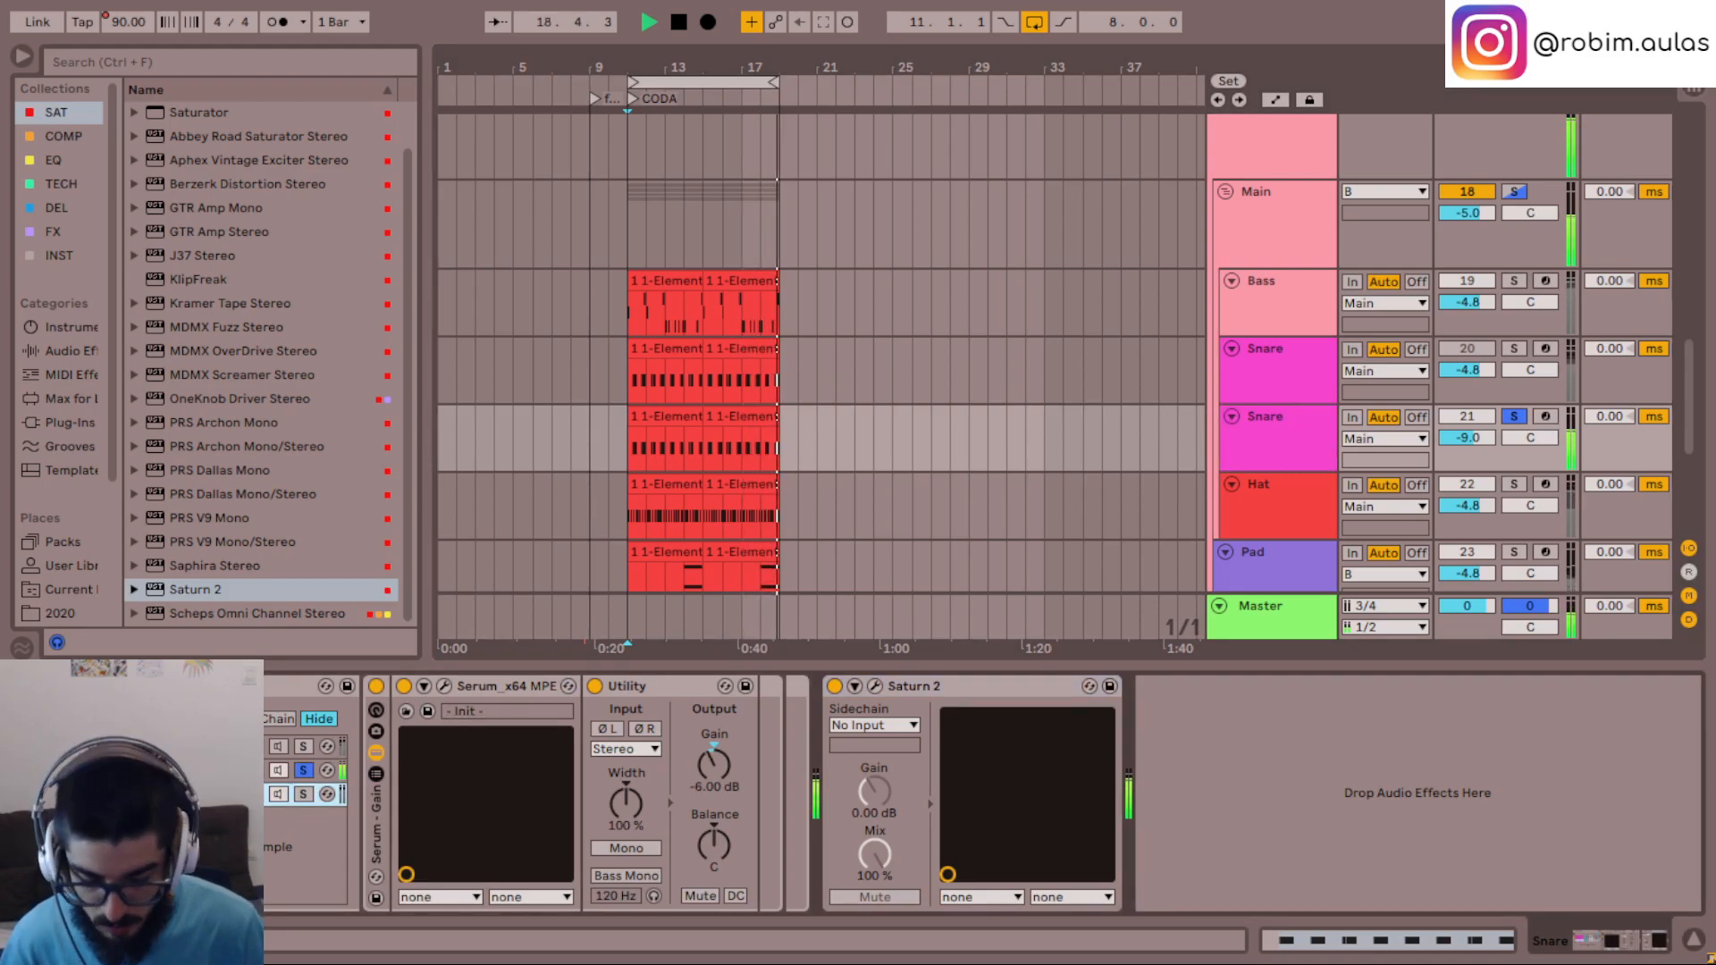
click(304, 770)
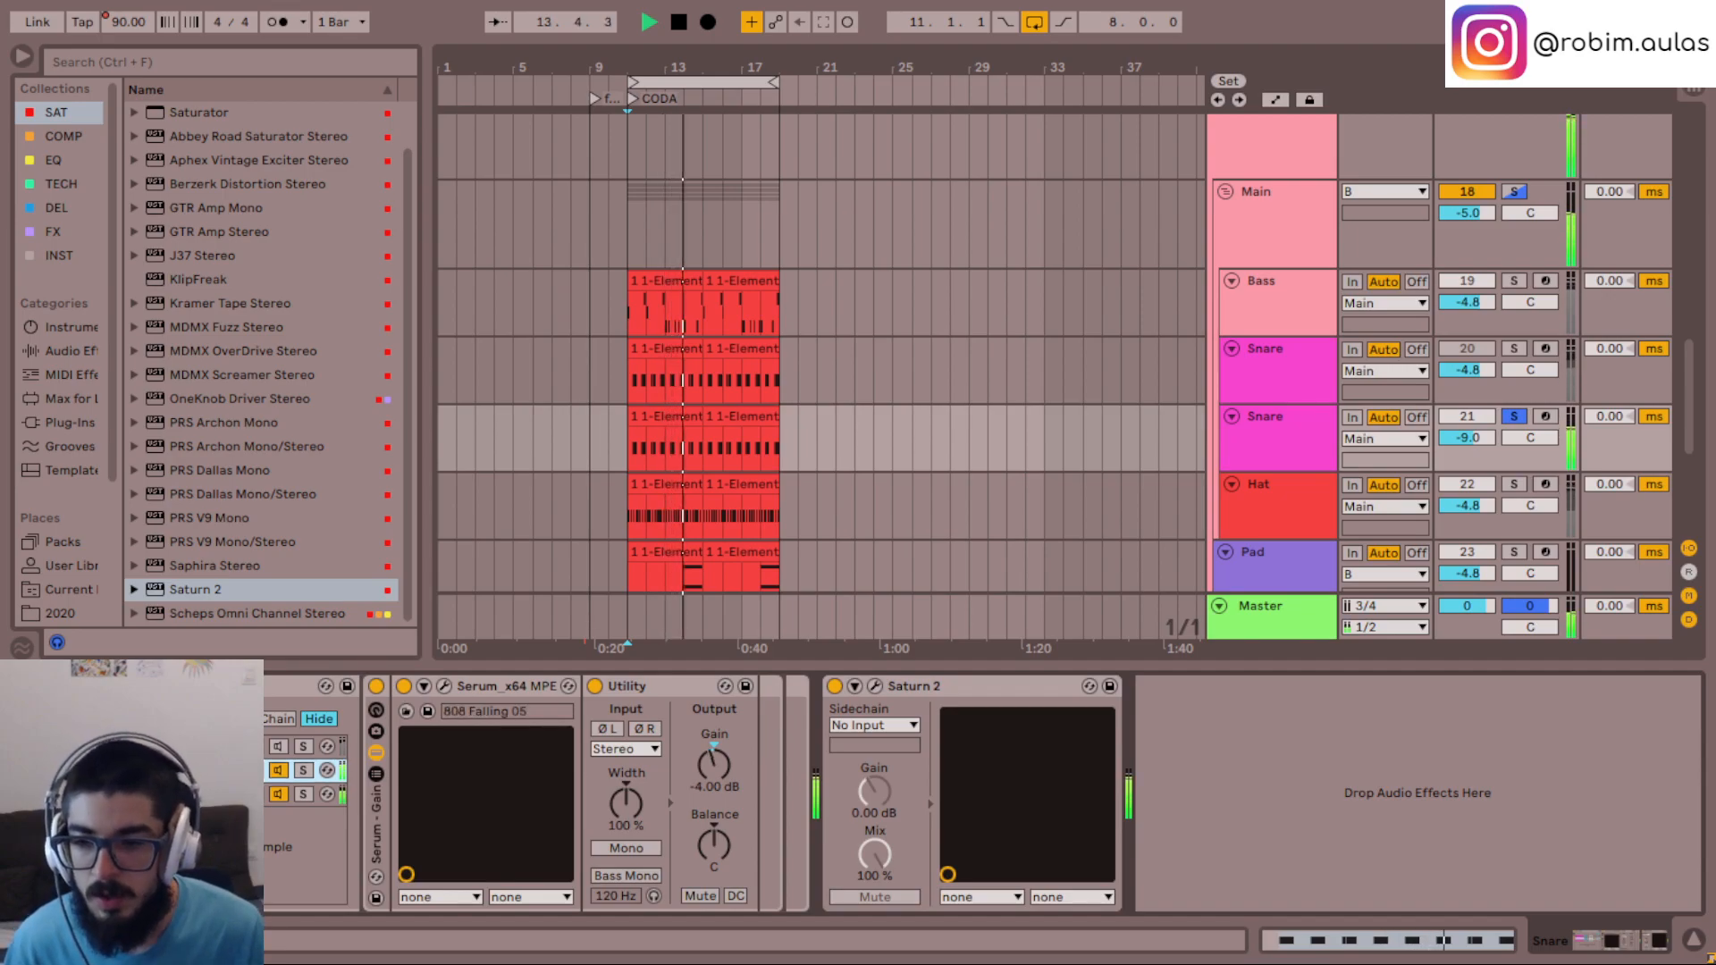
click(178, 795)
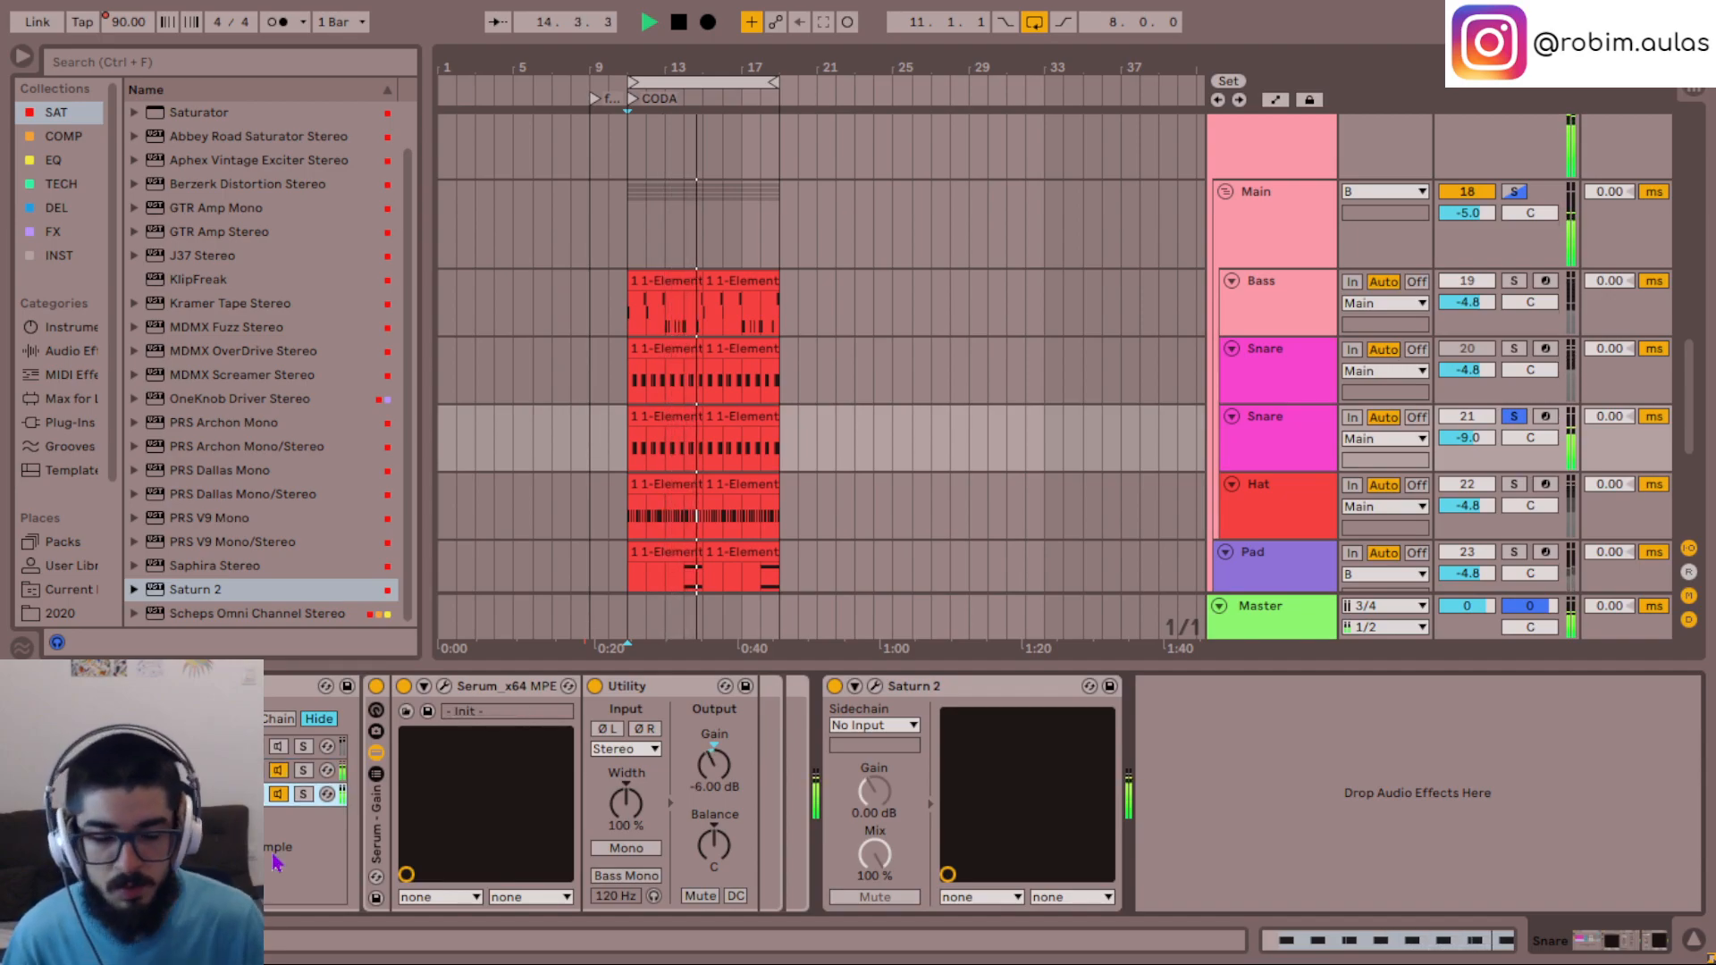
key(s)
key(space)
key(space)
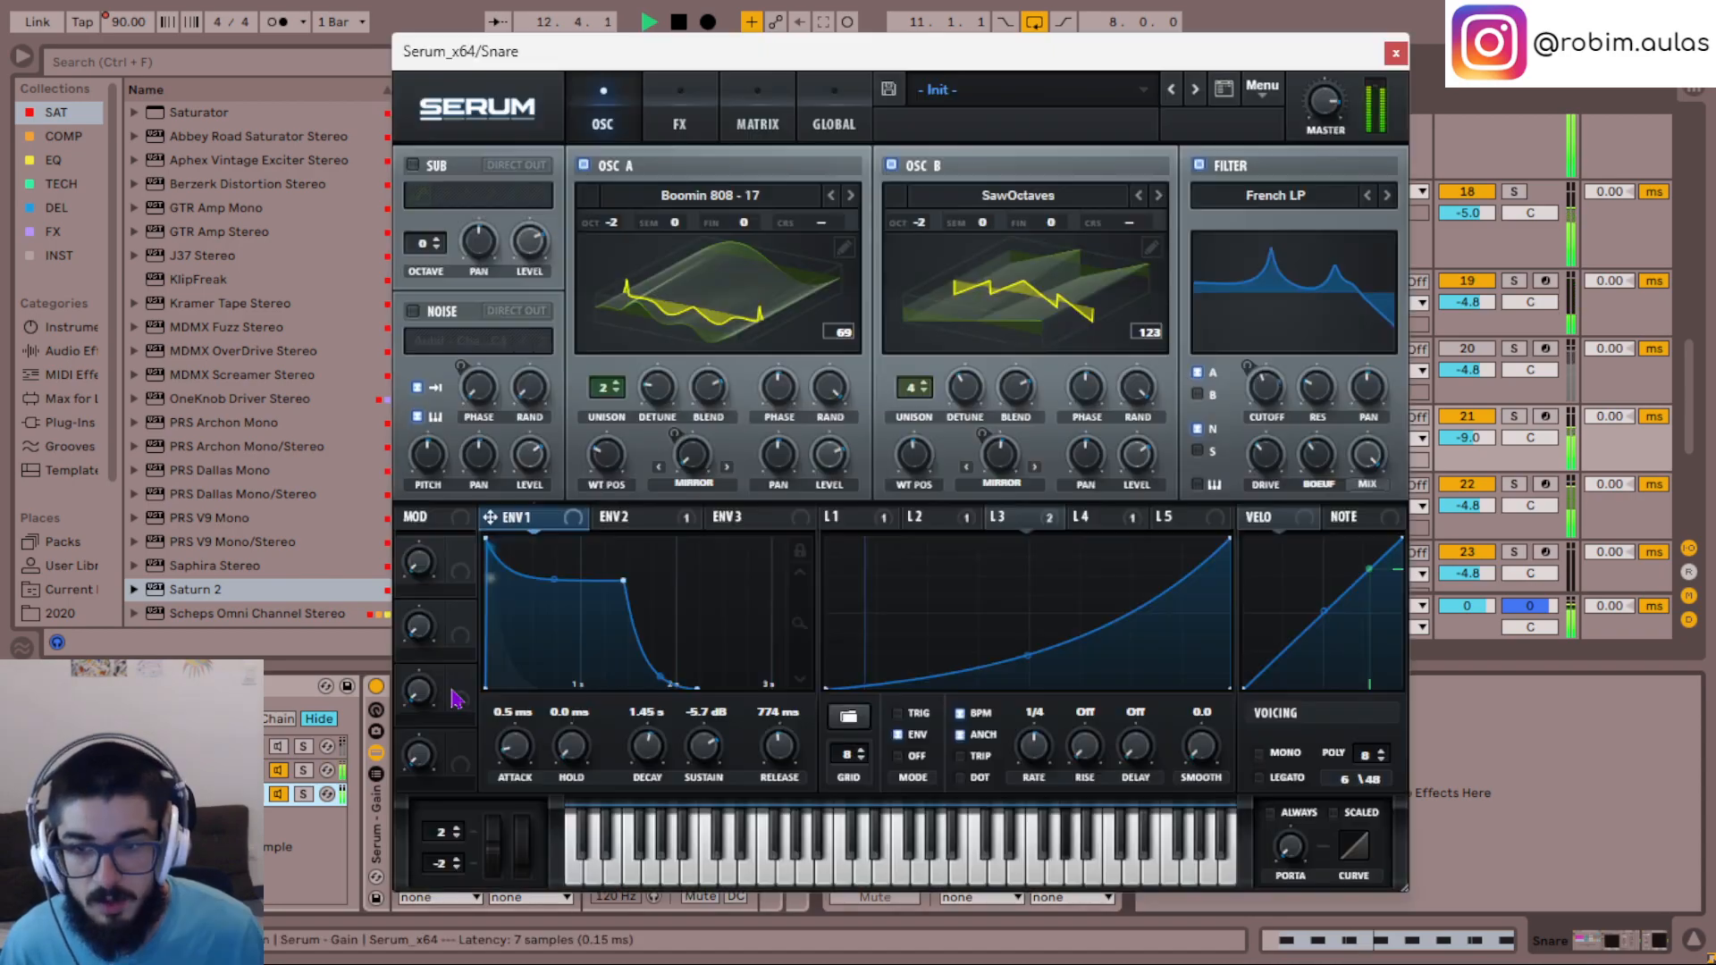
- In the Serum of the Snare's Init chain, set unison width to 50 for oscillator A and 10 for oscillator B
click(443, 685)
click(762, 112)
click(697, 112)
click(824, 116)
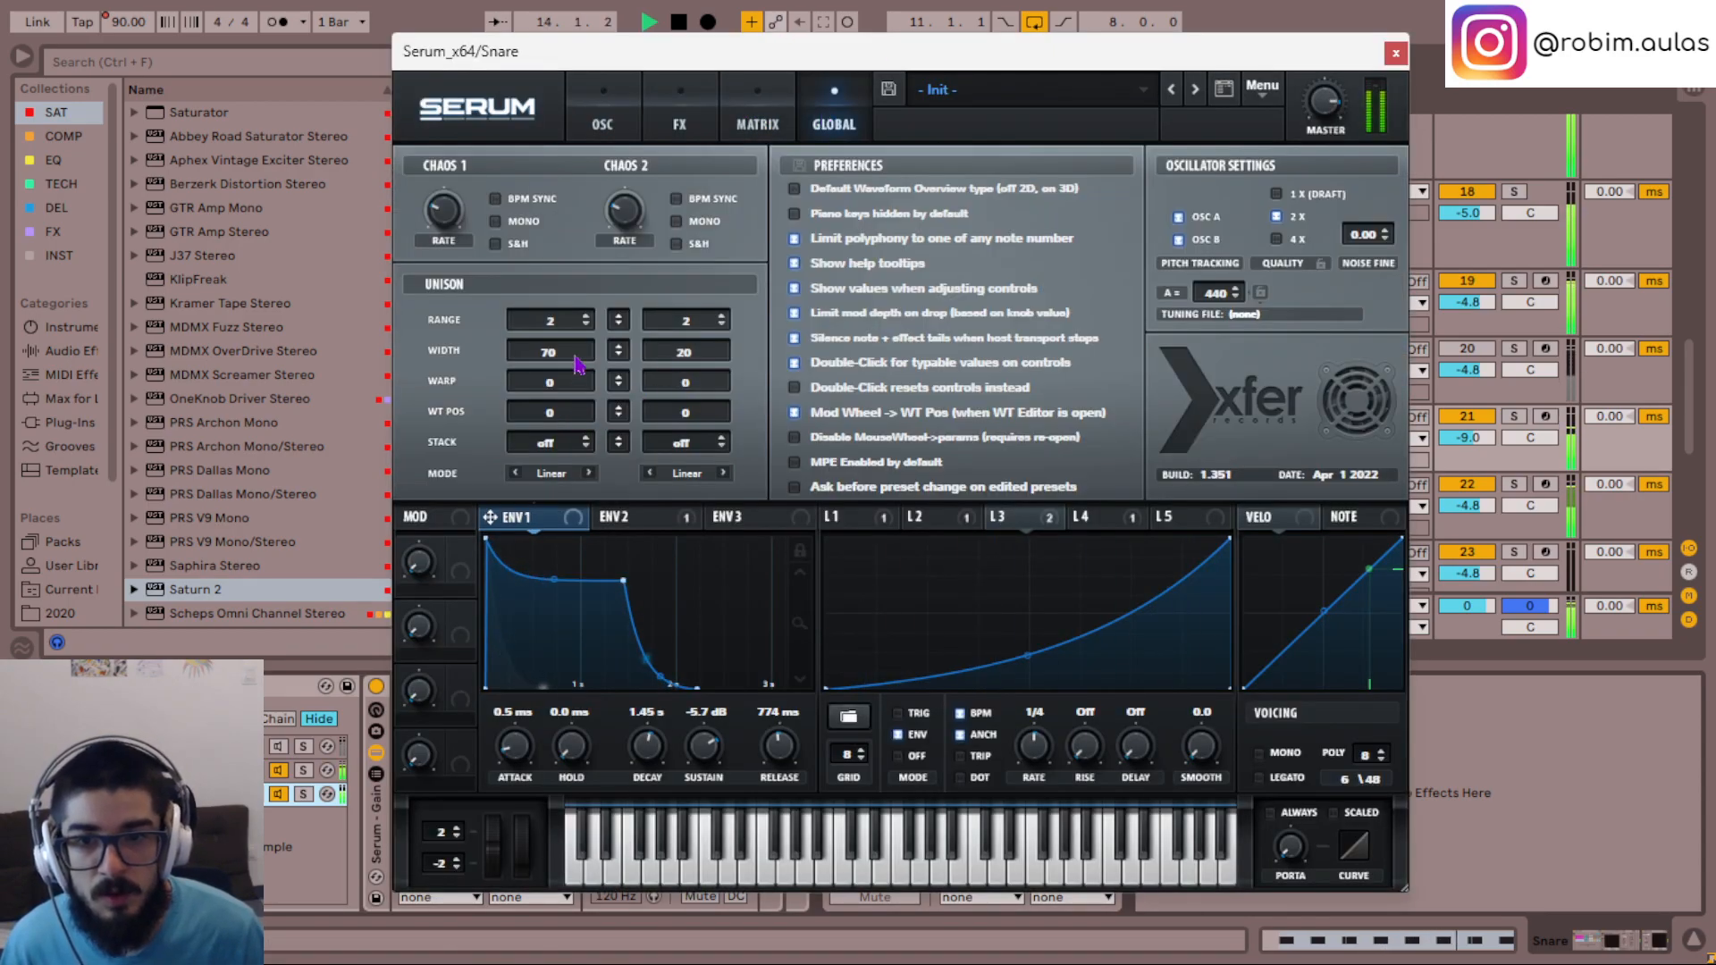
scroll(574, 350, down, 3)
scroll(574, 351, down, 2)
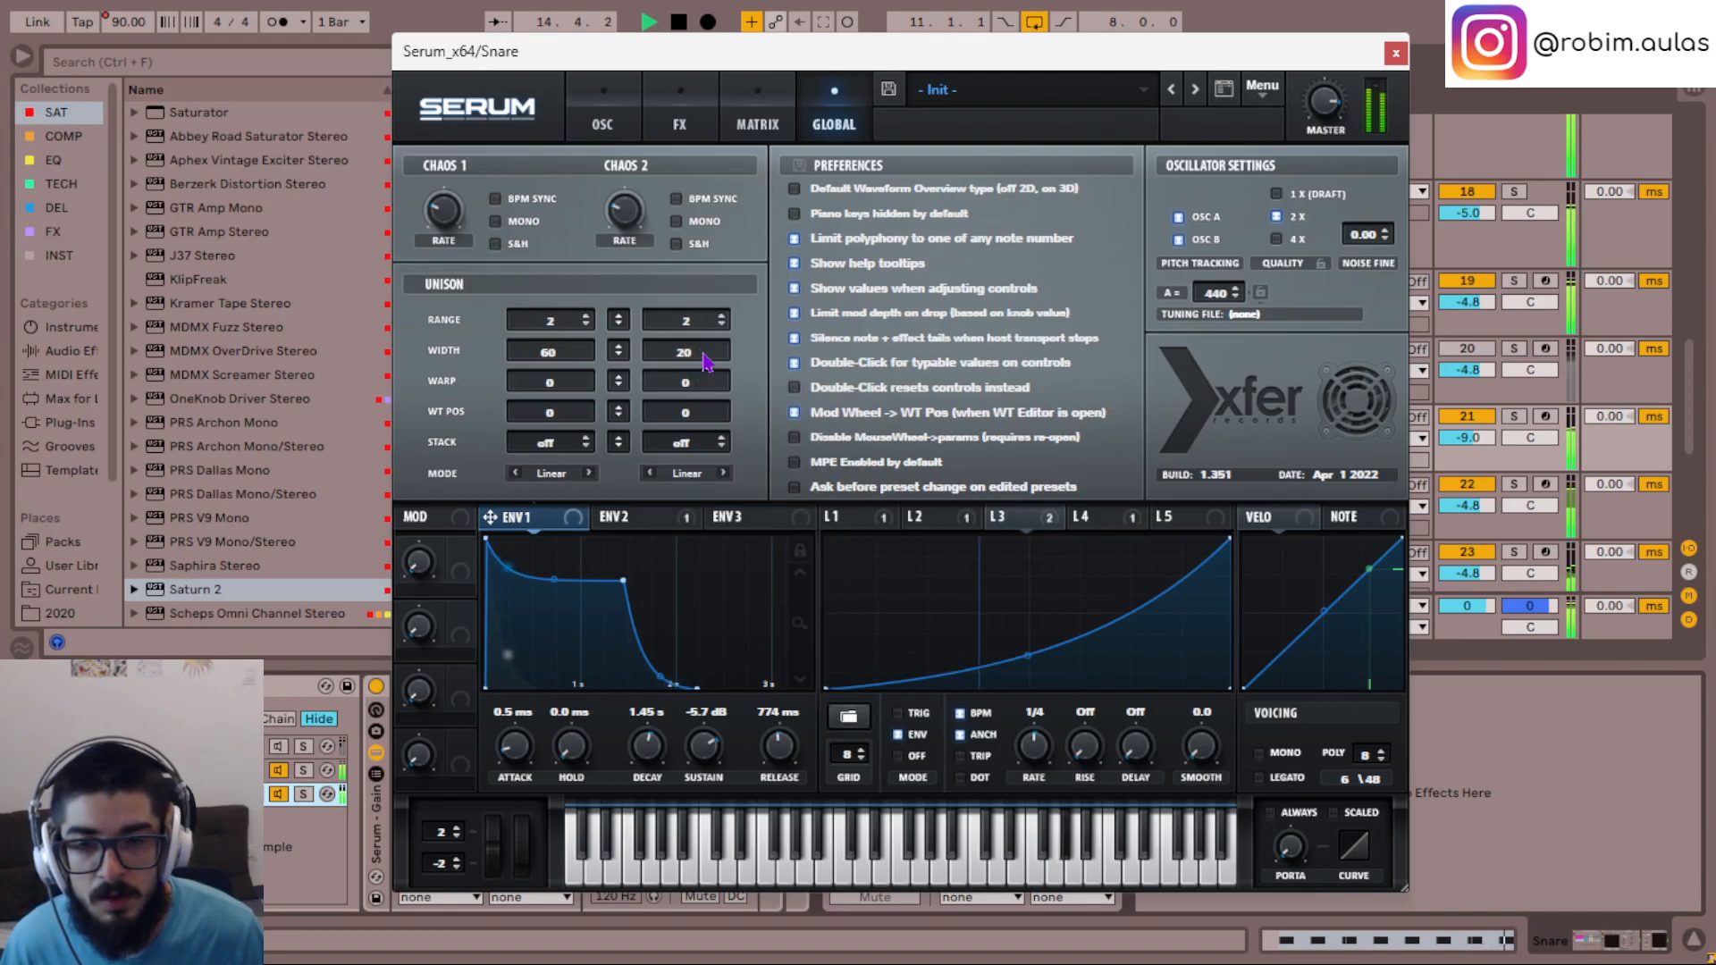
scroll(705, 360, down, 1)
scroll(705, 360, down, 3)
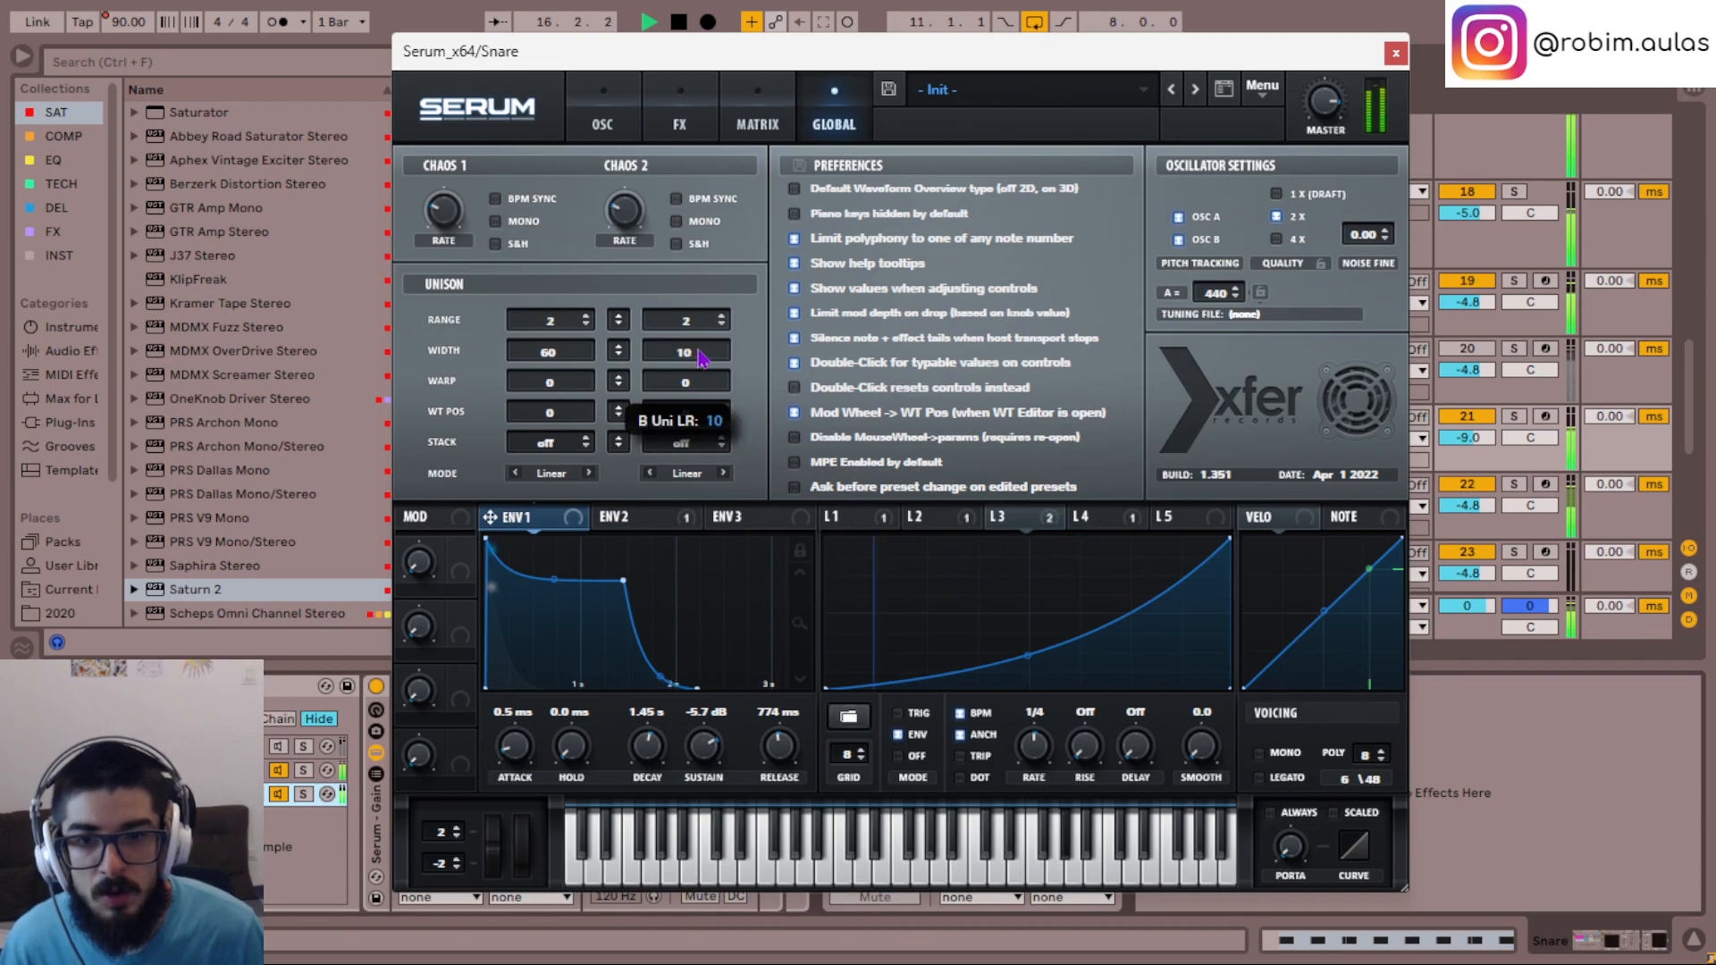
scroll(565, 356, down, 5)
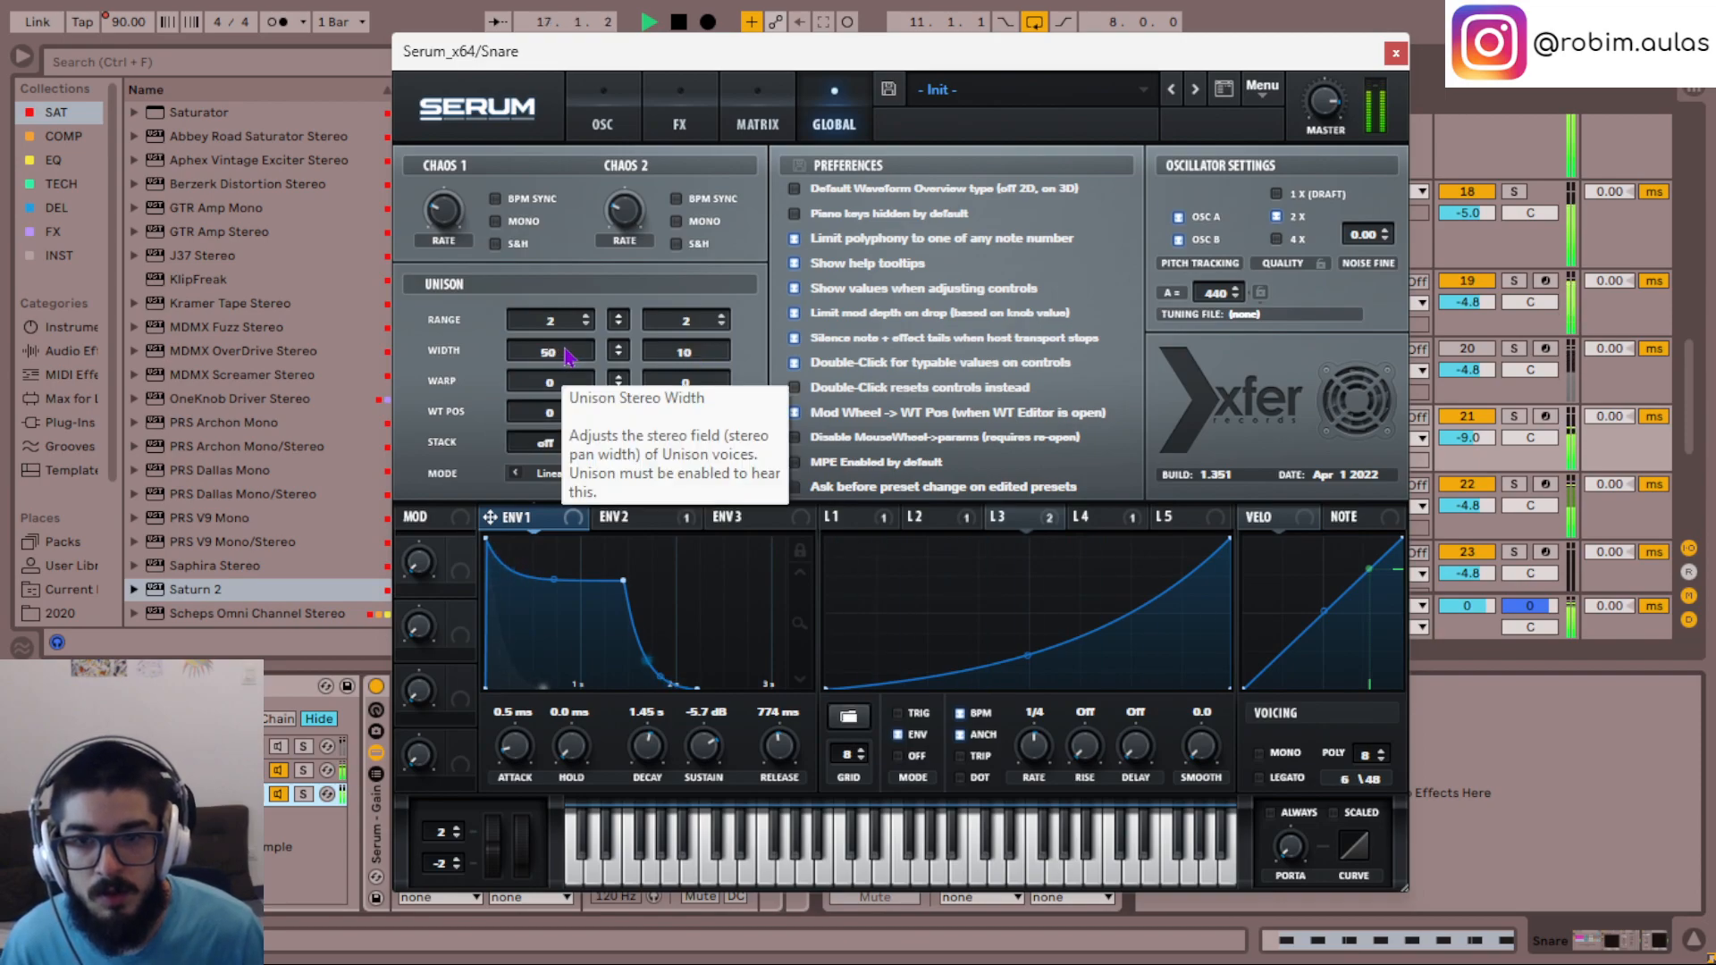
- Lower the Phaser's stereo phase offset in the Init chain's Serum and close its window
click(710, 127)
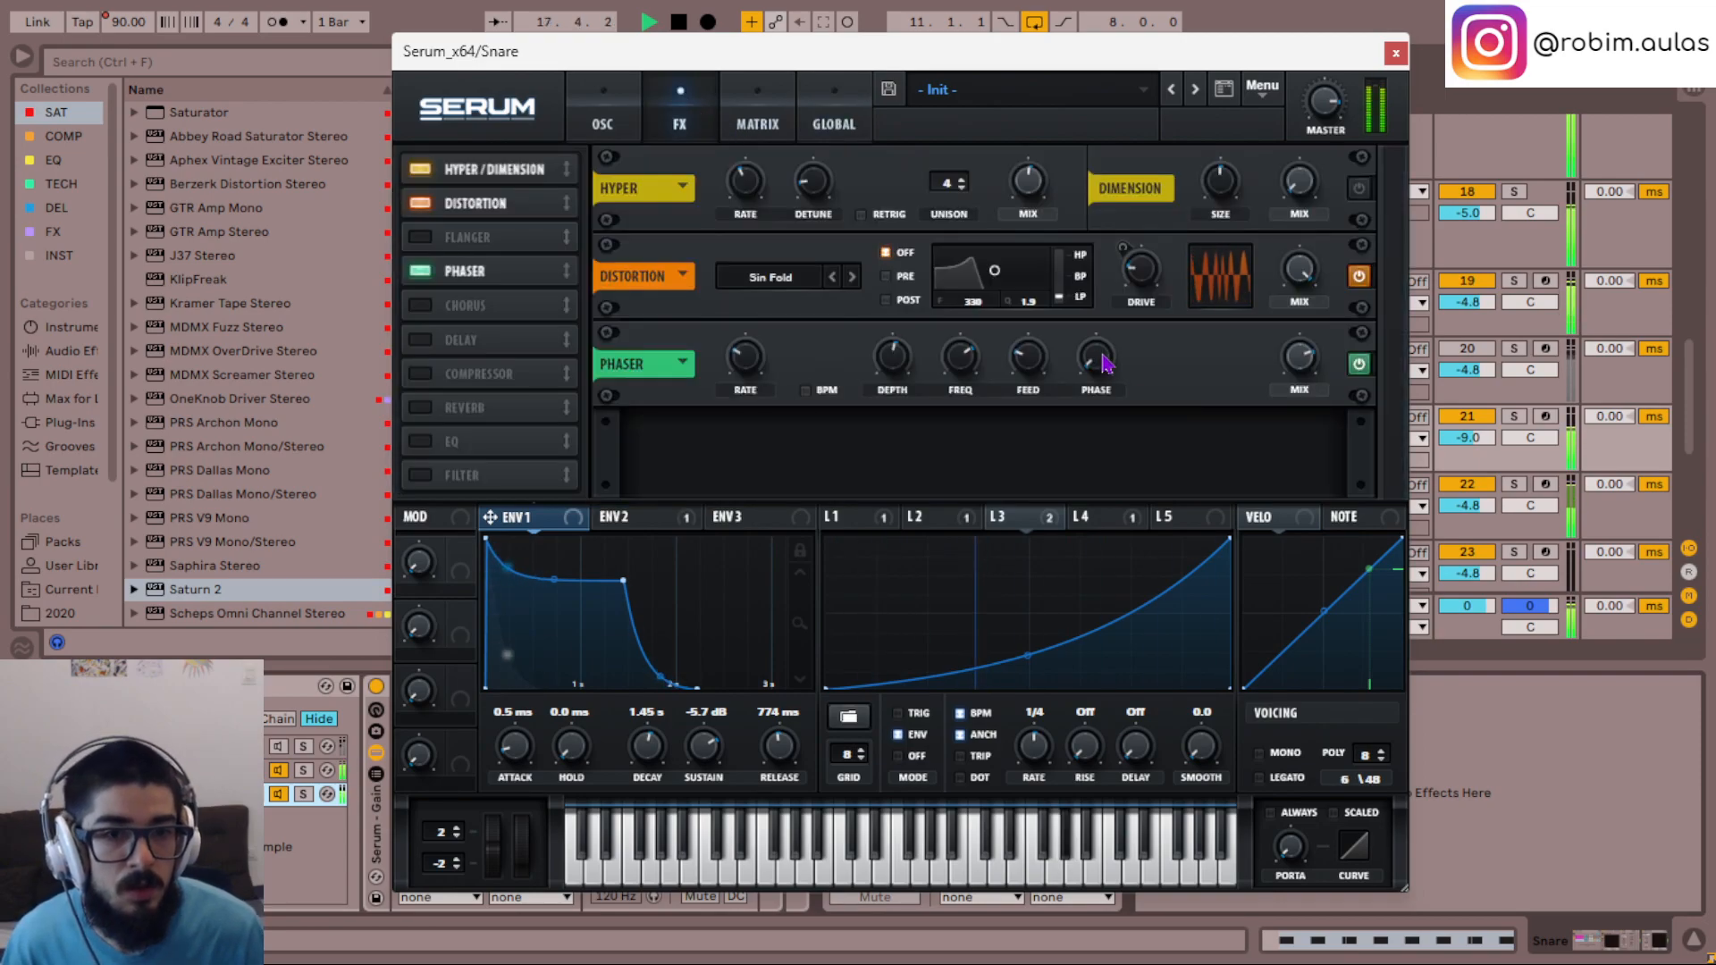
drag(1097, 362, 1134, 467)
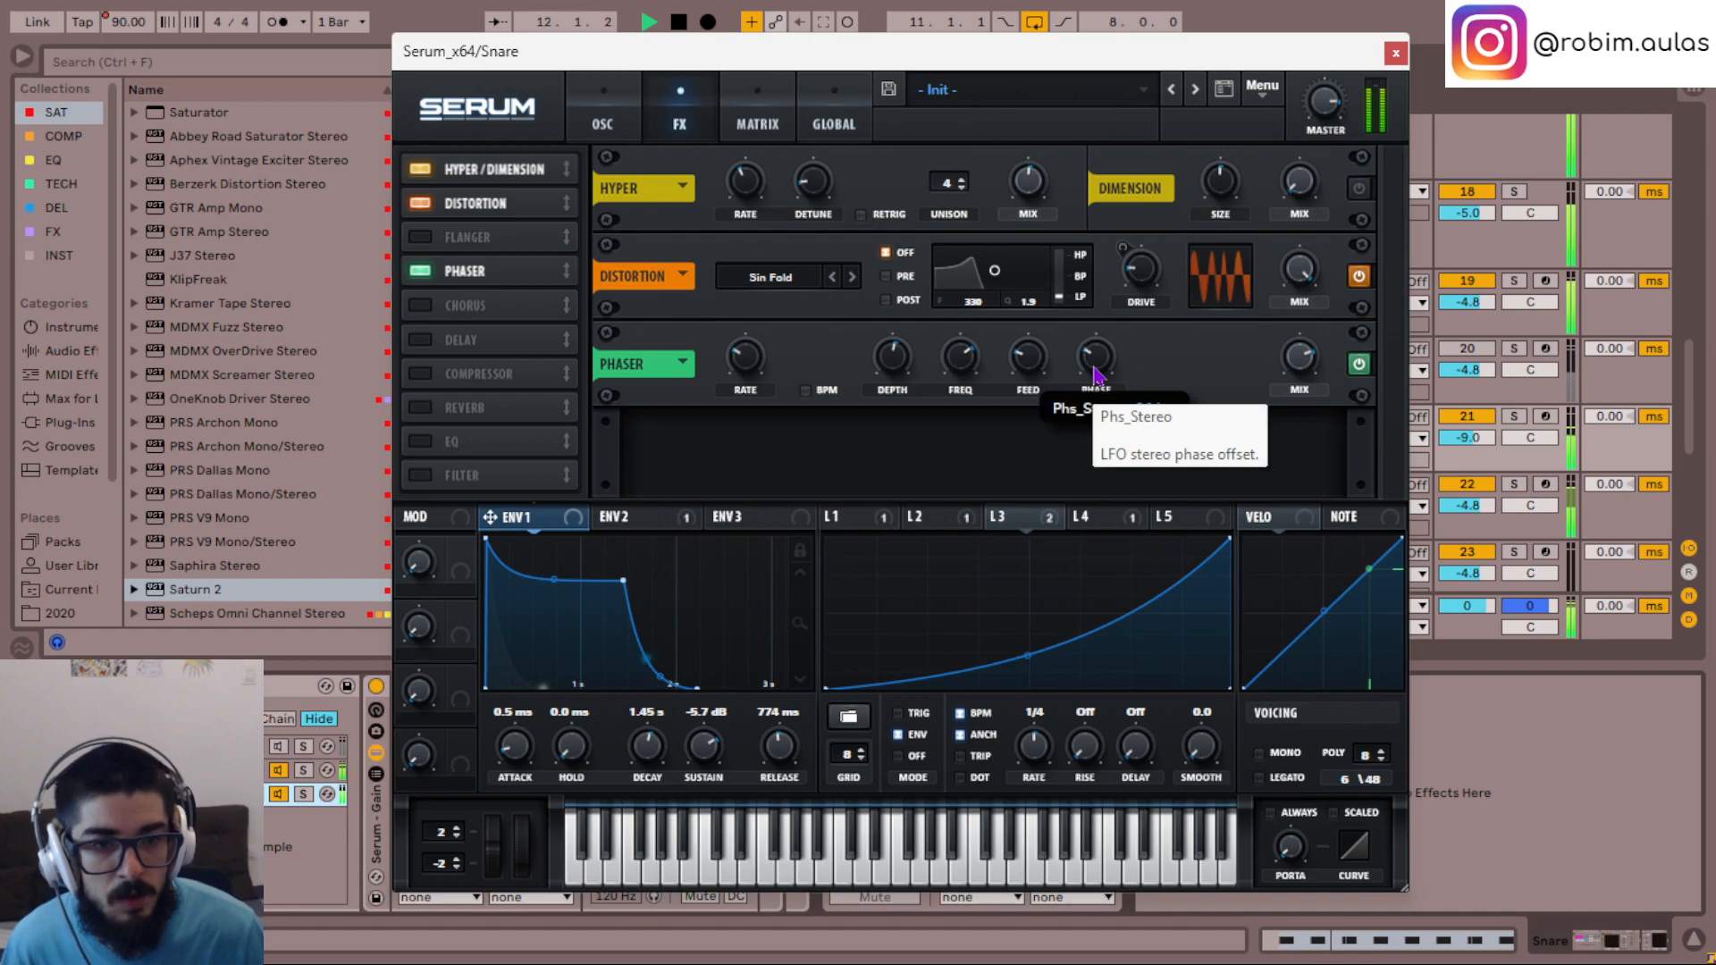
drag(1098, 373, 1104, 427)
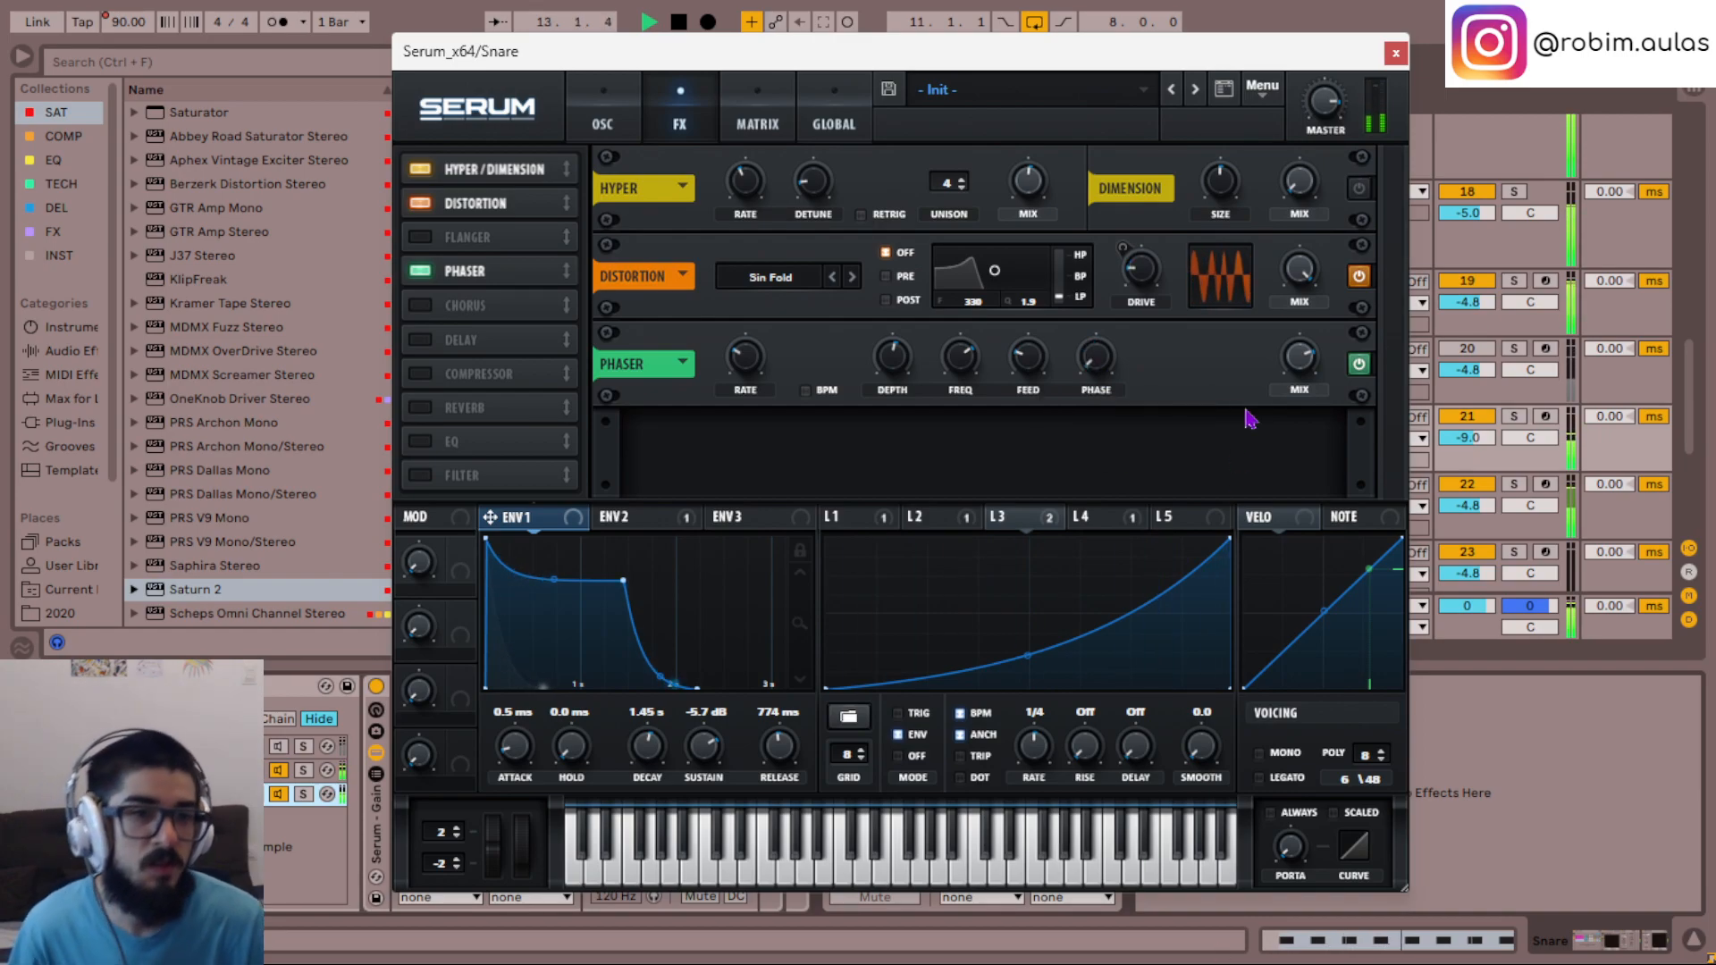
click(1395, 54)
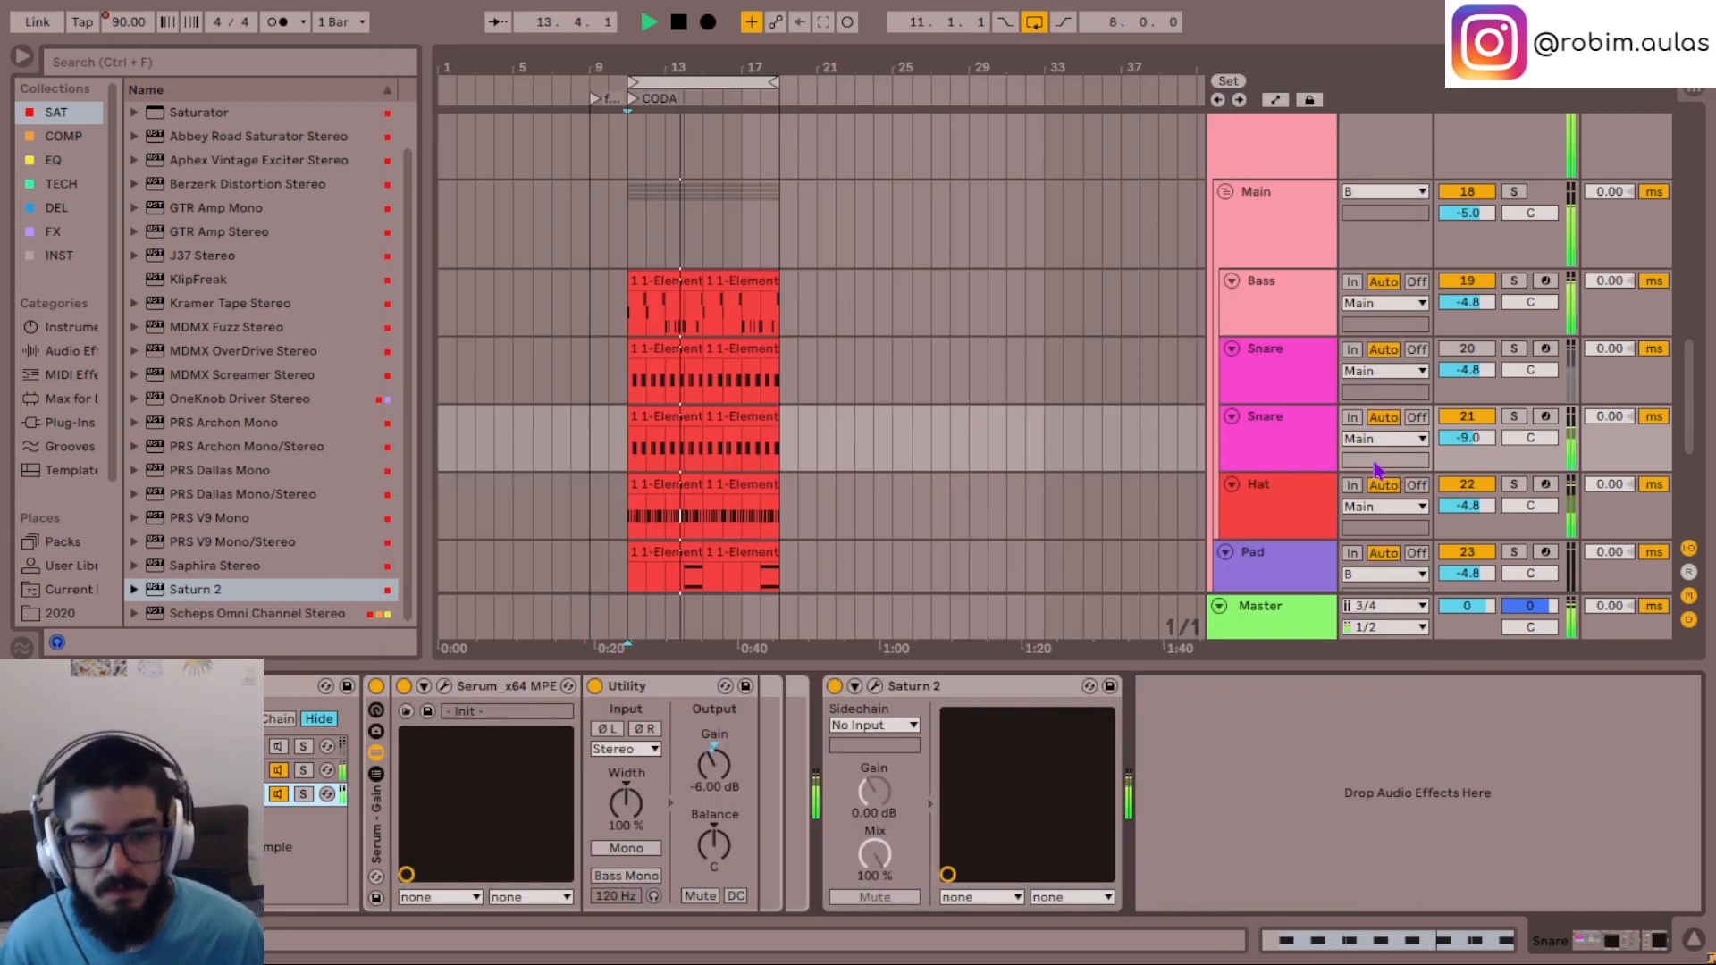
- Inspect the Serum settings of the Snare's 808 Falling 05 chain and close its window
click(1273, 434)
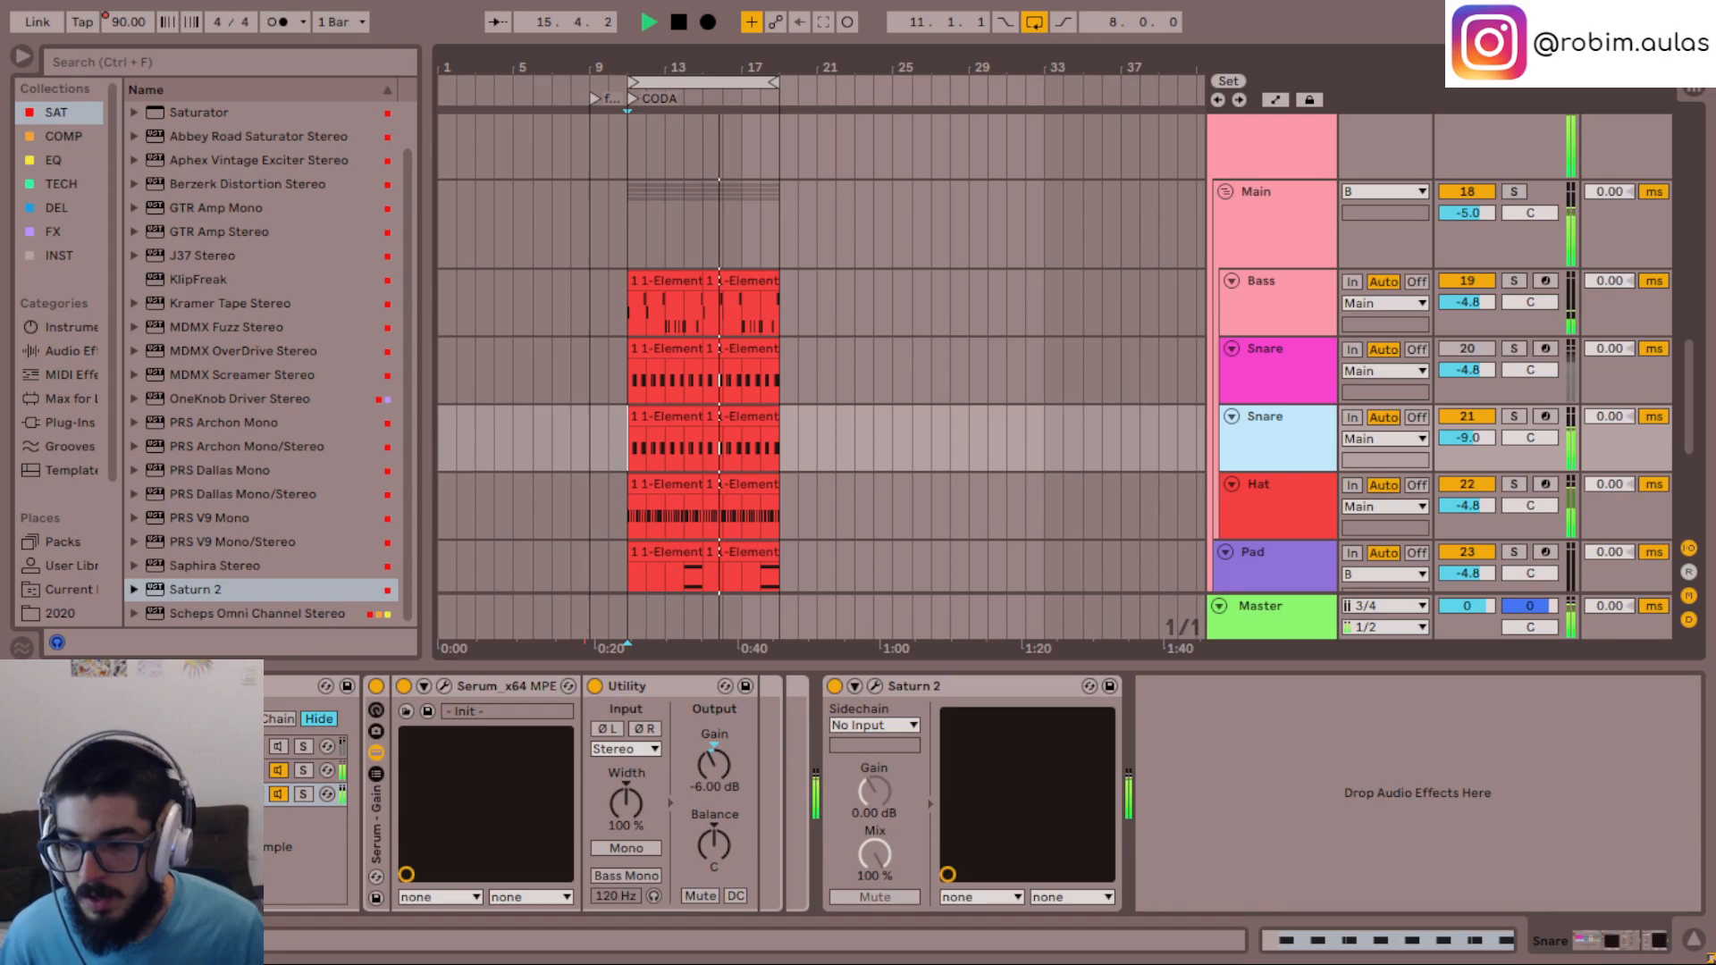
click(241, 794)
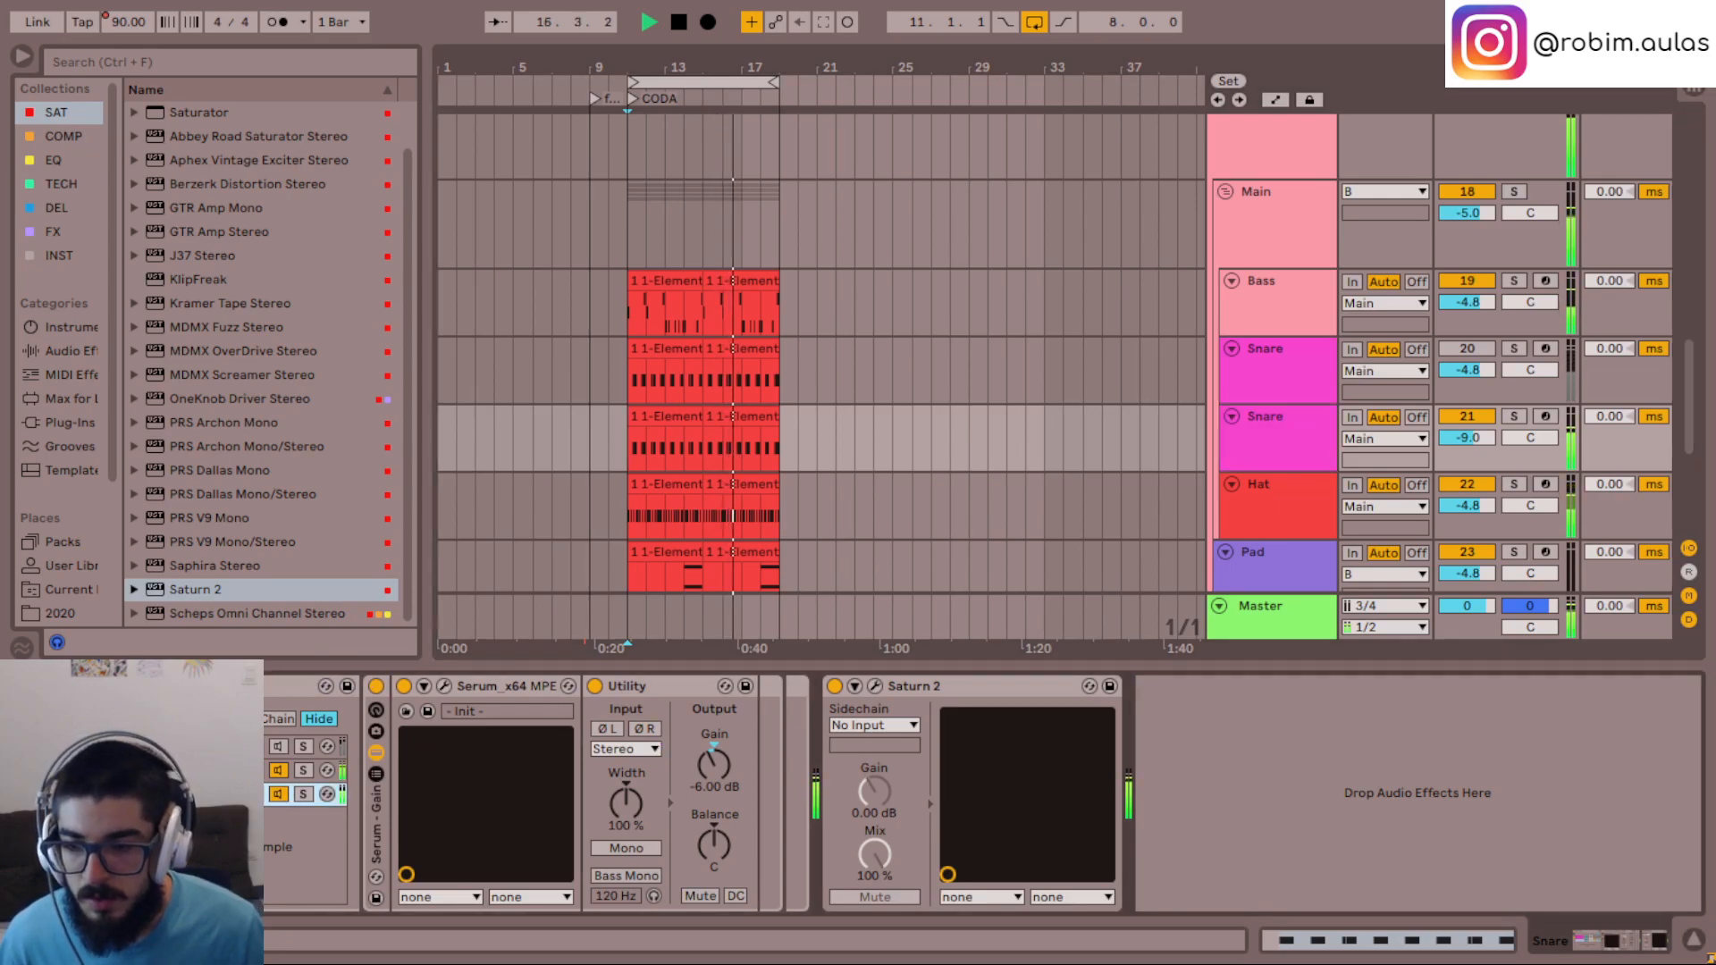
click(241, 770)
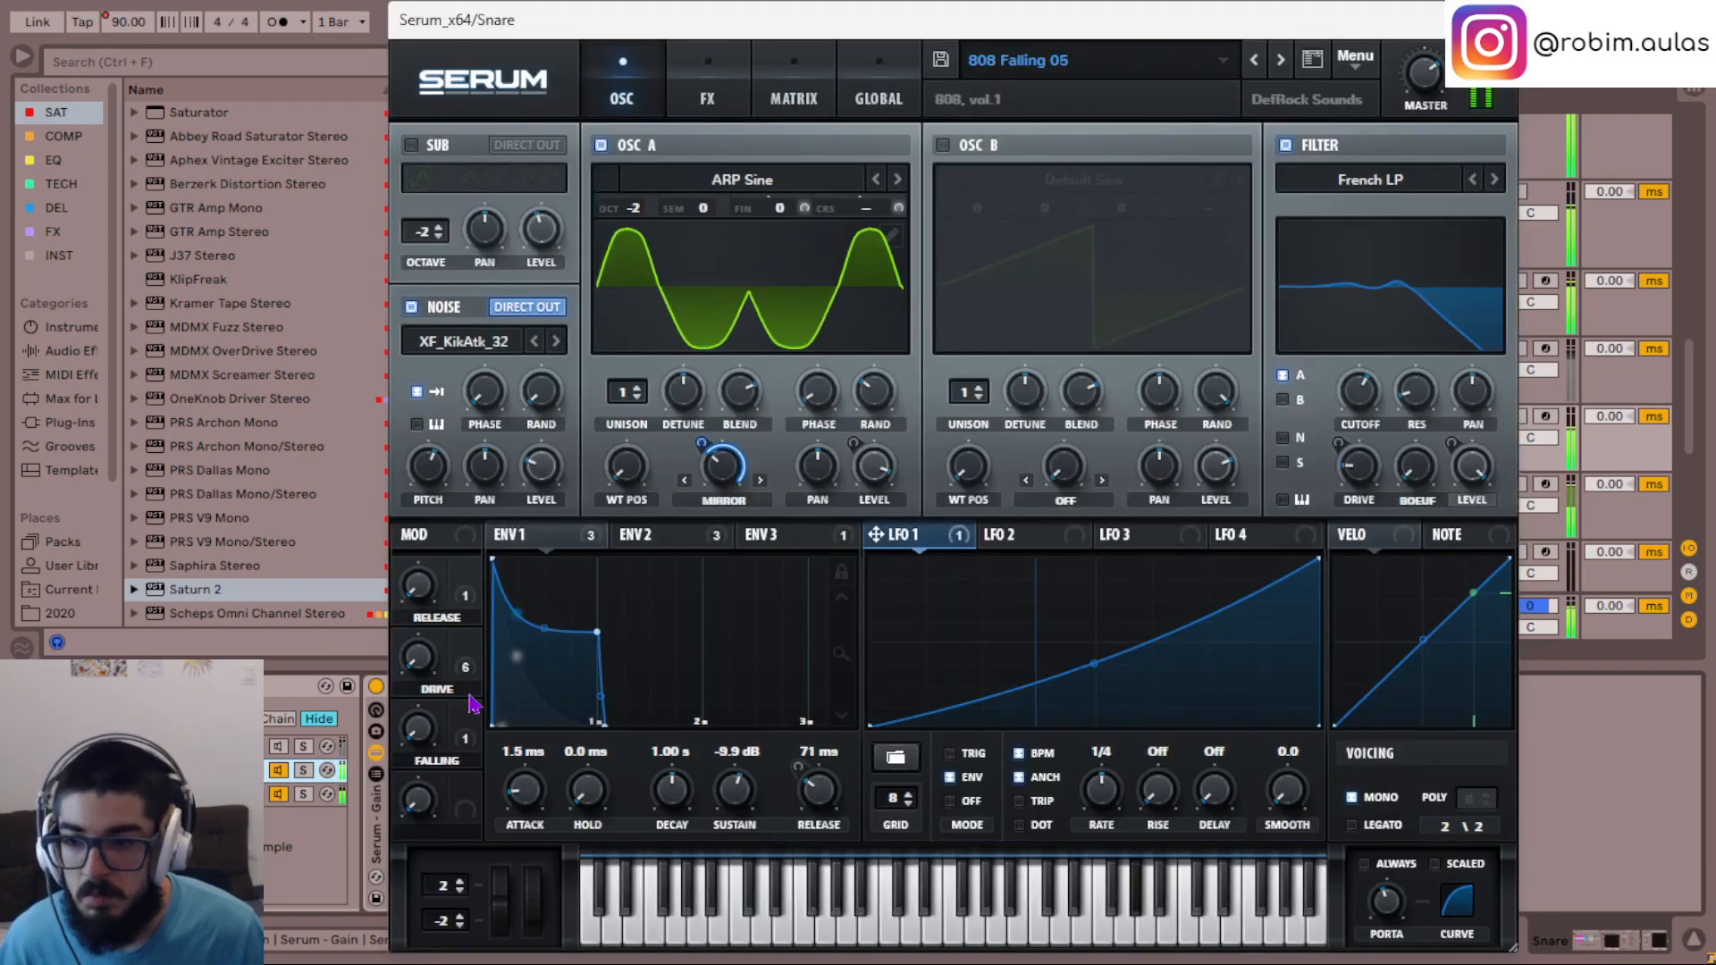
click(1496, 20)
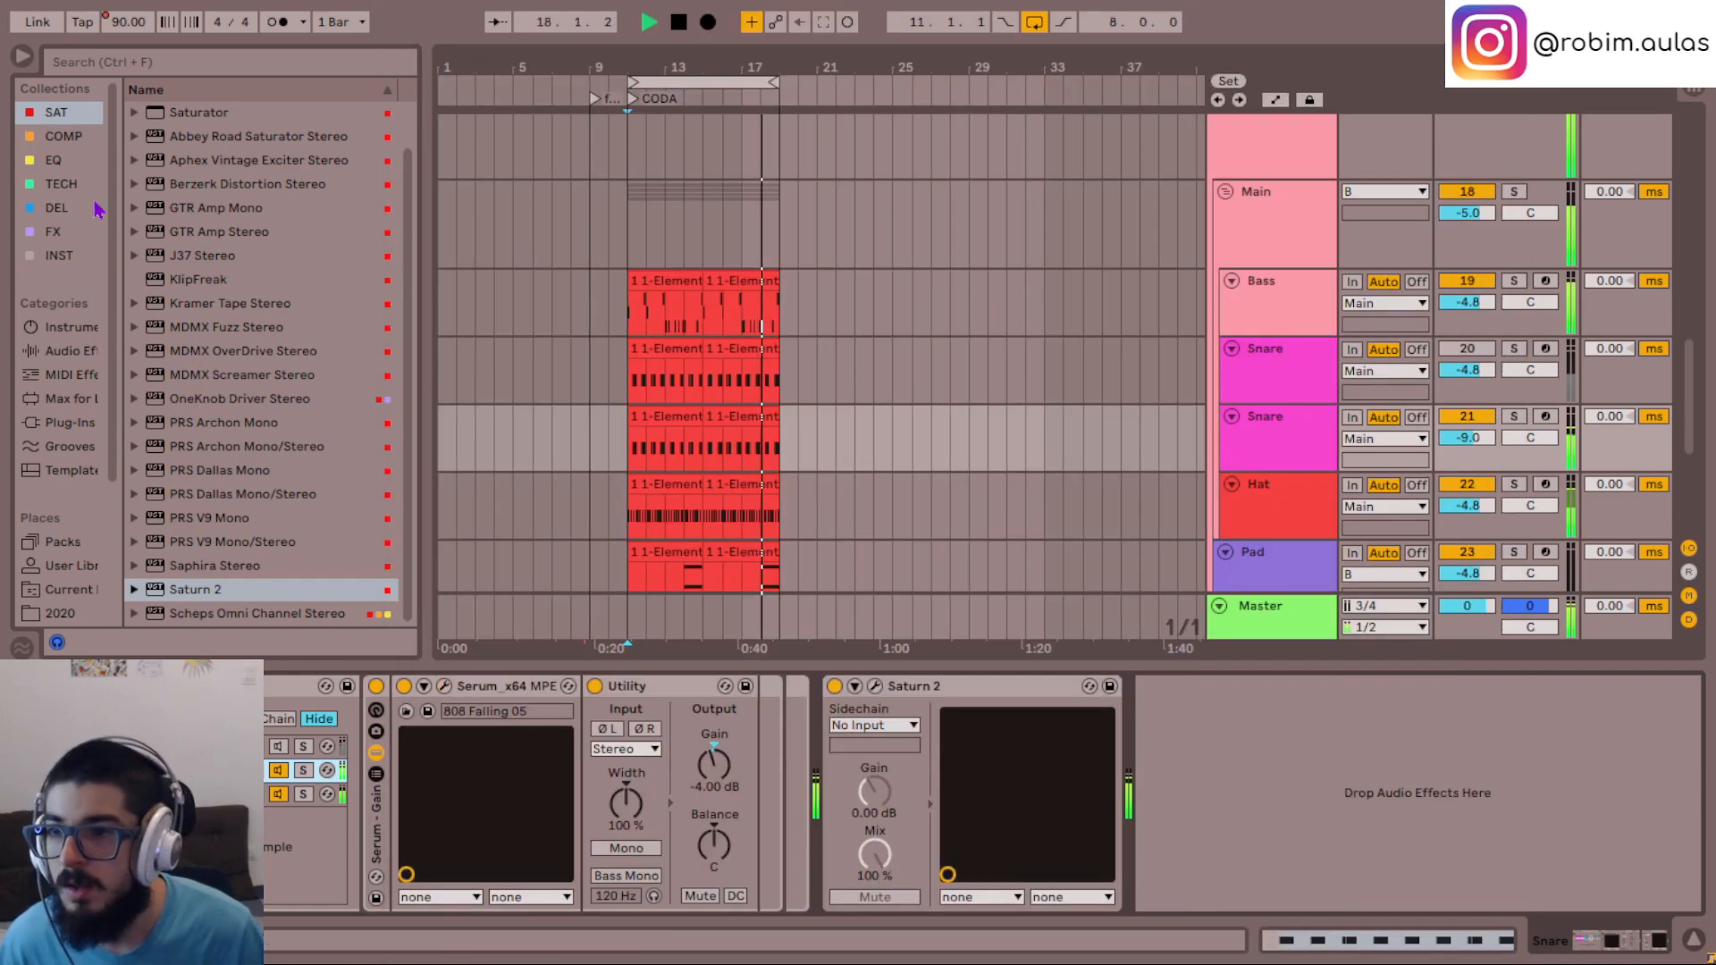
- Browse the FX collection for an effect to use on the Snare
click(54, 231)
click(206, 207)
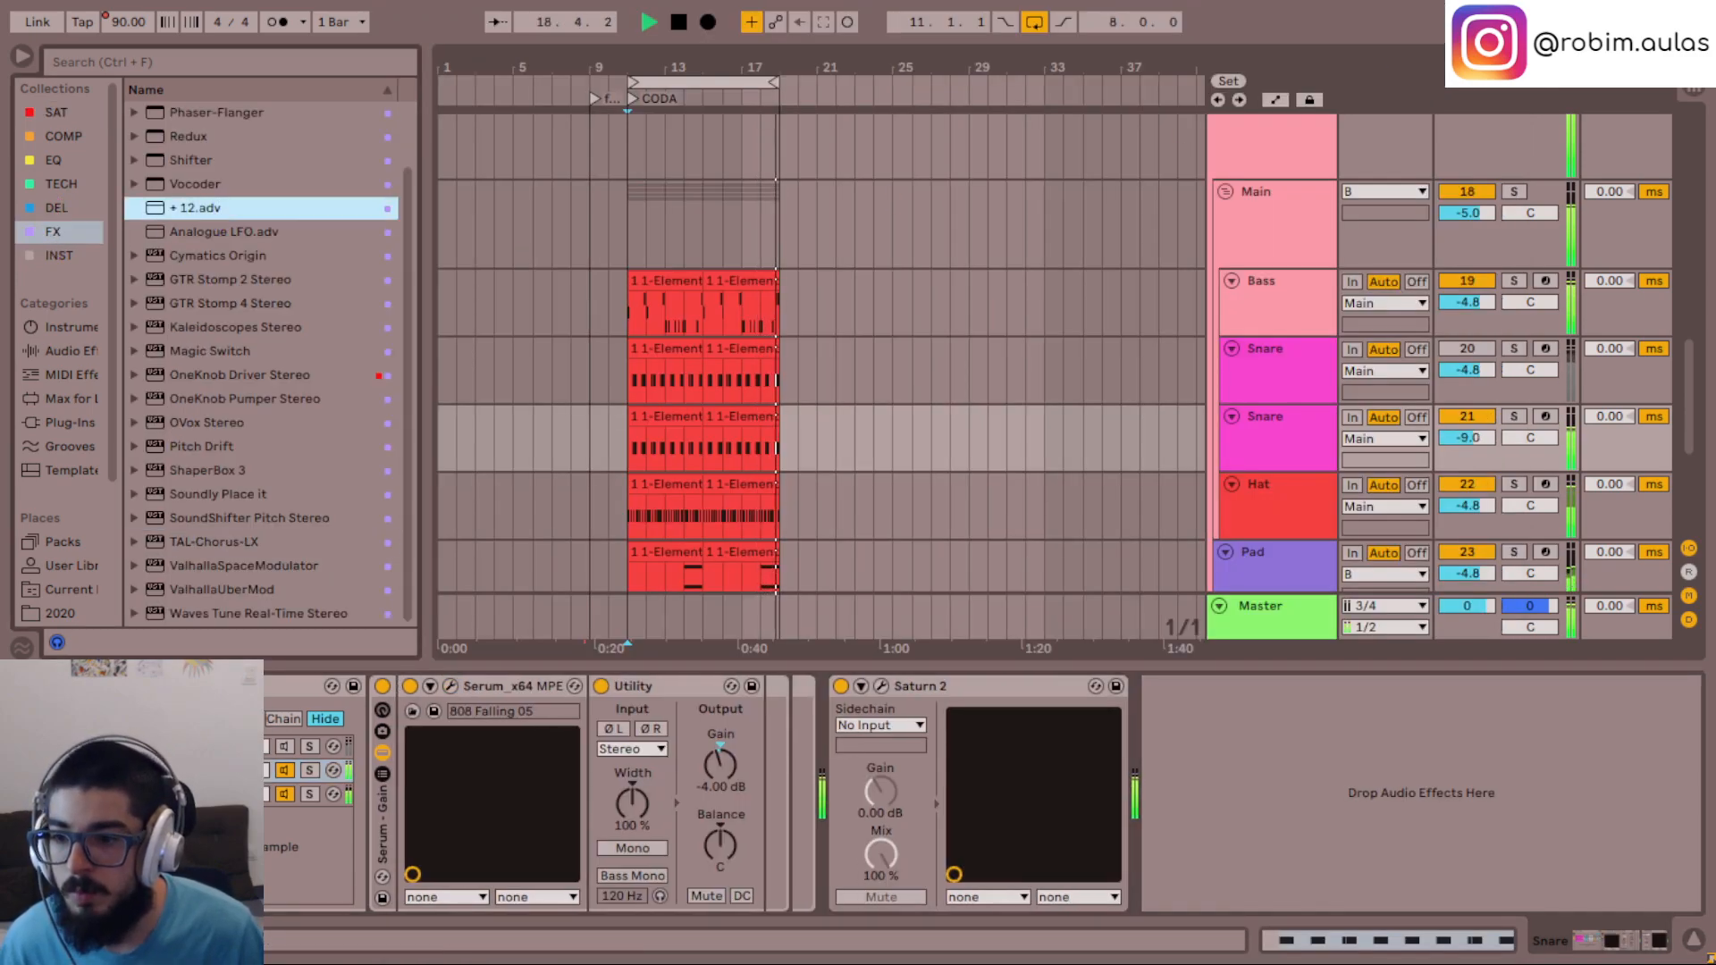
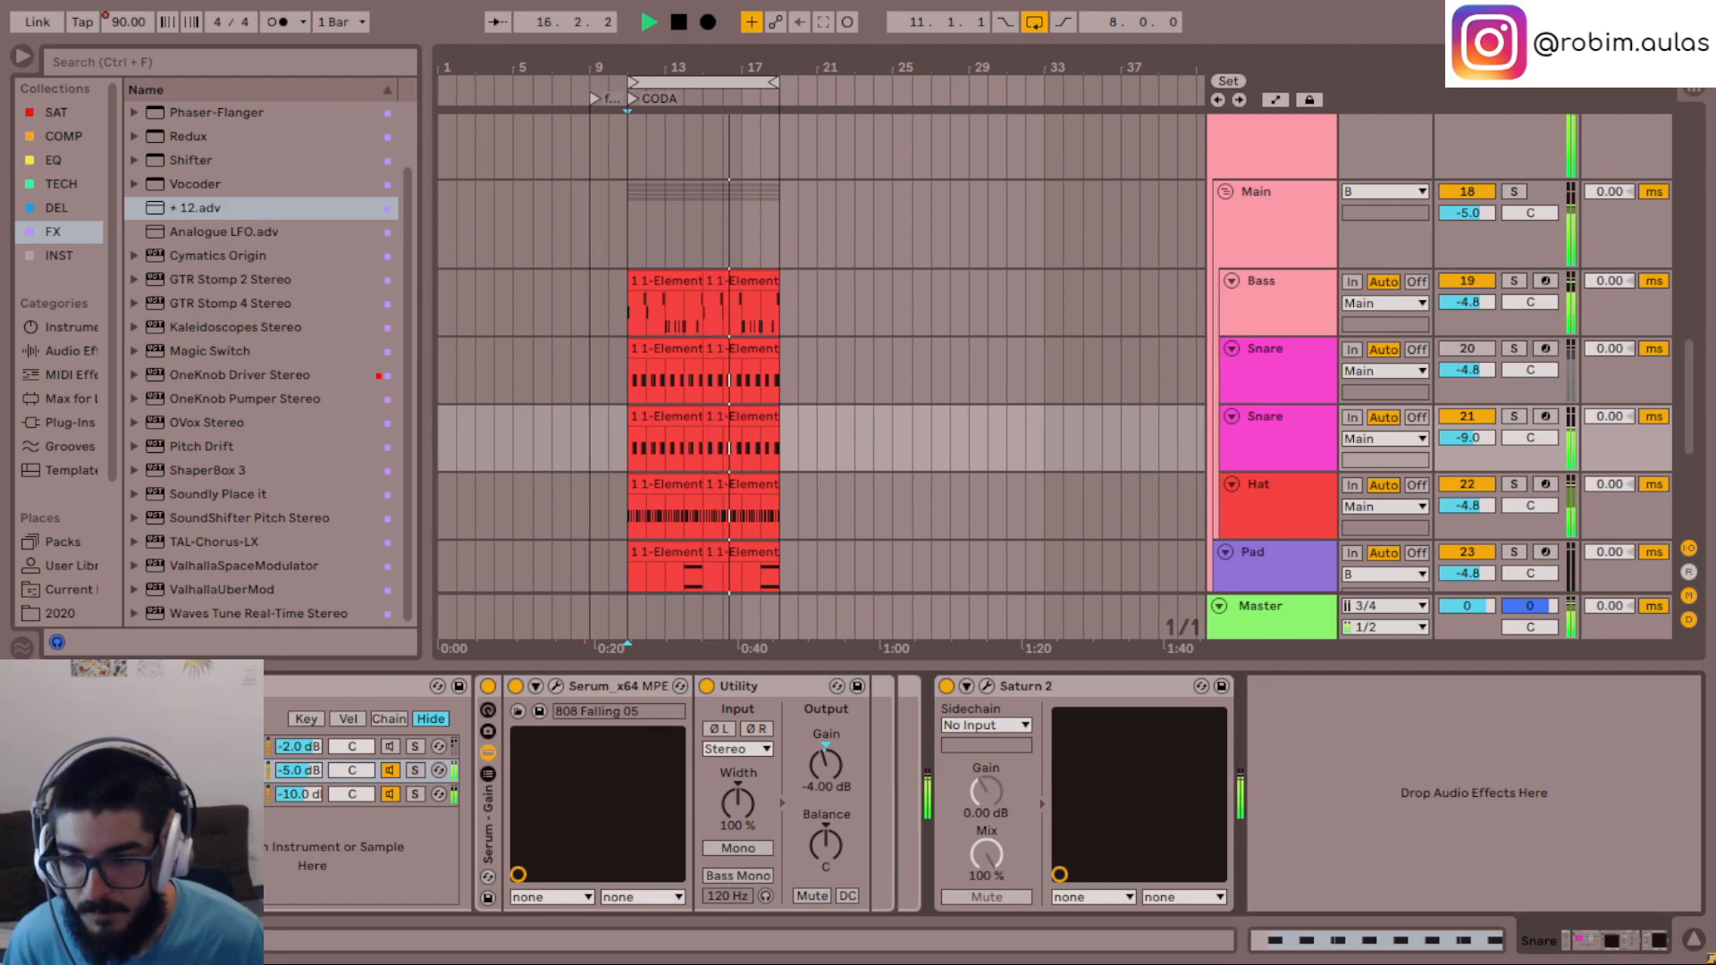
- Switch on the +12 Pitch device in the Snare's Init chain and set its pitch to 0 st
drag(246, 795, 255, 794)
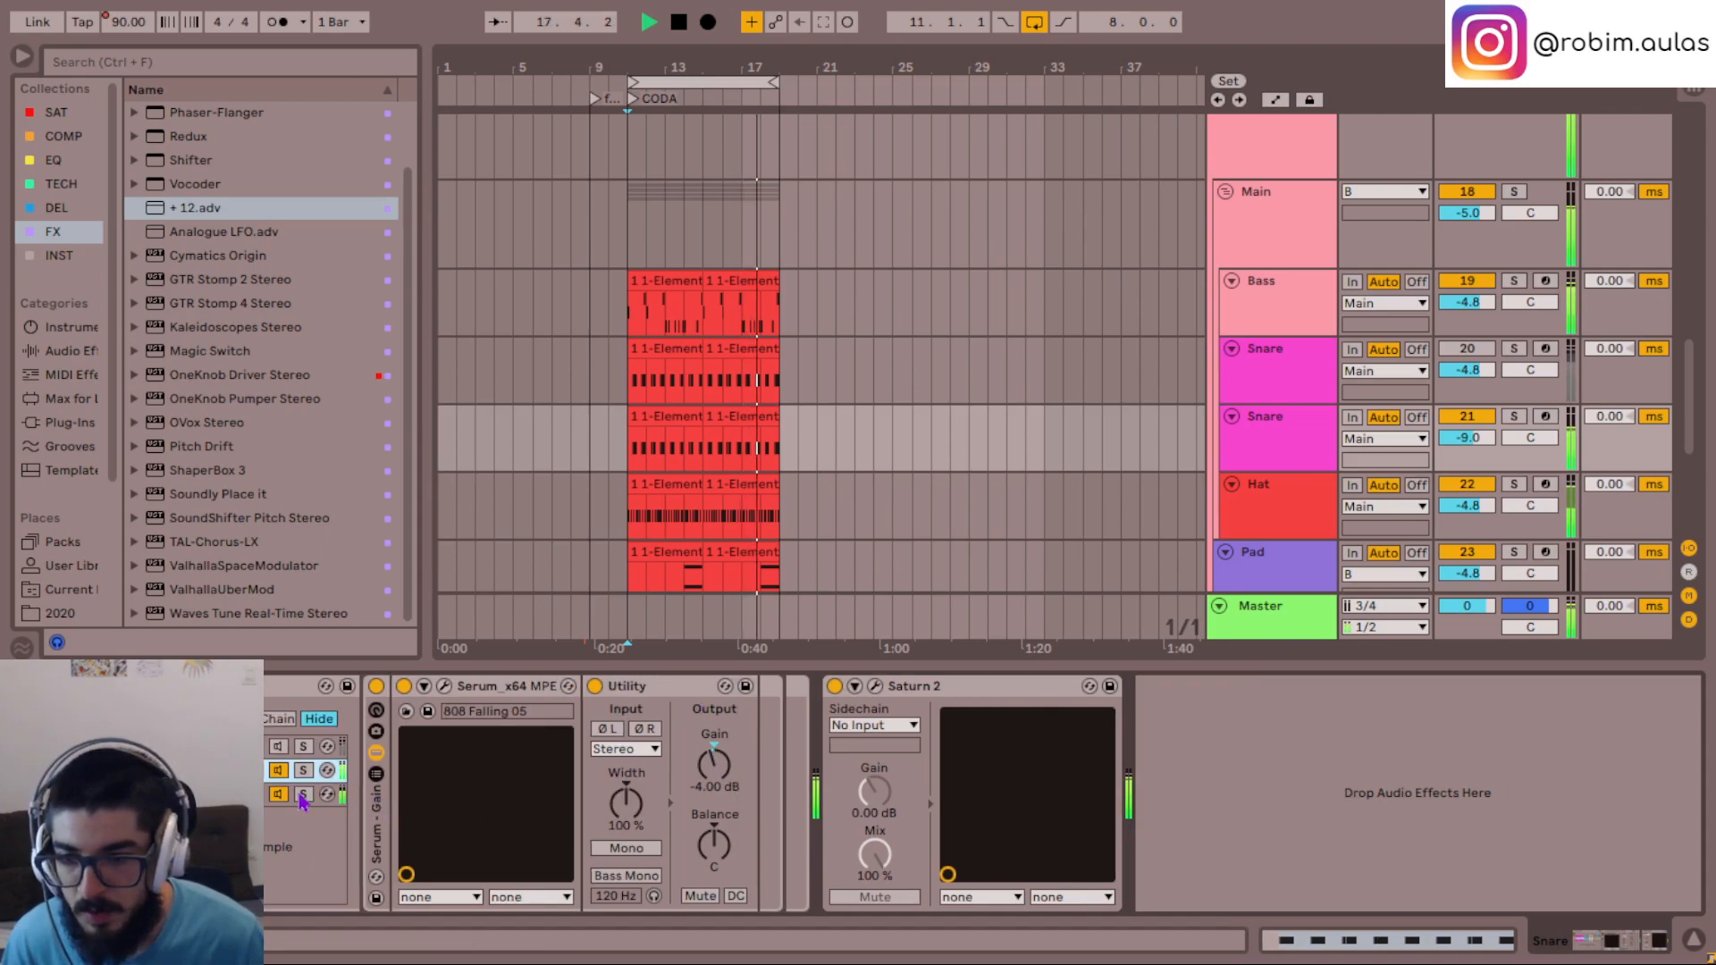
click(250, 795)
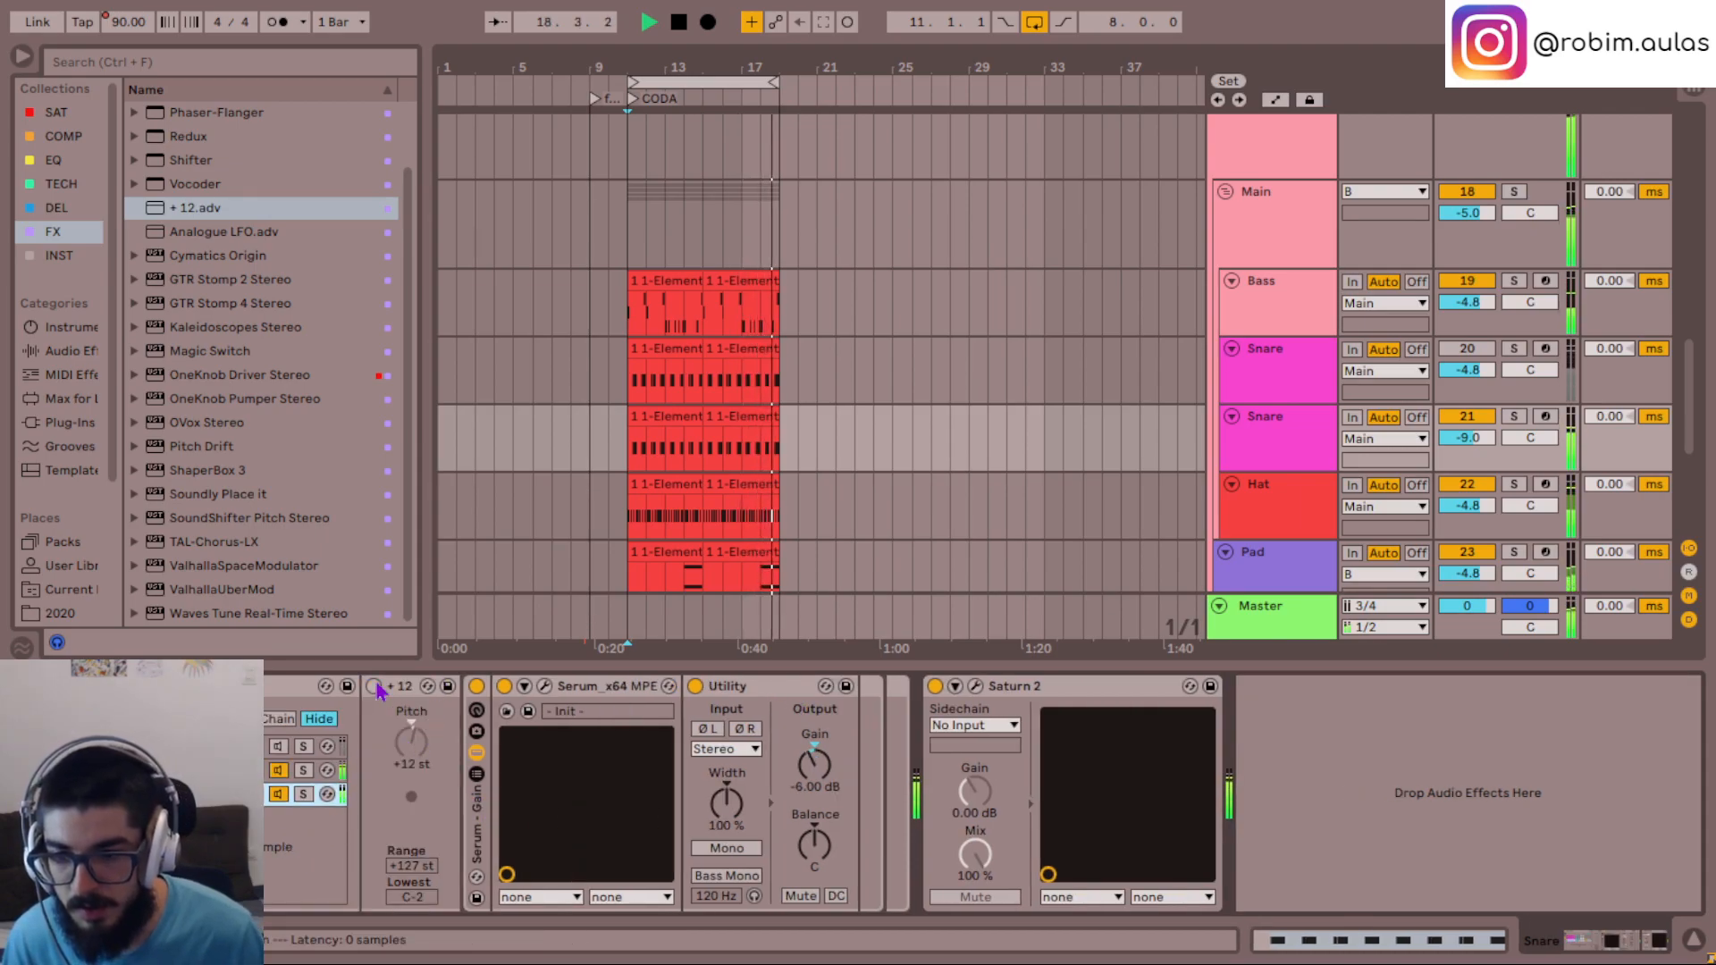
click(416, 740)
text(24)
key(Return)
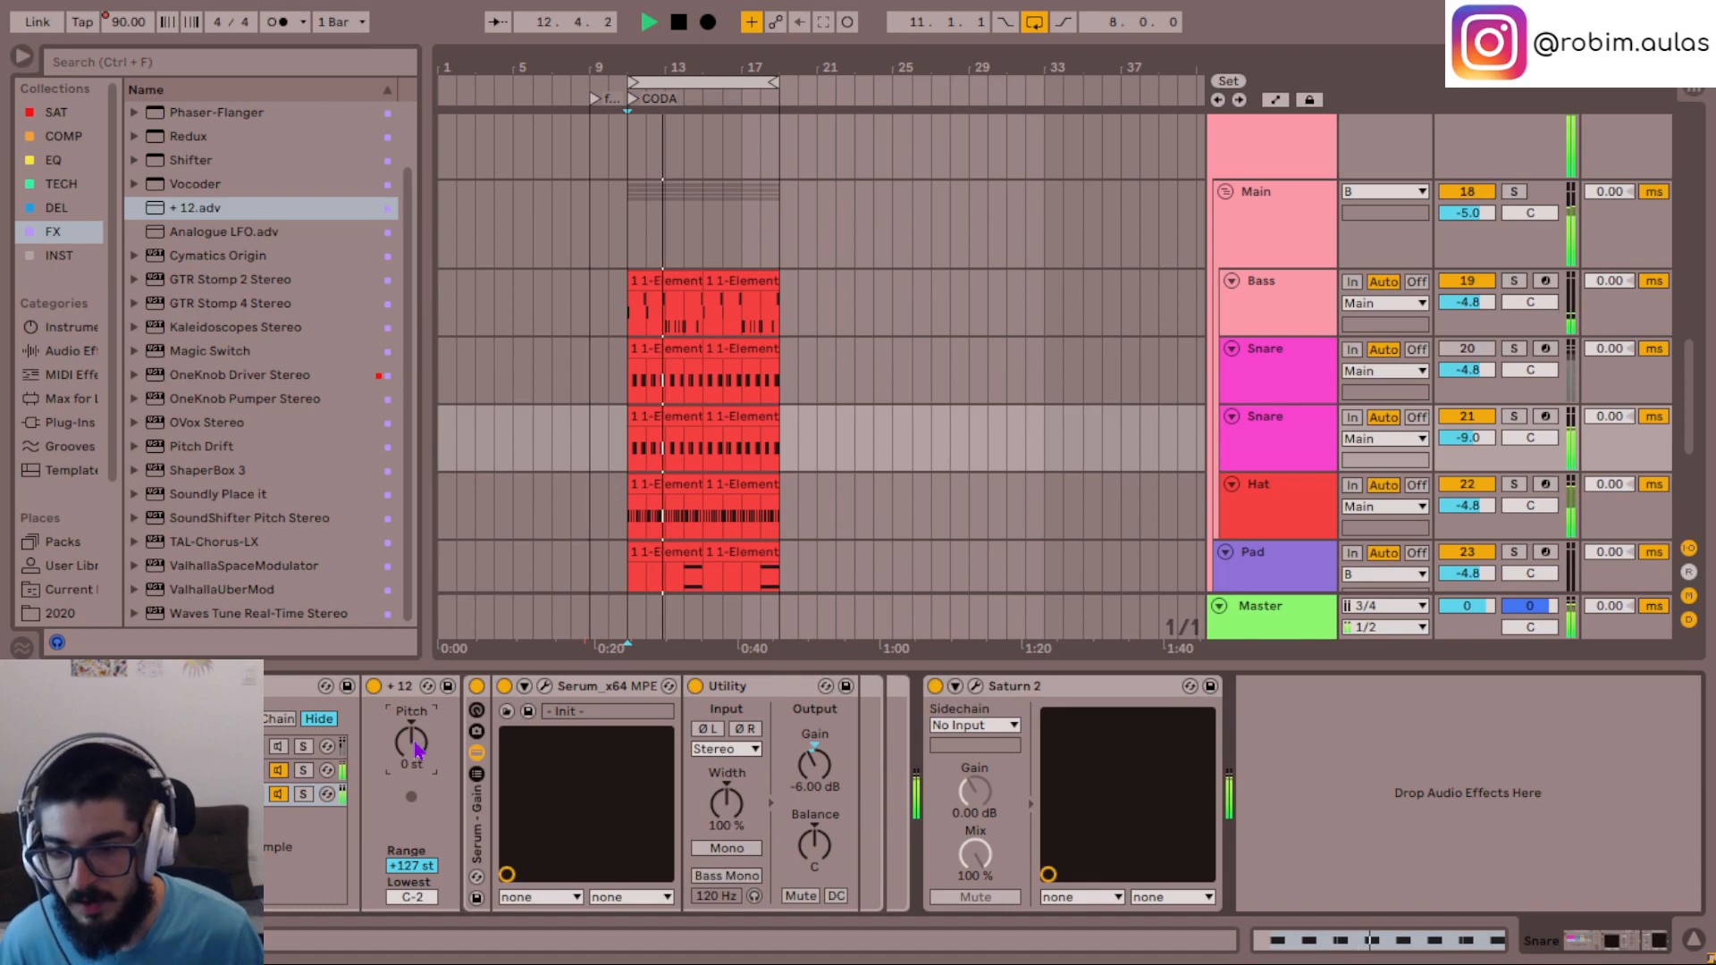
double_click(415, 742)
- Try to copy the +12 Pitch device from the Init chain into the 808 Falling 05 chain
click(406, 687)
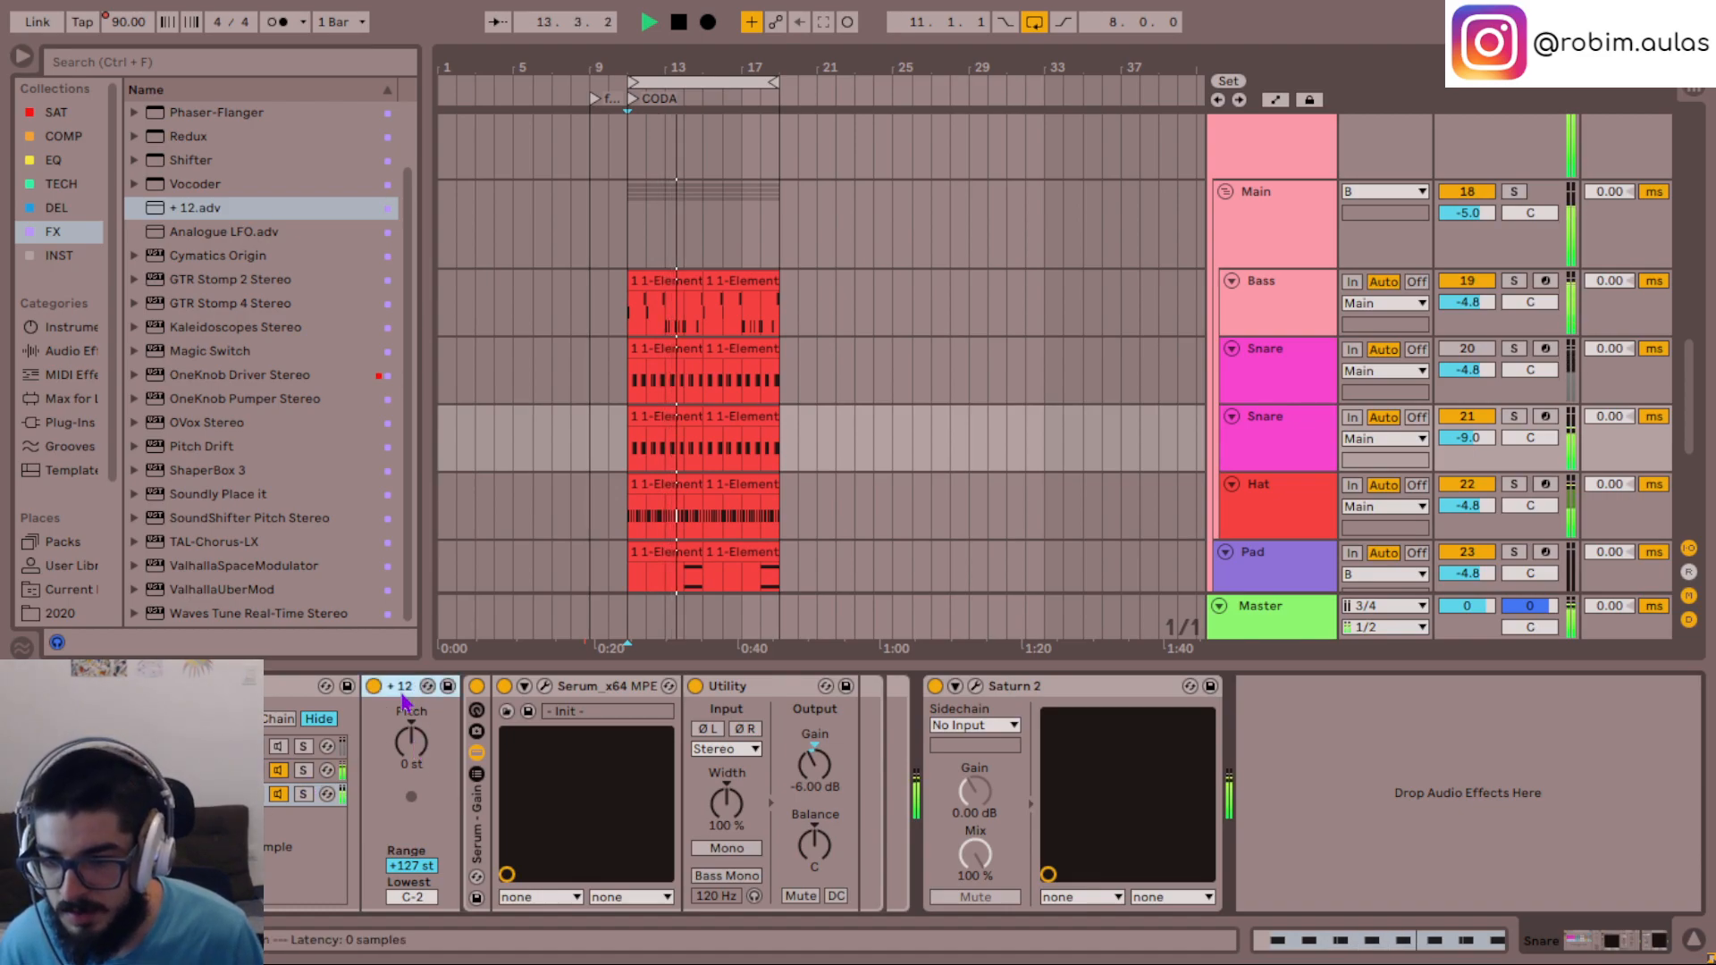
click(239, 770)
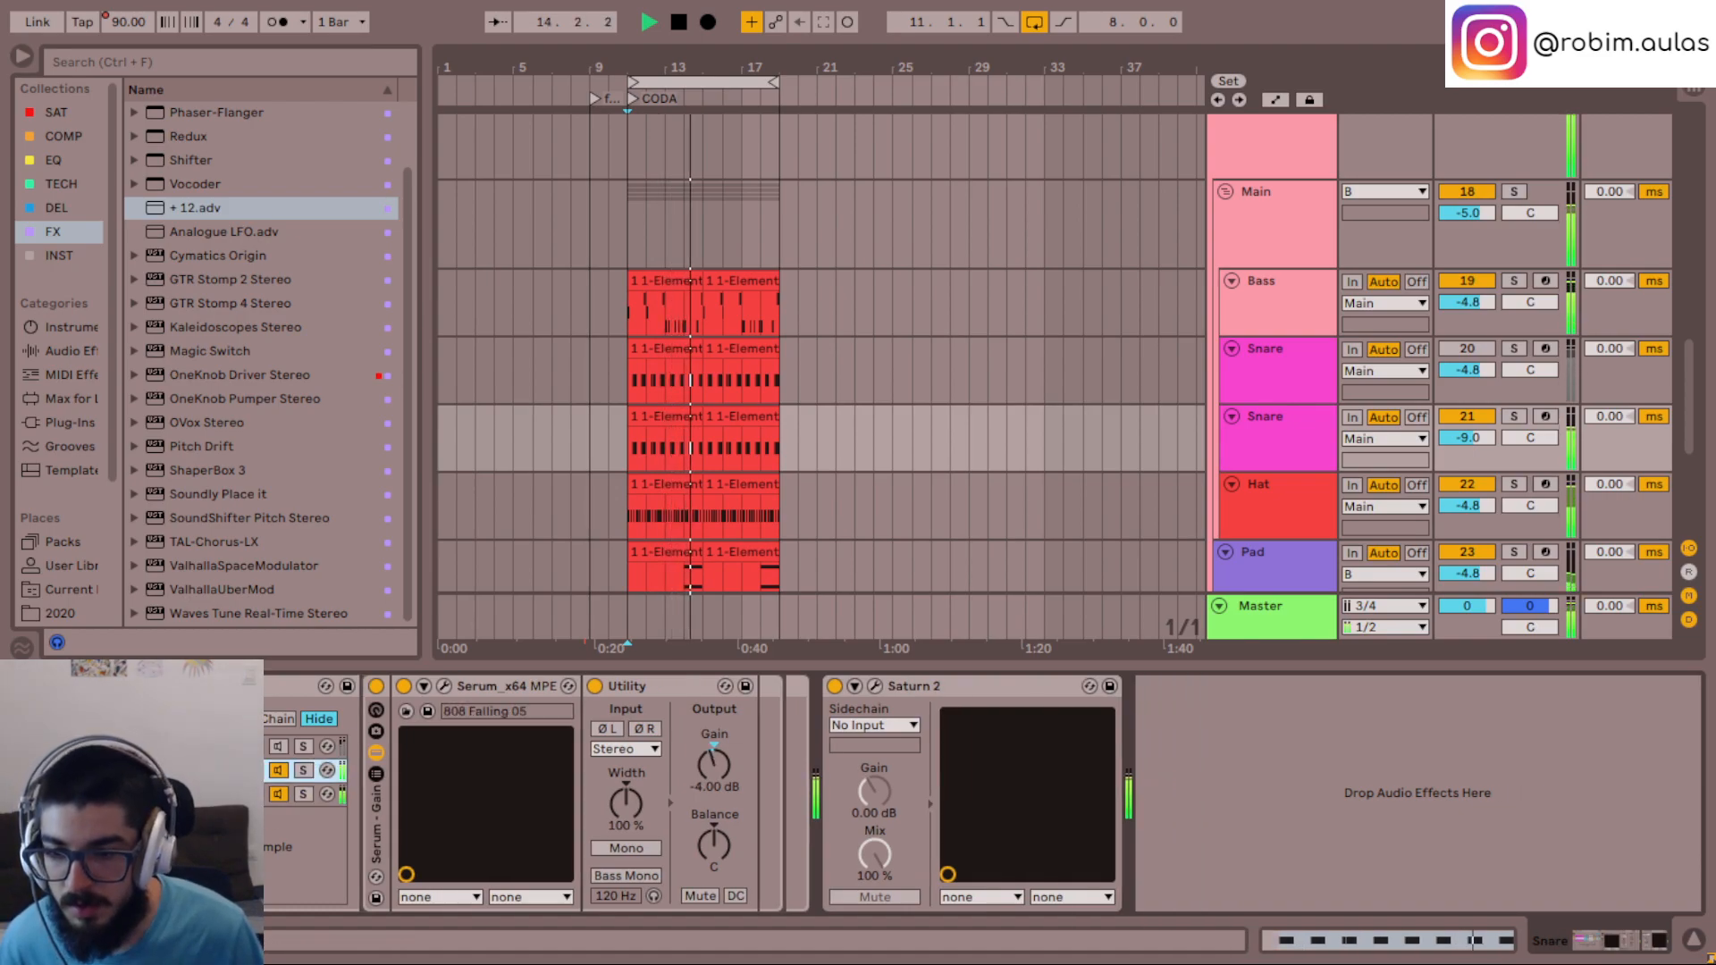
key(ctrl+v)
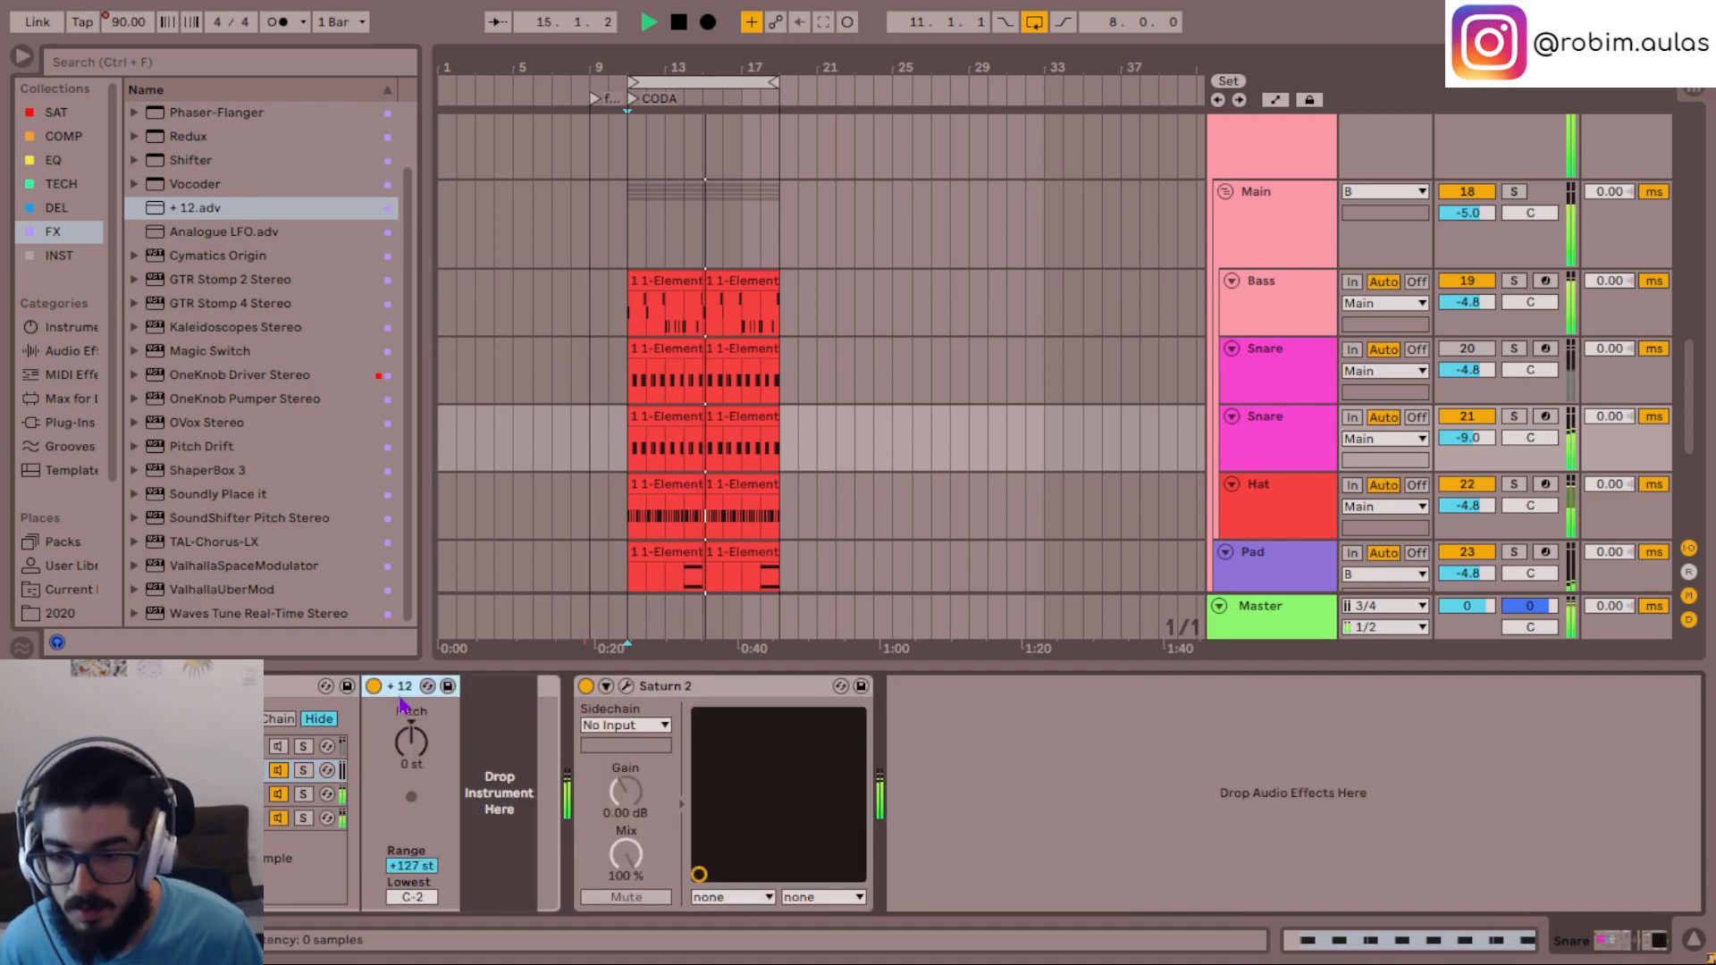
key(ctrl+z)
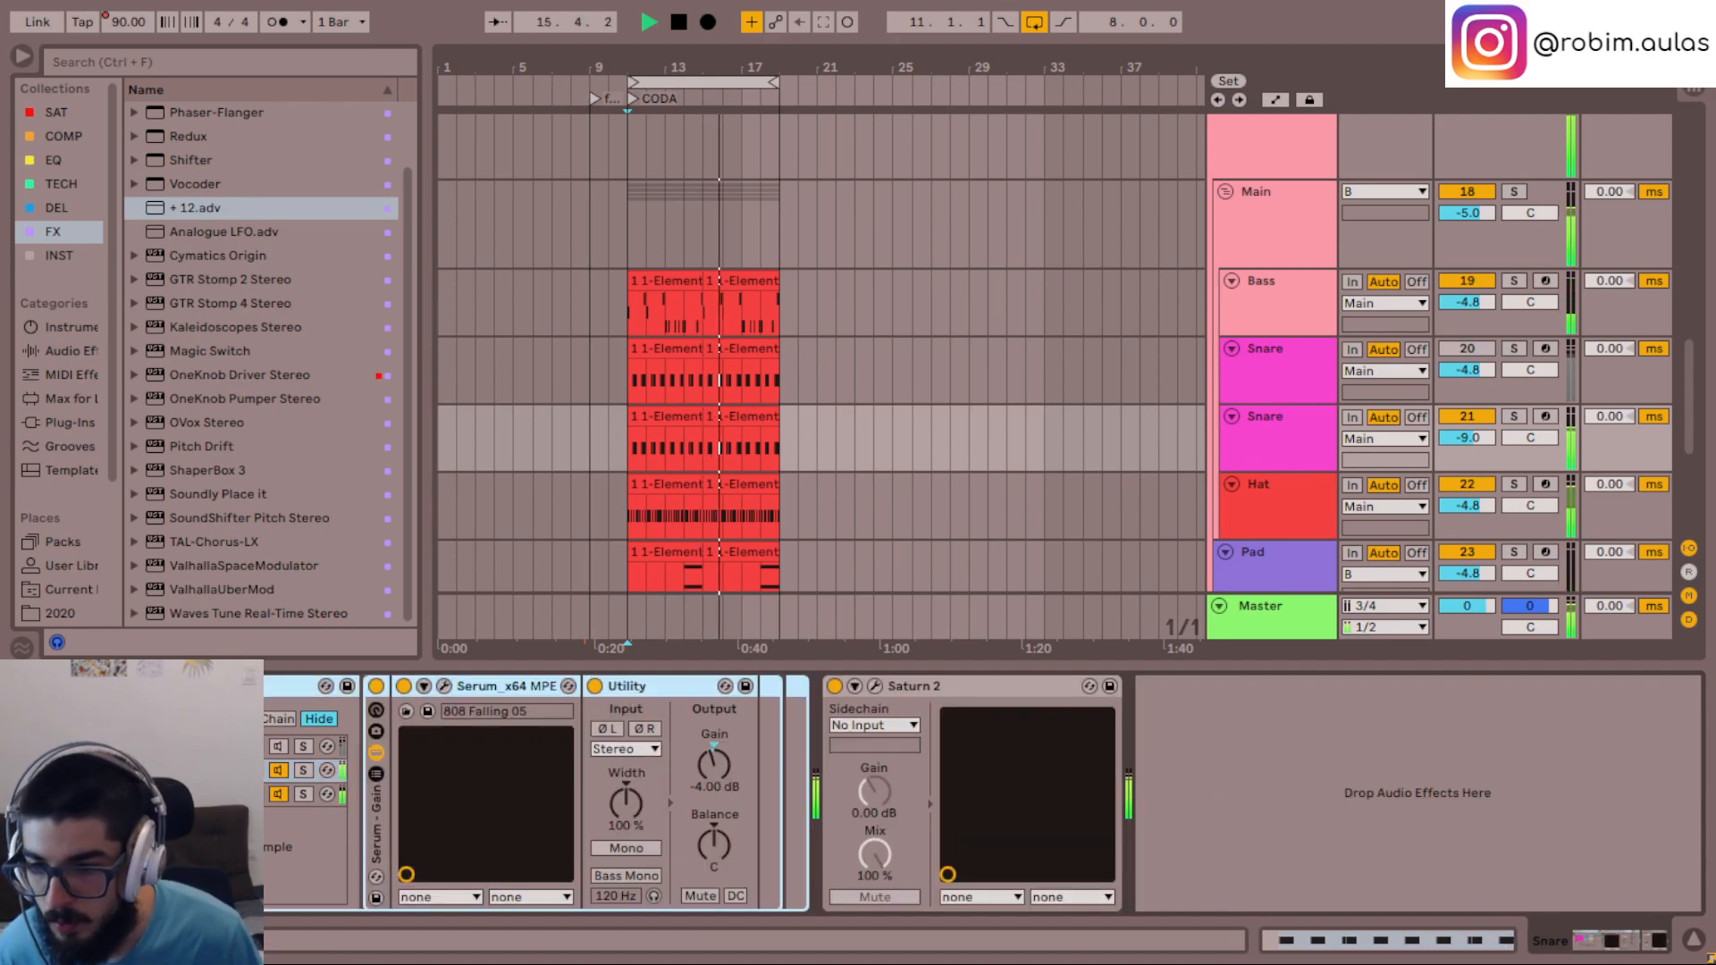
- Move the +12 Pitch device from the Init chain to the 808 Falling 05 chain and set its pitch to +12 st
click(240, 771)
click(239, 793)
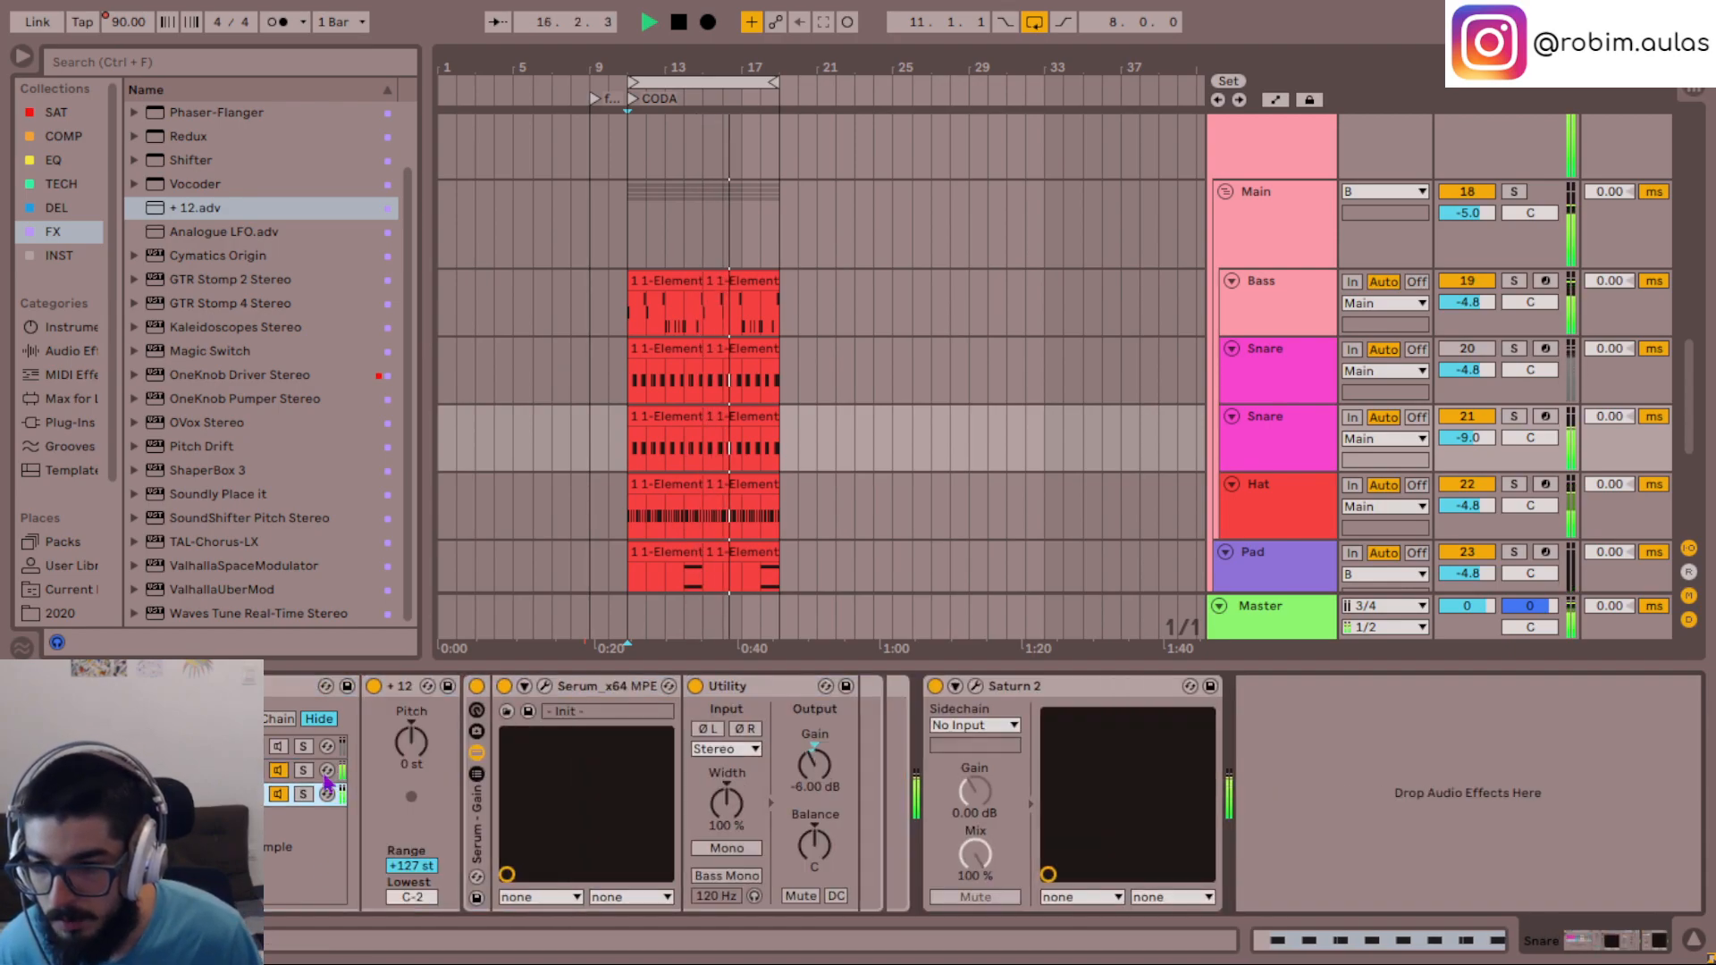
click(399, 686)
drag(399, 686, 239, 770)
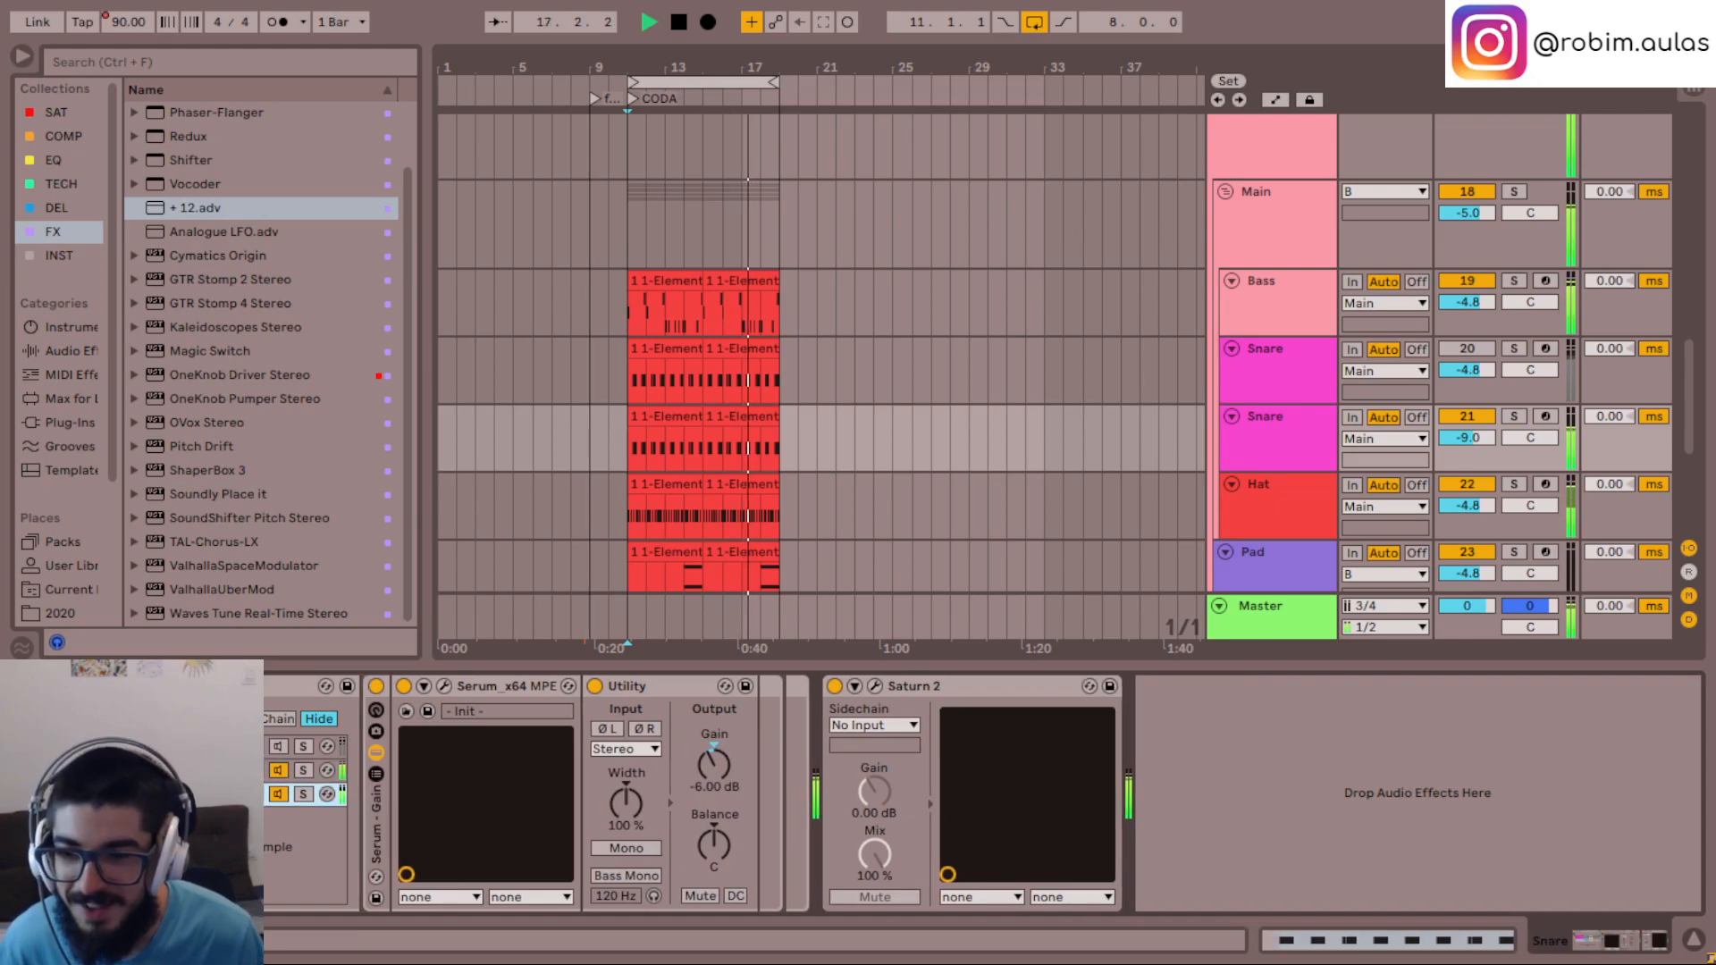
click(240, 771)
key(space)
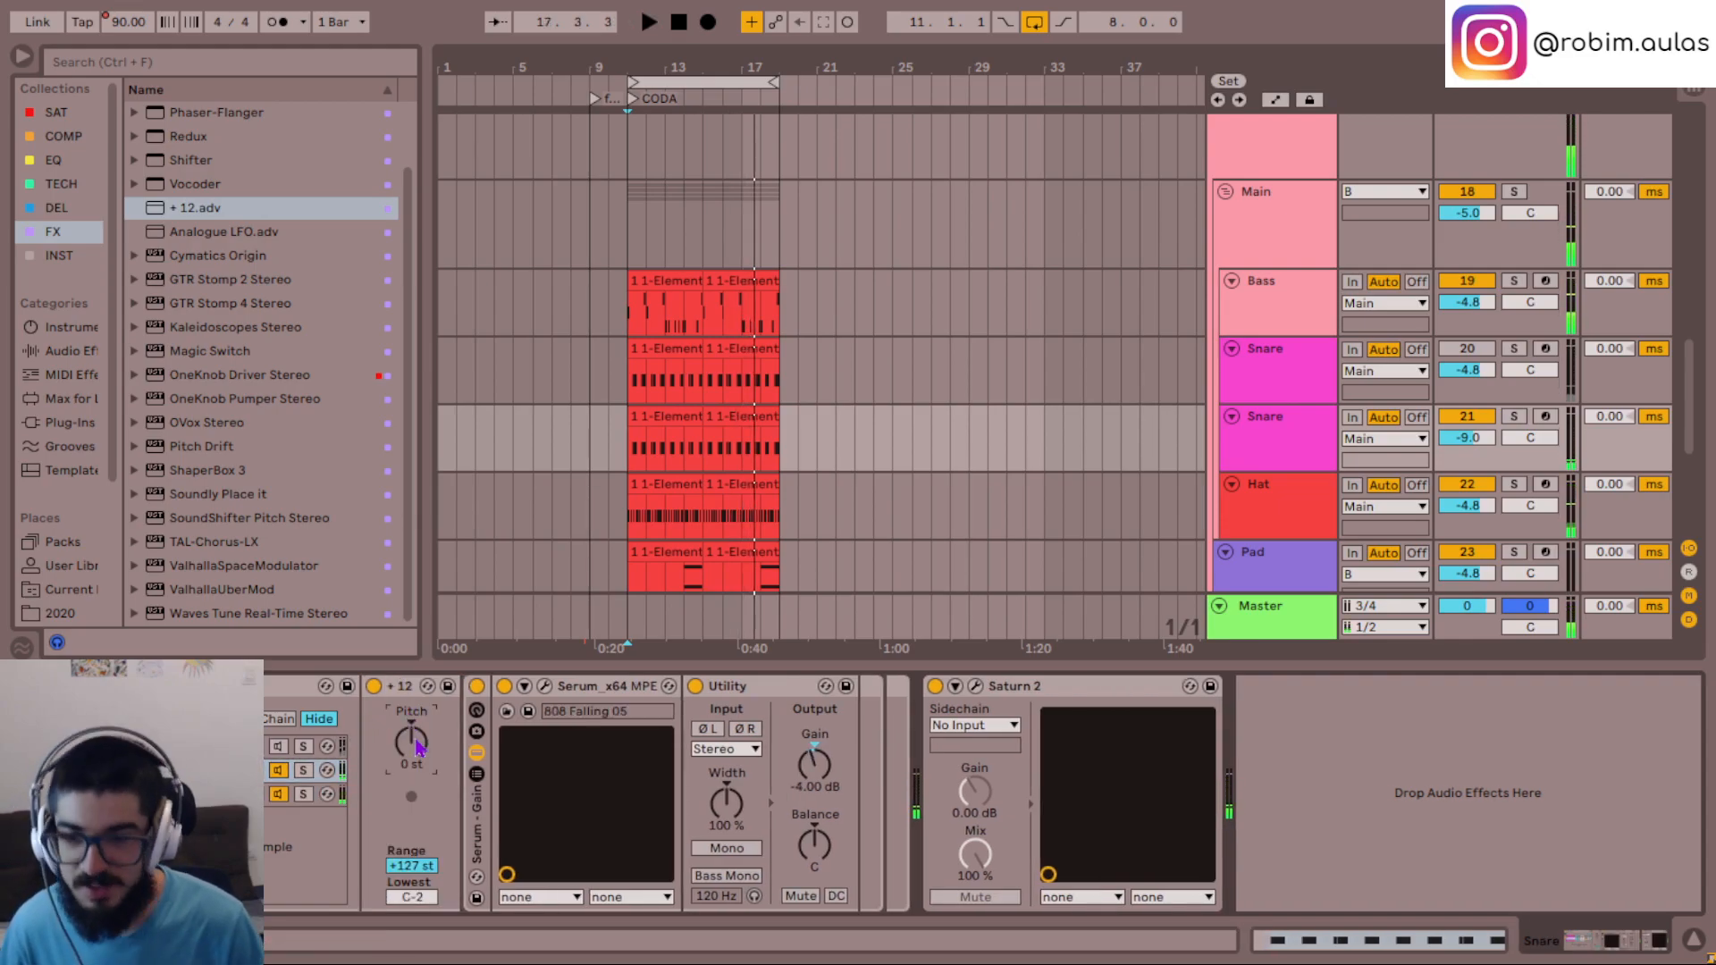
key(space)
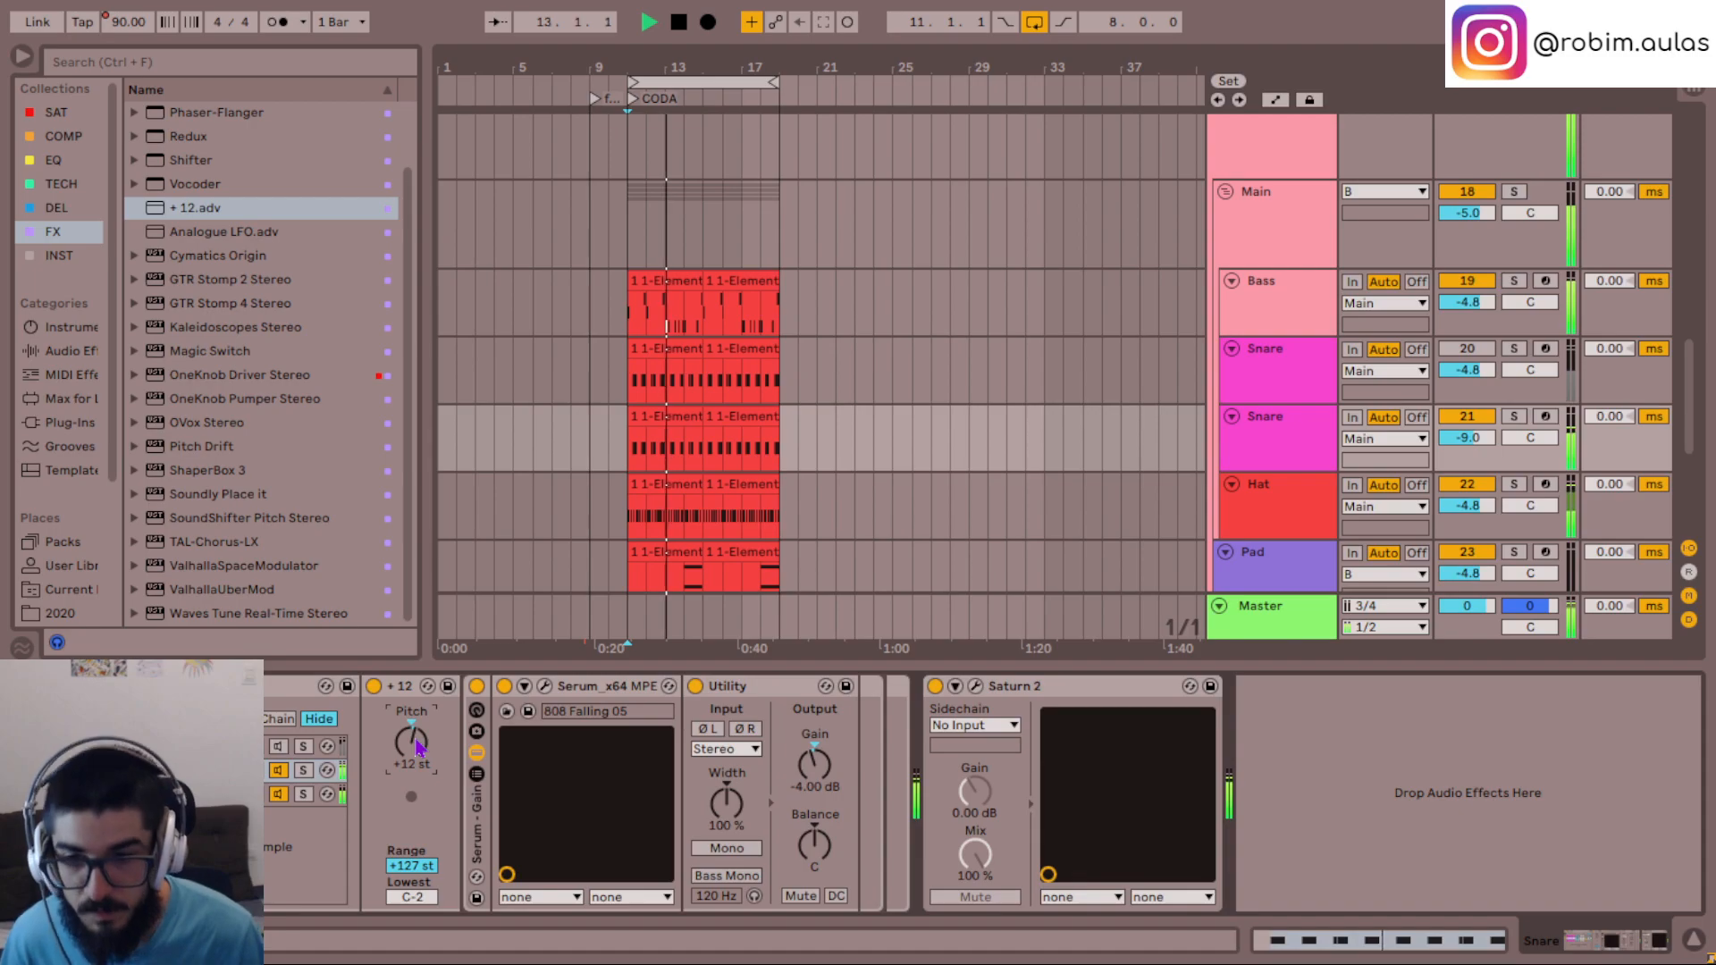
- Examine the modulation matrix and Env 3 in the 808 Falling 05 chain's Serum to see what modulates the pitch
click(544, 685)
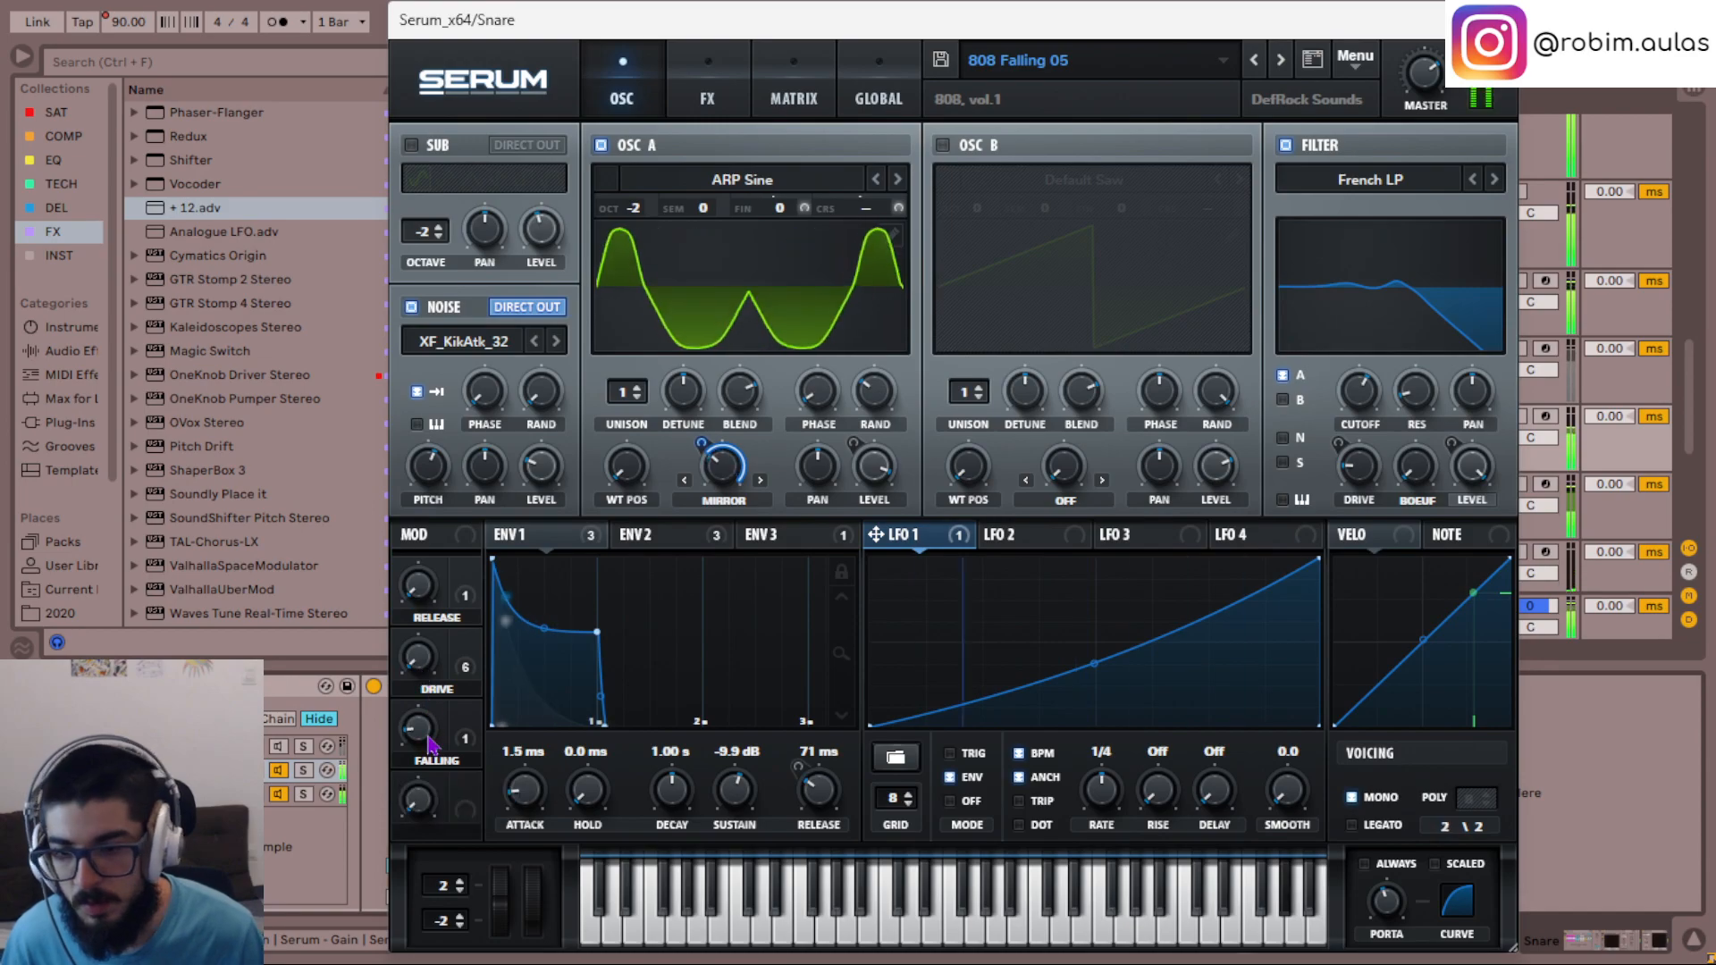
click(800, 76)
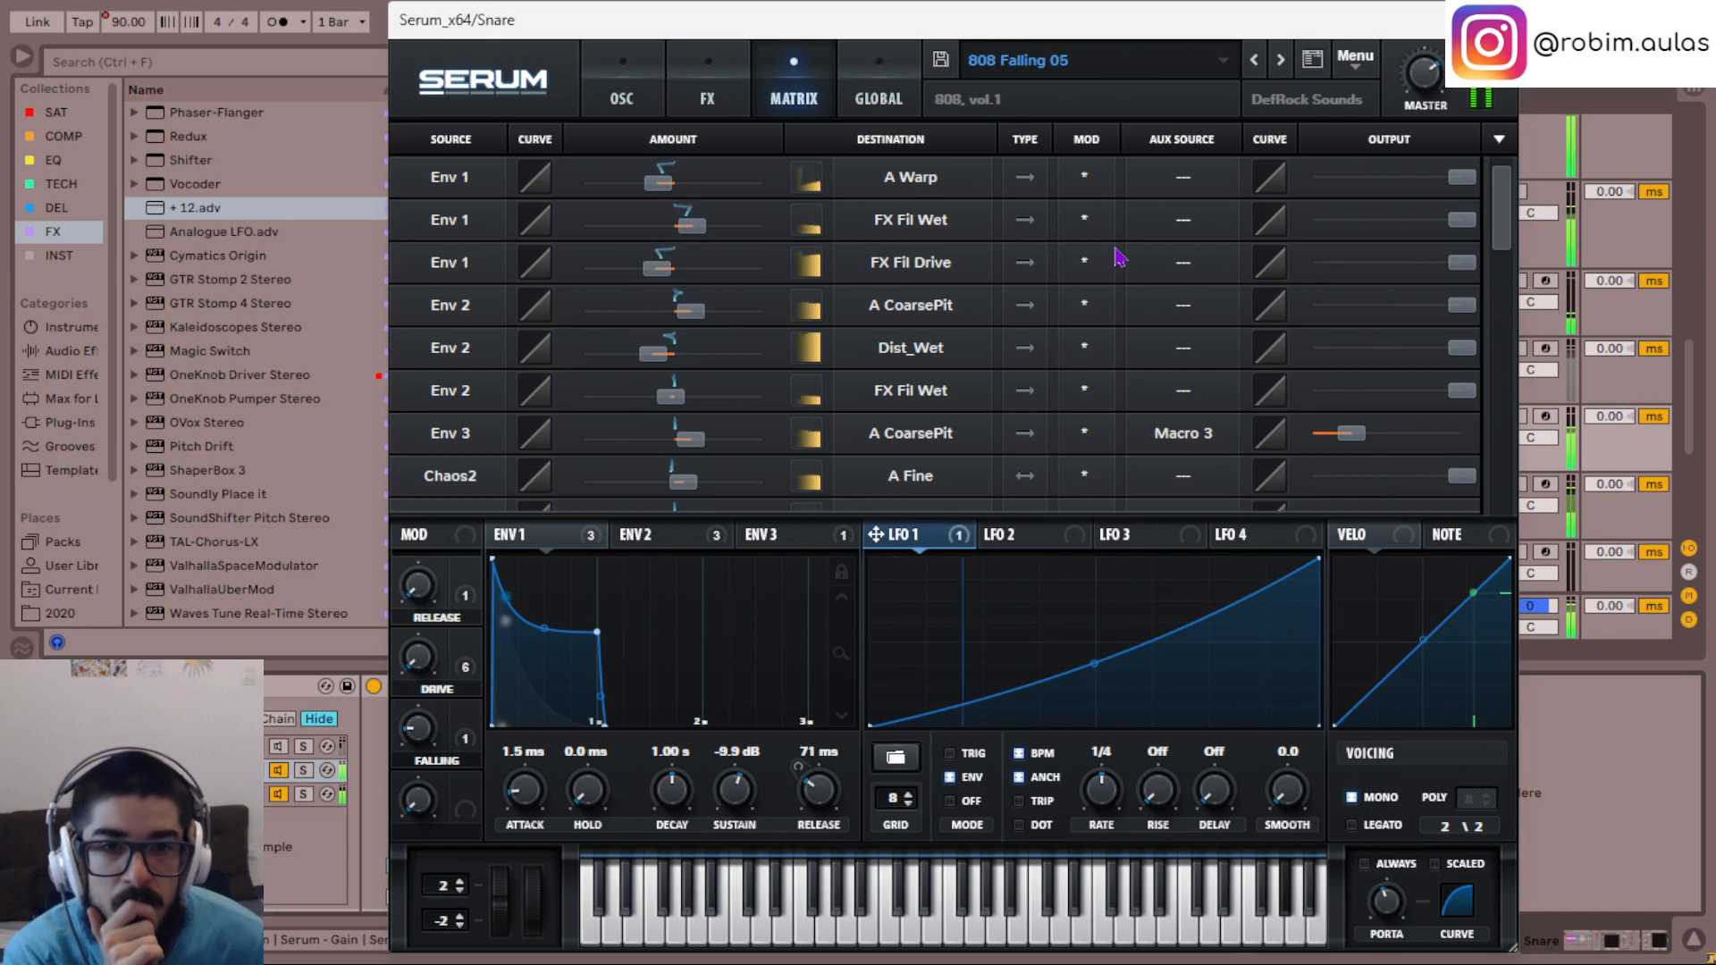
scroll(1117, 259, down, 1)
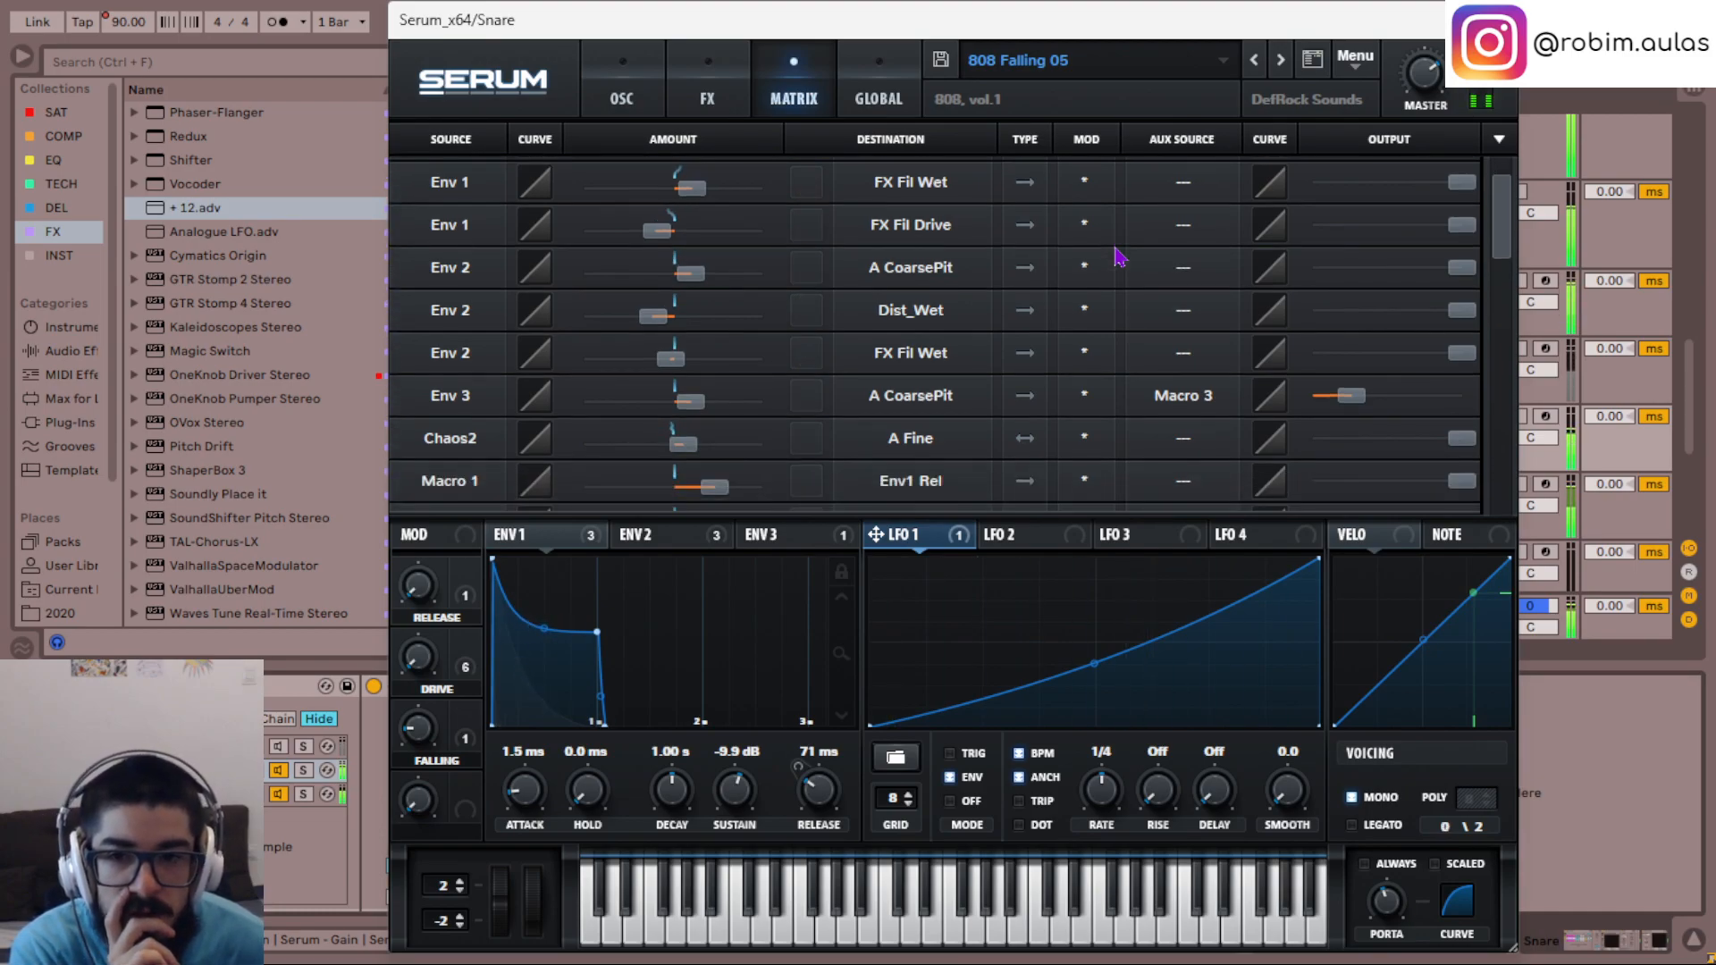
scroll(1113, 261, down, 1)
click(793, 540)
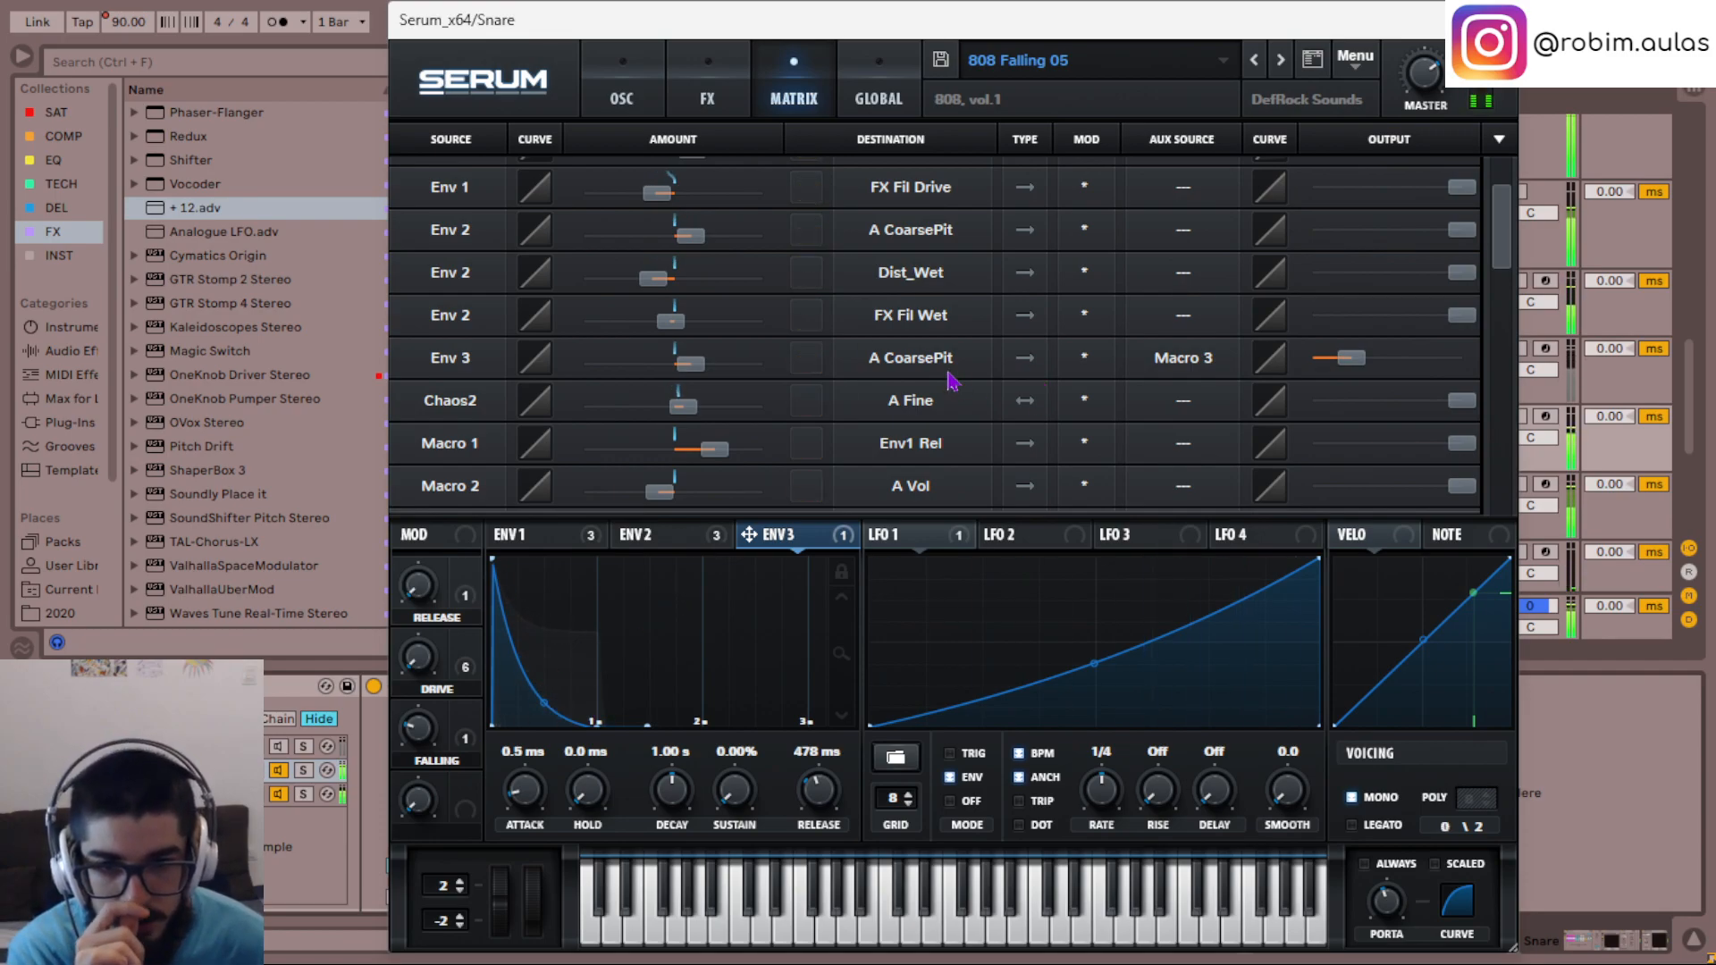
scroll(952, 380, down, 4)
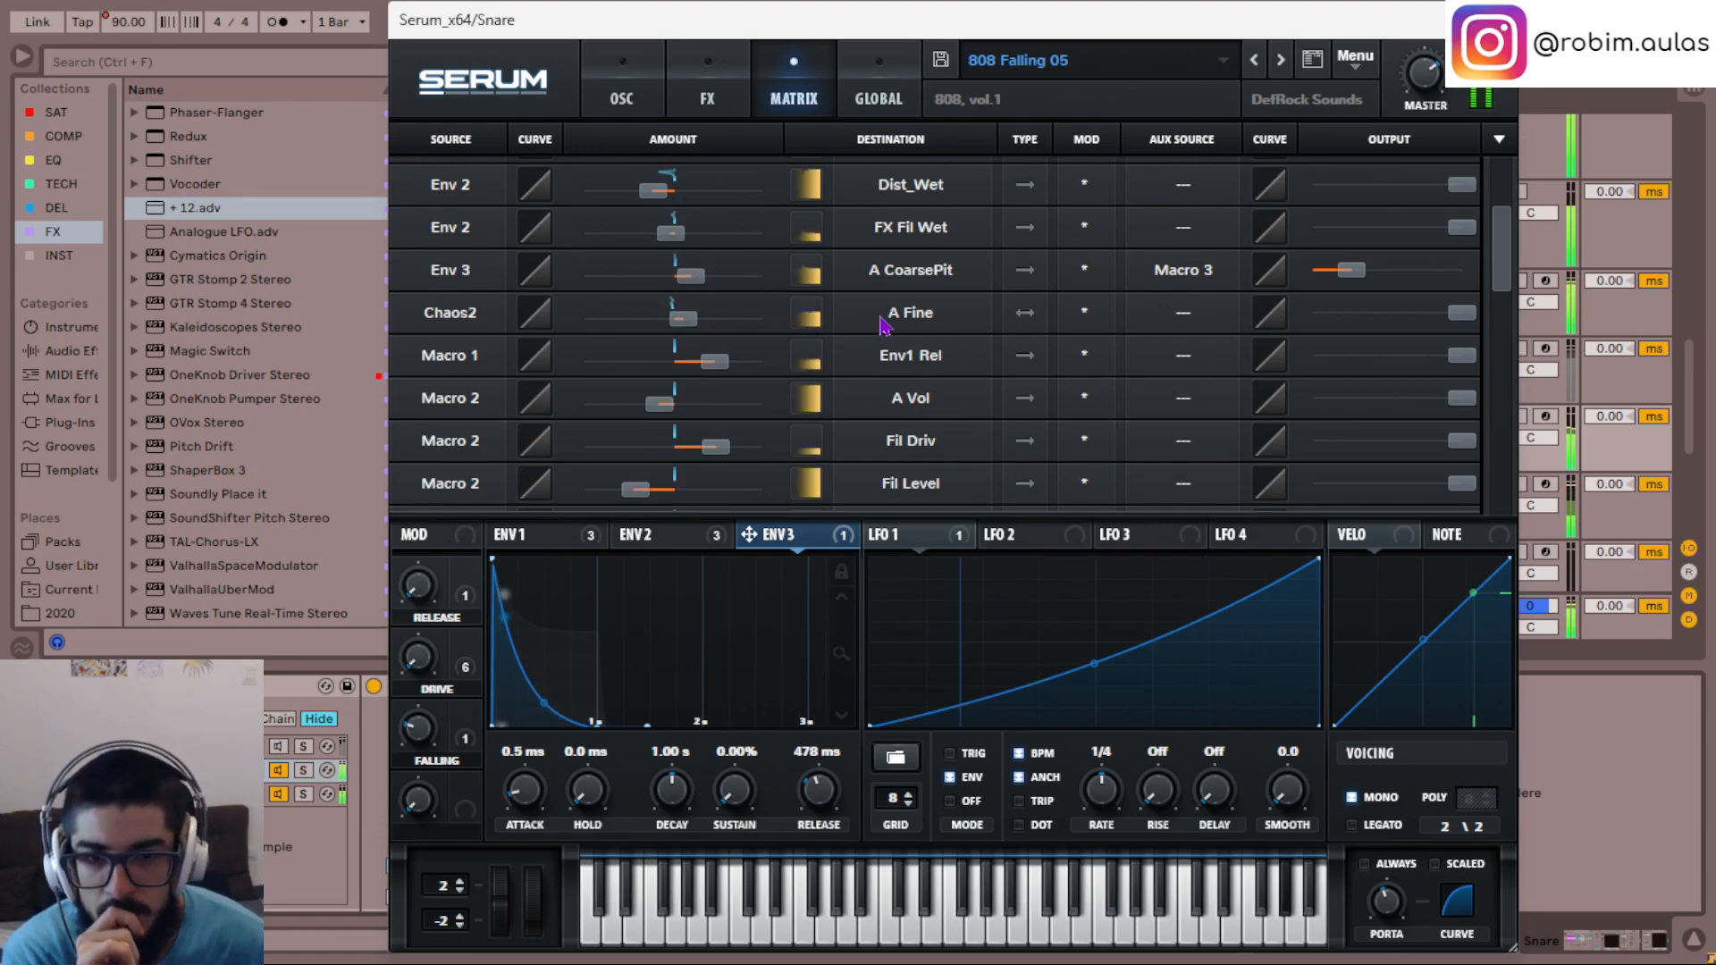
scroll(977, 338, down, 5)
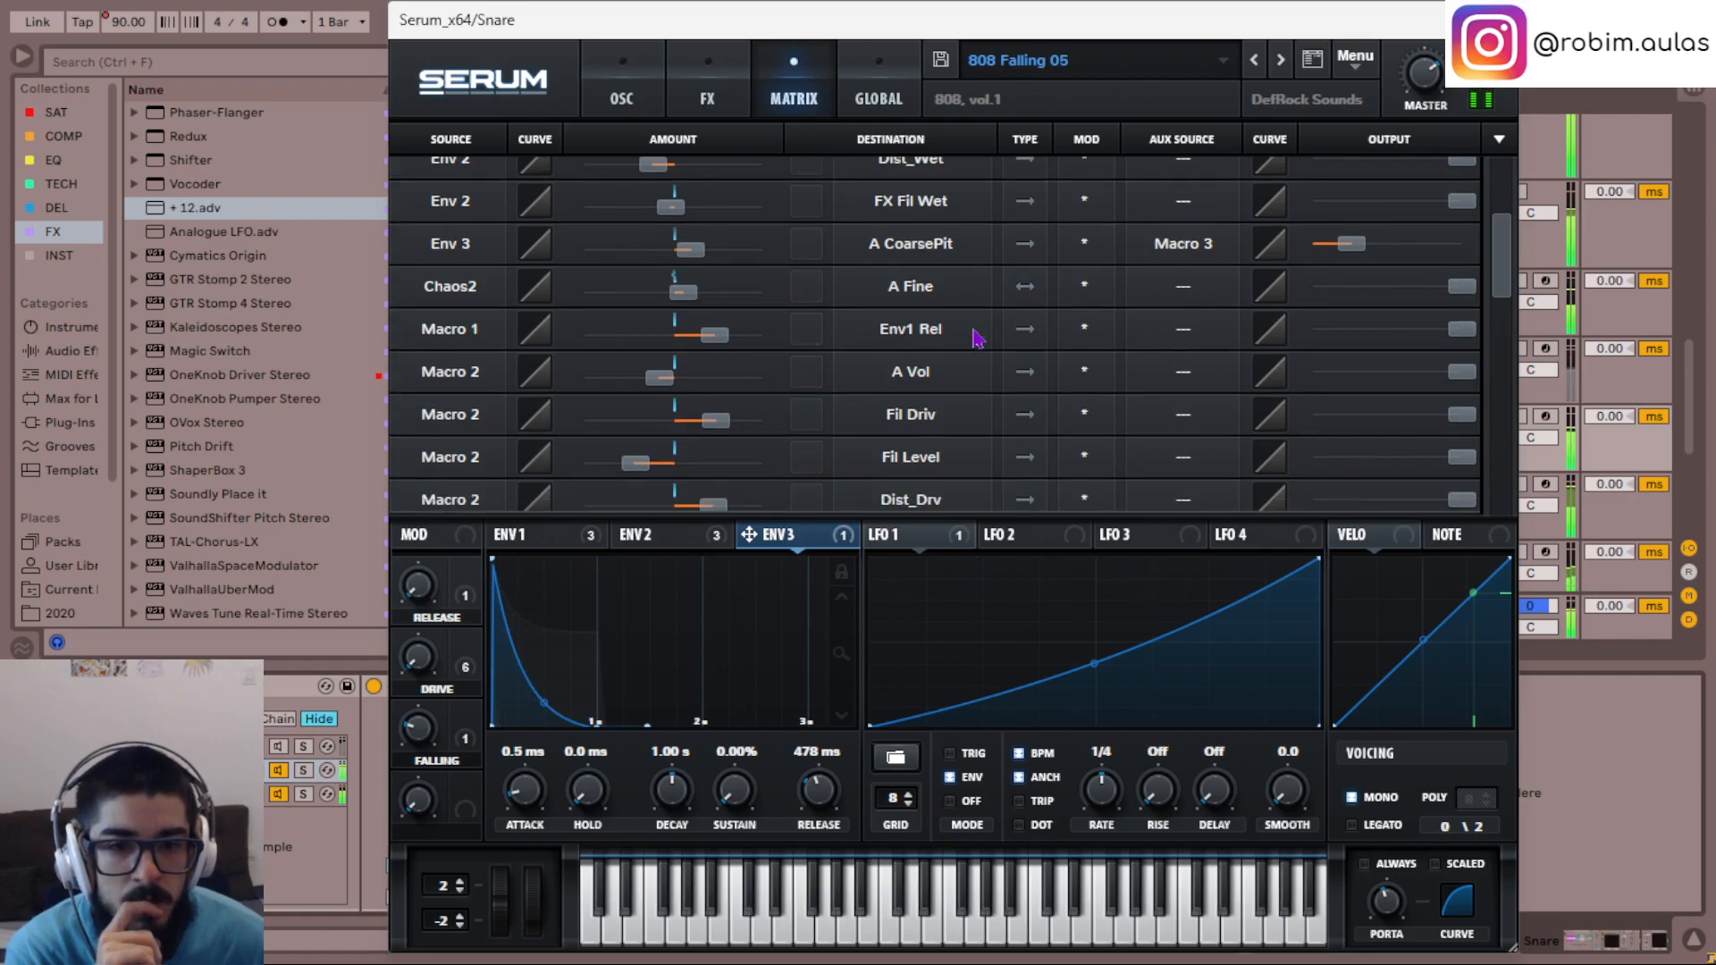
scroll(977, 338, down, 1)
scroll(977, 338, up, 5)
scroll(977, 338, up, 3)
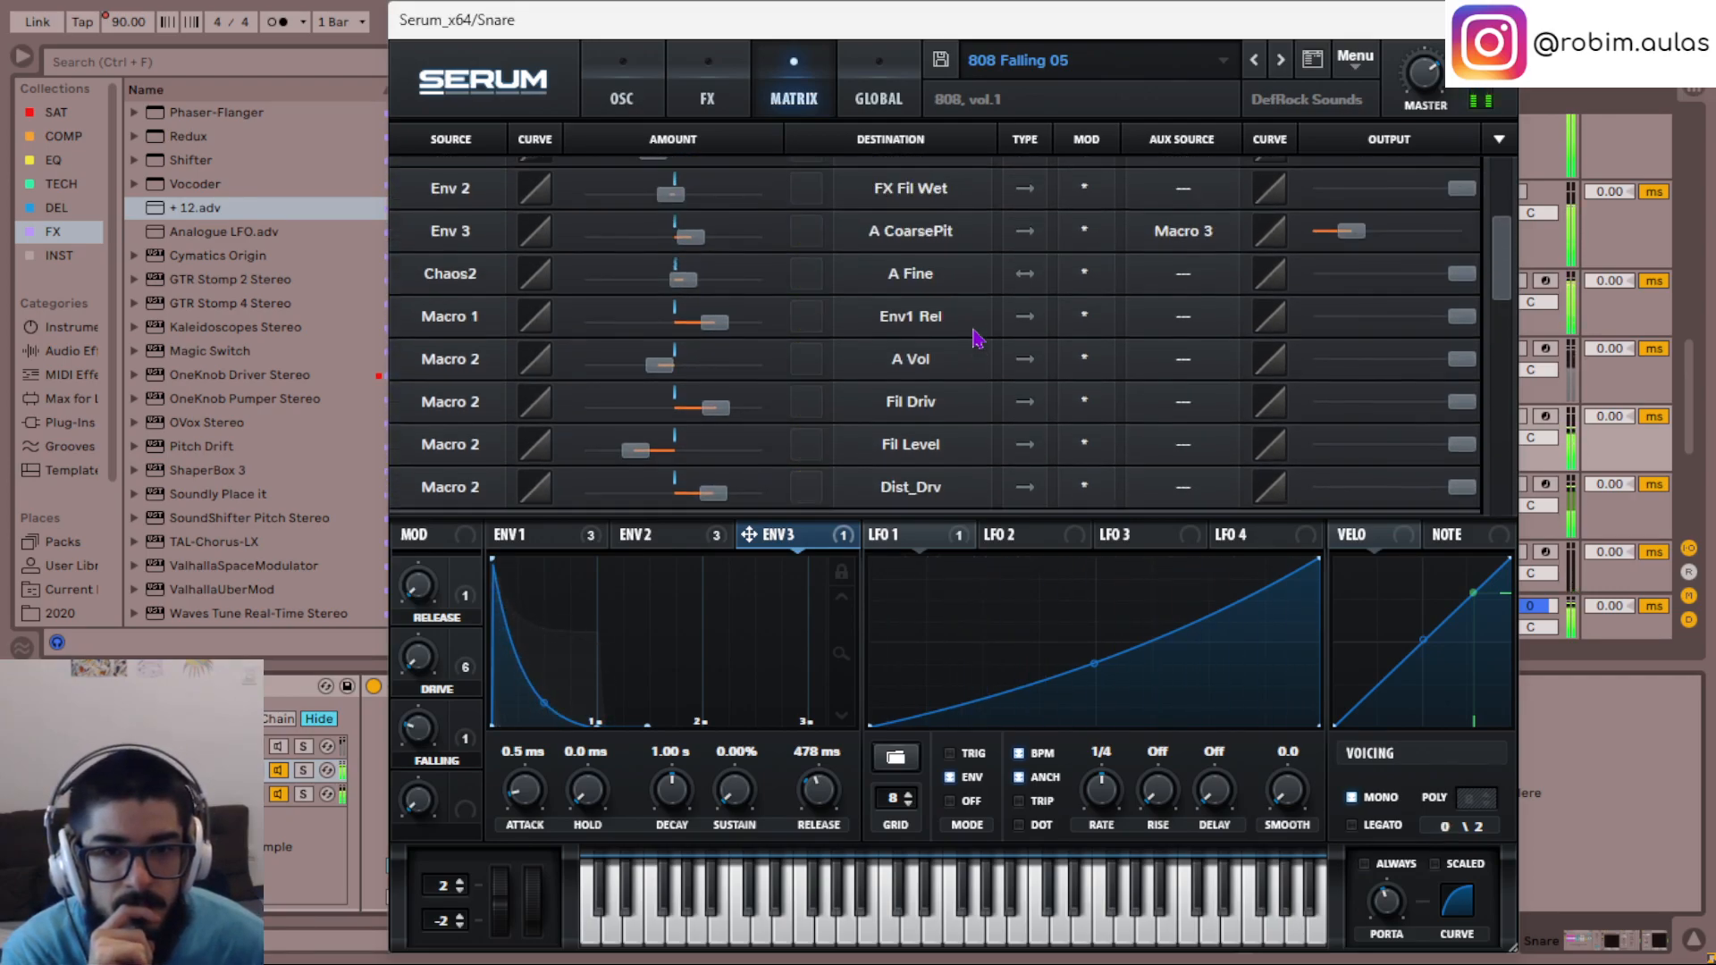
- Raise the Chaos2 modulation of oscillator A's fine pitch to 92, and bring it back down close to zero
drag(684, 357, 750, 376)
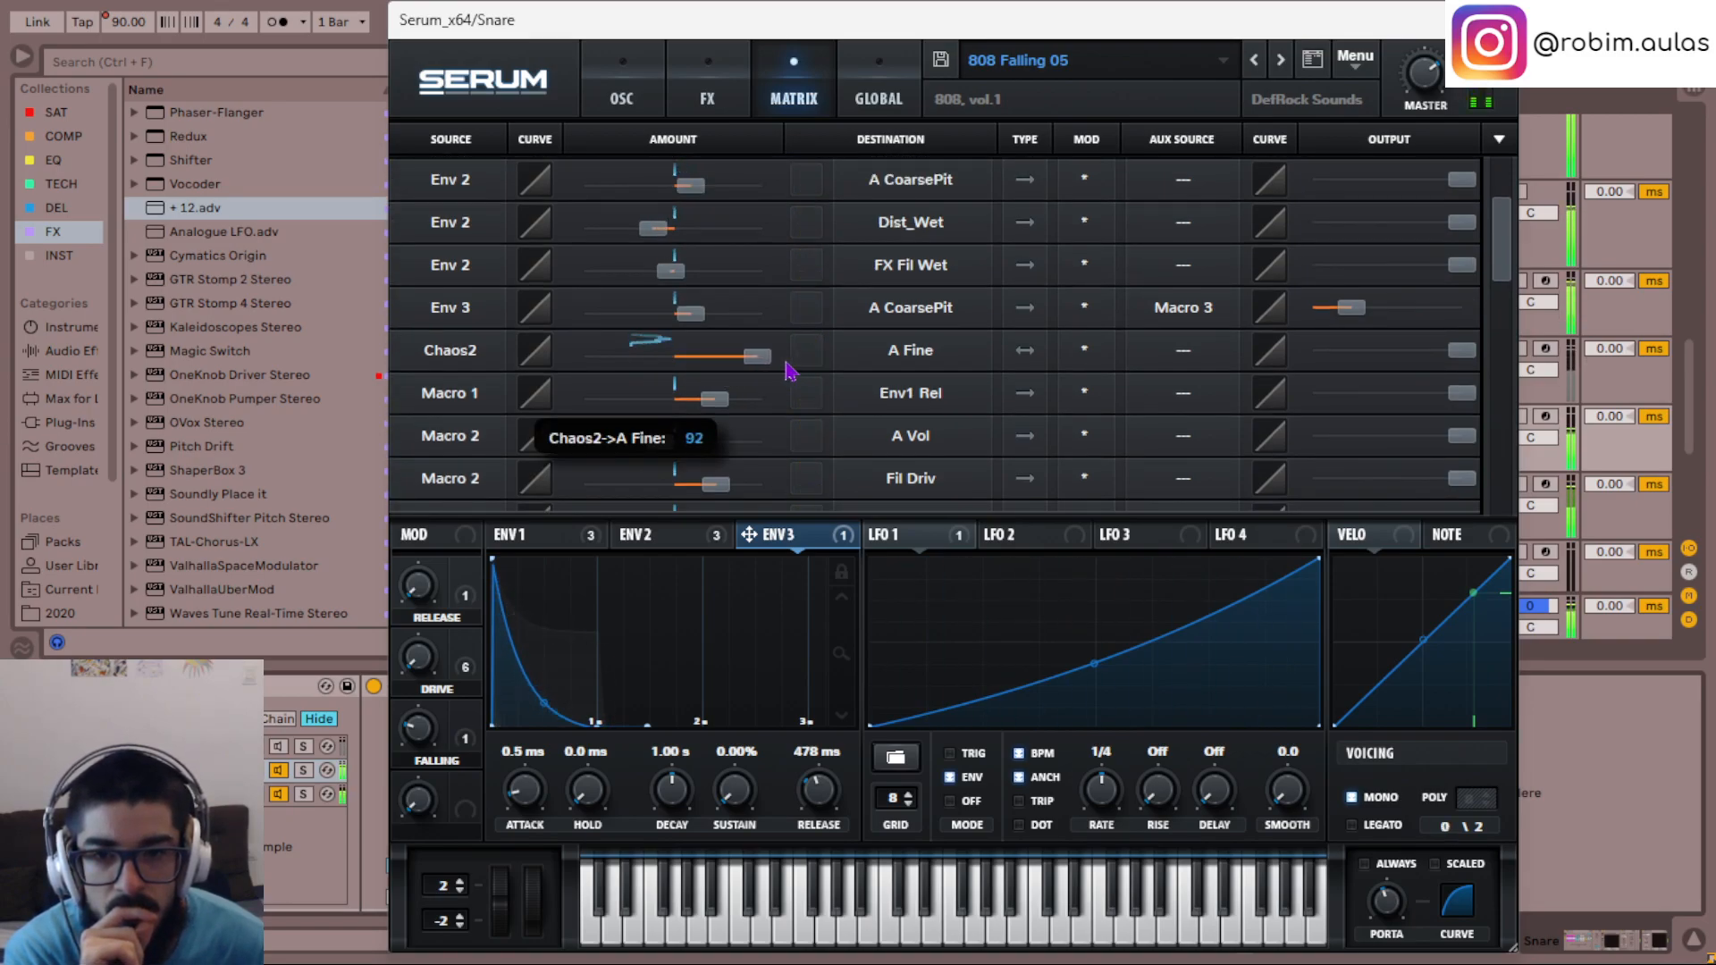
drag(696, 369, 683, 370)
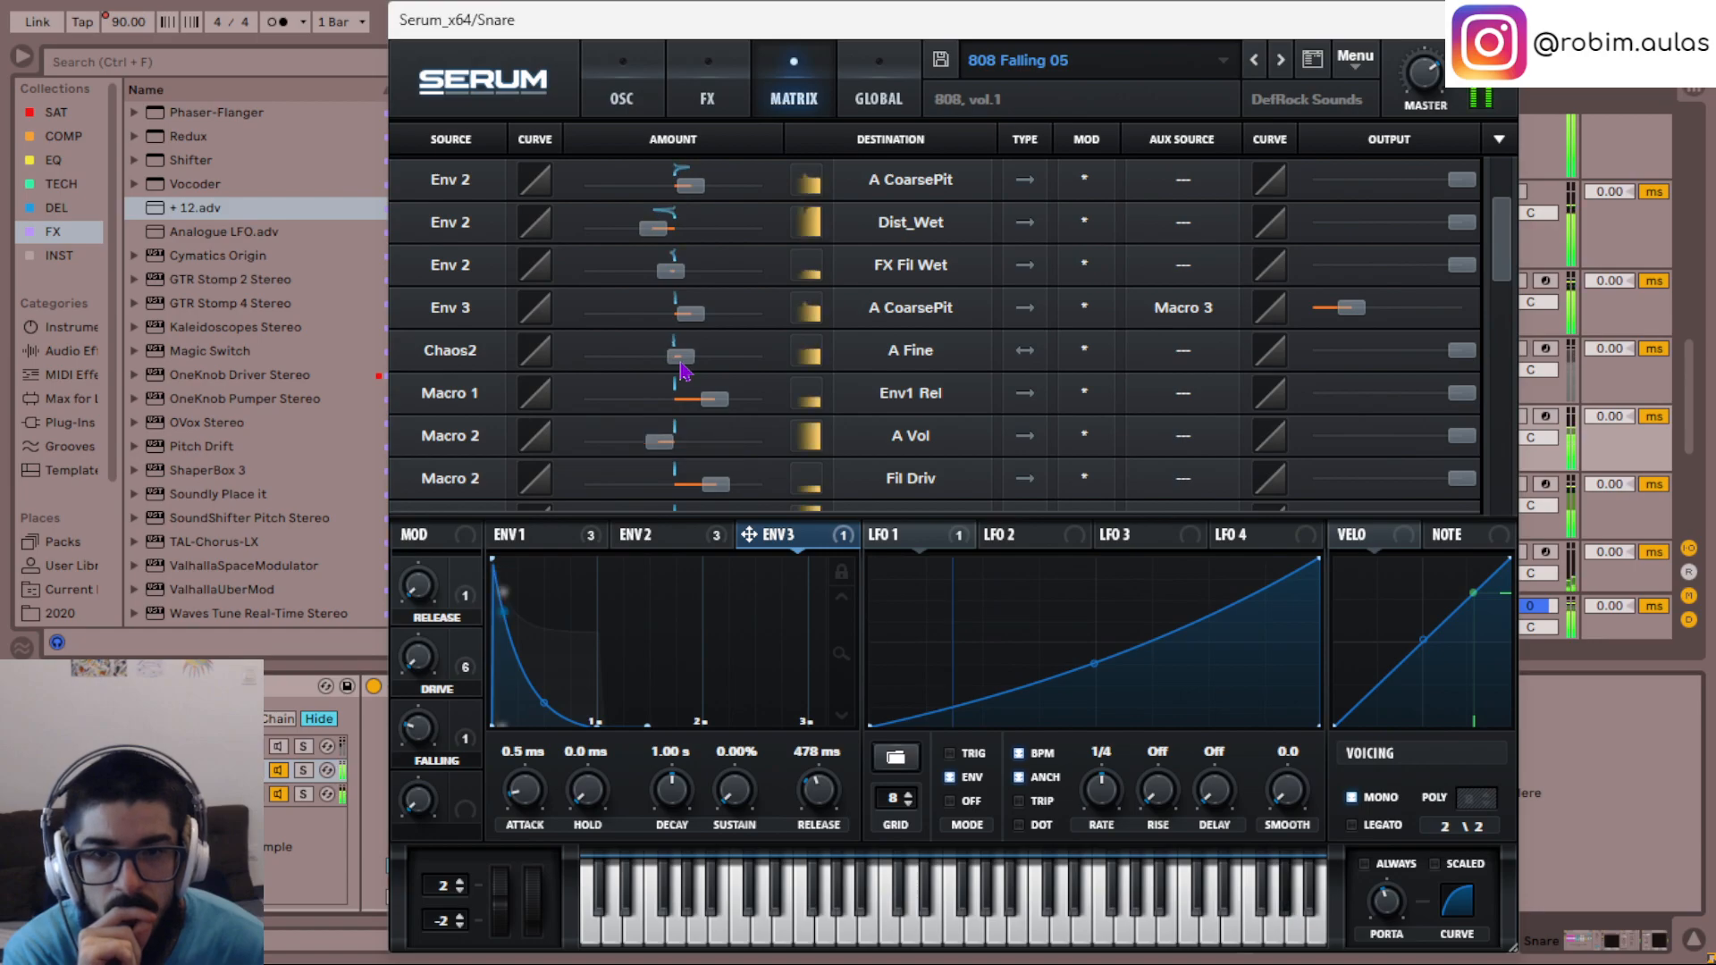
- Try a high Env 2 modulation amount on oscillator A's coarse pitch, check the Env 2 shape, and lower the amount to 5
scroll(925, 411, up, 3)
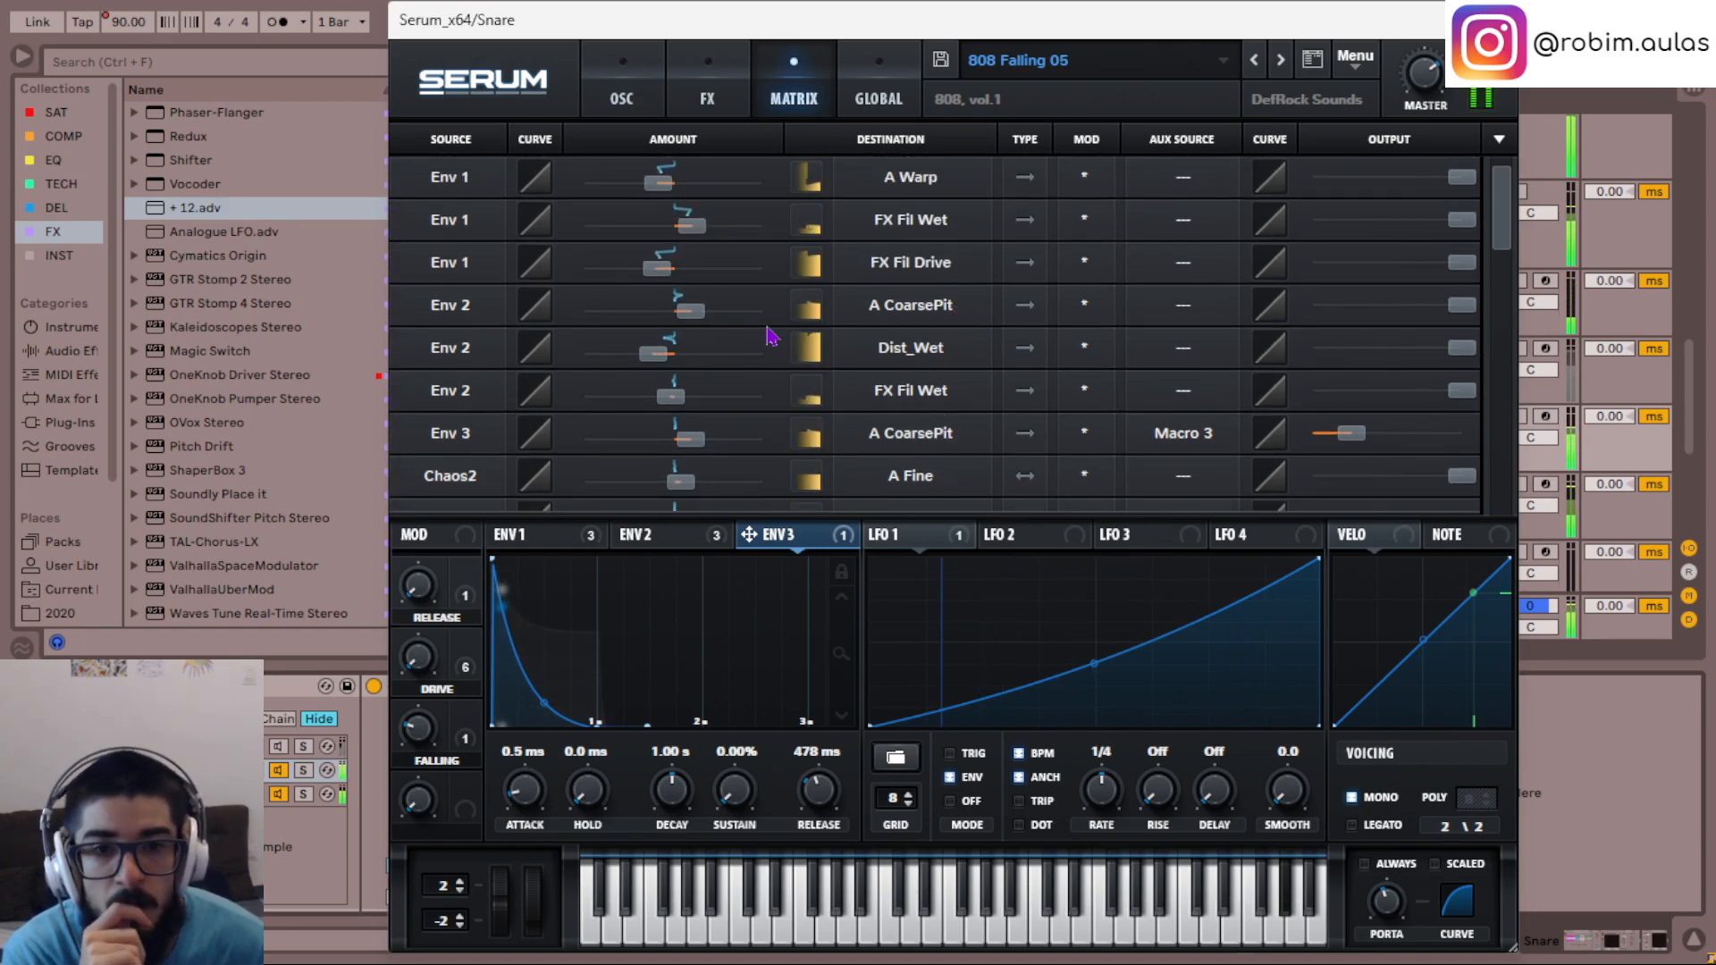
drag(690, 315, 815, 326)
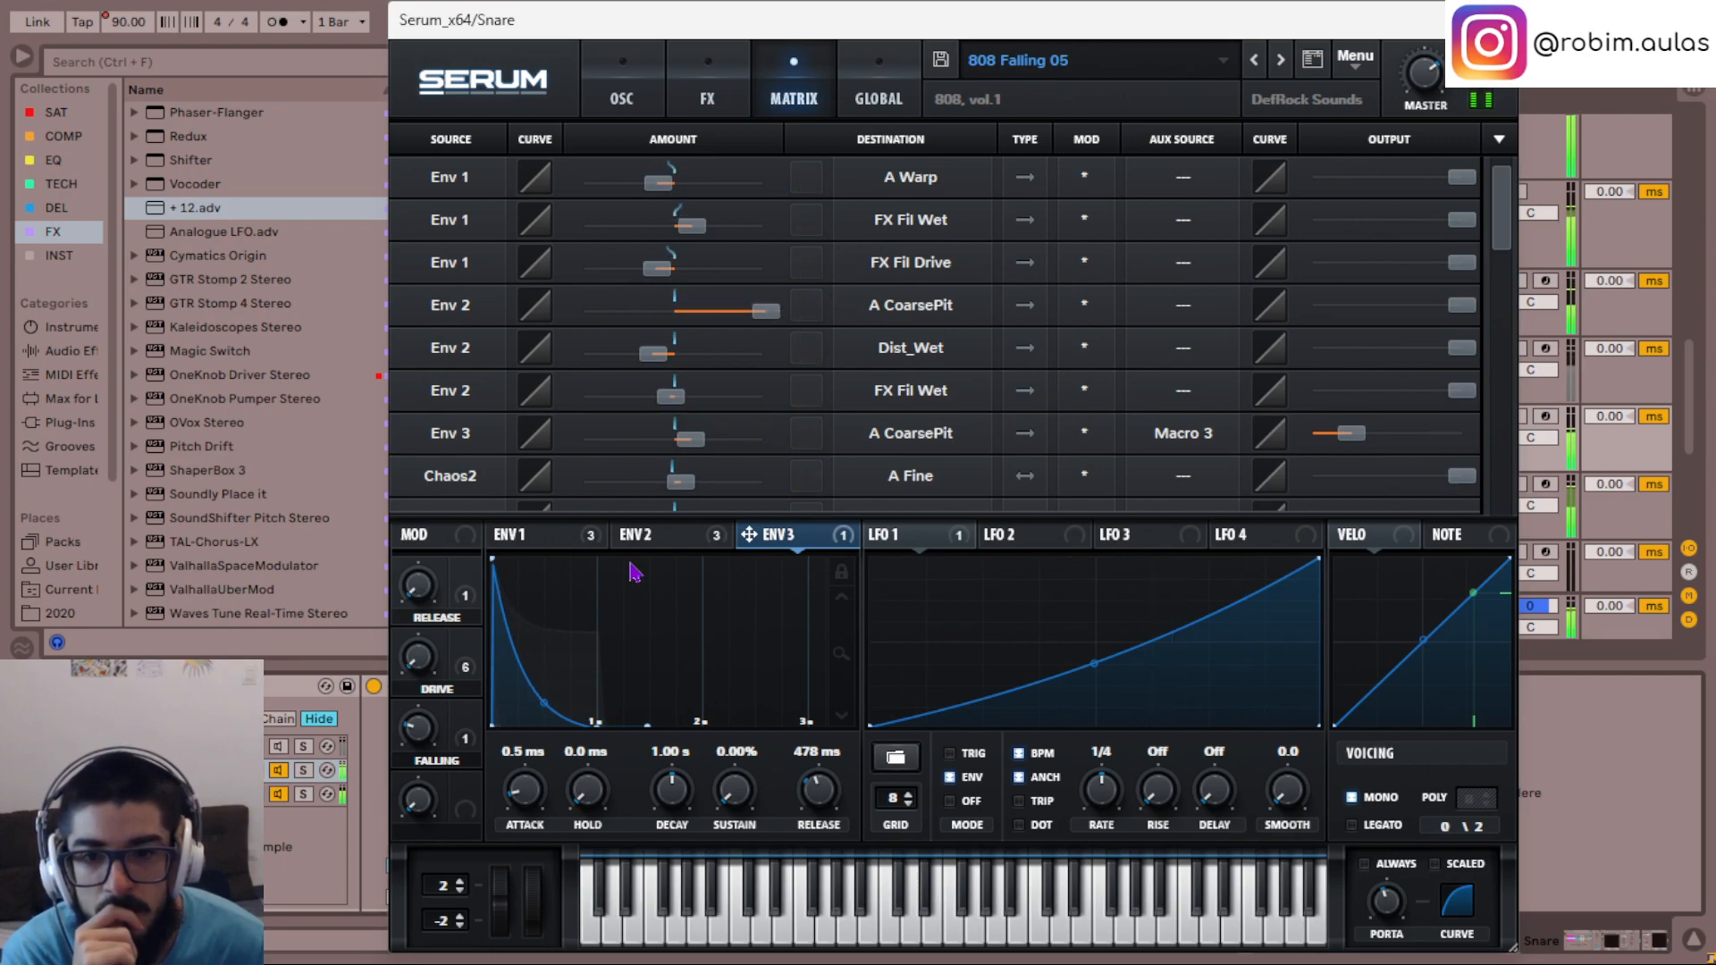
click(650, 535)
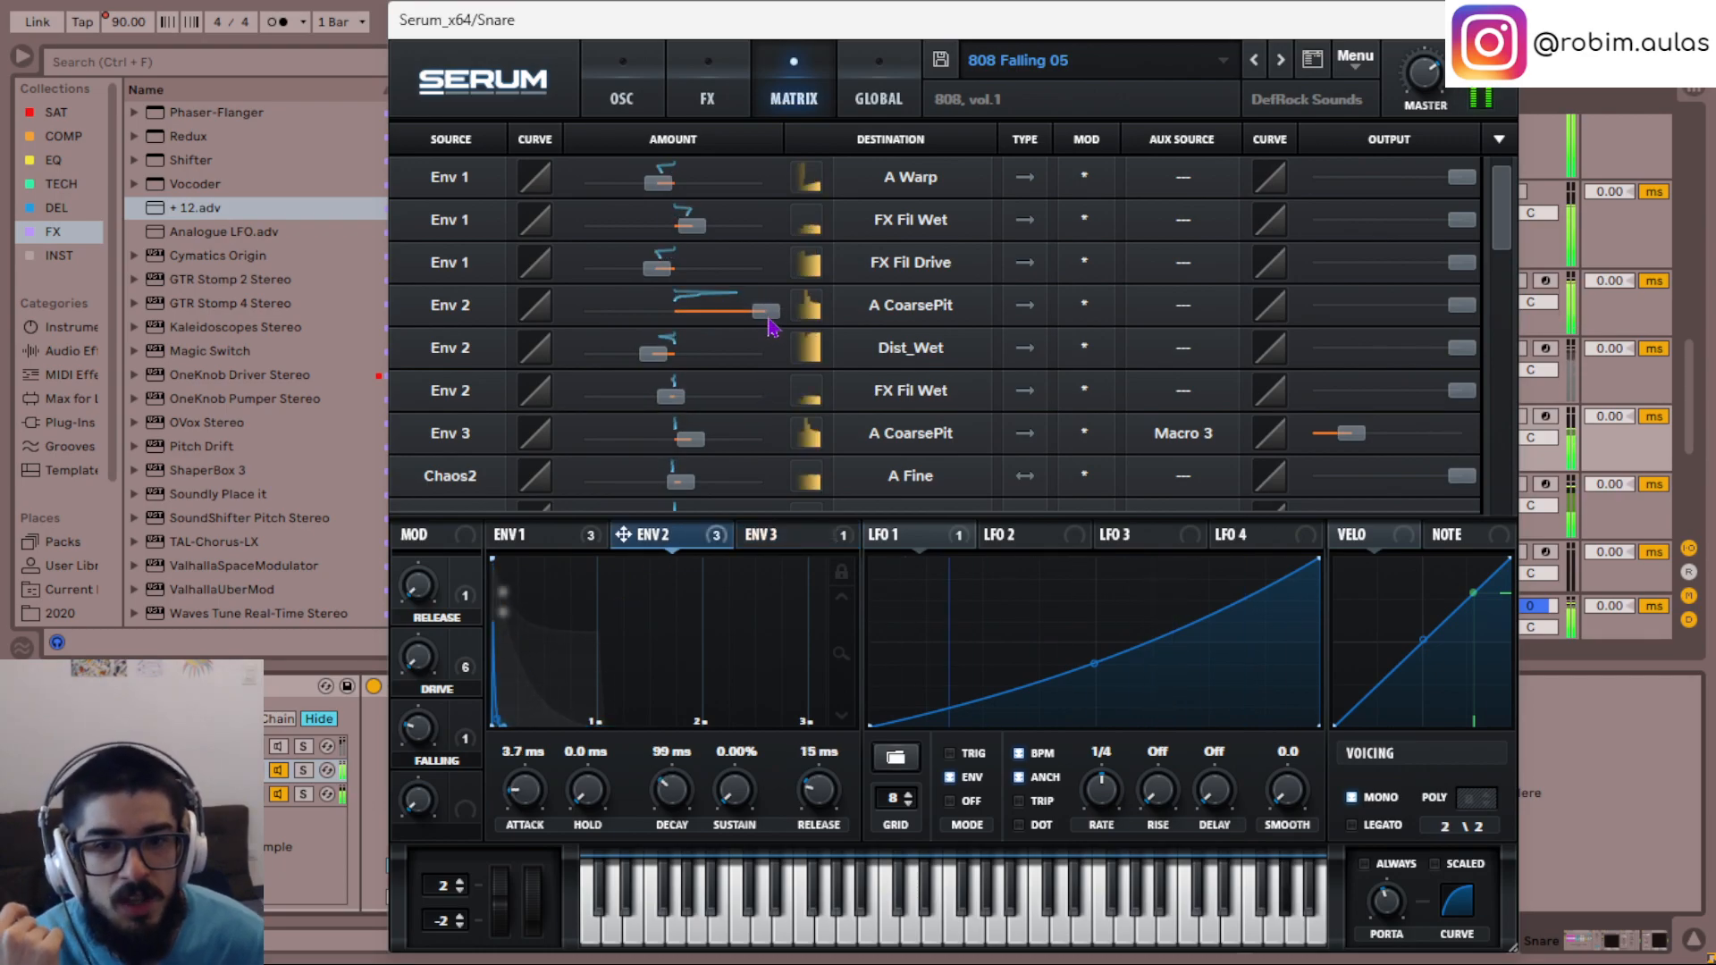
drag(766, 323, 653, 313)
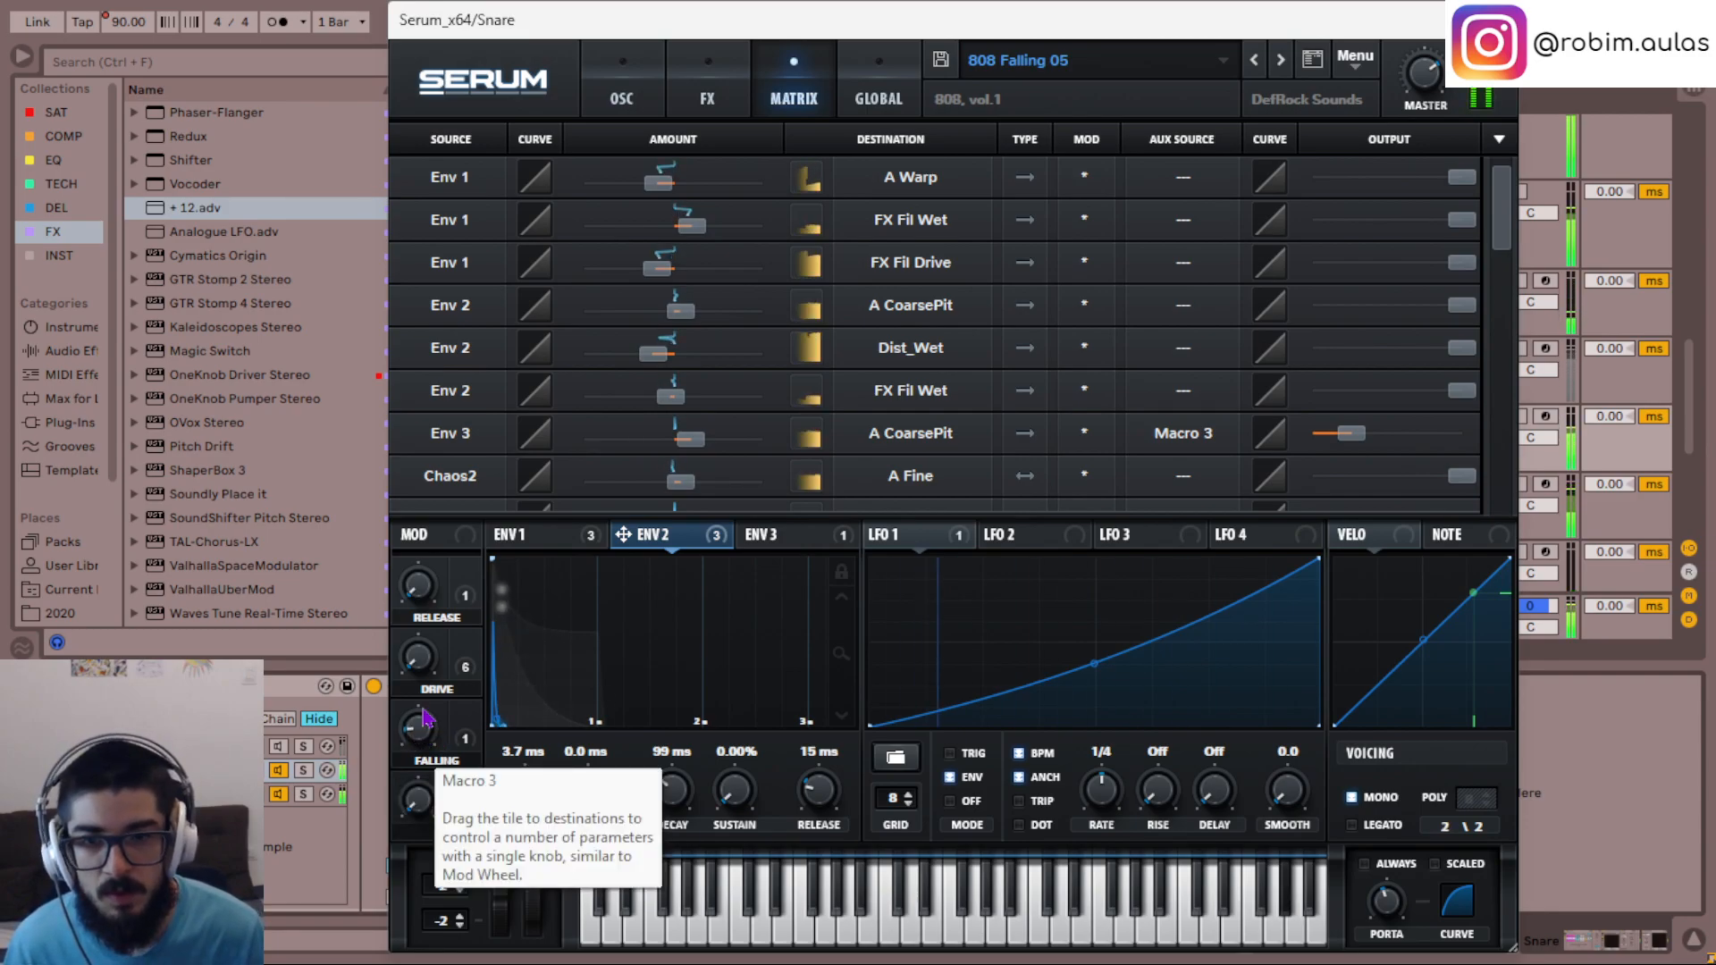
- Set the Env 2 modulation amount on oscillator A's coarse pitch to 6 and close the Serum window
double_click(679, 316)
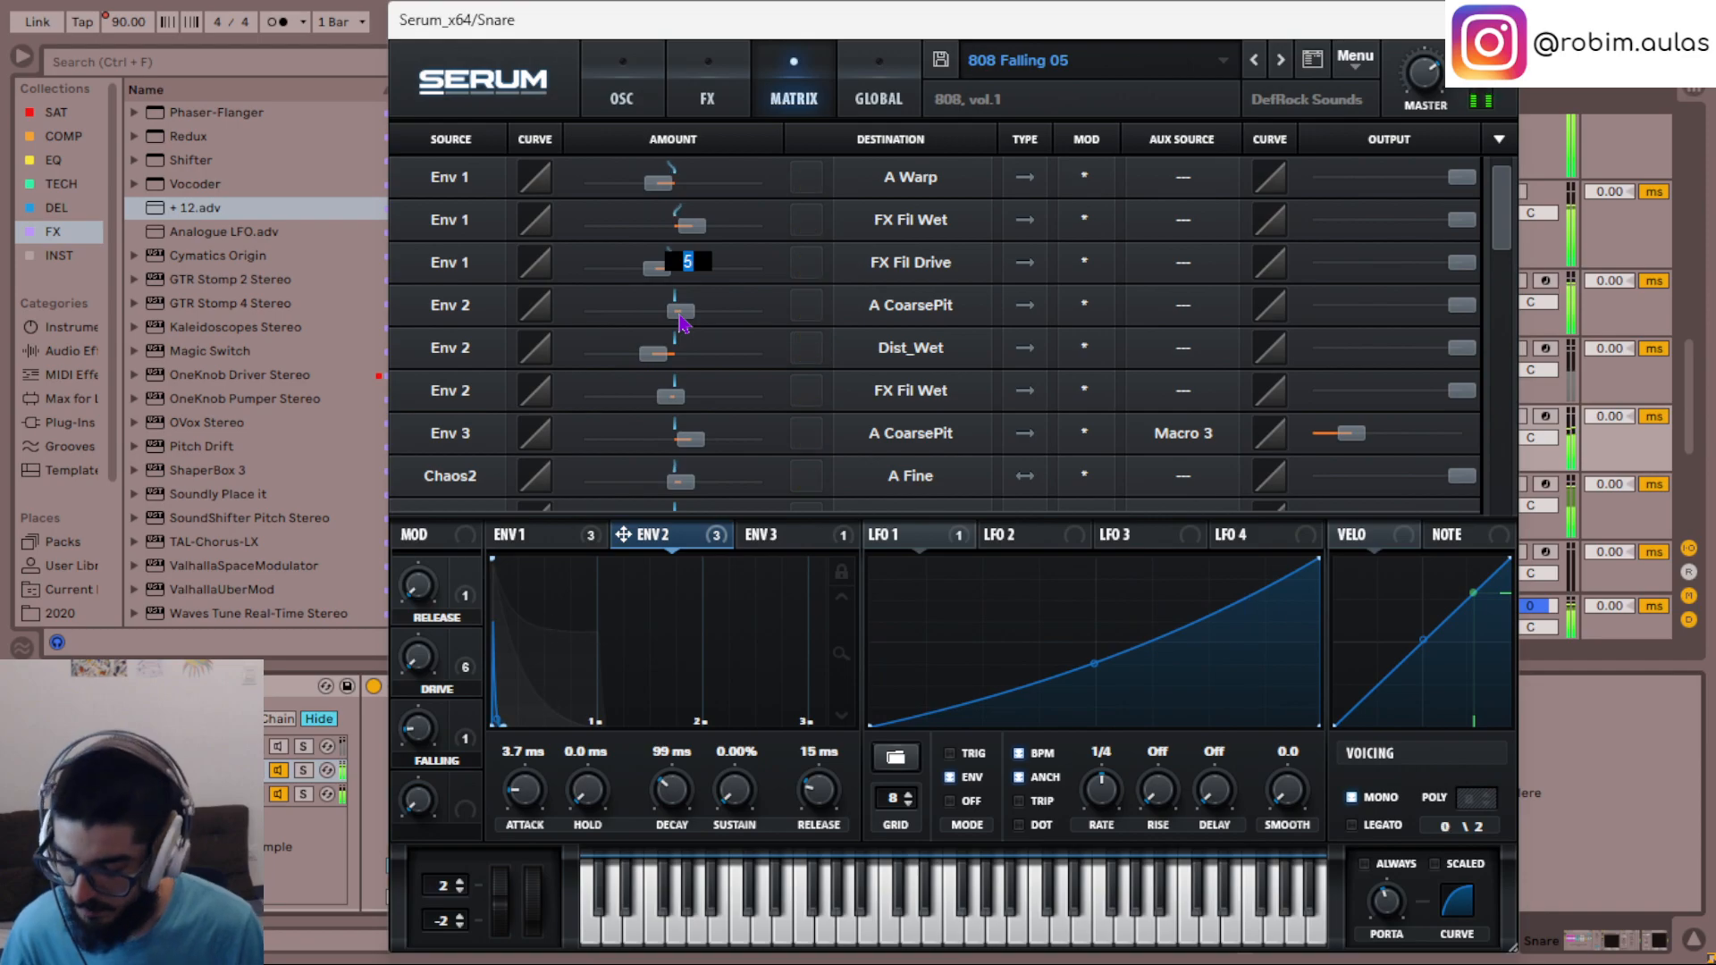
text(7)
key(Return)
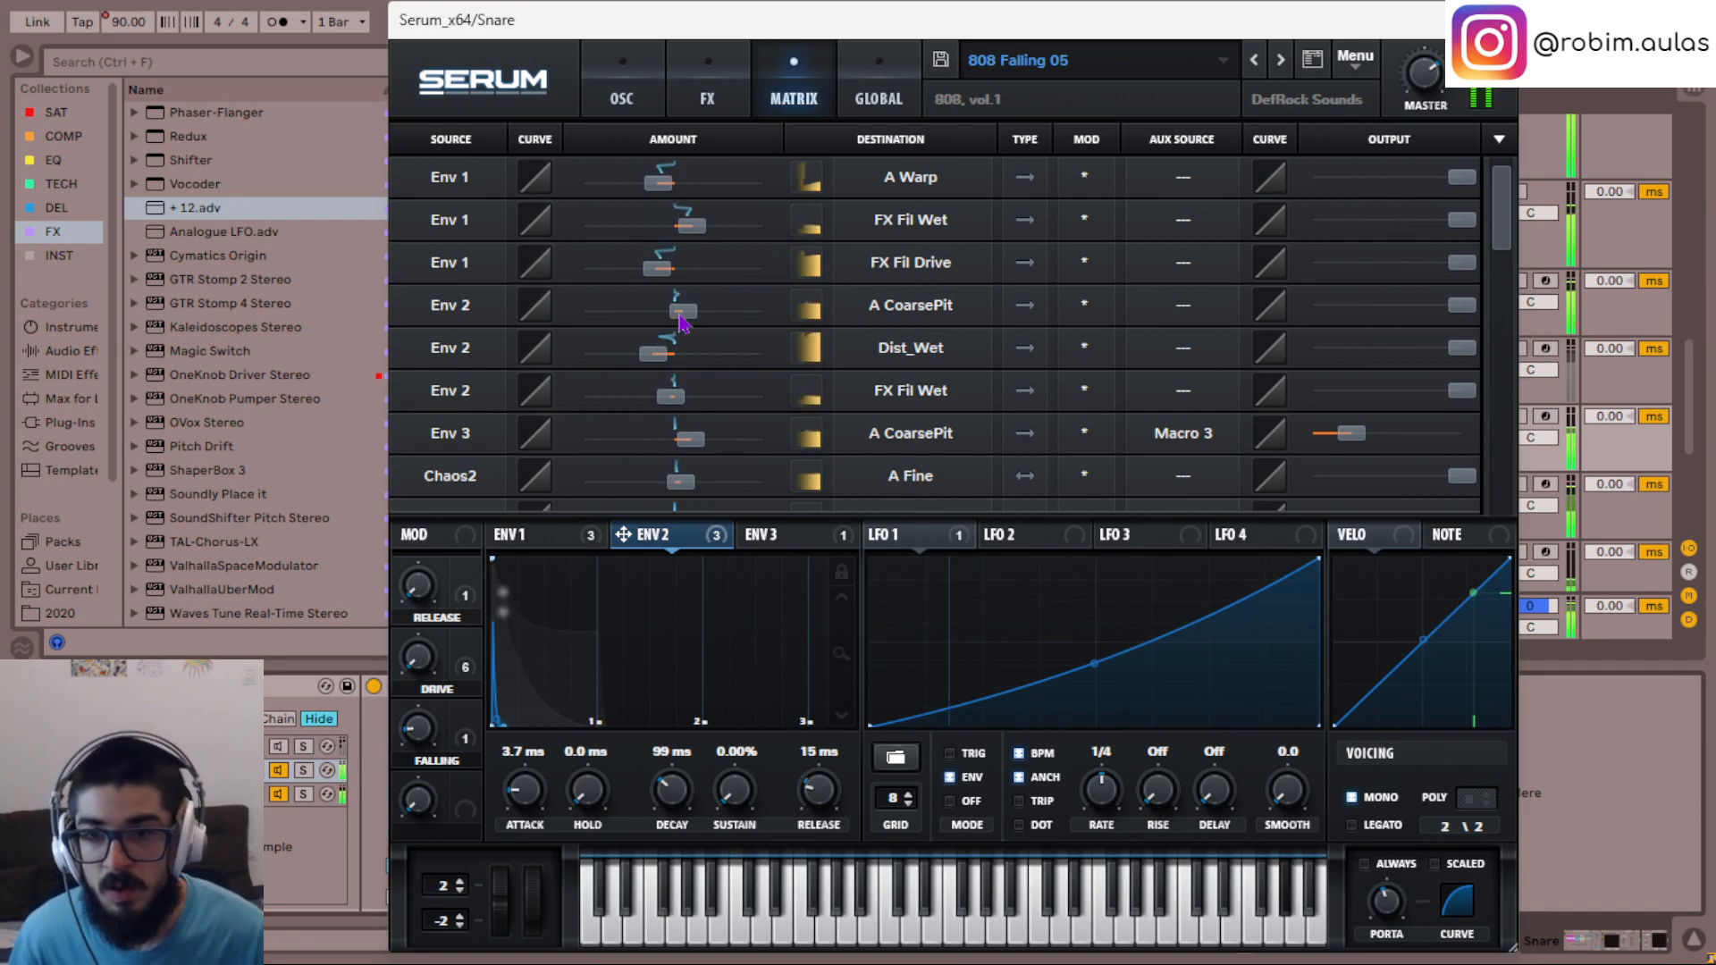
double_click(680, 315)
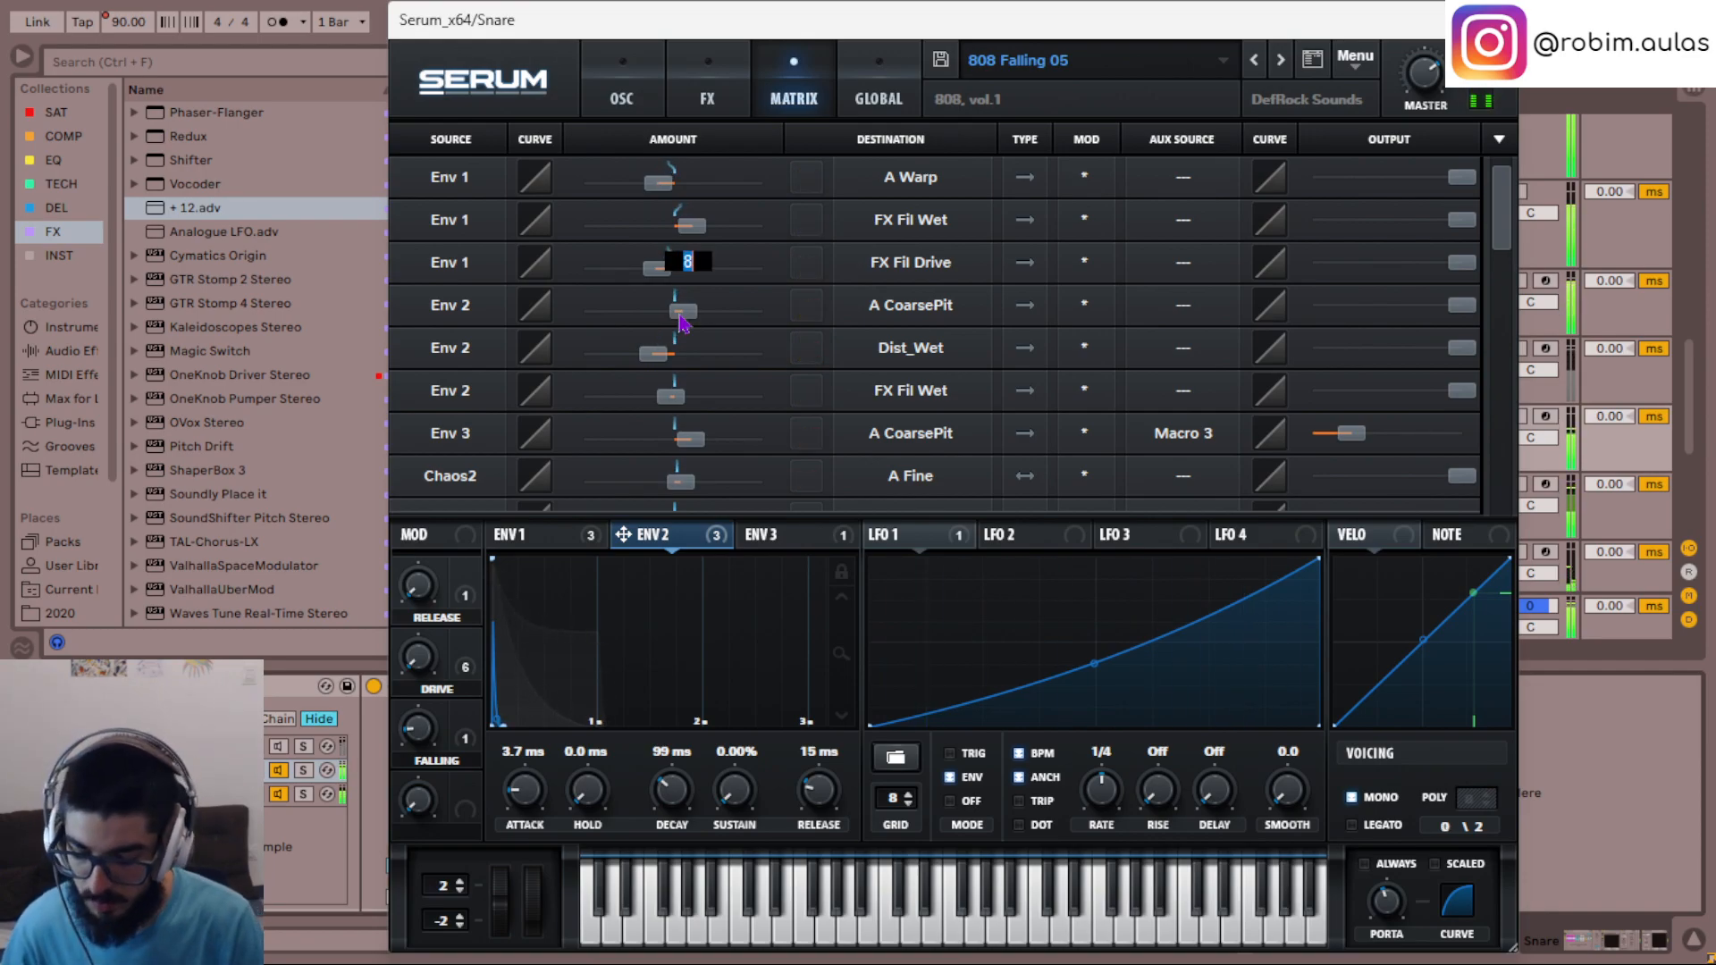
text(6)
key(Return)
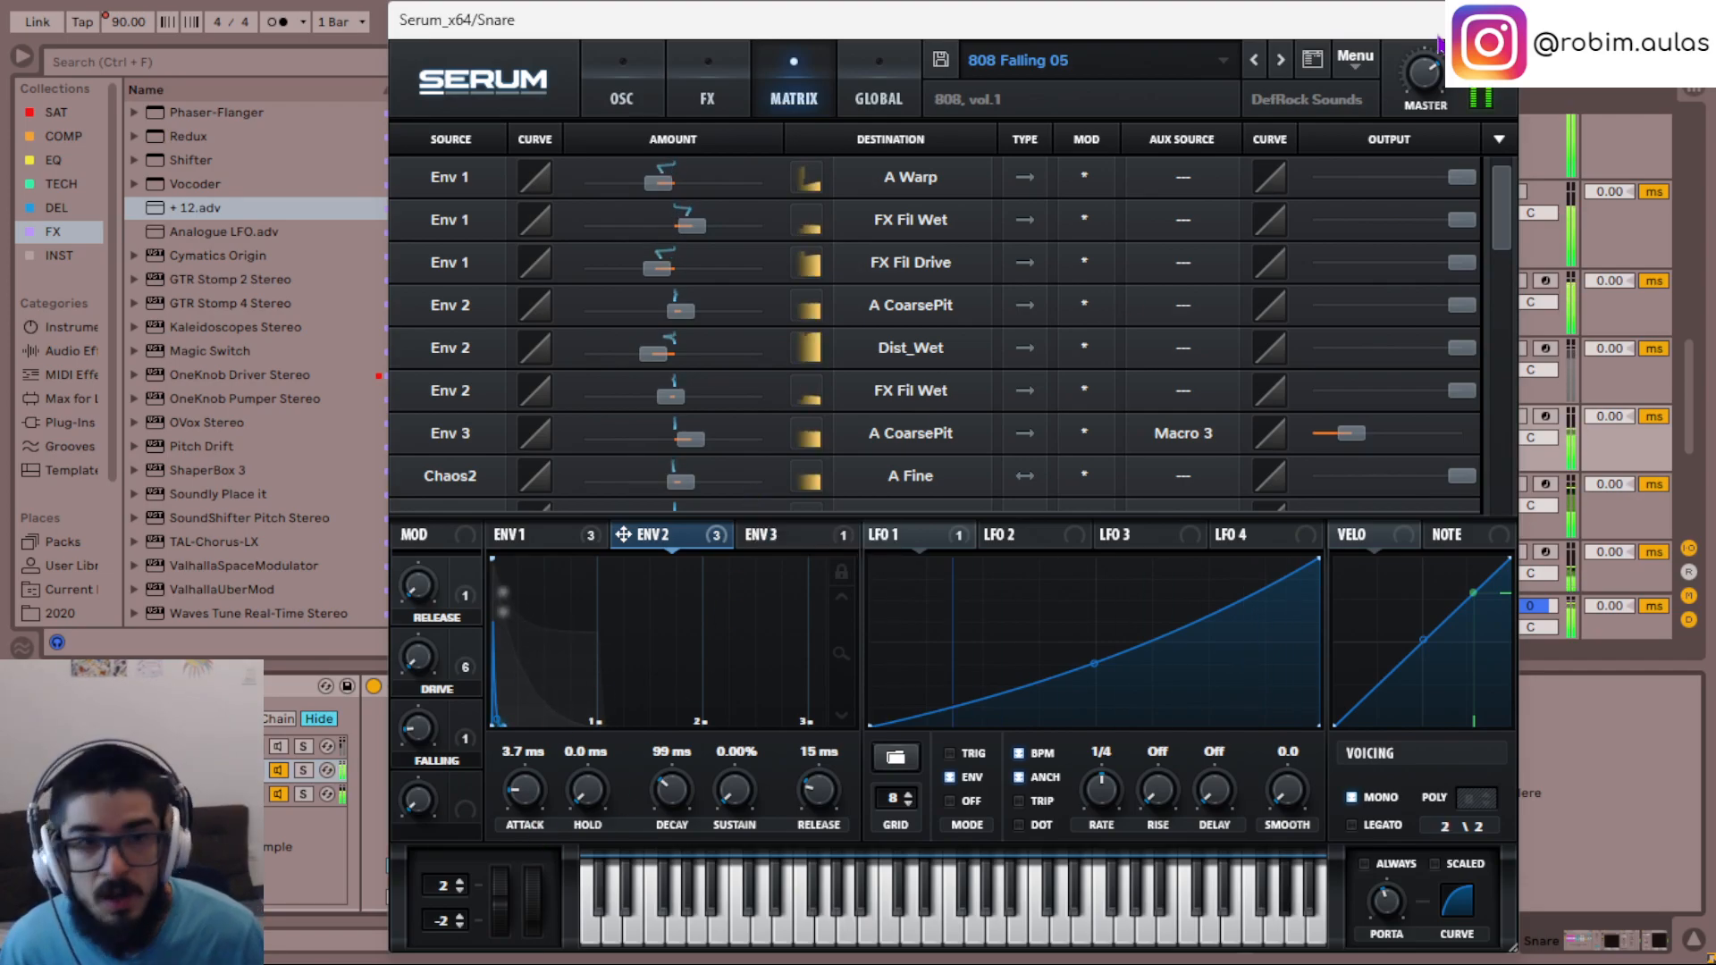
click(1497, 20)
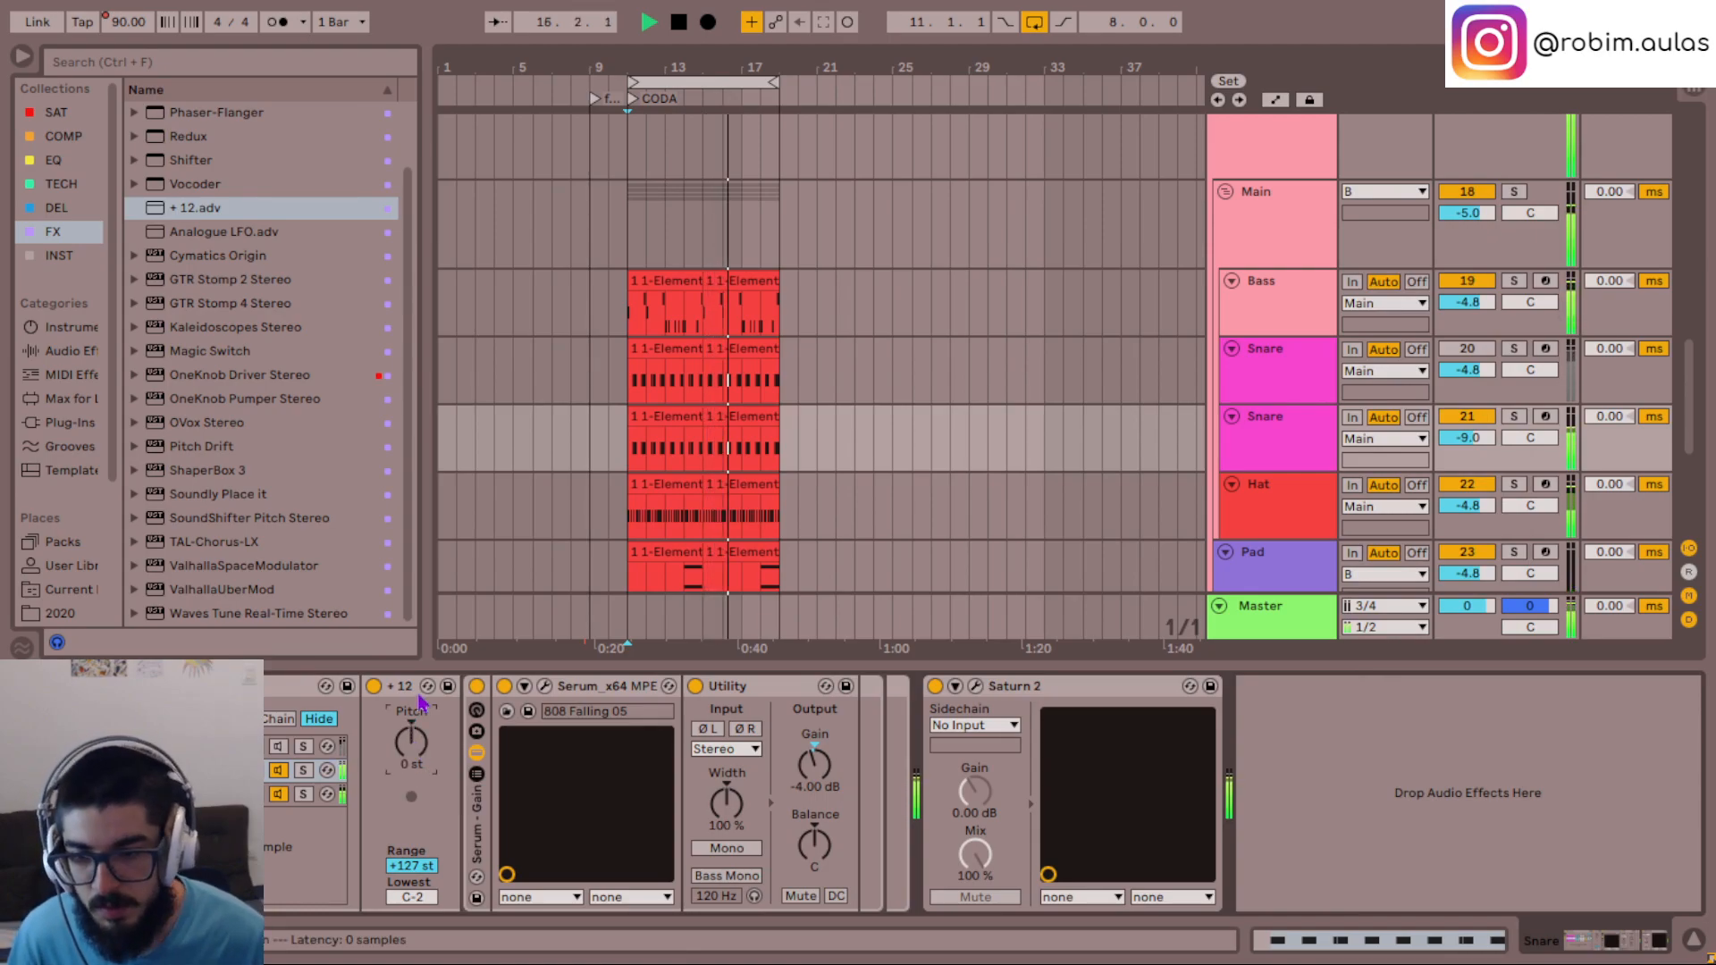
- Reopen the 808 Falling 05 chain's Serum and adjust oscillator A's fine tuning, trying 32 and -16 and settling on -8
click(524, 686)
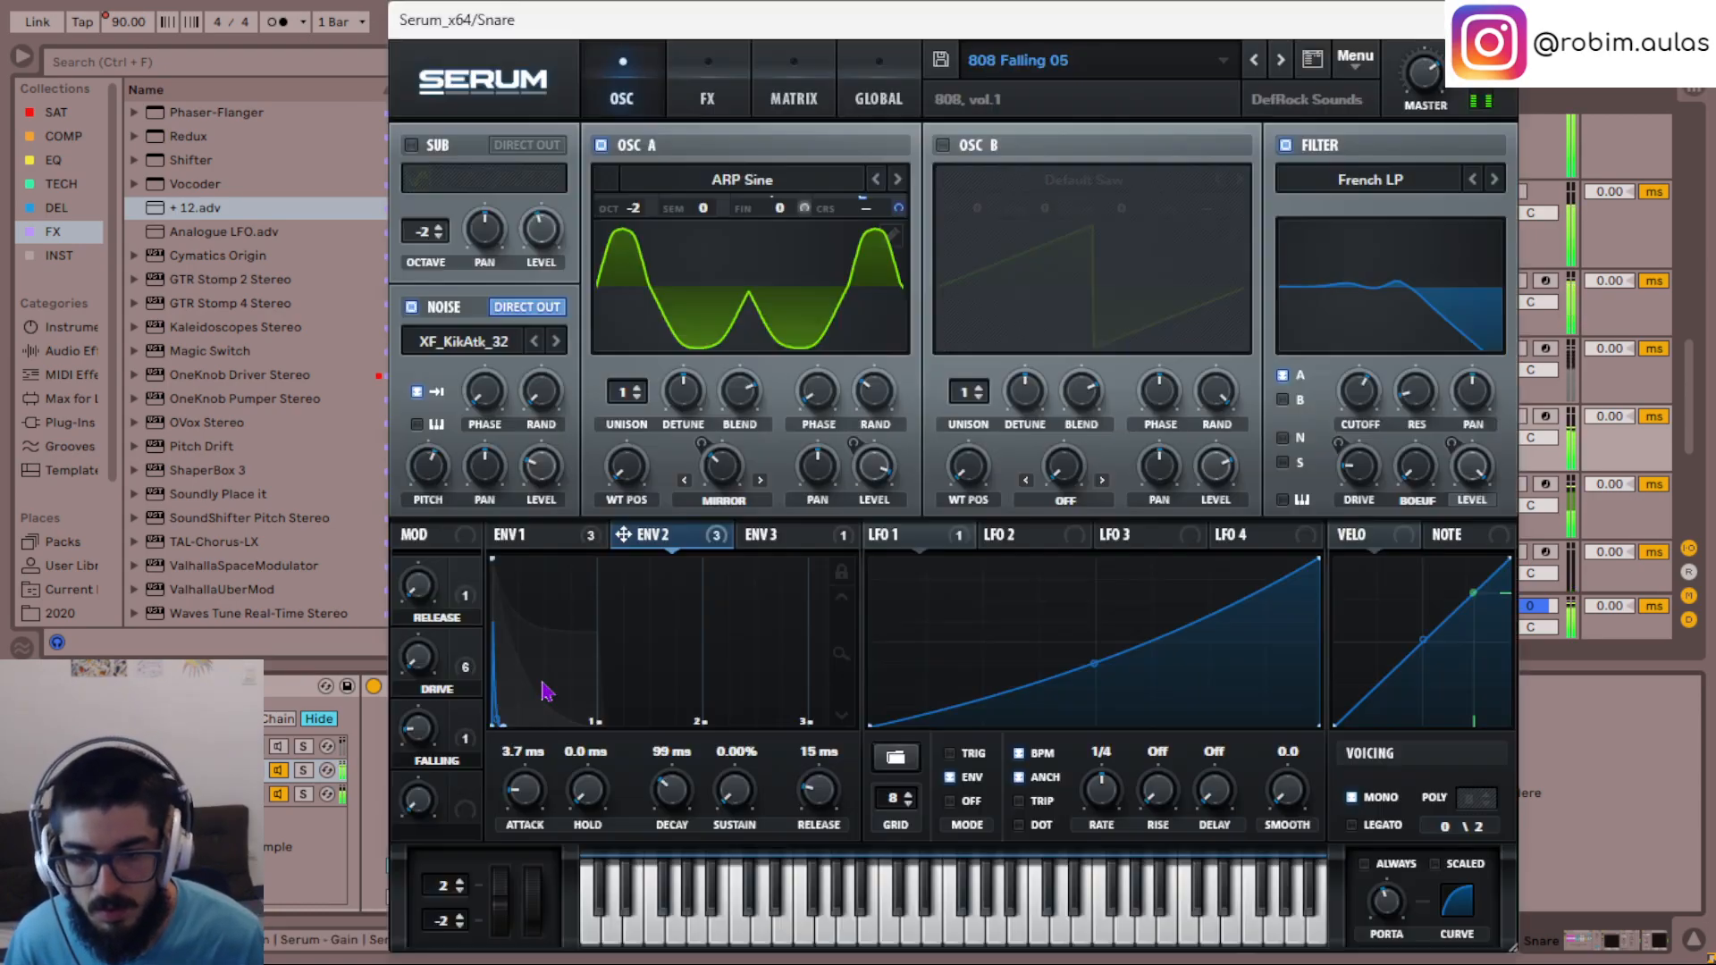
scroll(778, 211, up, 11)
scroll(779, 211, down, 1)
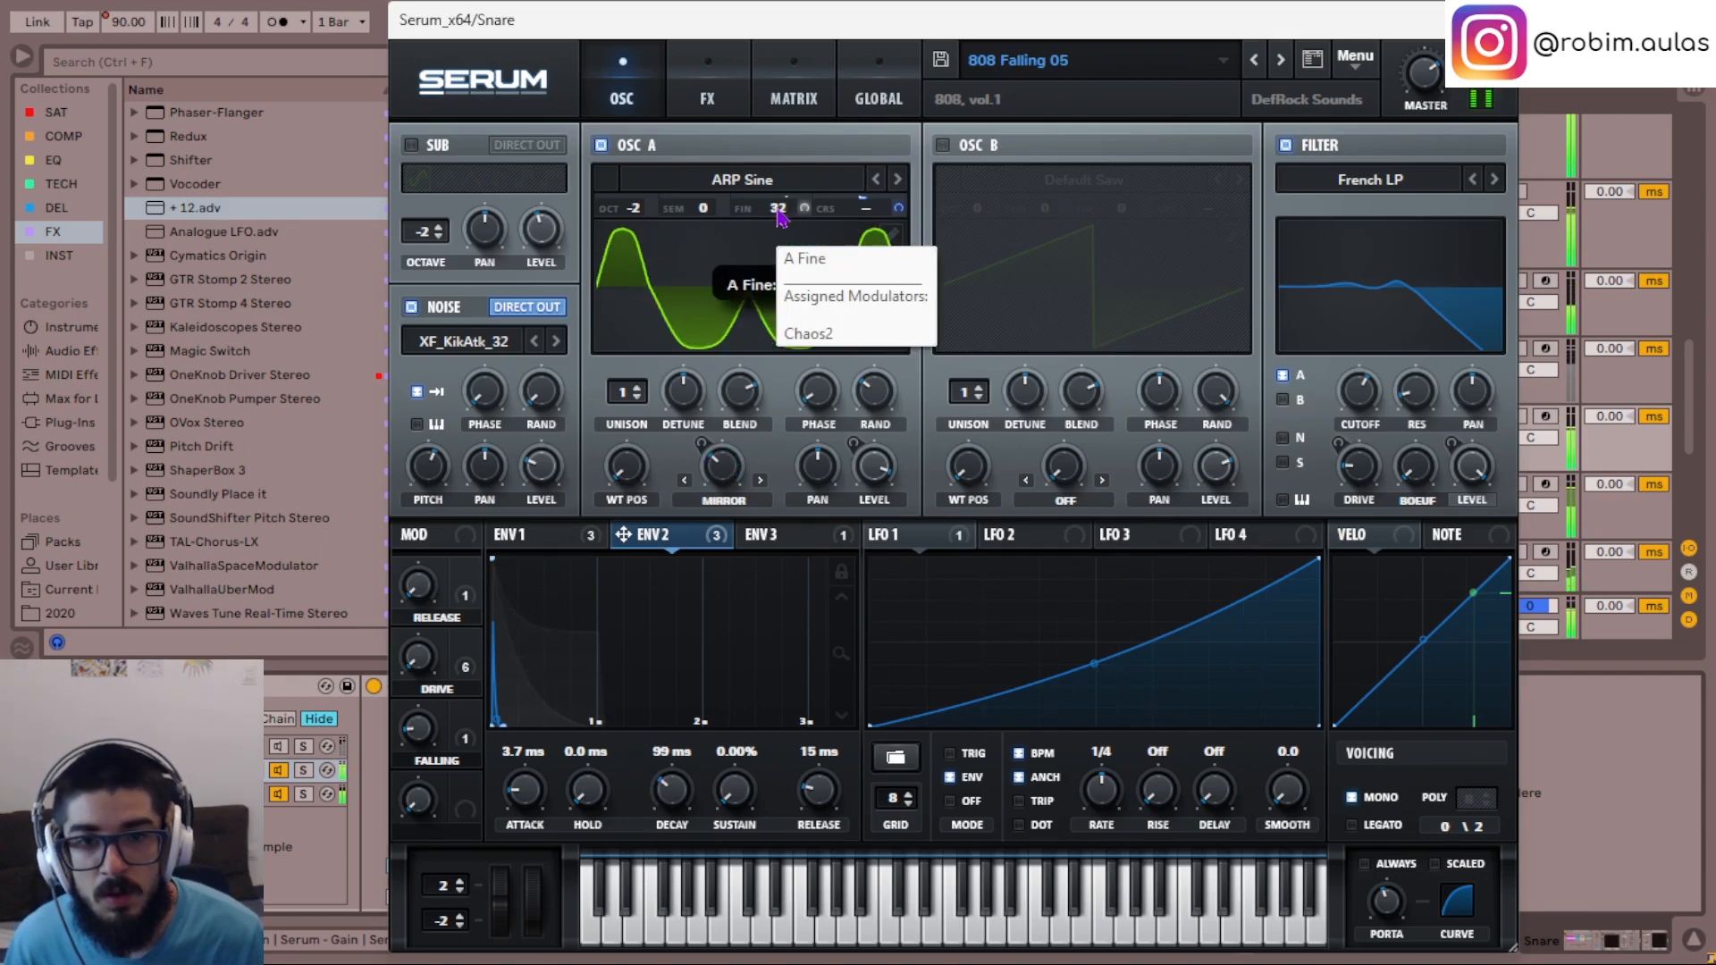
scroll(779, 210, down, 1)
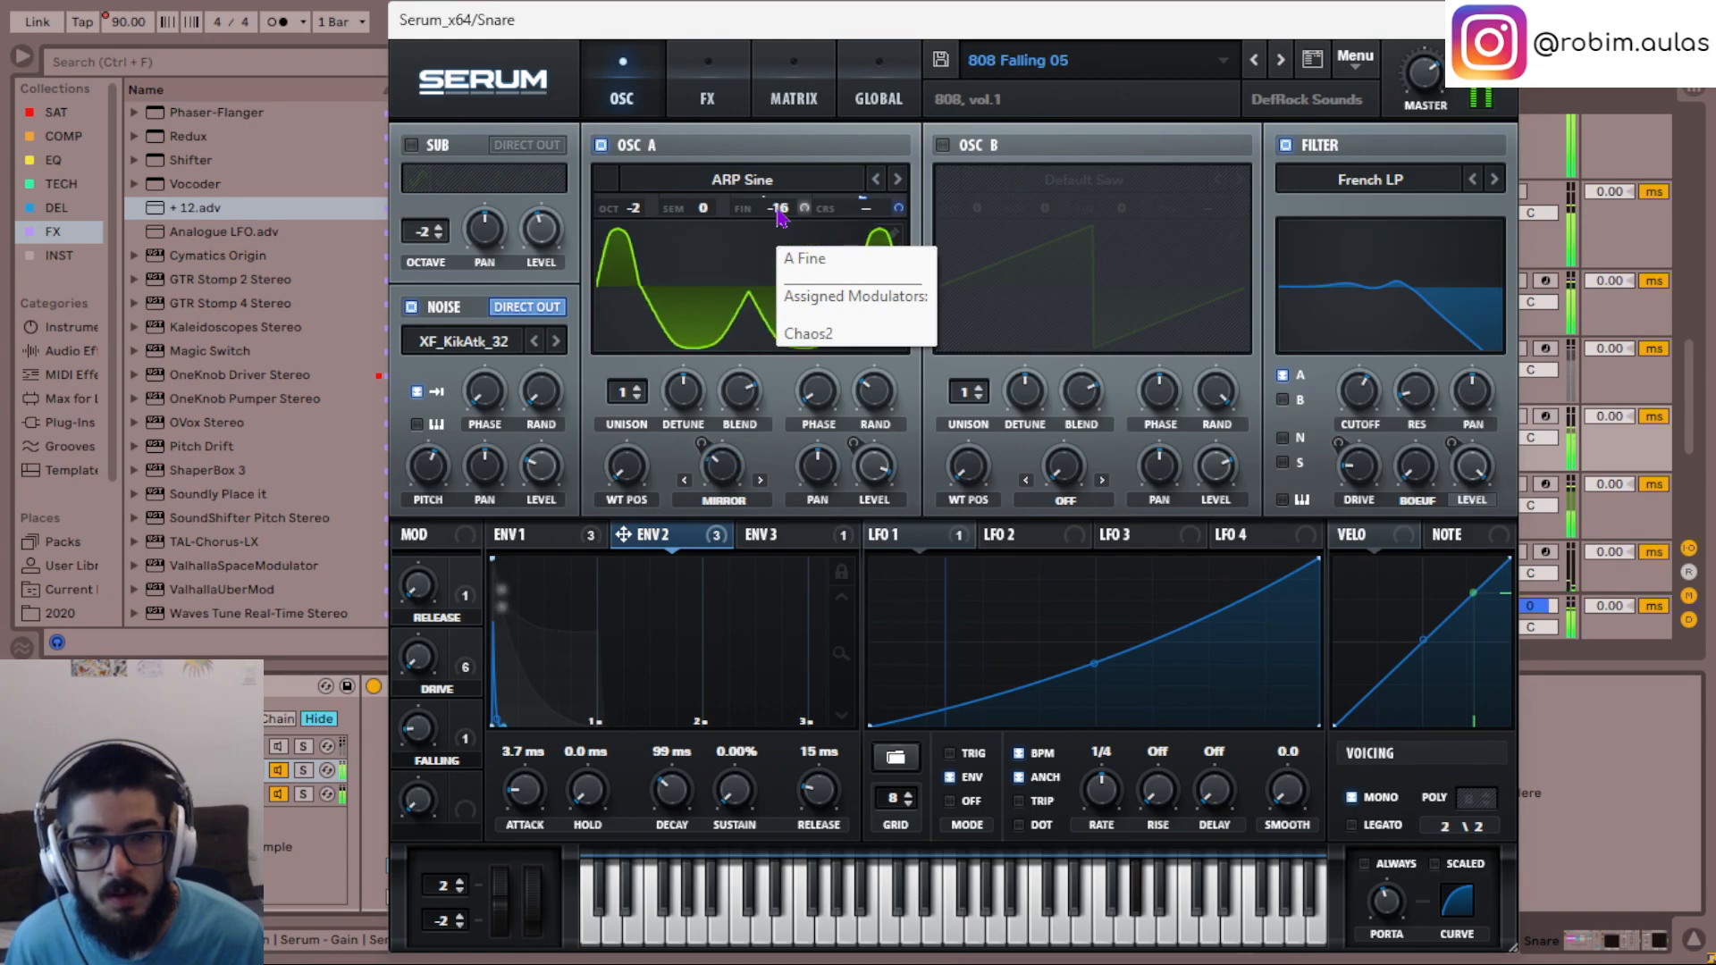
scroll(778, 211, up, 2)
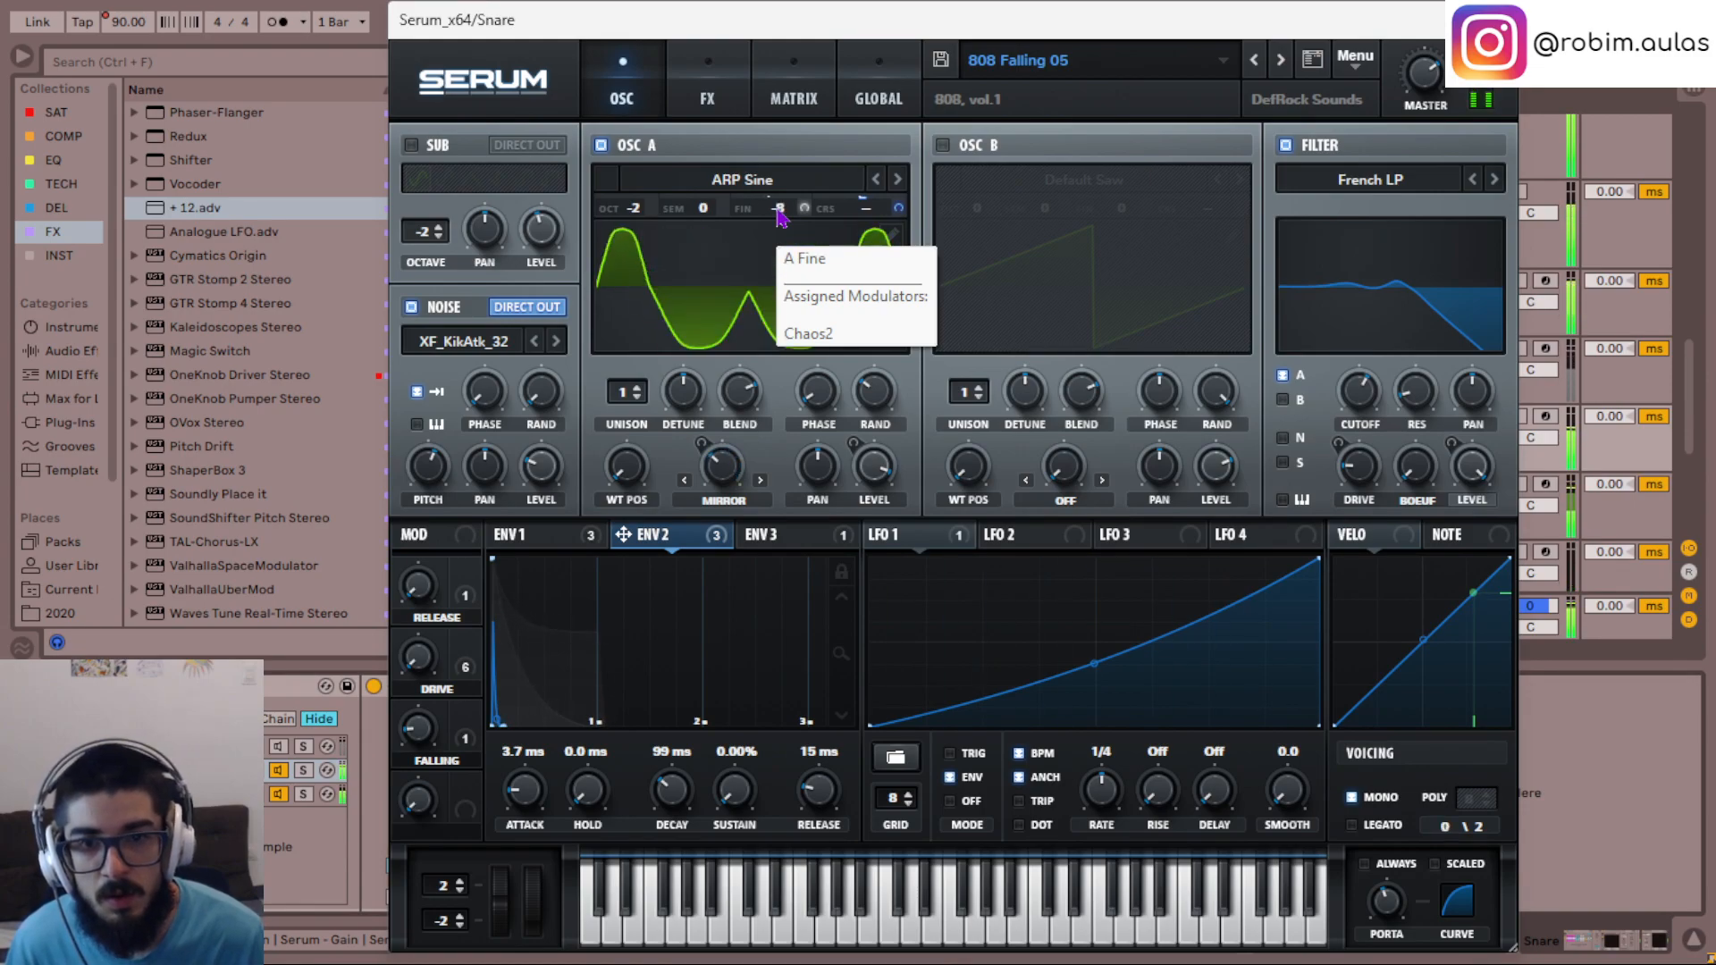
- Raise the Falling macro, which scales the Env 3 modulation of oscillator A's coarse pitch in the matrix
click(794, 93)
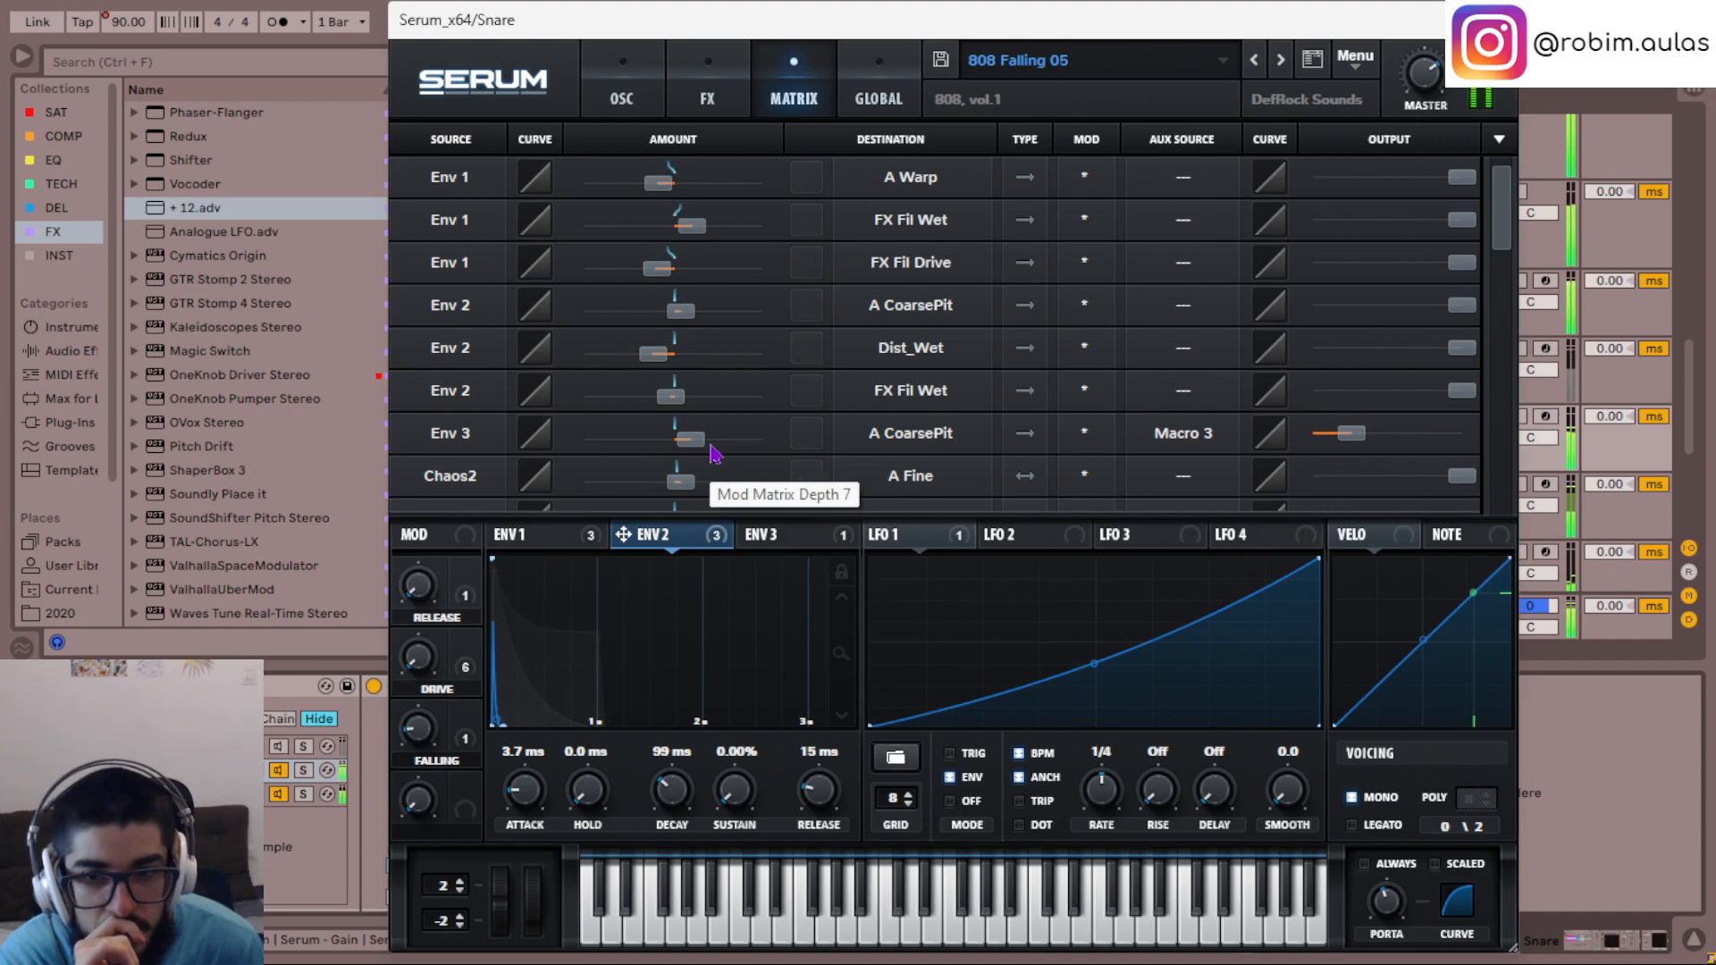
drag(418, 733, 433, 676)
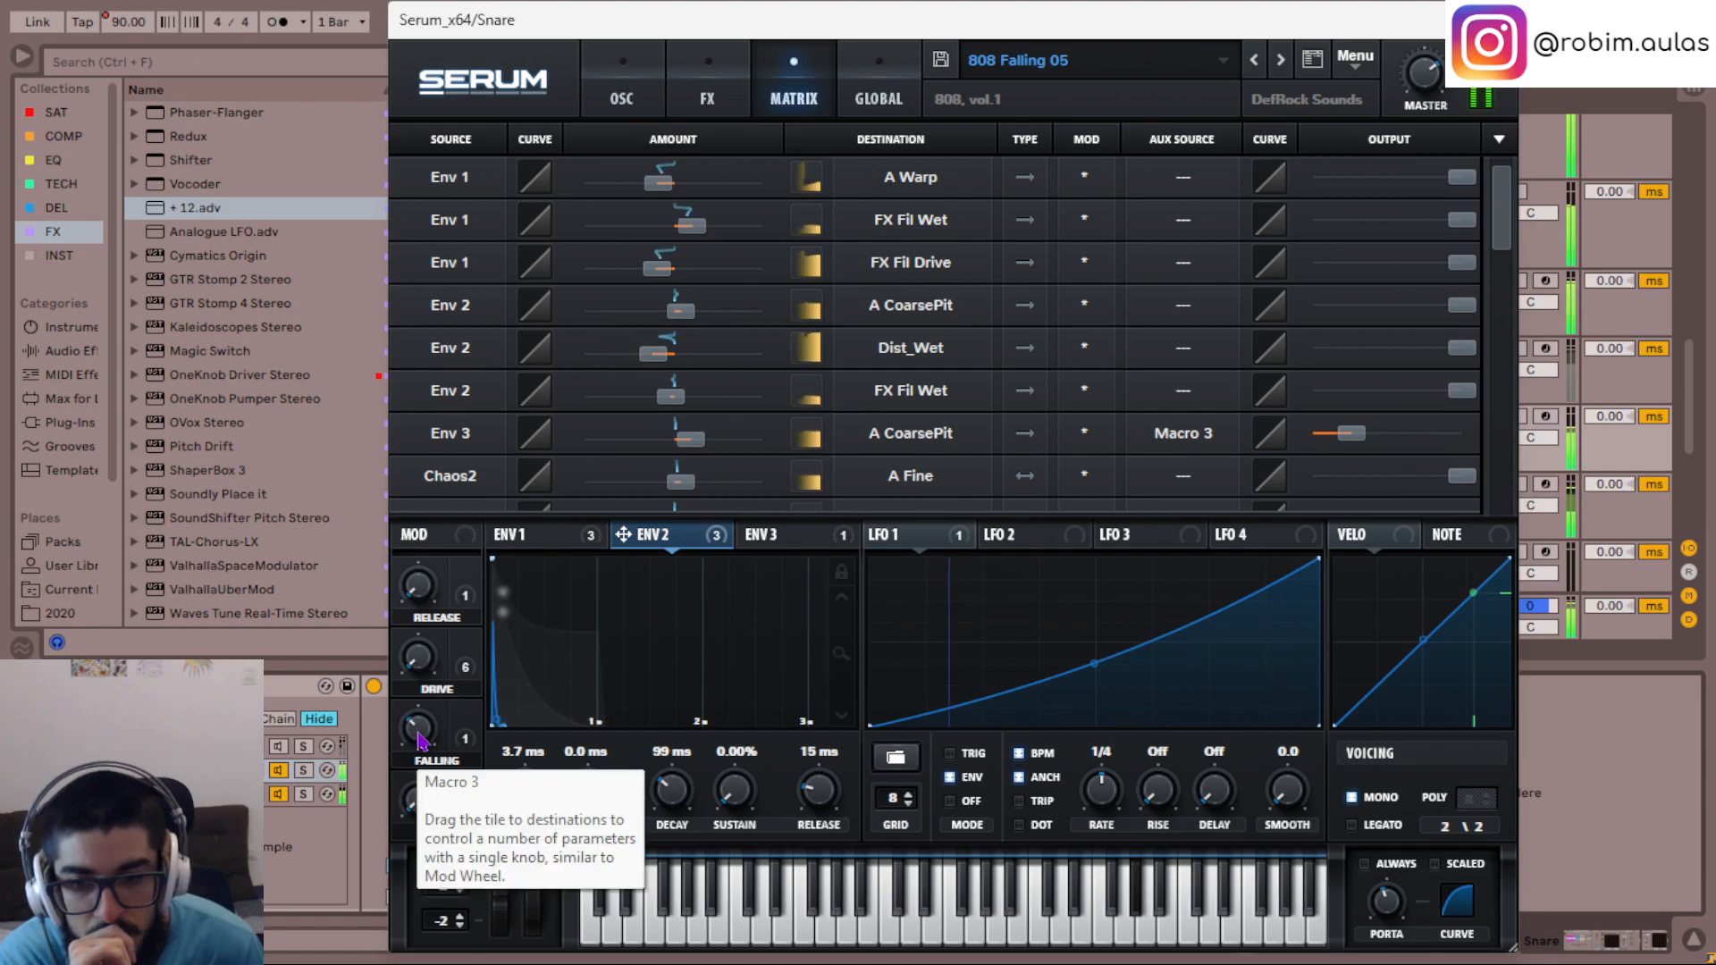
- Set oscillator A's fine tuning to -16 in the 808 Falling 05 Serum and close its window
click(634, 67)
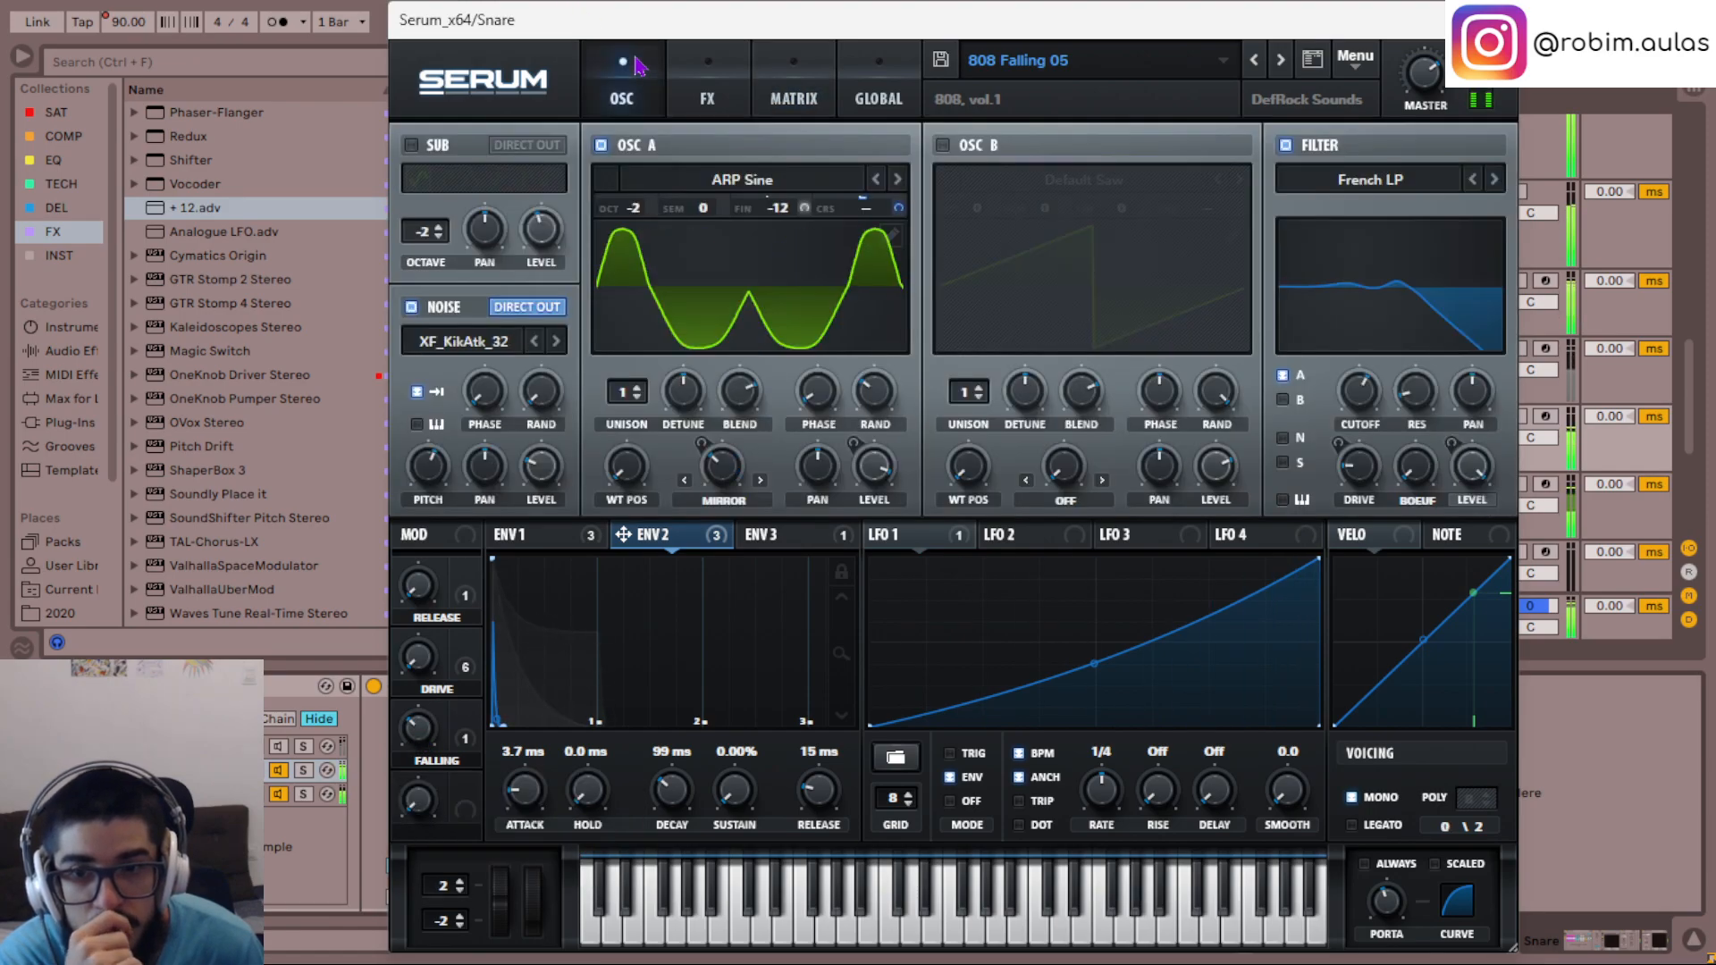
drag(782, 208, 785, 218)
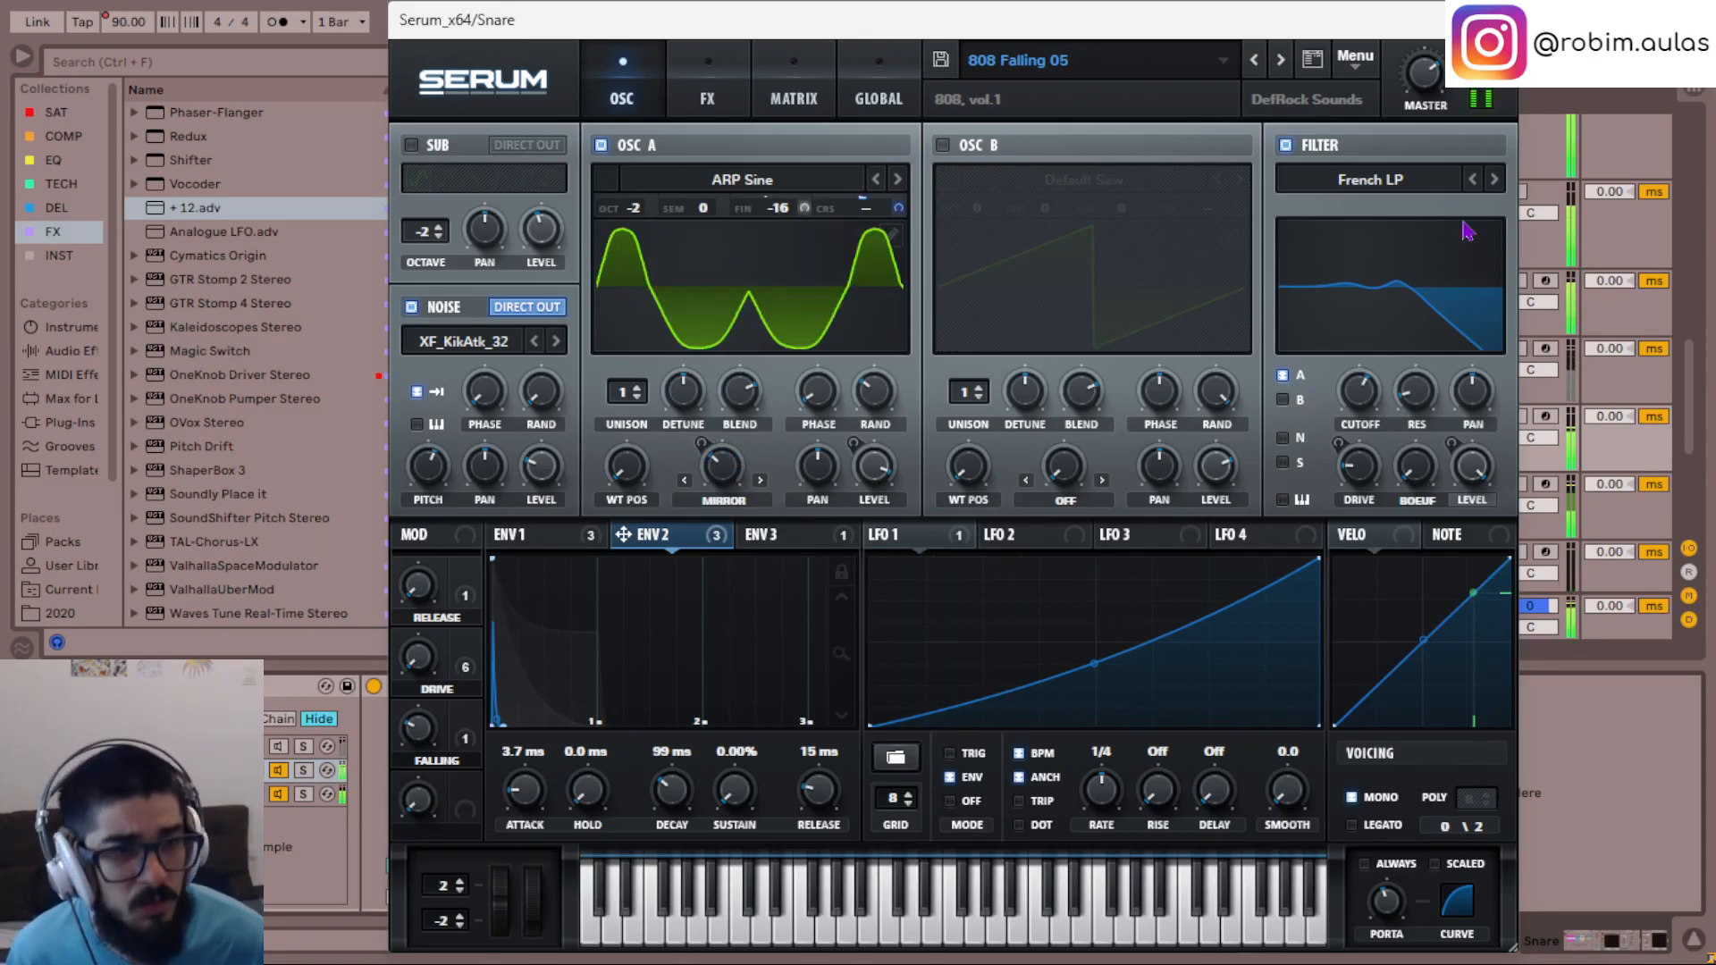
click(1496, 20)
- Compare the two Snare tracks in playback by switching their activation back and forth, and select the lower one
scroll(1487, 408, down, 2)
key(space)
scroll(1480, 401, up, 1)
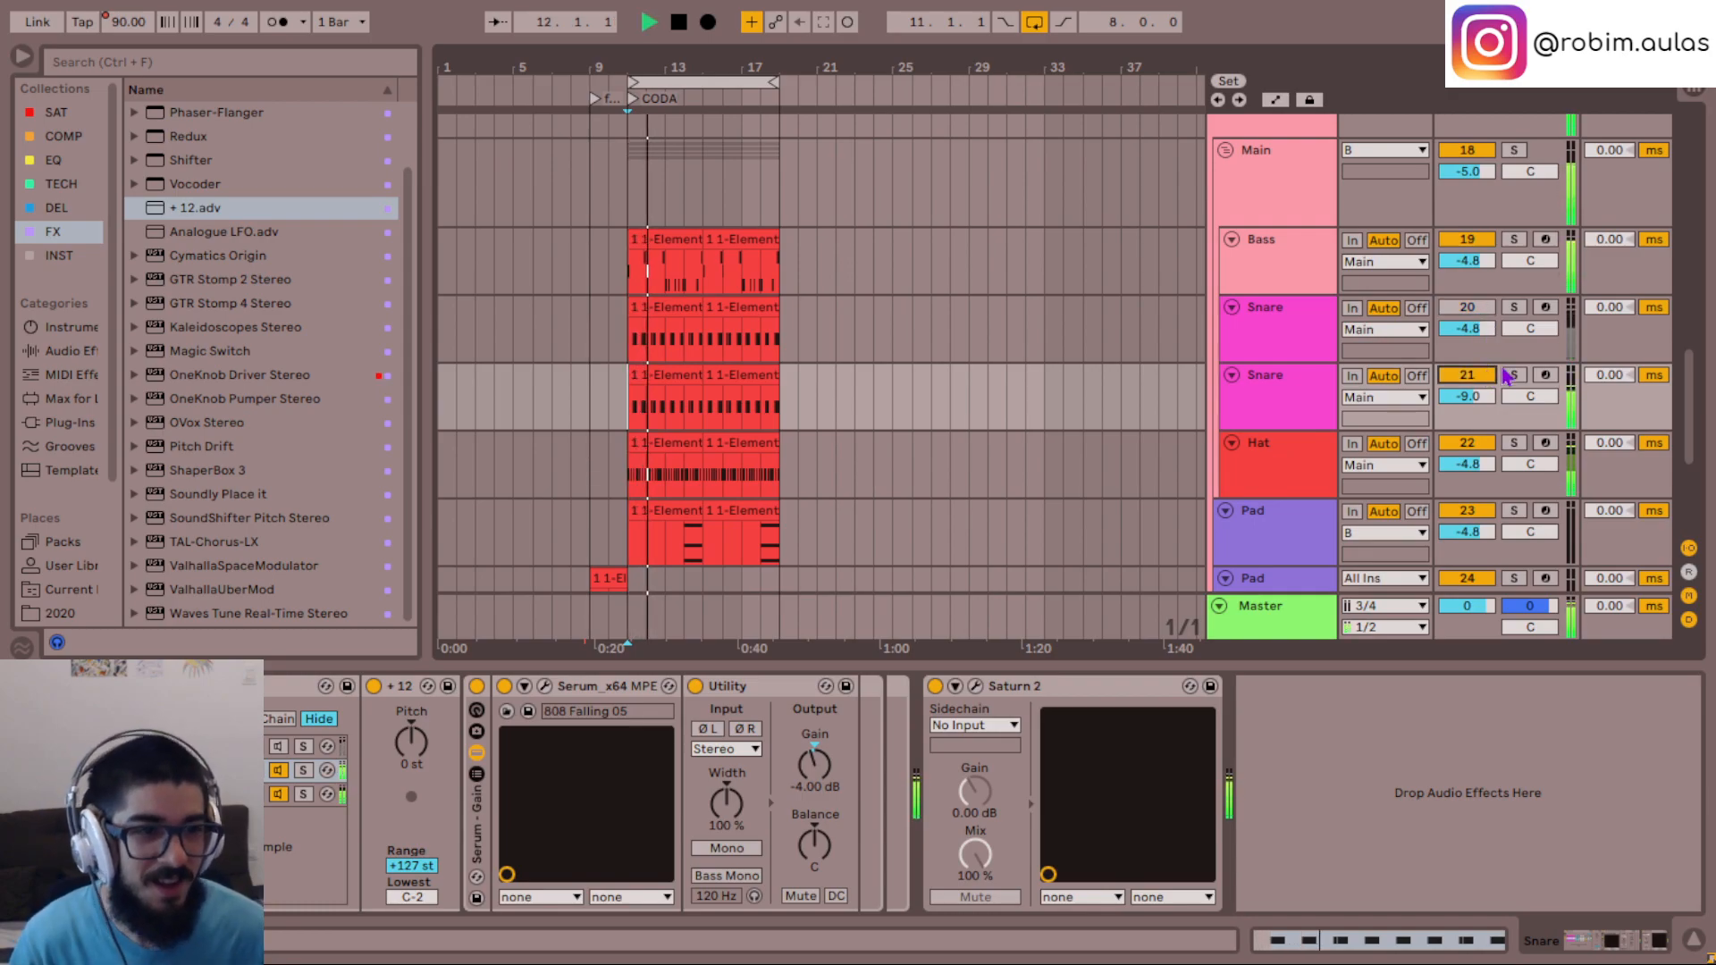
click(1504, 344)
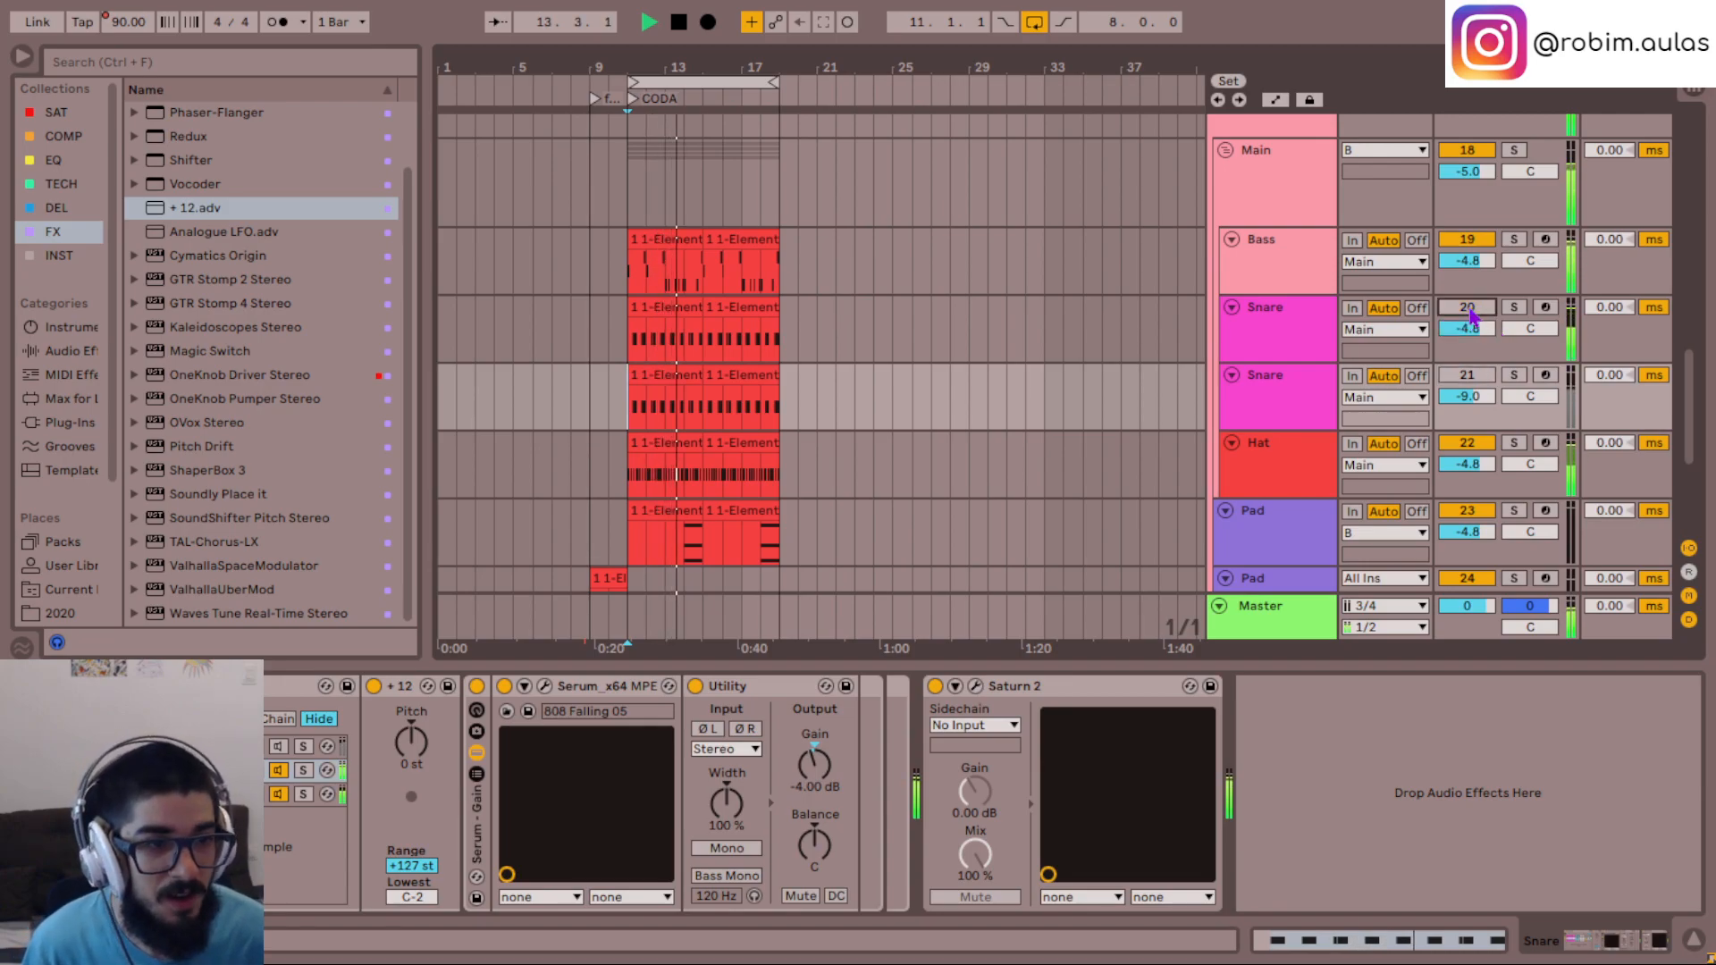
click(1293, 395)
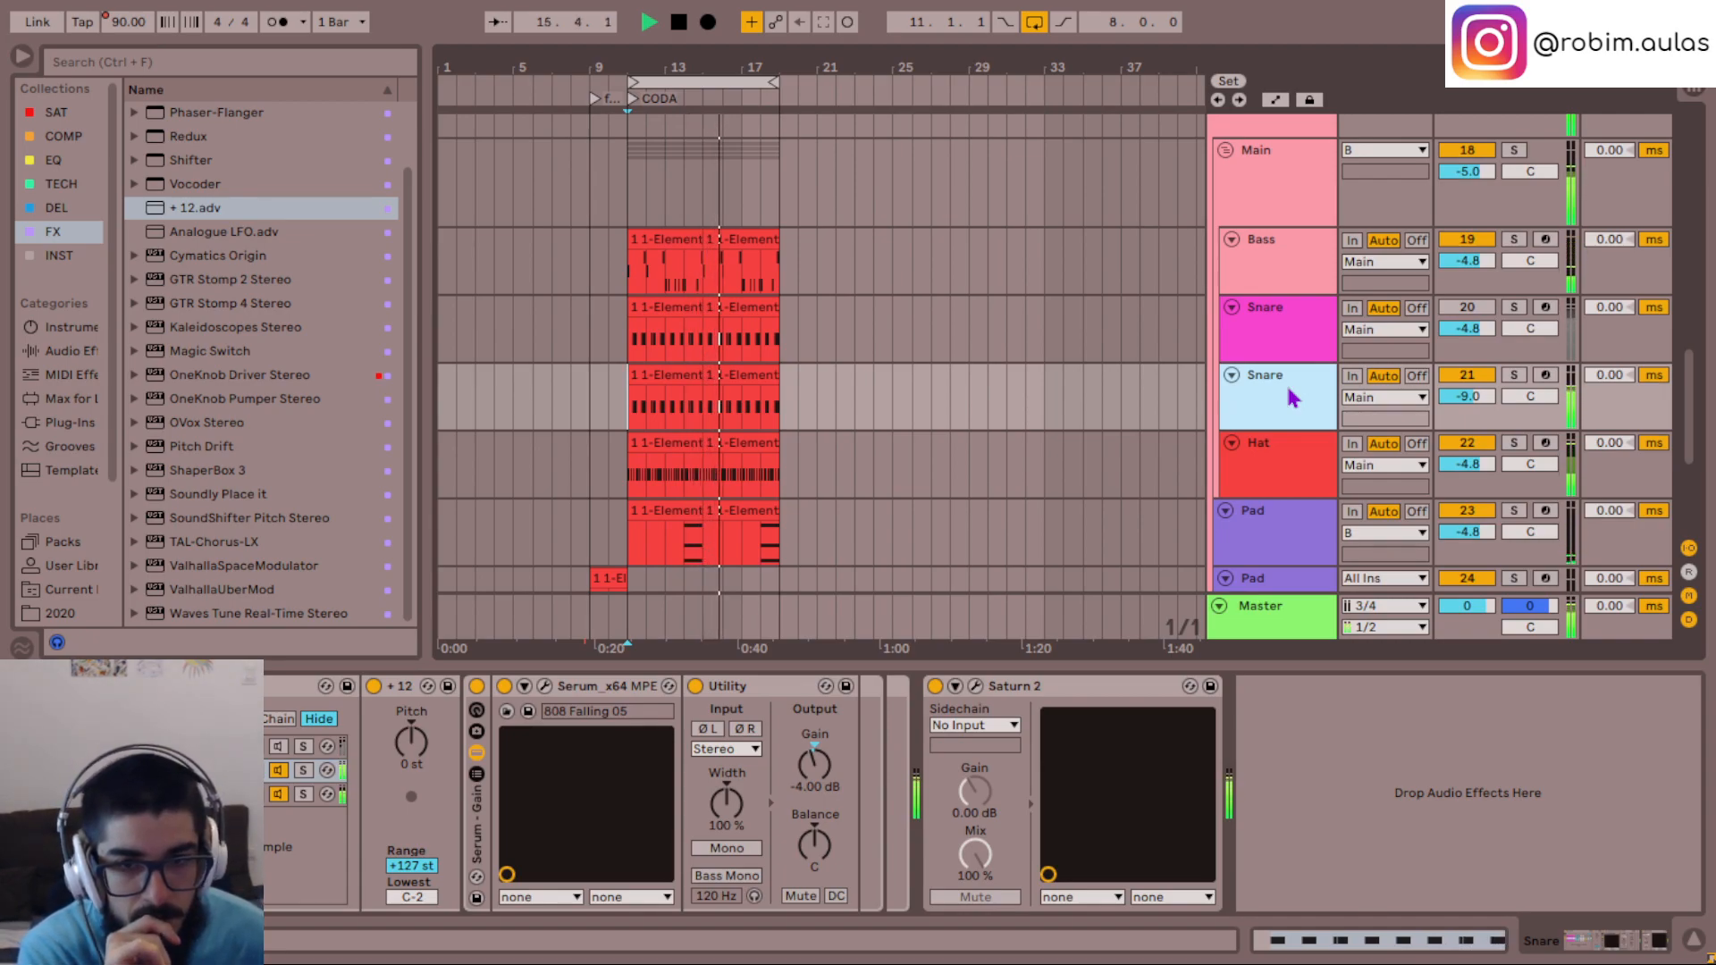
- Set the Band 1 Drive of the Main group's Saturn 2 to 75% and close the plug-in
click(1280, 180)
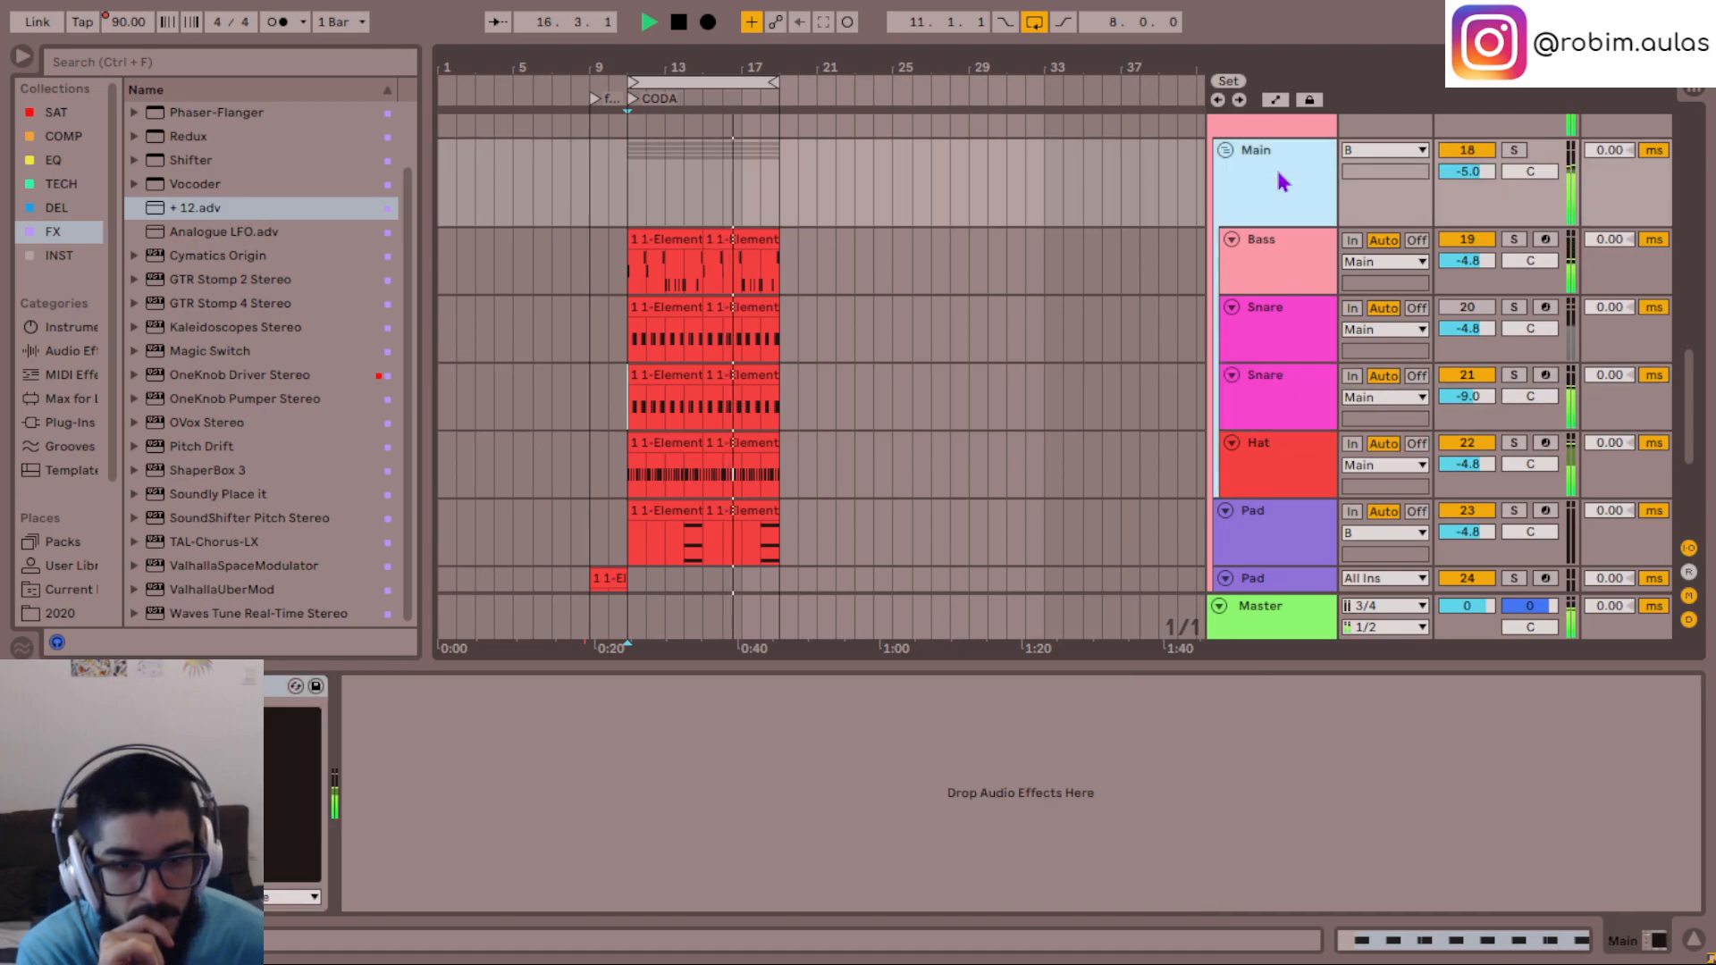
click(82, 686)
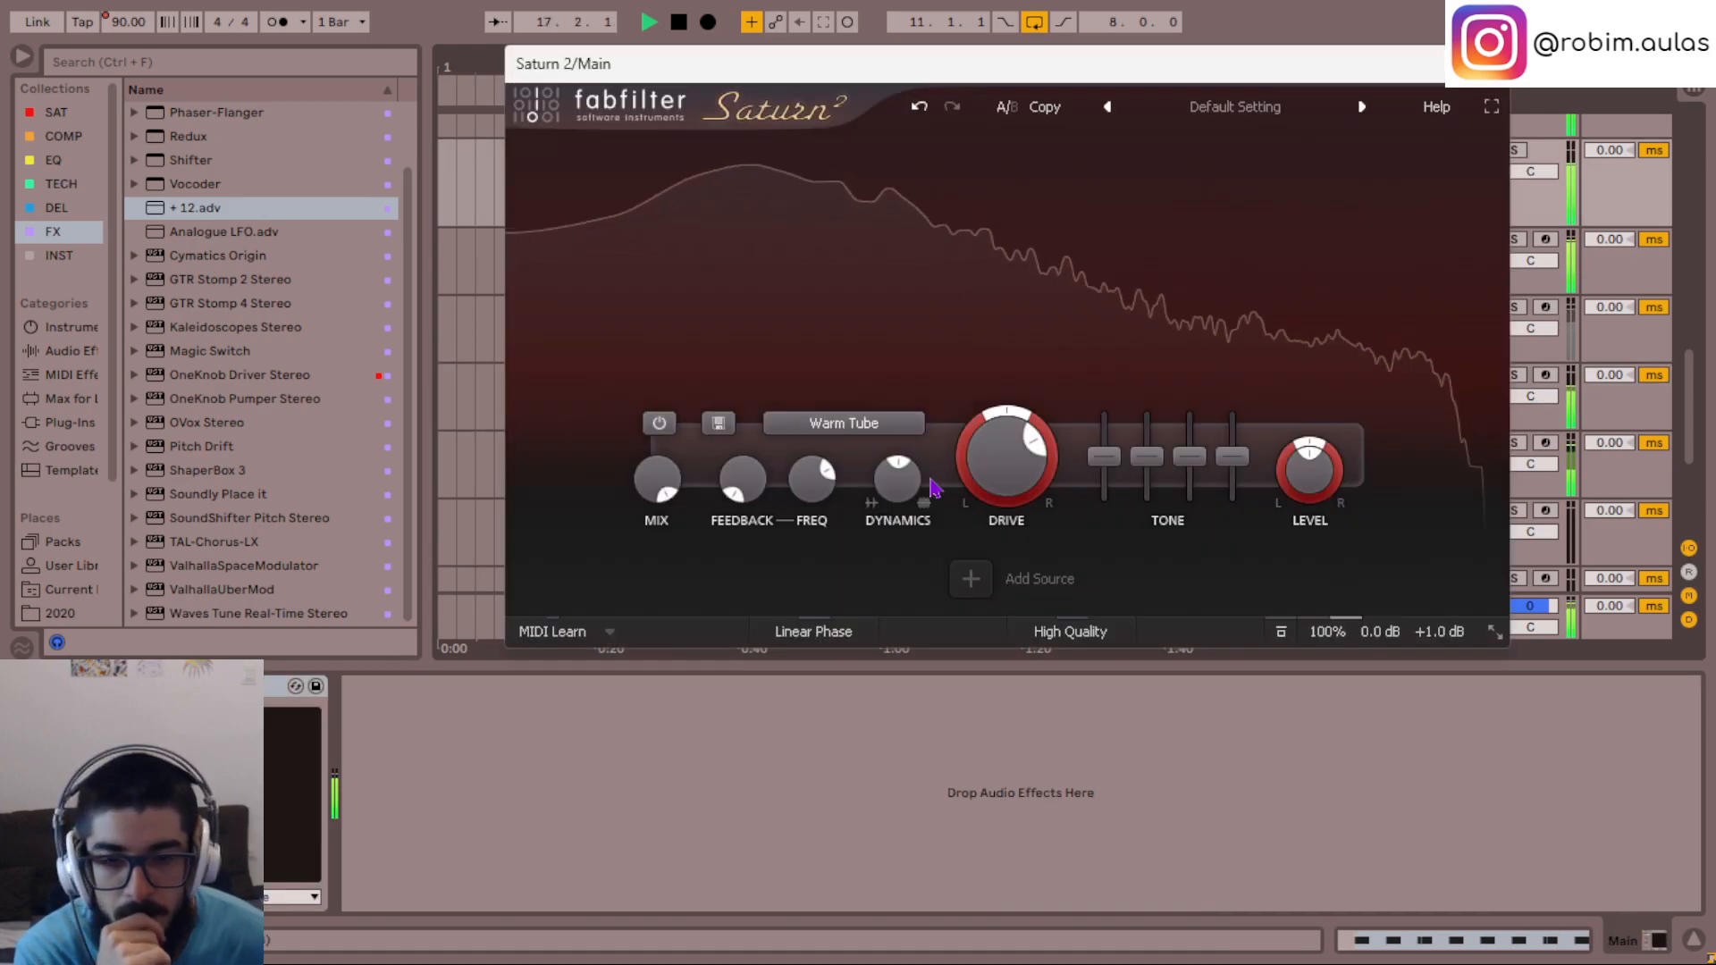
scroll(995, 469, up, 3)
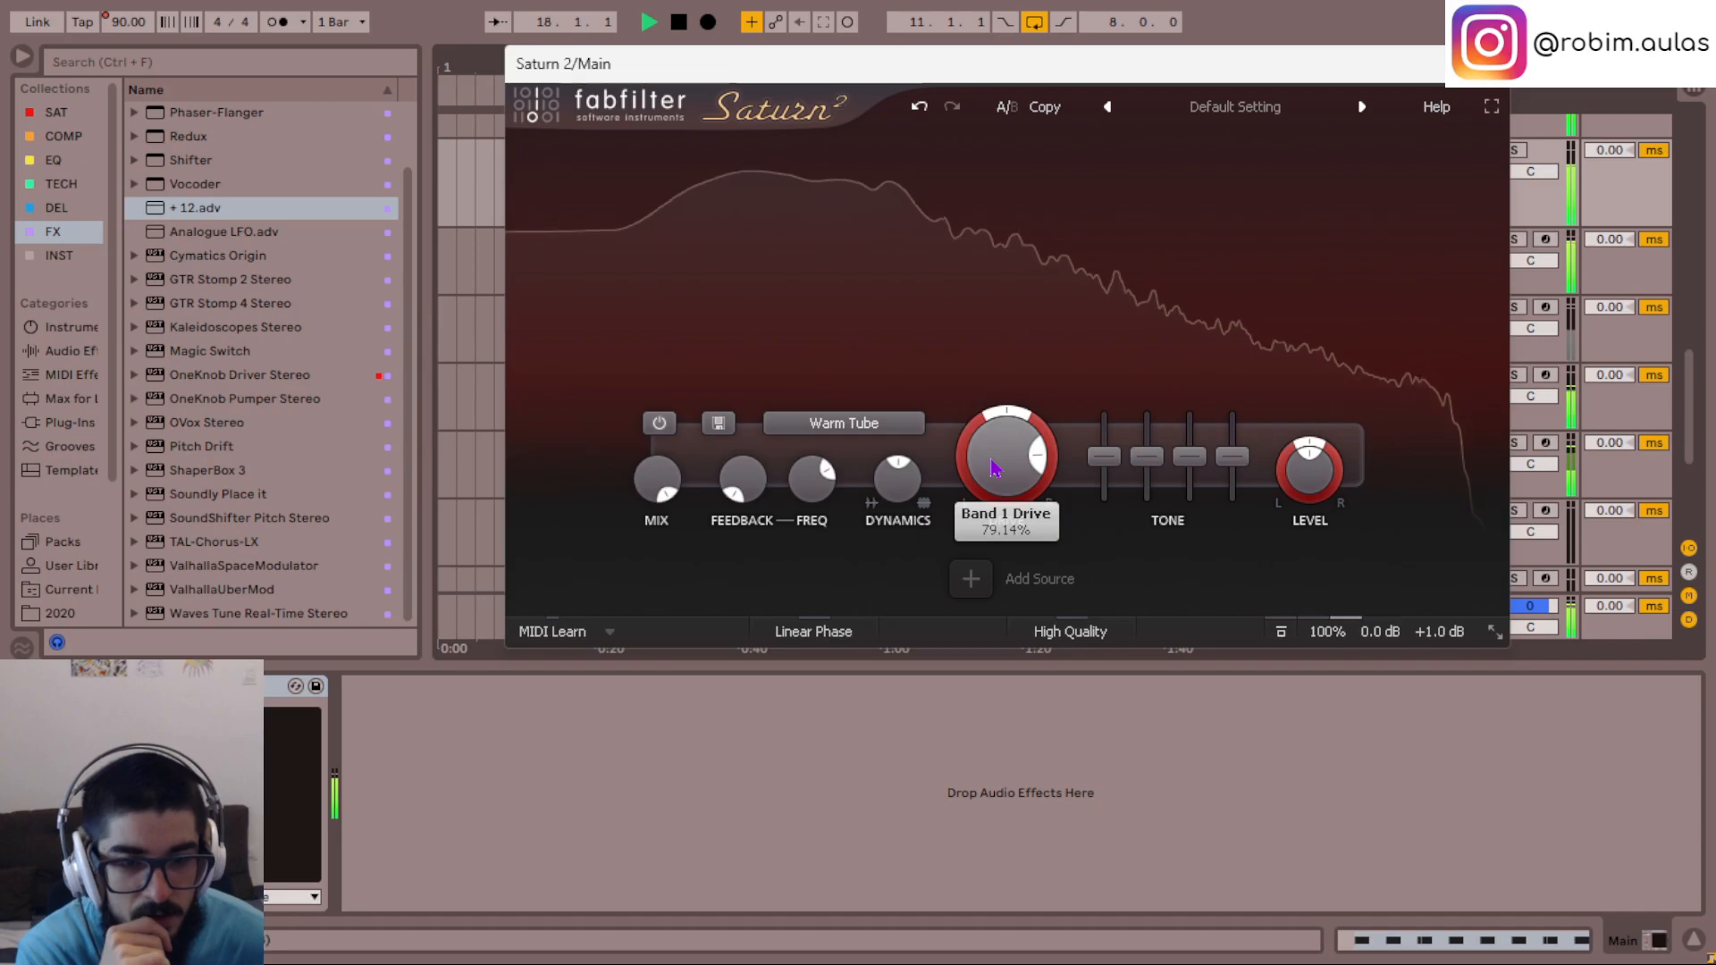
double_click(995, 468)
text(75)
key(Return)
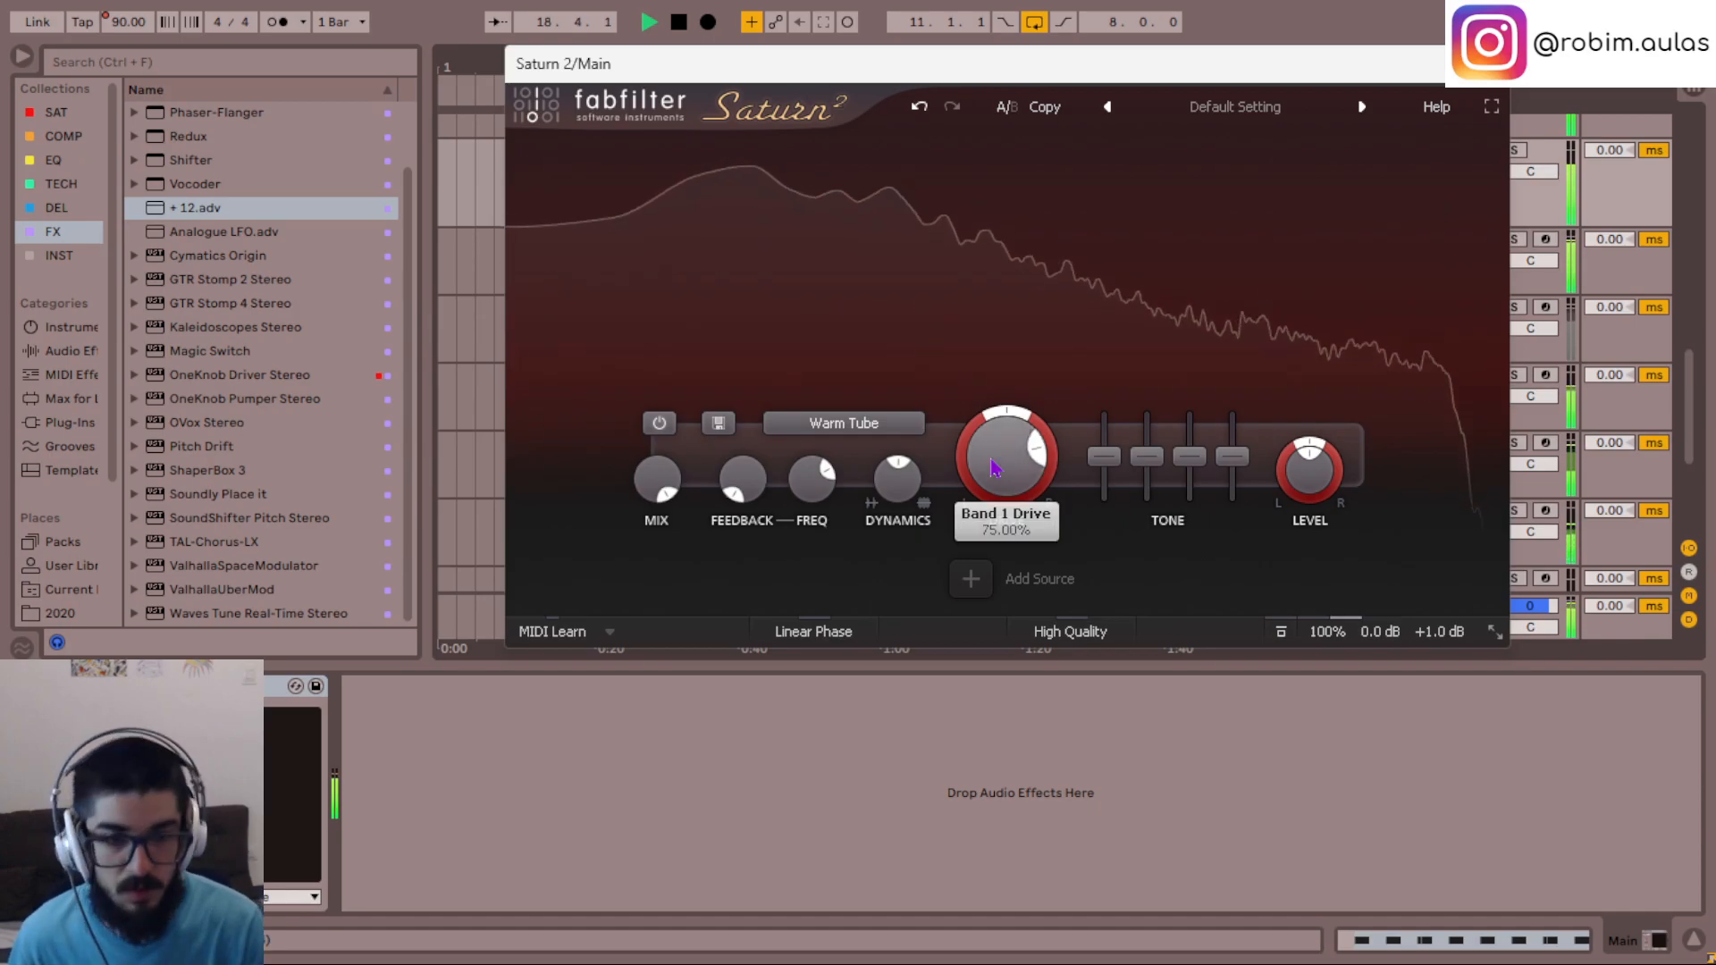
click(1489, 63)
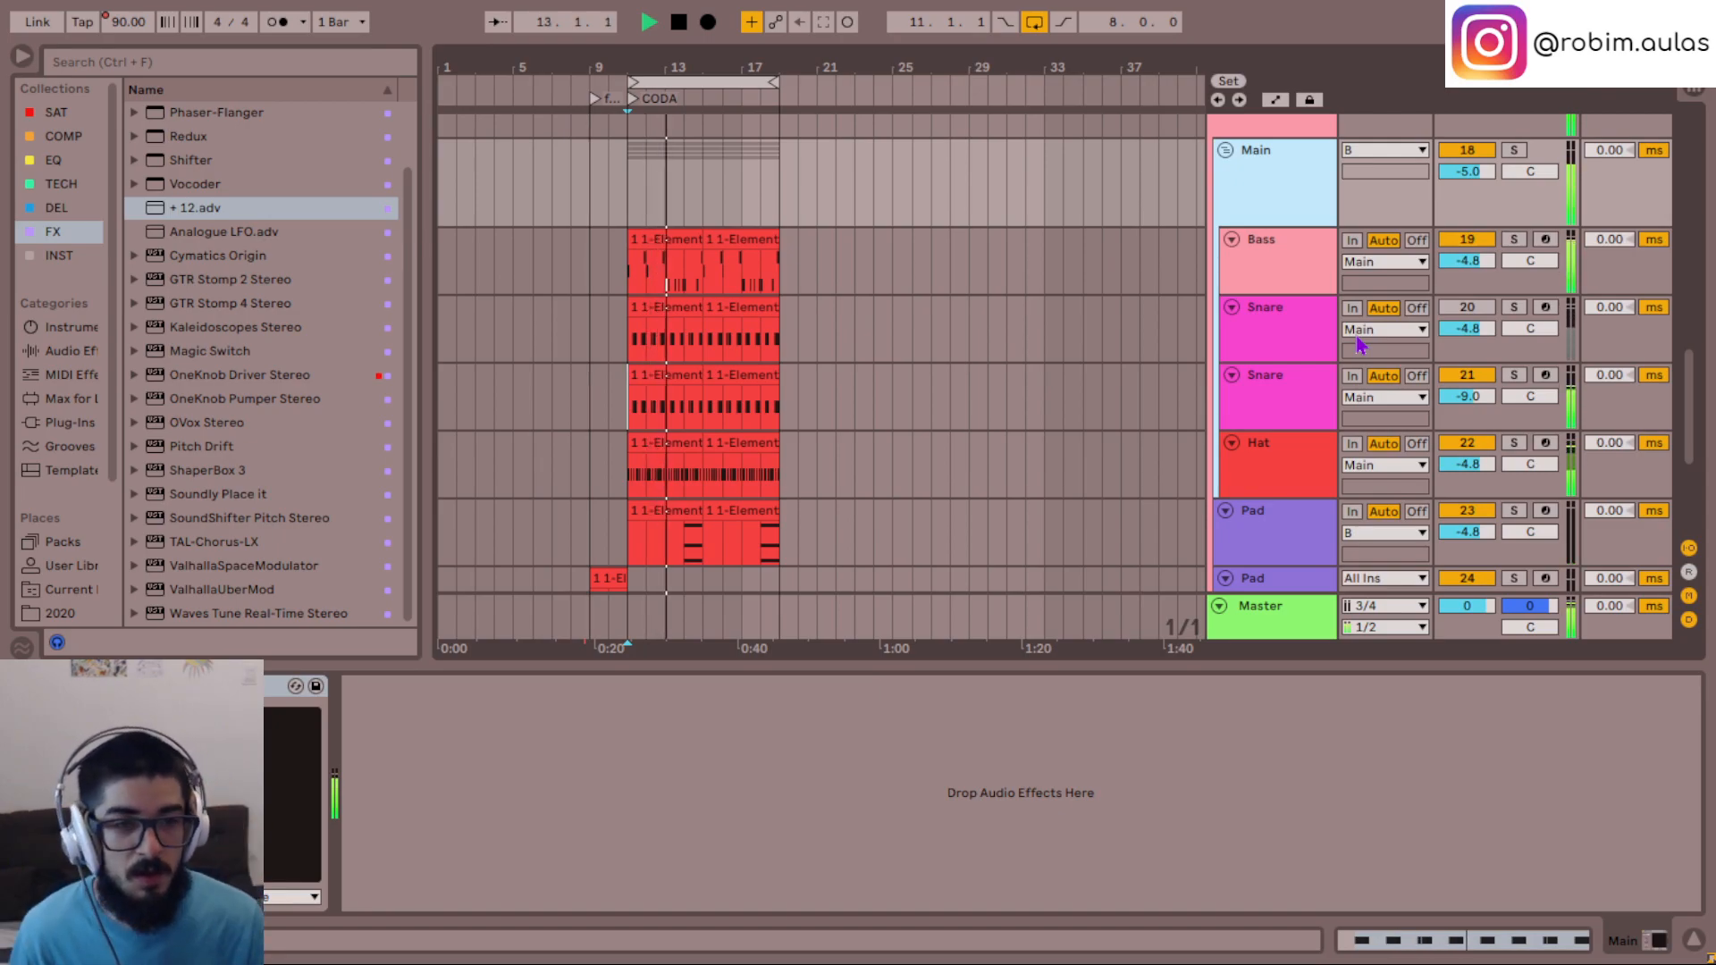
- Audition the lower Snare's two active Serum chains in solo and set the Init chain's Utility width to 70%, after trying 60%
click(1317, 383)
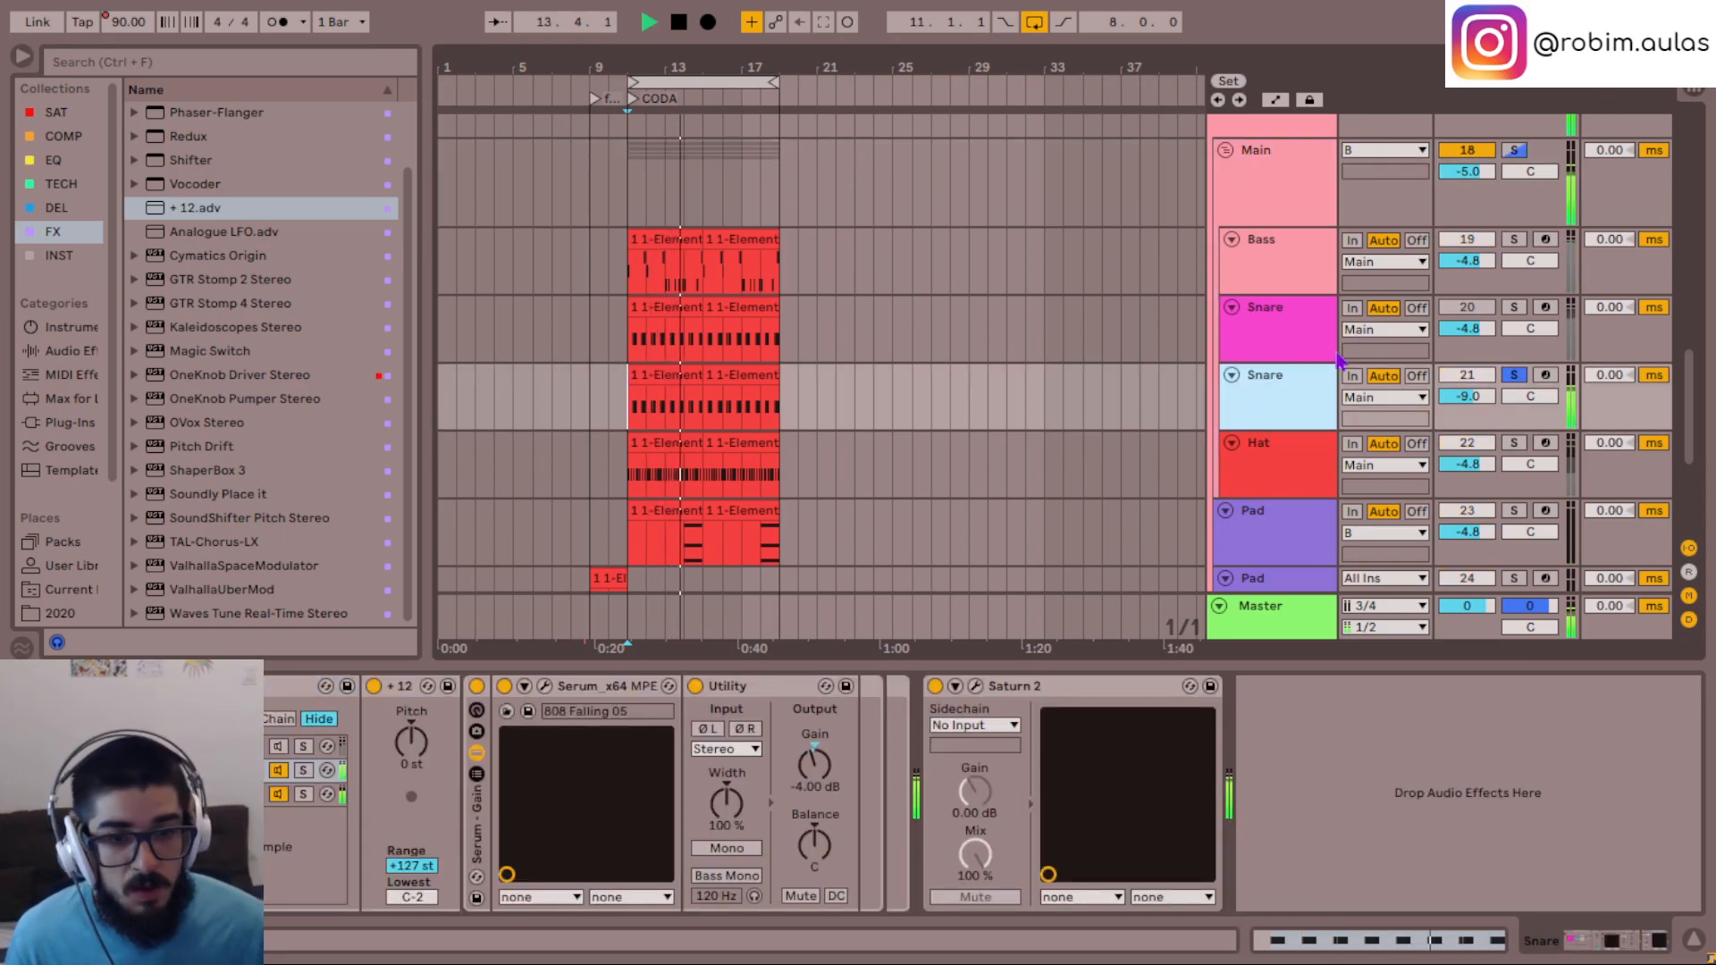
click(223, 795)
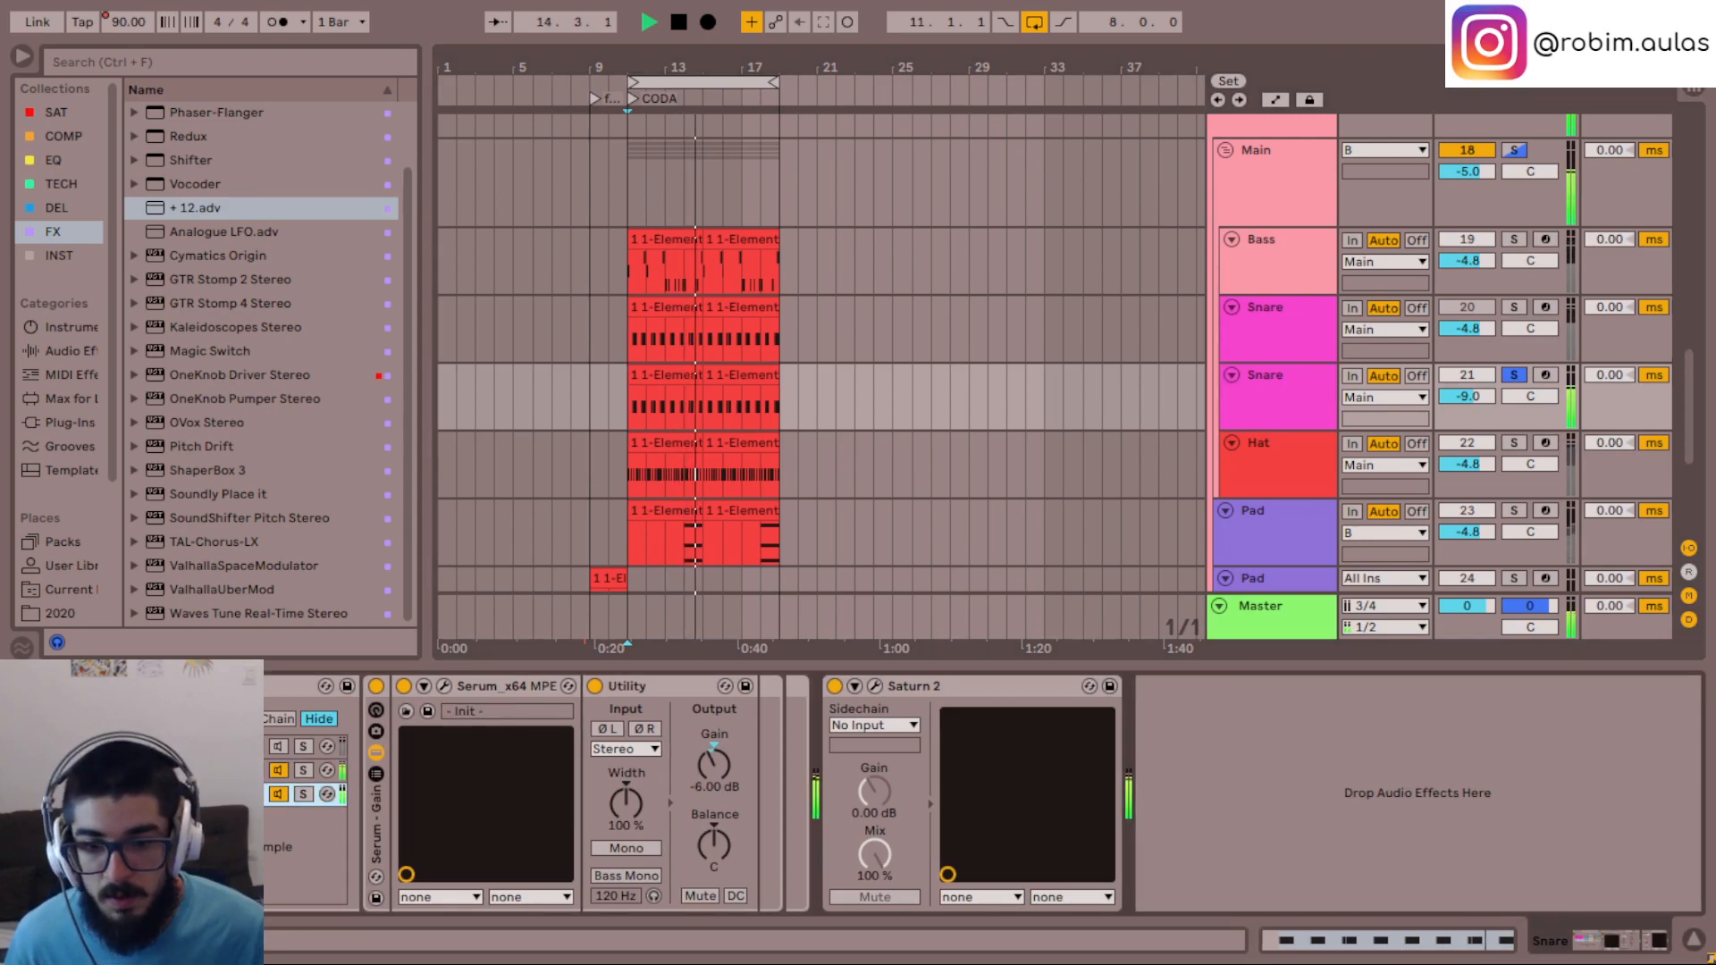
click(320, 771)
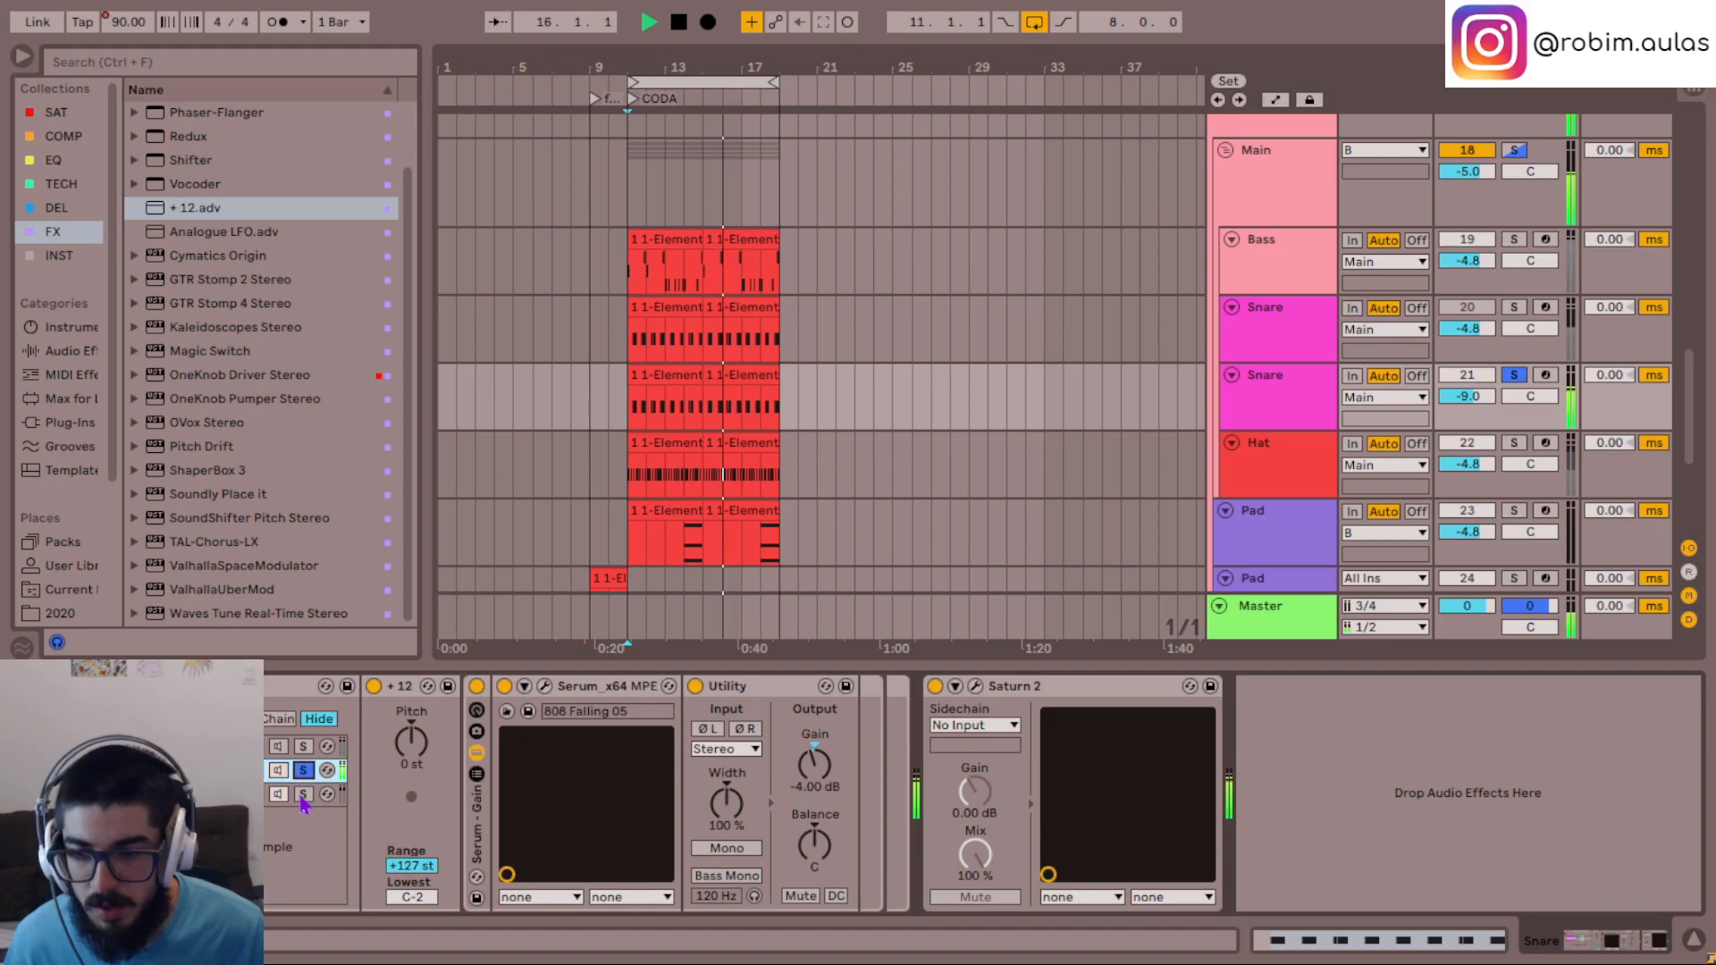
click(303, 795)
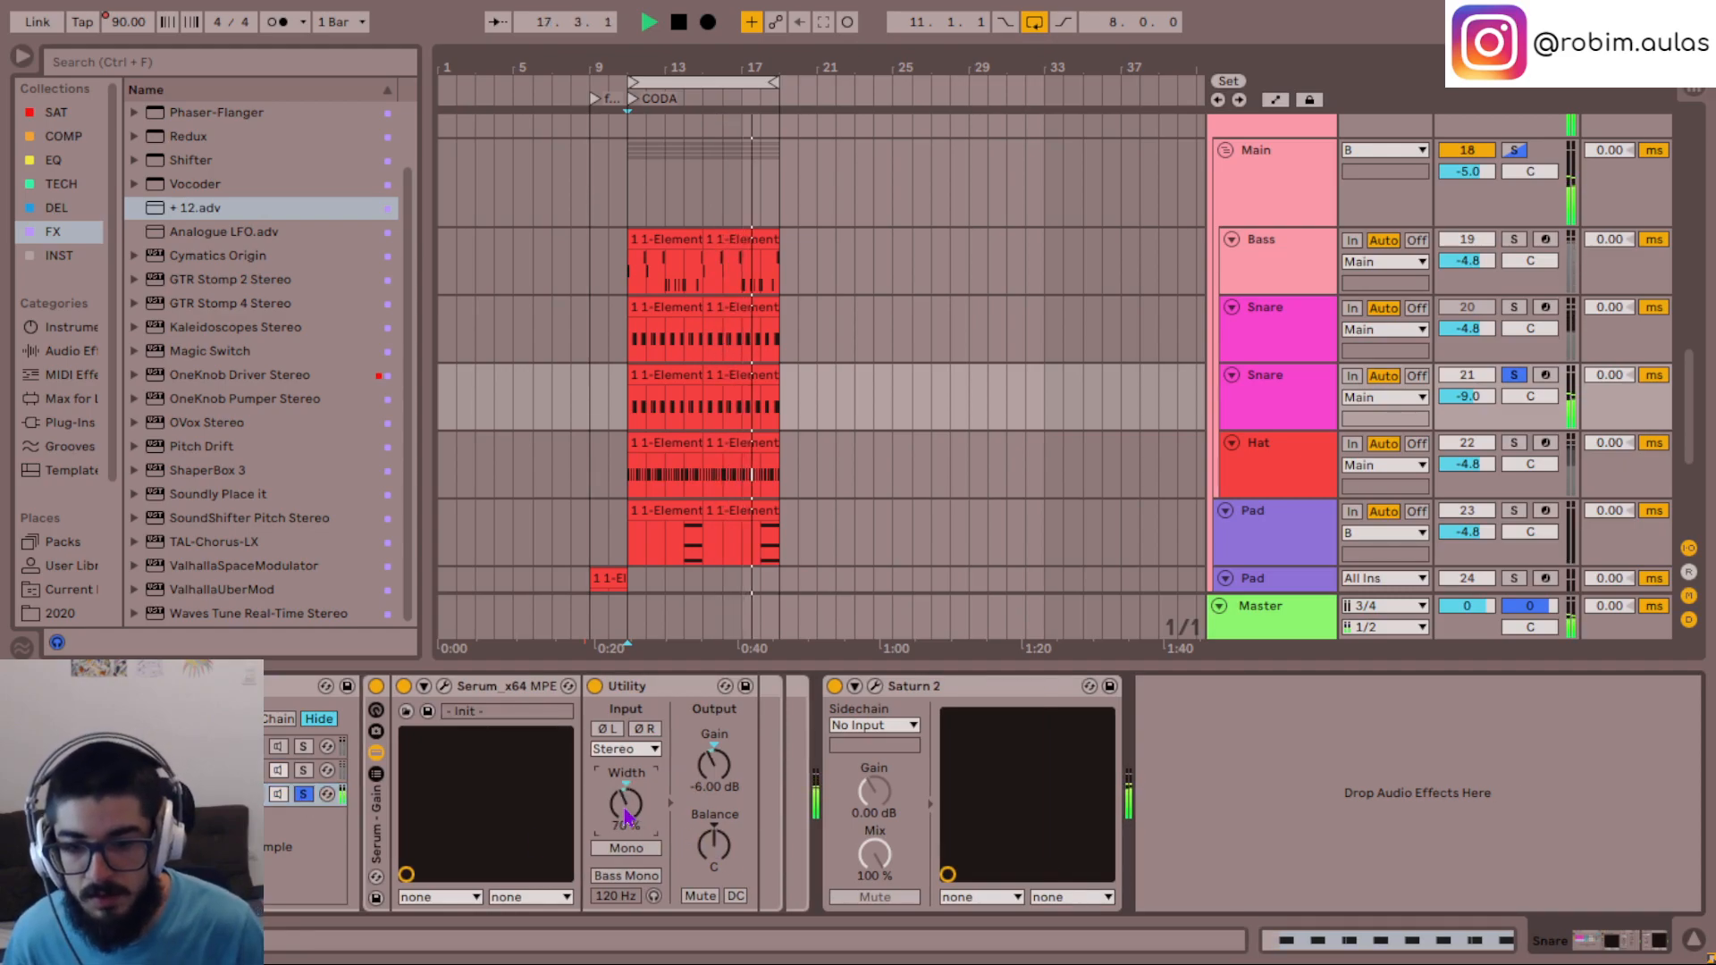
scroll(626, 815, down, 3)
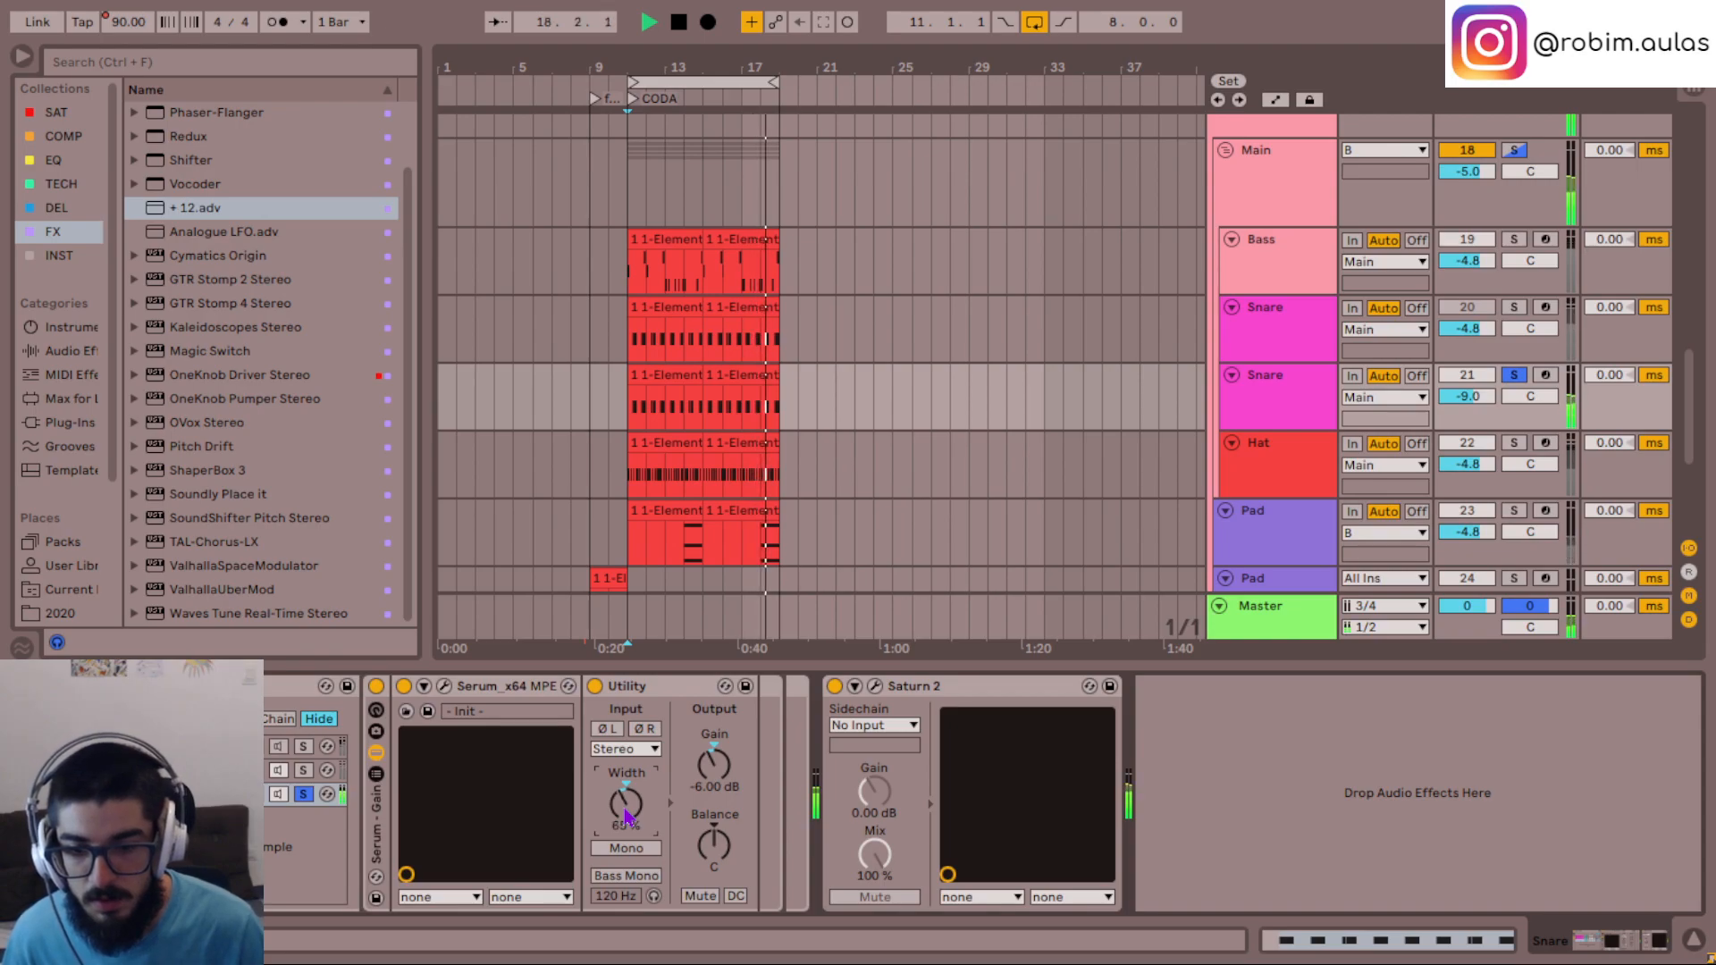
key(s)
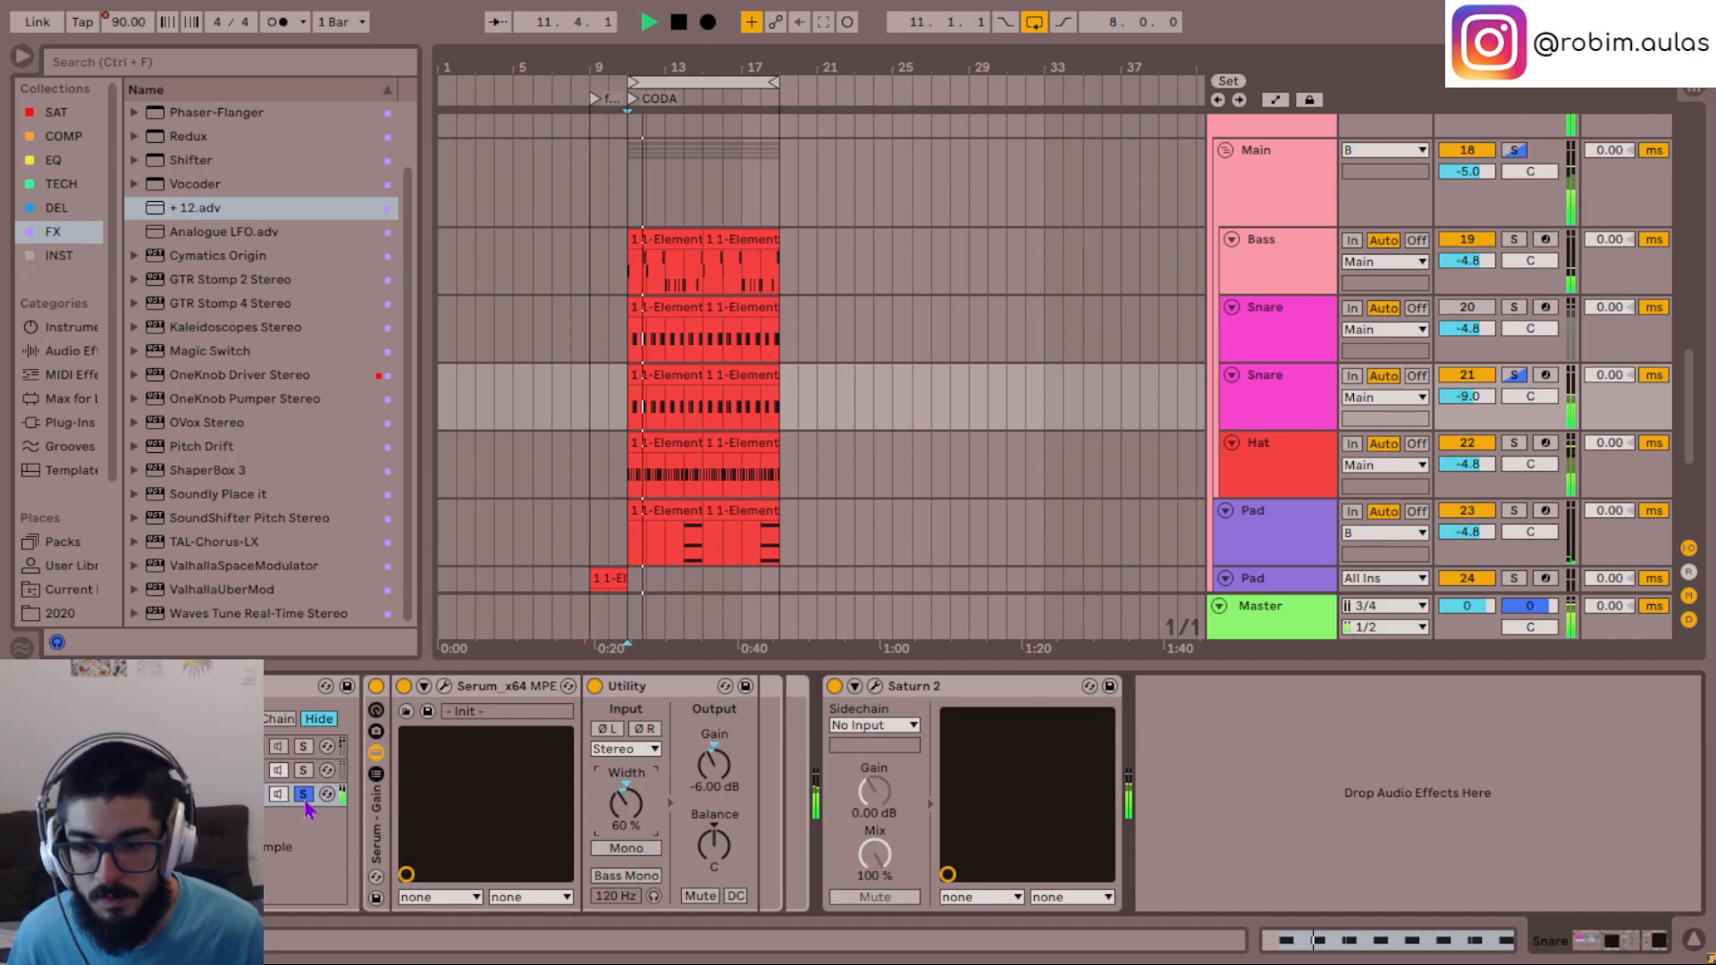
scroll(631, 810, up, 3)
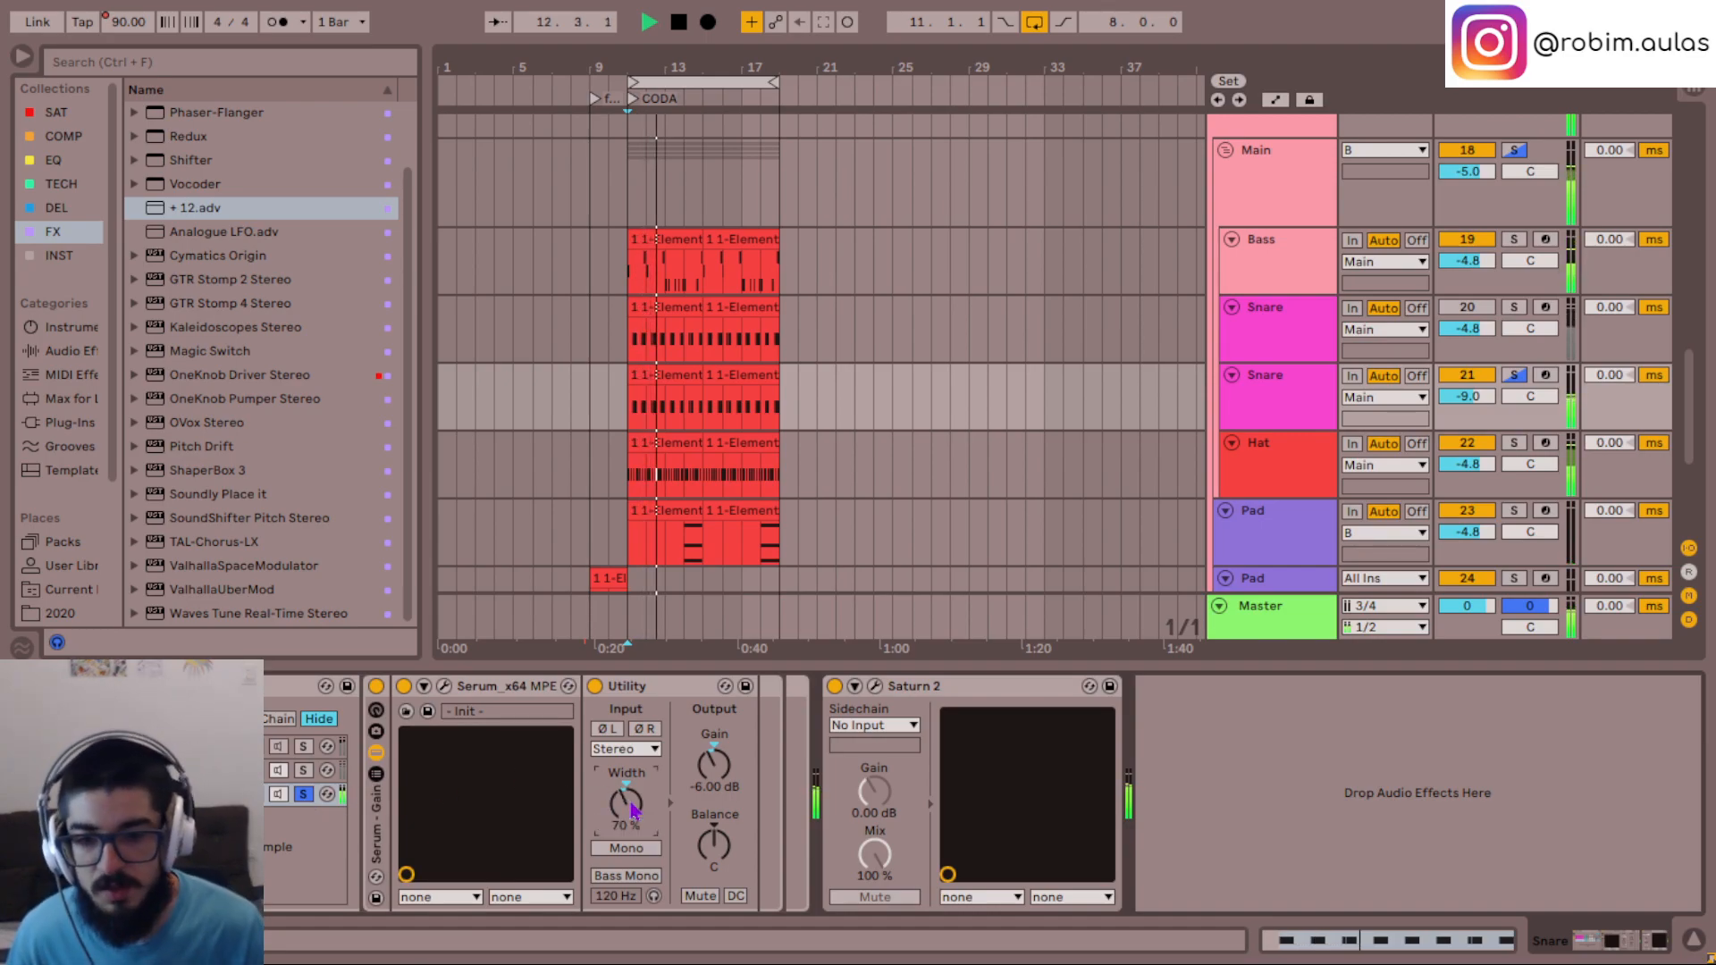
key(s)
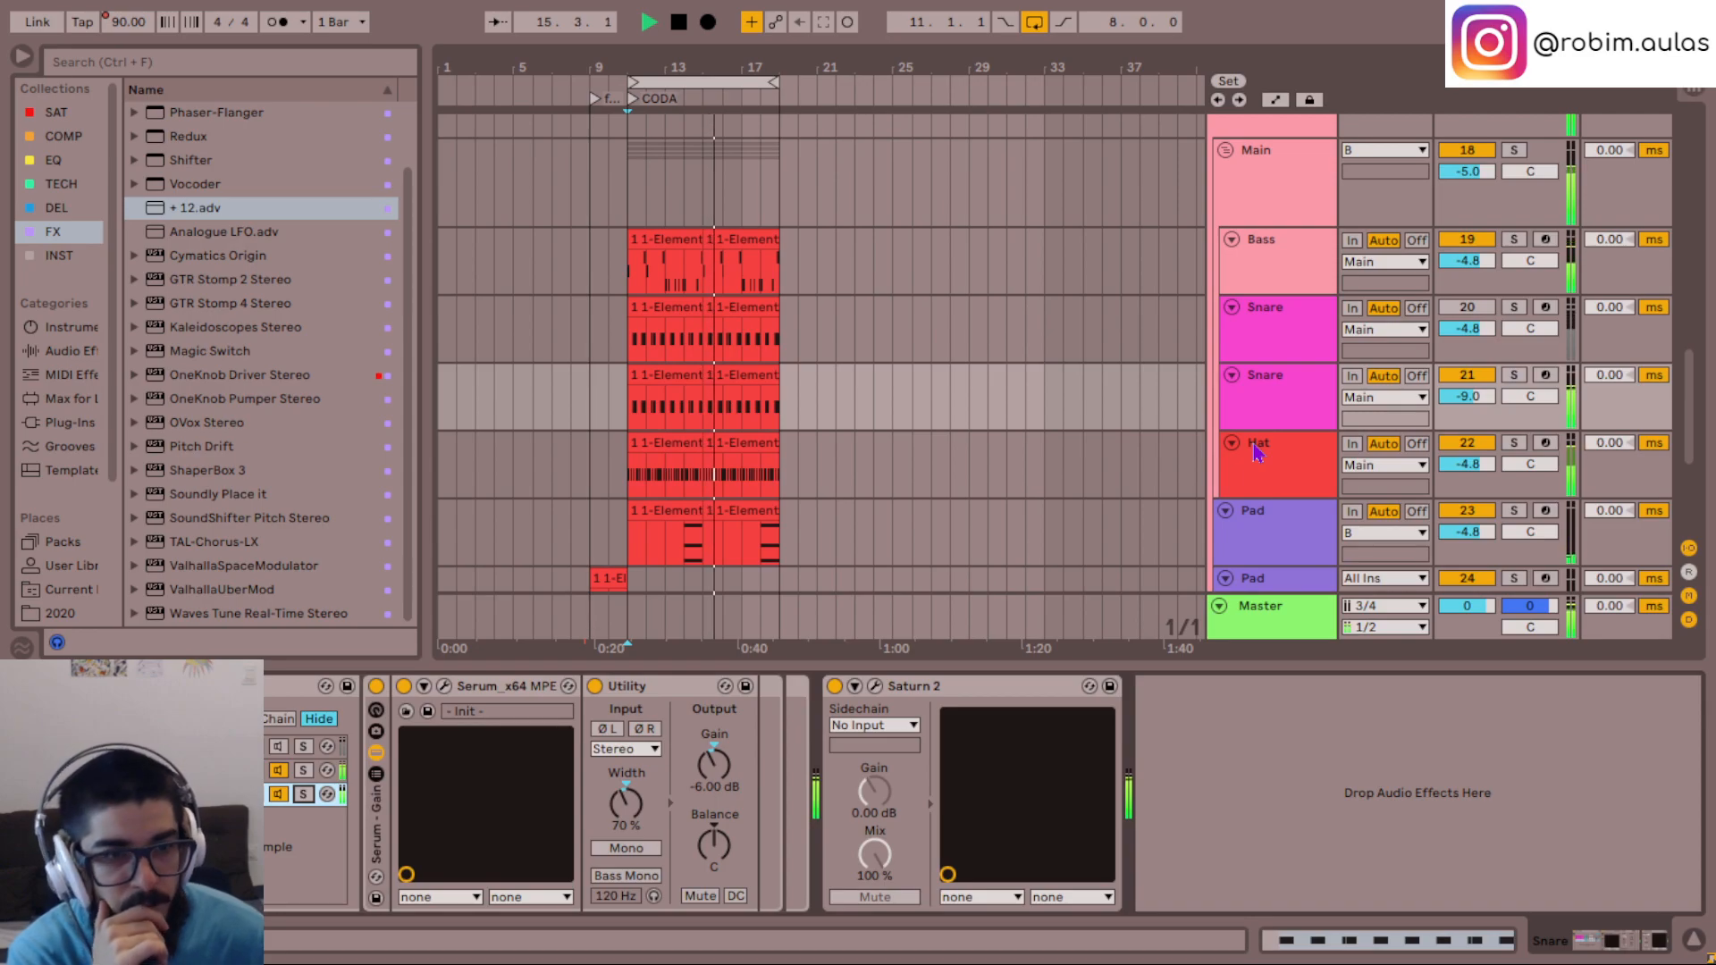
- Open the Init chain's Serum on the lower Snare track, adjust oscillator A's unison detune, and close the window
click(1279, 275)
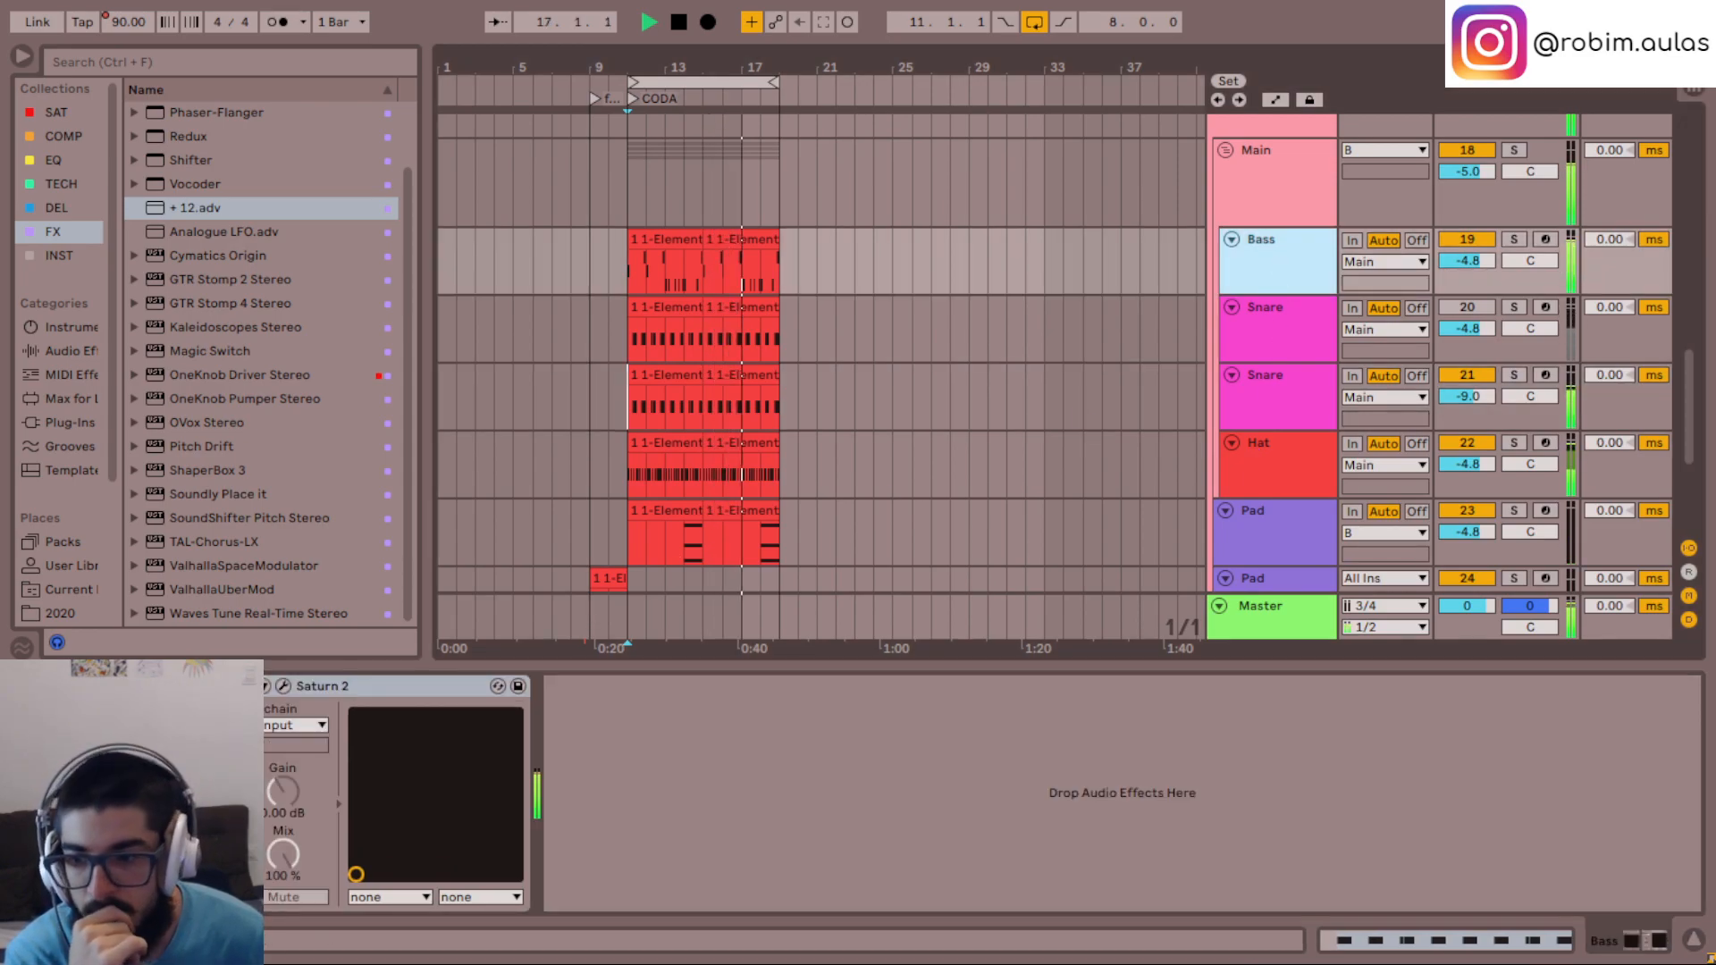
click(1297, 413)
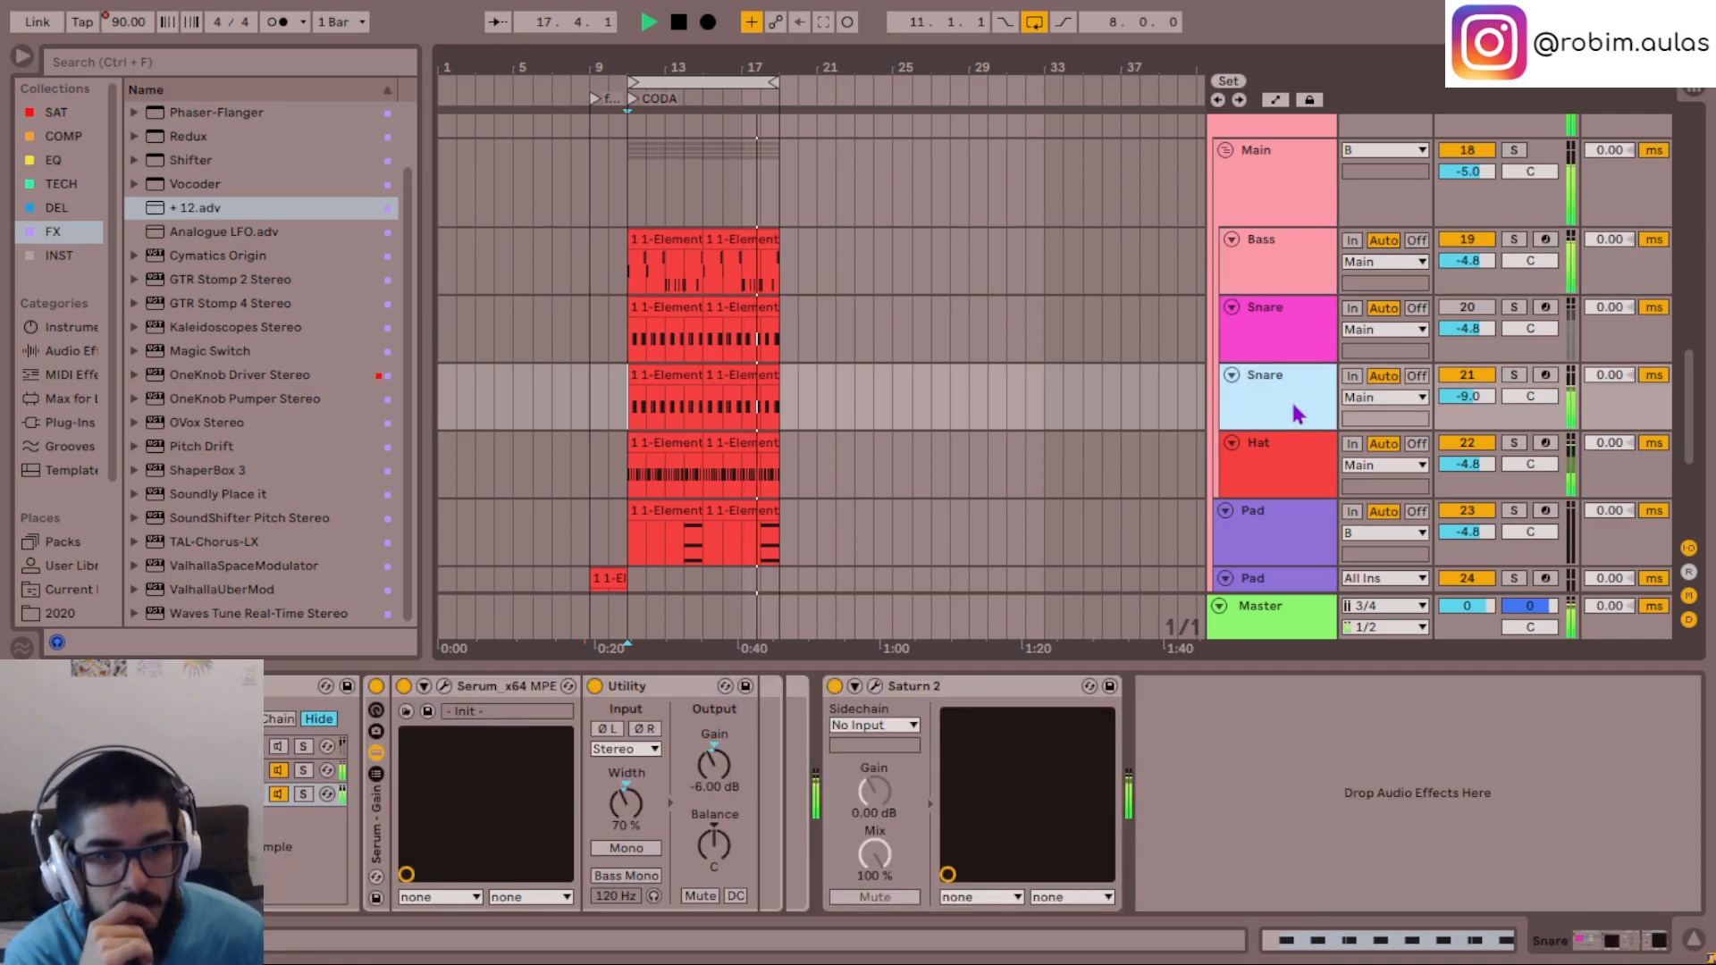
click(223, 794)
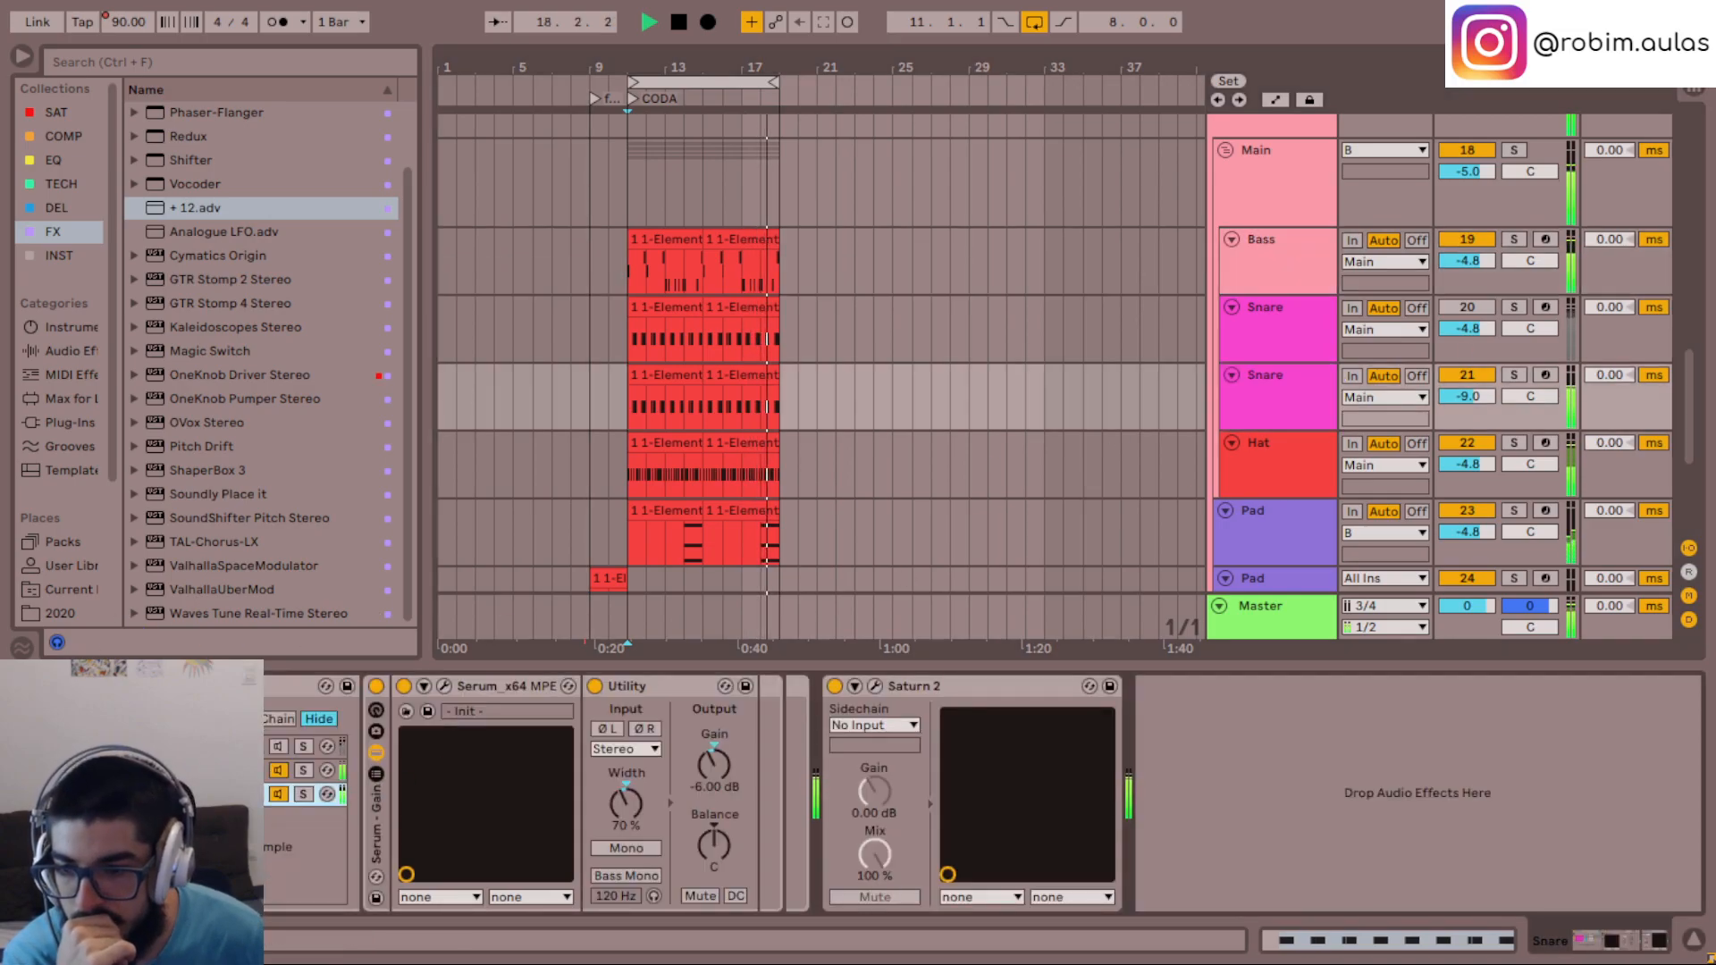
click(444, 686)
mouse_move(666, 380)
mouse_down()
mouse_move(688, 209)
mouse_move(693, 424)
mouse_move(696, 386)
mouse_up()
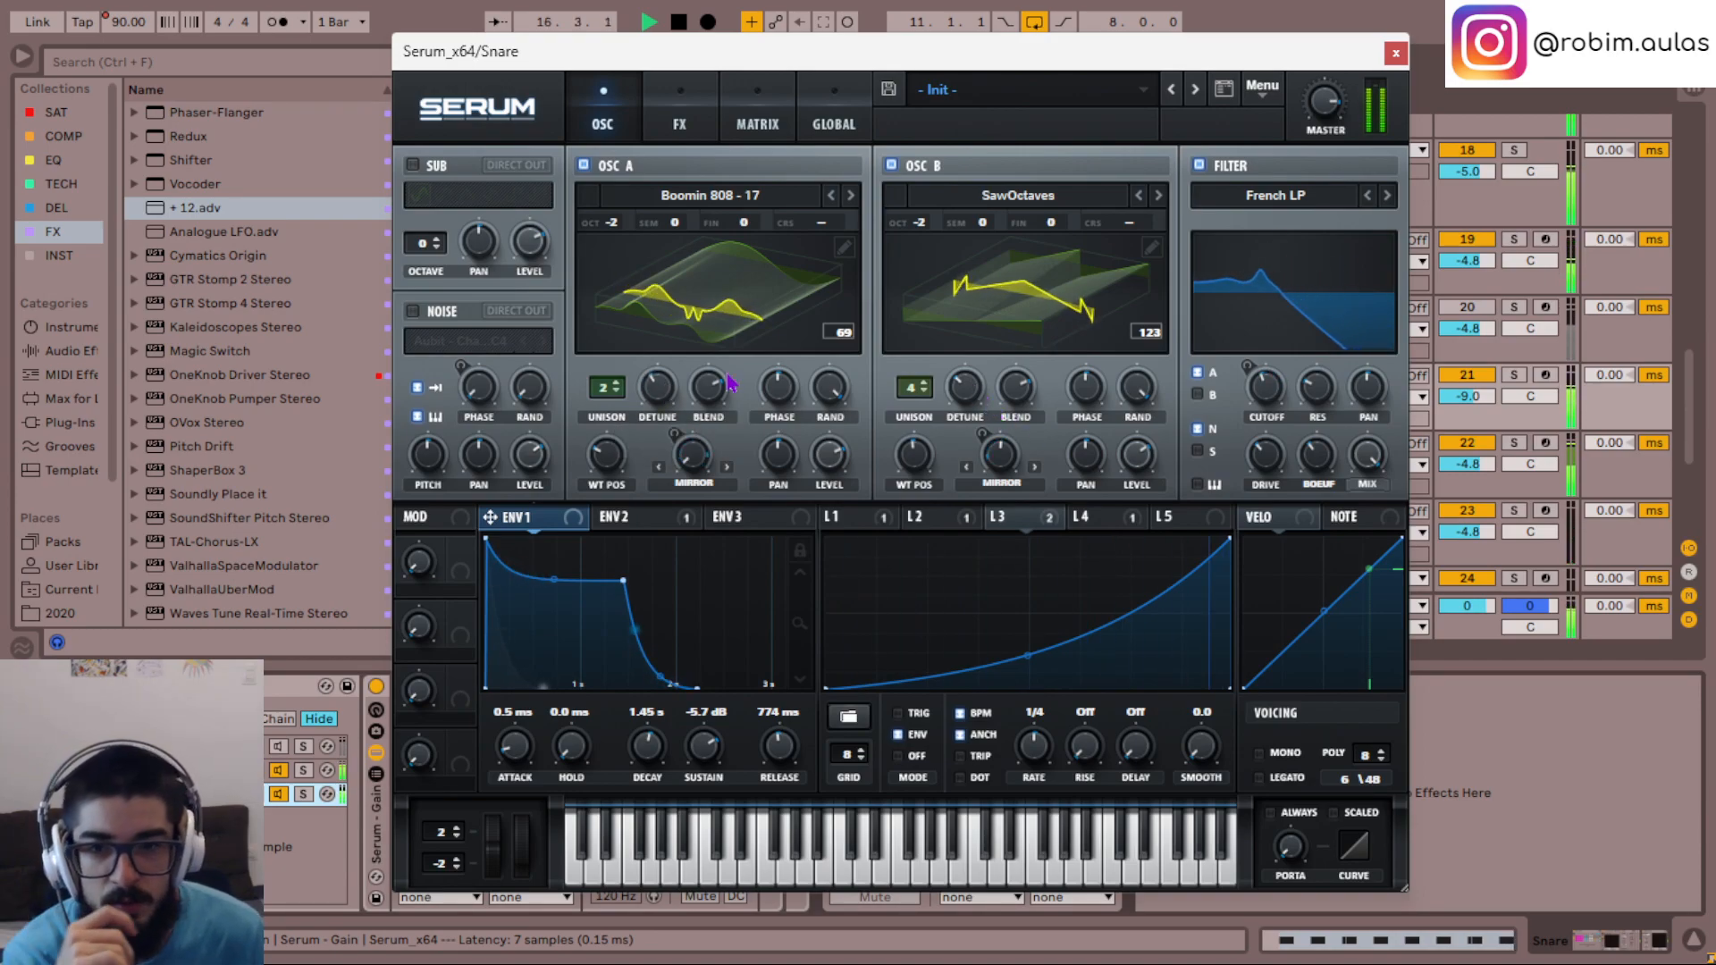
click(1396, 54)
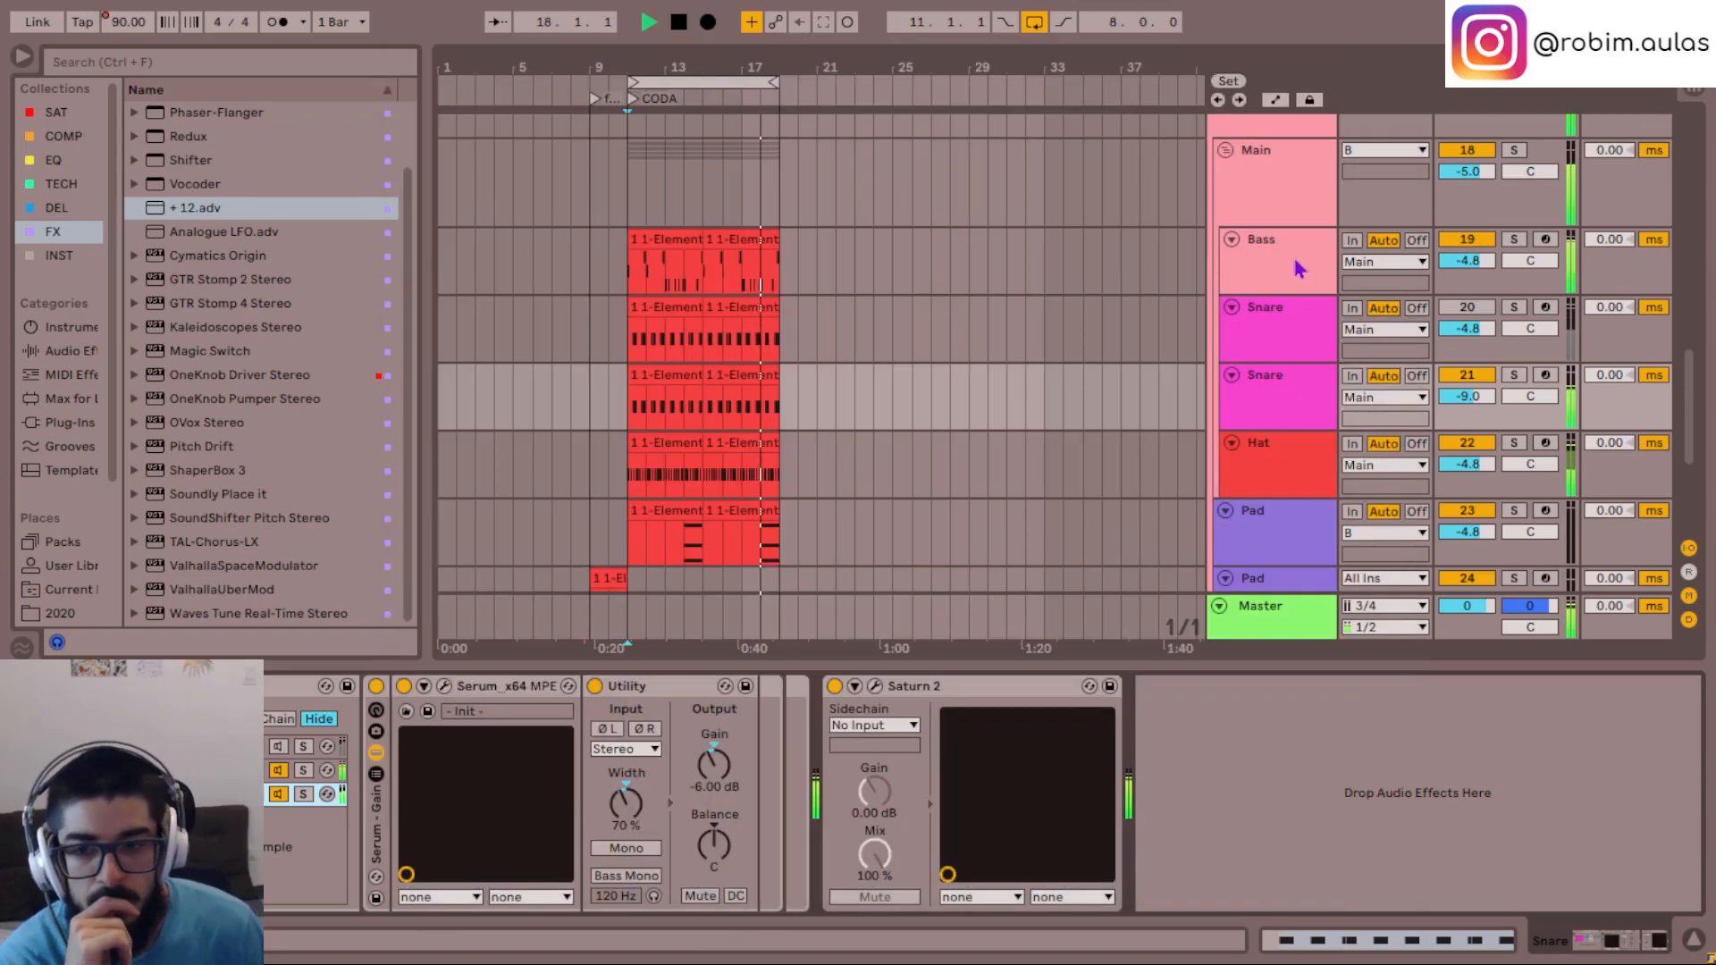
- Solo the Bass track and open its Element Stereo synth, placing the window clear of the device chain
click(1299, 268)
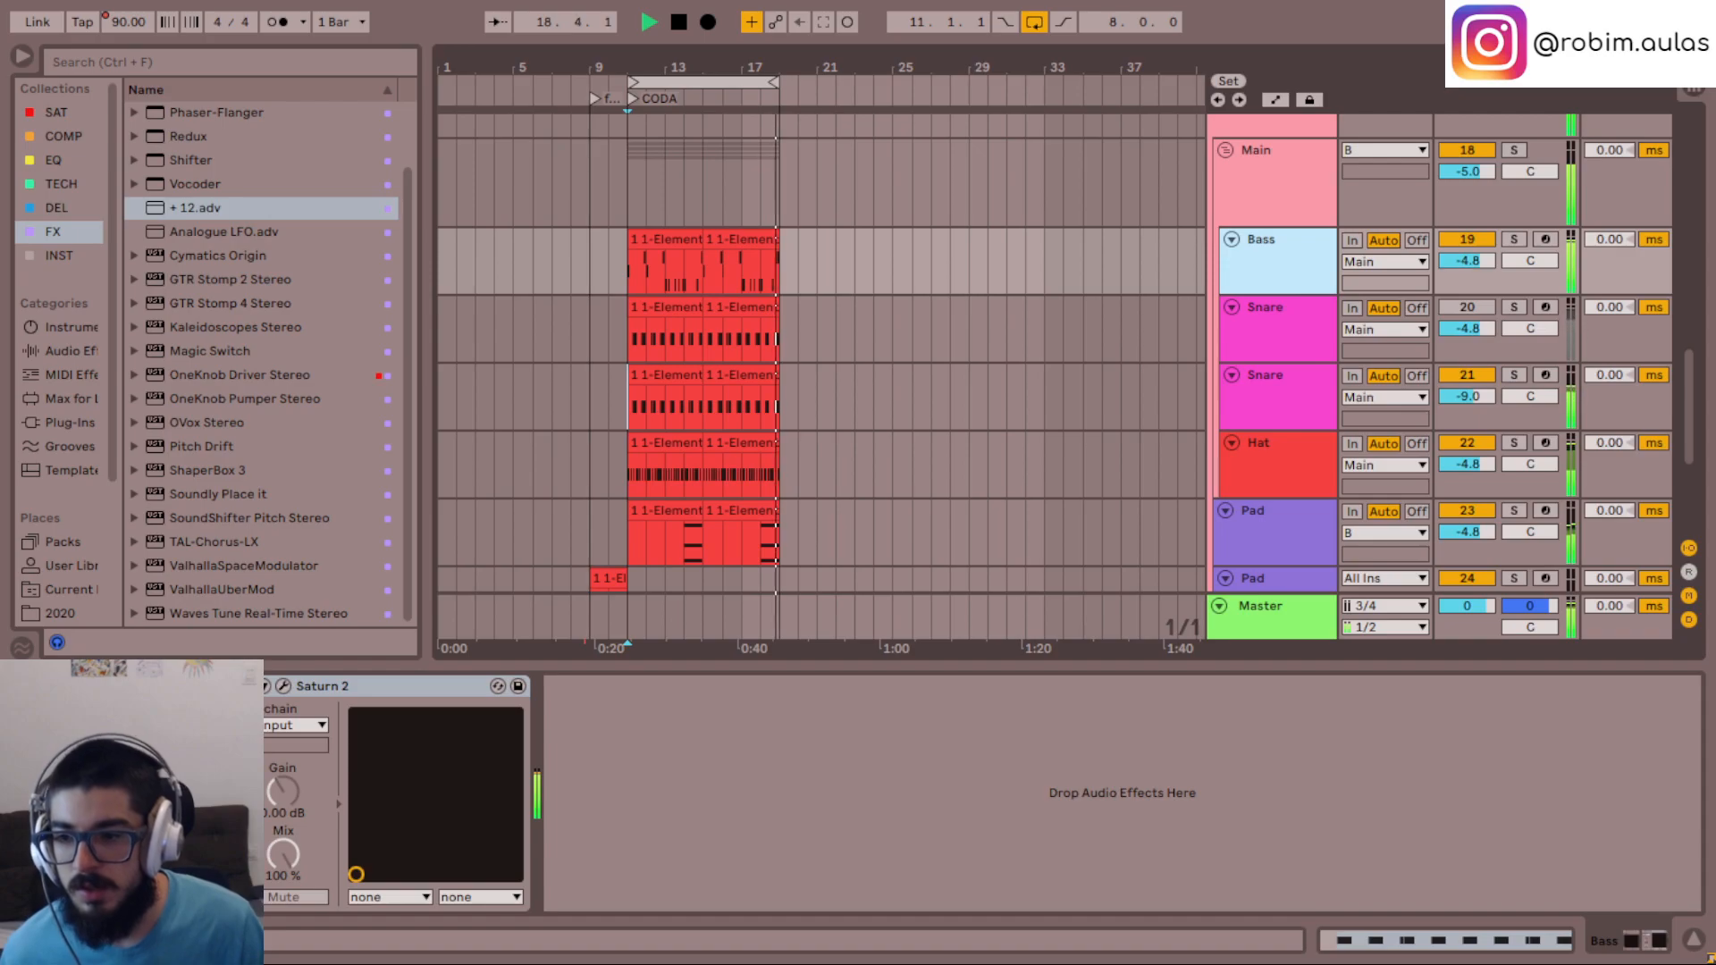
key(s)
click(77, 686)
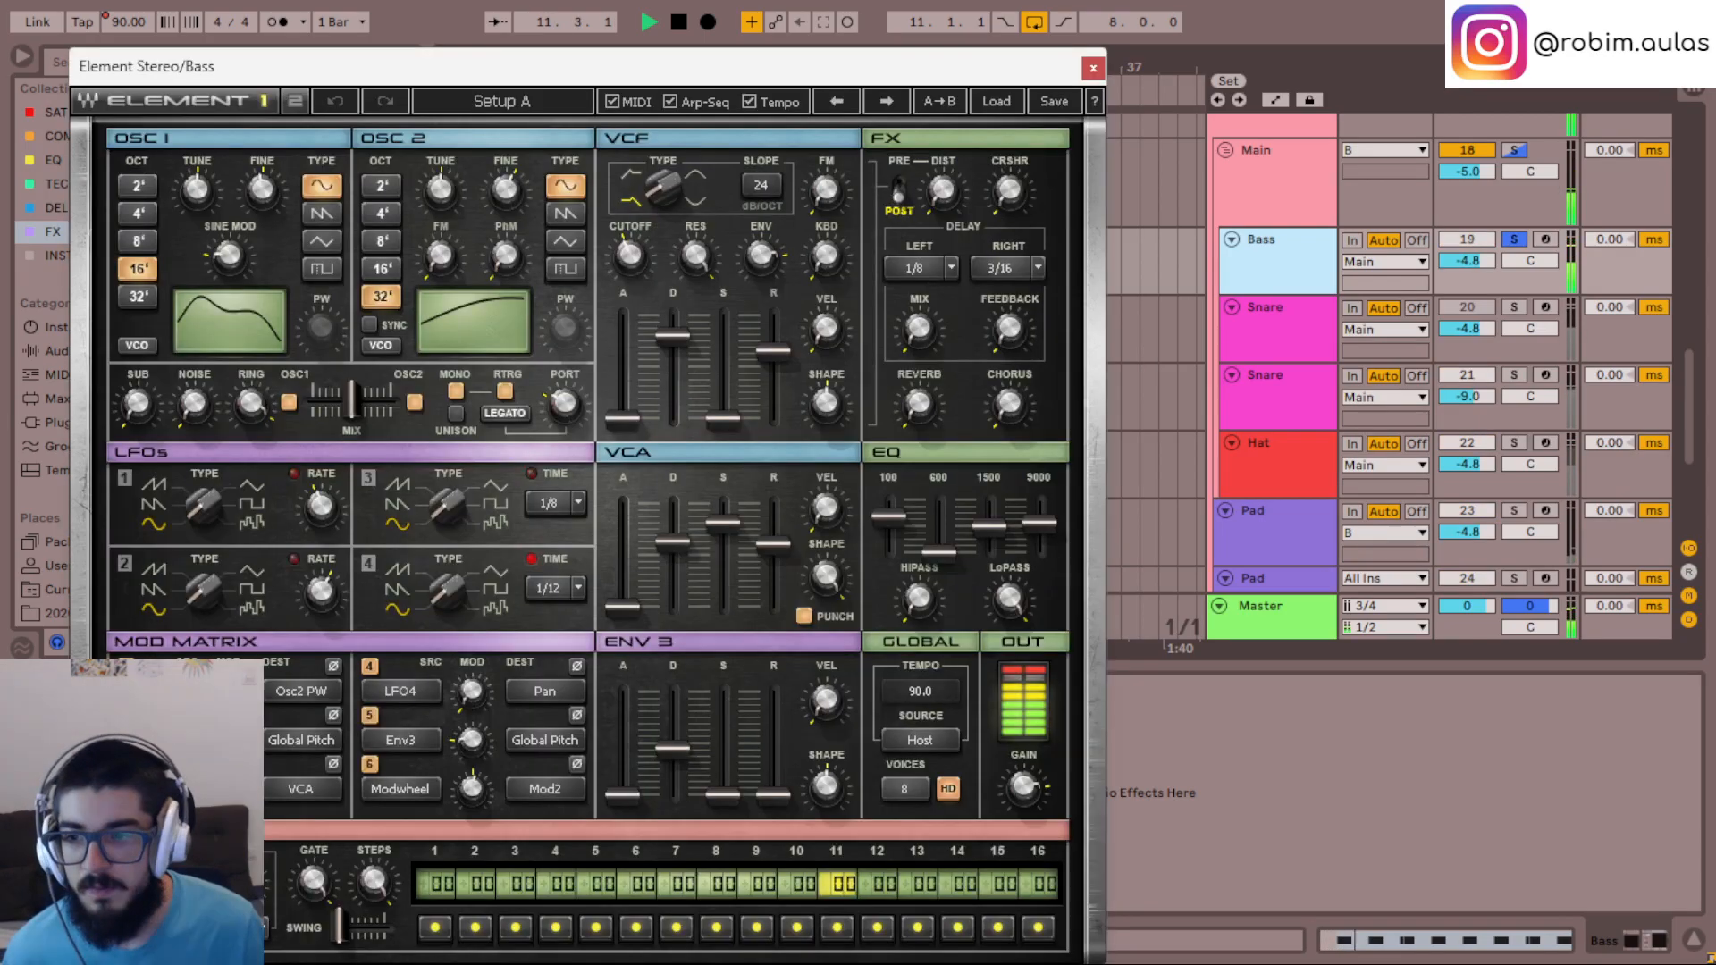
drag(758, 69, 1171, 42)
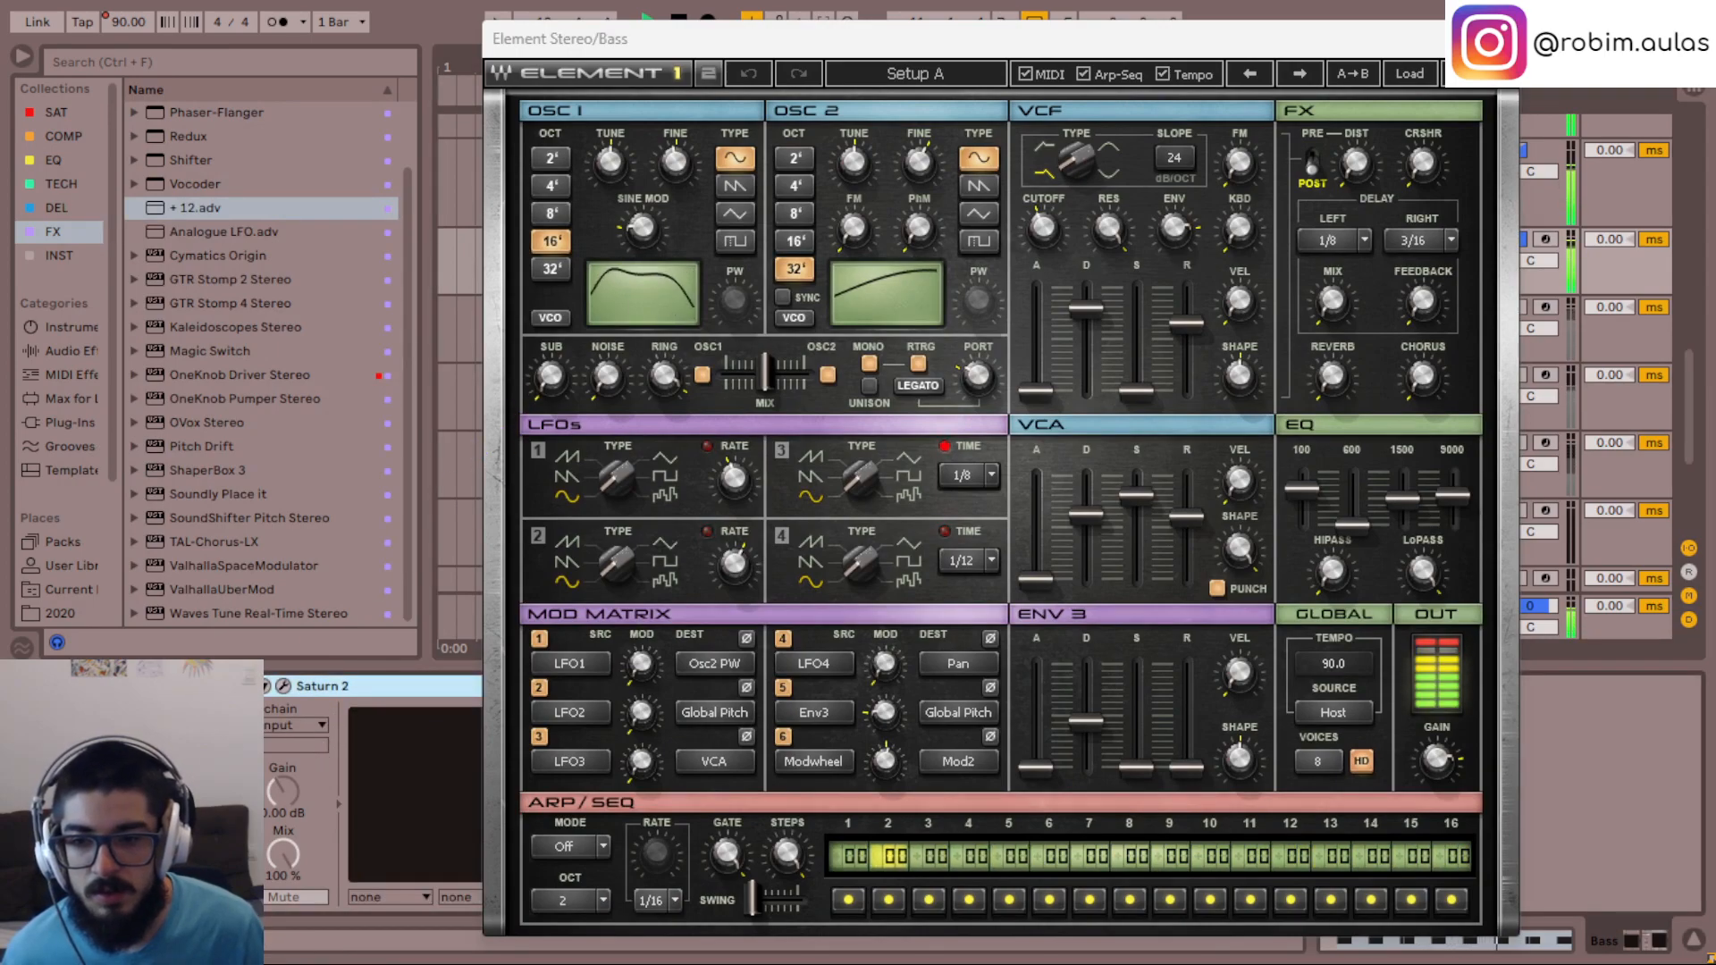
- Set the Band 1 Drive of the Bass track's Saturn 2 to 65% and close both plug-in windows
click(283, 686)
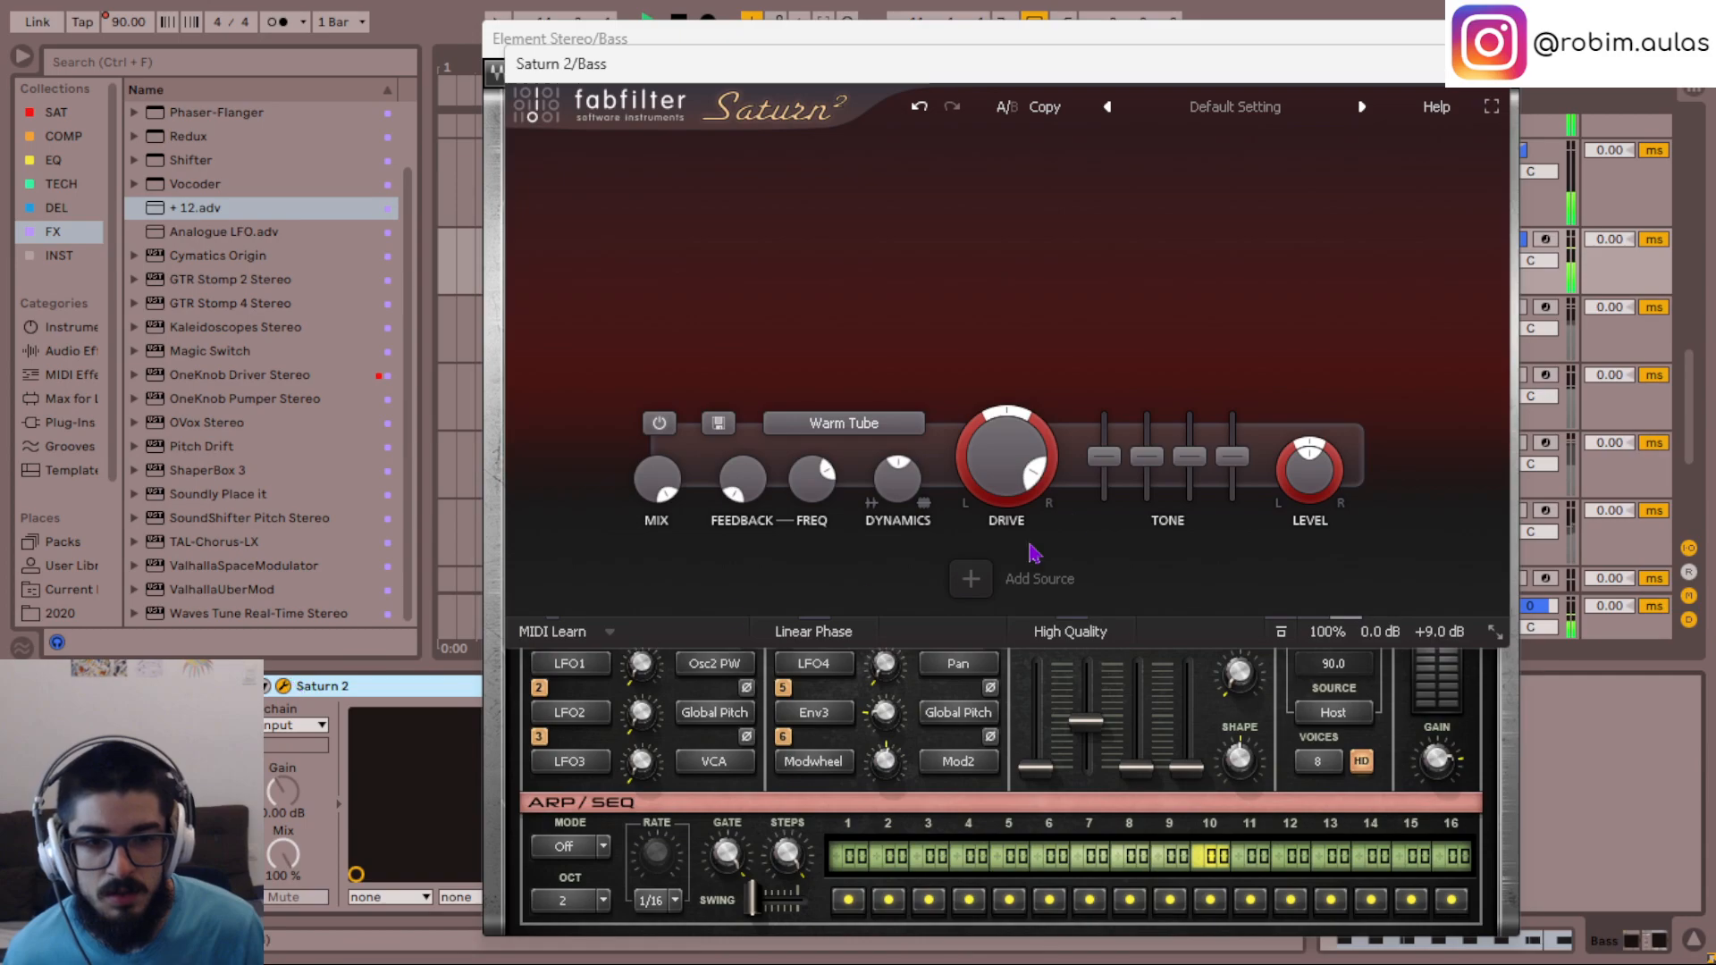
double_click(1027, 457)
text(6)
key(Return)
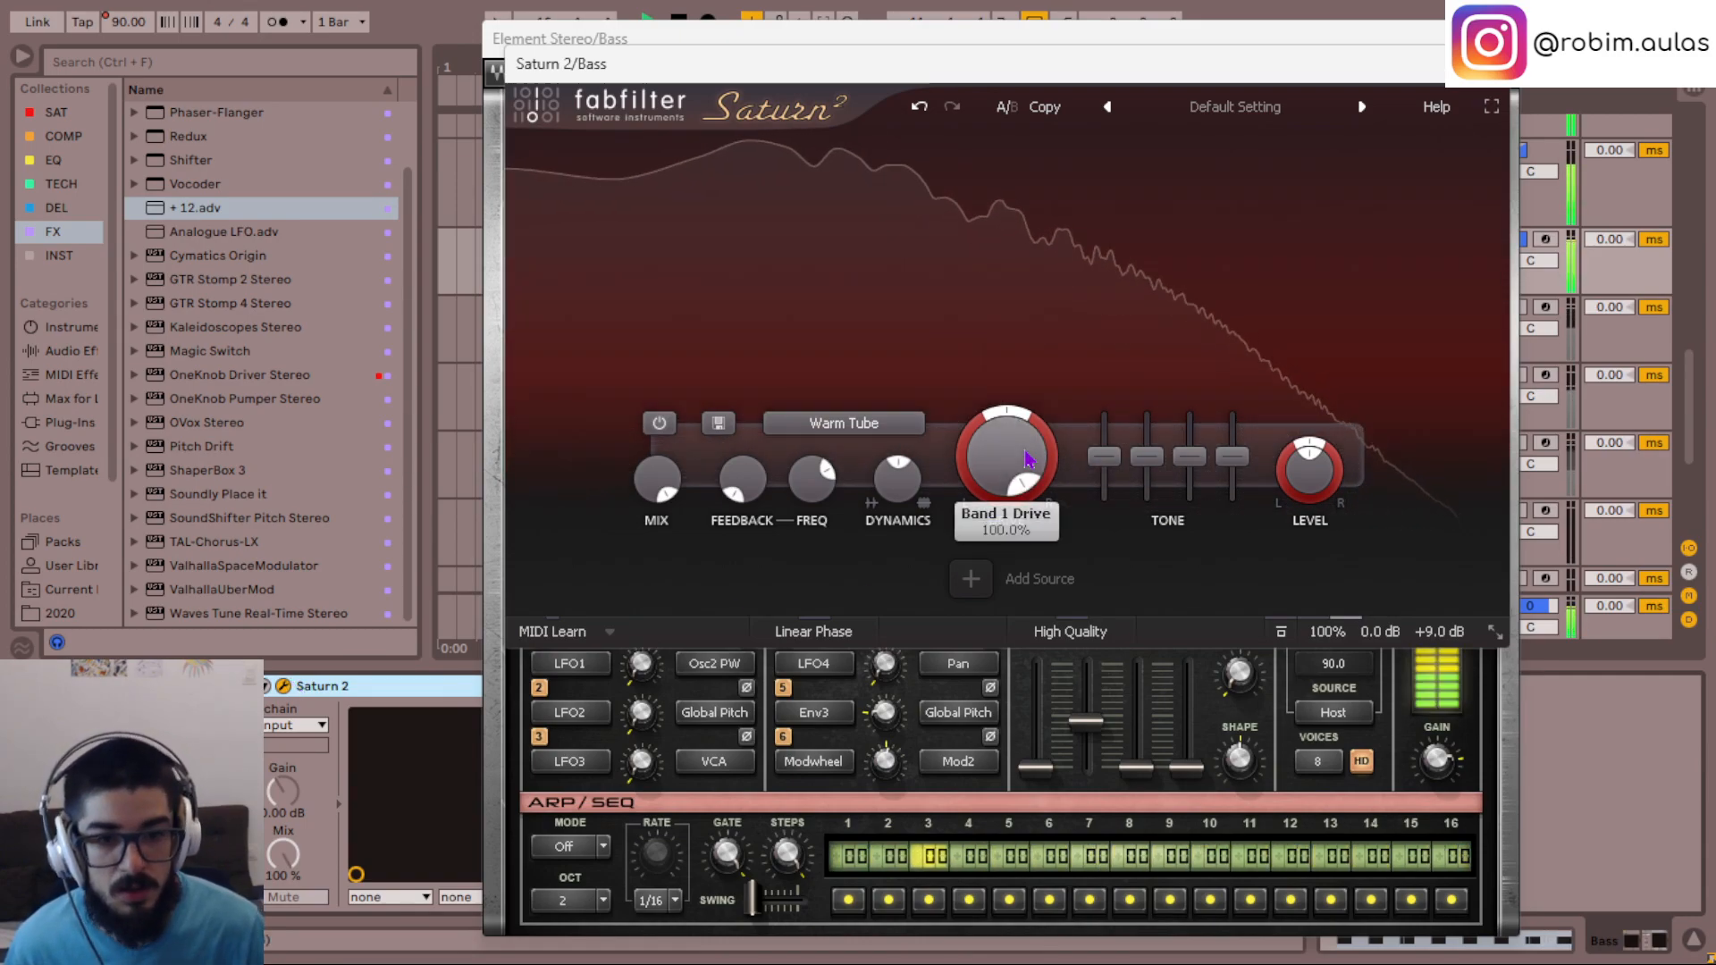
text(66)
key(Return)
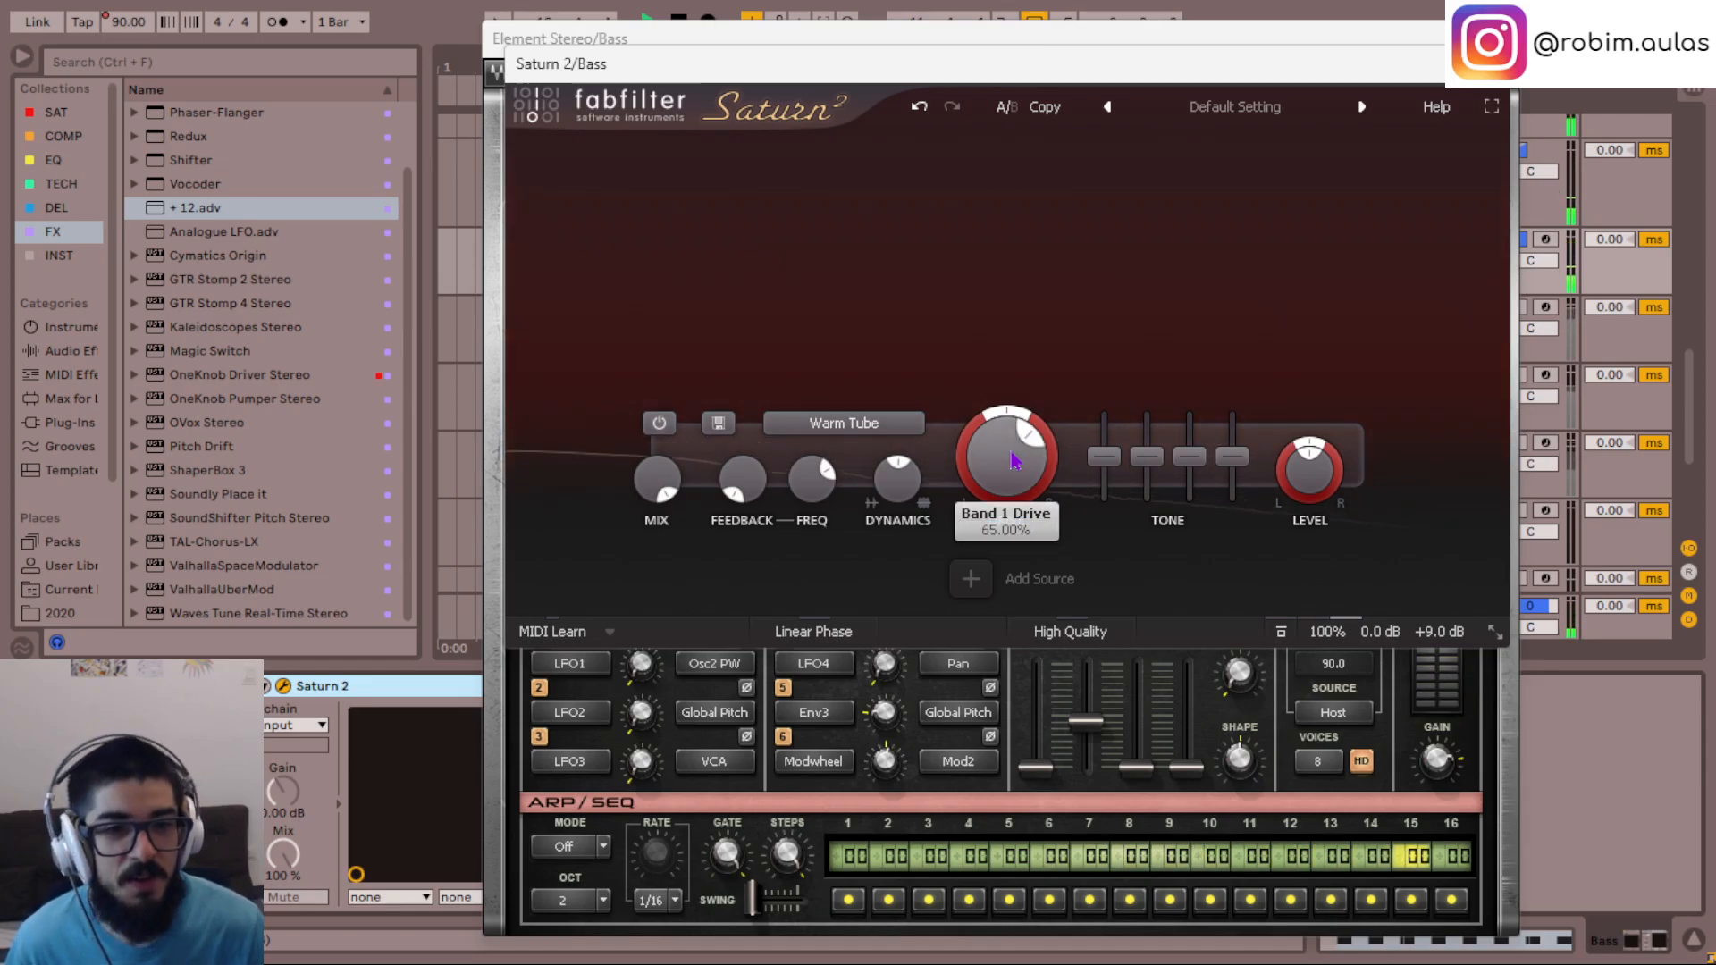
click(1490, 64)
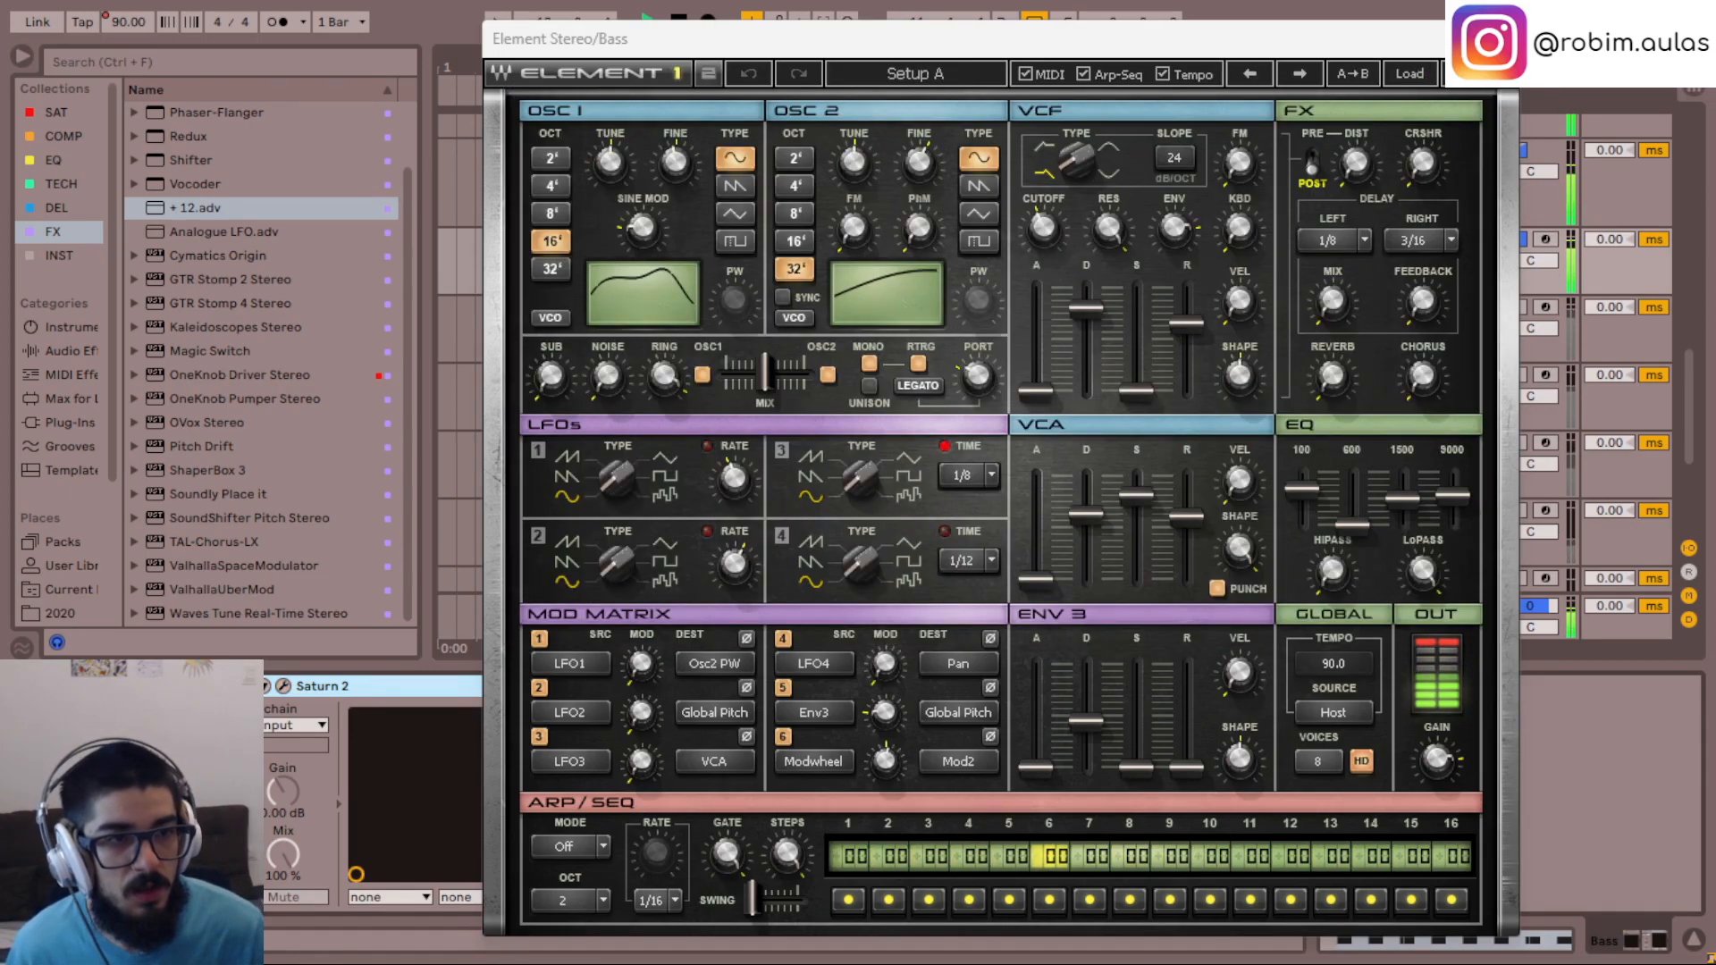
click(1499, 39)
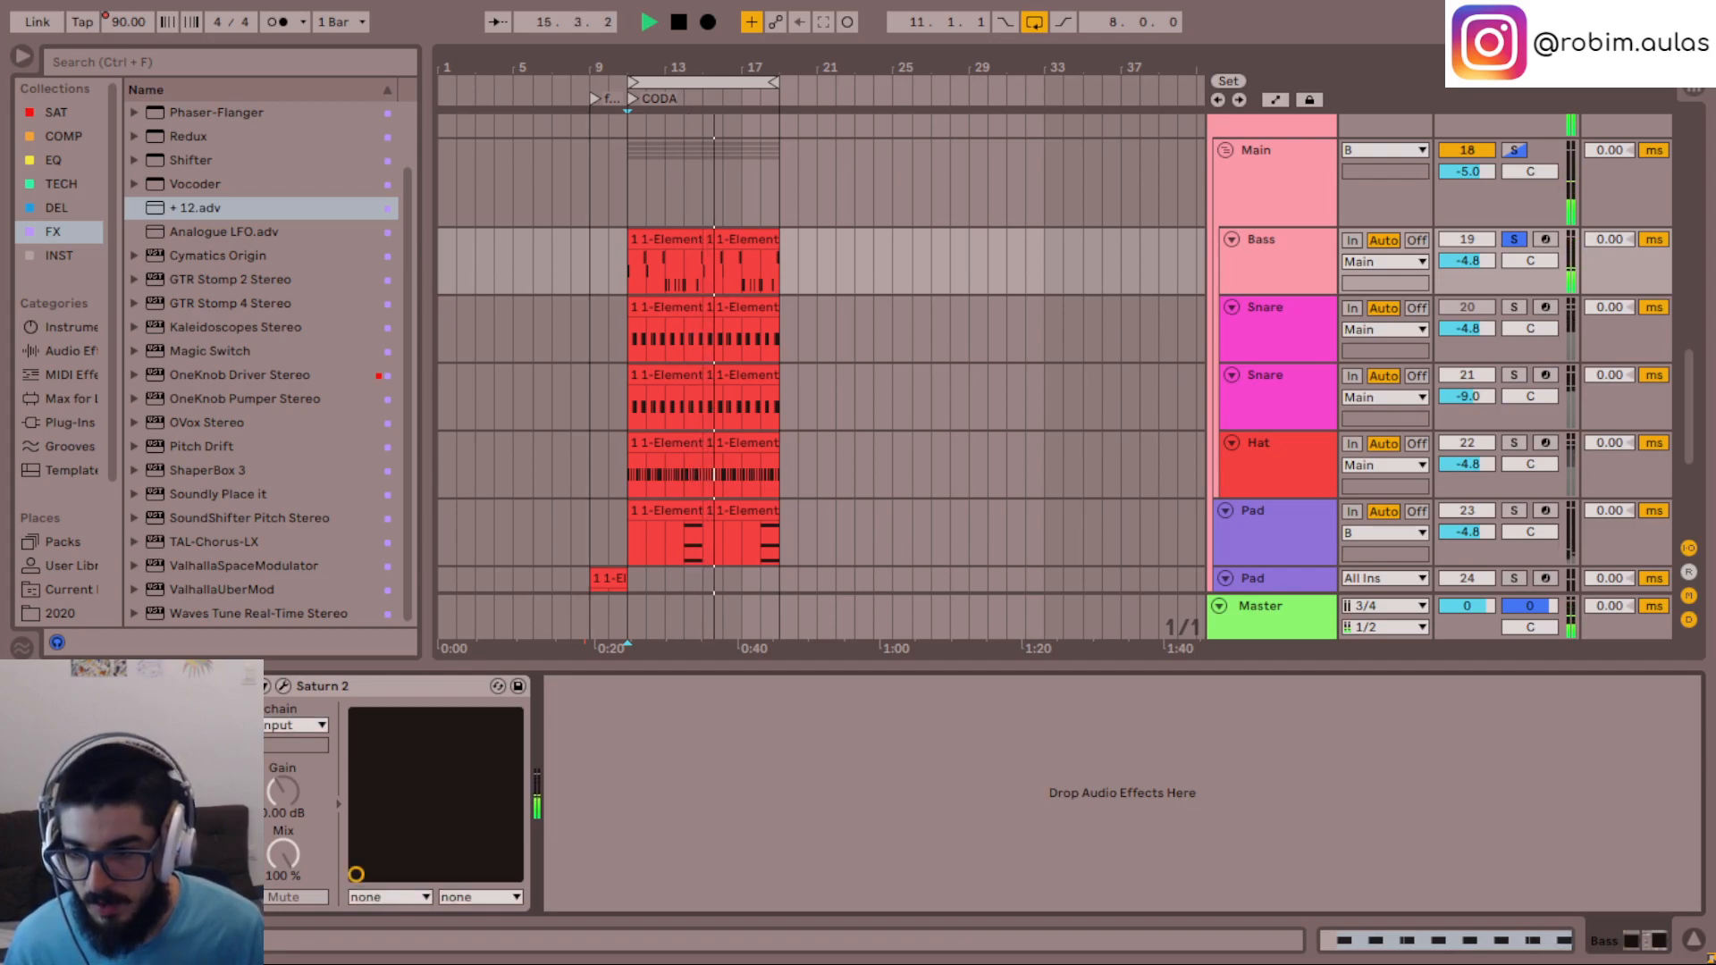
- Group the Bass track's Element Stereo into an instrument rack, show its chain list, and deactivate the Element chain
key(ctrl+g)
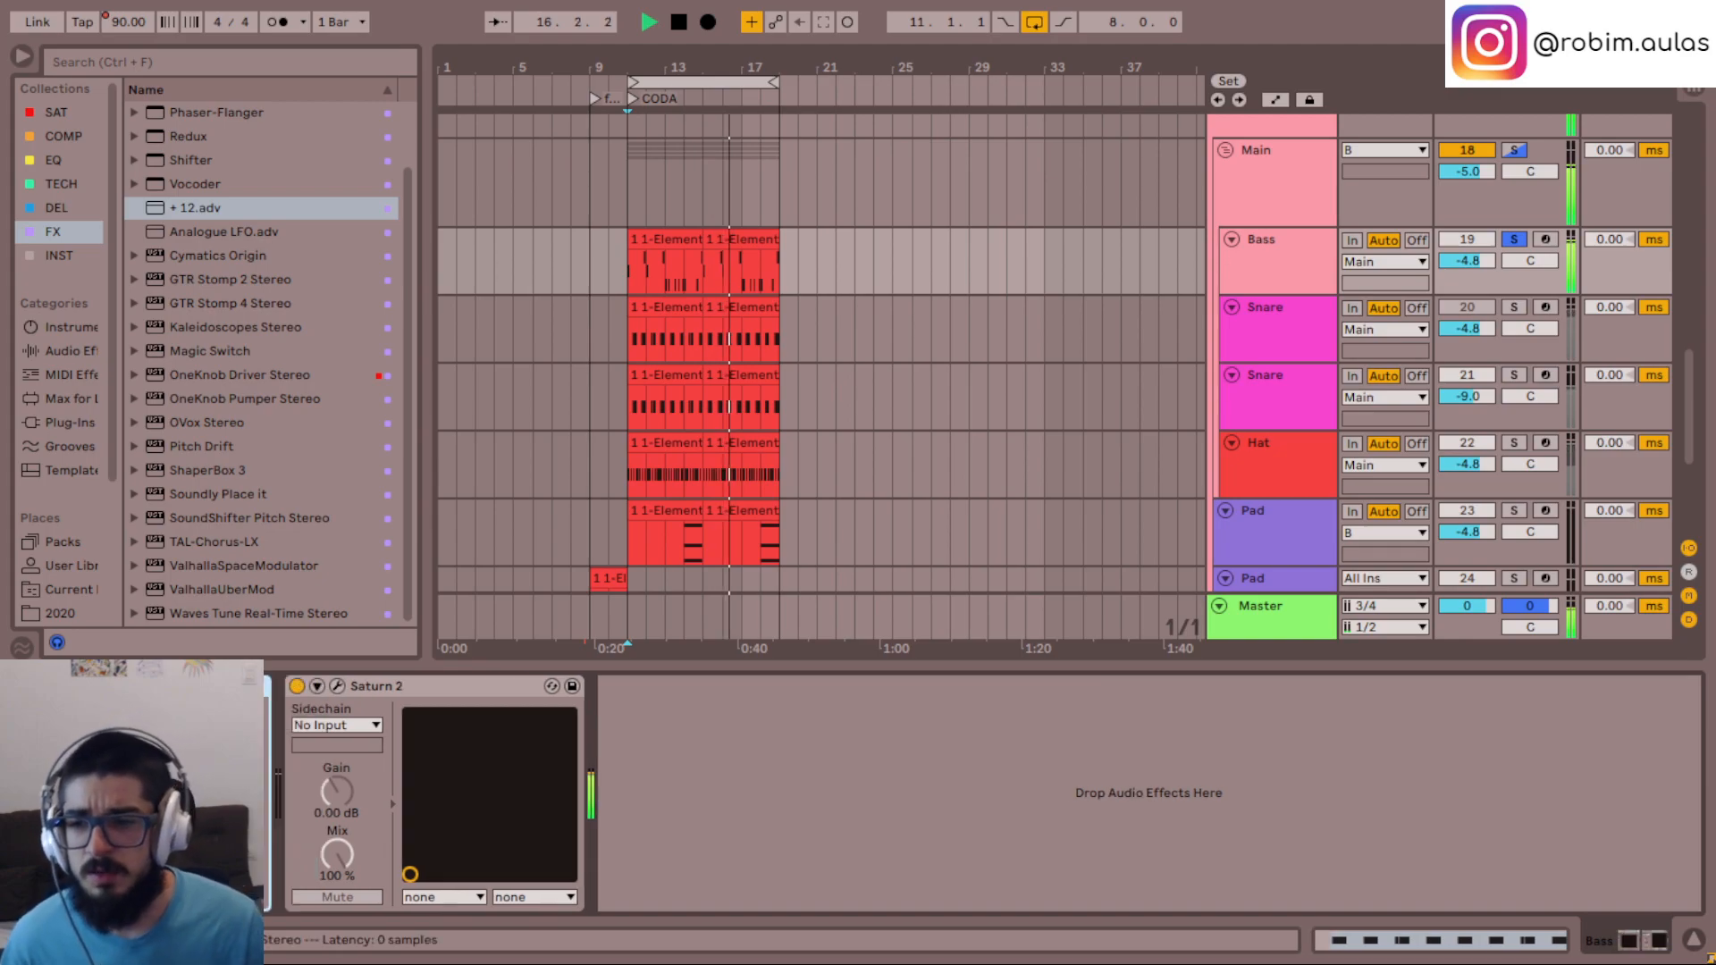
click(25, 738)
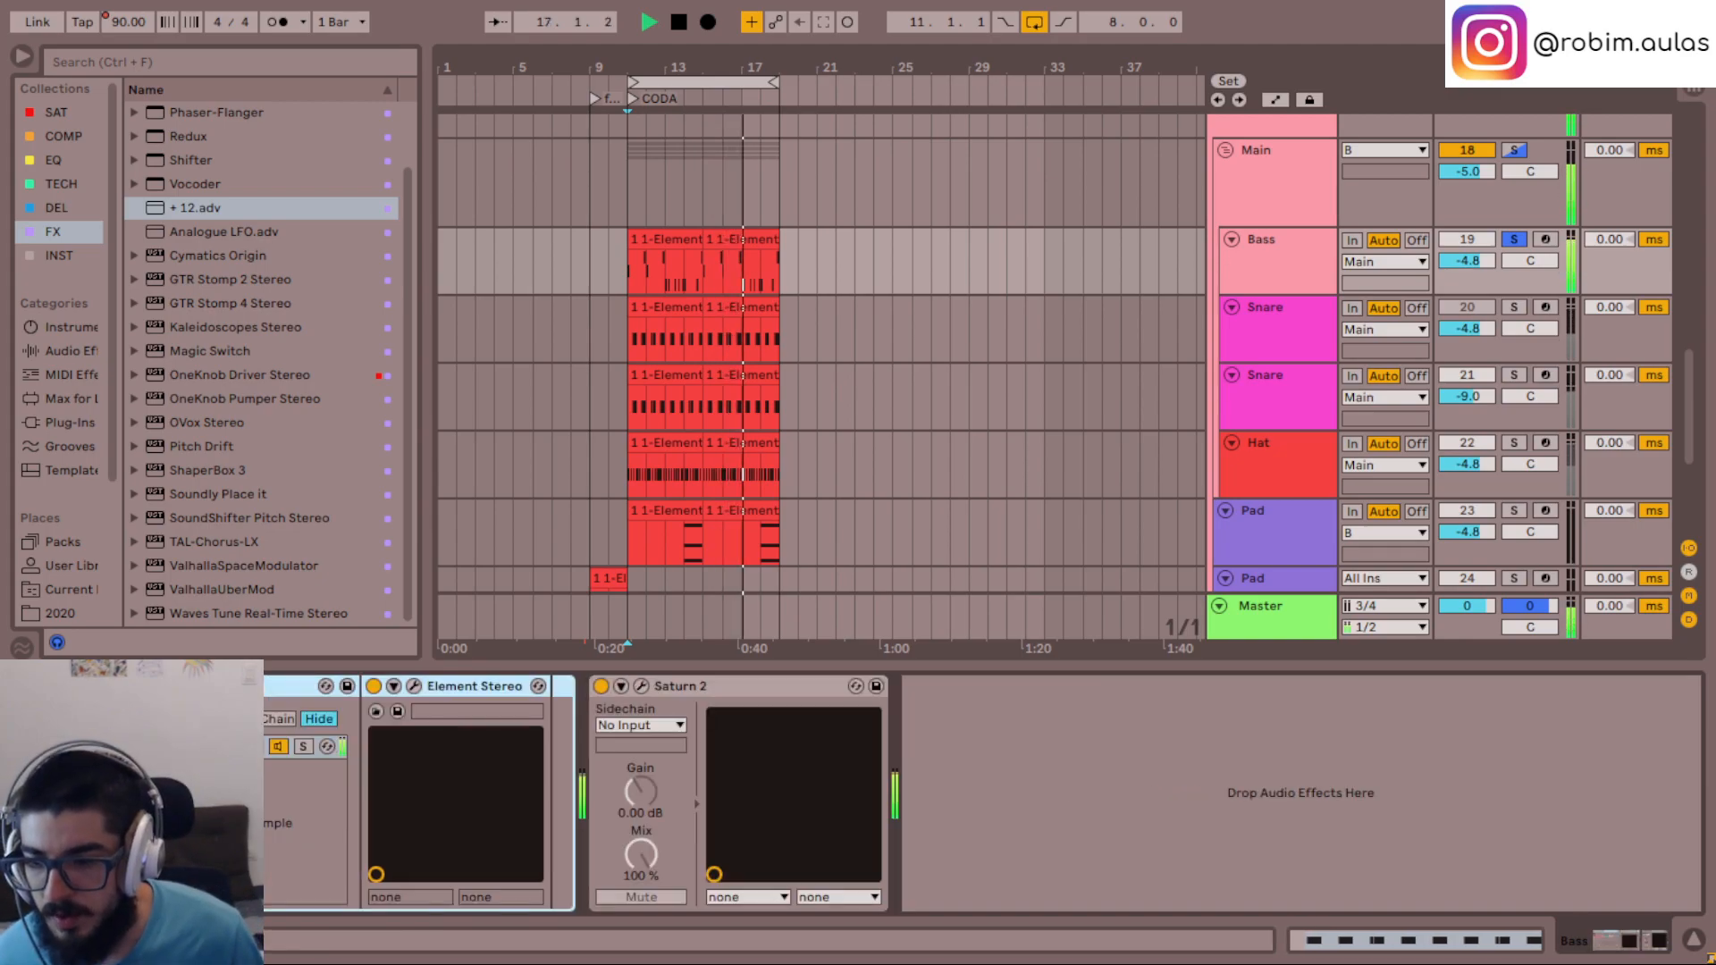
click(279, 746)
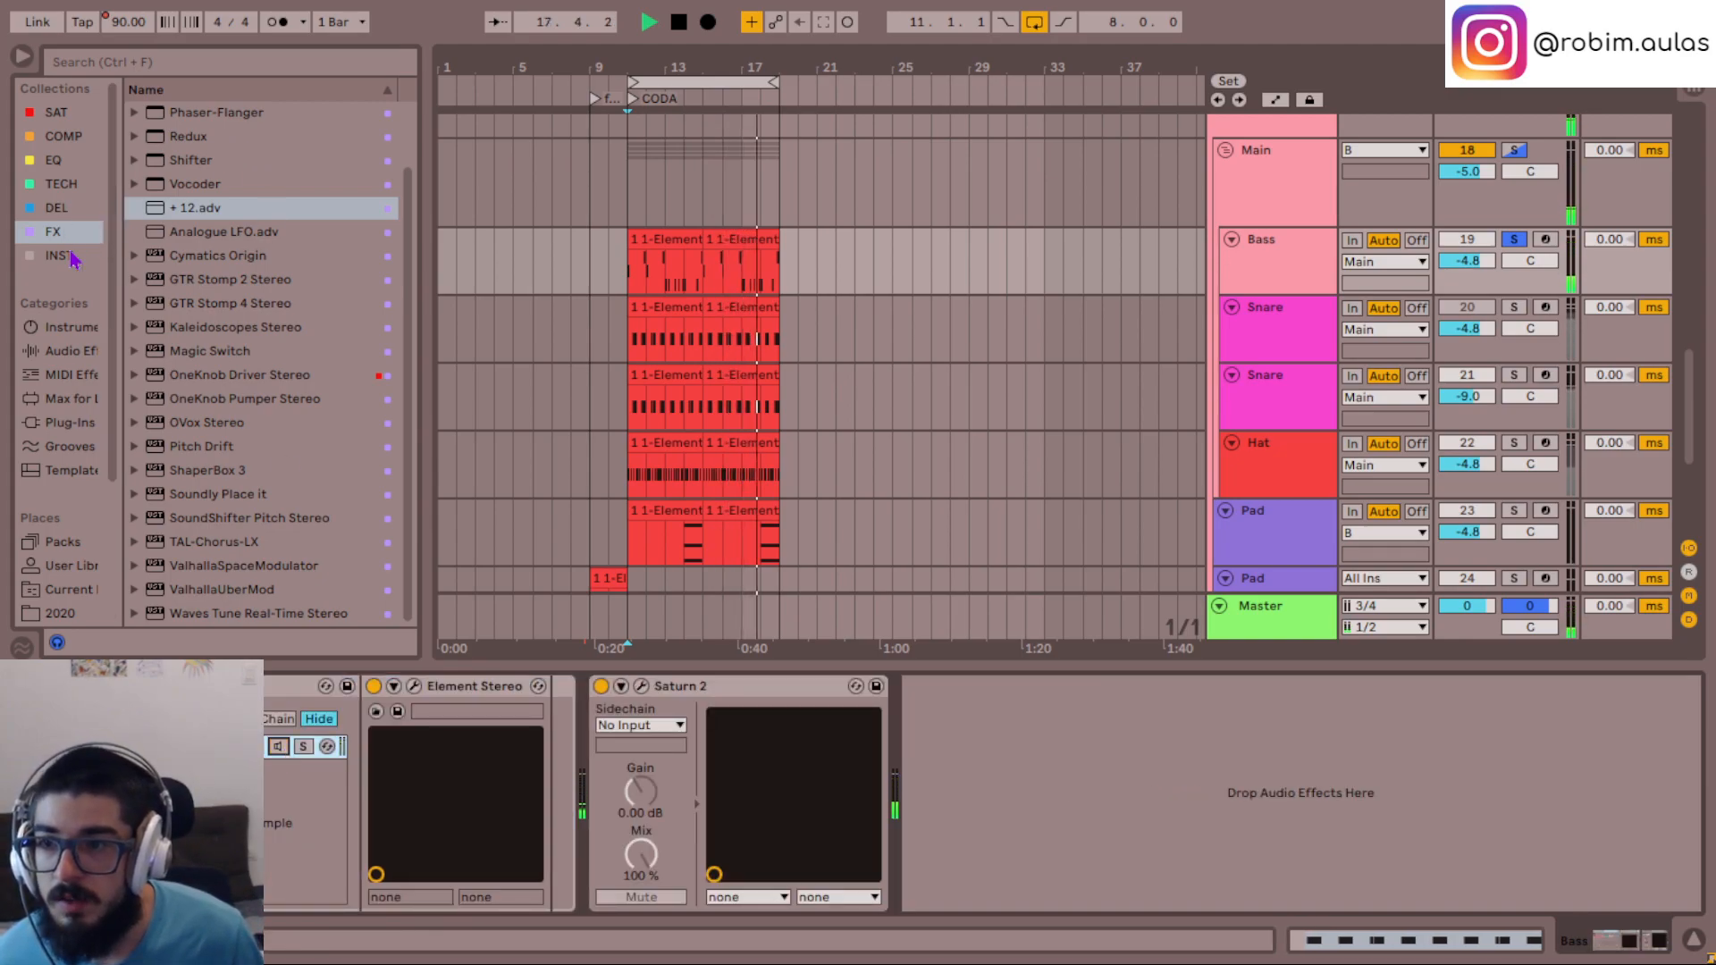
- Add the Serum - Gain.adg preset from the INST collection as a new chain in the Bass instrument rack
click(95, 254)
click(207, 163)
drag(205, 164, 199, 822)
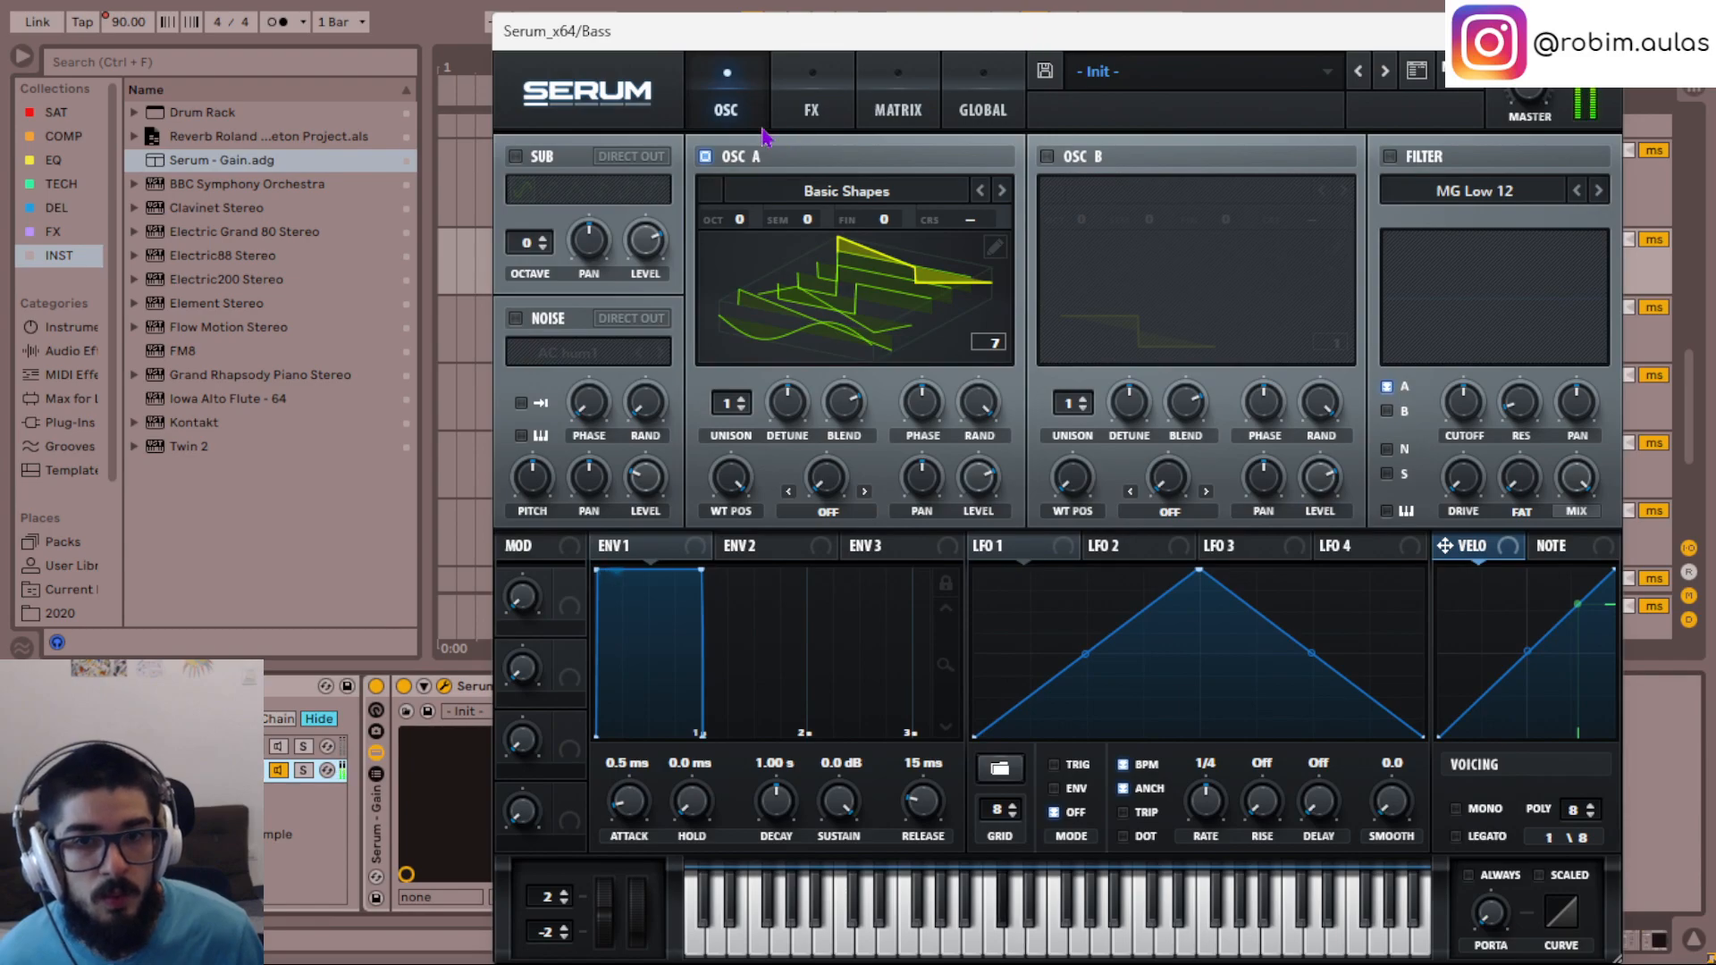
- Scale the Serum window to 90%, place it clear of the device chain, and set the Utility gain to -6 dB
click(576, 109)
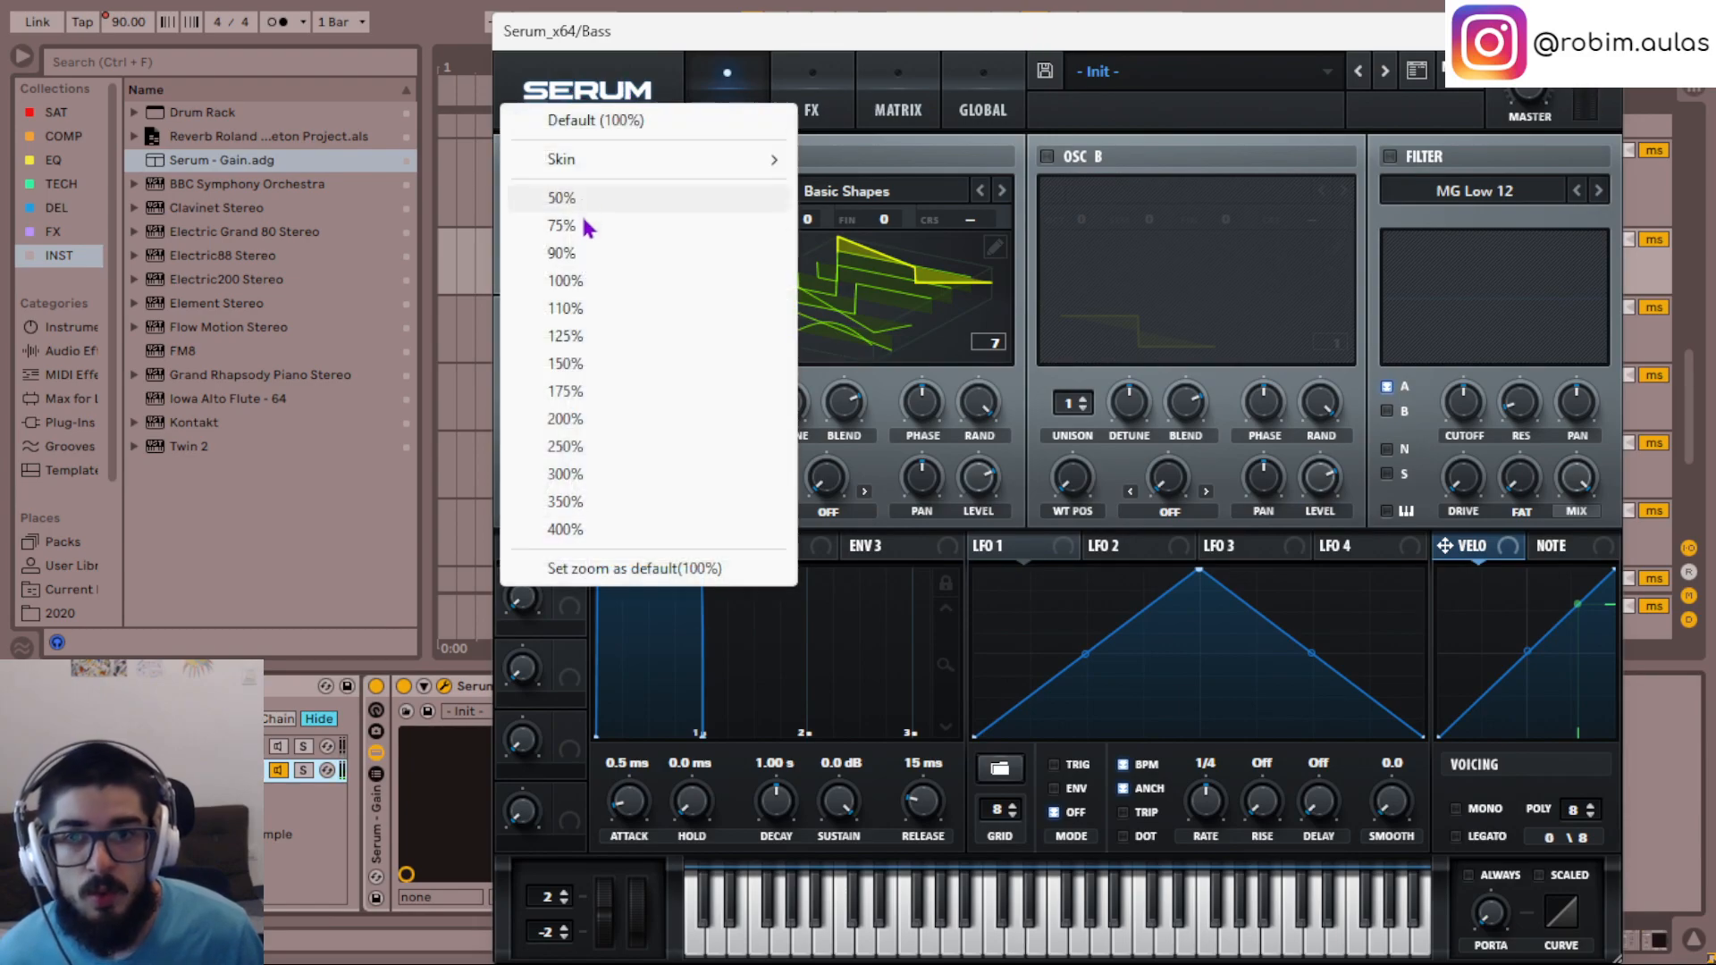
click(595, 269)
drag(673, 33, 950, 77)
text(-6)
key(Return)
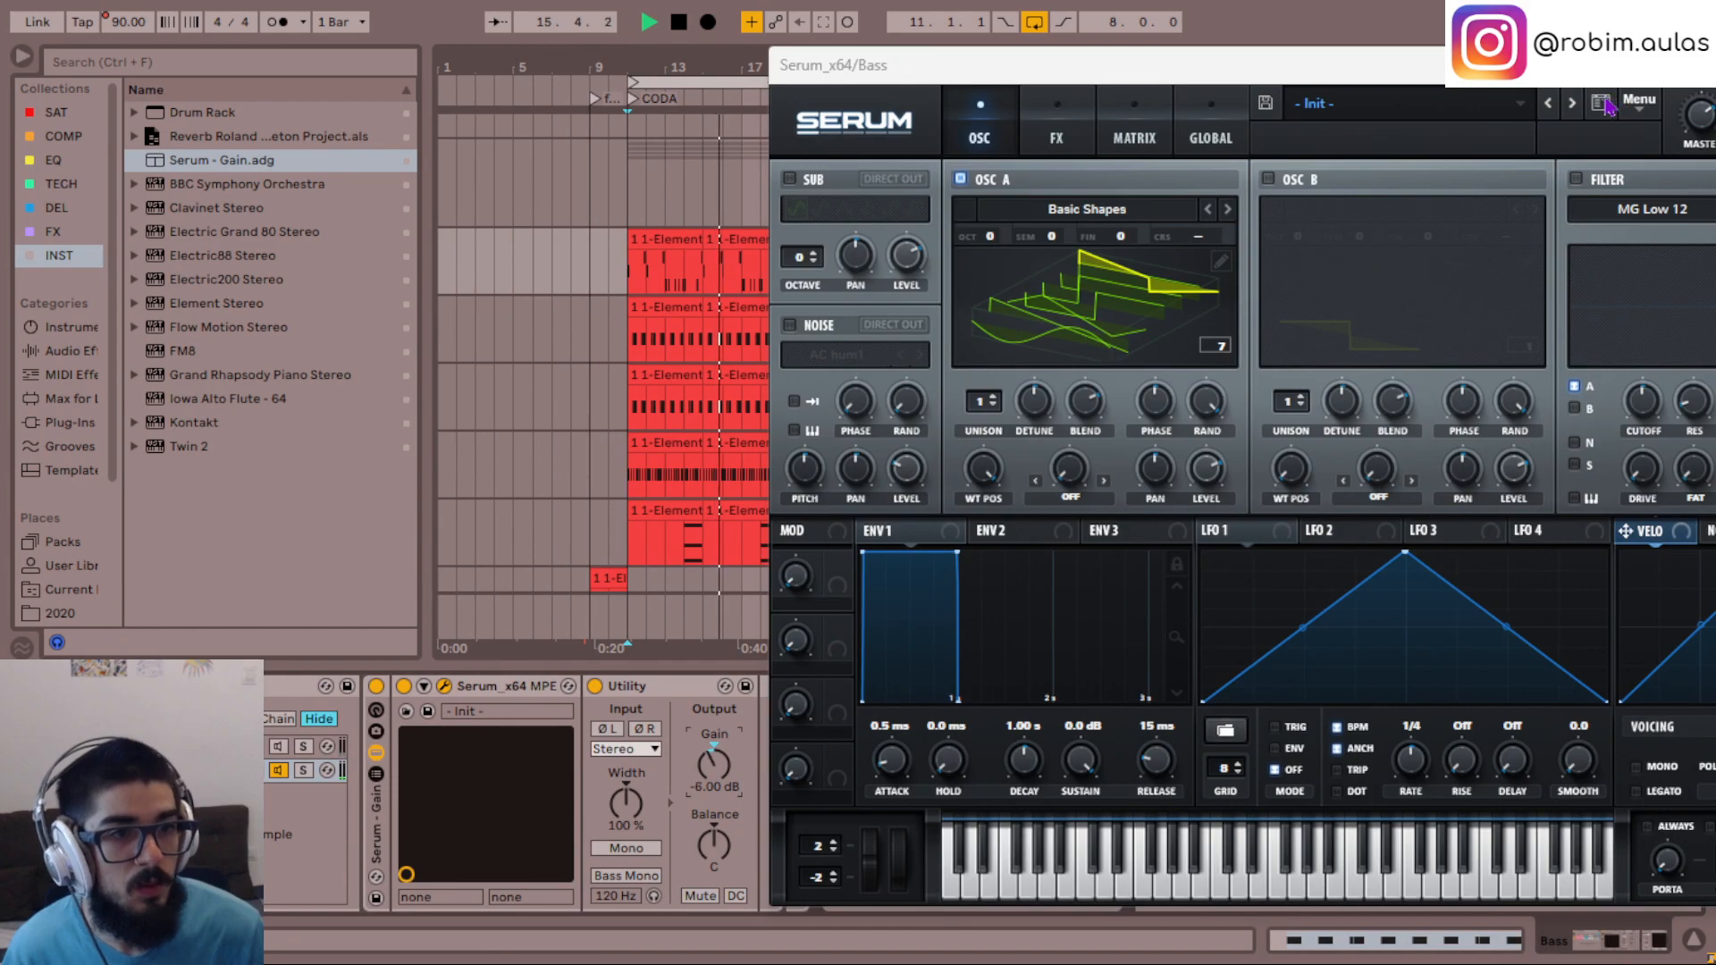
- Audition 808 presets in Serum's preset browser, load 808 Drive 01, and close the plug-in window
click(1602, 104)
click(929, 390)
drag(1080, 64, 792, 63)
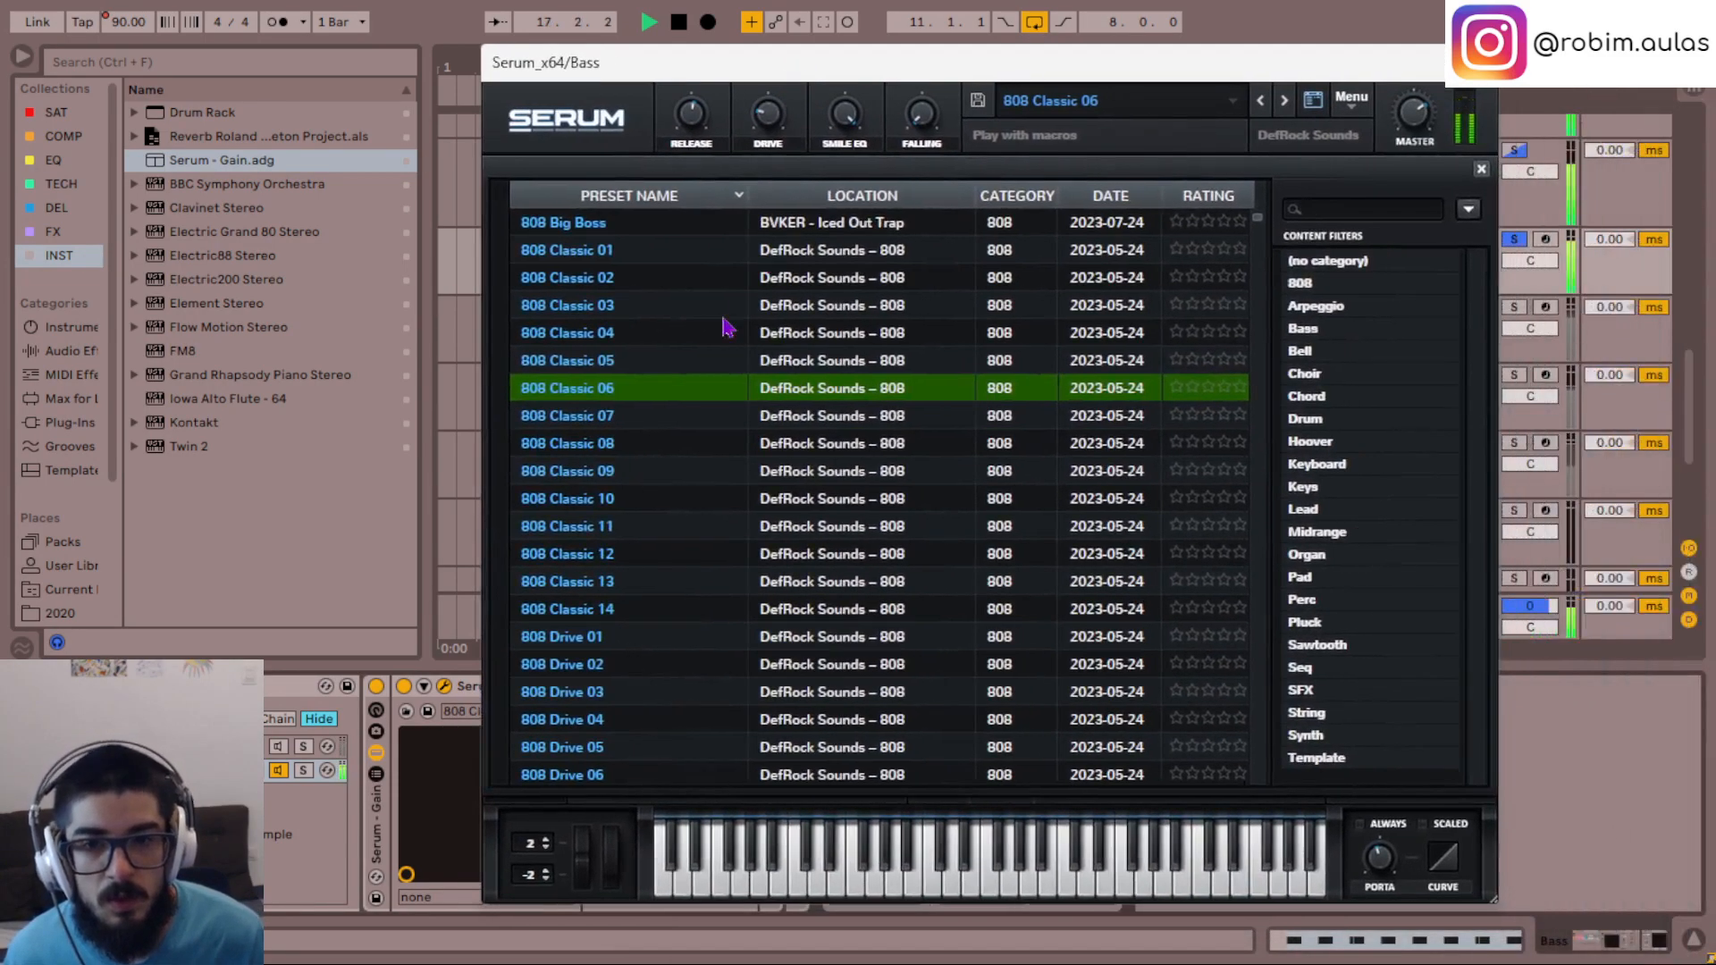
scroll(640, 471, down, 1)
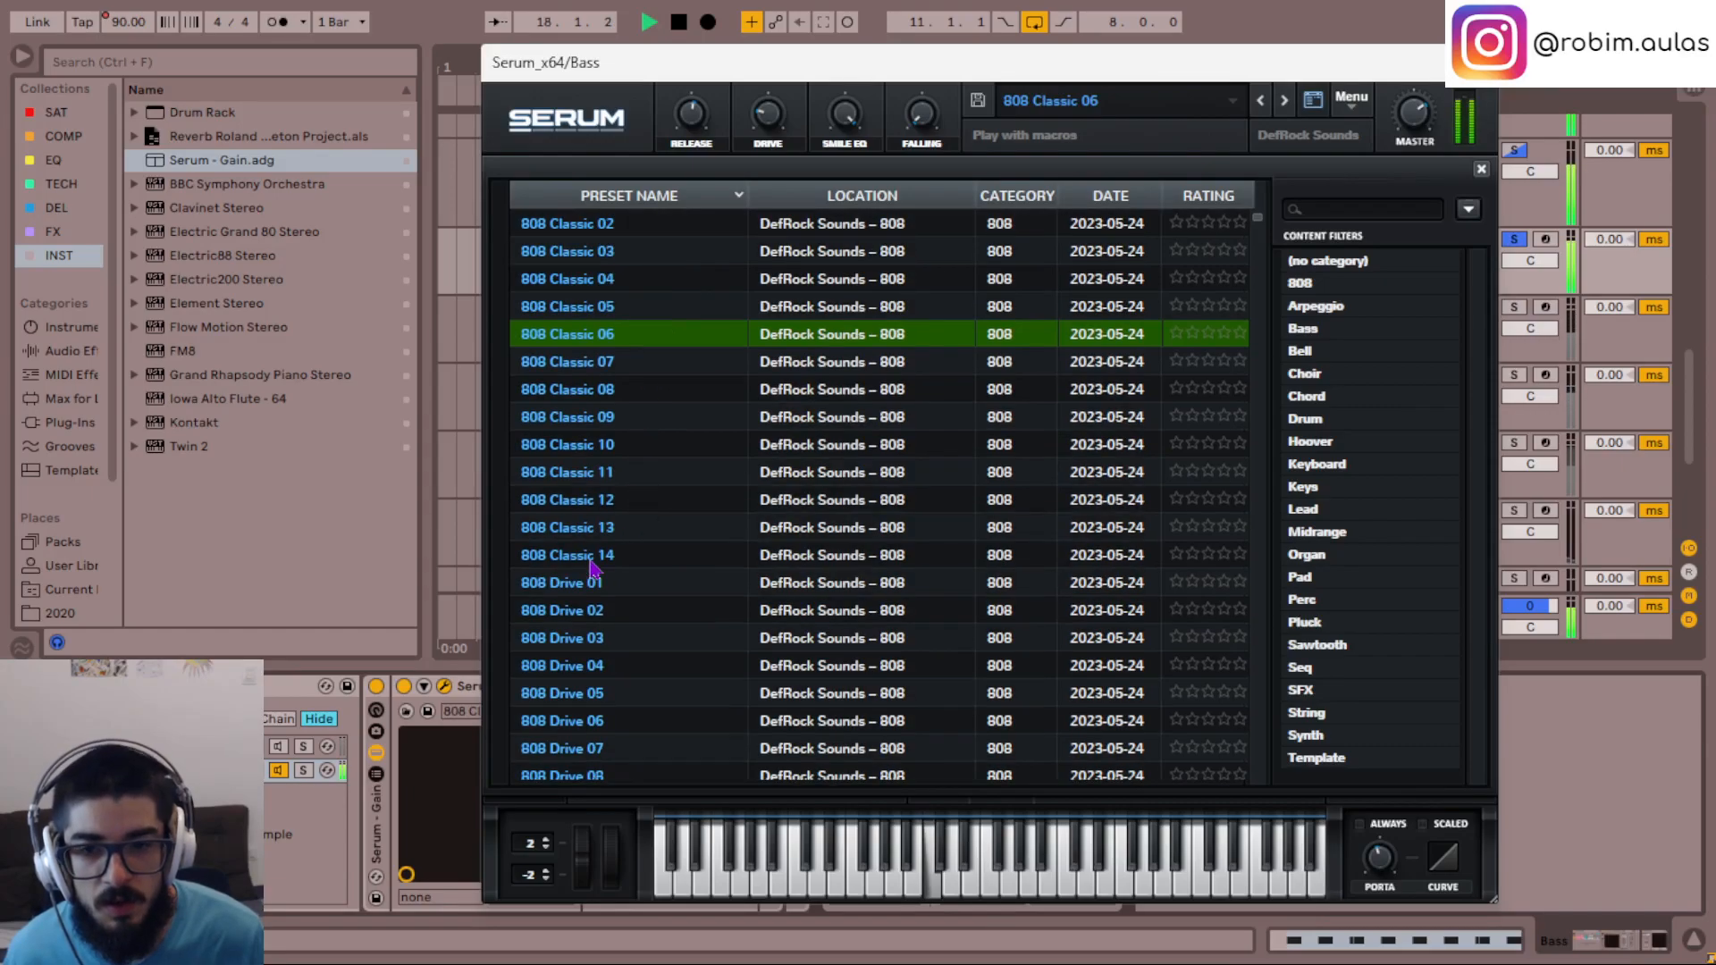
click(597, 590)
scroll(659, 655, down, 3)
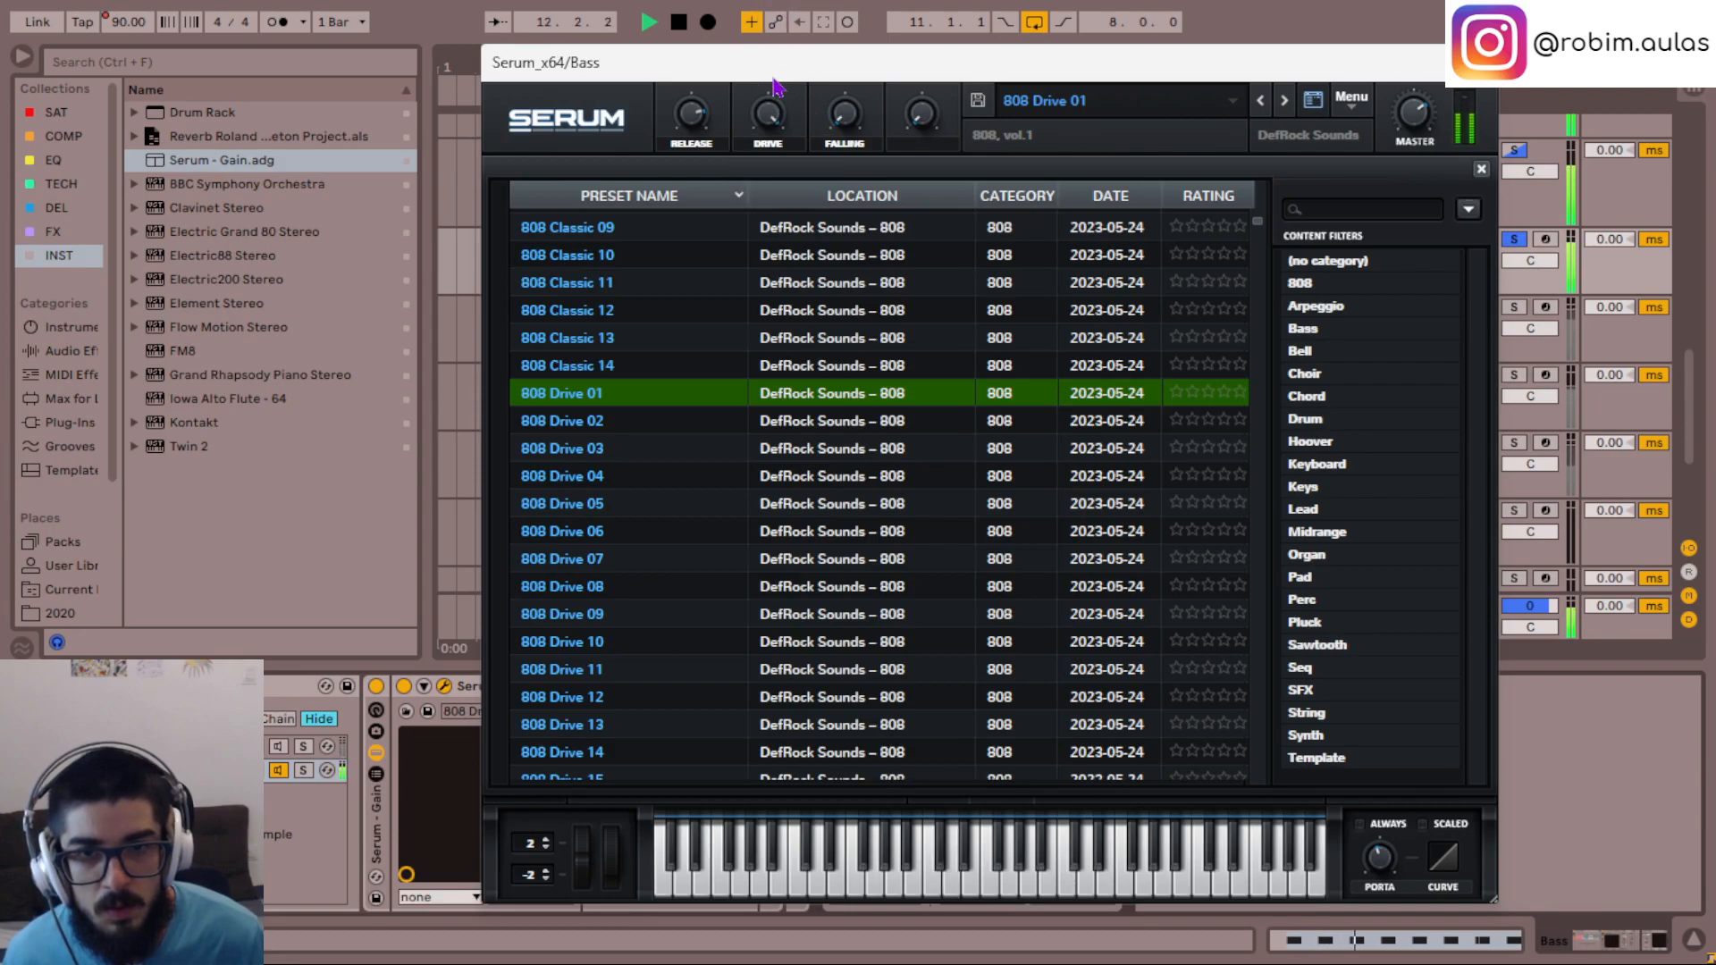
click(1480, 65)
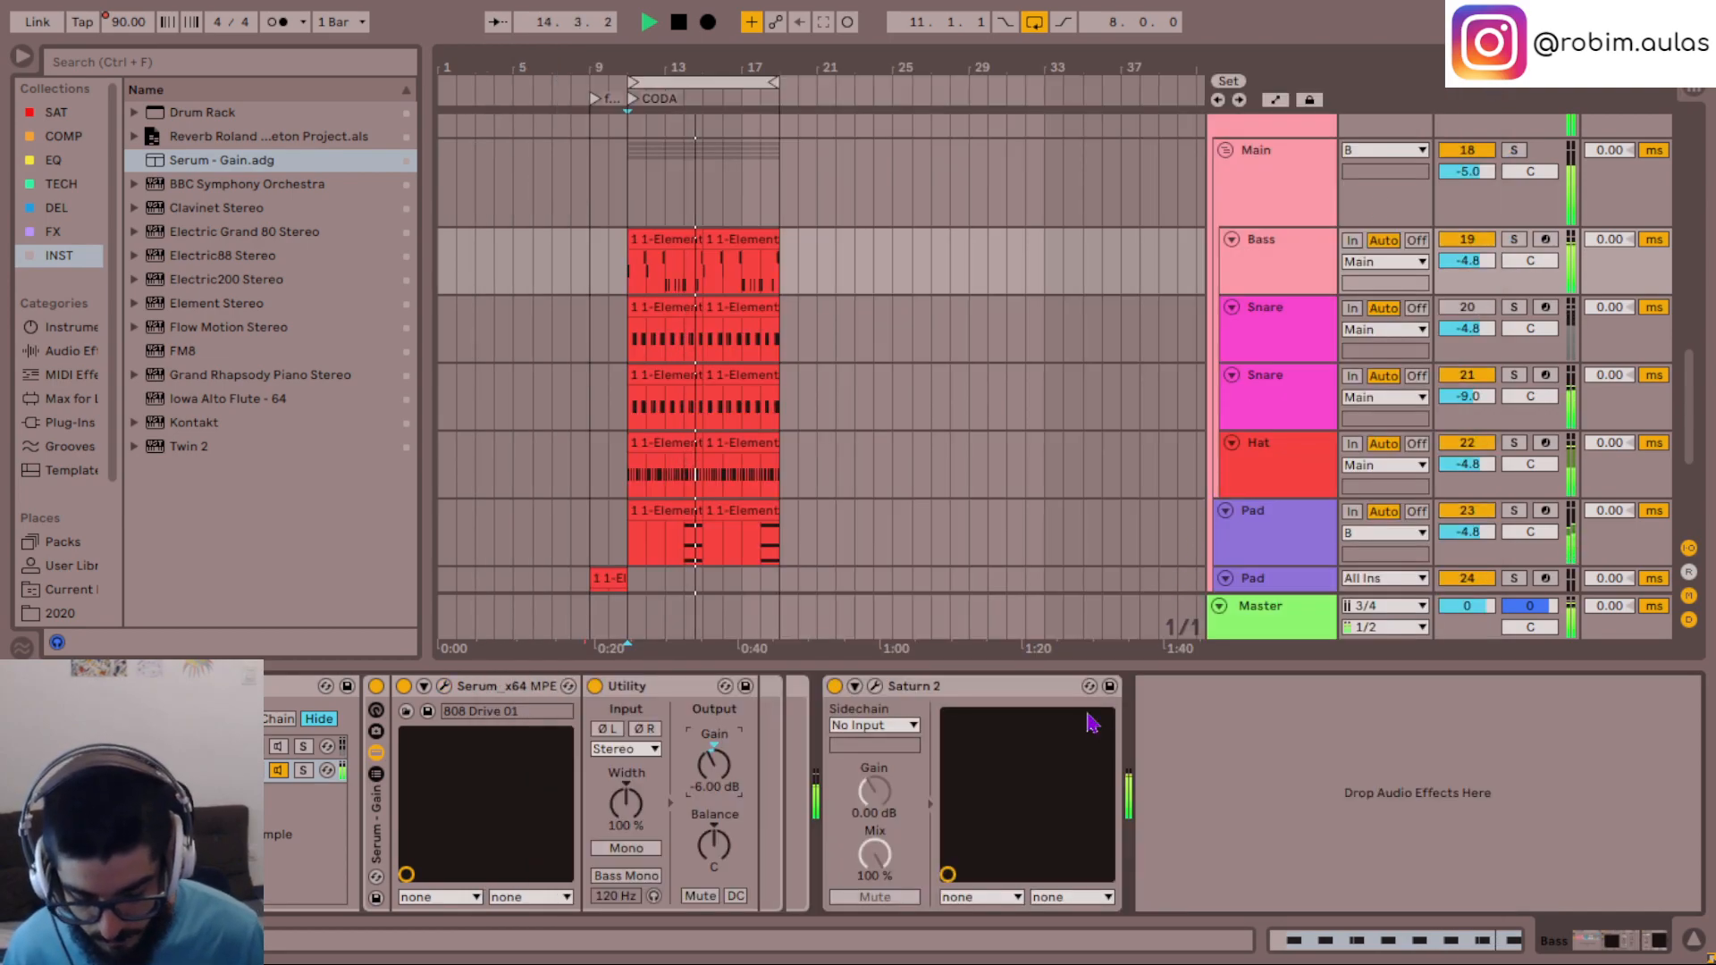
click(443, 685)
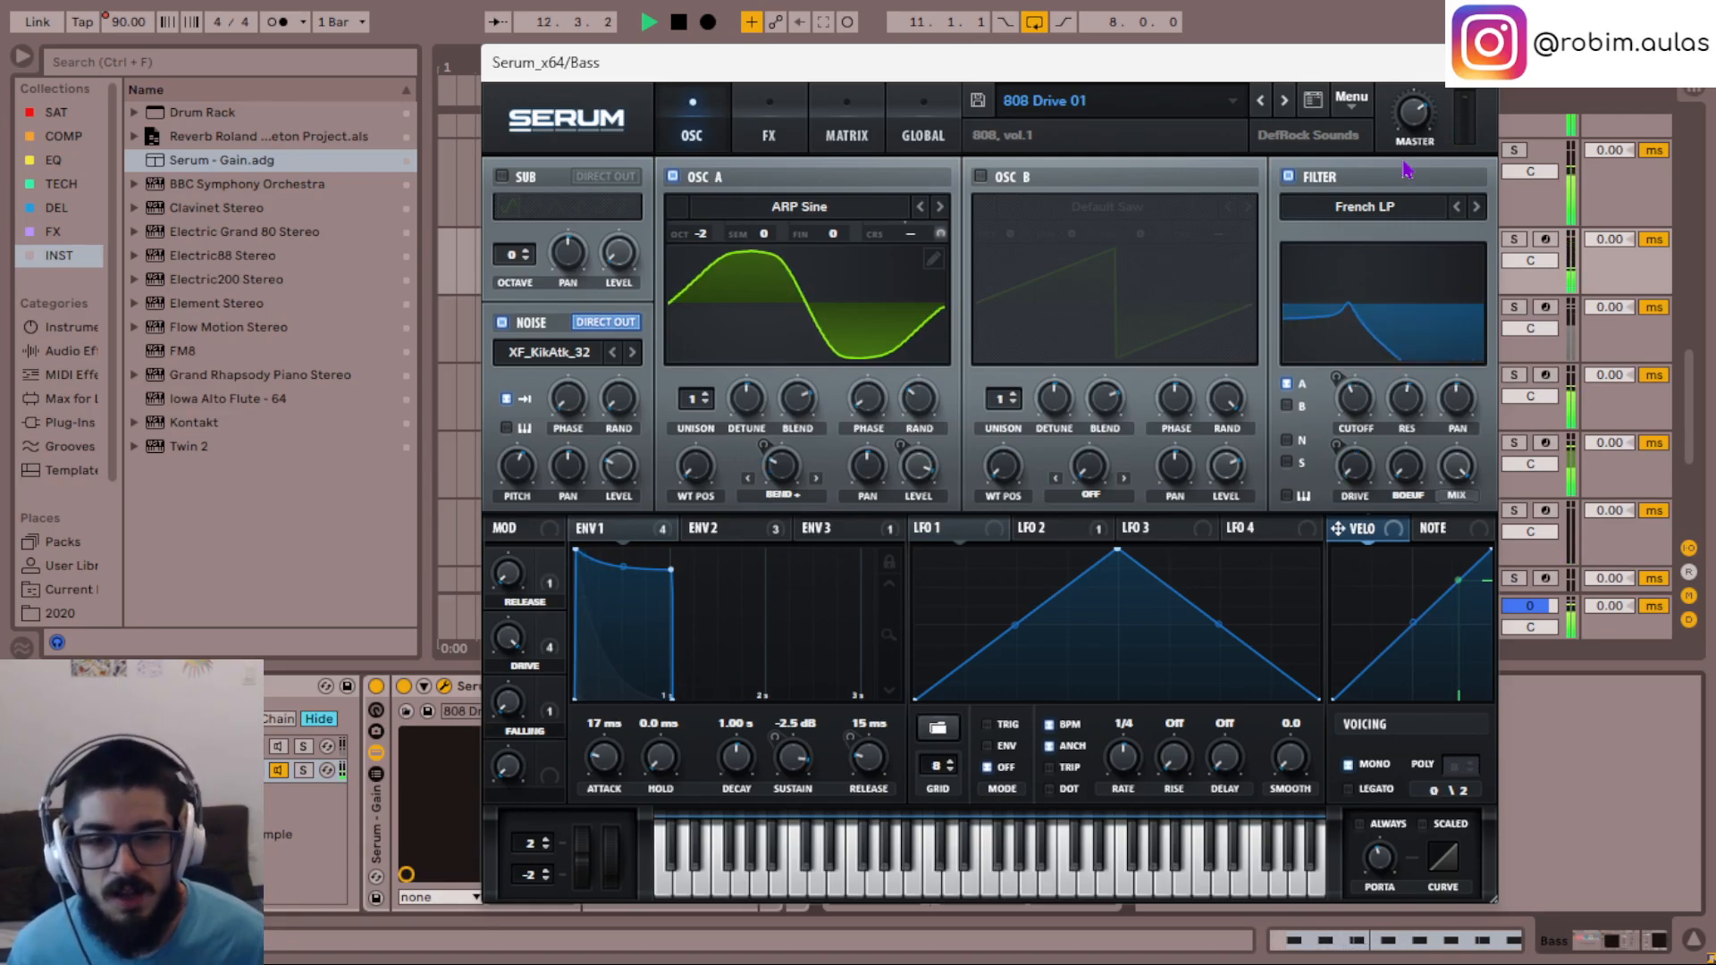
click(1474, 62)
- Open the first Bass clip and lengthen its opening C#3 note to one beat
double_click(659, 245)
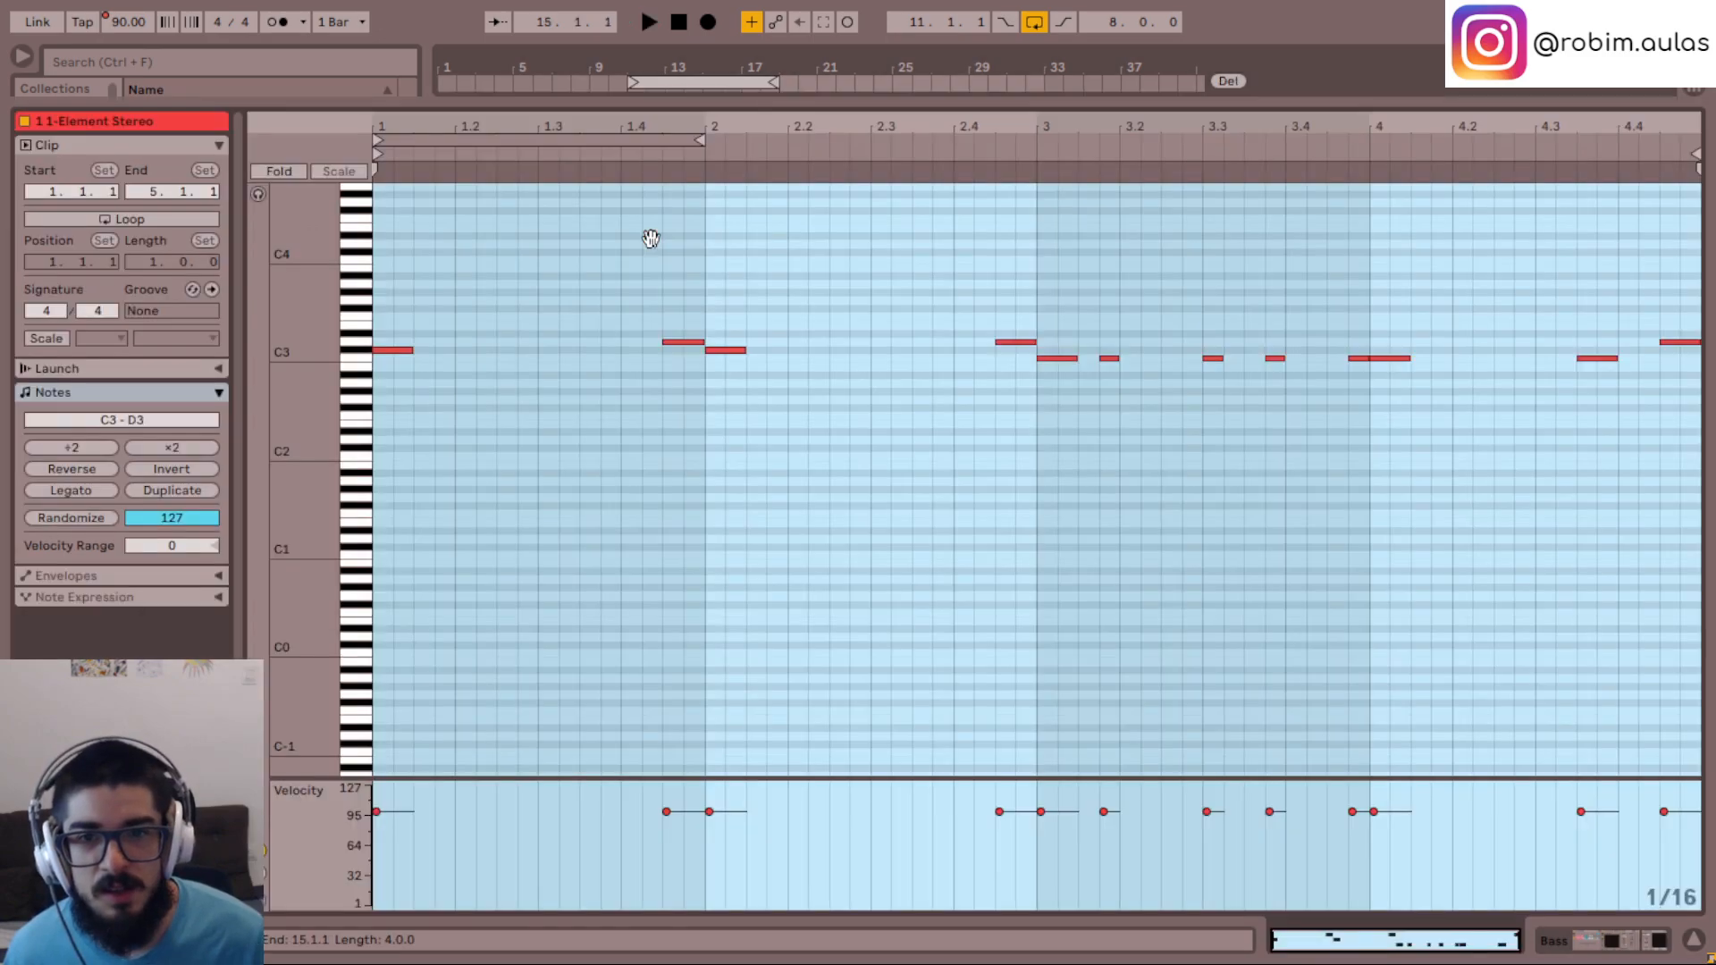
drag(409, 480, 391, 345)
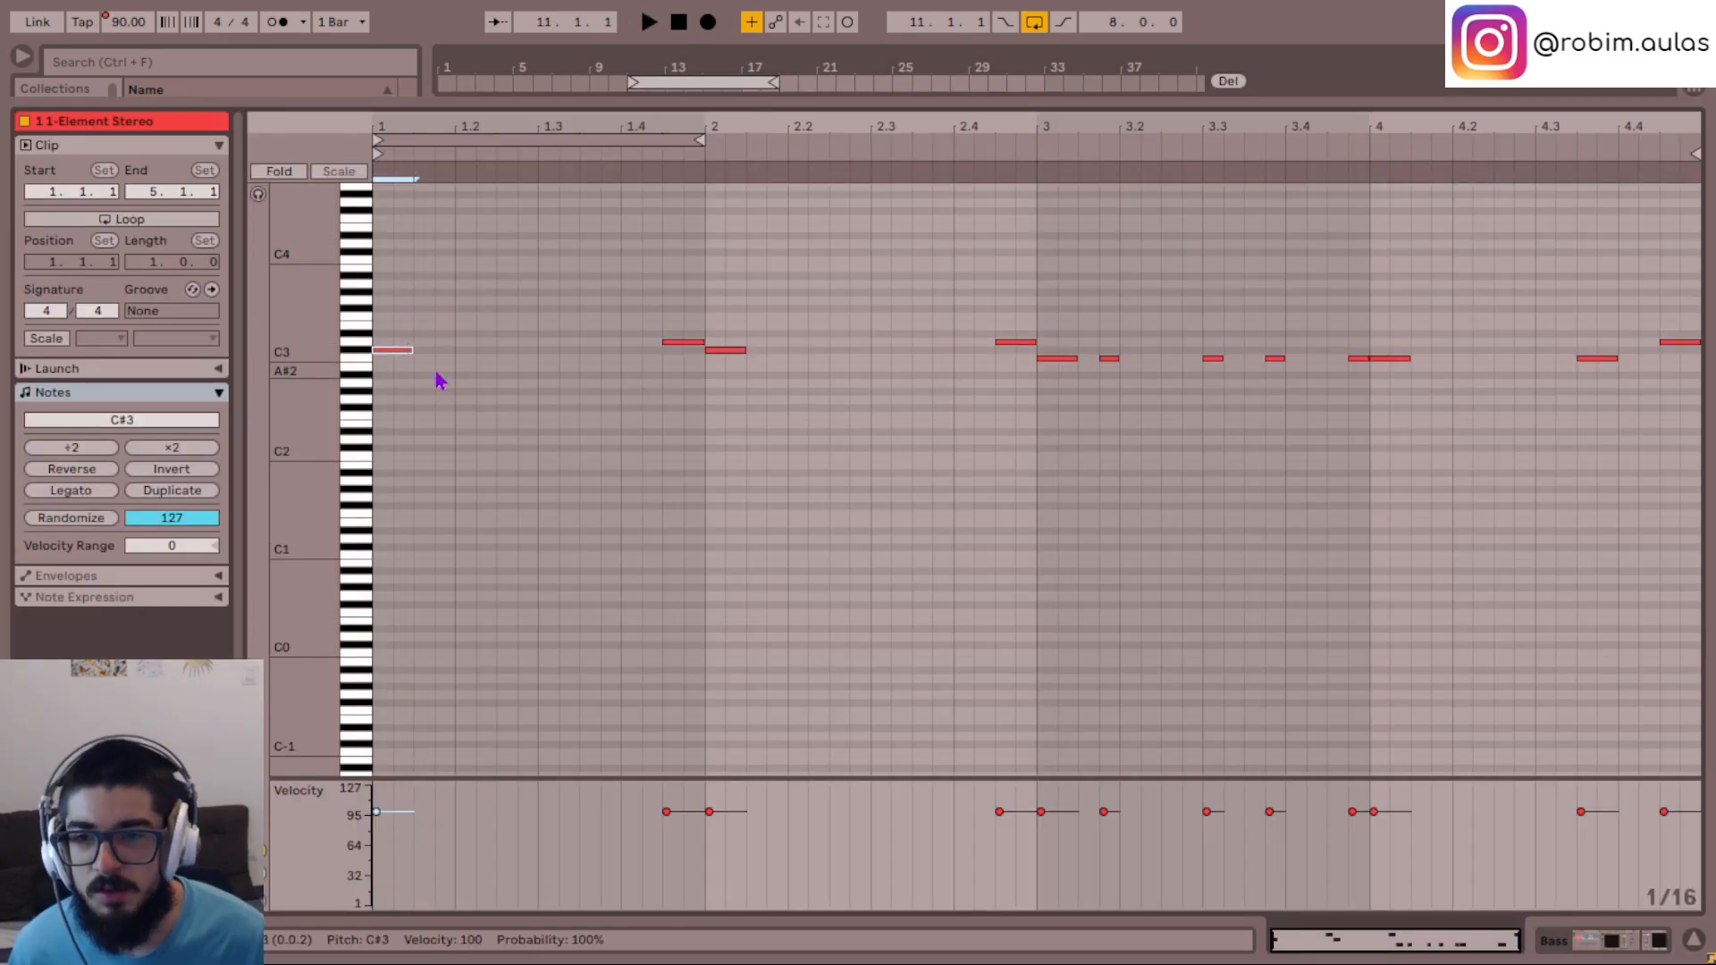
key(space)
drag(412, 351, 454, 352)
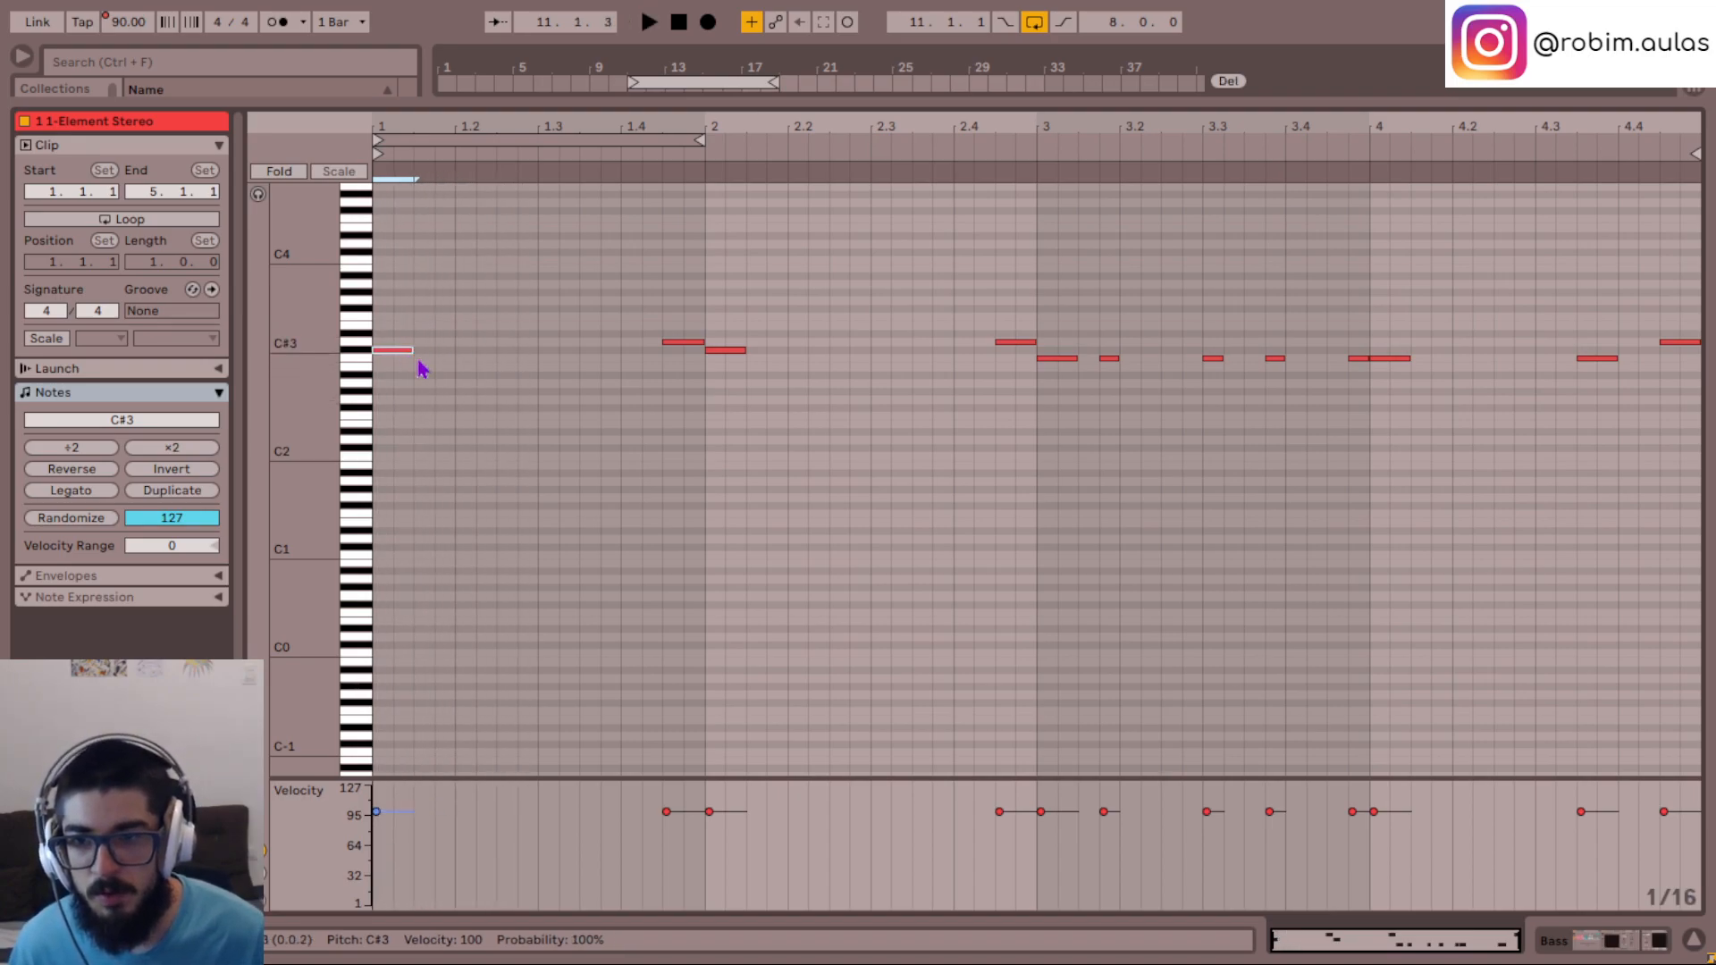
drag(409, 362, 451, 351)
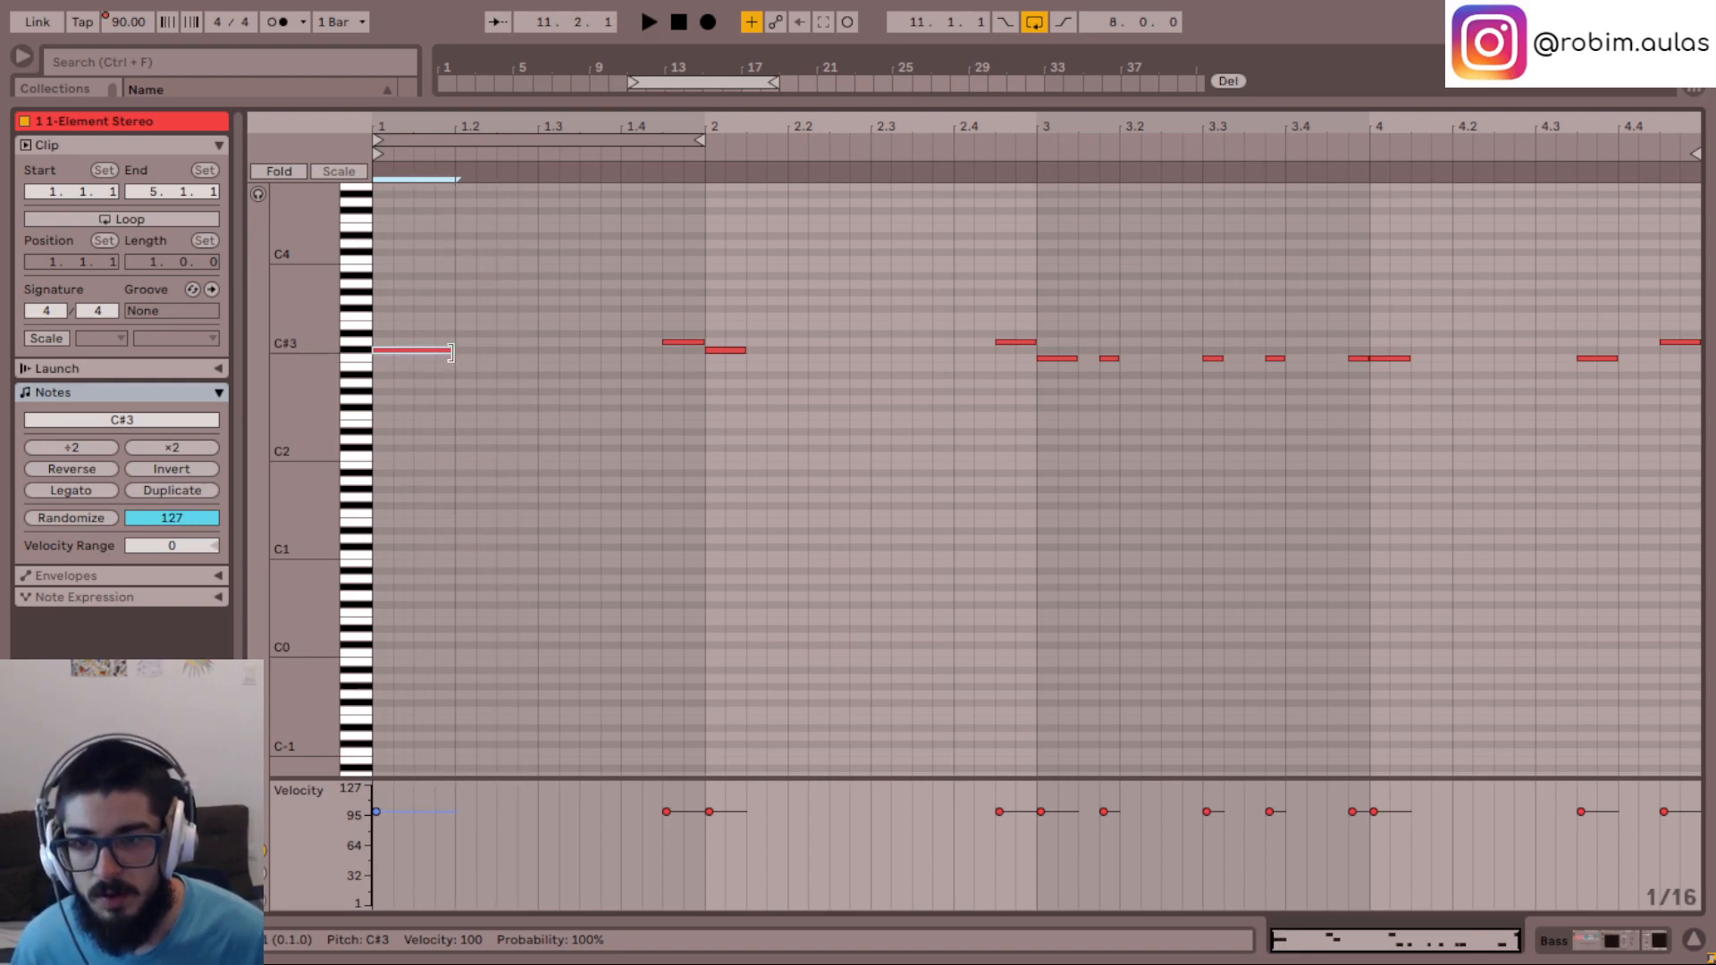
key(space)
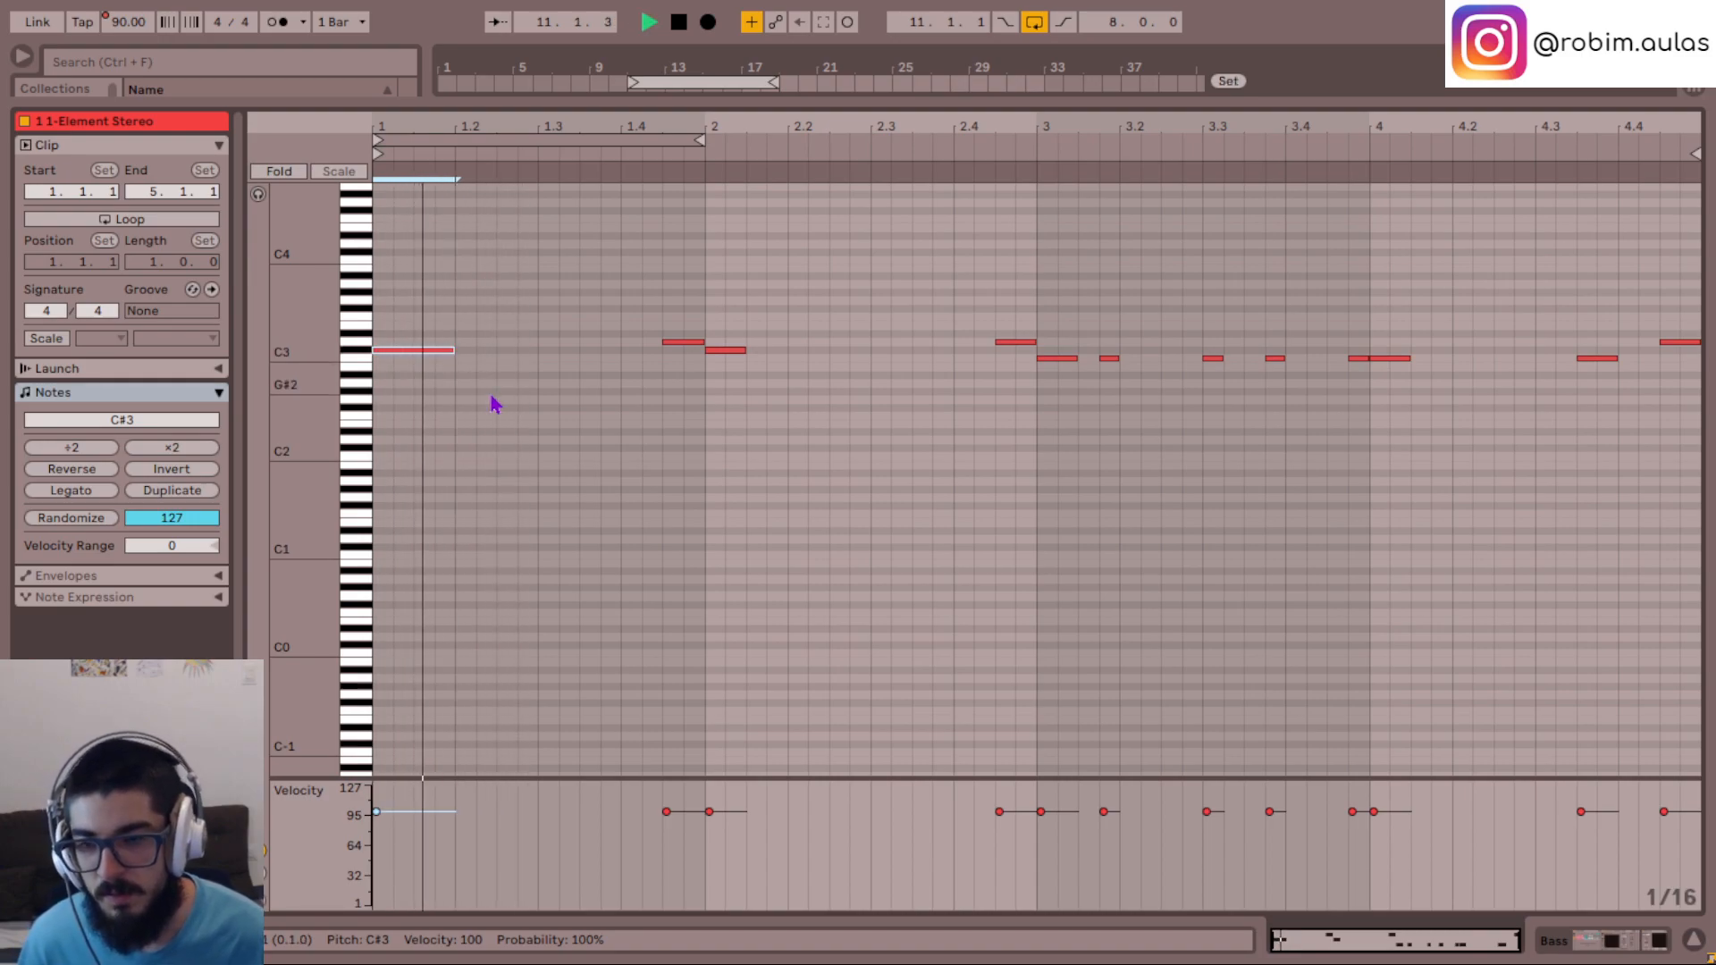
- Lengthen the C#3 note at bar 2 and the C3 note at bar 4 to one beat each
click(739, 350)
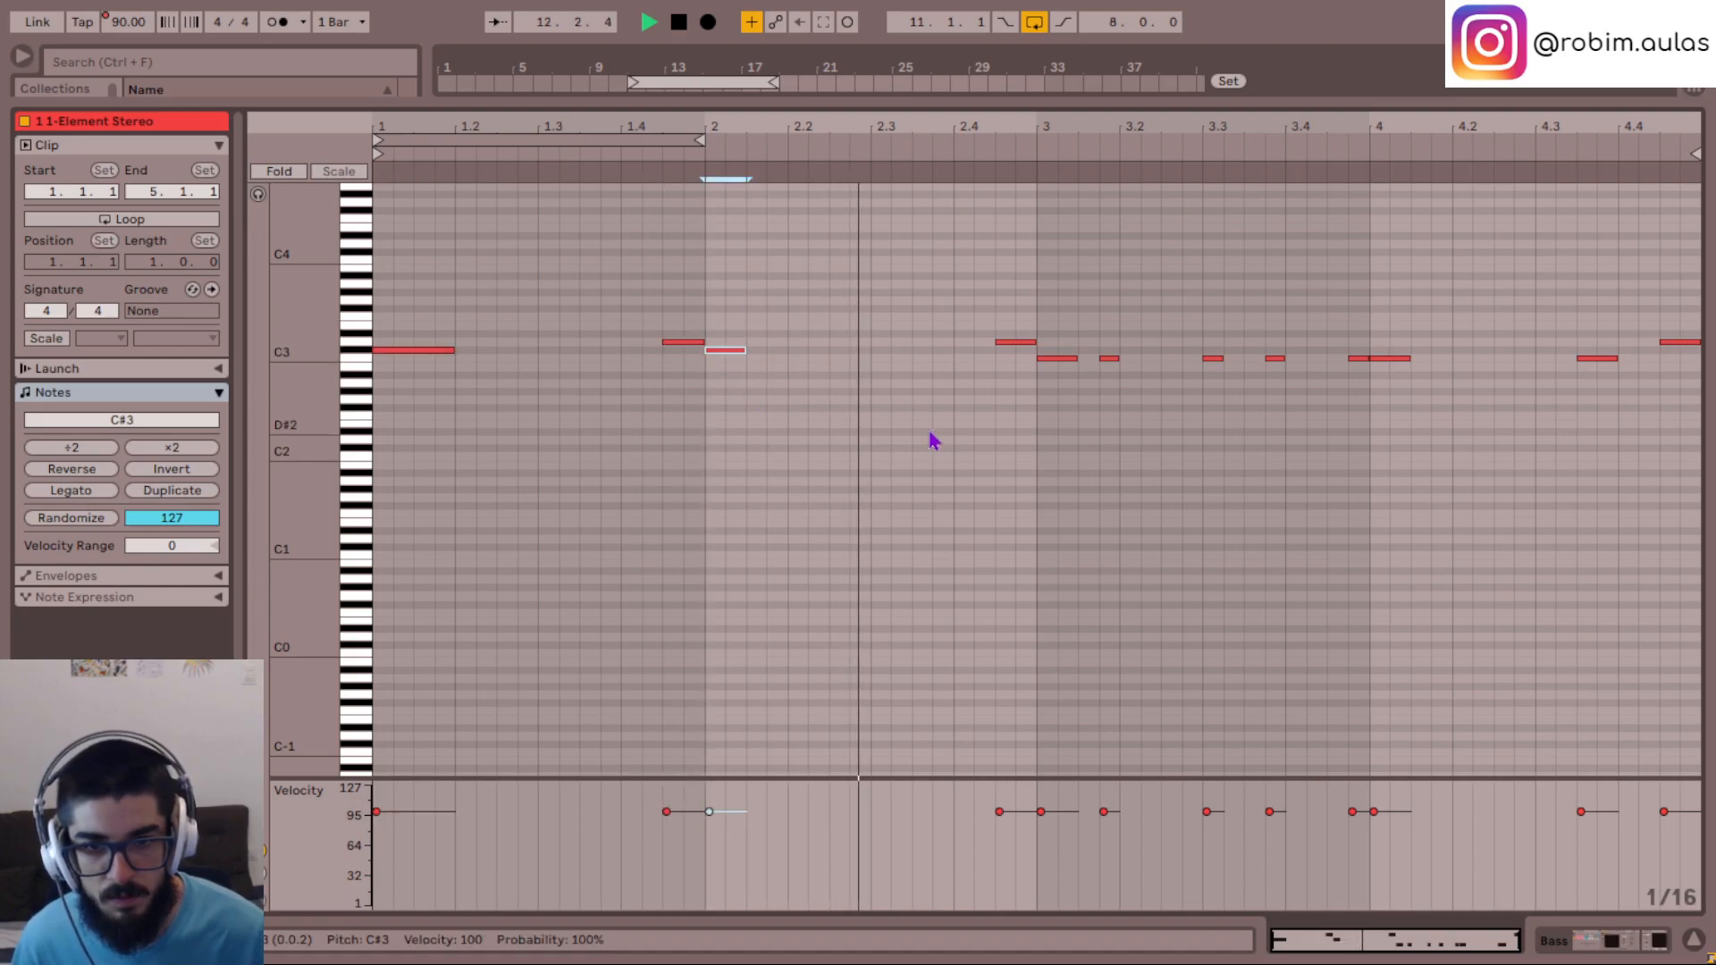
key(shift+Right)
key(shift+Right)
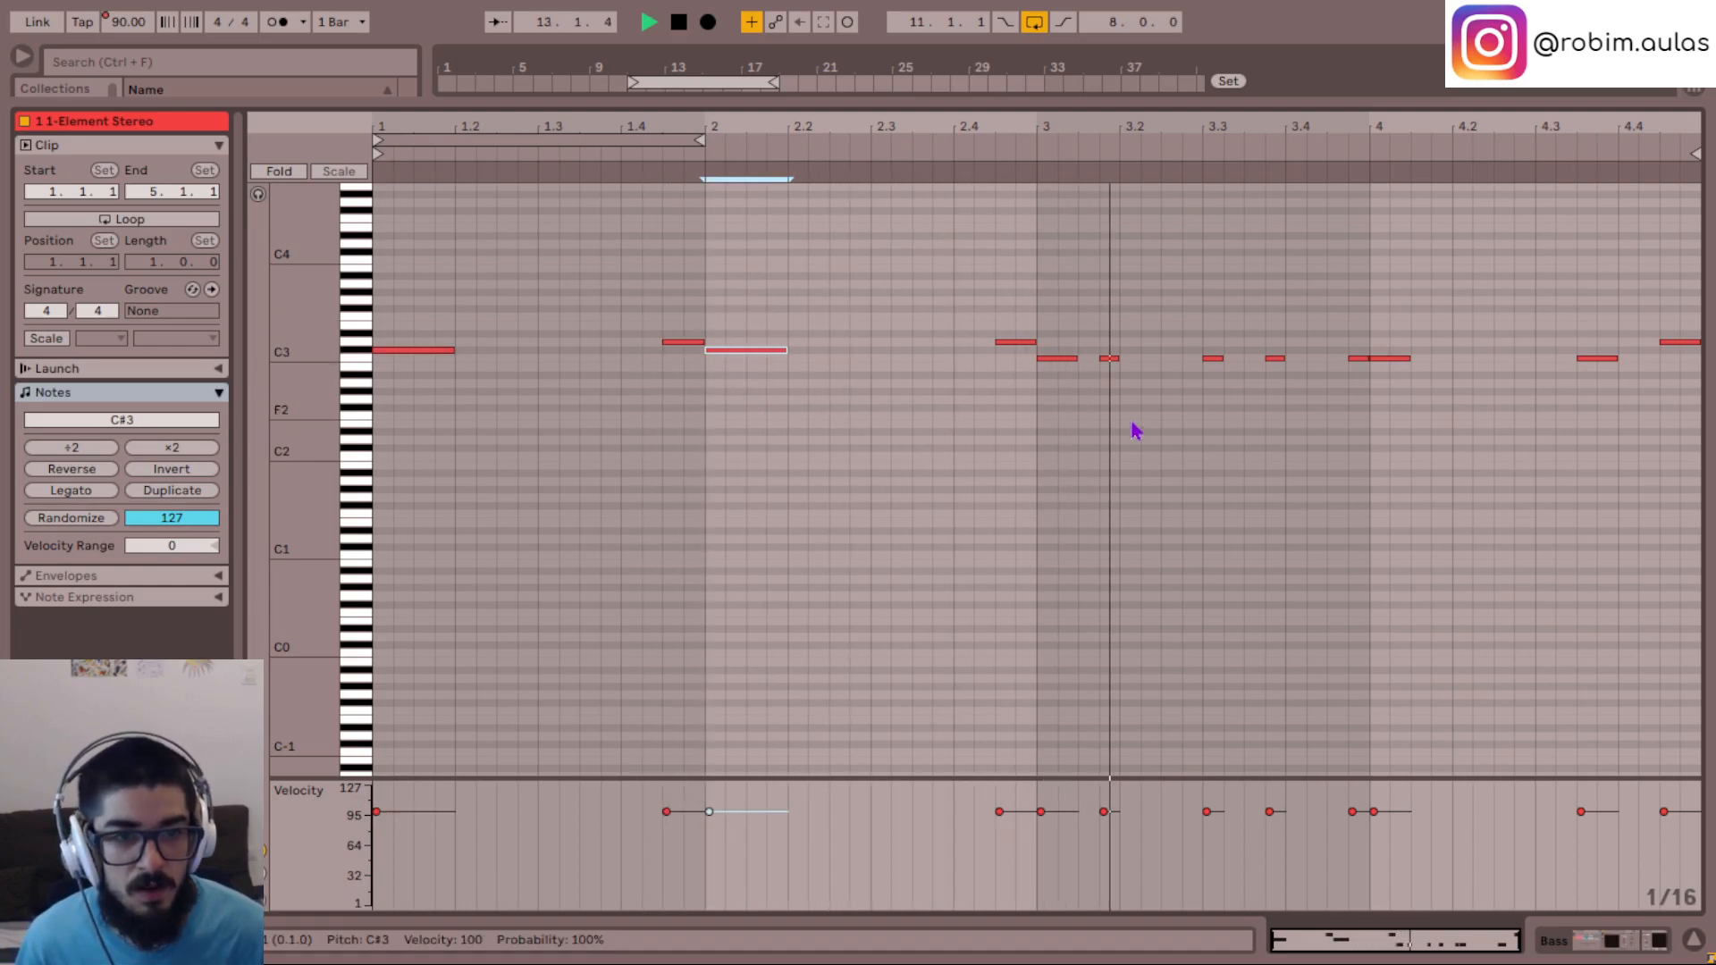
click(1019, 429)
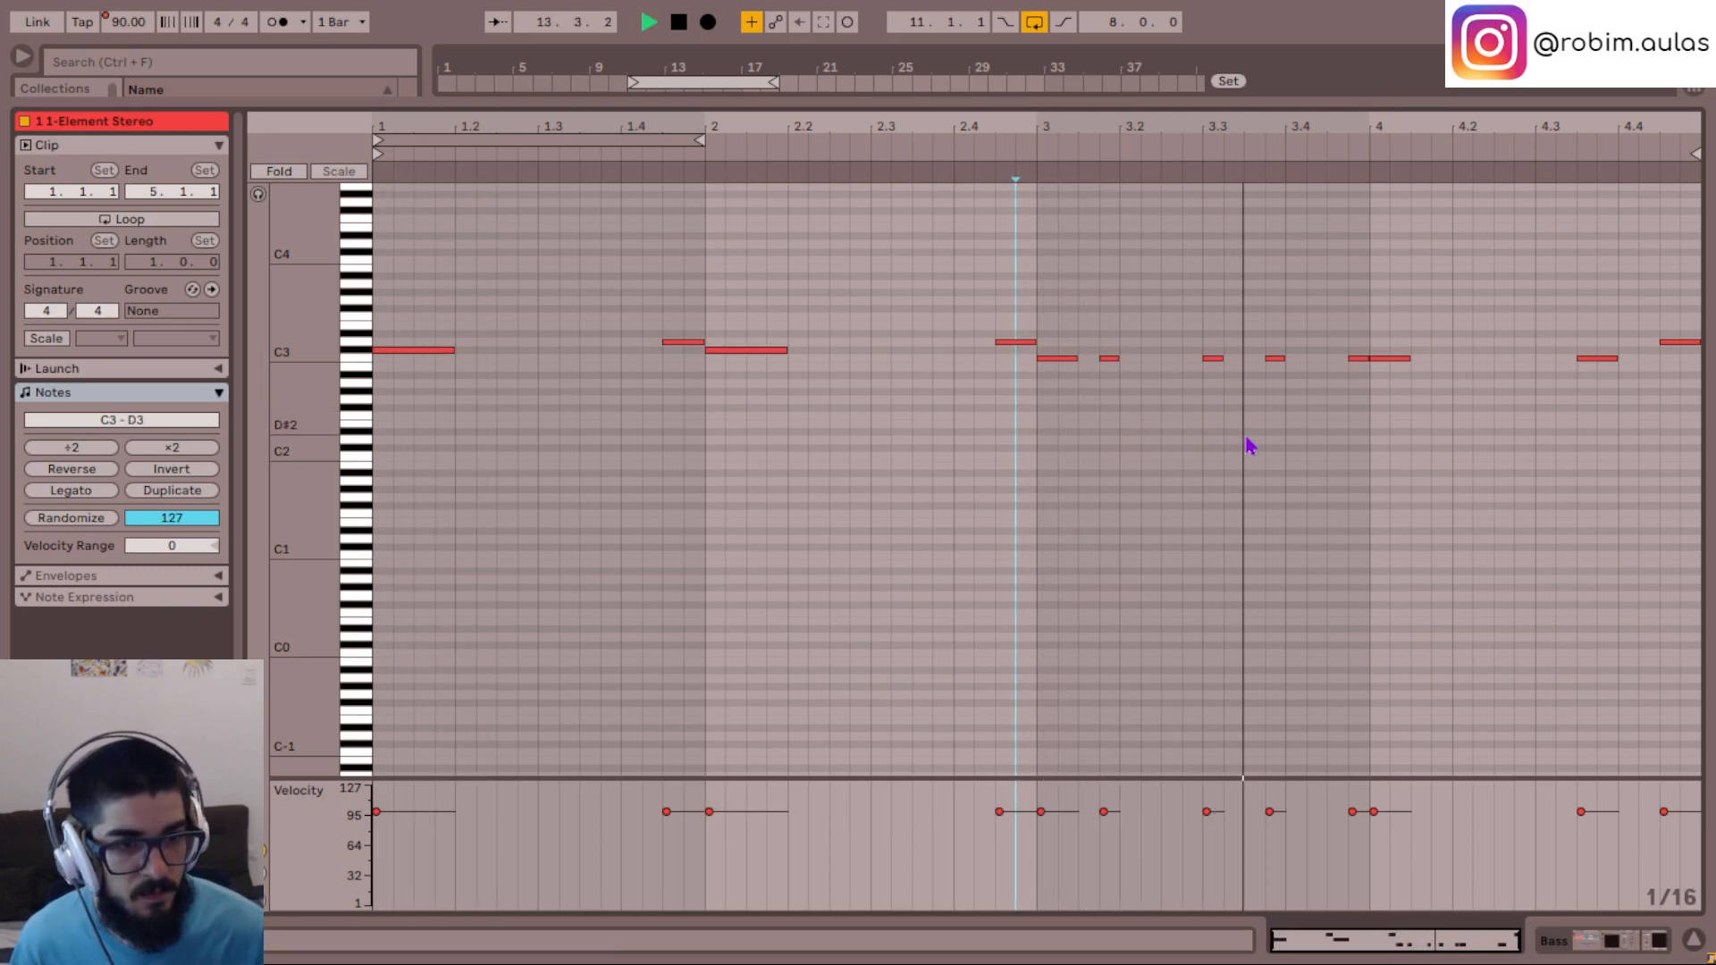
drag(1440, 454, 1454, 420)
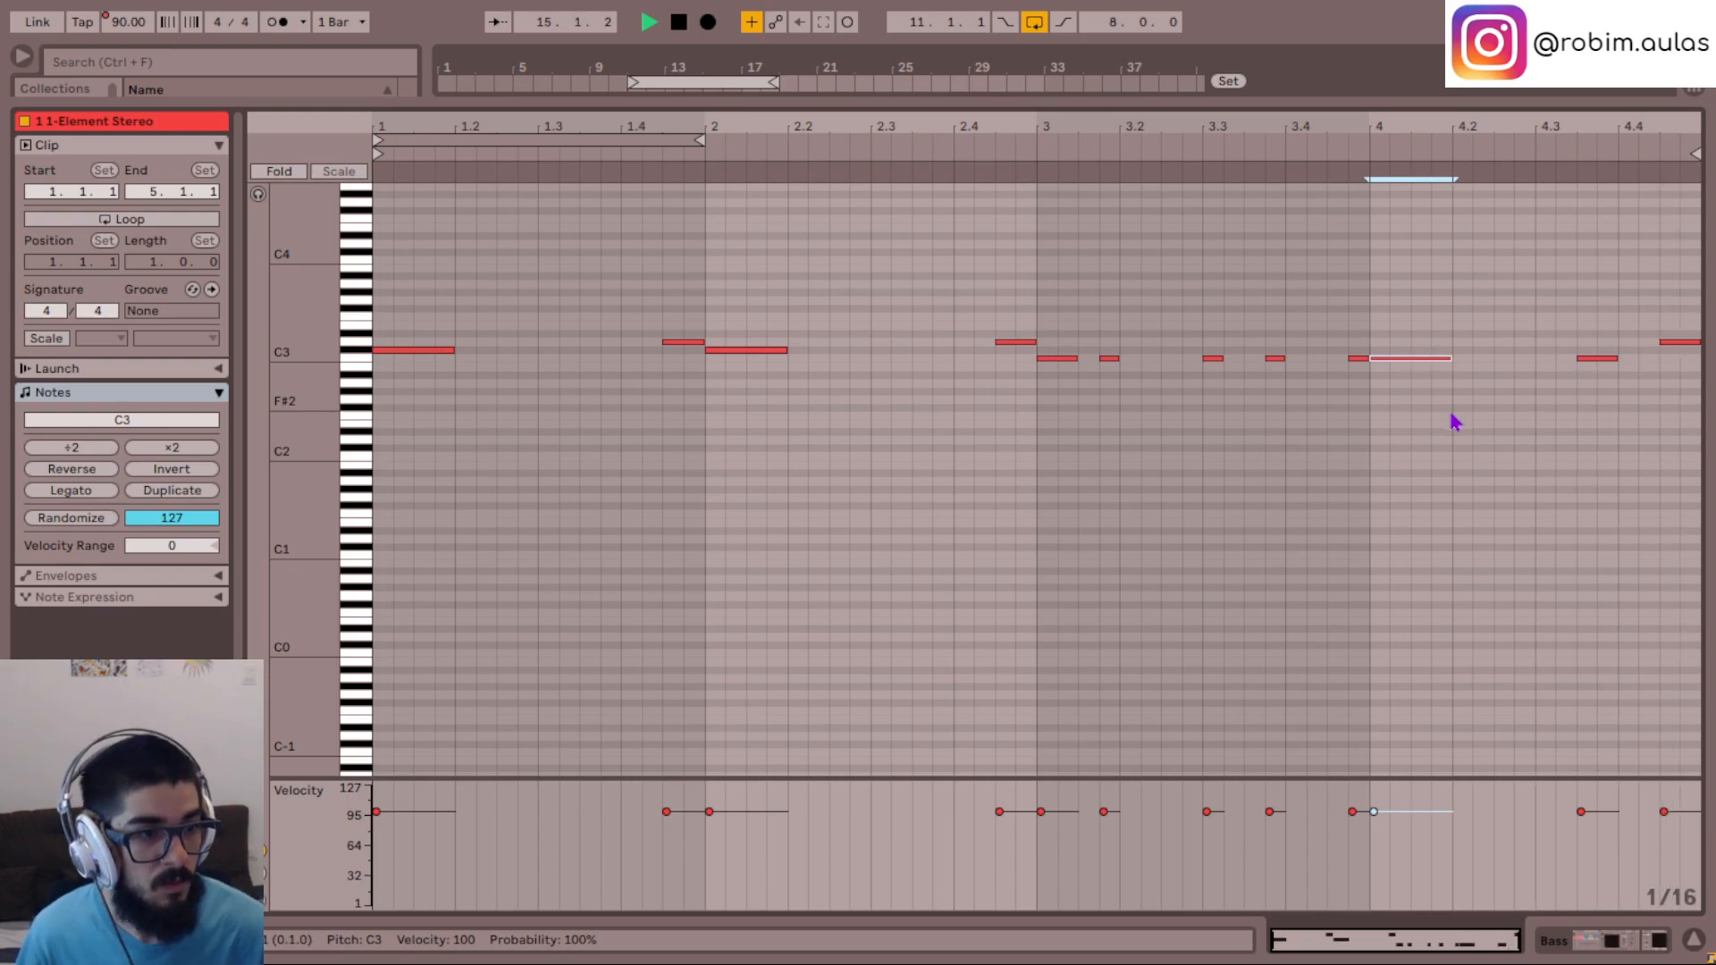
- Rename the edited Bass clip 808 and duplicate it over the second Bass clip in the arrangement
click(1692, 944)
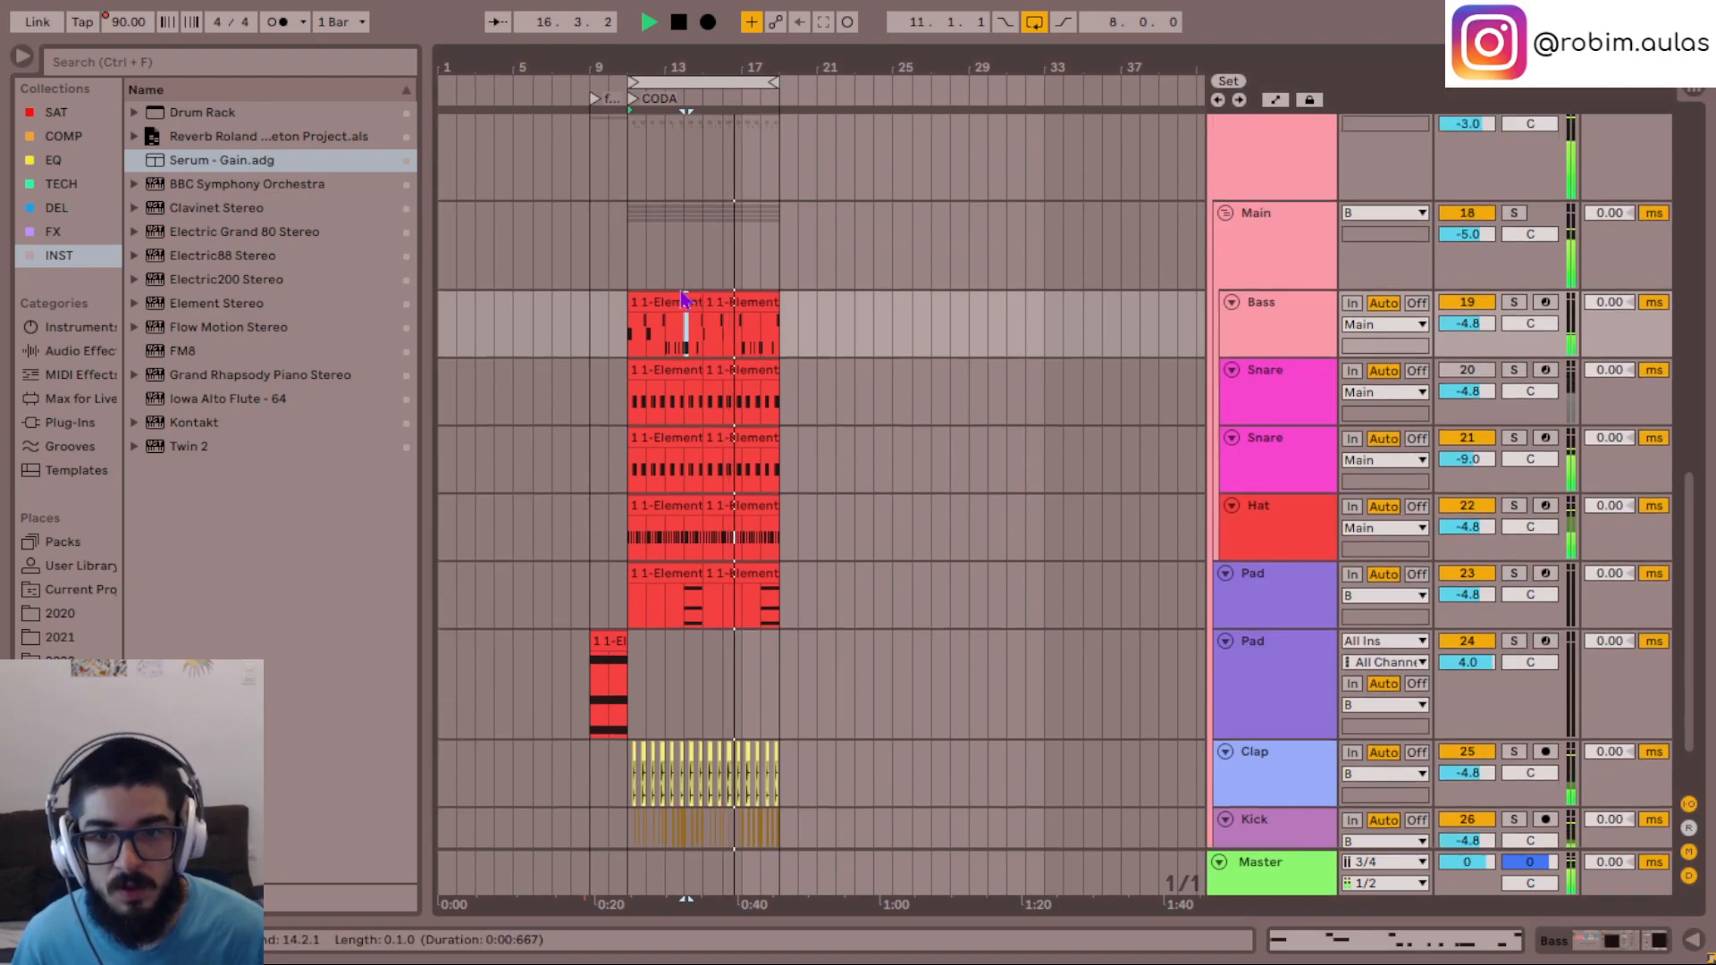
click(674, 304)
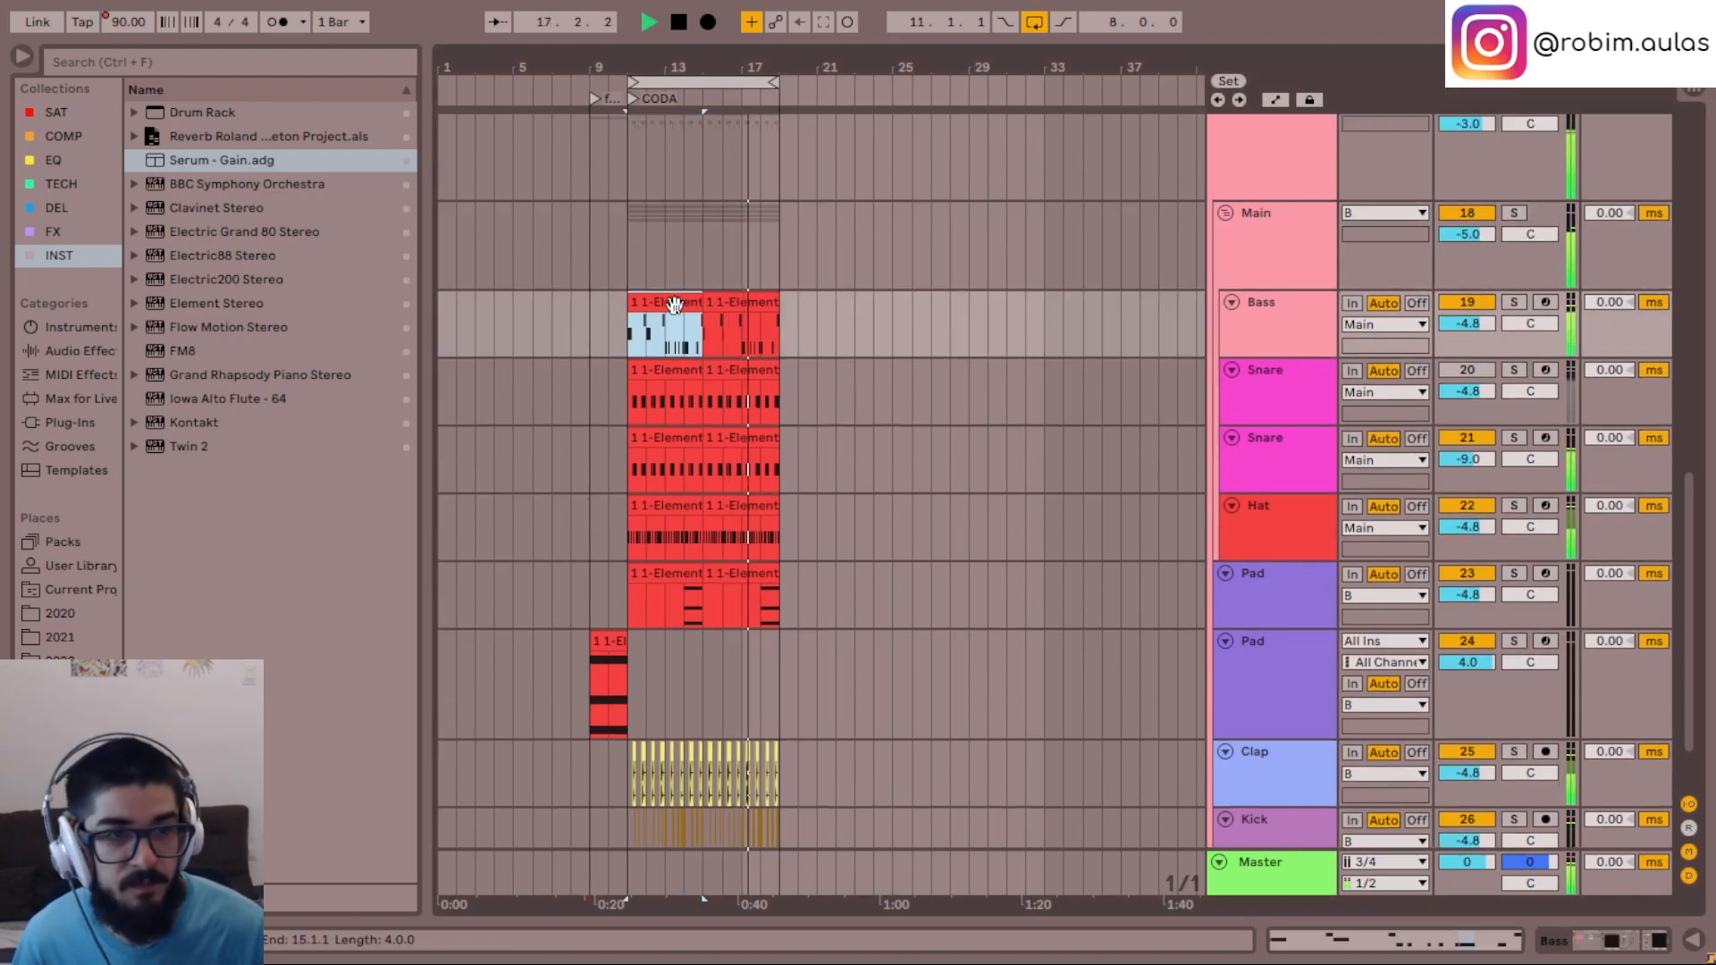
key(ctrl+d)
click(661, 307)
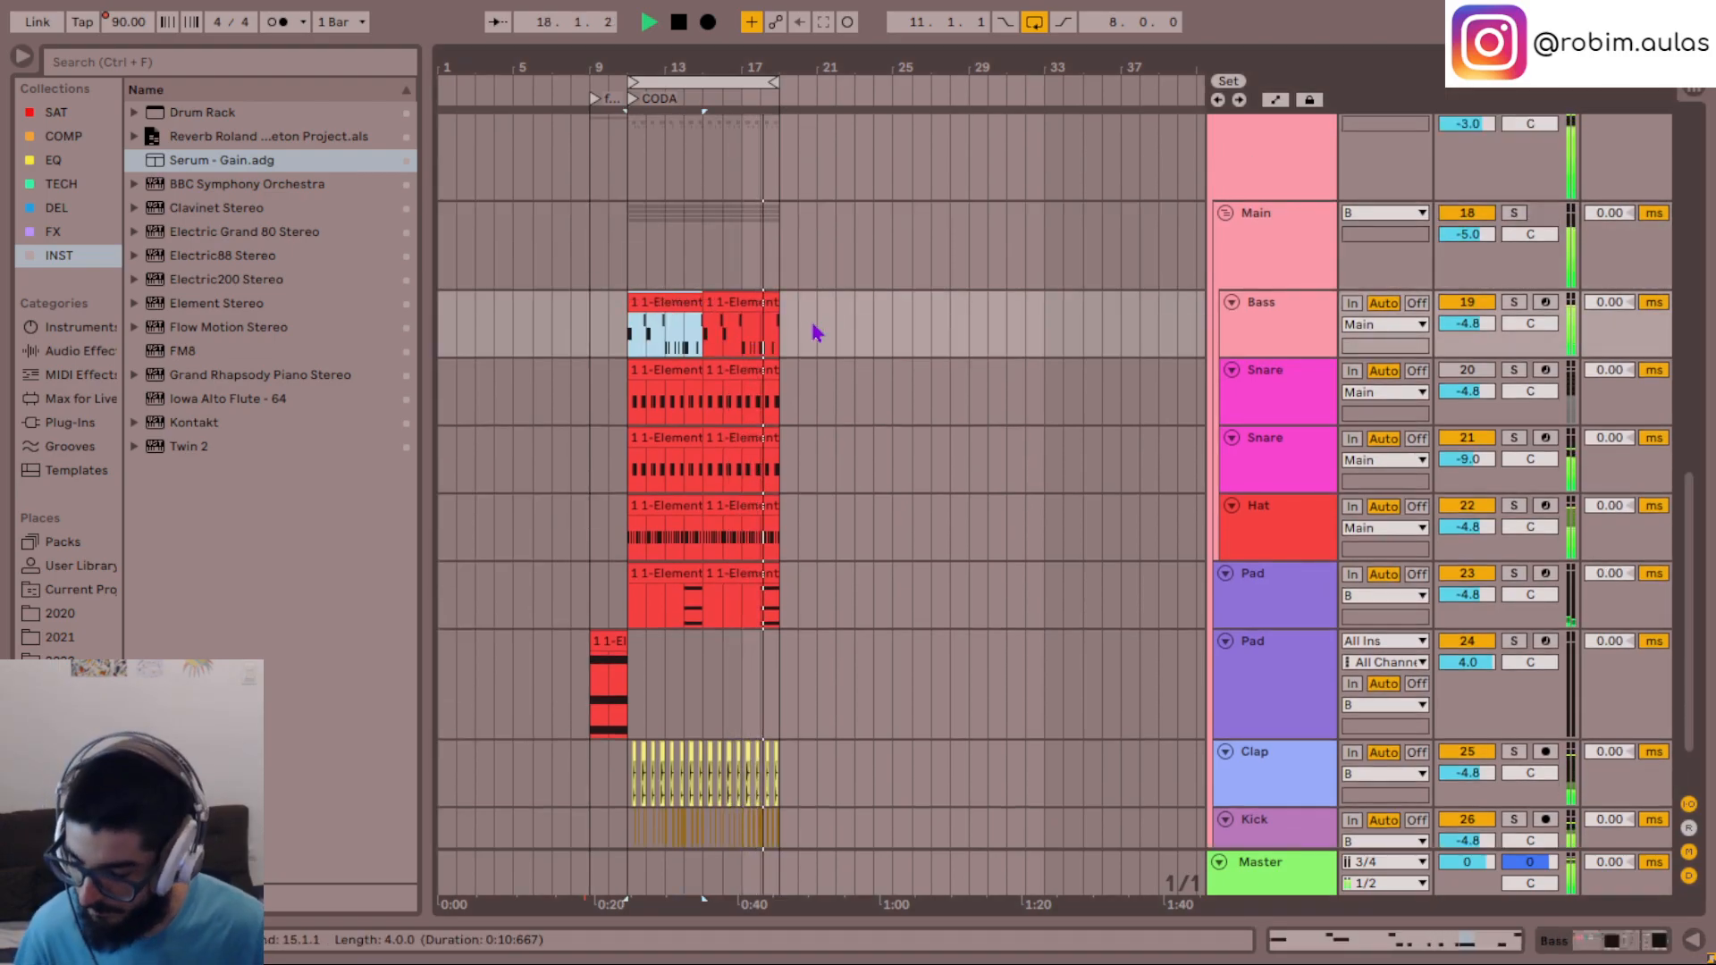
key(ctrl+r)
text(808)
key(Return)
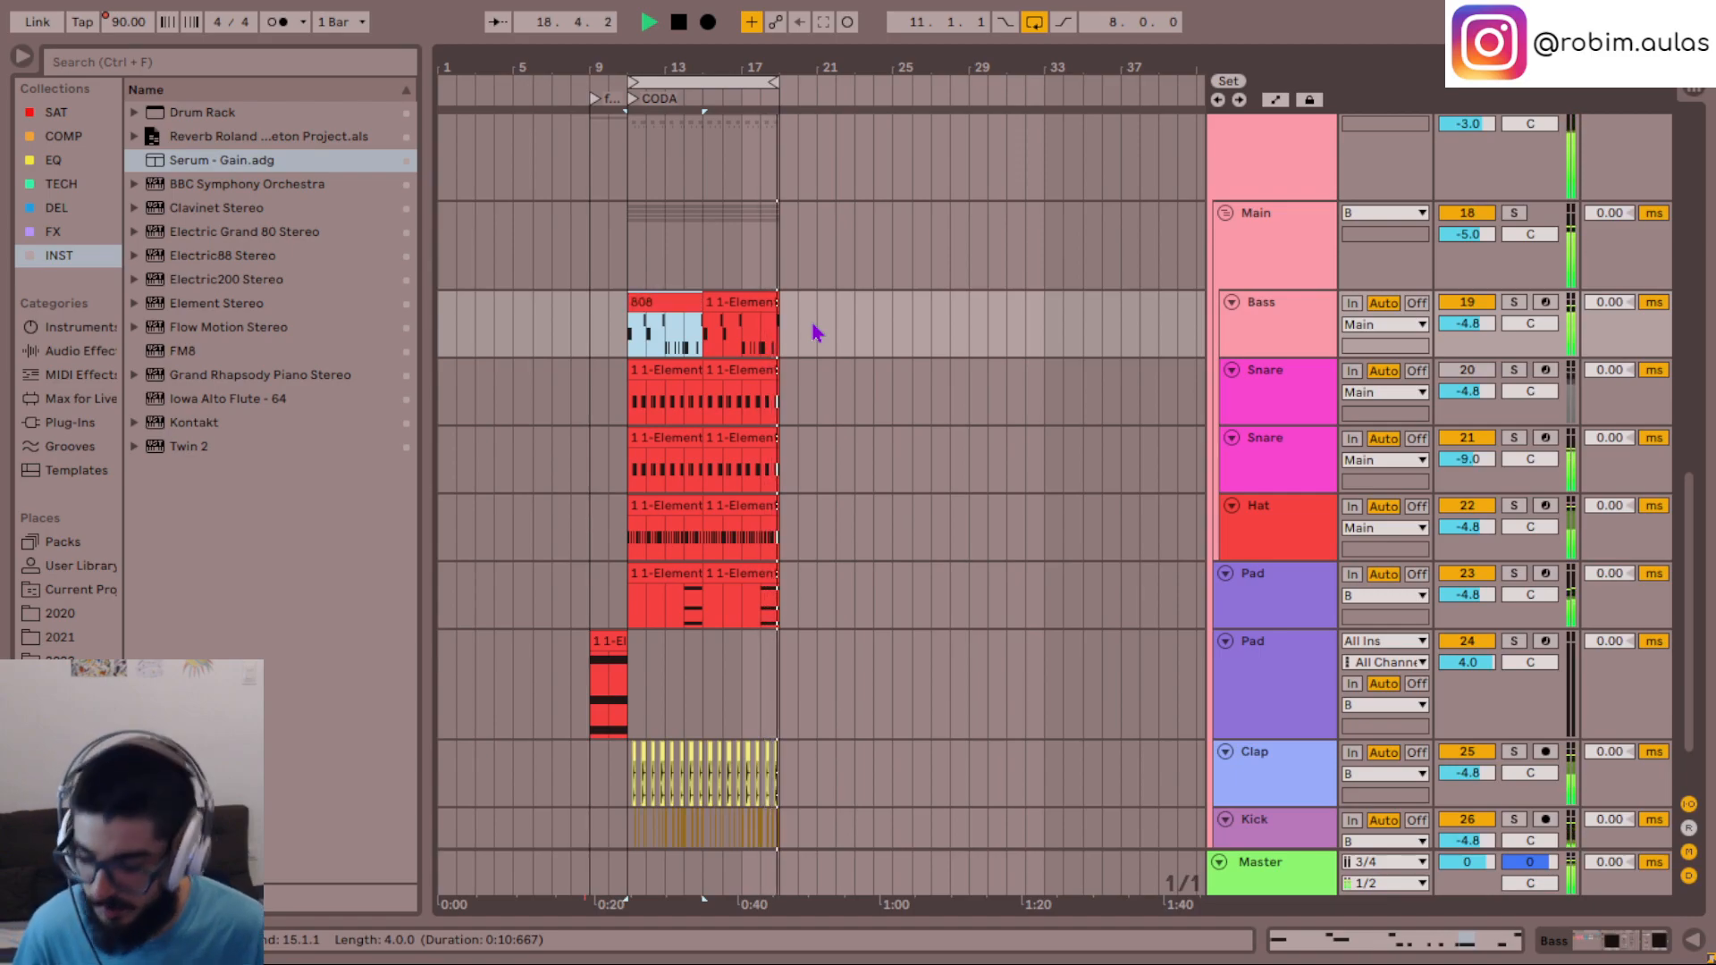
double_click(684, 318)
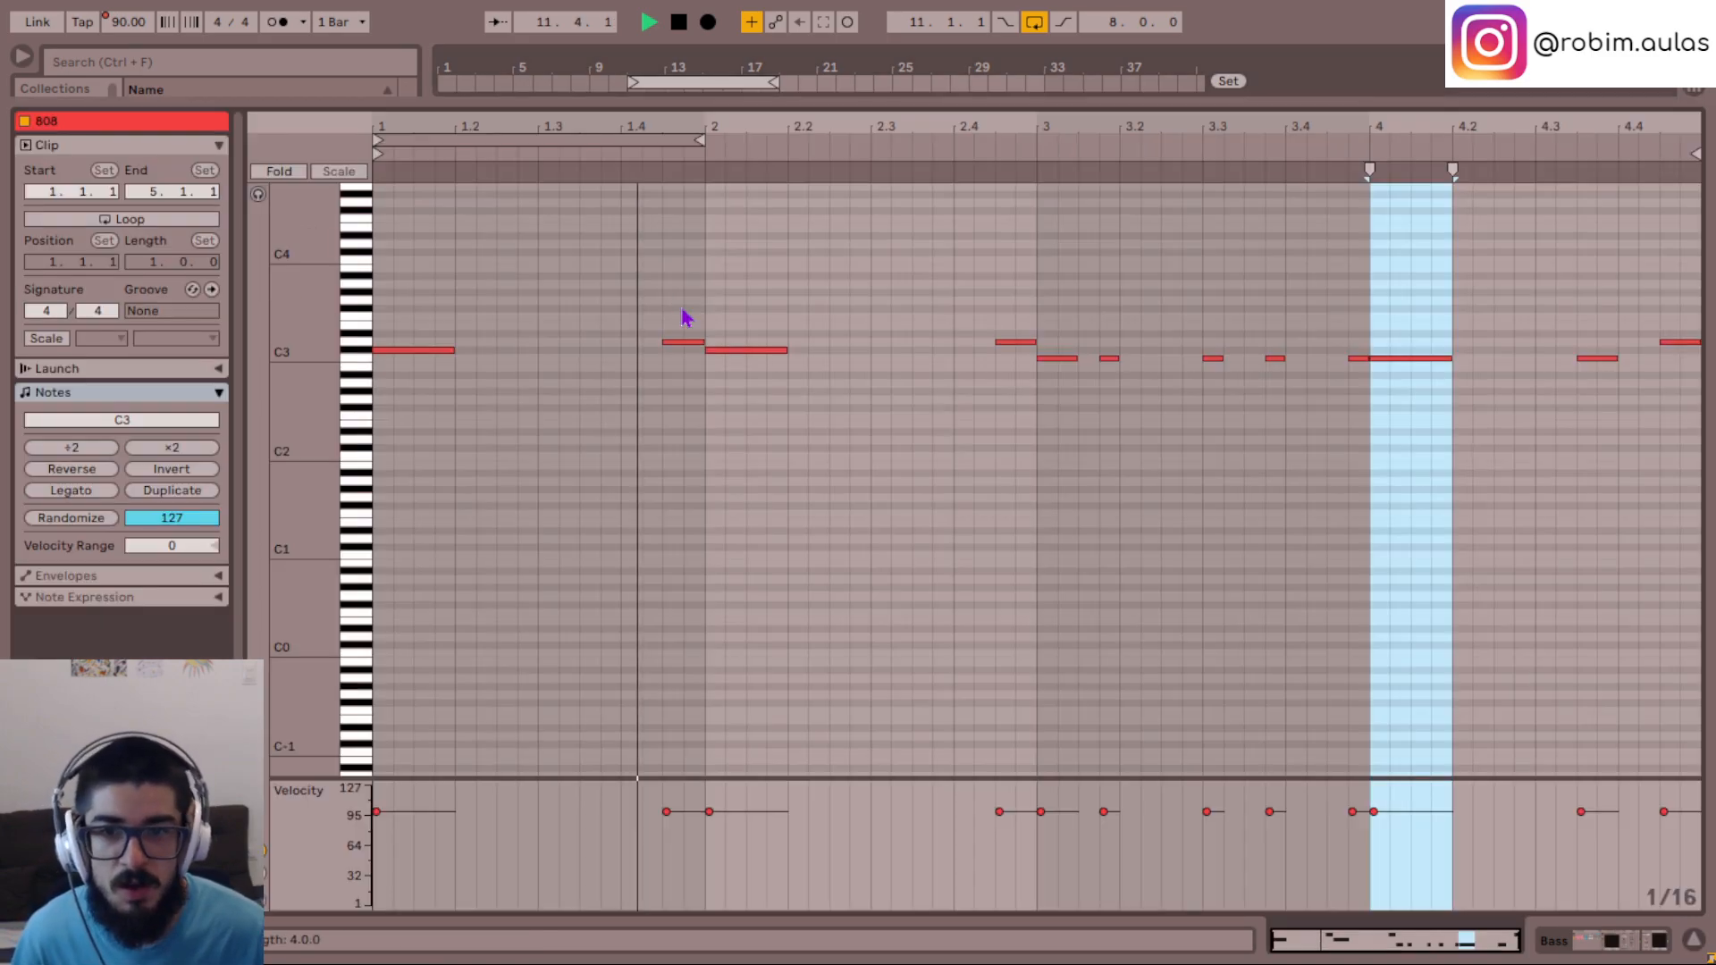
click(1694, 941)
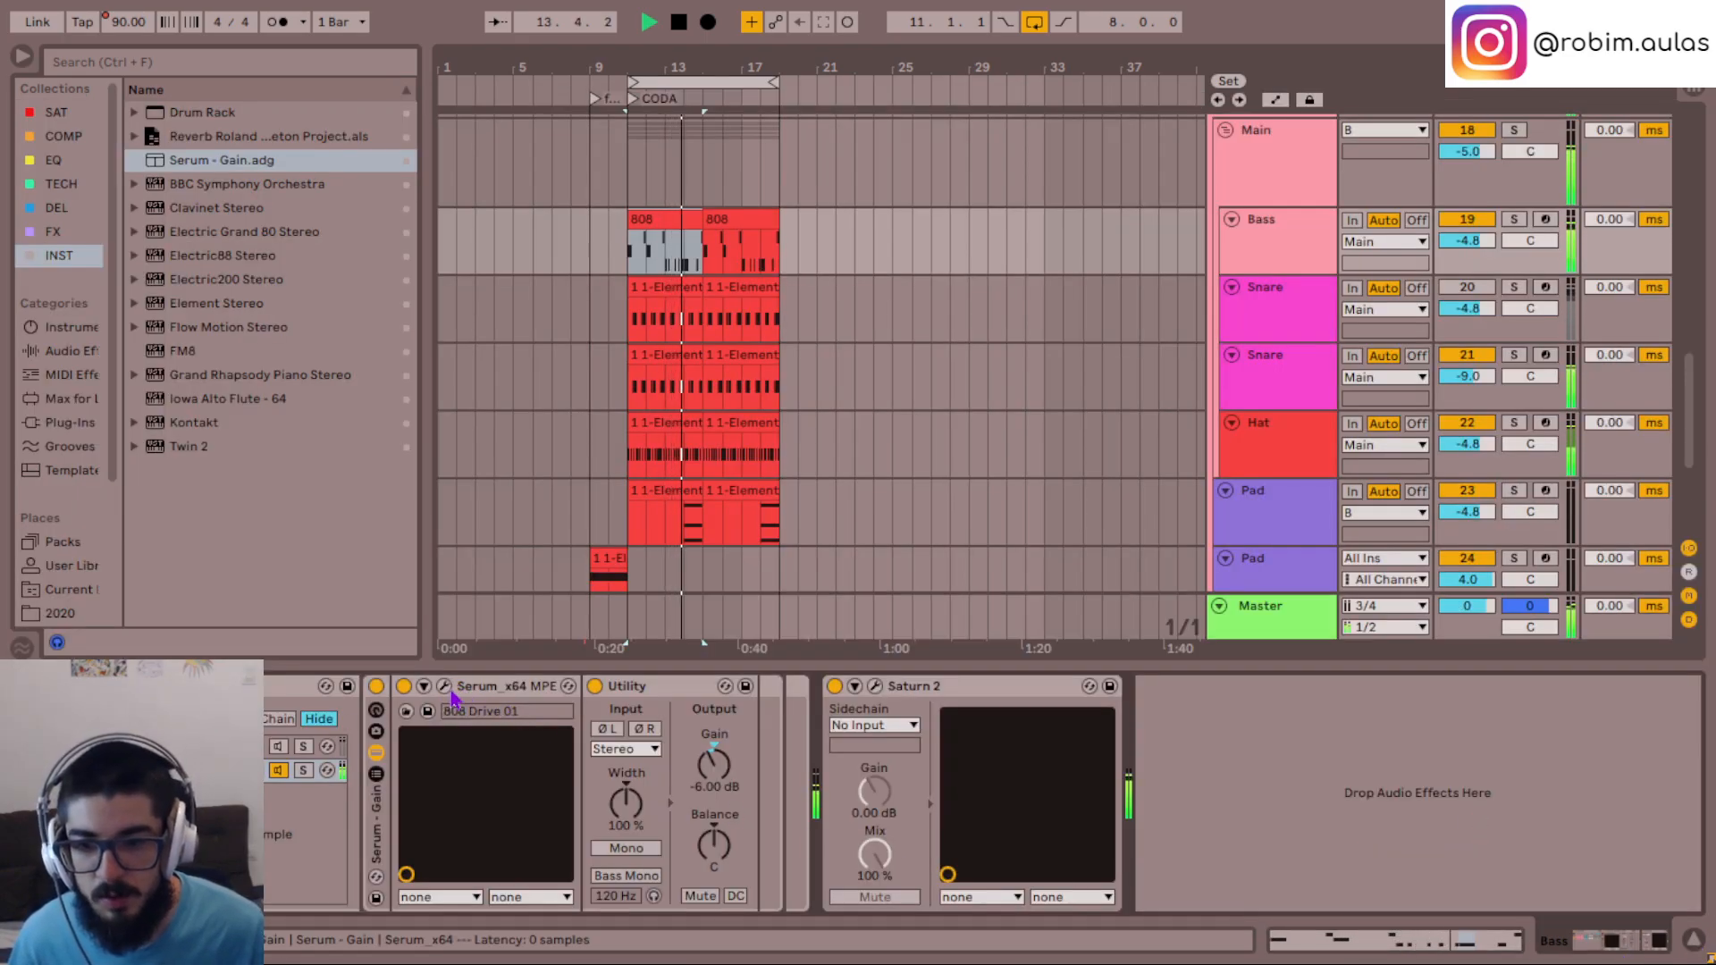
- Open the effects of the Bass track's Serum, switch the distortion type to Tube, and adjust its drive
click(444, 687)
click(770, 125)
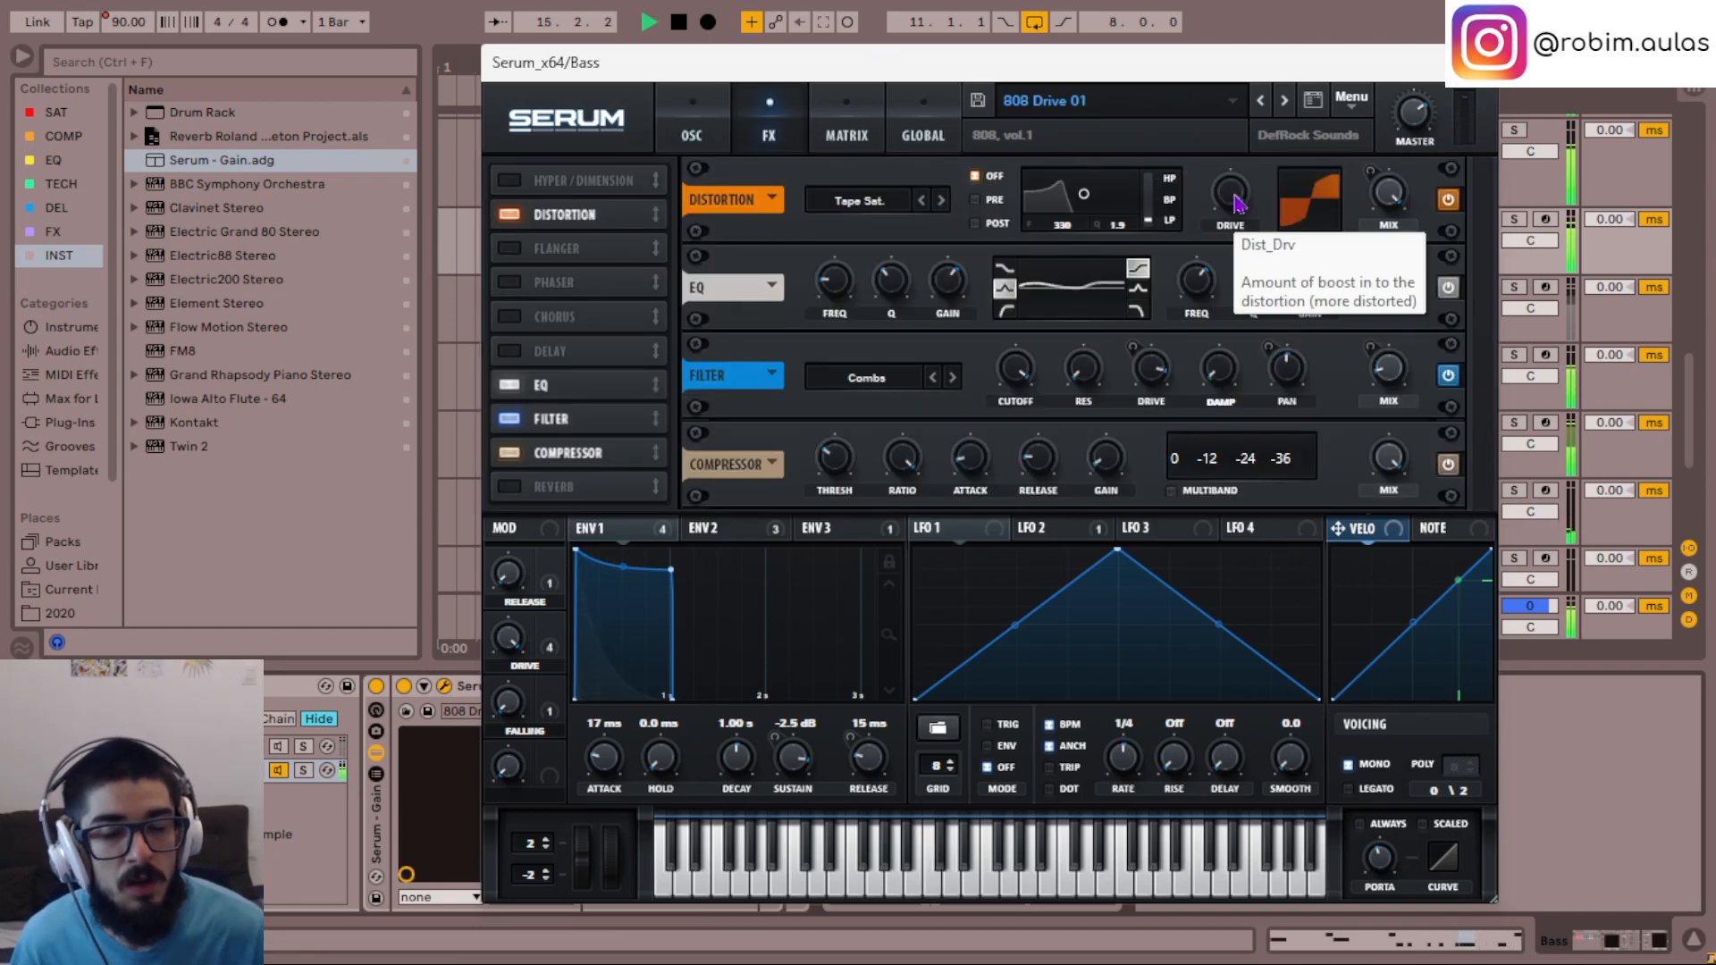
drag(1236, 204, 1236, 195)
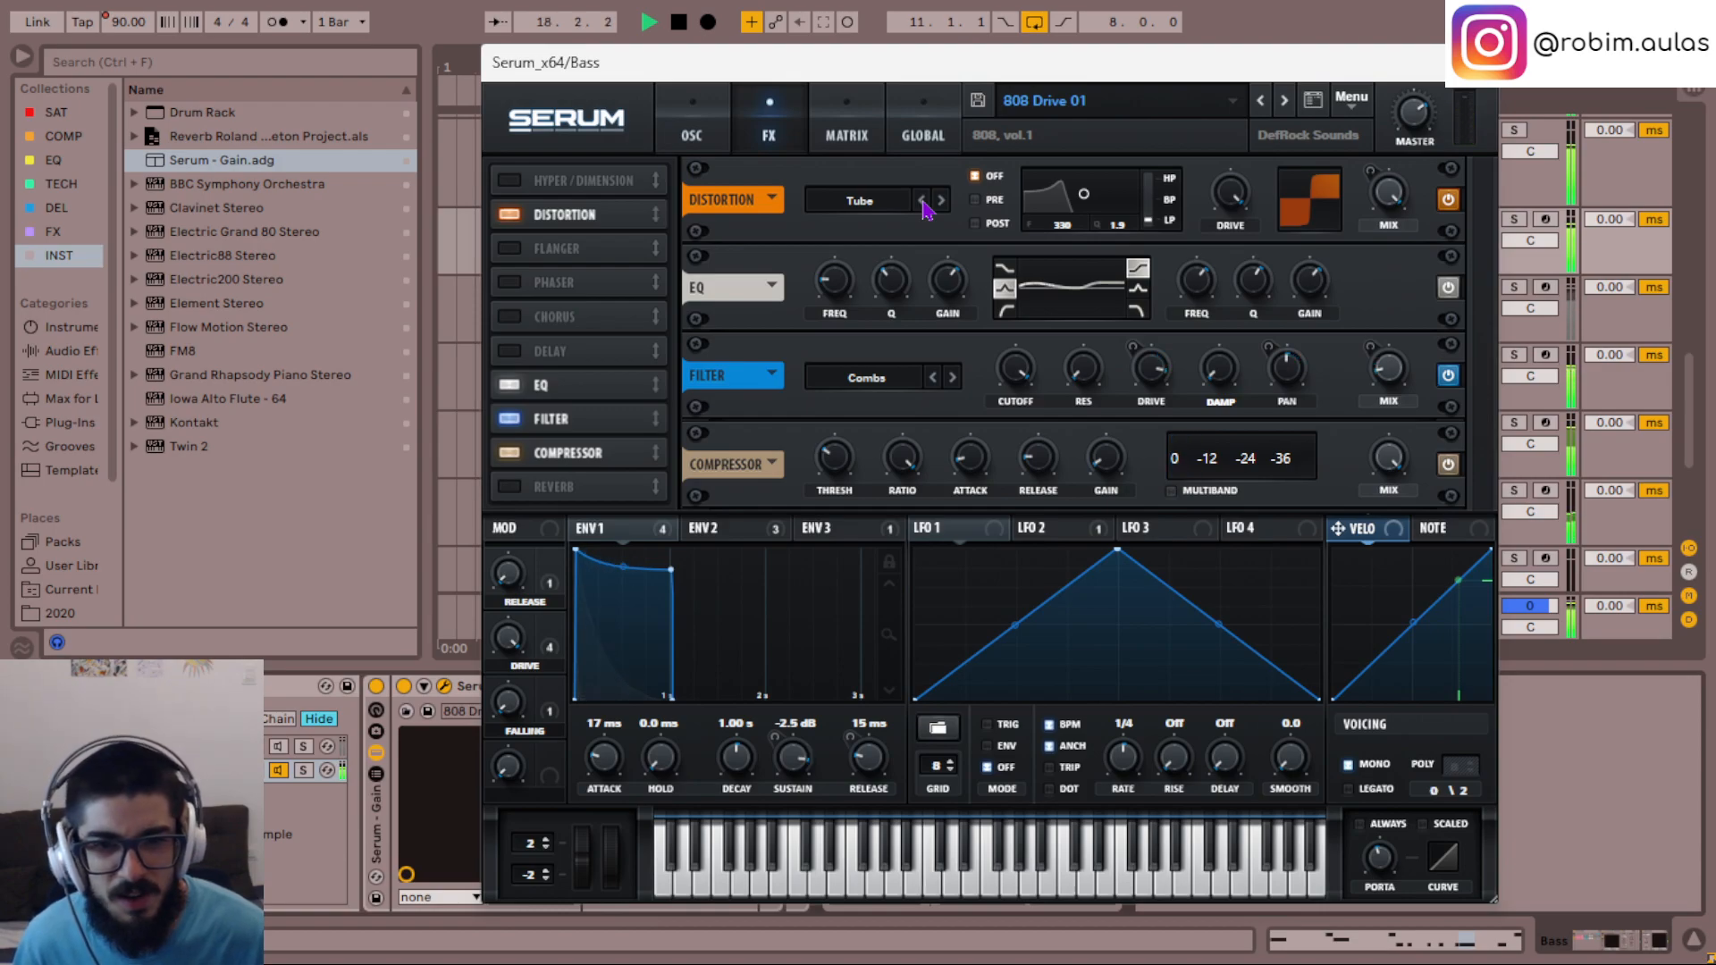
- Try multiband compression, raise the attack of Serum's compressor, and switch the compressor off
click(1169, 492)
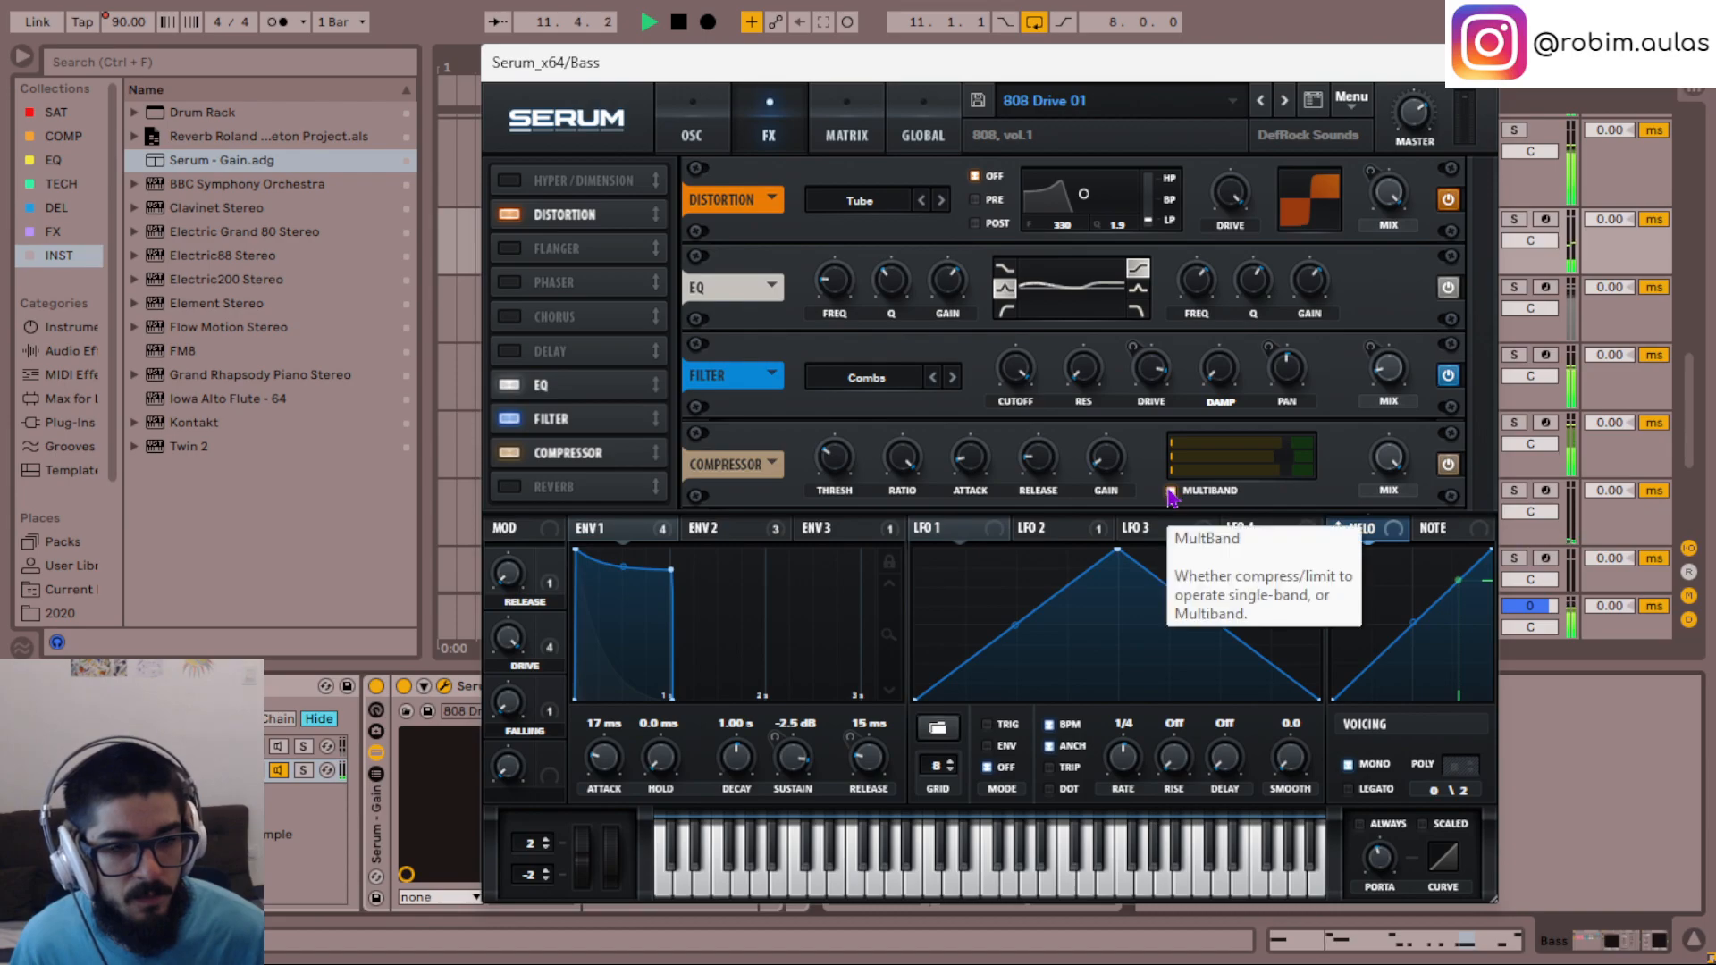
click(1170, 492)
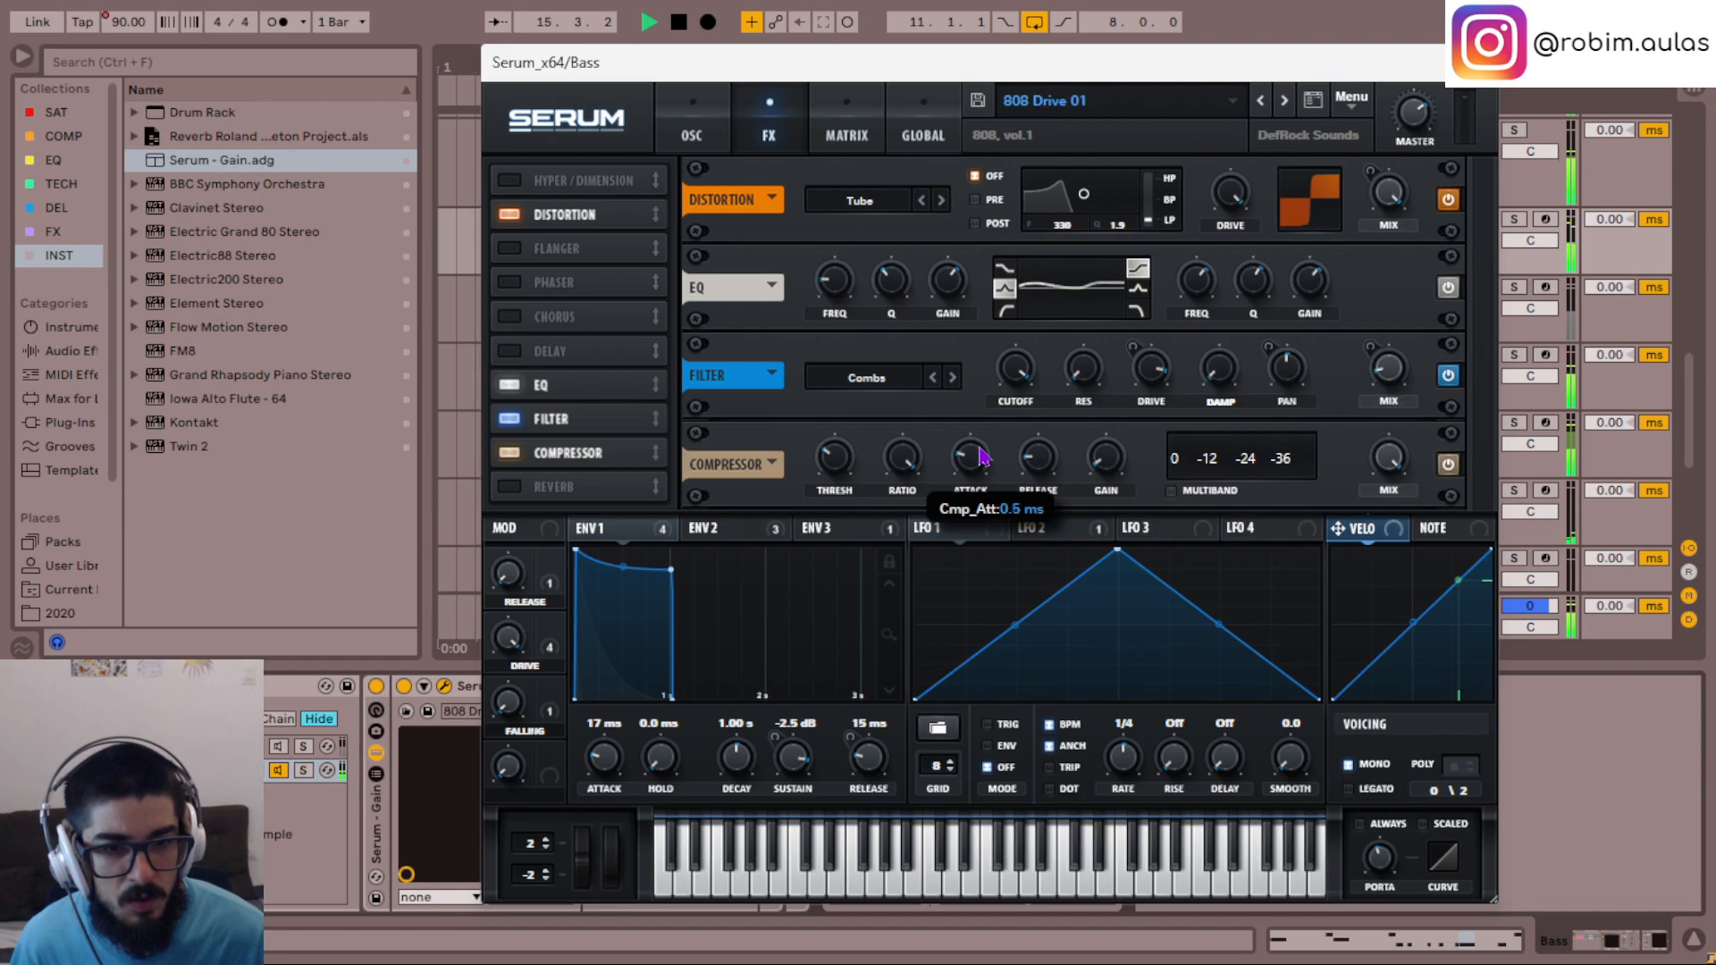
drag(980, 457, 972, 461)
scroll(975, 462, up, 1)
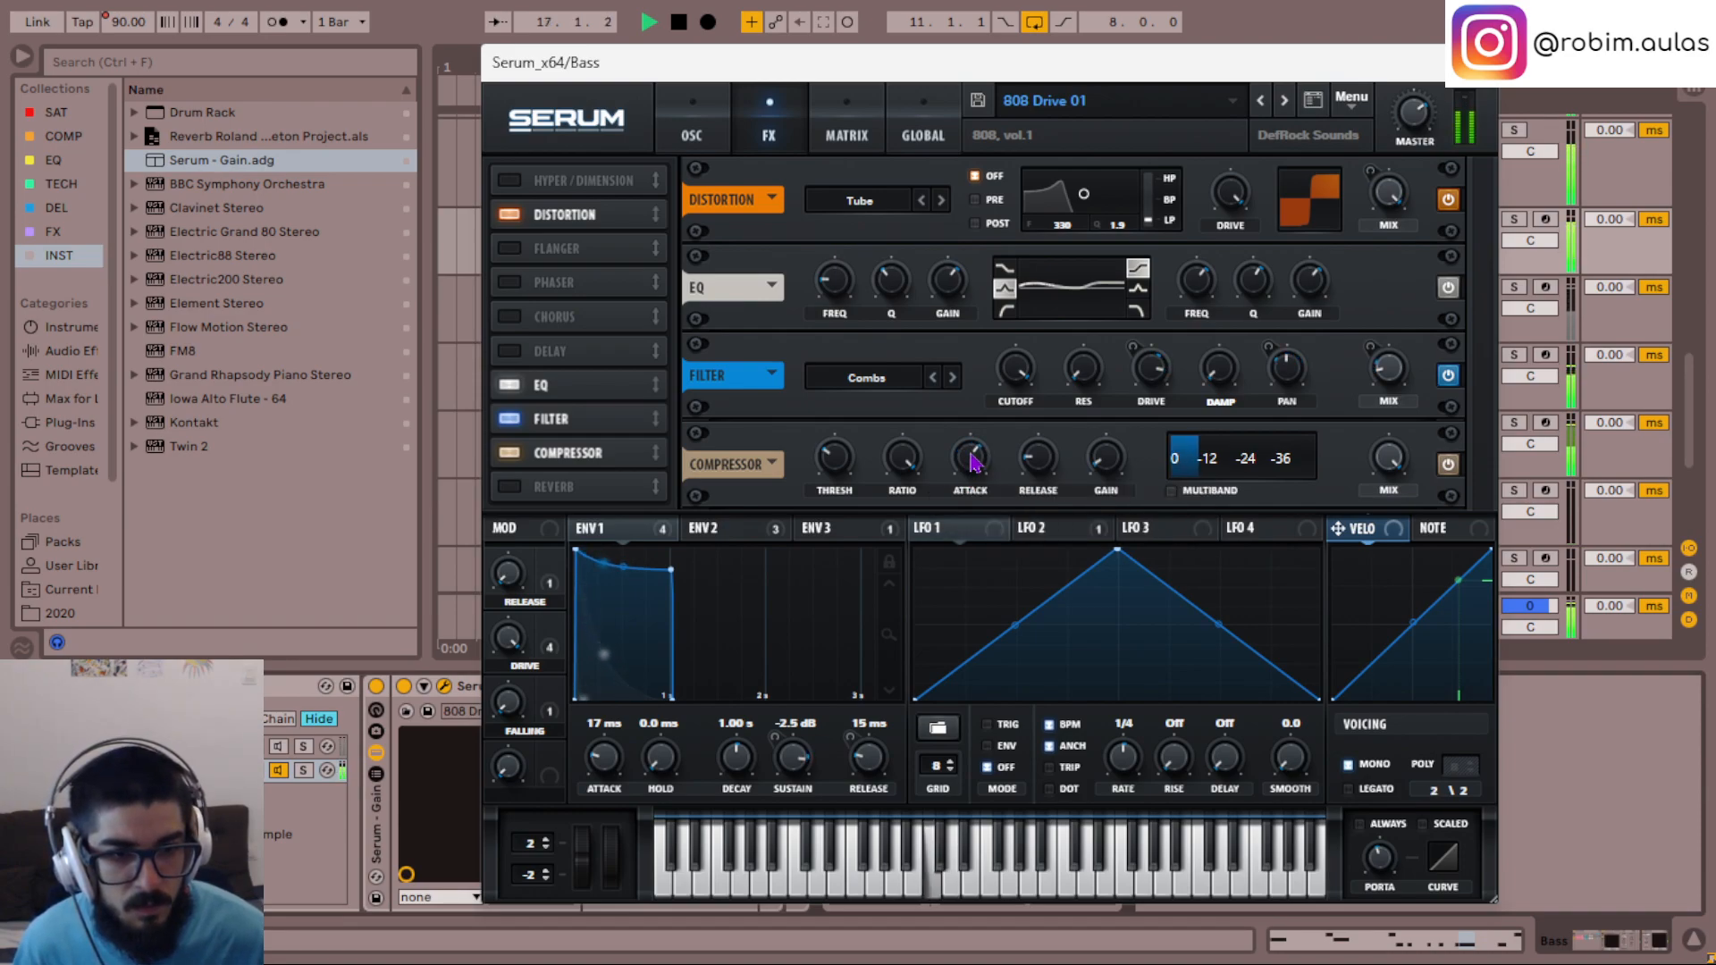
scroll(975, 462, up, 1)
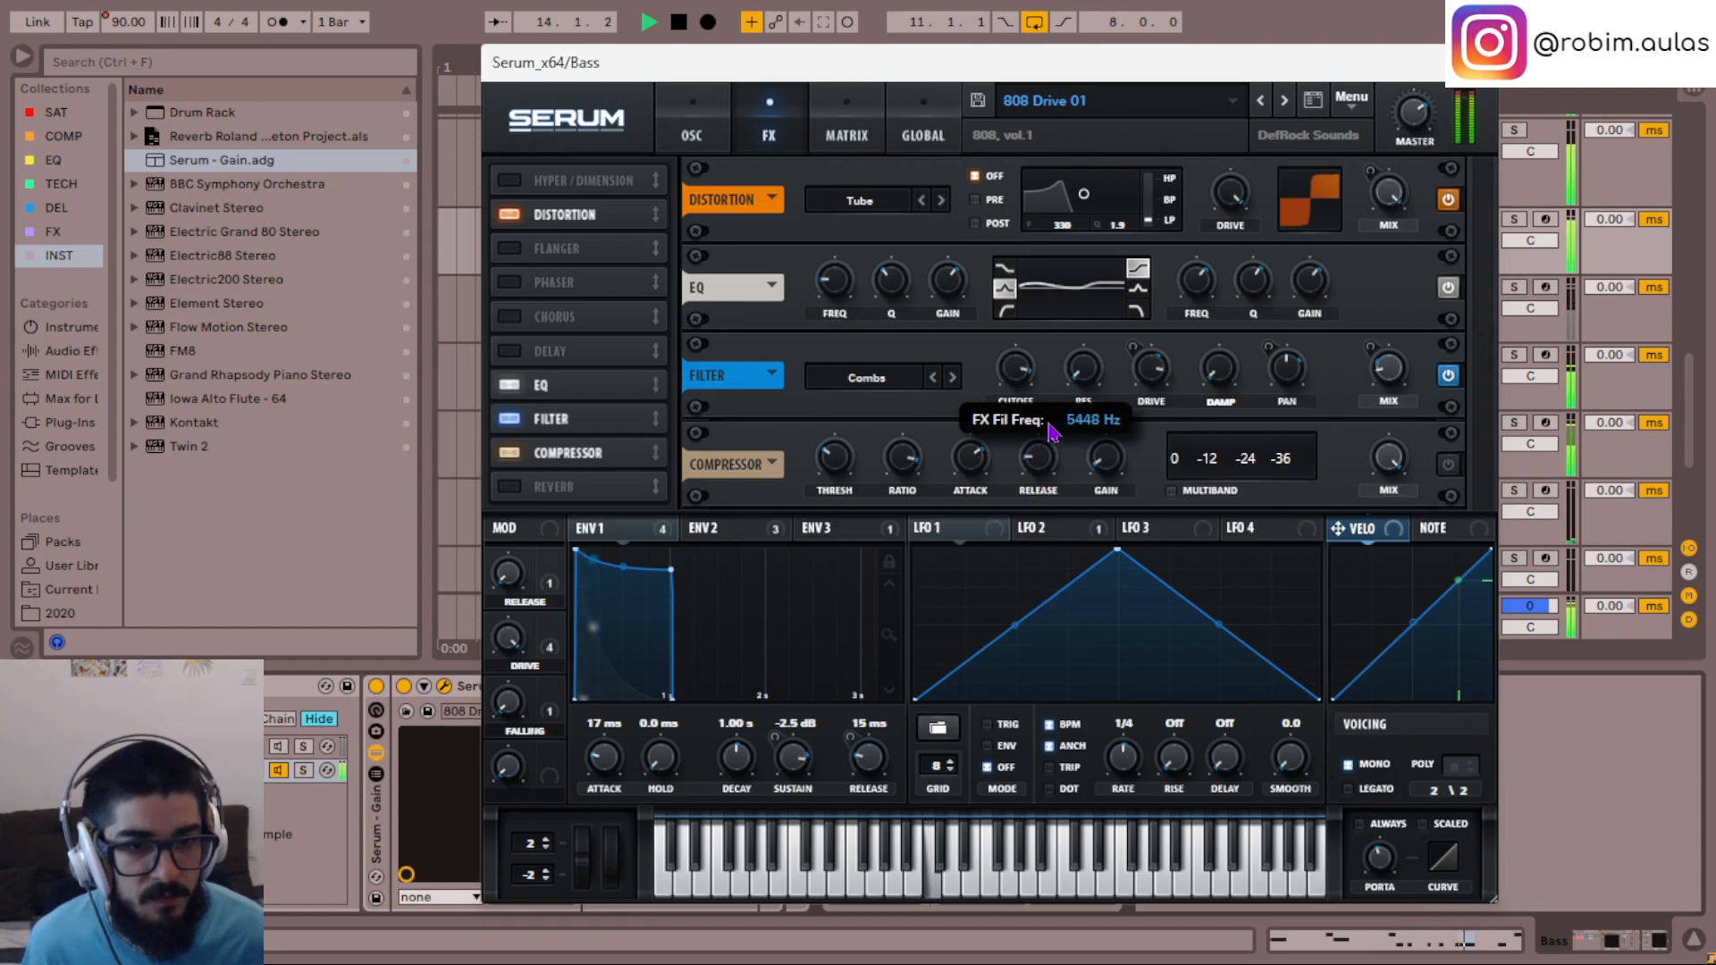
- Modulate the FX filter's cutoff with LFO 3 in ENV mode and reshape the LFO into a single curved upward ramp
click(1174, 533)
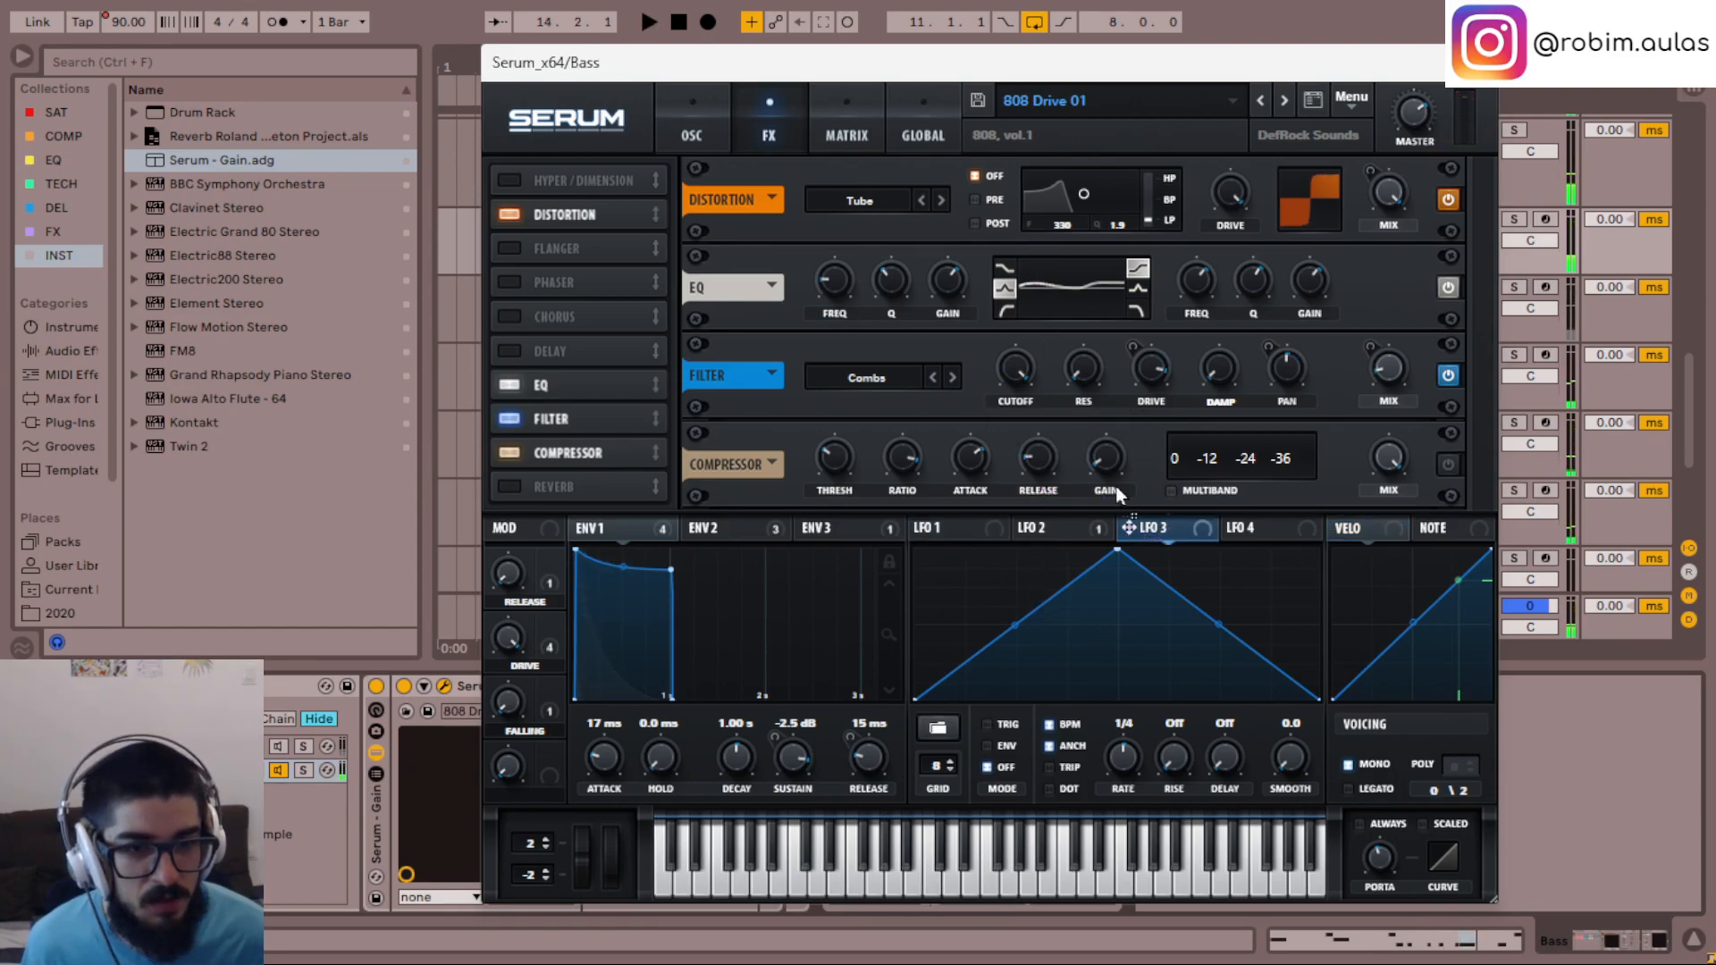
mouse_move(1023, 382)
drag(1026, 485, 995, 290)
key(space)
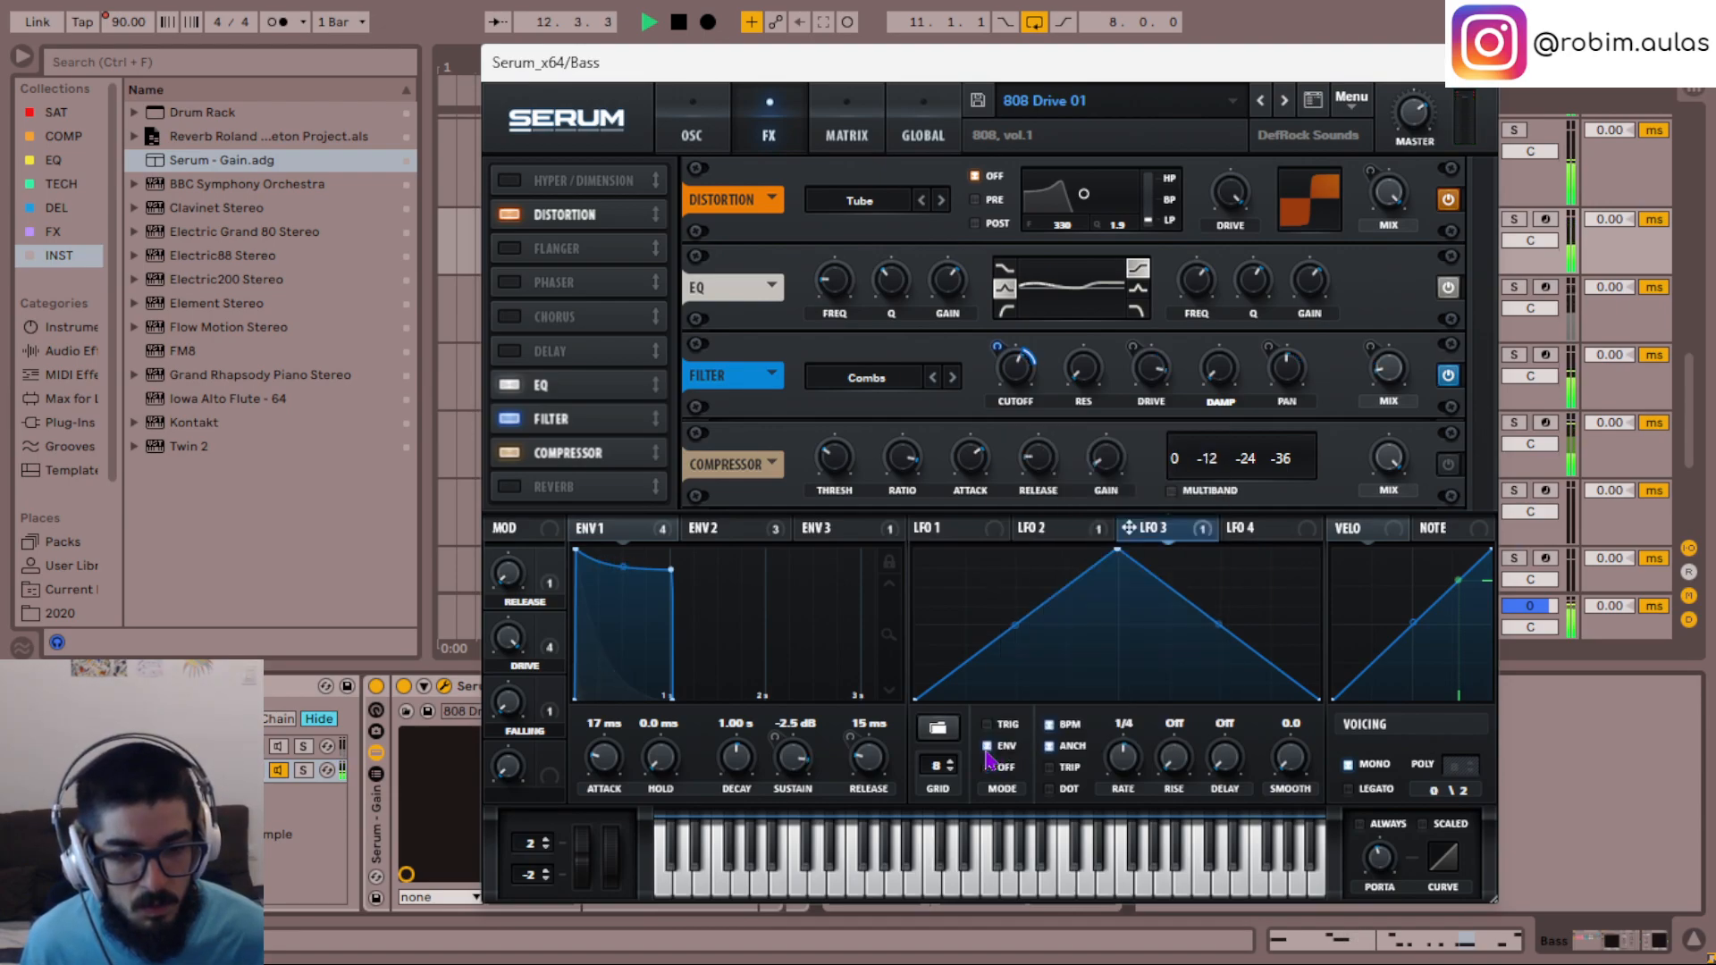
drag(1118, 550, 1319, 550)
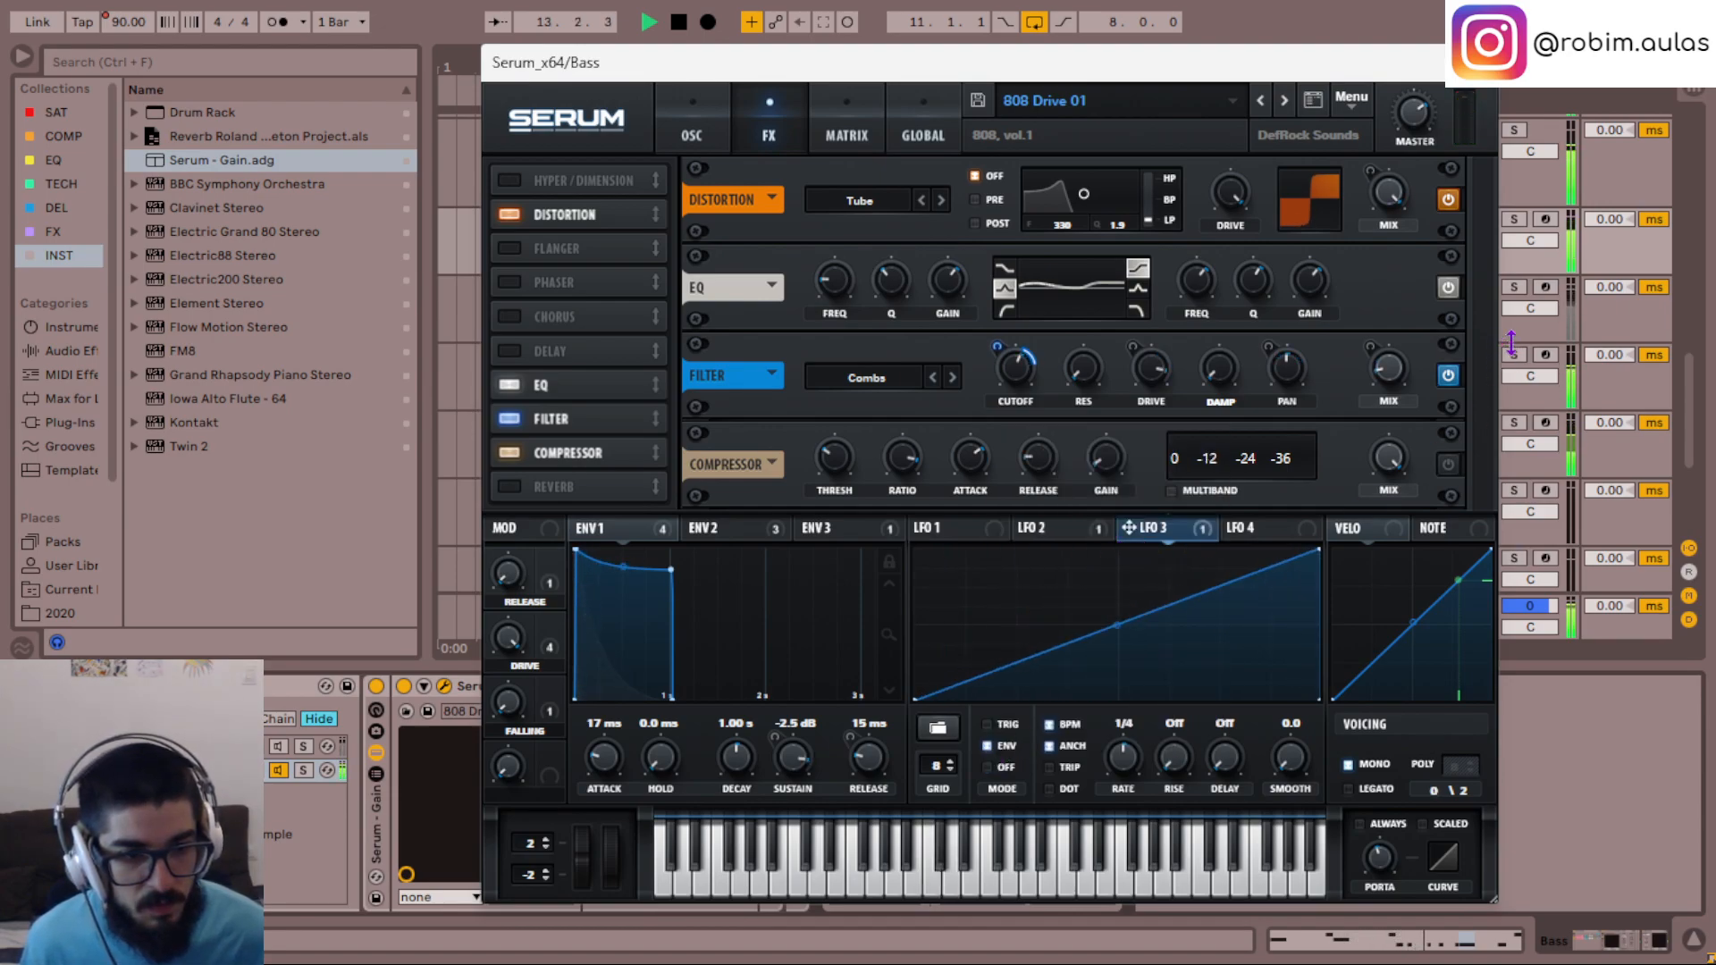
drag(1118, 626, 1119, 631)
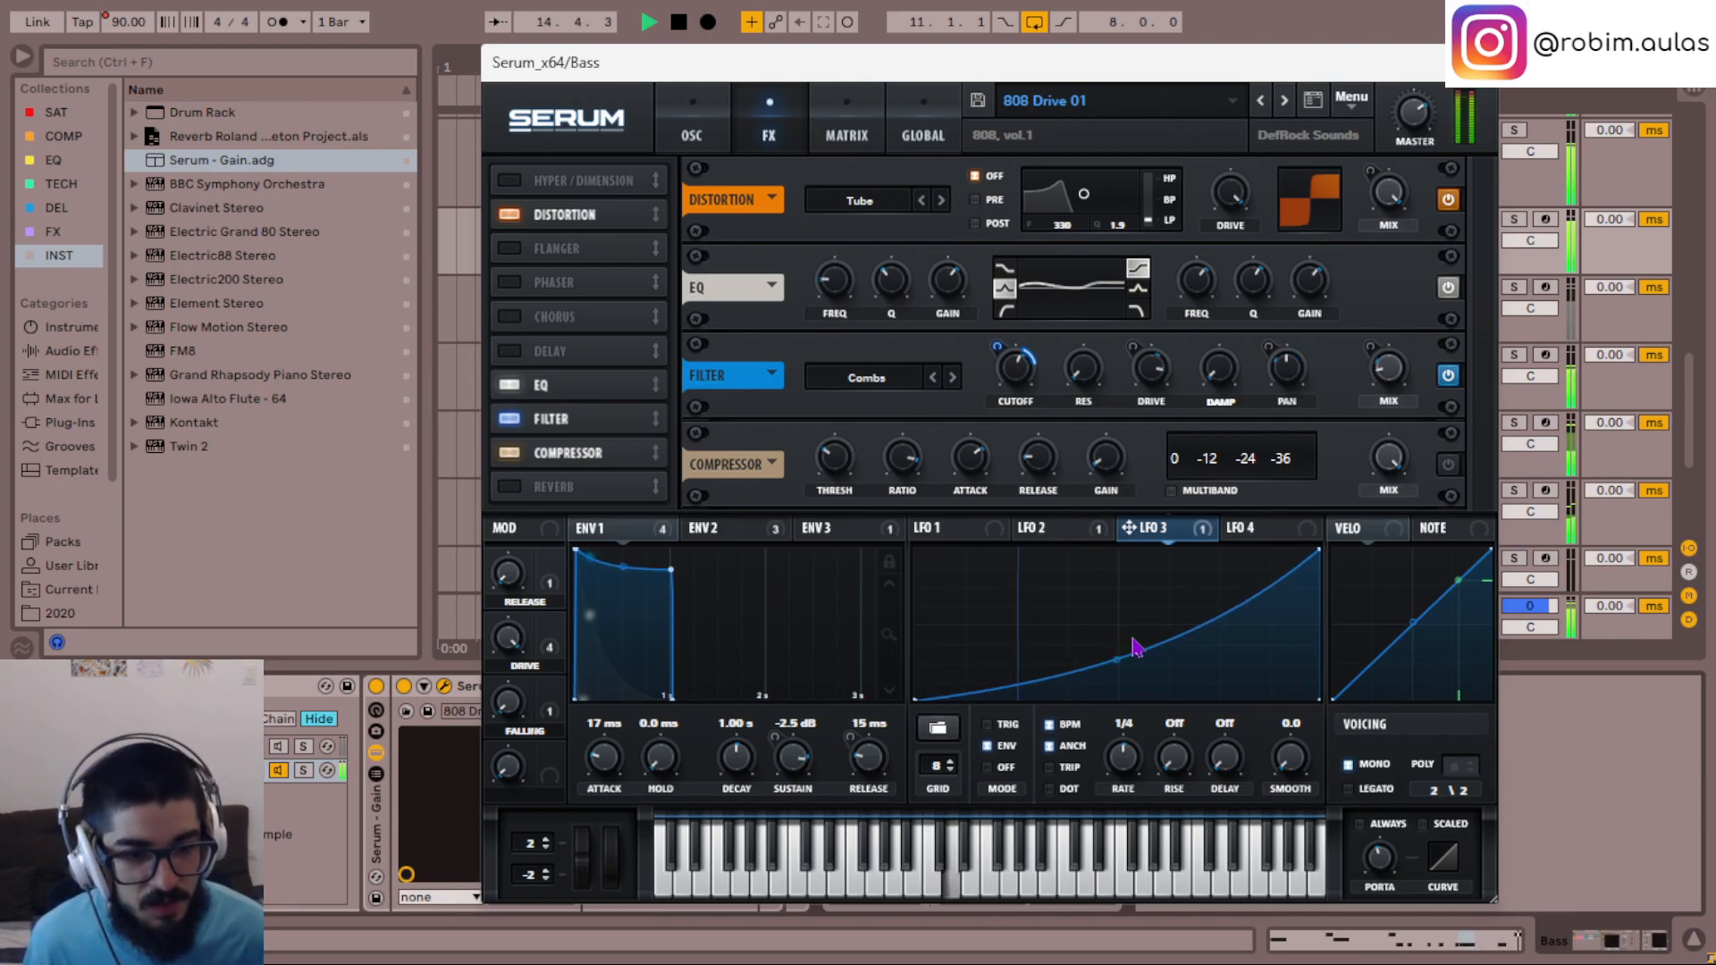
- Bypass LFO 3's modulation of the FX filter's cutoff and modulate the filter's resonance with LFO 3, adjusting the amount
drag(1005, 344, 994, 309)
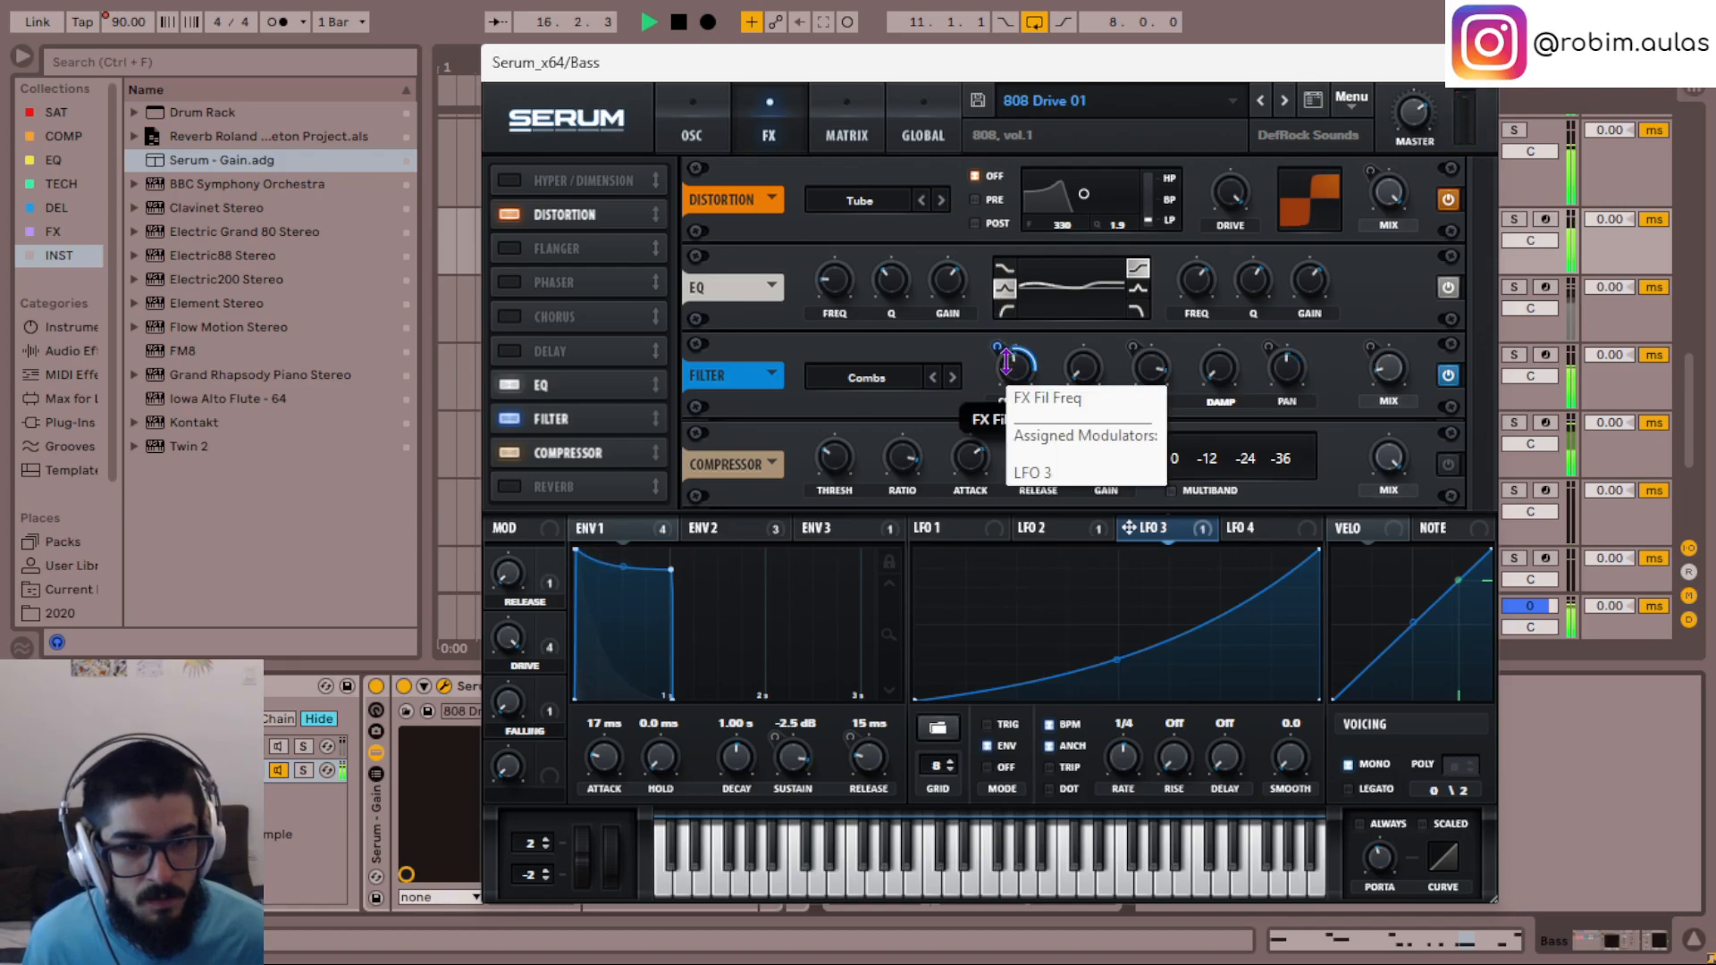
right_click(1016, 364)
click(1060, 393)
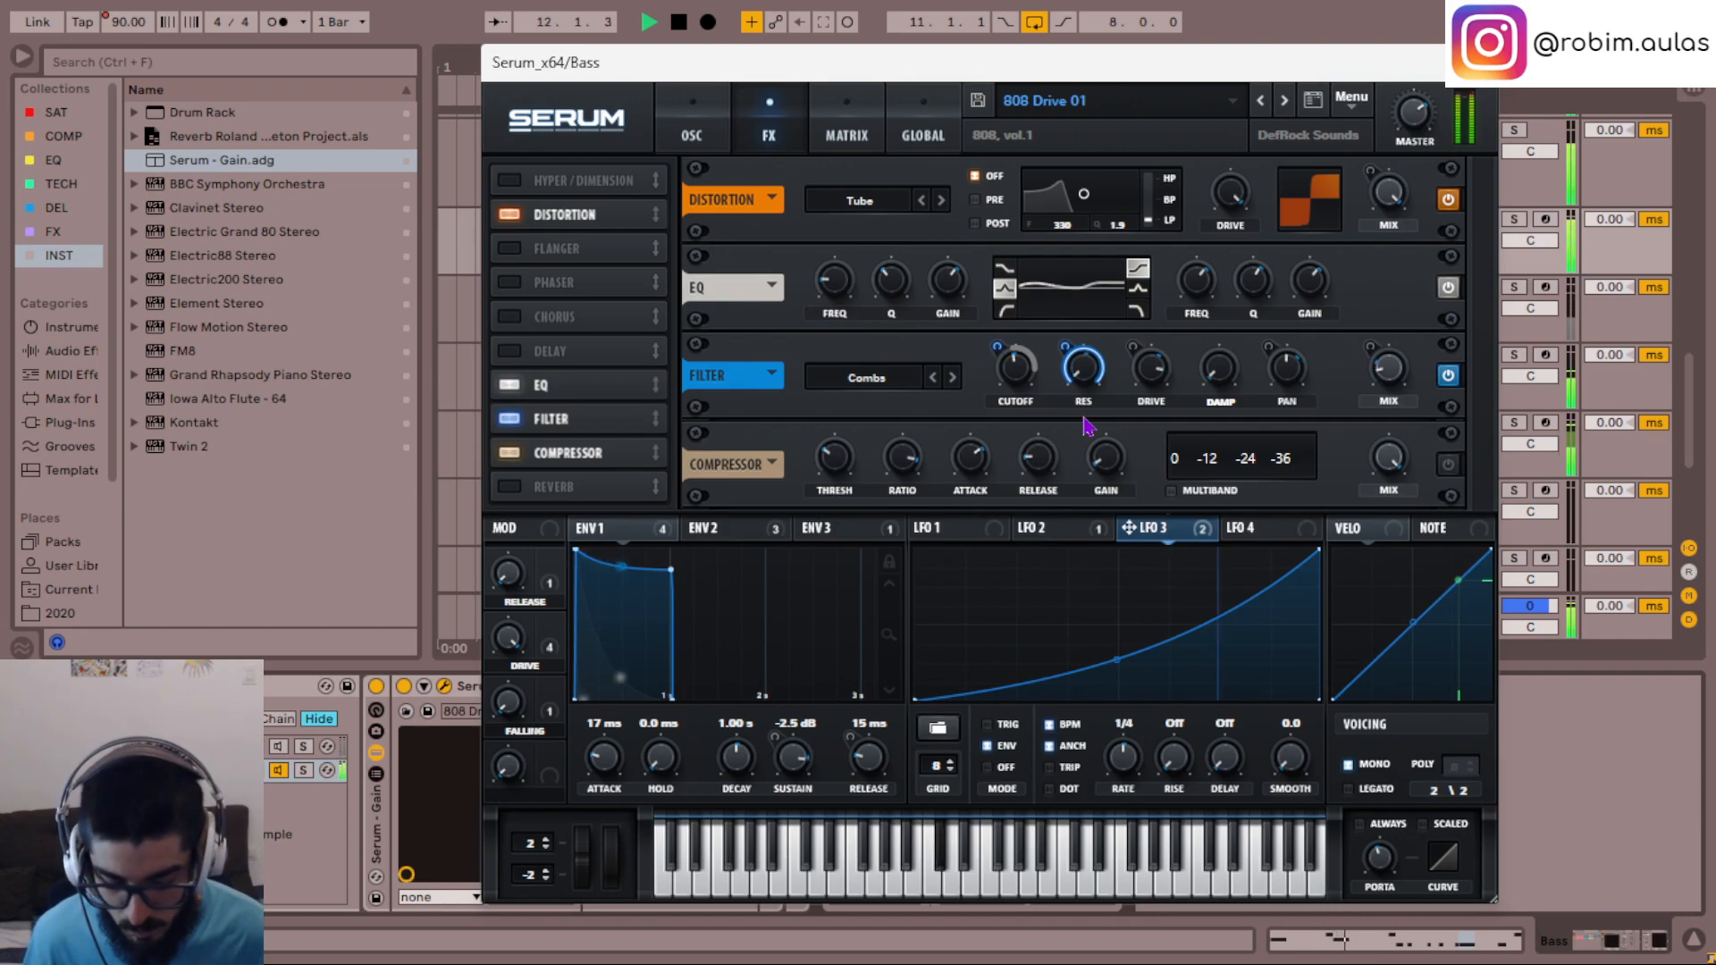
drag(1064, 348, 1064, 361)
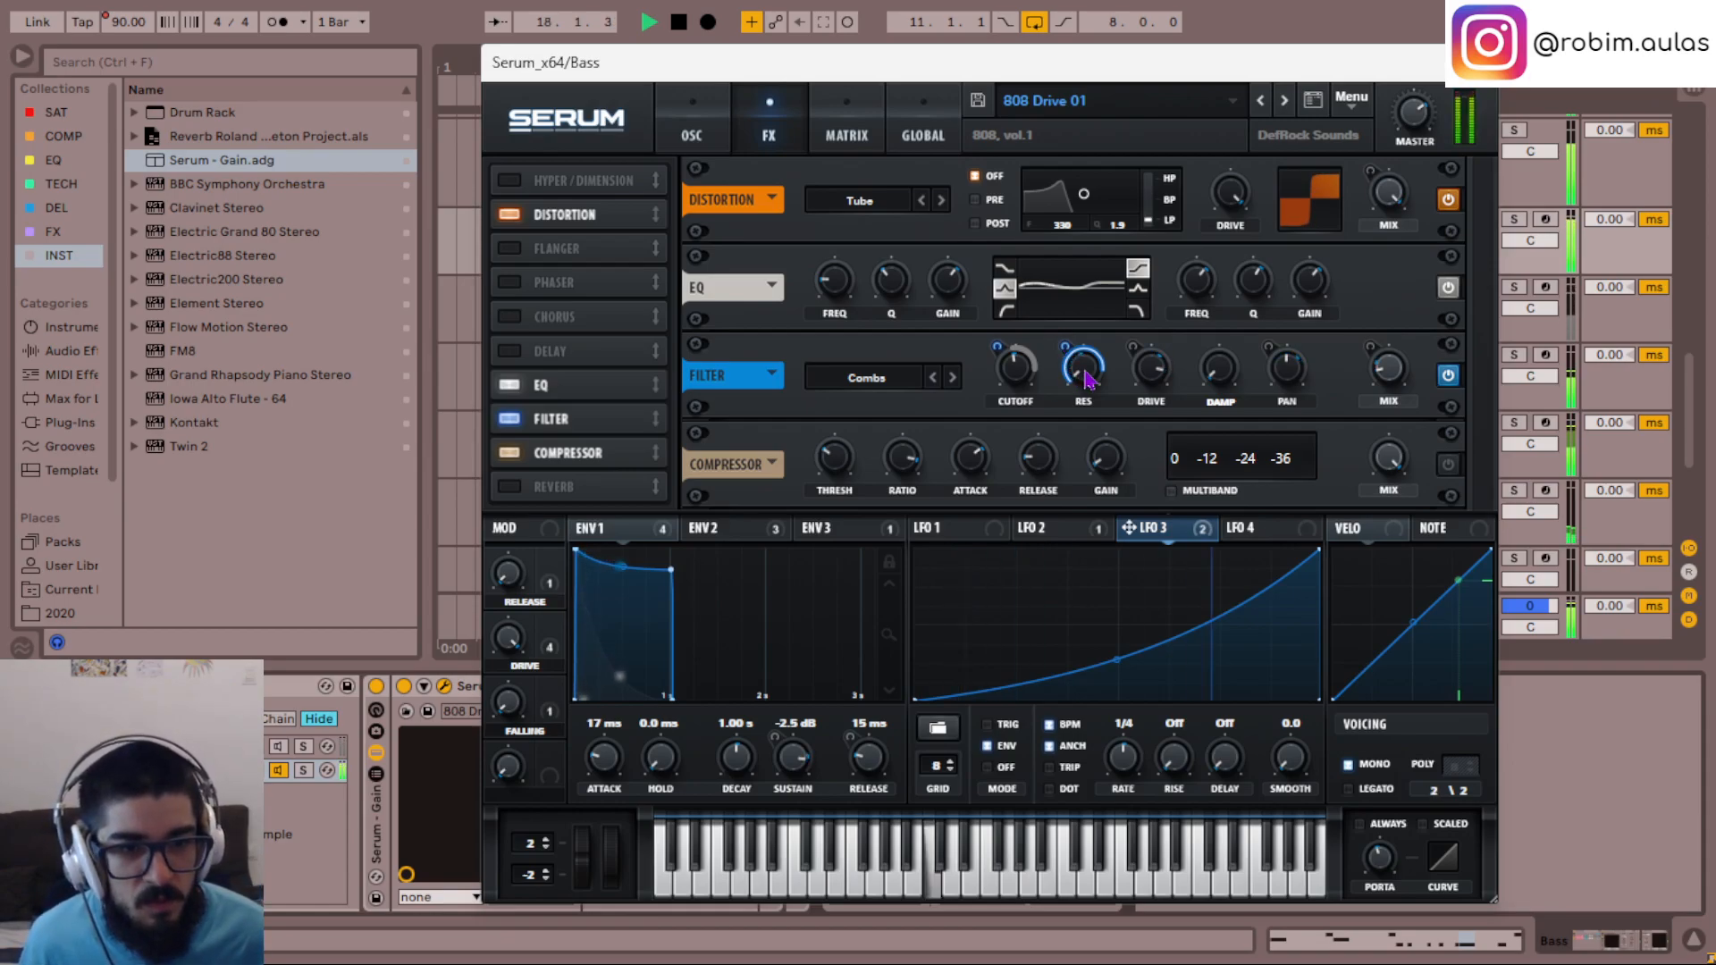
- Bend LFO 3's ramp into a steeper curve and close the Bass track's Serum
drag(1118, 666, 1114, 681)
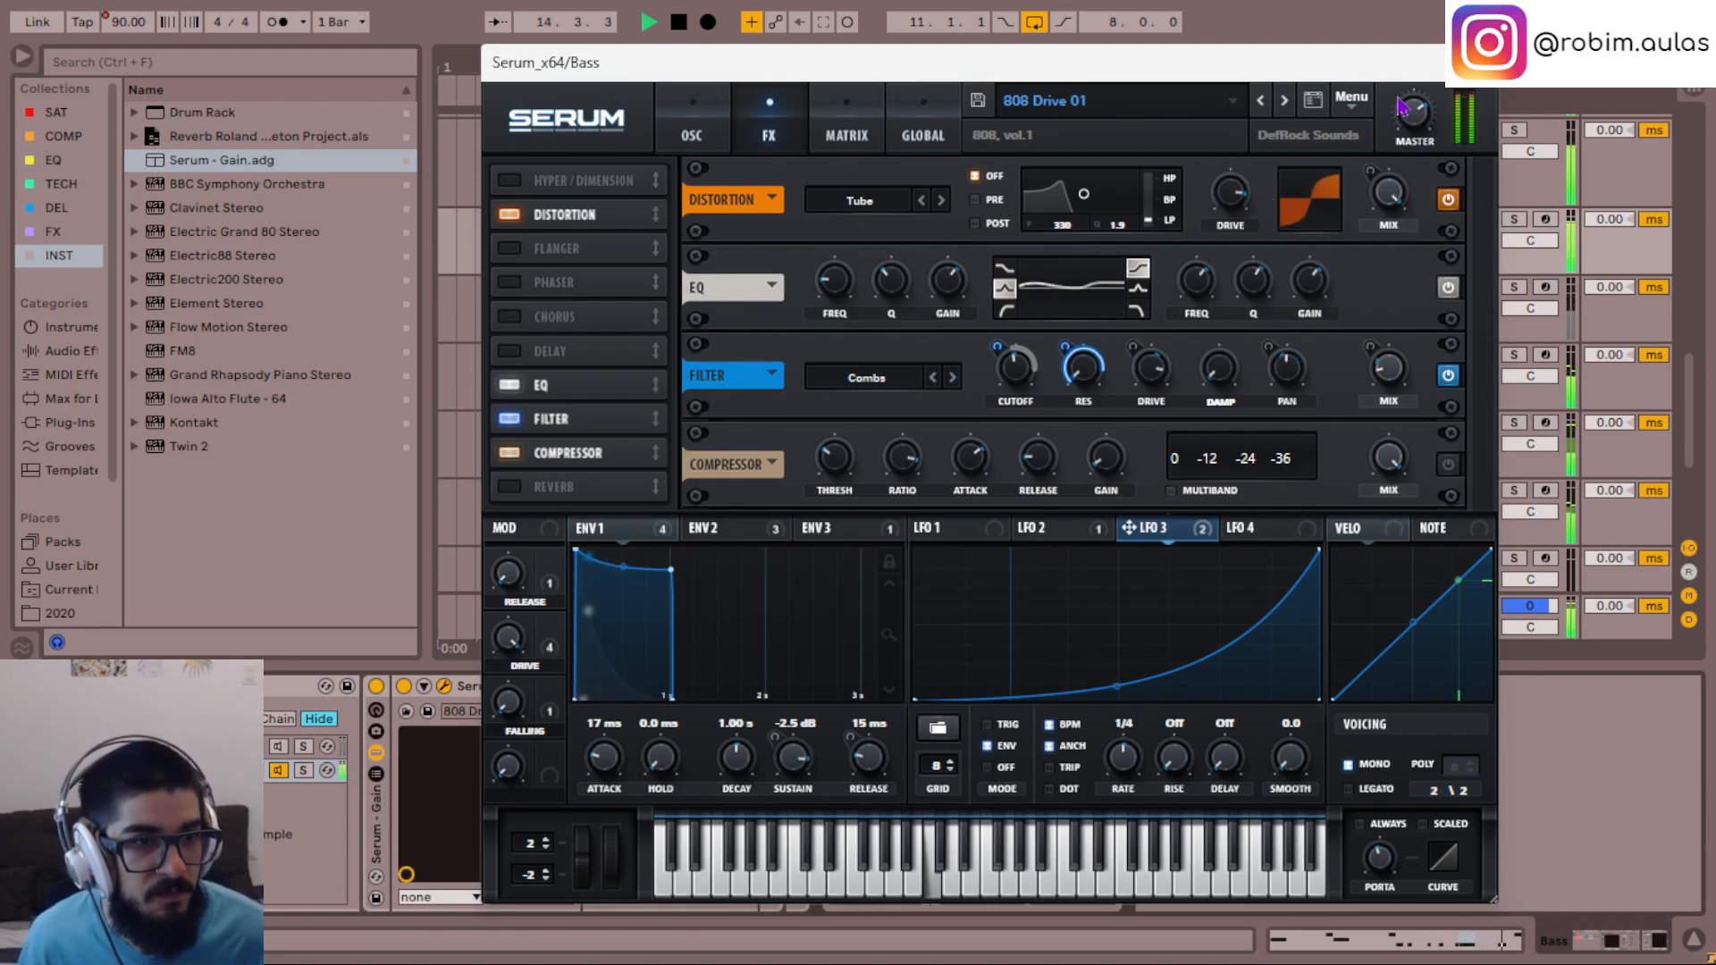
mouse_move(1238, 202)
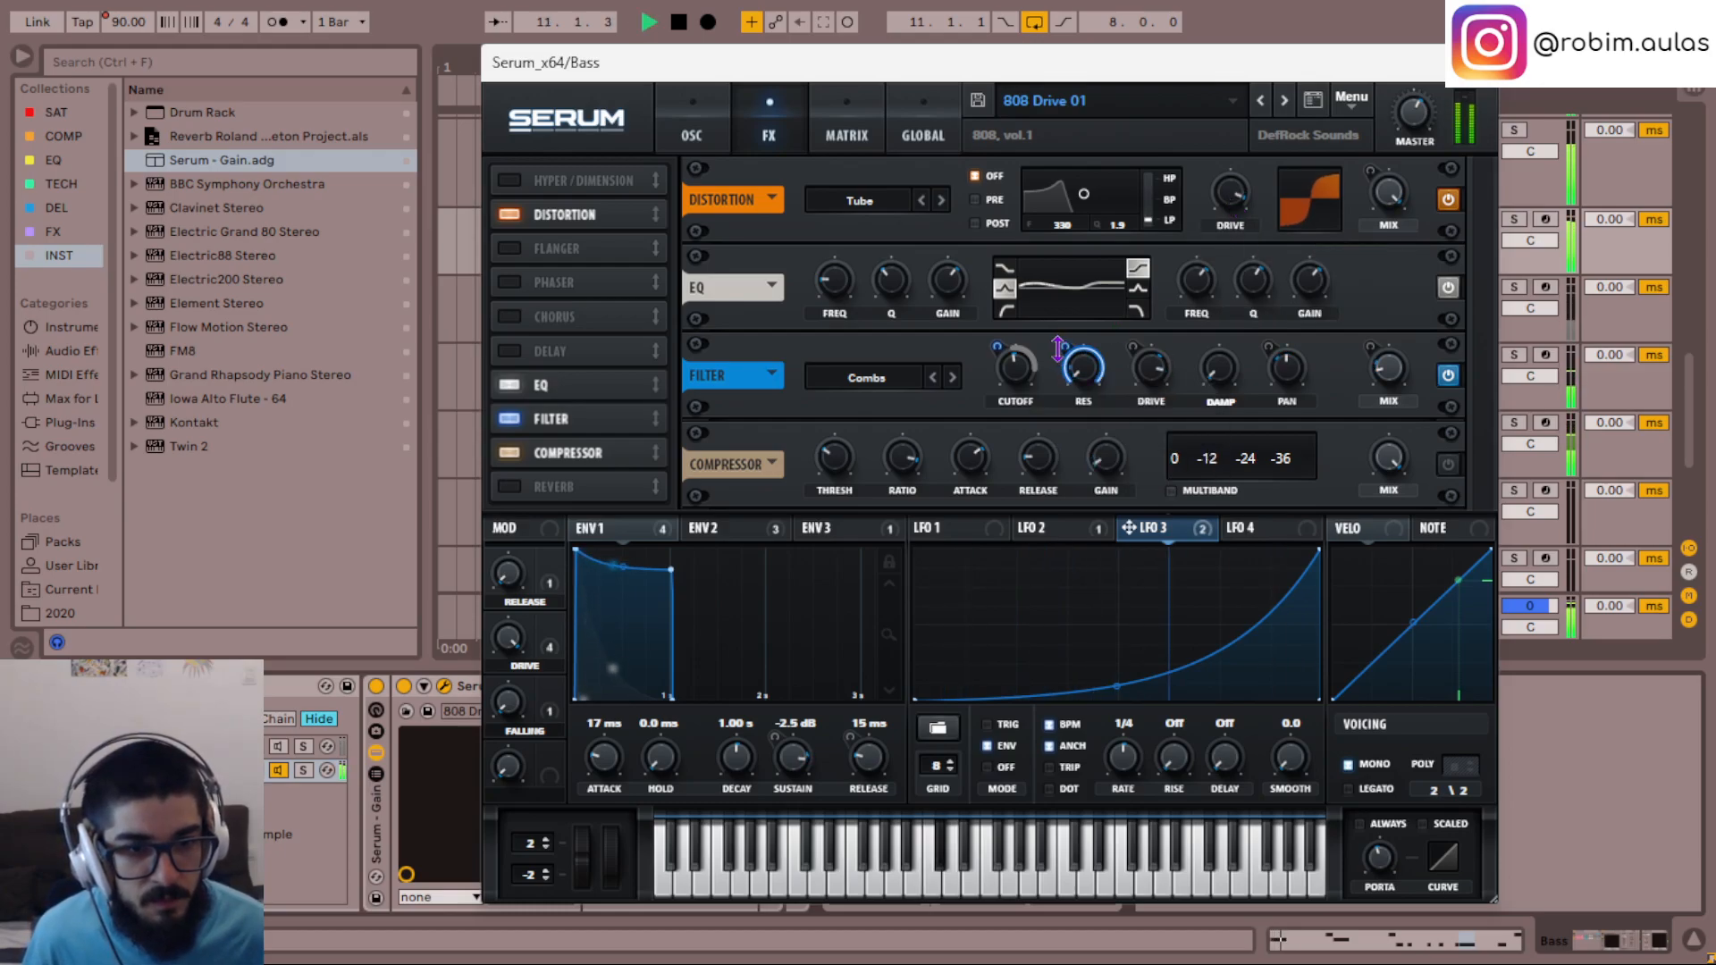
mouse_move(1065, 349)
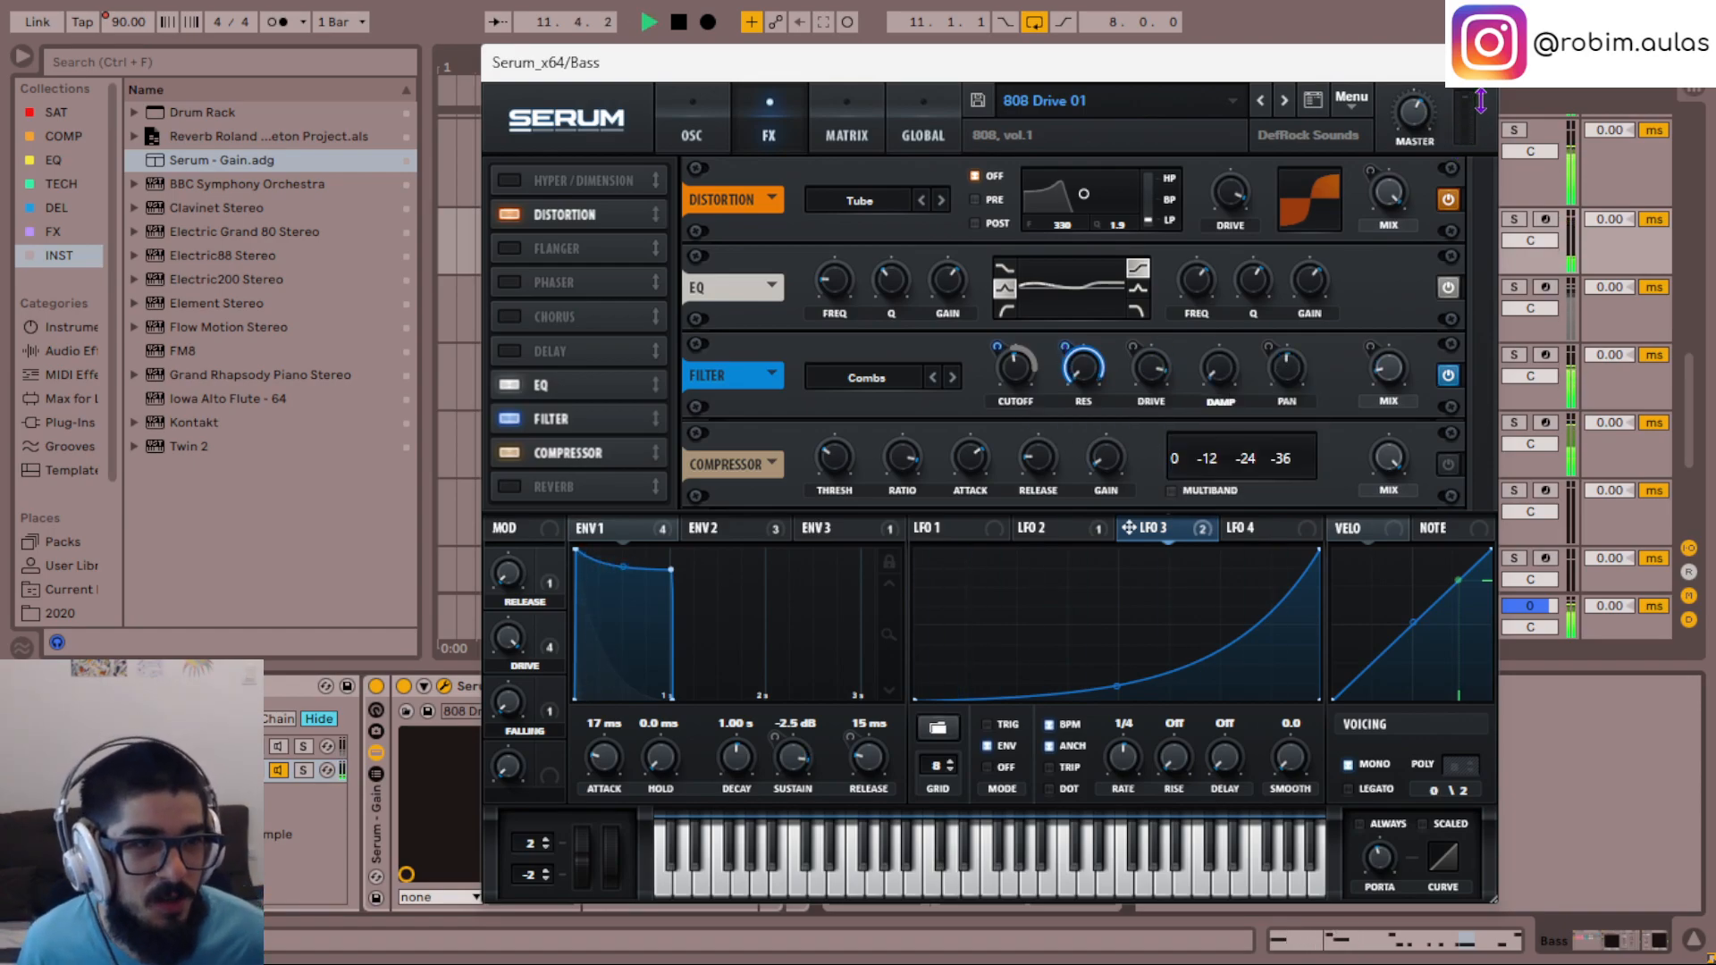
click(1478, 65)
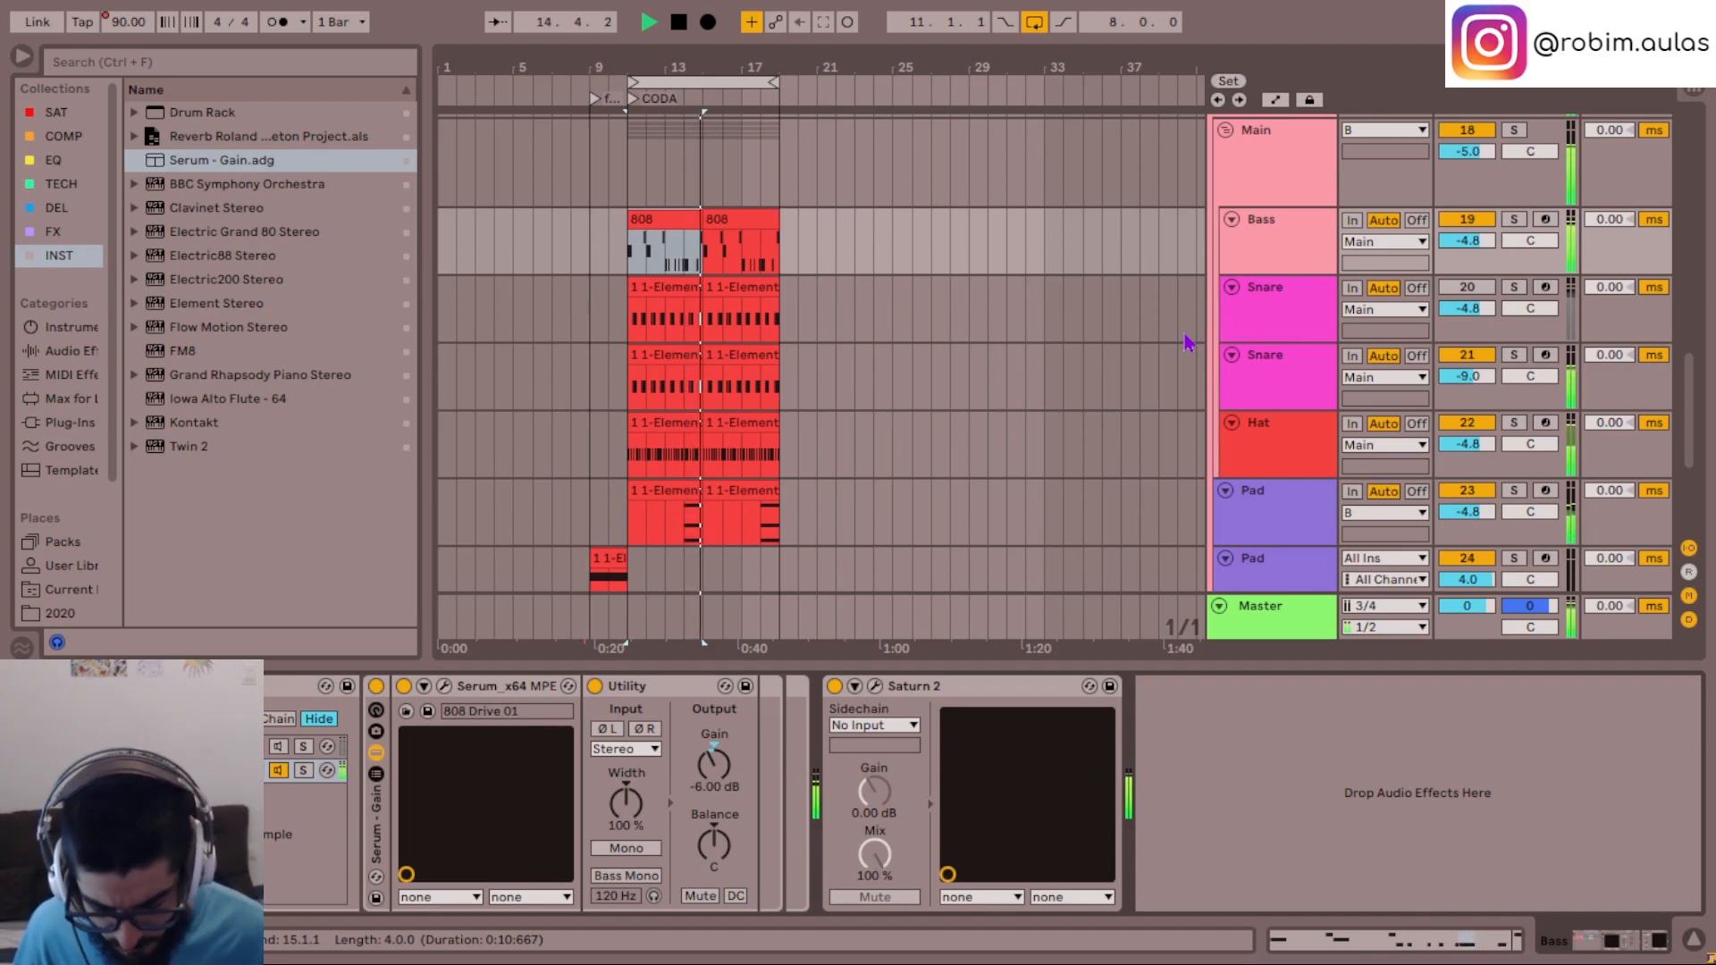
- Solo the upper Pad track and listen to its clip from just before its notes
scroll(1224, 366, down, 5)
scroll(1261, 390, up, 3)
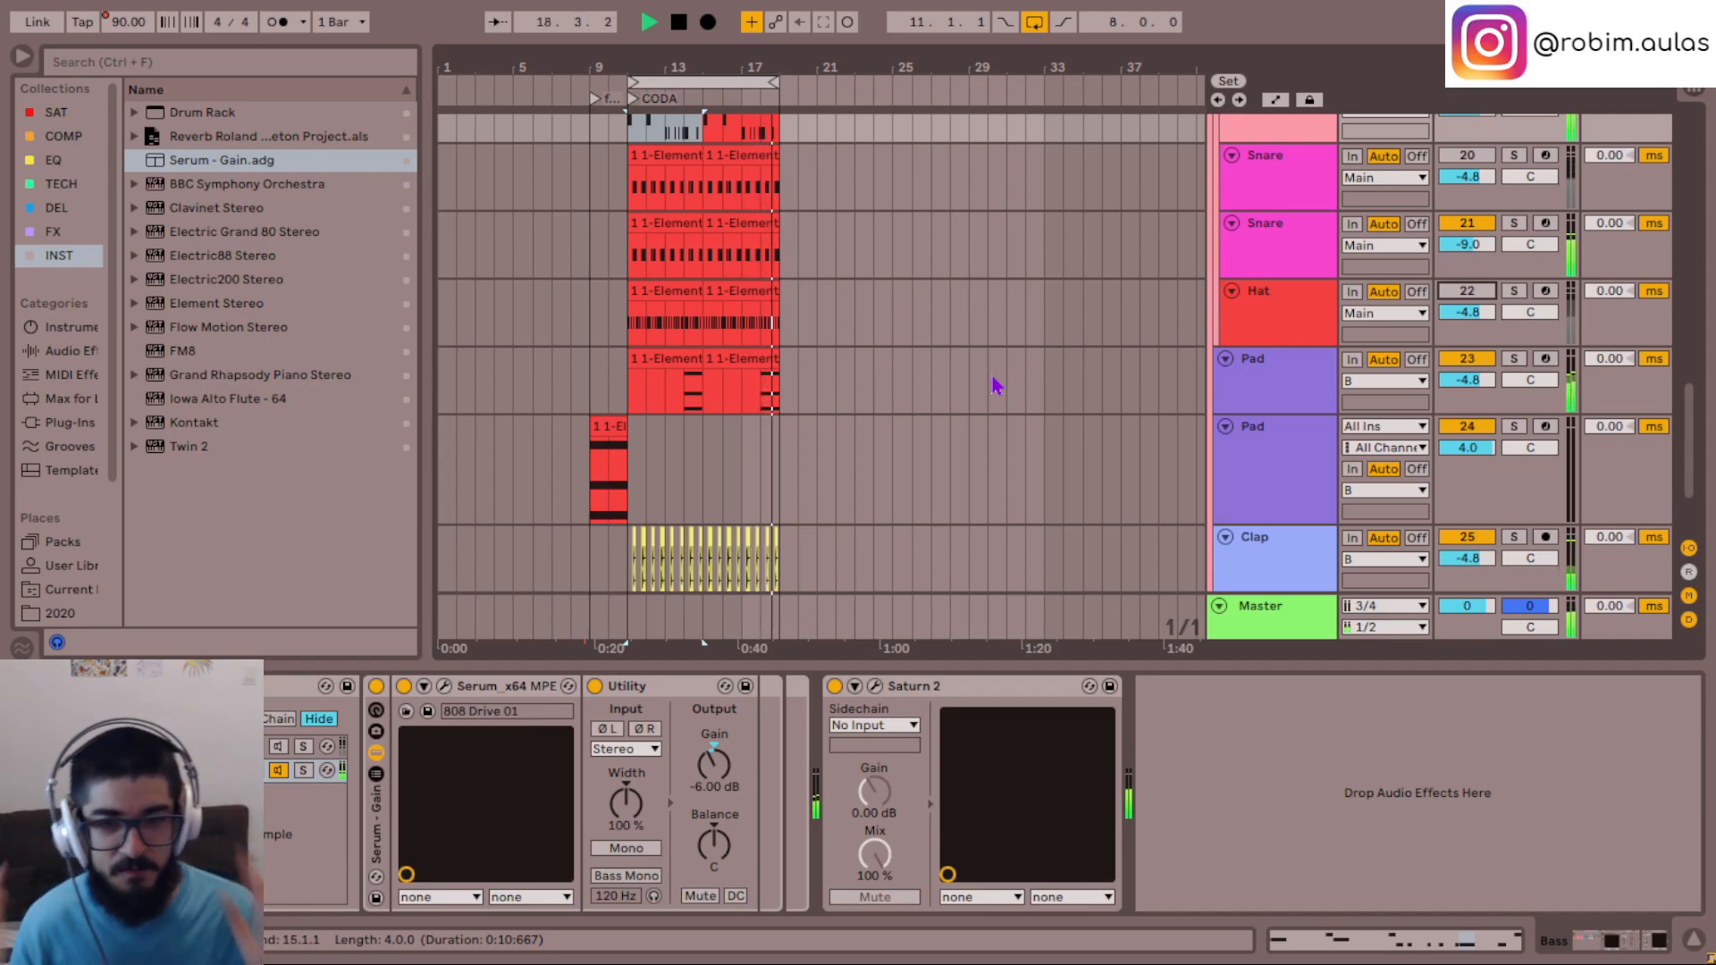
click(1302, 379)
click(688, 399)
key(s)
key(space)
key(space)
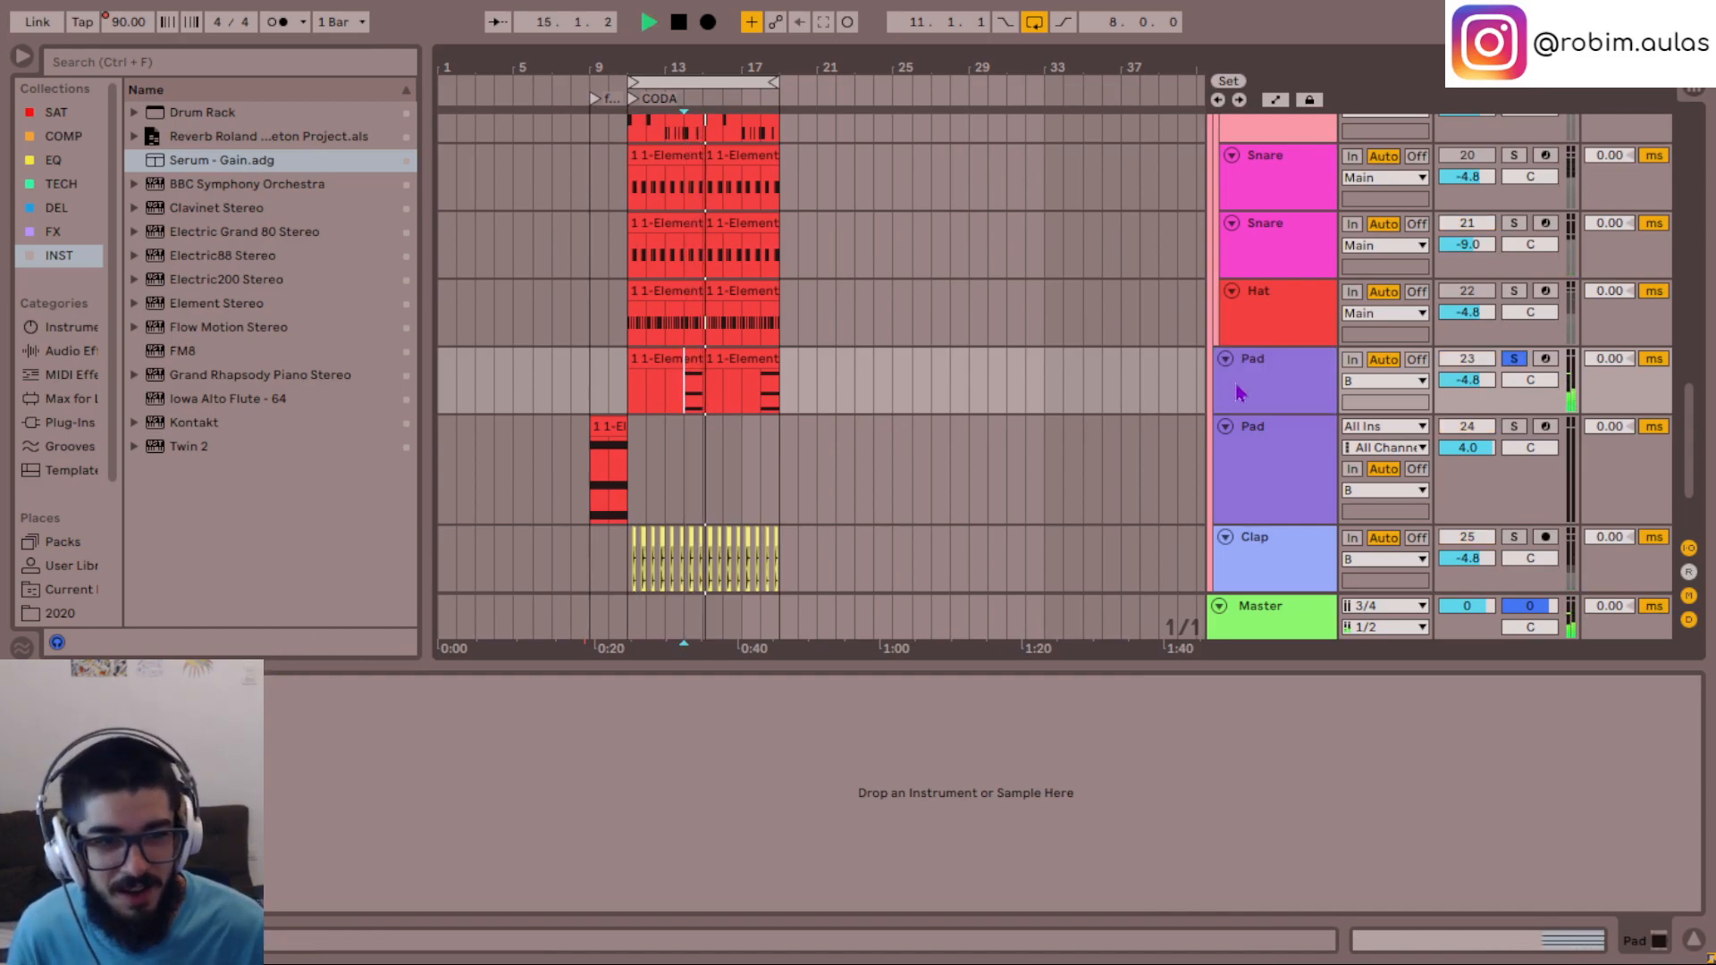
scroll(1282, 411, up, 4)
scroll(1300, 504, down, 3)
key(space)
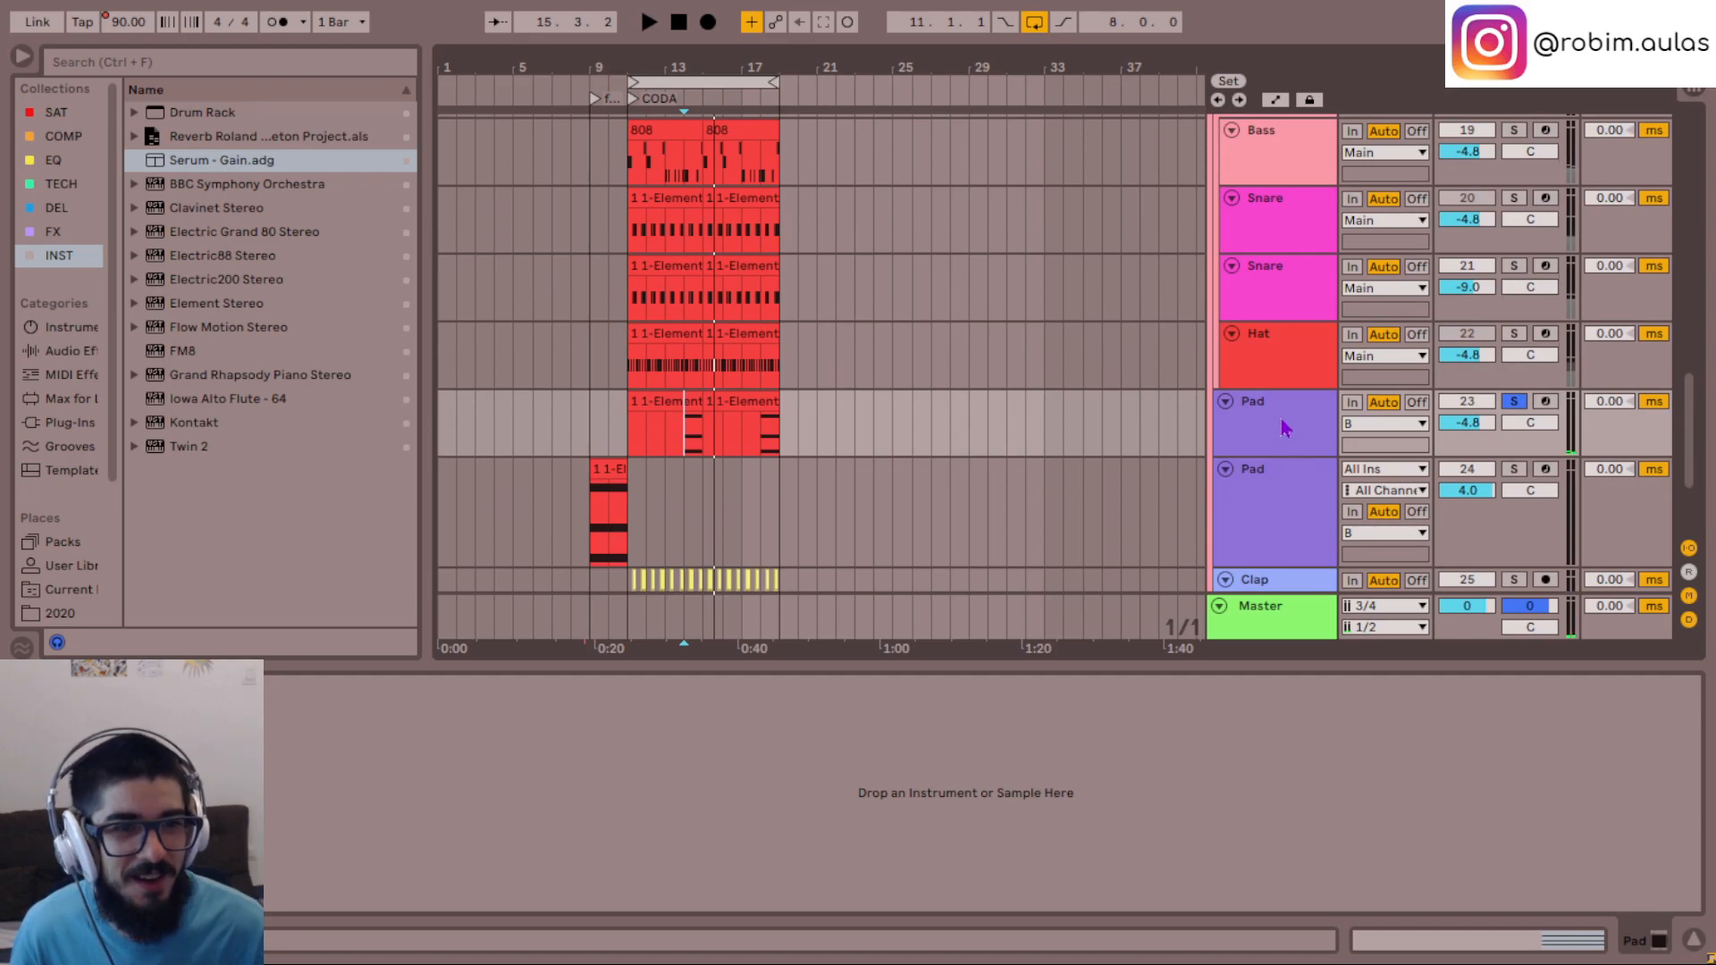
- Move the Pad track into the Main group above the Hat track and audition it with the other tracks
drag(1284, 428, 1287, 350)
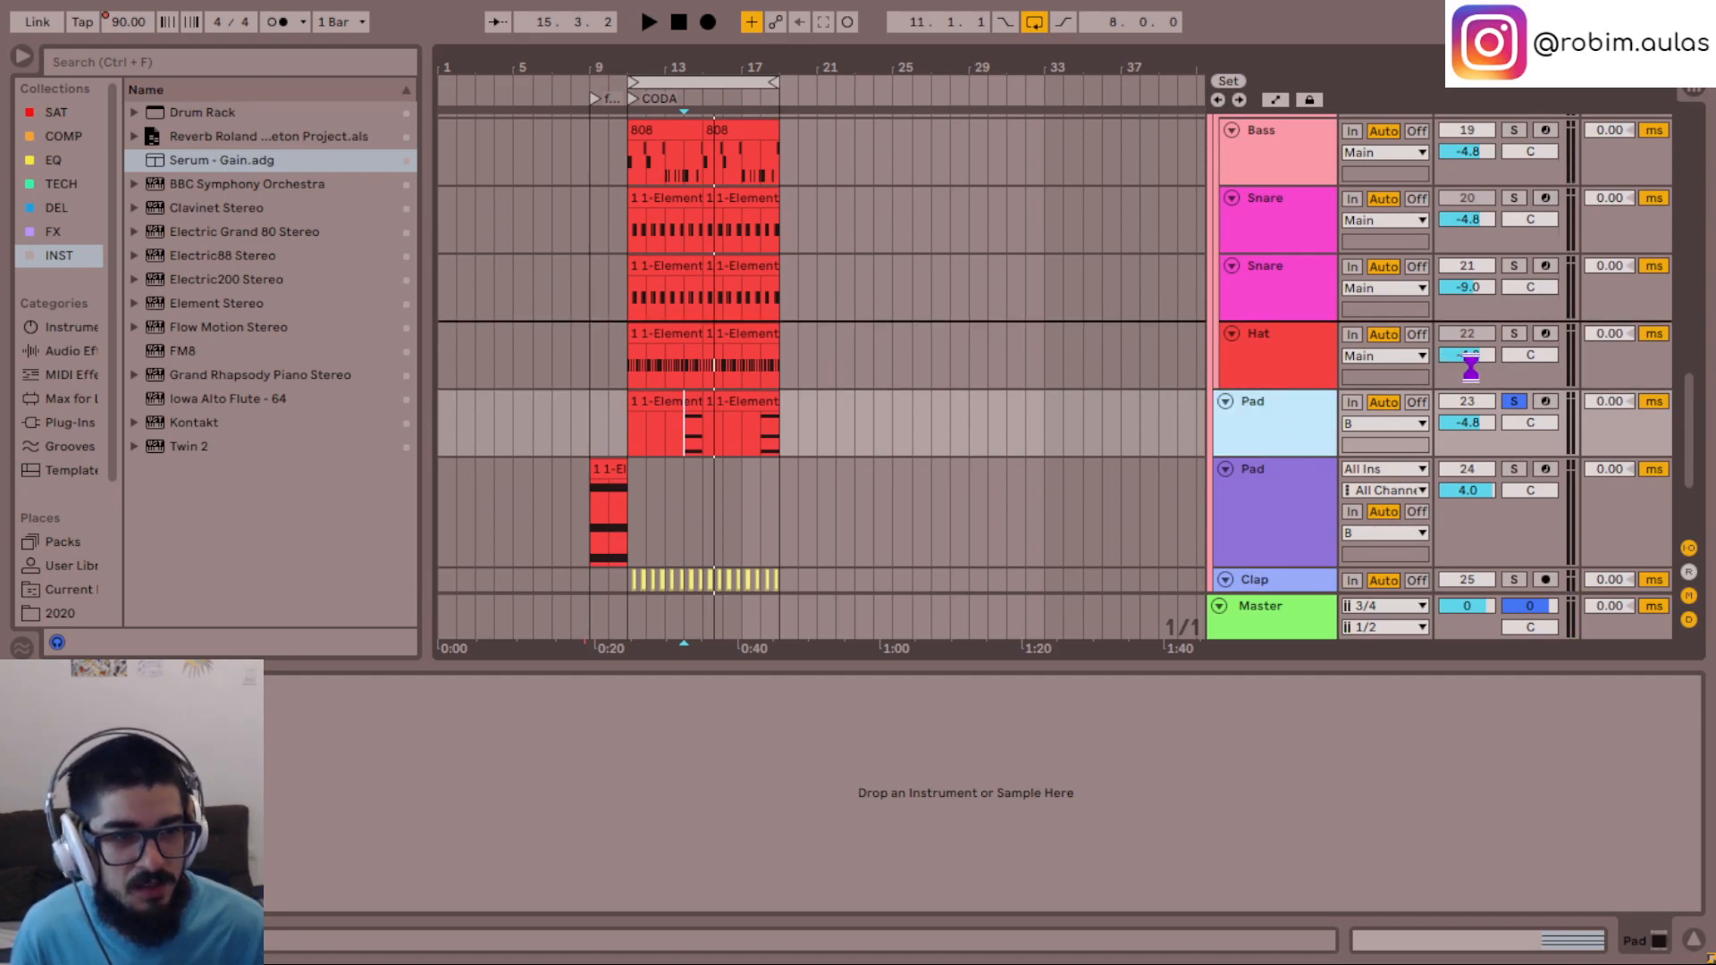
drag(1470, 366, 1470, 376)
key(space)
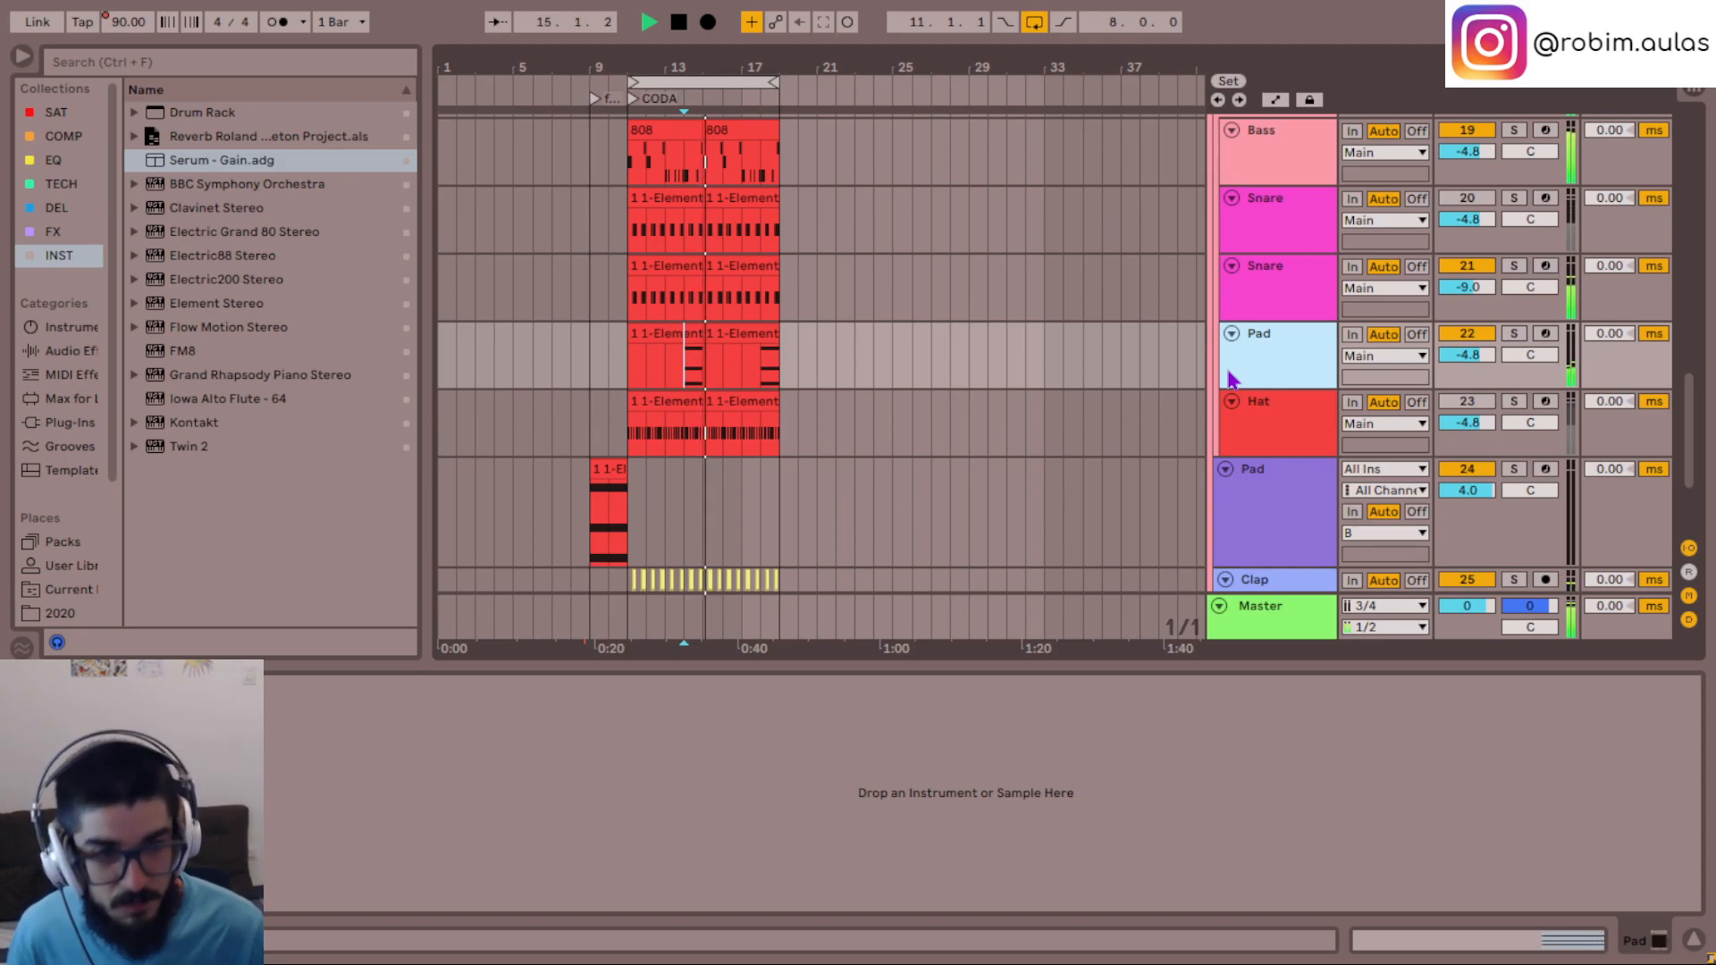
scroll(1251, 420, up, 2)
key(space)
key(space)
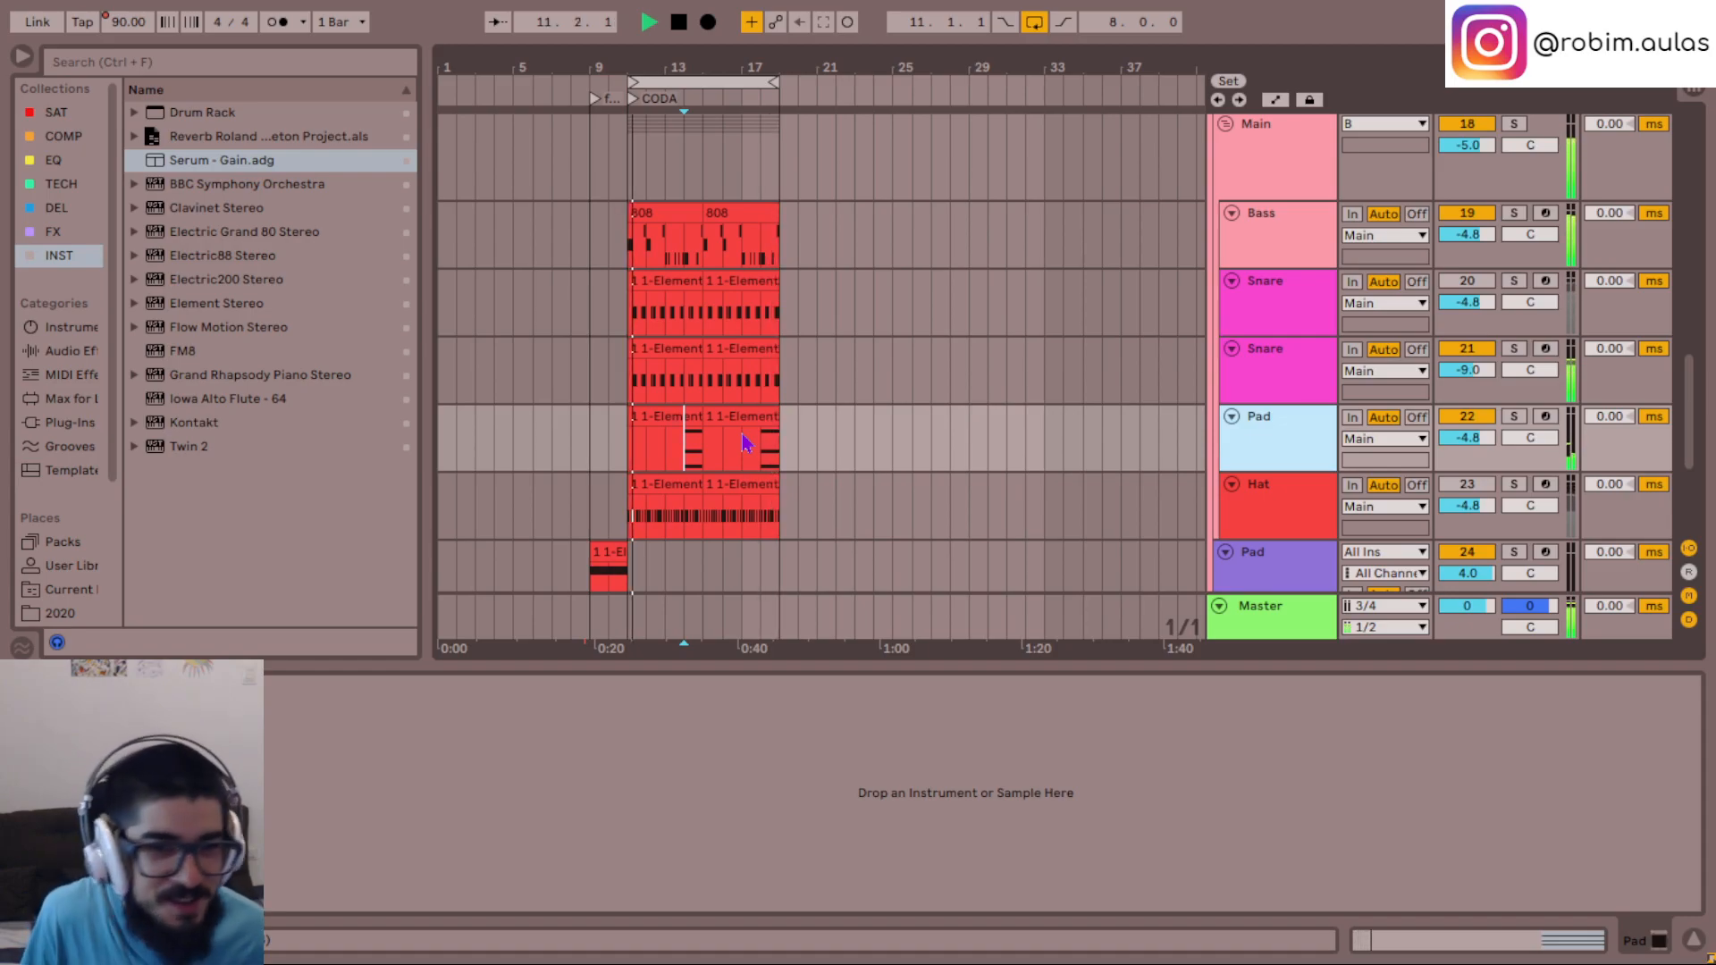
- Load the Serum - Gain preset onto the Main group's Pad track and audition its initial sound
click(674, 417)
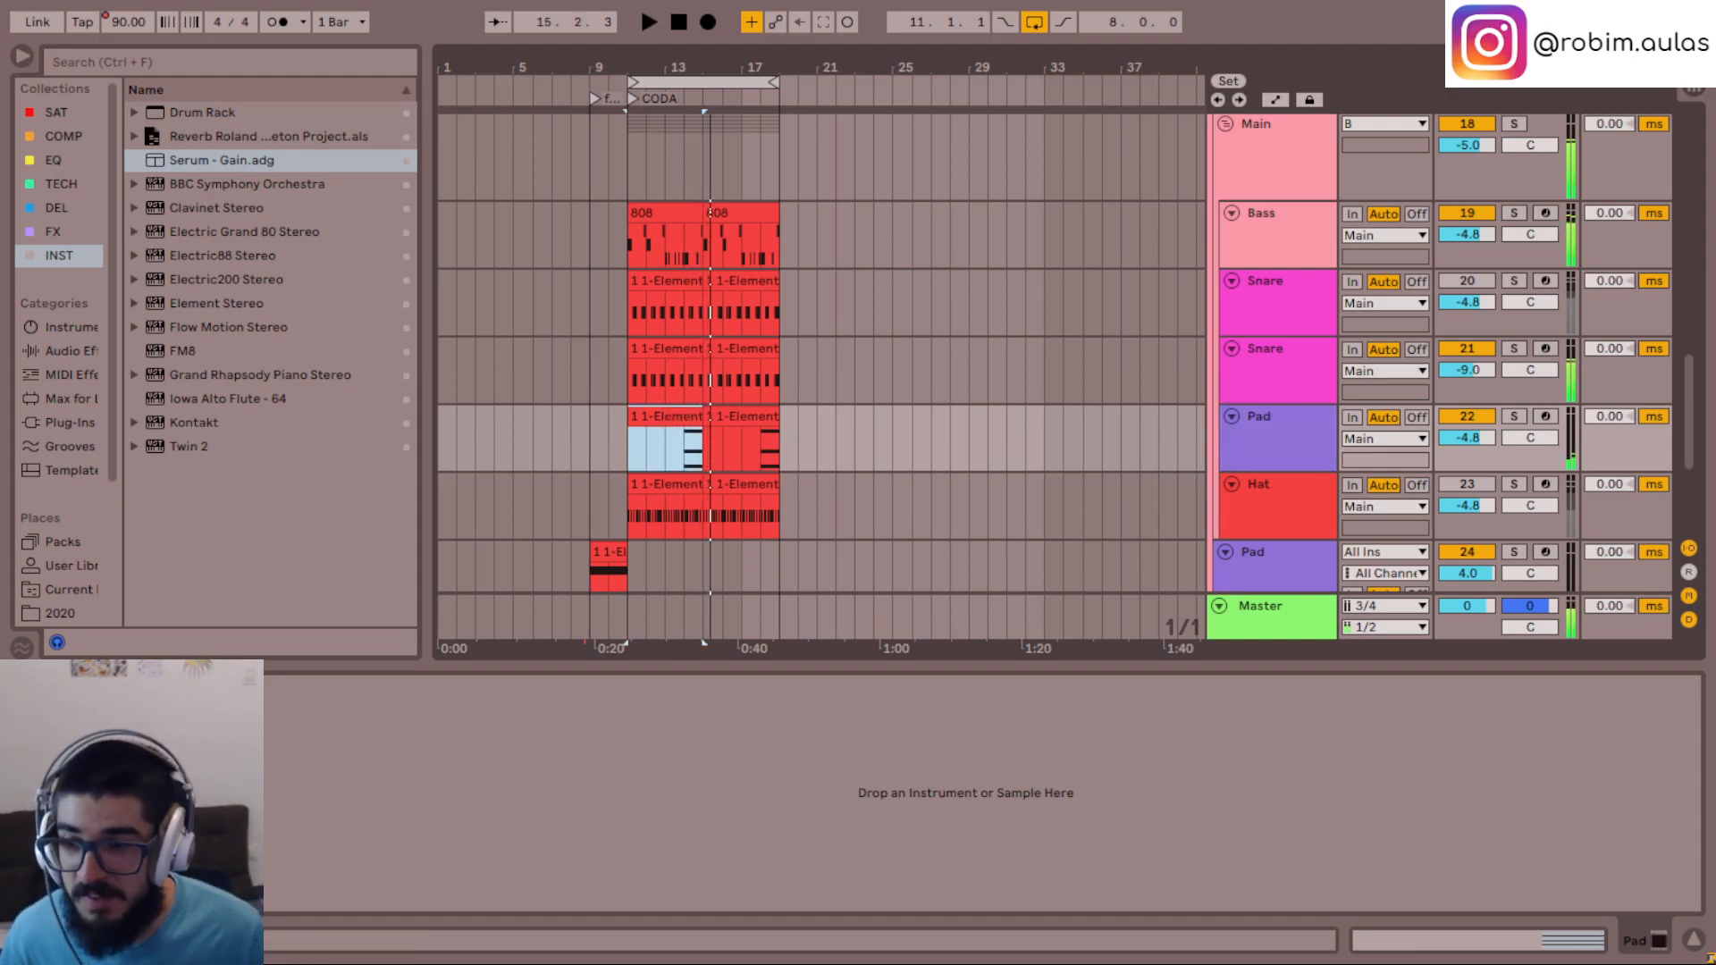
key(space)
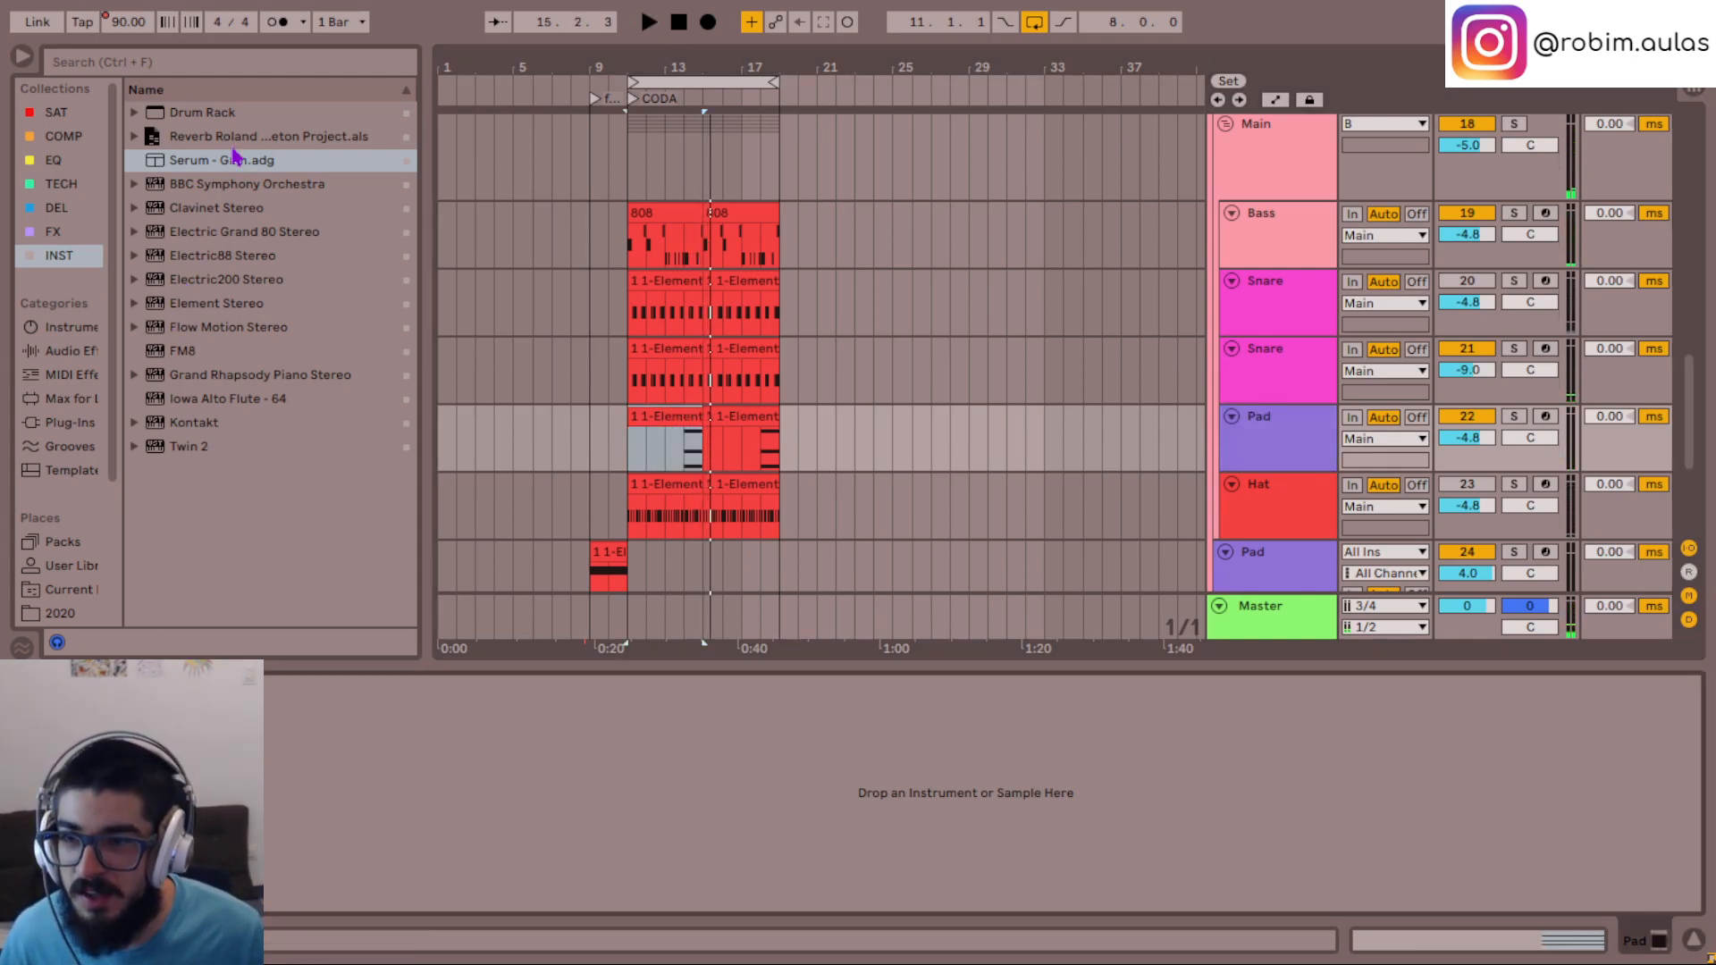
drag(243, 170, 251, 264)
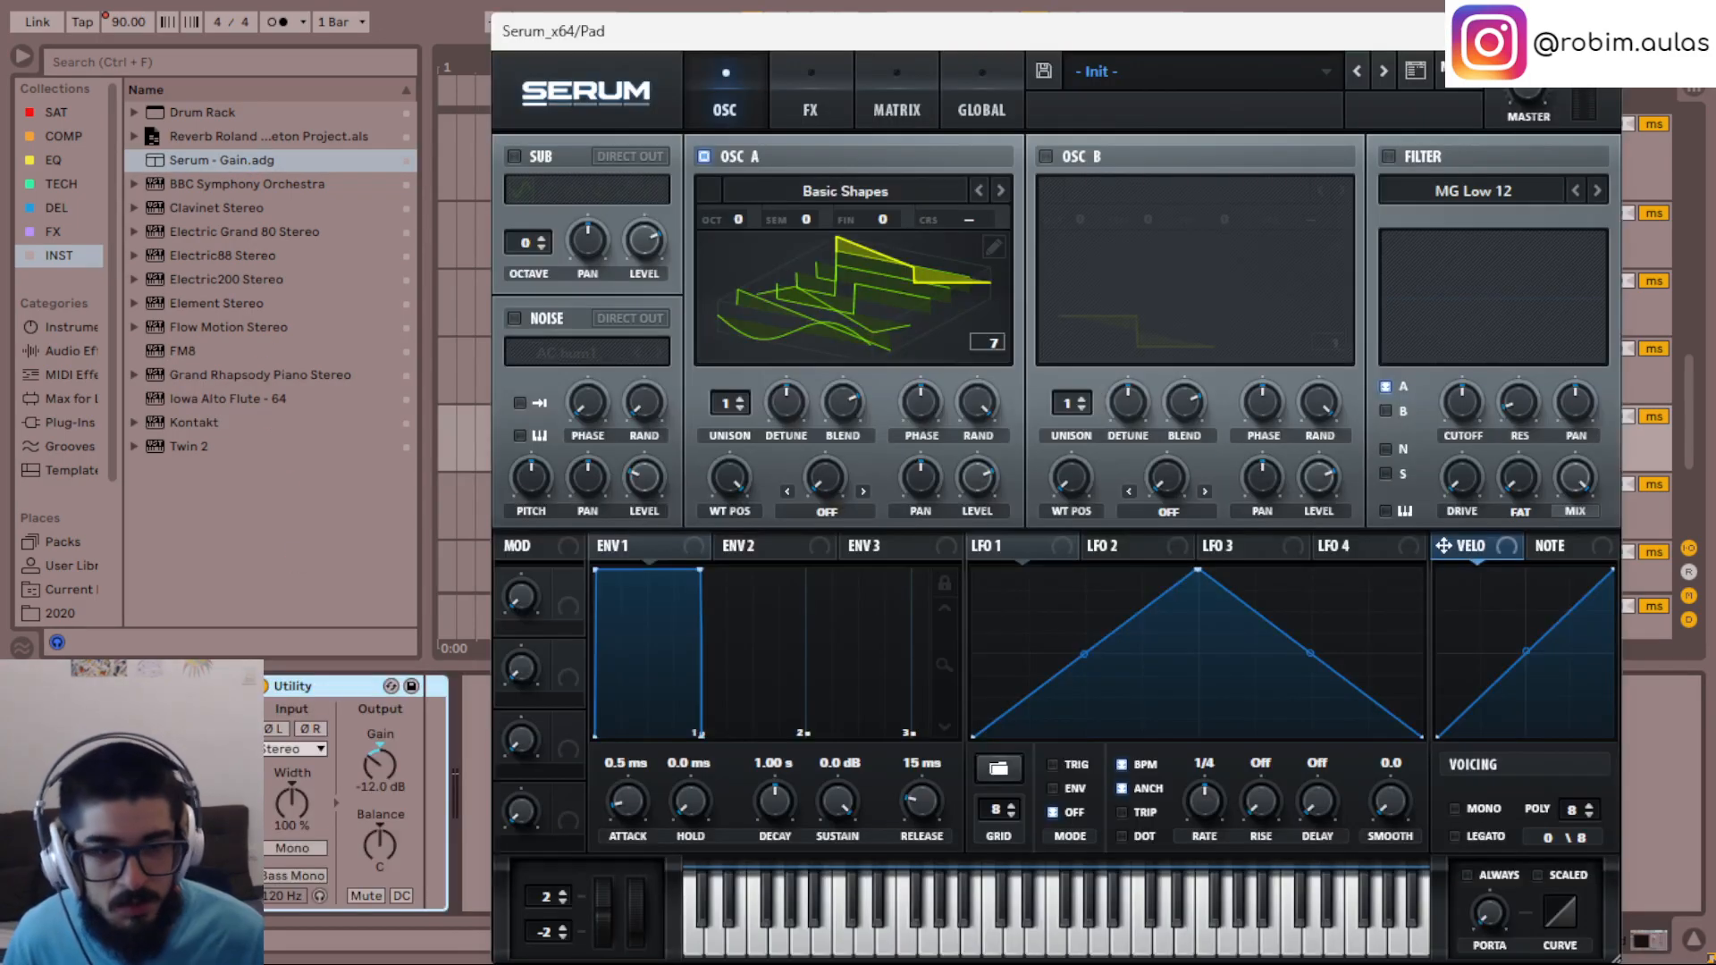
drag(896, 51, 1076, 578)
key(space)
drag(789, 574, 574, 84)
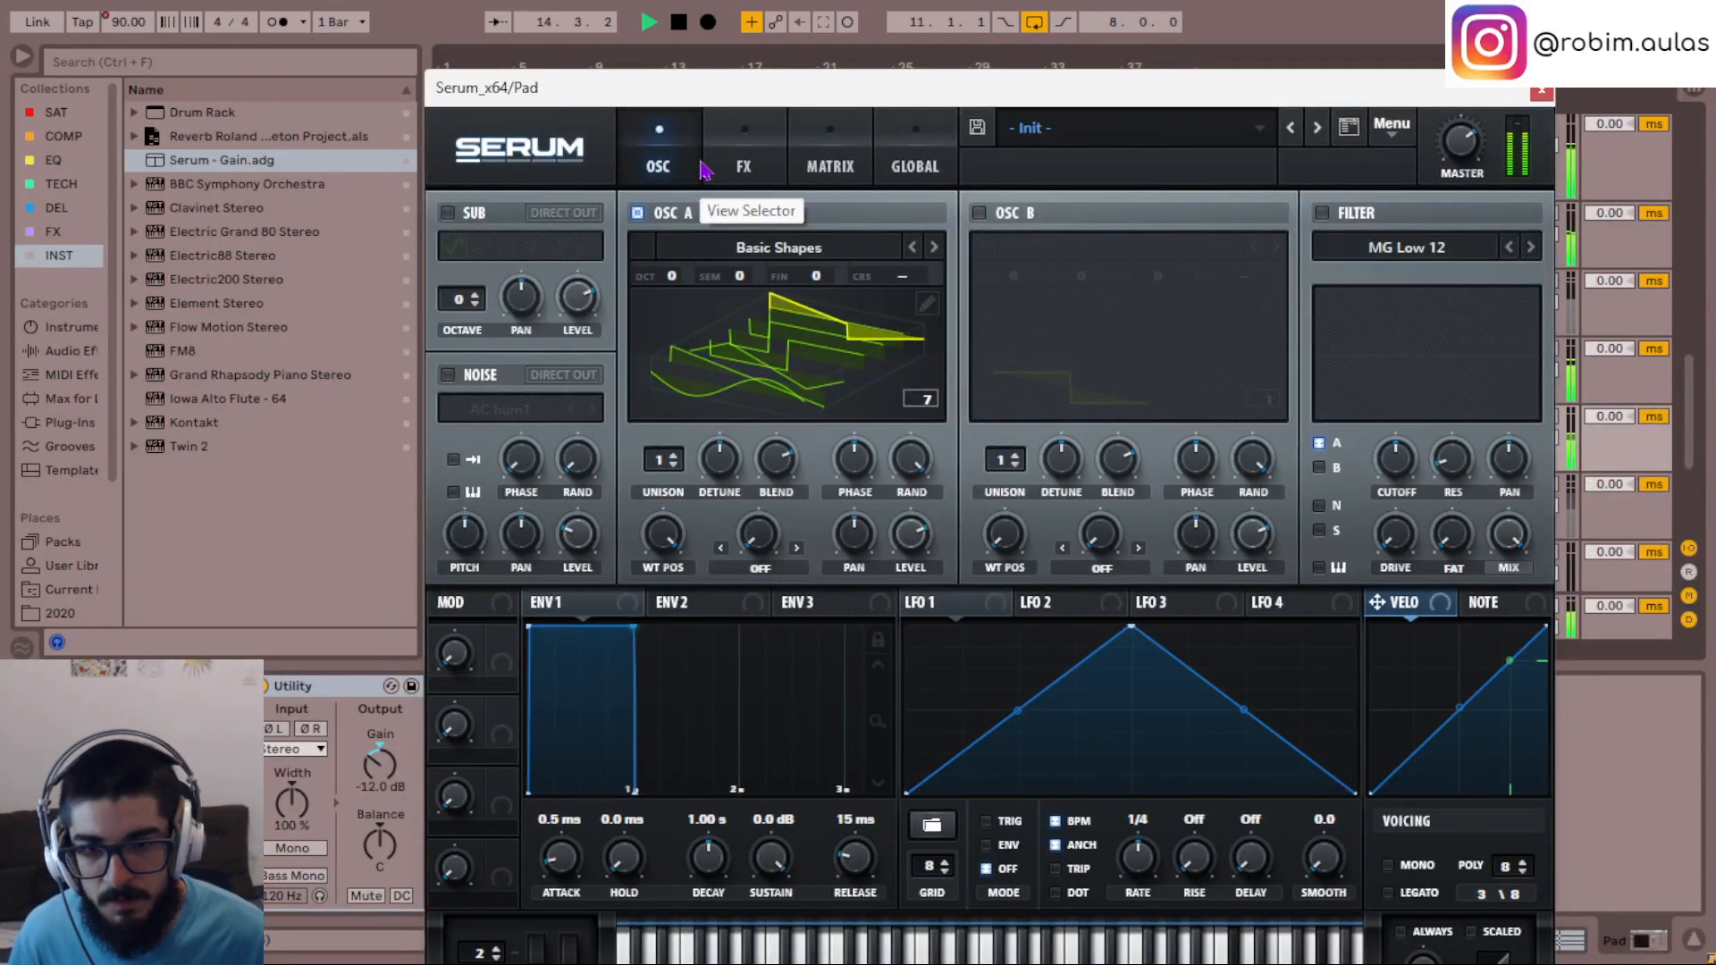
key(space)
drag(877, 93, 862, 57)
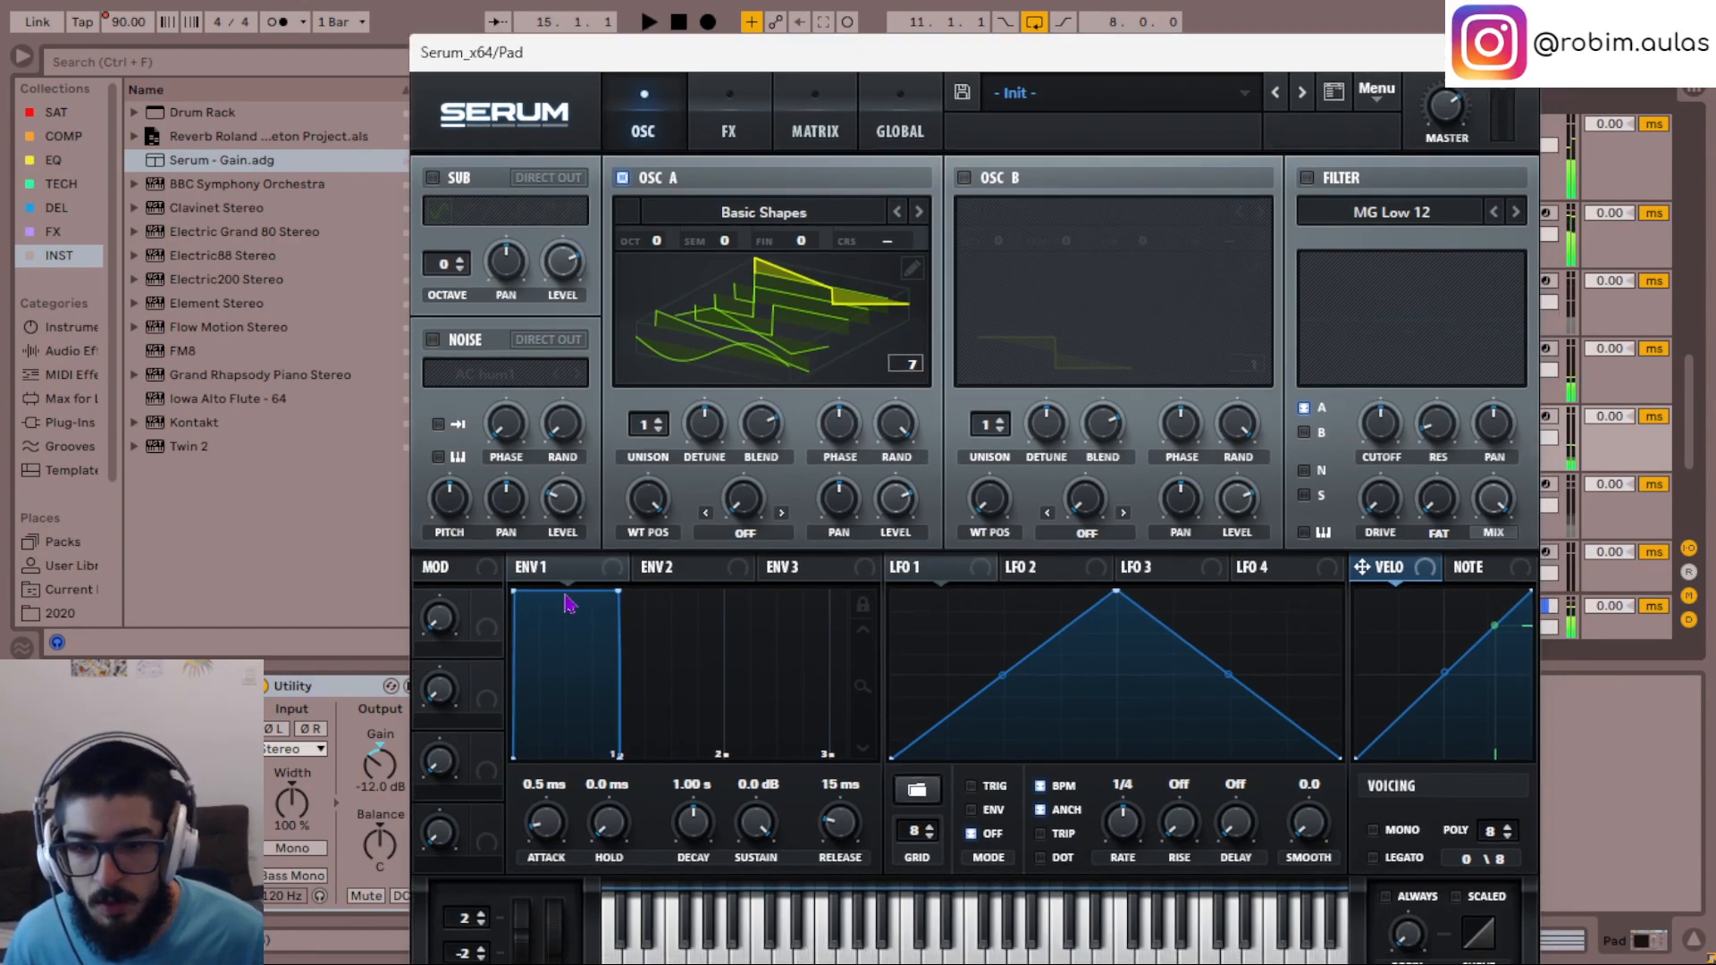
- Try a slow, nearly straight attack of 1.88 s on ENV 1 of the Pad's Serum
drag(515, 590, 719, 572)
key(space)
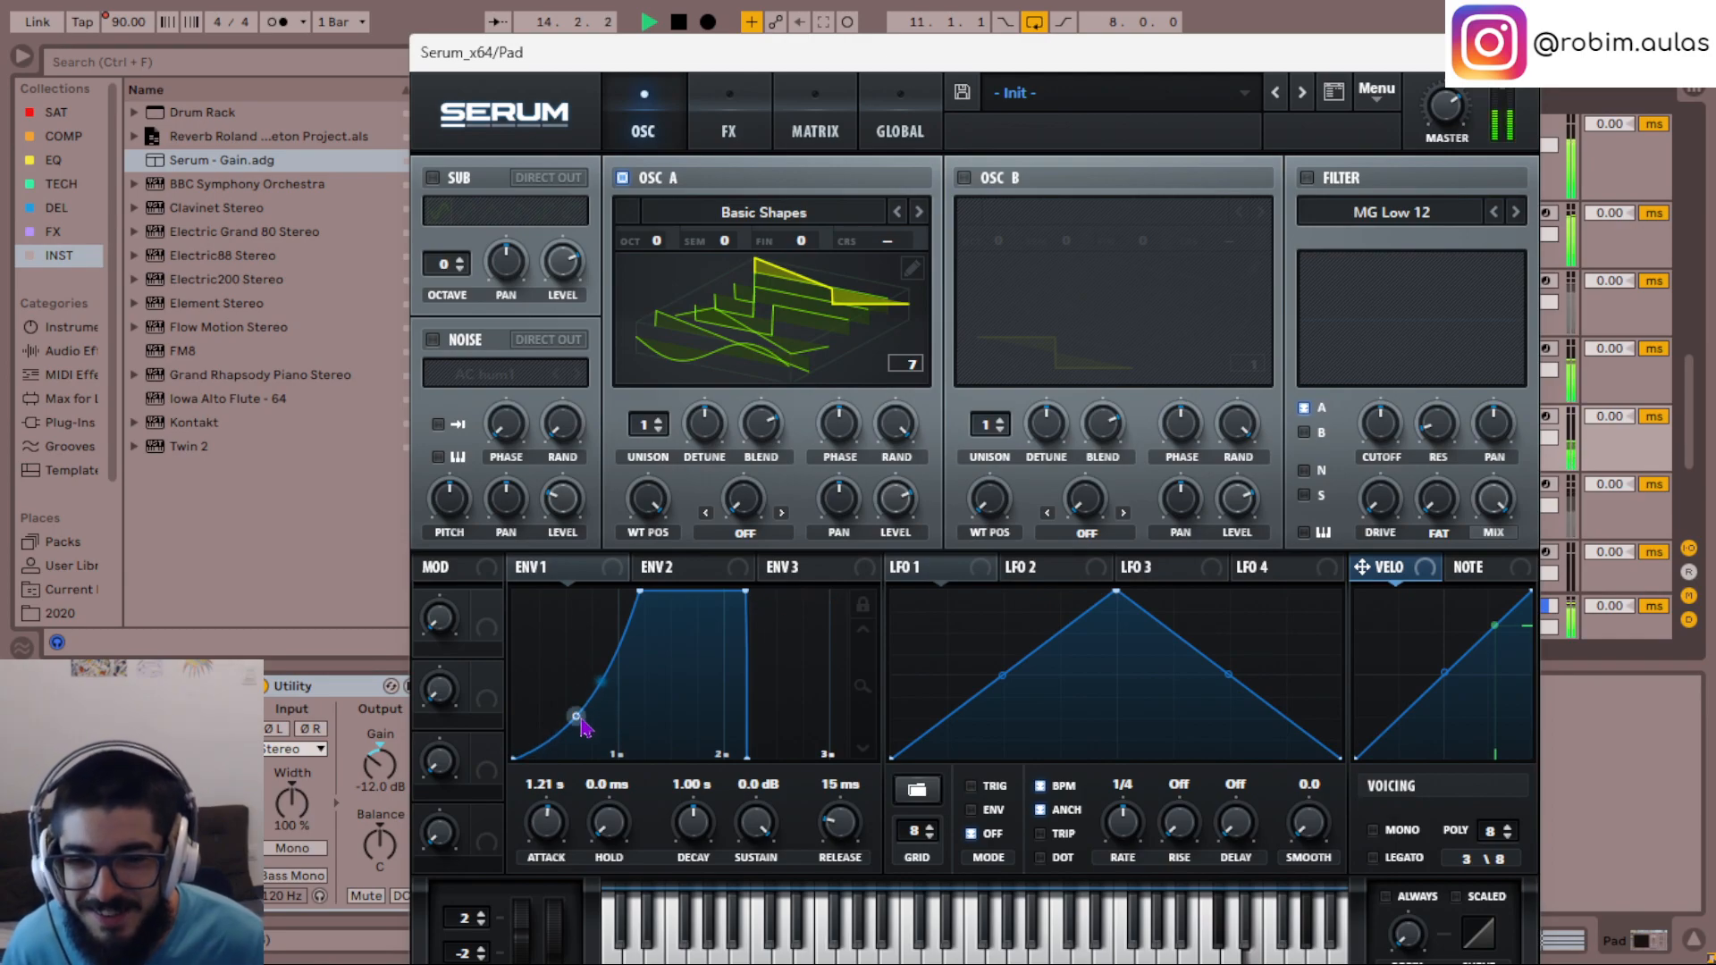
drag(572, 728, 579, 683)
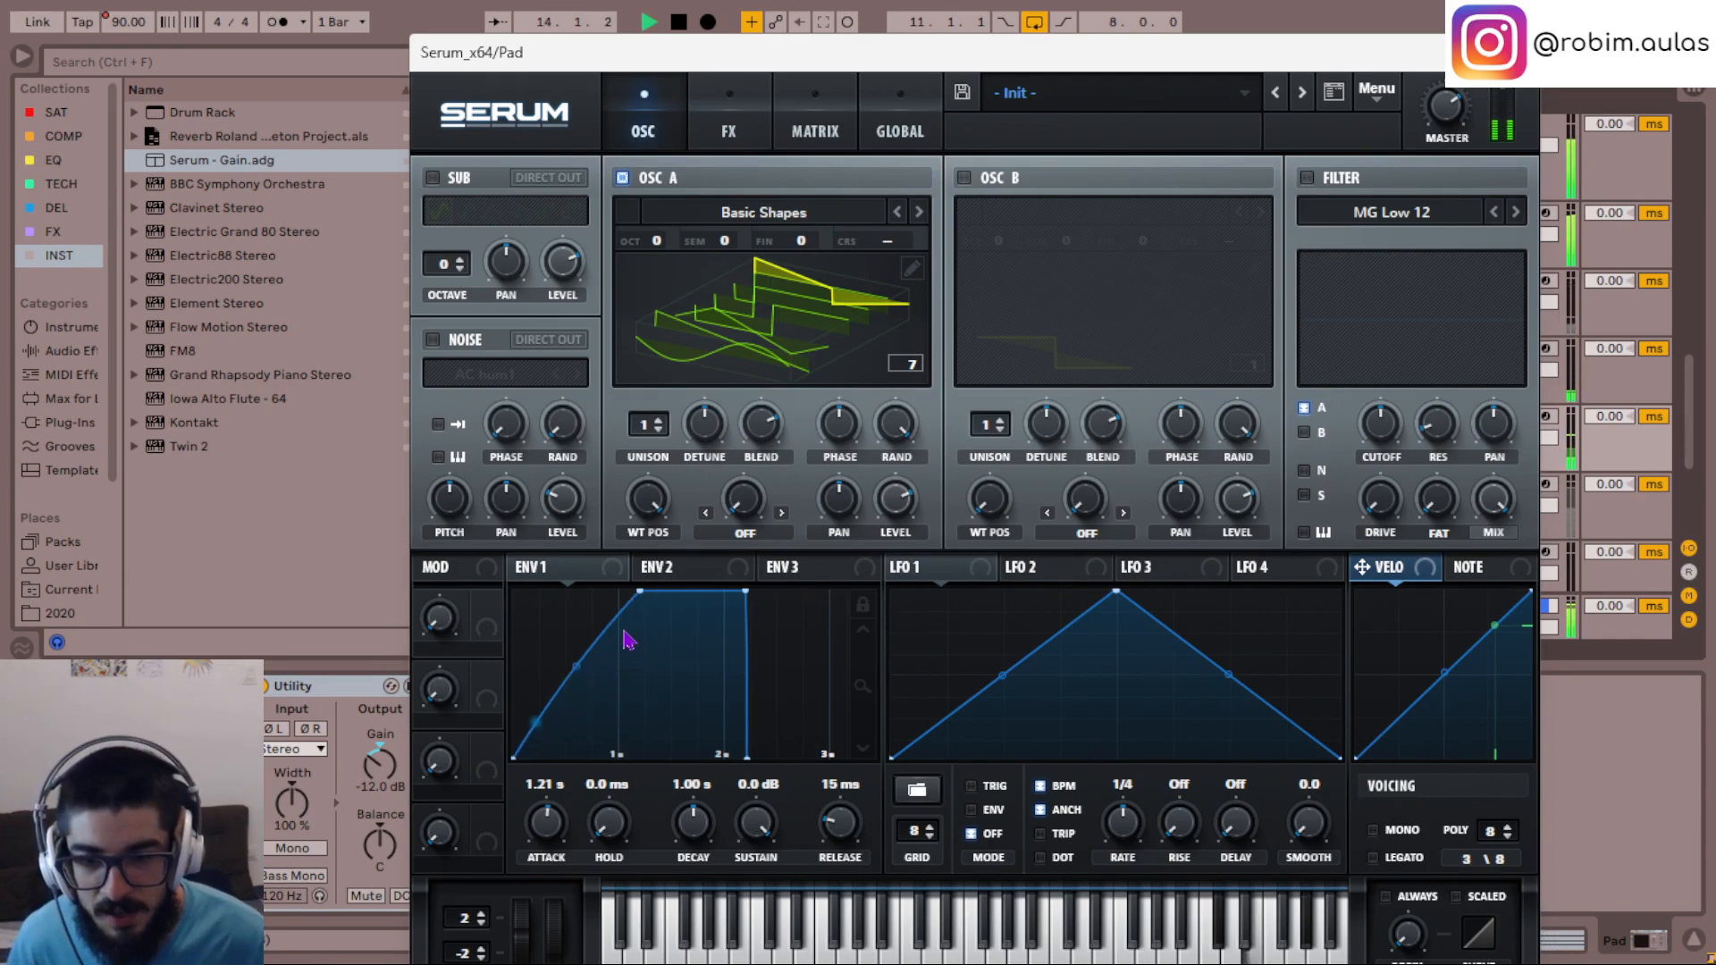
drag(640, 592, 711, 596)
key(space)
key(space)
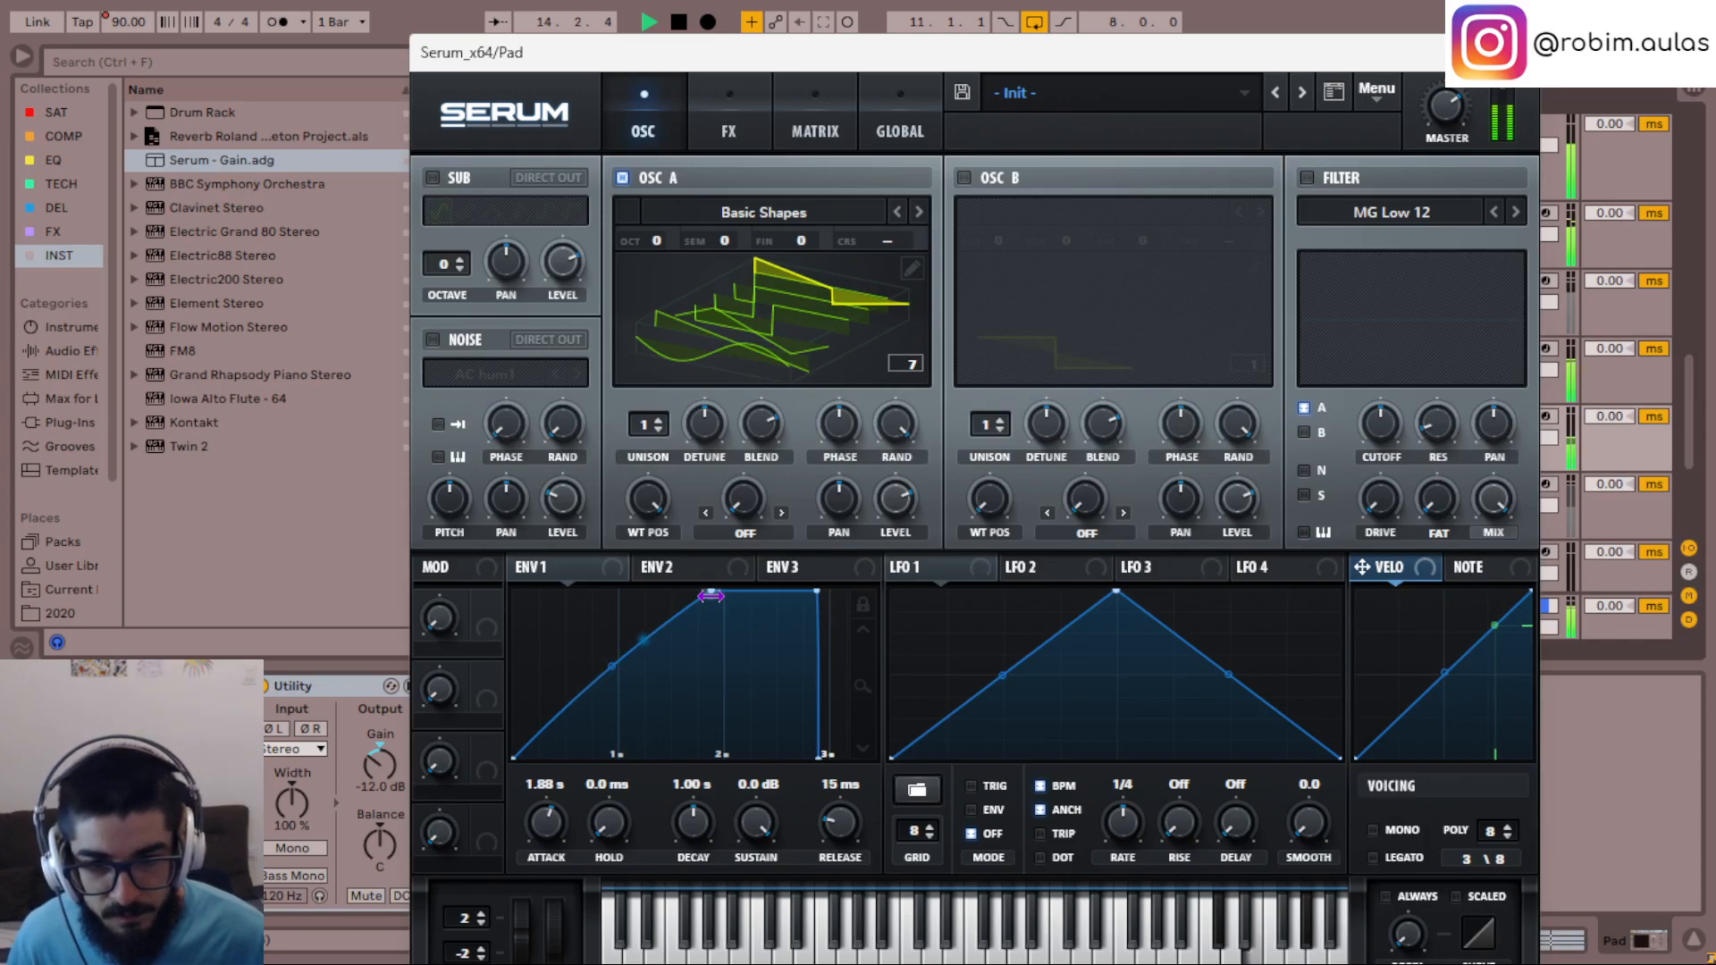
key(space)
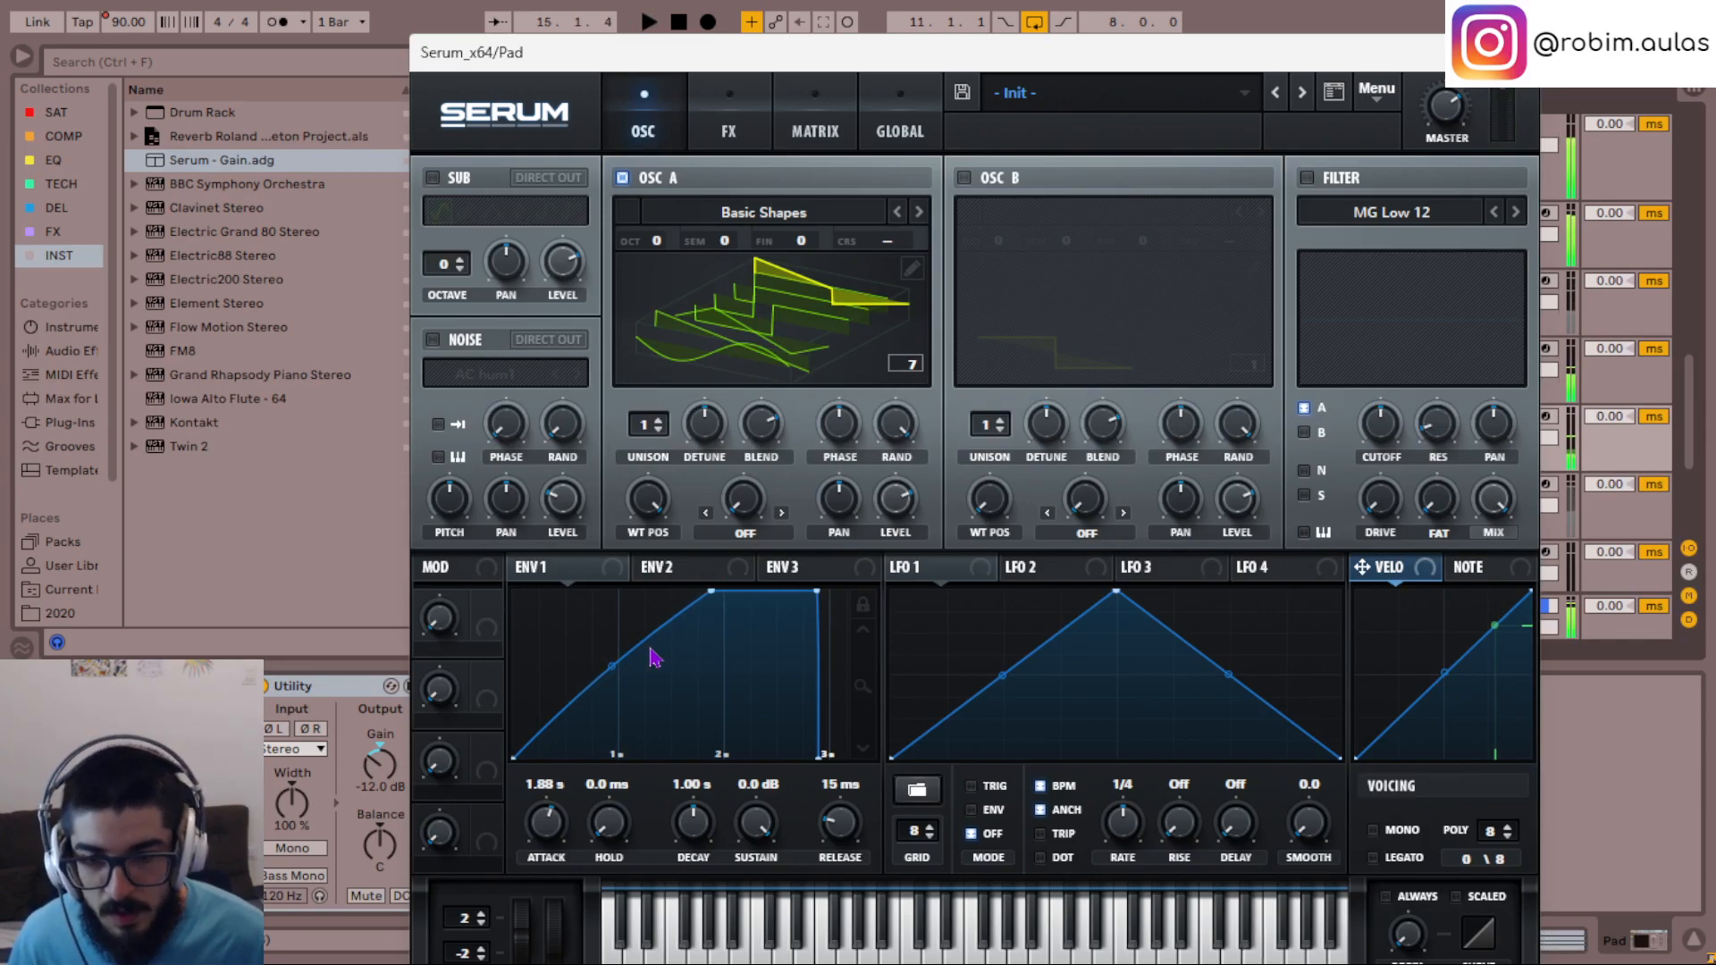
- Shorten ENV 1's attack to 0.2 ms
drag(710, 595, 436, 512)
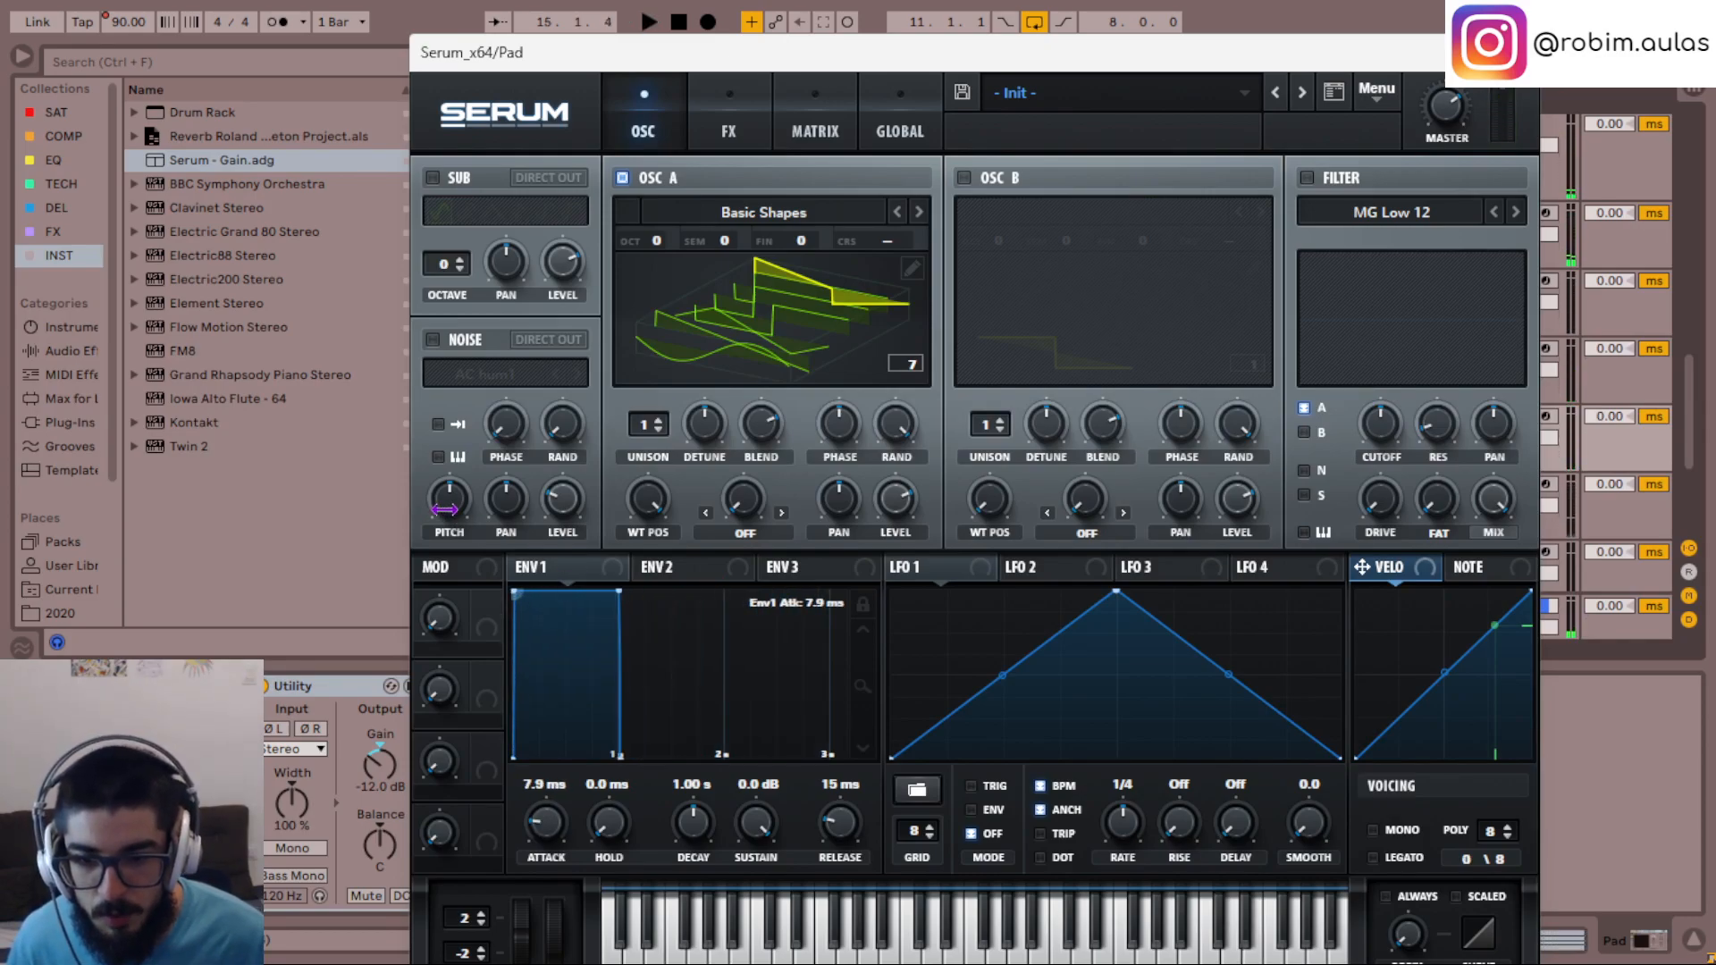
drag(555, 849, 555, 856)
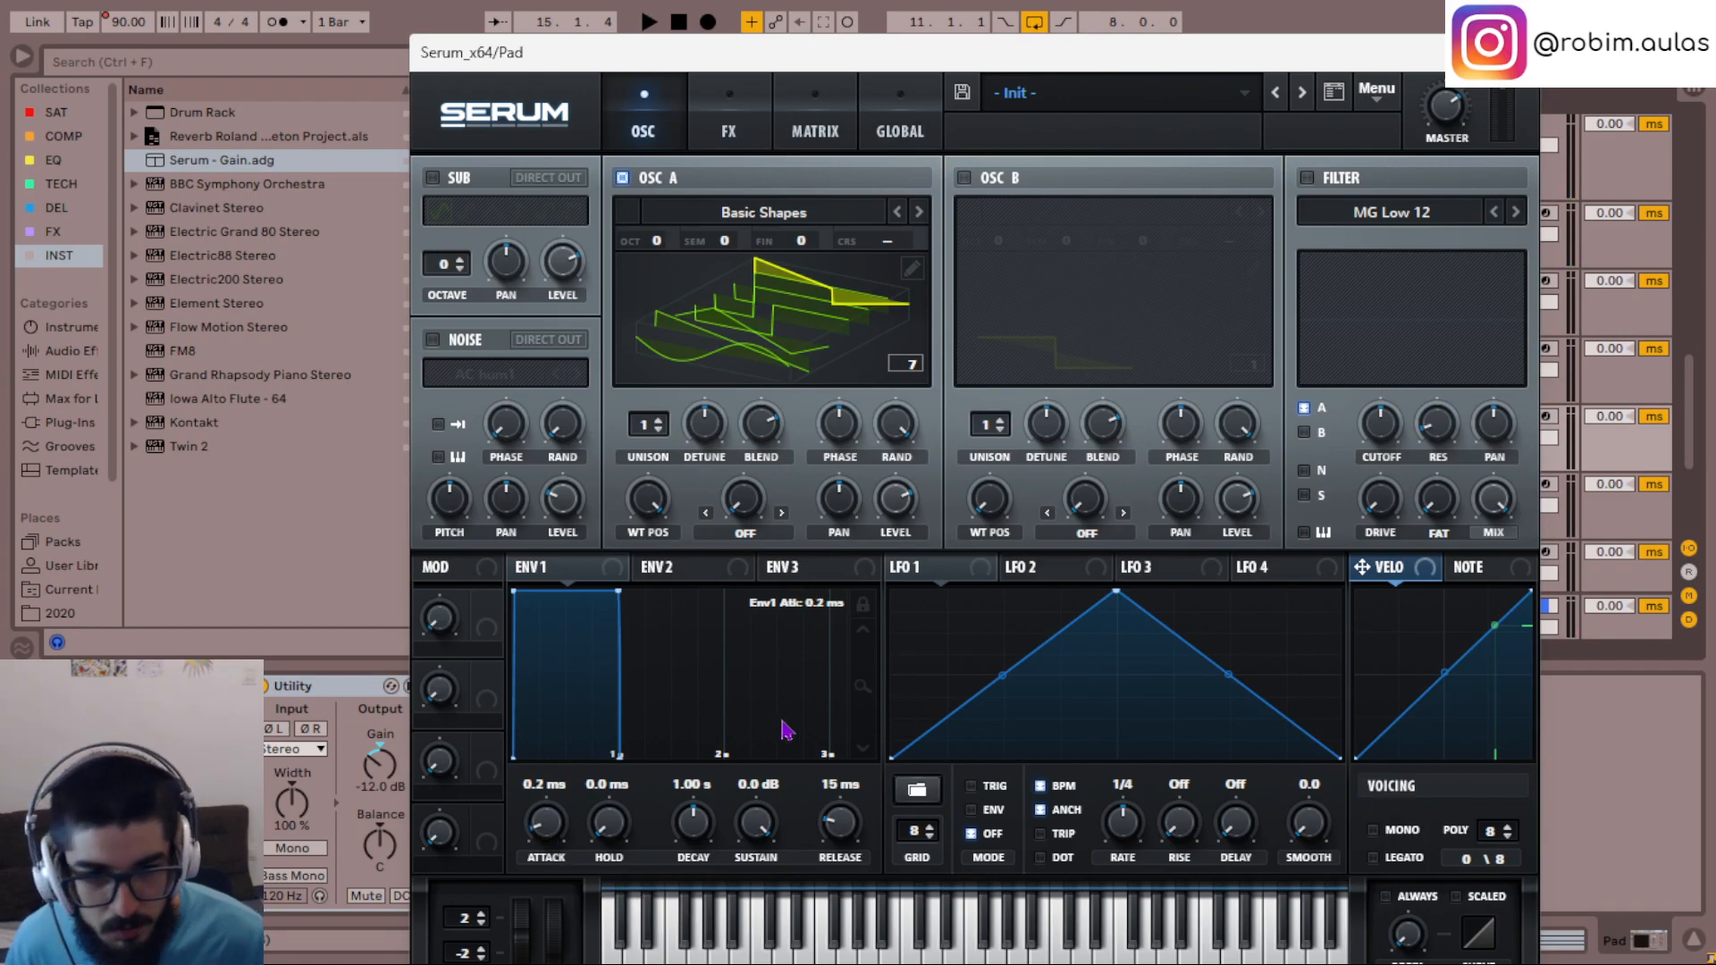
- Route LFO 1 to the global Amp. destination in the first row of Serum's modulation matrix
click(807, 117)
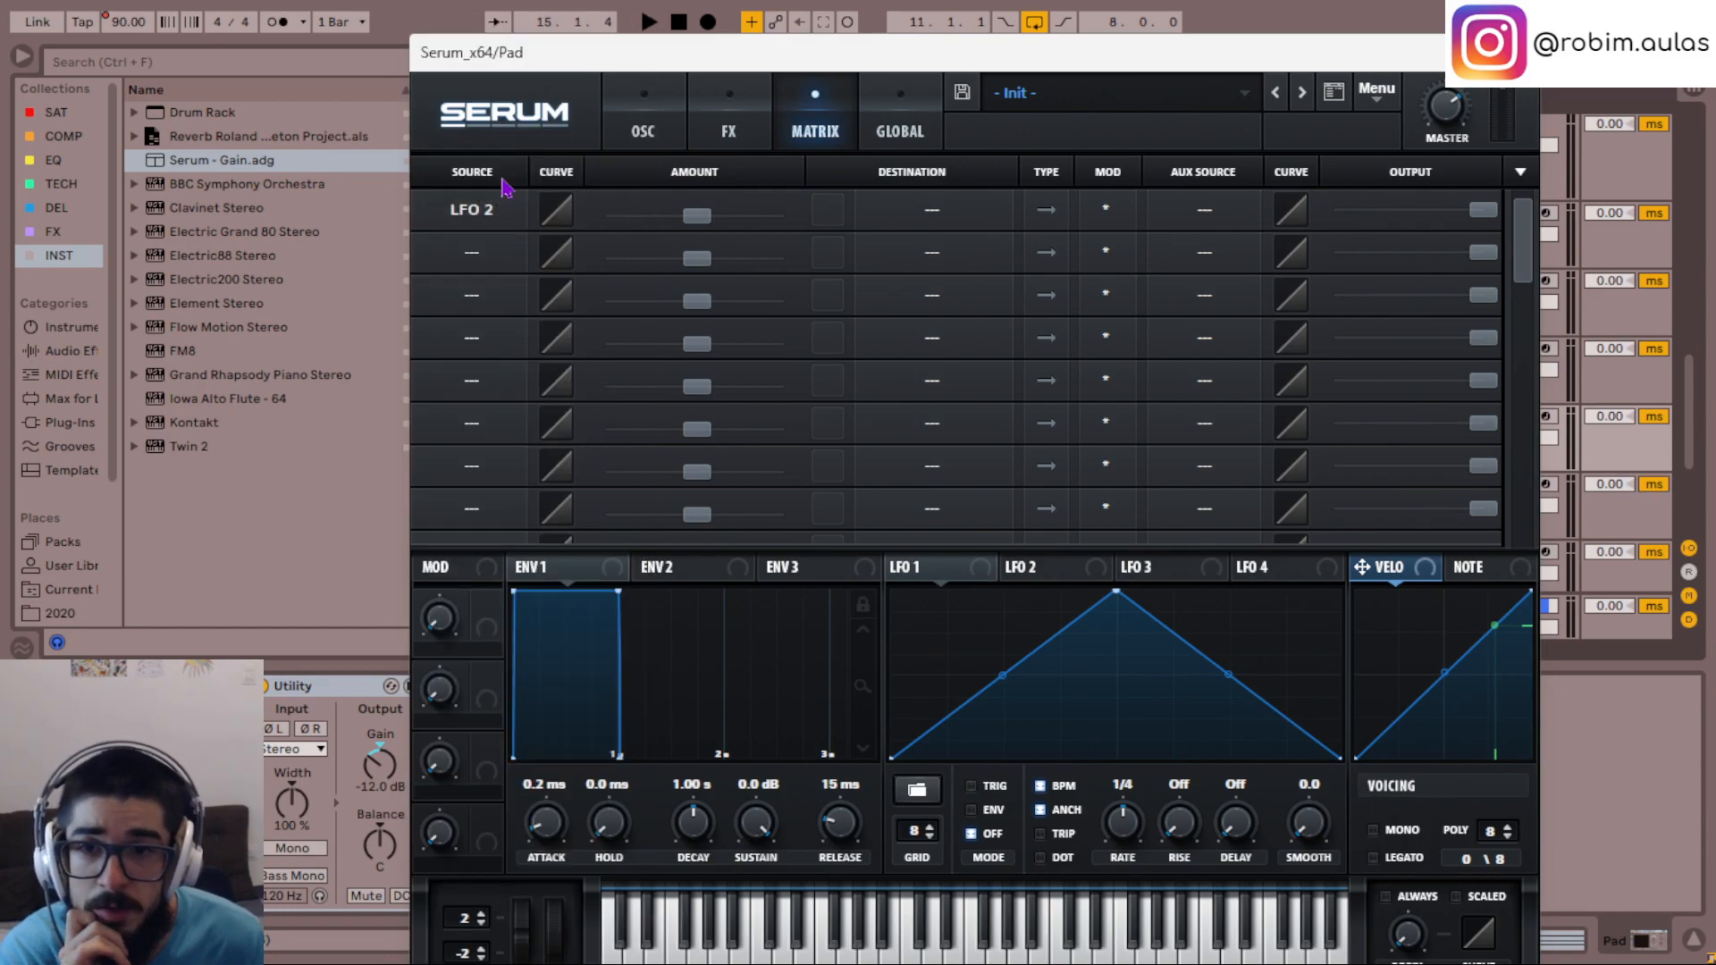
click(491, 208)
click(509, 168)
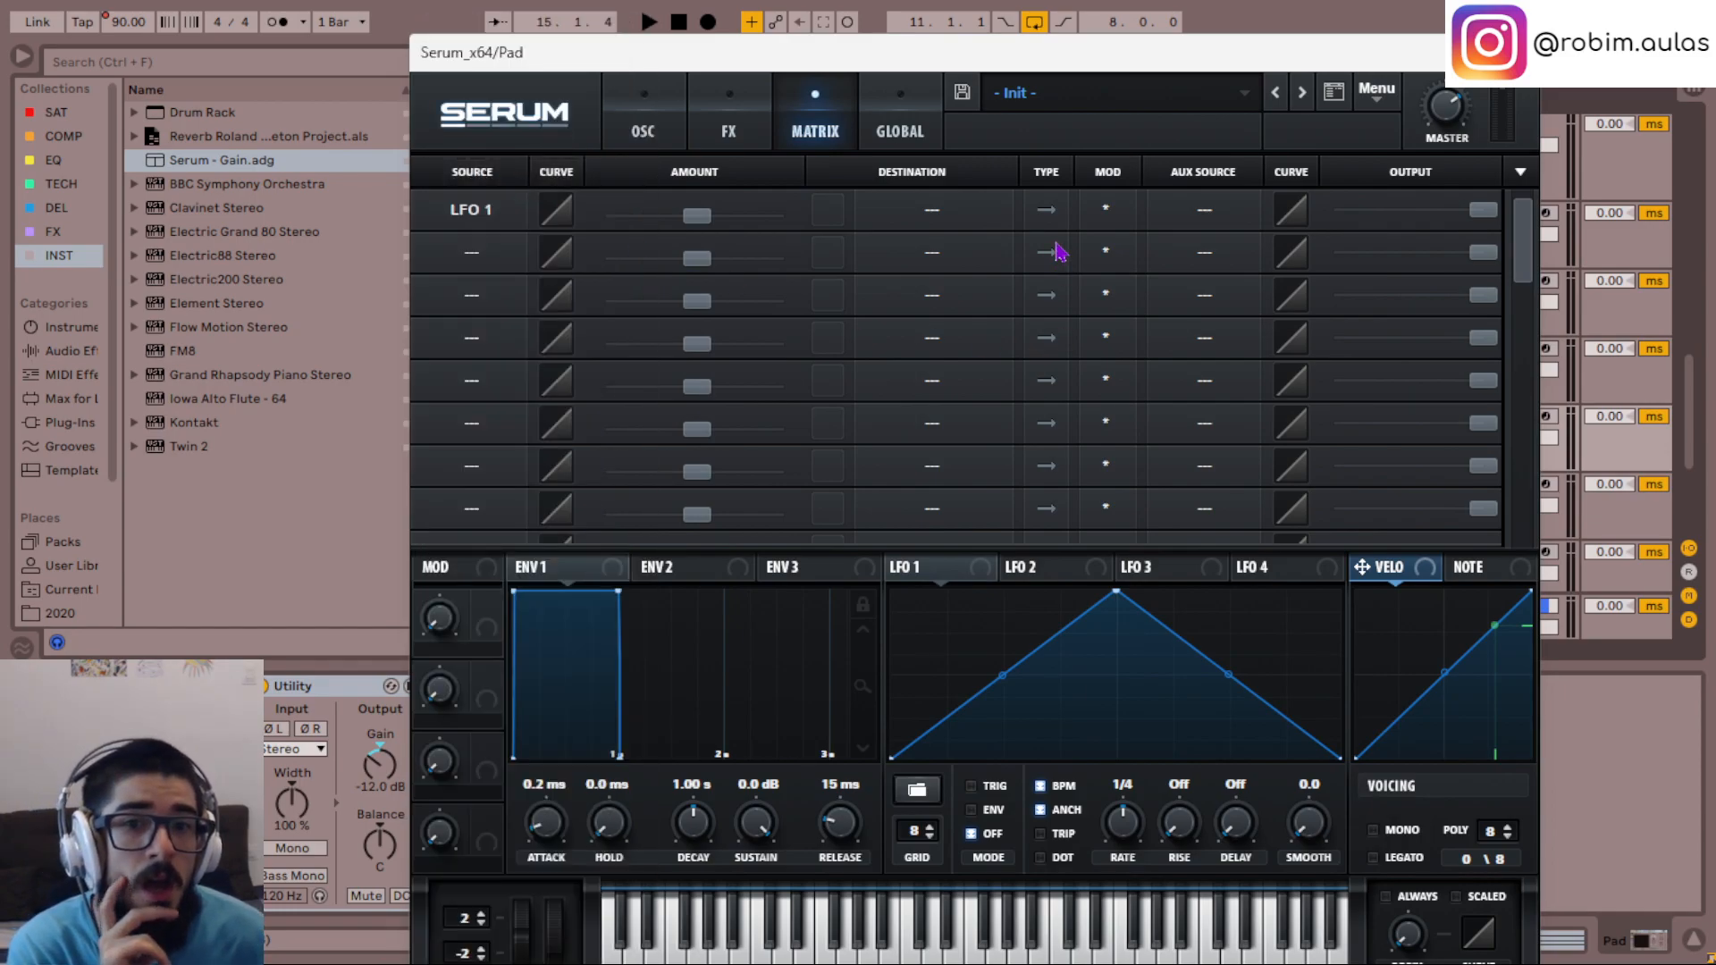
click(932, 232)
mouse_move(952, 463)
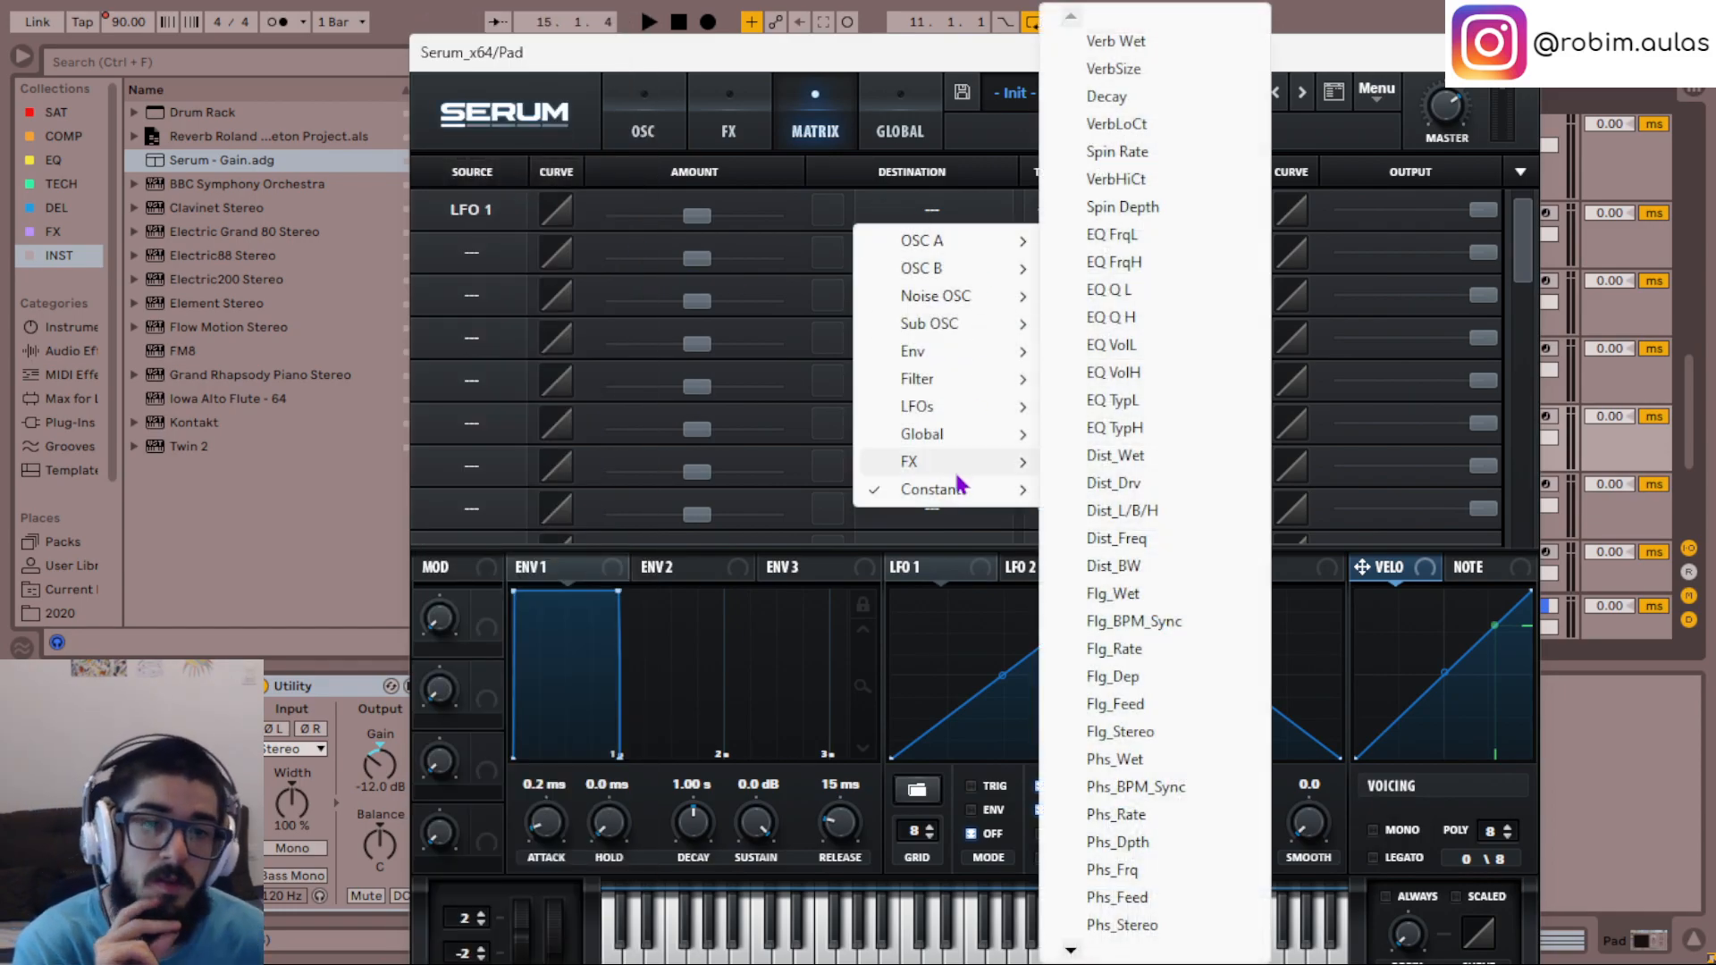
click(972, 665)
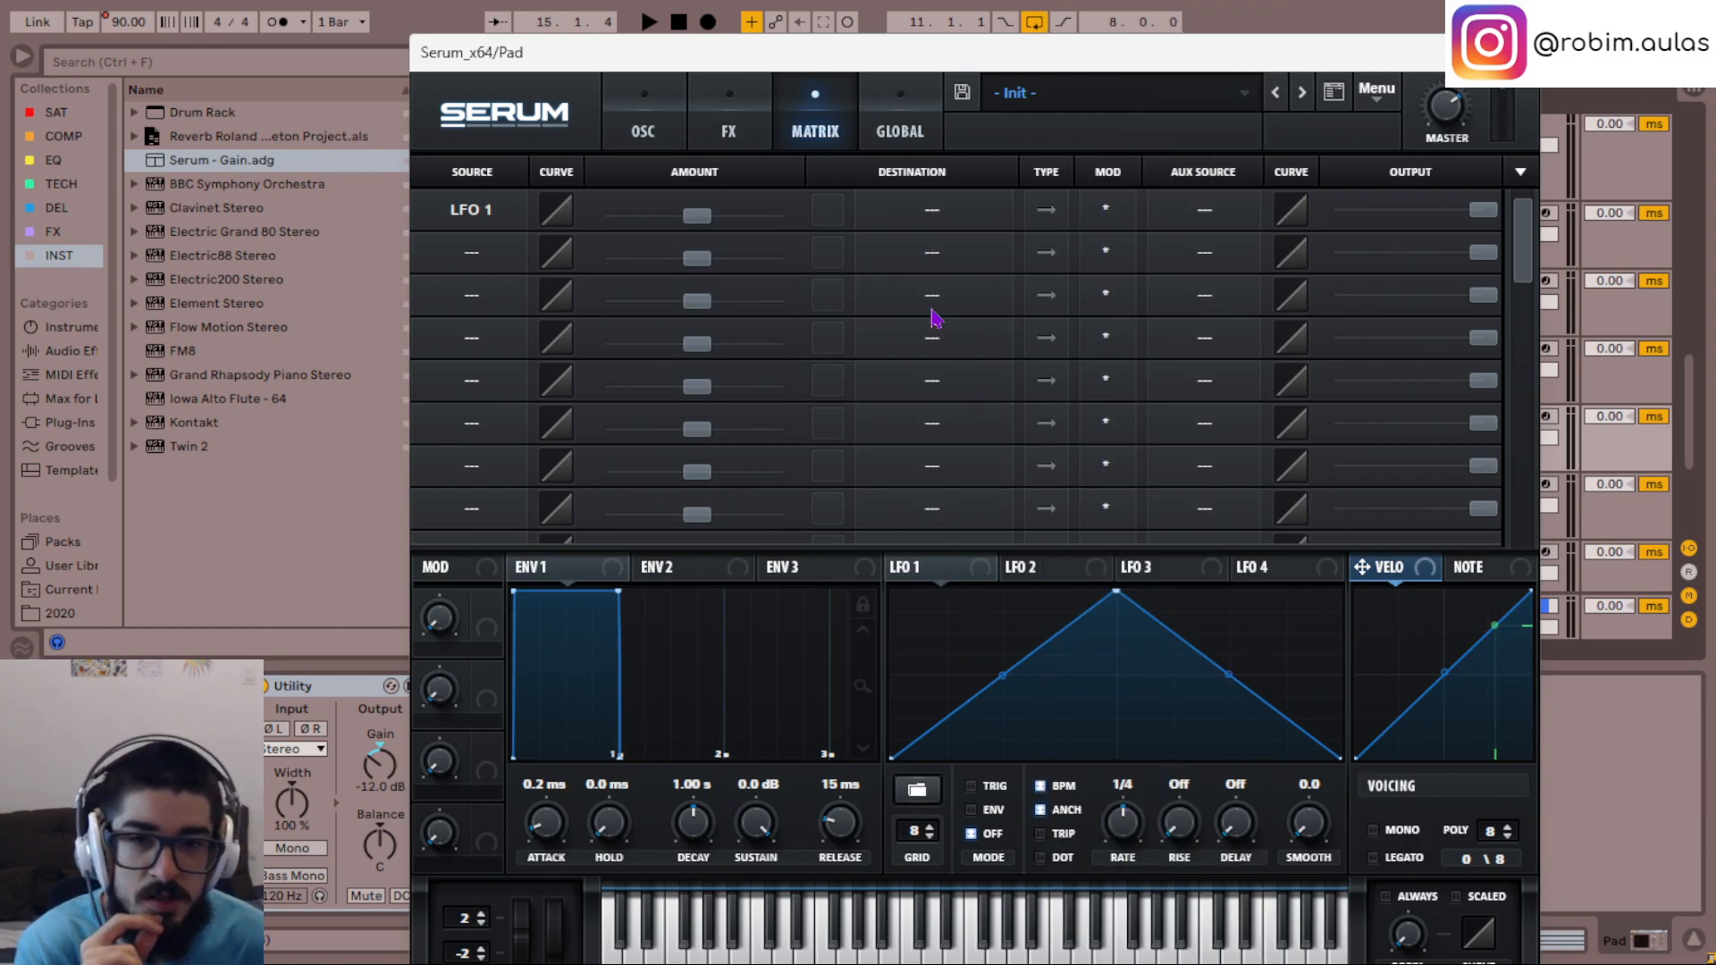
click(956, 215)
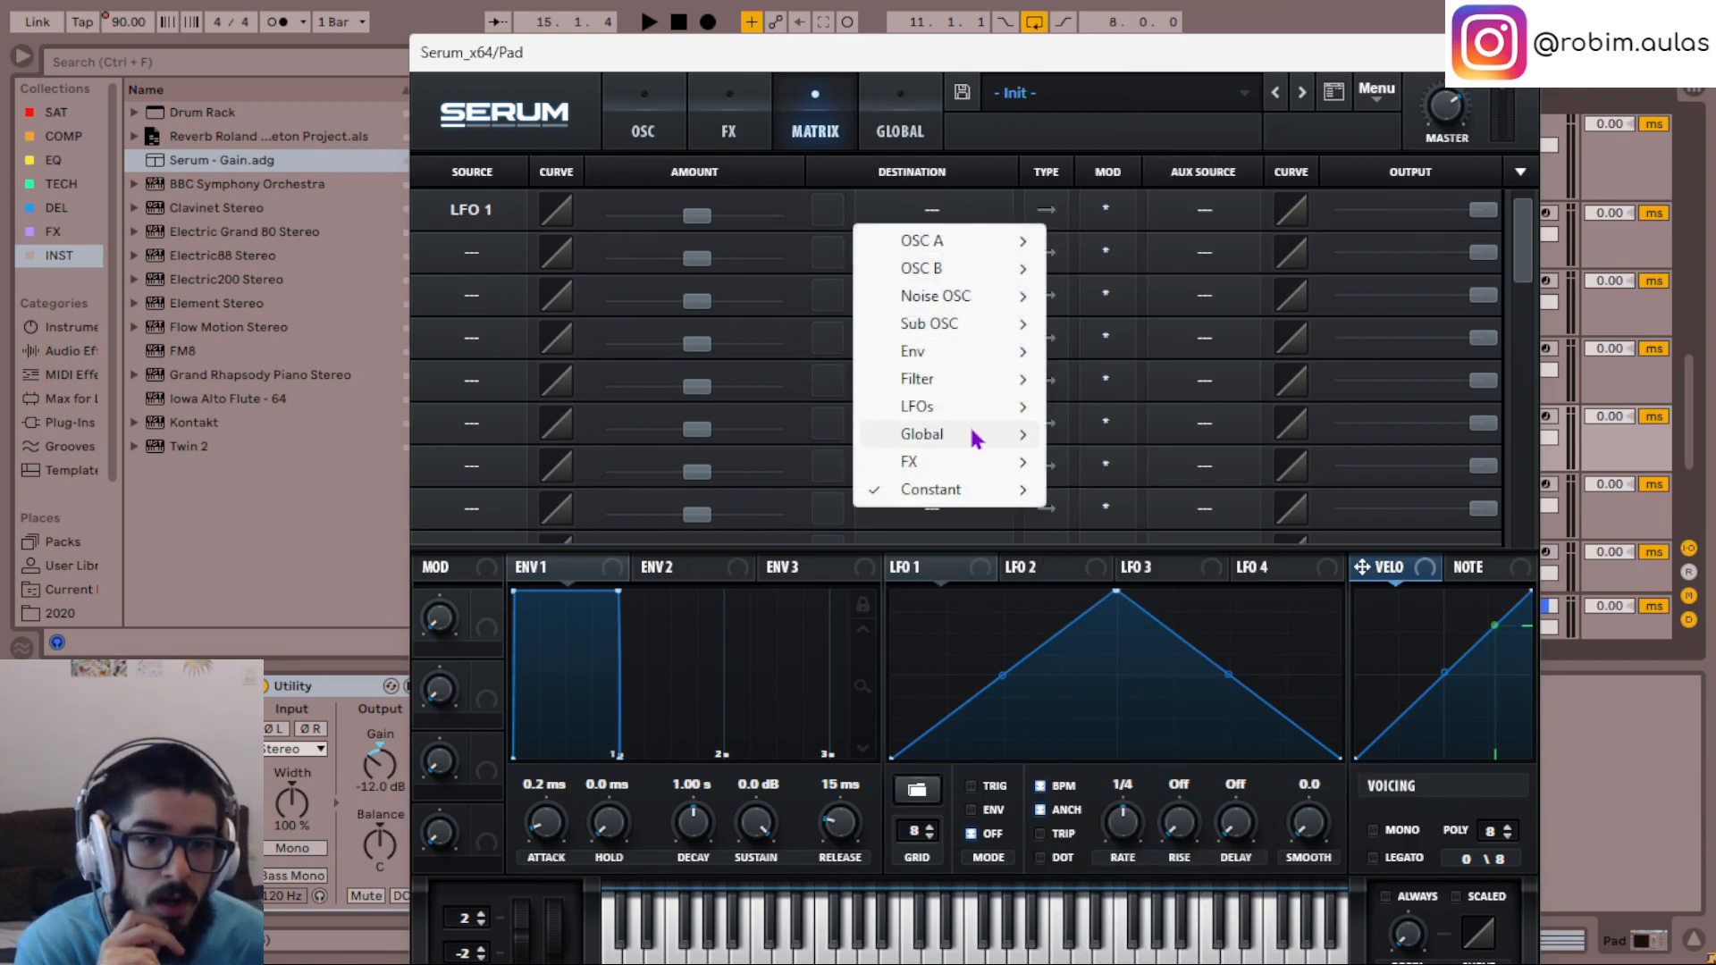
mouse_move(972, 444)
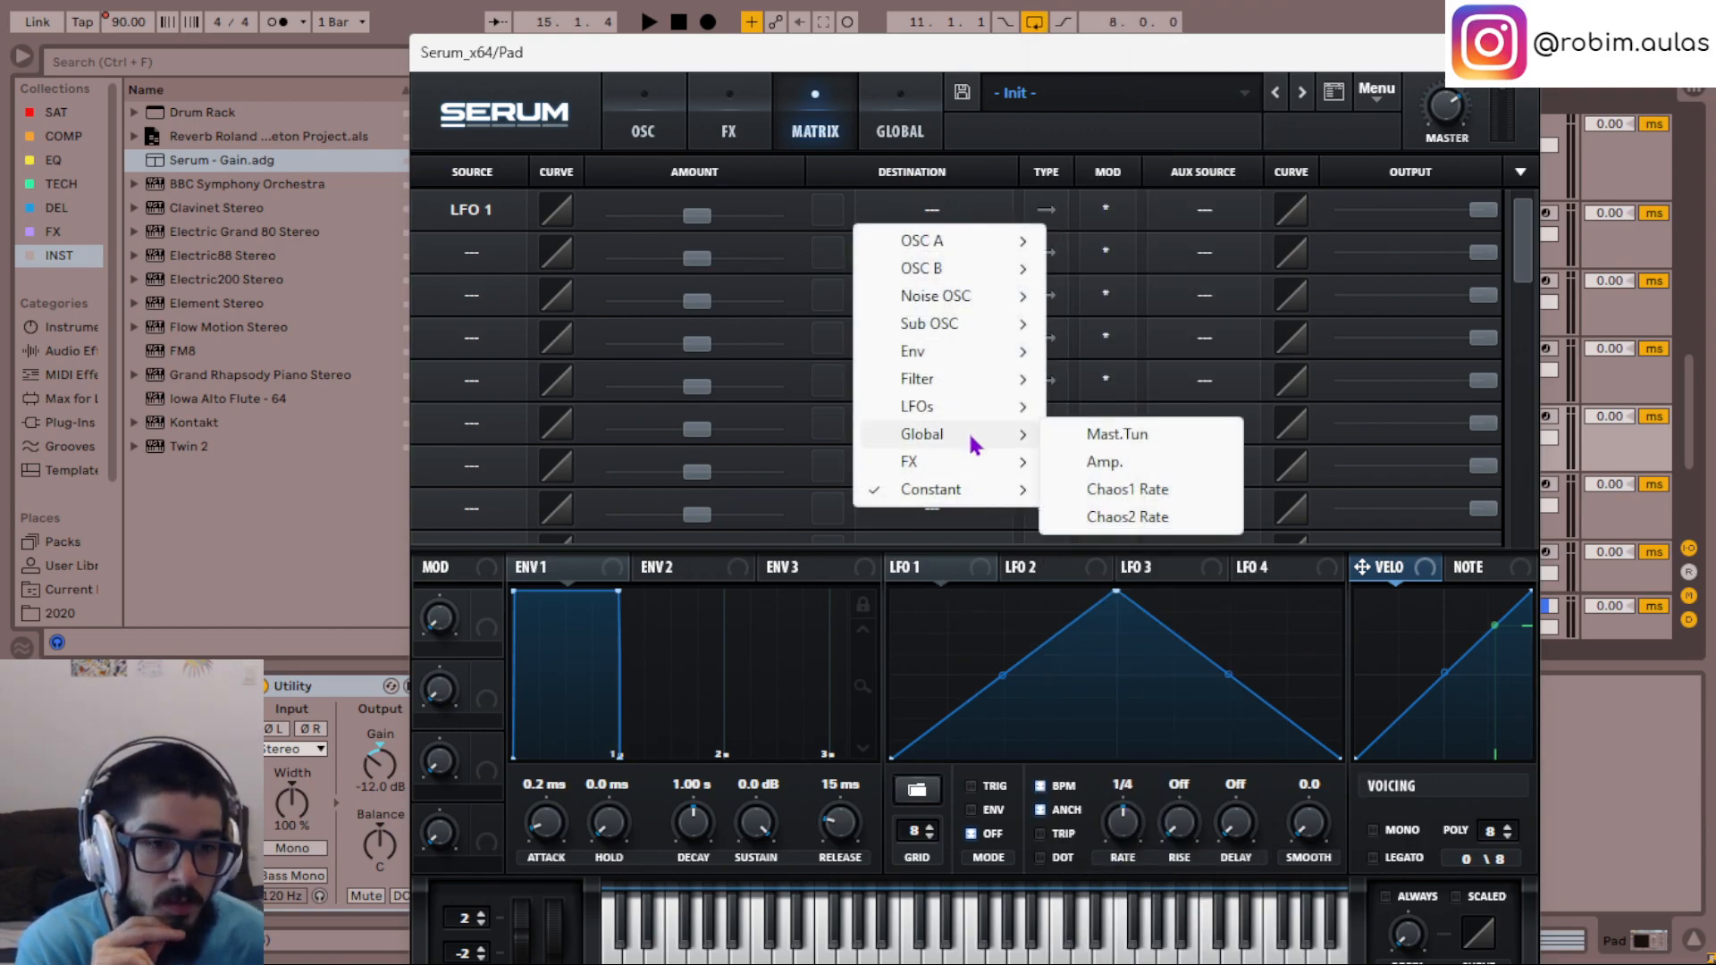
click(1100, 461)
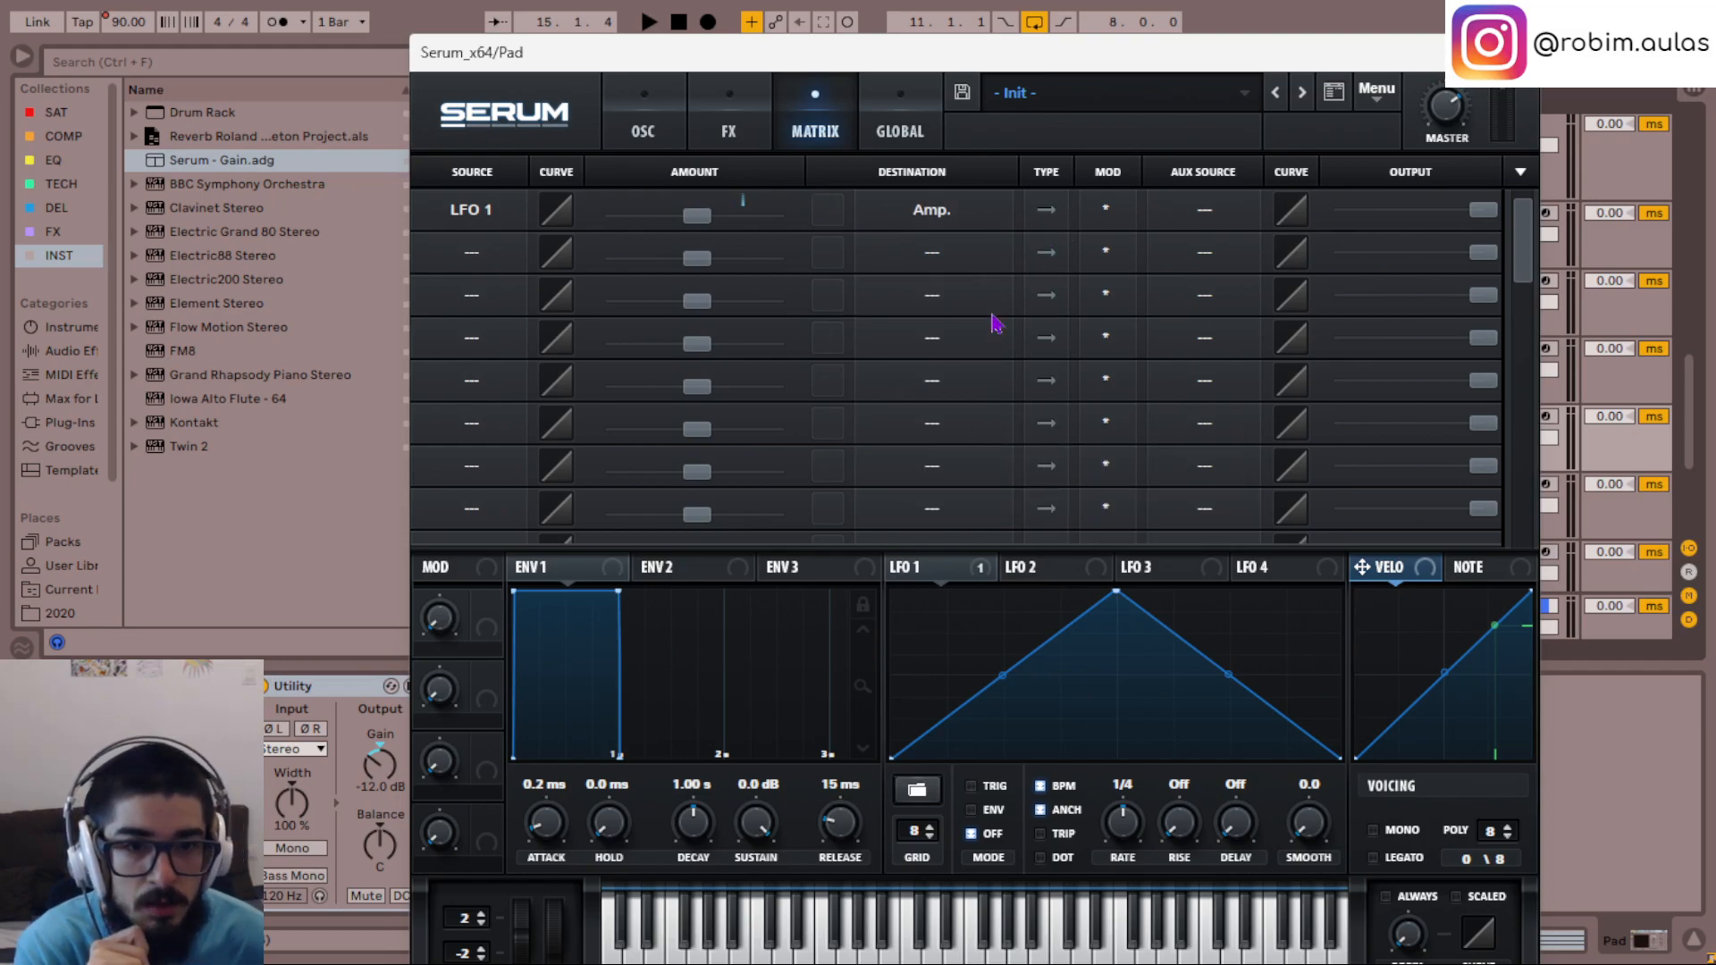
- Reshape LFO 1 into a single straight upward ramp in ENV mode with a rate of one bar
drag(1113, 594, 1352, 496)
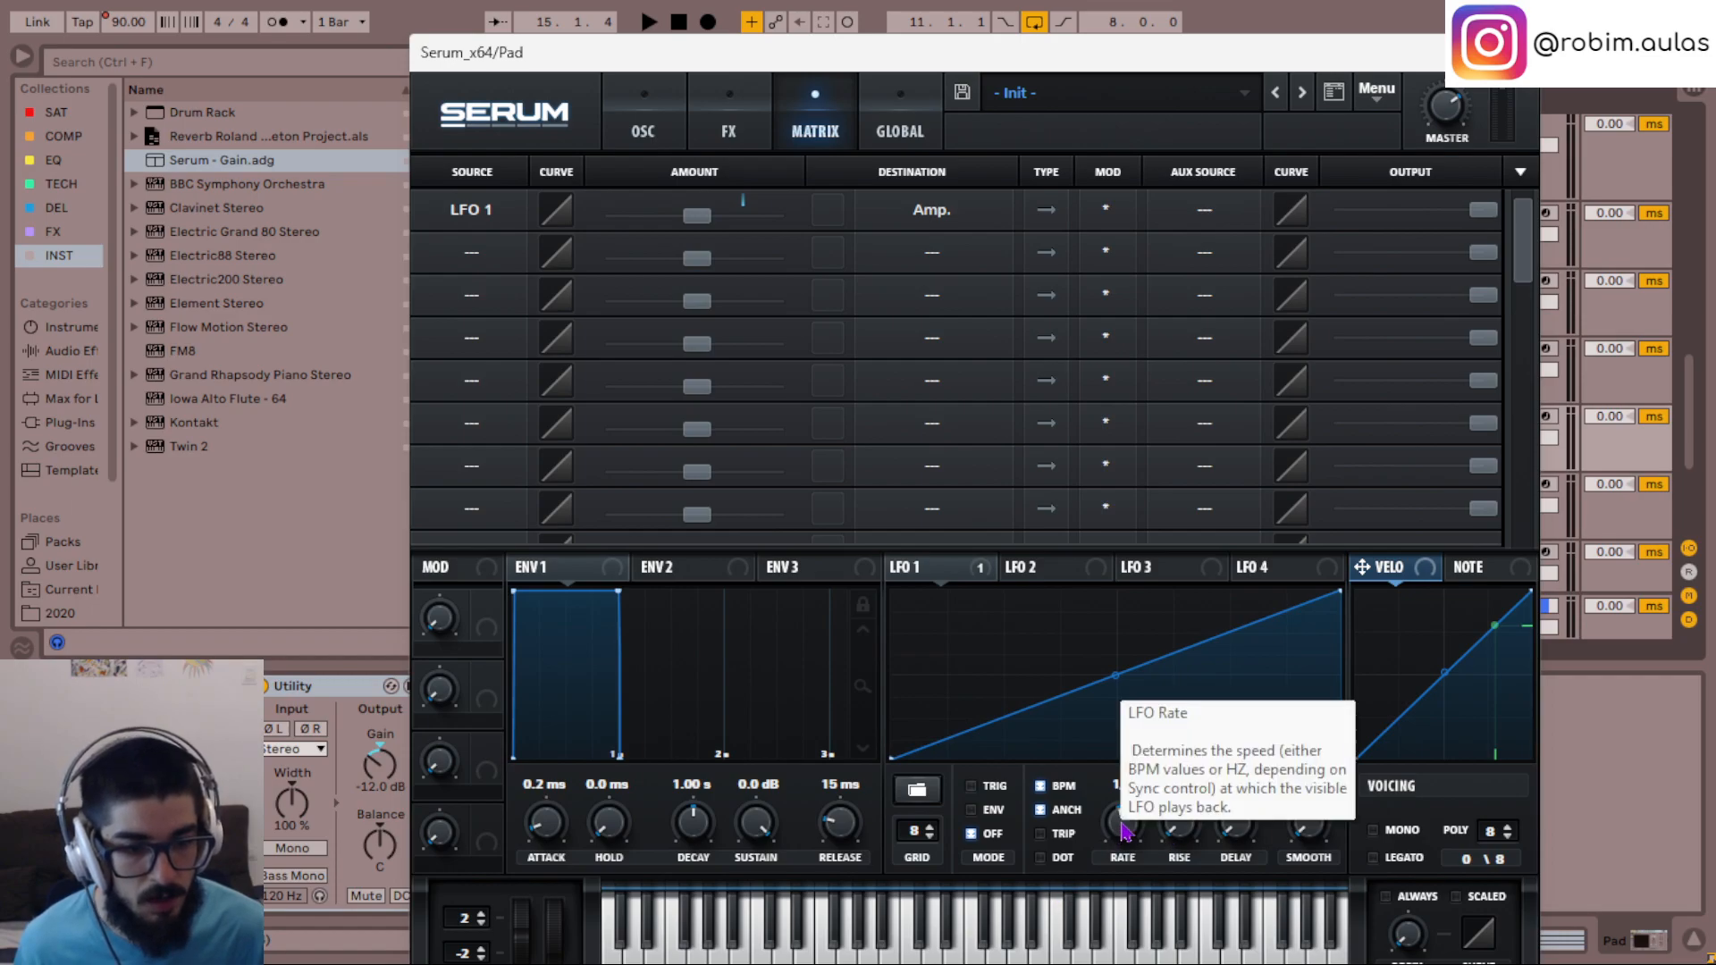
click(972, 810)
key(space)
key(space)
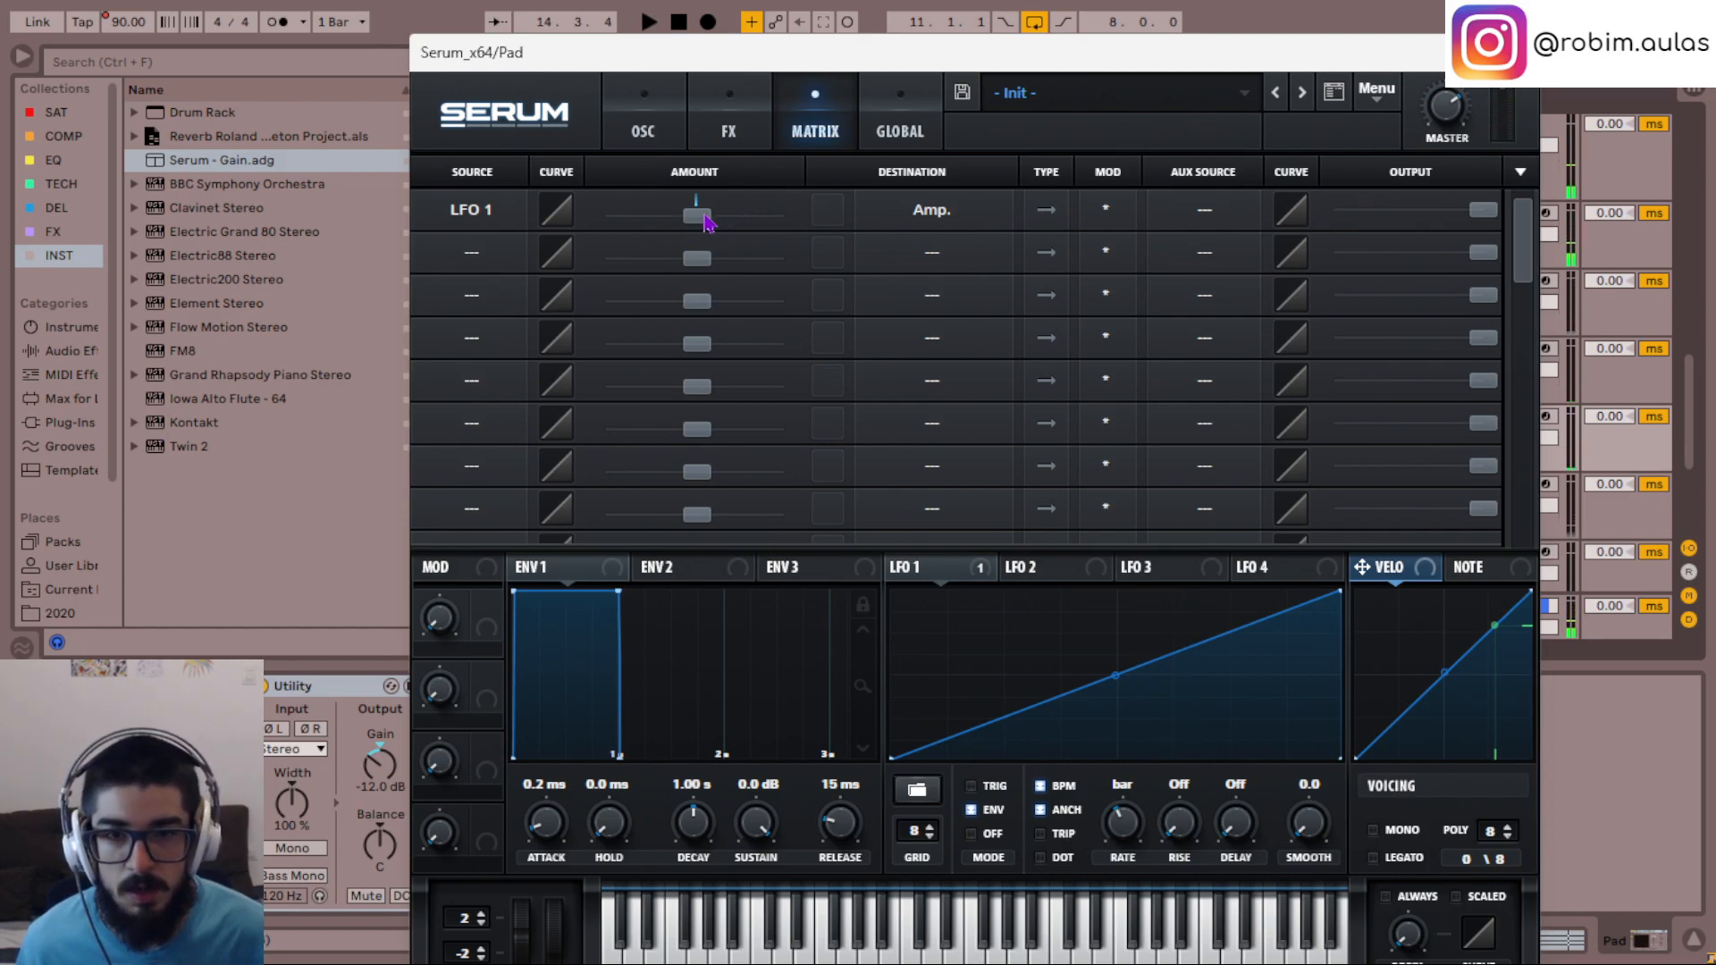
- Raise the positive amount of LFO 1's Amp. modulation and set the LFO's rate to a dotted 1/2
drag(702, 233, 766, 225)
key(space)
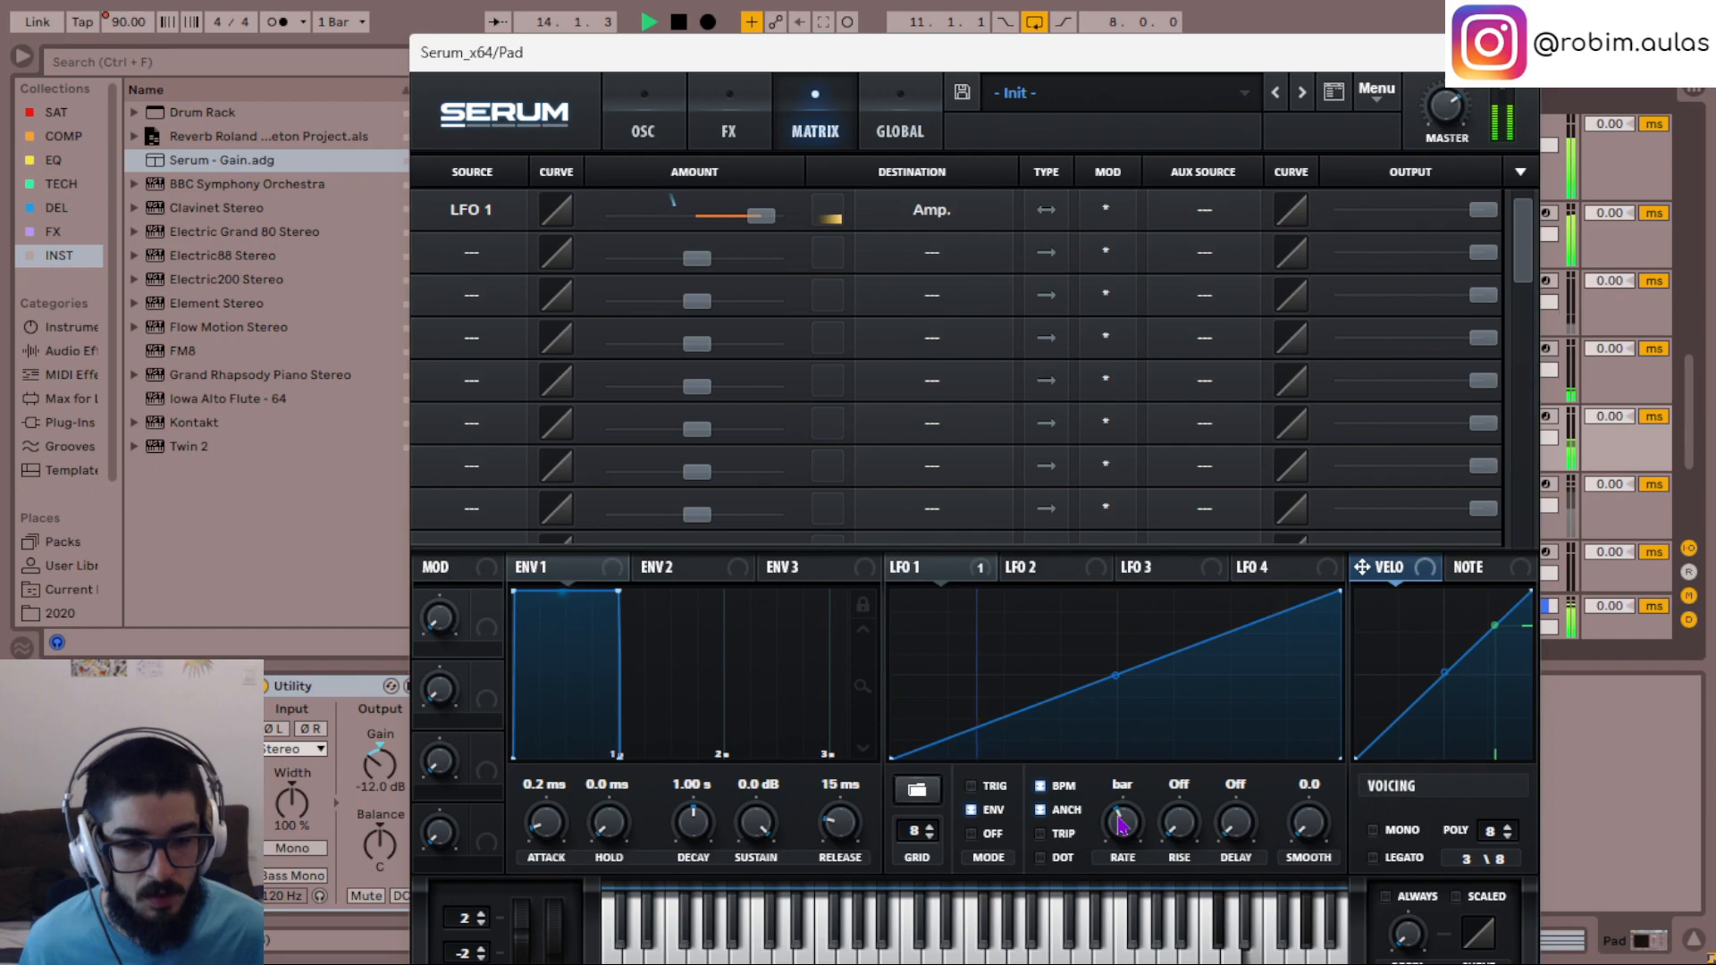
key(space)
key(space)
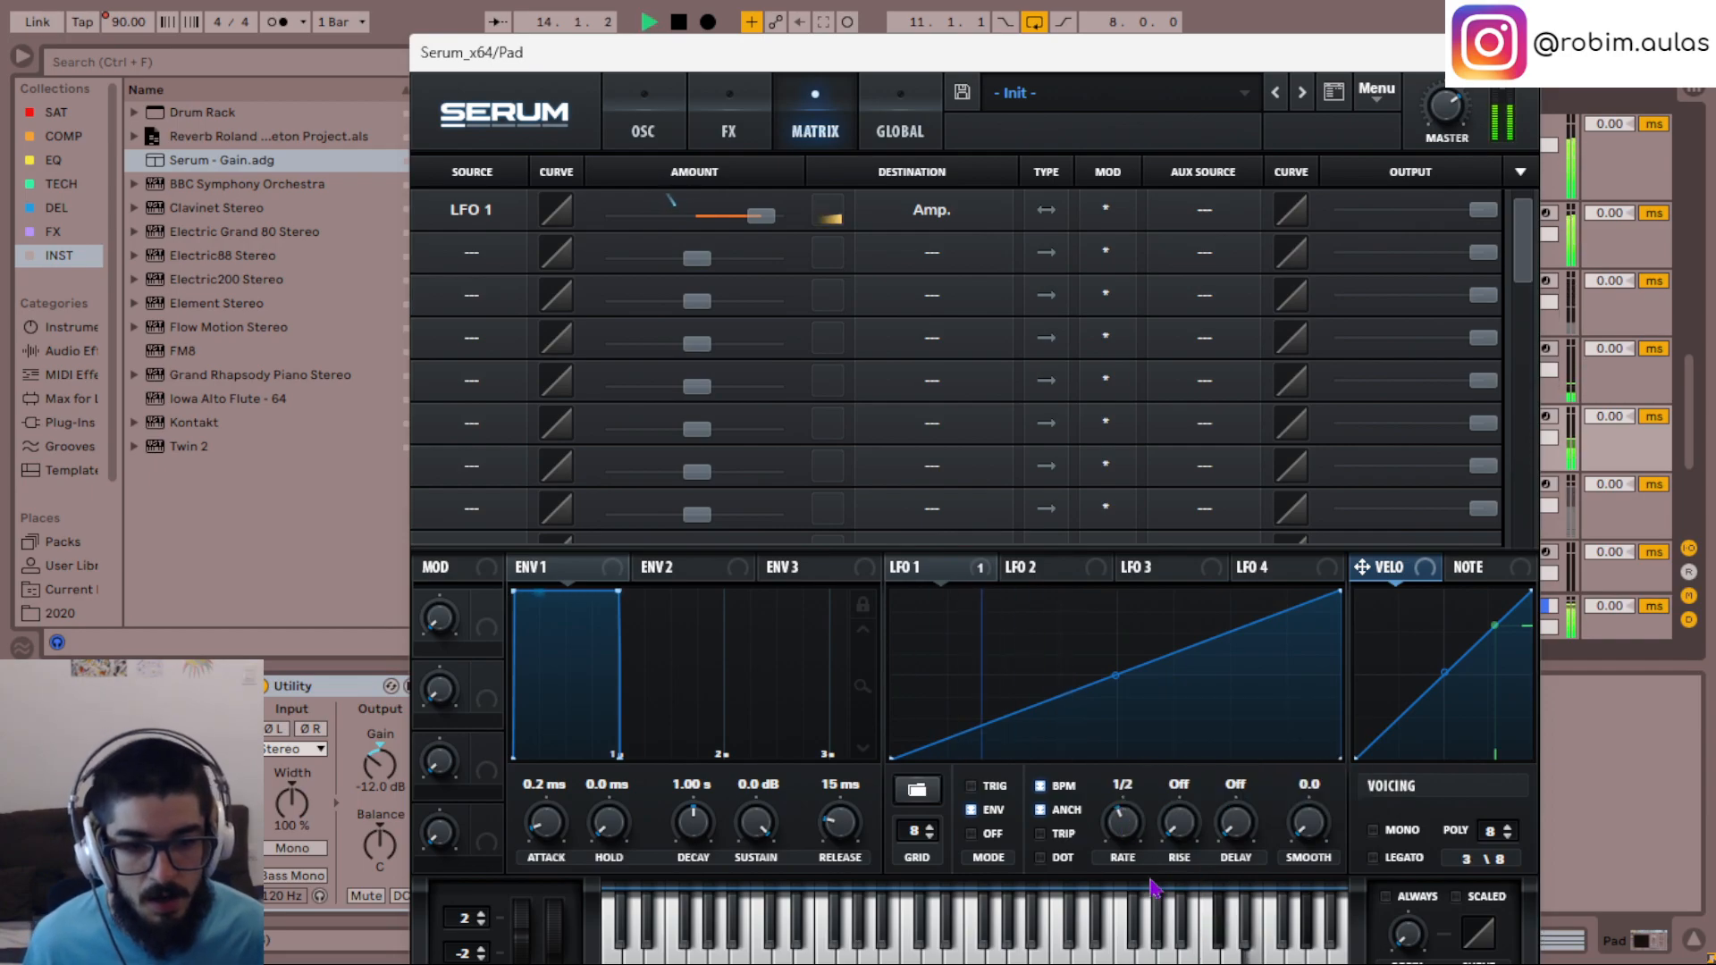
key(space)
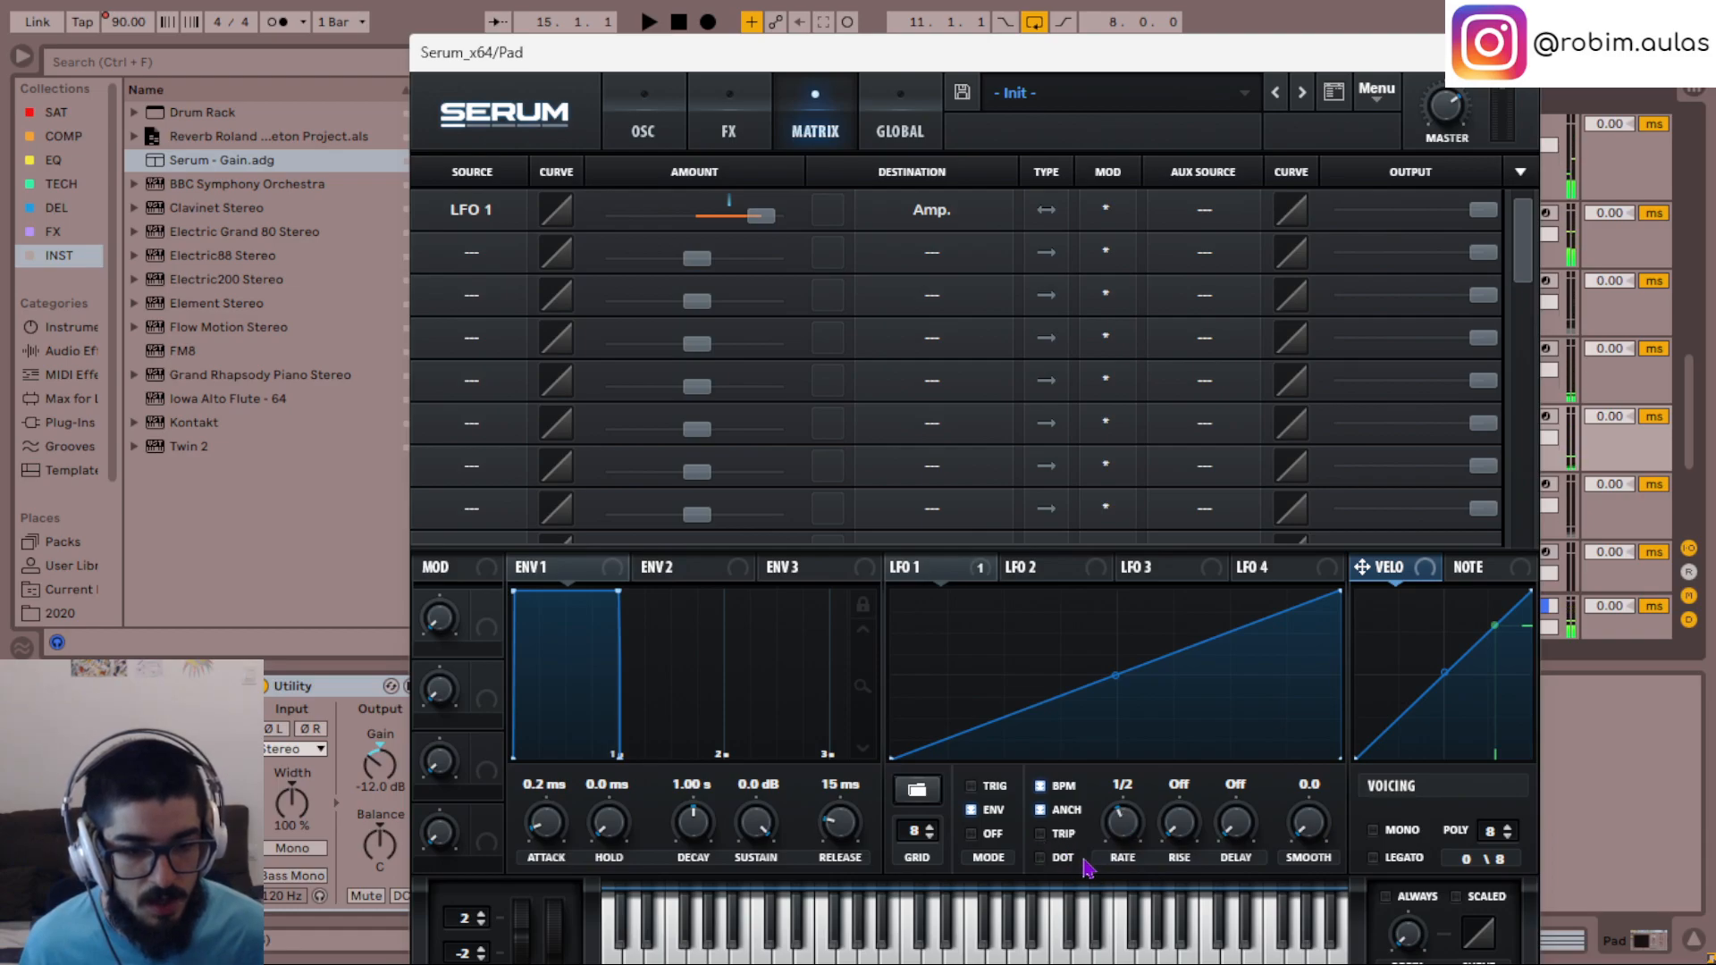
key(space)
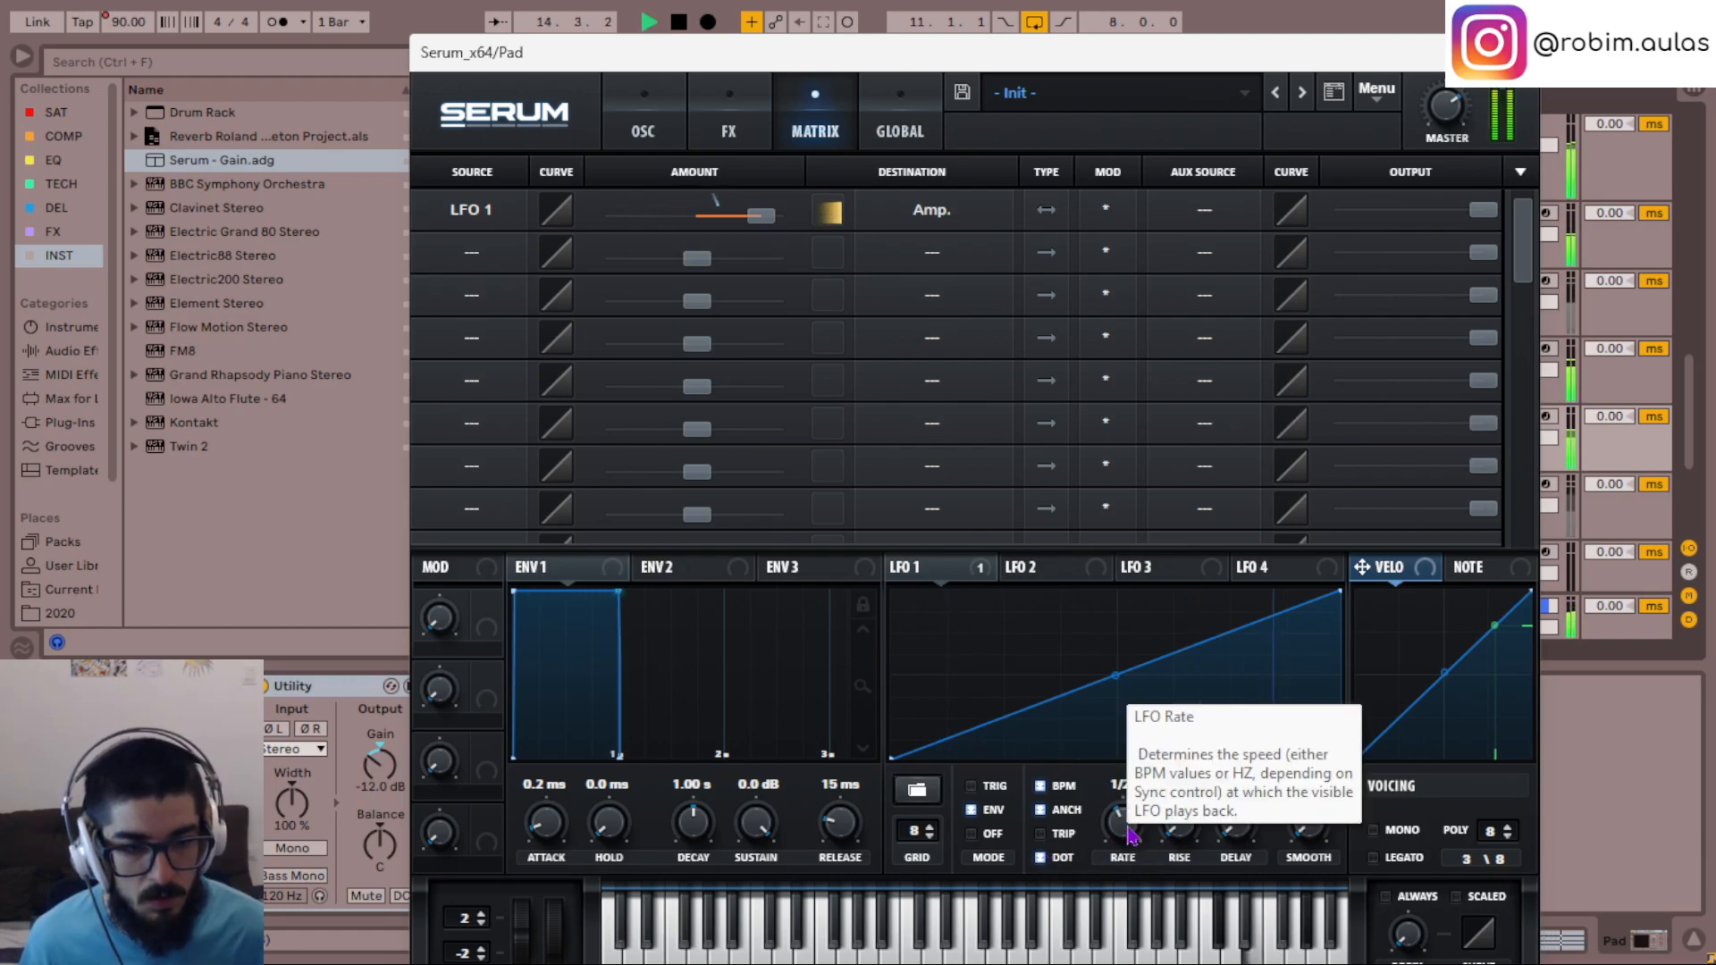
key(space)
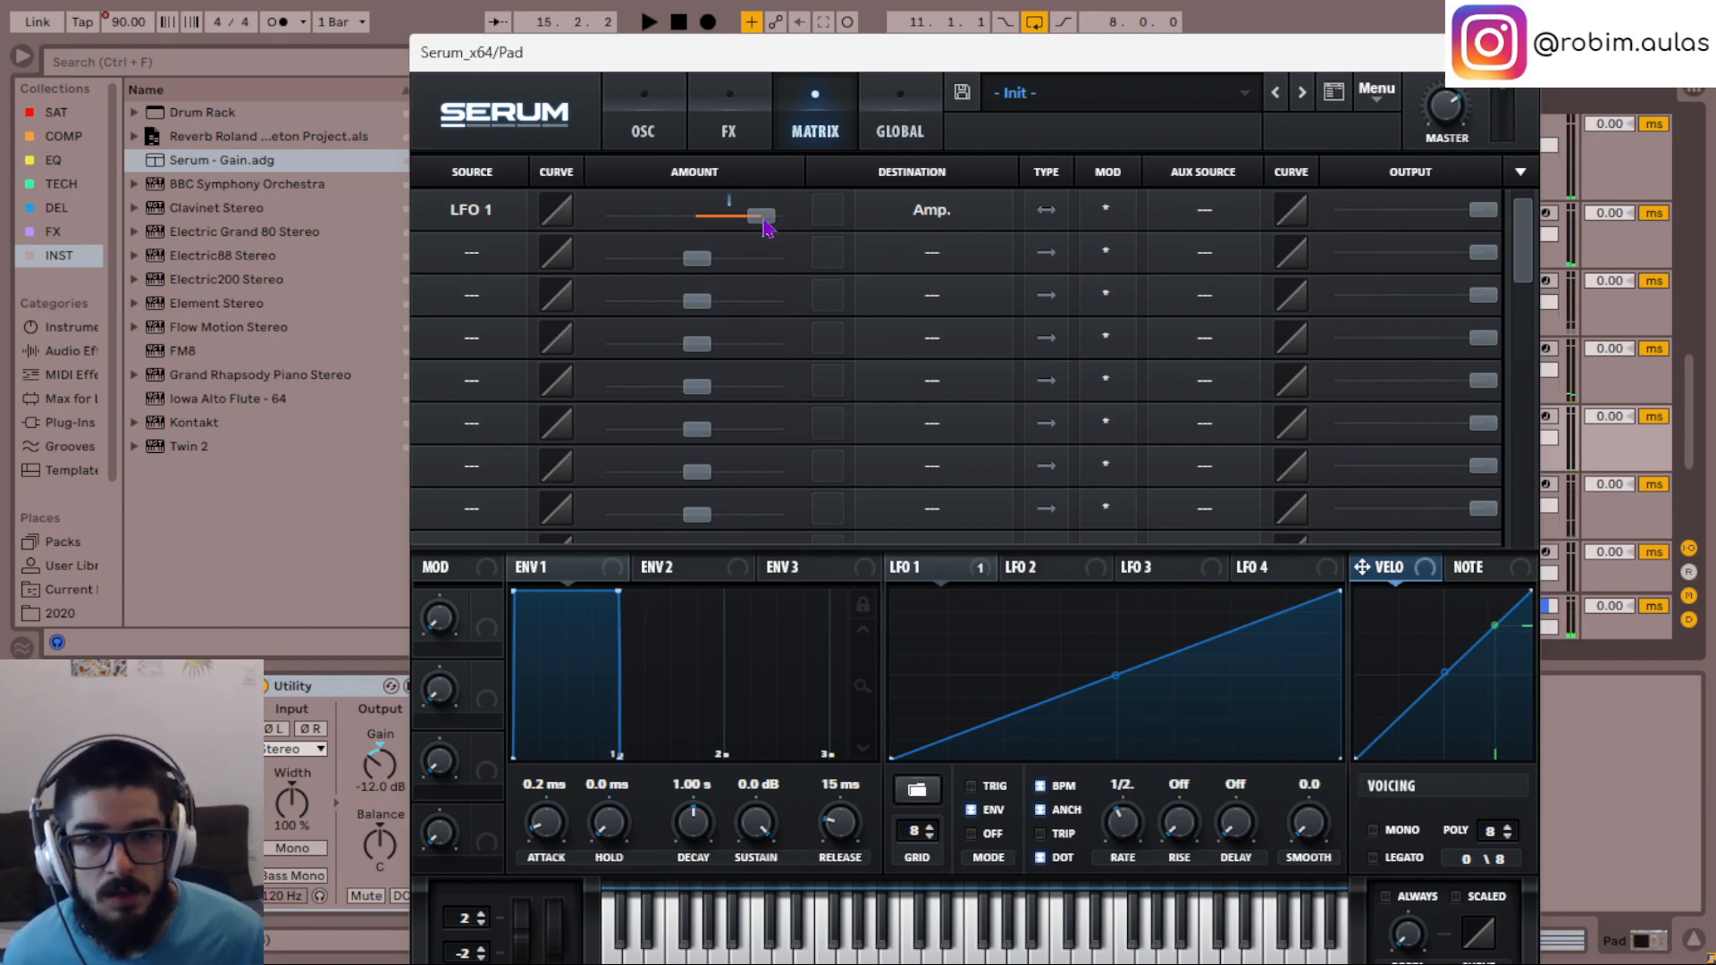
- Load the MA Palatial (Synth) wavetable from Mode Audio - Silhouette into oscillator A and audition it
key(space)
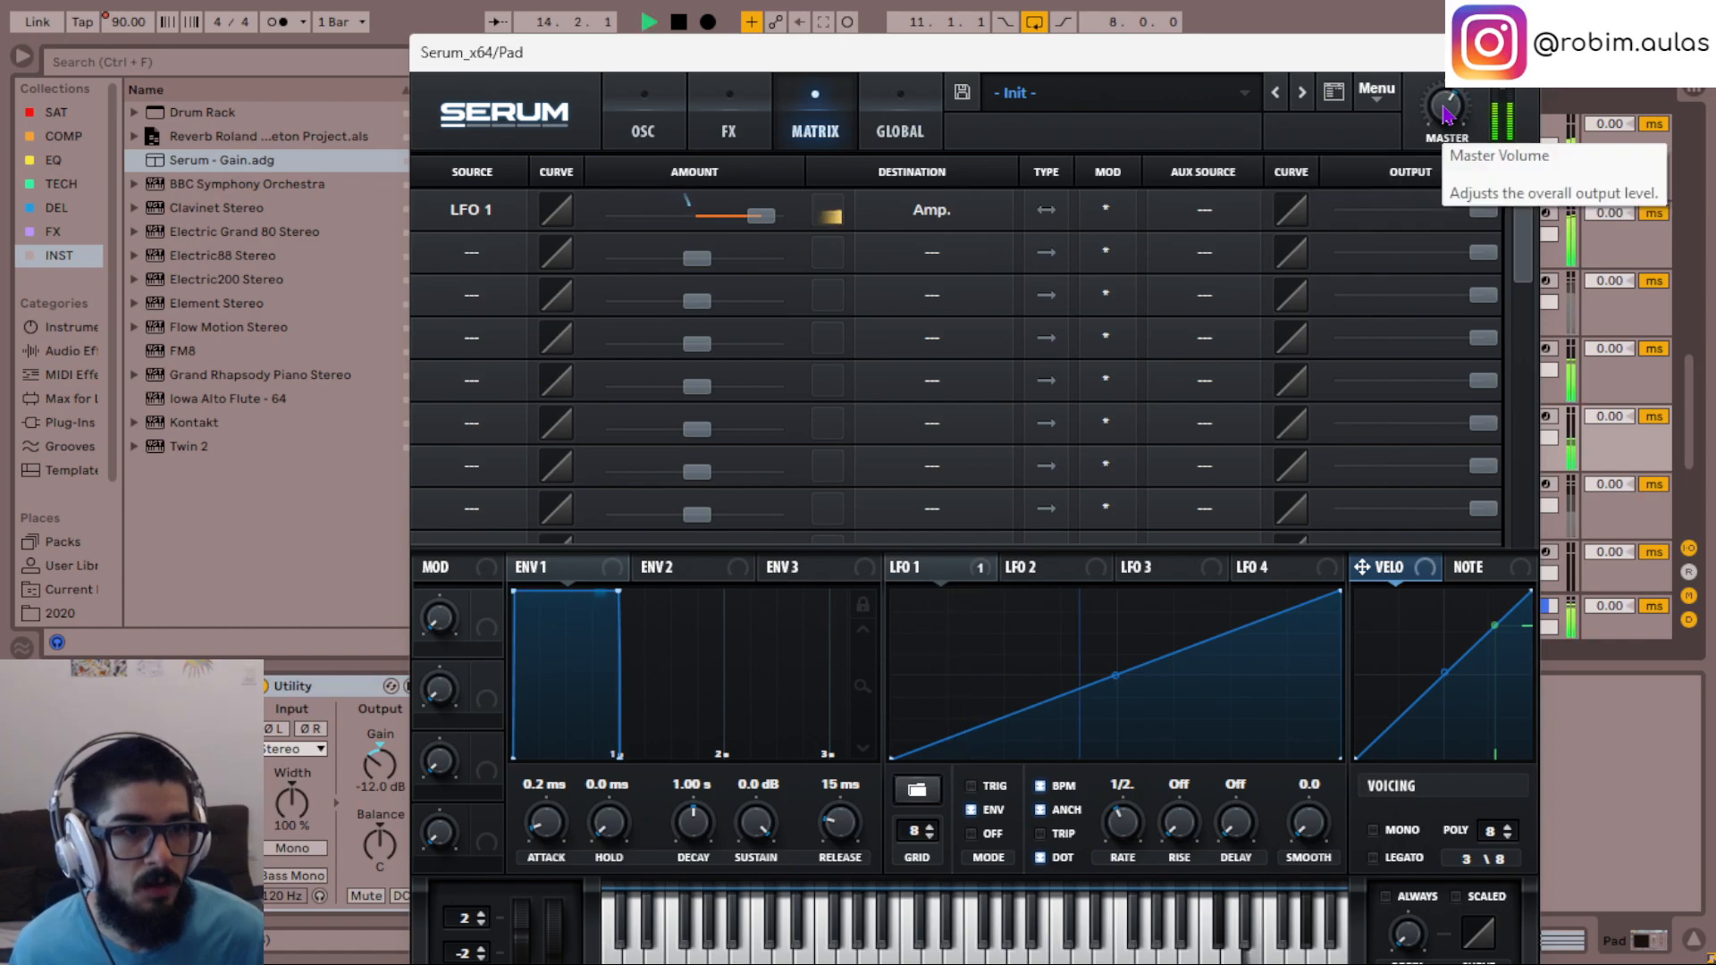
click(646, 126)
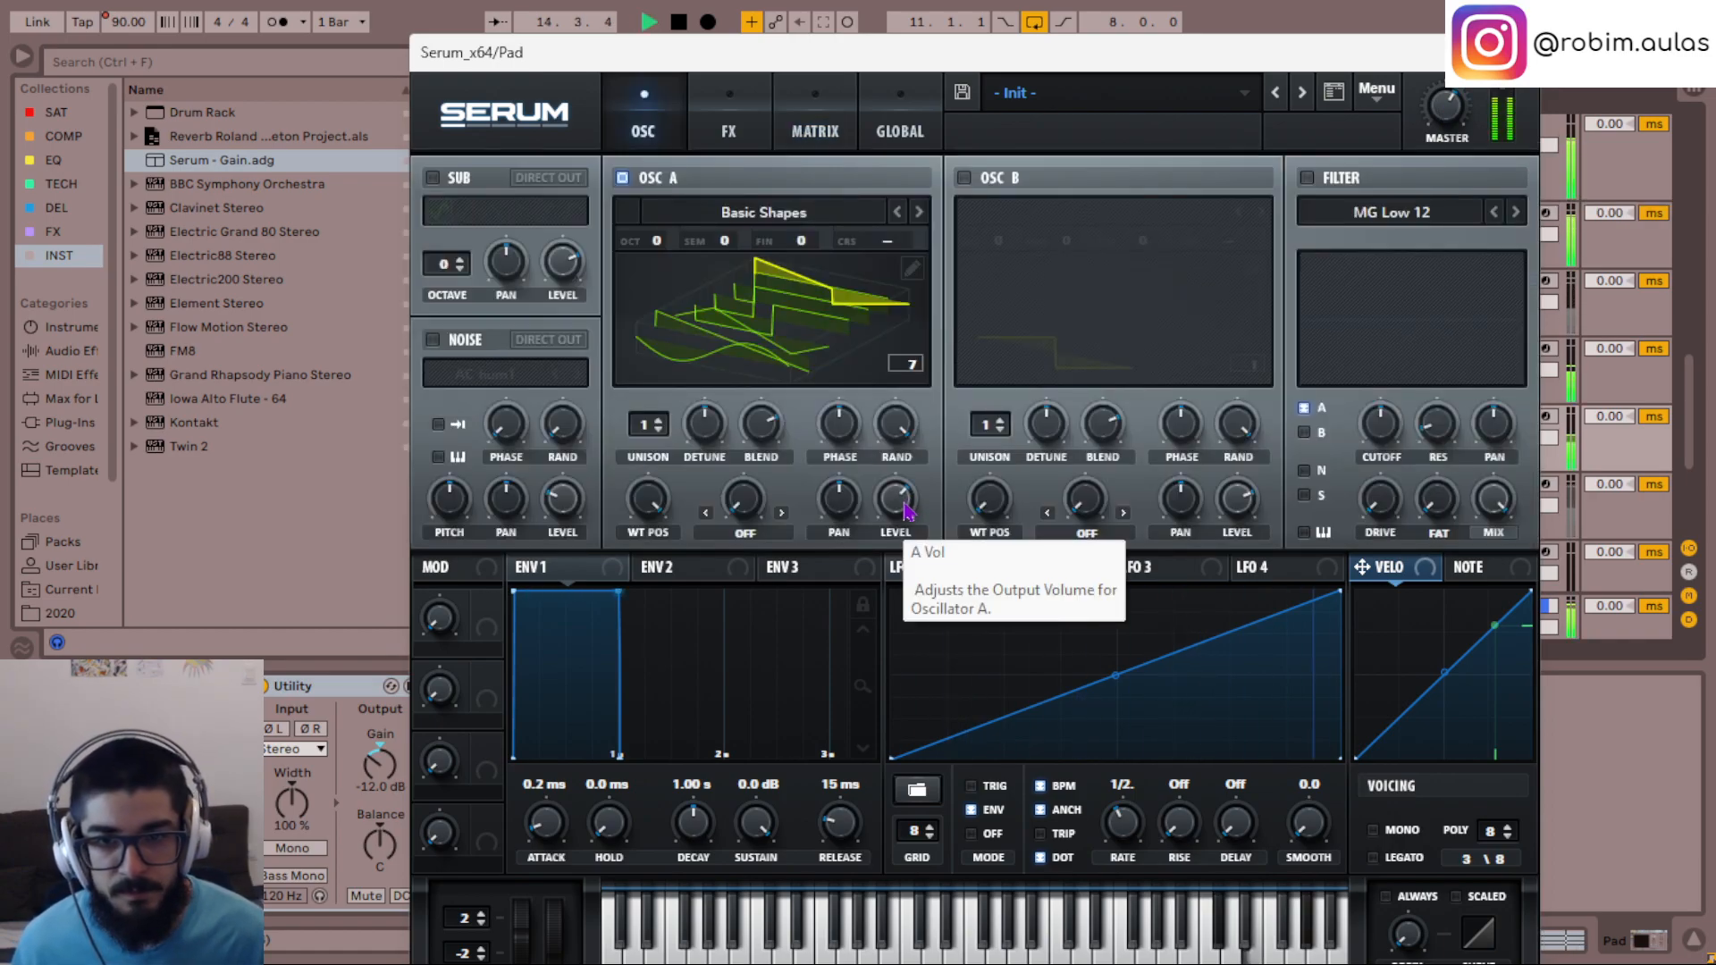
key(space)
click(778, 219)
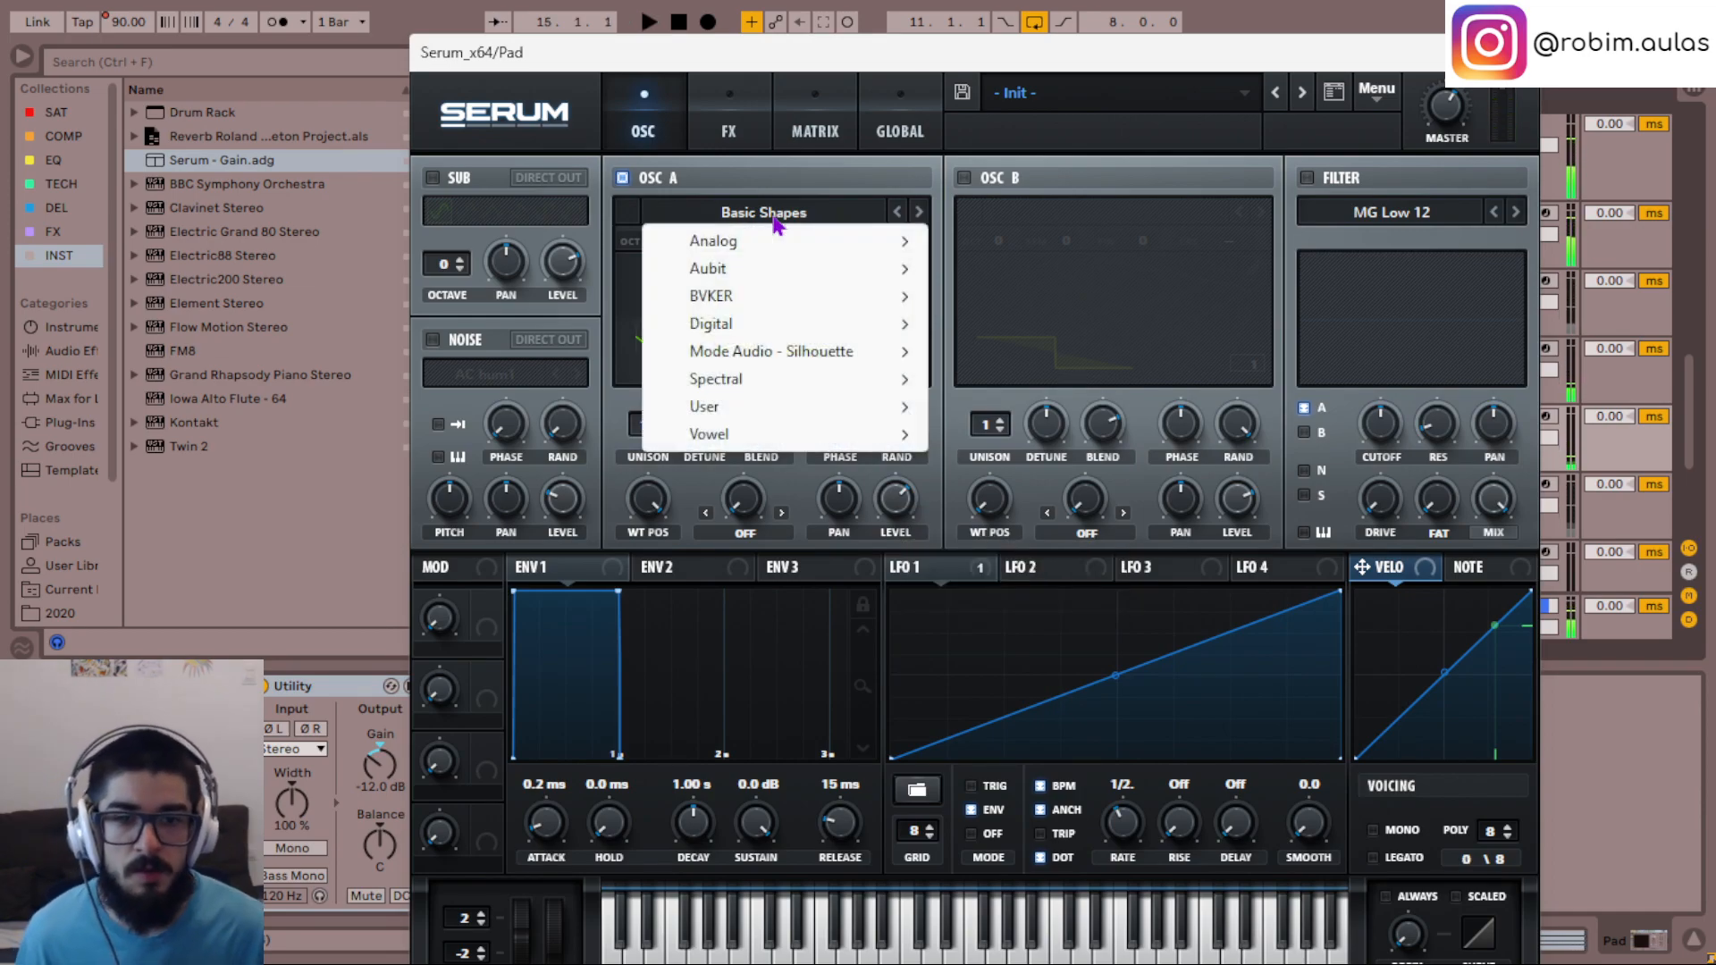
mouse_move(841, 357)
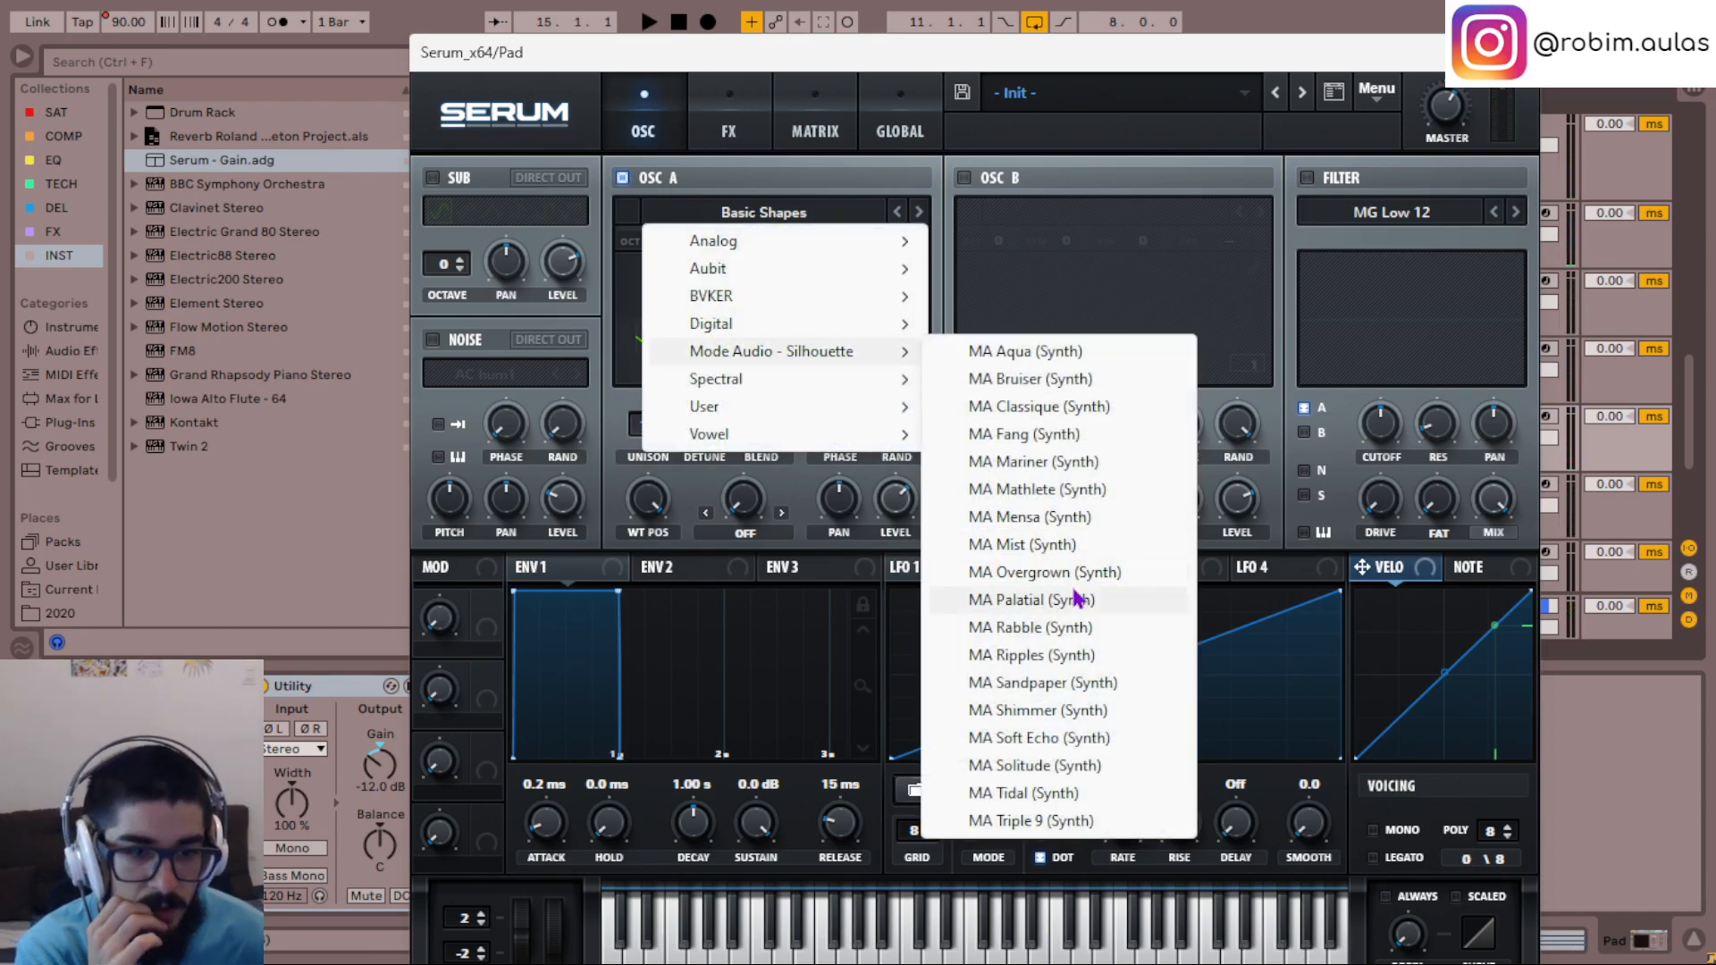
click(1050, 600)
key(space)
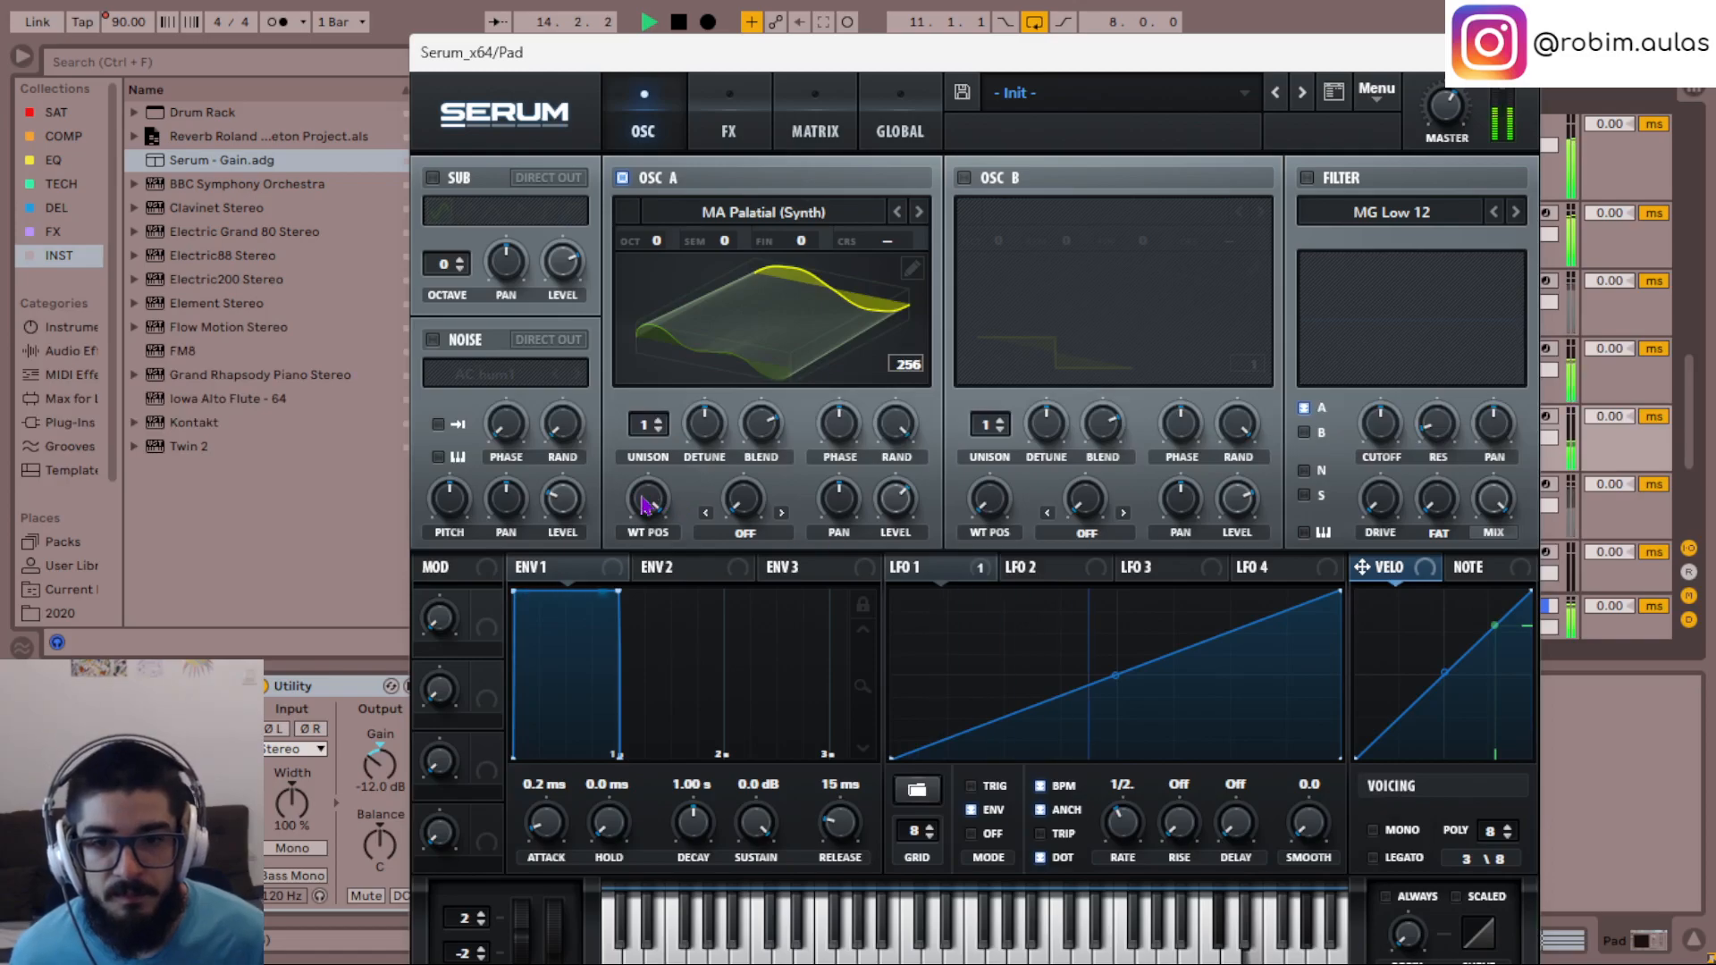
- Switch oscillator A to MA Rabble (Synth), with its octave at -2 and its level at about 95%
click(921, 212)
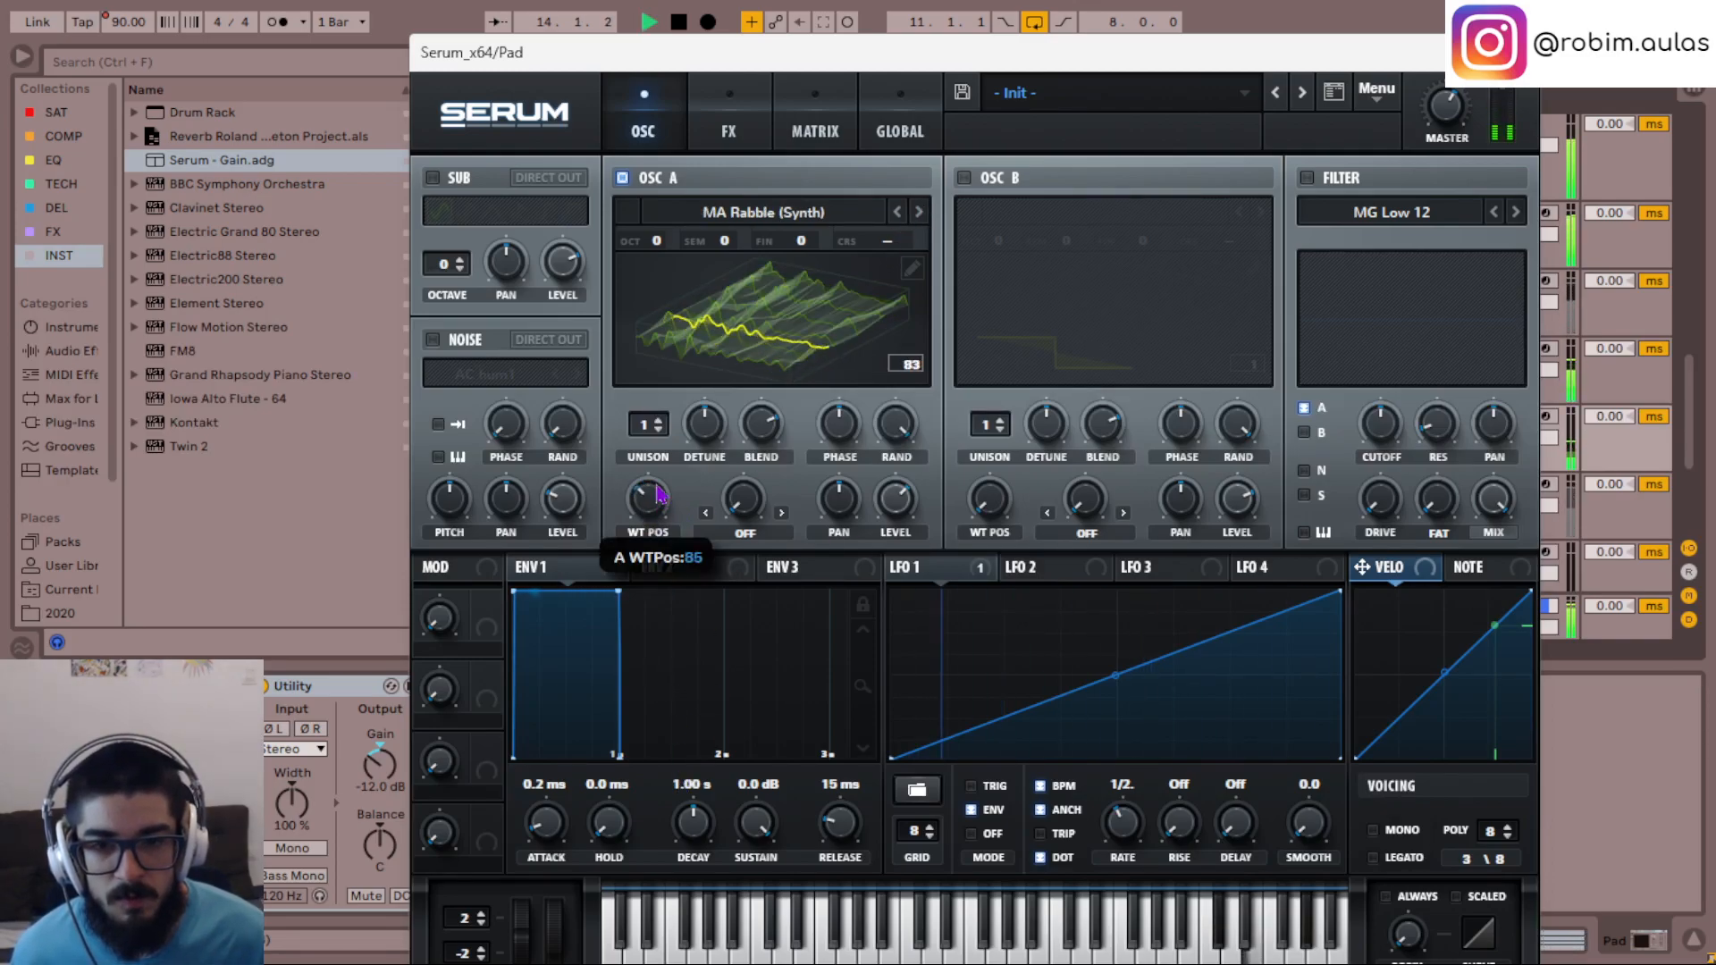
drag(654, 240, 660, 251)
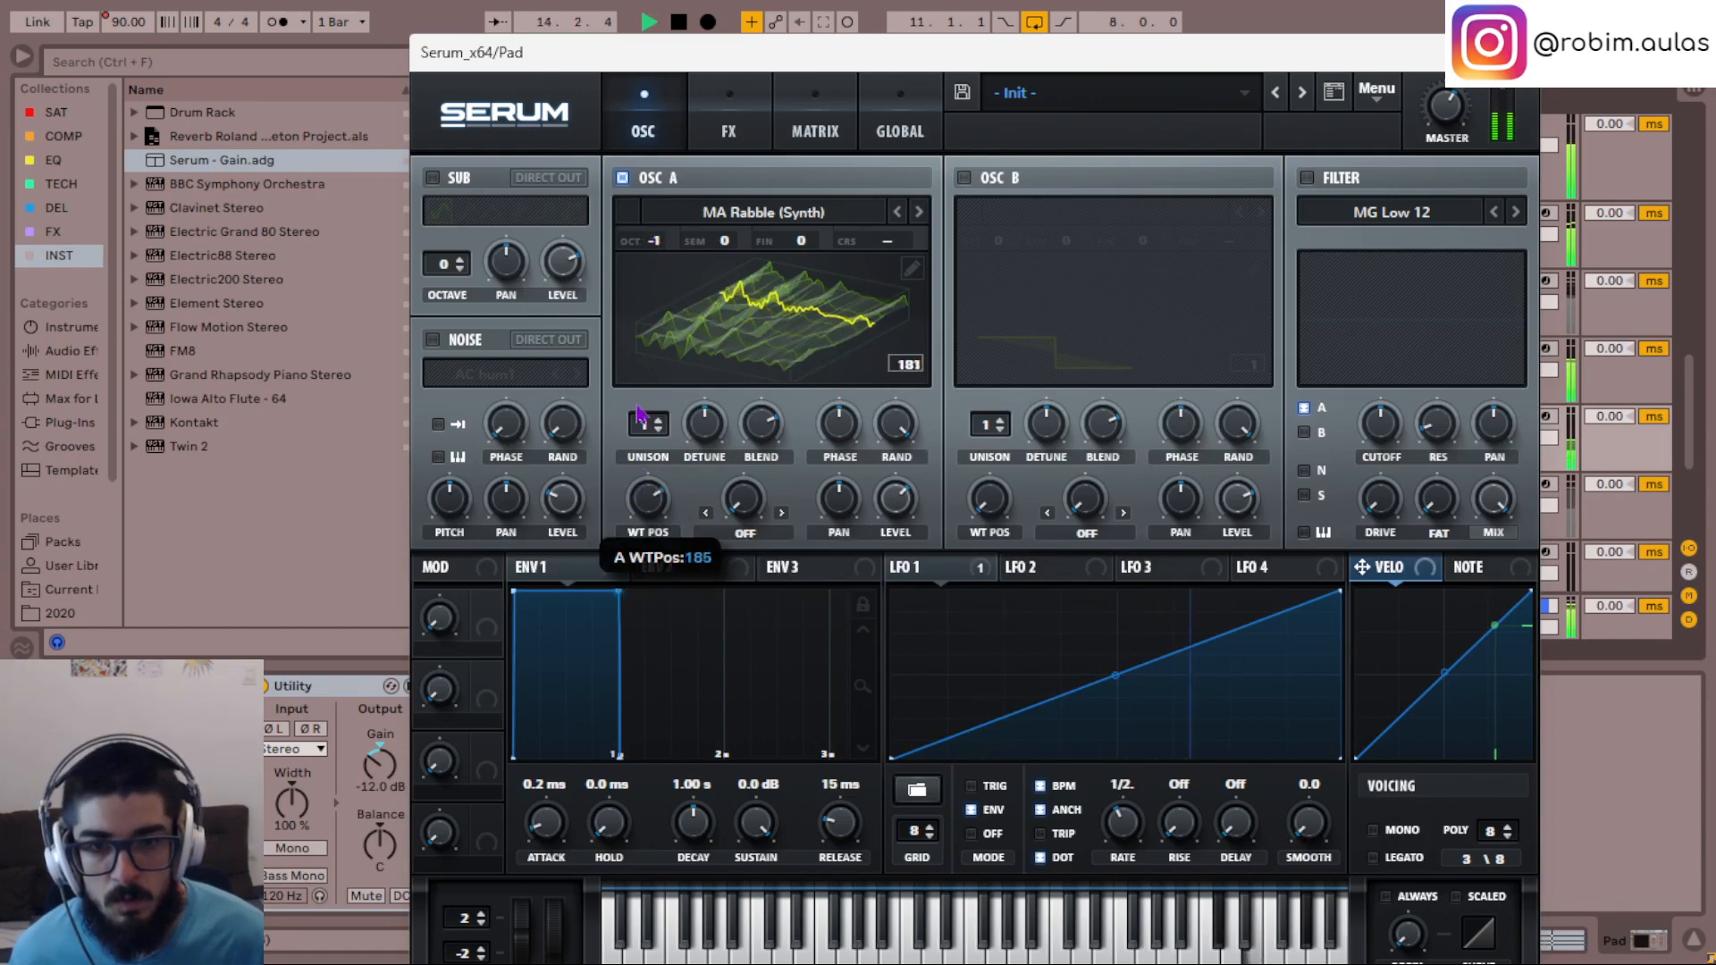
drag(655, 239, 657, 251)
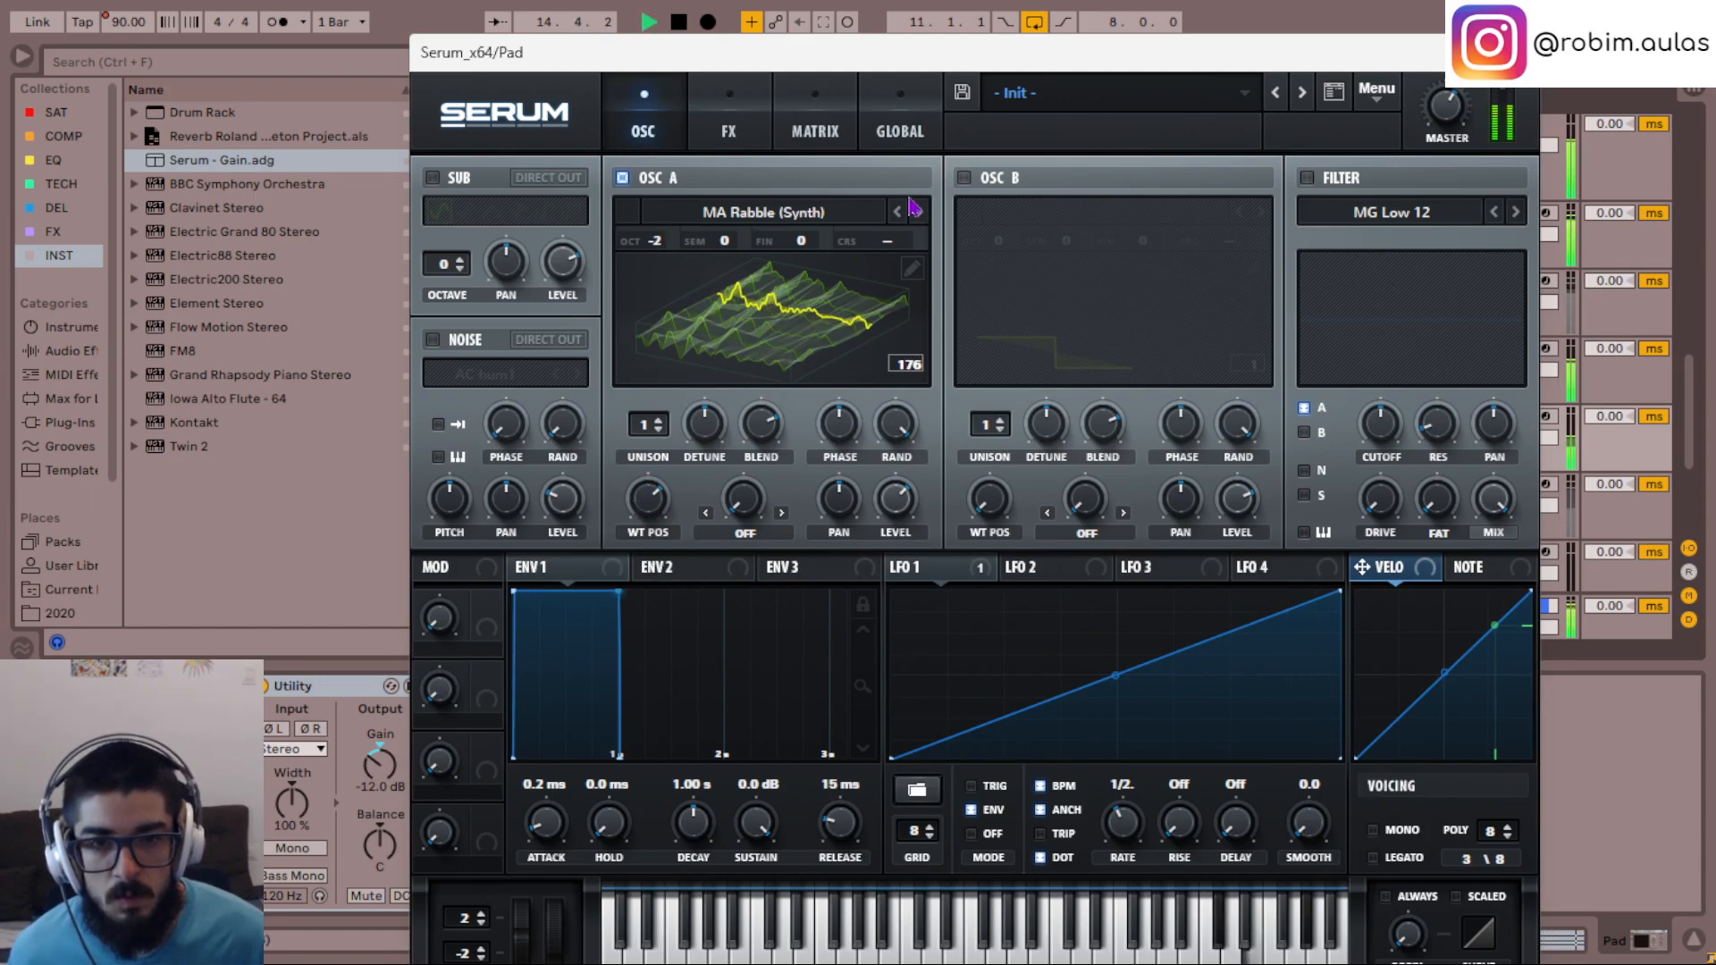
drag(900, 453, 881, 390)
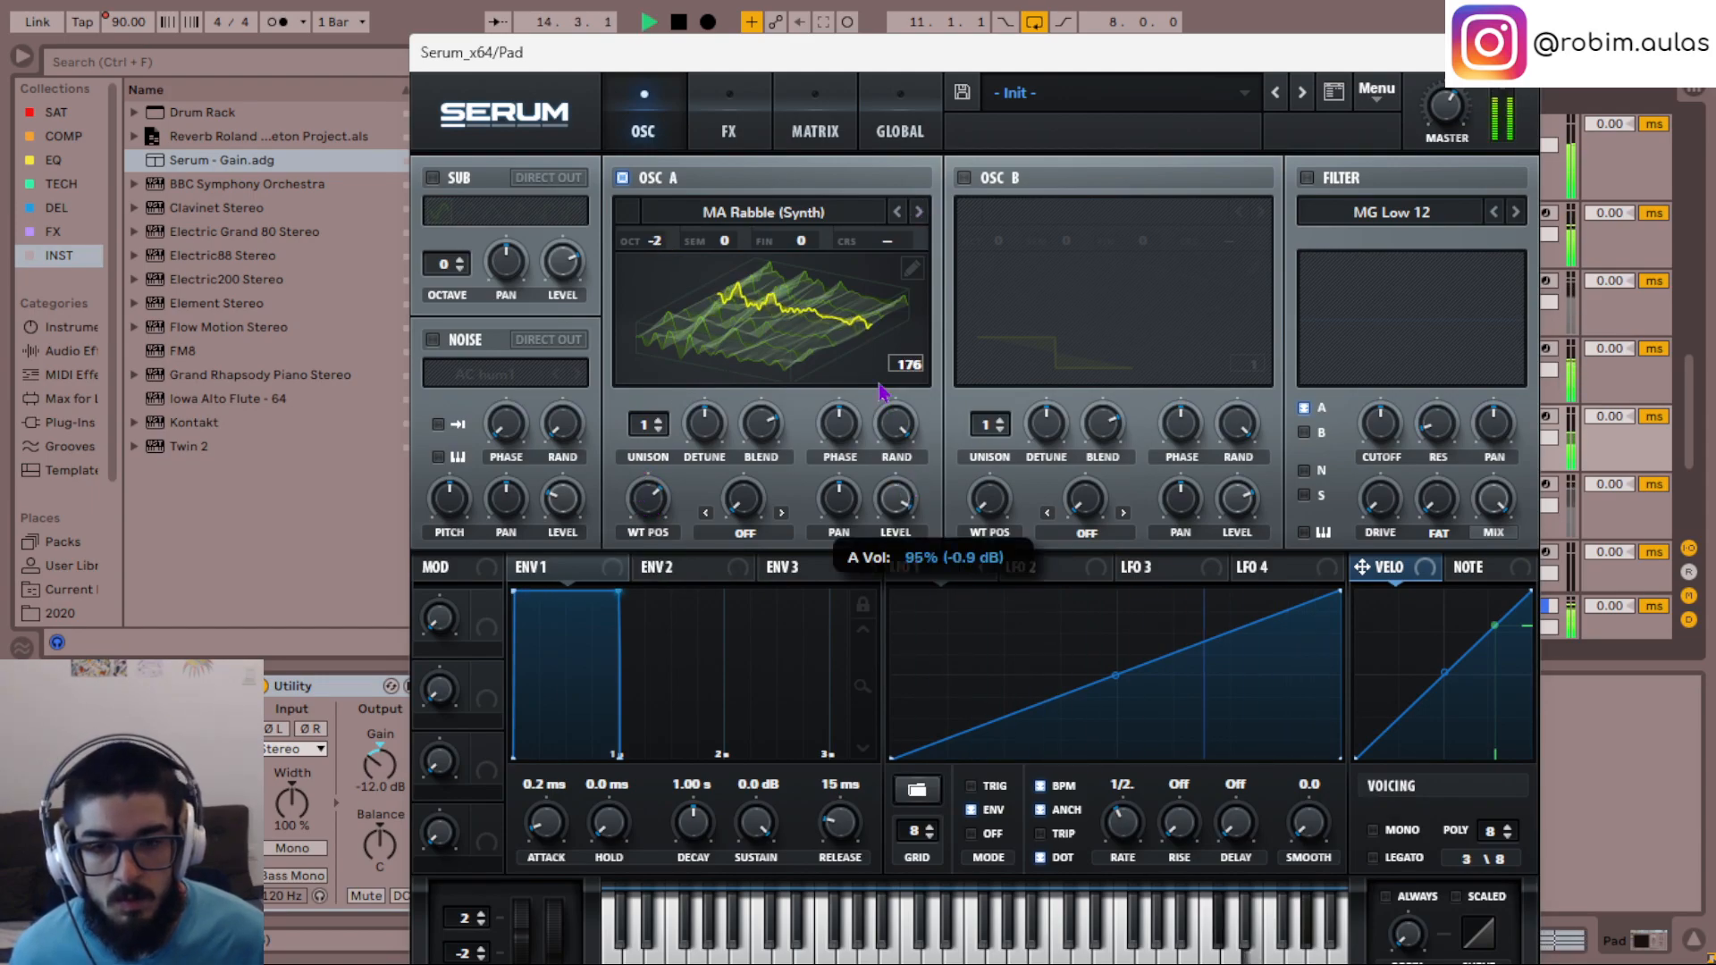
- Change oscillator A to the MA Ripples (Synth) wavetable at position 184, keeping its octave at -2
click(918, 213)
mouse_move(651, 508)
mouse_down()
mouse_move(670, 609)
mouse_move(666, 516)
mouse_up()
key(space)
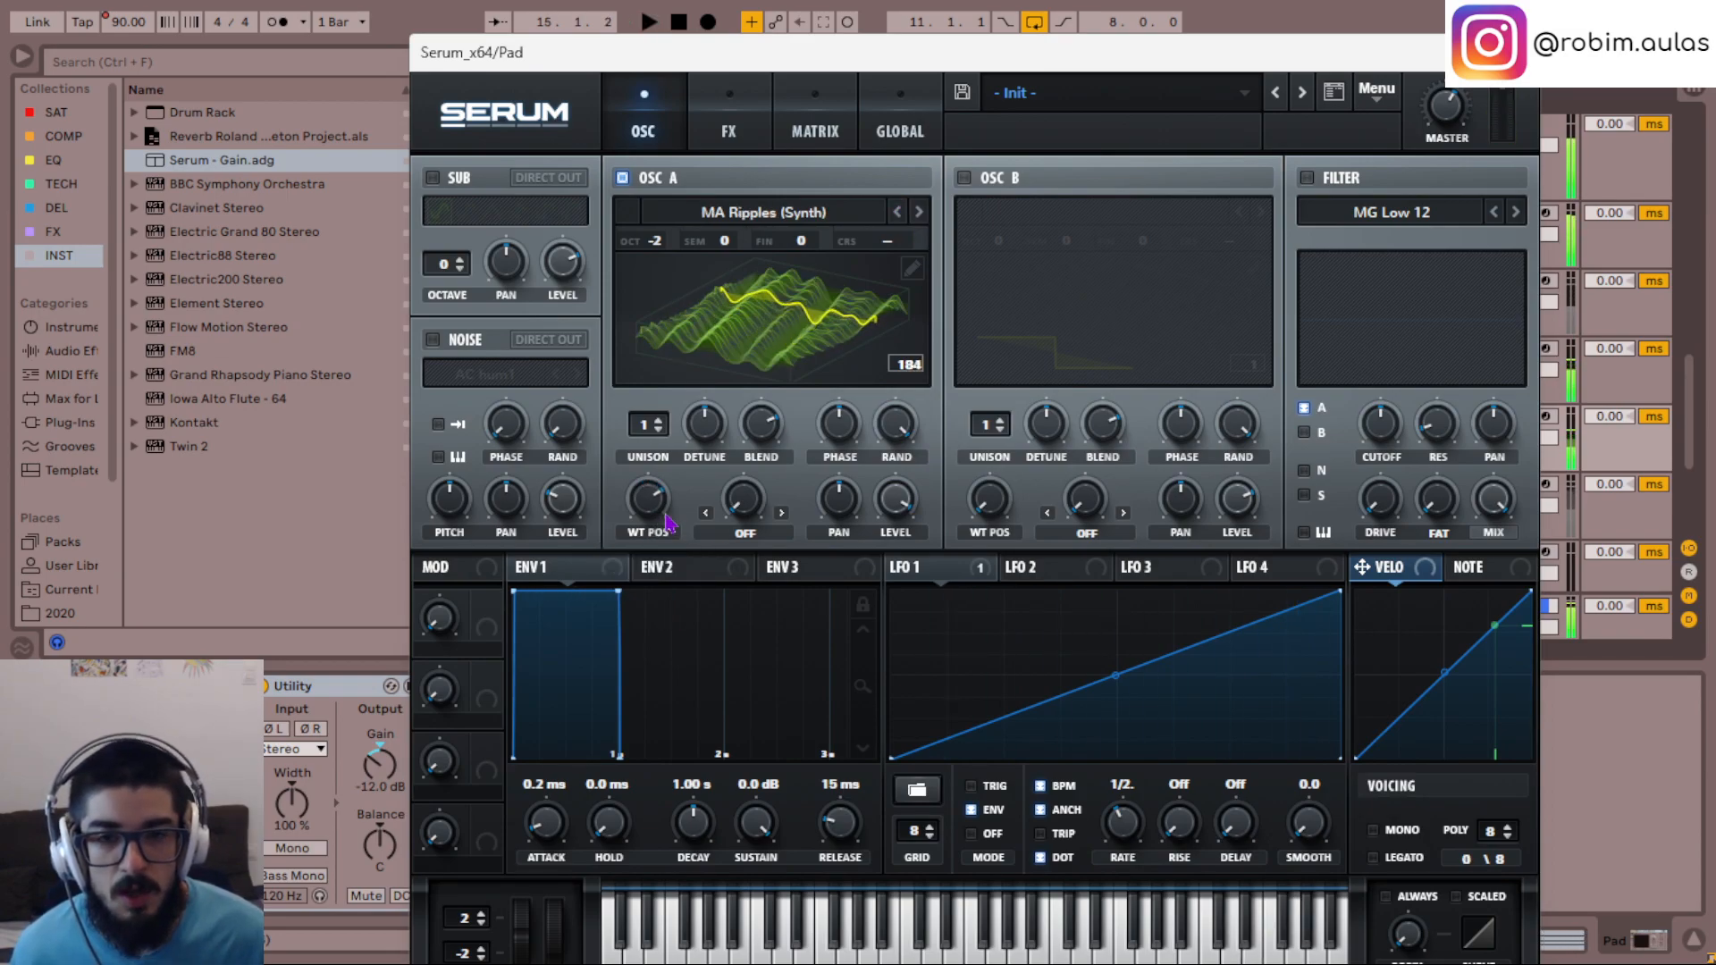
key(space)
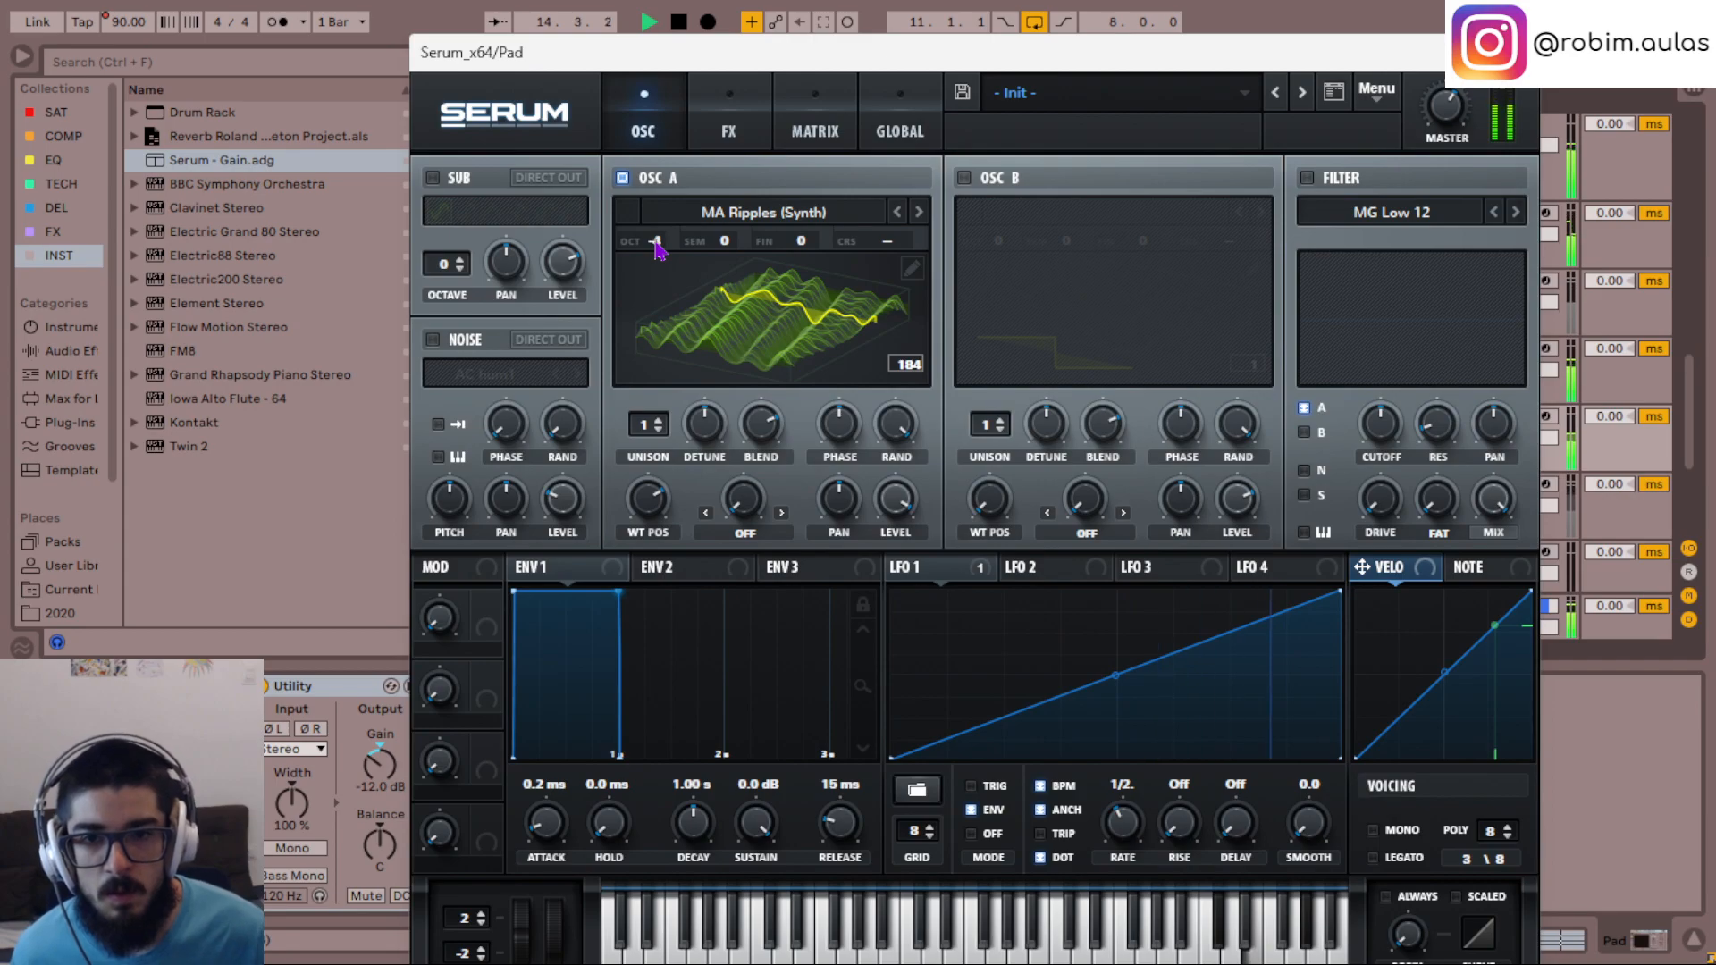
drag(657, 248, 657, 261)
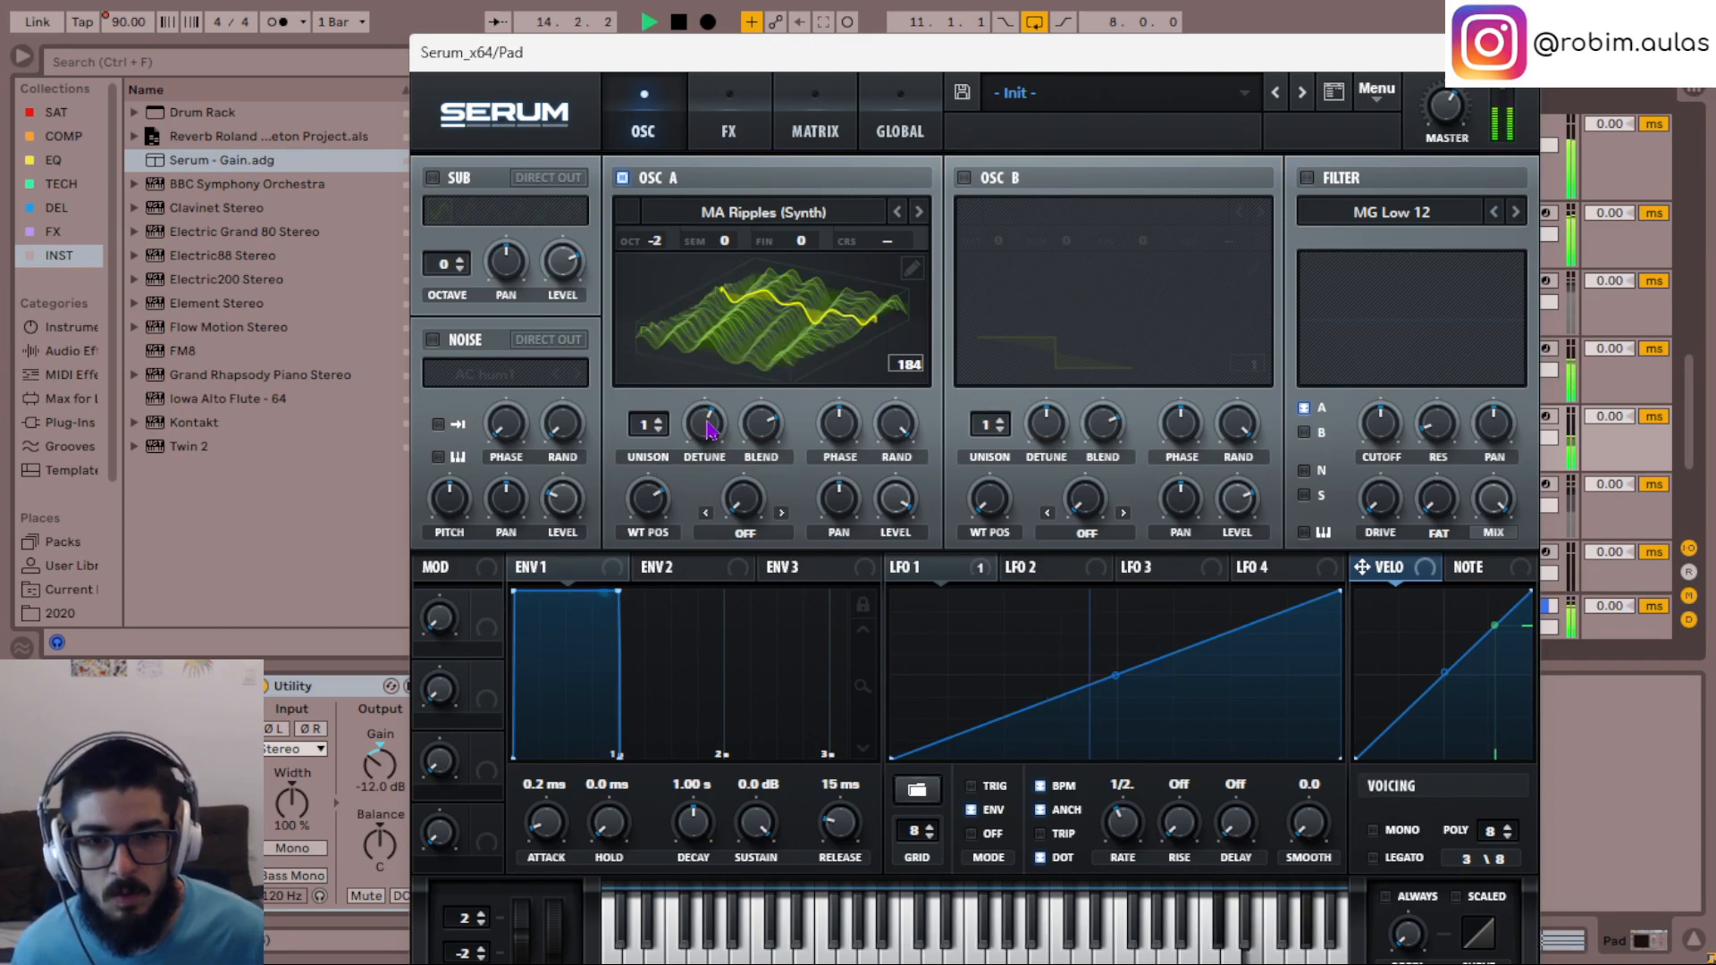
- Give oscillator A 2 unison voices with reduced detune, and modulate that detune with LFO 1 by about 20
drag(645, 429, 645, 426)
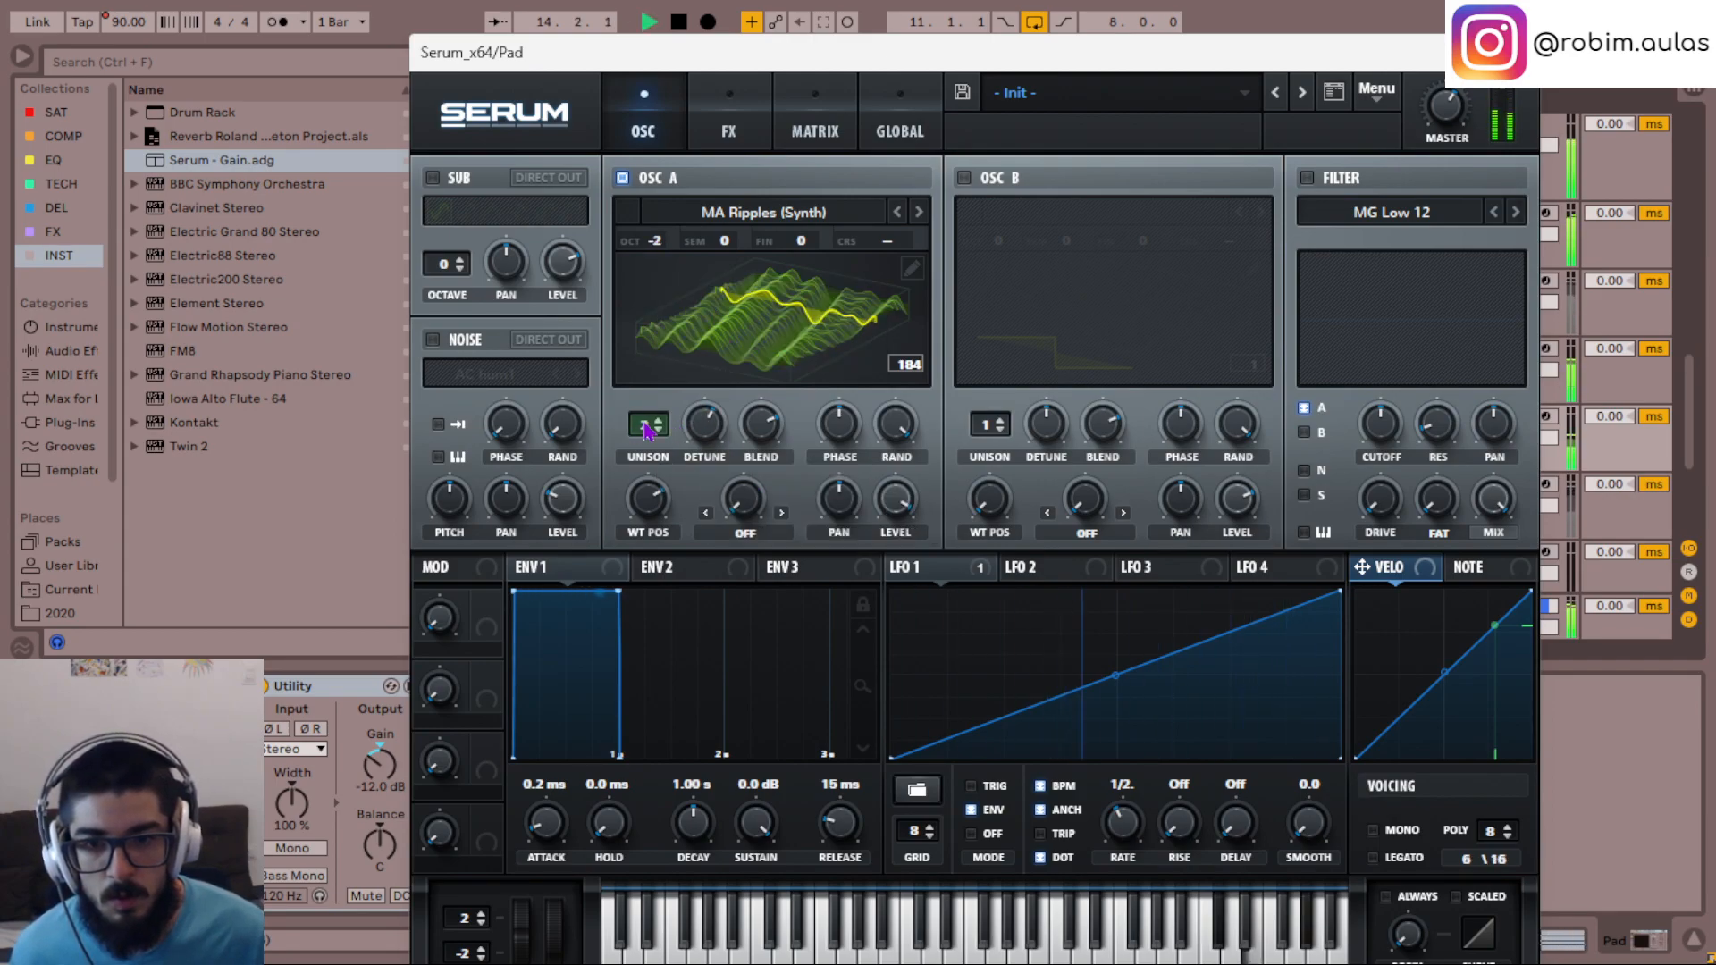
scroll(720, 425, down, 8)
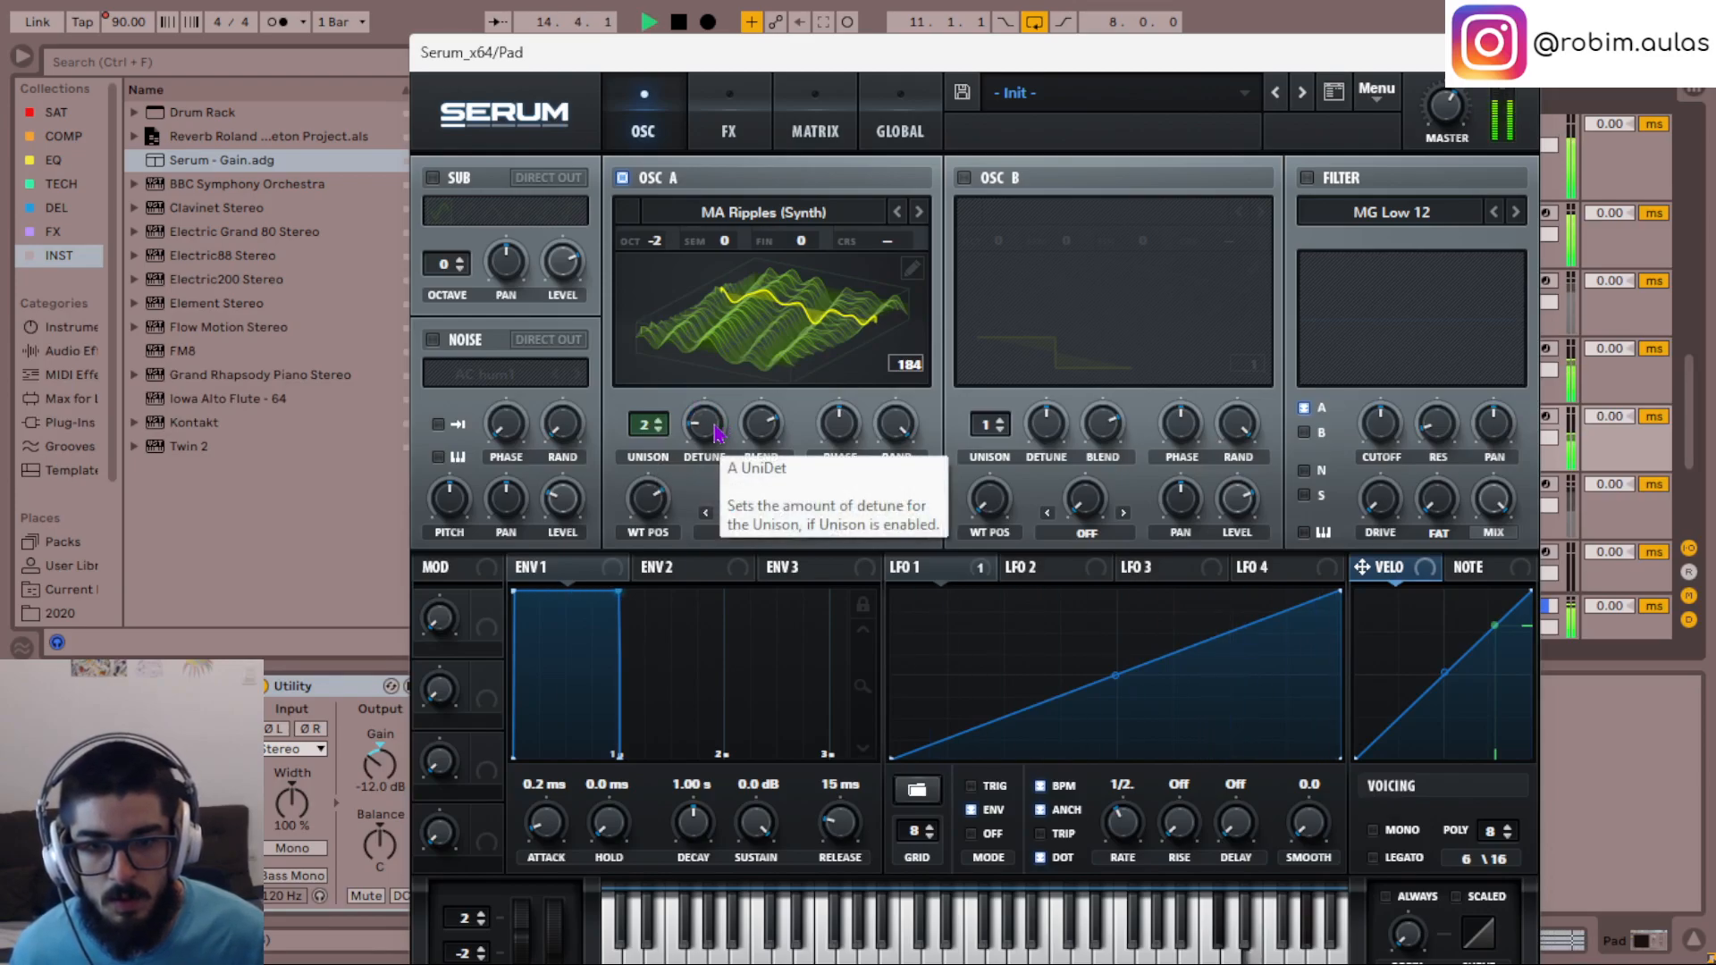
drag(909, 572, 715, 487)
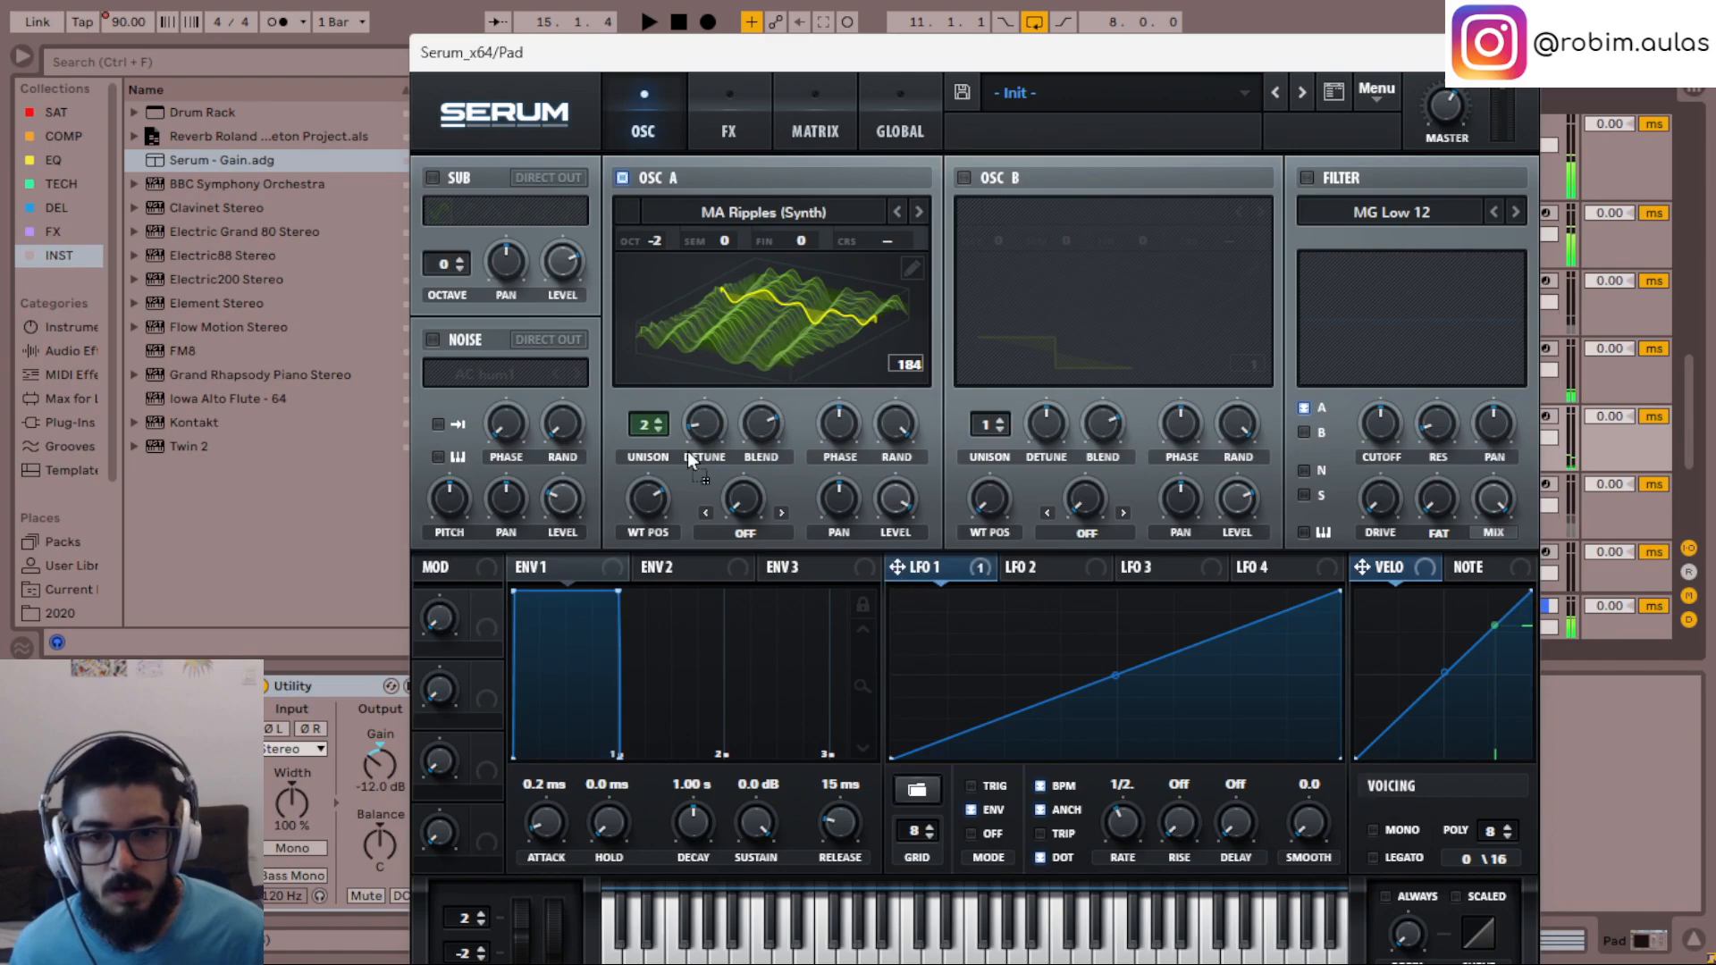
drag(715, 424, 704, 422)
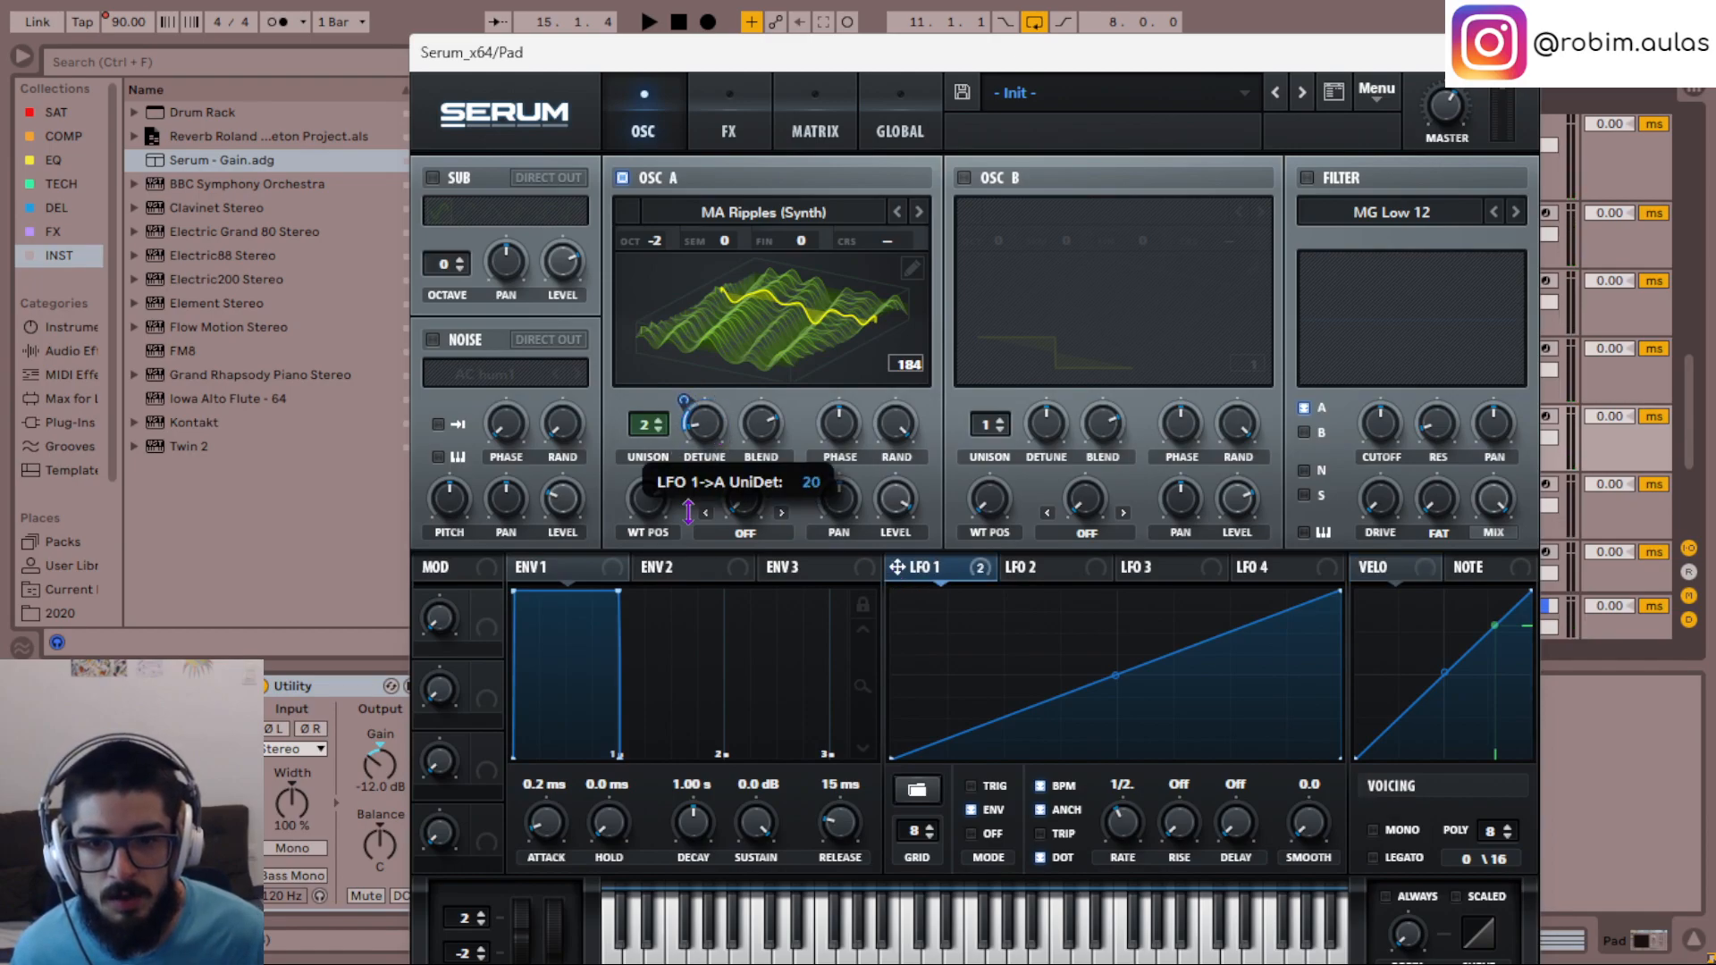
key(space)
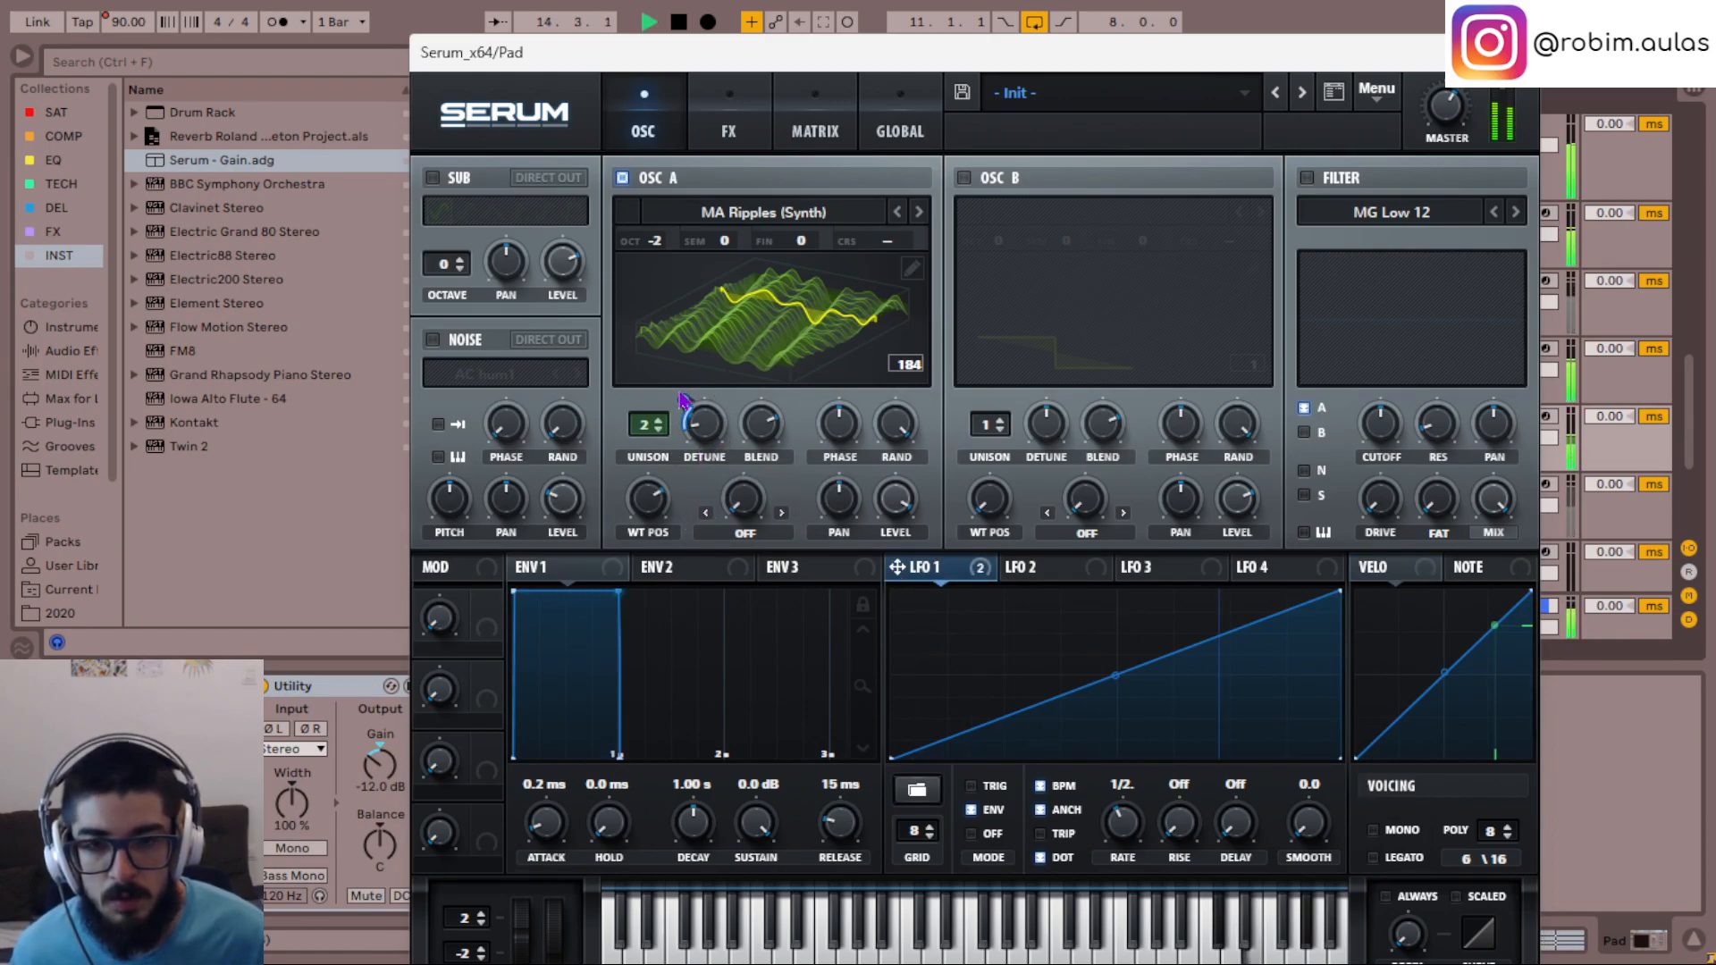
mouse_move(686, 395)
mouse_down()
mouse_move(688, 371)
mouse_move(685, 393)
mouse_up()
key(space)
- Route LFO 2 to oscillator A's fine tuning and set the LFO's rise to one bar
click(1037, 568)
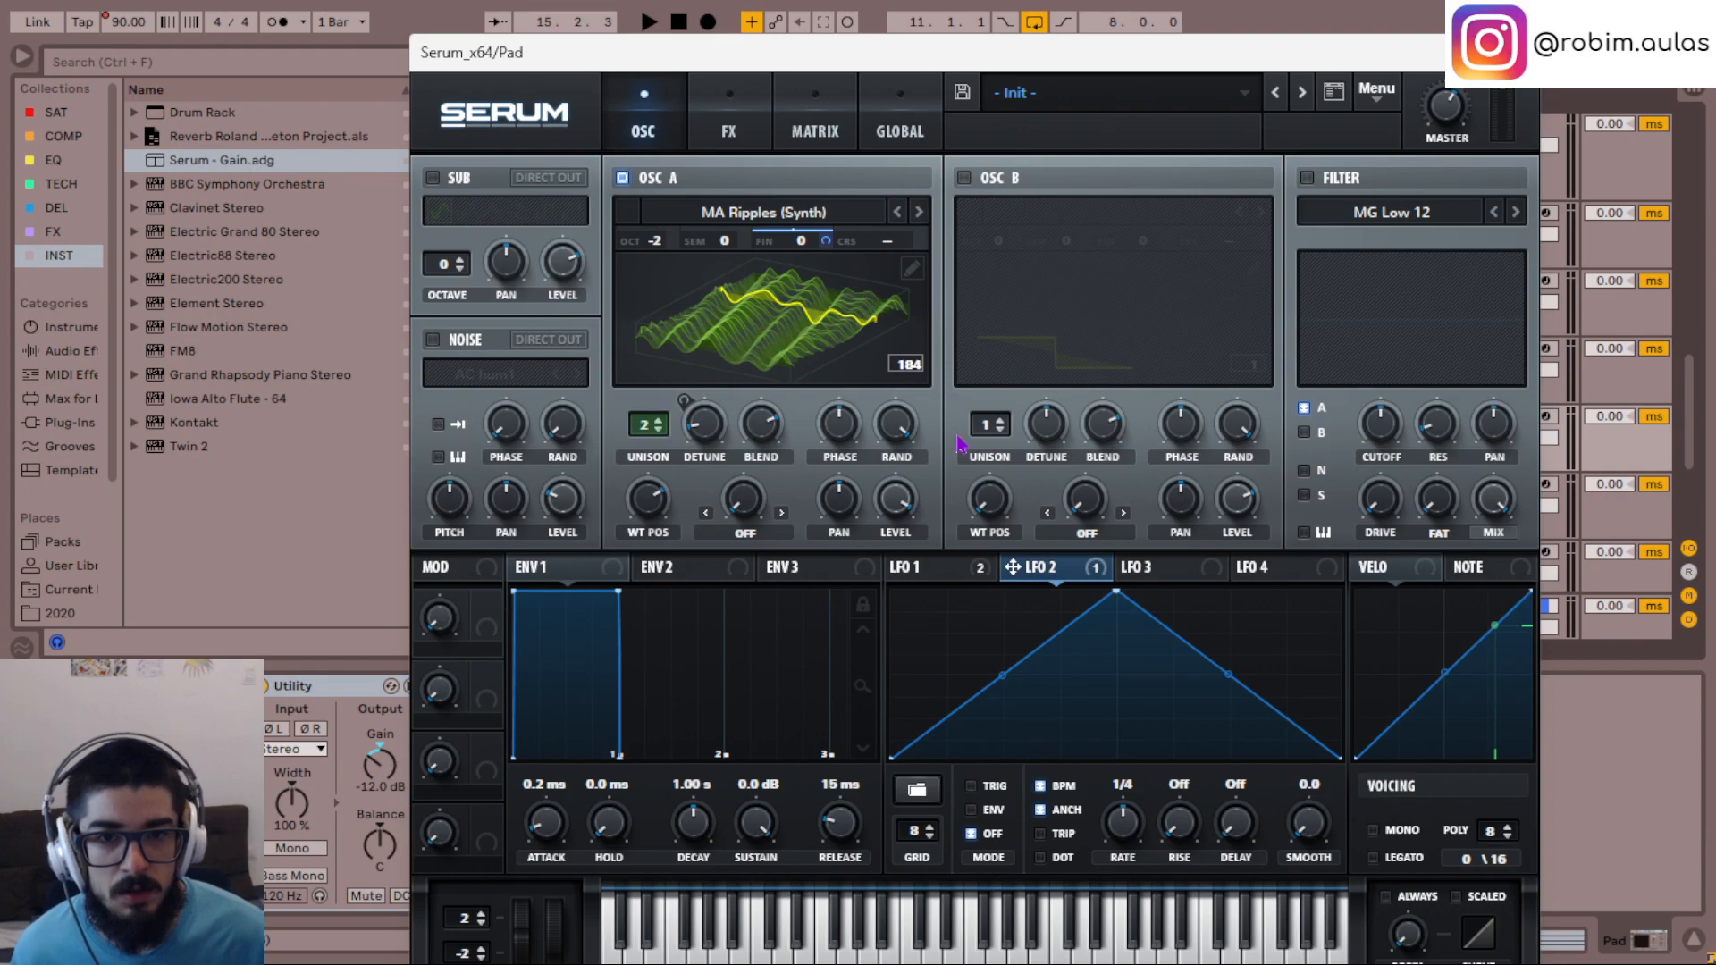
drag(1185, 838, 1181, 703)
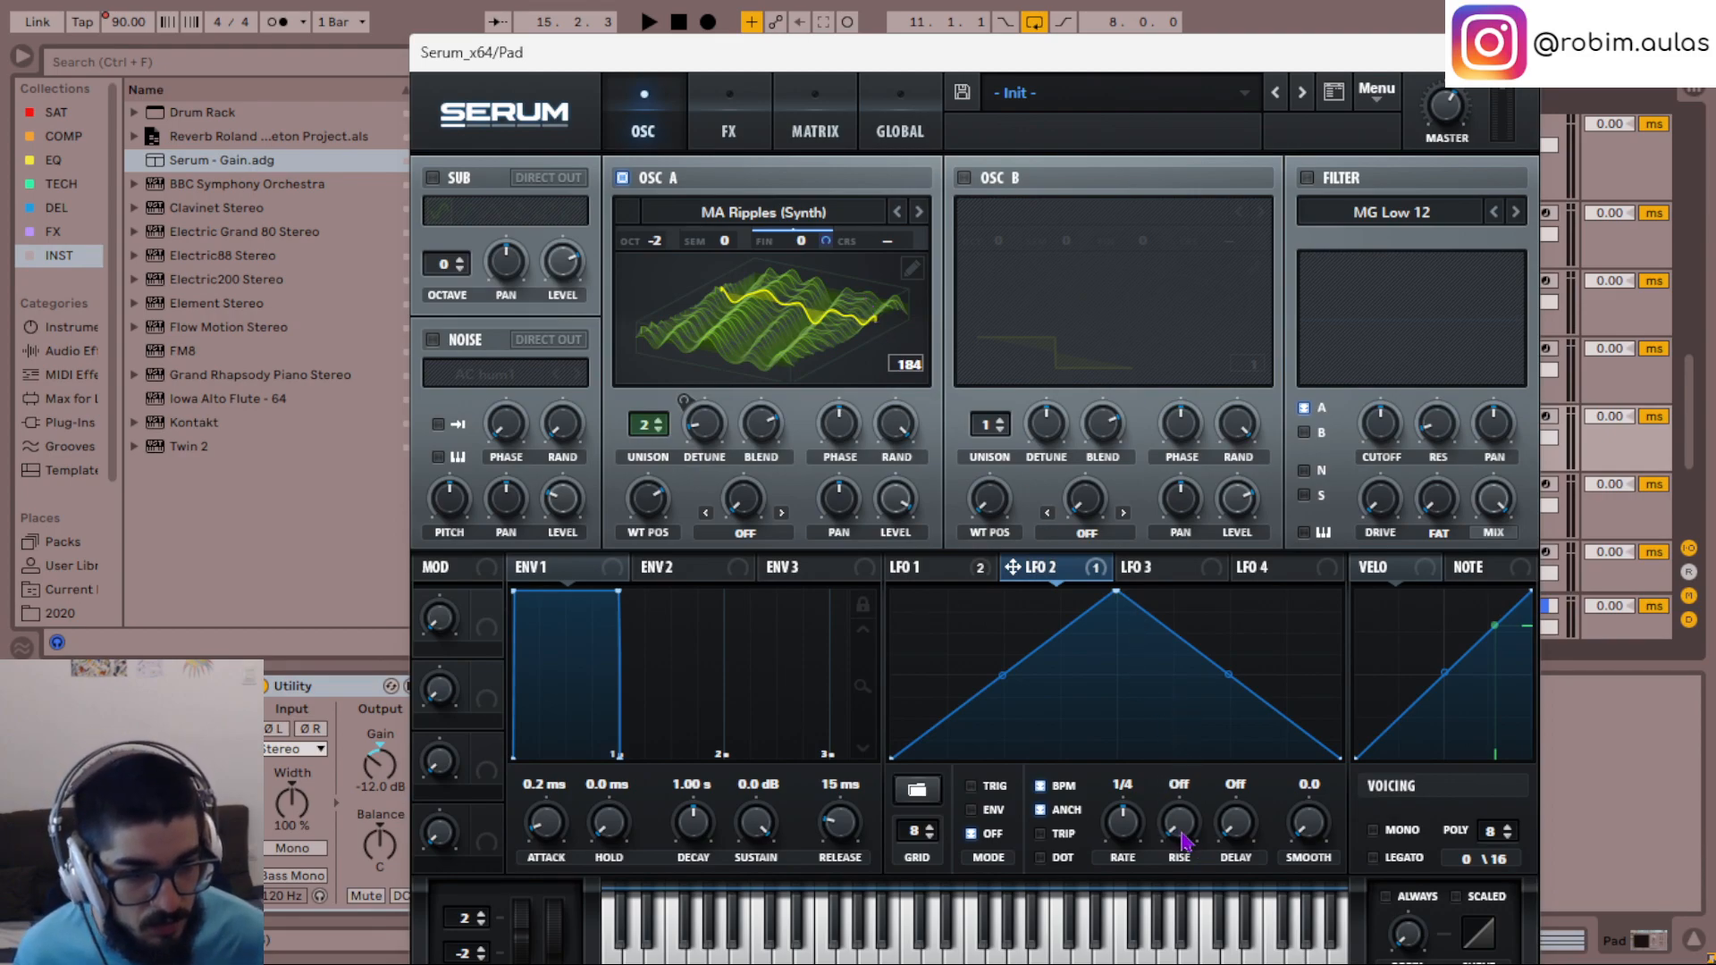
key(space)
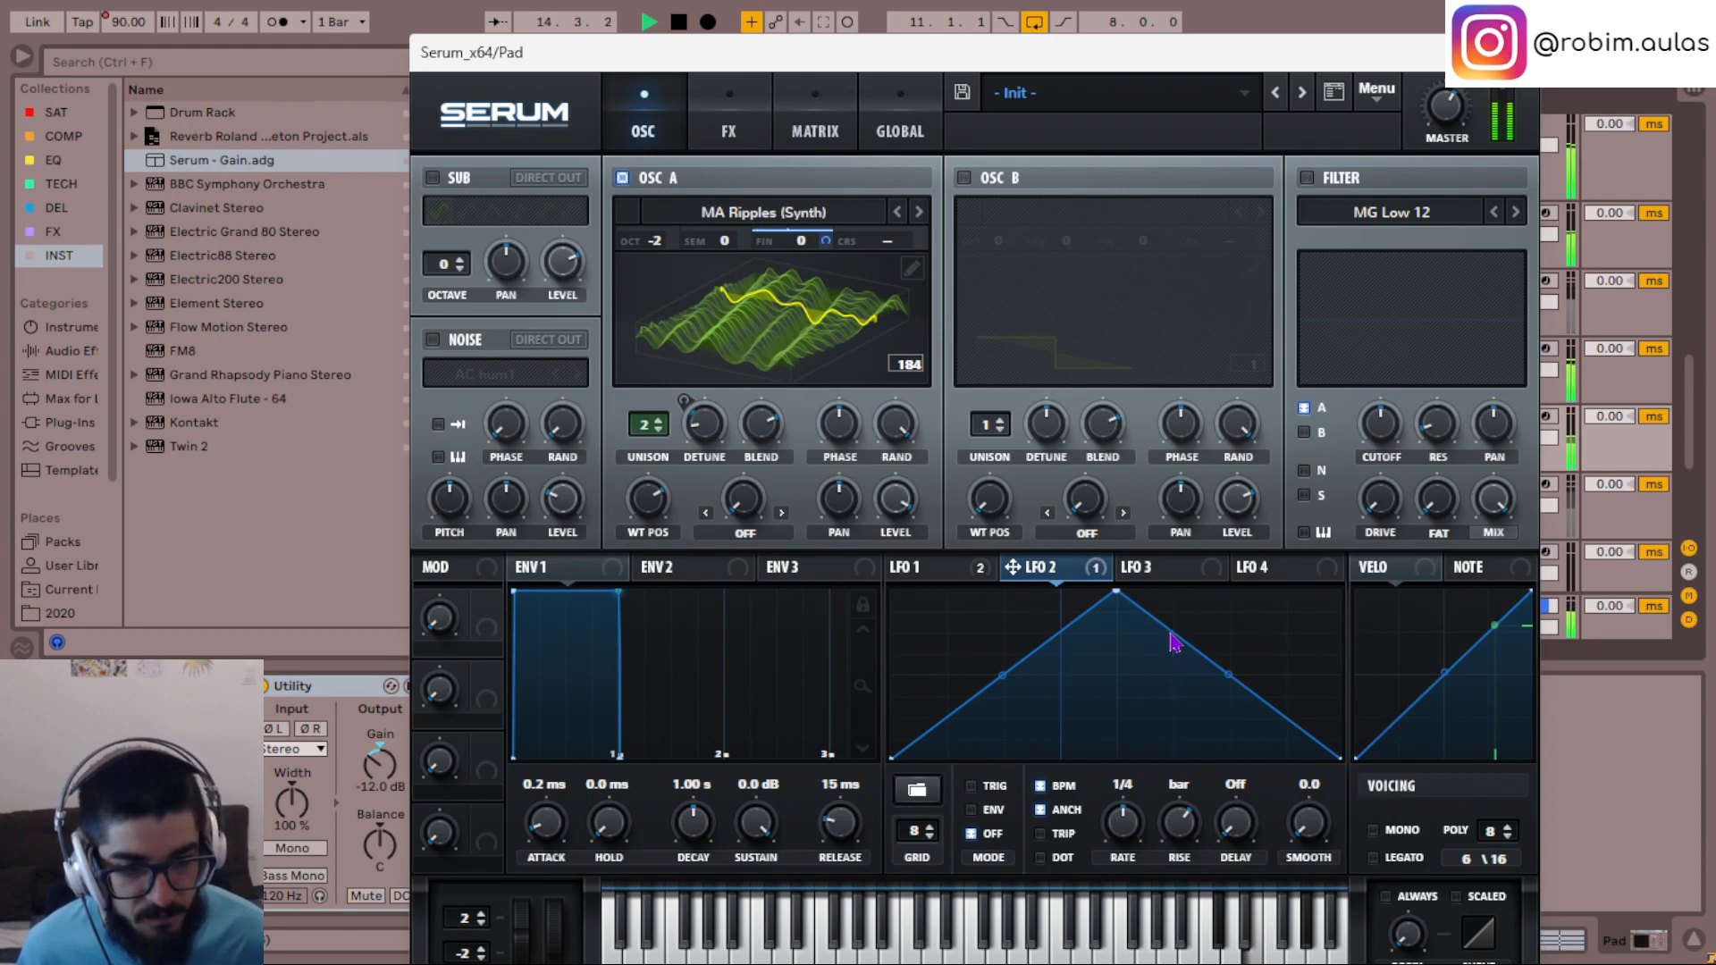
key(space)
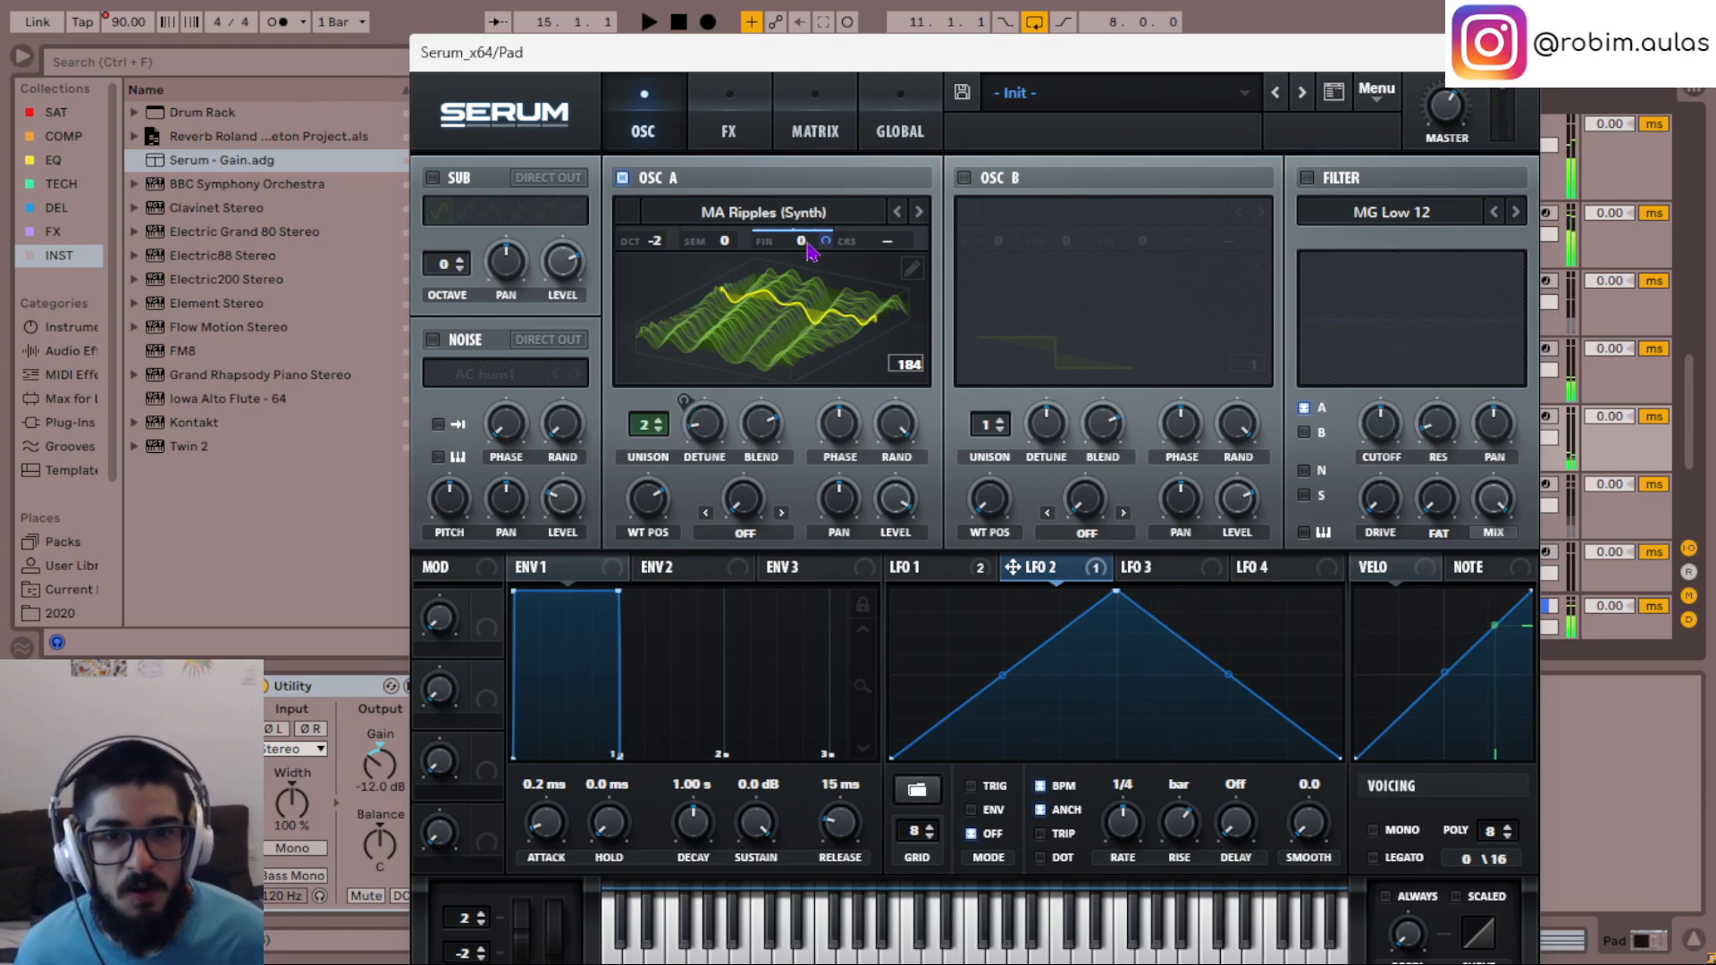
- Speed LFO 2's rate up to 1/64 and reduce its modulation amount on oscillator A's fine tuning
scroll(1119, 838, up, 3)
key(space)
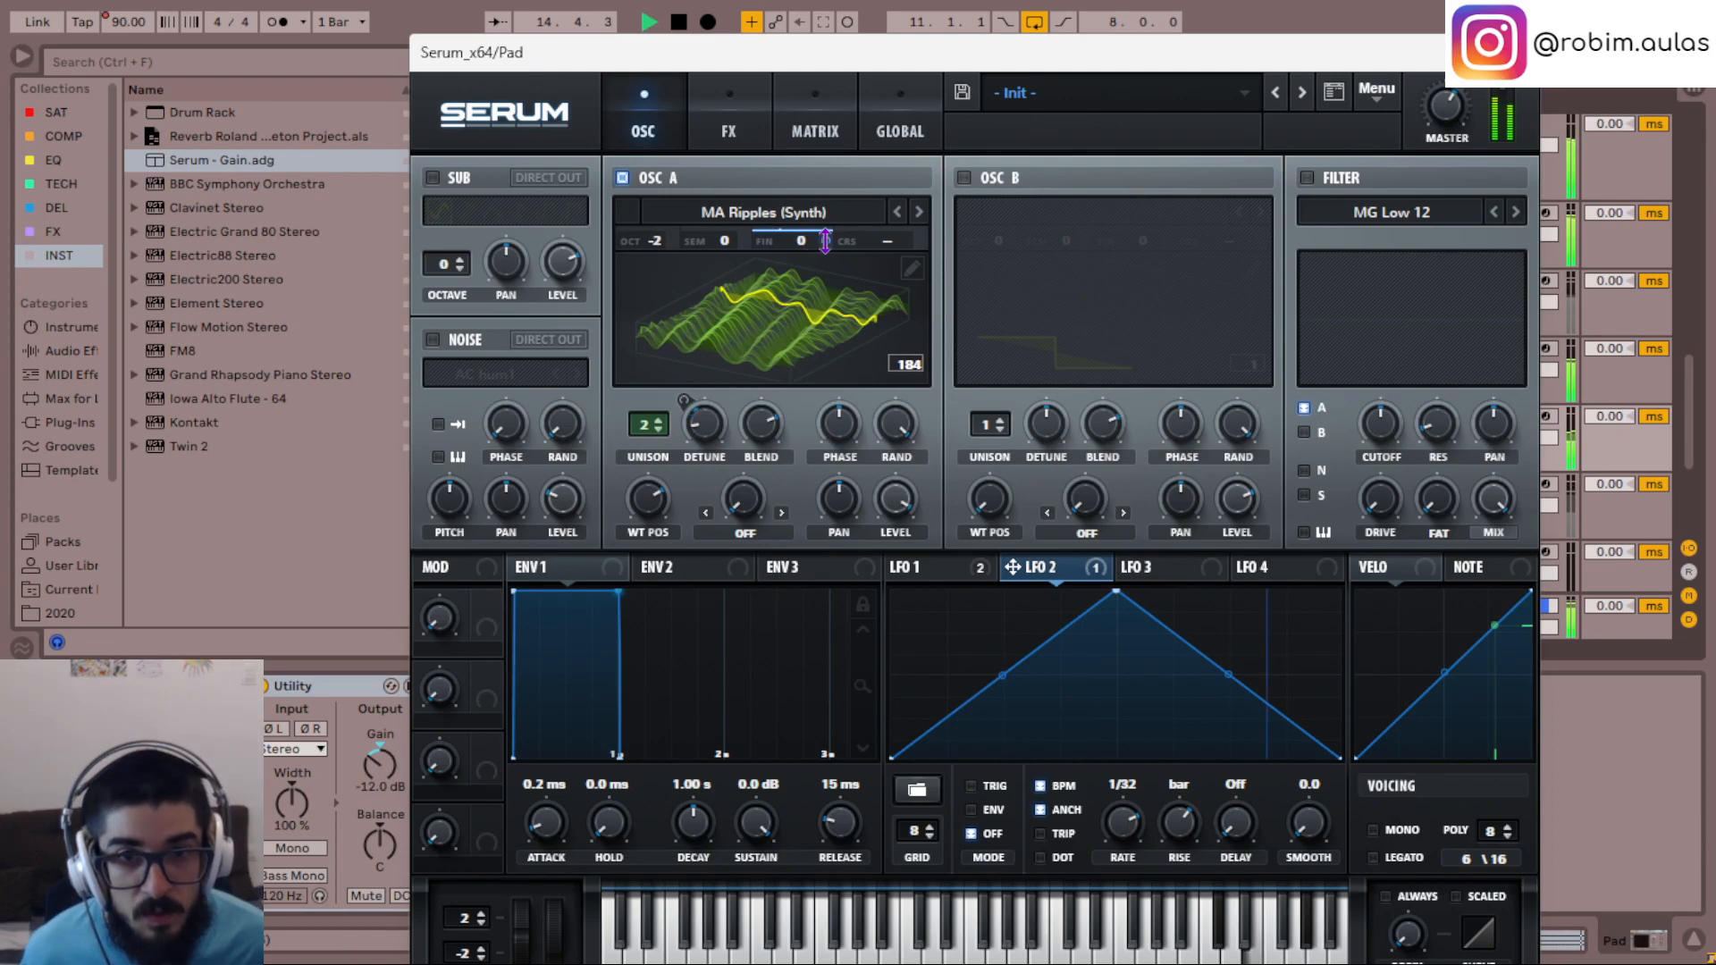
drag(825, 241, 824, 281)
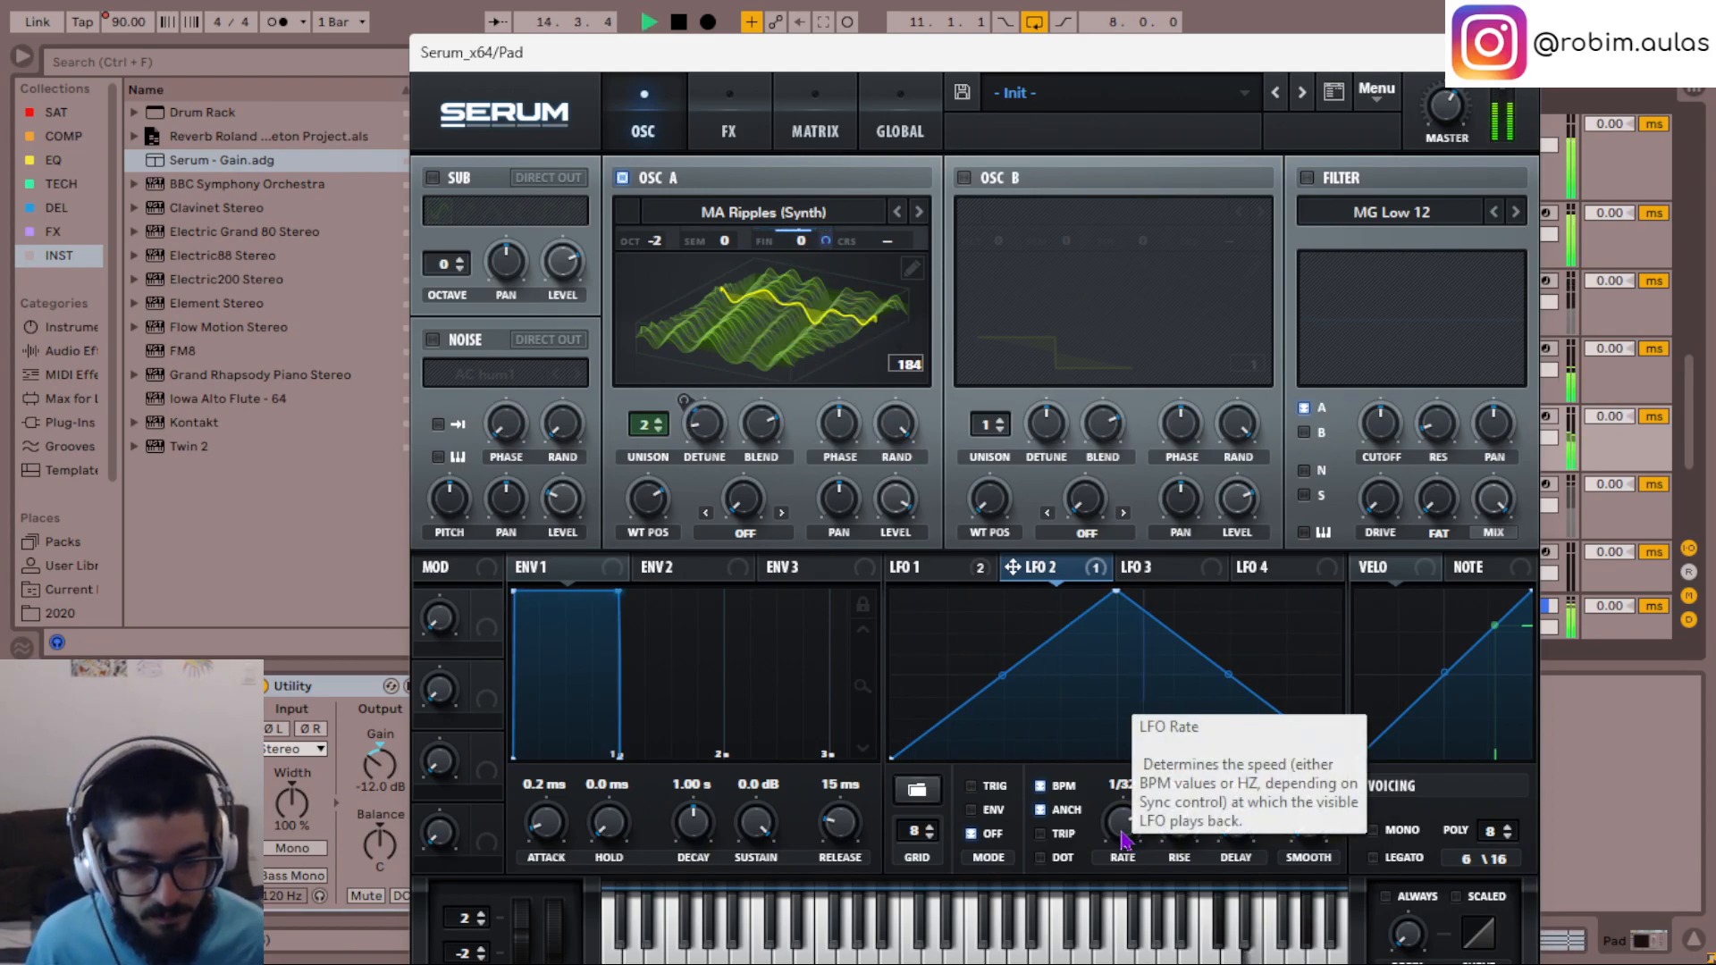
key(space)
key(space)
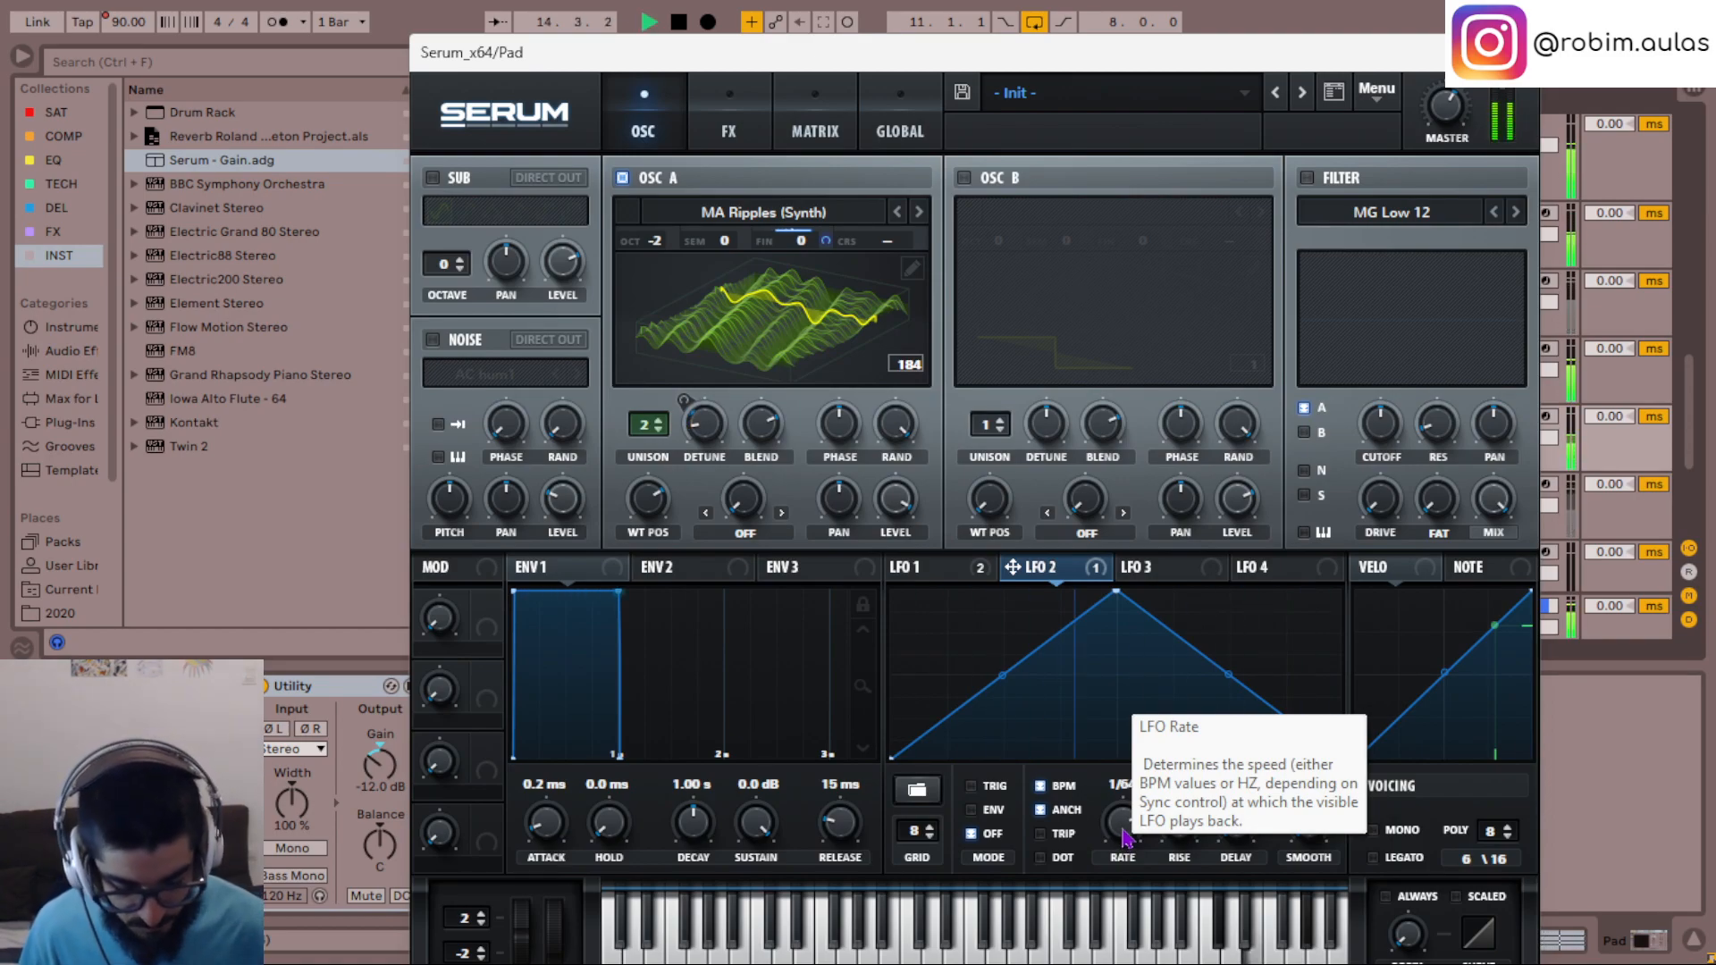
key(space)
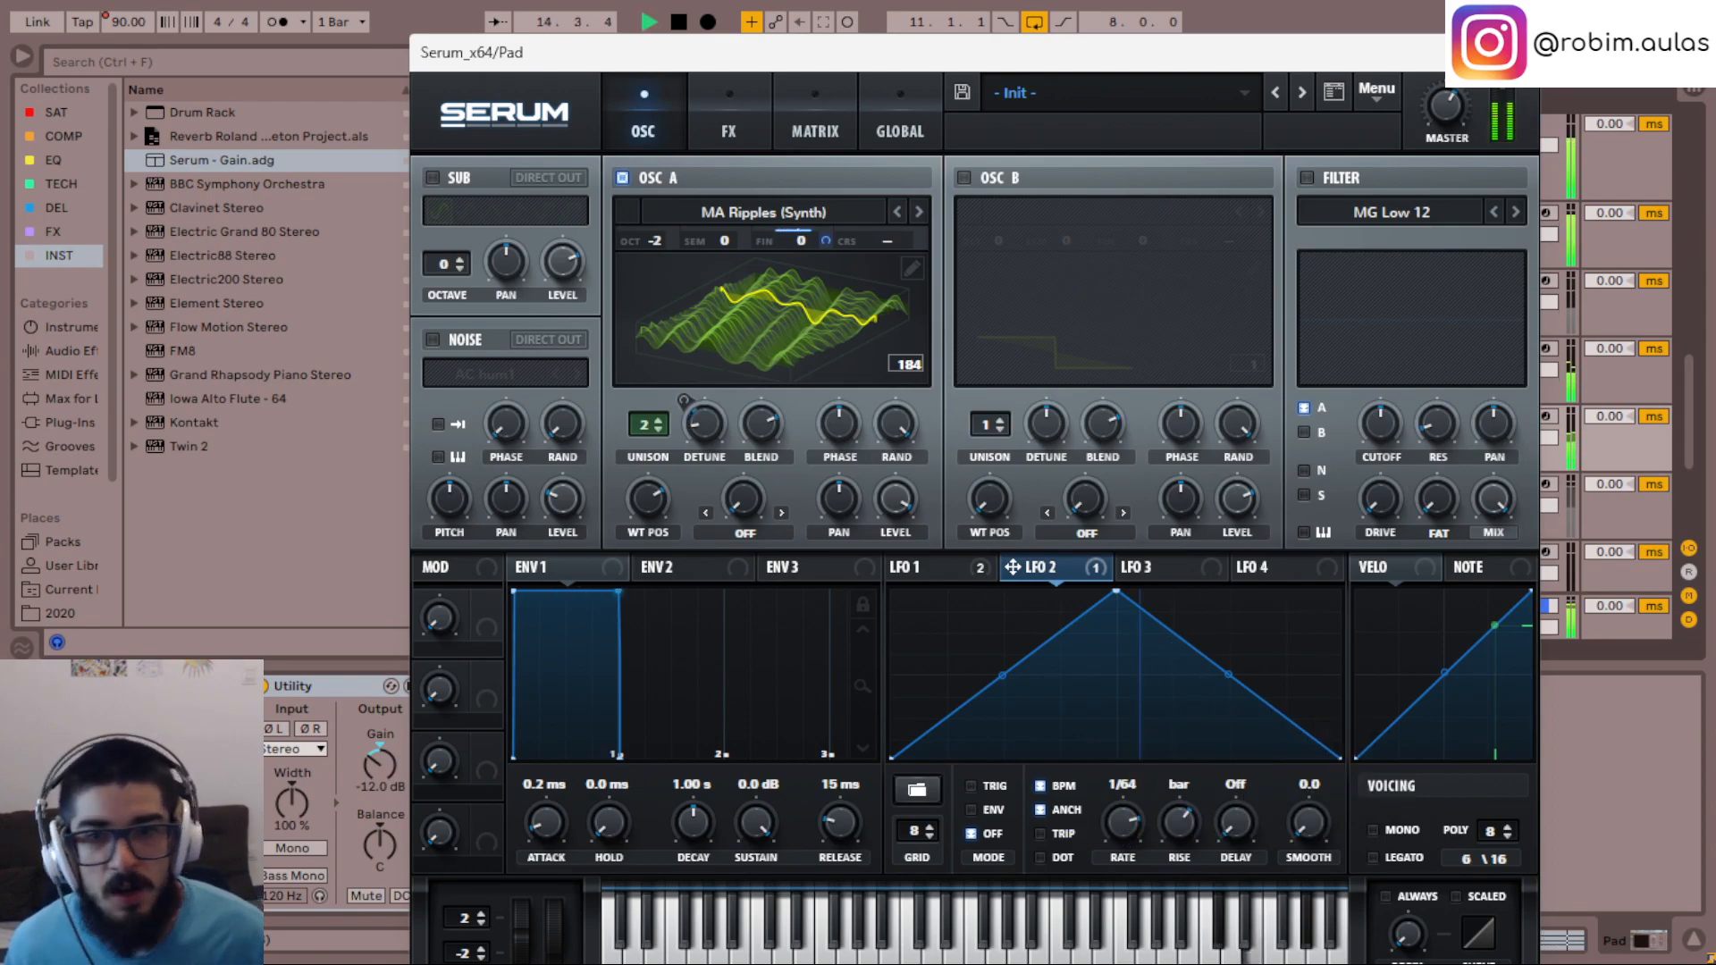
- Close the Serum window and add ValhallaDelay from the DEL collection after Utility on the Pad track
click(1517, 53)
click(60, 208)
key(space)
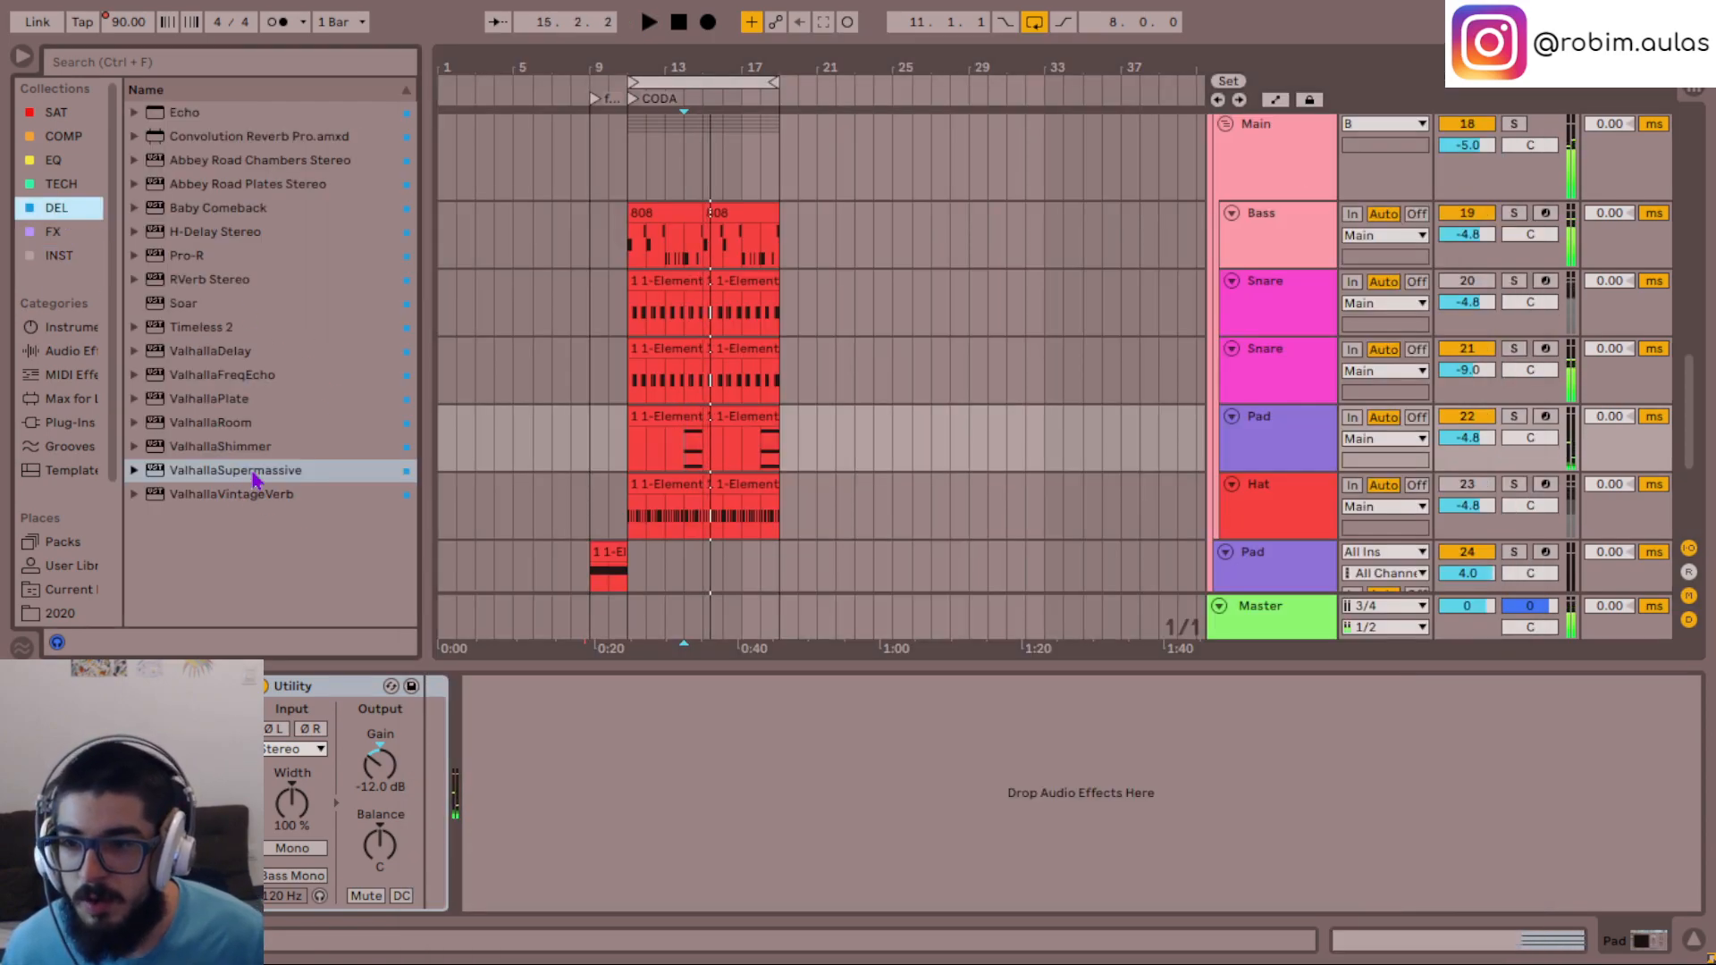
drag(238, 360, 613, 783)
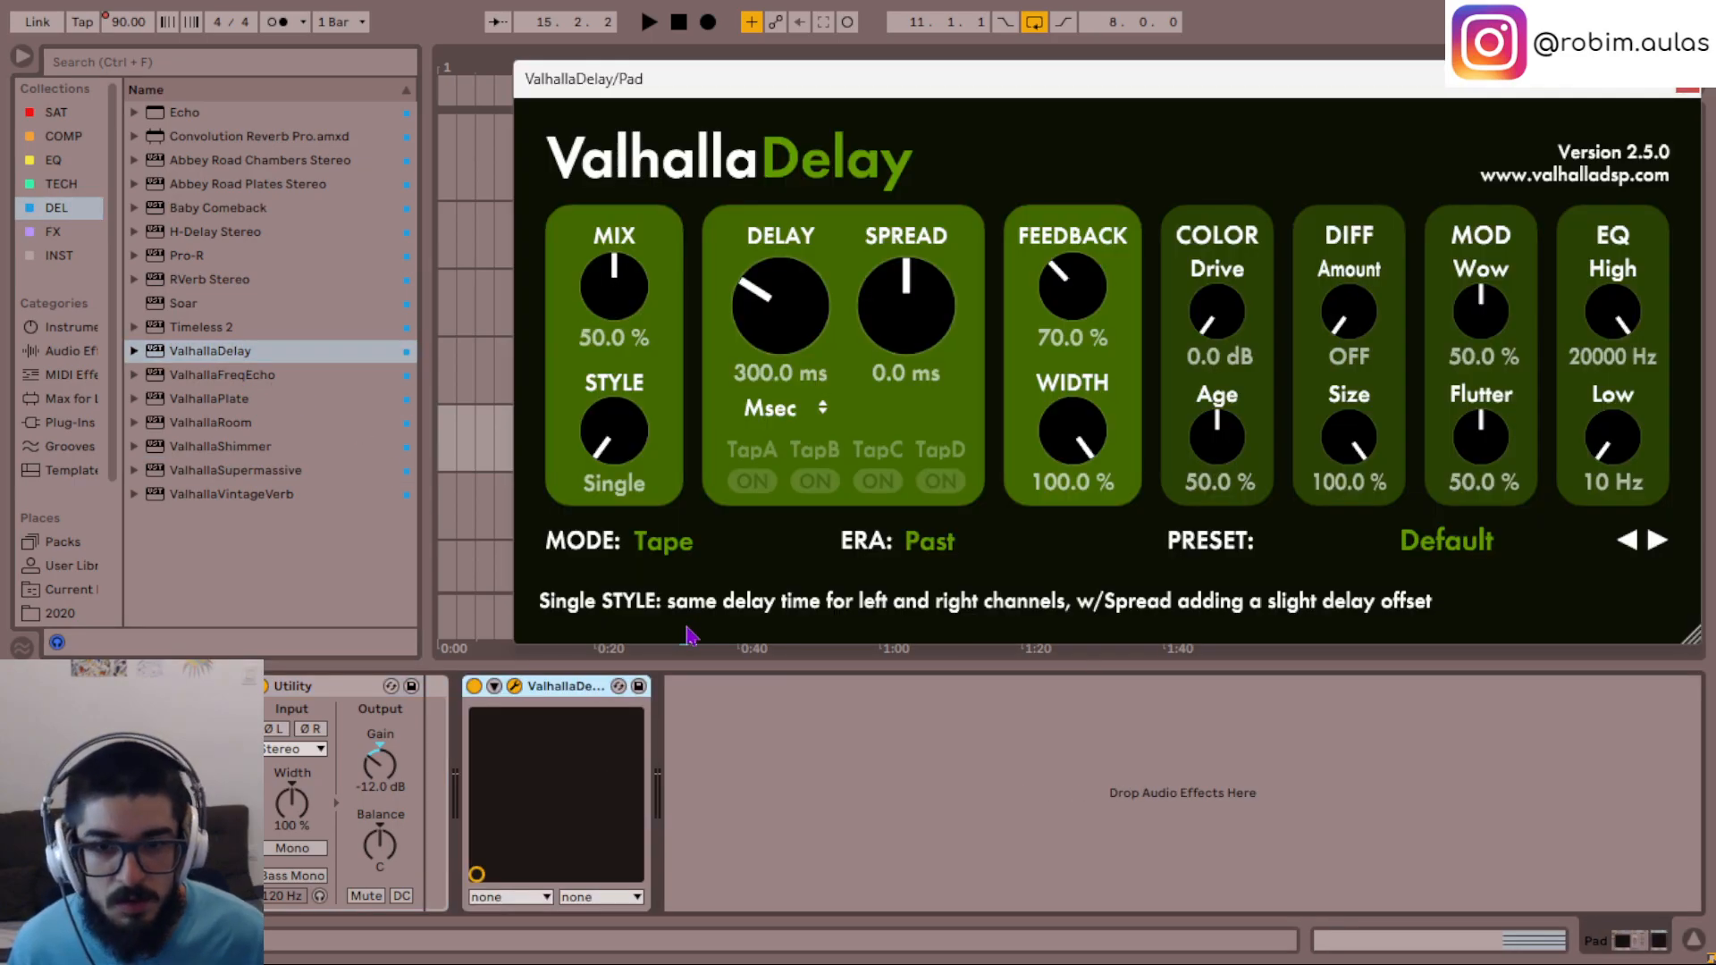
- Set ValhallaDelay's mode to Ghost and move its window clear of the track controls
key(space)
click(666, 541)
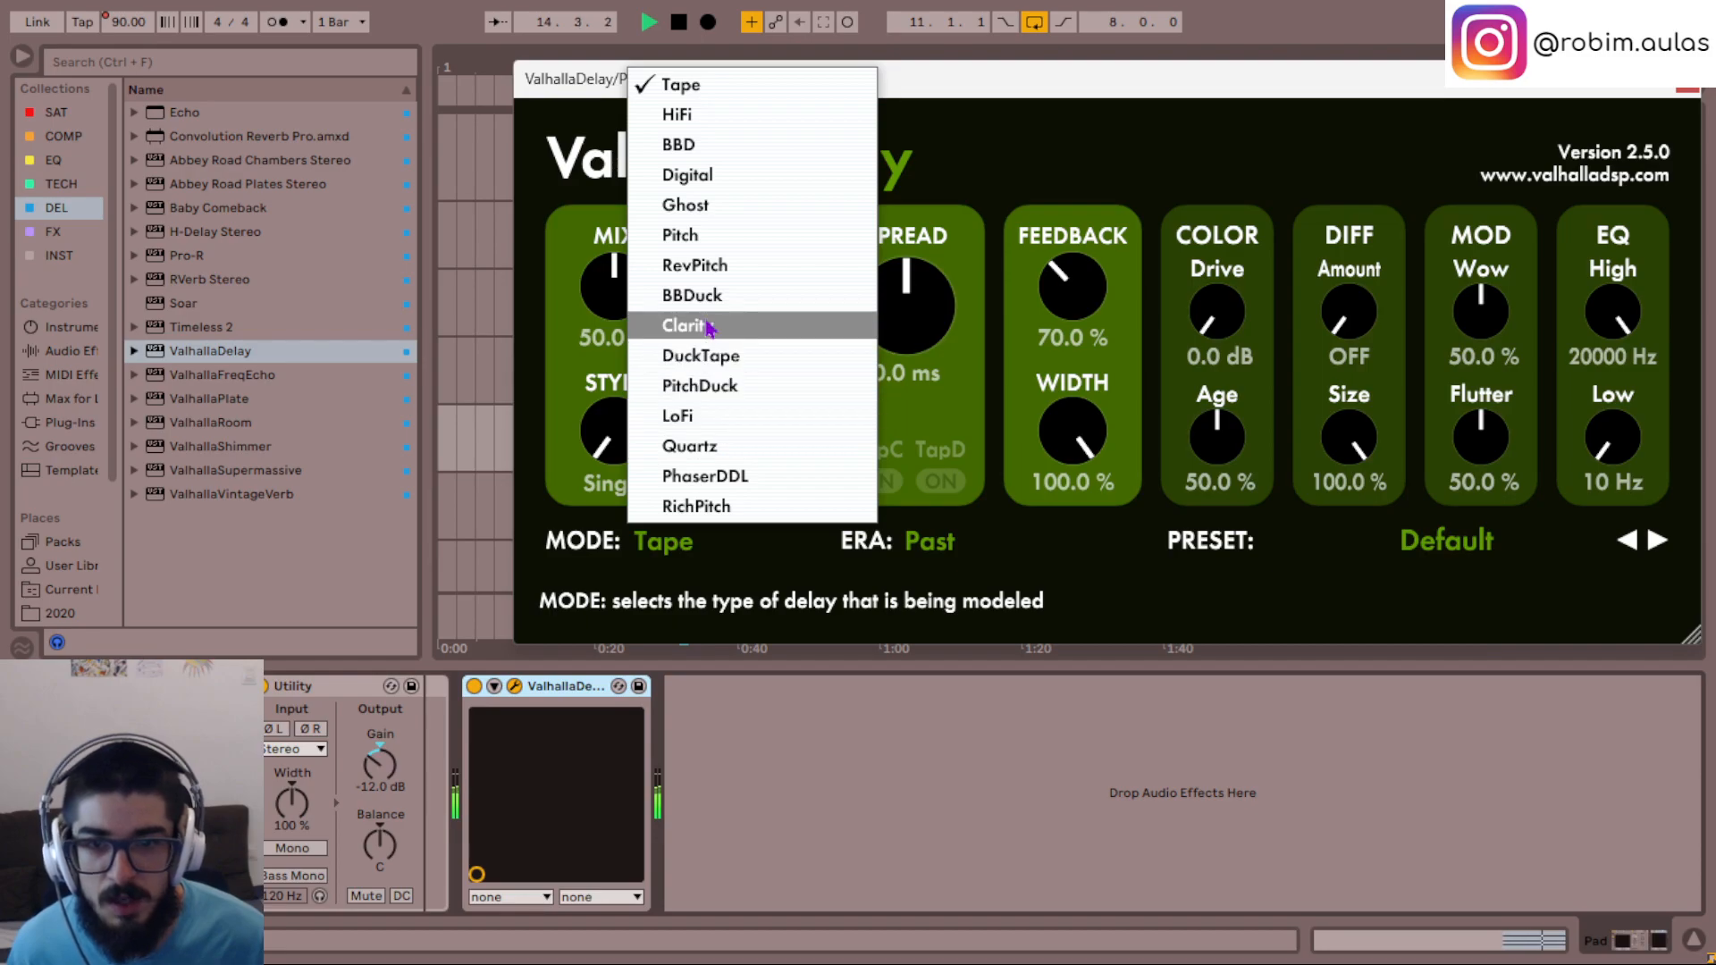
click(710, 207)
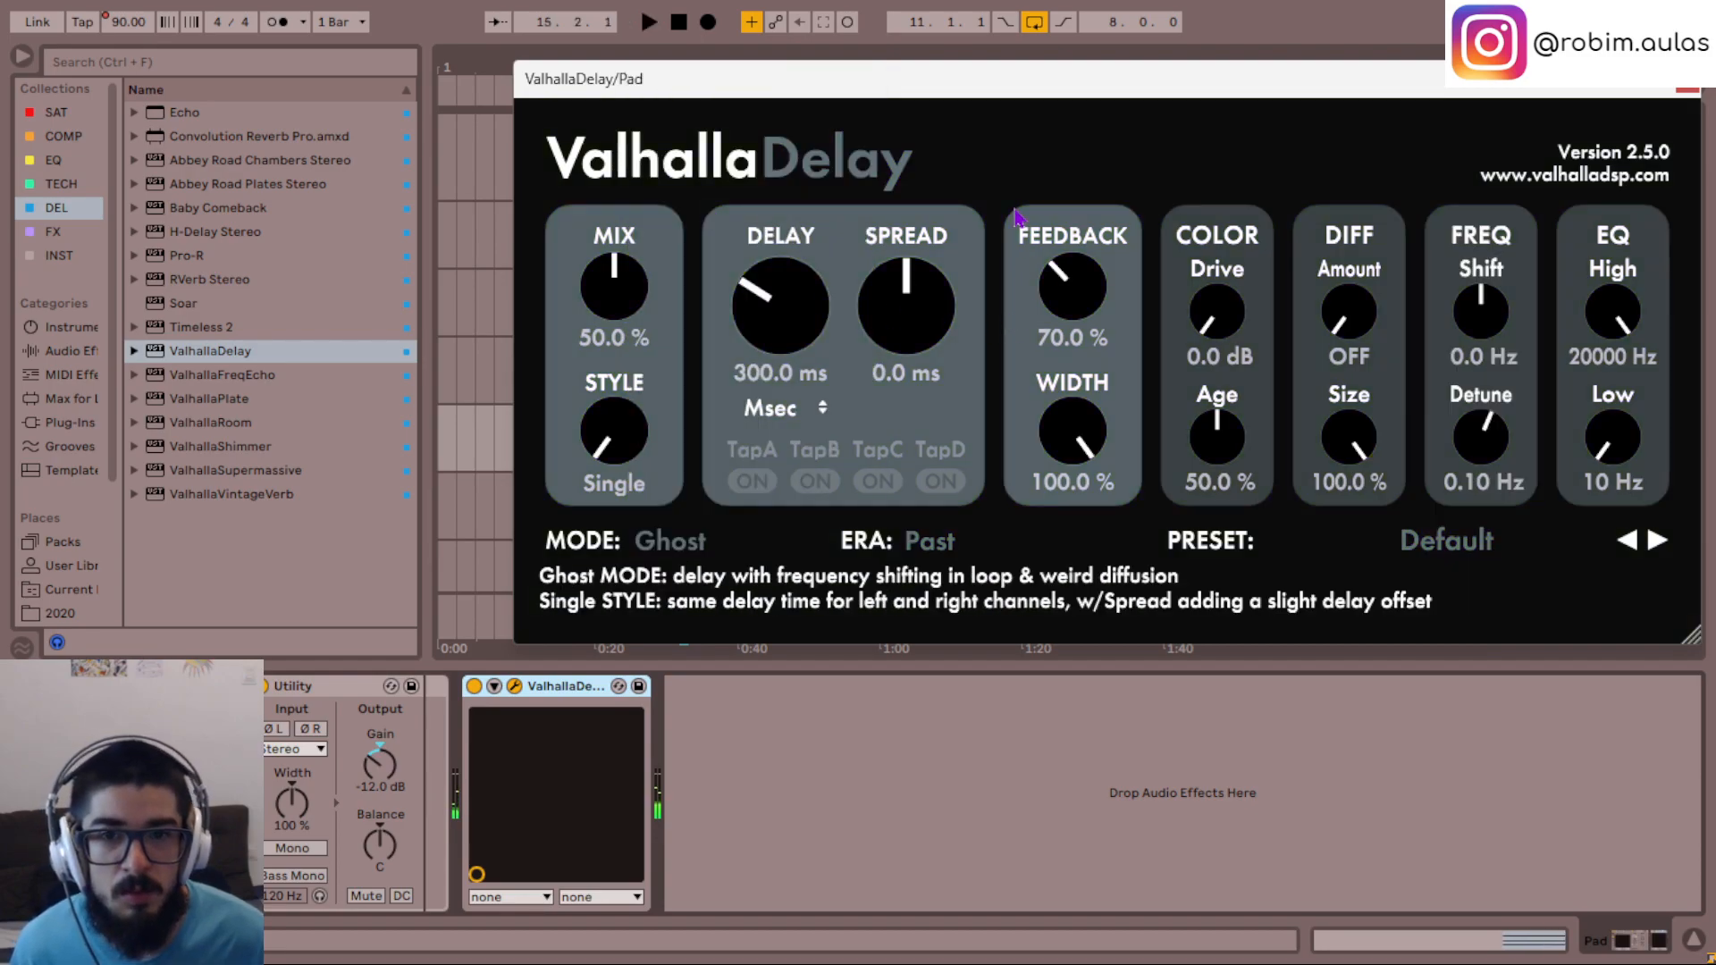
drag(844, 80, 621, 201)
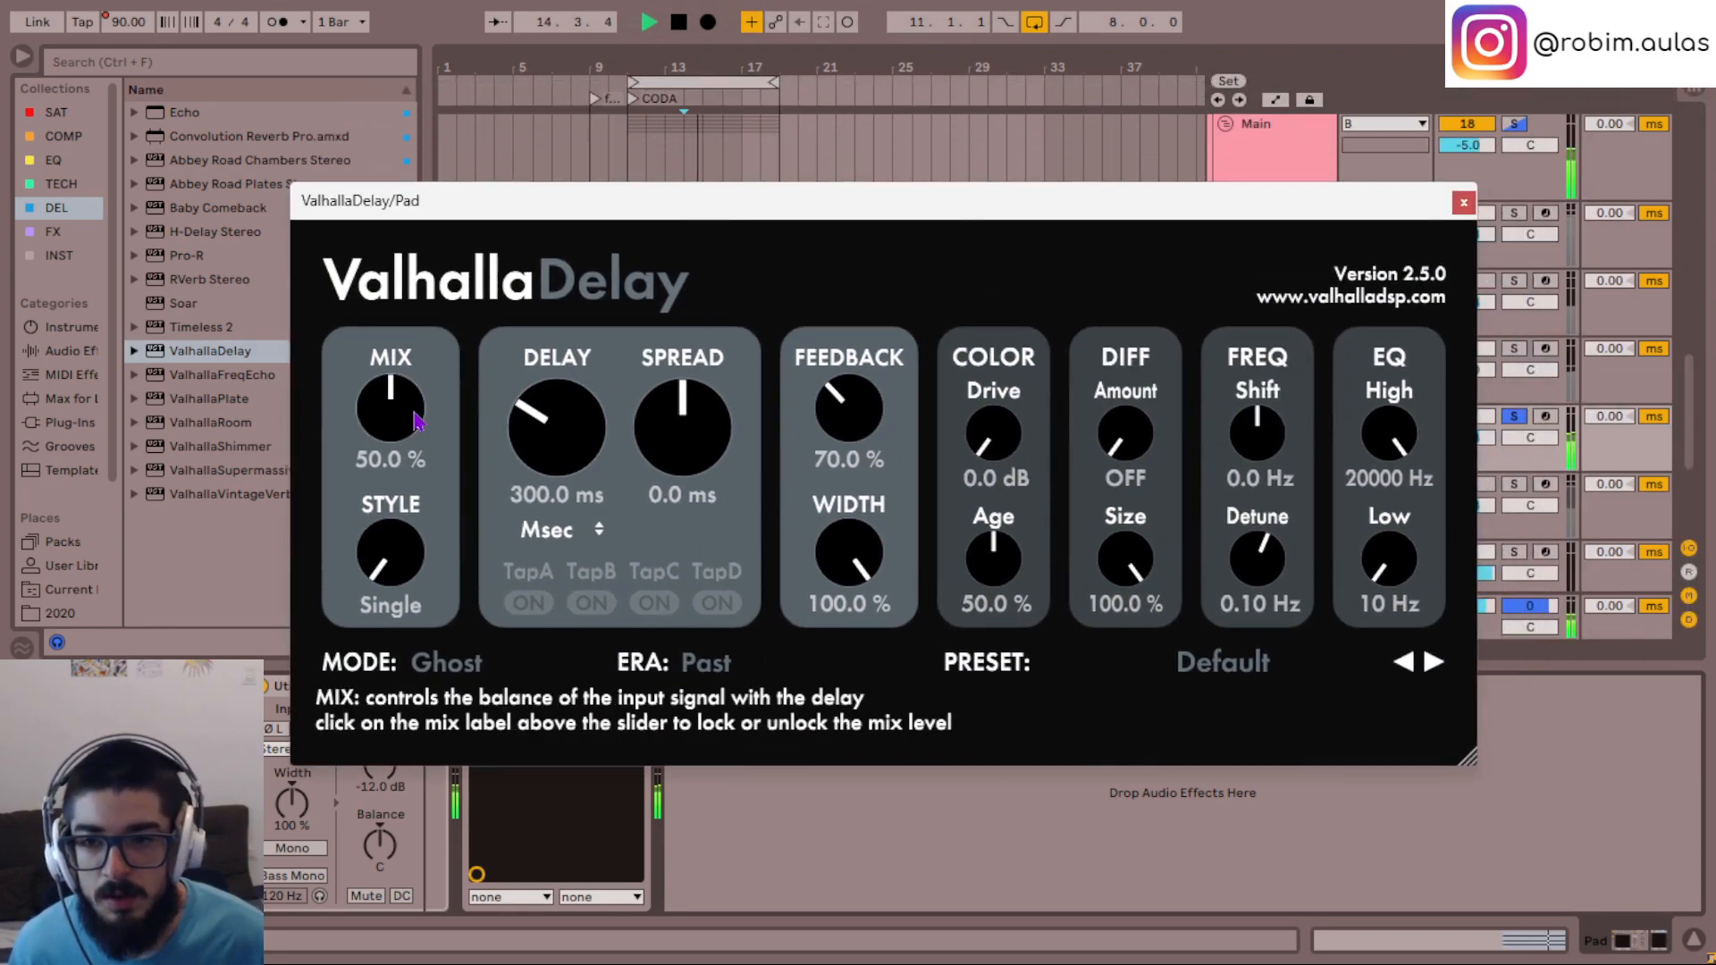
- Set ValhallaDelay's diffusion amount to 24.5% and its diffusion size to 86%
drag(1124, 439, 1118, 436)
key(space)
key(space)
drag(1125, 560, 1128, 587)
drag(1144, 451, 1144, 440)
drag(1128, 572, 1127, 556)
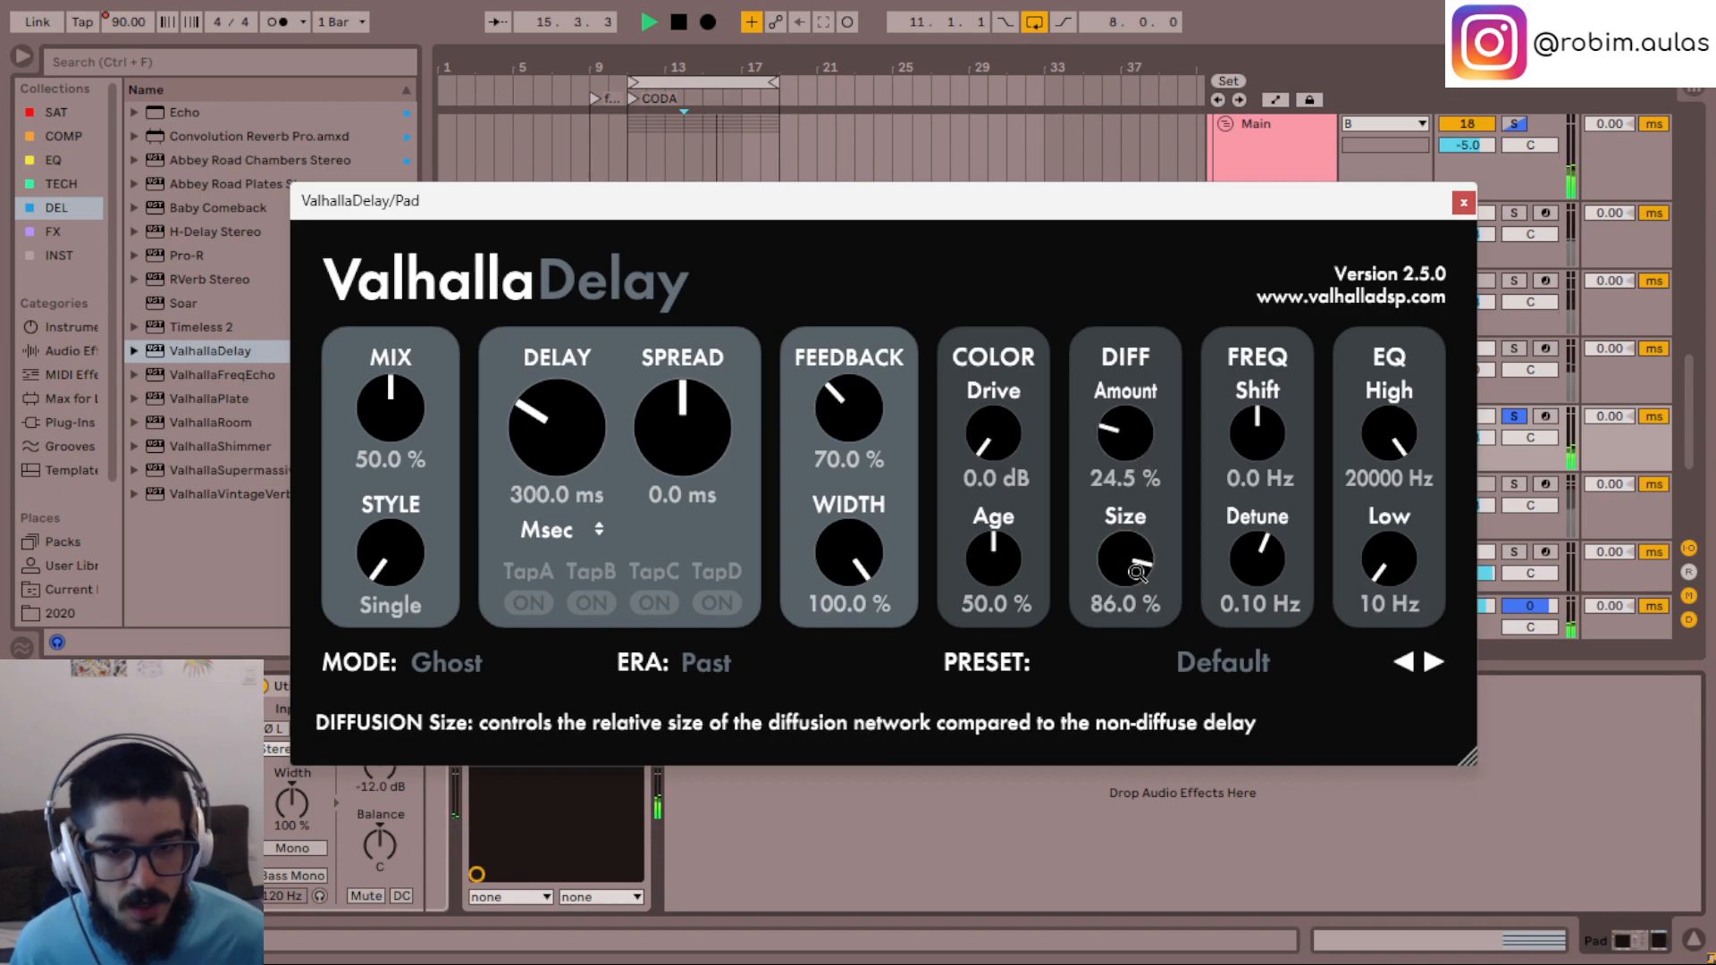
- Sync the delay time to Note values, set it to 1/8, and audition the pad
click(558, 530)
click(536, 578)
drag(564, 413, 566, 398)
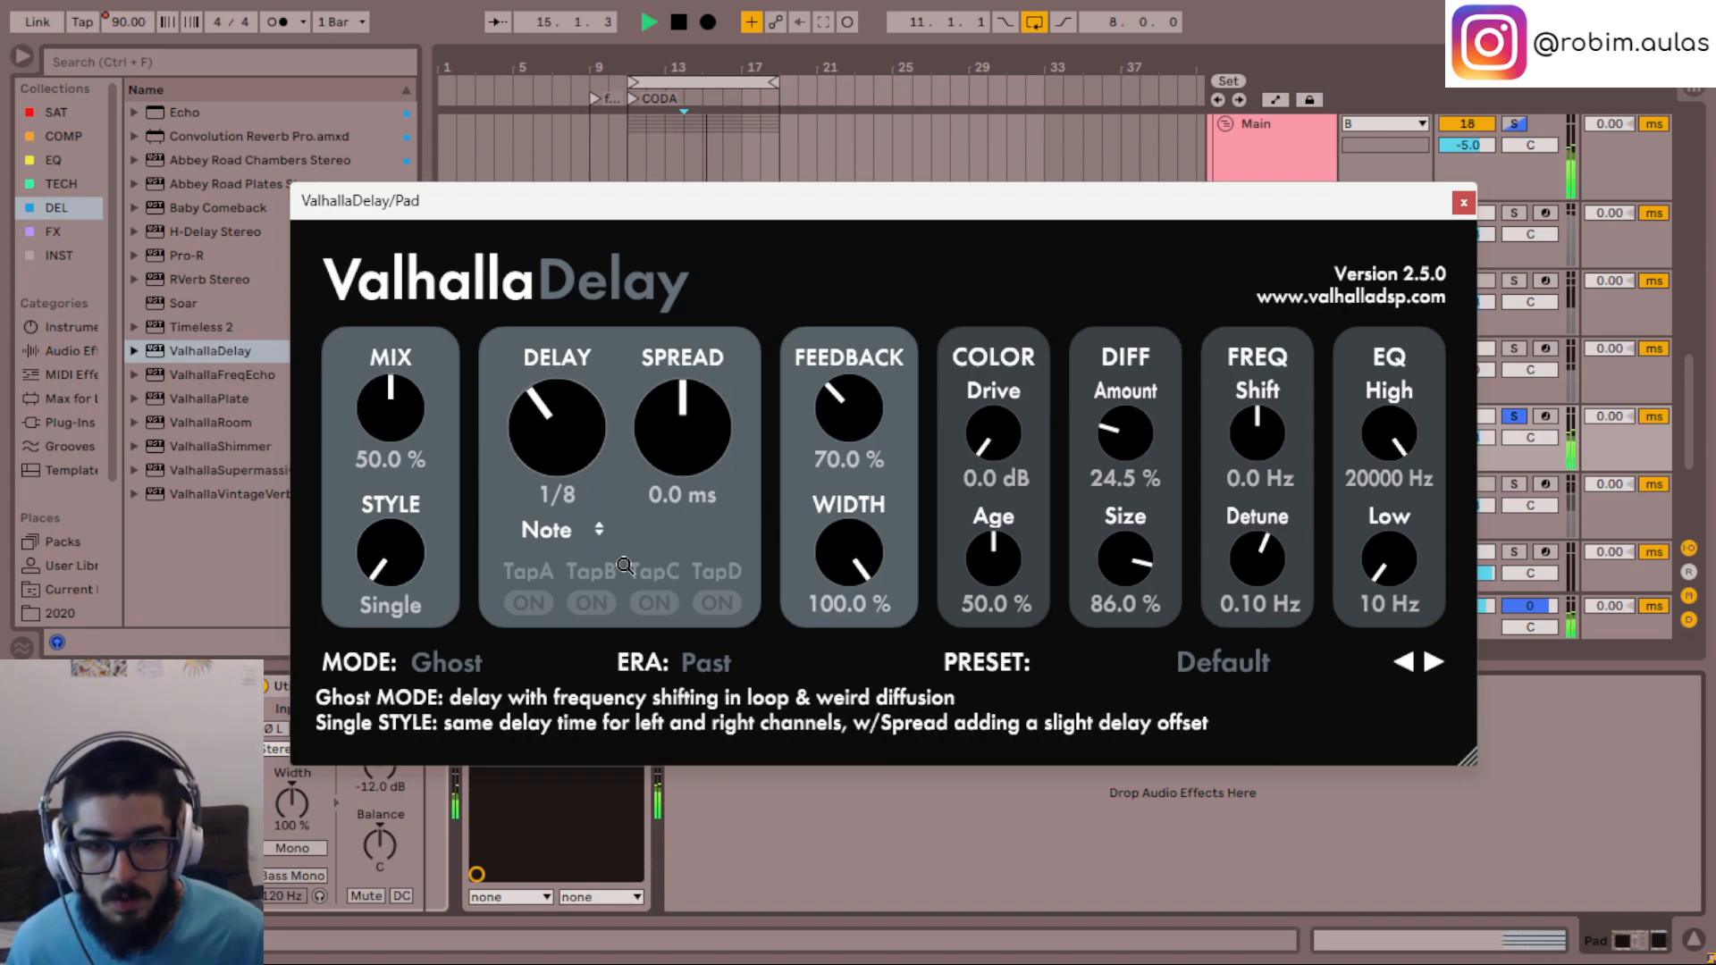
key(space)
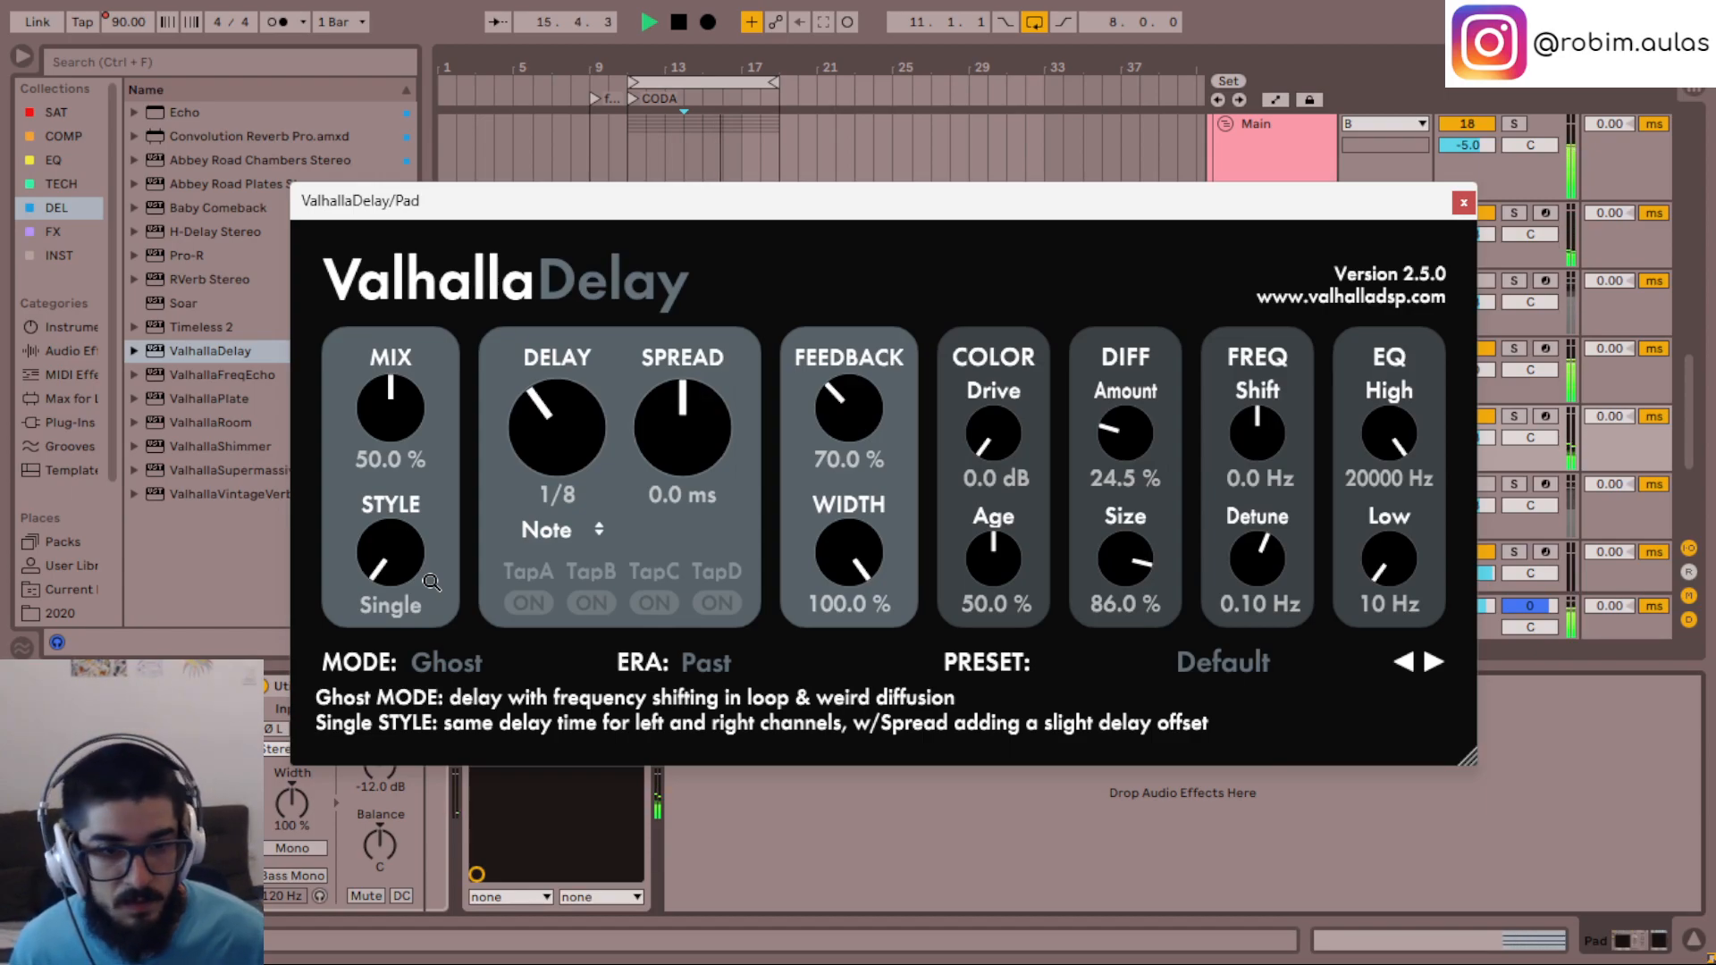
key(space)
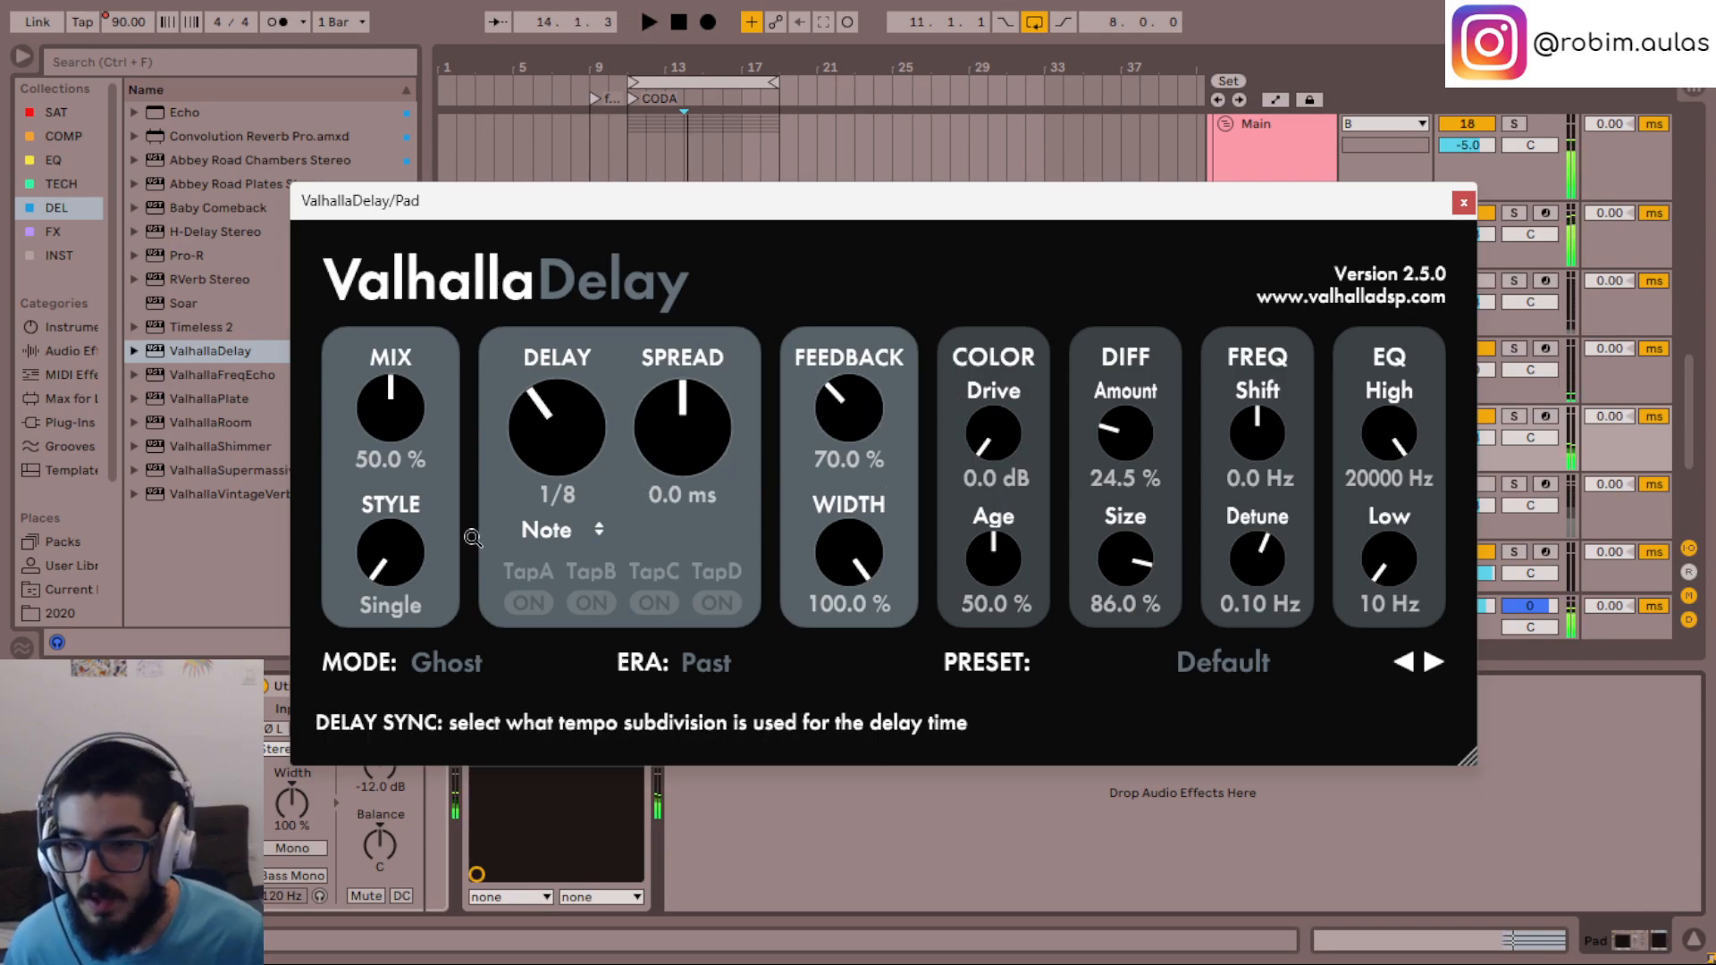
- Set ValhallaDelay's style to PingPong, sync the right delay to Note values at 1/8, and audition the pad
scroll(571, 456, up, 1)
scroll(572, 453, down, 1)
scroll(391, 554, up, 2)
click(724, 529)
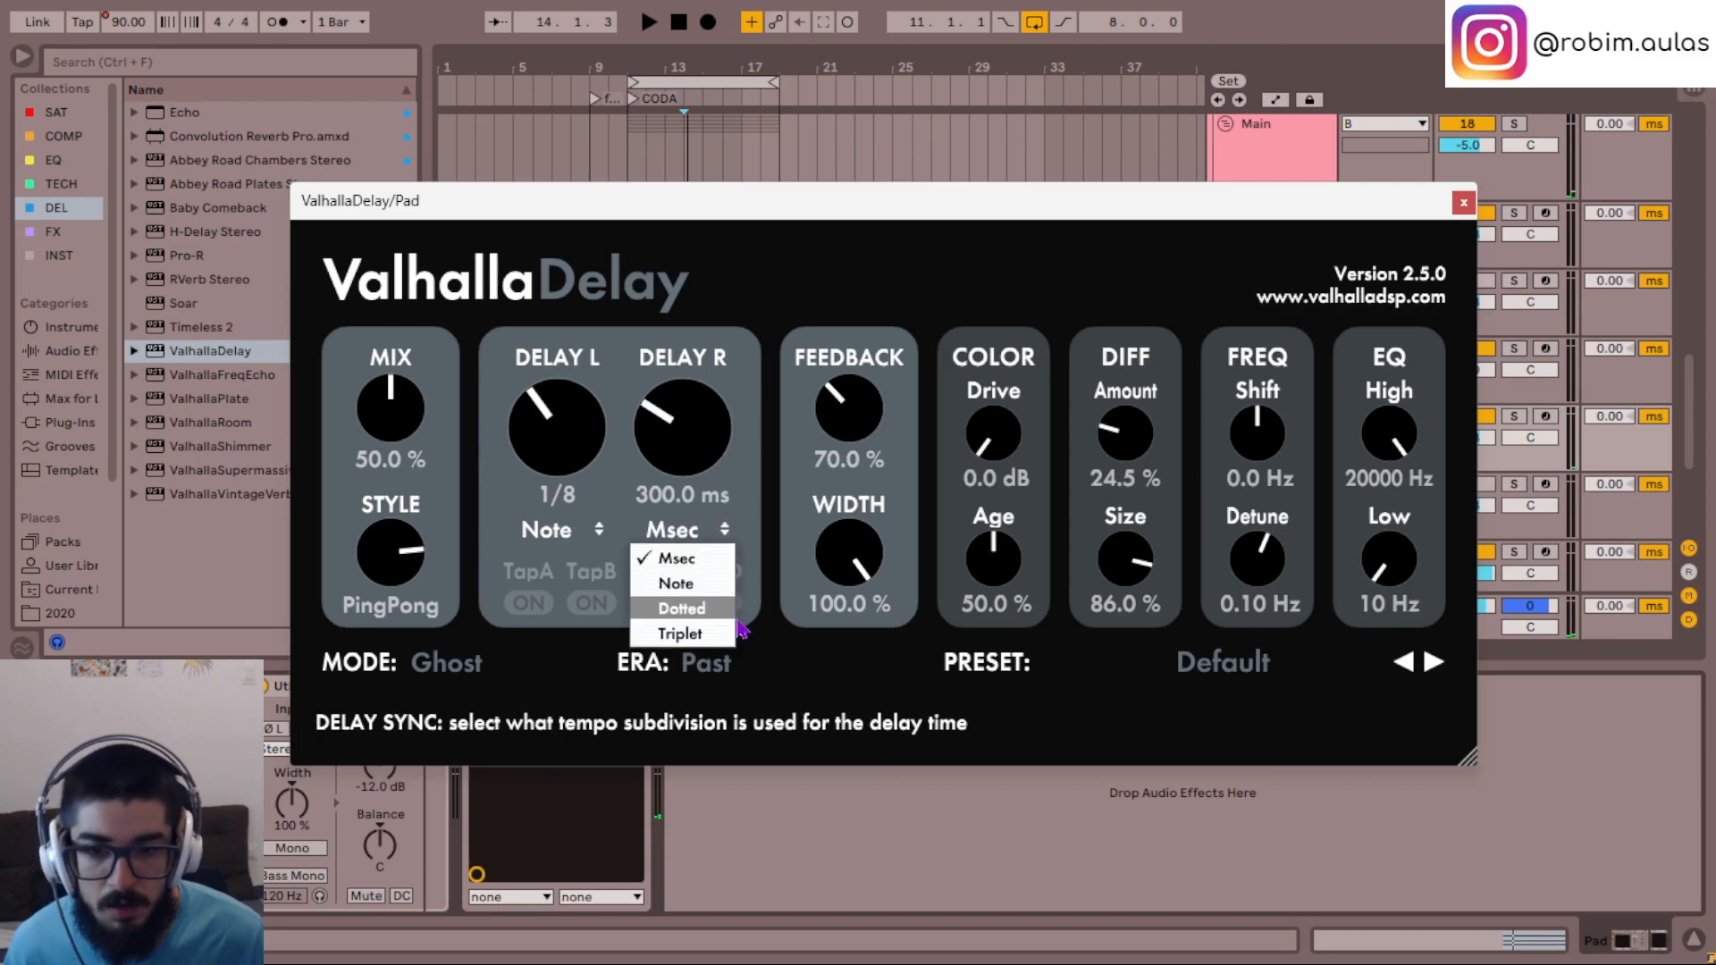
click(677, 583)
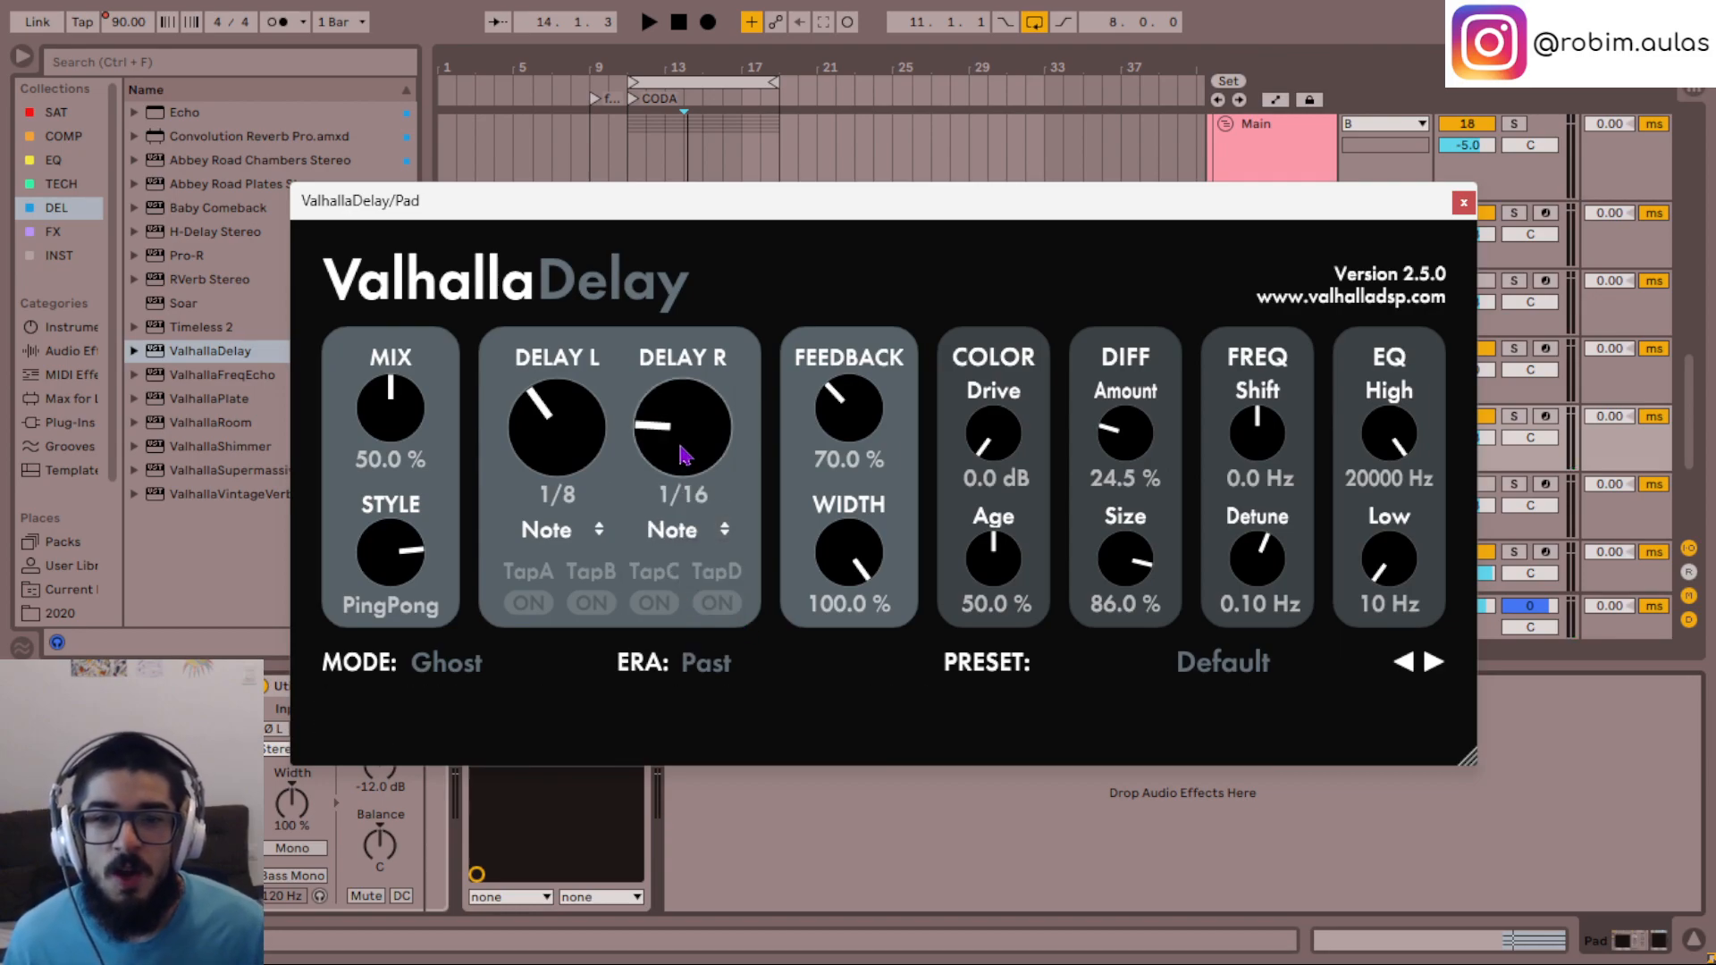
scroll(719, 459, up, 1)
key(space)
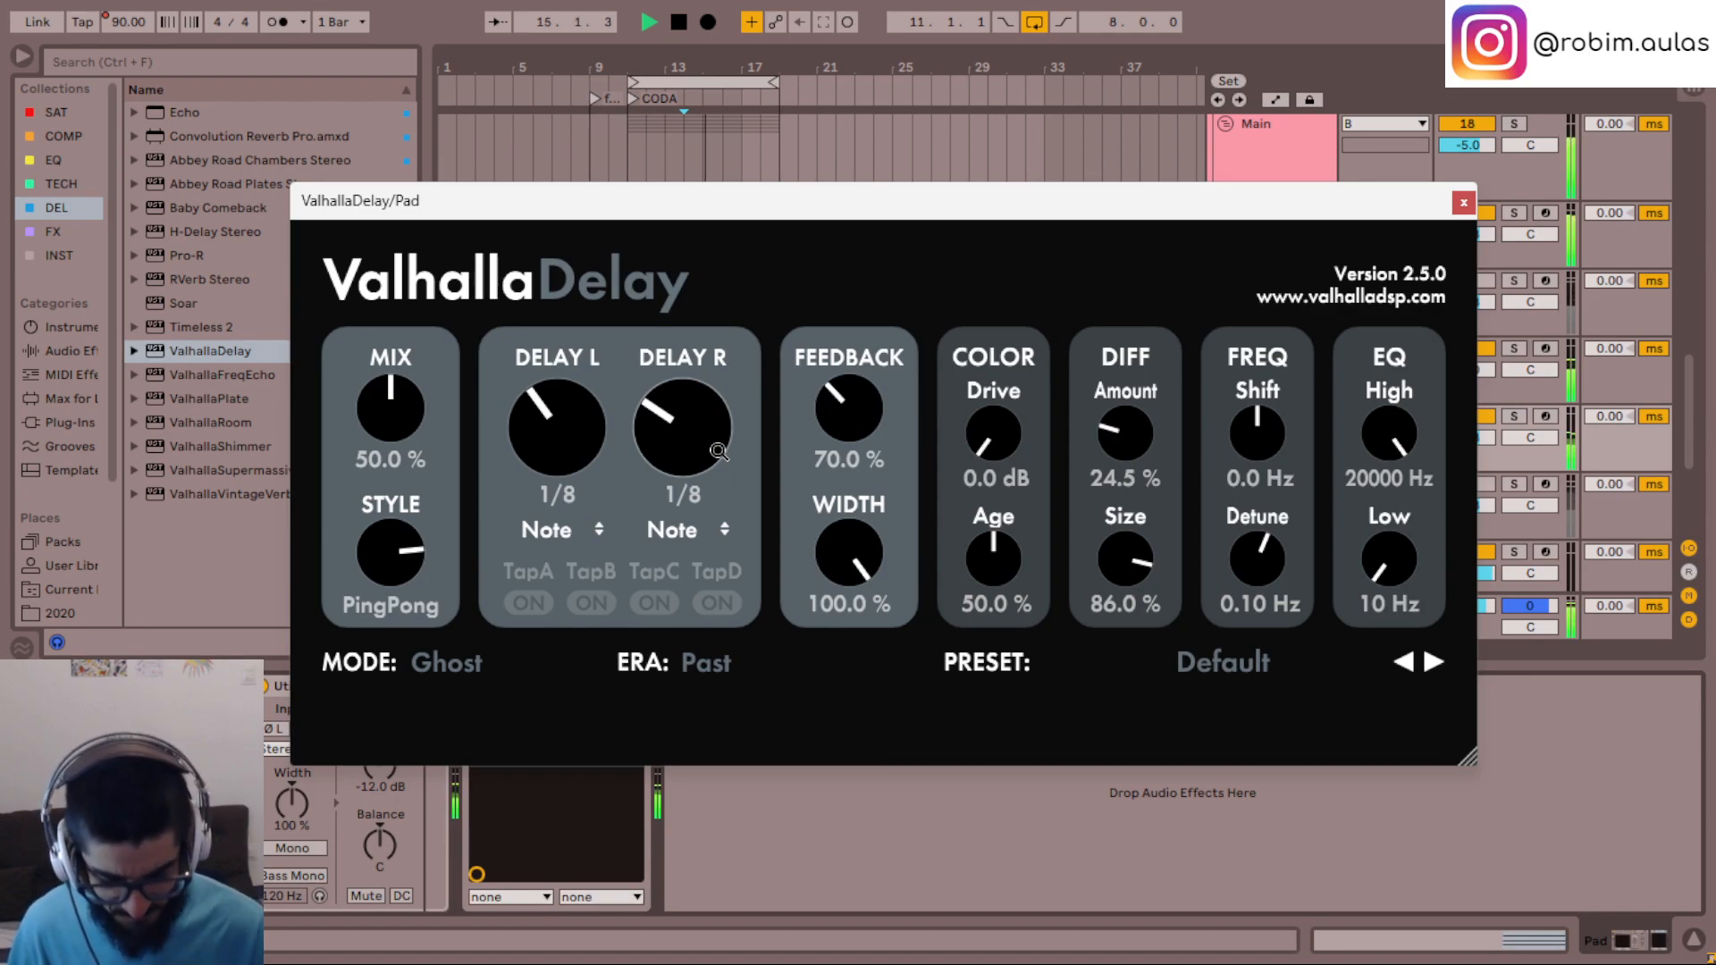
key(space)
- Set the delay's feedback to 14% and its drive to 22.1 dB while auditioning the pad
scroll(856, 403, down, 5)
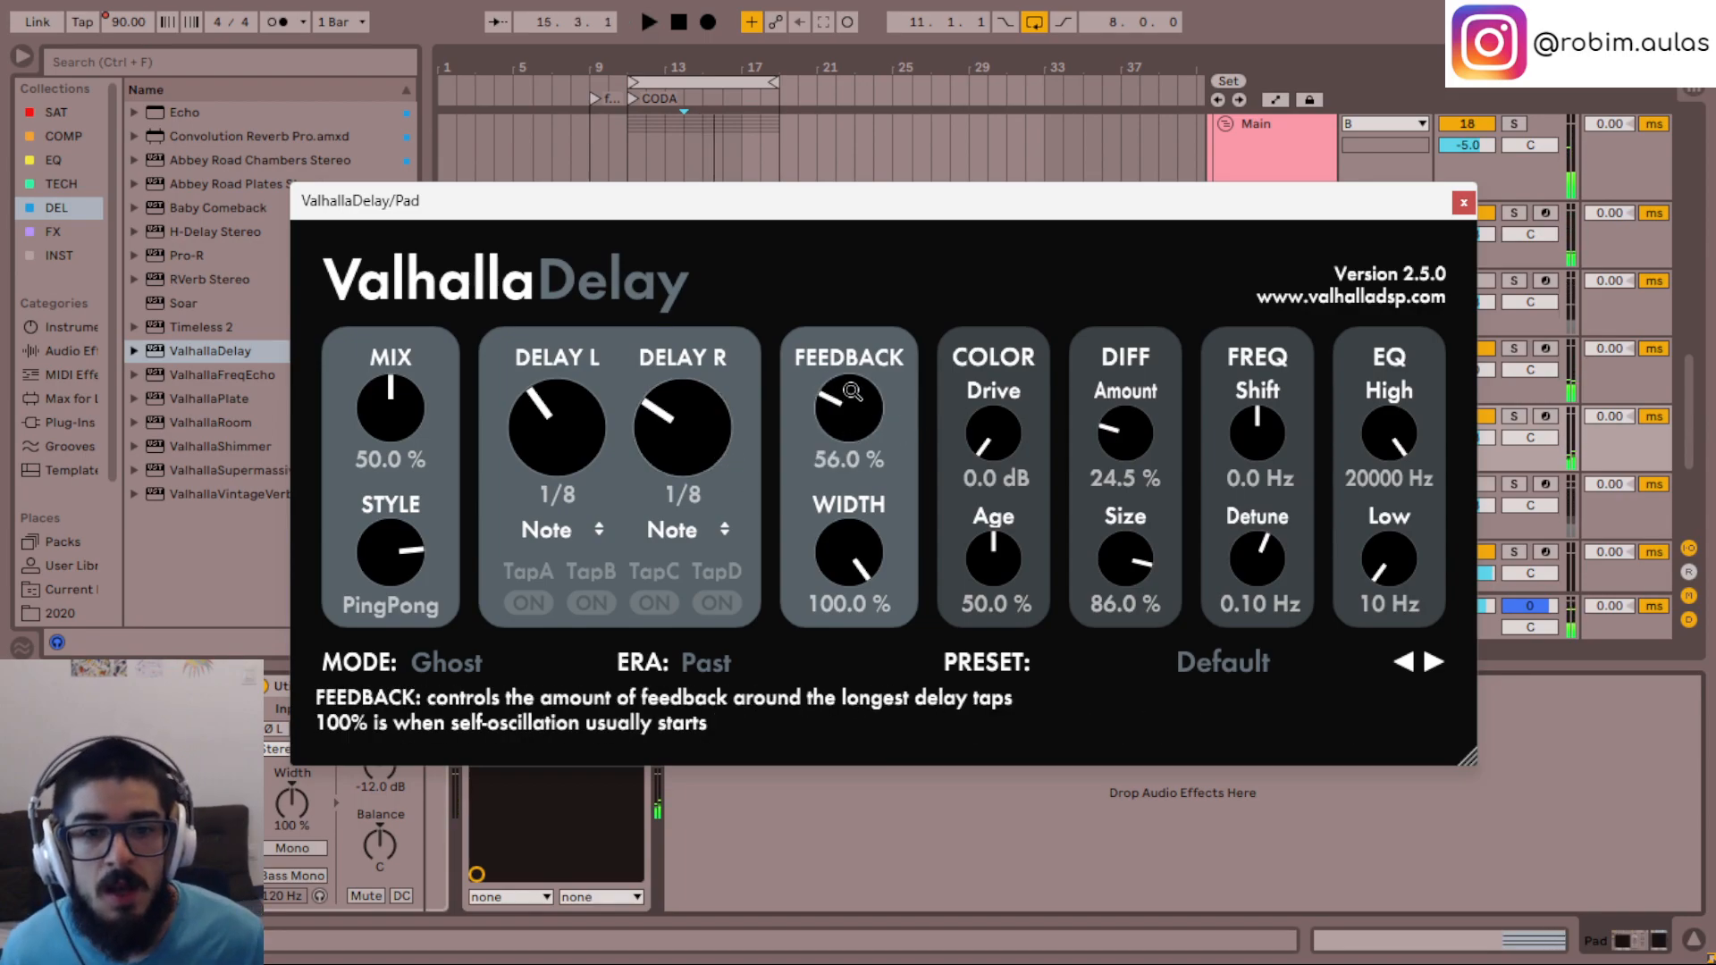
scroll(857, 402, down, 1)
key(space)
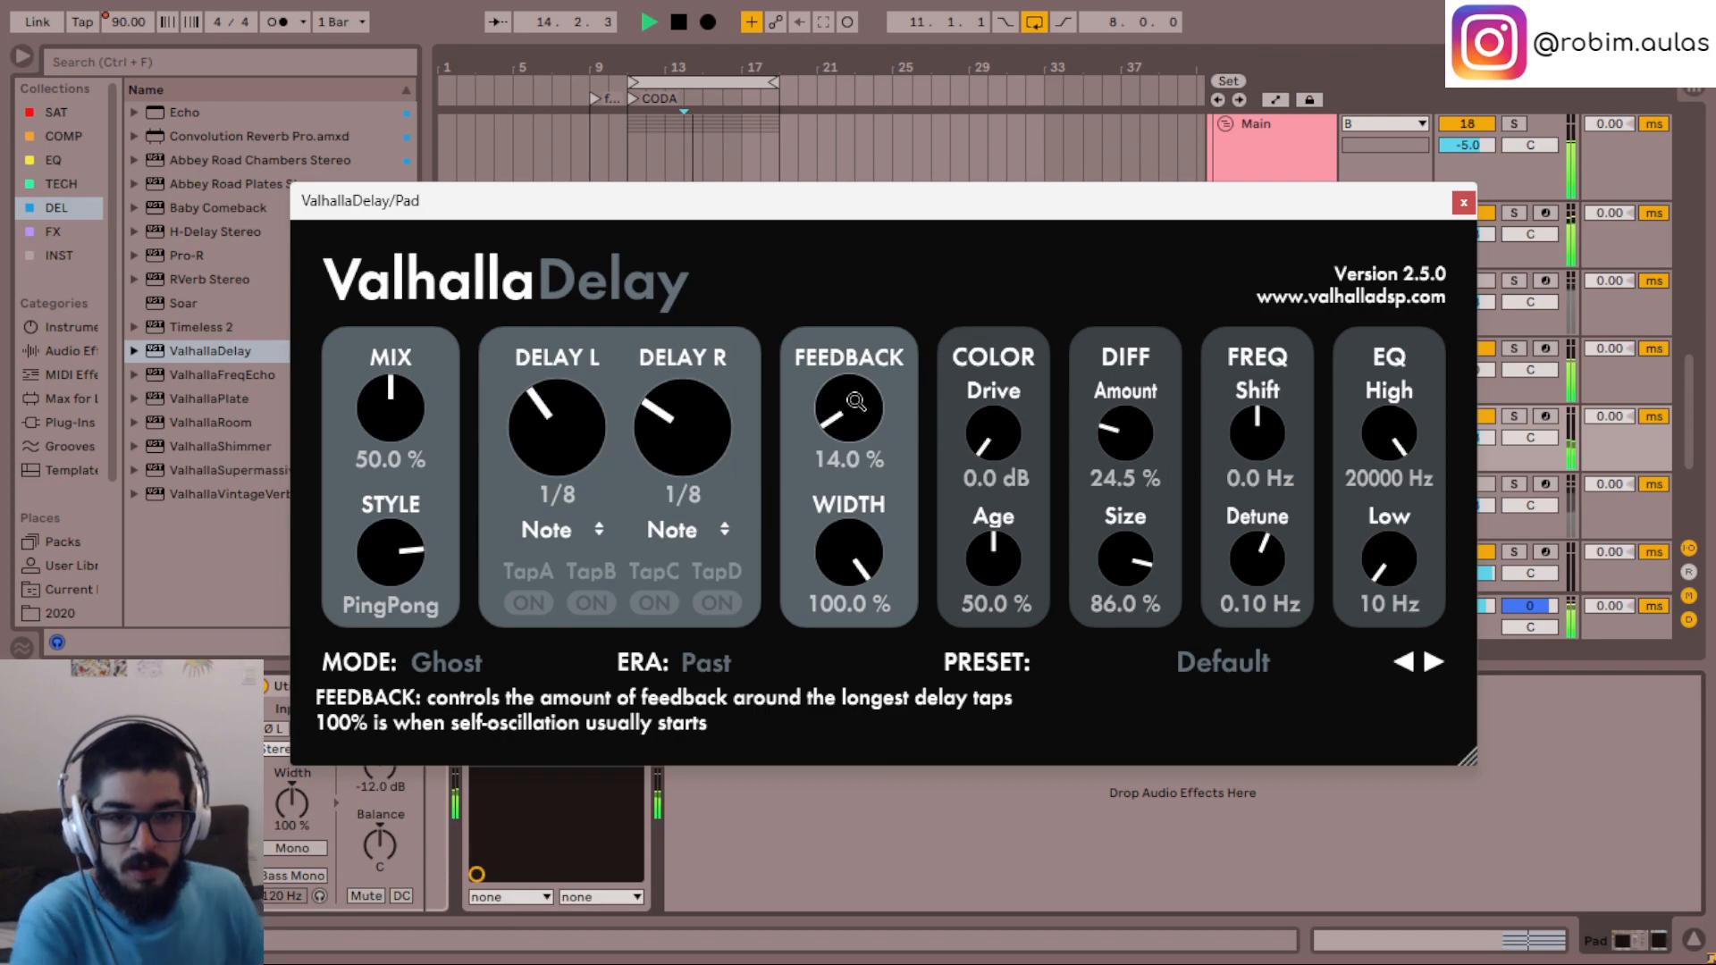
key(space)
scroll(1010, 440, up, 6)
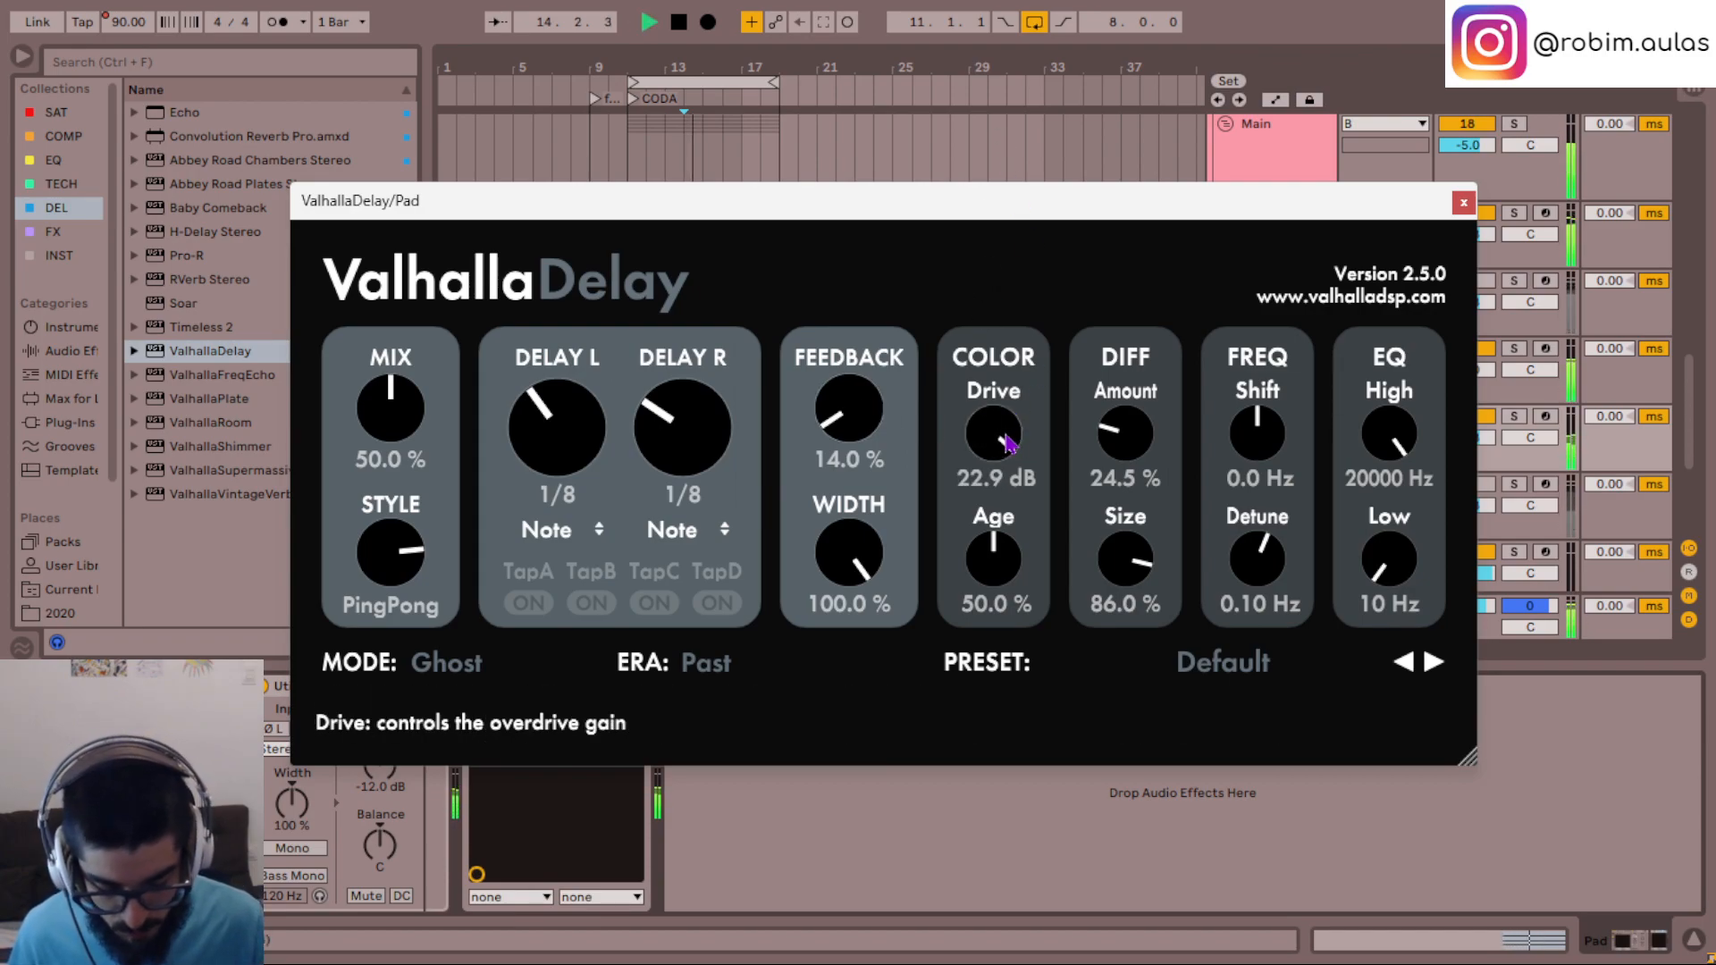
scroll(1007, 440, down, 1)
scroll(1007, 440, up, 1)
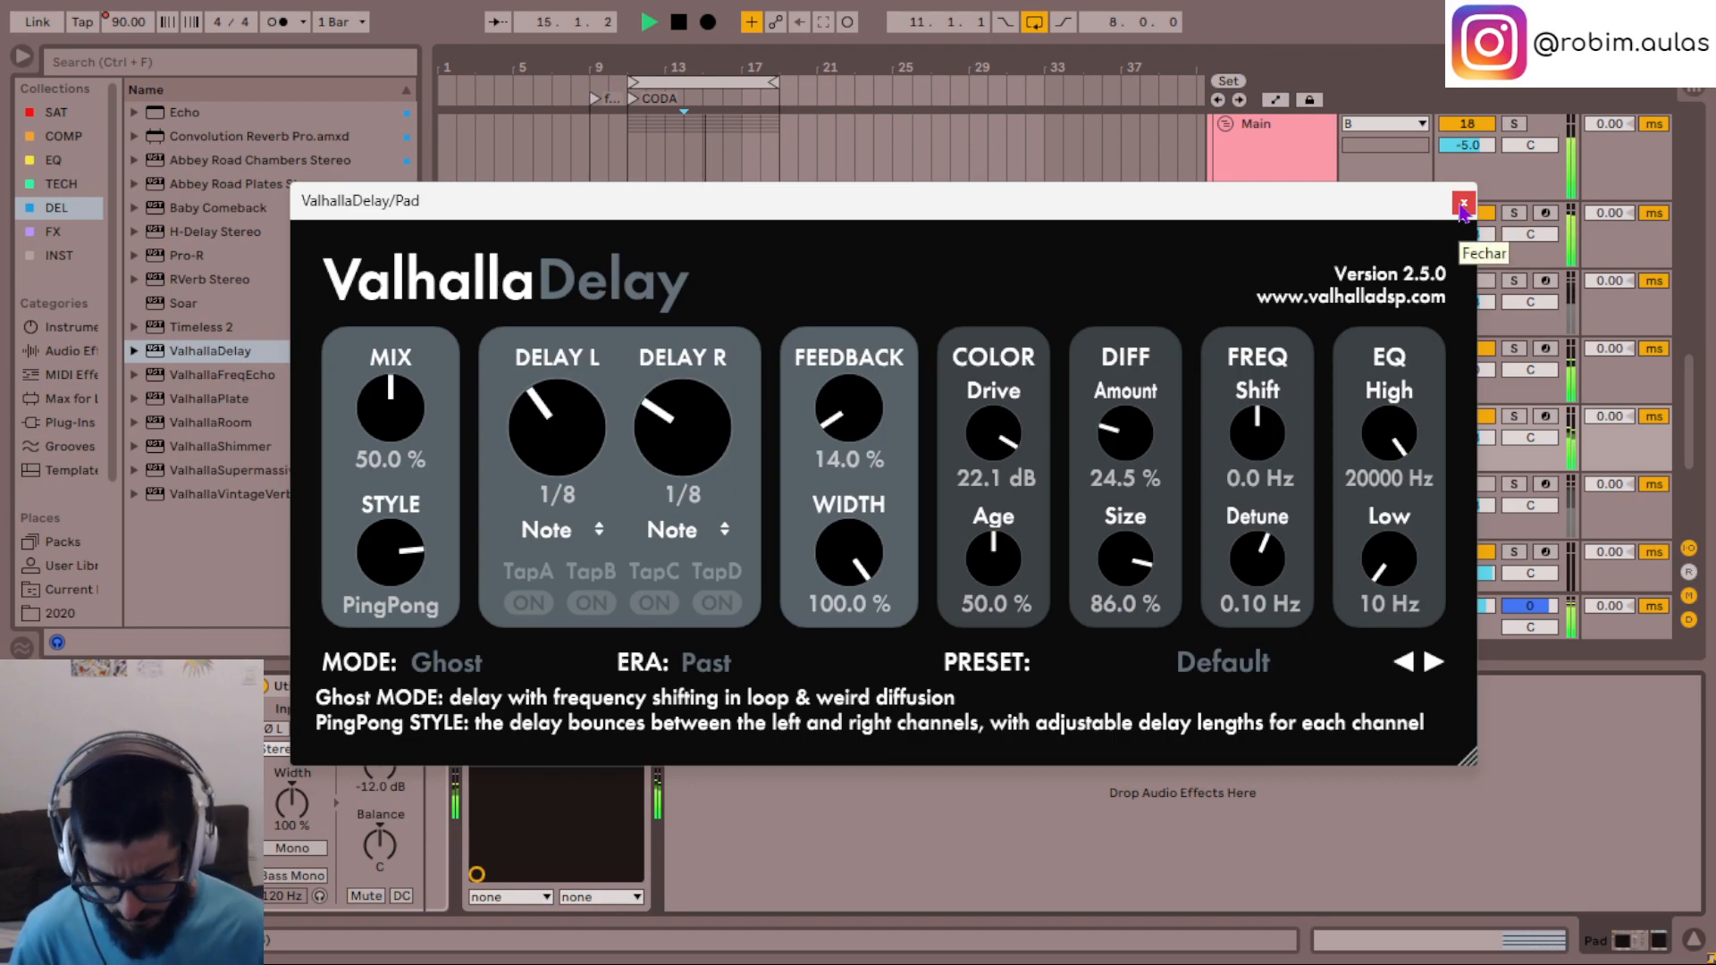
- Try frequency shift amounts of 77.8 Hz, 135 Hz and 41.8 Hz in ValhallaDelay while listening to the pad
click(1462, 204)
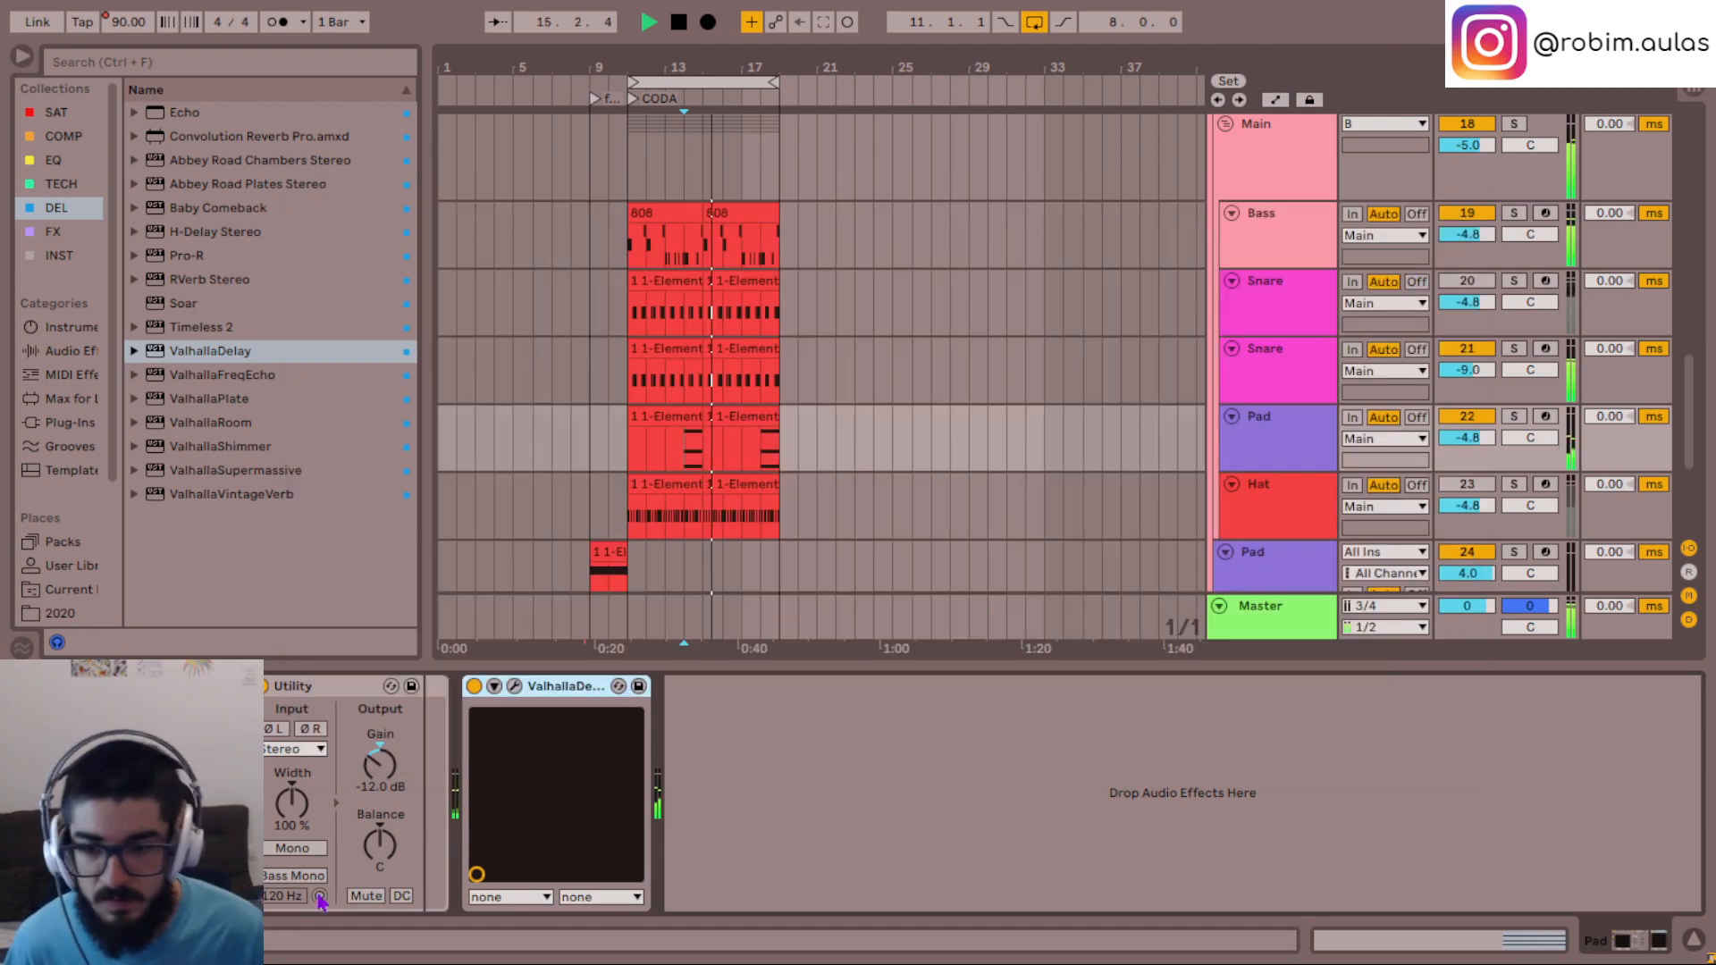
click(521, 692)
key(space)
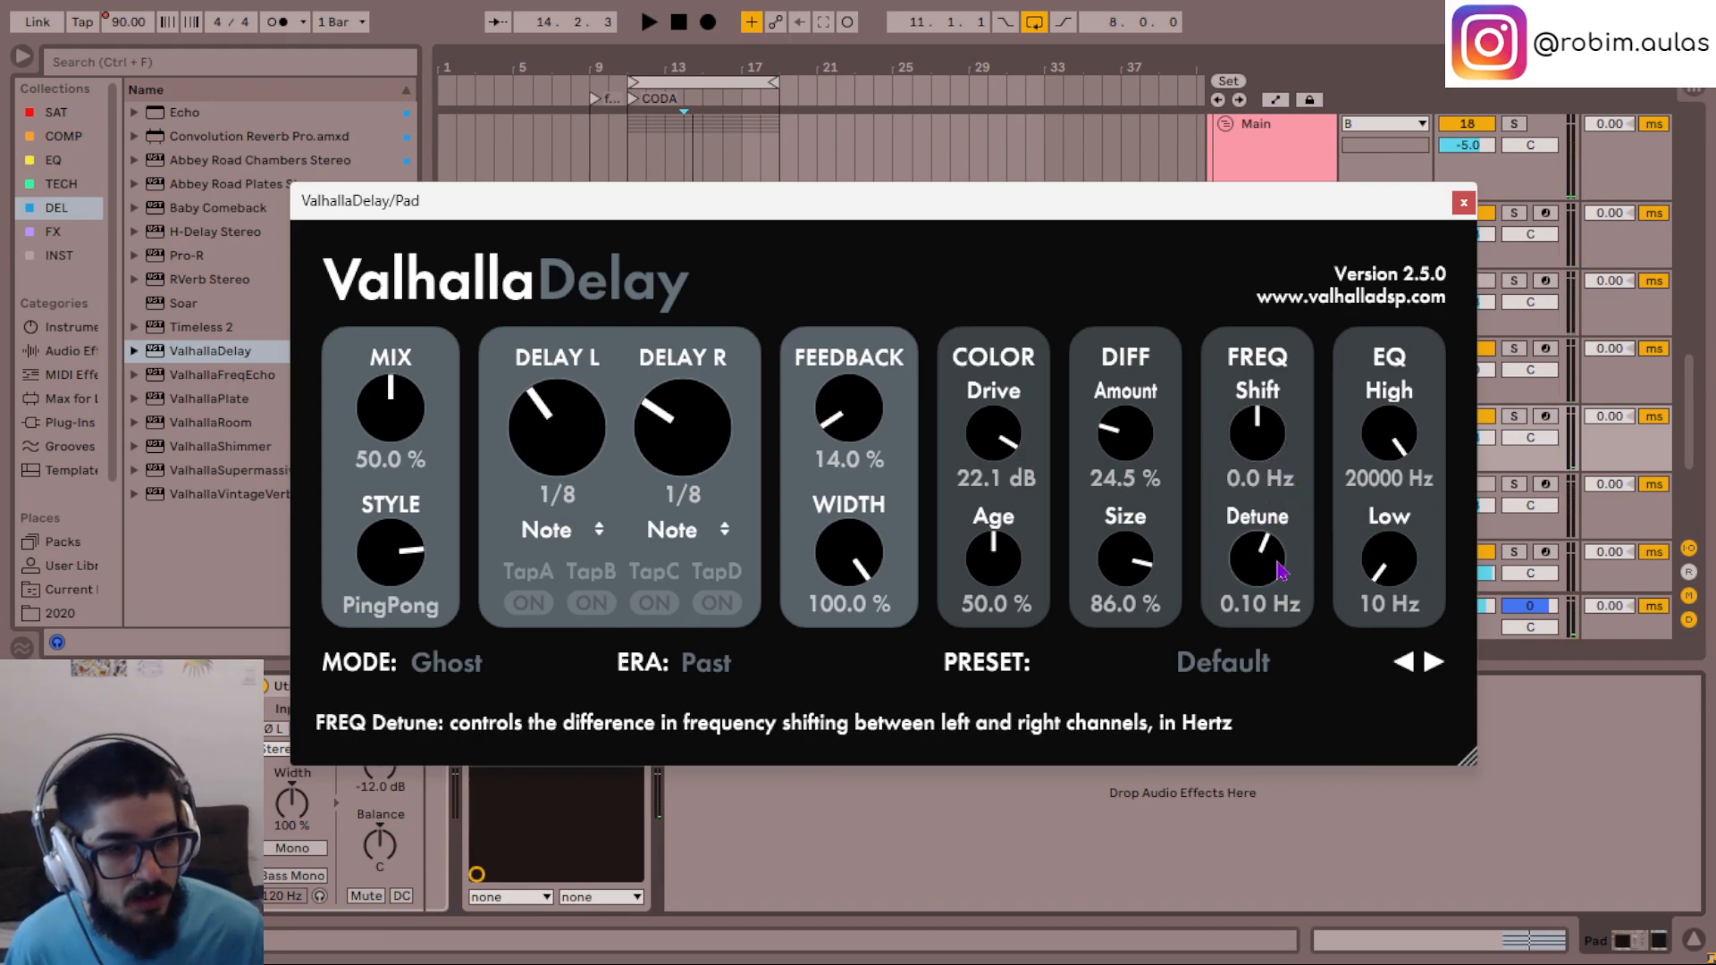
drag(1274, 440, 1273, 427)
key(space)
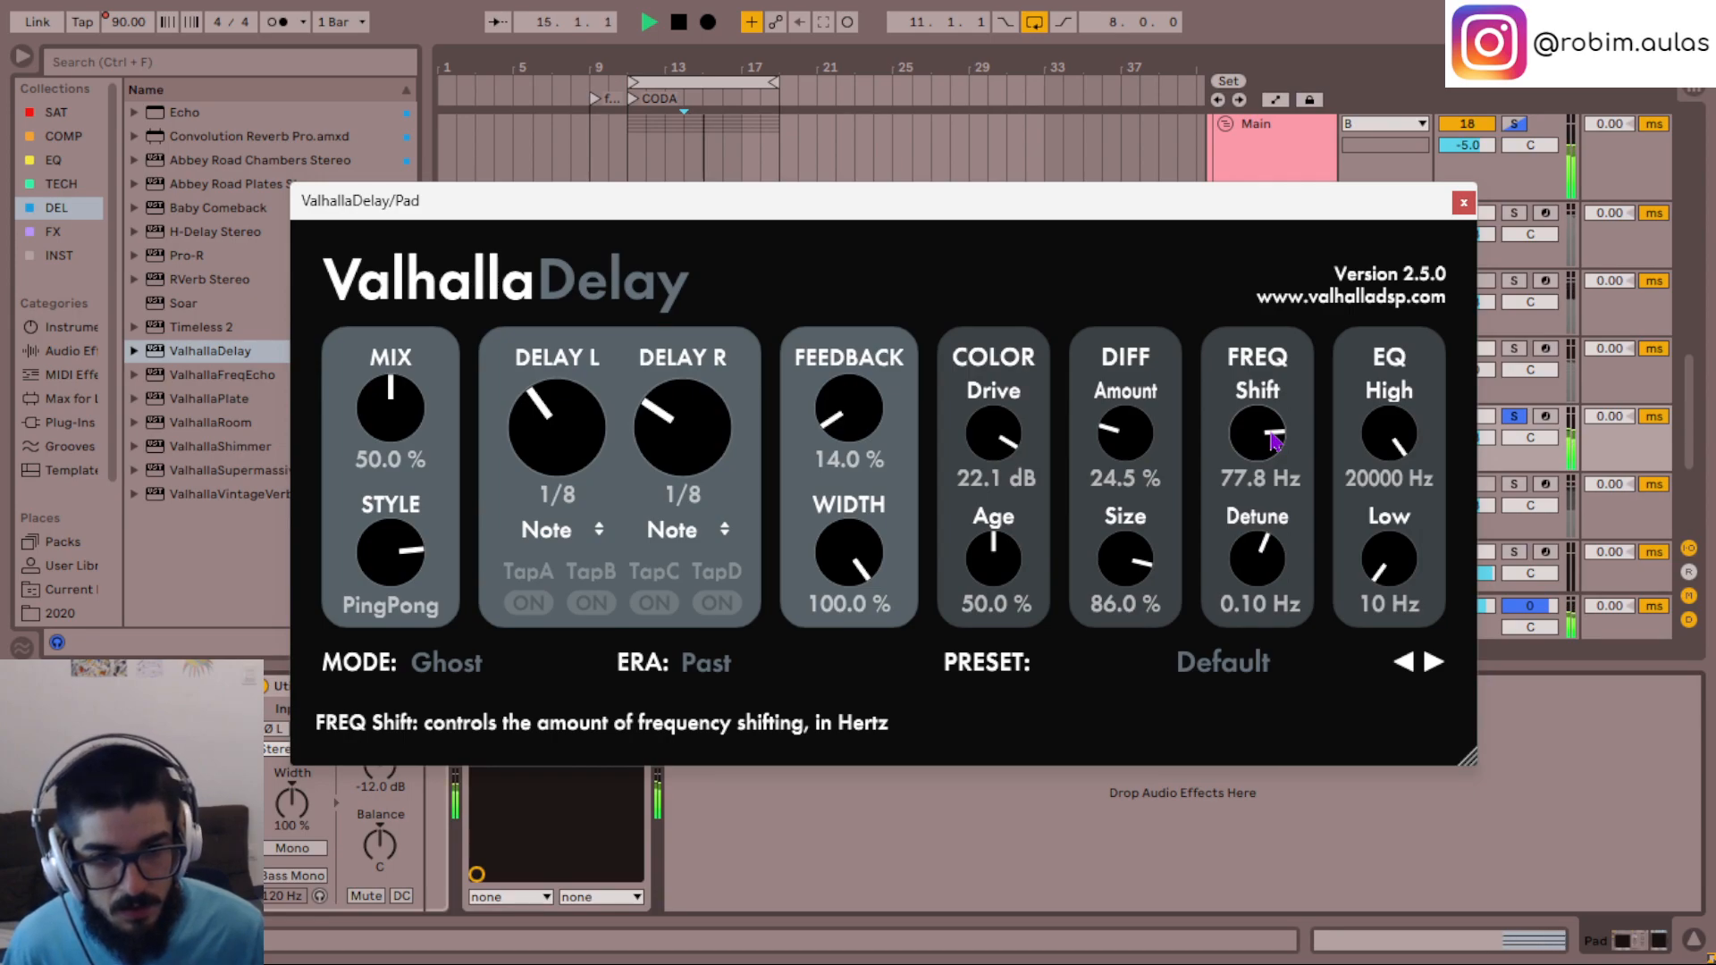
key(space)
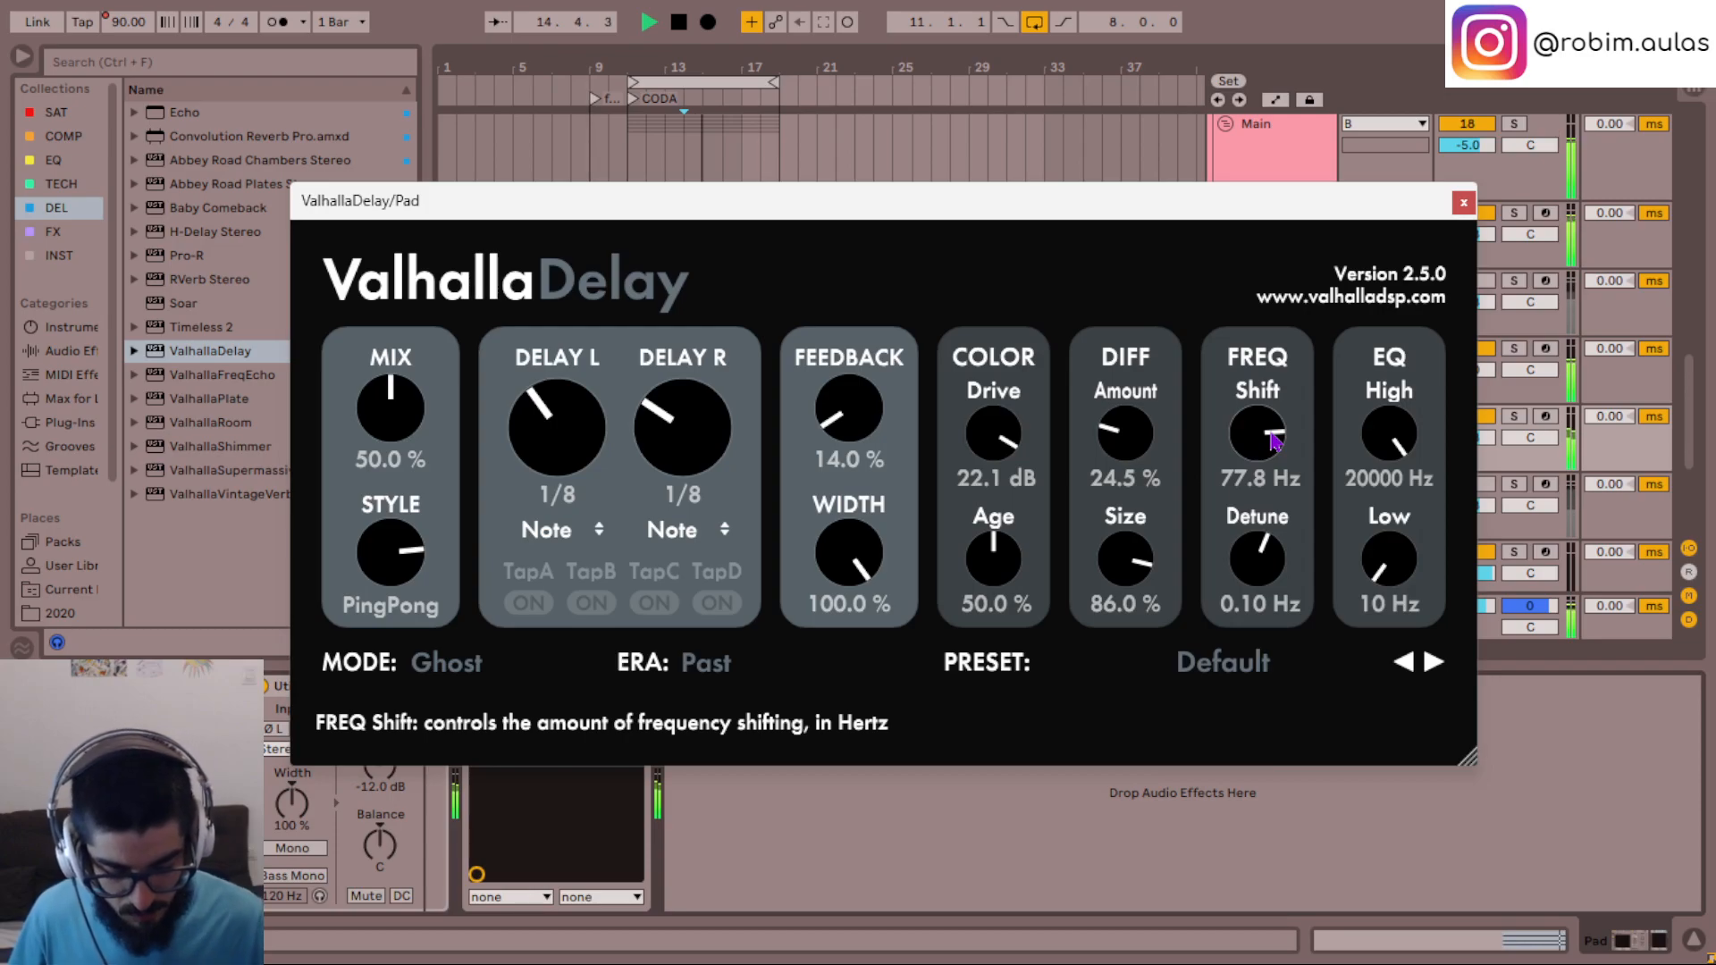
scroll(1274, 440, up, 1)
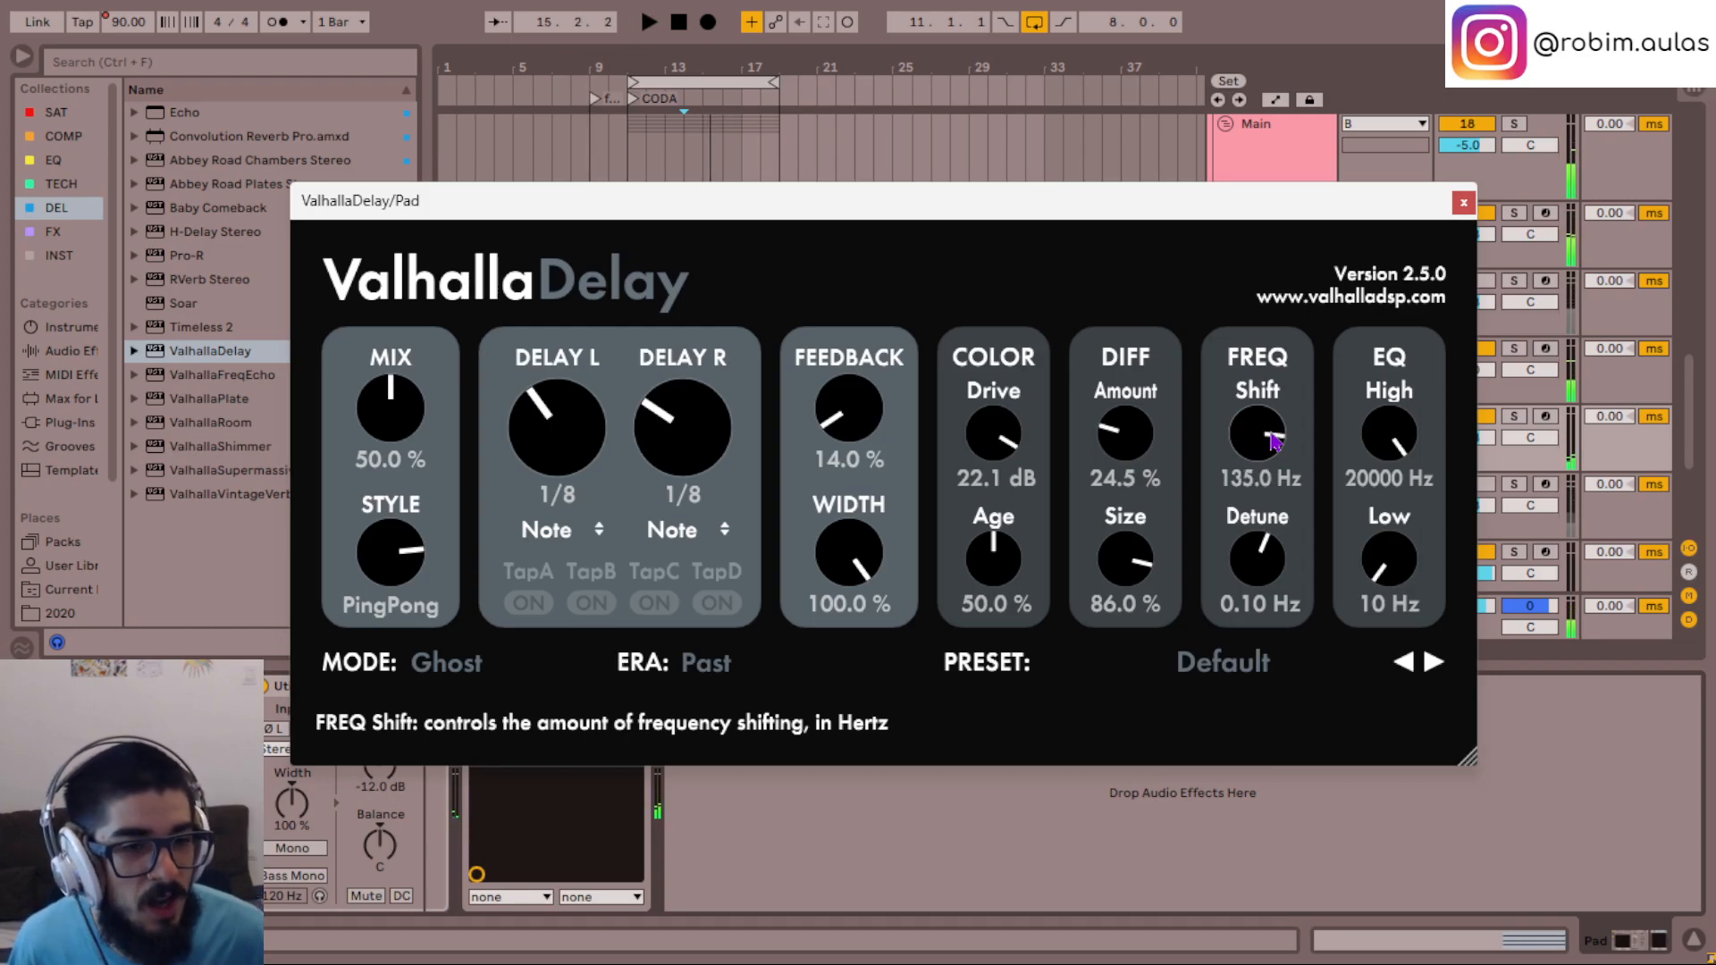
scroll(1274, 439, down, 2)
- Try both delay times at 1/4 with frequency shifts between 348.7 Hz and 9 Hz during playback
scroll(572, 444, up, 1)
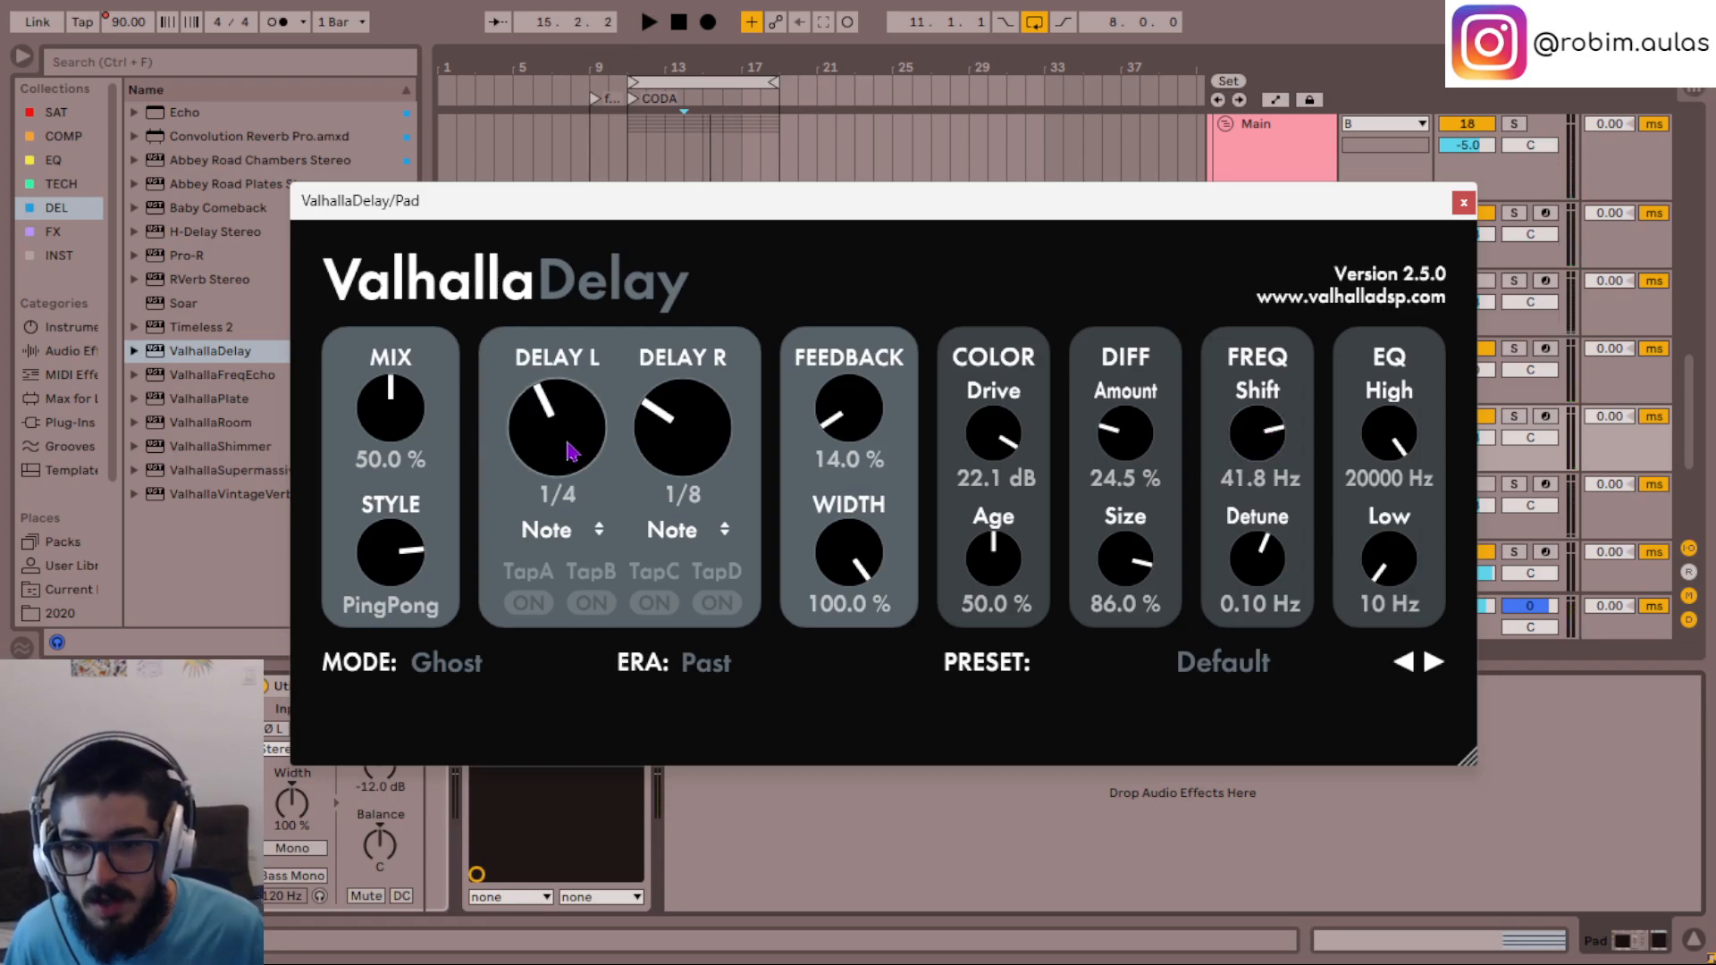
scroll(661, 389, up, 1)
key(space)
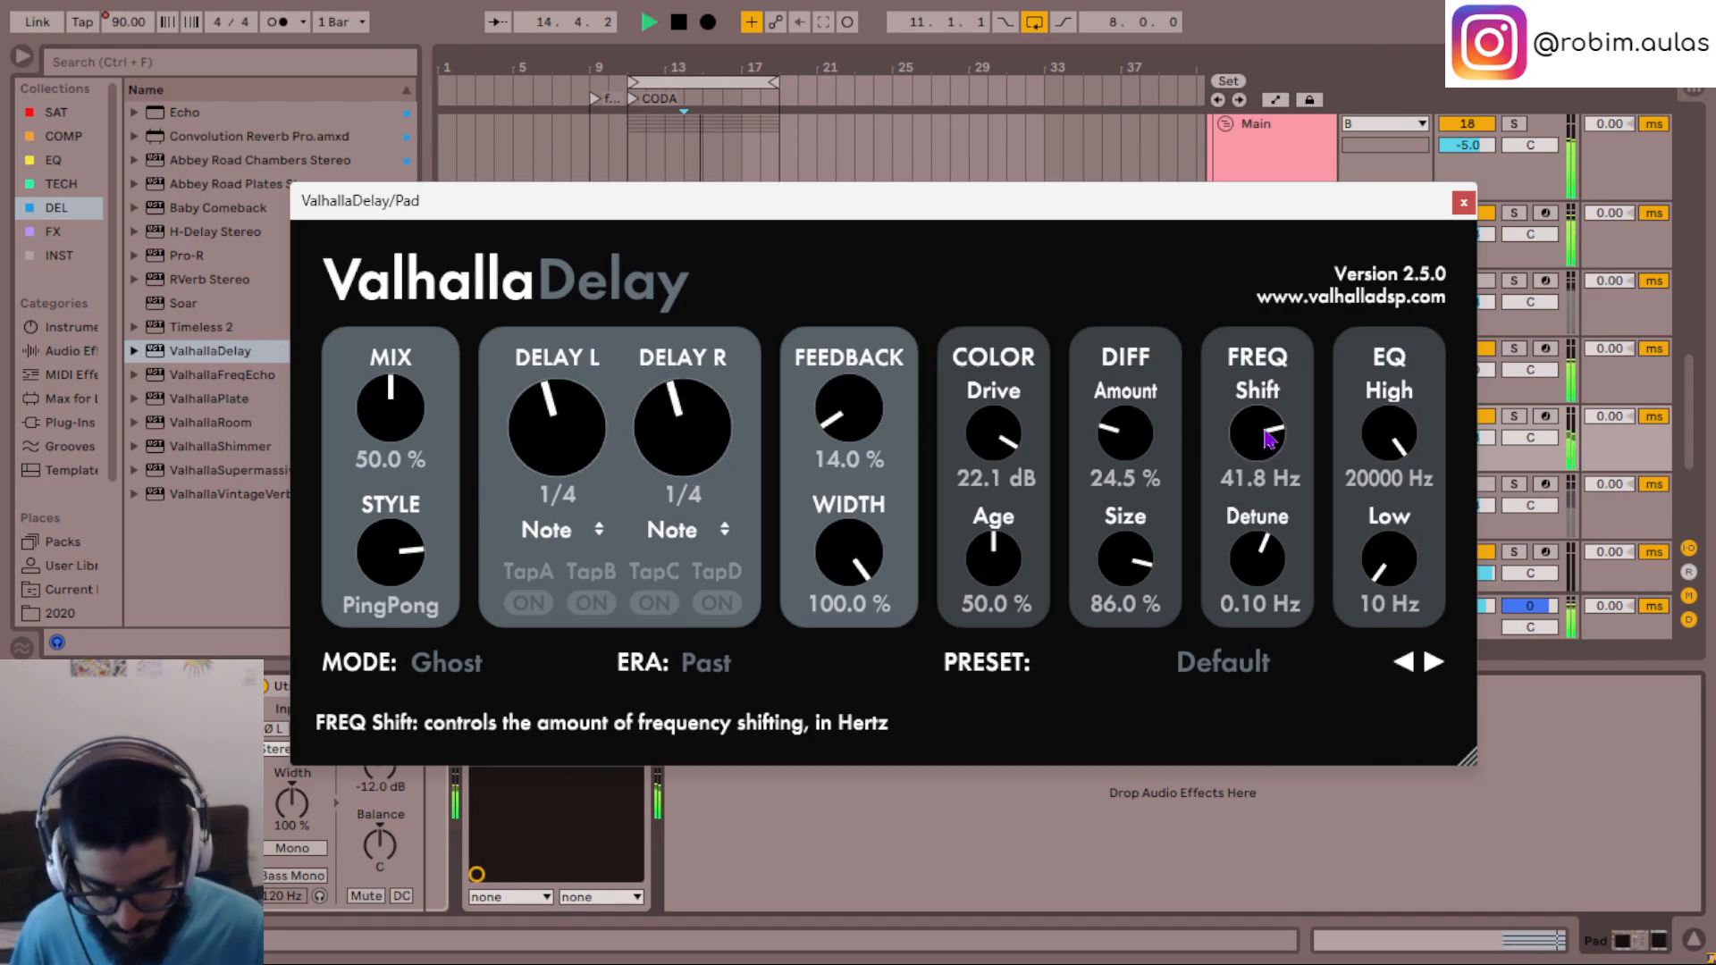
scroll(1269, 438, up, 1)
scroll(1269, 438, up, 4)
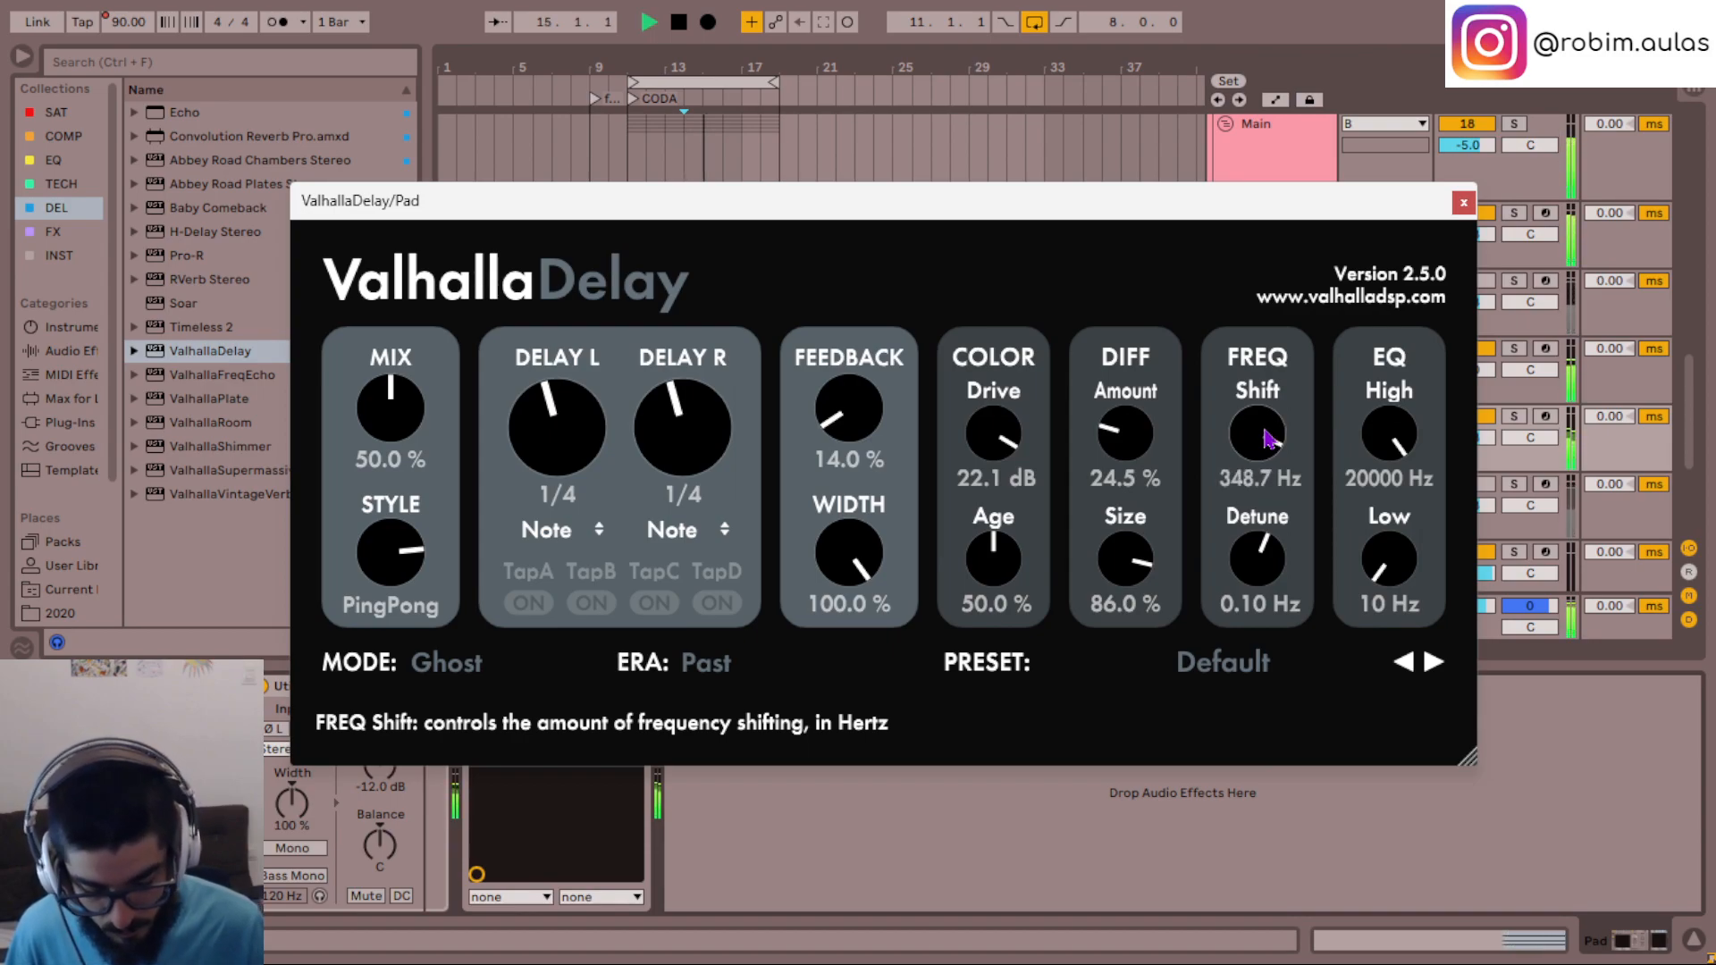
scroll(1269, 438, down, 6)
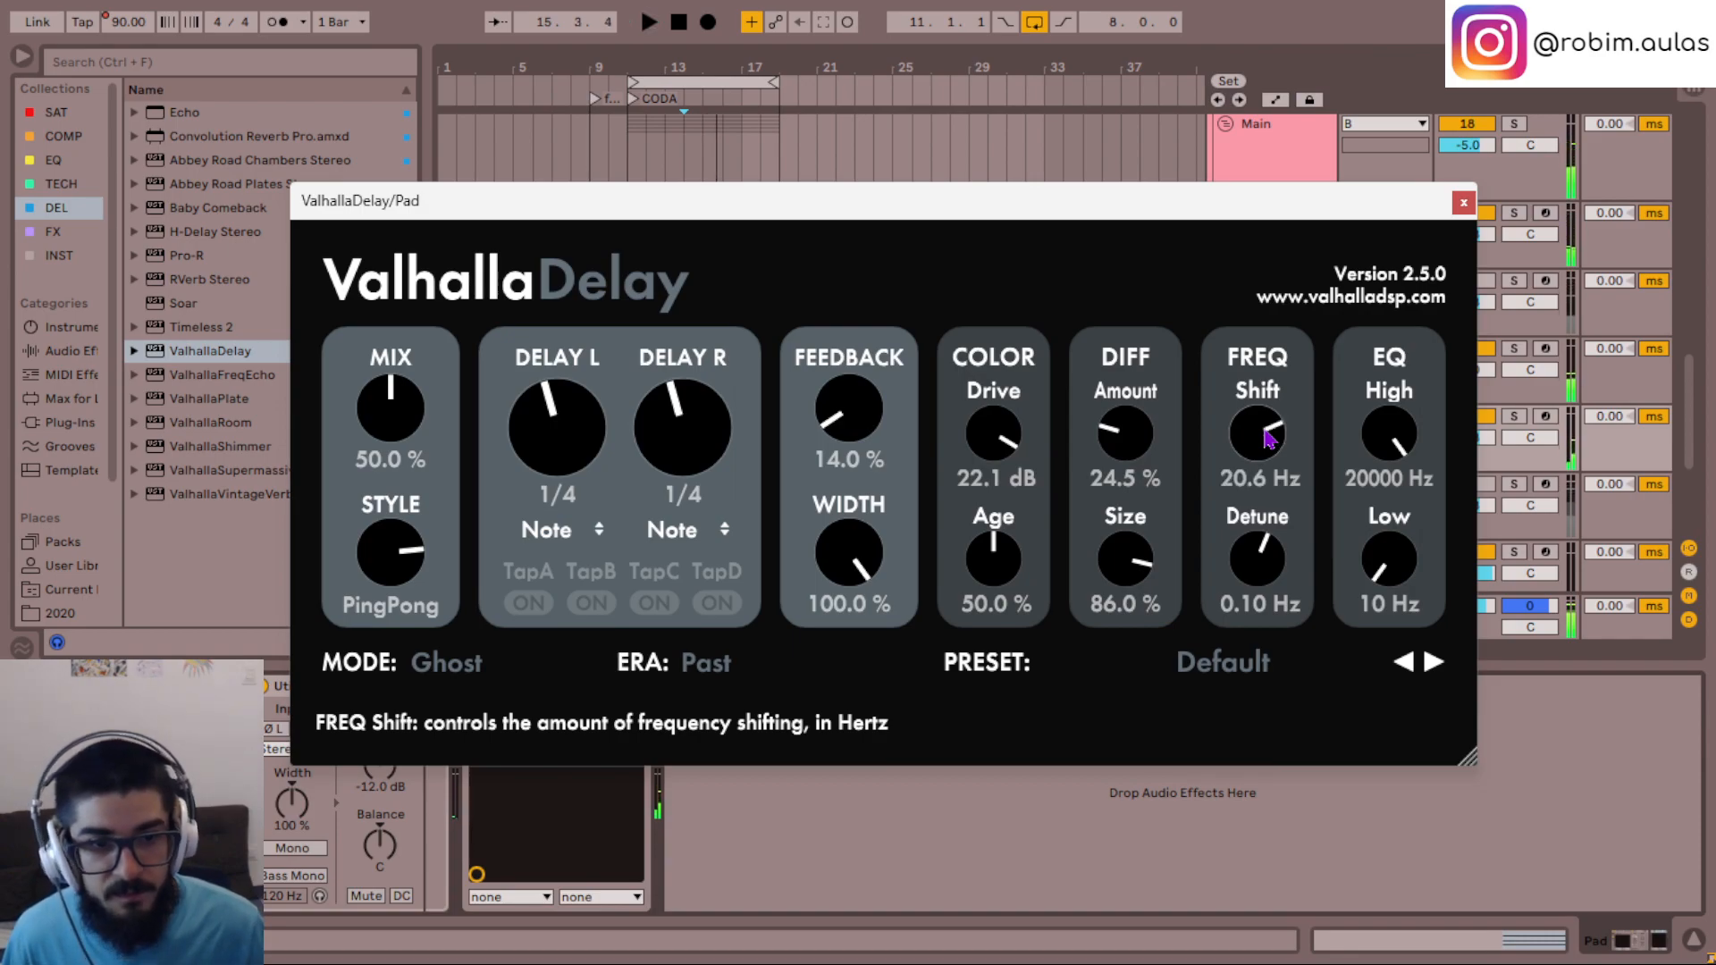
scroll(1269, 437, up, 2)
- Set the delay's feedback to 28% and its frequency shift to 20.6 Hz
scroll(841, 412, up, 2)
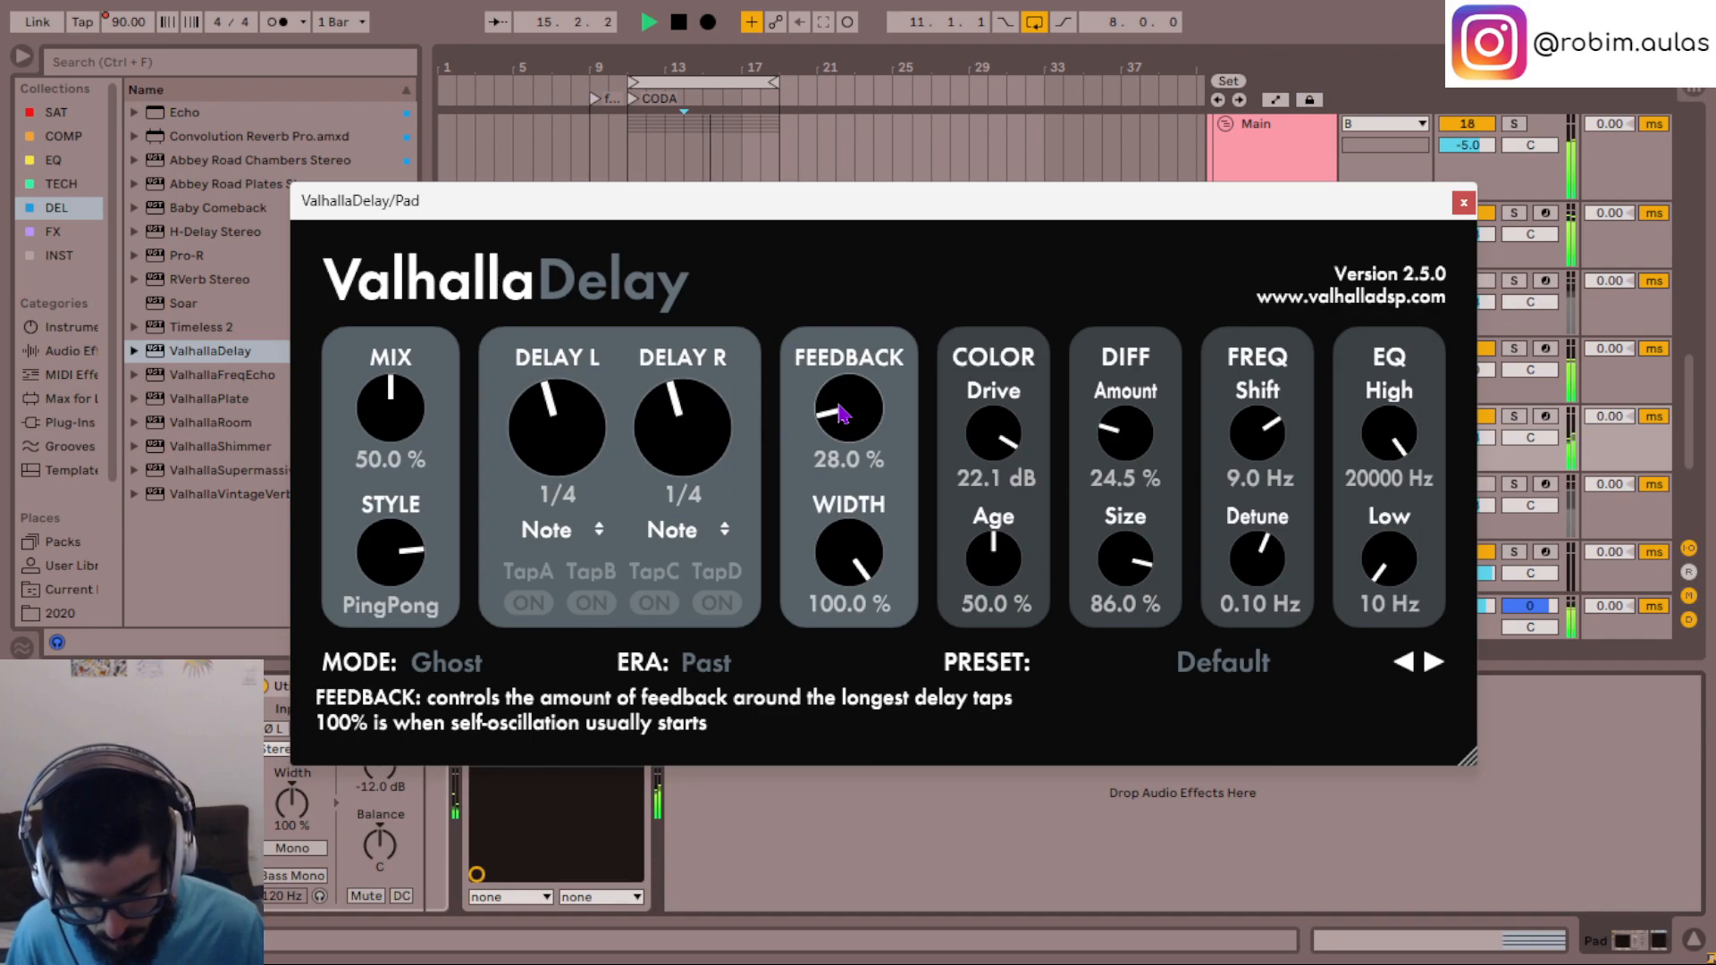
scroll(1262, 435, up, 2)
scroll(1262, 435, down, 1)
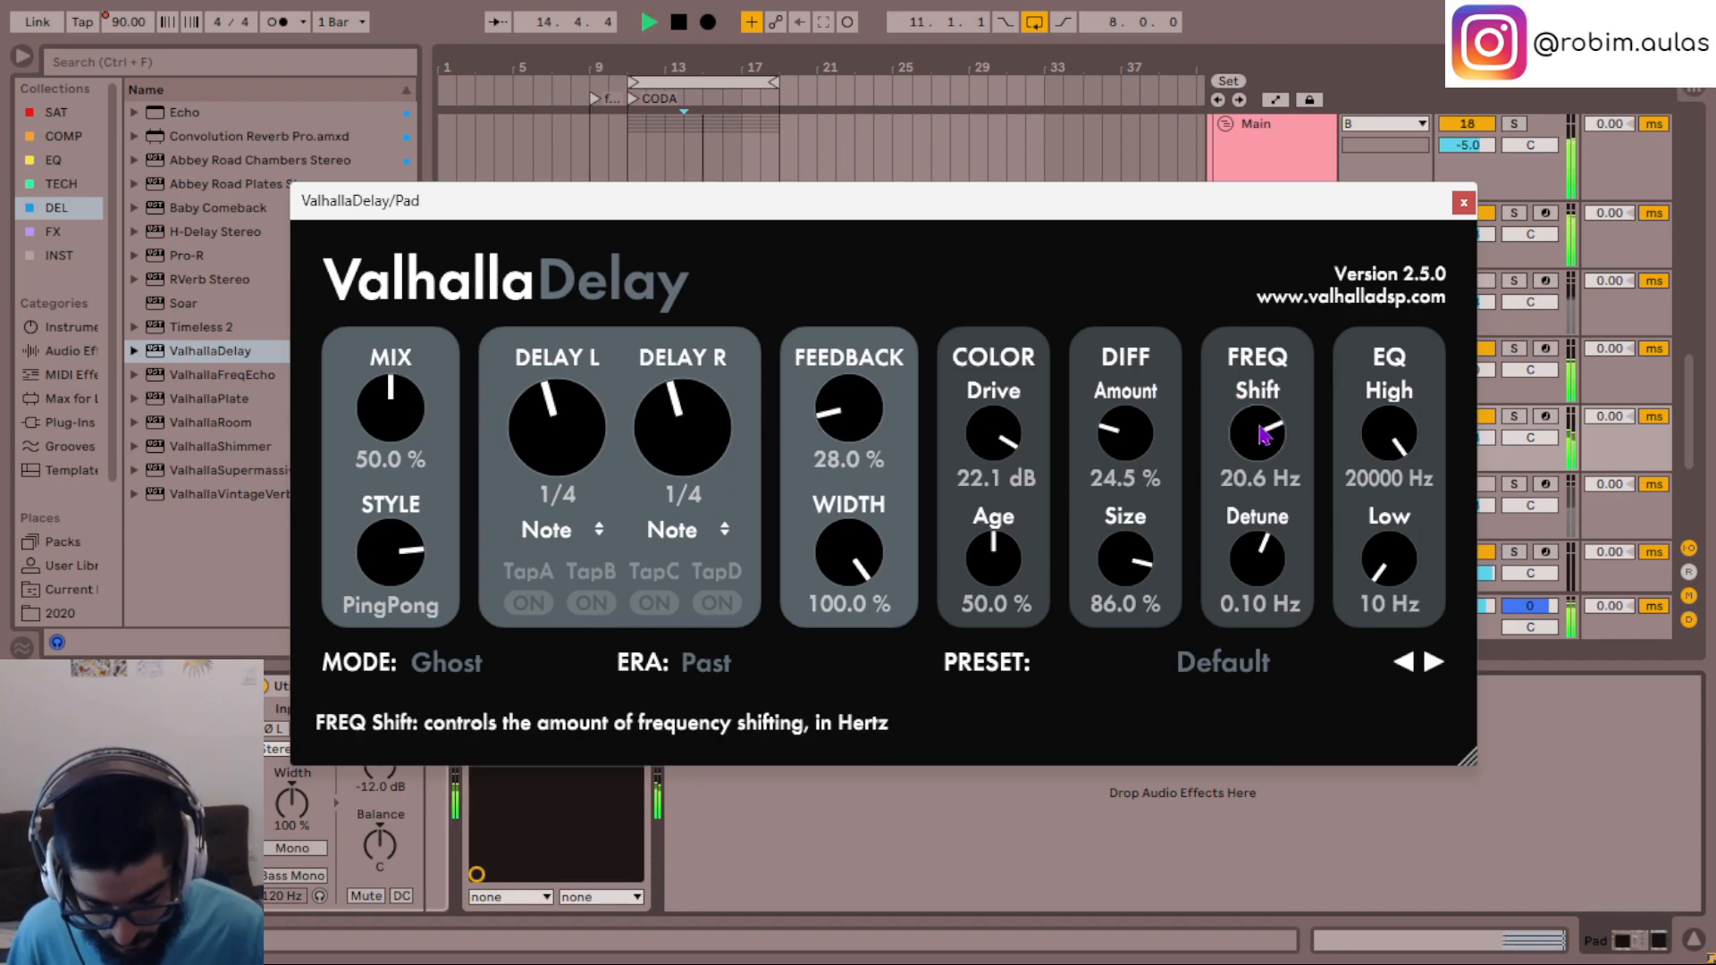
scroll(1384, 561, up, 2)
- Set the delay's EQ to 17230 Hz high and 80 Hz low, and set both delay times to 1/16
scroll(1399, 427, down, 2)
scroll(679, 427, up, 2)
scroll(597, 432, up, 1)
scroll(597, 432, up, 1)
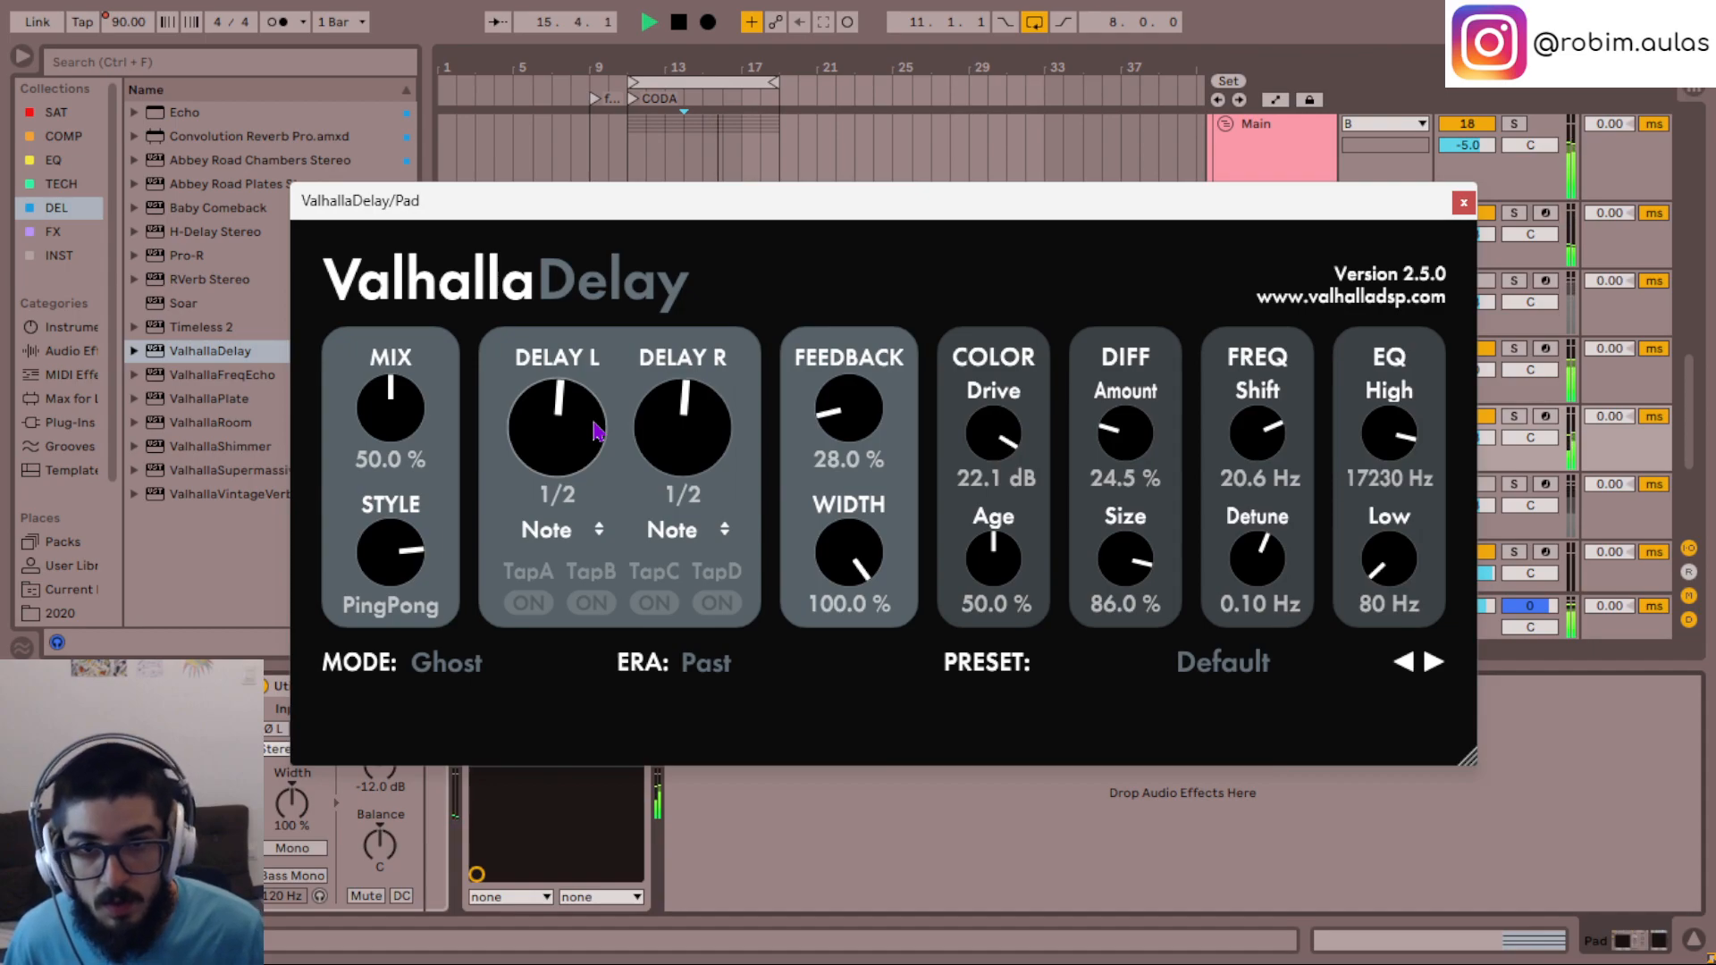
scroll(597, 432, down, 3)
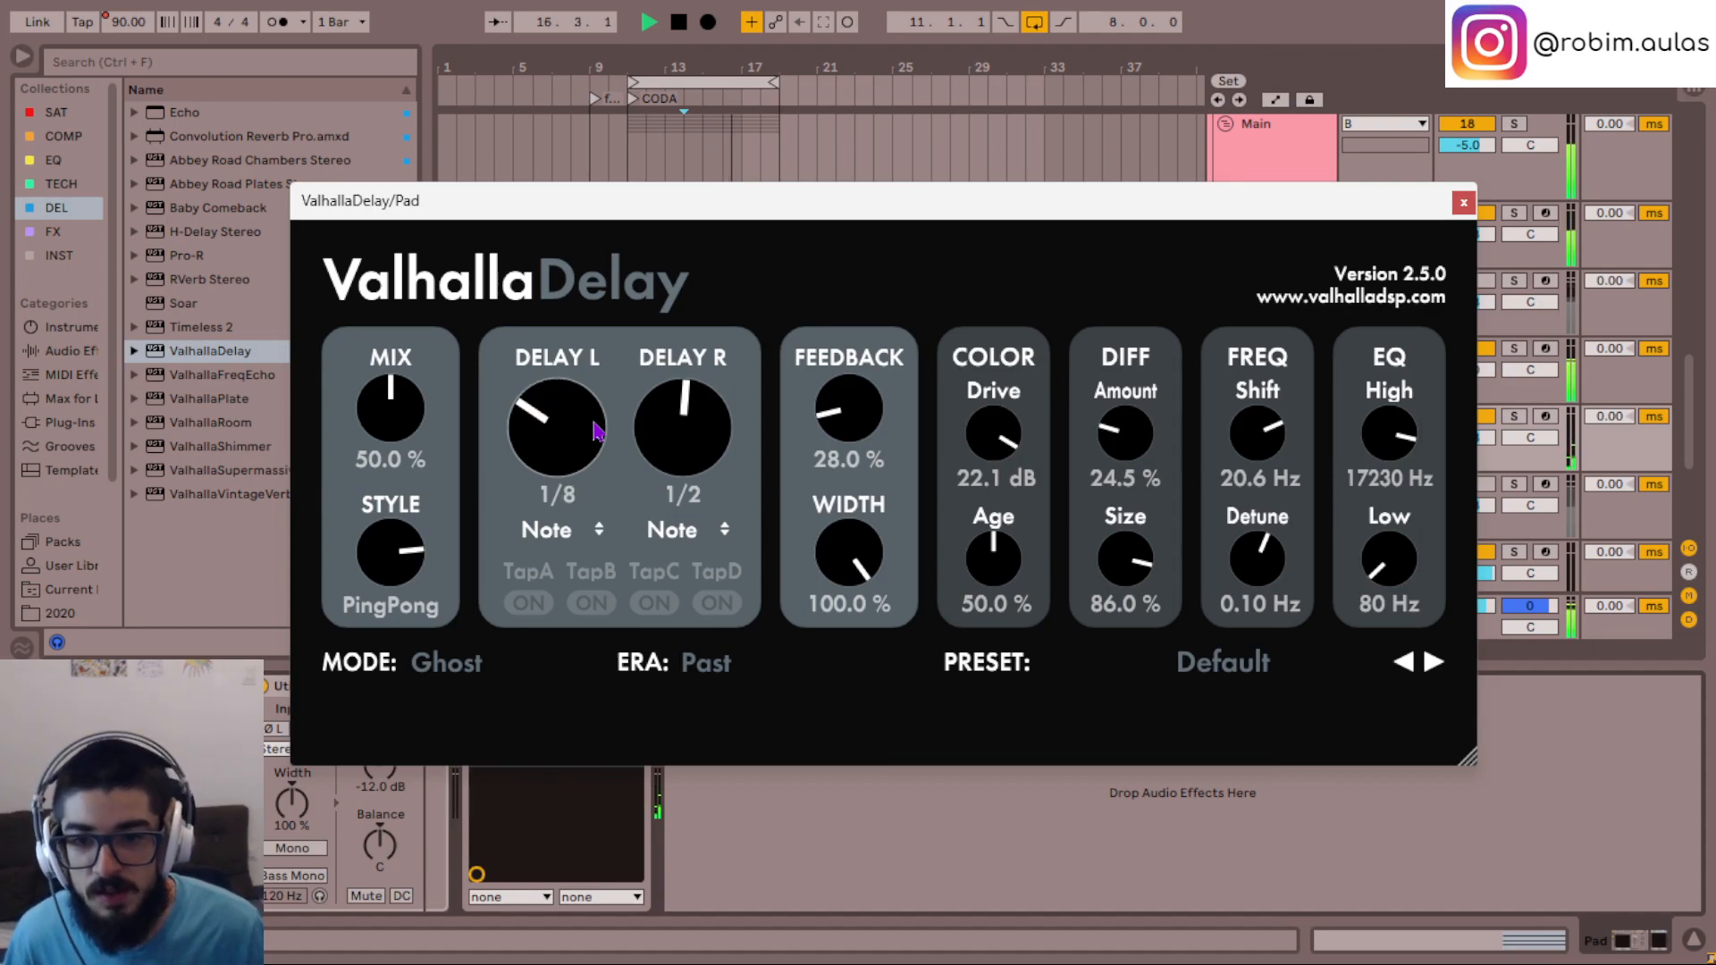
scroll(702, 428, down, 3)
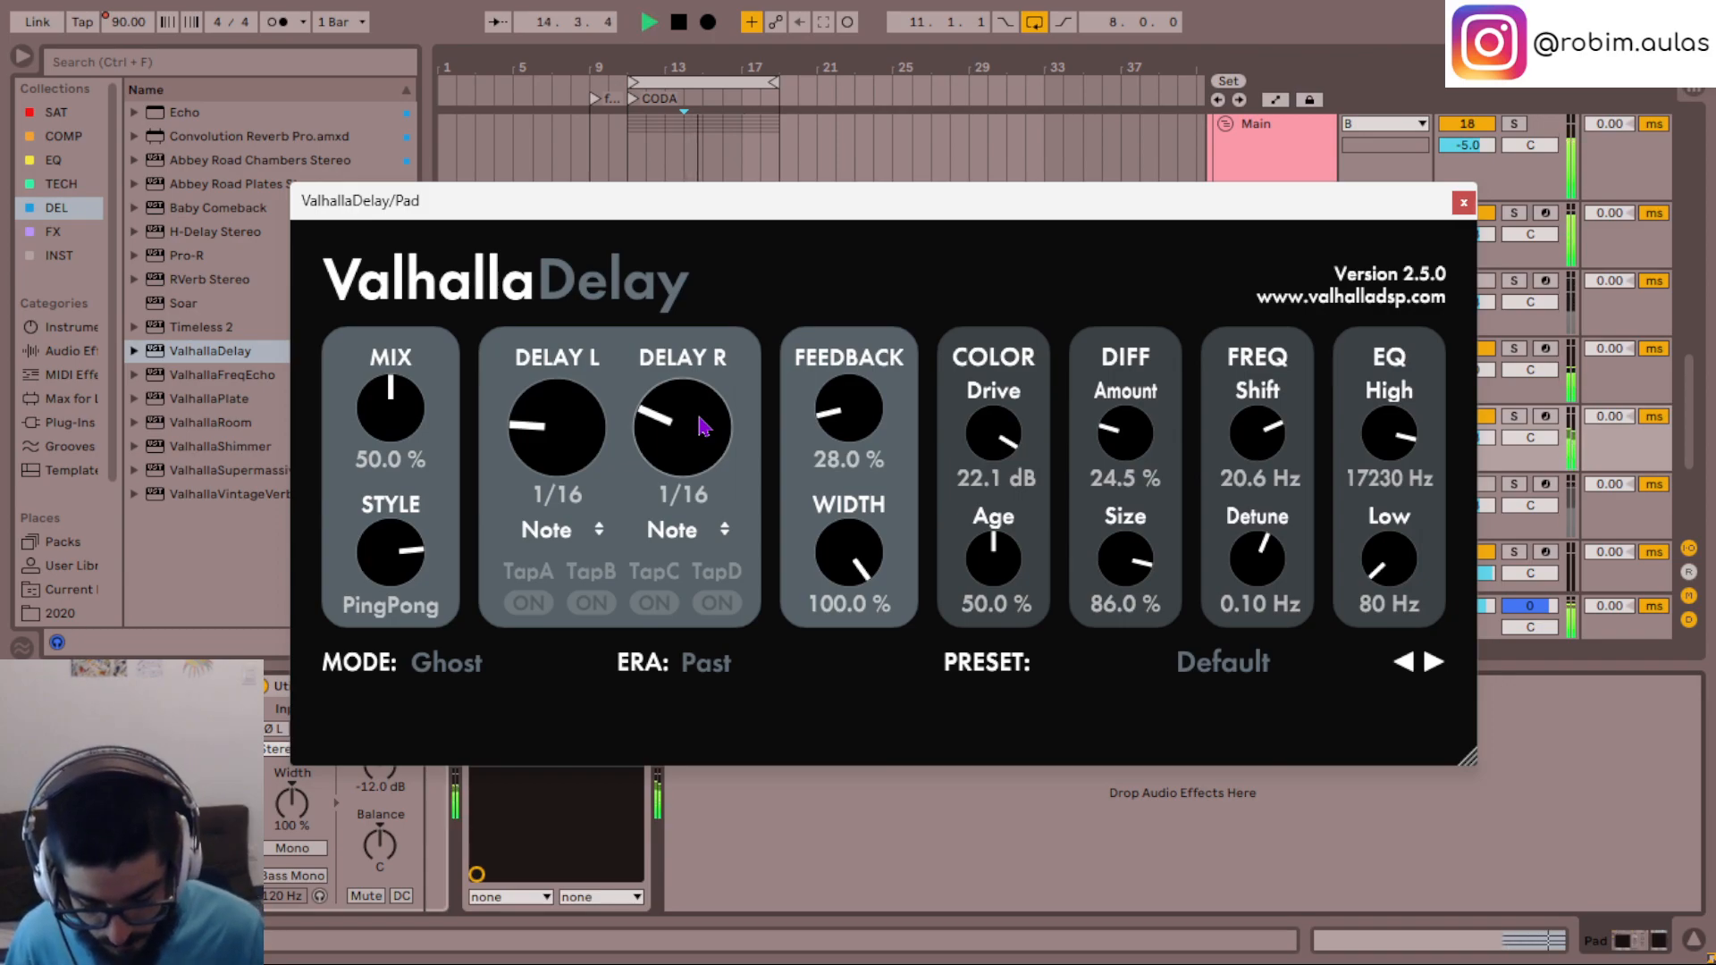
- Set the delay's frequency shift to 24.4 Hz and its mix to 22%, and close the plugin window
scroll(402, 415, down, 4)
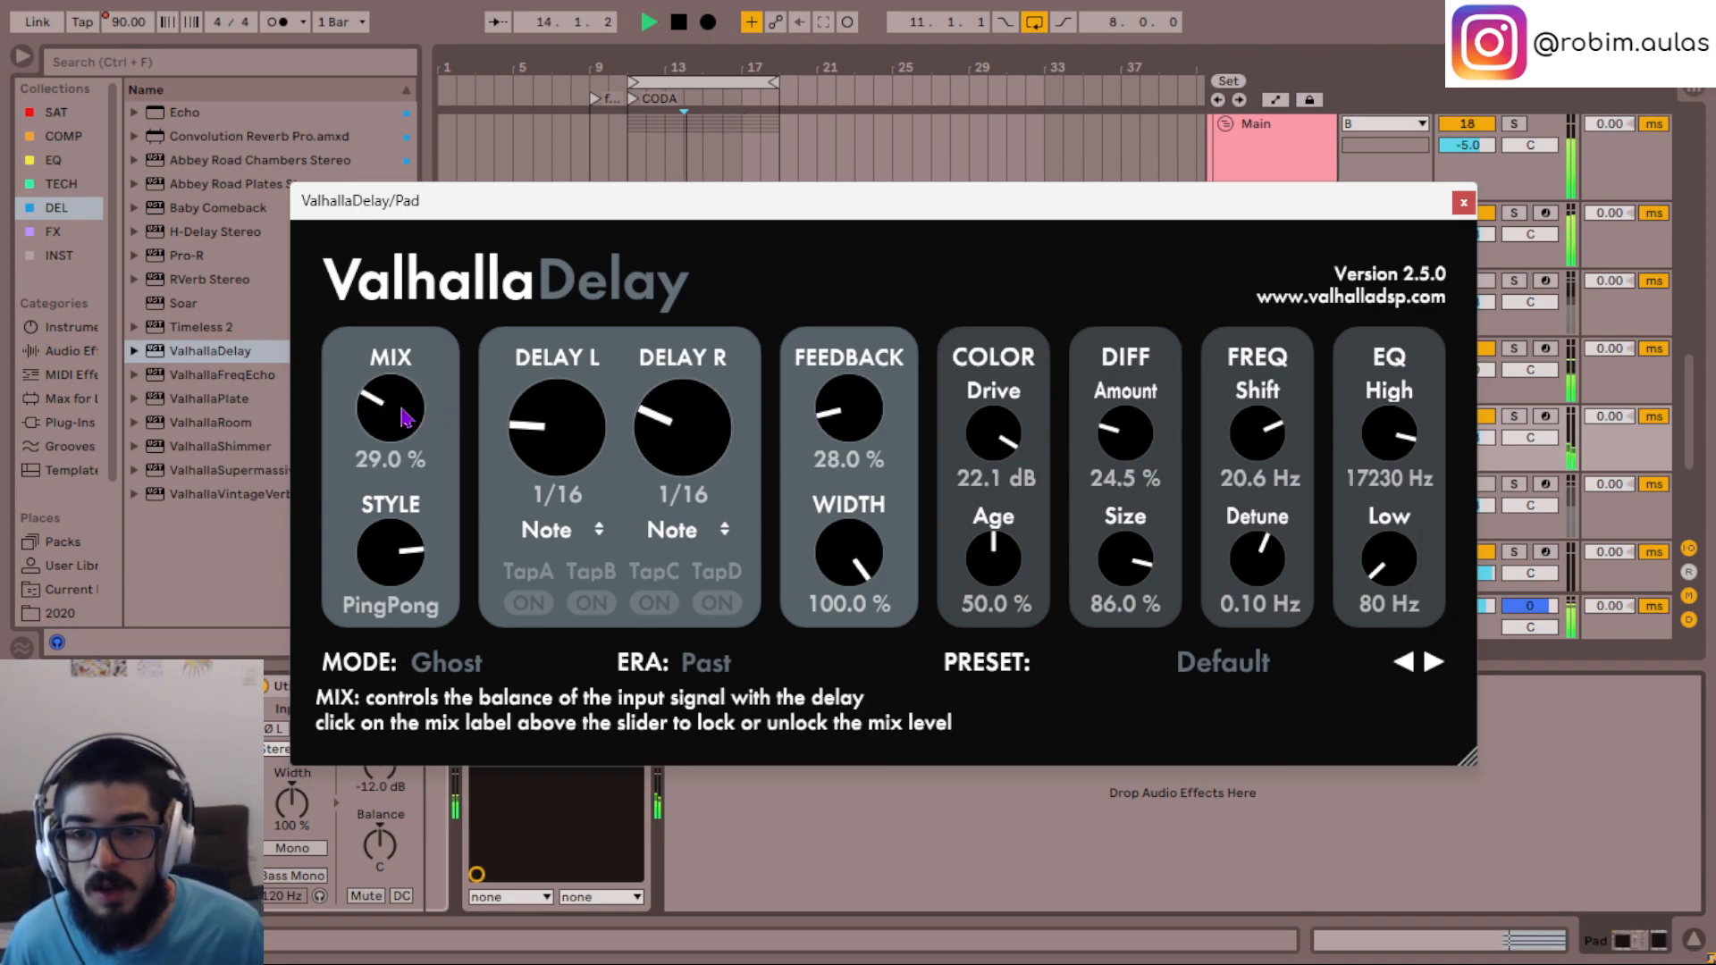
scroll(1263, 432, up, 2)
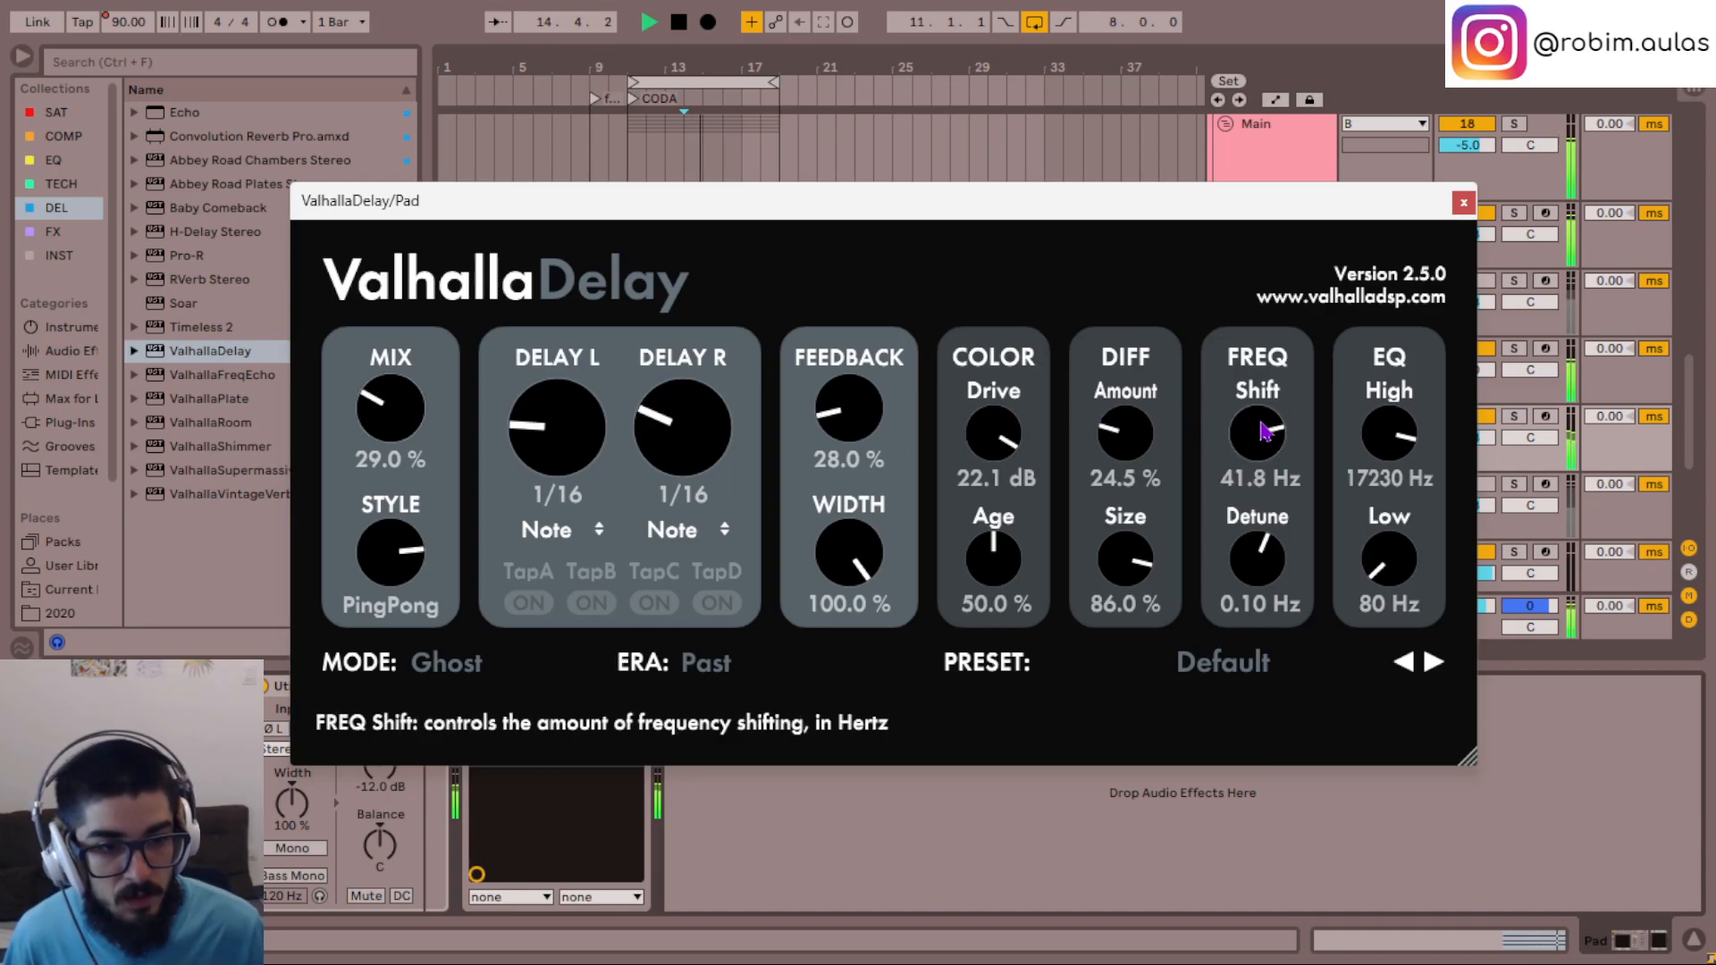
scroll(1262, 431, up, 4)
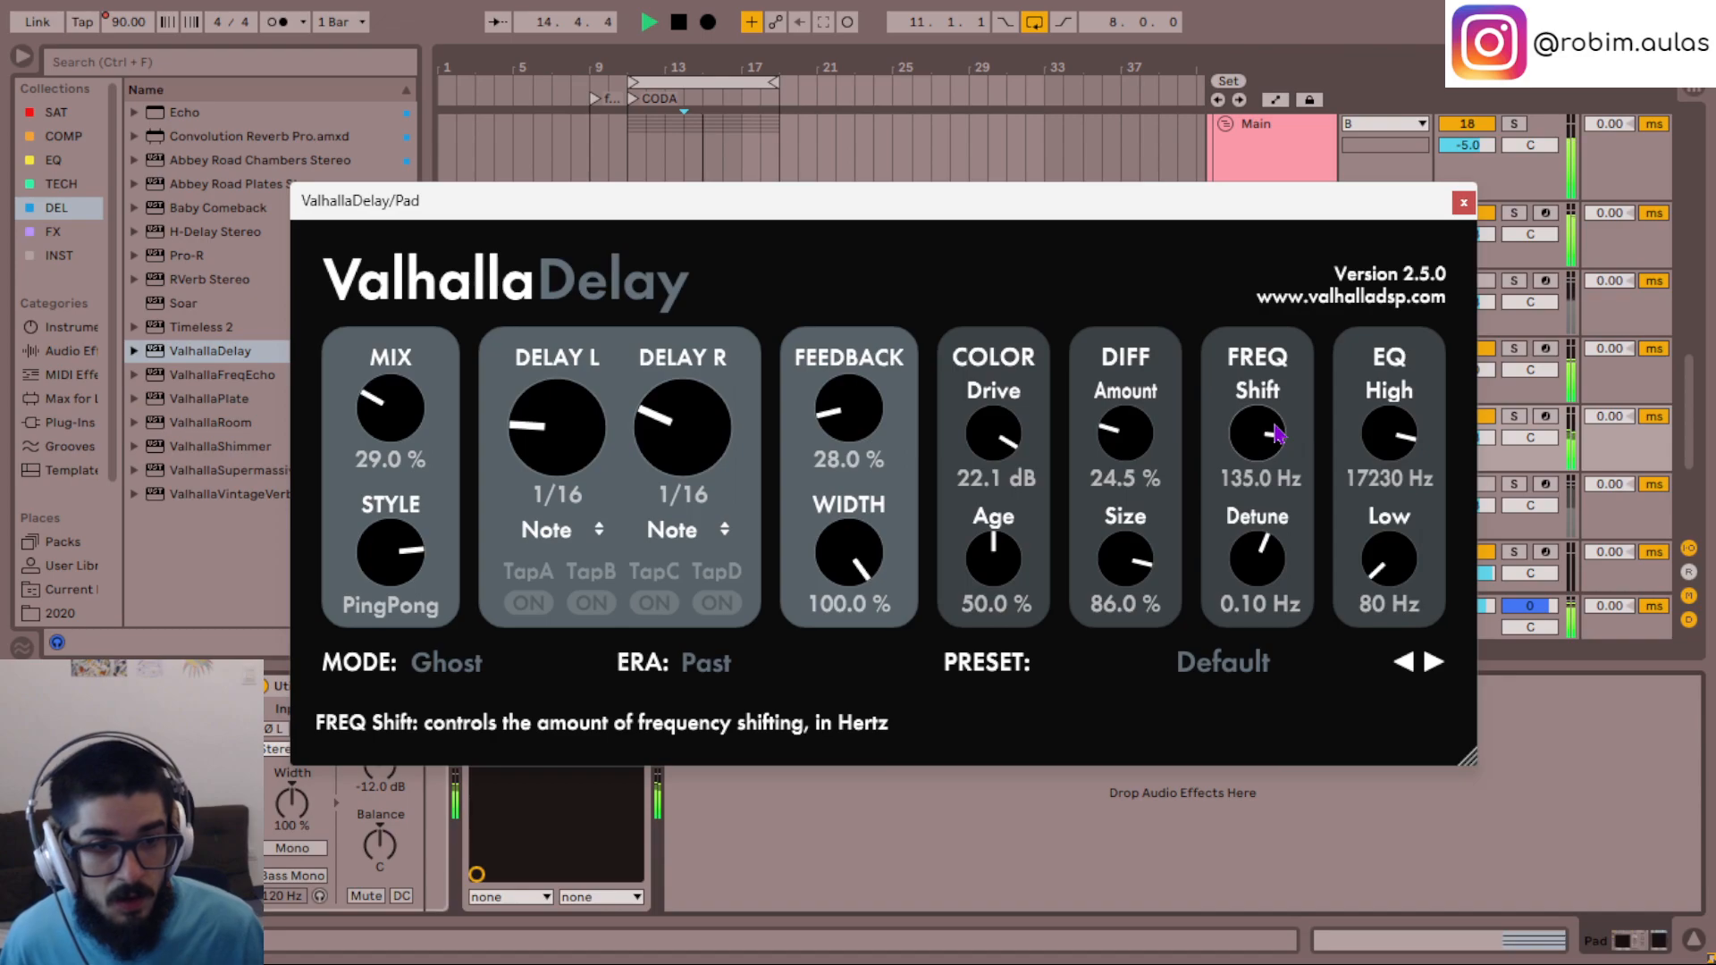
scroll(1275, 434, down, 2)
scroll(1275, 433, up, 1)
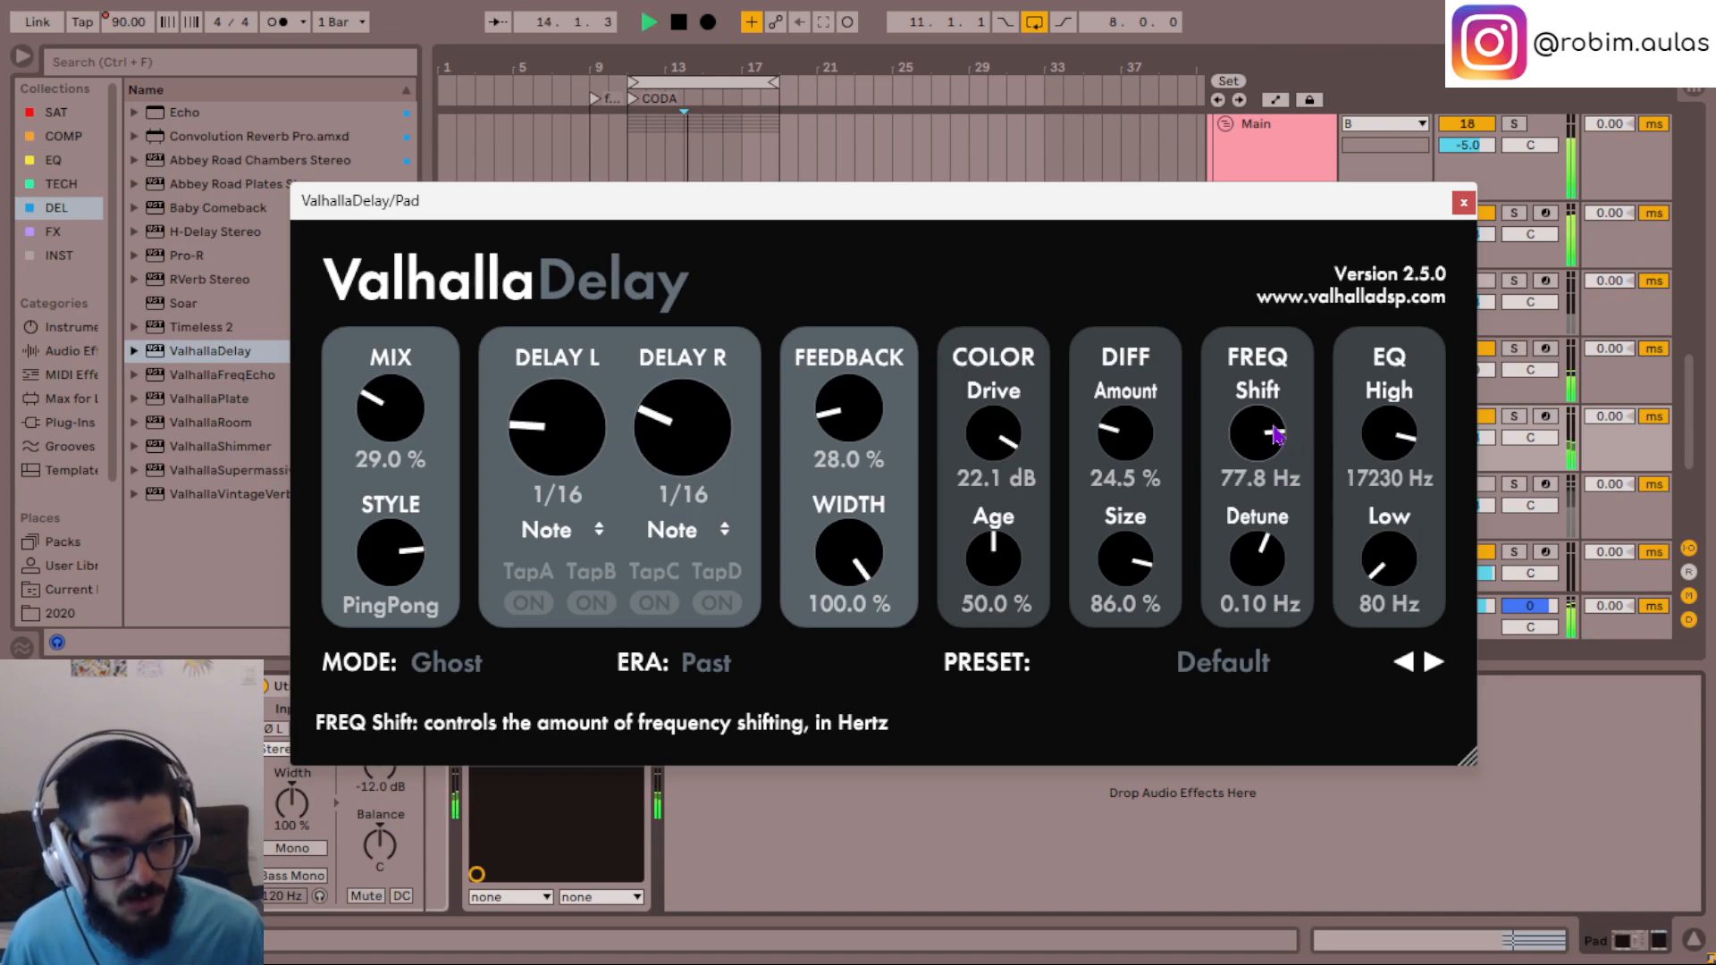
scroll(1273, 434, down, 1)
scroll(1260, 436, up, 1)
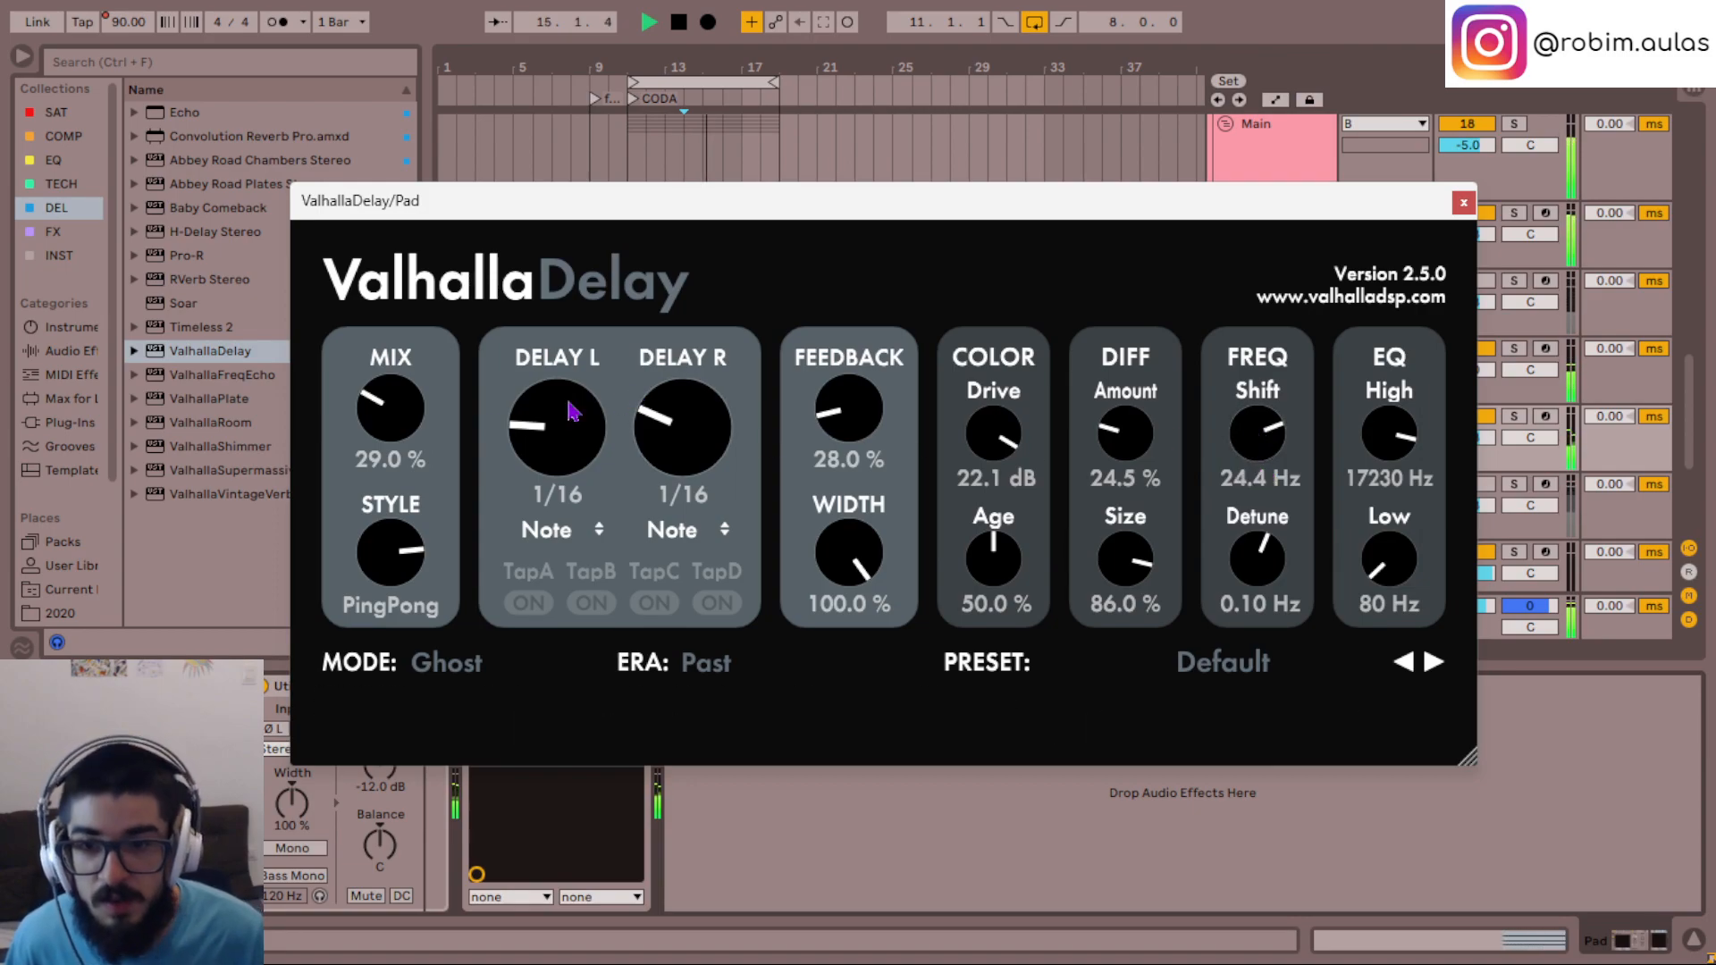
scroll(398, 427, down, 2)
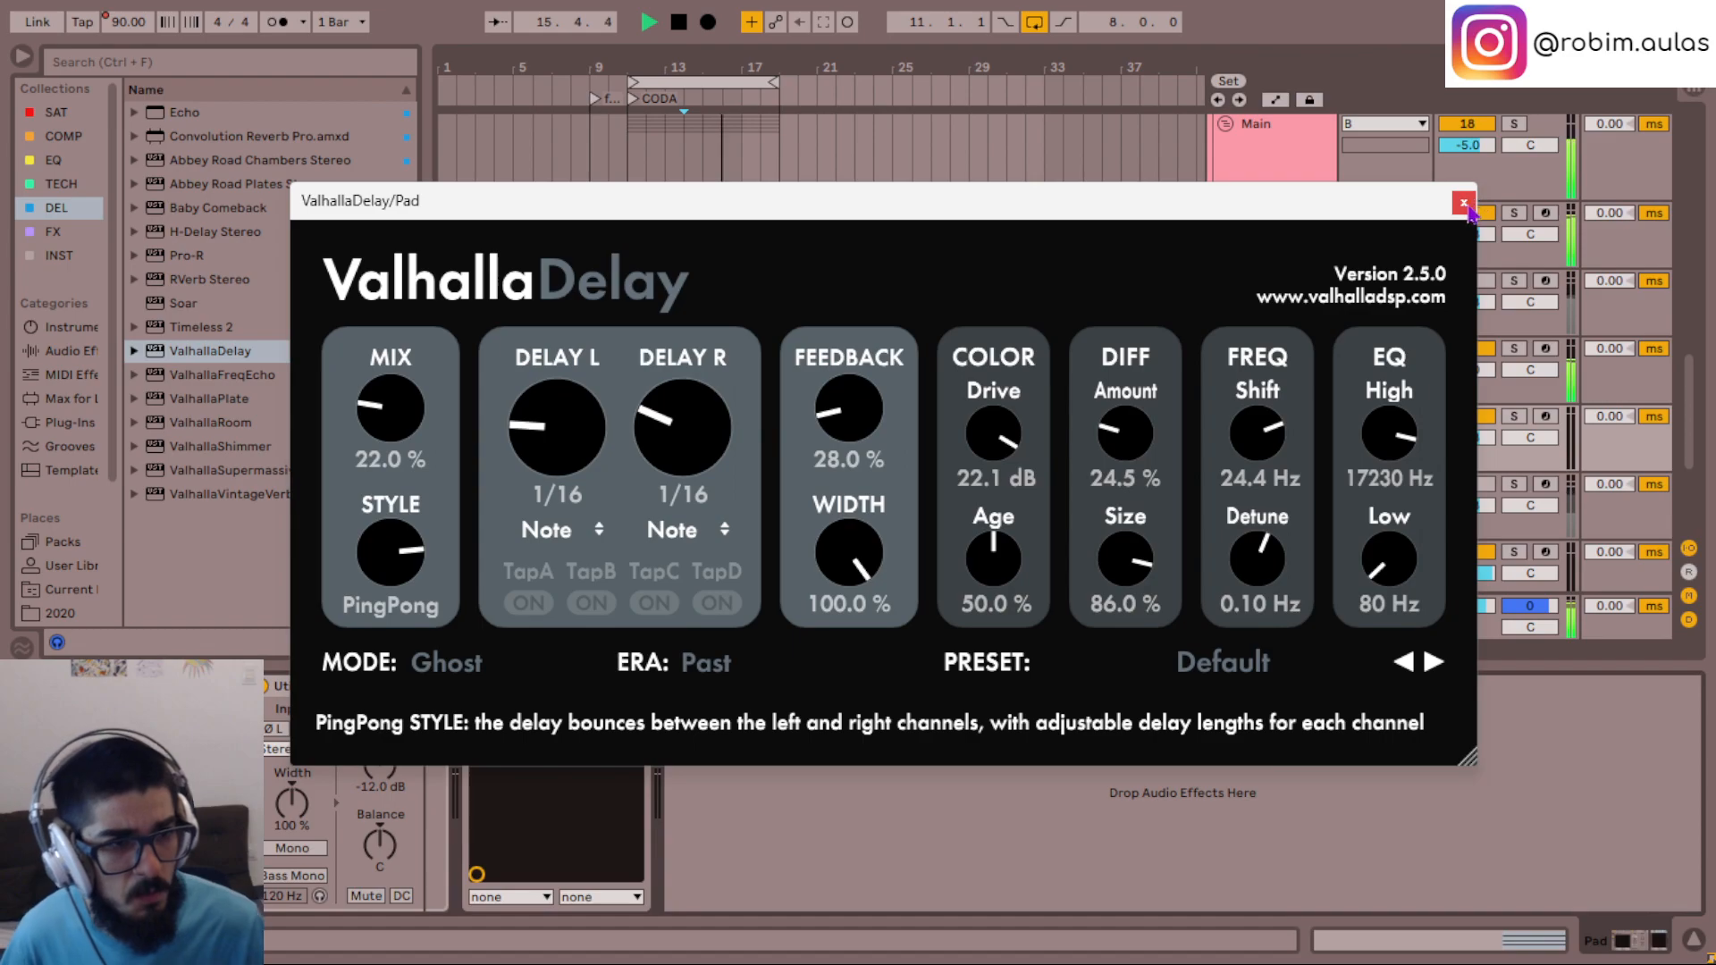
click(1462, 204)
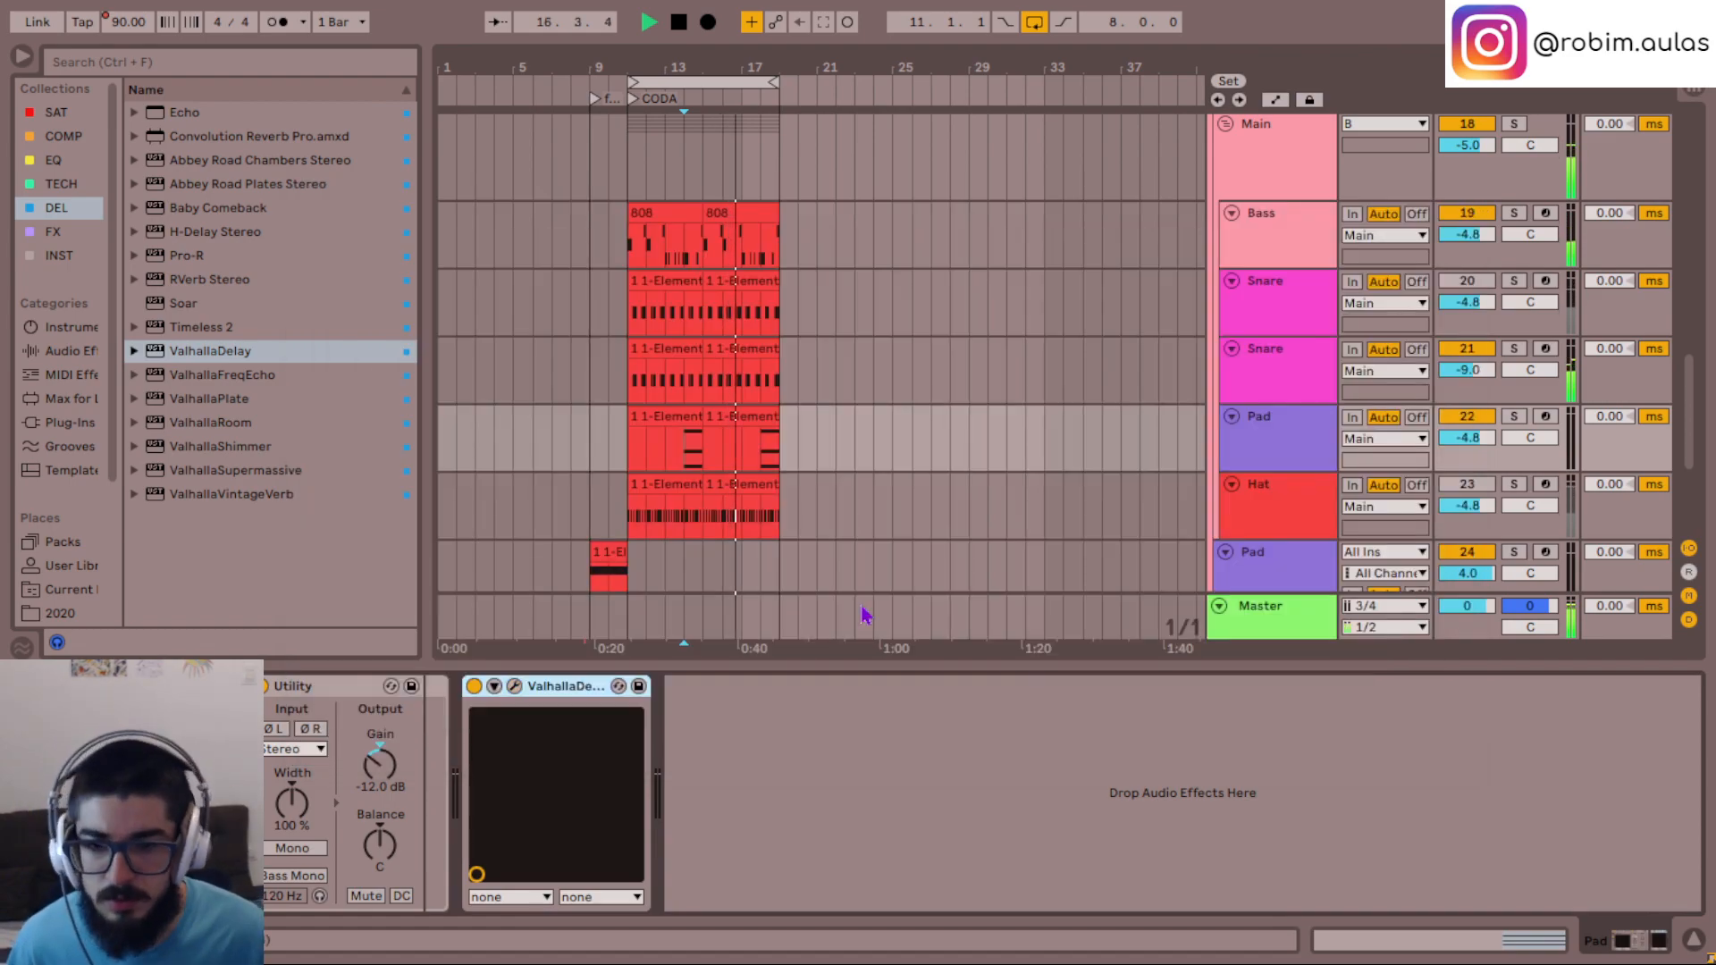
- Reopen ValhallaDelay to raise its EQ low frequency slightly, close it, and stop playback
click(516, 687)
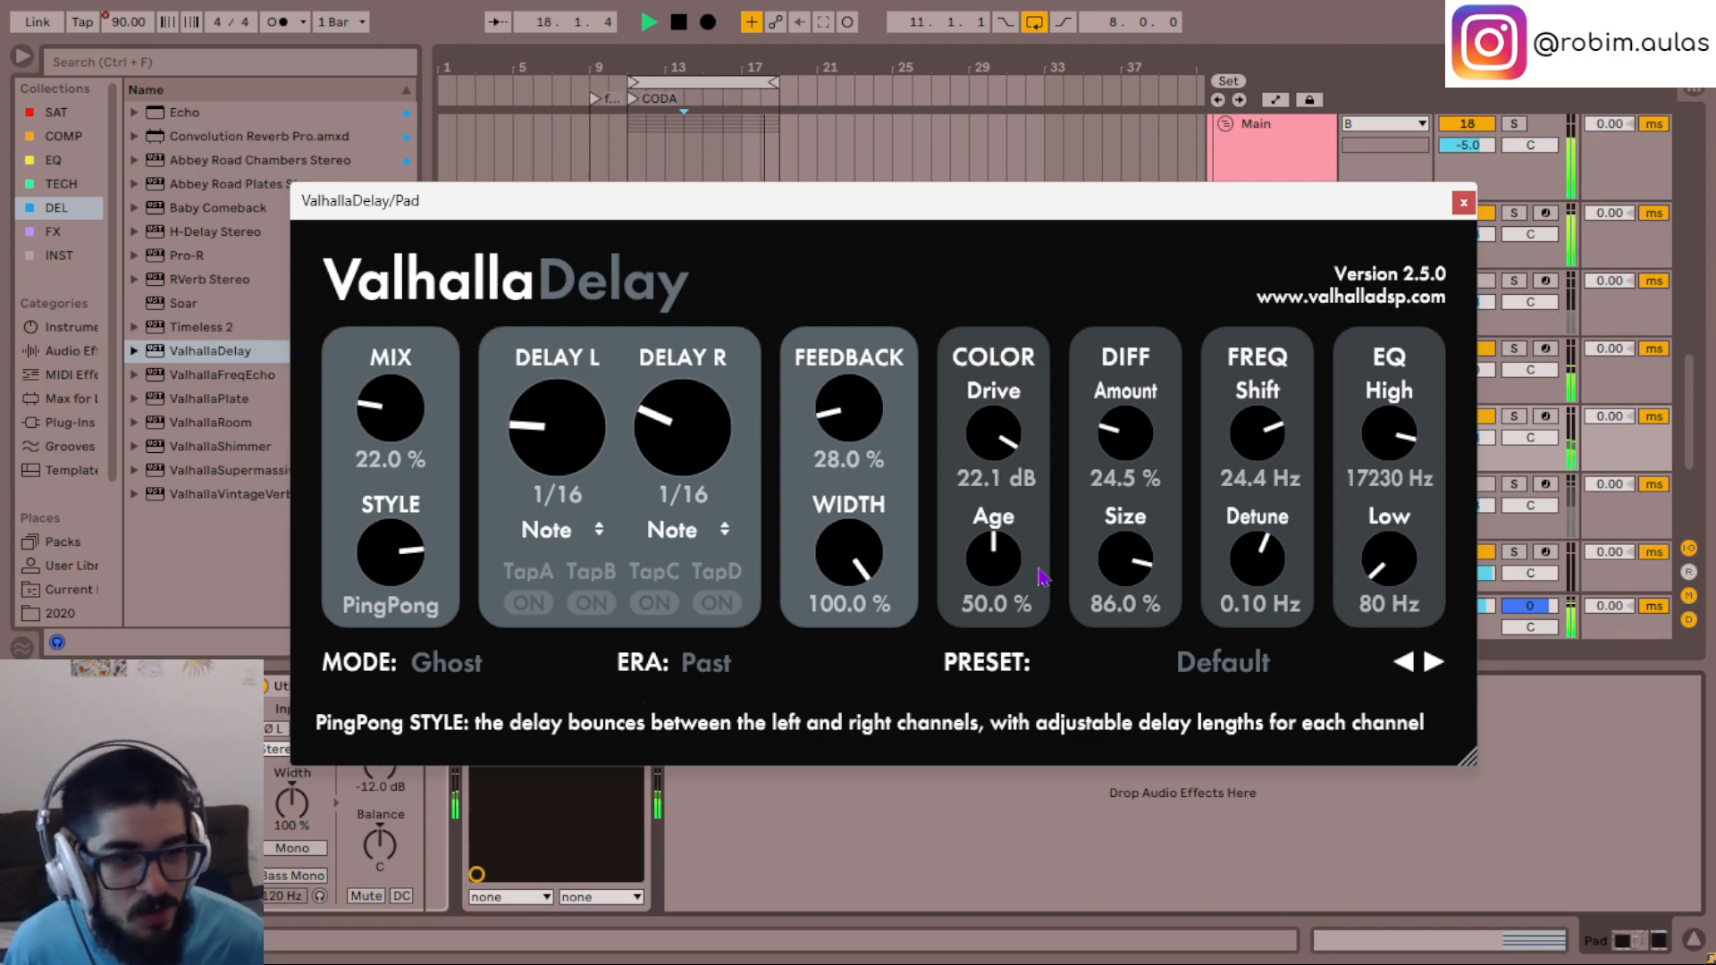
drag(1382, 572, 1383, 550)
click(1463, 203)
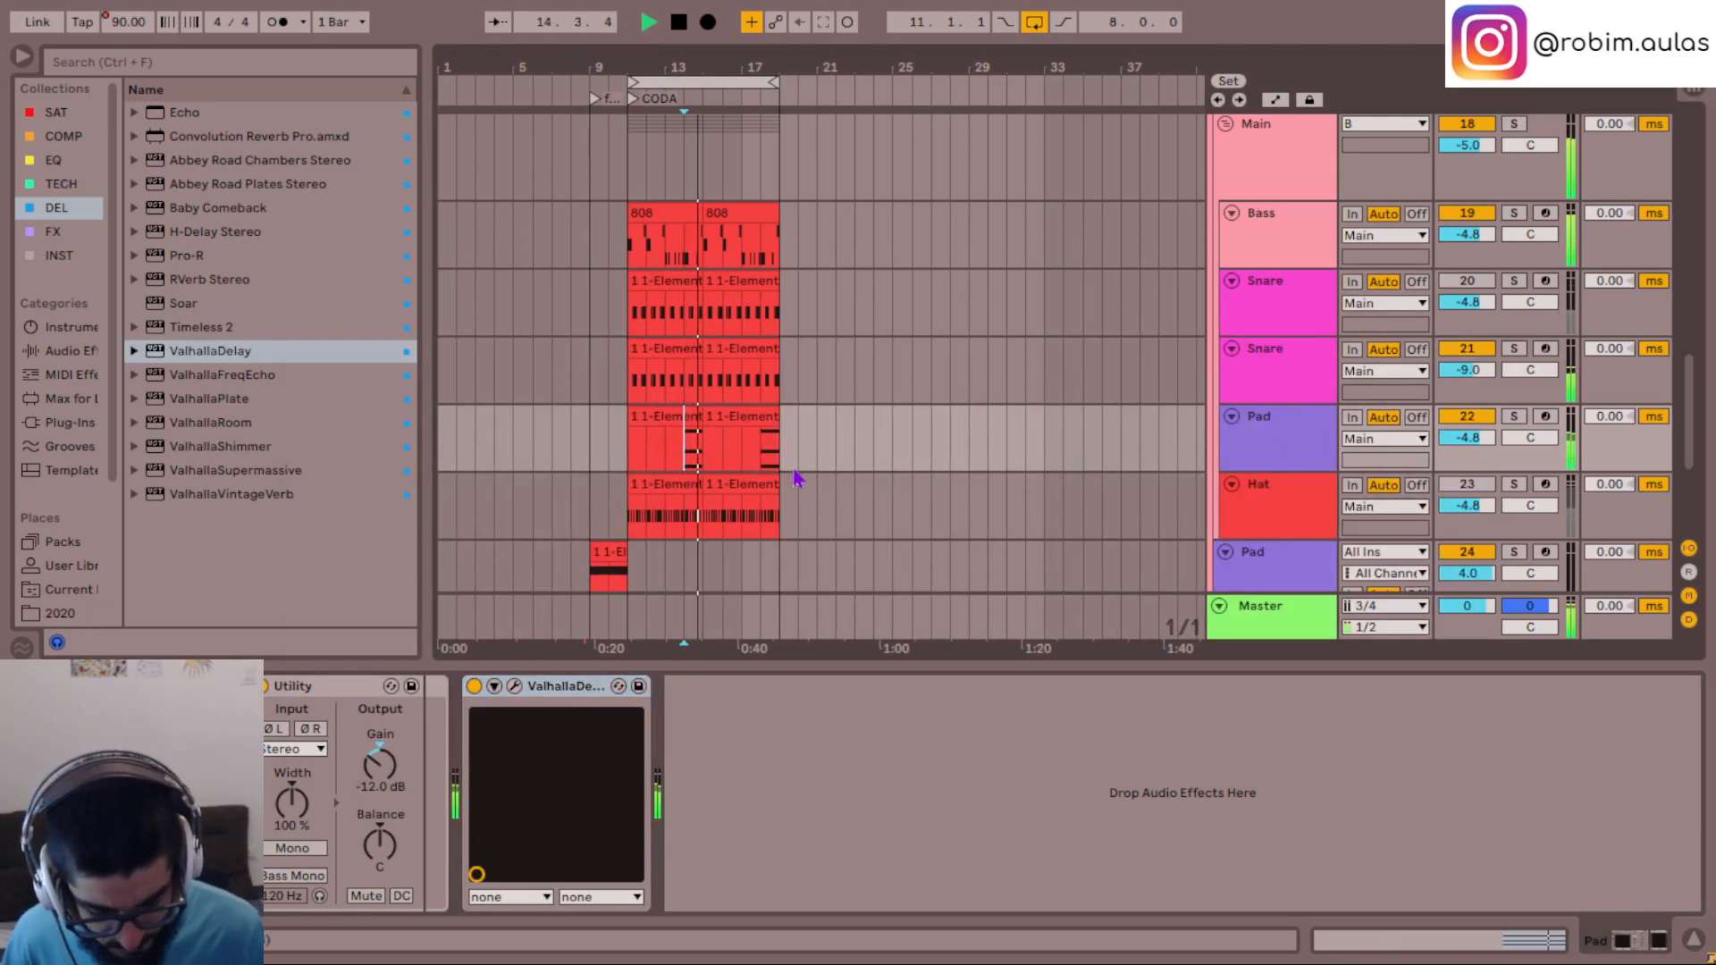
key(space)
- Open Serum on the soloed Pad track and adjust OSC A's wavetable position to about 175
click(1251, 435)
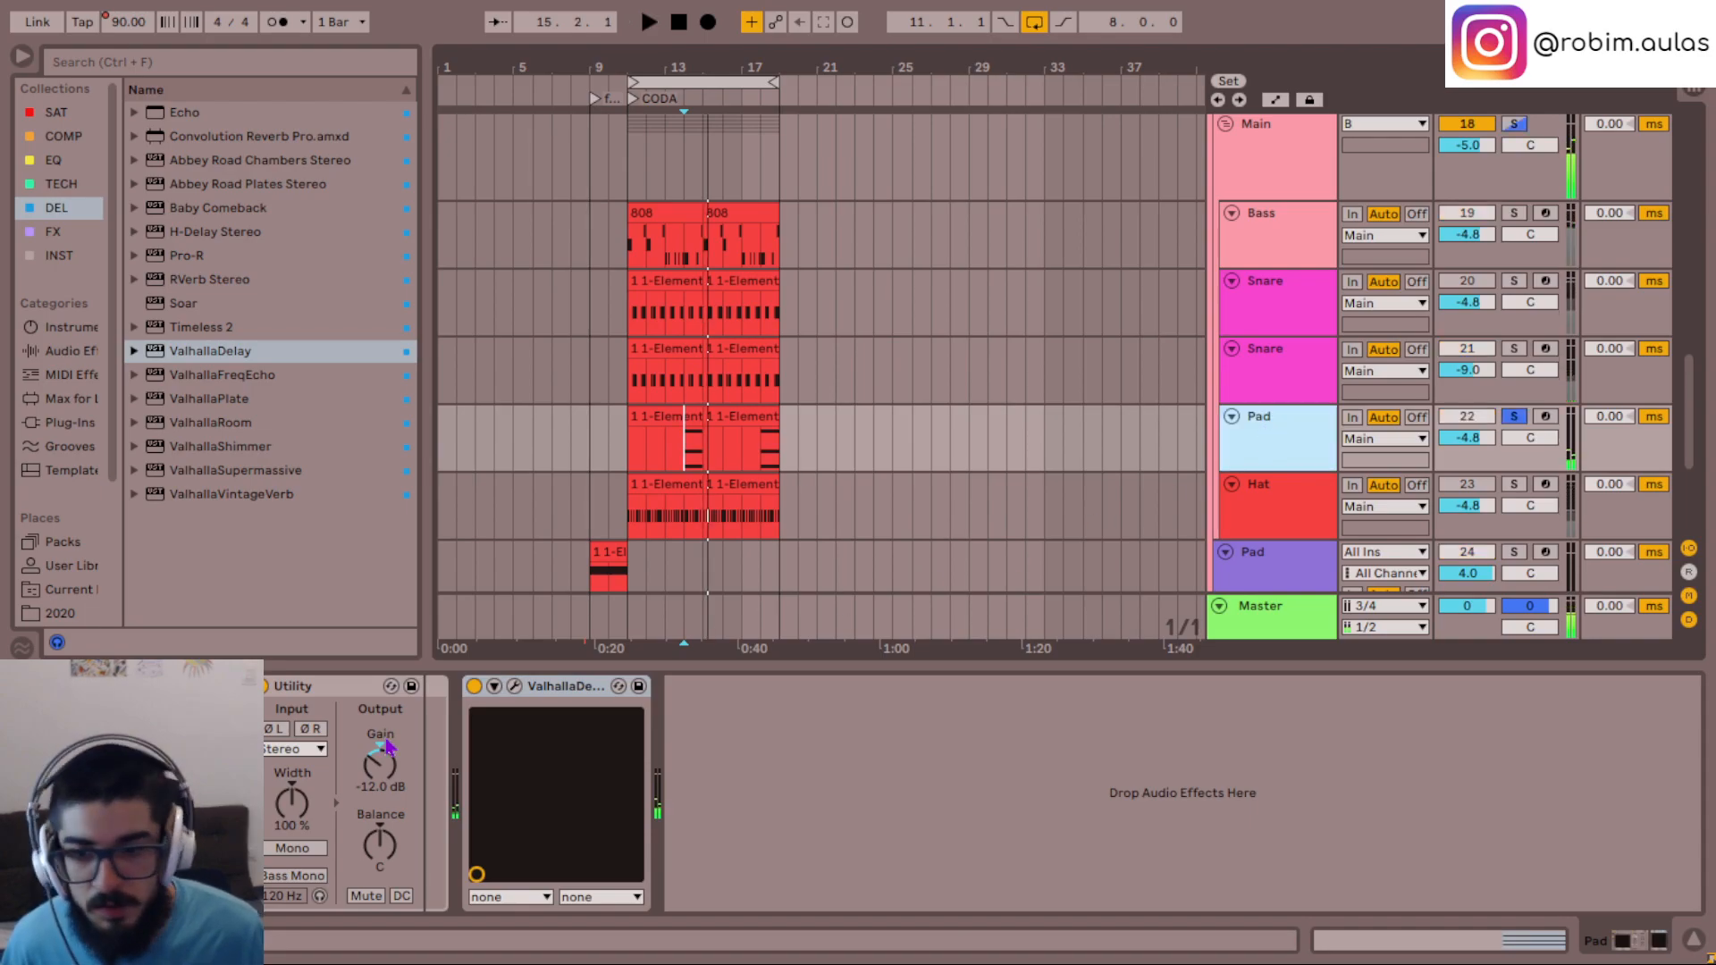
click(514, 686)
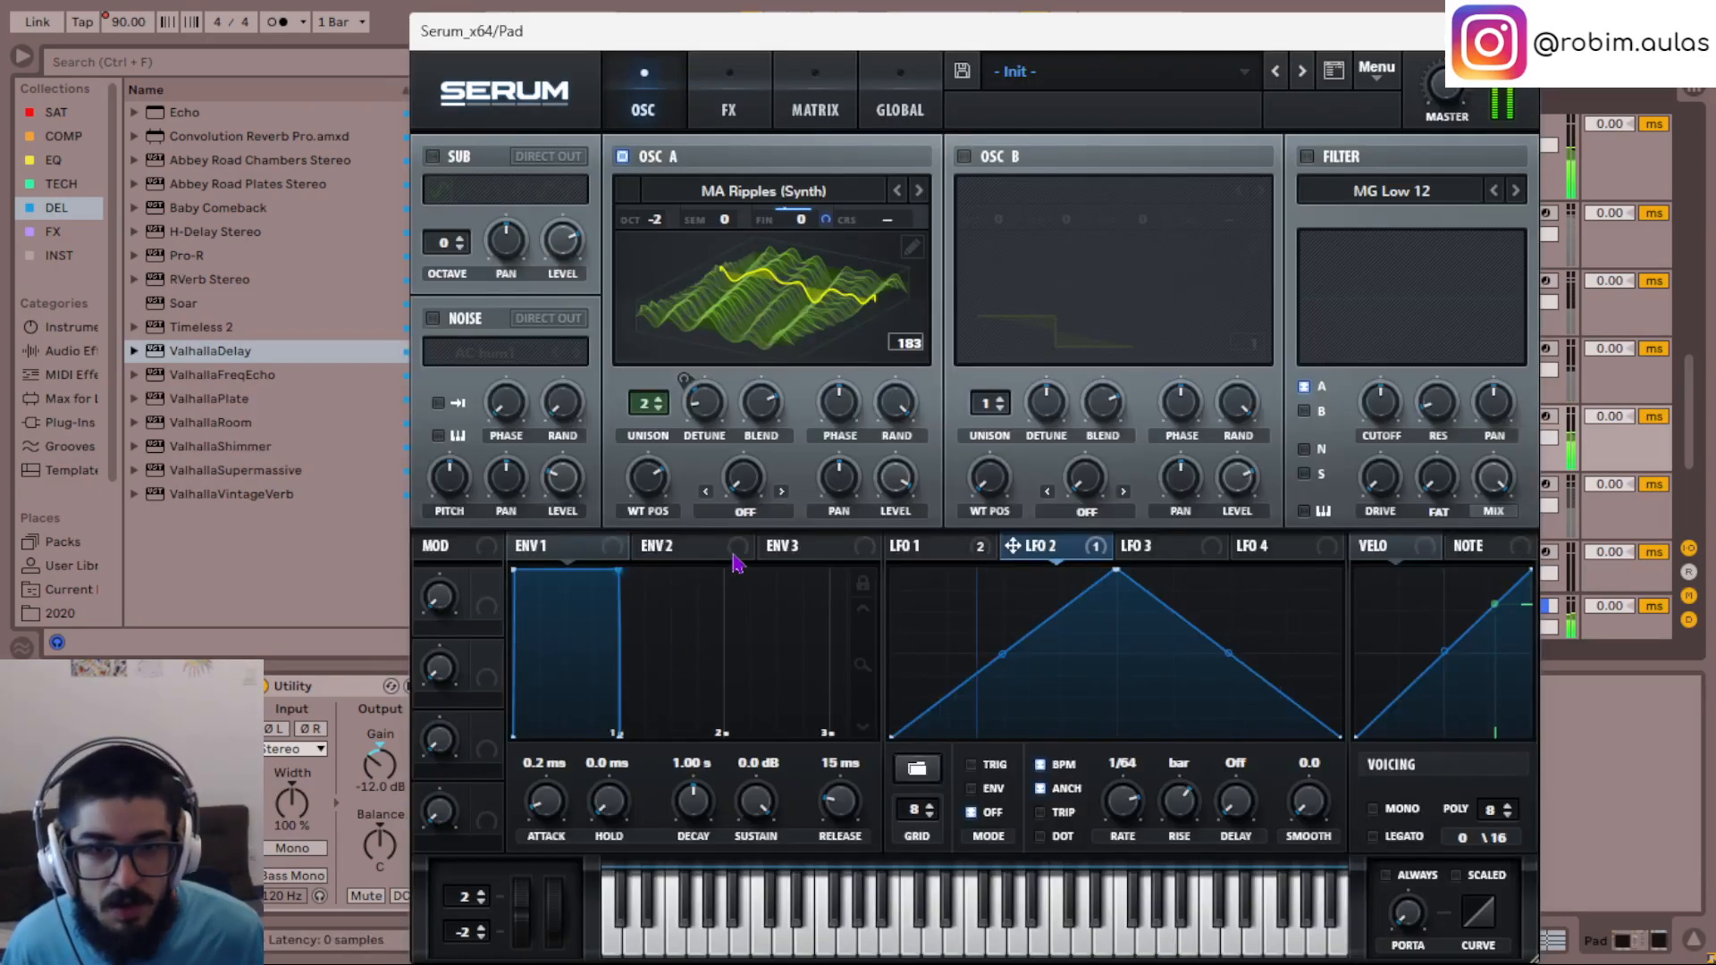
drag(648, 480, 630, 405)
drag(647, 481, 650, 508)
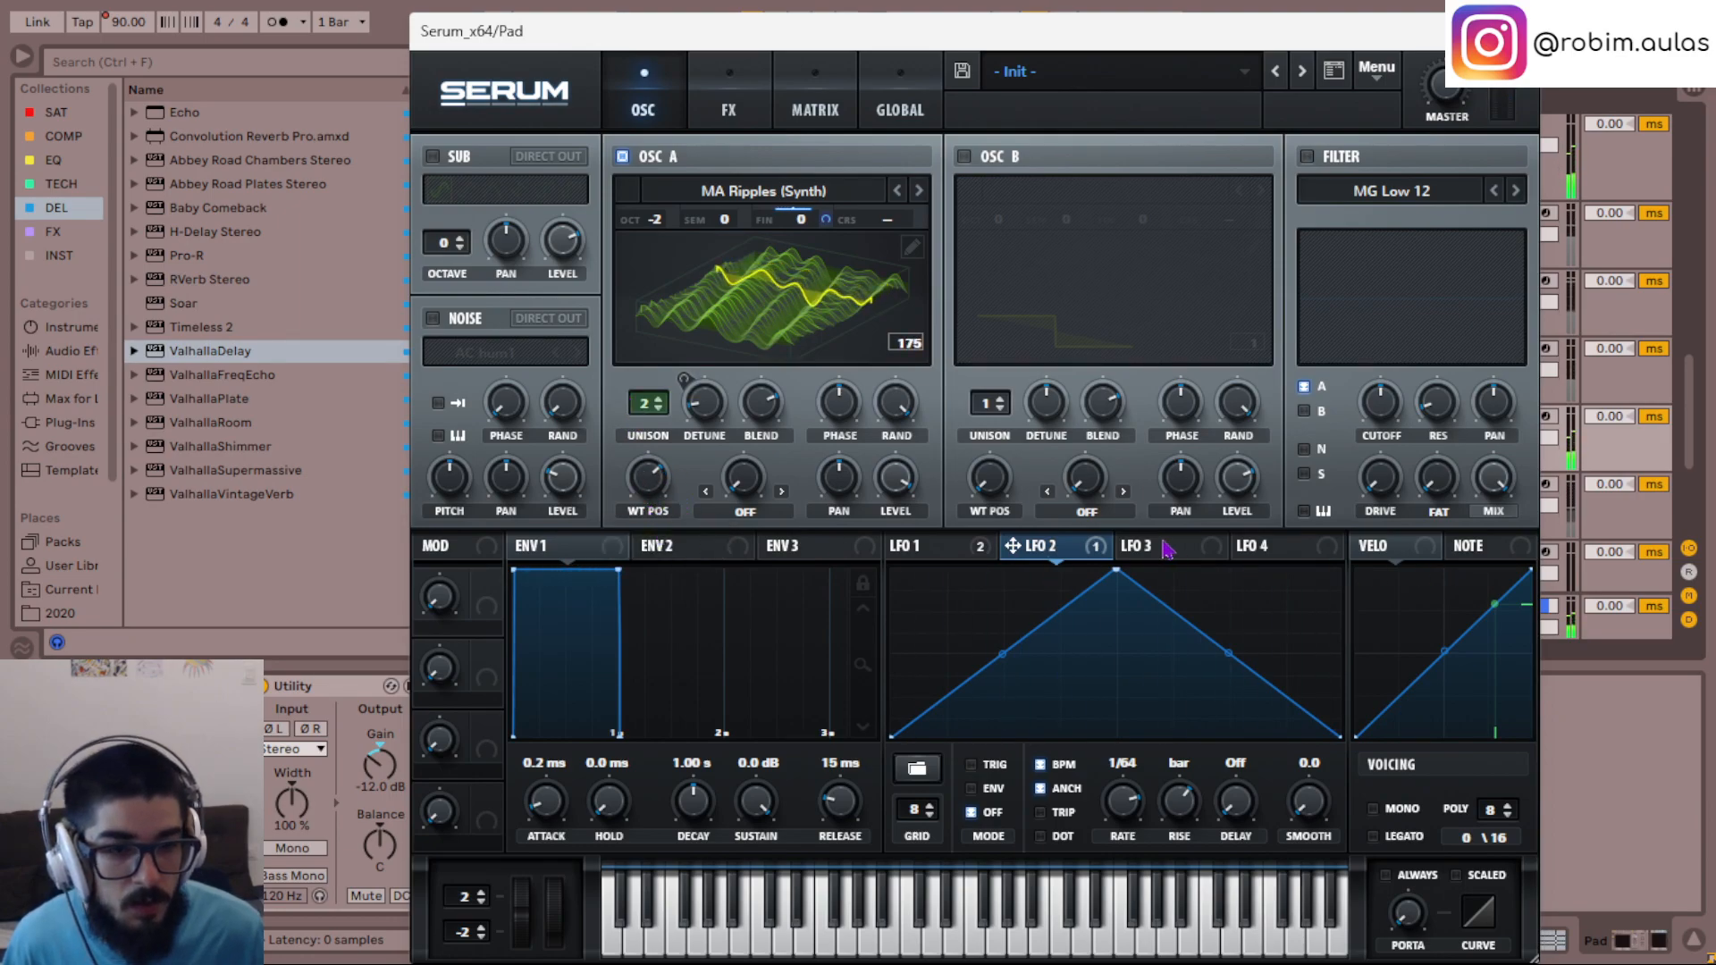
- Assign LFO 1 to modulate OSC A's wavetable position, adjust its modulation amount, and stop playback
click(930, 546)
drag(661, 490, 632, 471)
key(space)
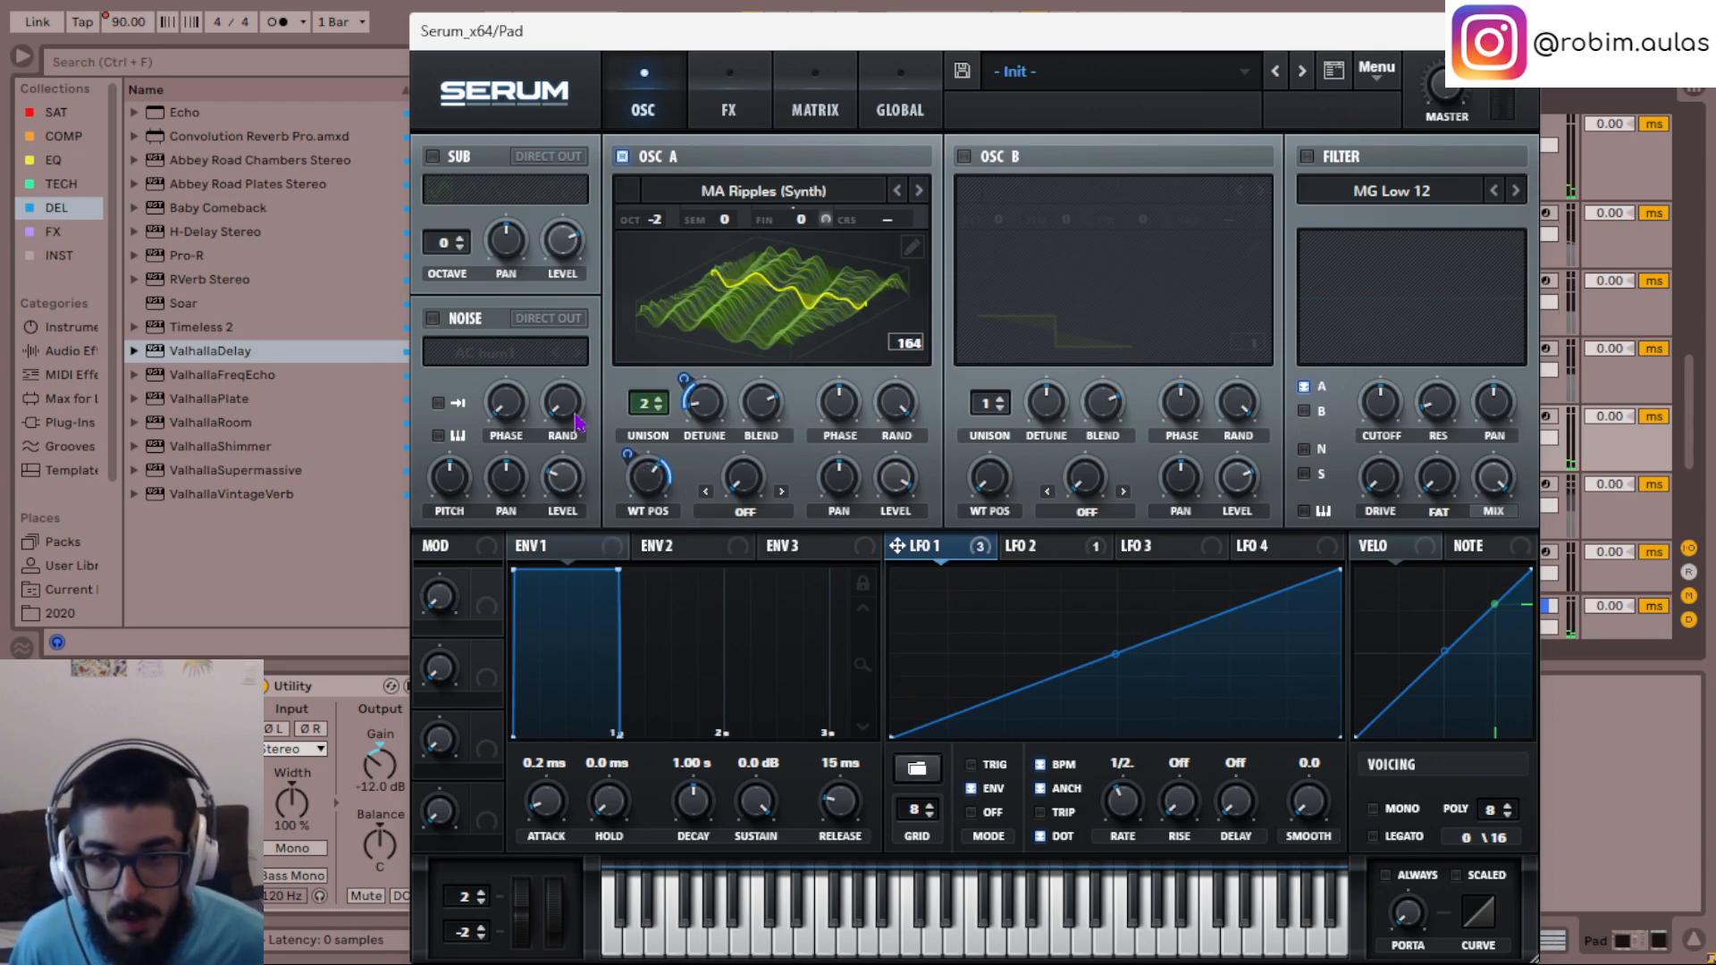
- Enable the noise oscillator and assign LFO 3 to modulate its level
click(433, 319)
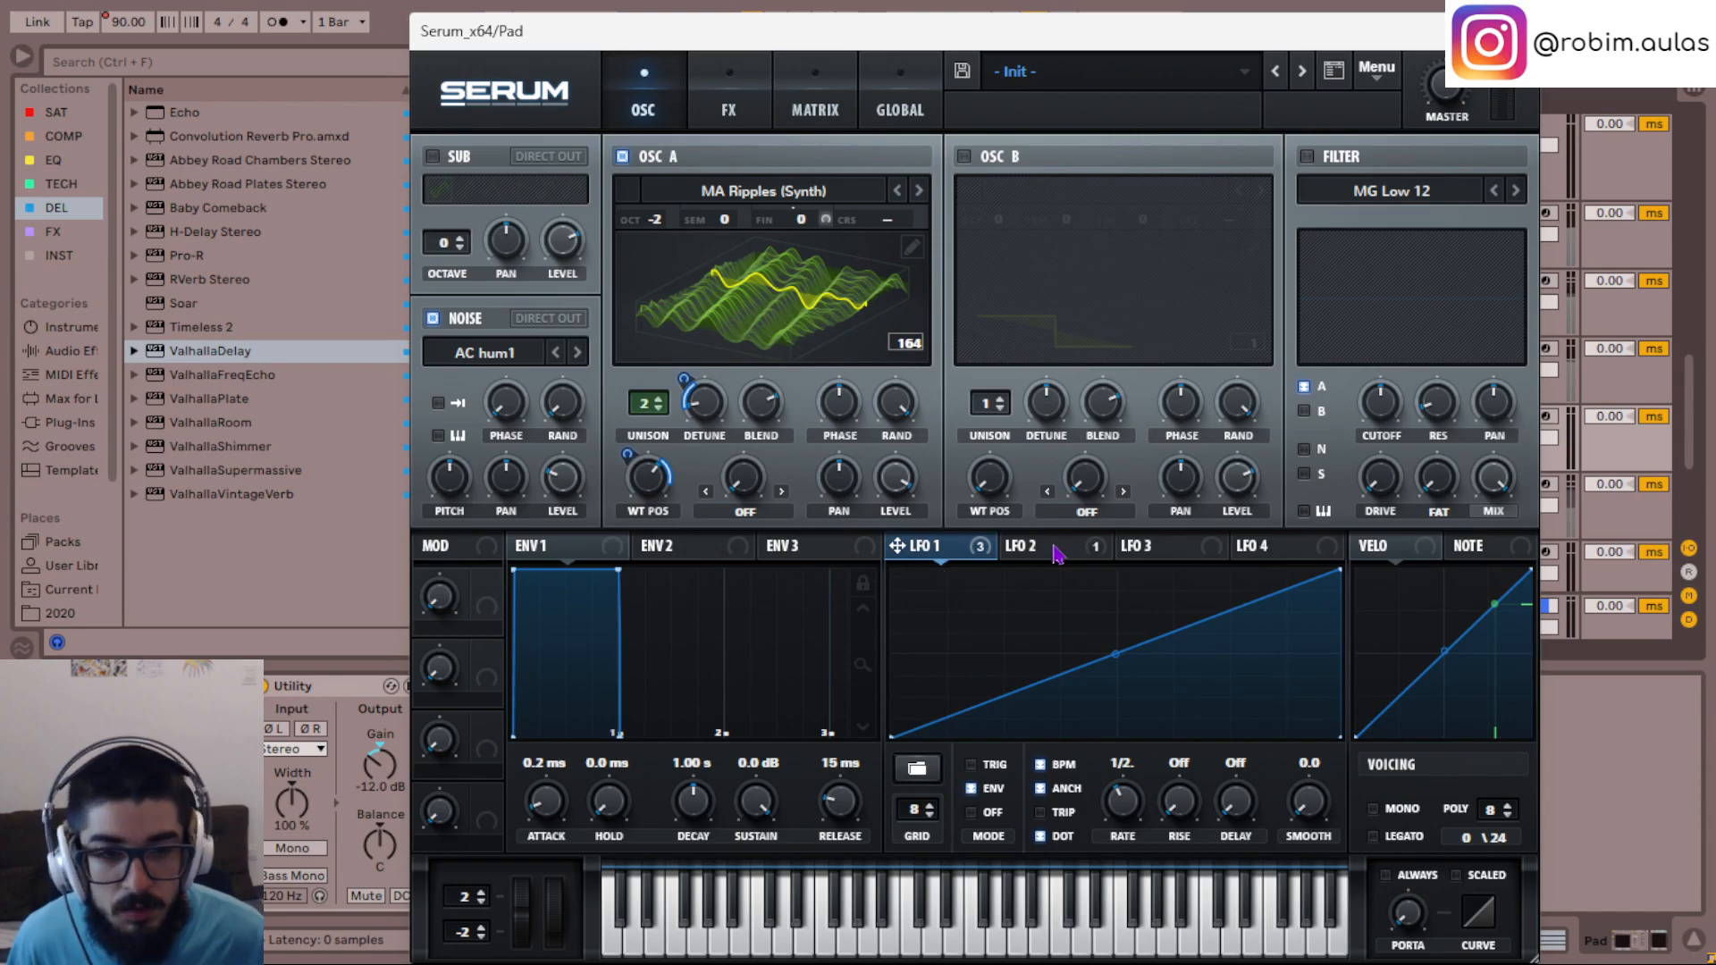
click(1089, 556)
click(1161, 554)
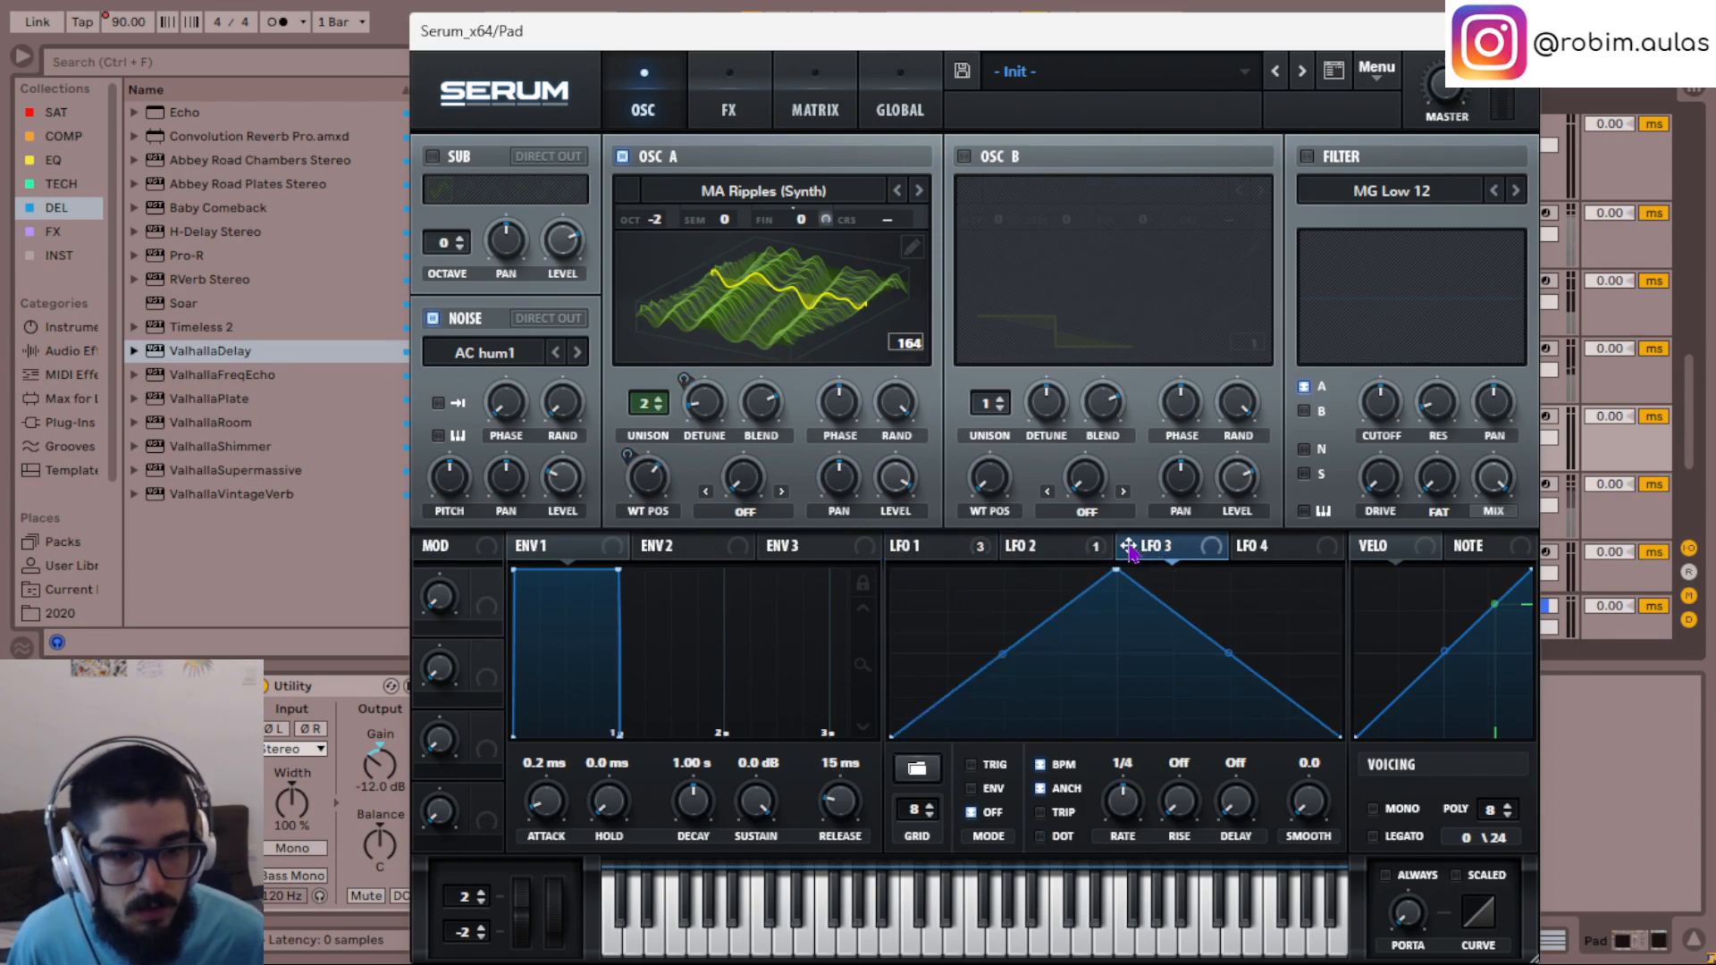
drag(570, 472, 570, 474)
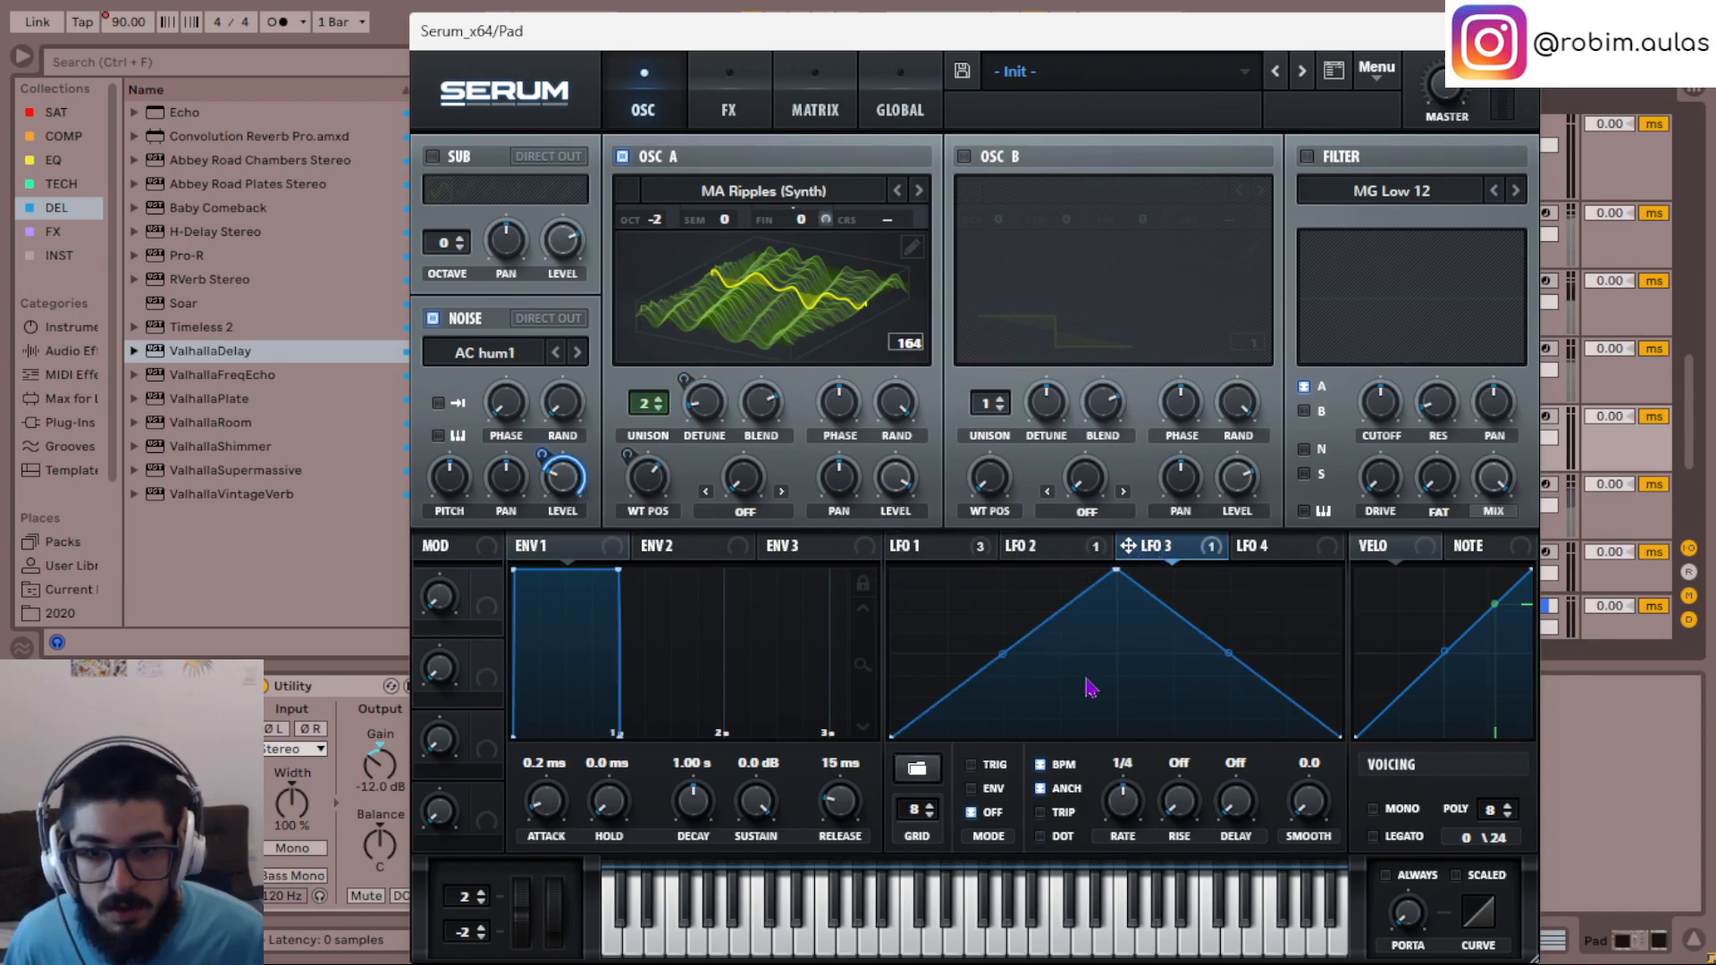
- Set LFO 3's rate to one bar in envelope mode and reshape it into a single rising ramp
scroll(1132, 803, down, 2)
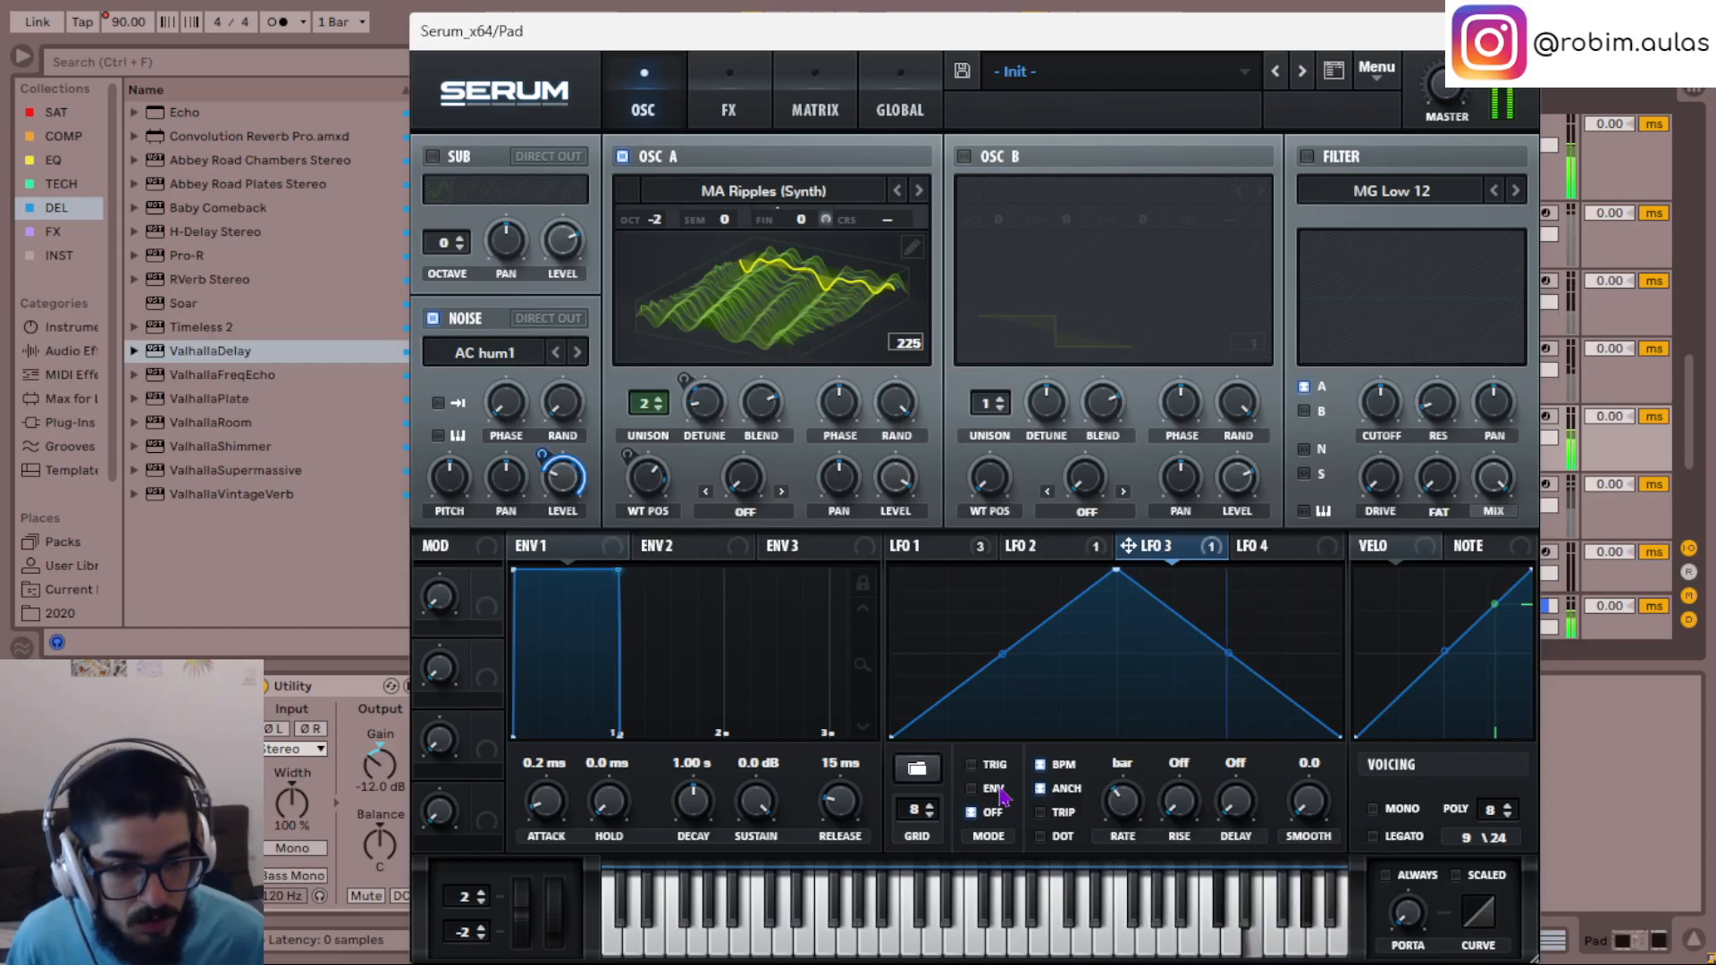
click(970, 789)
drag(1115, 570, 1490, 496)
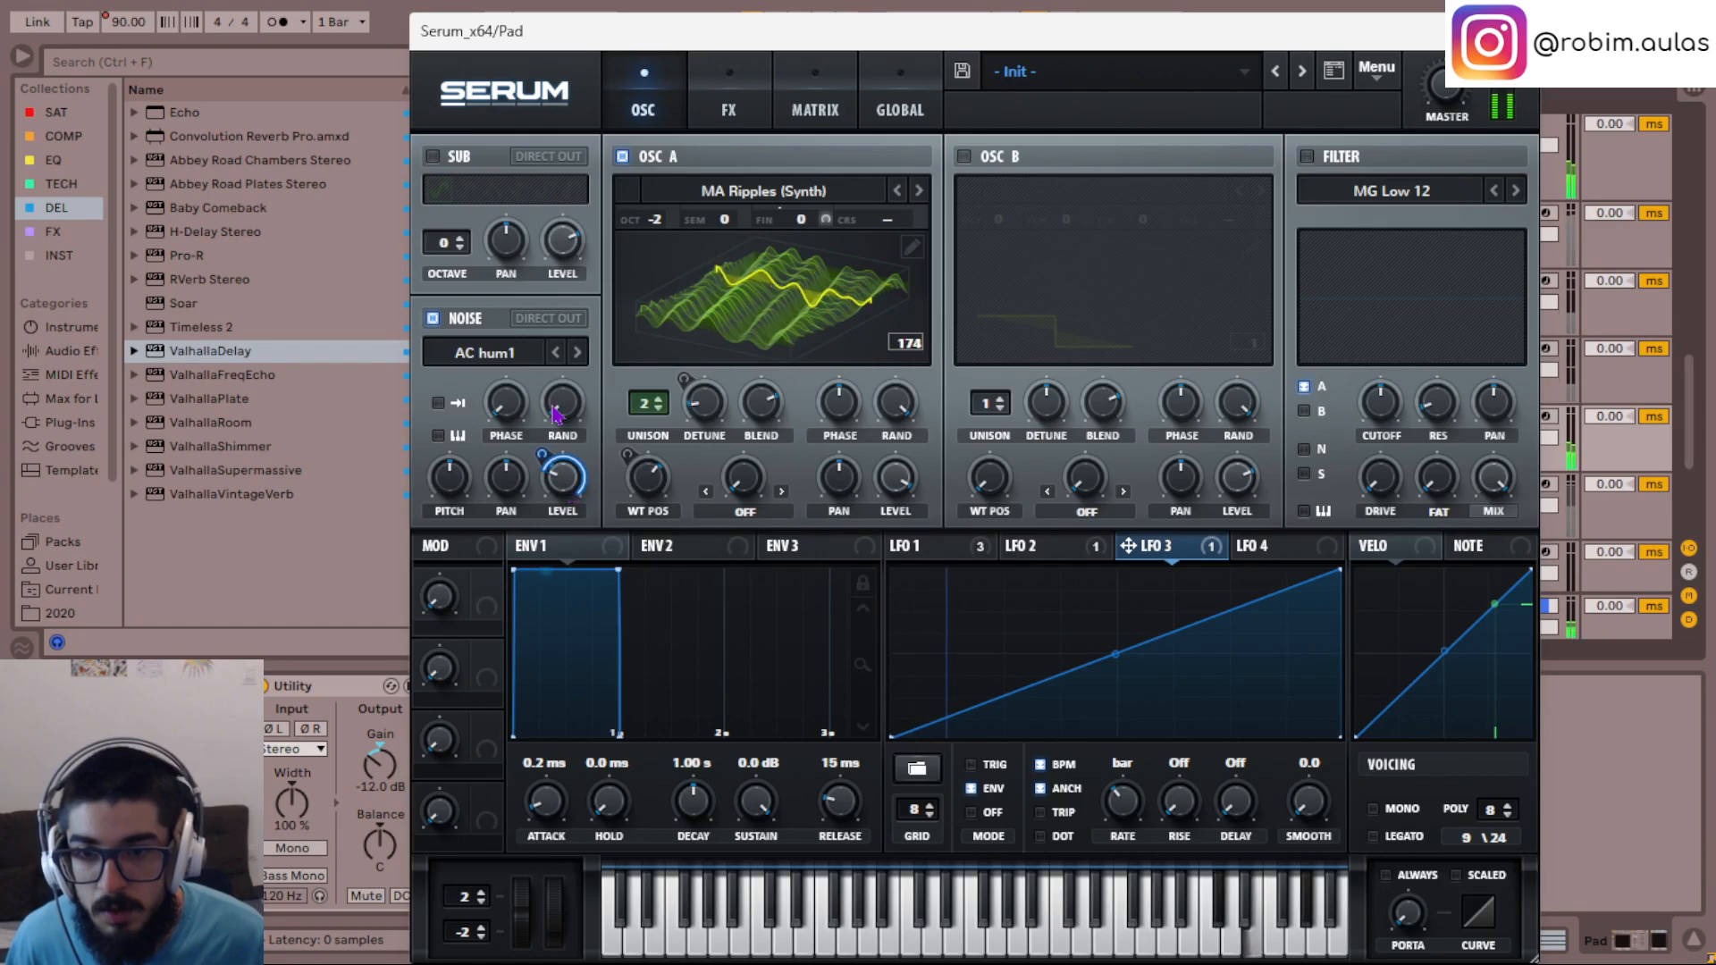
- Try the Metalmaster sample from the SOR category as the noise source
click(487, 353)
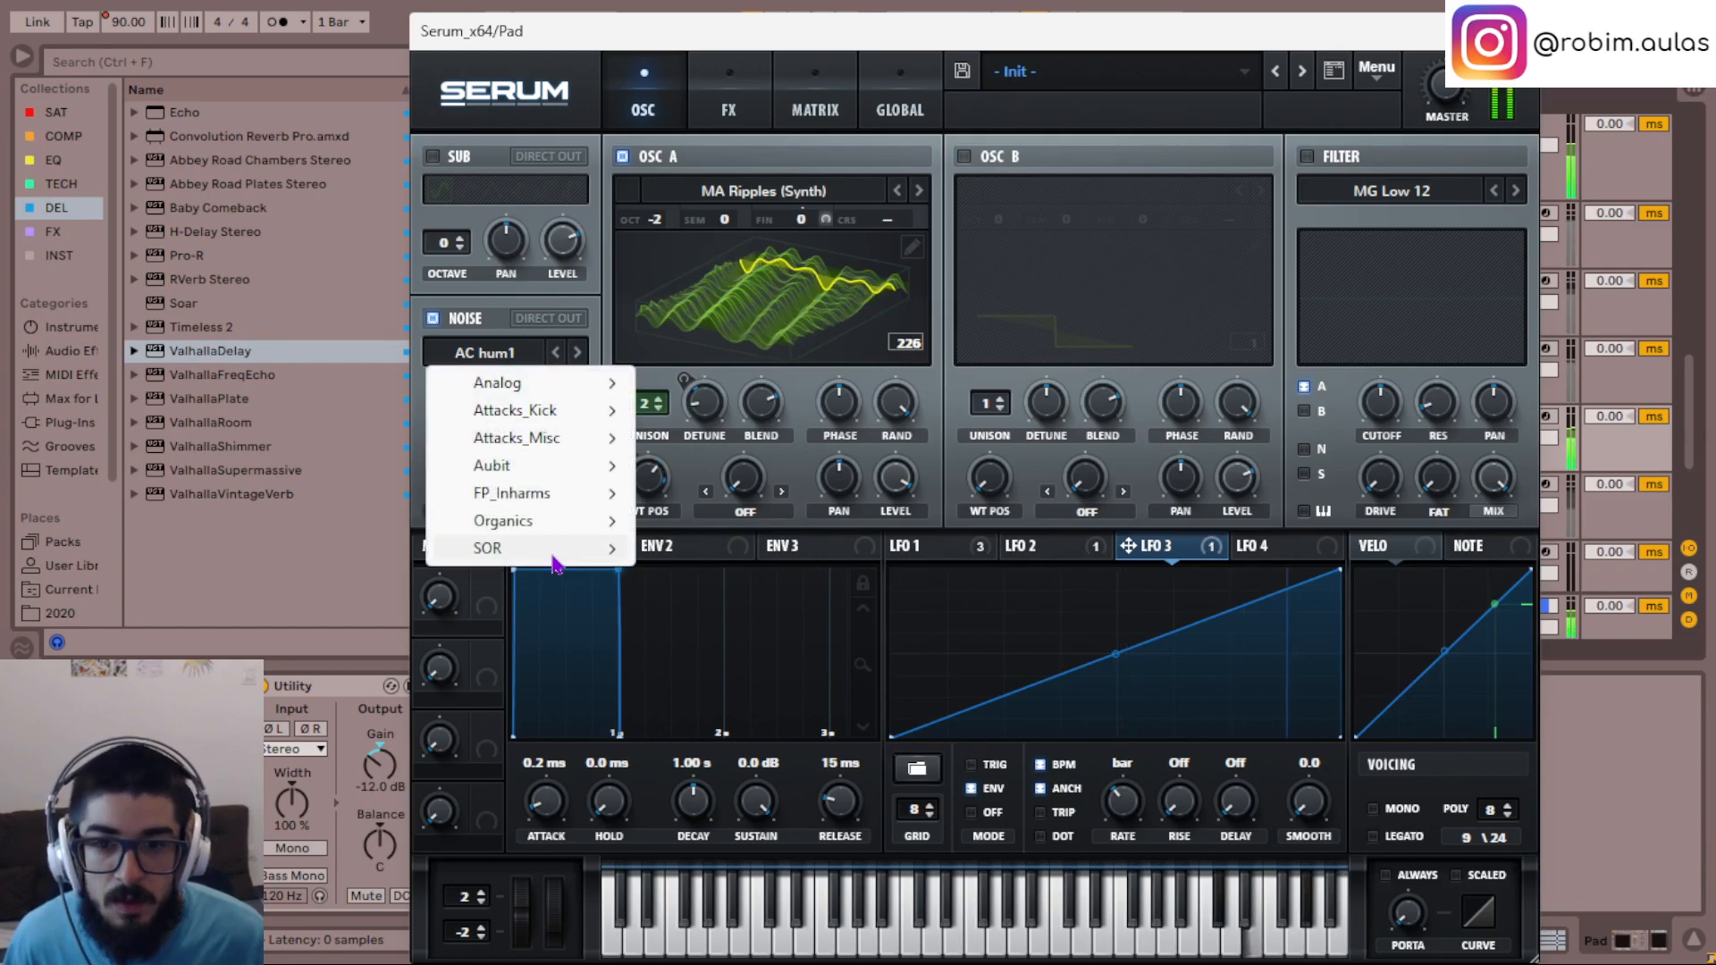
mouse_move(557, 550)
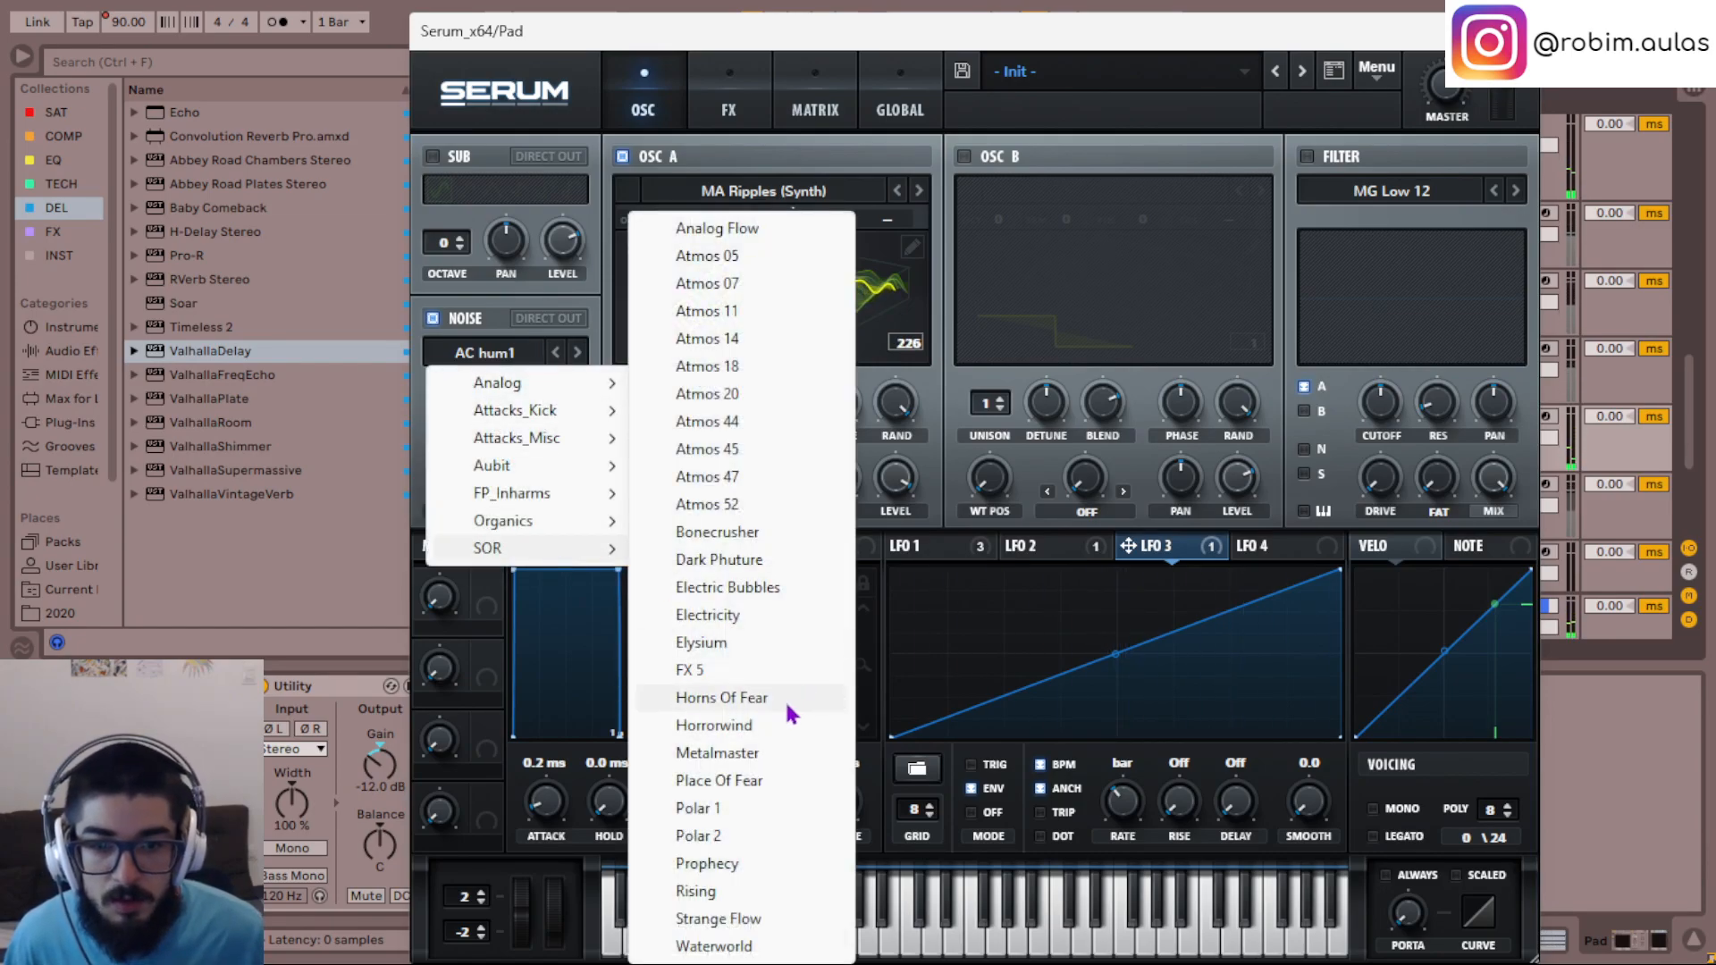
click(761, 755)
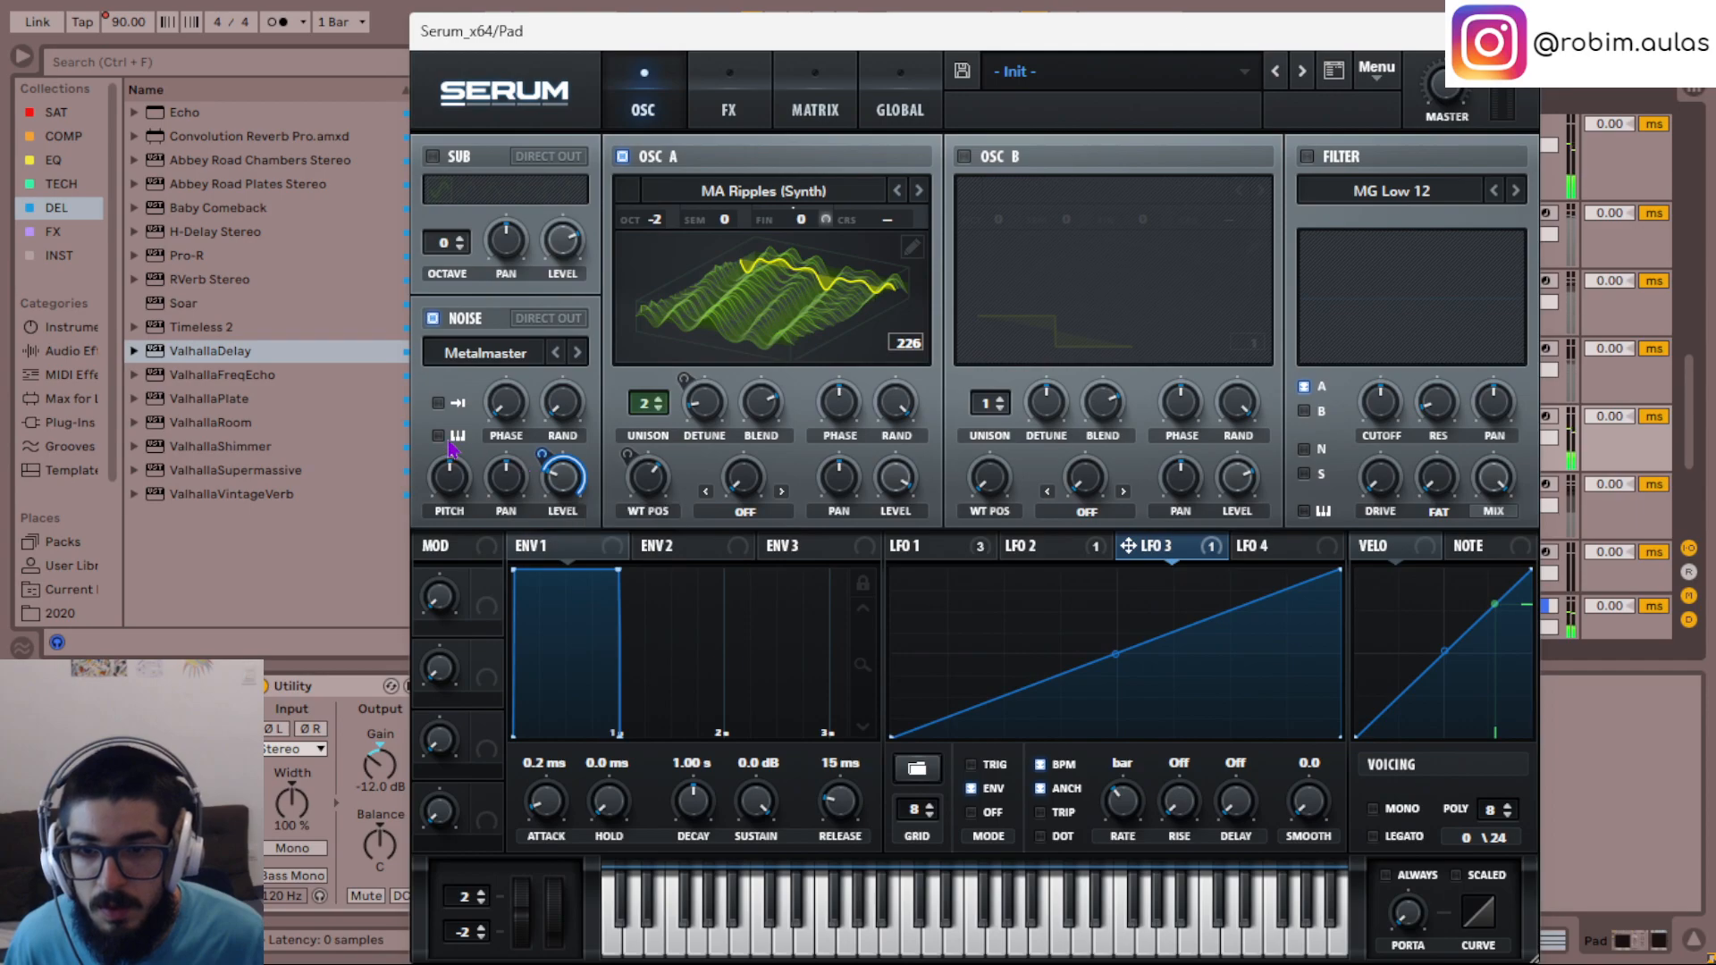
- Load the ARP pink sample from the Analog category as the noise source
click(495, 361)
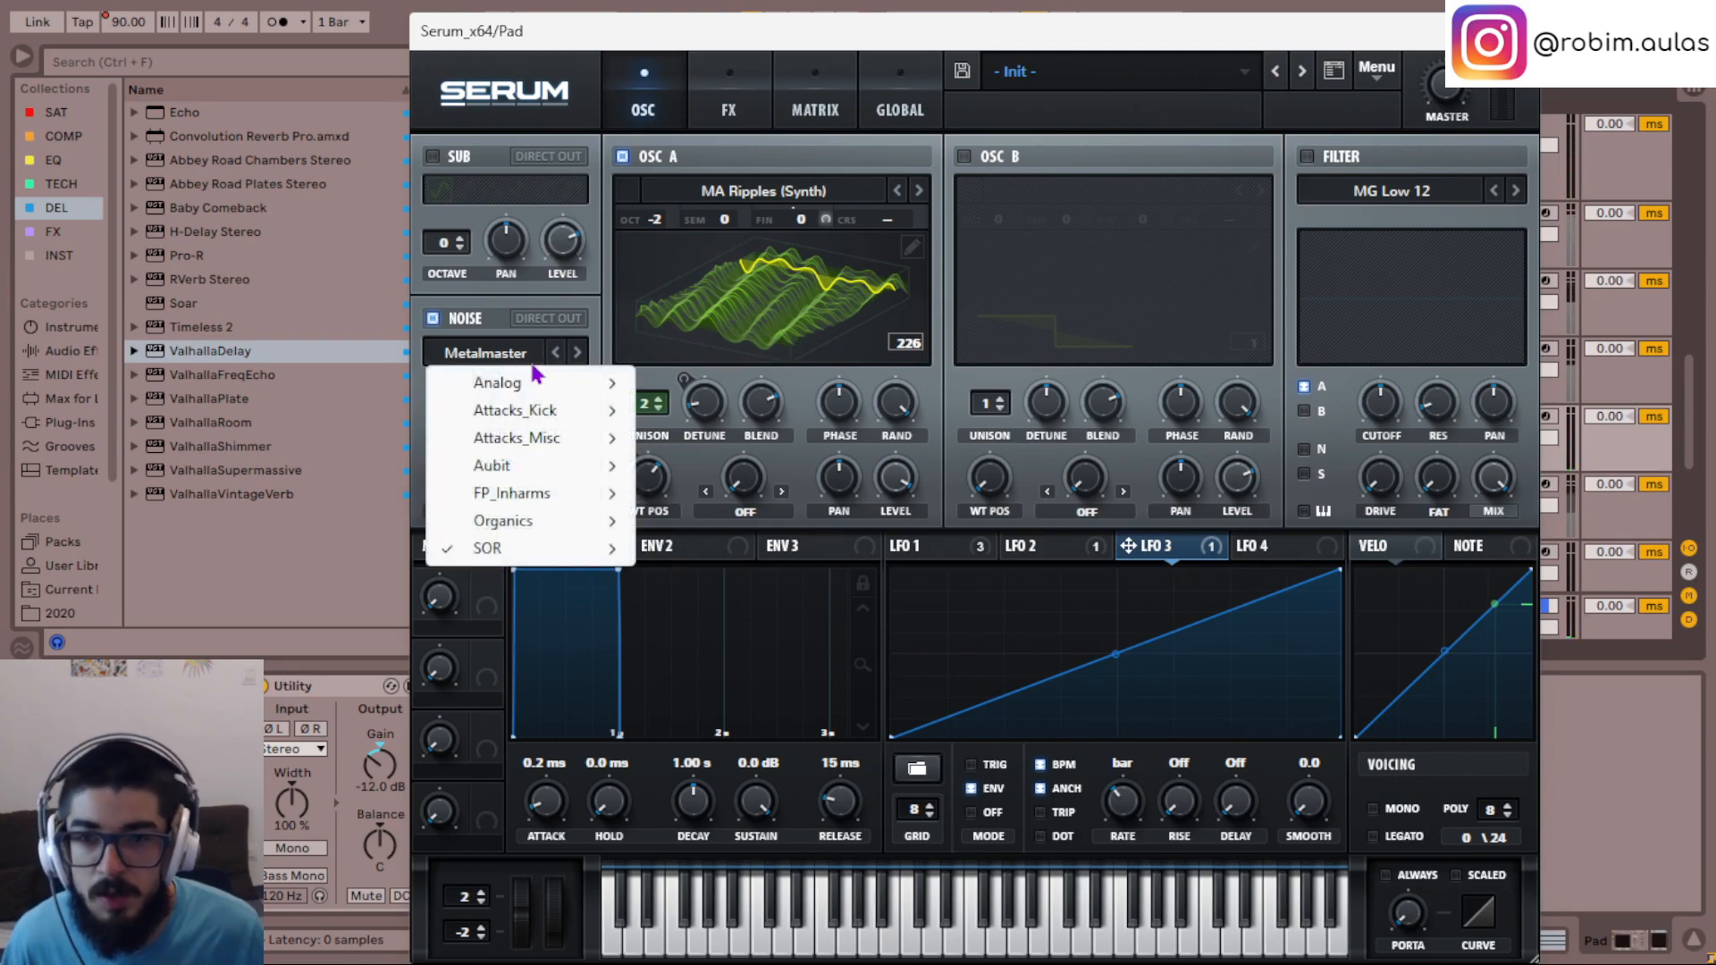
mouse_move(547, 385)
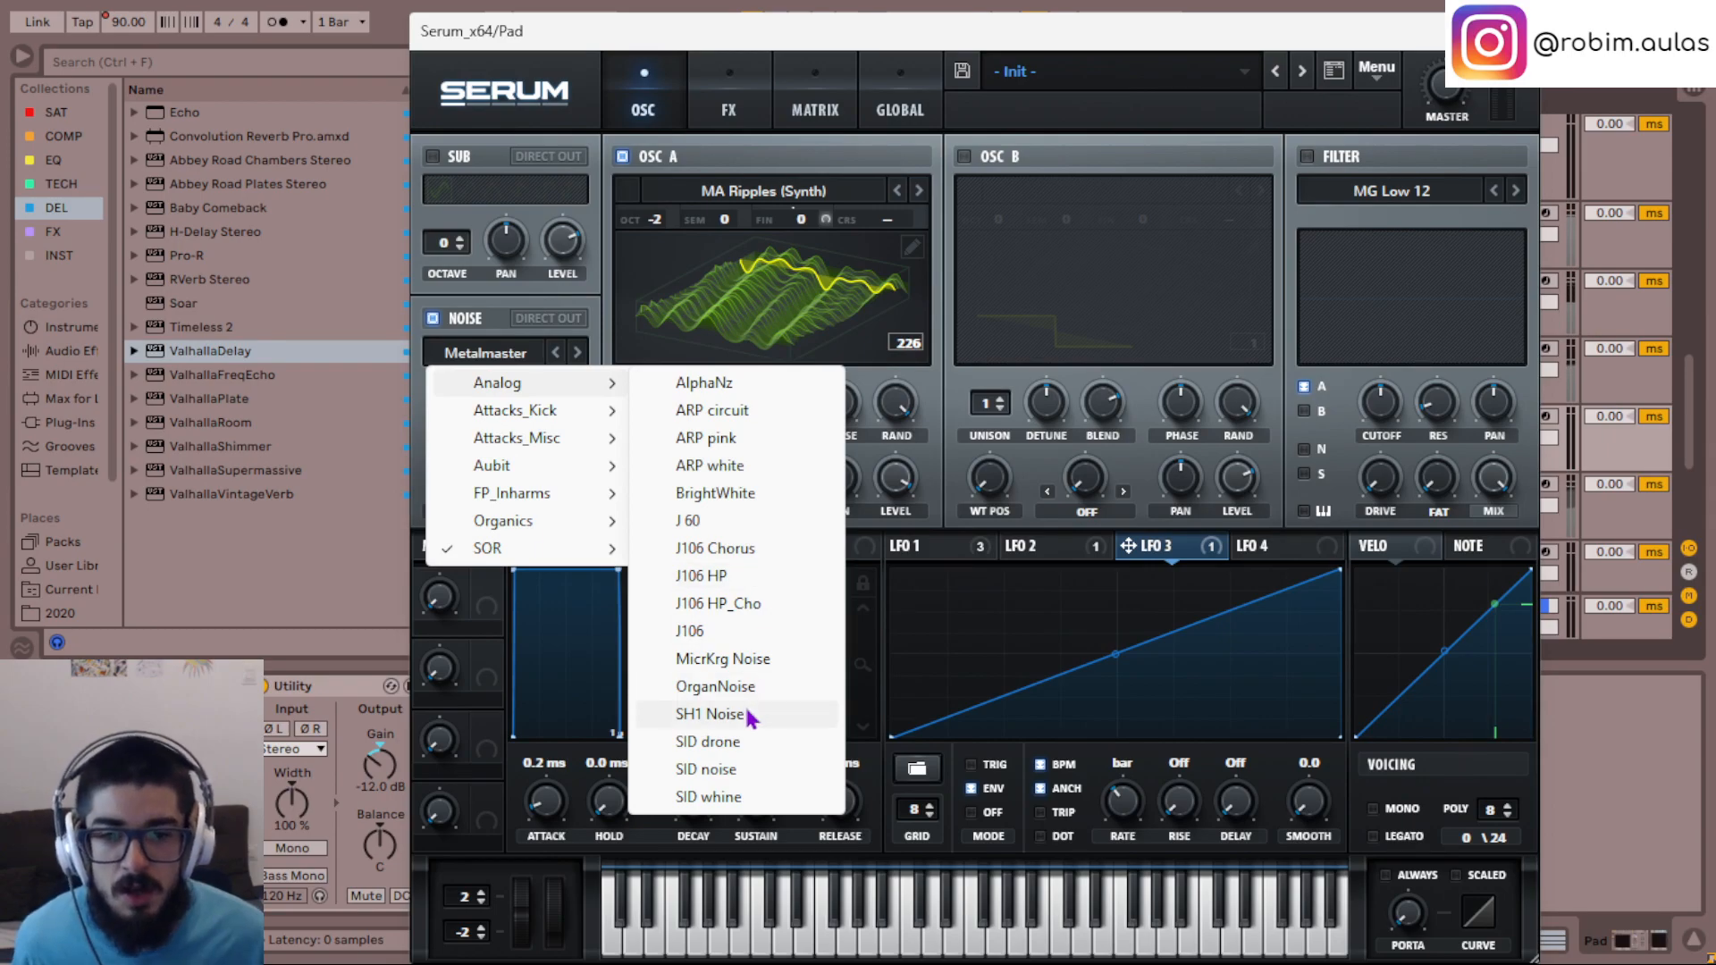
click(734, 439)
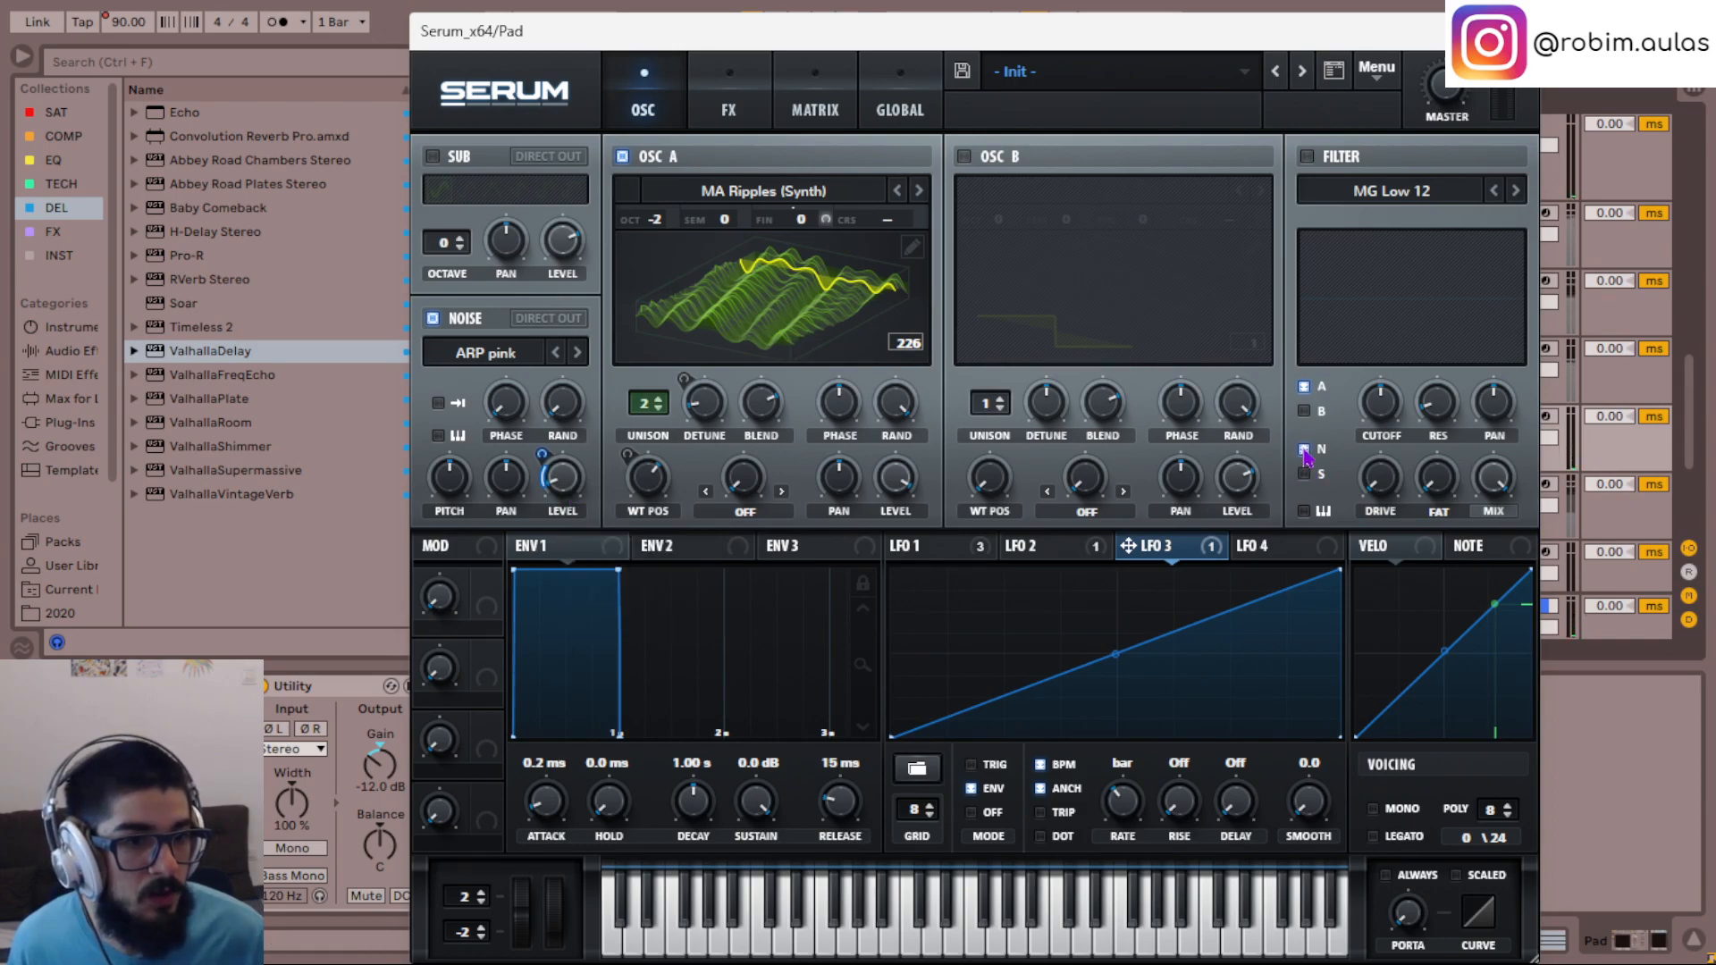
- Try the HP 12 filter type from the Multi category on the noise
click(1412, 191)
mouse_move(1401, 254)
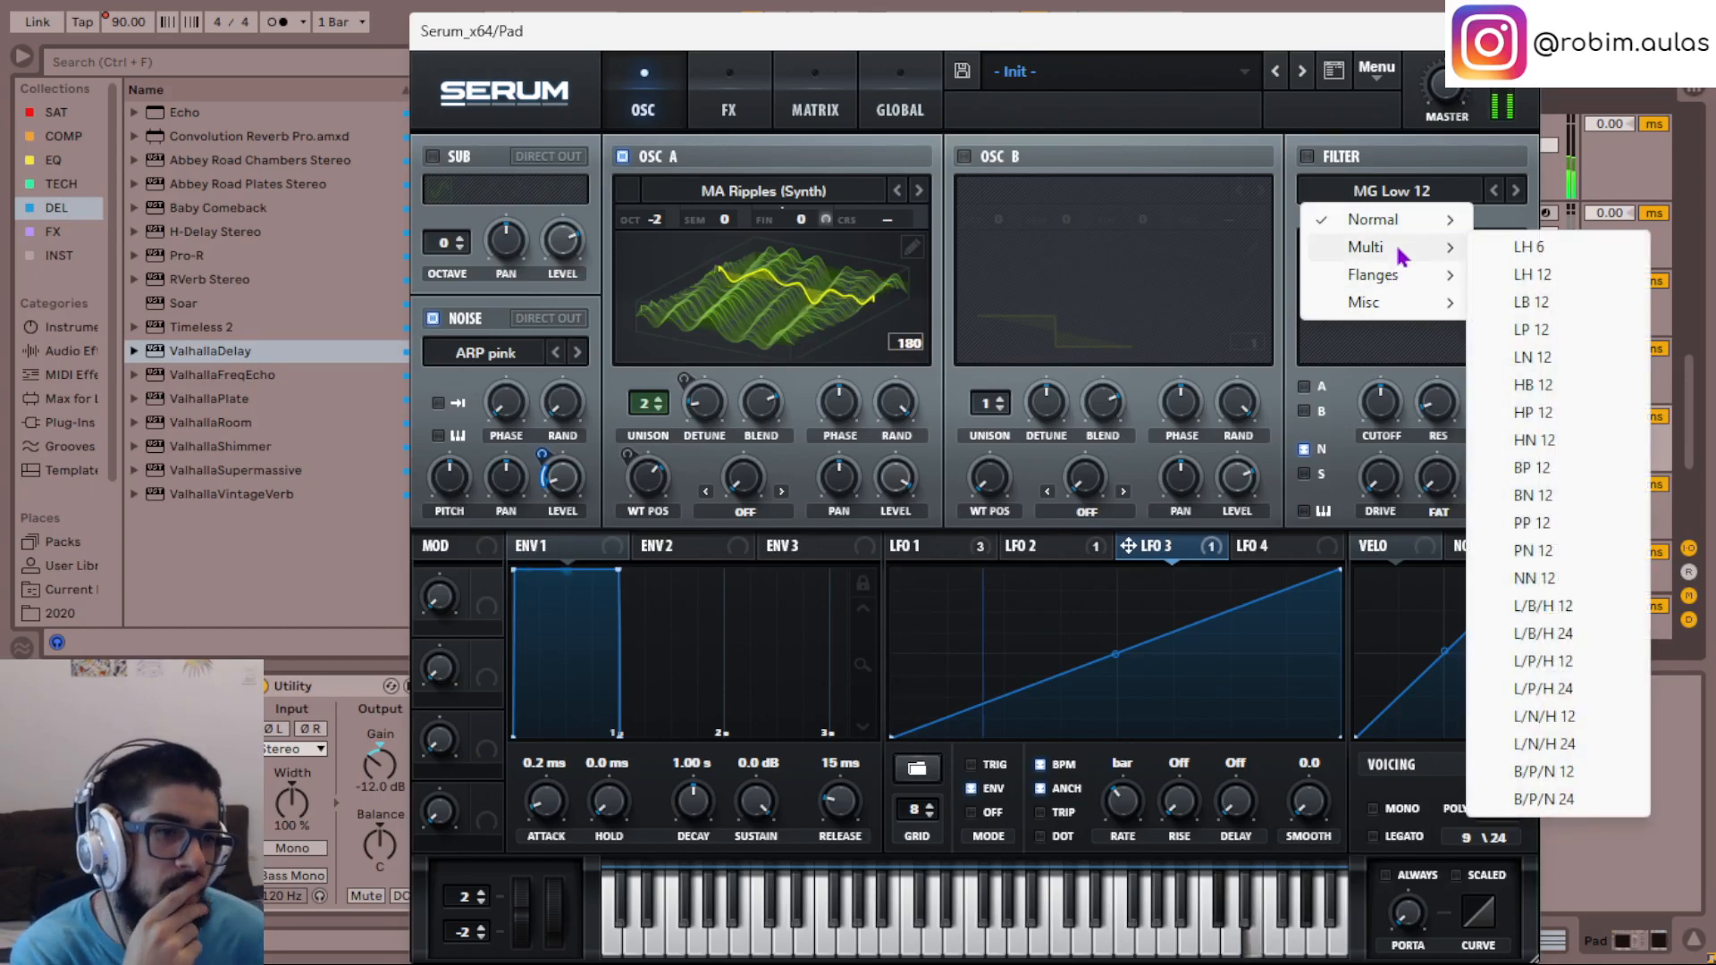
click(1533, 412)
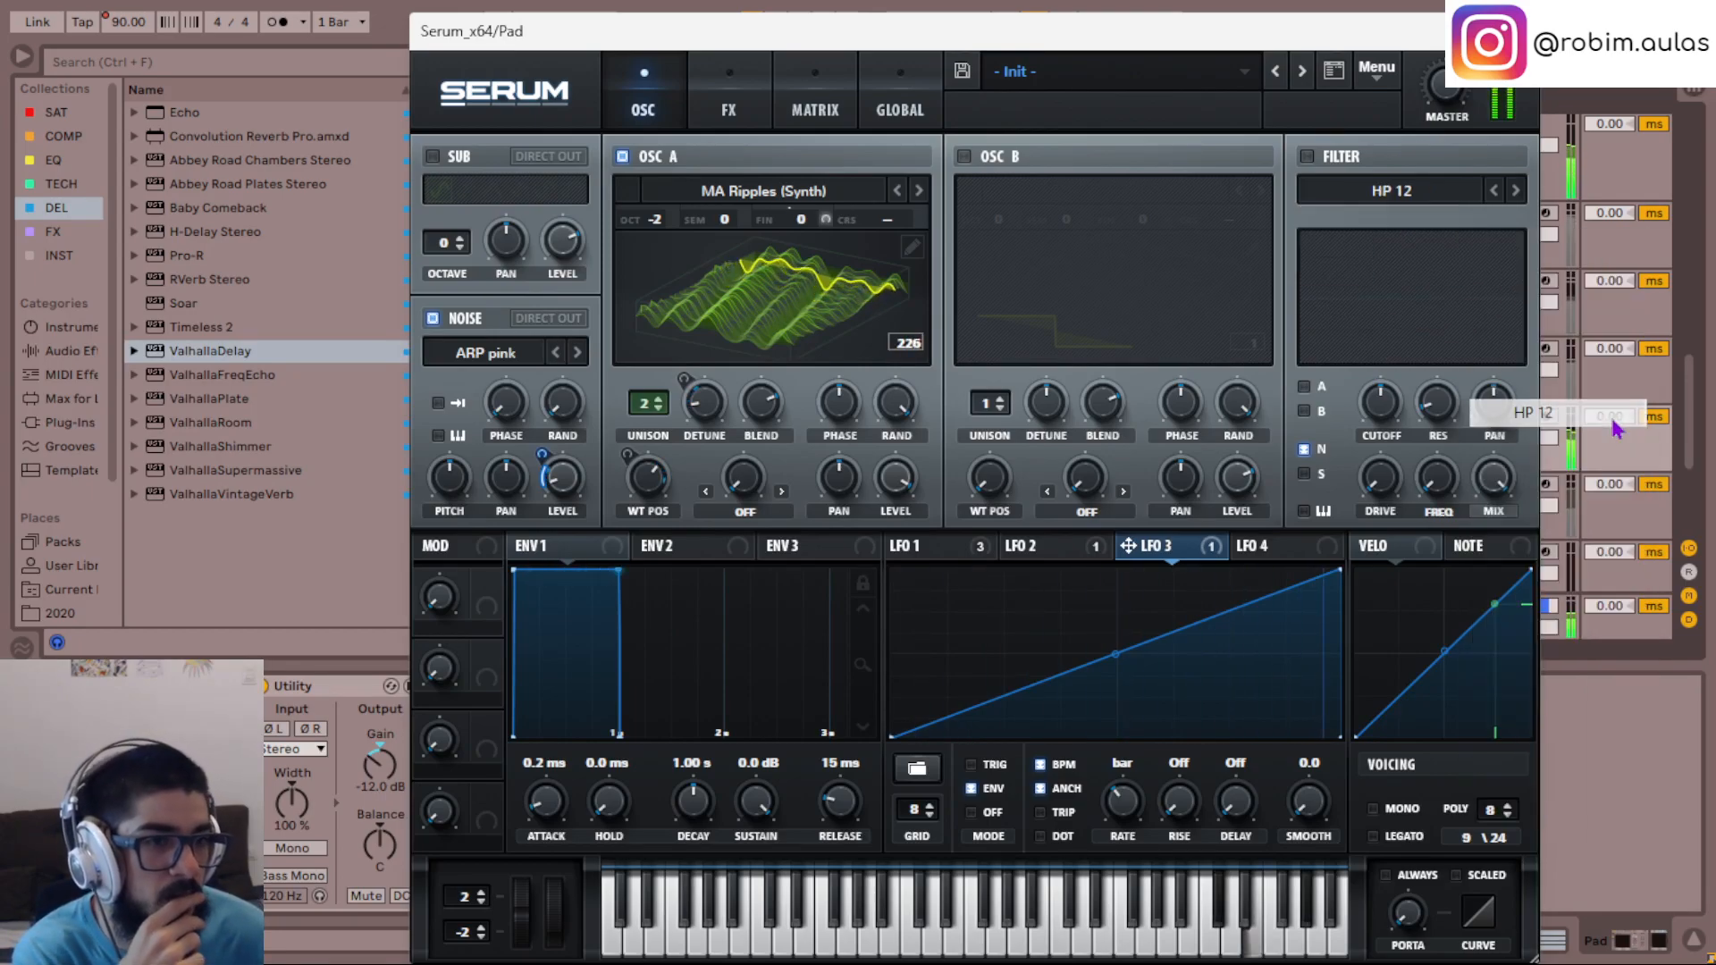
- Choose the High 12 filter type, enable the filter, and raise its cutoff to thin out the noise
click(1386, 197)
mouse_move(1444, 224)
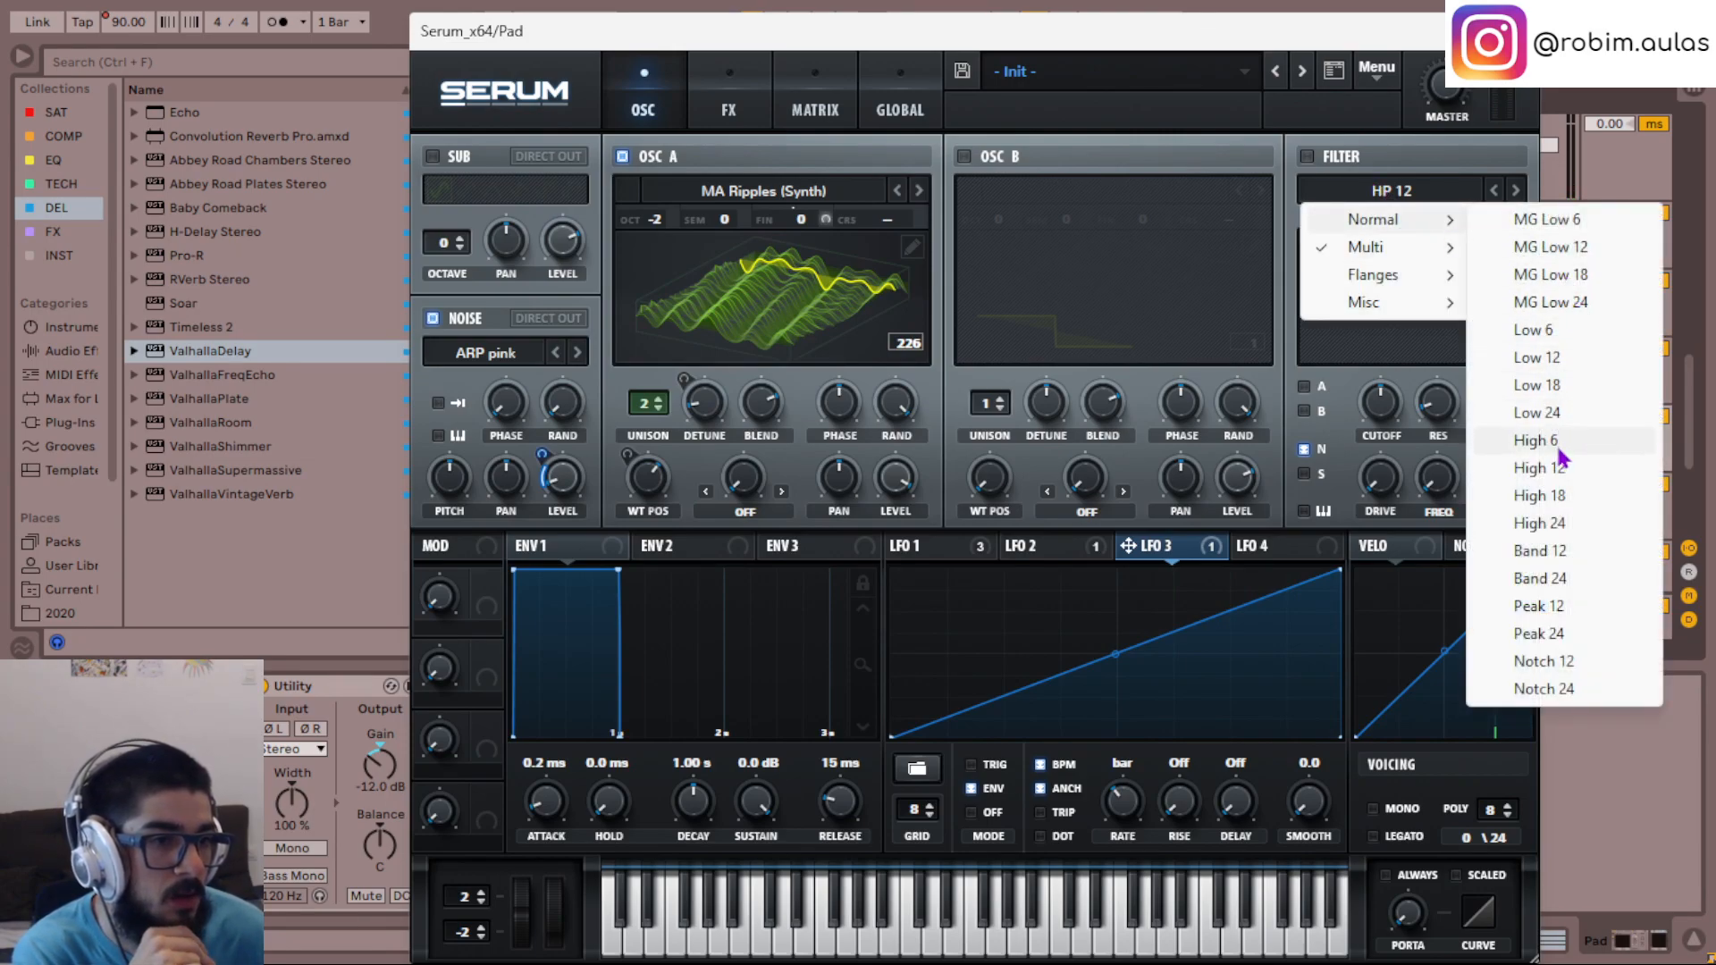
click(1559, 467)
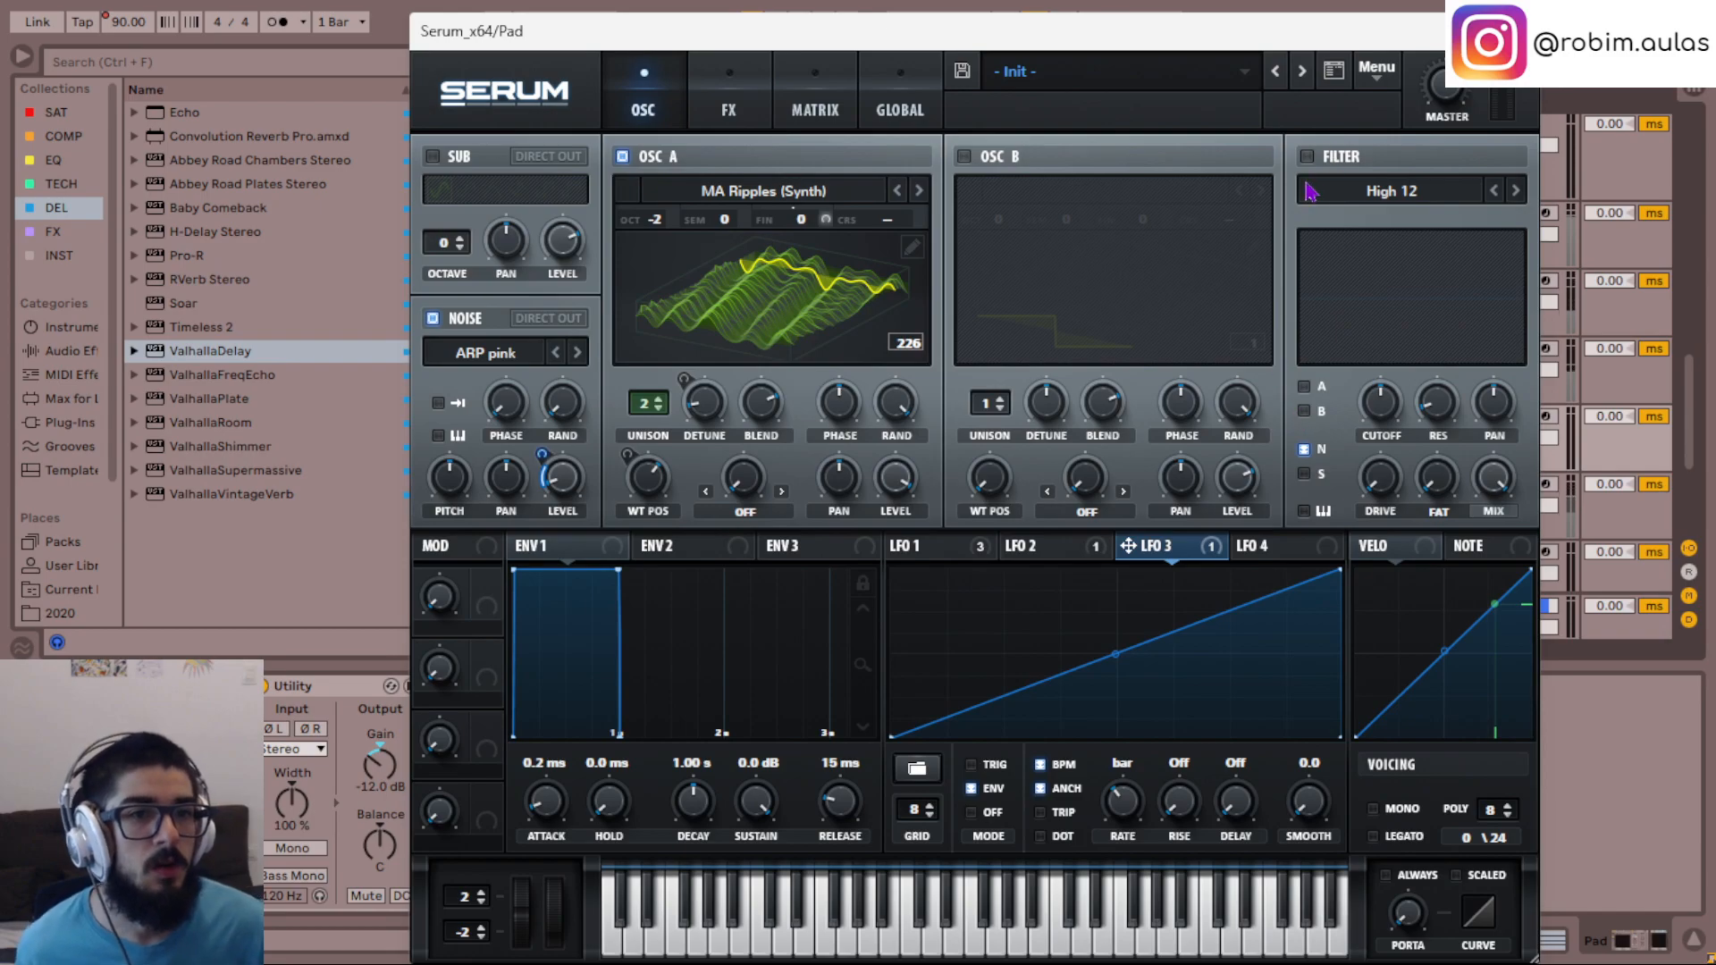
click(1305, 157)
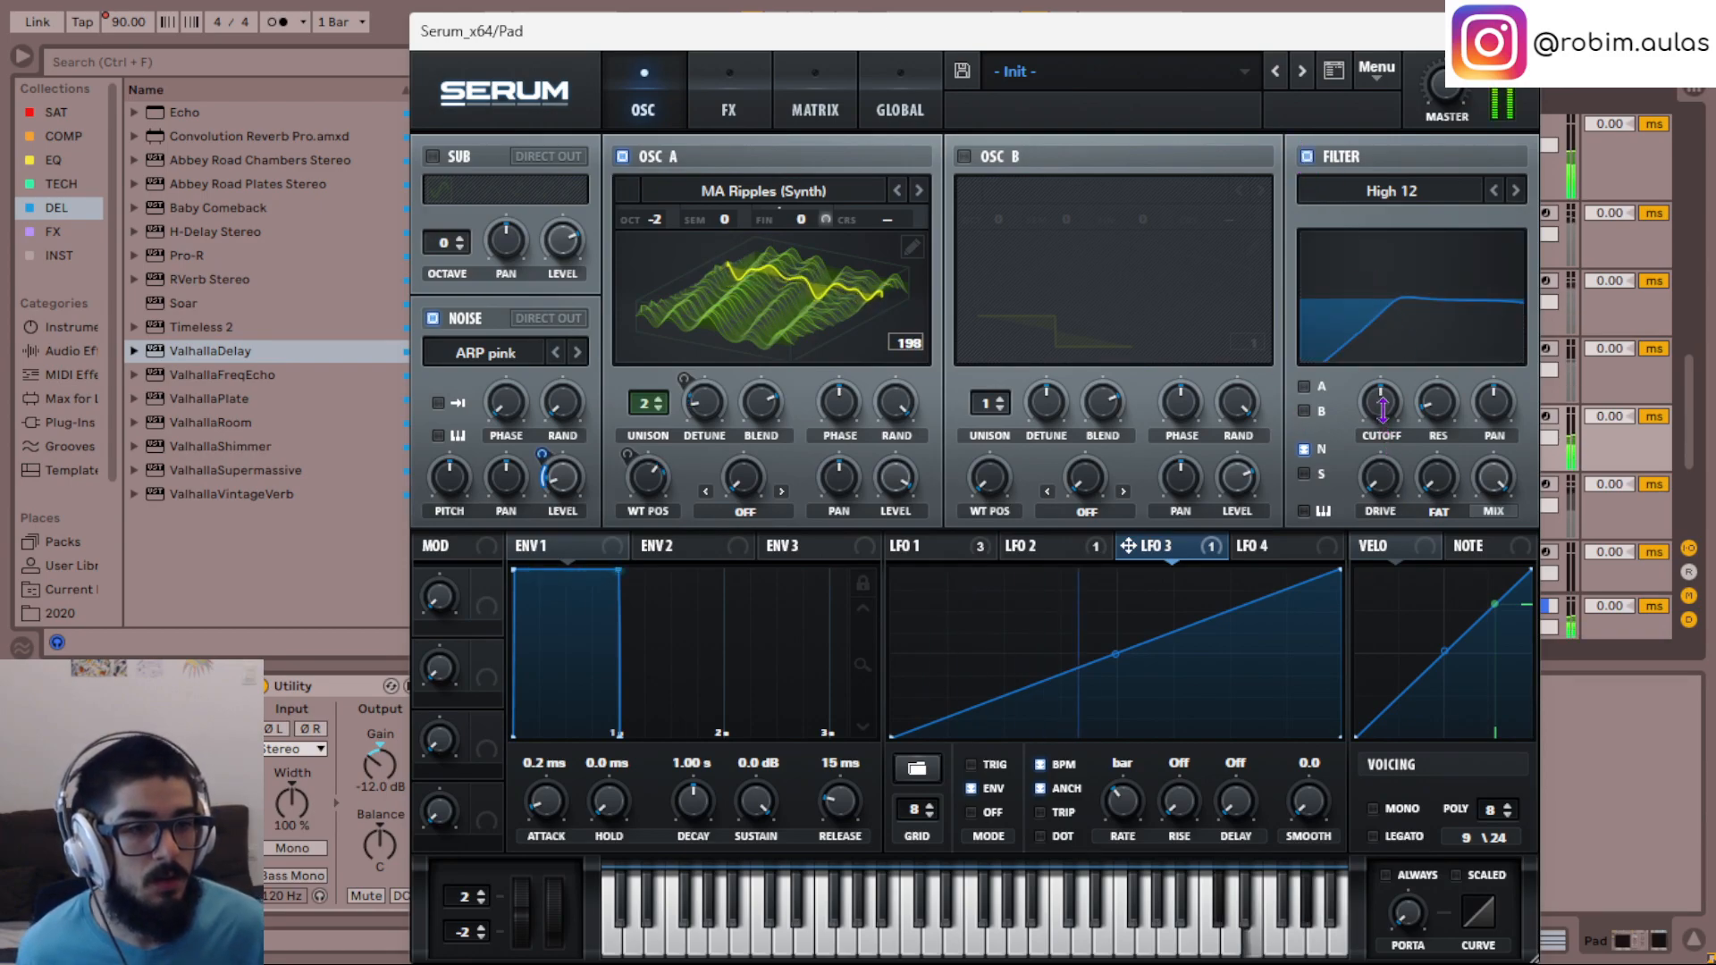
drag(1382, 409, 1377, 367)
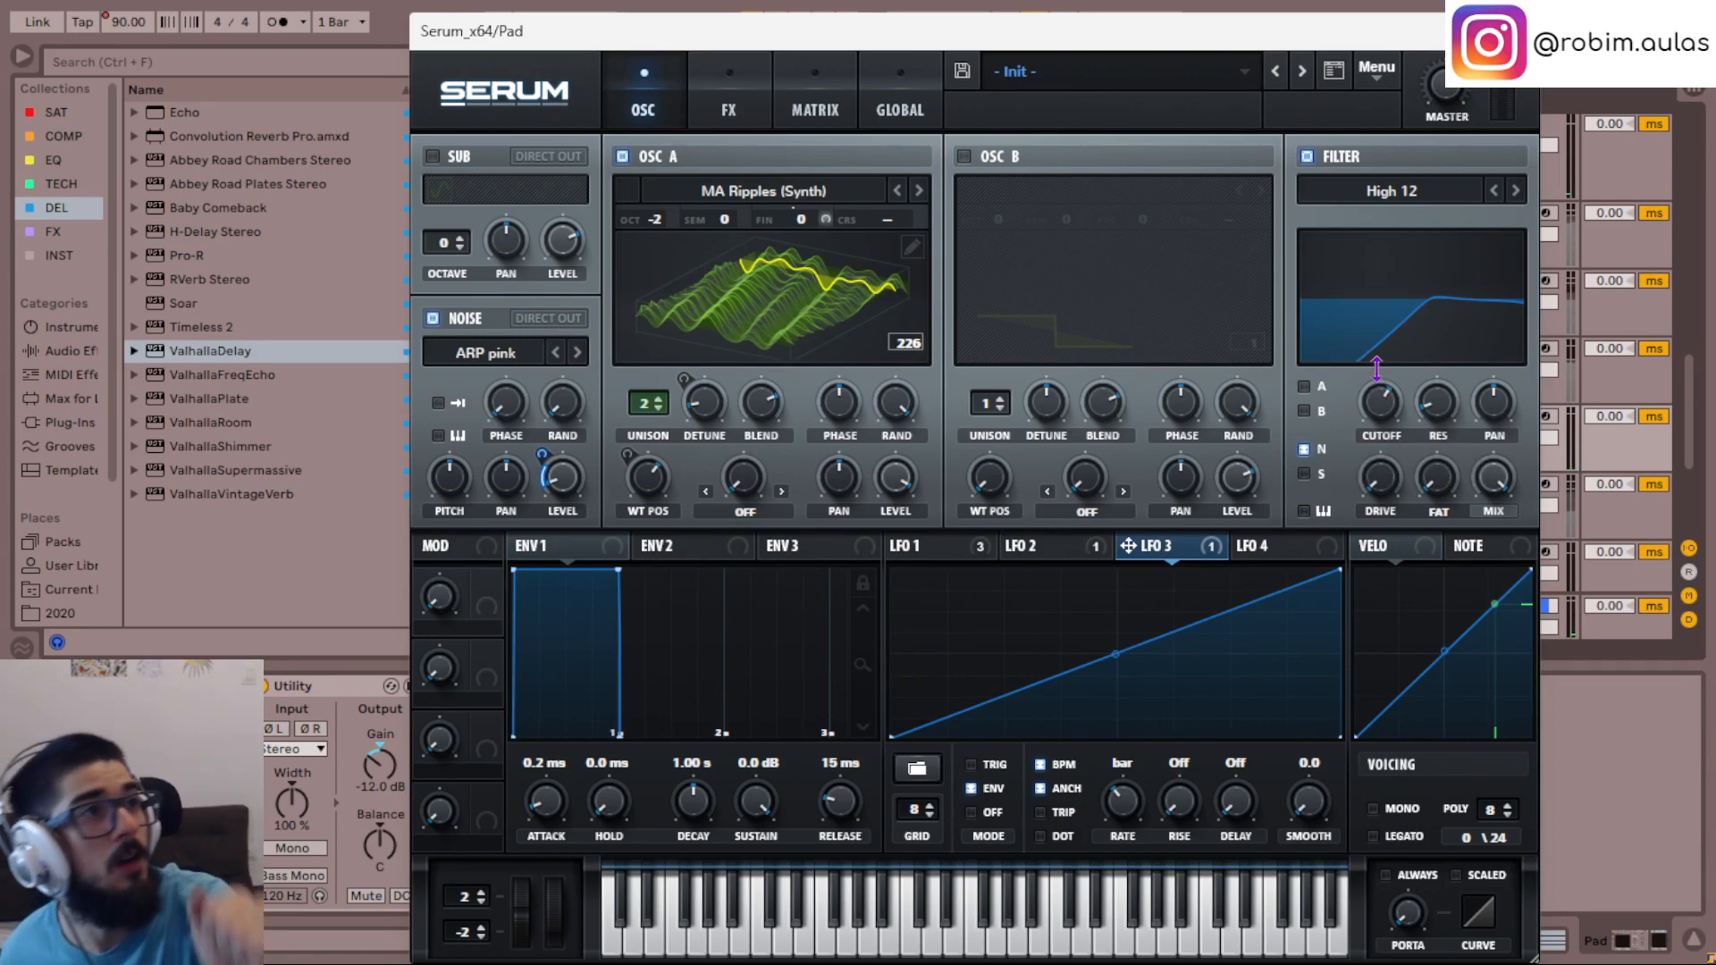
key(space)
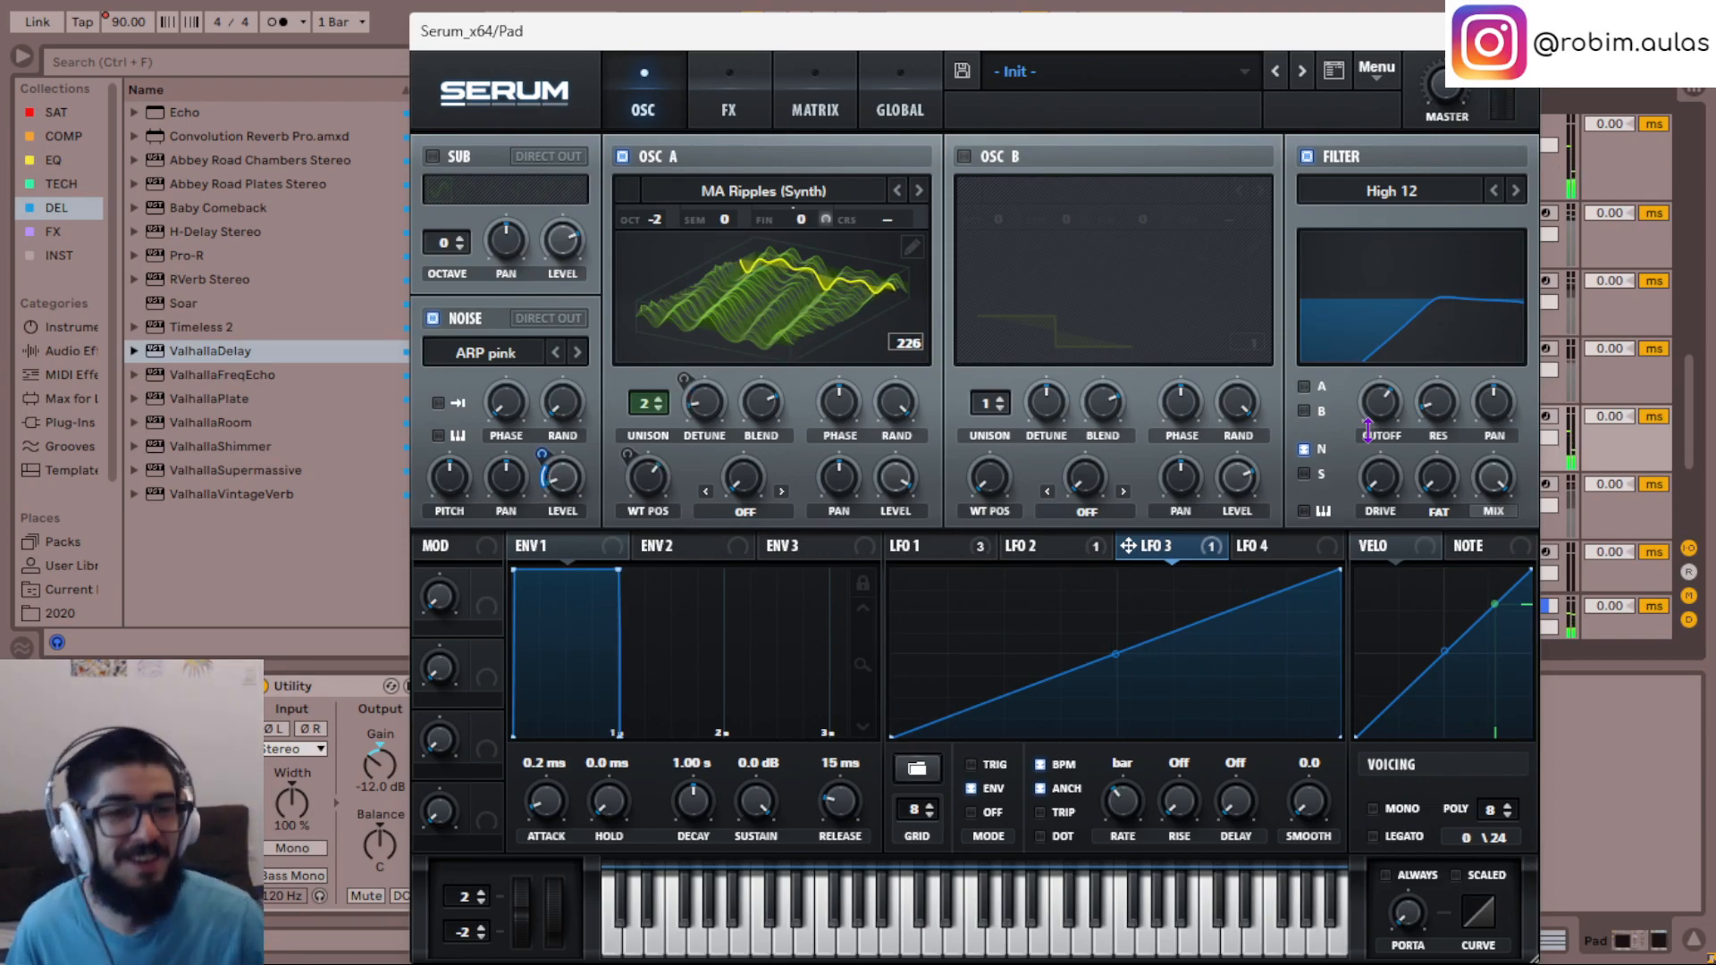
drag(1392, 403, 1391, 391)
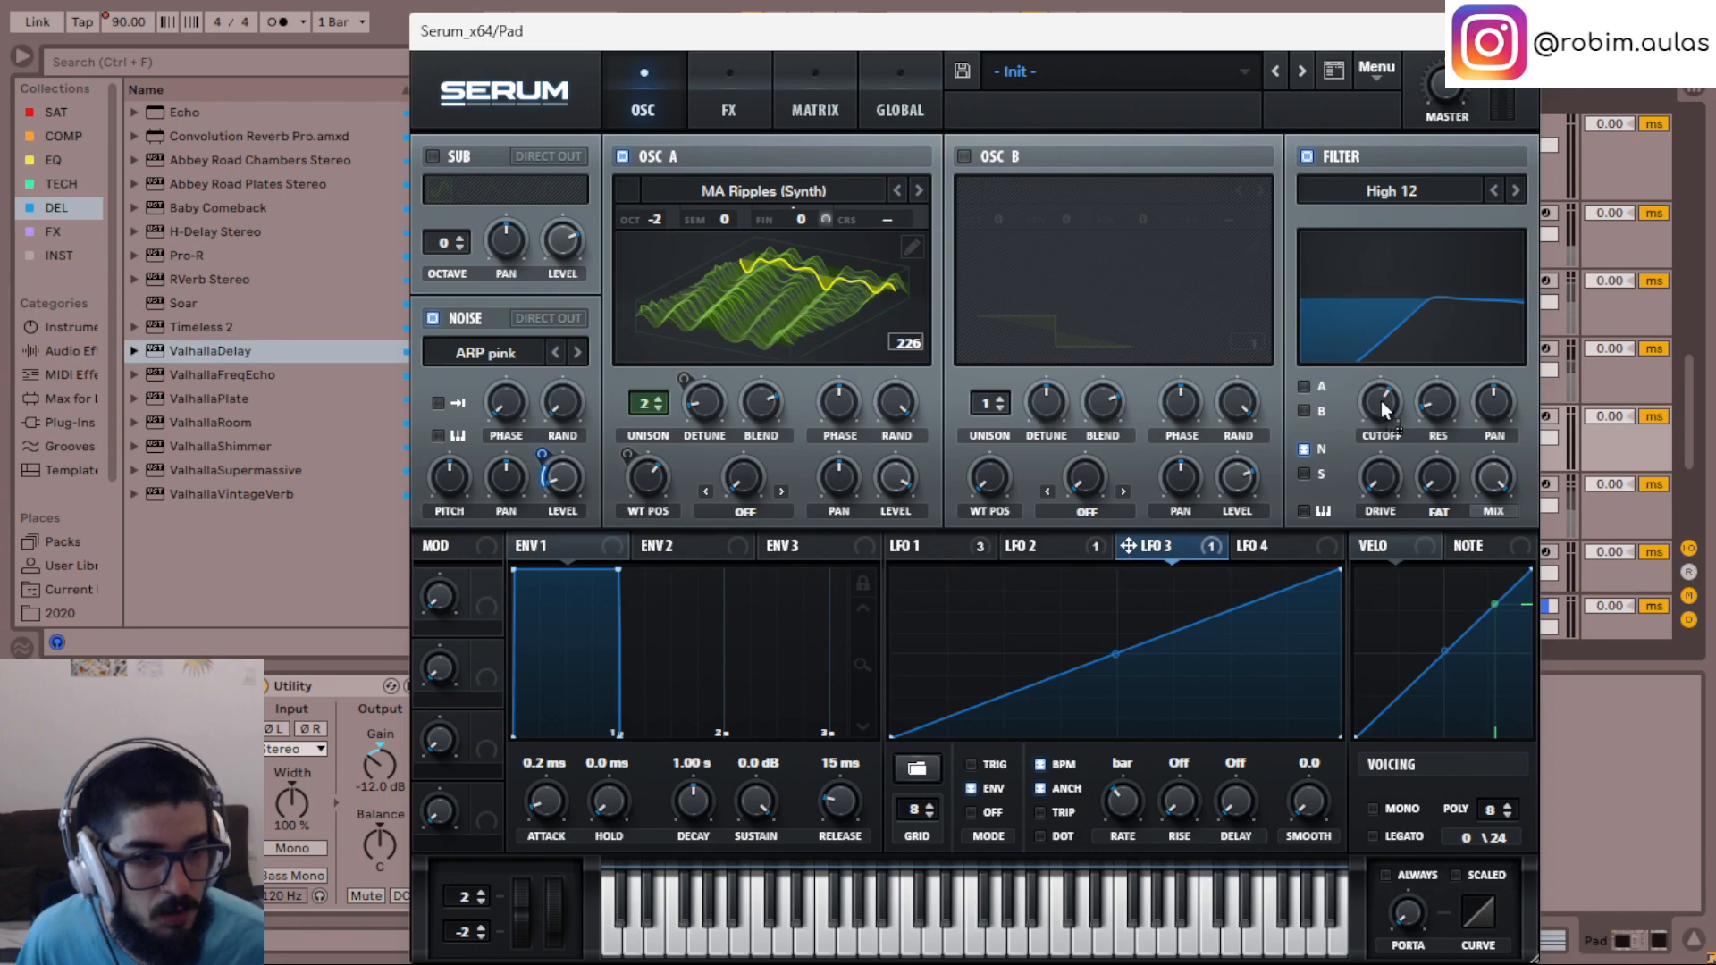
- Modulate the filter cutoff with LFO 3, fine-tune the modulation amount, and close the synth window
drag(1358, 385, 1360, 424)
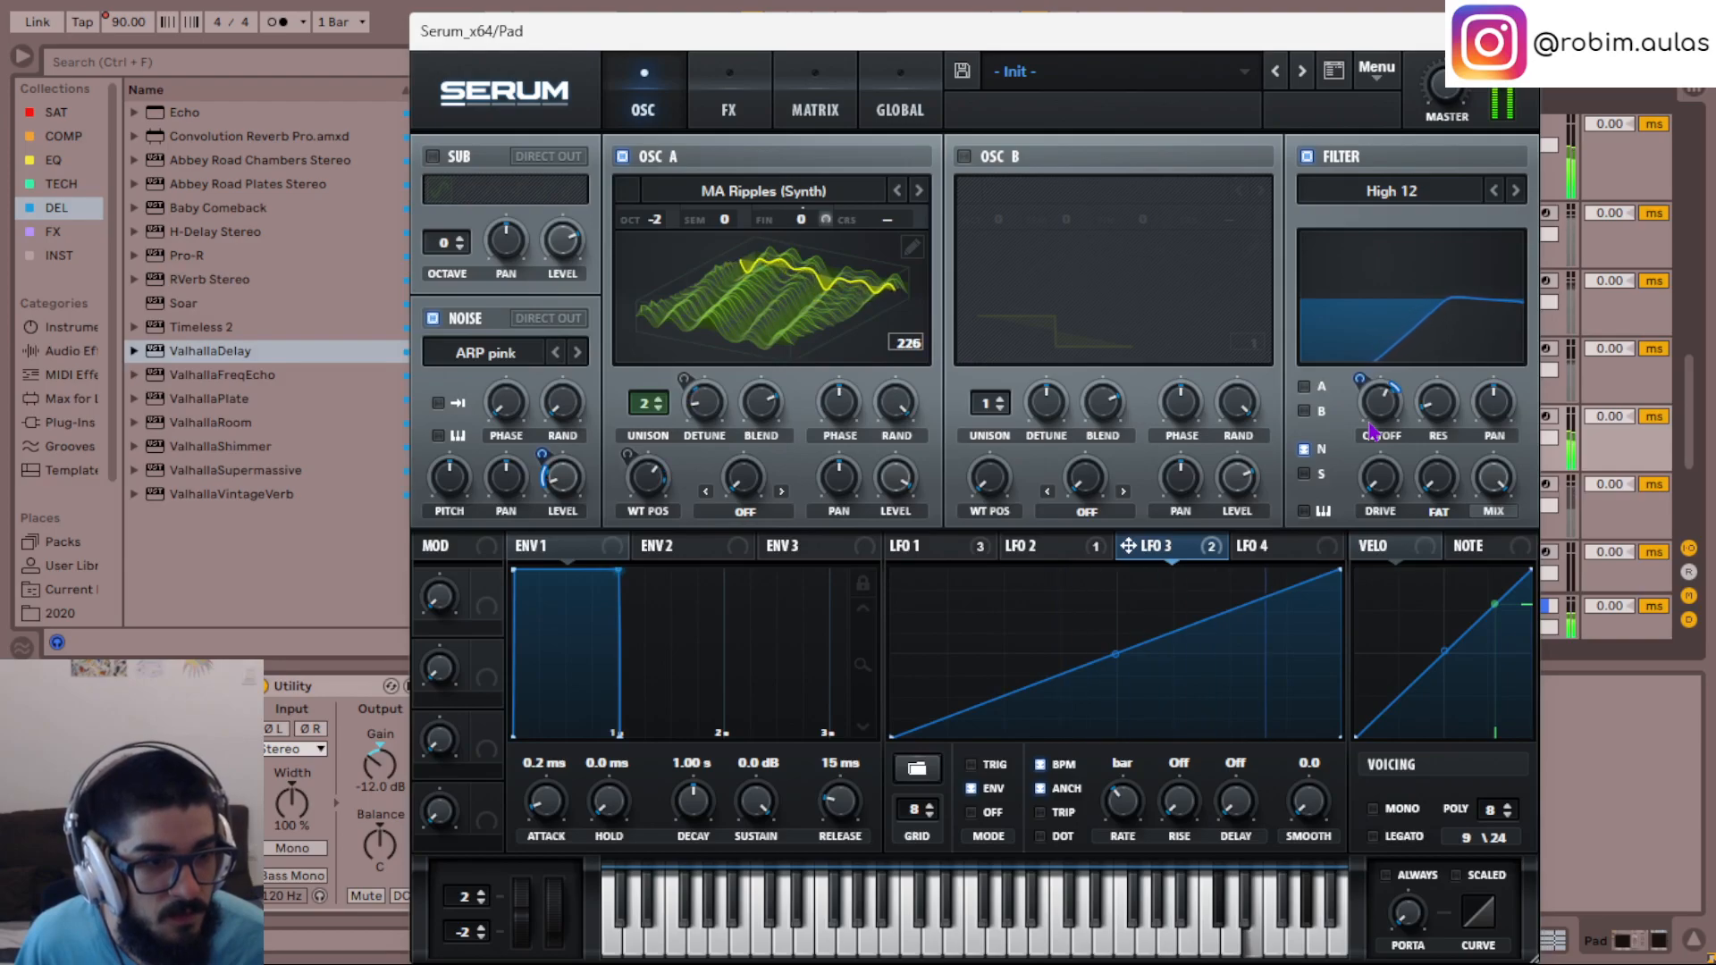
mouse_move(1359, 386)
mouse_down()
mouse_move(1382, 417)
mouse_move(1359, 387)
mouse_up()
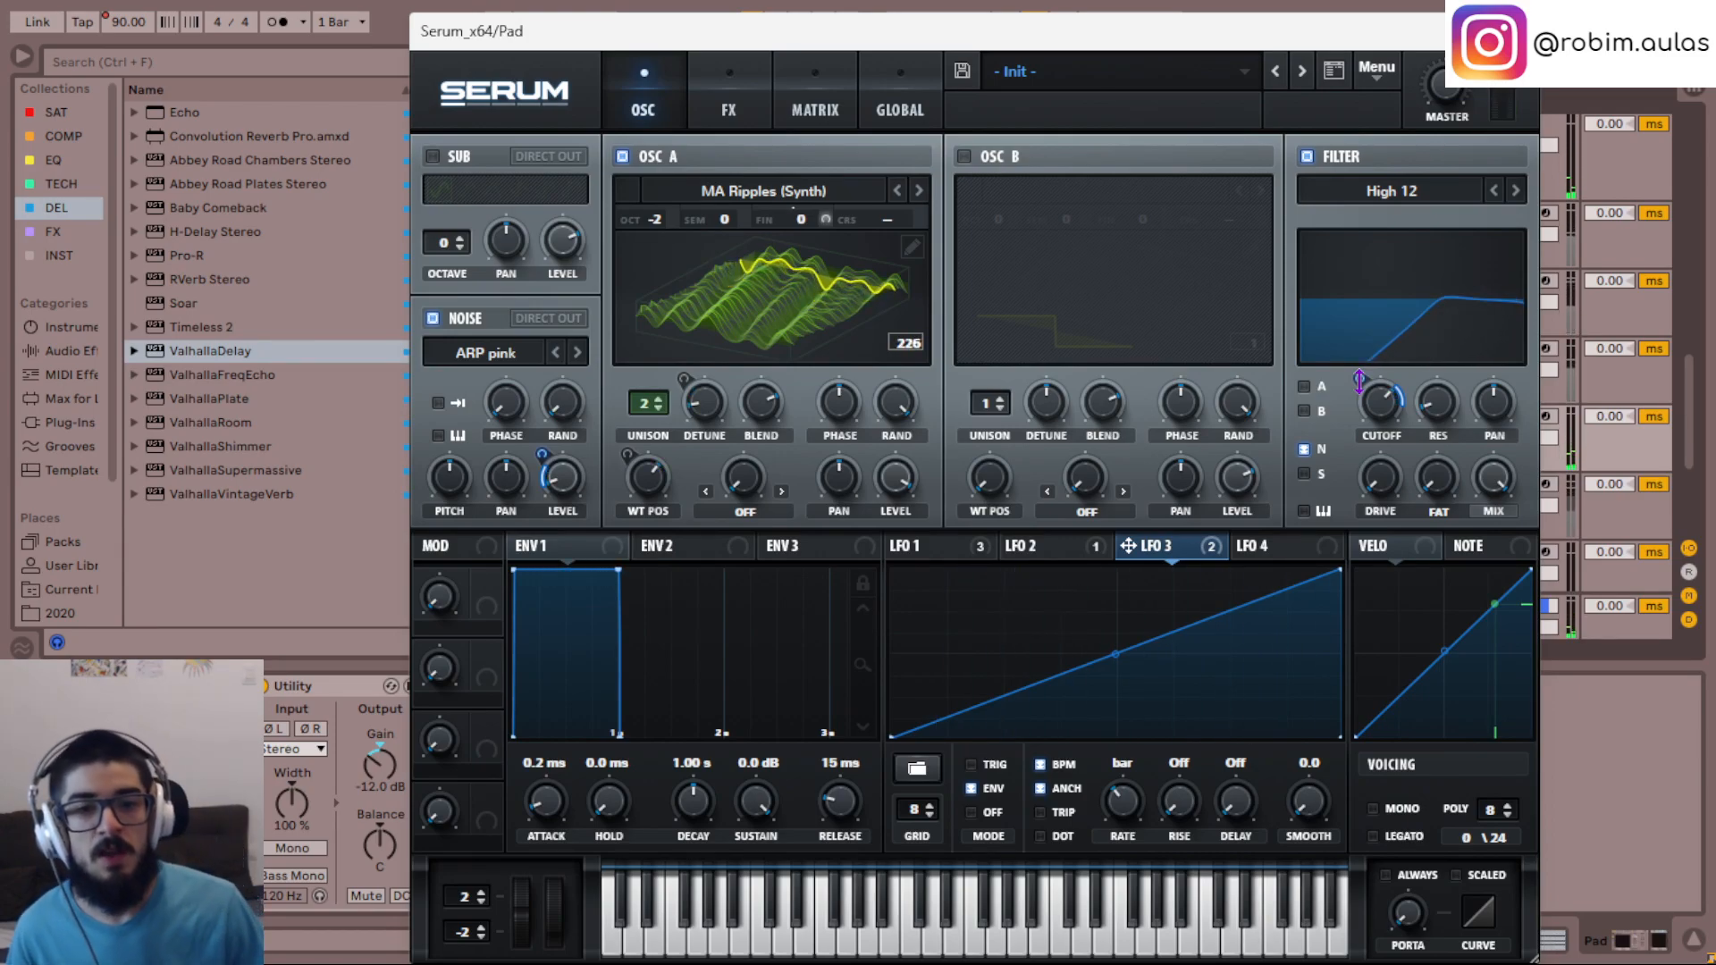
click(1518, 32)
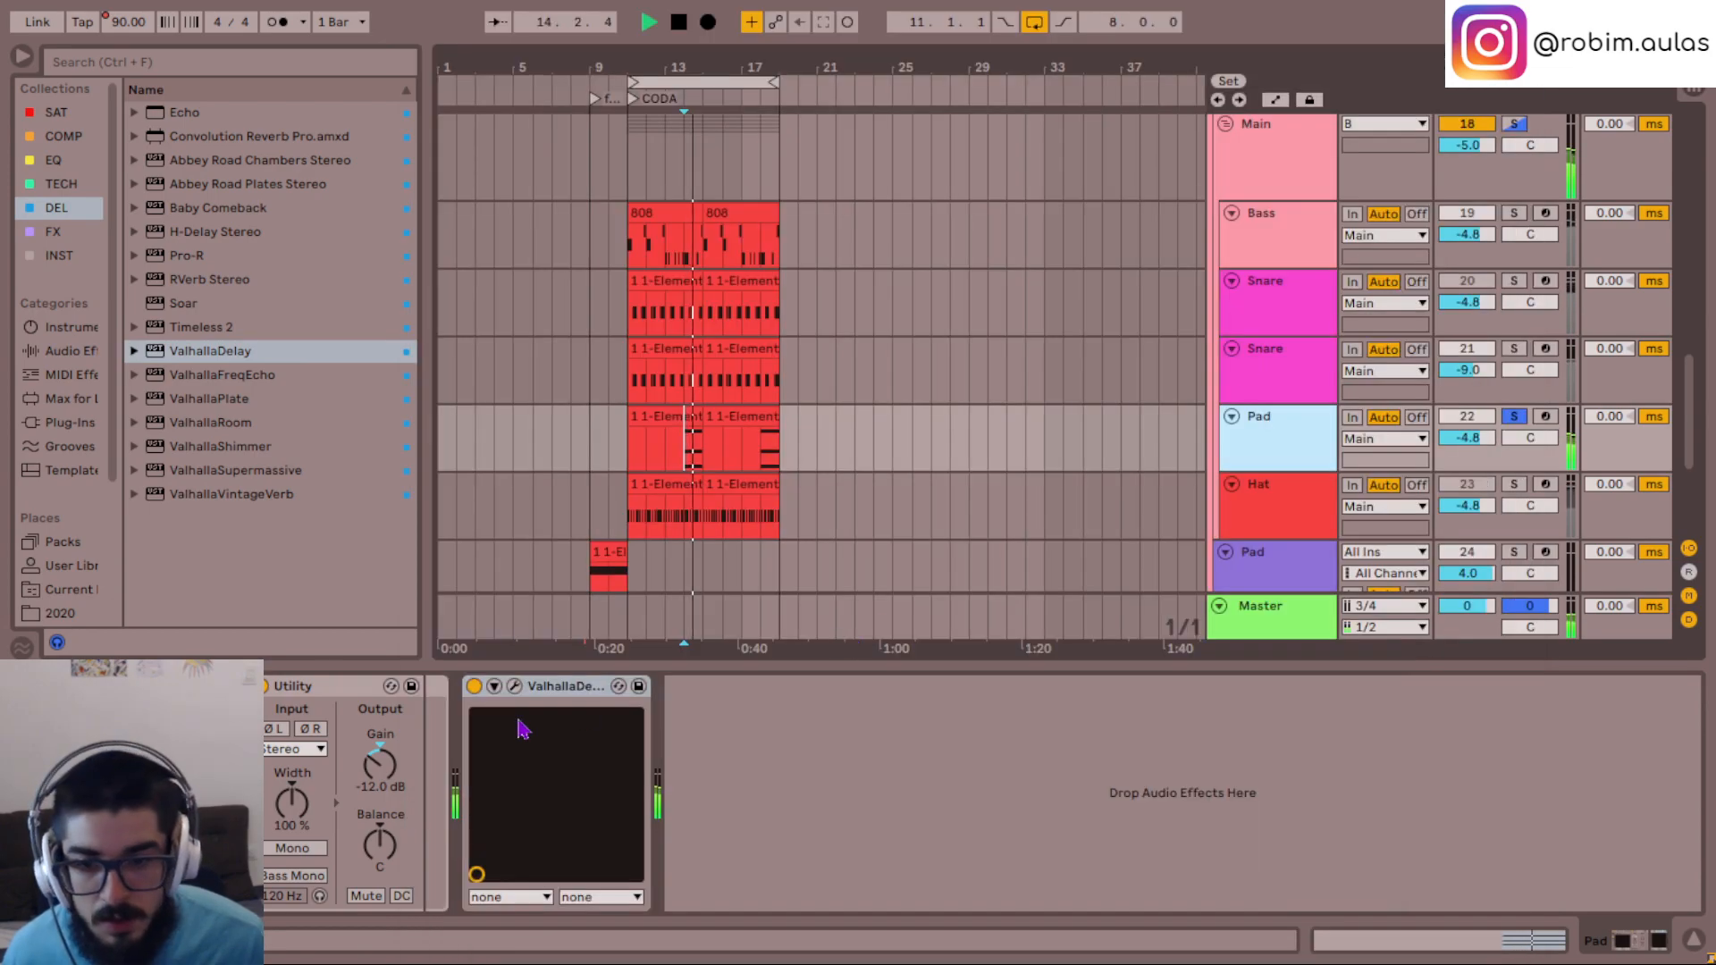
- Set ValhallaDelay's feedback to 63% and diffusion amount to 31.5%, adjust its high and low EQ, and close it
click(514, 687)
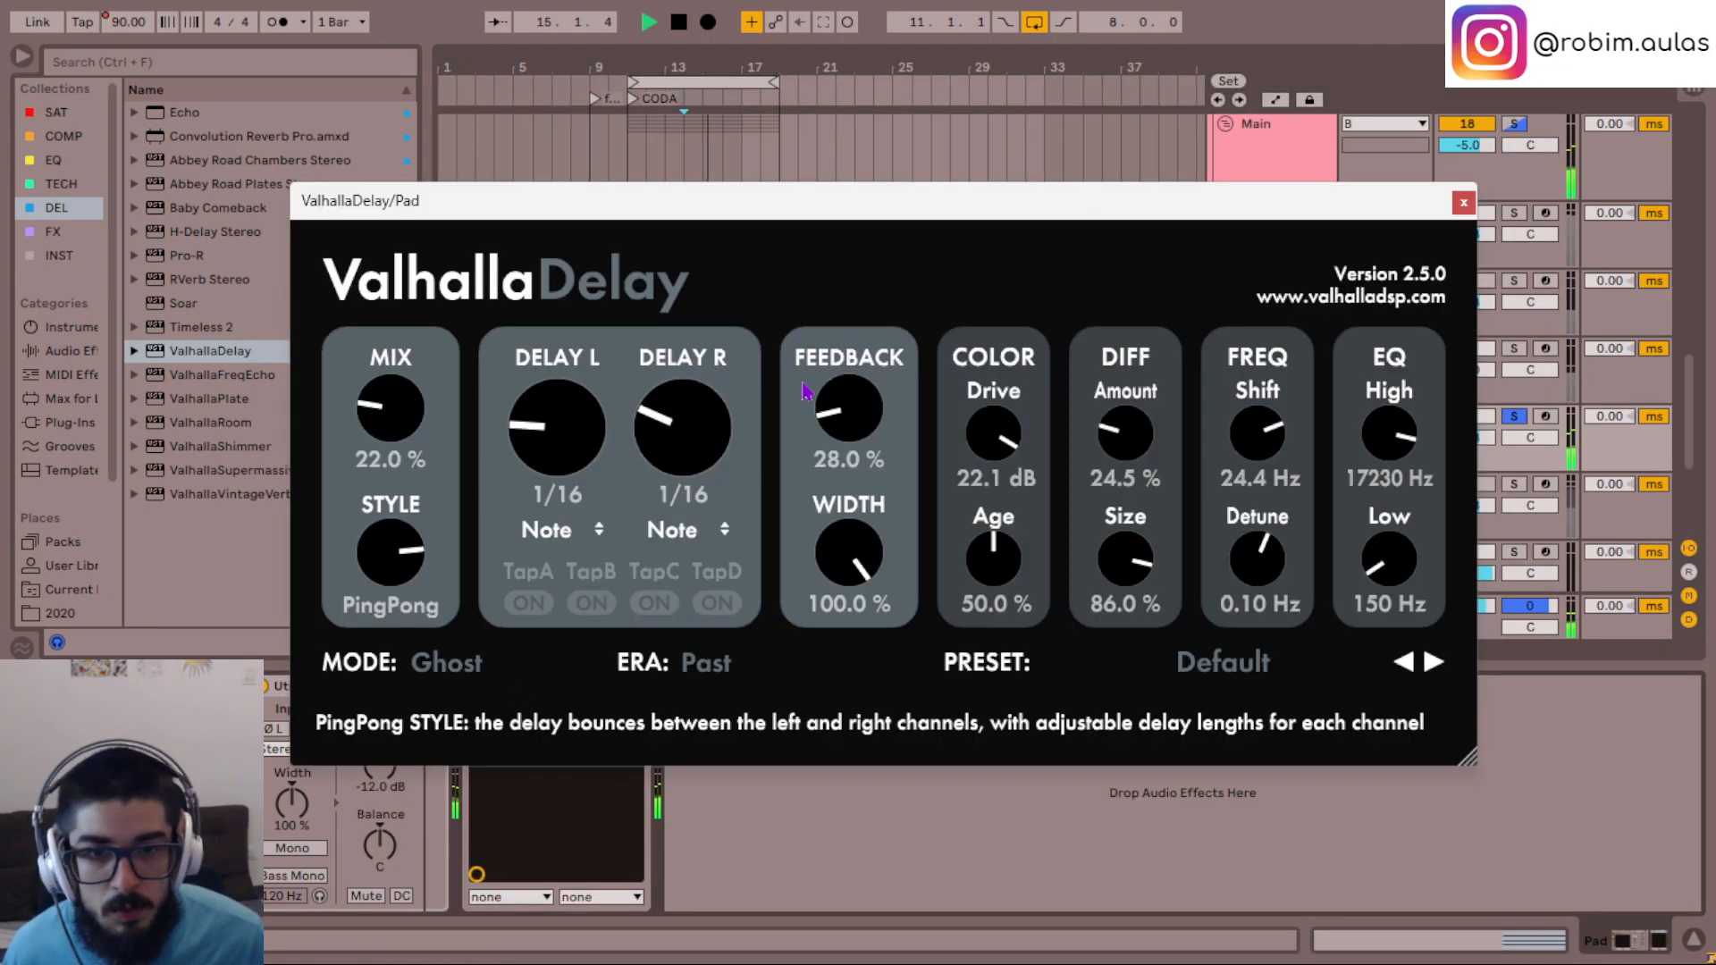
drag(844, 429, 885, 422)
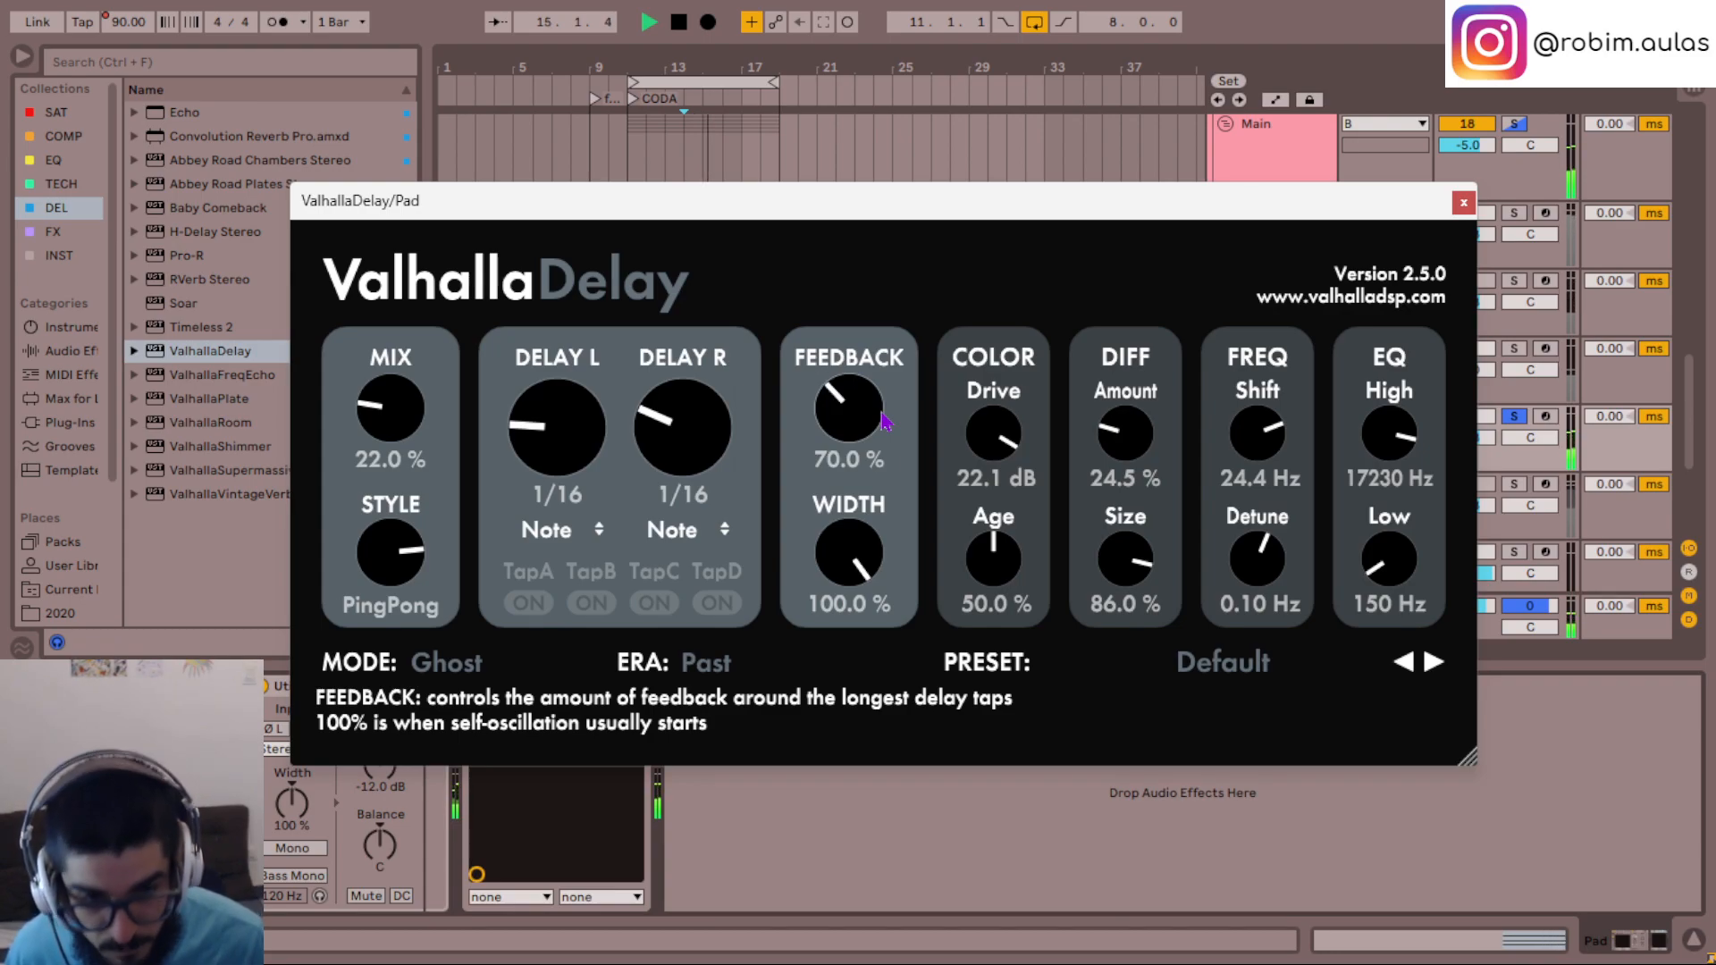
drag(1123, 460, 1133, 442)
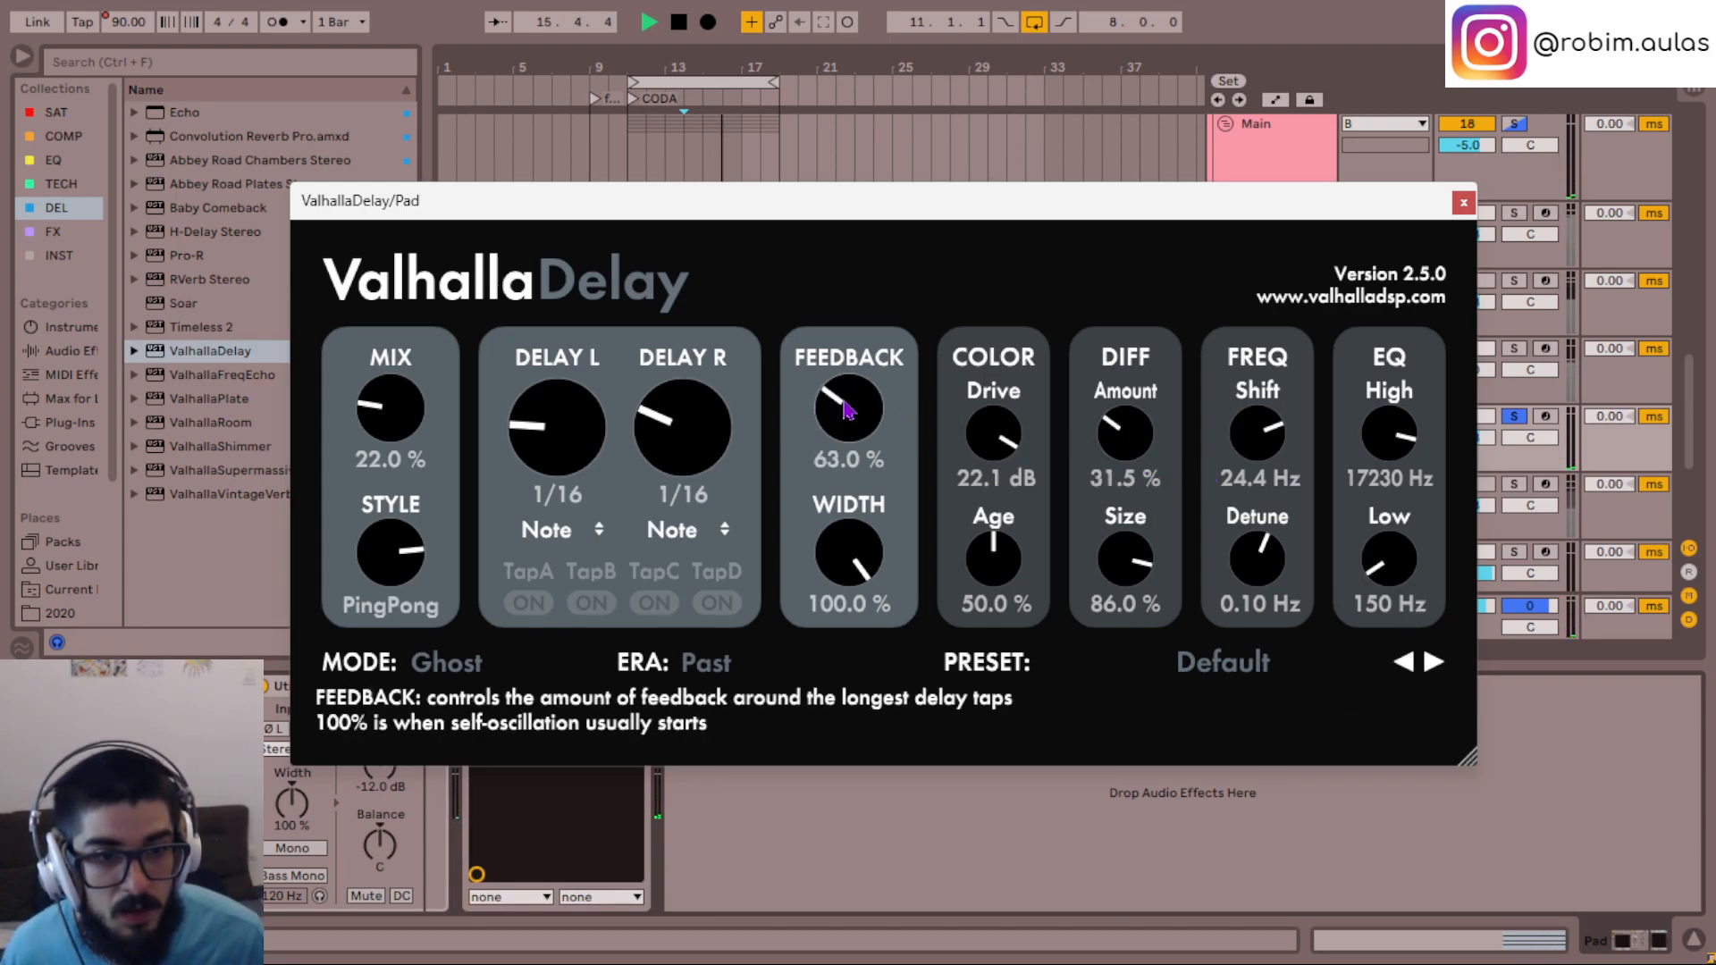
drag(1405, 438, 1407, 448)
drag(1405, 542, 1407, 556)
click(1464, 202)
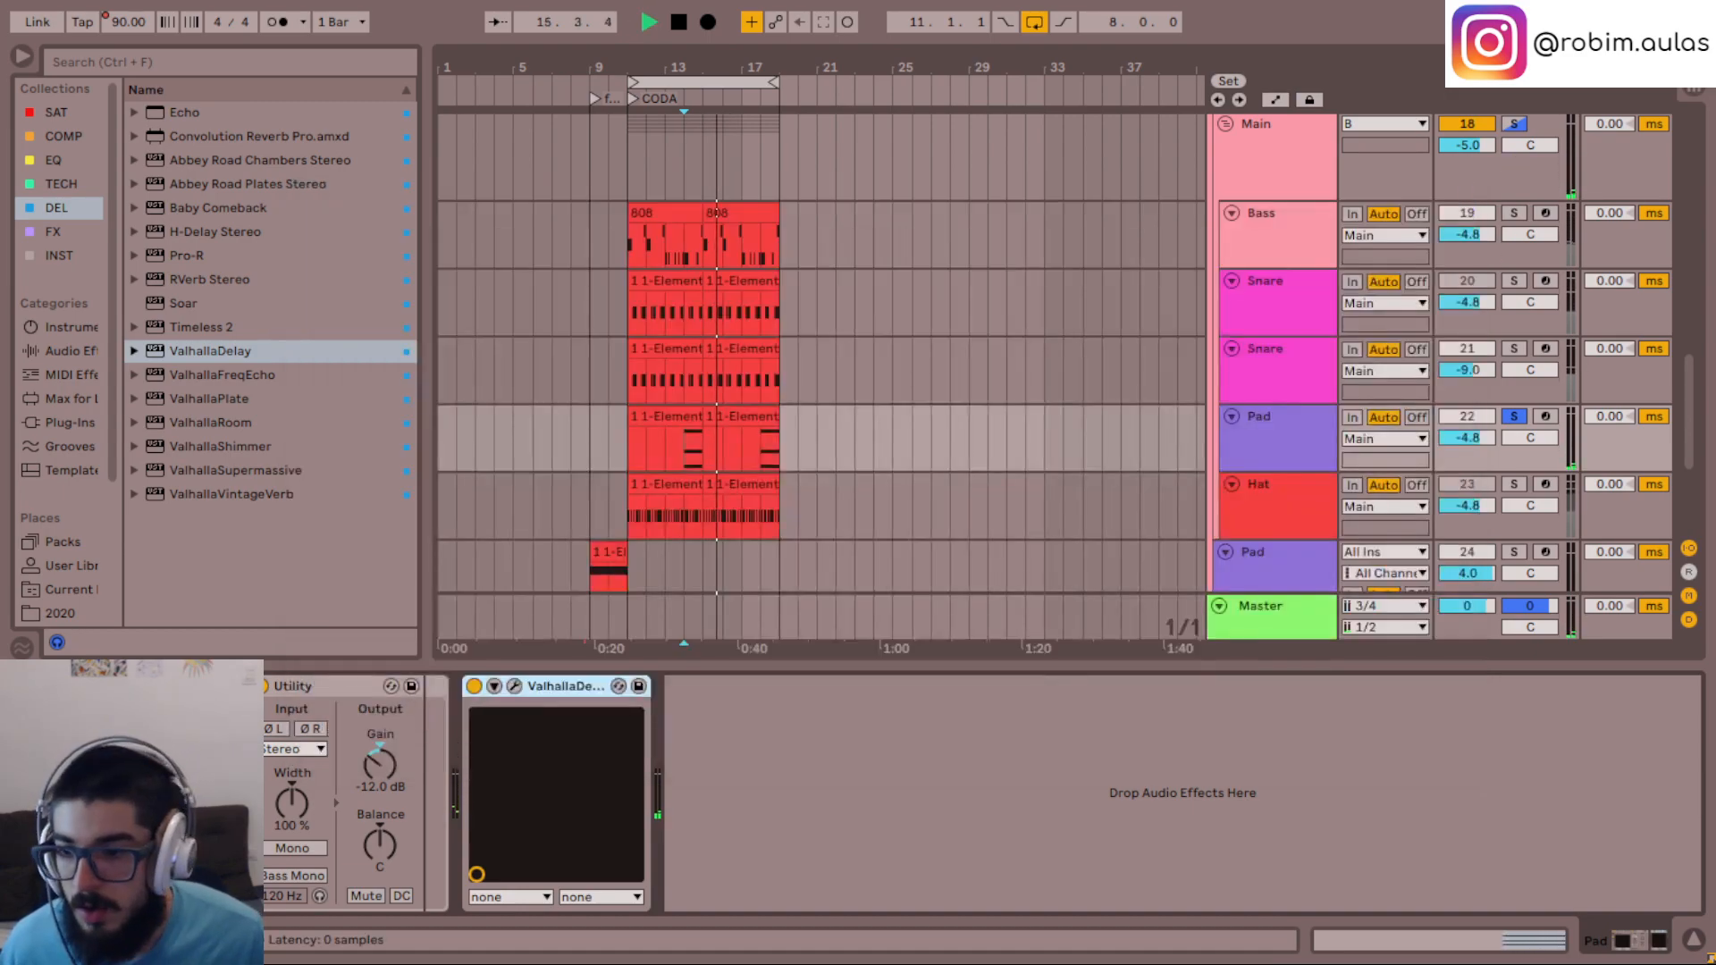
- Reopen the Pad's Serum, enable the Distortion effect, and increase its drive
click(103, 687)
click(742, 95)
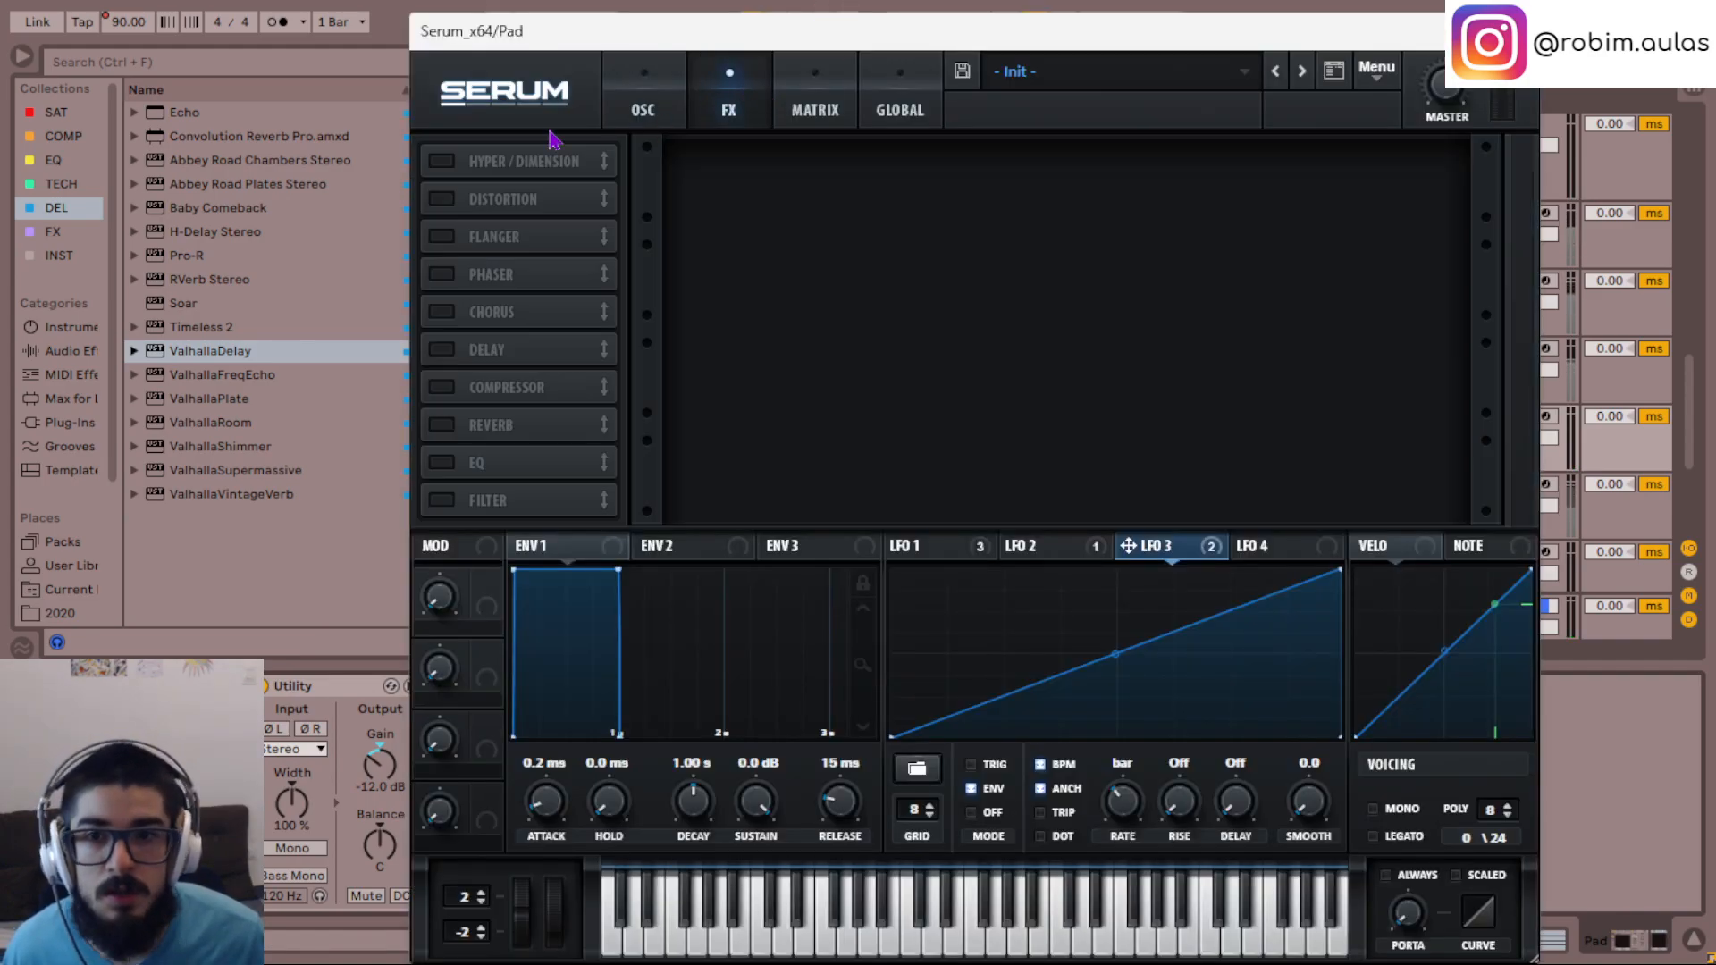
click(460, 194)
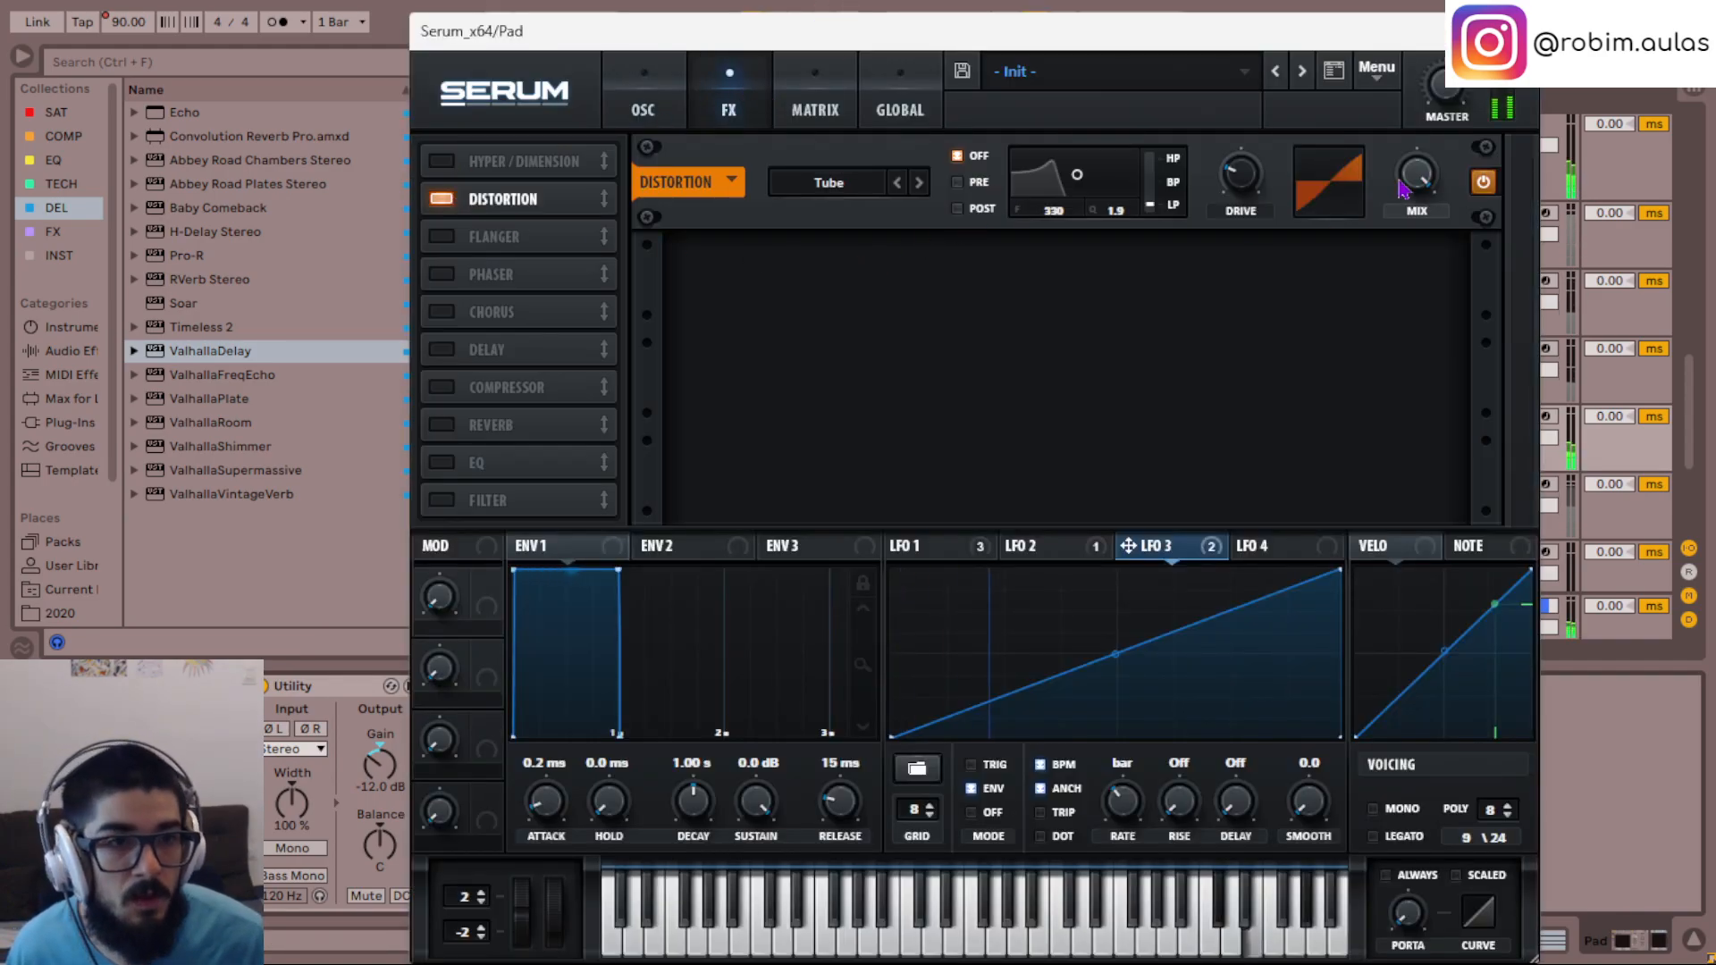
drag(1260, 168, 1256, 98)
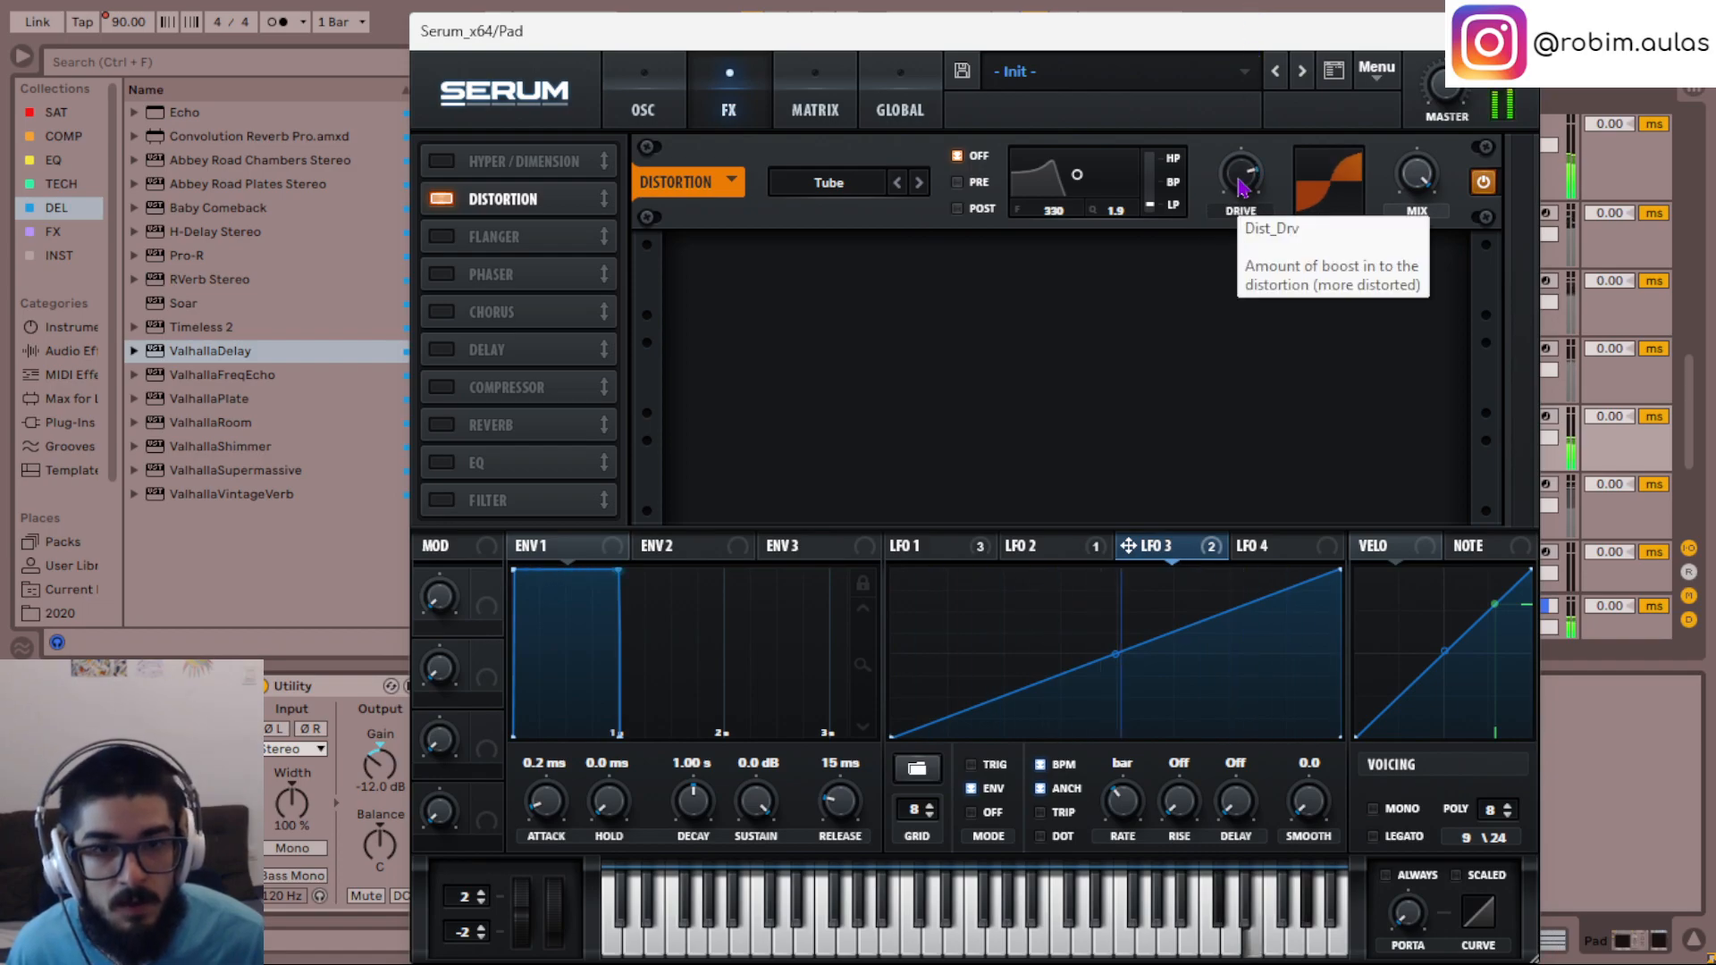
- Audition the SoftClip, Tape Sat. and Diode 1 distortion types, and switch the distortion to Diode 2
click(921, 186)
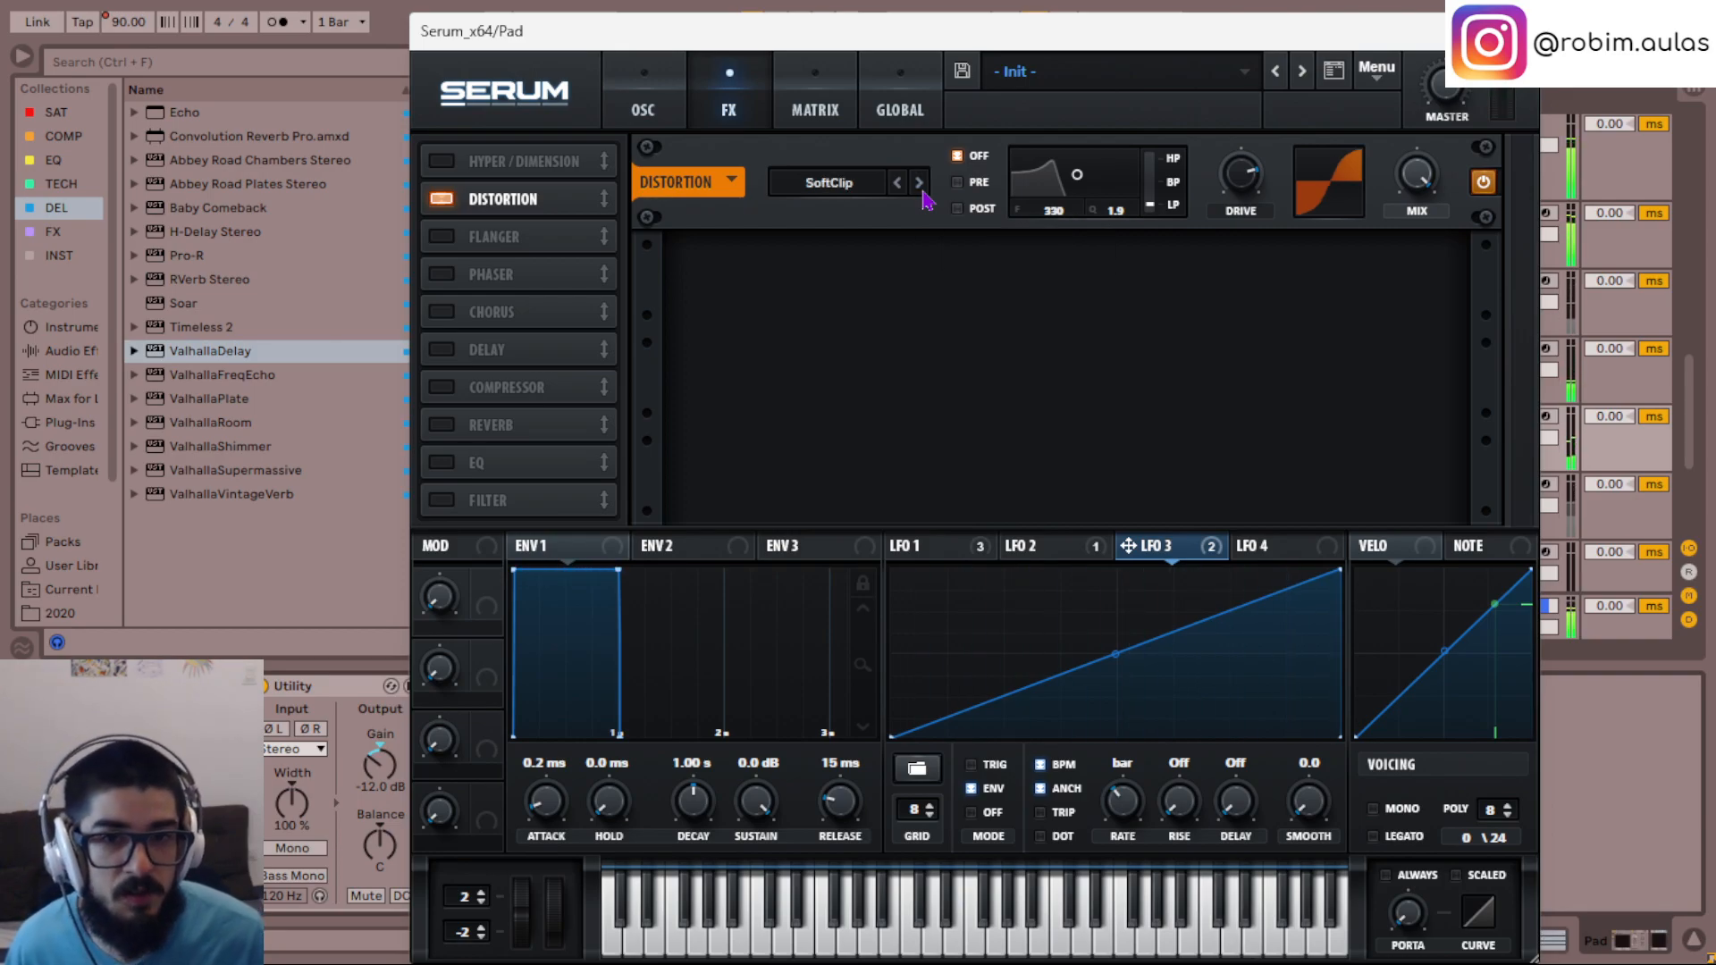
click(858, 188)
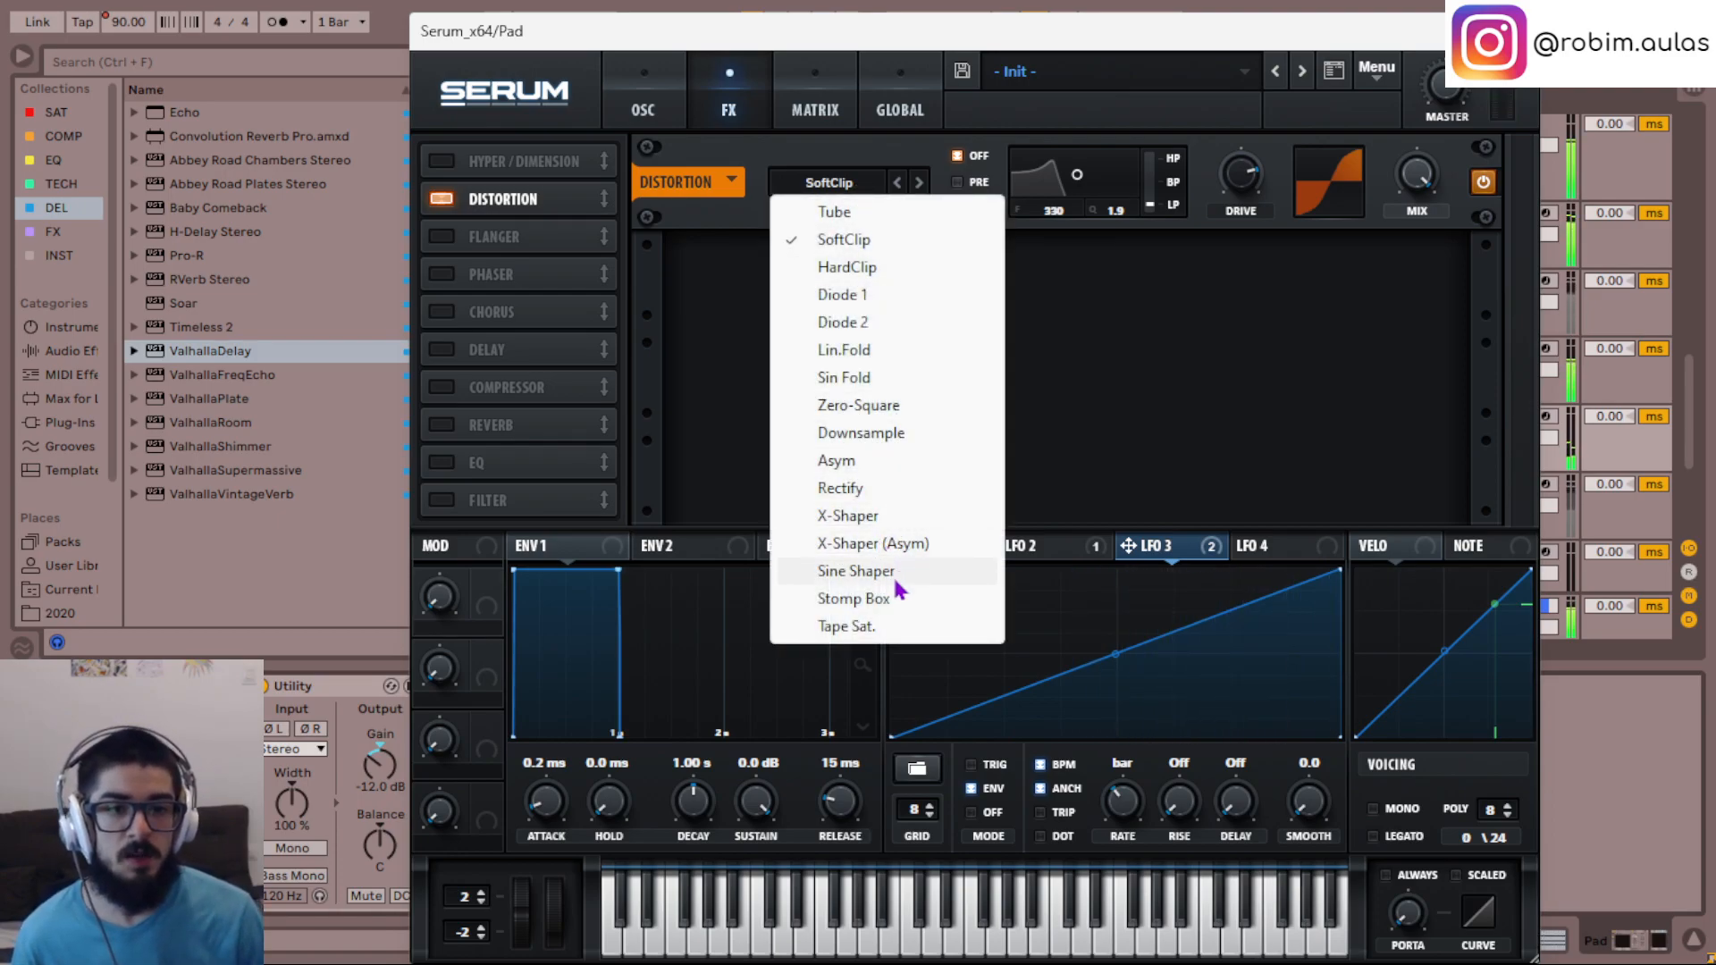
click(886, 625)
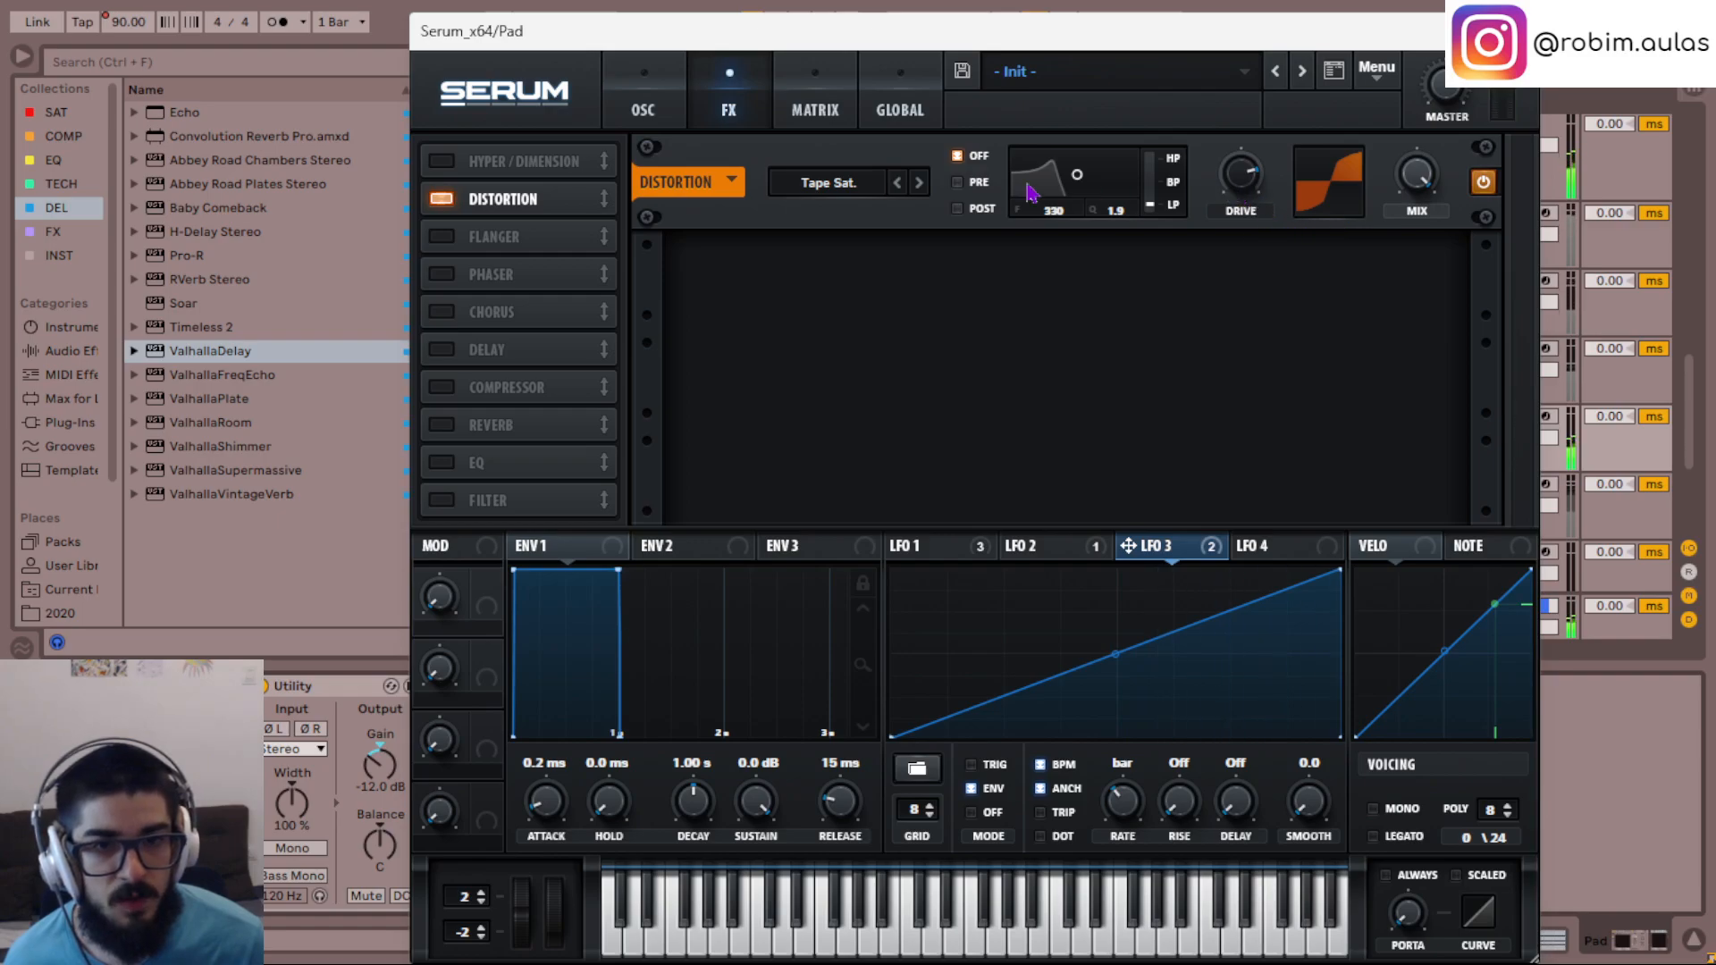
click(856, 185)
click(884, 298)
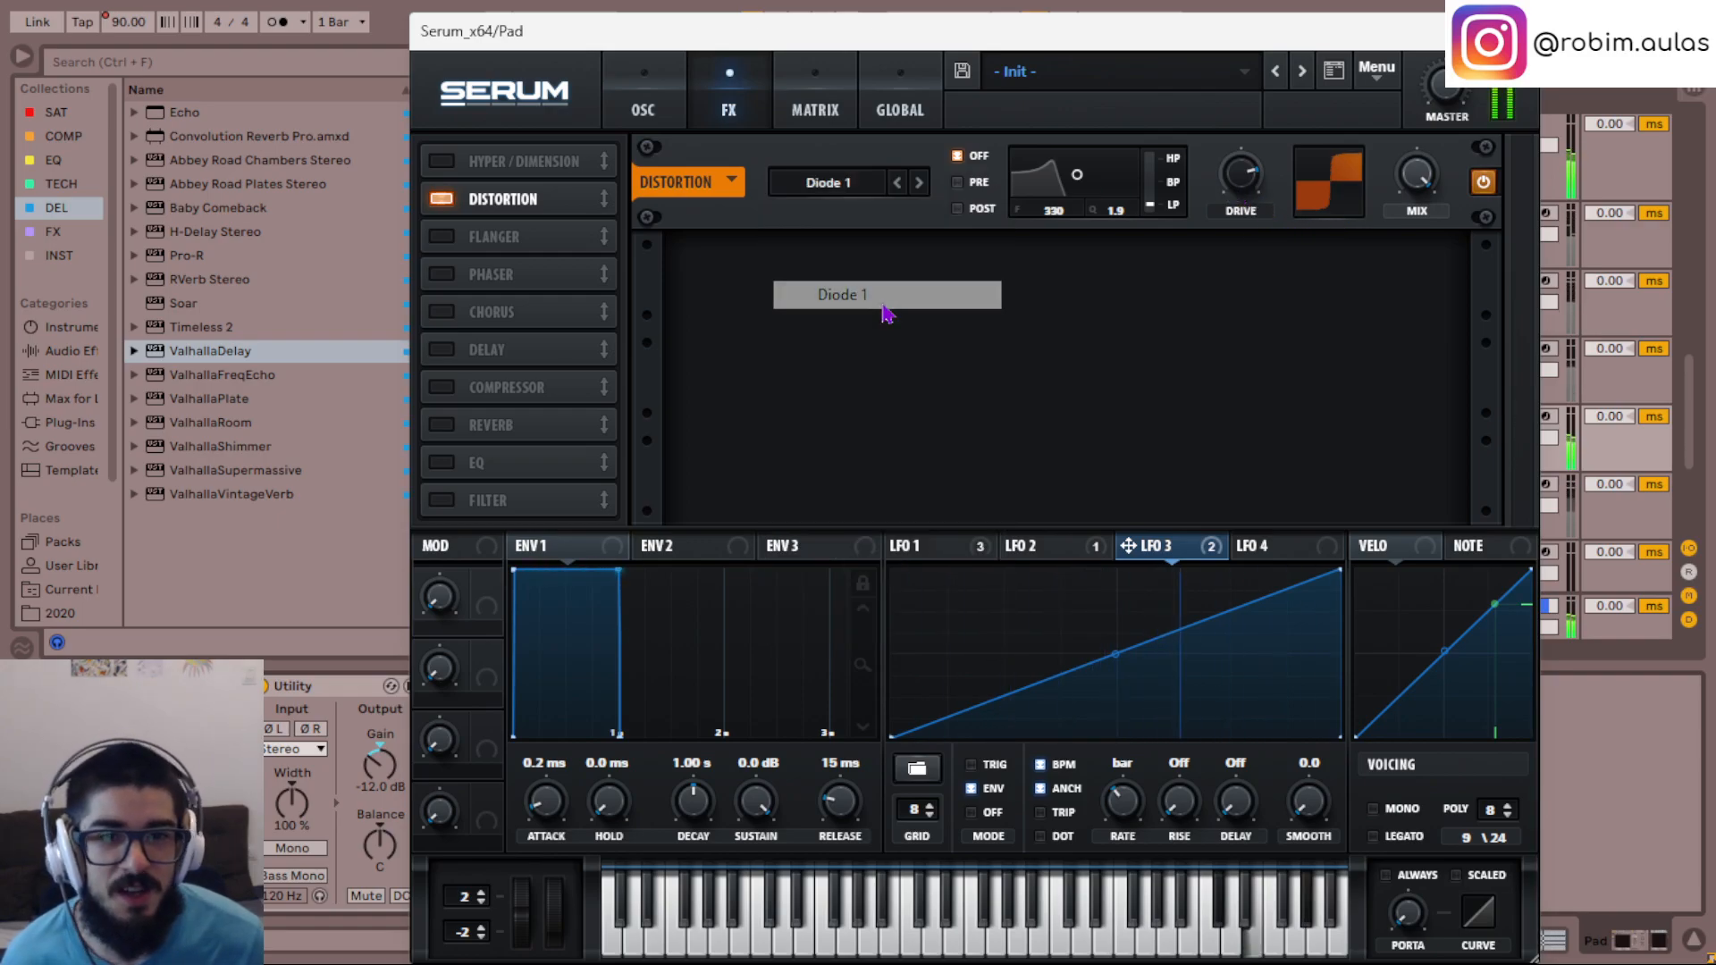
click(855, 186)
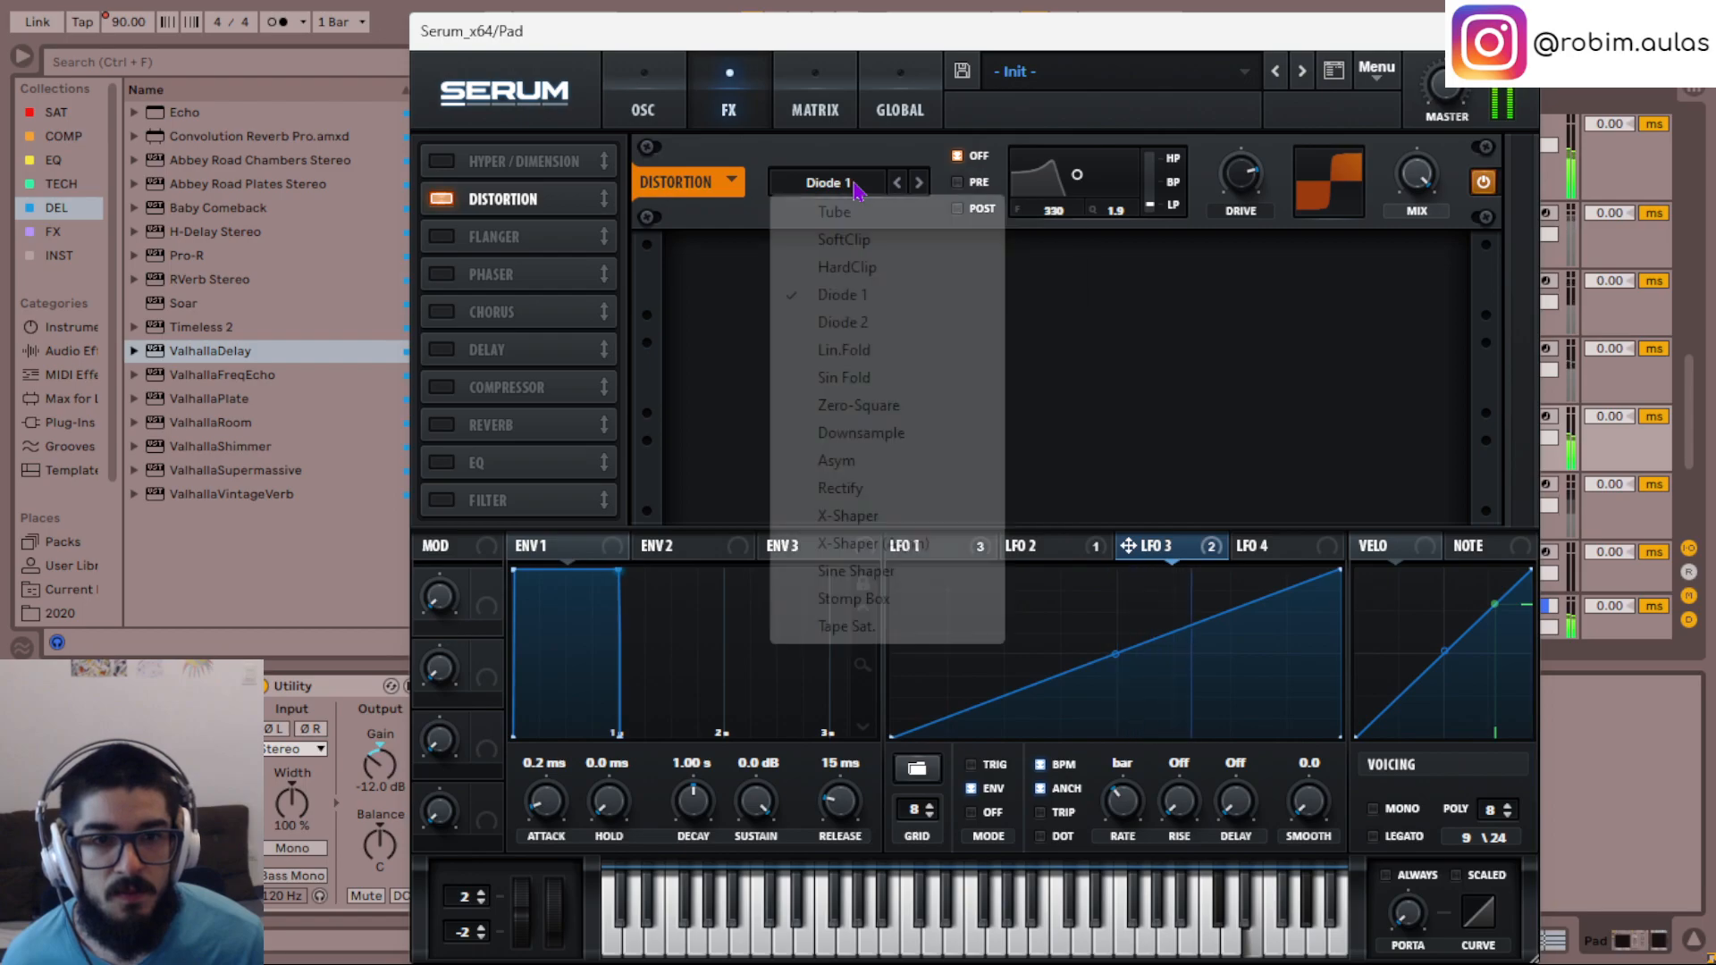
click(873, 326)
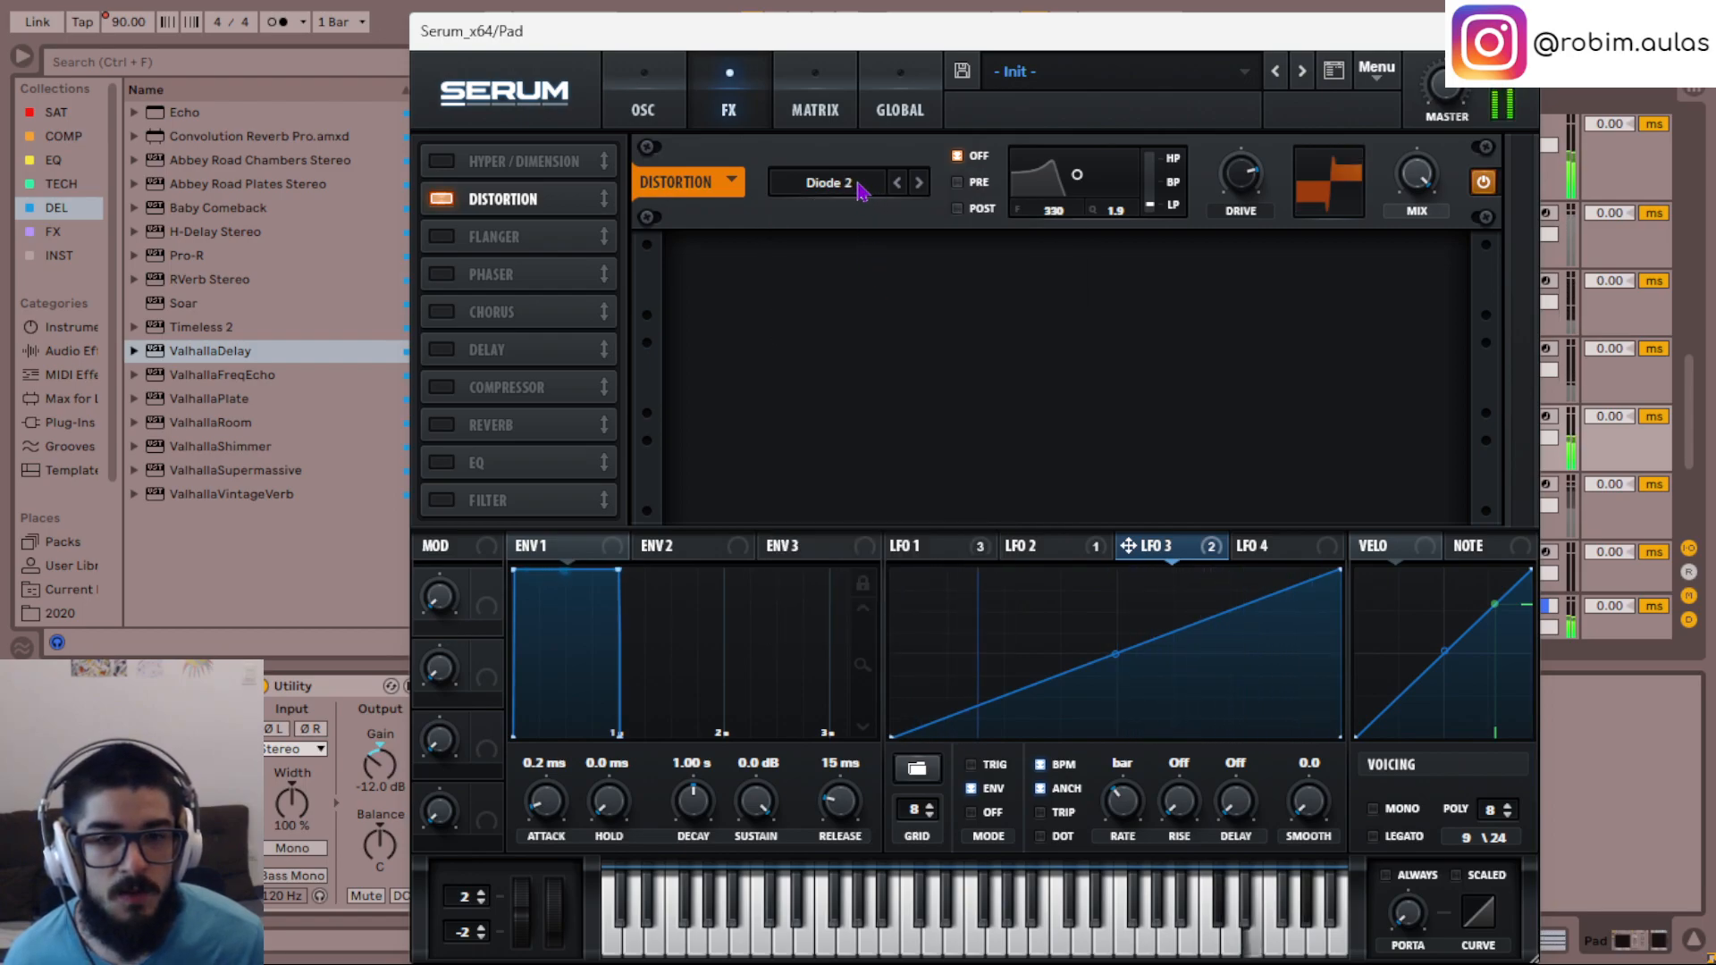
- Audition the Lin.Fold and Zero-Square distortion types on the Pad, adjusting the drive for each
click(860, 182)
click(874, 349)
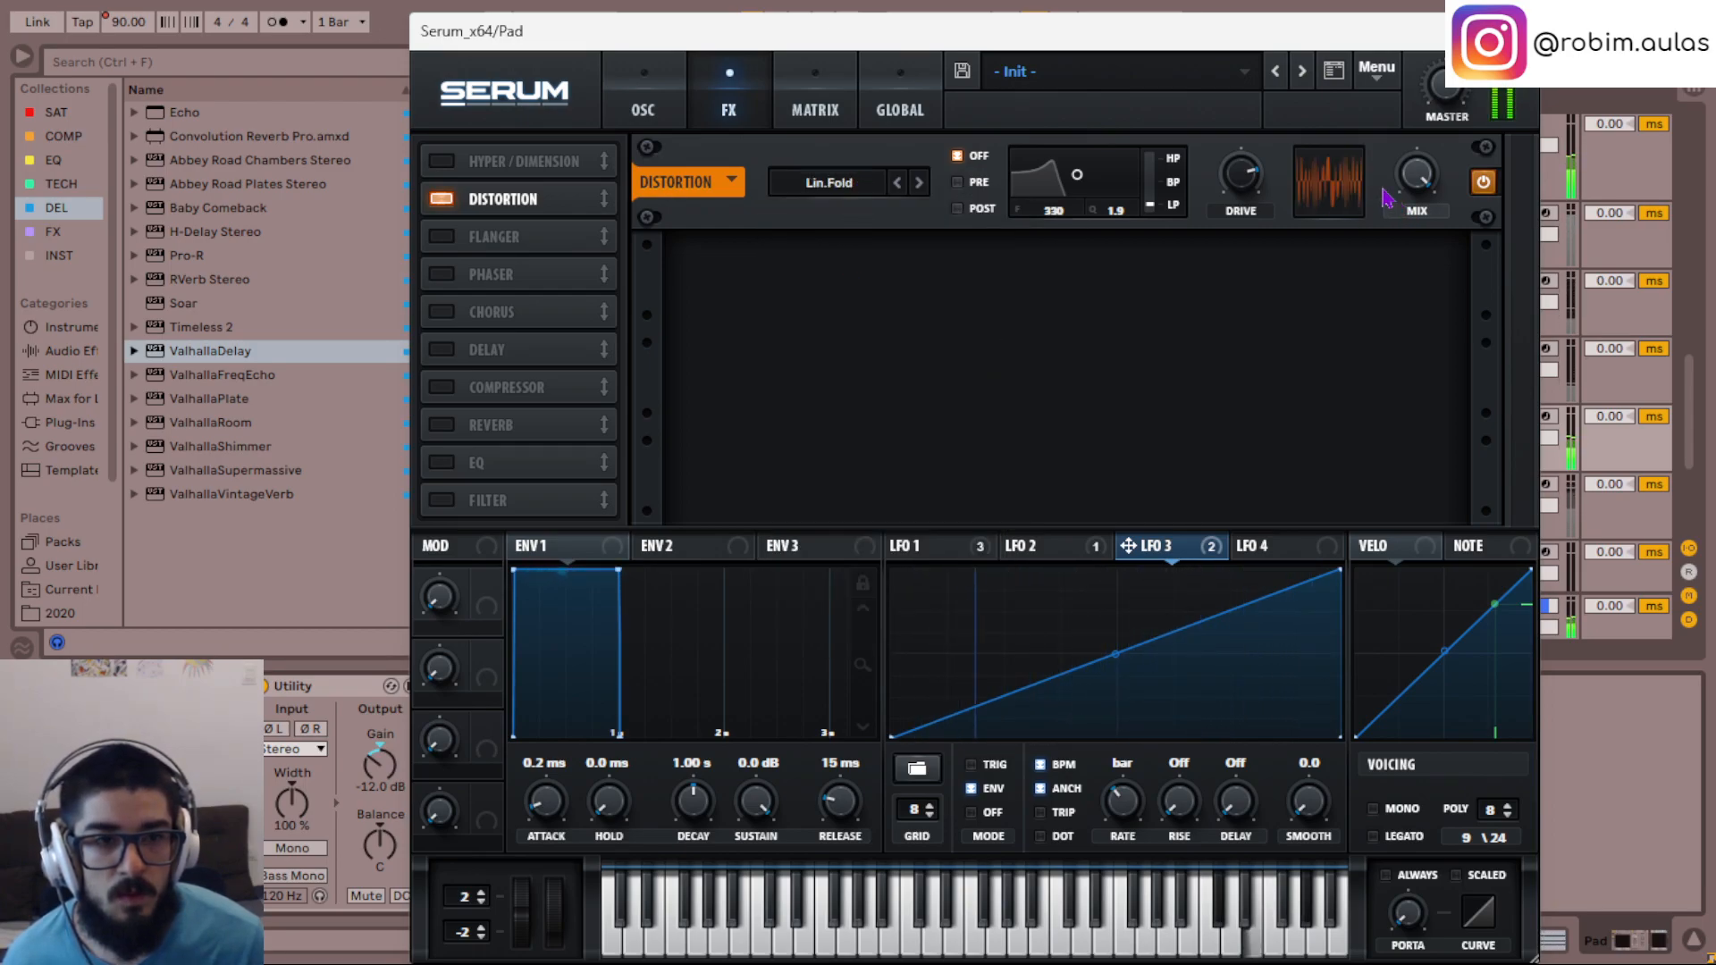
drag(1241, 175, 1267, 429)
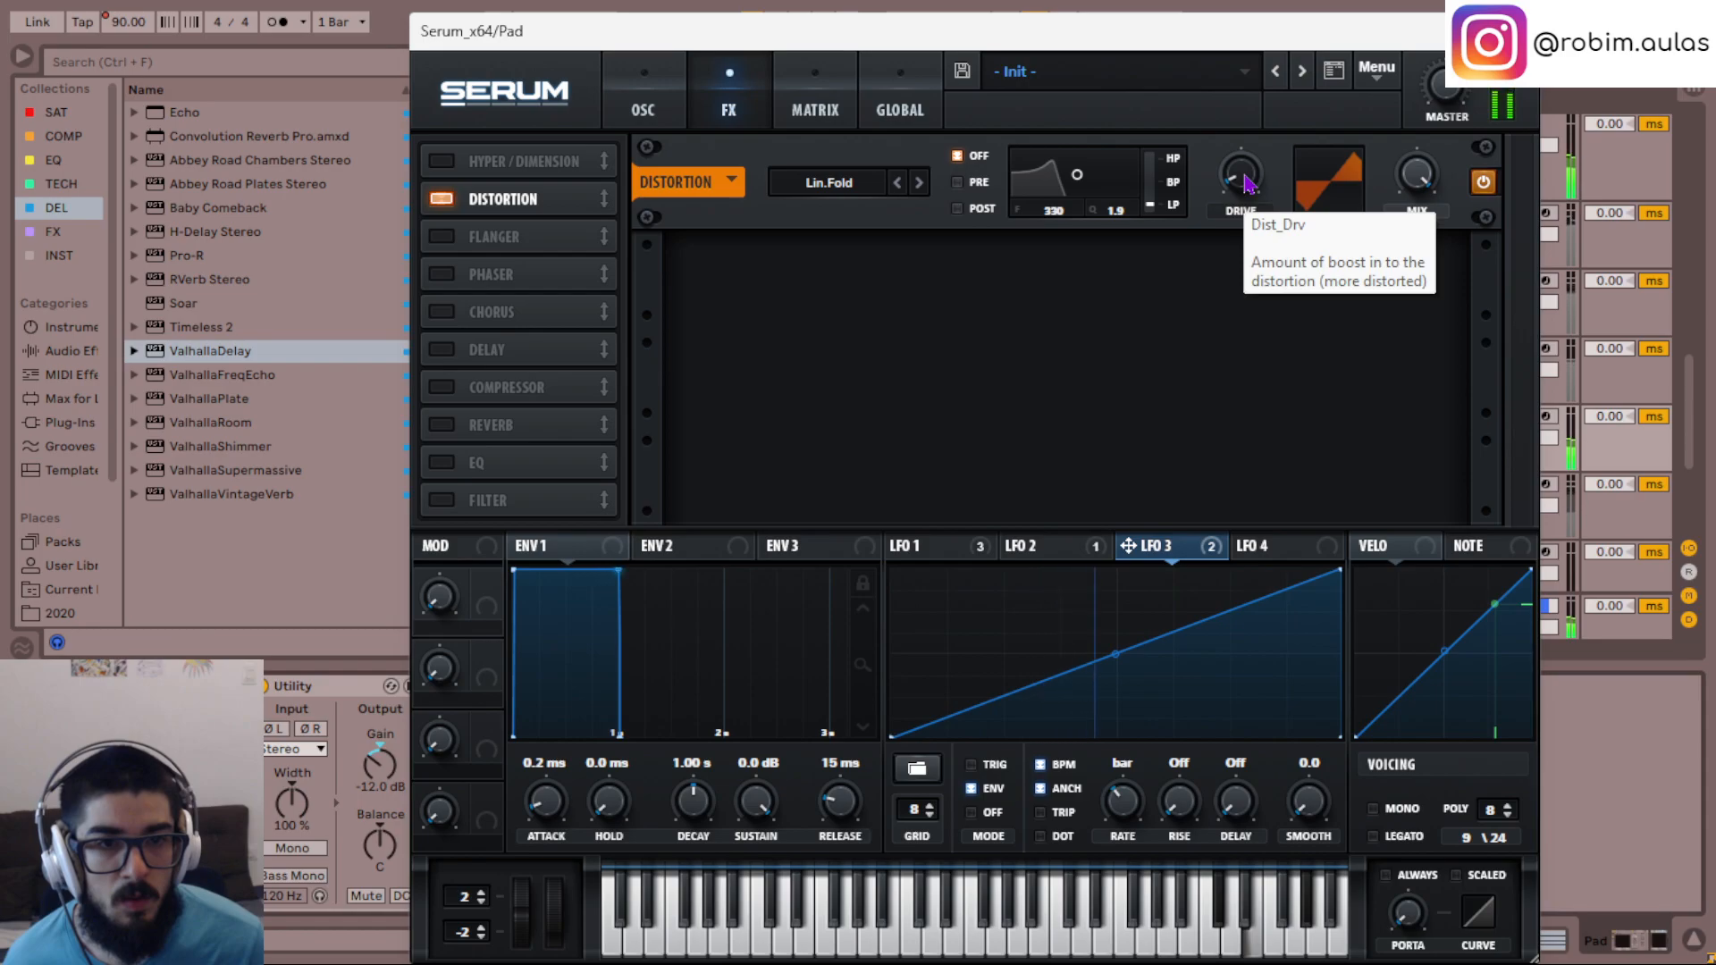
click(865, 184)
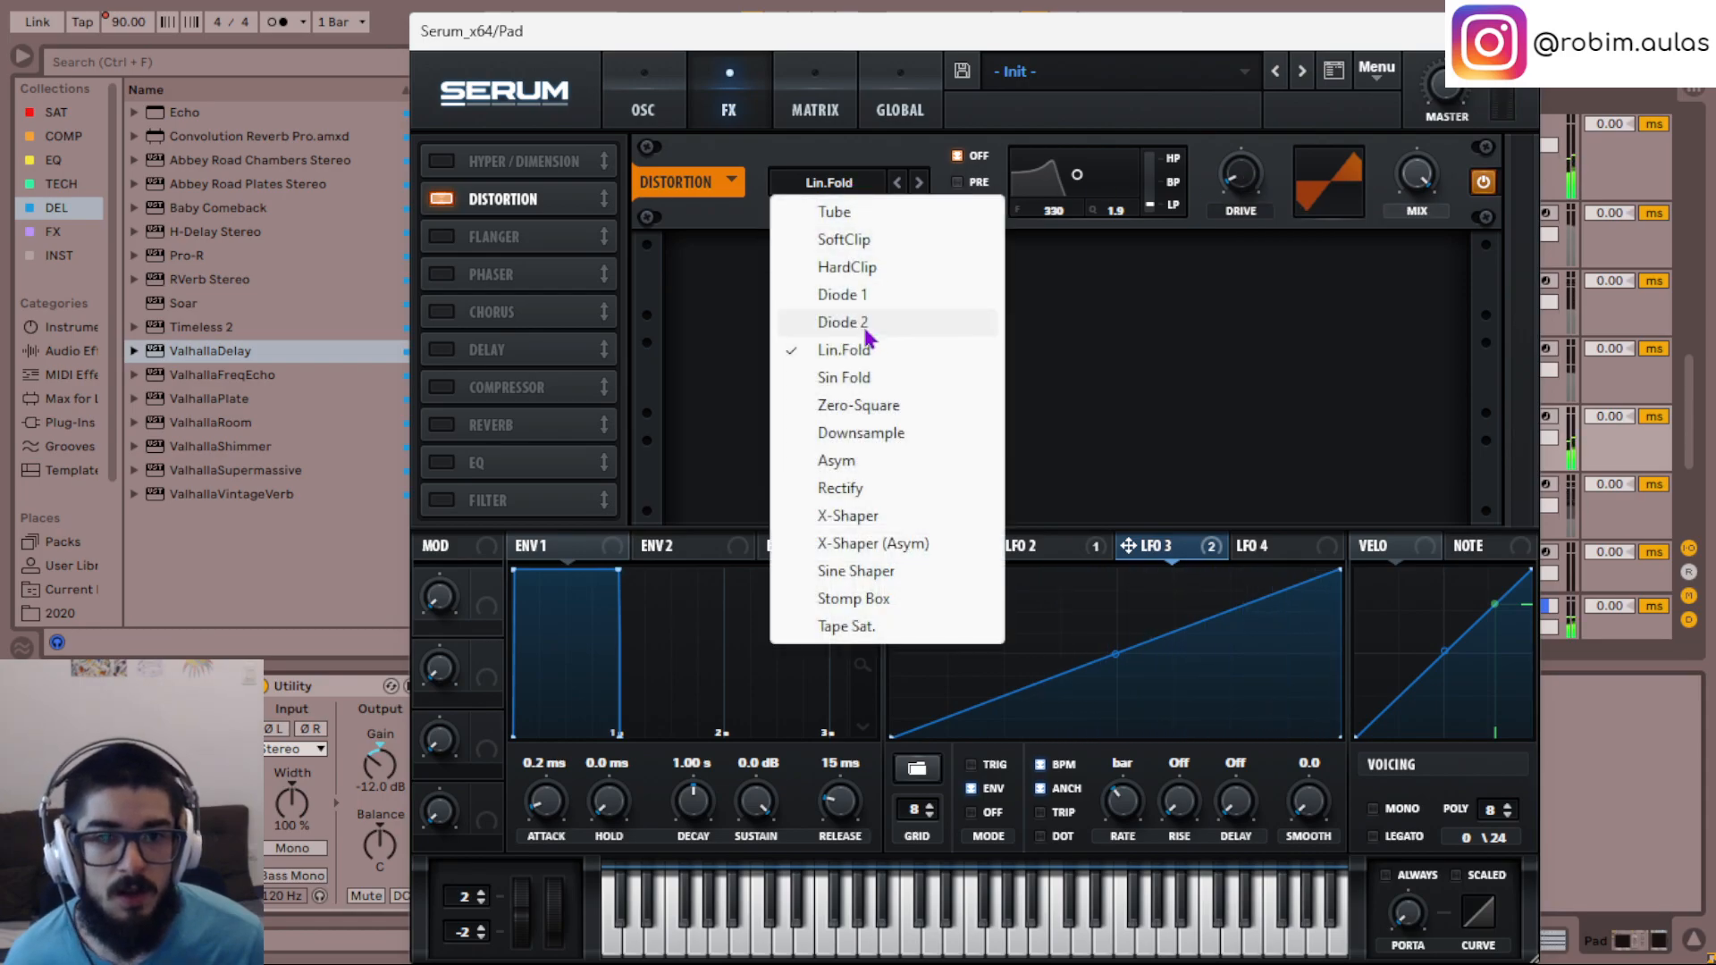
click(871, 405)
drag(1215, 219, 1229, 83)
- Audition the Downsample and Asym distortion types while varying the drive amount
click(831, 183)
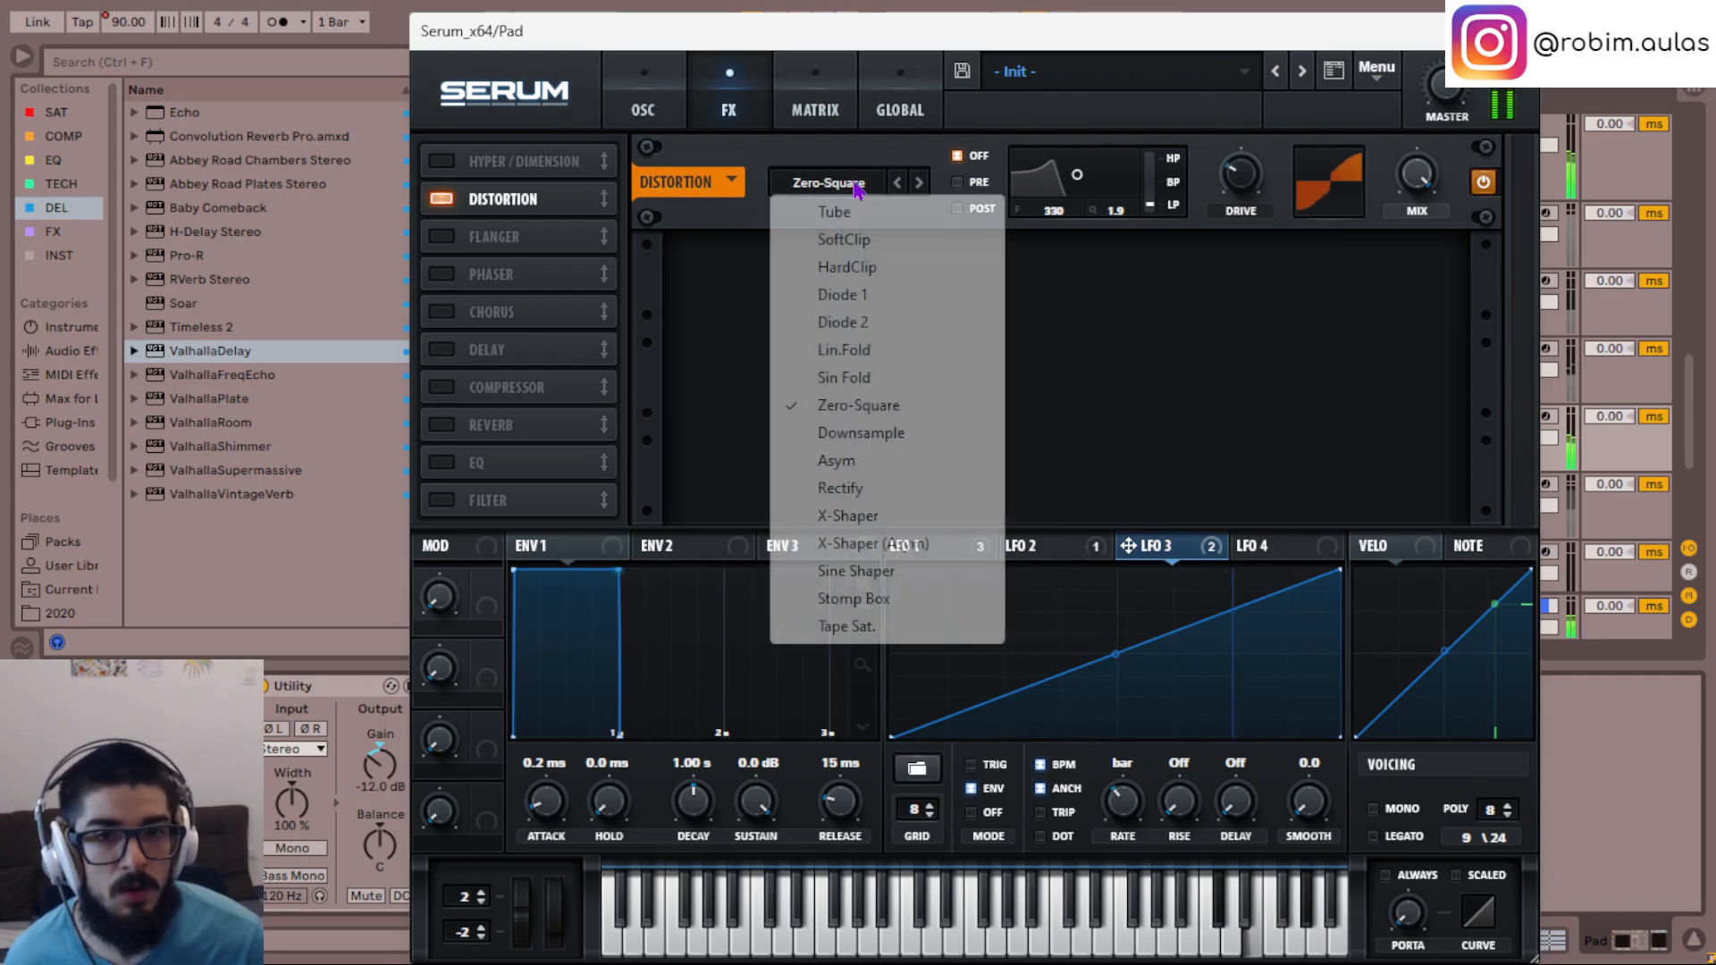
click(883, 434)
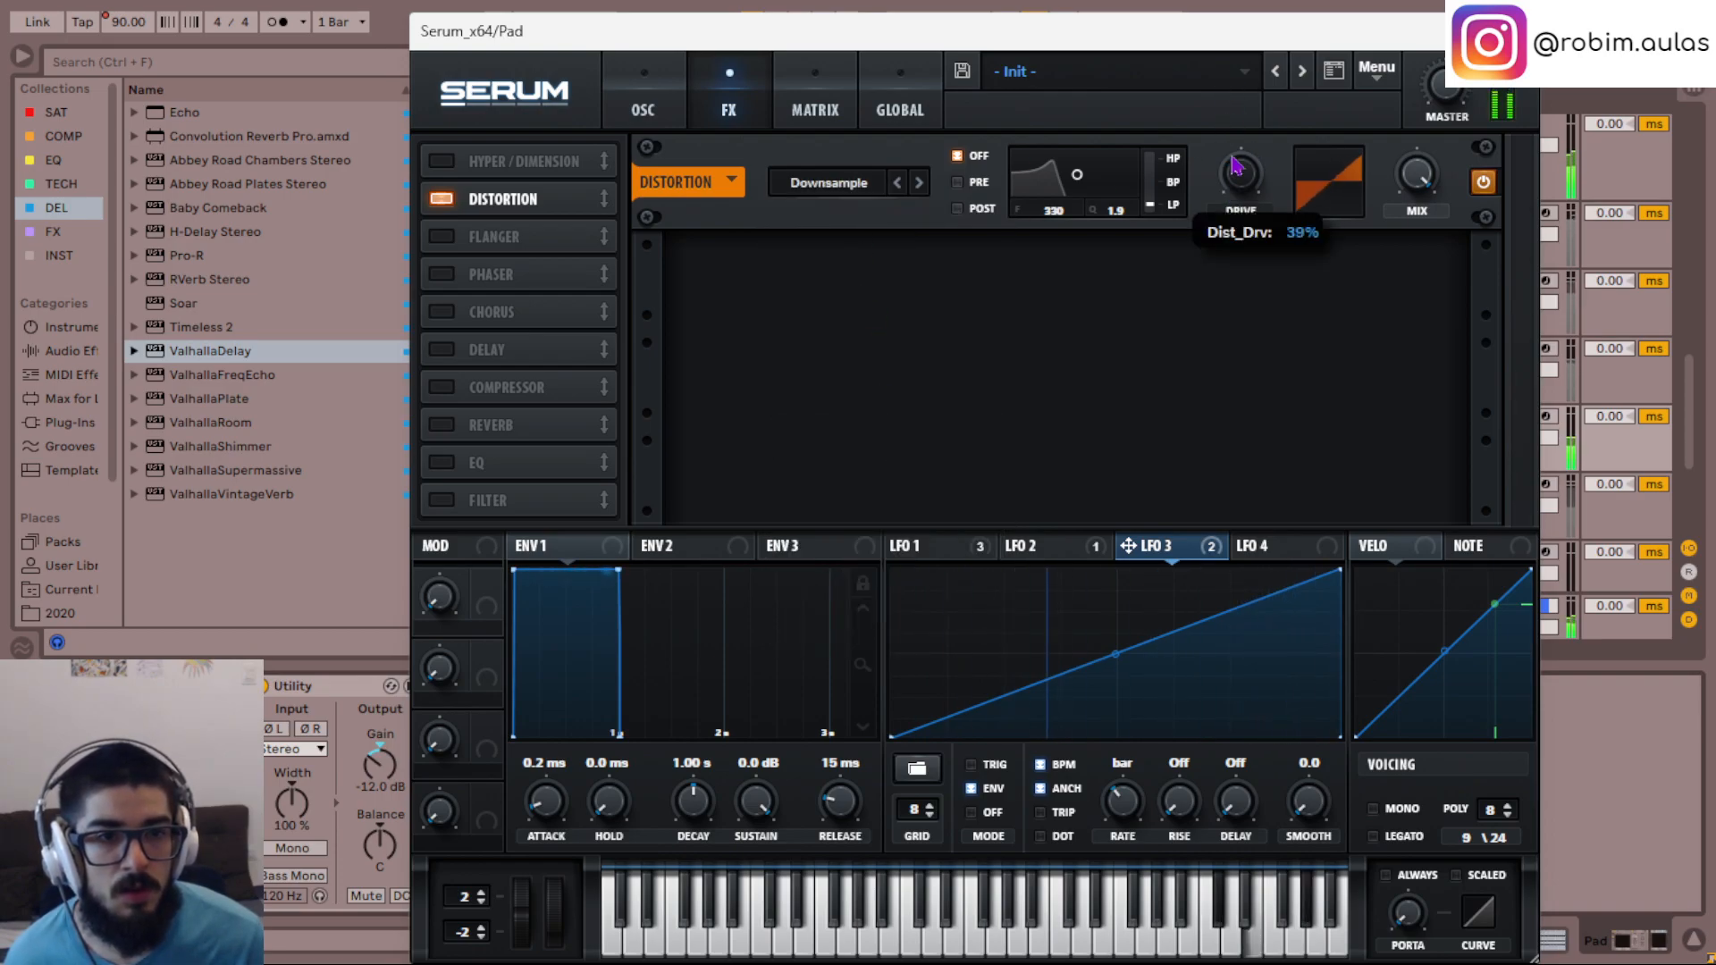
click(917, 182)
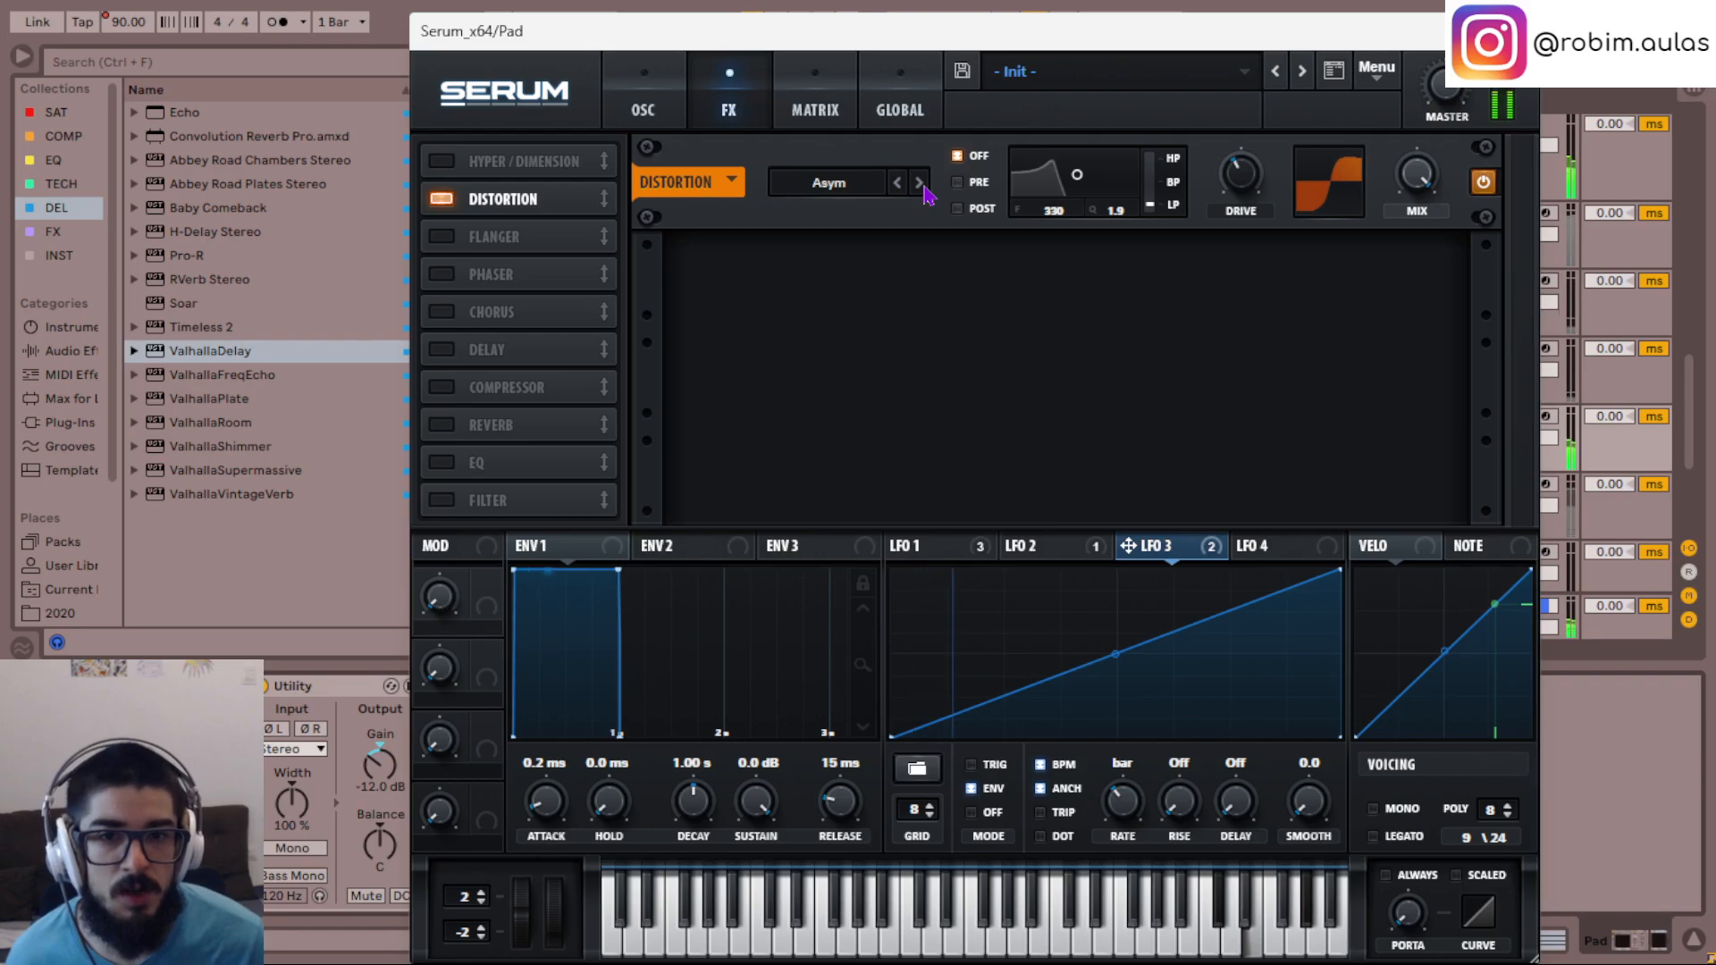
click(858, 183)
click(1110, 229)
drag(1240, 174, 1250, 220)
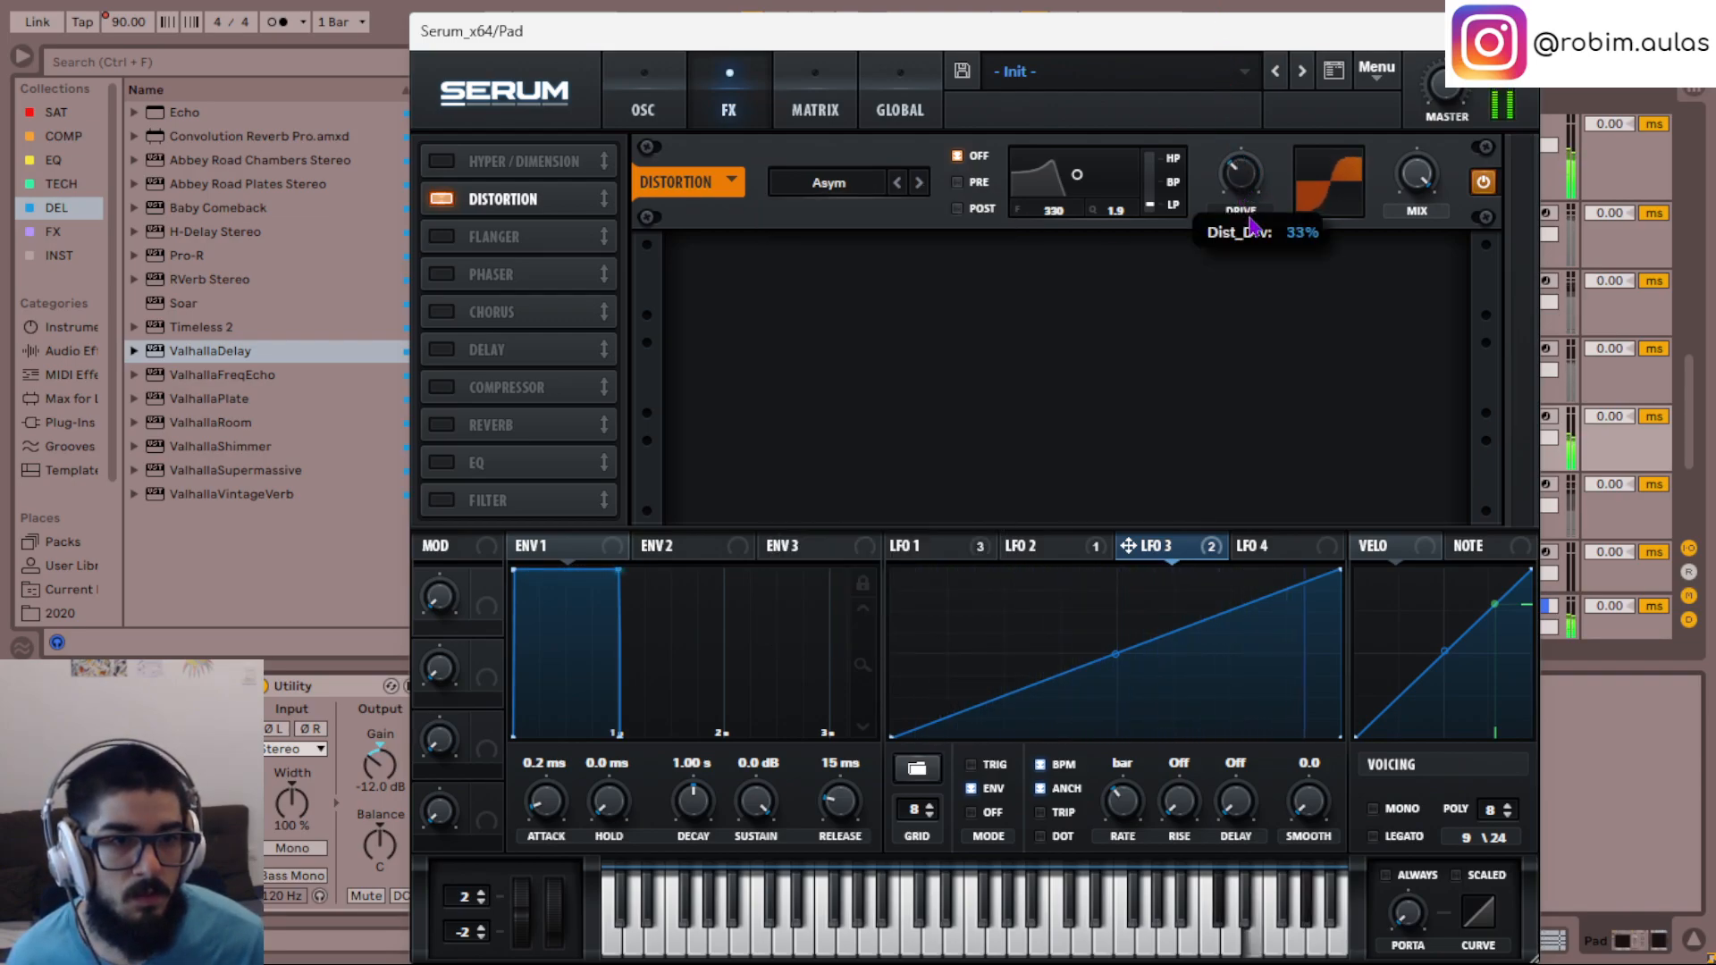
- Audition the Rectify, Sine Shaper, Stomp Box and Tape Sat. distortion types at varying drive levels
click(831, 184)
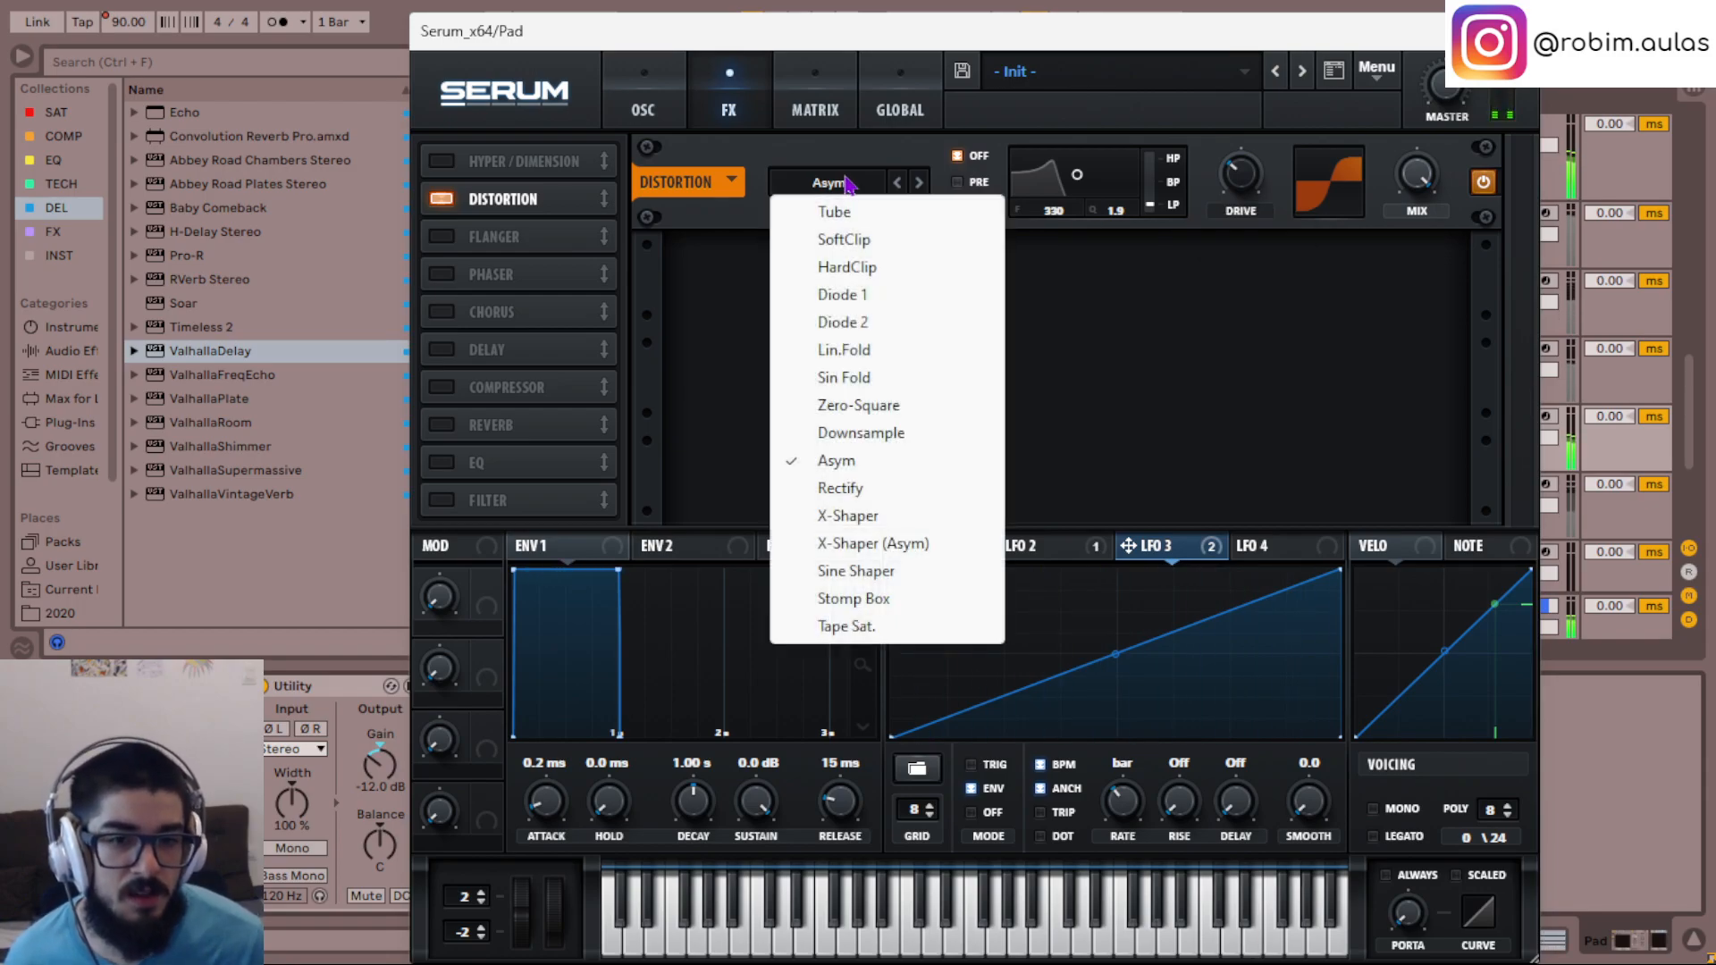
click(868, 489)
drag(1243, 177, 1262, 245)
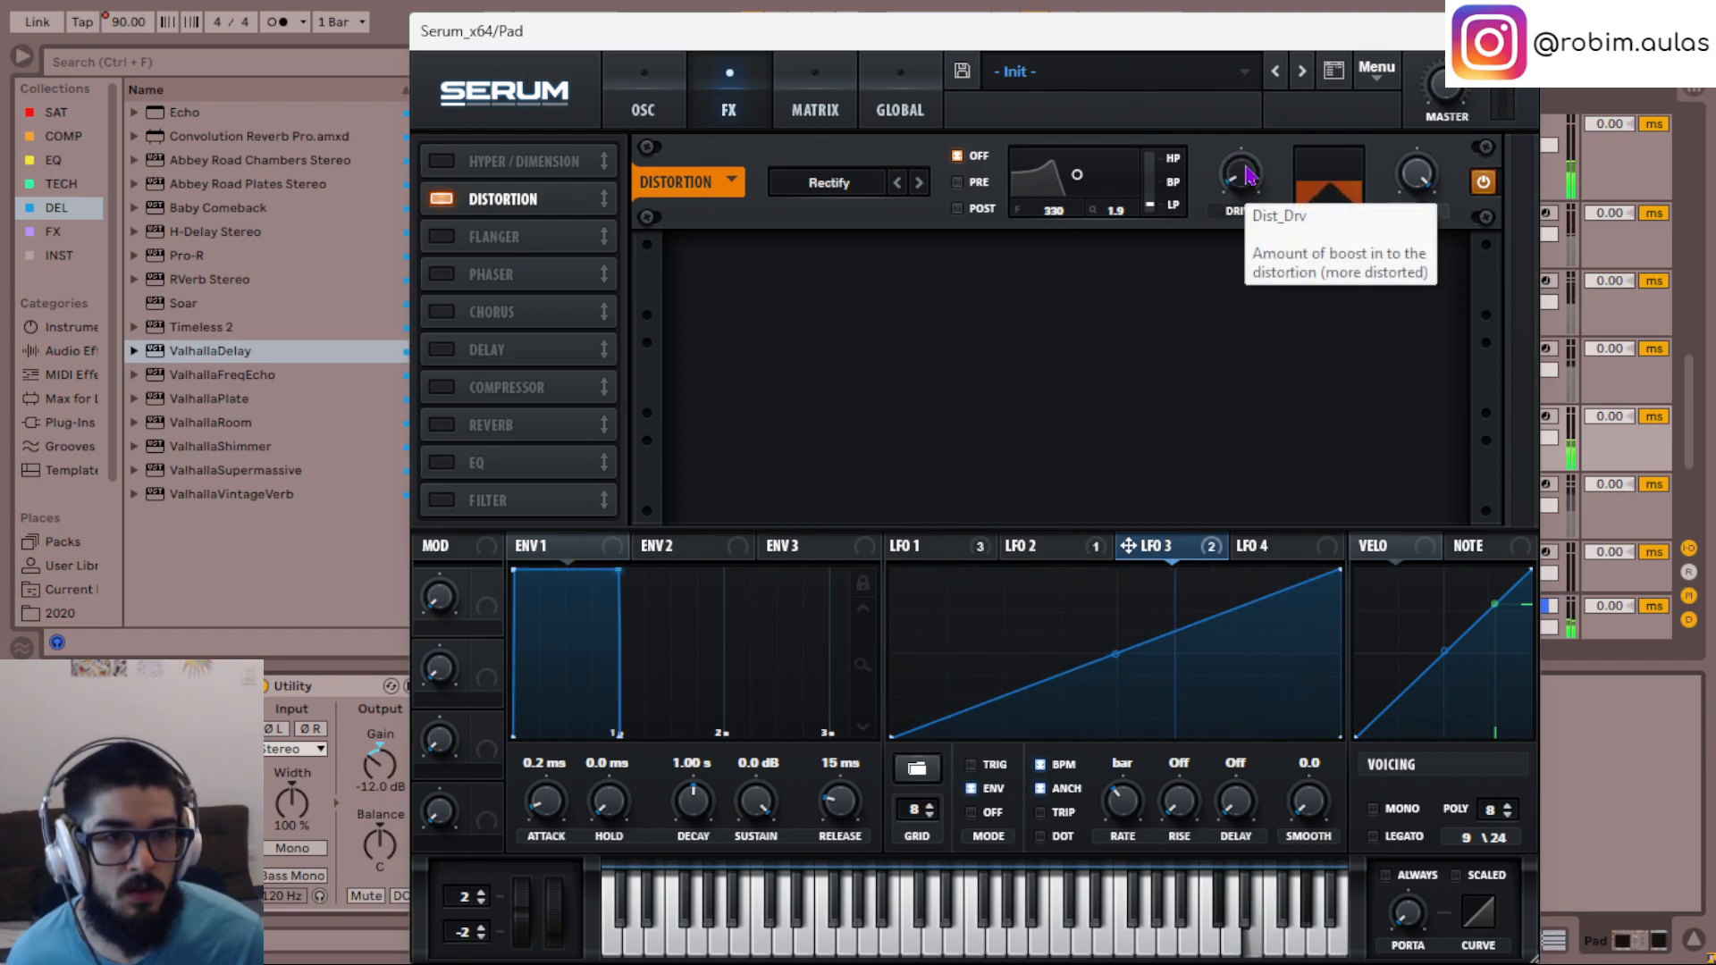
click(834, 184)
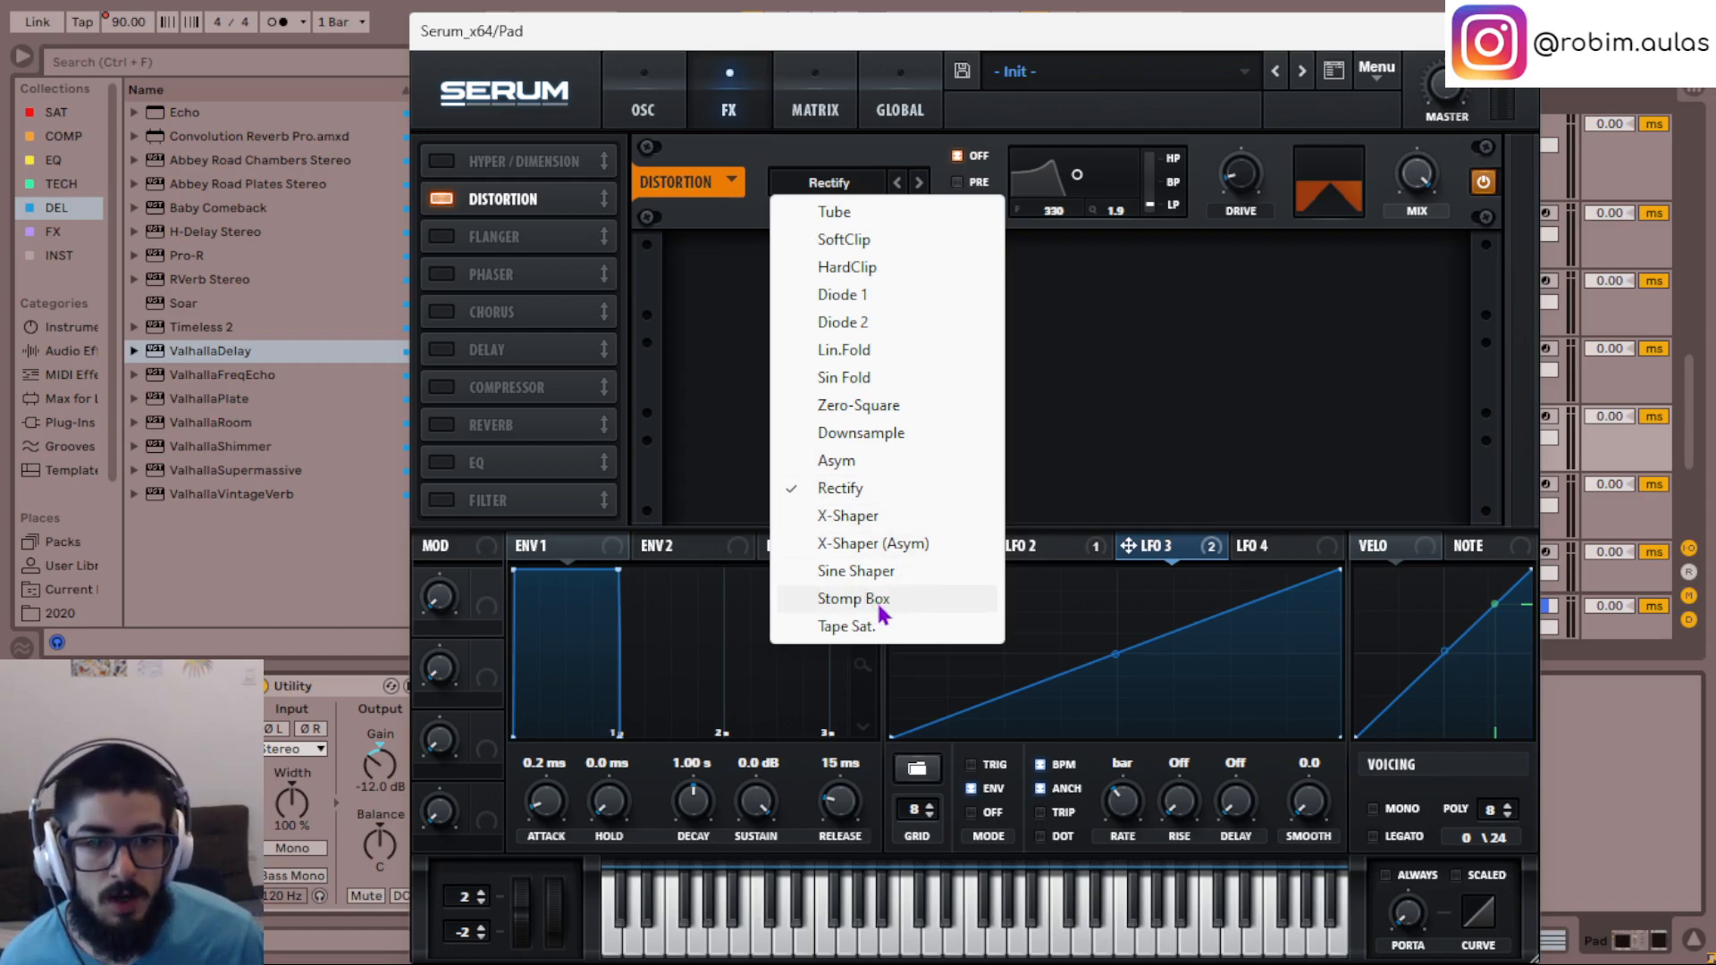
click(871, 573)
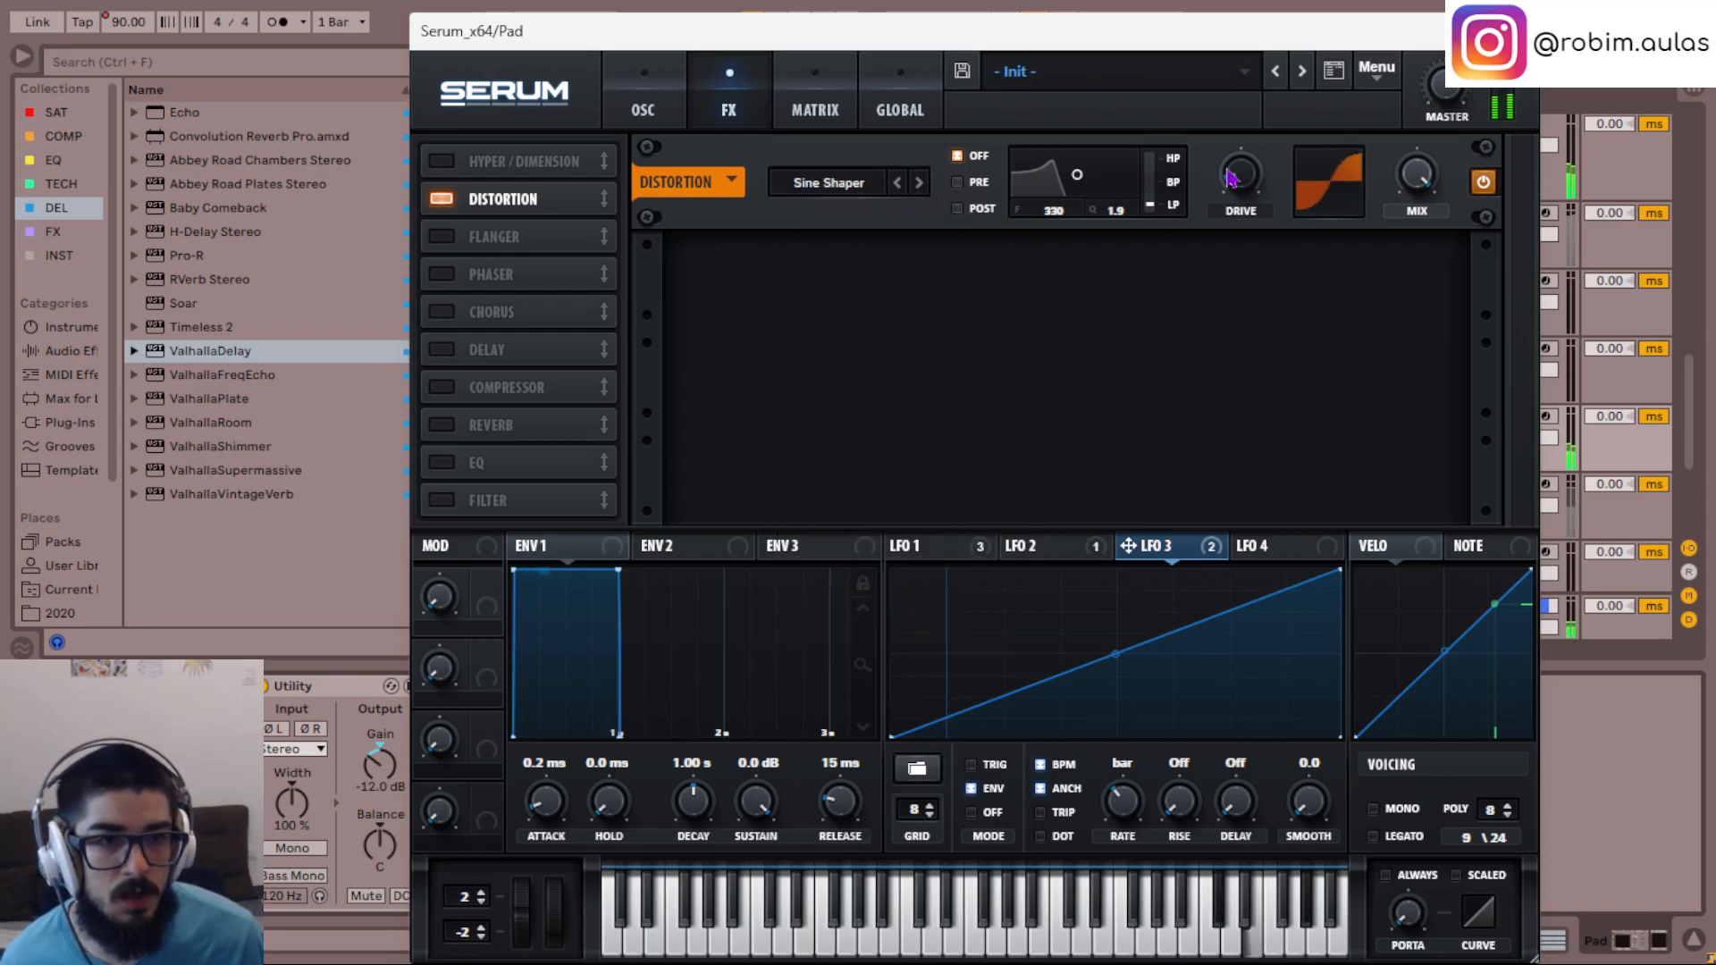
drag(1238, 34, 1242, 156)
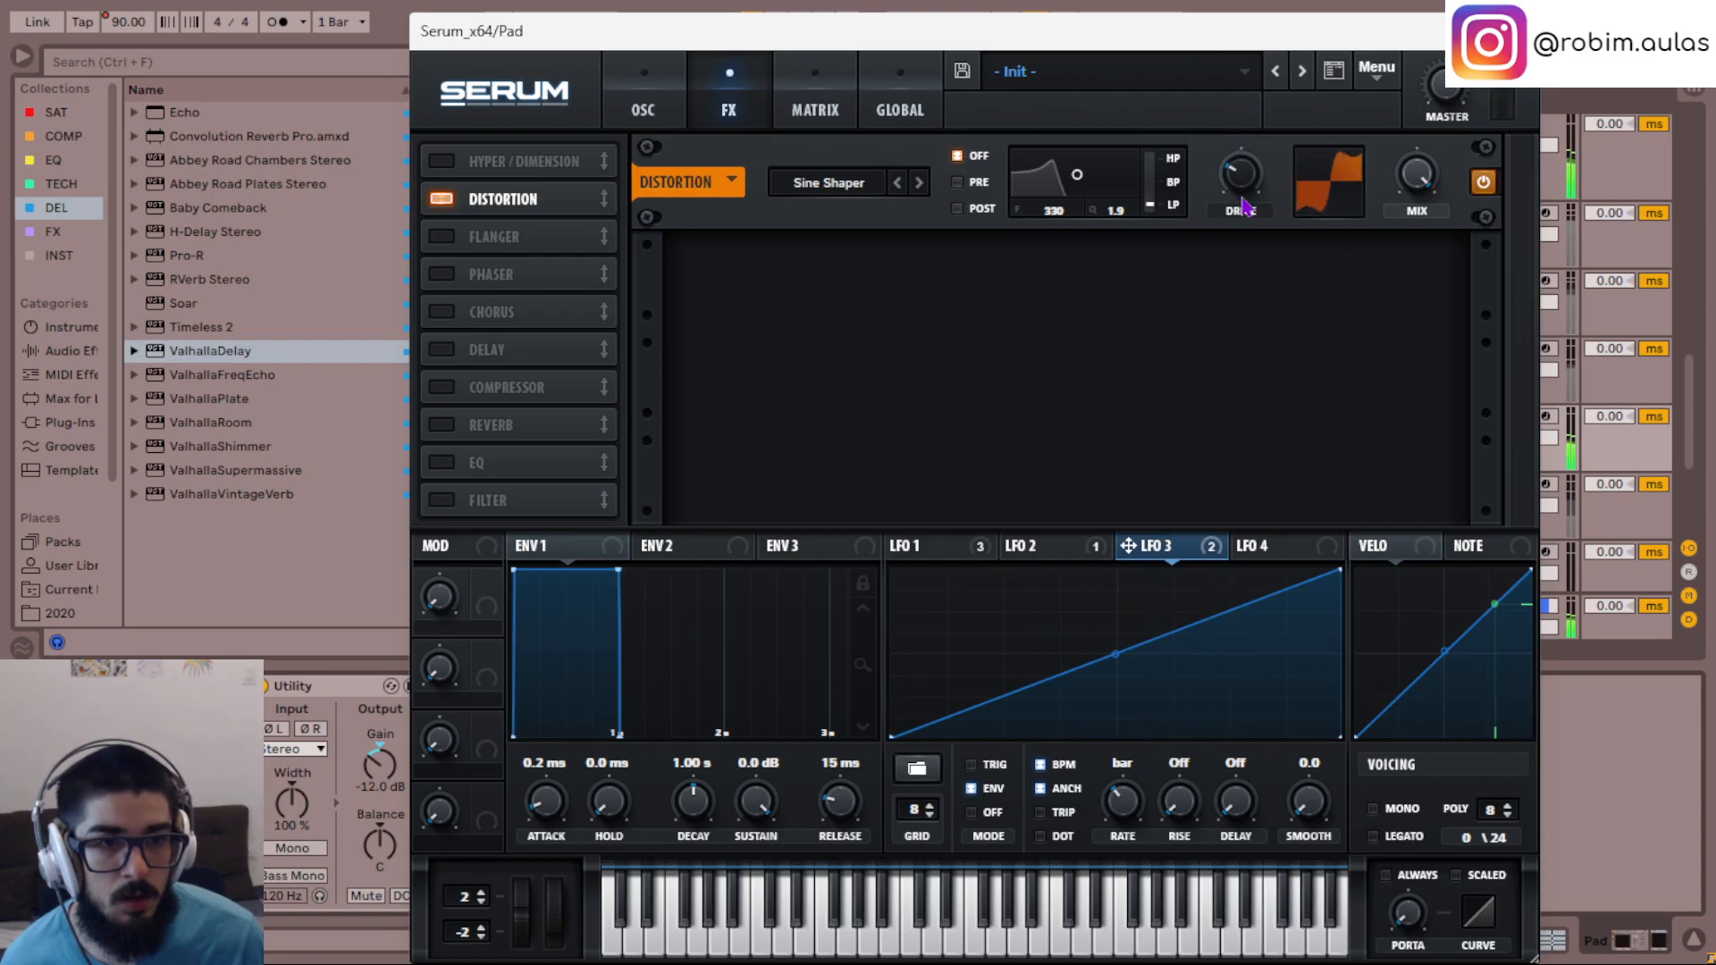
click(918, 183)
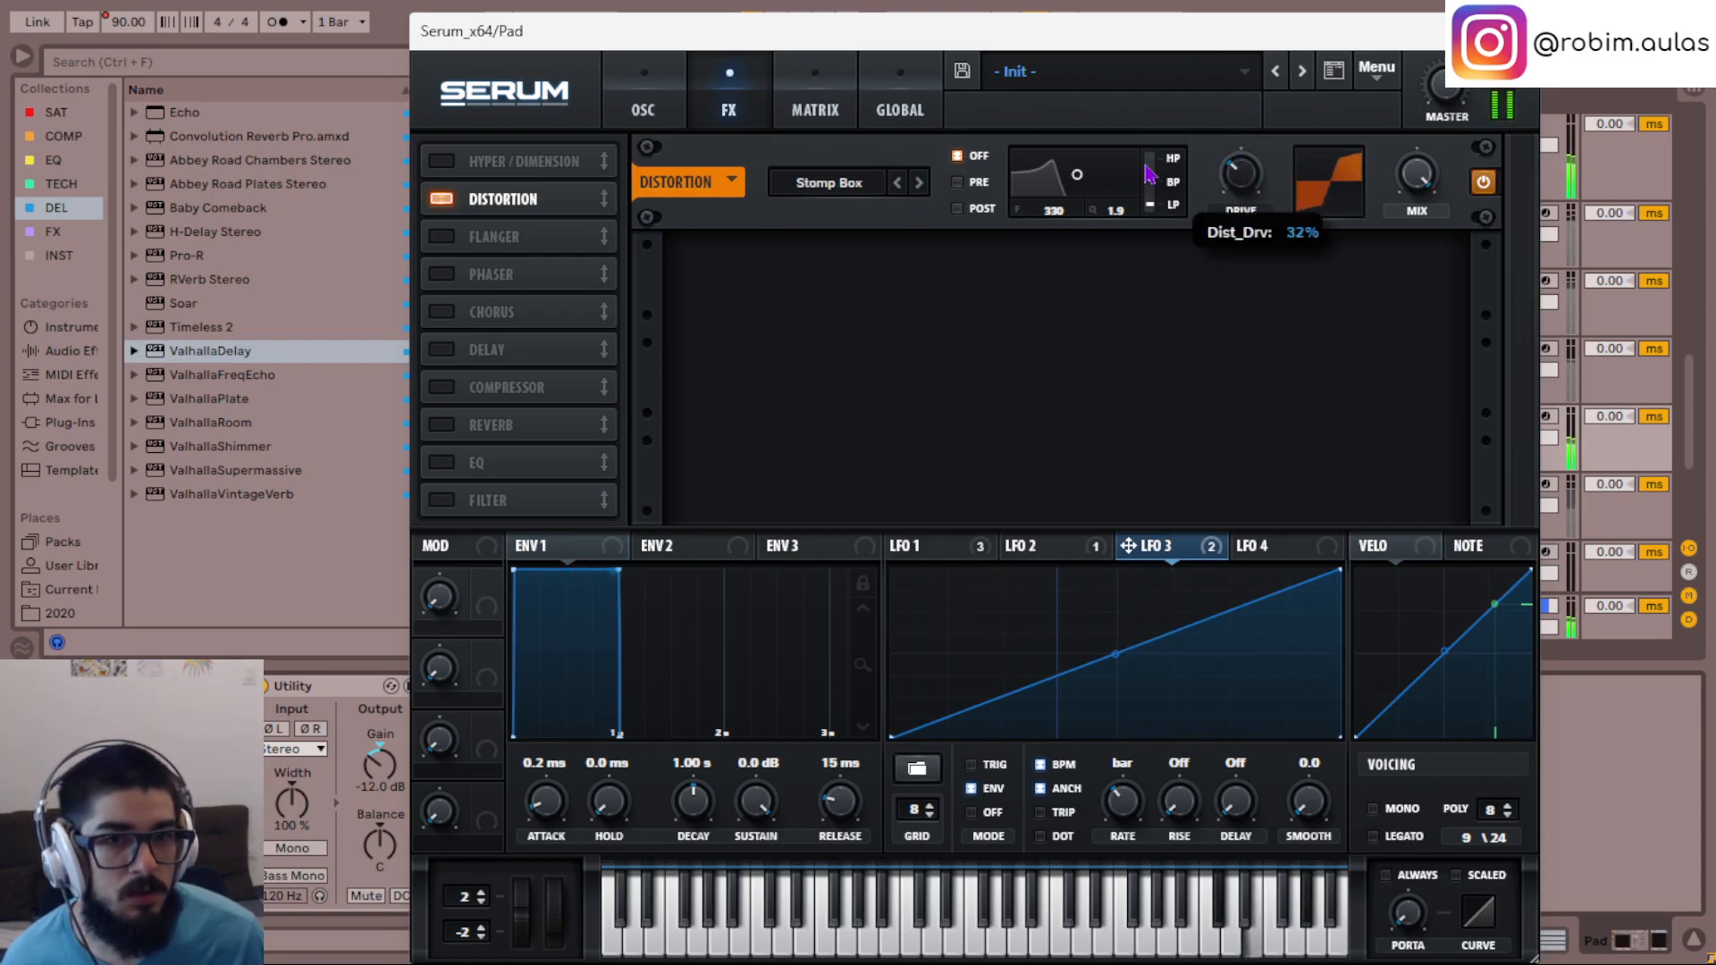
click(918, 184)
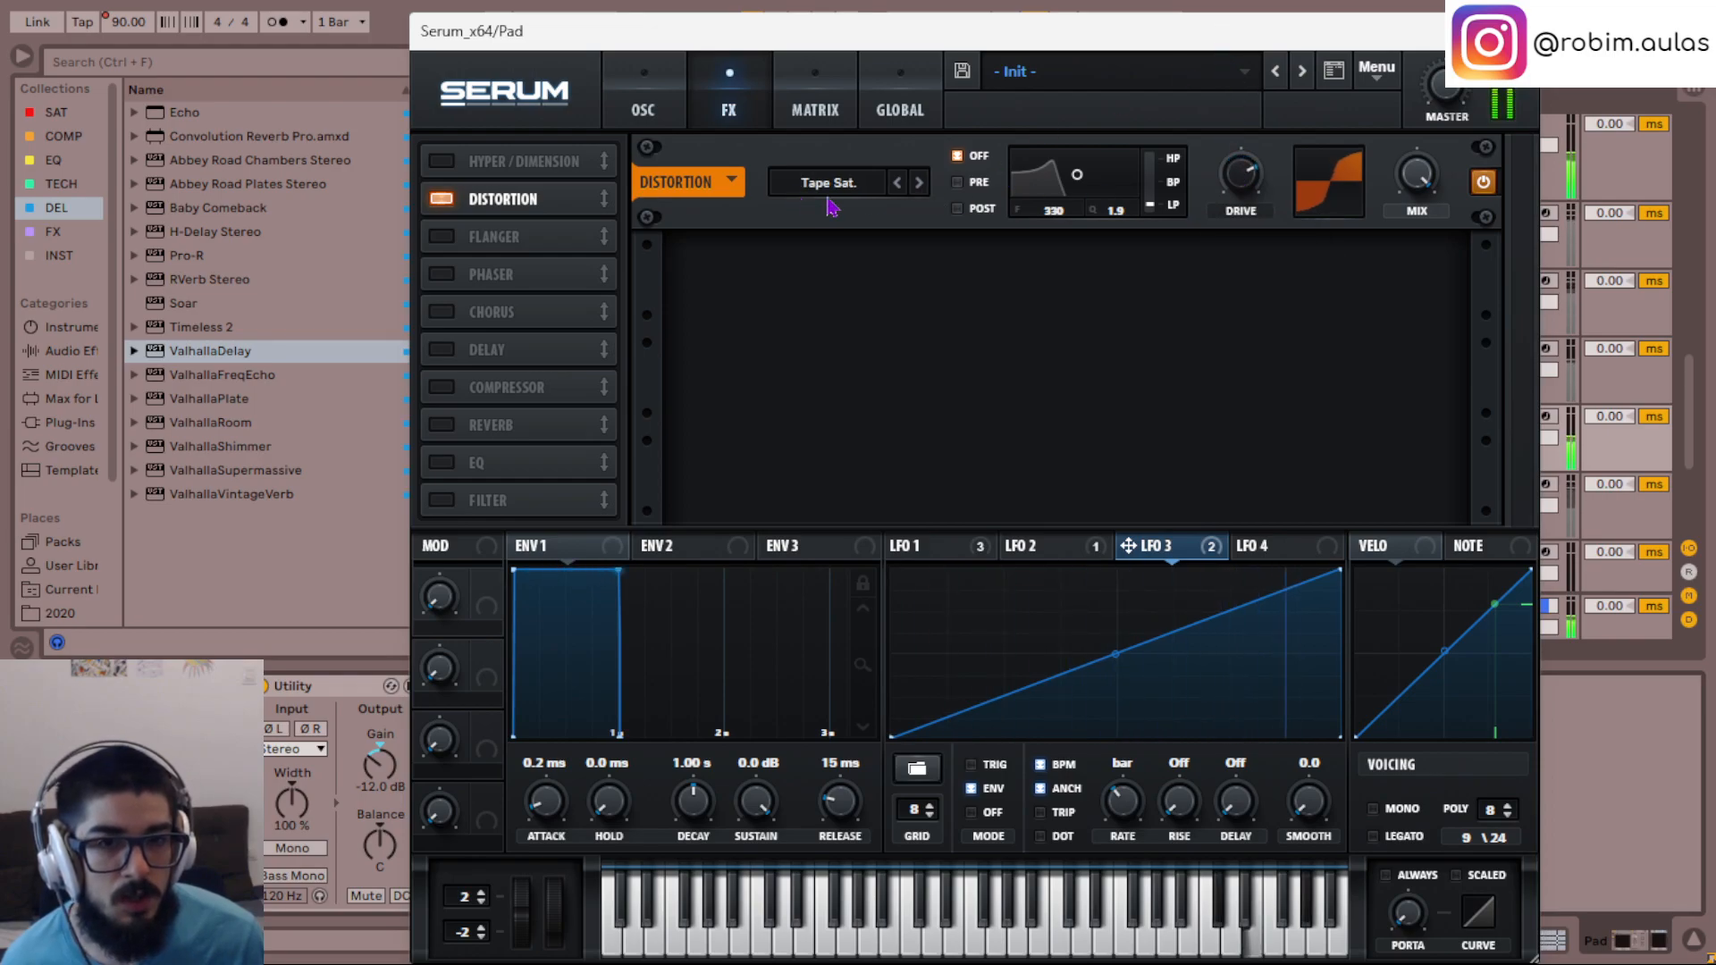
- Compare the Diode 2 and Diode 1 distortions, choose Tape Sat., and reduce its drive and mix
click(863, 184)
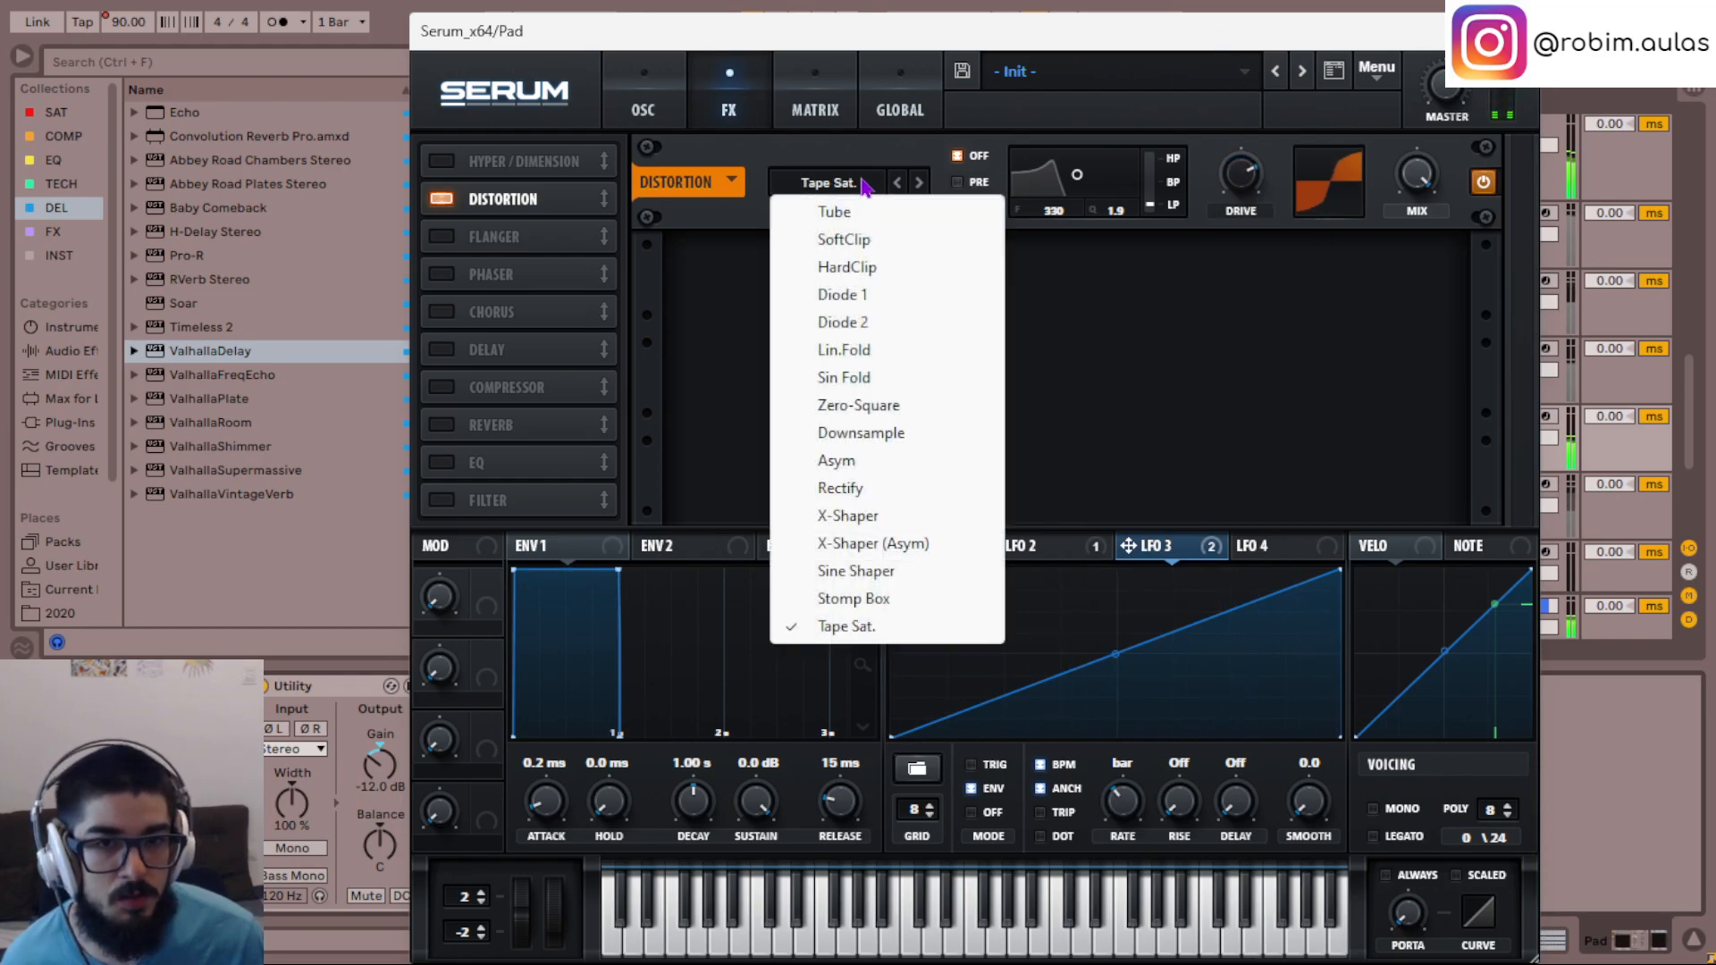
click(887, 321)
click(833, 184)
click(899, 176)
click(887, 190)
click(896, 185)
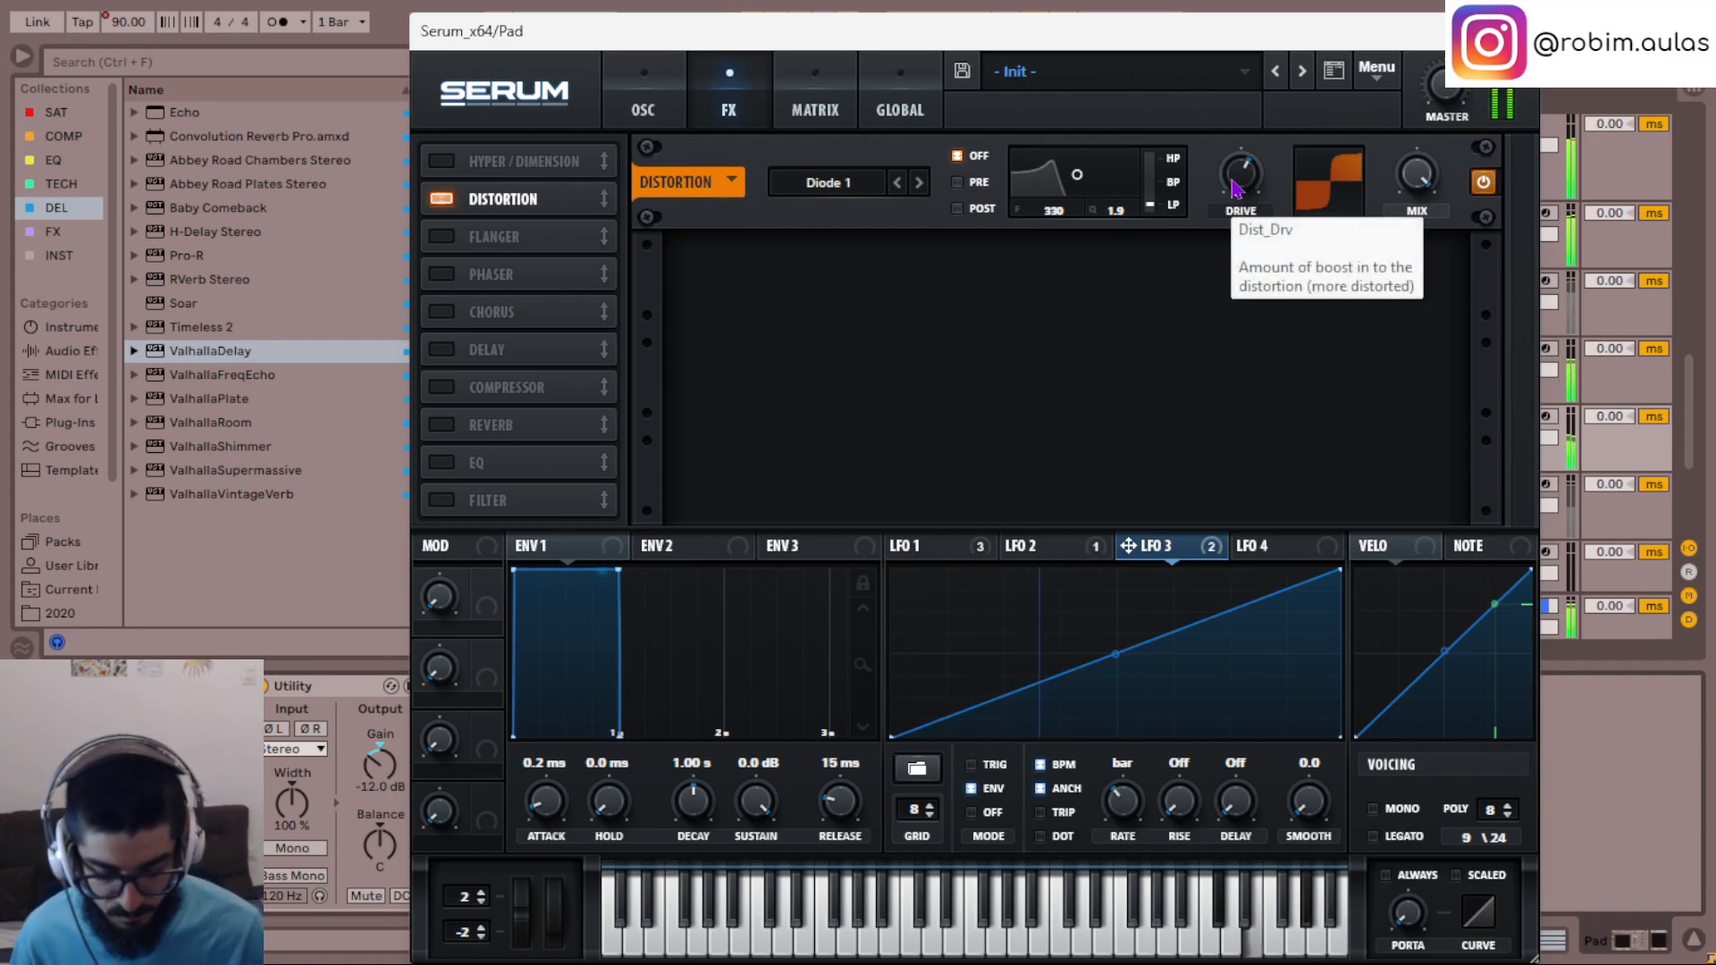
click(867, 181)
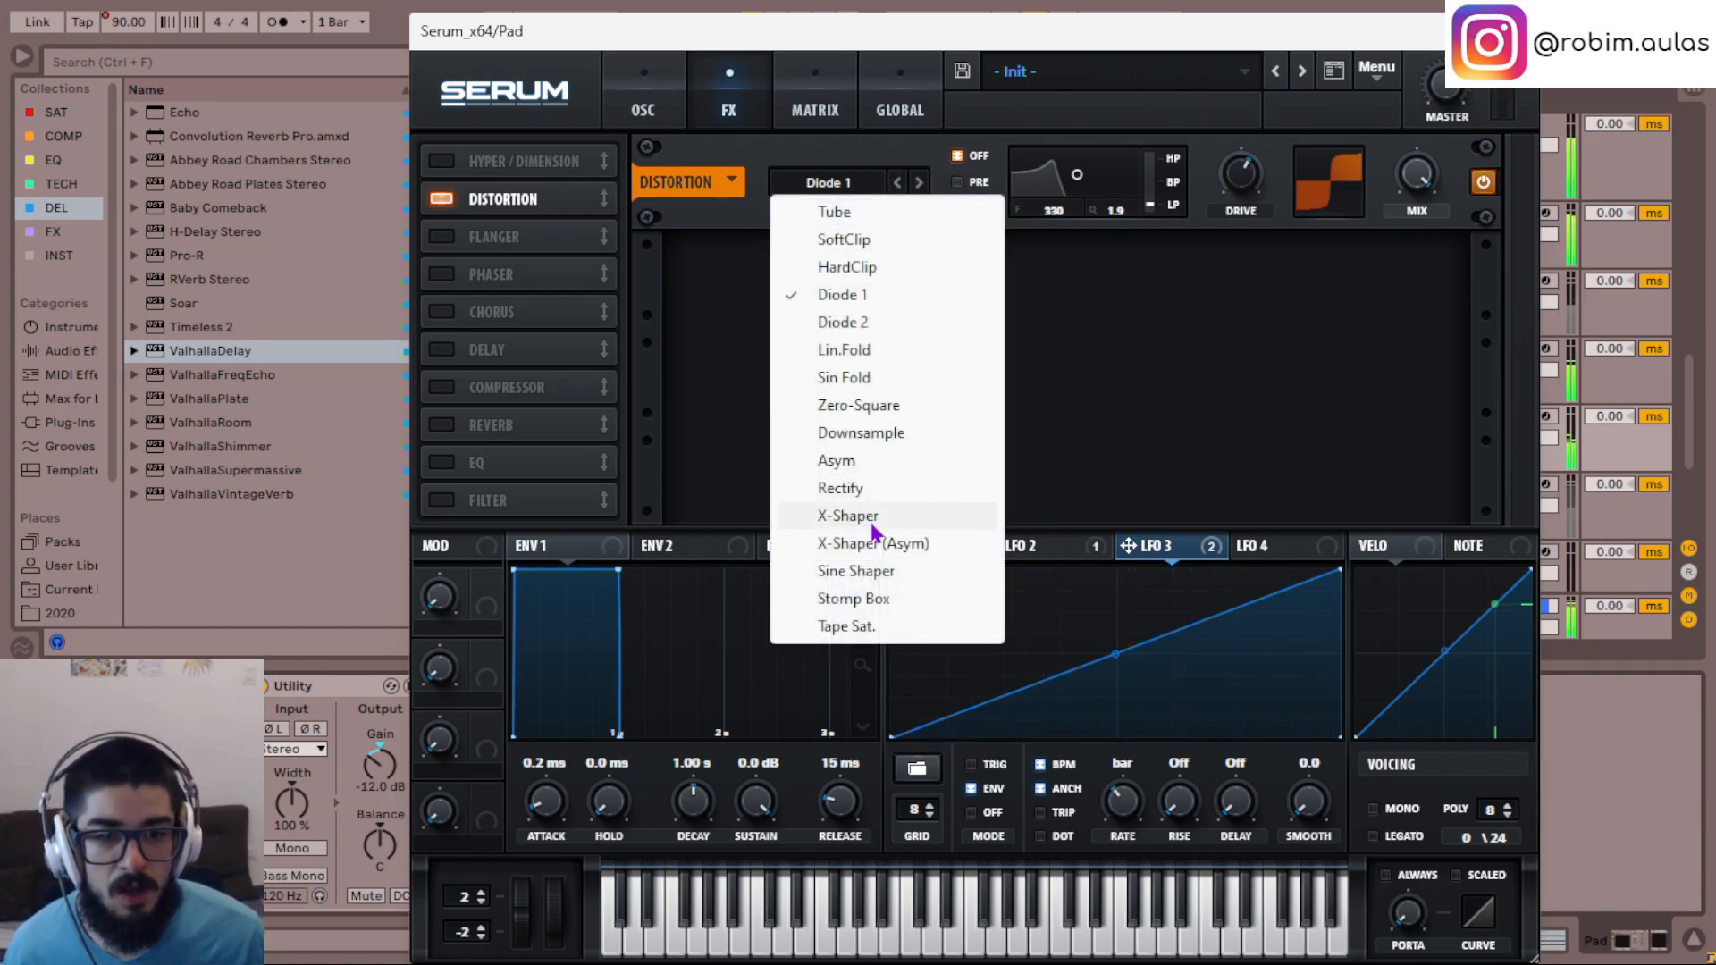
click(873, 624)
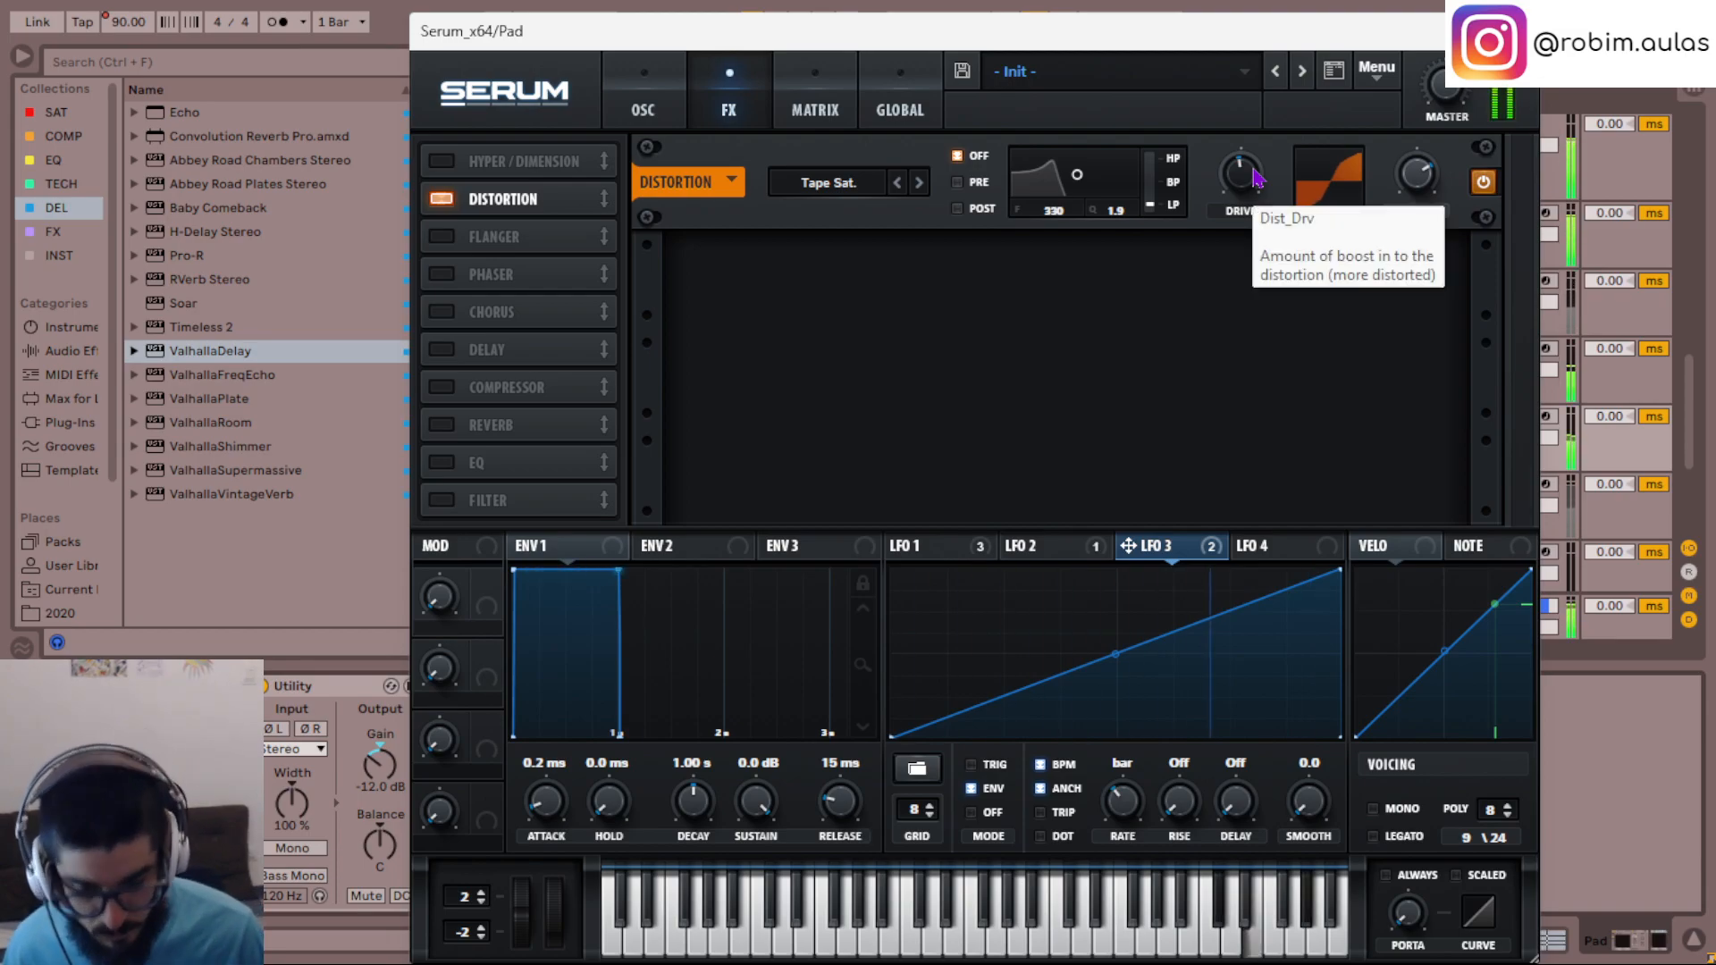
- Examine LFO 2 and its modulation of Osc A's fine tuning in the modulation matrix during playback
click(662, 102)
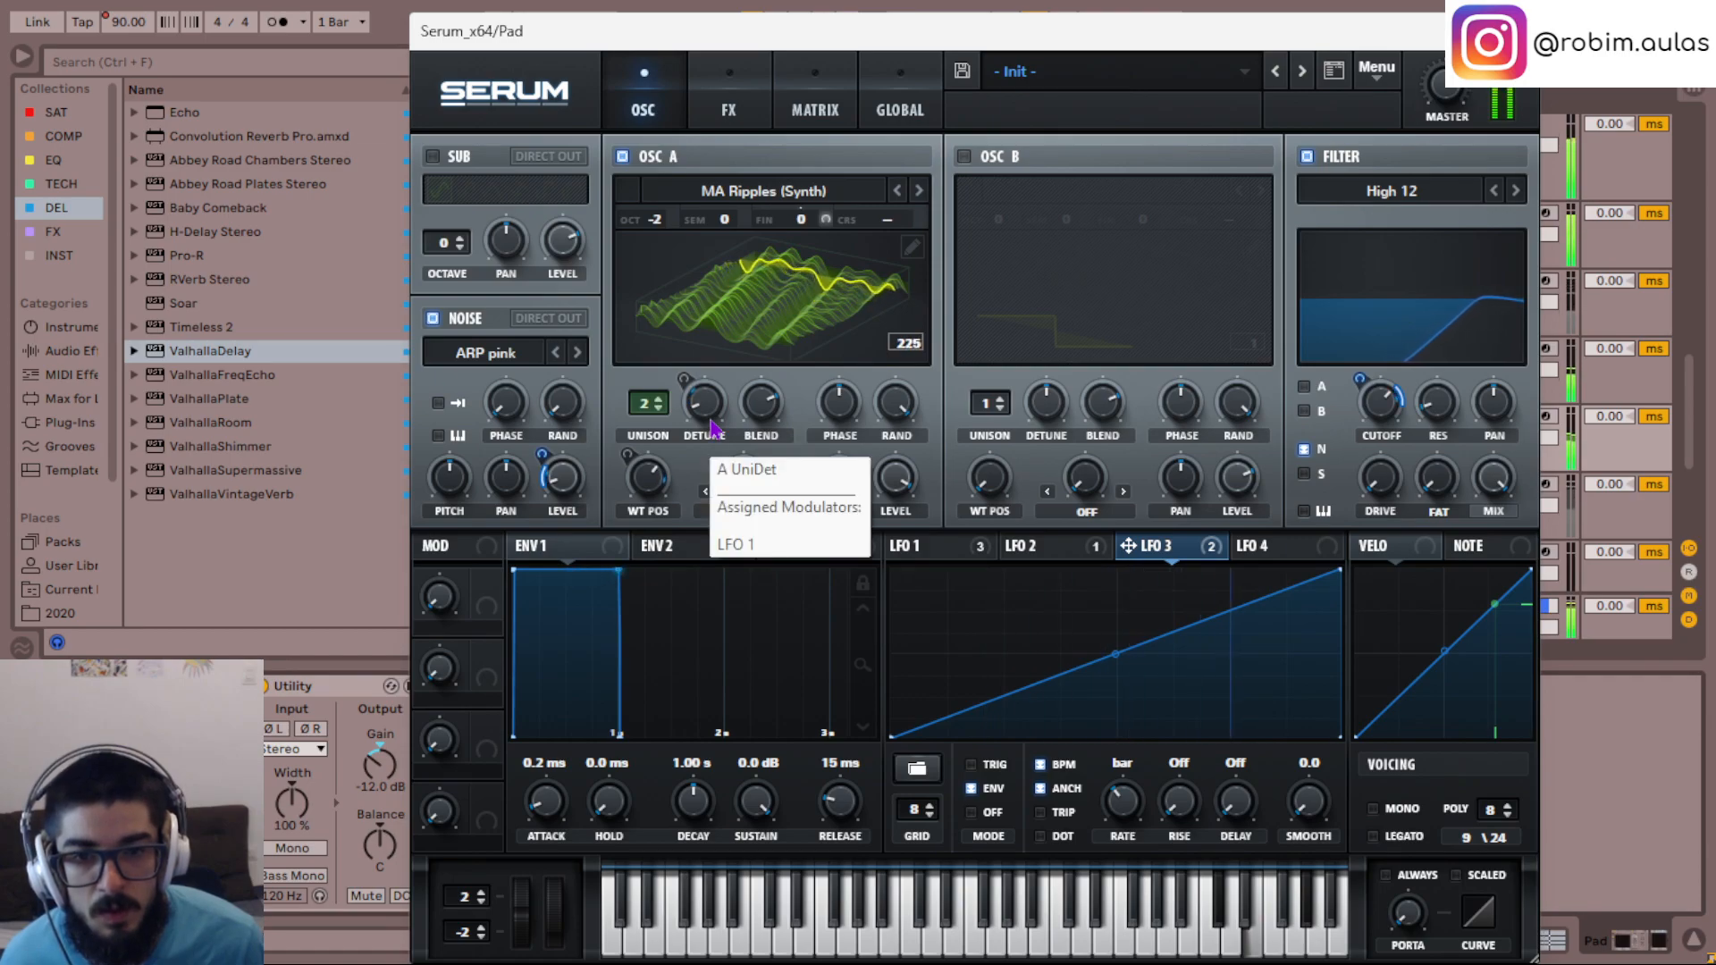
click(1042, 556)
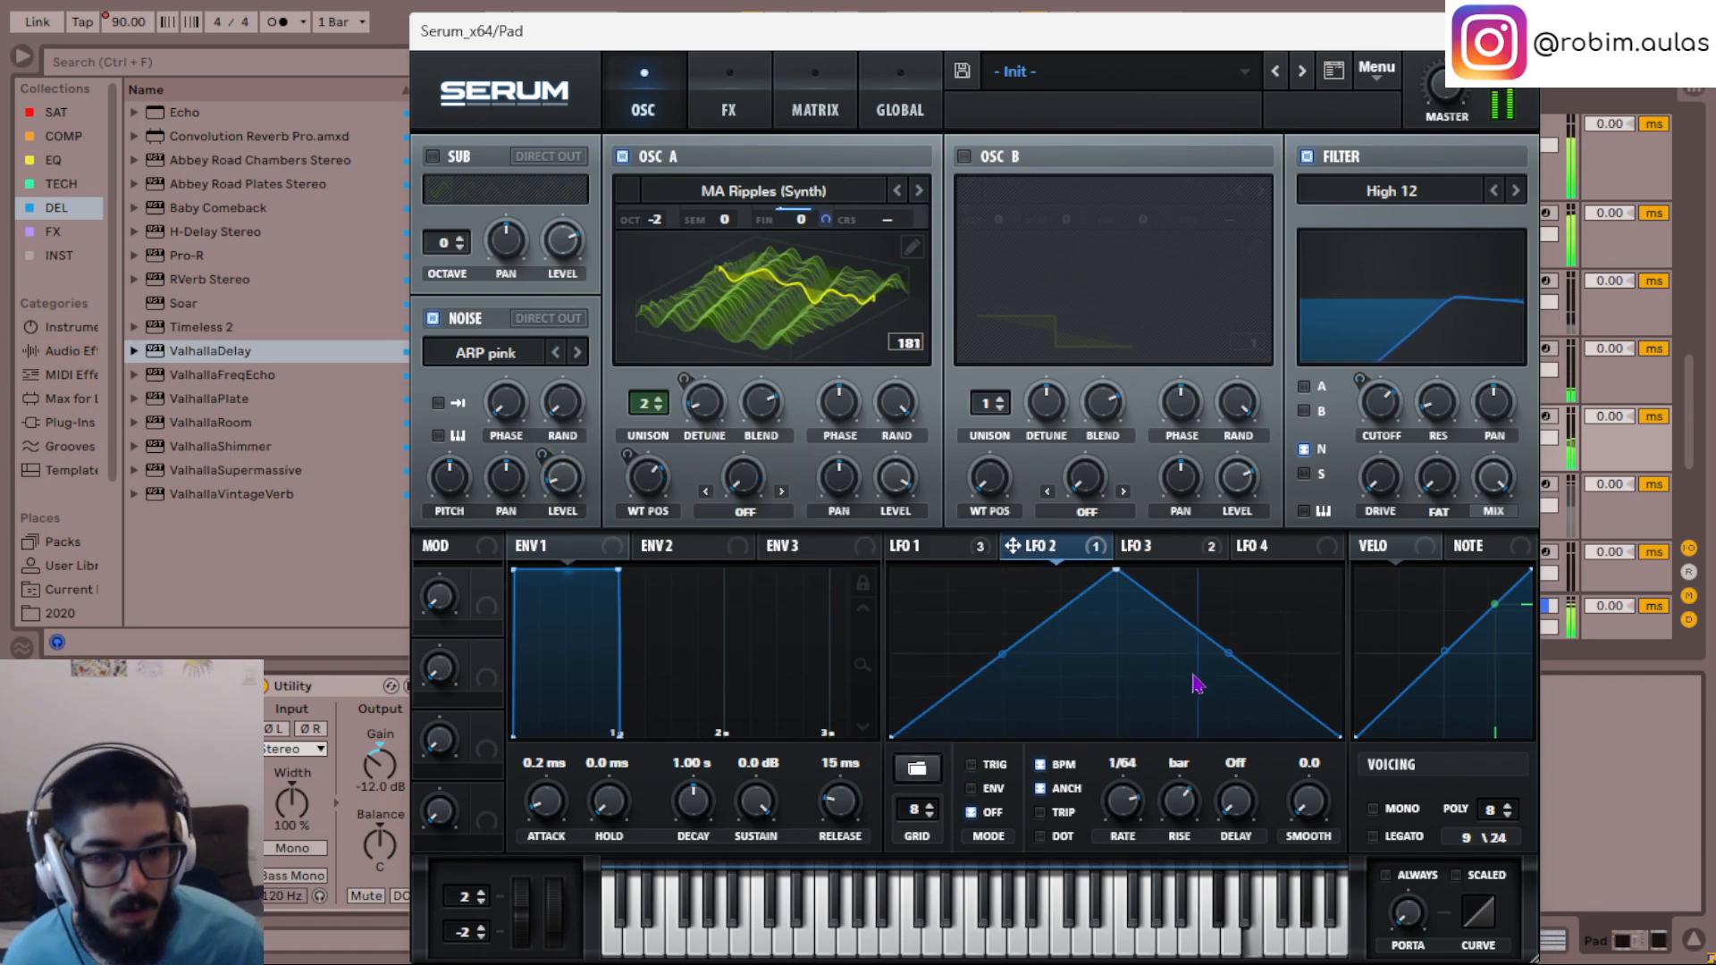
drag(826, 219, 830, 250)
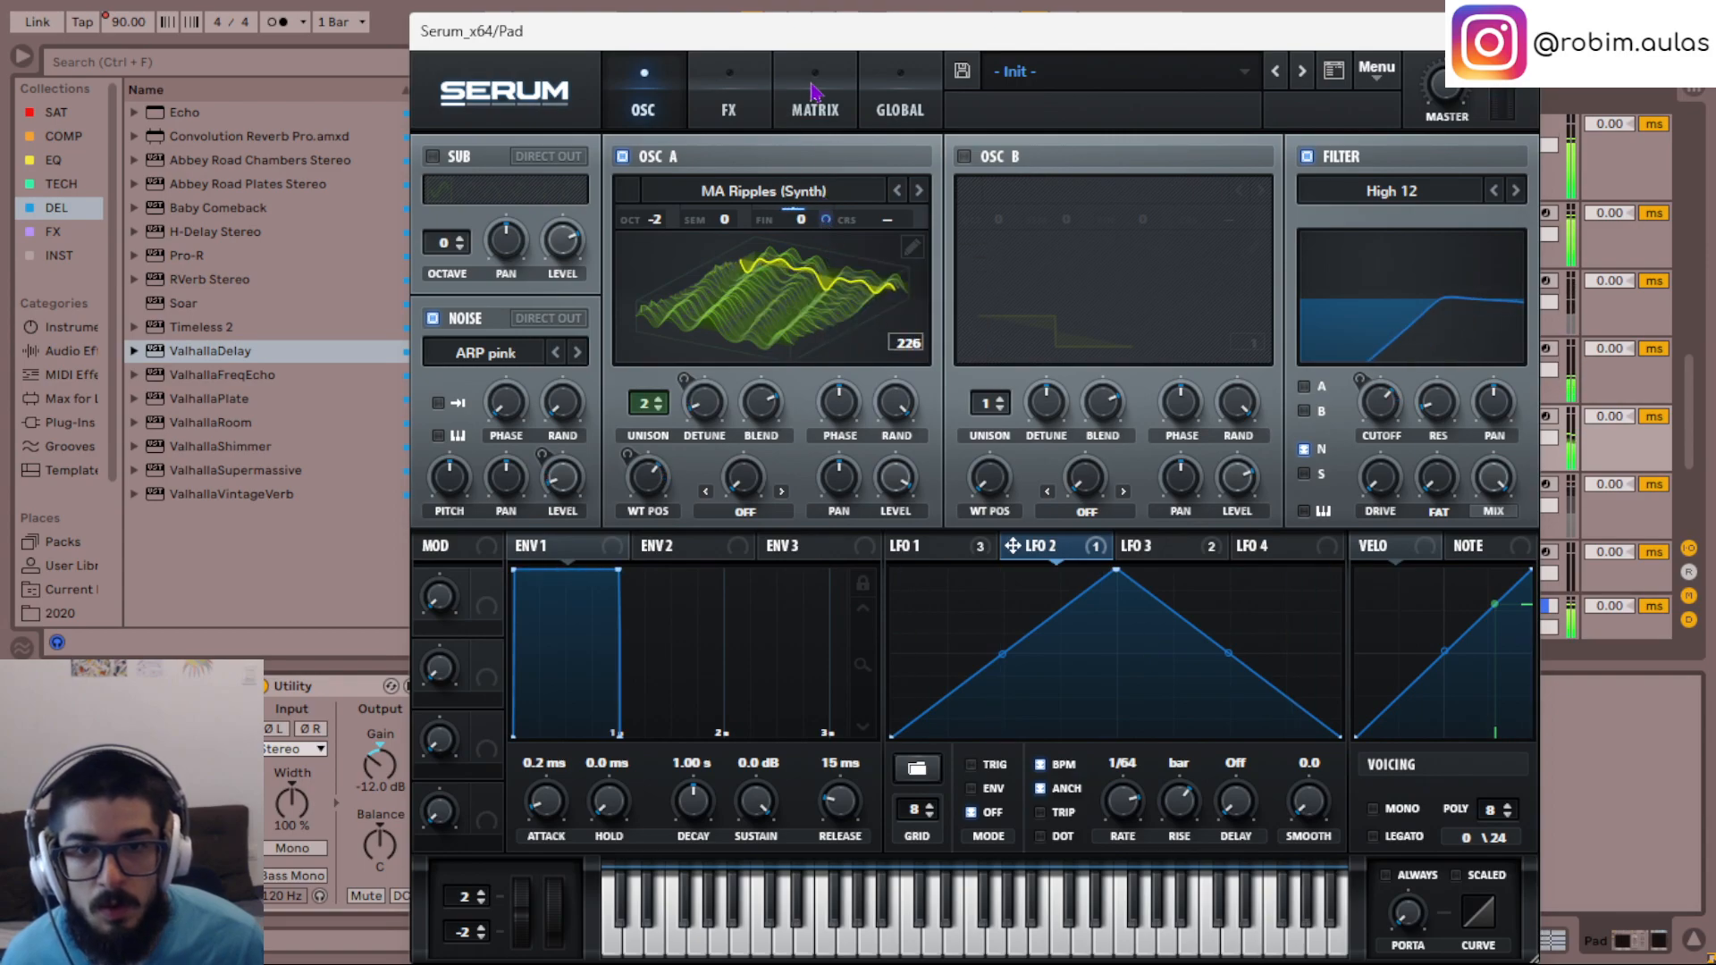
click(791, 93)
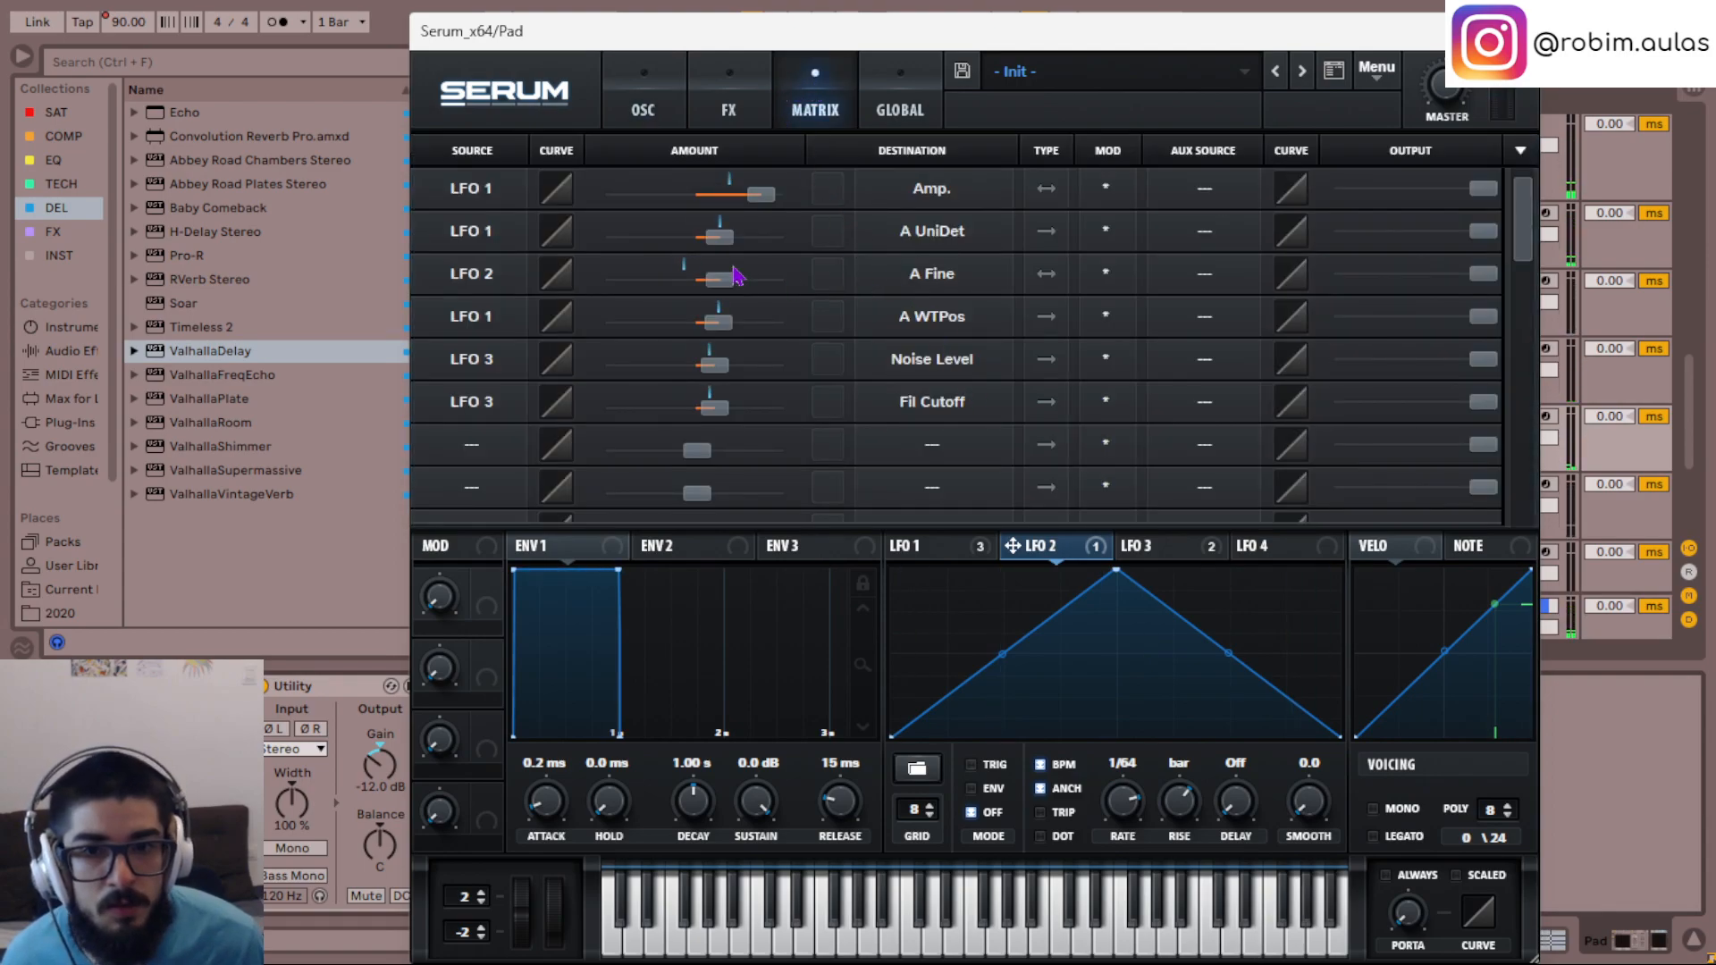
key(space)
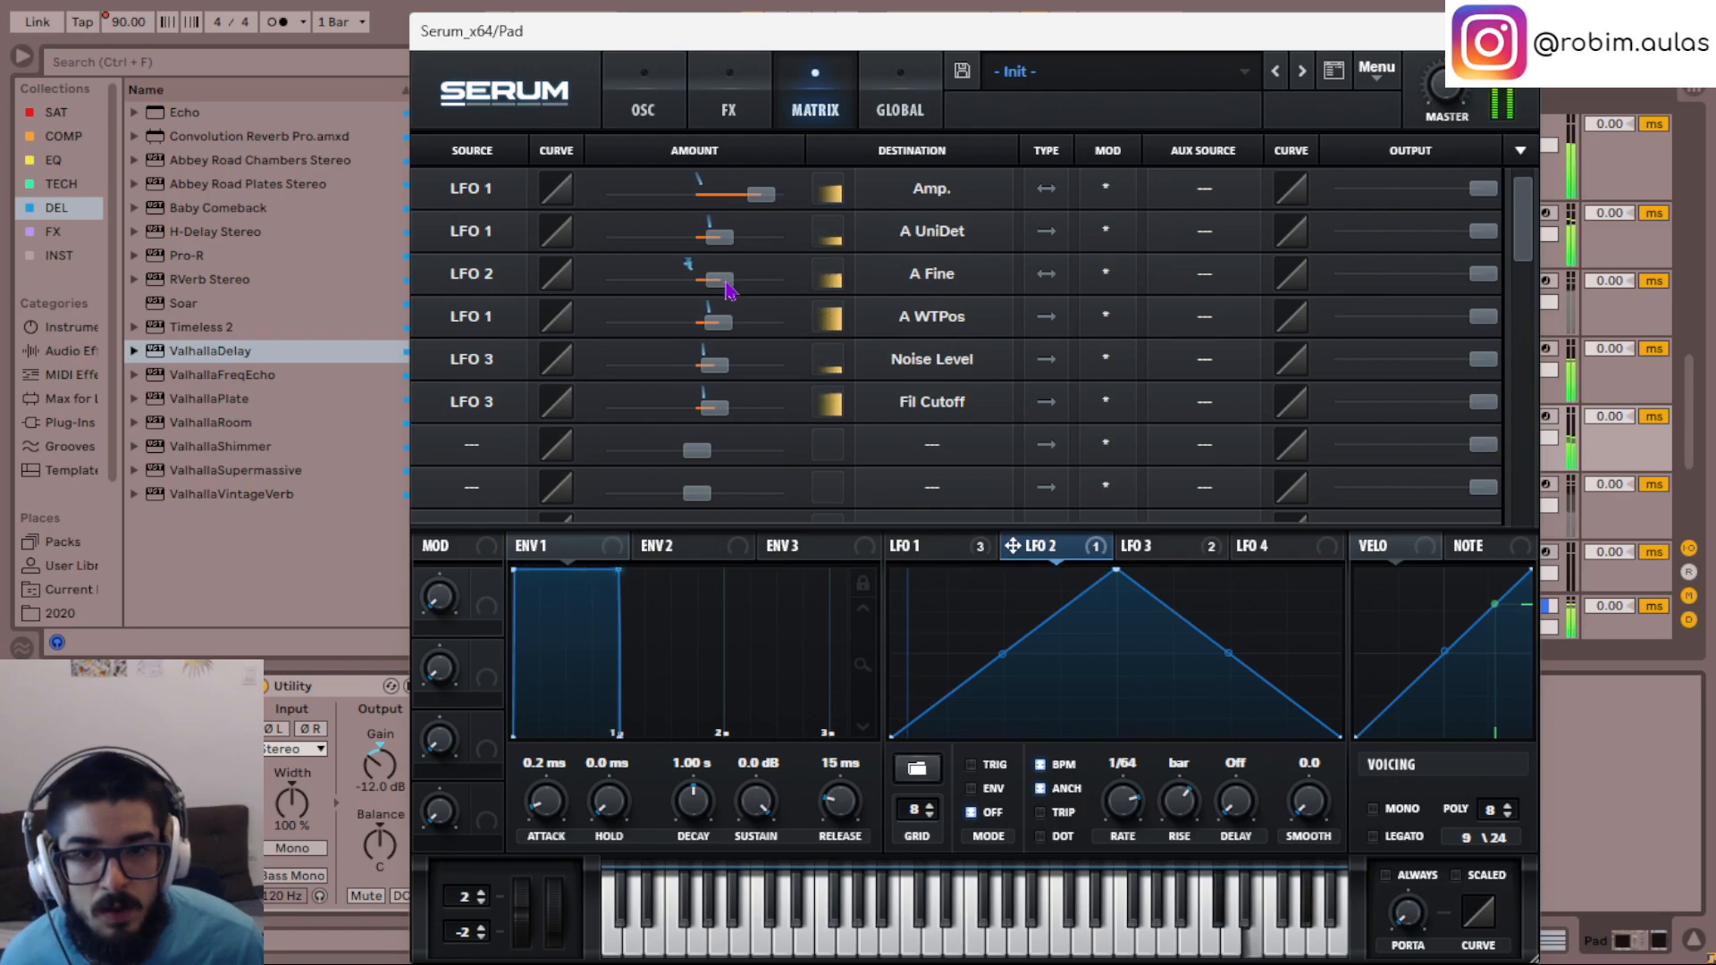
key(space)
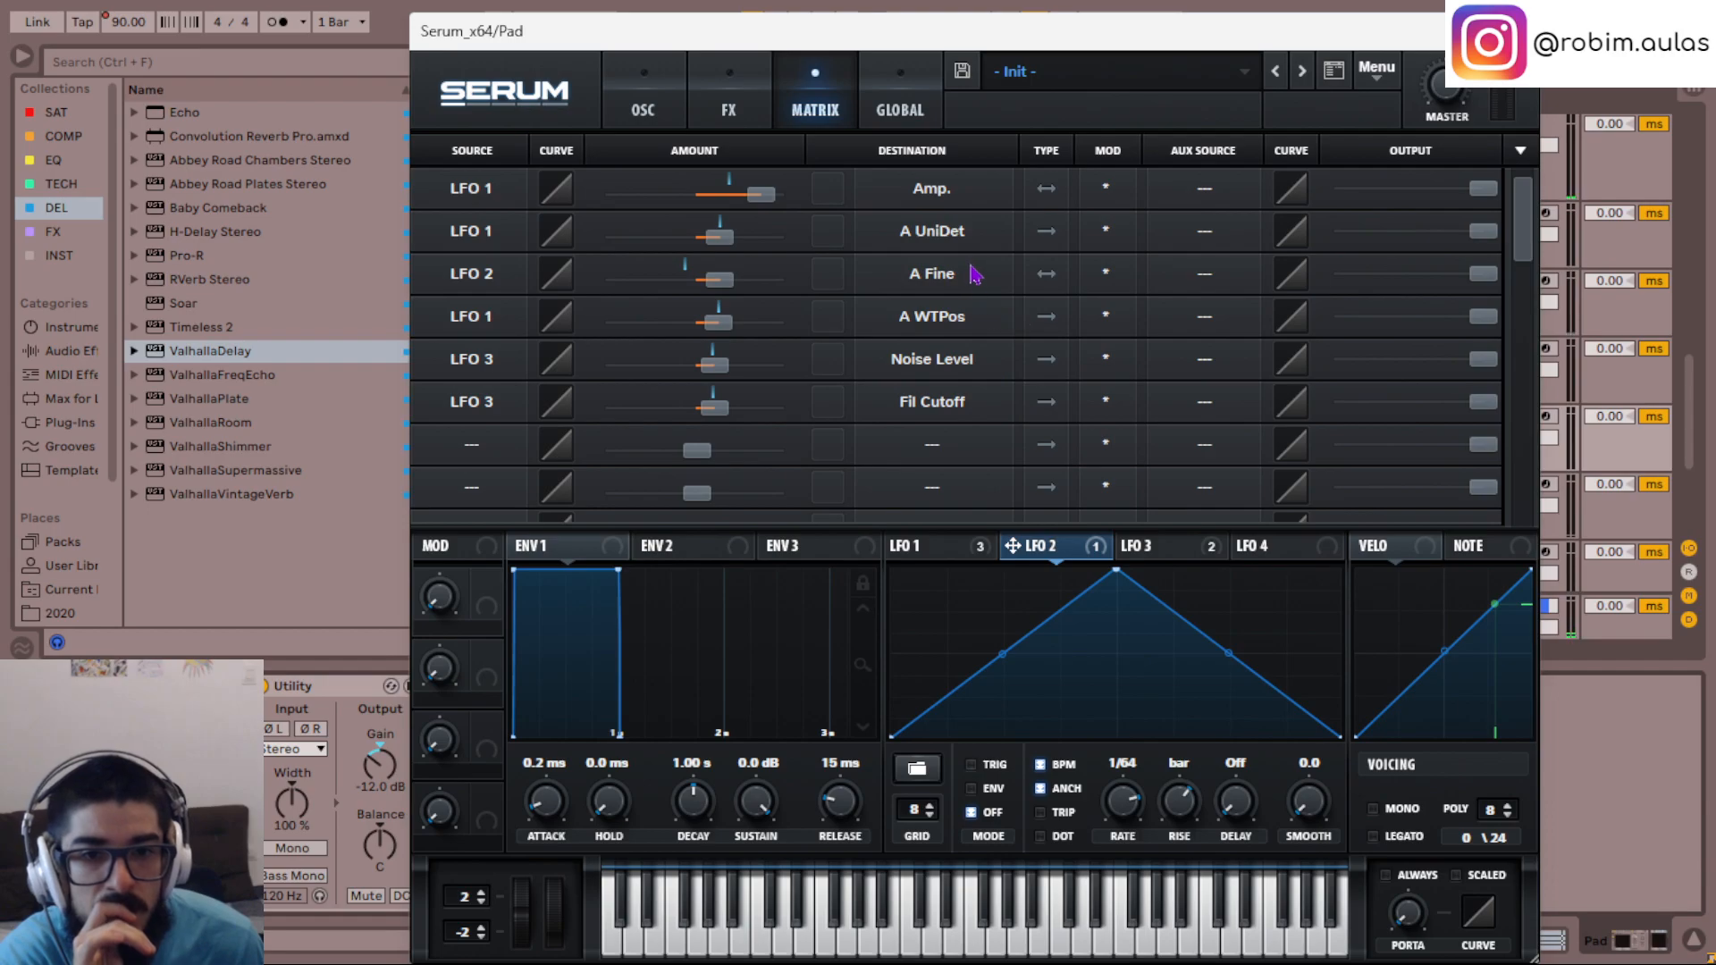
scroll(983, 291, down, 1)
scroll(983, 290, up, 1)
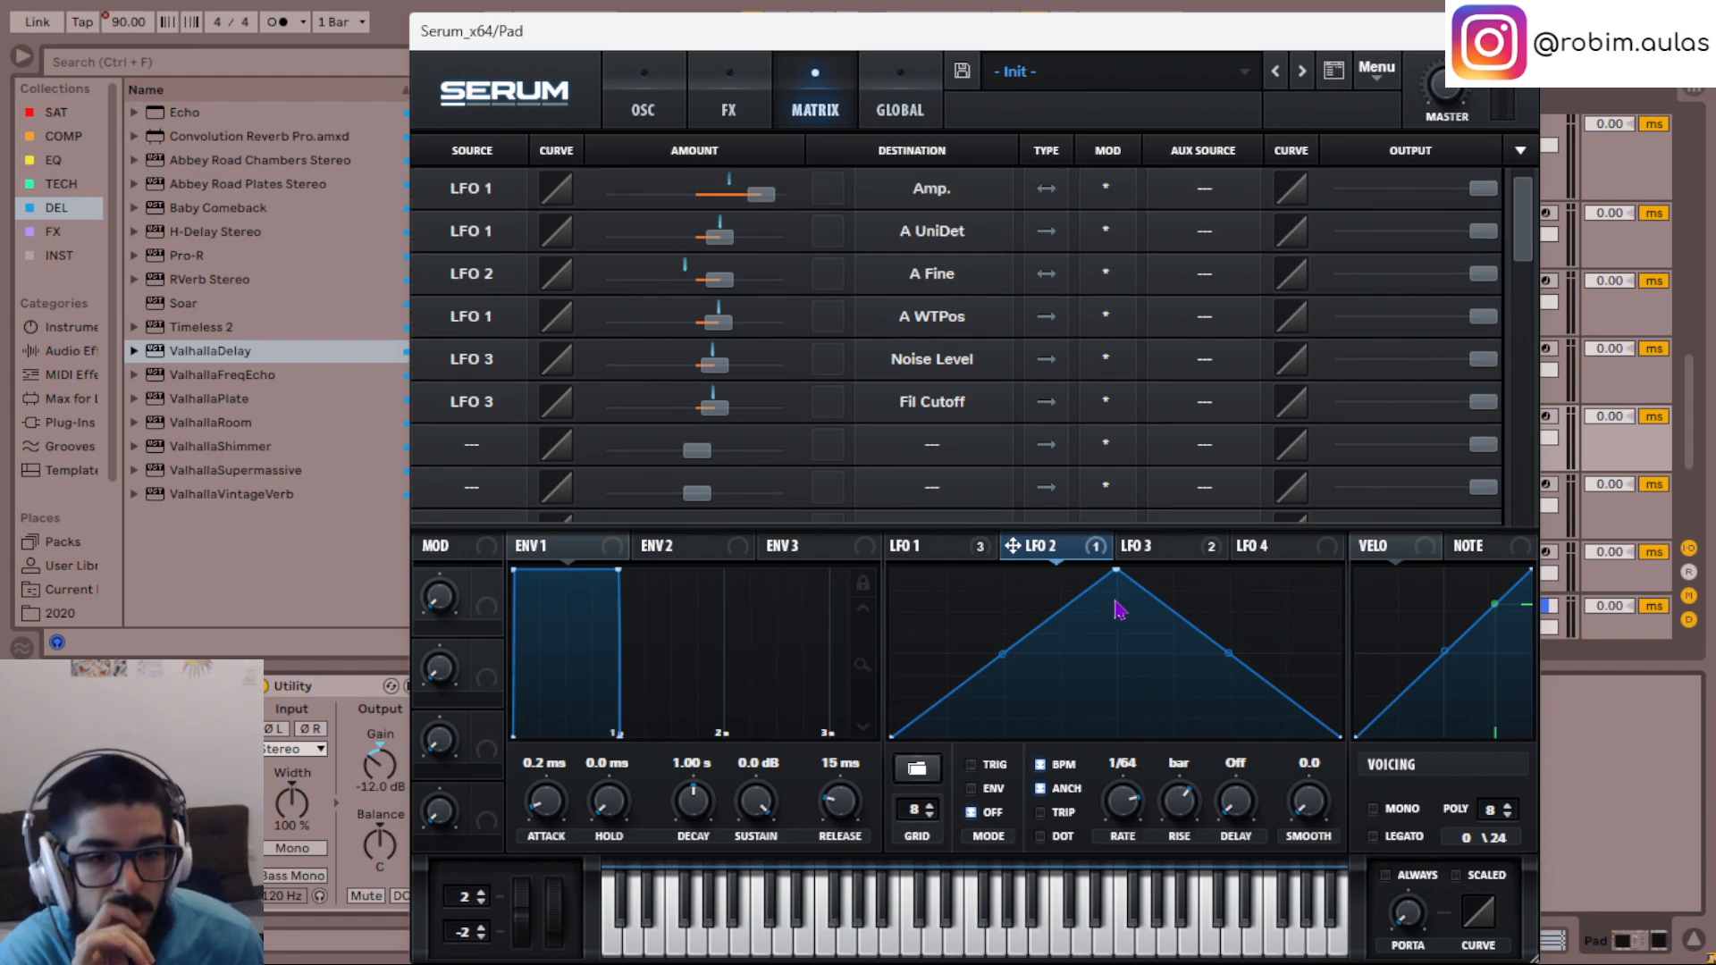
- Set LFO 2 to Trig mode and make its A Fine modulation unidirectional, checking the sound in playback
key(space)
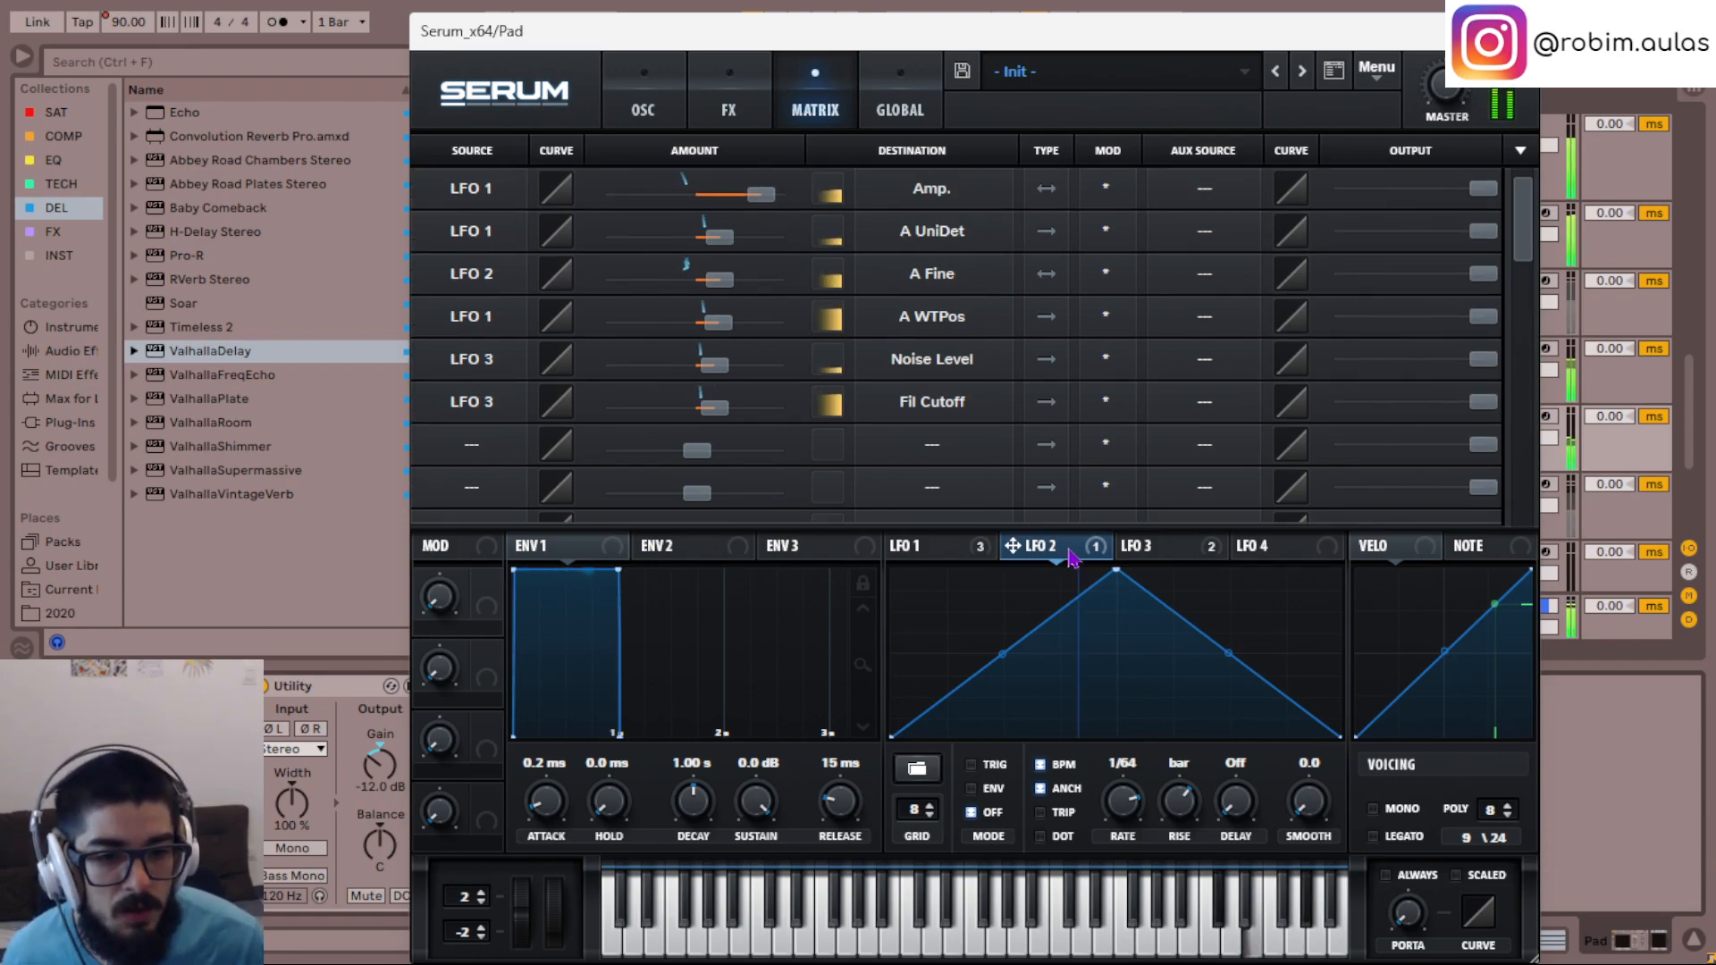
key(space)
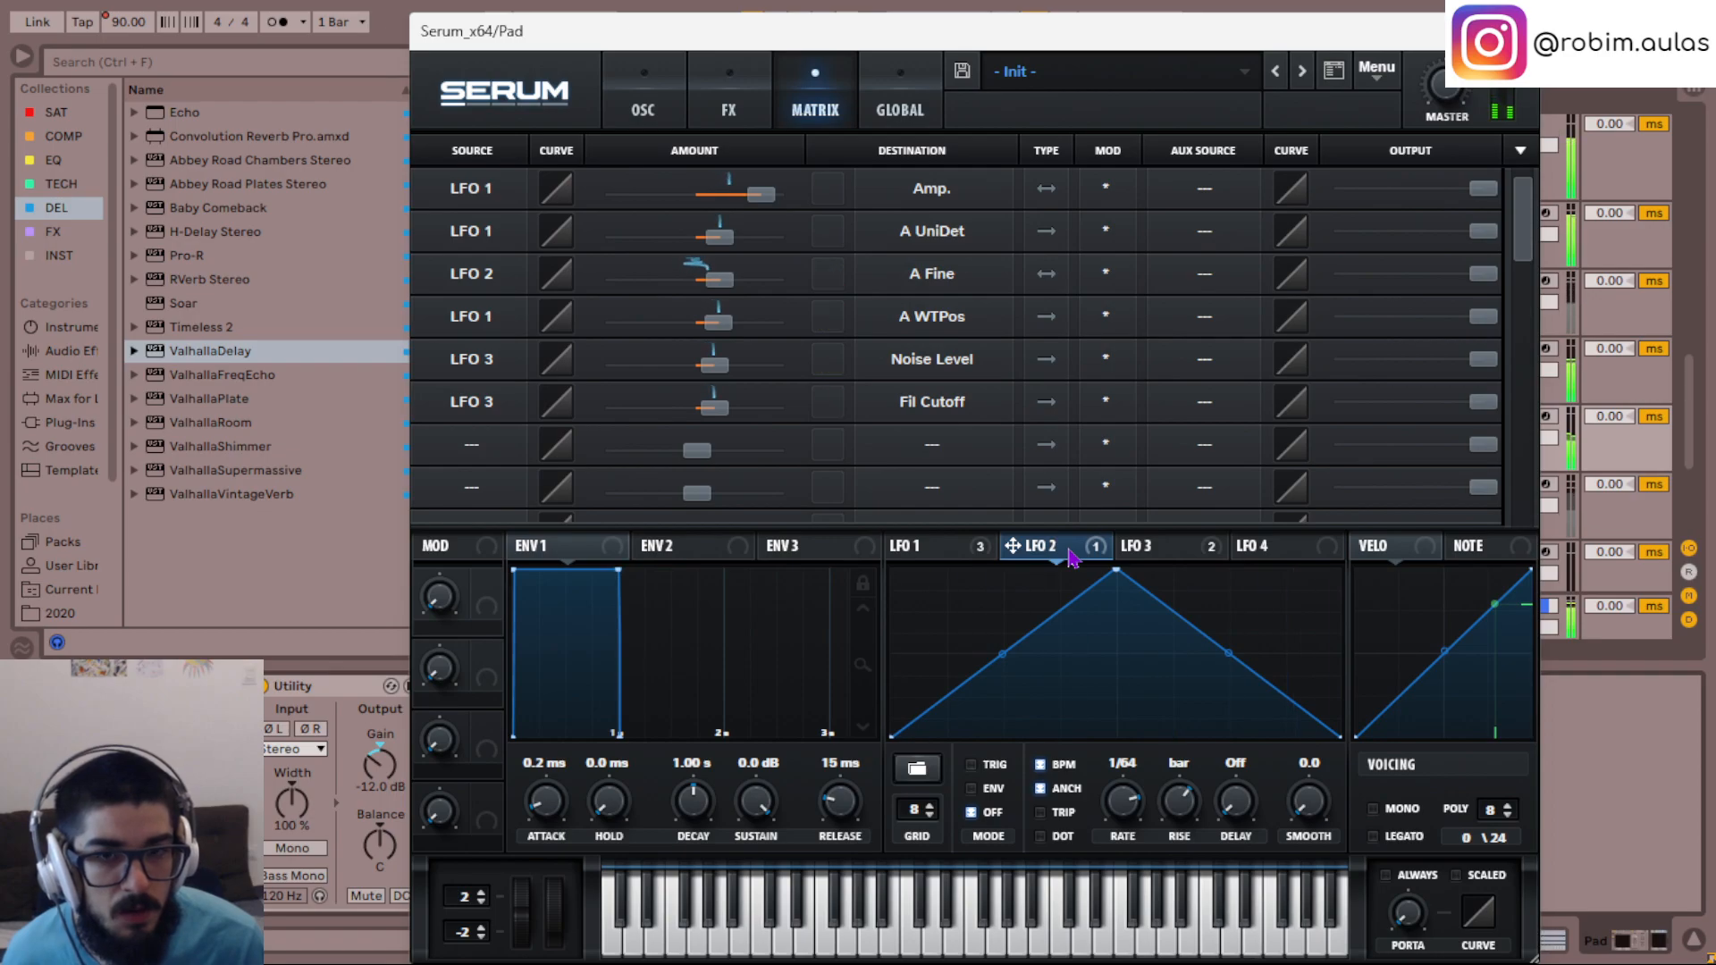
click(978, 768)
key(space)
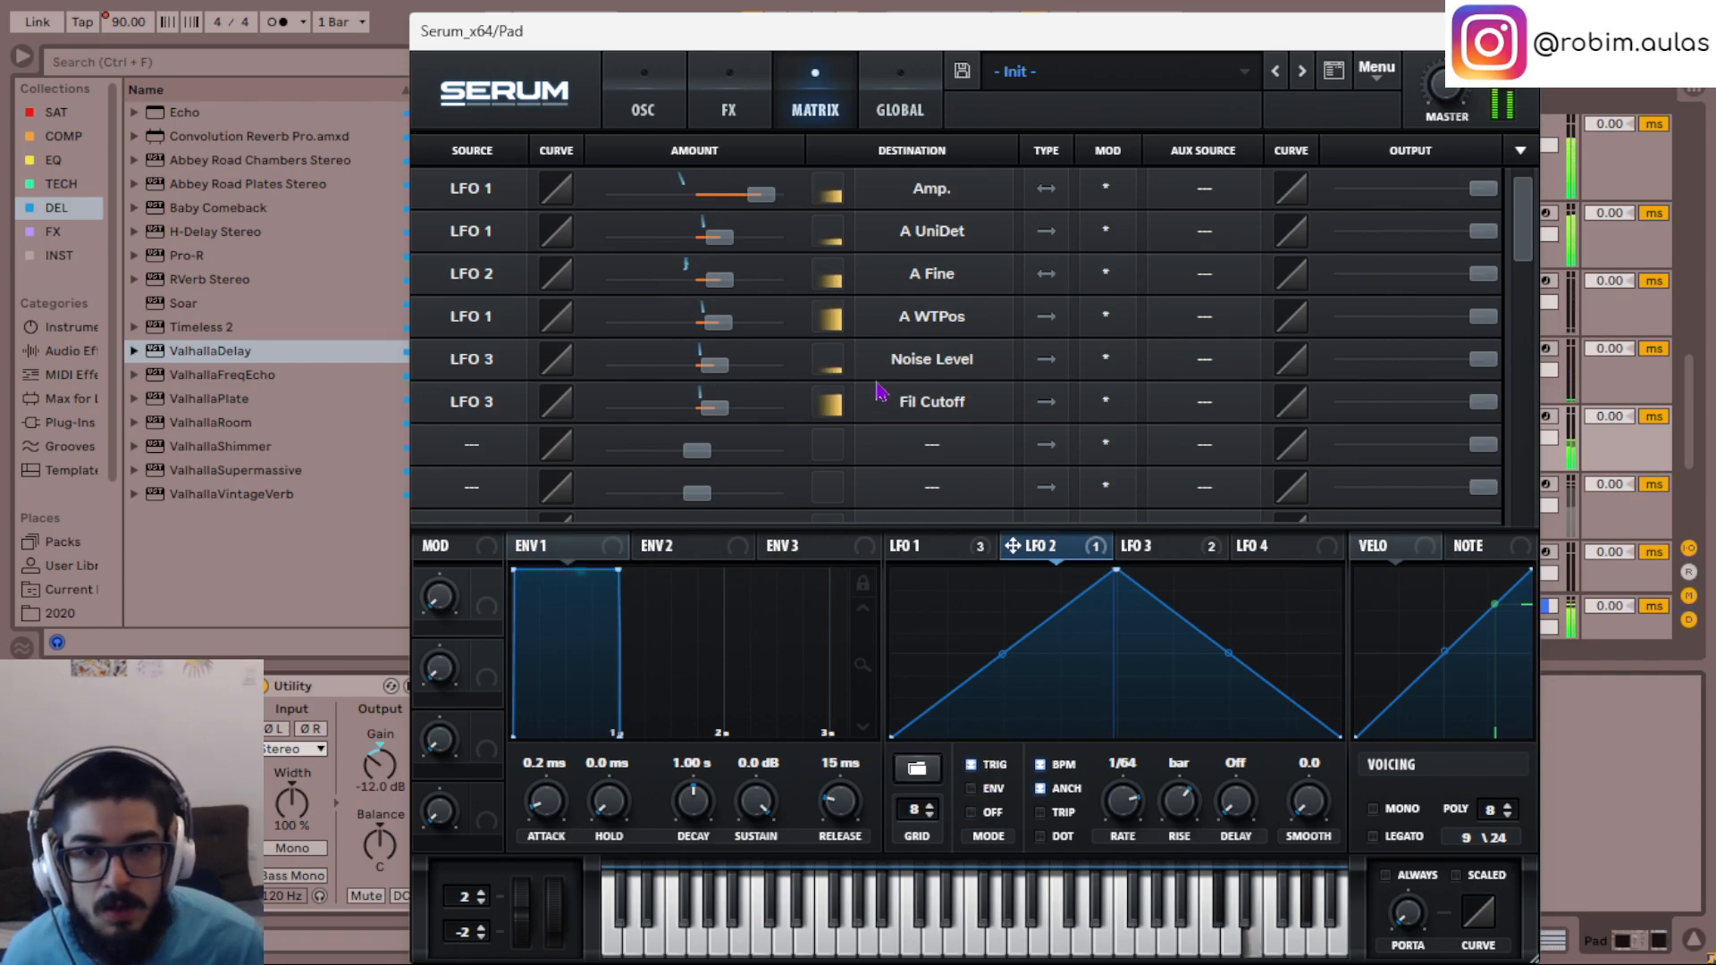
key(space)
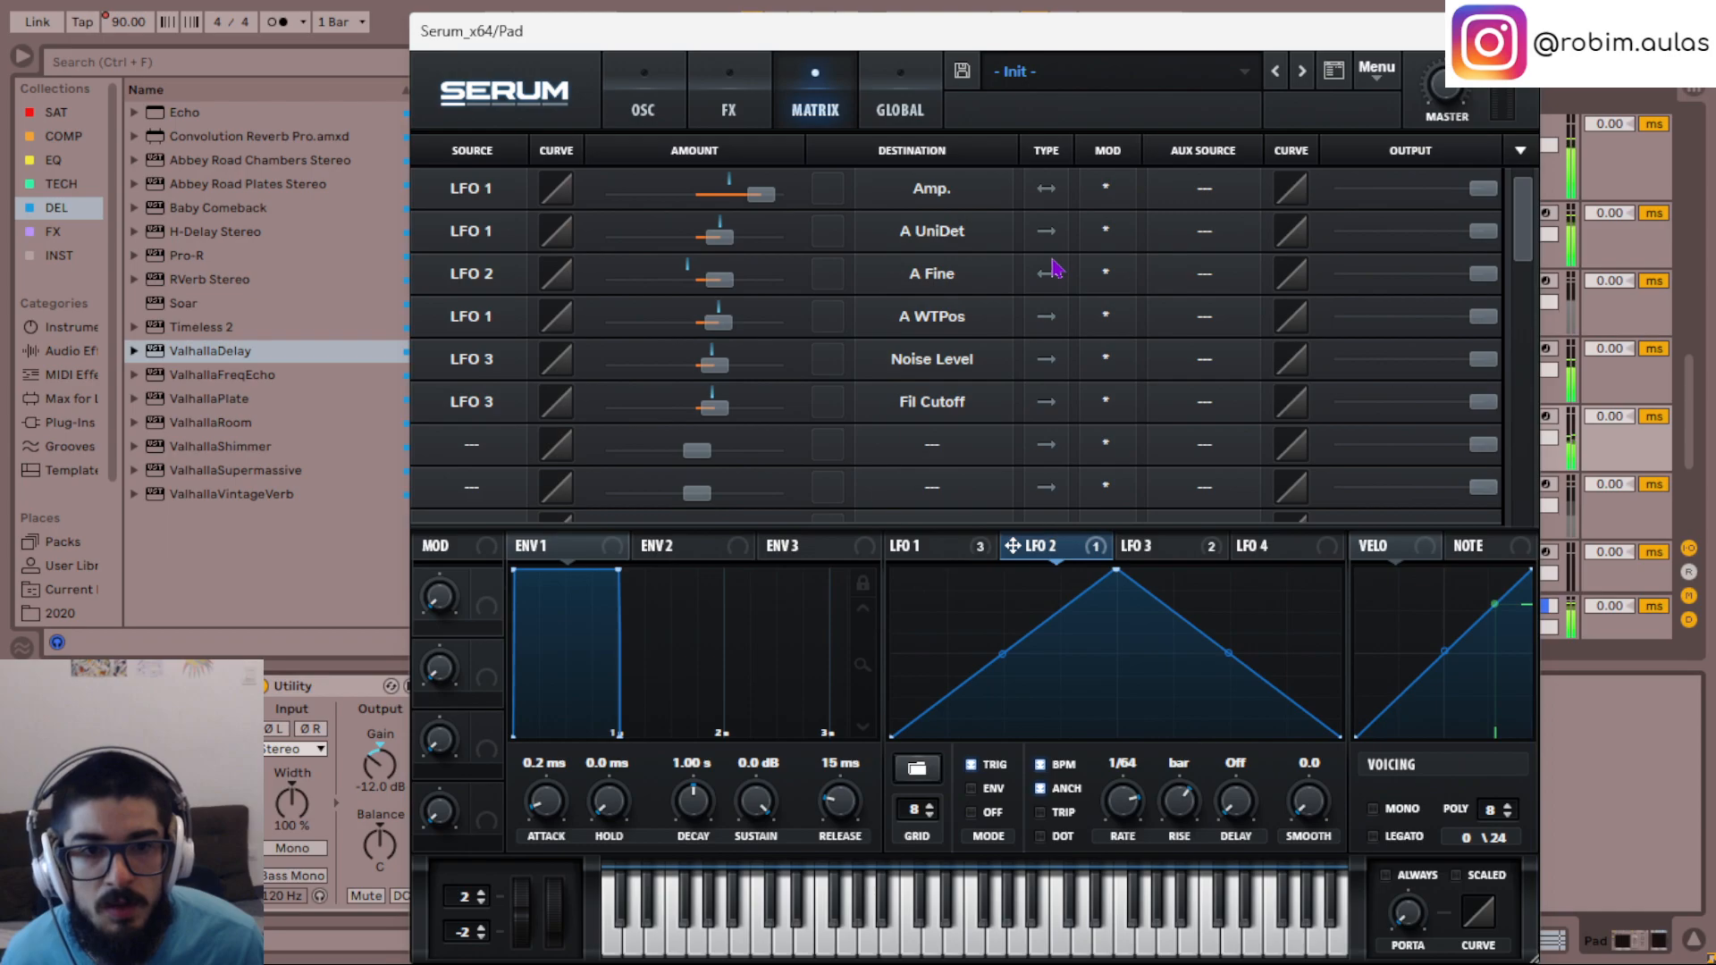
key(space)
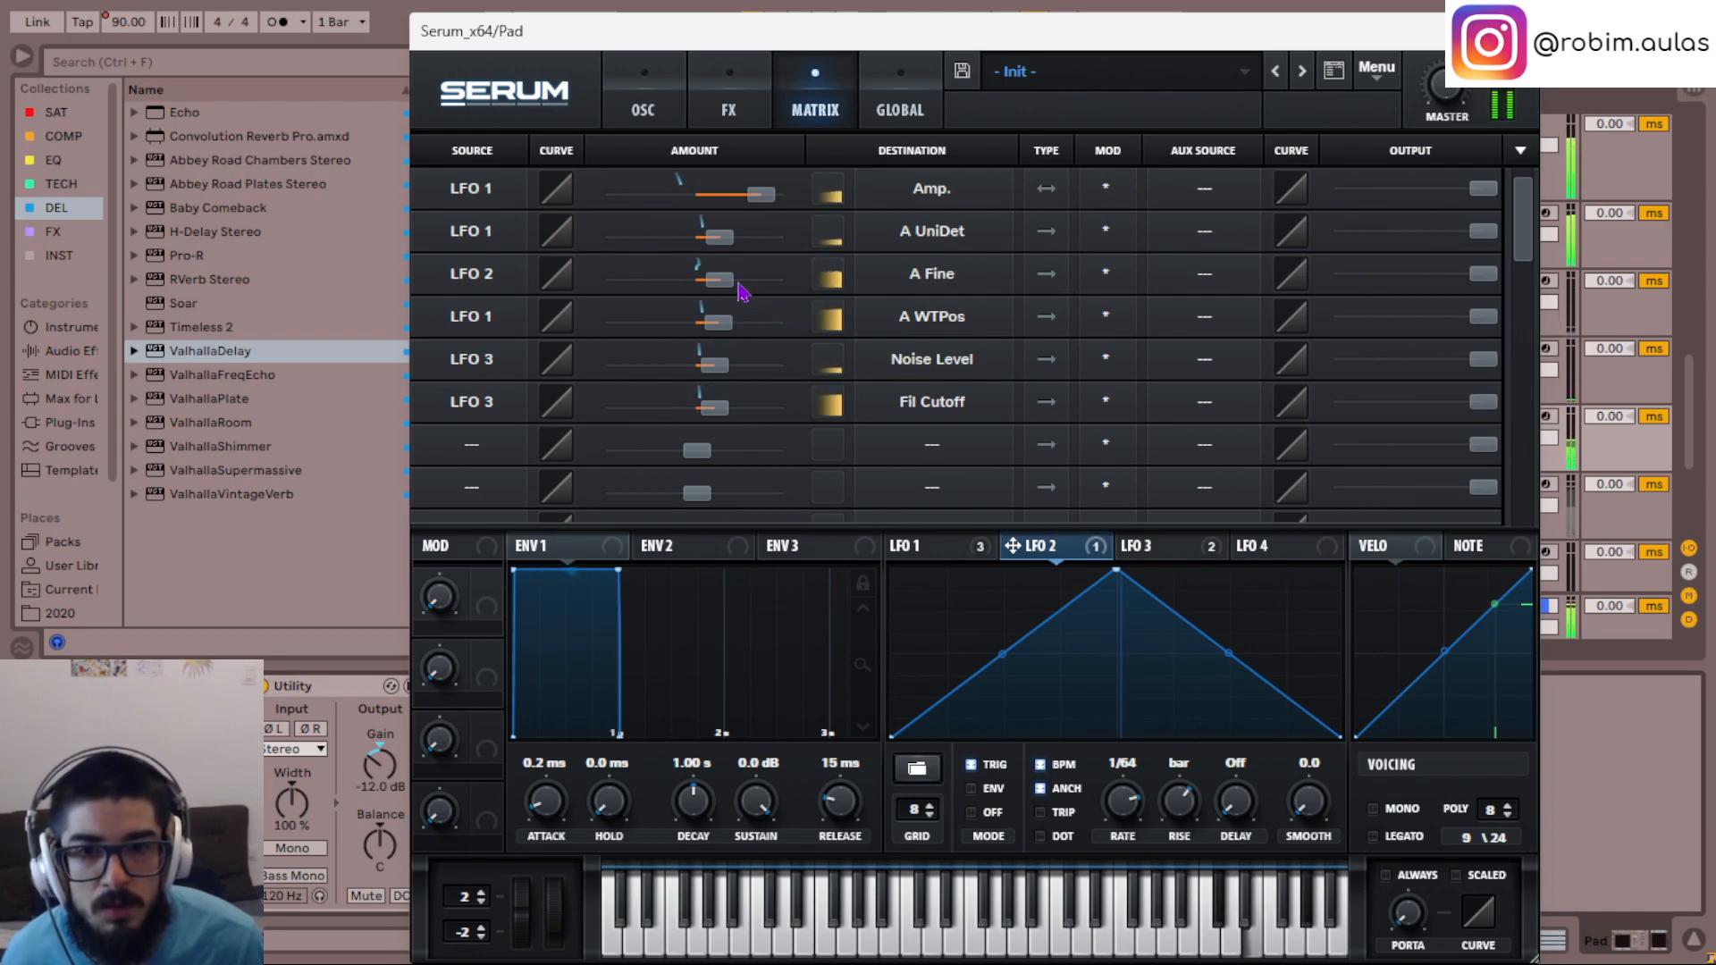
- Set Osc A's fine tuning to -24 and increase the LFO 2 modulation amount on A Fine
click(672, 100)
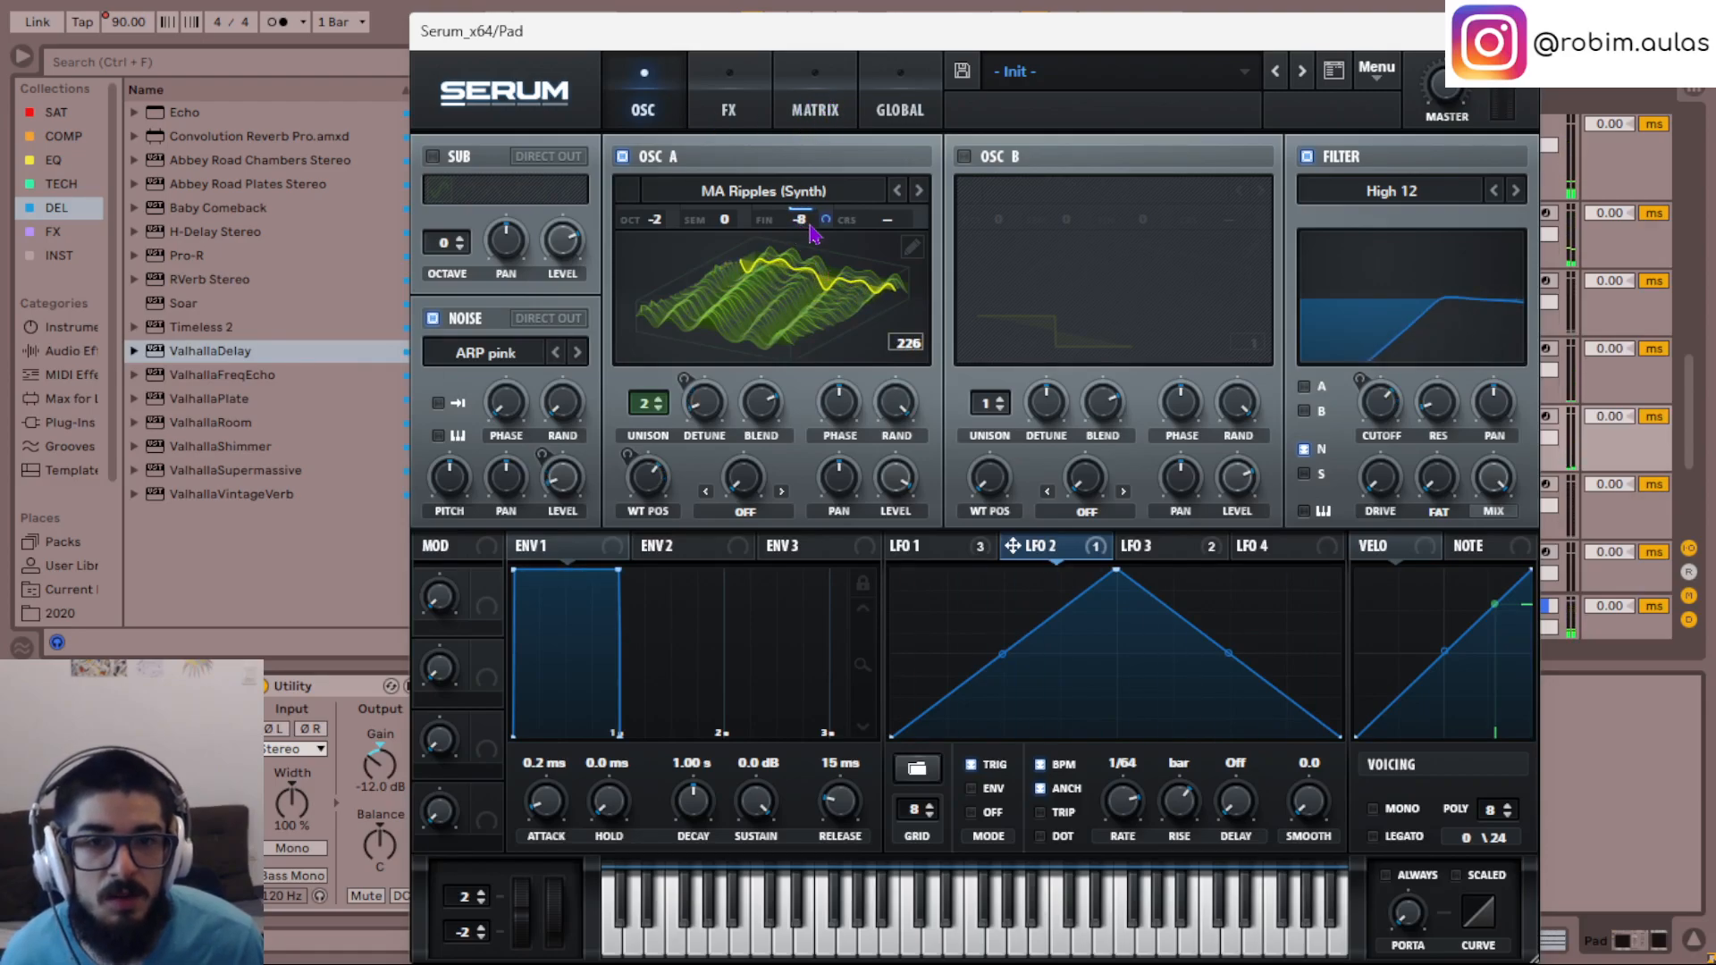
scroll(809, 225, down, 5)
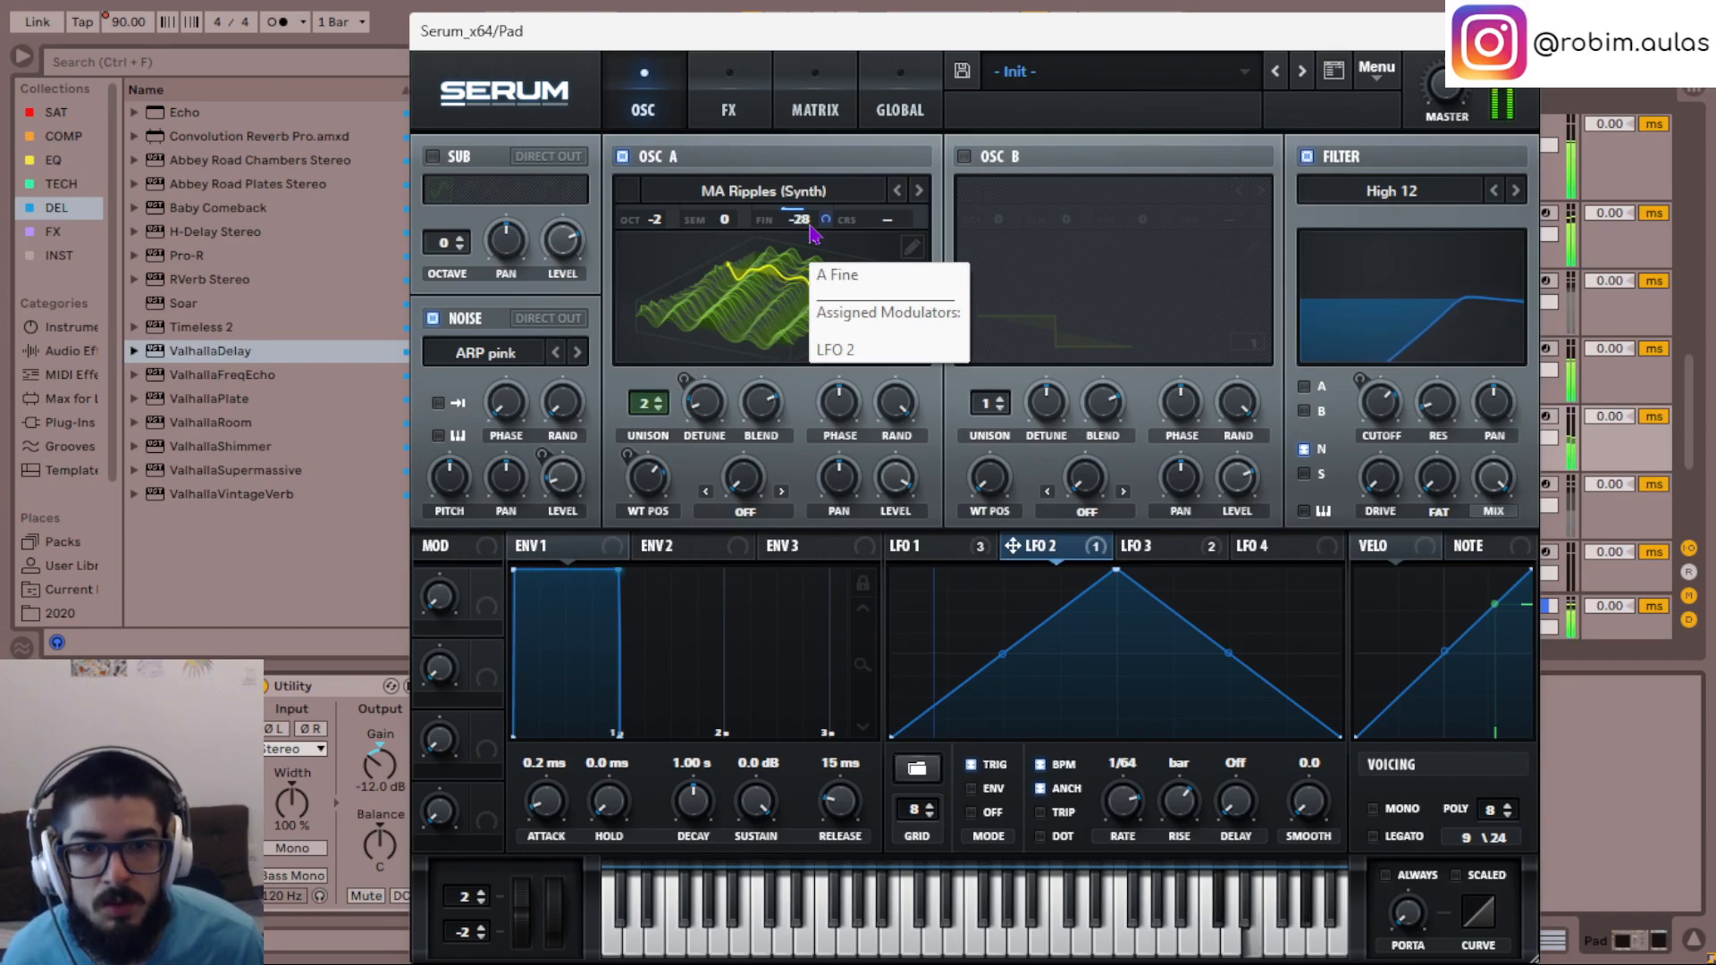
scroll(813, 233, up, 1)
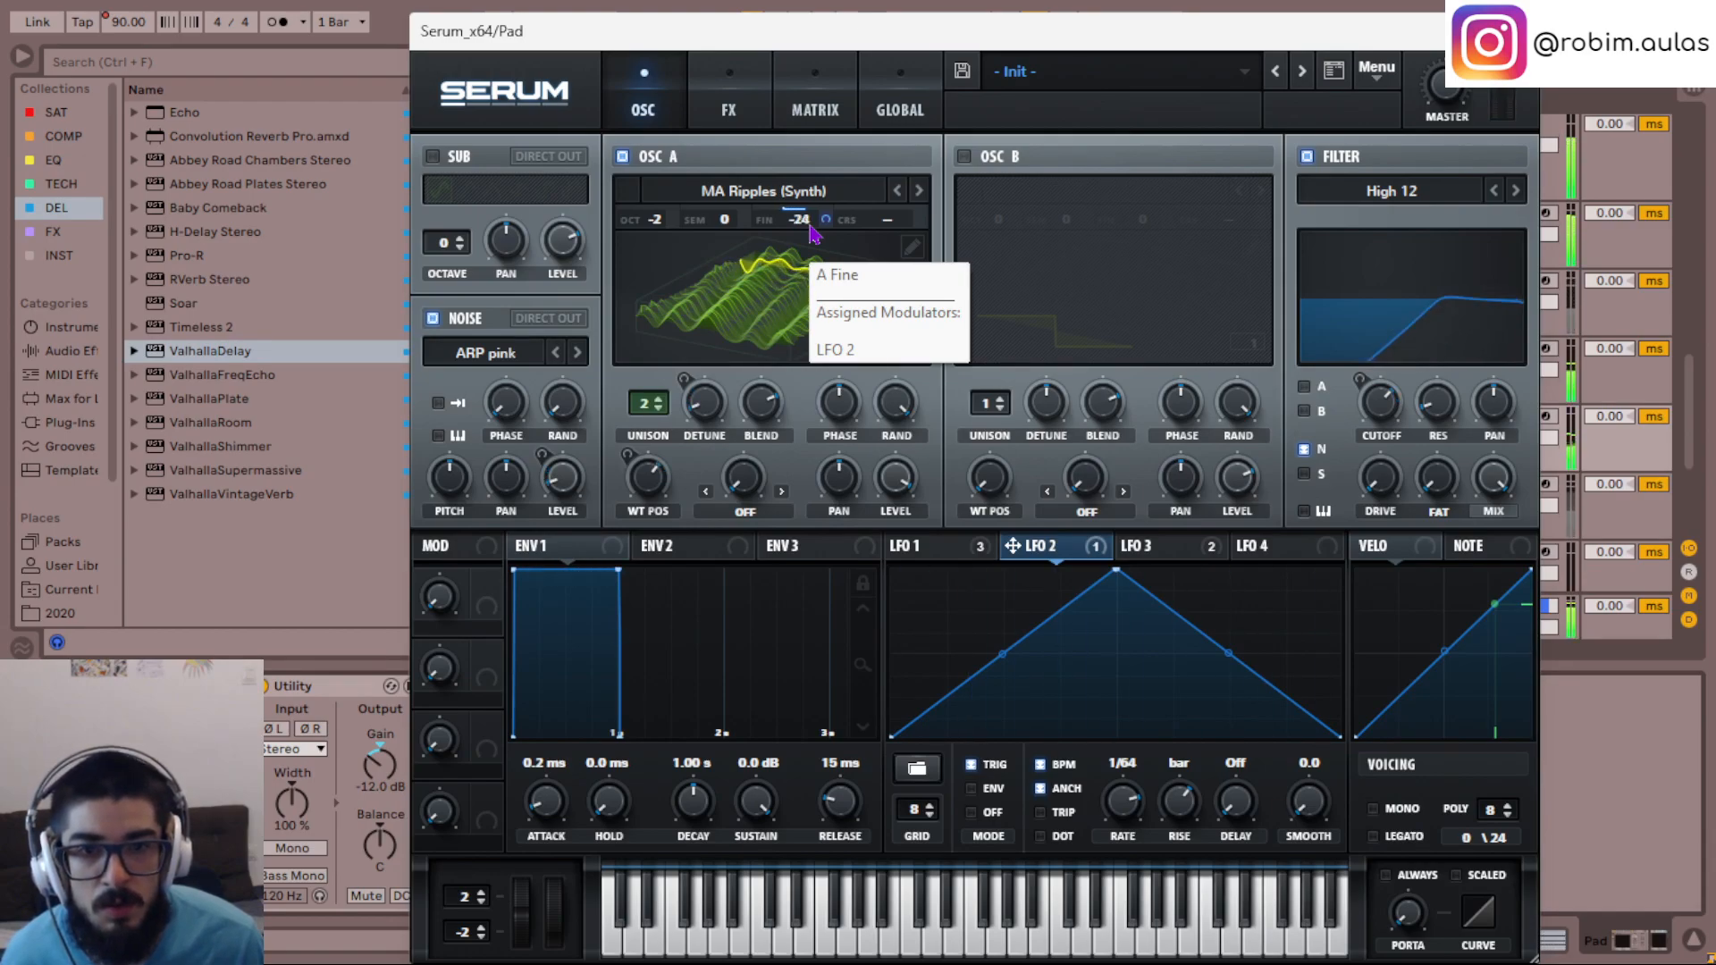
click(816, 112)
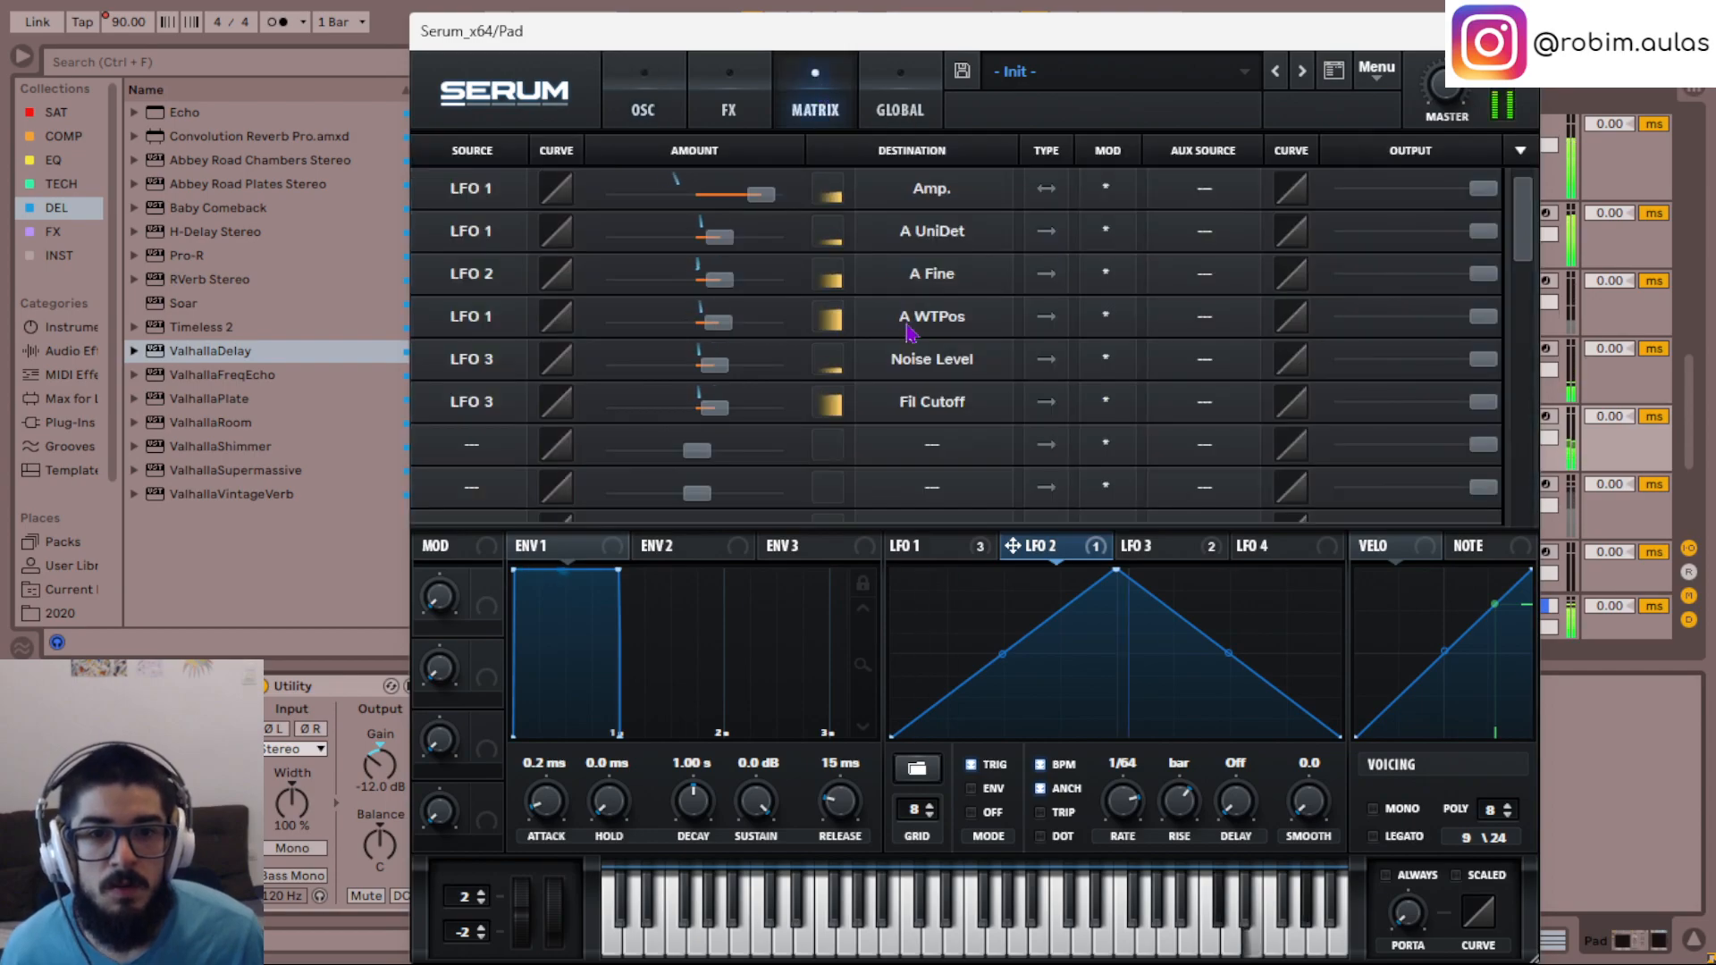
drag(722, 284, 761, 302)
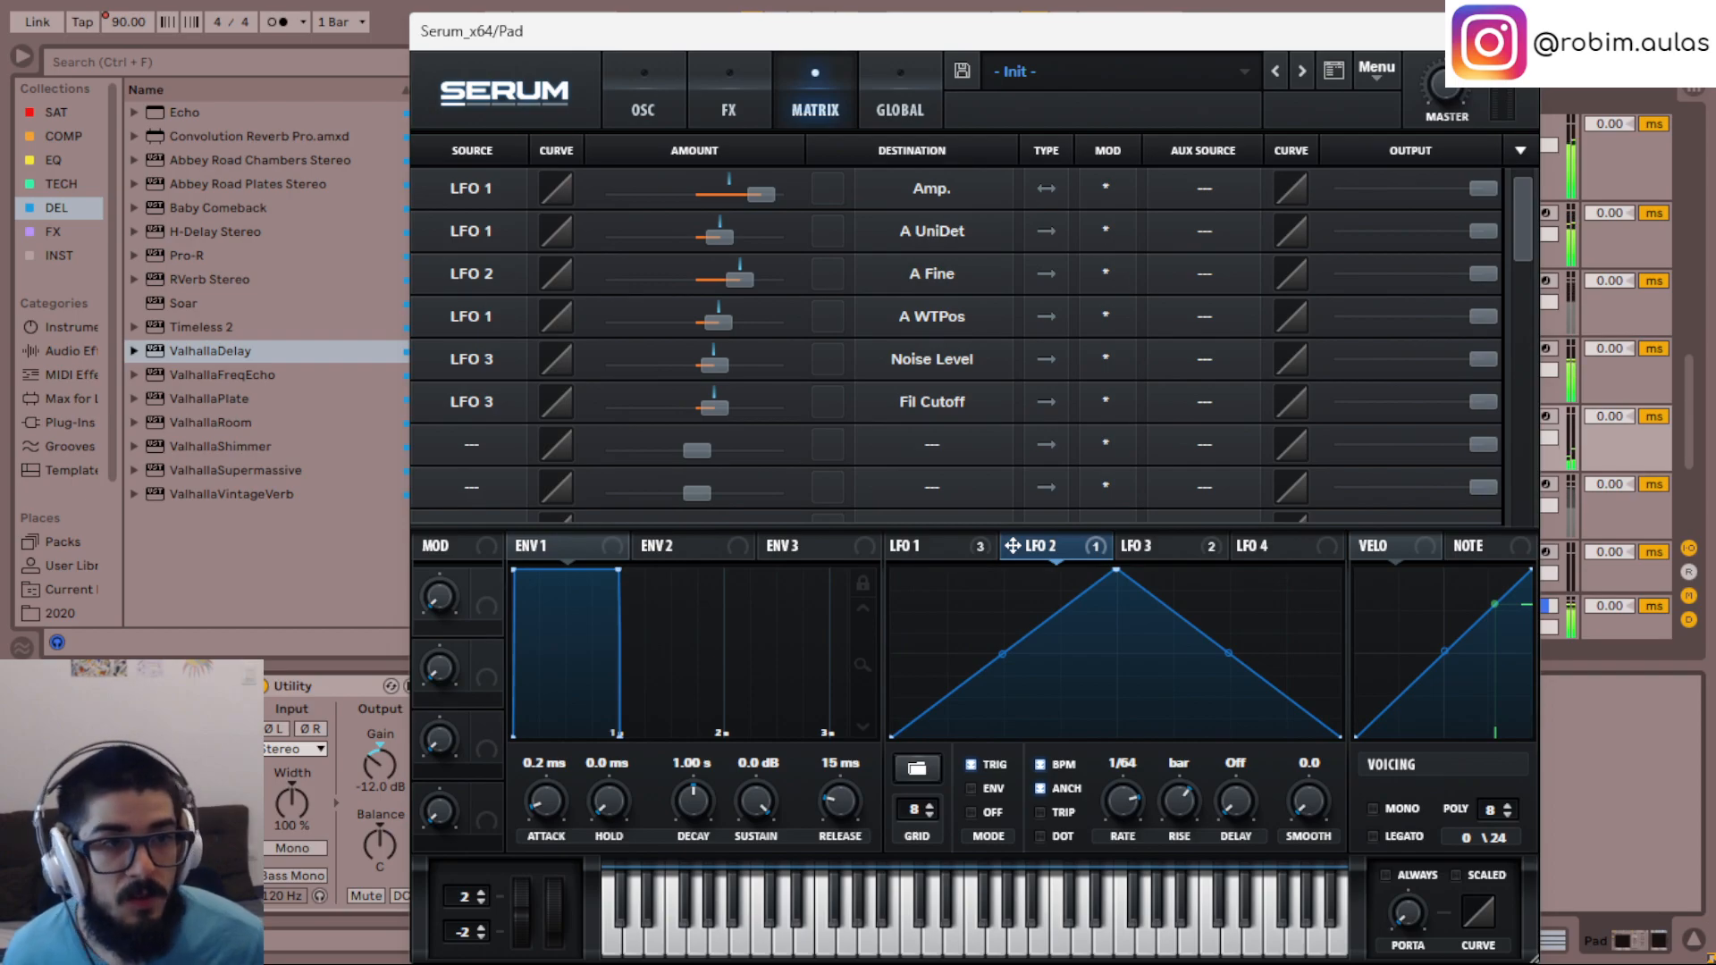
- Slightly raise the reverb amount in the Hat track's Element synth while the loop plays
click(1519, 32)
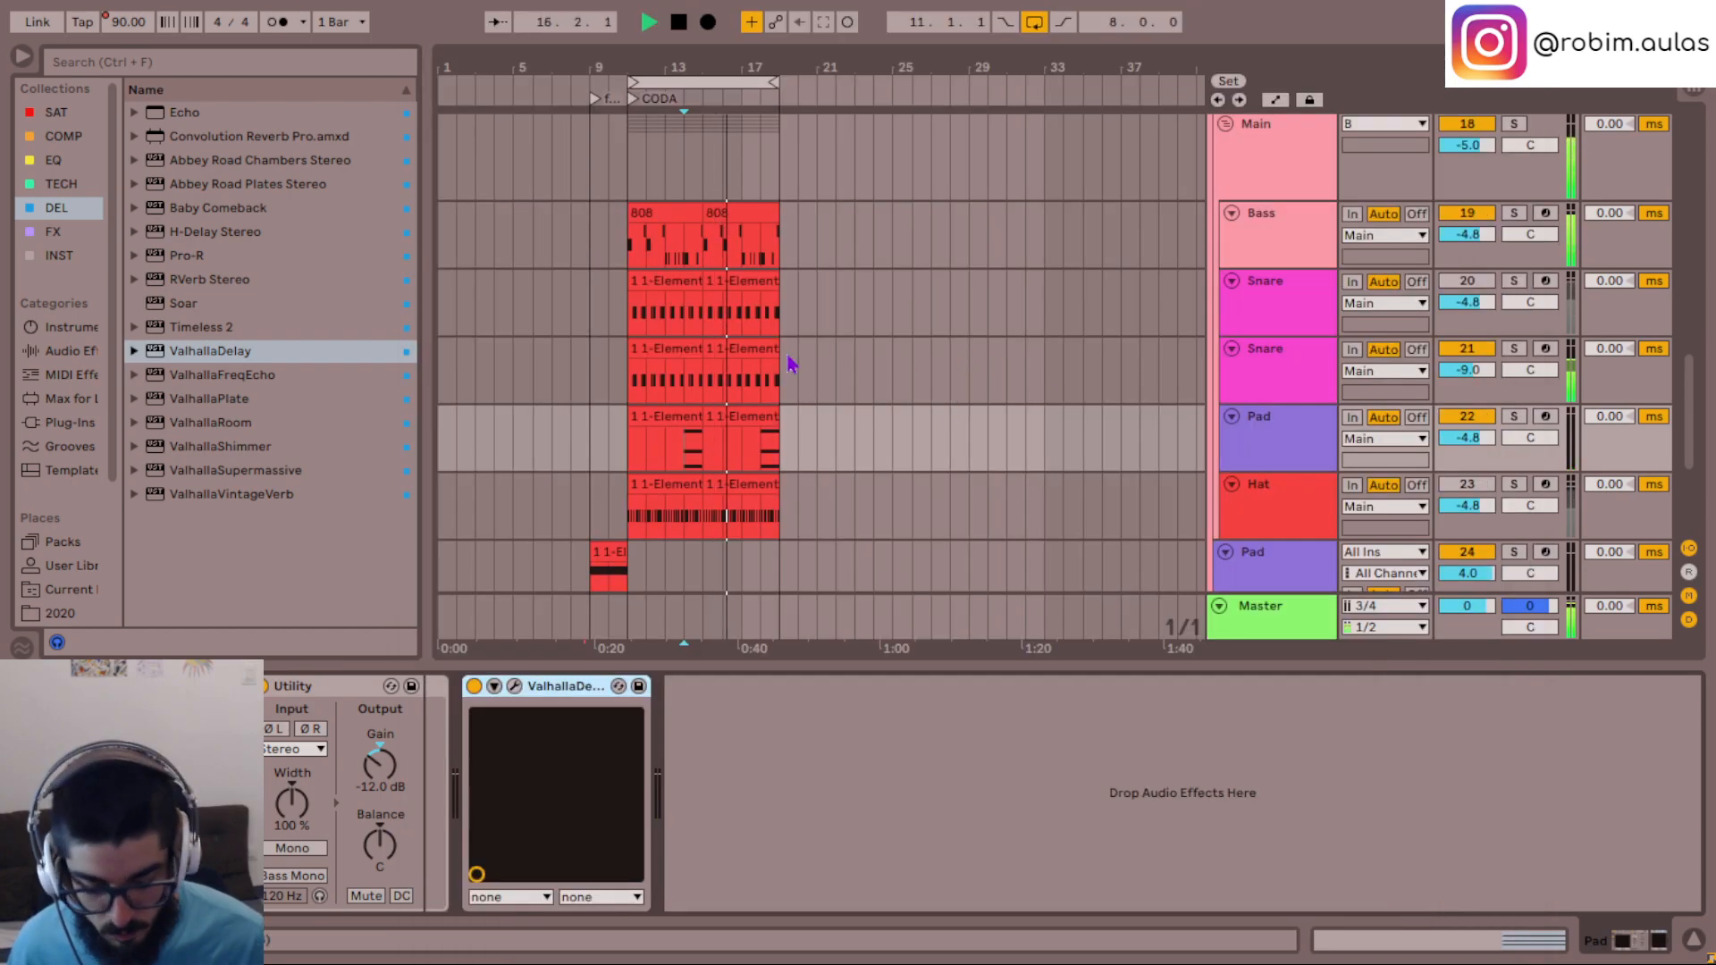
scroll(790, 362, down, 3)
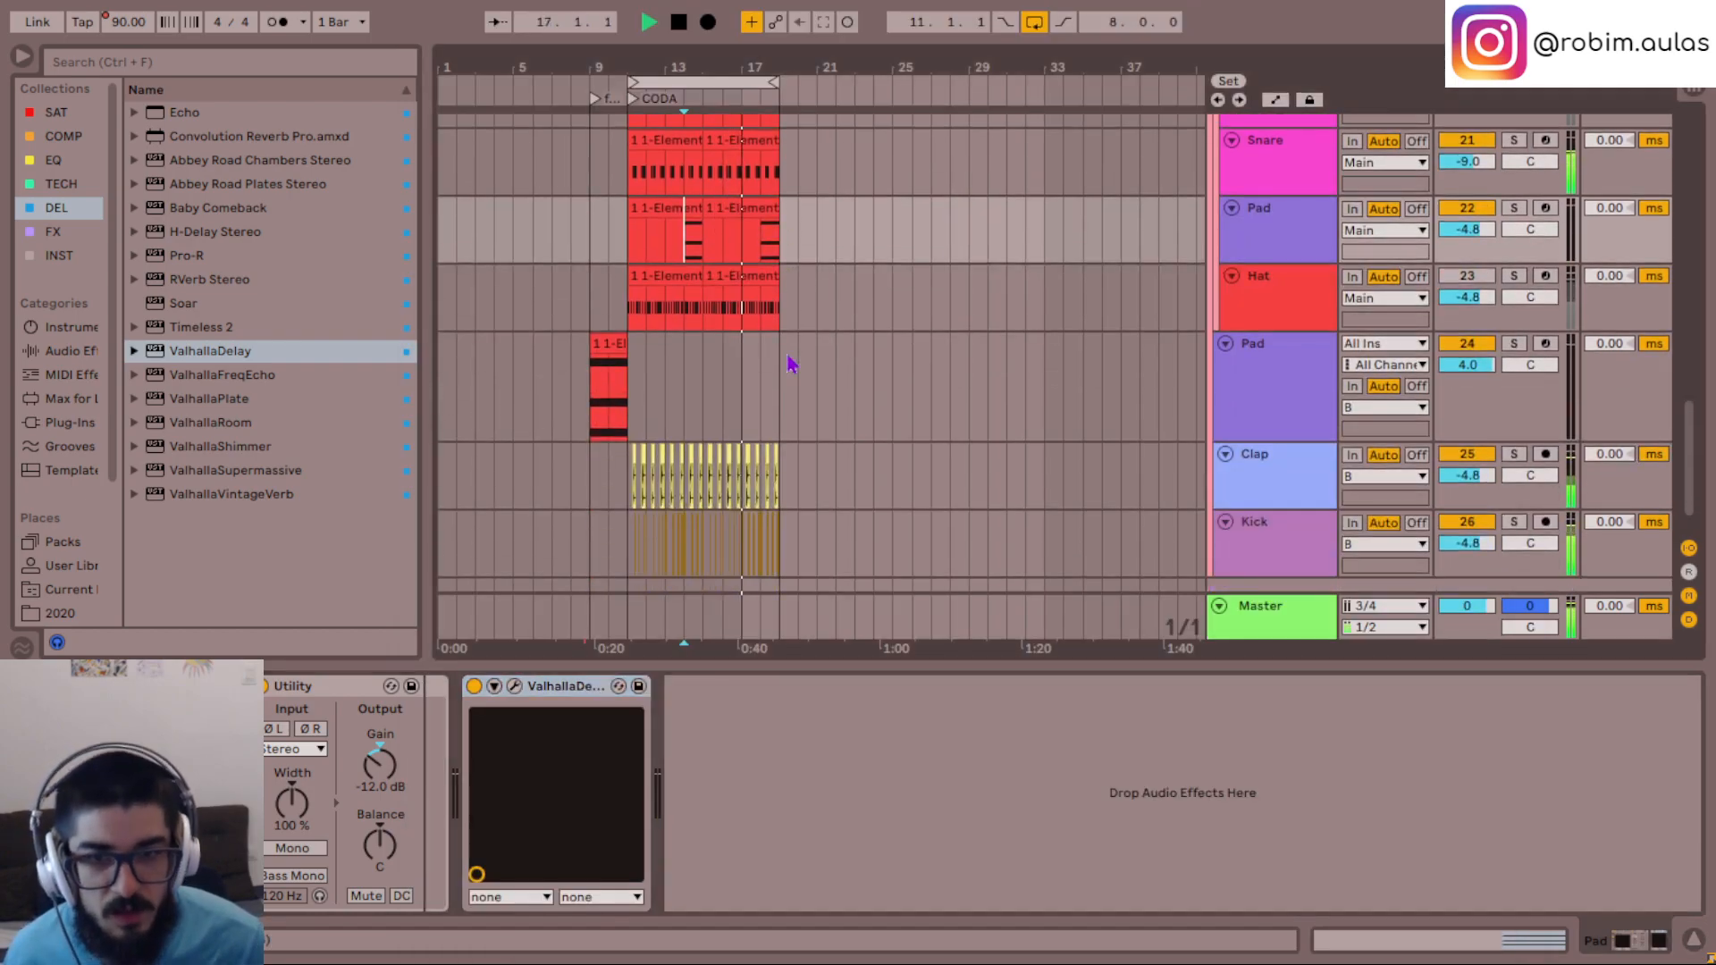
scroll(827, 371, up, 3)
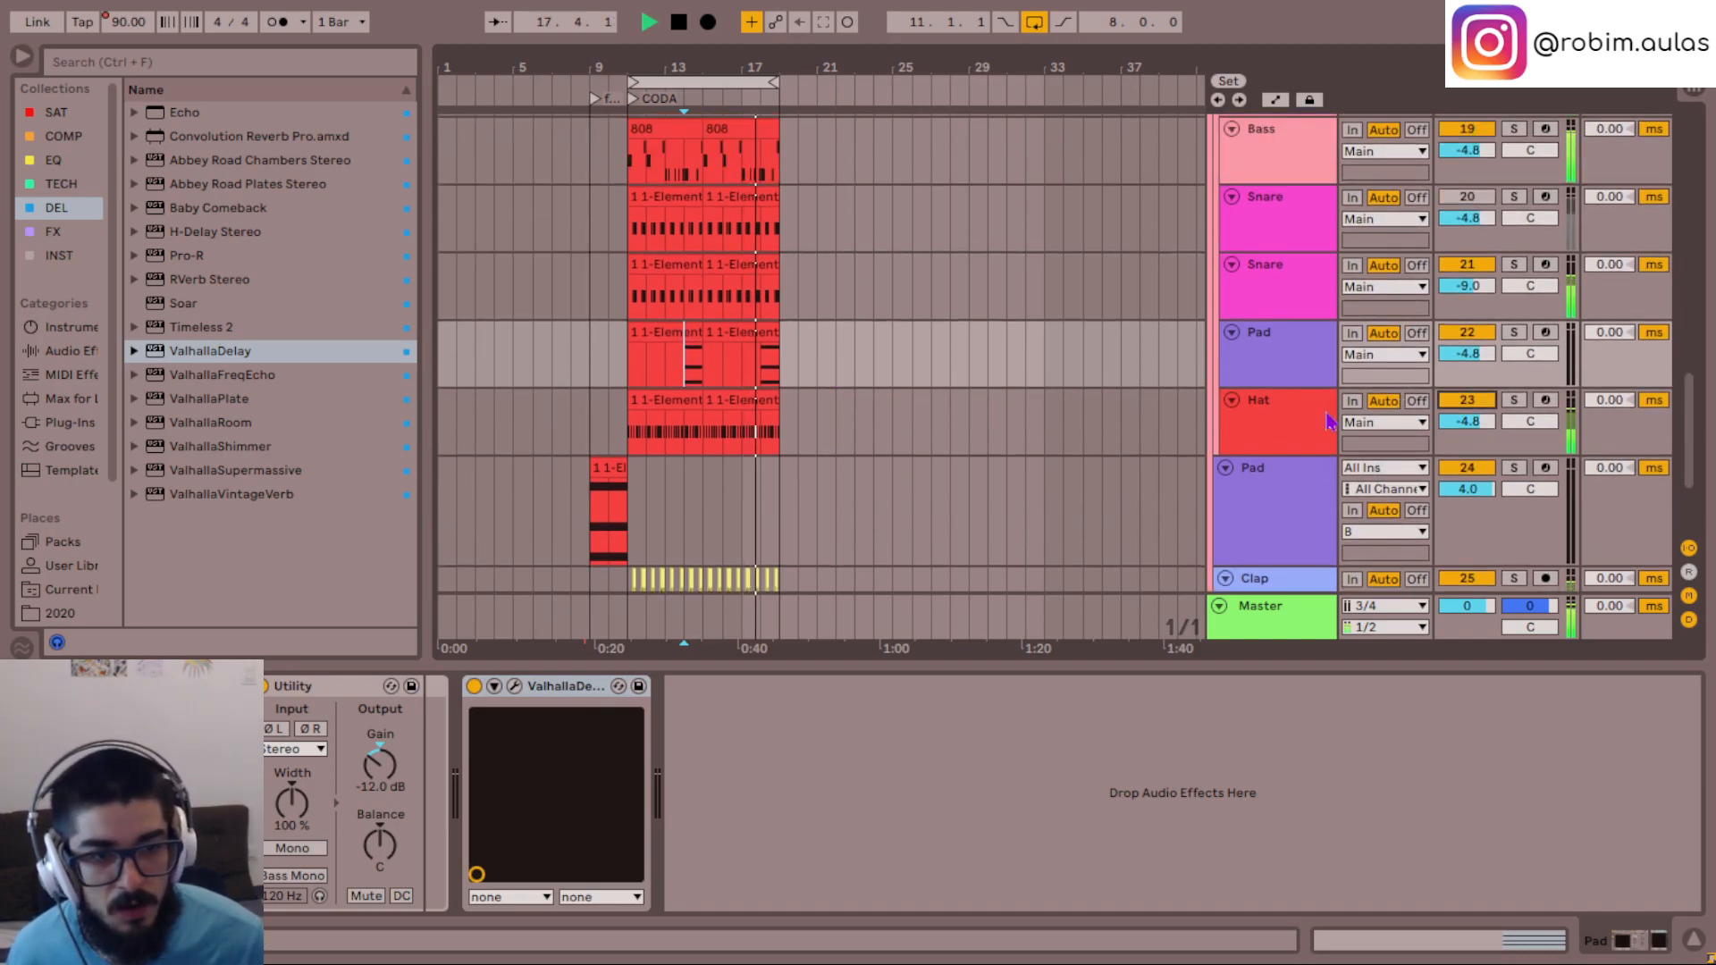
click(1331, 420)
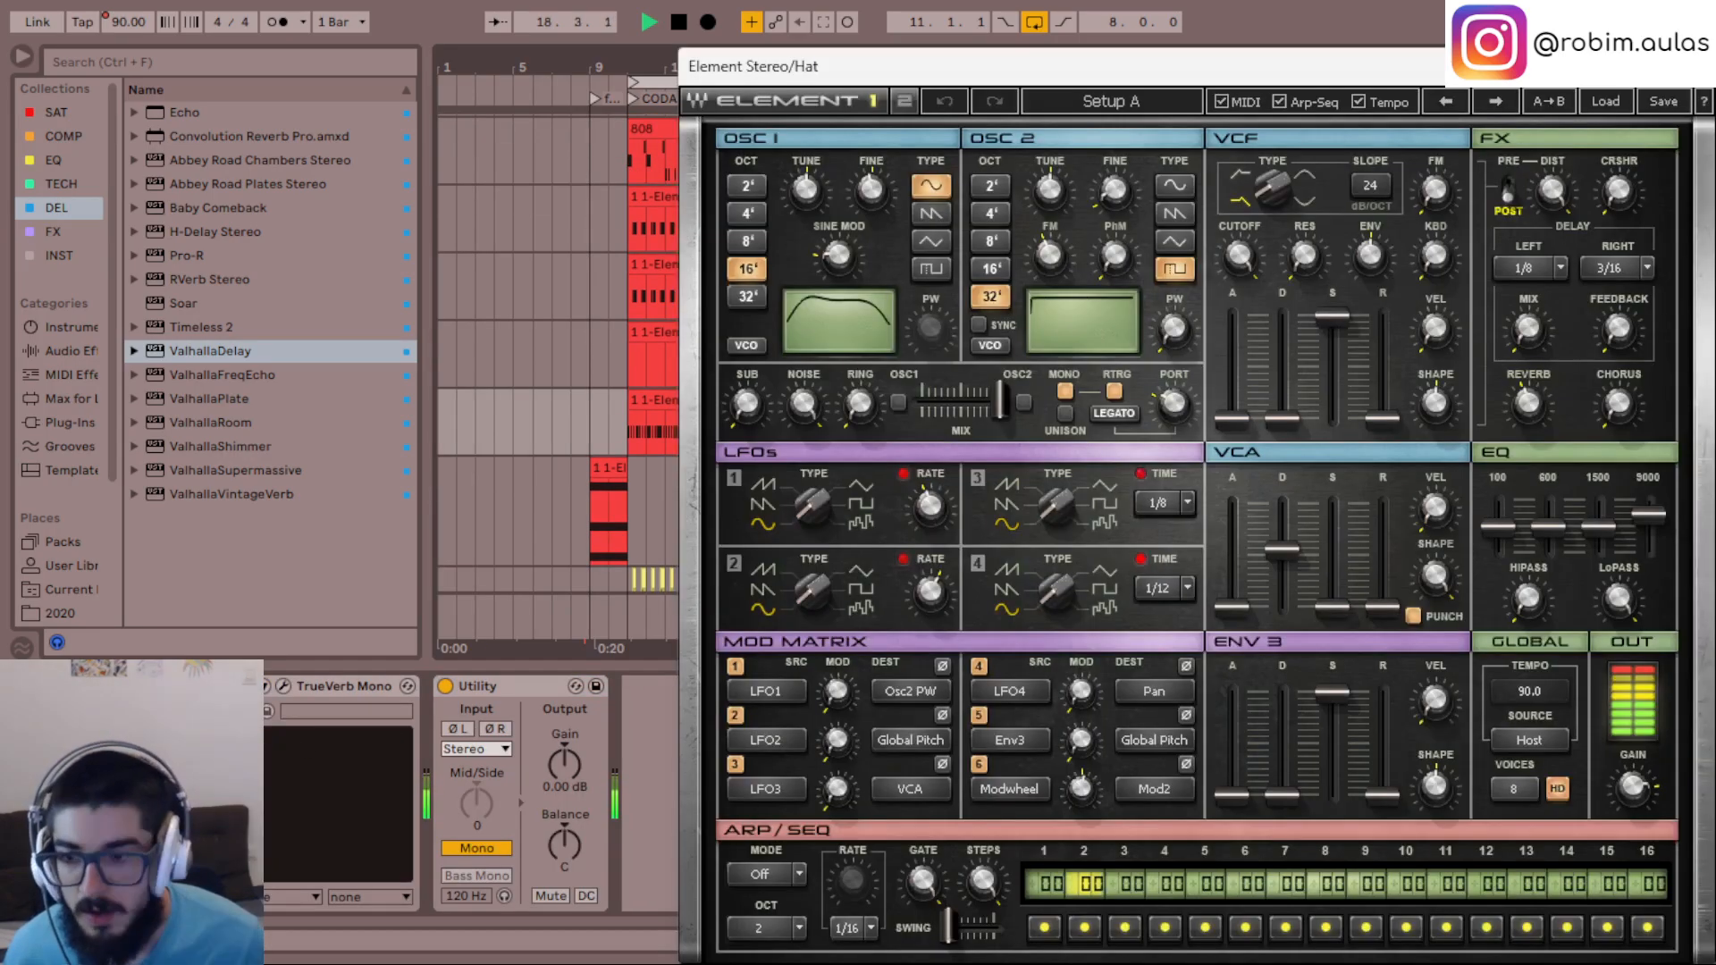
drag(1535, 404, 1535, 395)
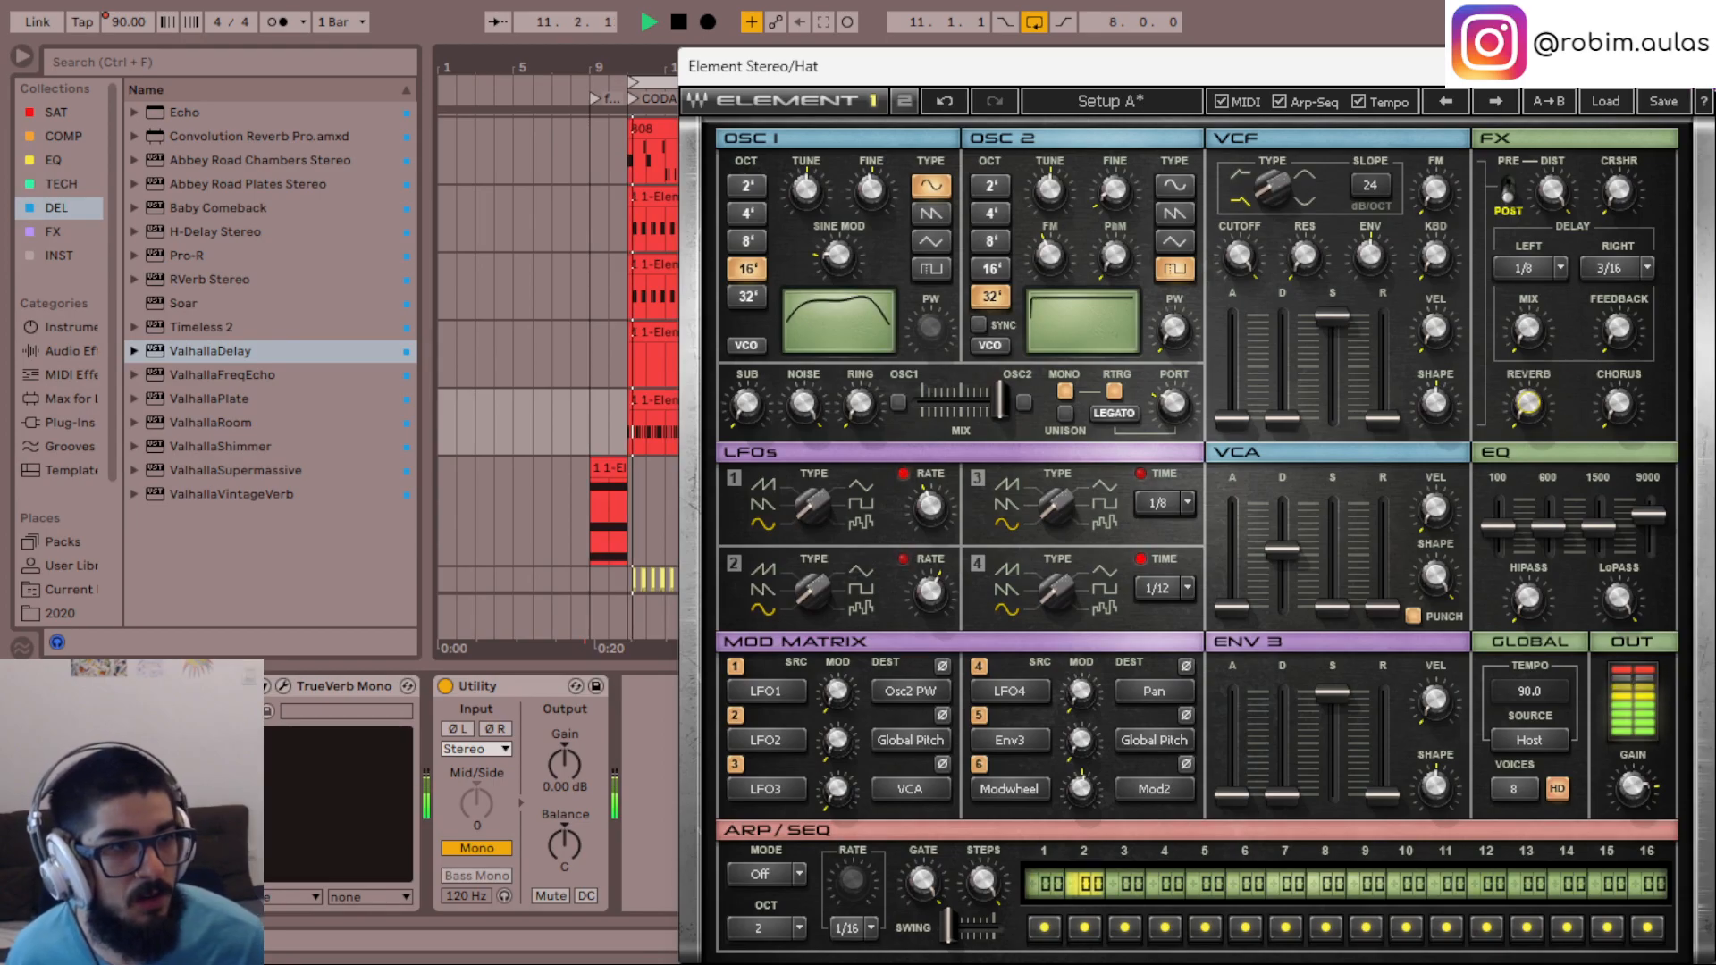
click(1694, 66)
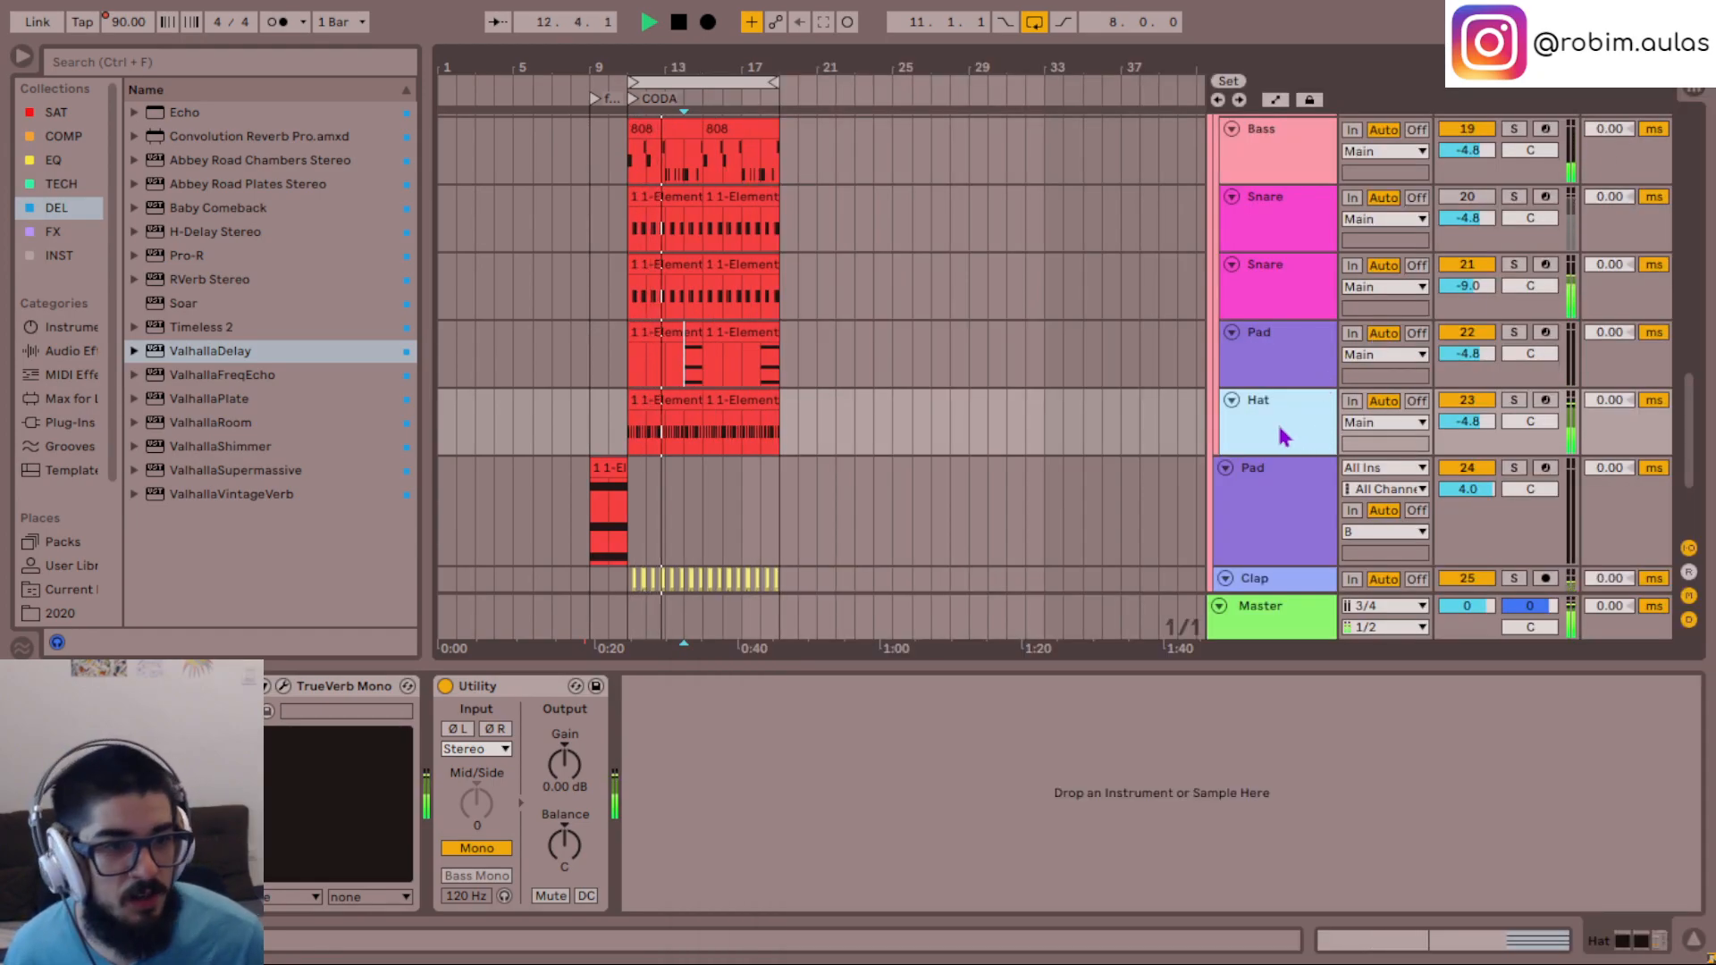
- Mute the Hat track to compare the loop without it, and select that track
scroll(1282, 436, down, 1)
scroll(1282, 436, up, 1)
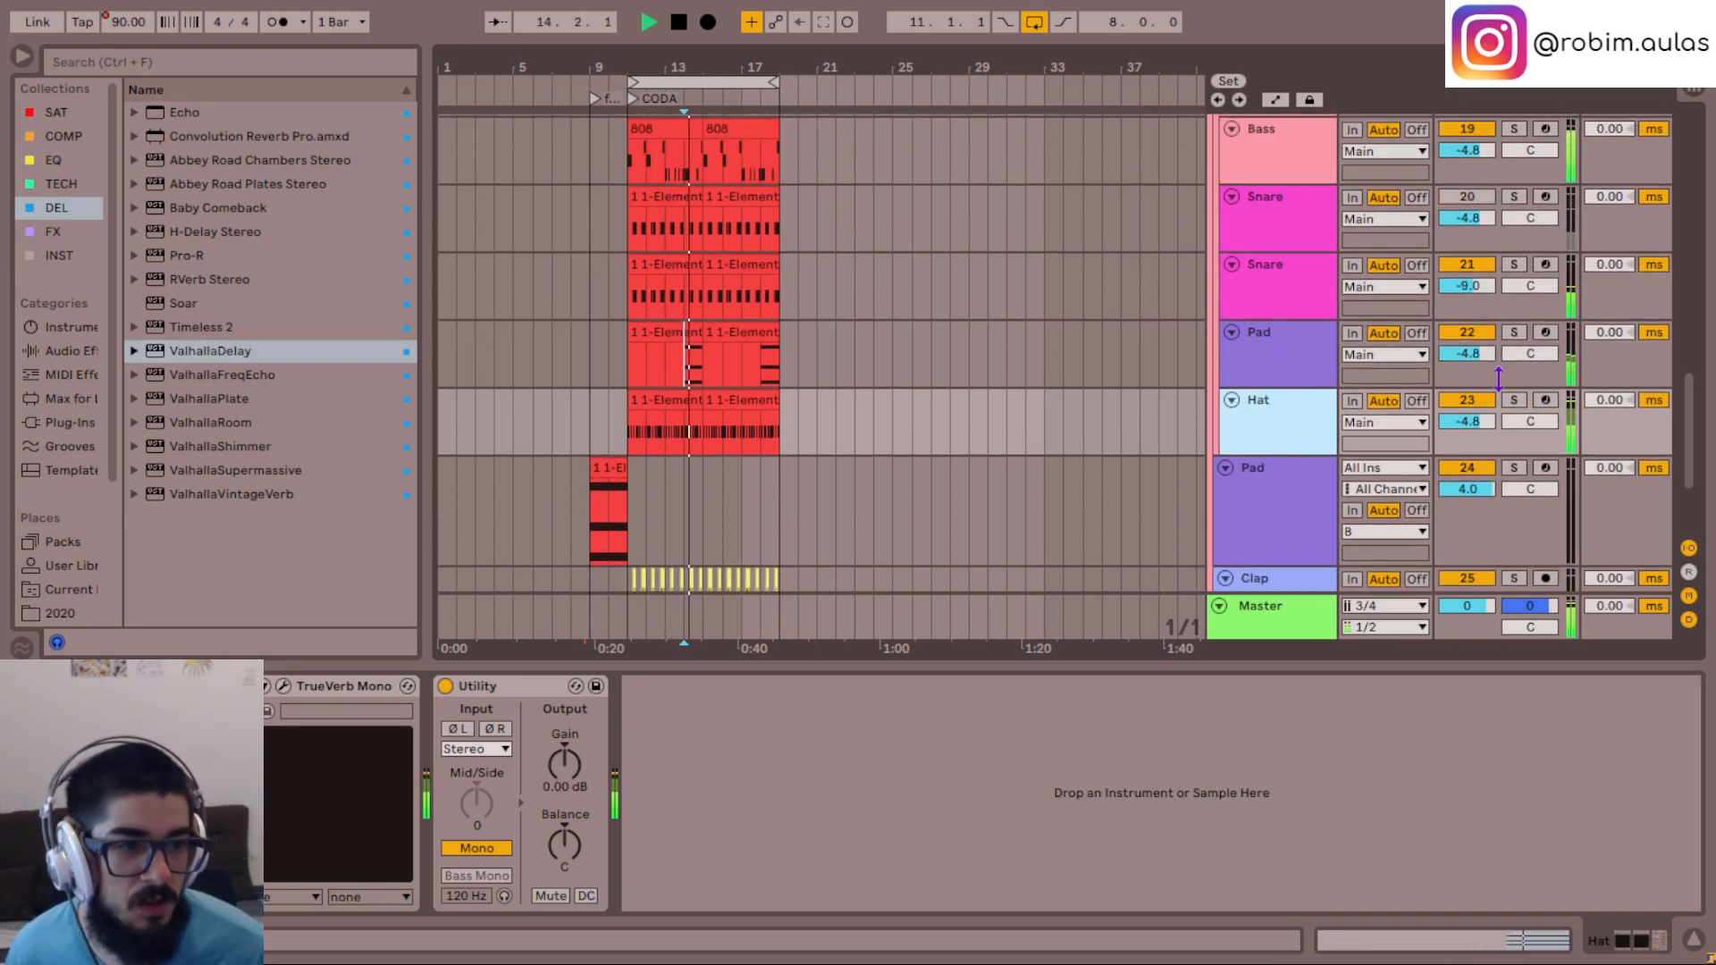
click(1304, 435)
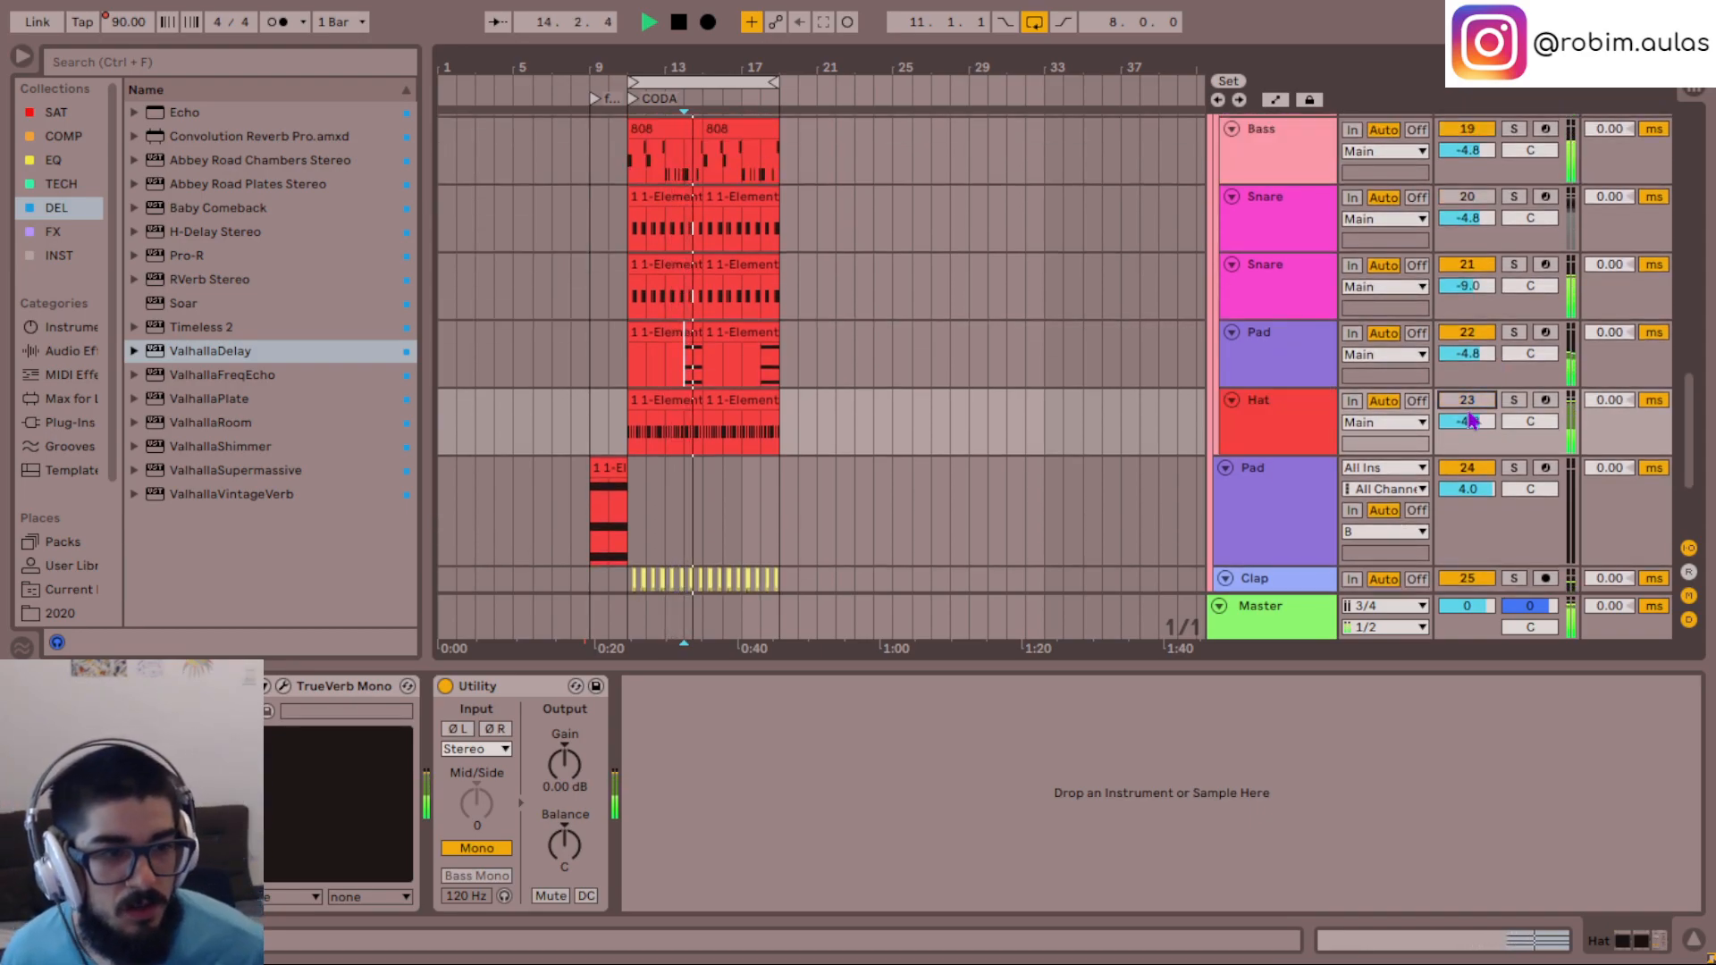
click(1295, 417)
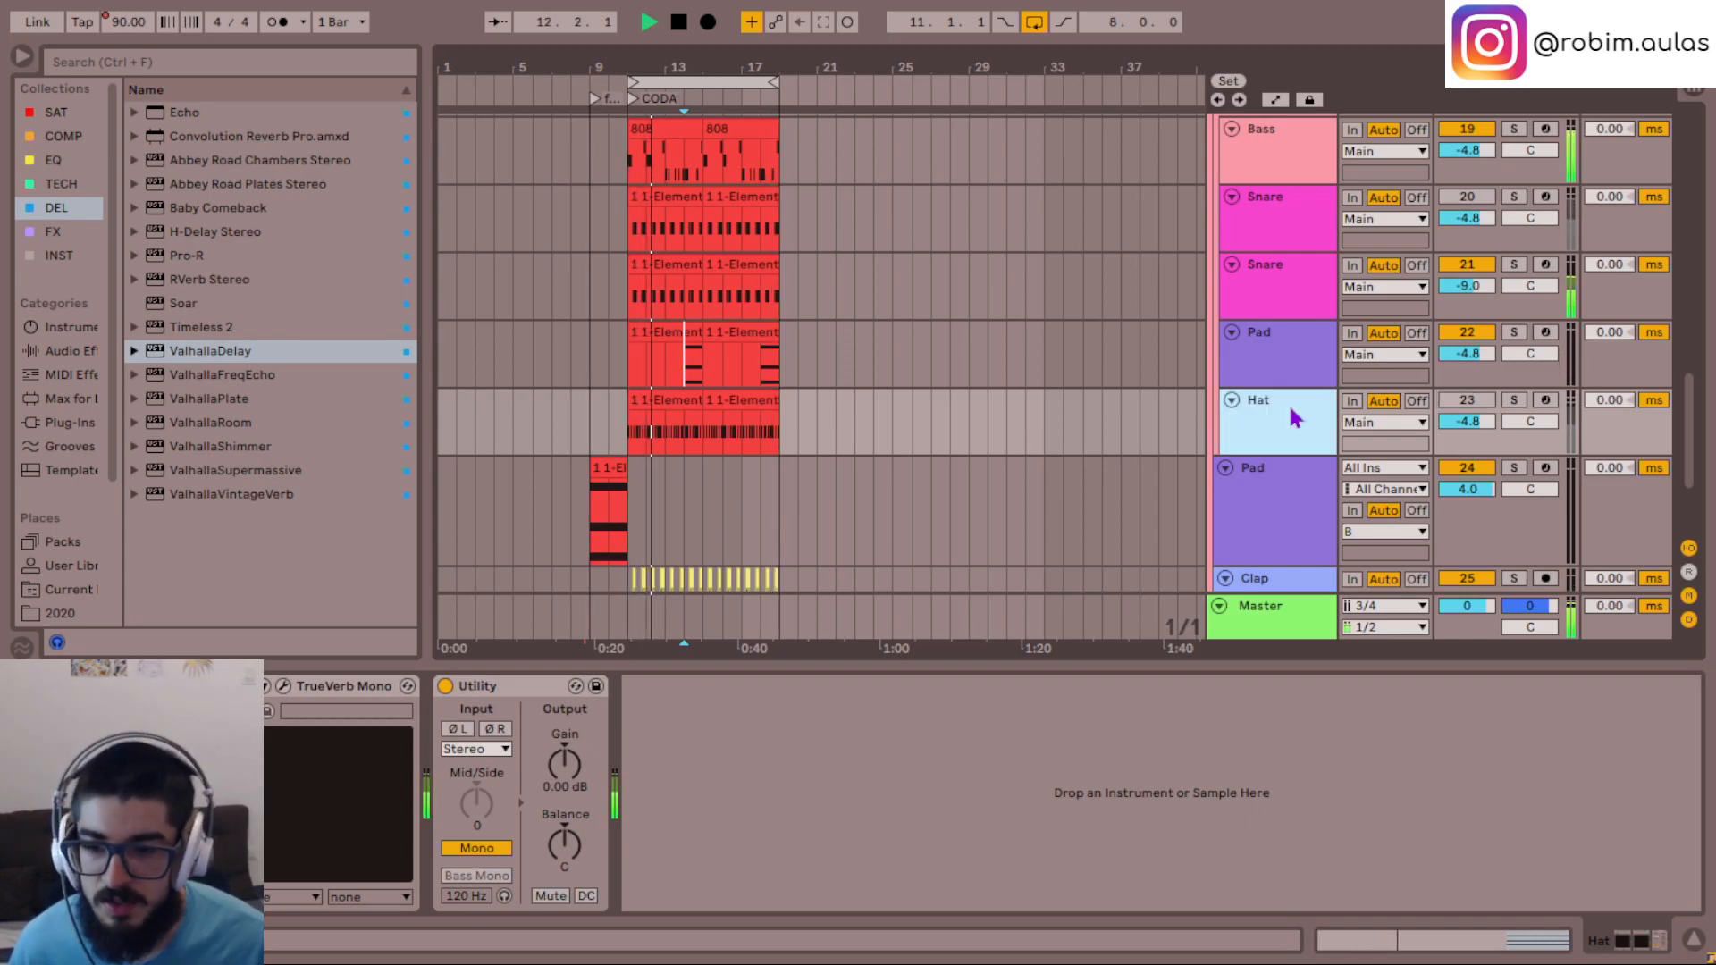
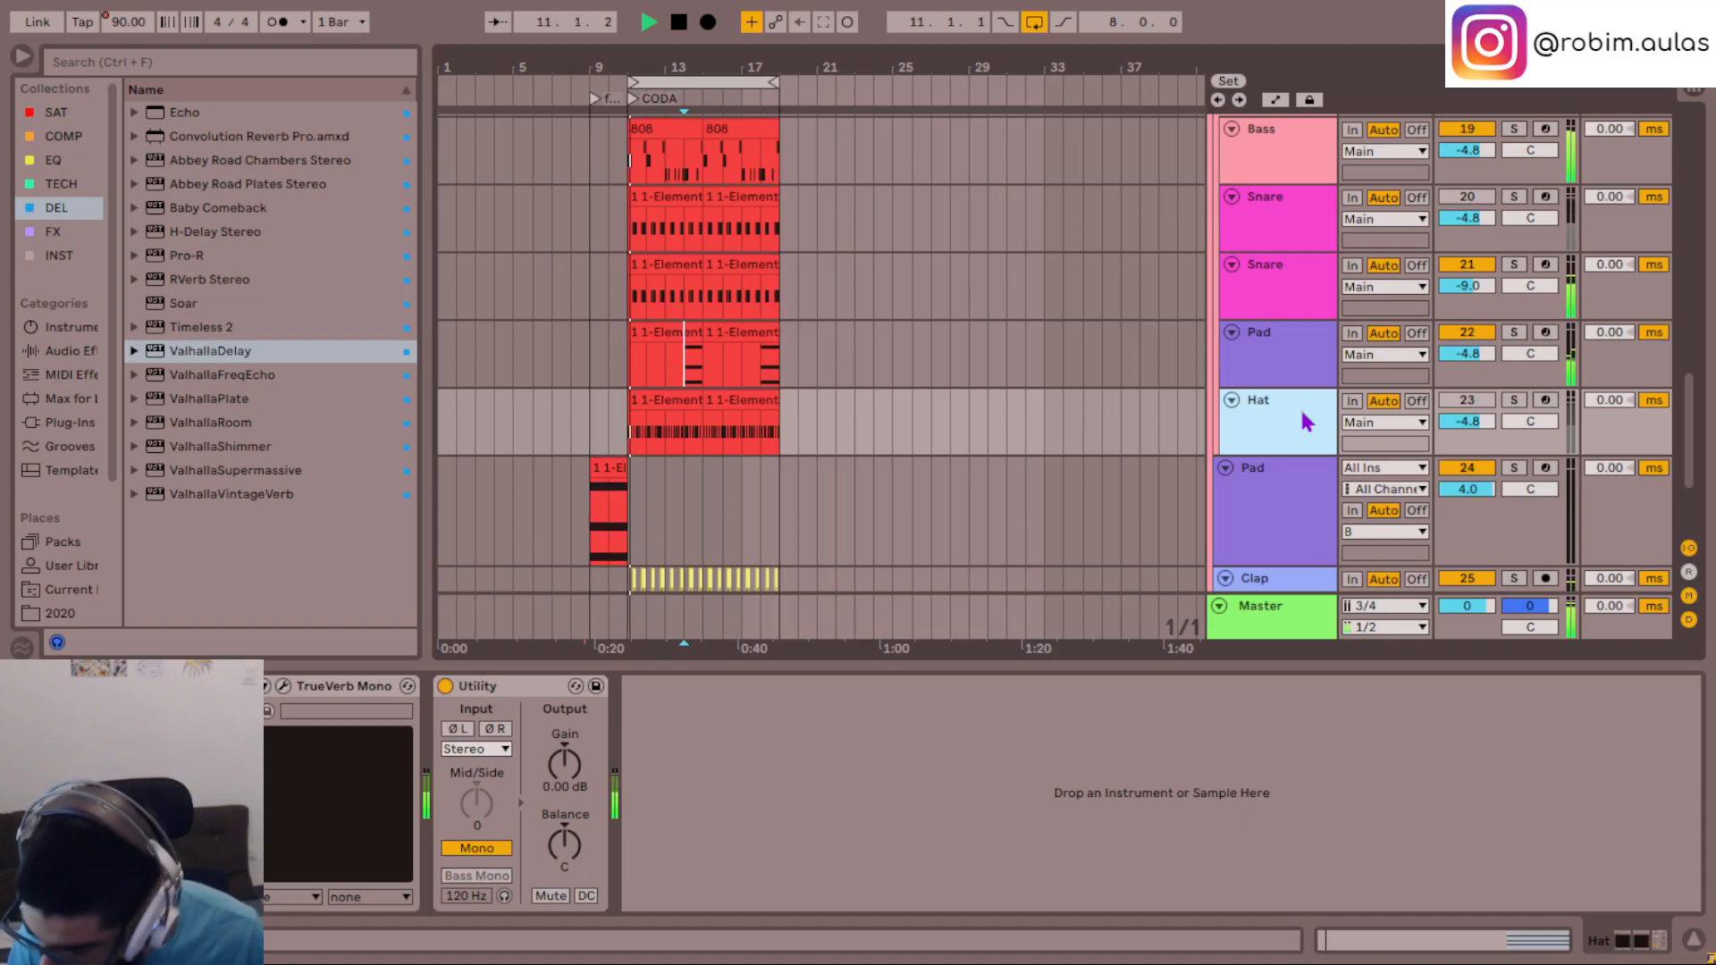
- Insert a new MIDI track below the Hat track and show the Samples folder in the browser
key(ctrl+shift+t)
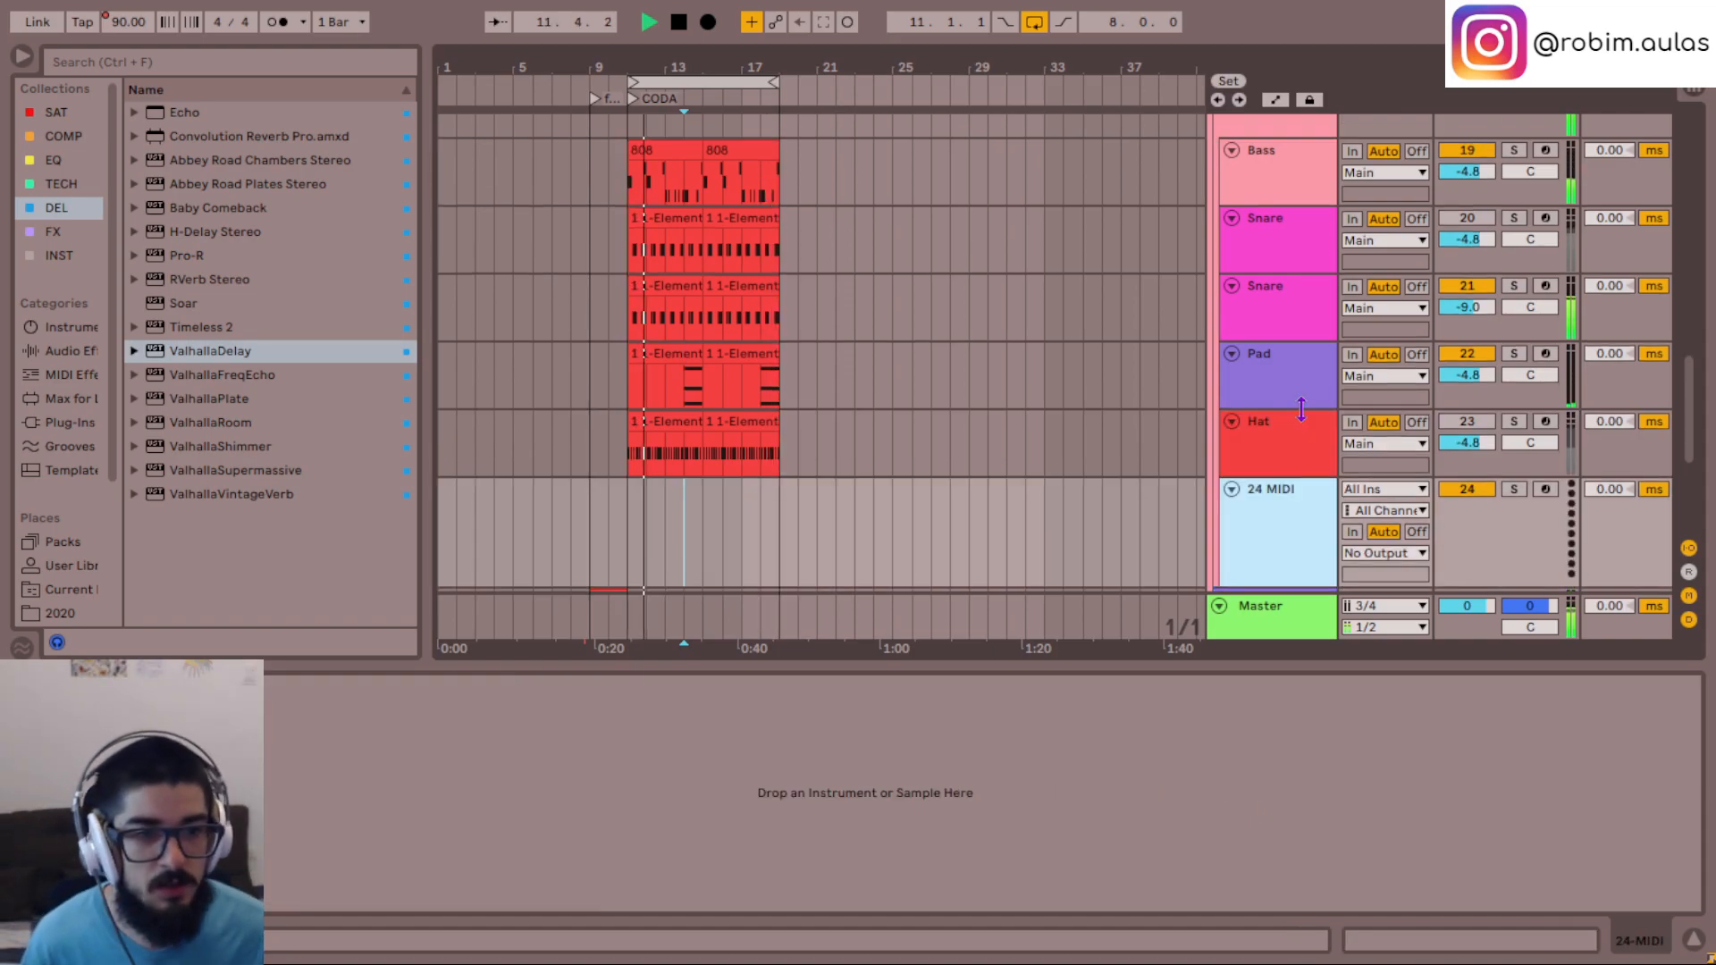
scroll(74, 534, down, 3)
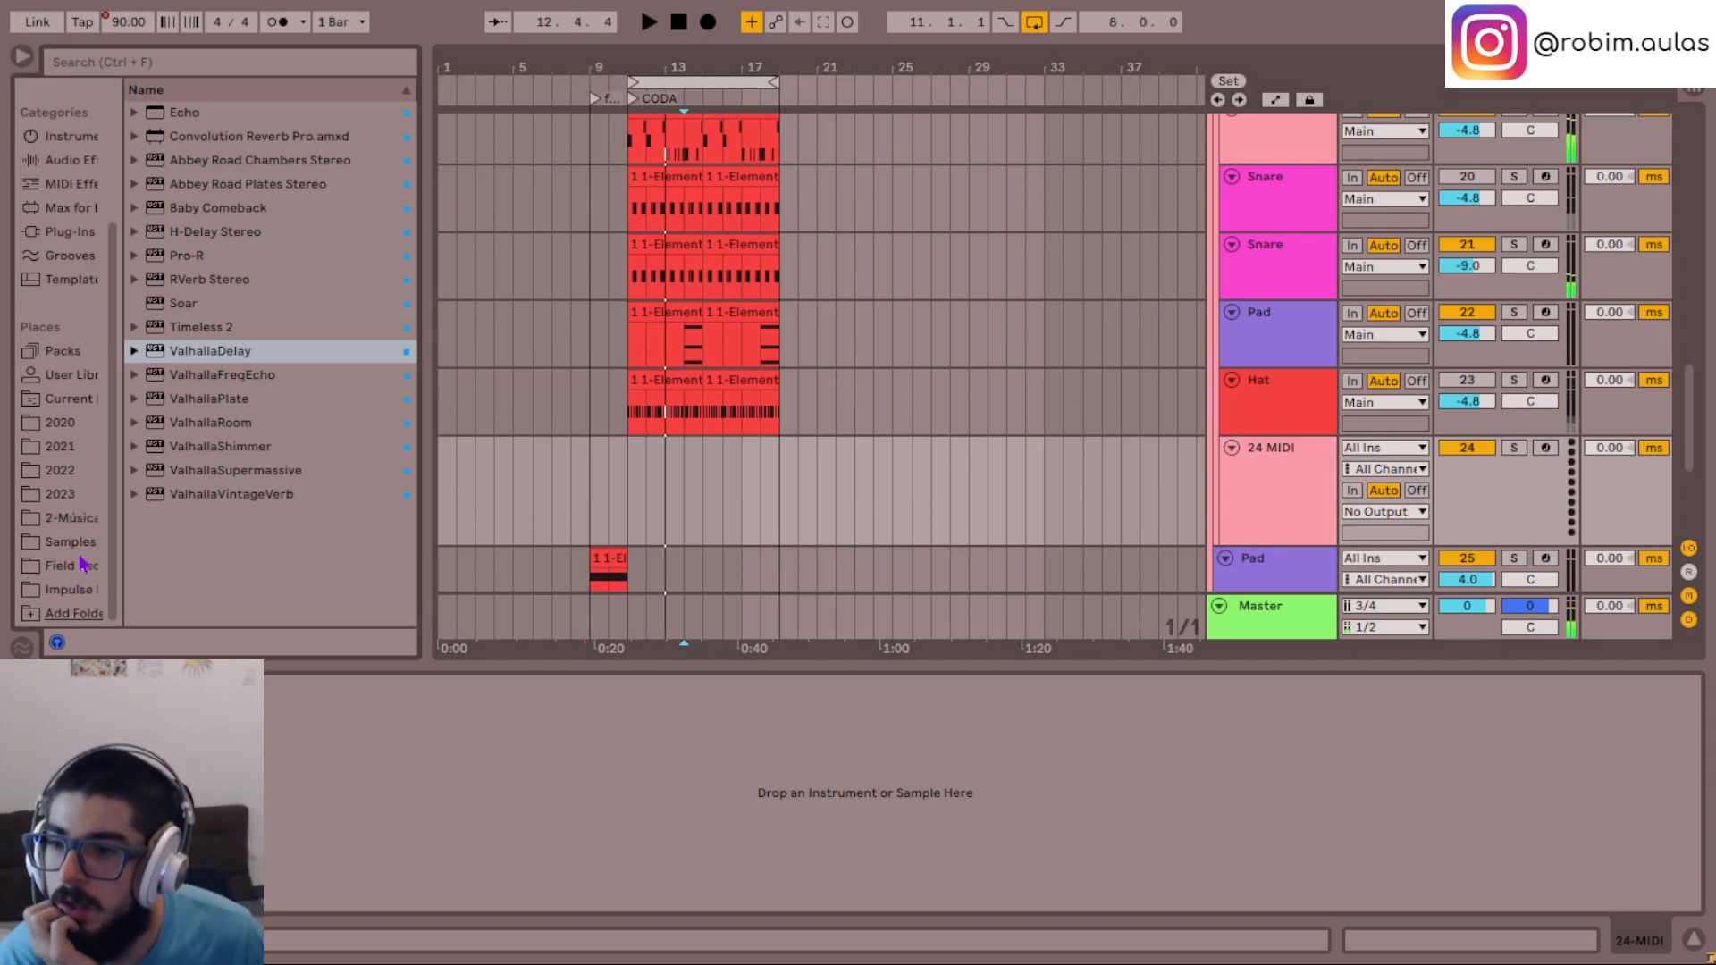
click(82, 568)
click(71, 541)
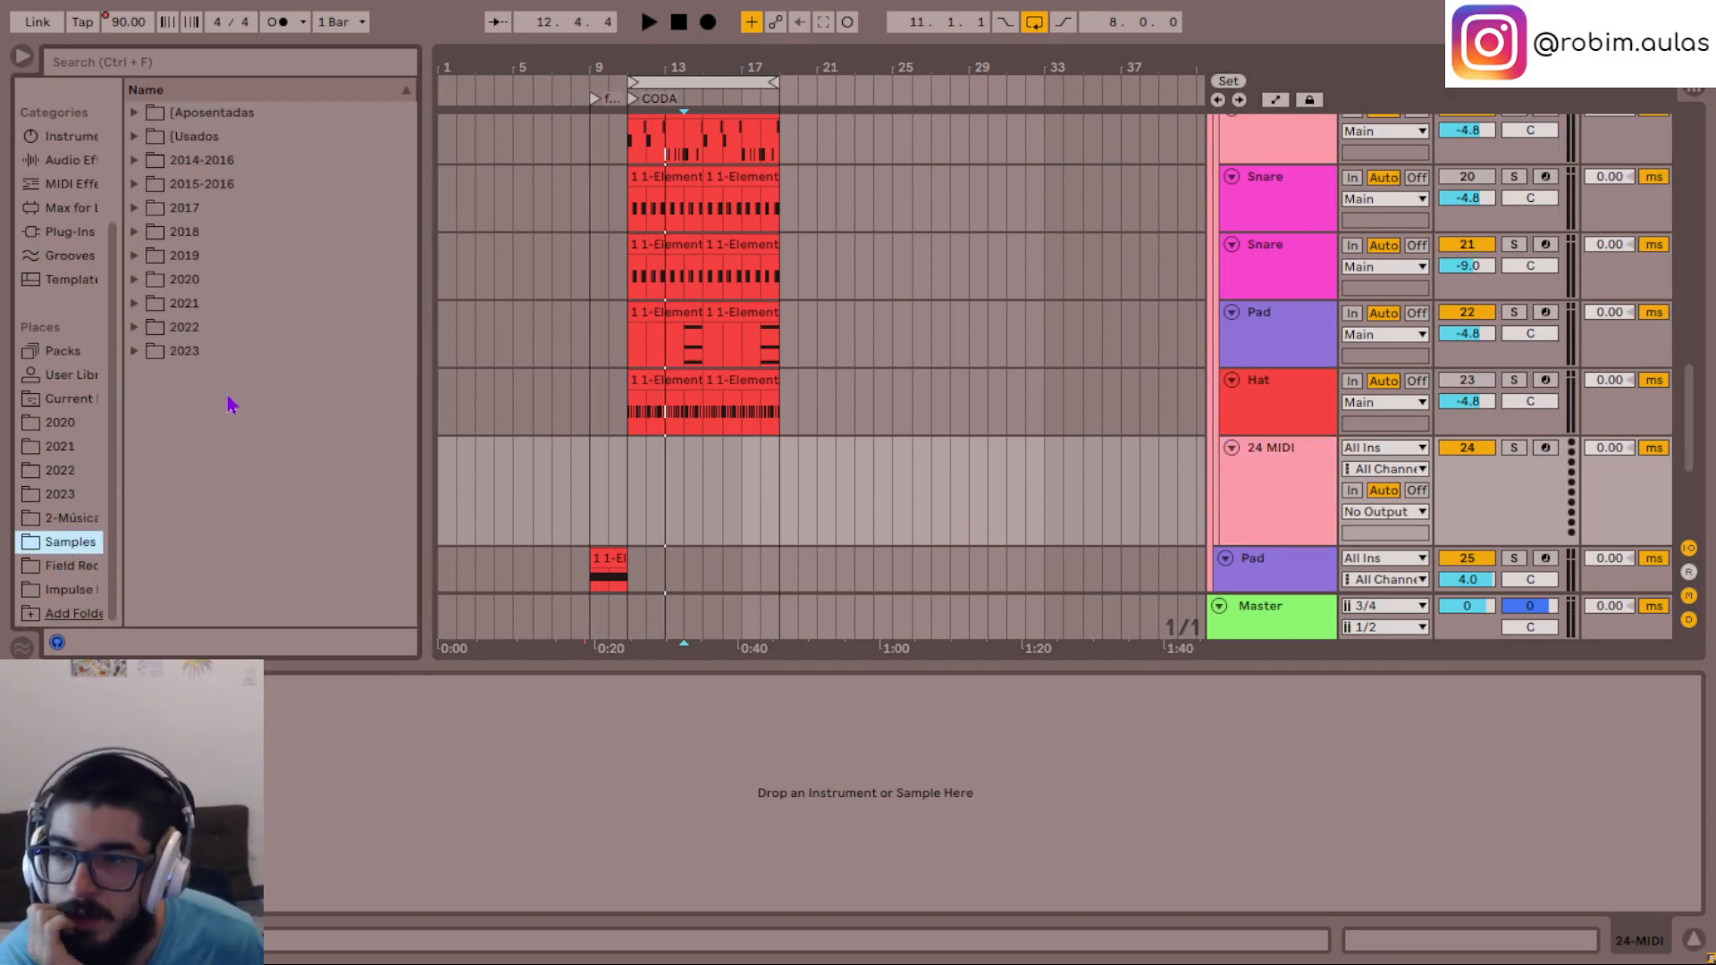
- Expand the 2020 sample folder and its Samples 2020 subfolder
click(186, 354)
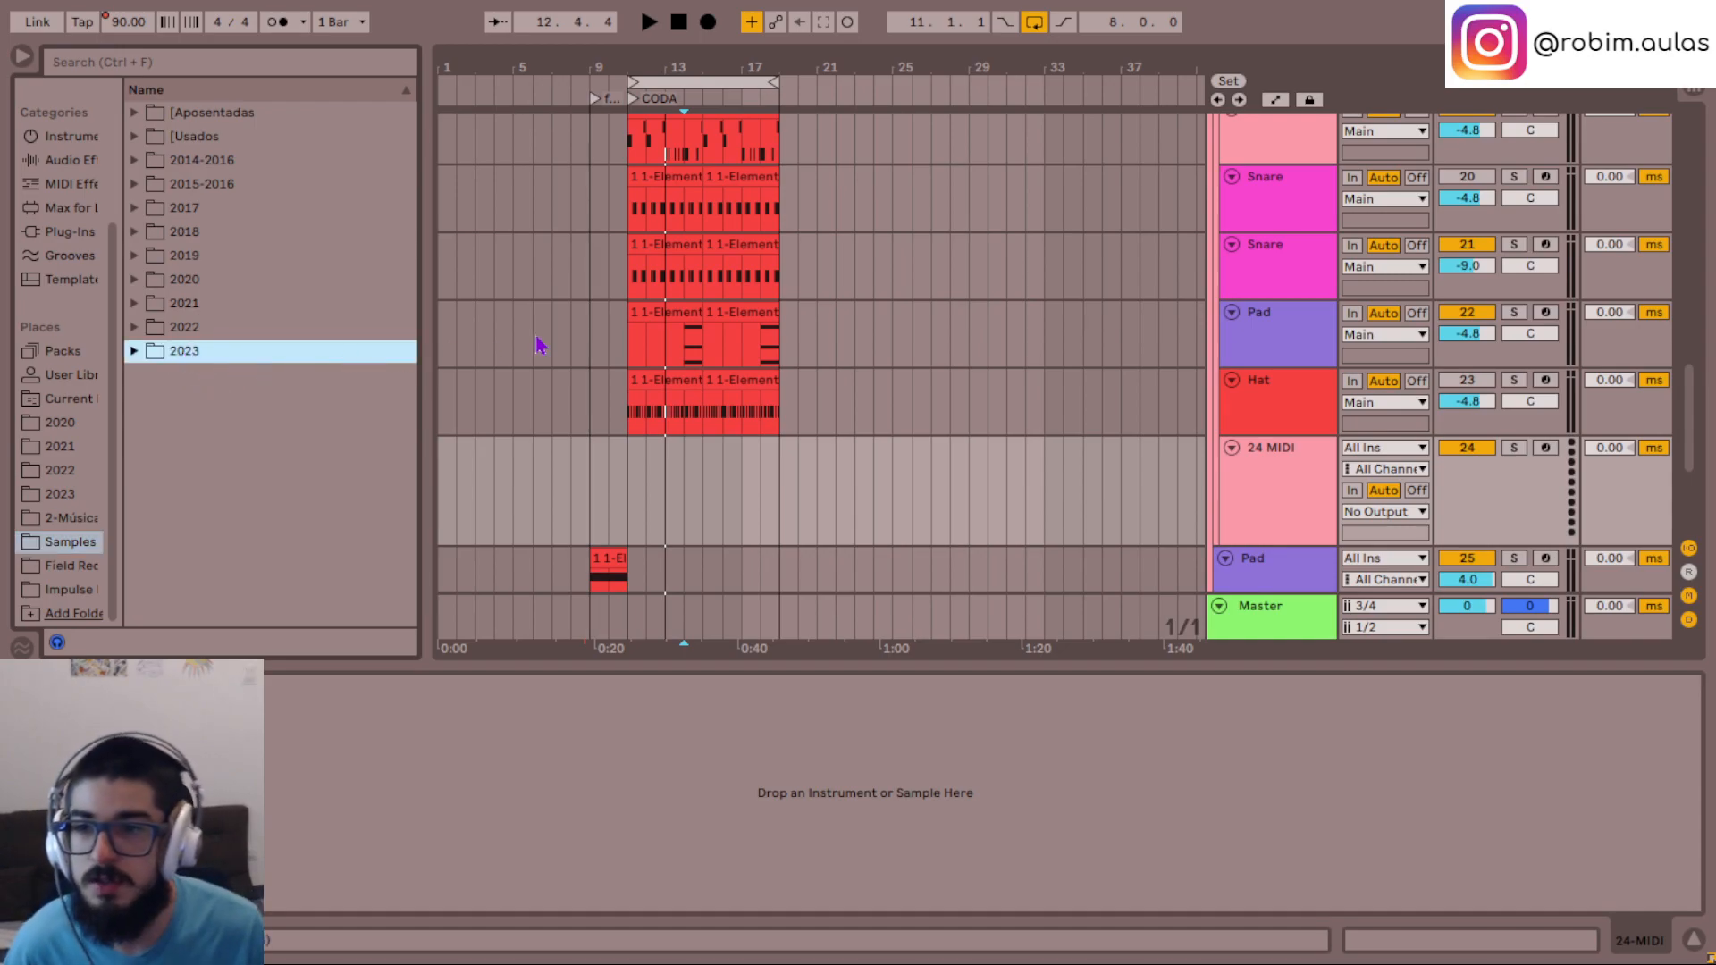
key(Up)
key(Up)
key(Up)
key(Right)
key(Down)
key(Right)
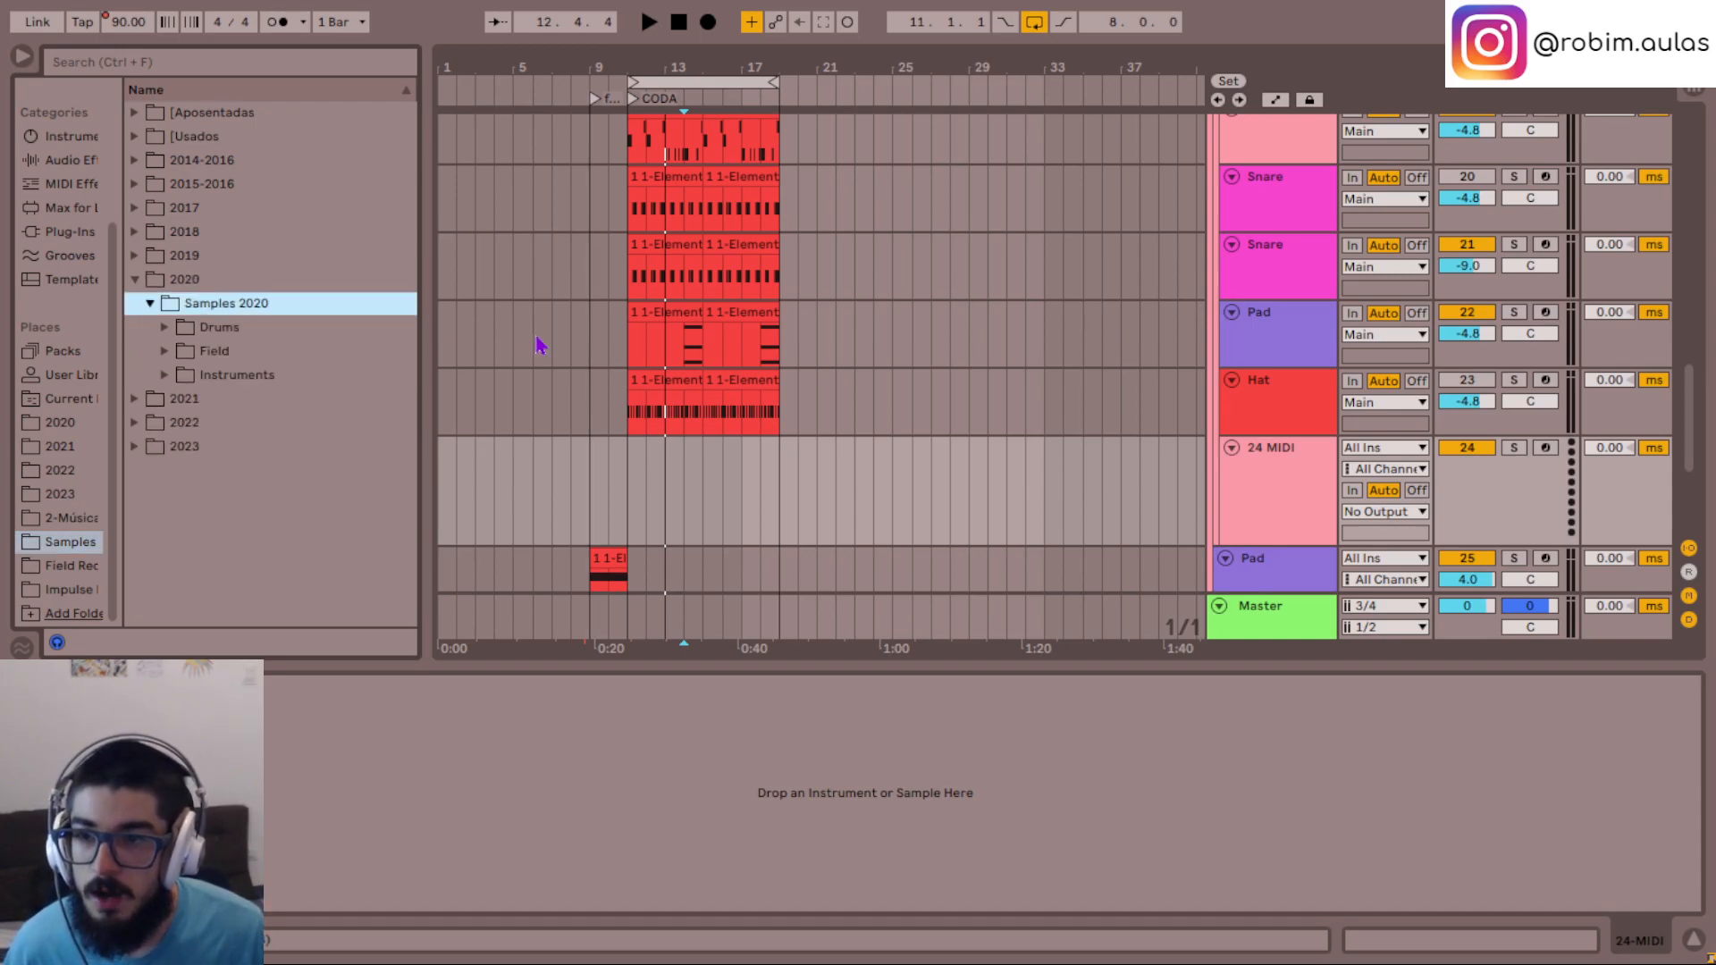
- Expand the Drums folder down through Electrónico to its Packs subfolder
key(Down)
key(Right)
key(Down)
key(Down)
key(Right)
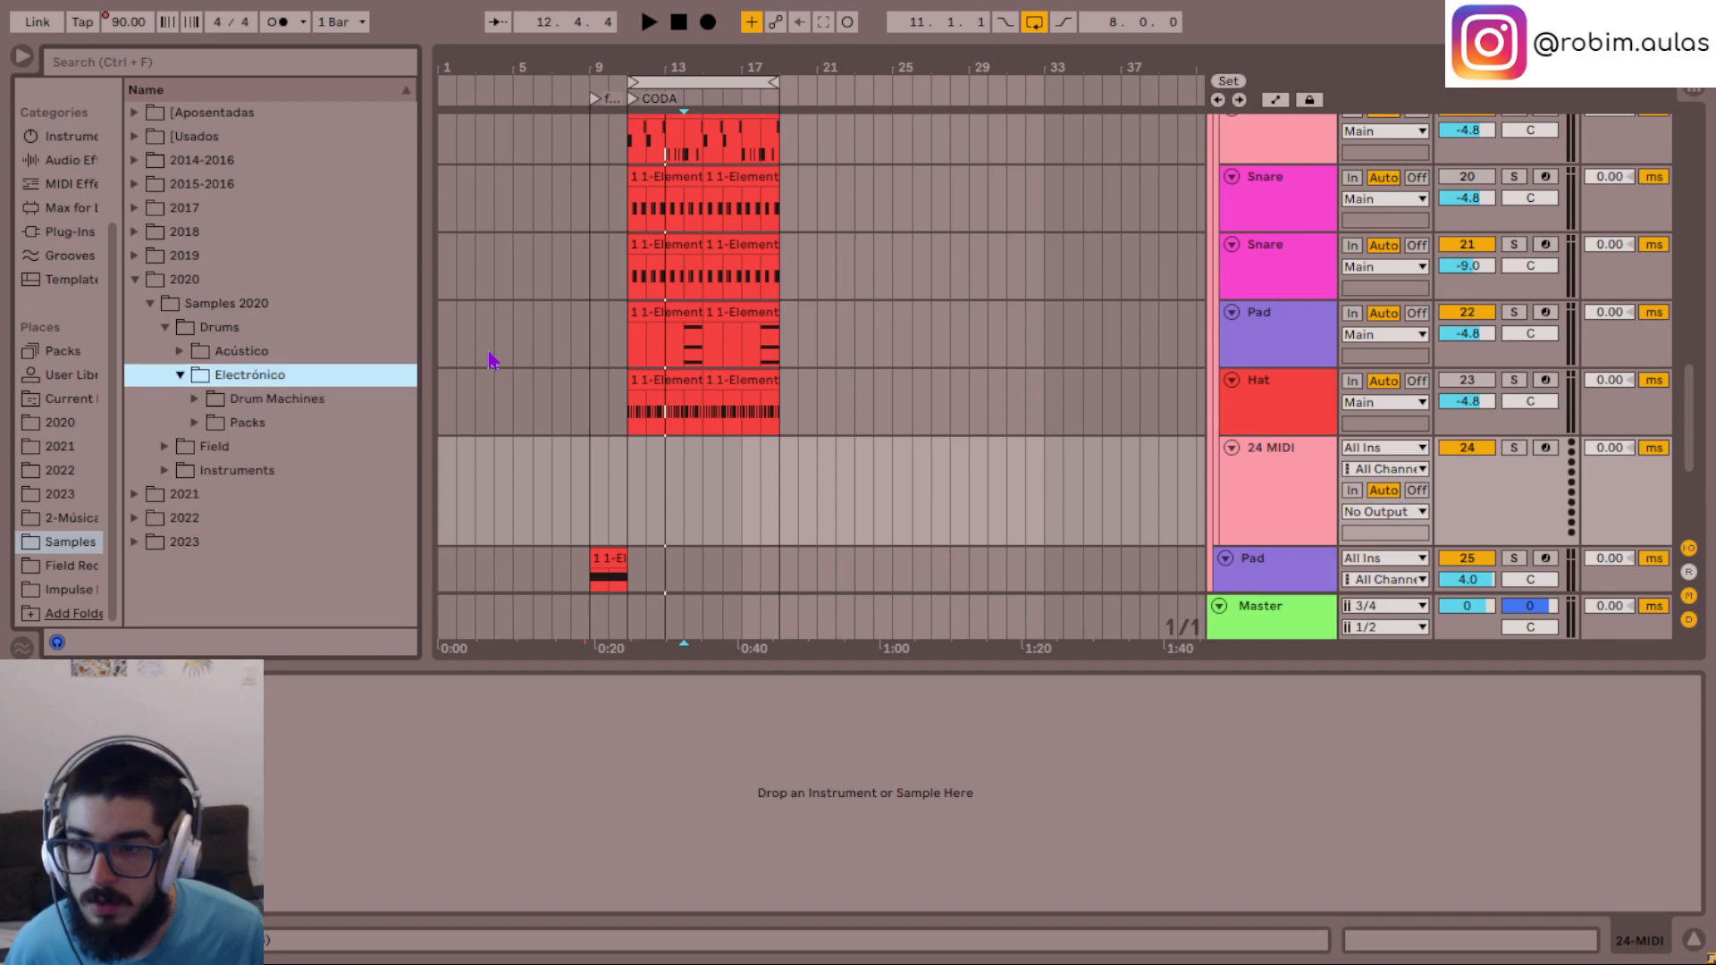
key(Down)
key(Down)
key(Right)
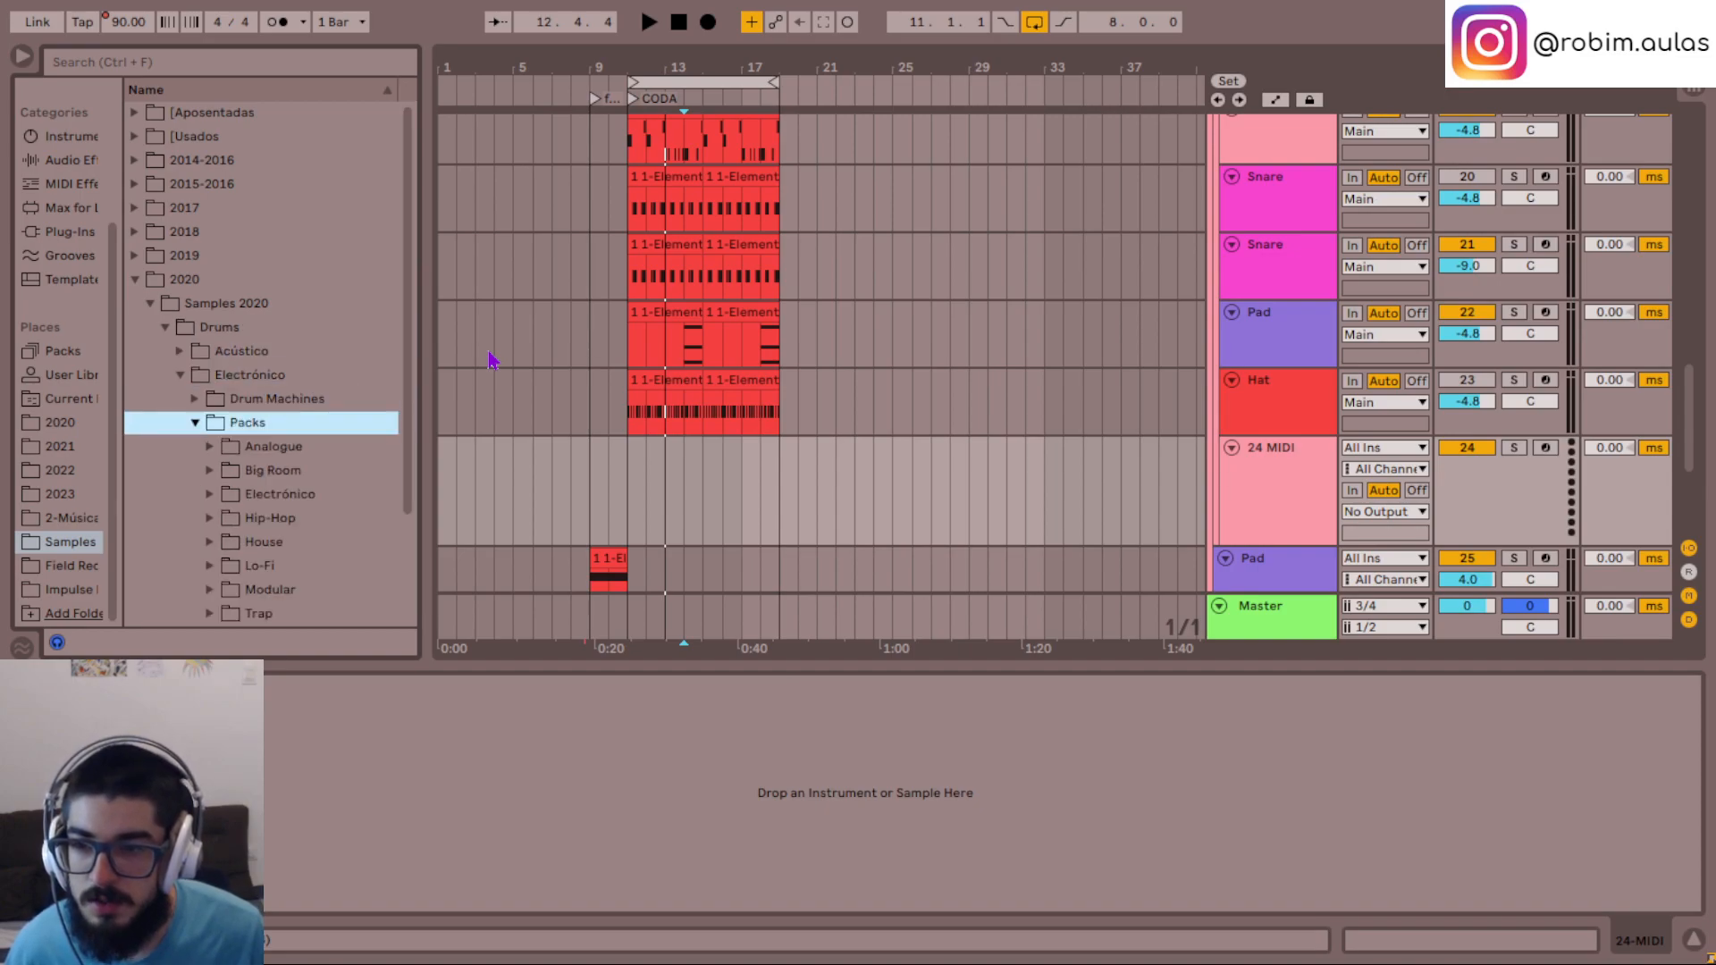
click(1696, 94)
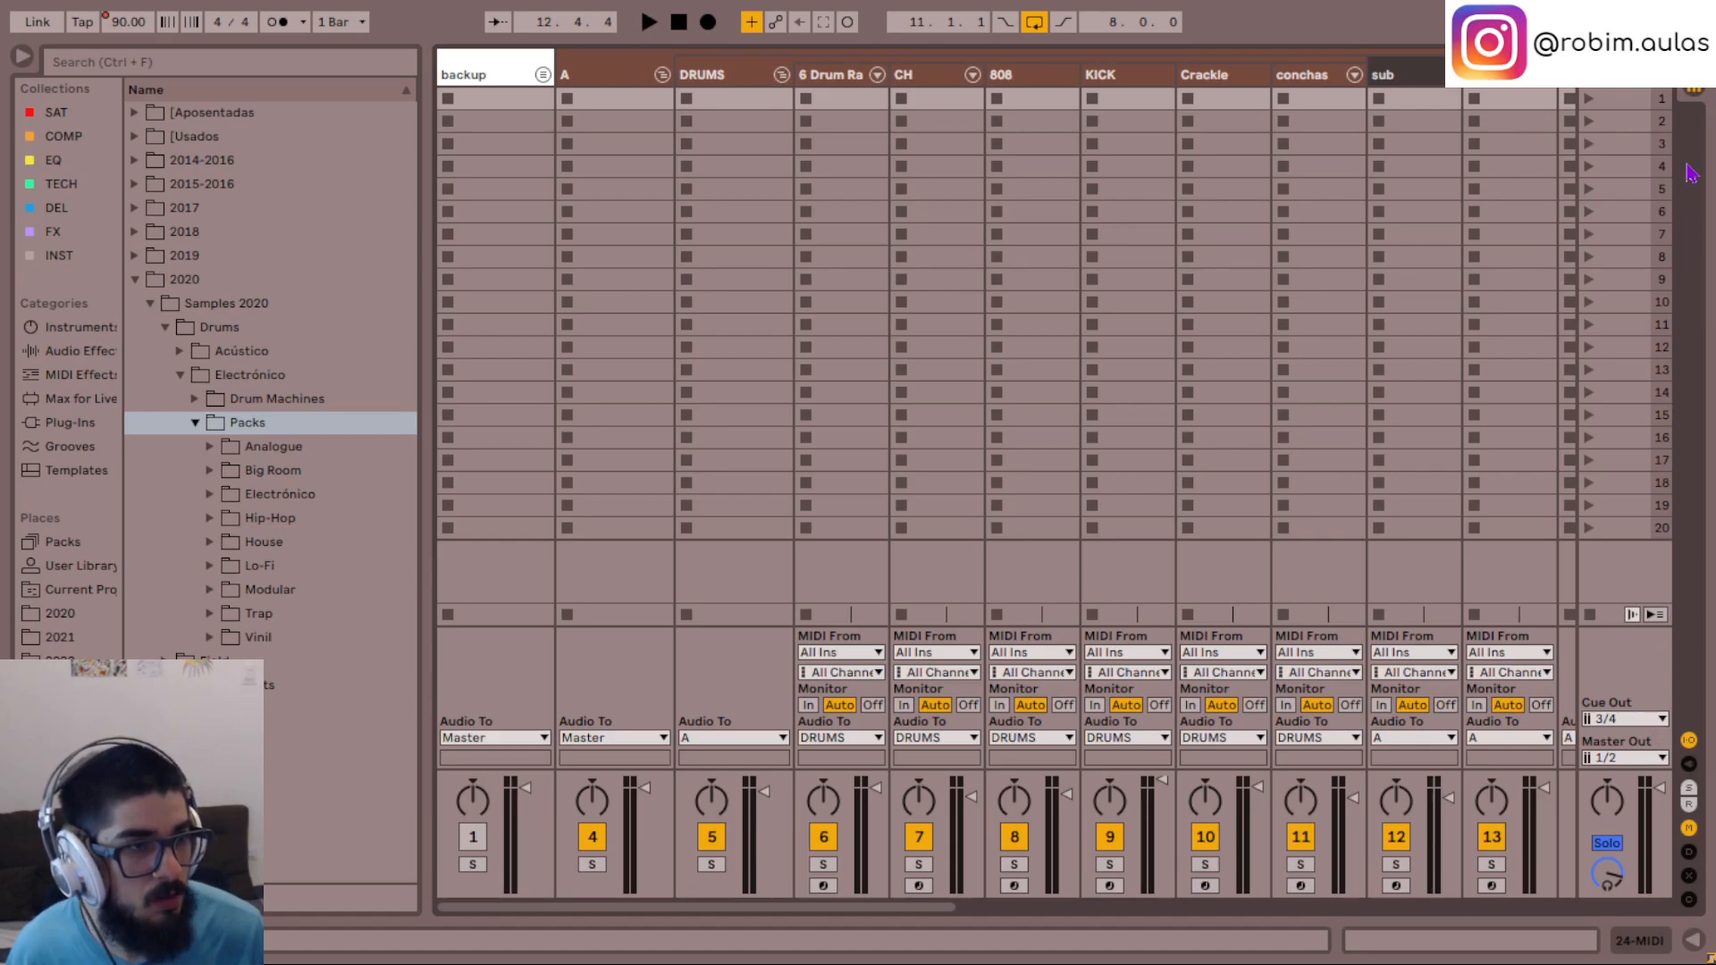
key(Tab)
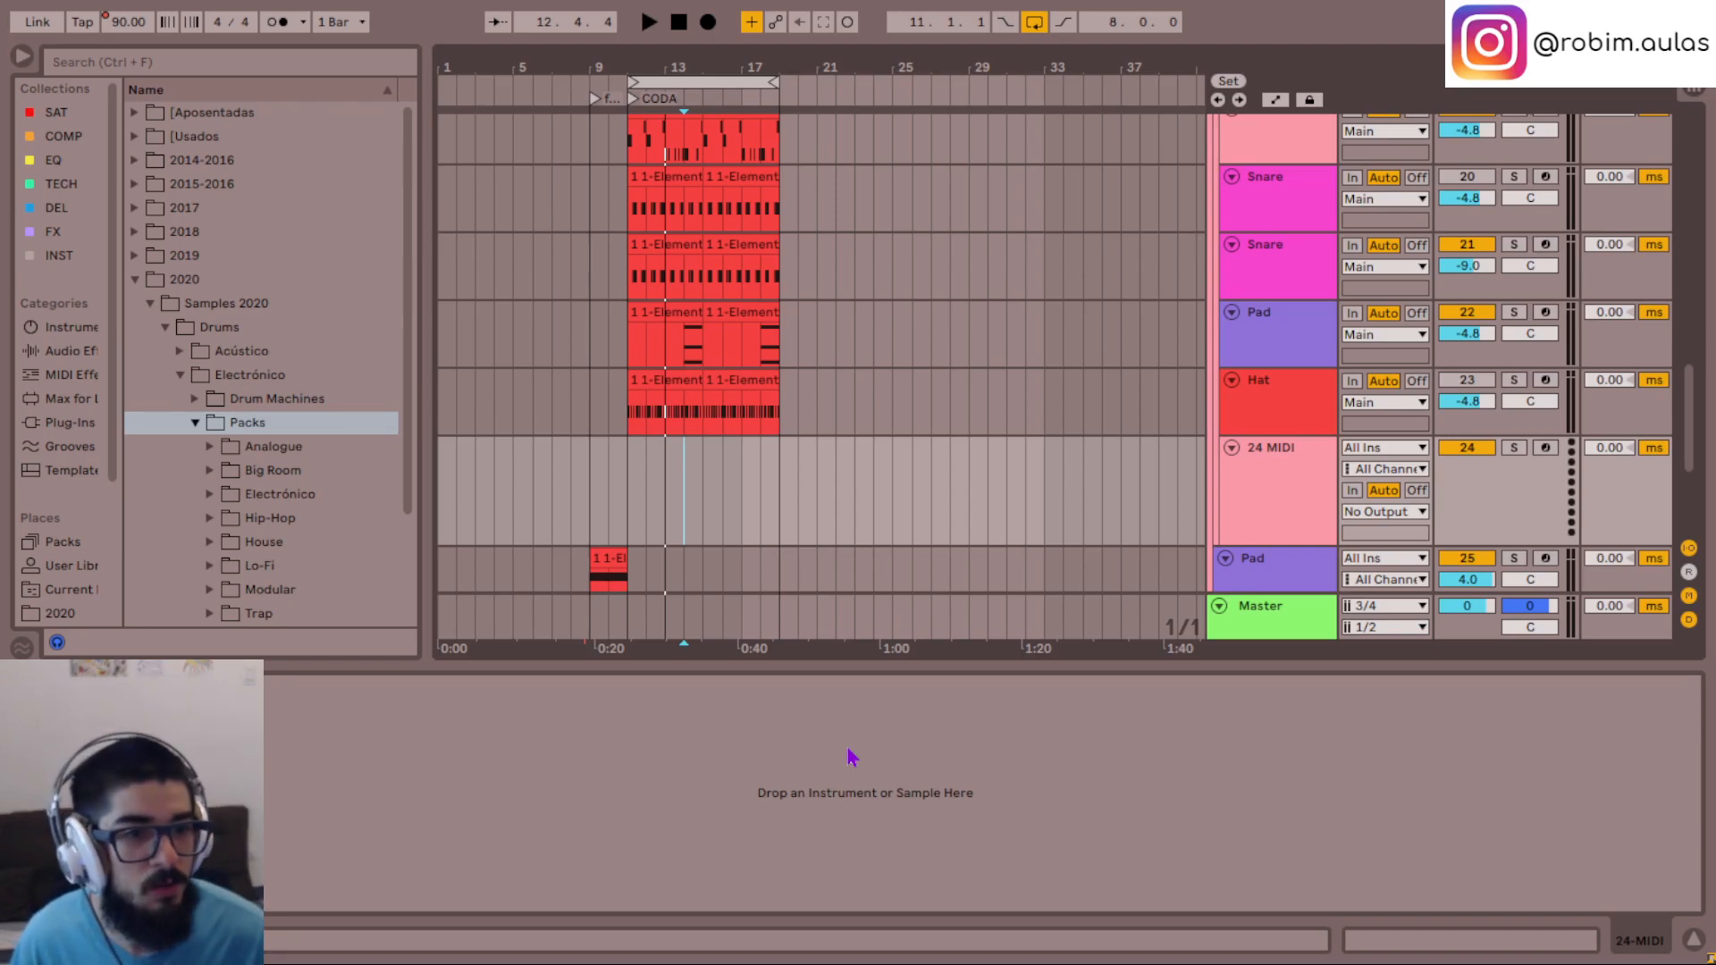
click(1281, 487)
click(341, 420)
scroll(341, 418, down, 2)
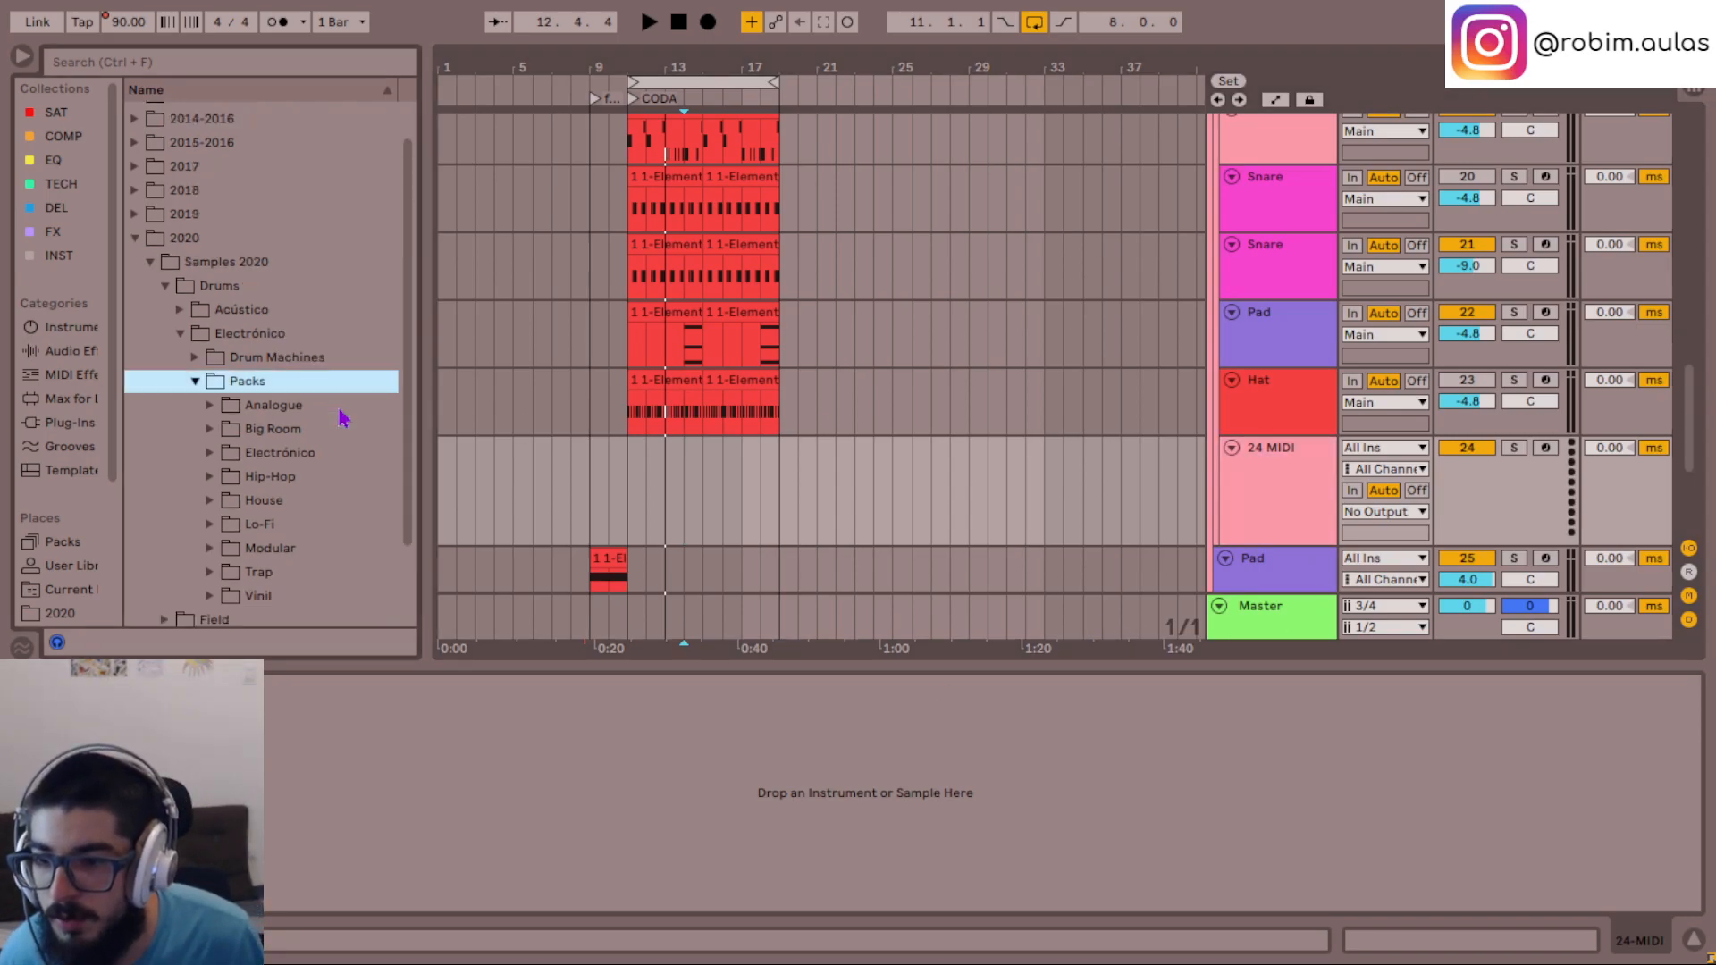
click(245, 366)
key(Right)
key(Left)
key(Left)
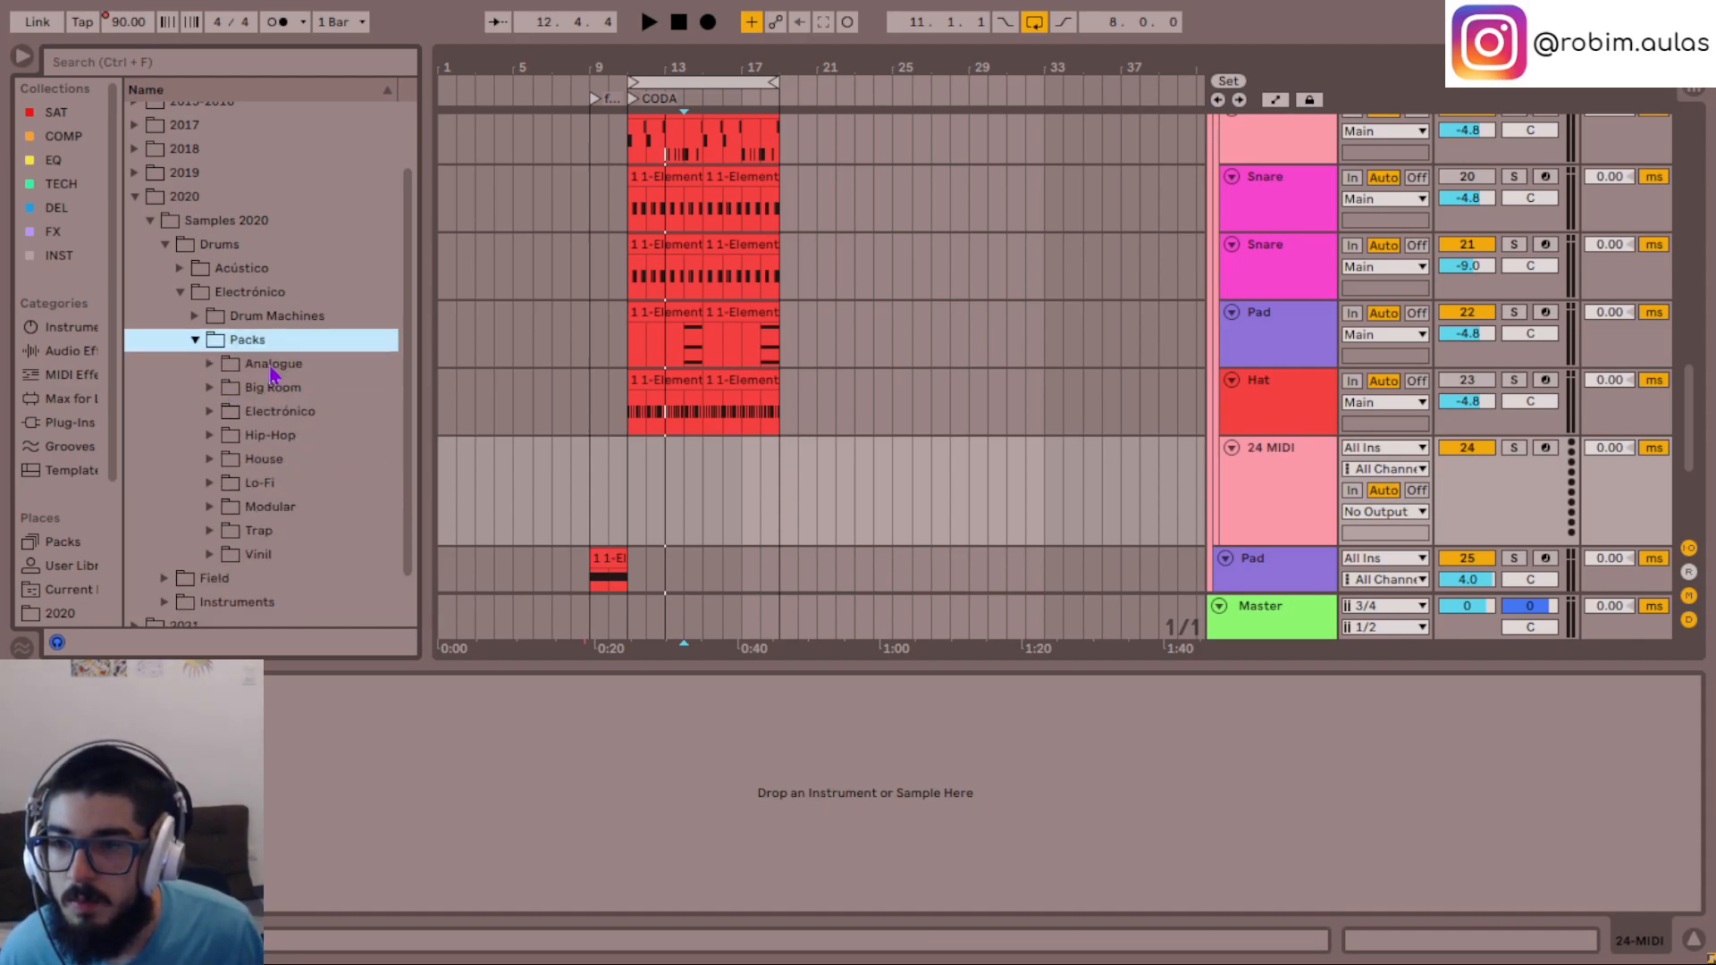
scroll(305, 398, up, 2)
key(Left)
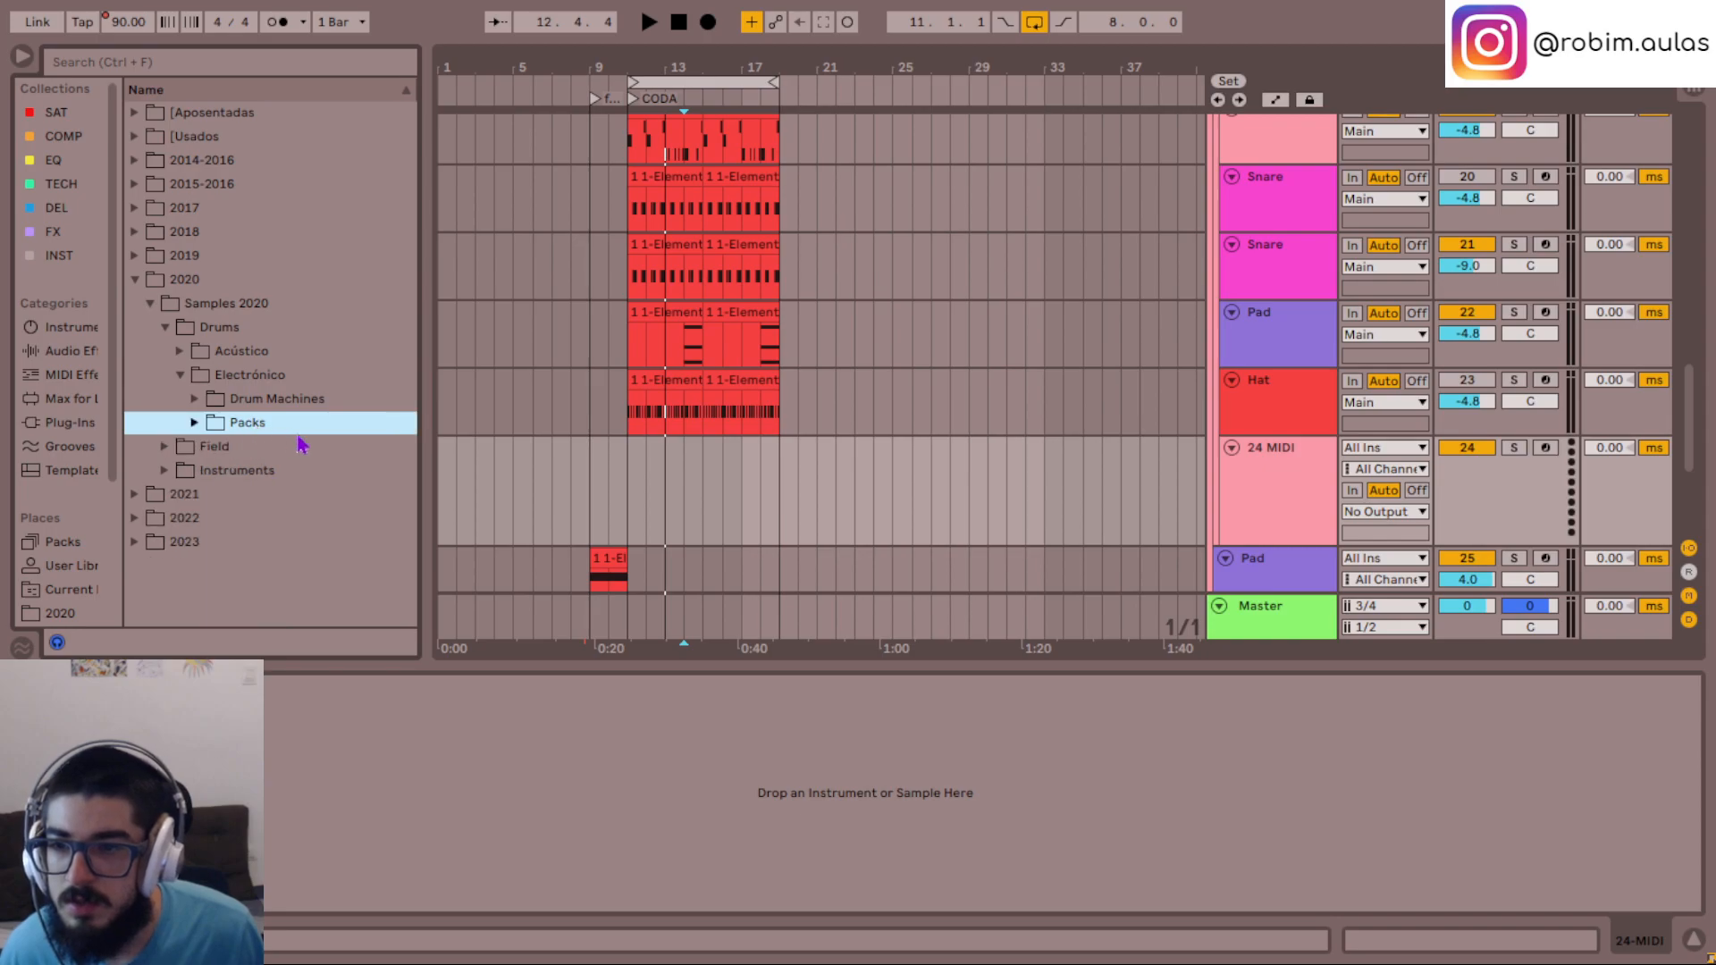
key(Left)
key(Down)
key(Down)
key(Right)
scroll(364, 460, down, 2)
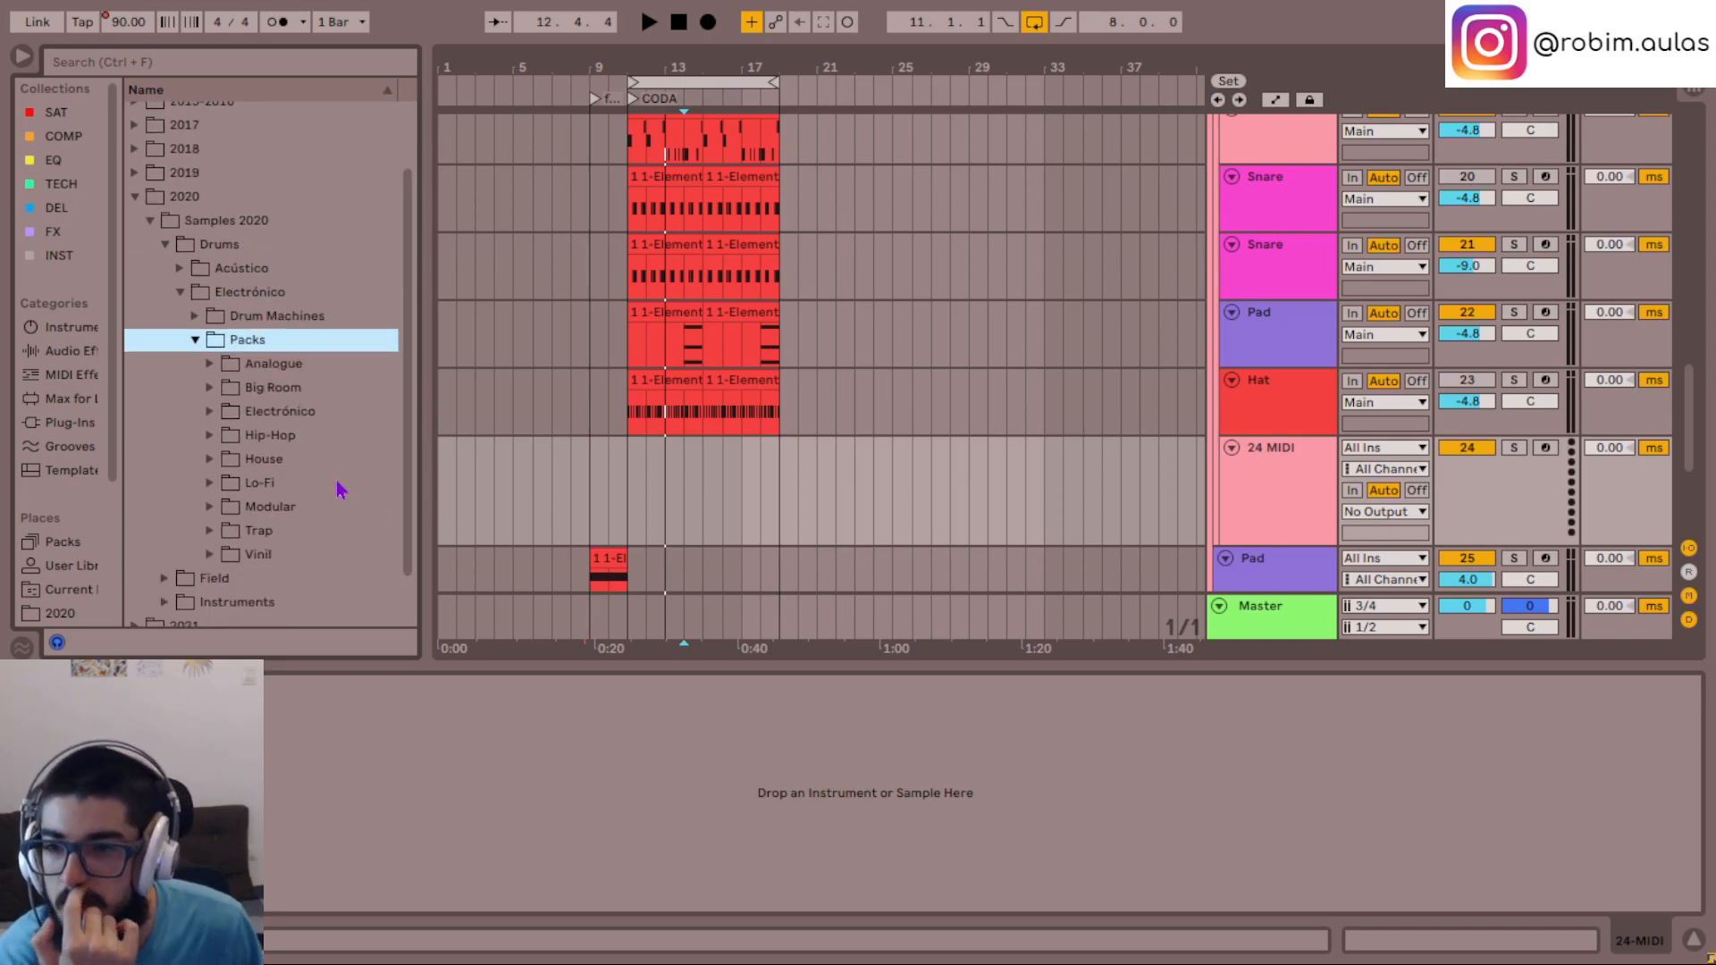
- Expand the Hip-Hop pack folder, then the LOCKDOWN DRUM KIT folder and its Samples subfolder
click(294, 438)
key(Right)
scroll(313, 244, down, 2)
key(Down)
key(Down)
key(Down)
scroll(326, 239, down, 4)
click(317, 390)
key(Right)
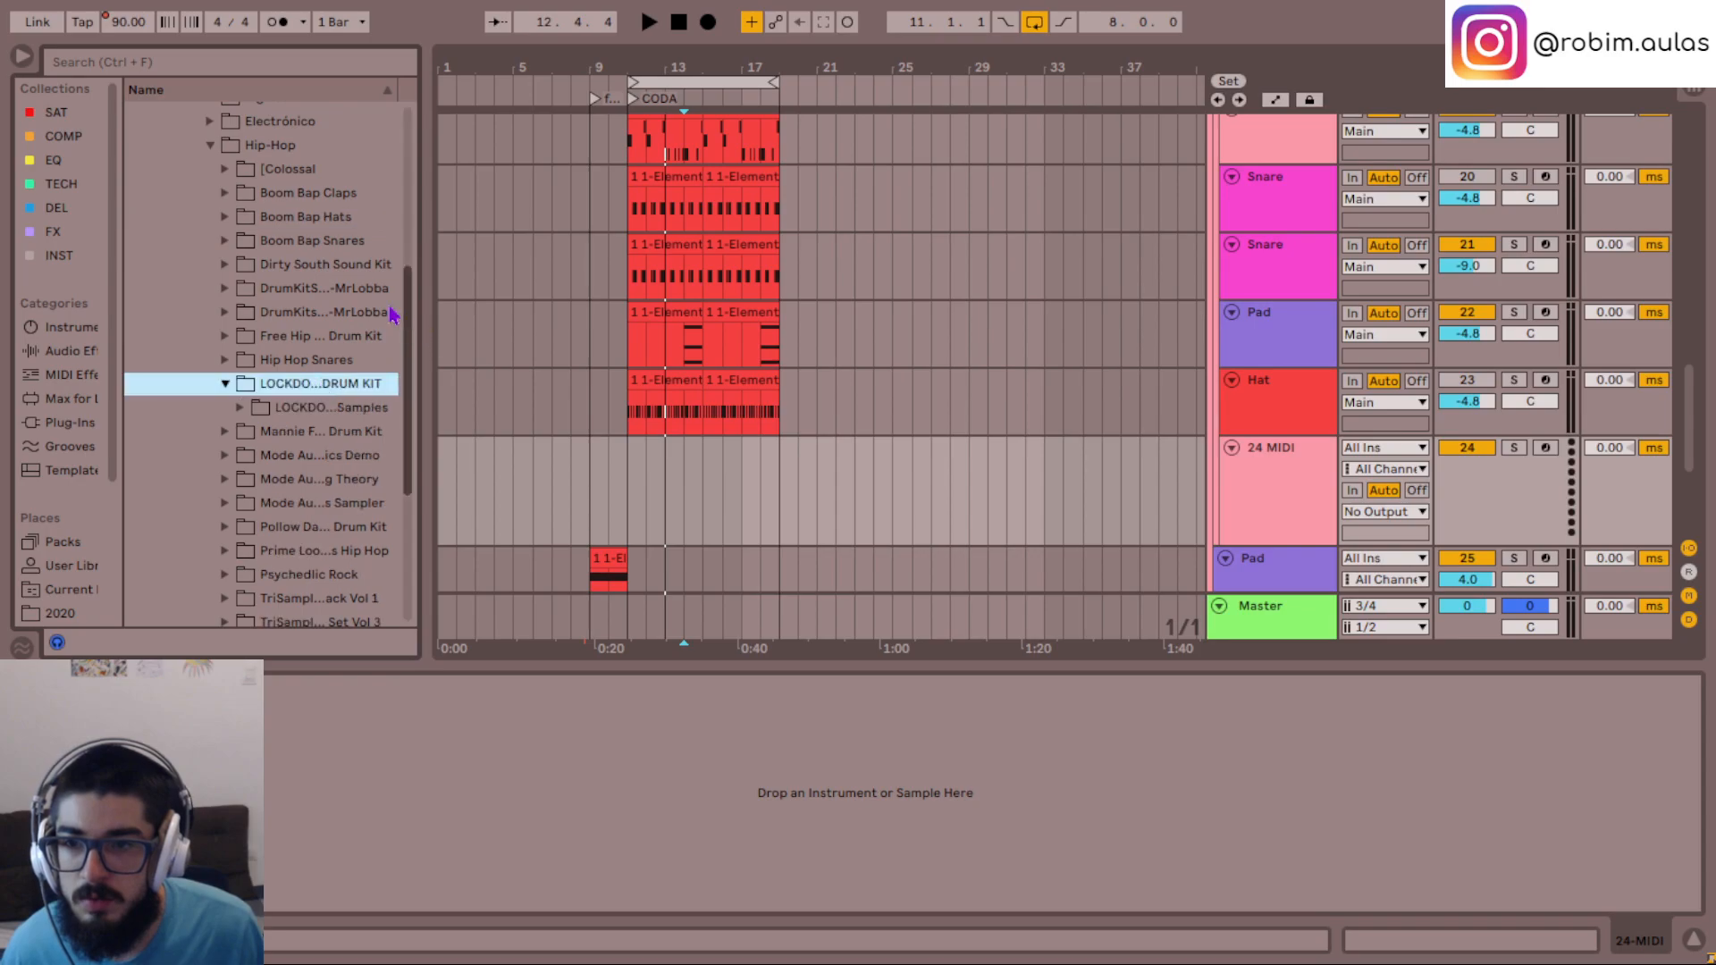
key(Down)
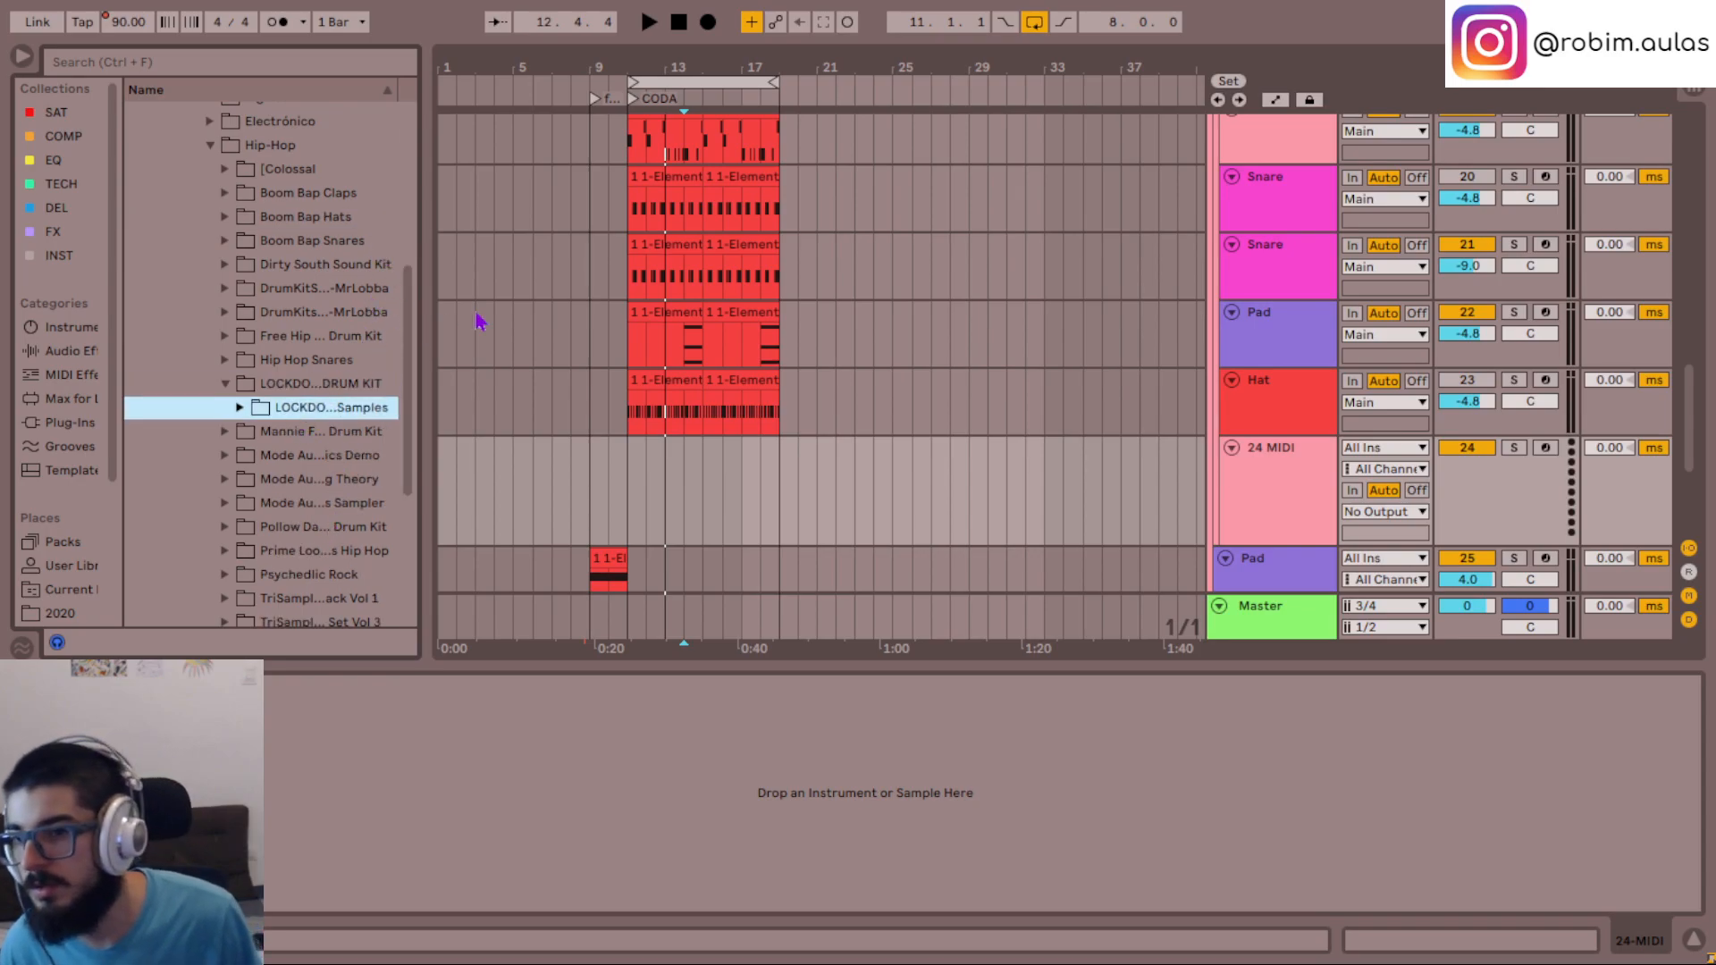
key(Right)
- Audition the drum kit's bass drum, clap, cymbal and FX samples one after another, ending on FX_tonalDuck_Drum-88.wav
key(Down)
key(Down)
key(Down)
key(Down)
key(Down)
key(Down)
key(Down)
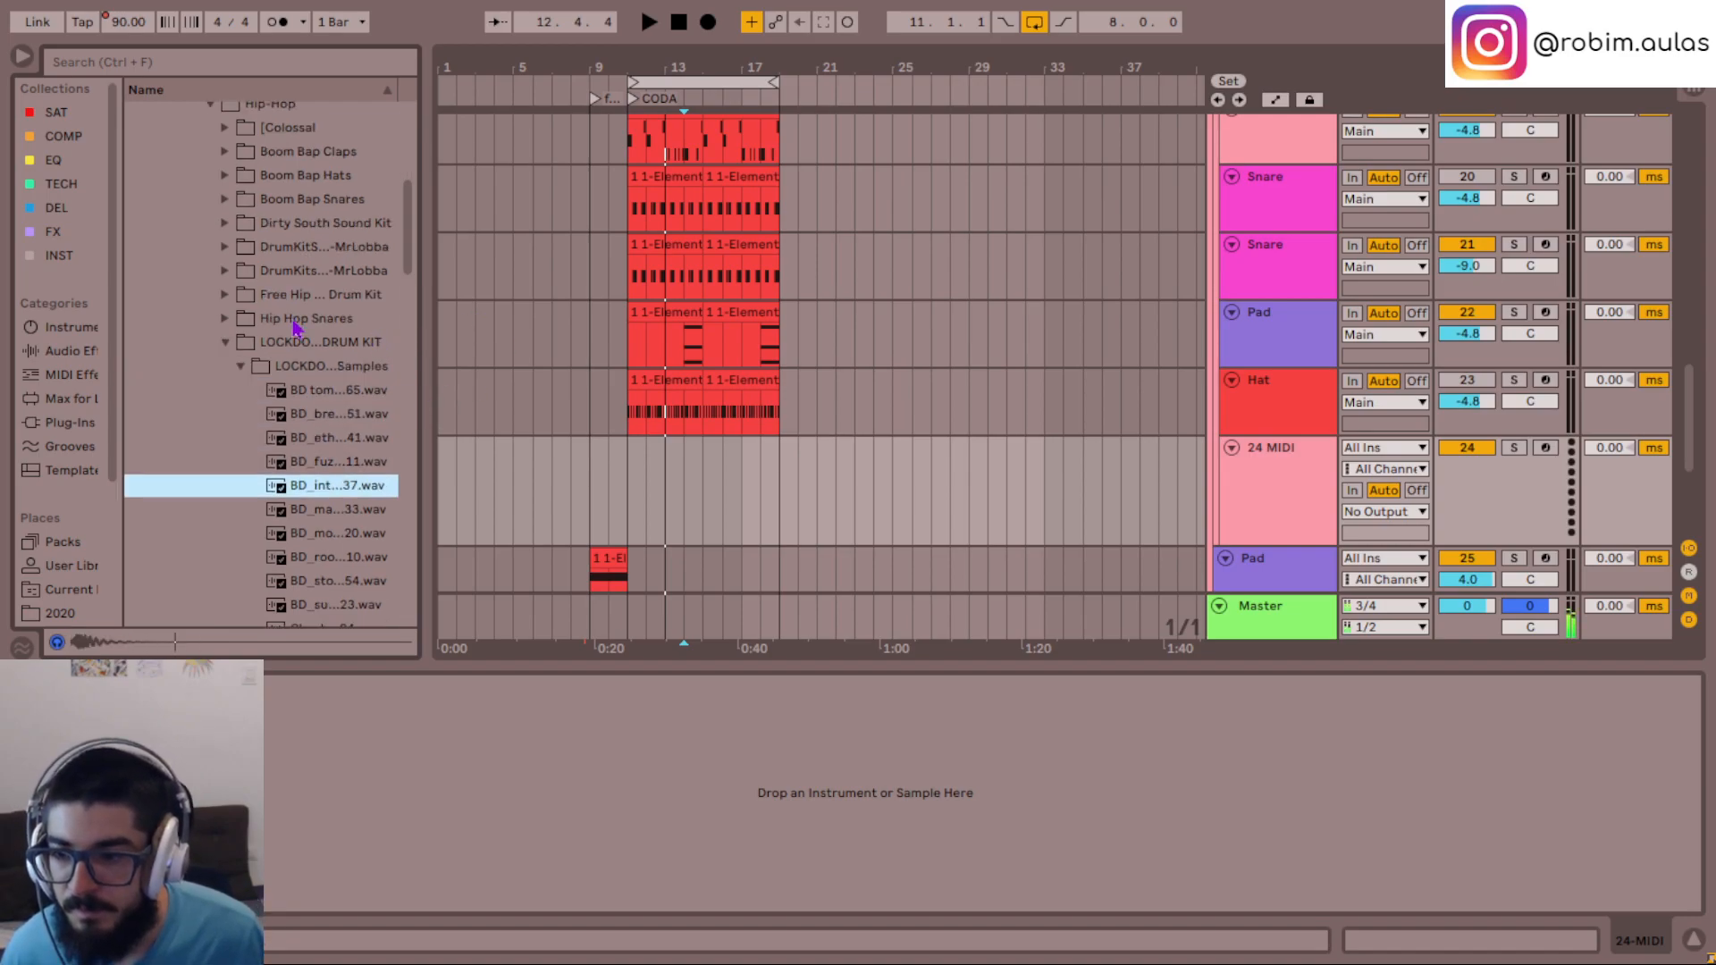
key(Down)
key(Down)
key(Down)
key(Down)
key(Down)
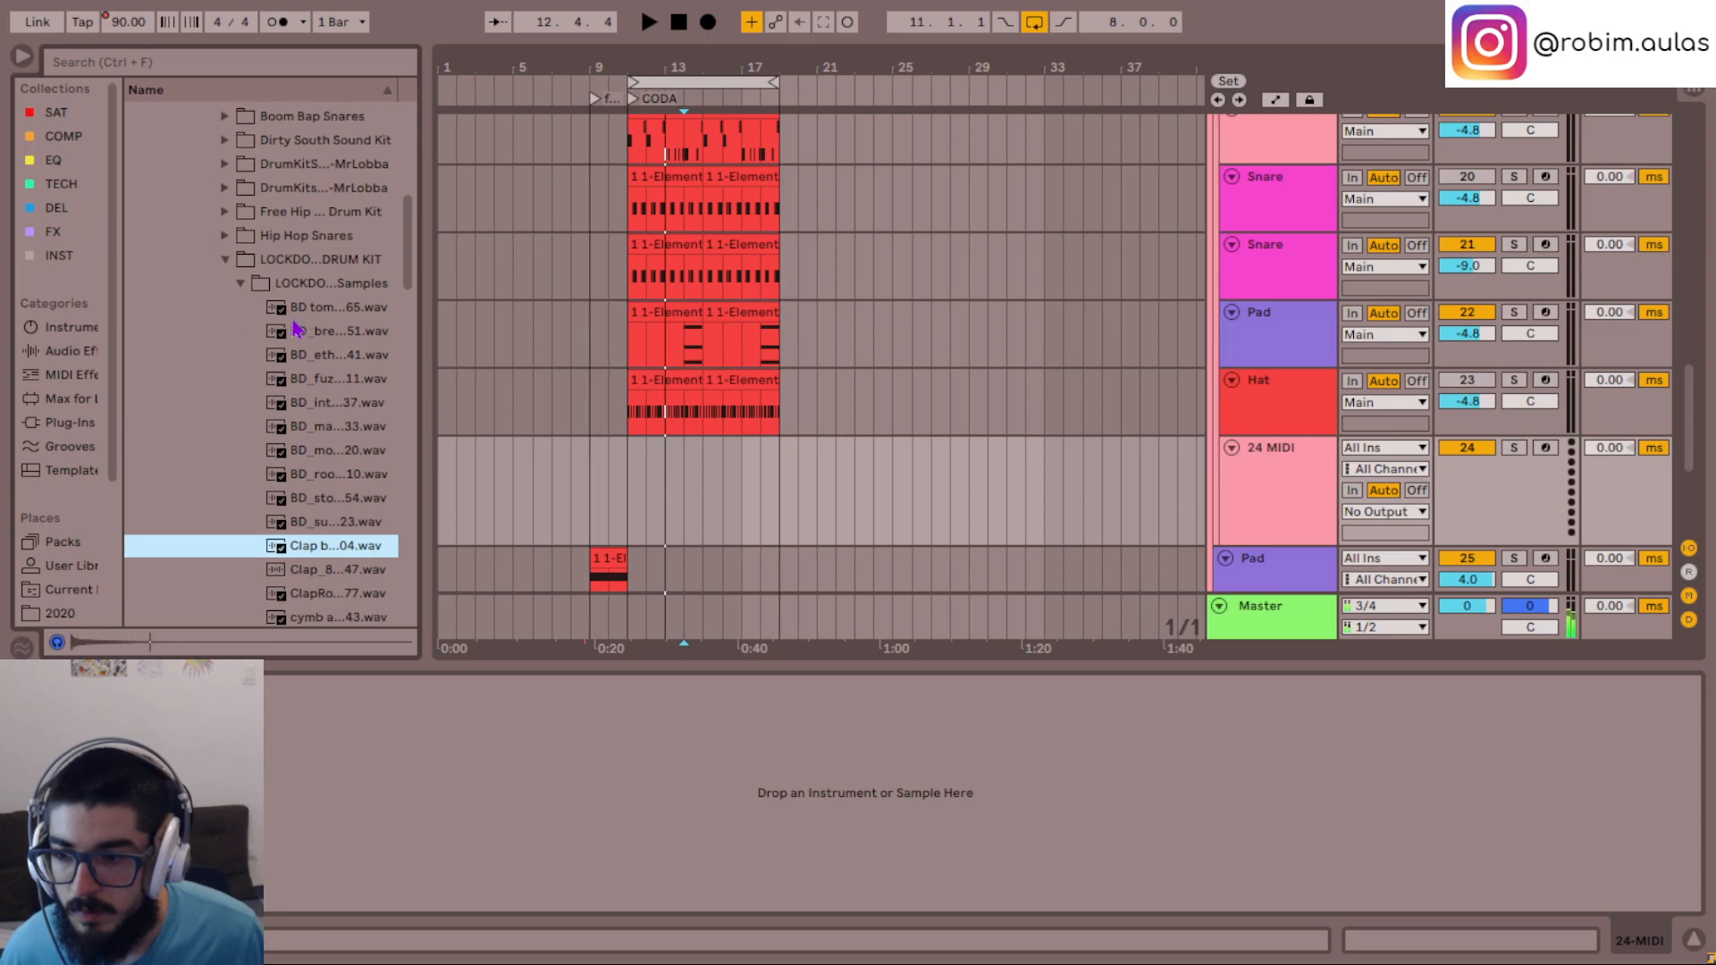
key(Down)
key(Down)
key(Down)
key(Down)
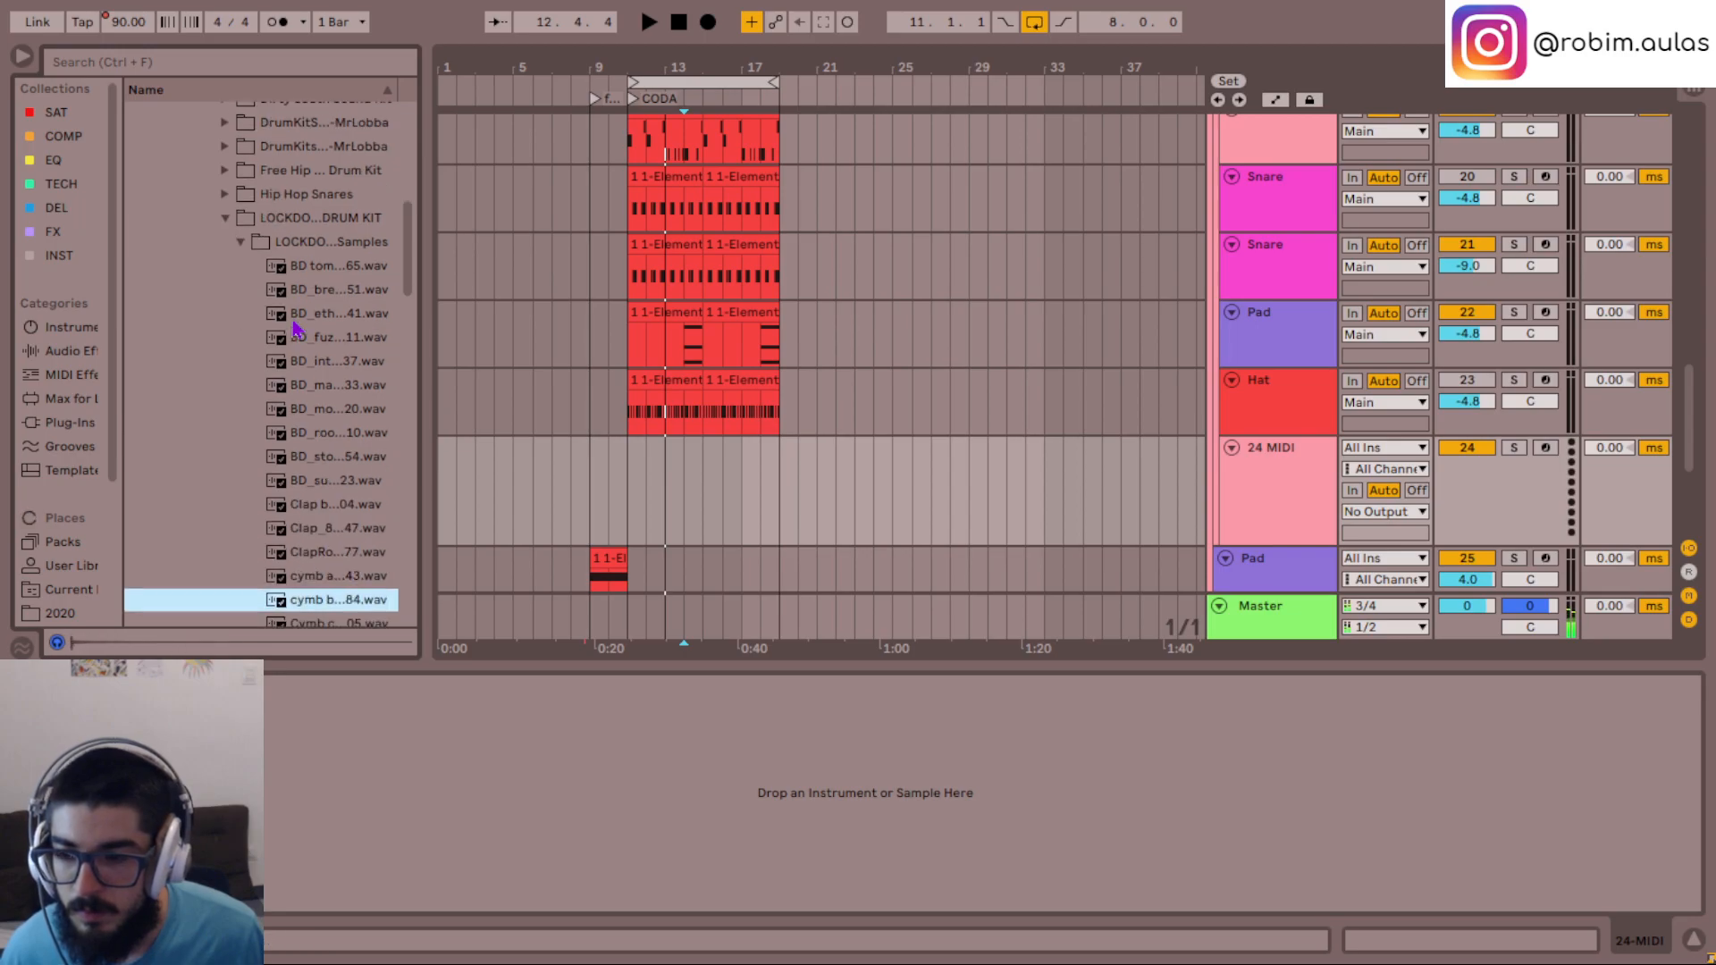
key(Down)
key(Down)
key(Down)
key(Down)
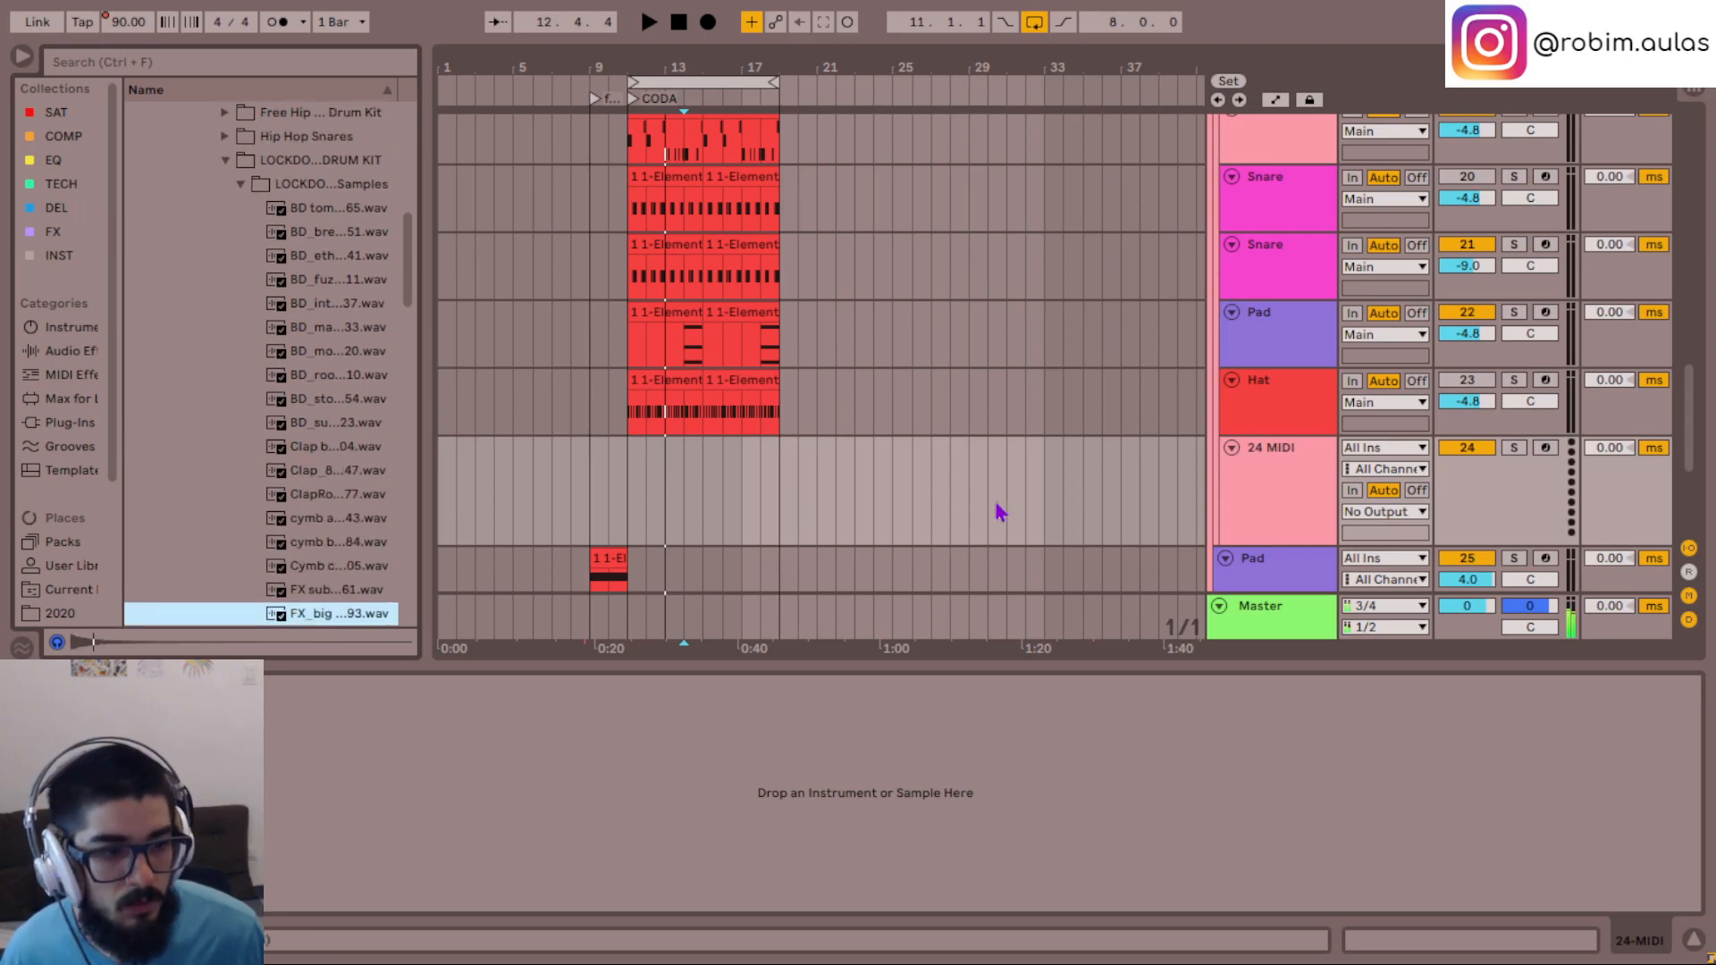
key(Down)
key(Down)
key(Down)
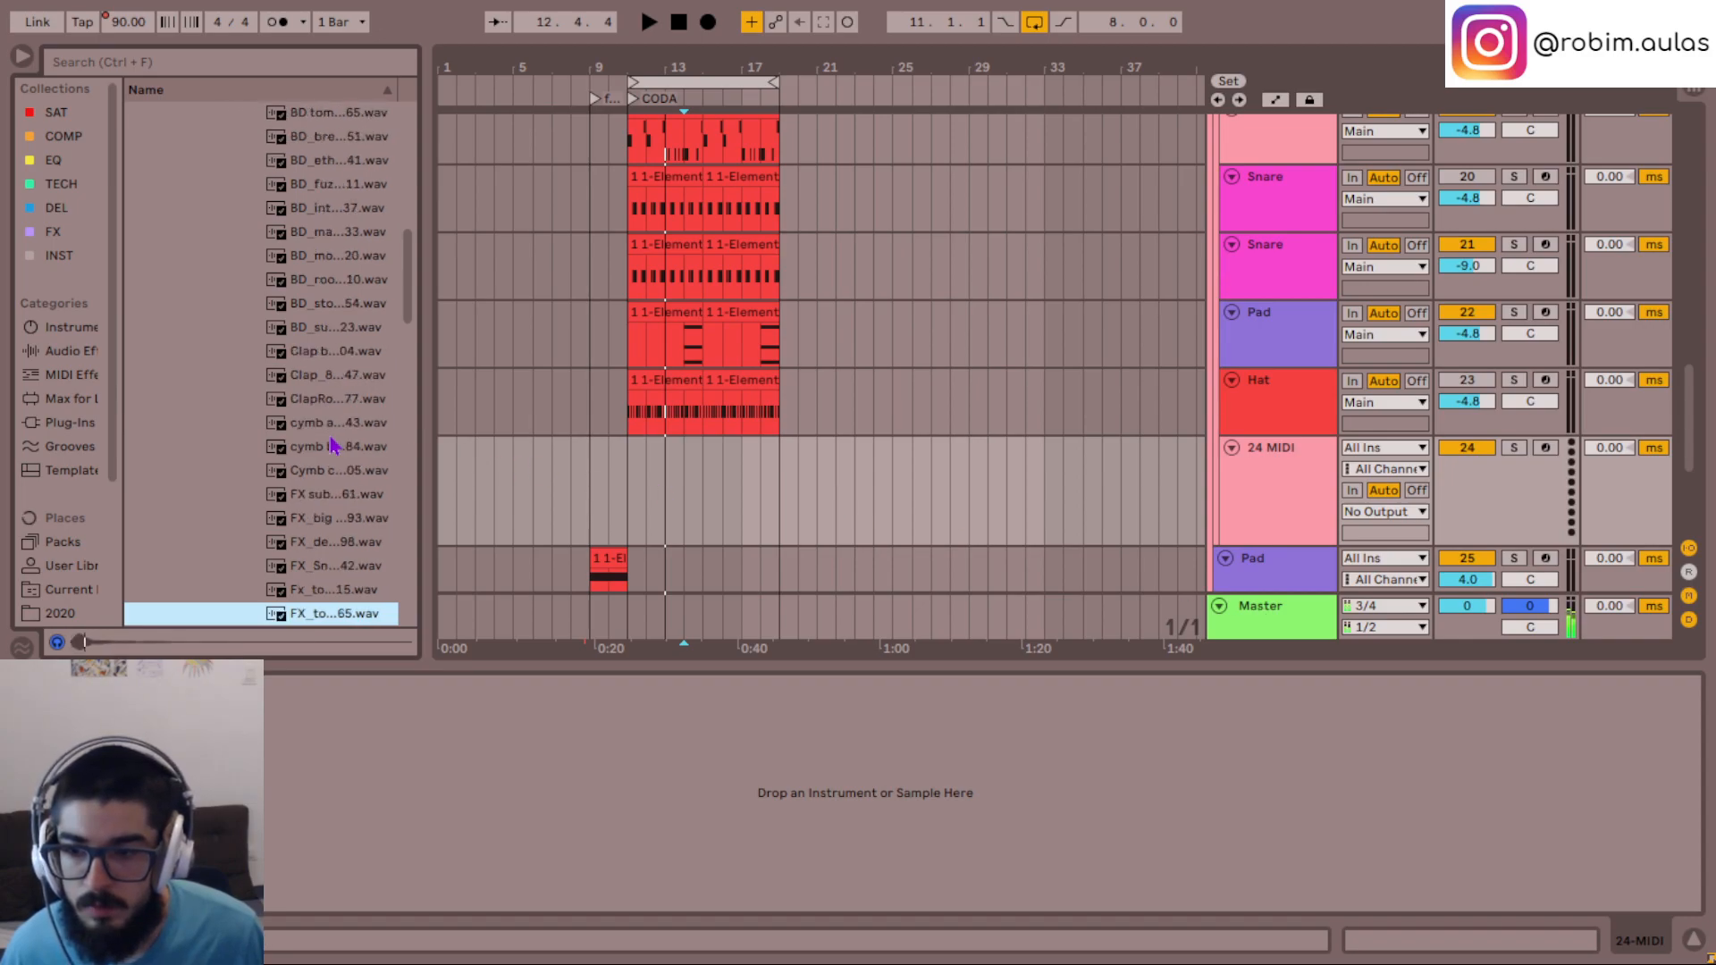
key(Down)
key(Up)
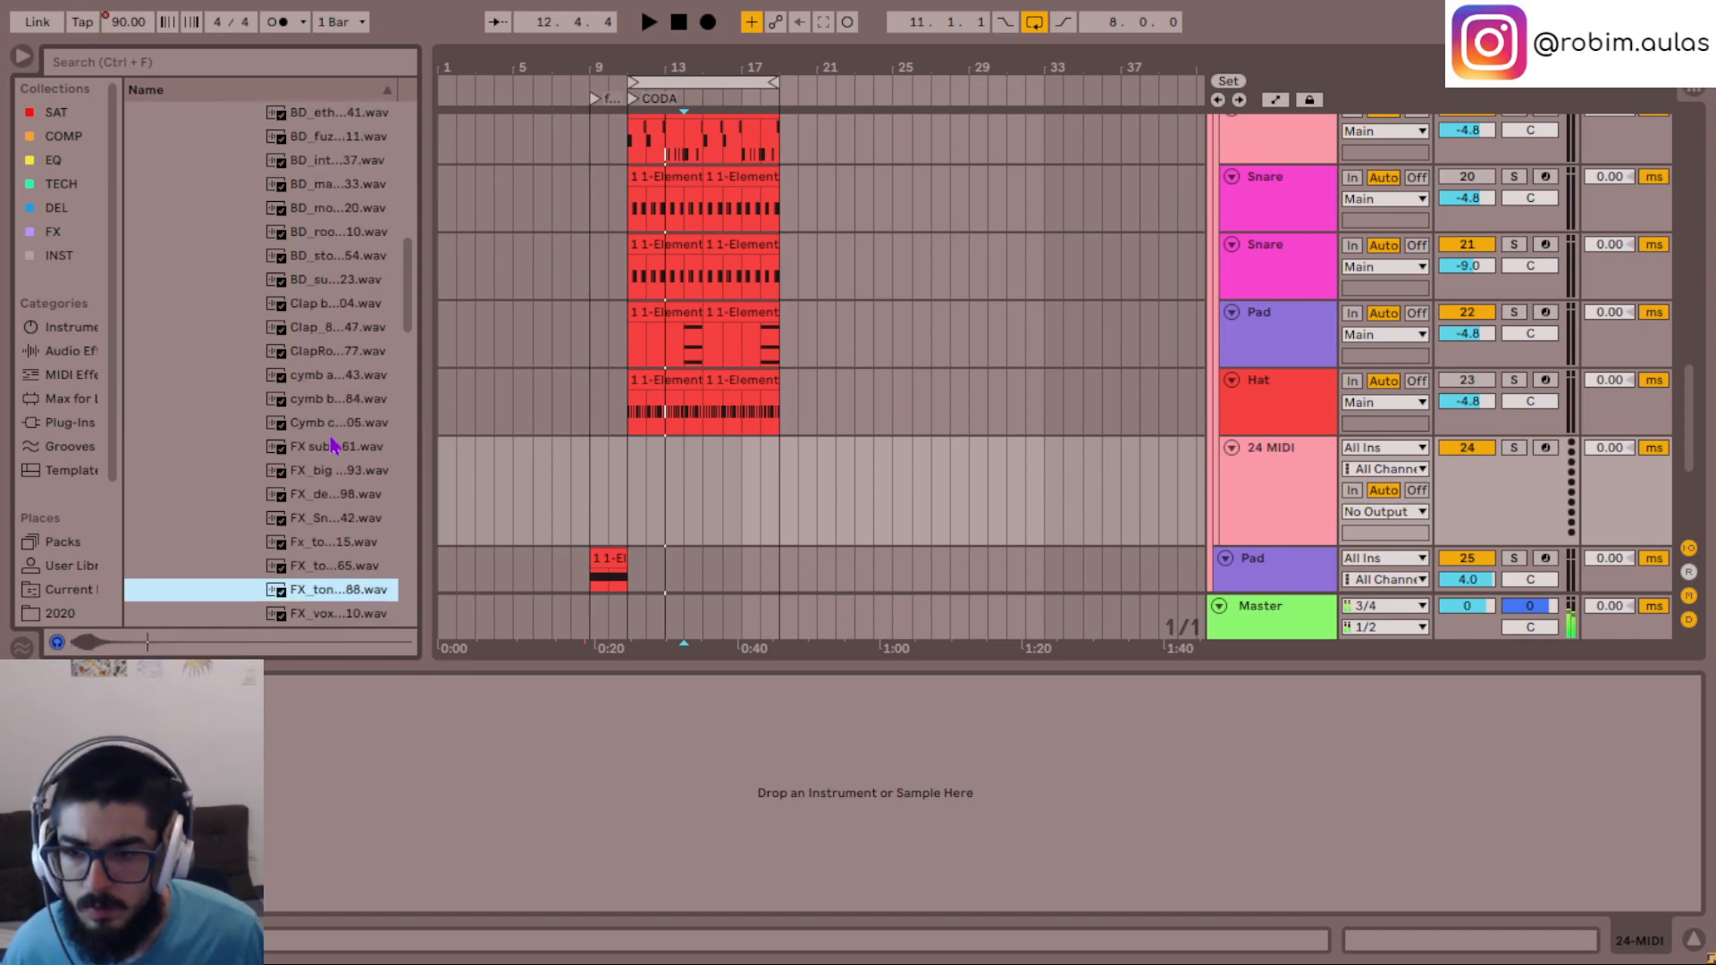
- Play the loop from bar 11 and load FX_tonalDuck_Drum-88.wav as a sampled instrument on the new MIDI track
click(647, 493)
key(space)
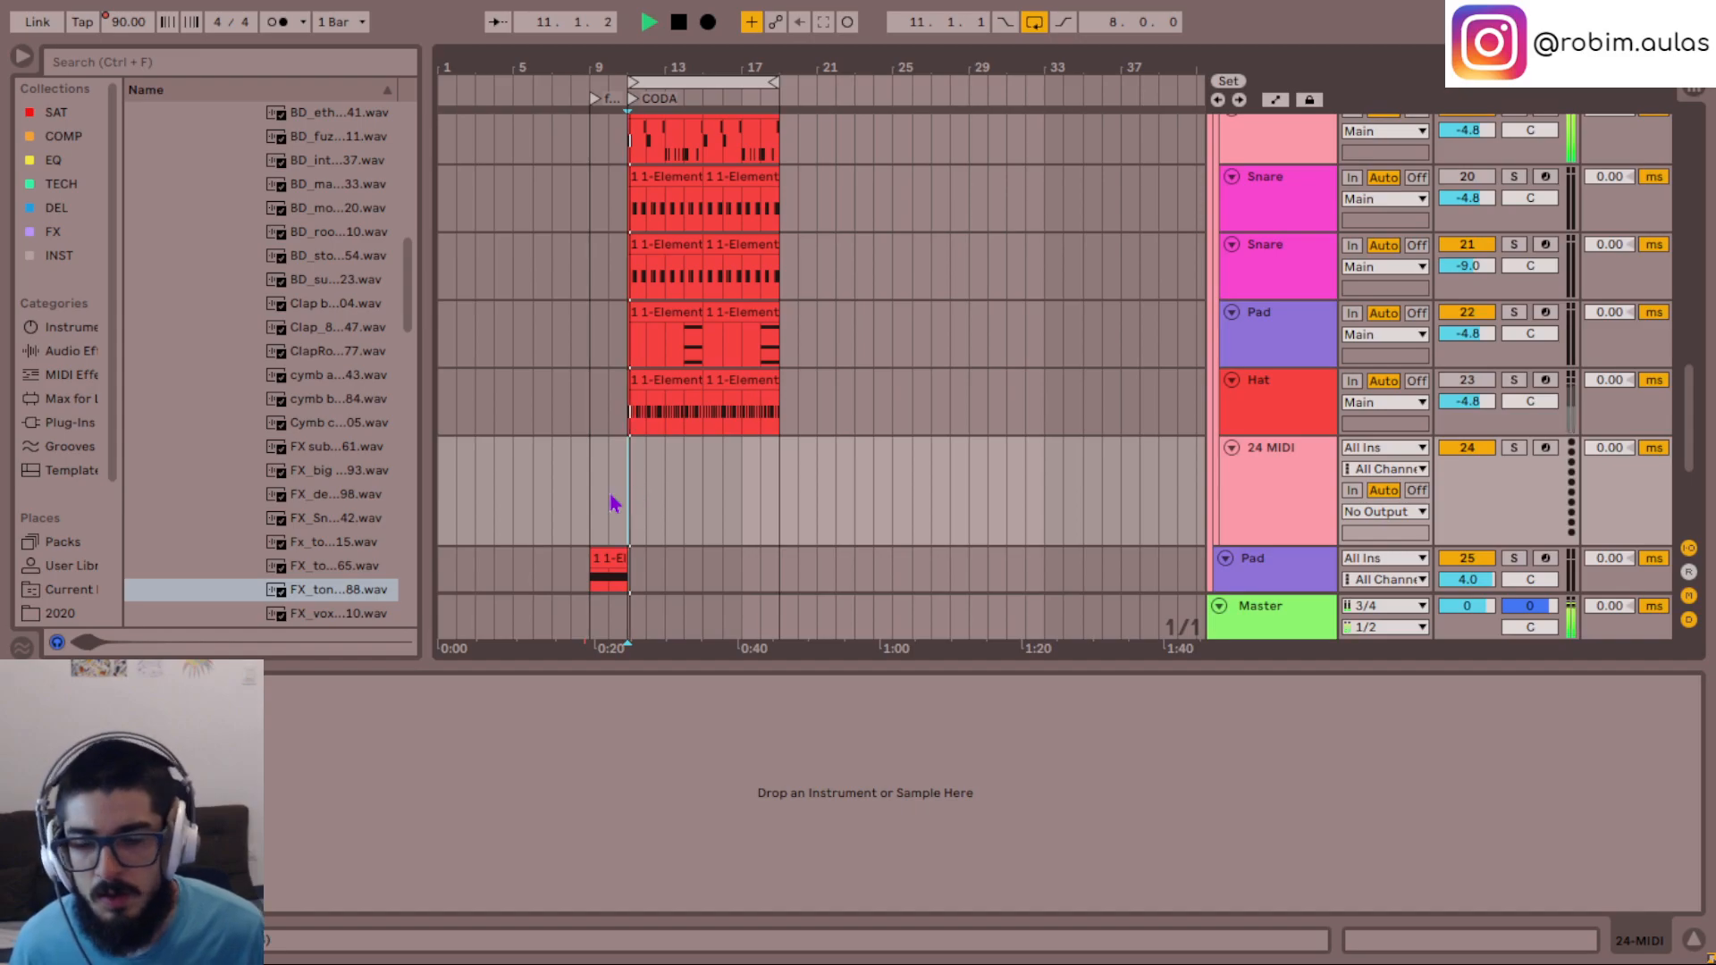
click(311, 593)
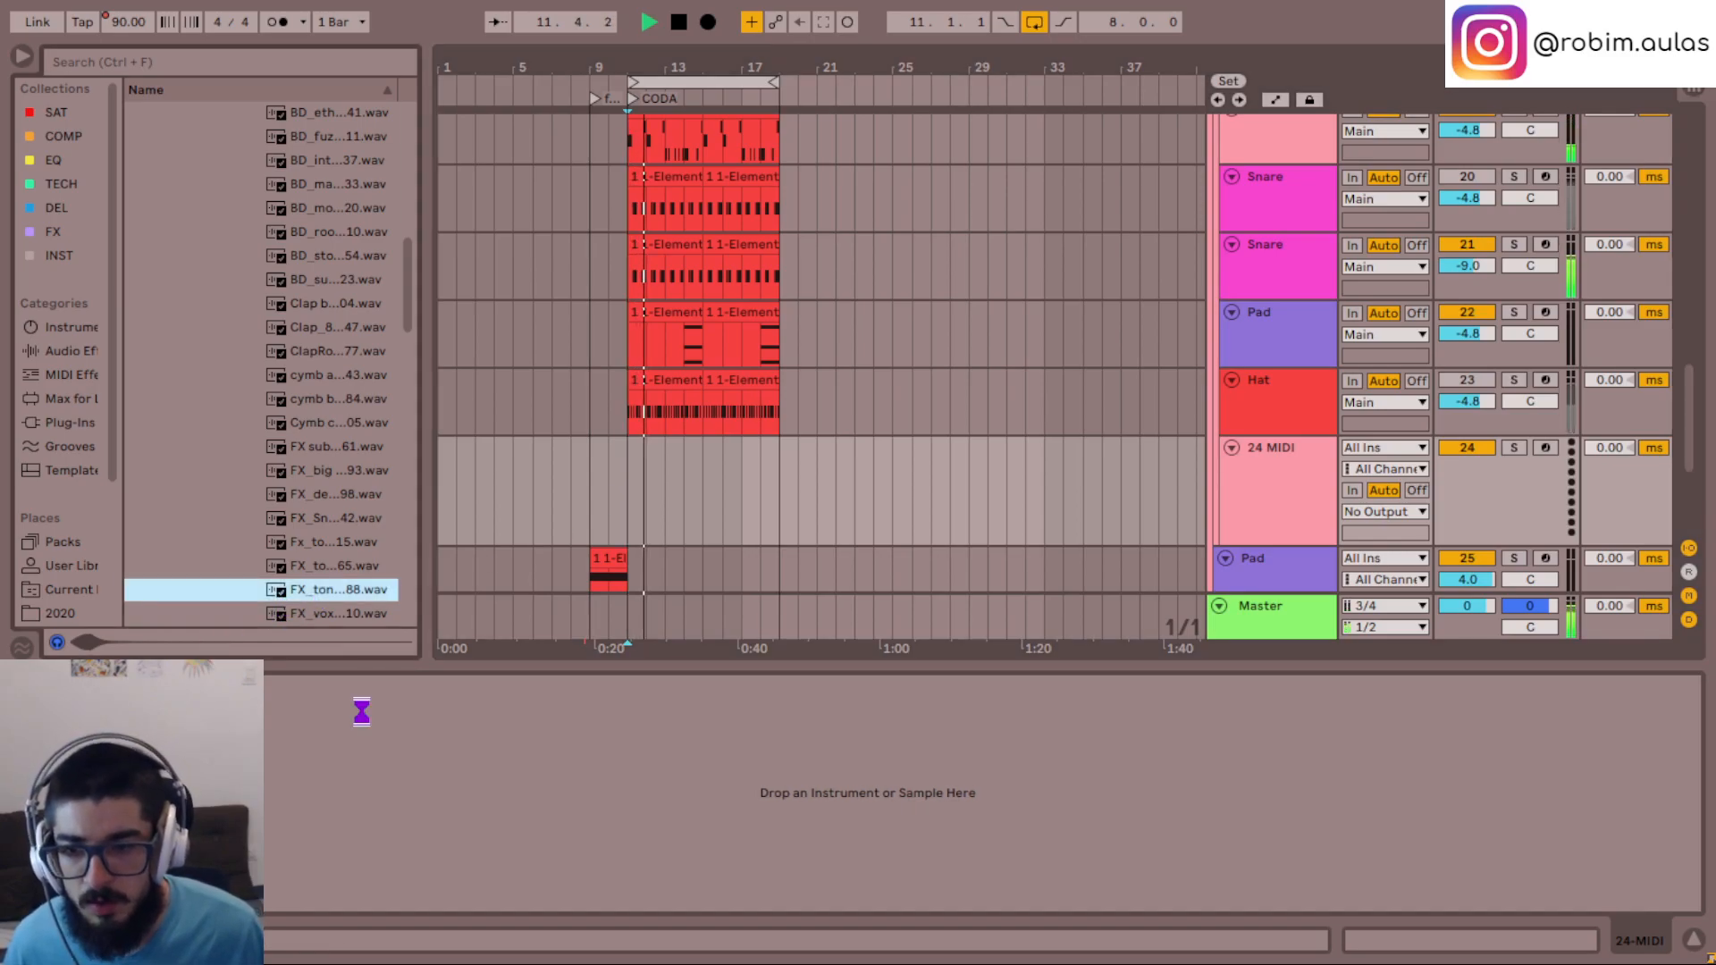
key(space)
key(space)
key(space)
- Zoom in on bar 11 and play the loop repeatedly to try the tonalDuck sample against the beat
click(631, 498)
scroll(633, 498, up, 10)
scroll(633, 497, down, 5)
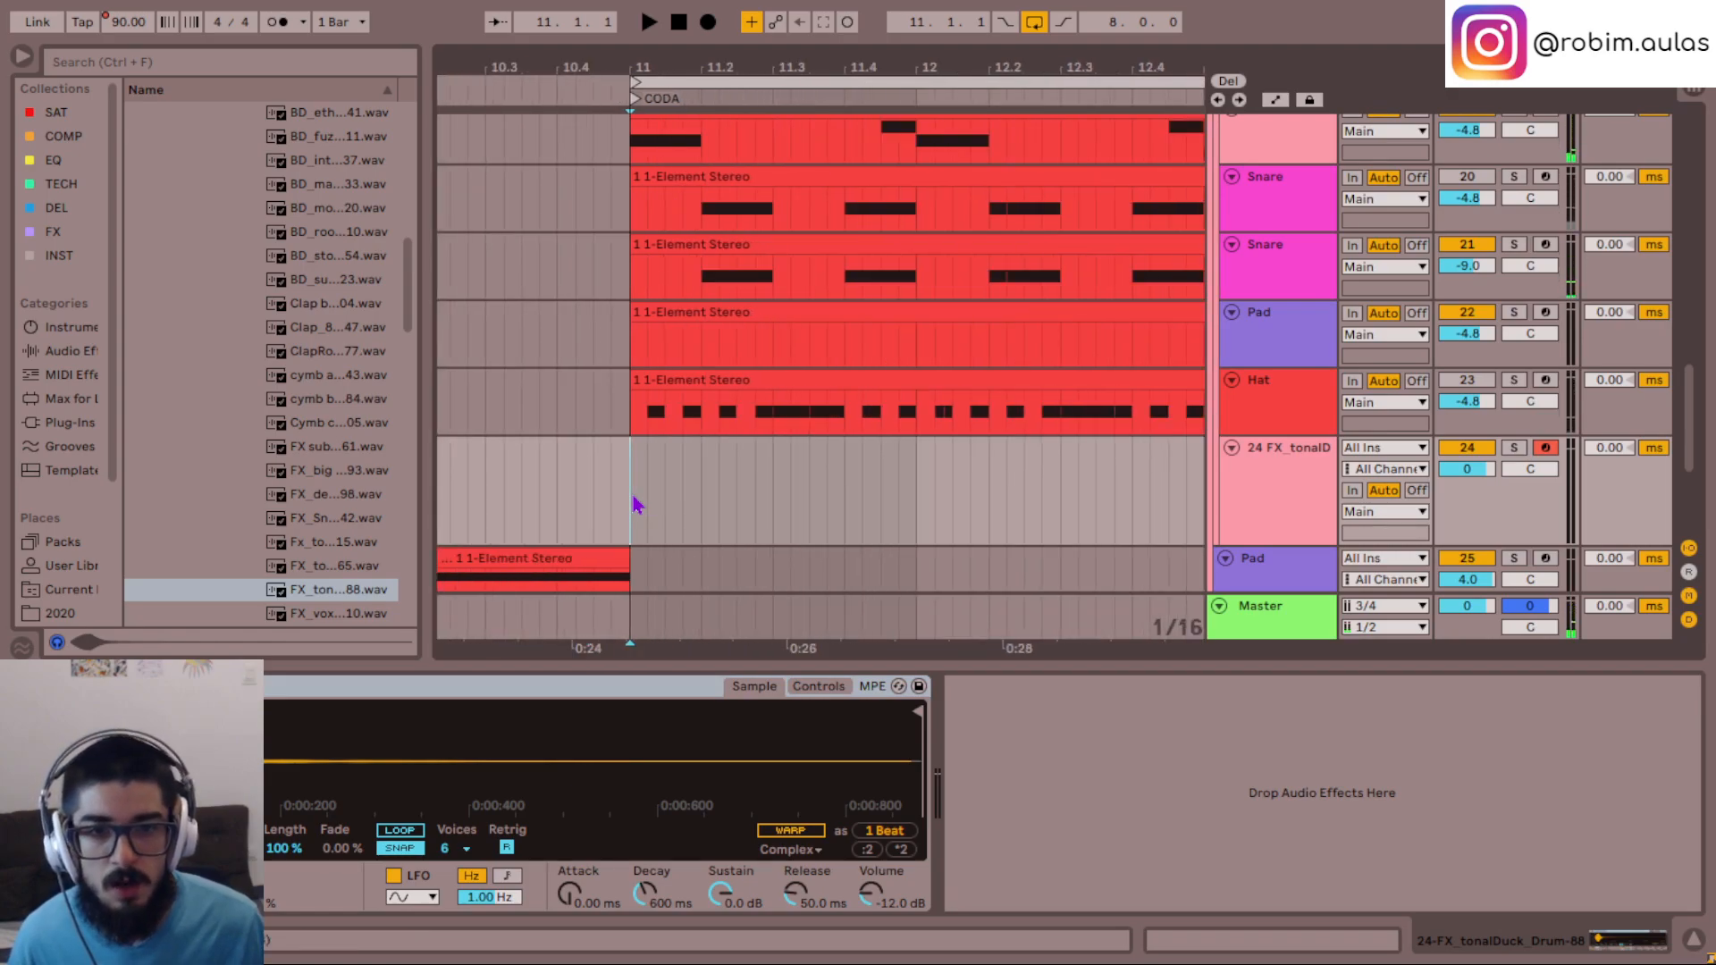
key(space)
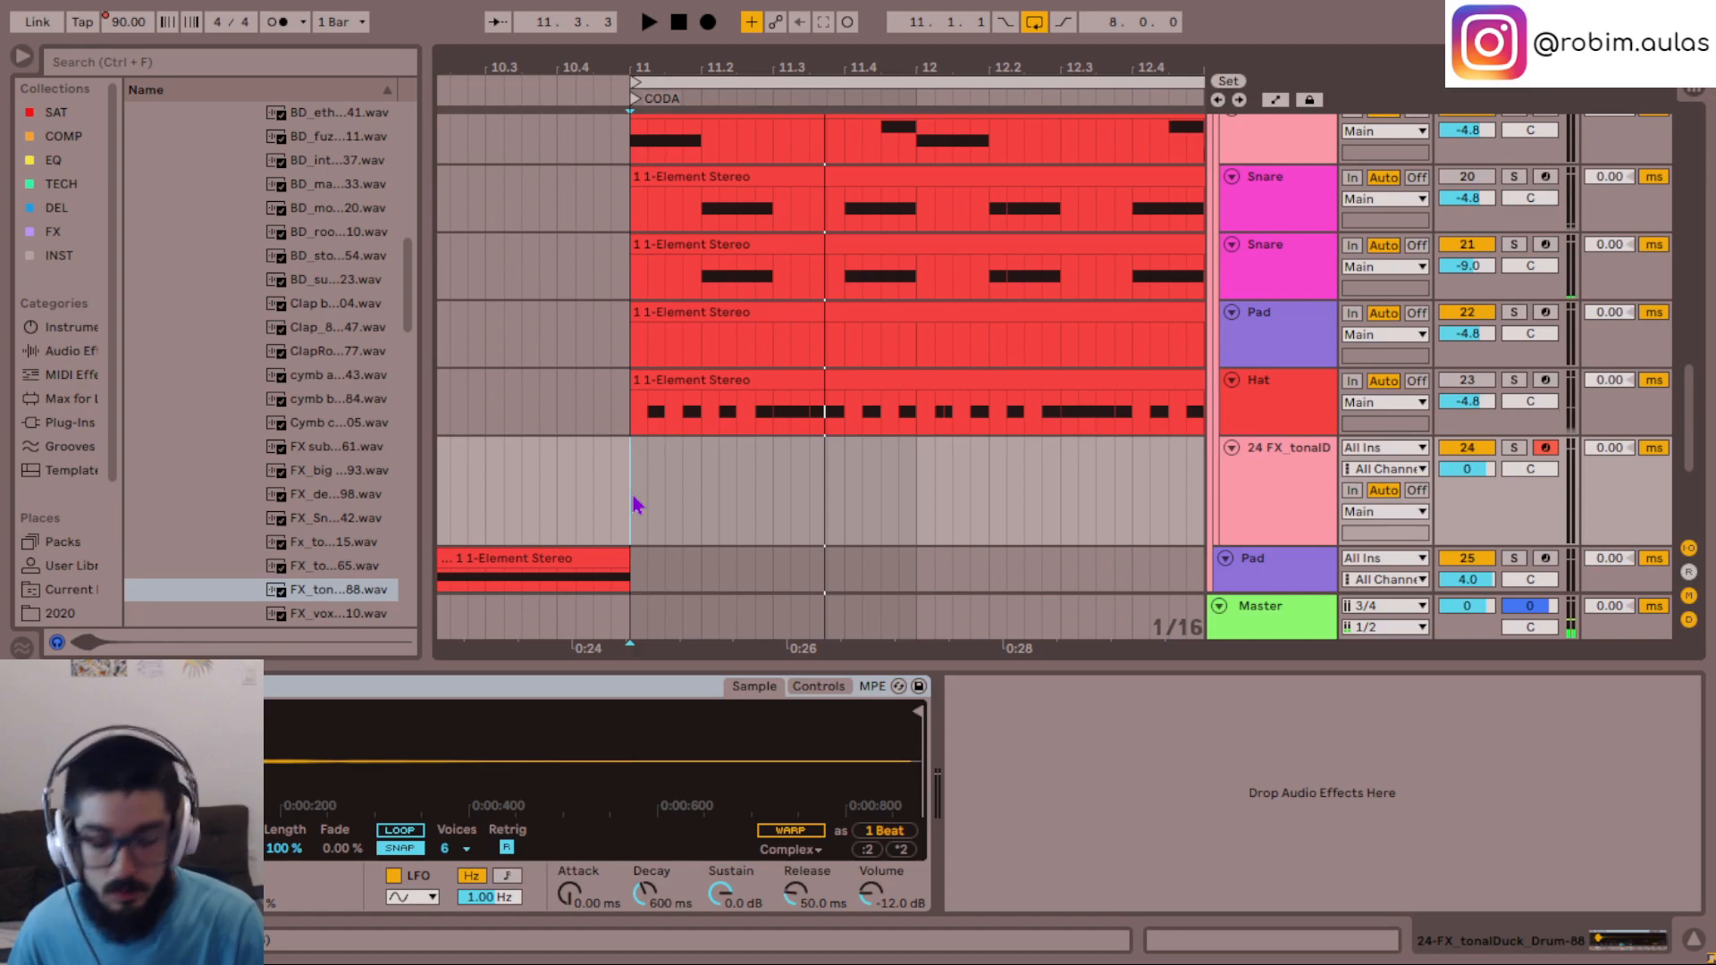
key(space)
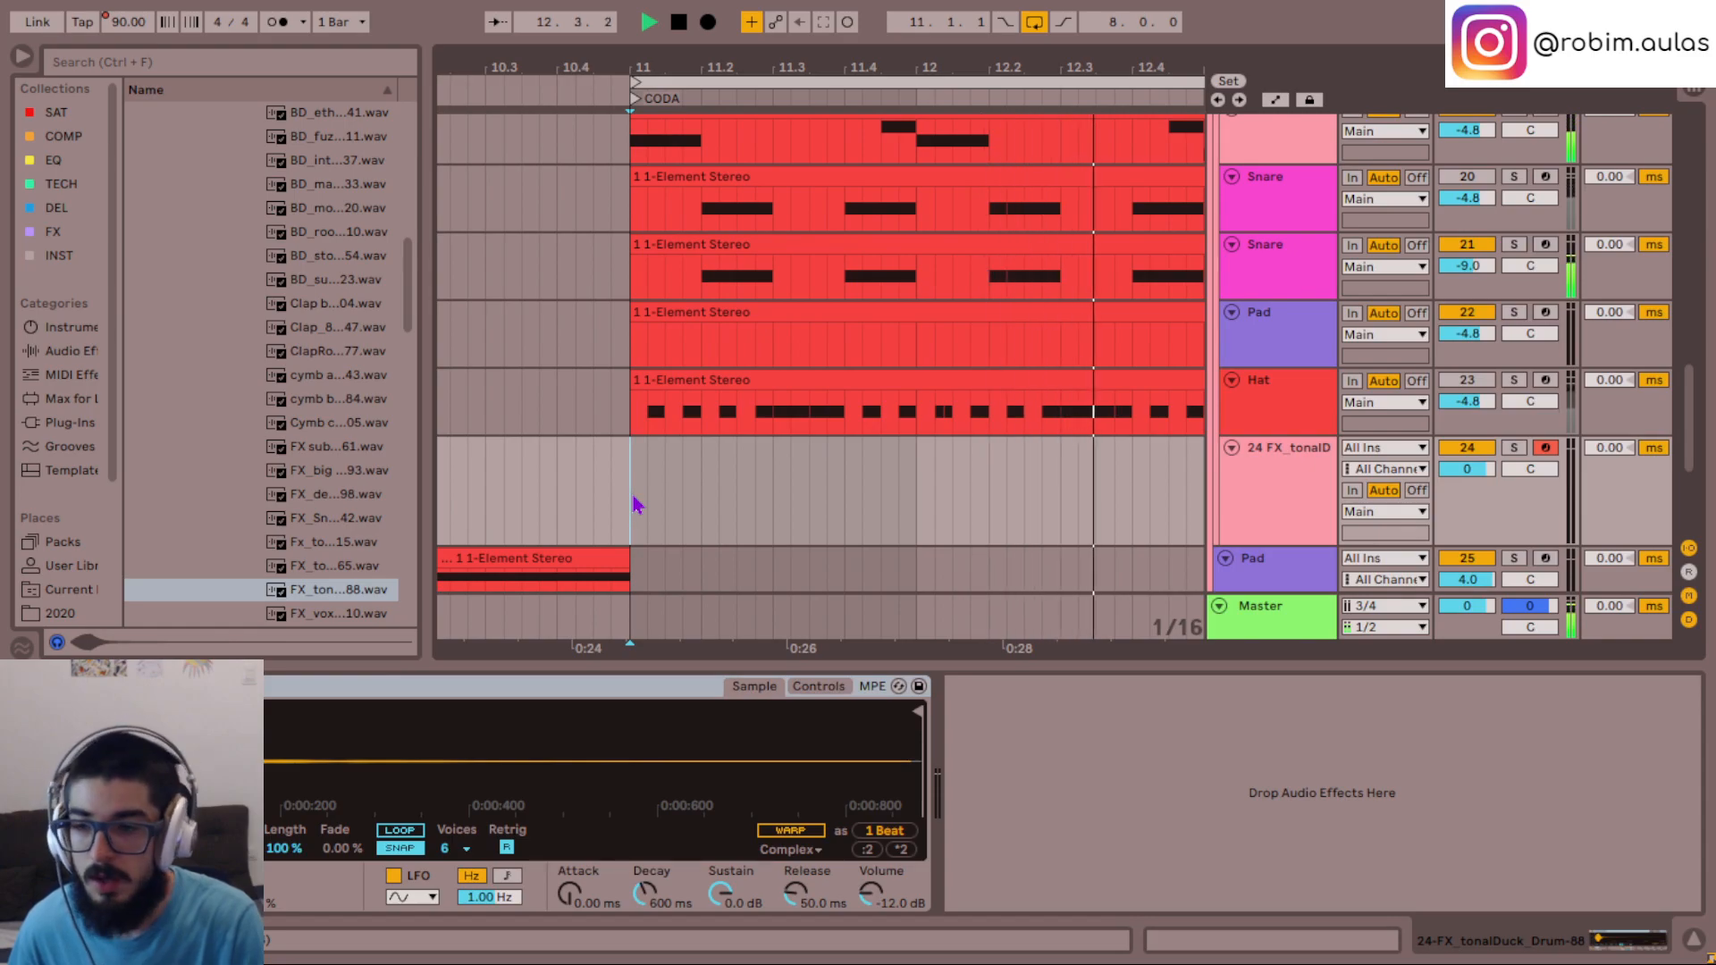
key(space)
key(space)
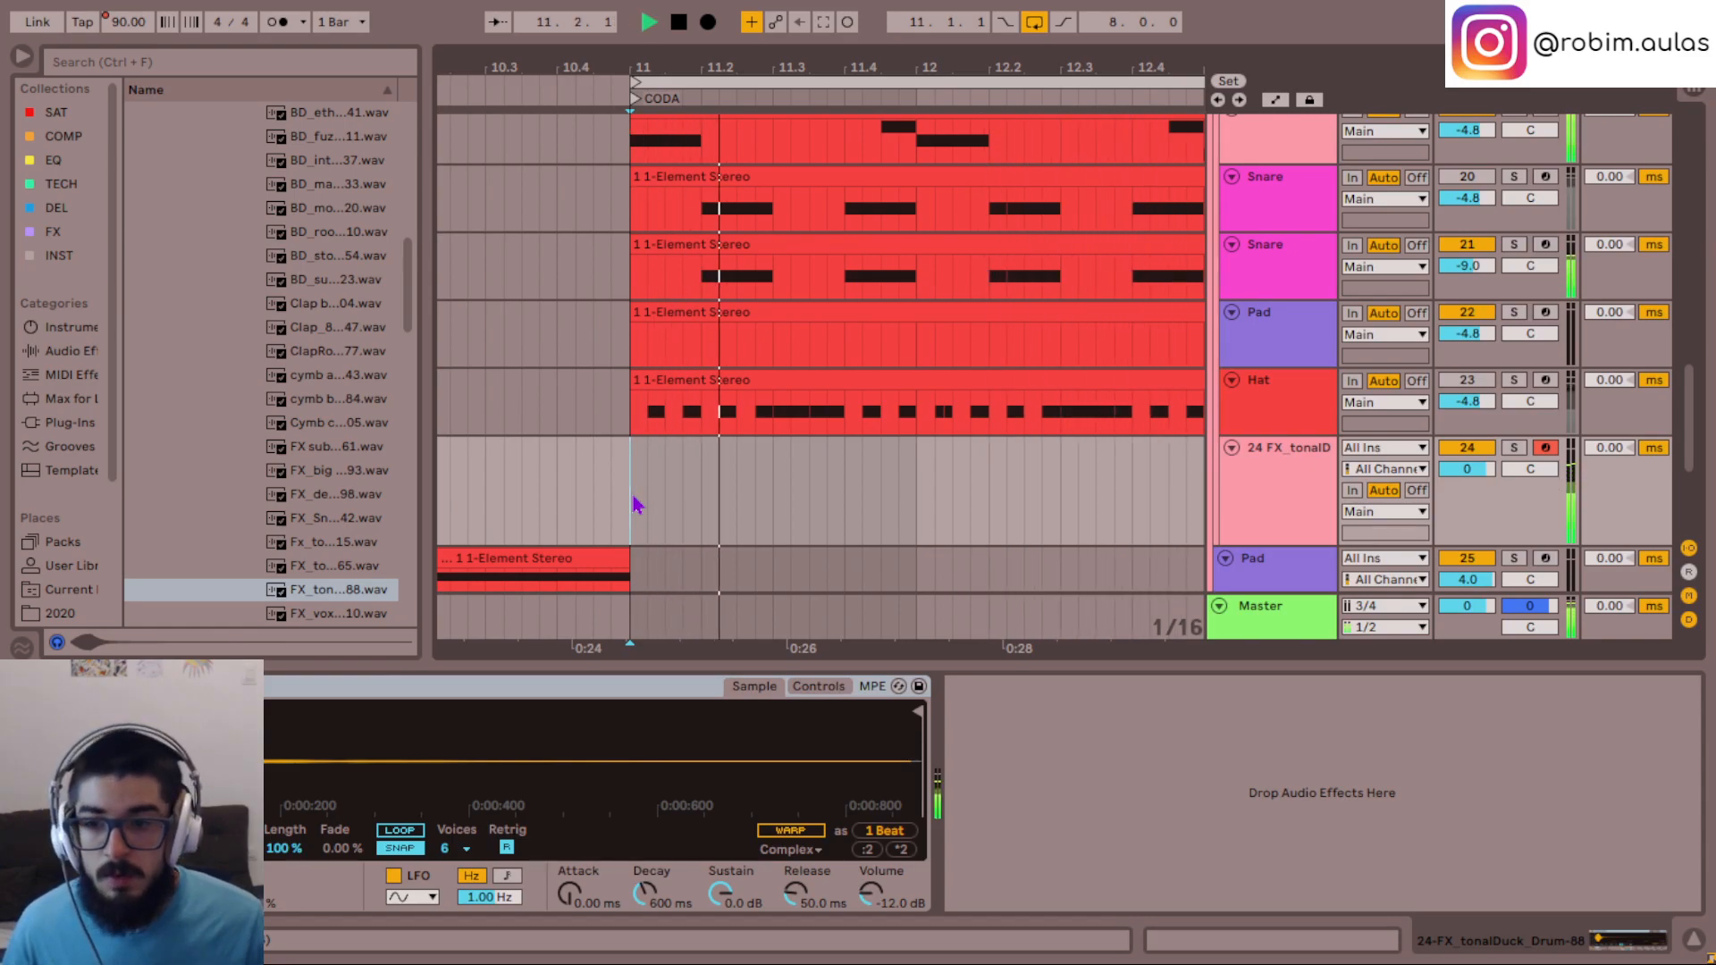
key(space)
key(space)
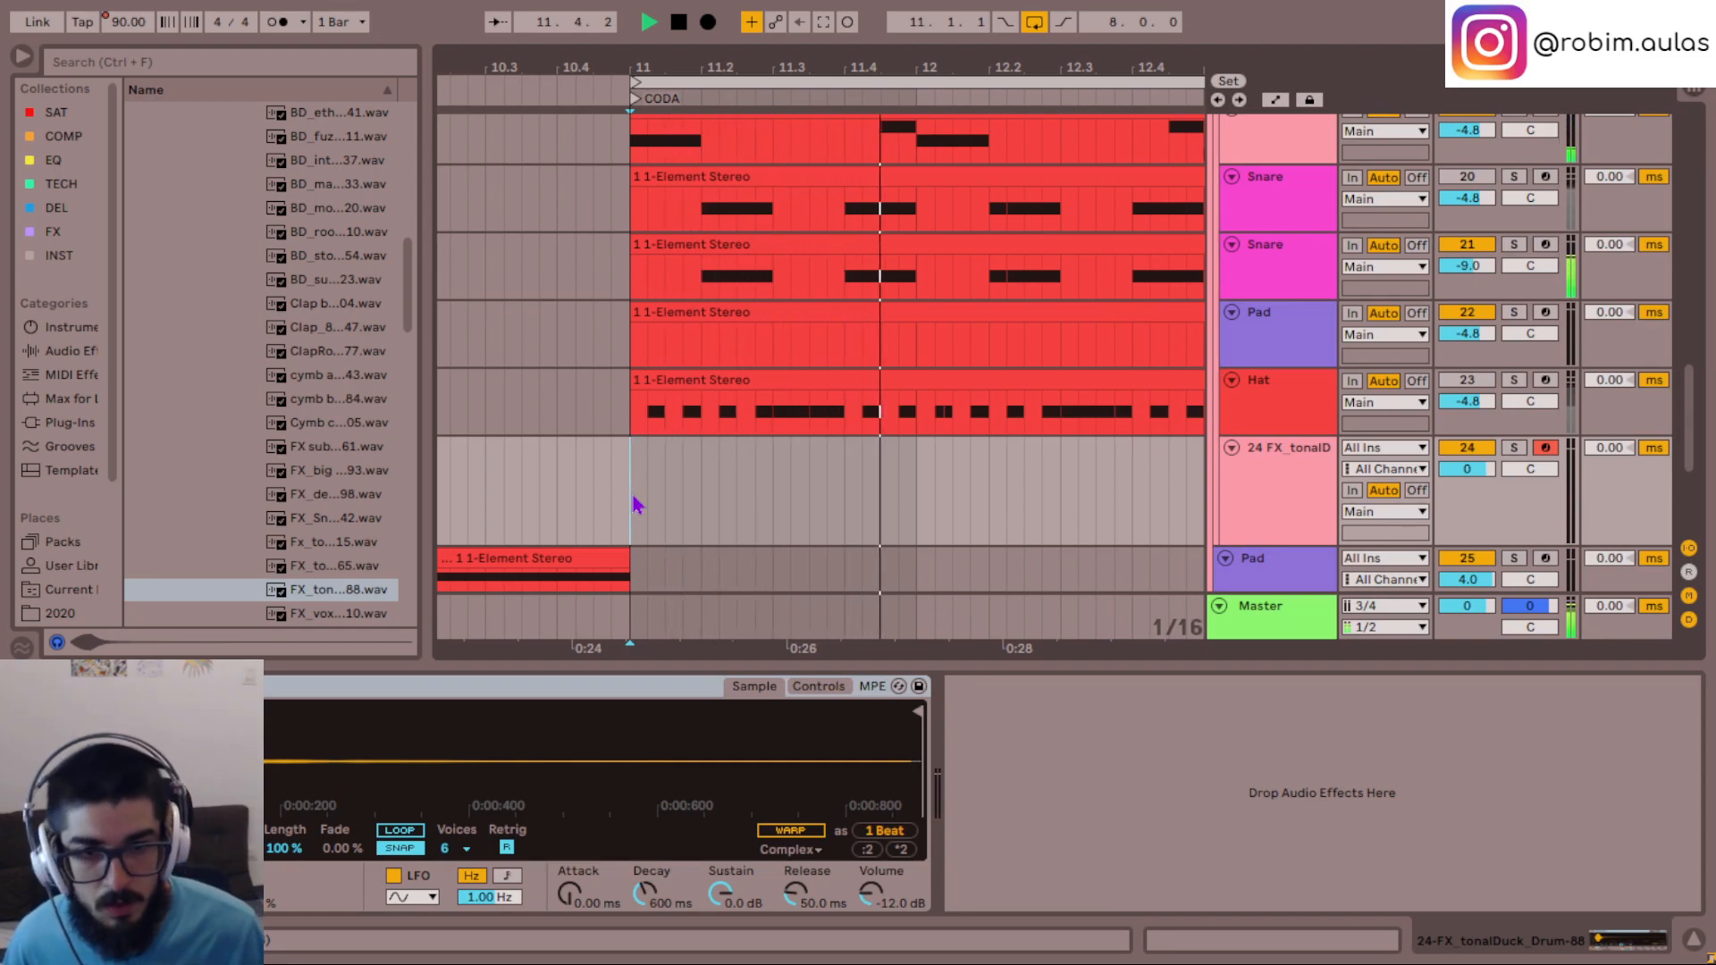
key(space)
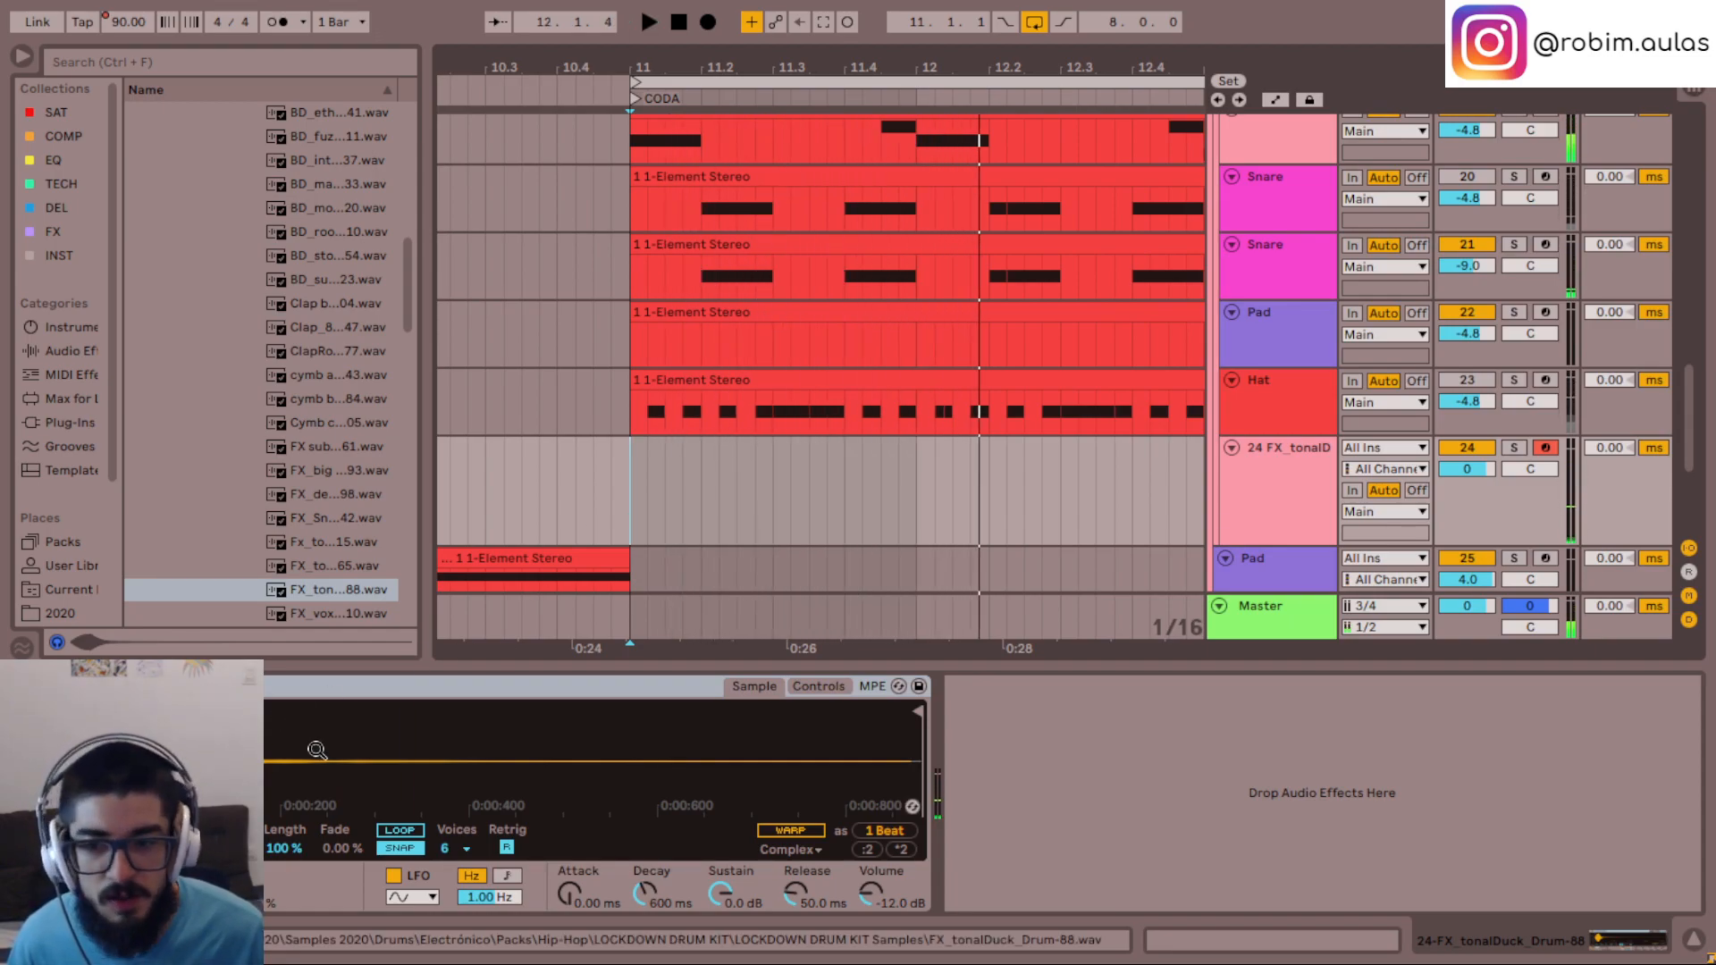
- Create an empty one-bar MIDI clip at bar 11 on the tonalDuck track, check playback, and close the clip editor
drag(616, 512, 889, 510)
drag(636, 490, 626, 530)
key(ctrl+shift+m)
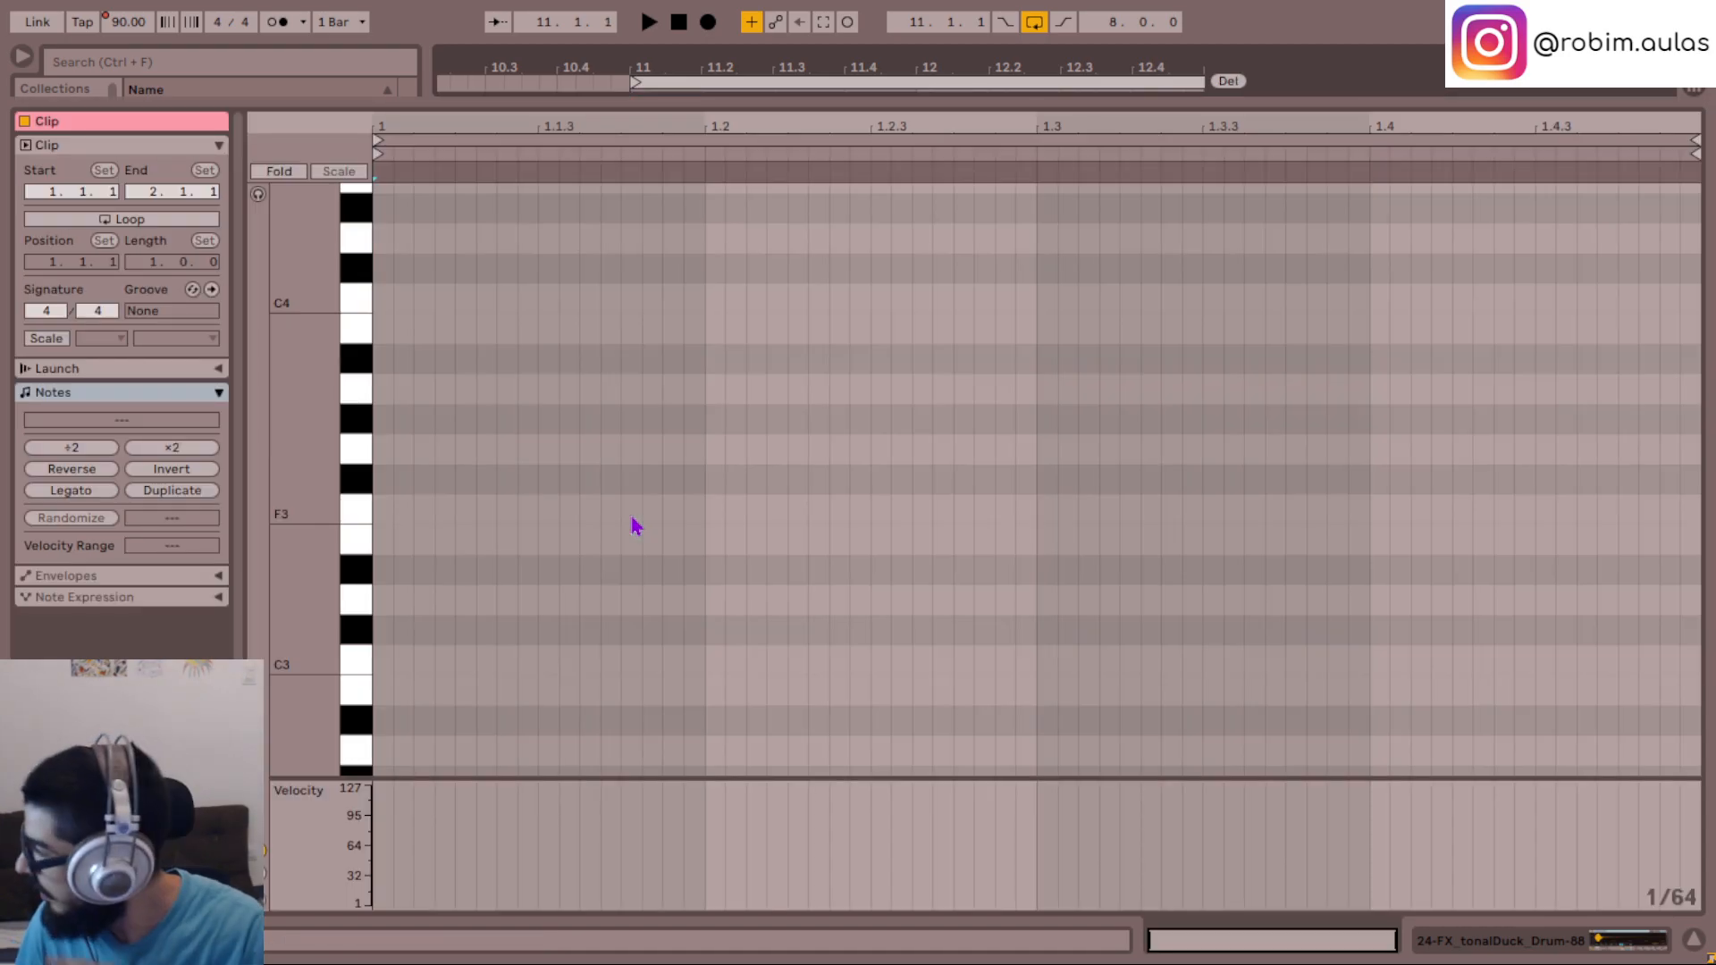
key(space)
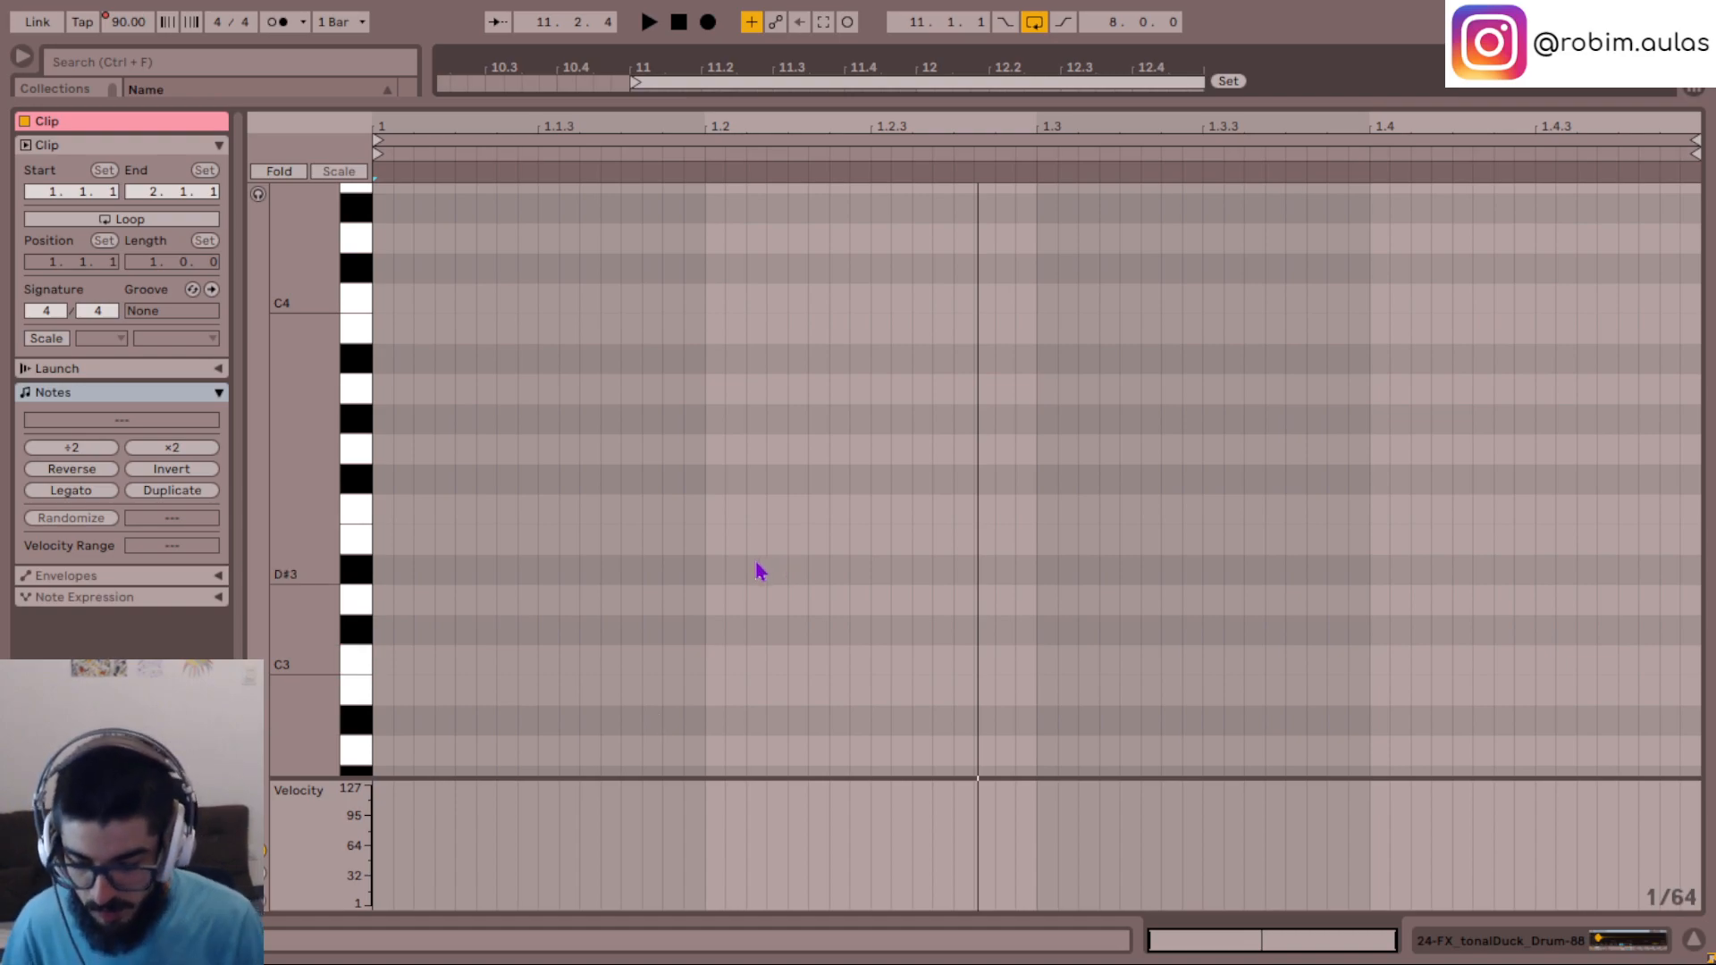
key(space)
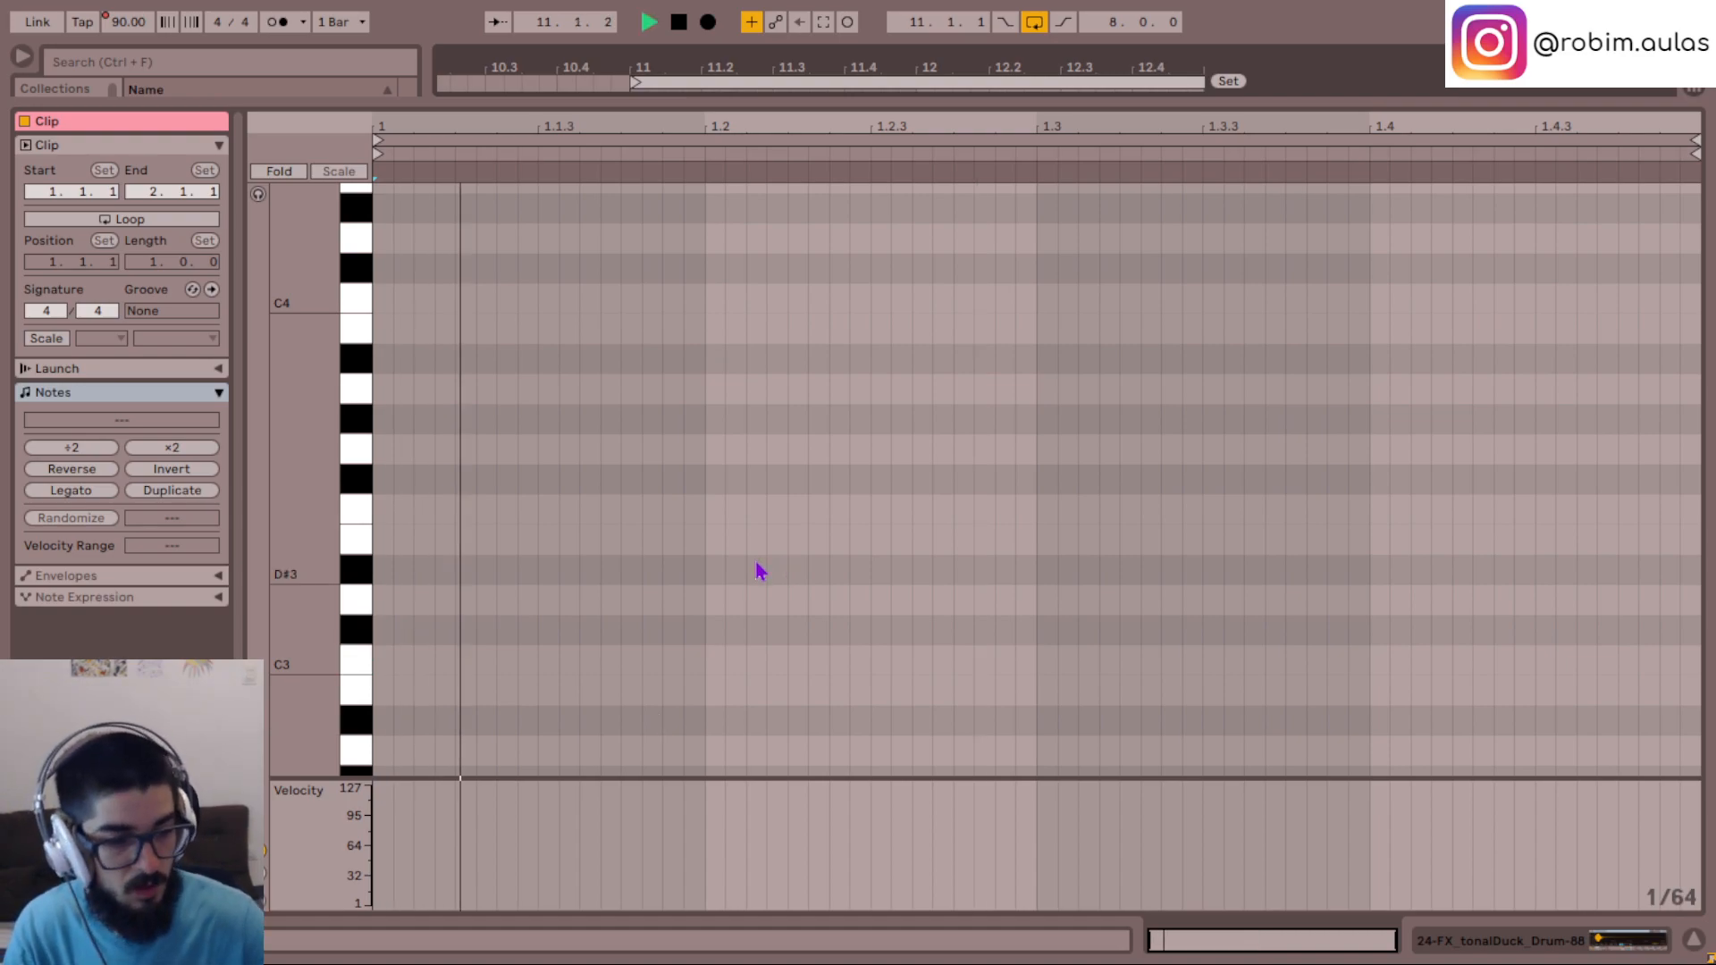
click(1692, 939)
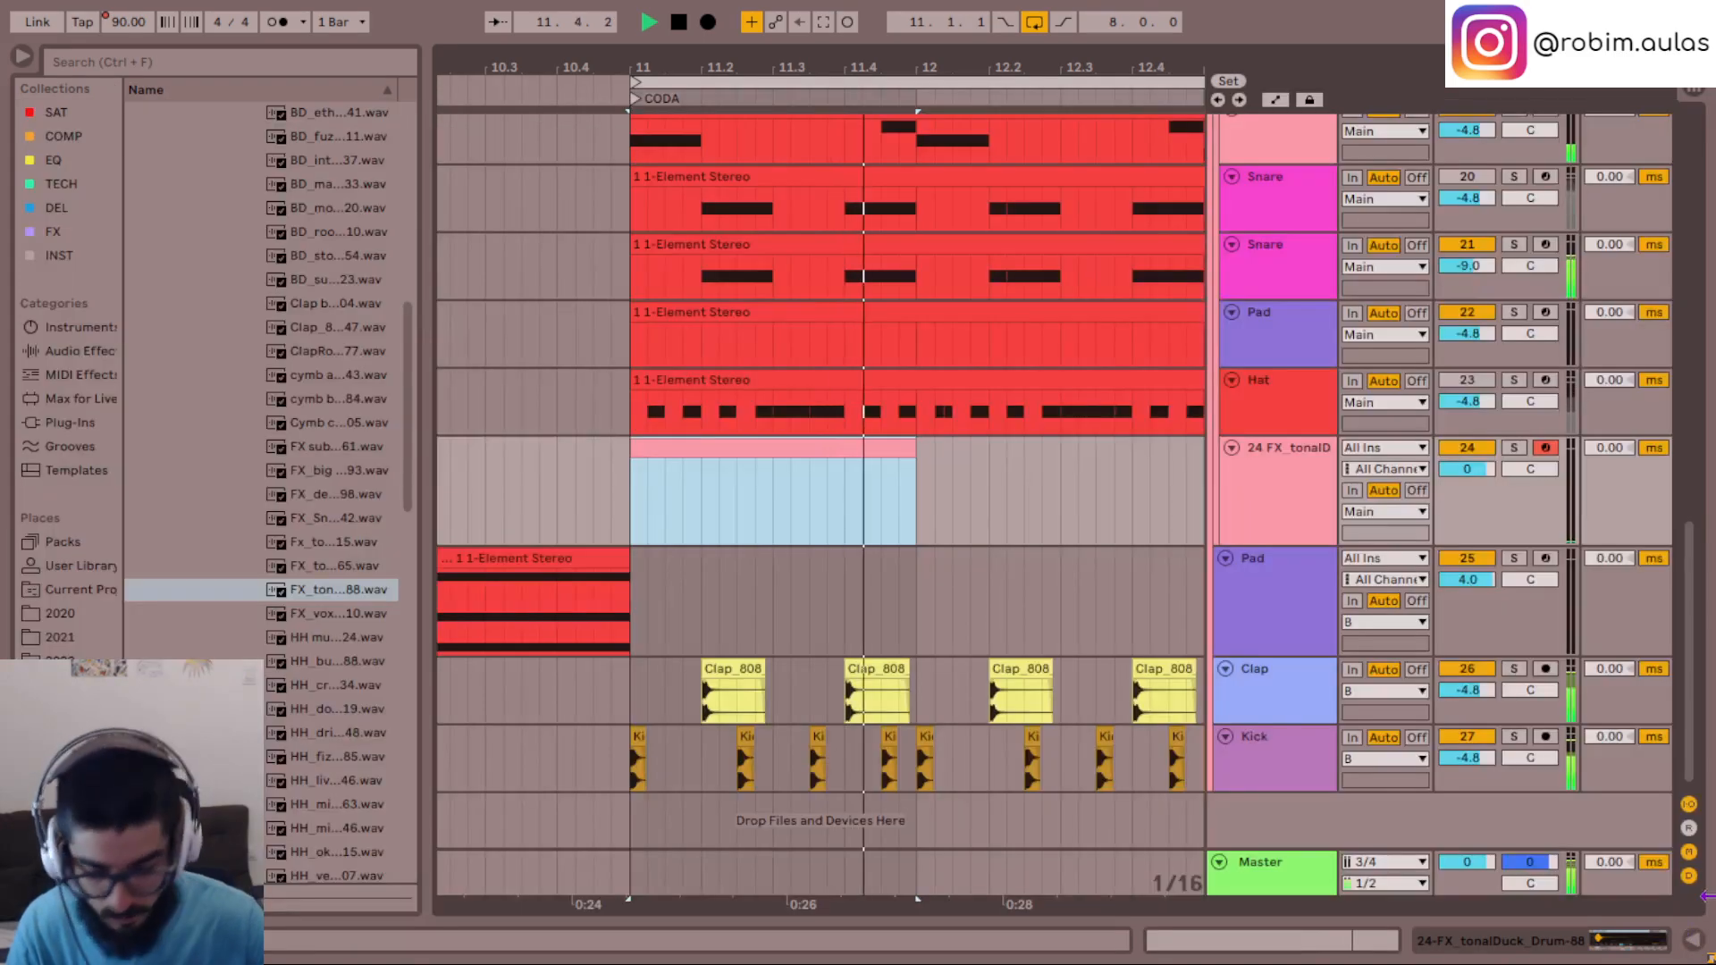
- Move the tonalDuck track out of the Main group to just above the lower Pad track, and play the loop
key(space)
key(space)
key(space)
drag(1334, 497, 1281, 570)
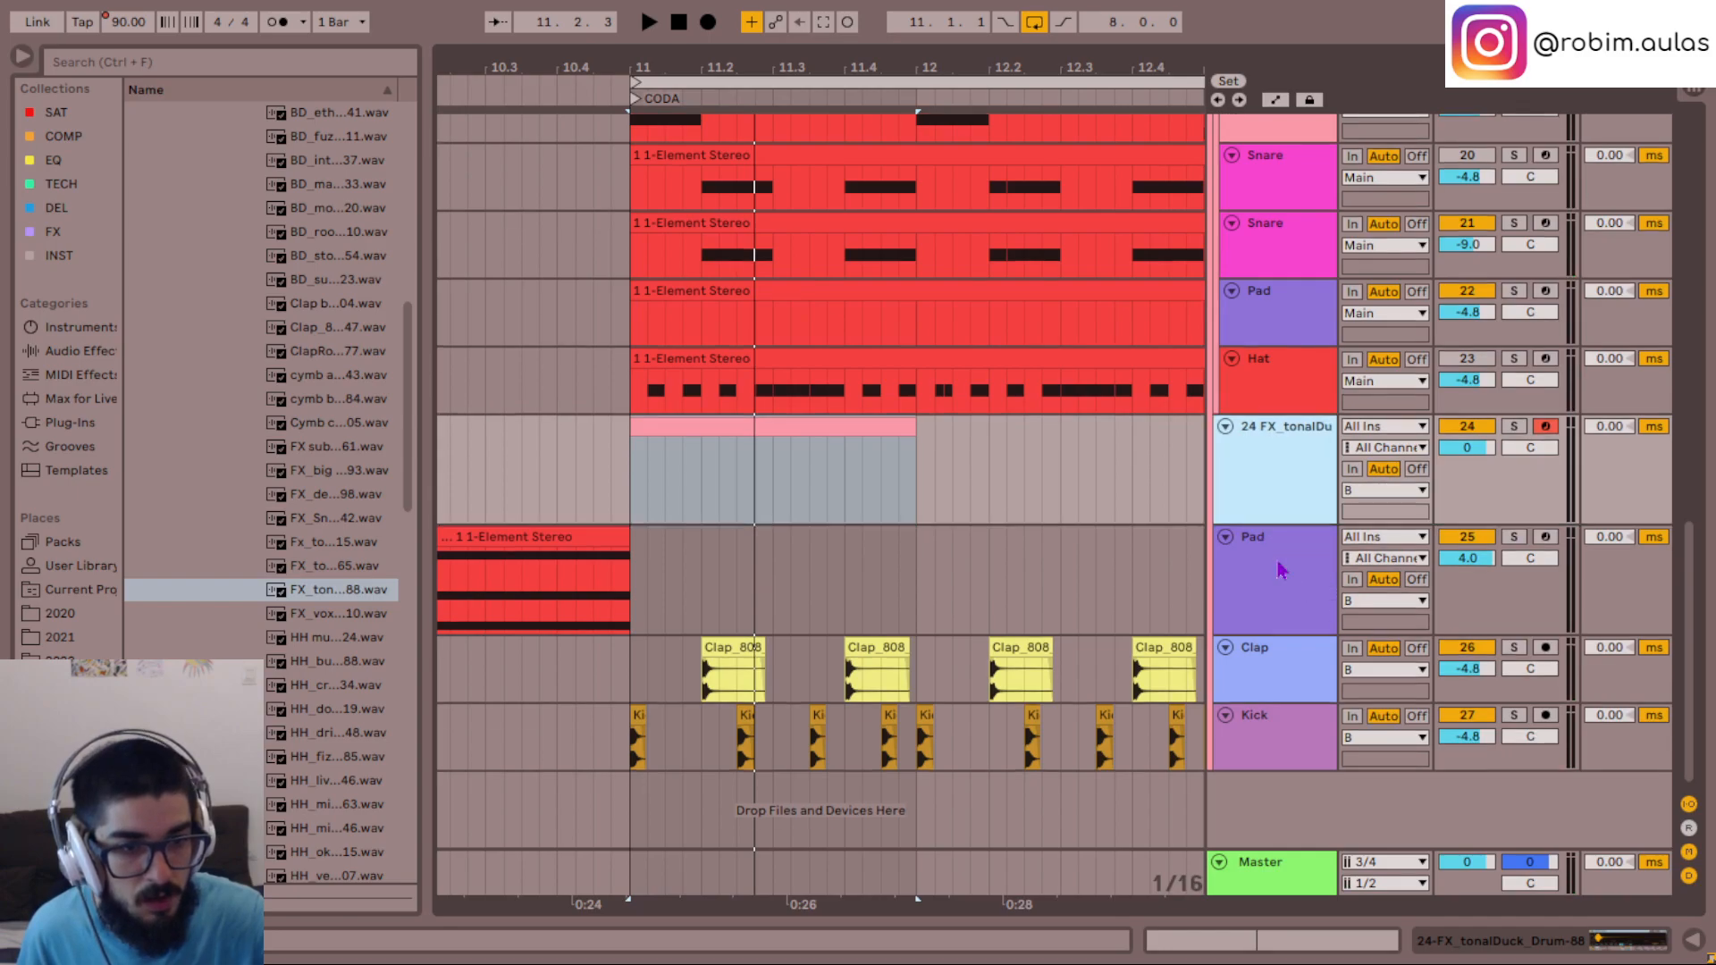
key(space)
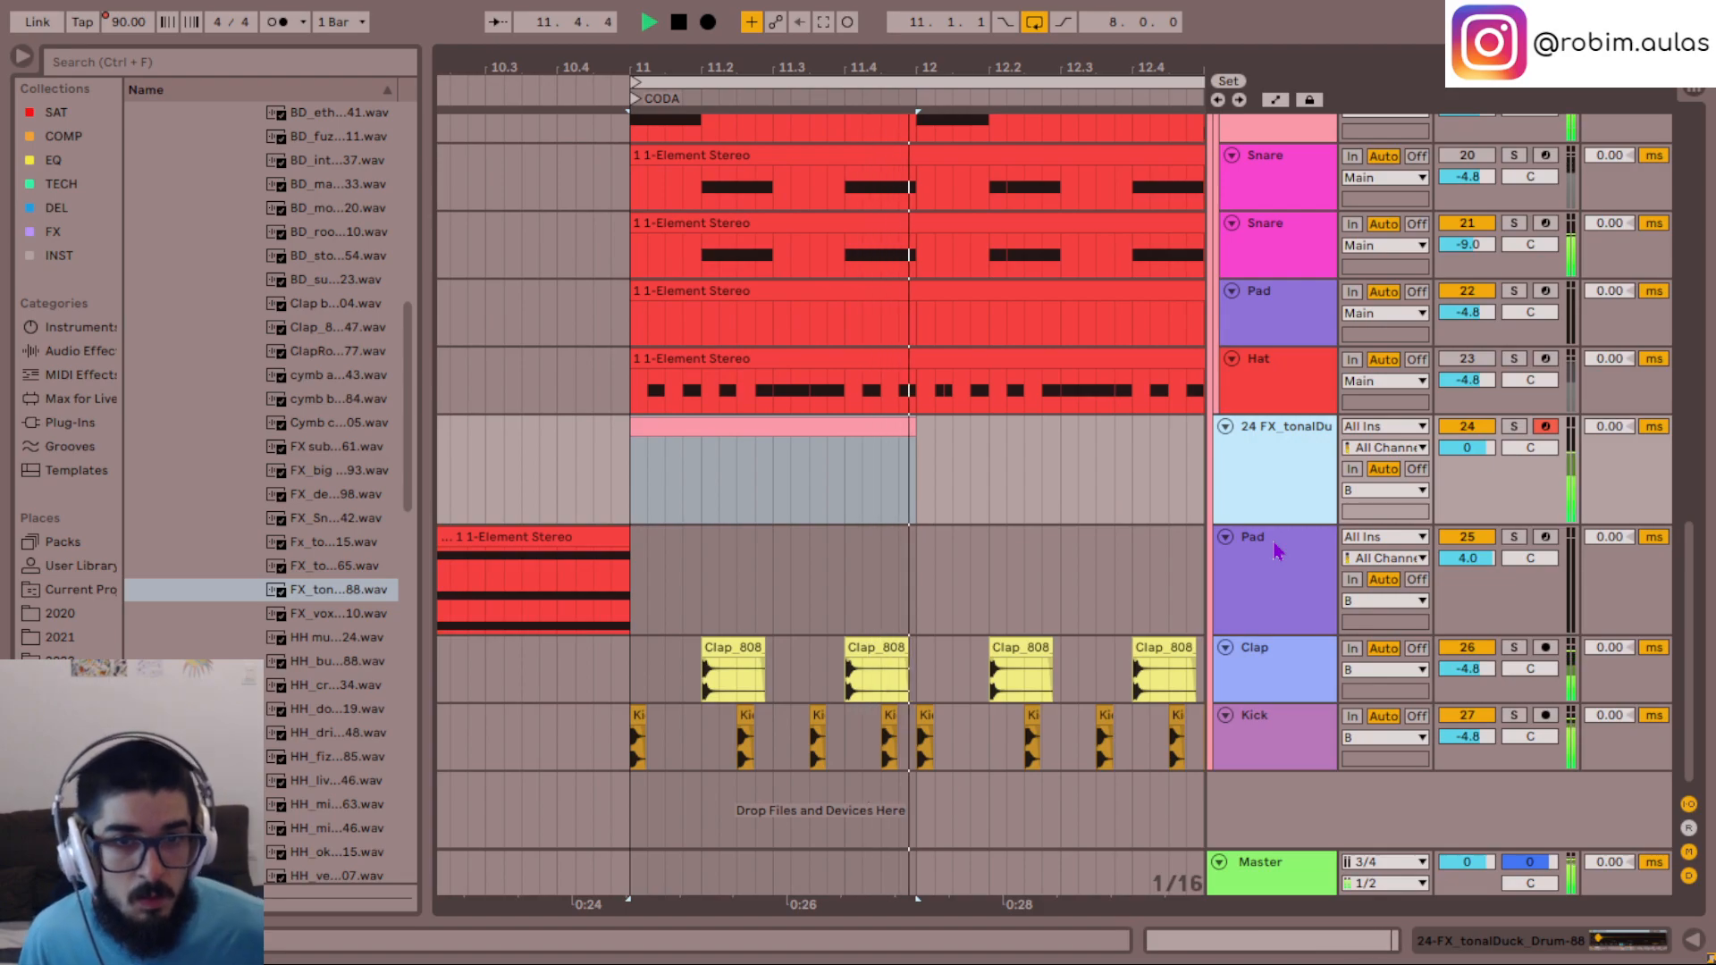
- Play the CODA loop from bar 11 several times to rehearse a tonalDuck phrase against the beat
key(space)
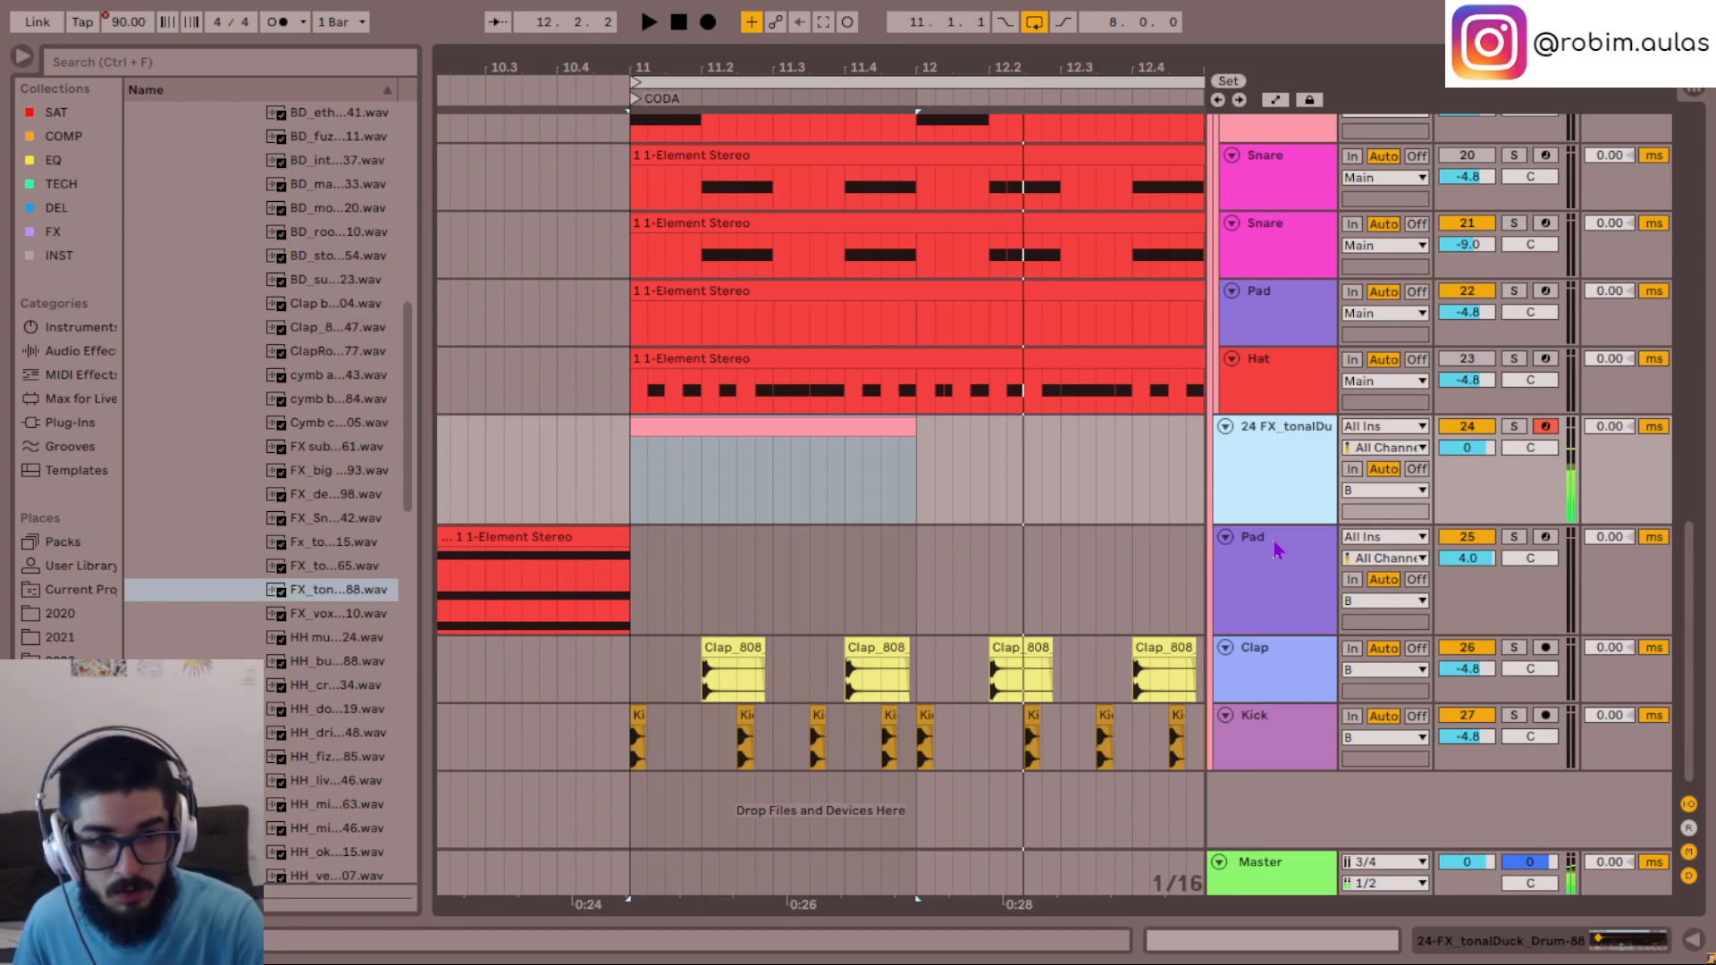
key(space)
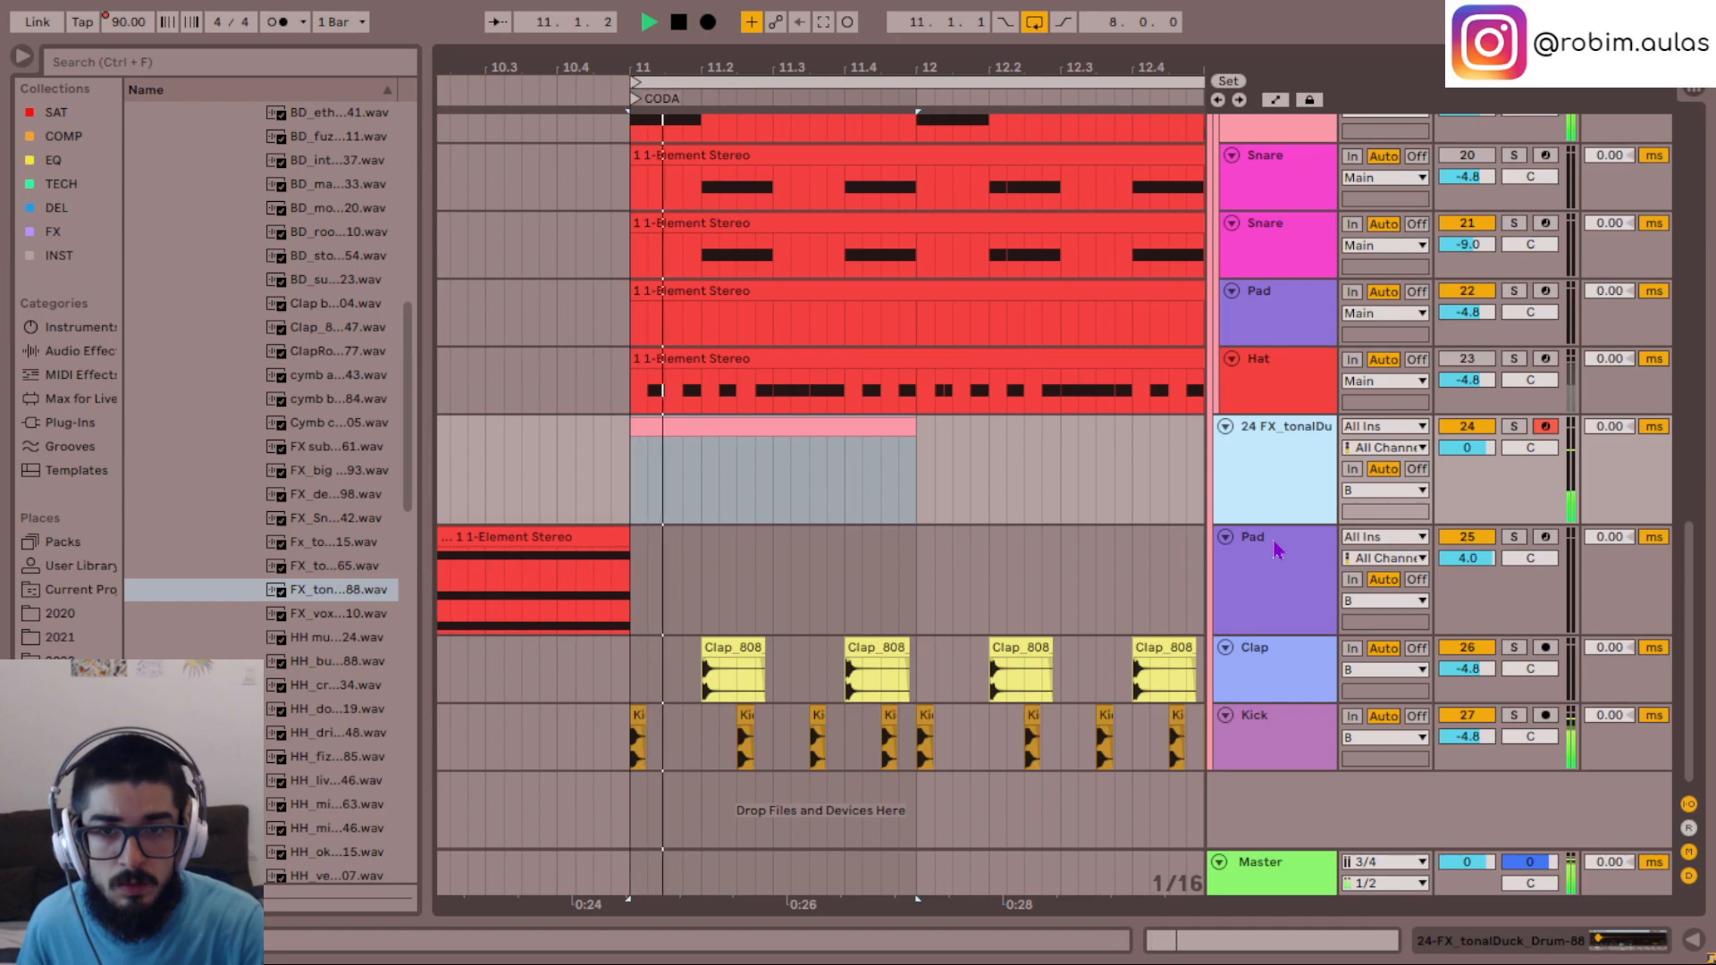
key(space)
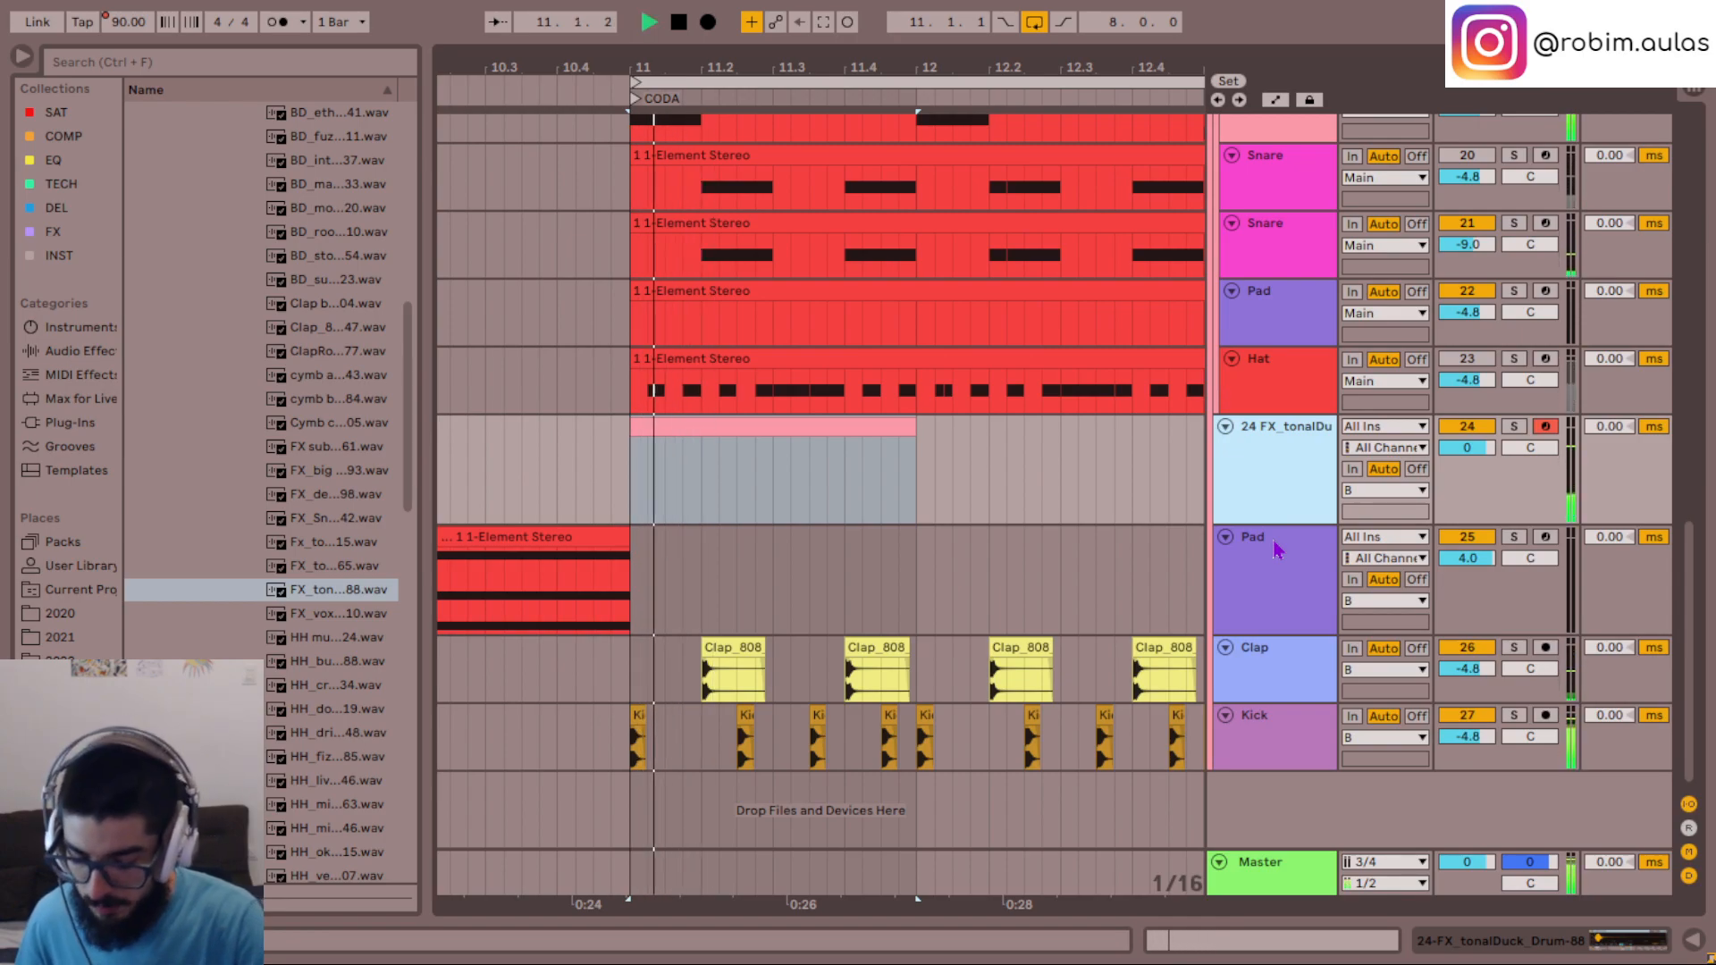
key(space)
key(space)
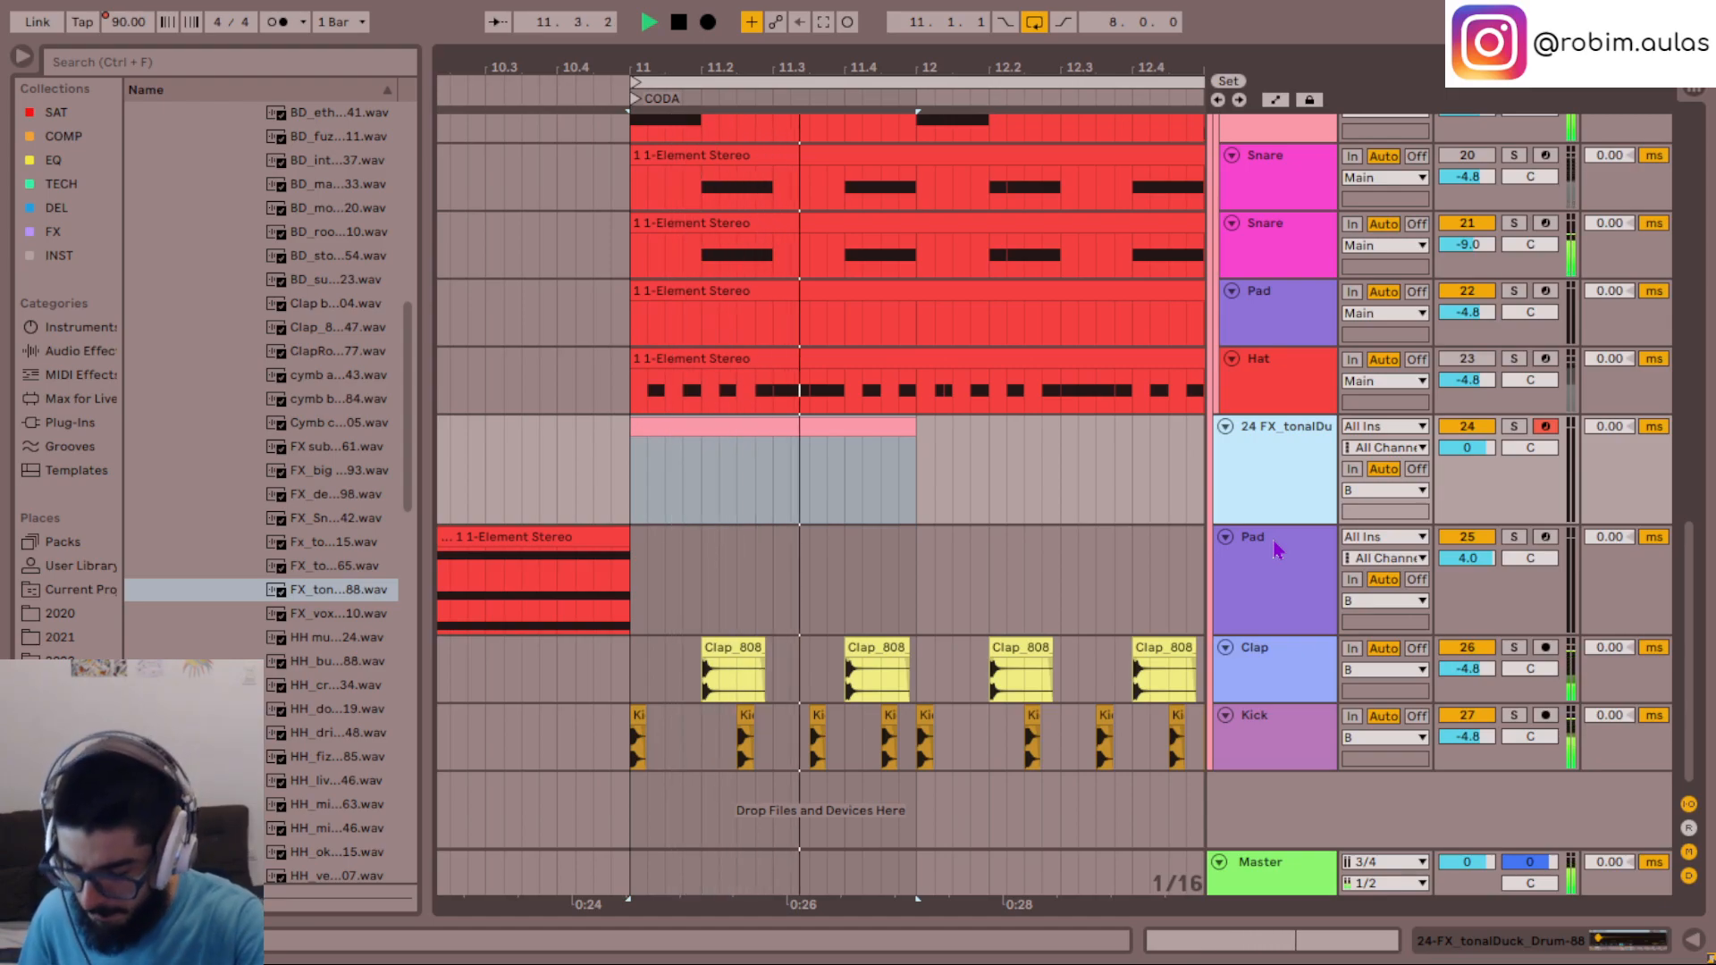
key(space)
key(space)
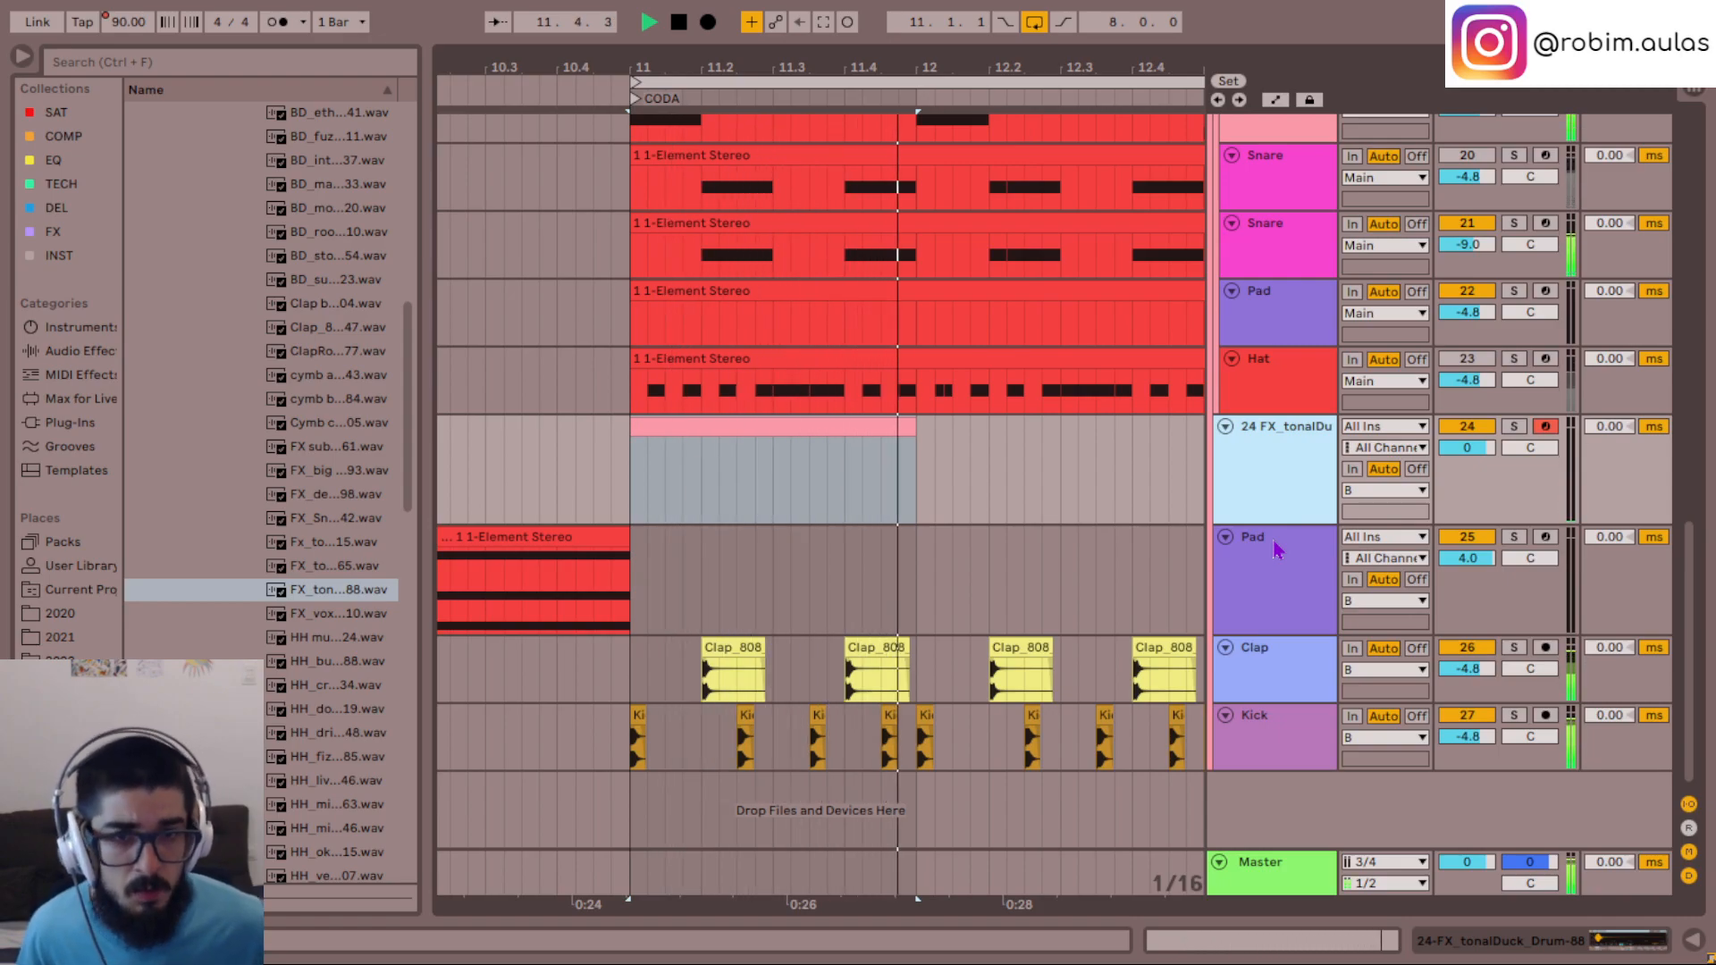
key(space)
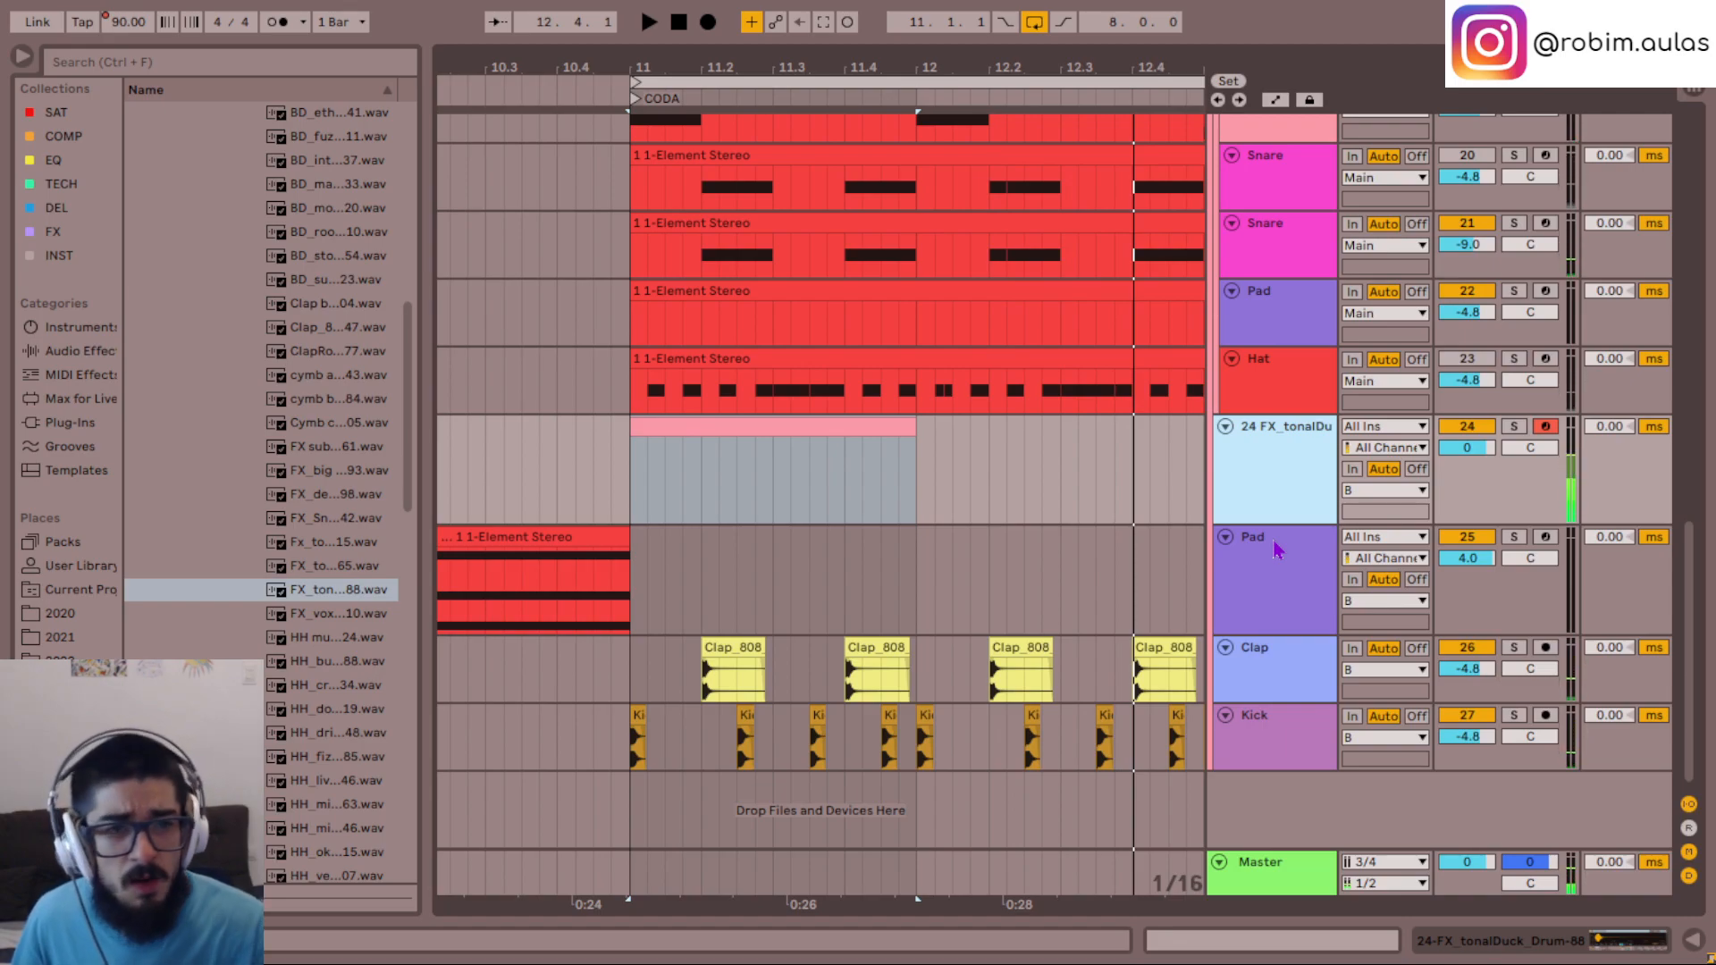
- Reselect the FX_tonalDuck_Drum-88 sample and inspect the tonalDuck track's empty bar 11 clip in the note editor
click(363, 621)
click(321, 594)
click(1285, 450)
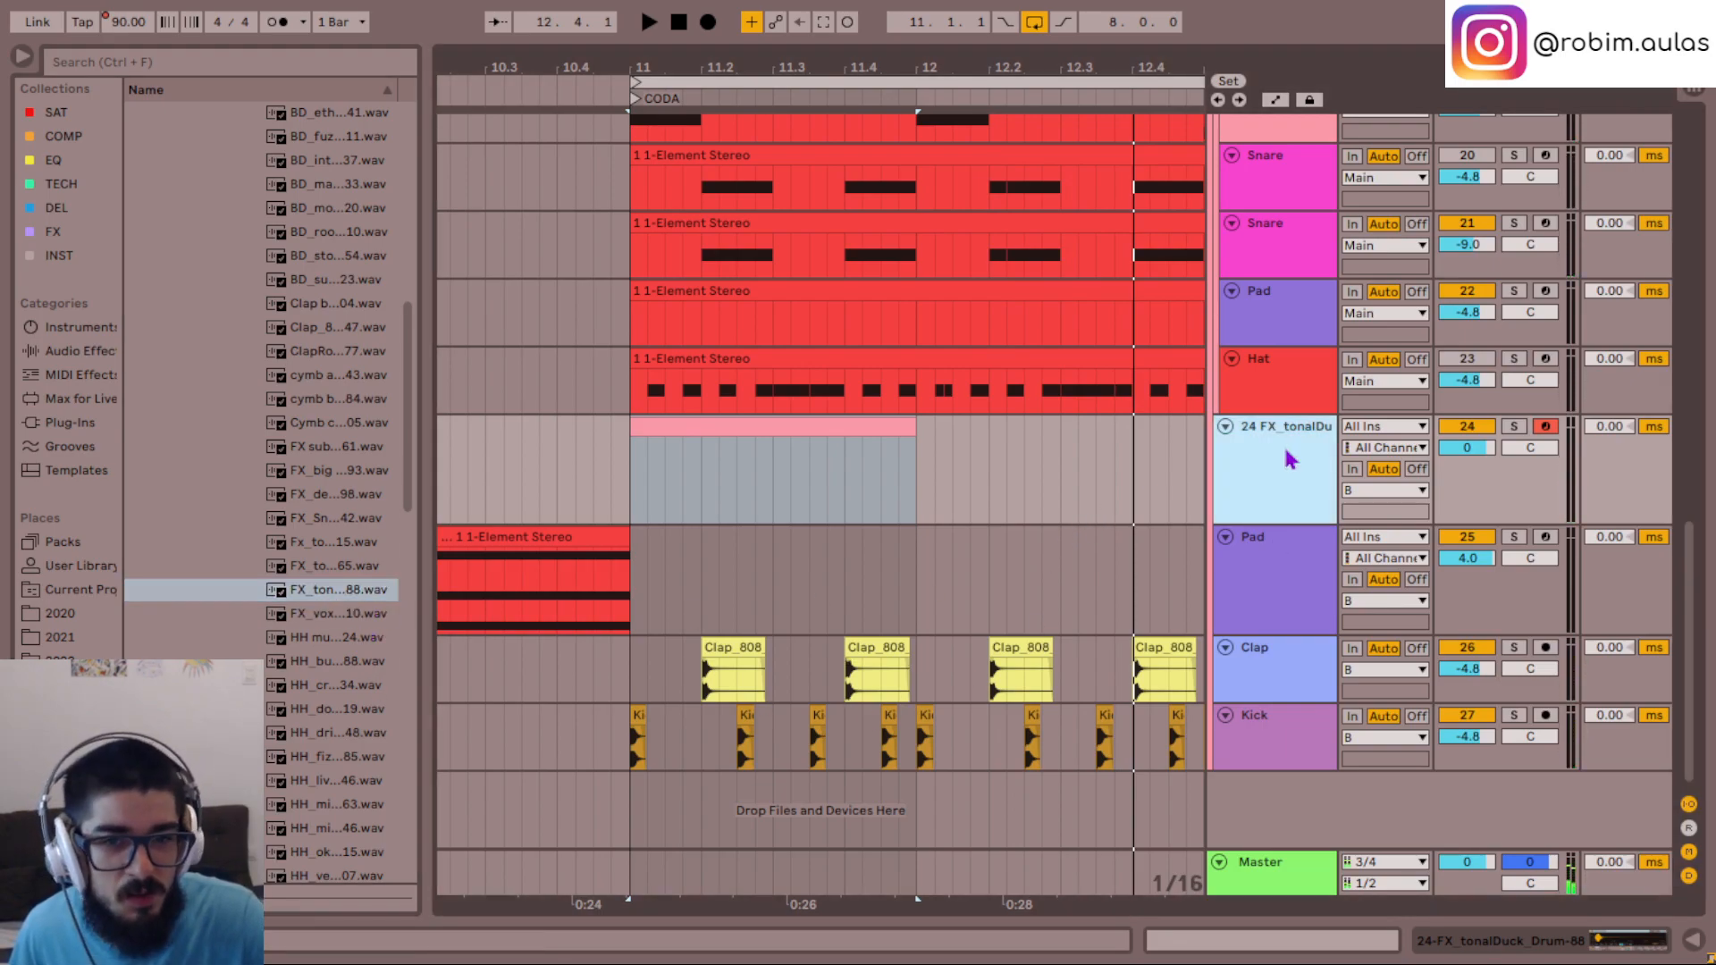
double_click(847, 433)
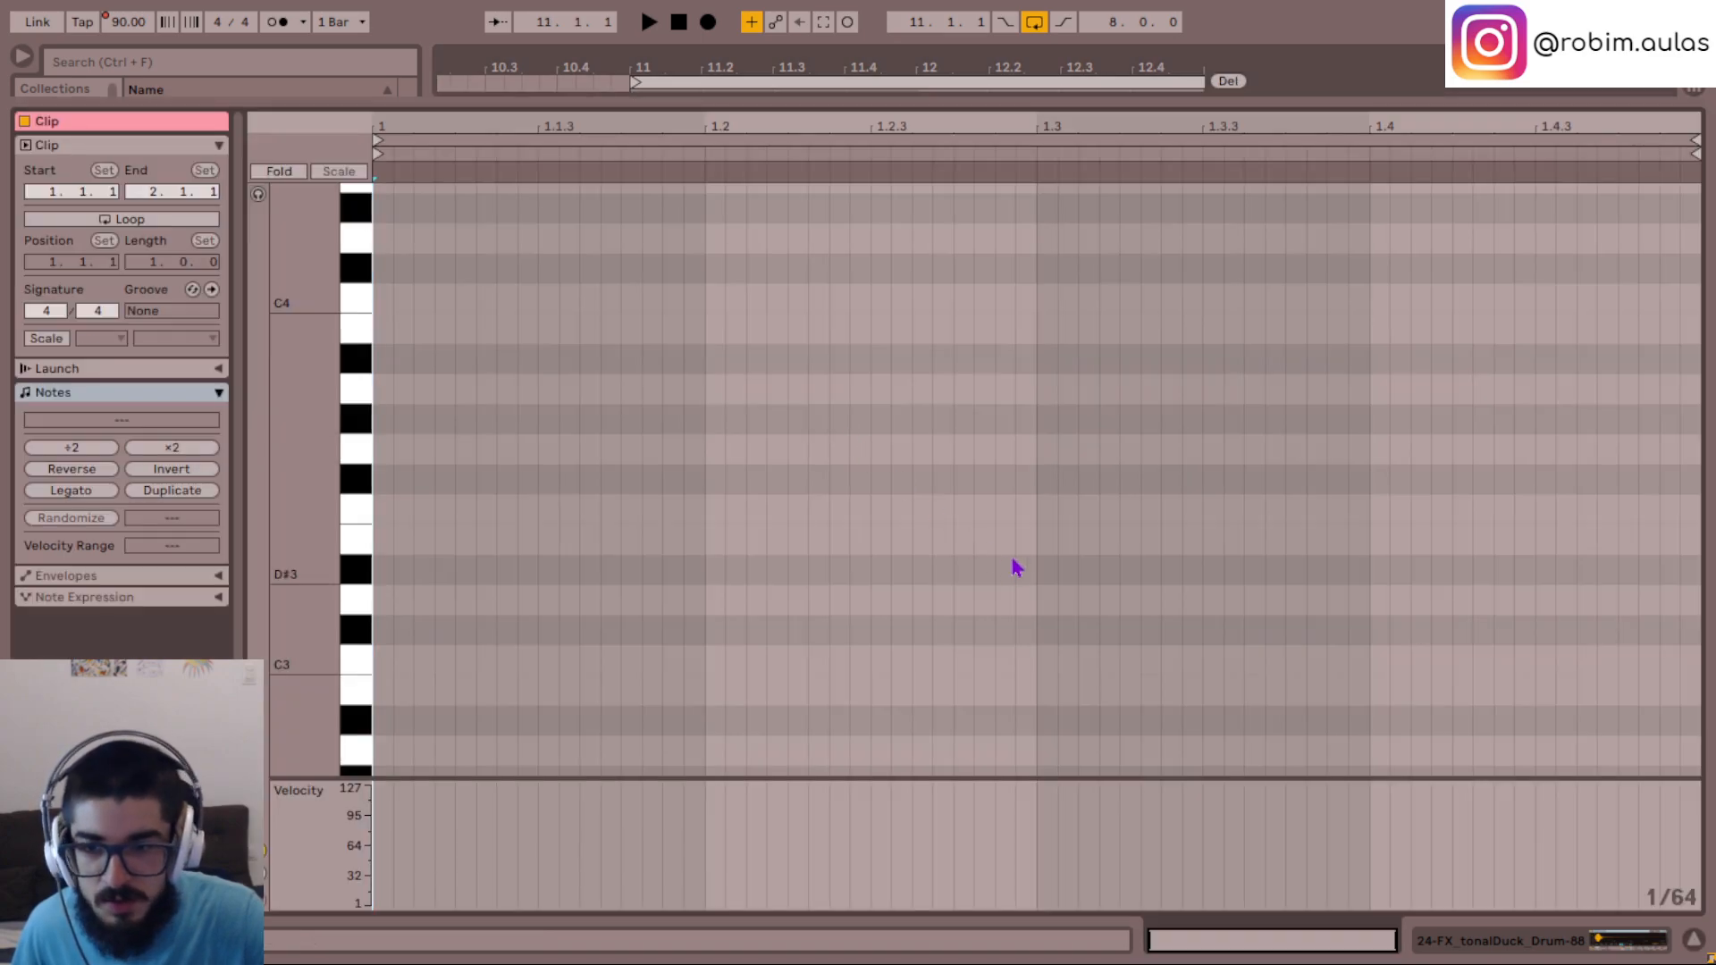
click(1694, 940)
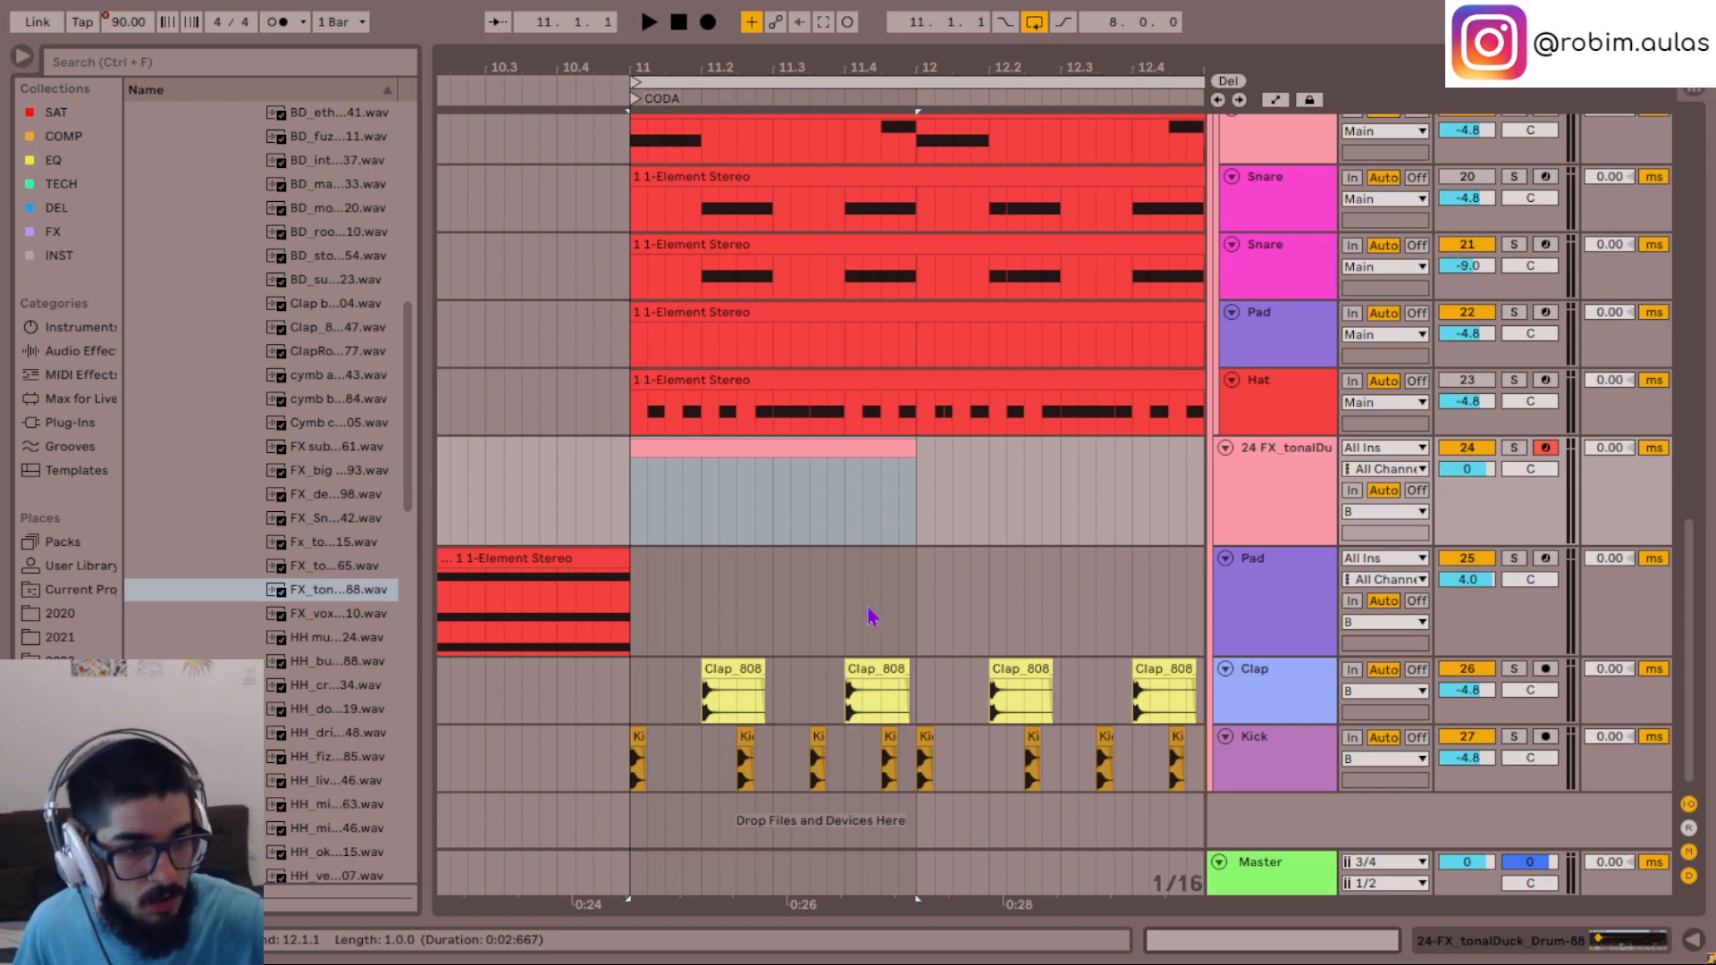
click(661, 306)
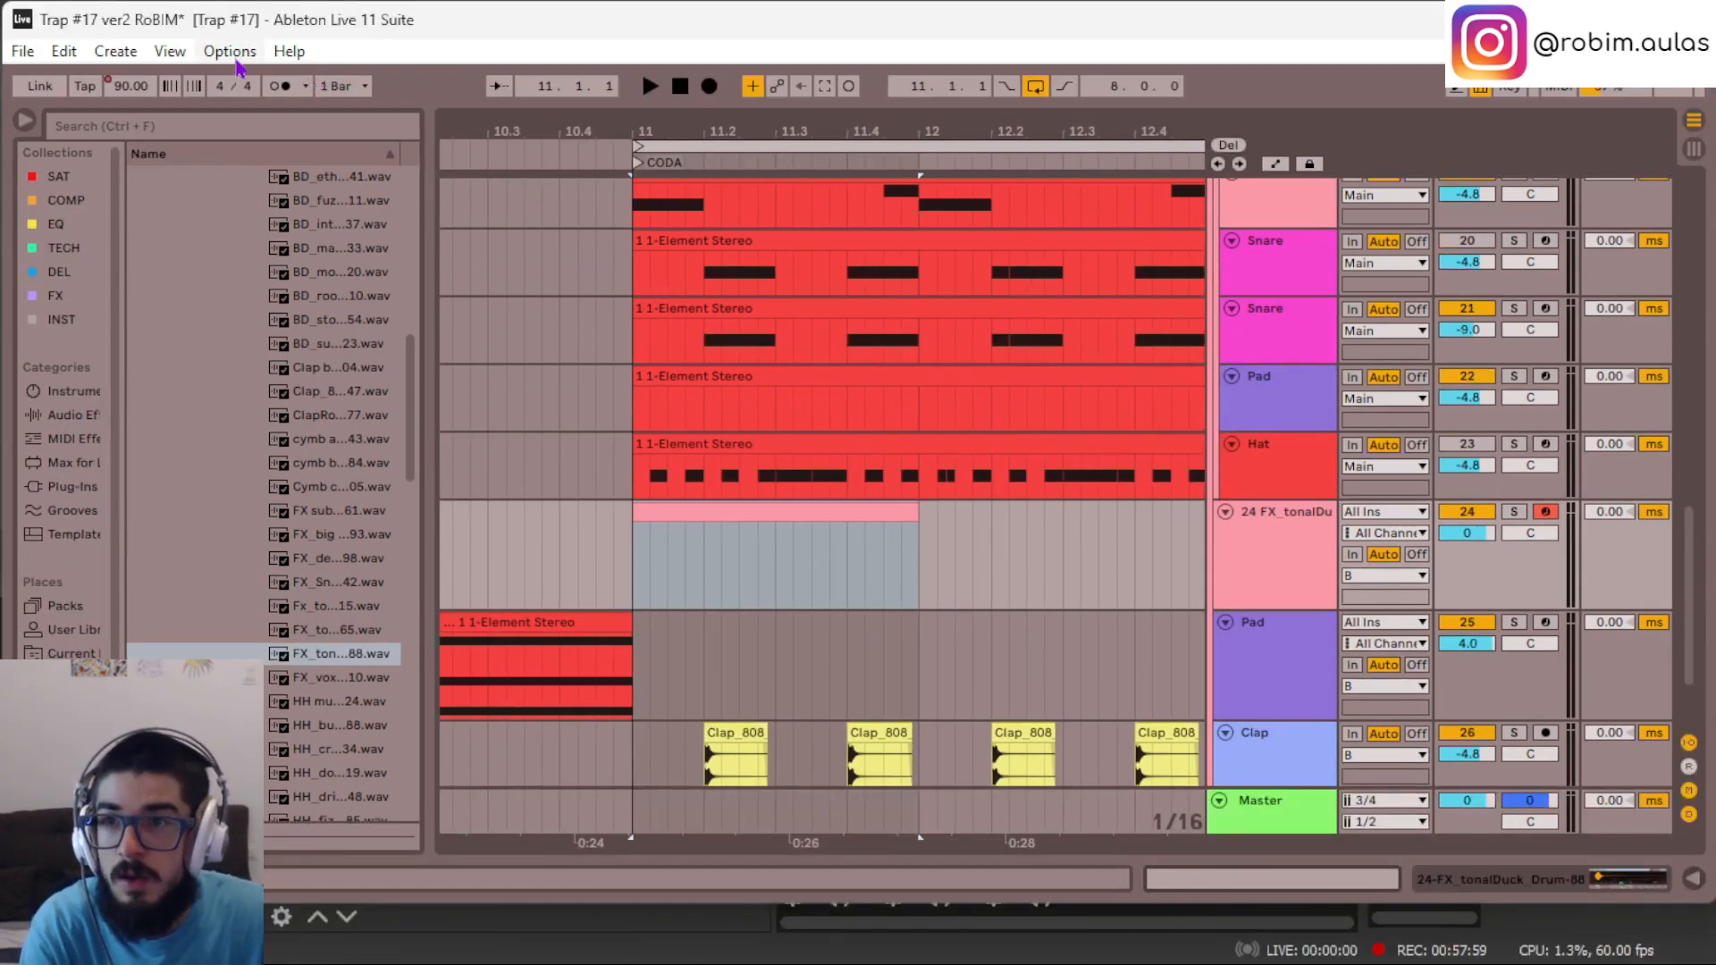
- Enable Reduced Latency When Monitoring and return to the full-screen arrangement
click(234, 56)
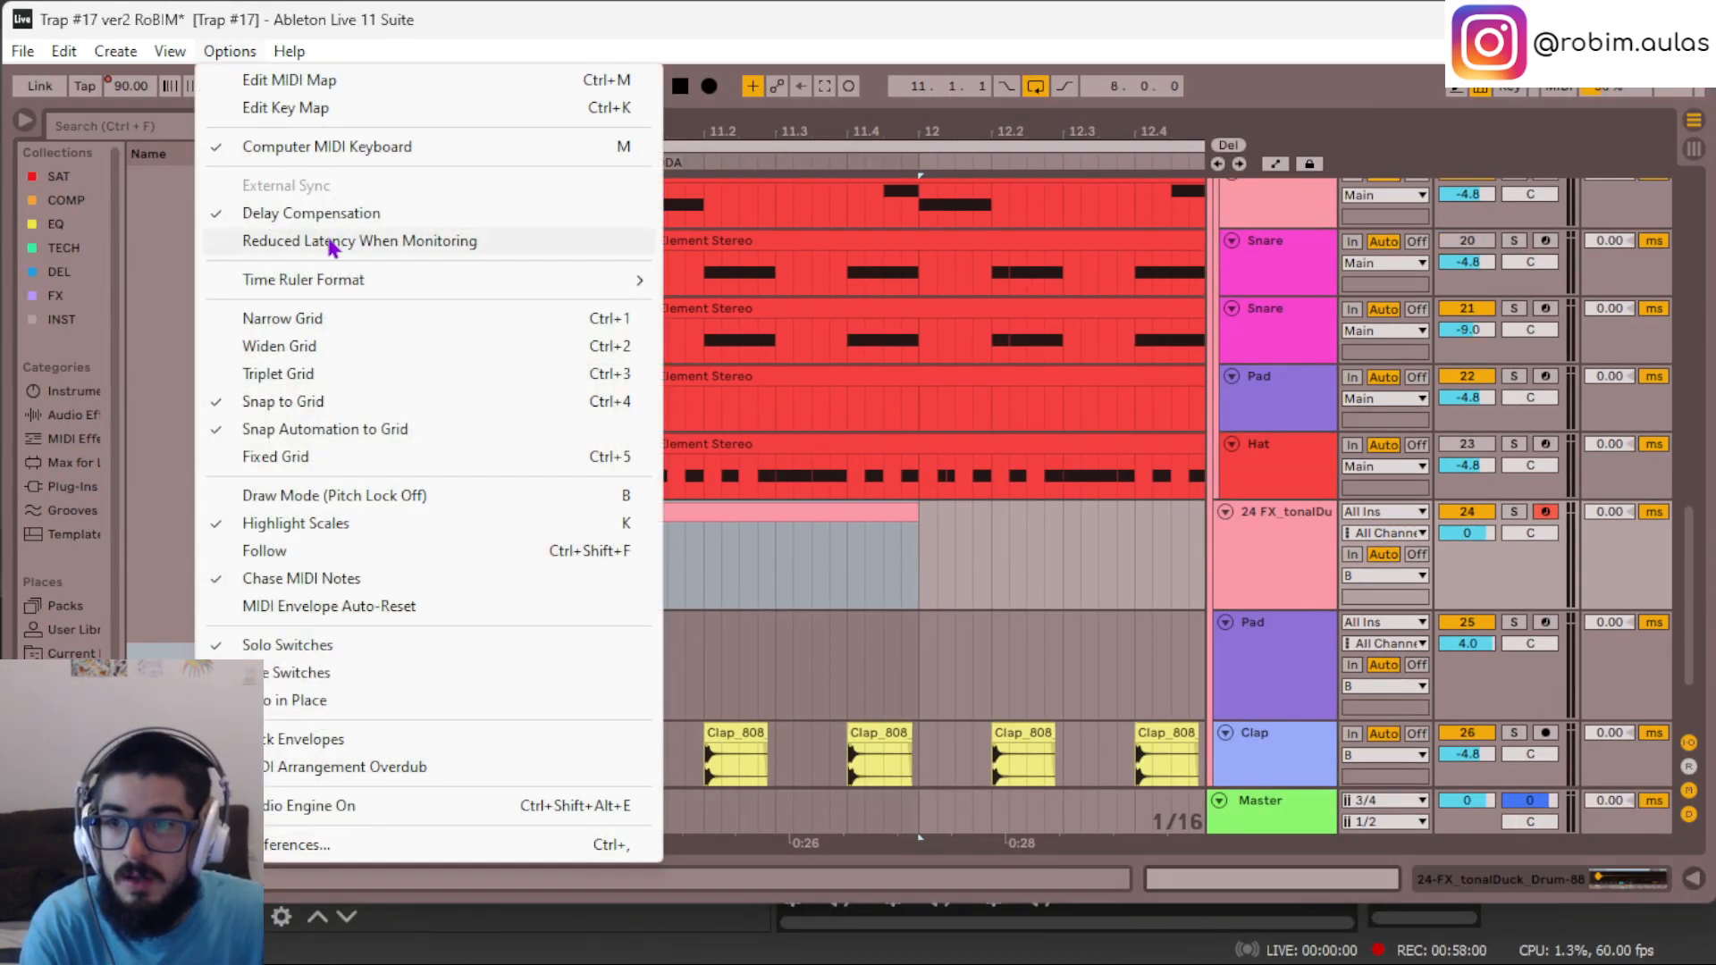
click(335, 240)
key(F11)
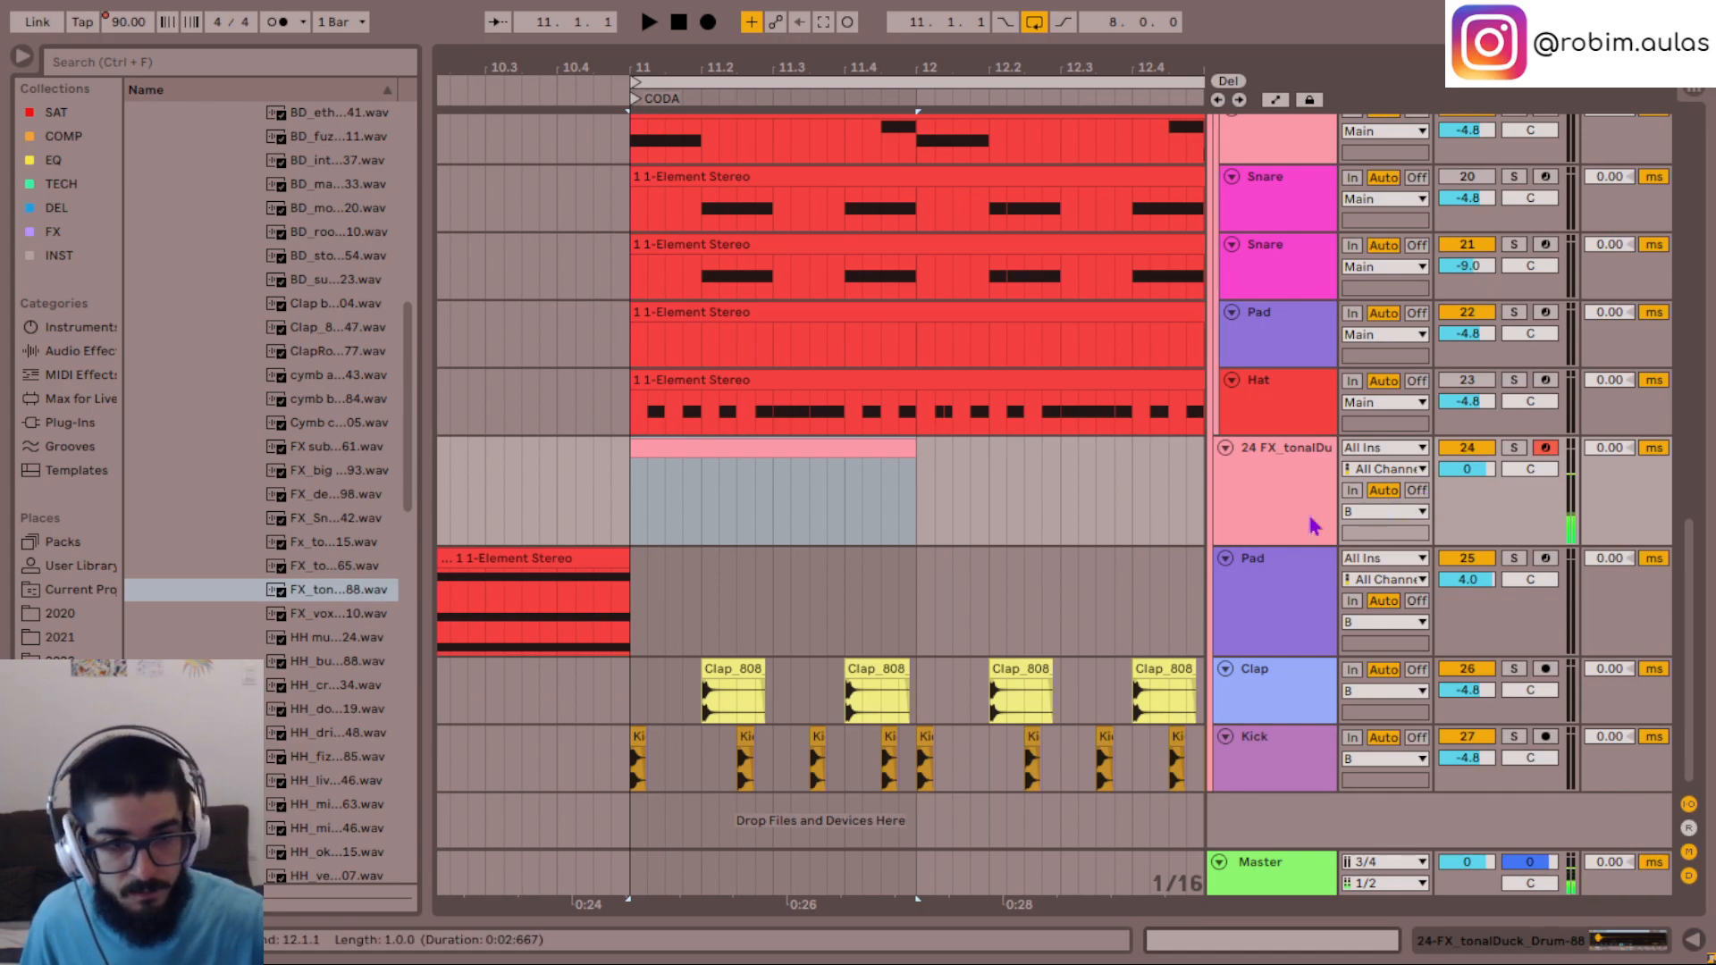
- Record a short G#2 hit at the end of bar 11 on the tonalDuck track, trim the clip to one bar, and play it back
key(F9)
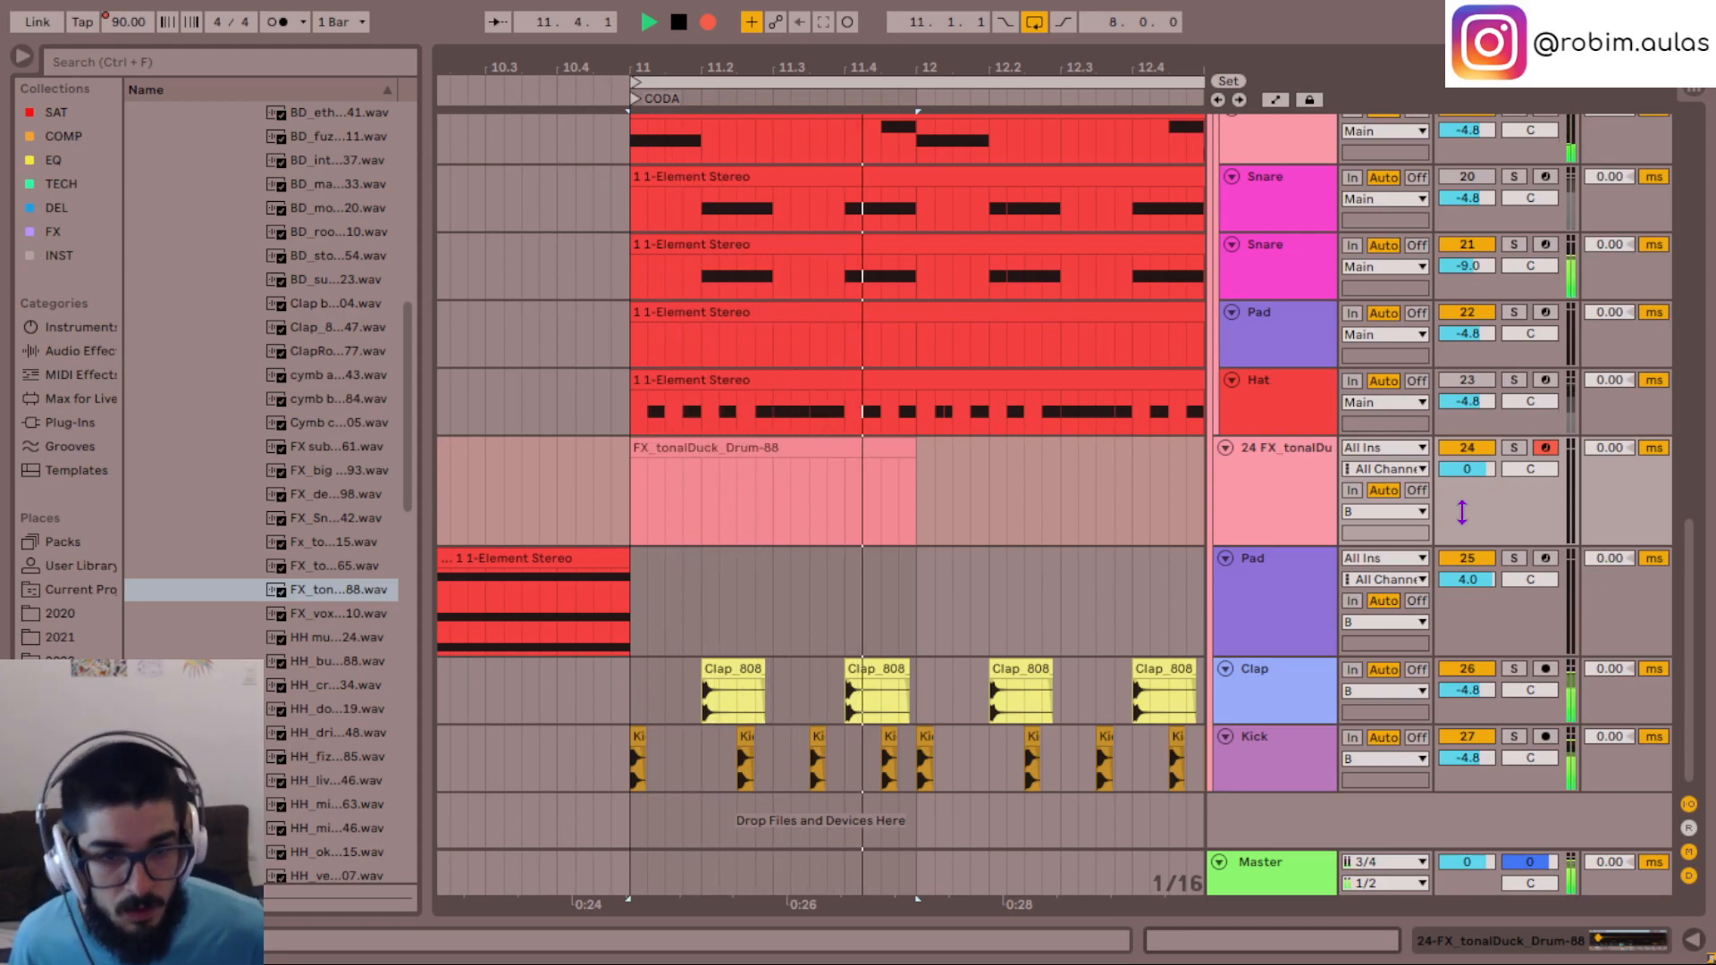
key(space)
key(space)
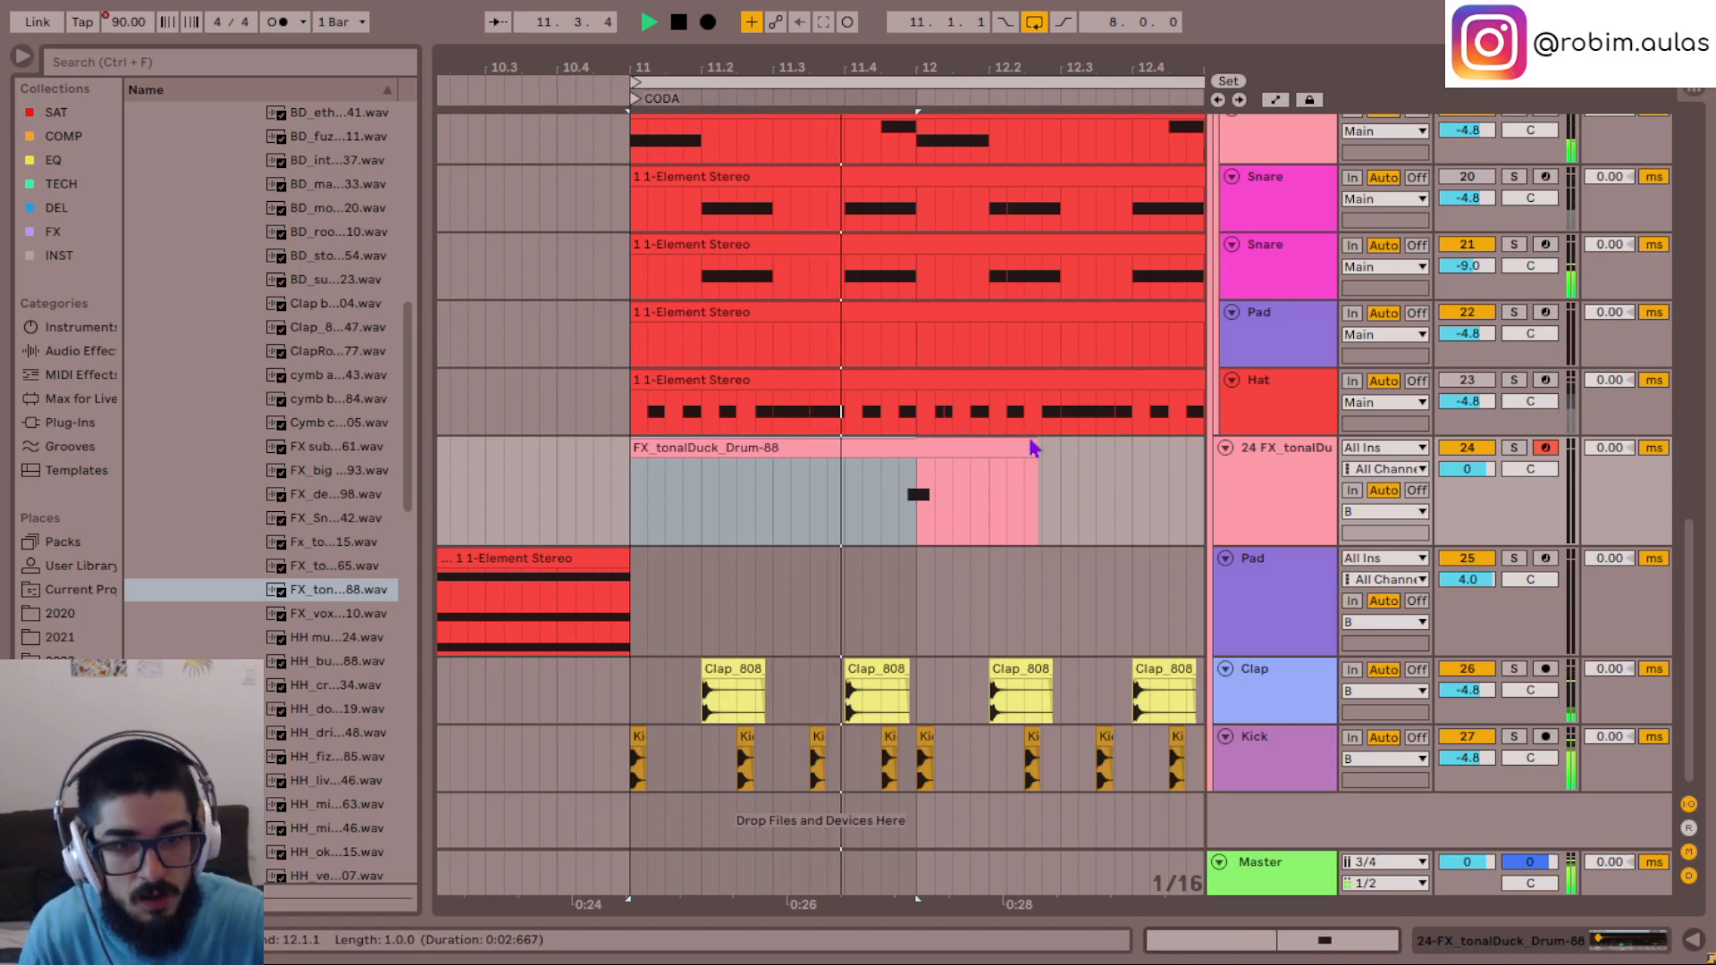
key(space)
drag(1030, 454, 920, 470)
key(space)
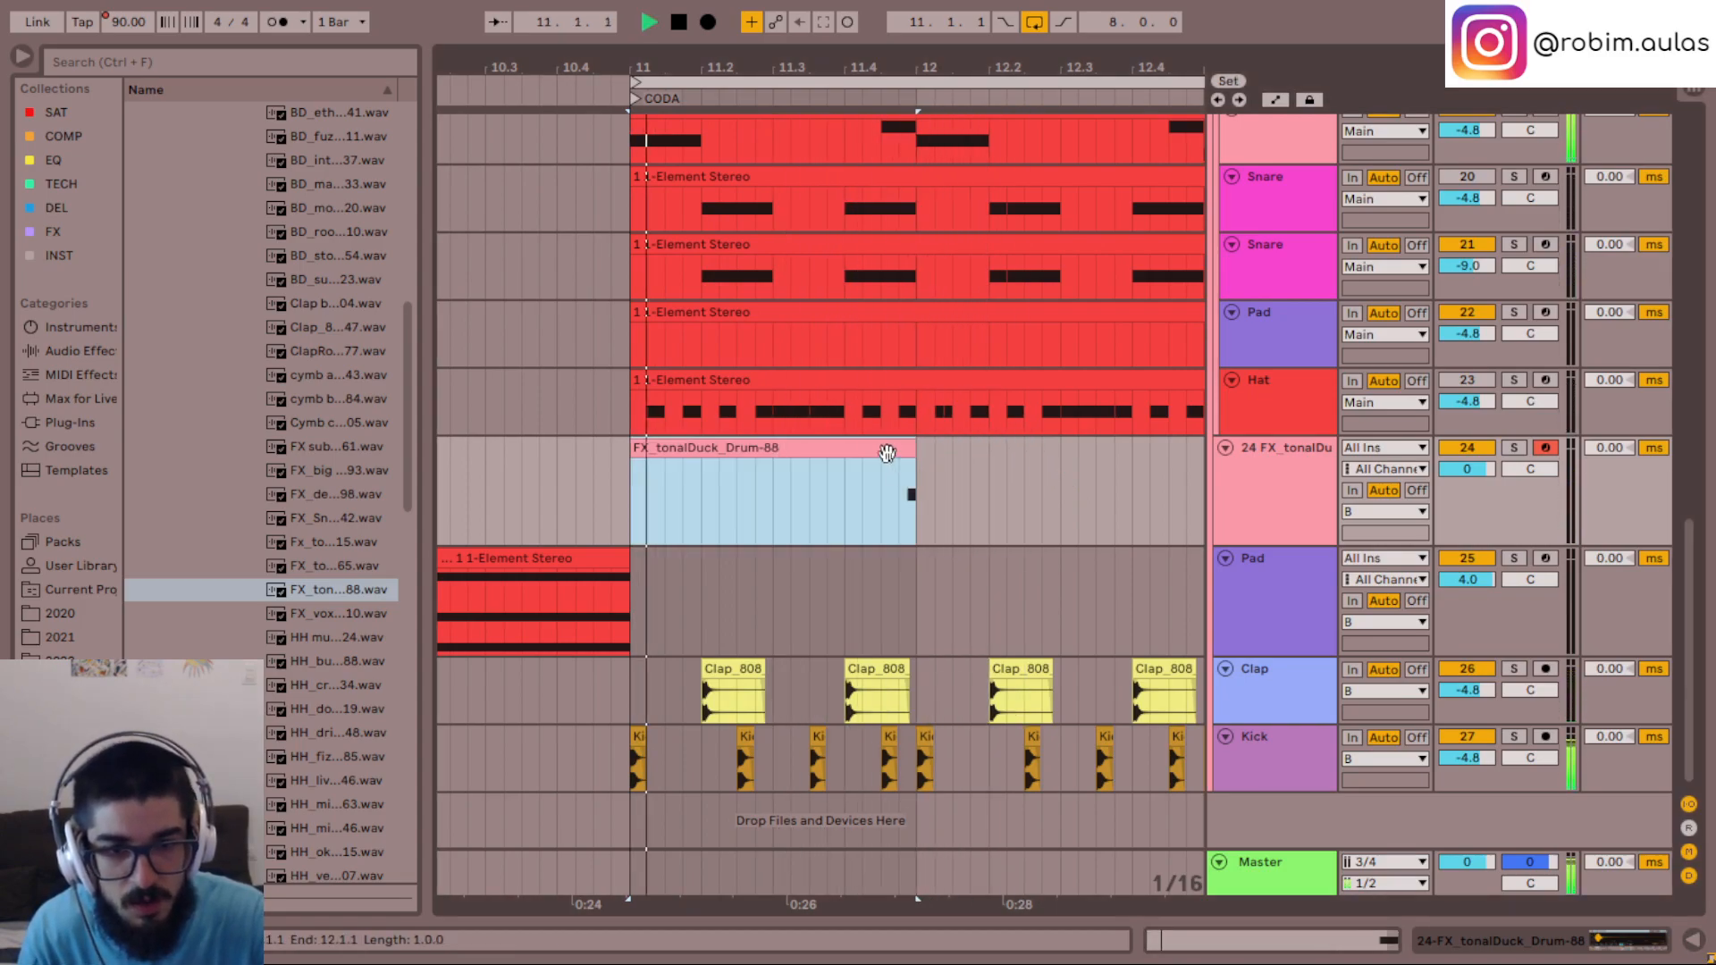
- Display the tonalDuck track's sampler, stop playback, and audition the first hi-hat samples in the drum kit folder
double_click(1267, 478)
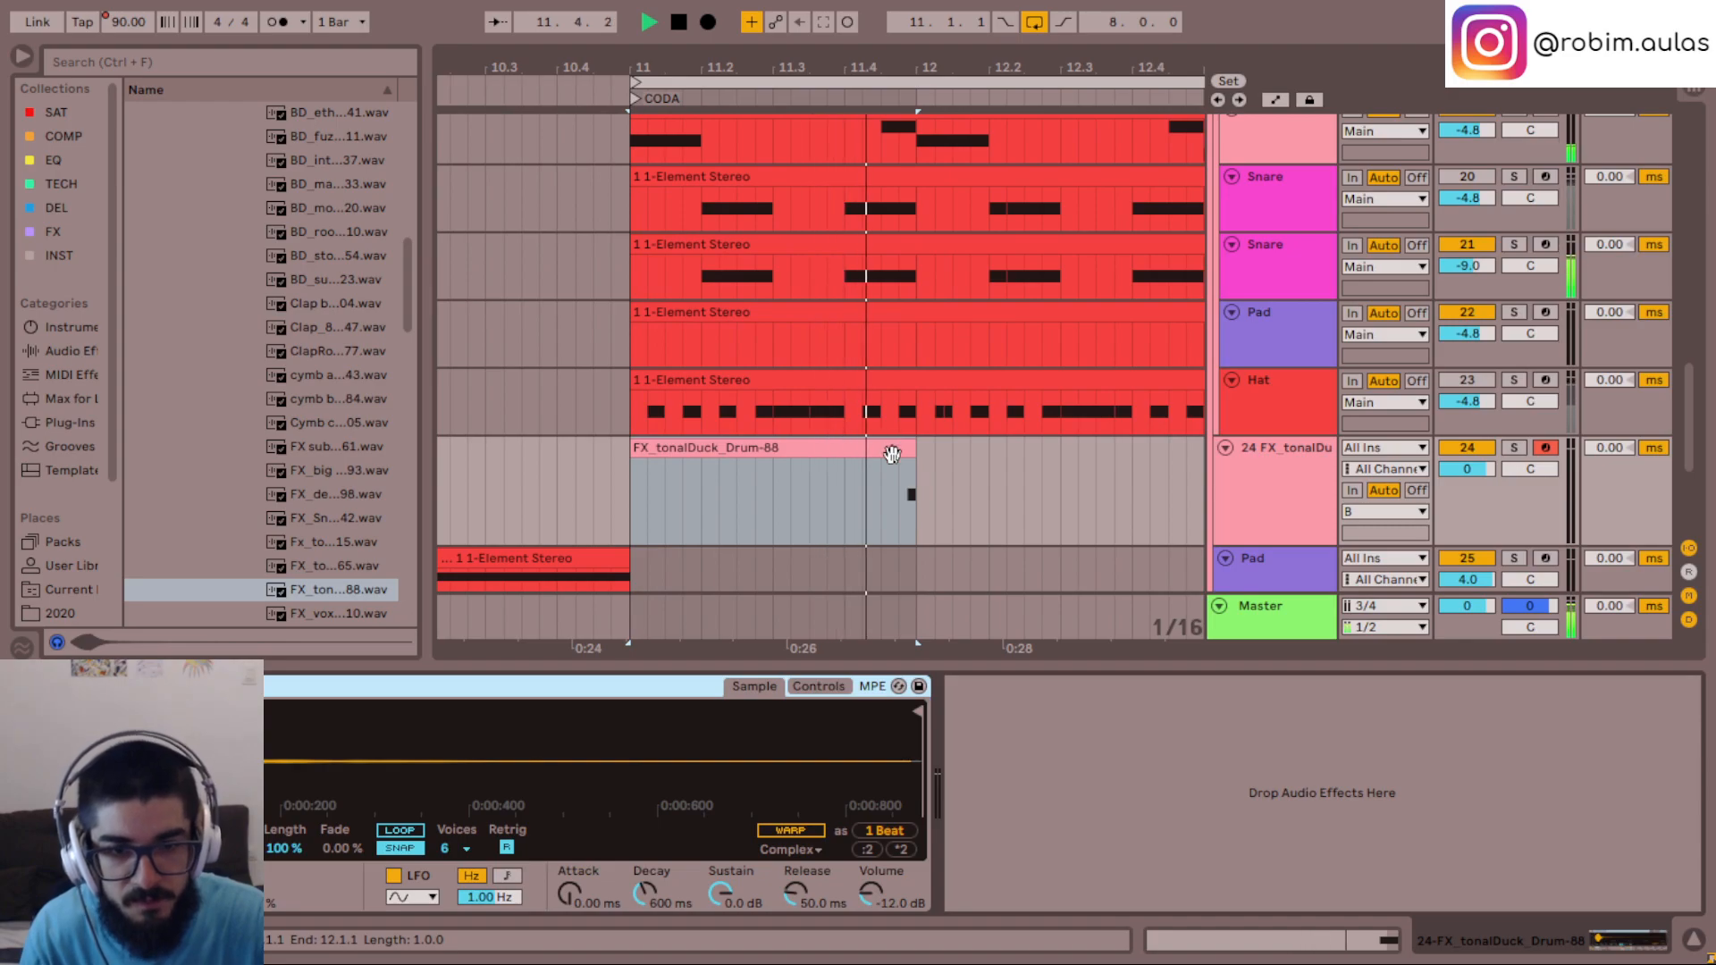
key(space)
scroll(318, 490, down, 1)
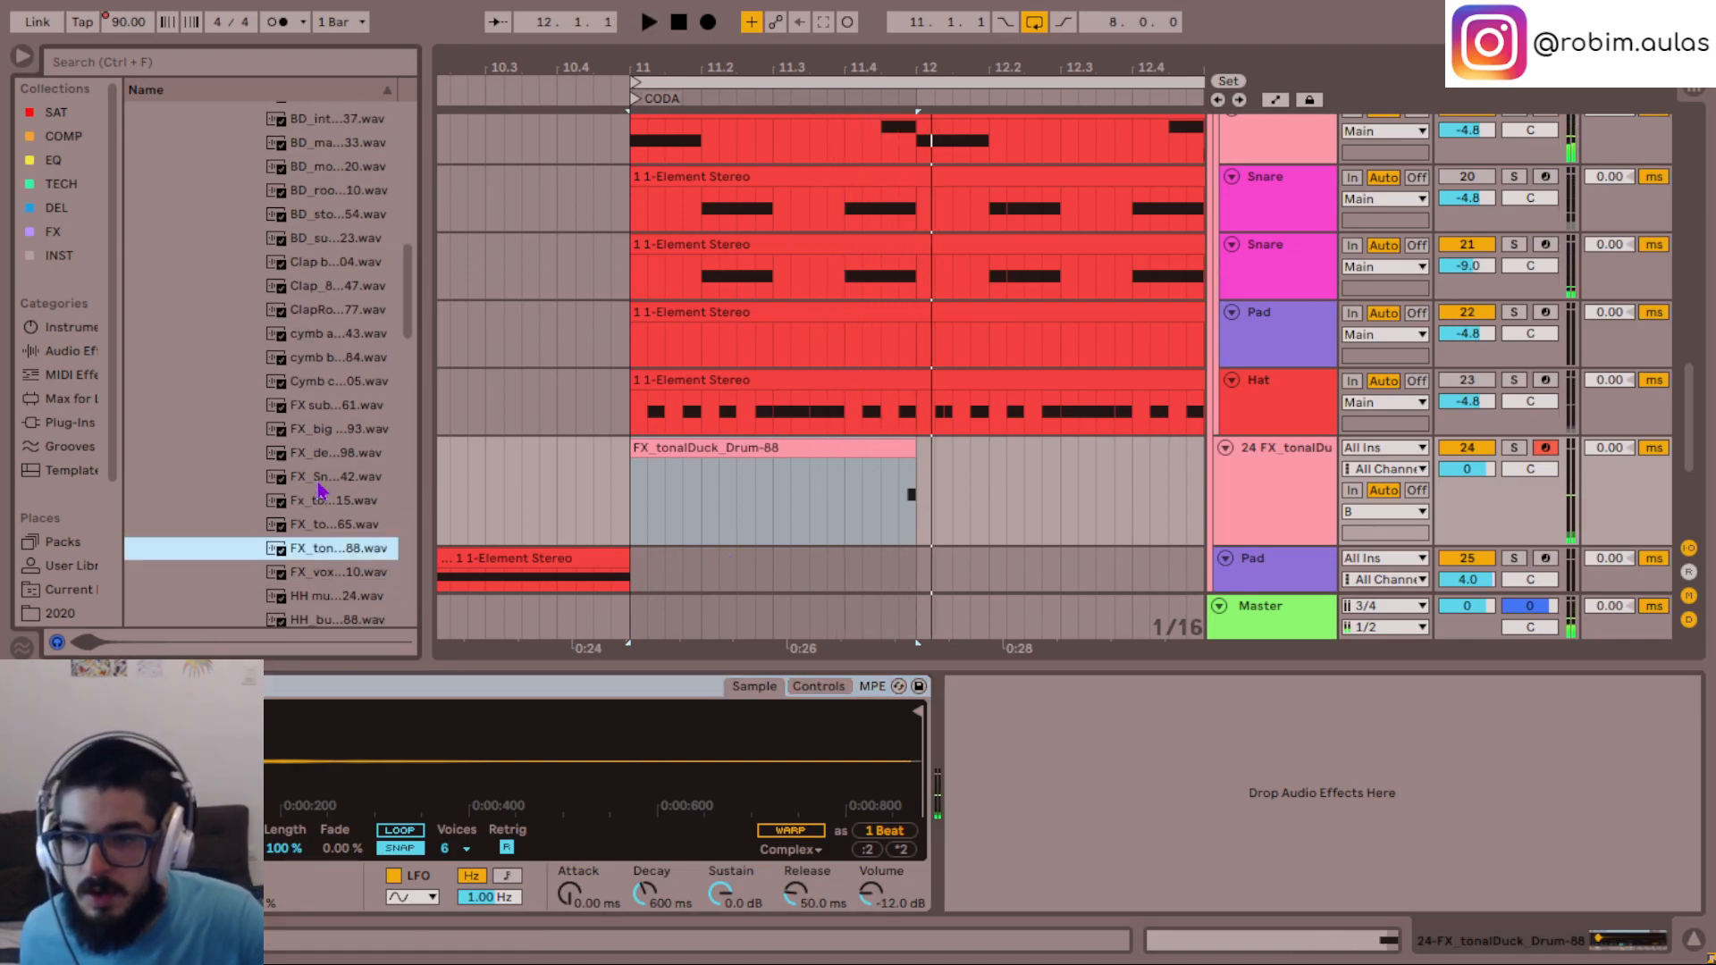
scroll(340, 541, down, 1)
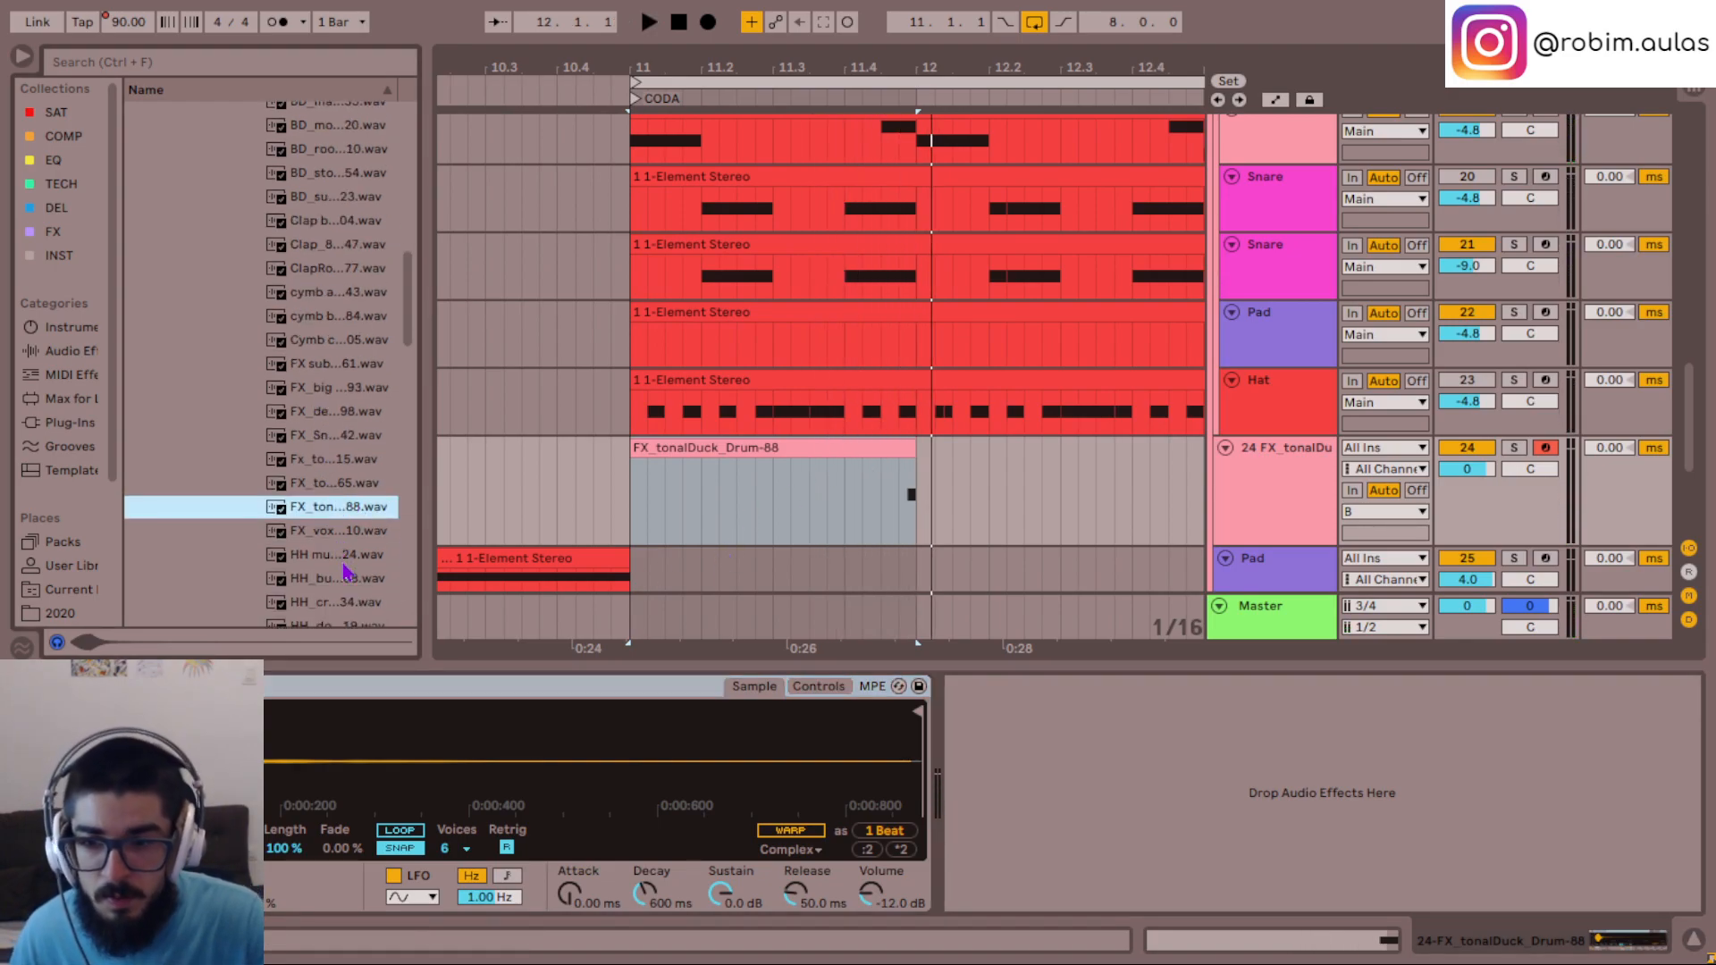
click(344, 560)
click(645, 507)
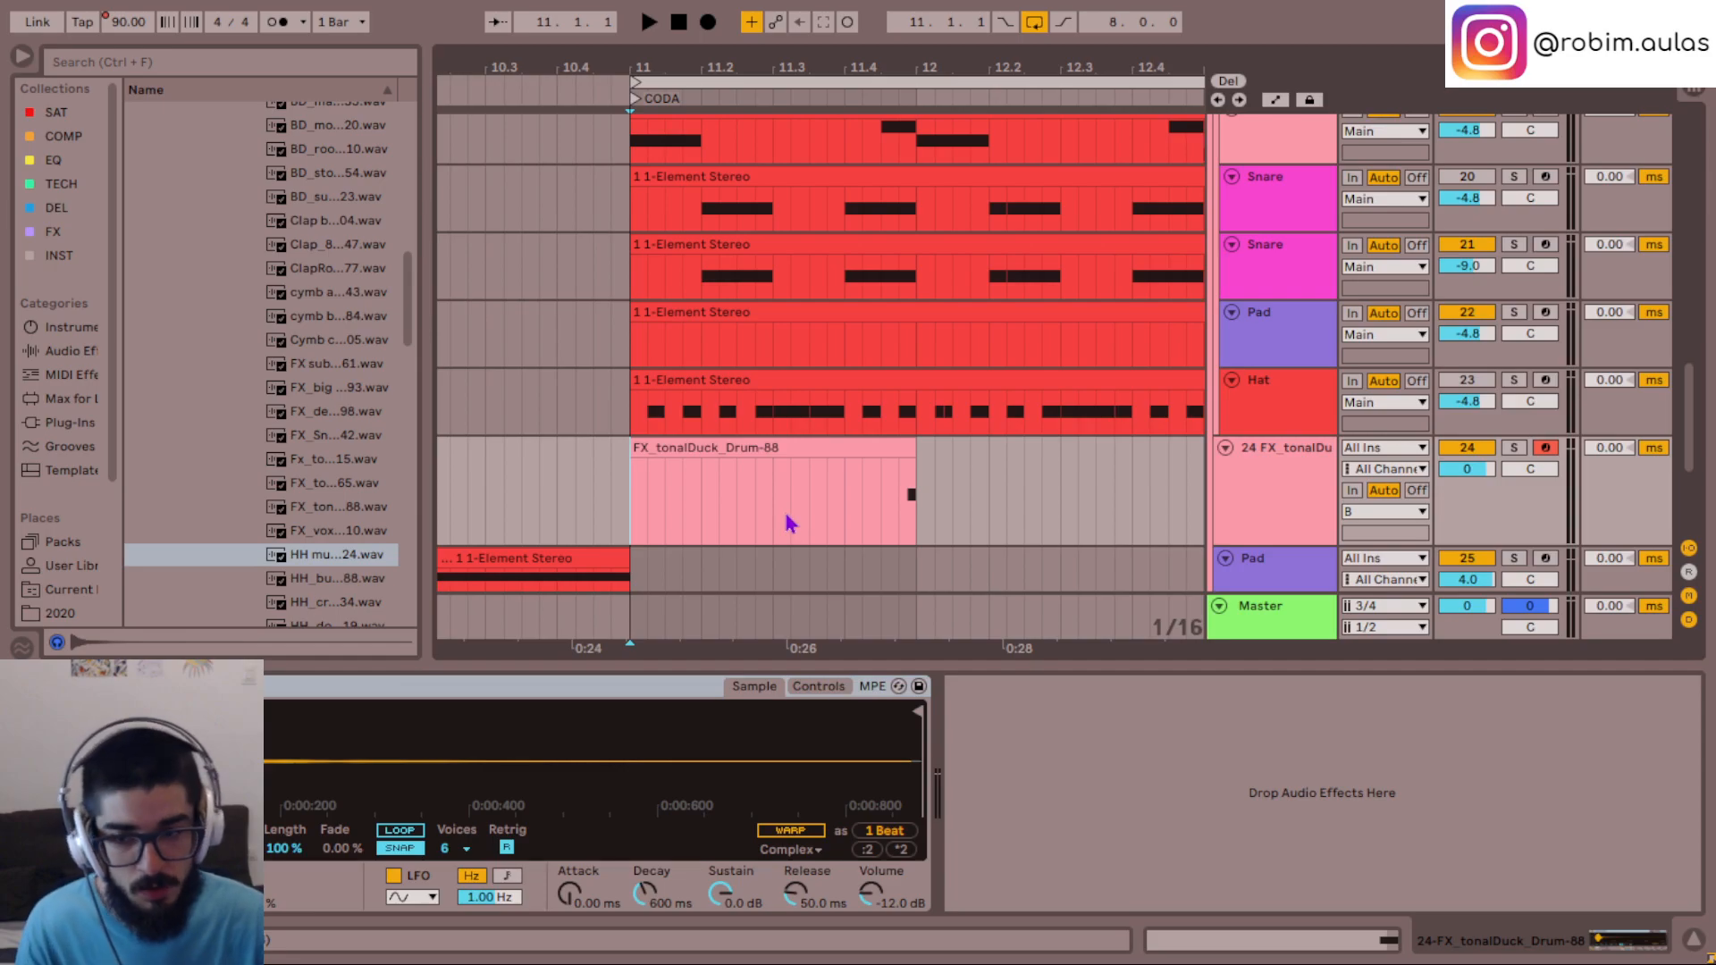
click(350, 581)
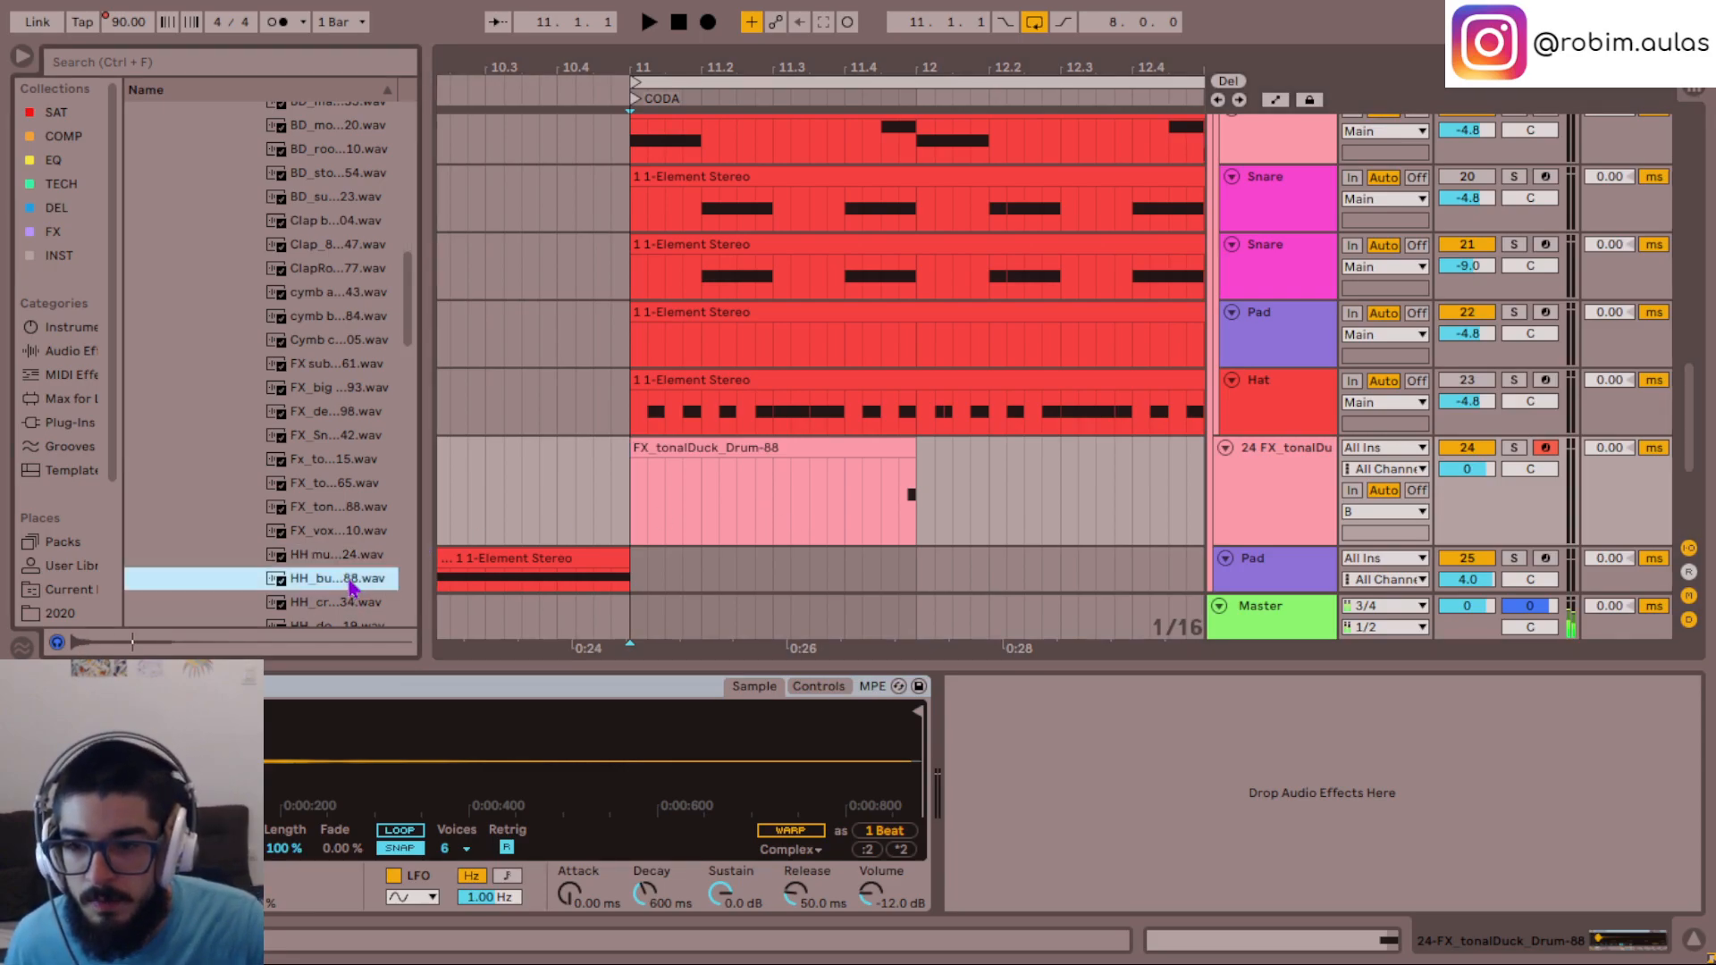
scroll(349, 581, down, 3)
- Play the loop from beat 11.4 and check the recorded G#2 note in the tonalDuck clip's note editor
click(844, 490)
key(space)
key(space)
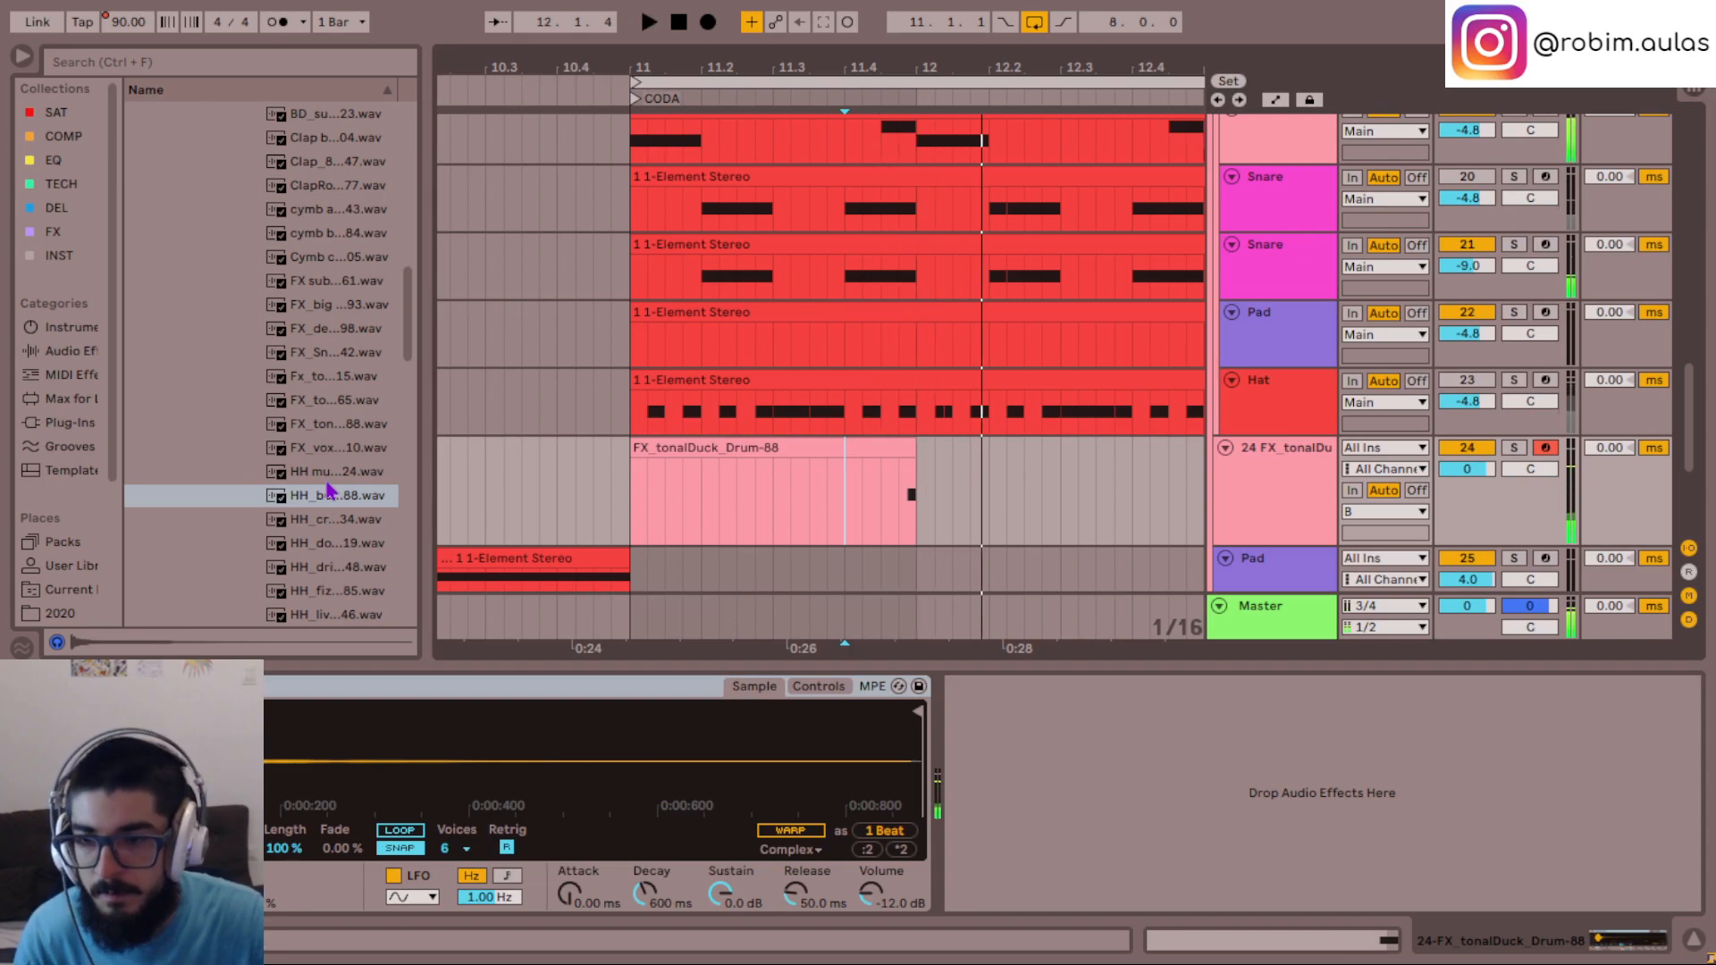
key(space)
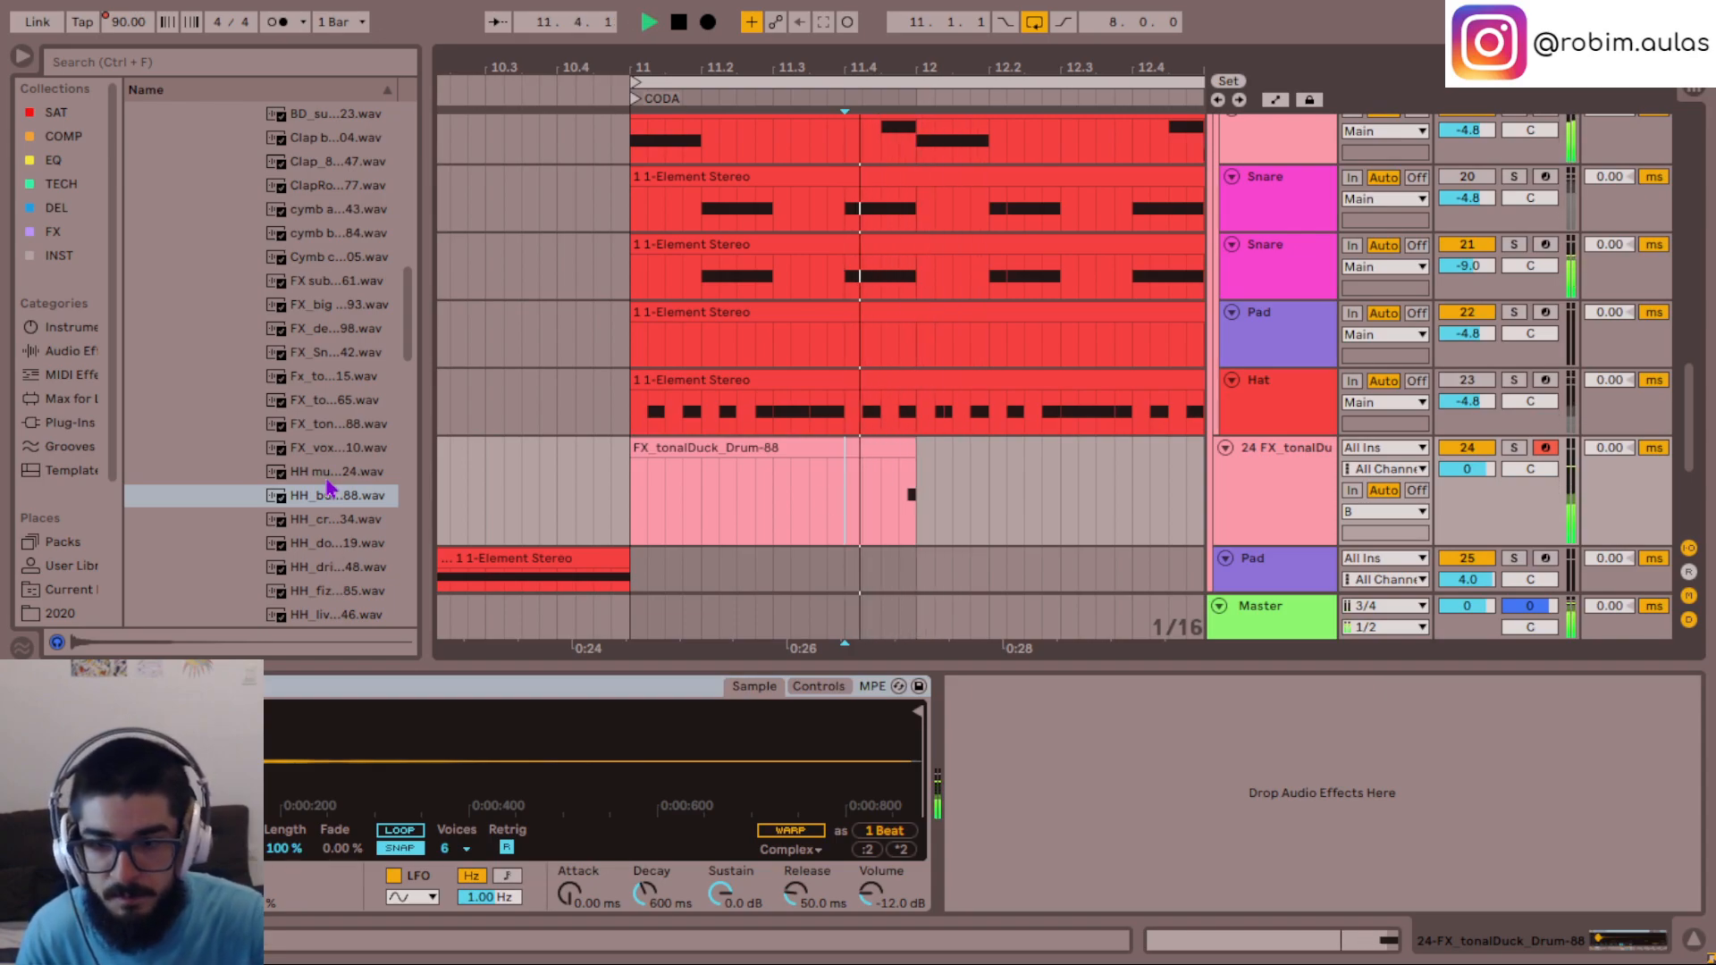
key(space)
double_click(873, 448)
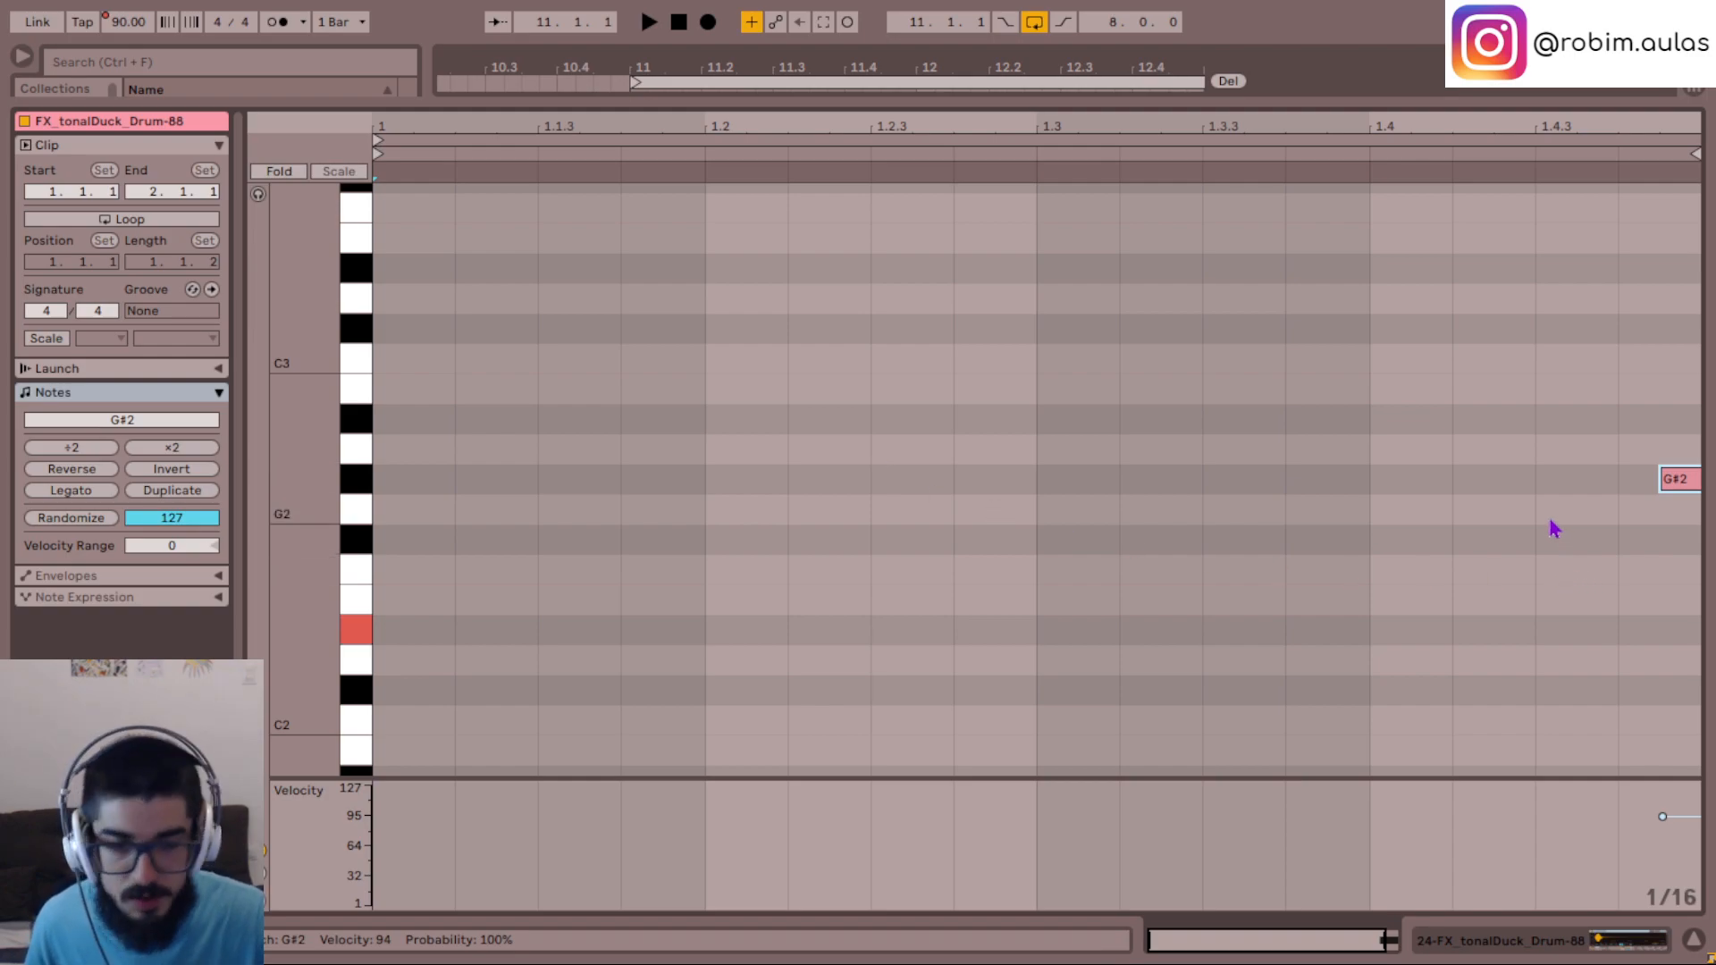
key(space)
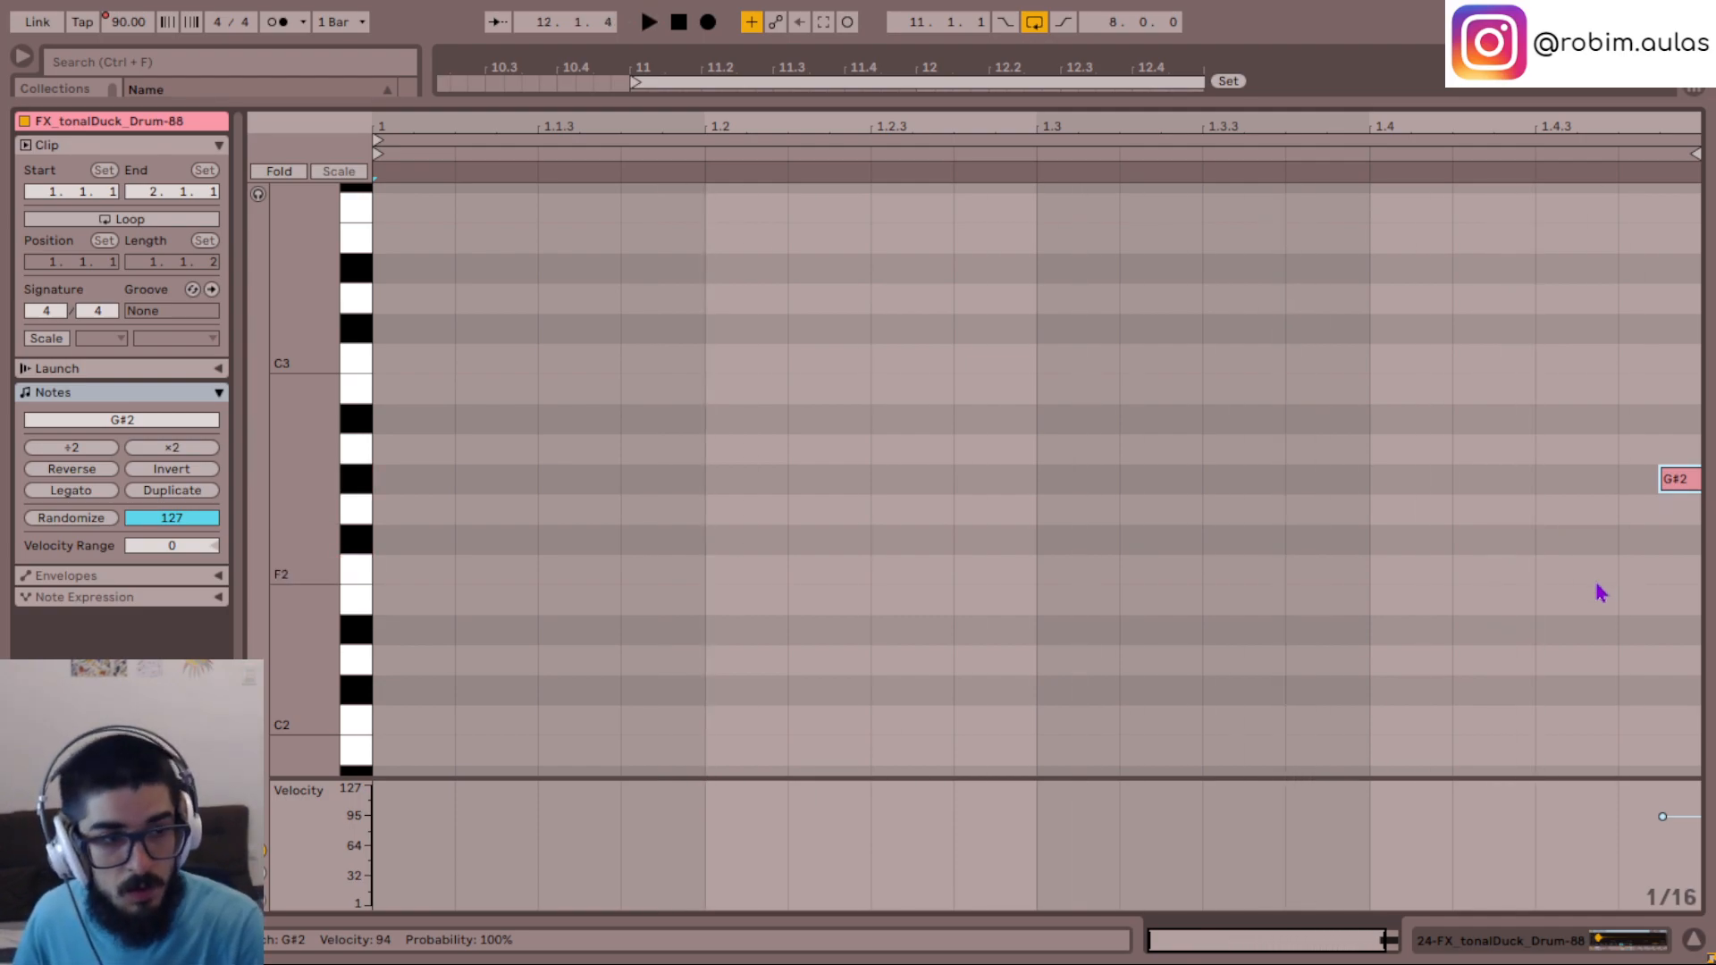
key(space)
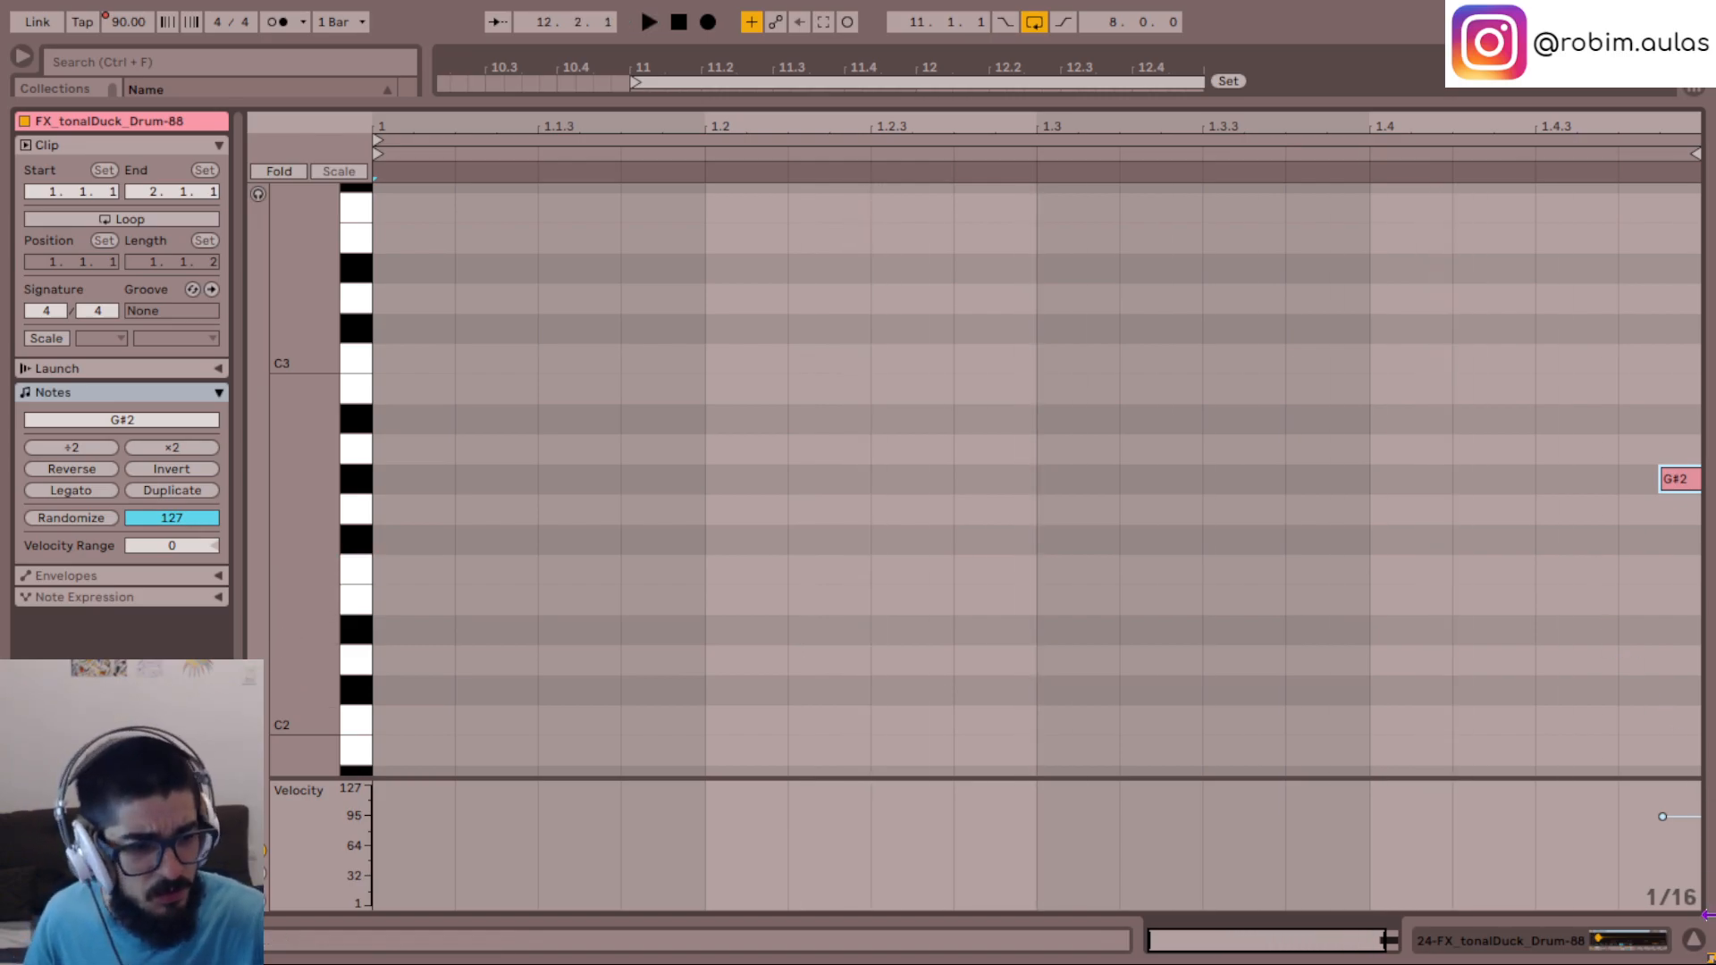
click(1693, 945)
- Overdub an F2 note just before the G#2 hit on the tonalDuck track and play back the take
click(1269, 530)
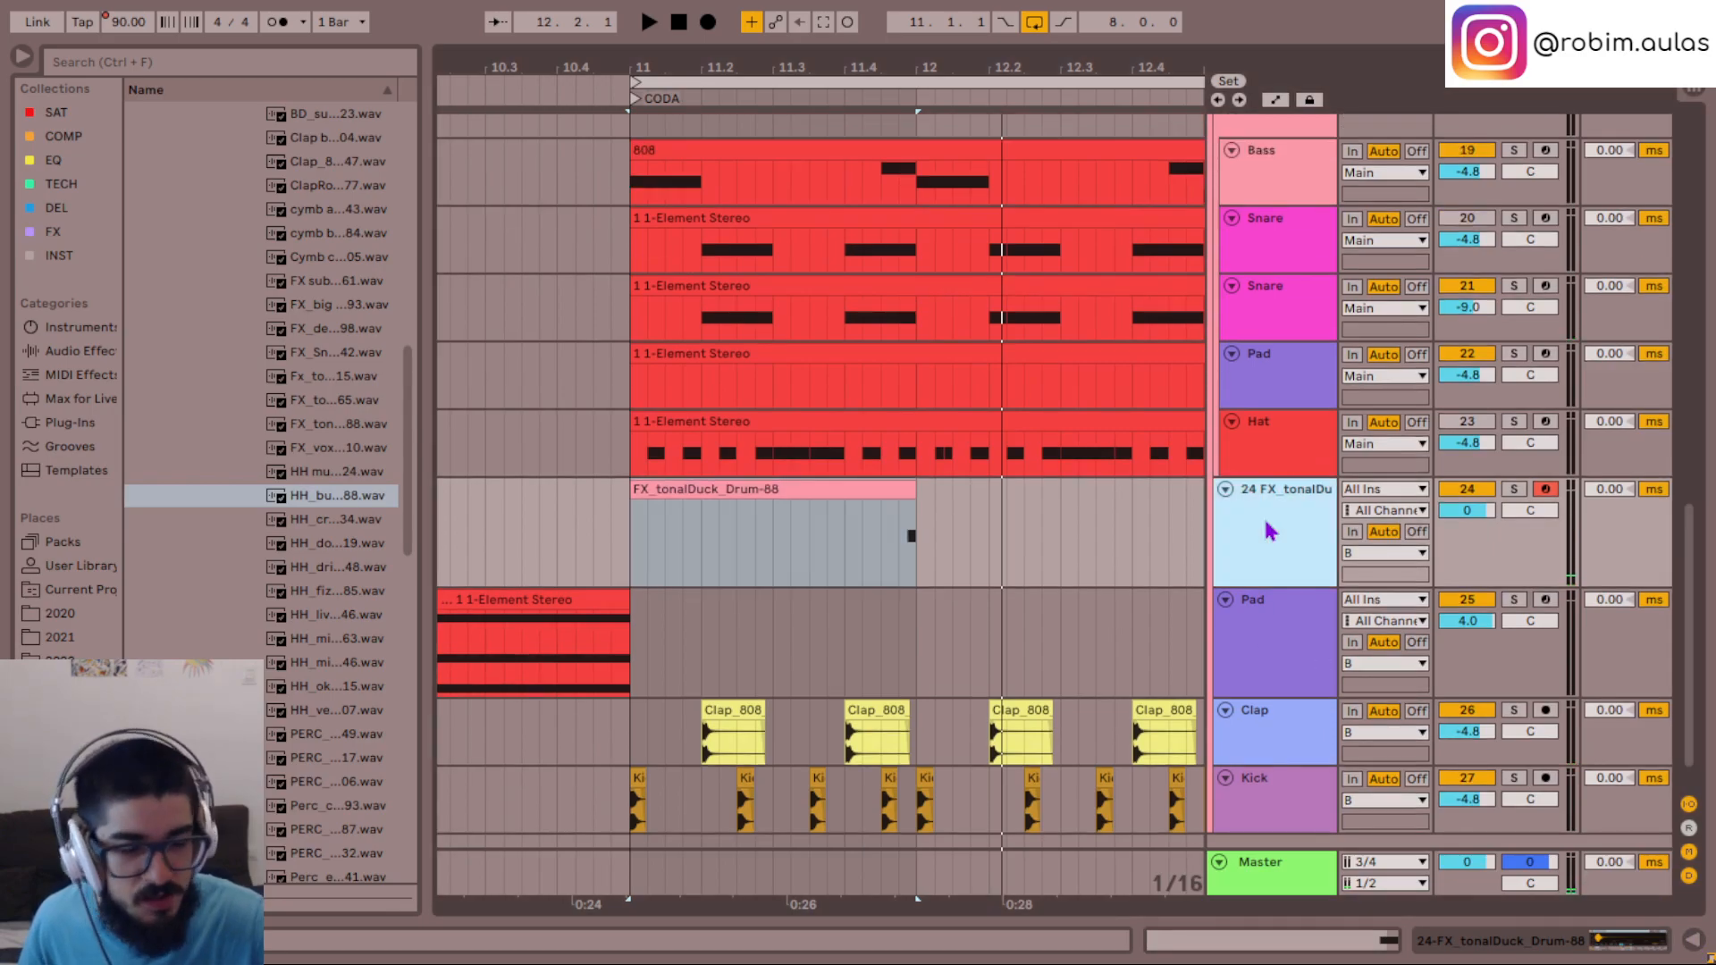
key(F9)
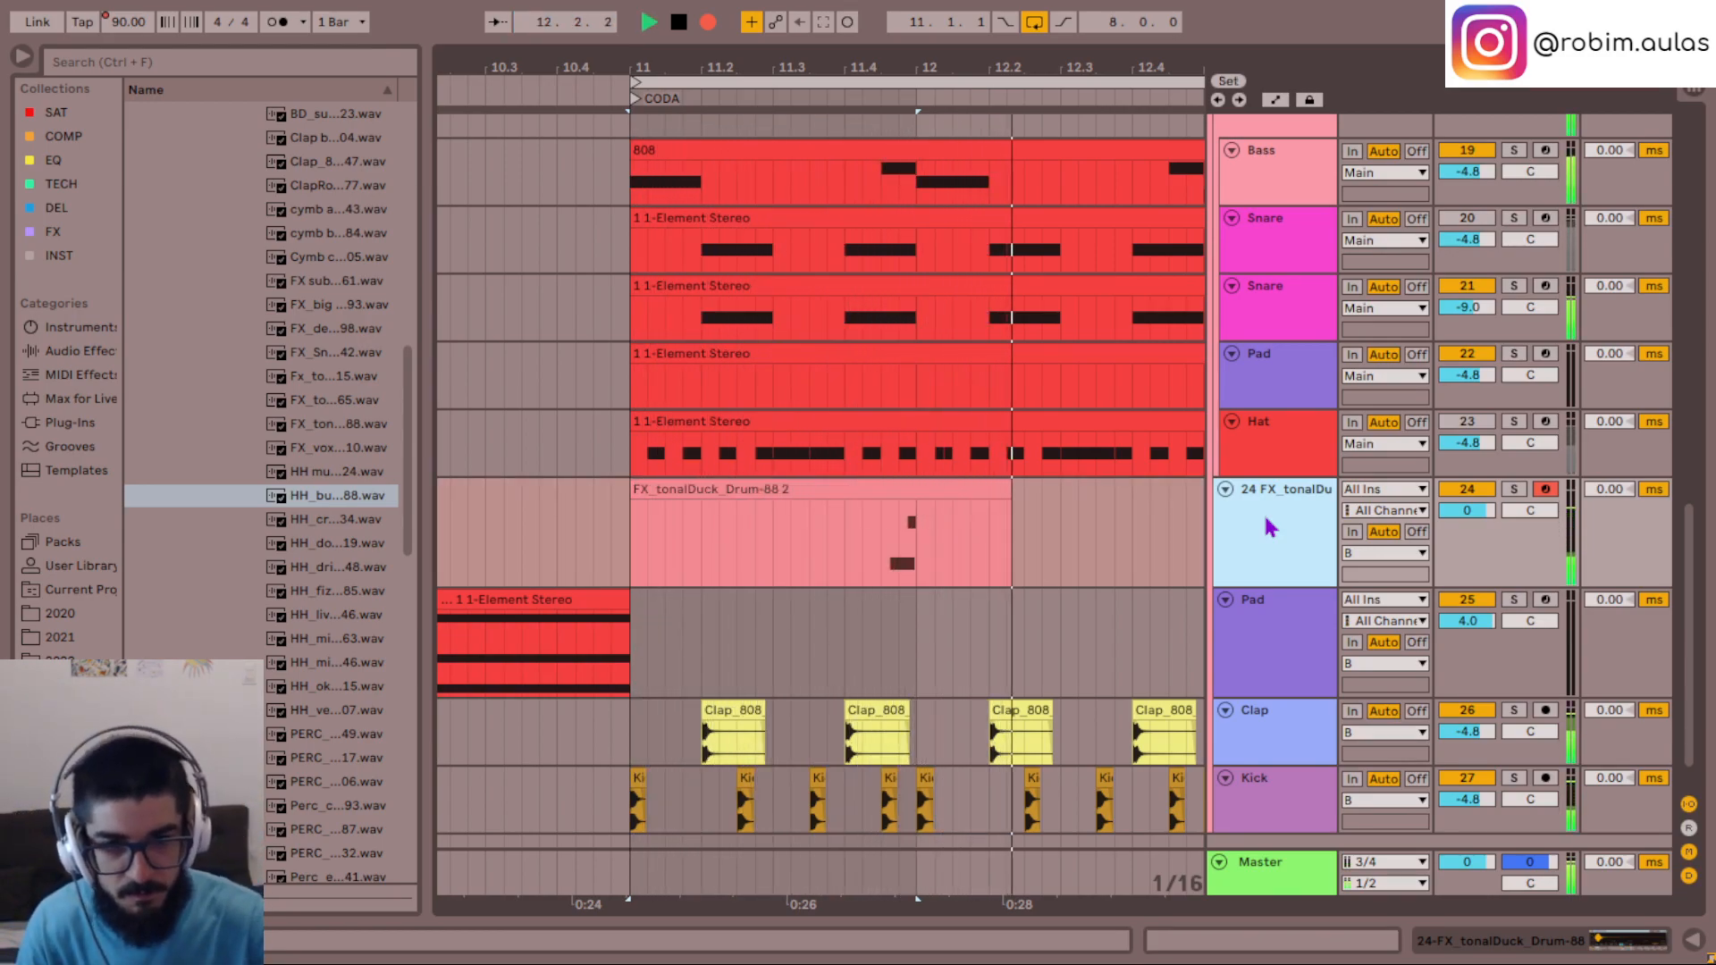
key(space)
key(space)
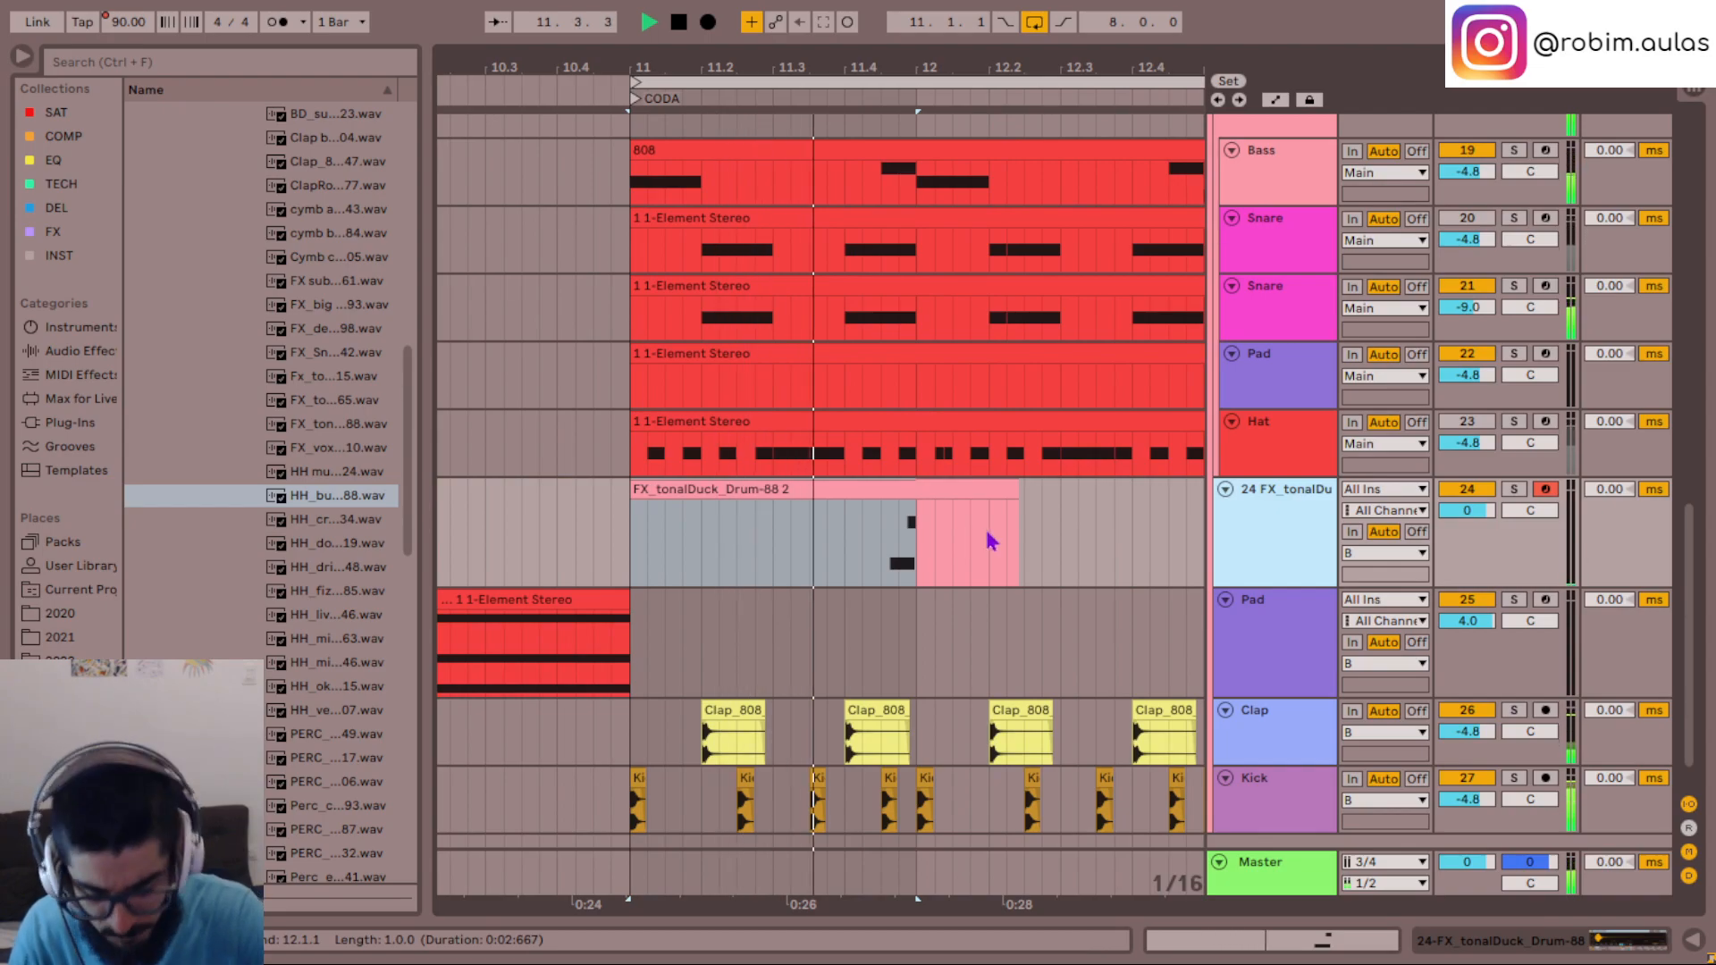
key(space)
- Shorten the F2 note in the tonalDuck clip so it ends just before the G#2, and close the note editor
click(903, 490)
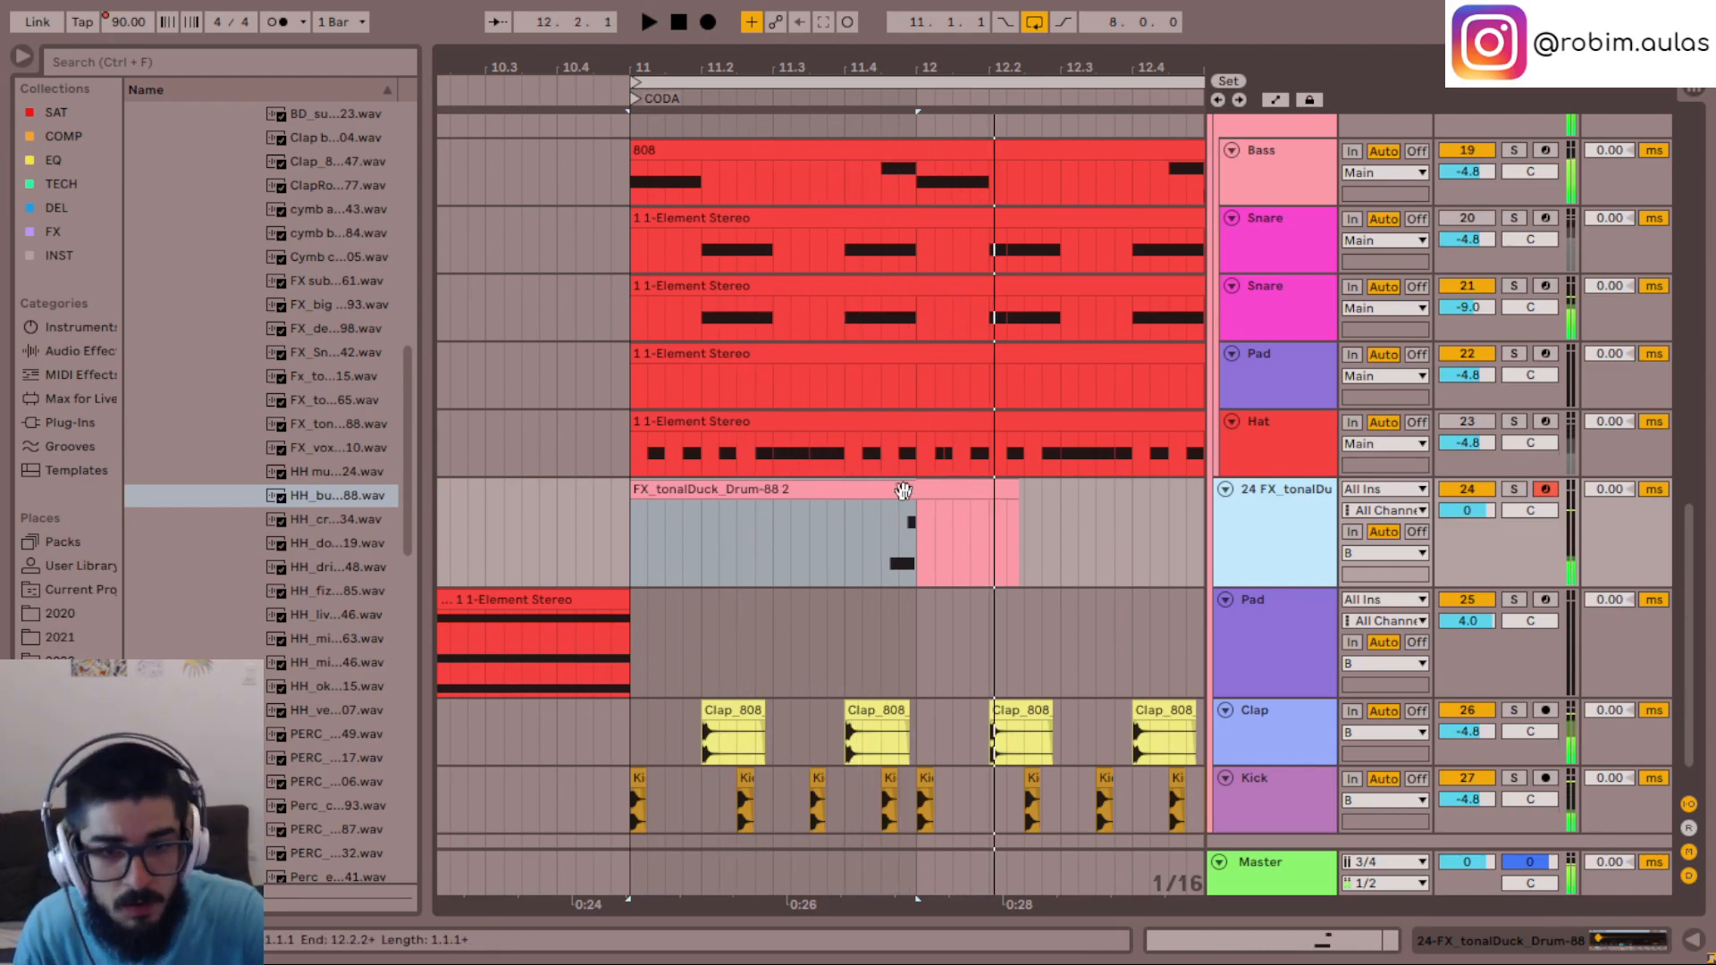
double_click(902, 490)
key(space)
click(1337, 528)
drag(1343, 518, 1308, 518)
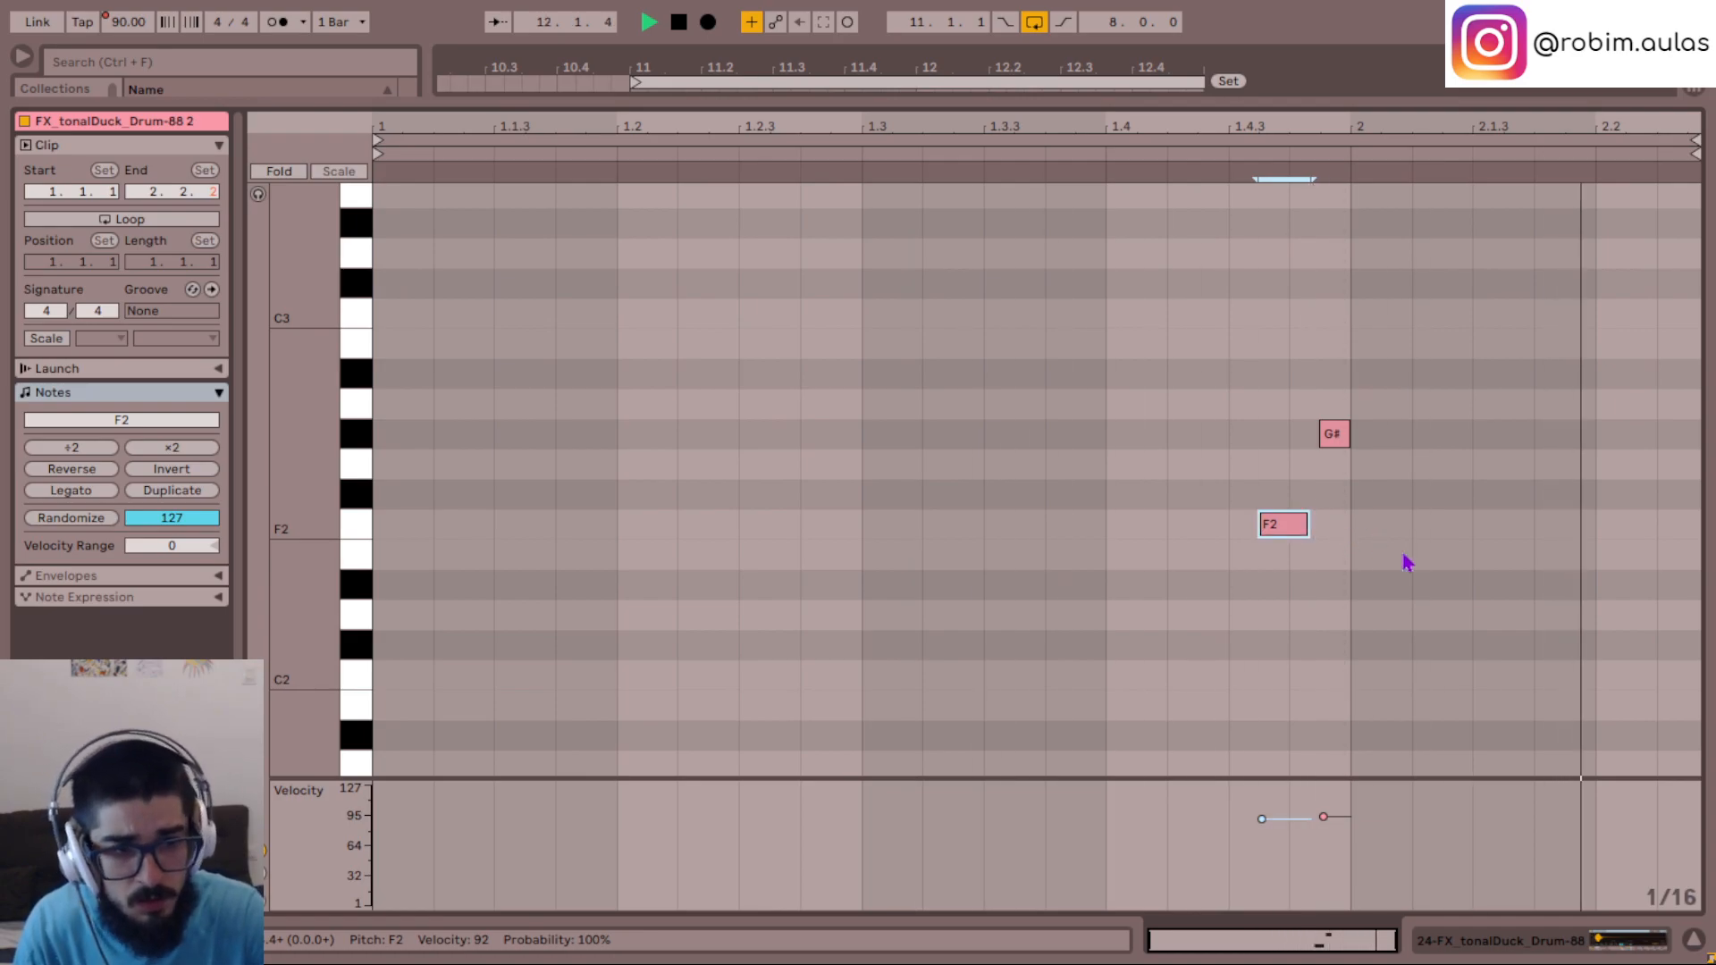
click(1686, 939)
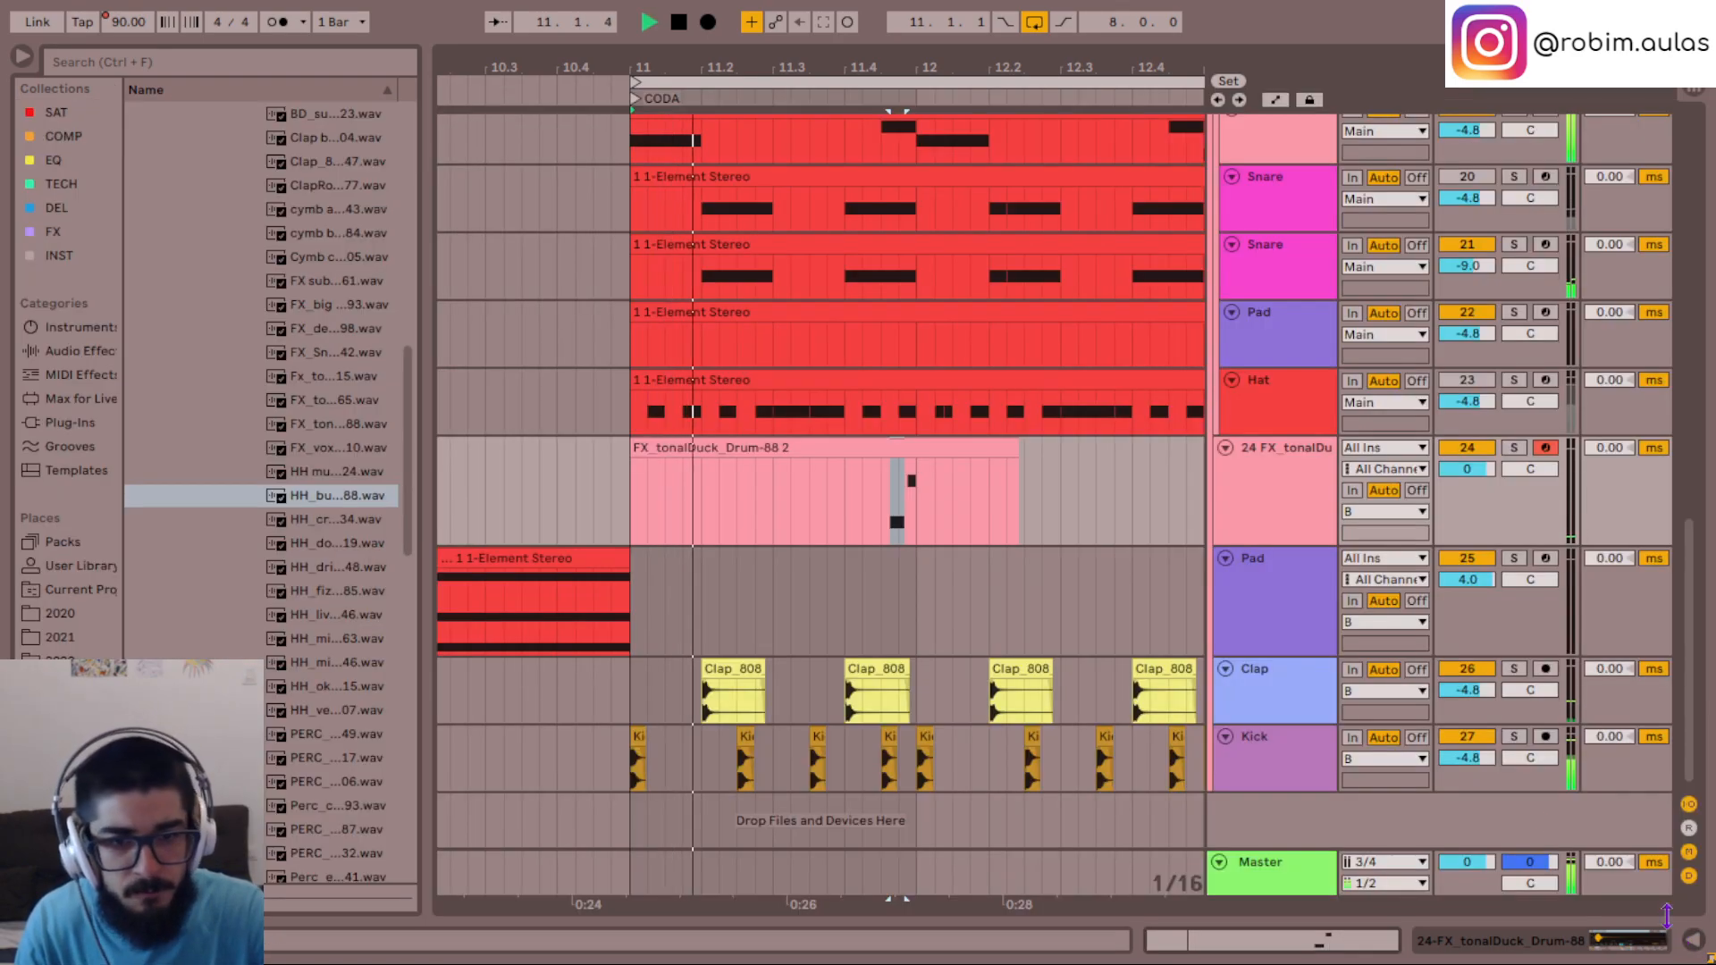
- Play the loop repeatedly from beat 11.4 to check the two-note tonalDuck phrase with the beat
click(1039, 512)
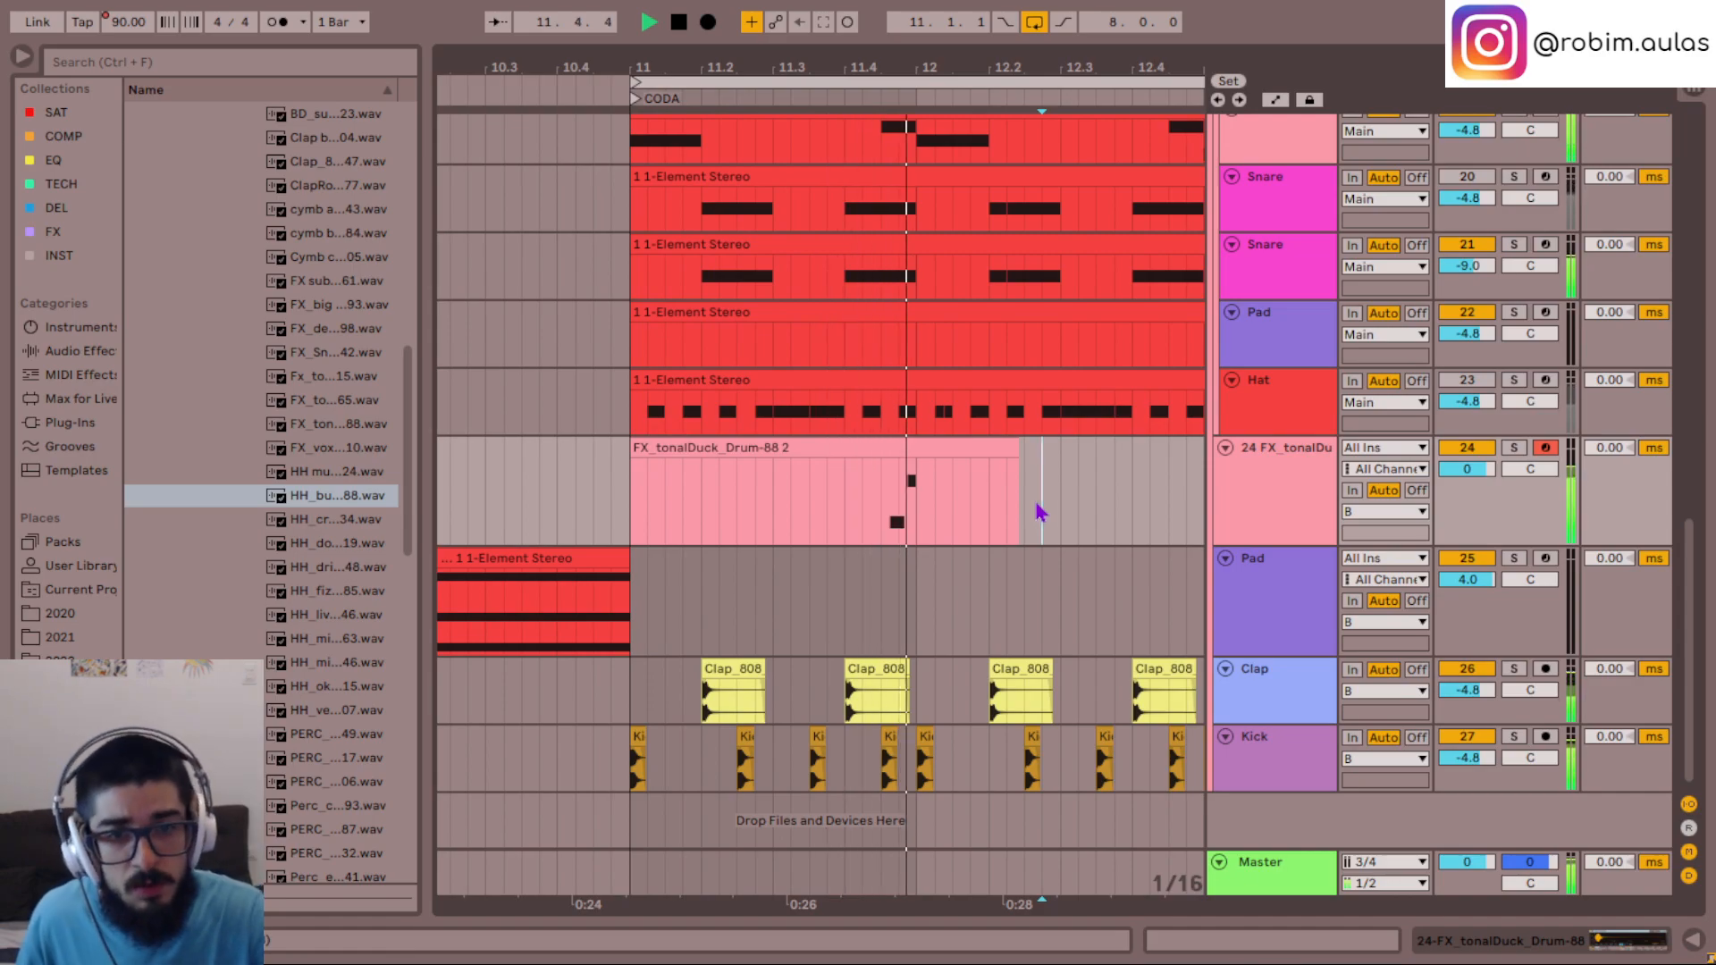
key(space)
click(856, 519)
key(space)
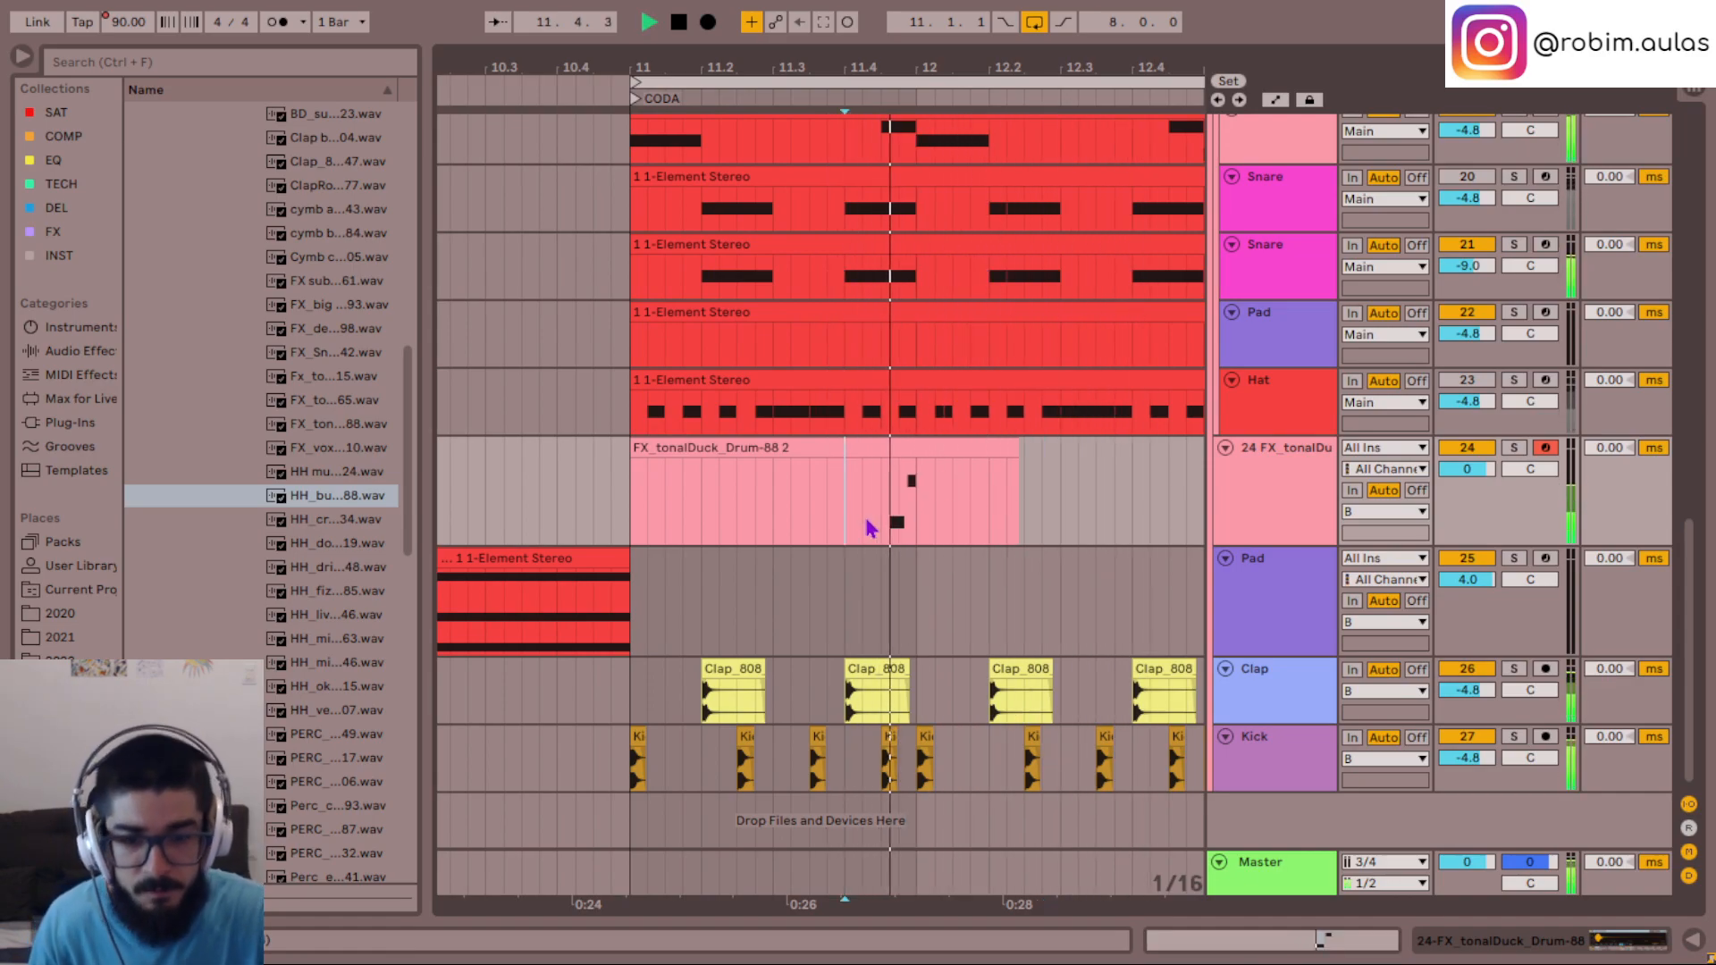
key(space)
key(space)
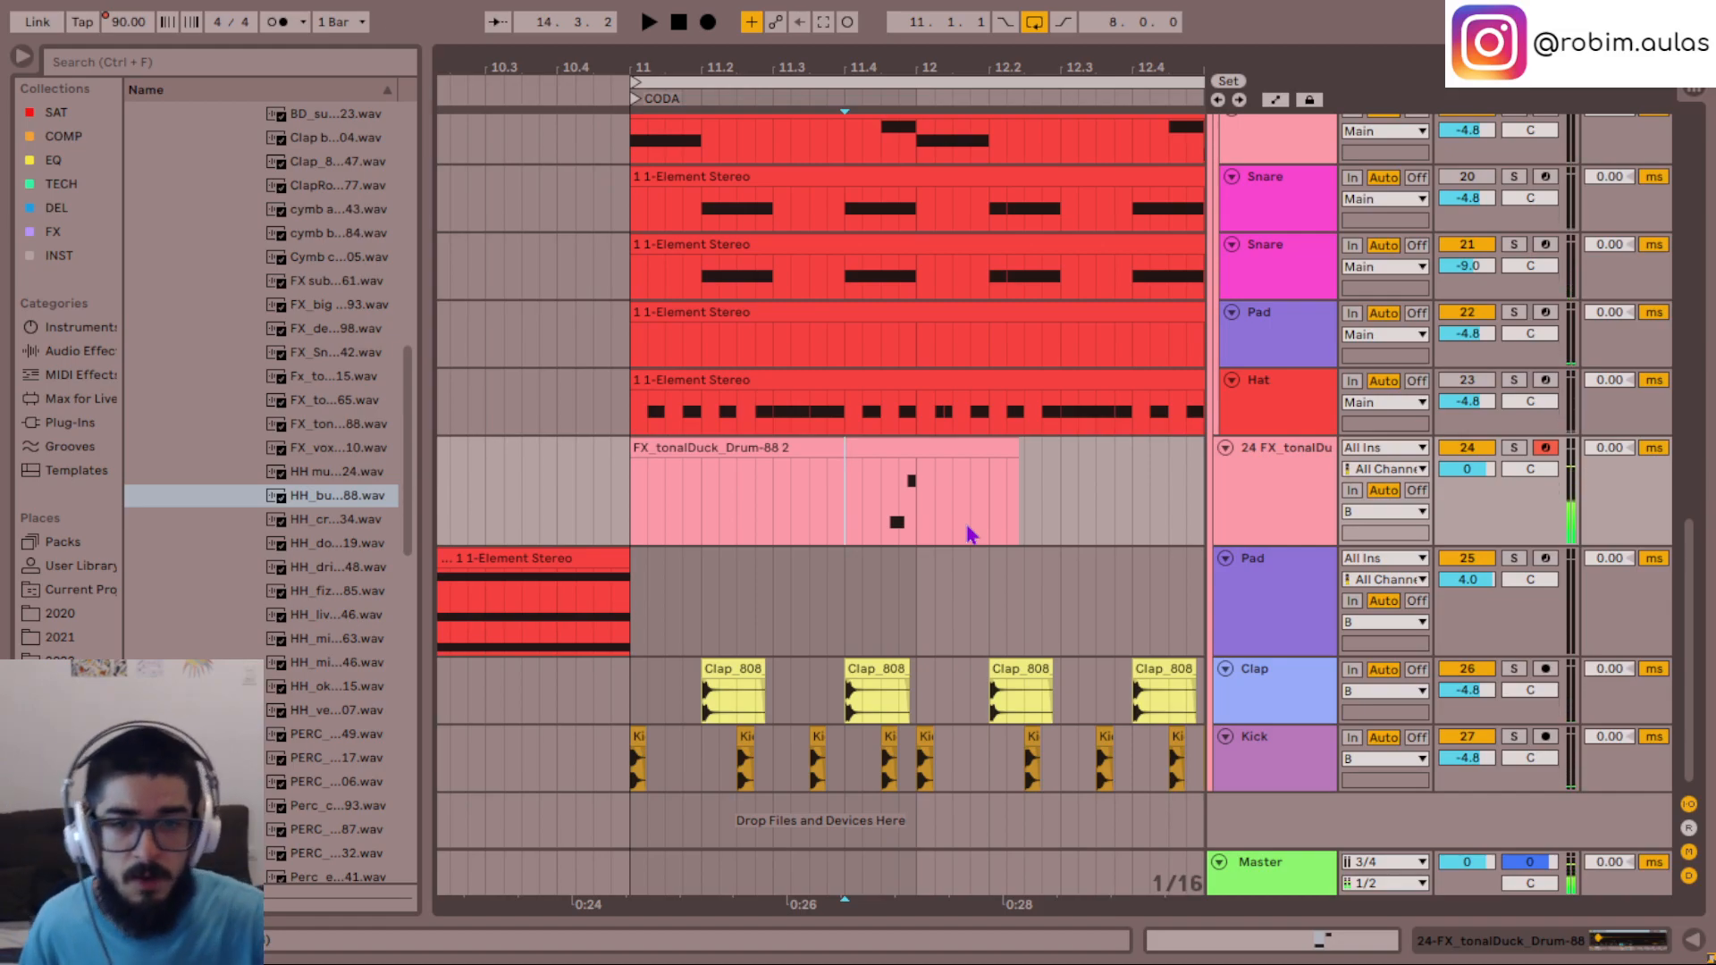
click(849, 525)
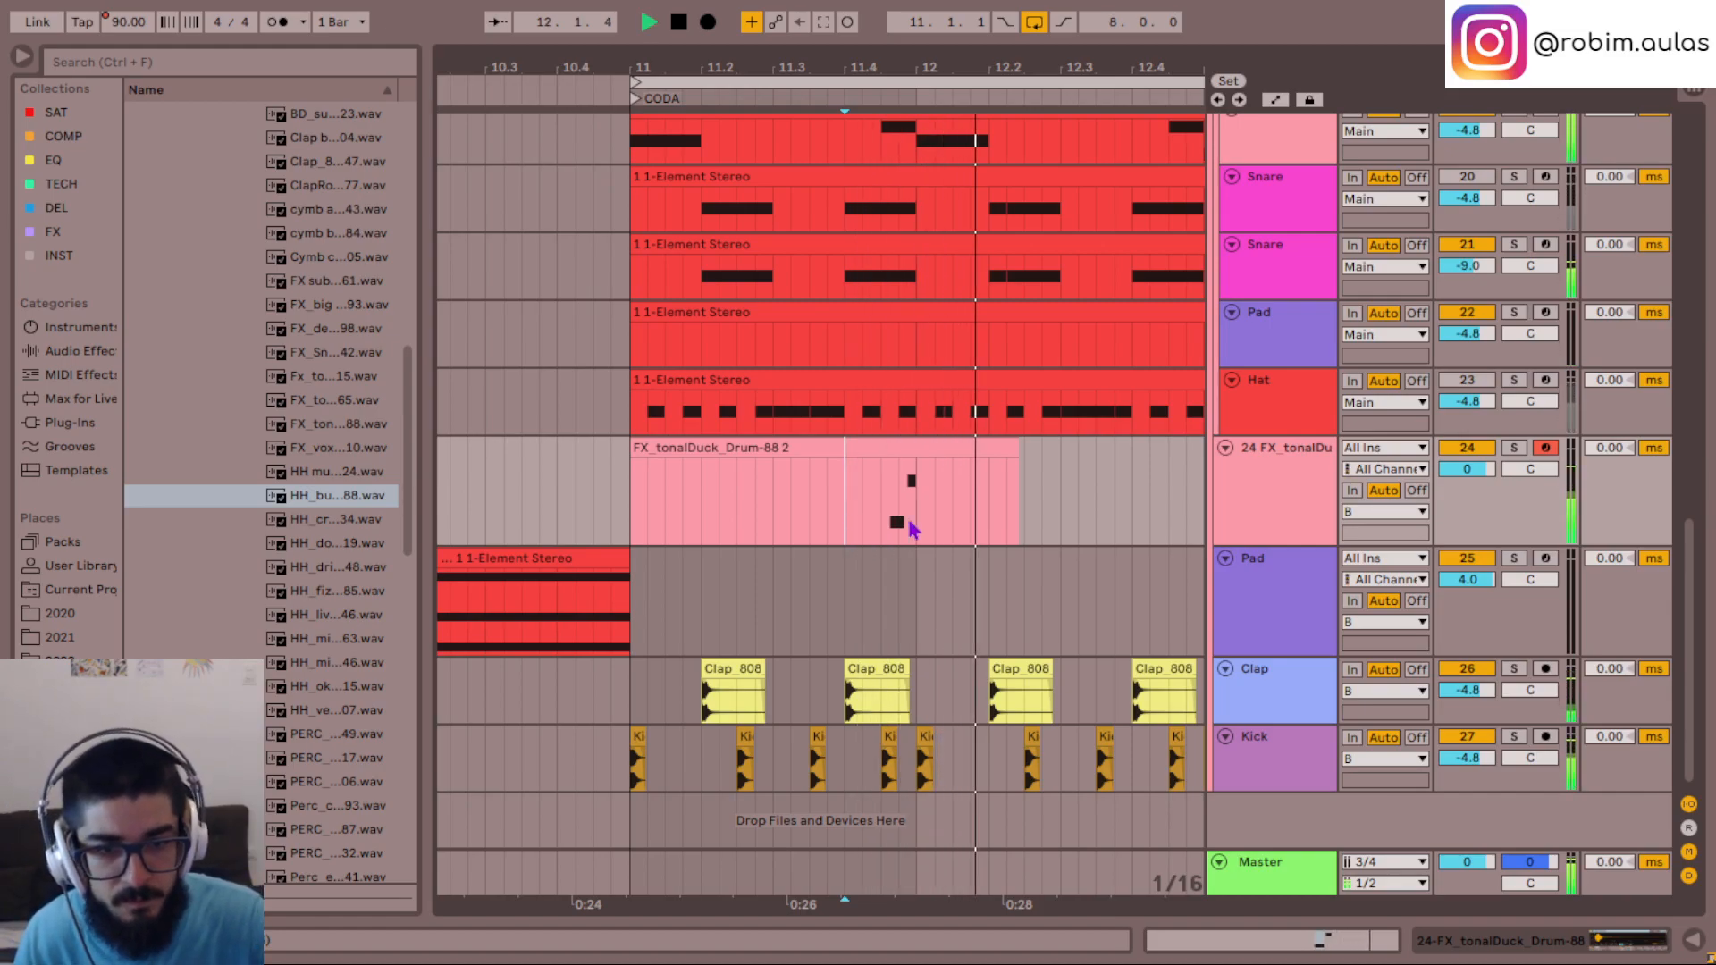
- Play the loop repeatedly from bar 11 to check the two-note tonalDuck phrase against the beat
key(space)
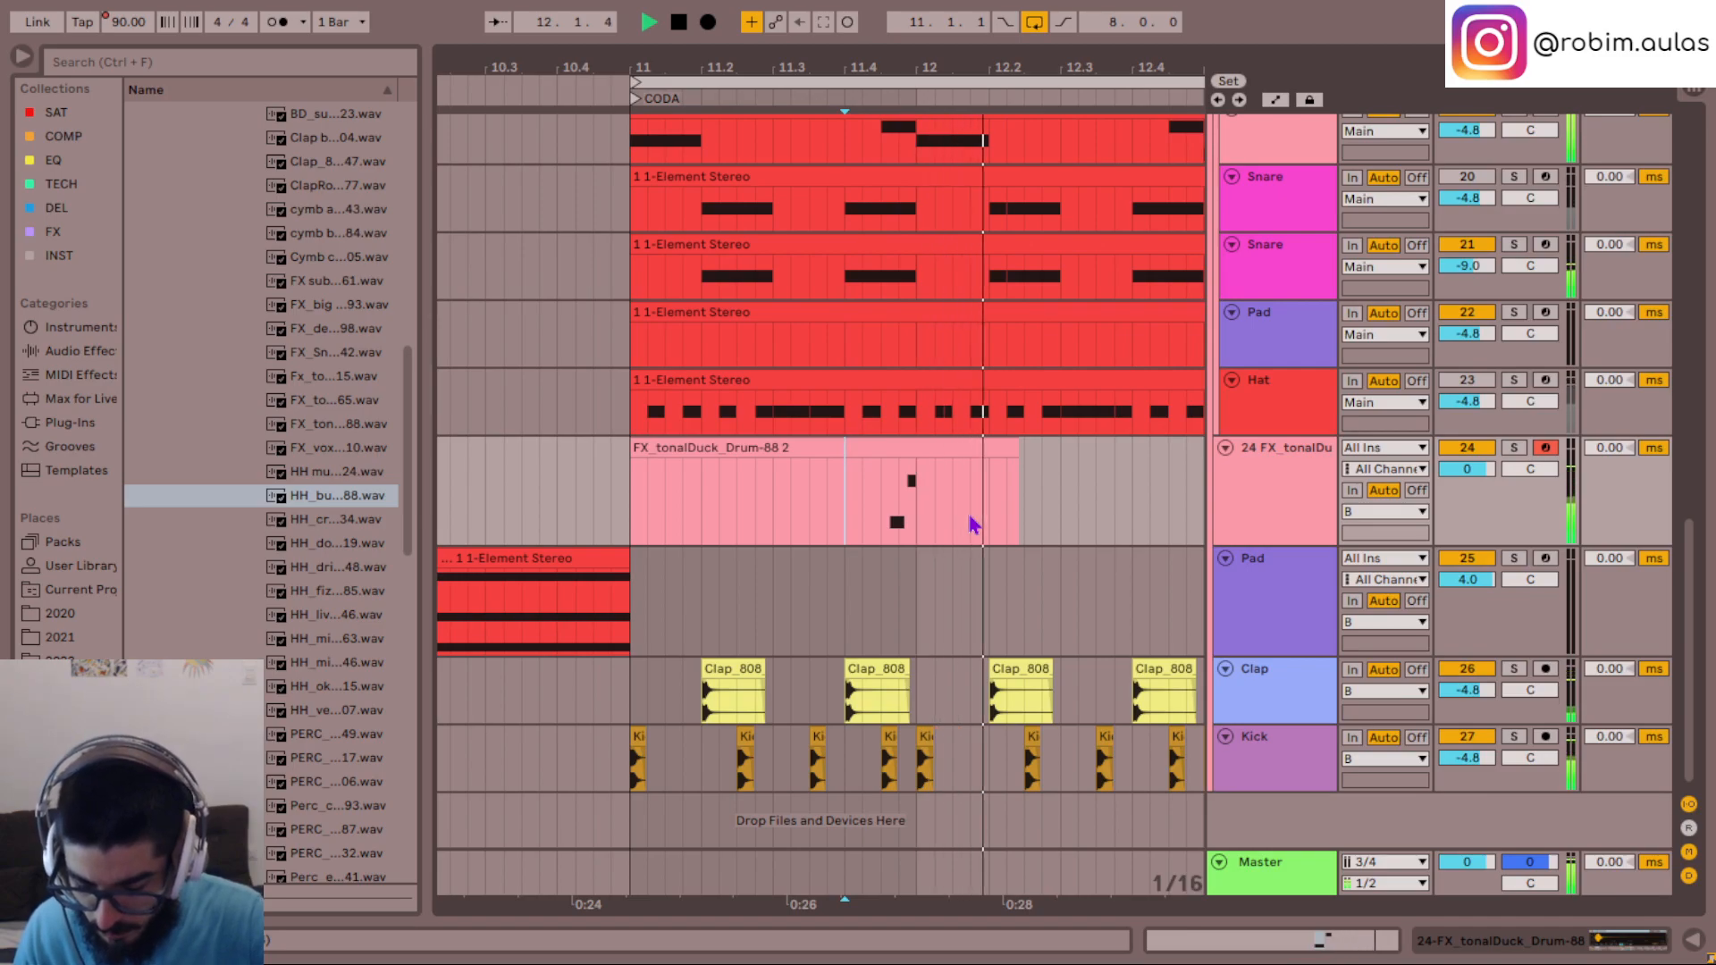
key(space)
click(641, 507)
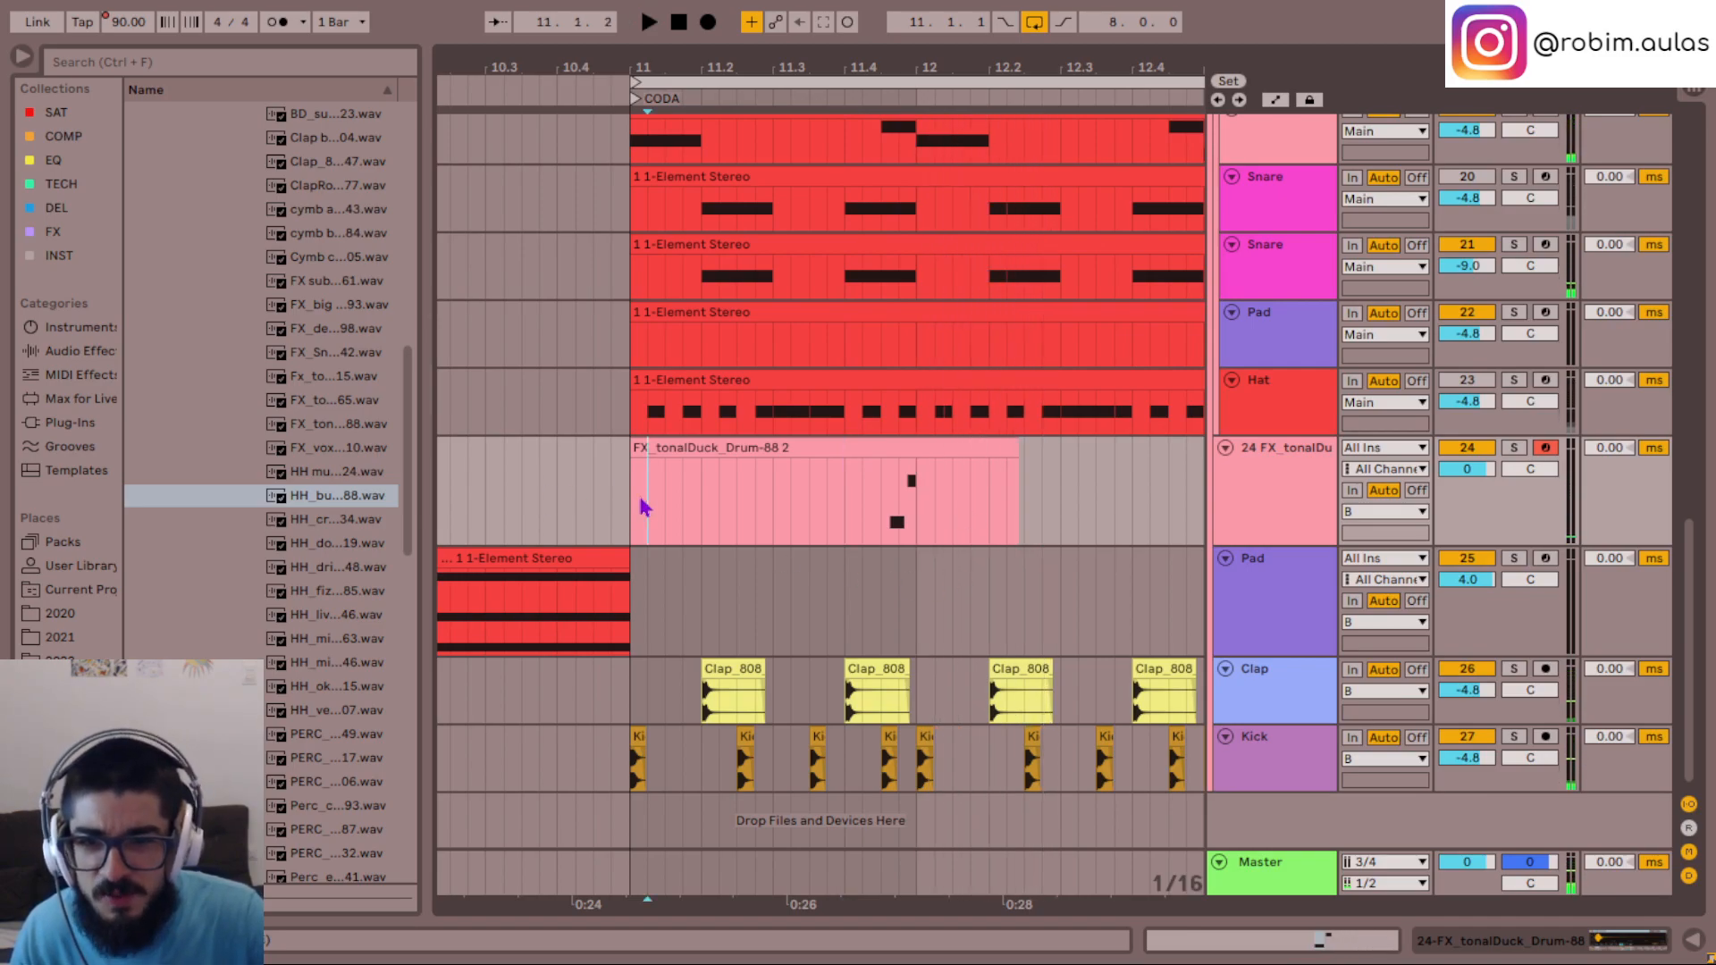
key(space)
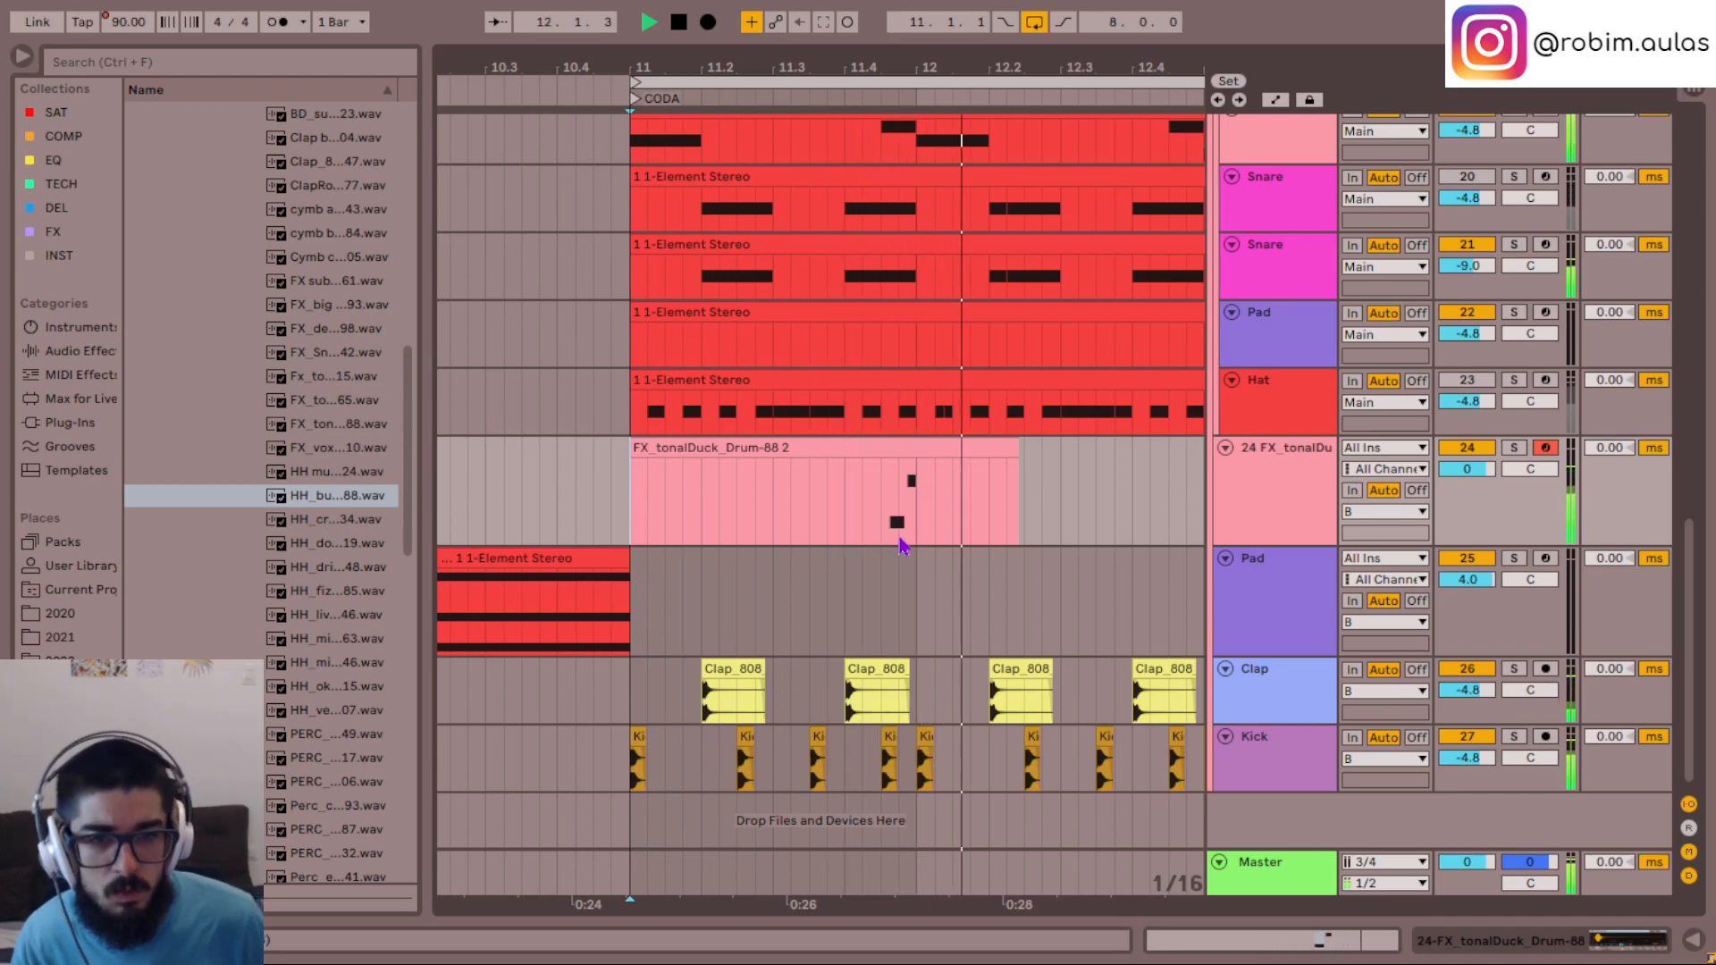
key(space)
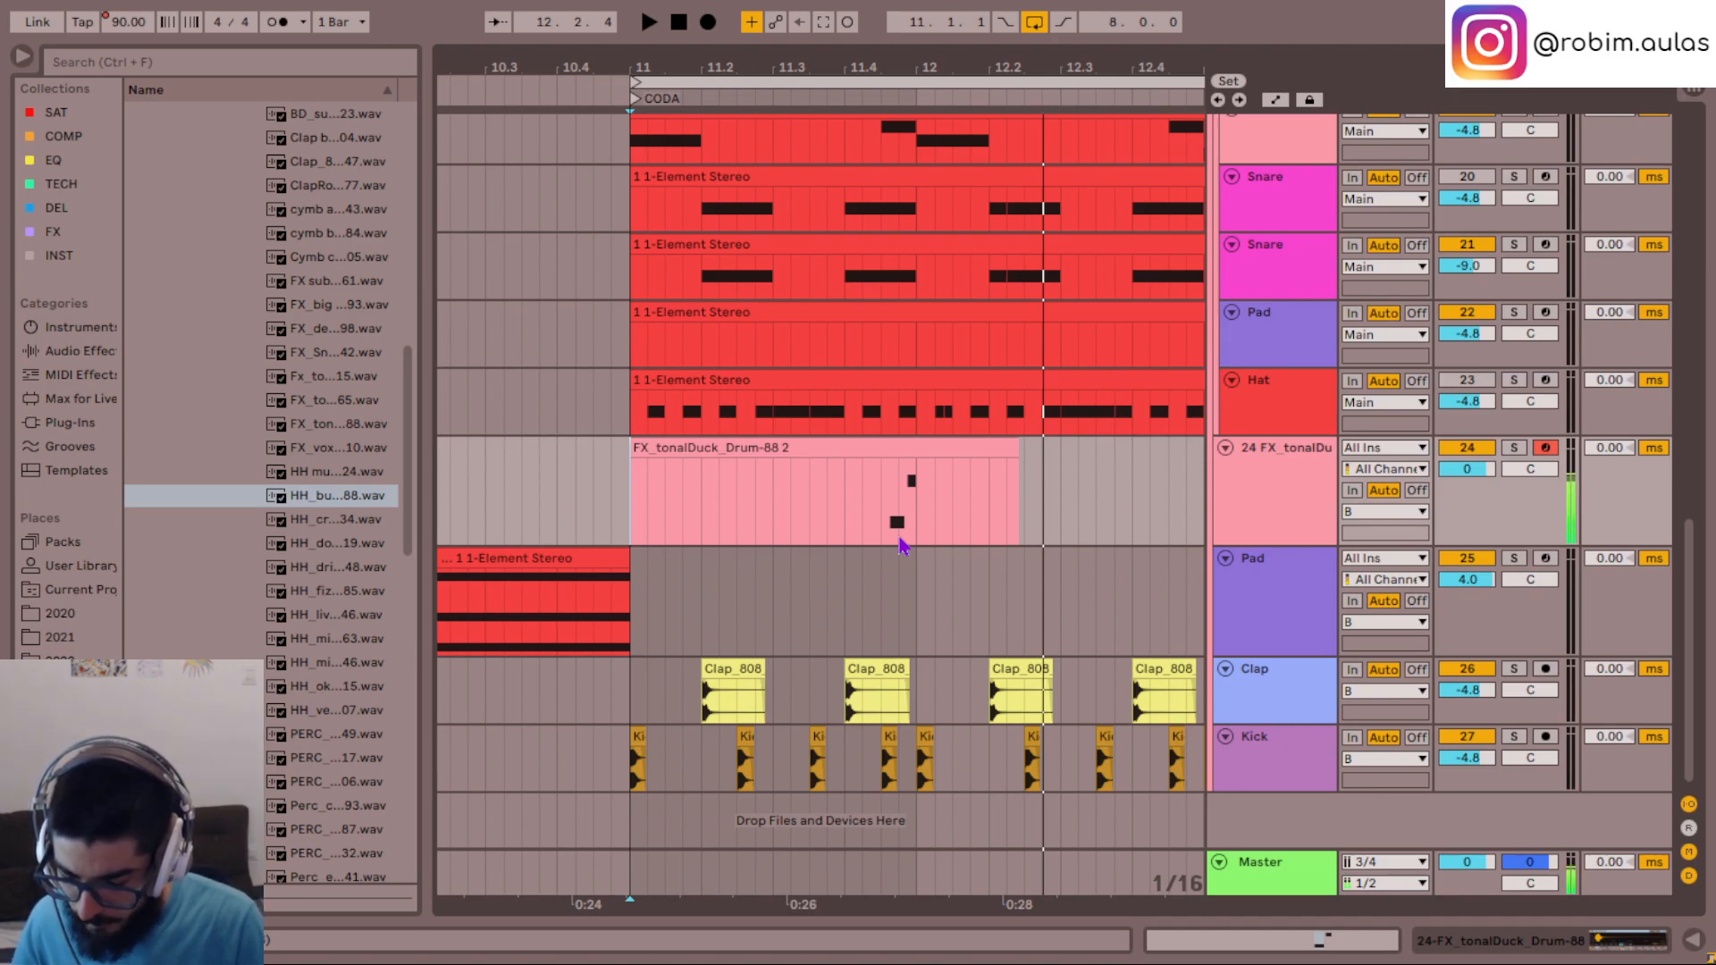
key(space)
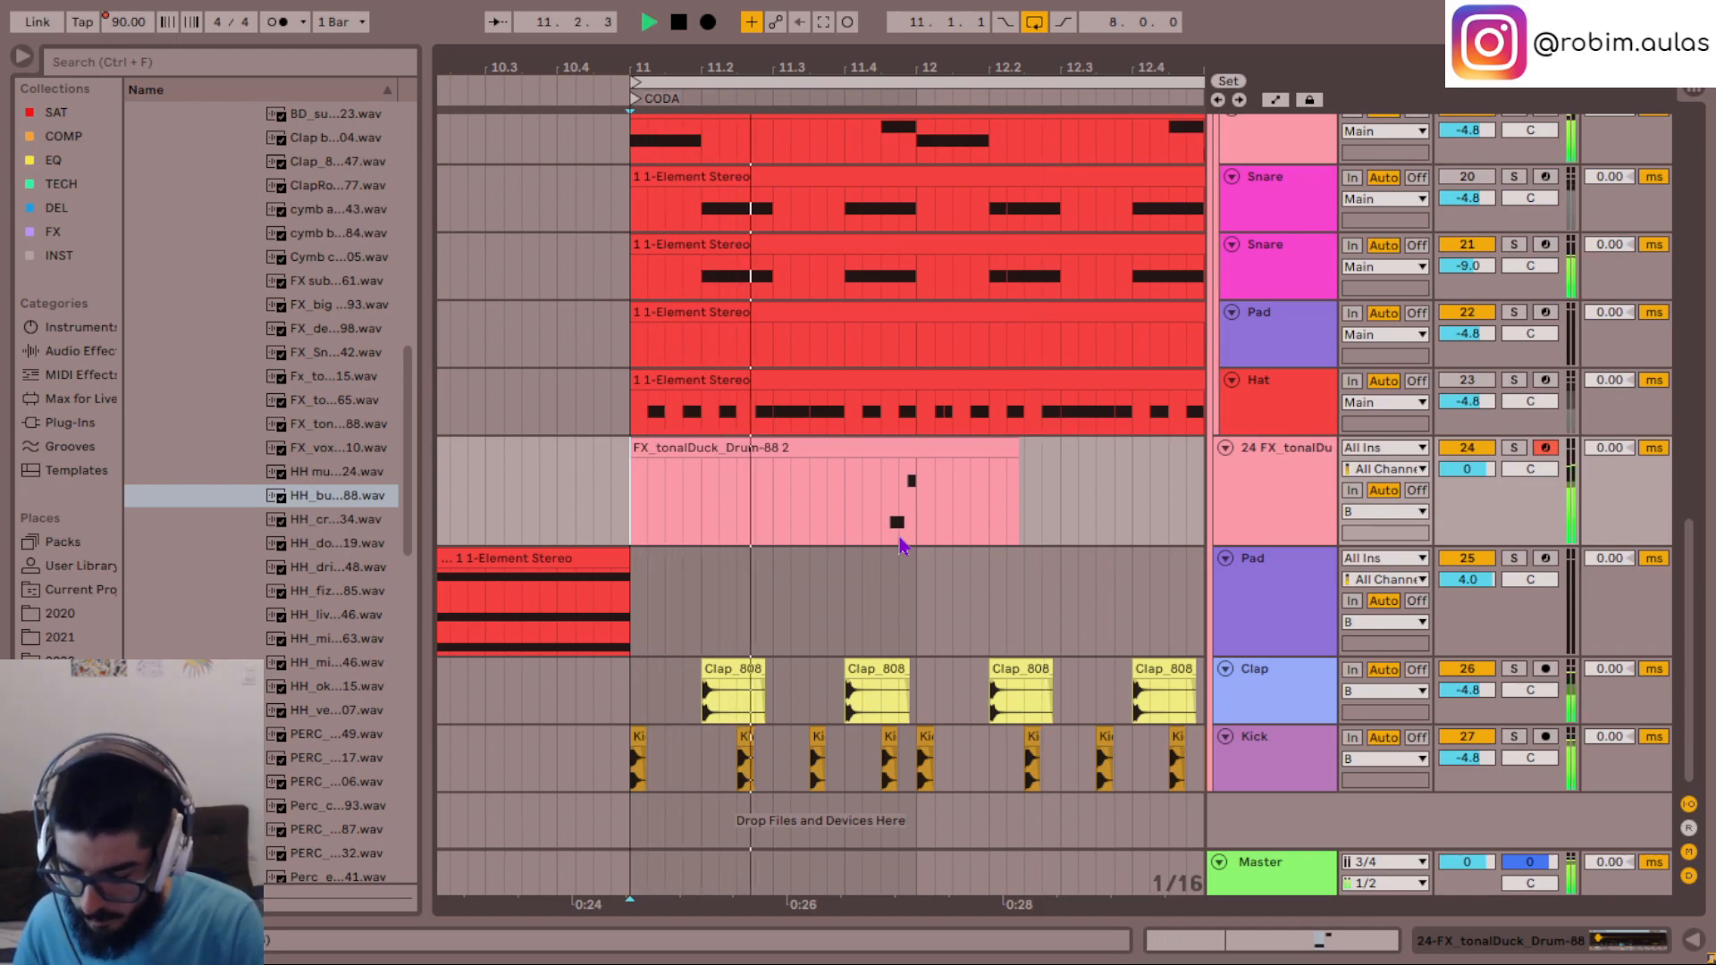
key(space)
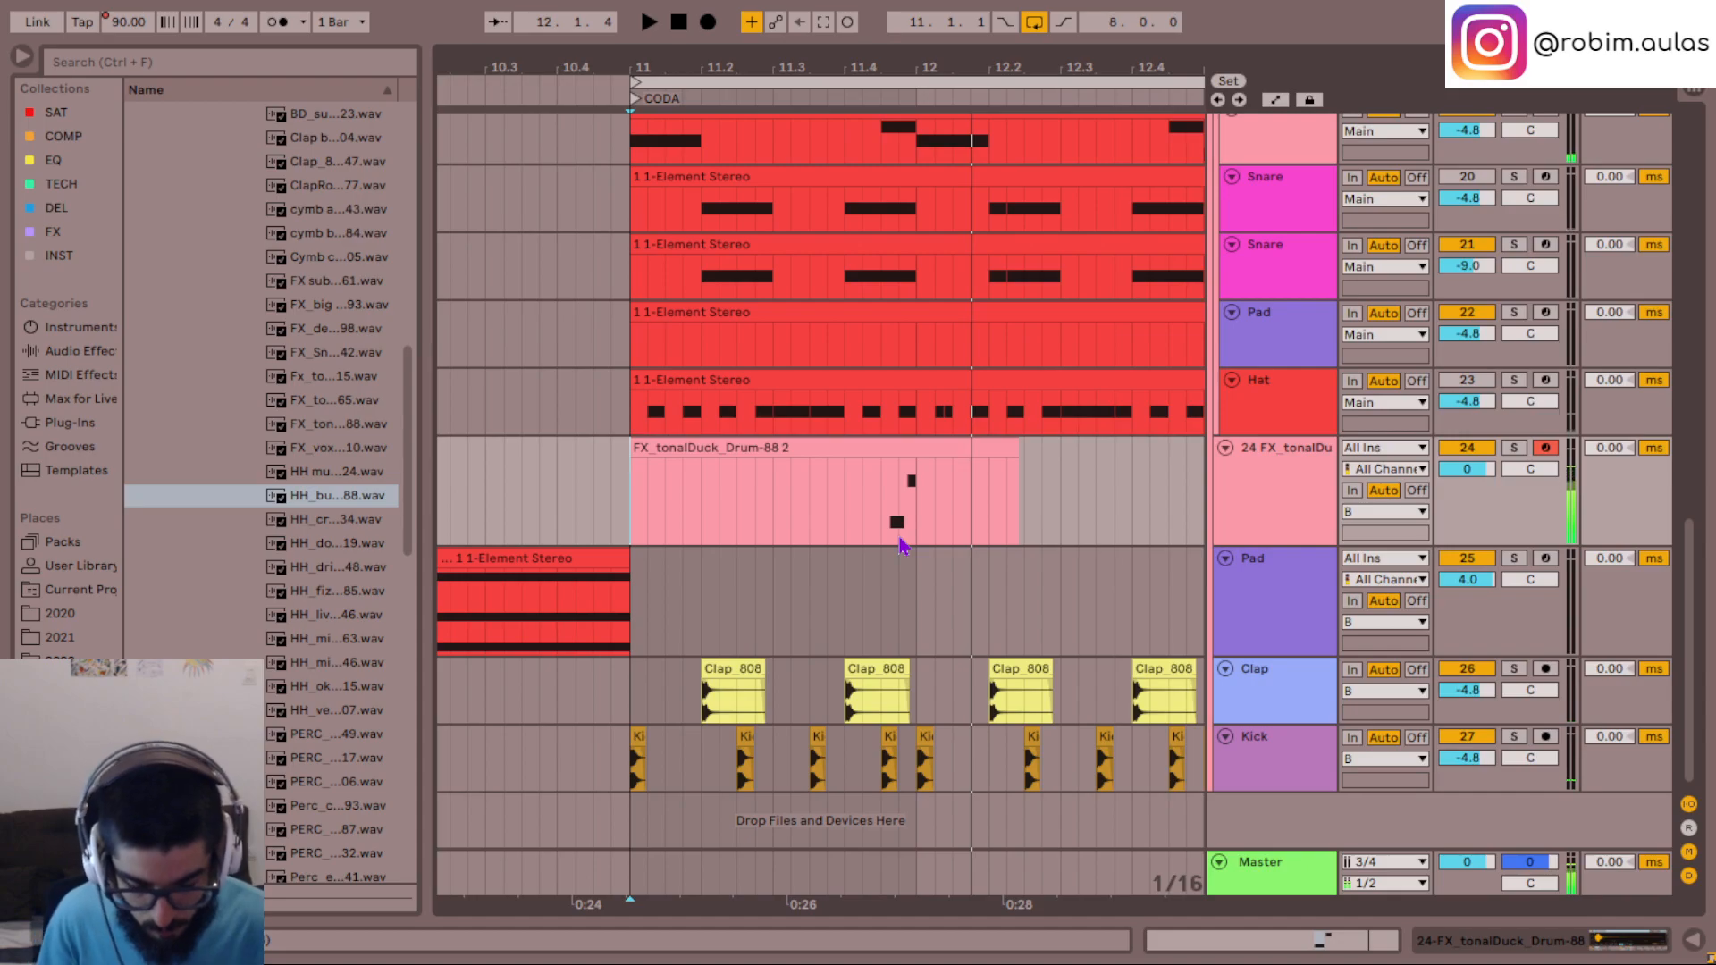
key(space)
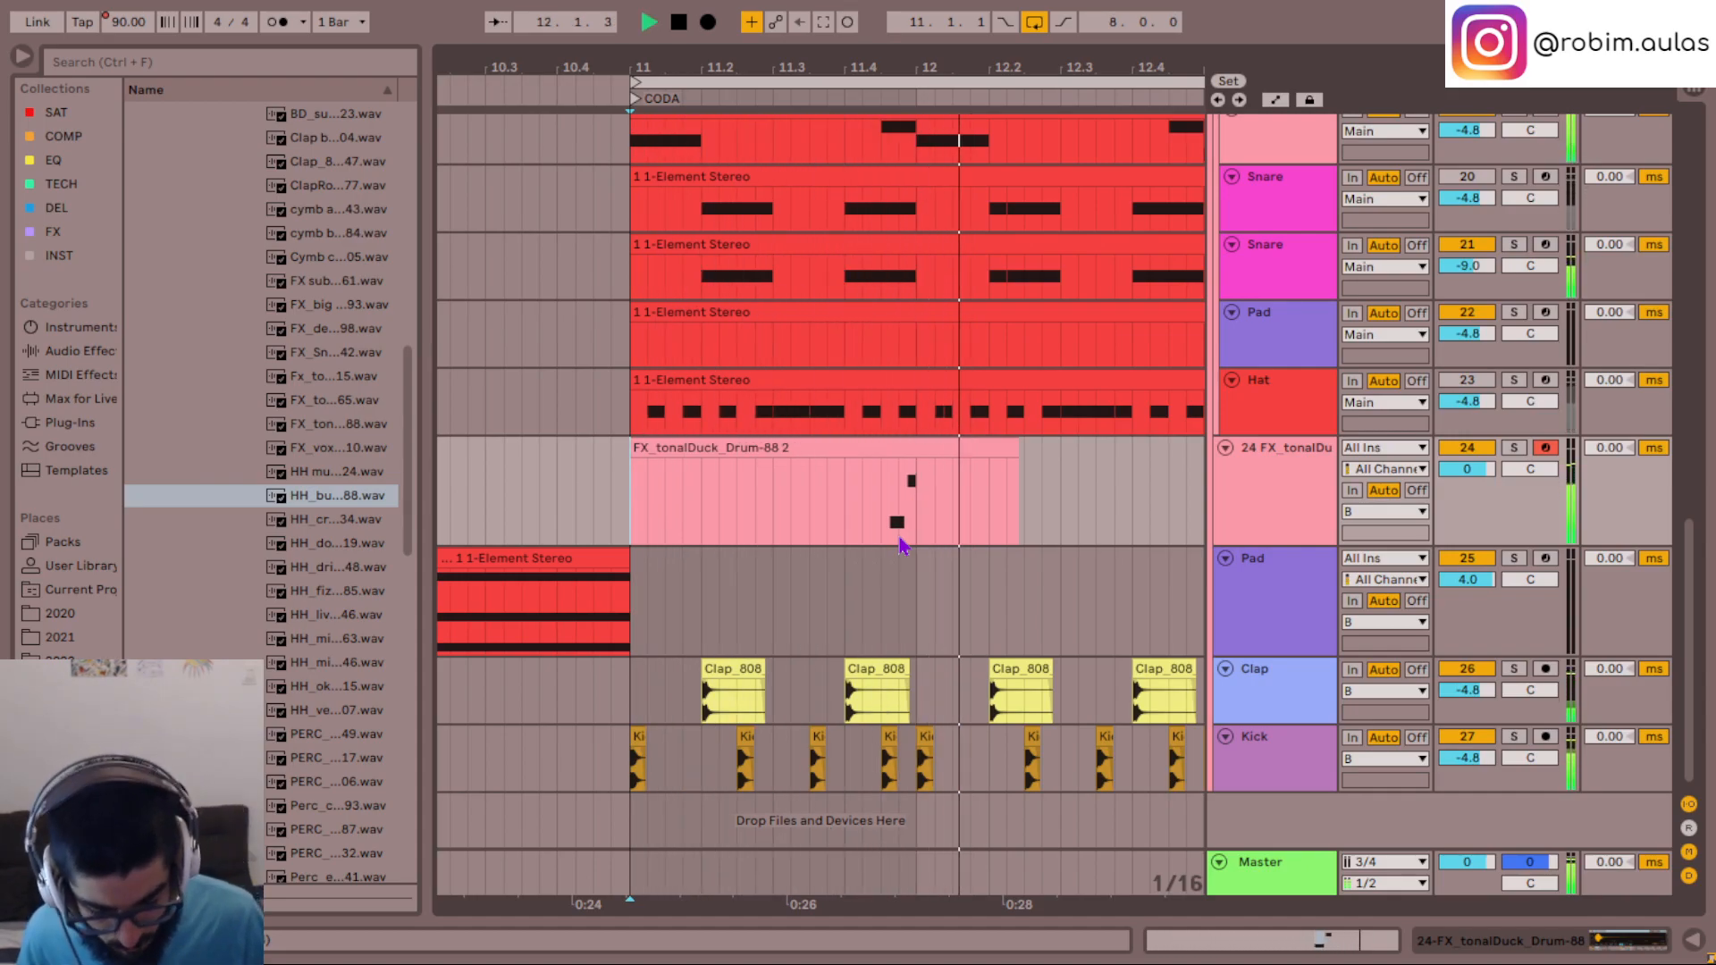
key(space)
key(space)
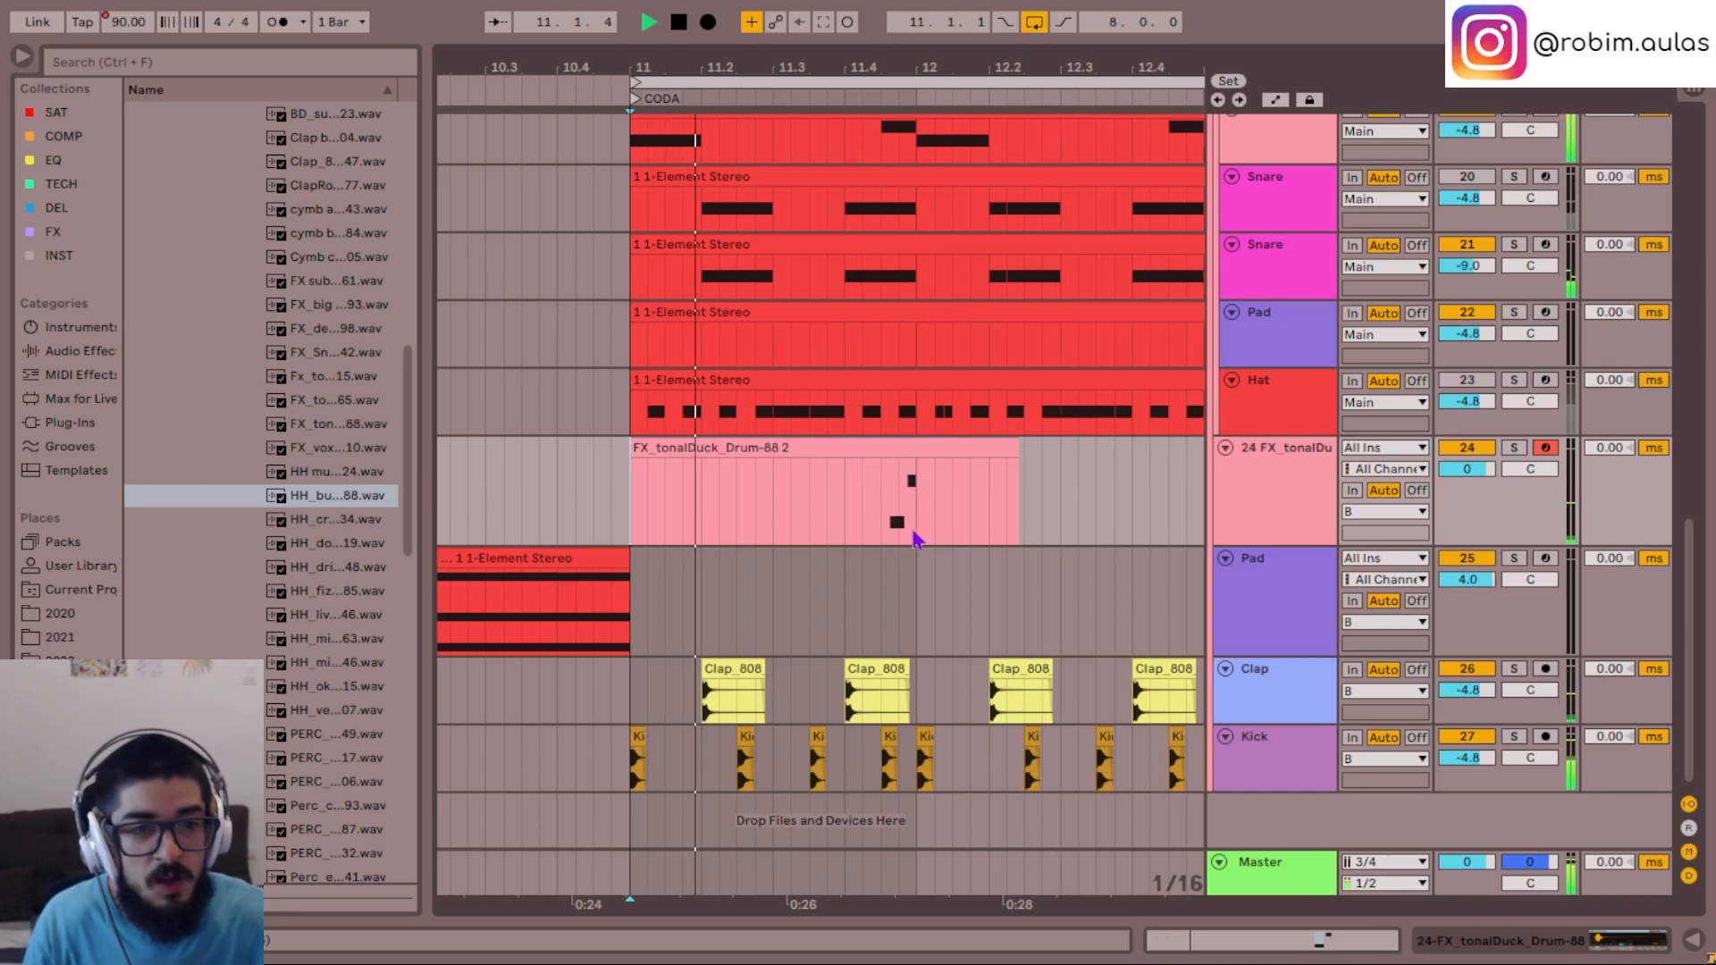
- Try the + 12.adv preset from the FX collection on the tonalDuck track, playing the loop from beat 11.4
double_click(1305, 463)
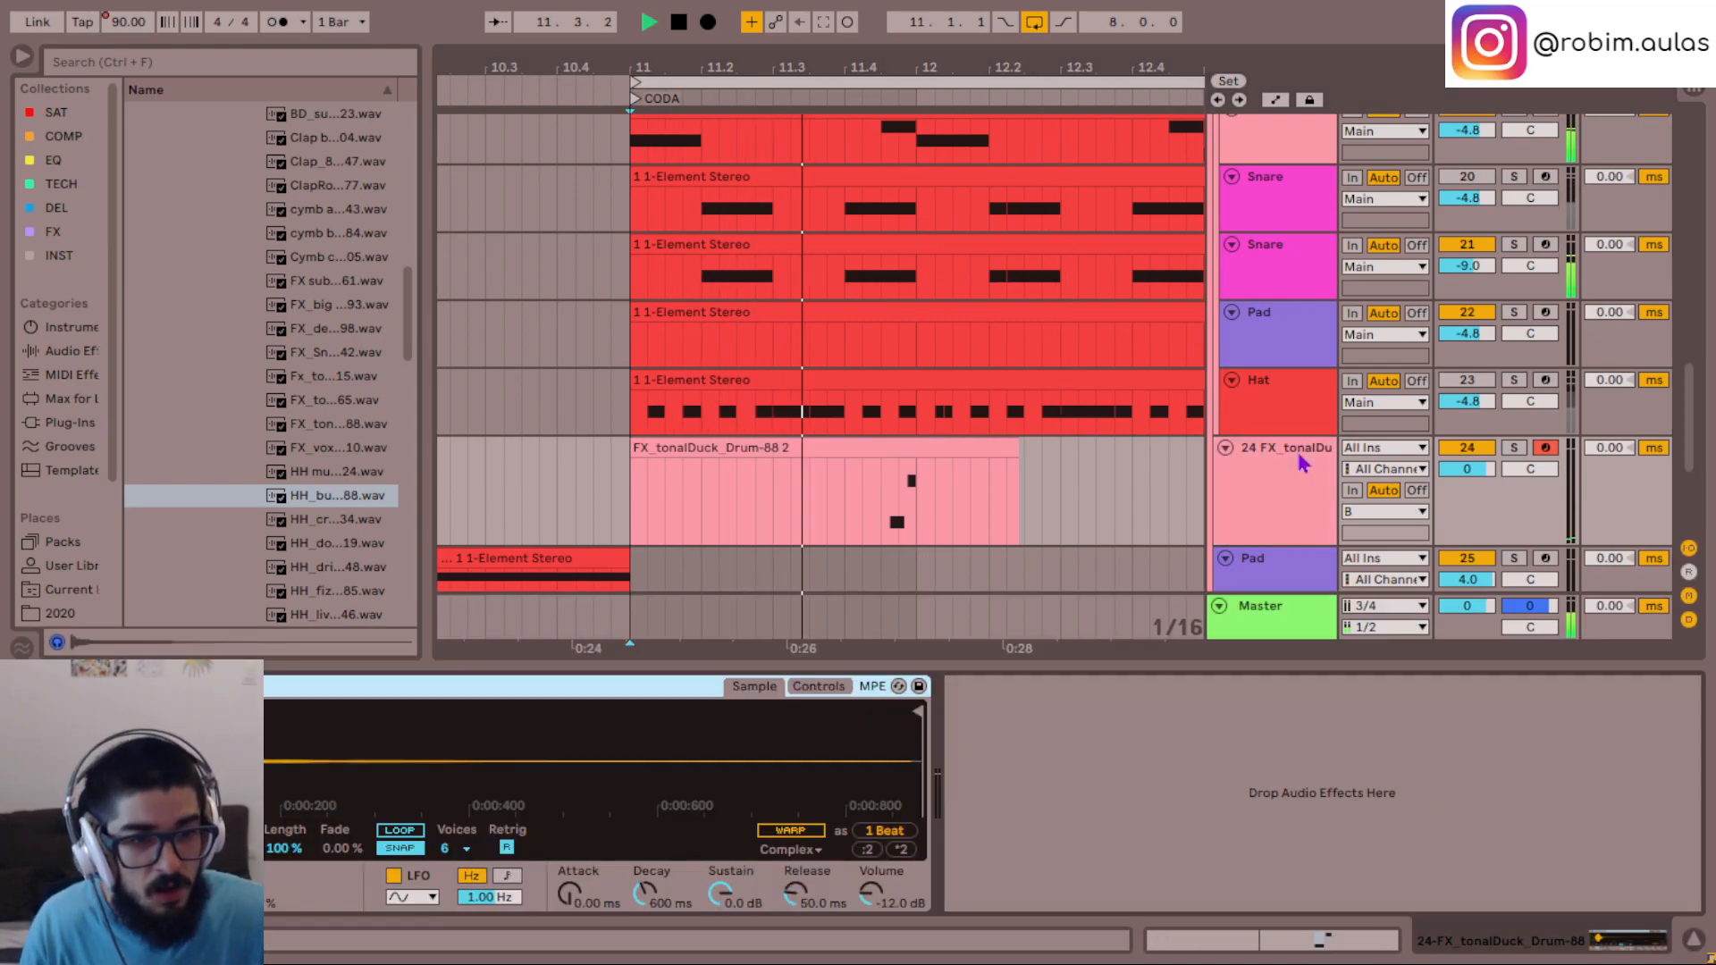
click(54, 232)
click(205, 215)
double_click(212, 205)
click(845, 512)
key(space)
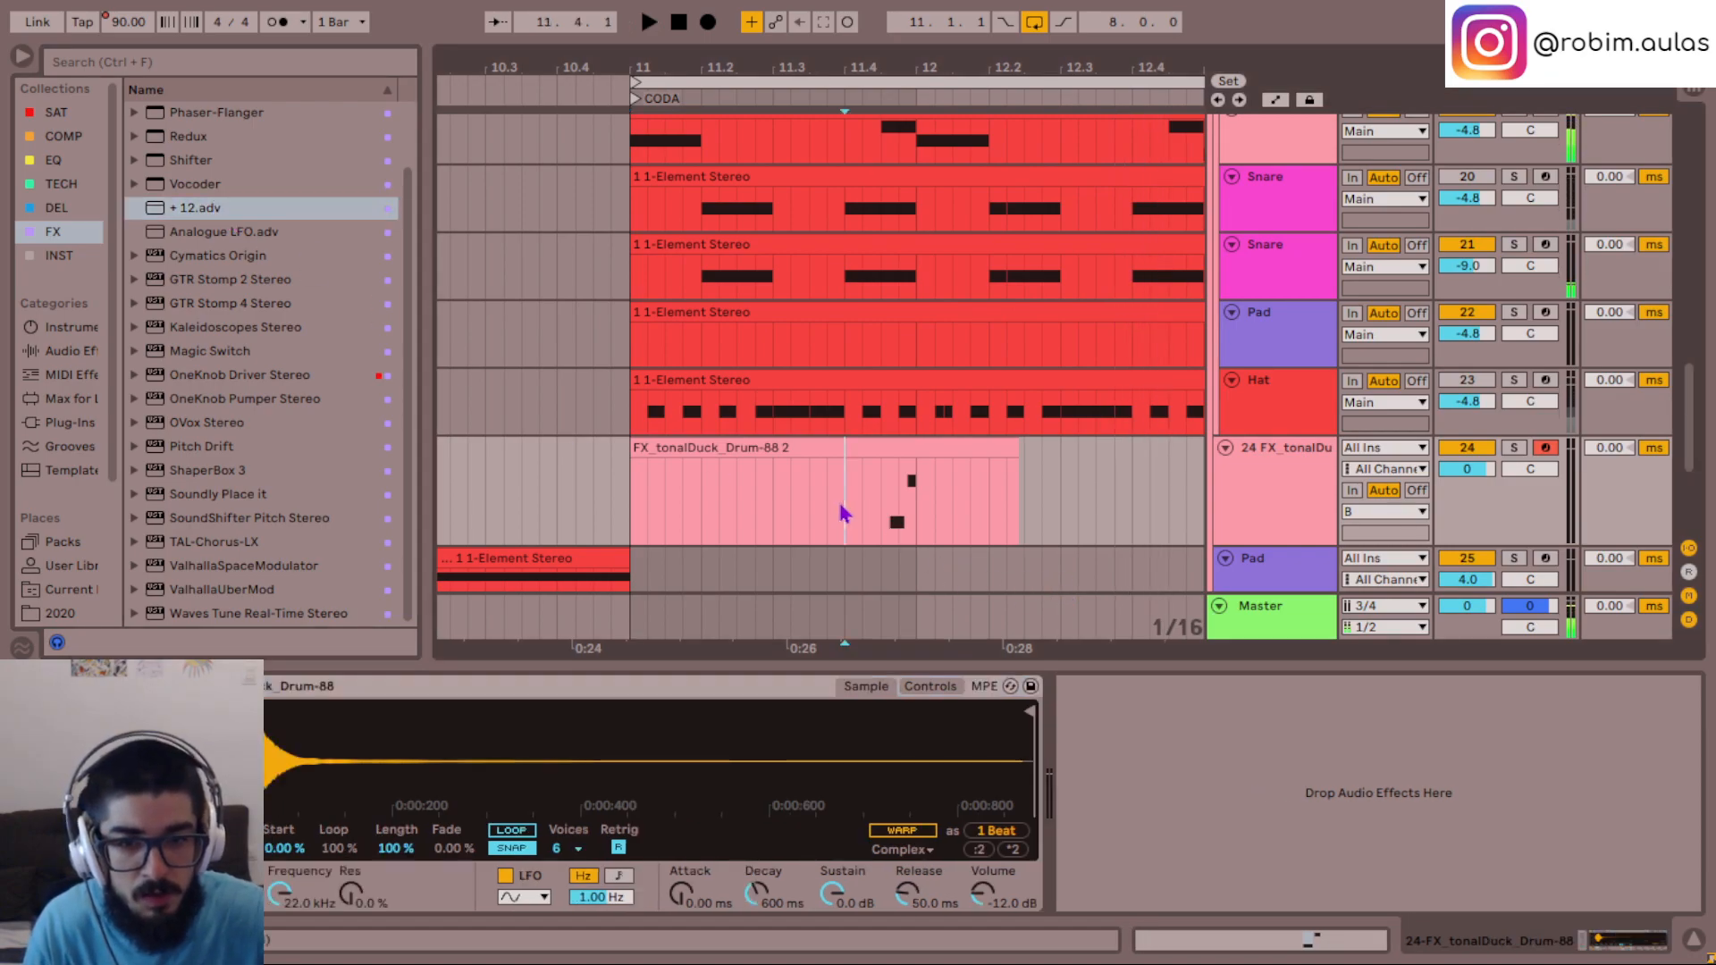
key(space)
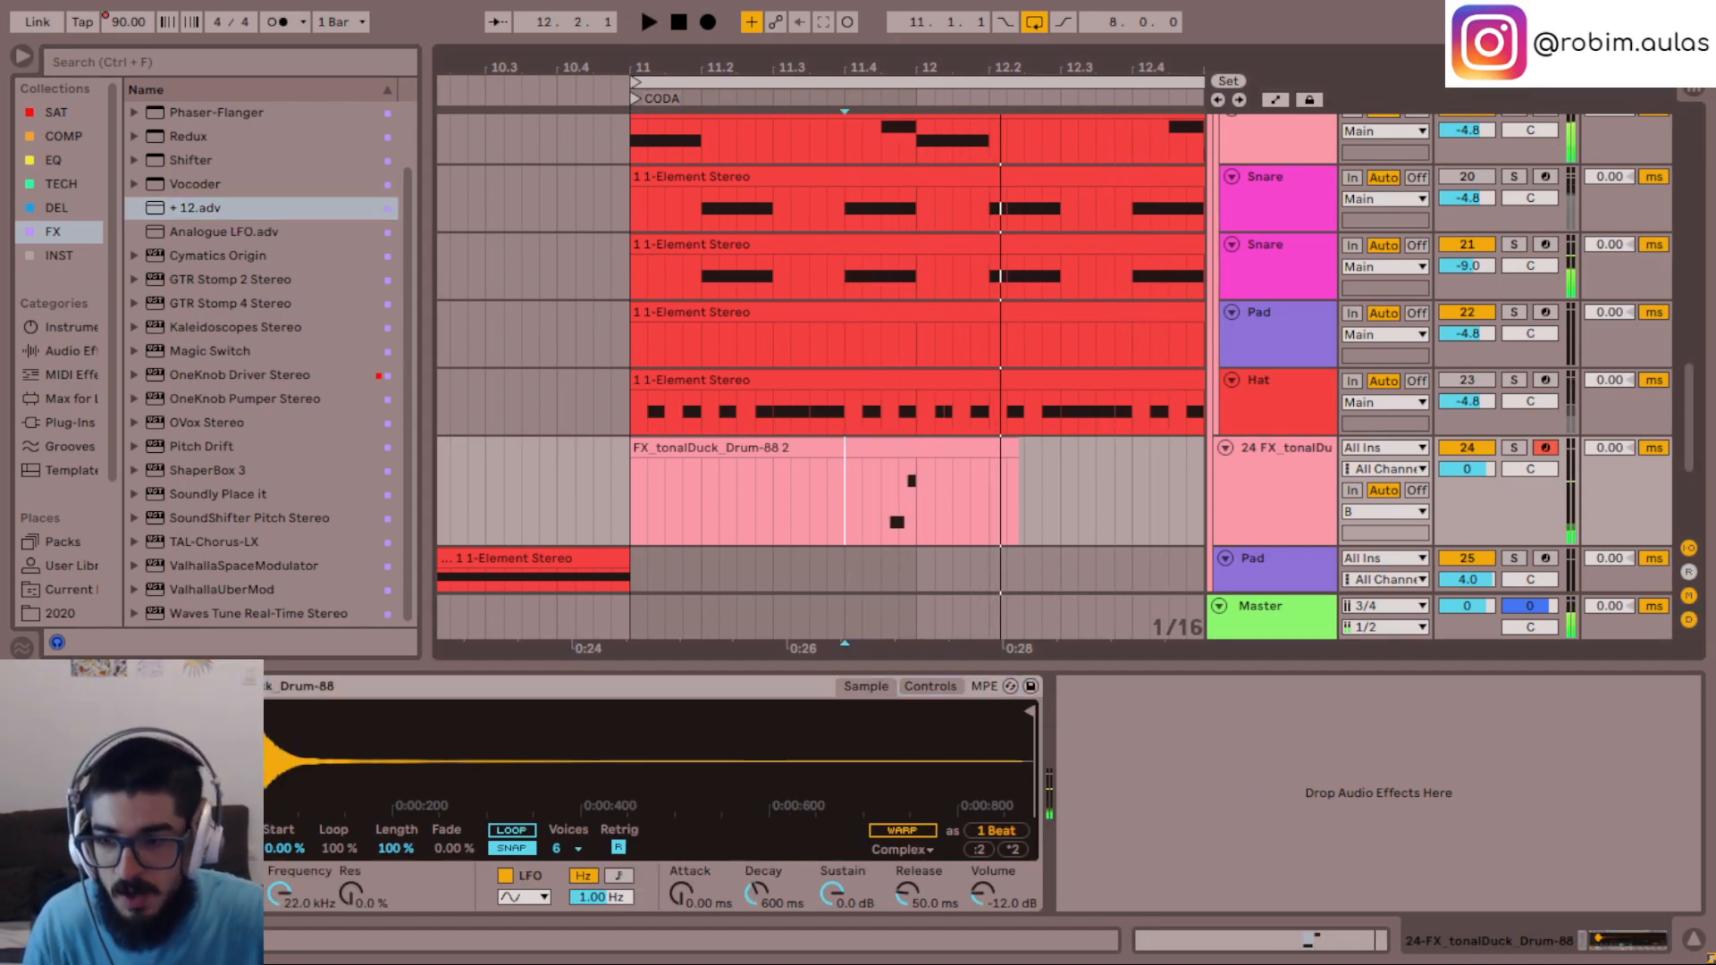
- Play the loop from bar 11 to hear the tonalDuck phrase without the + 12.adv preset
click(647, 499)
key(space)
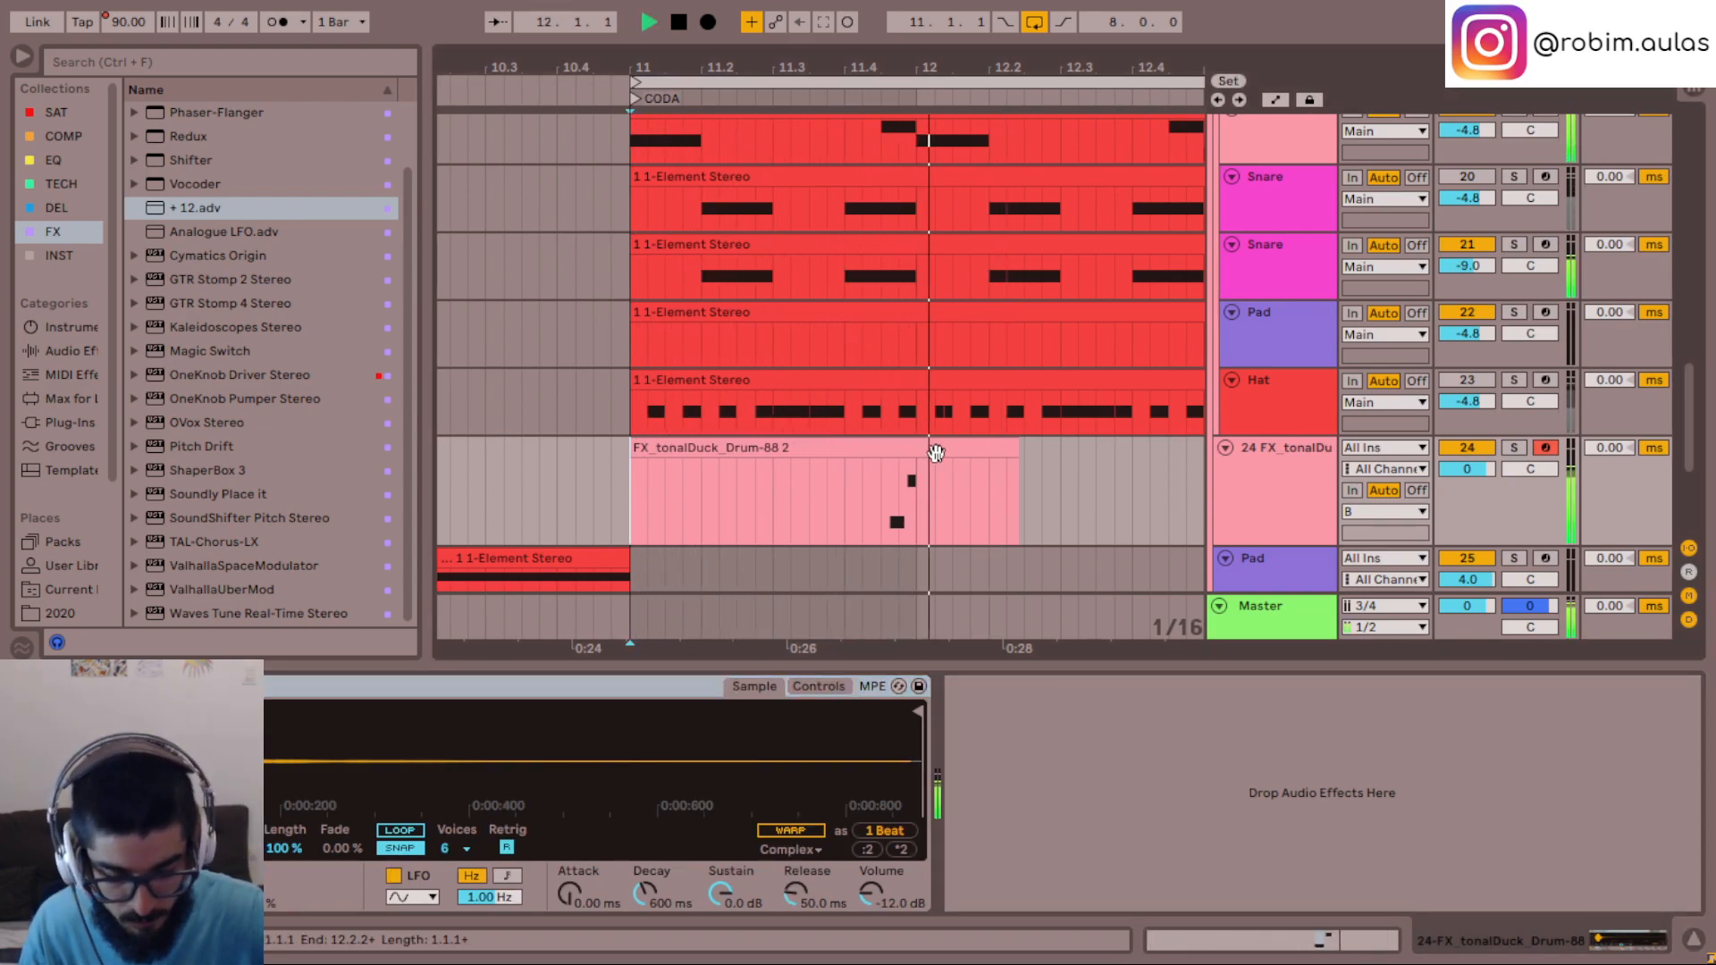
key(space)
key(space)
click(1160, 487)
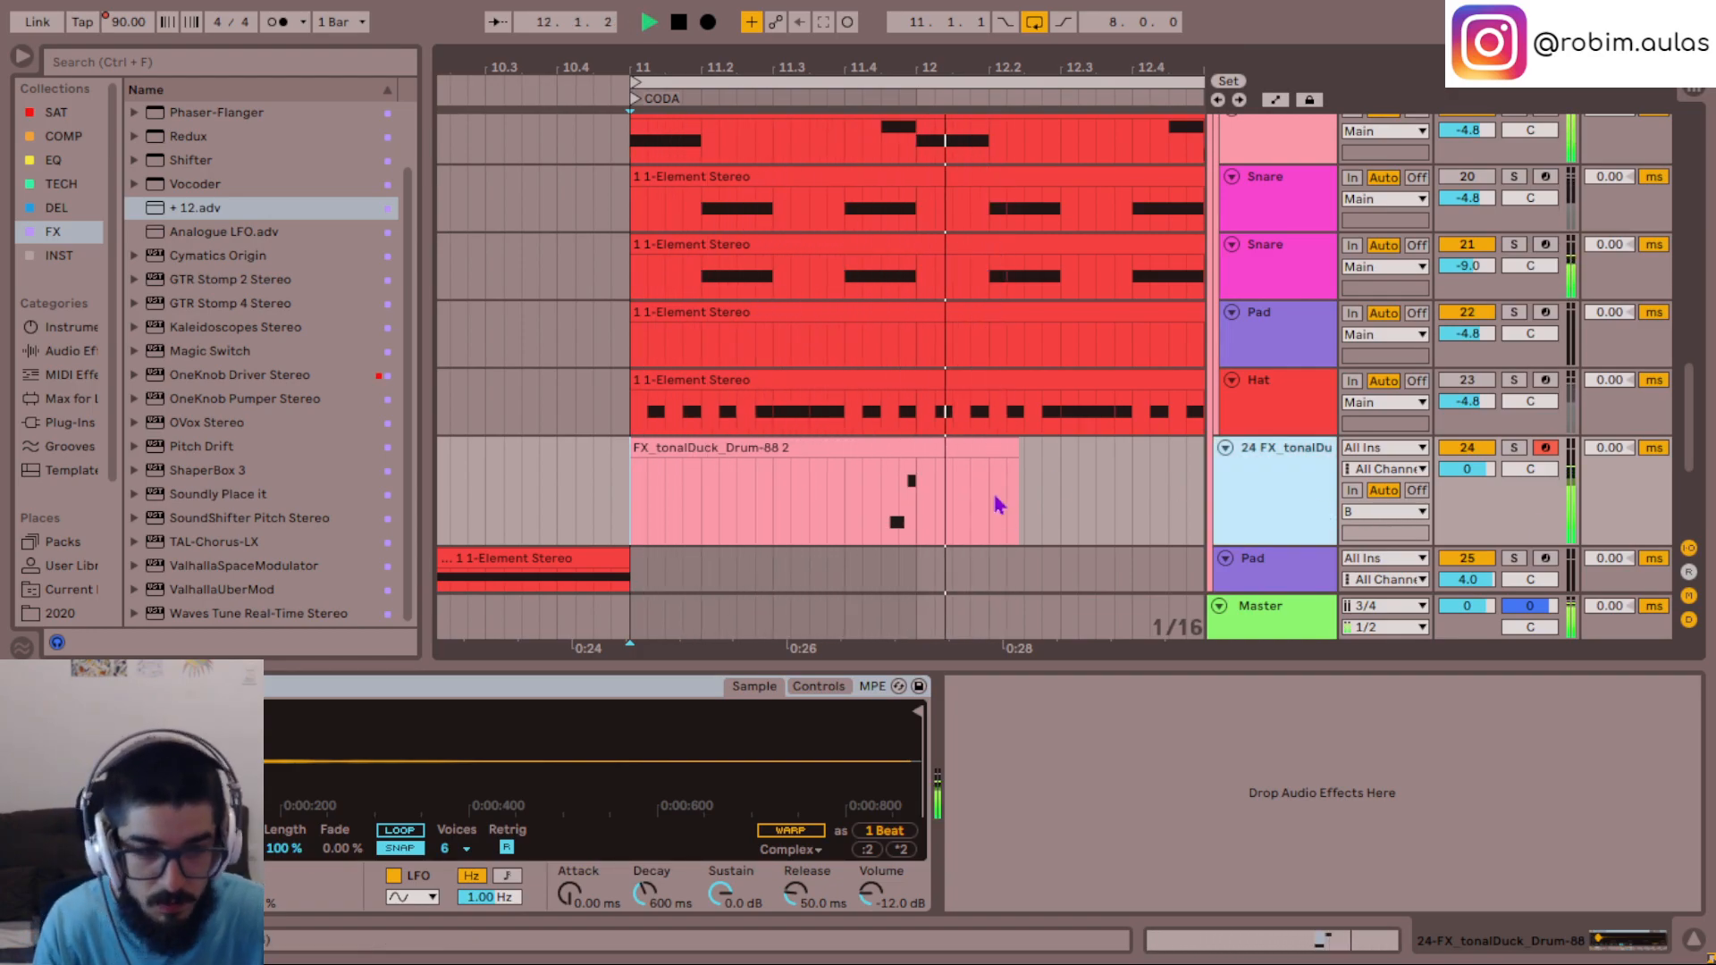
- Try capturing the MIDI notes played along from beat 11.4 into the tonalDuck clip
key(space)
click(844, 491)
key(space)
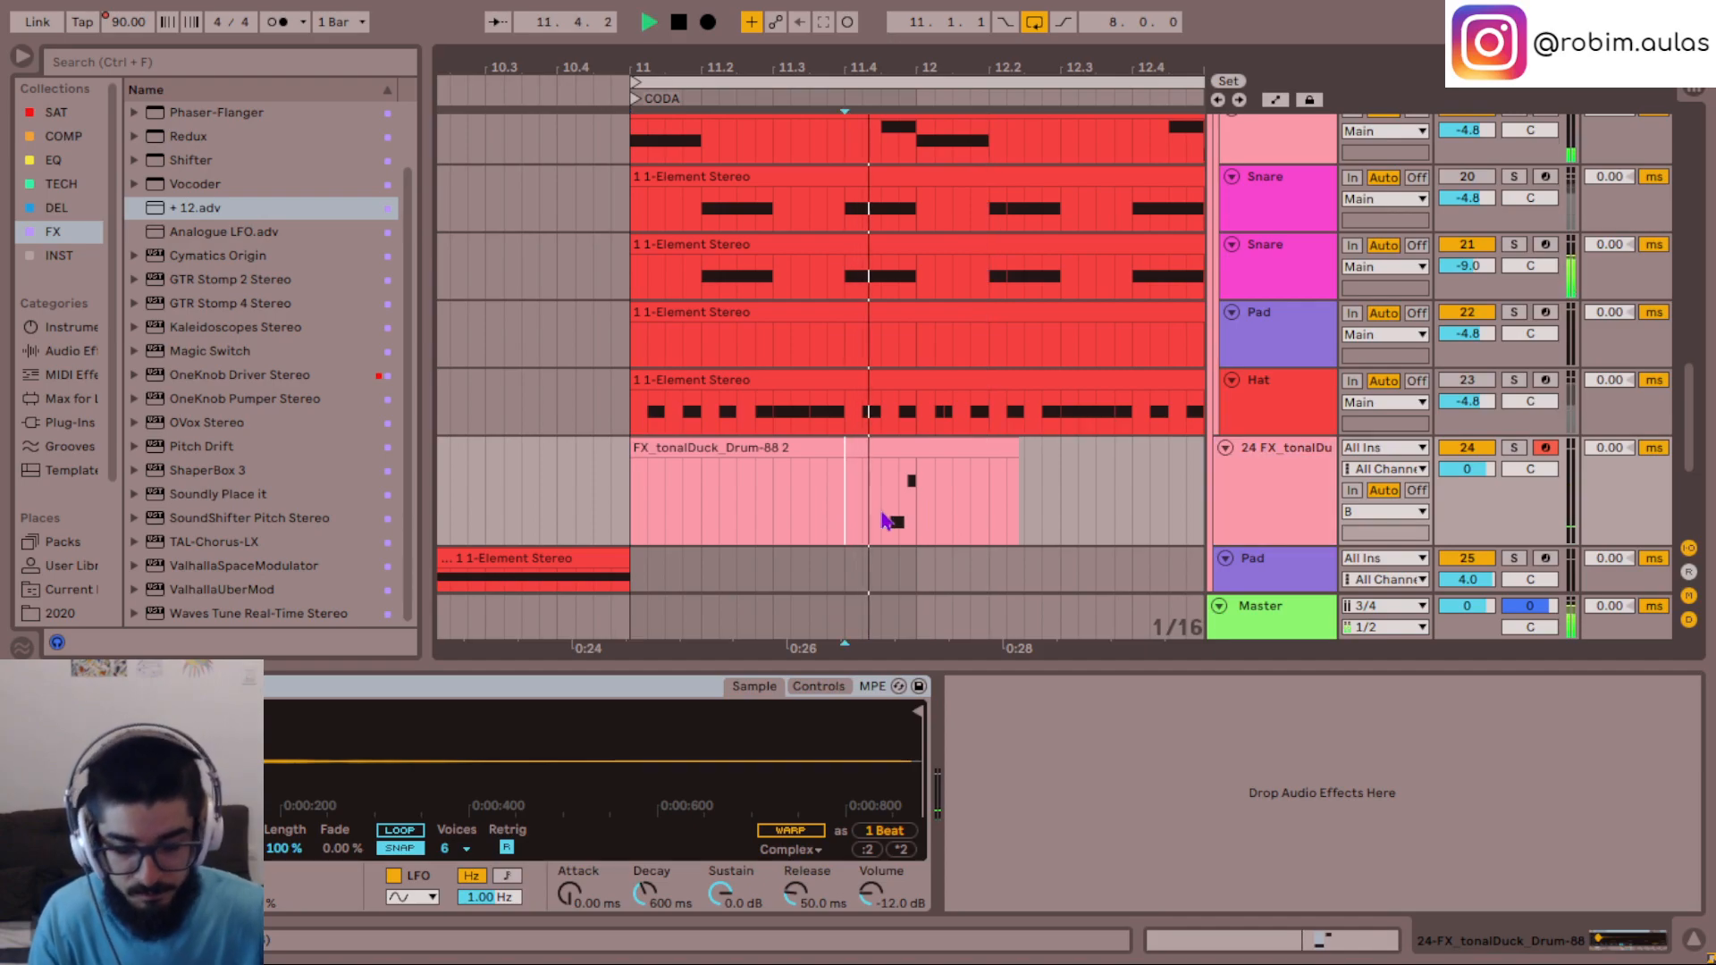
key(space)
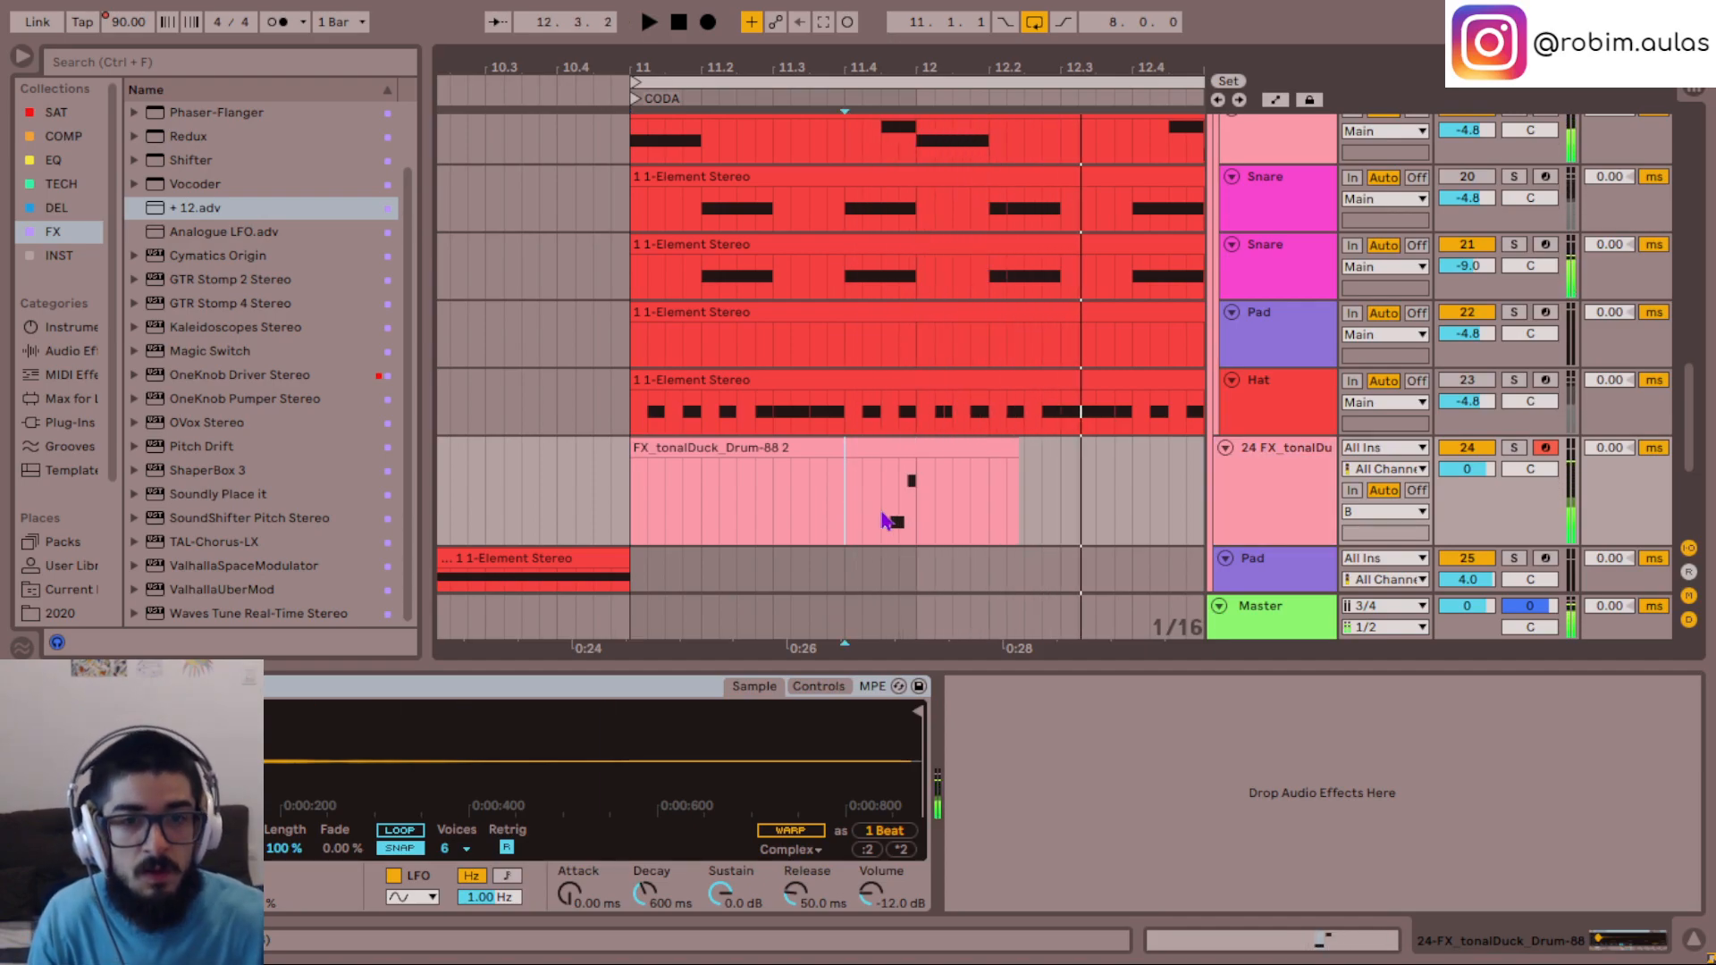
click(821, 27)
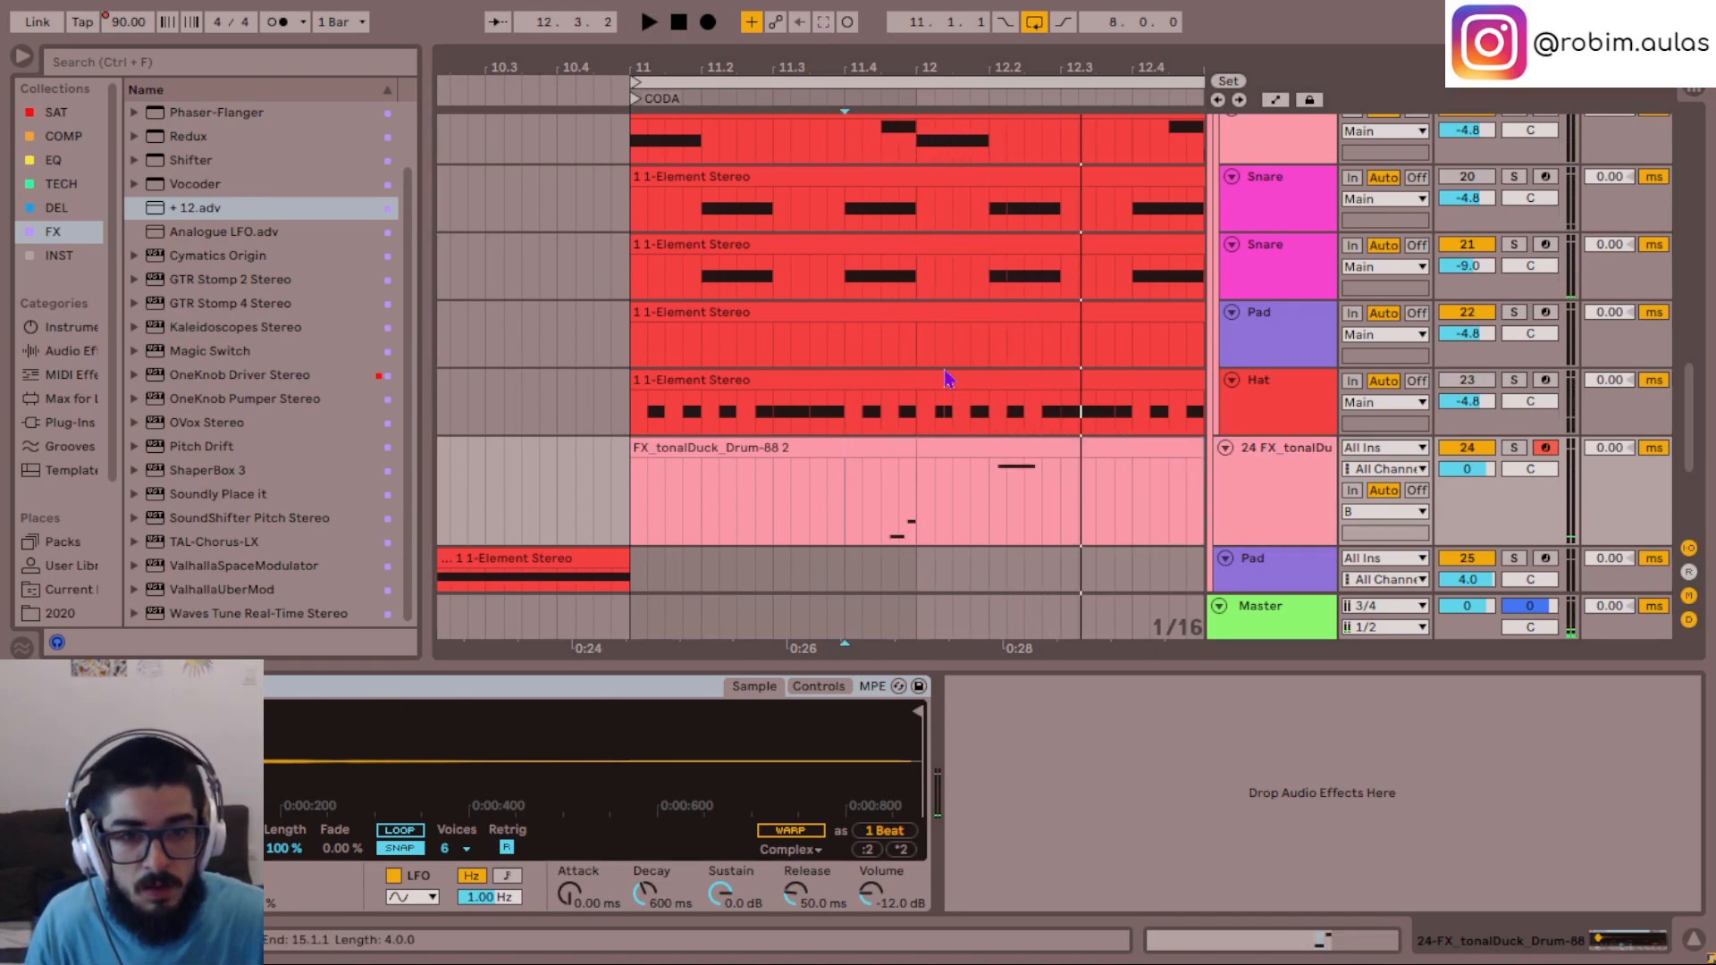
key(ctrl+z)
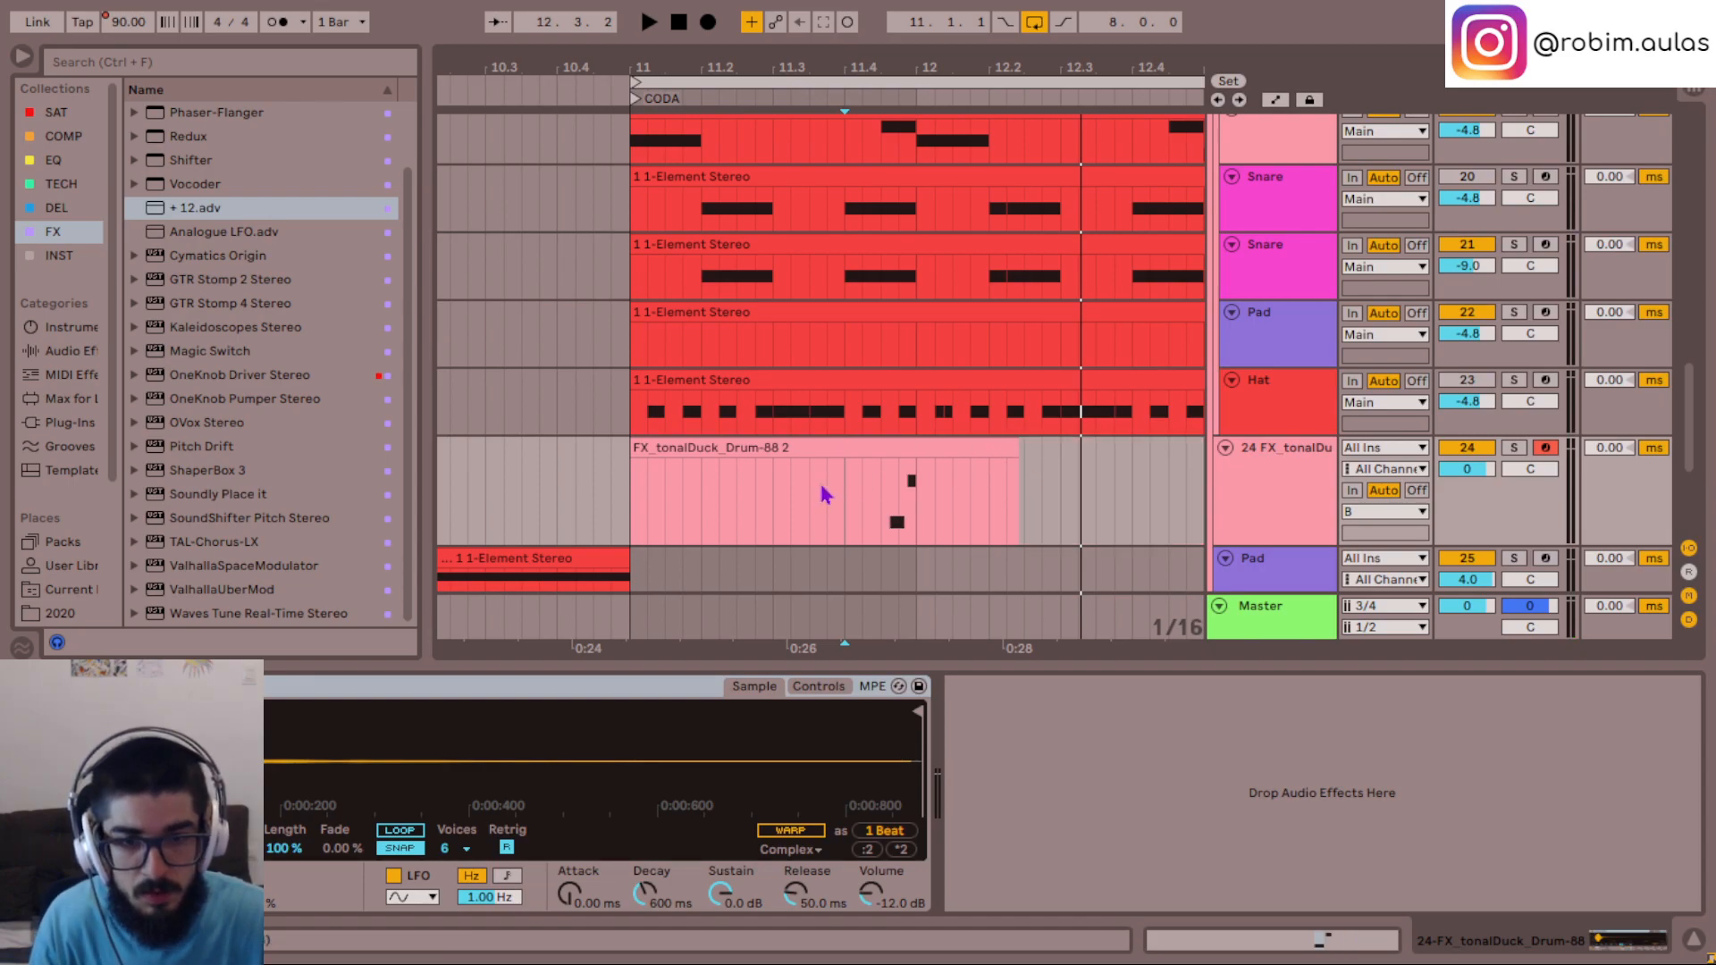
- Overdub the tonalDuck track from bar 11 to 15, adding G2 in bar 12 and an F#2–G#2–G2 answer across bars 13 and 14, and play it back
click(629, 498)
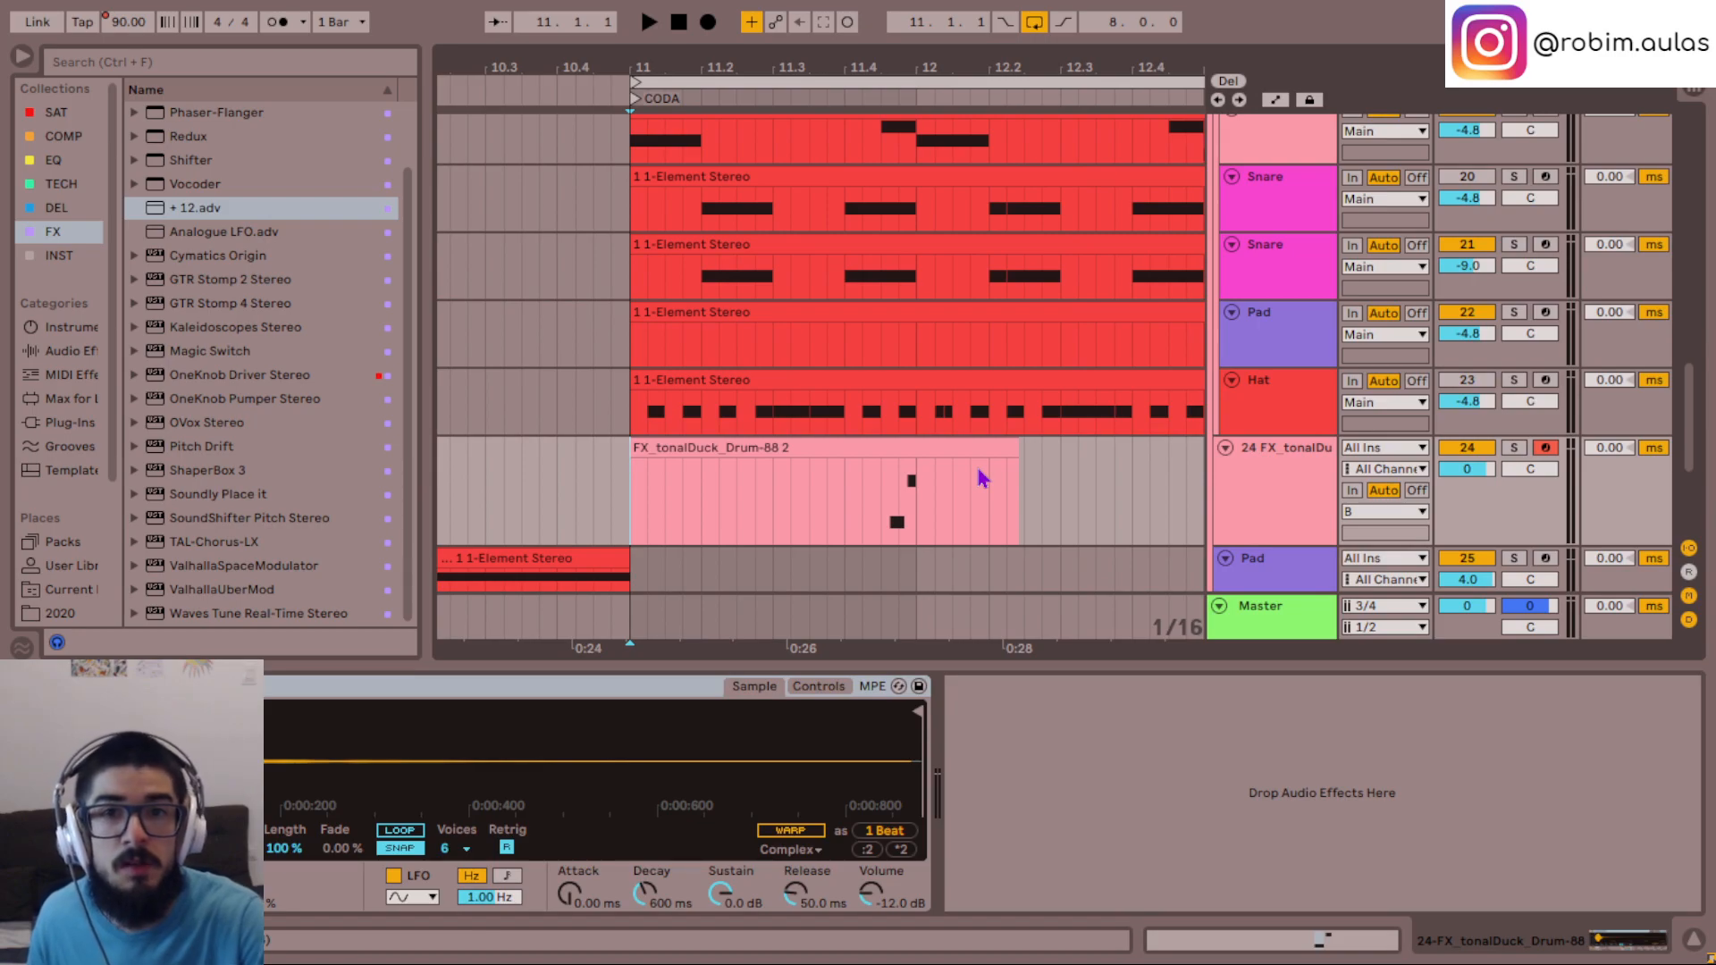
key(F9)
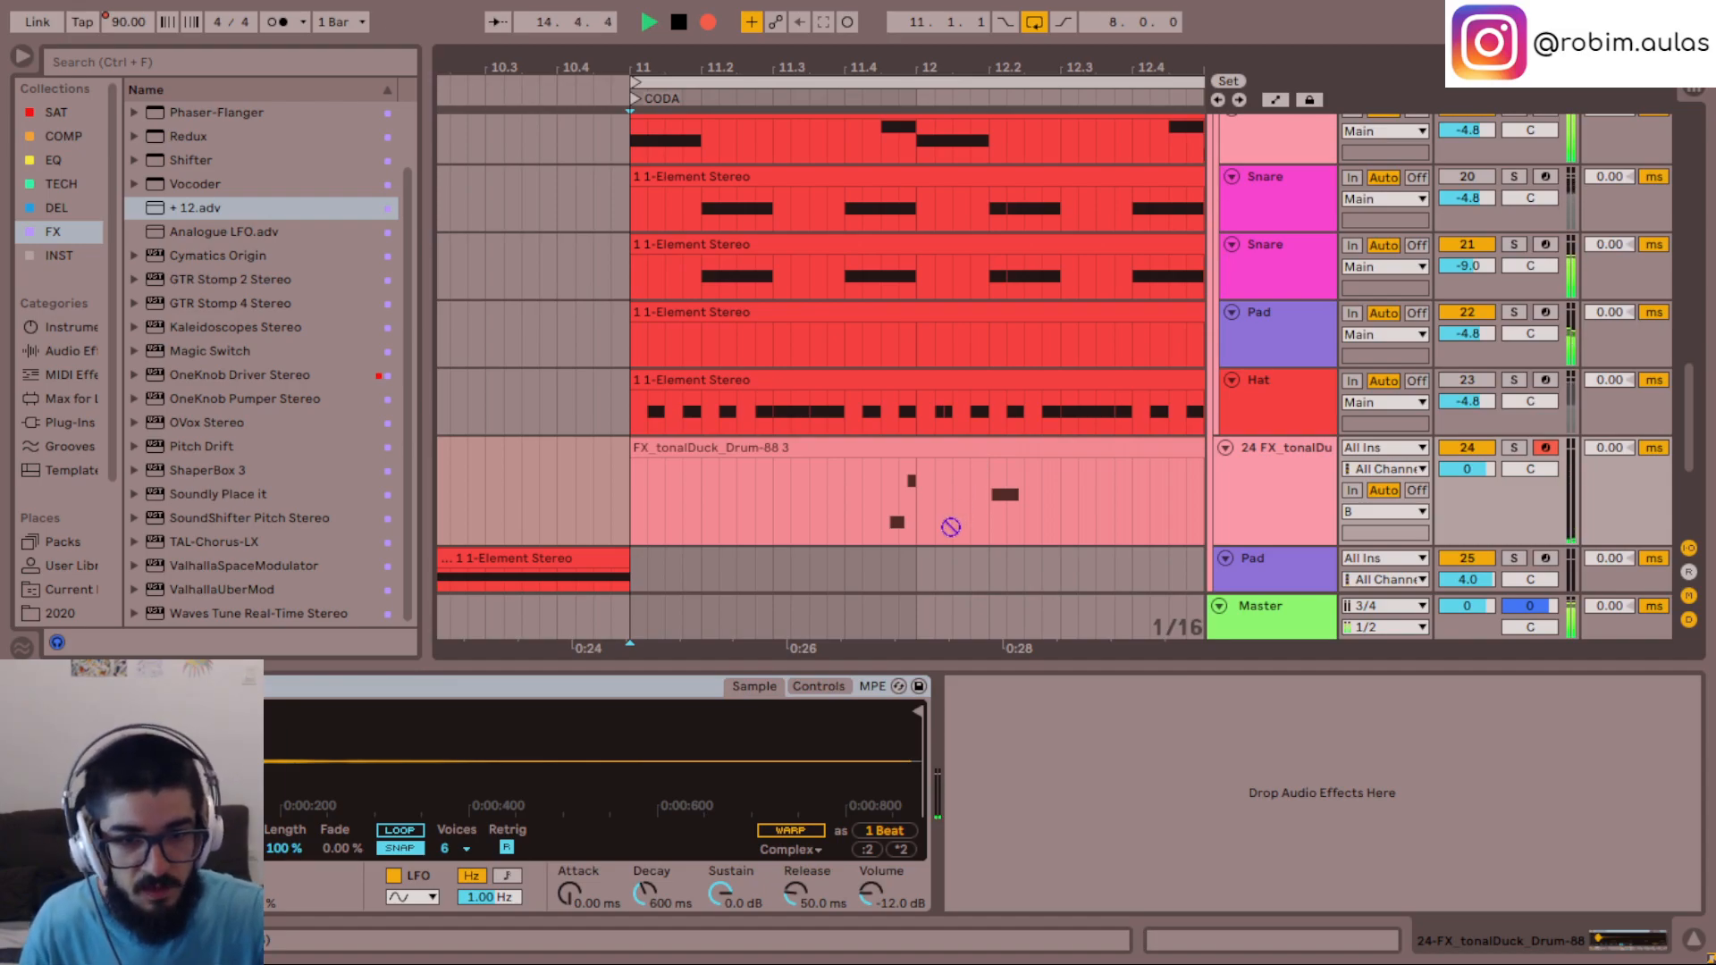
key(space)
key(minus)
key(minus)
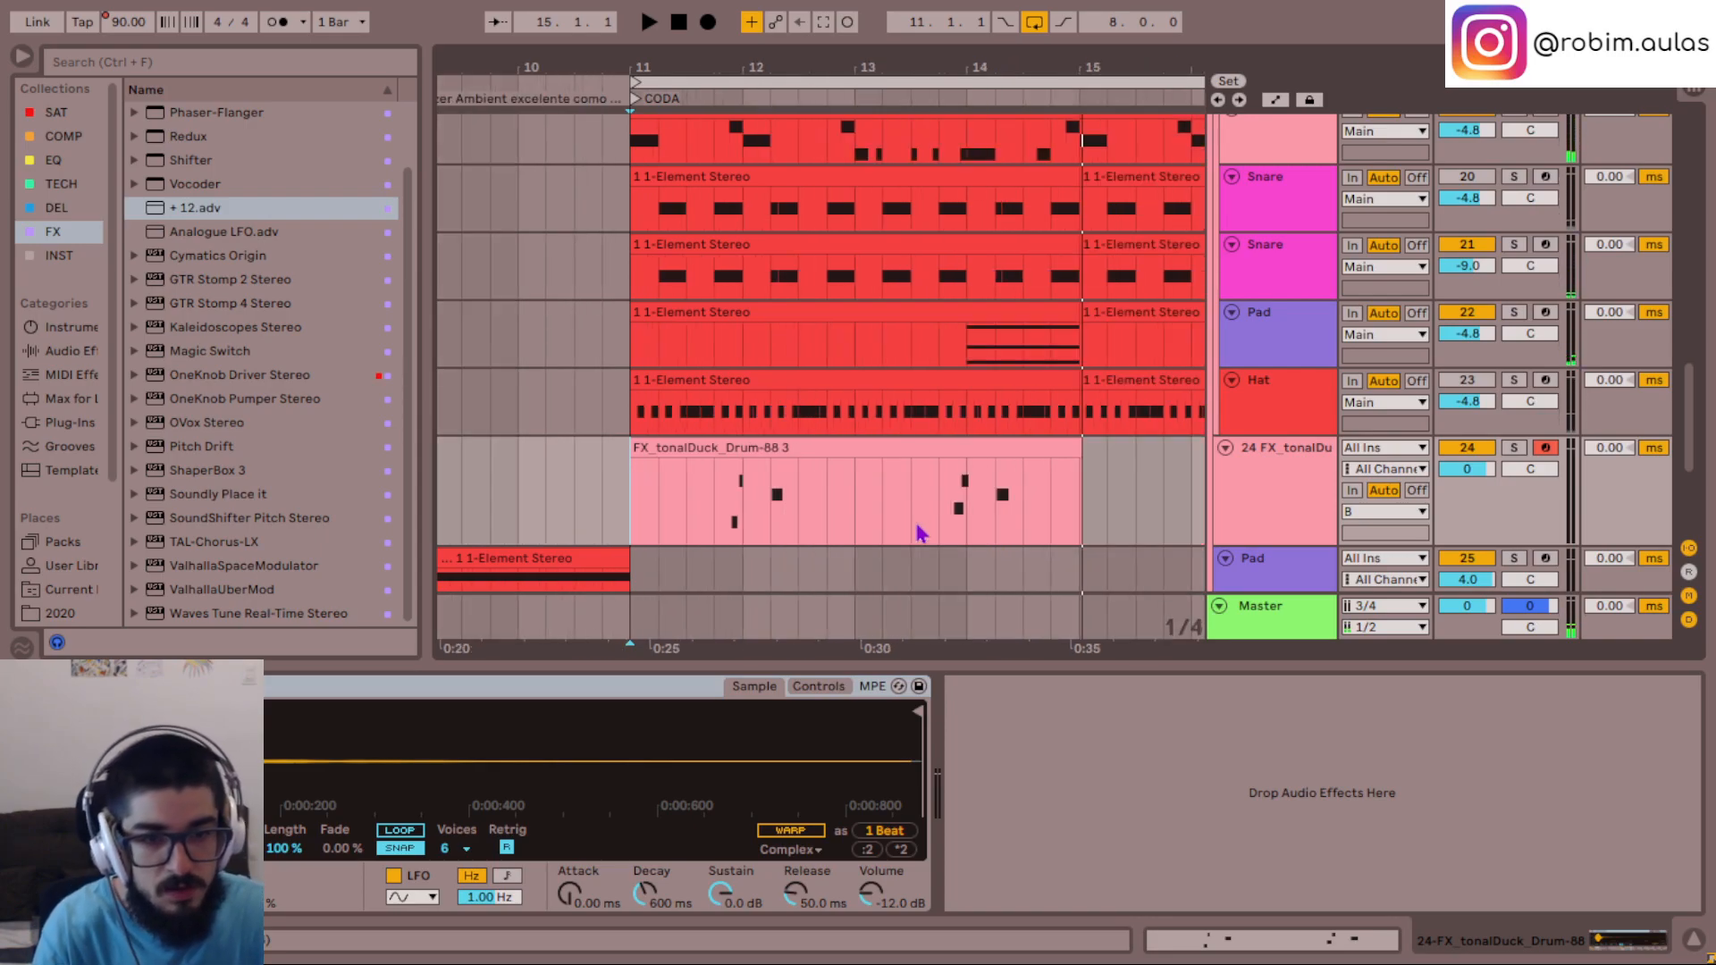
key(space)
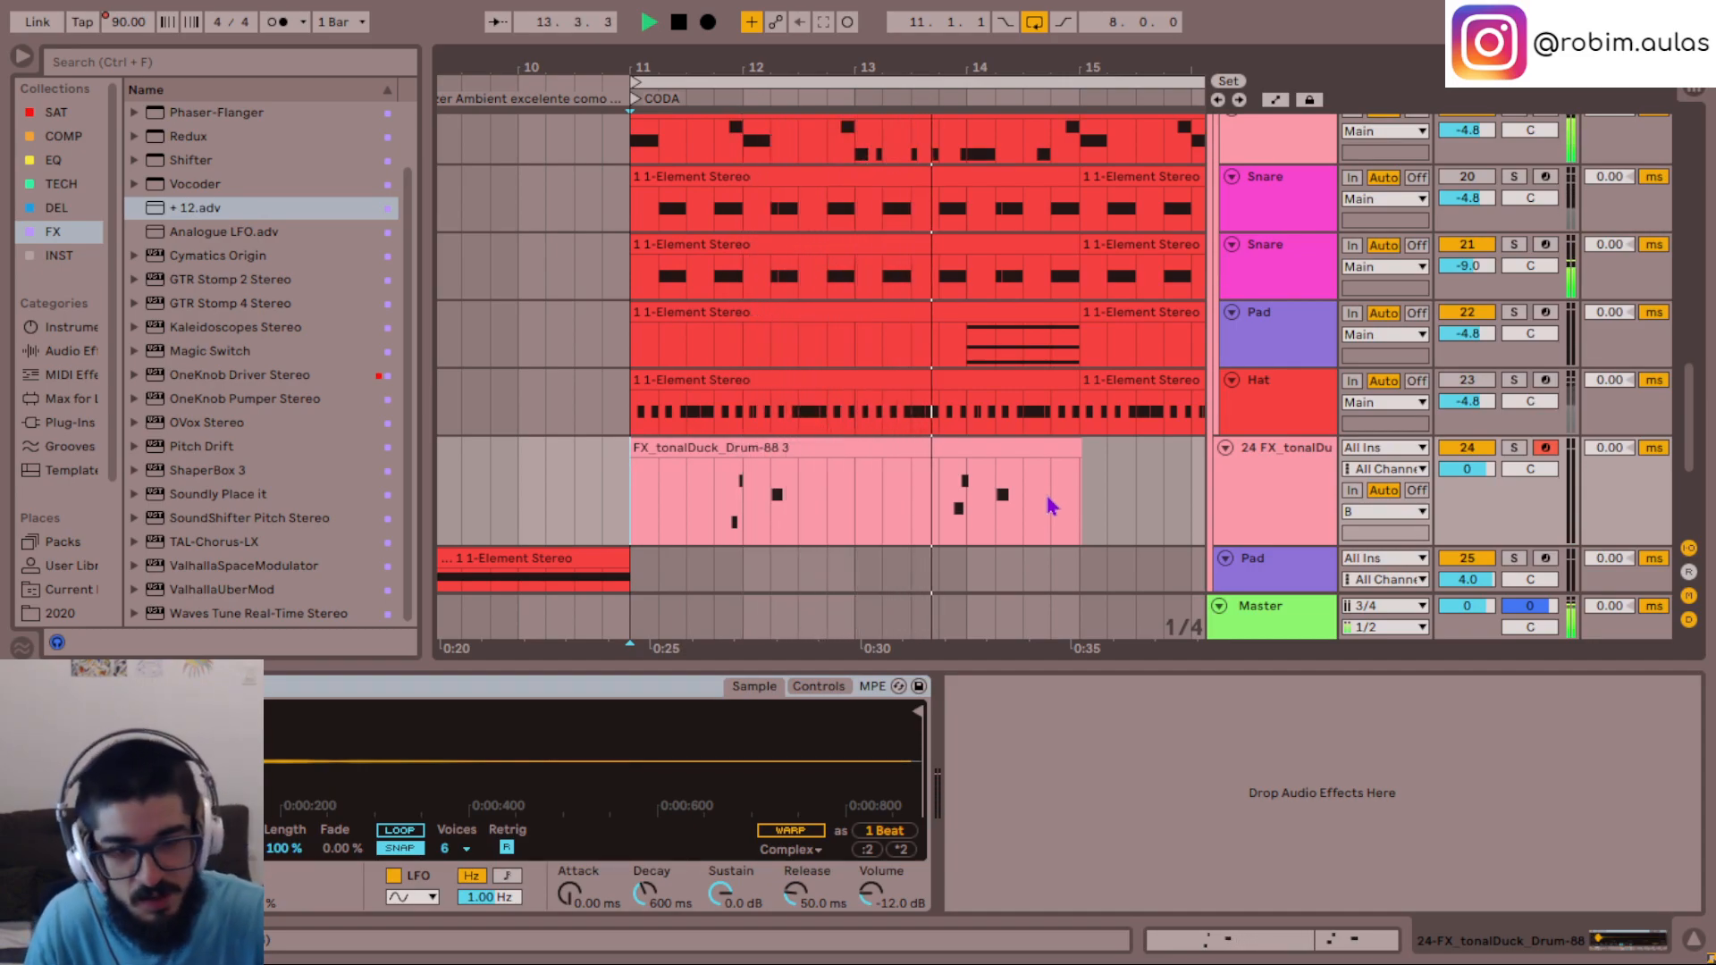
key(space)
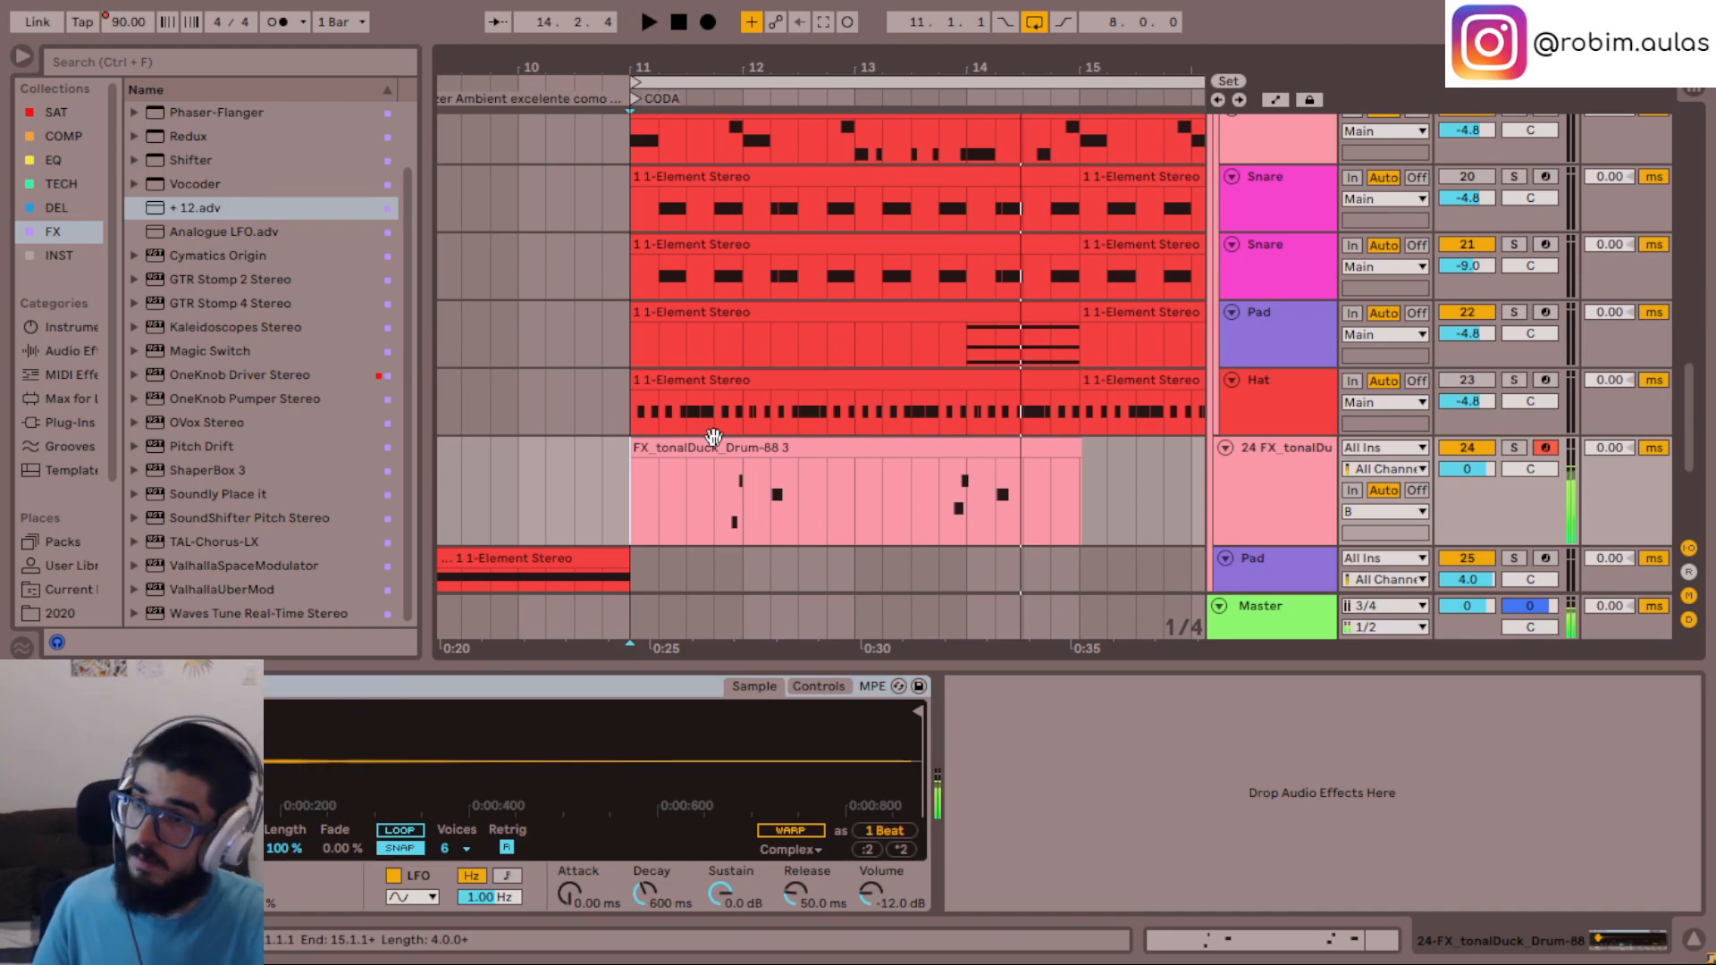
- Try the tonalDuck clip's first F2 note at F#2, listening to it in the phrase, and return to the arrangement
double_click(732, 496)
click(679, 518)
key(Up)
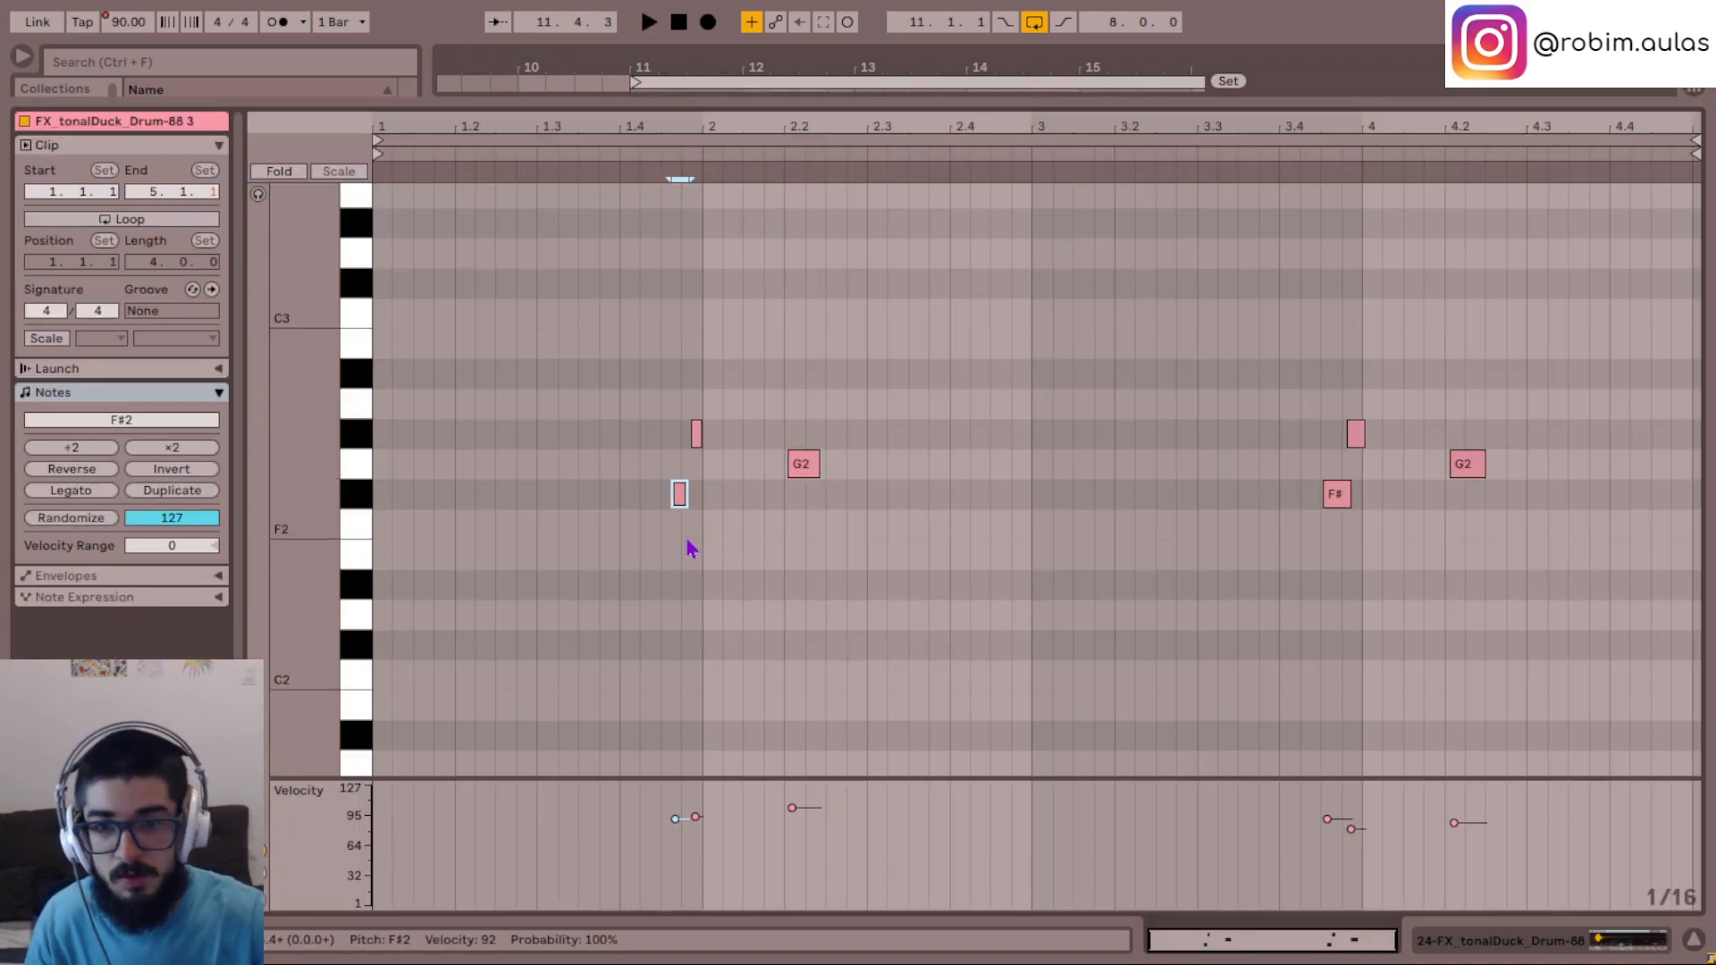
click(613, 567)
key(space)
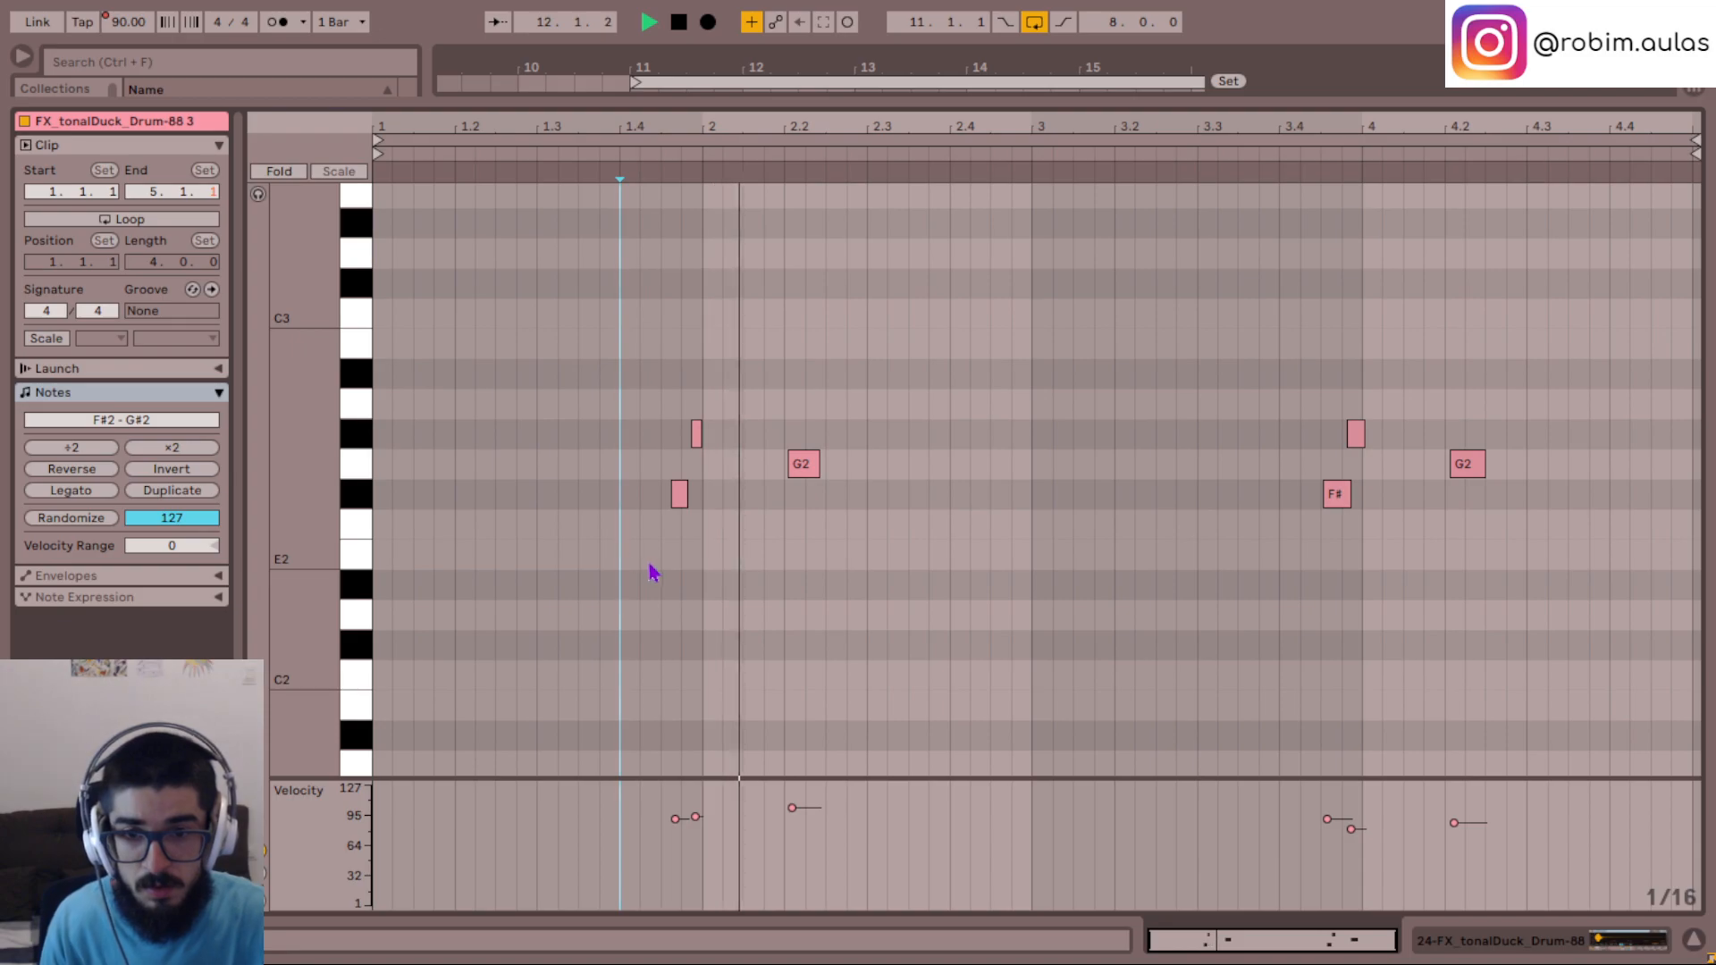
key(space)
click(679, 494)
key(Down)
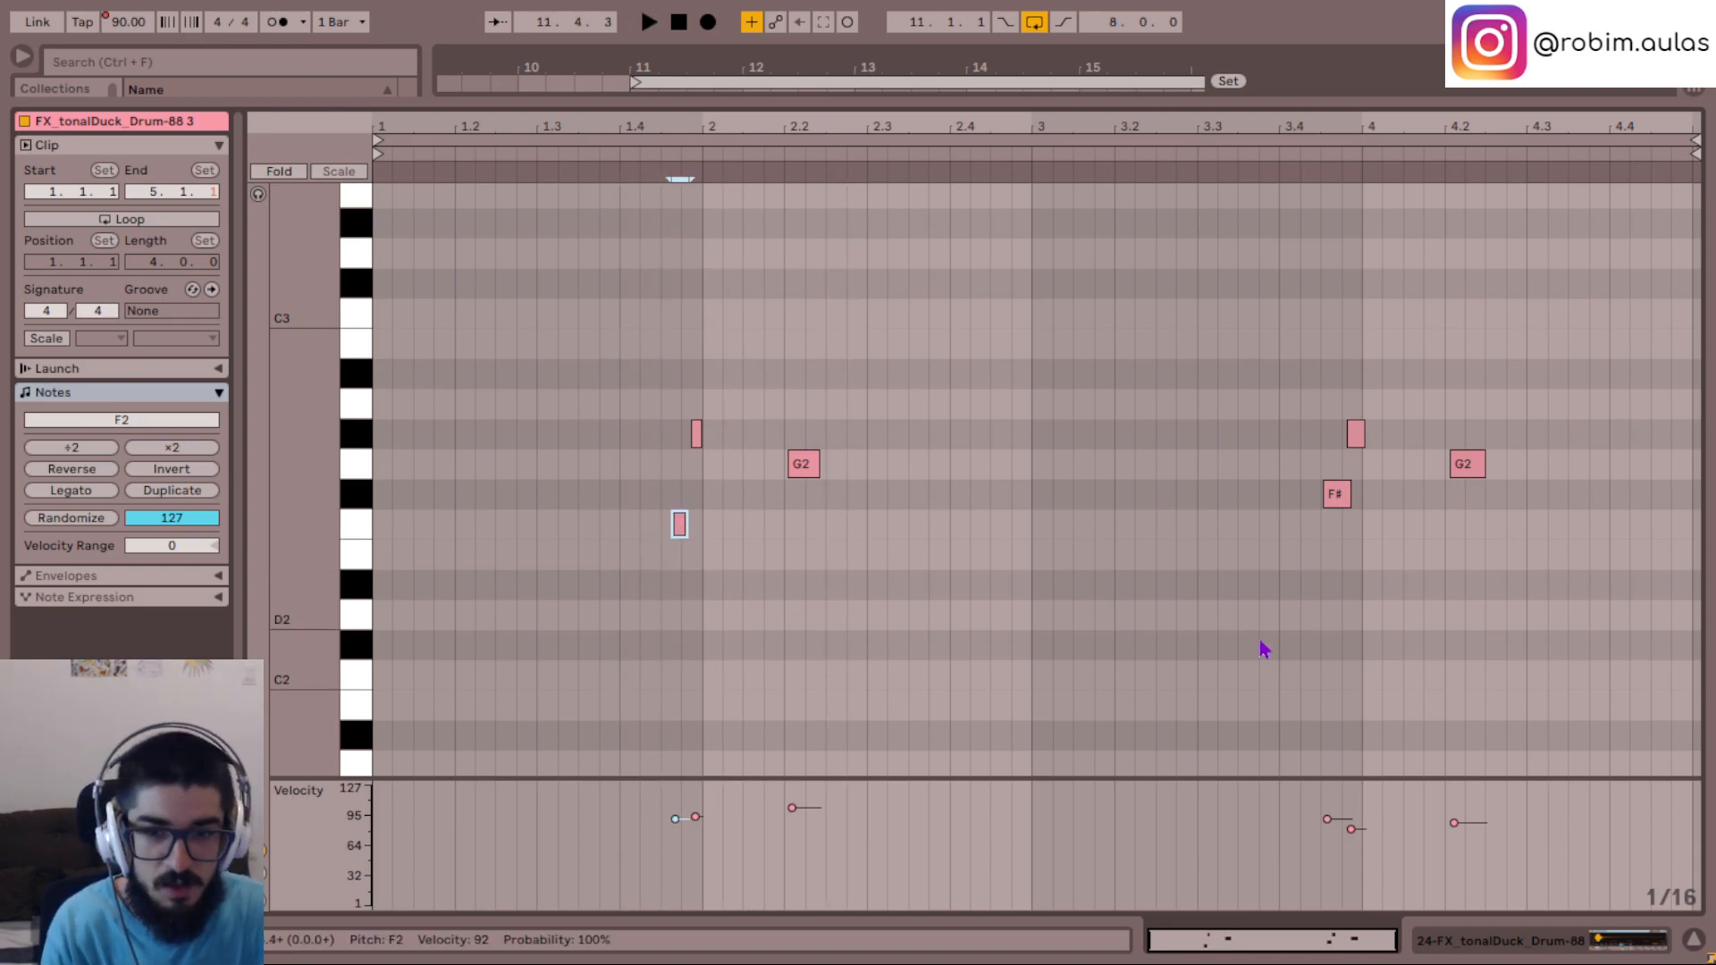
click(1694, 938)
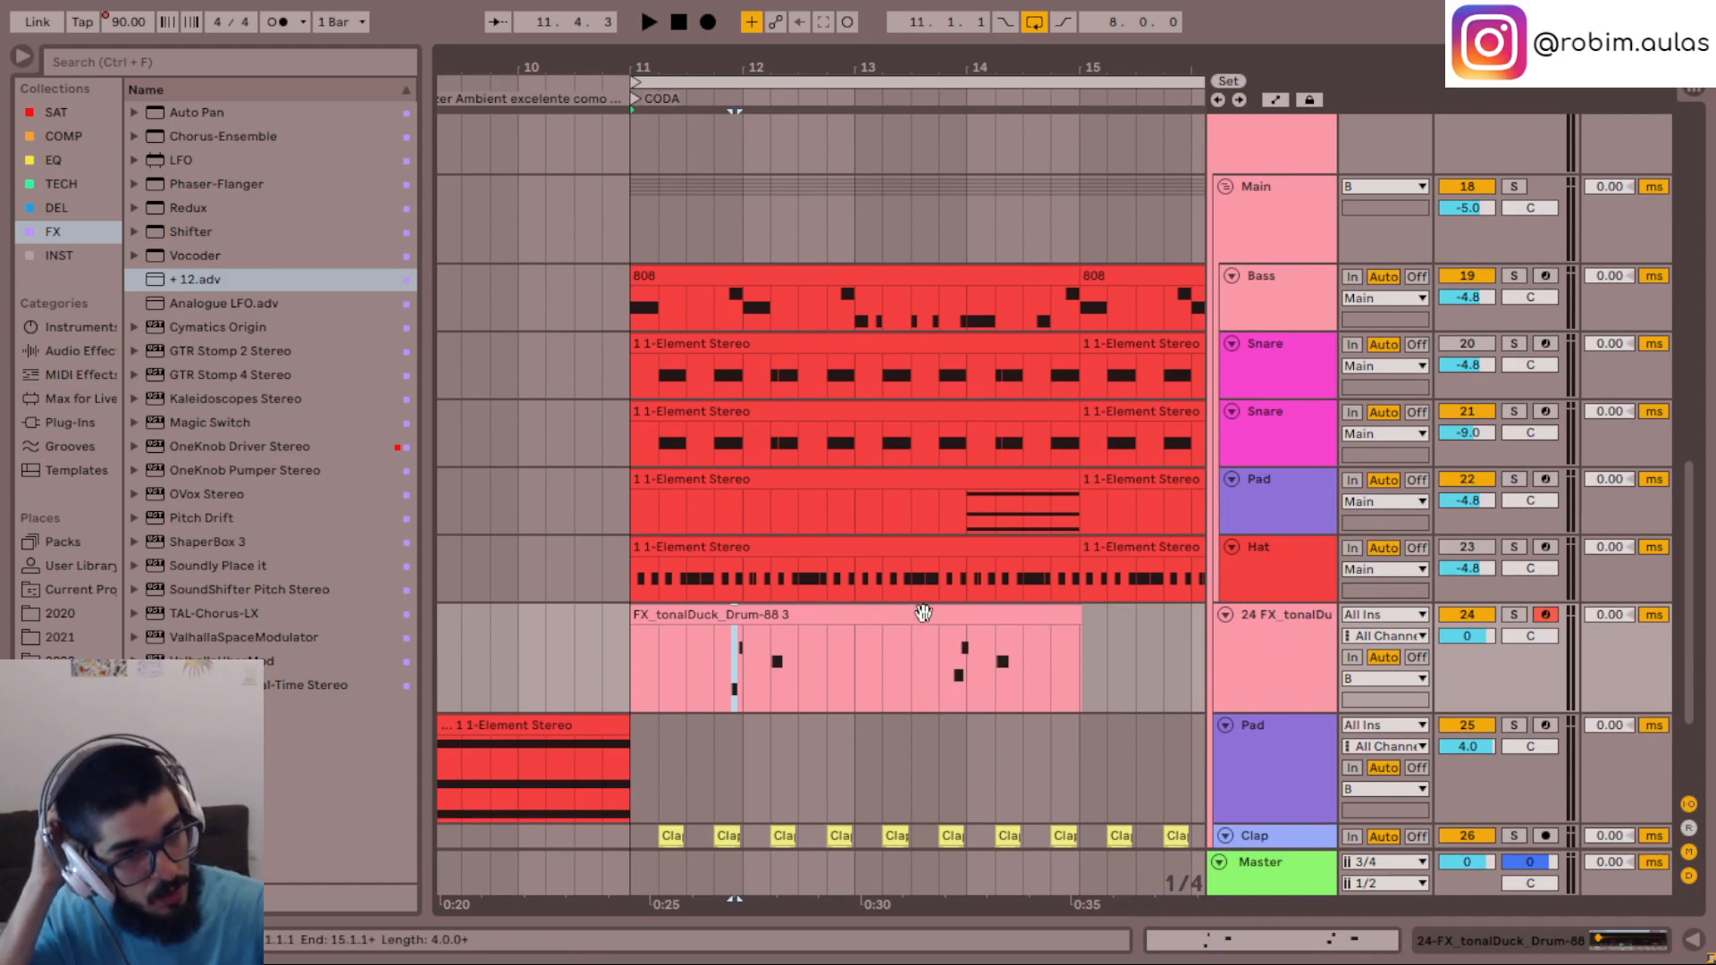
- Group the tonalDuck sampler into an Instrument Rack and deactivate its chain
click(1289, 672)
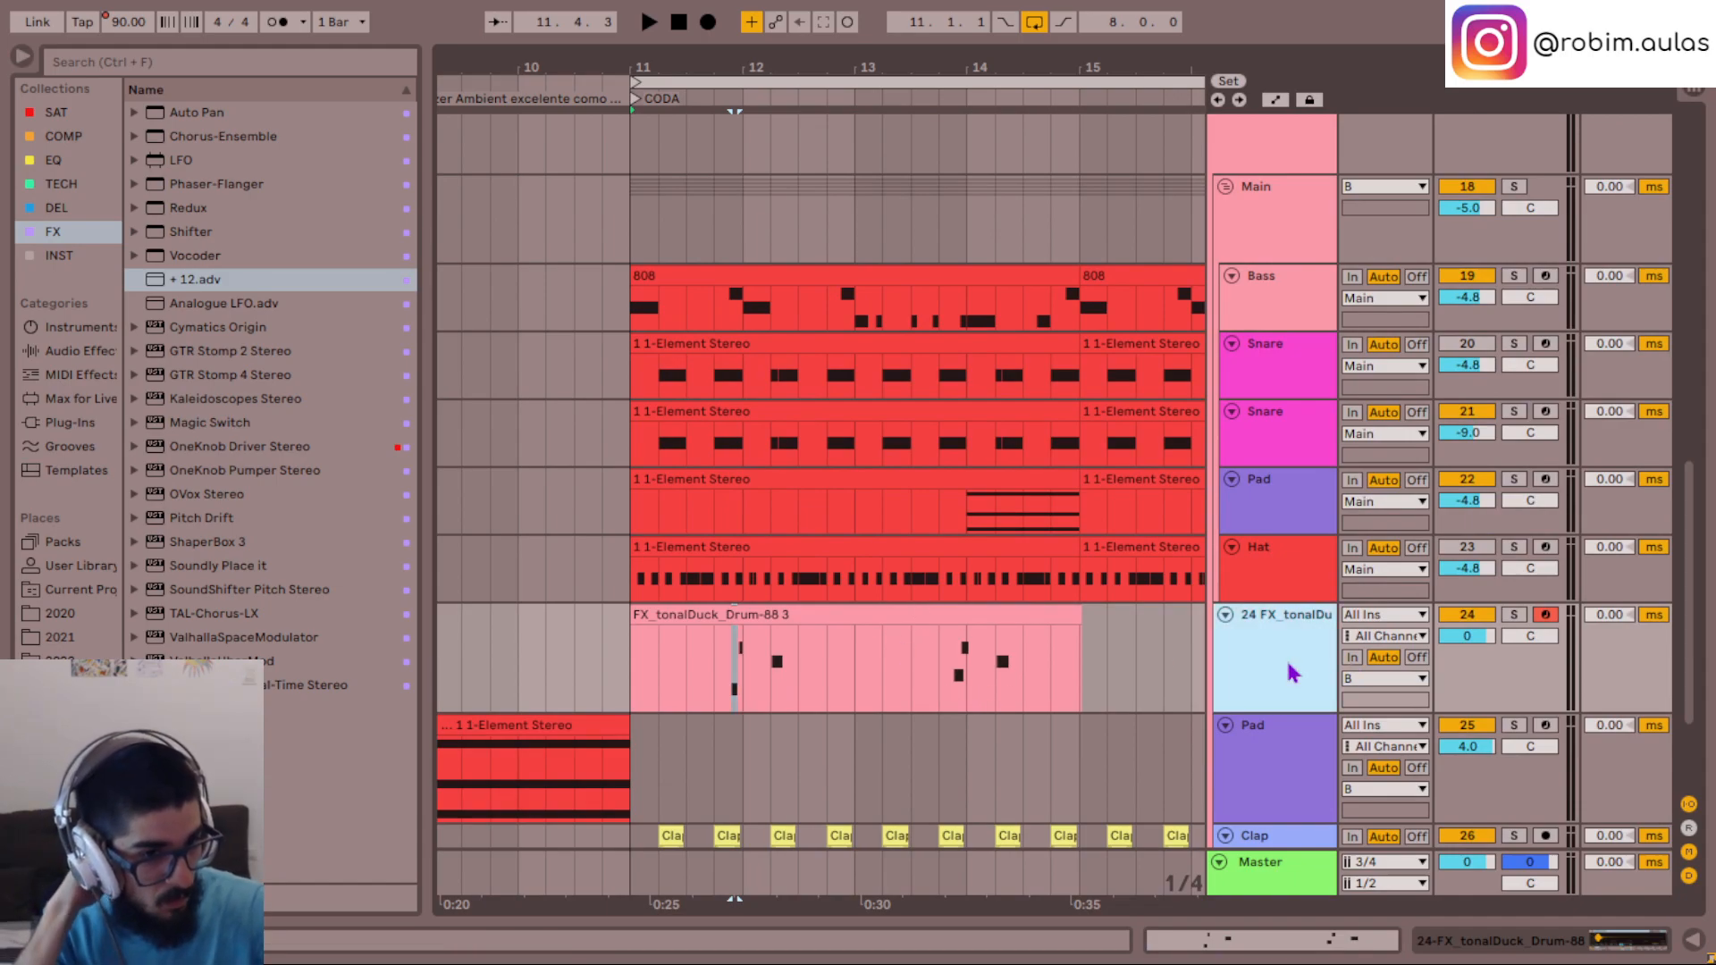
click(1600, 941)
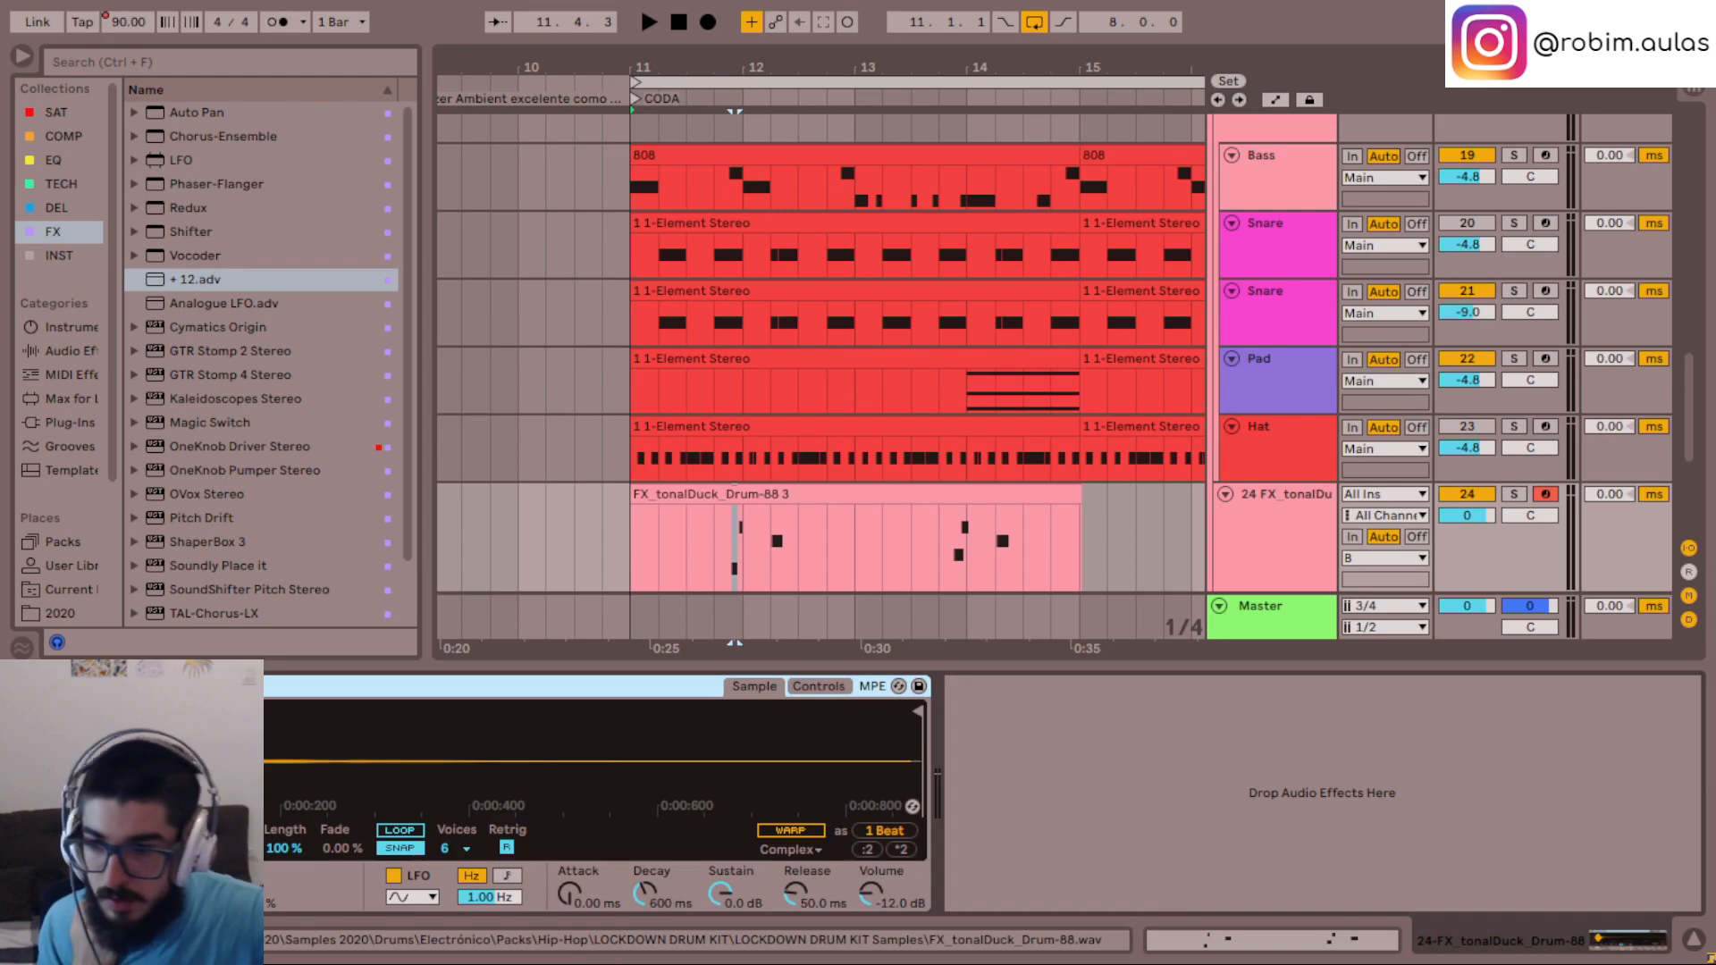
key(ctrl+g)
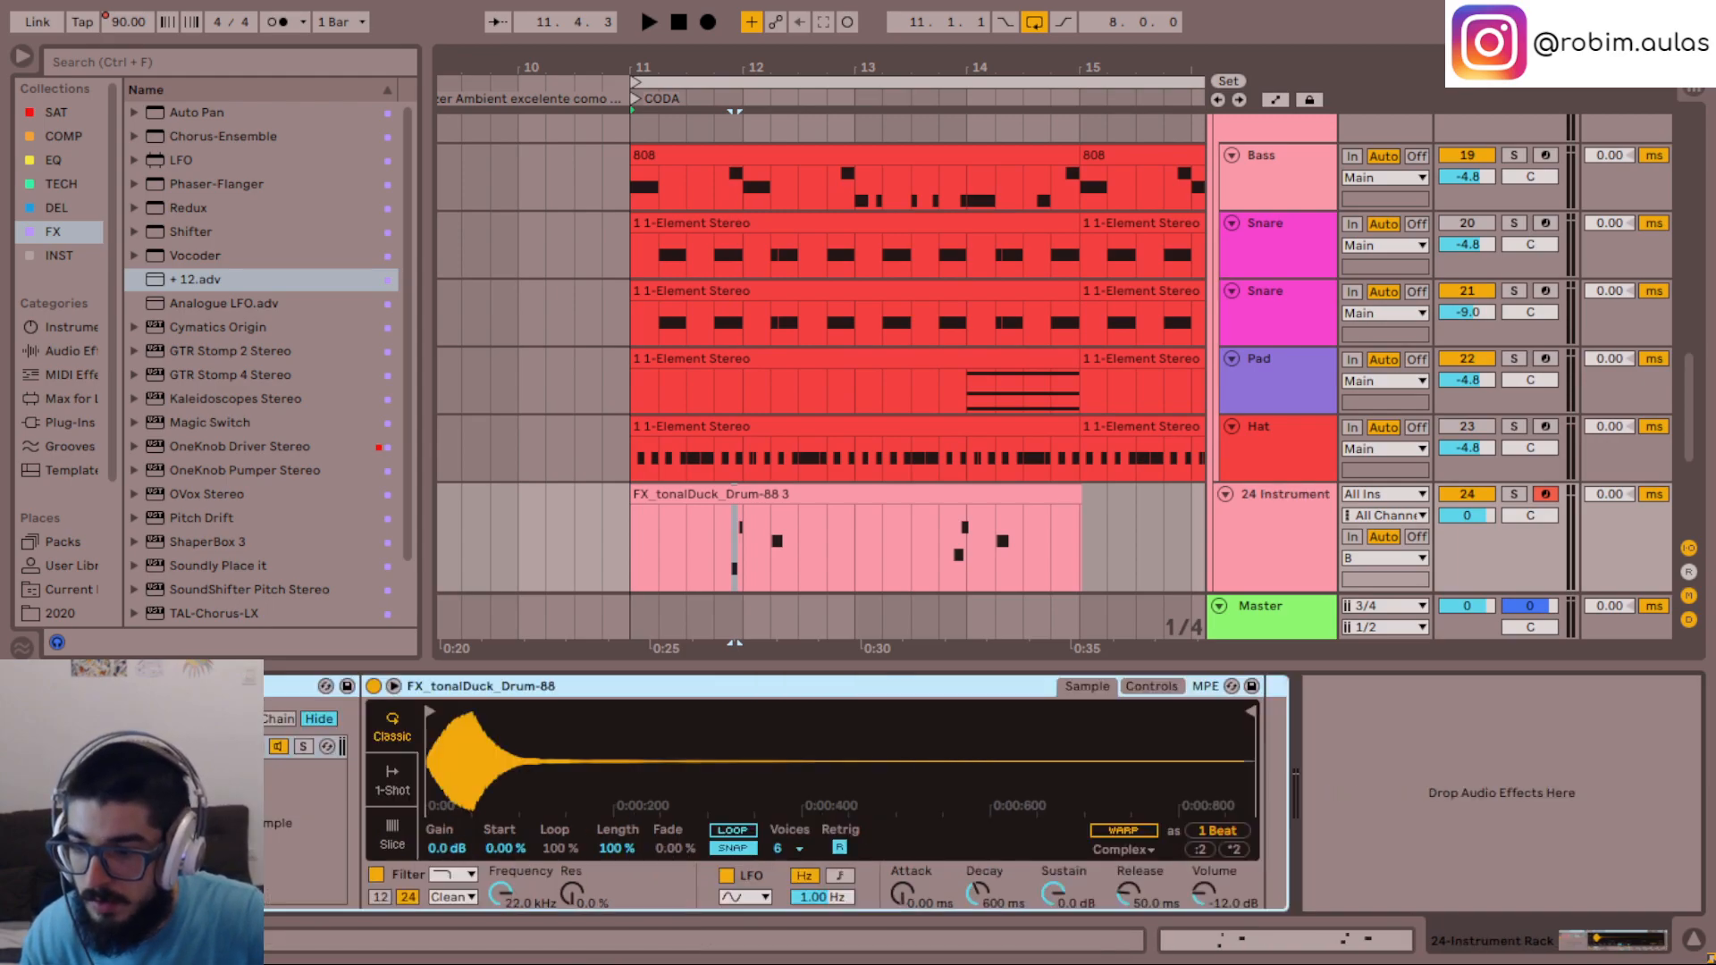
click(281, 748)
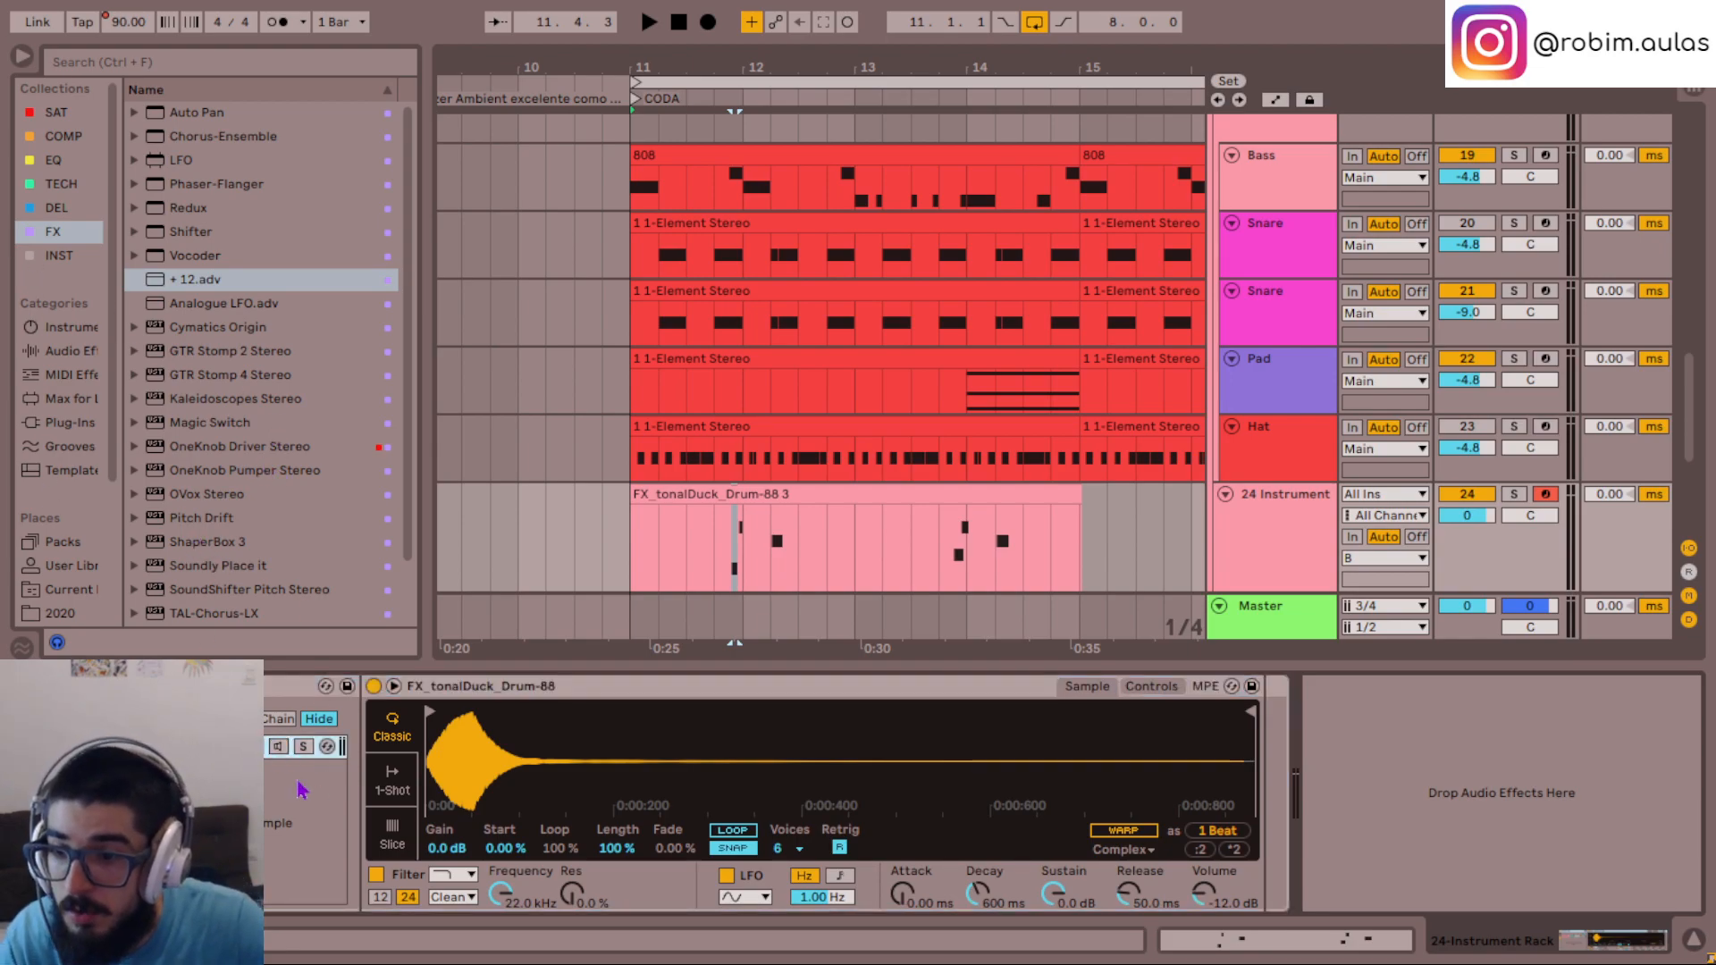
click(214, 687)
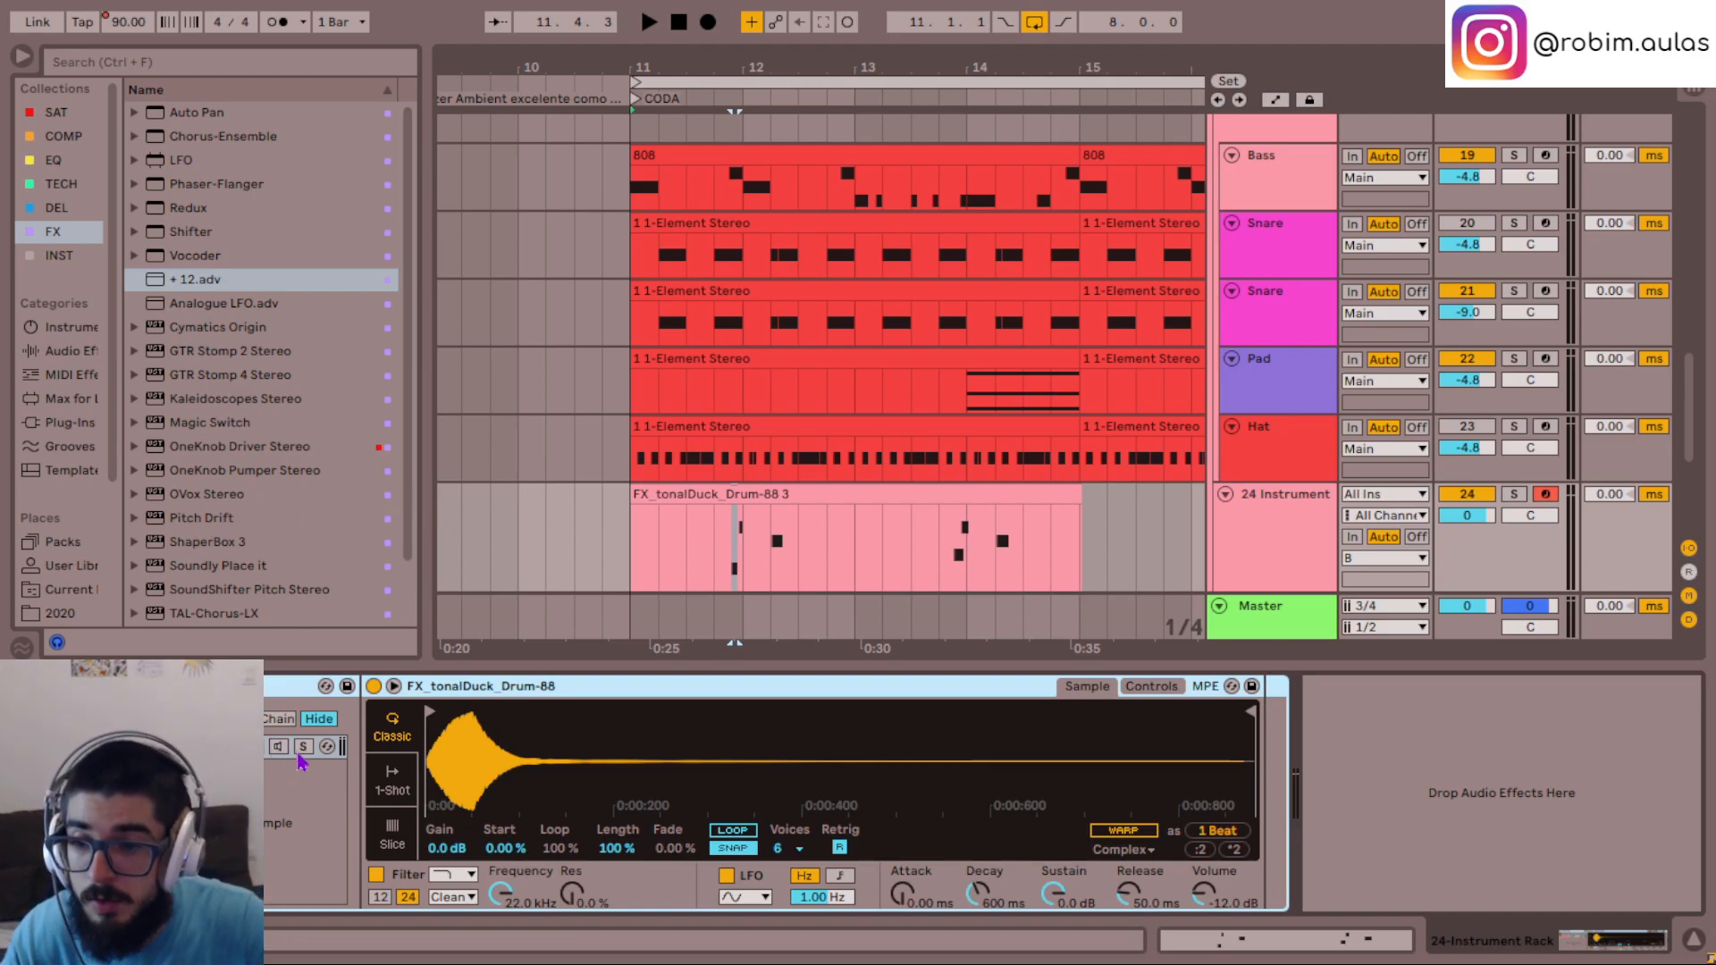
click(215, 747)
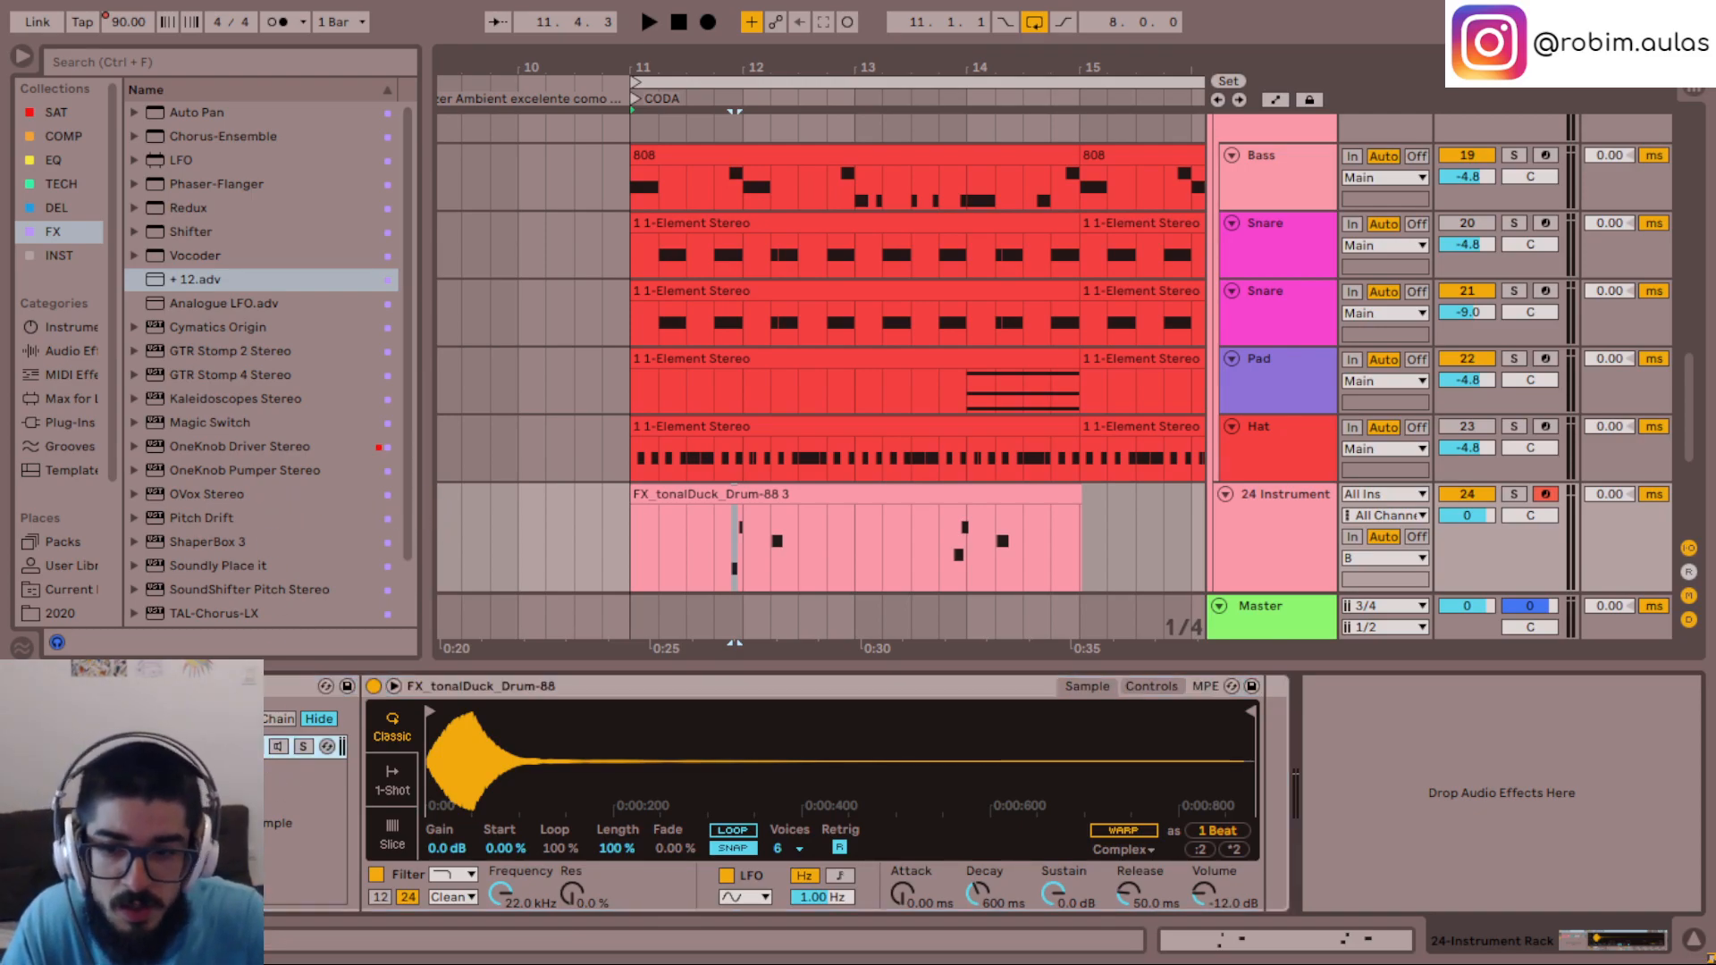
- Add the Iowa Alto Flute - 64 instrument from the INST collection as a second chain in the Instrument Rack
scroll(239, 436, down, 1)
scroll(240, 435, up, 1)
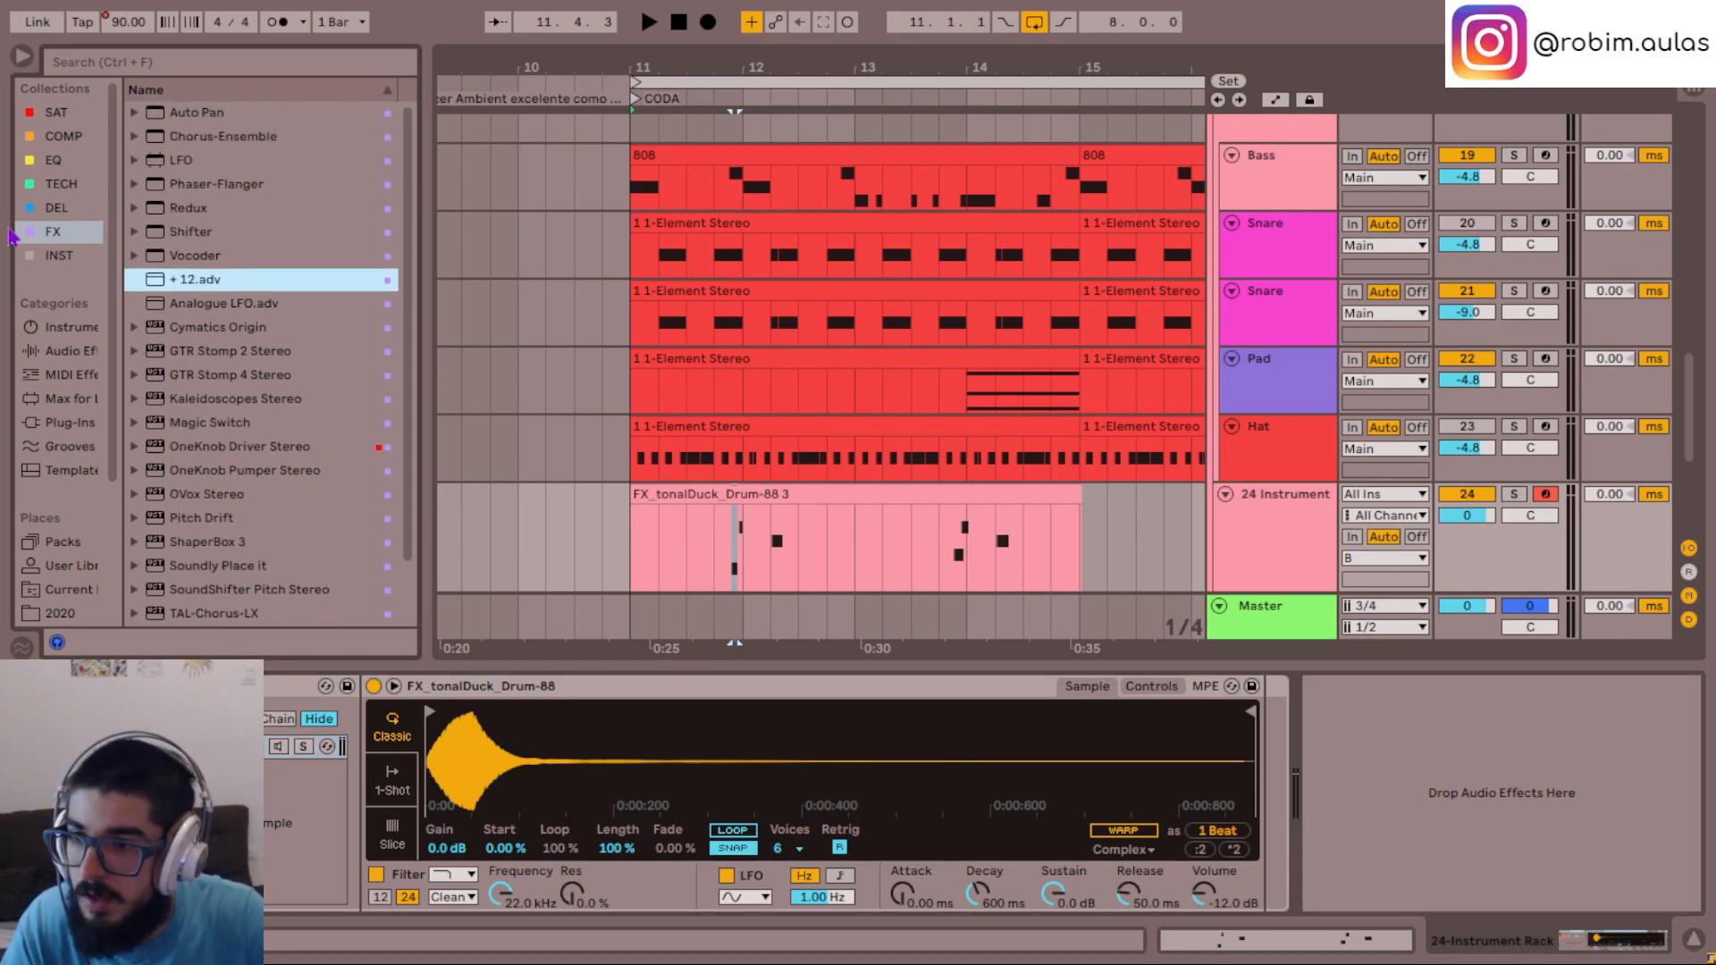
click(60, 257)
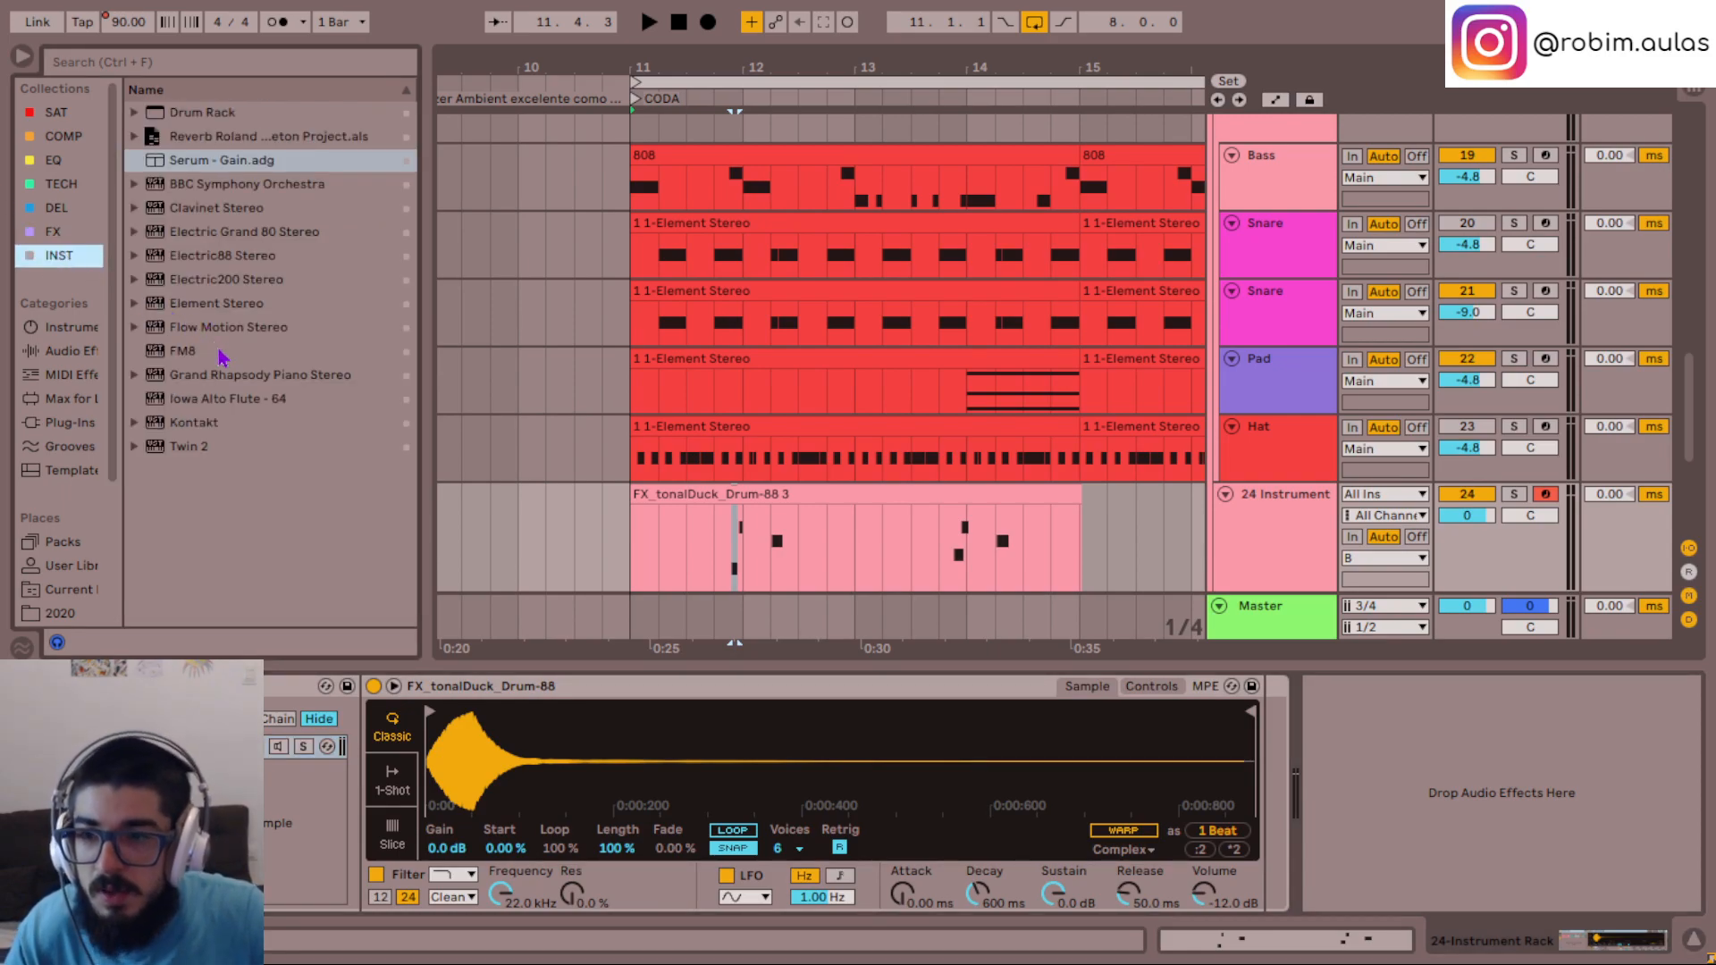
click(235, 402)
drag(235, 402, 215, 818)
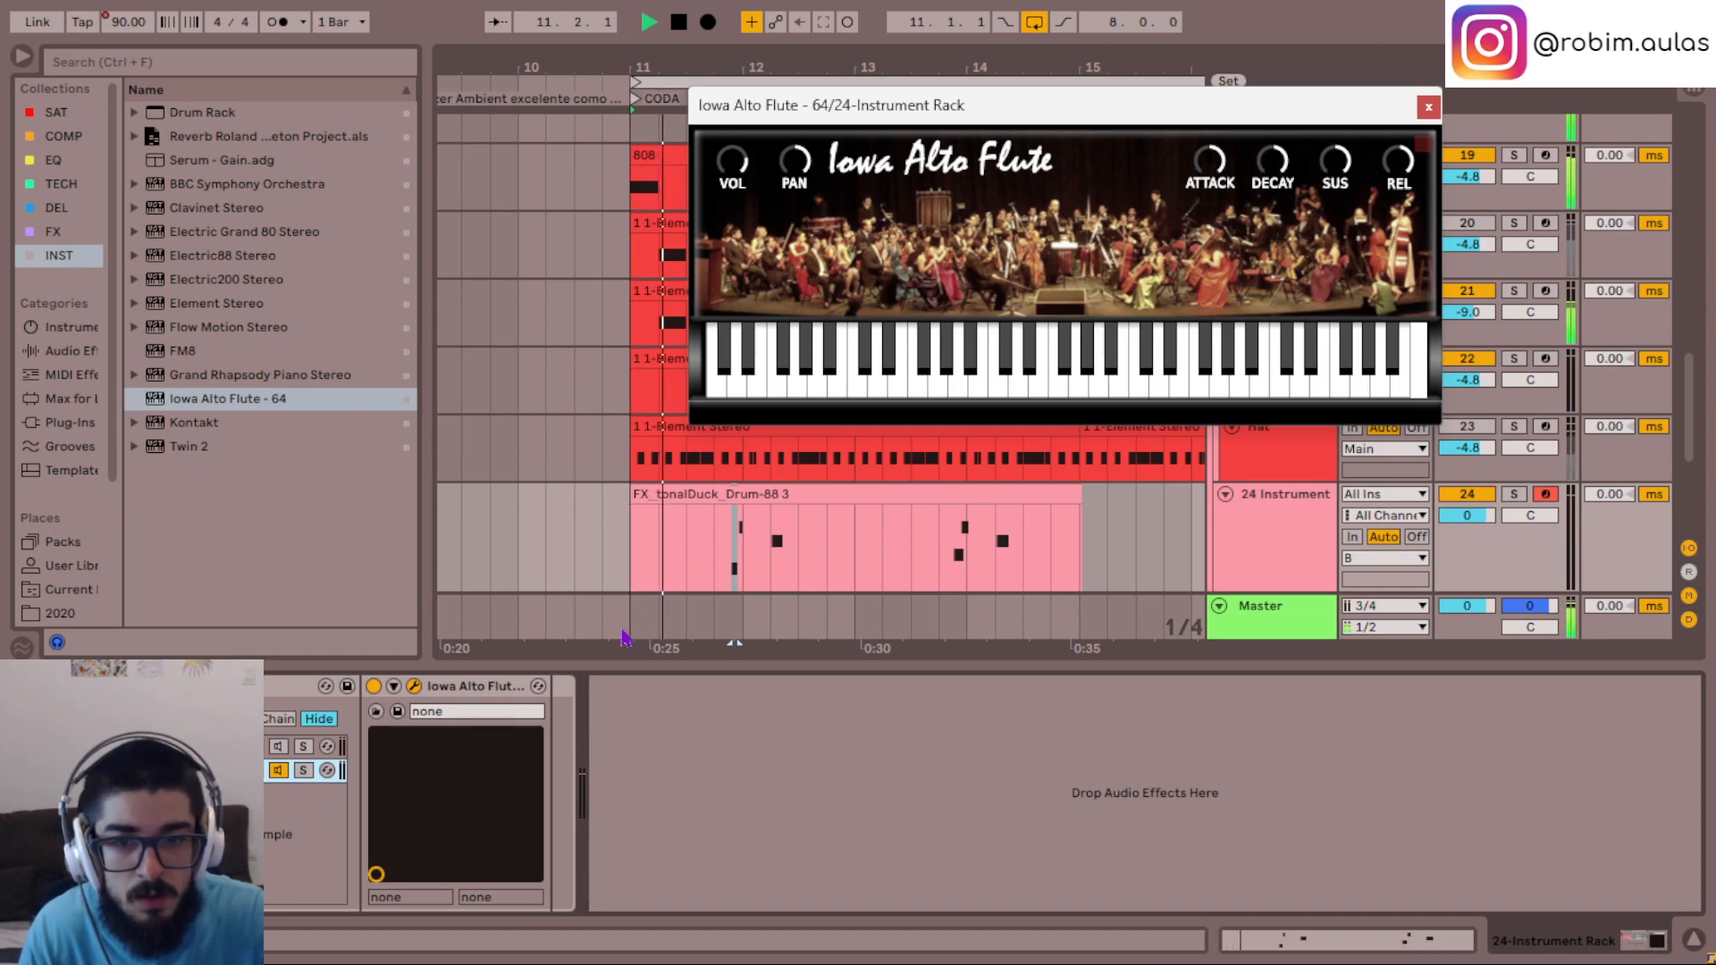
- Play the tonalDuck phrase from bar 11.4 with the flute chain, in the full mix and with its track soloed
click(718, 555)
key(space)
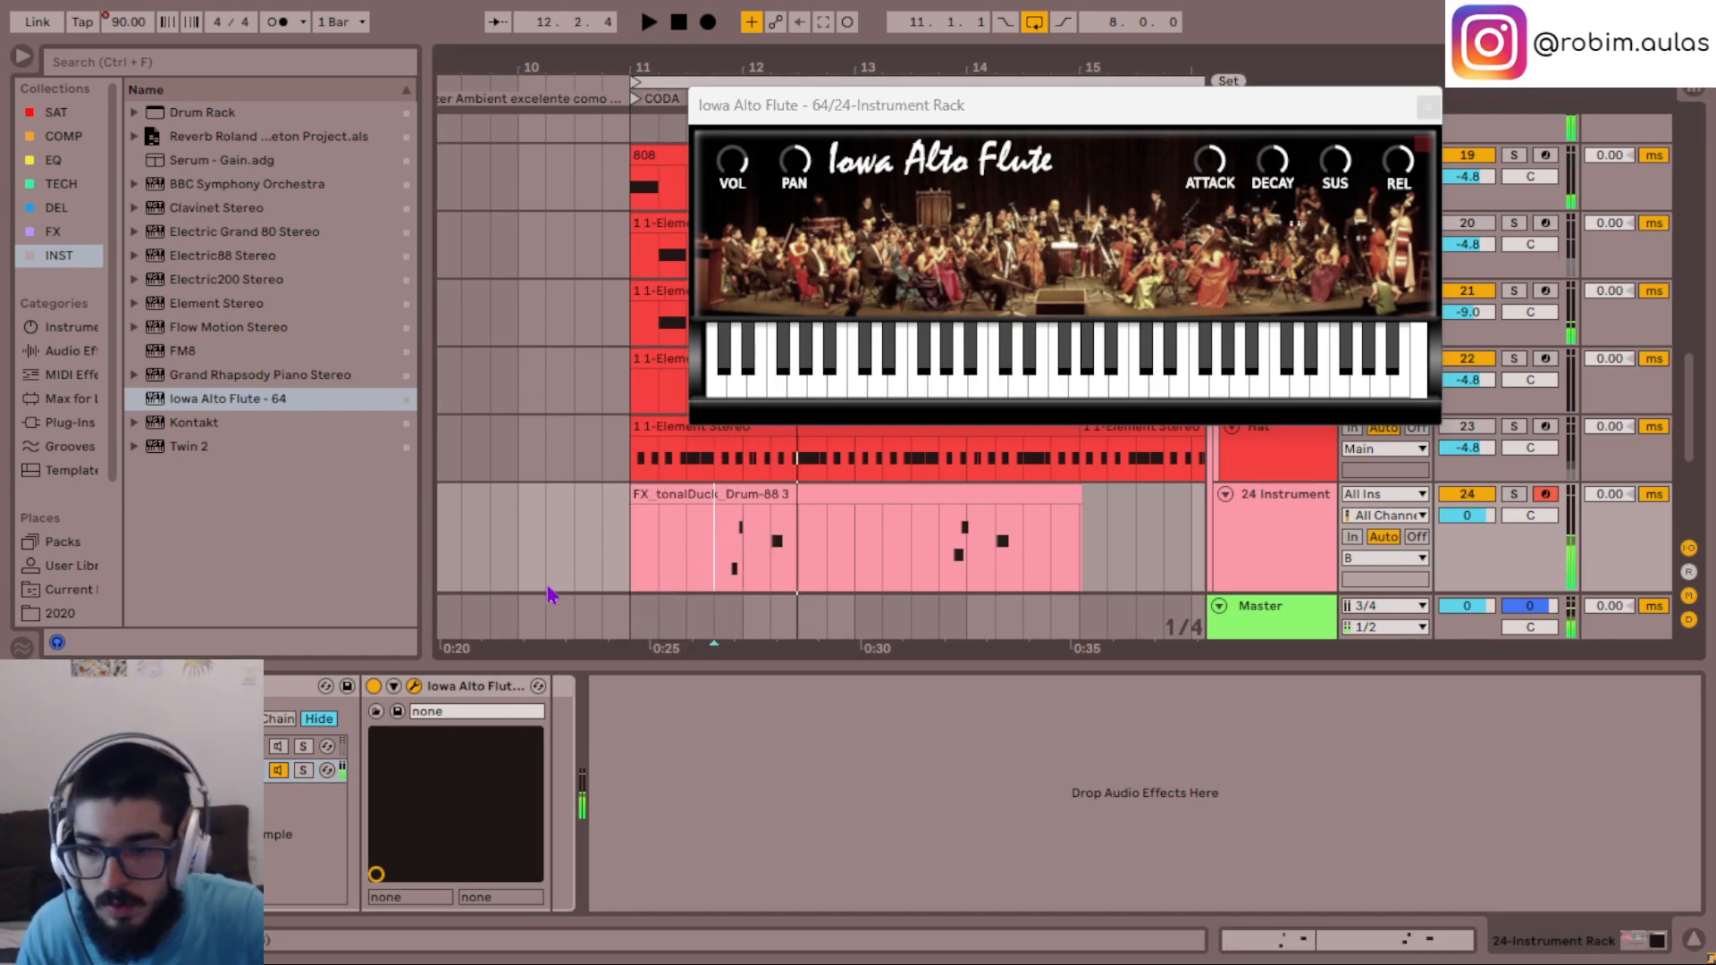
key(space)
key(space)
key(space)
key(space)
key(space)
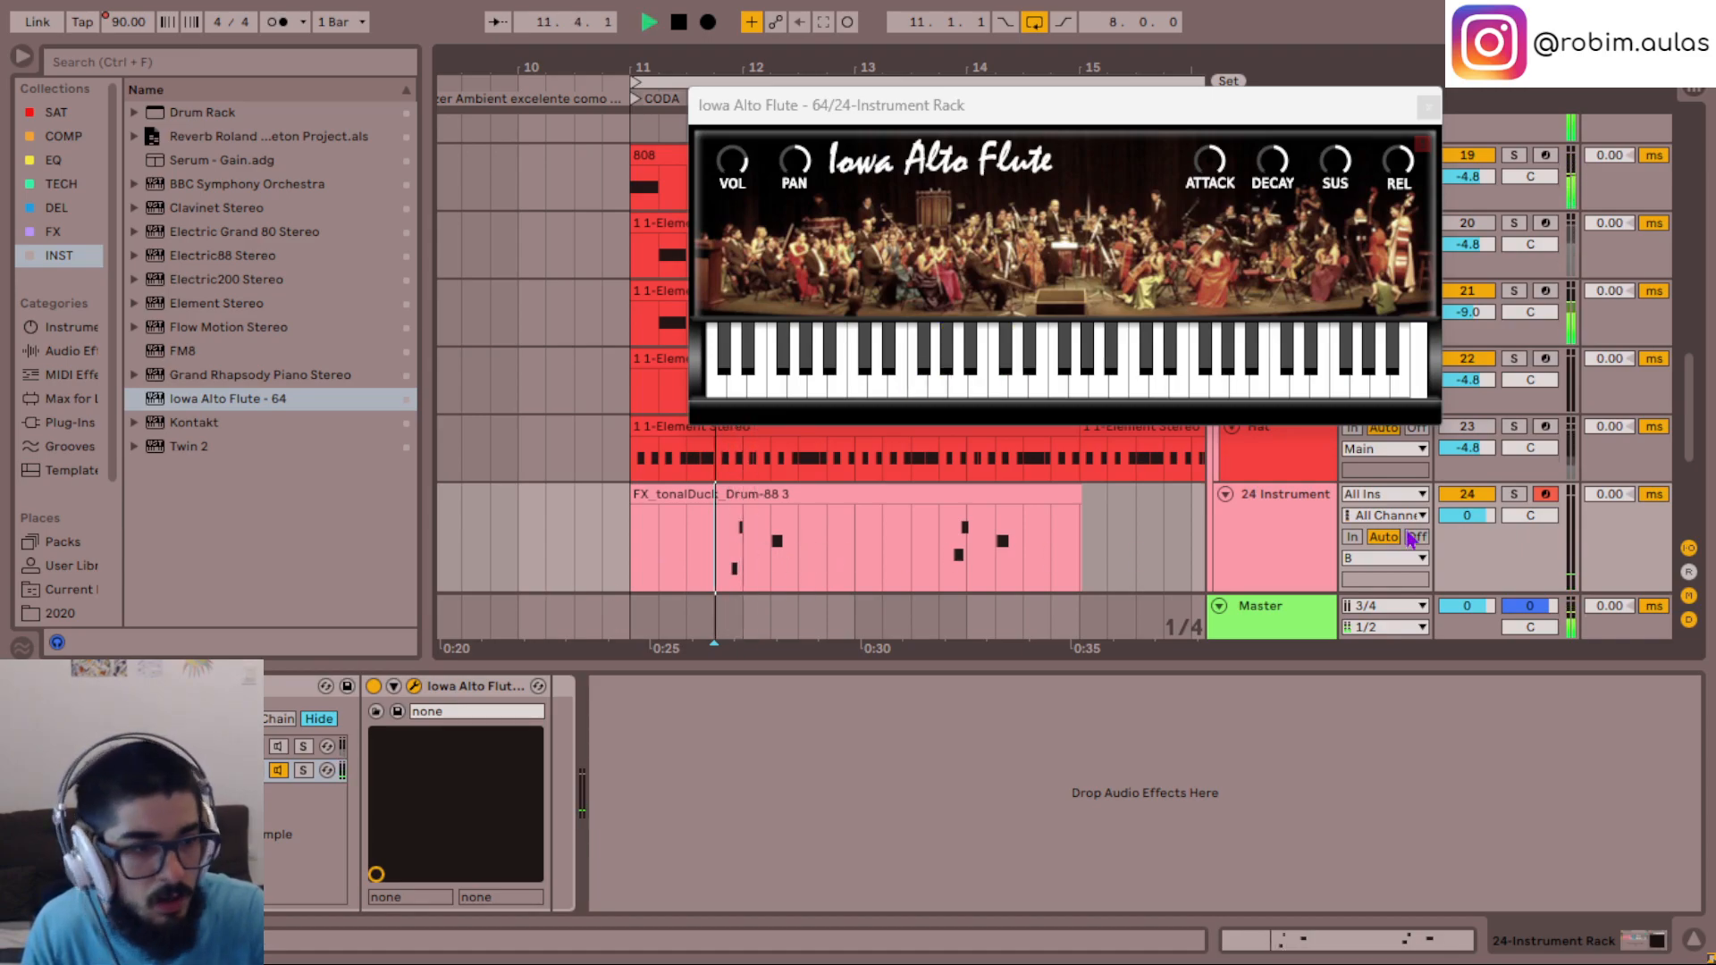
scroll(1248, 512, down, 1)
key(space)
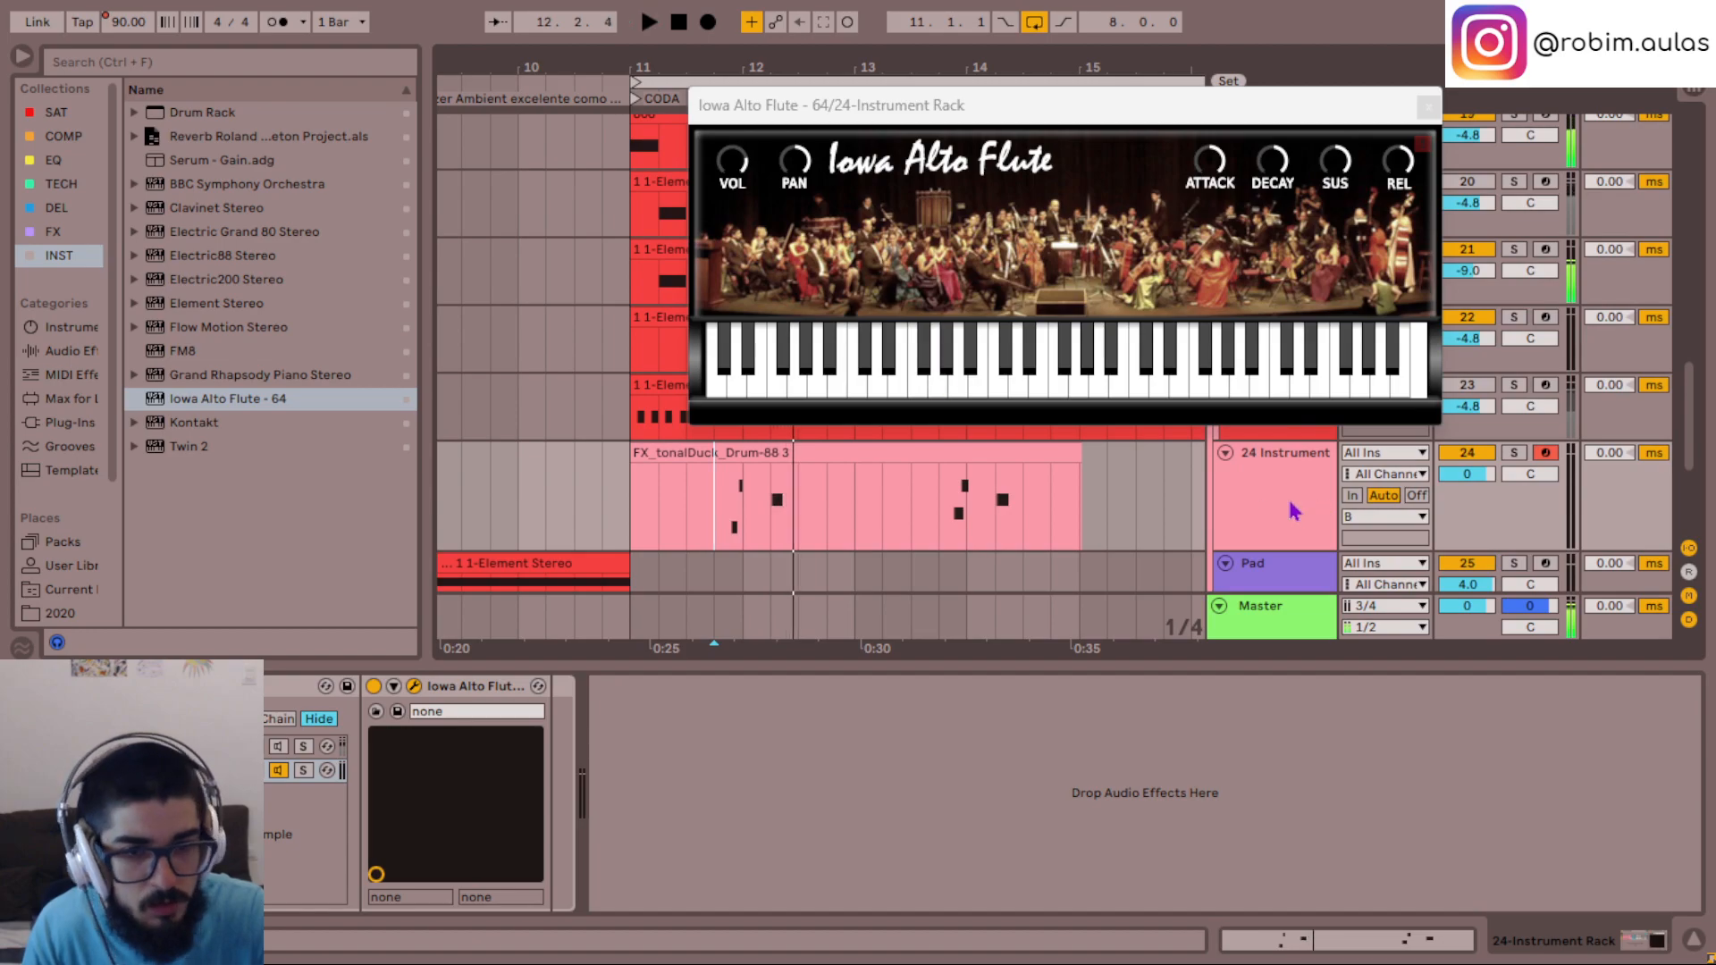
click(720, 505)
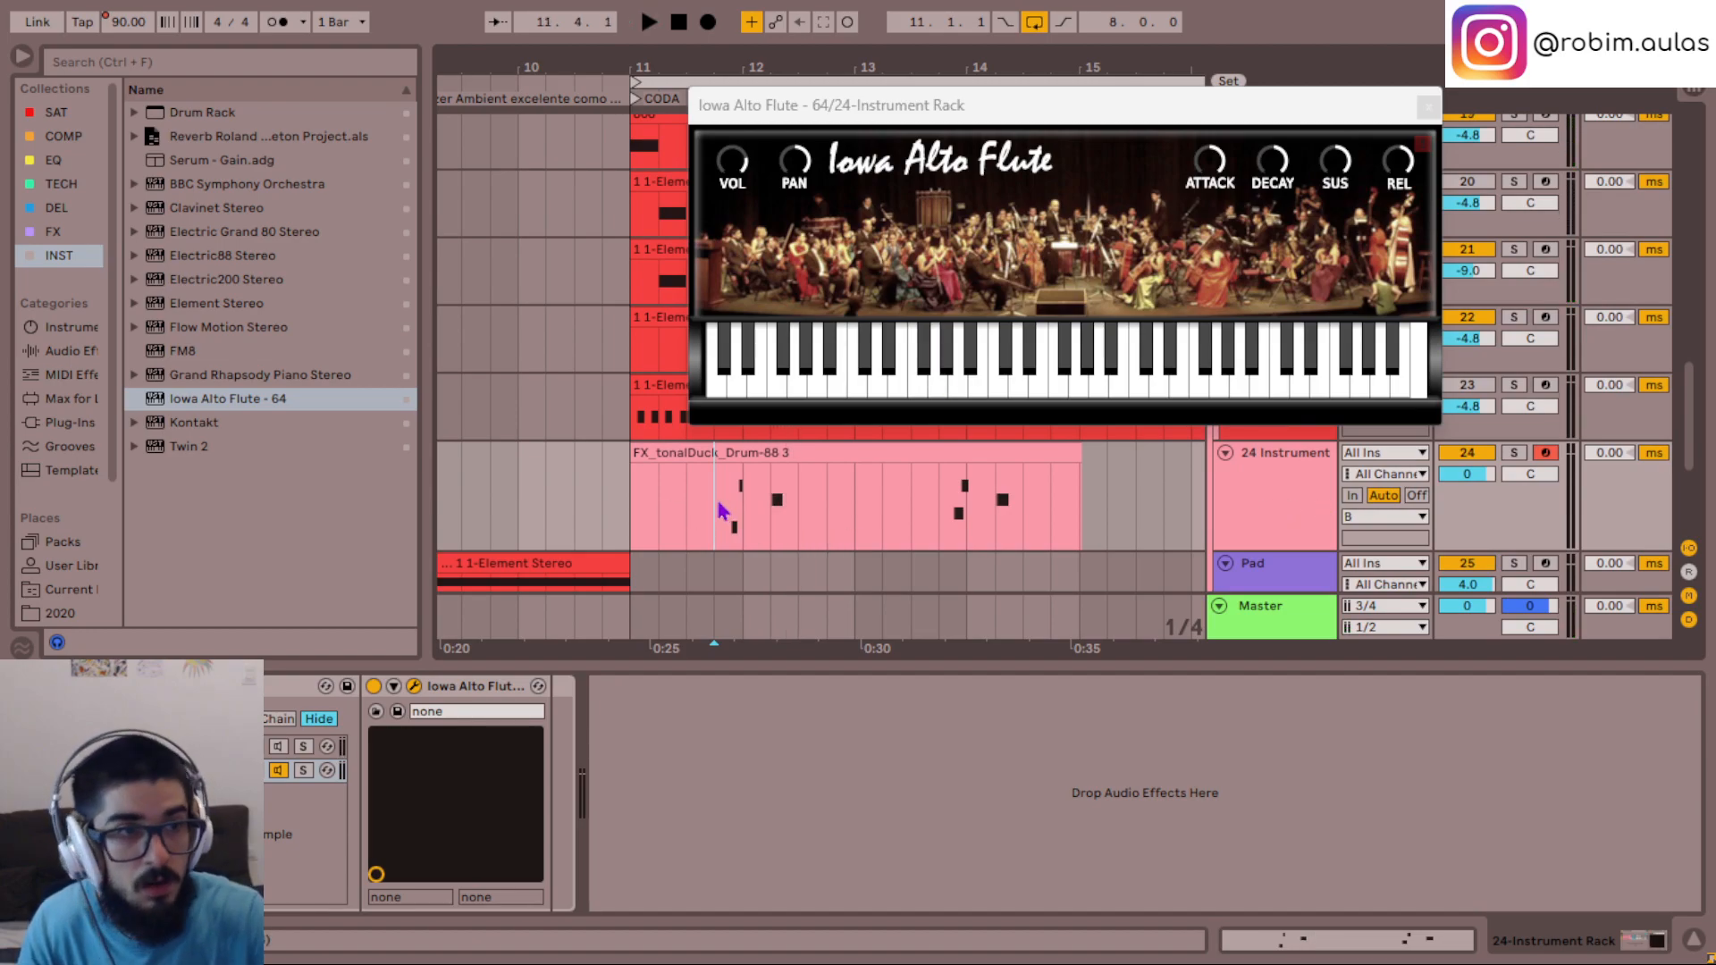
key(space)
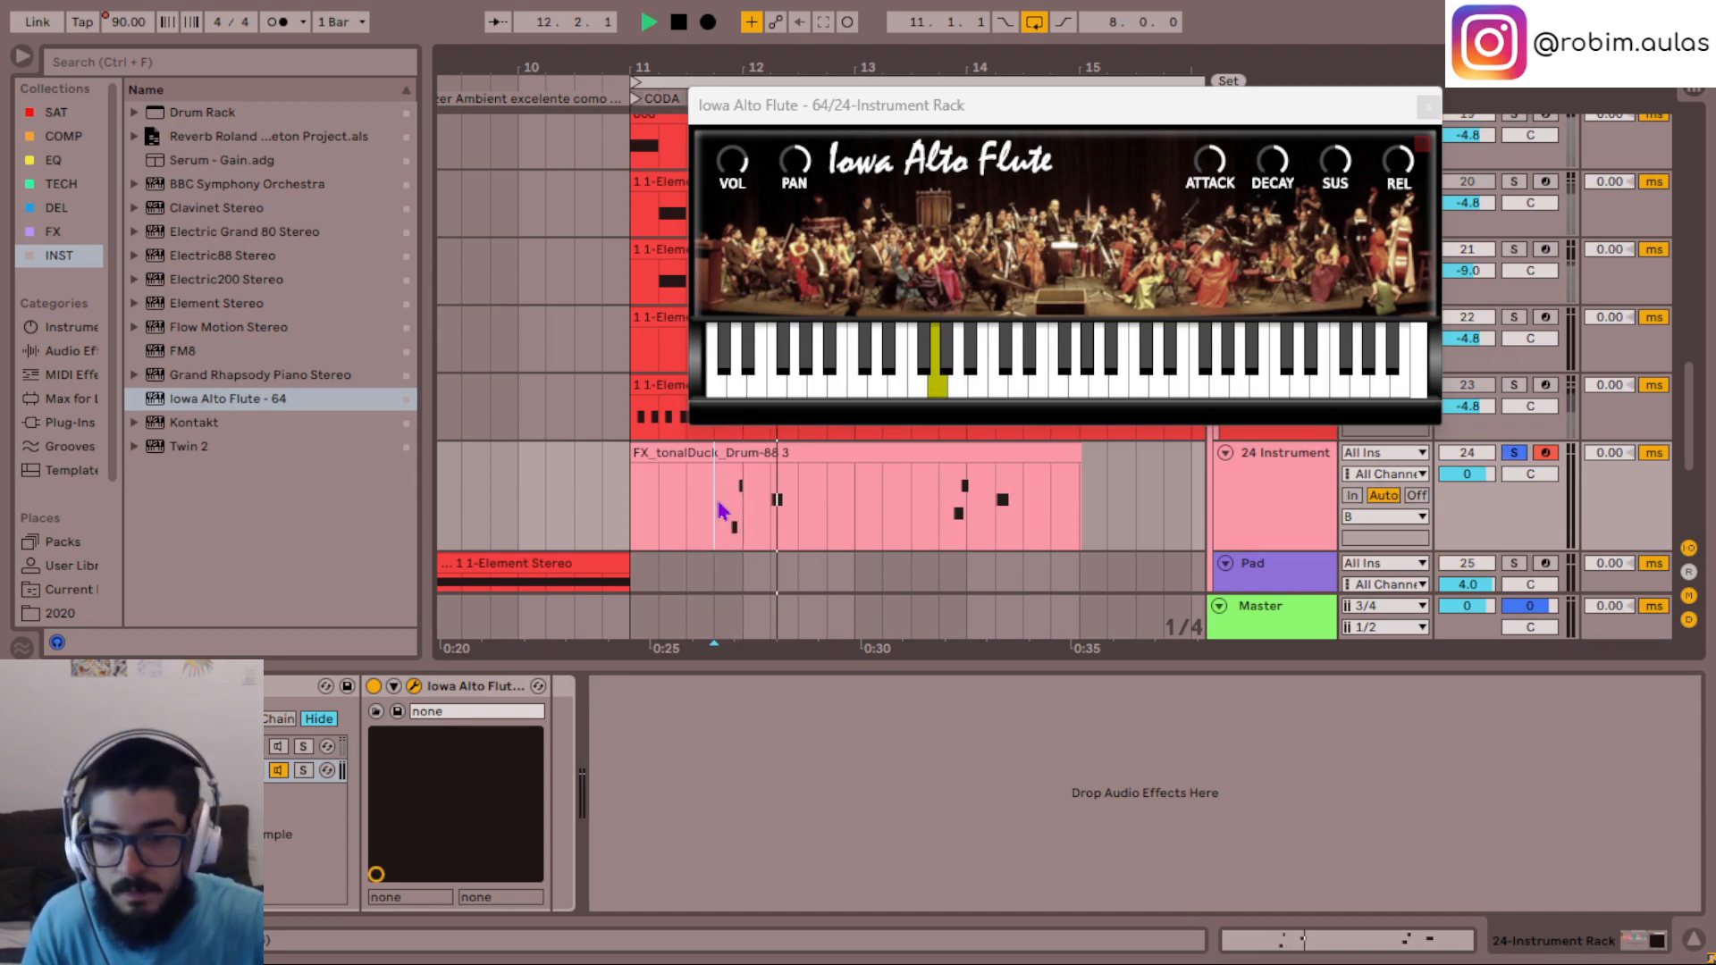
key(space)
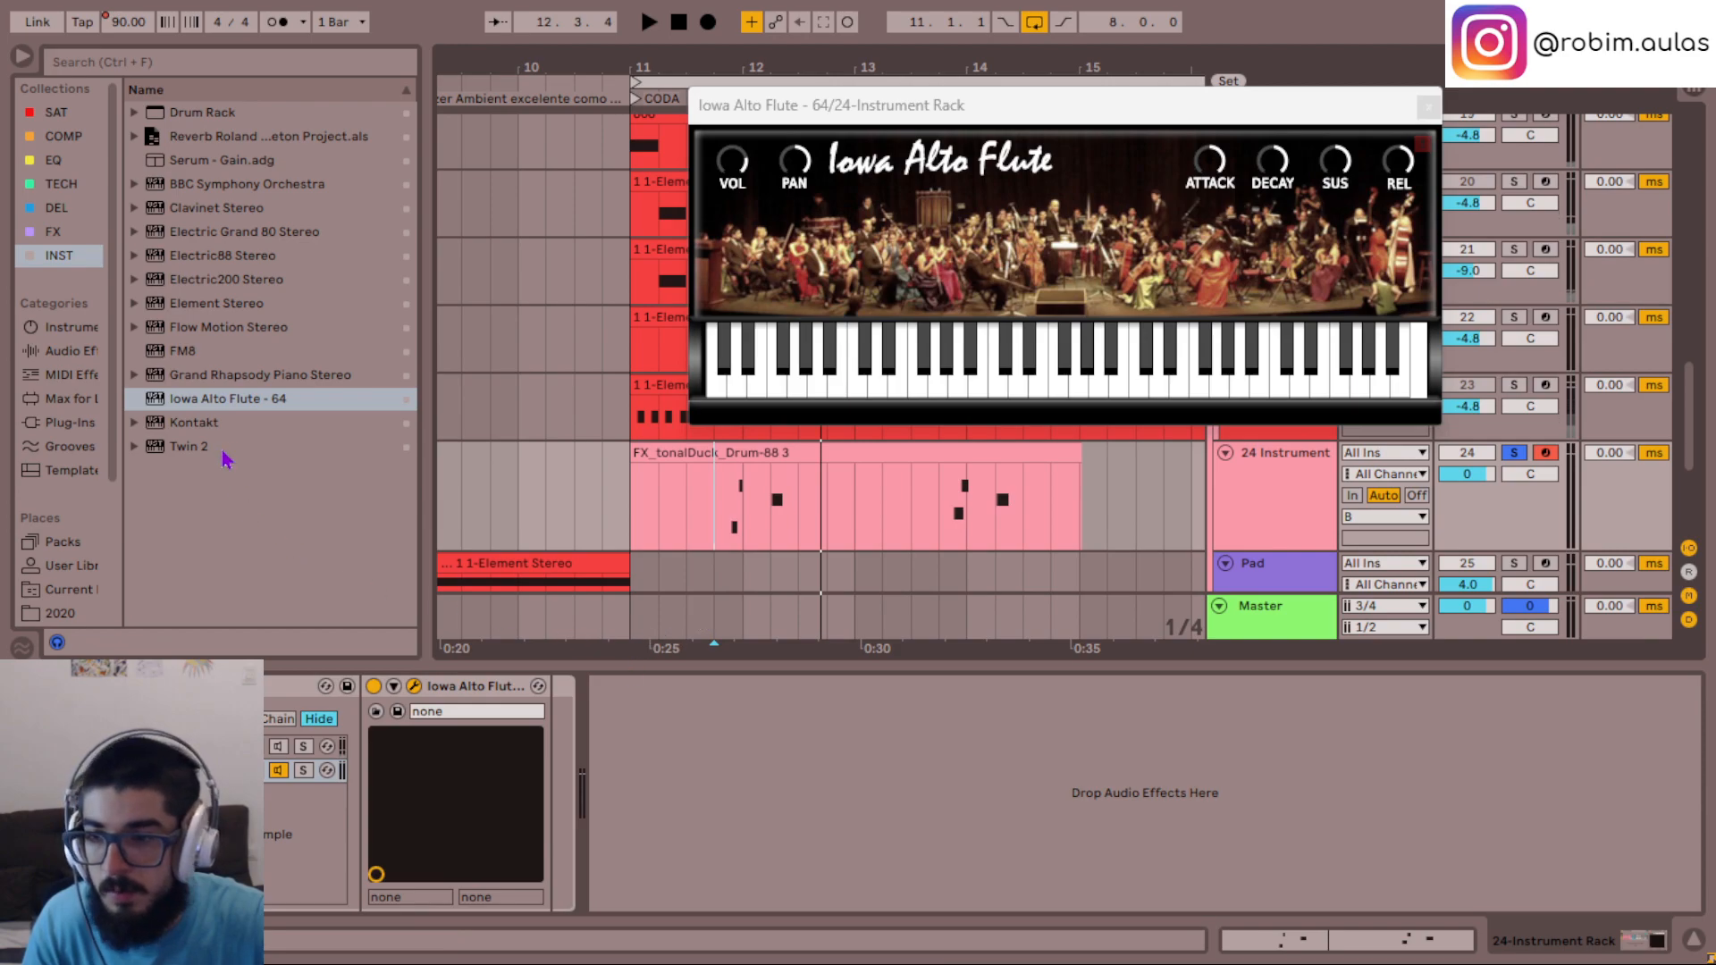
- Insert the + 12.adv pitch preset from the FX collection before the Iowa Alto Flute and listen to the transposed phrase
click(62, 232)
drag(346, 711, 360, 777)
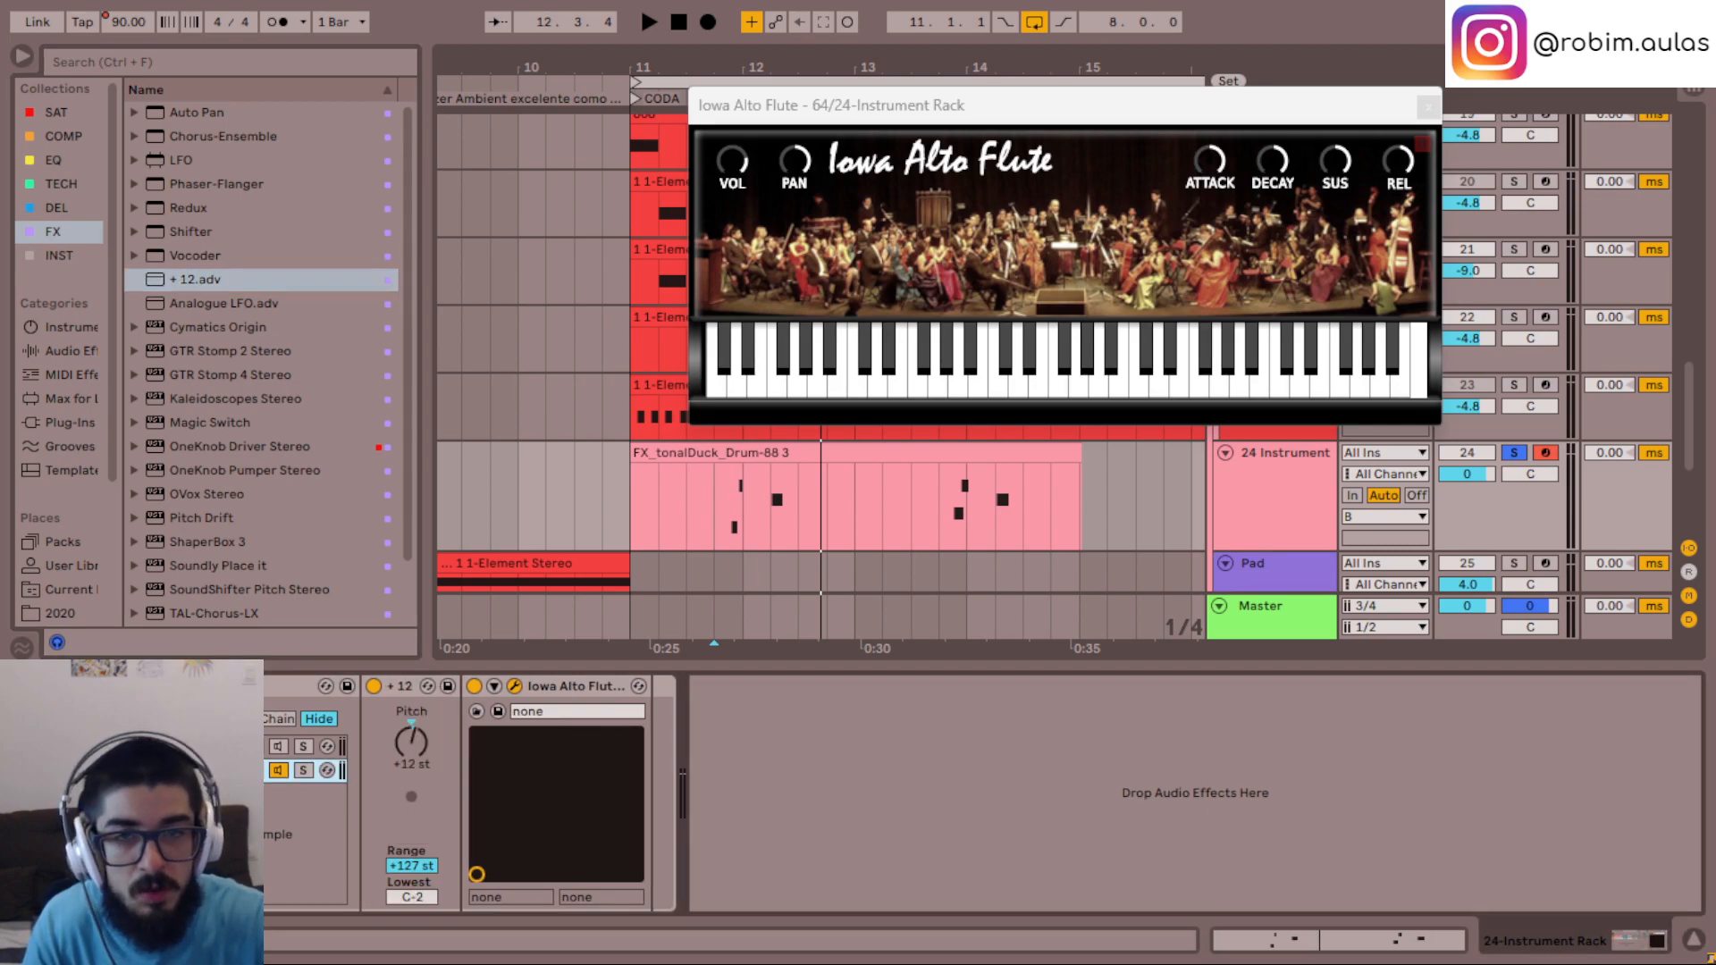
key(space)
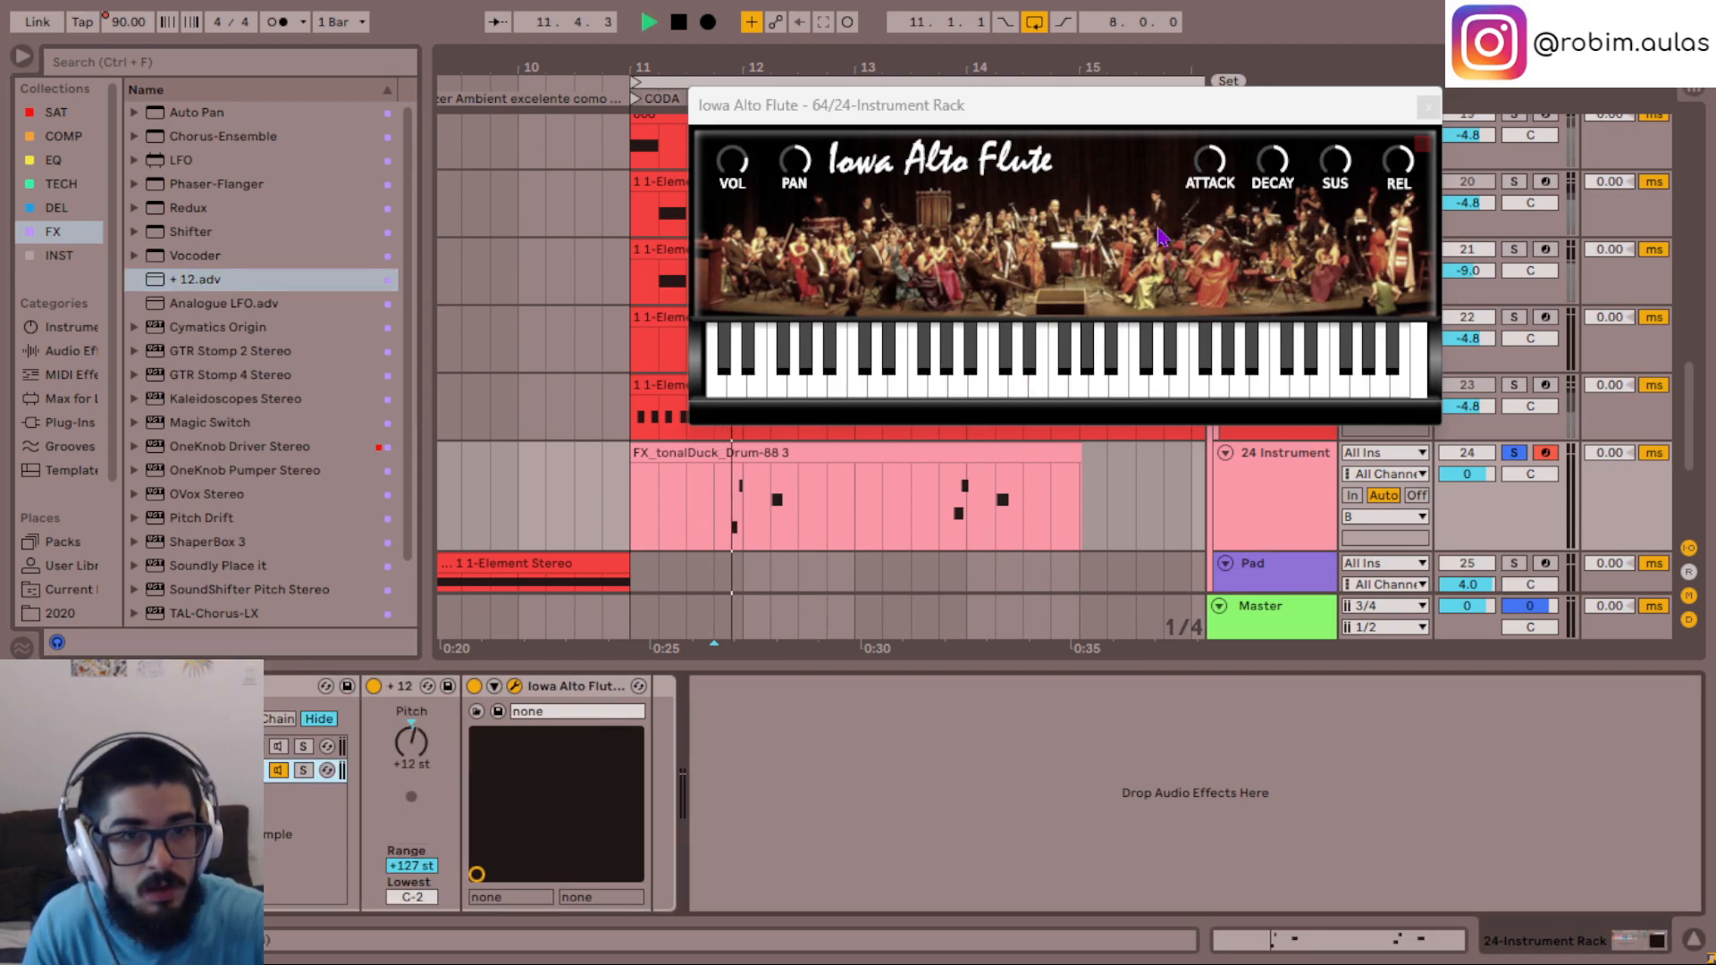
click(1204, 165)
key(space)
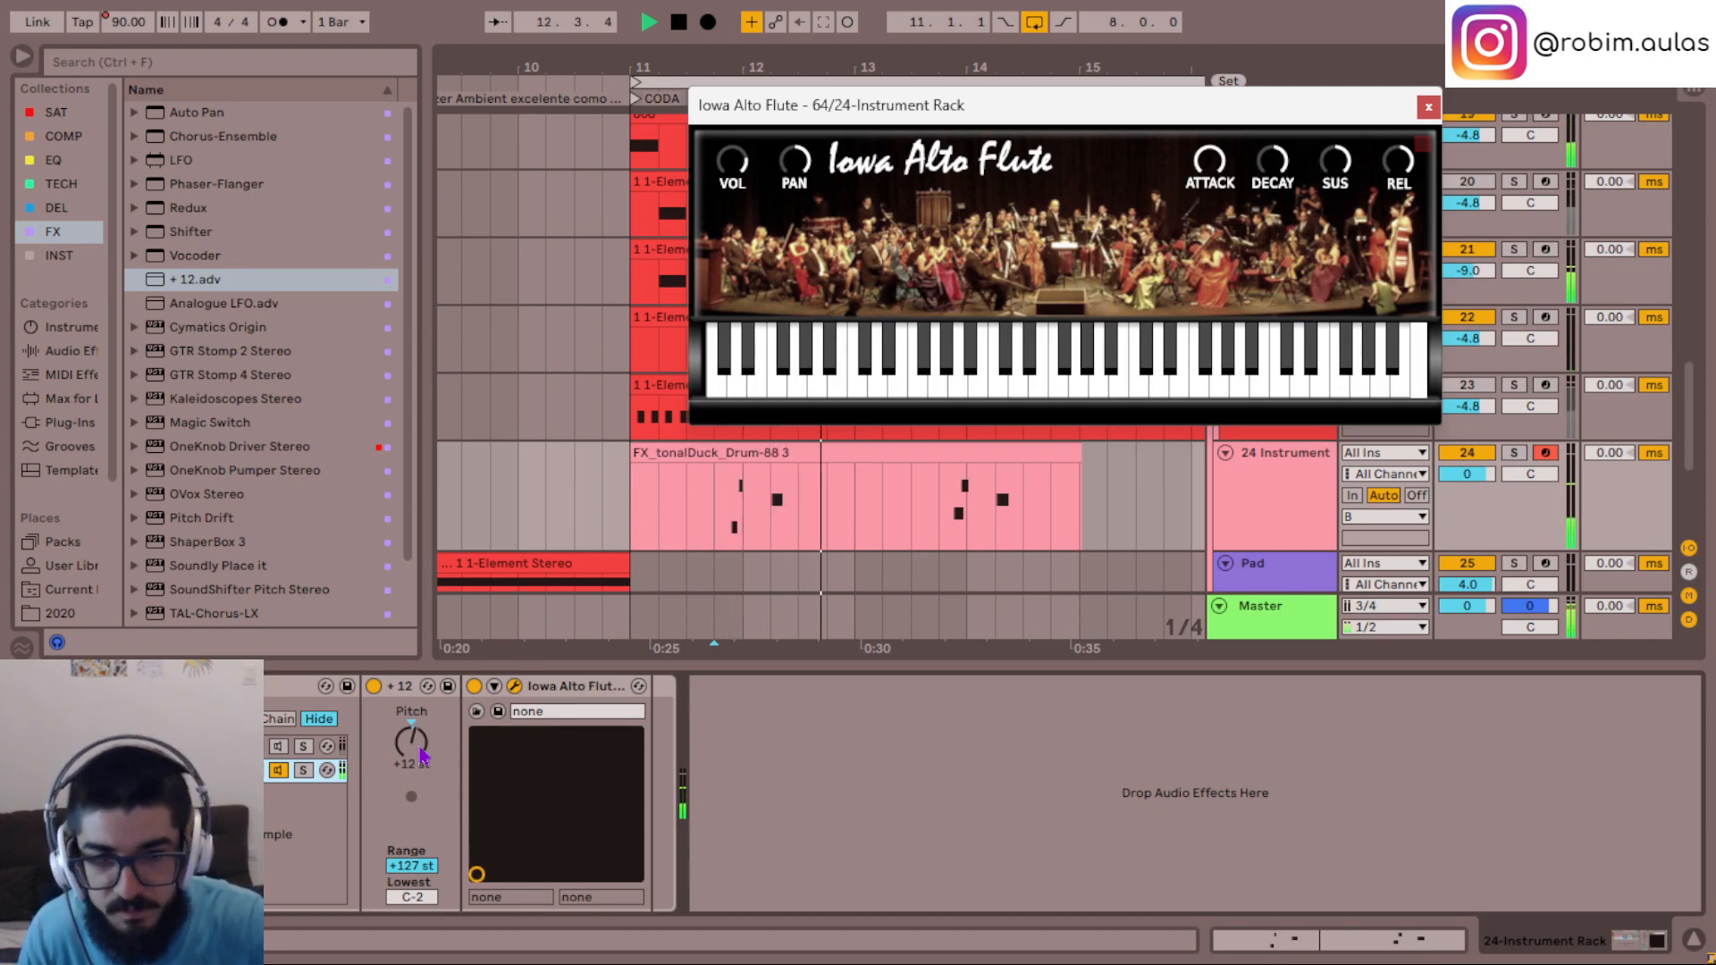
- Set the pitch effect before the flute to +24 st and replay the phrase from bar 11.4
drag(1351, 115, 1394, 657)
drag(400, 760, 414, 750)
key(space)
key(space)
drag(1312, 695, 1317, 795)
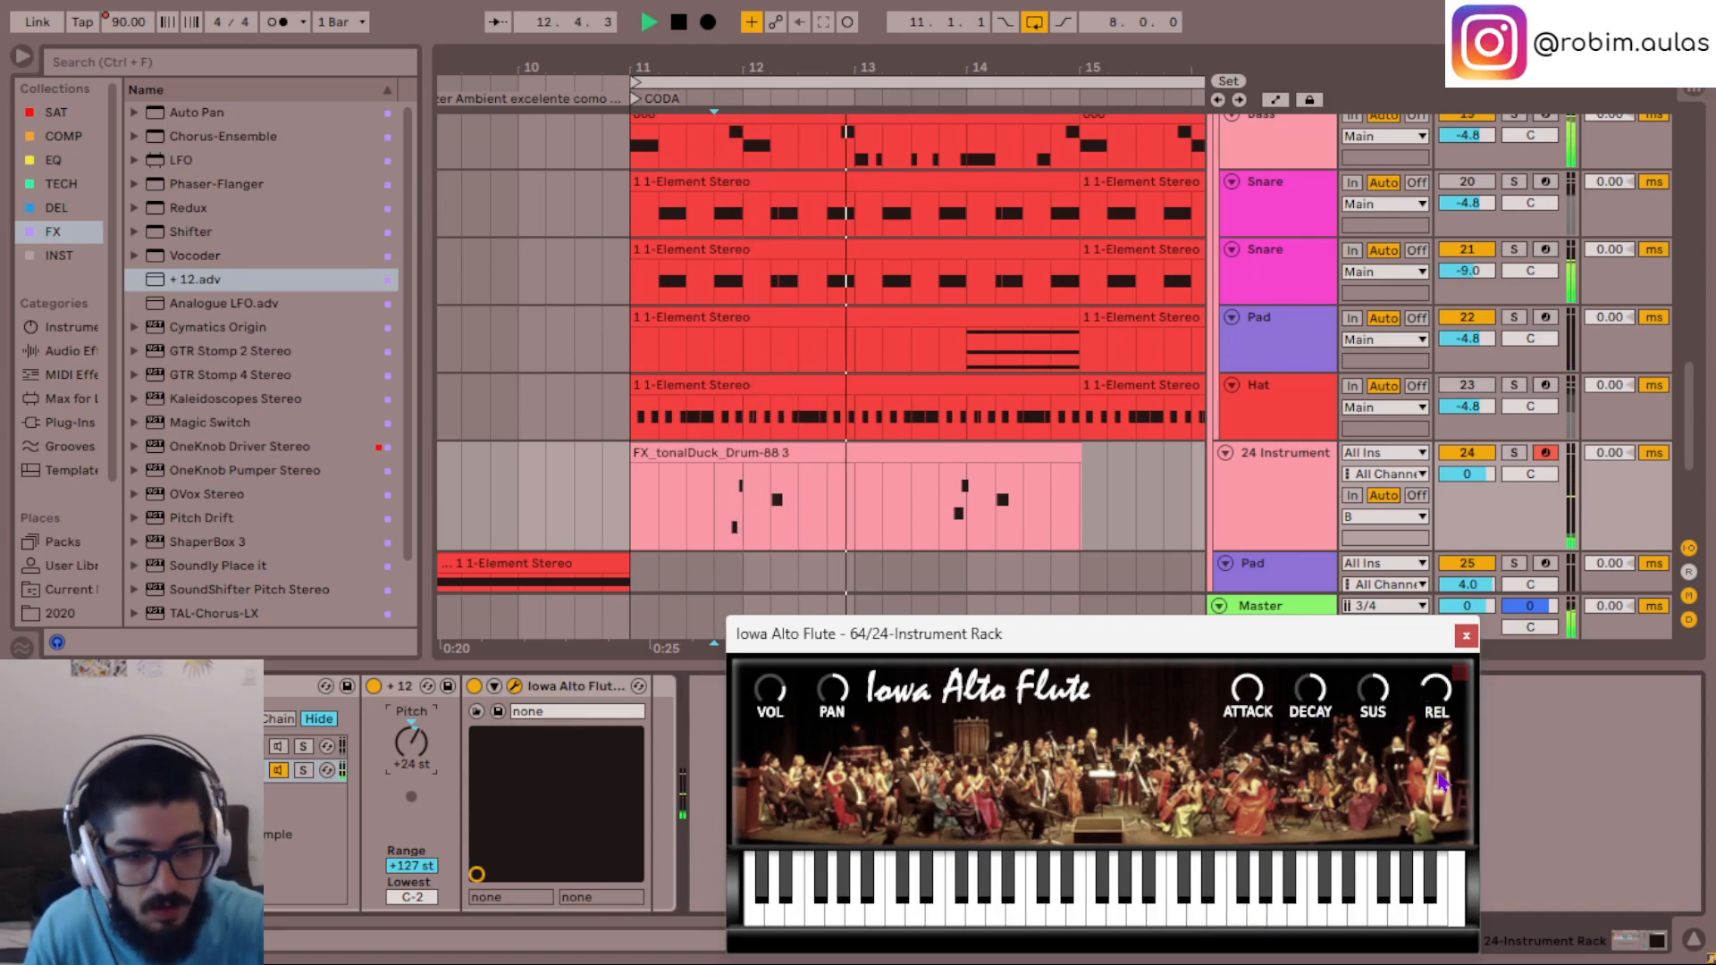
click(720, 505)
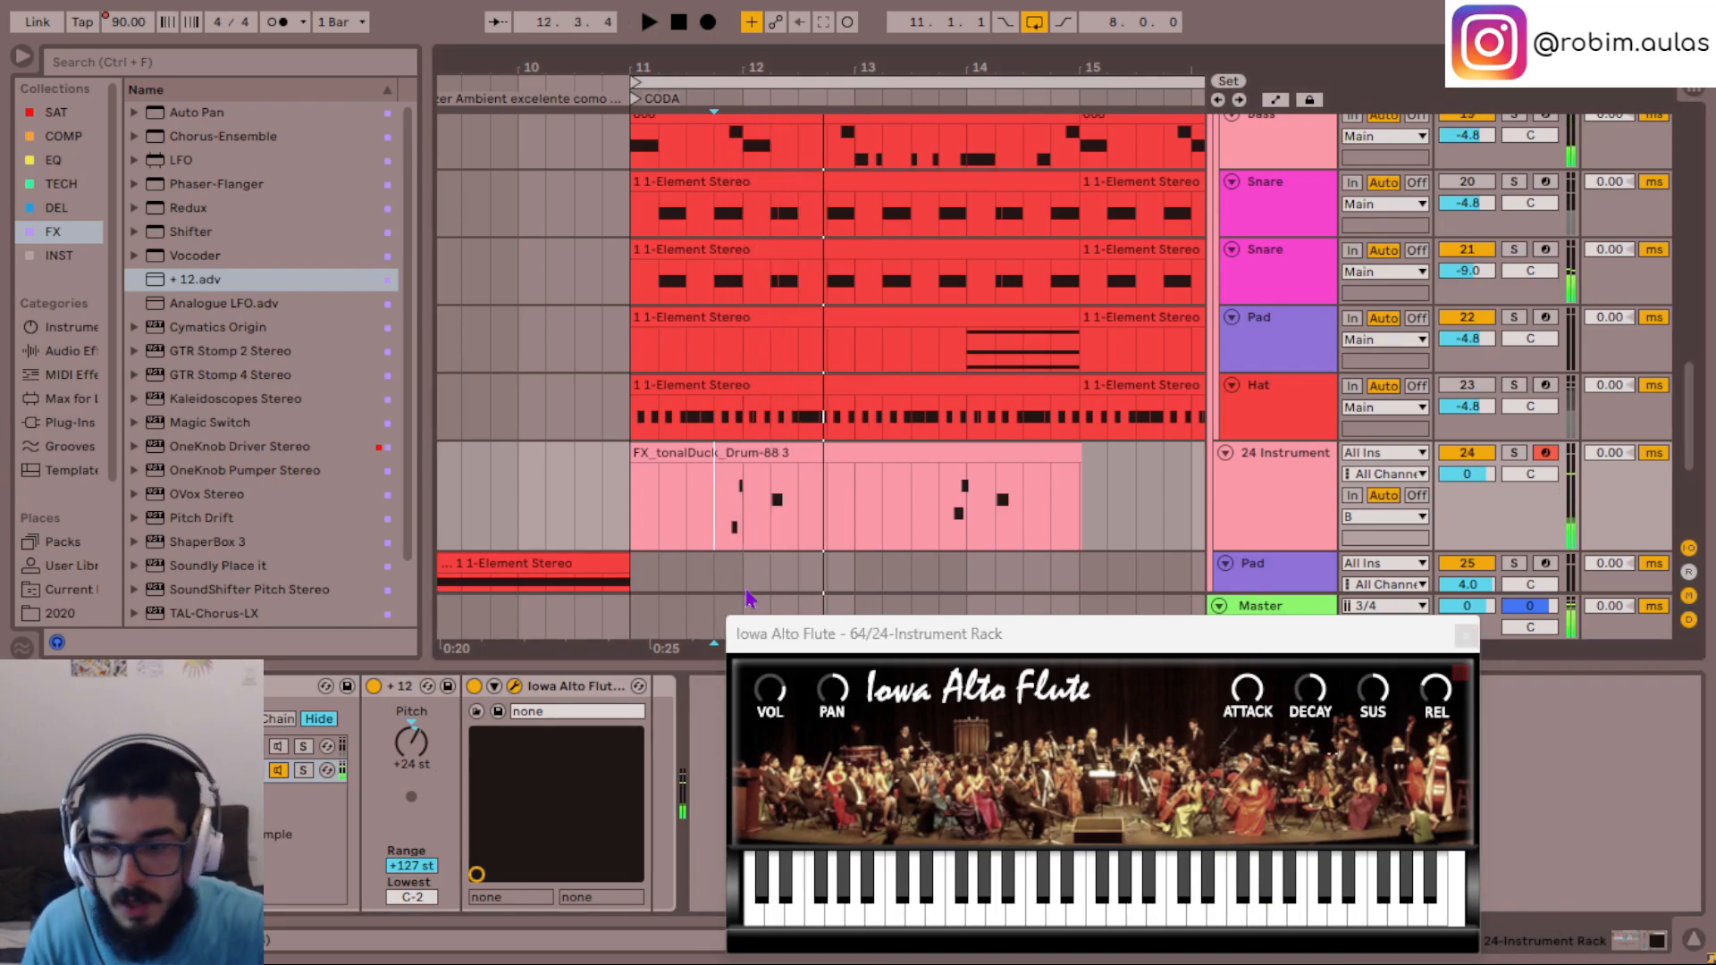
- Replace the Iowa Alto Flute with BBC Symphony Orchestra, load Woodwinds: Flutes a3, and play the phrase with it
click(57, 258)
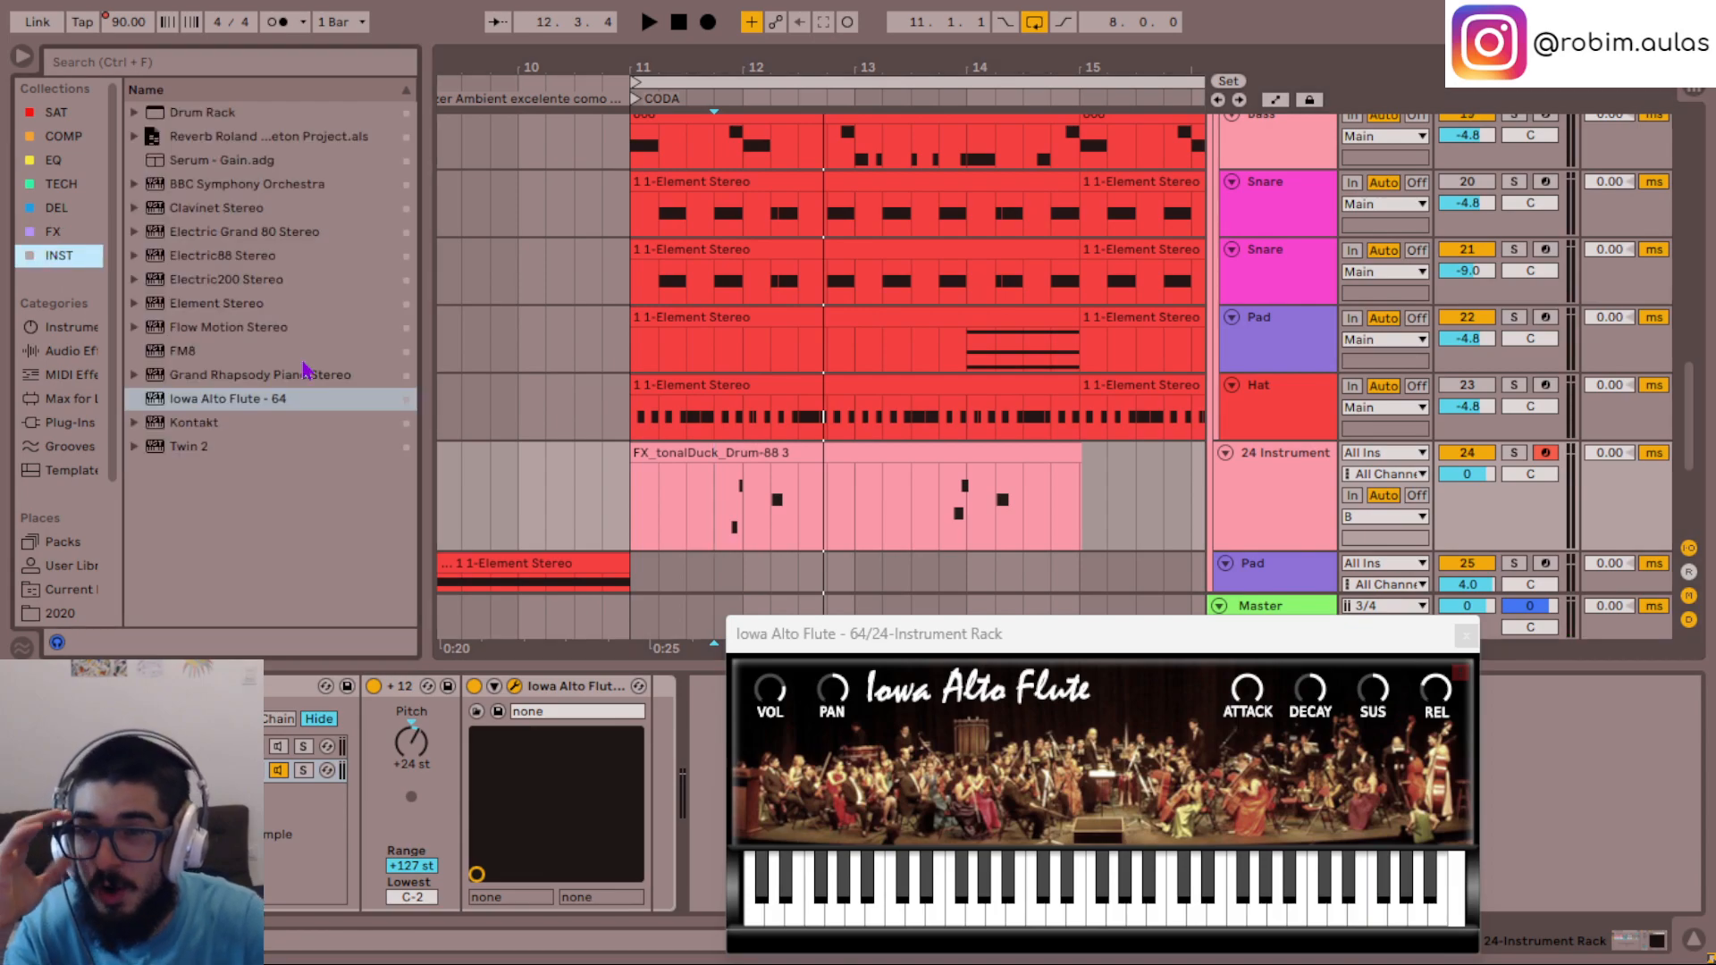
click(259, 184)
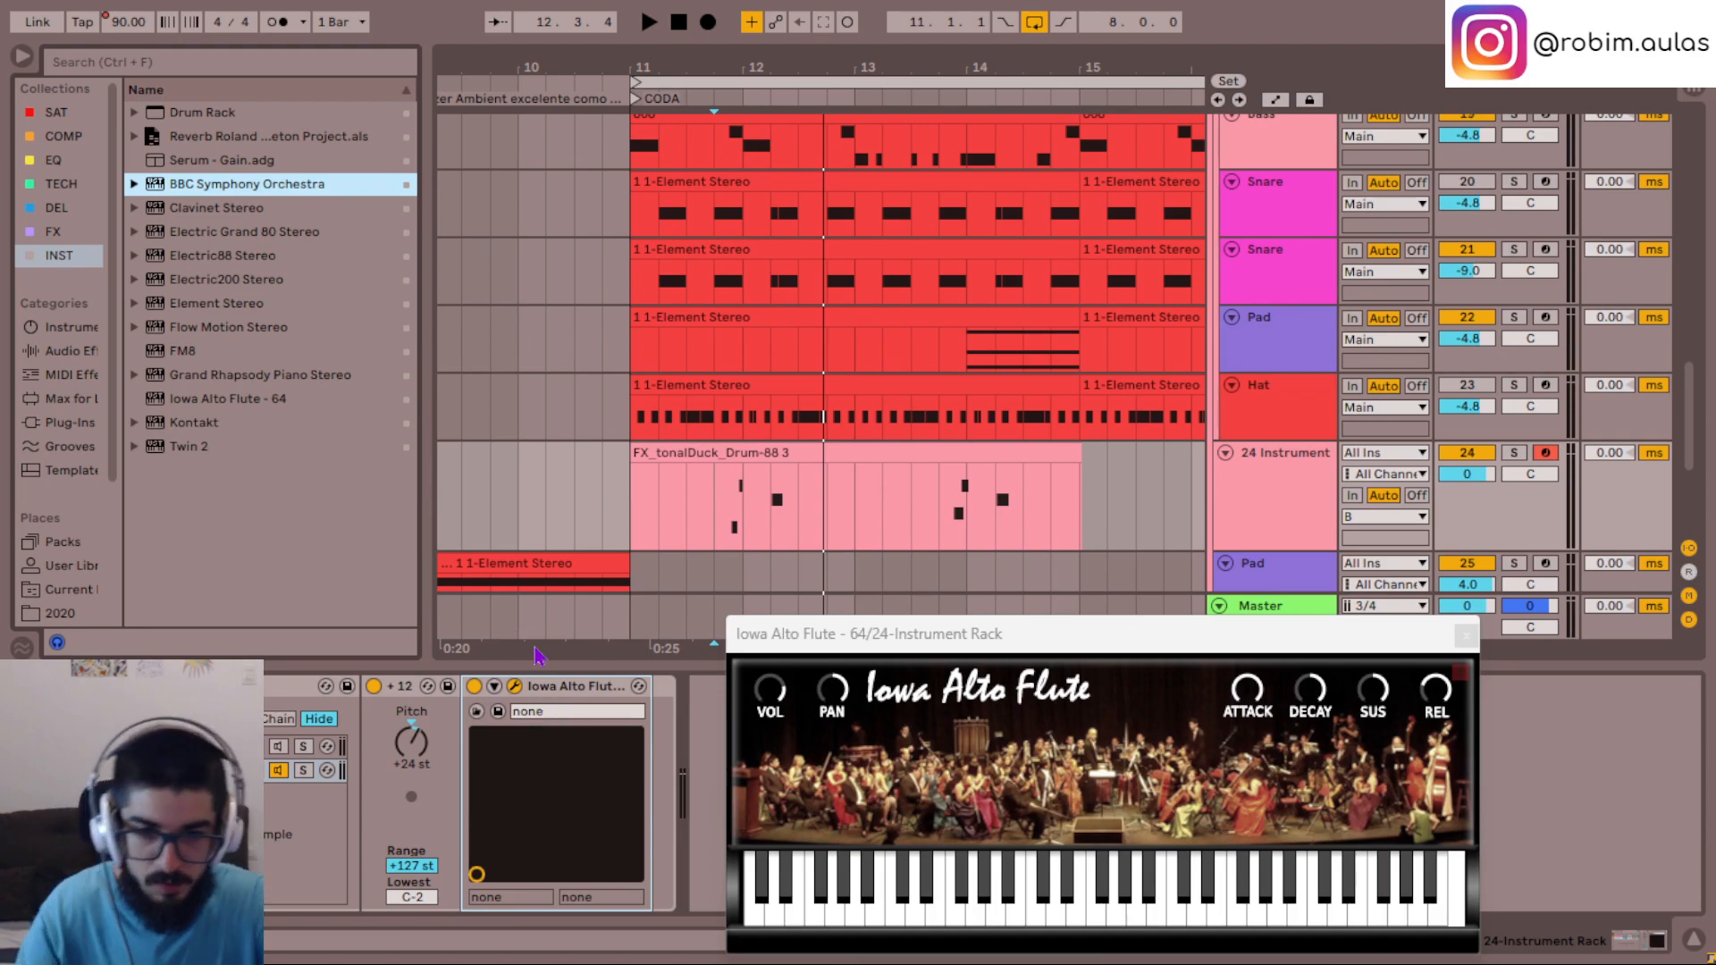
key(Return)
drag(659, 127, 841, 50)
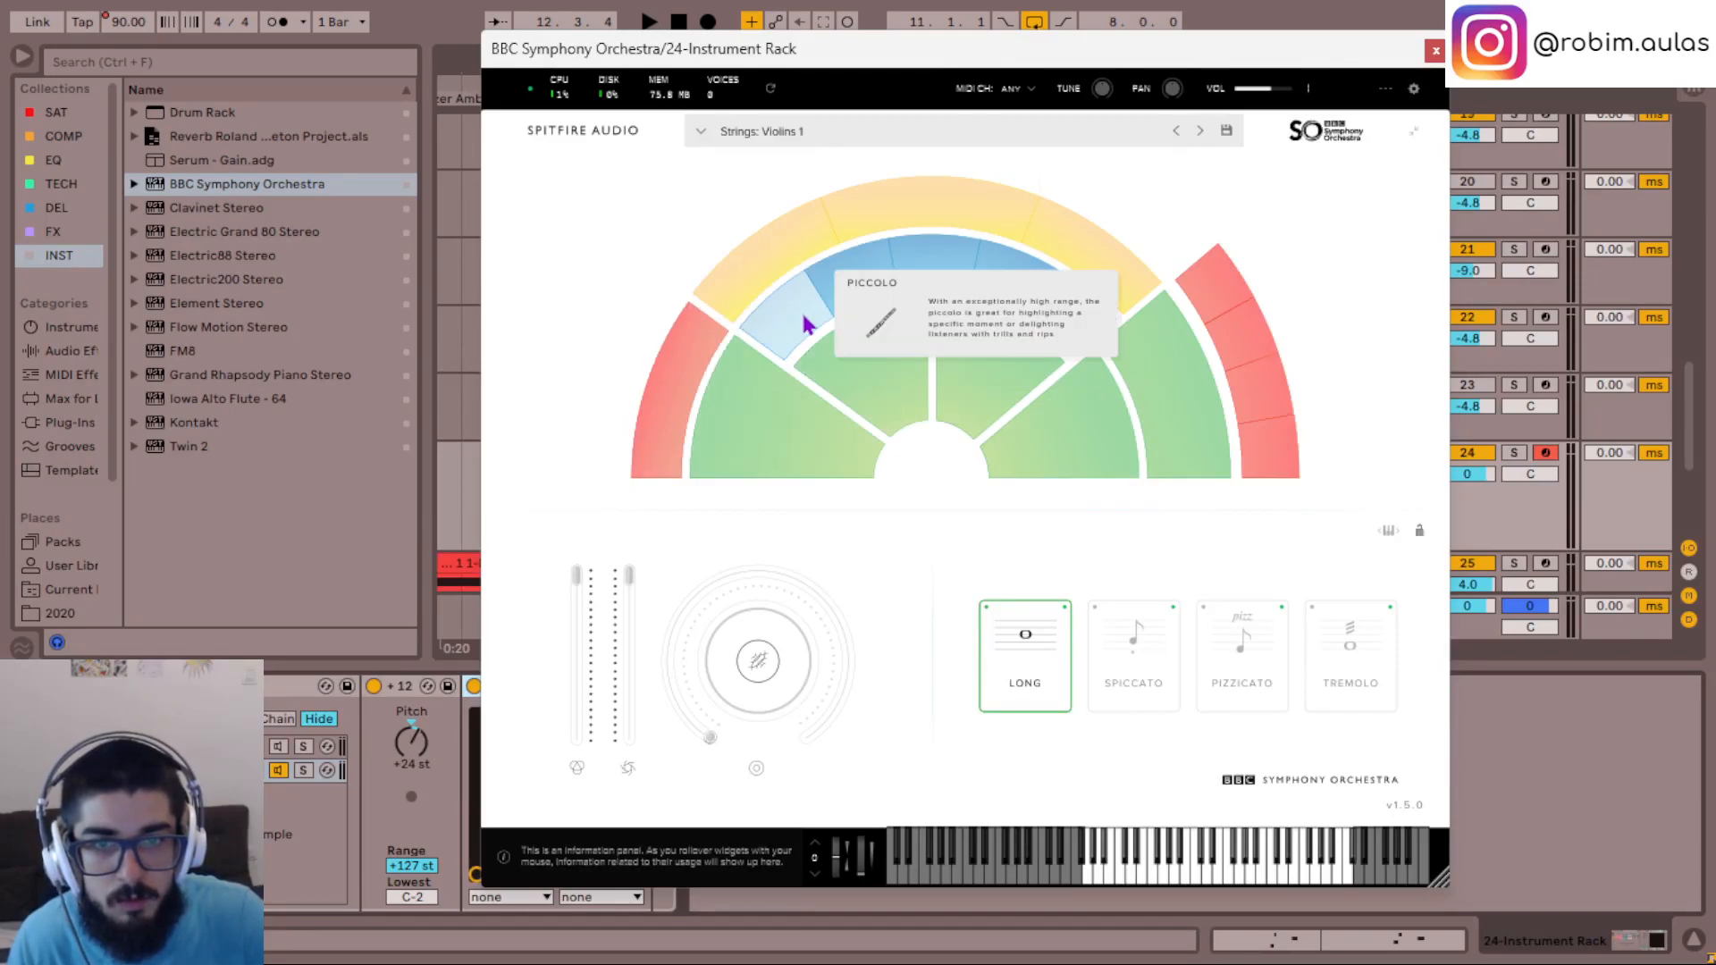
click(843, 277)
key(space)
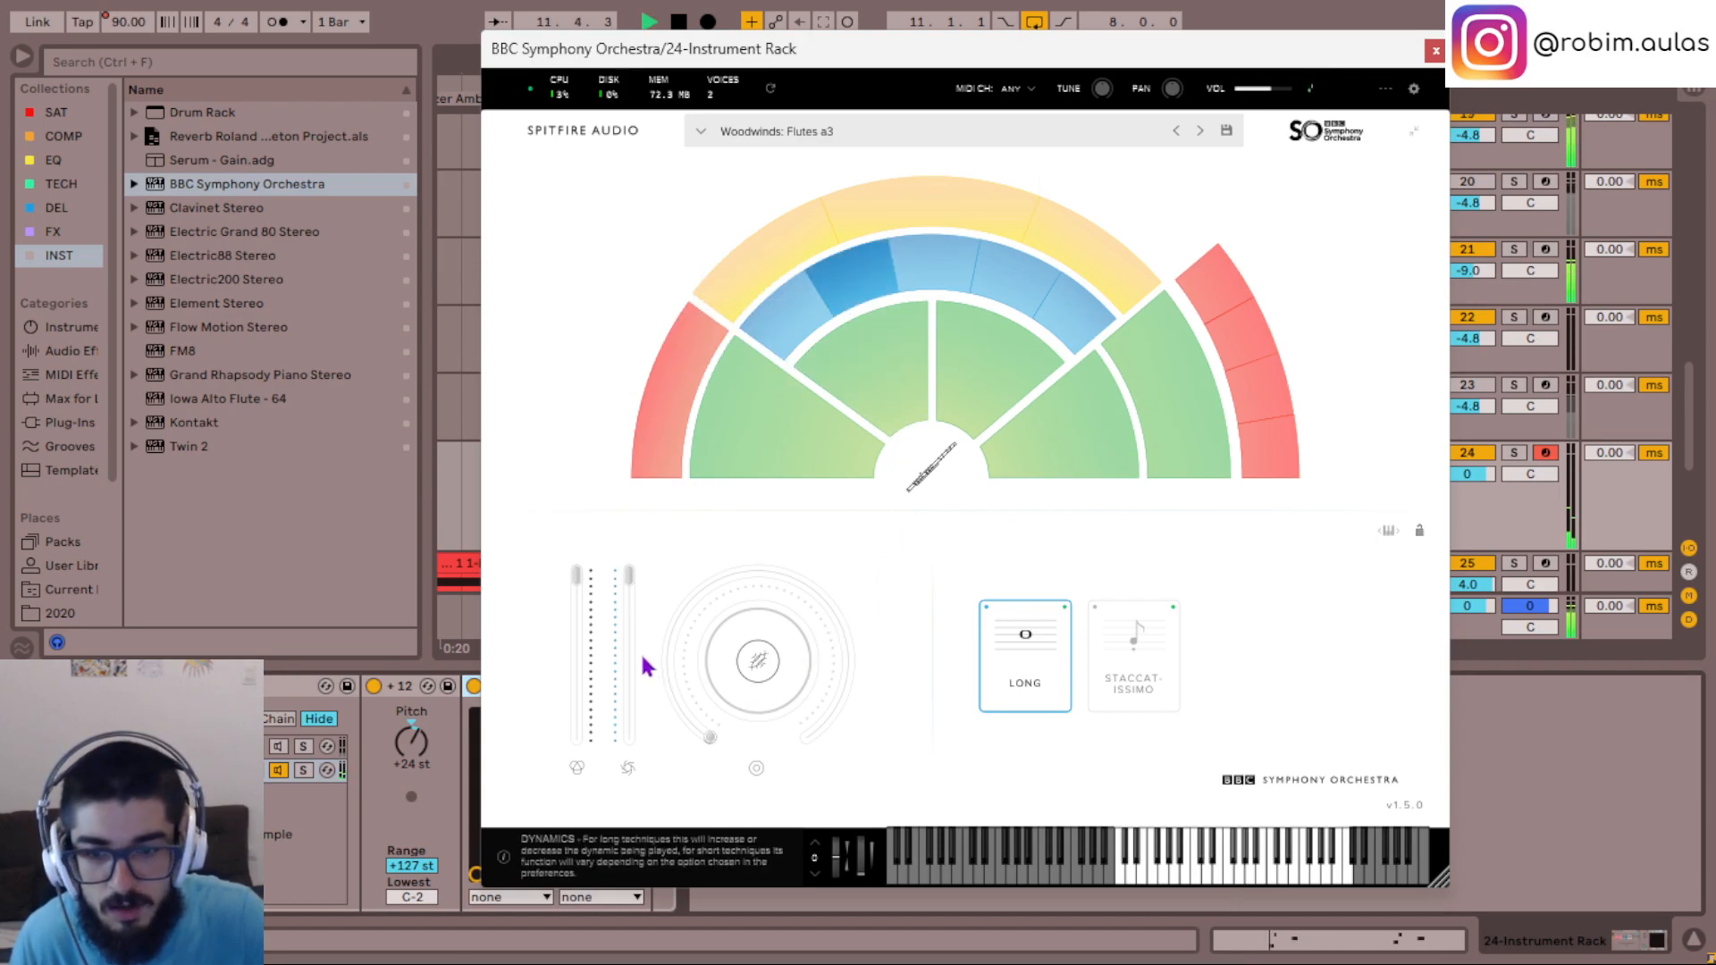
key(space)
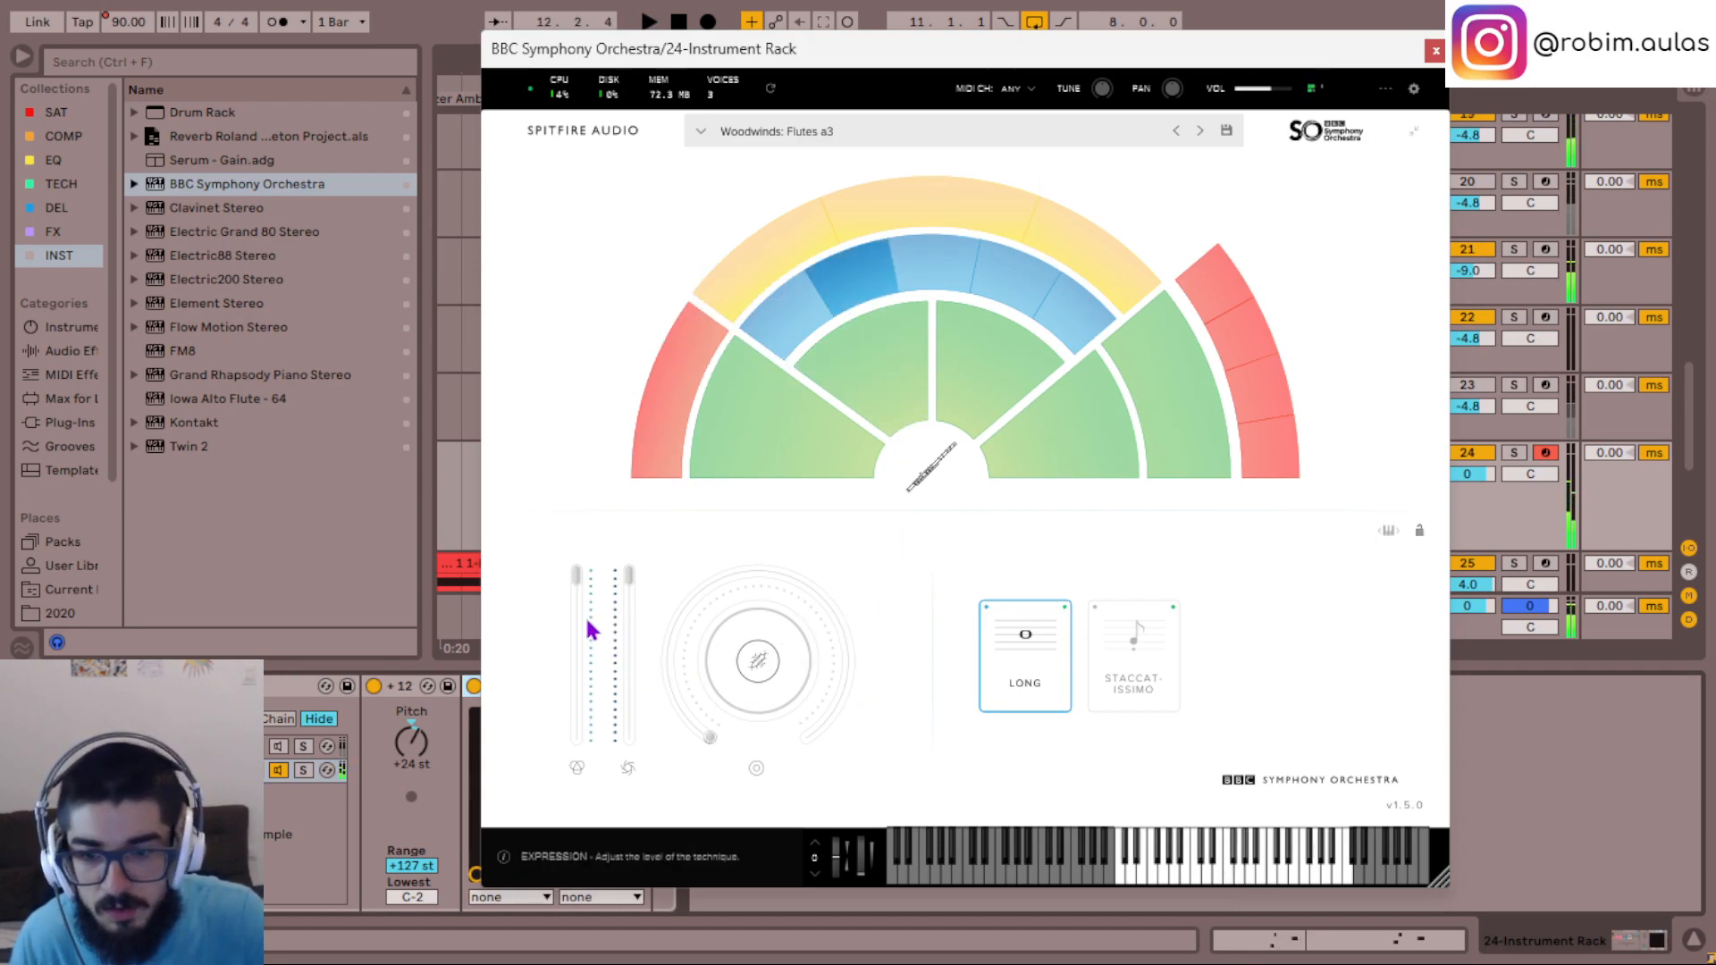
- Lower the dynamics of the Flutes a3 sound and try its reverb at 98% during playback
drag(570, 605, 631, 625)
key(space)
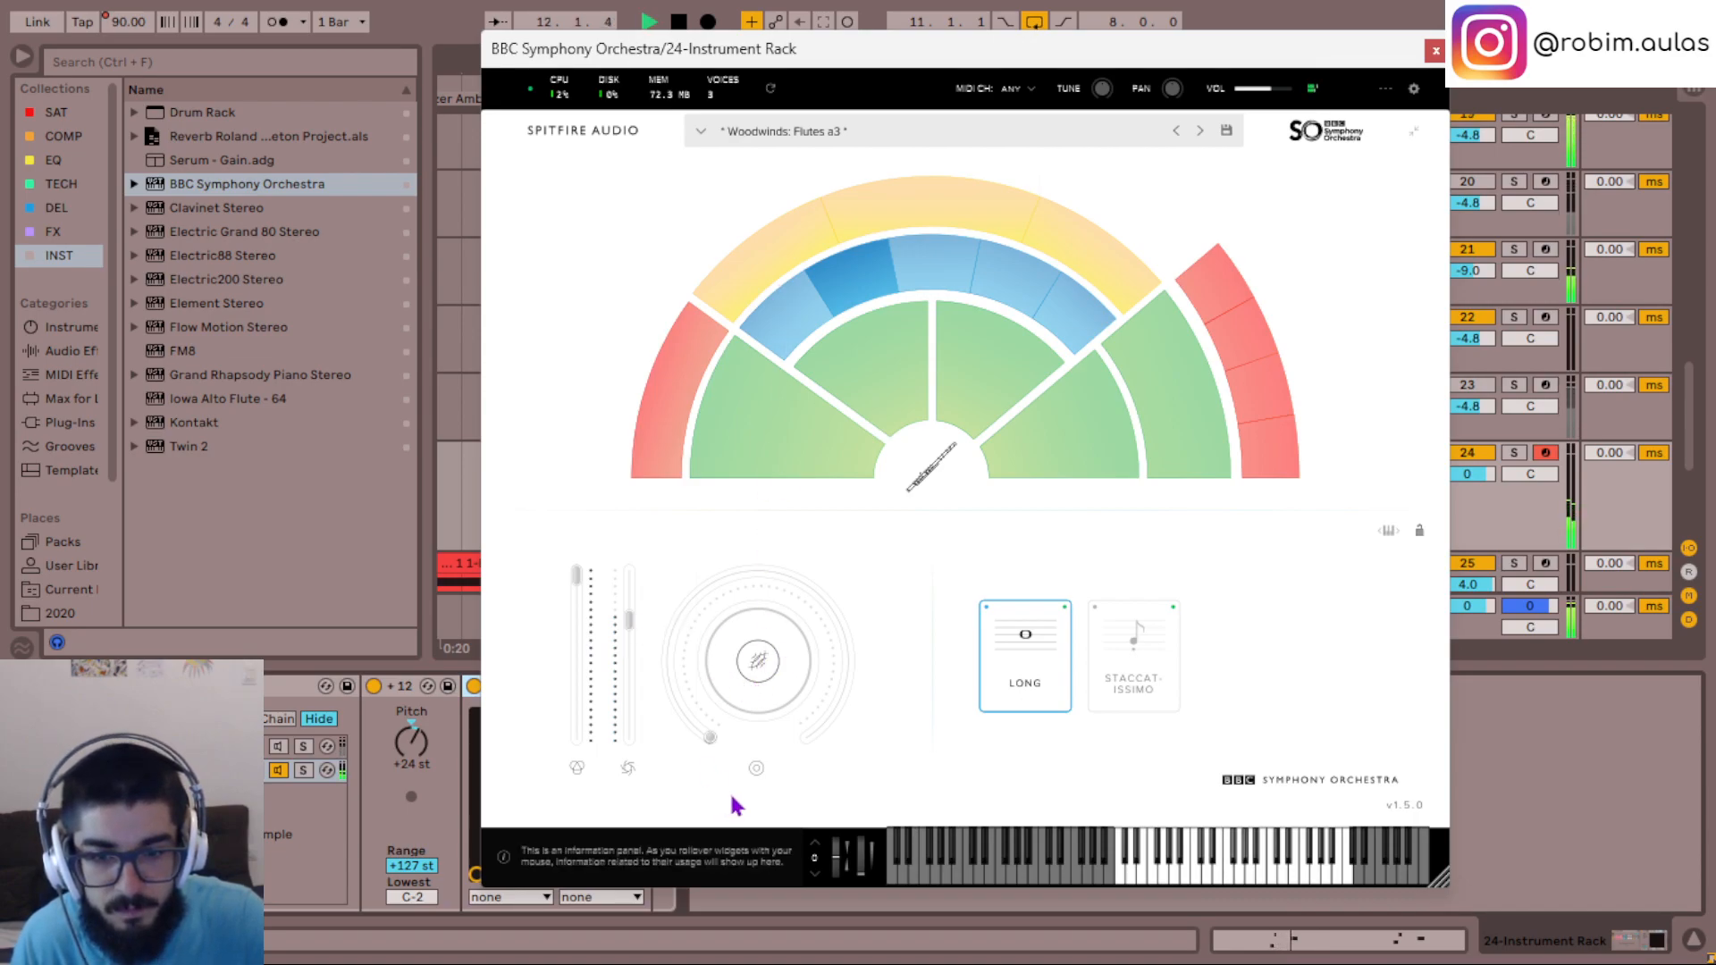
drag(711, 738, 712, 608)
drag(1009, 667, 929, 783)
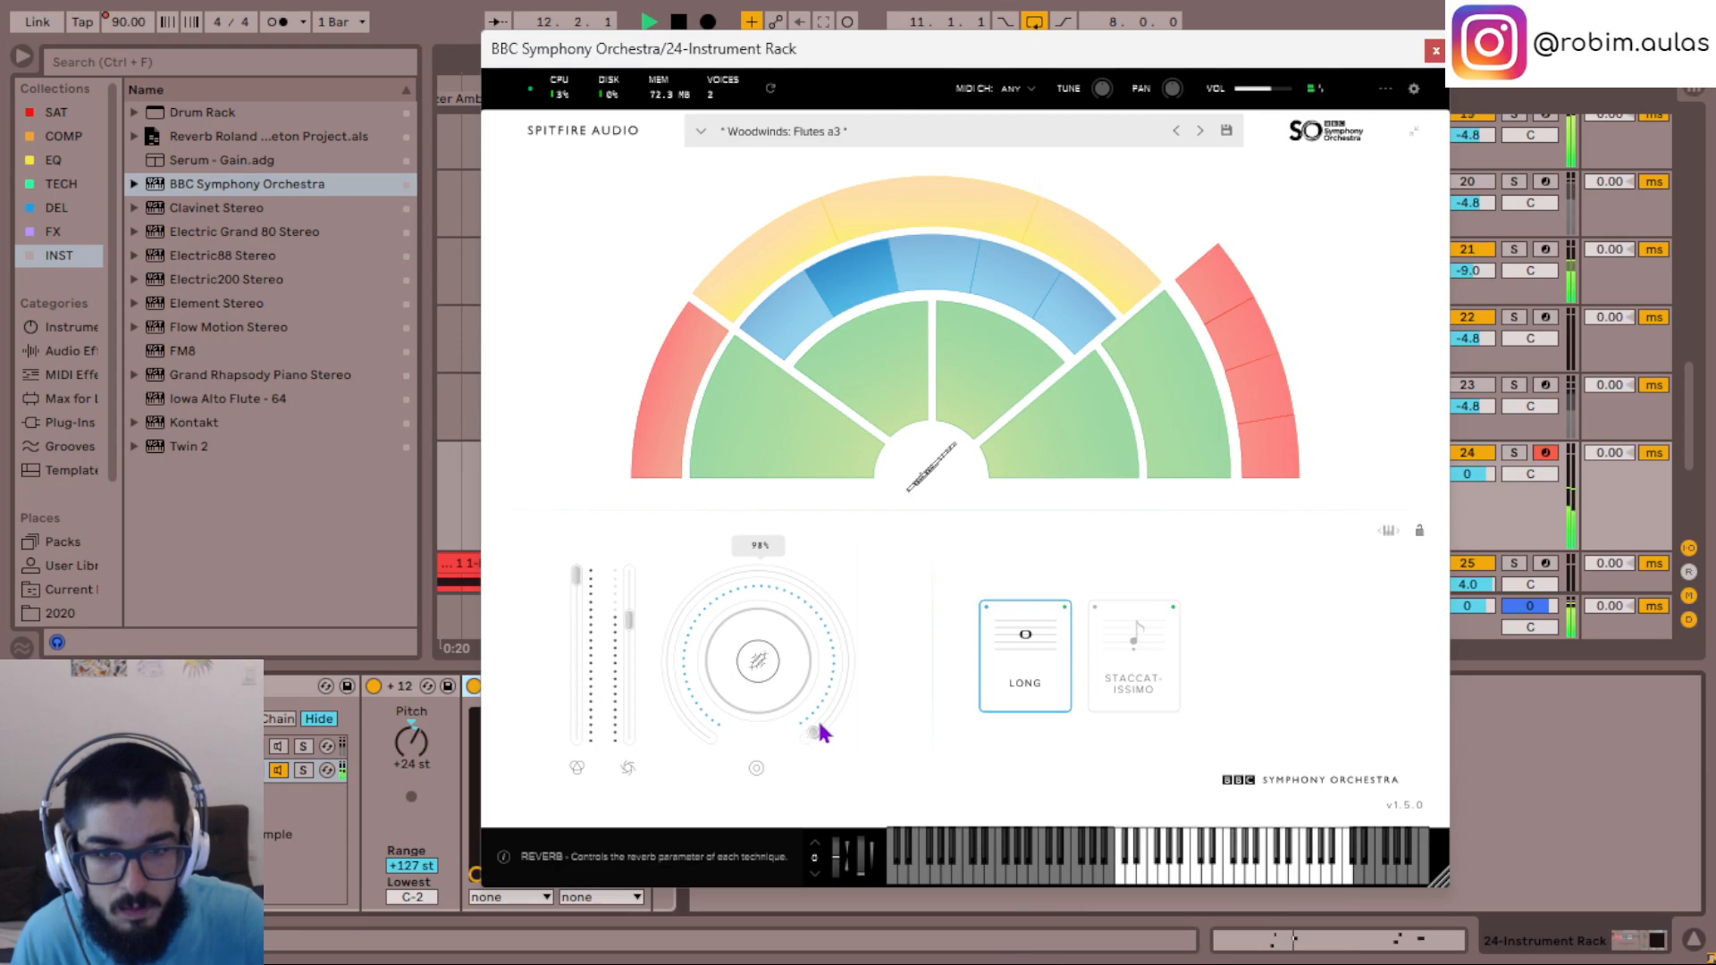
- Switch the flutes to the Staccatissimo technique and raise track 24's volume to 6.0 dB, checking it in playback
click(1092, 640)
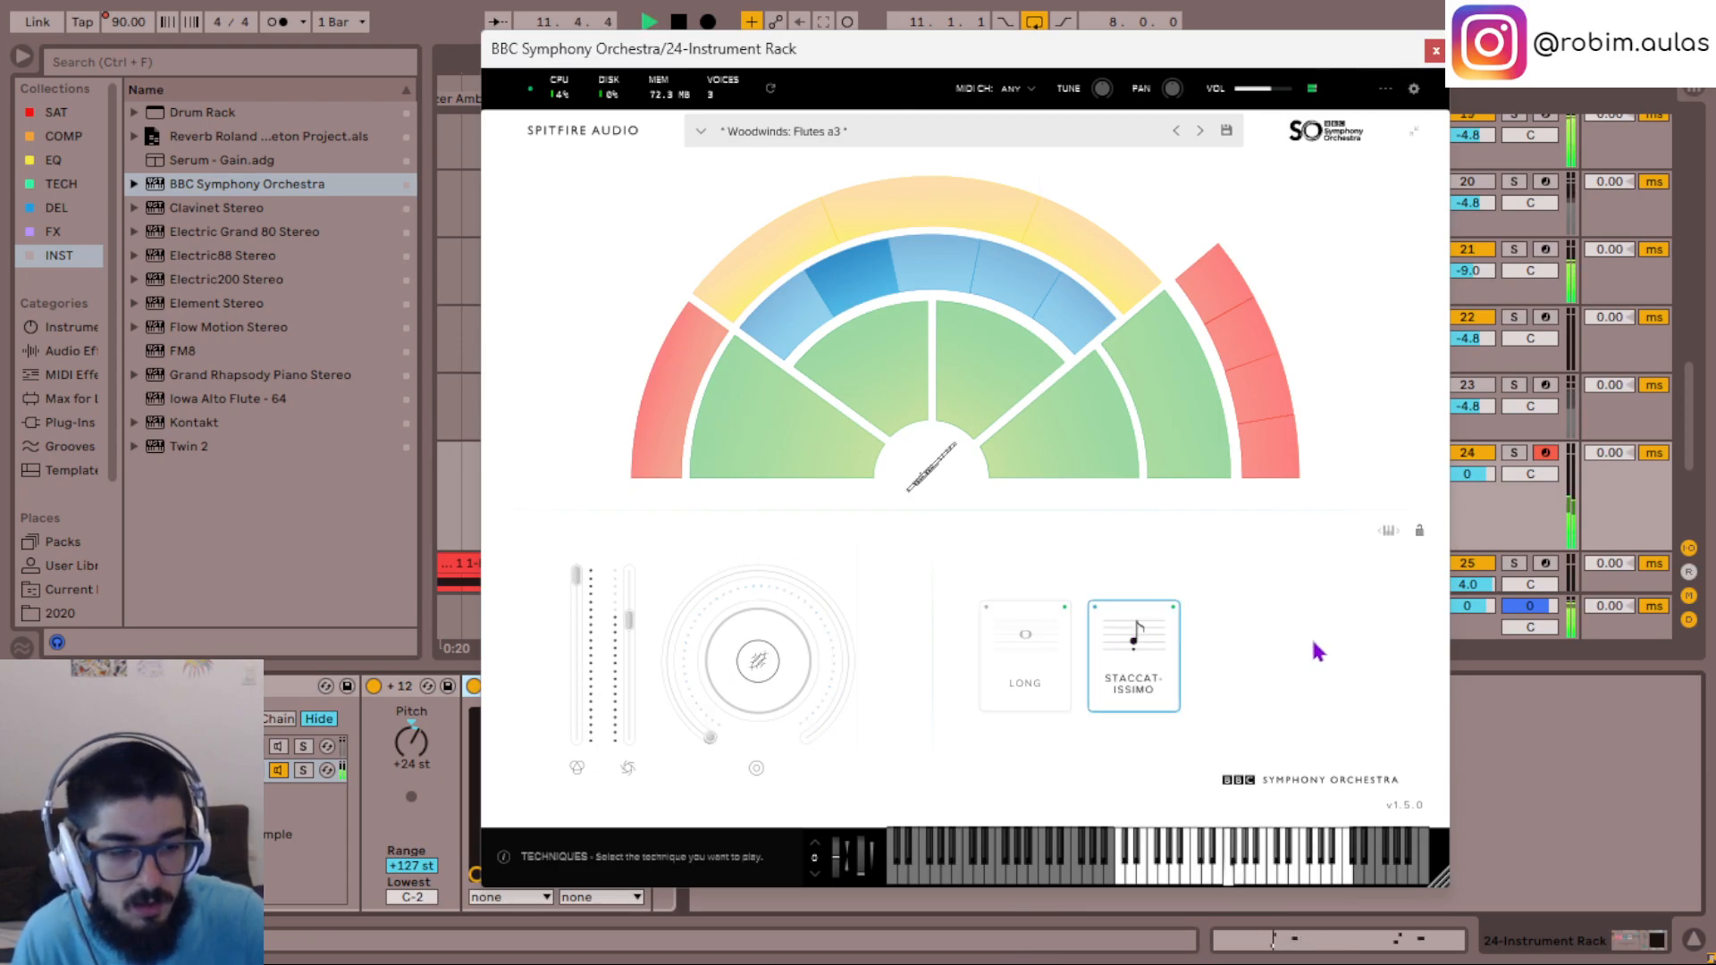
click(1435, 51)
key(space)
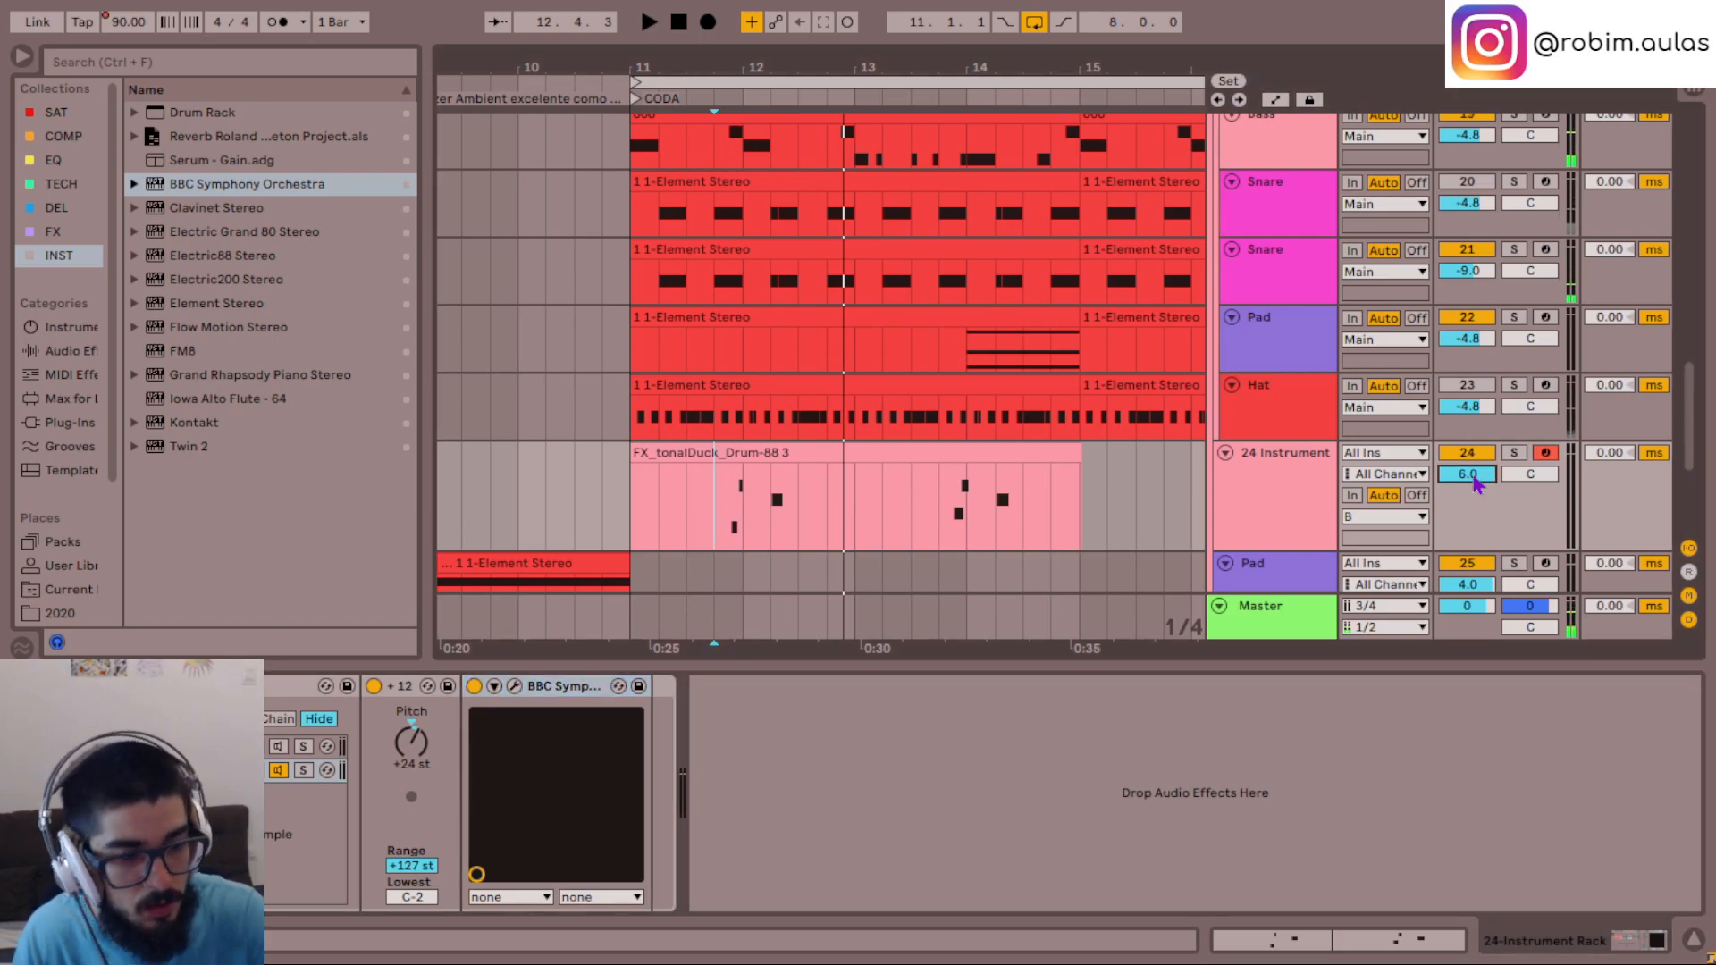
key(space)
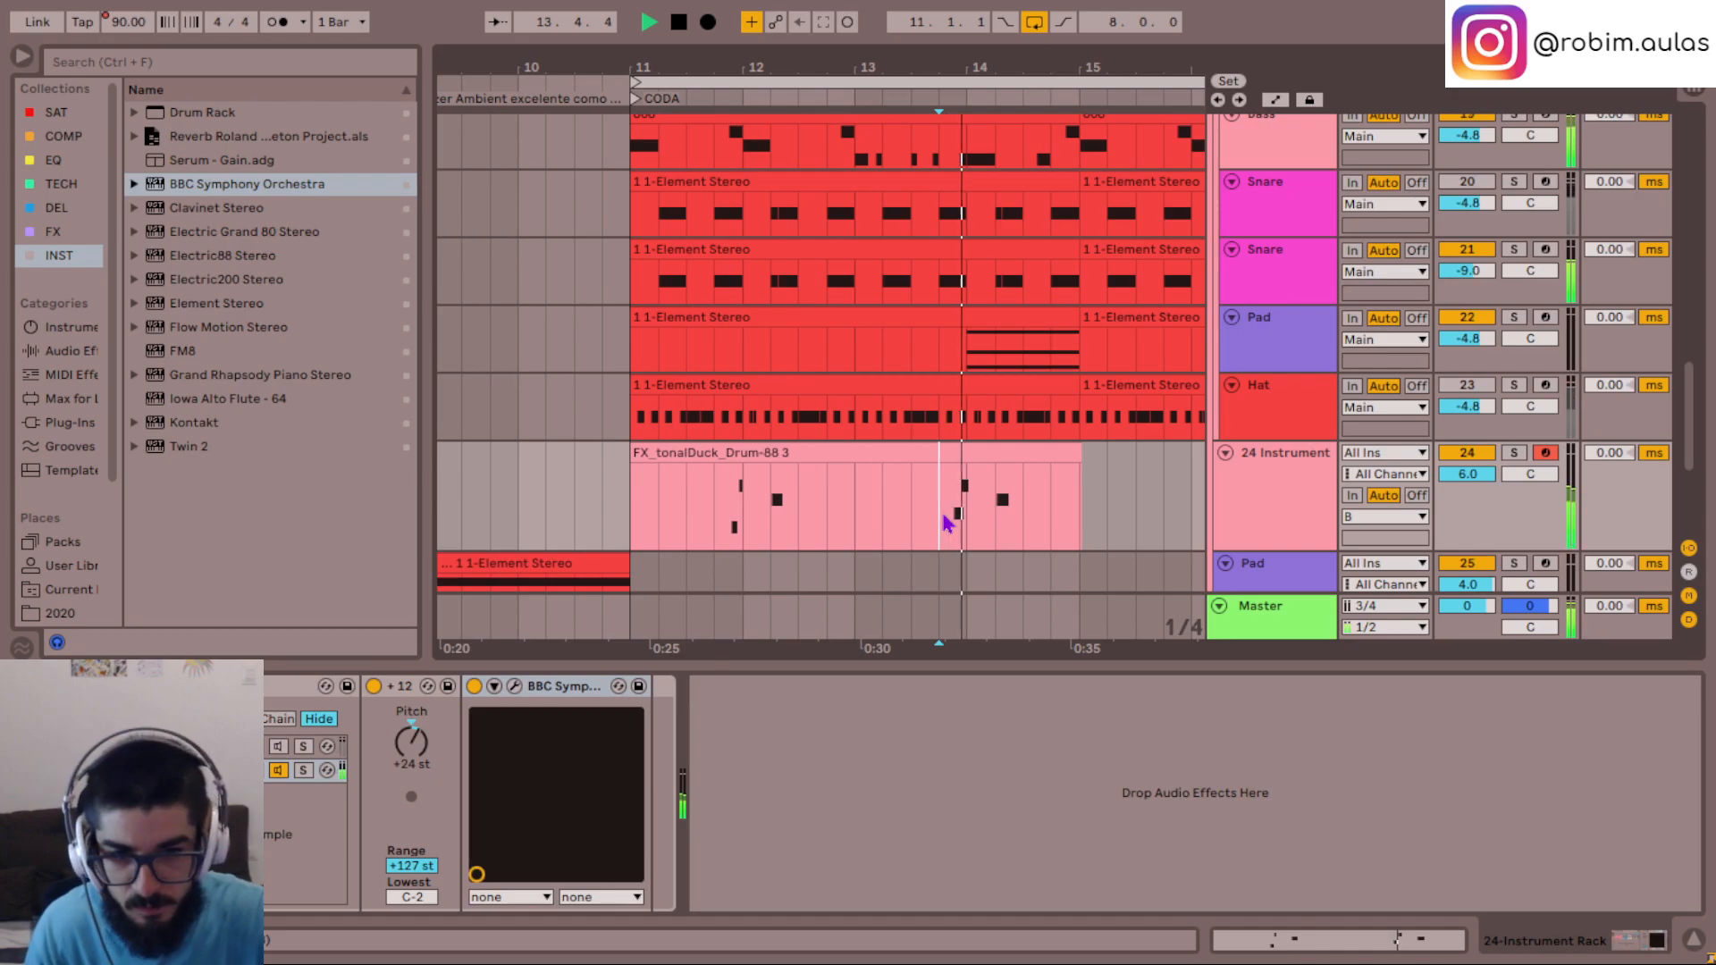
- Lower the answer phrase's F#2 note near the end of the tonalDuck clip's third bar to F2, and play it back
double_click(957, 452)
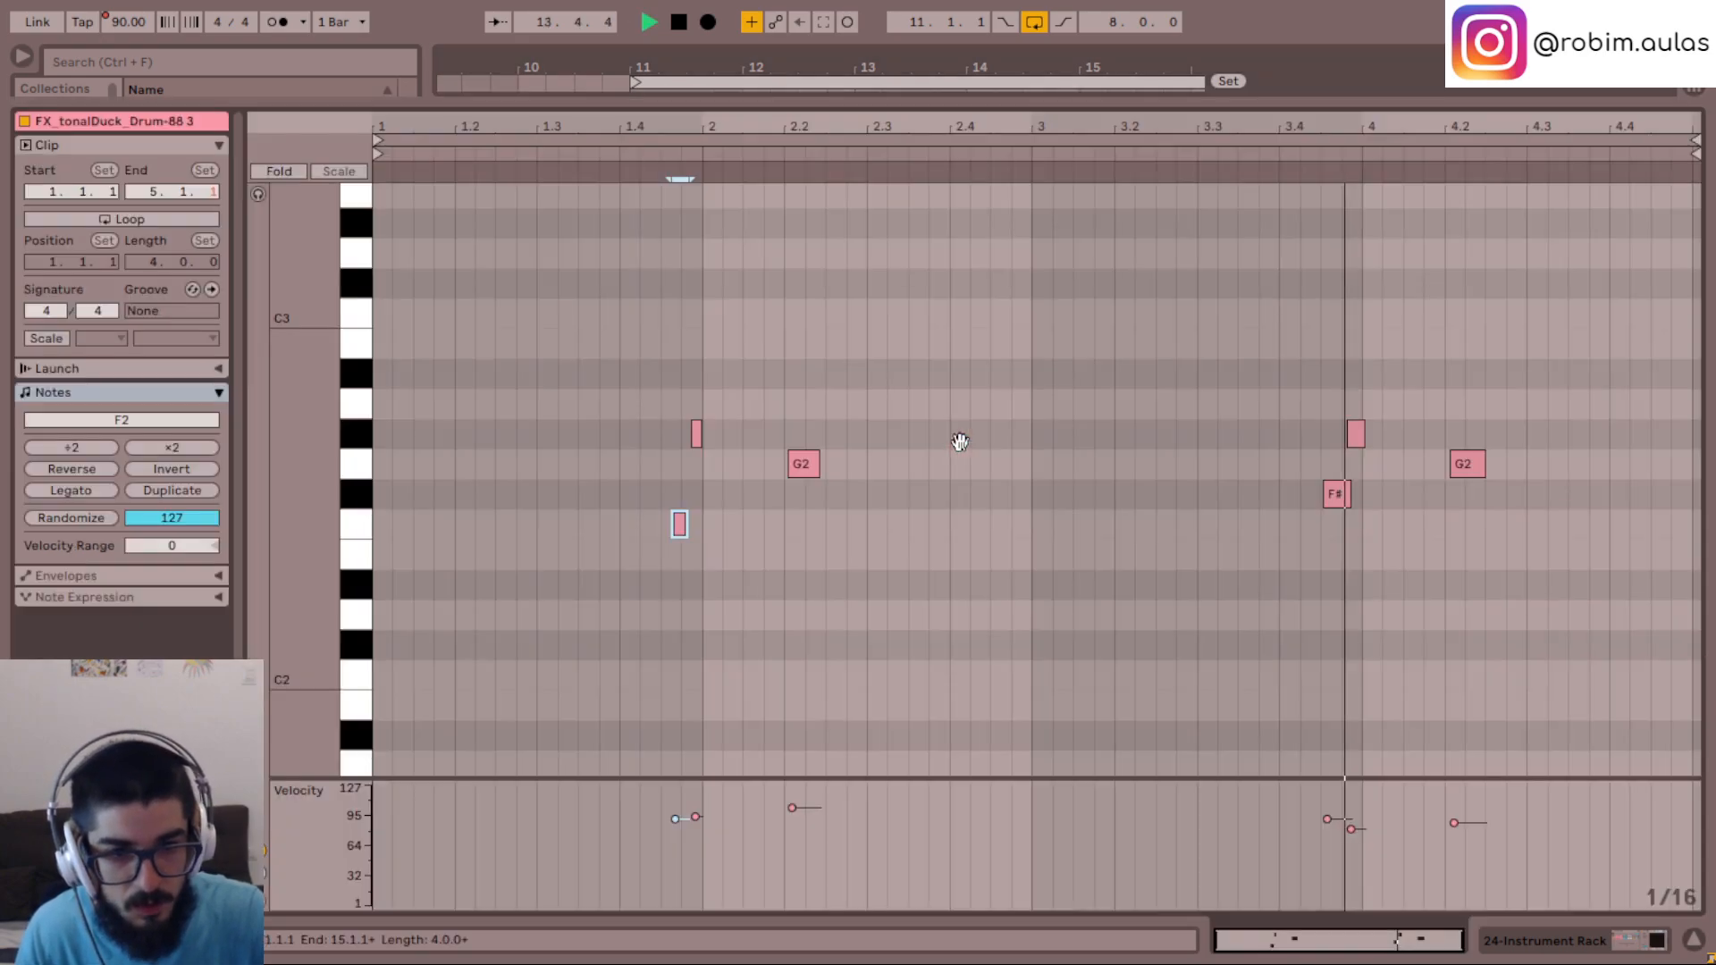
key(space)
click(1340, 492)
click(1185, 549)
click(1278, 551)
key(space)
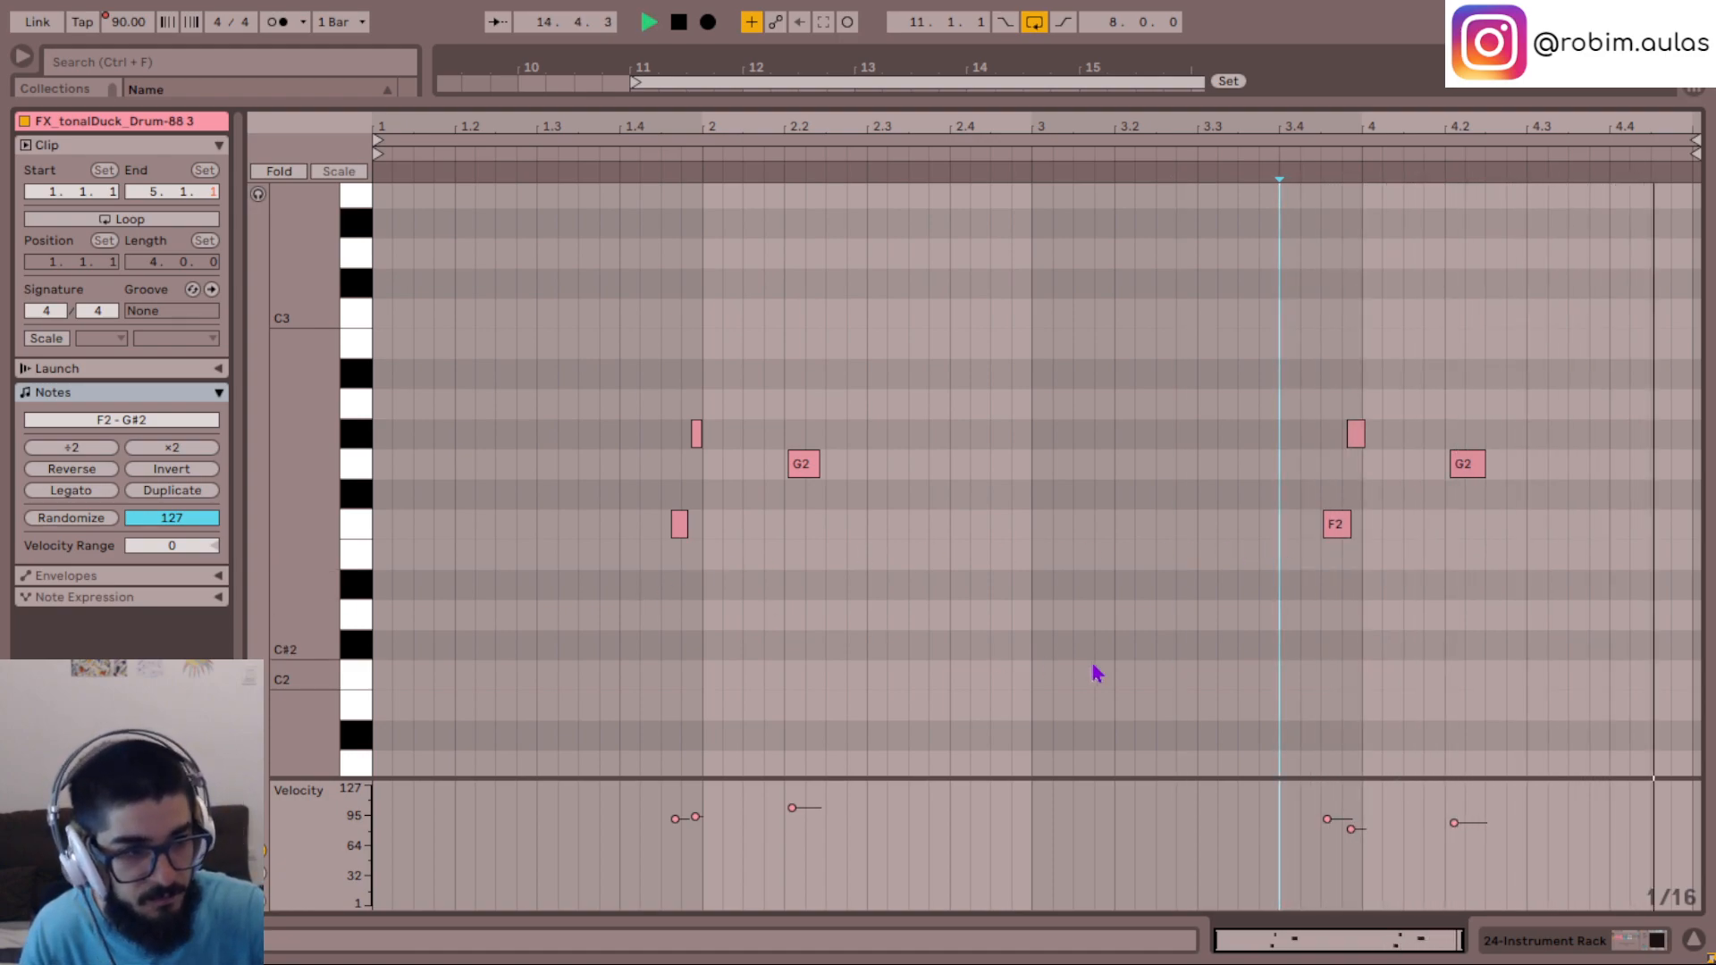
click(1691, 936)
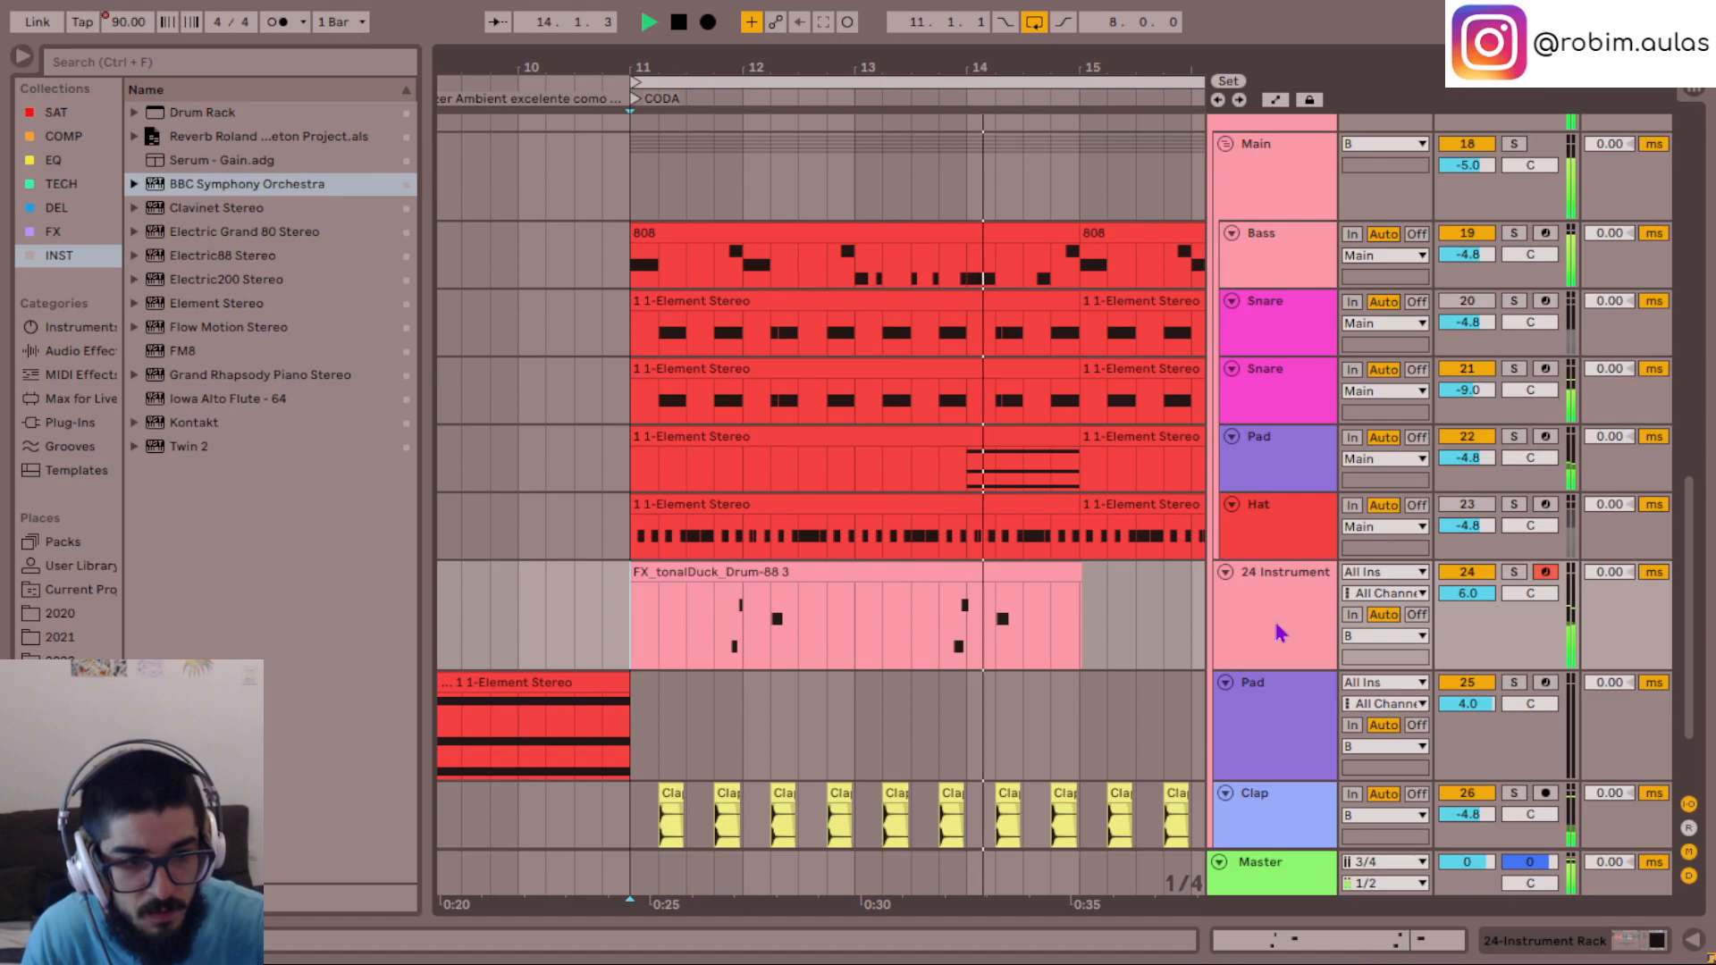
- Duplicate the tonalDuck clip into bars 15 to 19 and play from the start of bar 11
click(1072, 576)
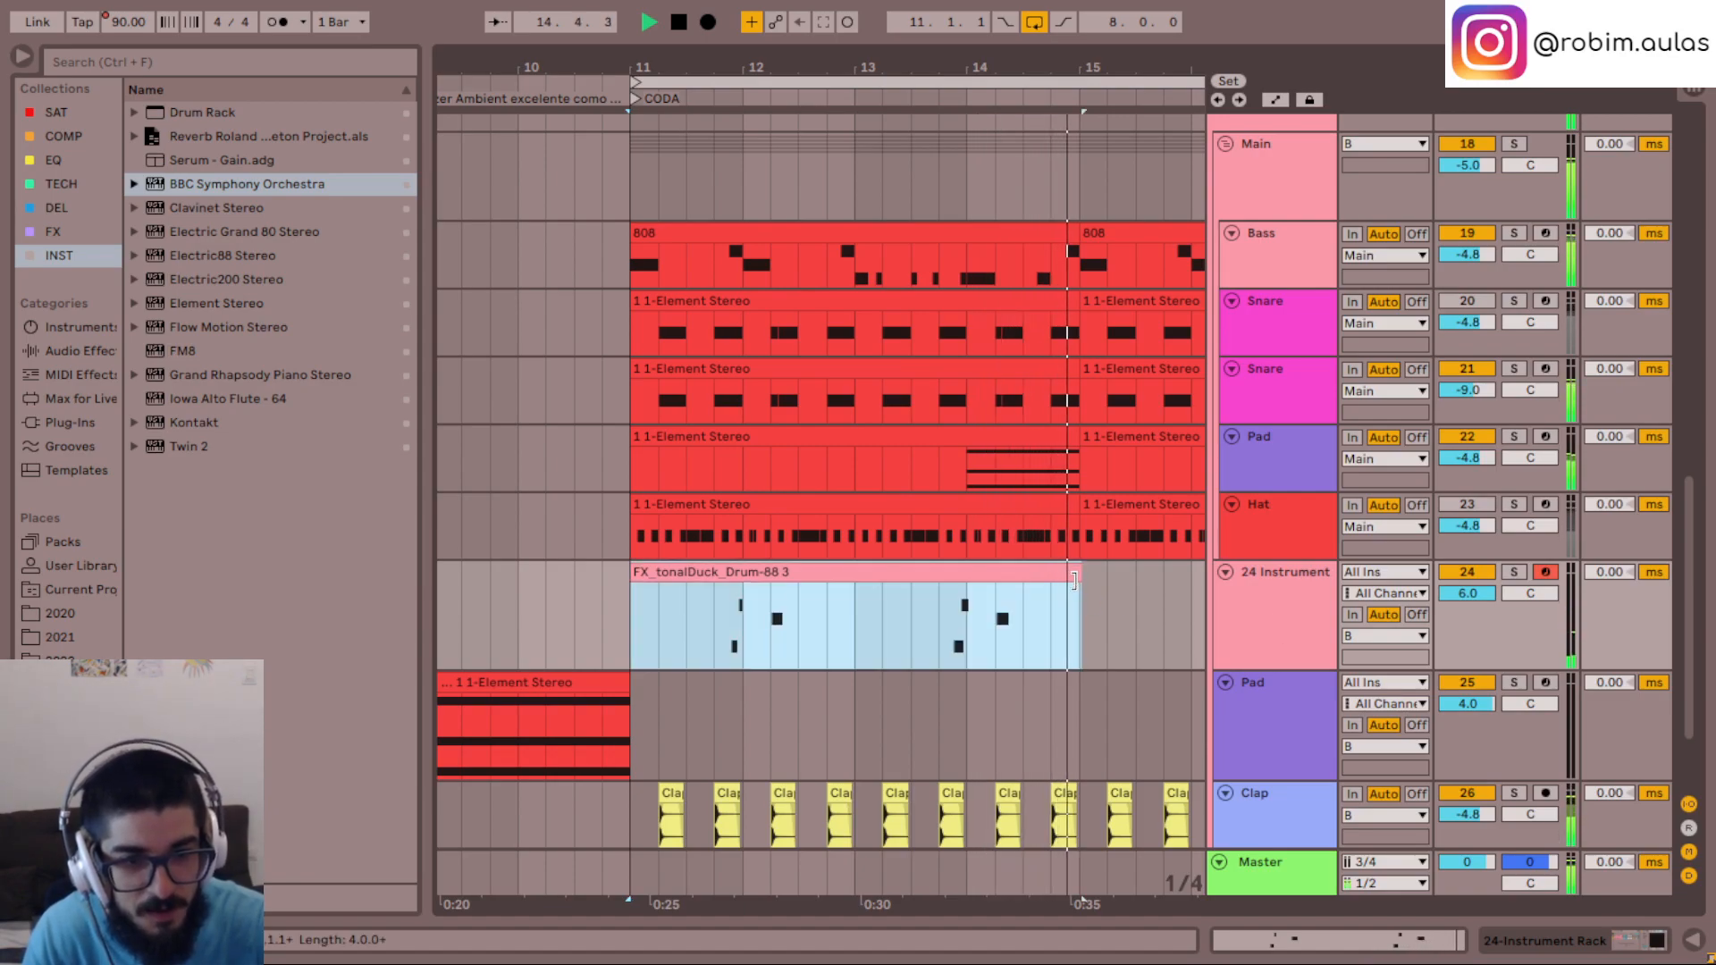
key(ctrl+d)
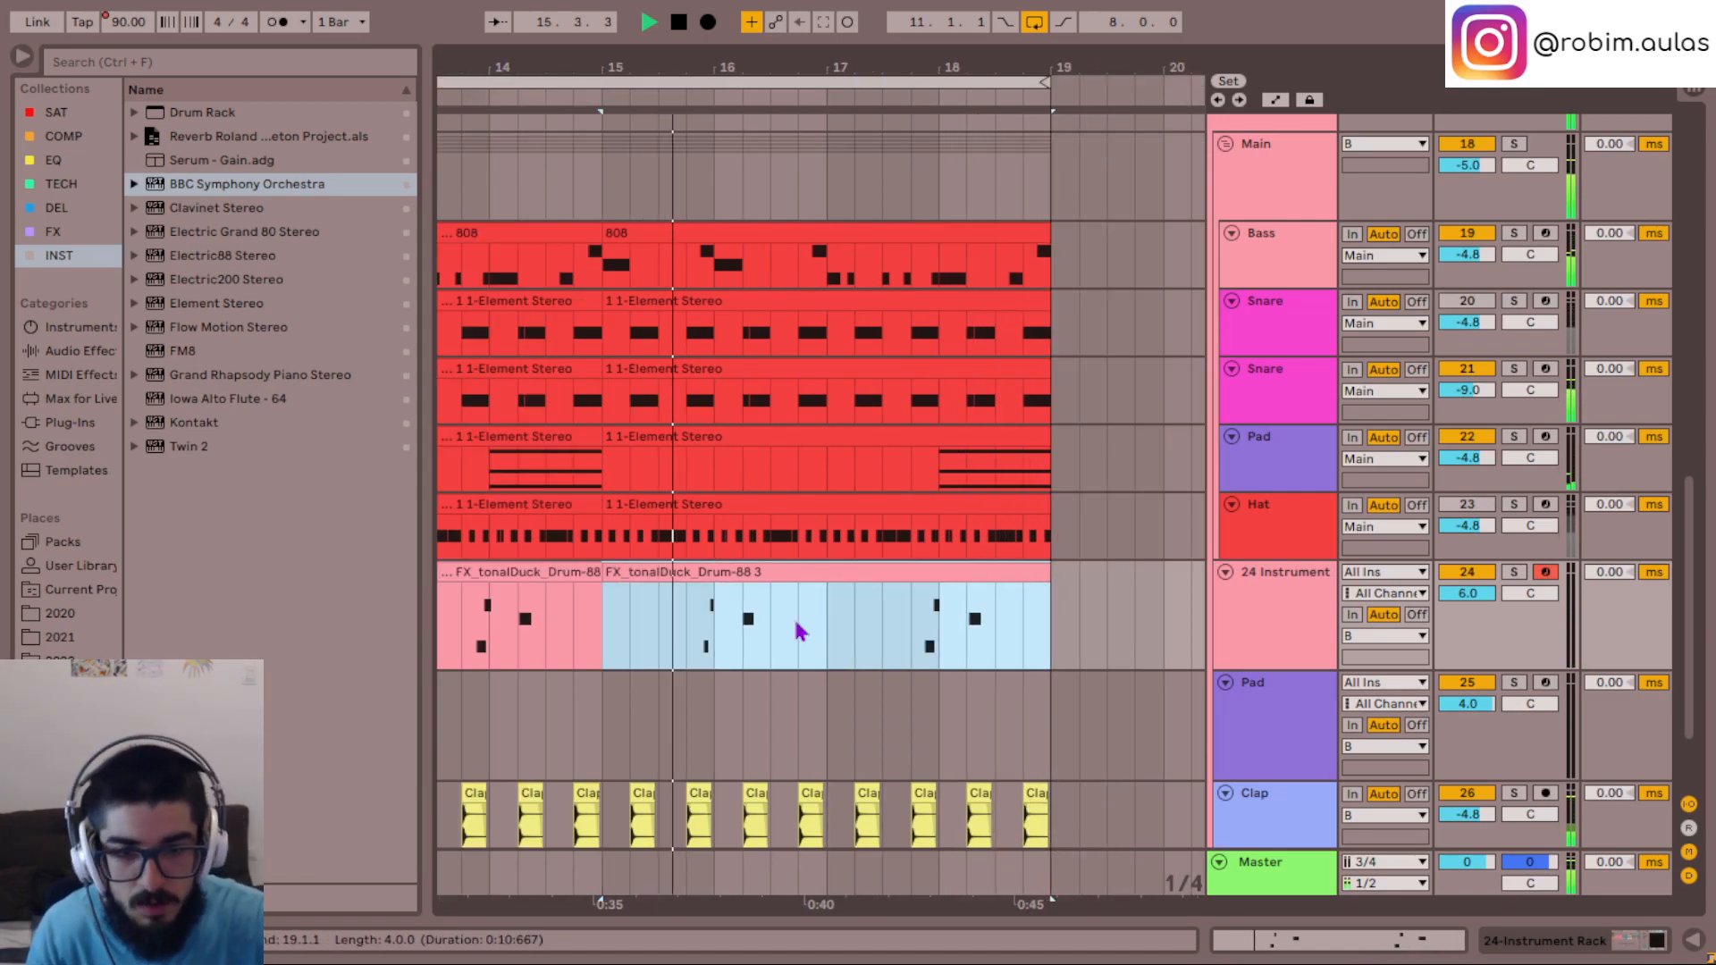
scroll(777, 631, left, 2)
scroll(774, 615, left, 1)
click(559, 620)
- Show the Kick track's device chain and solo the track, comparing it with the full mix
scroll(581, 628, down, 2)
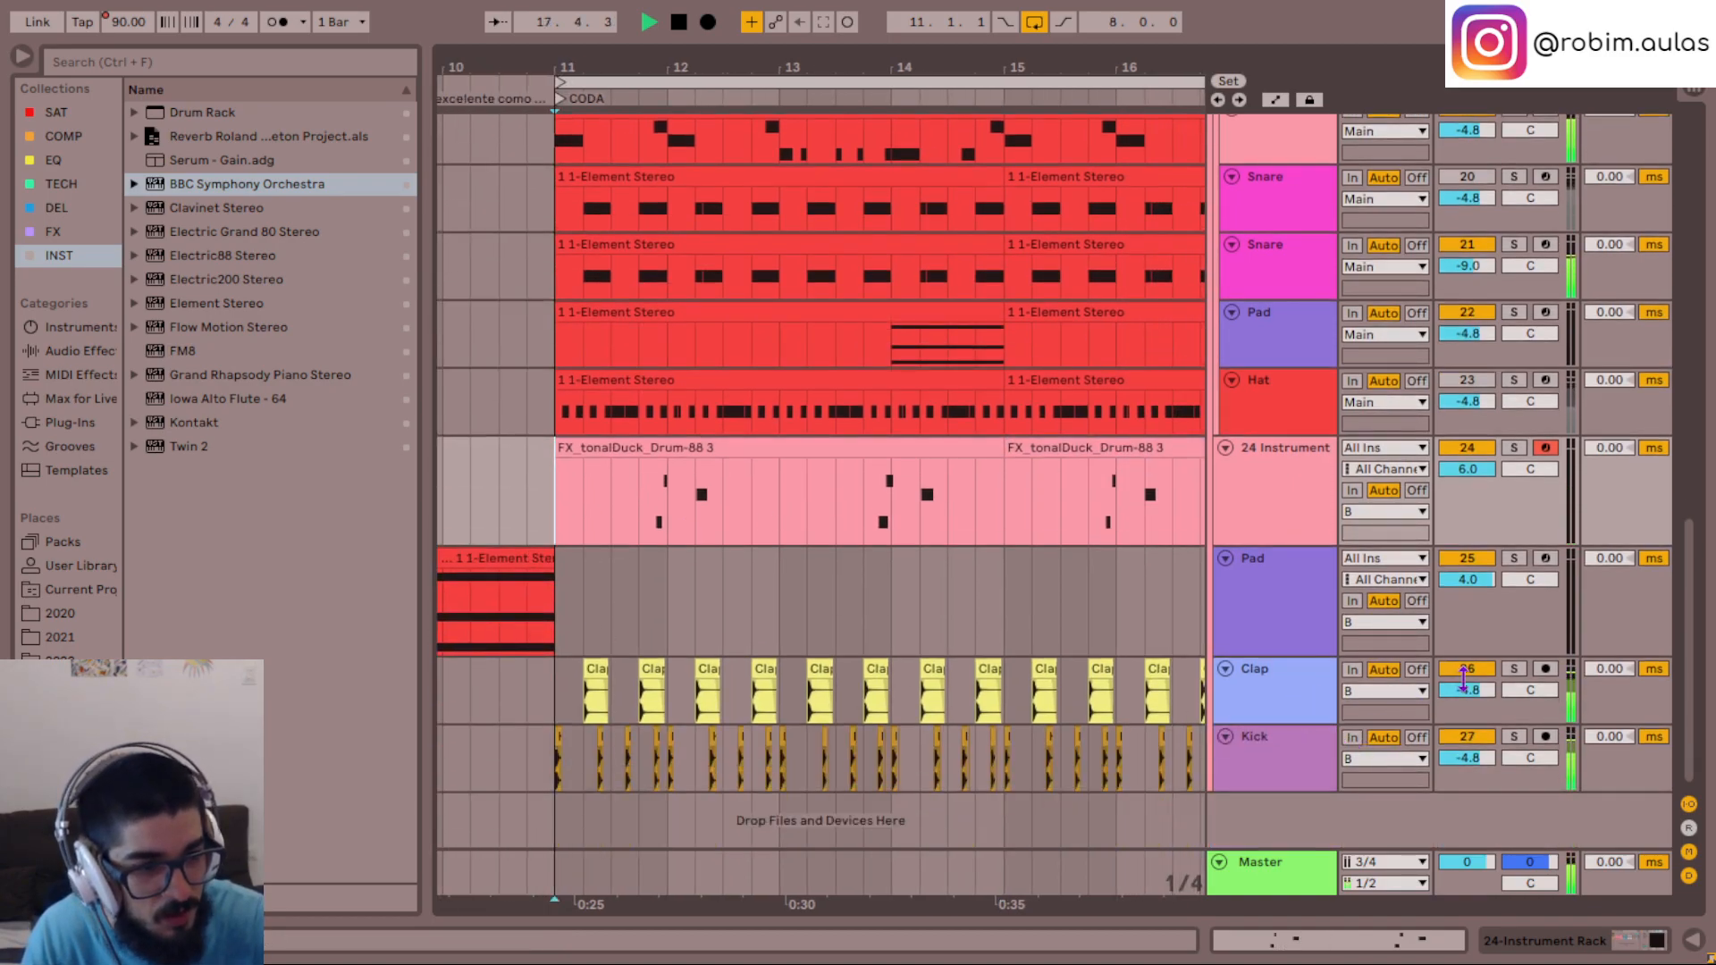
click(1288, 783)
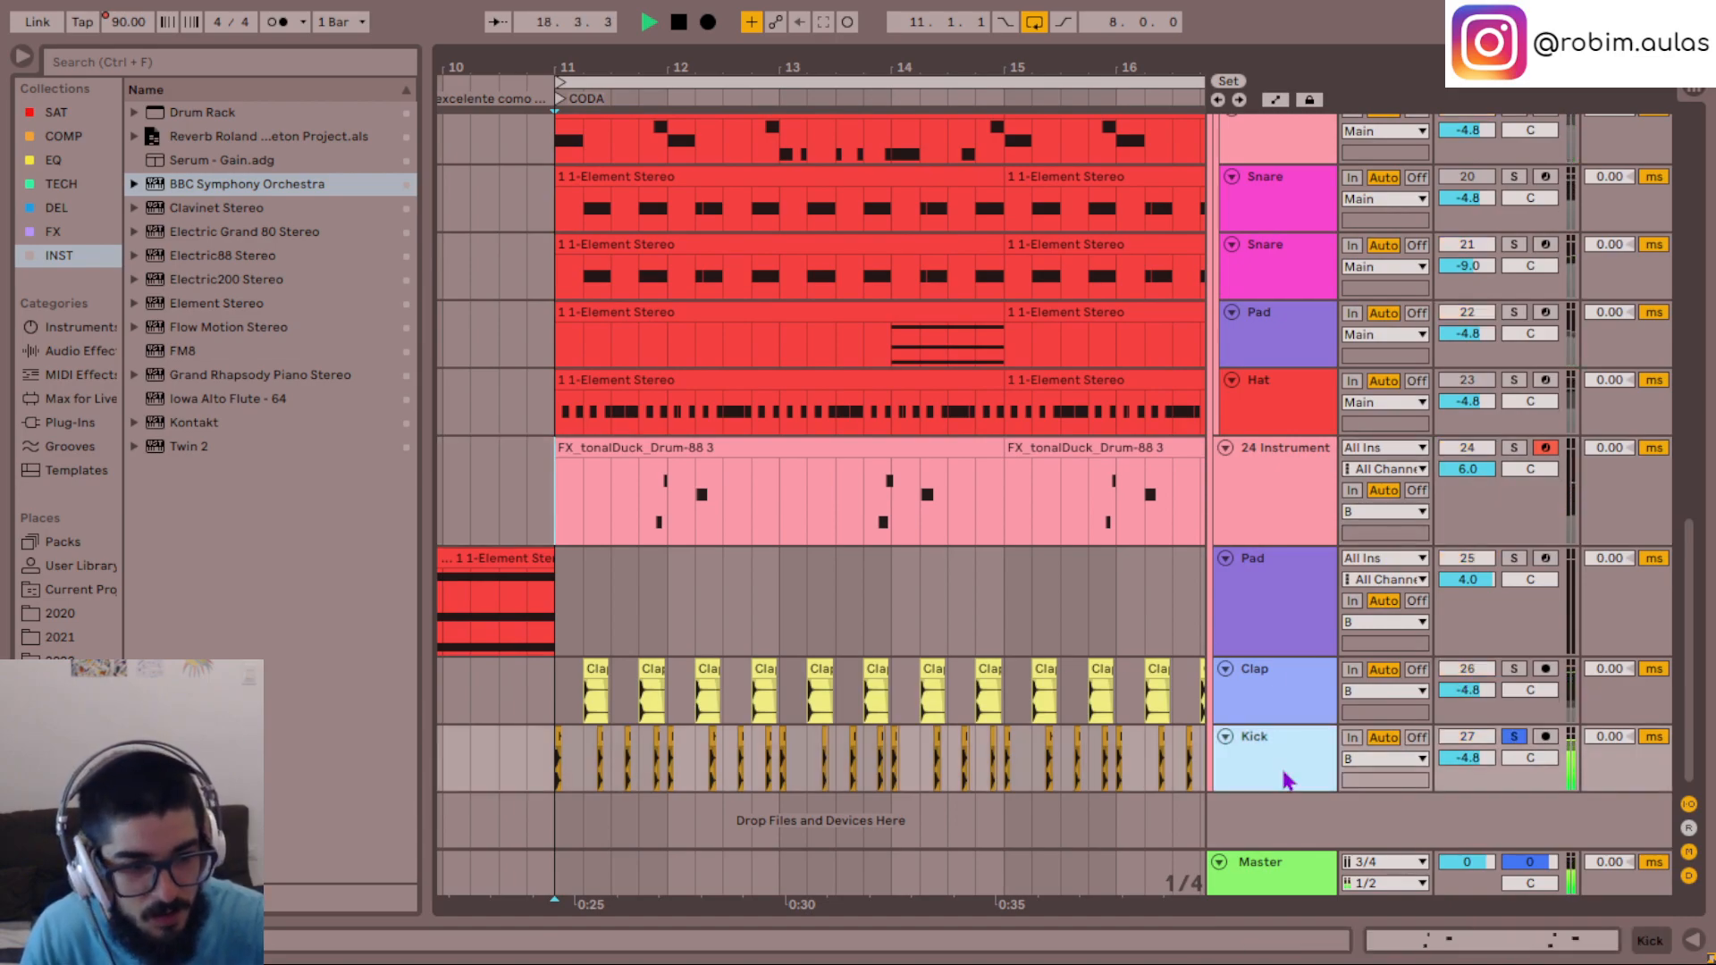
double_click(1299, 769)
click(1293, 552)
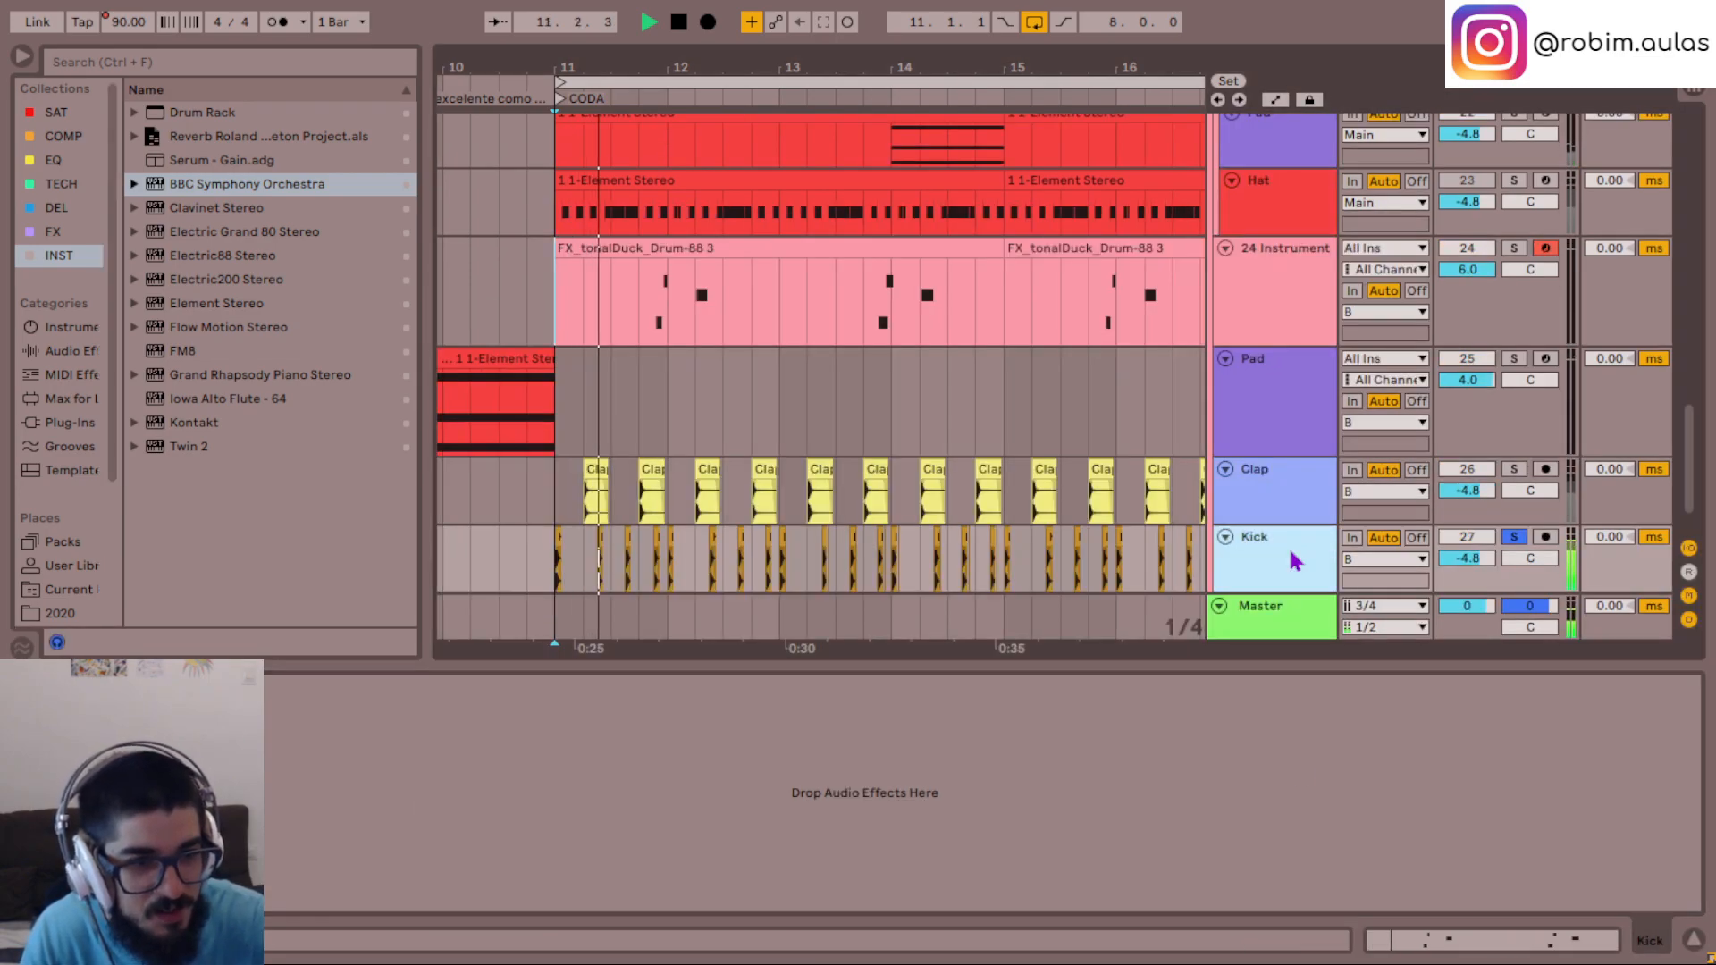
key(s)
scroll(1374, 509, down, 1)
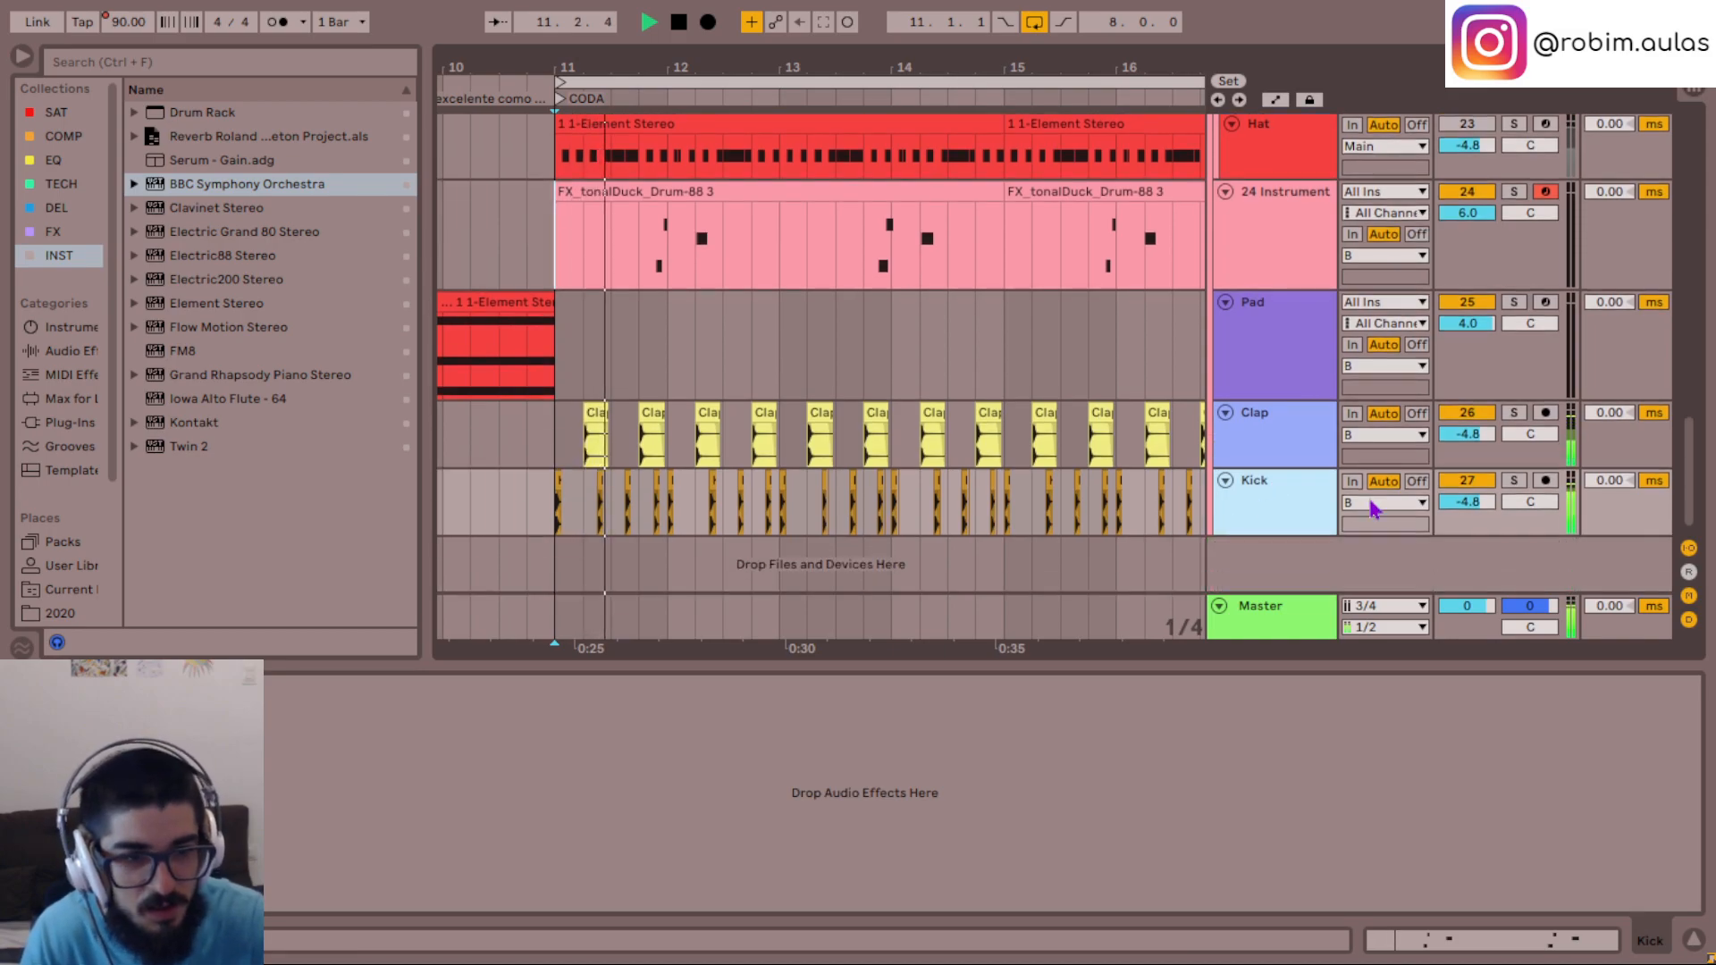
key(s)
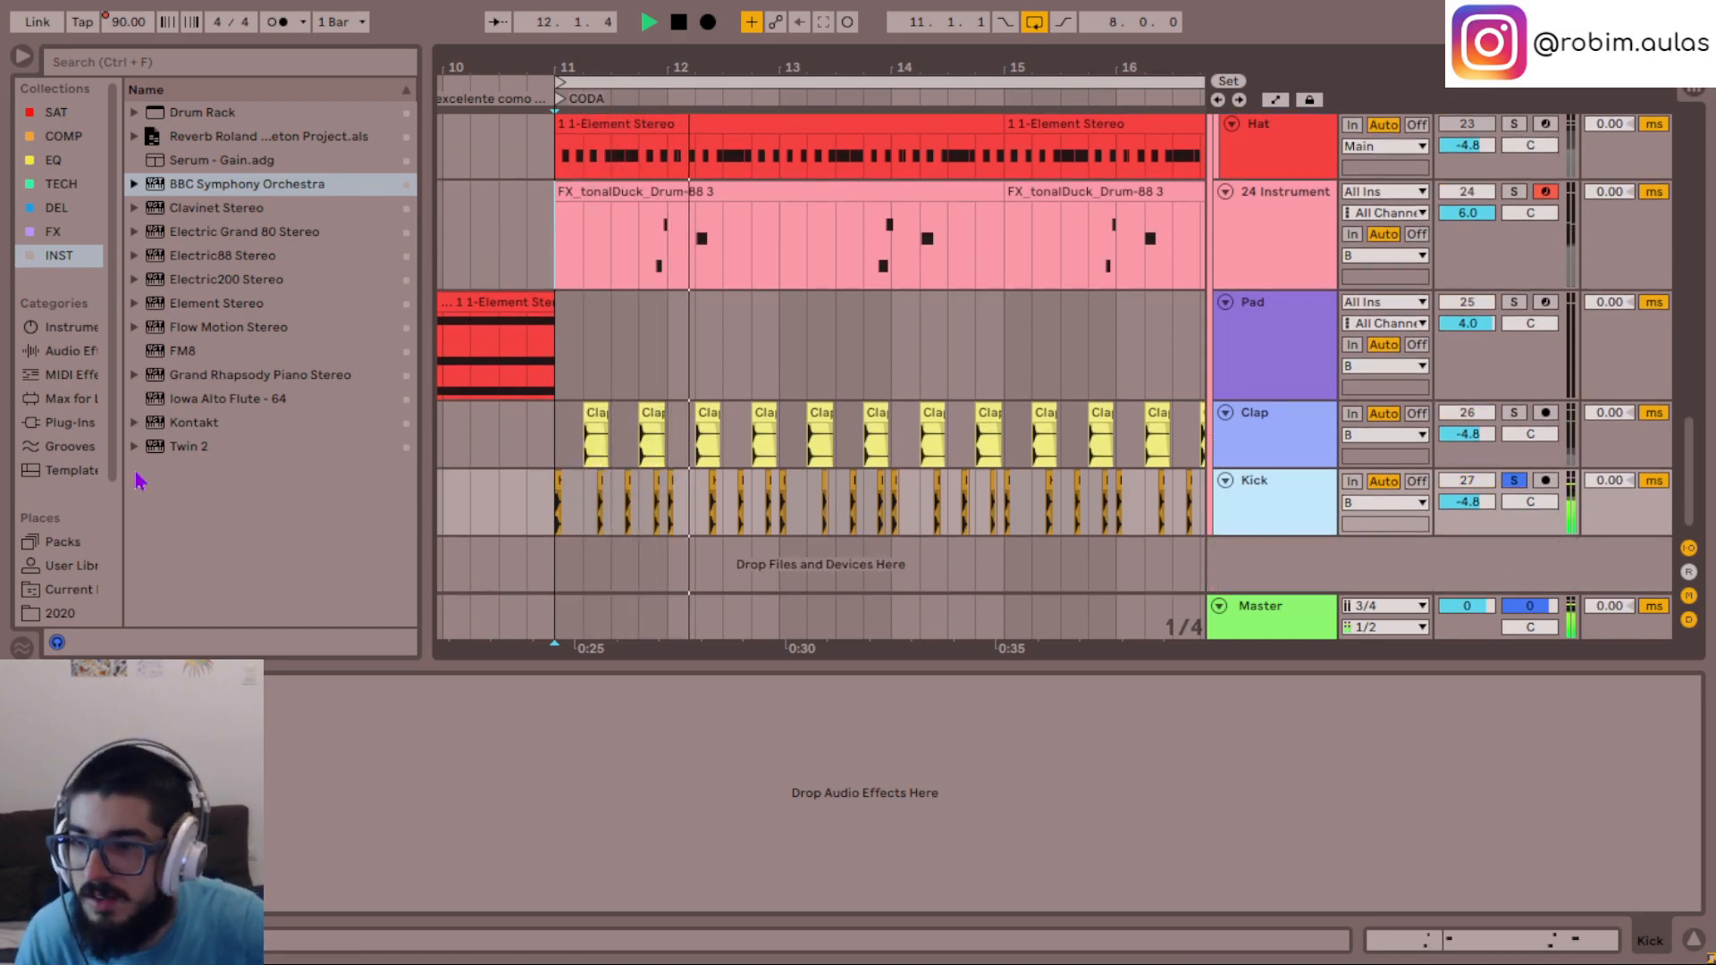
- Load Saturn 2 onto the Kick track and try its Clean Tube style at different drive amounts
click(54, 112)
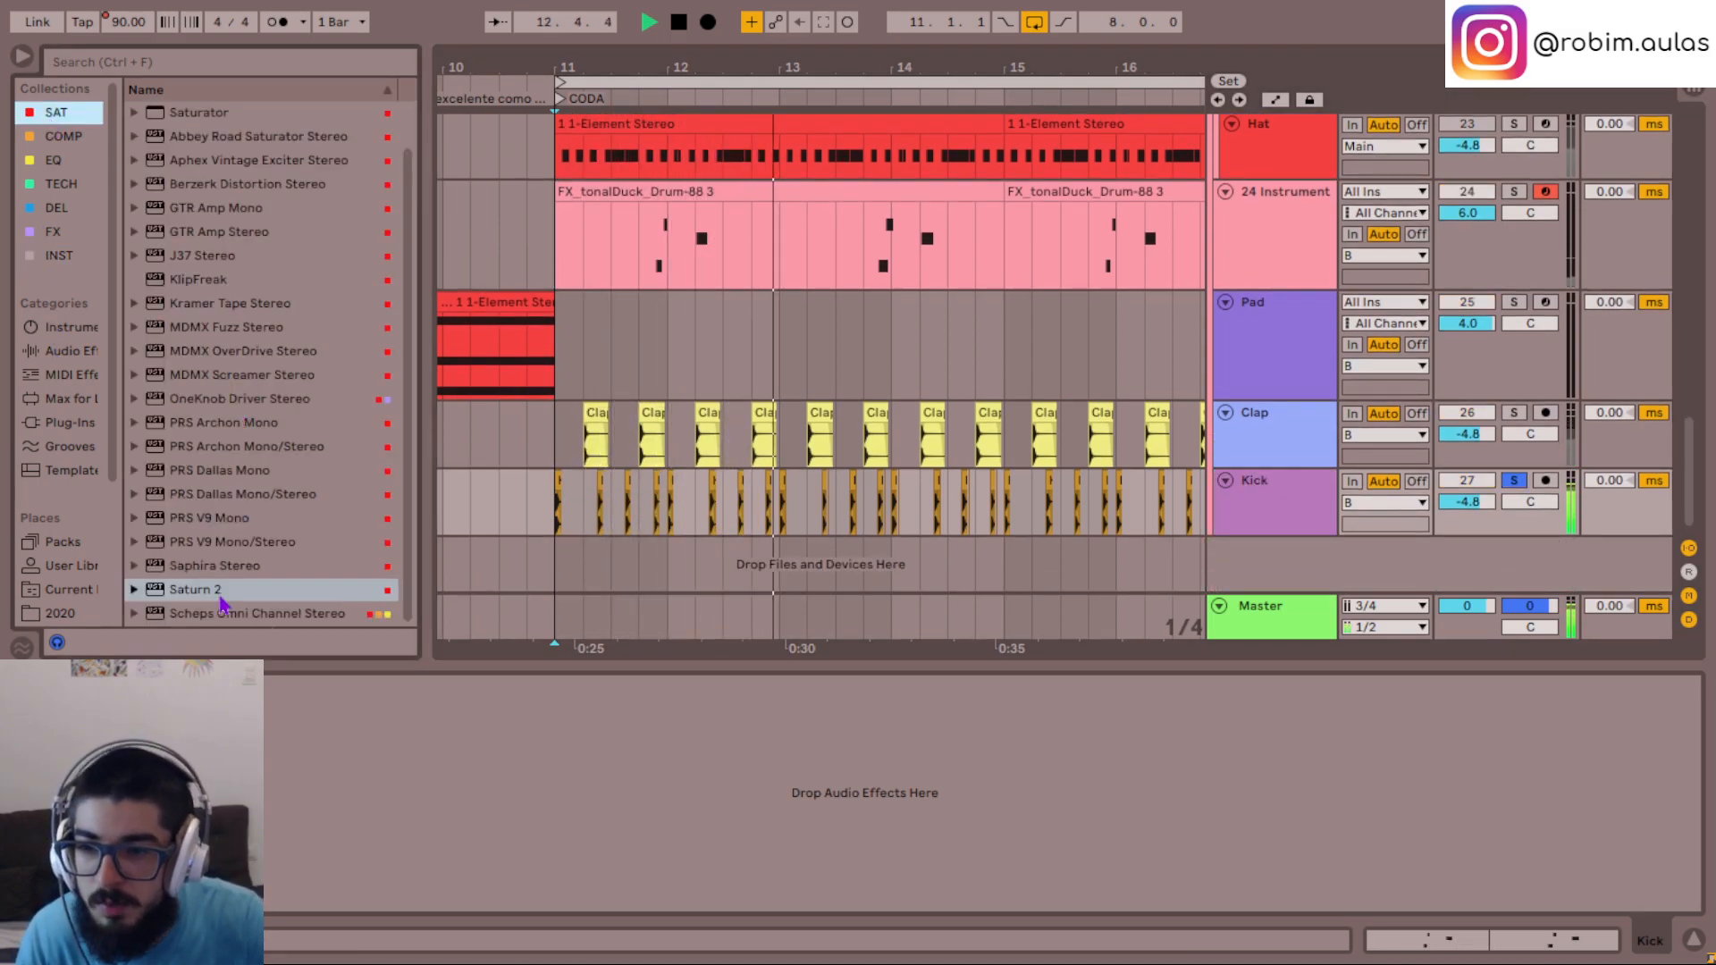
drag(214, 597, 352, 766)
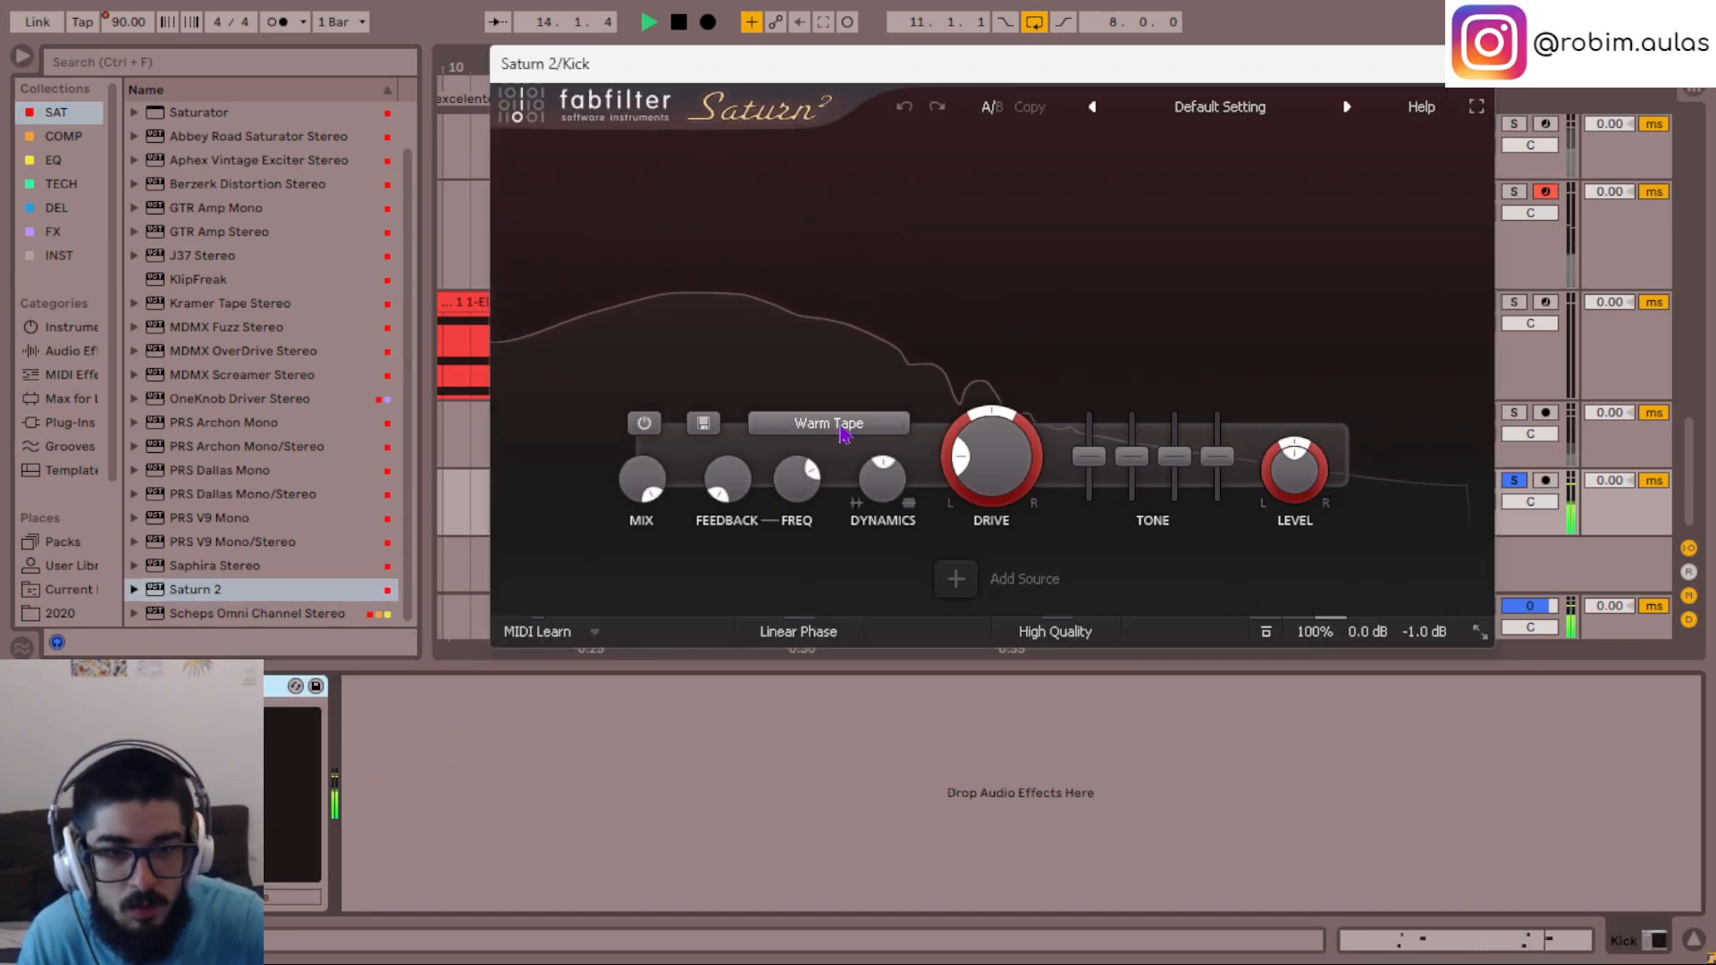
click(867, 423)
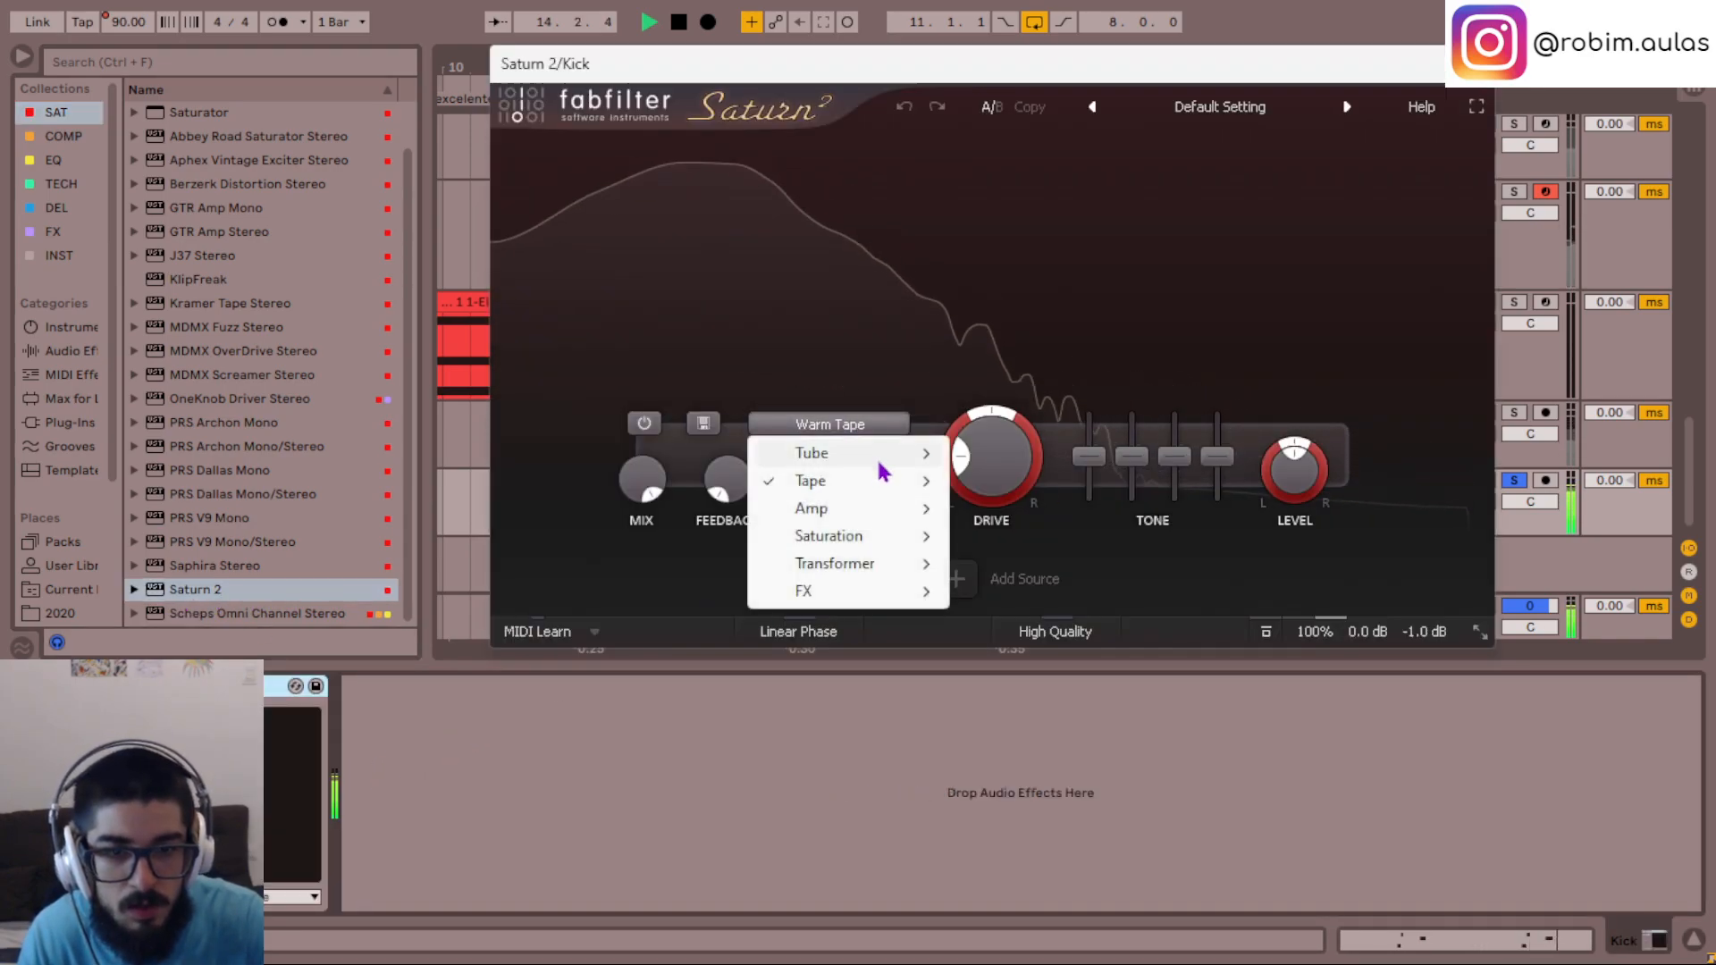
mouse_move(880, 460)
click(991, 480)
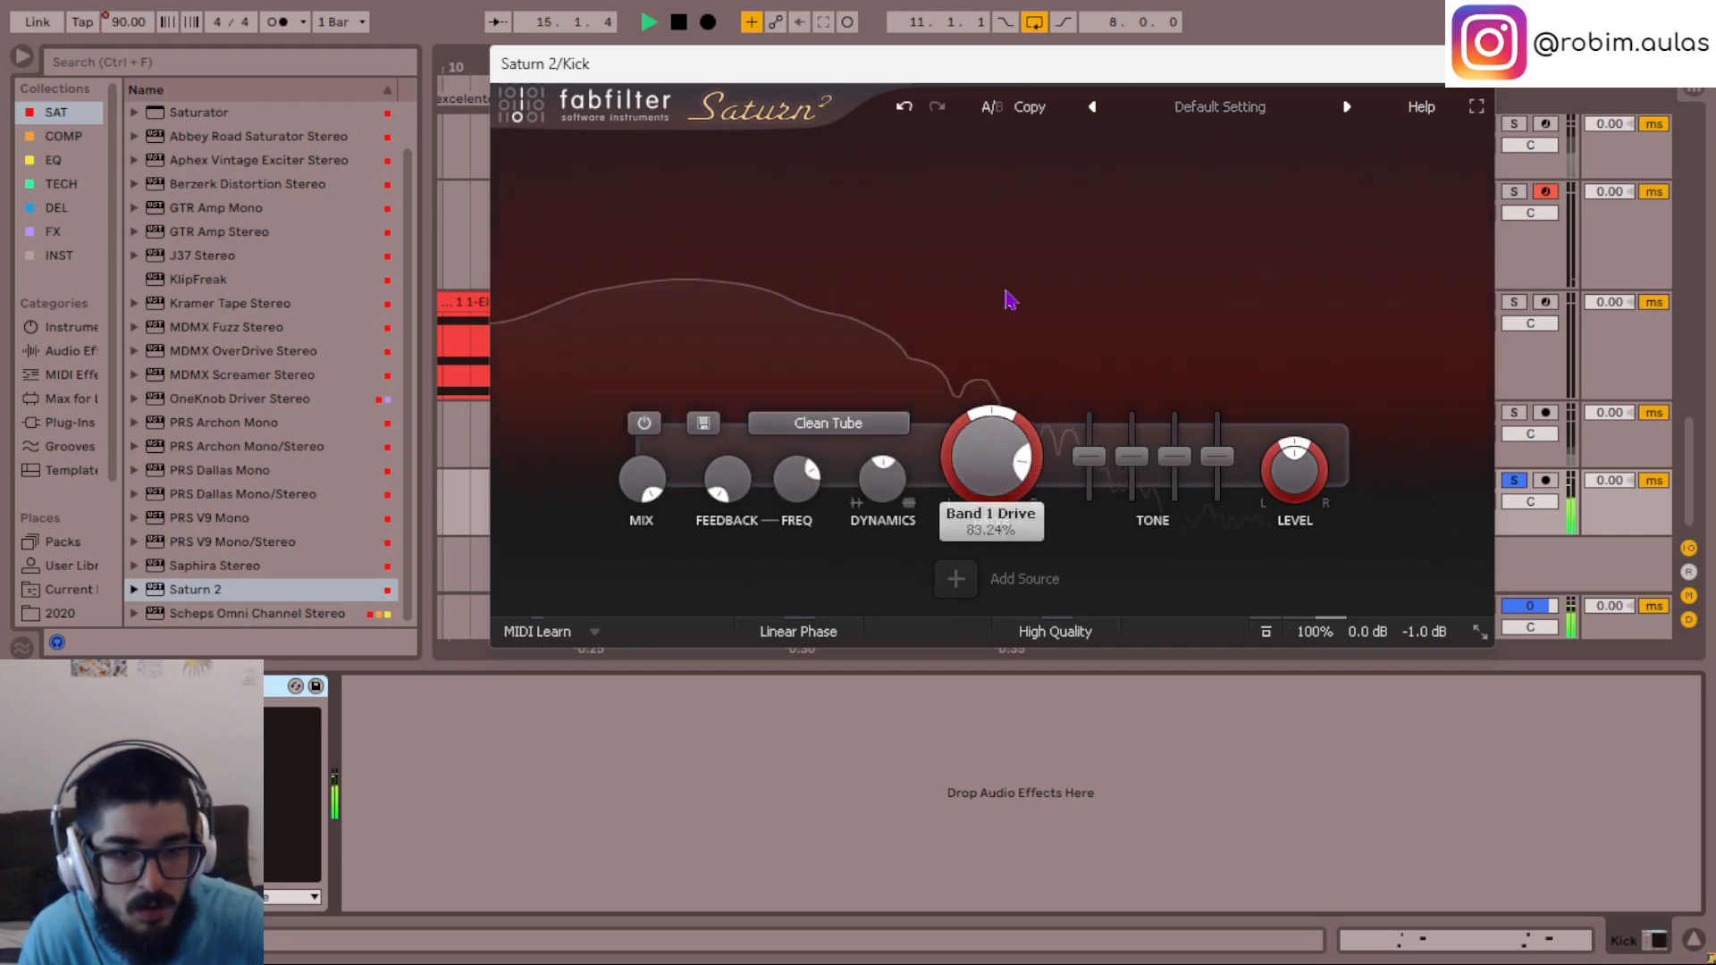
drag(966, 449, 967, 487)
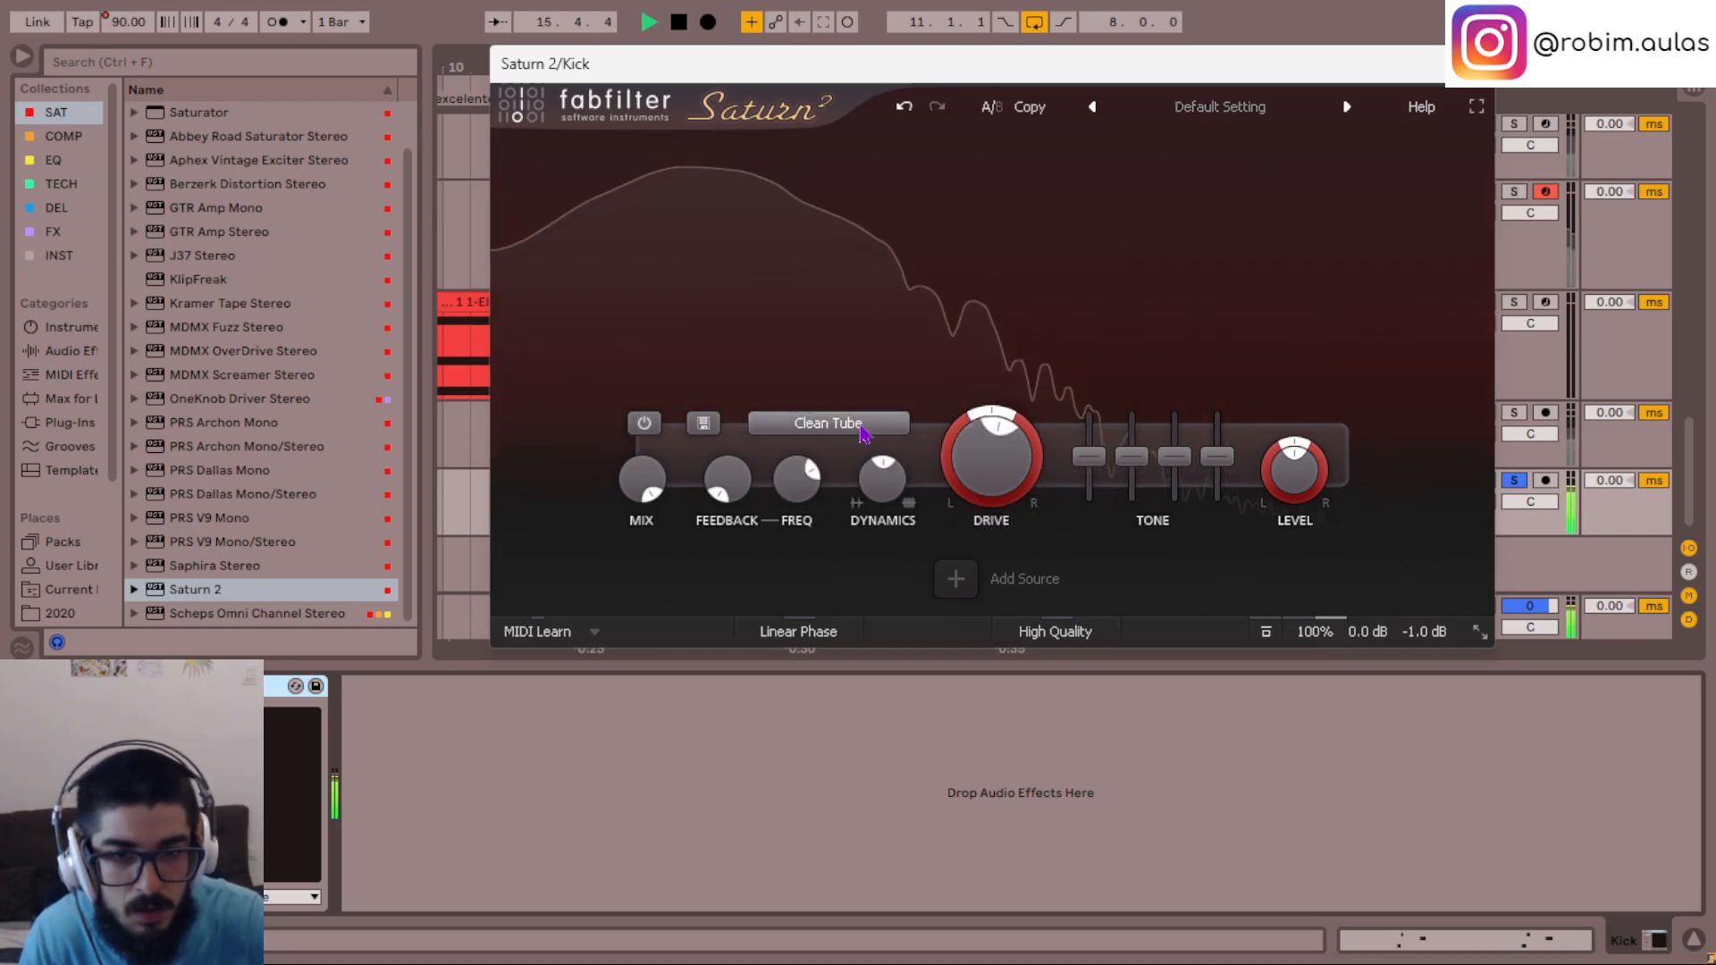
- Try Gentle Saturation with more drive on the kick, remove Saturn 2 from the track, and replay the kick from bar 11
click(829, 423)
mouse_move(894, 536)
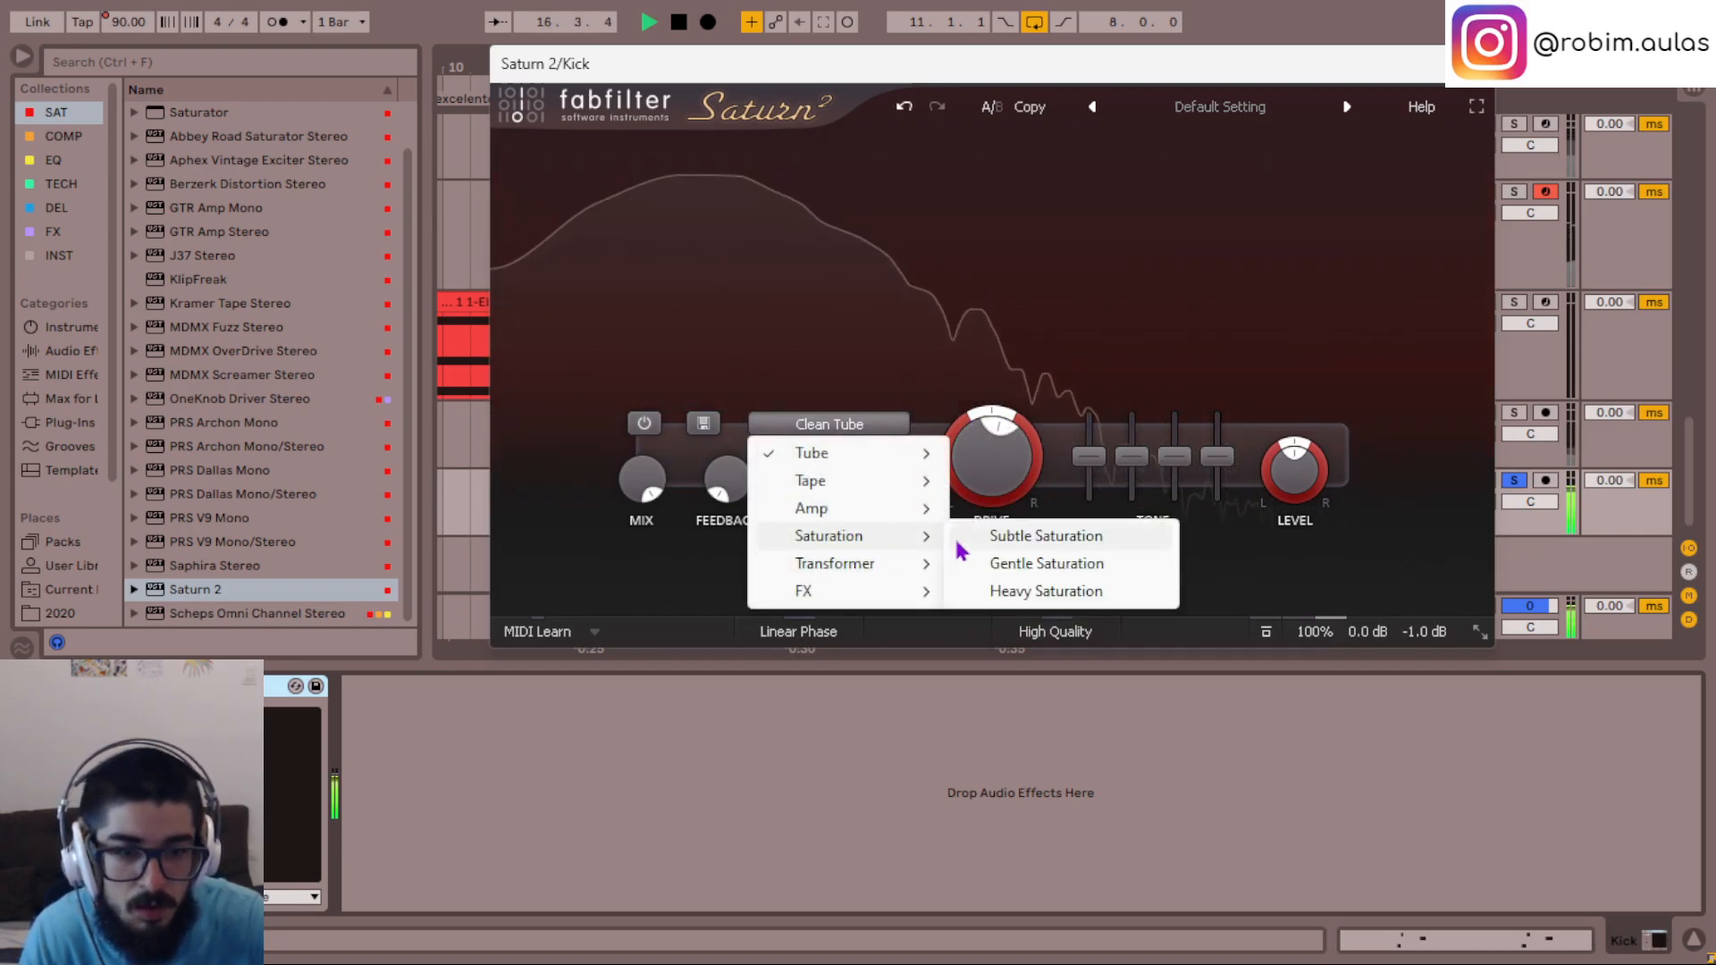
click(1016, 563)
drag(979, 460, 978, 443)
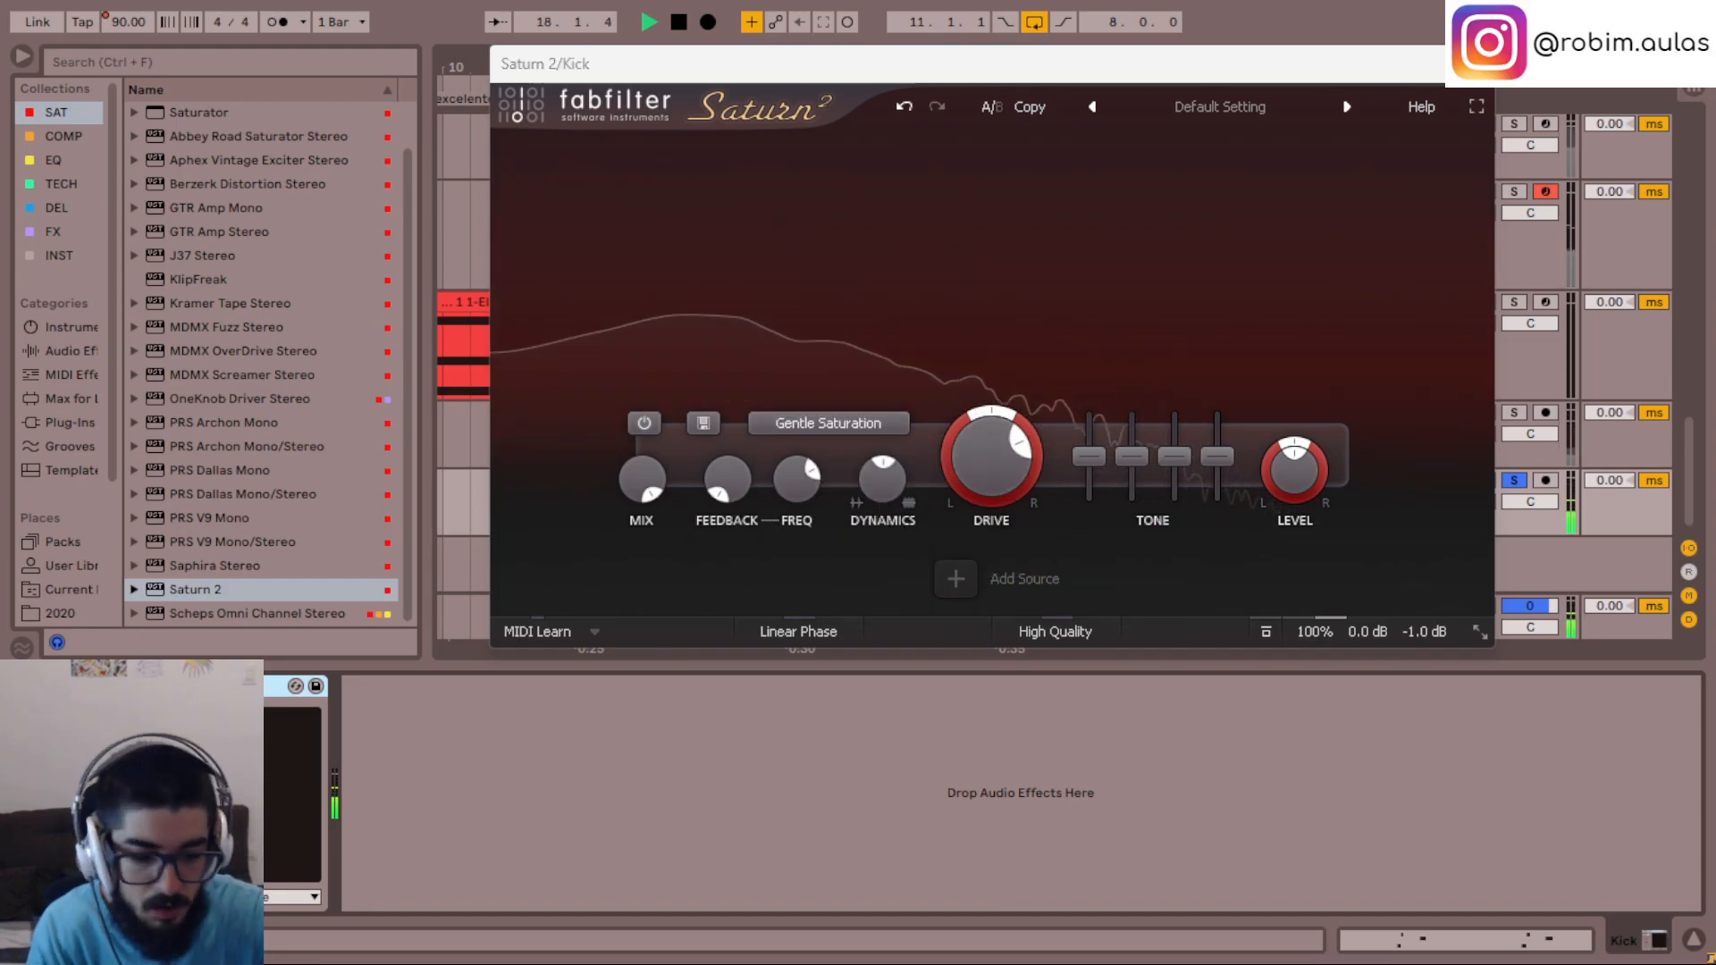
click(70, 686)
click(1264, 497)
key(space)
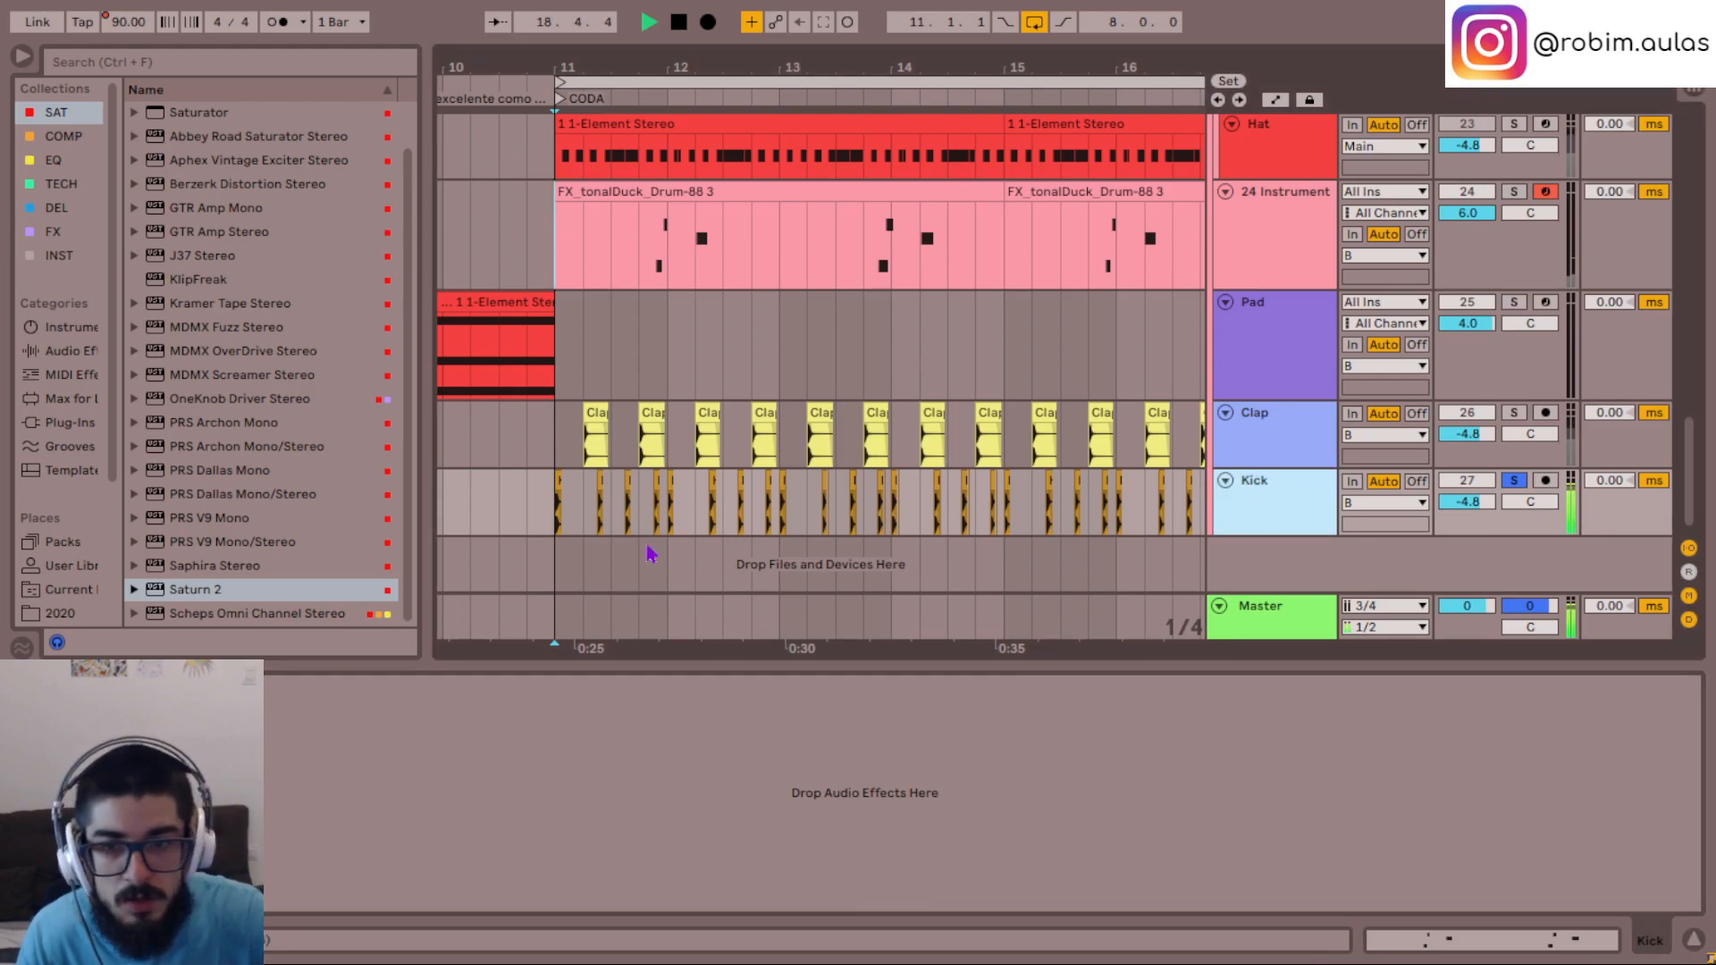
click(555, 520)
key(space)
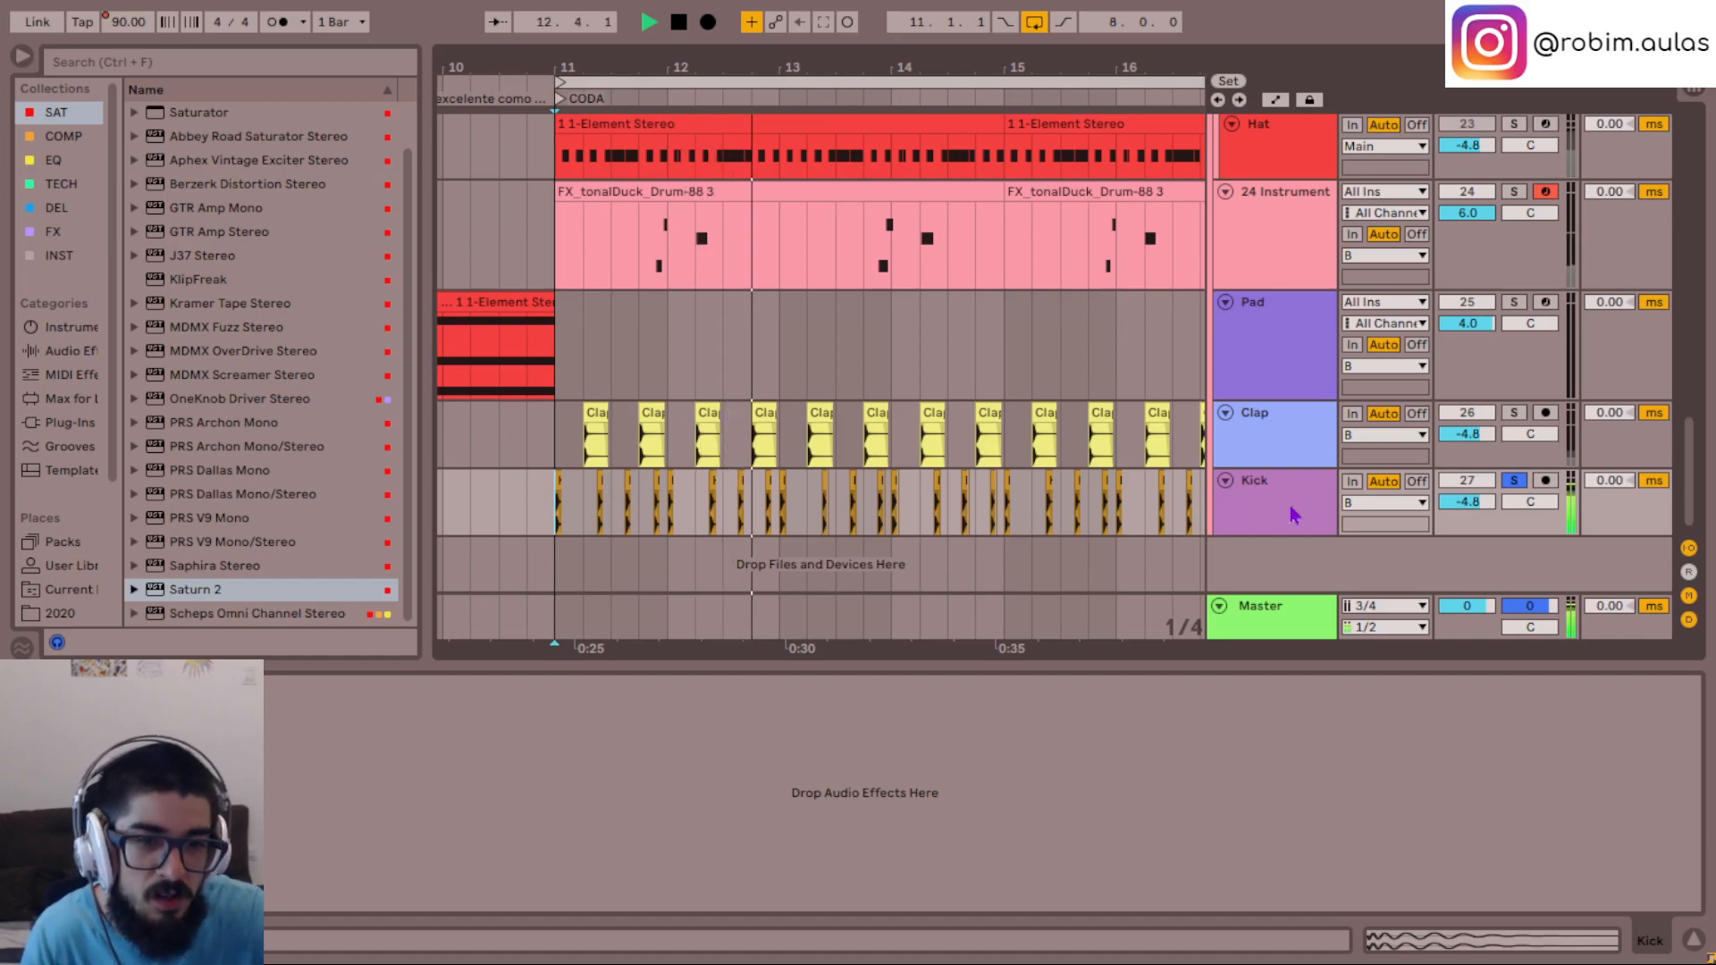
- Solo track 22's Pad and examine the notes of its bar 14 chord in the piano roll
scroll(1056, 507, up, 3)
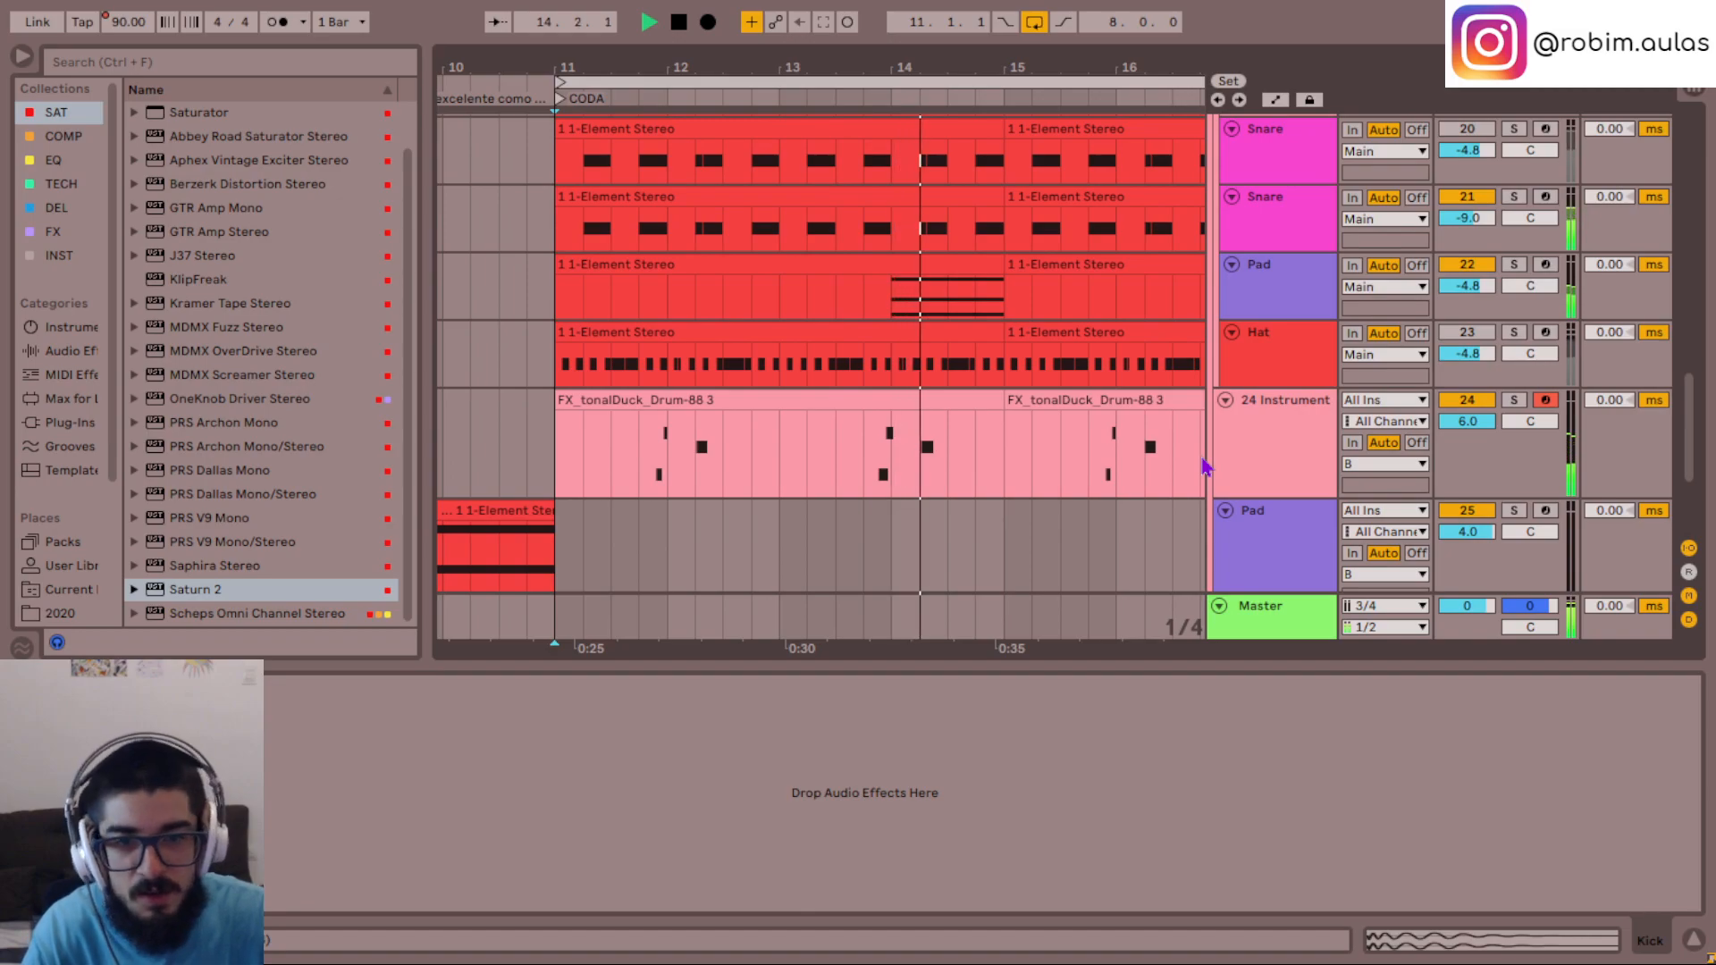
click(908, 315)
double_click(904, 298)
drag(1555, 509, 1547, 259)
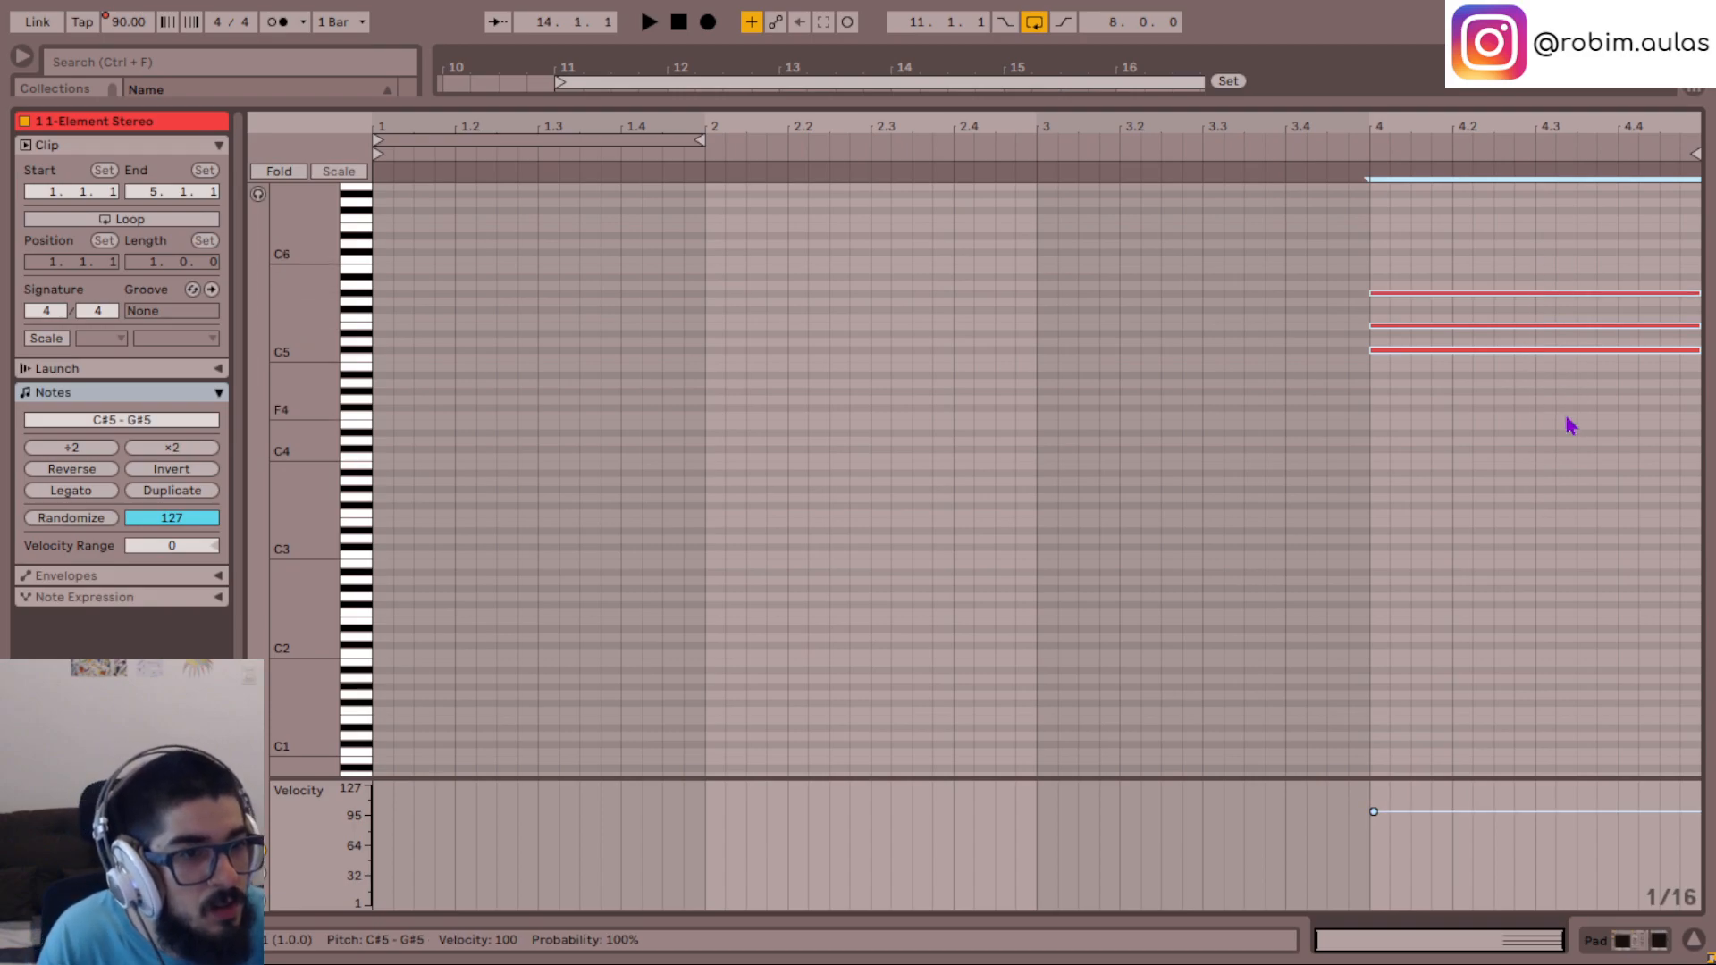
click(1694, 943)
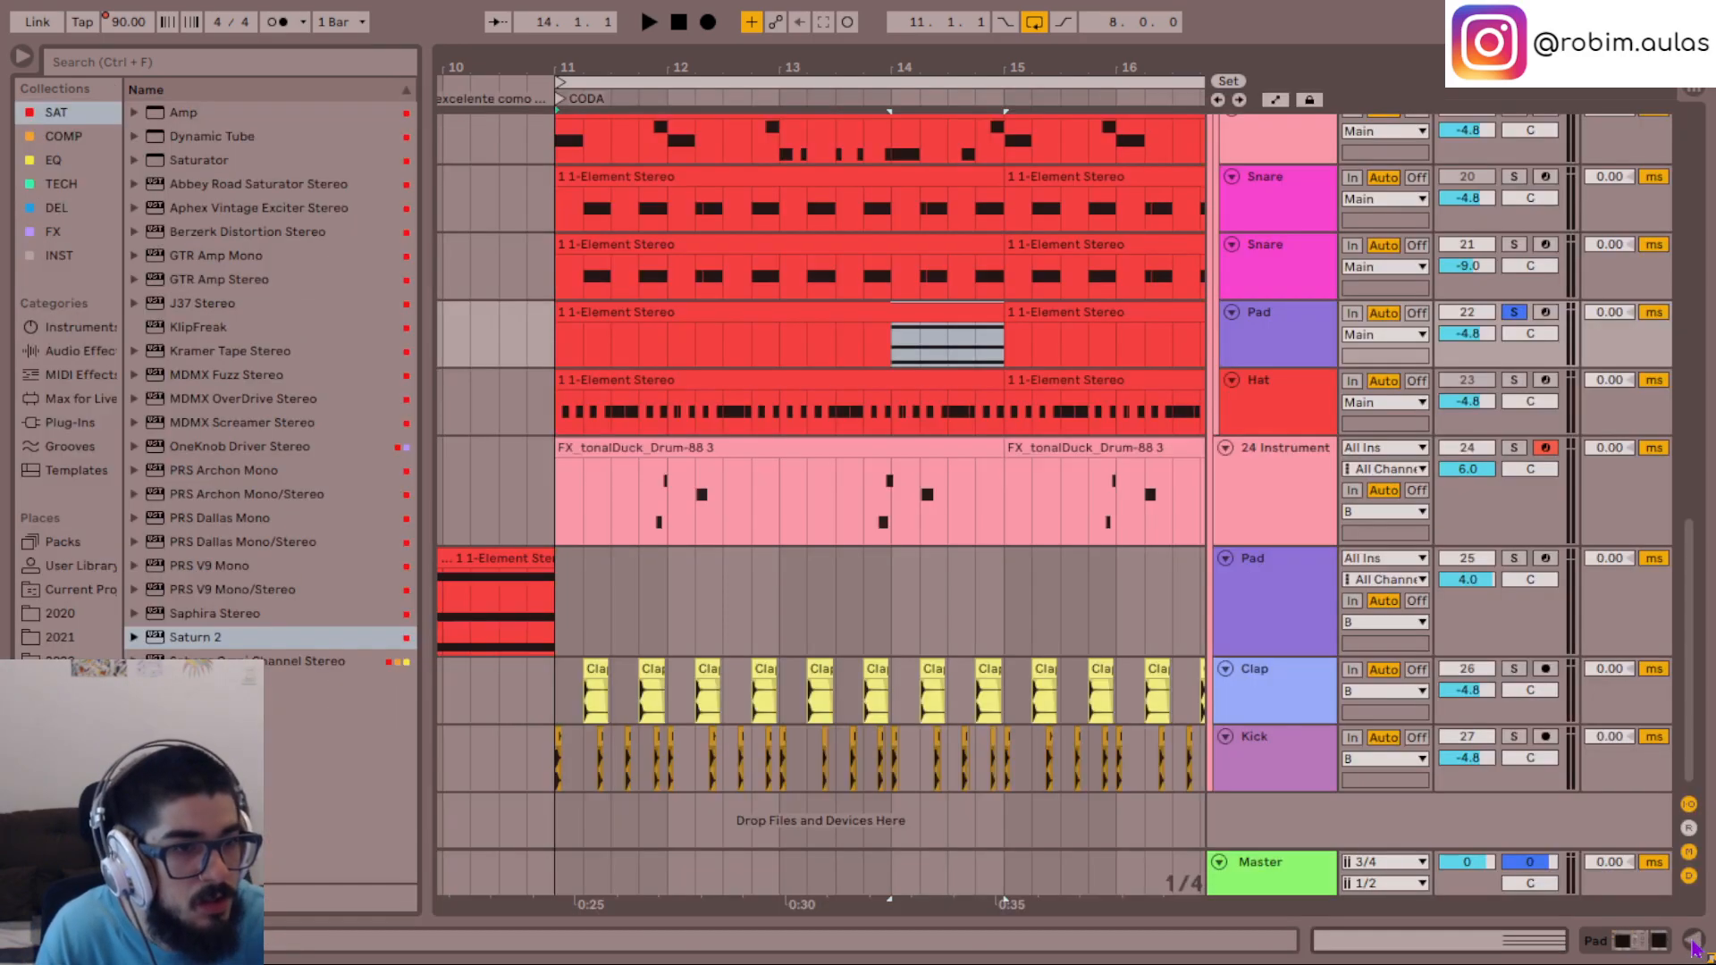
- Play the tonalDuck phrase on track 24 from the last beat of bar 11, comparing it soloed and in the full mix
scroll(1041, 476, up, 1)
click(643, 550)
key(space)
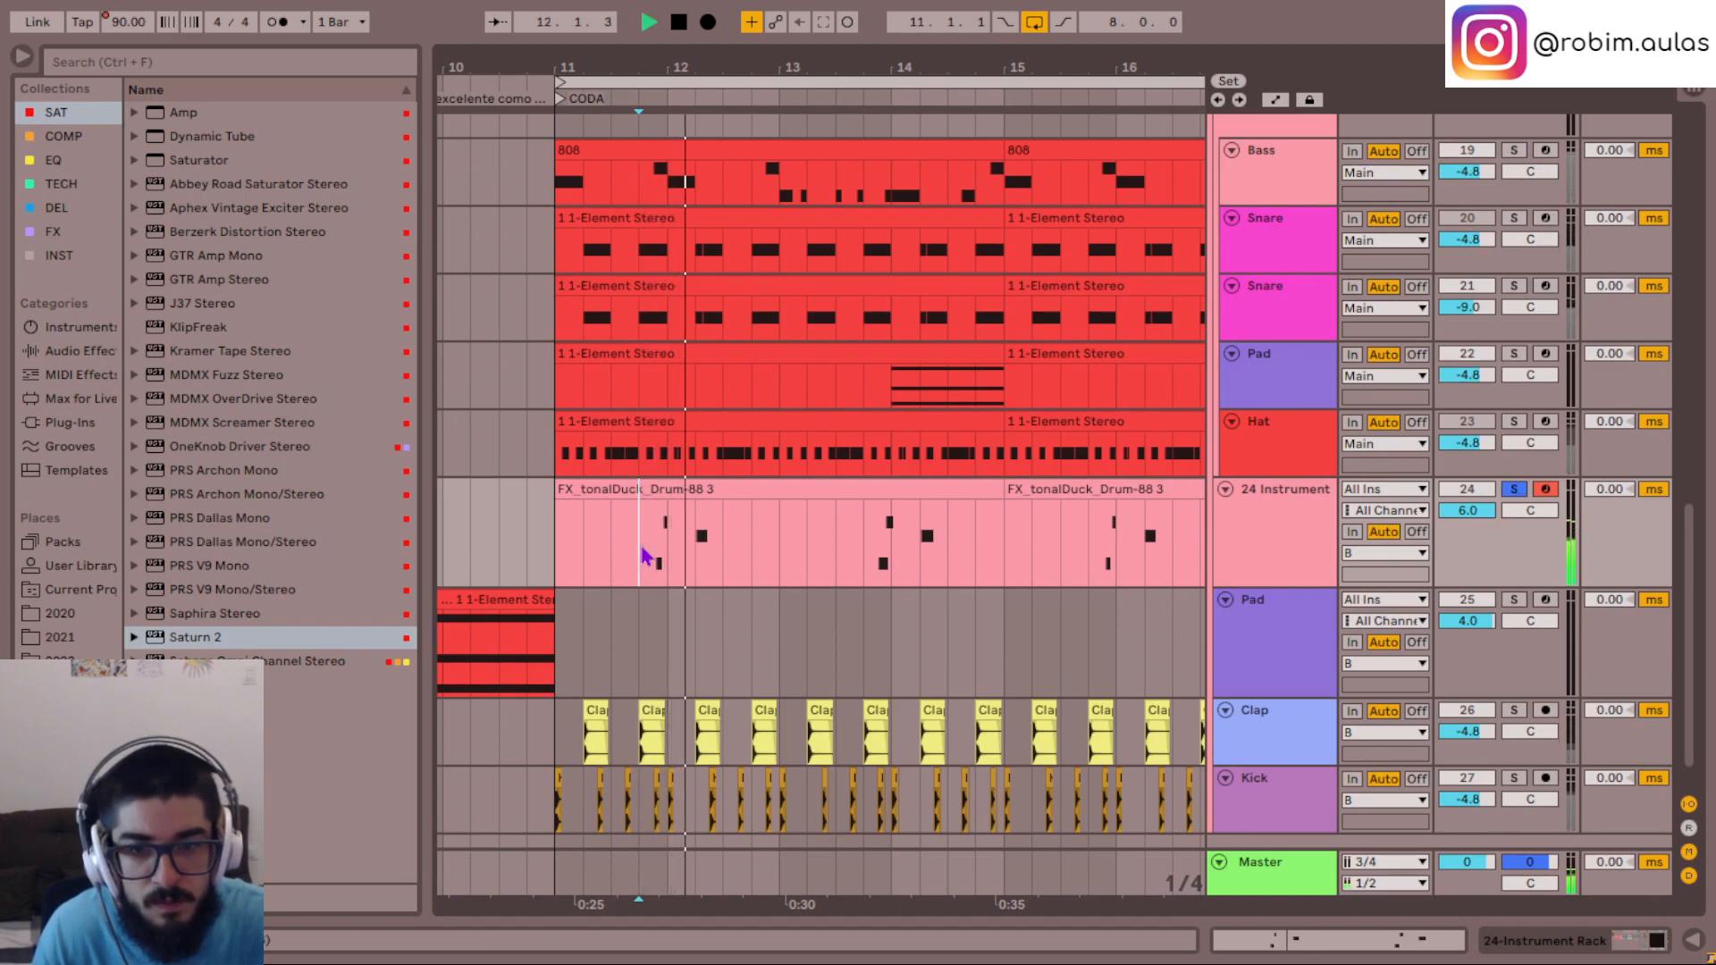
key(s)
key(space)
key(space)
- Examine the bass line notes in the first 808 clip of the CODA section
scroll(715, 541, up, 3)
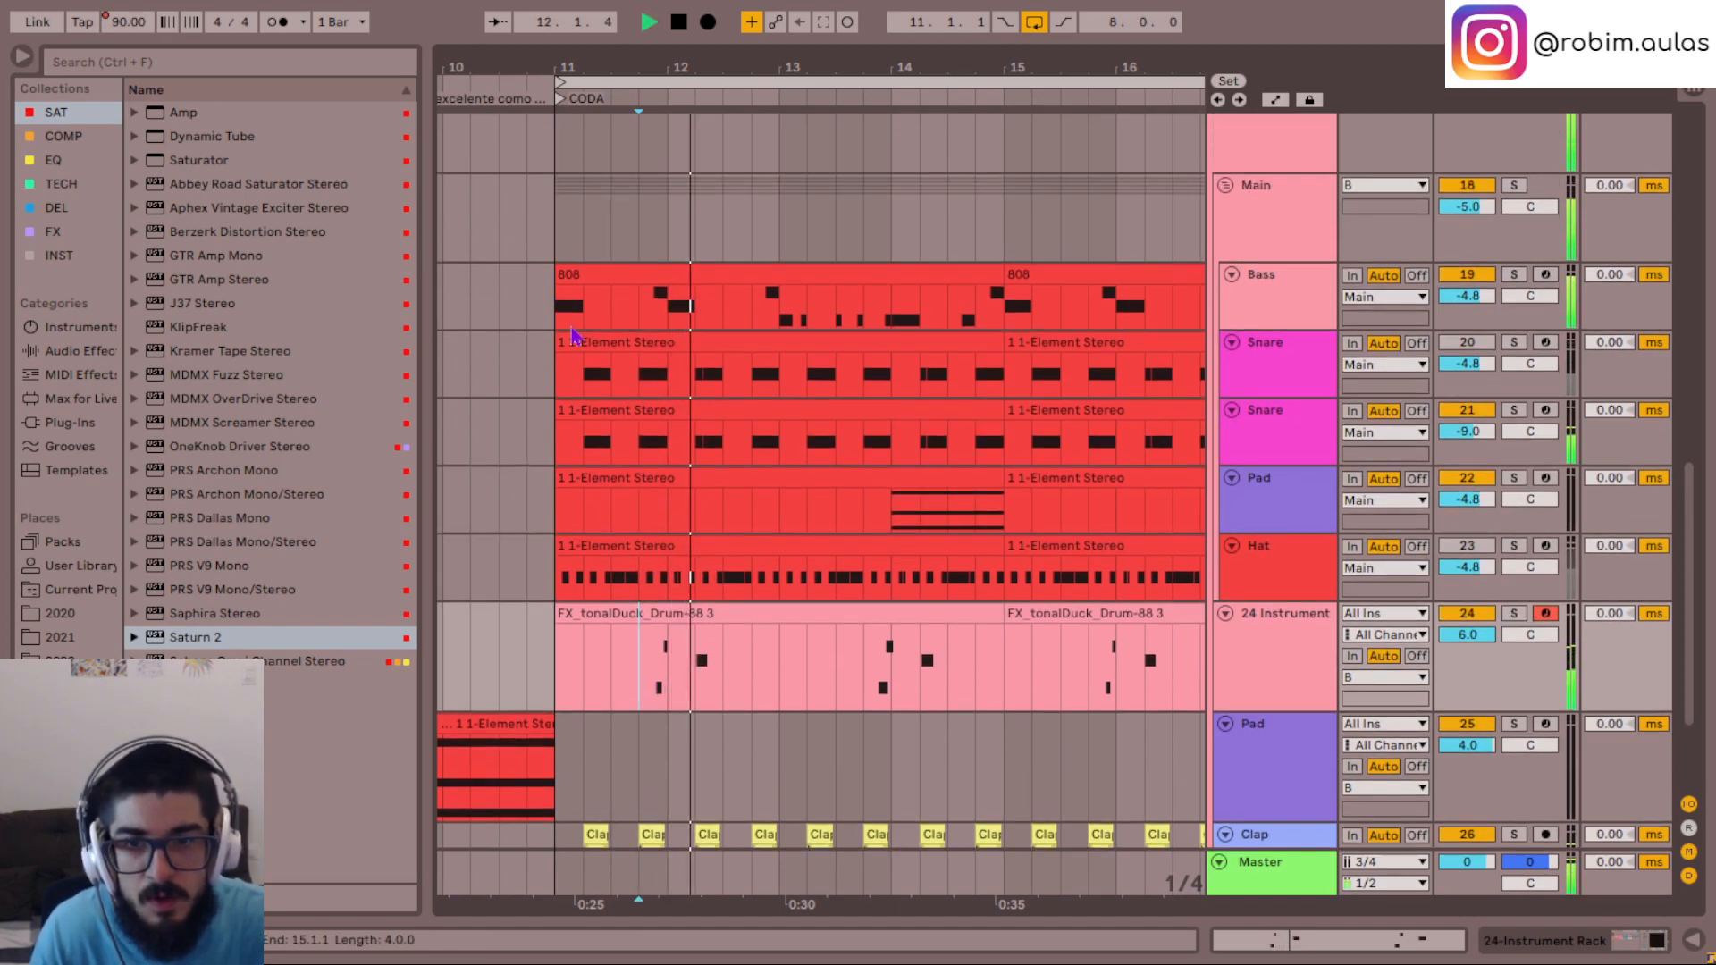
click(565, 313)
key(space)
double_click(612, 269)
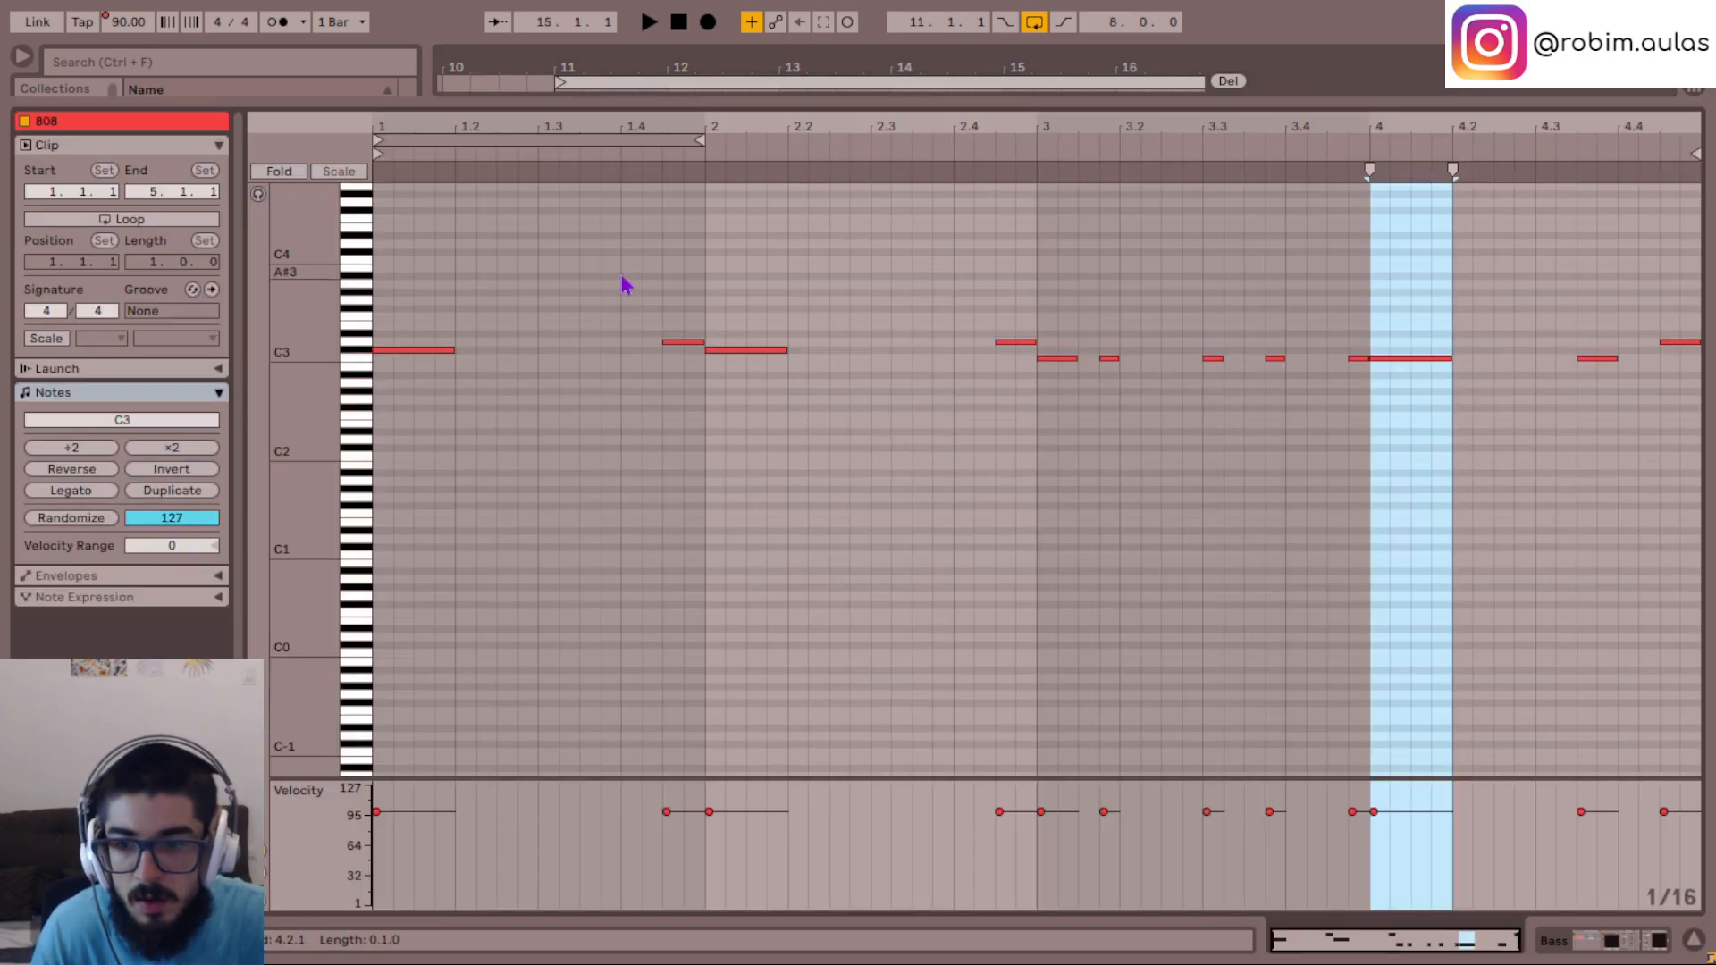
click(1693, 939)
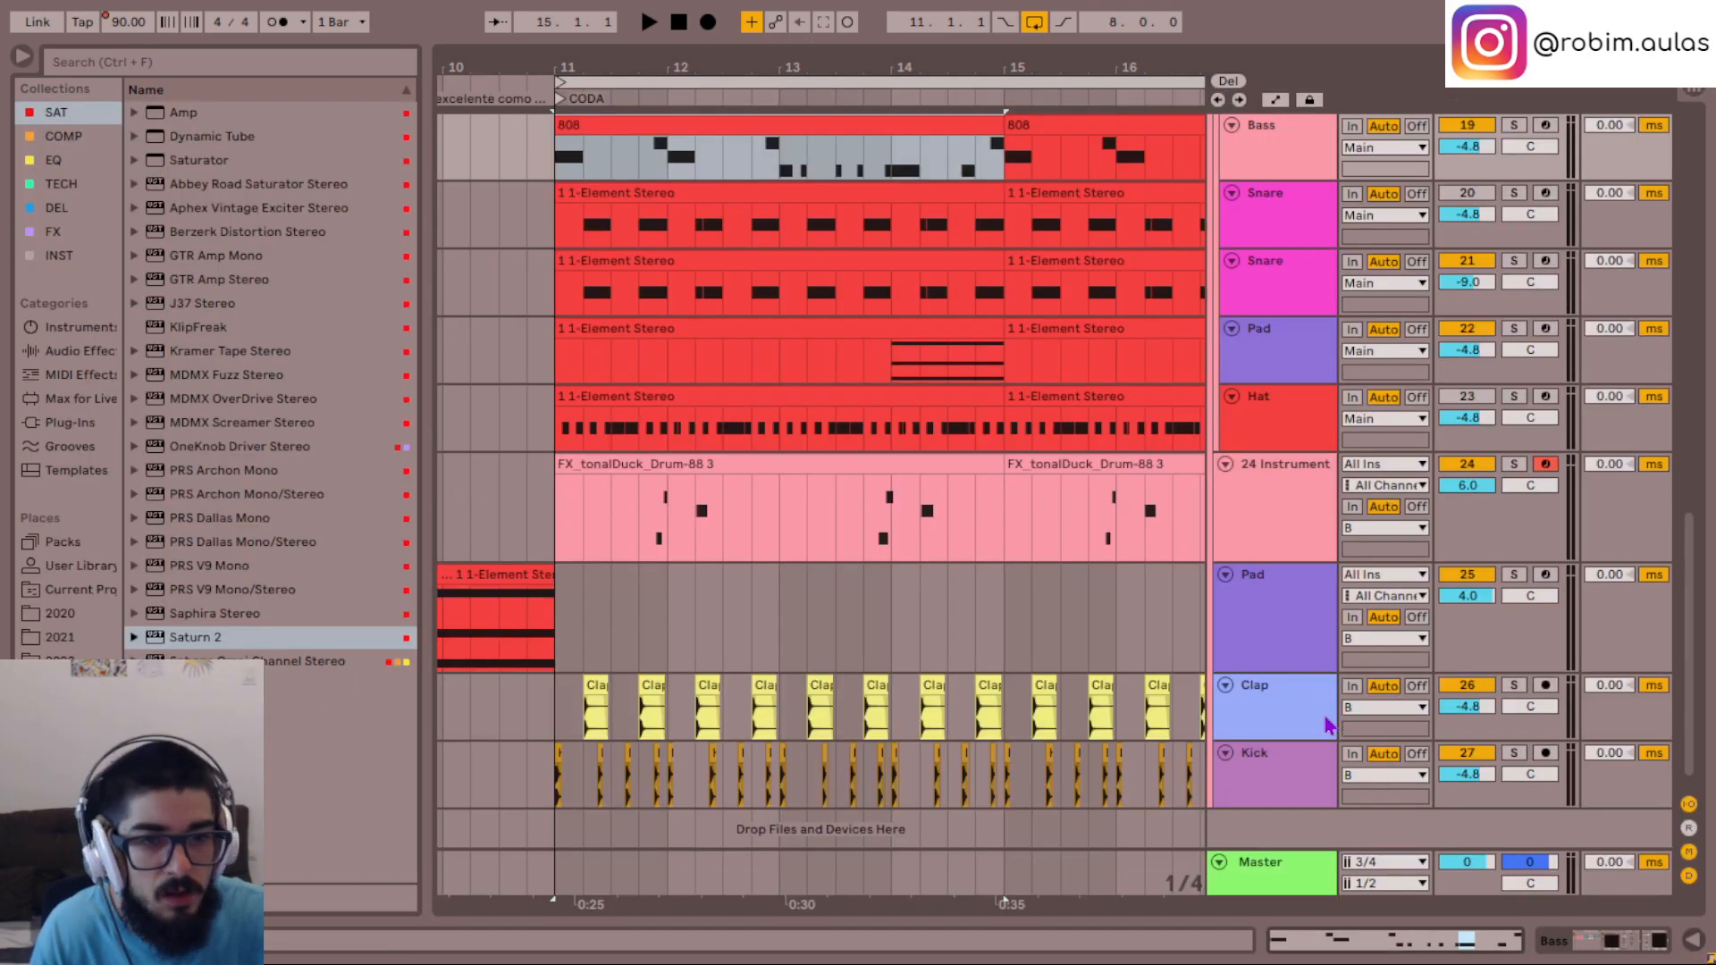
- Solo the Bass and the track 21 Snare in playback, and examine the notes of the first snare clip
click(1269, 273)
key(space)
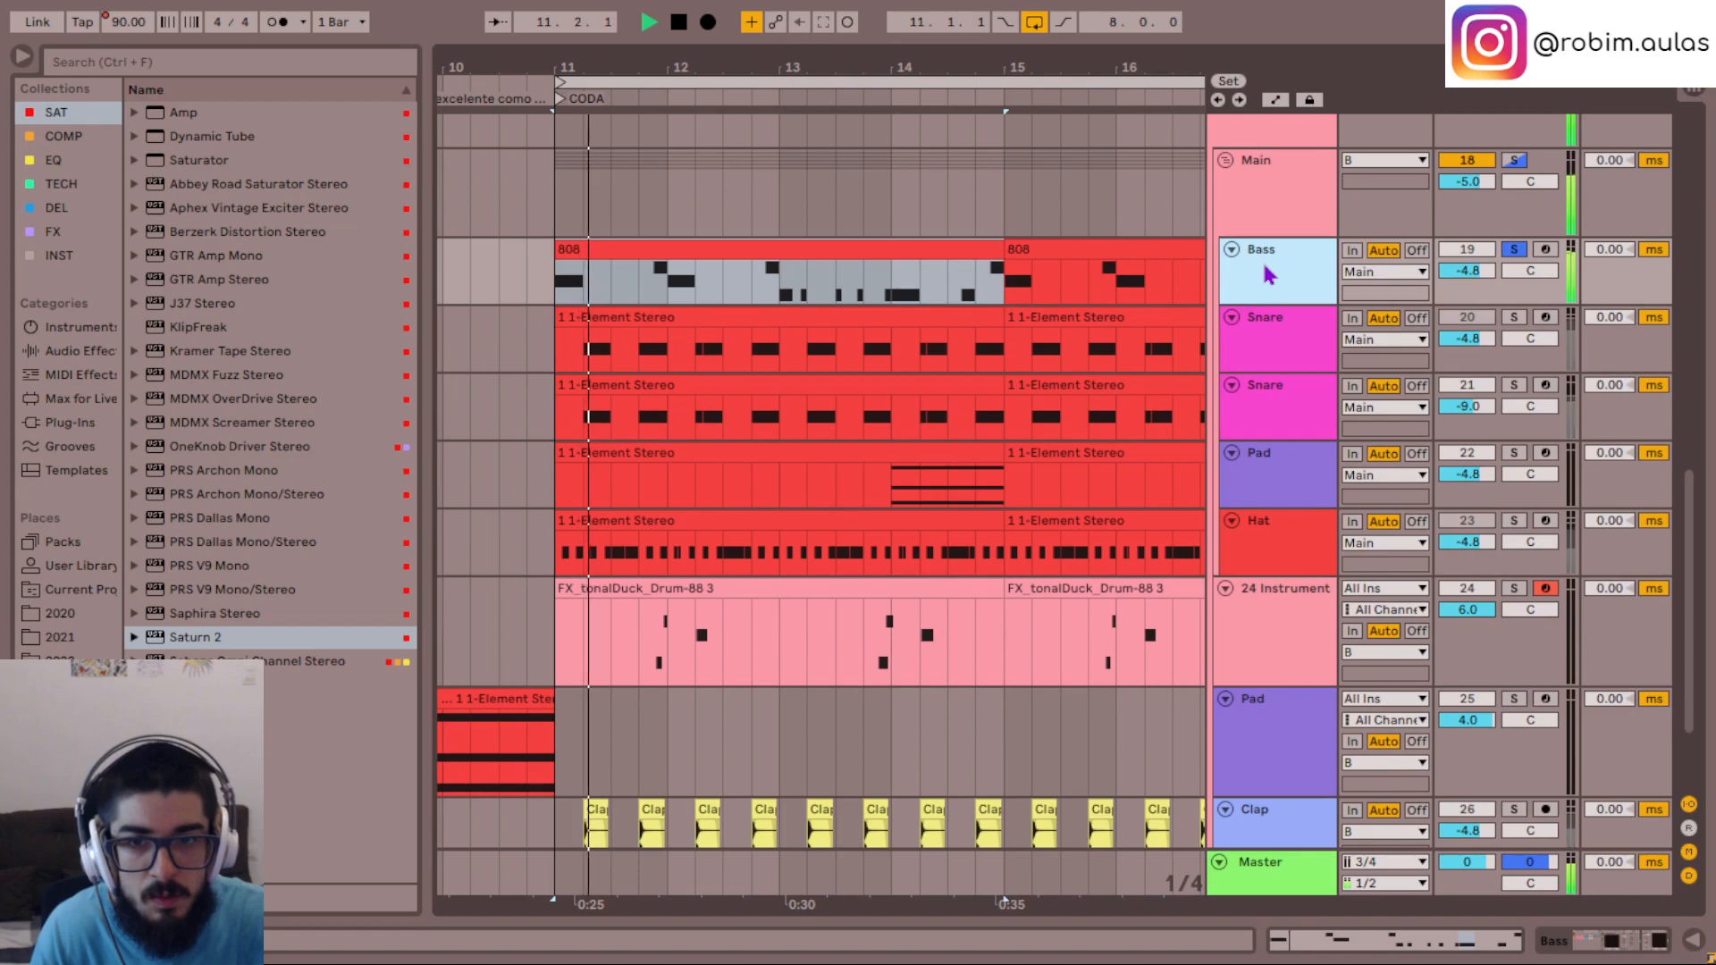
click(1283, 416)
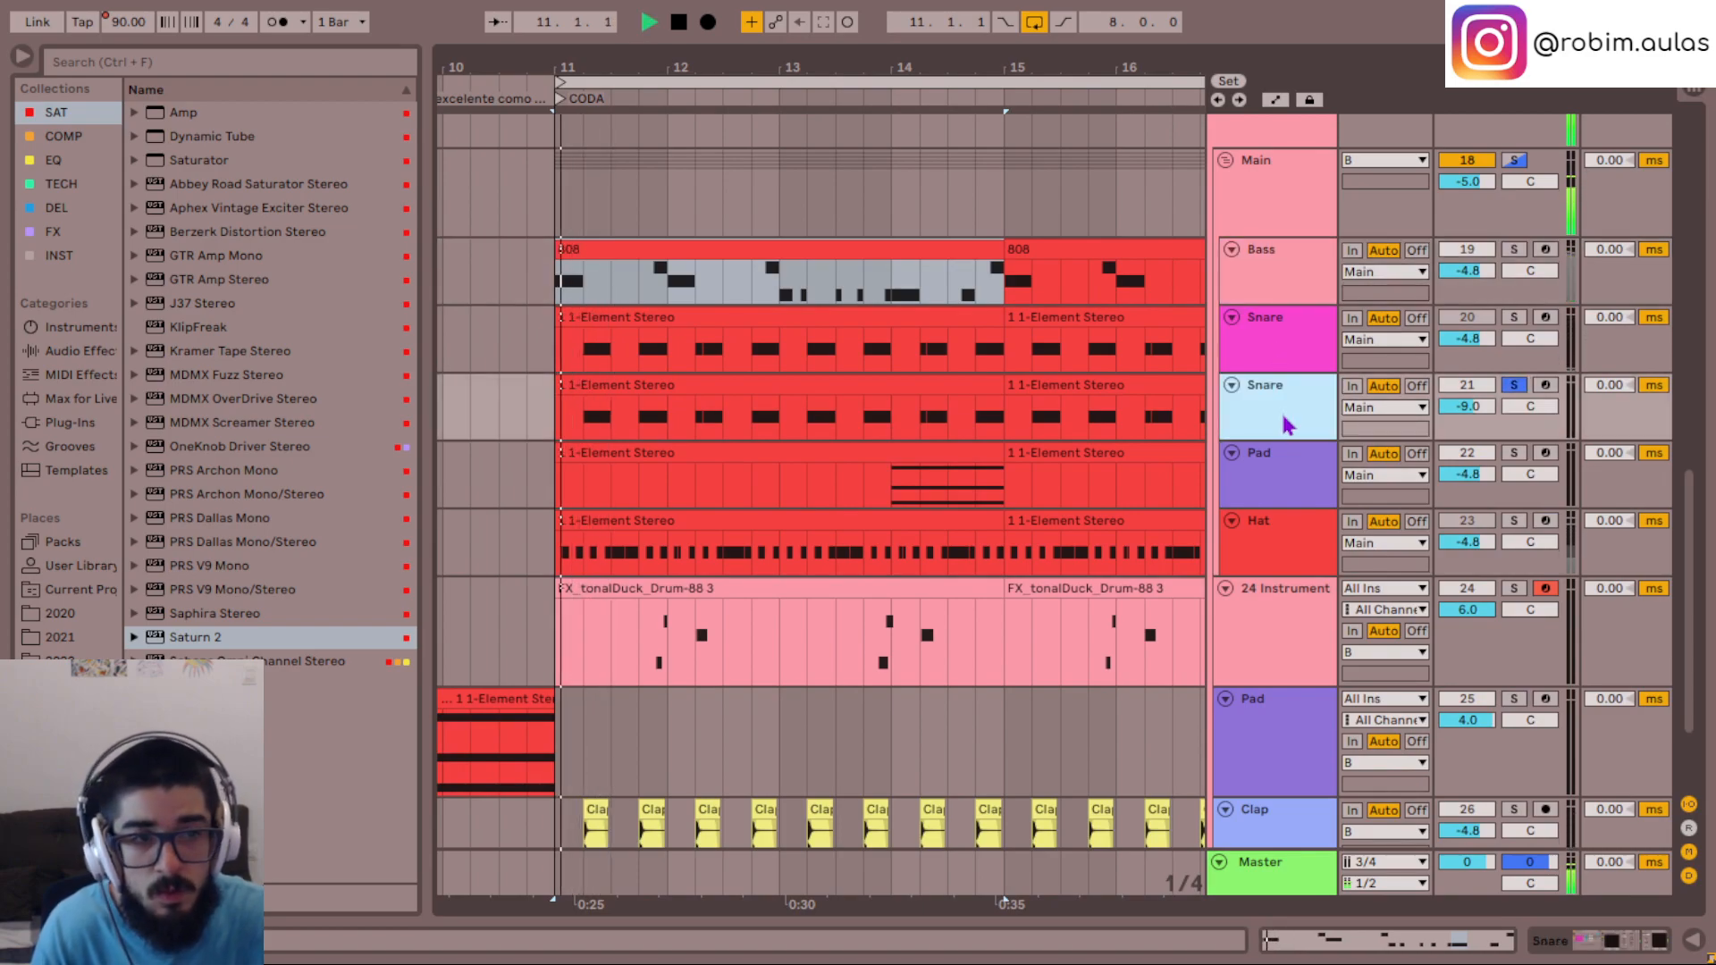
key(space)
click(634, 386)
double_click(634, 385)
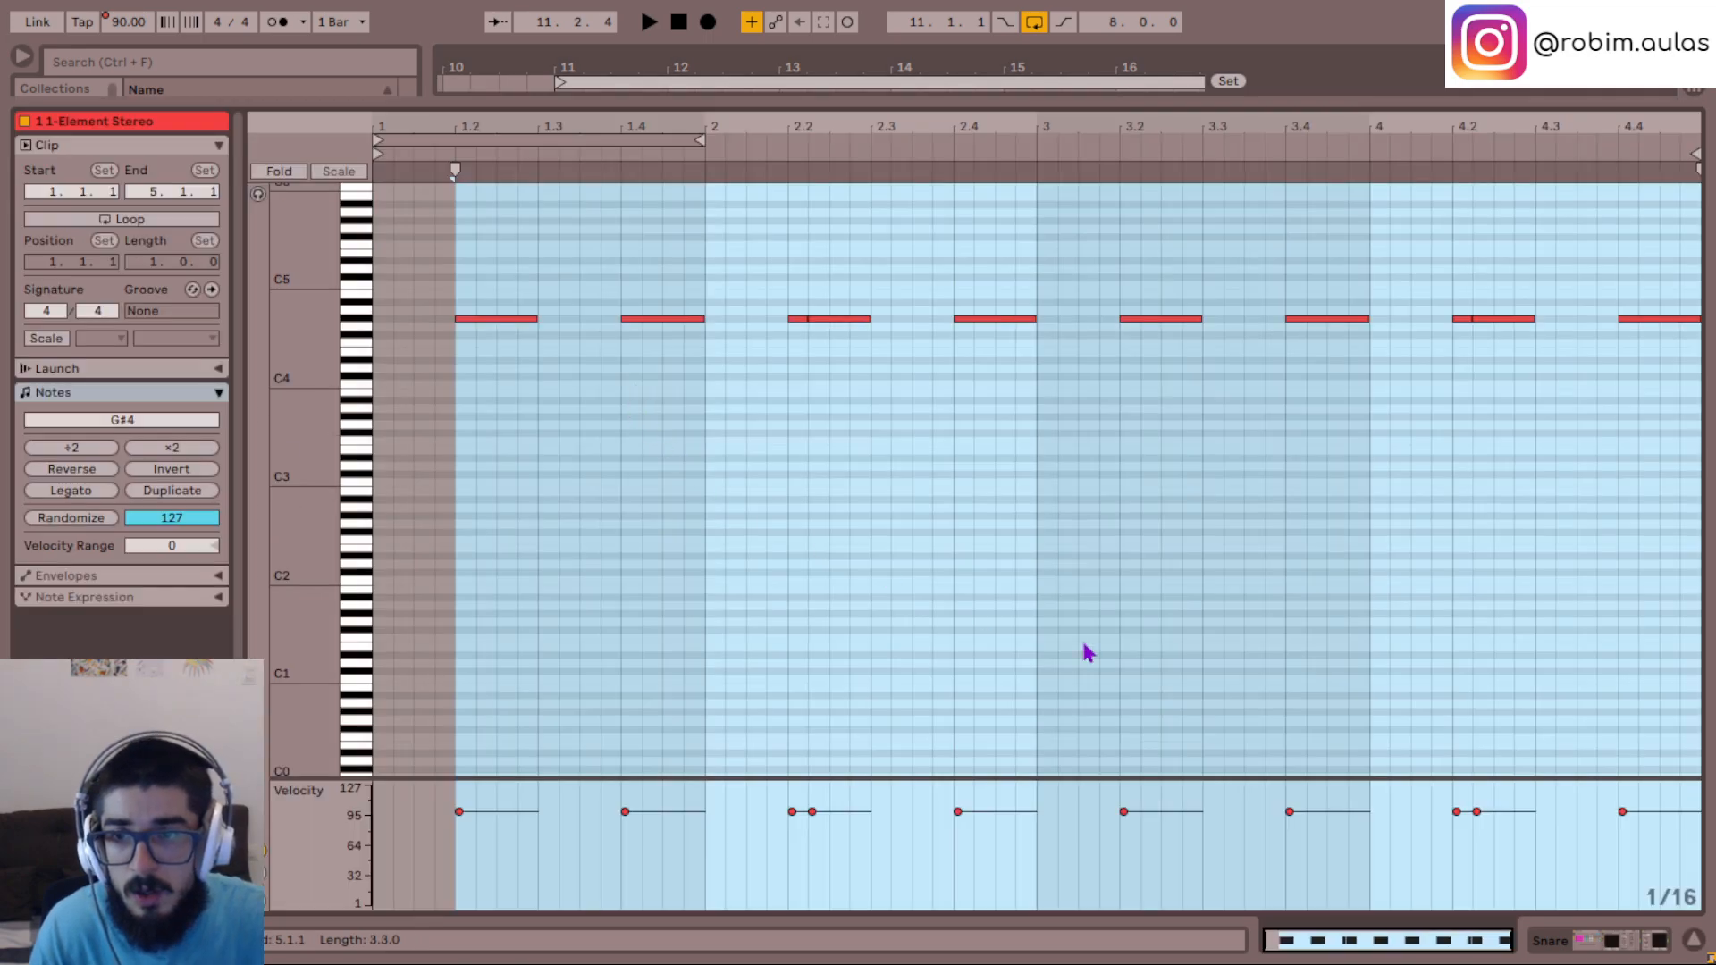
click(1694, 947)
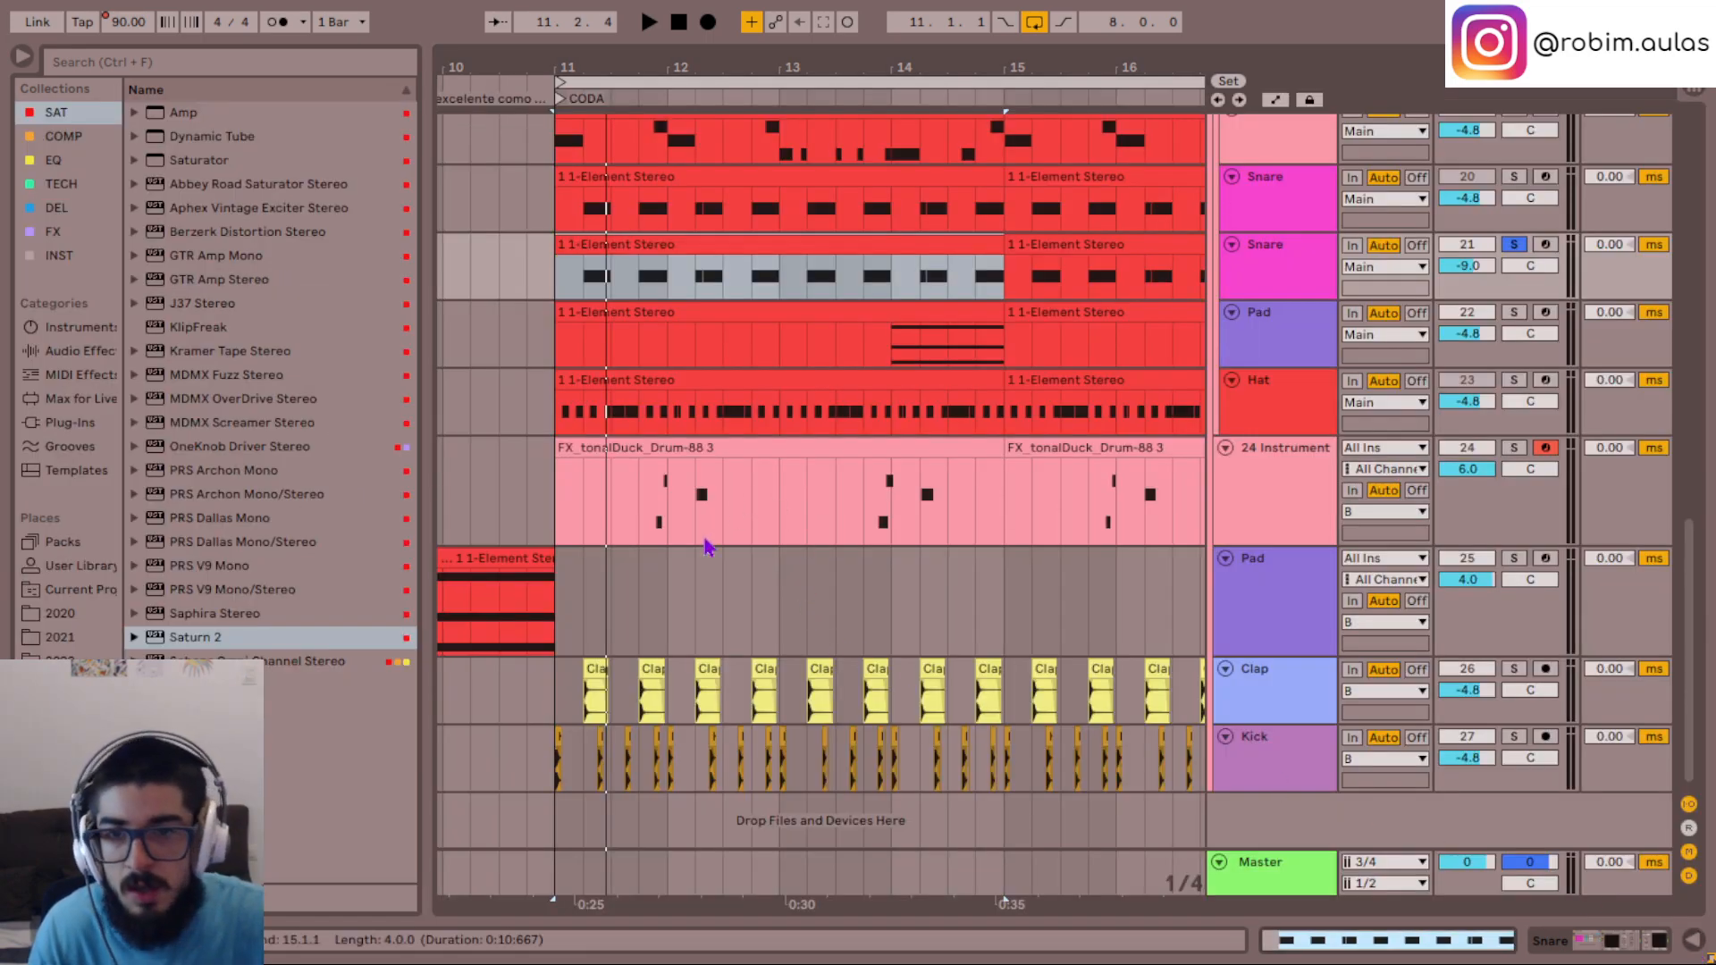
- Solo track 24 again and listen to its tonalDuck phrase for pitch against the bass
scroll(594, 376, up, 3)
click(610, 316)
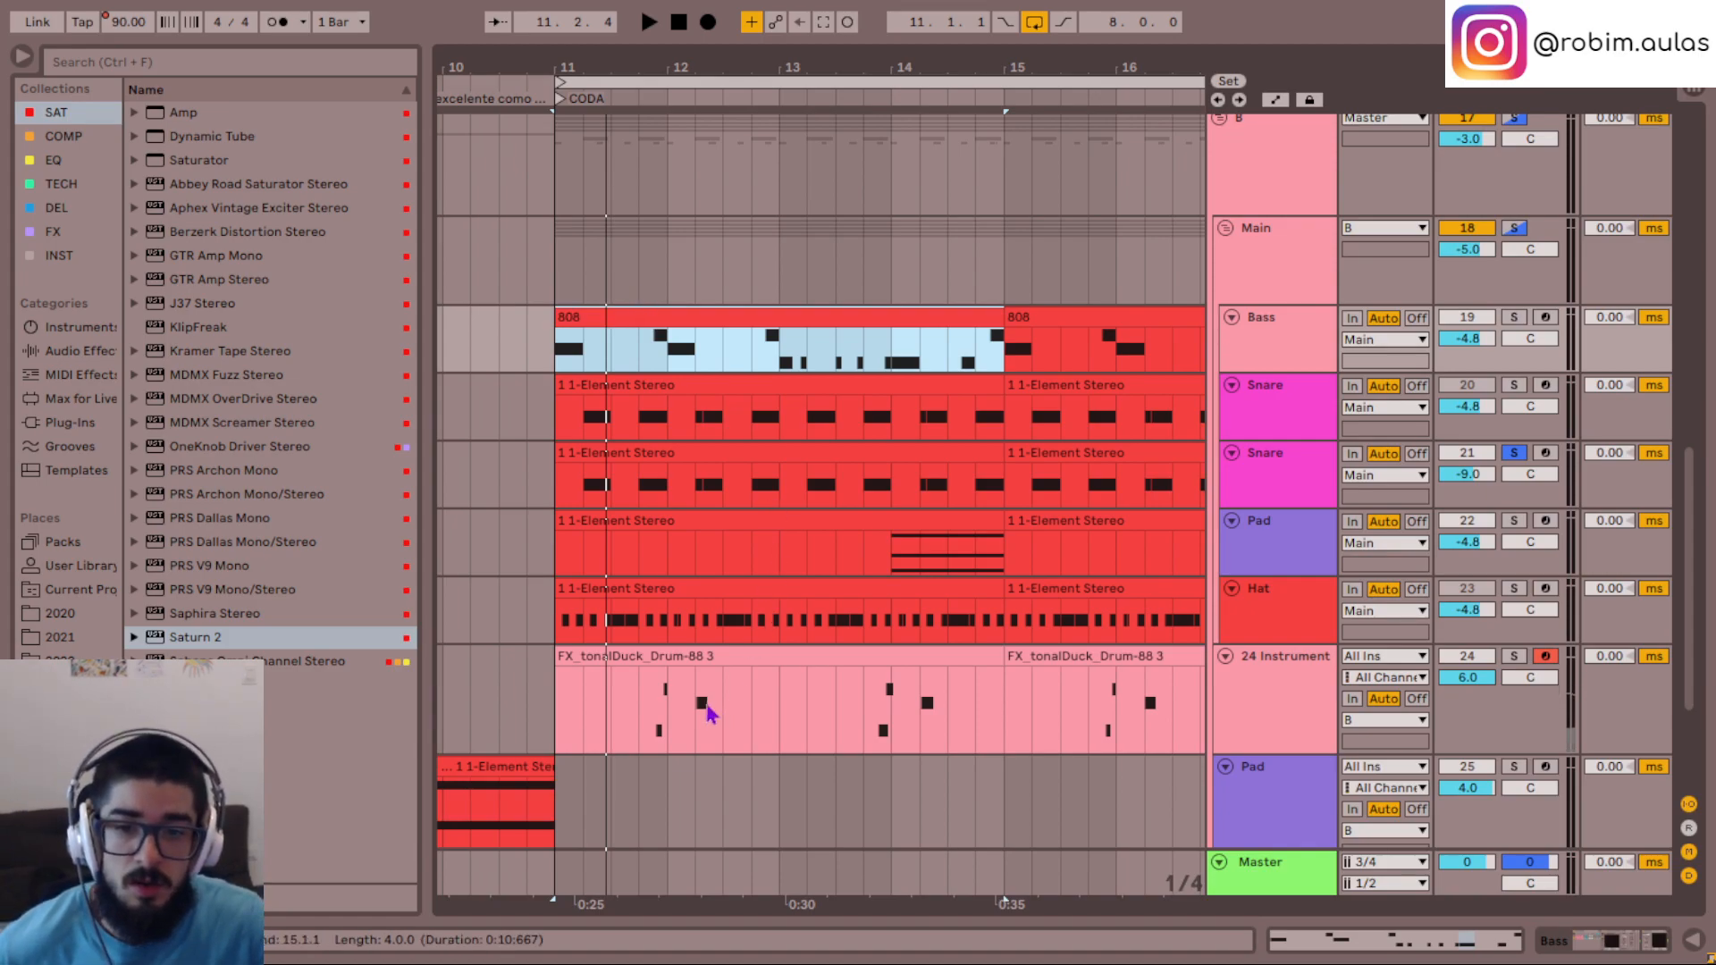
click(682, 647)
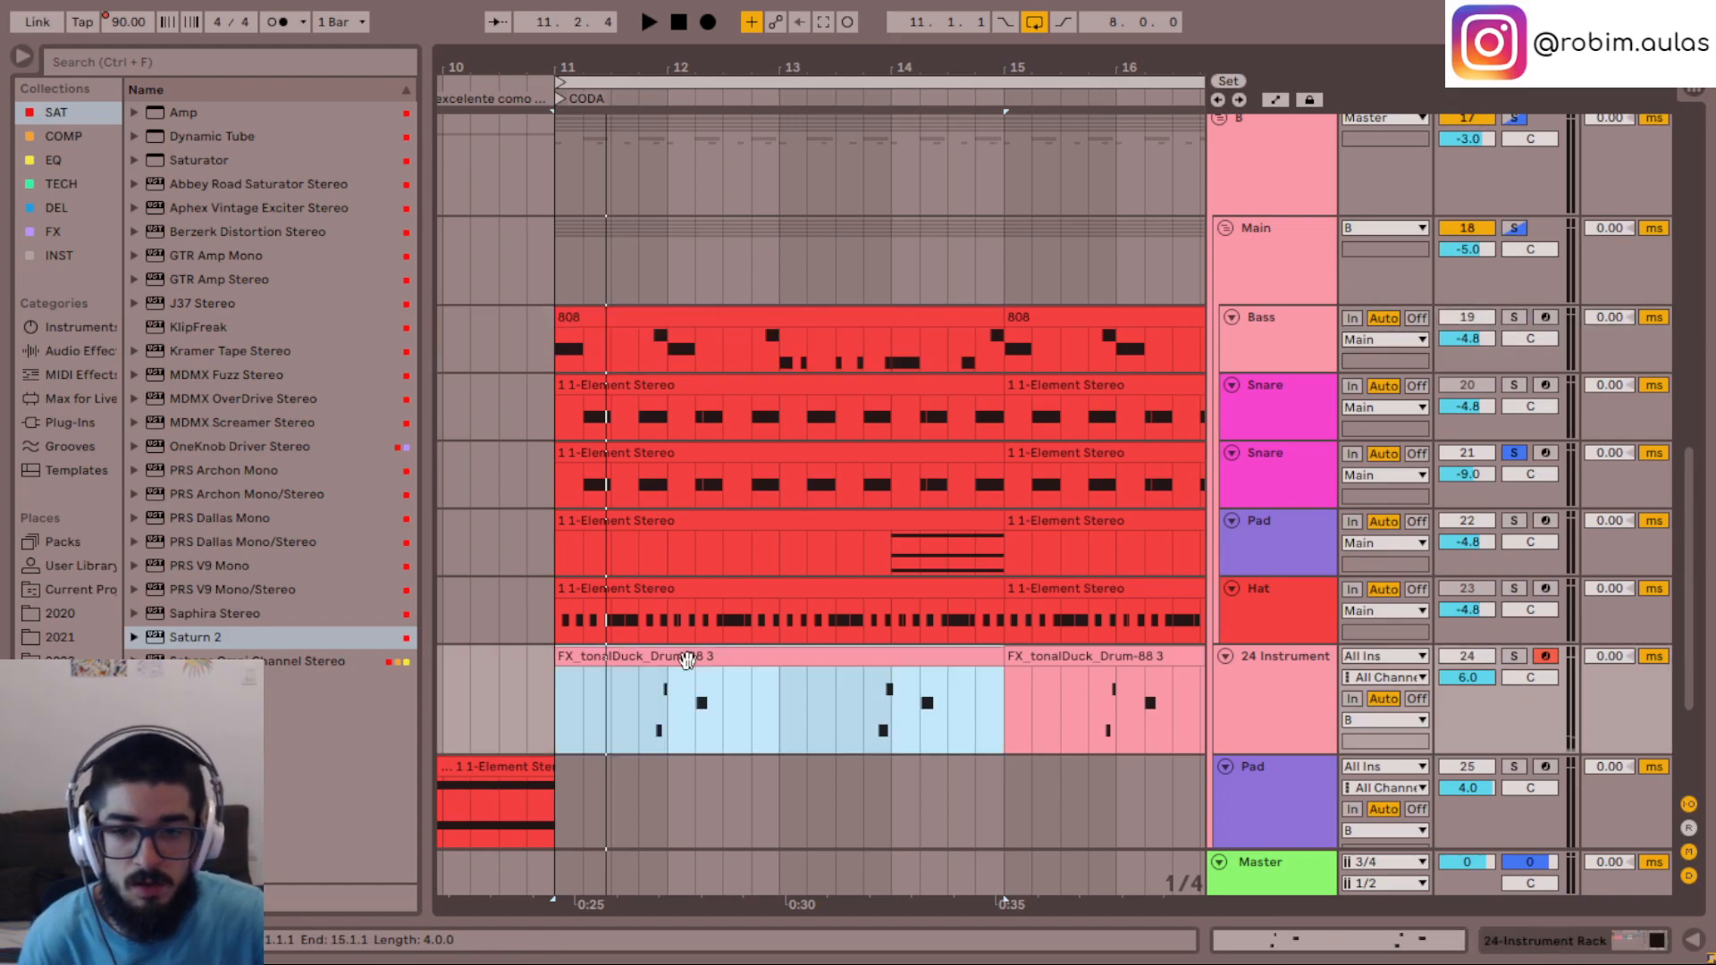
click(651, 713)
key(space)
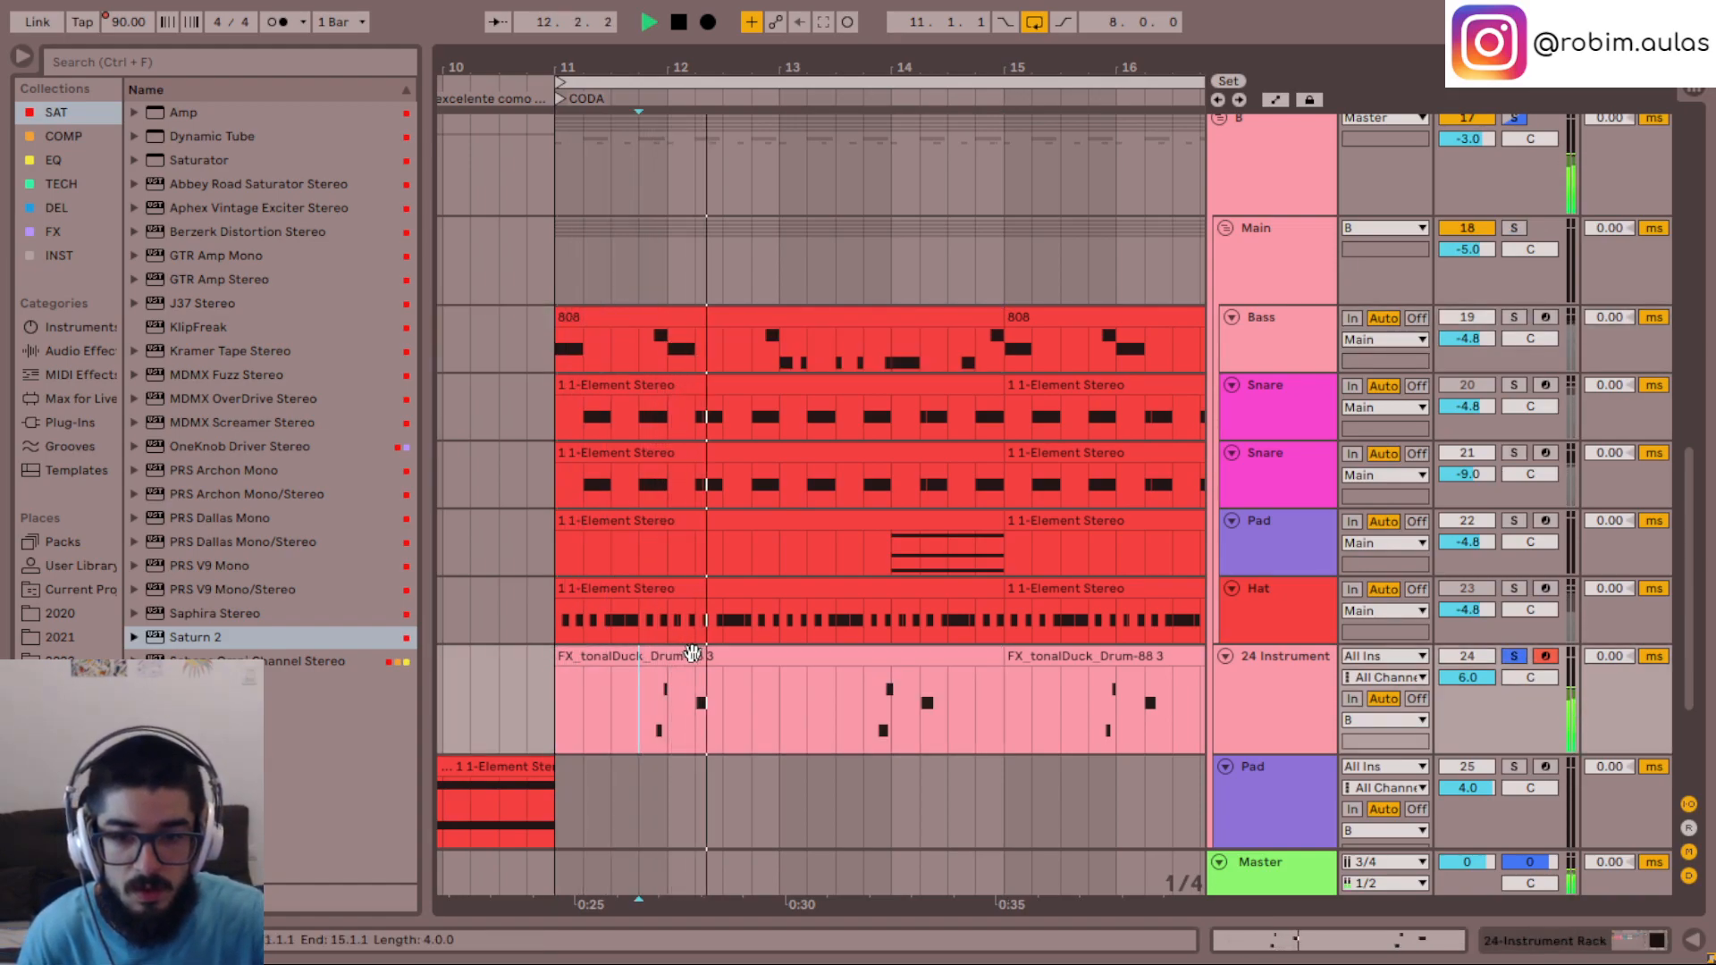
- Transpose all notes of the first tonalDuck clip up one semitone and play the phrase in the full mix
double_click(695, 656)
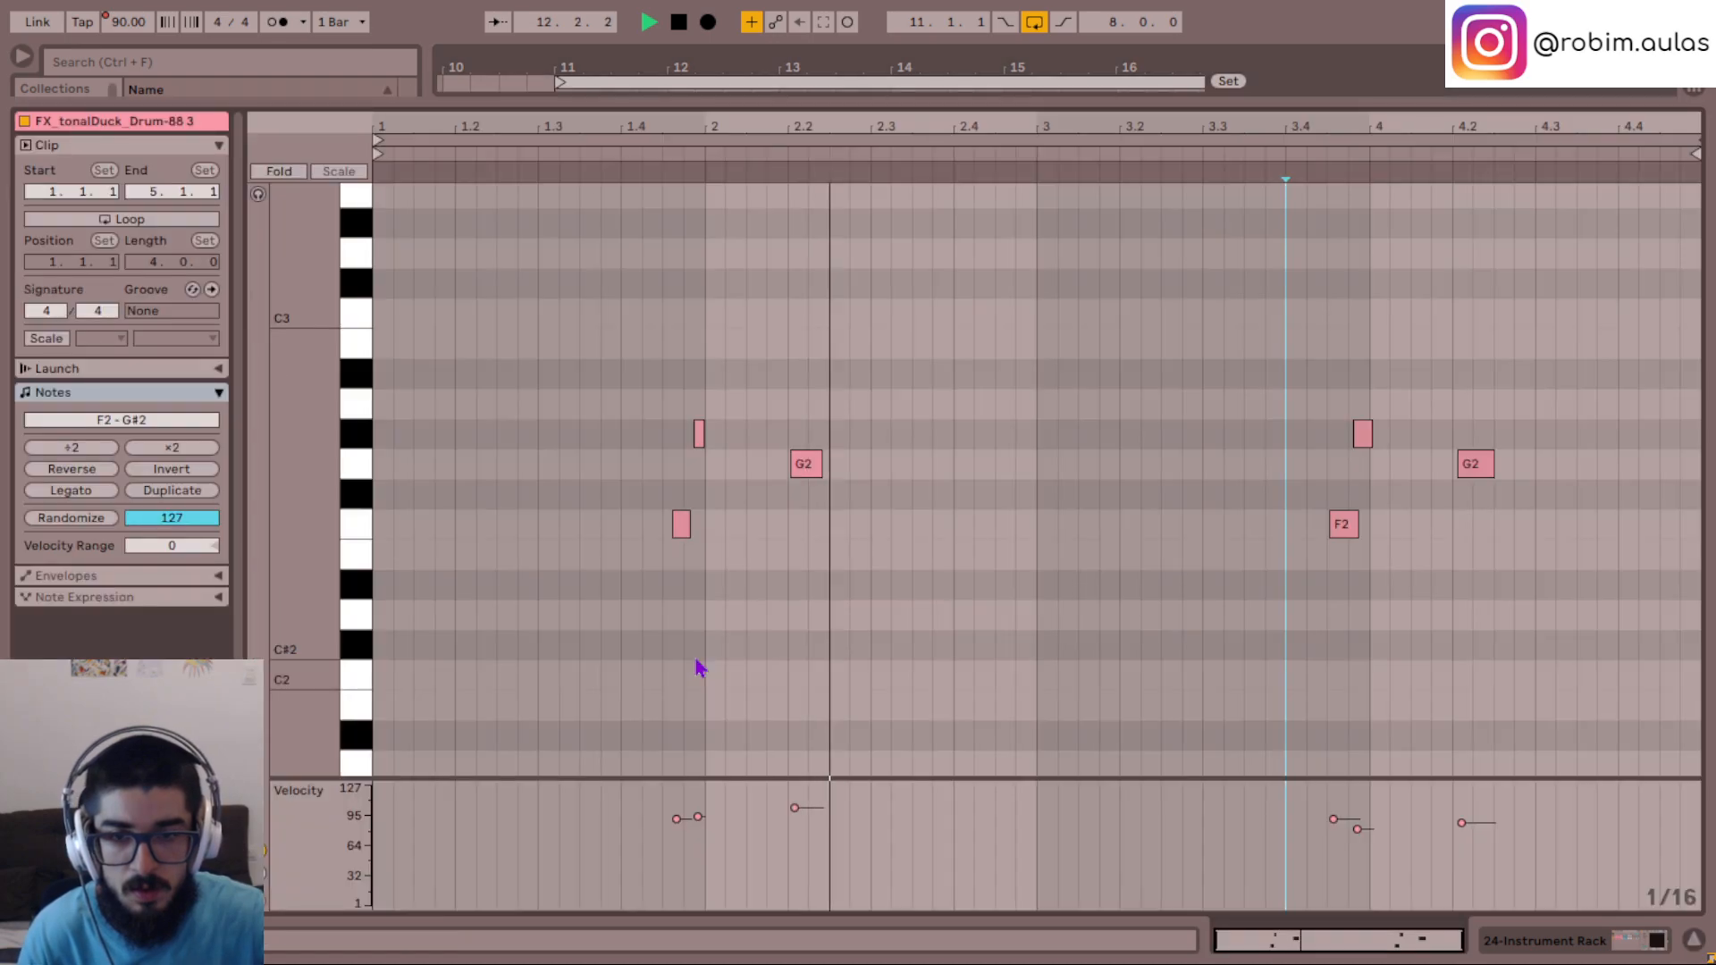
drag(495, 645, 1711, 304)
key(Up)
key(space)
click(602, 547)
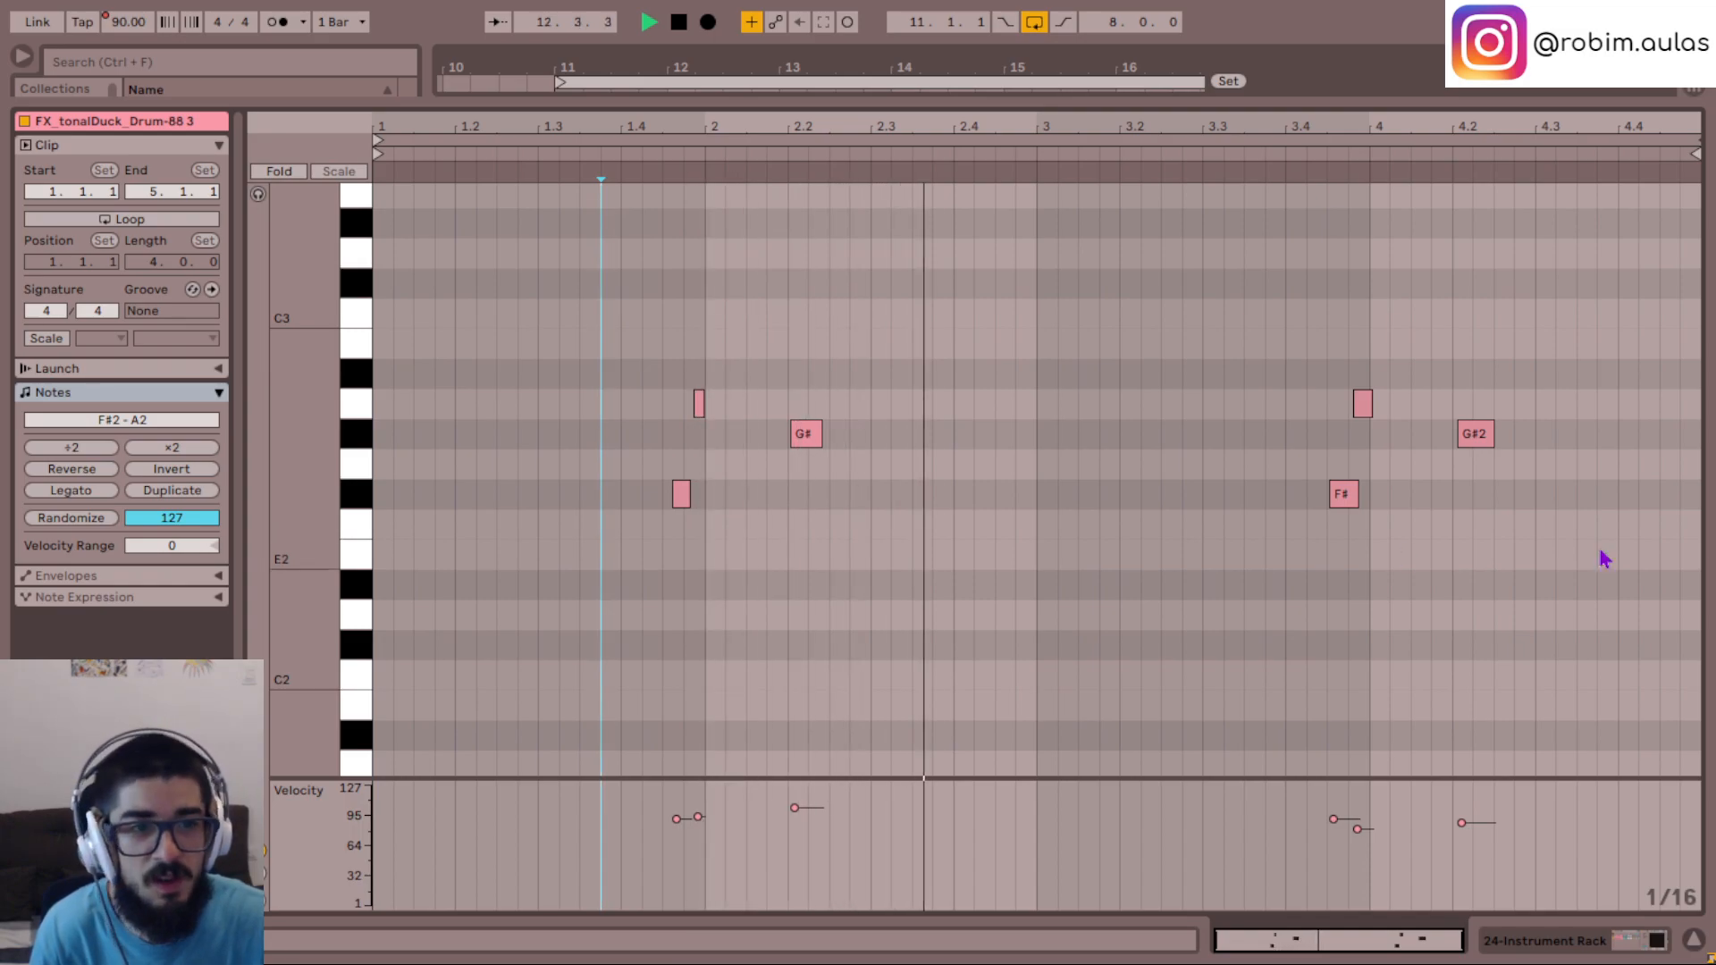
click(1694, 949)
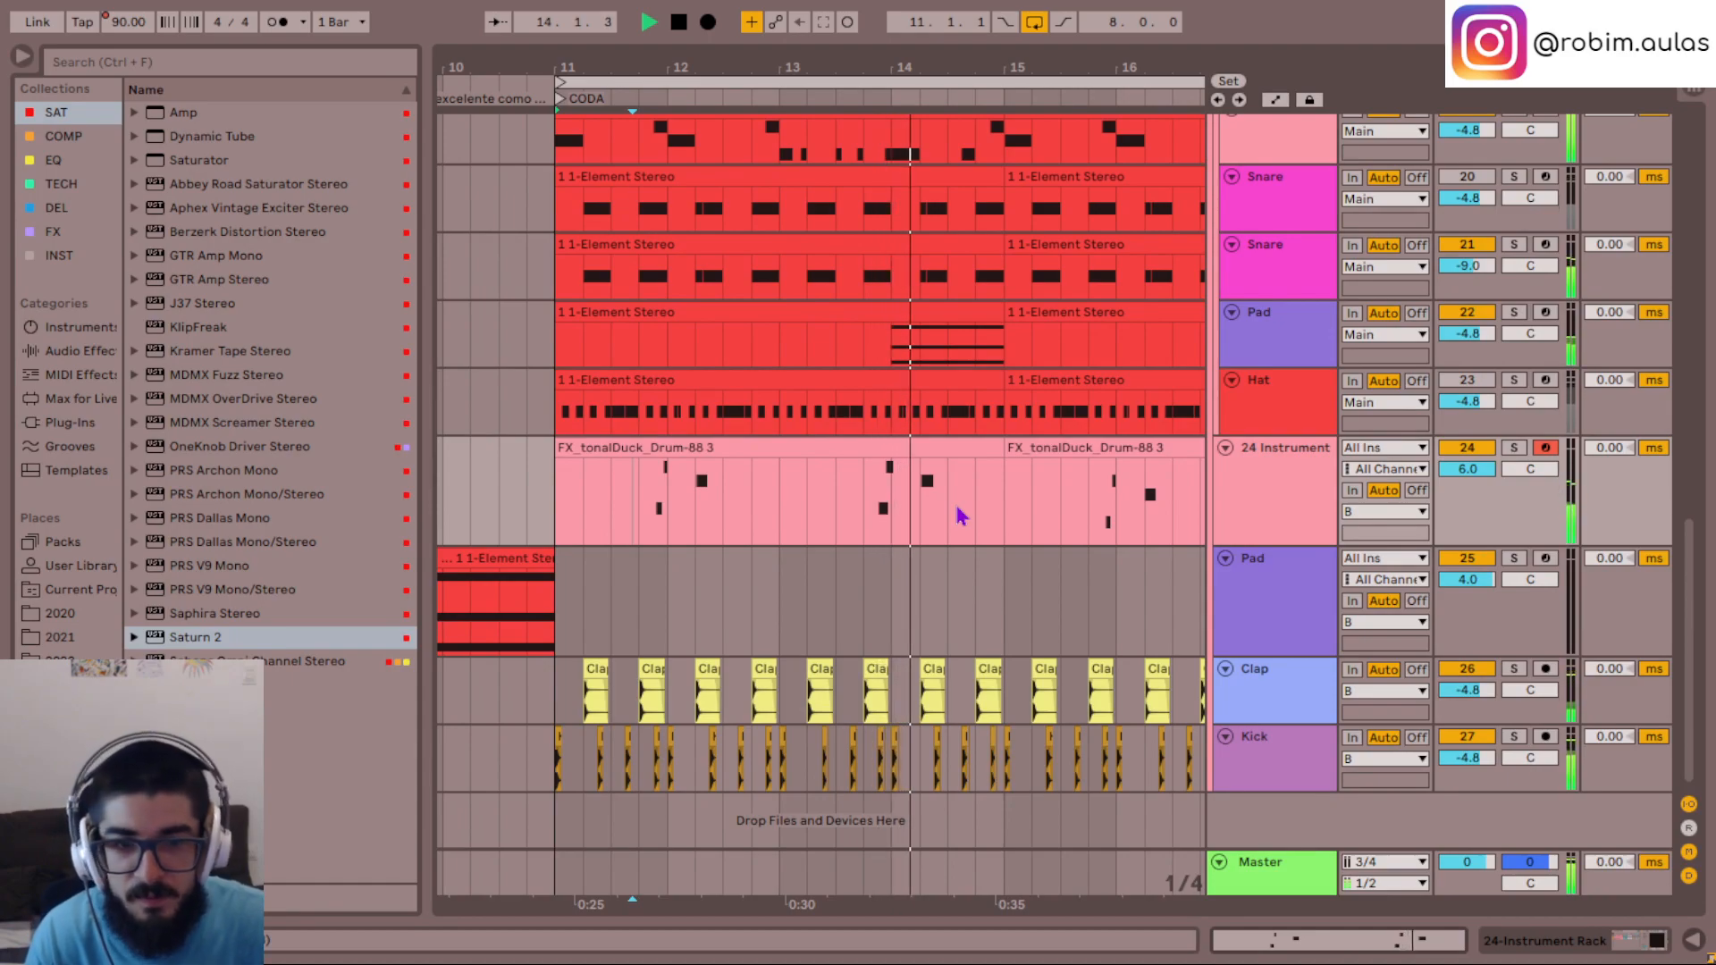
scroll(957, 514, up, 3)
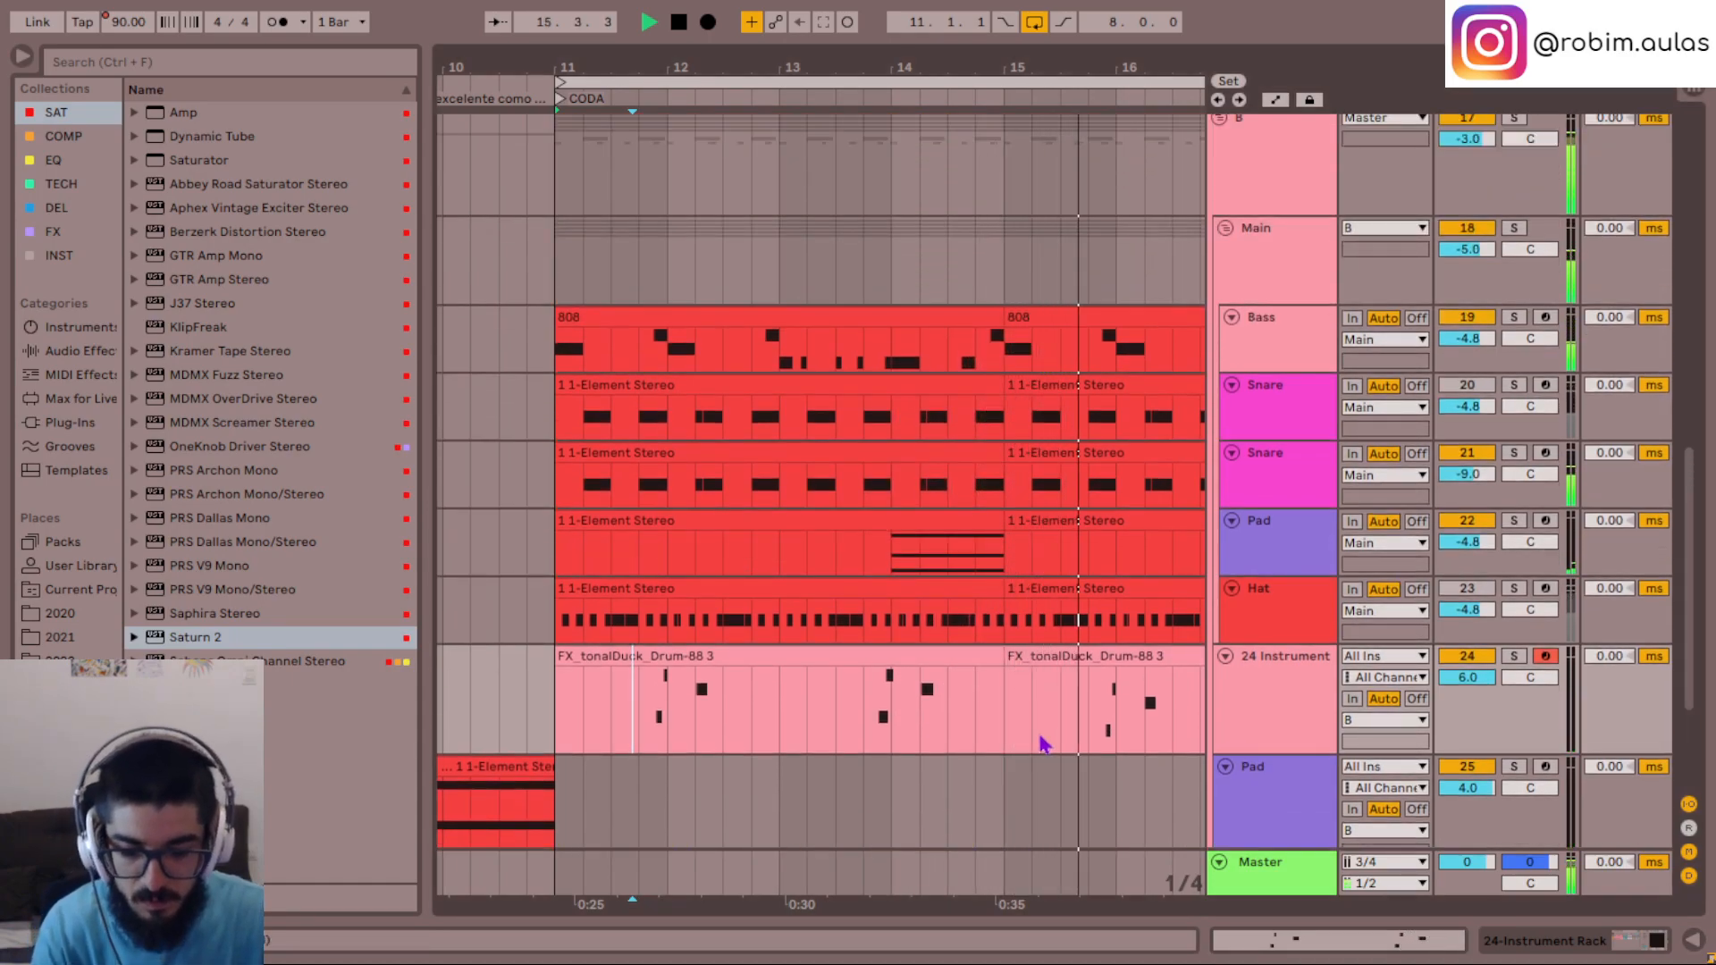
- Open the BBC Symphony Orchestra instrument in the +24 st chain of track 24's rack
double_click(1298, 713)
key(space)
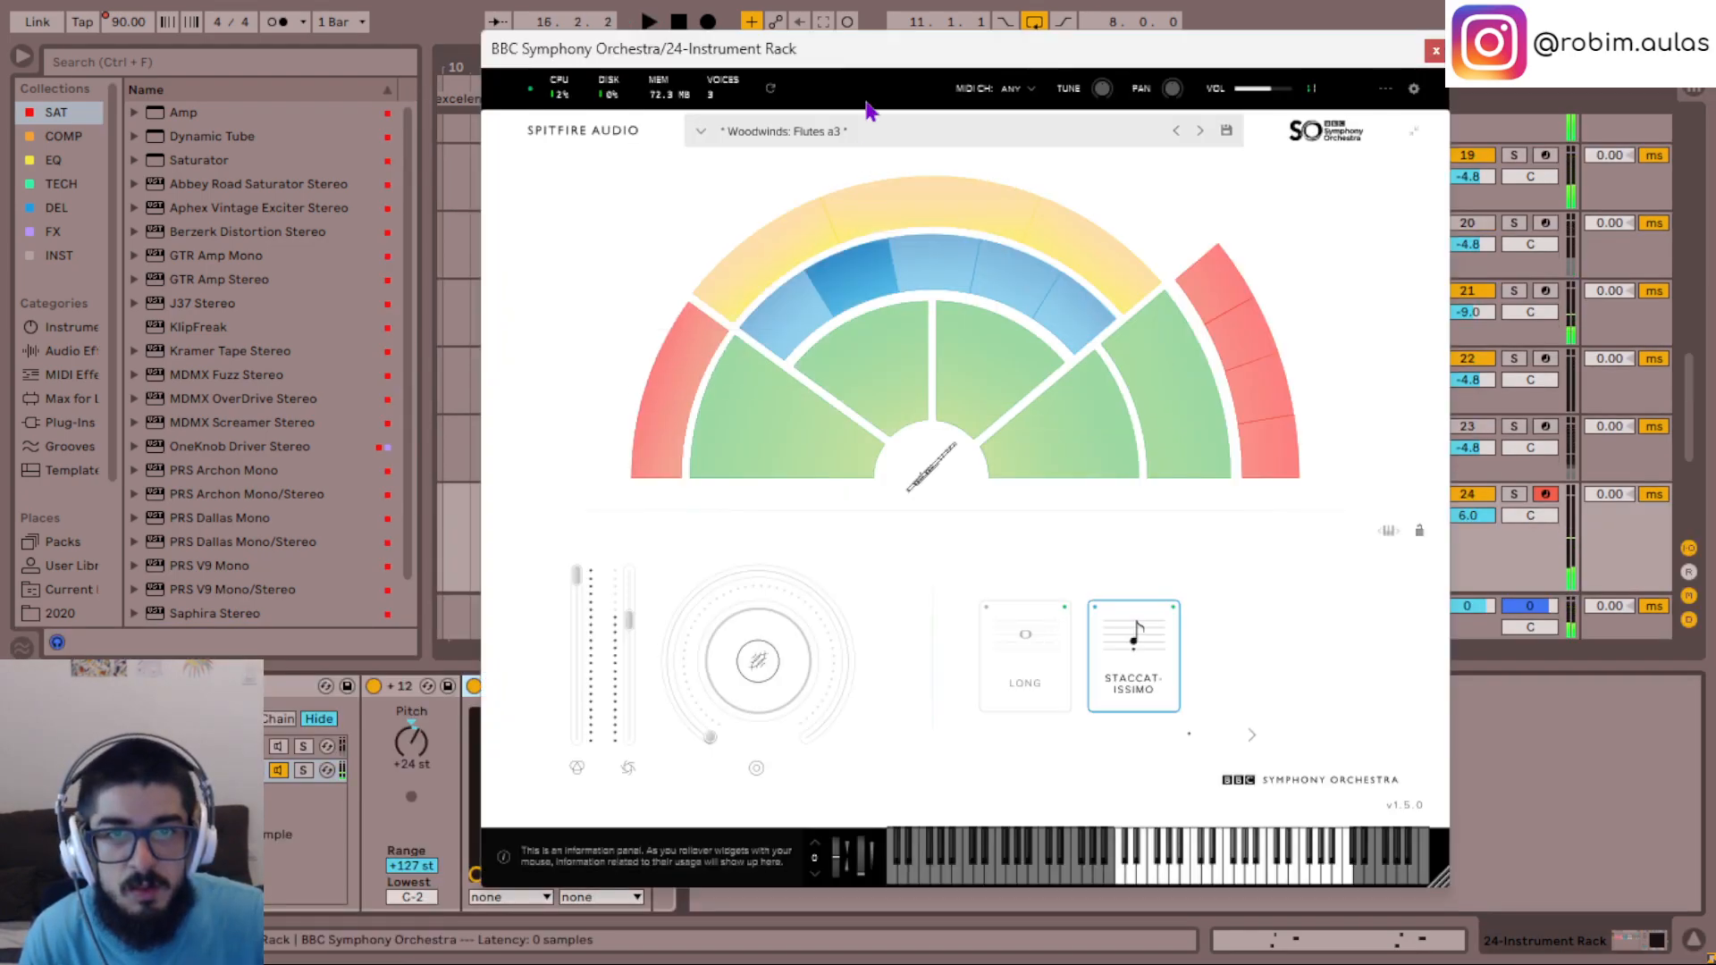
drag(873, 52, 1090, 227)
- Audition Oboes a3, Clarinets a3, Bassoons a3 and Piccolo on the tonalDuck phrase, playing from the last beat of bar 11
click(1139, 454)
click(642, 545)
key(space)
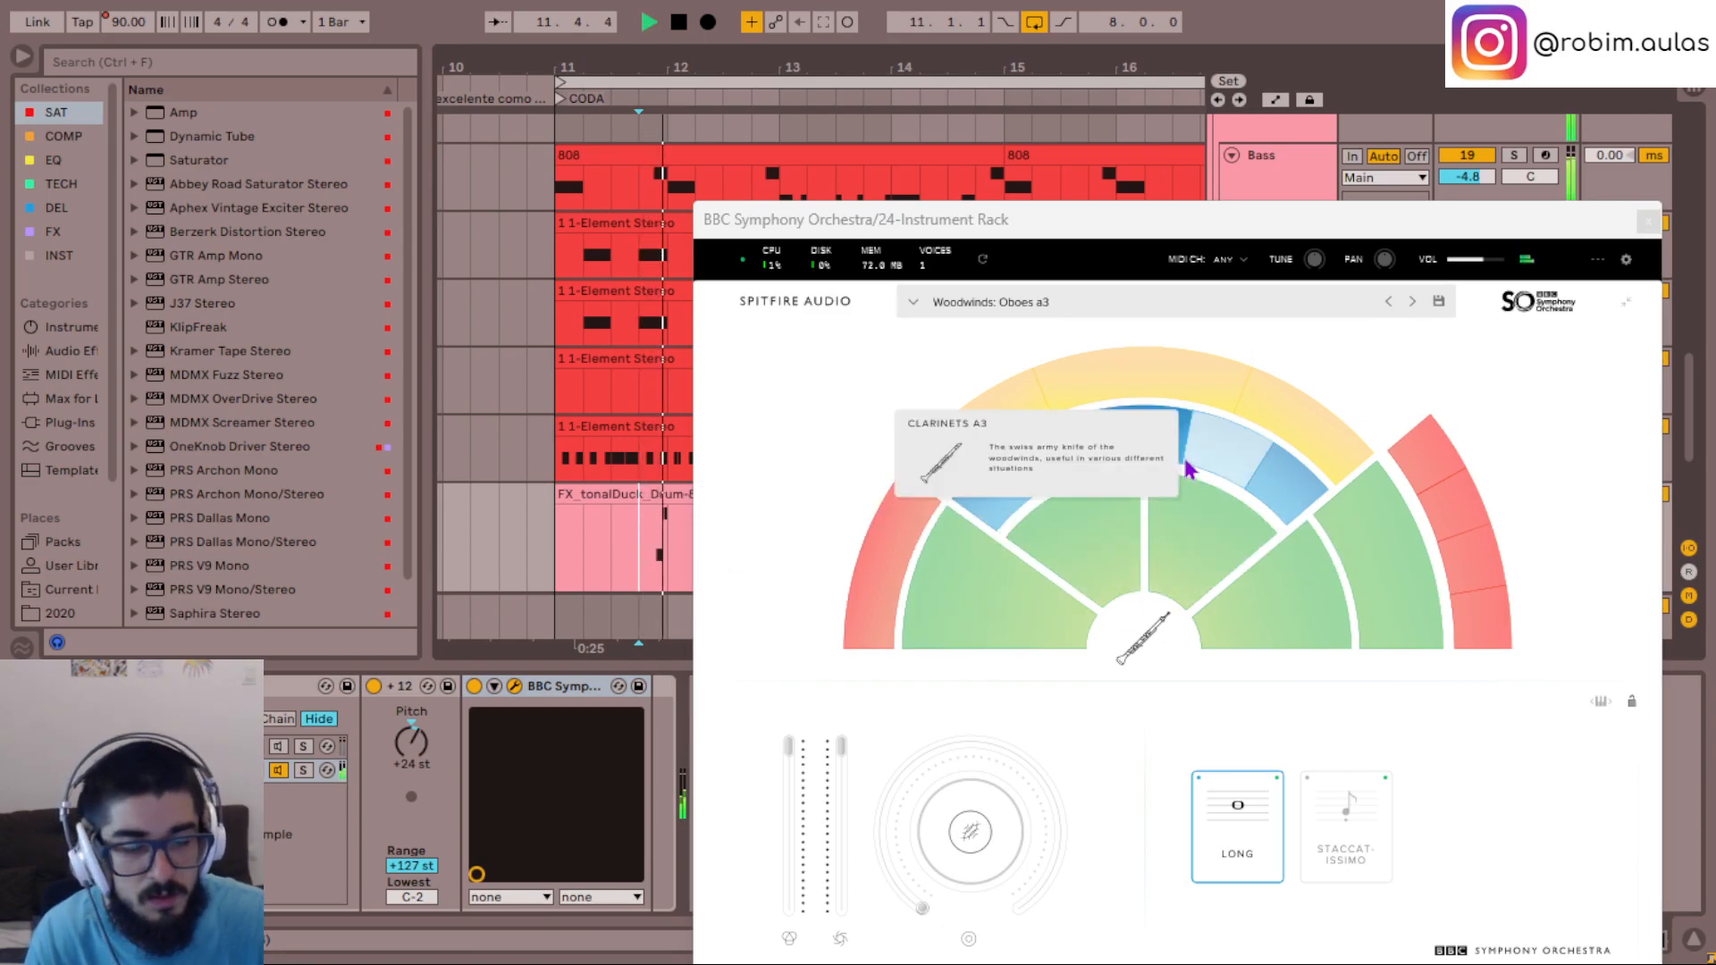
click(1221, 461)
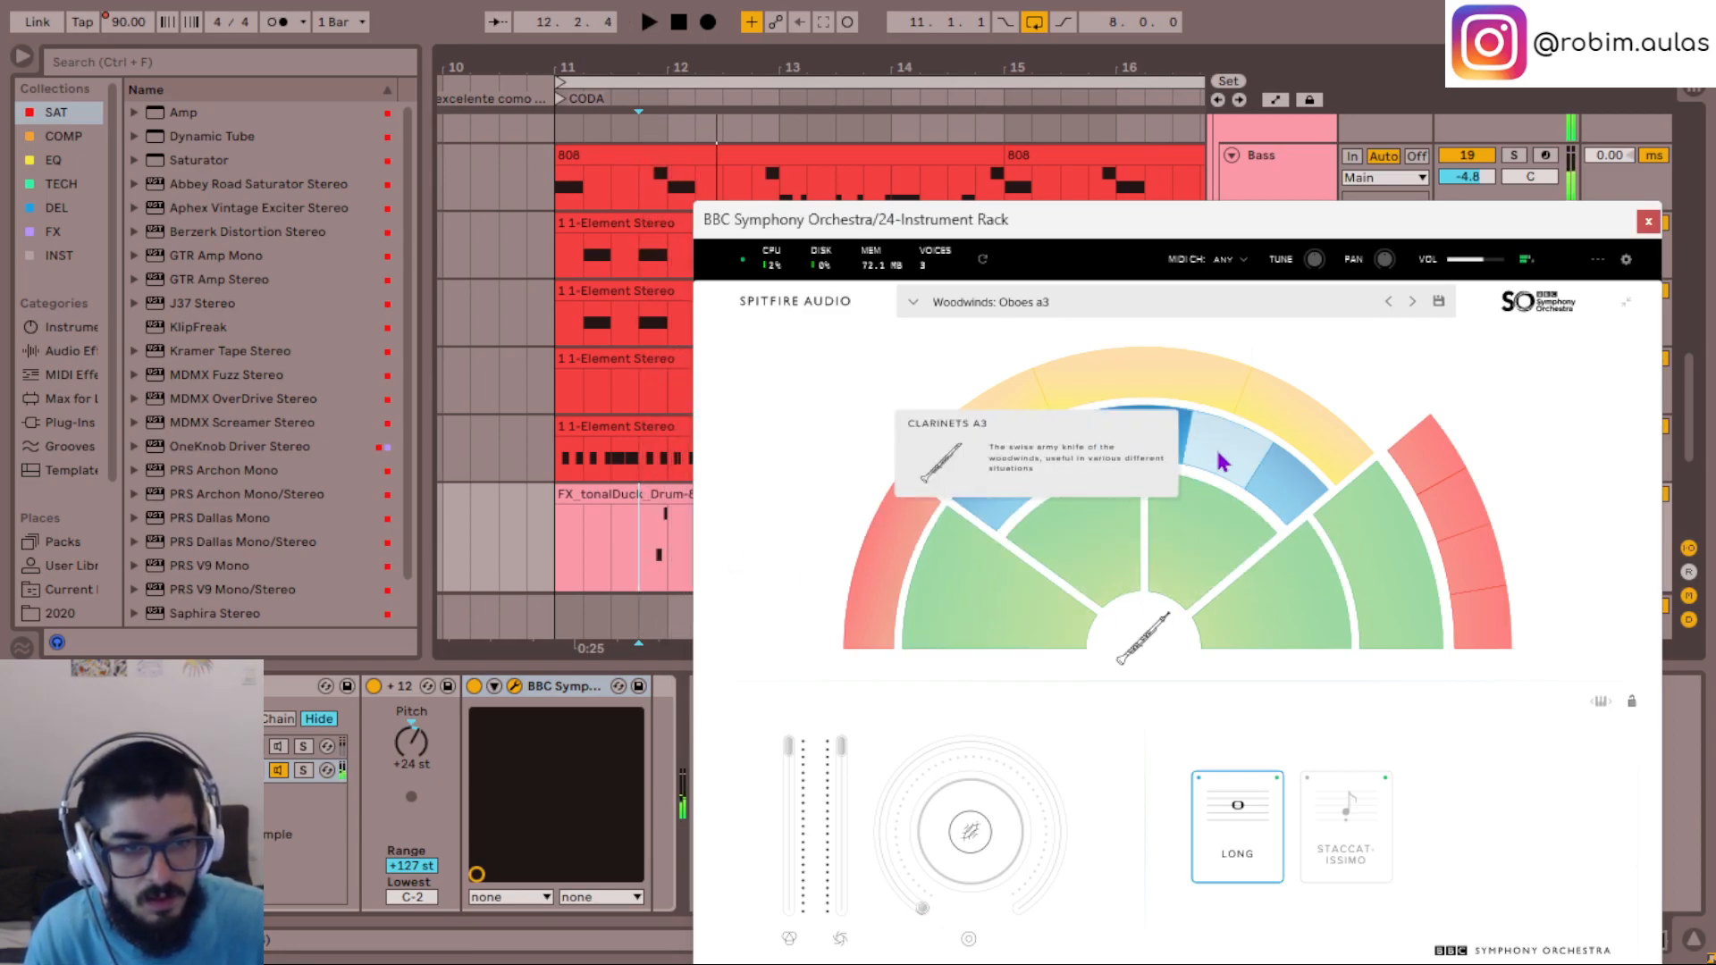
click(1293, 492)
key(space)
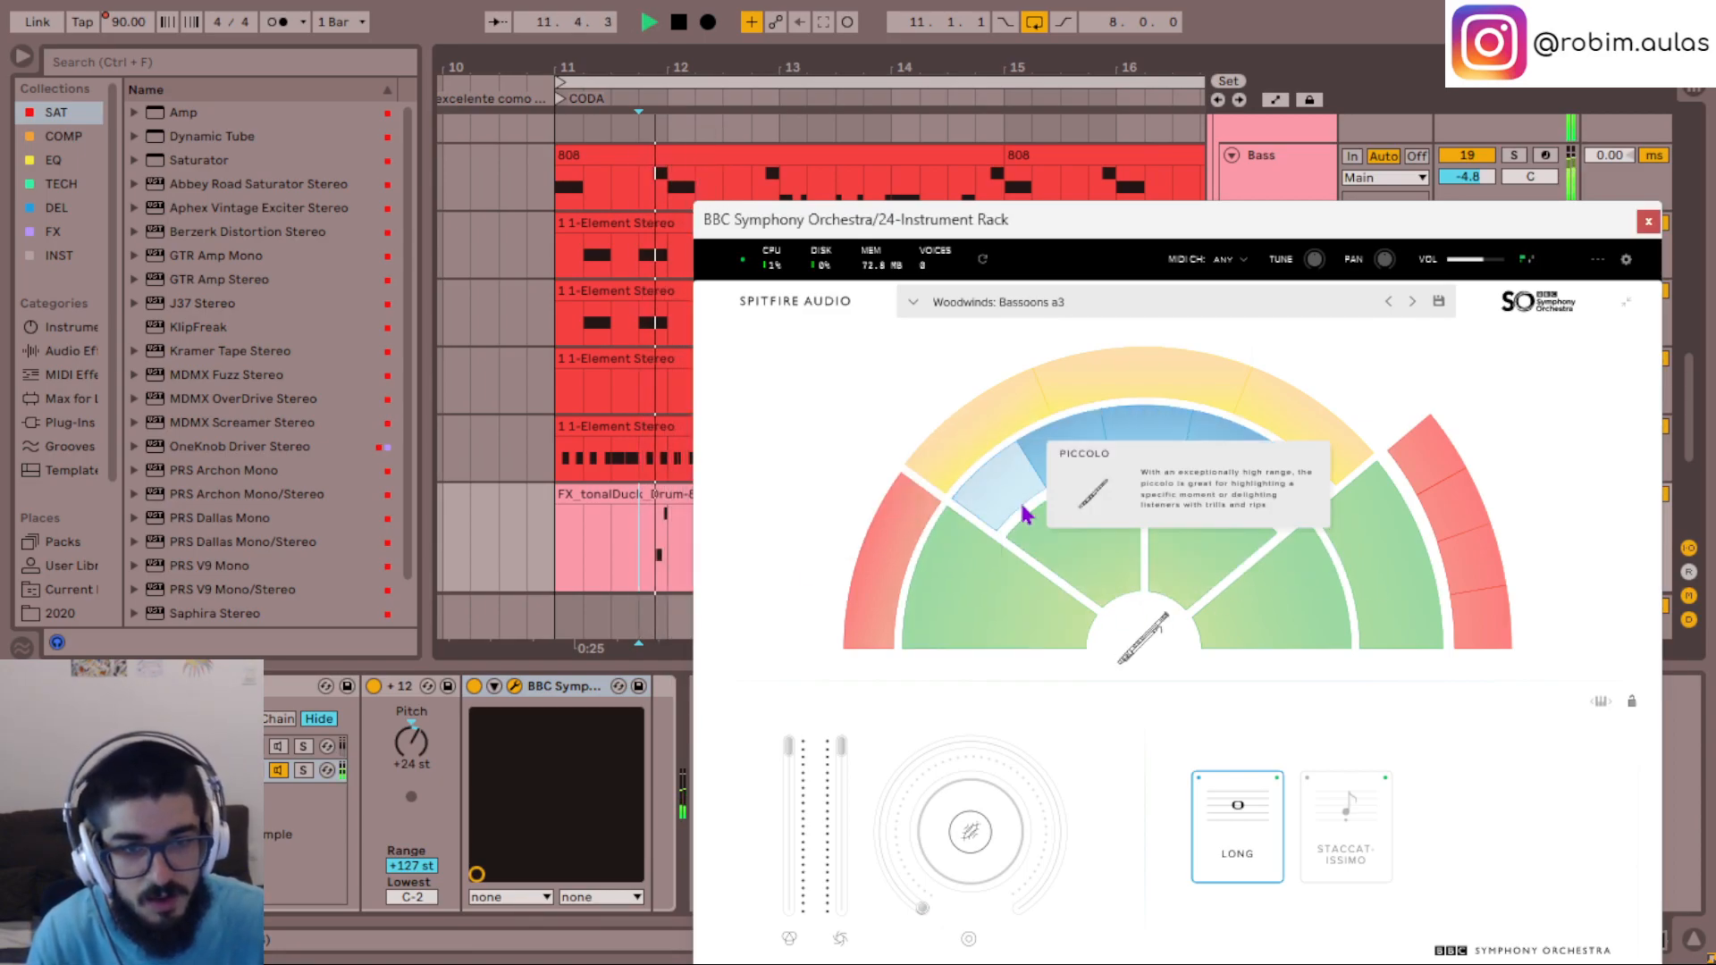
click(994, 494)
key(space)
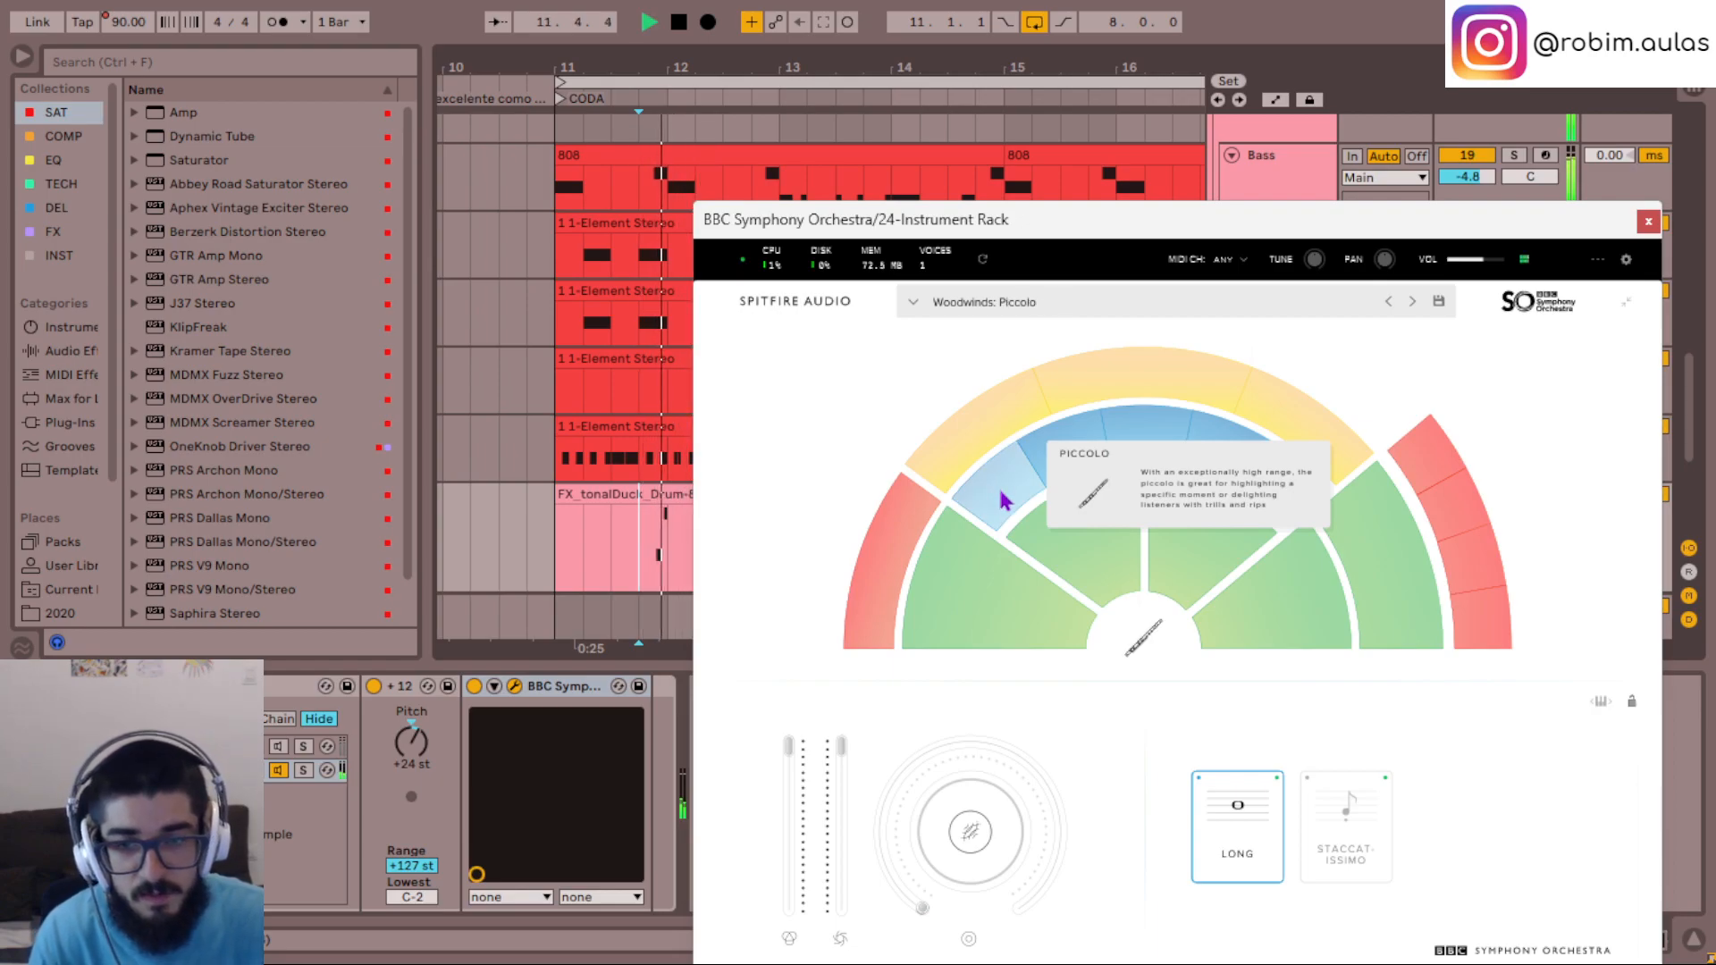
- Try Violins 1 and Horns a4 on the phrase, and load Harp and Celeste with Harp Plucks for playback
click(996, 608)
key(space)
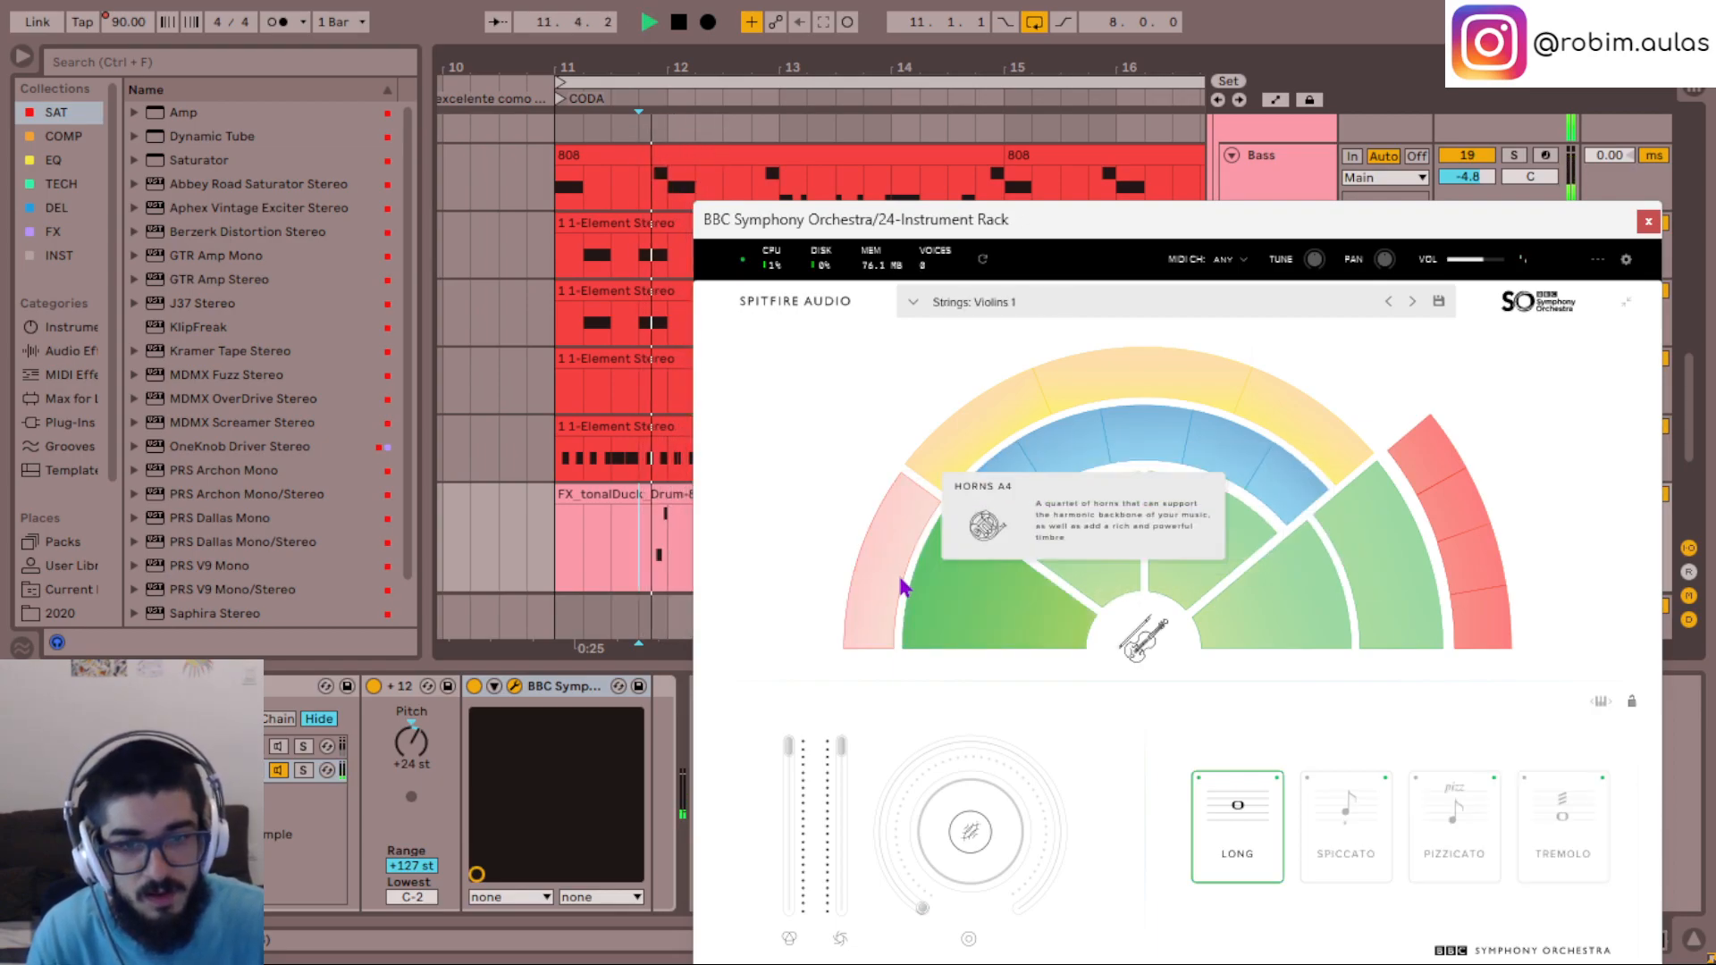
click(900, 572)
key(space)
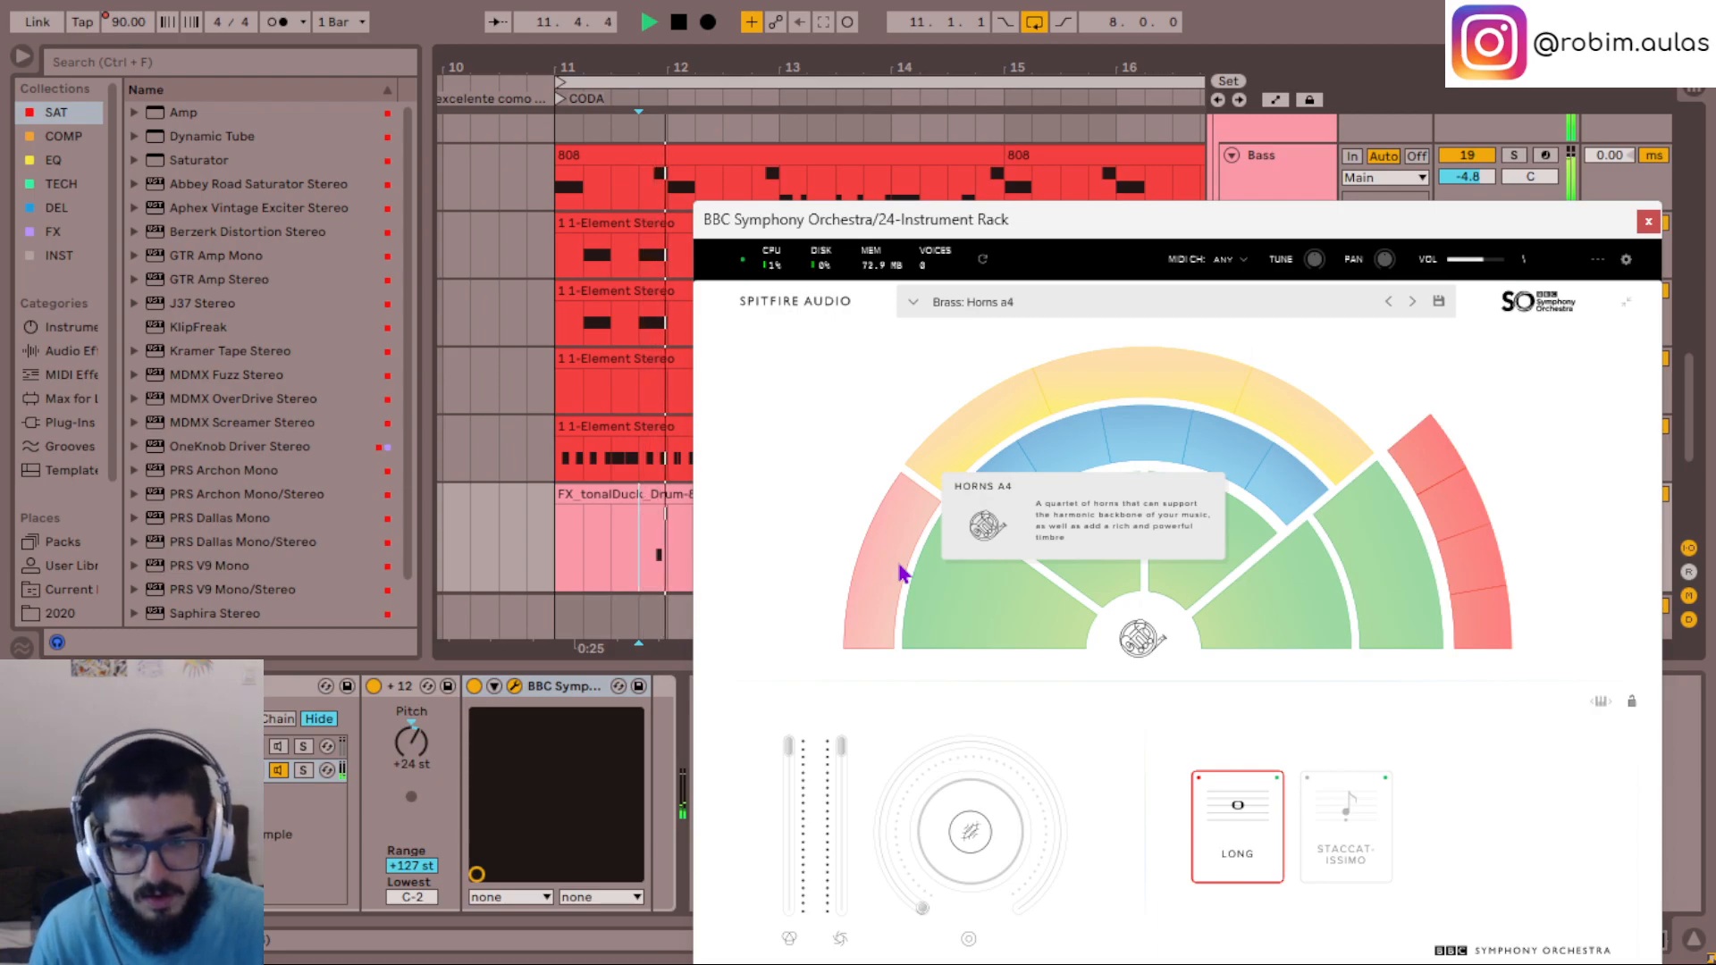
click(956, 443)
key(space)
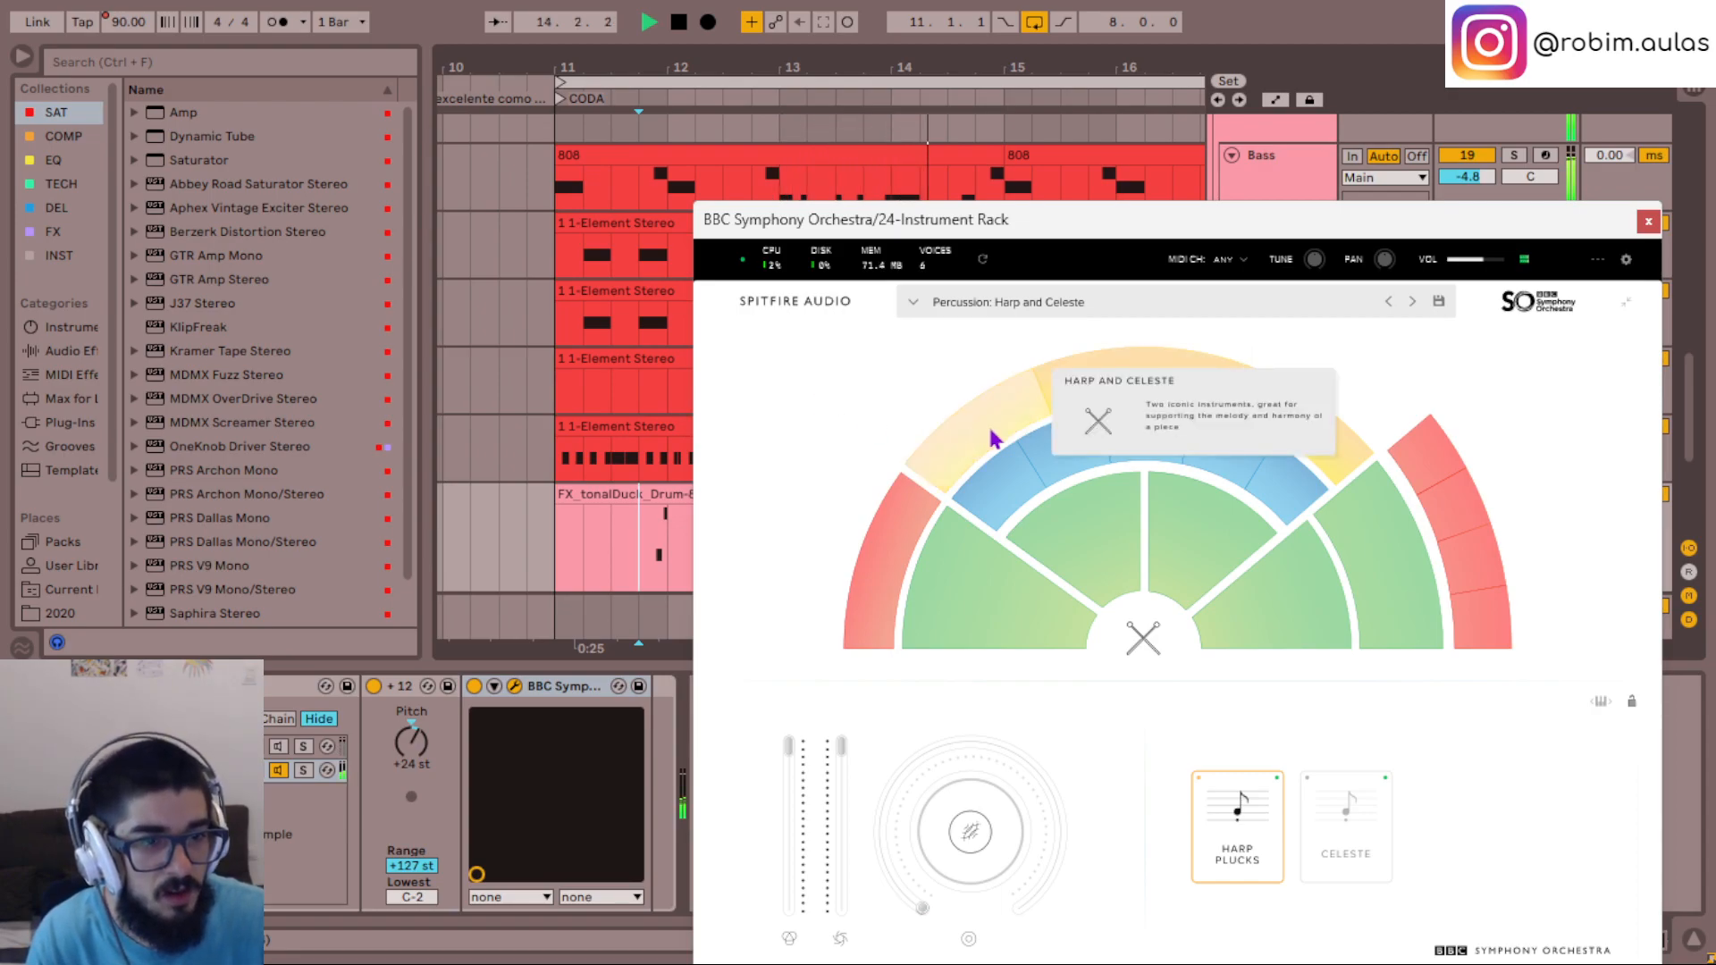
- Audition Tuned Percussion, Basses and Trumpets a3 on the tonalDuck phrase
key(space)
click(1326, 435)
key(space)
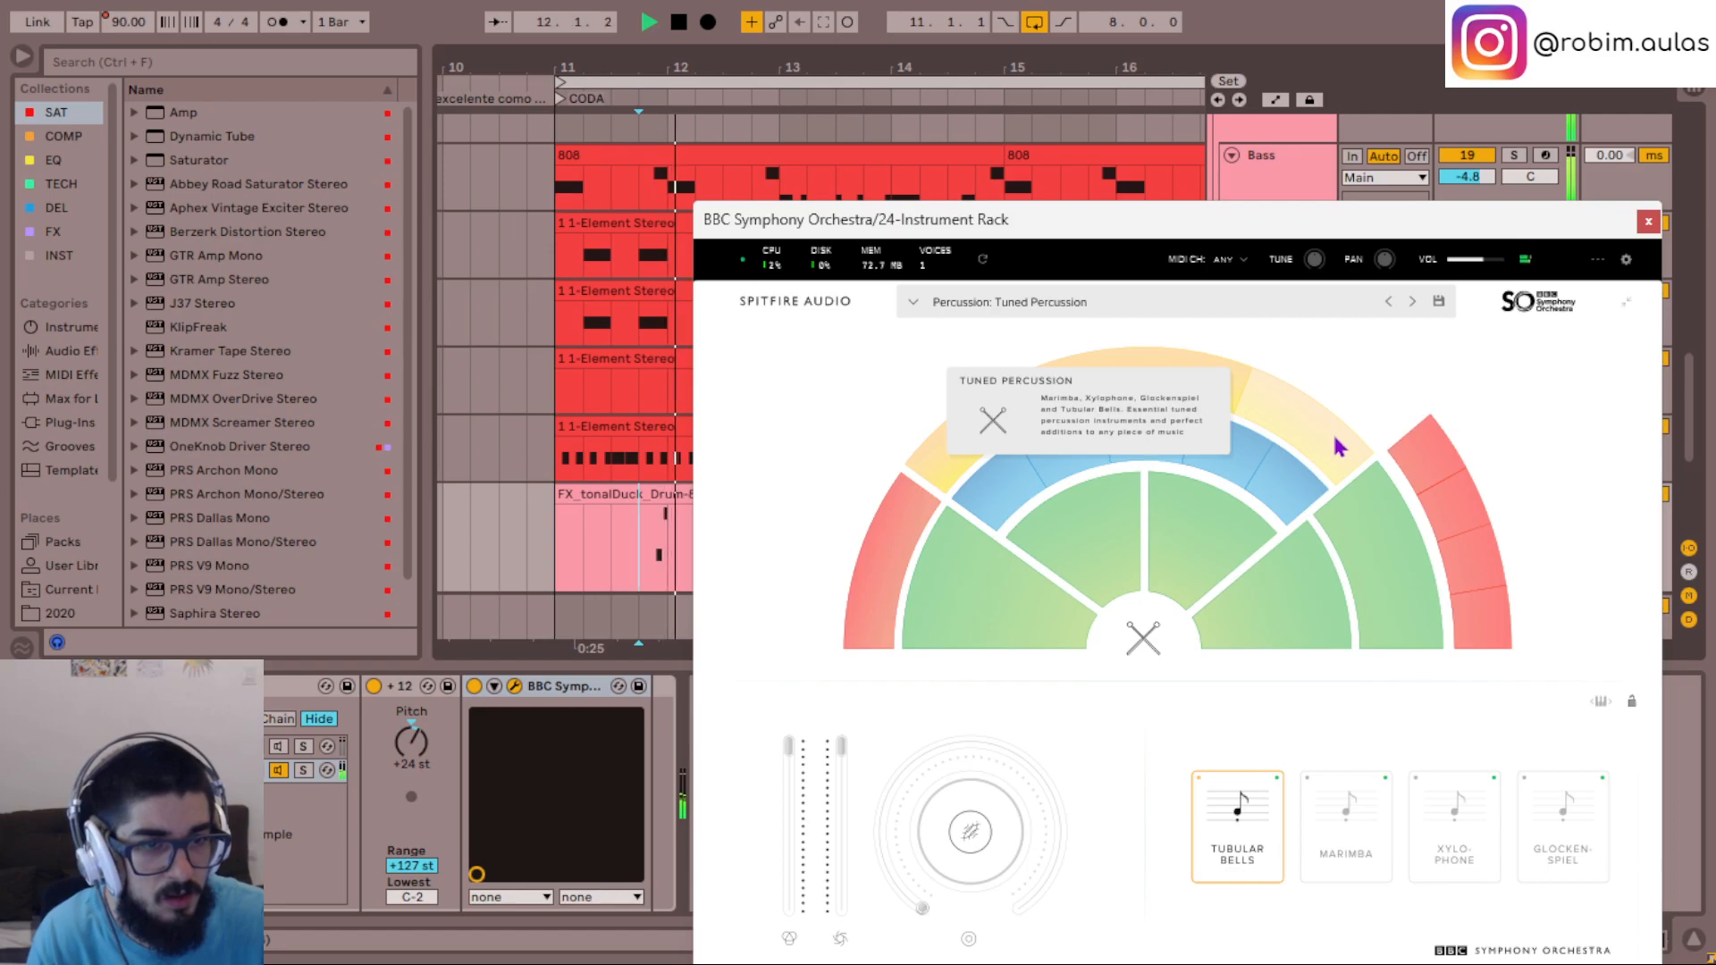
click(1367, 528)
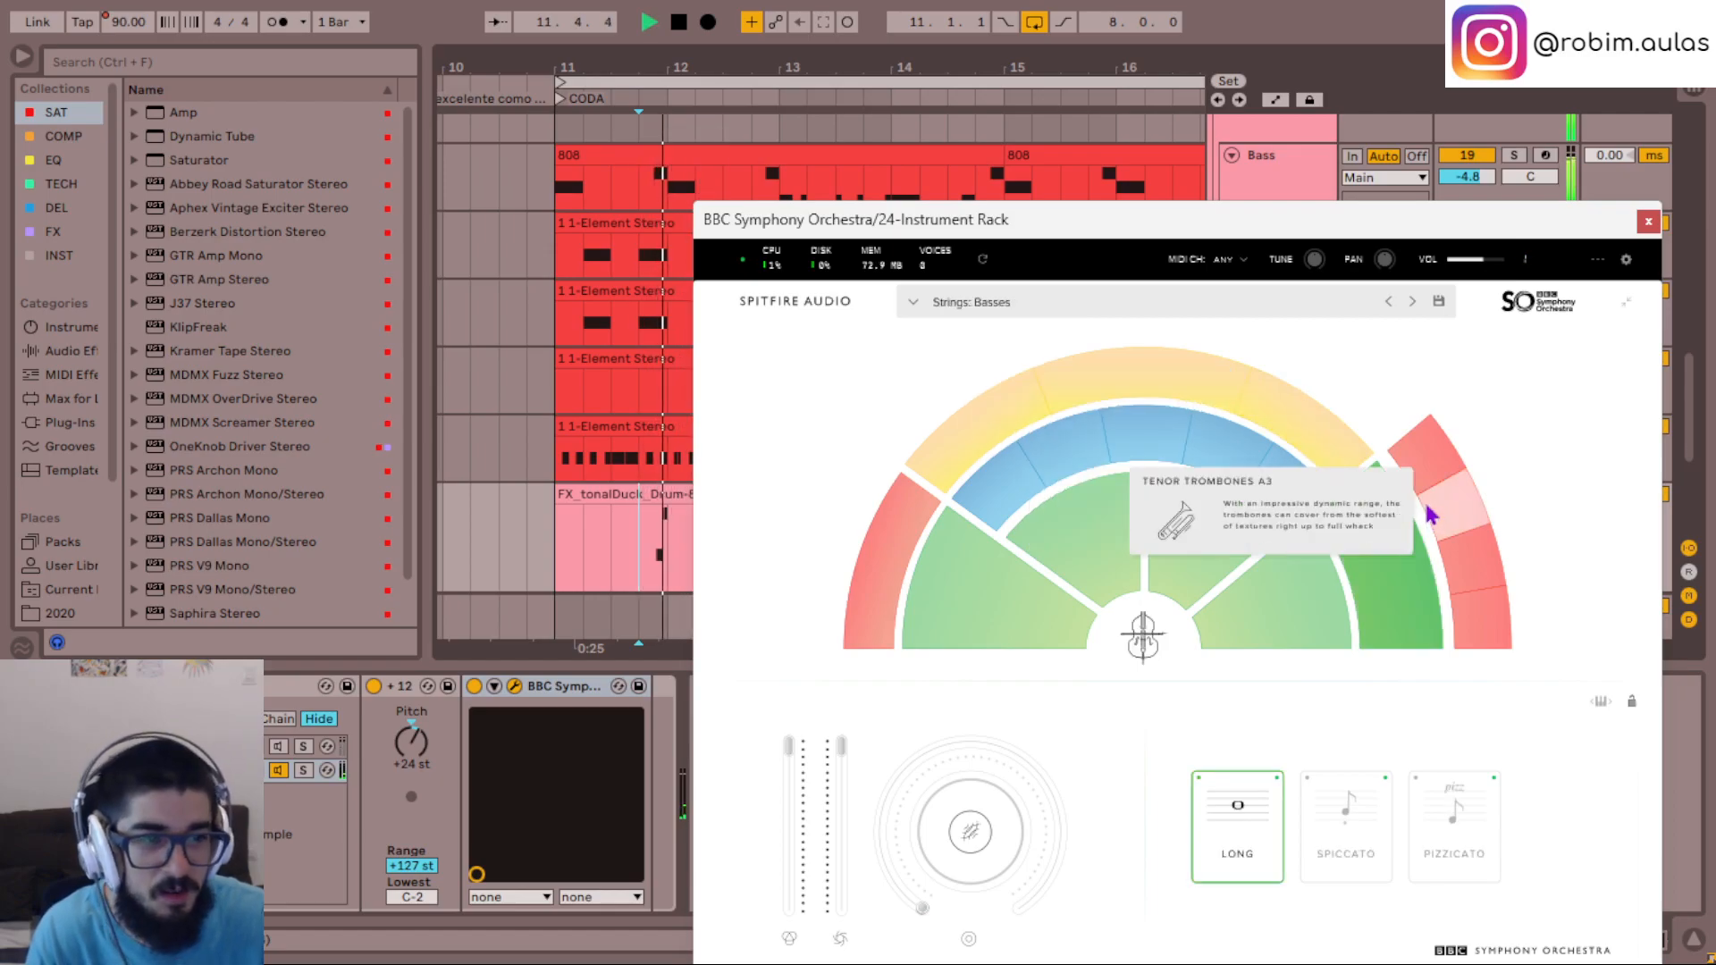
click(1427, 477)
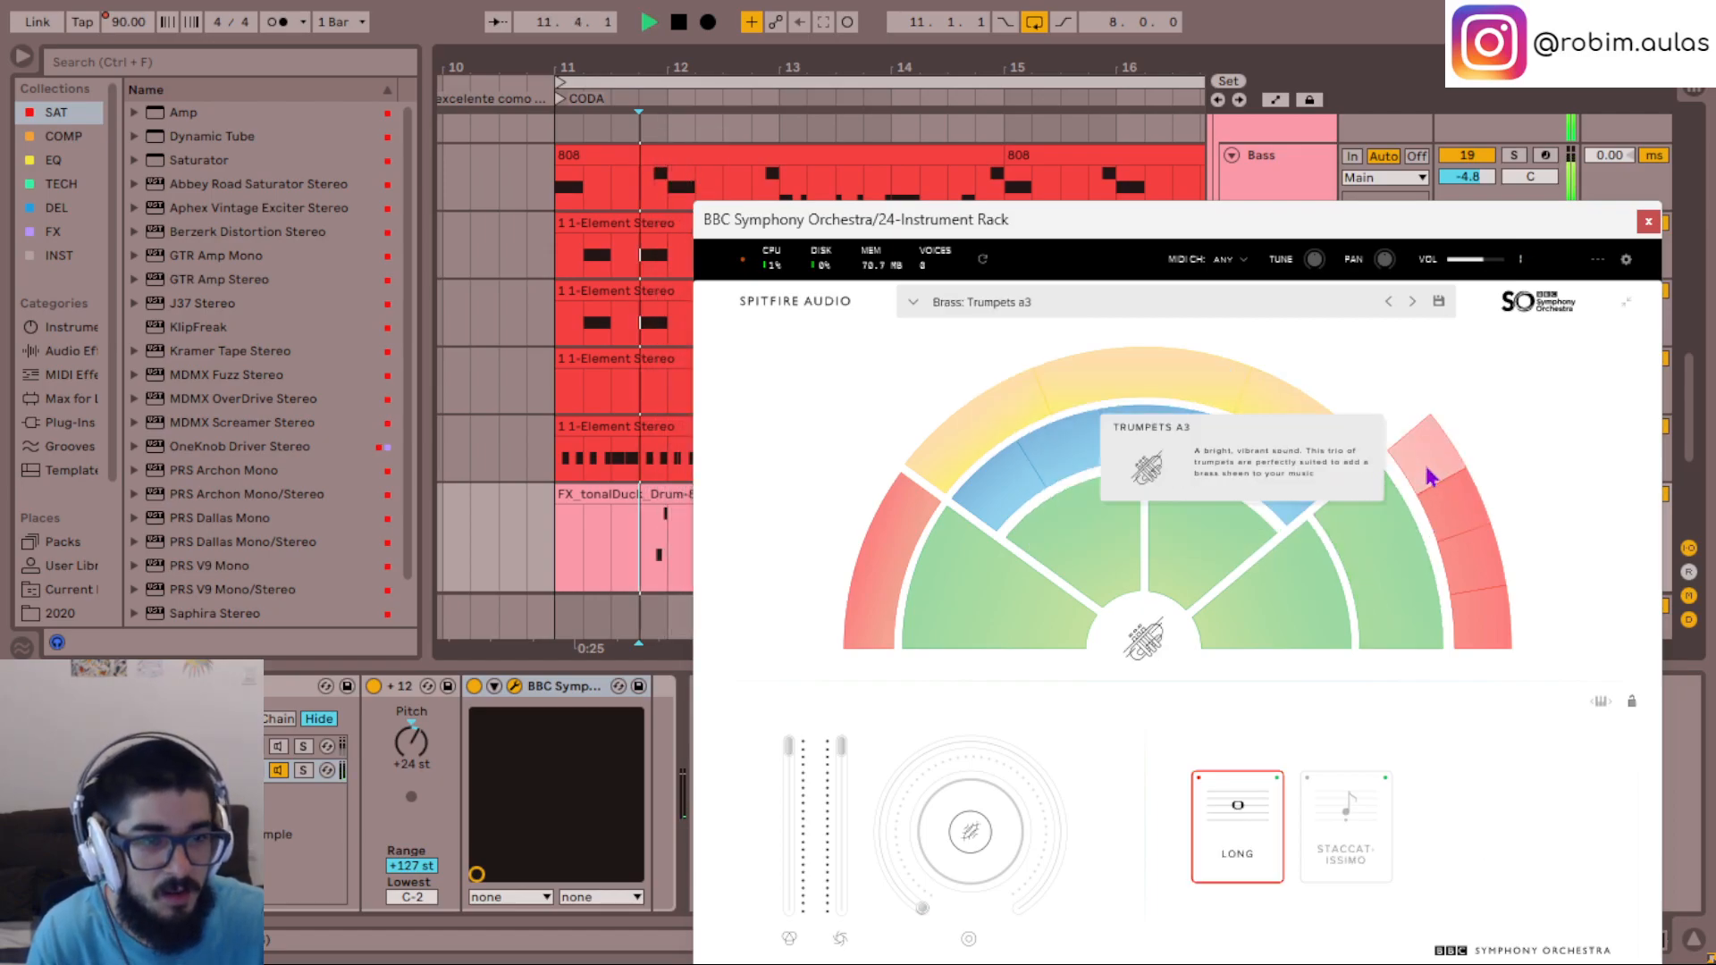
- Try Tenor Trombones a3, Bass Trombones a2, Tuba and Tuned Percussion on the phrase, and go back to Basses
click(1466, 518)
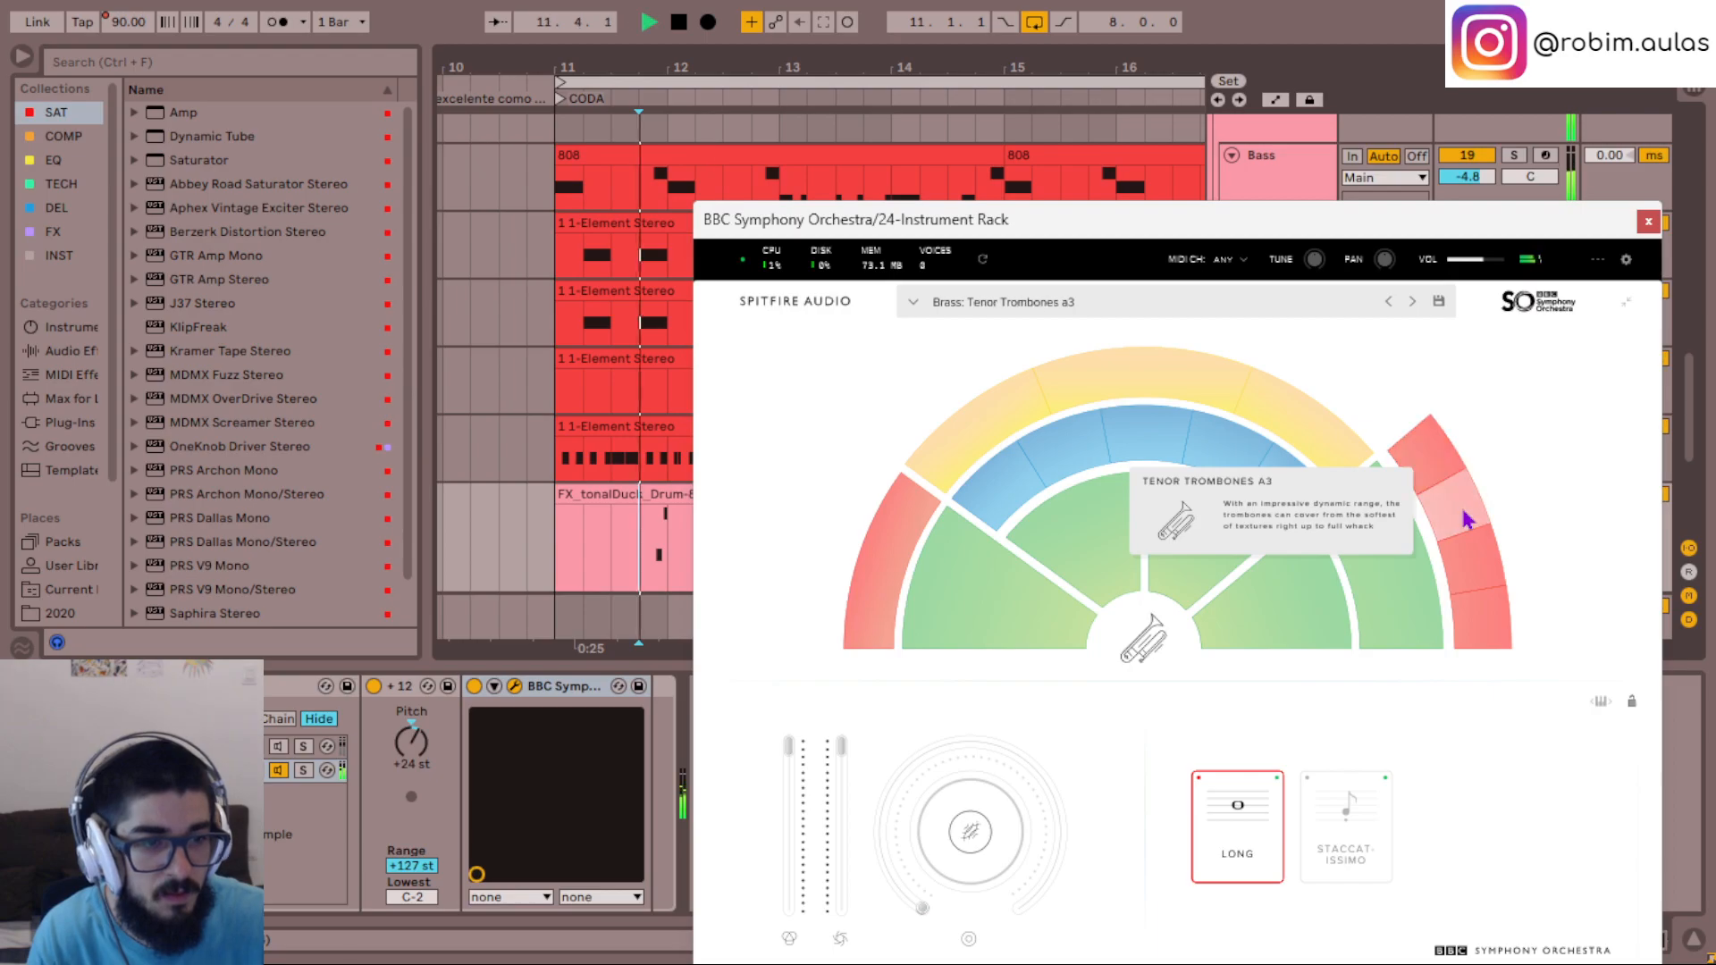
click(1474, 566)
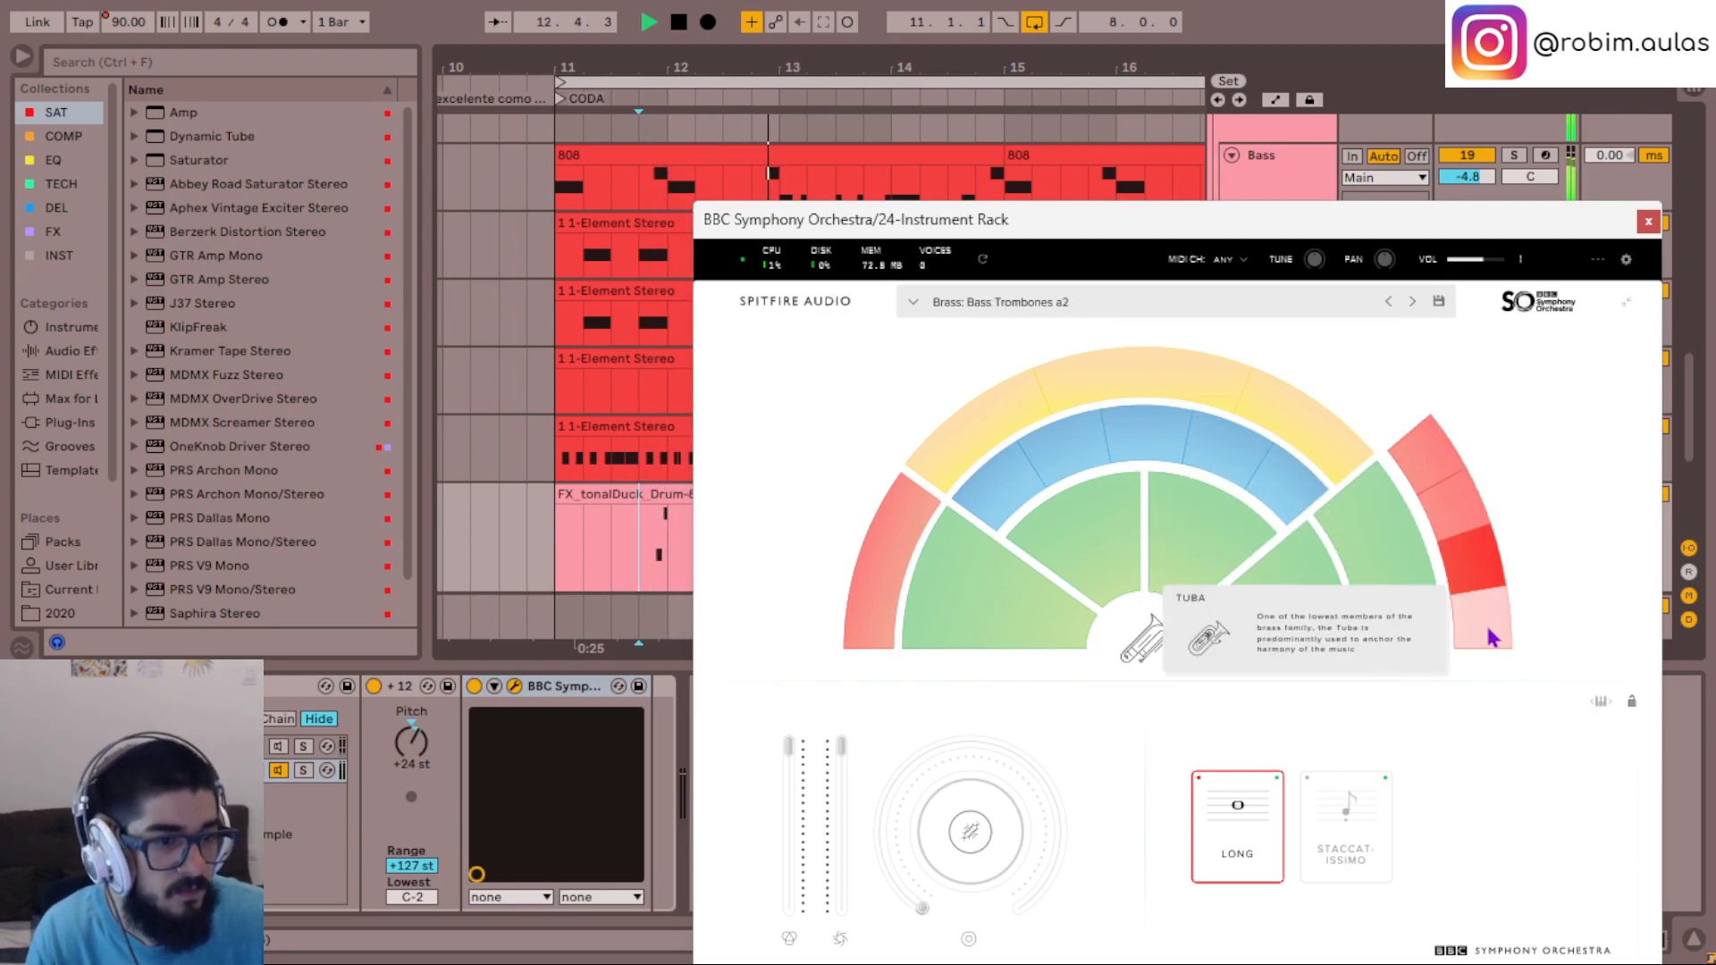
click(1491, 637)
click(1321, 448)
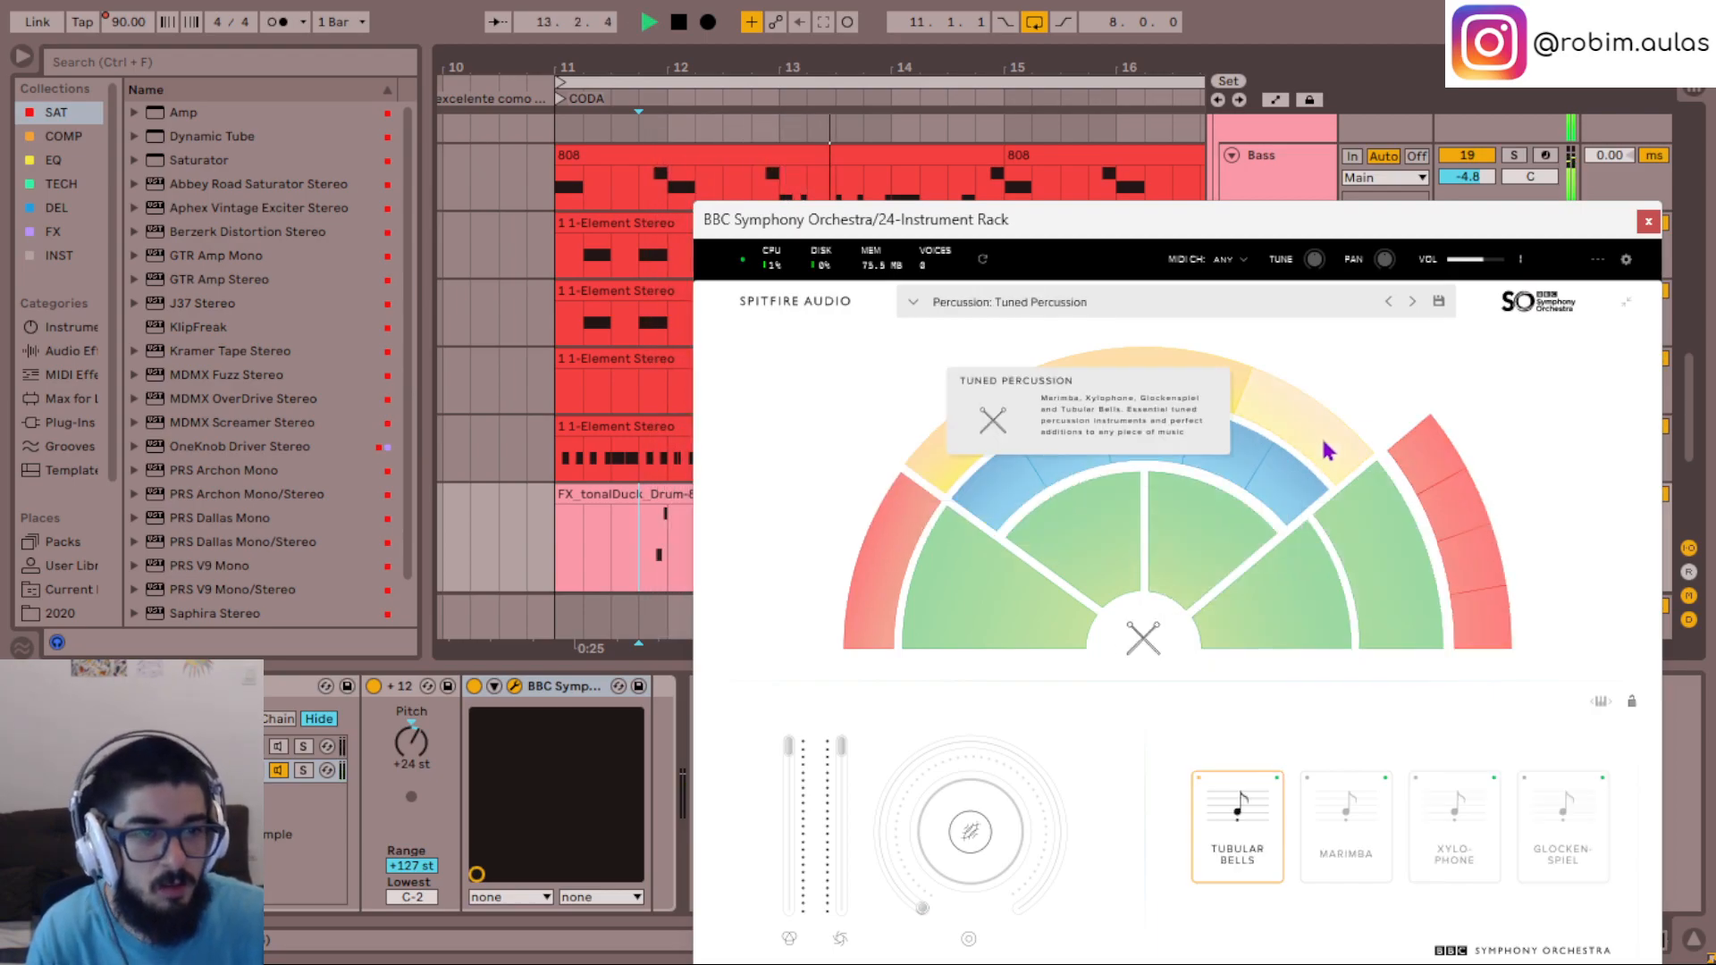
click(1219, 474)
click(1399, 570)
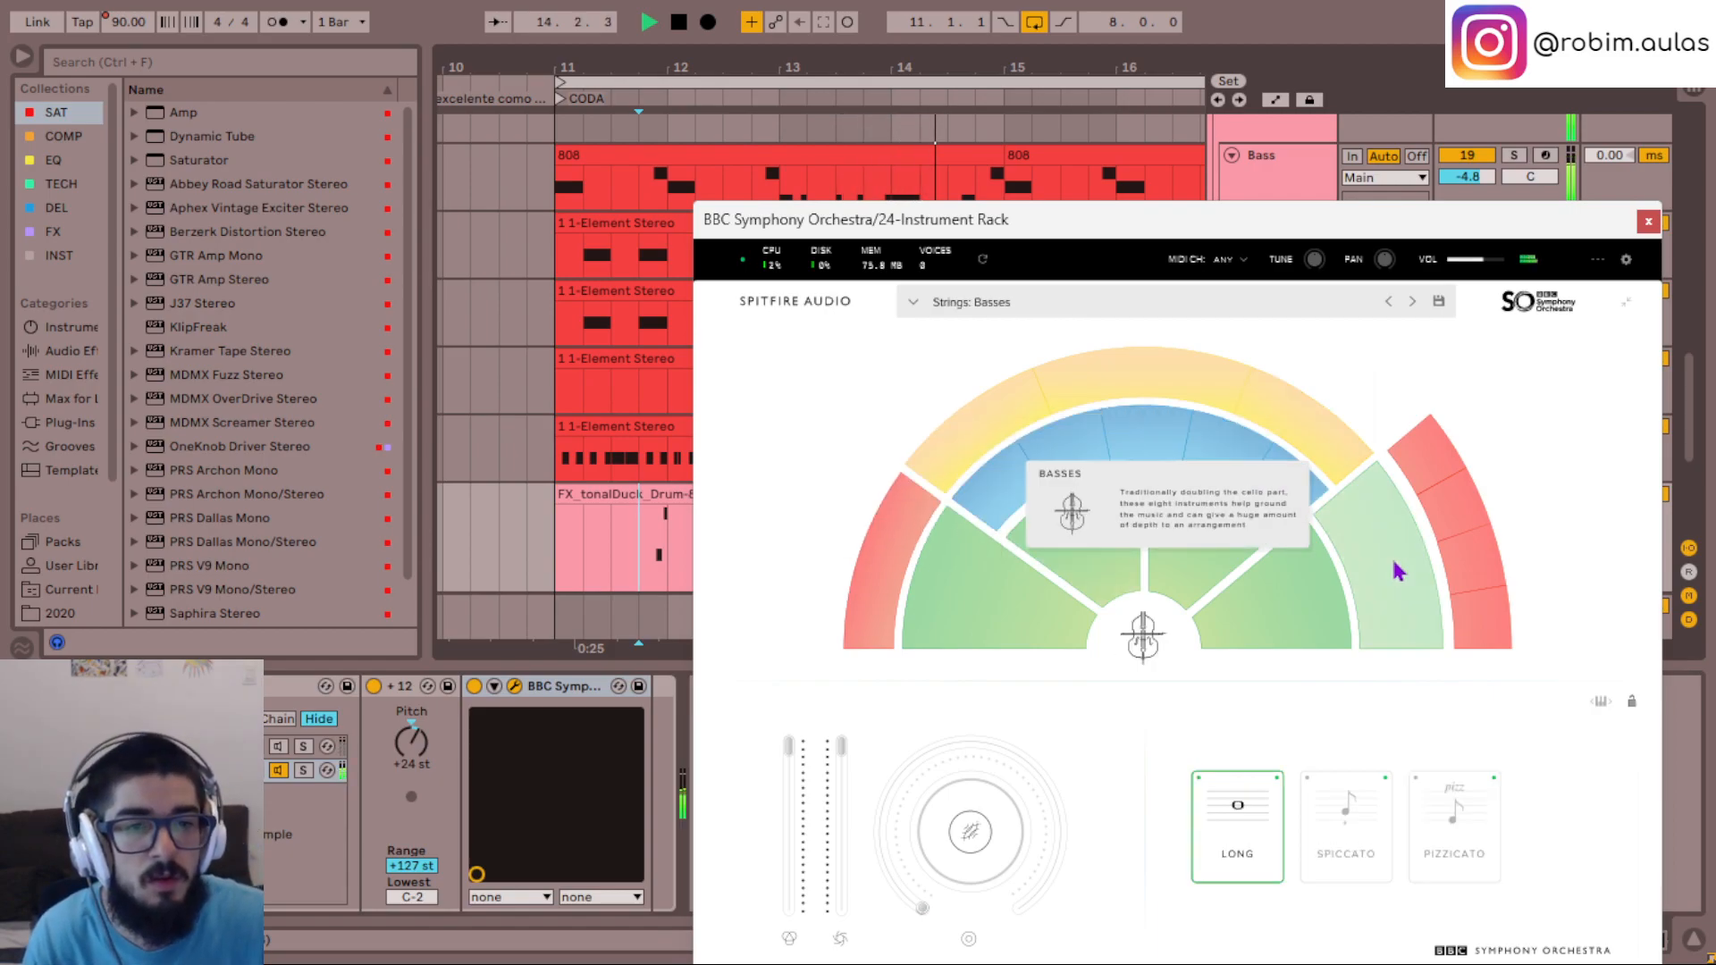
- Load Flutes a3 with the Staccatissimo articulation and close the instrument window
click(1070, 451)
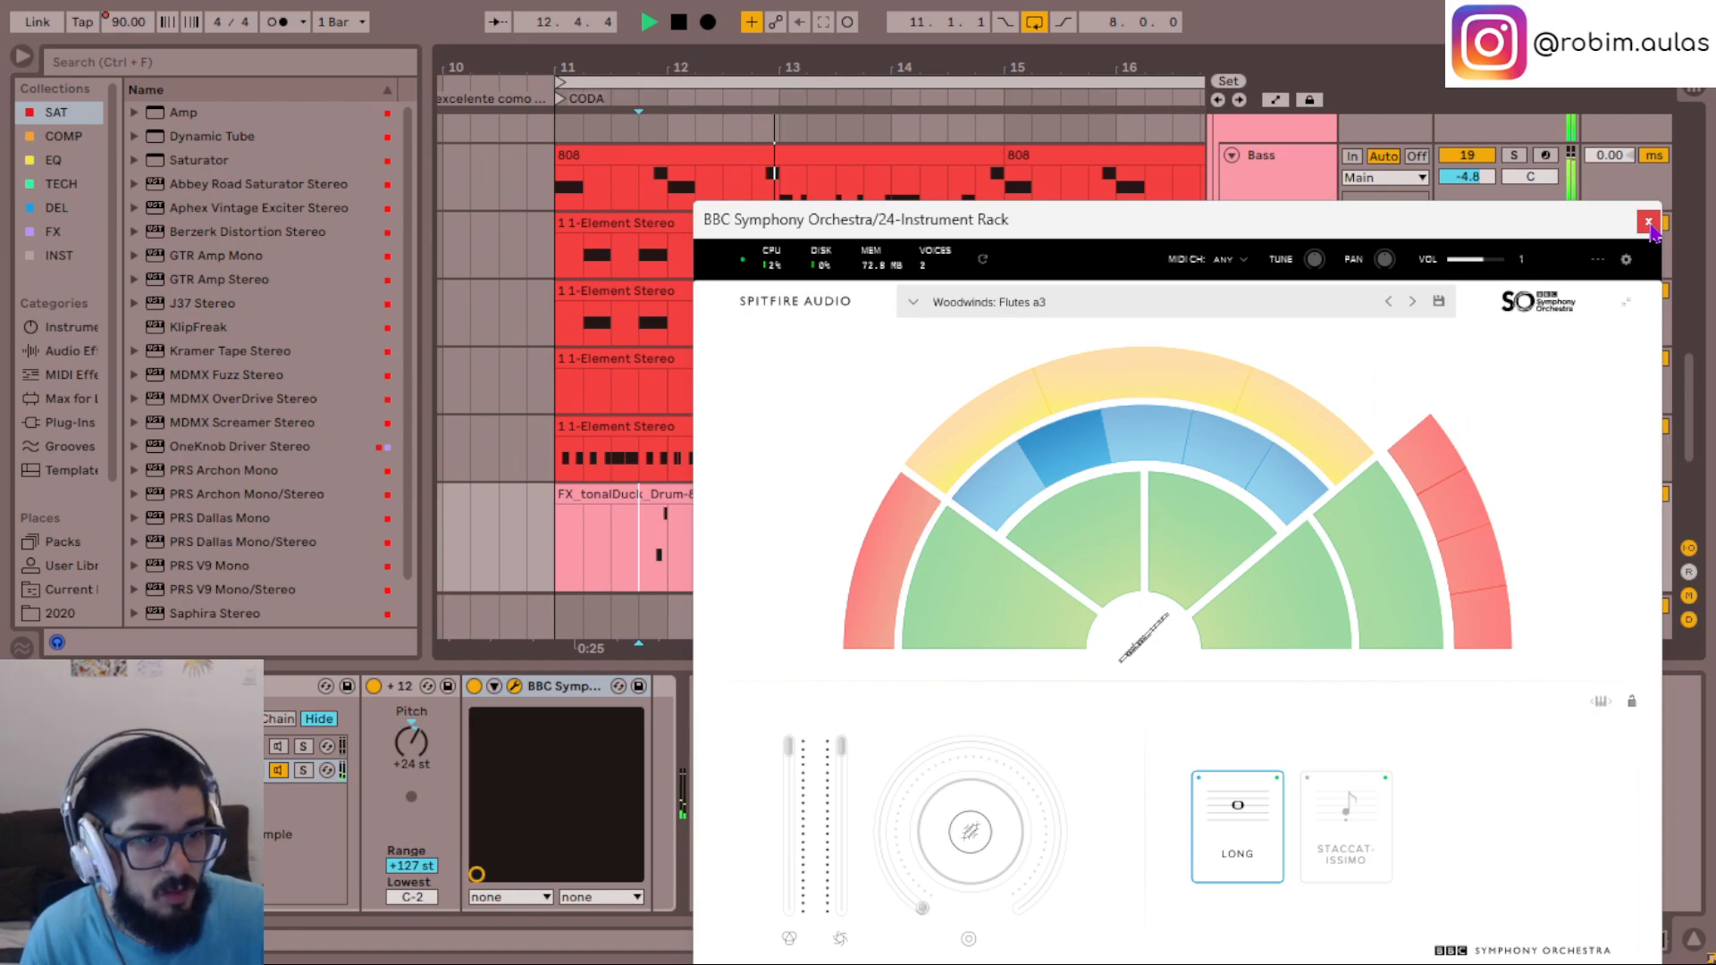
click(1376, 806)
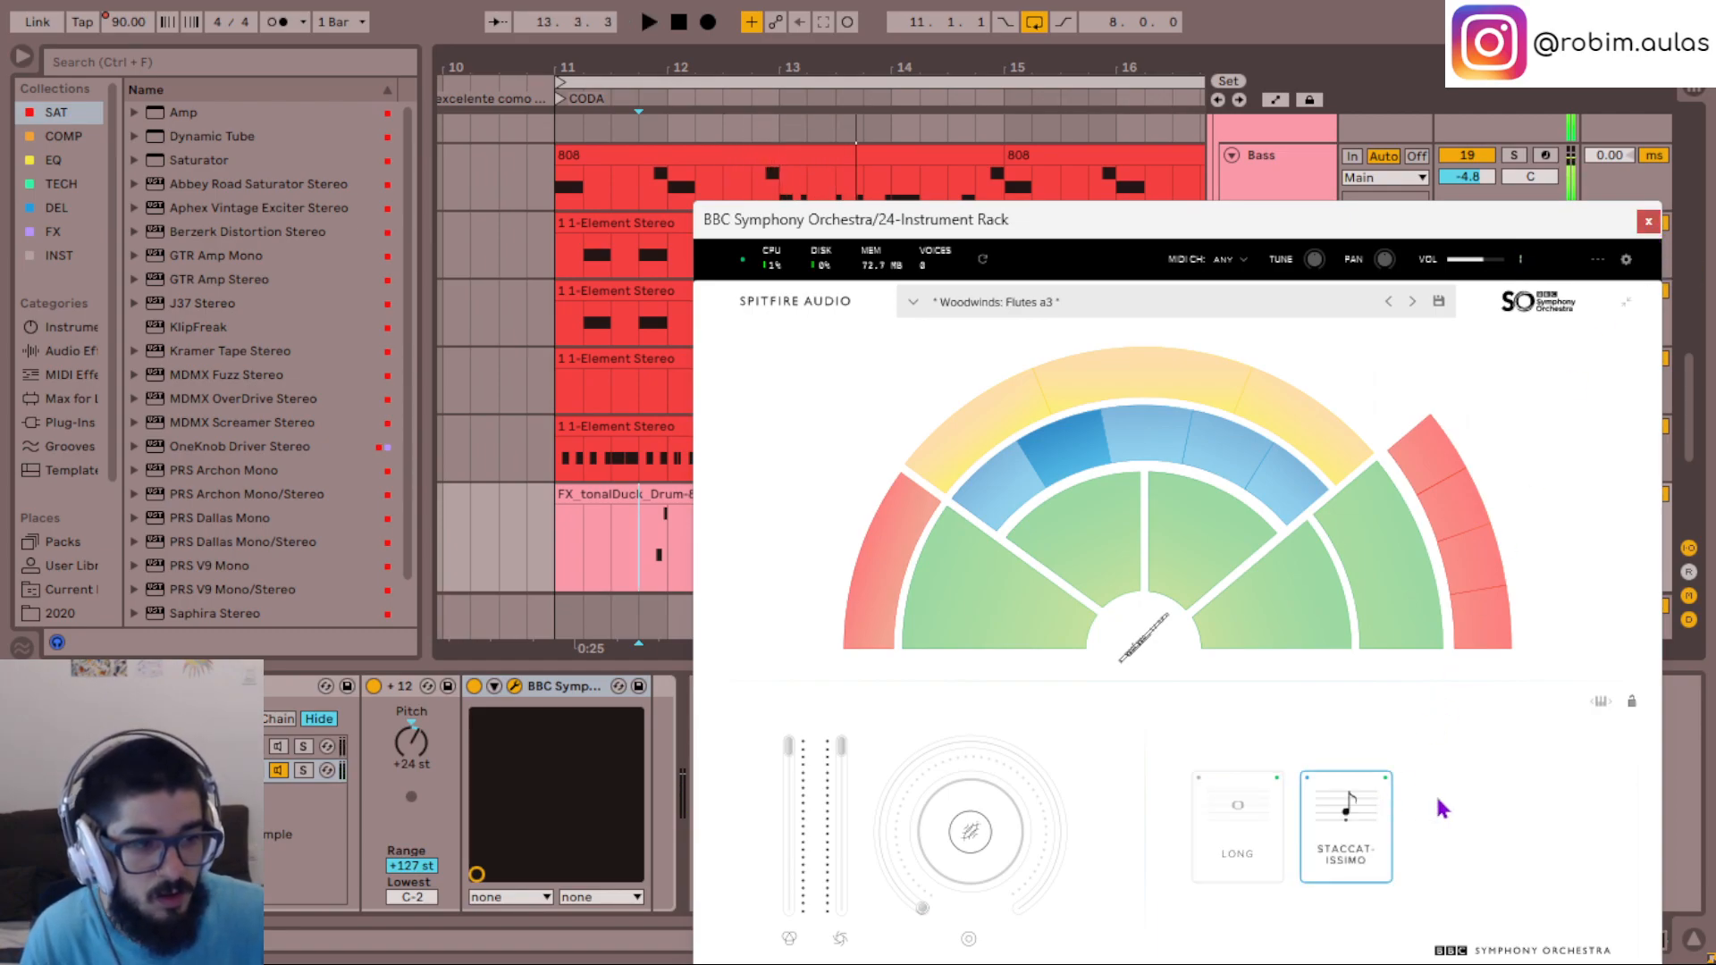
click(1648, 221)
- Enable the FX_tonalDuck_Drum-88 chain of track 24's rack, disable the BBC Symphony Orchestra chain and replay the phrase
scroll(1301, 399, down, 3)
click(1301, 400)
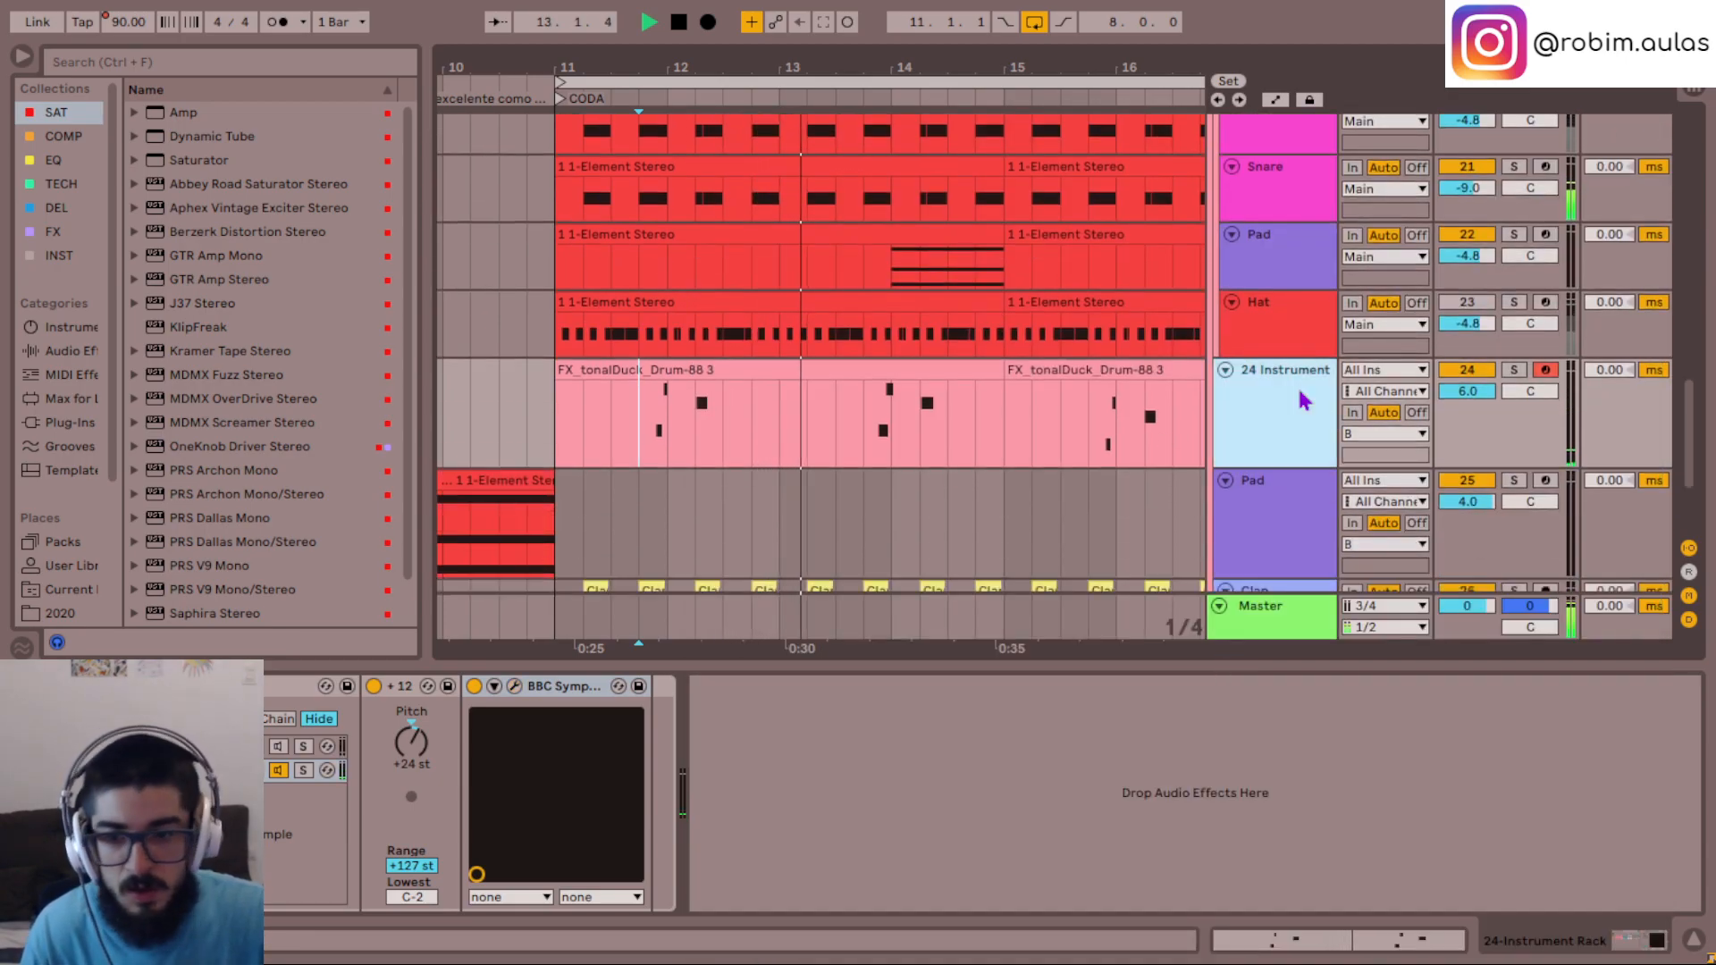
click(277, 772)
key(space)
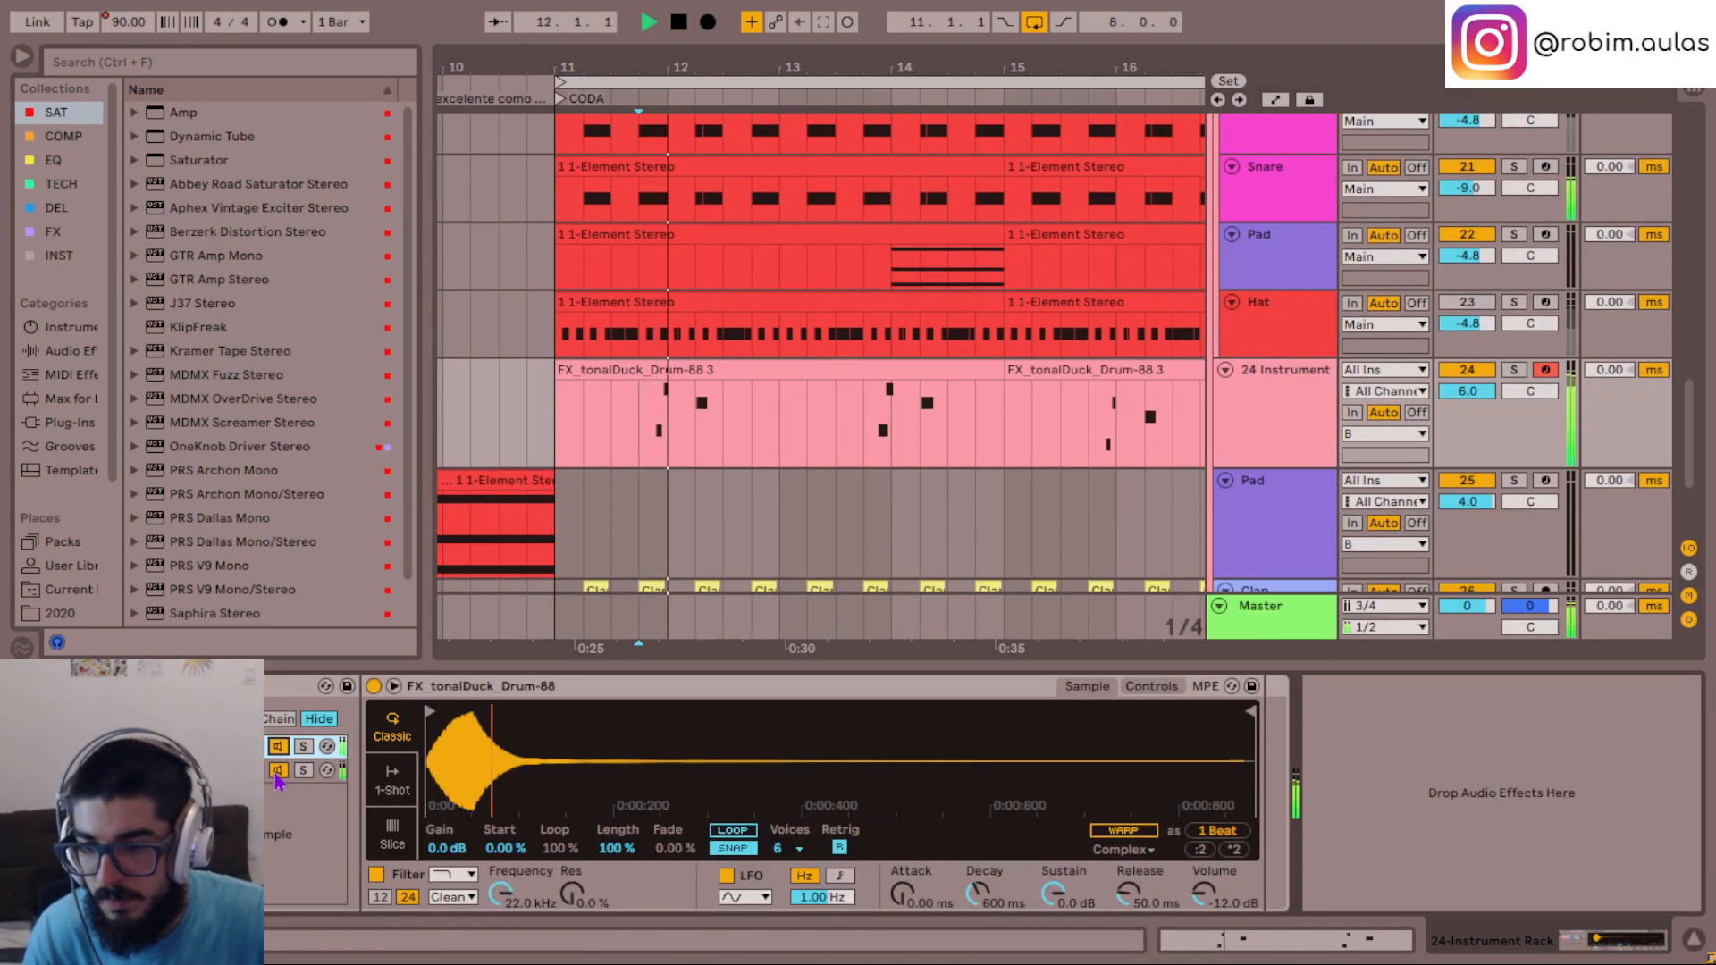
click(278, 773)
key(space)
key(space)
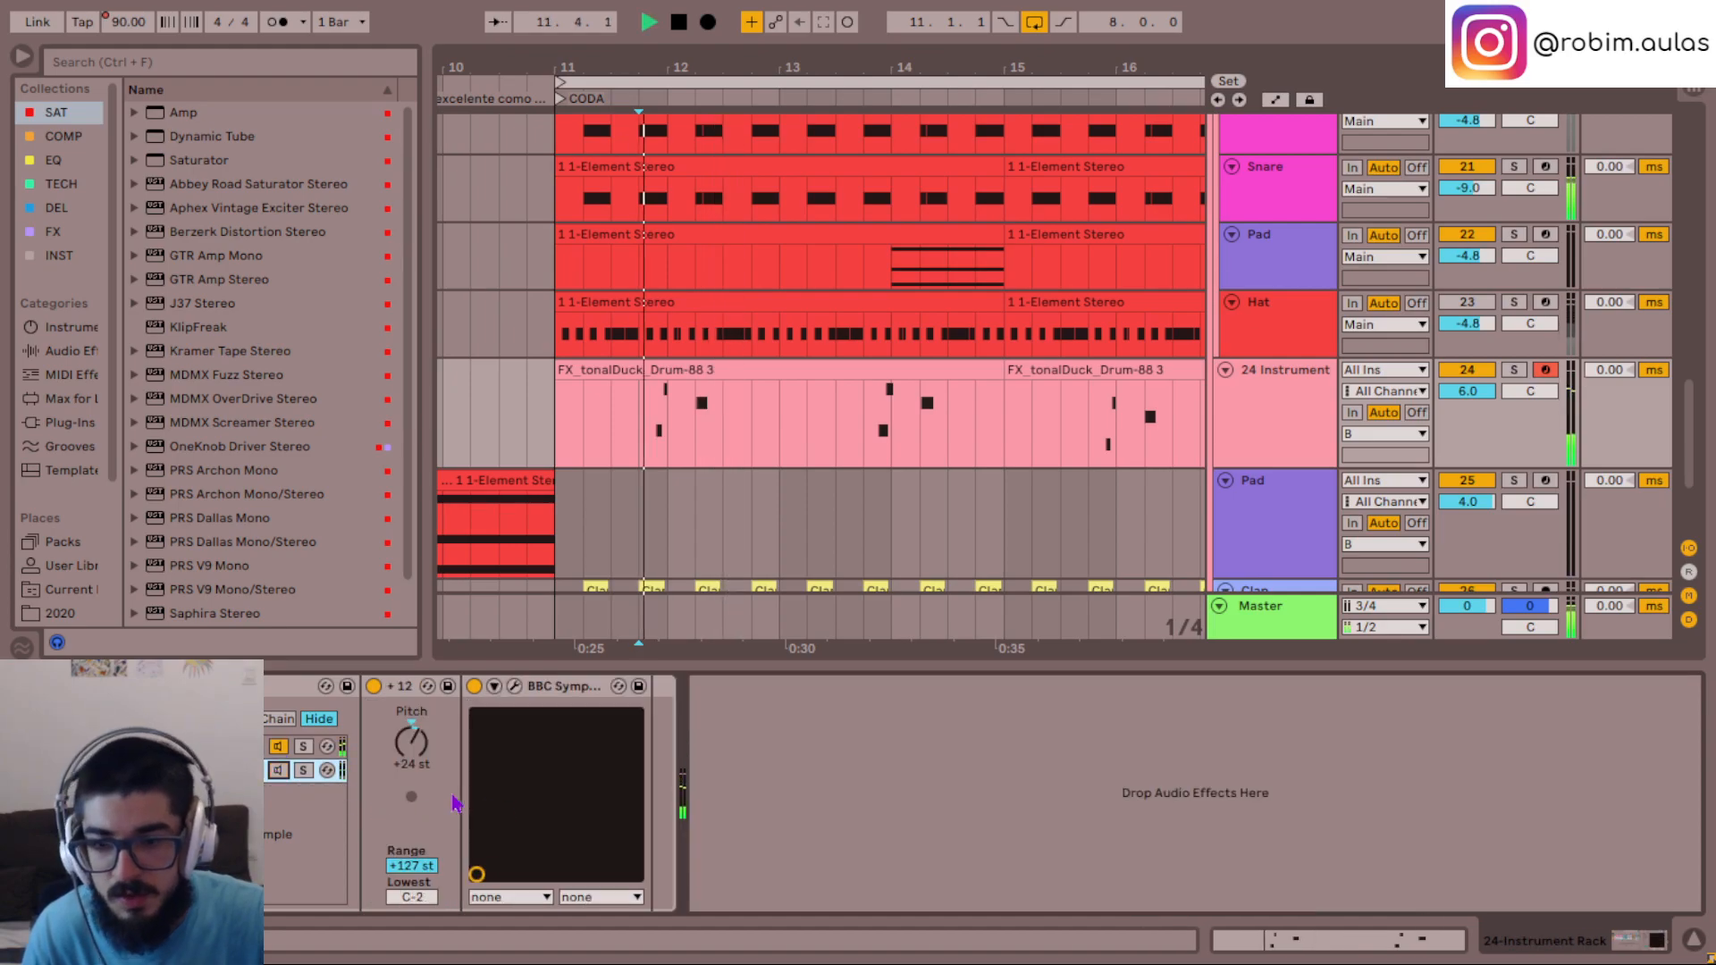
- Stop playback and show the pitch and envelope controls of the FX_tonalDuck_Drum-88 sampler
click(246, 747)
key(space)
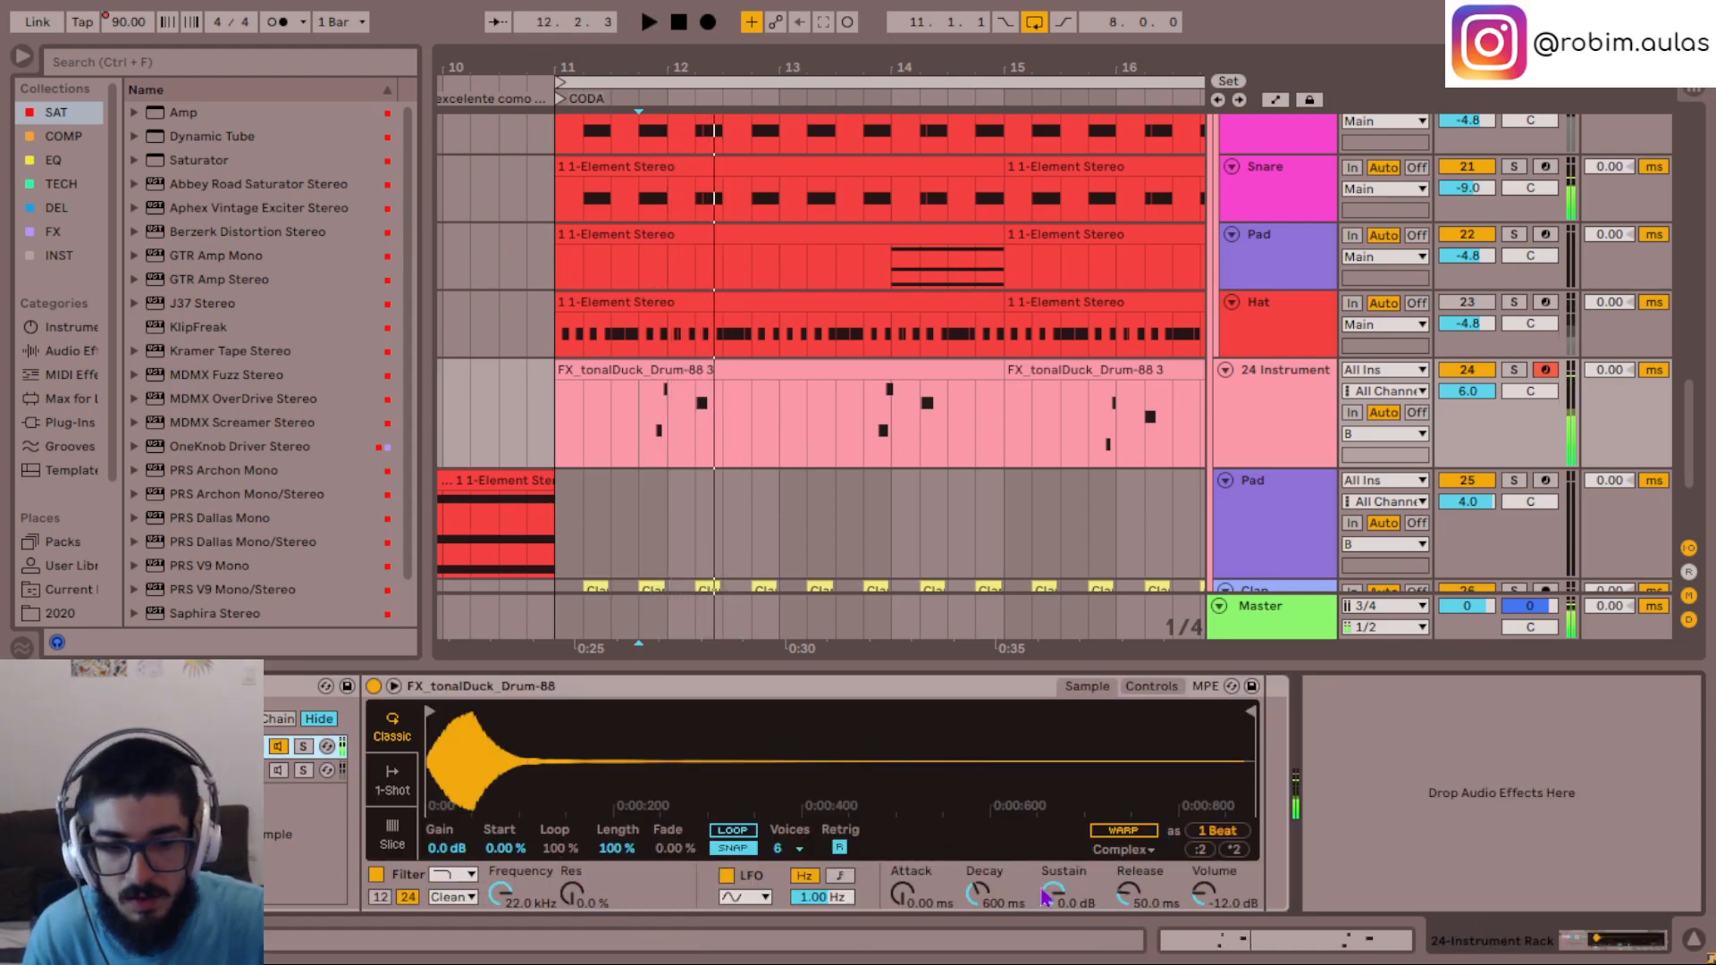
click(1150, 687)
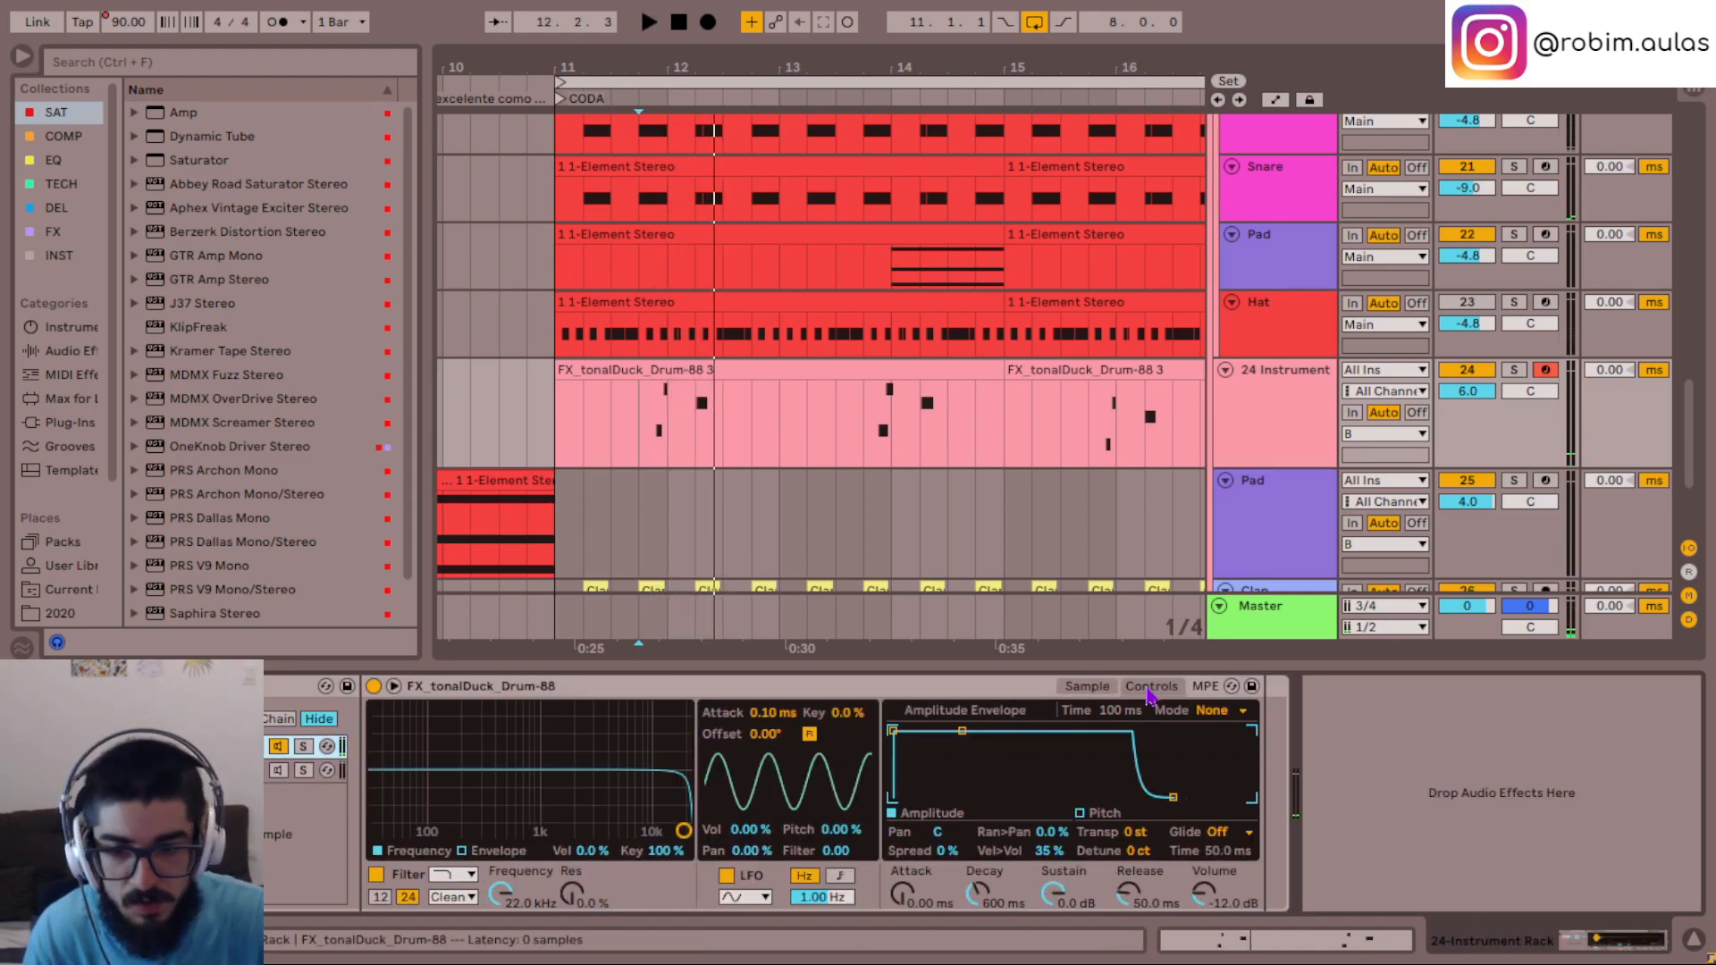
click(1087, 687)
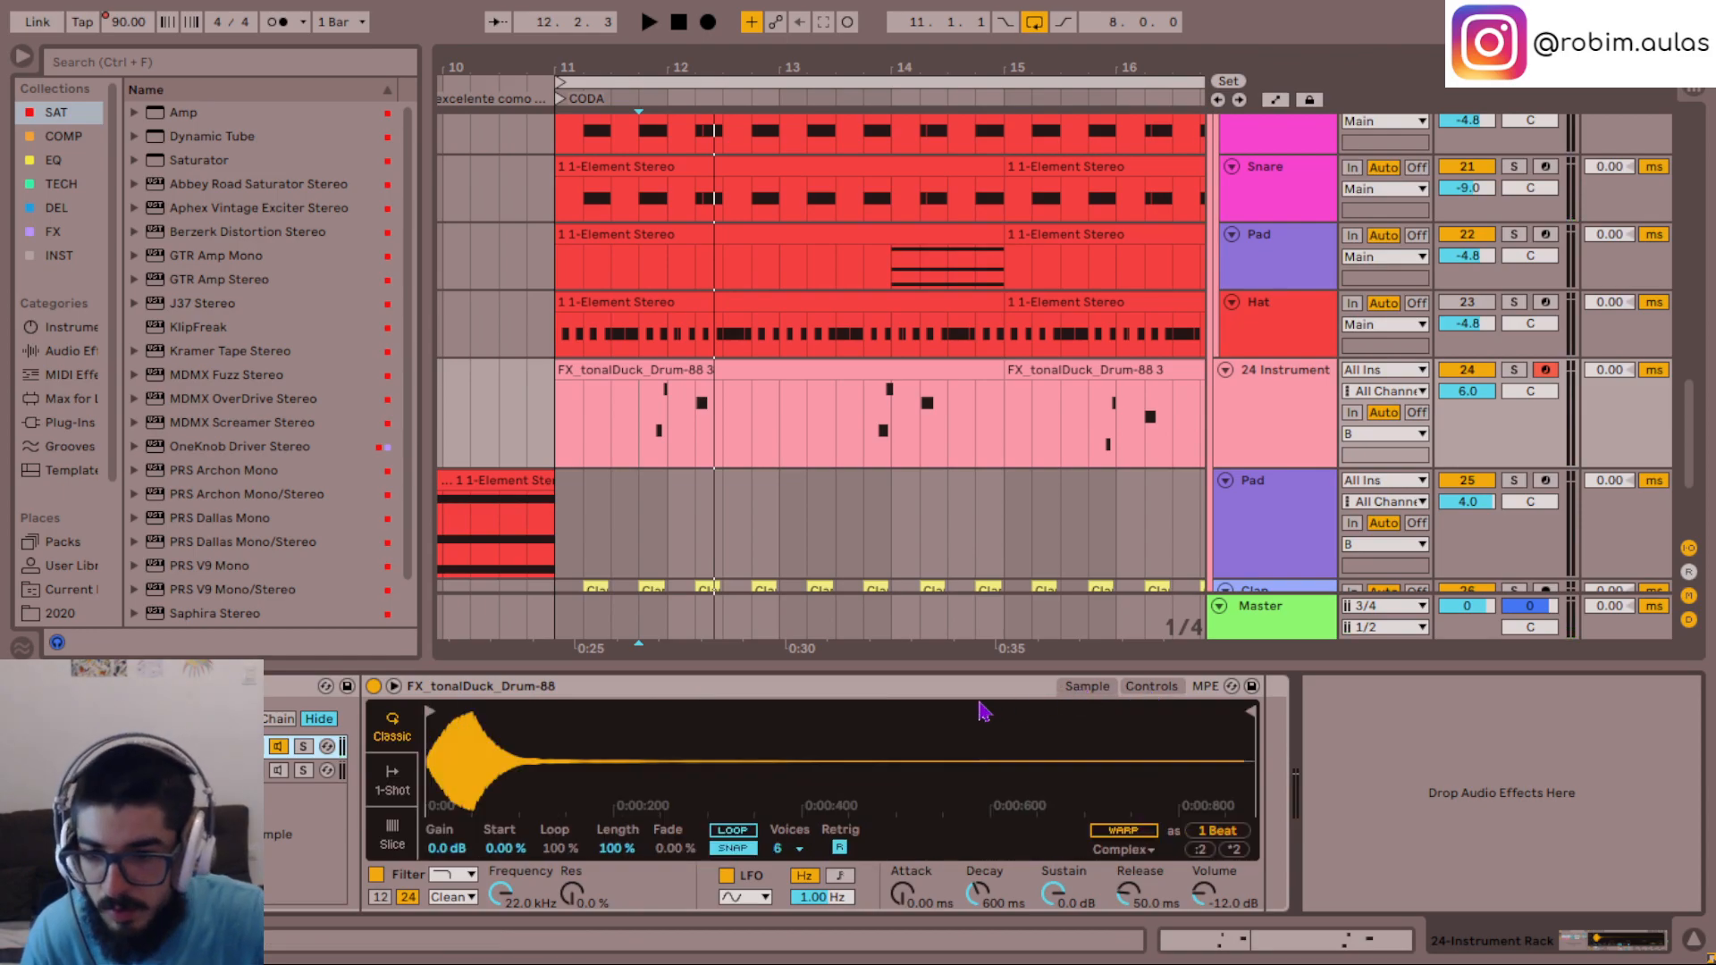
click(1171, 688)
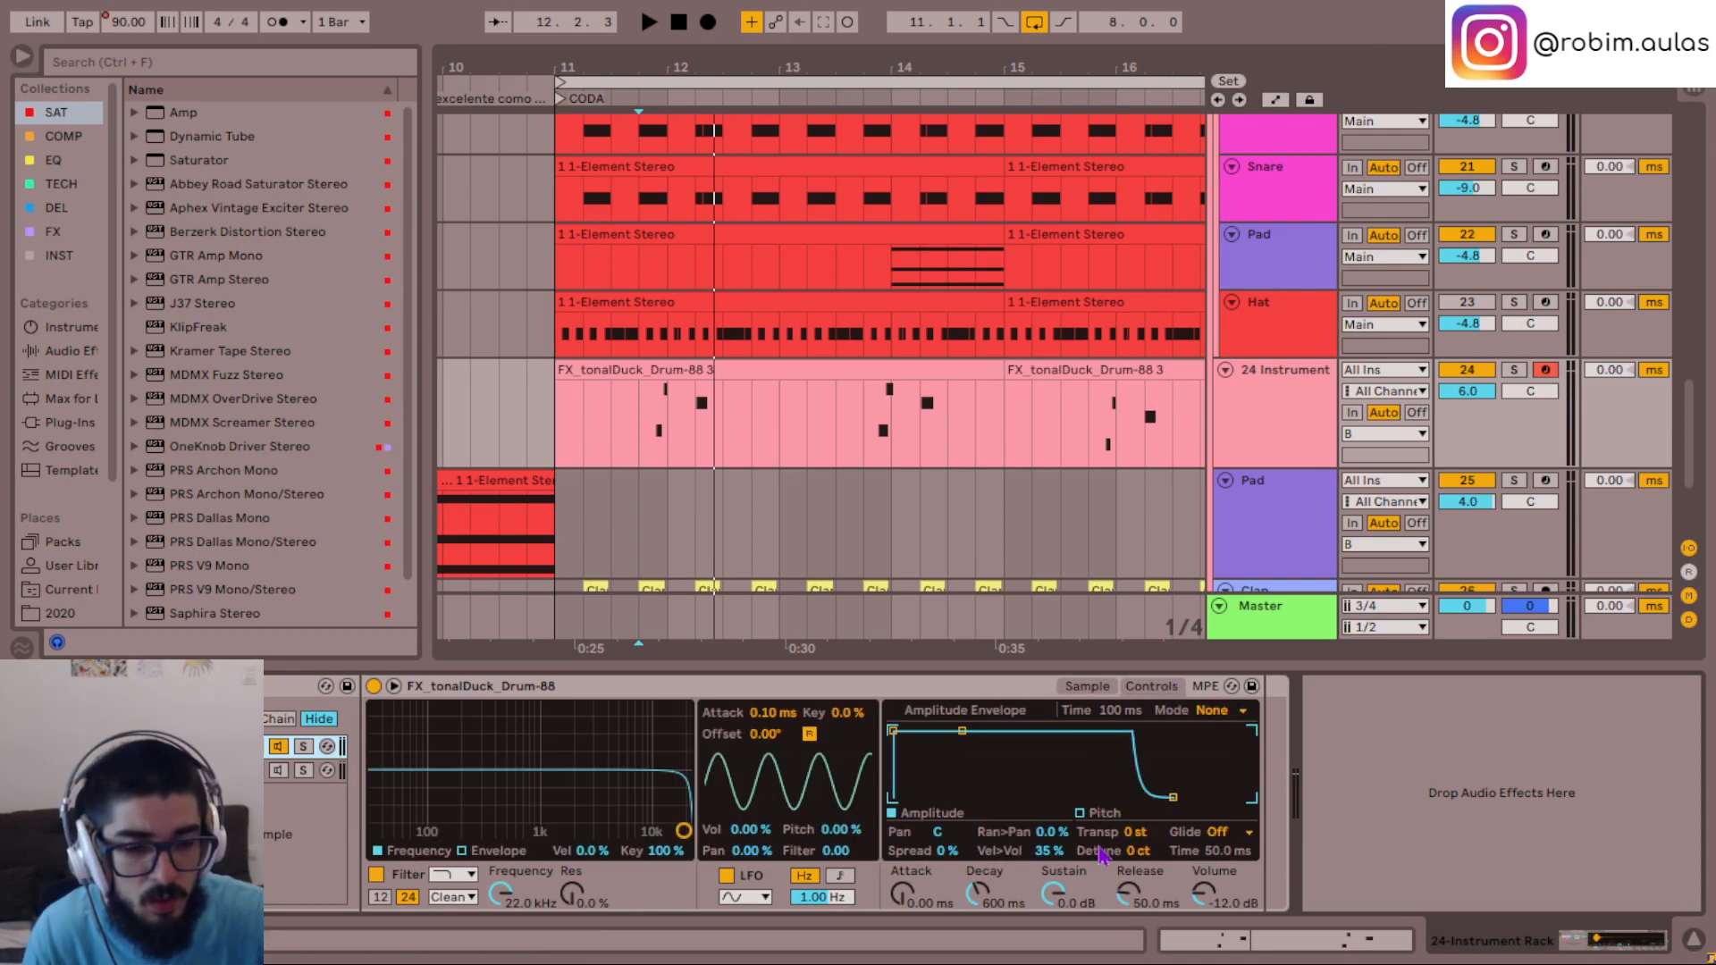
- Try raising the tonalDuck sampler's detune to +20 ct while replaying the phrase
key(space)
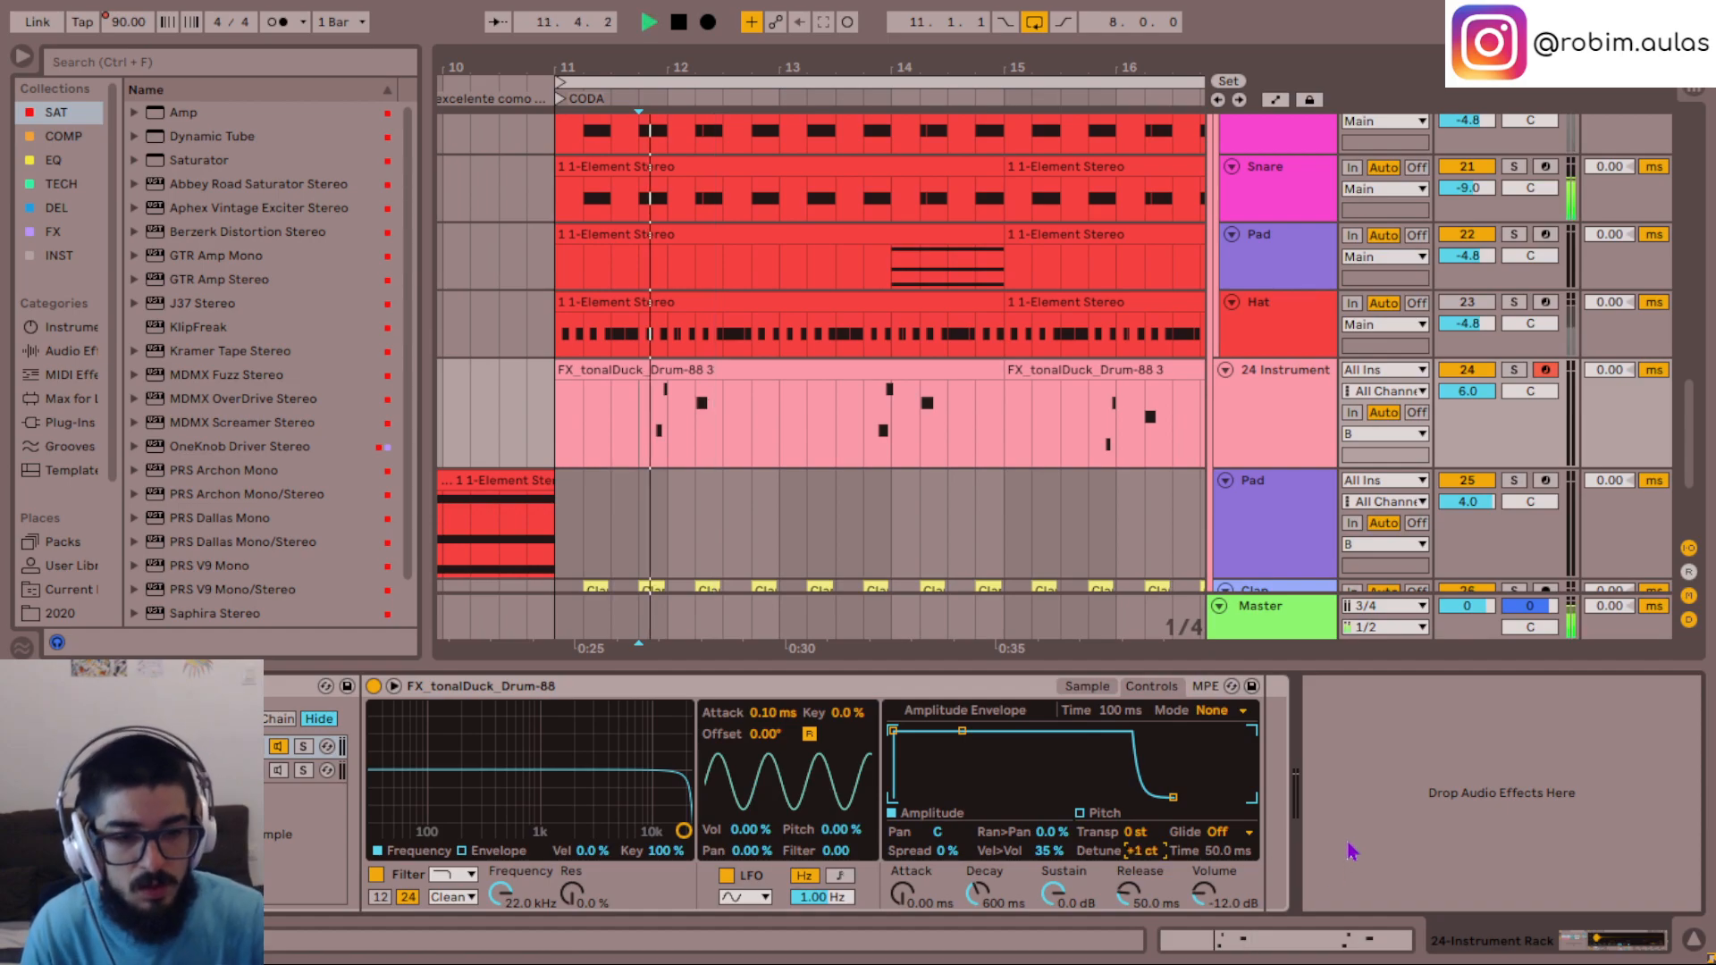
key(Up)
key(Up)
key(Up)
key(Up)
key(Up)
key(Up)
key(Up)
key(Up)
key(Up)
key(Up)
key(Up)
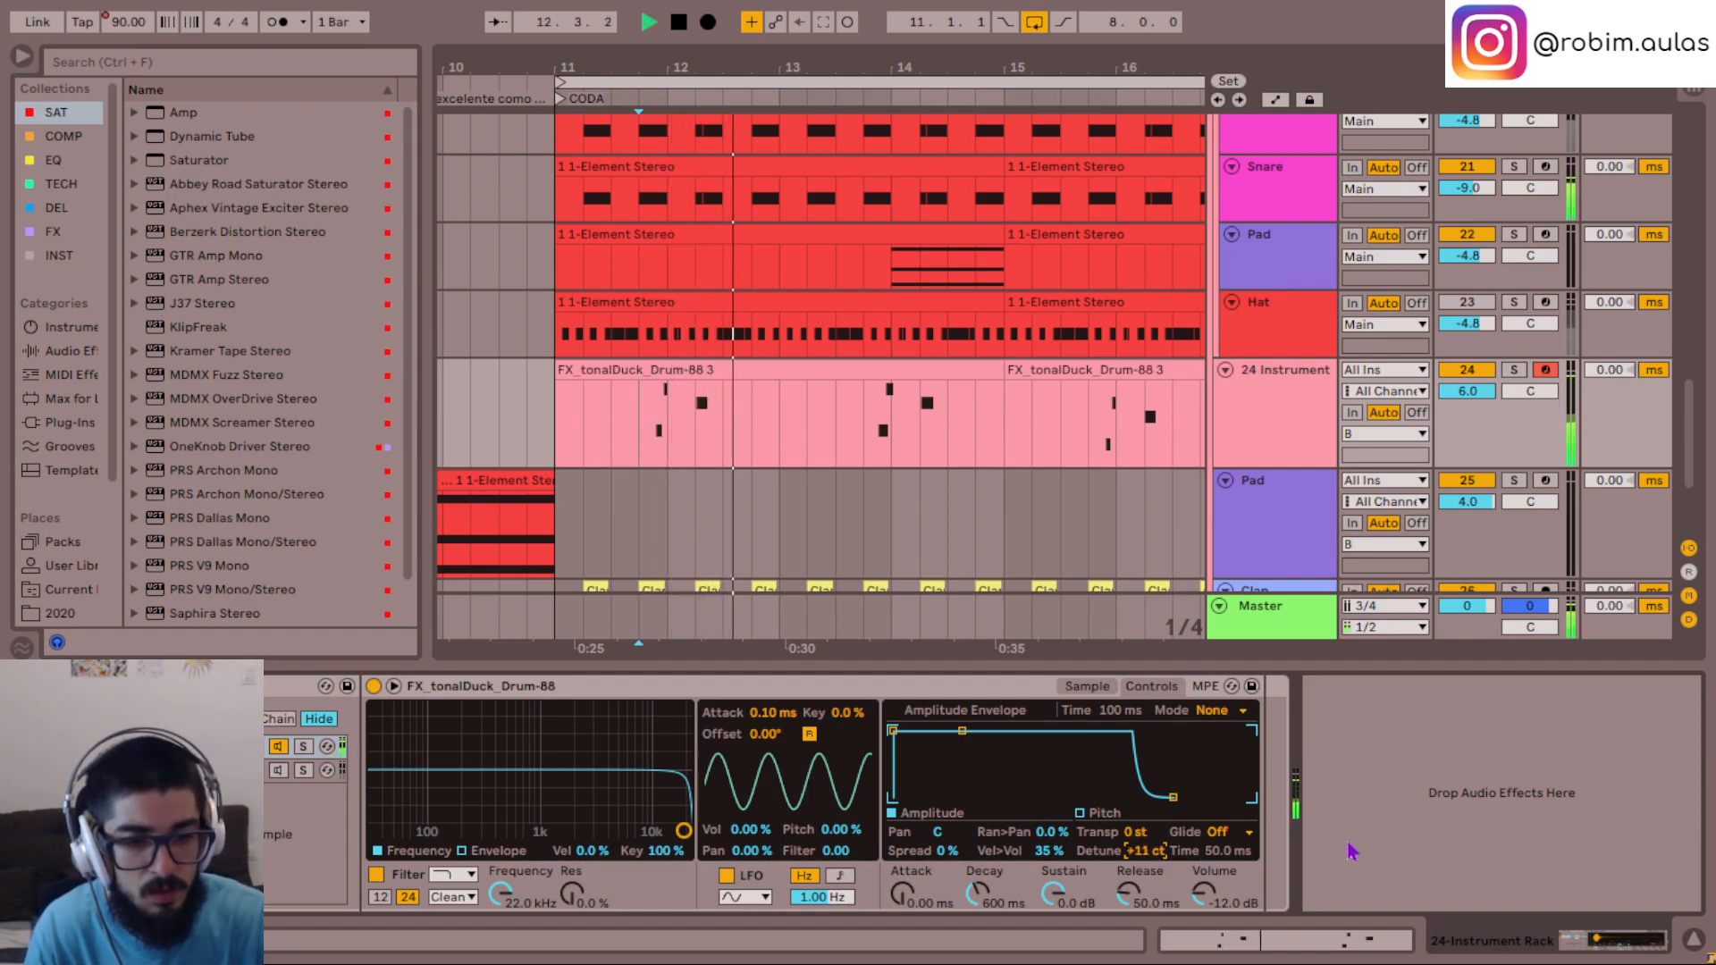
key(space)
key(Down)
key(space)
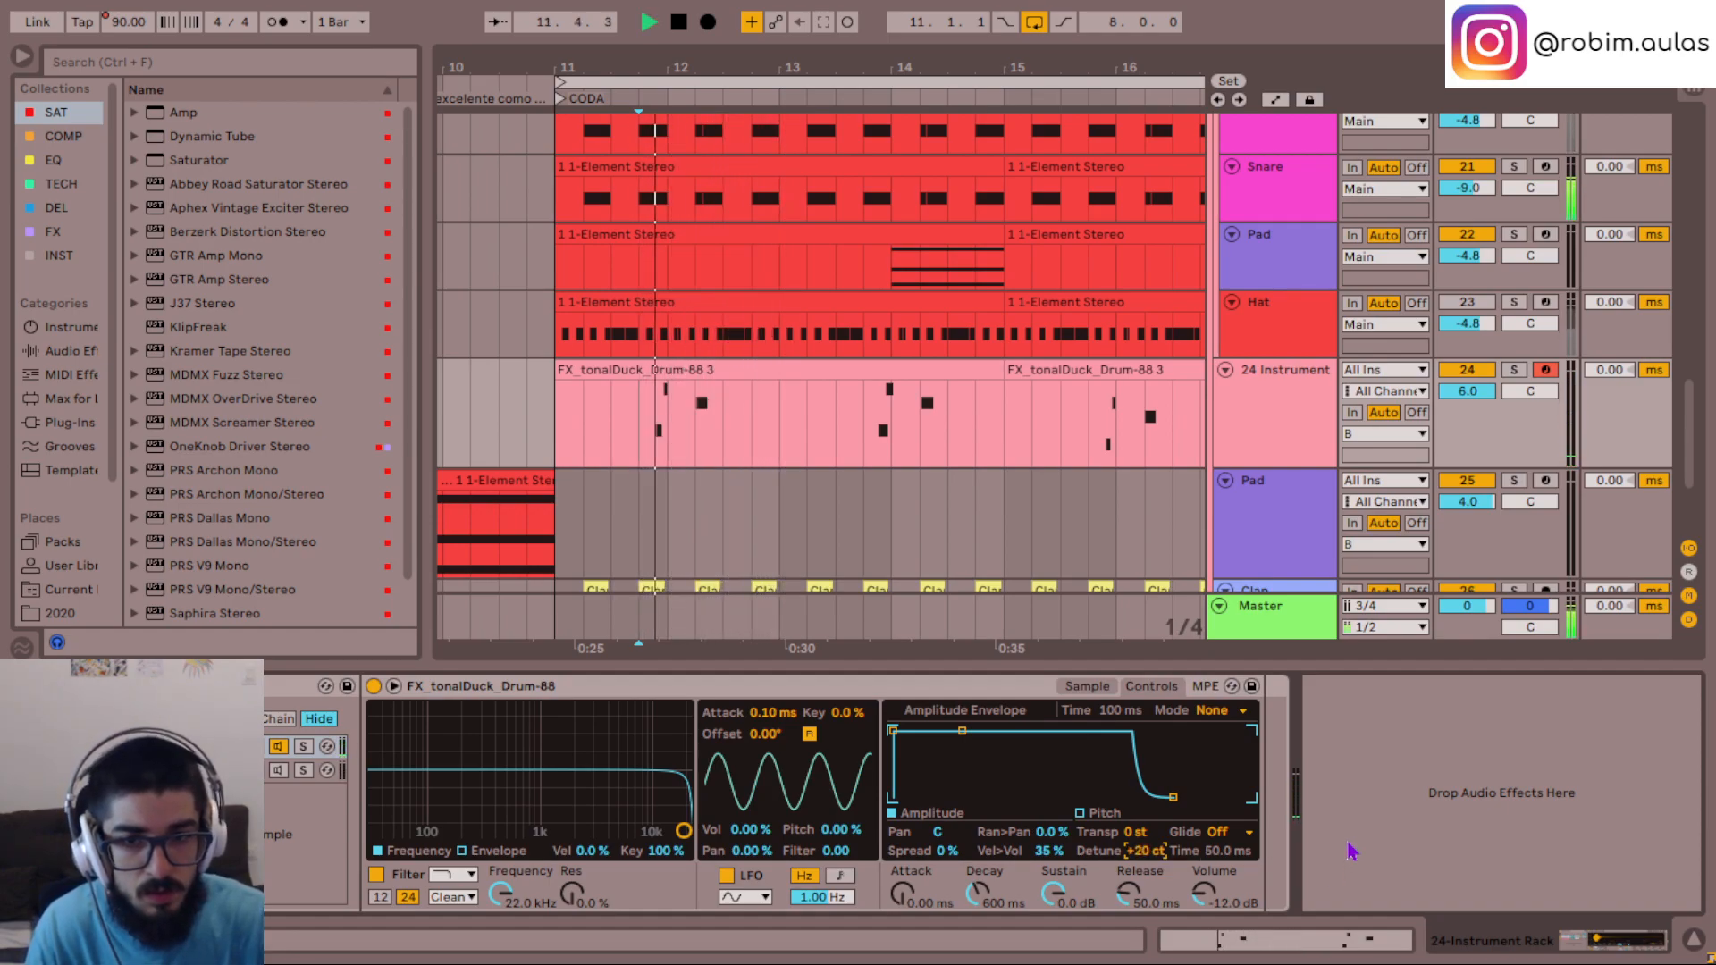
- Try lowering the sampler's detune to -9 ct during playback and return it to 0 ct
key(Down)
key(Down)
key(Down)
key(Down)
key(Down)
key(Down)
key(Down)
key(Down)
key(Down)
key(Down)
key(Down)
key(Down)
key(space)
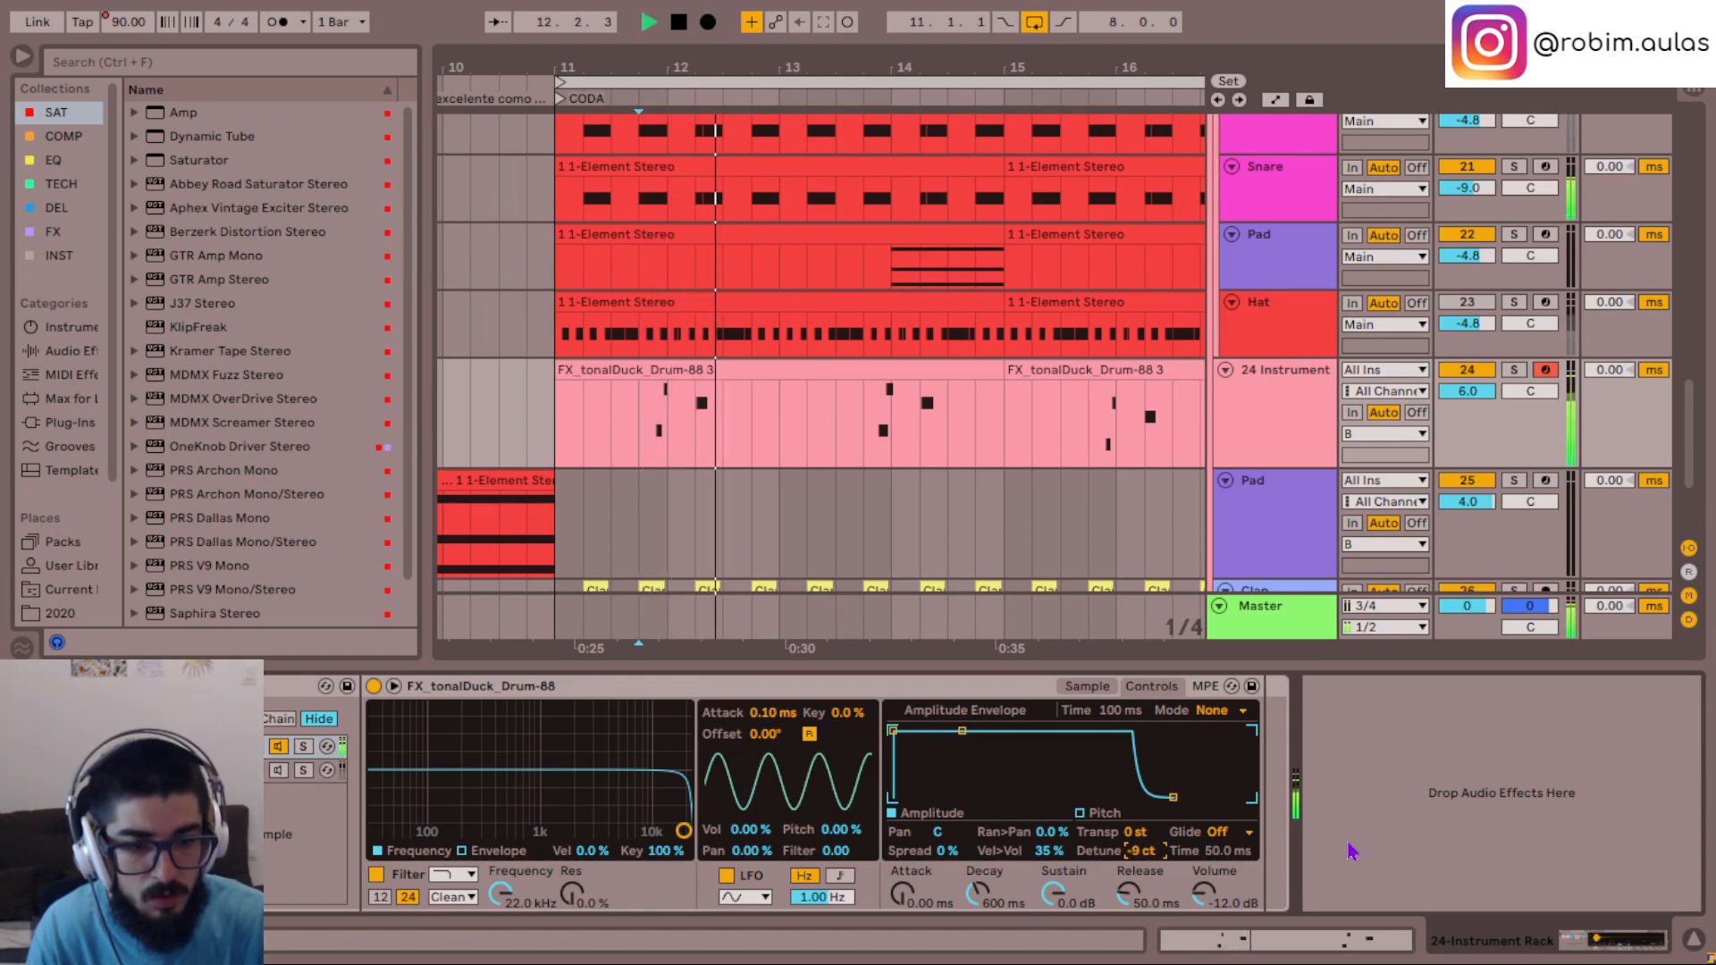
key(Up)
key(Up)
key(space)
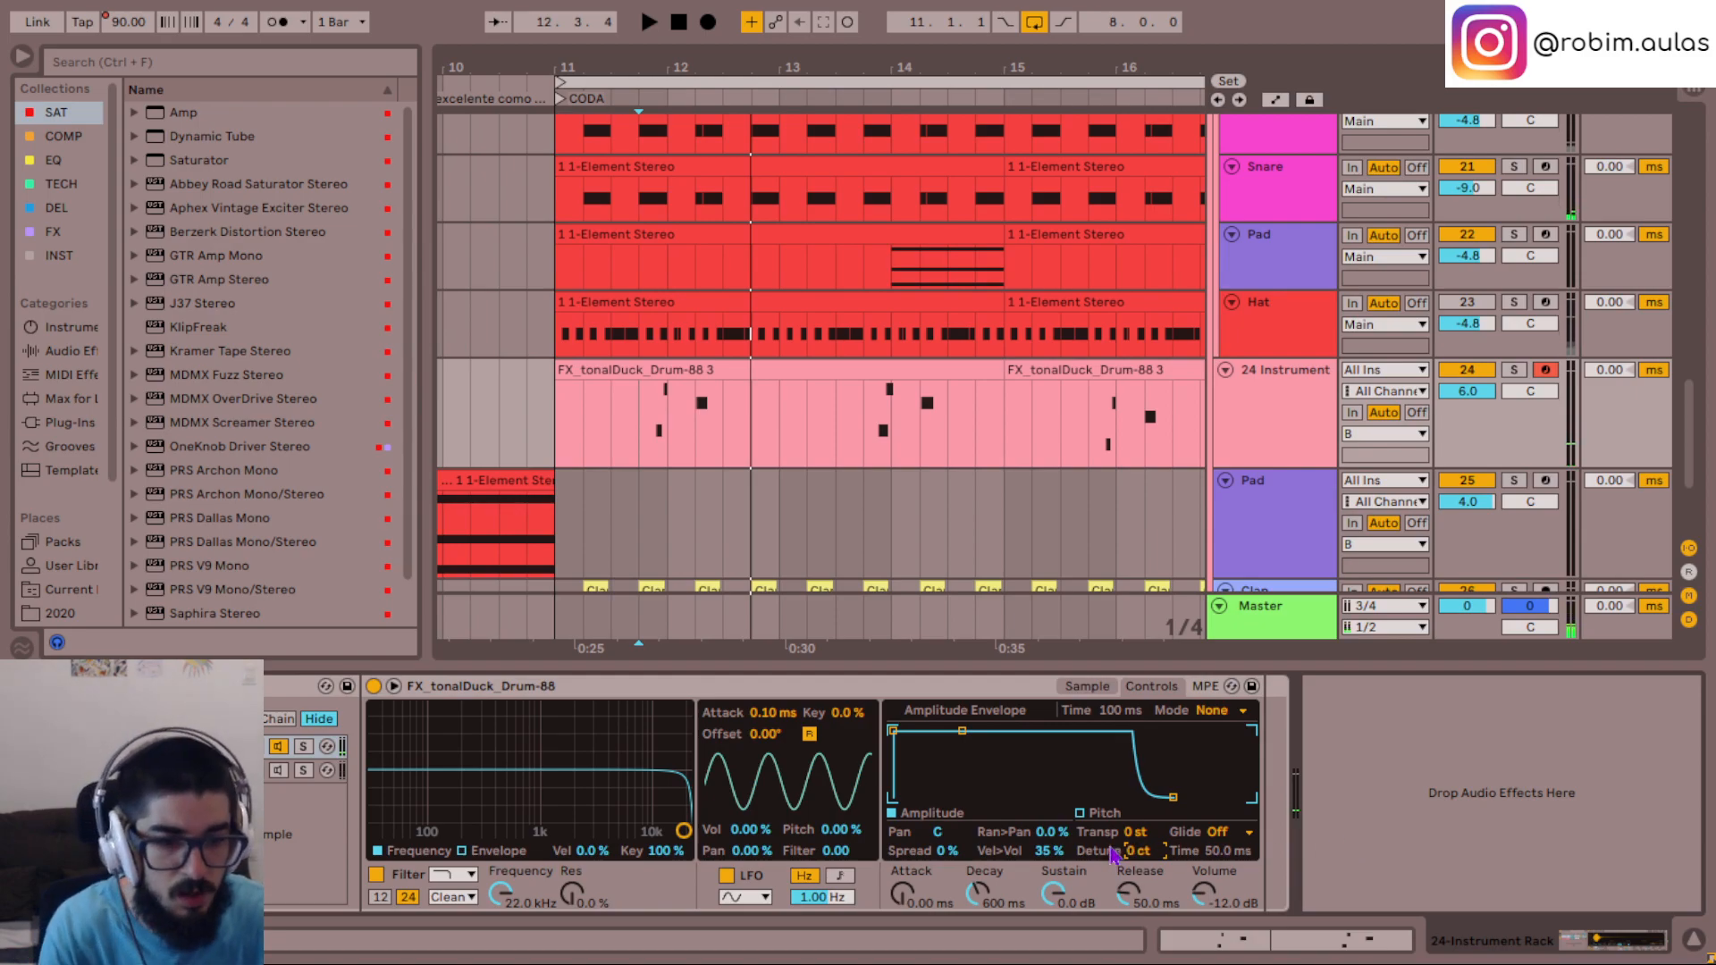
key(Up)
key(space)
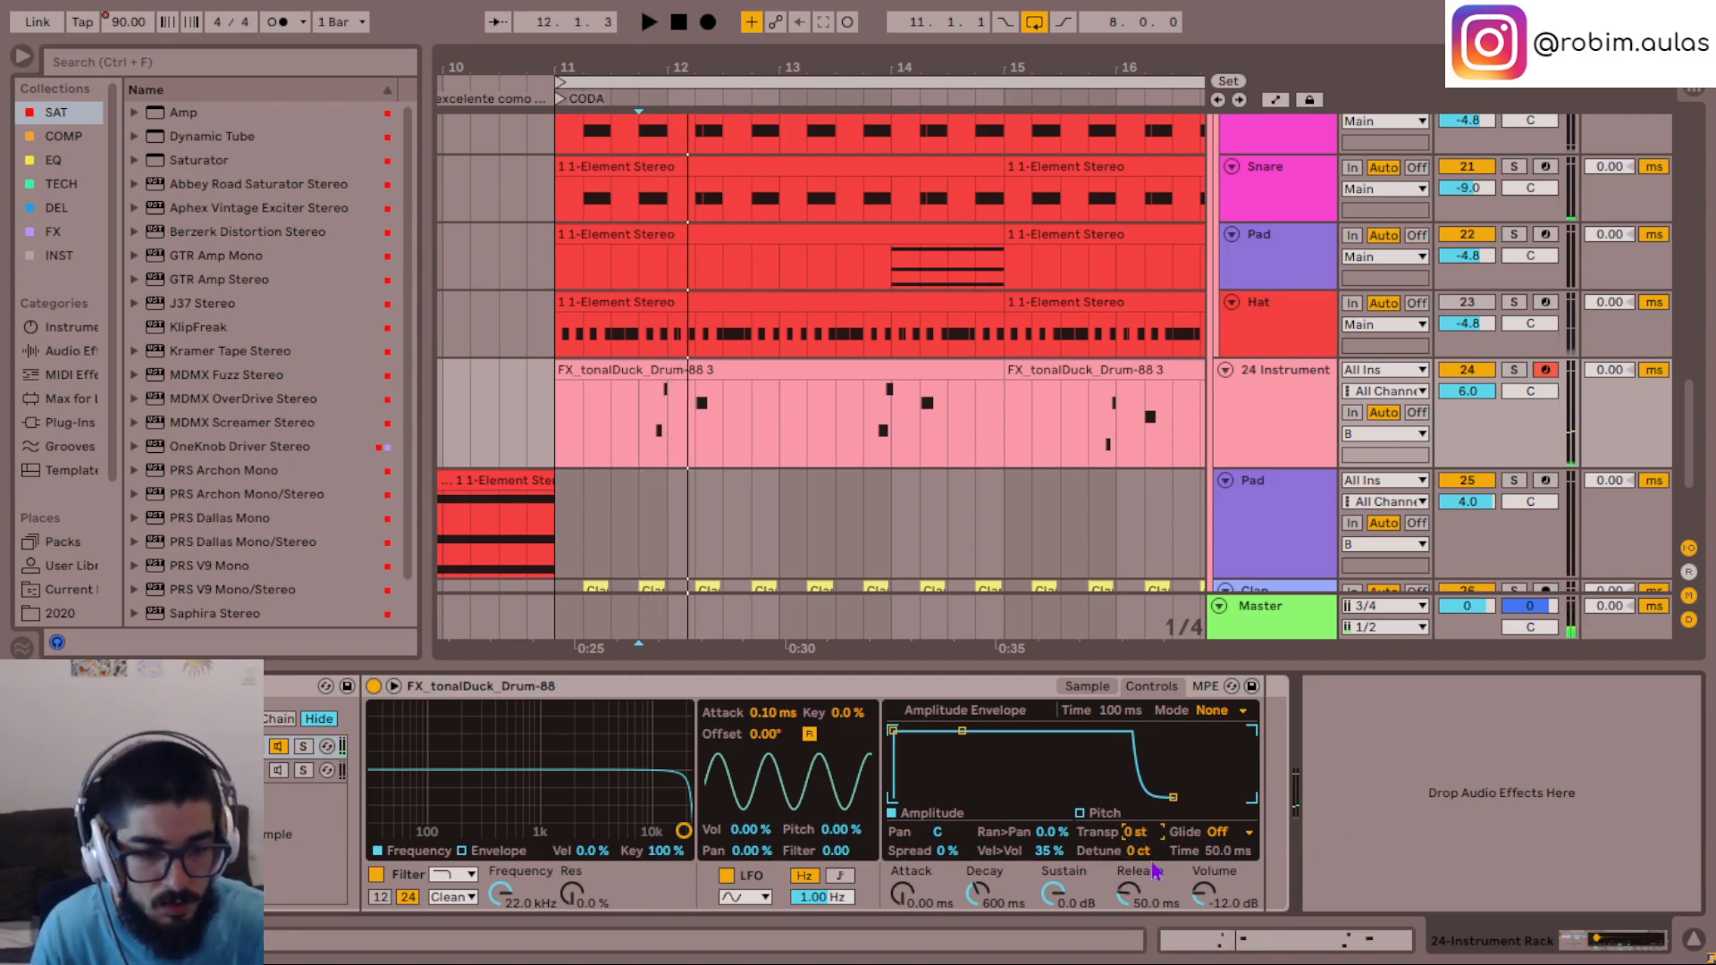
- Raise the sampler's detune to +27 ct in small increments, restarting the phrase to compare the tuning
key(space)
key(Up)
key(Up)
key(Up)
key(Up)
key(Up)
key(Up)
key(Up)
key(Up)
key(Up)
key(Up)
key(Up)
key(Up)
key(Up)
key(Up)
key(Up)
key(Up)
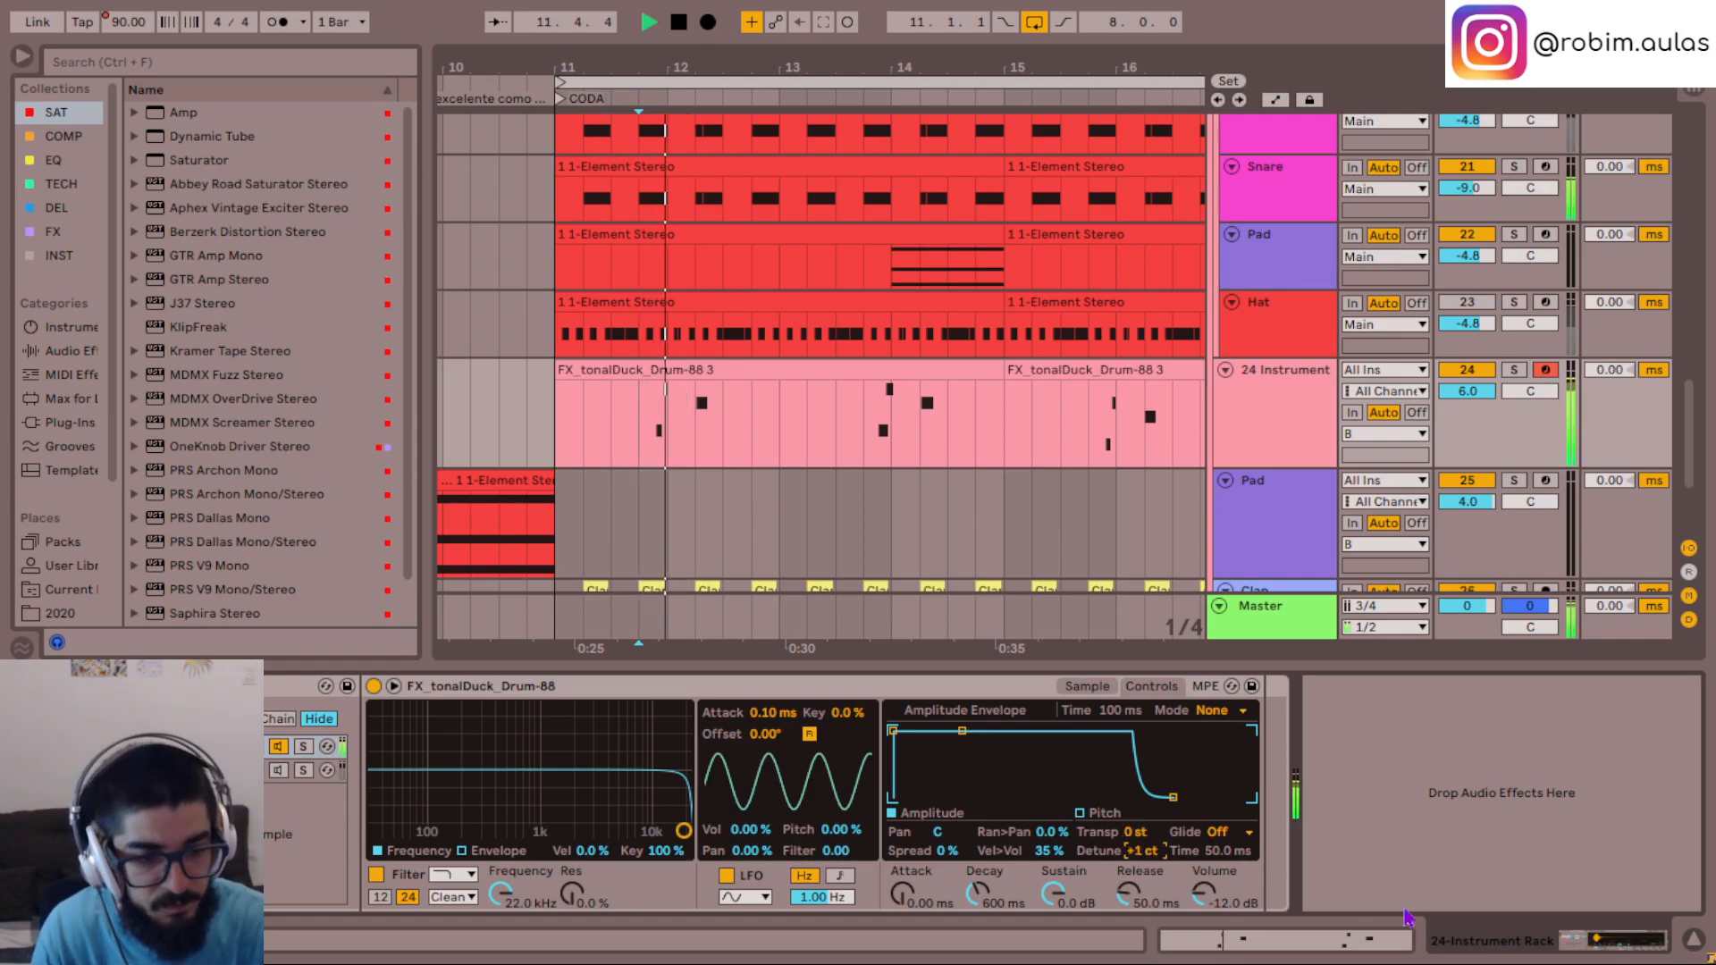
key(space)
key(space)
key(Up)
key(Up)
key(Up)
key(Up)
key(Up)
key(Up)
key(Up)
key(Up)
key(Up)
key(Up)
key(Up)
key(Up)
key(Up)
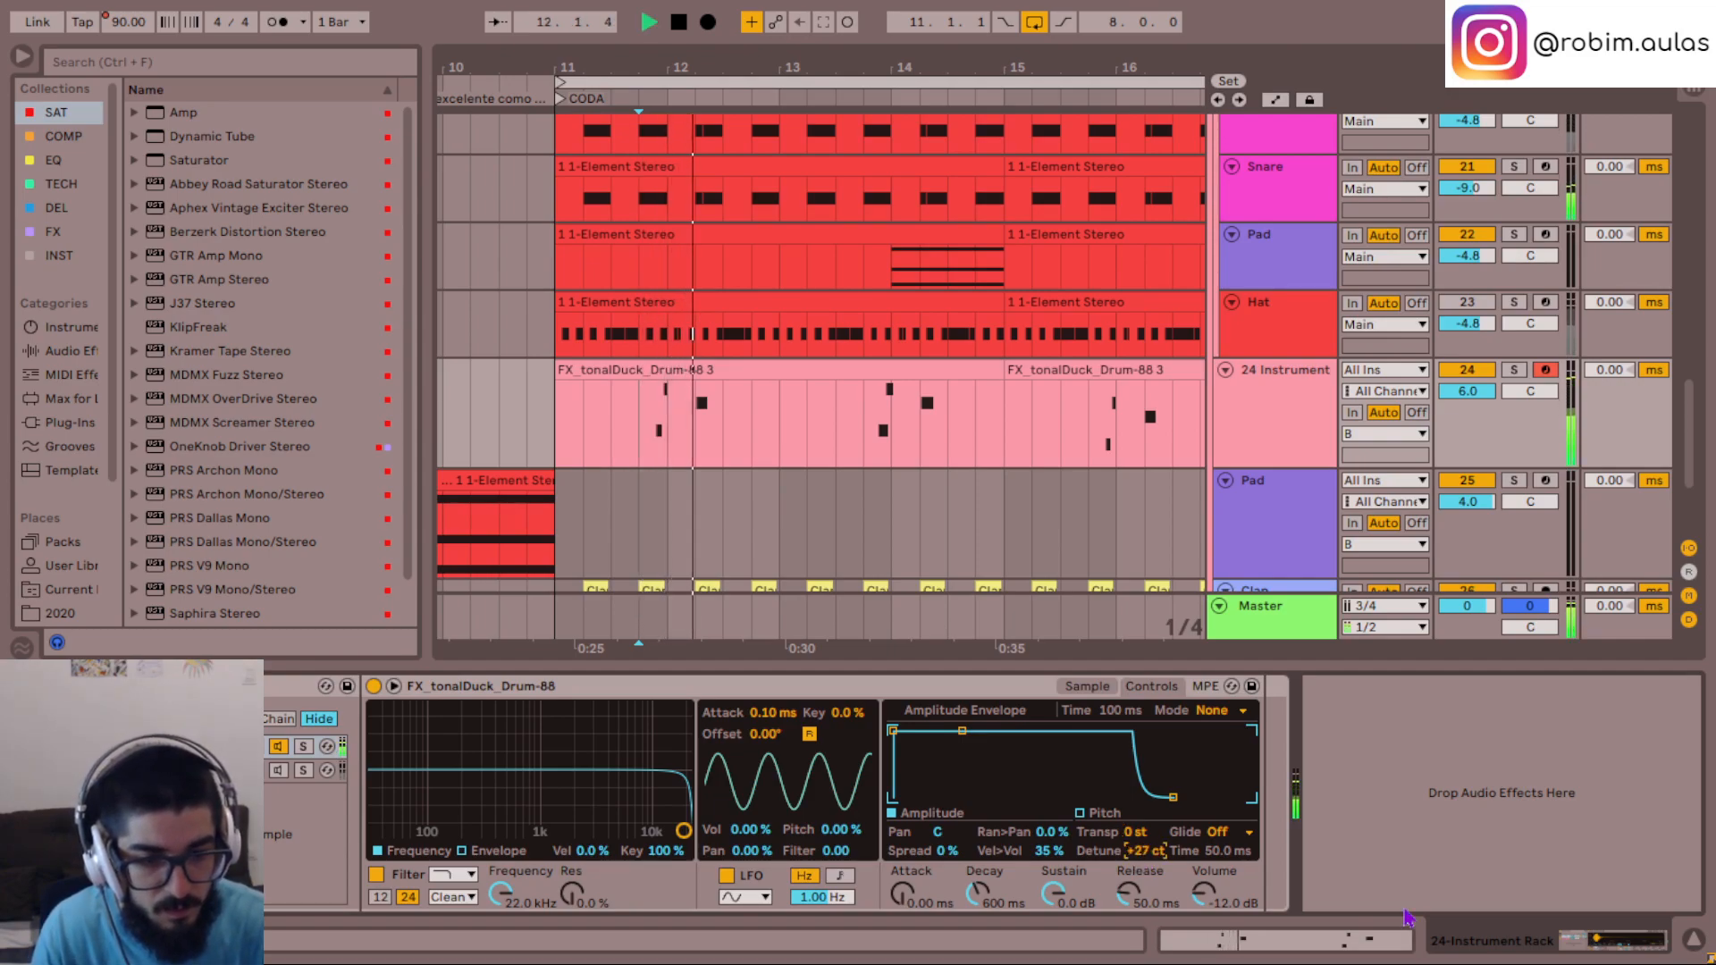
- Continue raising the detune to +50 ct, replaying the phrase against the mix
key(space)
key(space)
key(Up)
key(Up)
key(Up)
key(Up)
key(Up)
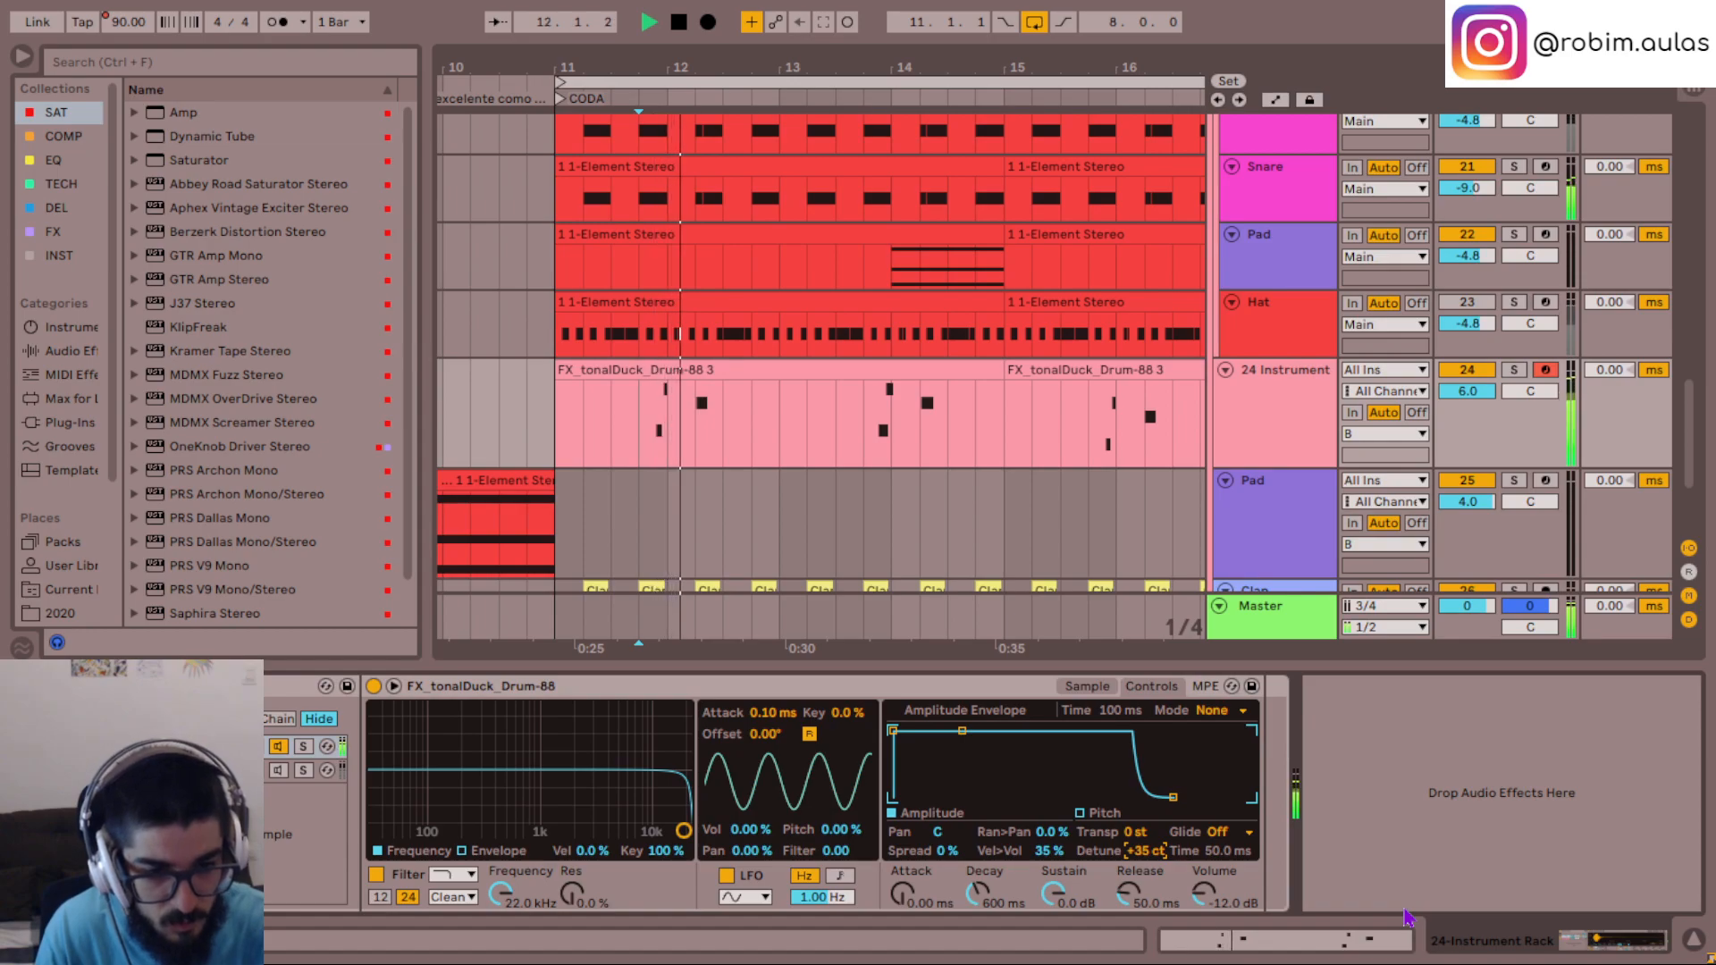
key(Up)
key(Up)
key(Up)
key(Up)
key(Up)
key(Up)
key(Up)
key(Up)
key(Up)
key(Up)
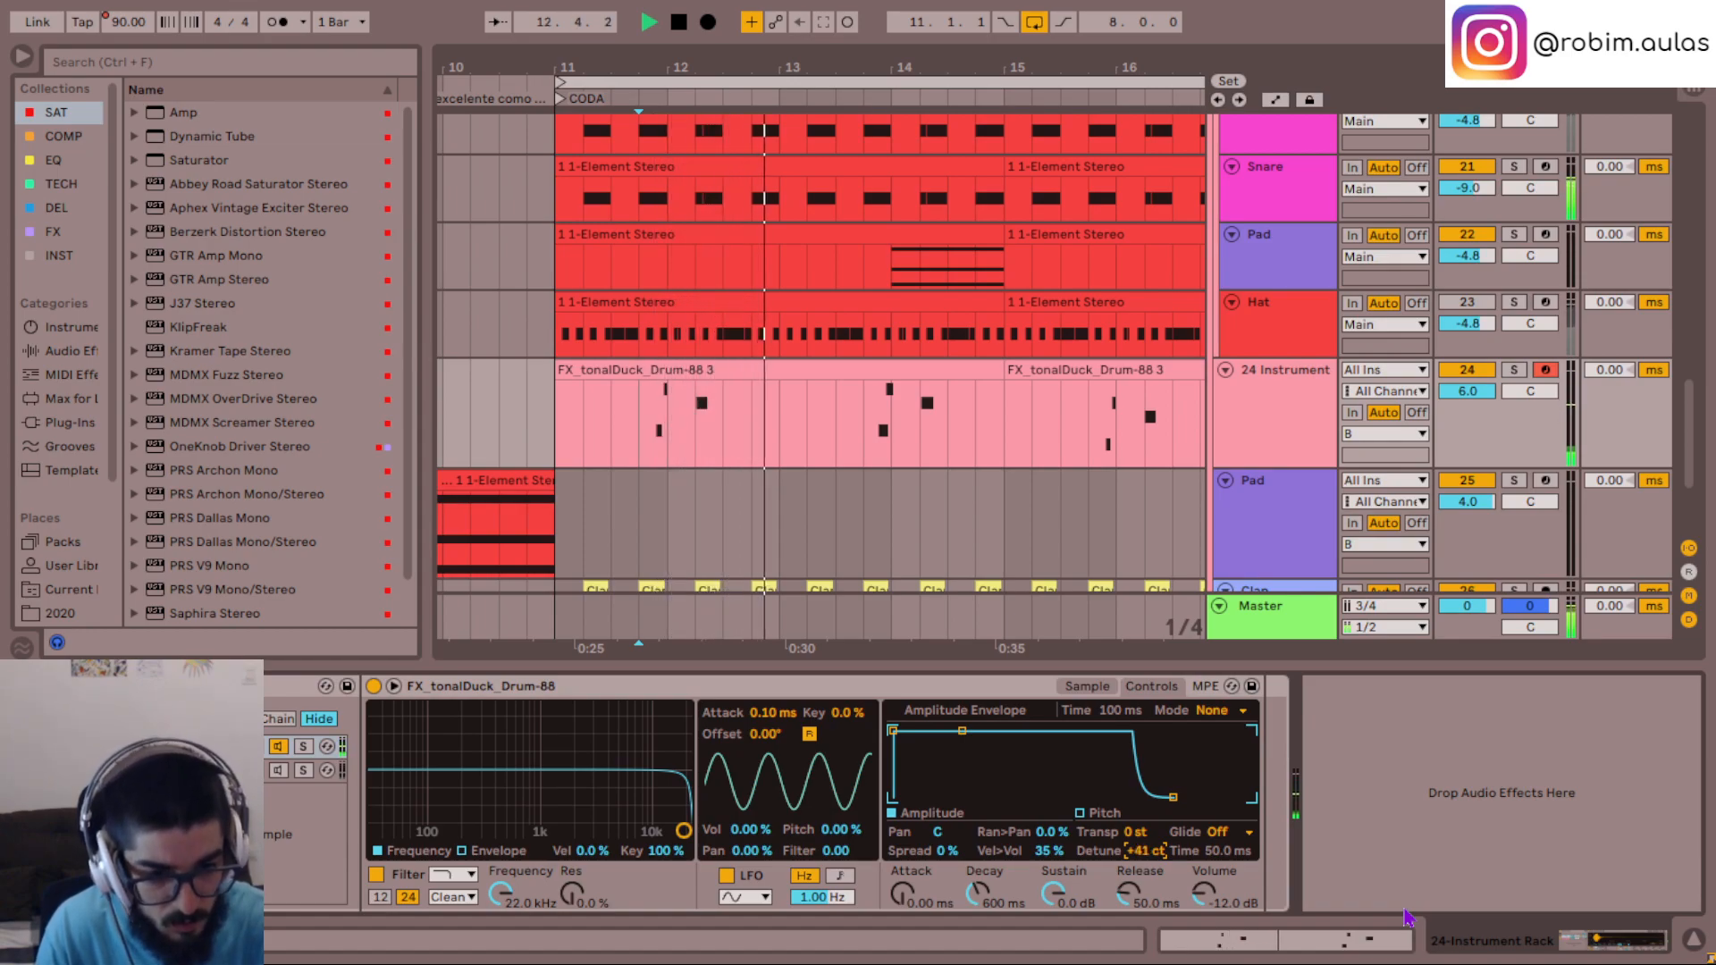
key(space)
key(space)
- Set the tonalDuck sampler's detune to +35 ct and play the phrase again
key(space)
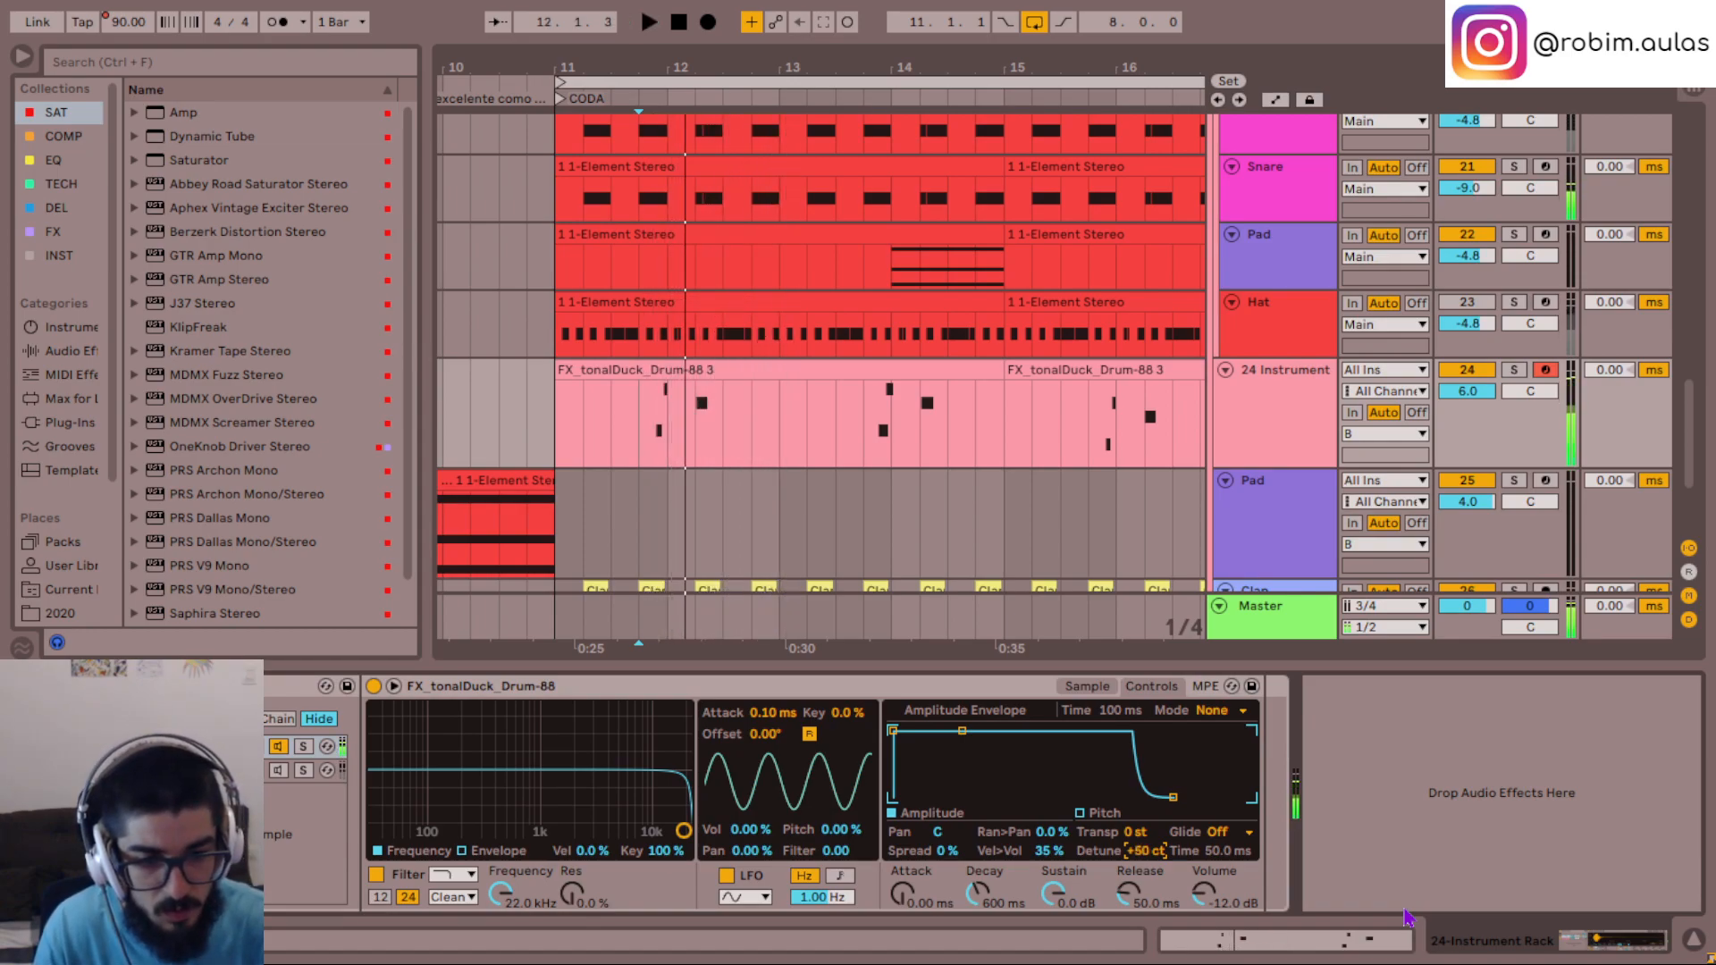
key(space)
key(Down)
key(Down)
key(Down)
key(Down)
key(Down)
key(Down)
key(Down)
key(Down)
key(Down)
key(Down)
key(Down)
key(Down)
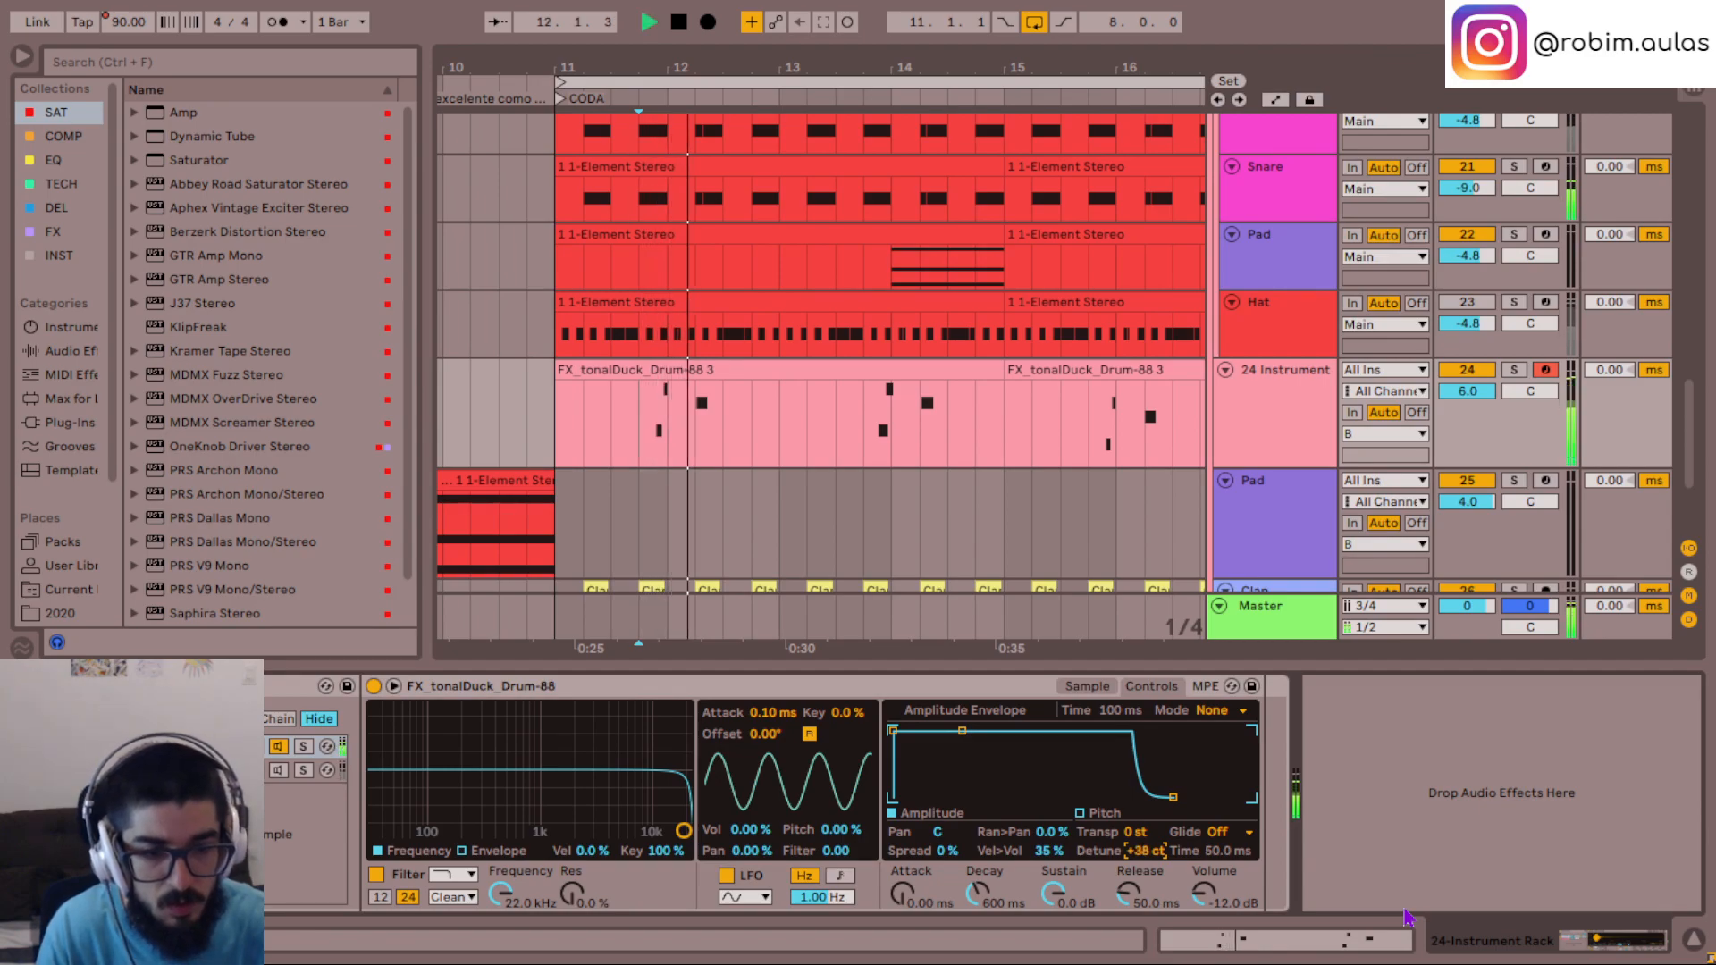
key(Down)
key(Down)
key(space)
key(space)
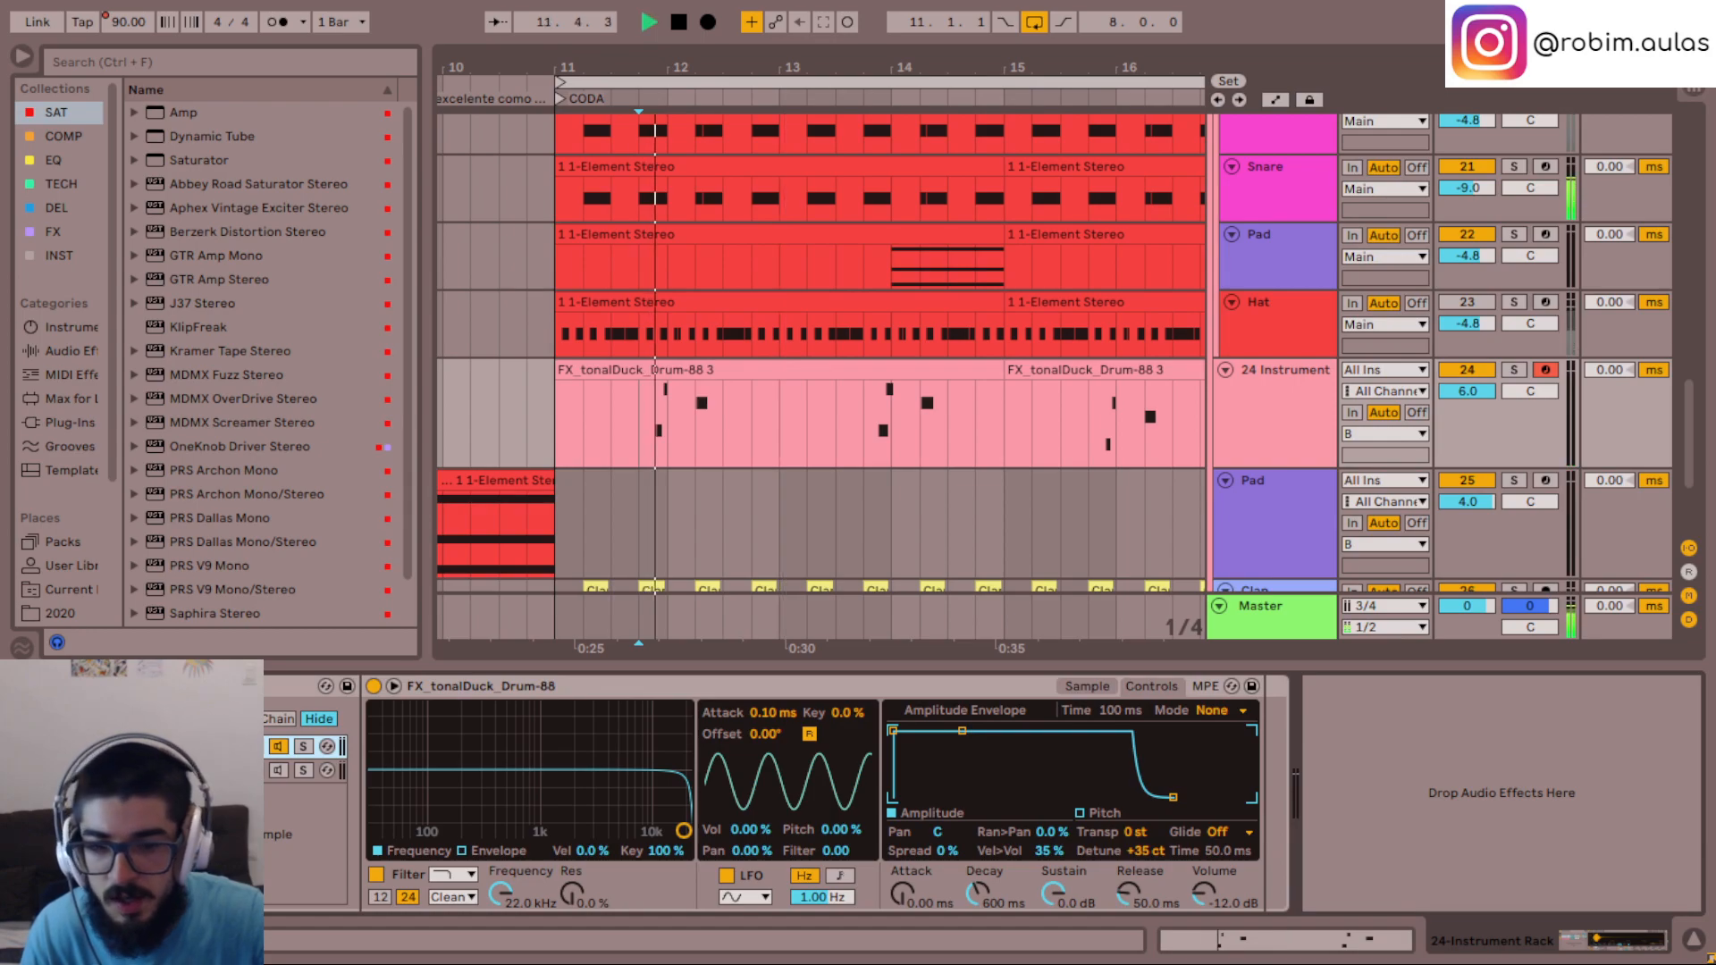
- Add ValhallaDelay after the sampler in the tonalDuck chain of track 24's rack
click(57, 207)
drag(250, 358, 1442, 809)
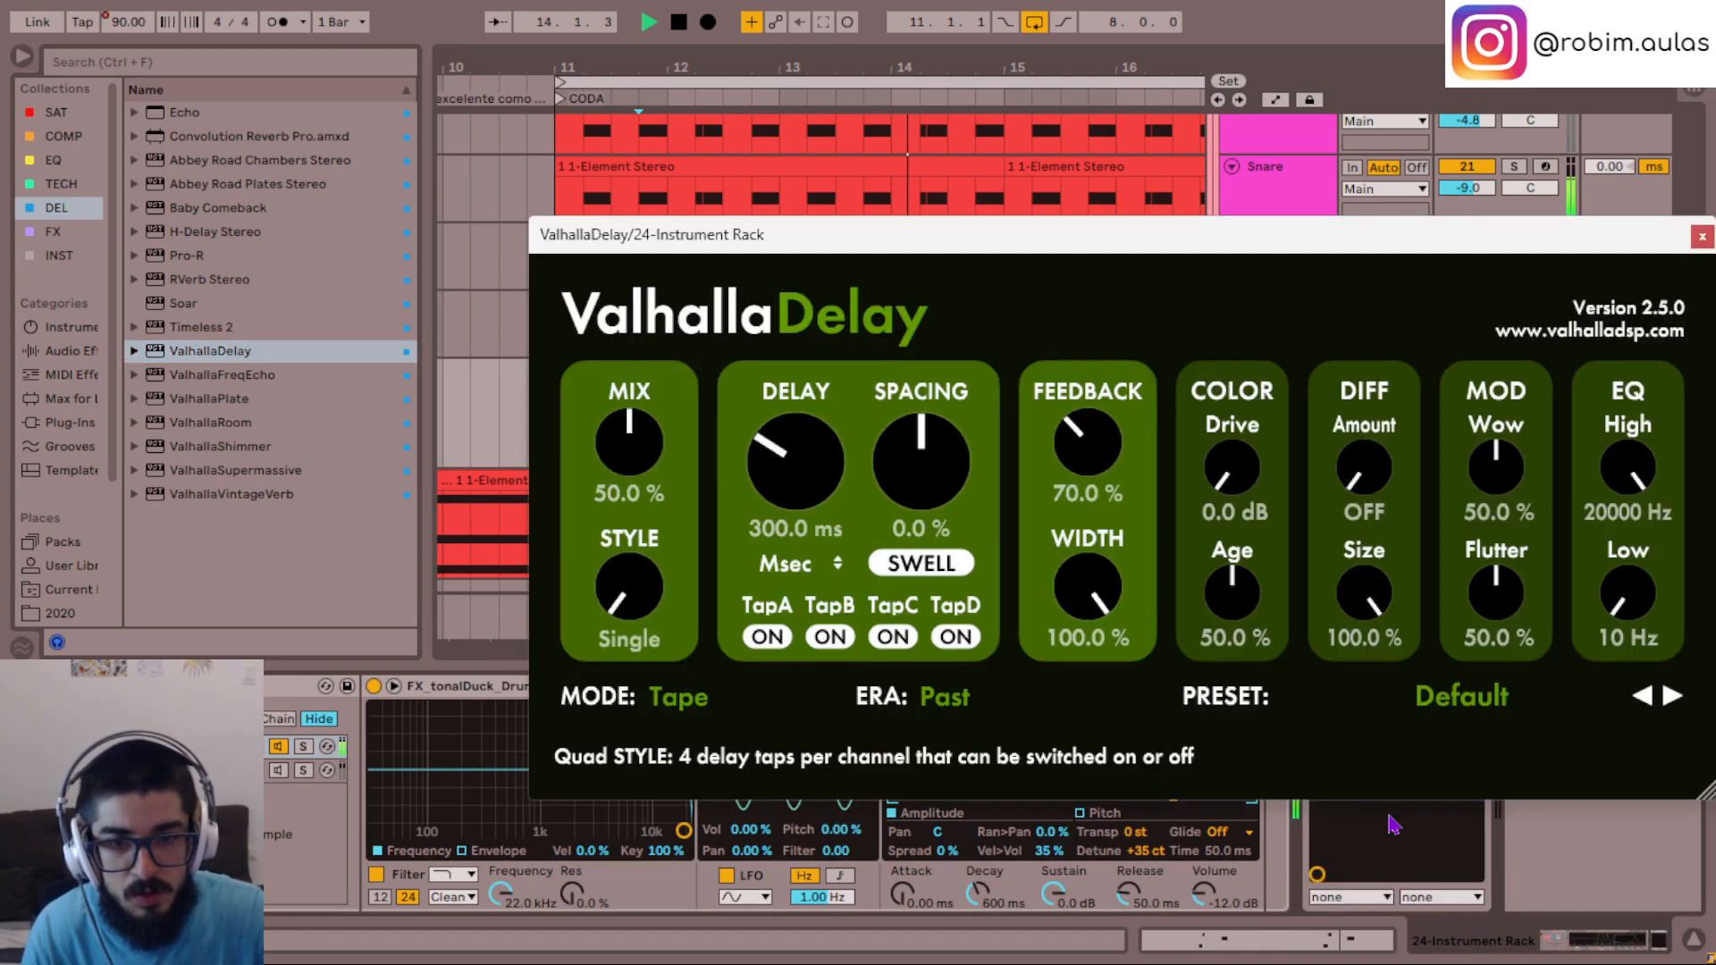
drag(893, 258, 710, 230)
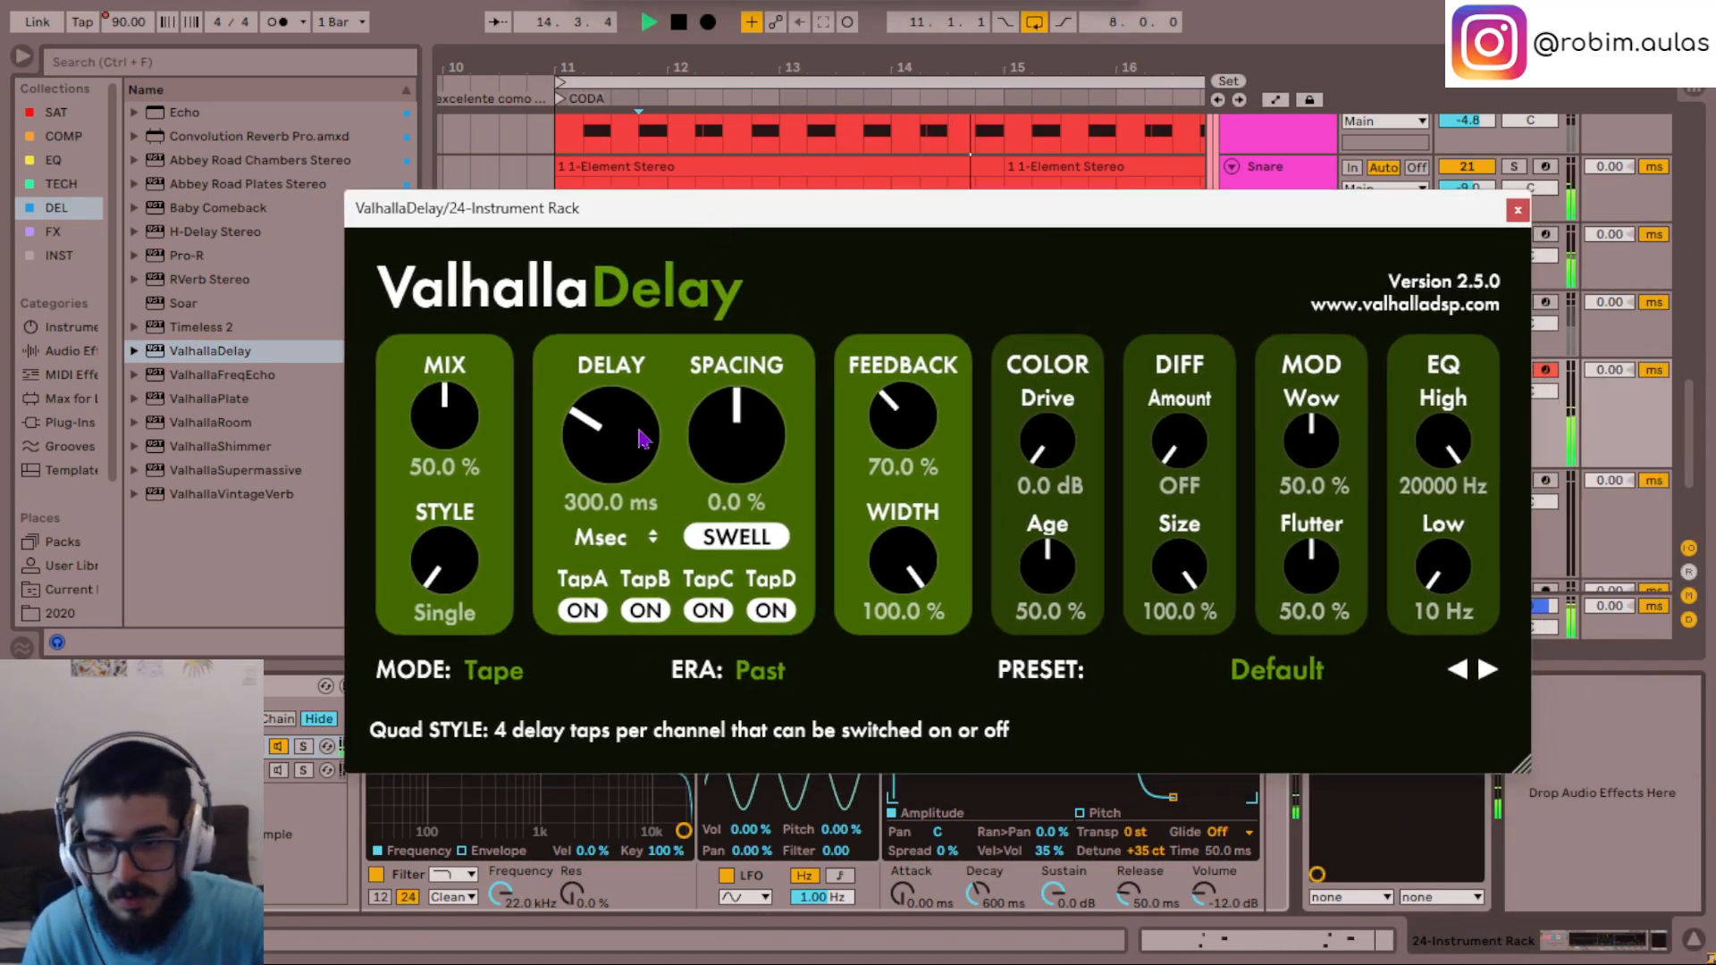
- Set ValhallaDelay to BBD mode with the delay time synced to Note at 1/4
click(519, 675)
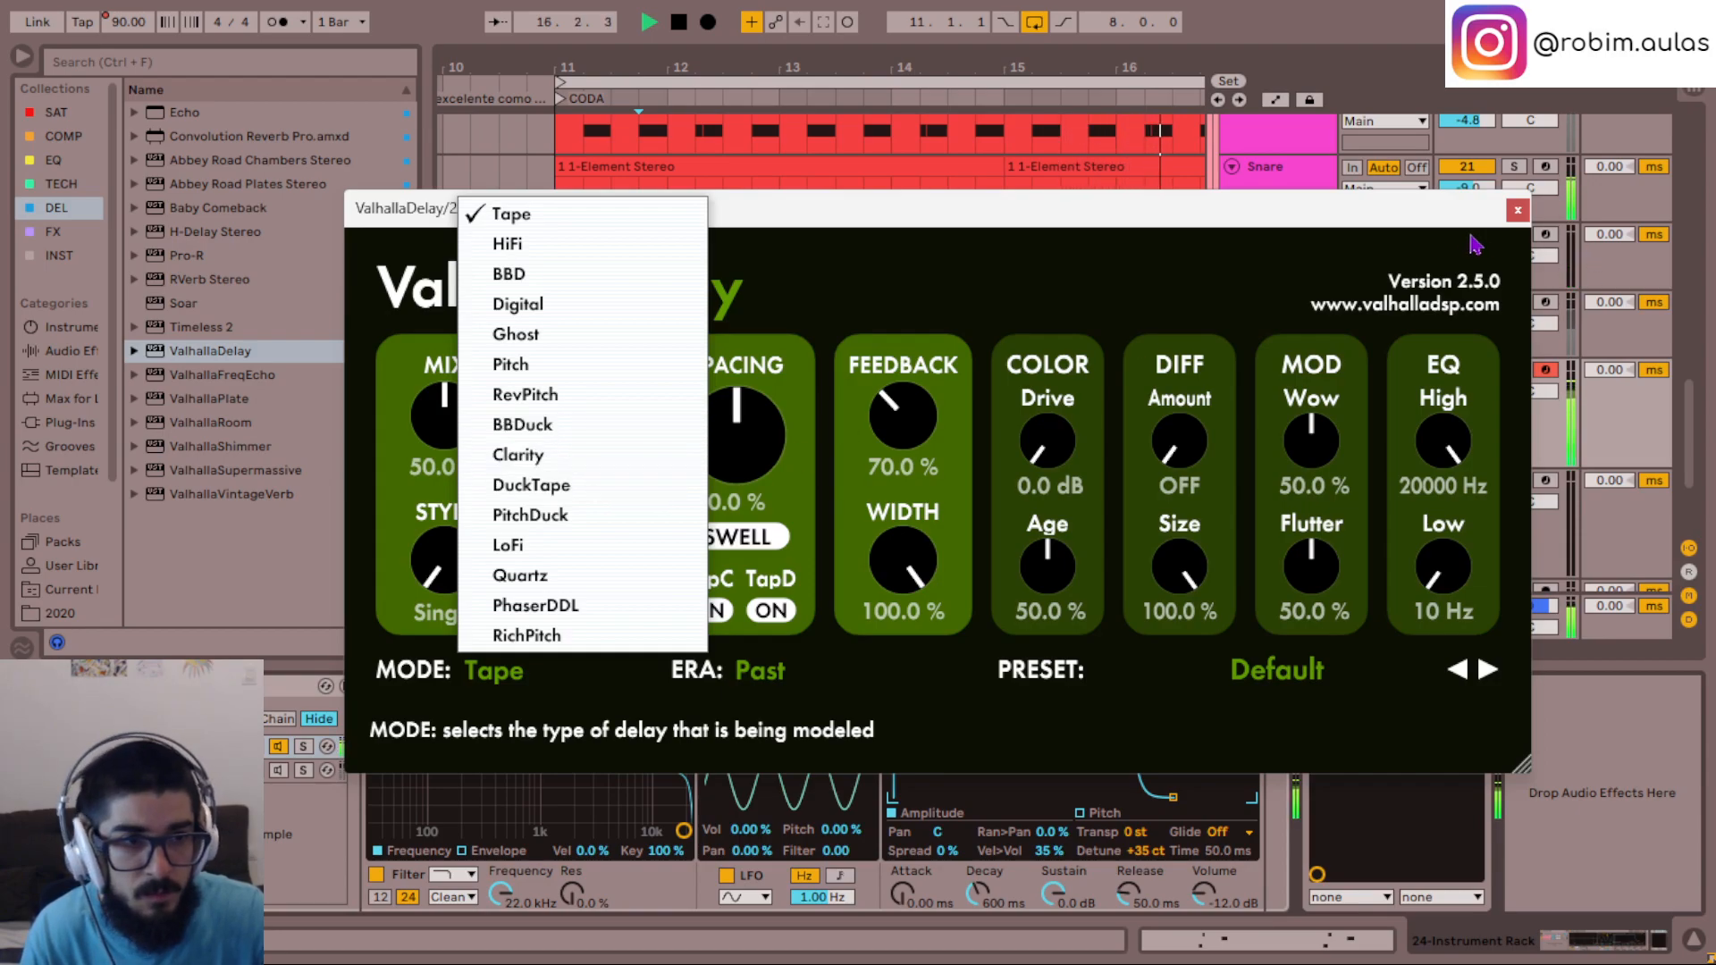
click(599, 276)
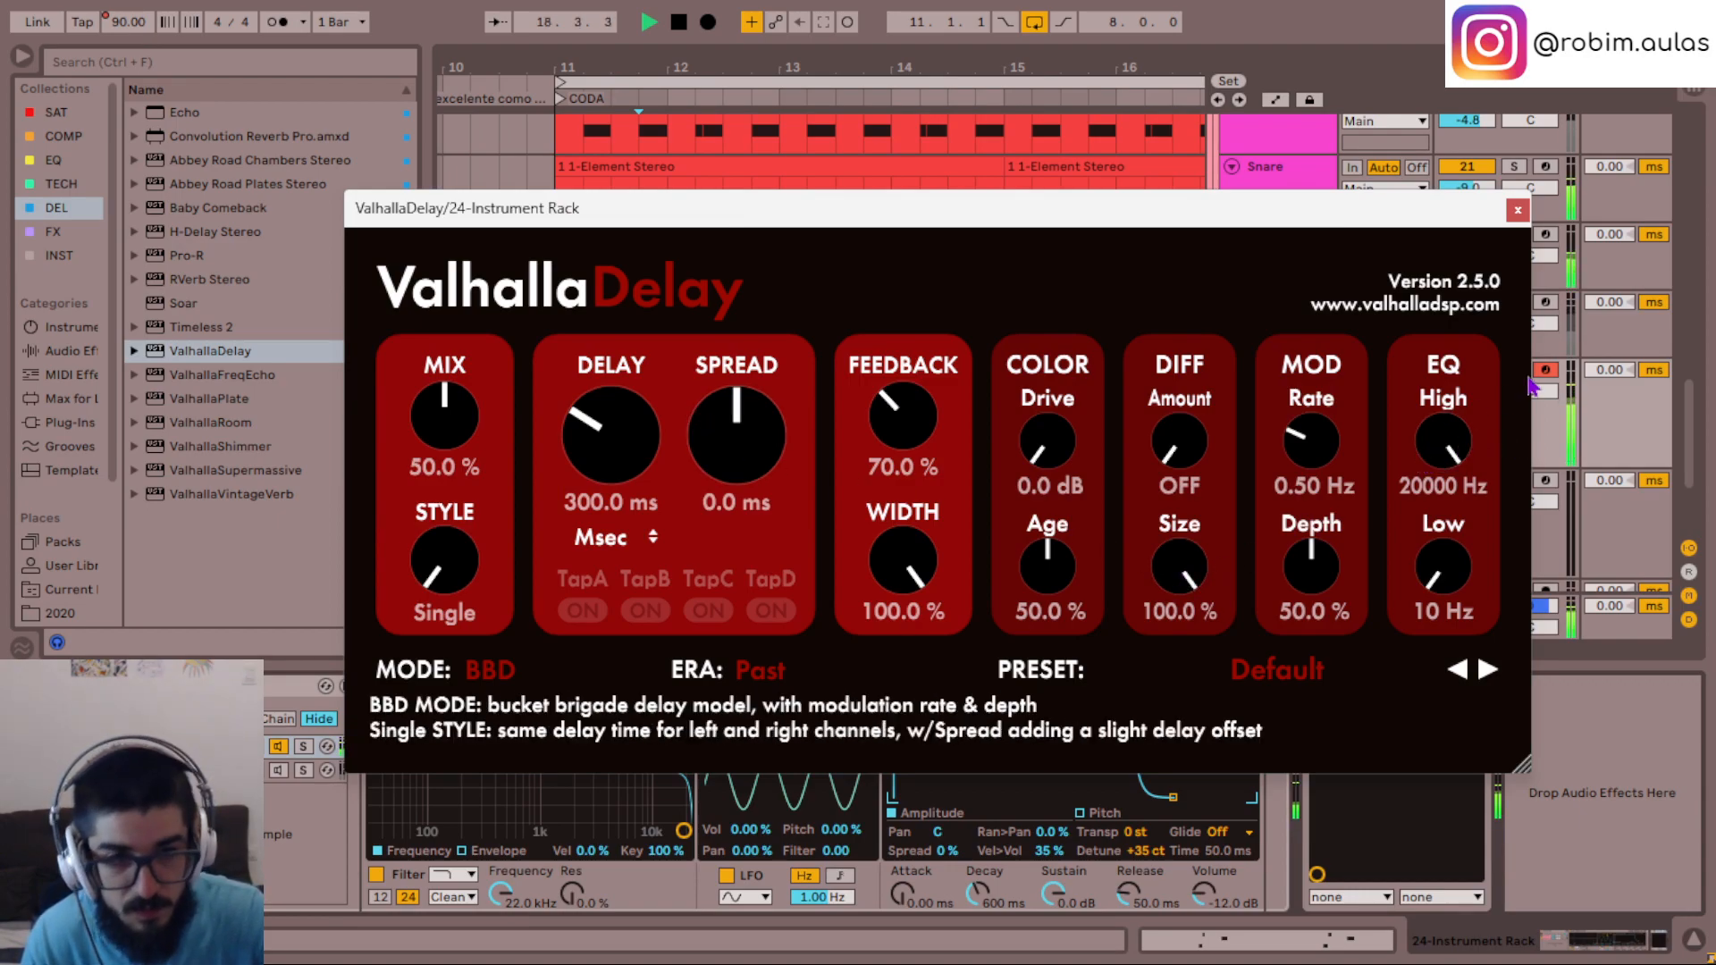
click(617, 537)
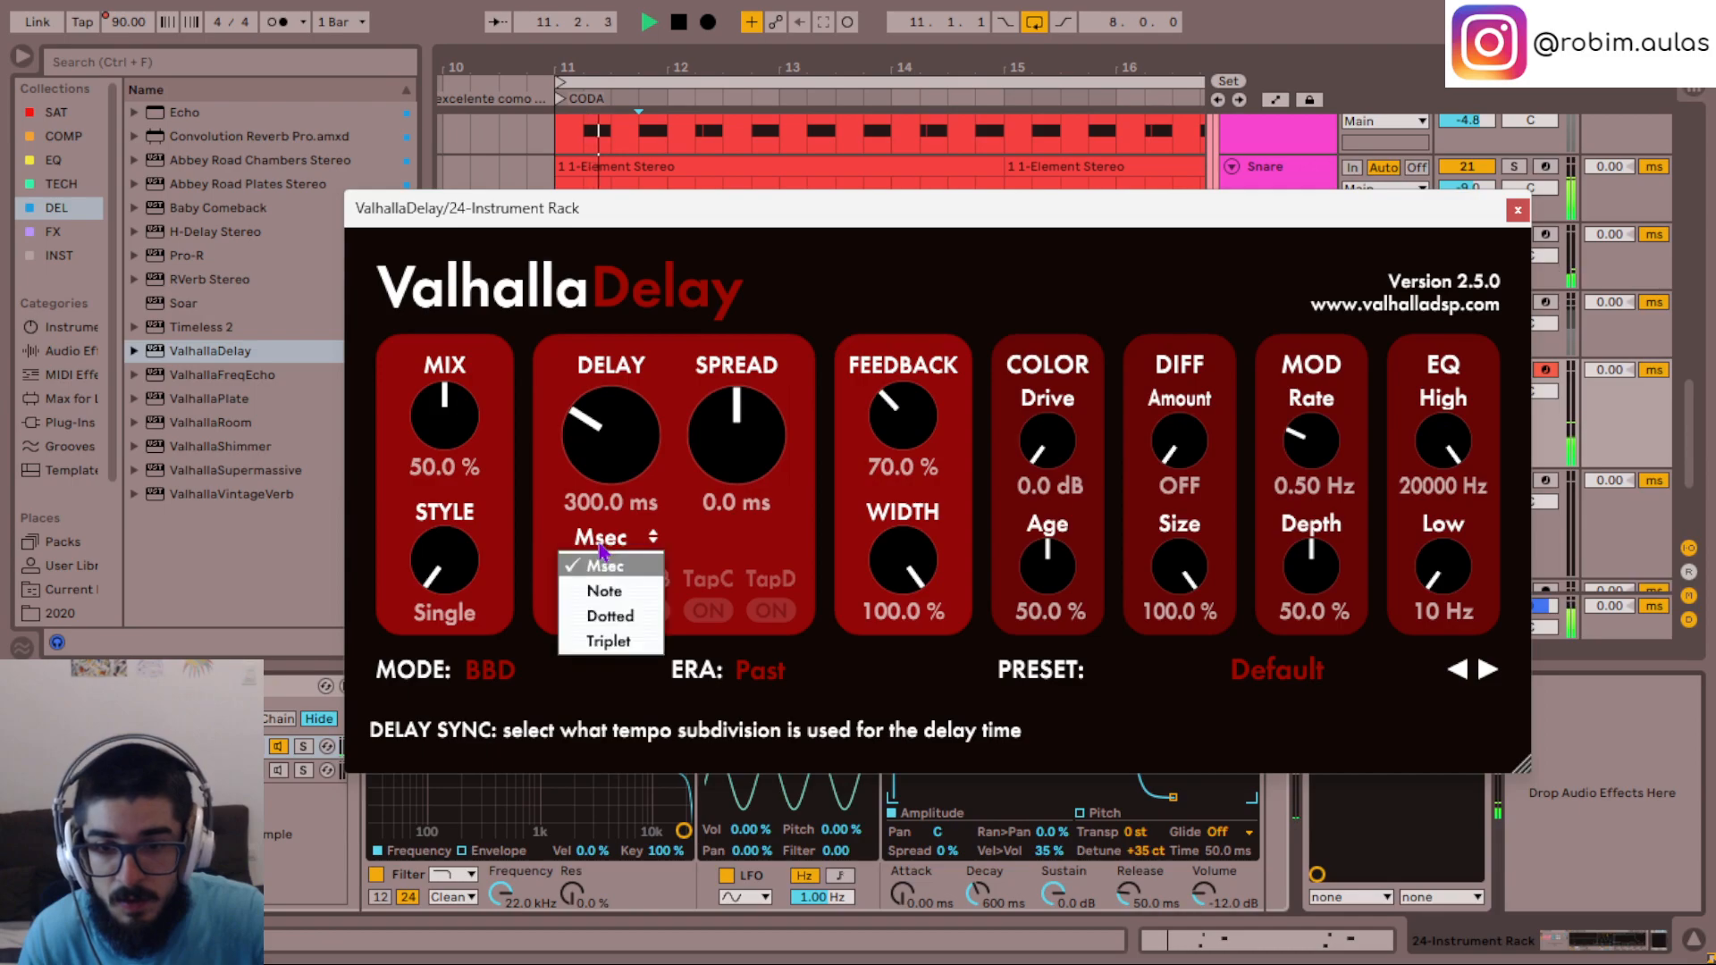
click(594, 587)
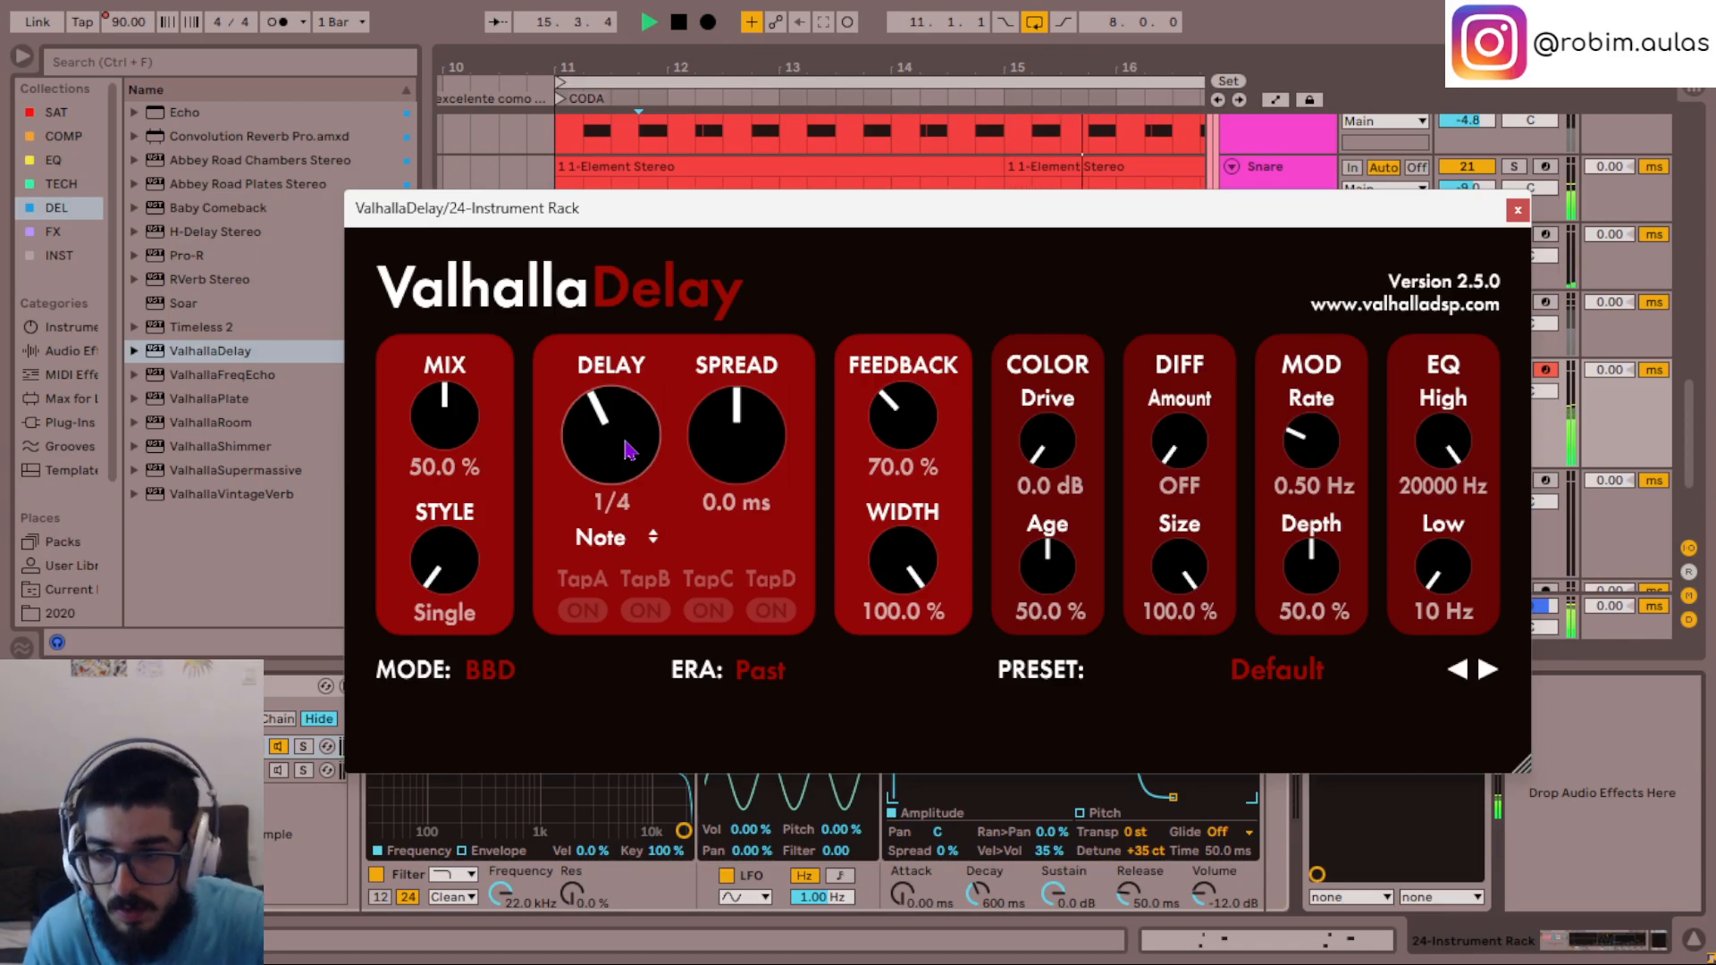
- Replace ValhallaDelay with ValhallaSupermassive after the instruments in track 24's rack
click(1517, 210)
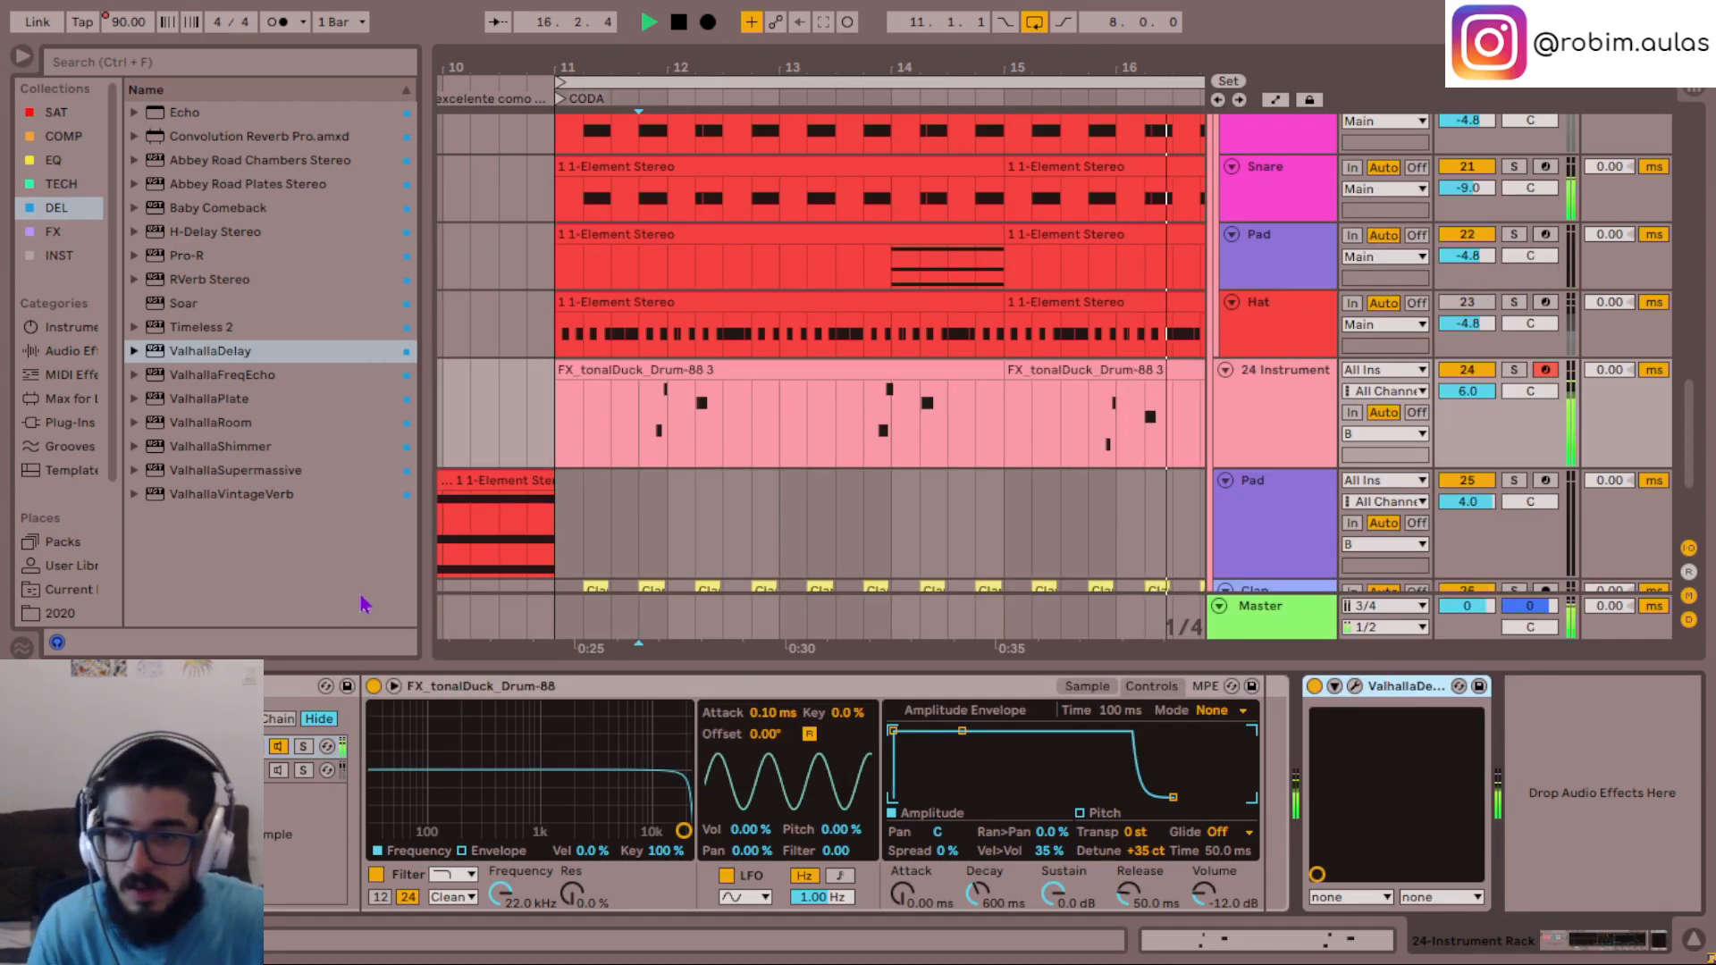
key(Delete)
drag(237, 471, 1458, 816)
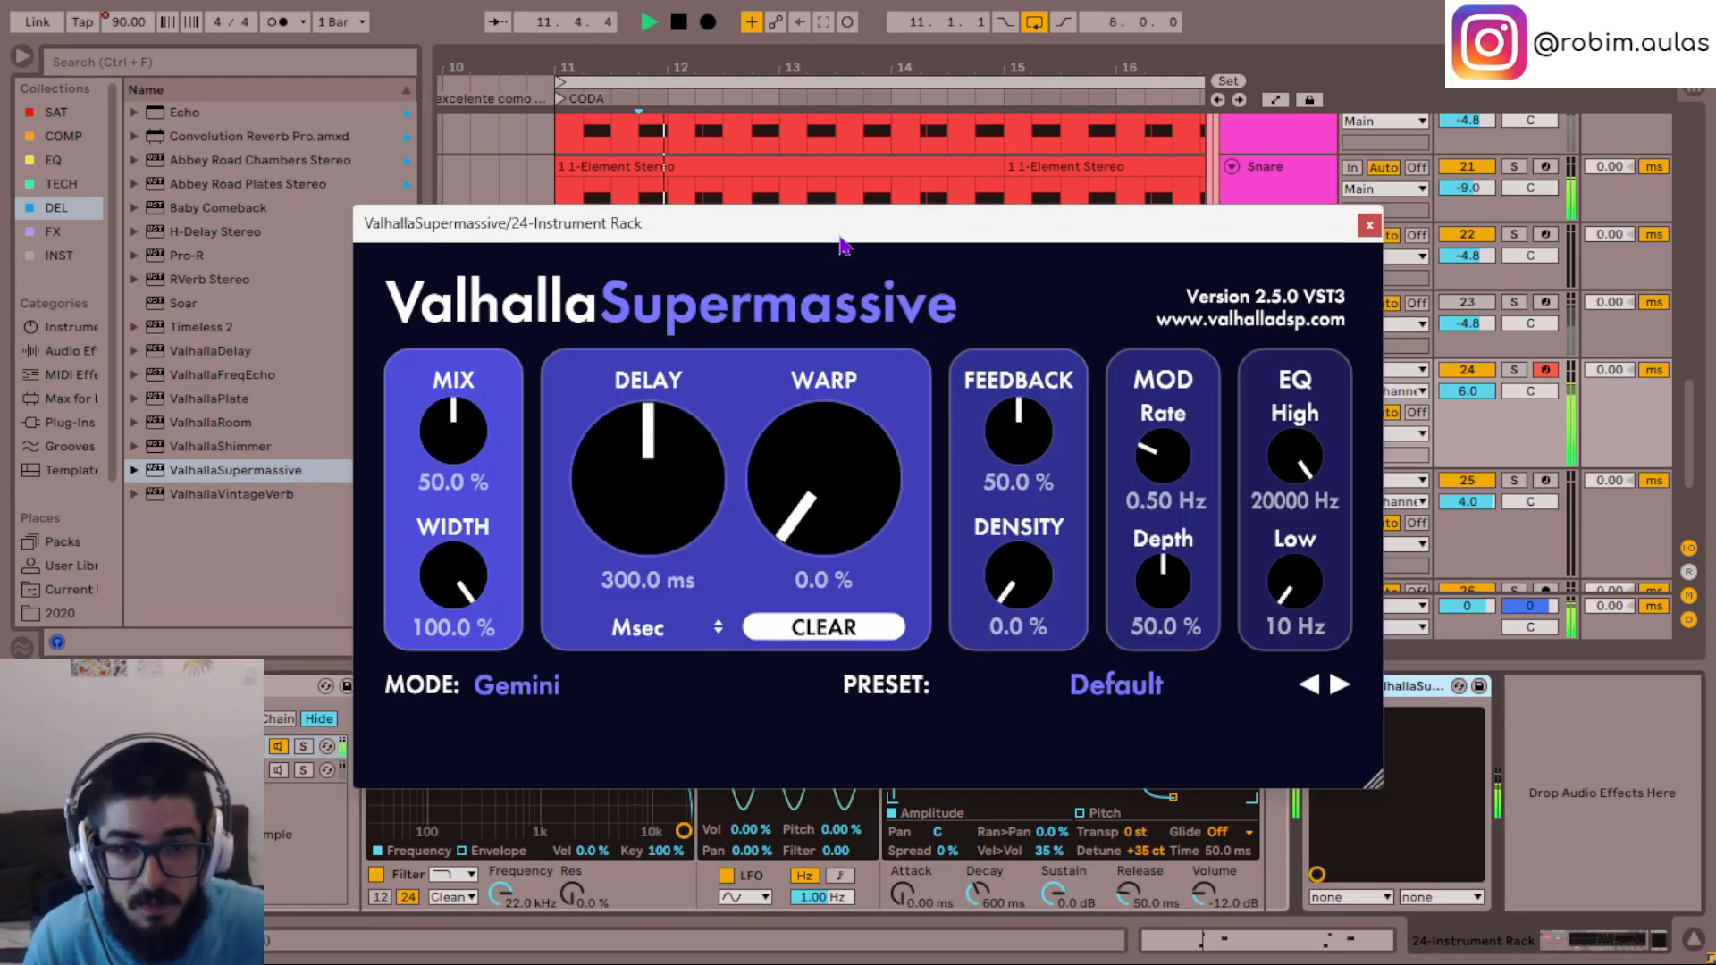
- Set ValhallaSupermassive to Cassiopeia mode with the warp at 45.5% and the delay synced to Note at 1/8
scroll(884, 509, up, 8)
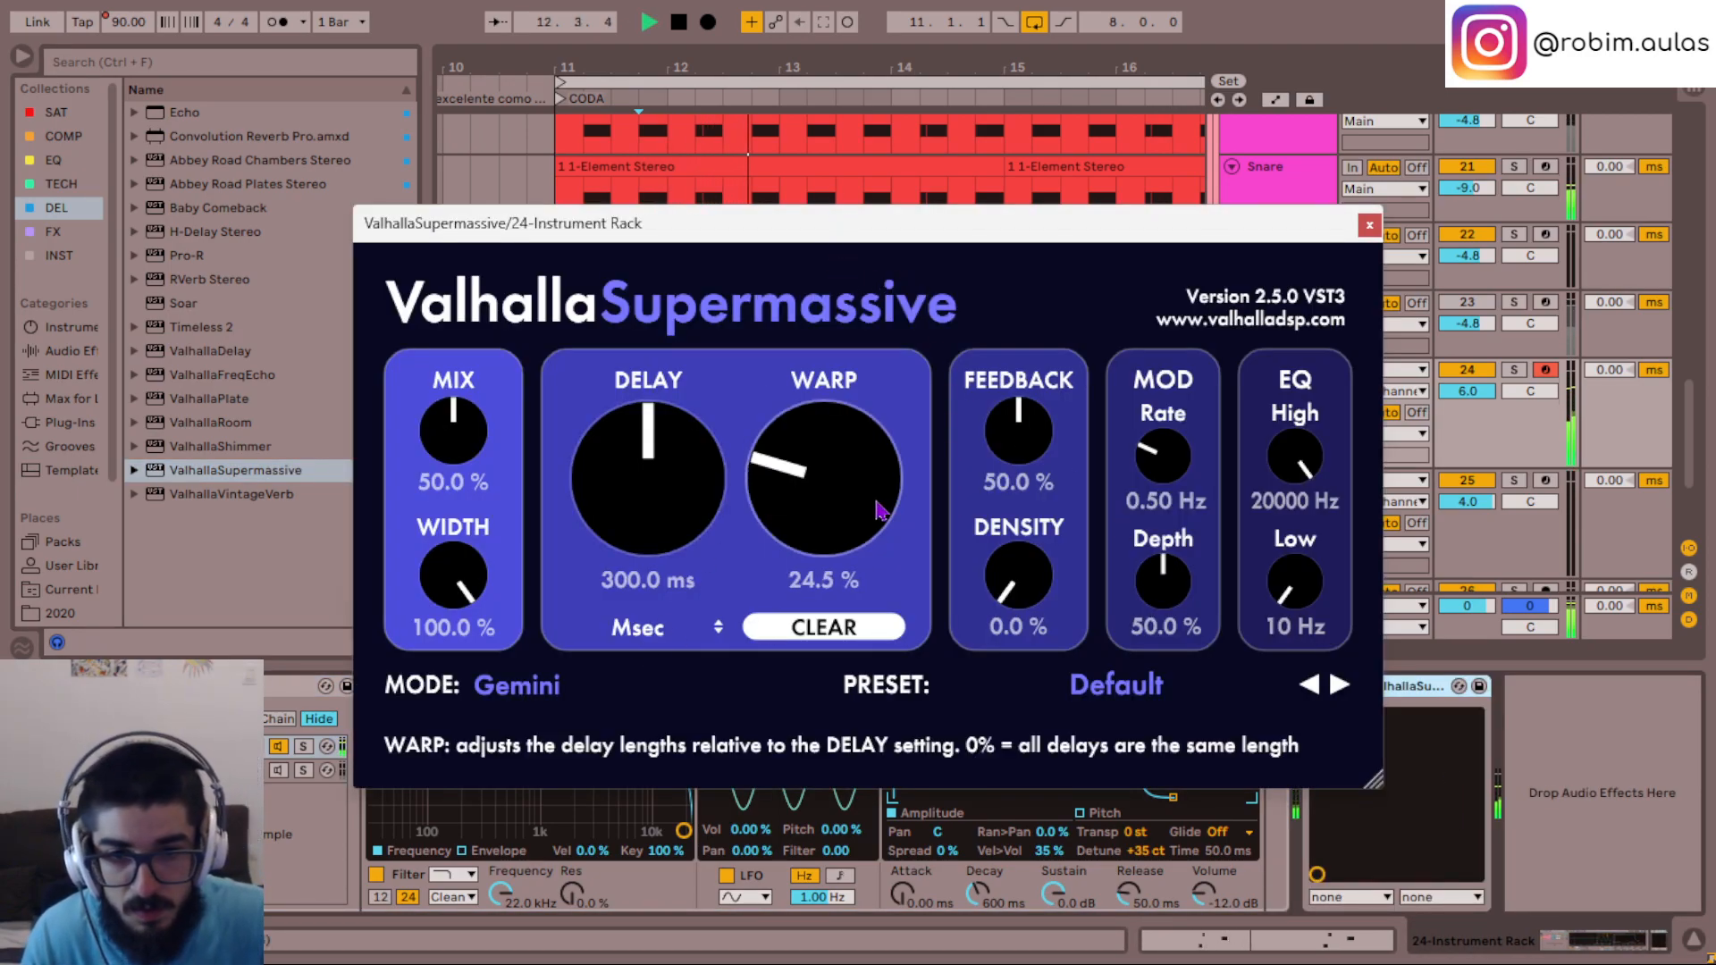
scroll(877, 512, up, 2)
click(639, 625)
click(661, 679)
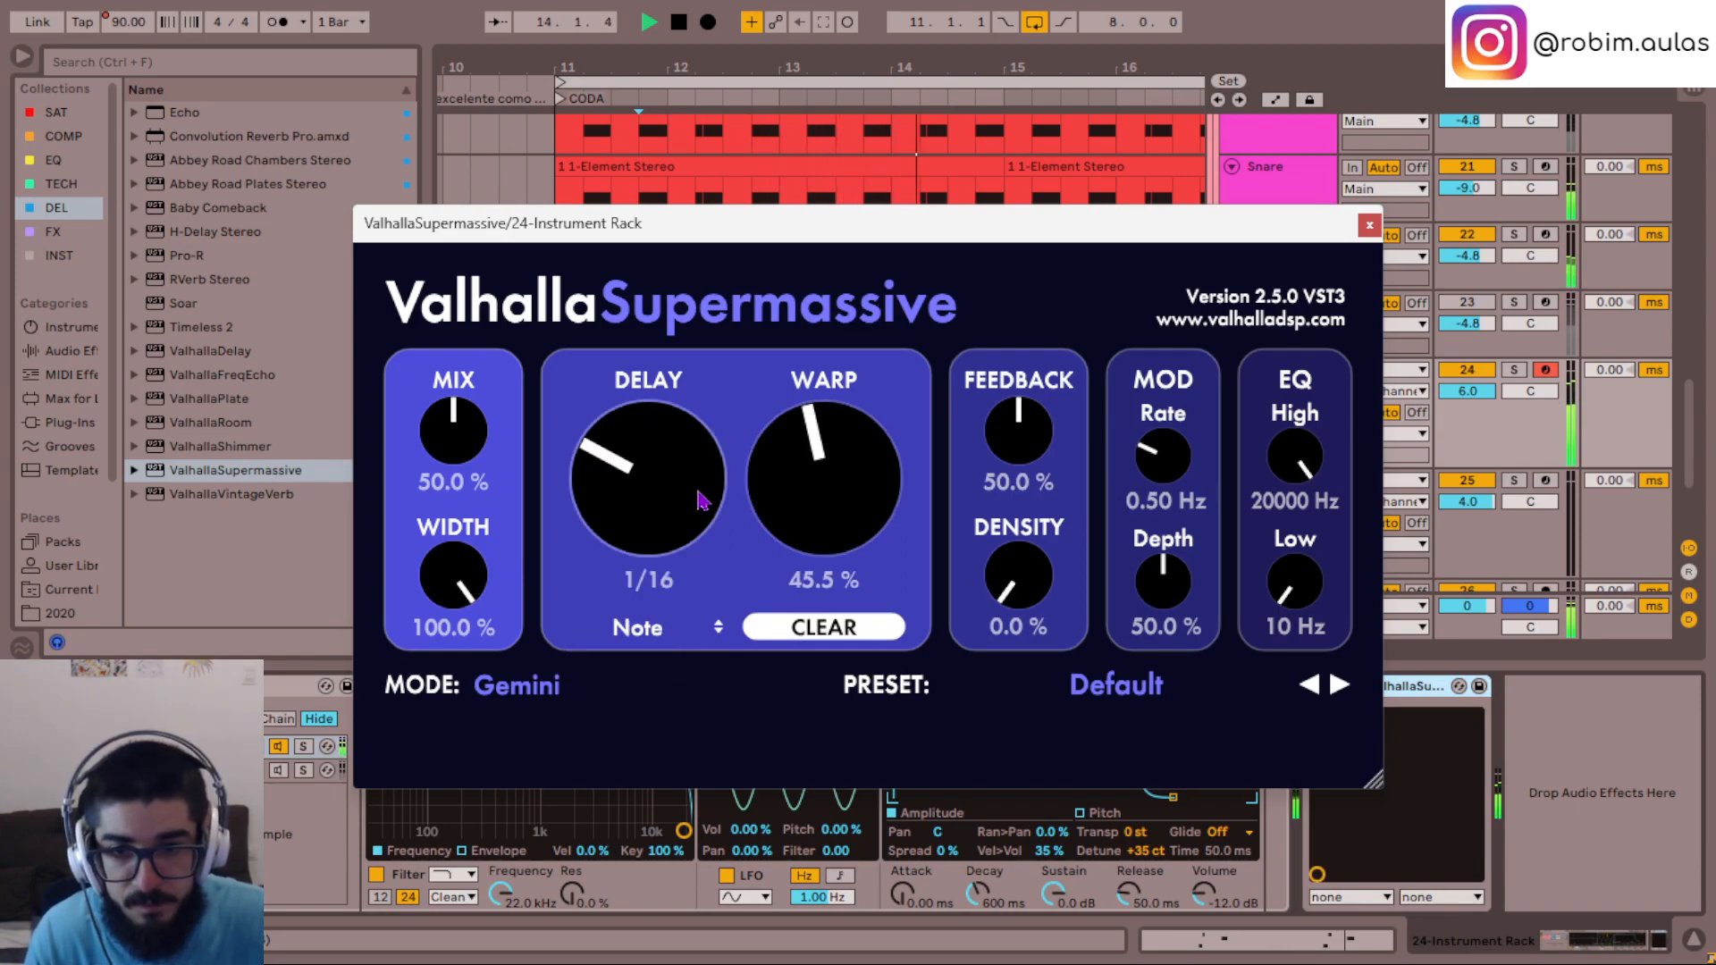
scroll(701, 498, up, 2)
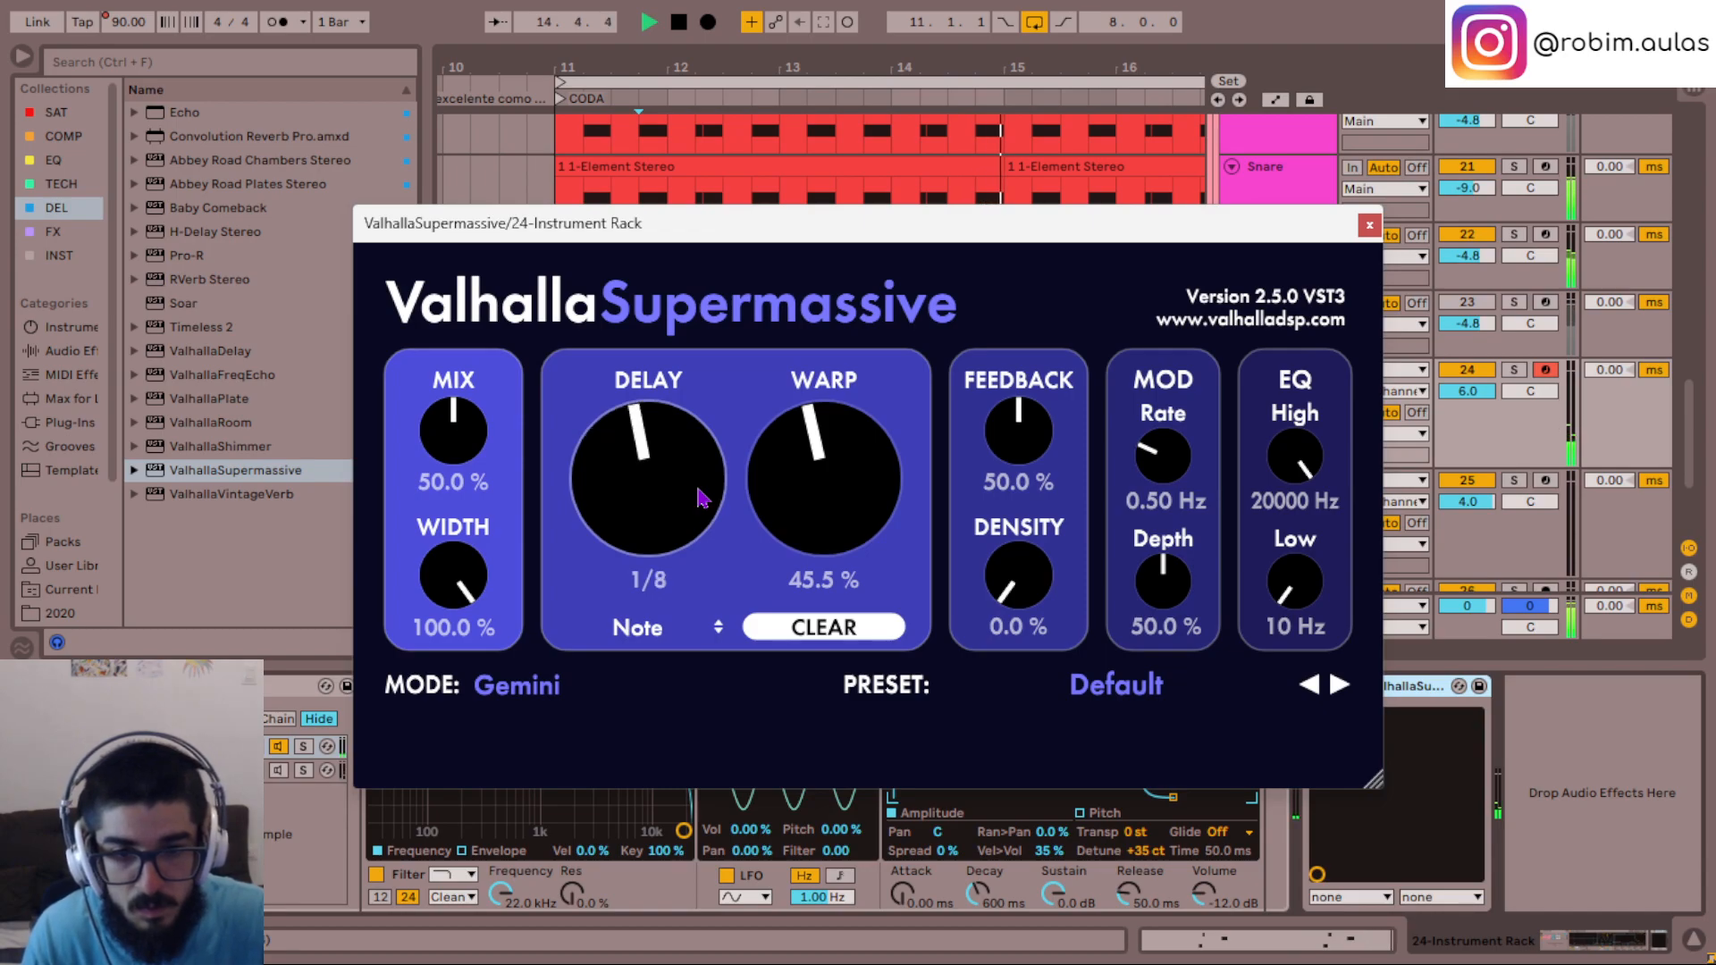
click(572, 690)
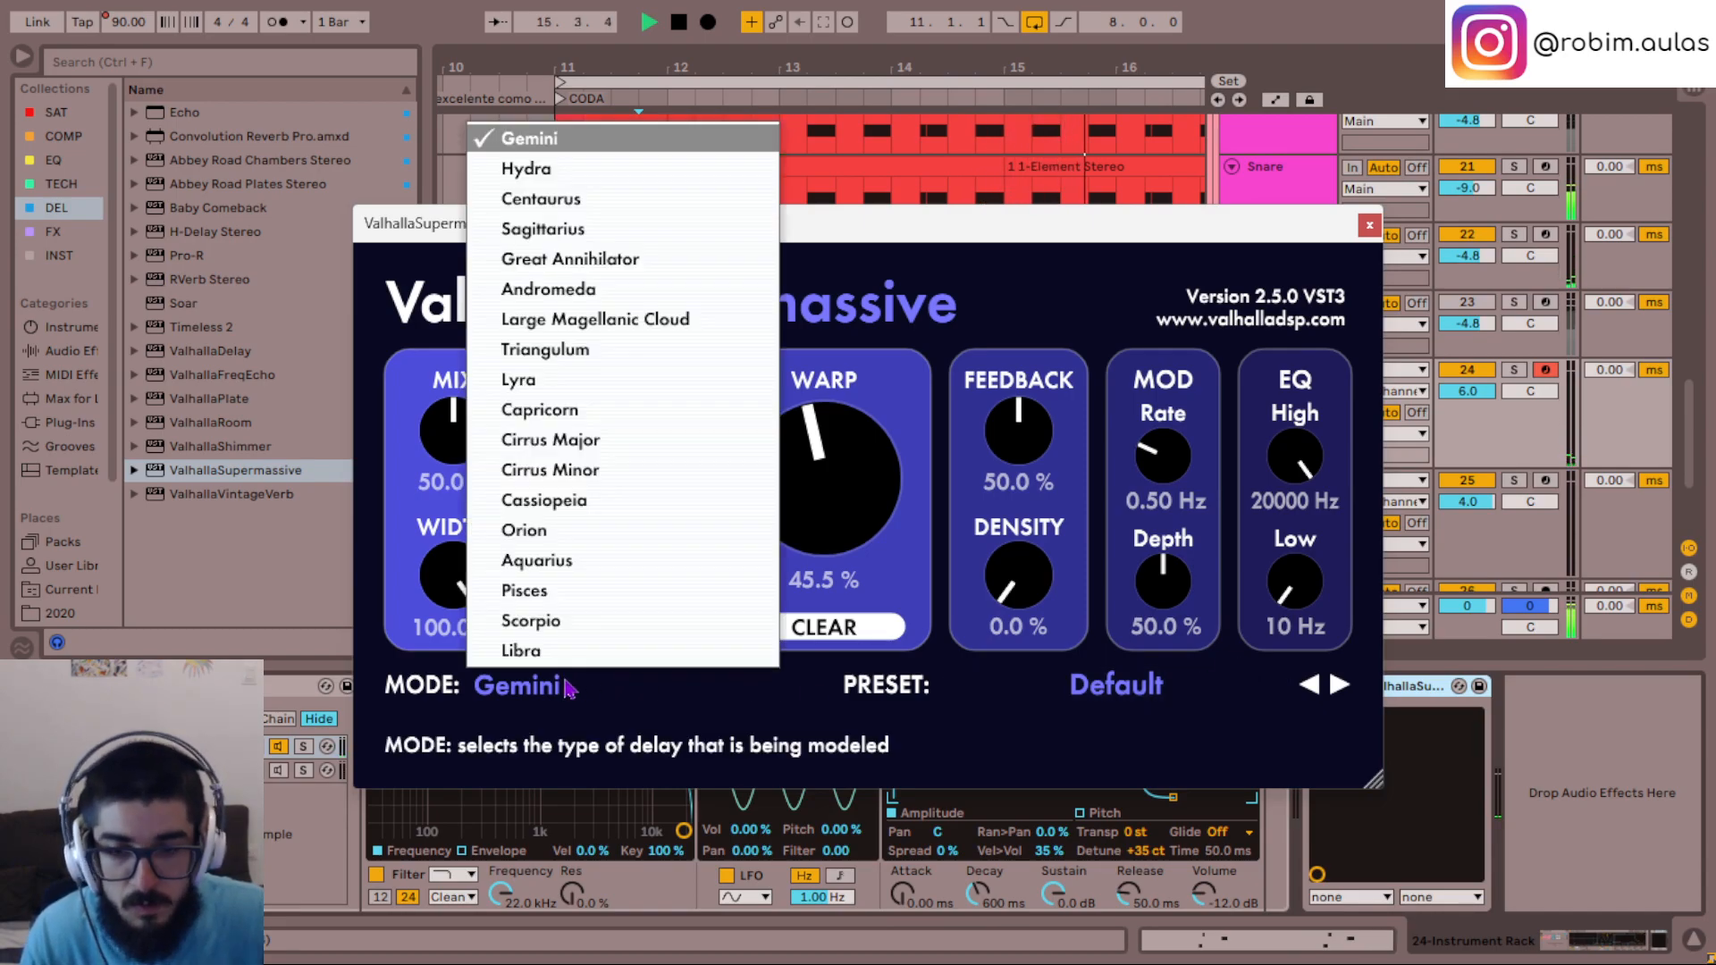
click(585, 506)
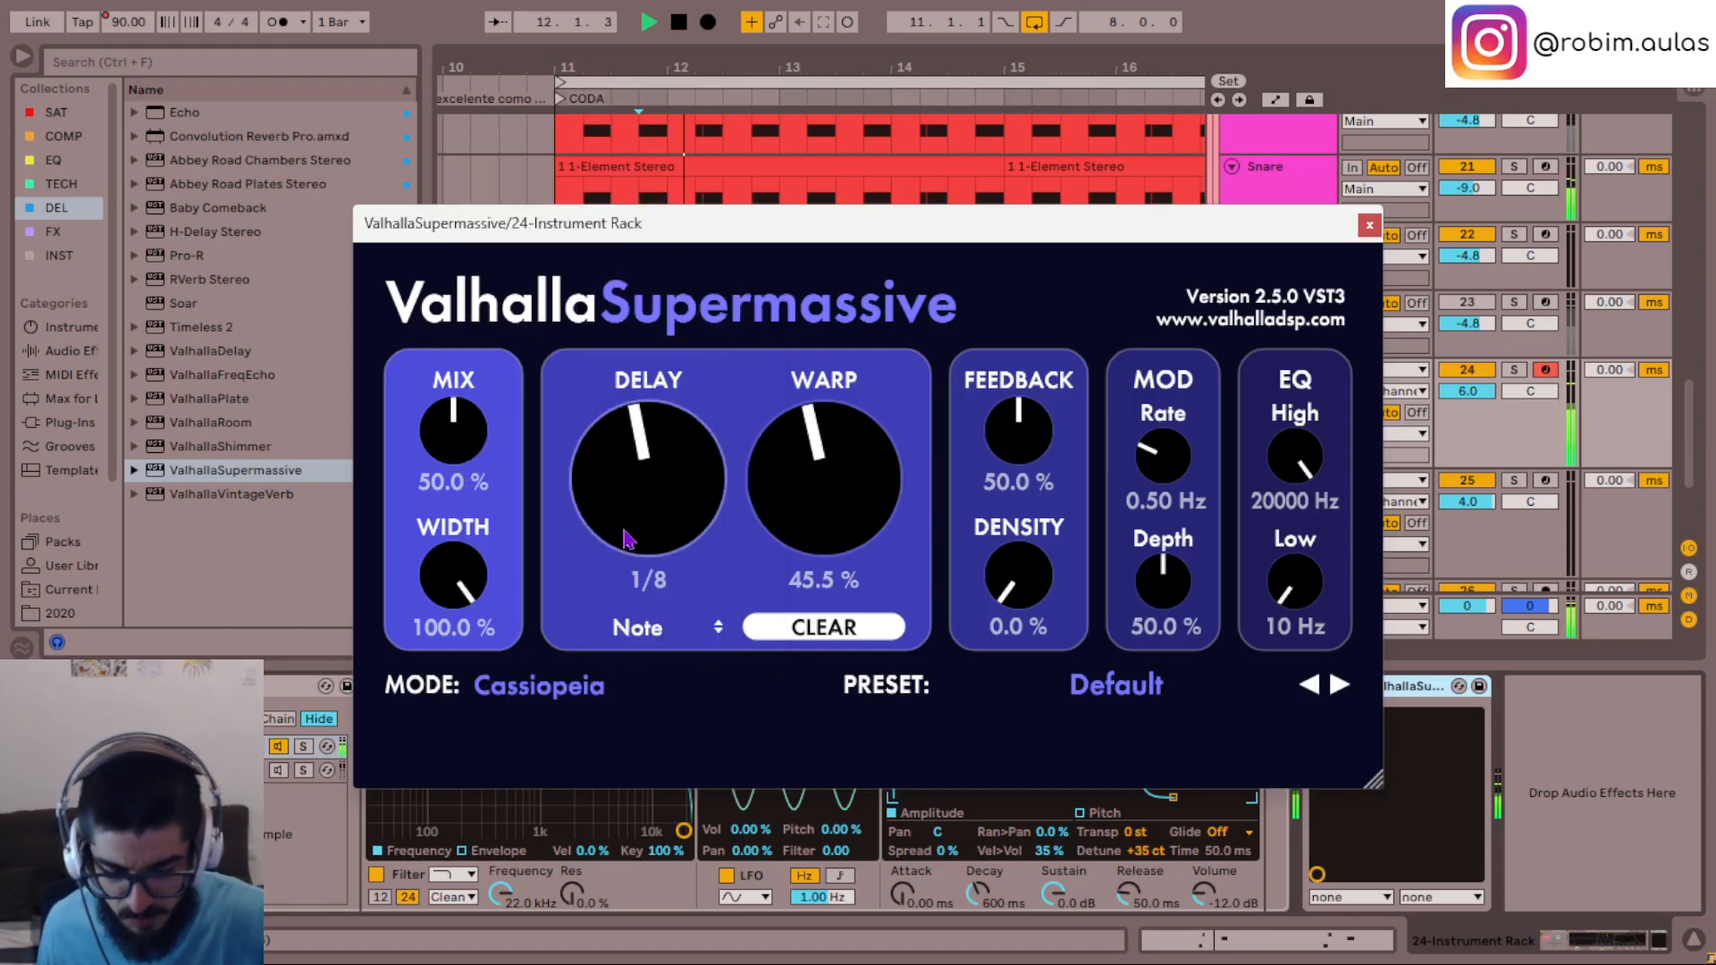
click(1369, 226)
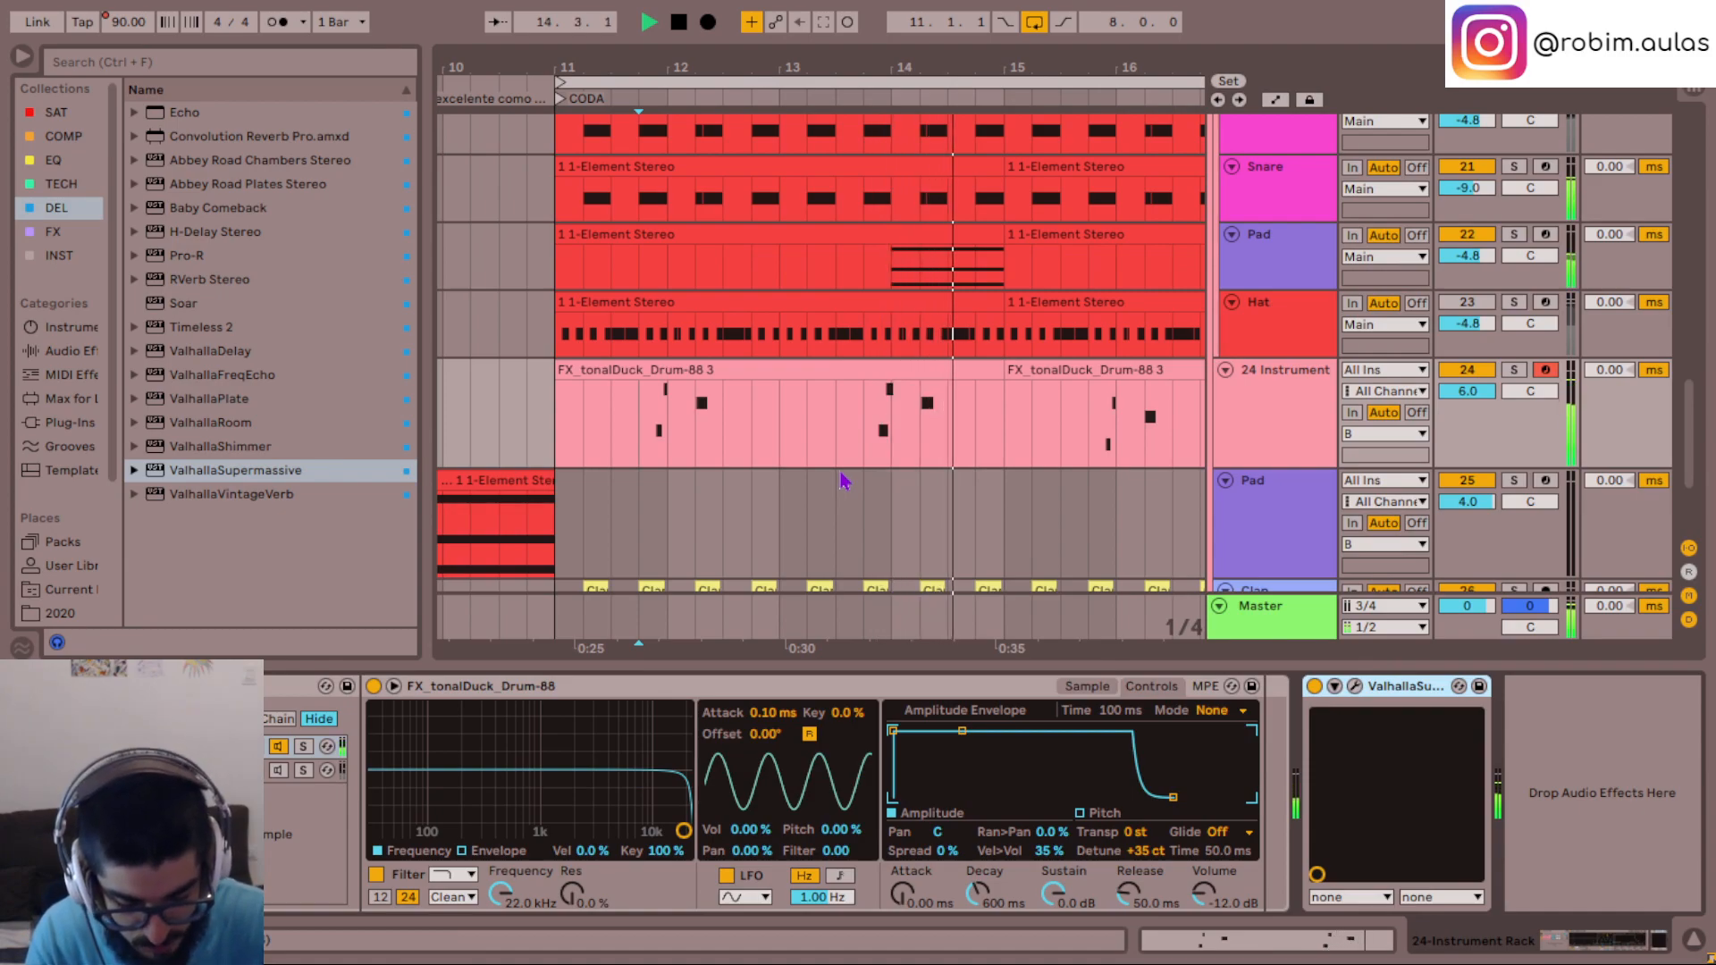
- Set ValhallaSupermassive's density to 35% on track 24 and listen to the phrase with the effect
click(1355, 687)
key(space)
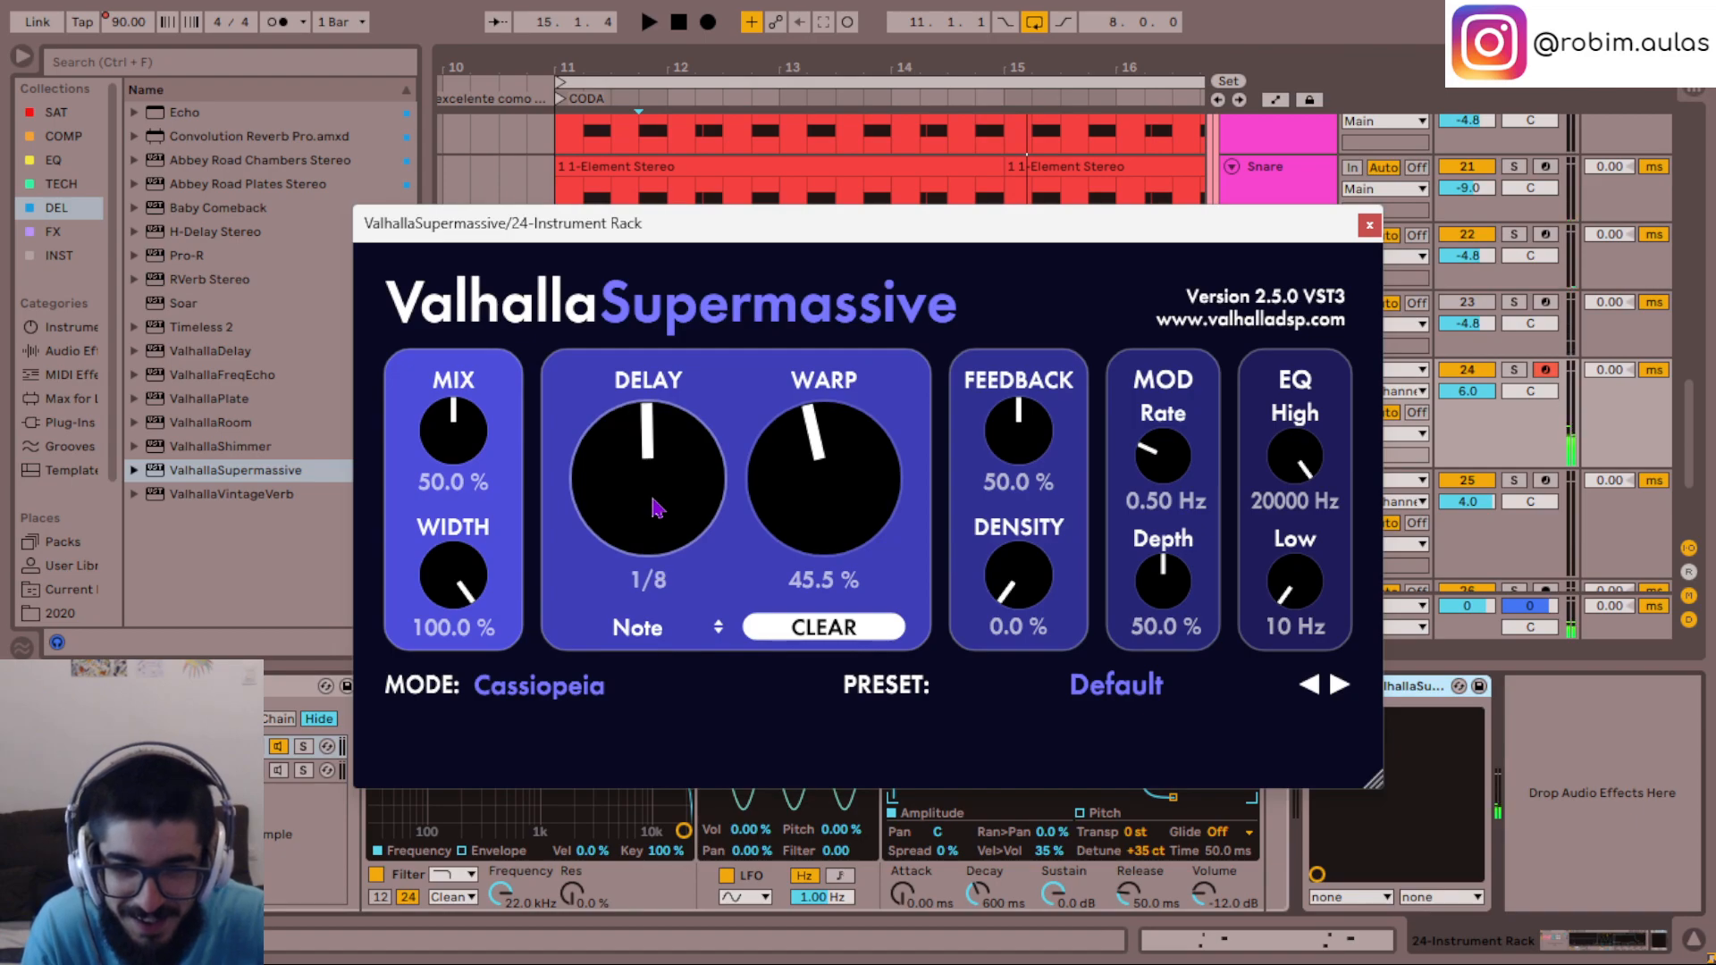
drag(1027, 594, 1041, 579)
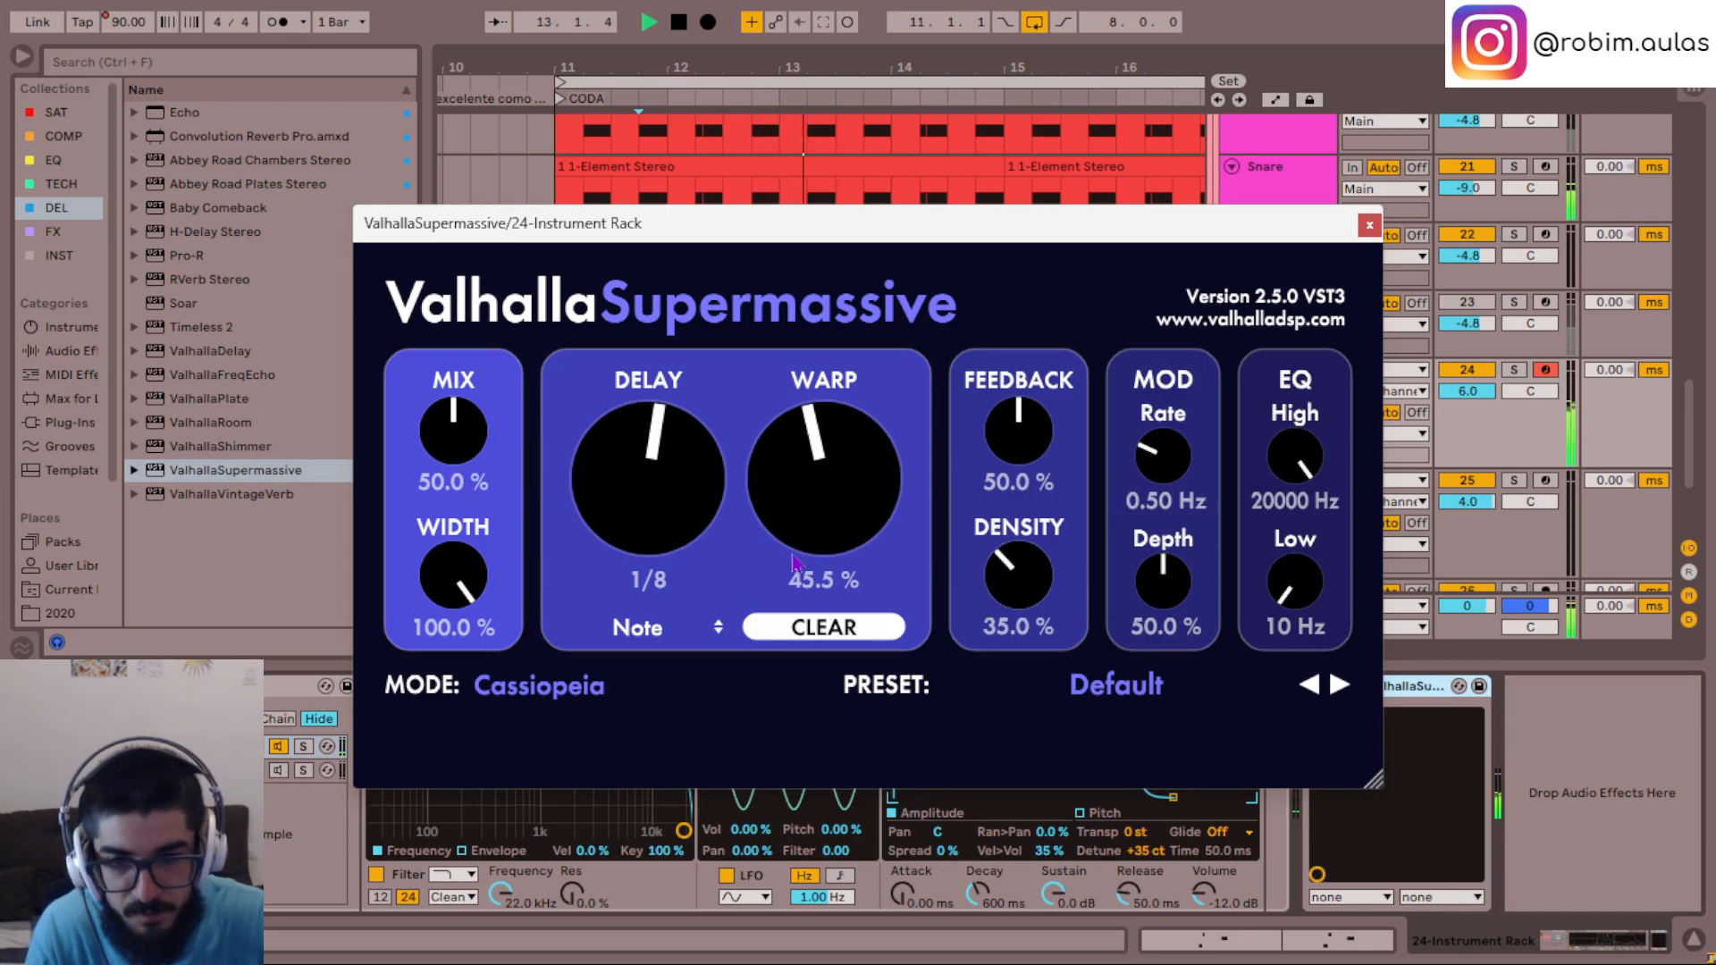
click(1370, 226)
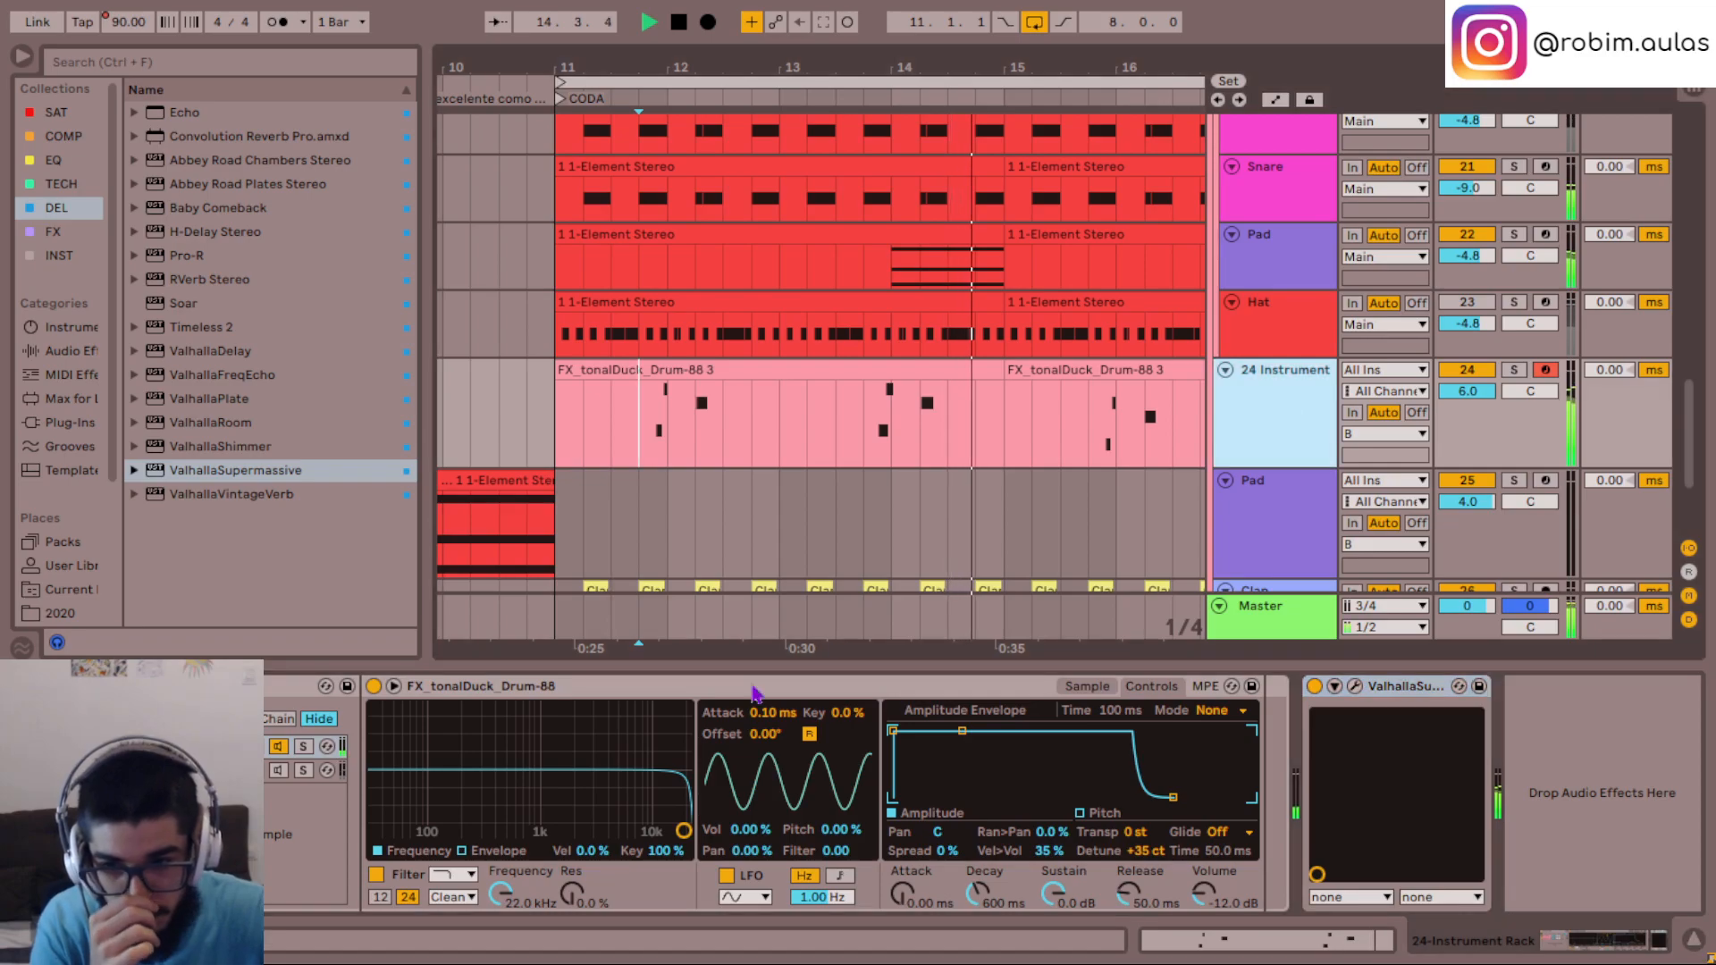
- Turn off the tonalDuck sampler chain in track 24's rack, activate the BBC Symphony chain and restart playback
key(space)
click(277, 749)
click(279, 773)
key(space)
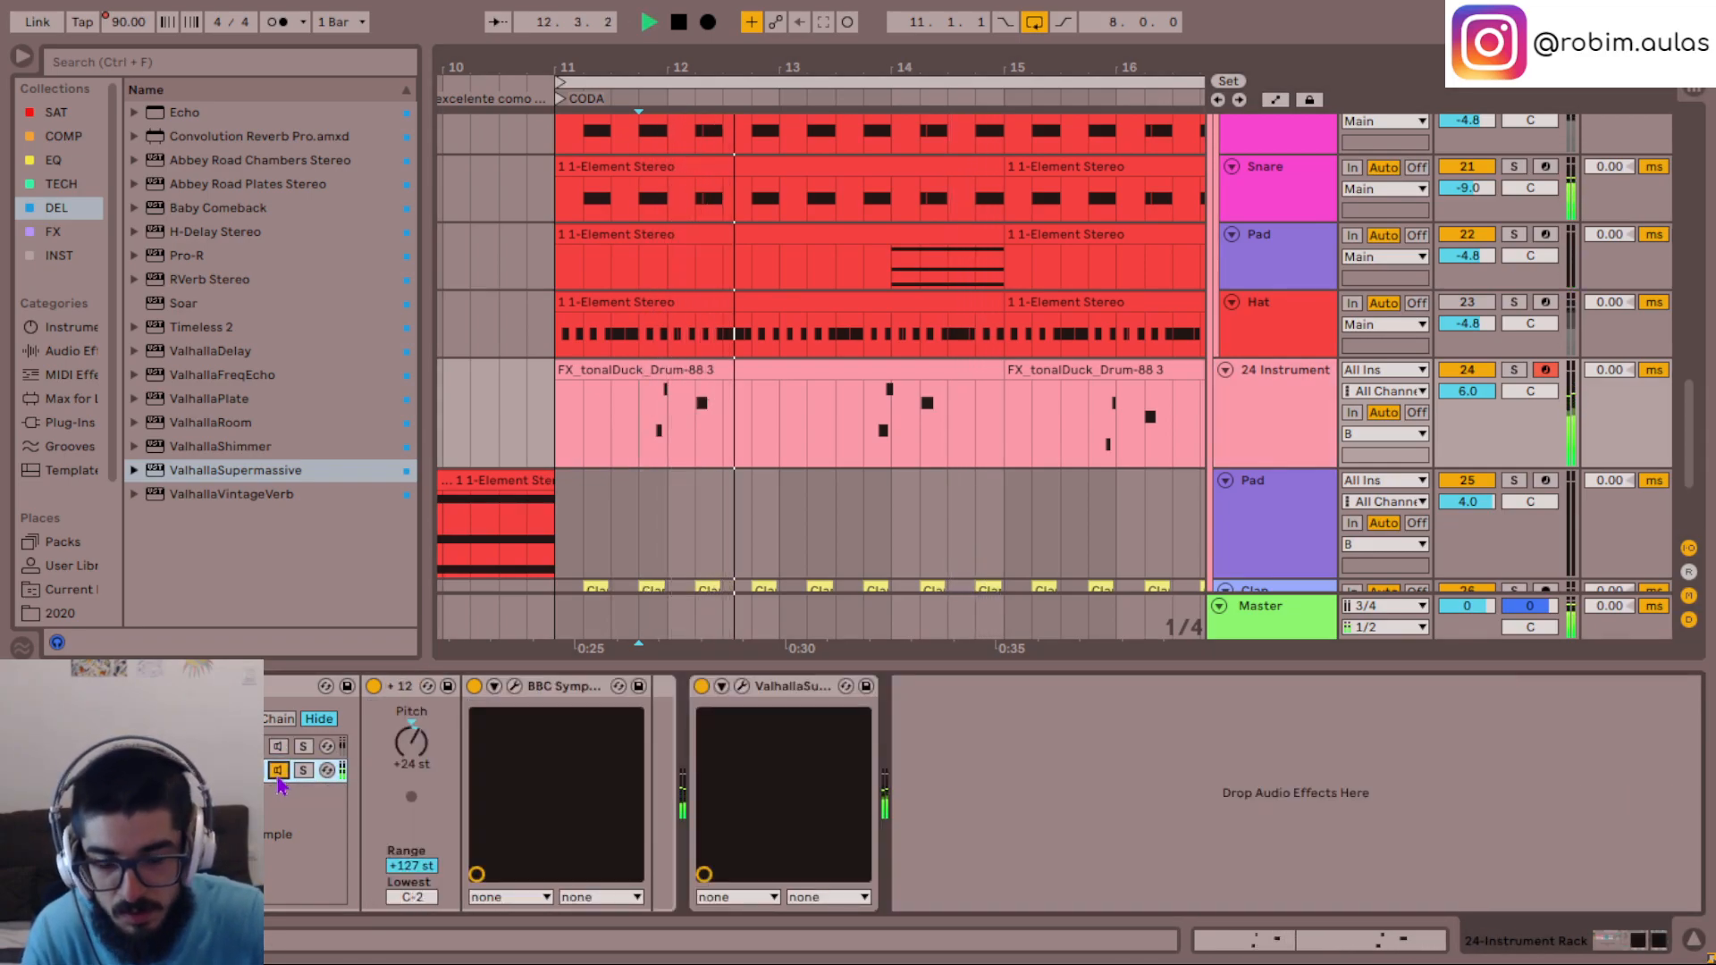
- Review the ValhallaSupermassive settings and replay the CODA from bar 11 with the BBC Symphony layer
click(743, 686)
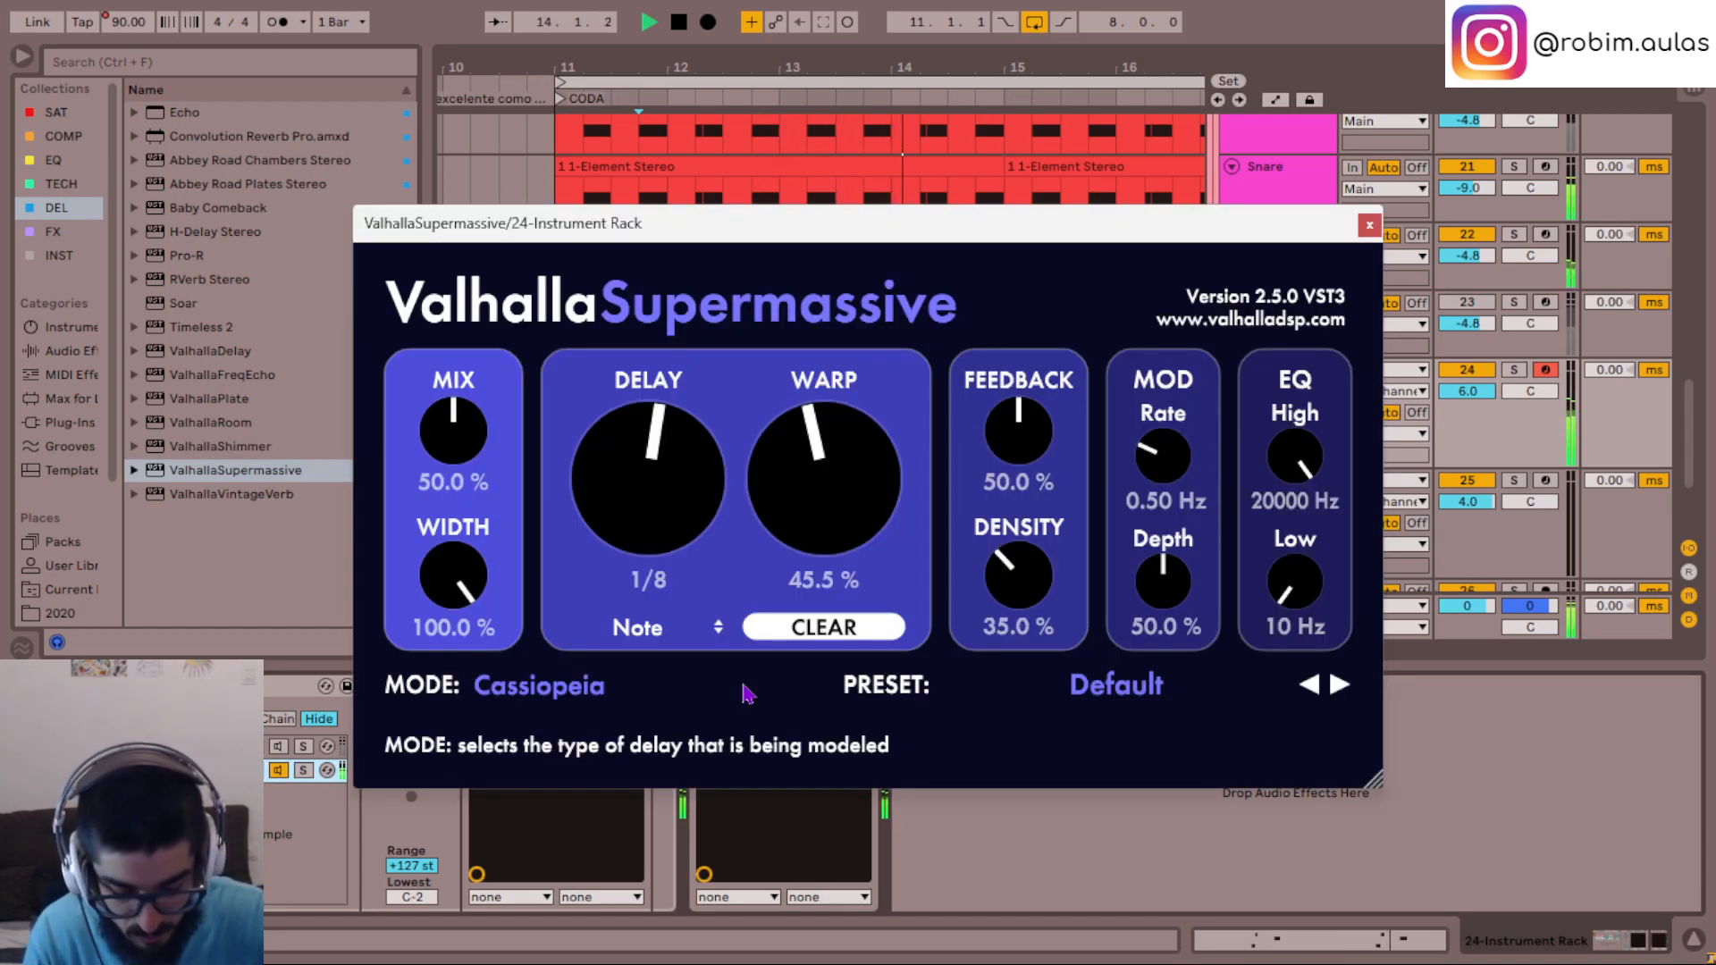
click(1369, 224)
key(space)
click(563, 438)
key(space)
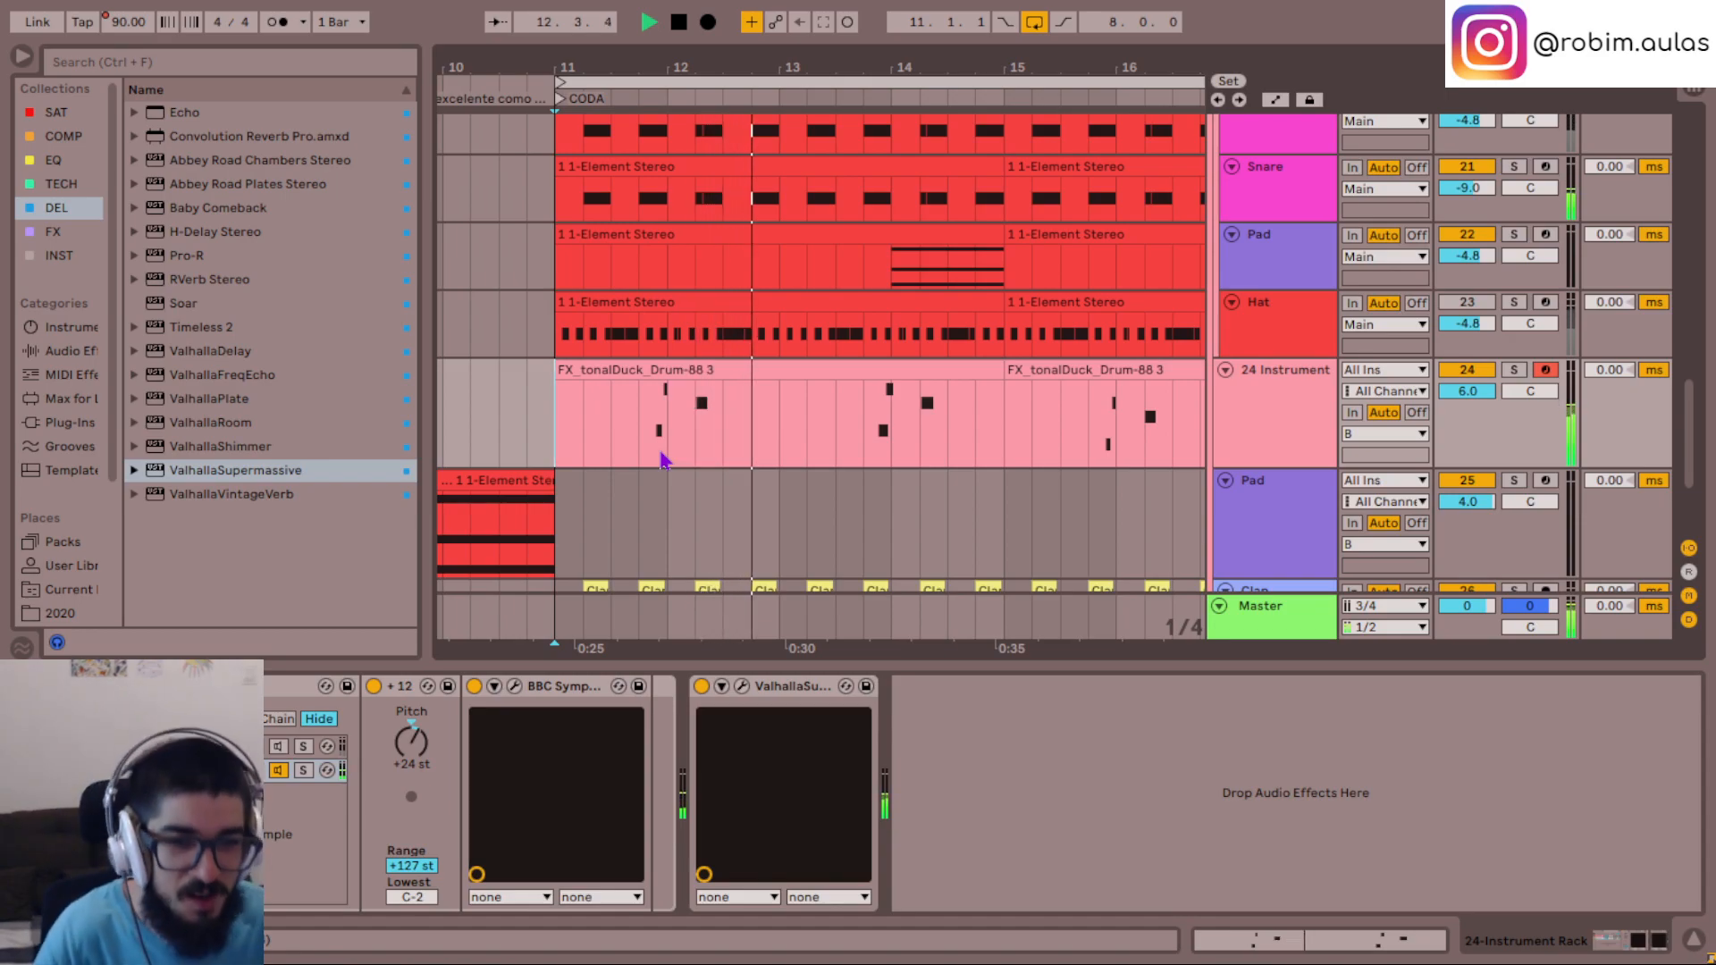
- Open the Serum synth on Pad track 22 and move its window clear of the arrangement
scroll(1287, 420, up, 2)
click(1288, 399)
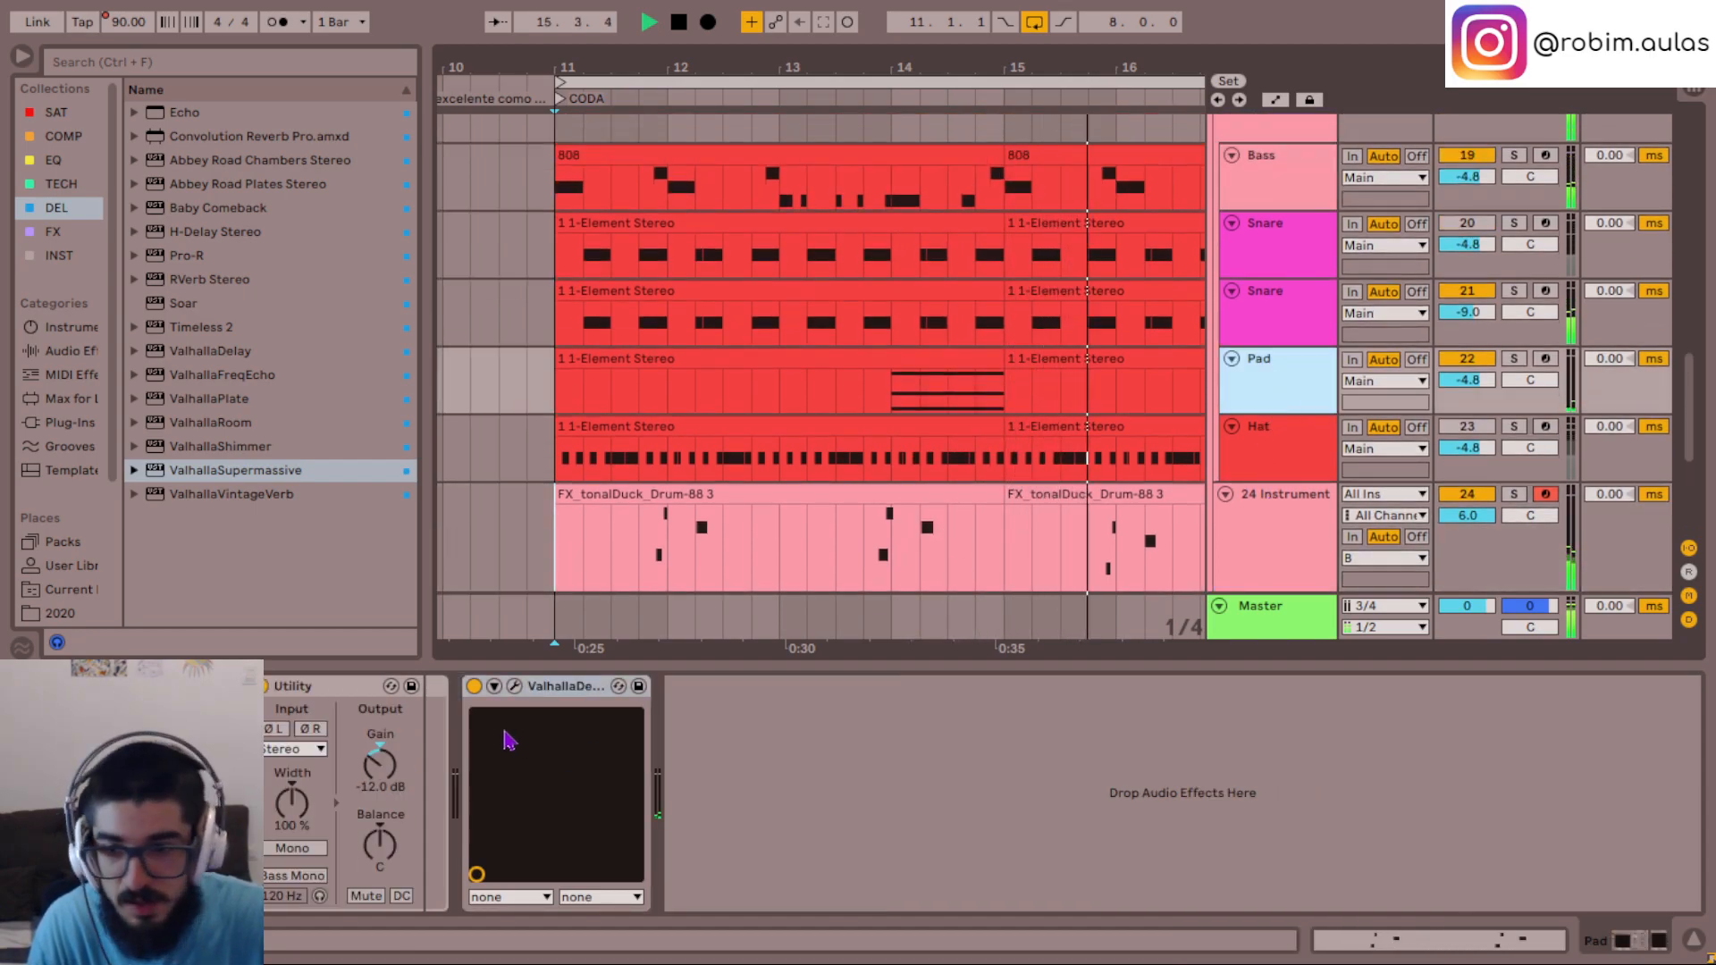
click(98, 686)
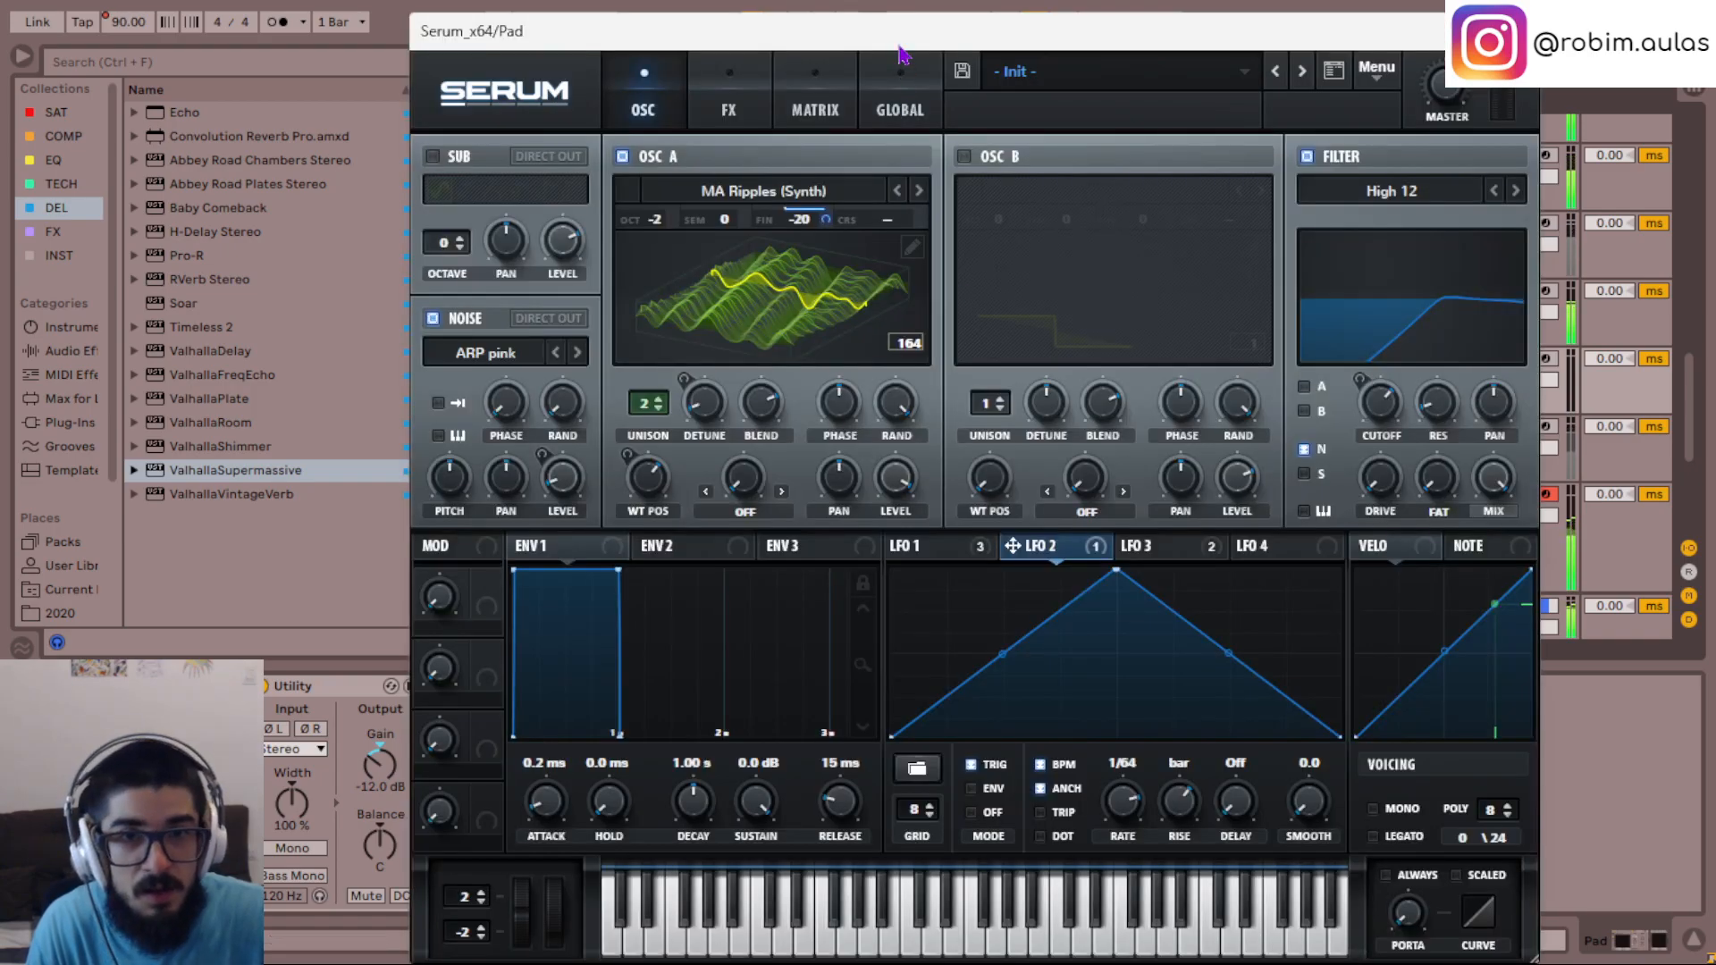
drag(901, 54, 1124, 815)
- Transpose all notes in track 24's tonalDuck clip at bar 15 up one semitone and close the clip editor
double_click(1053, 496)
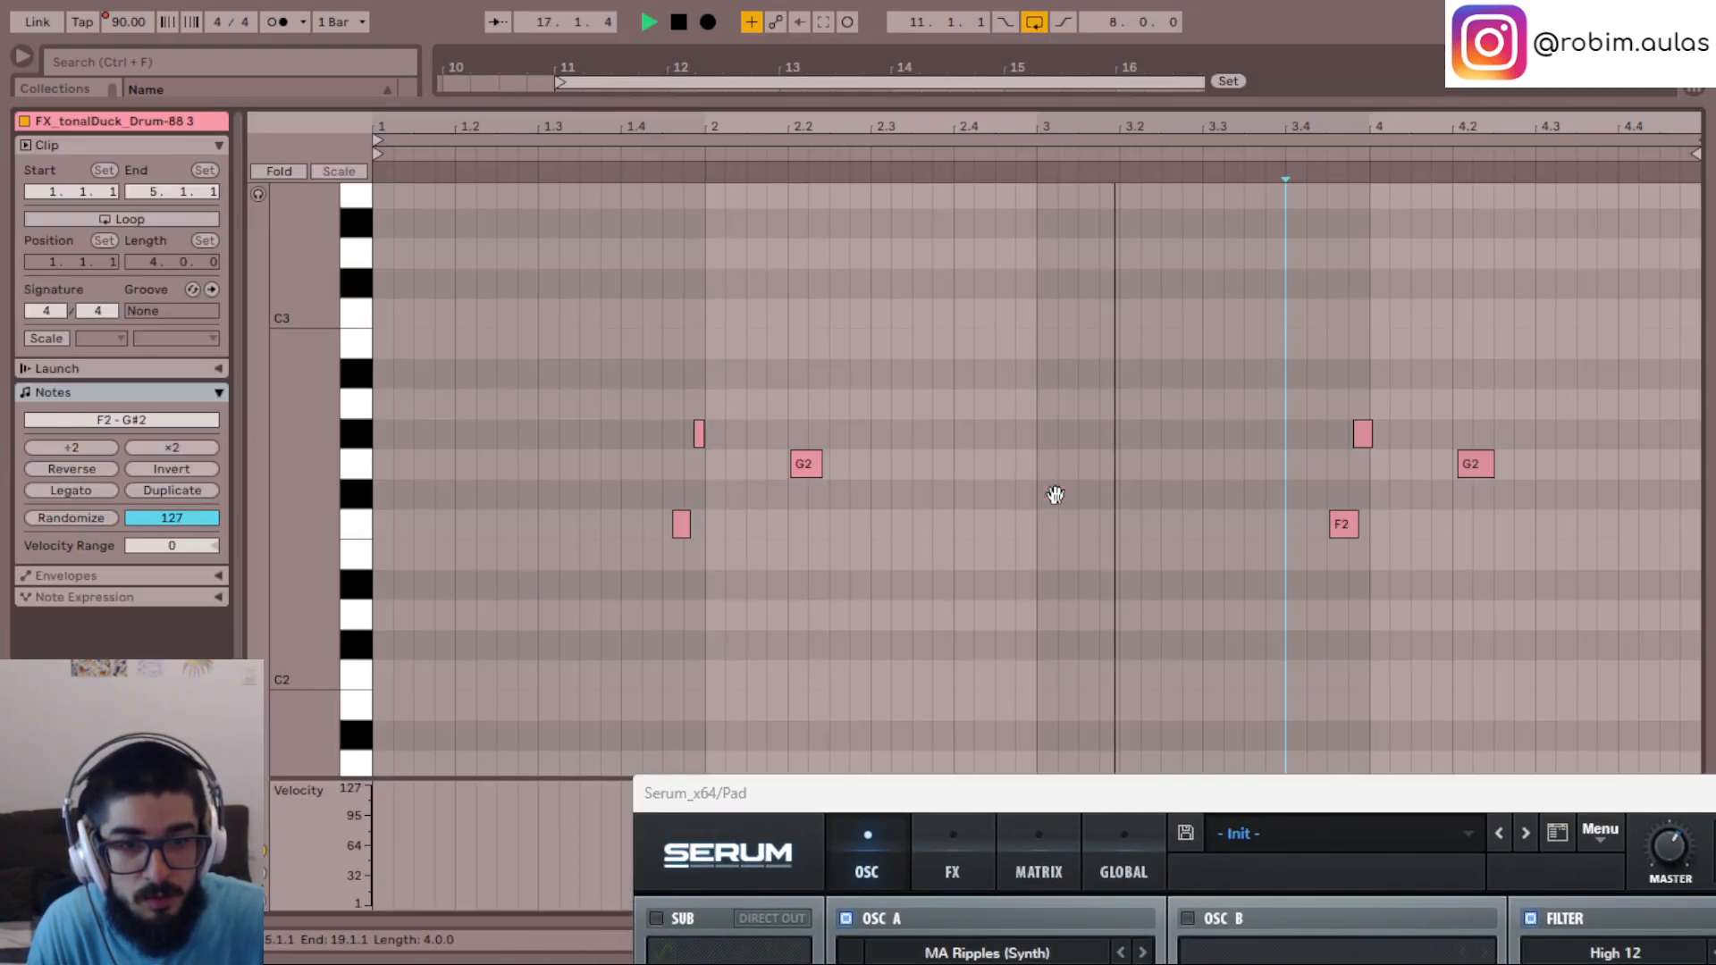
drag(516, 770, 1703, 217)
key(Up)
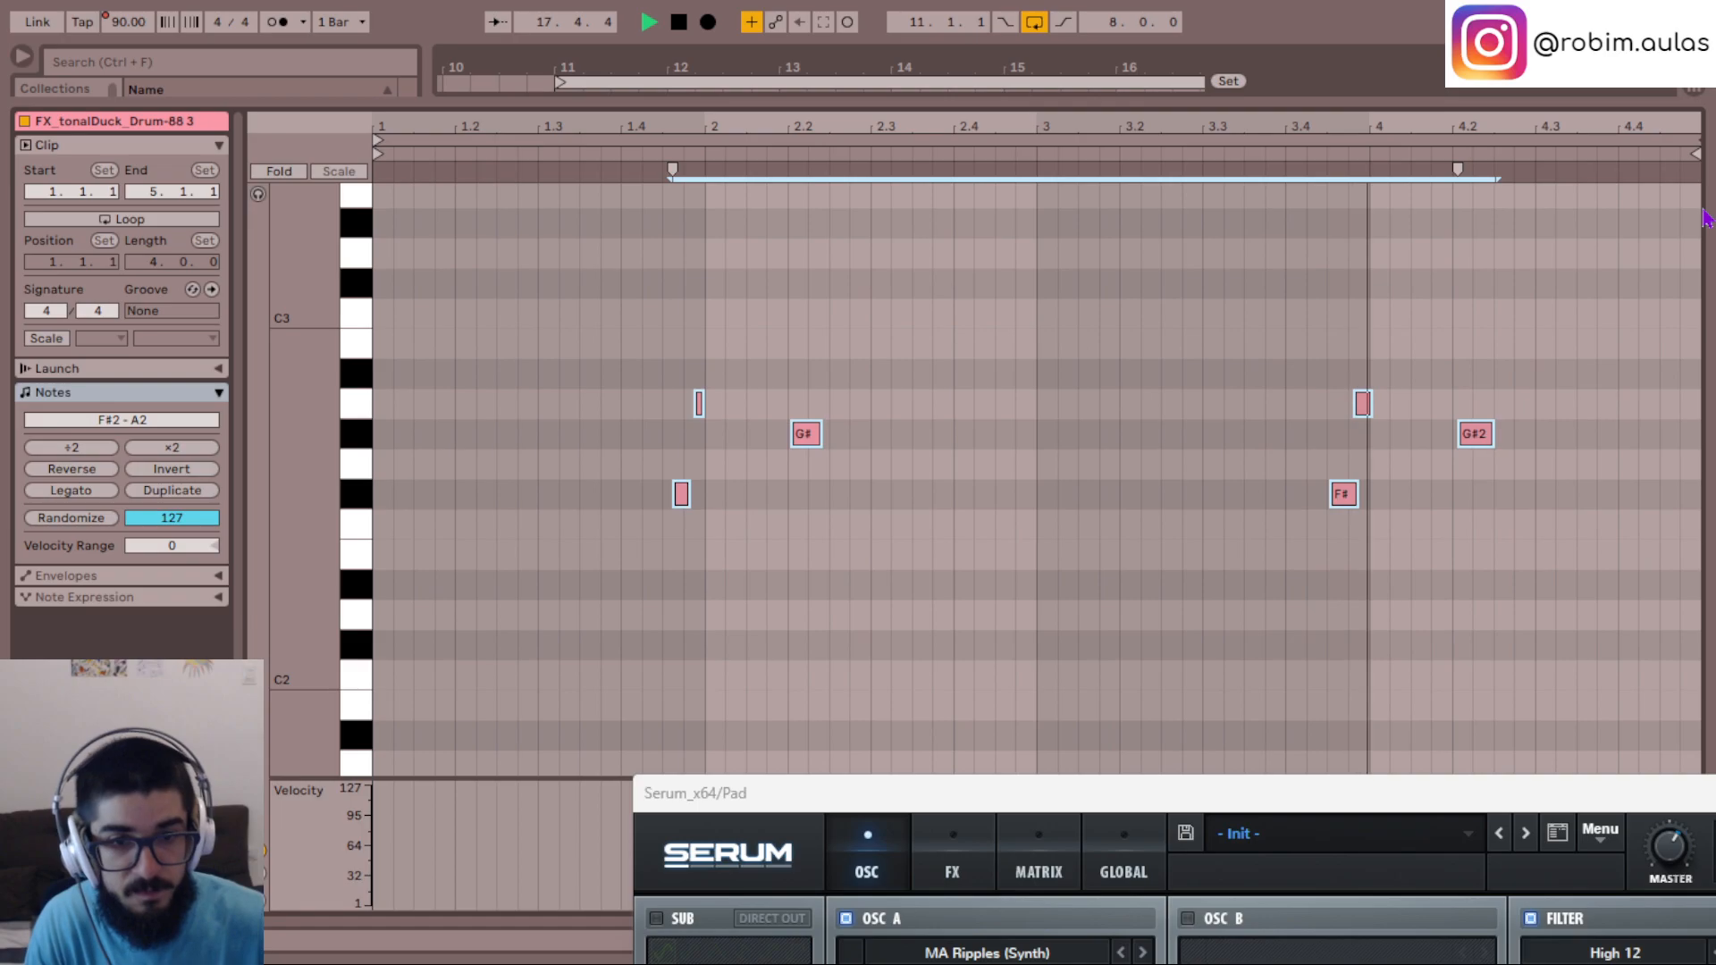
drag(1661, 795, 1426, 503)
click(1692, 940)
- Set the LFO 2 to A Fine modulation amount to 25 in the Pad's Serum matrix and play the result
key(space)
key(space)
drag(997, 496, 983, 169)
click(881, 234)
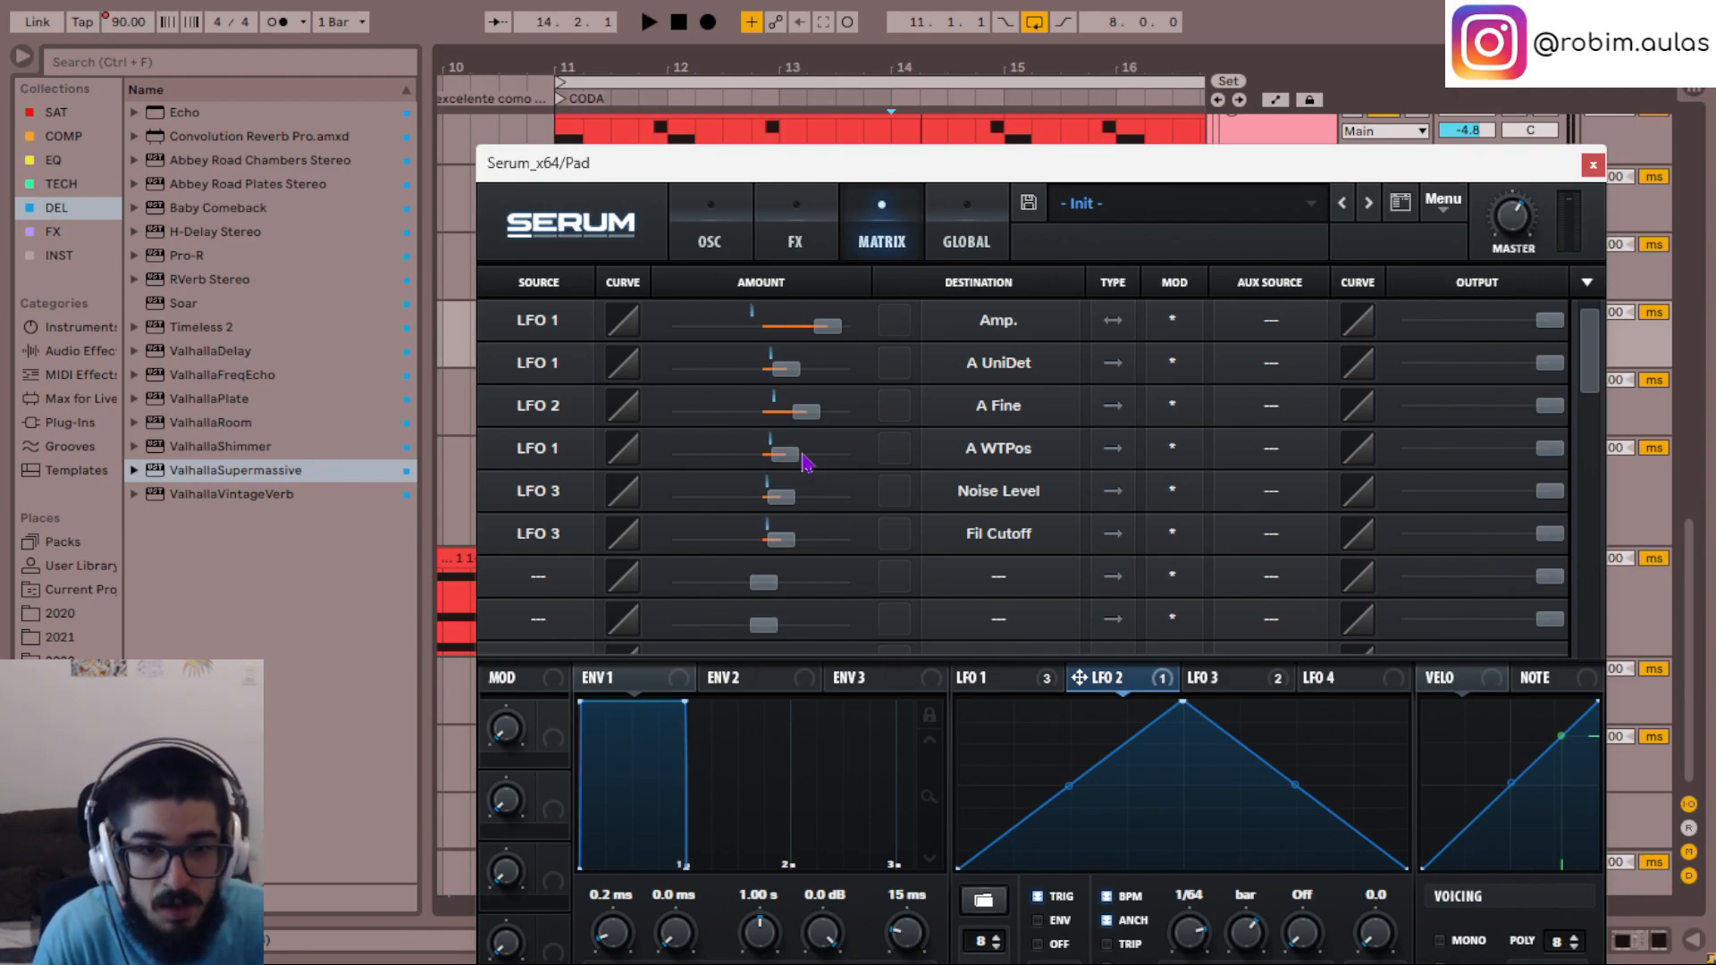
double_click(793, 380)
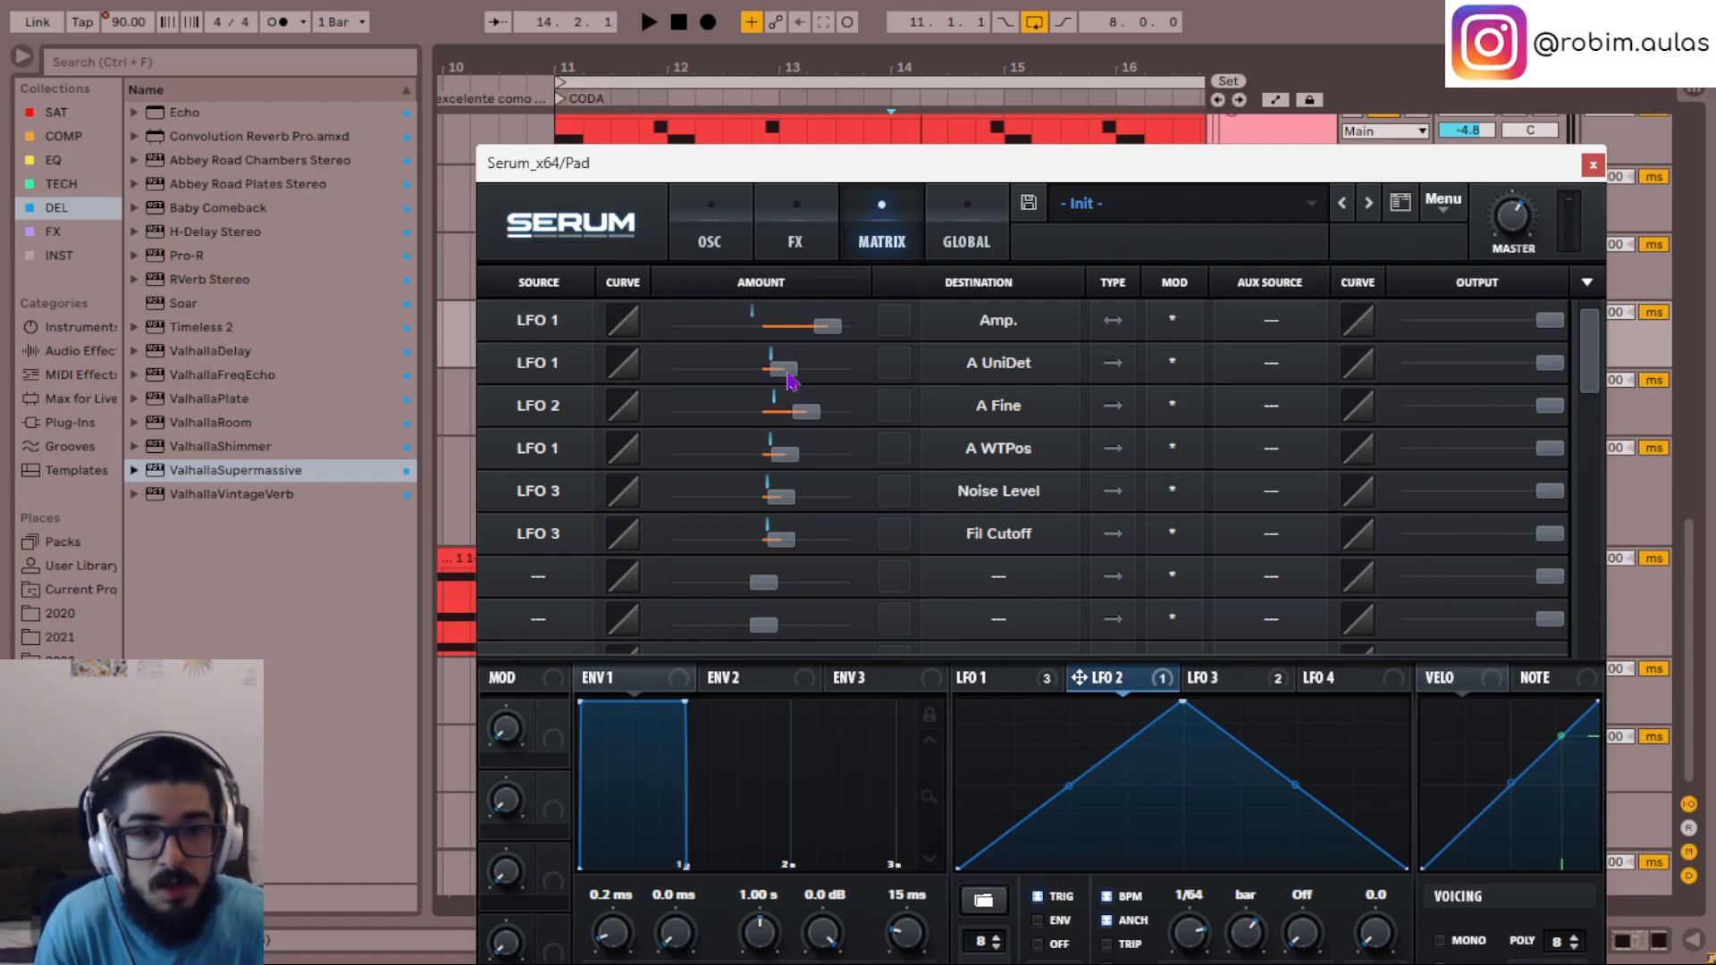
double_click(819, 424)
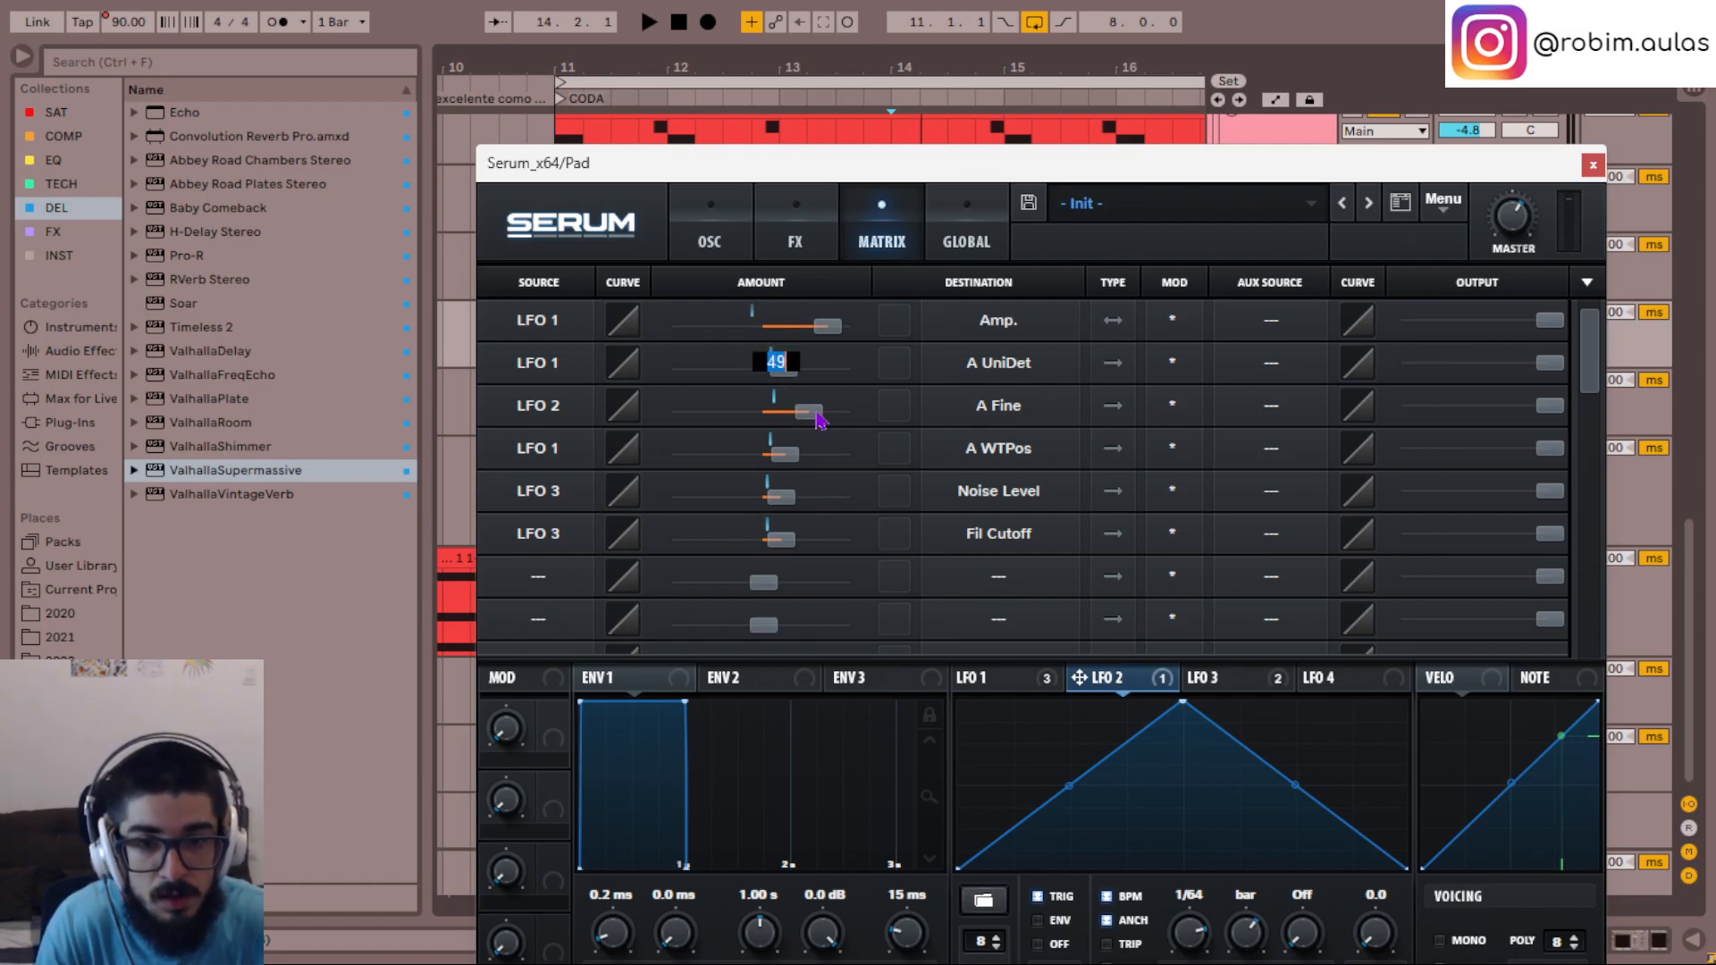
text(25)
key(Return)
key(space)
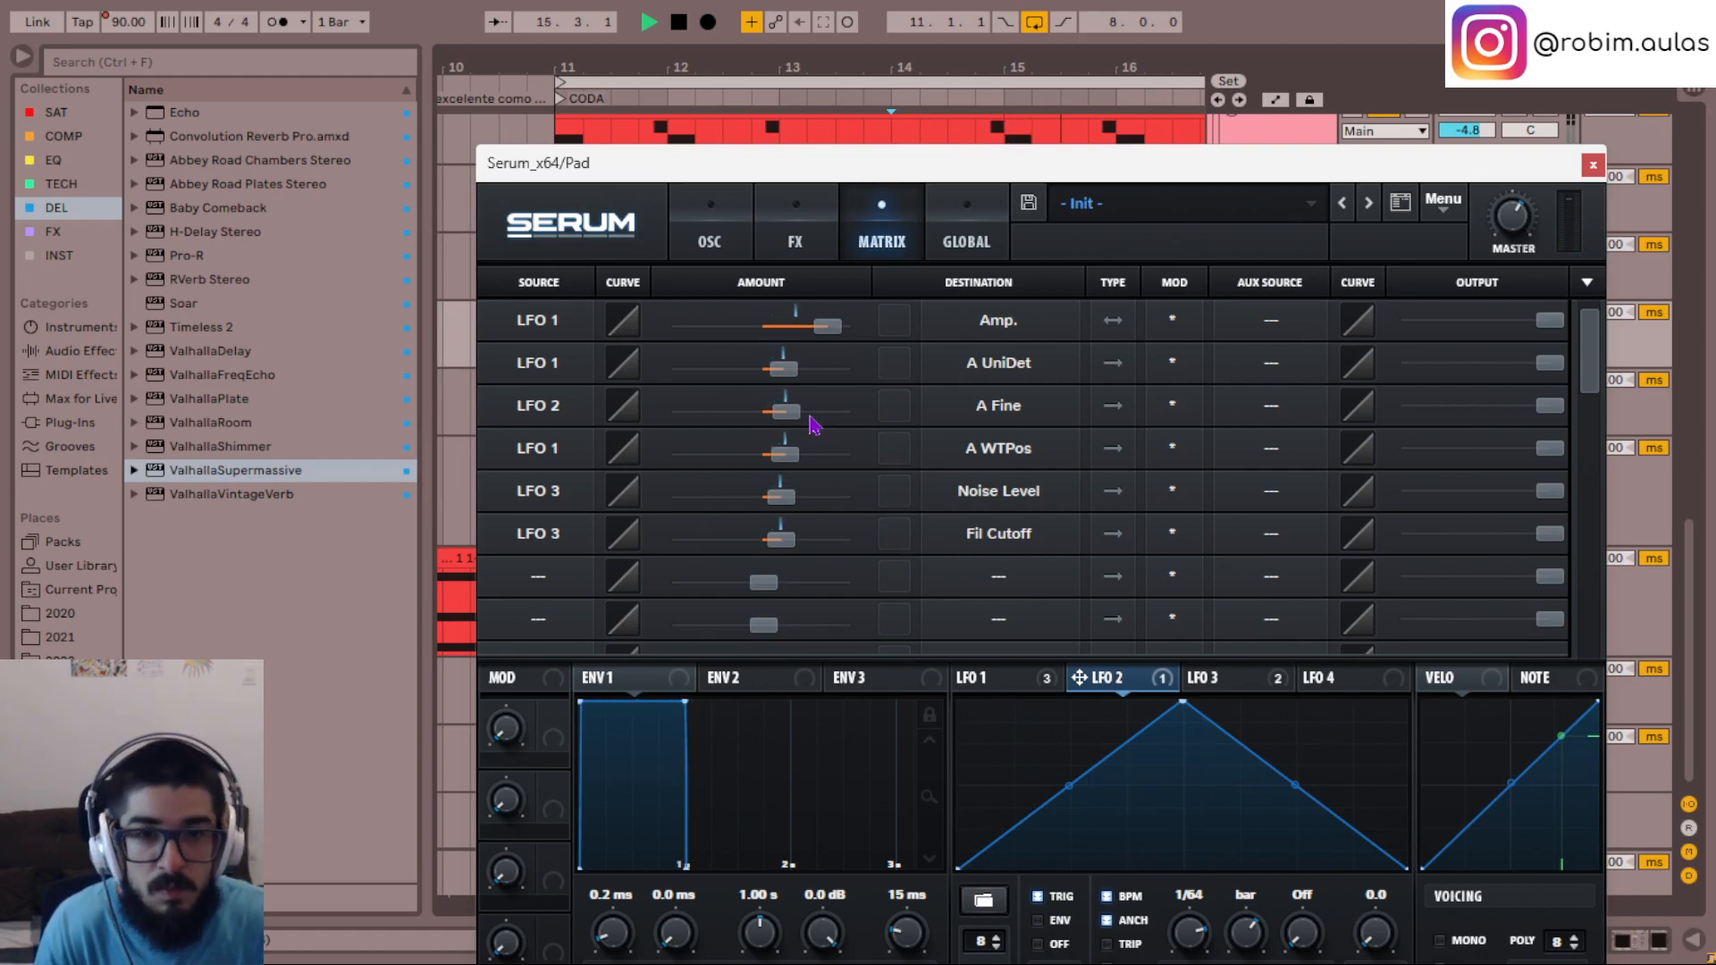
click(1593, 164)
- Set the frequency shift in Pad track 22's ValhallaDelay to 8 Hz and replay the CODA from bar 11
double_click(1301, 326)
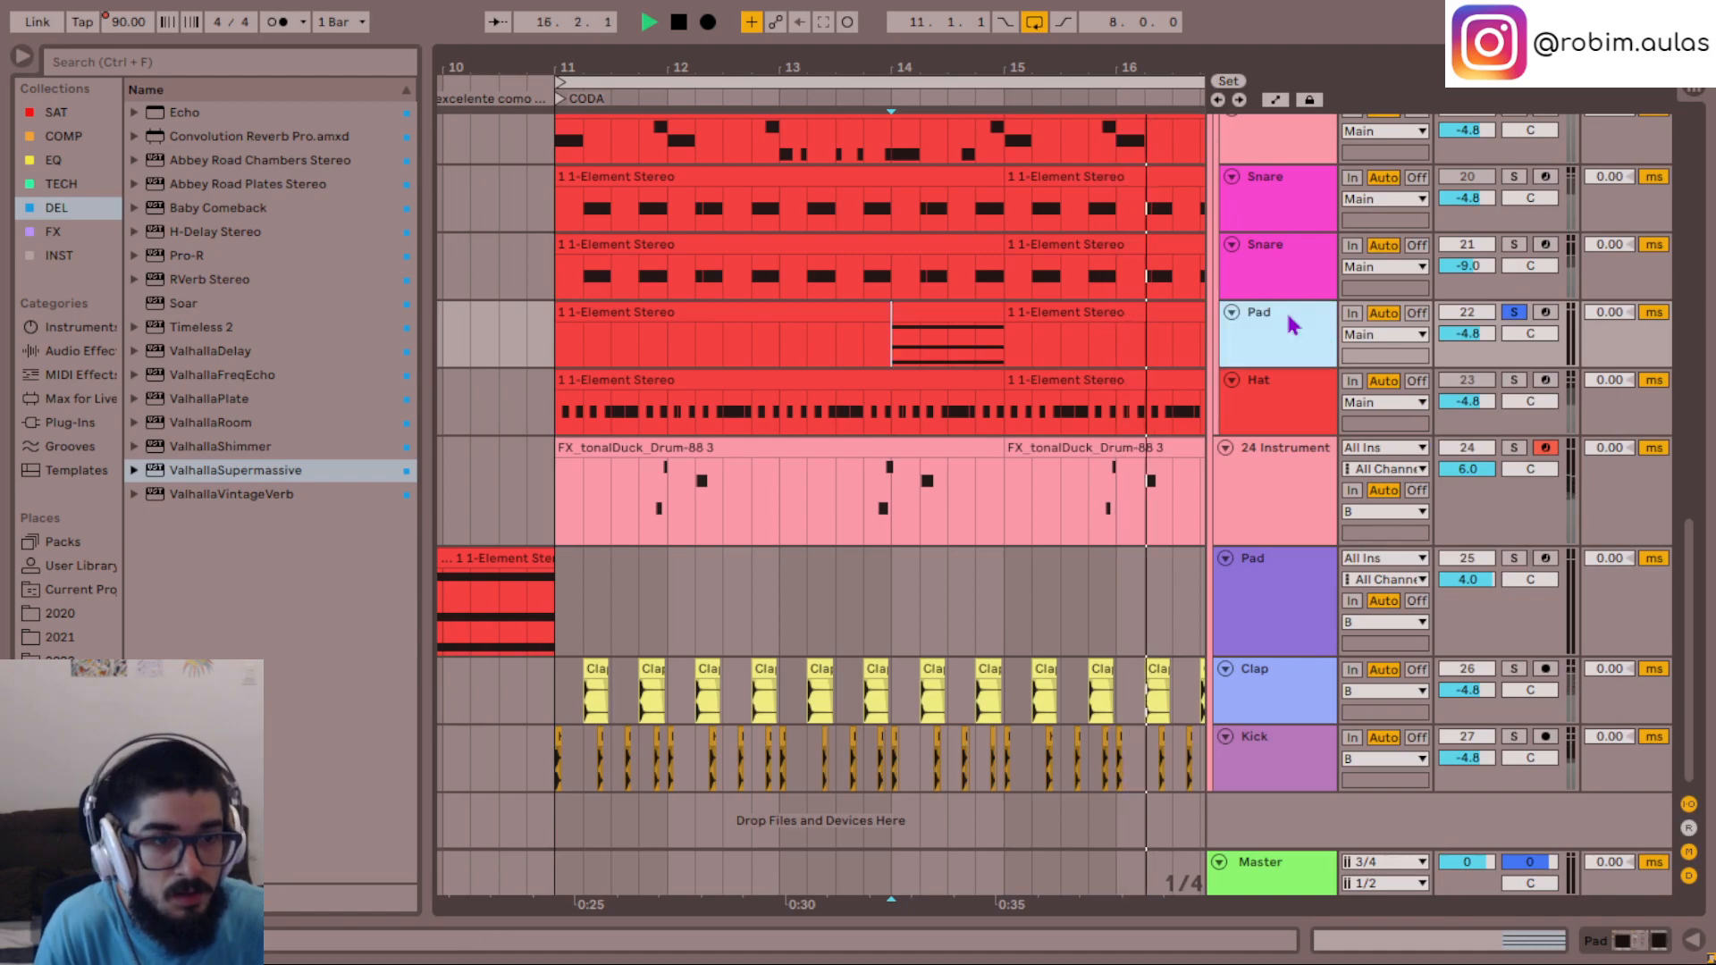
click(514, 685)
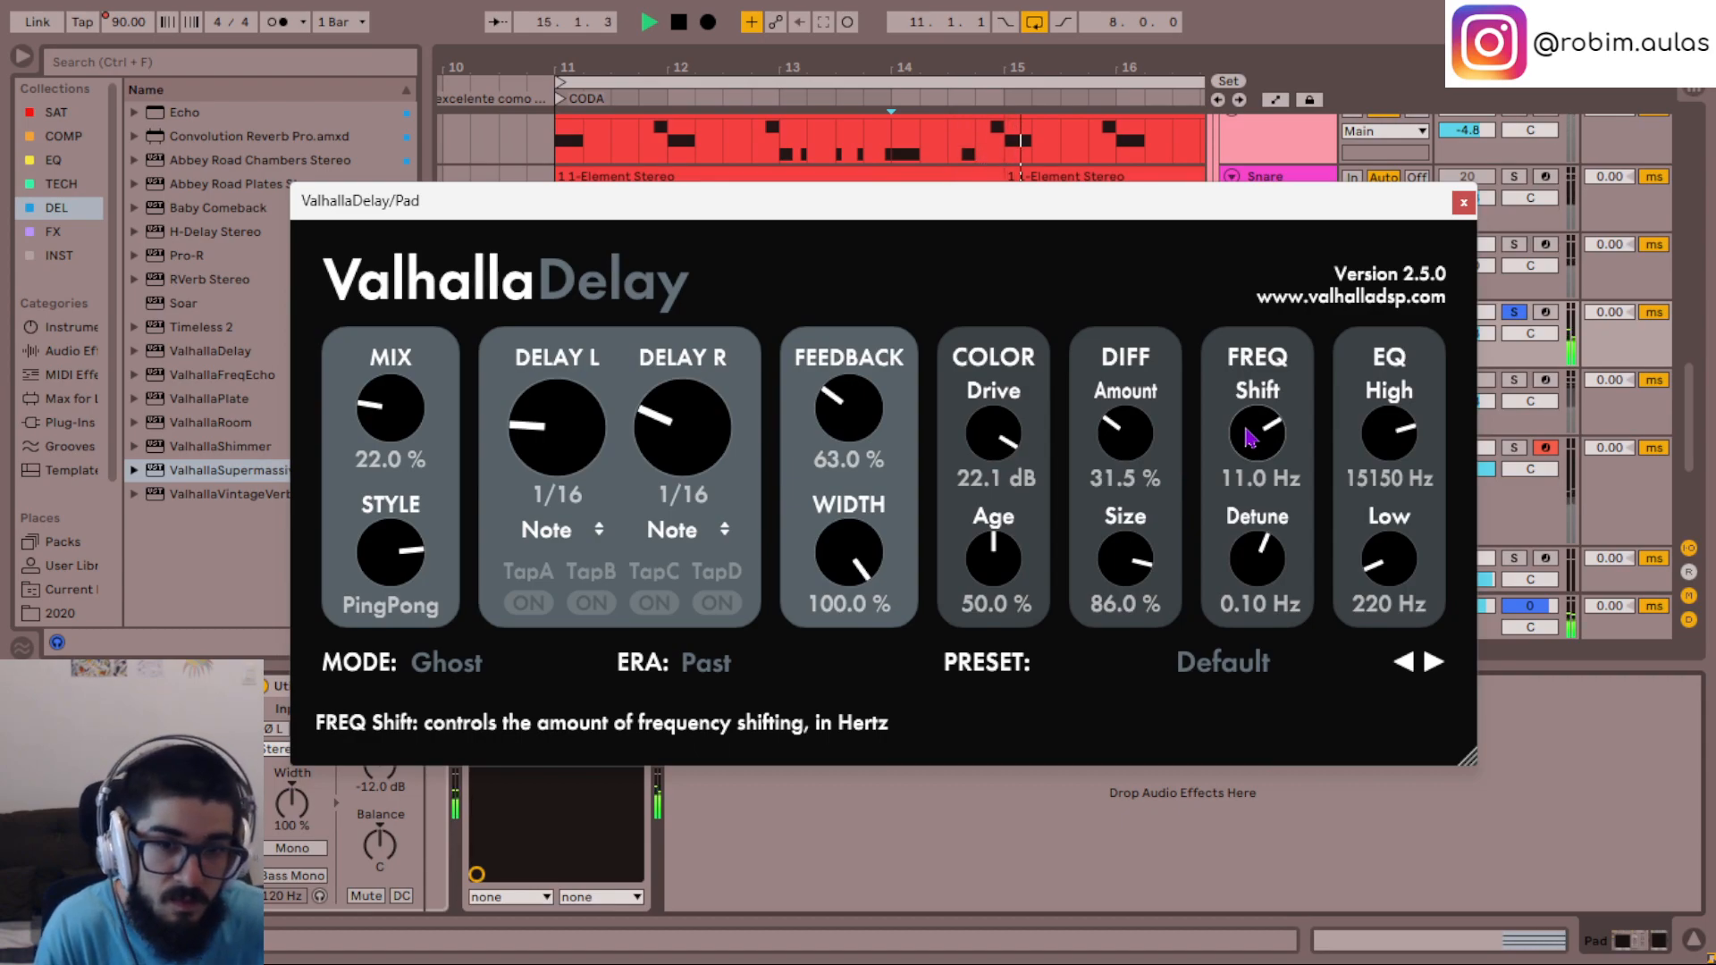
click(1252, 476)
text(8)
key(Return)
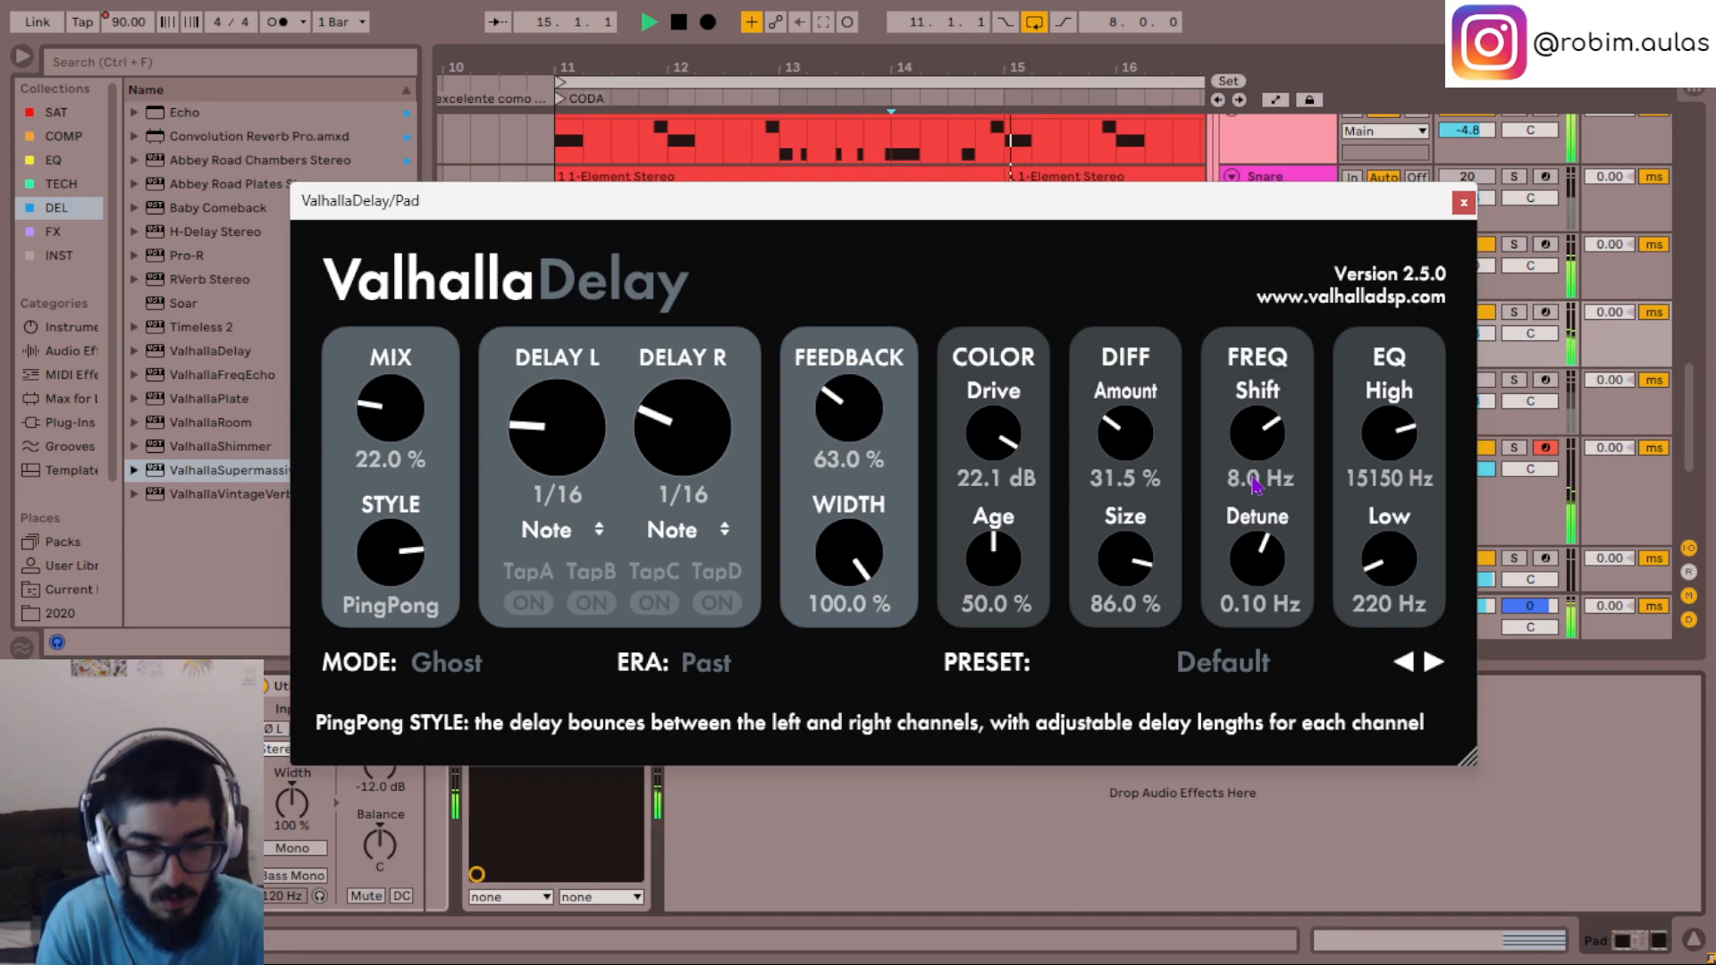
click(1464, 205)
key(space)
click(543, 523)
key(space)
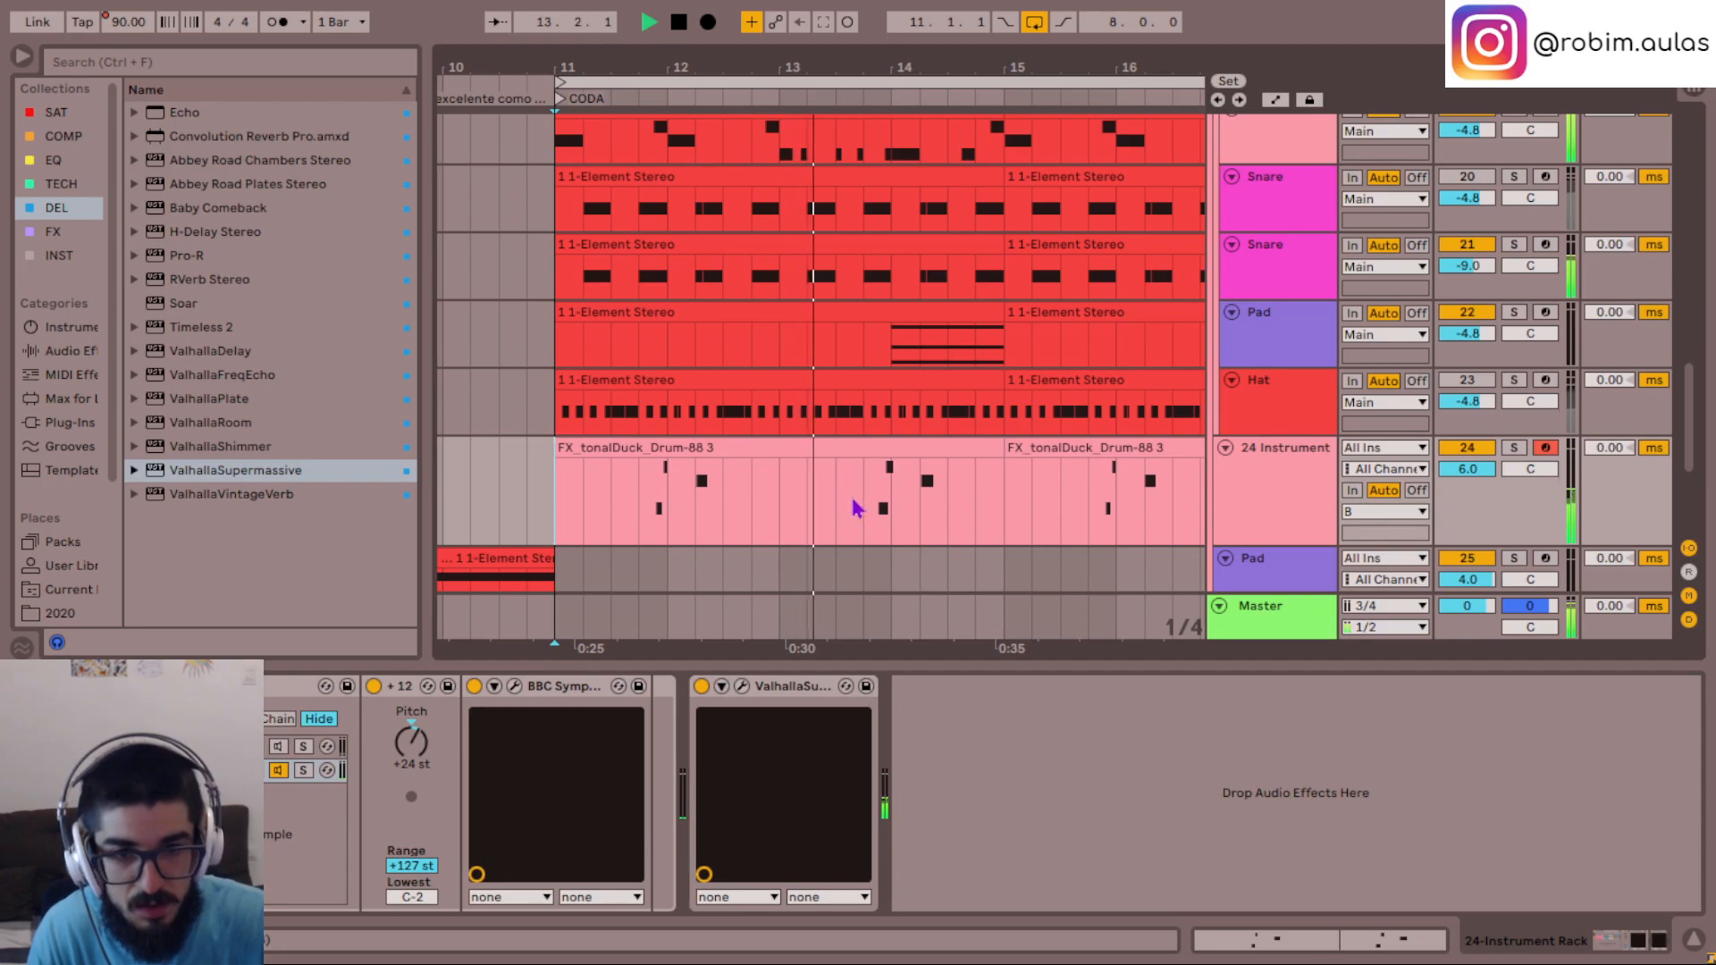
- Deactivate the one-bar section of track 24's clip from 13.4.1 to 14.4.1 and replay from bar 11
drag(855, 507, 981, 493)
key(0)
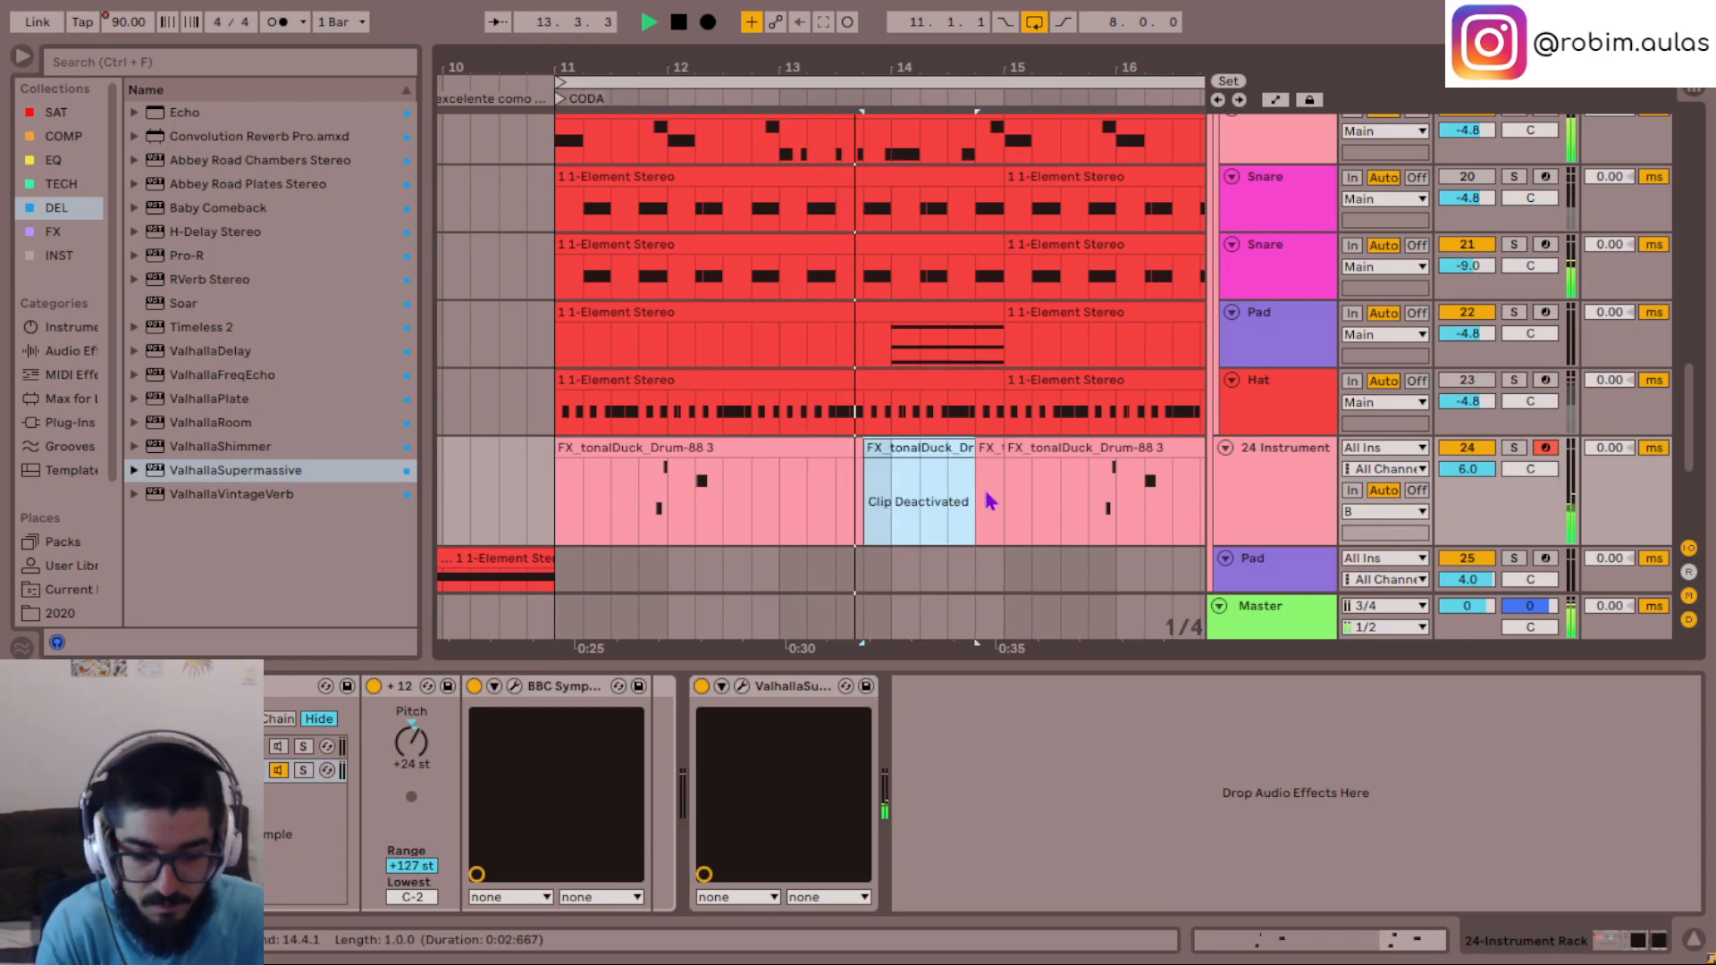
click(987, 449)
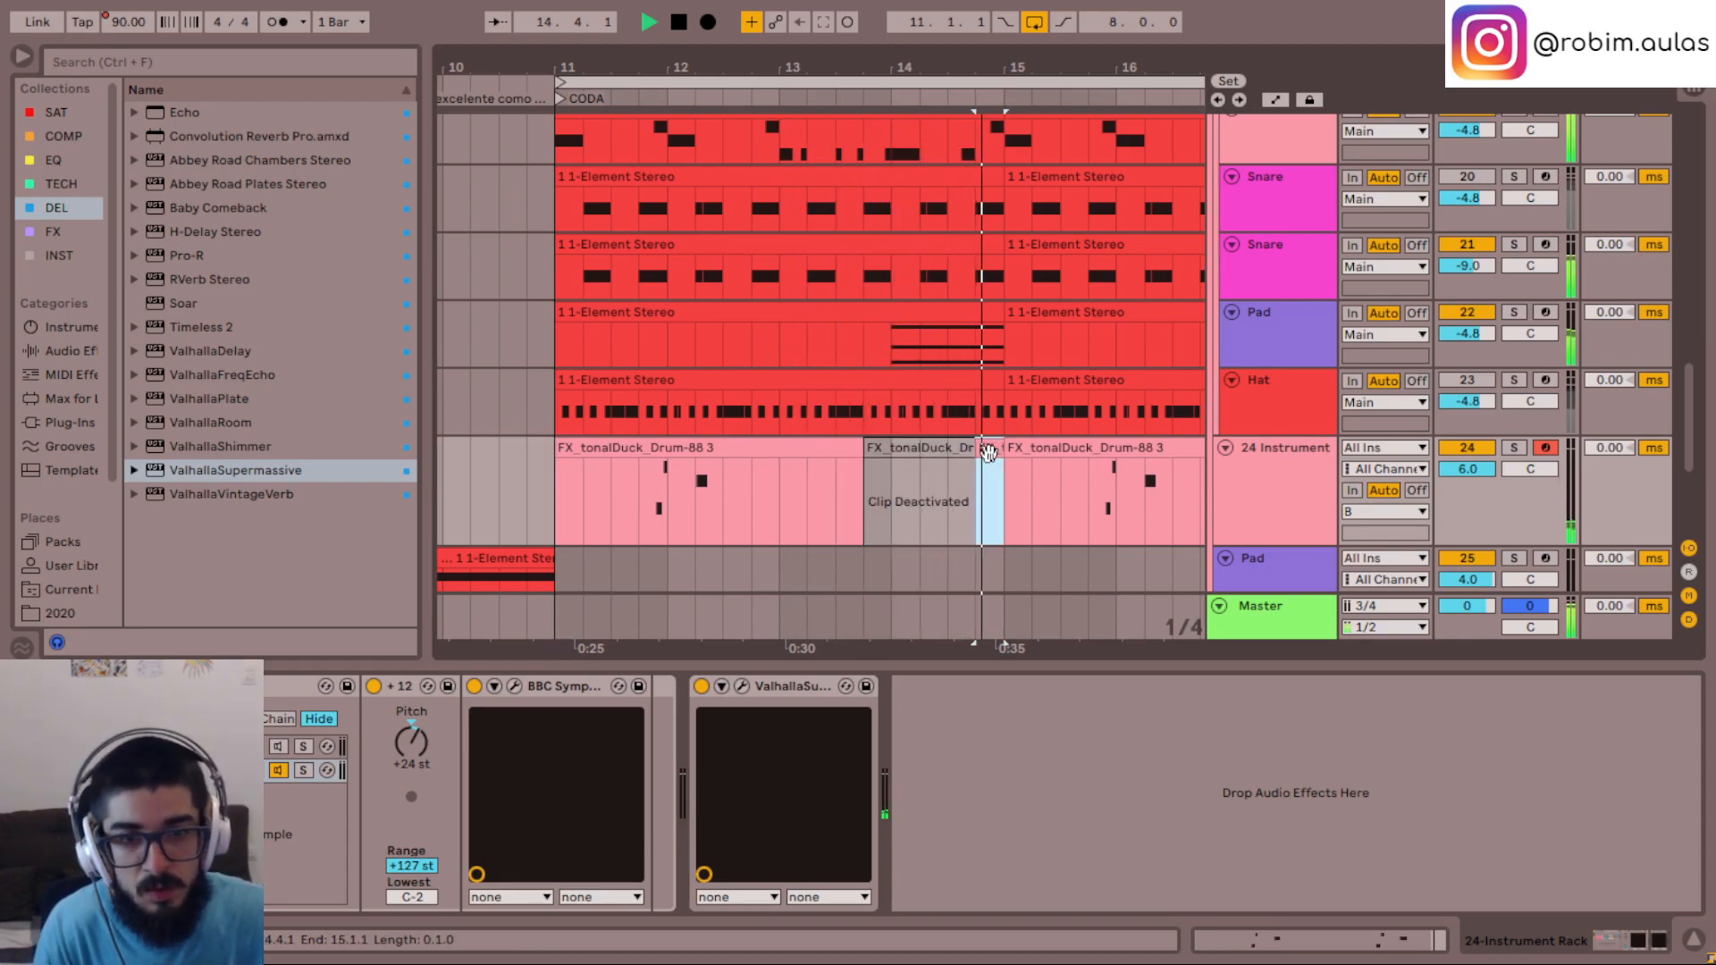
key(space)
click(562, 512)
key(space)
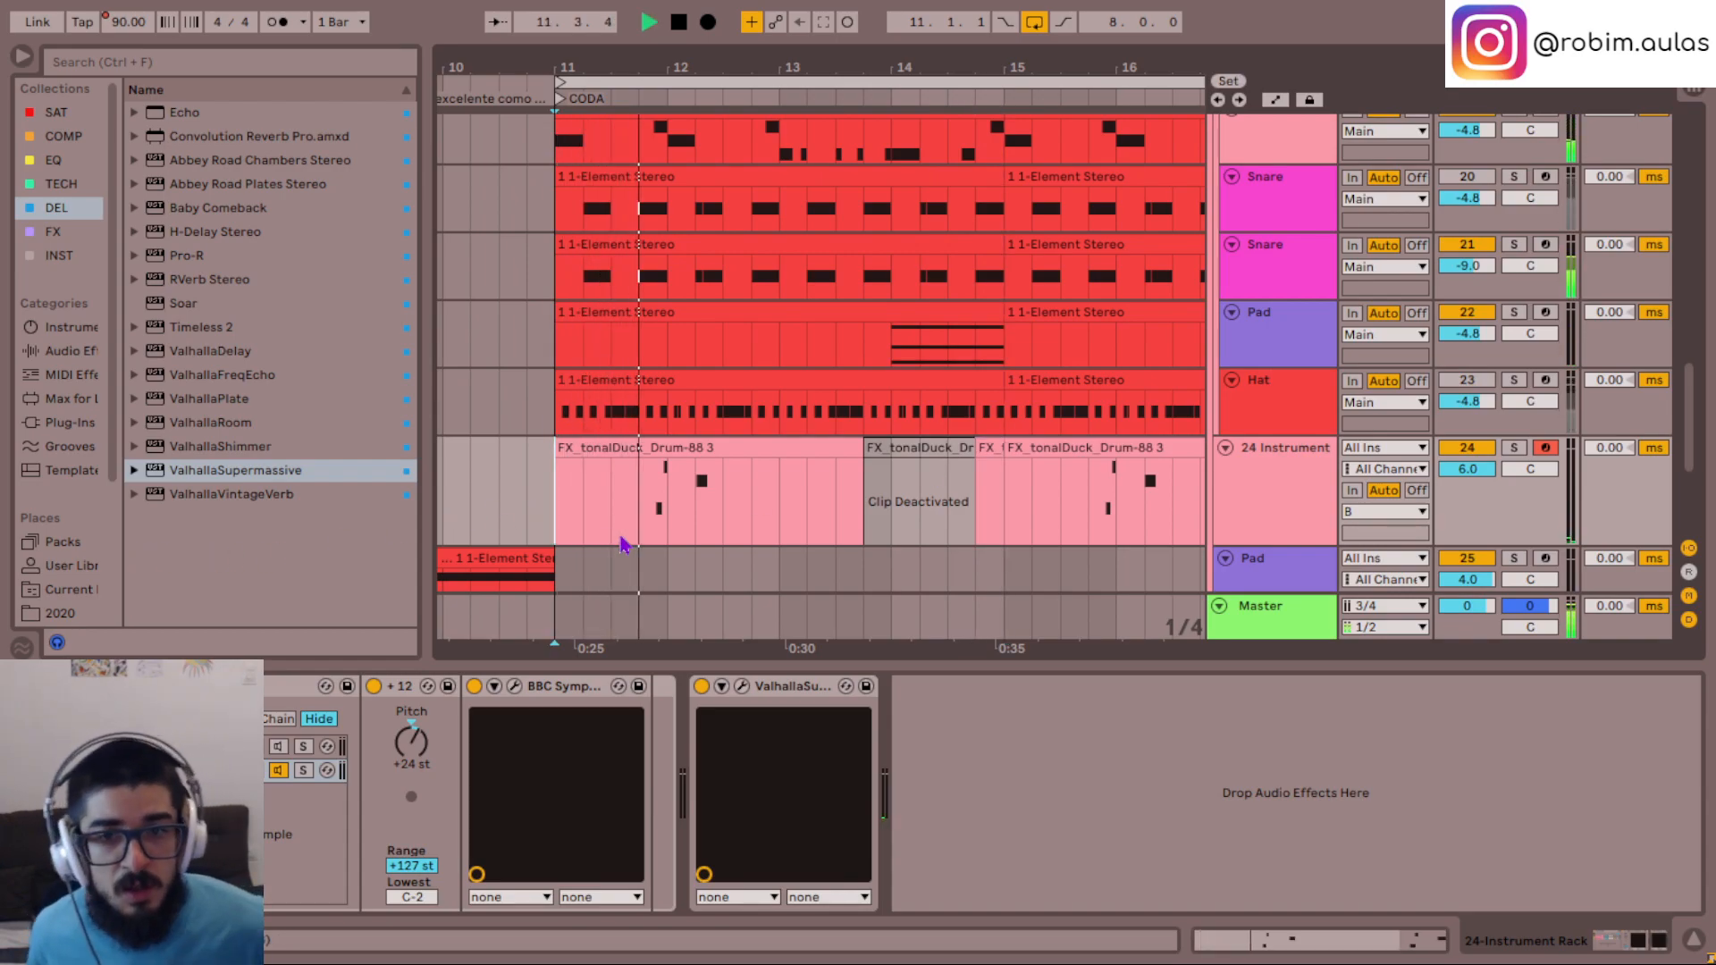
- Stop playback and deactivate the section of track 24's clip from 11.4.1 to 12.2.1, then play from 12.2.1
key(space)
drag(652, 479, 686, 520)
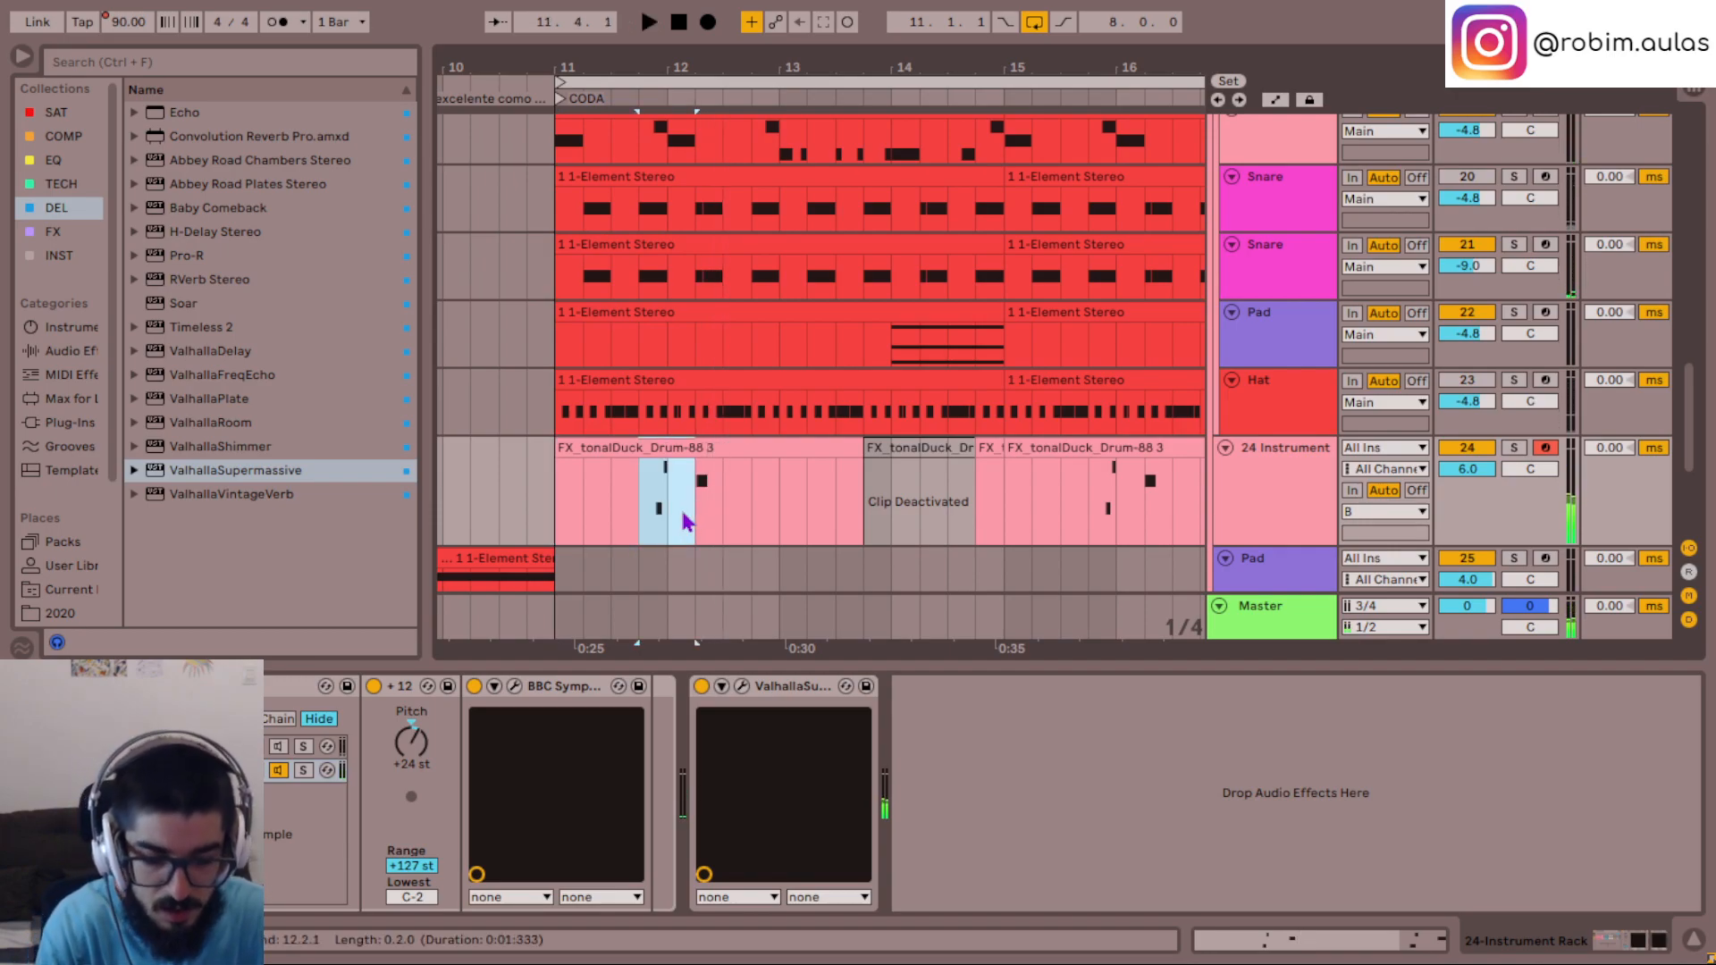
key(0)
click(669, 504)
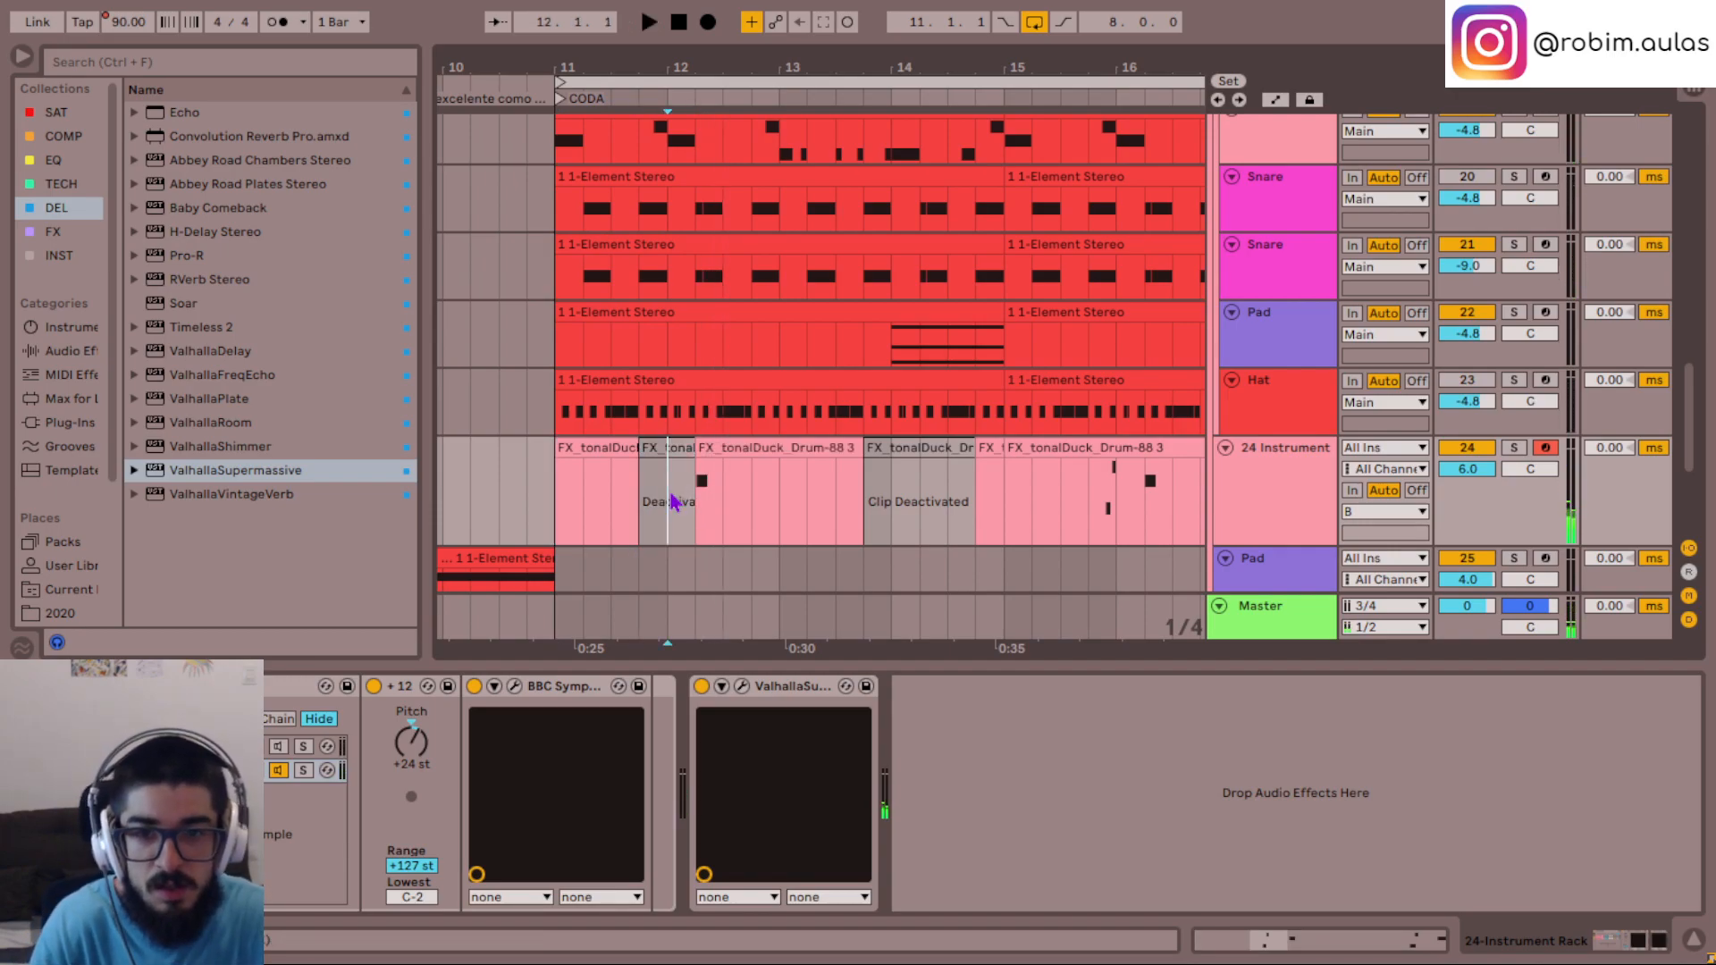
click(709, 454)
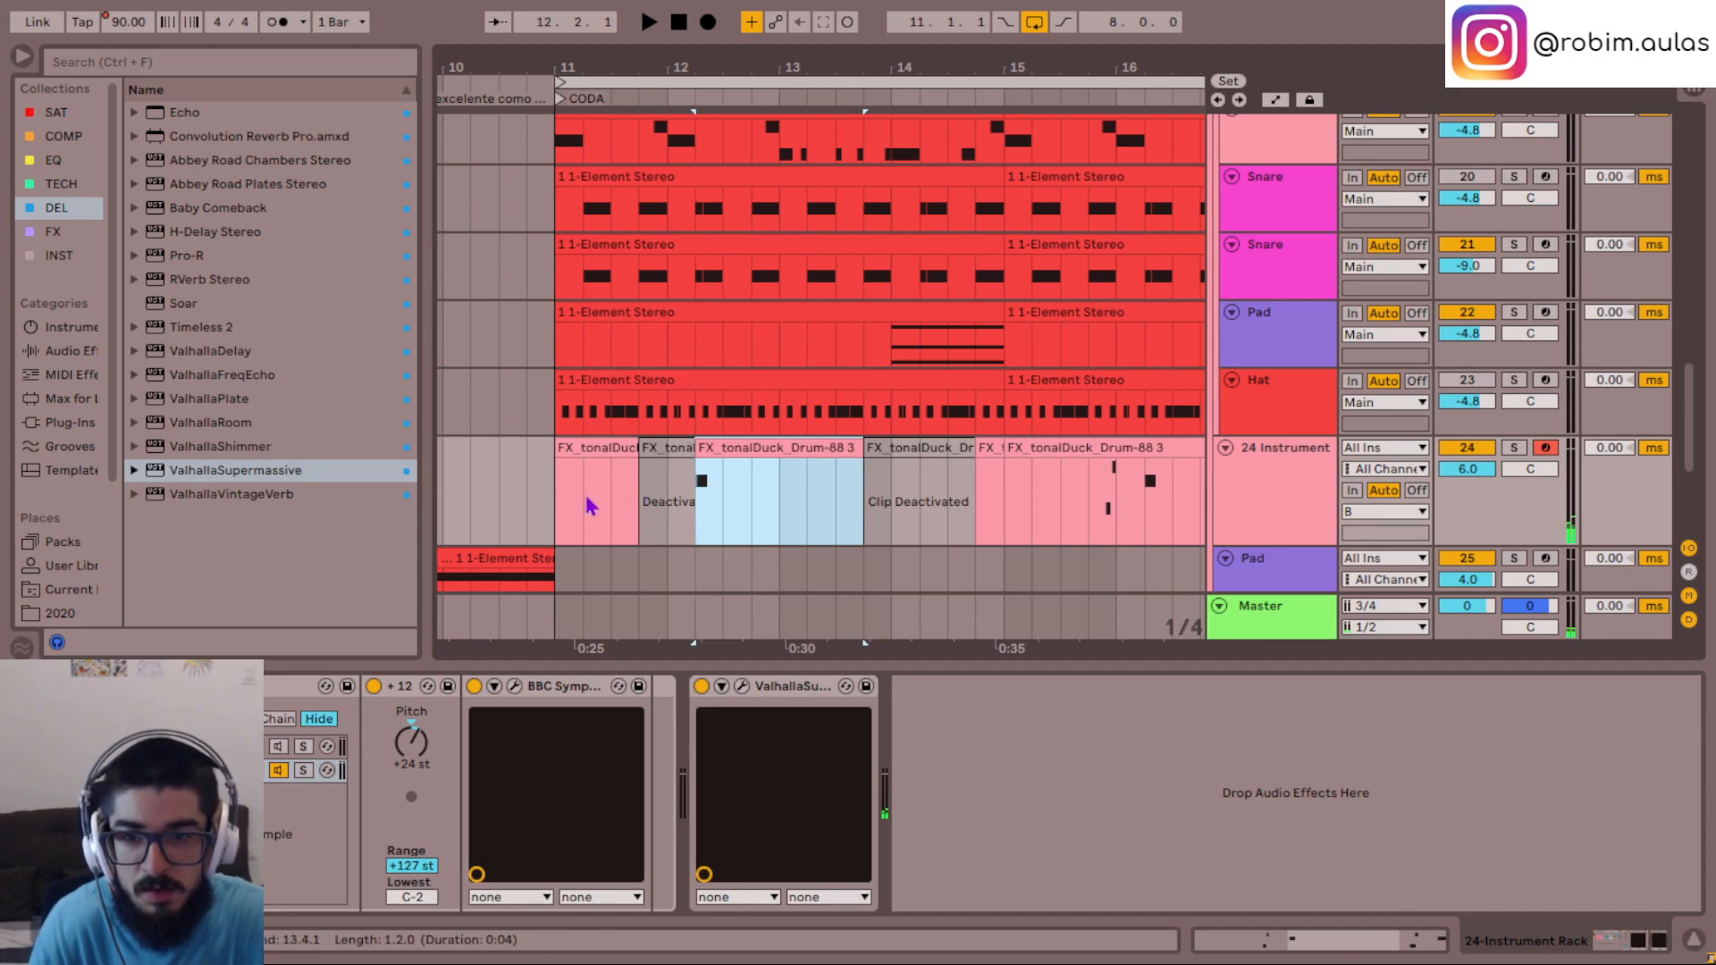
click(716, 566)
key(space)
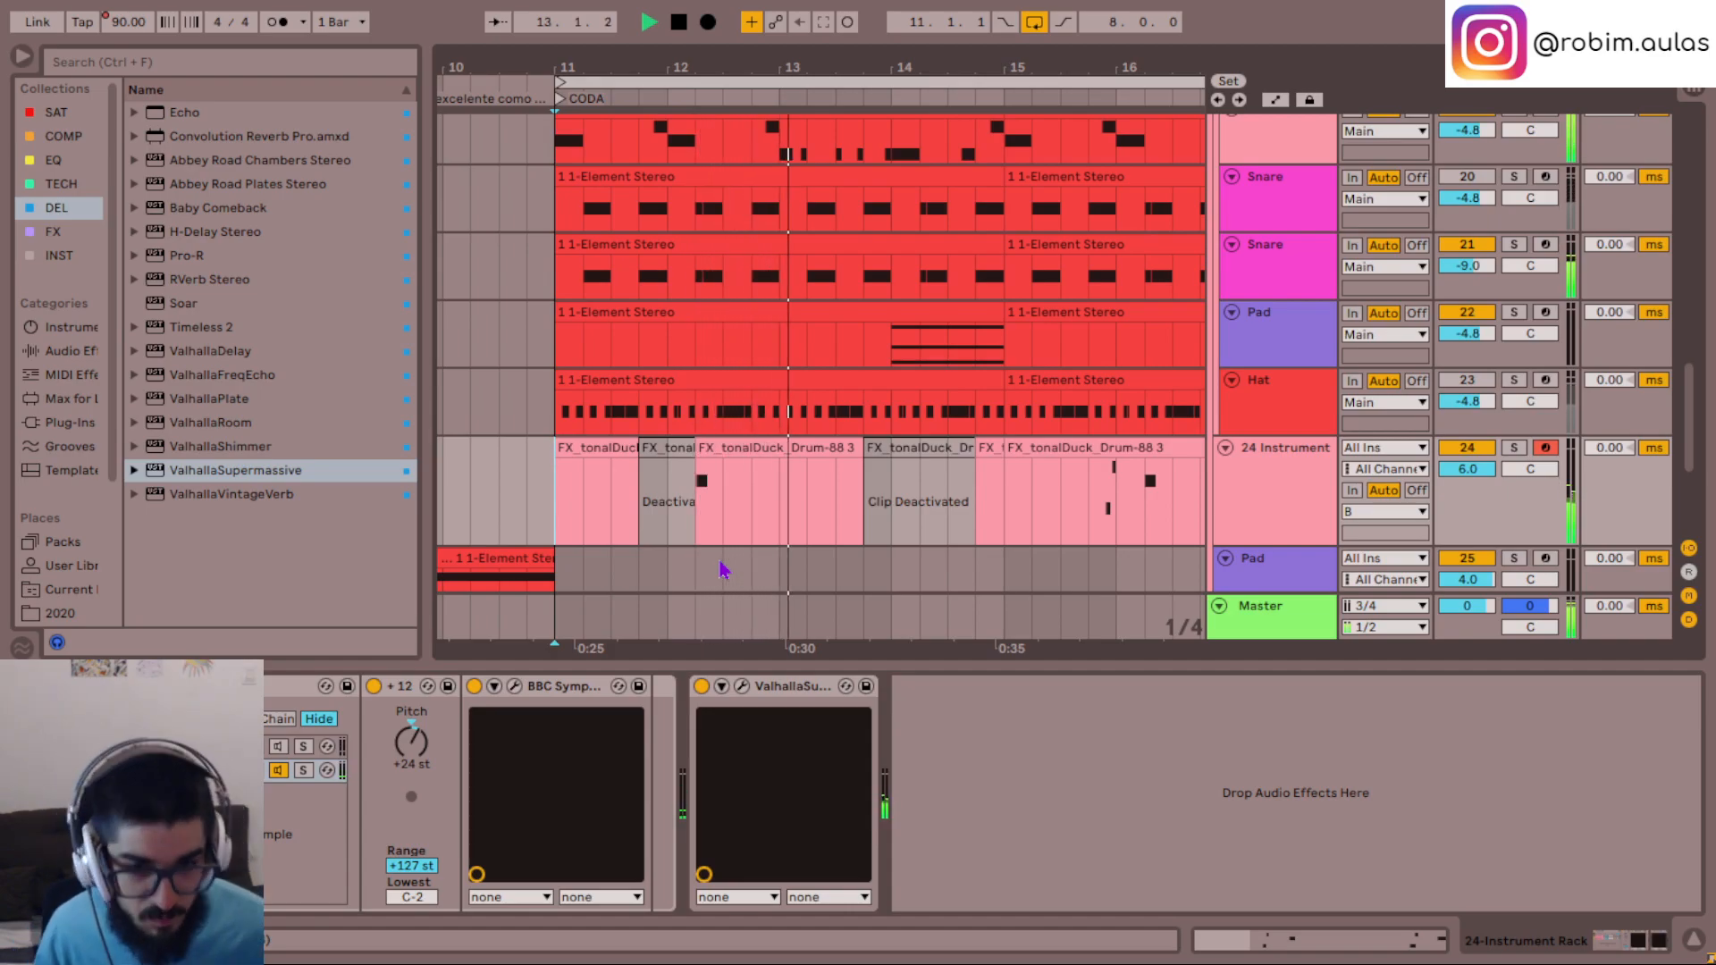
- Set the Warp of track 24's ValhallaSupermassive to 66.5% and play the clip around bar 12
click(741, 685)
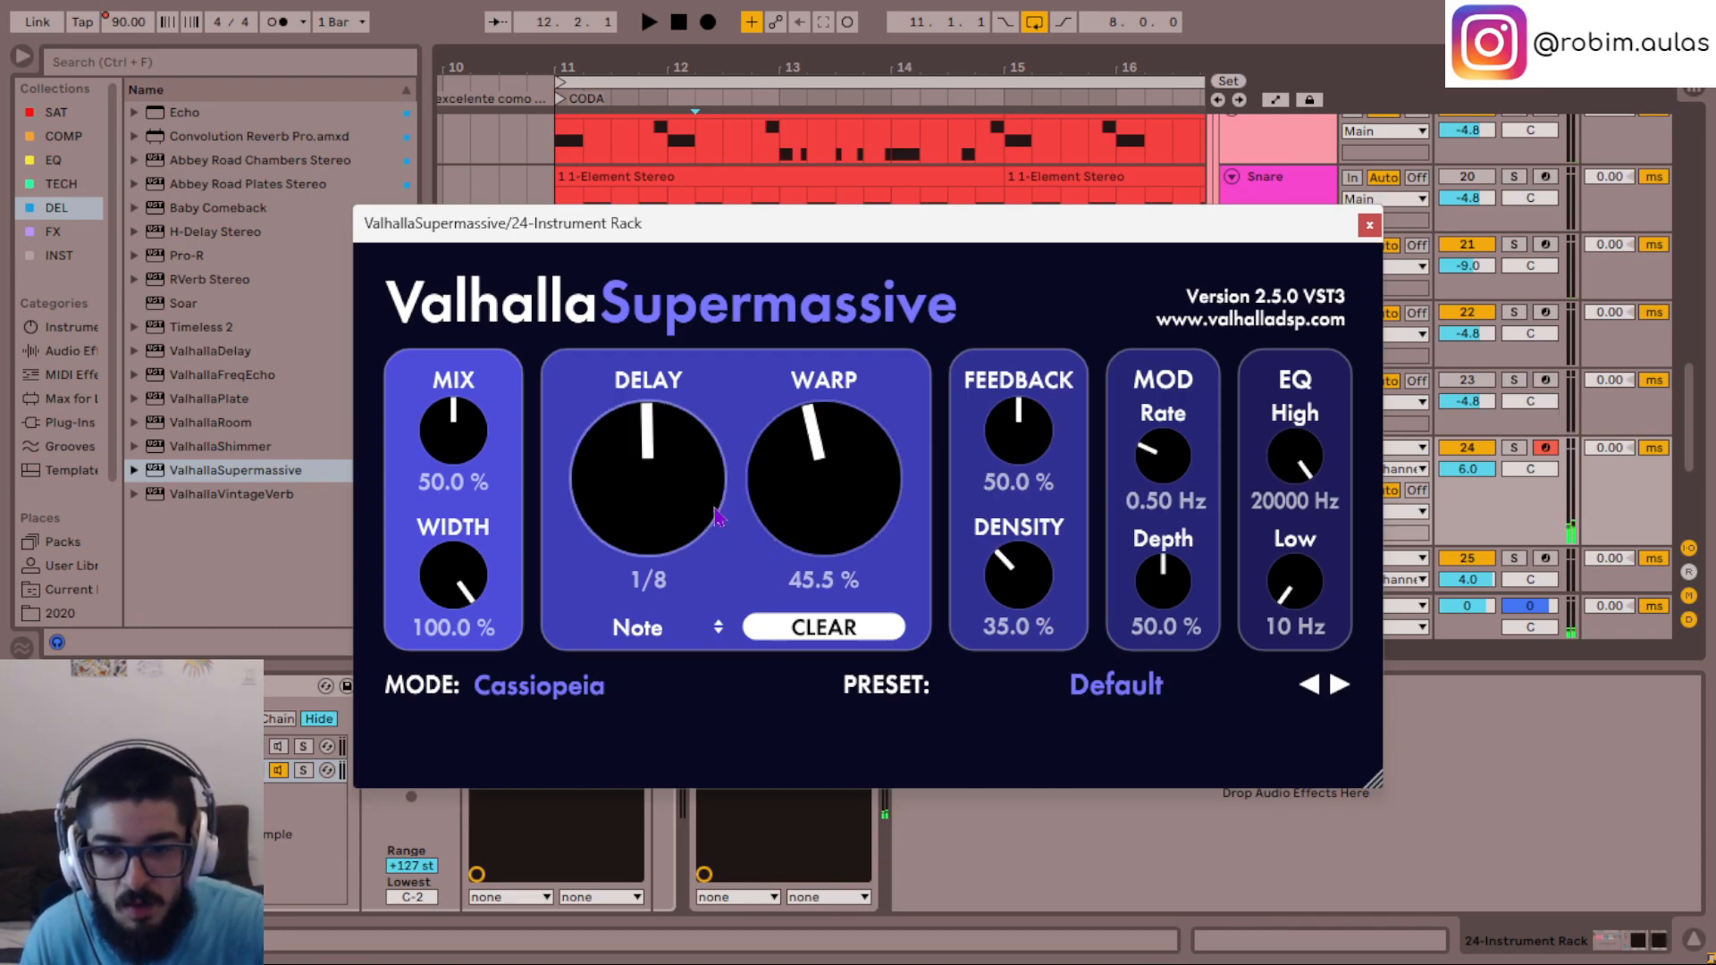
drag(826, 514, 831, 482)
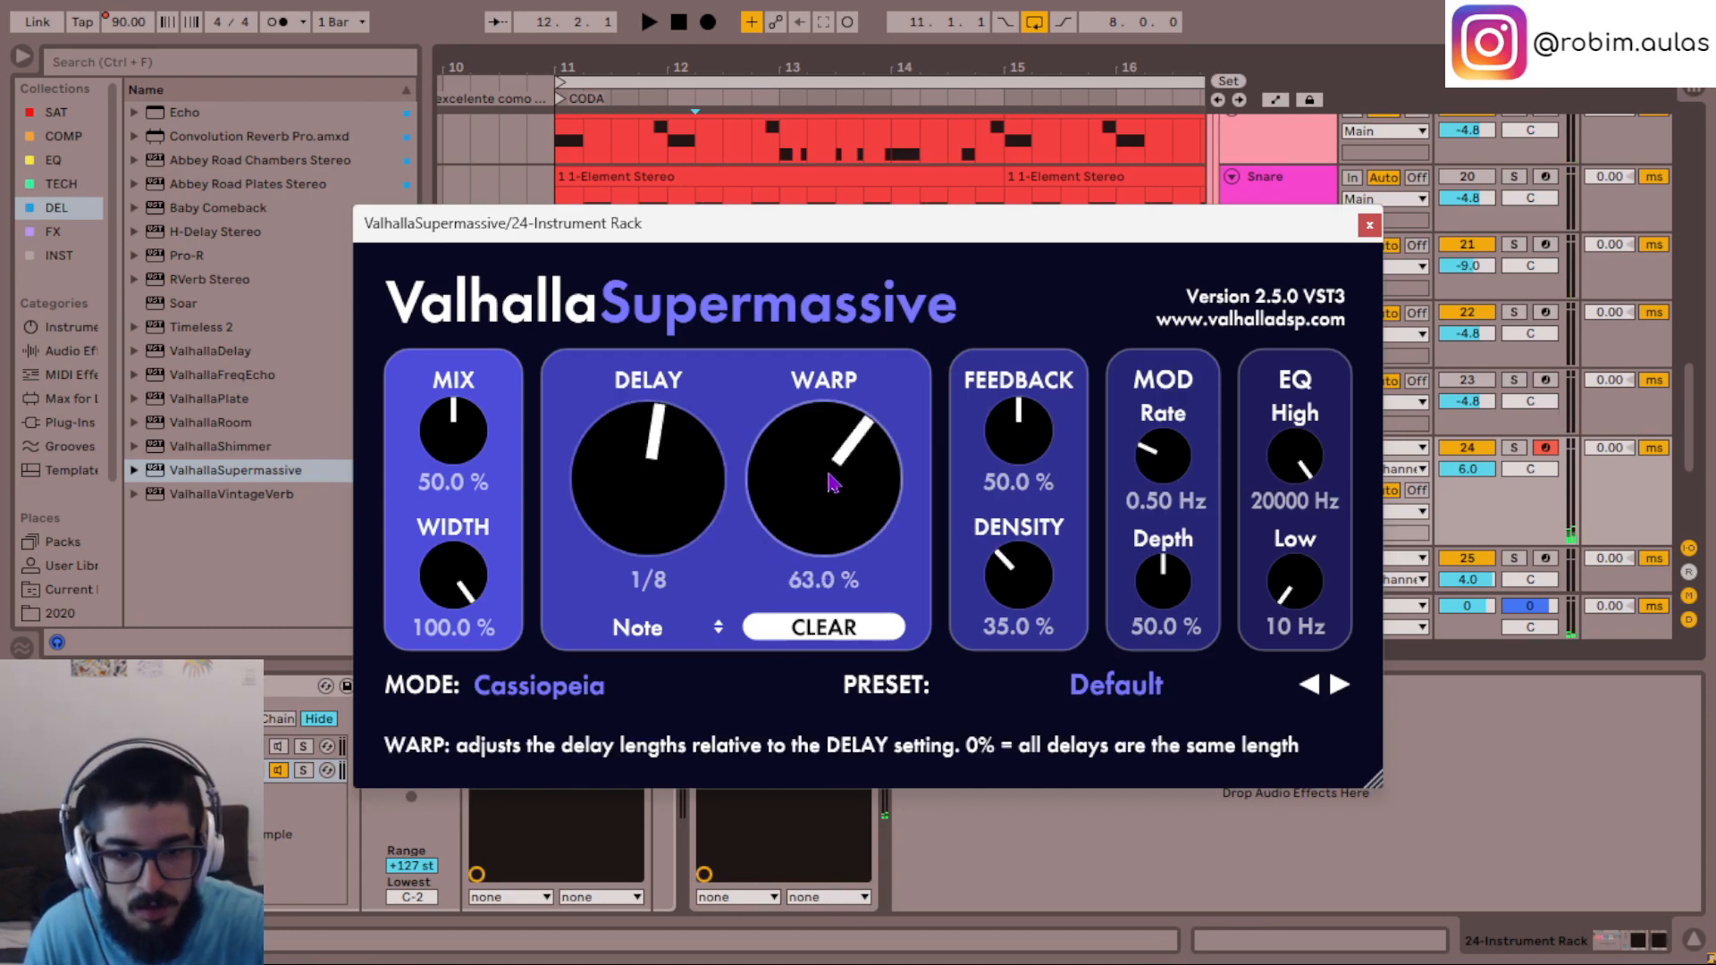
drag(782, 259, 1176, 246)
key(space)
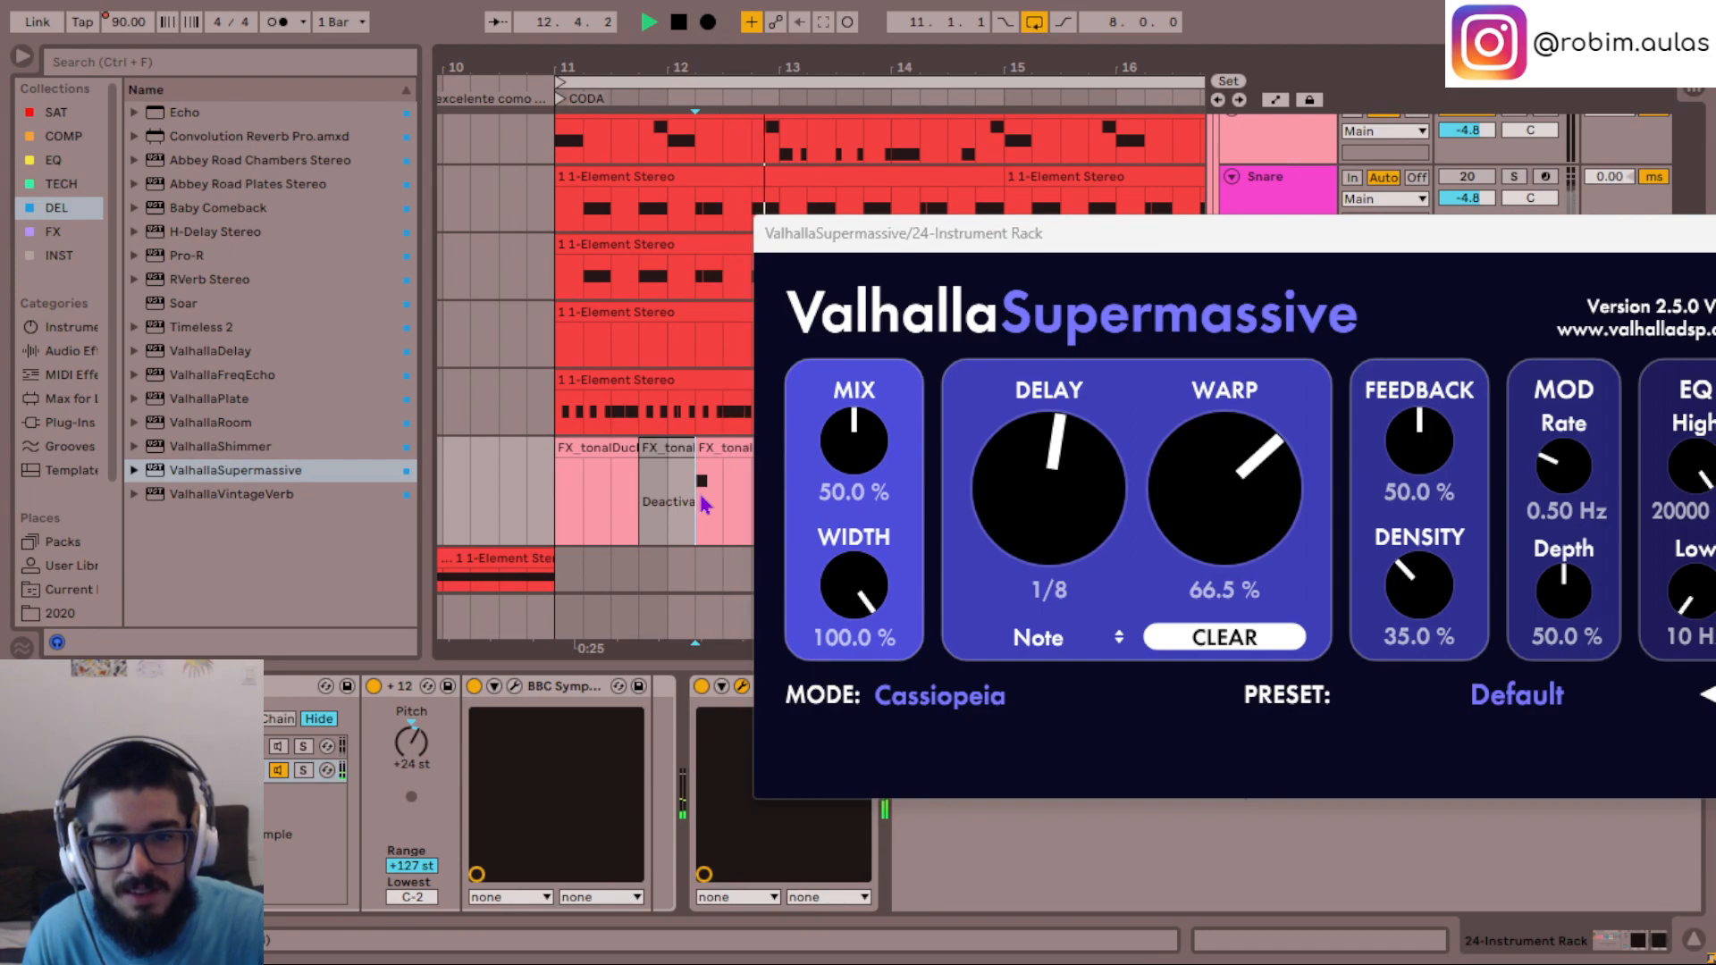
click(672, 503)
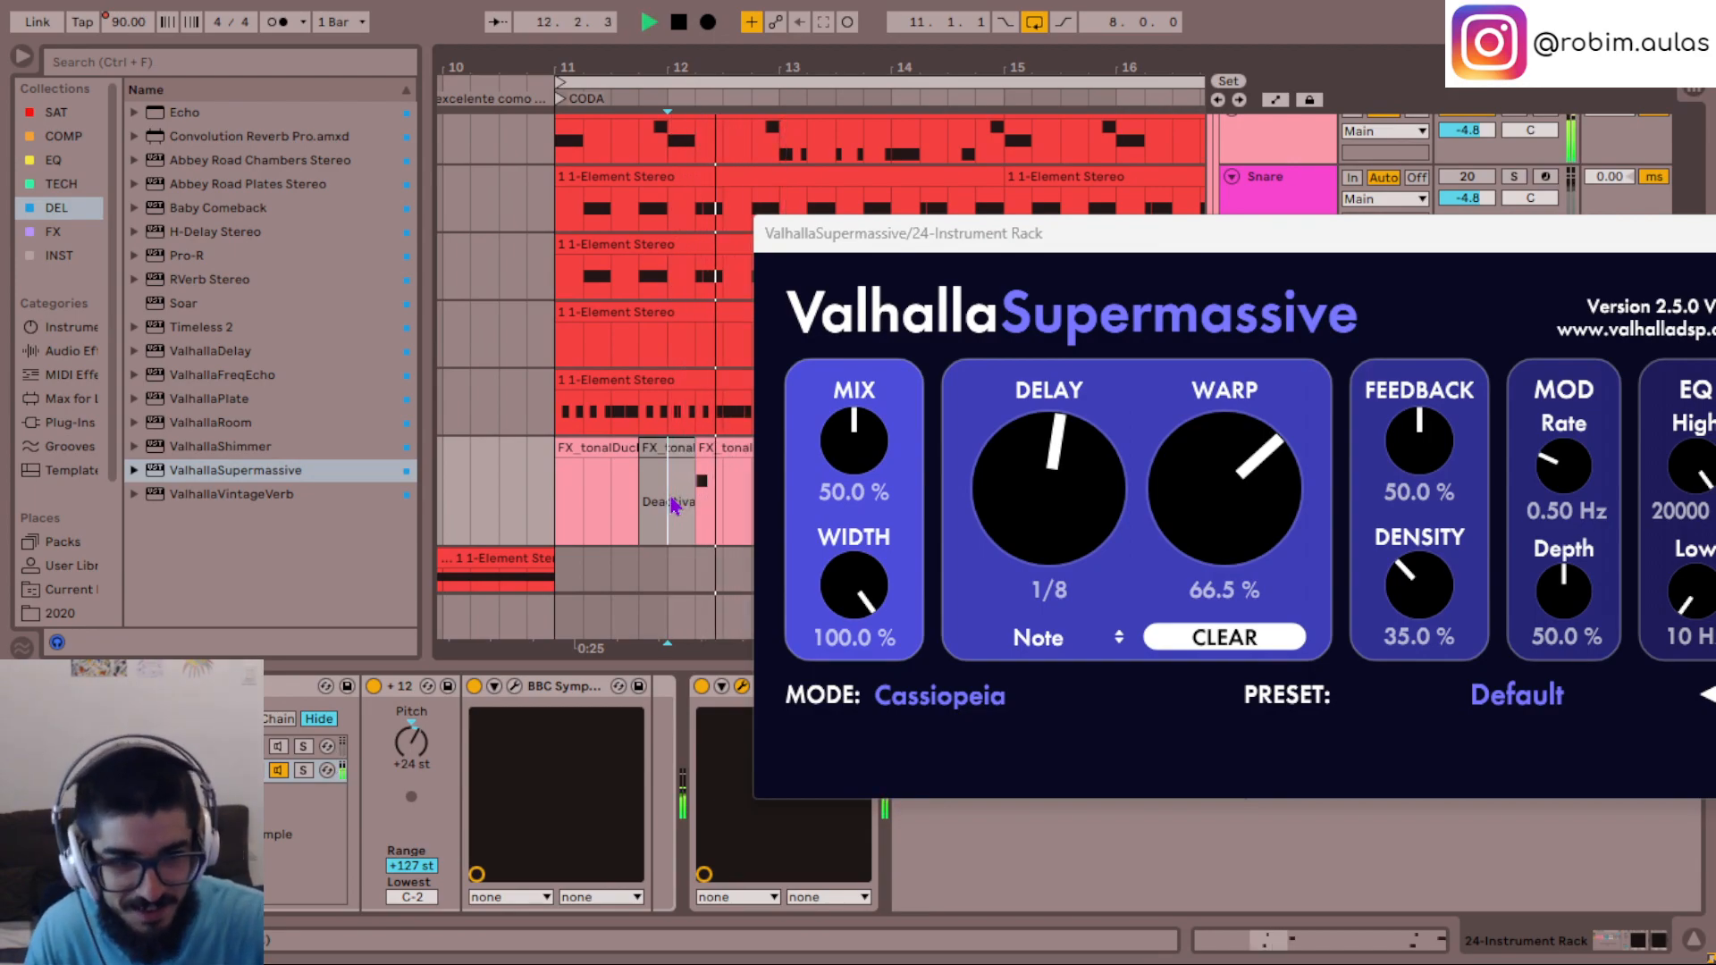
- Try ValhallaSupermassive's Orion mode, comparing Delay values of 2/4 and 1/8 note during playback
drag(1032, 236, 728, 252)
key(space)
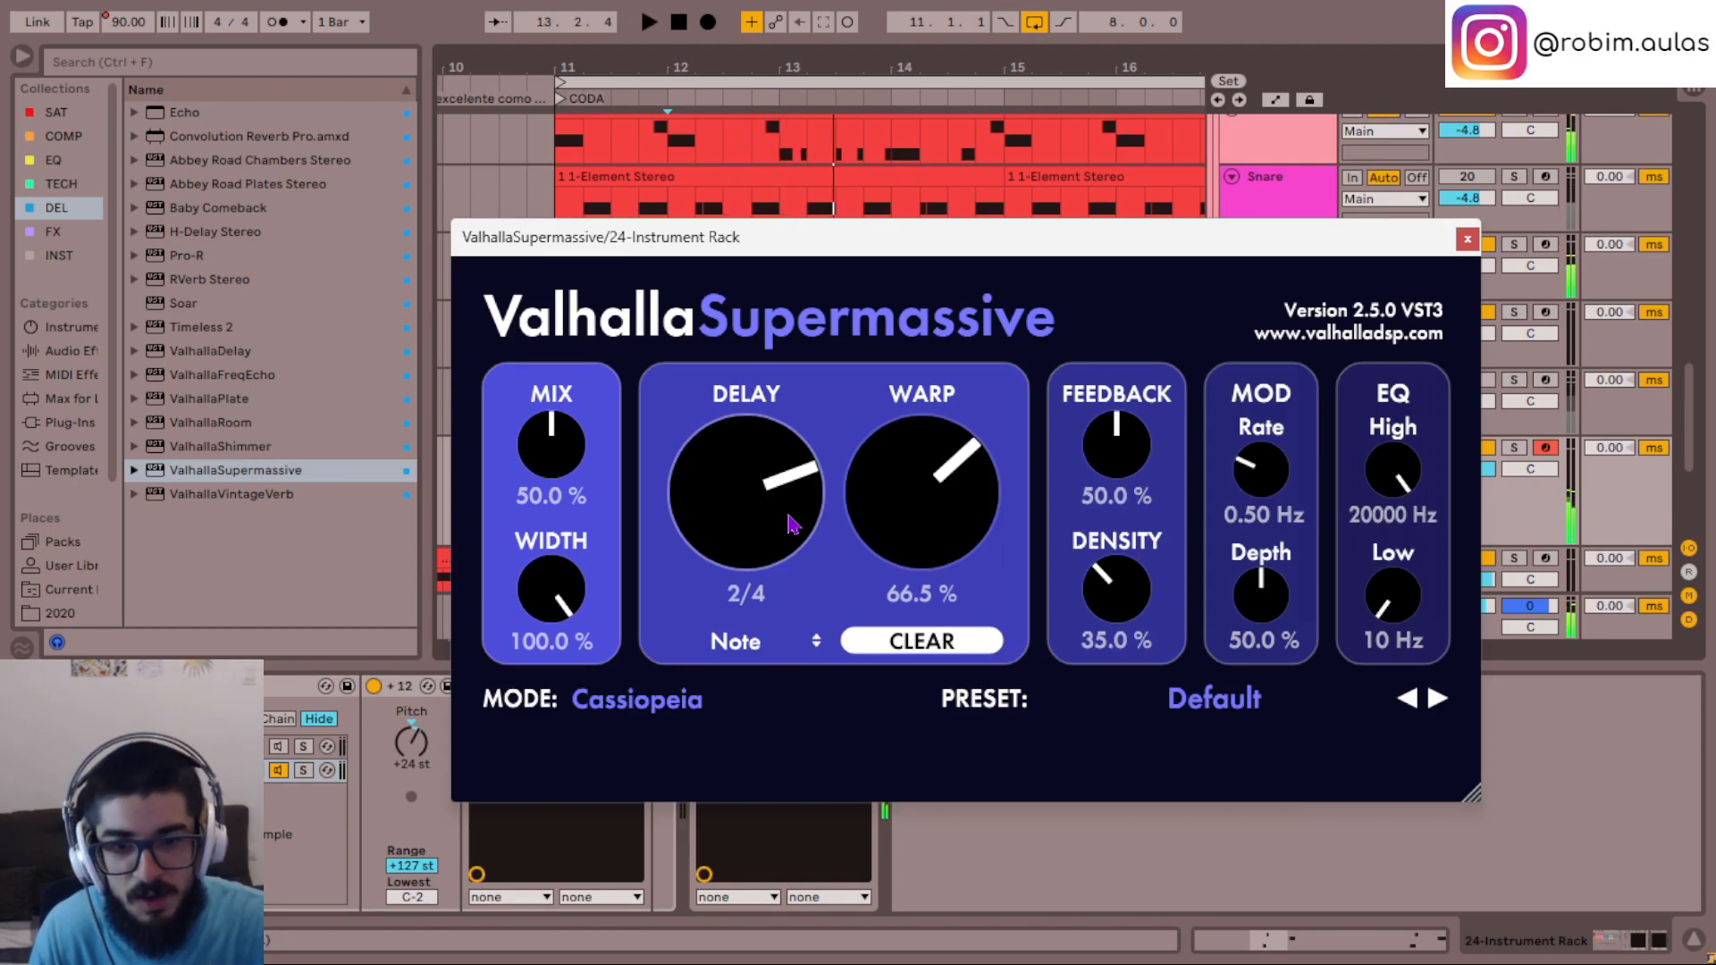
click(666, 715)
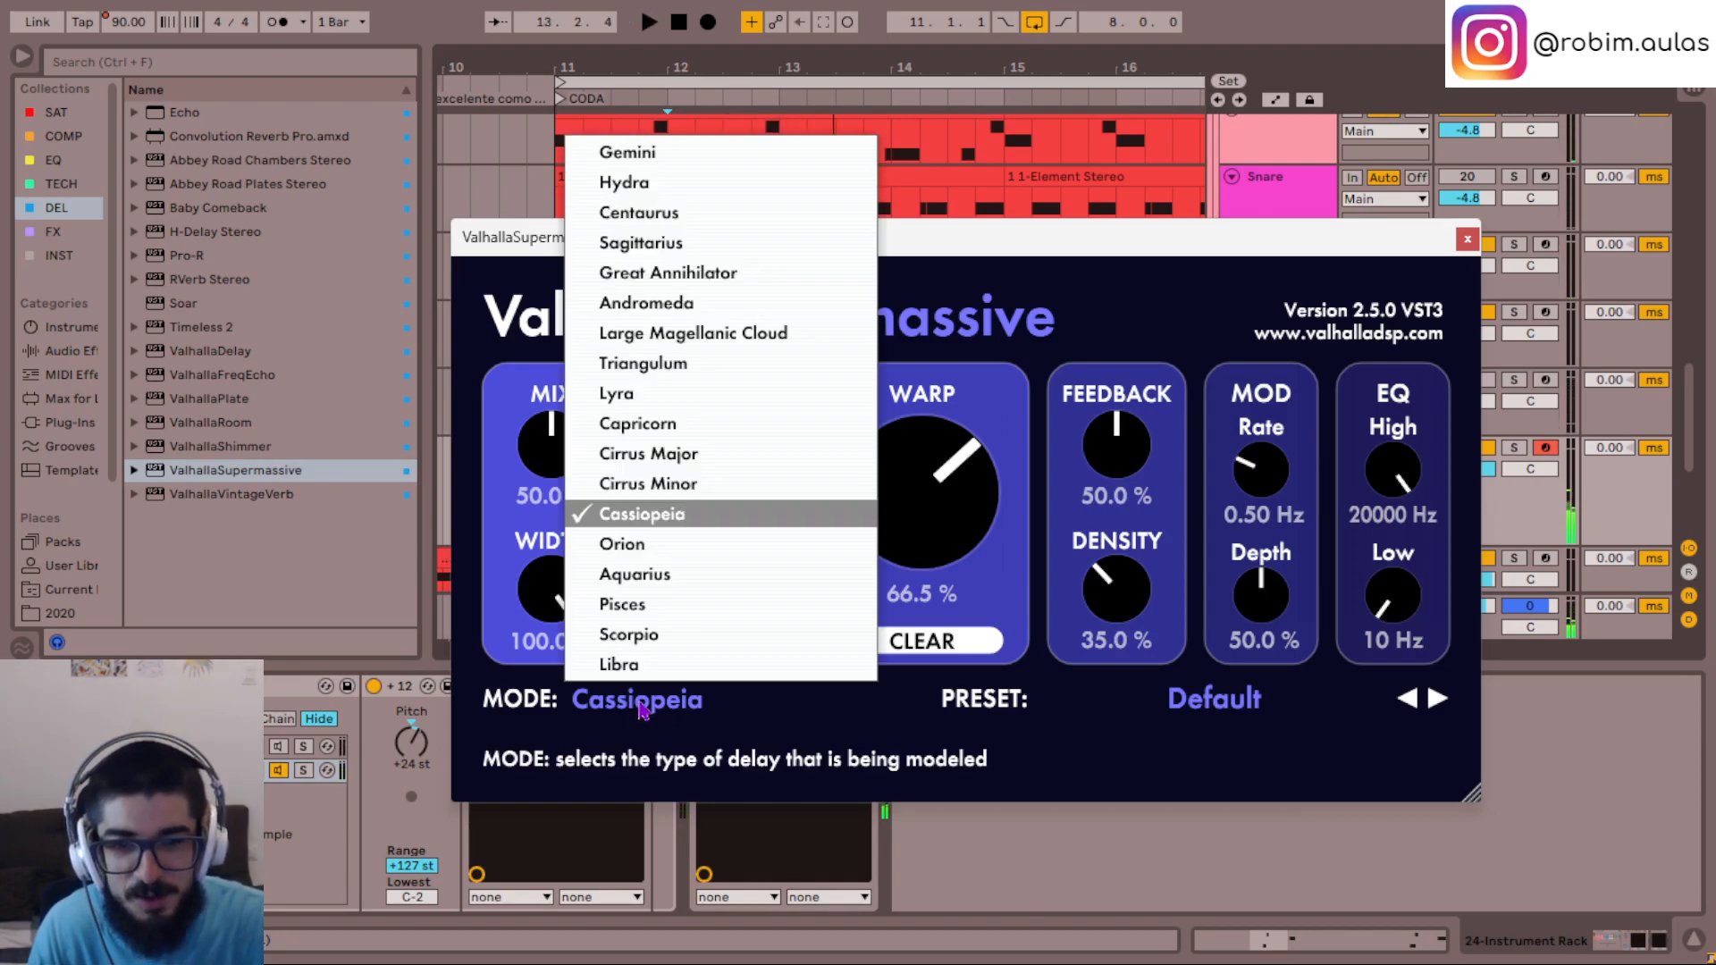
click(669, 543)
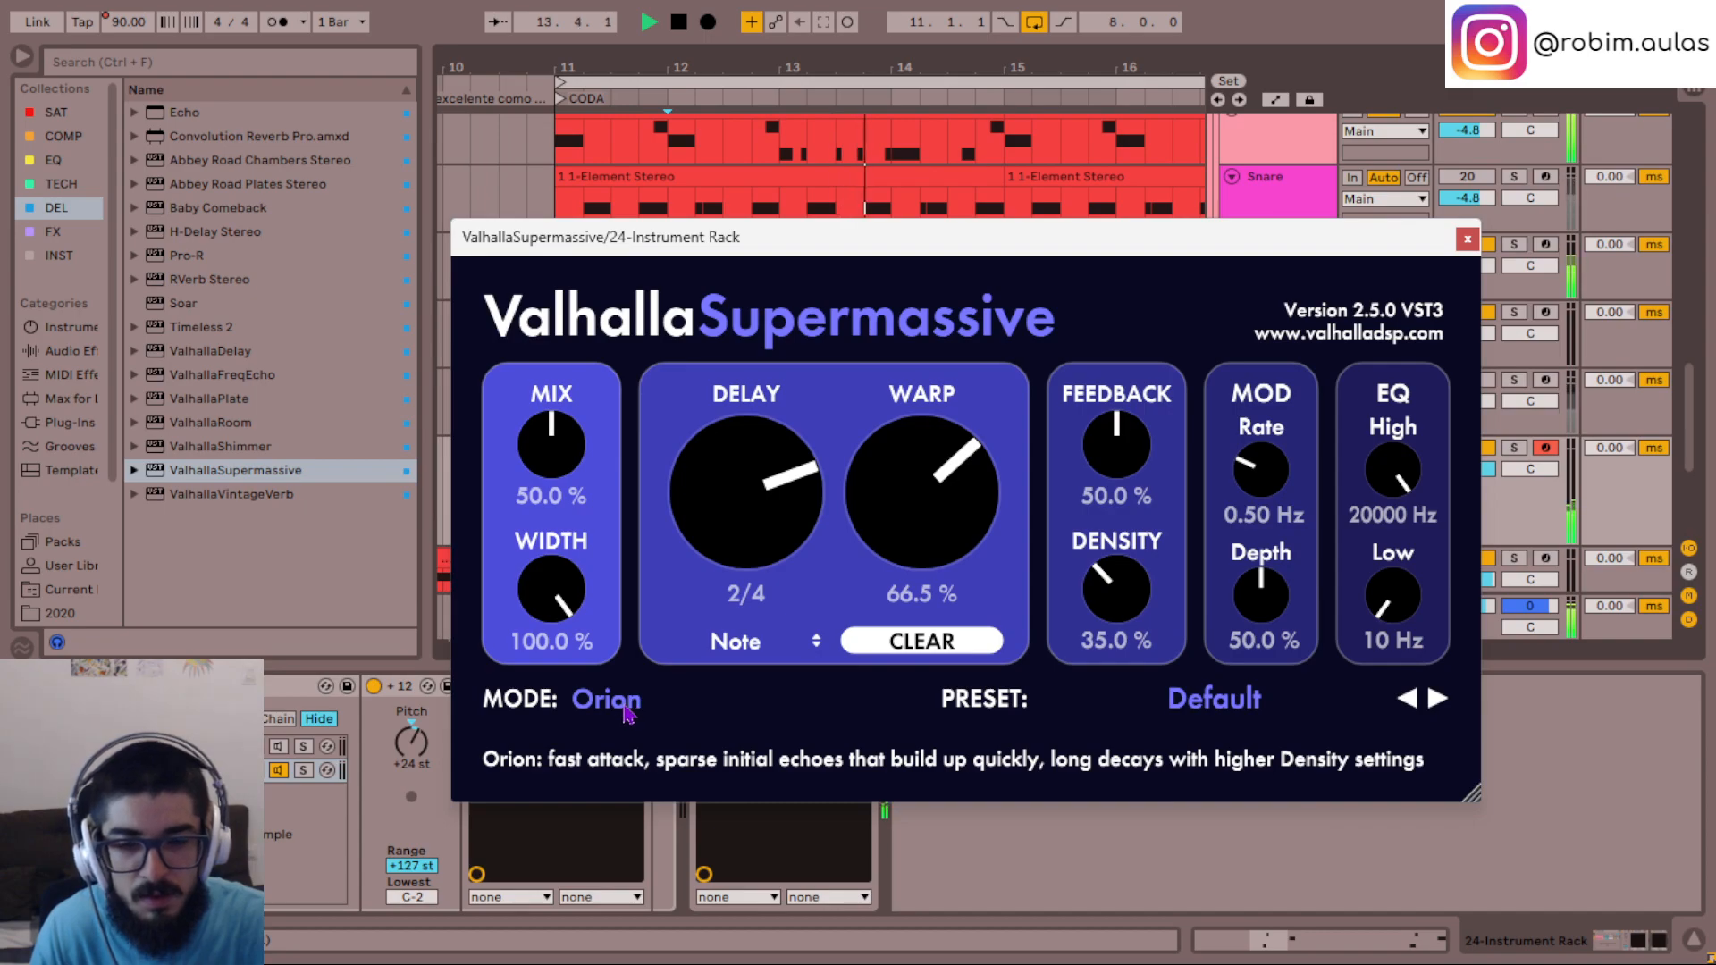
scroll(779, 544, down, 1)
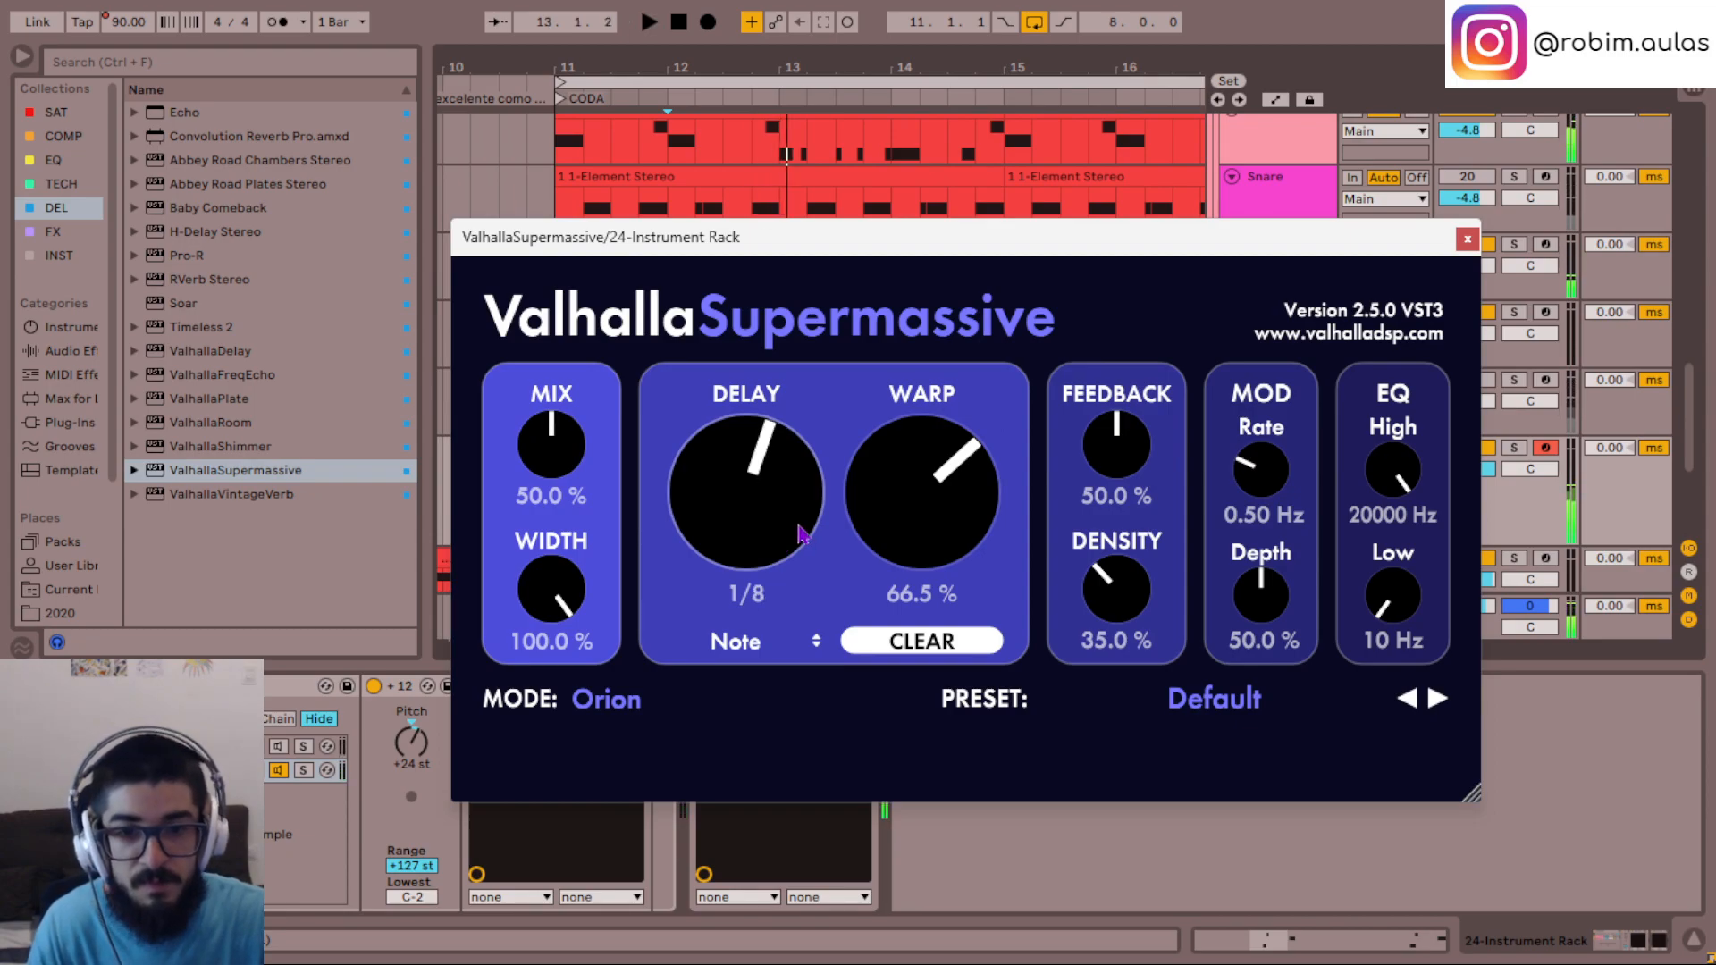
key(space)
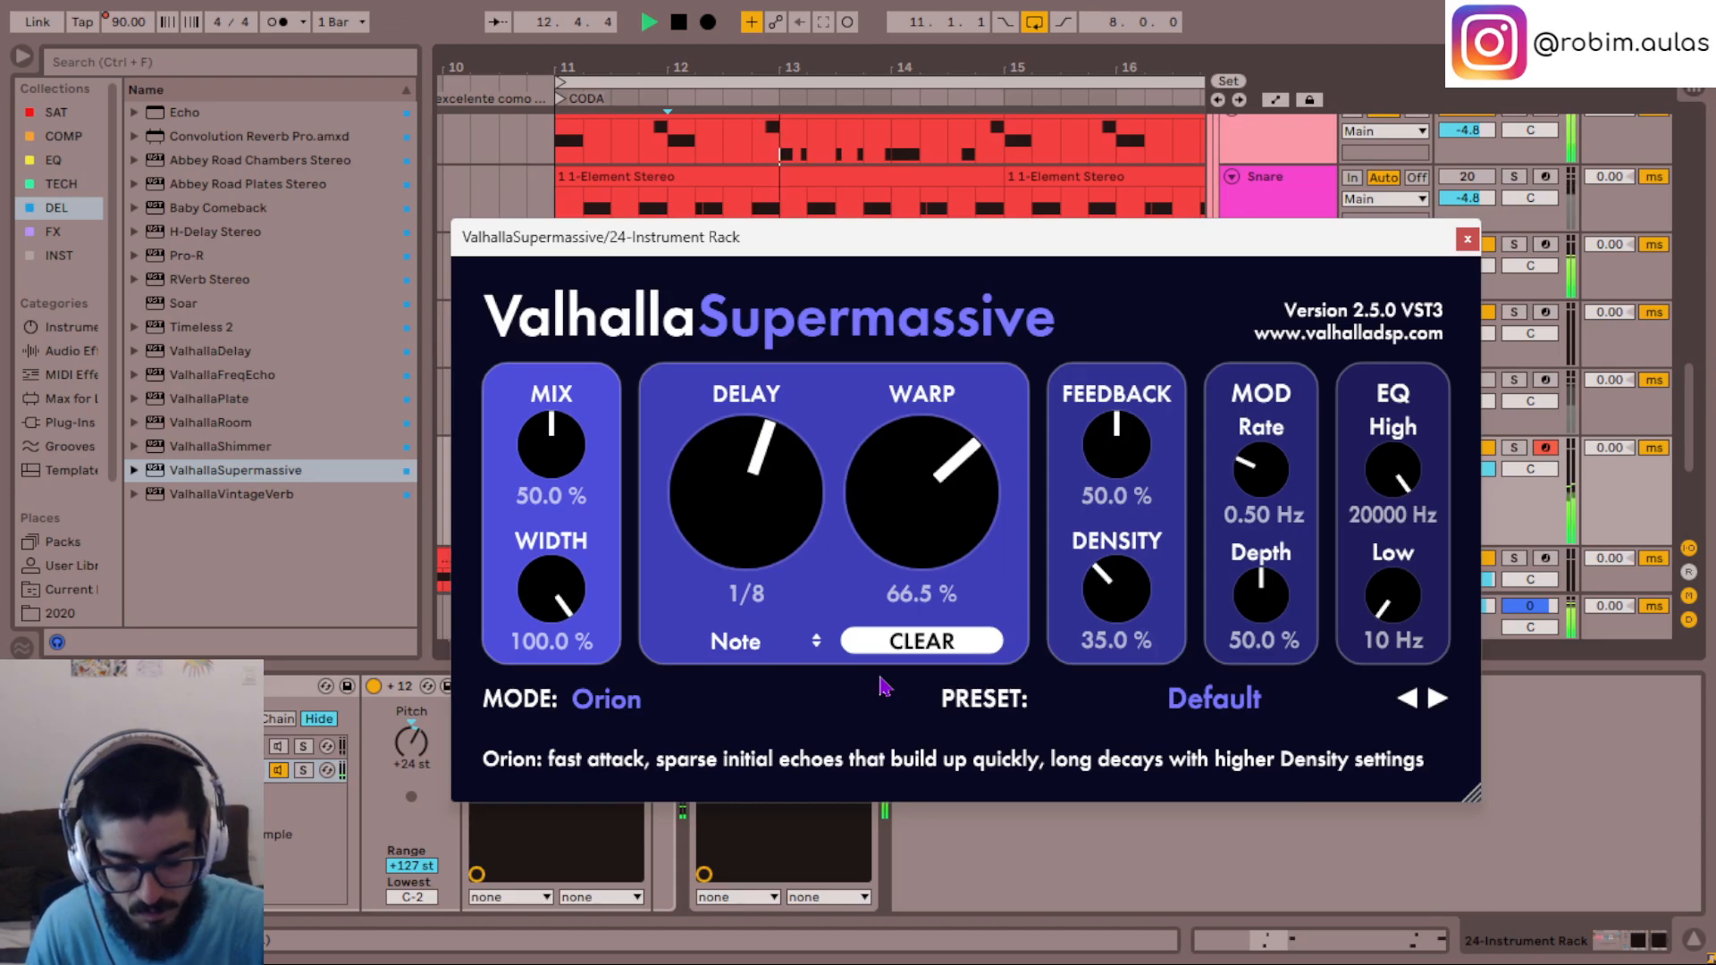
- Set ValhallaSupermassive's mode to Cassiopeia, Density to 42% and Feedback to 64%, and close the plug-in
click(619, 708)
click(677, 513)
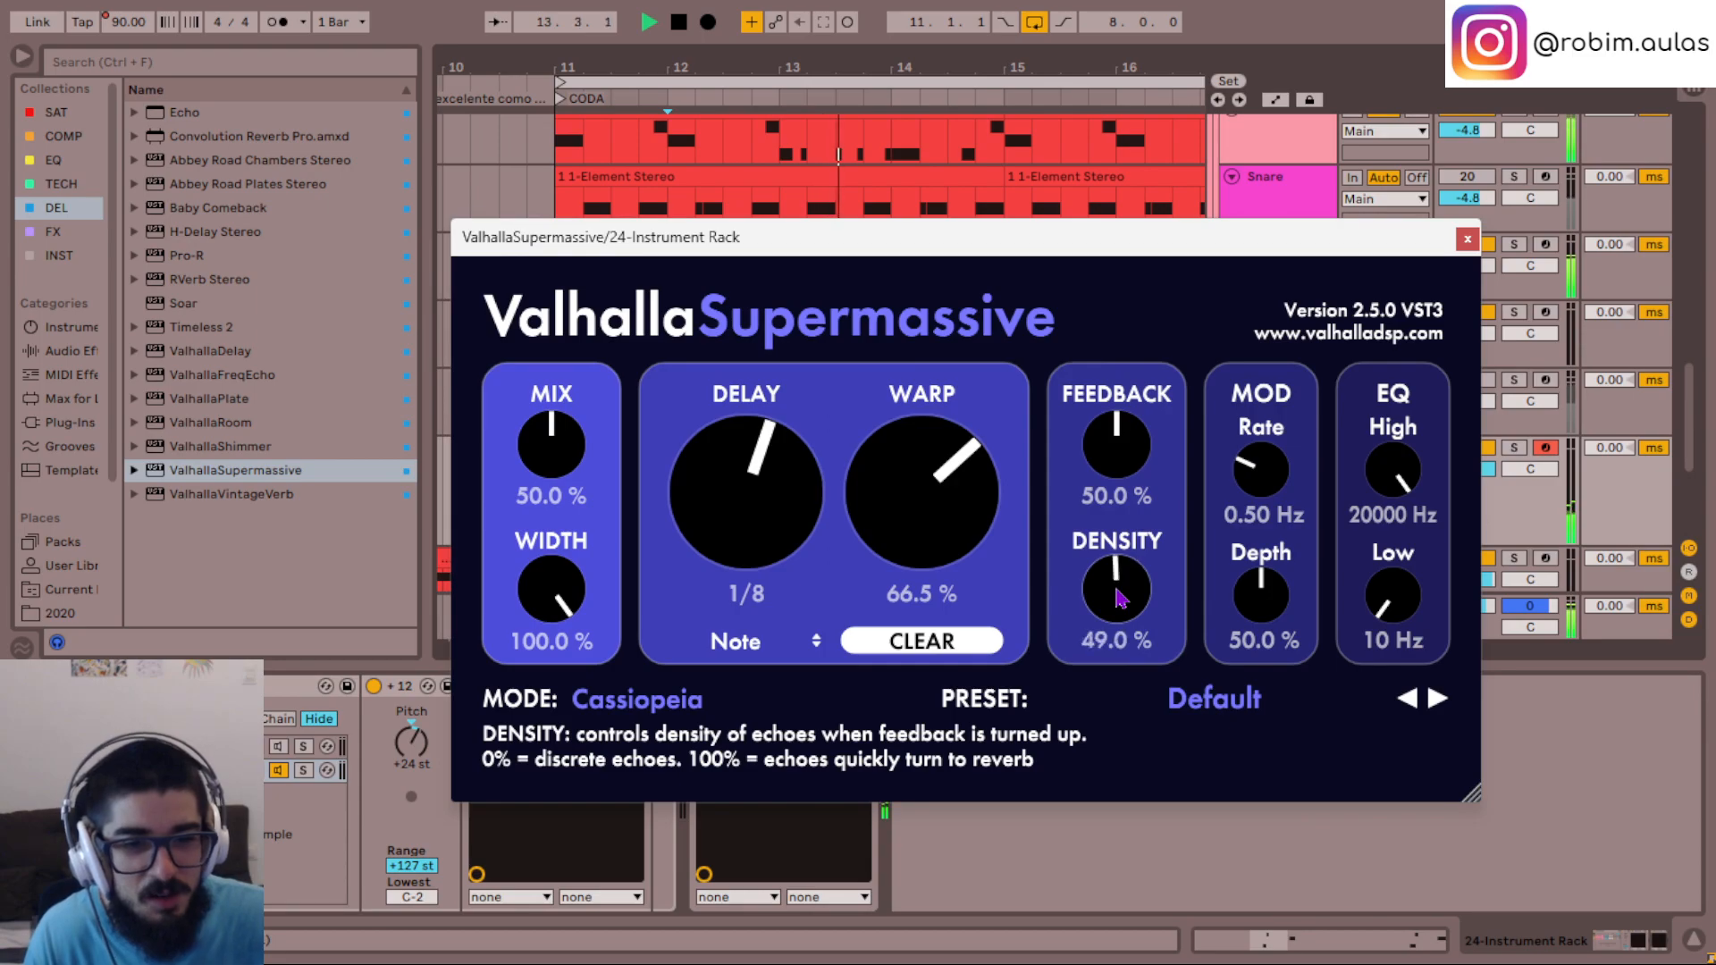
scroll(1116, 589, down, 1)
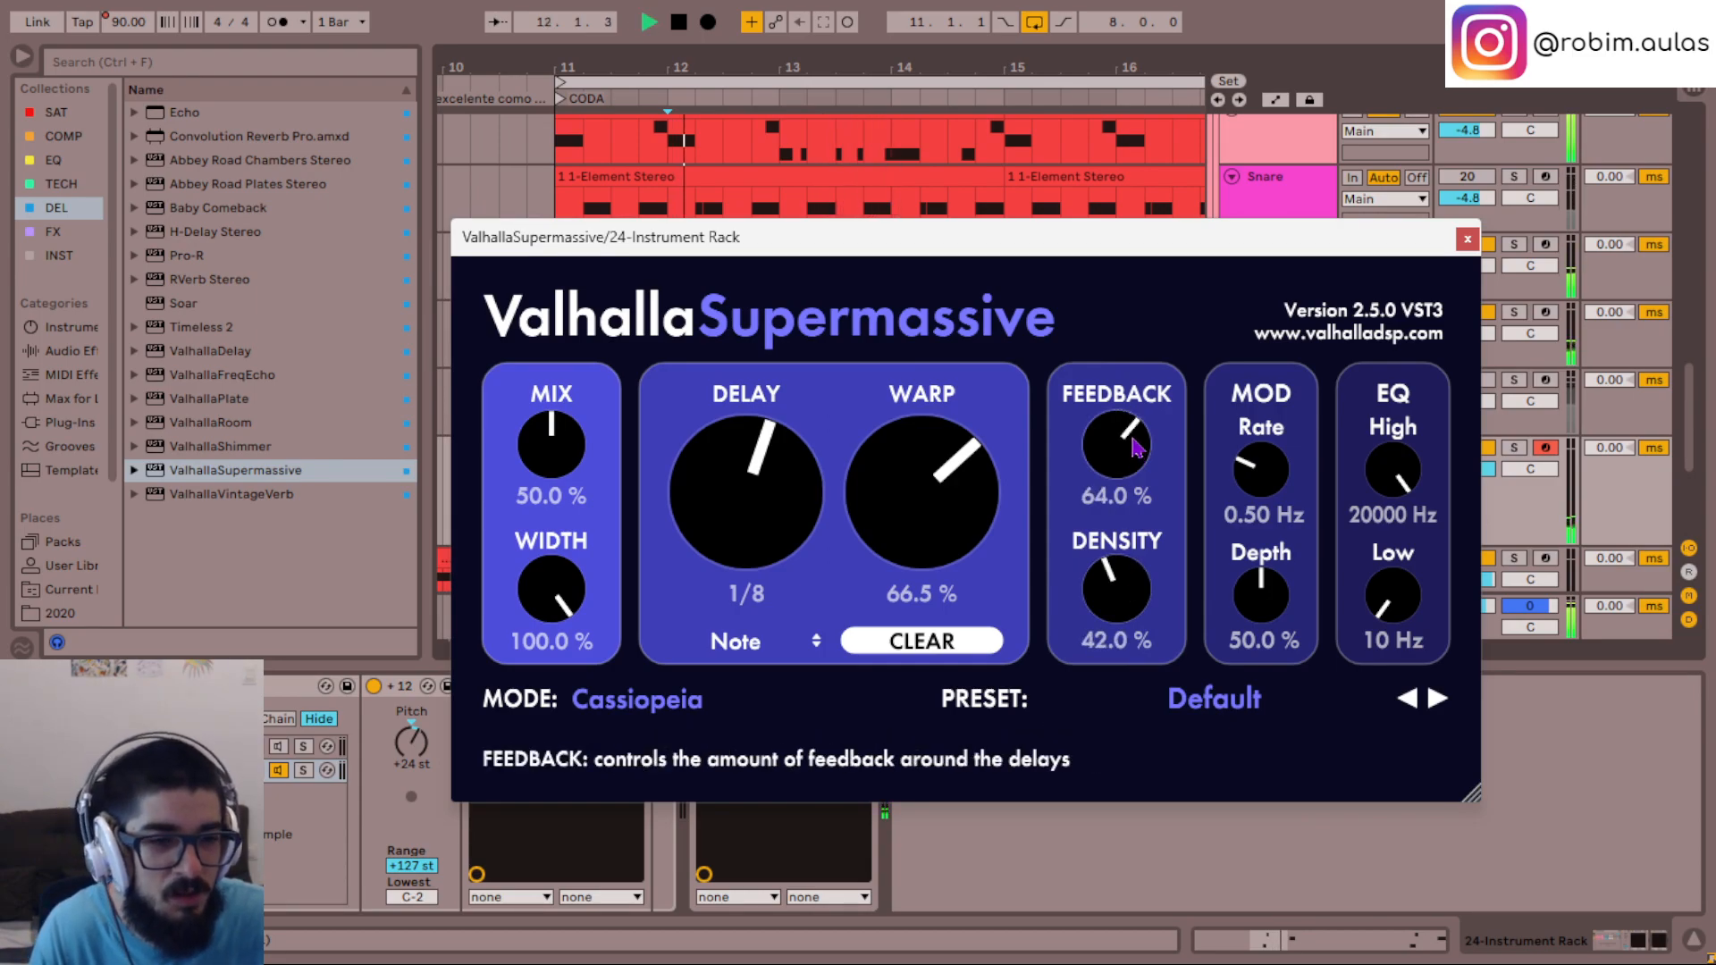
click(1466, 240)
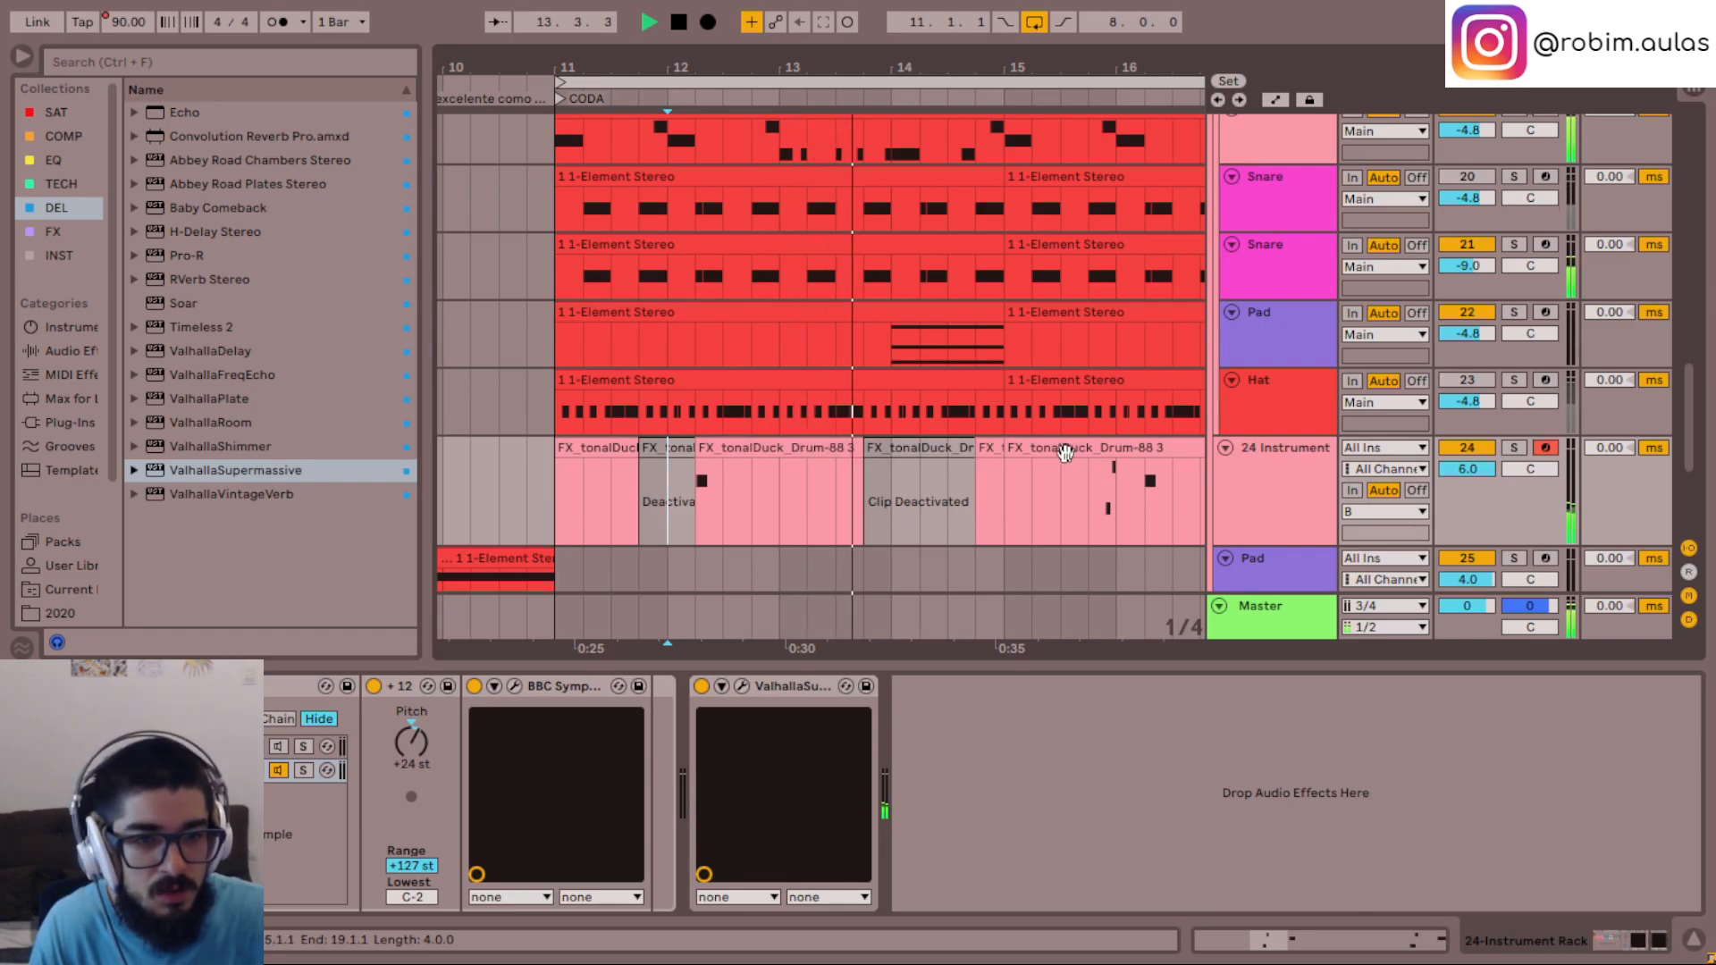
- Consolidate track 24's clips from bar 11 to 15, duplicate the result over bars 15 to 19 and replay
click(1039, 470)
click(606, 475)
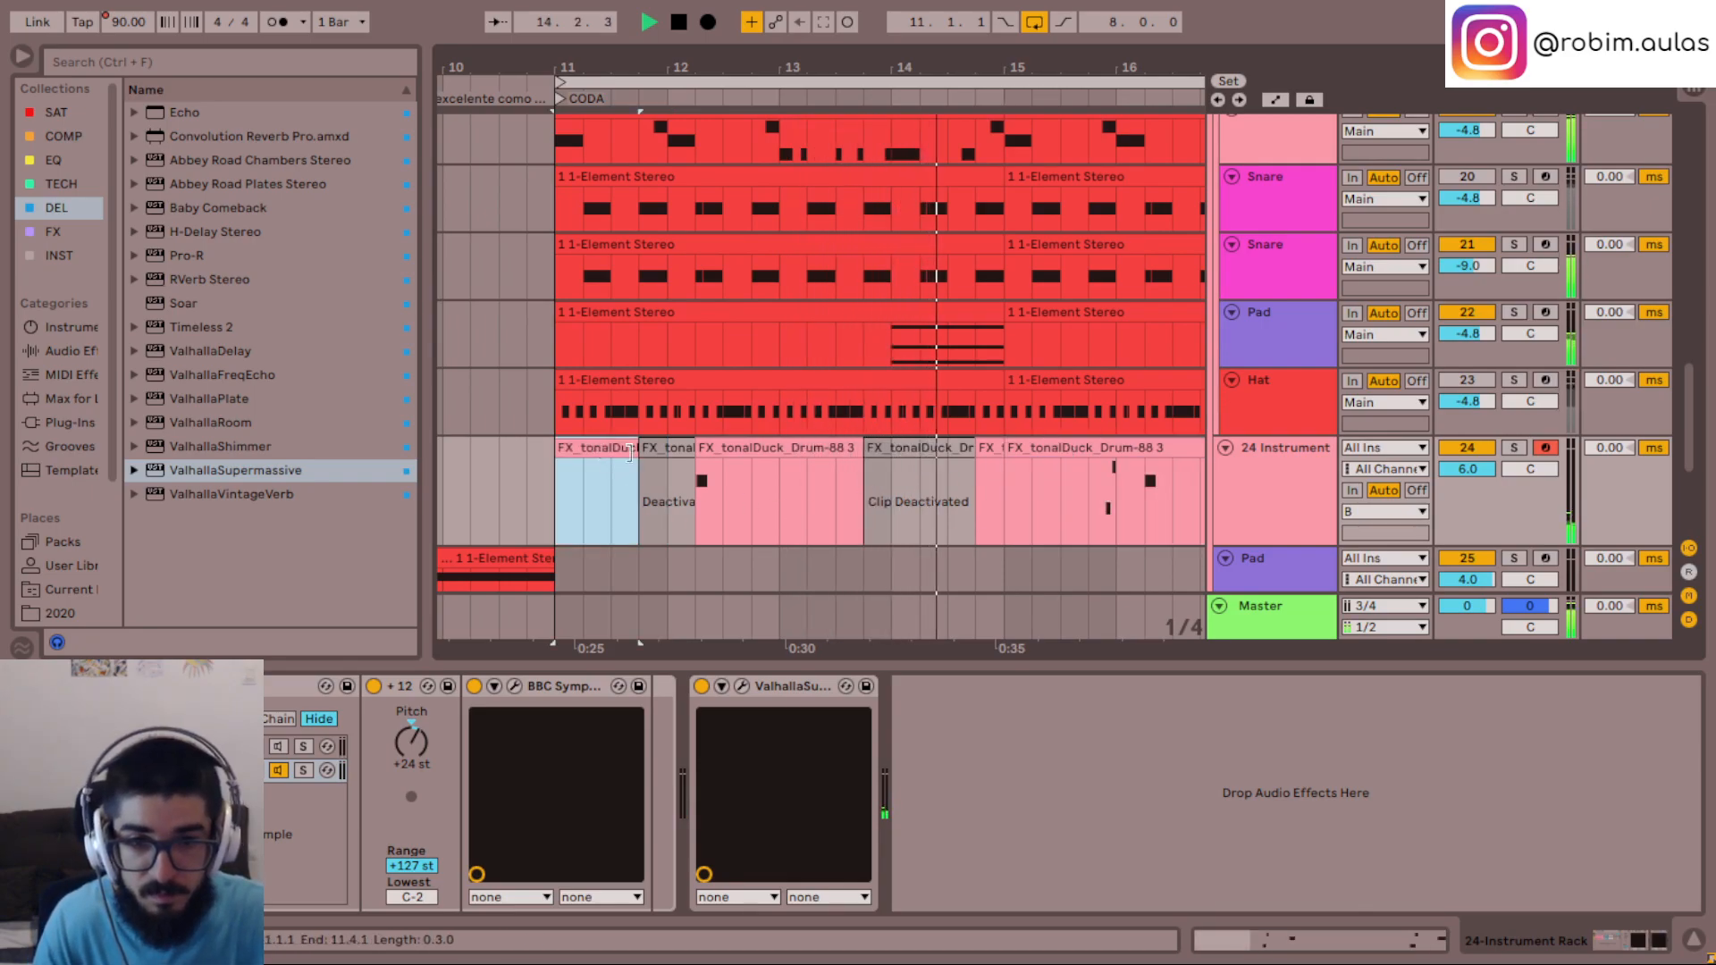
shift+click(986, 449)
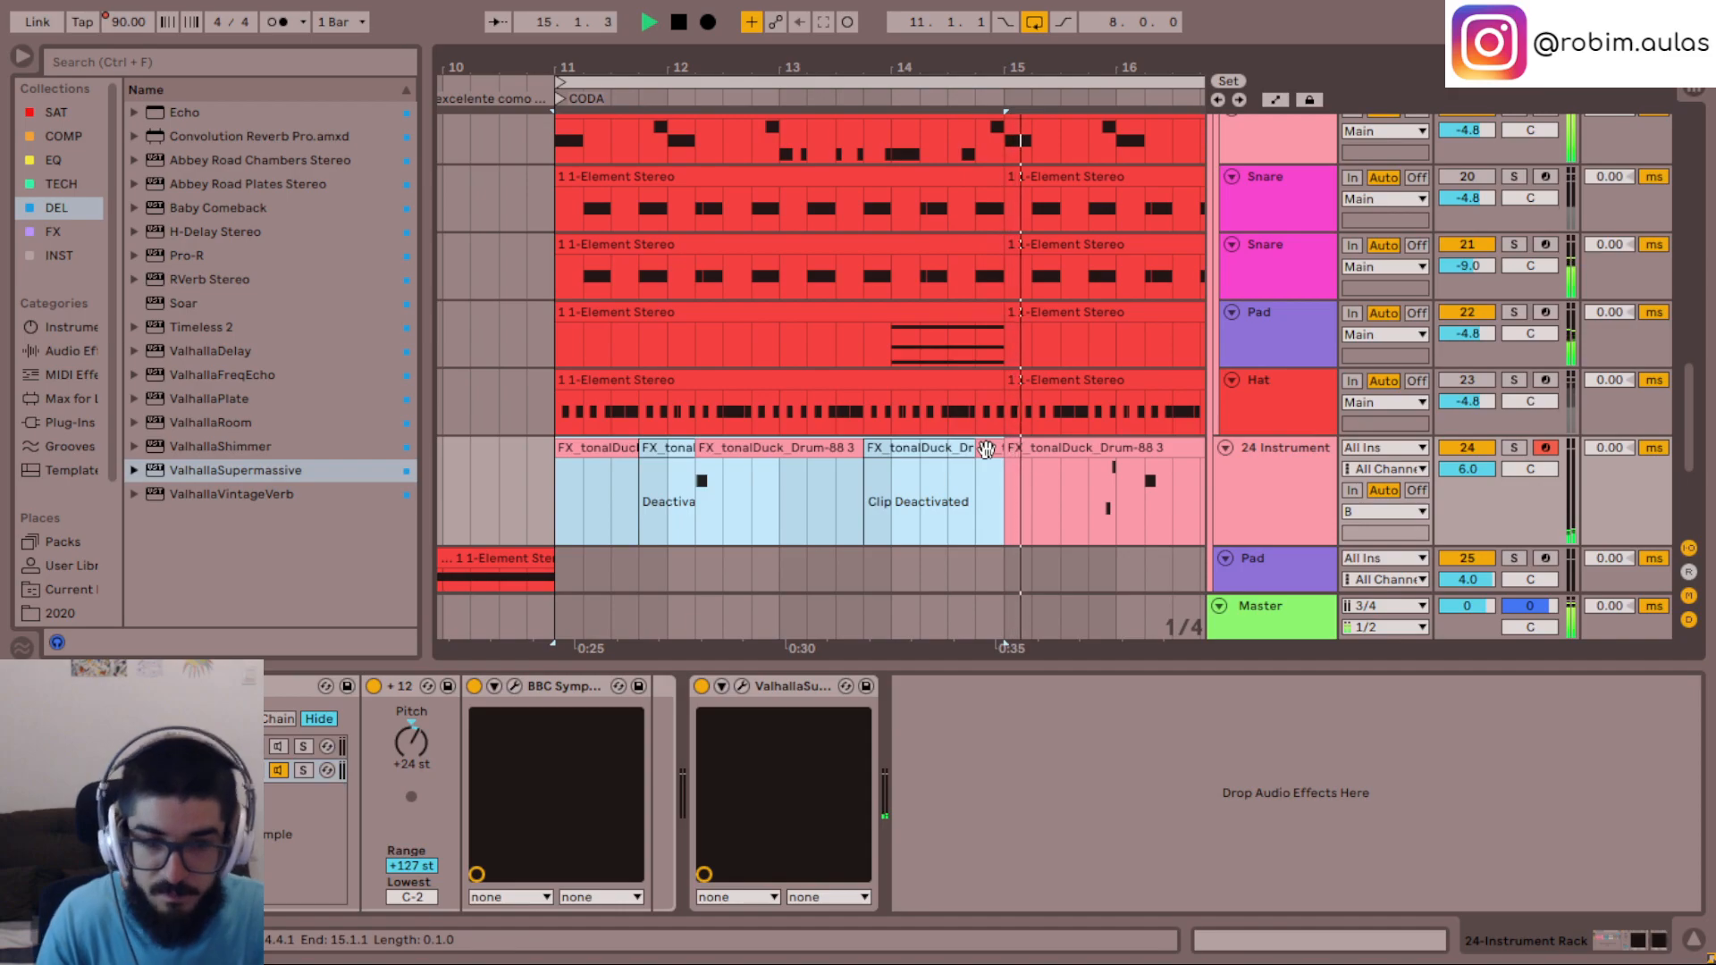
key(ctrl+j)
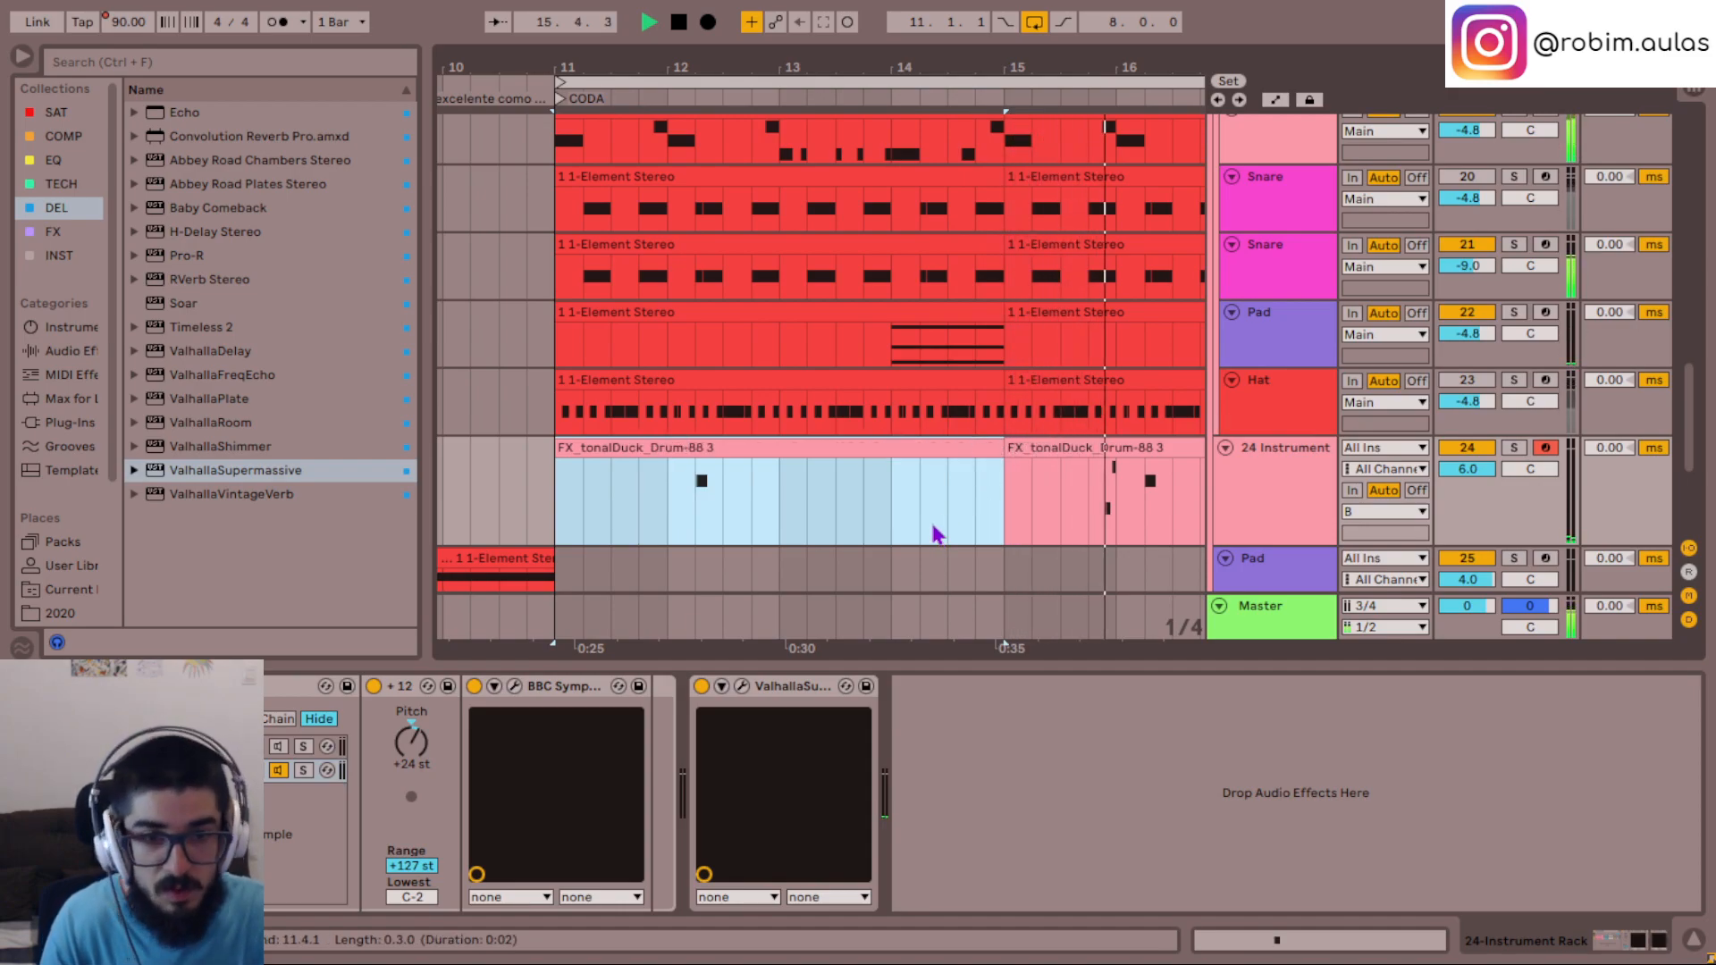
key(ctrl+r)
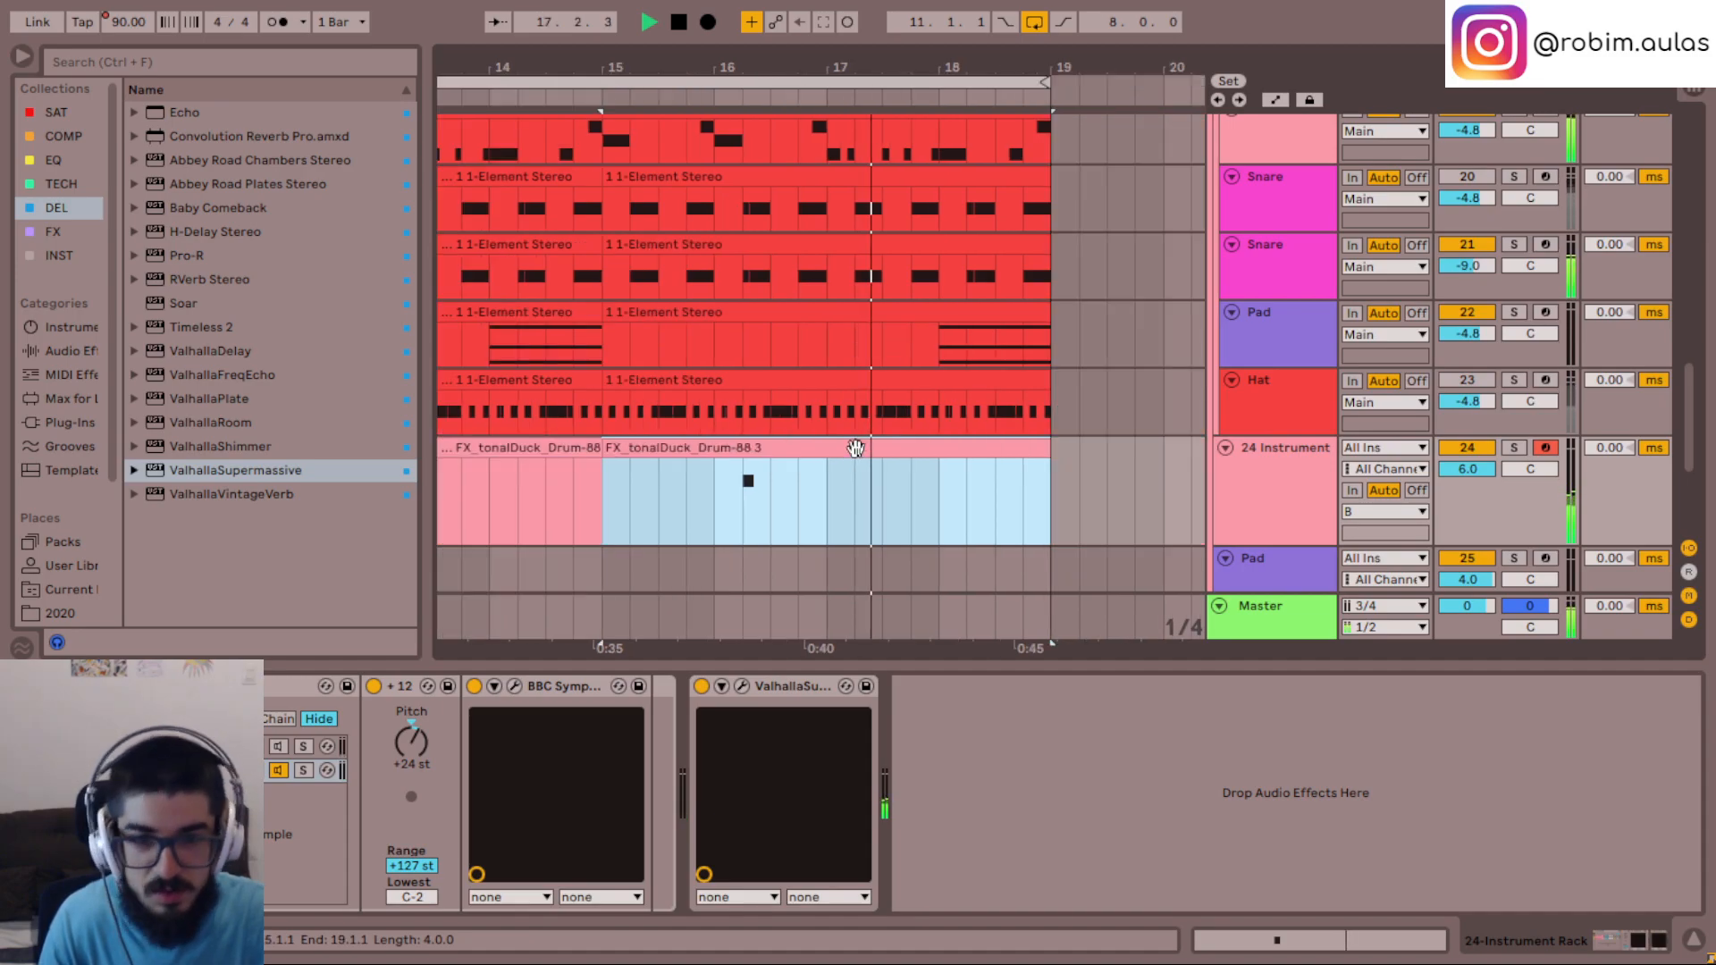
click(712, 516)
scroll(809, 520, left, 10)
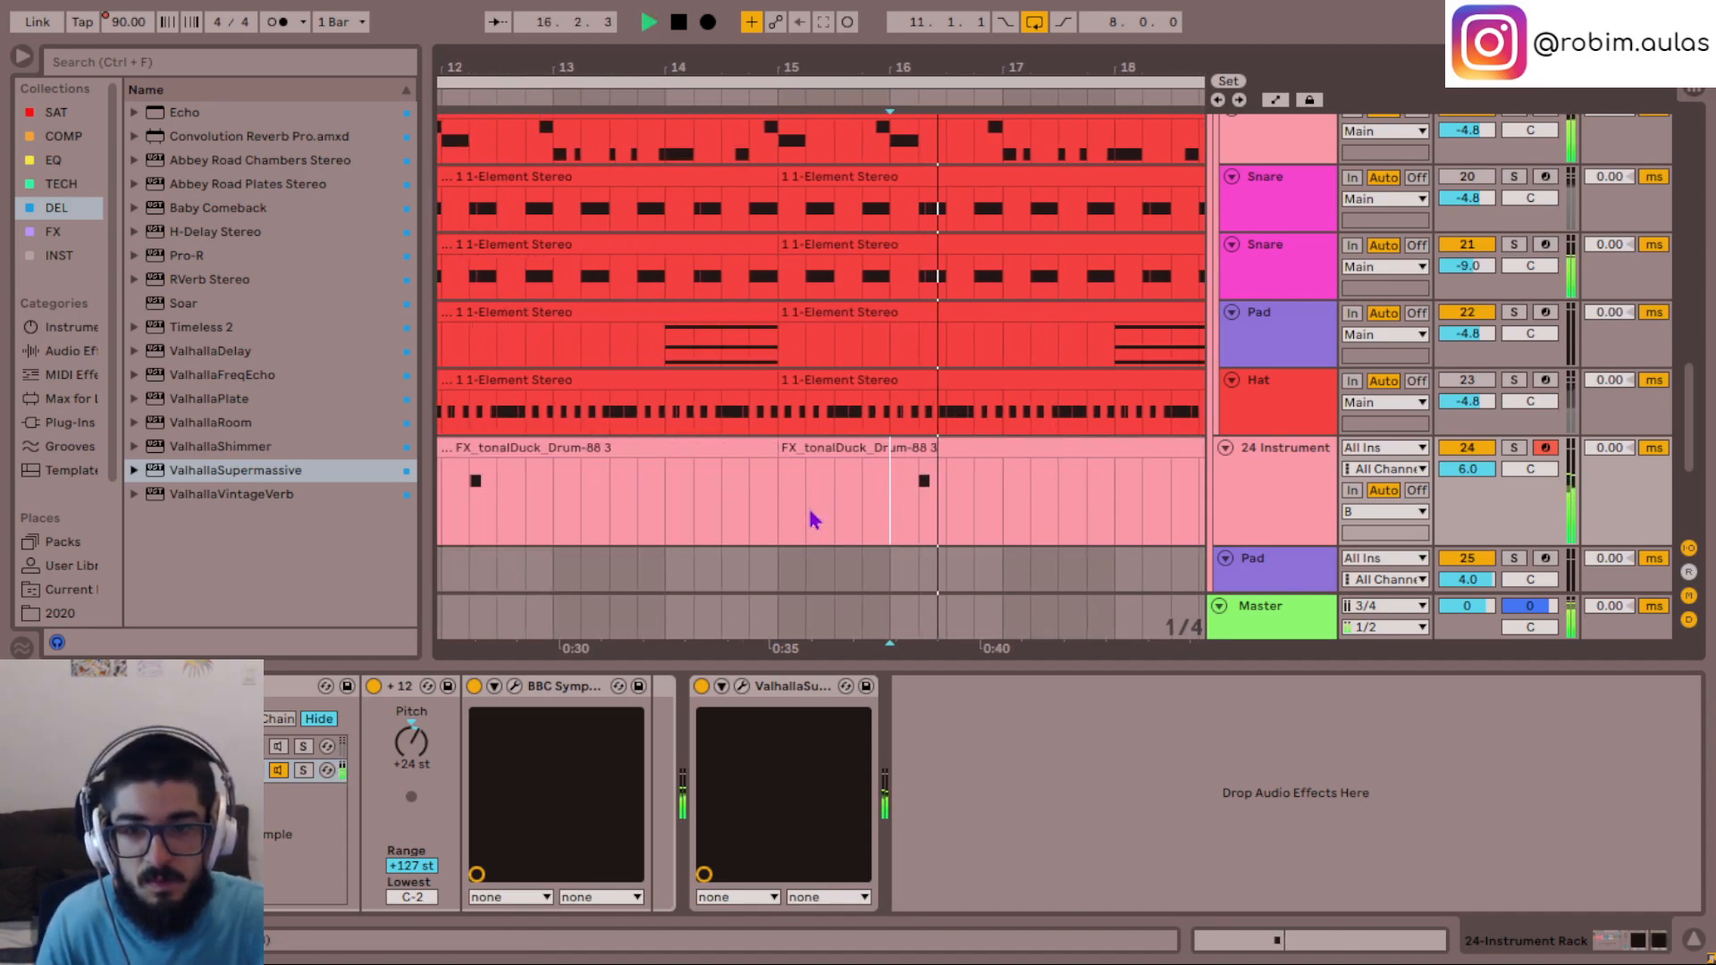
key(space)
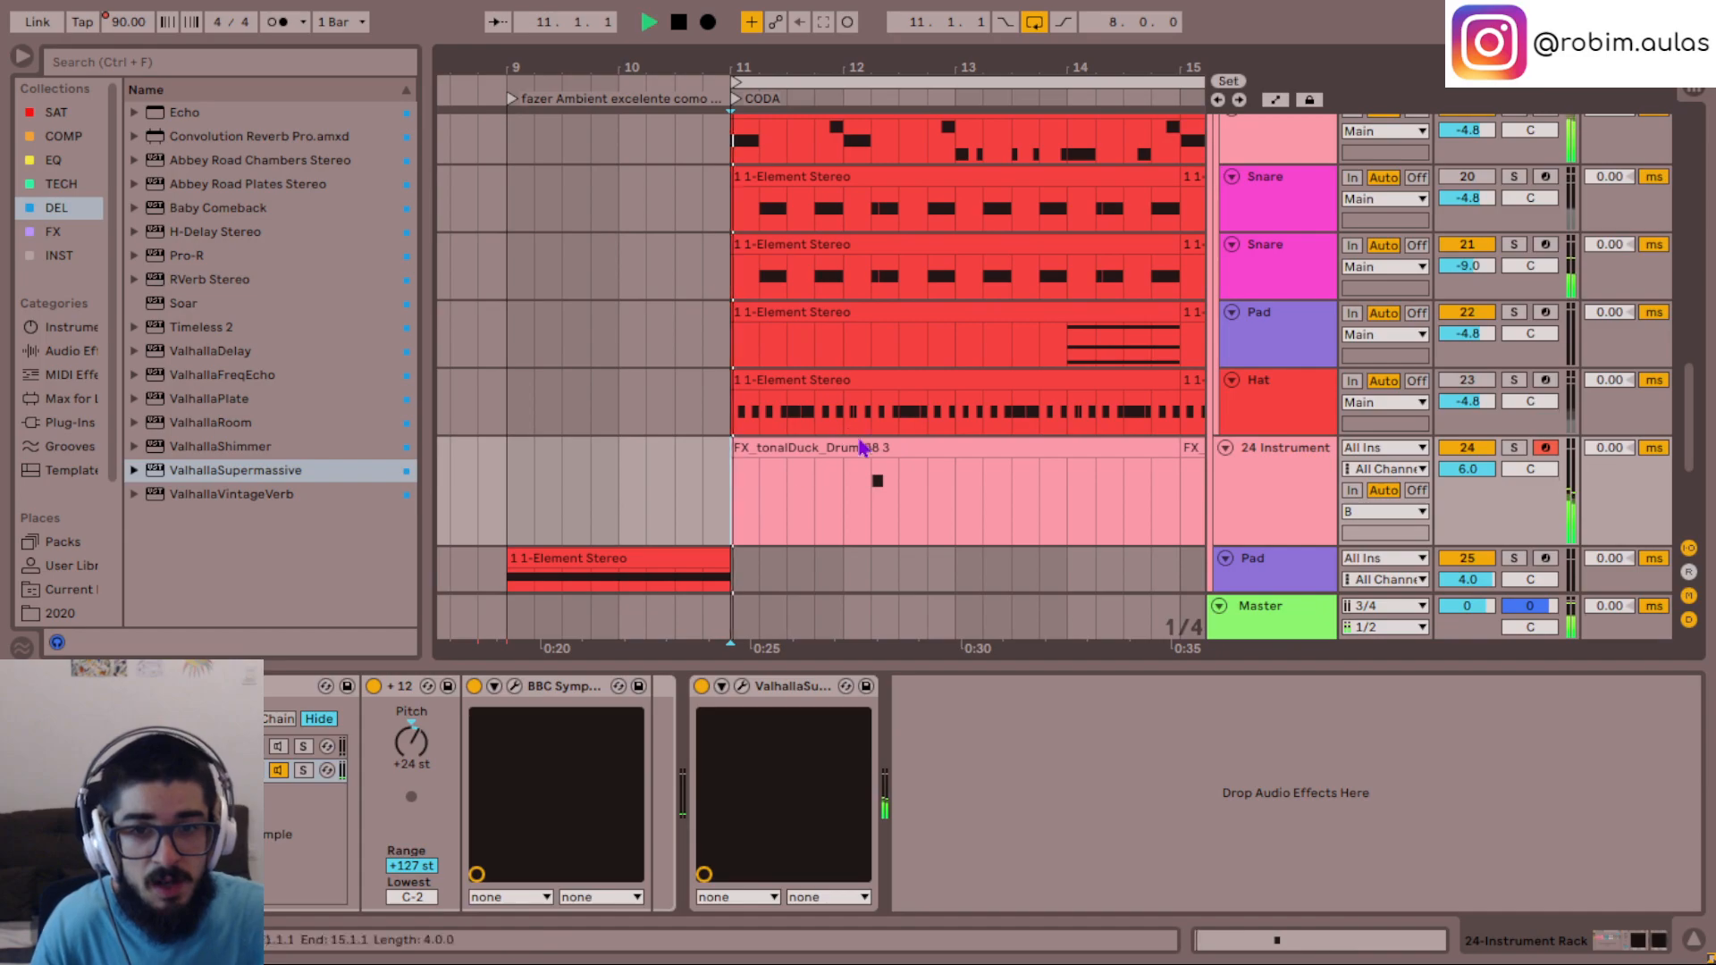
- Open track 24's clip at bar 11, try its single note at A2 and B2, and return it to G#2
double_click(881, 449)
key(Up)
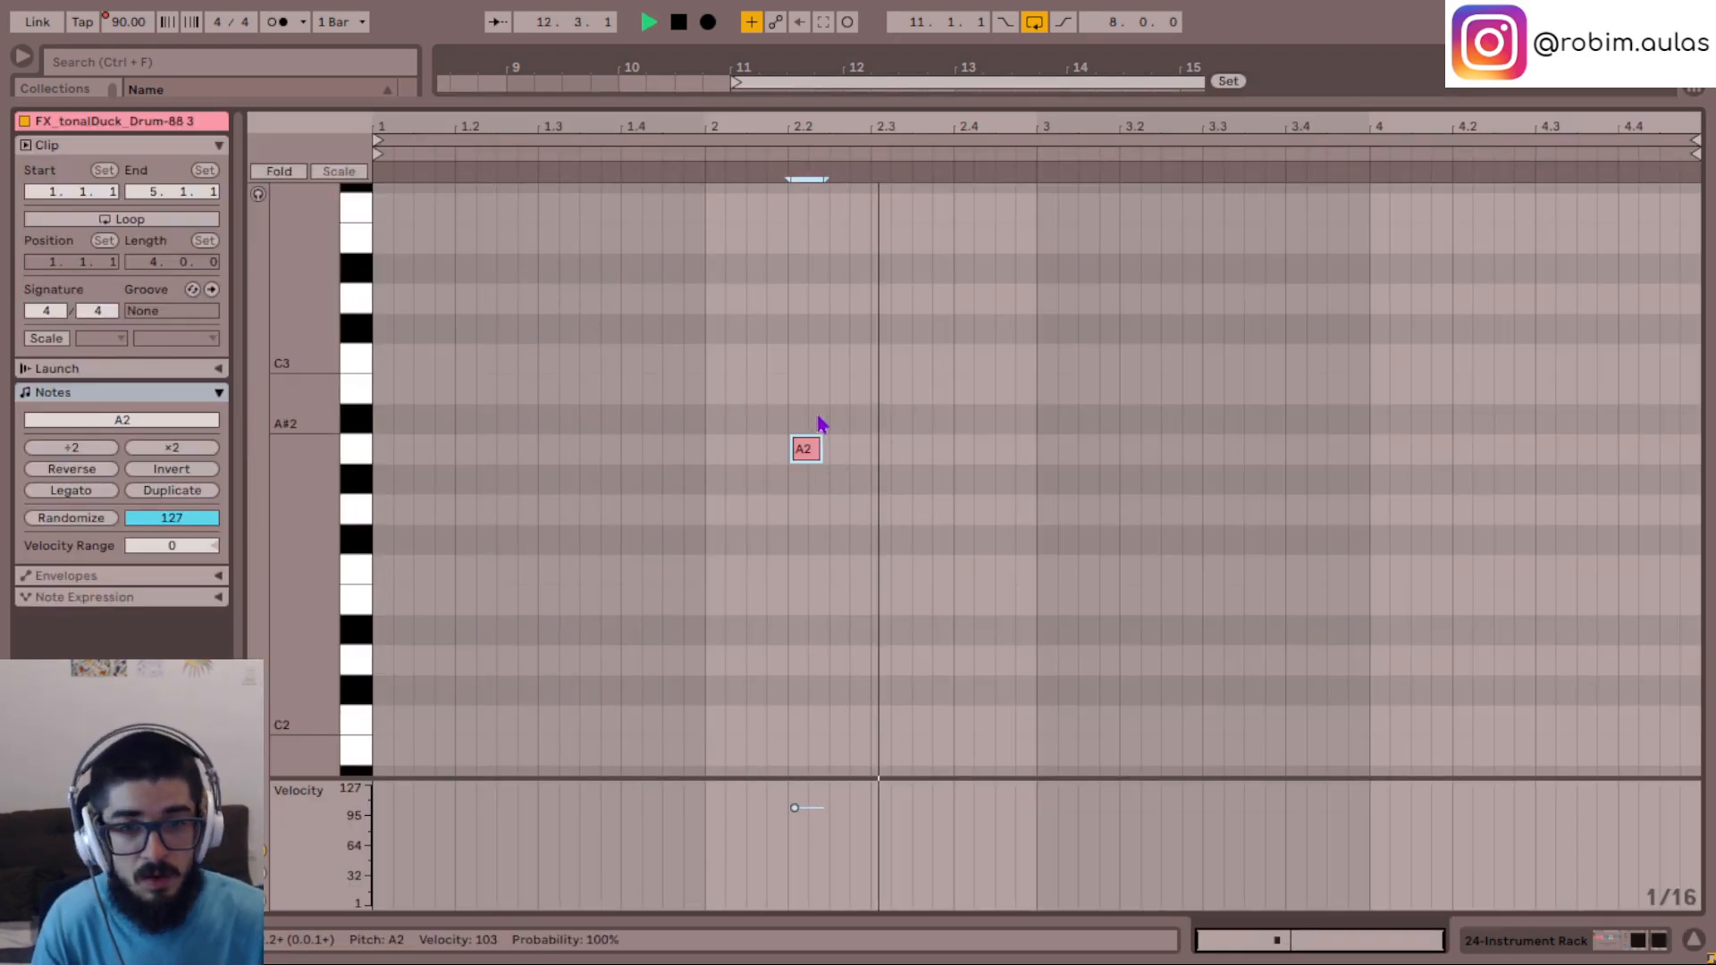
key(space)
key(space)
key(Up)
key(Up)
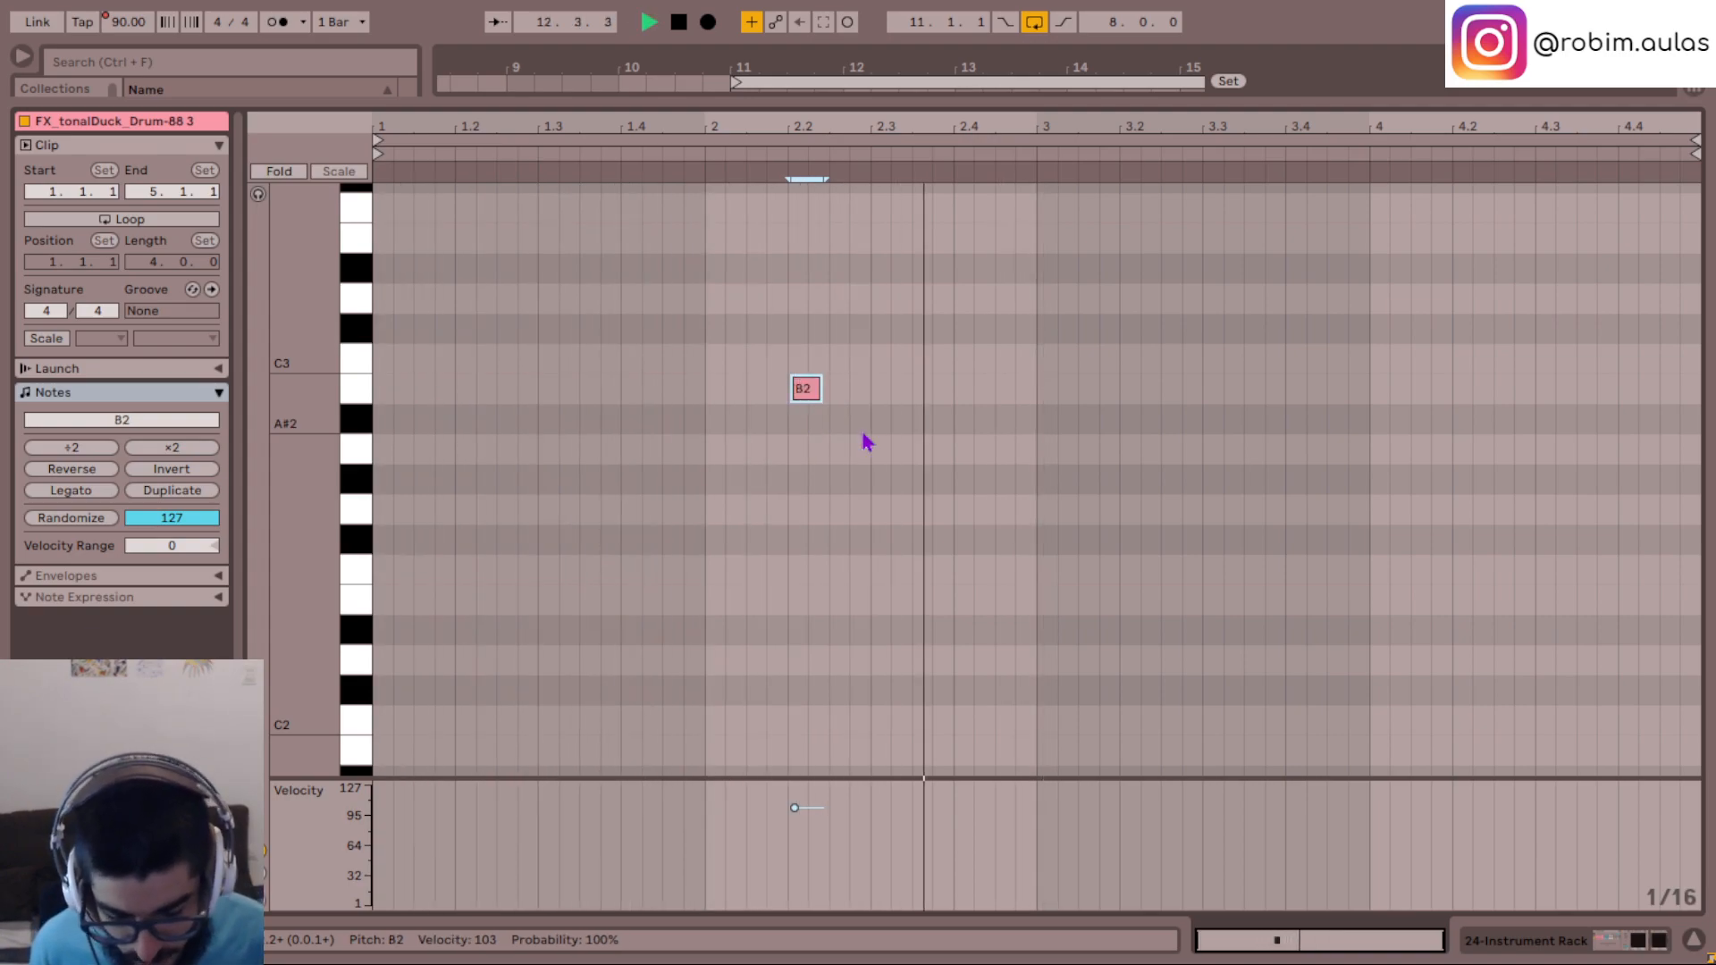
key(Down)
key(Down)
key(Down)
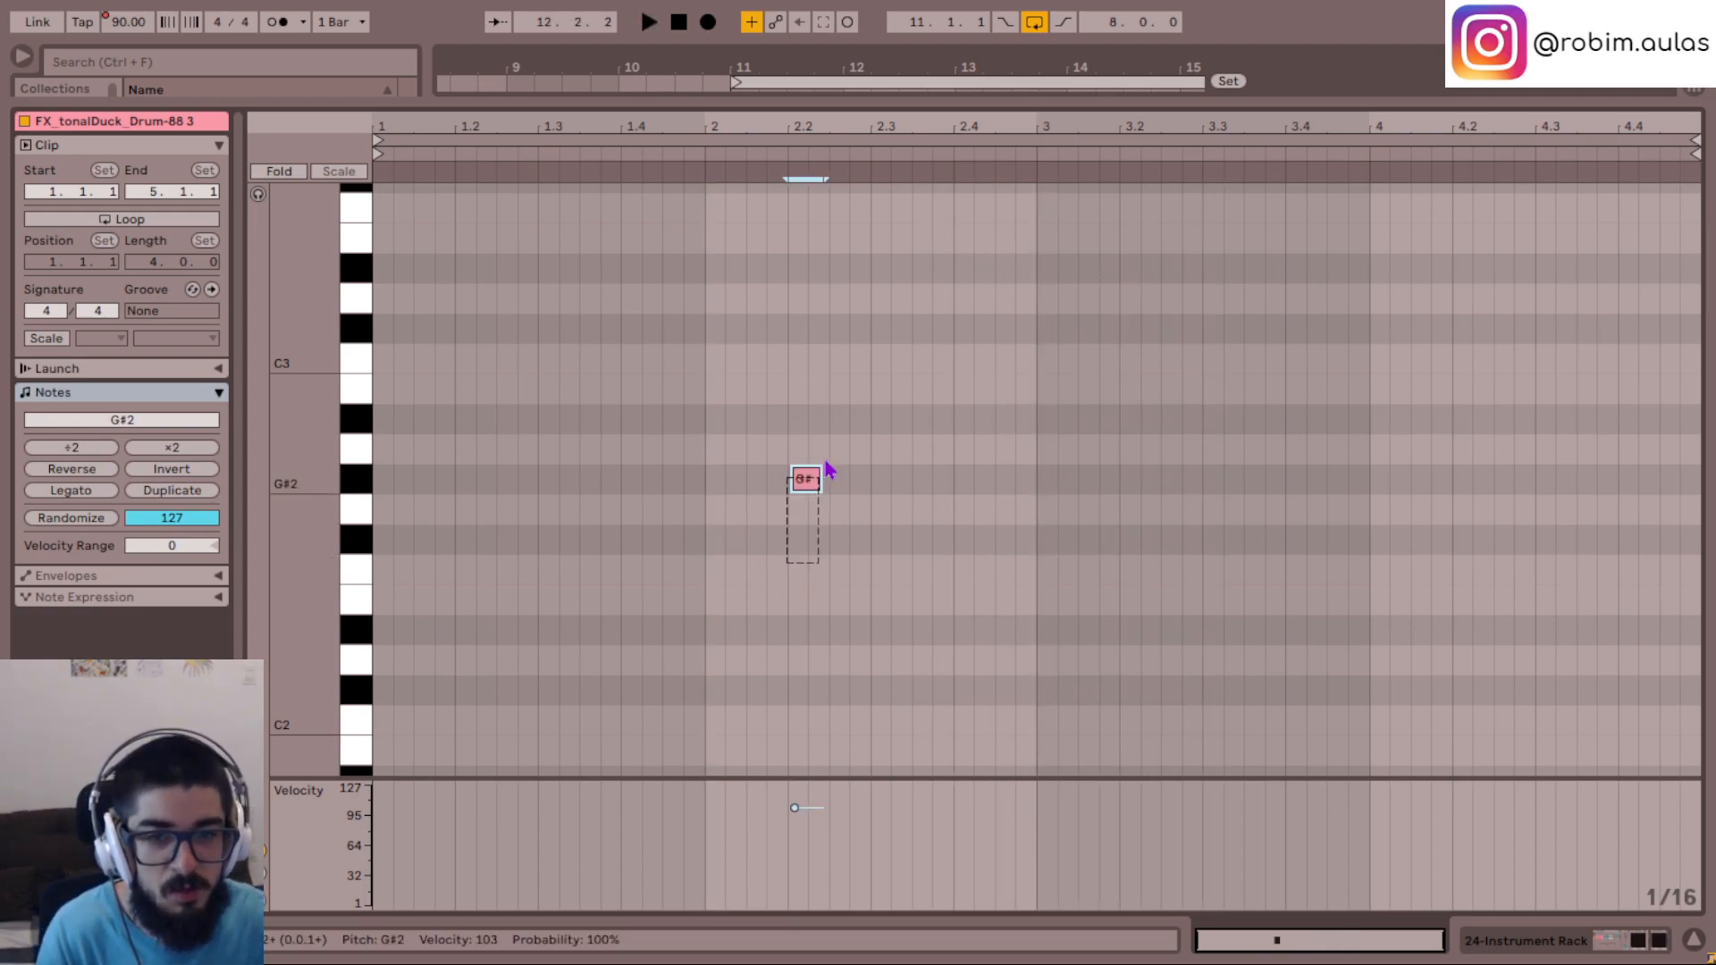
- Copy the G#2 note down to E2 at the same time position and play from the clip's second bar
drag(807, 493, 807, 598)
click(712, 579)
key(space)
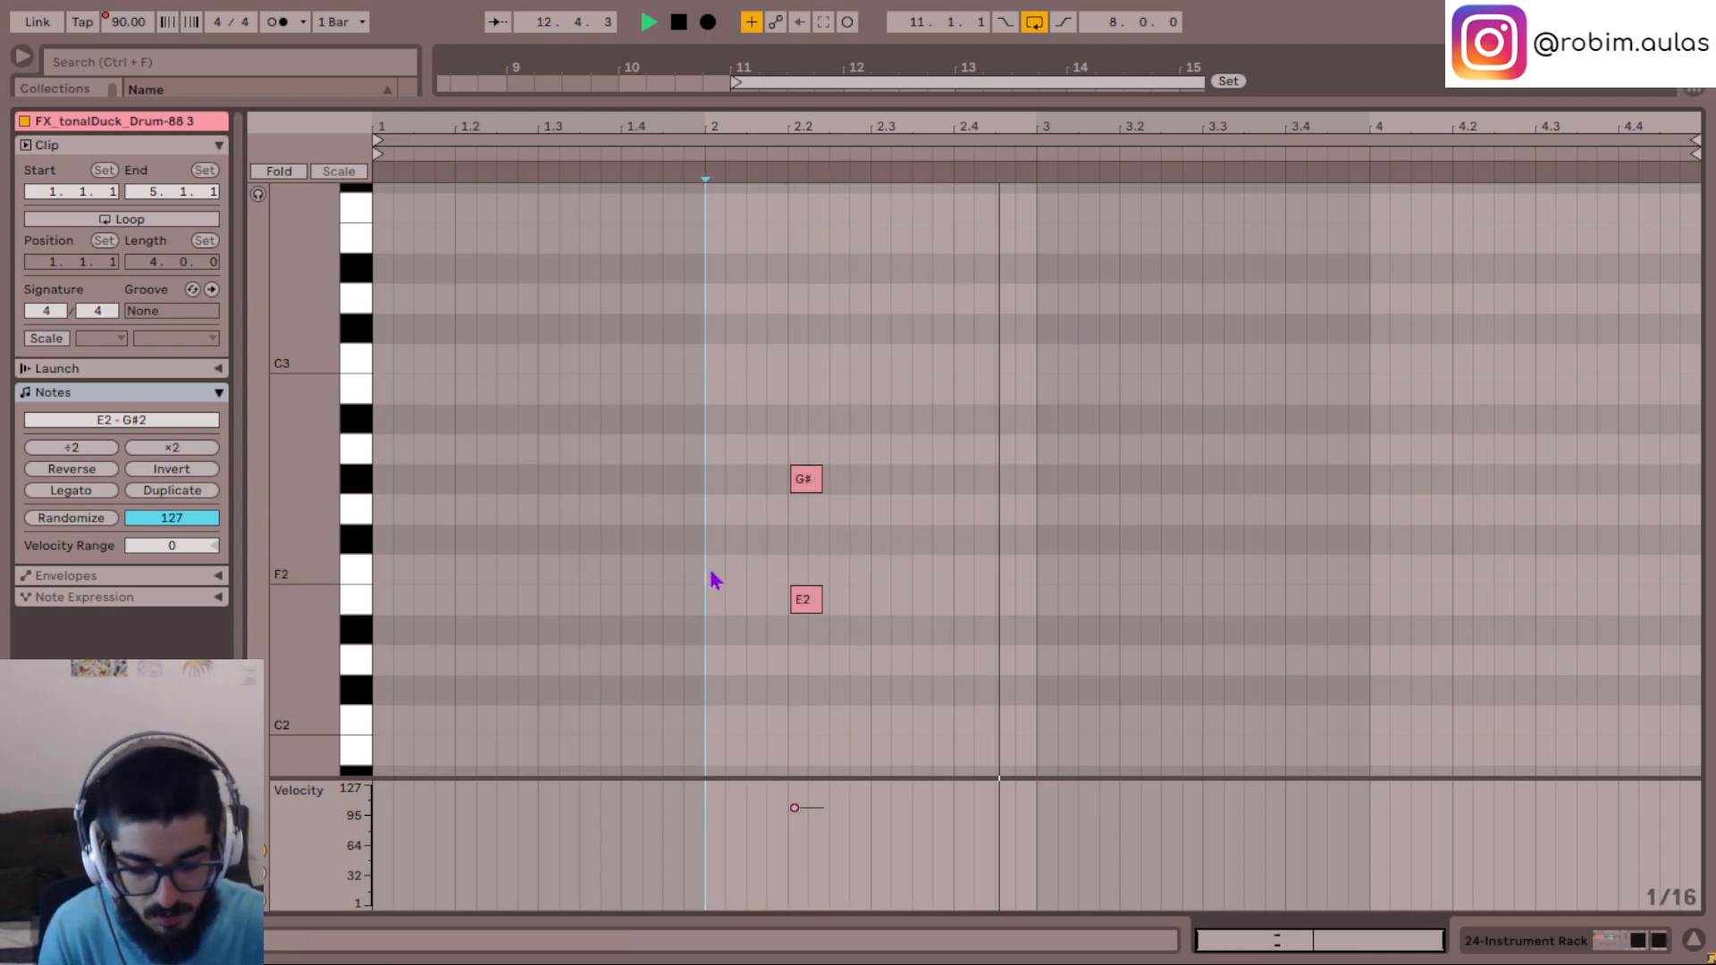
key(space)
key(space)
- Lower the copied E2 note to B1 while listening, and replay from the clip's second bar
click(804, 598)
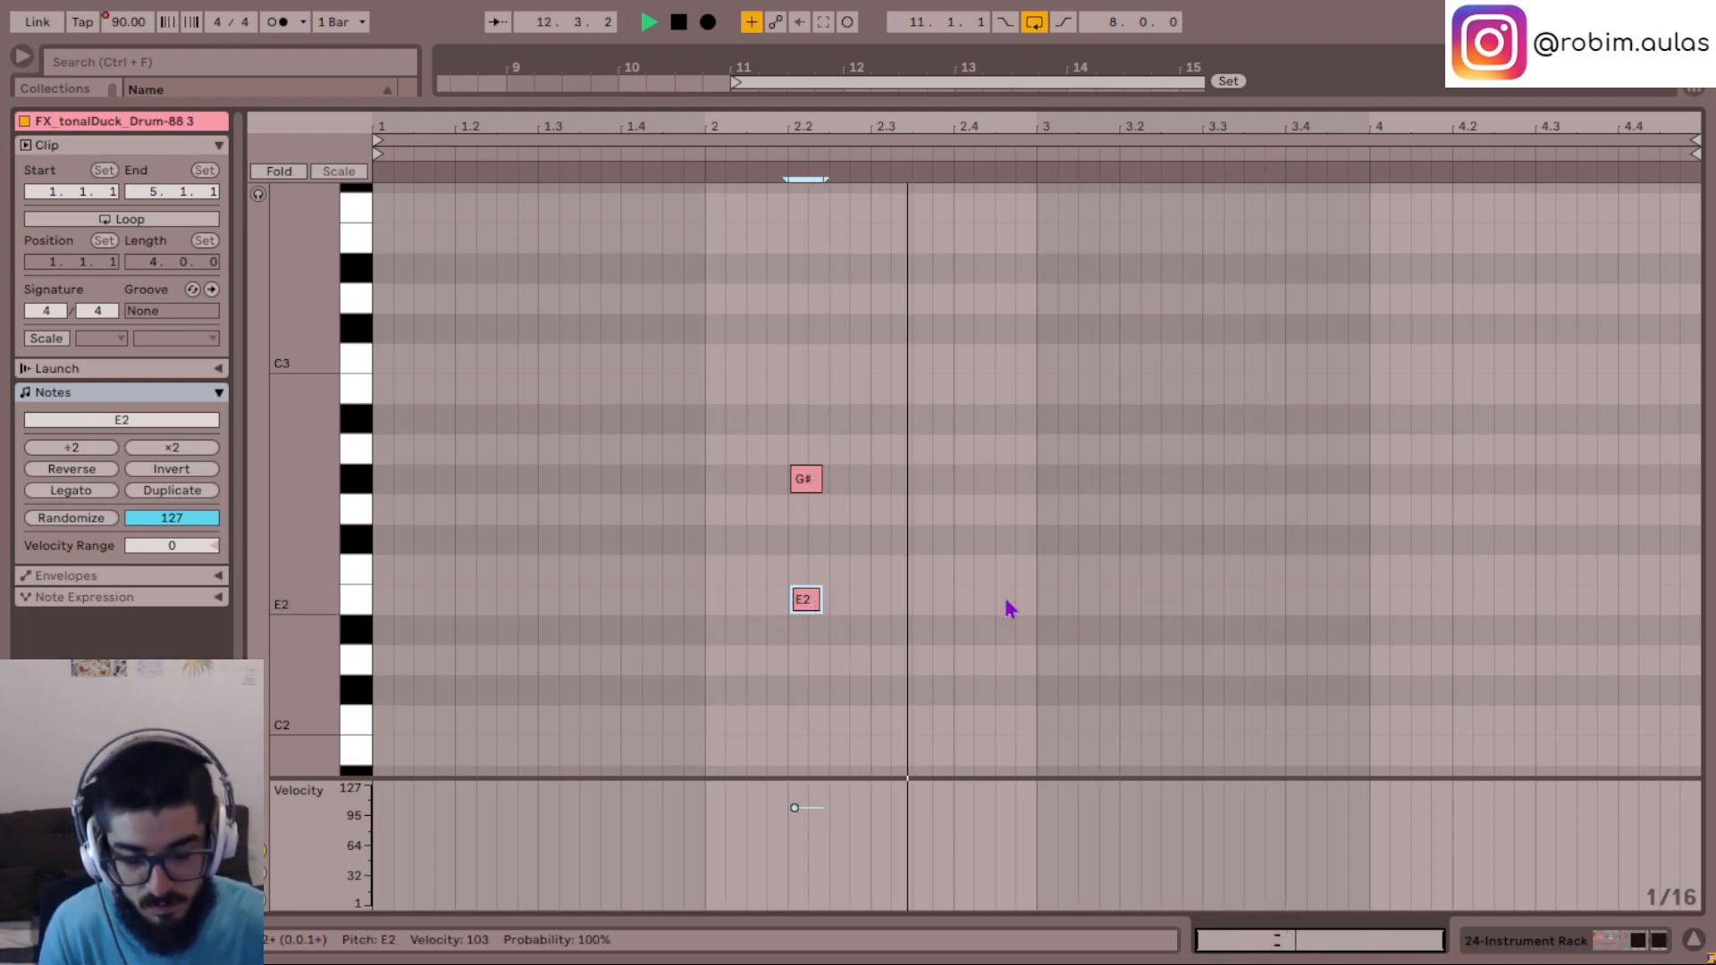
key(space)
key(space)
key(Down)
key(Down)
key(Down)
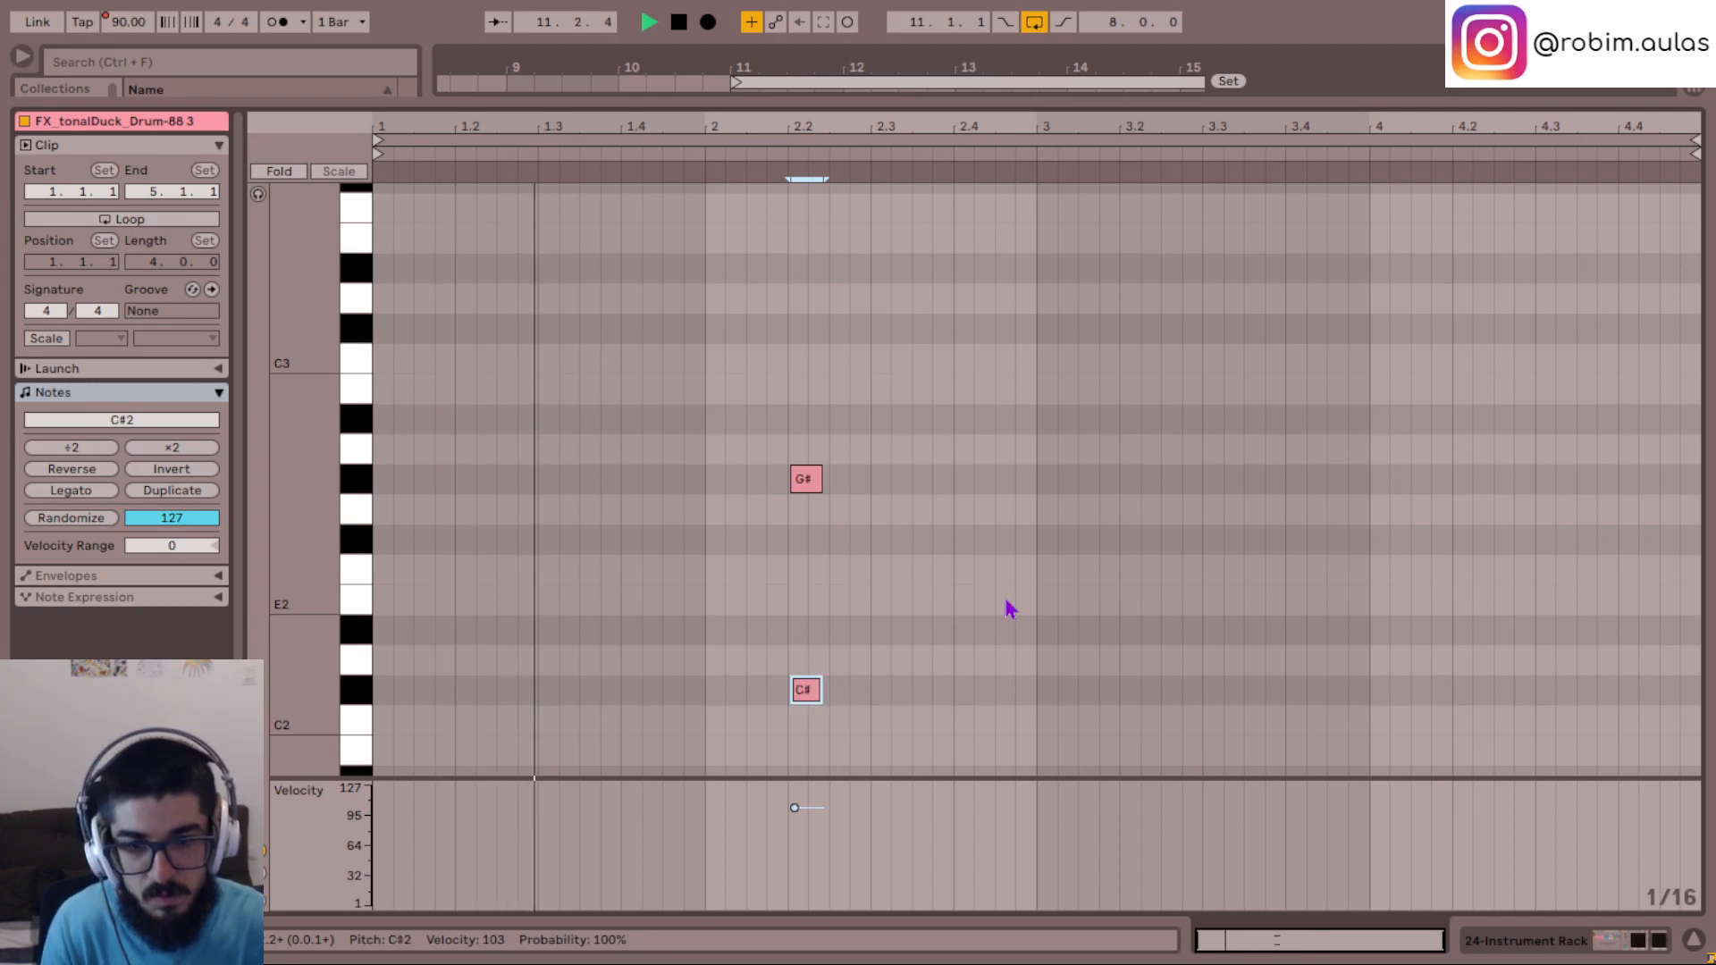
key(Down)
key(Down)
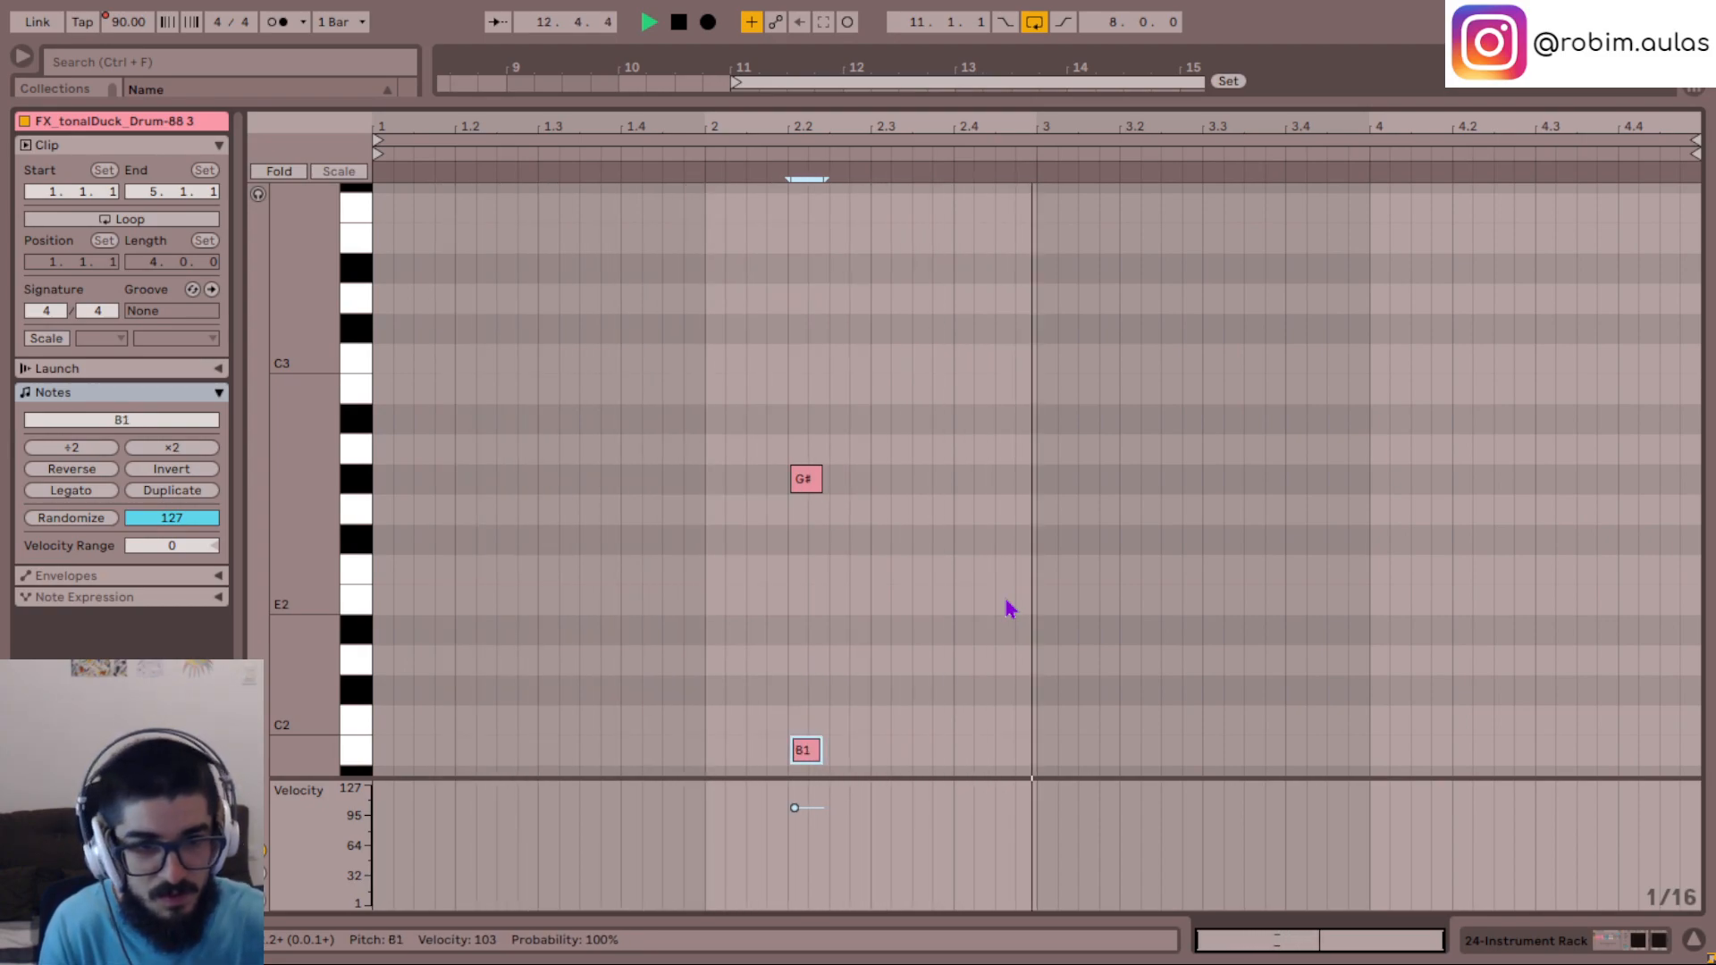
scroll(983, 590, down, 2)
key(space)
click(705, 552)
key(space)
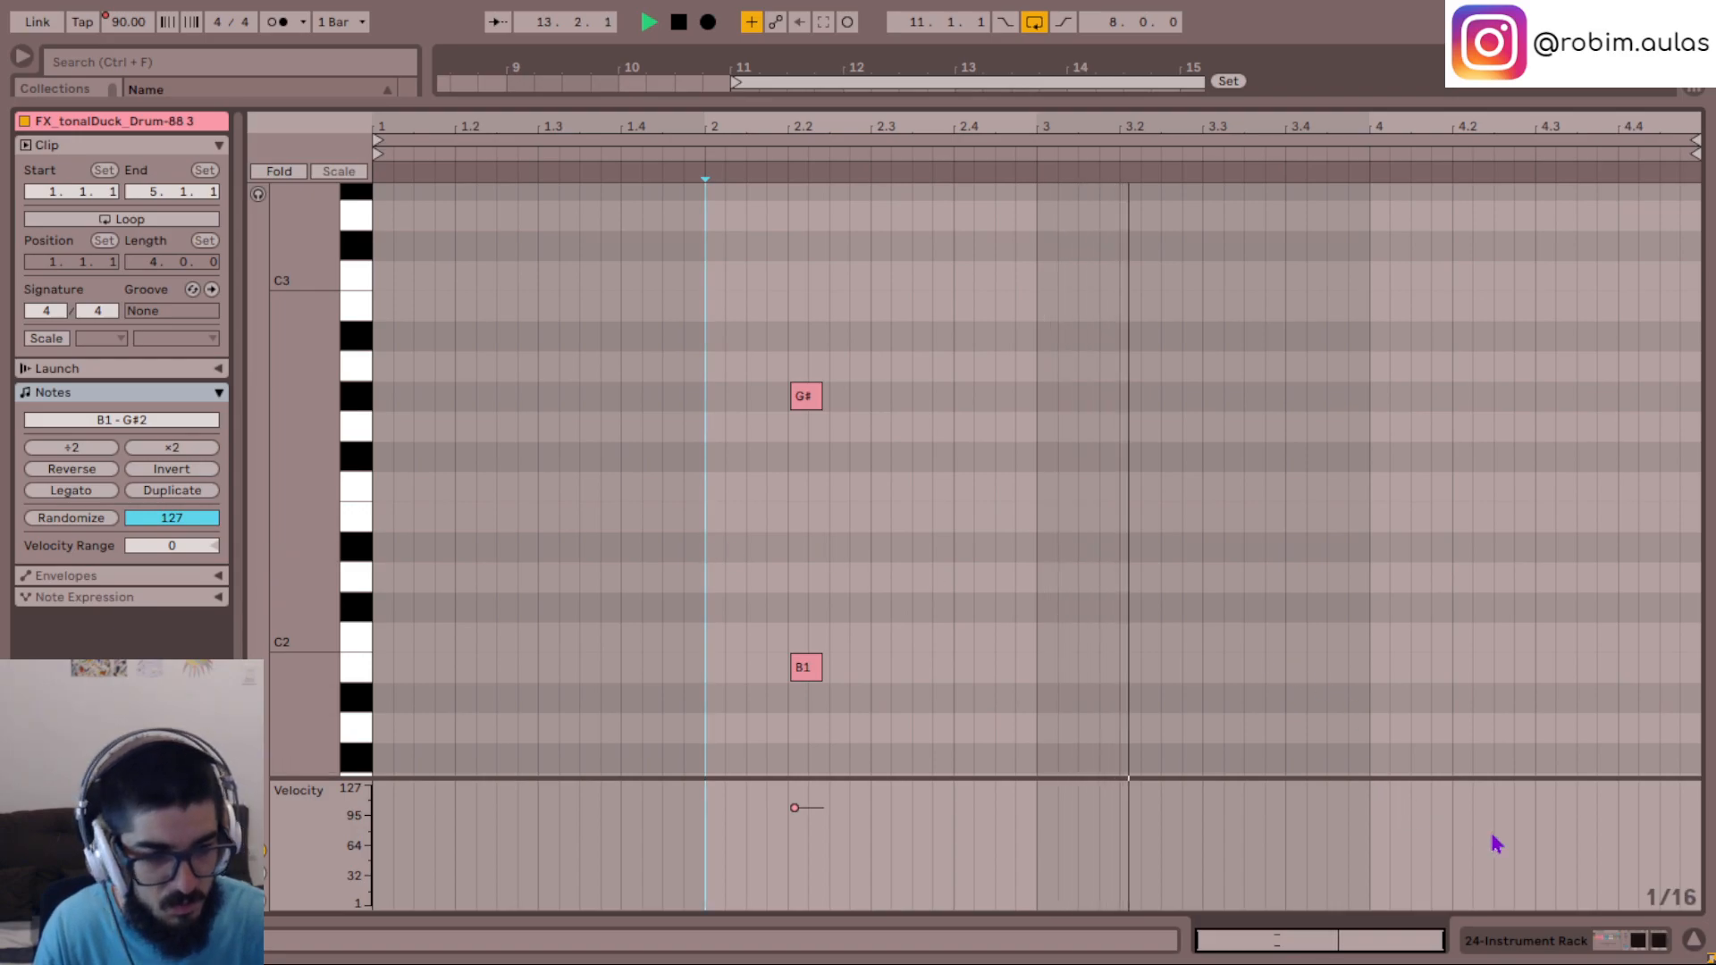
- Set the Mod Depth to 67.5% and Feedback to 57% in track 24's ValhallaSupermassive, and close the plug-in
click(1551, 943)
click(741, 688)
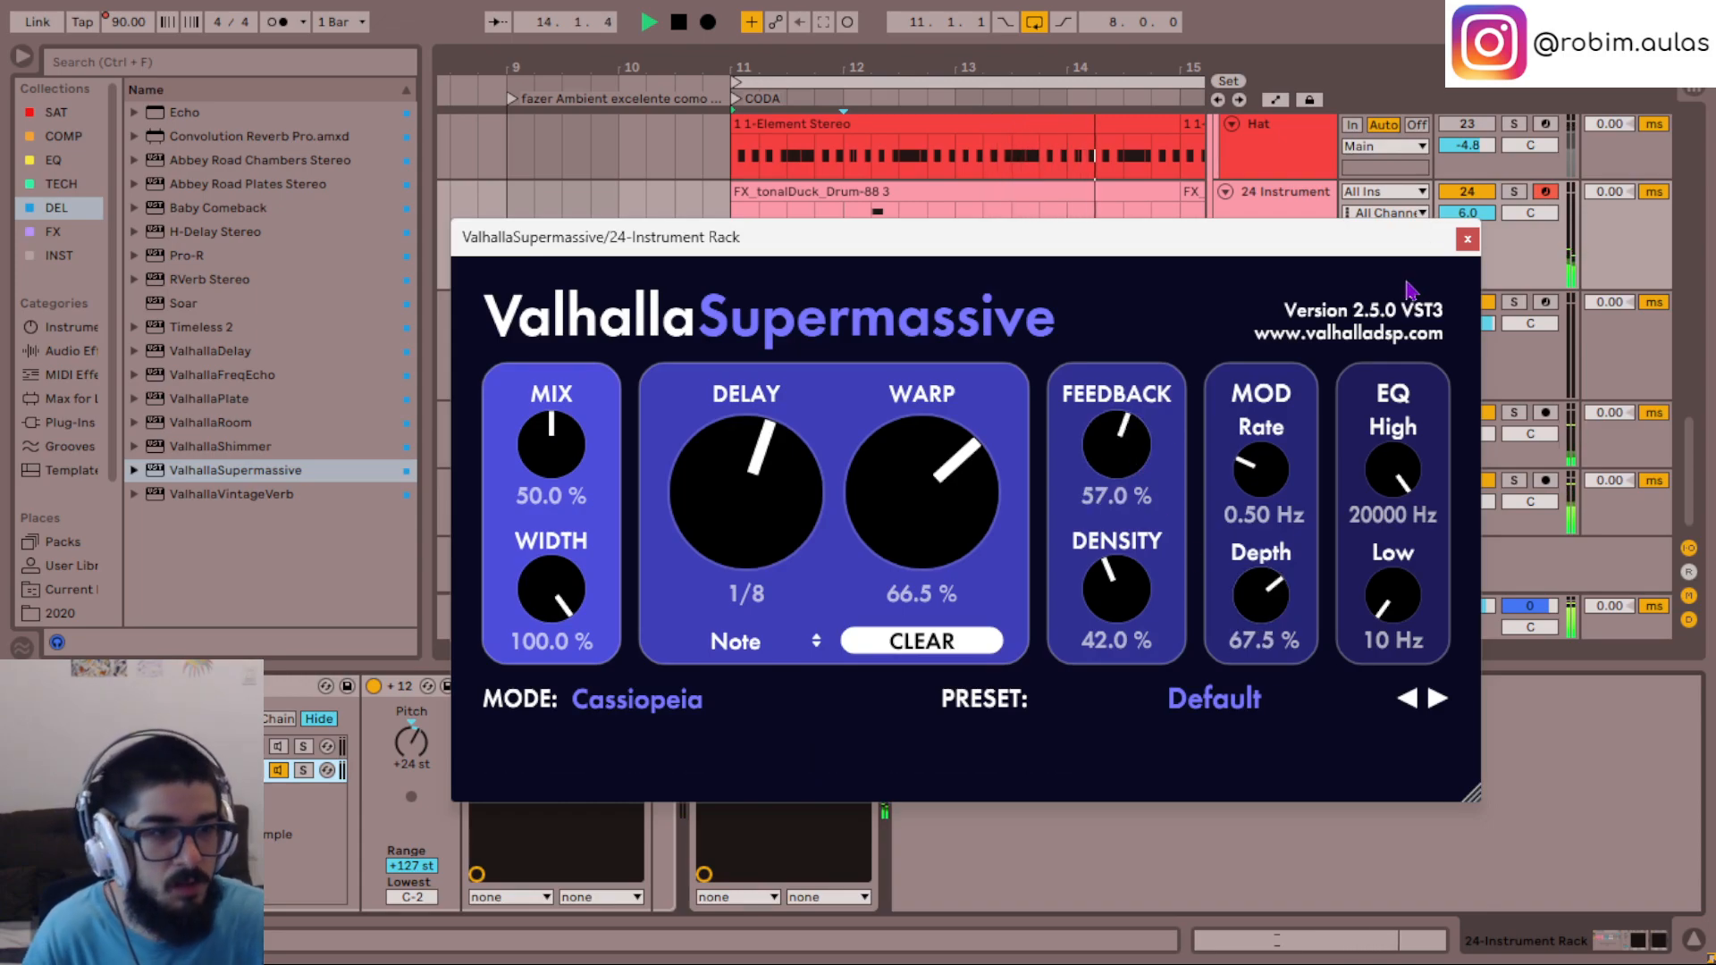
click(1471, 239)
- In track 24's clip at bar 11, raise the B1 note to C#2 and deactivate it
double_click(892, 191)
drag(882, 724, 814, 627)
key(Up)
key(Up)
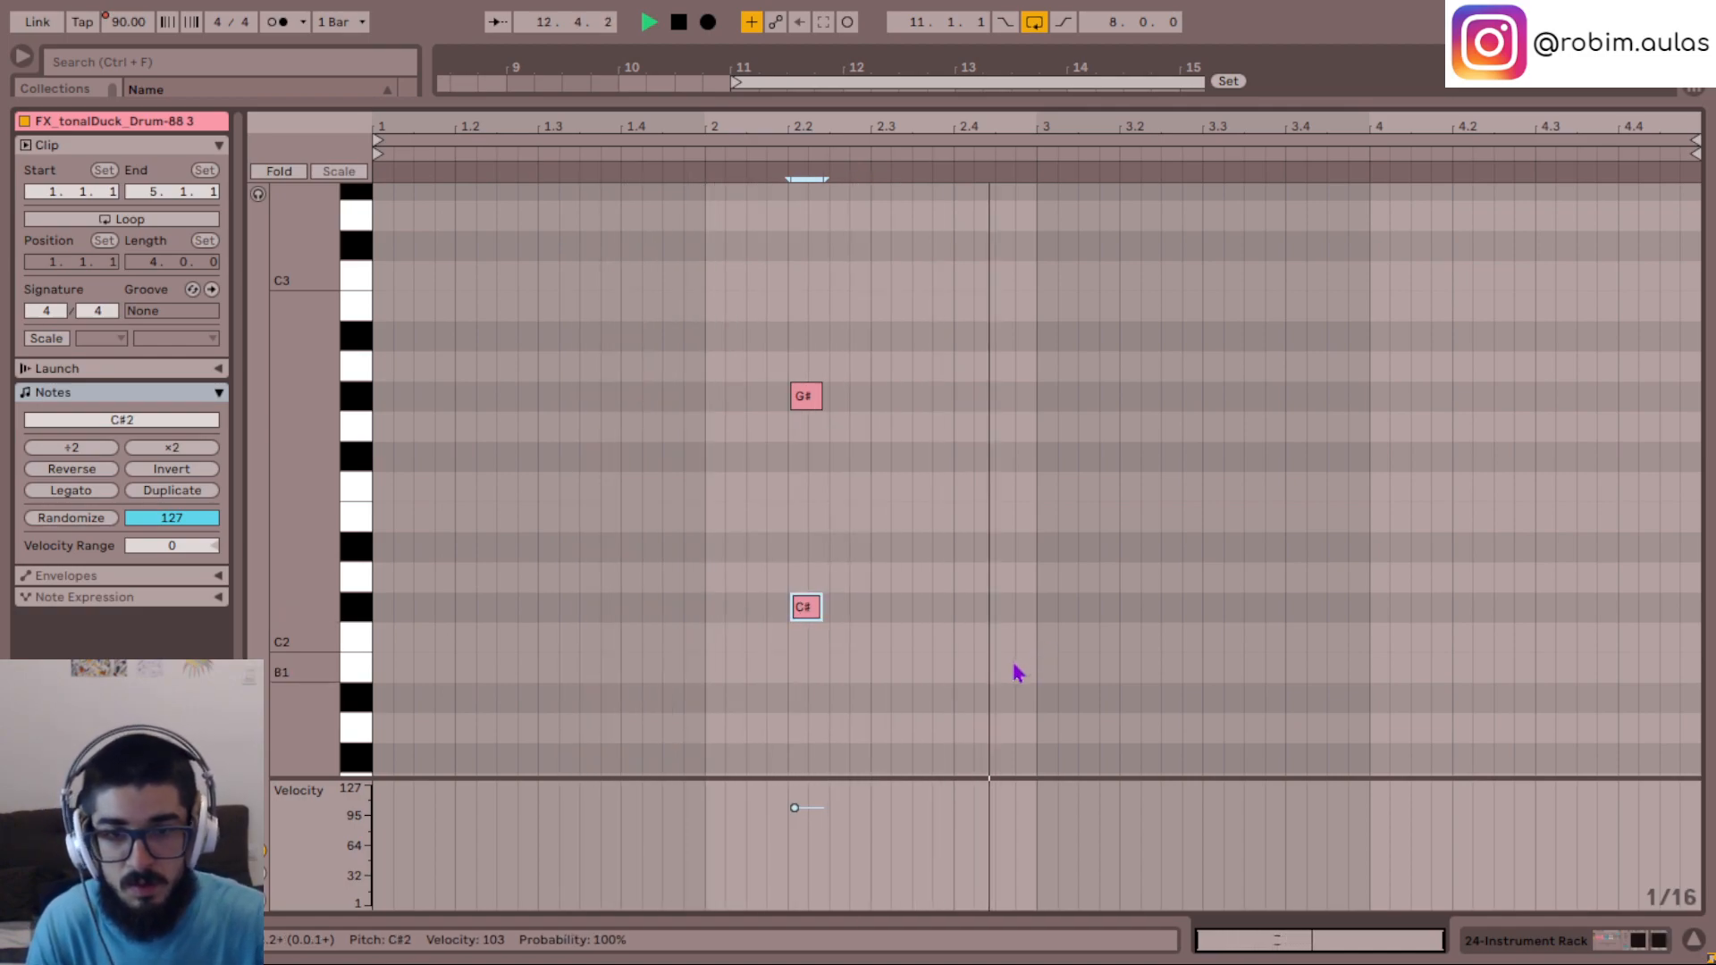
key(0)
click(706, 556)
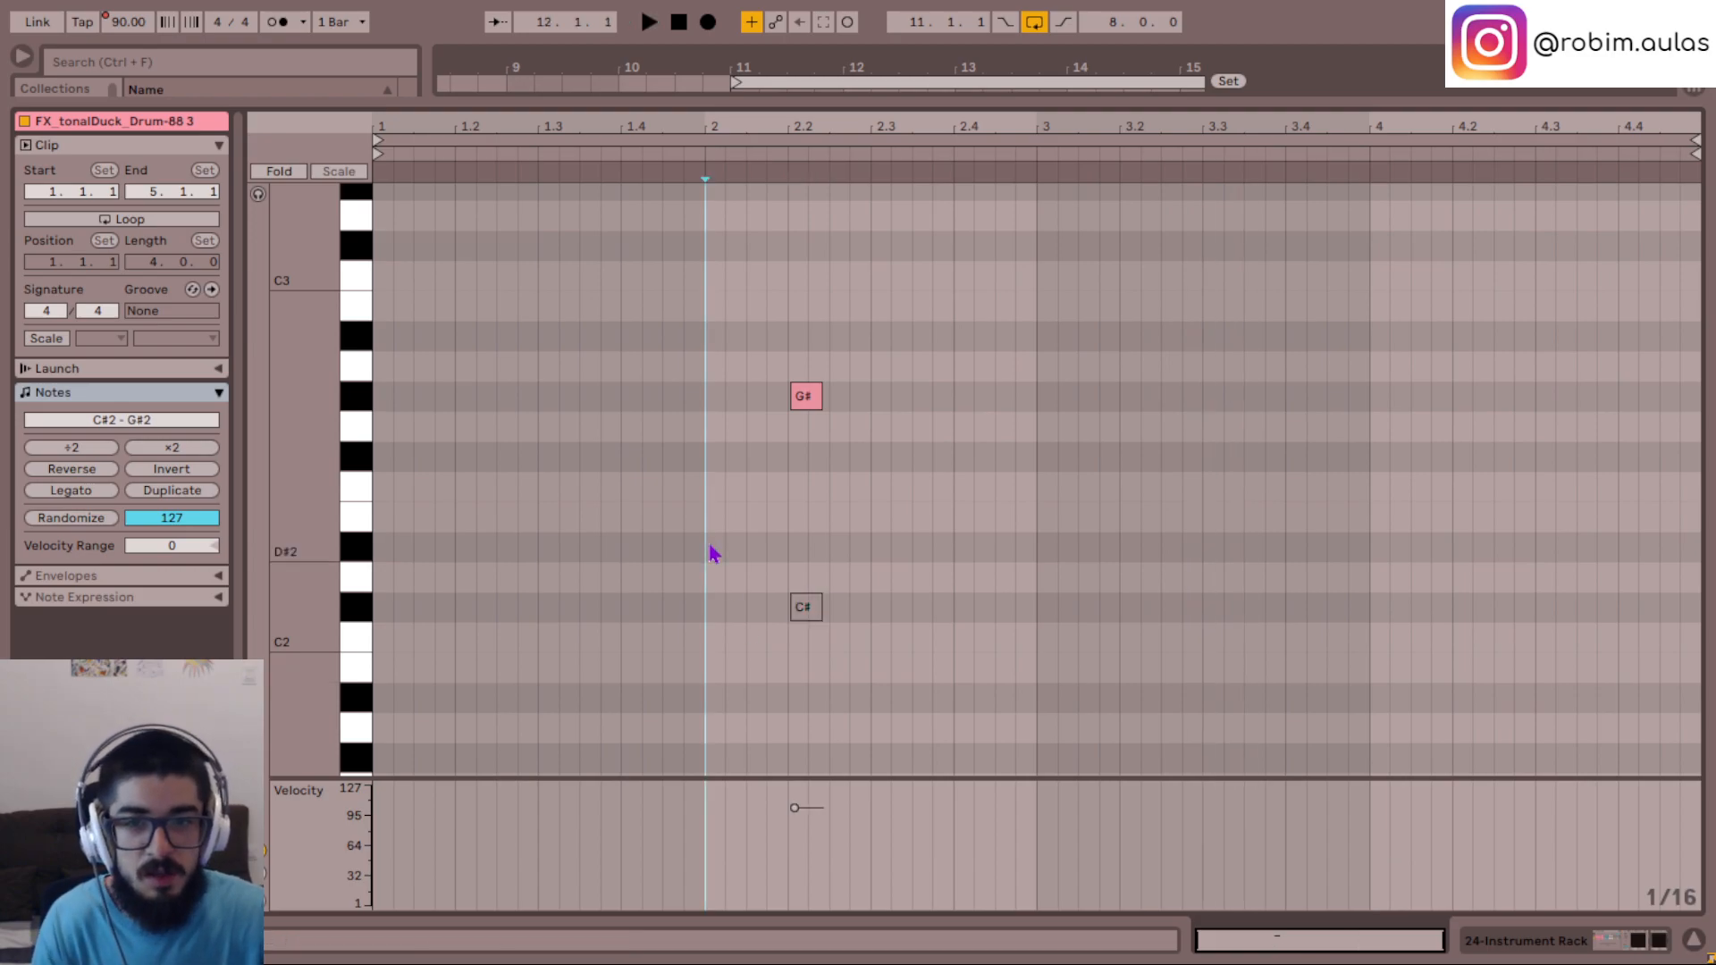
- In track 24's clip at bar 15, raise the single note an octave to G#3 and play from just before it
click(1692, 939)
scroll(1385, 696, up, 4)
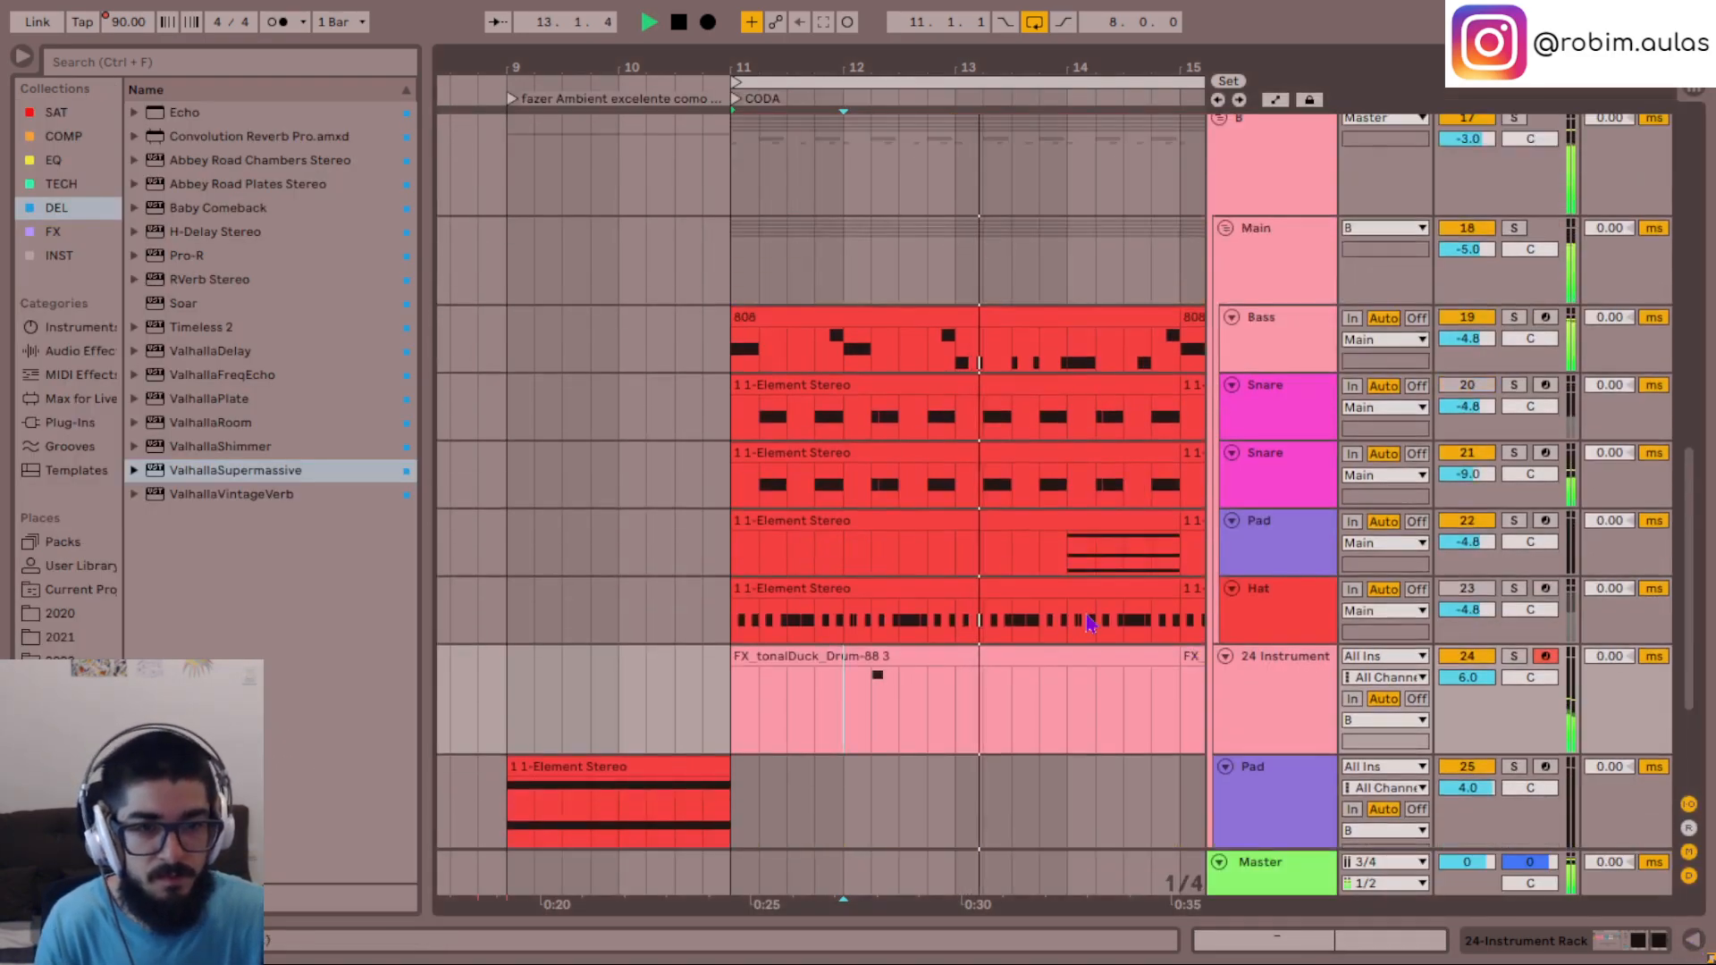
scroll(1122, 709, right, 5)
click(1030, 655)
key(space)
double_click(1033, 688)
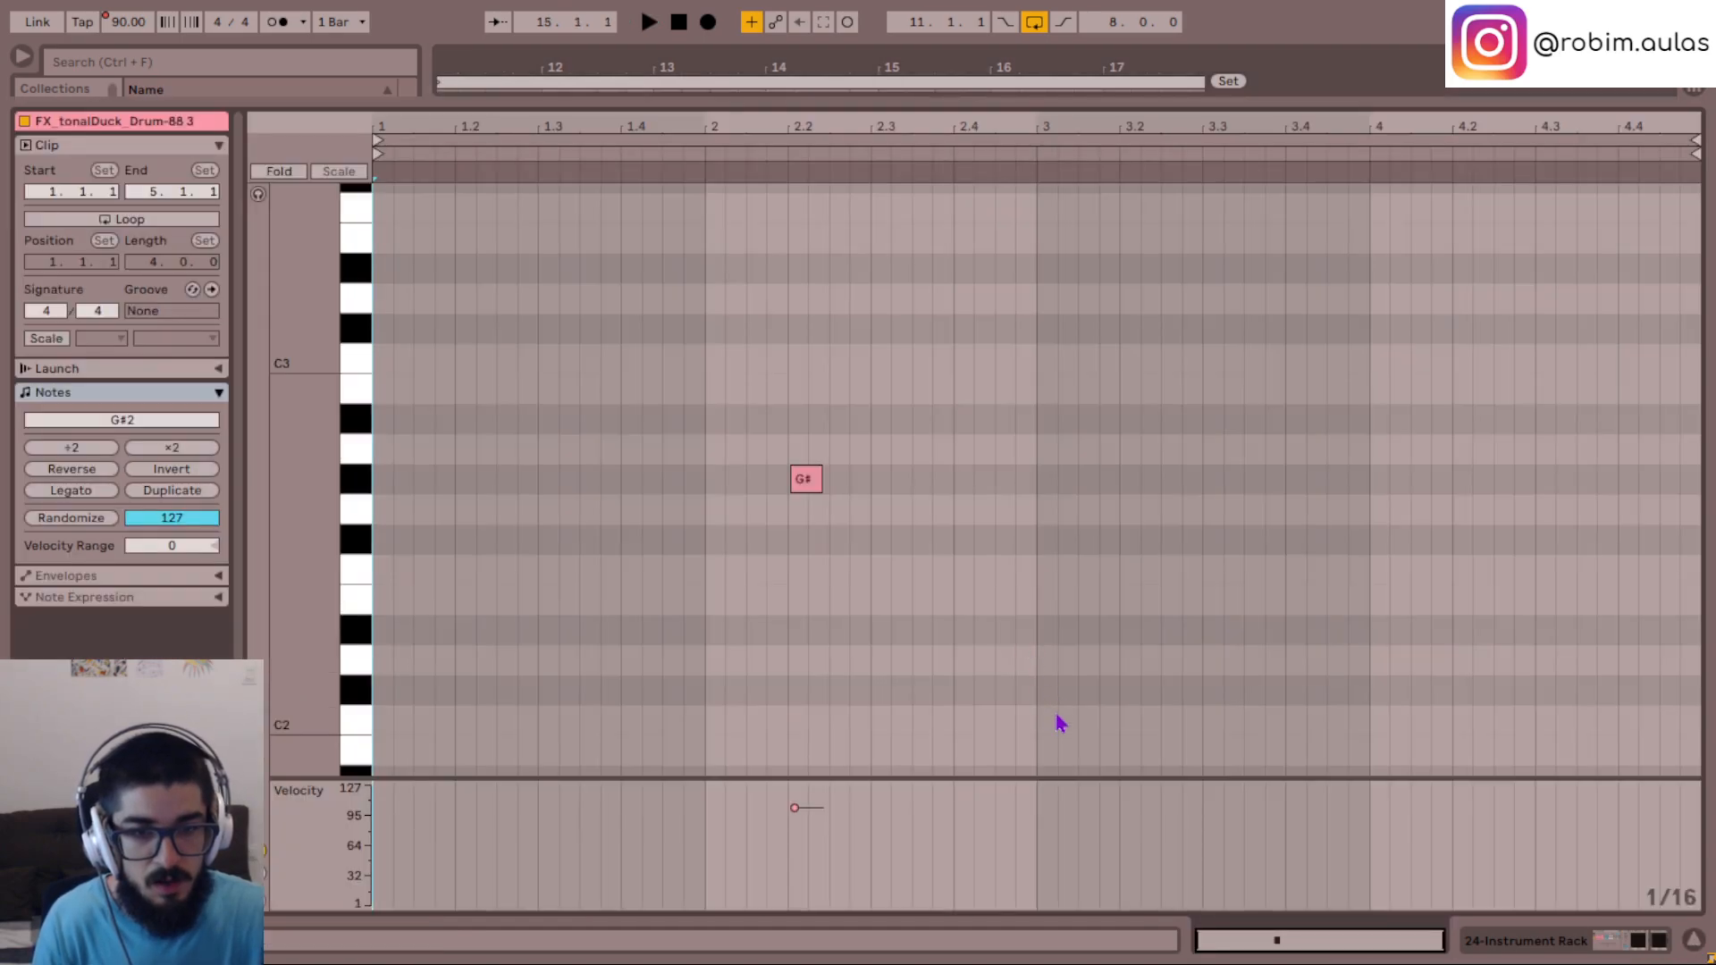
scroll(769, 402, down, 3)
click(725, 404)
key(space)
scroll(751, 447, up, 3)
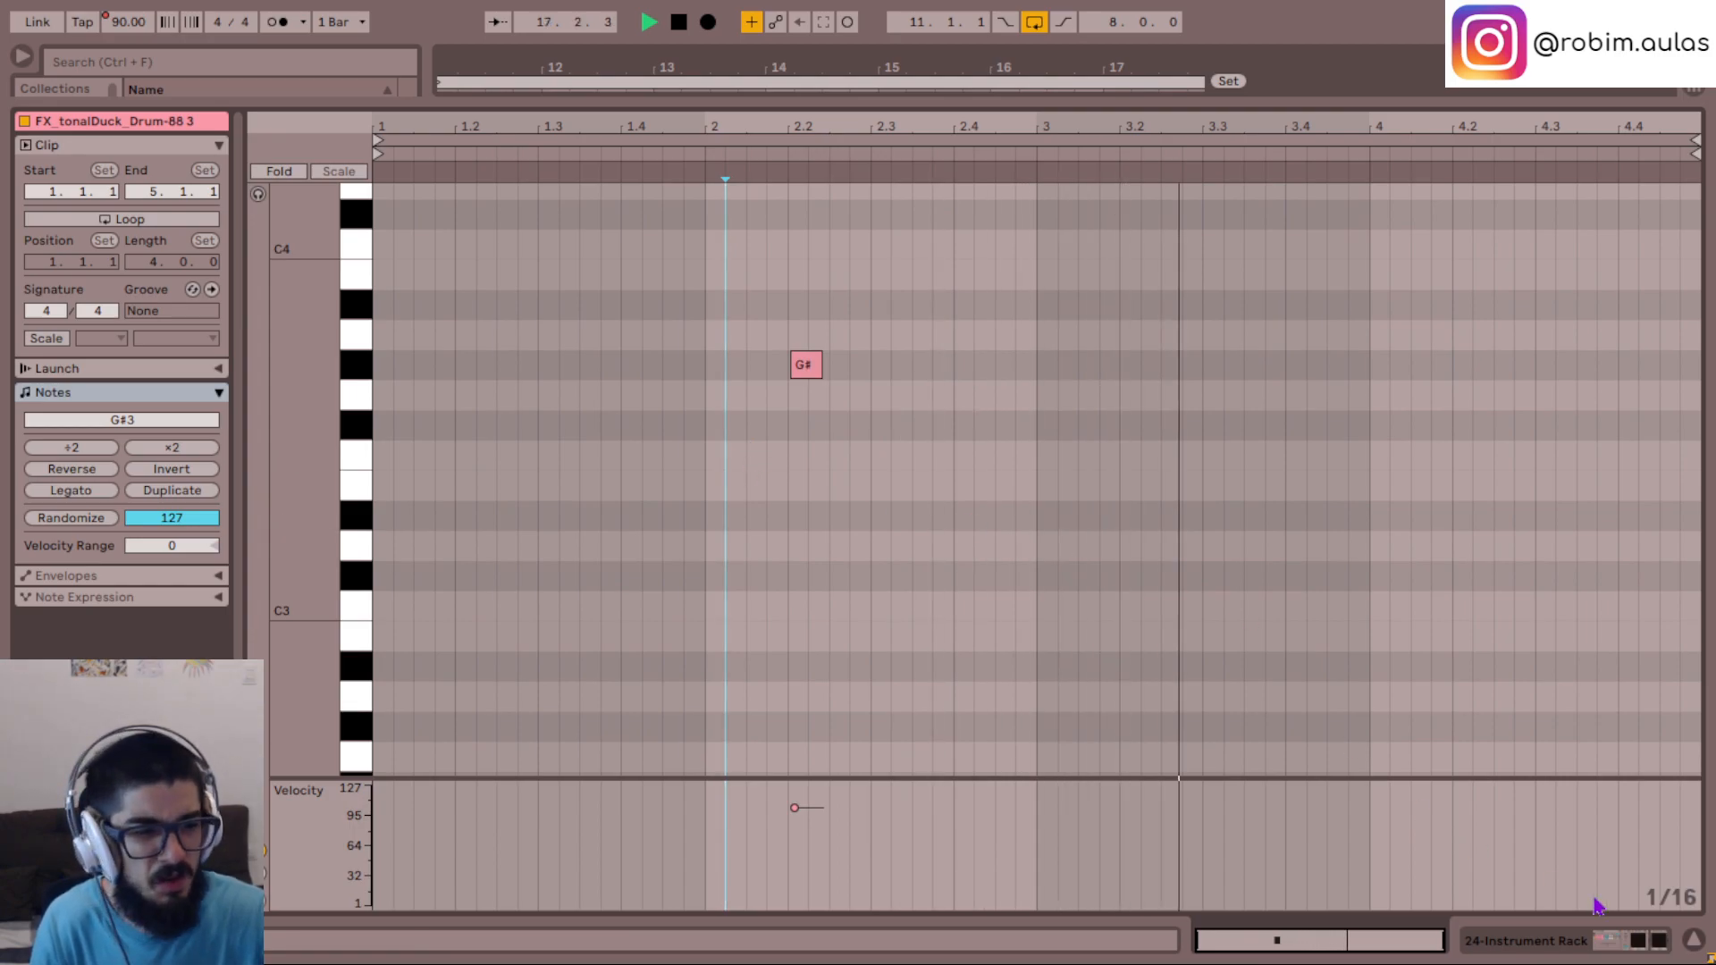
click(1694, 940)
- Play the whole CODA loop from bar 11 to review both track 24 clips
scroll(783, 598, left, 3)
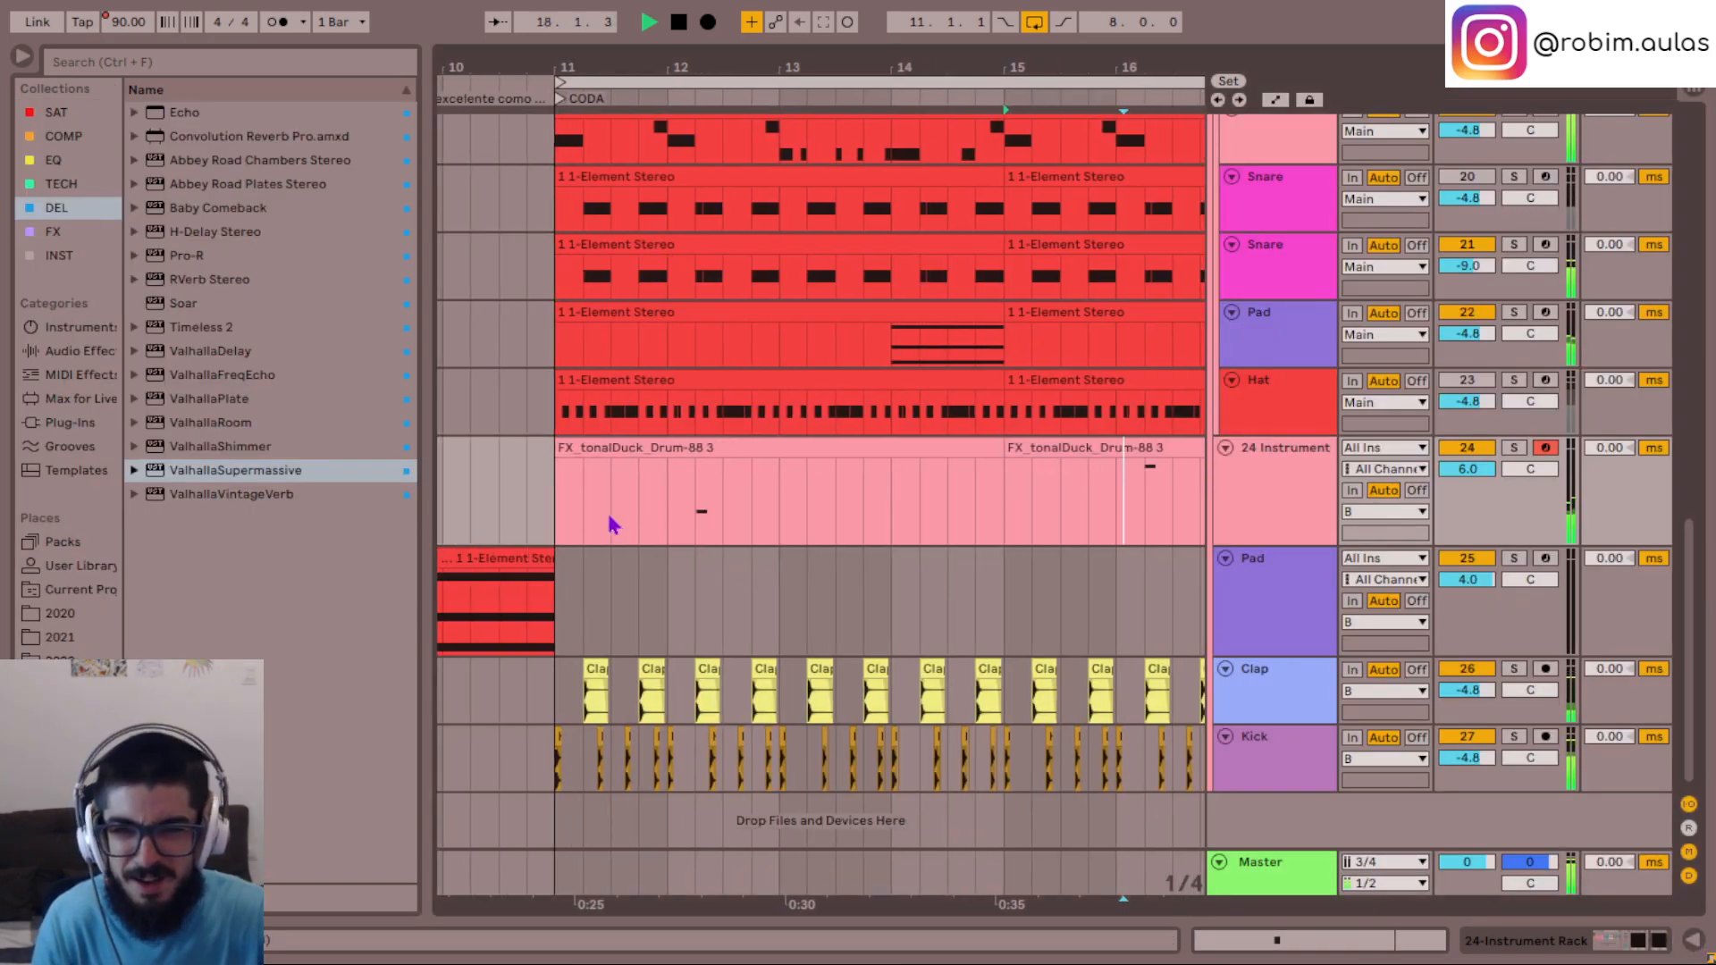
key(space)
key(minus)
key(minus)
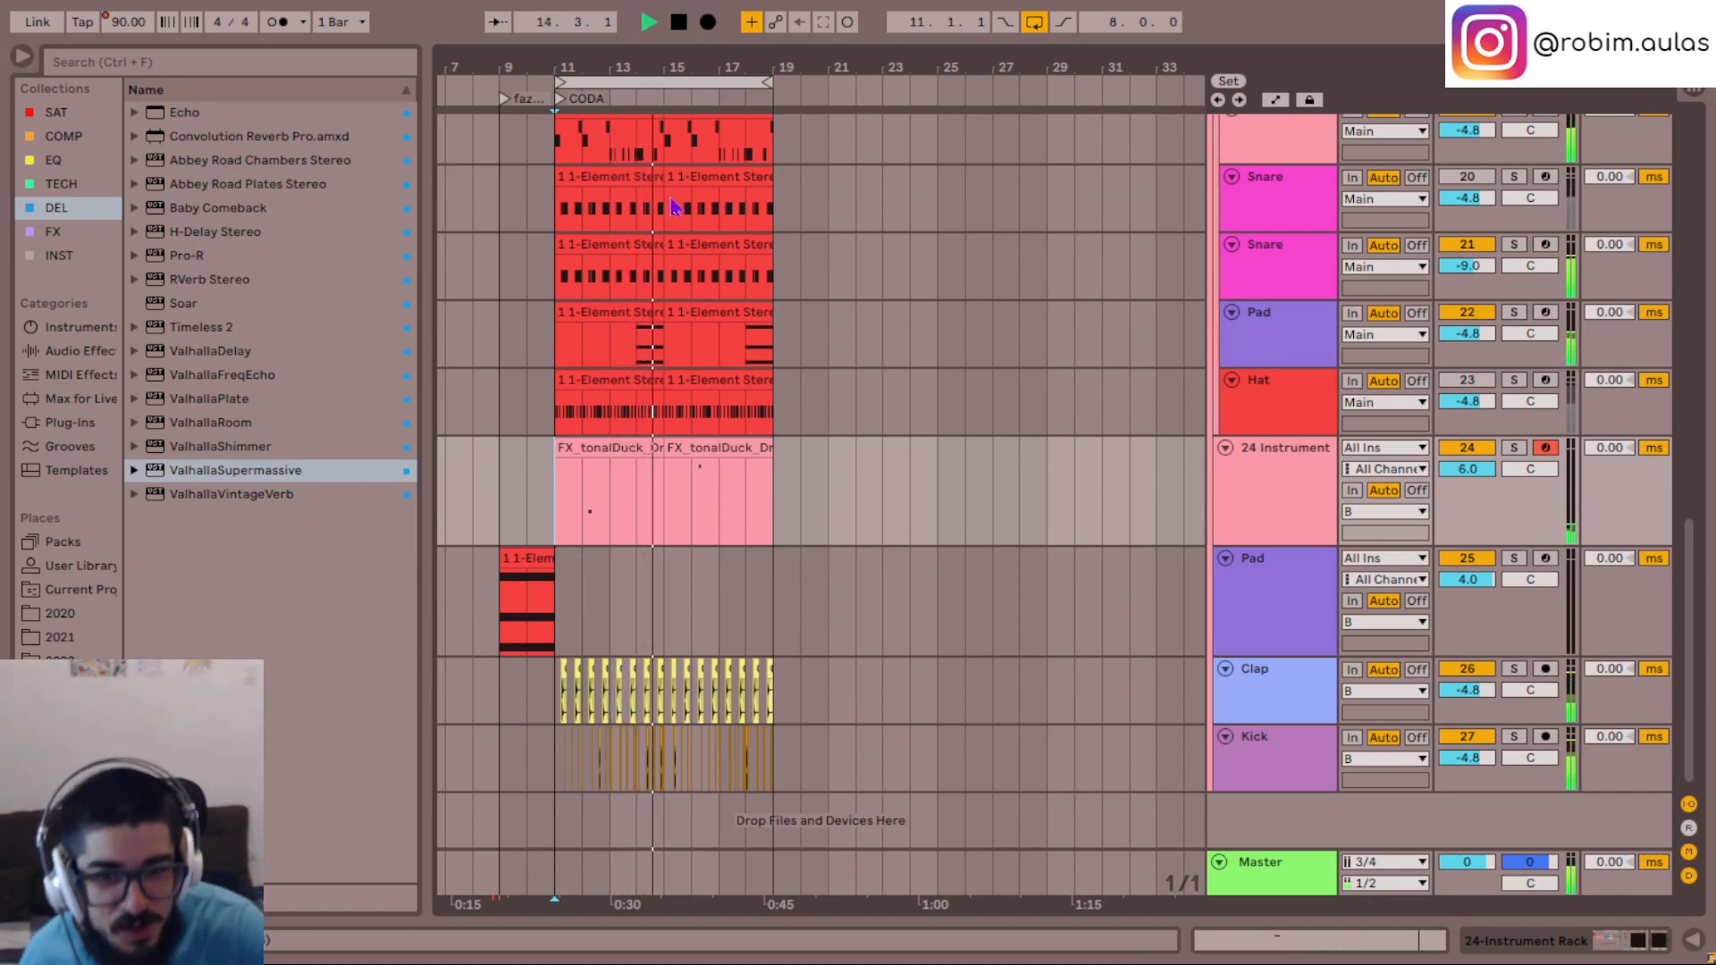
- Open the sample folder and preview the hi-hat samples from HH_bu...88.wav to HH_do...19.wav
click(1306, 507)
click(67, 757)
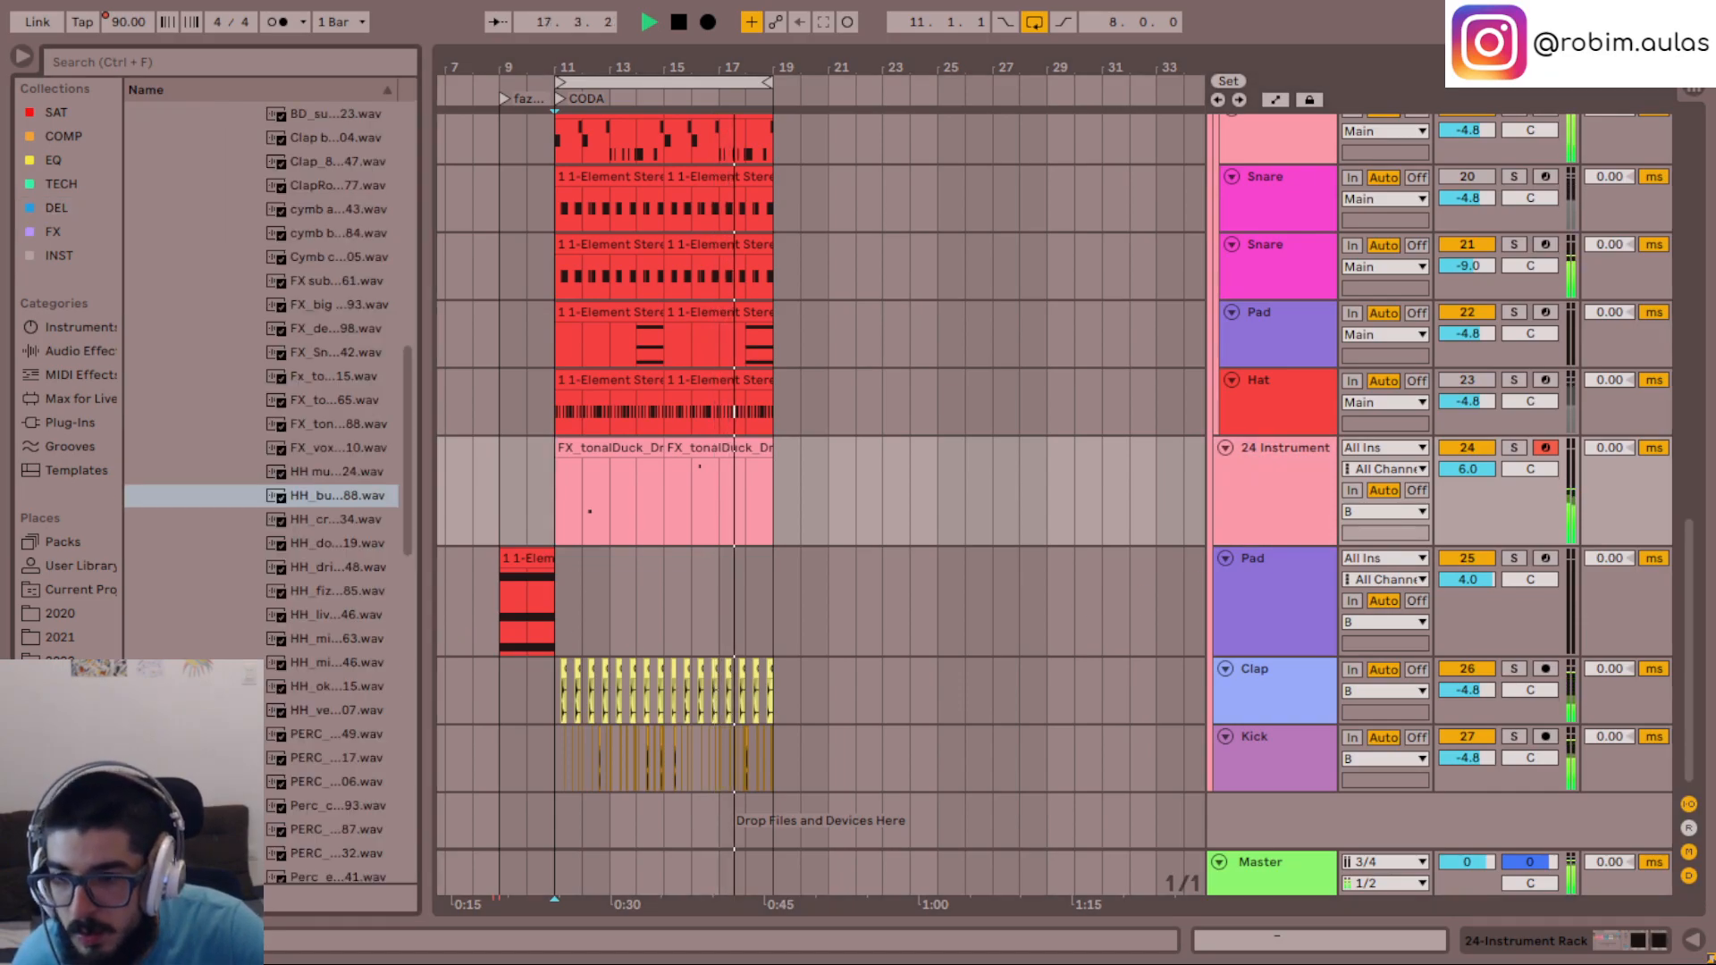
click(305, 502)
key(Down)
key(Down)
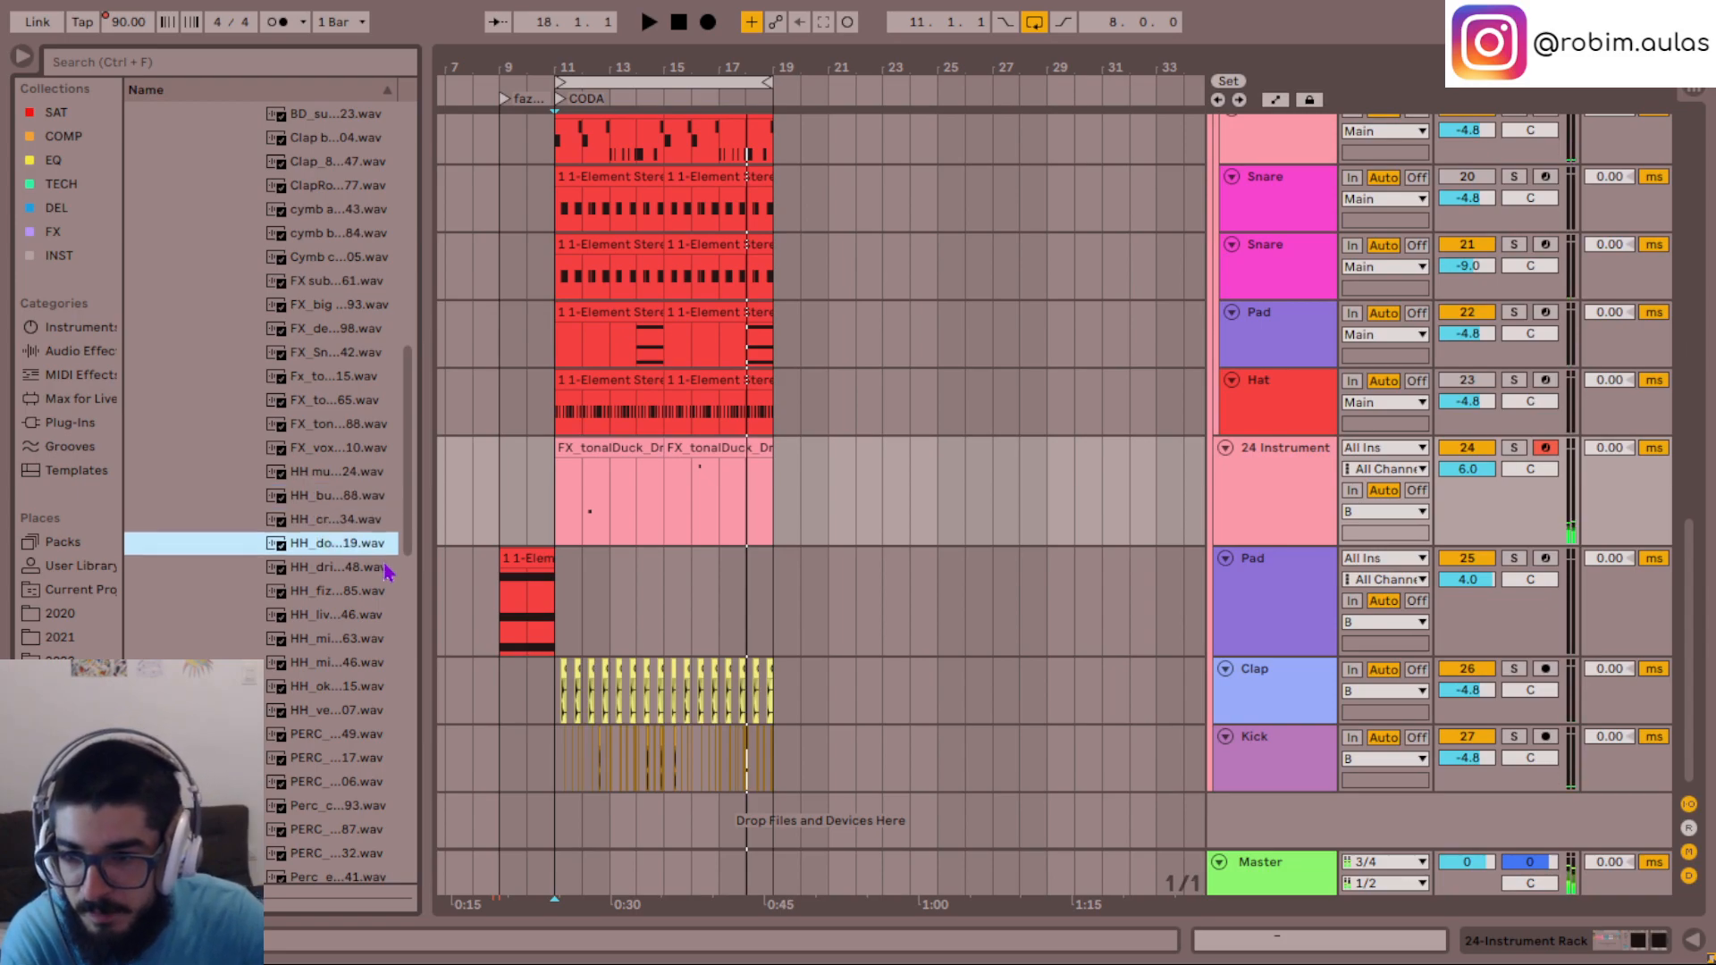
- Preview the percussion samples one after another, from PERC_...49.wav to PERC_...24.wav
scroll(357, 537, down, 3)
click(300, 570)
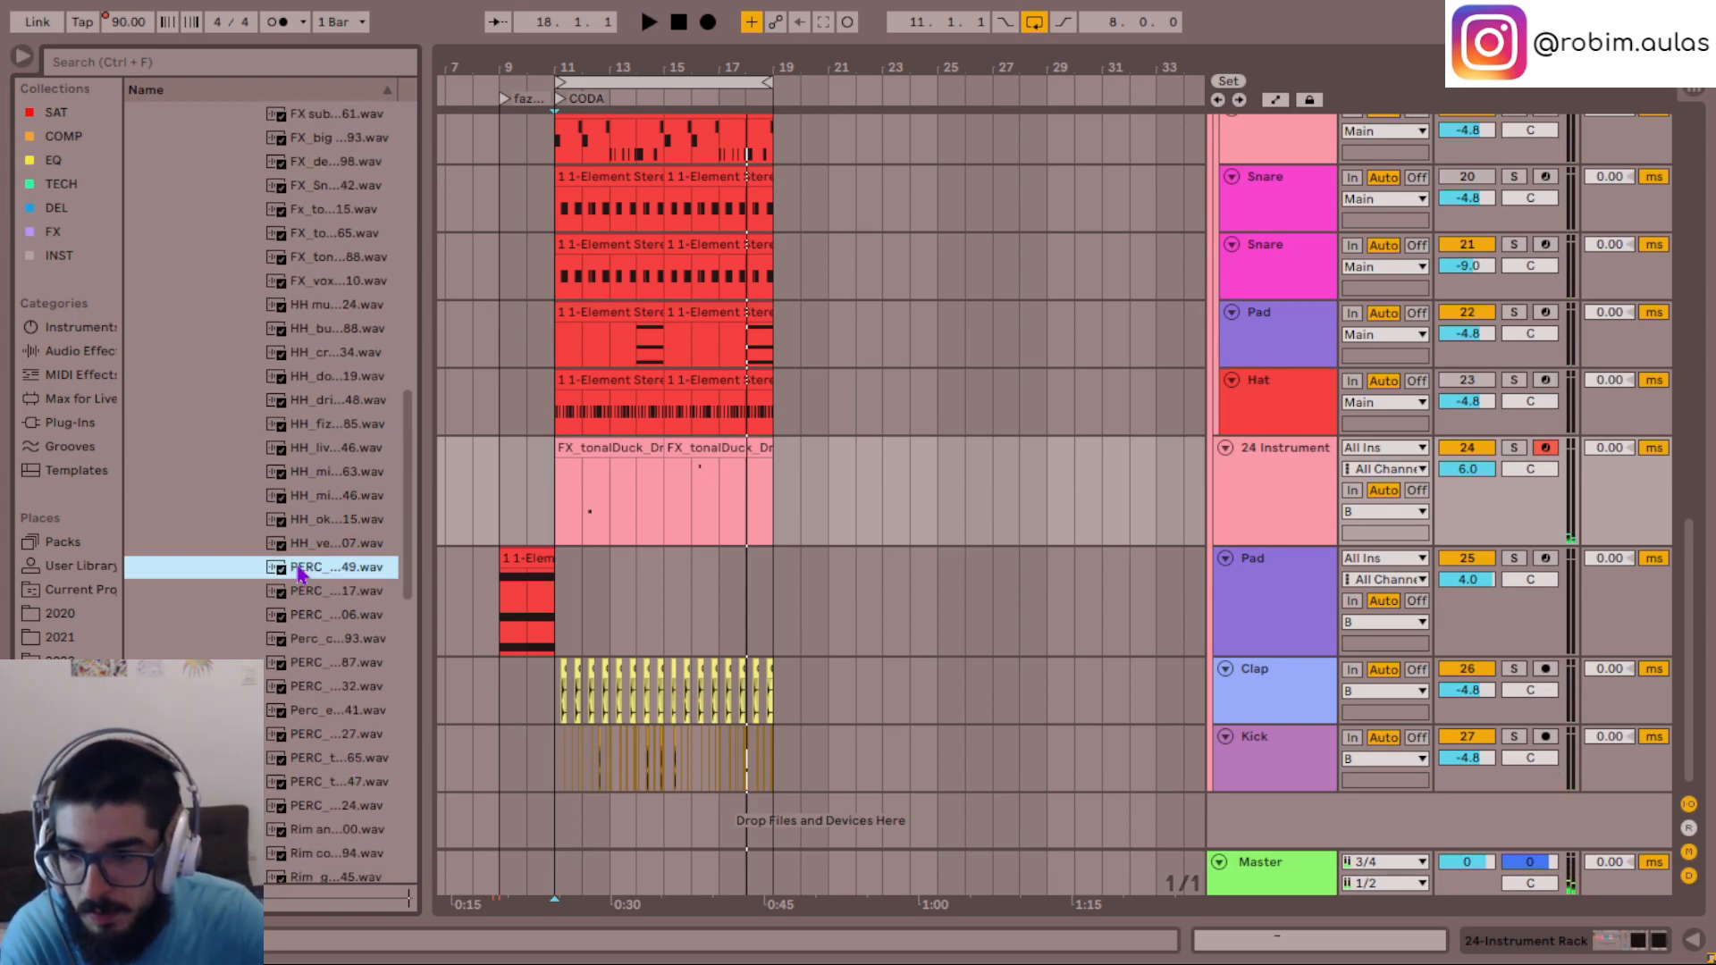
key(Down)
key(Down)
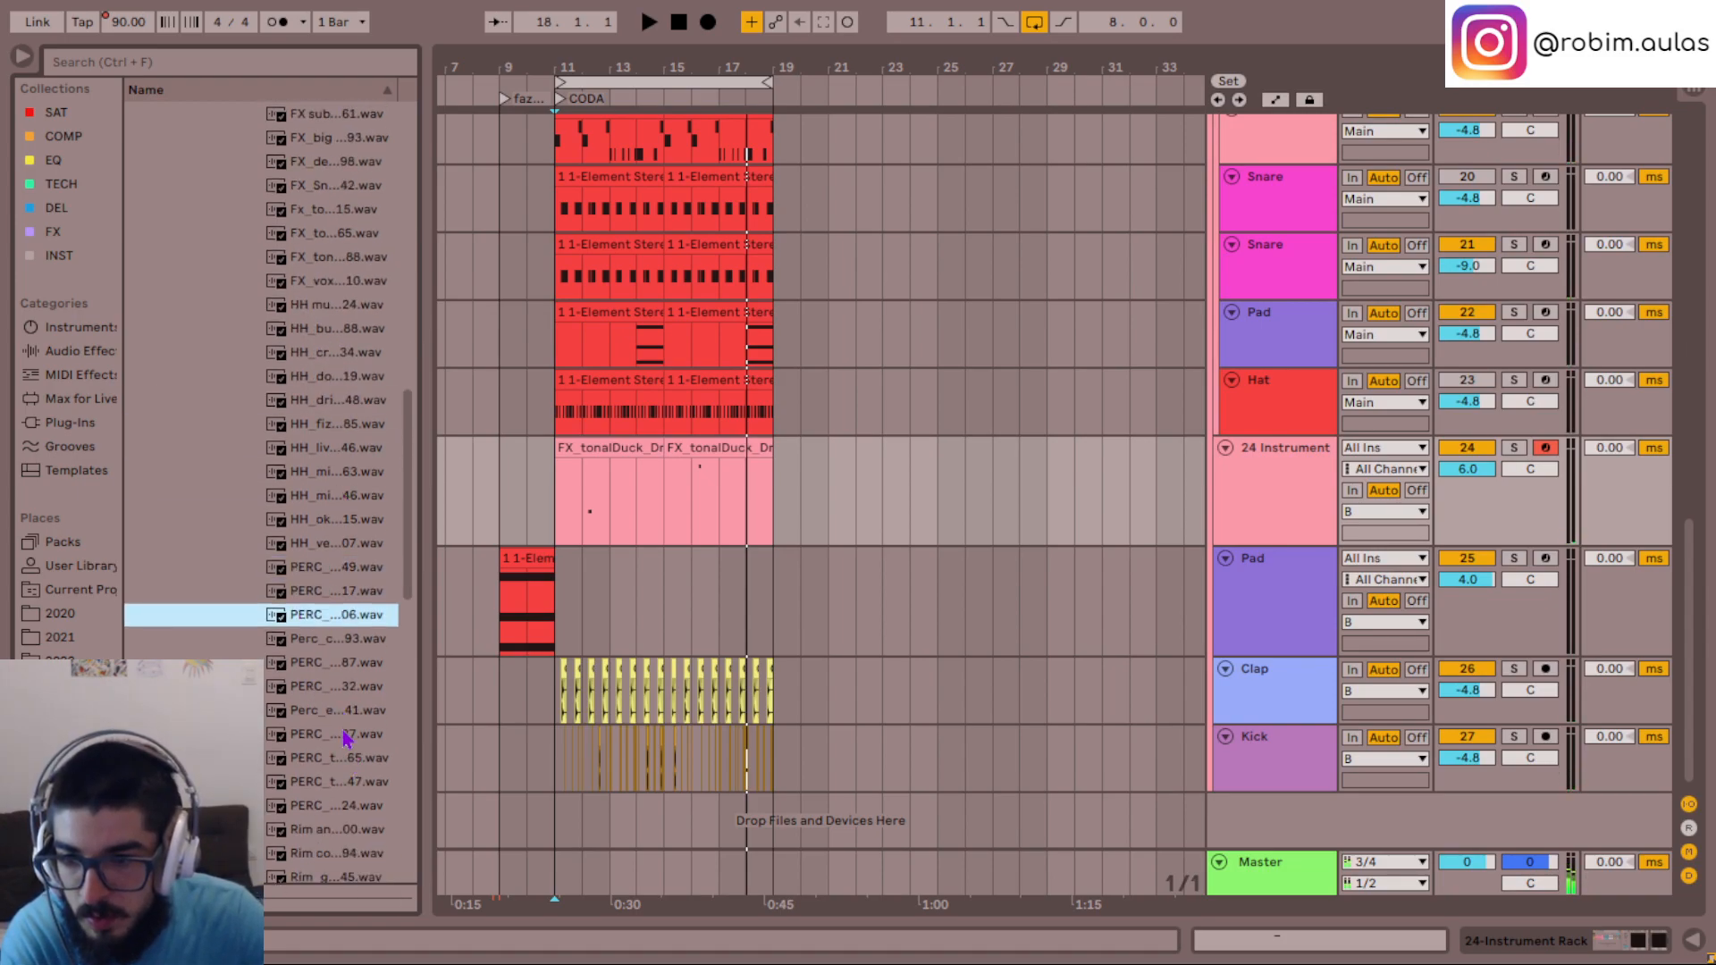
key(Down)
key(Down)
key(Down)
key(Down)
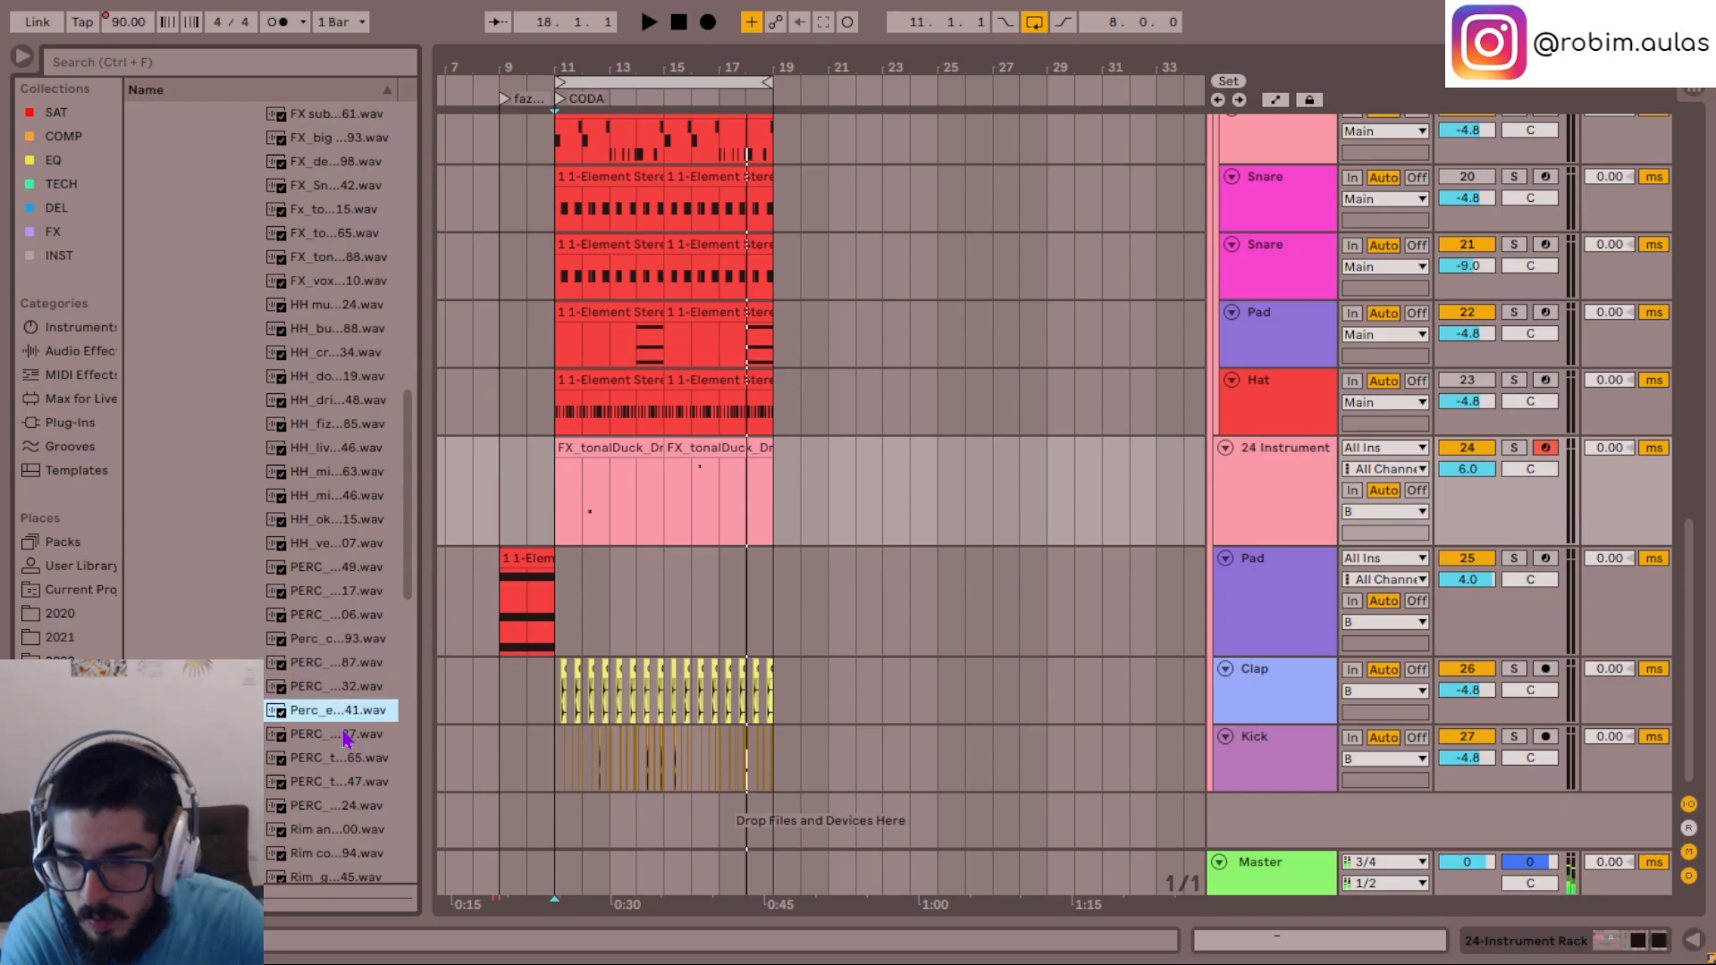
key(Down)
key(Down)
key(Down)
key(Down)
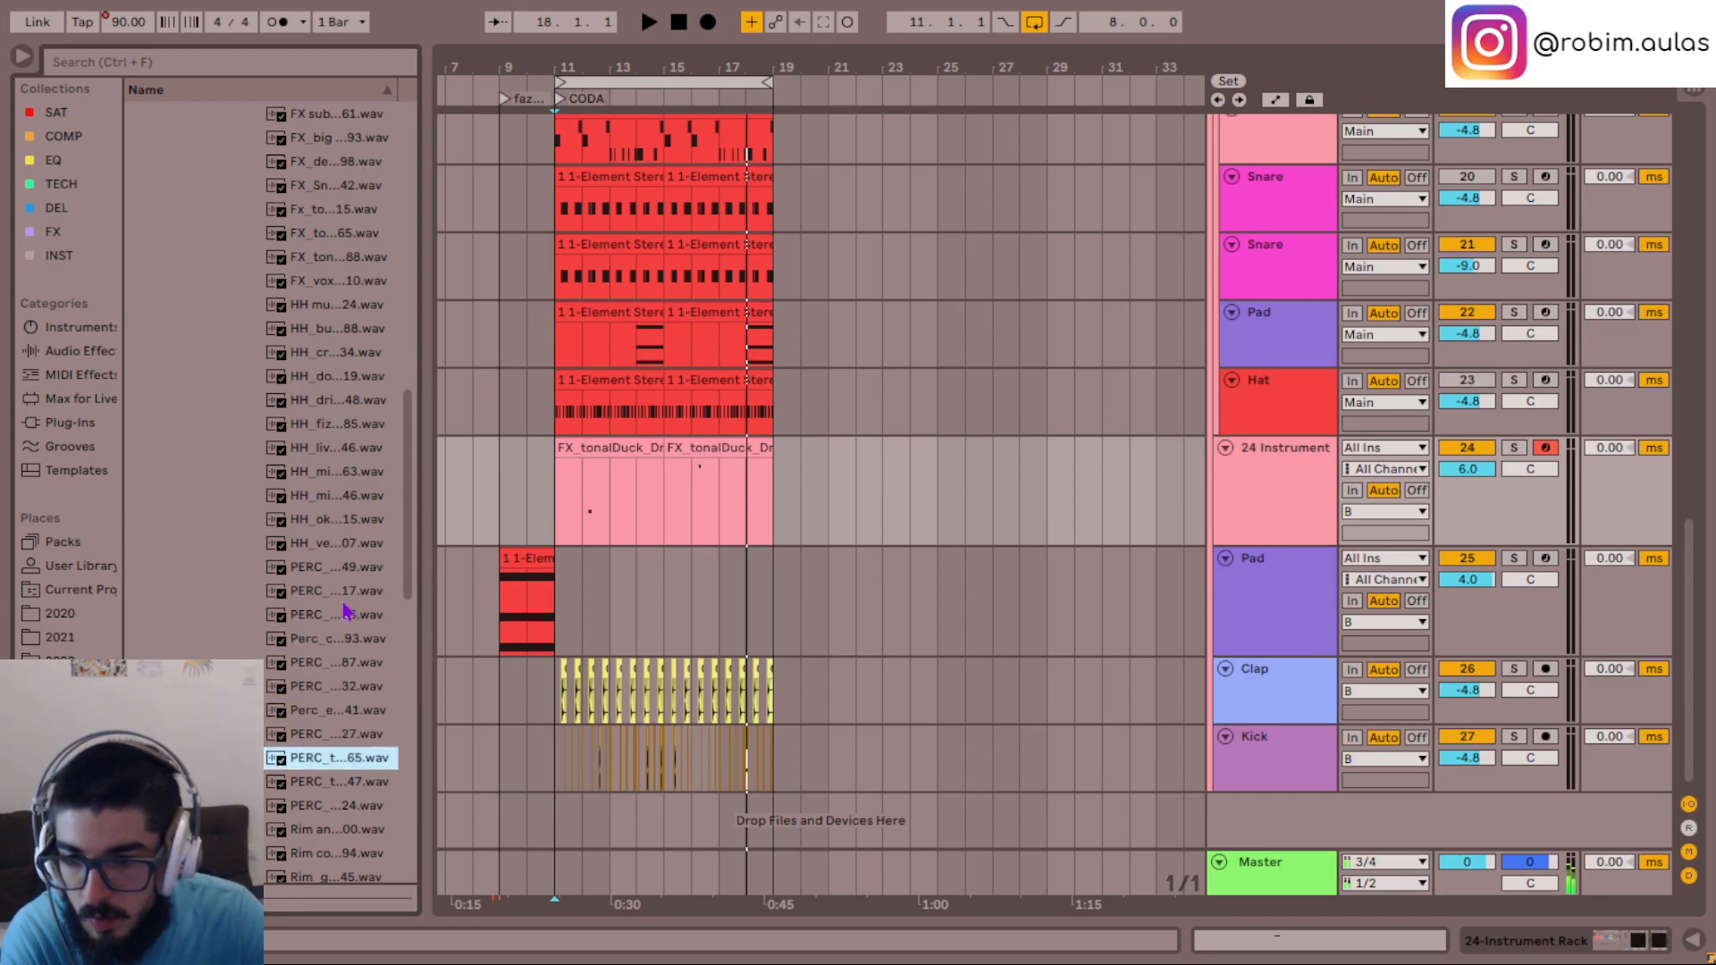
scroll(351, 657, down, 3)
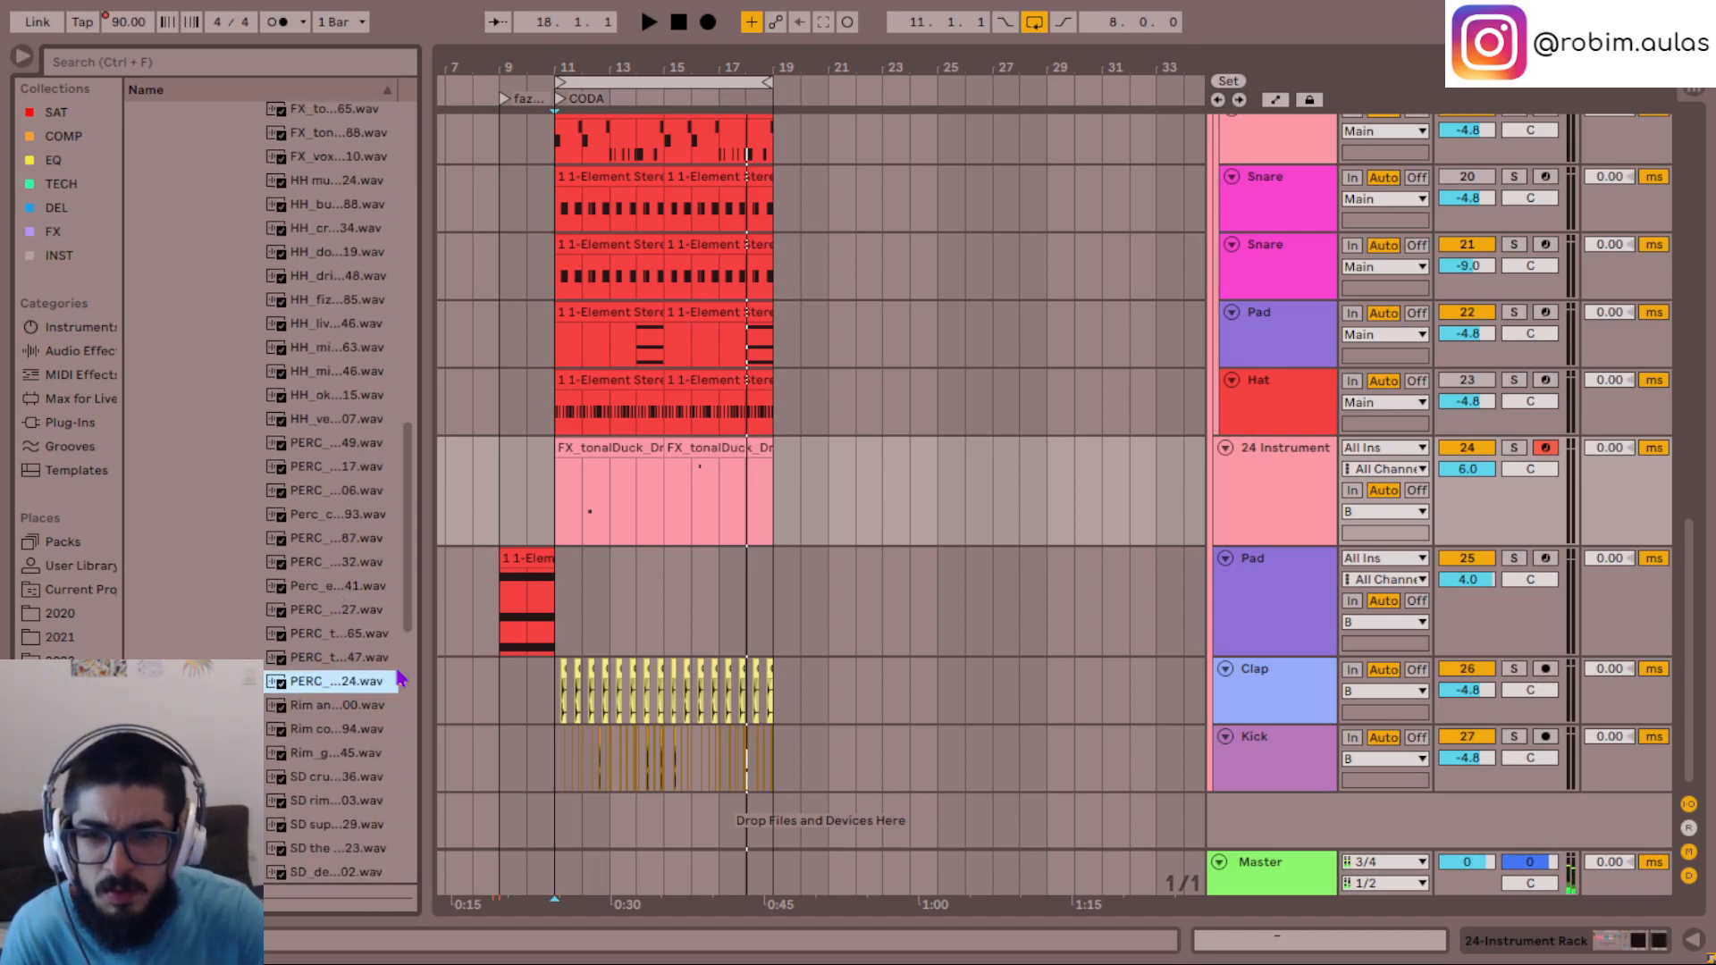
- Play the CODA loop from bar 11 several times and preview the PERC_...24.wav sample against it
key(space)
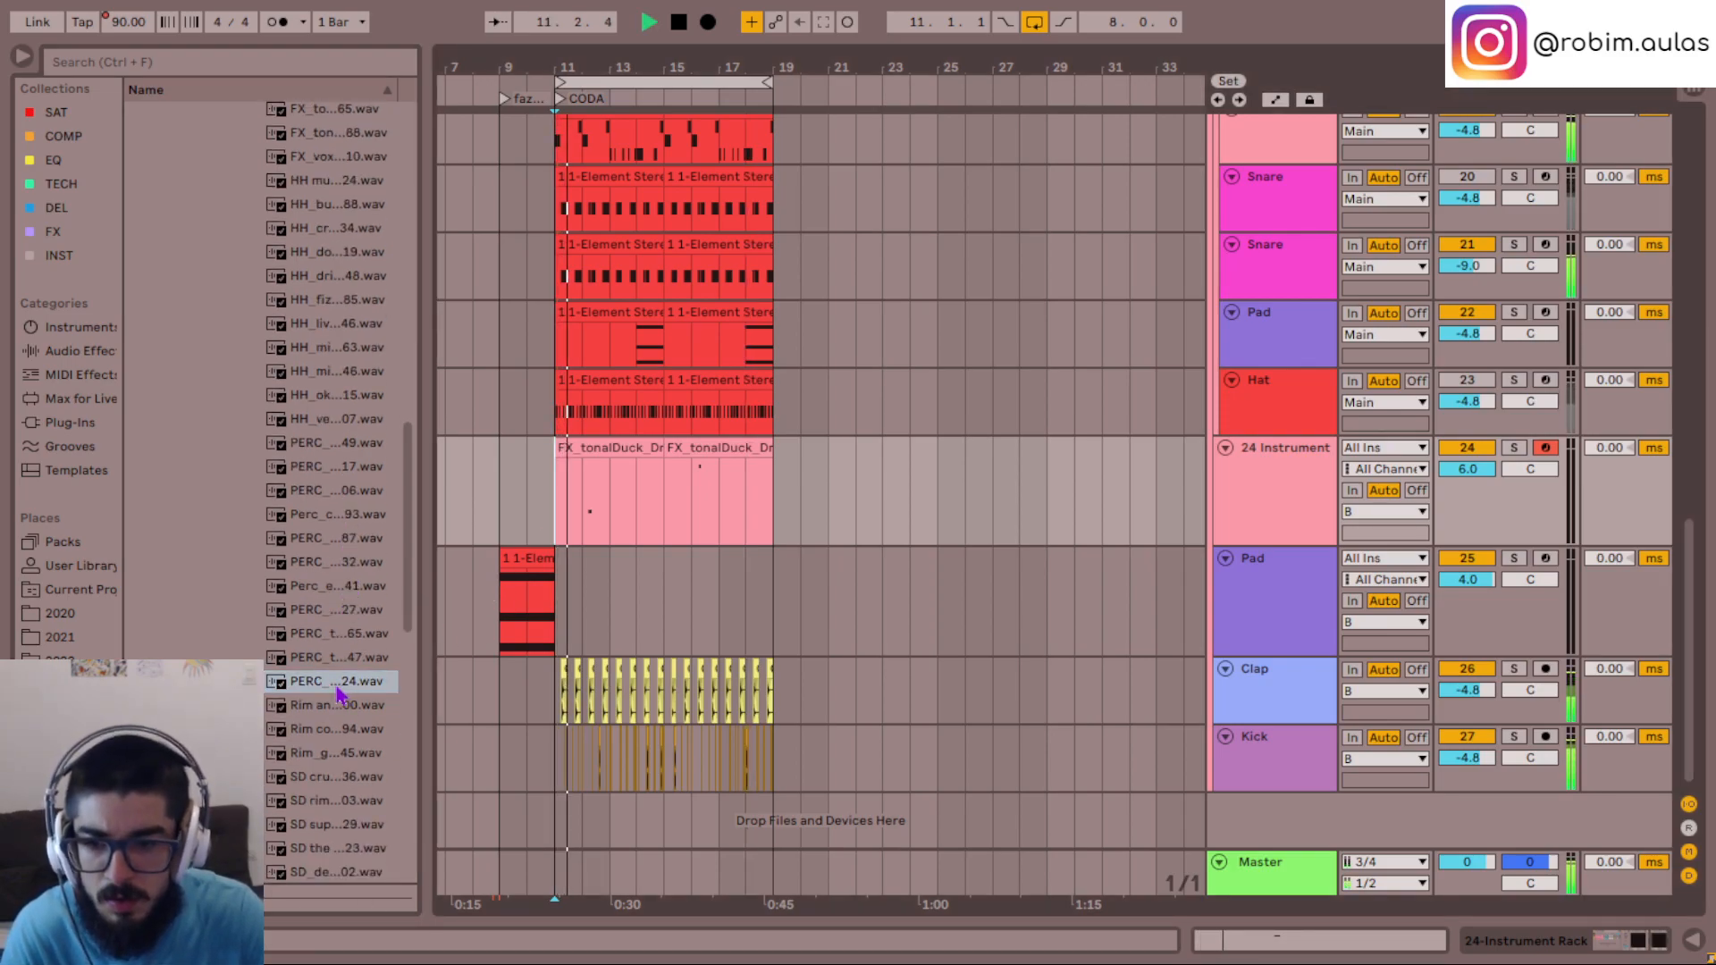
click(340, 684)
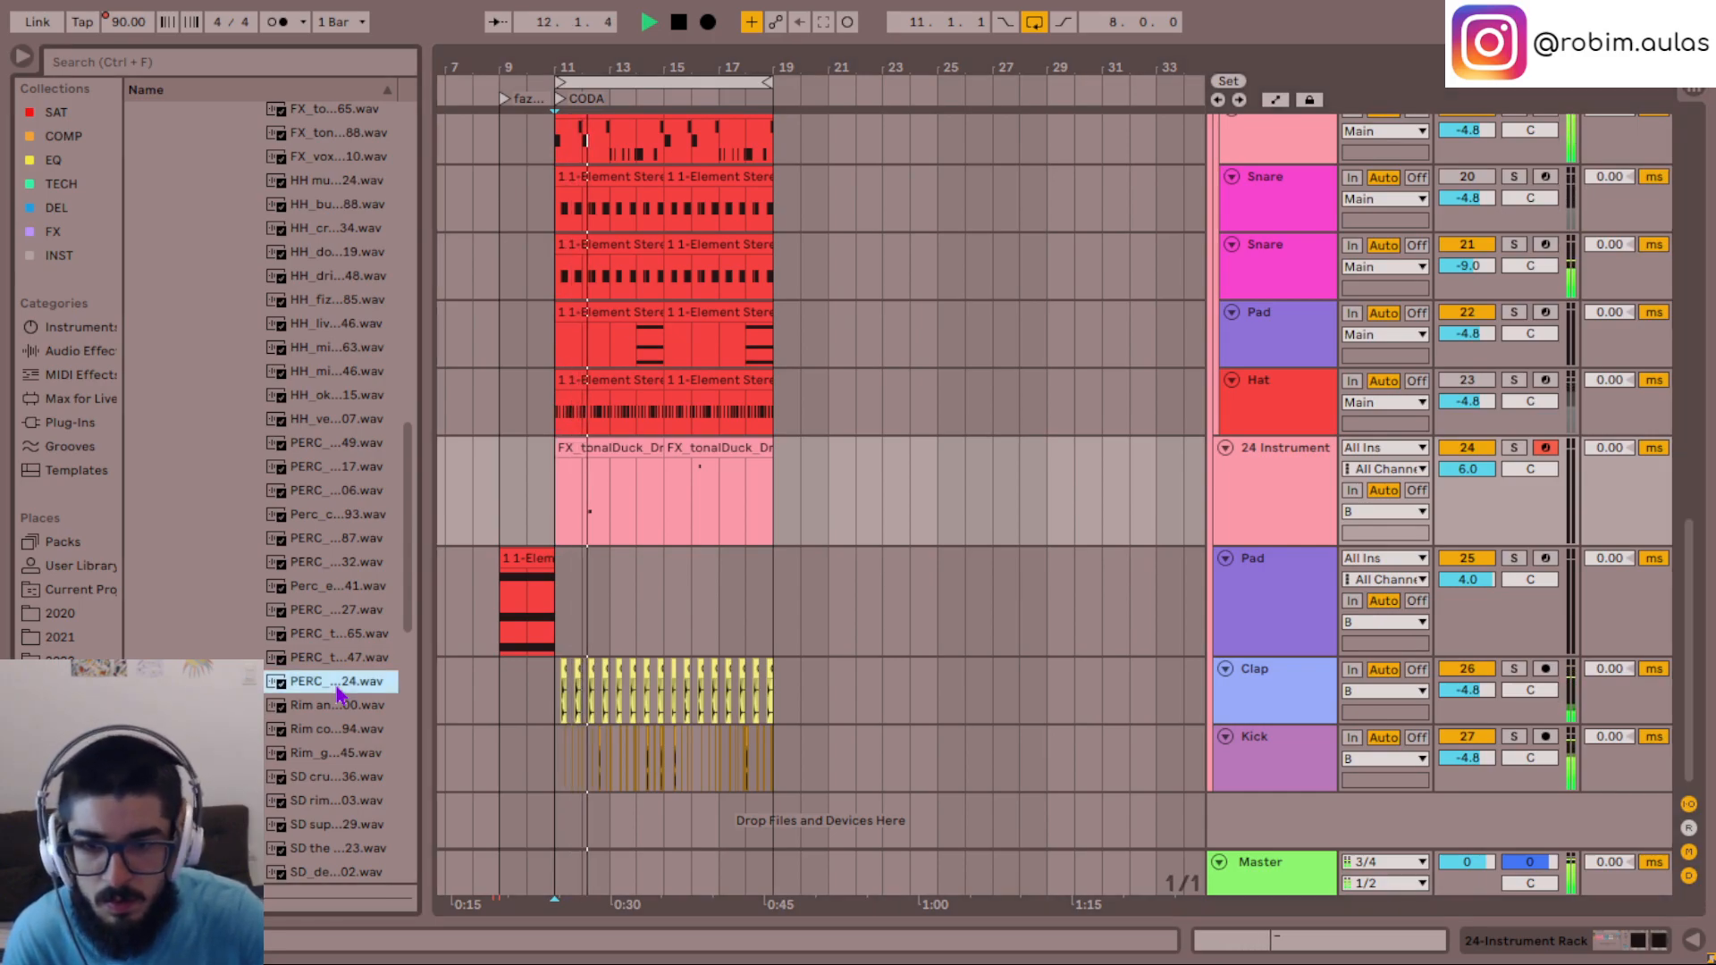
key(space)
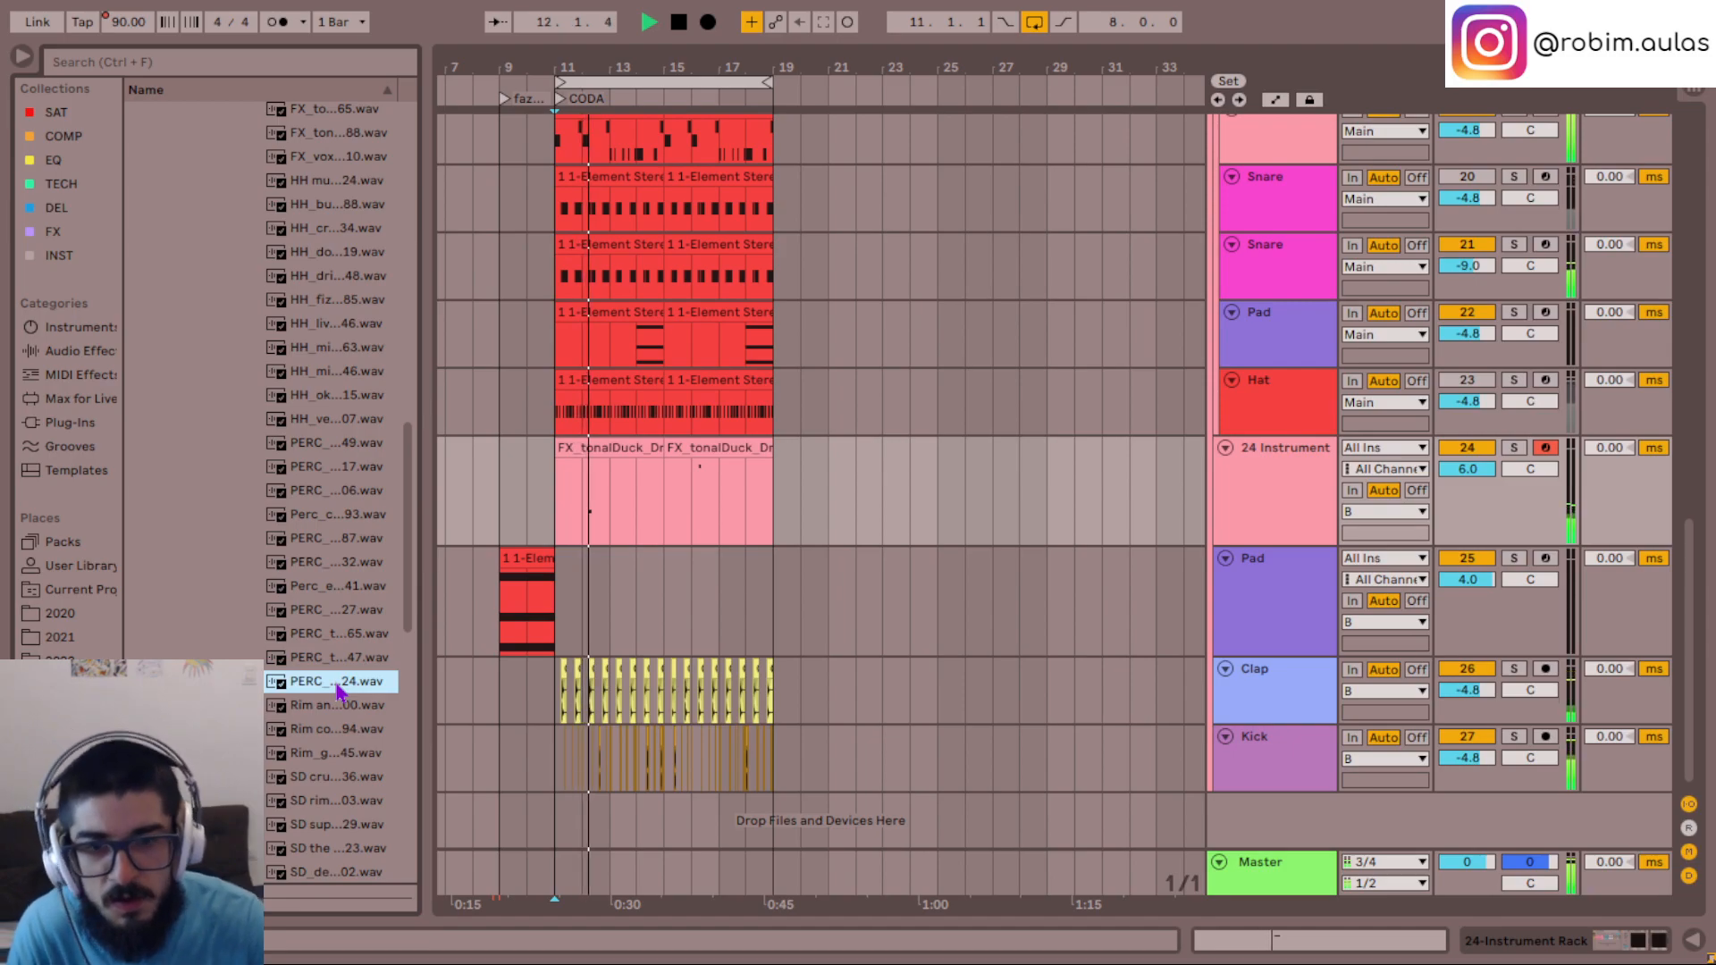
key(space)
key(space)
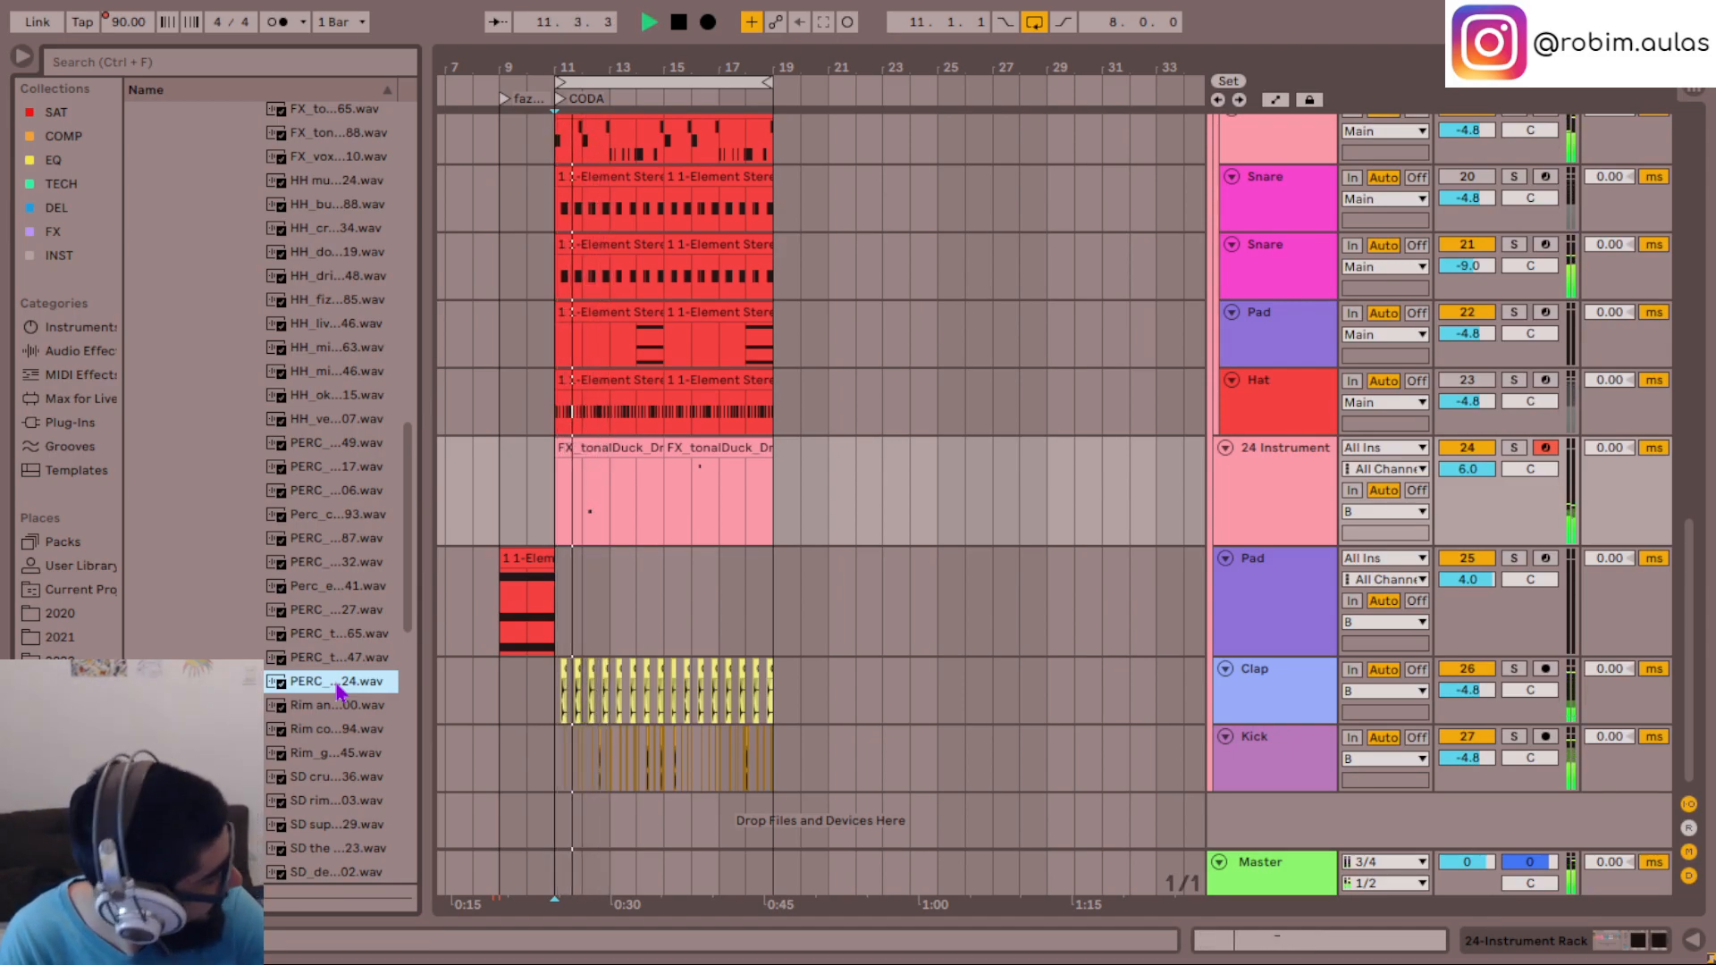
key(space)
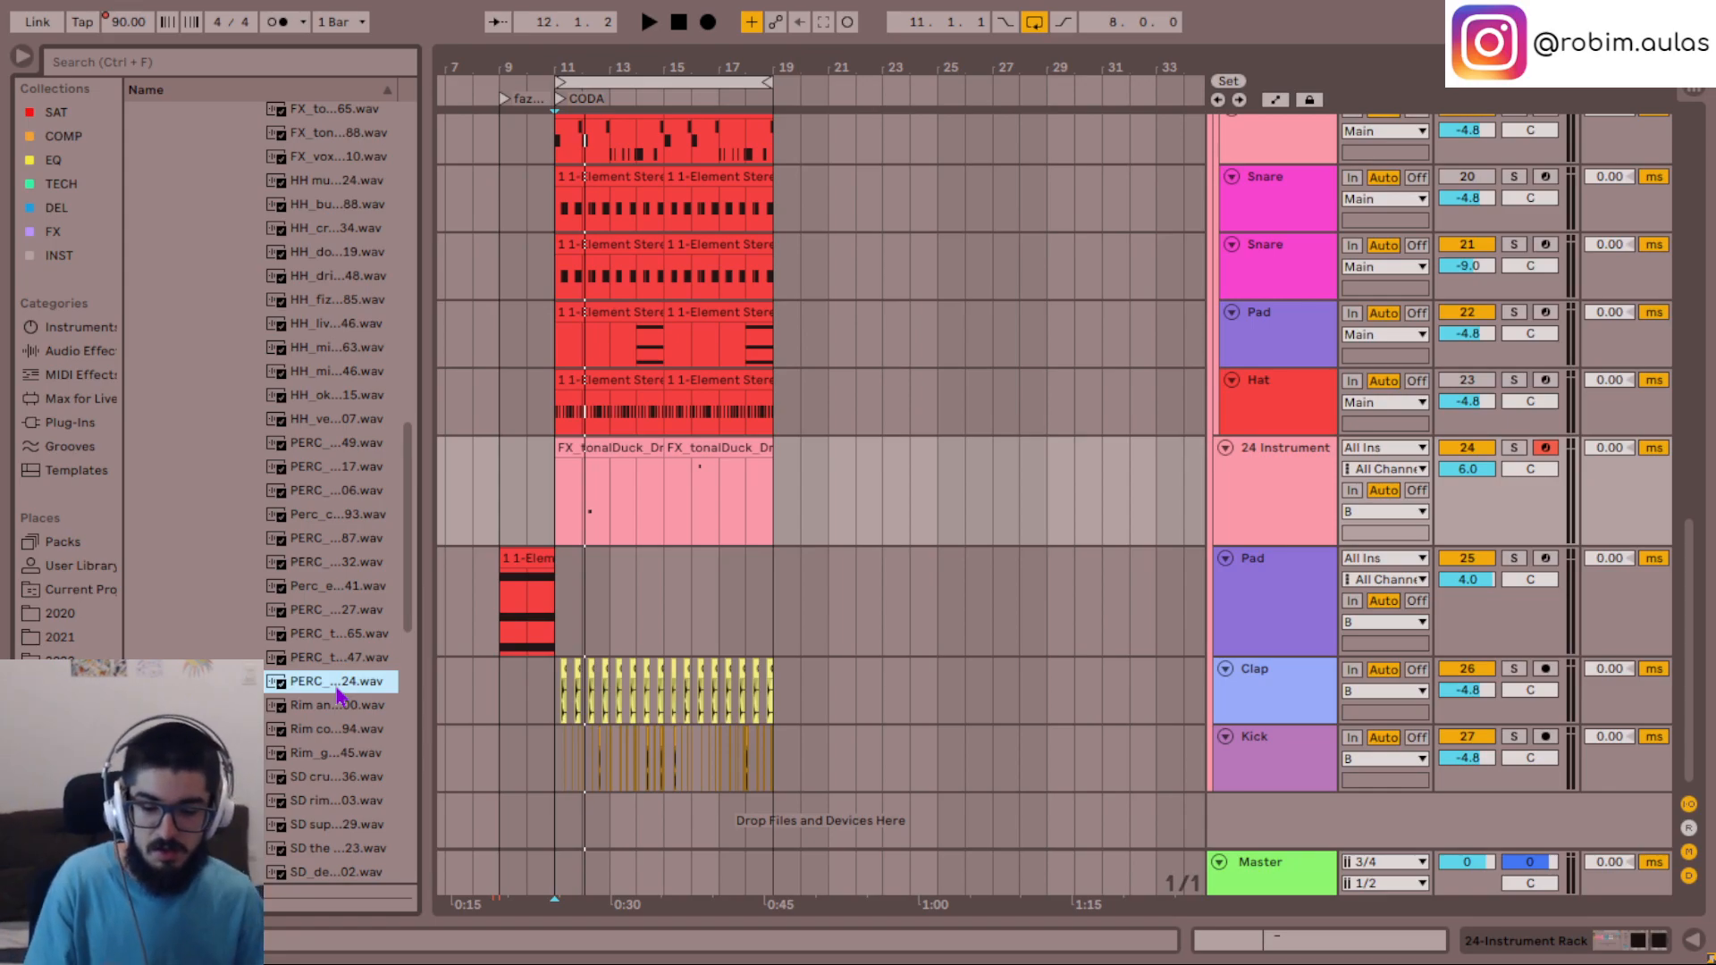
key(space)
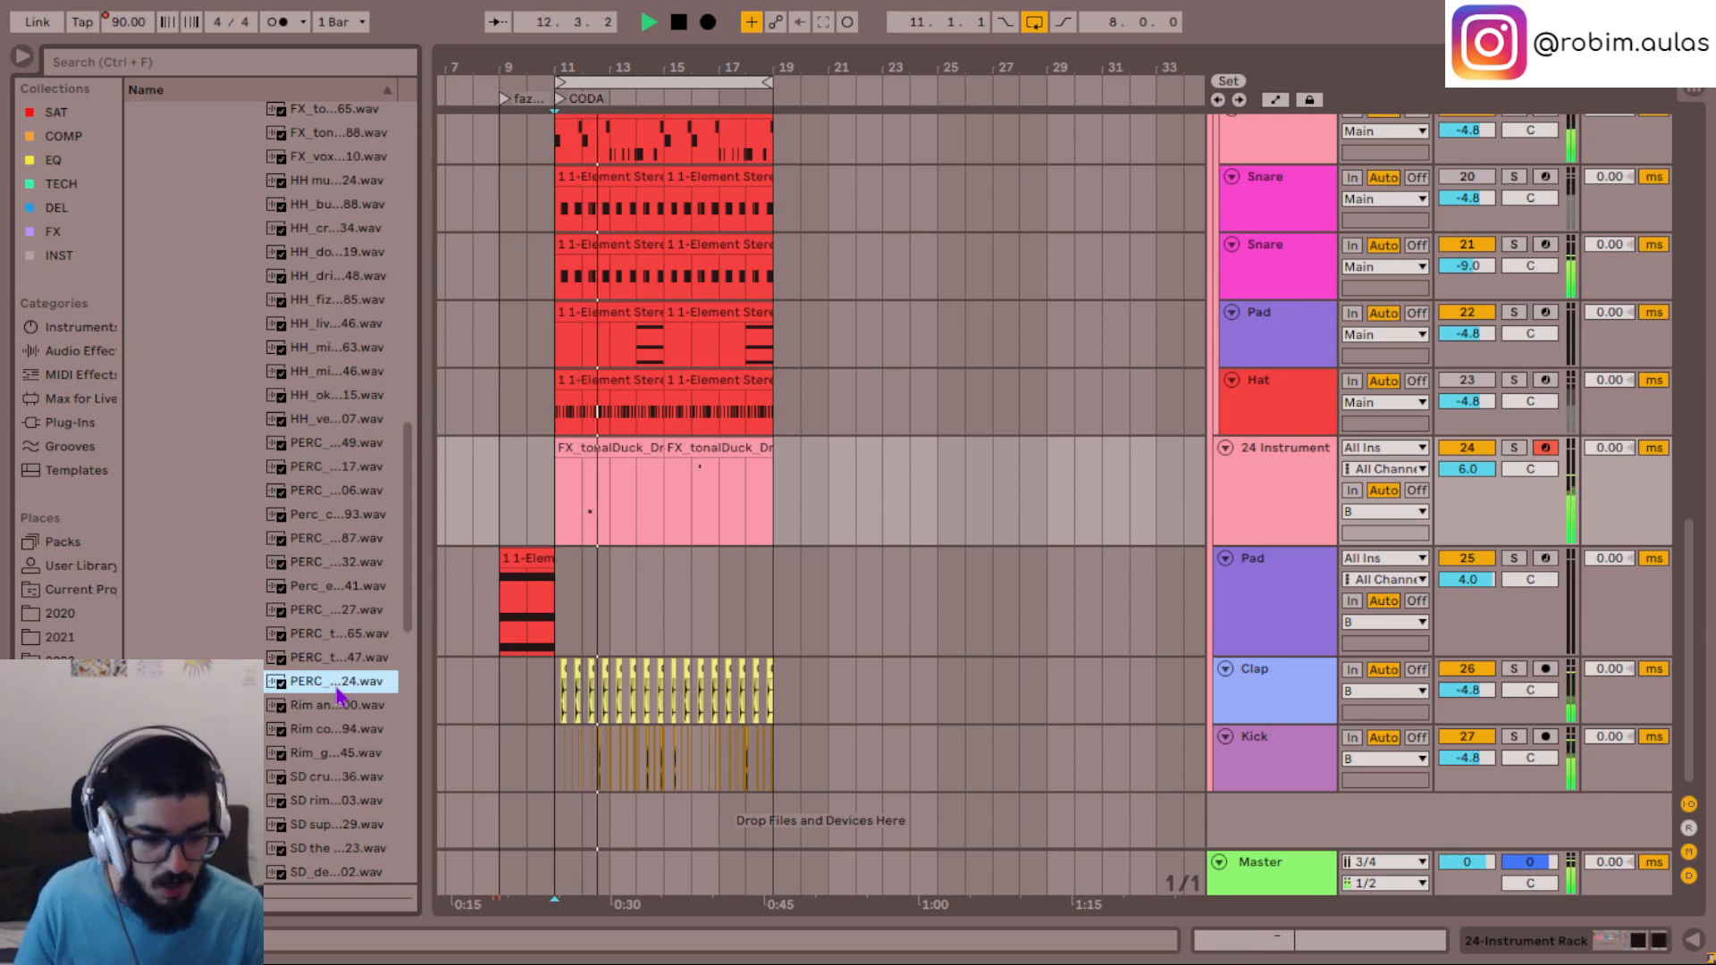
key(space)
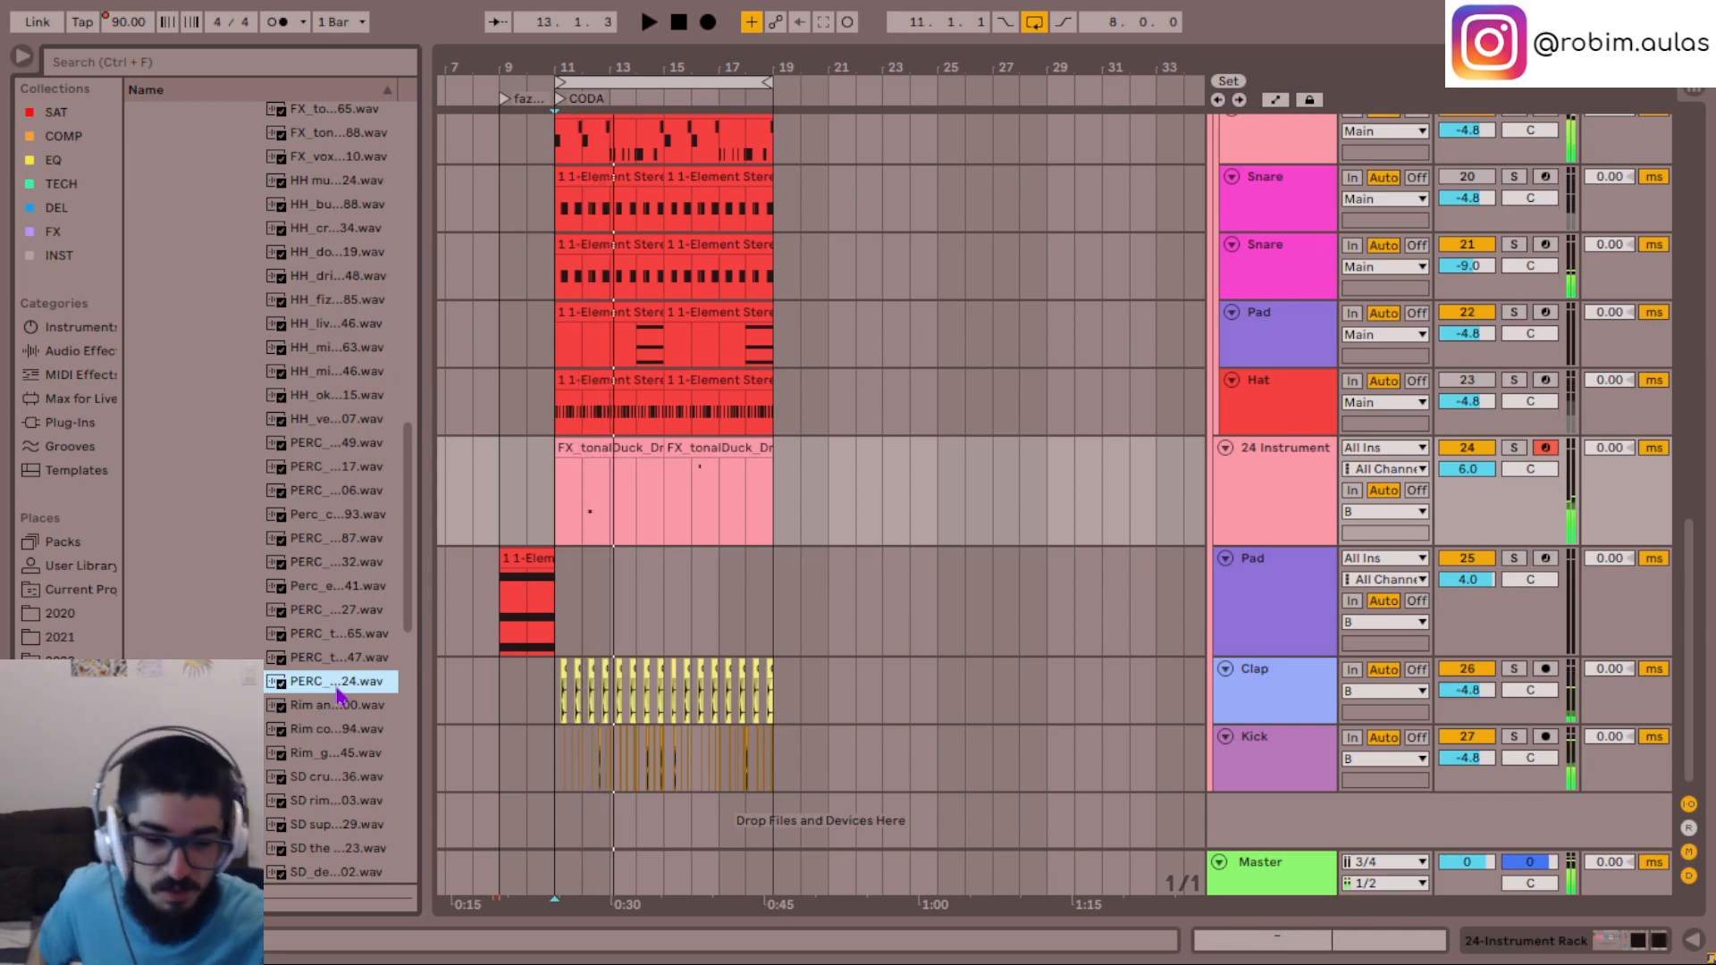
- Insert a new audio track directly below the 24 Instrument track and arm it for recording from Ext. In 1
click(1304, 506)
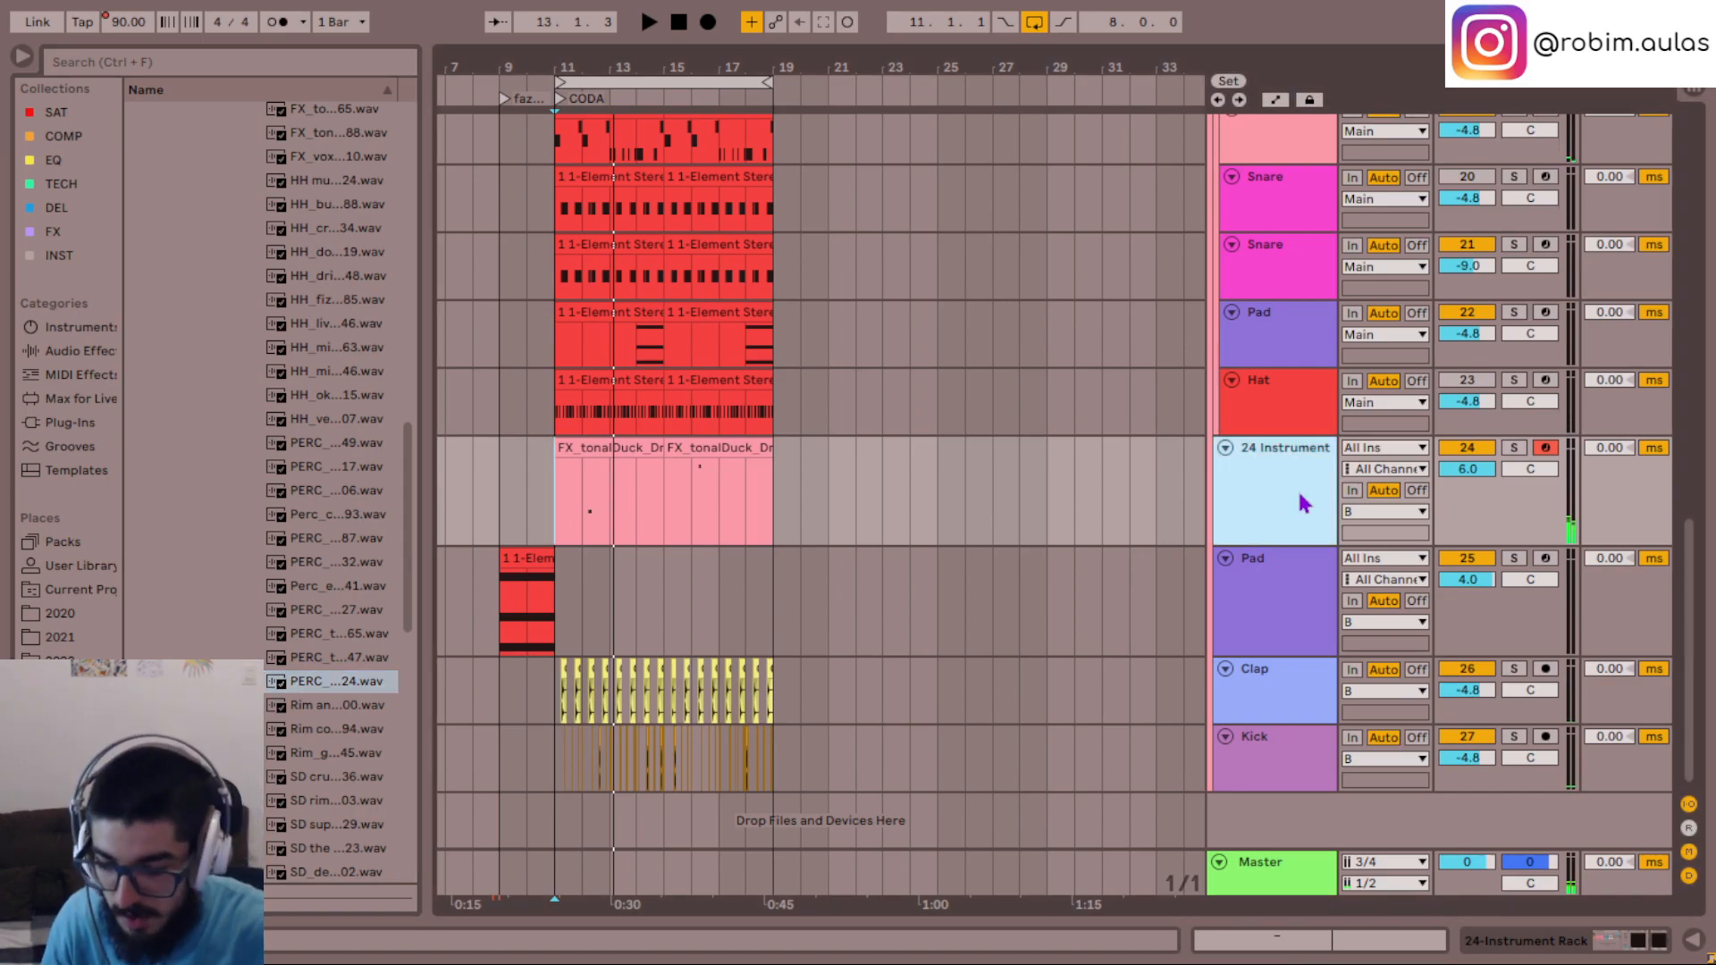
key(ctrl+t)
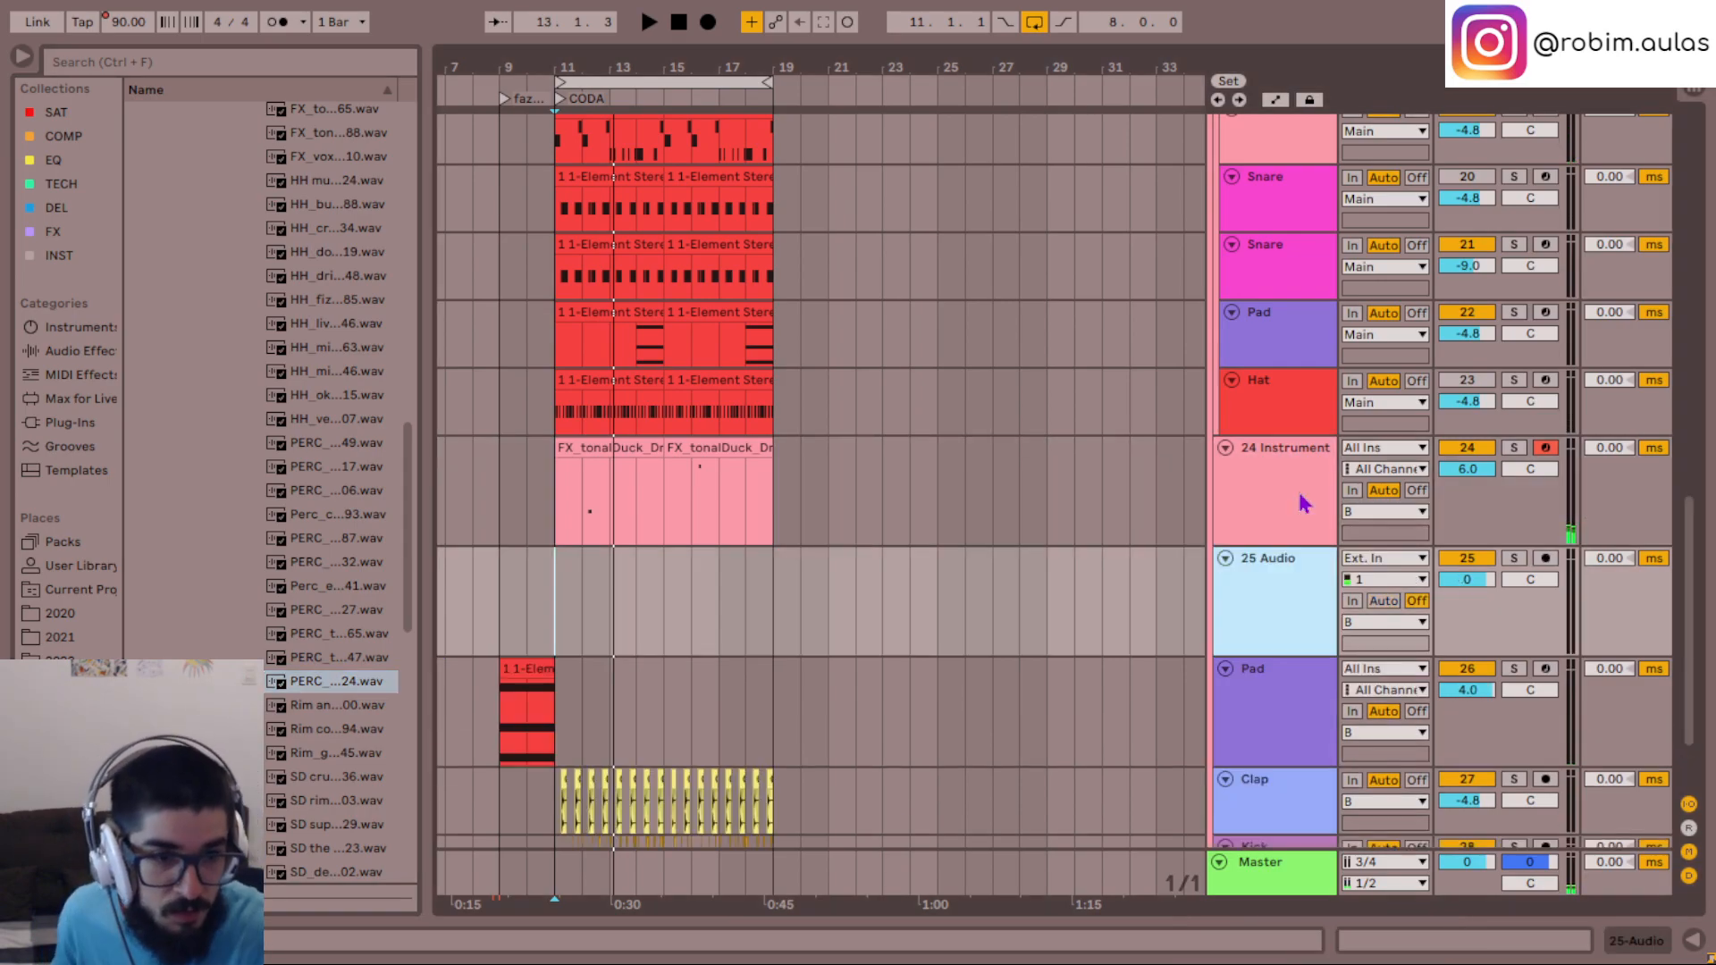
click(1545, 560)
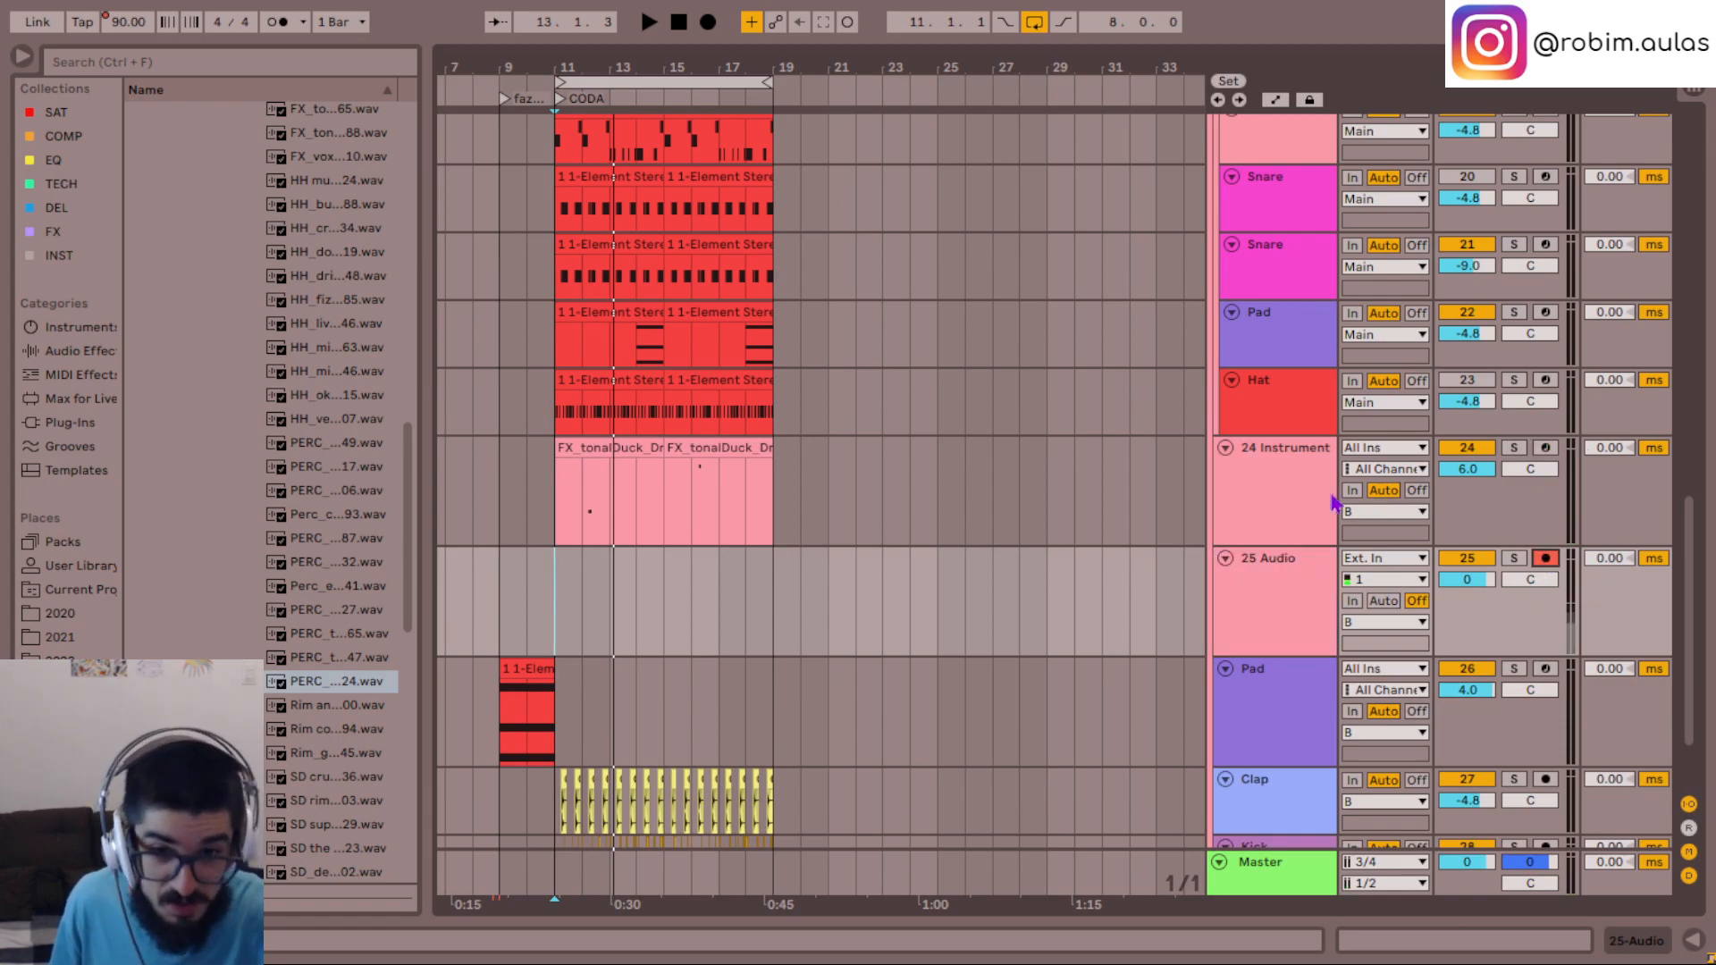
click(1253, 625)
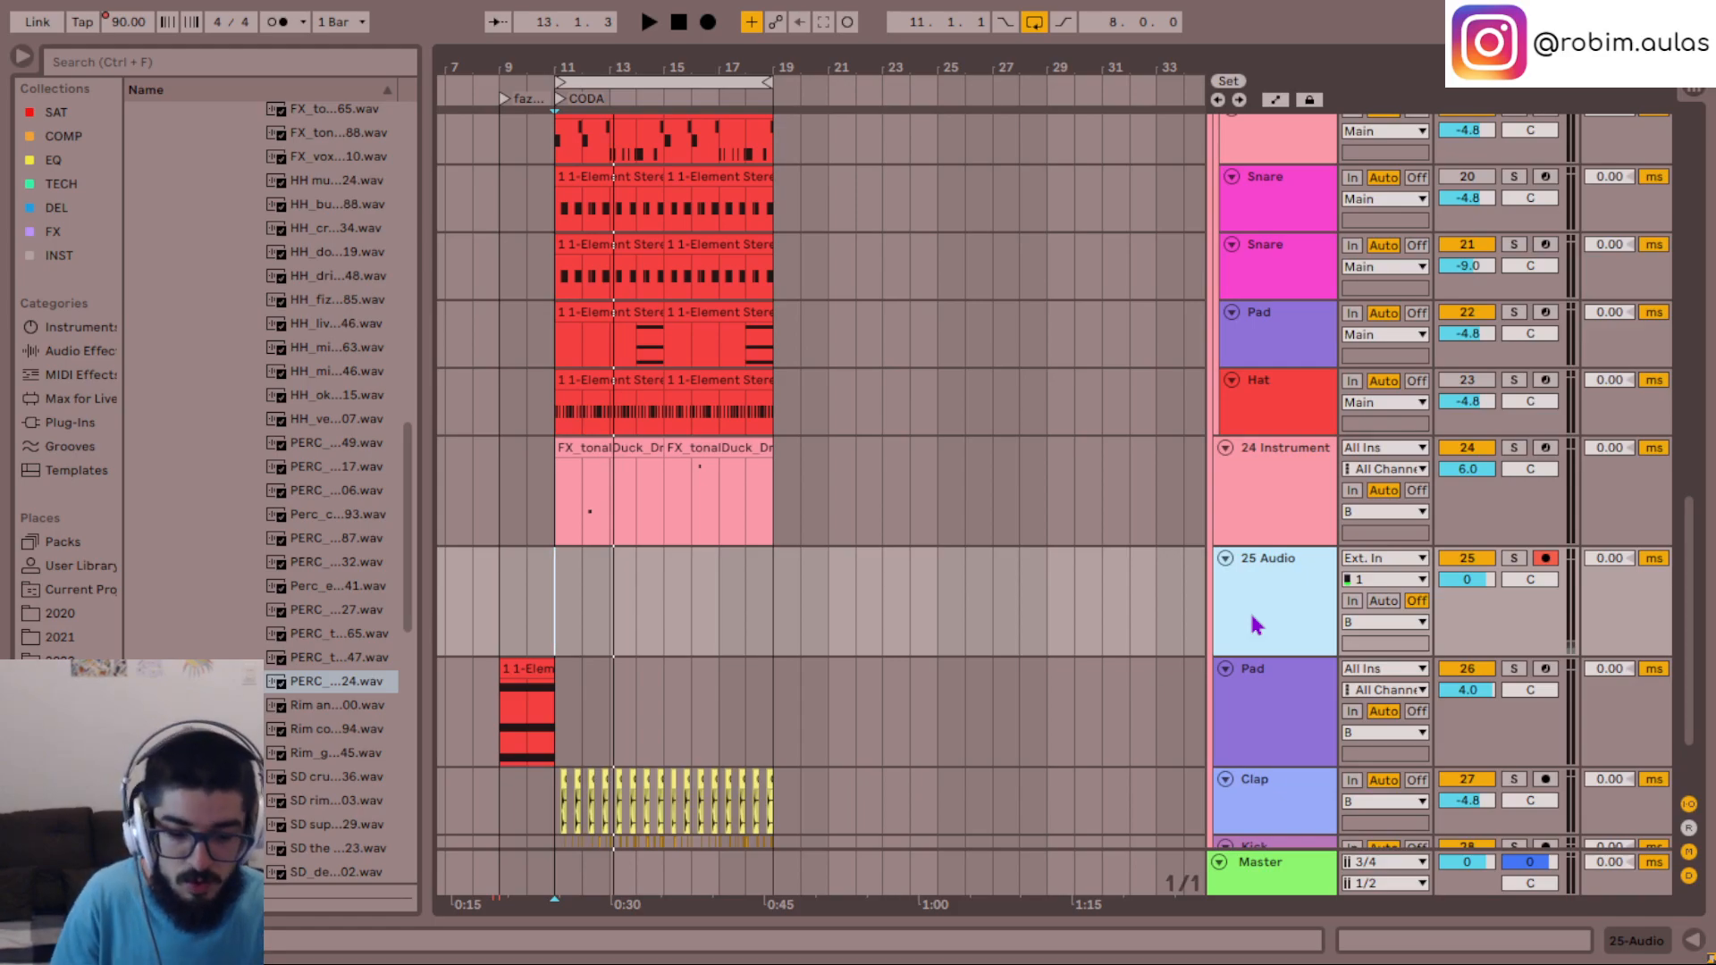
- Rehearse over the CODA loop, record an external-input take on the 25 Audio track from bar 11 to about 15.3, and restart recording
key(space)
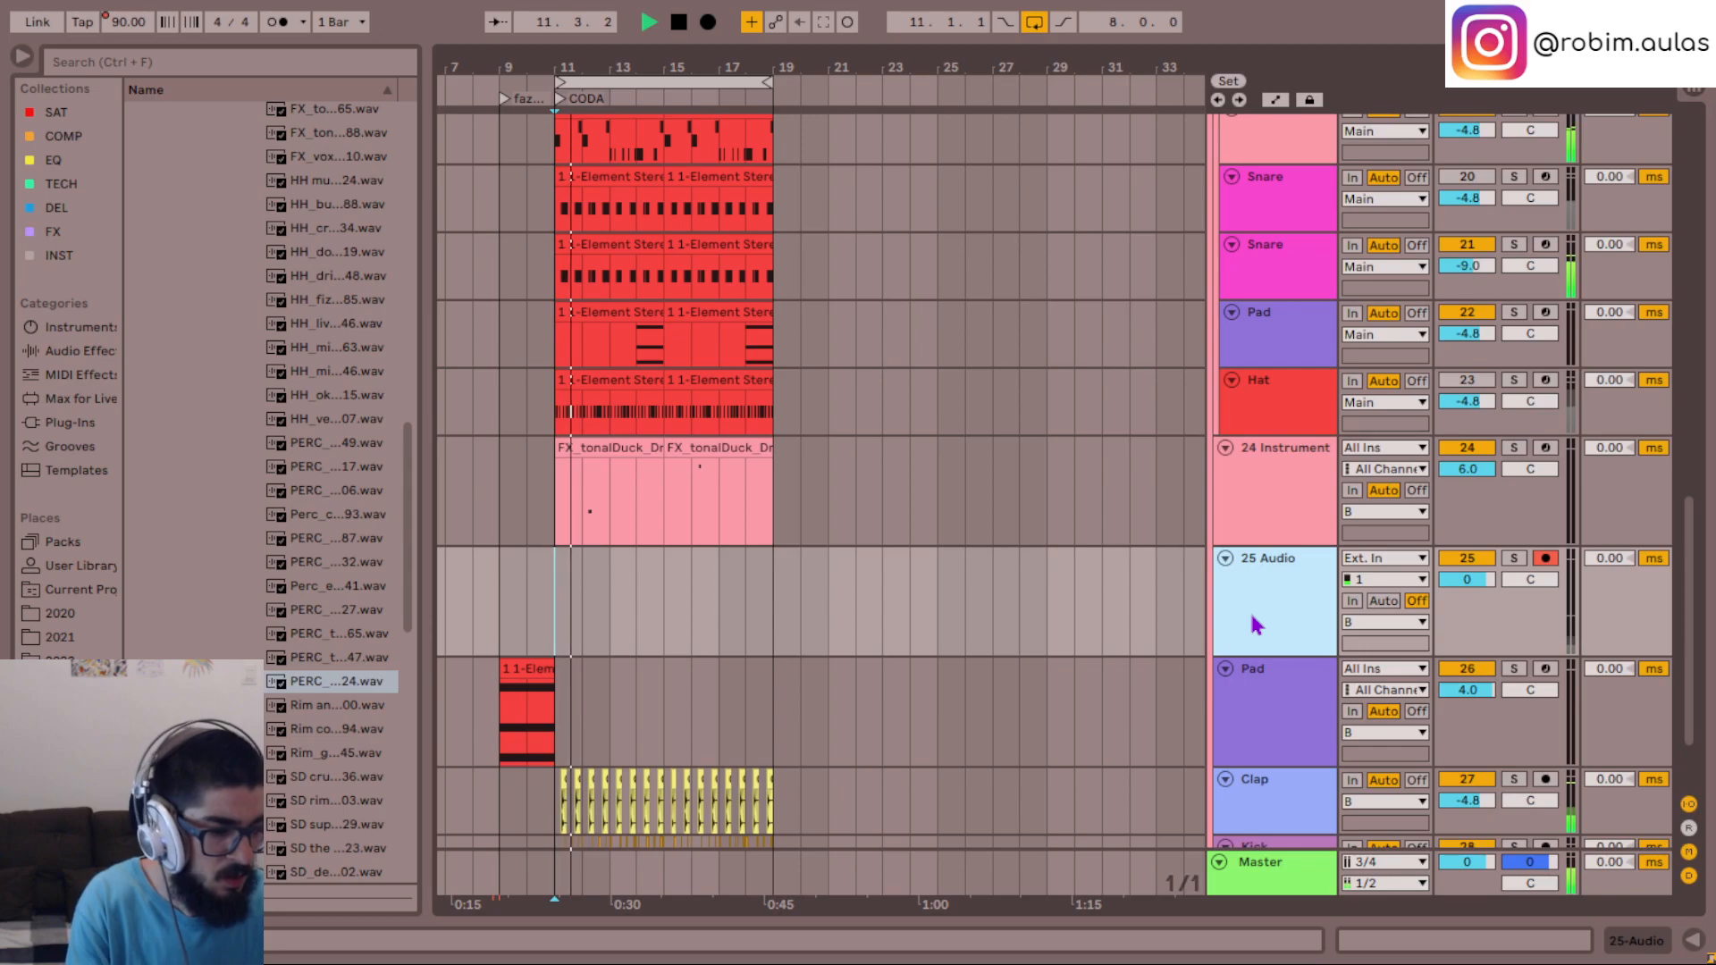
key(space)
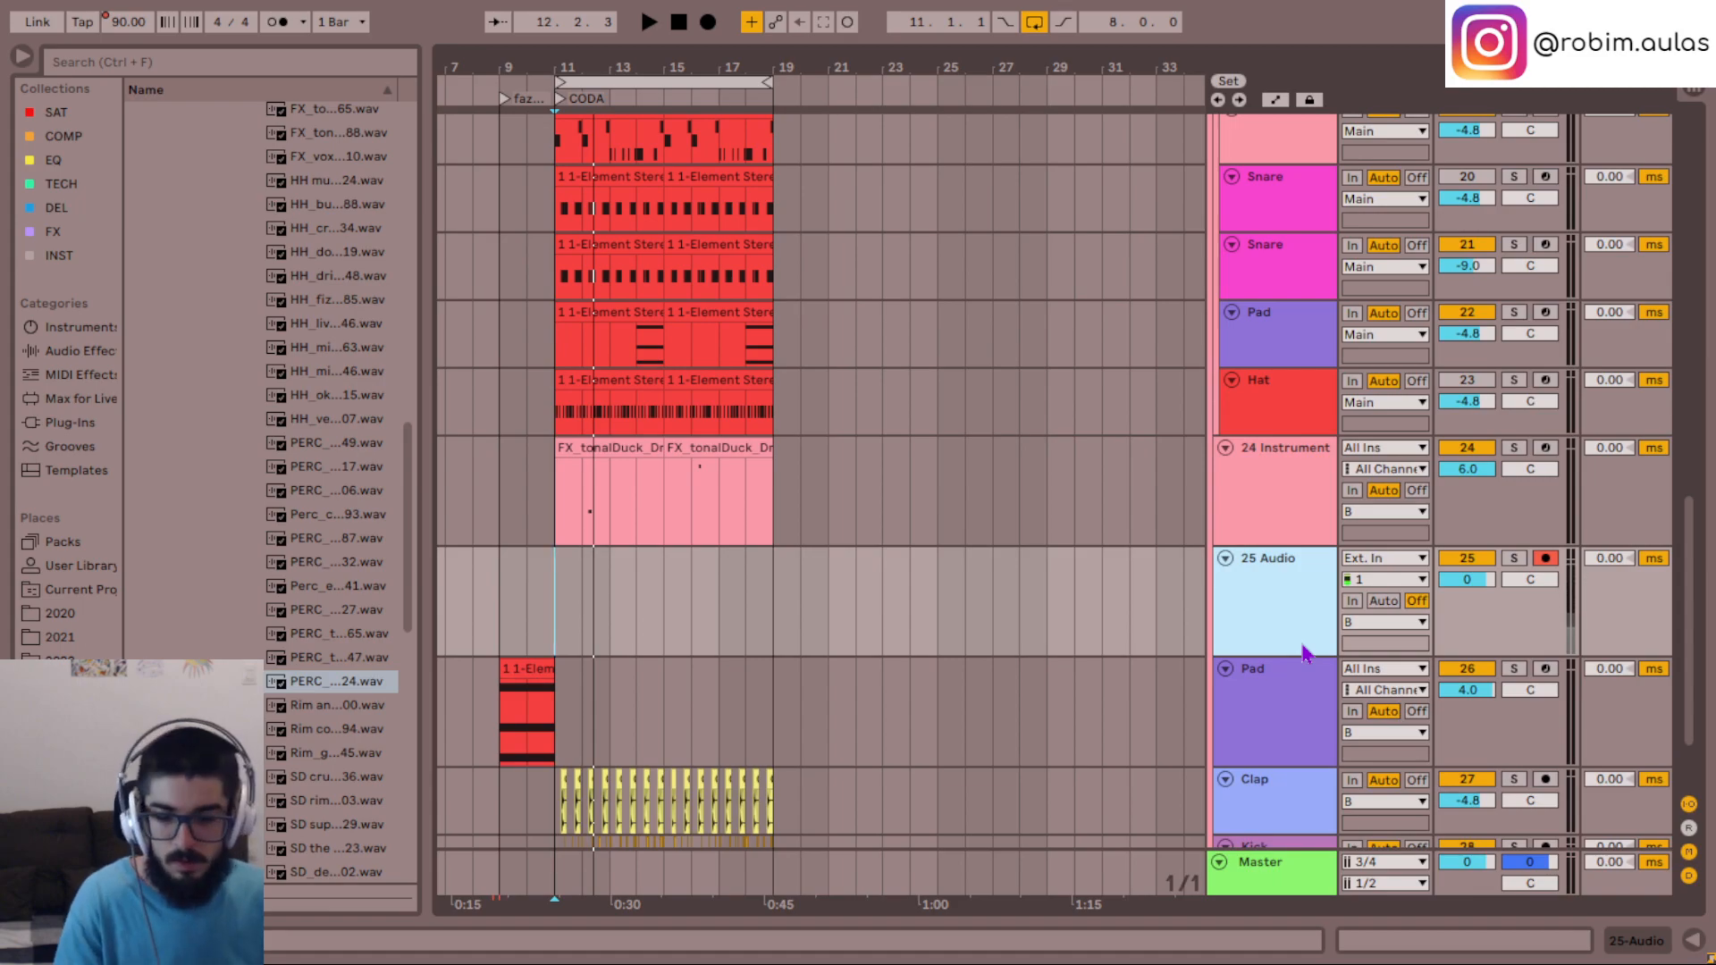
key(F9)
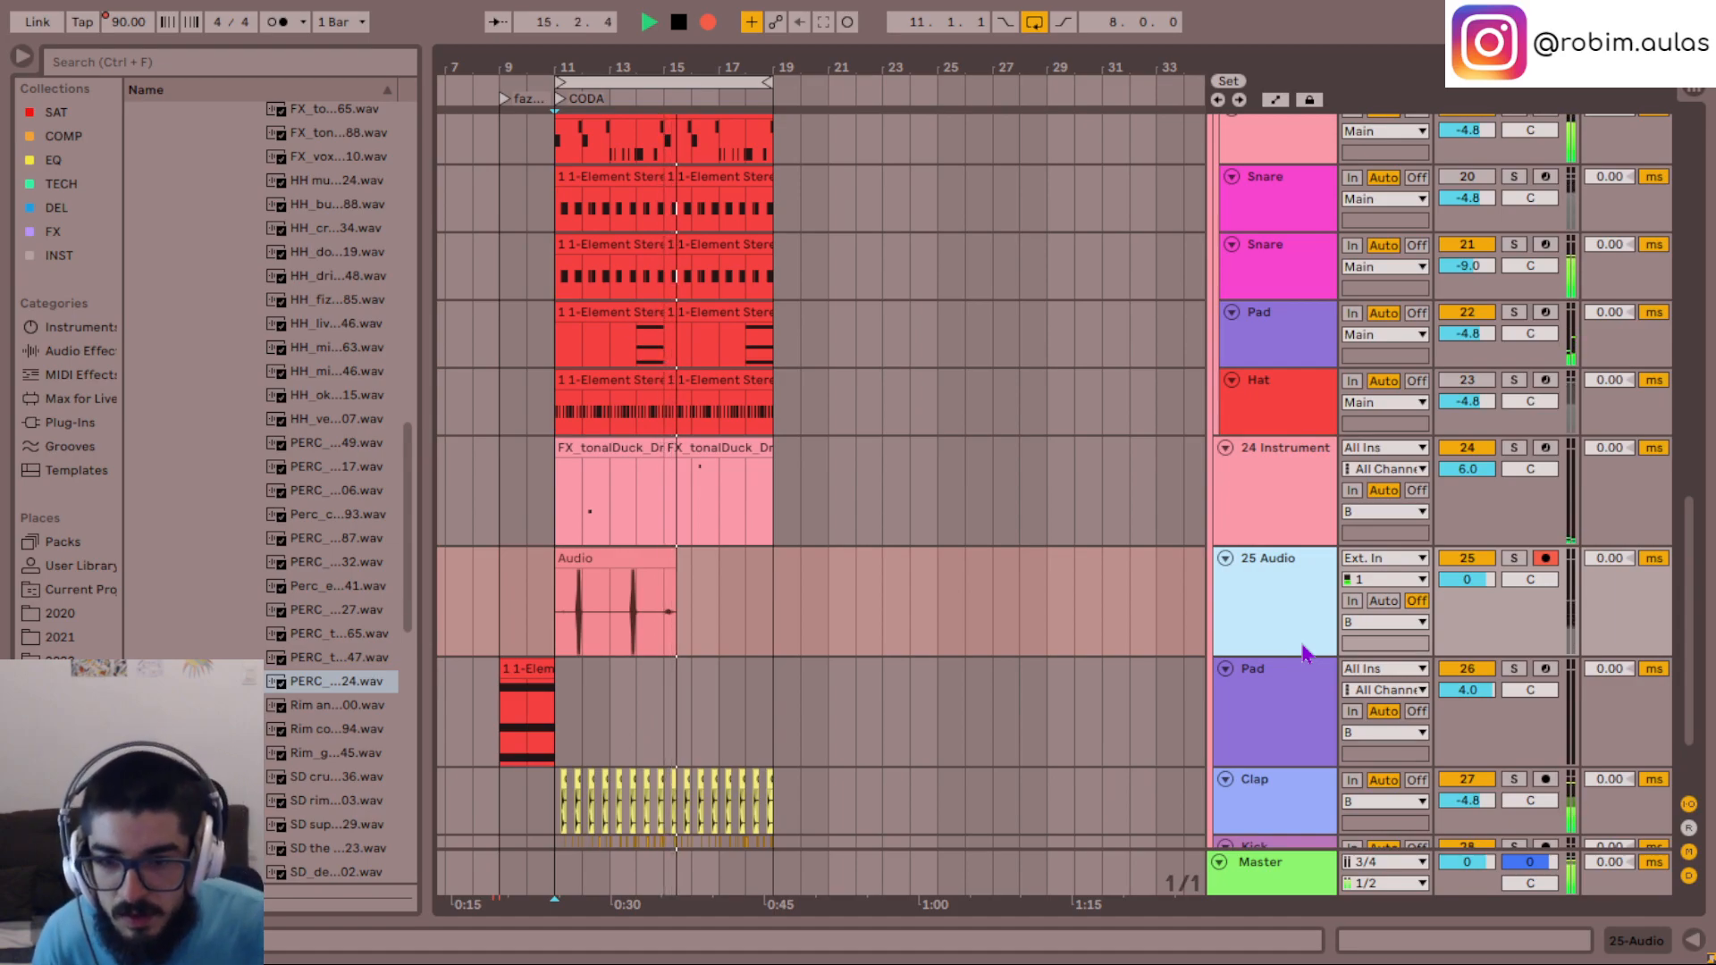
key(space)
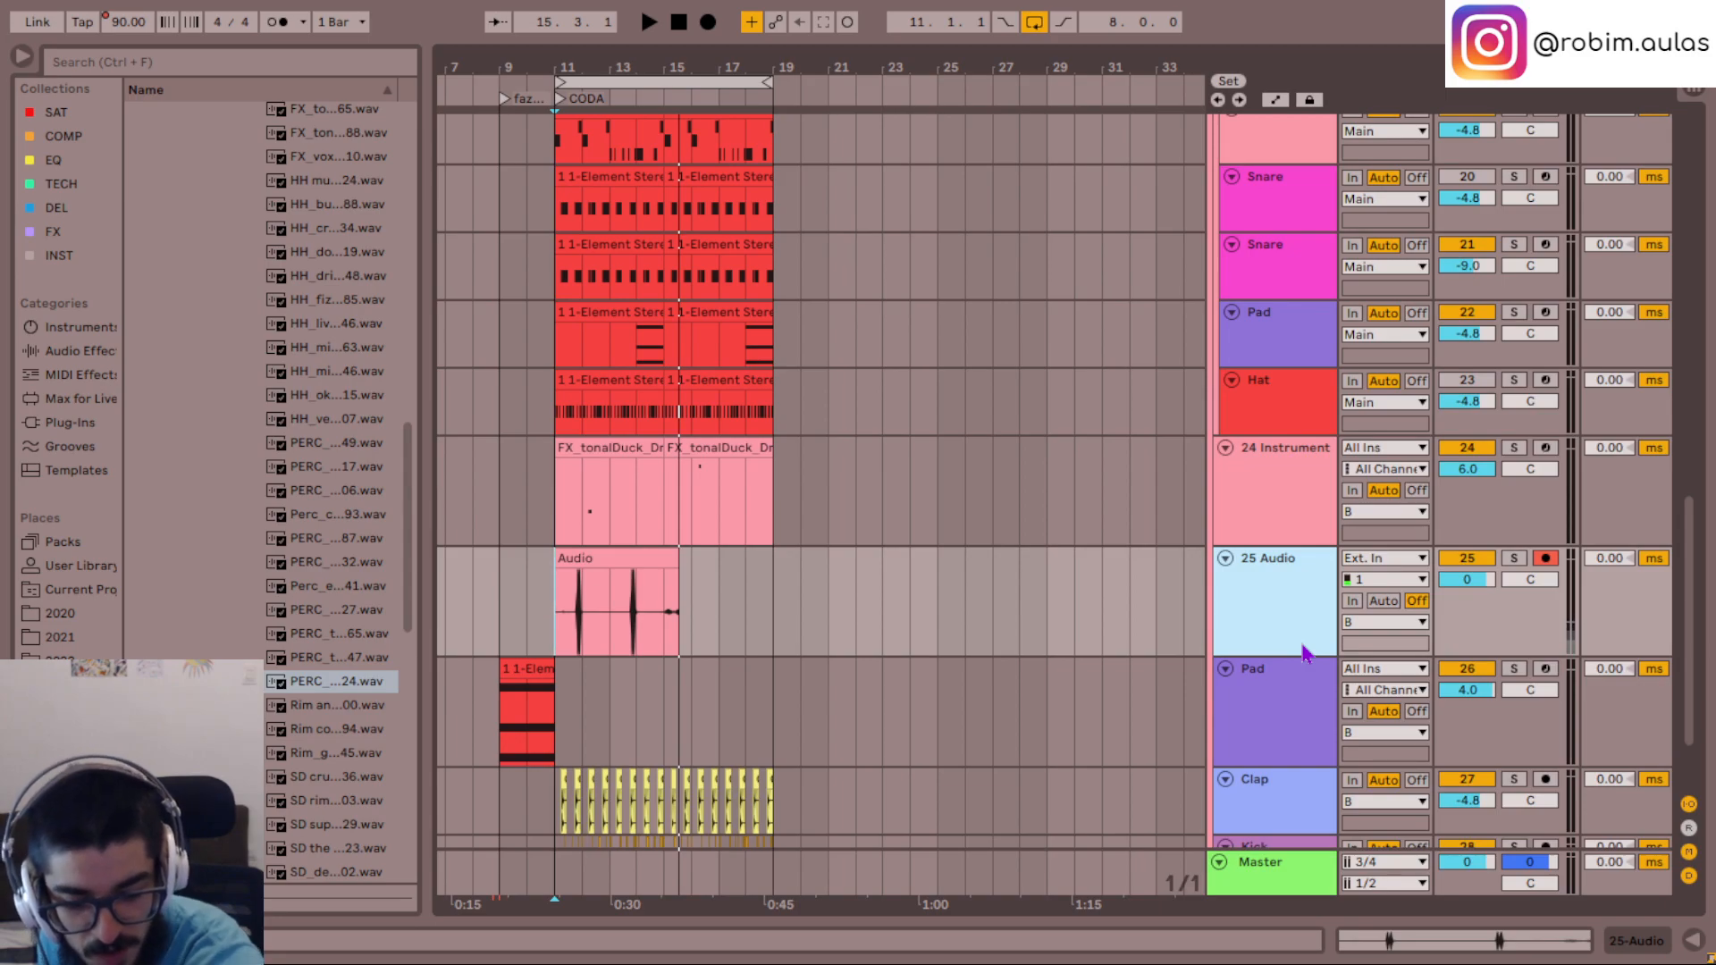
key(F9)
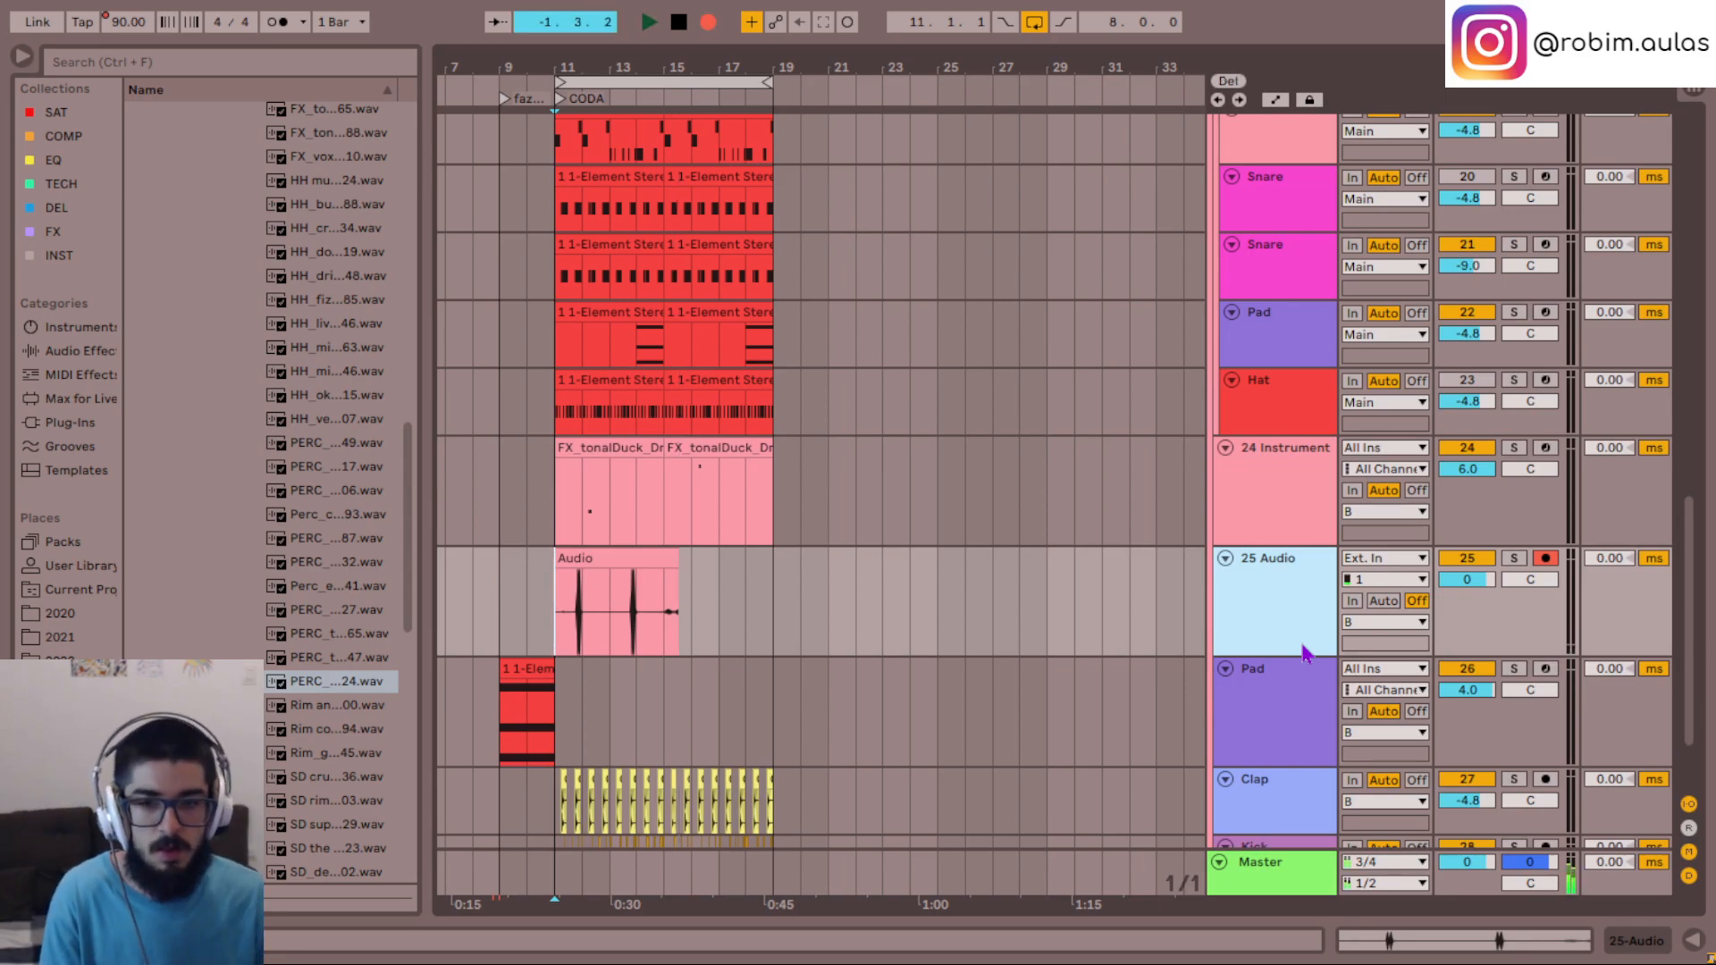
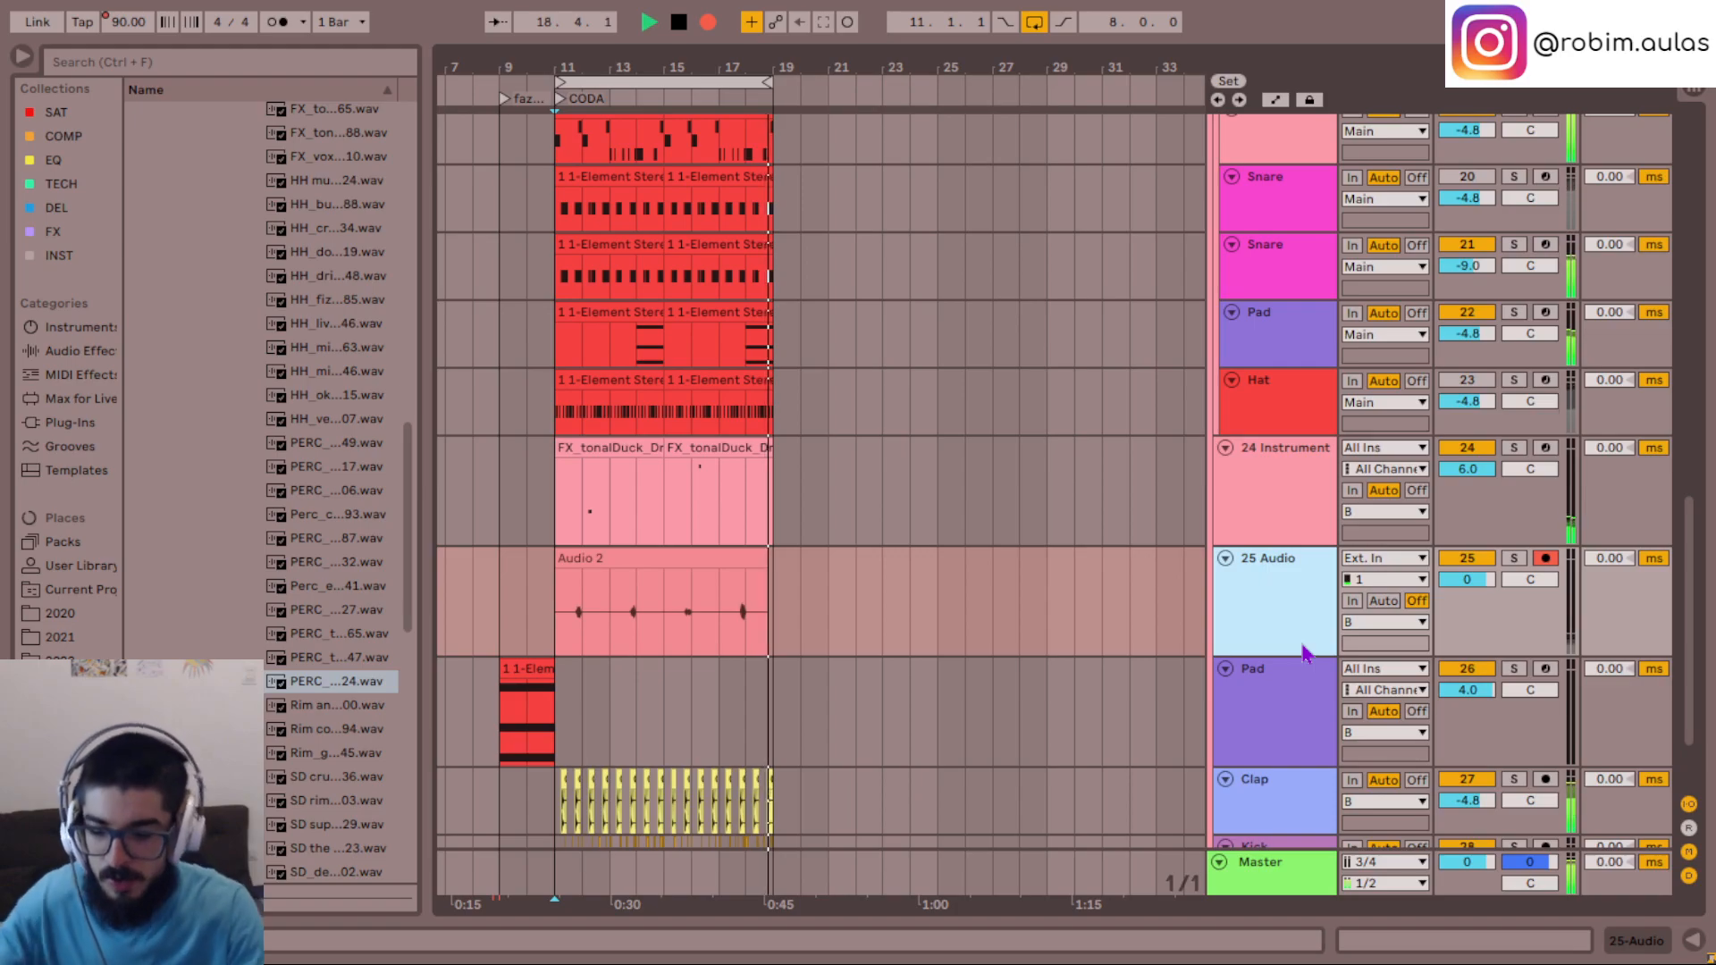
- Zoom in on the Audio 2 clip near bar 11 and listen to its first hits soloed and within the mix
key(space)
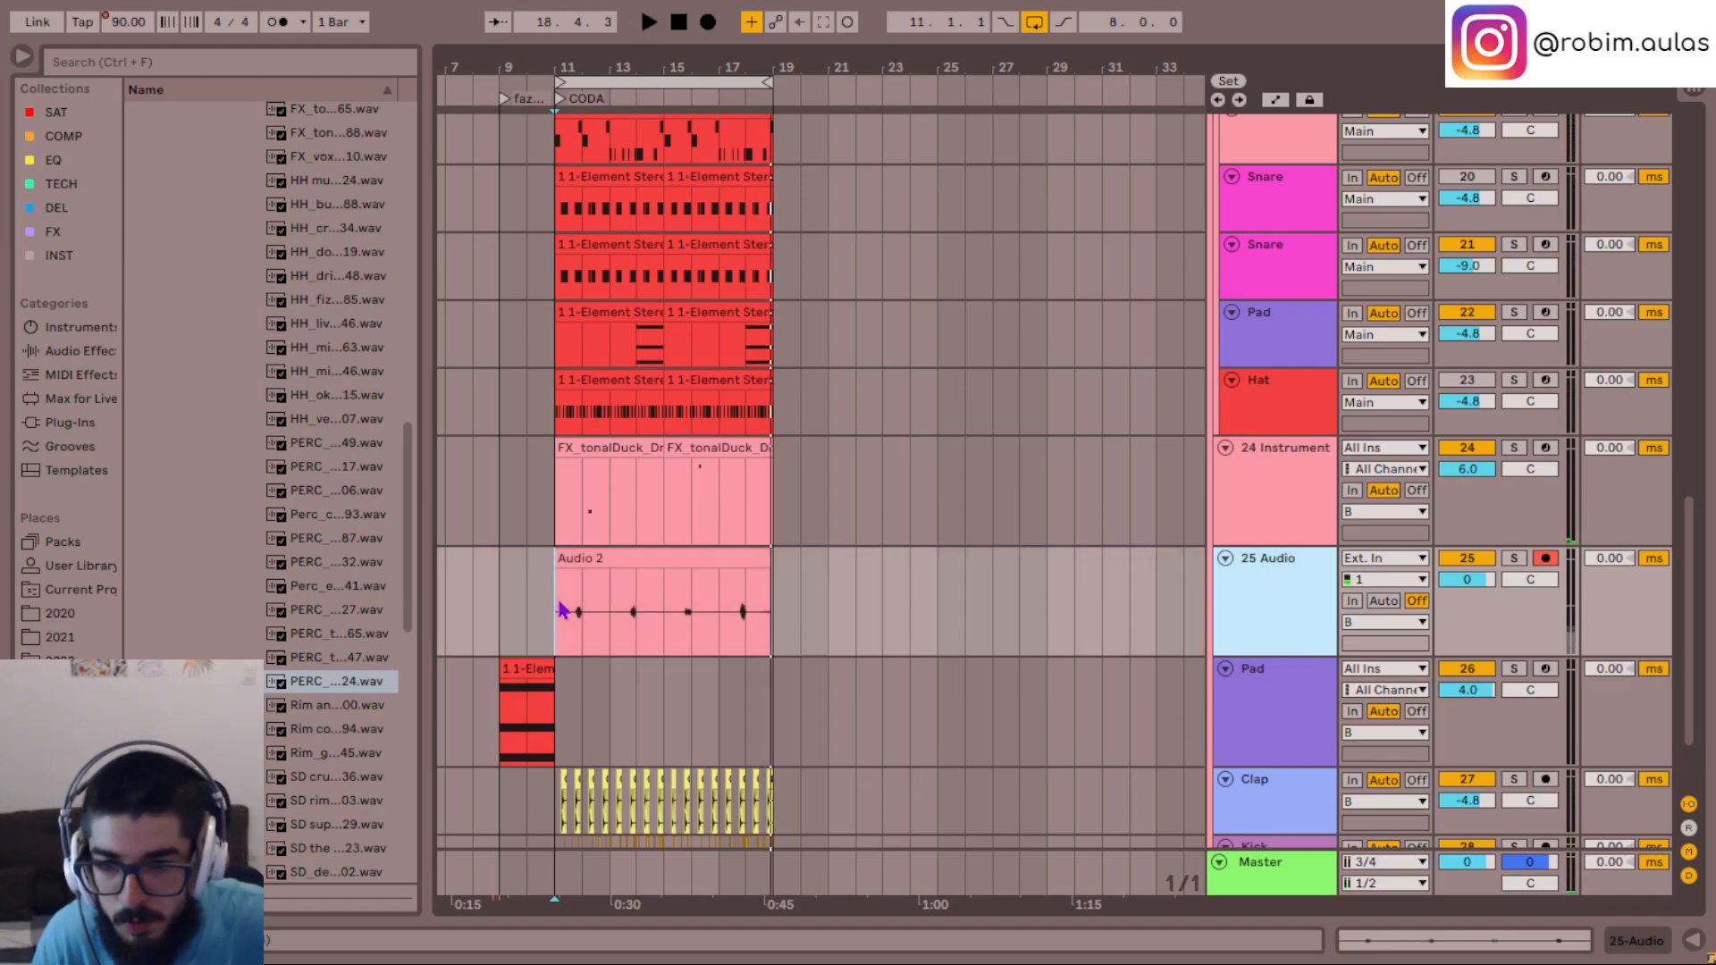
click(558, 605)
key(plus)
key(plus)
key(plus)
key(plus)
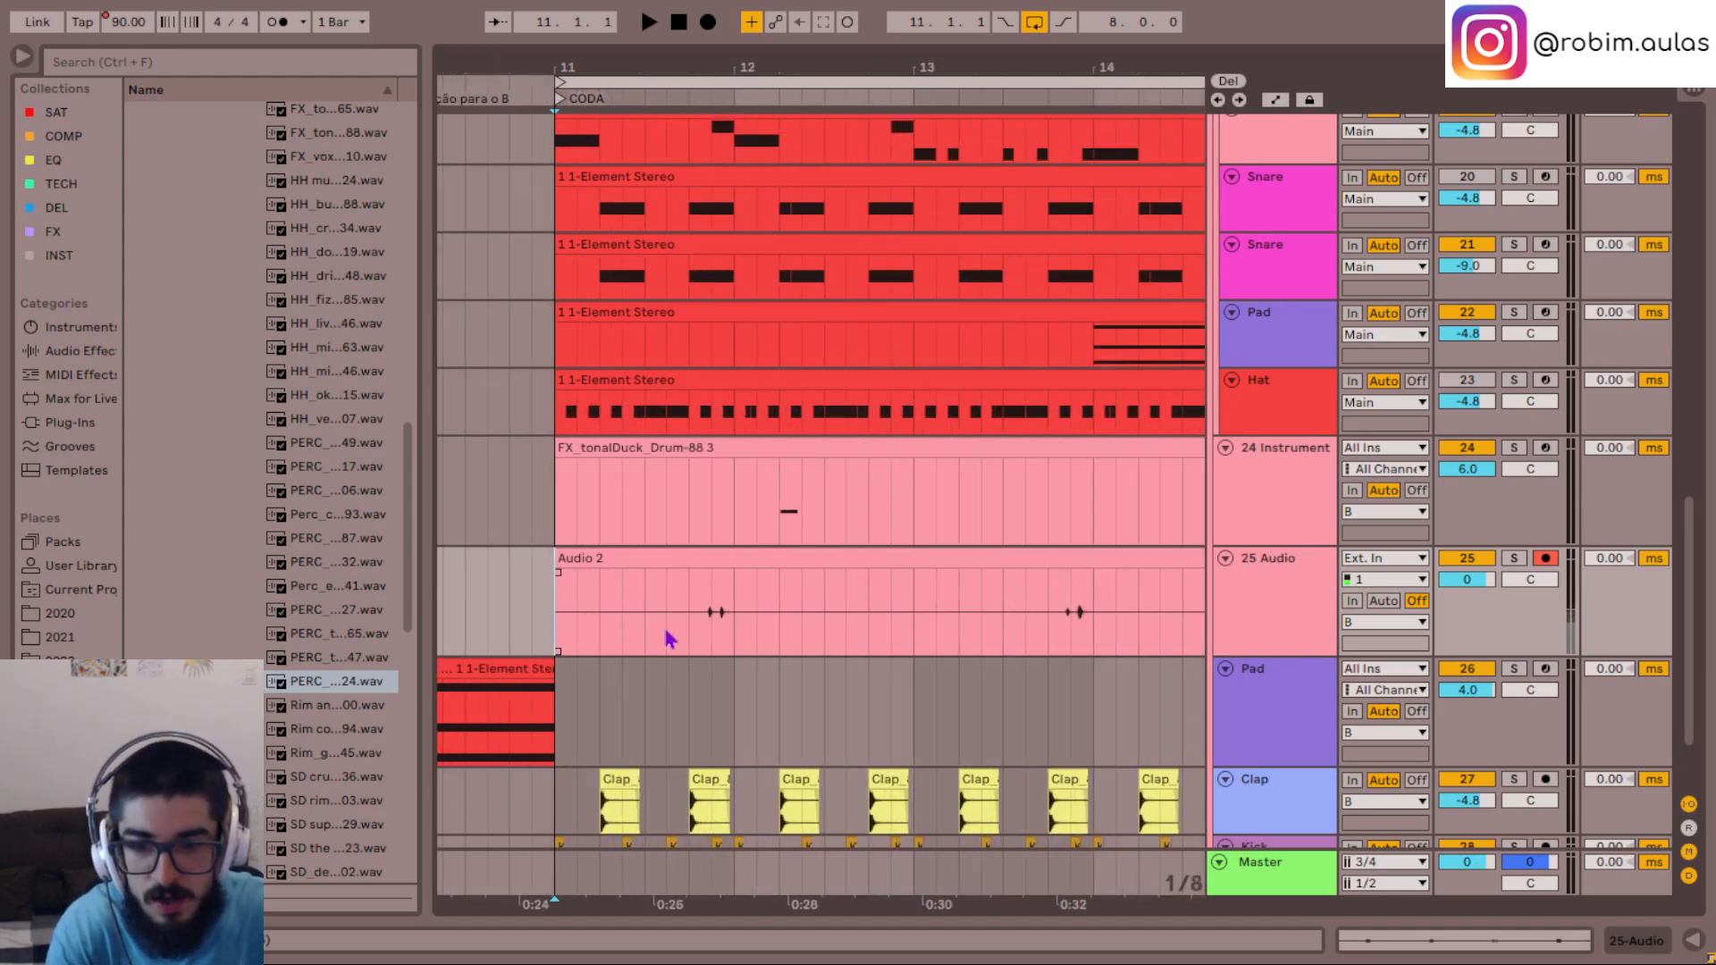
key(plus)
key(plus)
key(space)
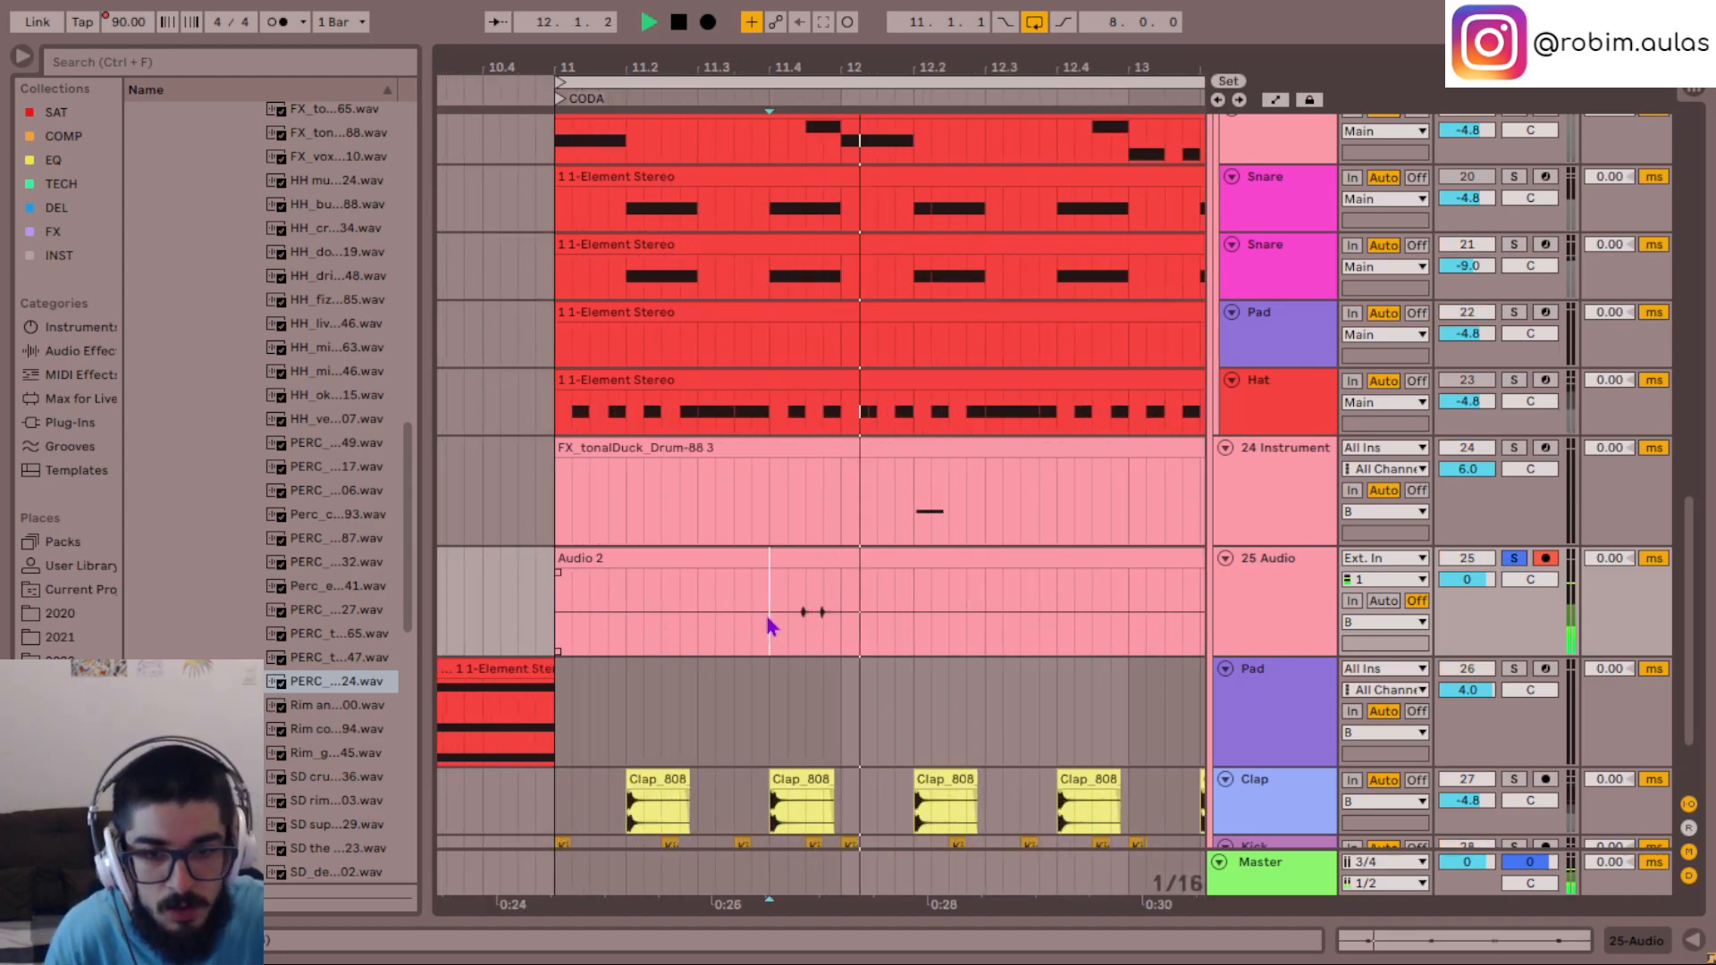
click(1273, 605)
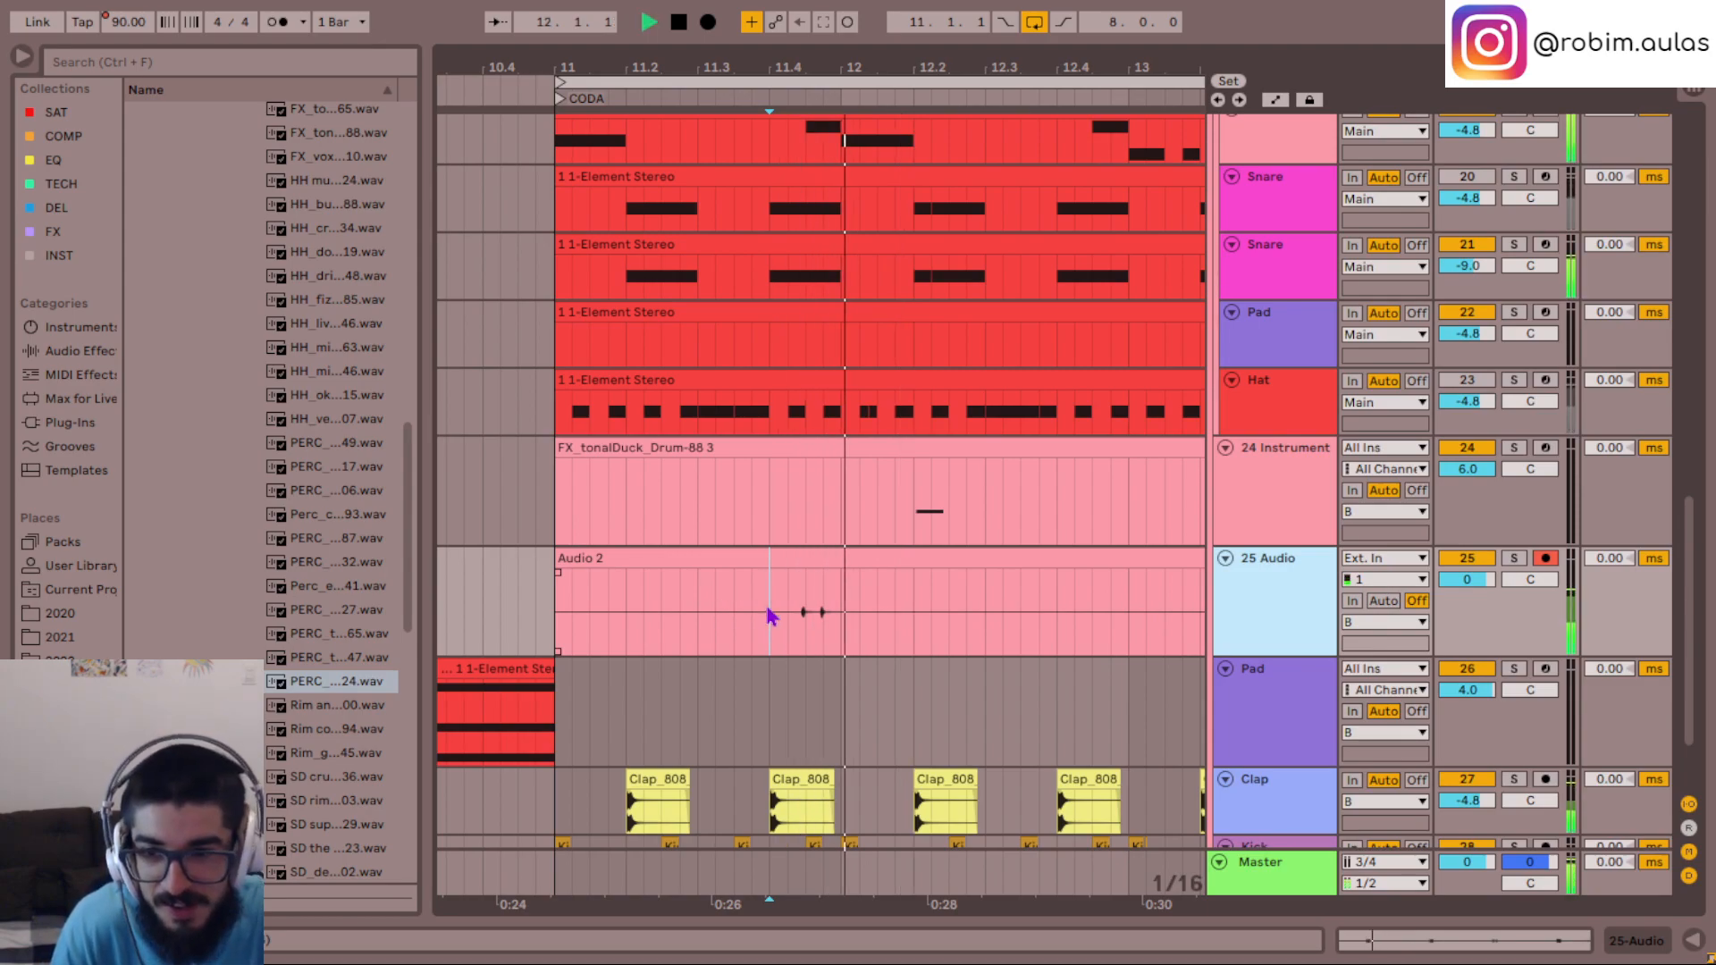
key(space)
key(space)
click(570, 627)
- Make the 25 Audio track taller and replay its first hits soloed and within the mix
double_click(1282, 603)
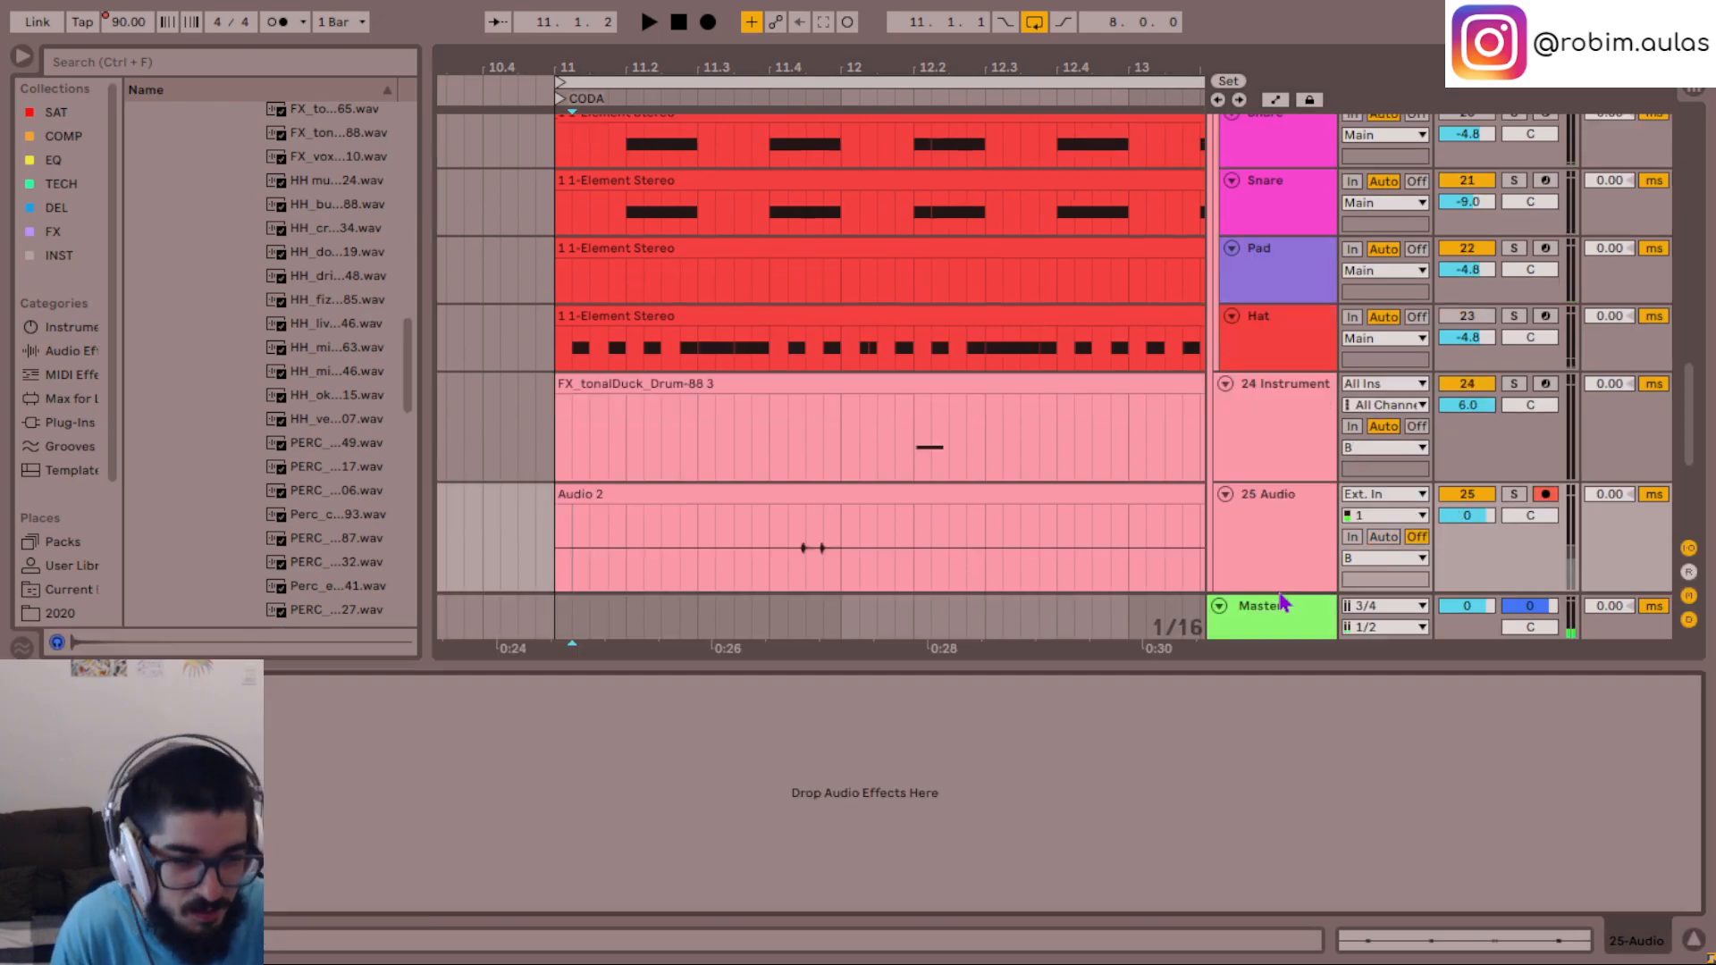
scroll(1255, 493, down, 2)
scroll(1272, 461, up, 3)
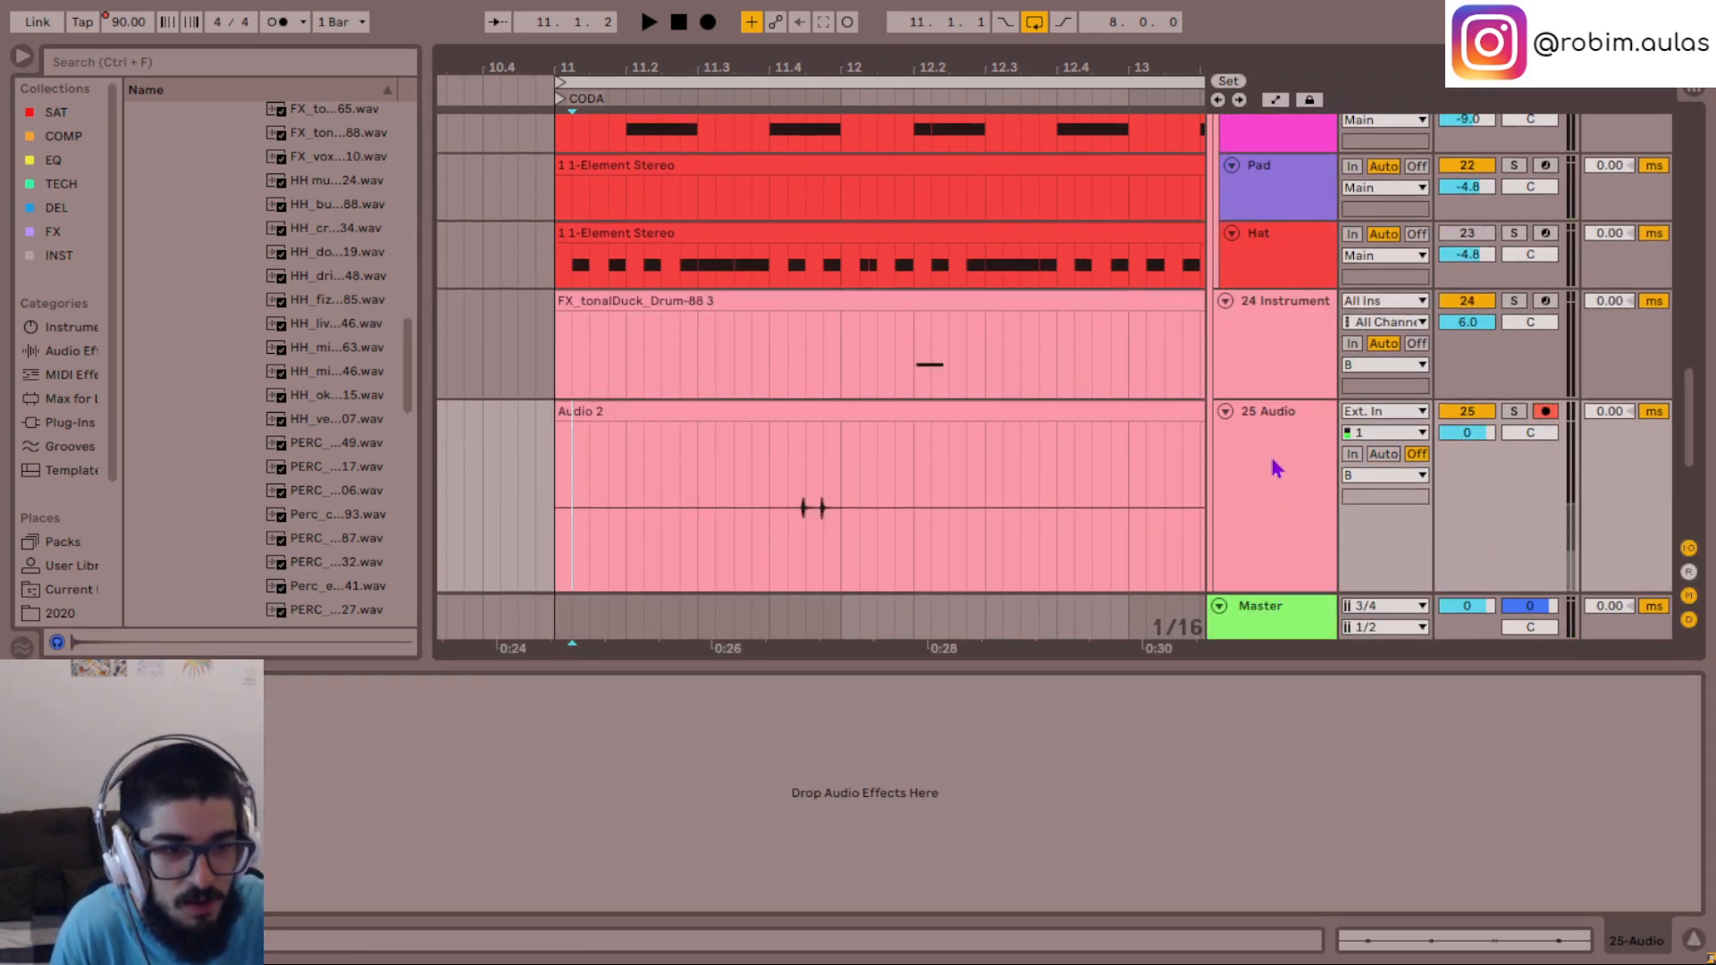
click(752, 539)
key(space)
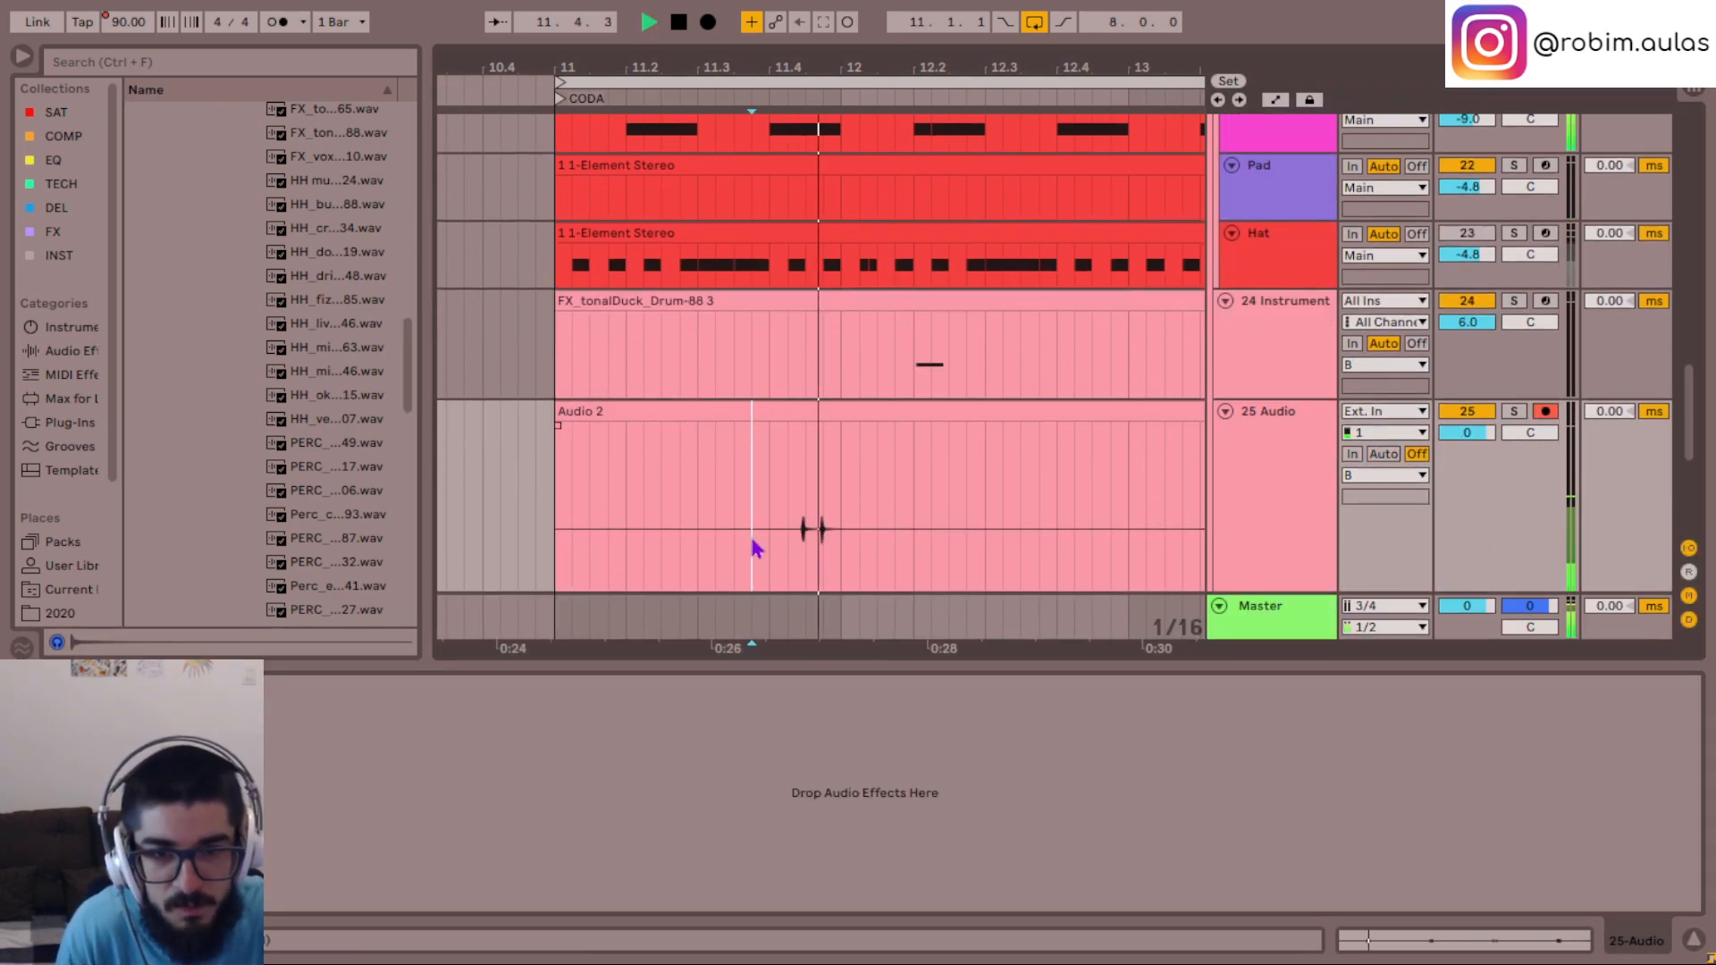
key(space)
key(s)
key(space)
key(space)
- Try raising the 25 Audio track's volume to 1.0 dB
click(1276, 479)
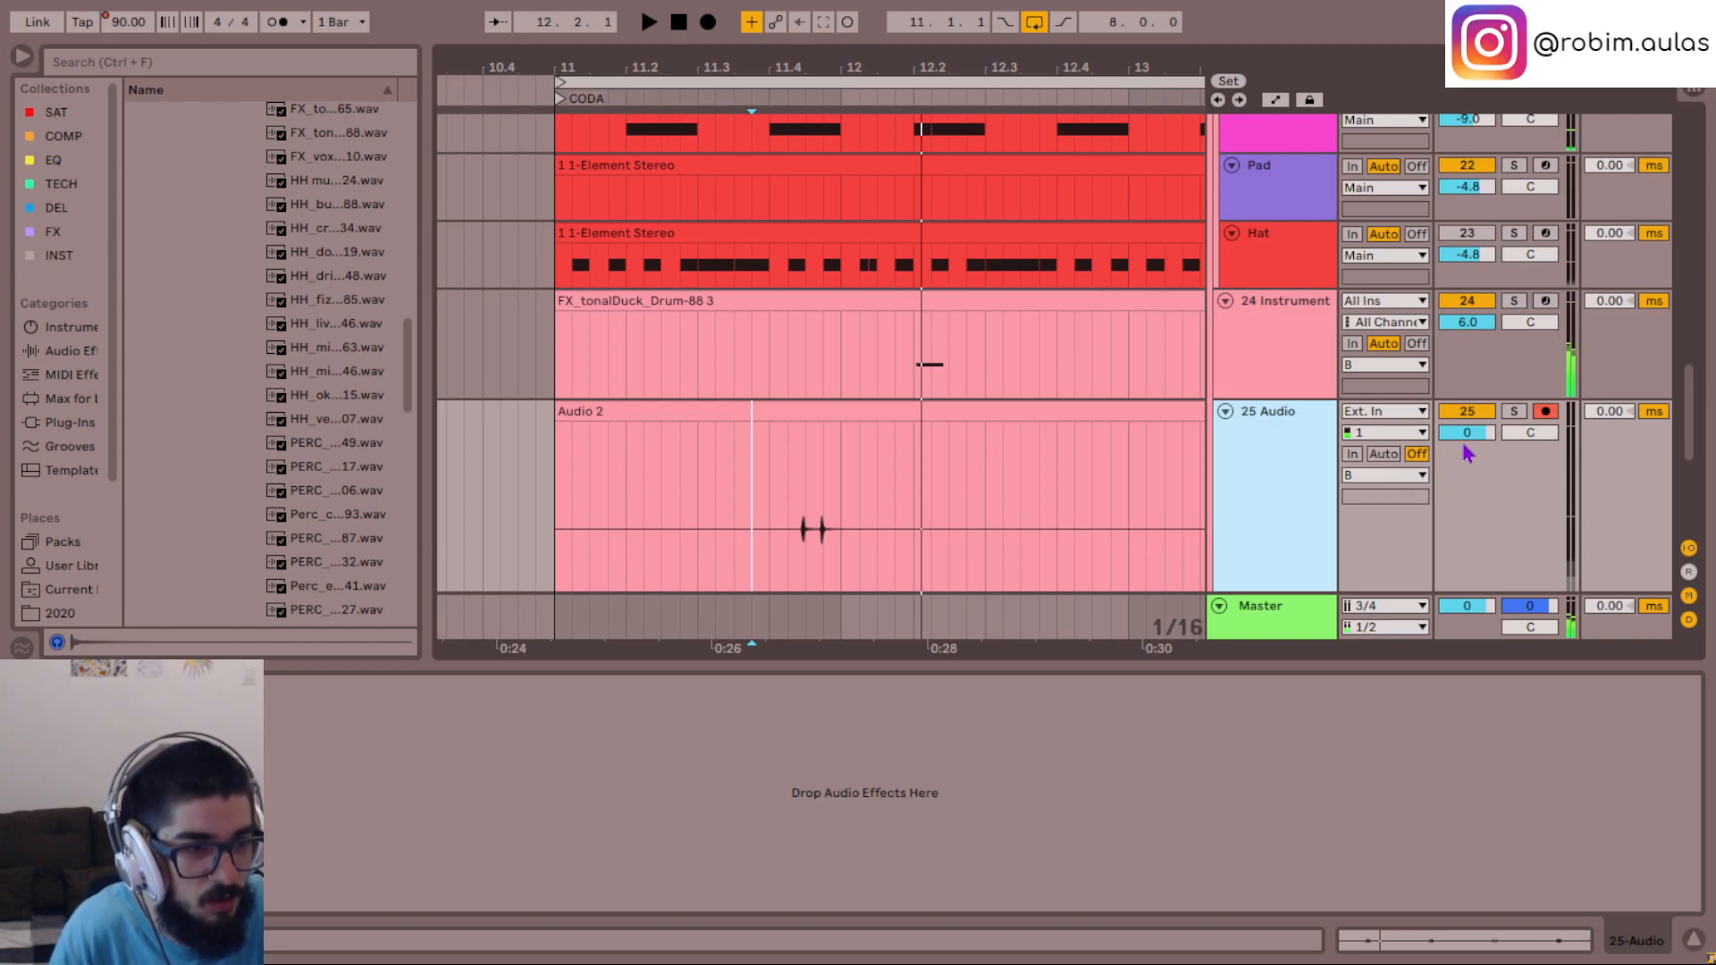
click(1472, 434)
text(1)
key(Return)
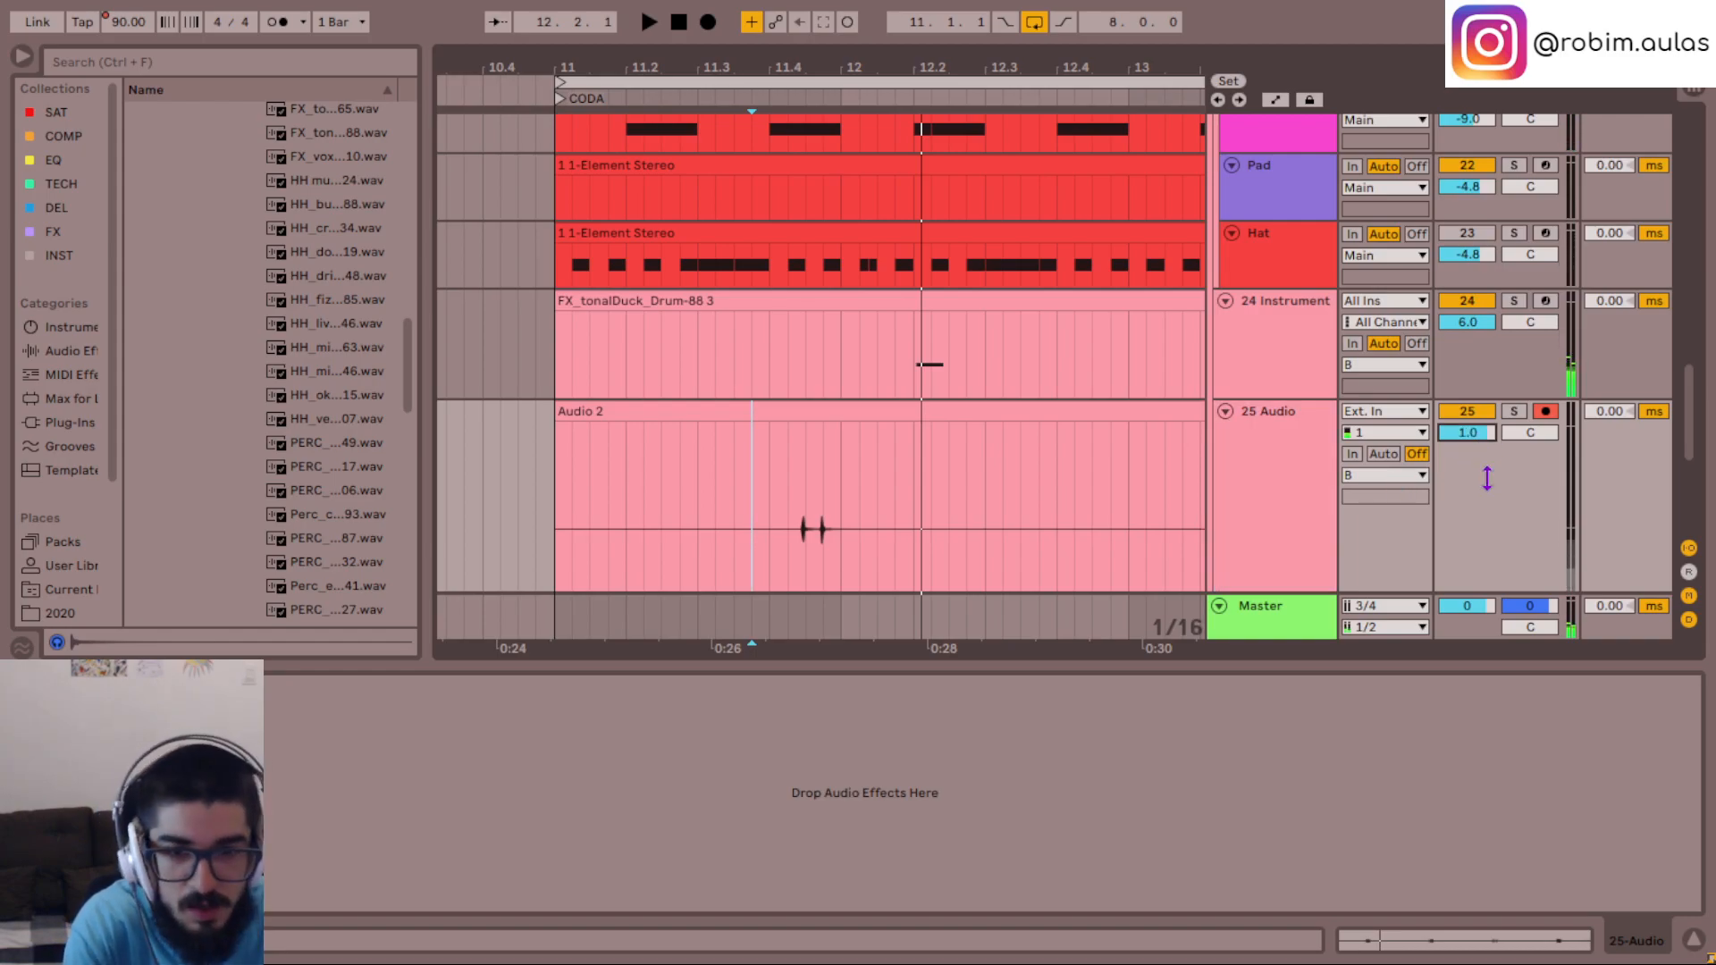
- Turn off warping for the Audio 2 clip and set its clip gain to 6 dB
double_click(825, 412)
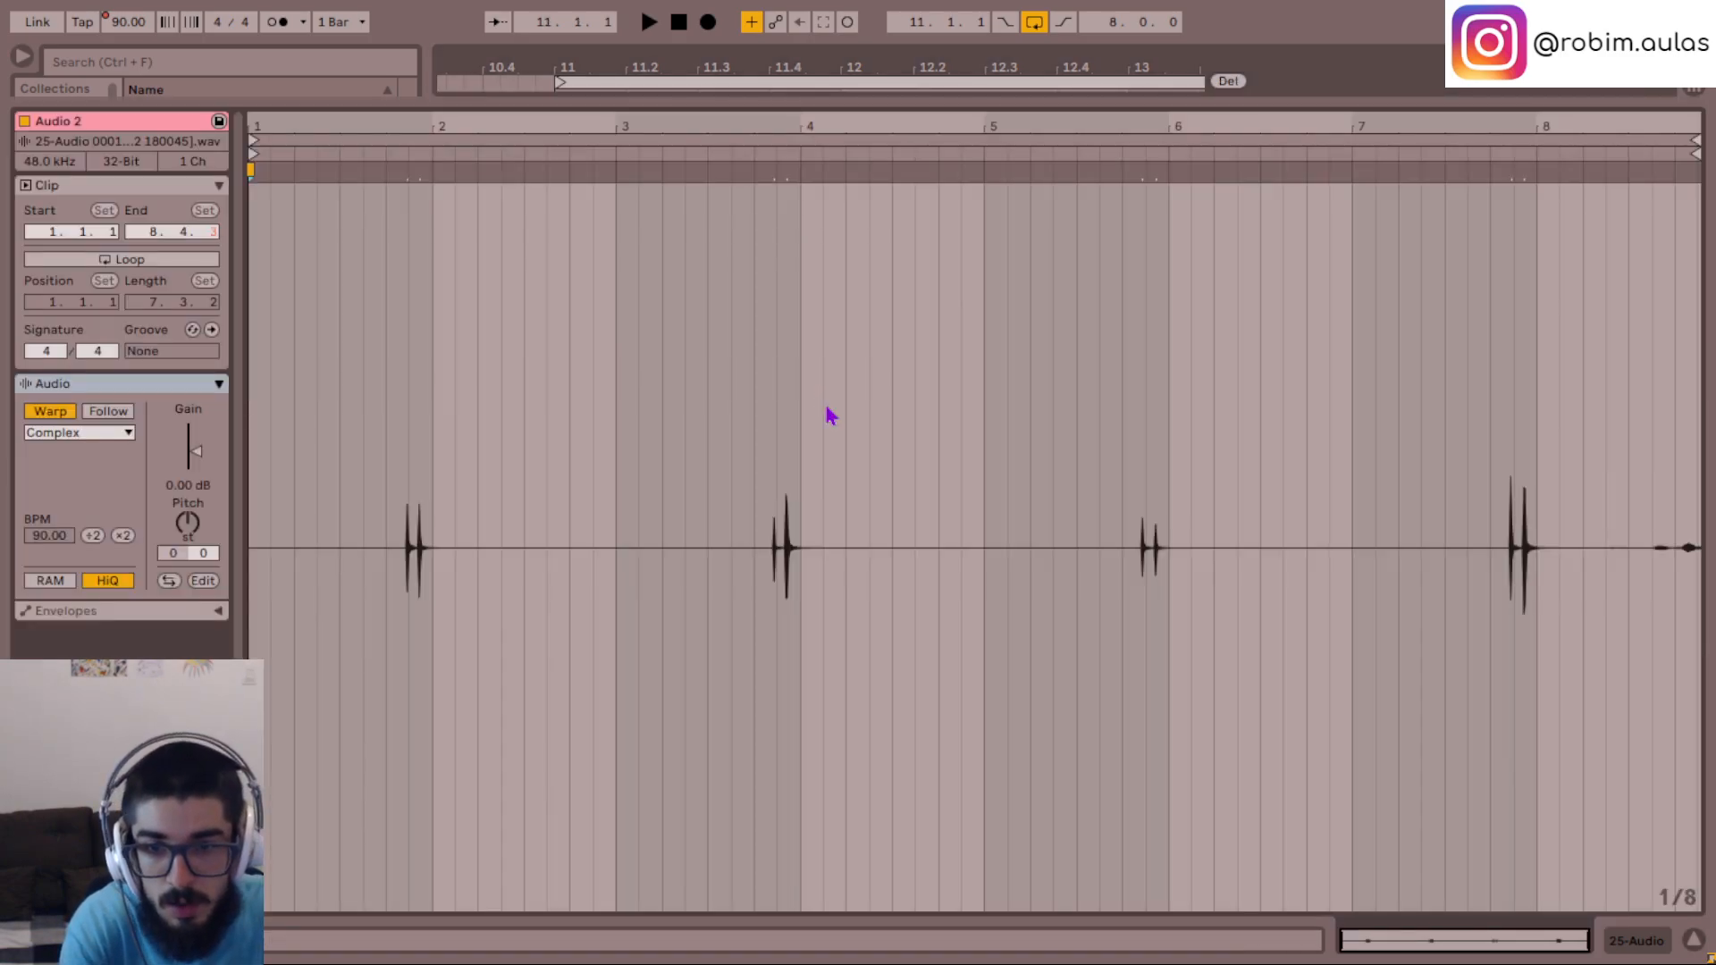
click(51, 411)
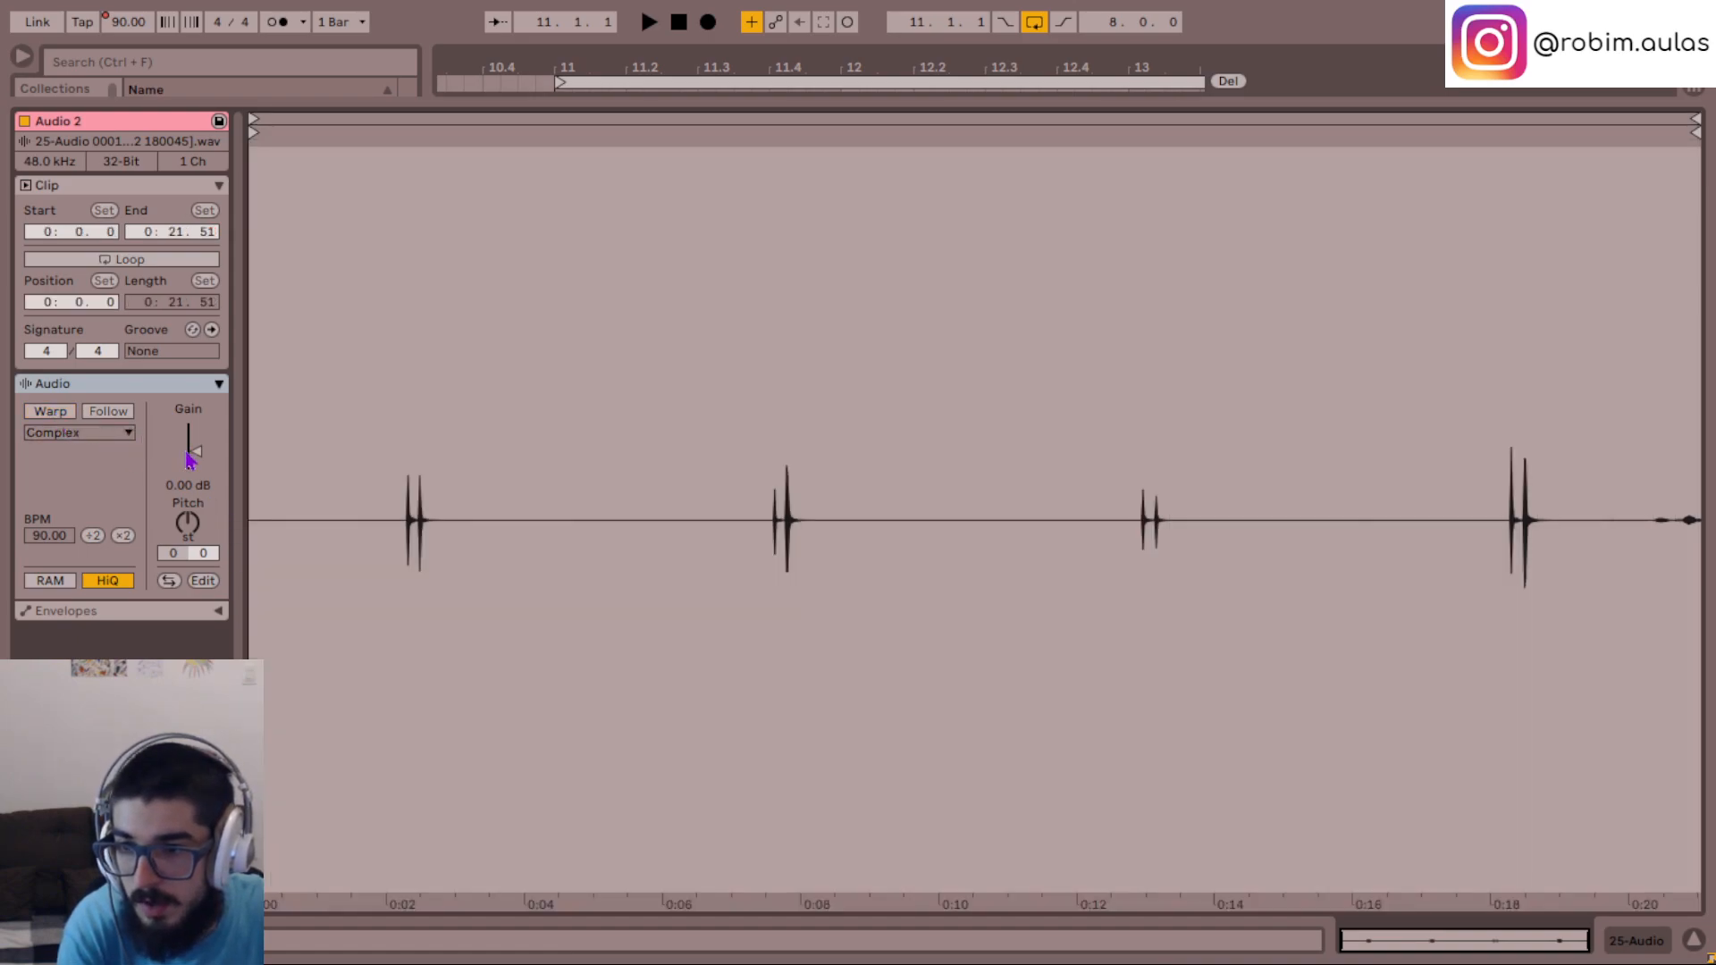
text(6)
key(Return)
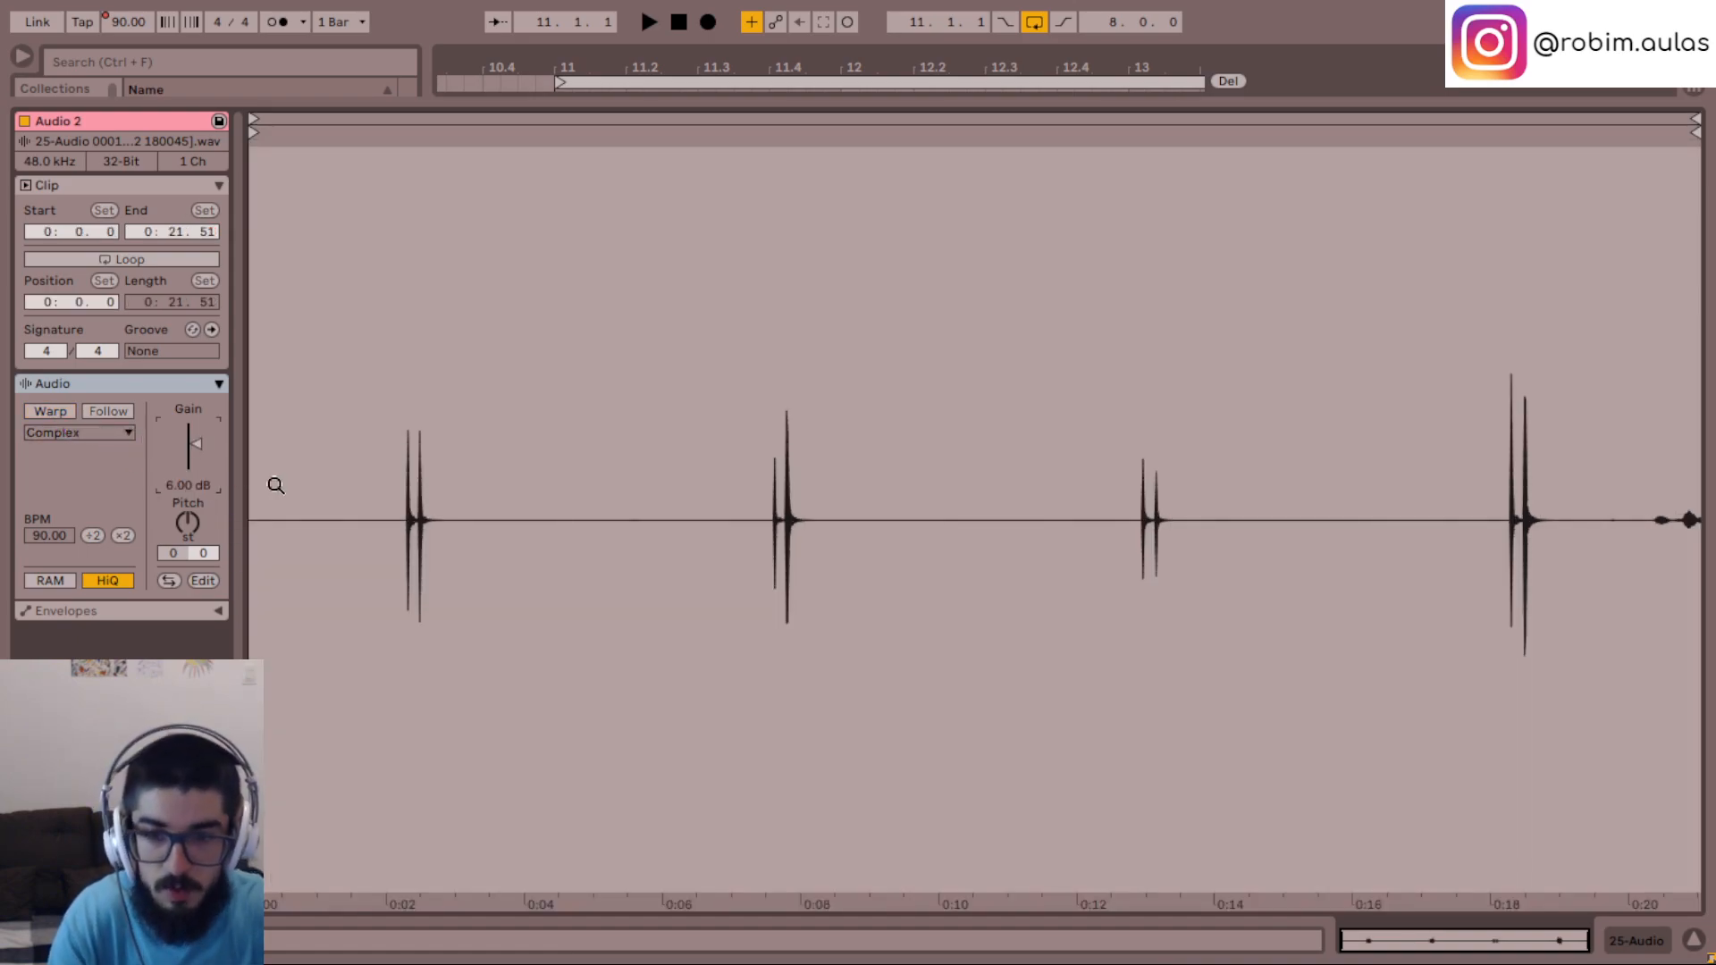
click(1692, 939)
scroll(1337, 593, up, 3)
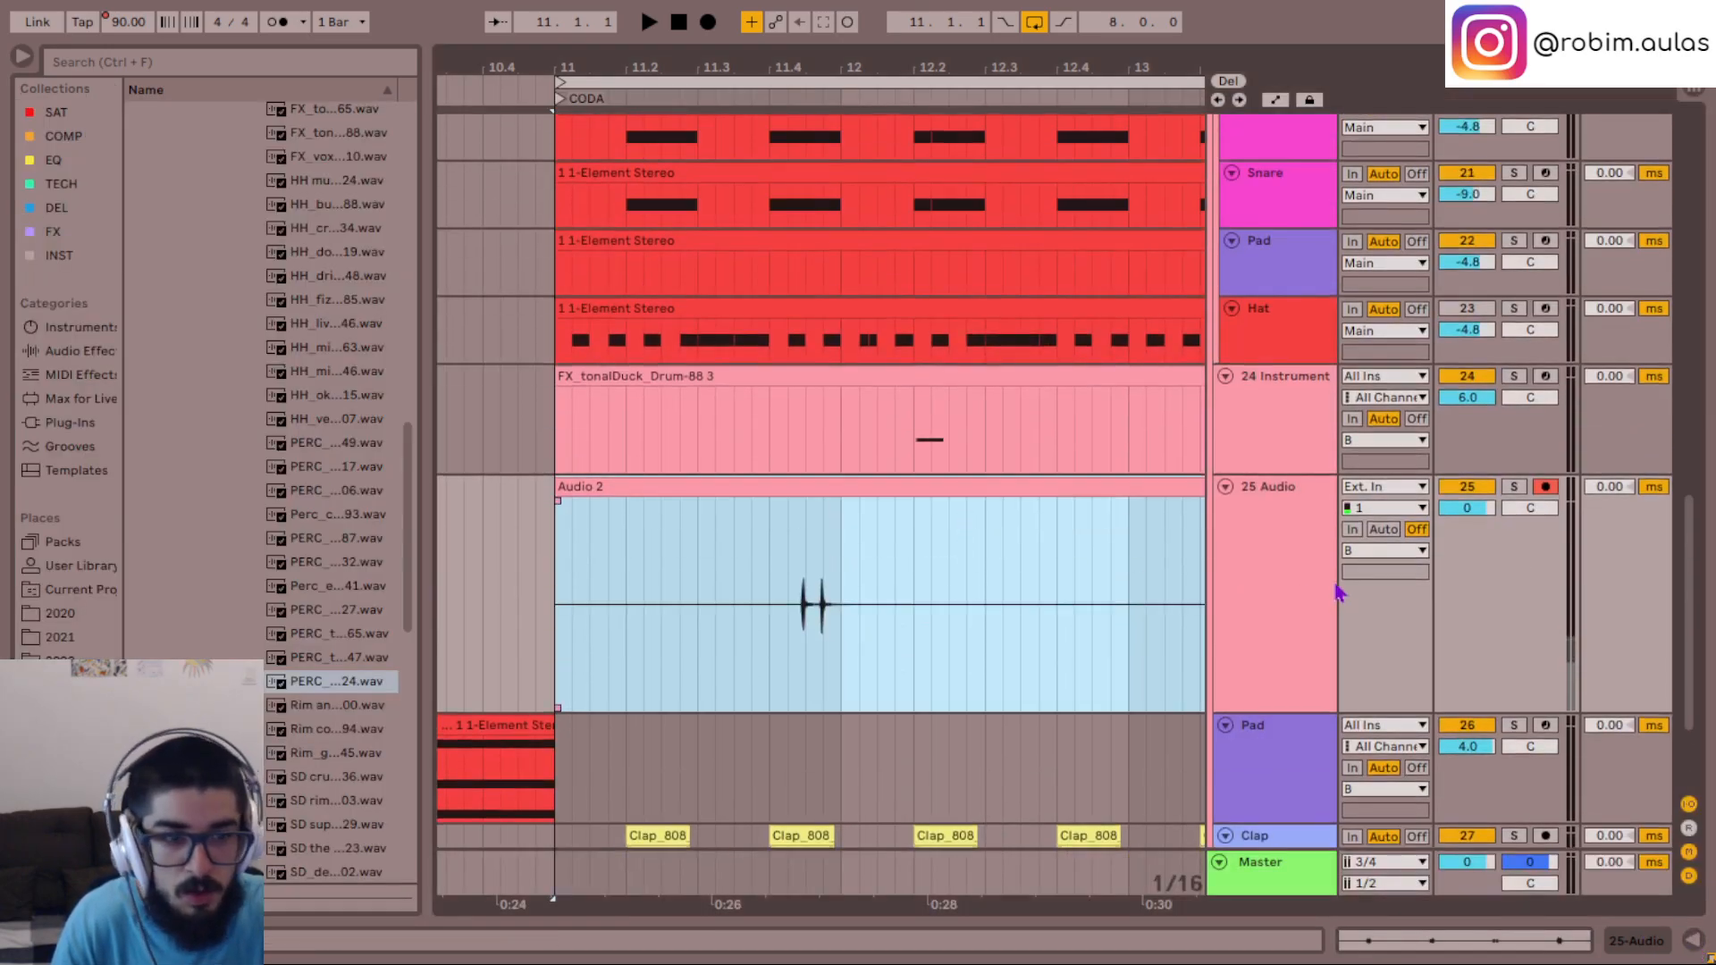
- Audition the louder Audio 2 clip from just before its first hits, with the 25 Audio track soloed and in the mix
click(1264, 589)
key(space)
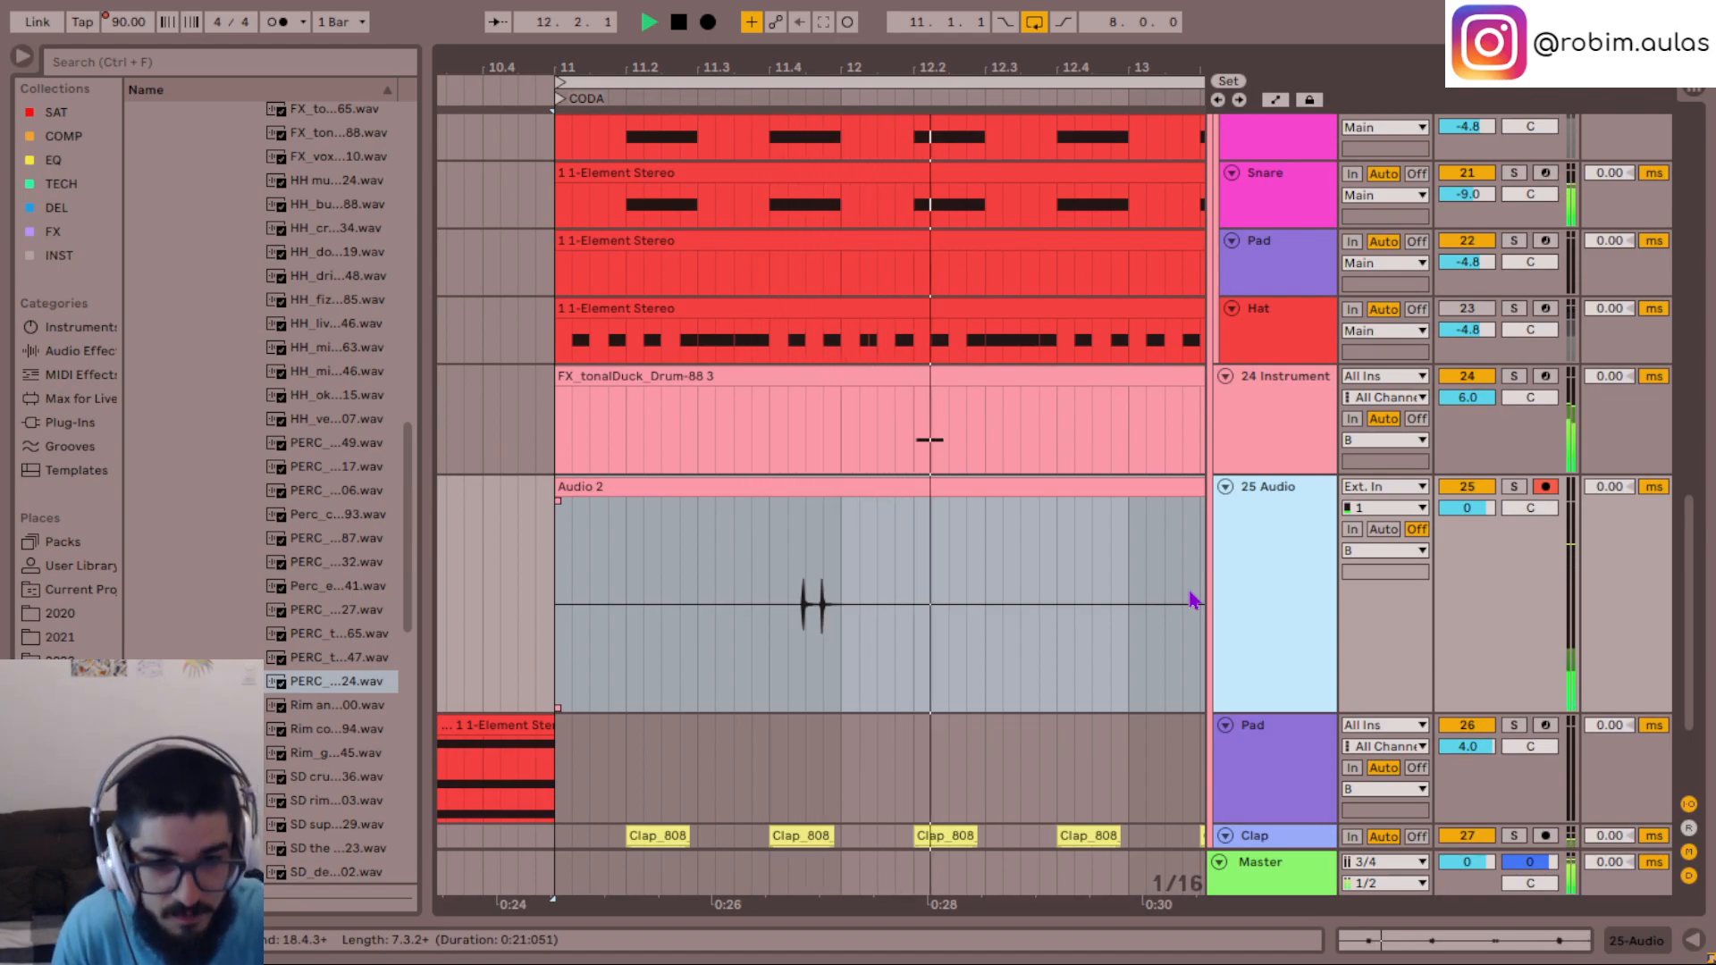
key(space)
click(792, 636)
click(787, 619)
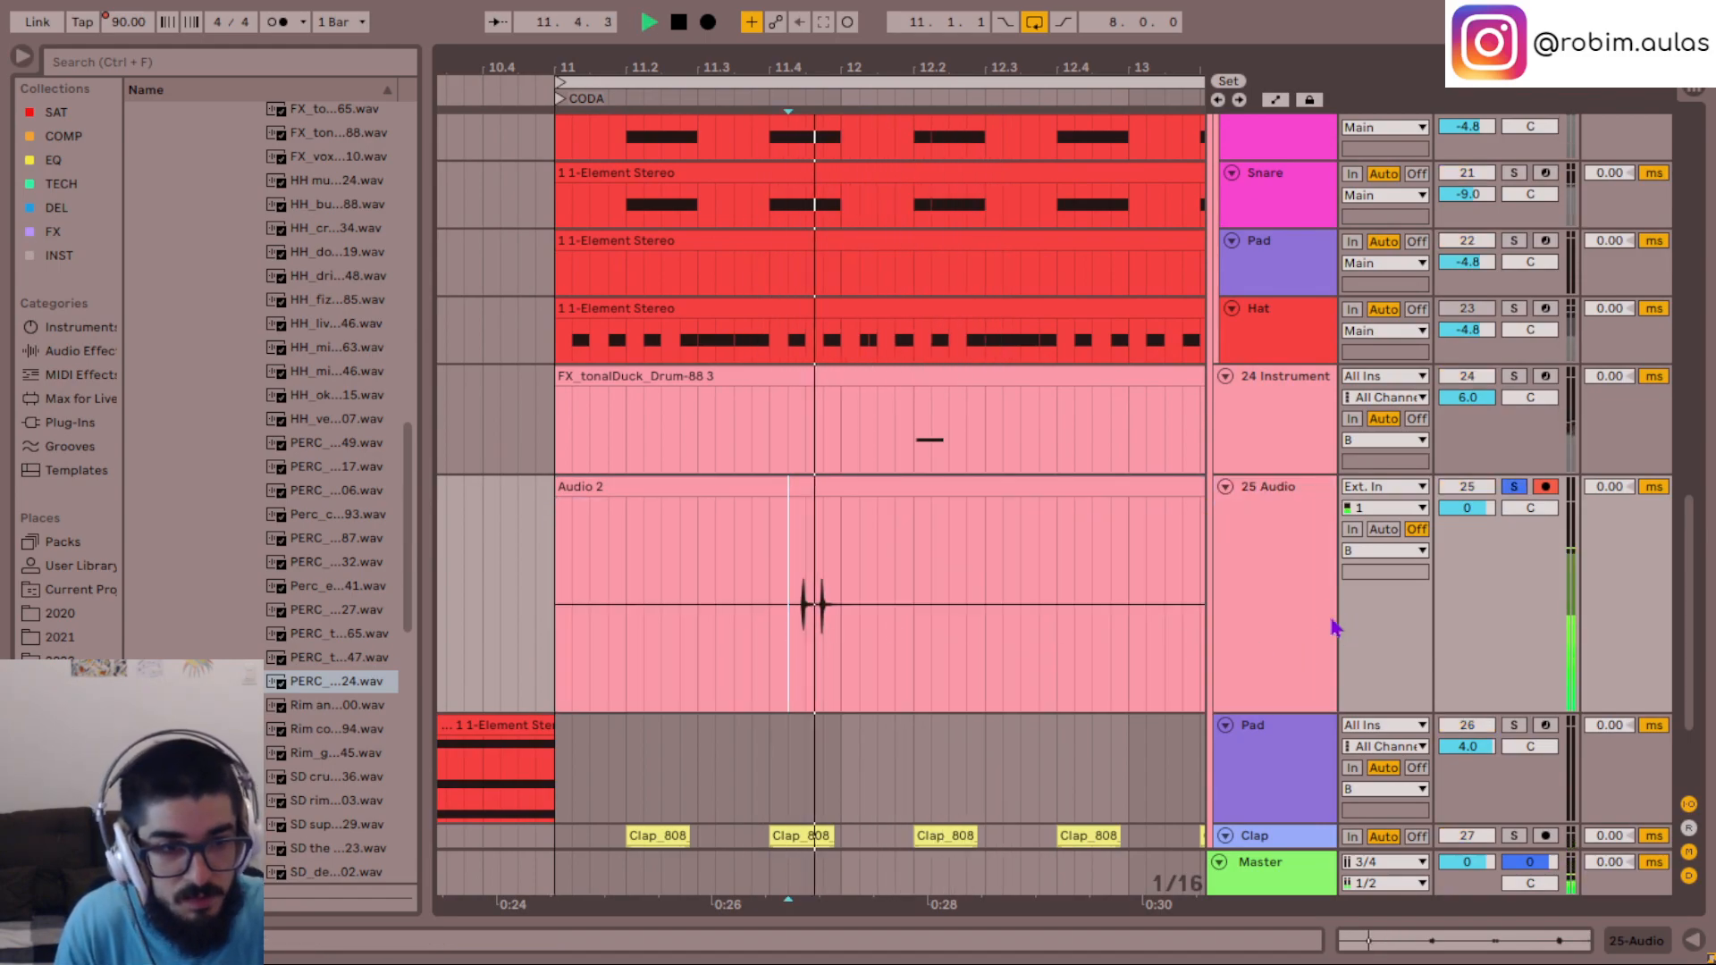
click(1285, 579)
- Add the Pro-Q 3 equalizer from the EQ collection to the 25 Audio track
double_click(1284, 540)
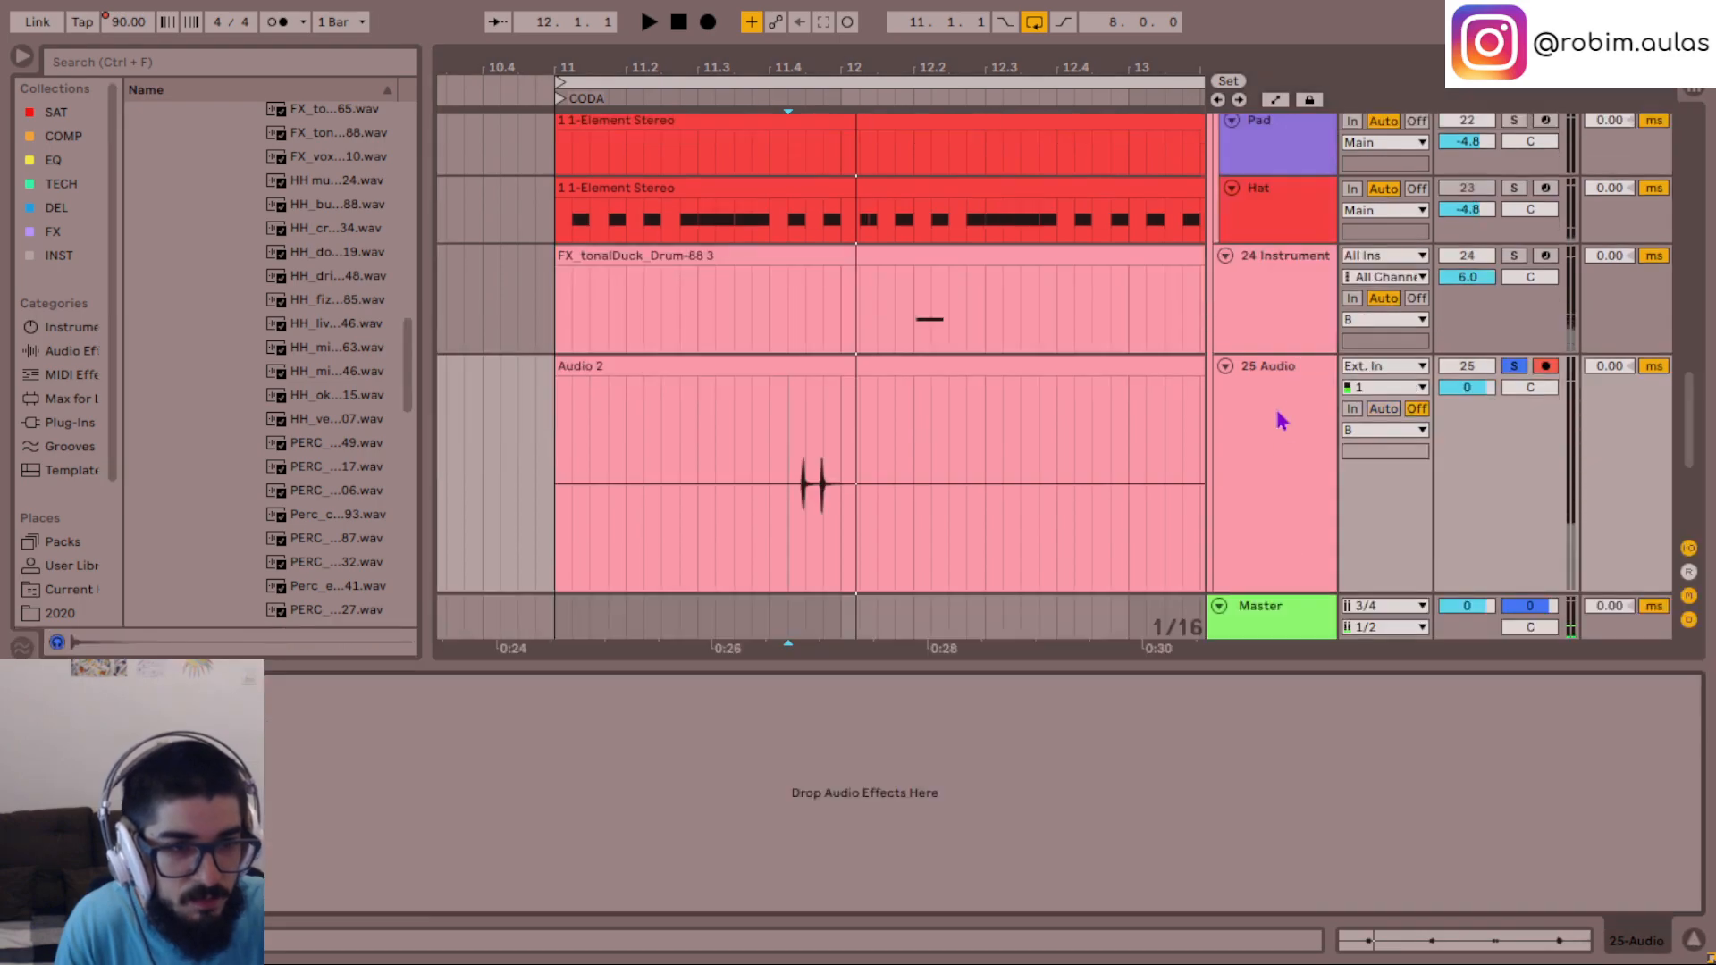
click(54, 162)
key(space)
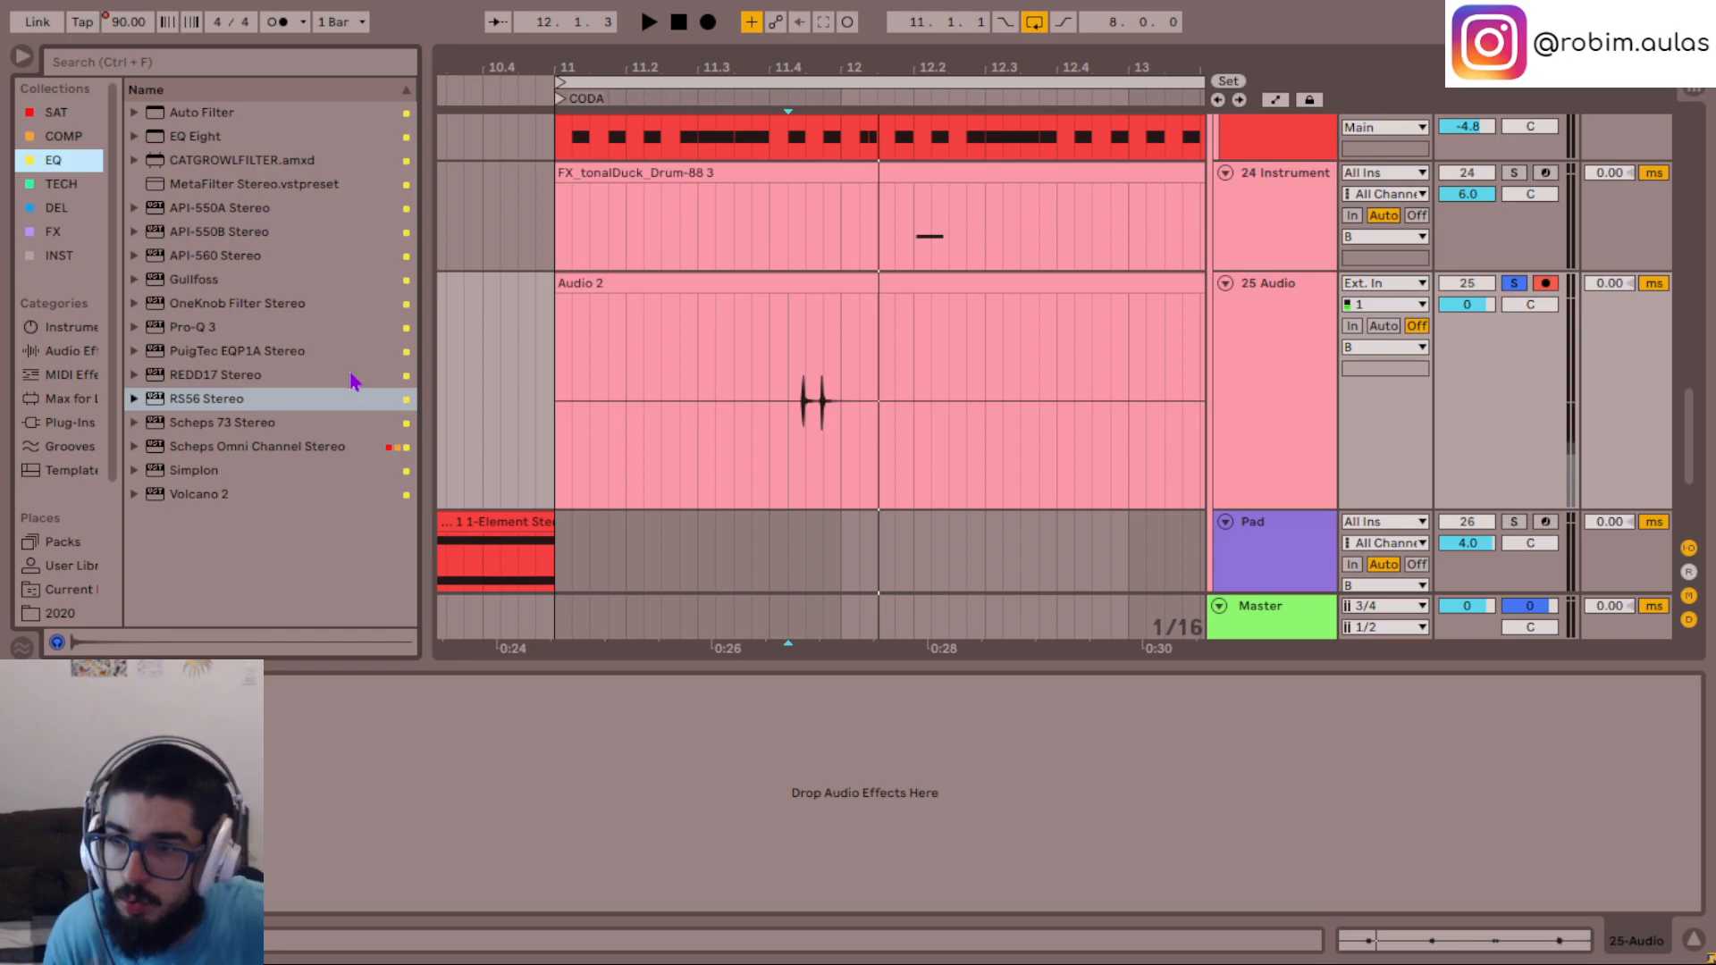
drag(190, 329, 568, 813)
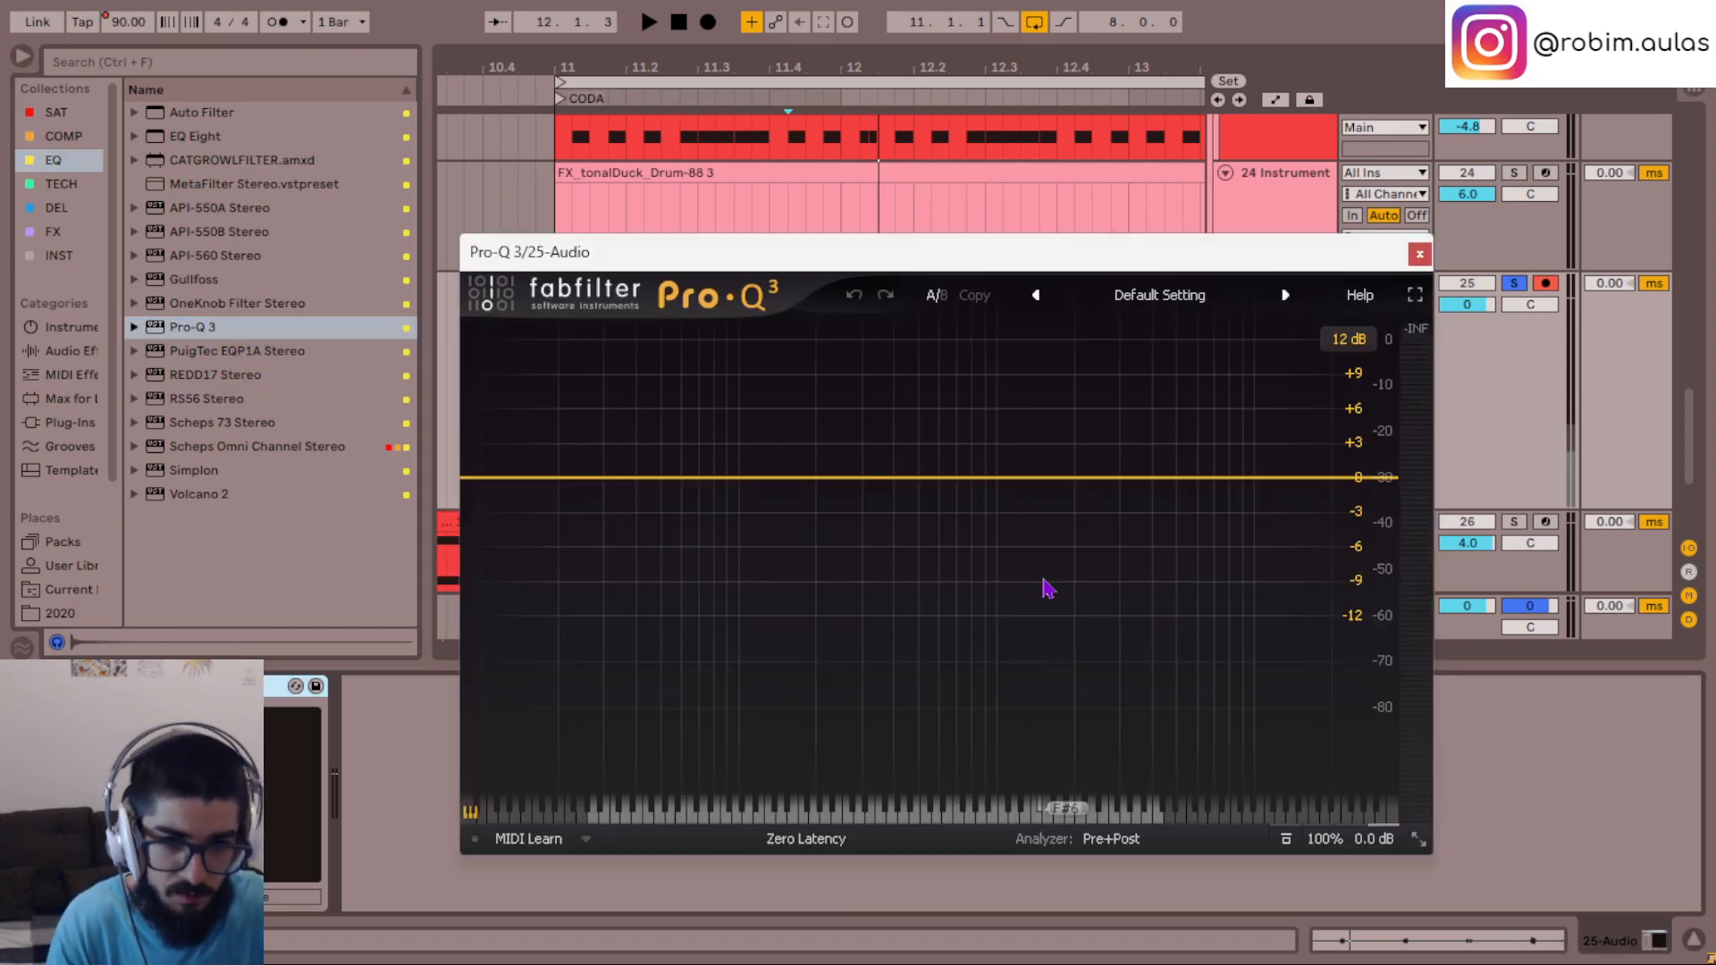
- Create a Flat Tilt band at about 1859 Hz in Pro-Q 3 and lower its gain to about -2.56 dB
click(1065, 477)
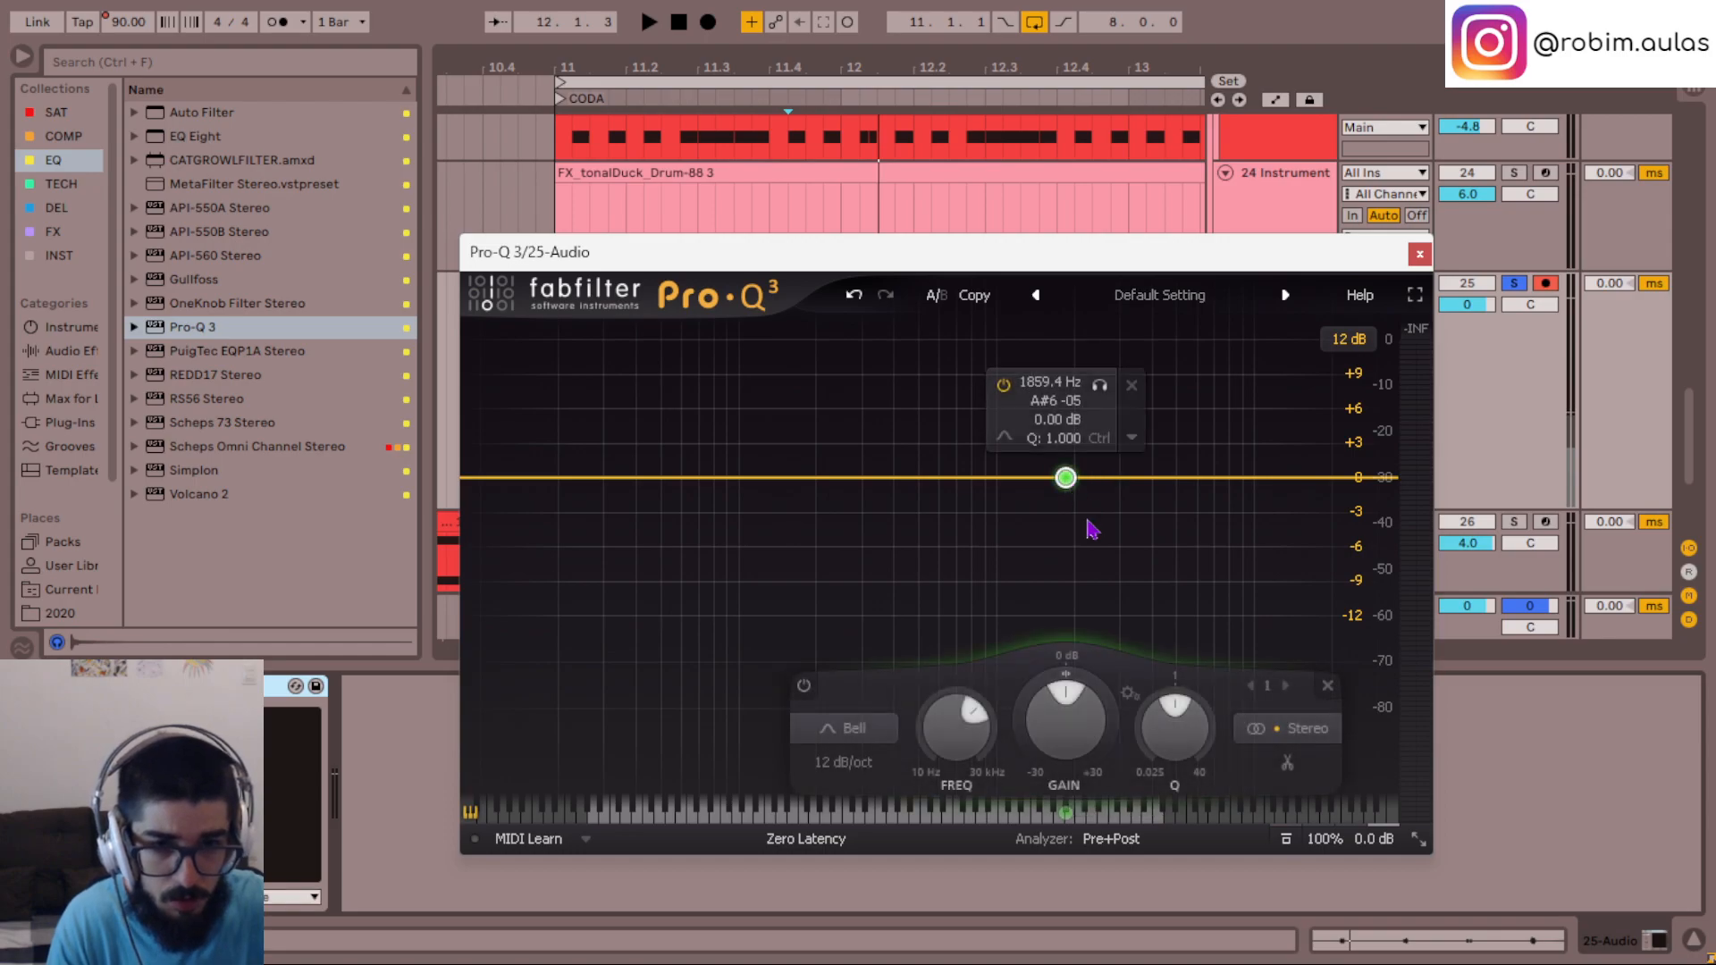
click(867, 729)
click(855, 698)
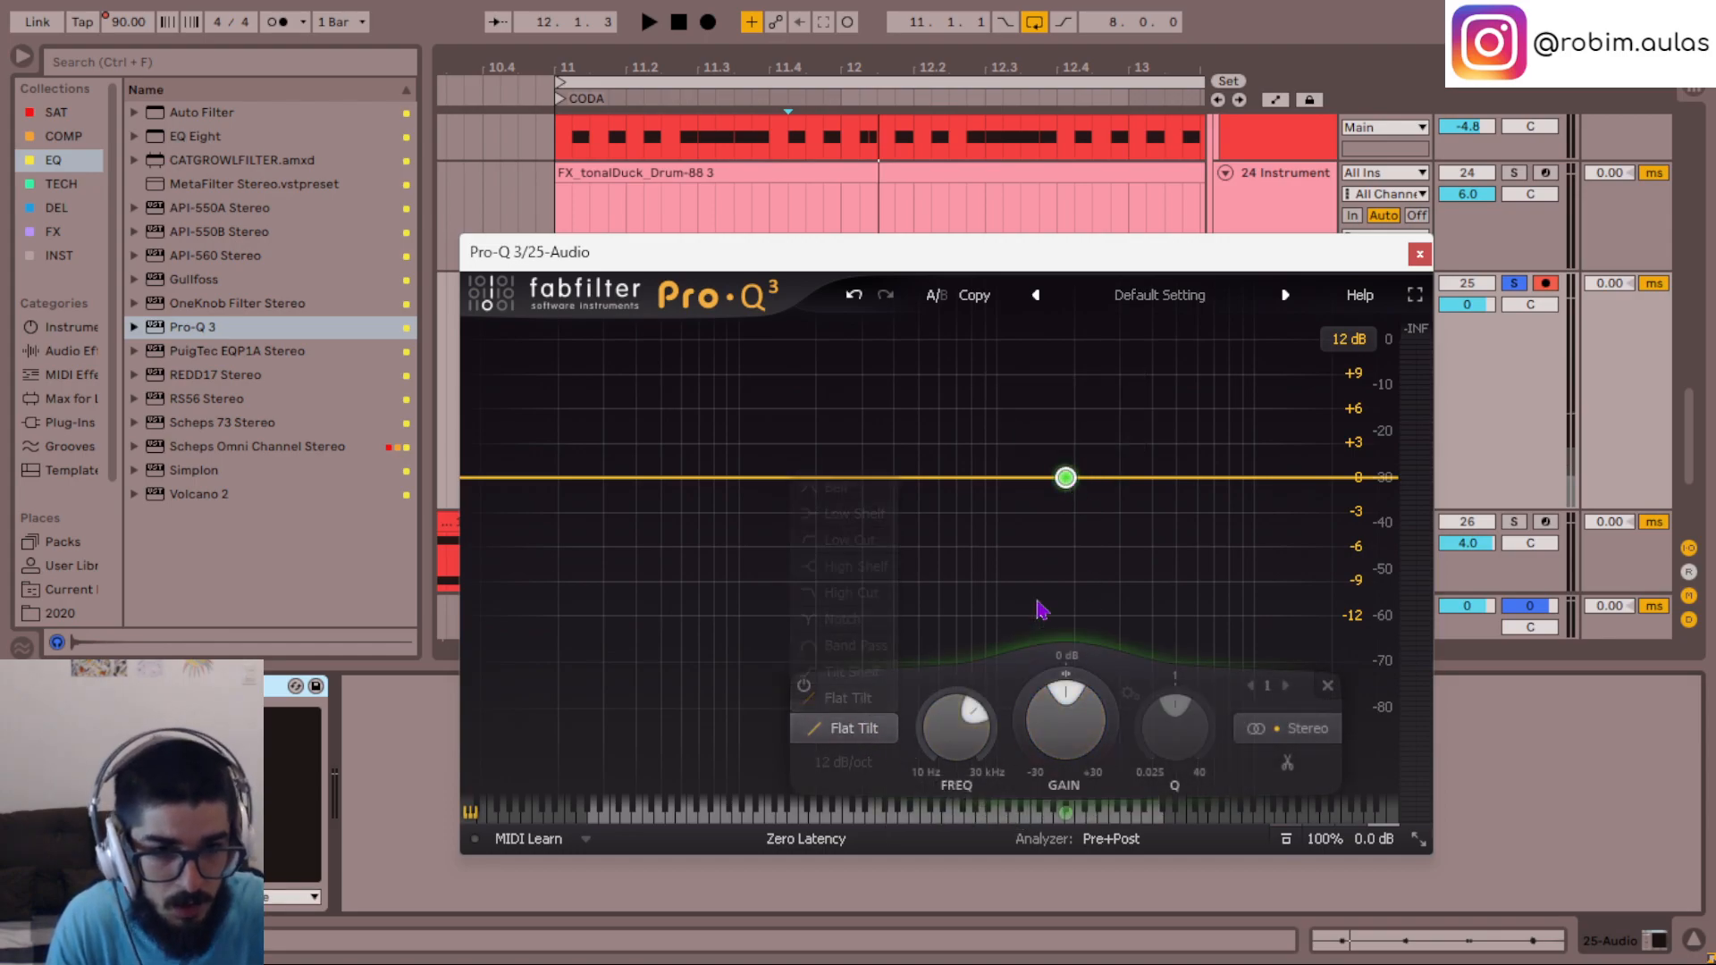
key(space)
drag(1063, 755, 1064, 742)
scroll(1064, 741, up, 1)
scroll(1064, 742, down, 8)
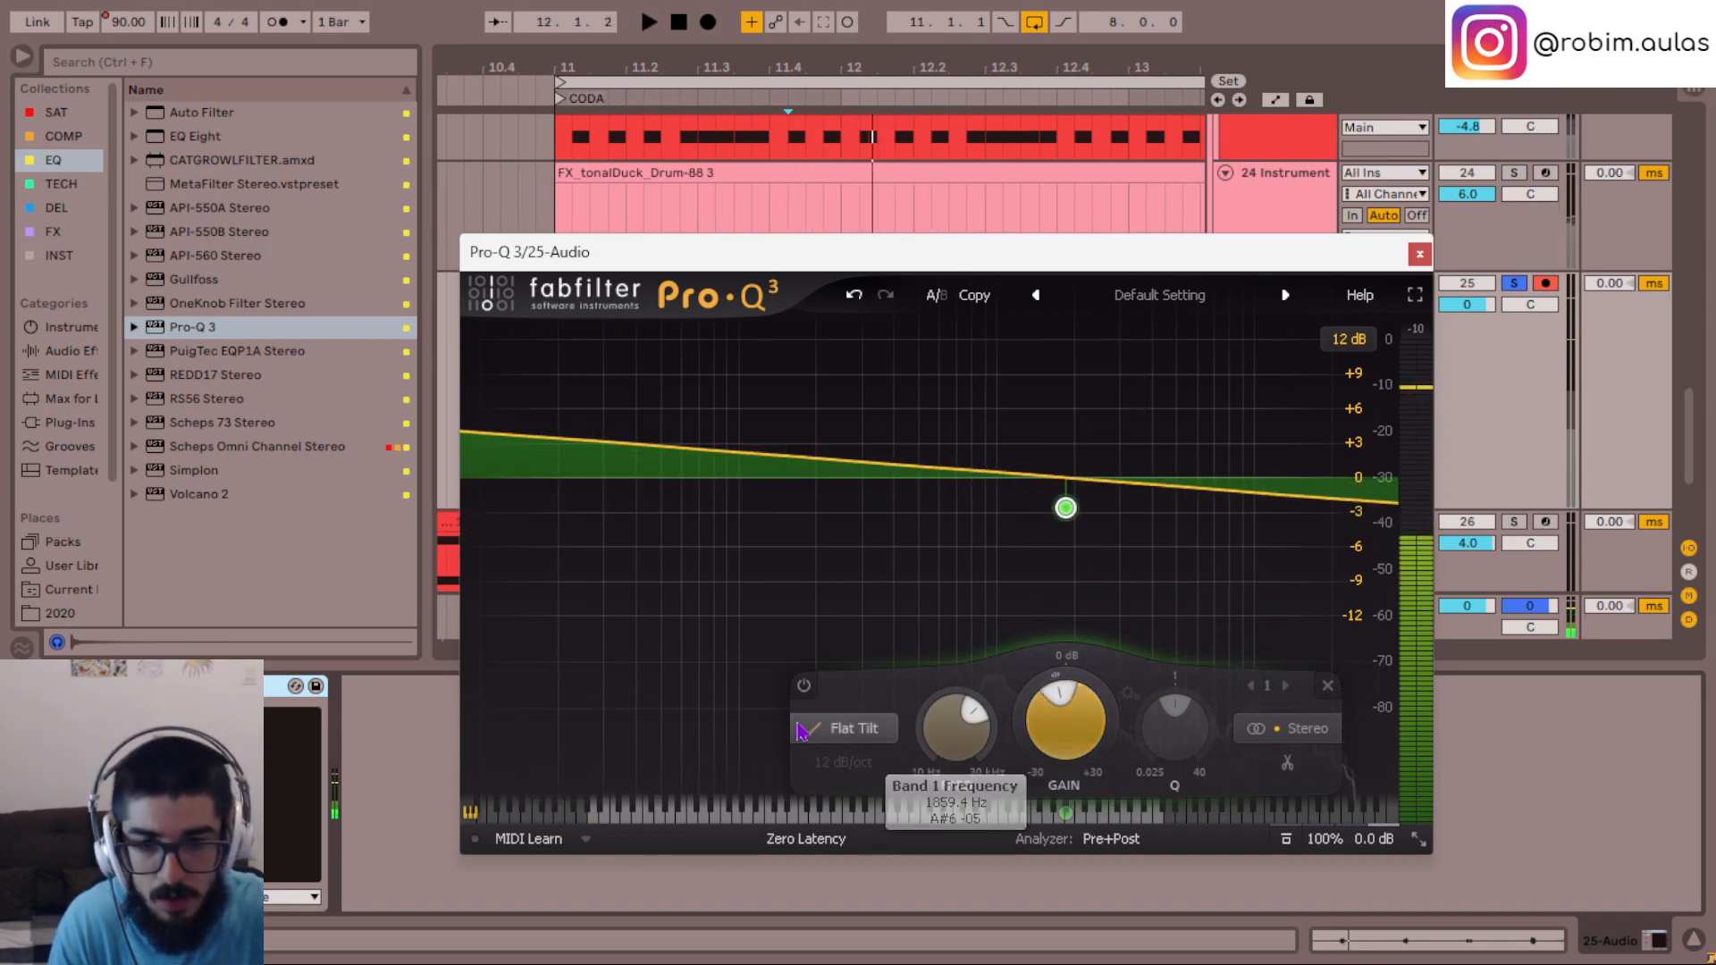
- Change the band to a Tilt Shelf and lower its gain to about -14.93 dB while listening
click(849, 729)
click(851, 672)
key(space)
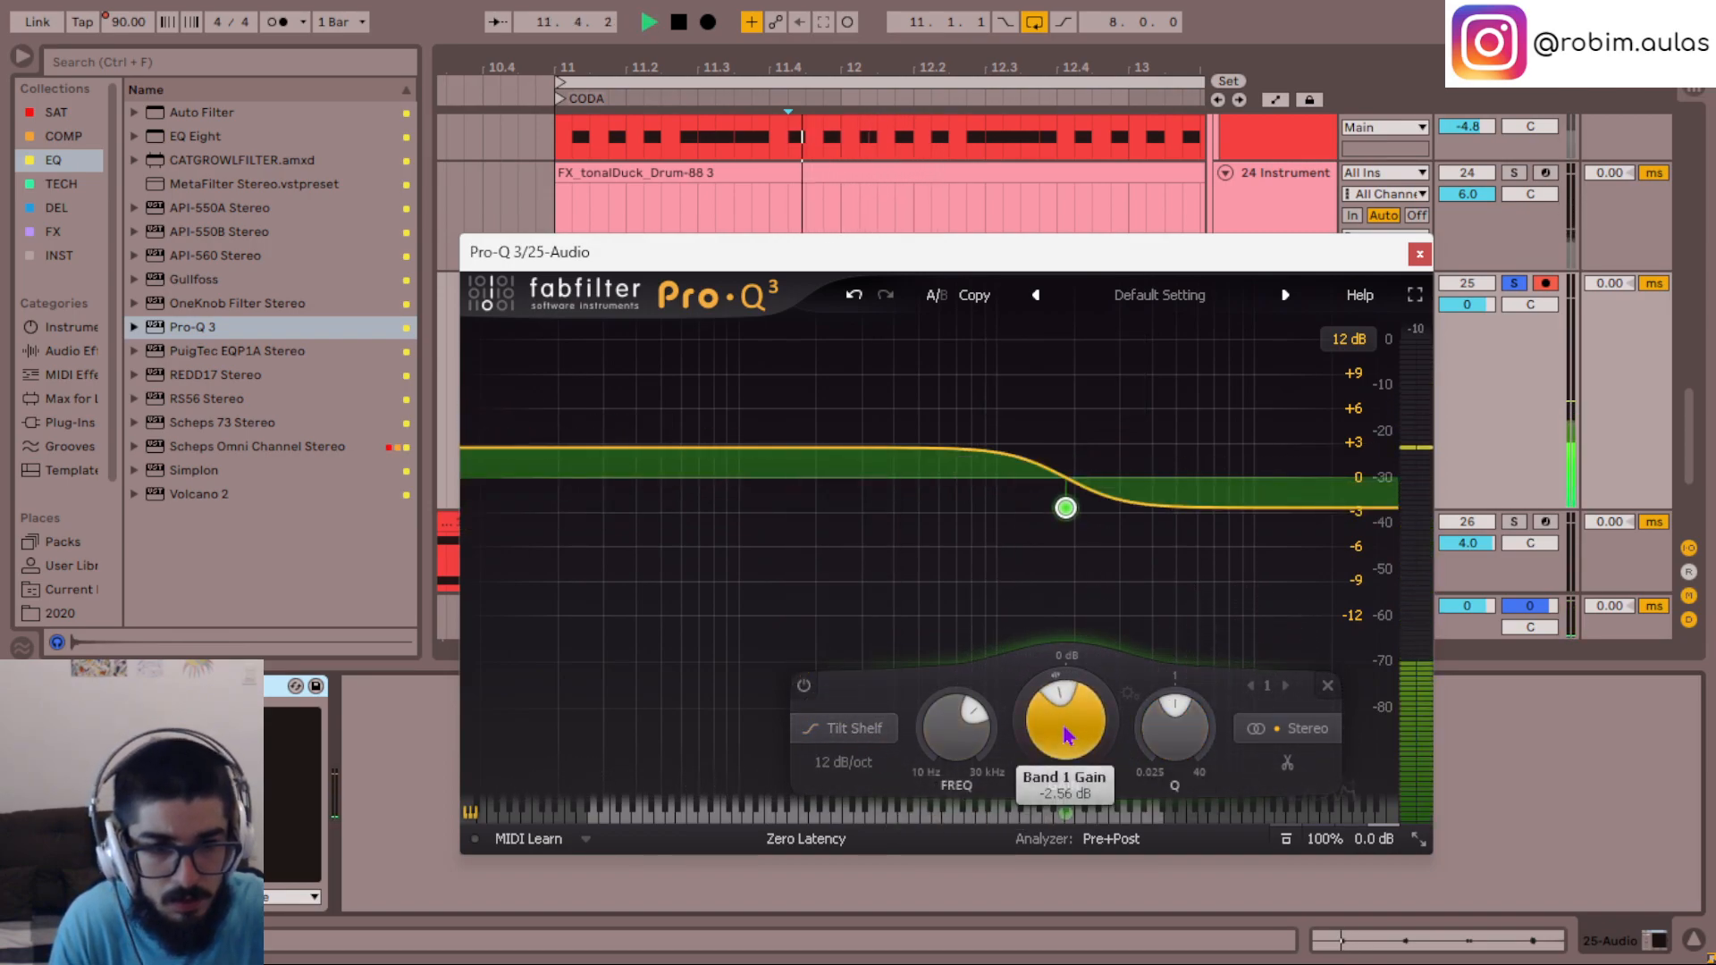
drag(1064, 724, 1063, 723)
key(space)
scroll(1064, 730, down, 10)
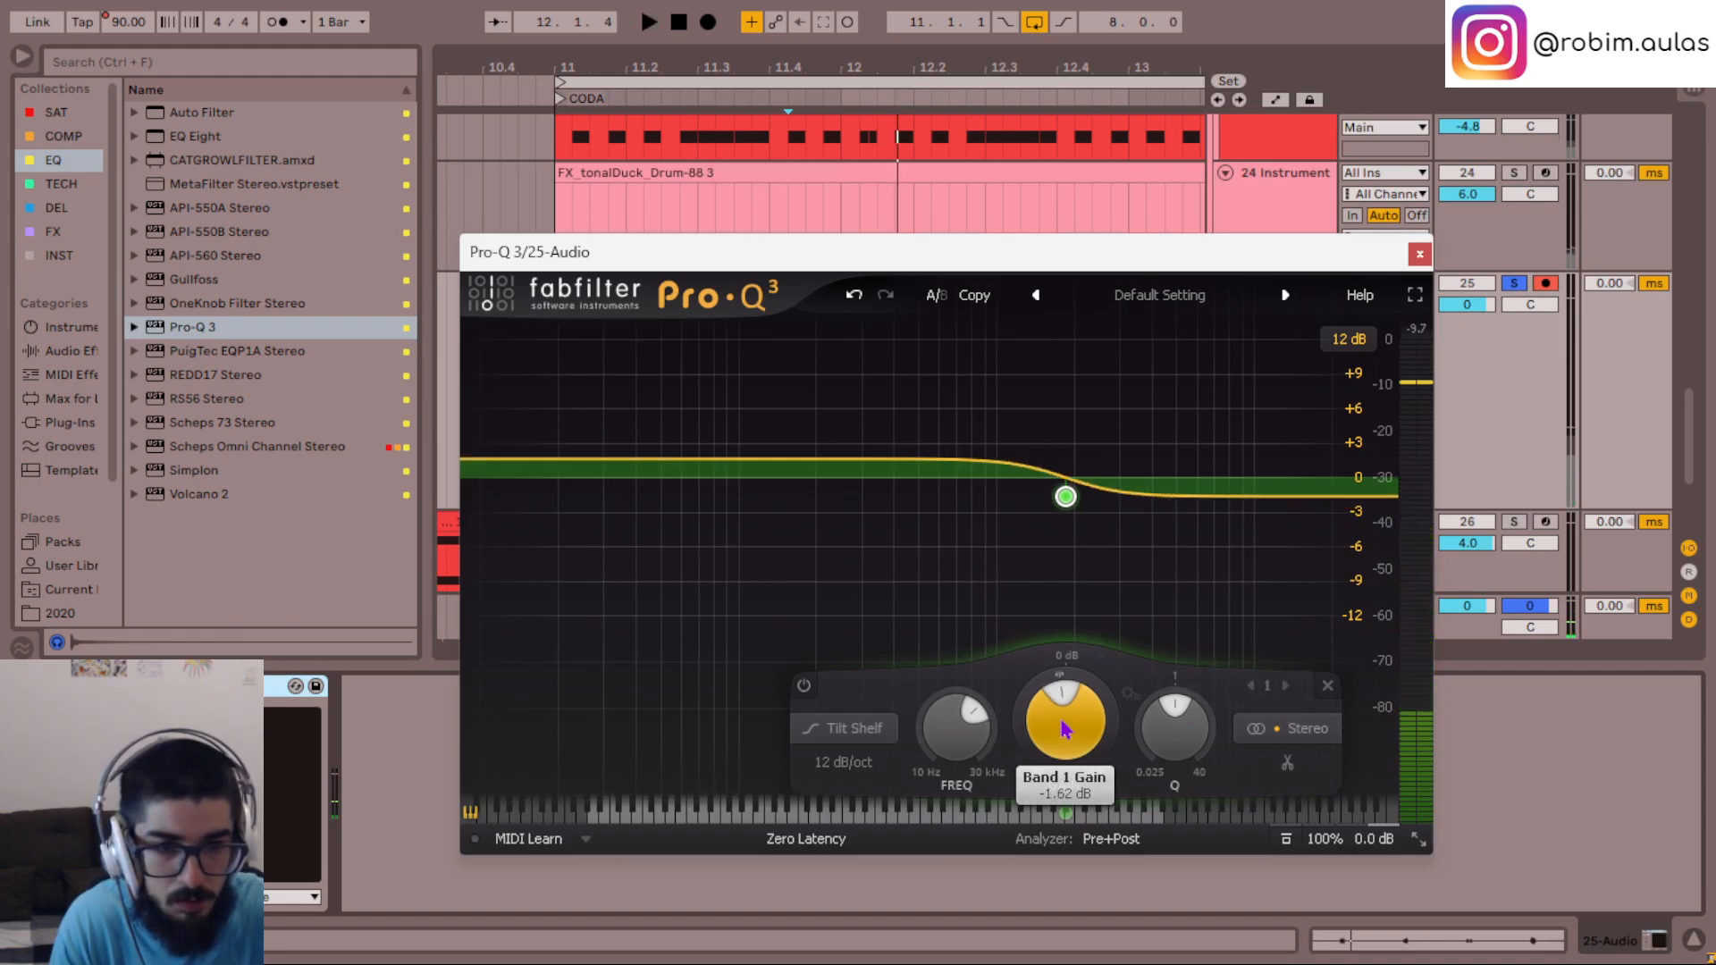
key(space)
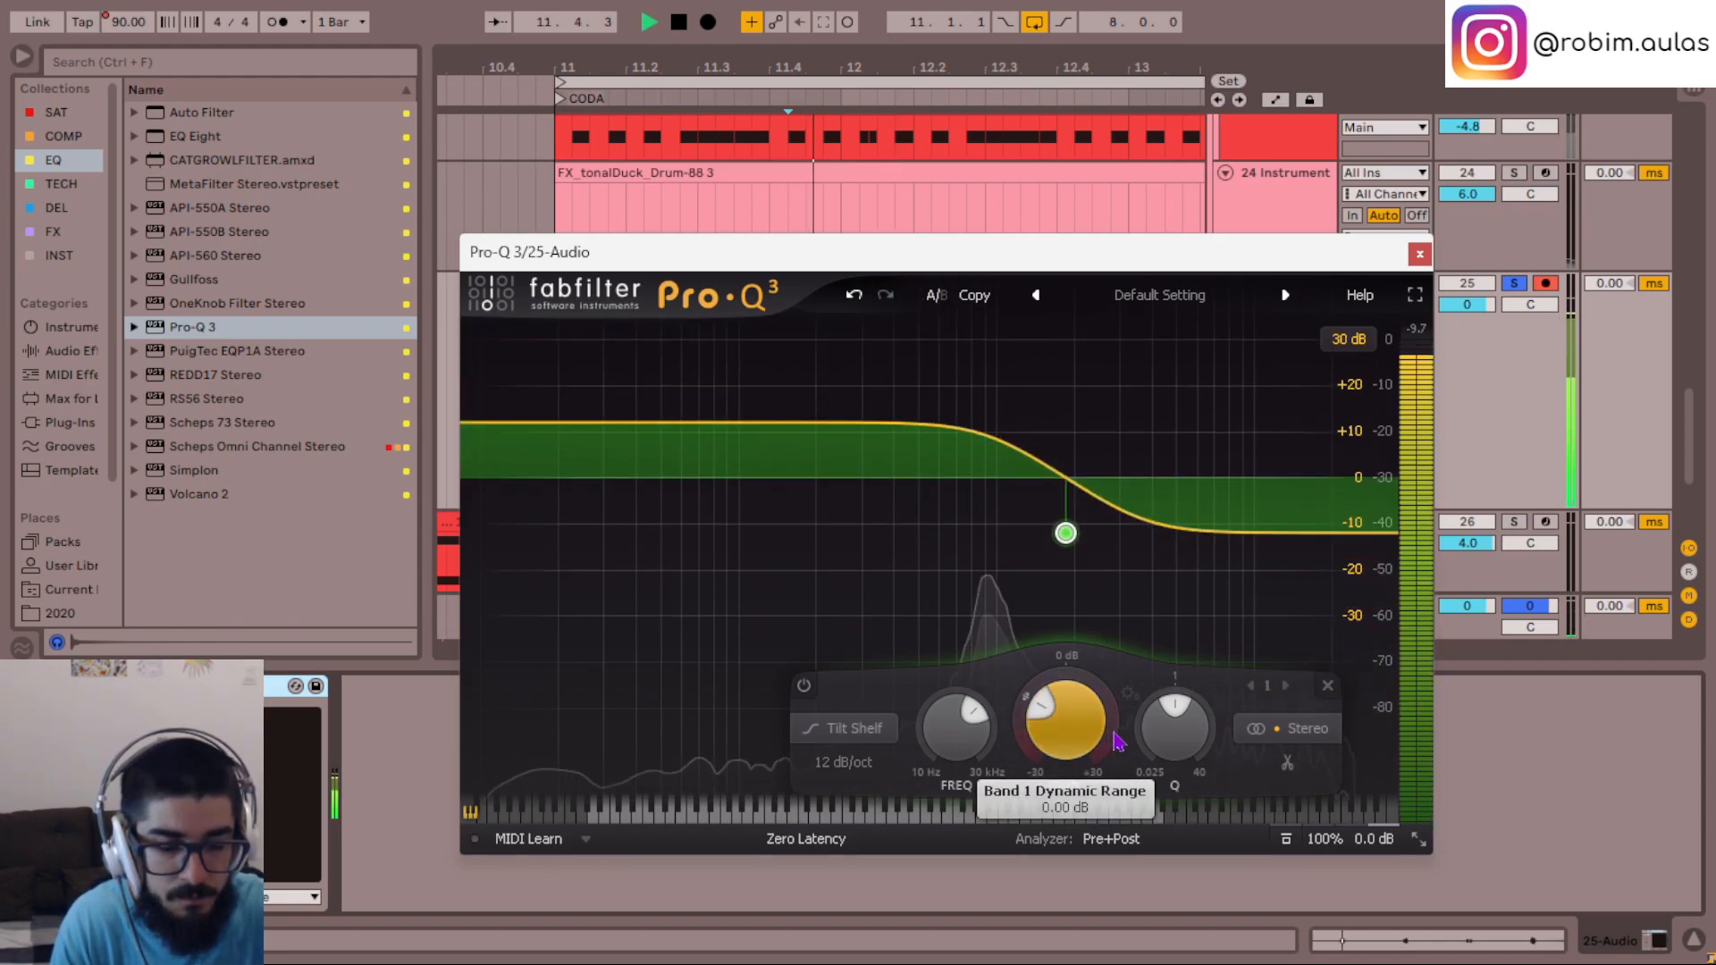
scroll(1068, 734, down, 4)
scroll(1070, 738, up, 4)
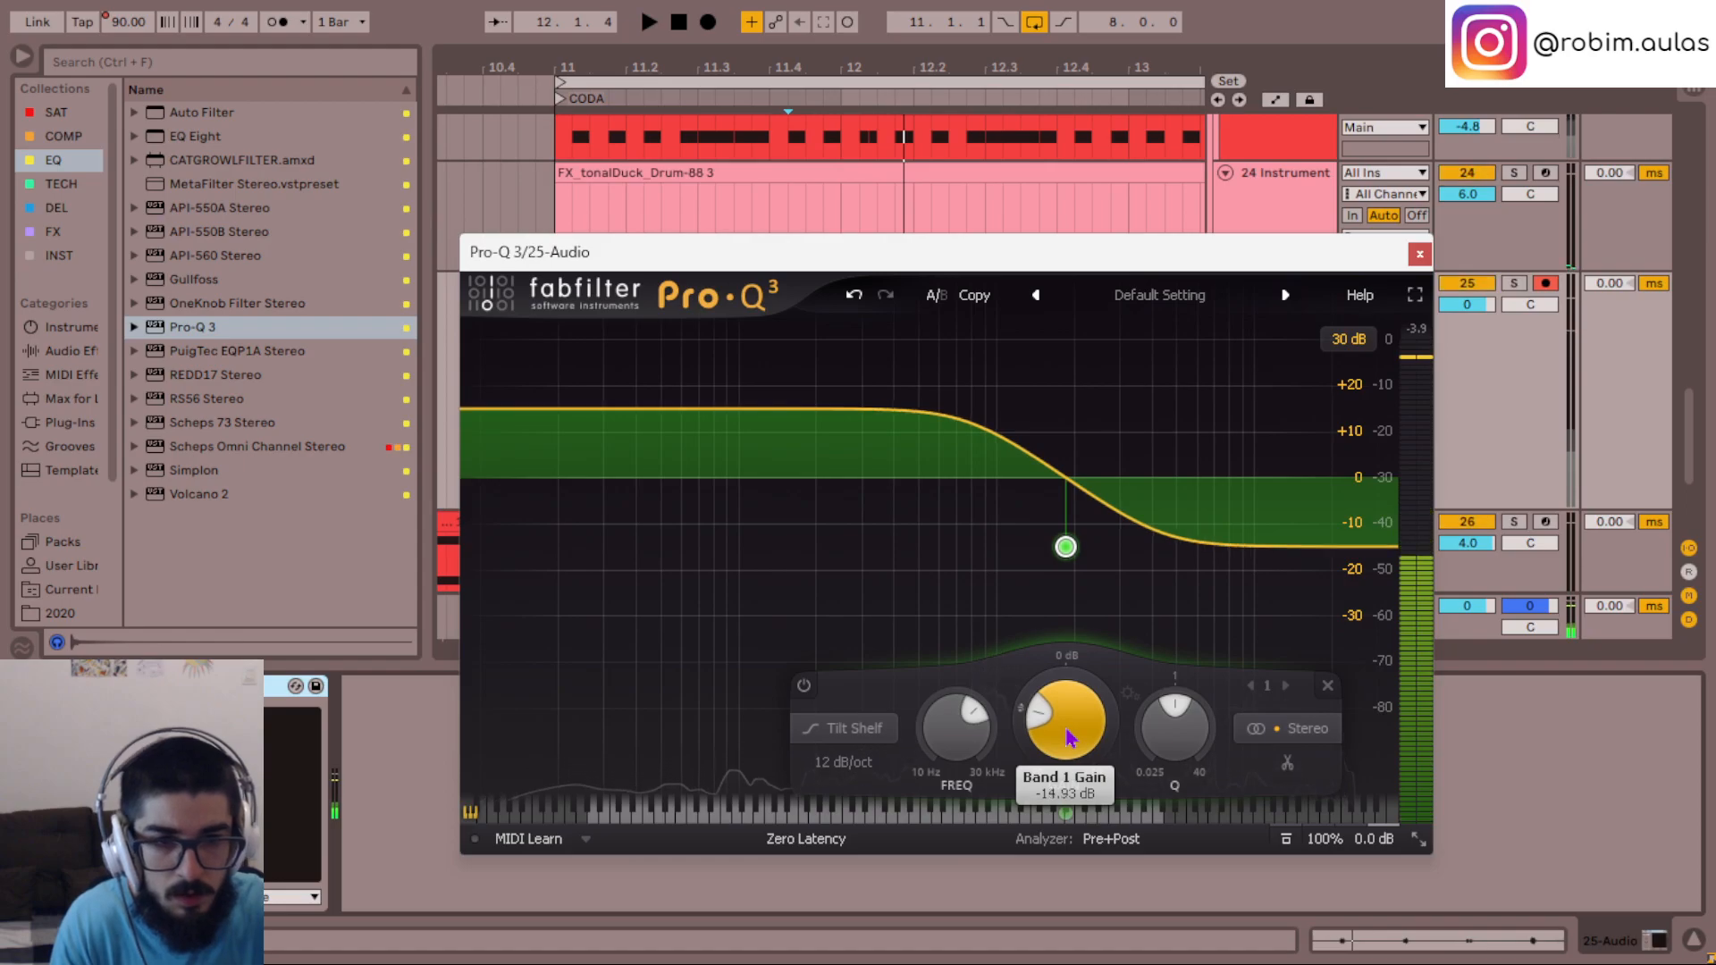
- Close the Pro-Q 3 window and remove the plug-in from the 25 Audio track
key(space)
click(1419, 254)
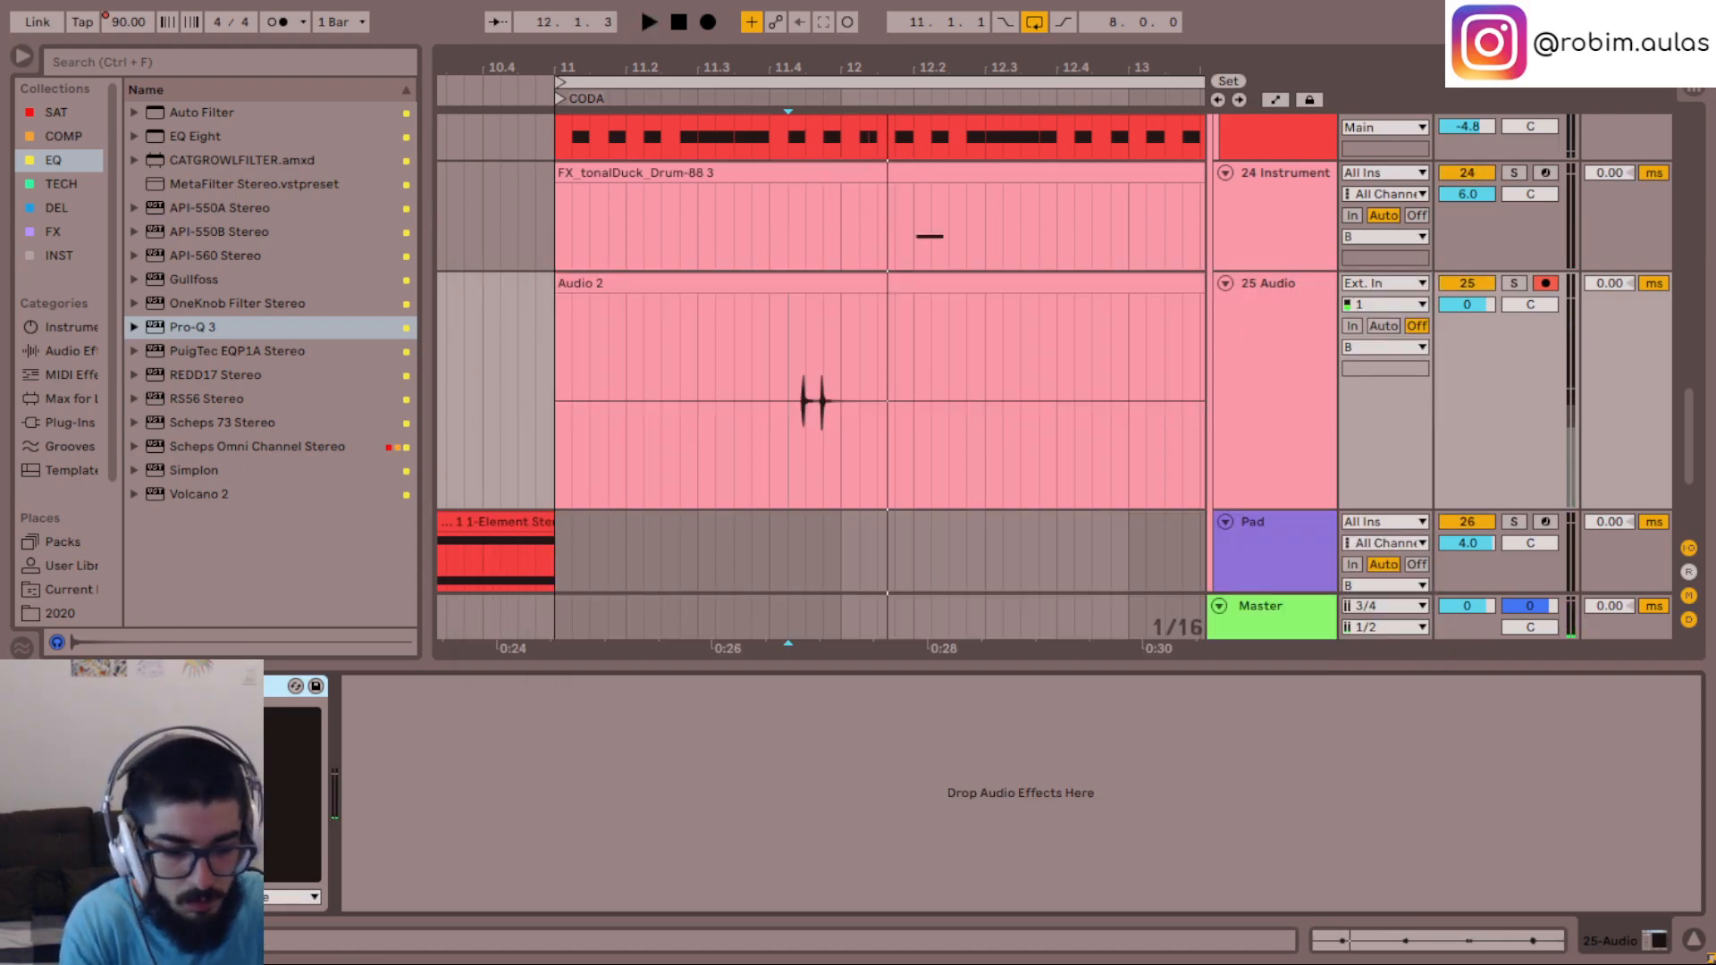
key(Delete)
- Try out the API-560 and API-550B Stereo equalizers on the 25 Audio track and remove them
drag(226, 260, 449, 804)
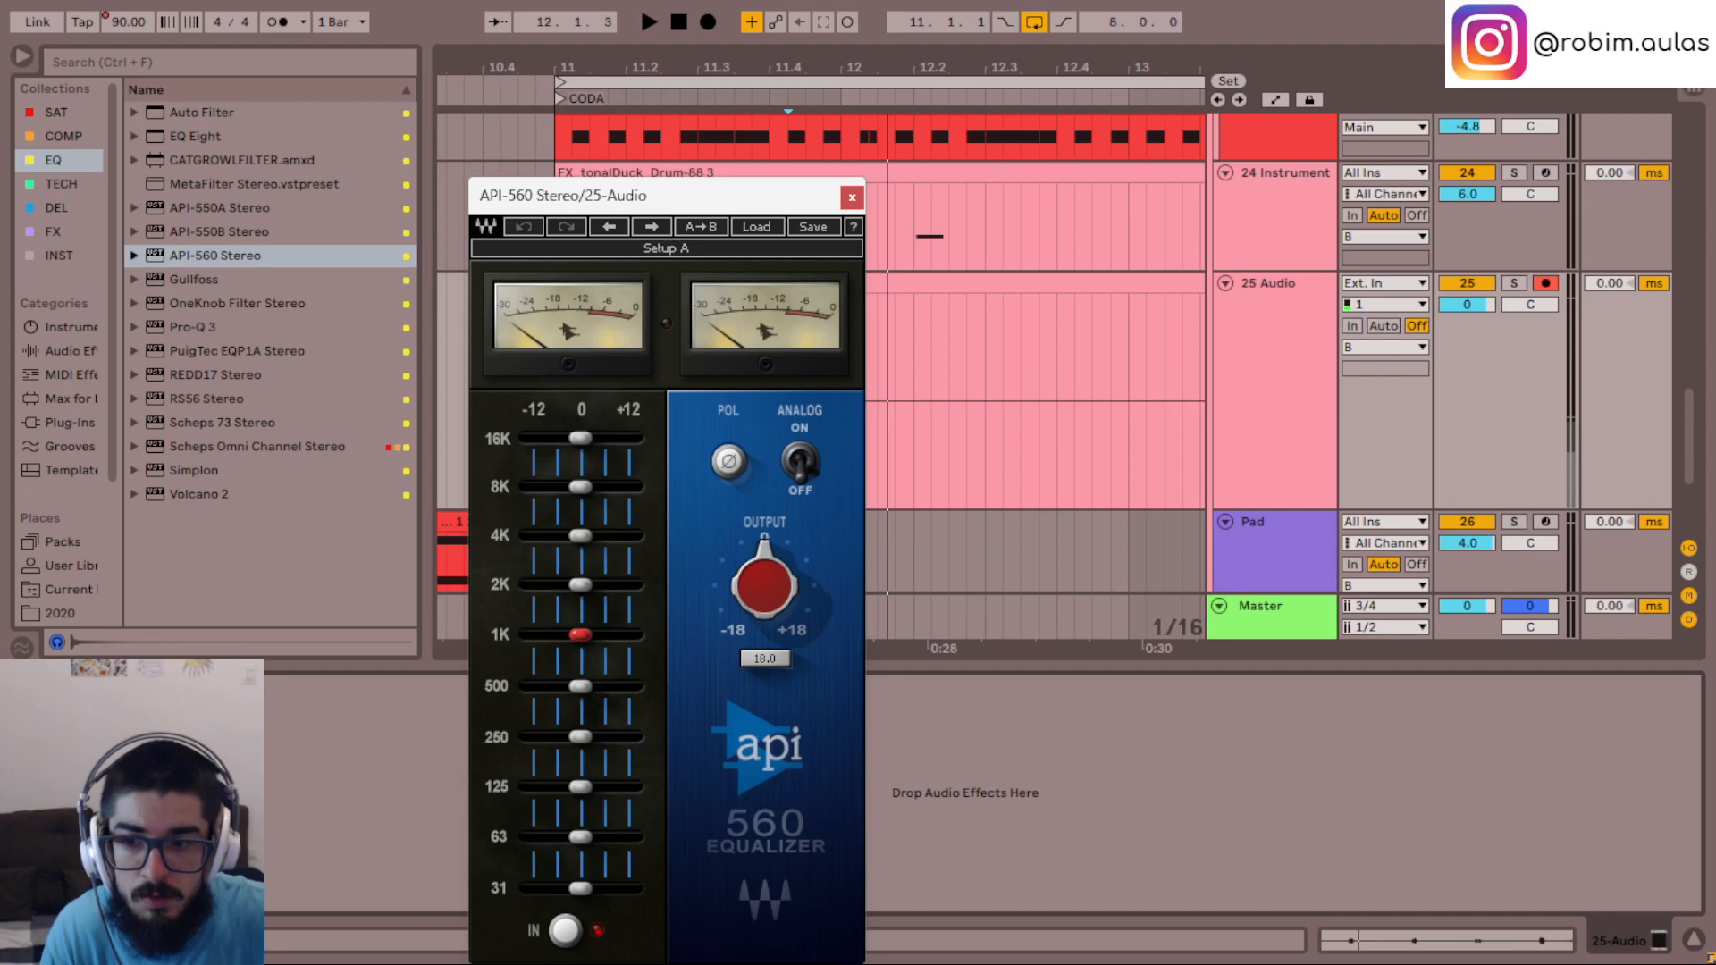
click(231, 234)
drag(361, 840, 361, 840)
key(s)
key(space)
key(space)
drag(724, 196, 990, 118)
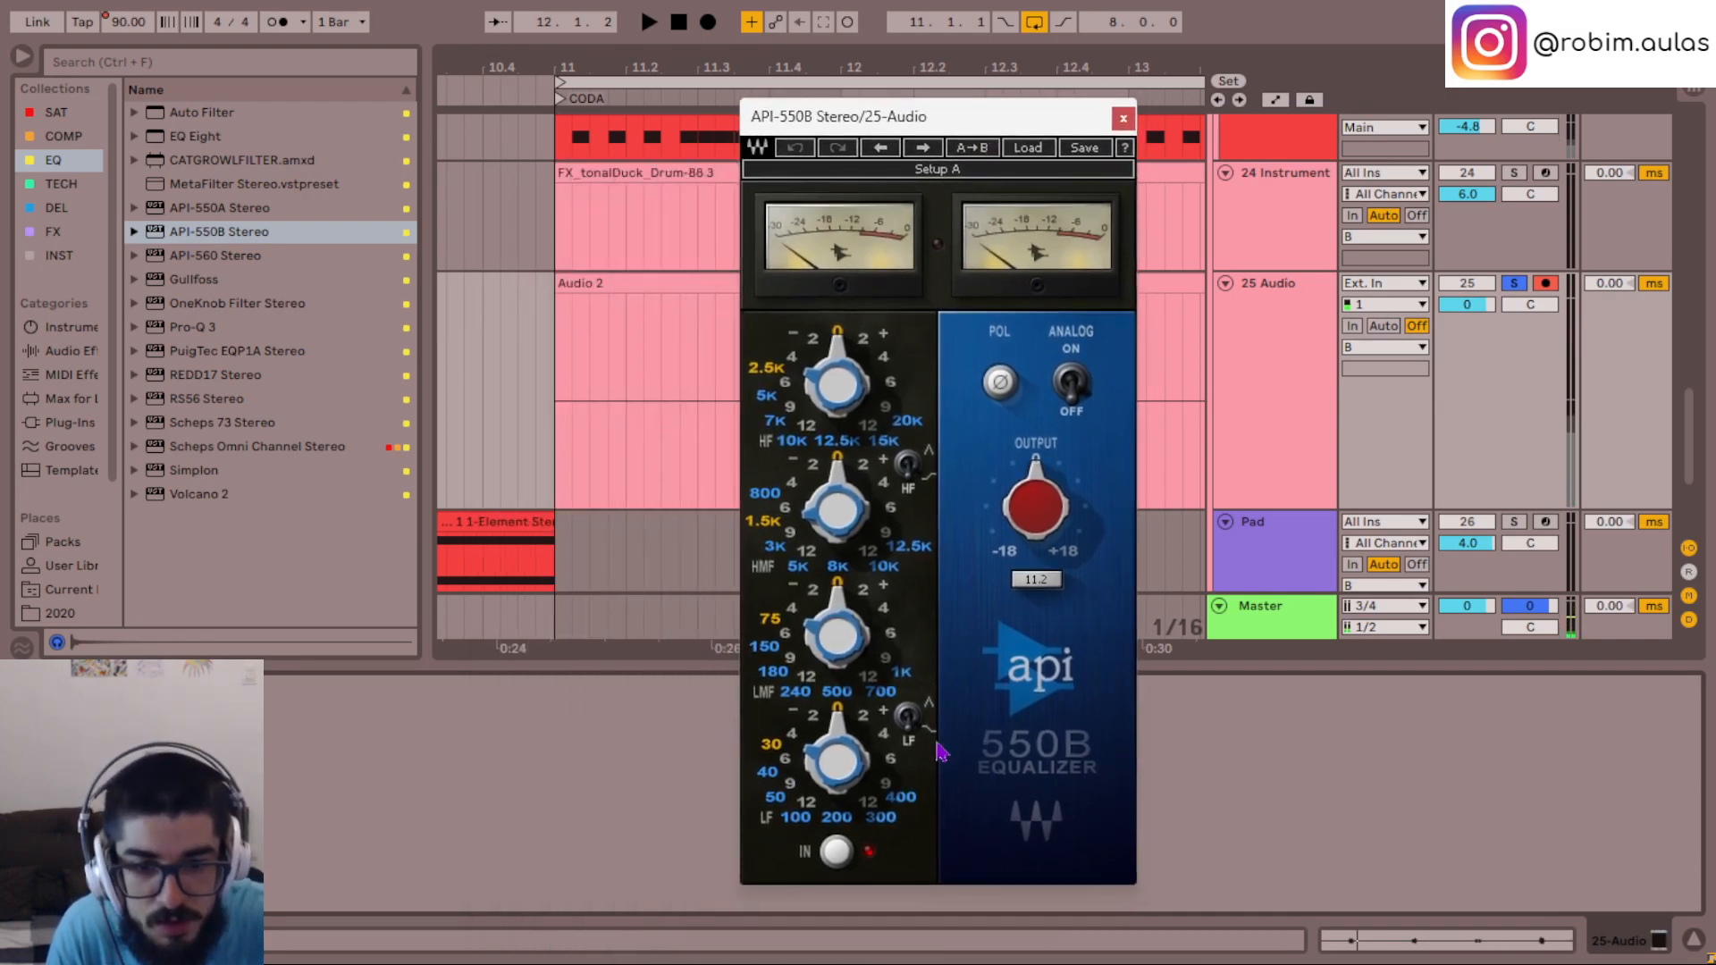
click(74, 688)
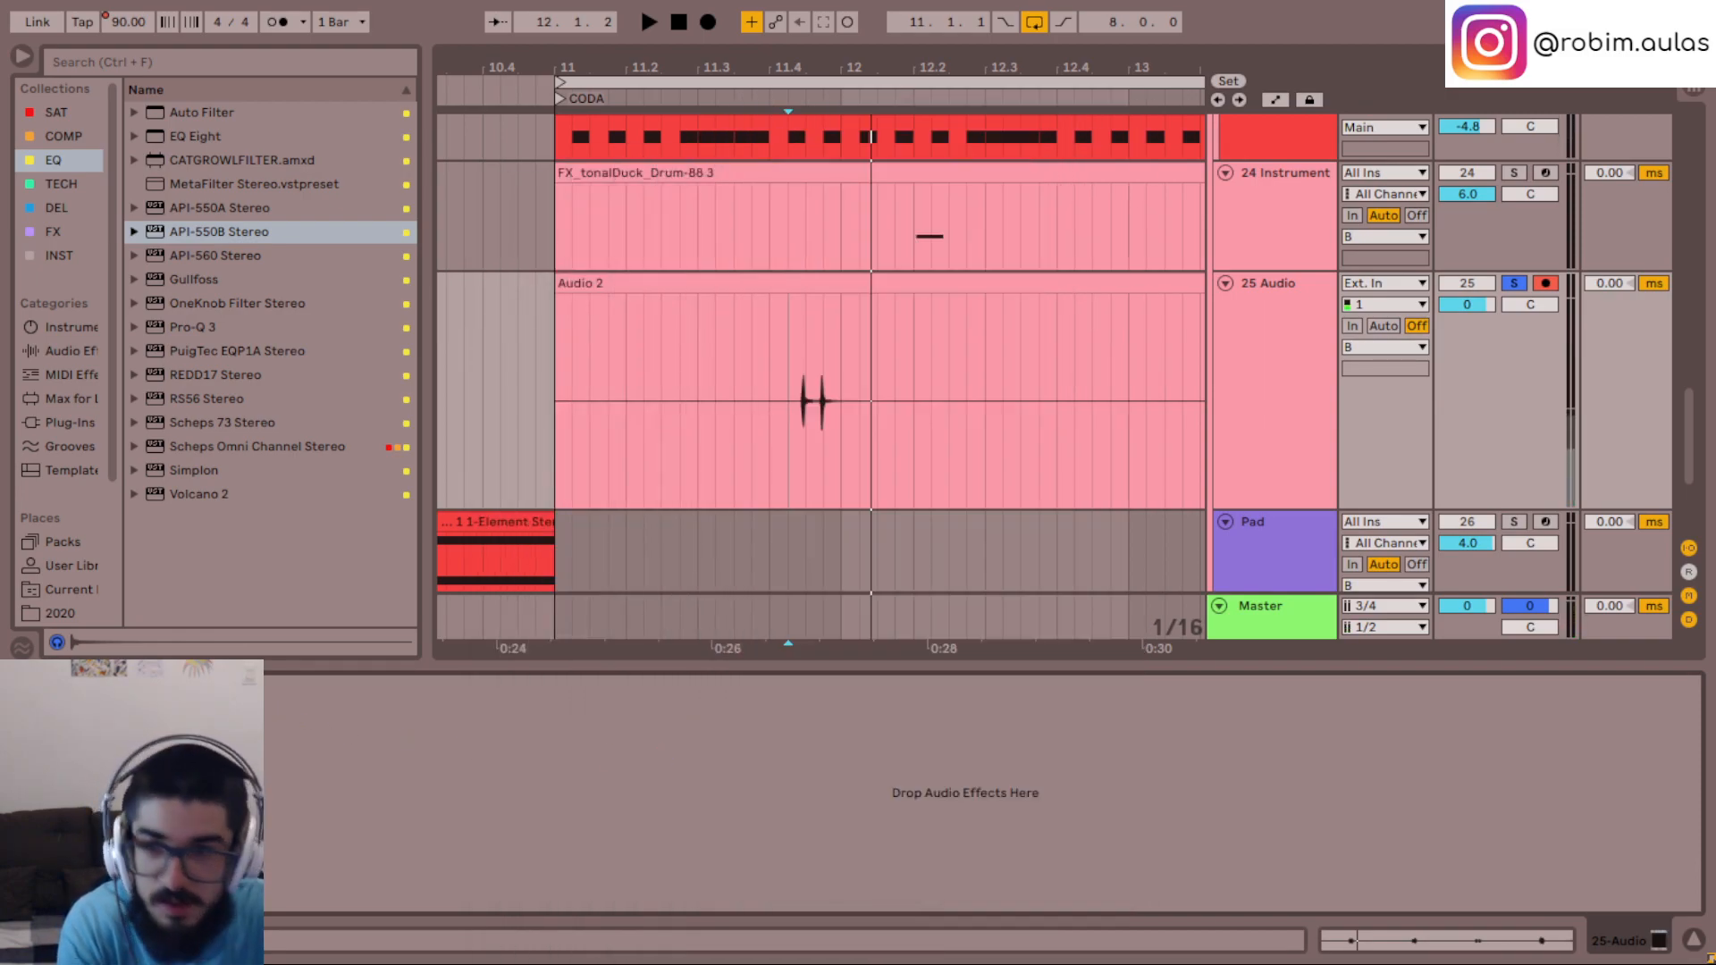
- Add the API-550A Stereo equalizer to the 25 Audio track and set its low-frequency band gain to -12 dB
click(230, 216)
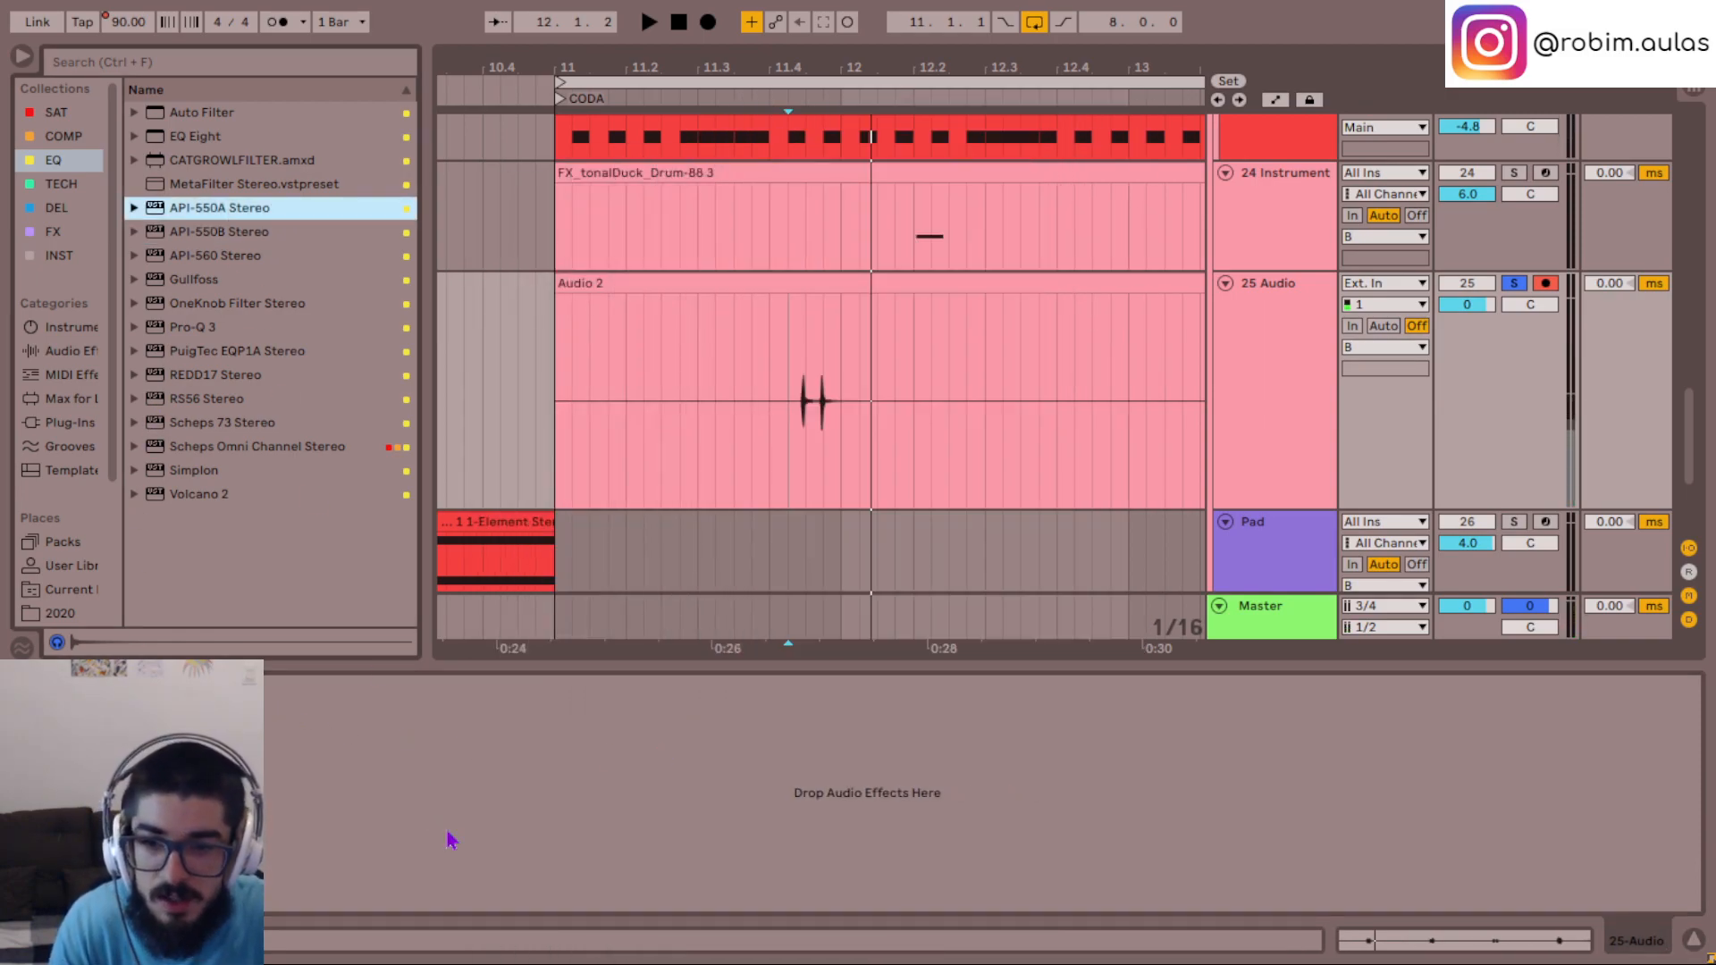
key(Return)
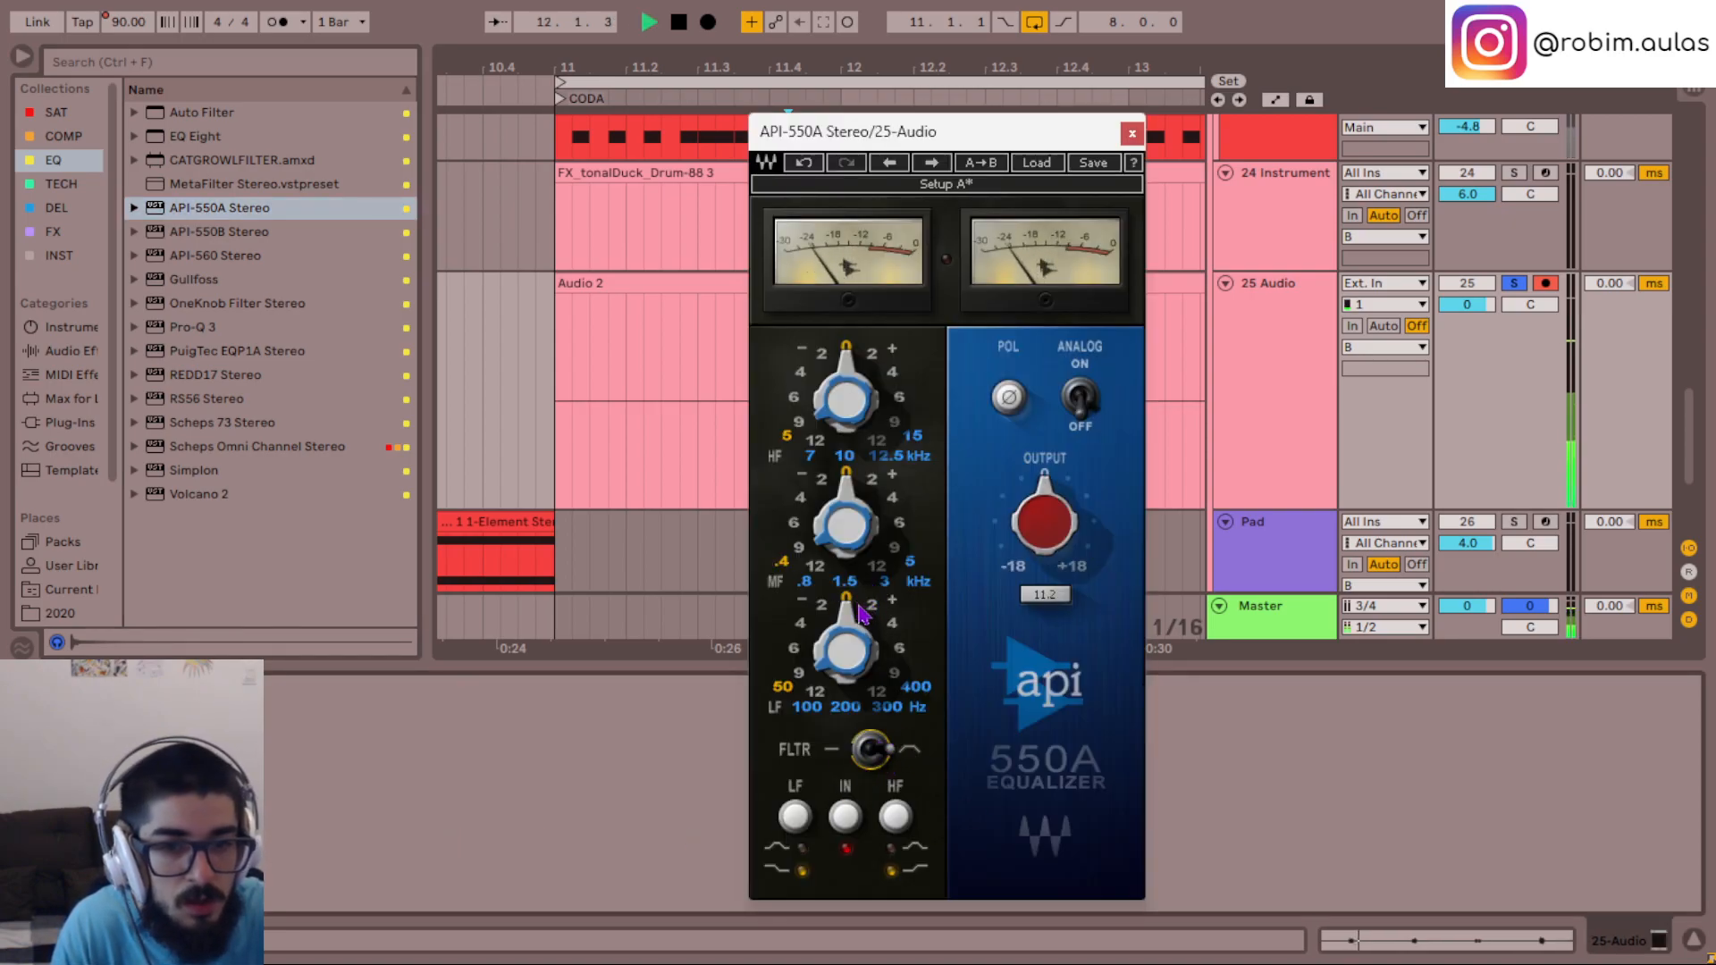
drag(846, 612, 881, 616)
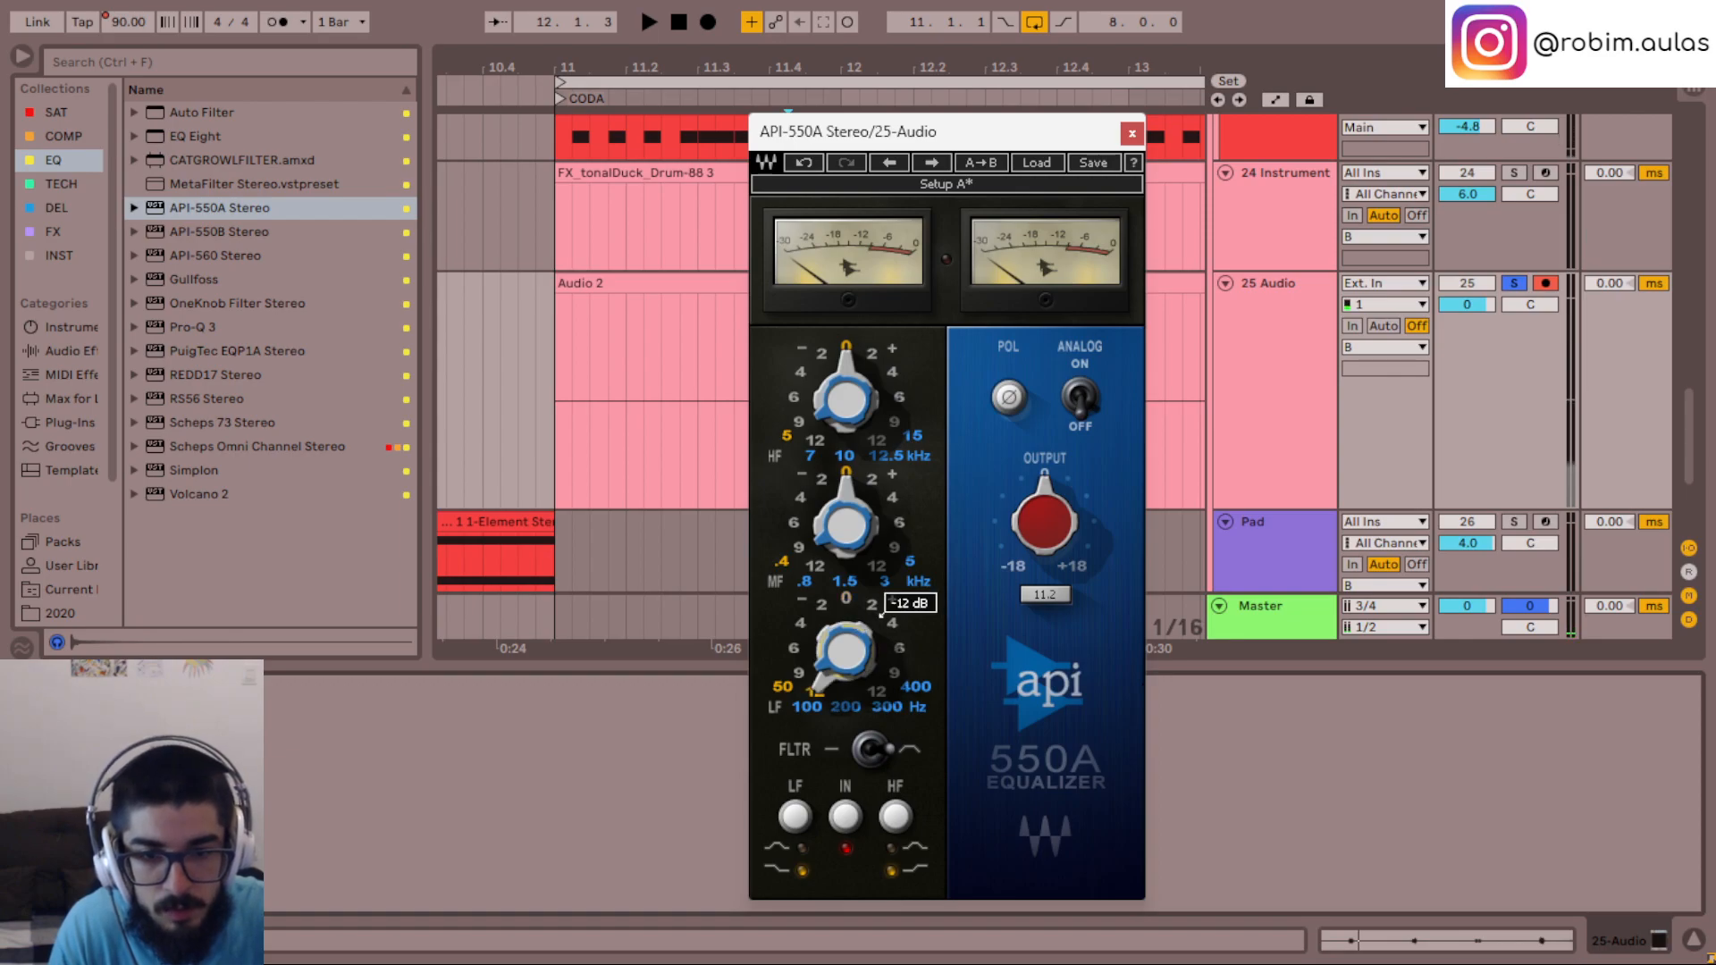
key(space)
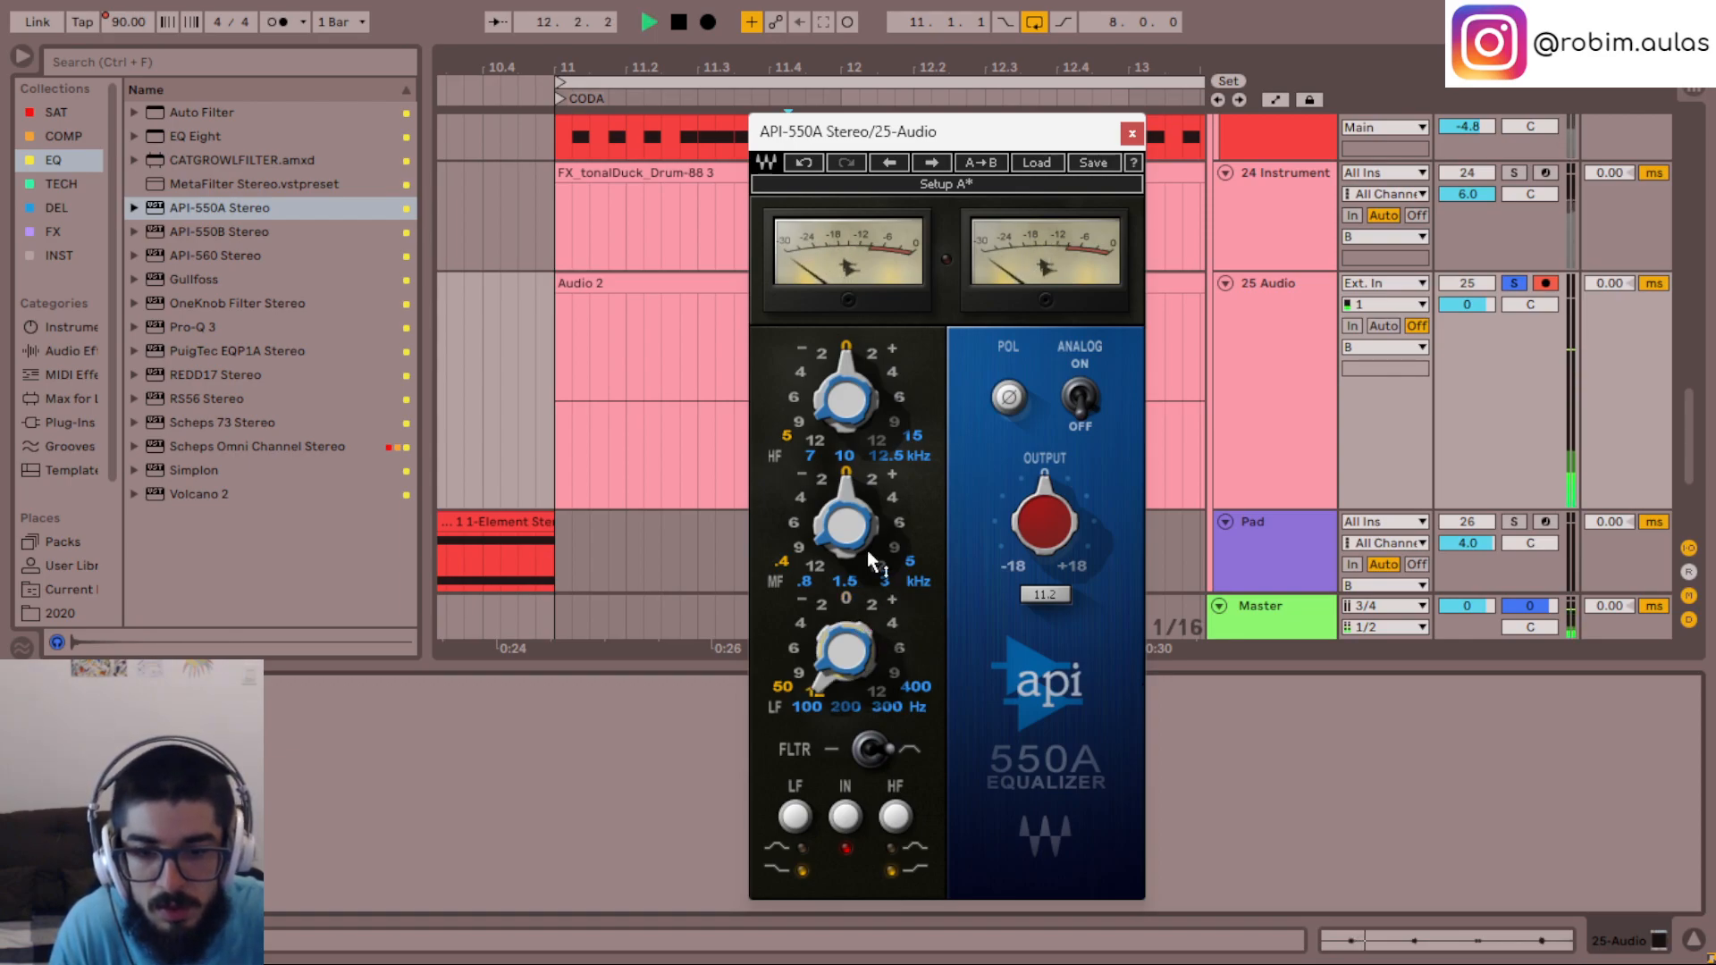
- Set the API-550A mid-frequency band to +12 dB gain at 1.5 kHz during playback
drag(849, 484, 880, 489)
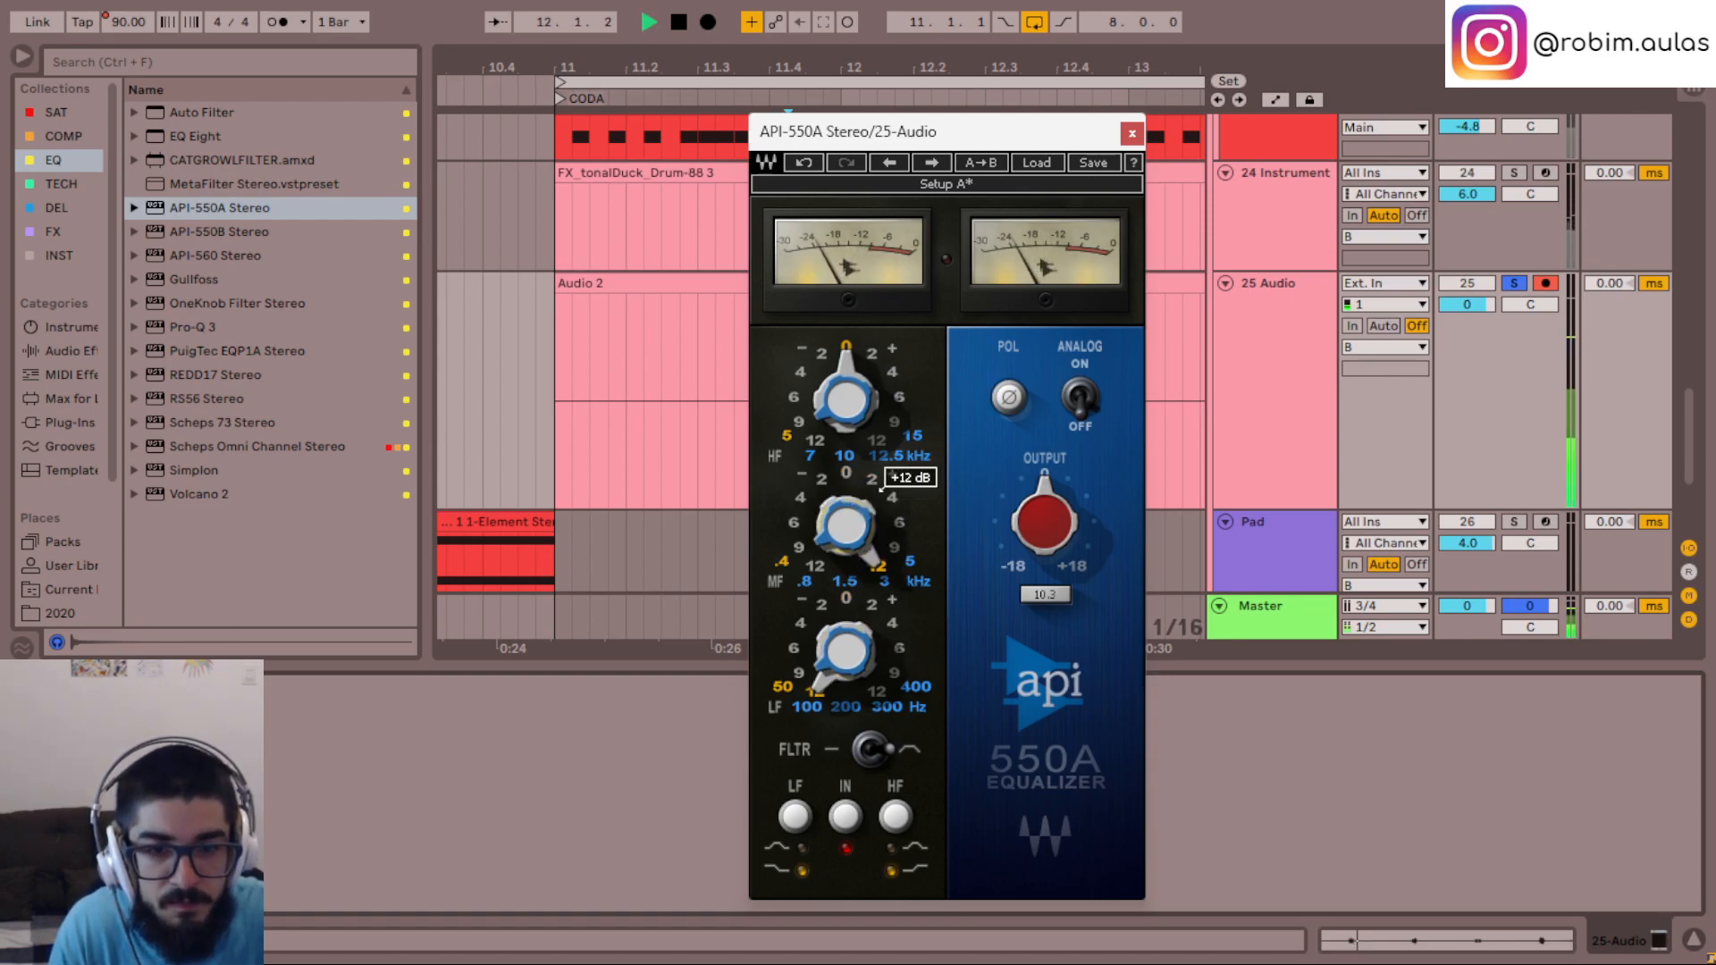
mouse_move(841, 518)
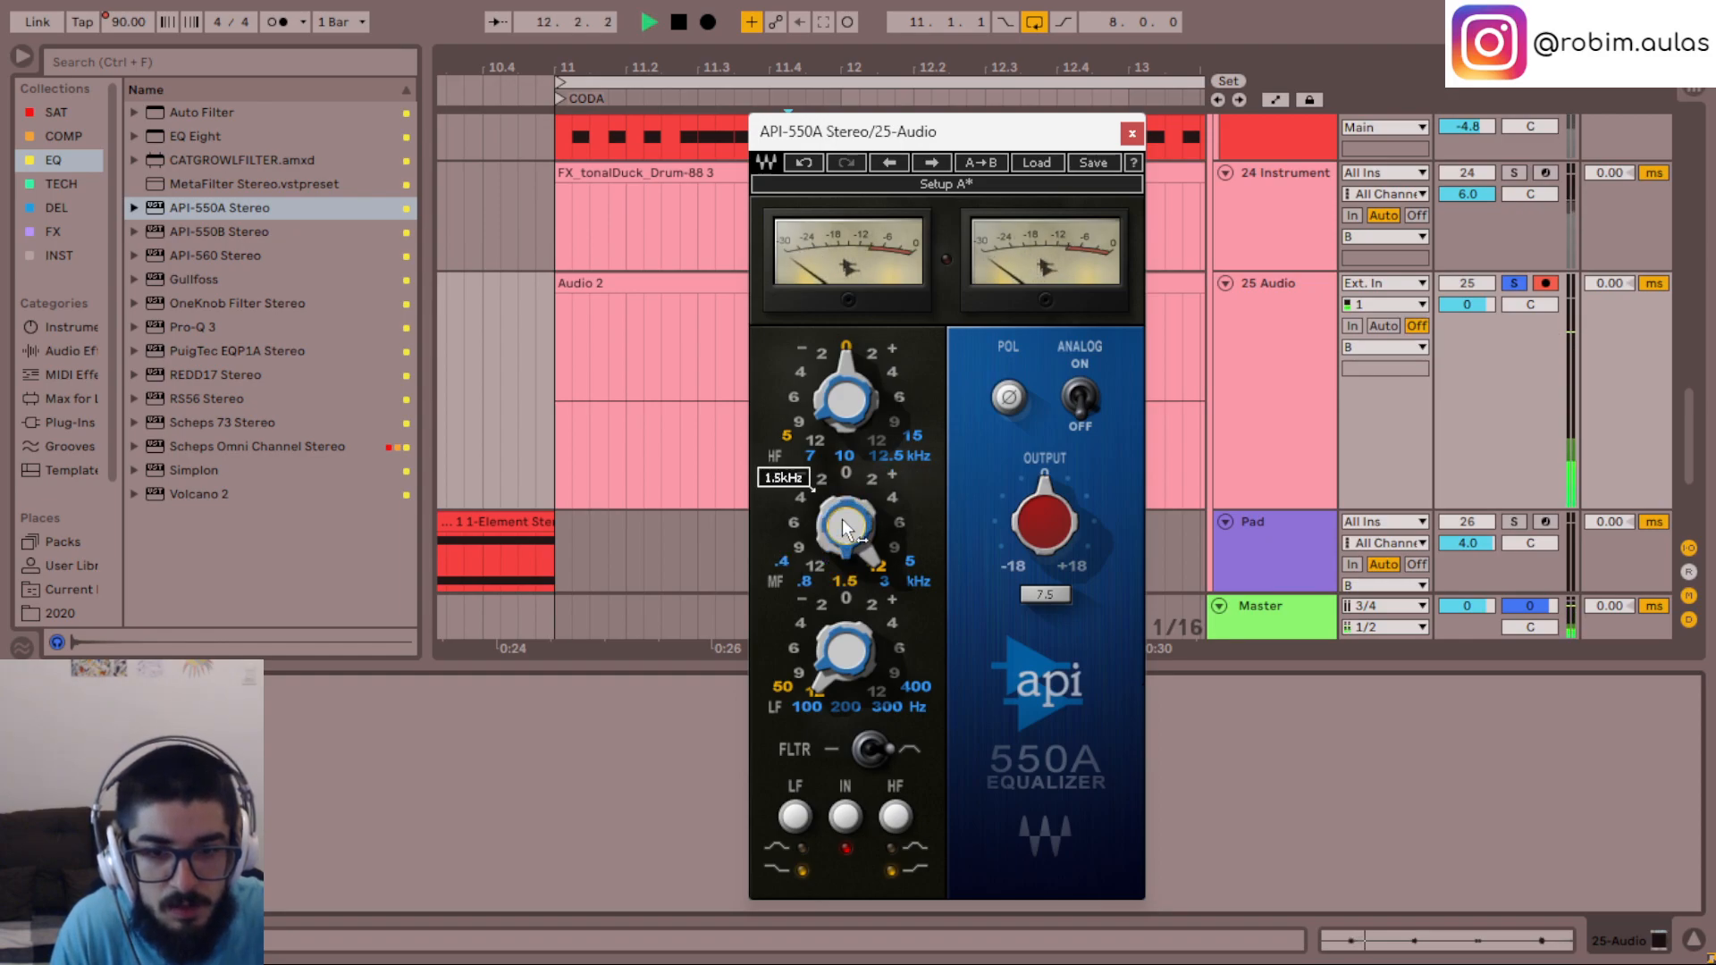
- Audition the API-550A mid-frequency band at 0.8 kHz and 3 kHz against playback, and return it to 1.5 kHz
key(space)
scroll(845, 525, down, 1)
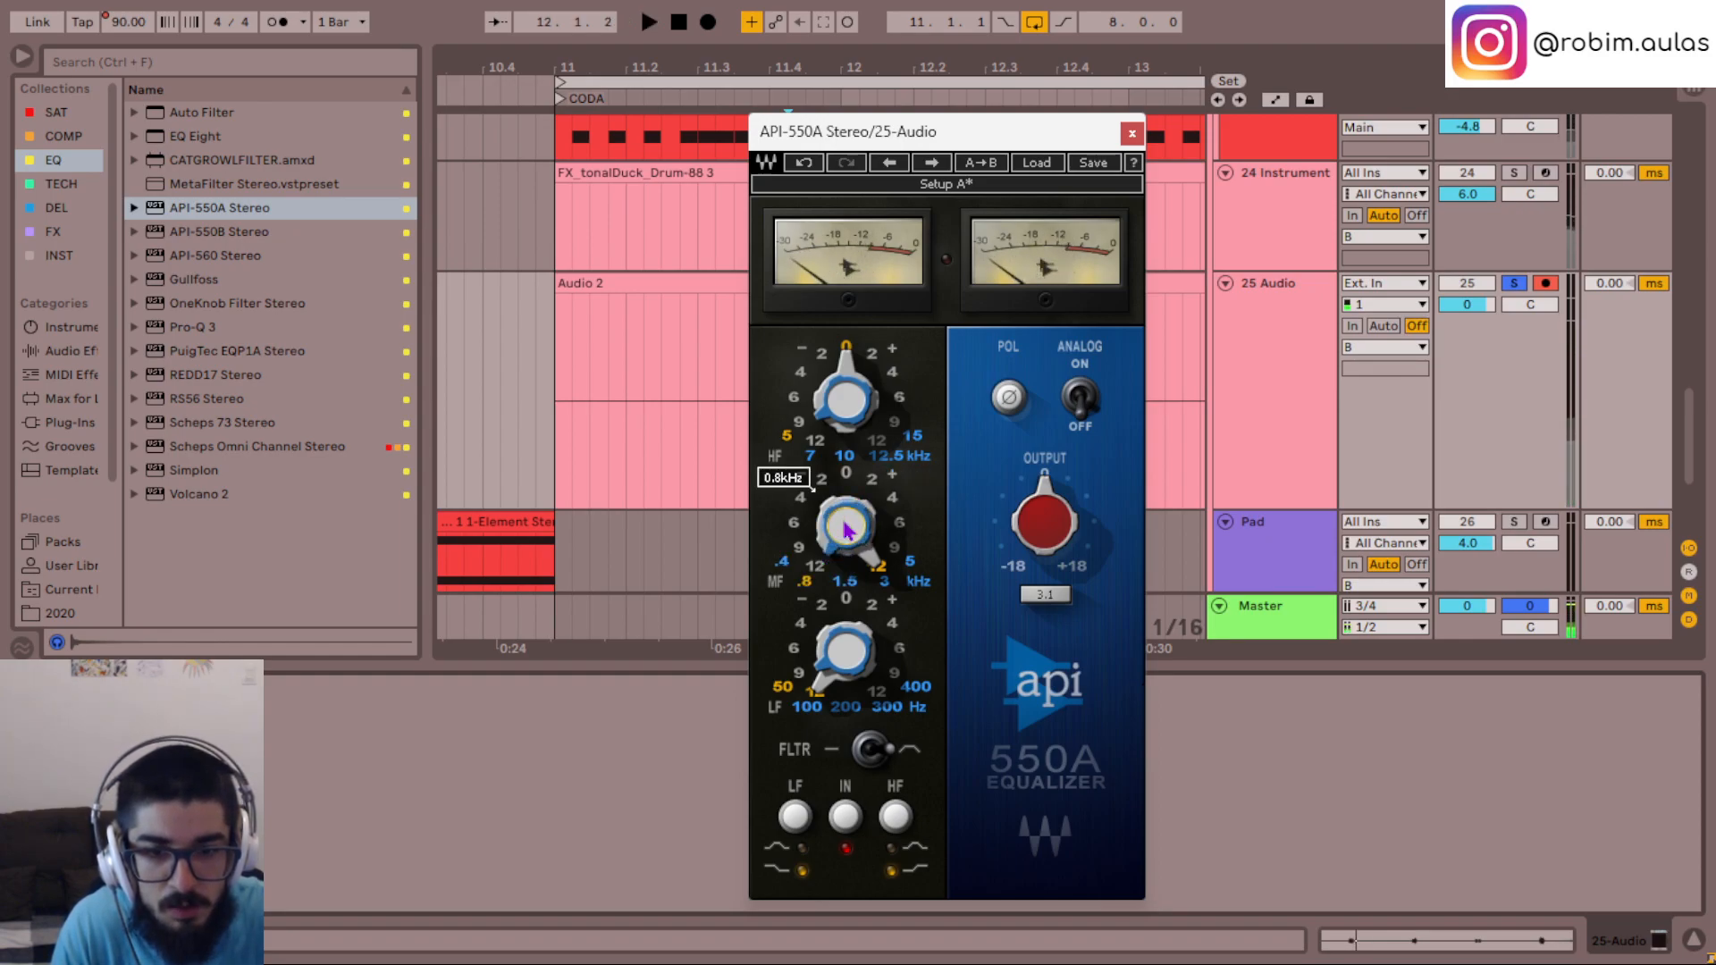
key(space)
scroll(847, 530, up, 1)
key(space)
scroll(847, 529, up, 1)
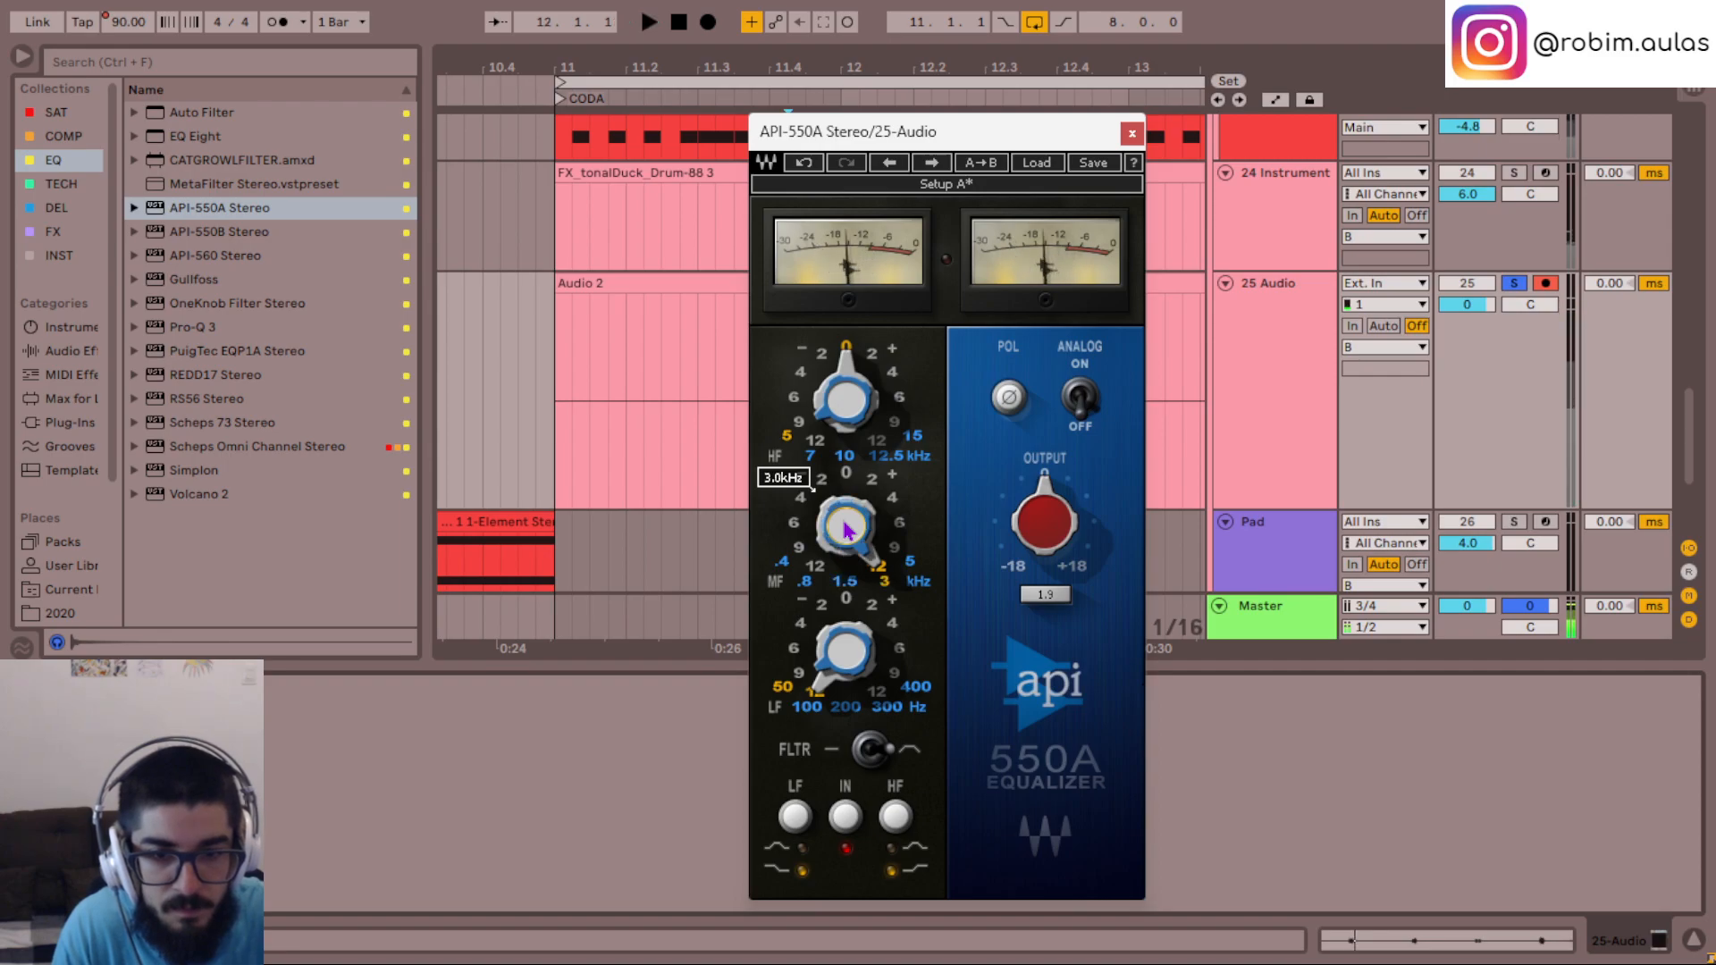
key(space)
scroll(847, 529, down, 1)
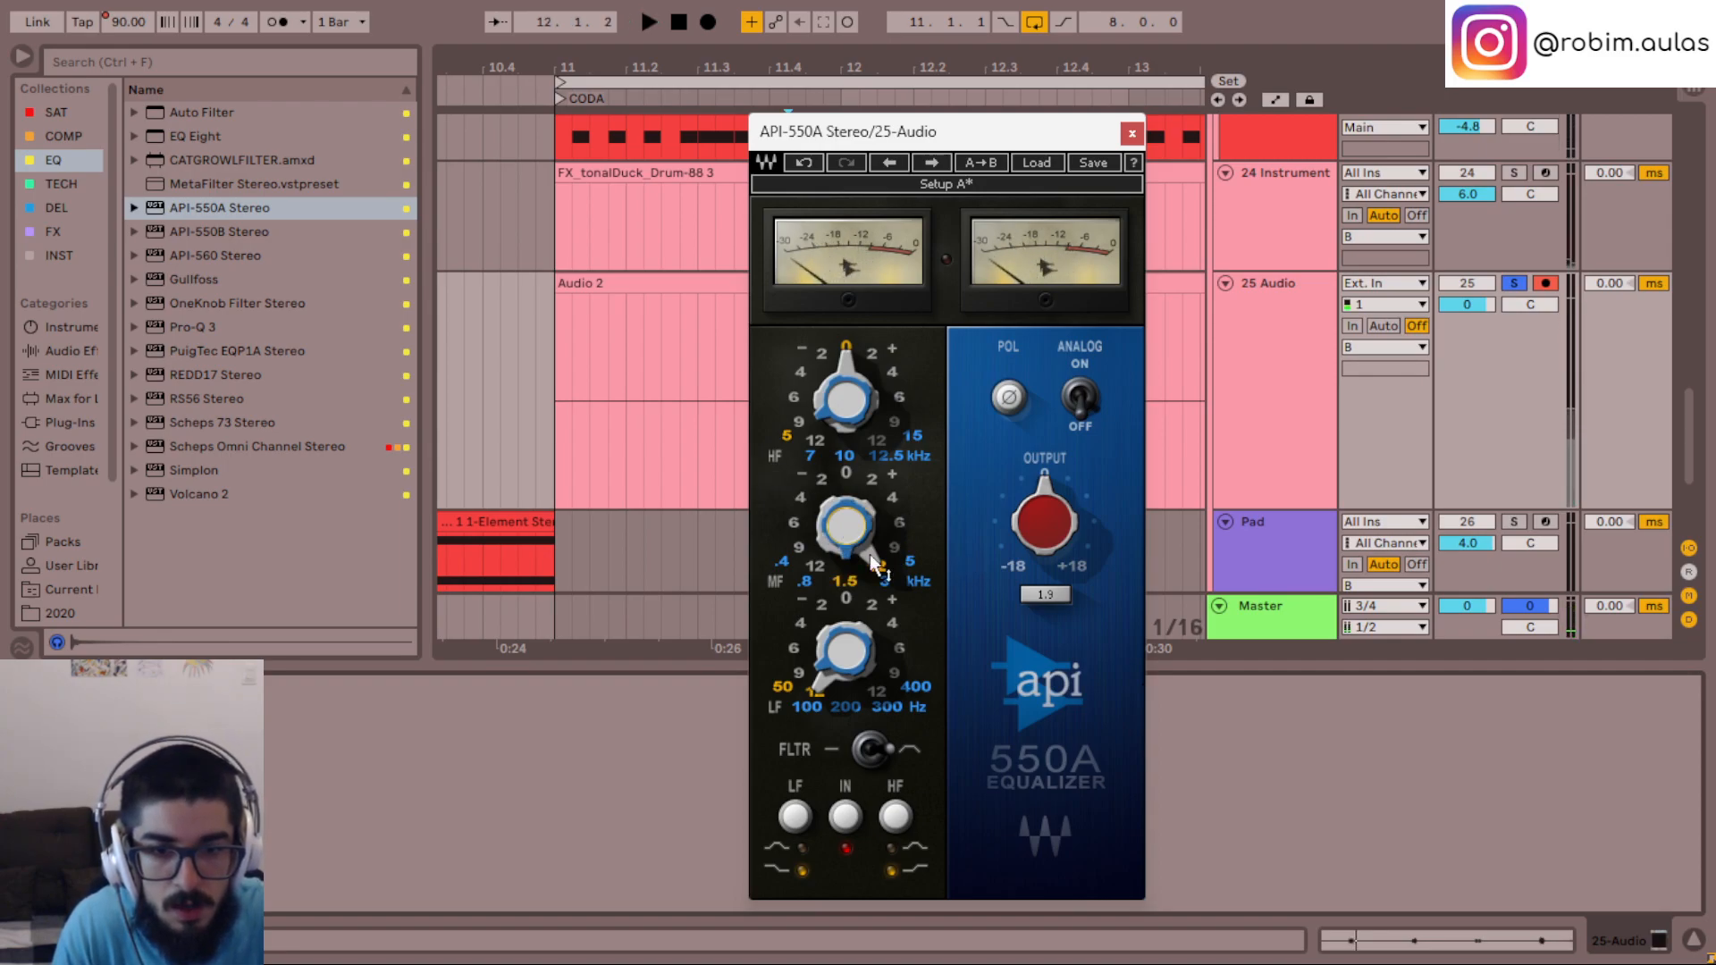
- Set the API-550A mid-frequency band gain to +6 dB and listen to the hits
scroll(874, 551, down, 2)
key(space)
key(space)
key(space)
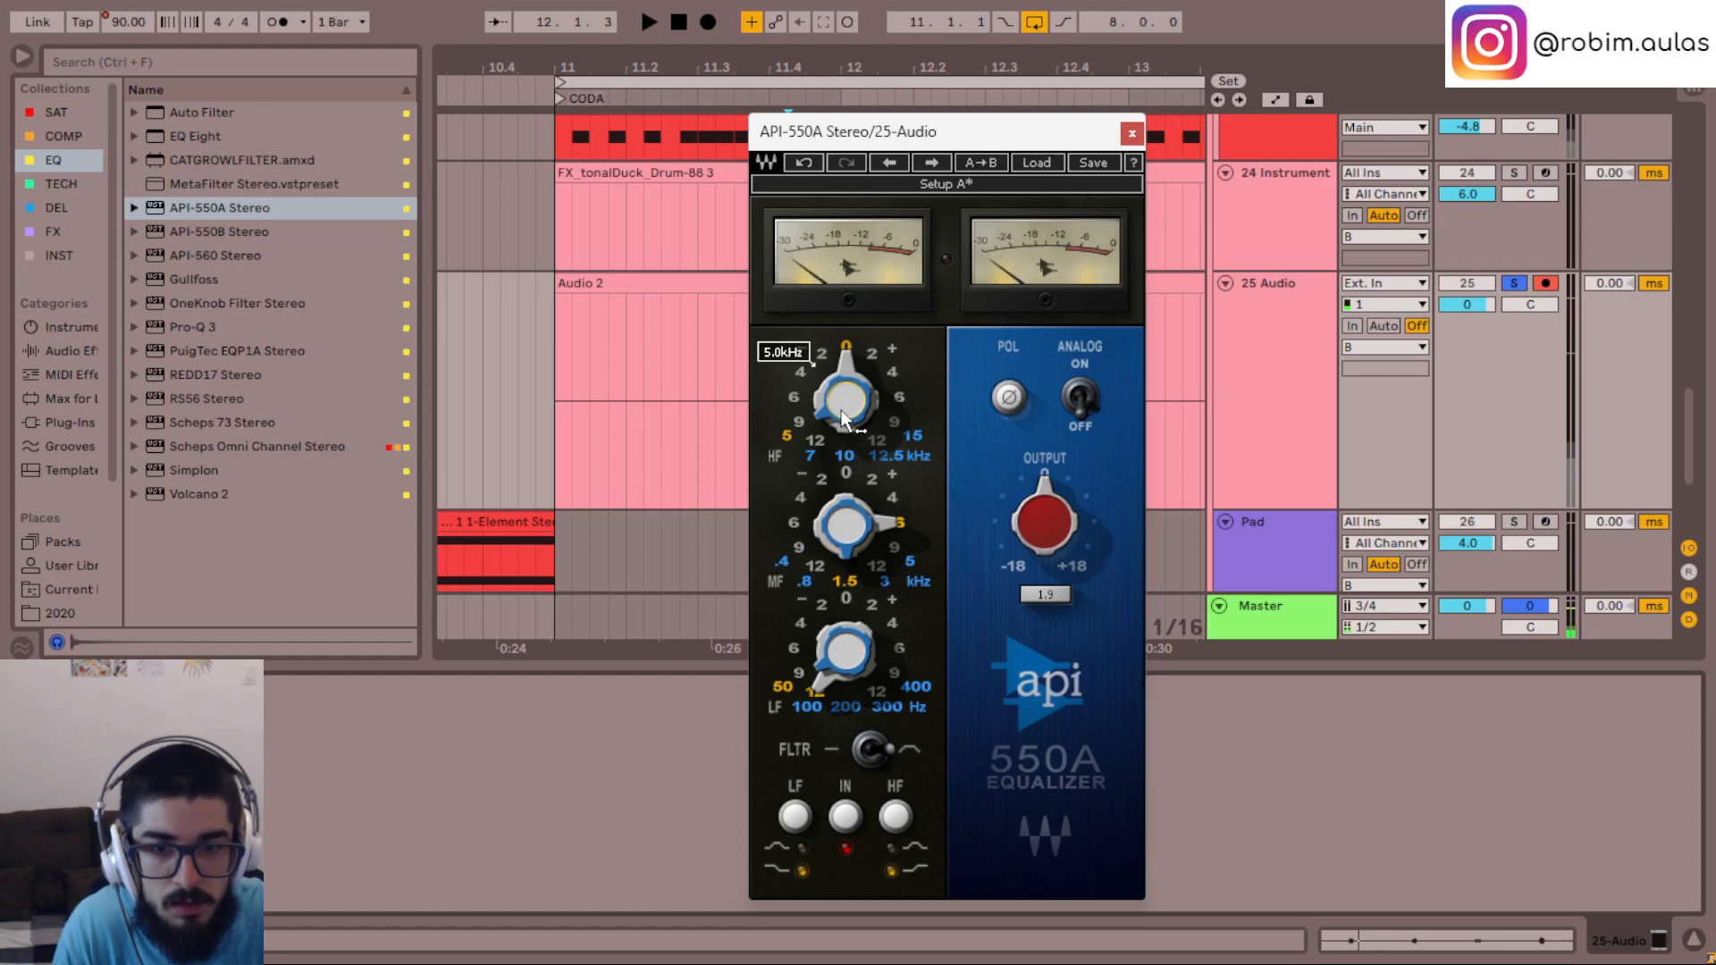
- Set the API-550A high-frequency band to -4 dB gain at 10 kHz during playback
key(space)
scroll(849, 357, down, 2)
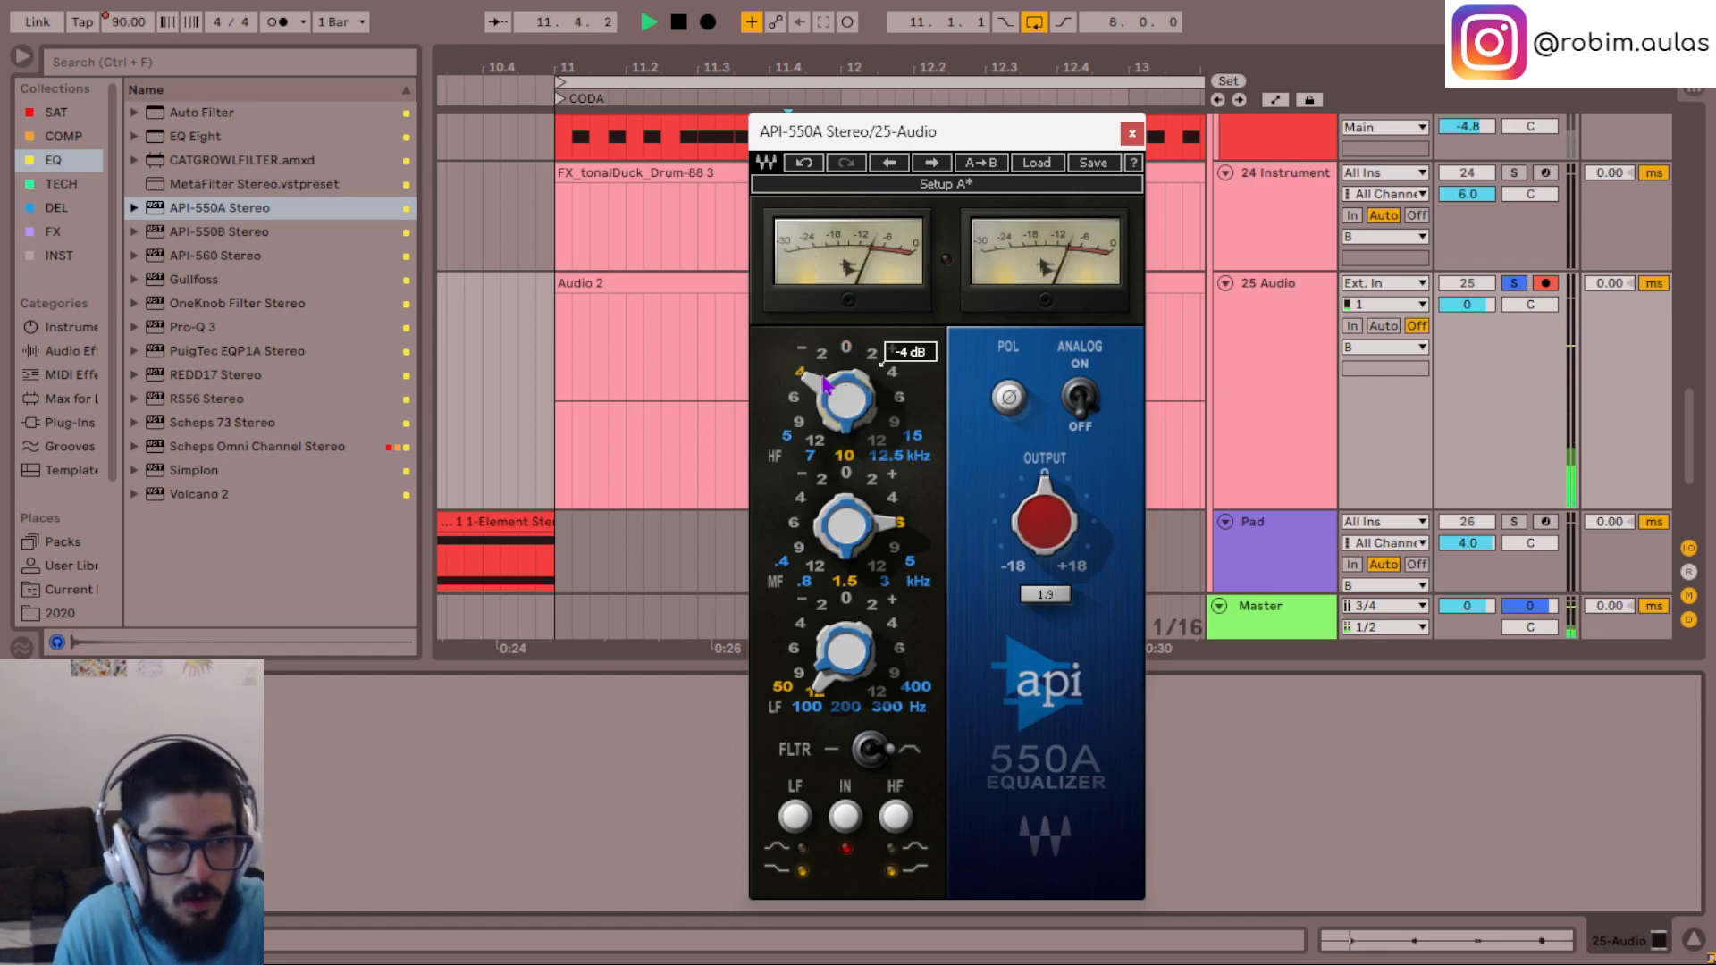
- Unsolo the 25 Audio track and play from just before the hits to judge the equalized sound in the full mix
key(space)
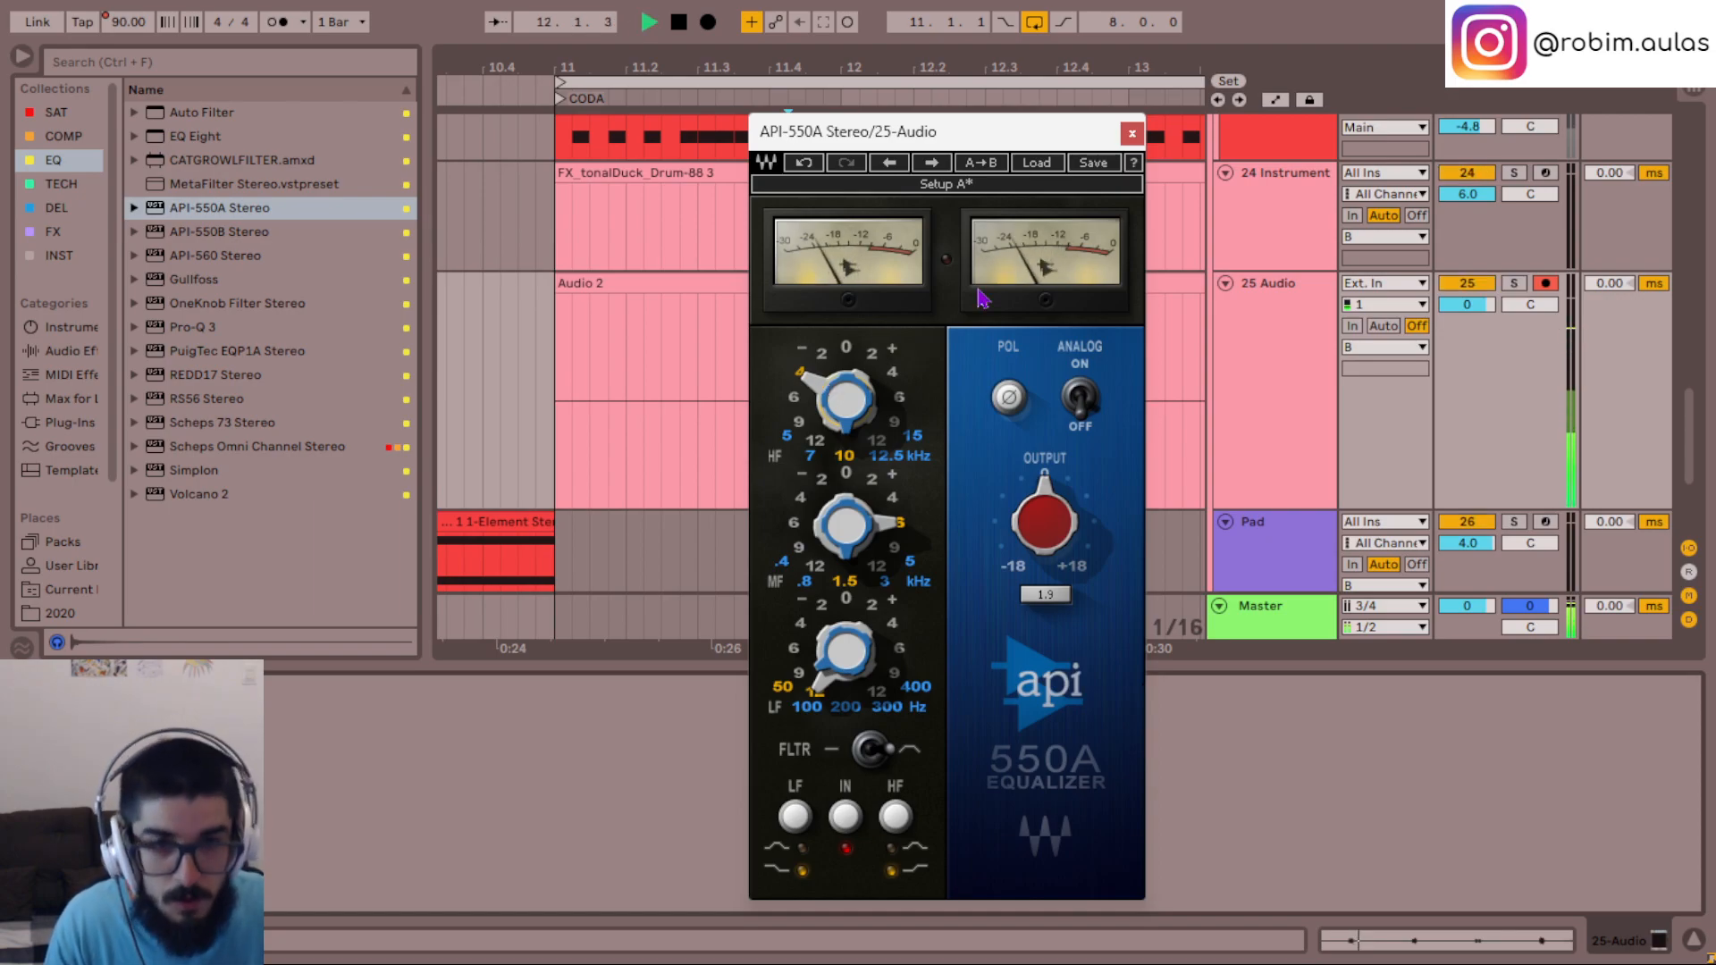
mouse_move(940, 141)
mouse_down()
mouse_move(1310, 308)
mouse_move(1299, 224)
mouse_up()
click(706, 436)
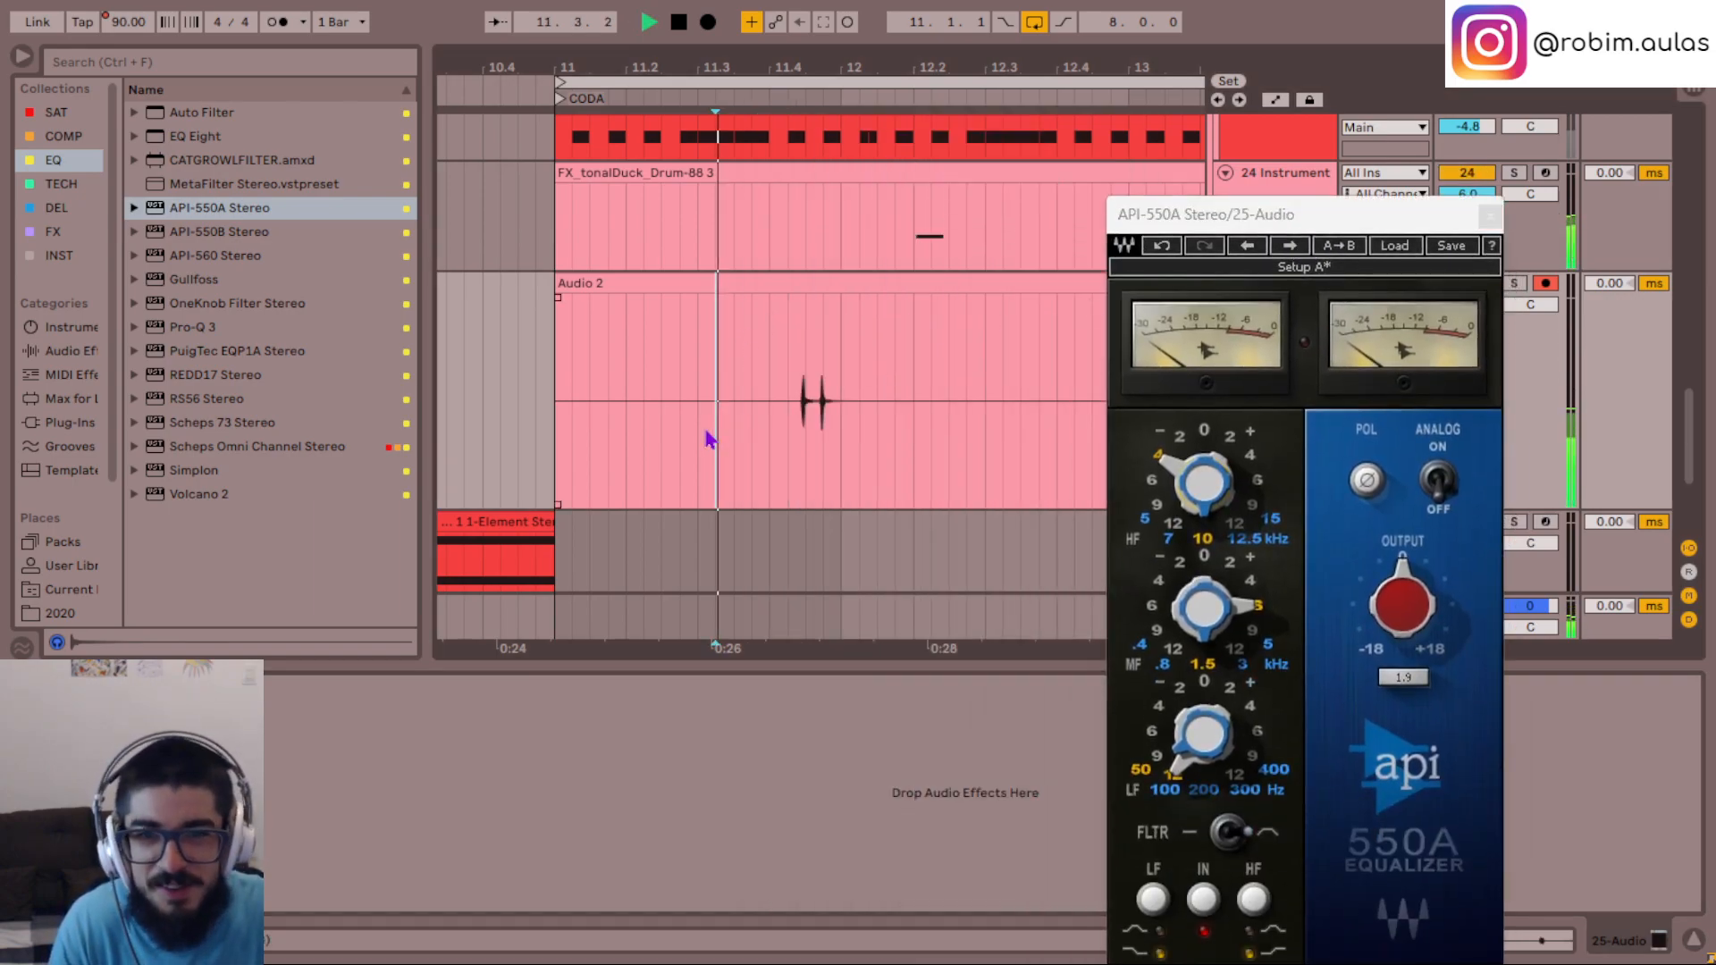
key(space)
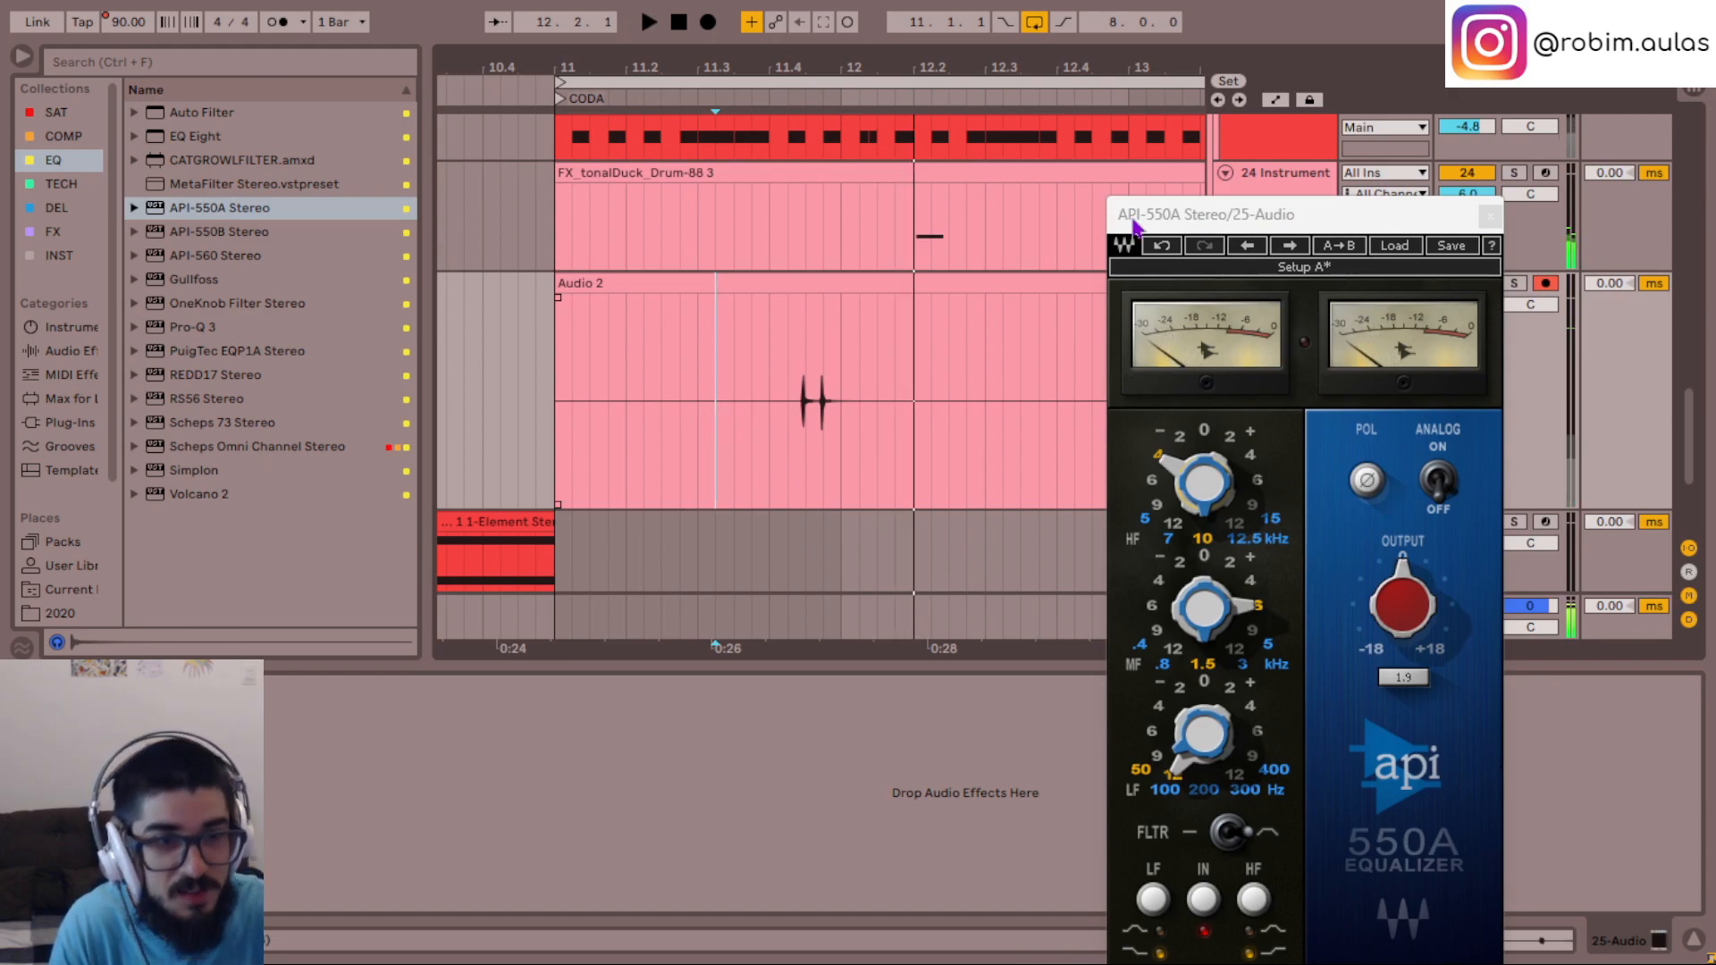
click(697, 416)
key(space)
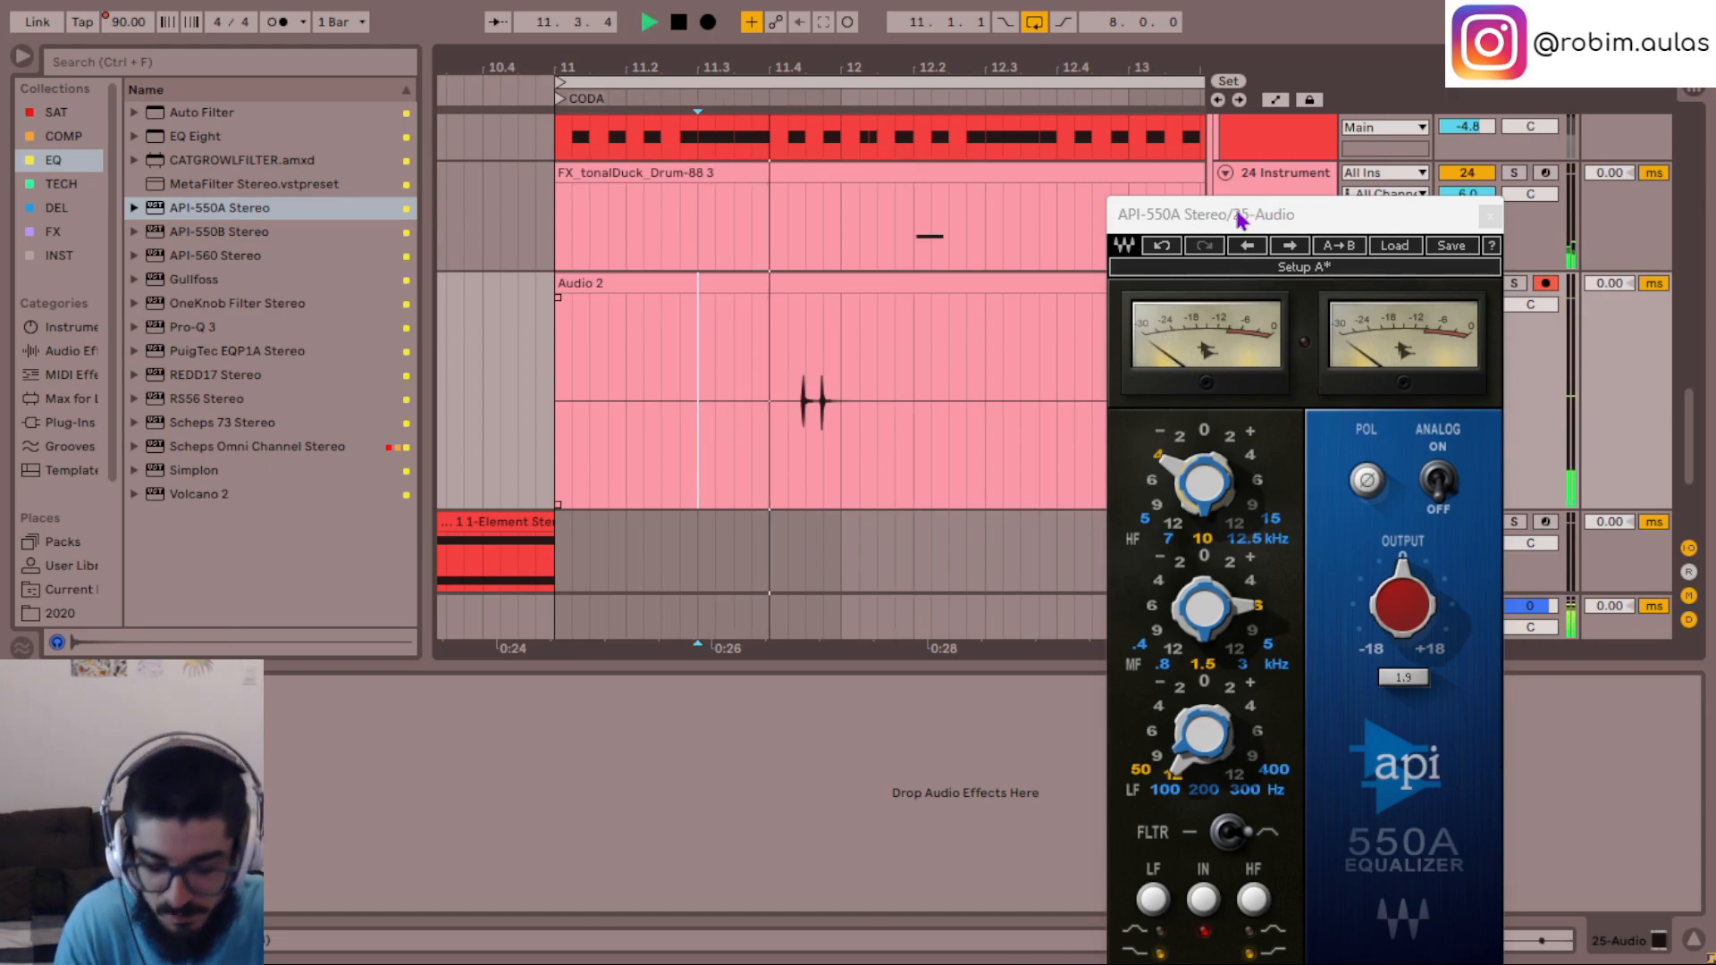
drag(1244, 214, 864, 96)
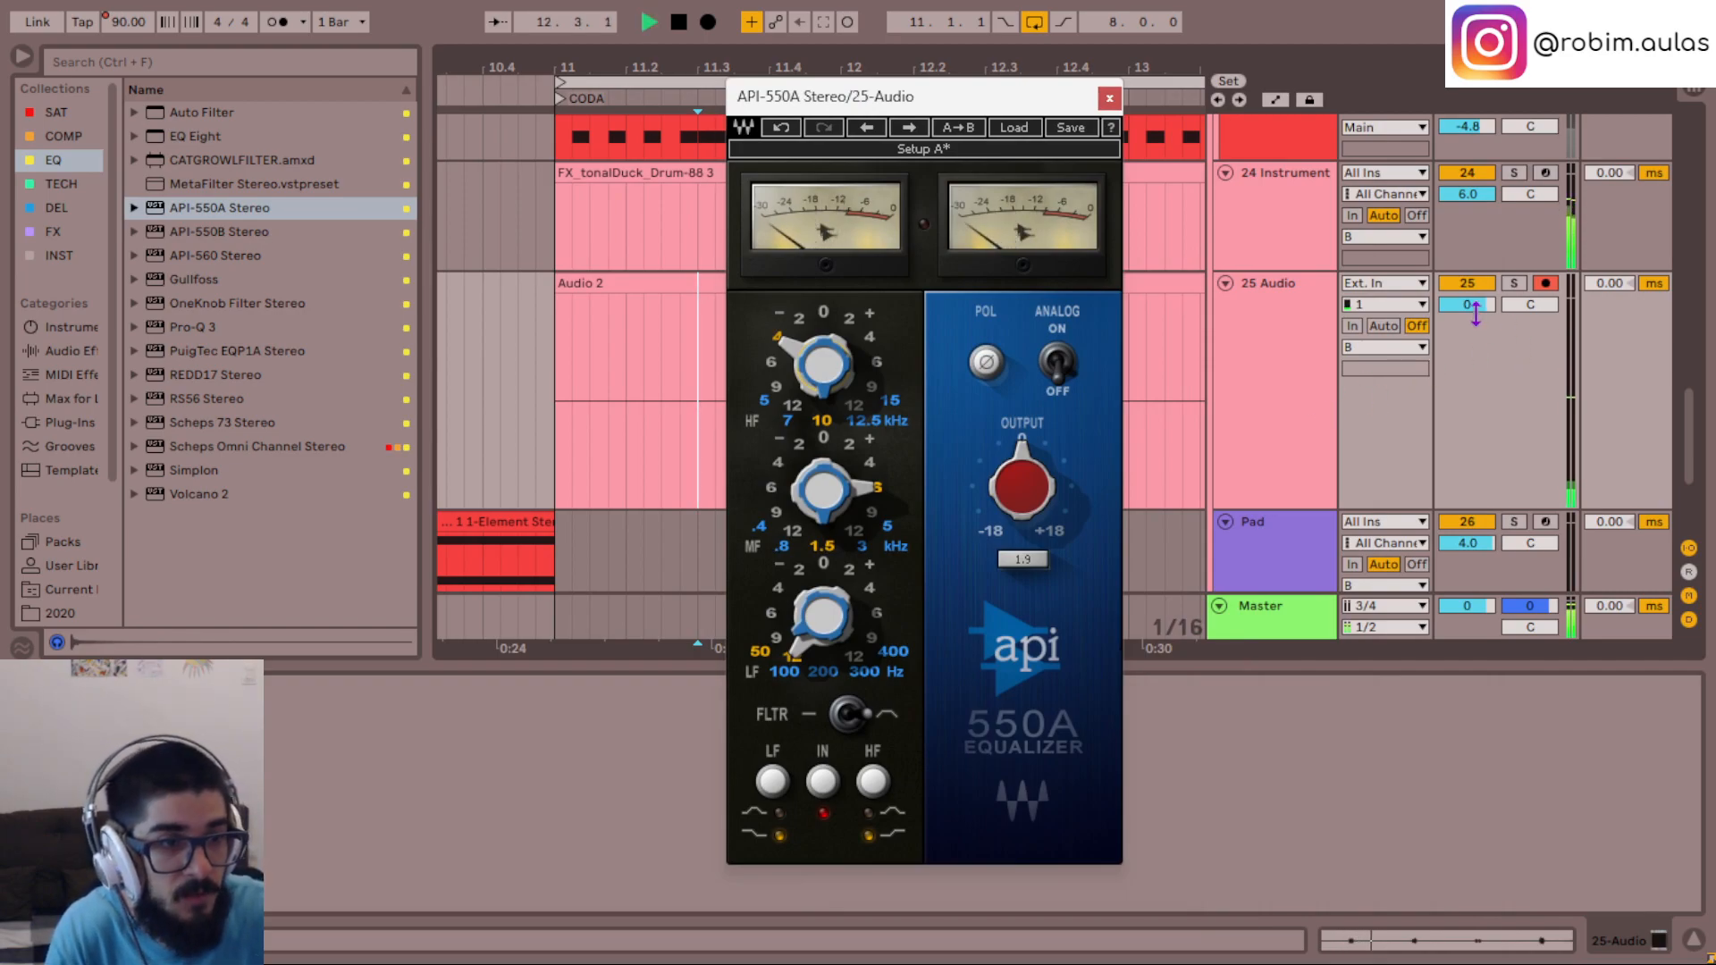
key(space)
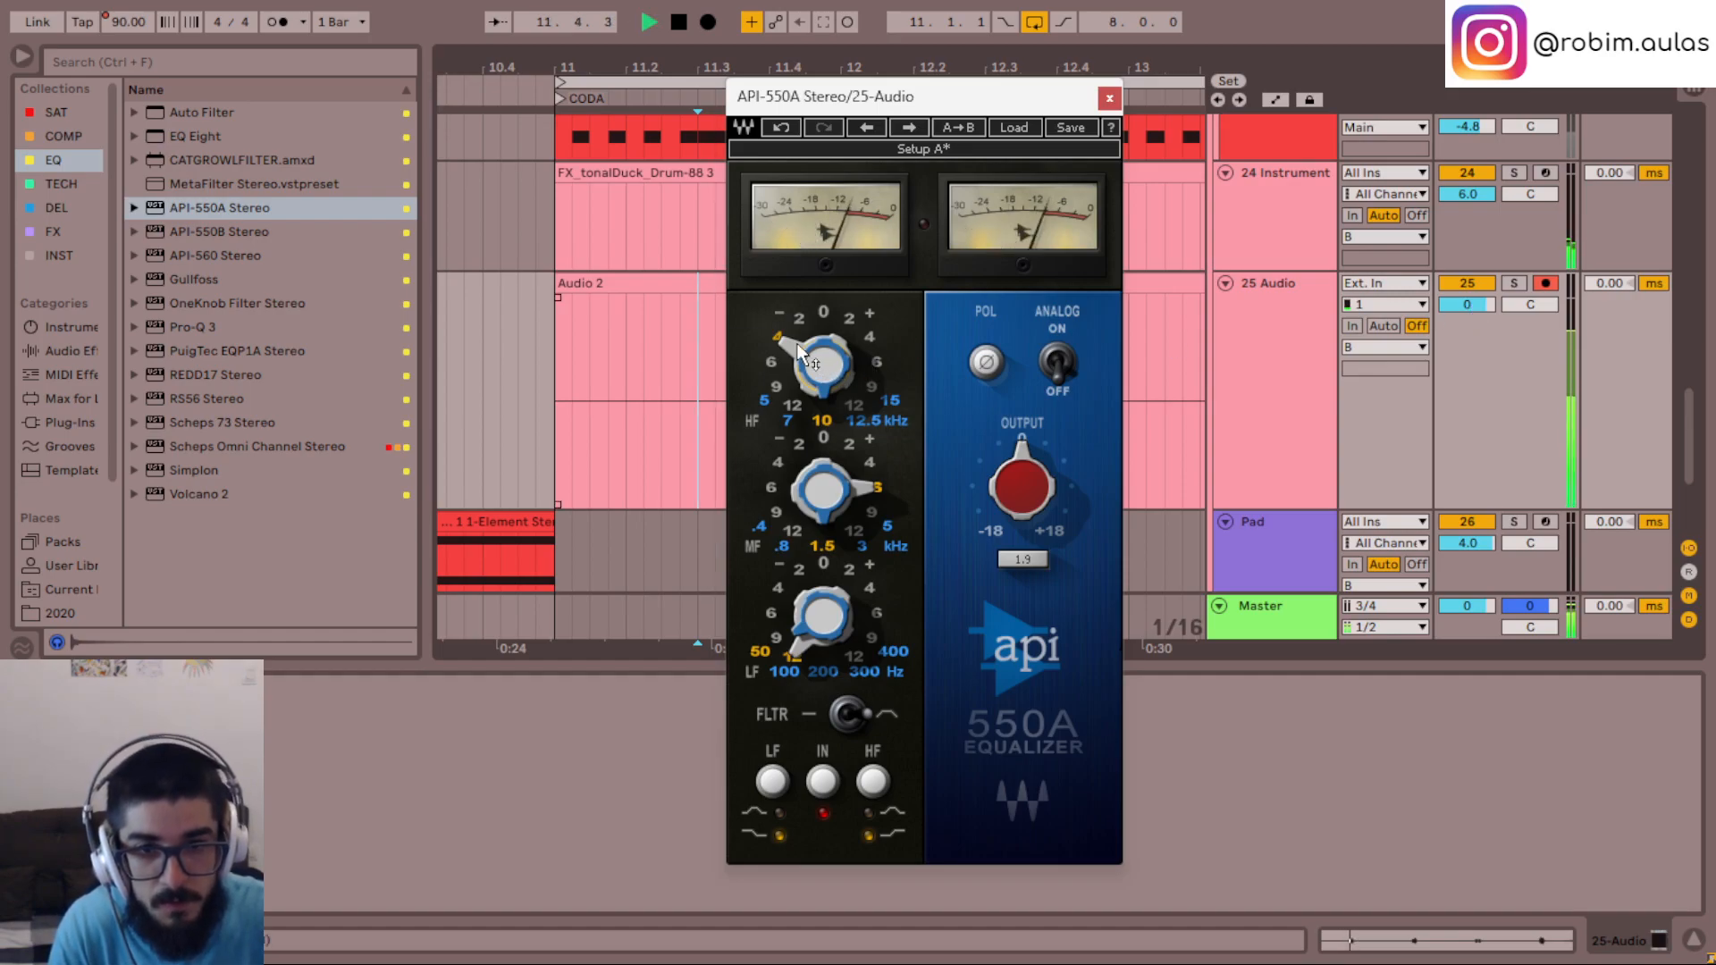
- Set the API-550A high-frequency band to -6 dB gain at 12.5 kHz and close the plug-in window
key(space)
mouse_move(796, 347)
scroll(798, 354, down, 3)
key(space)
scroll(798, 353, up, 5)
key(space)
drag(806, 325, 831, 355)
scroll(831, 355, down, 1)
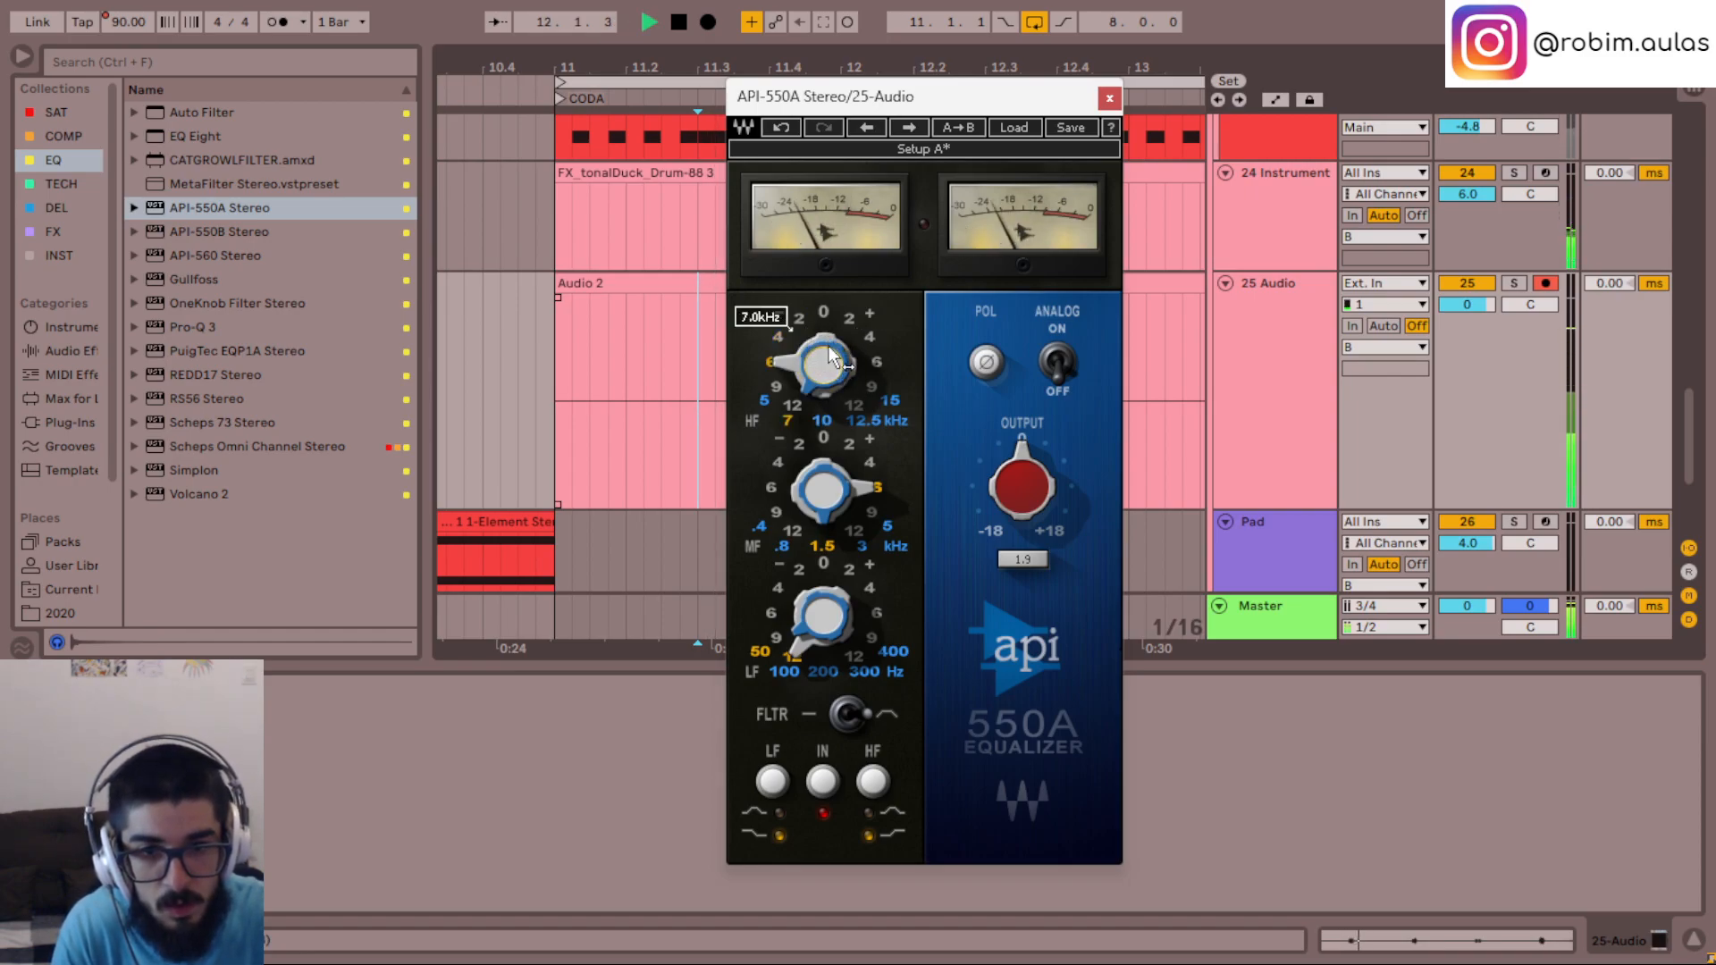
scroll(831, 361, up, 1)
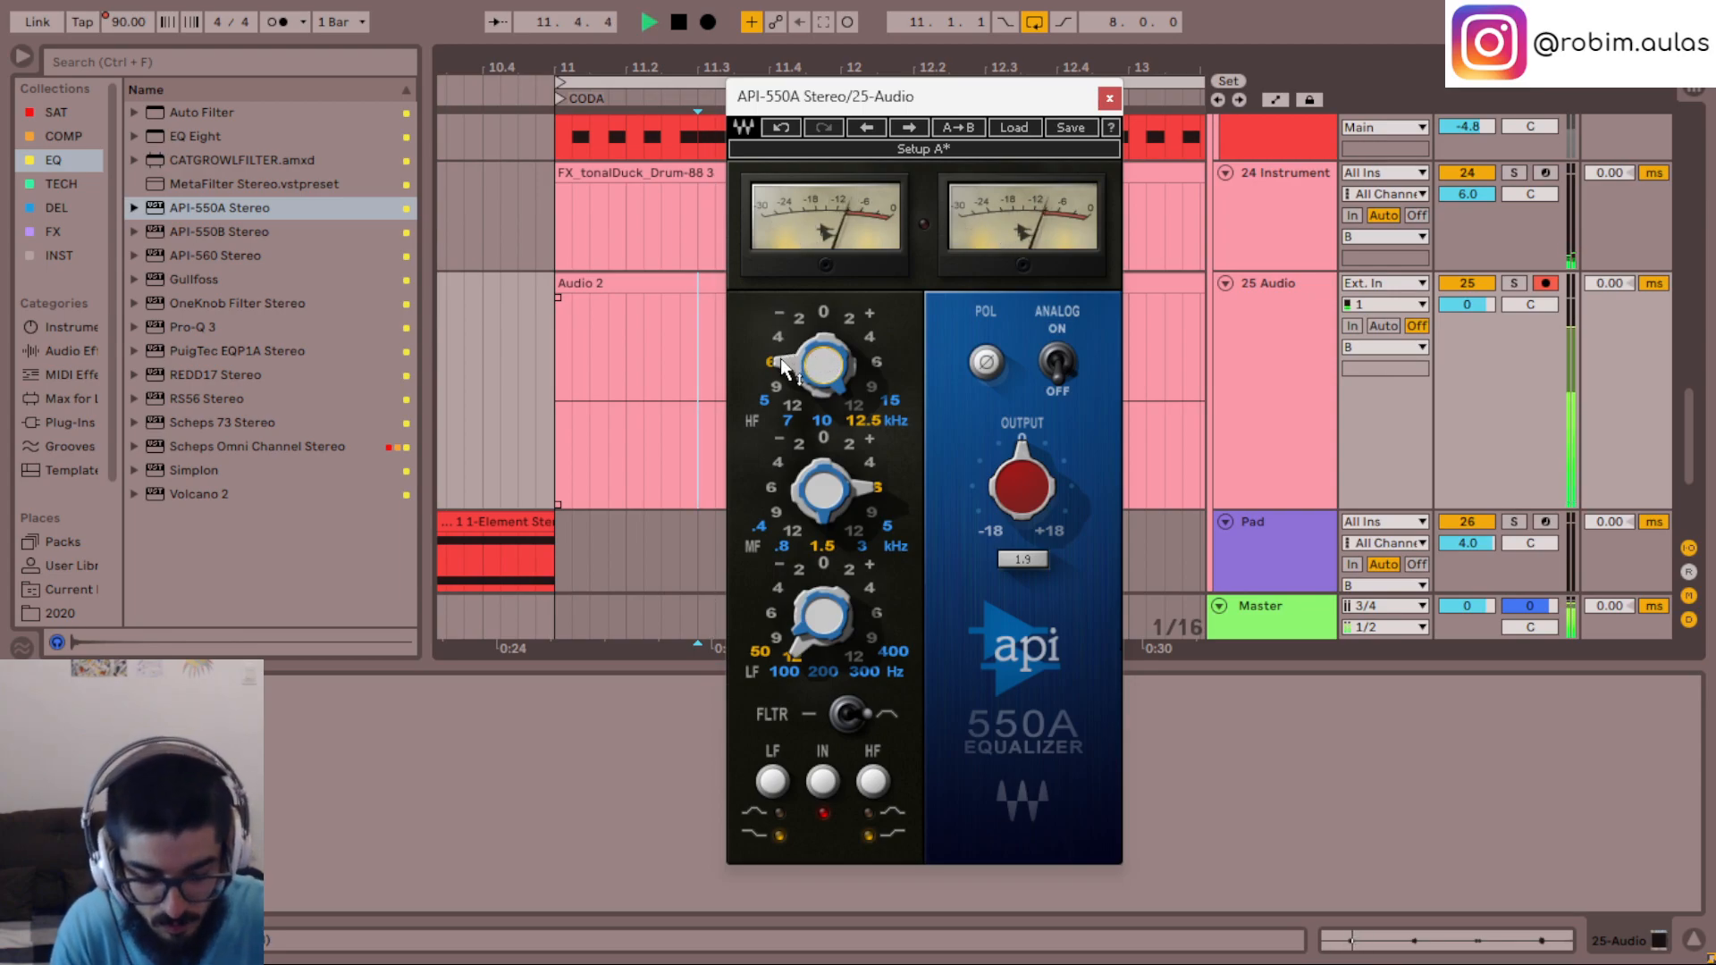
click(1106, 101)
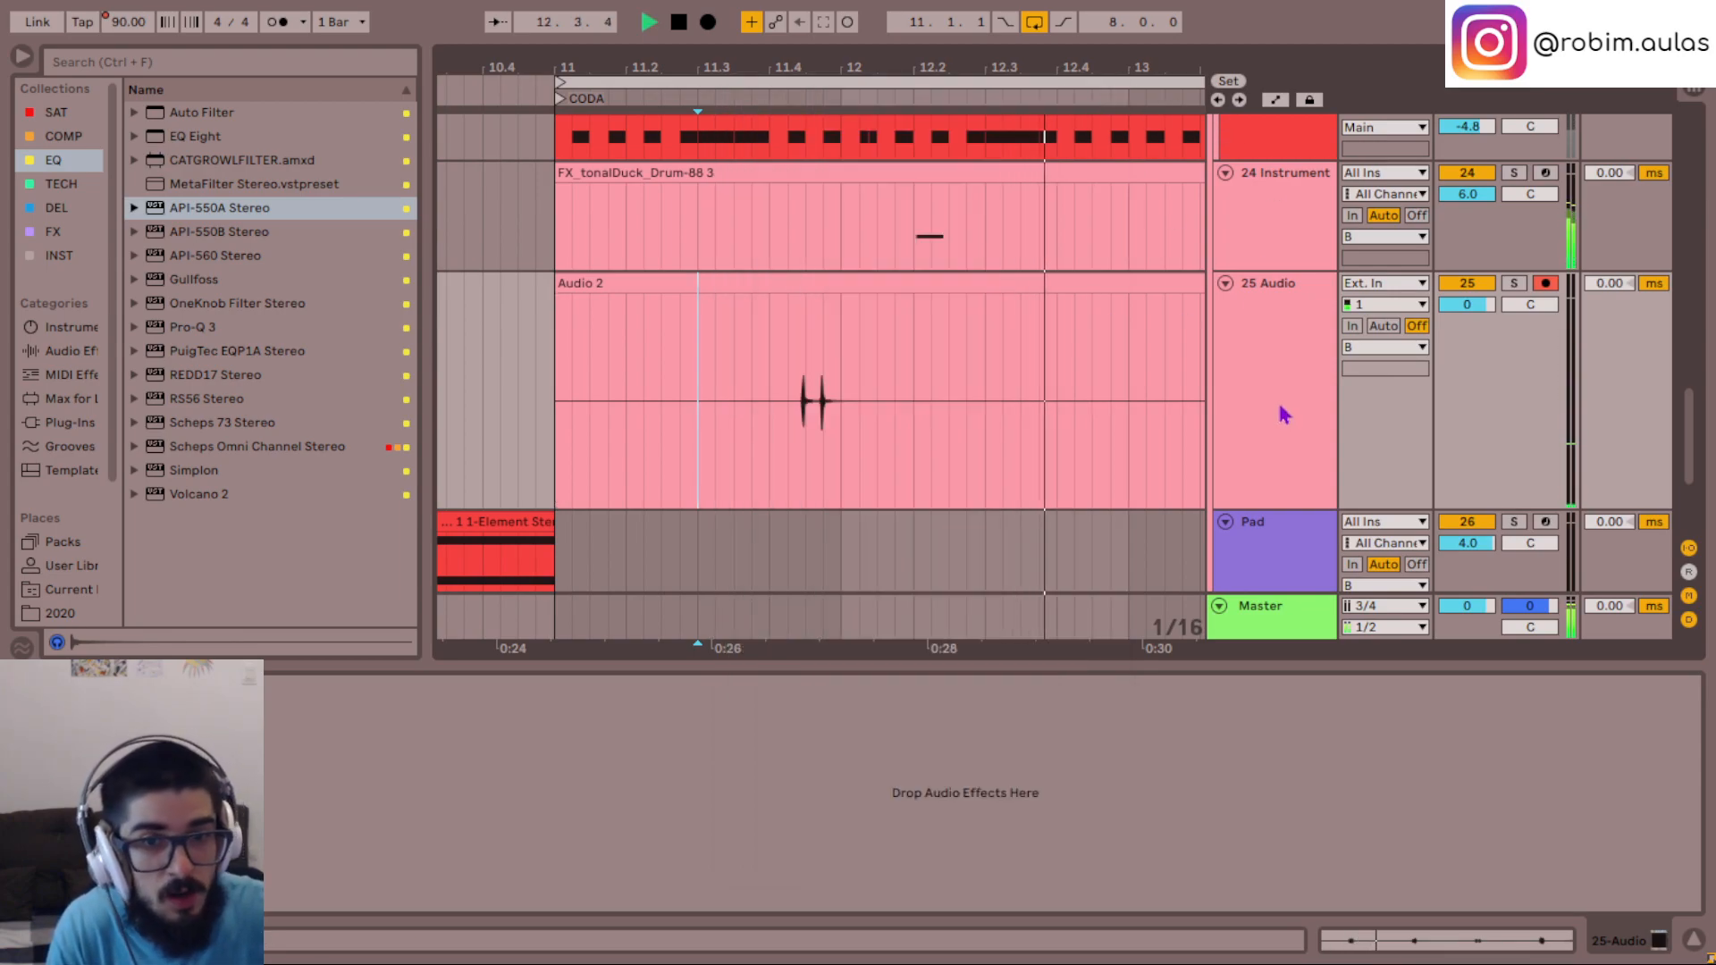
- Solo the 25 Audio track and play it from right before the two hits
click(1280, 408)
key(s)
key(space)
key(space)
click(793, 418)
key(space)
- Look through the SAT collection for a saturation plug-in while playing the soloed hits
key(space)
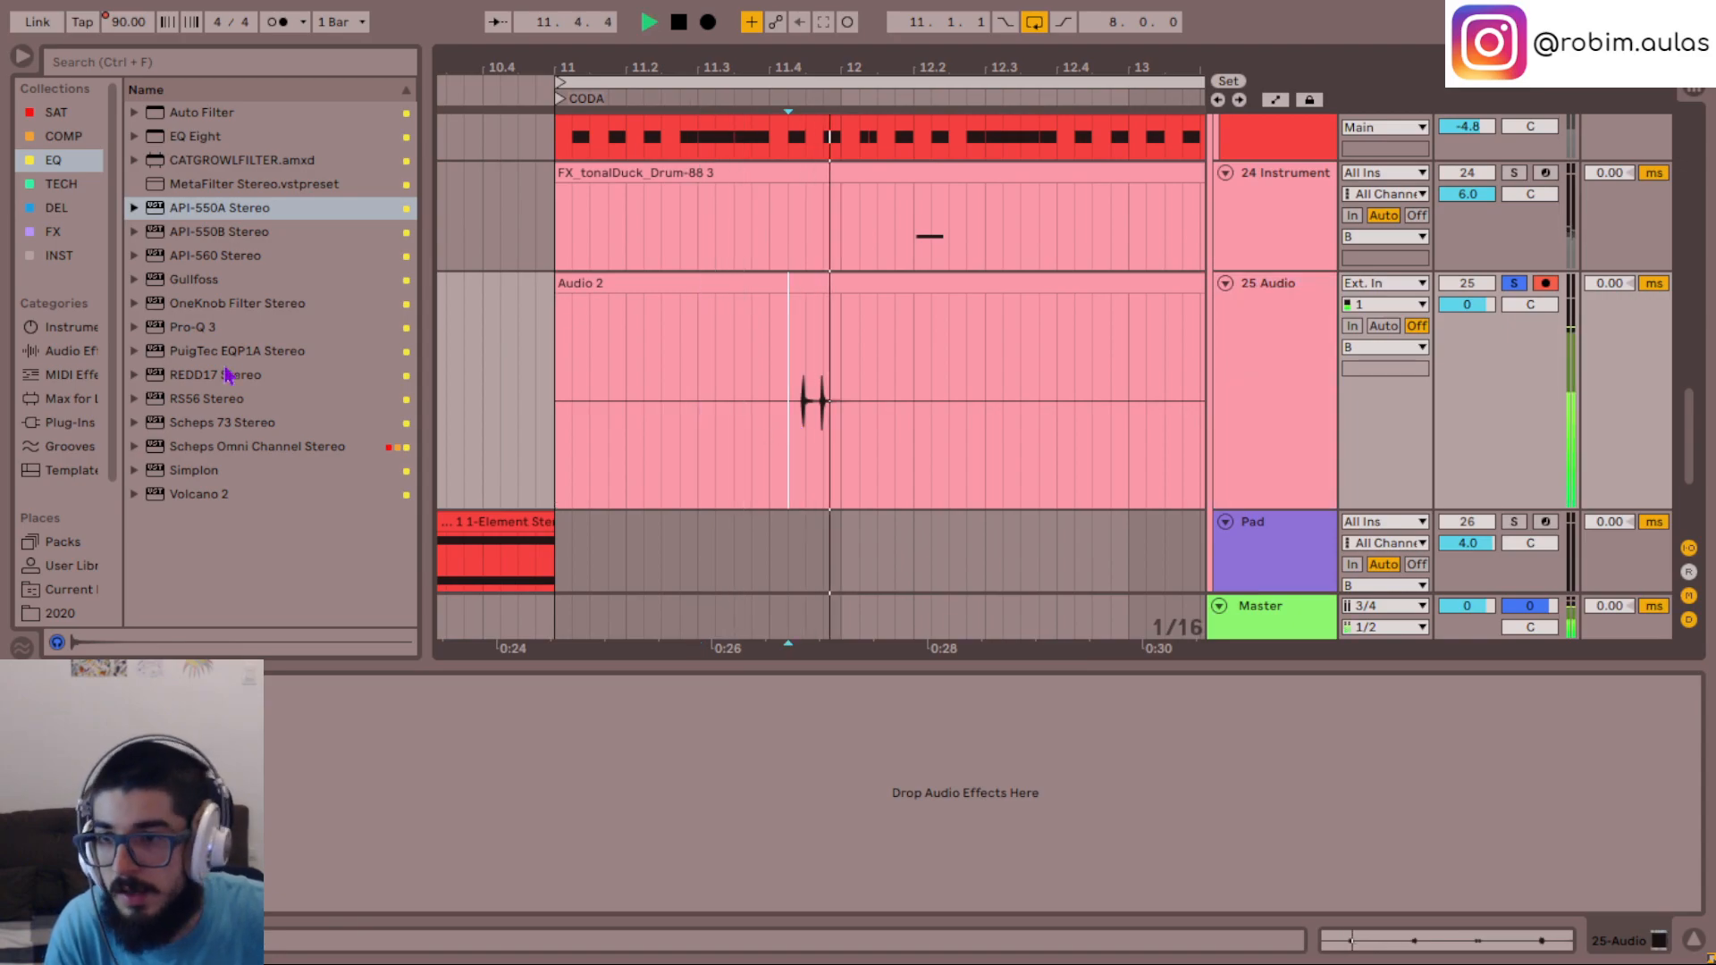
key(space)
click(49, 112)
key(space)
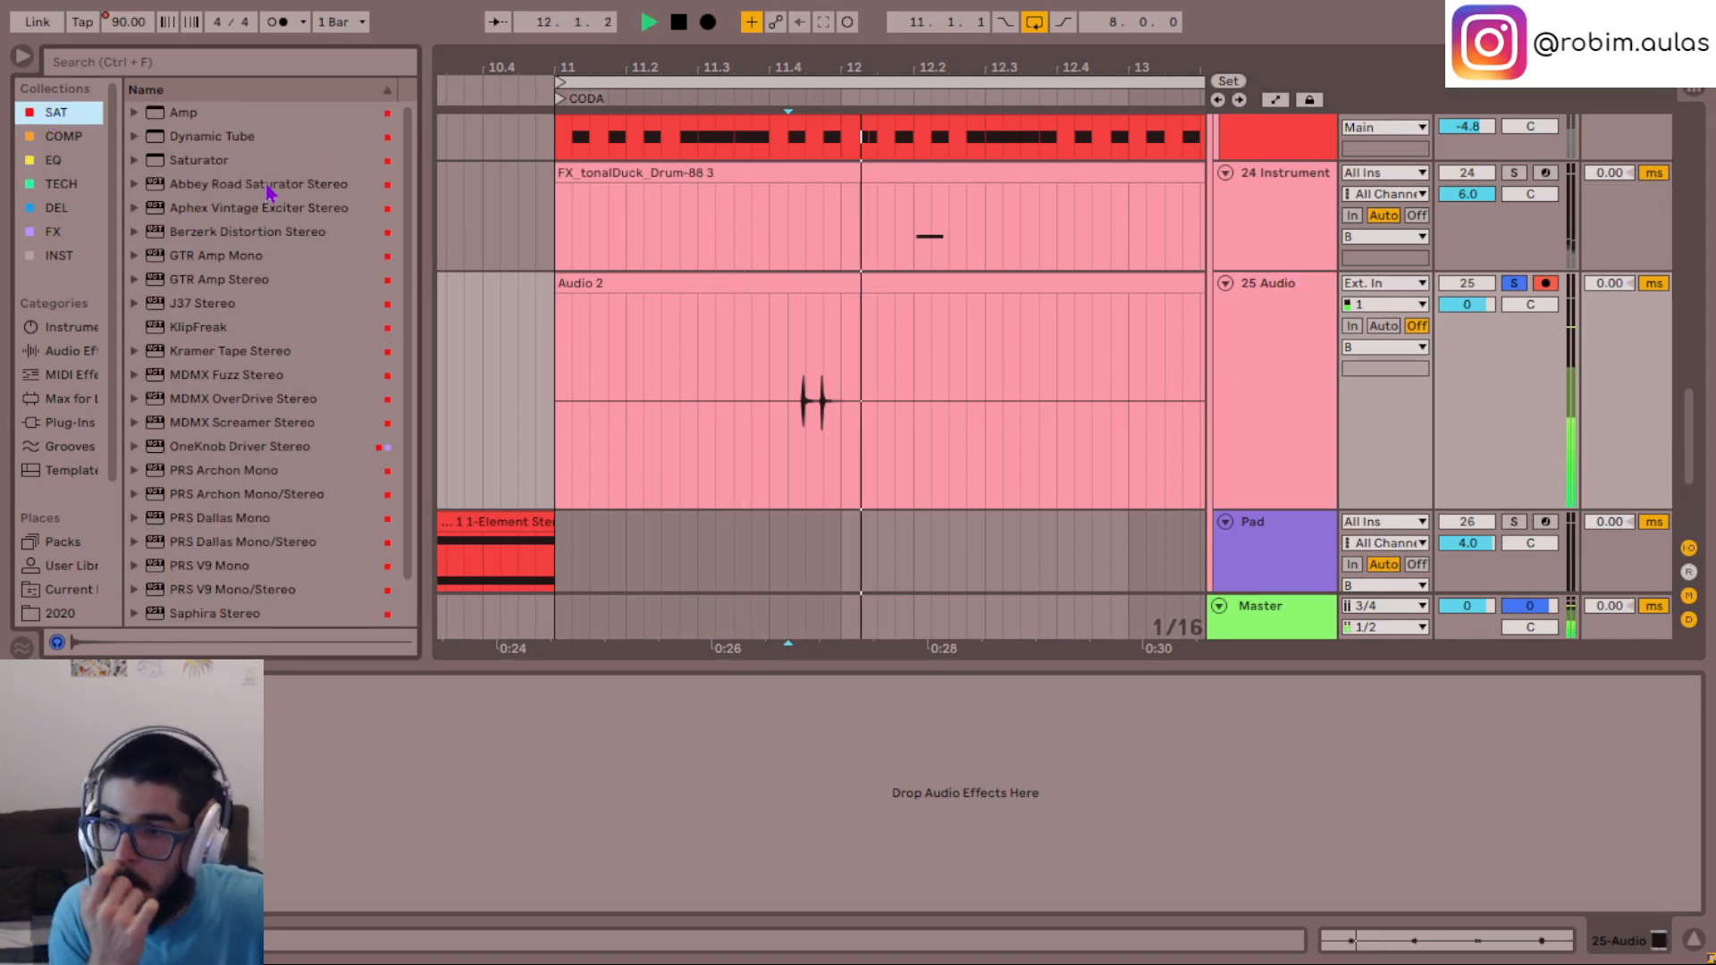
key(space)
scroll(288, 403, down, 2)
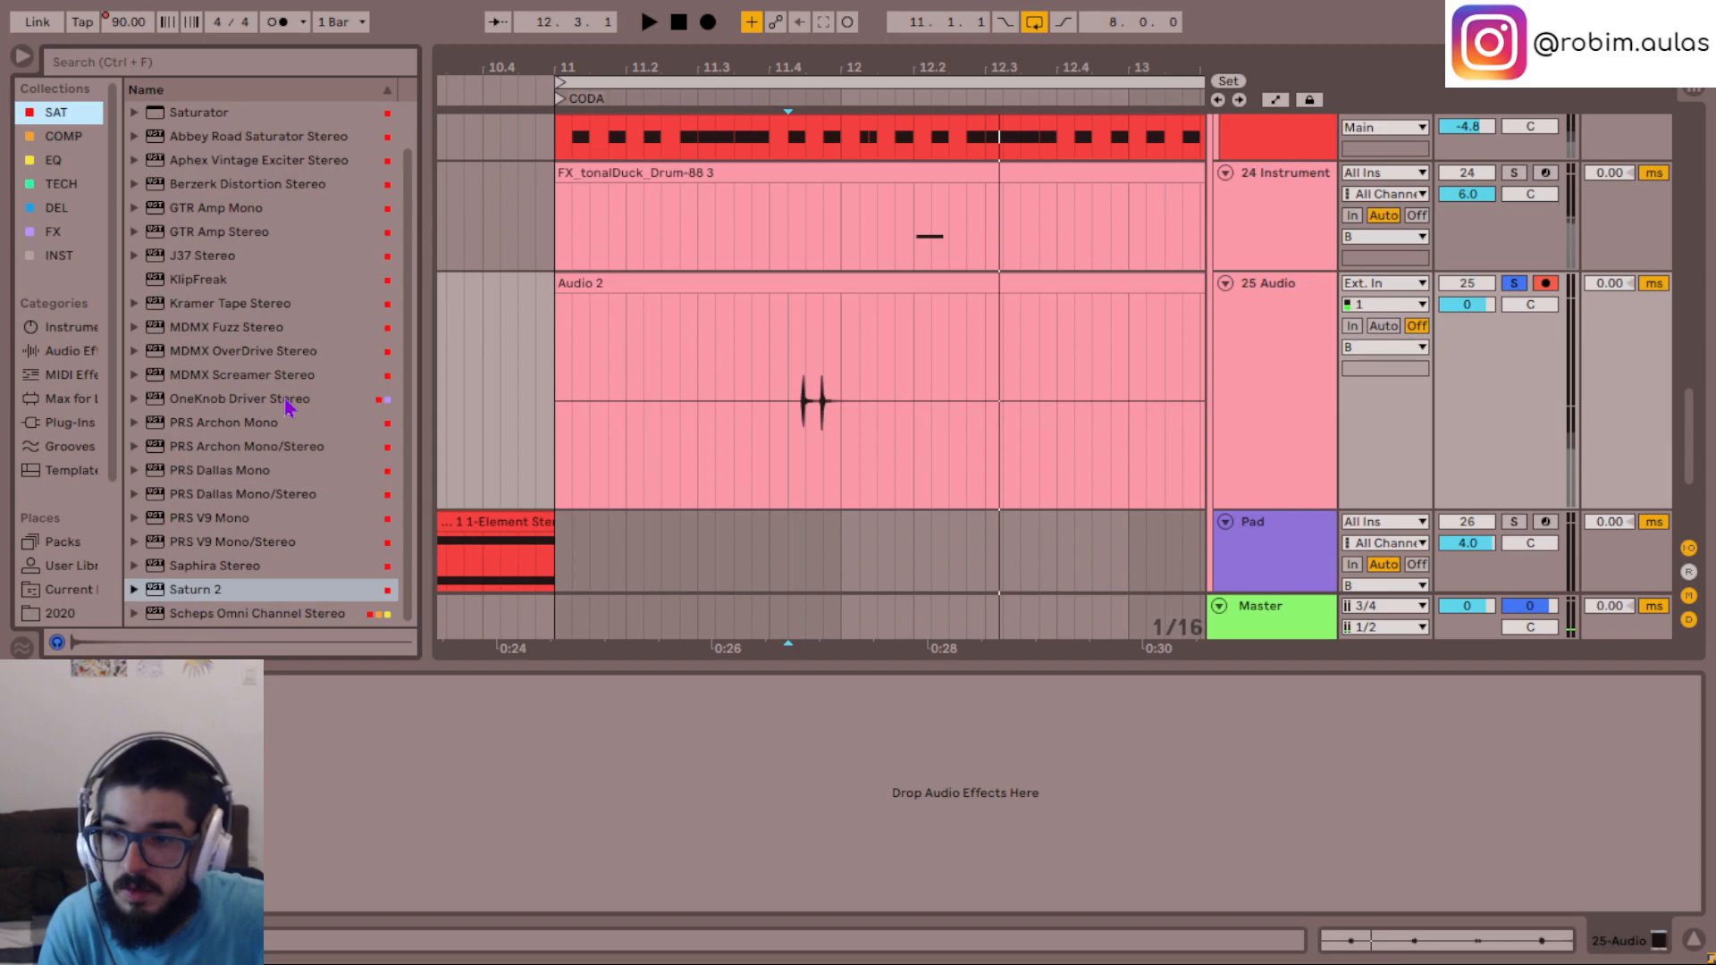
scroll(288, 407, up, 2)
key(space)
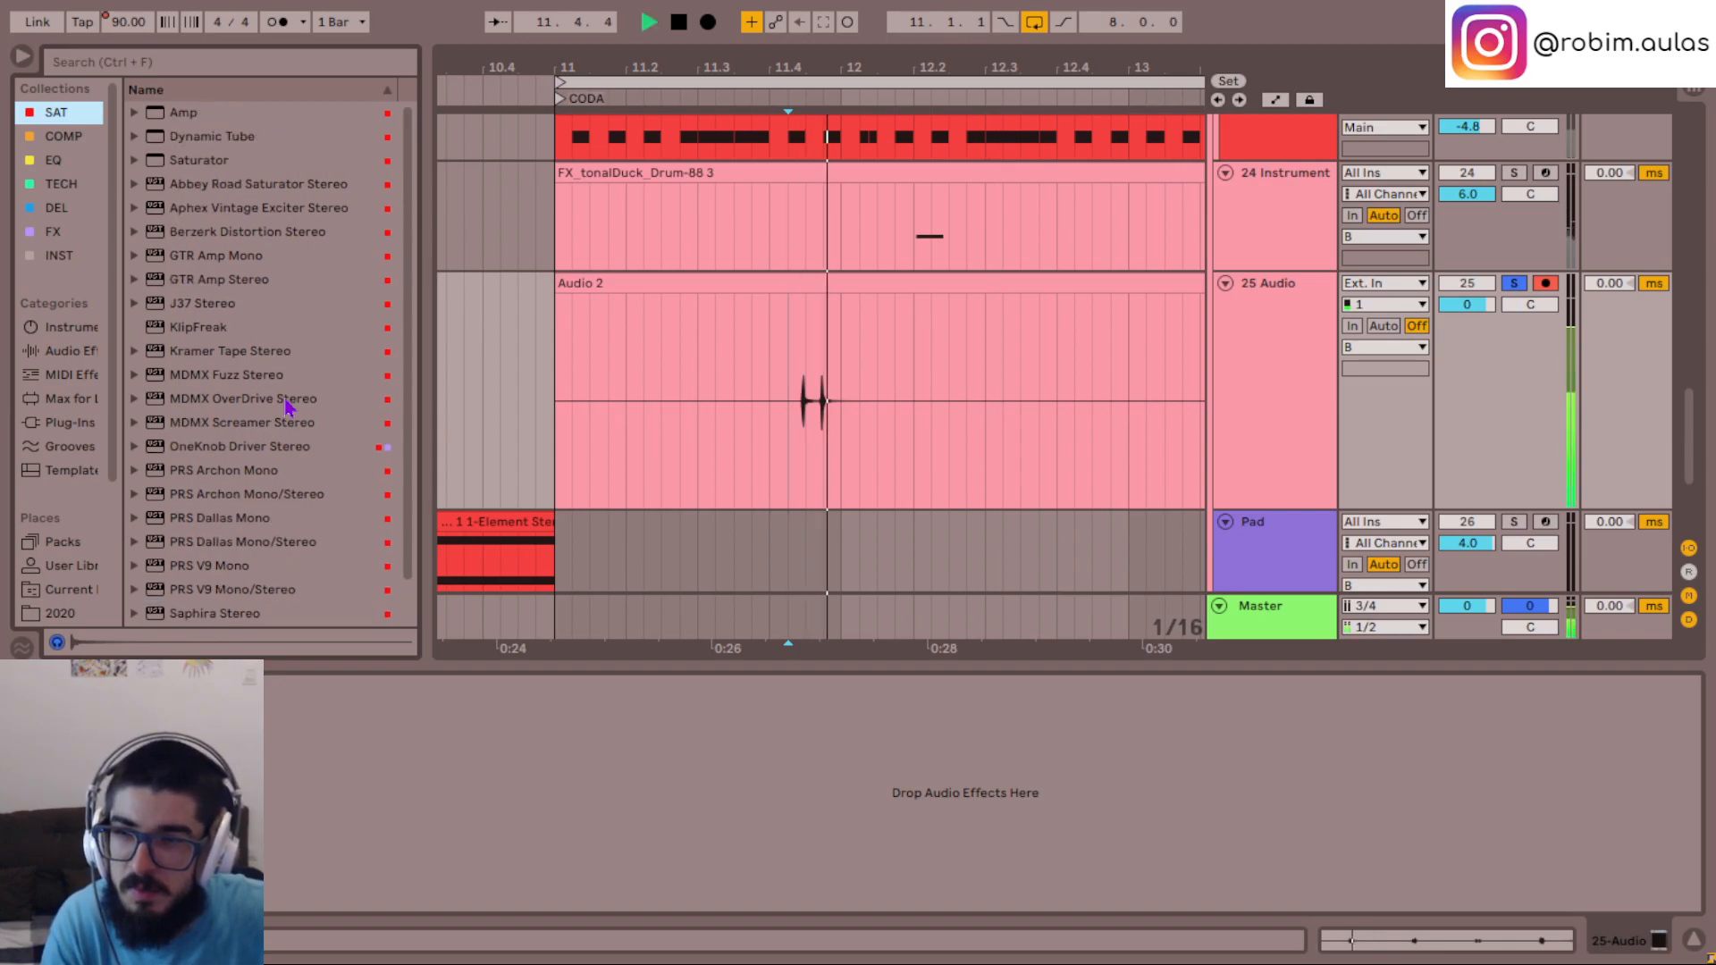
scroll(288, 406, down, 2)
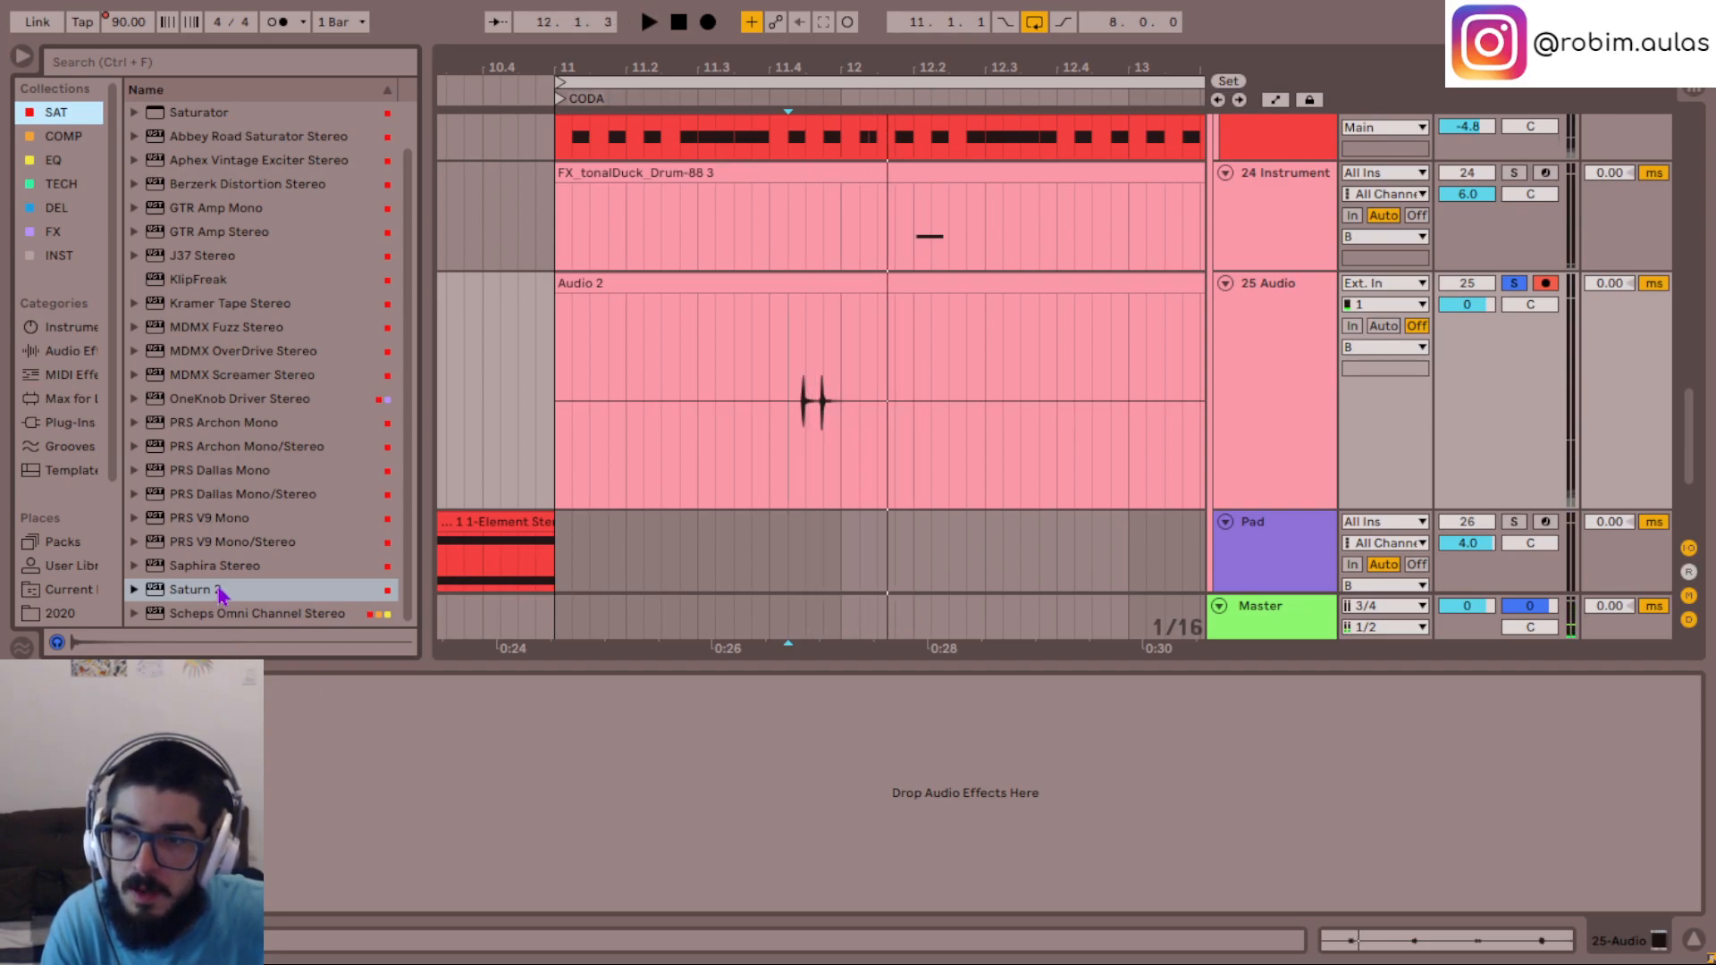
- Try out KlipFreak on the 25 Audio track with a changed Amount, soloed and in the mix, and remove it
drag(204, 288, 528, 503)
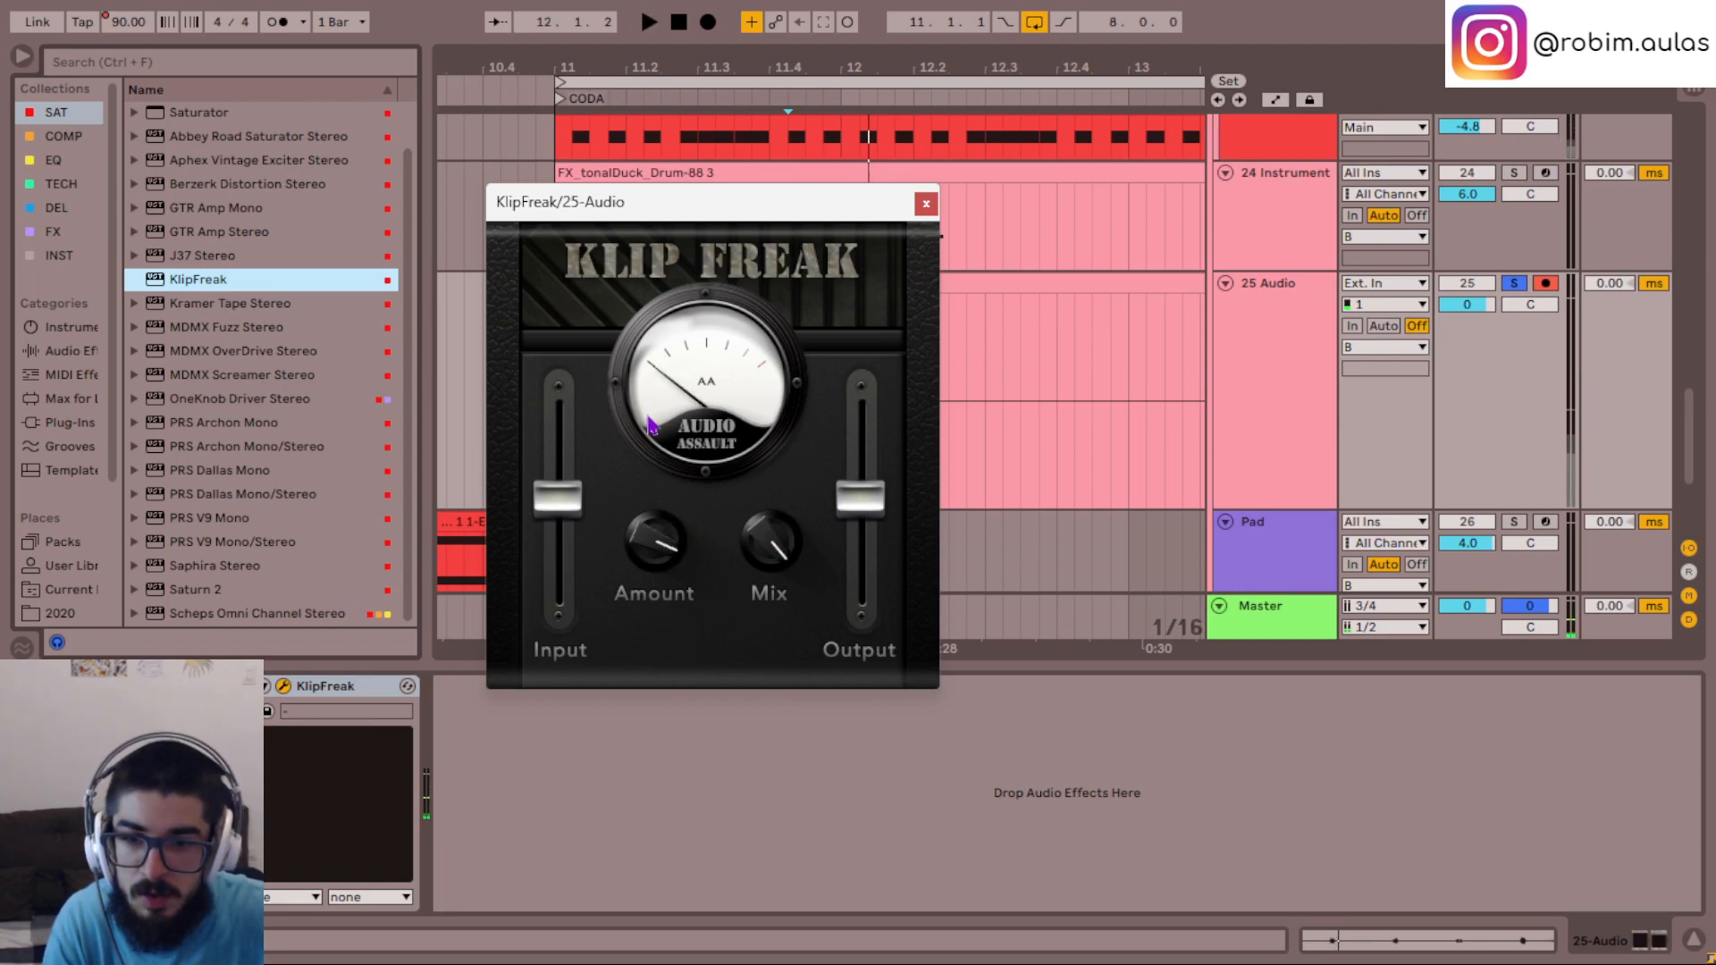
key(space)
key(space)
mouse_move(637, 452)
mouse_down()
mouse_move(637, 579)
mouse_move(637, 539)
mouse_up()
key(s)
key(space)
key(space)
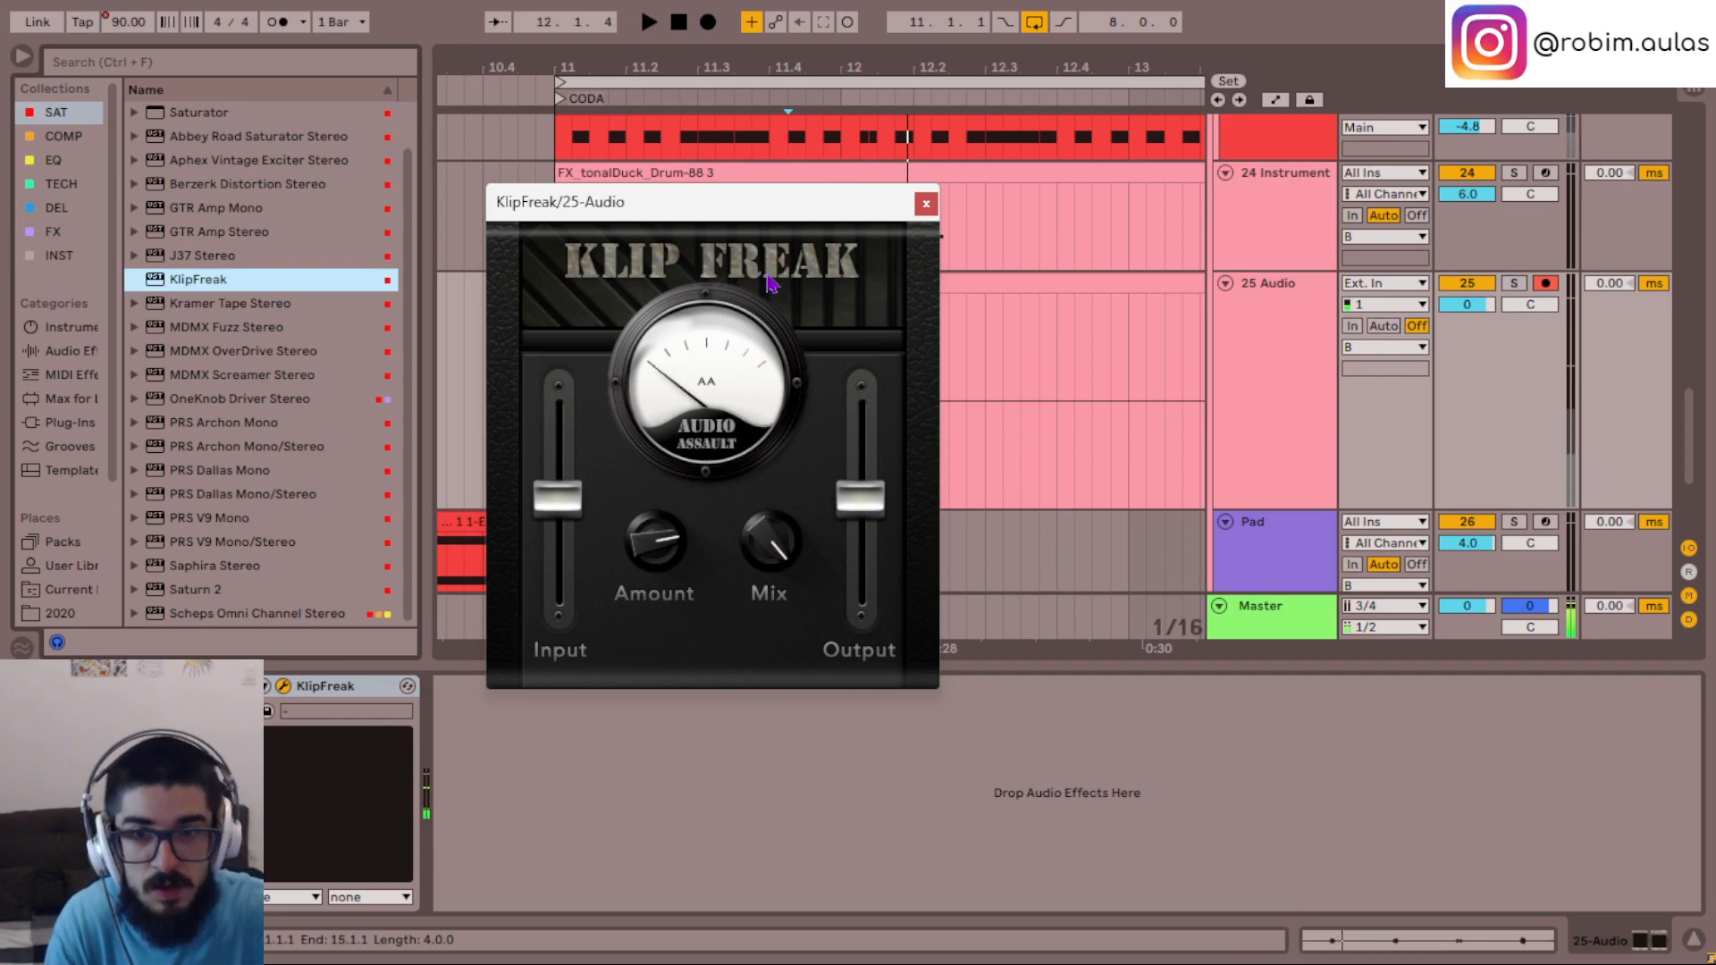
click(361, 684)
key(Delete)
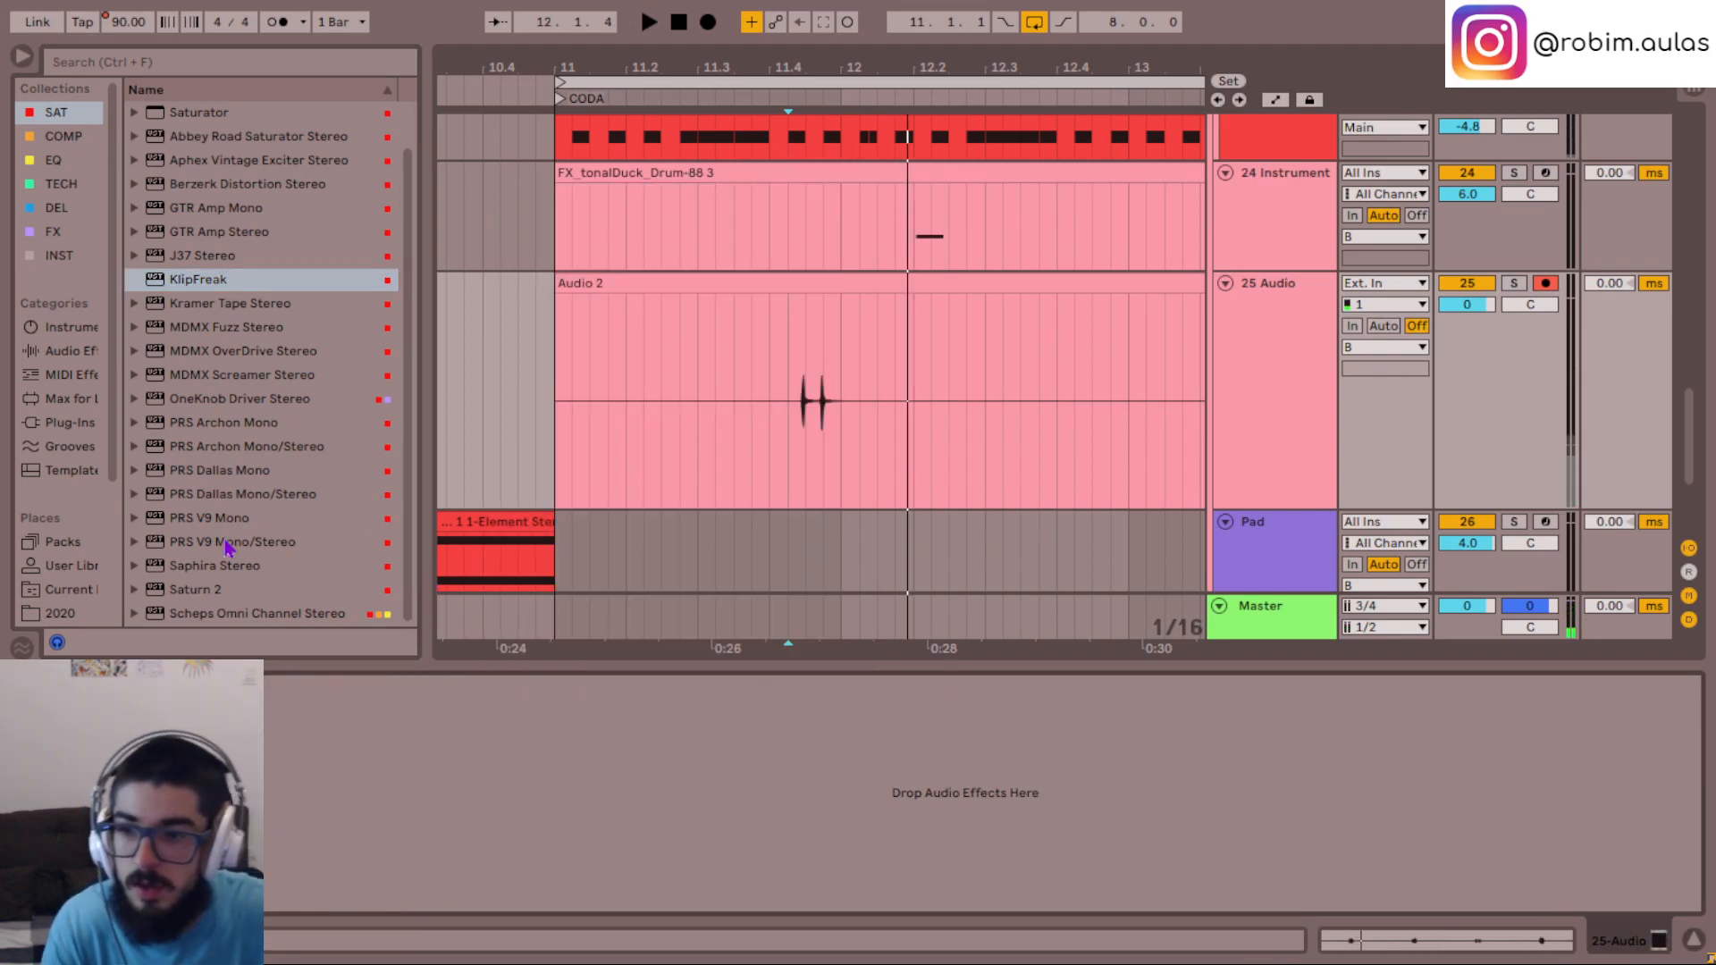
- Add Saturn 2 to the 25 Audio track and audition the Clean Tube style with the drive at about 87%
click(223, 589)
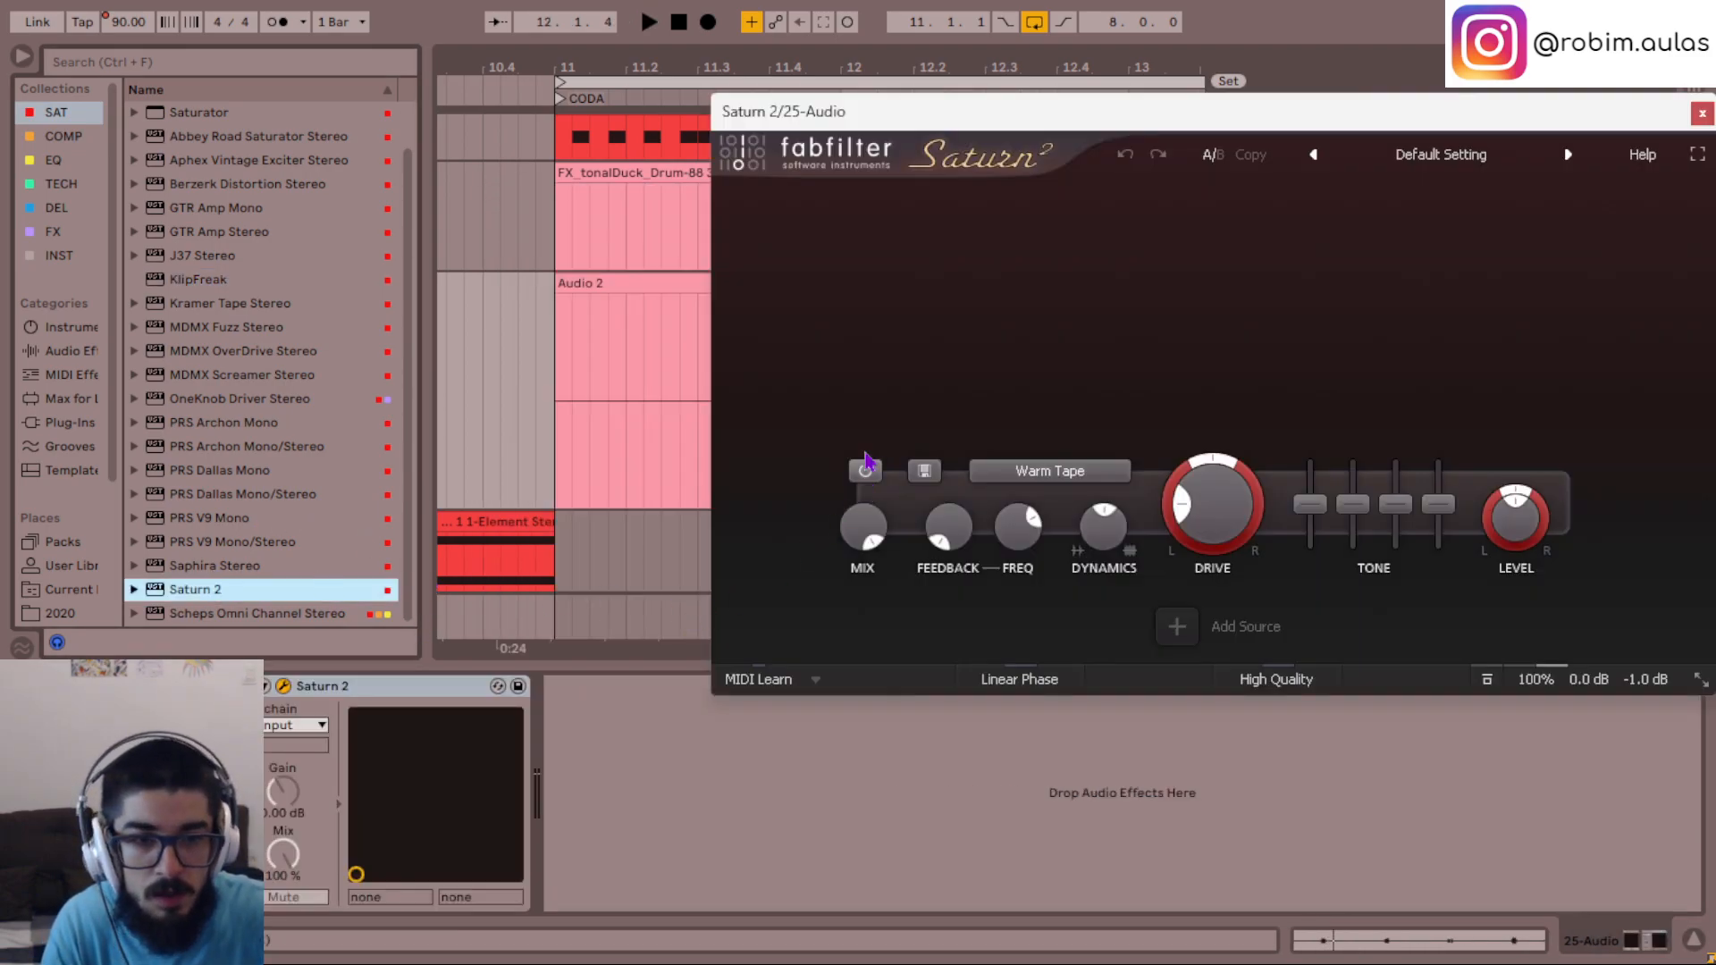
key(s)
drag(1016, 114, 647, 138)
click(744, 503)
key(space)
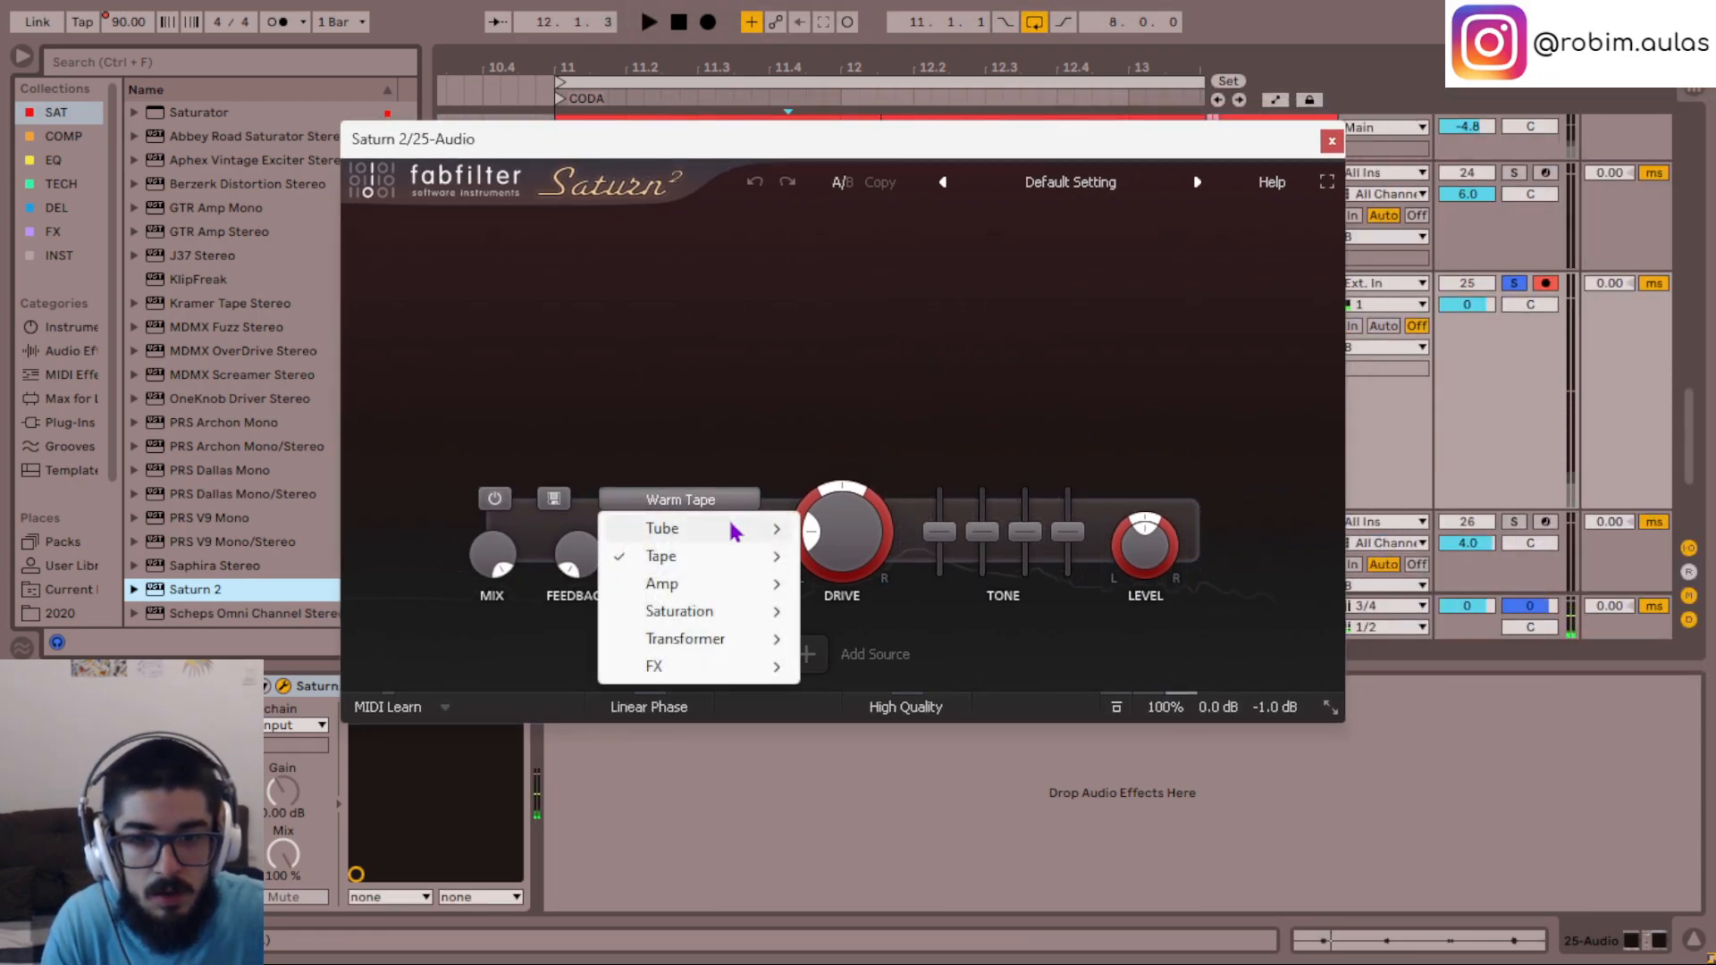
click(880, 556)
mouse_move(851, 554)
mouse_down()
mouse_move(829, 533)
mouse_move(830, 554)
mouse_up()
key(space)
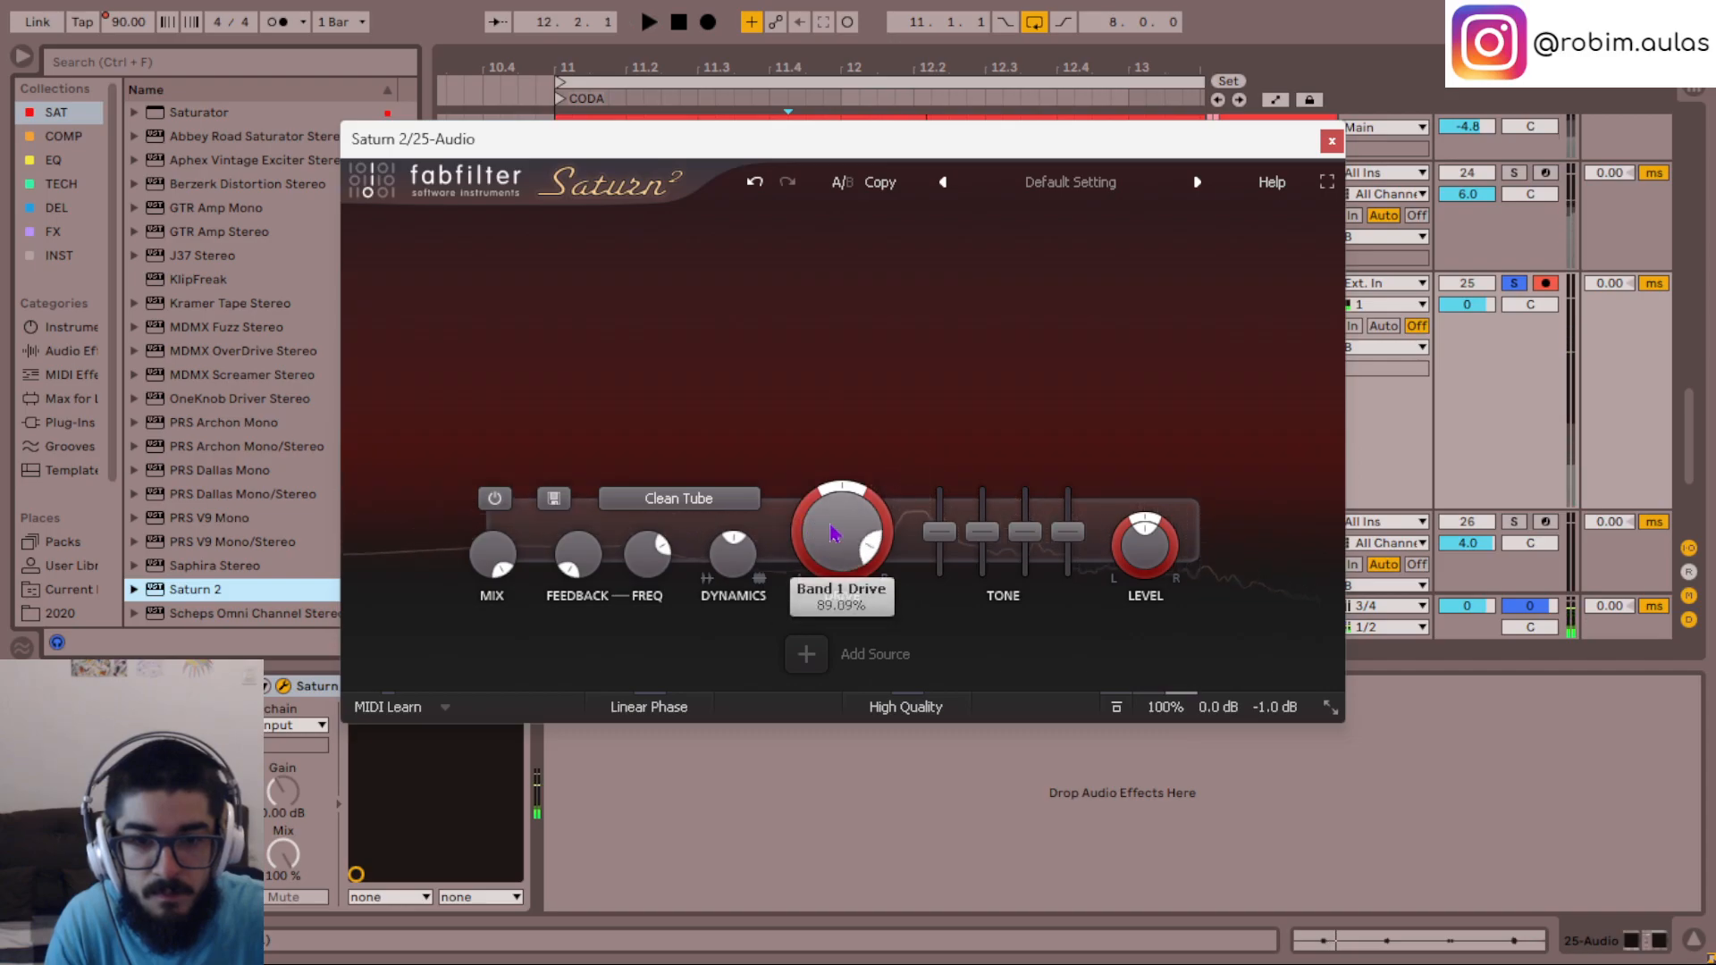
key(s)
key(space)
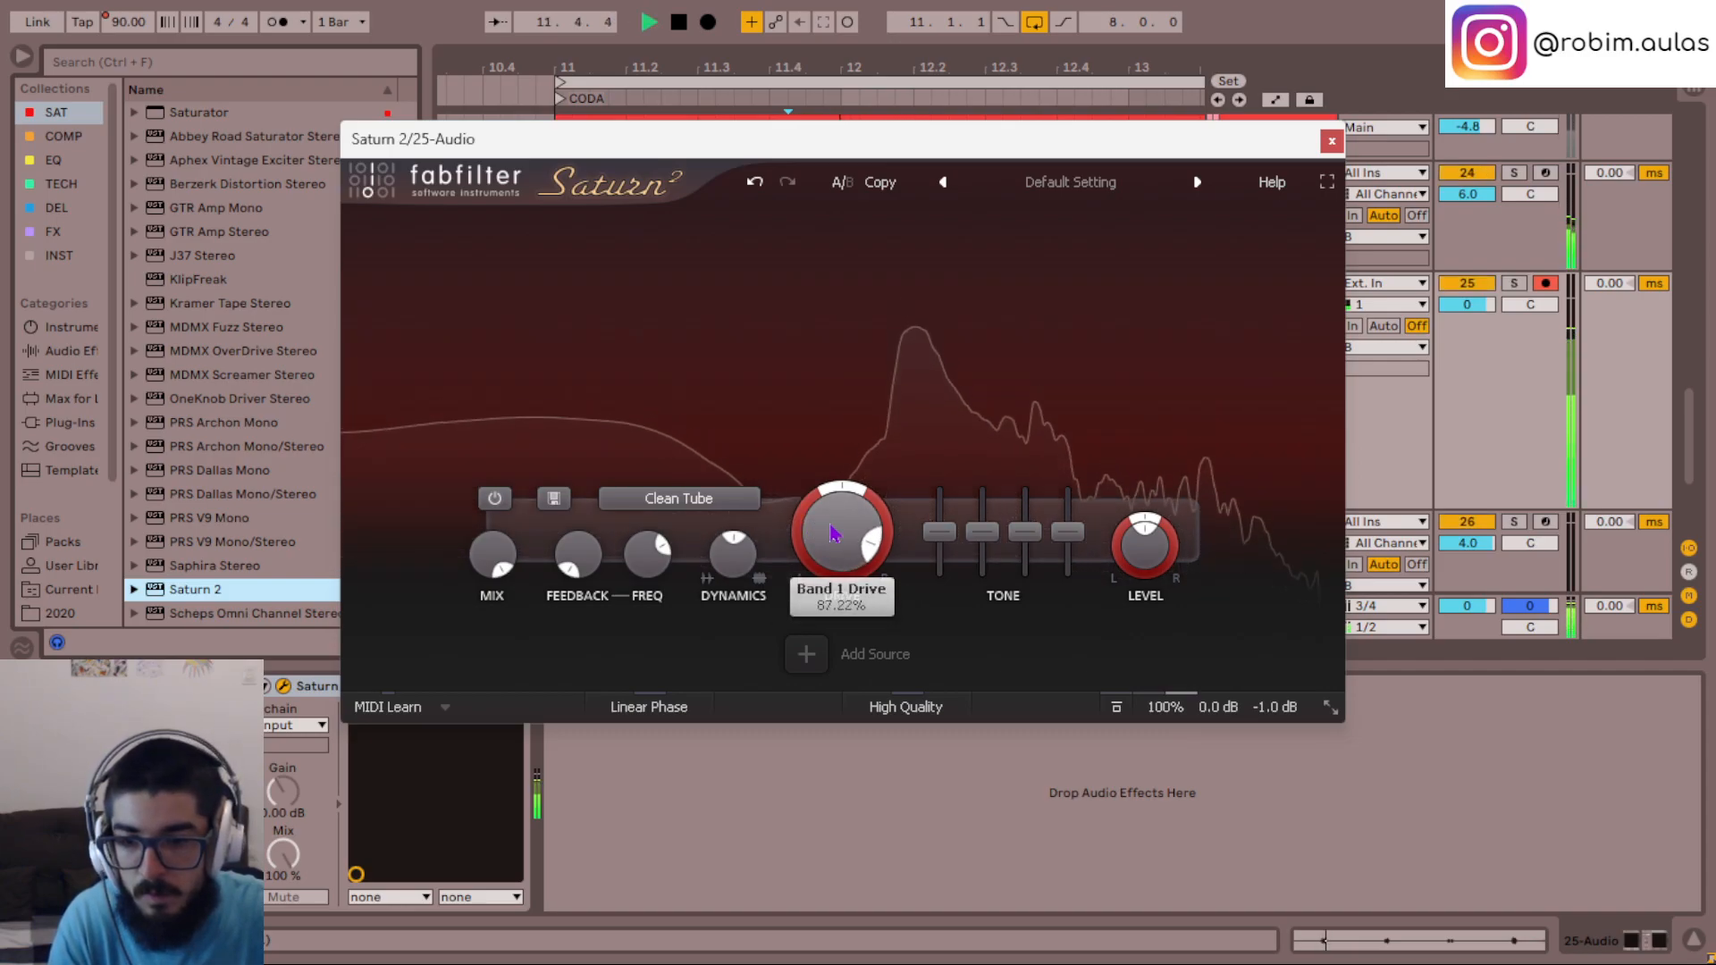
- Audition Saturn 2's Subtle Saturation style in the mix and switch the style to Gentle Saturation
click(679, 499)
mouse_move(737, 612)
click(842, 610)
click(738, 507)
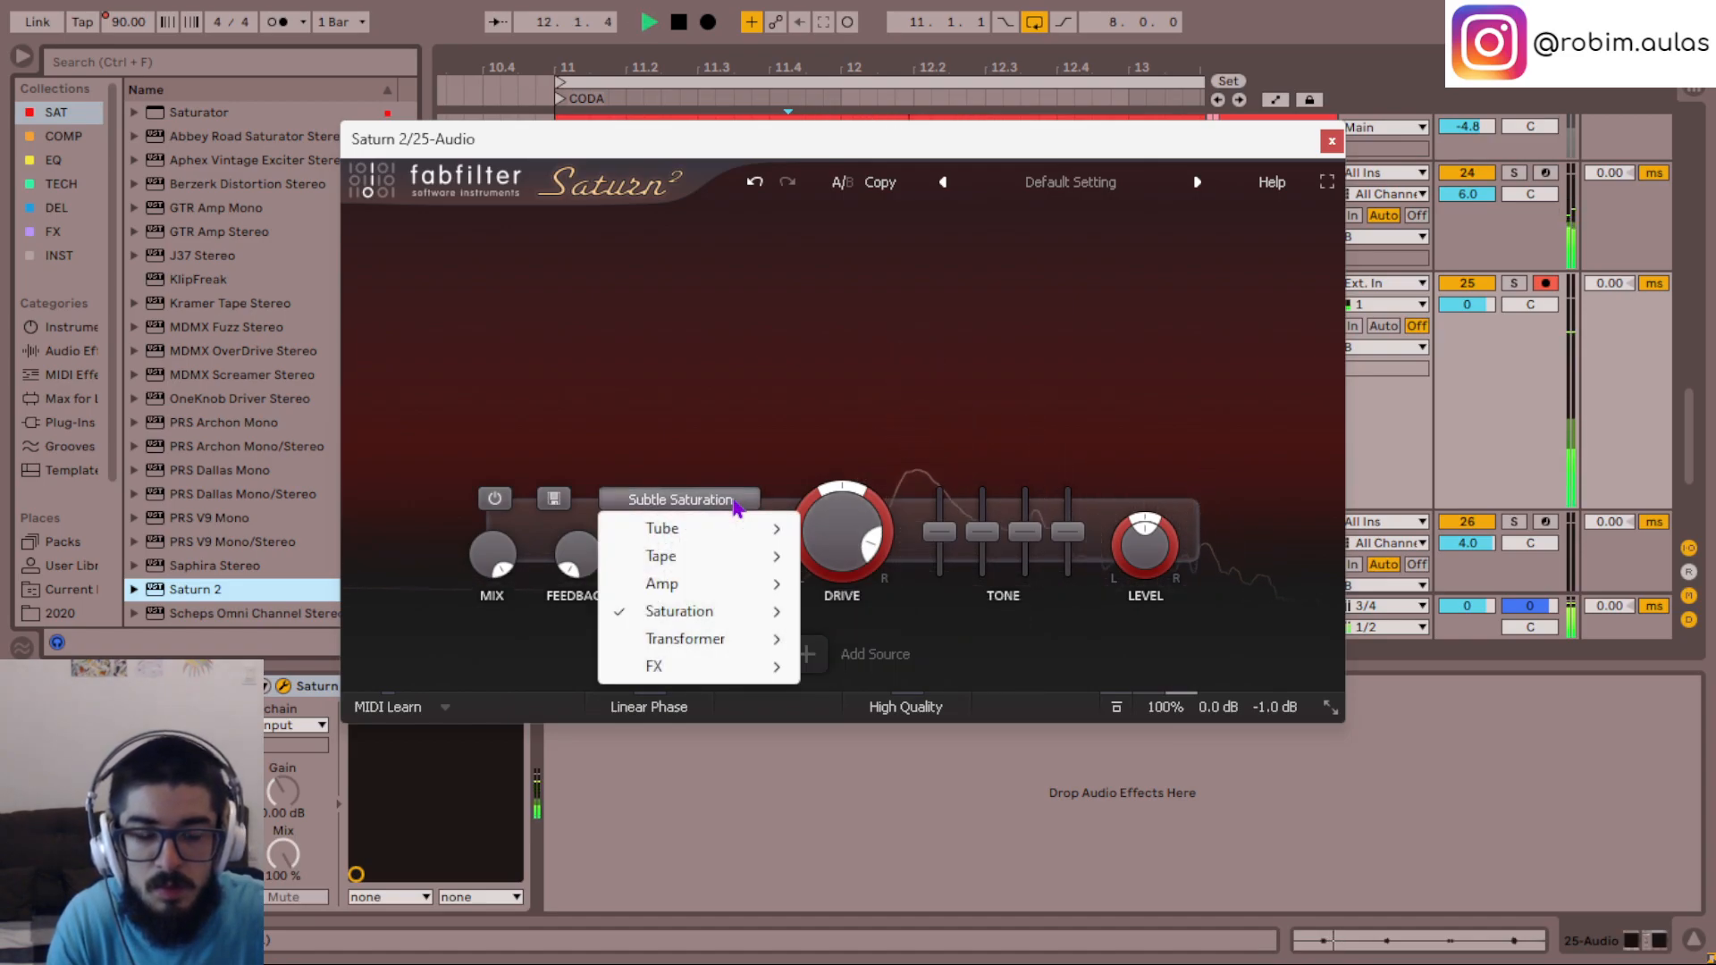
click(844, 636)
key(space)
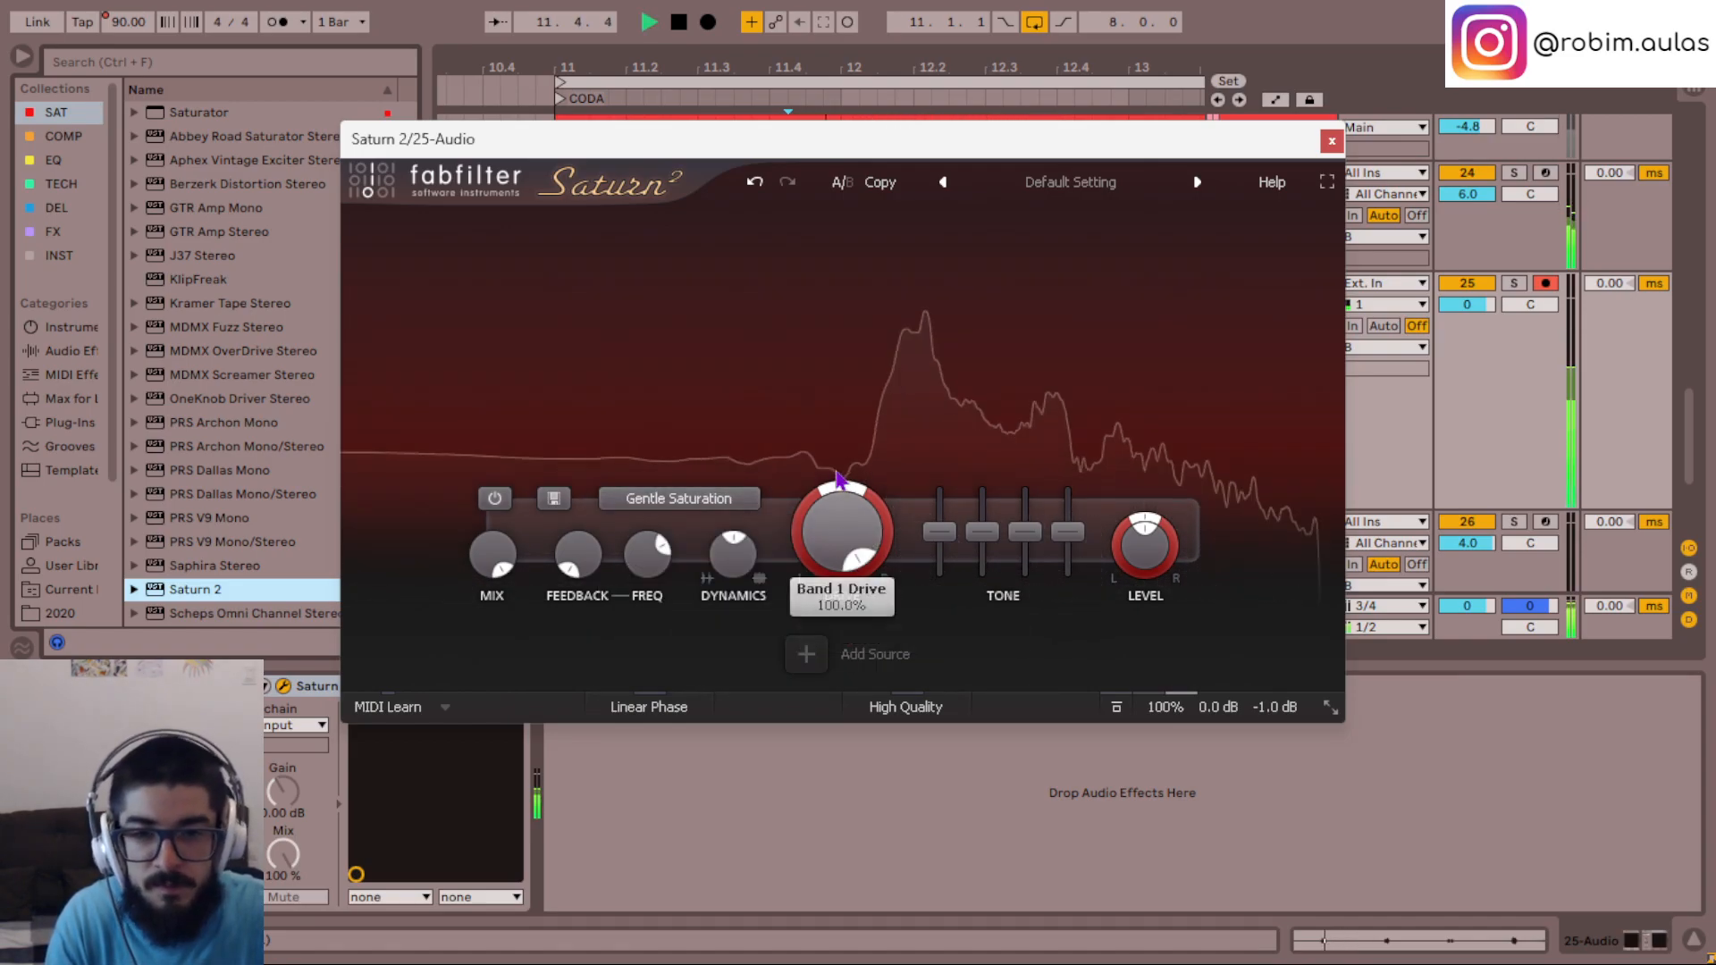
- Set the Saturn 2 drive to 40% and close its window
scroll(840, 531, down, 10)
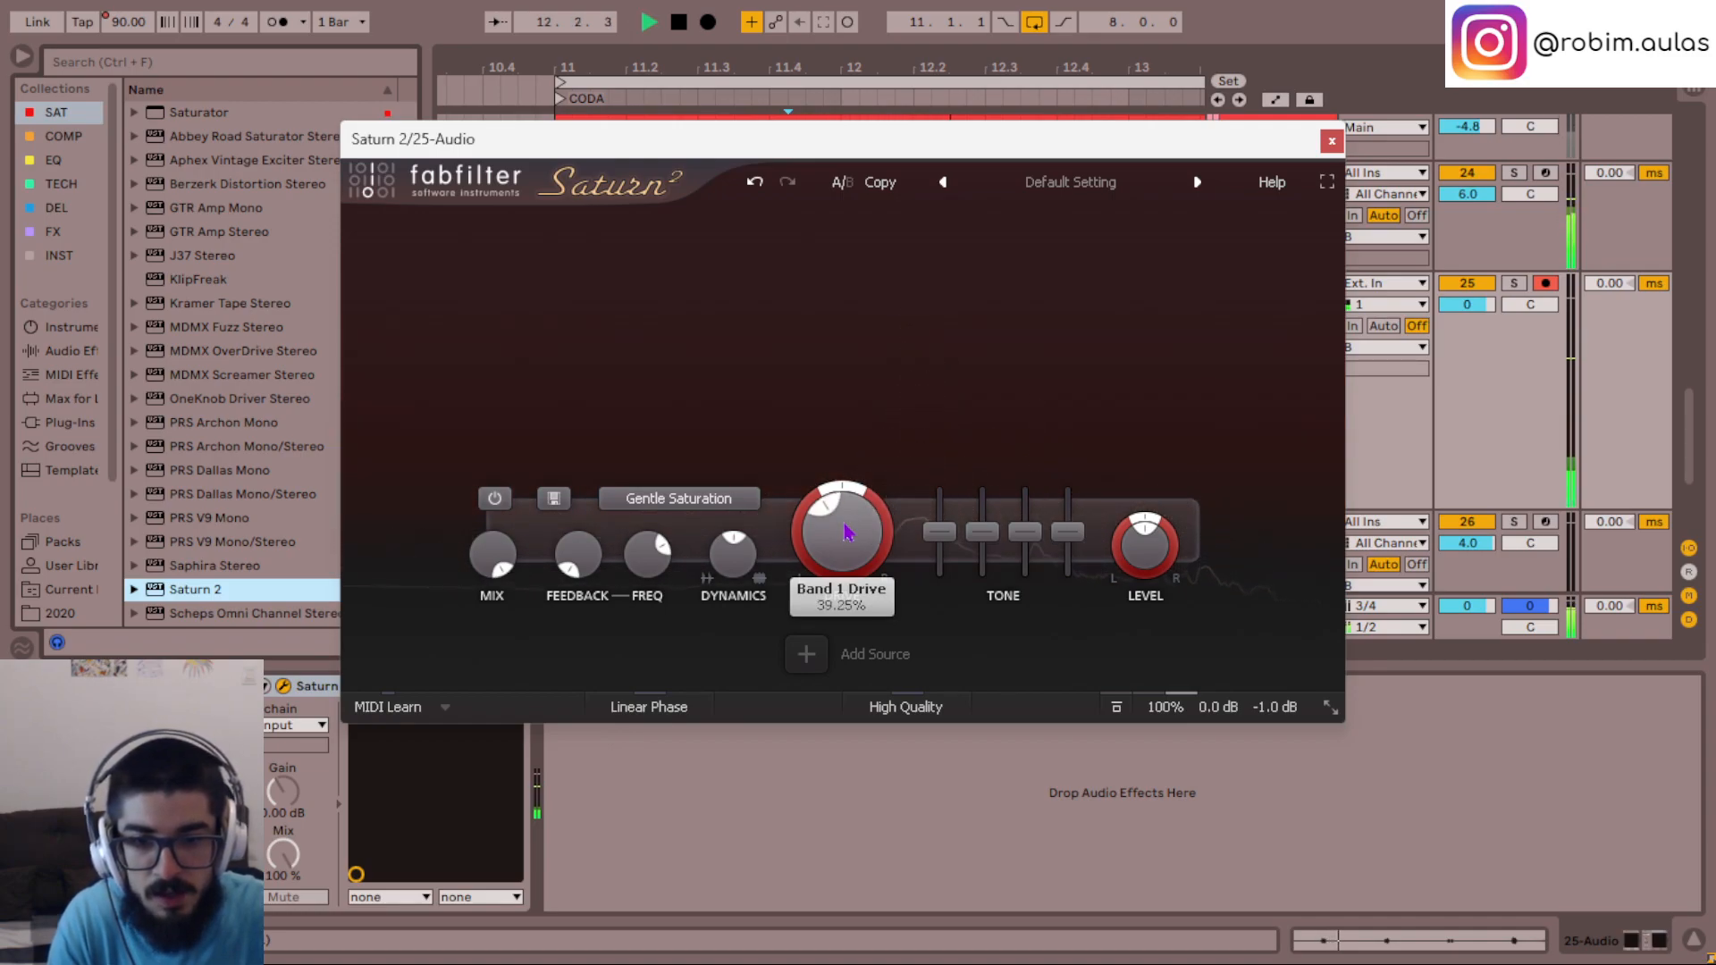
double_click(844, 532)
text(40)
key(Return)
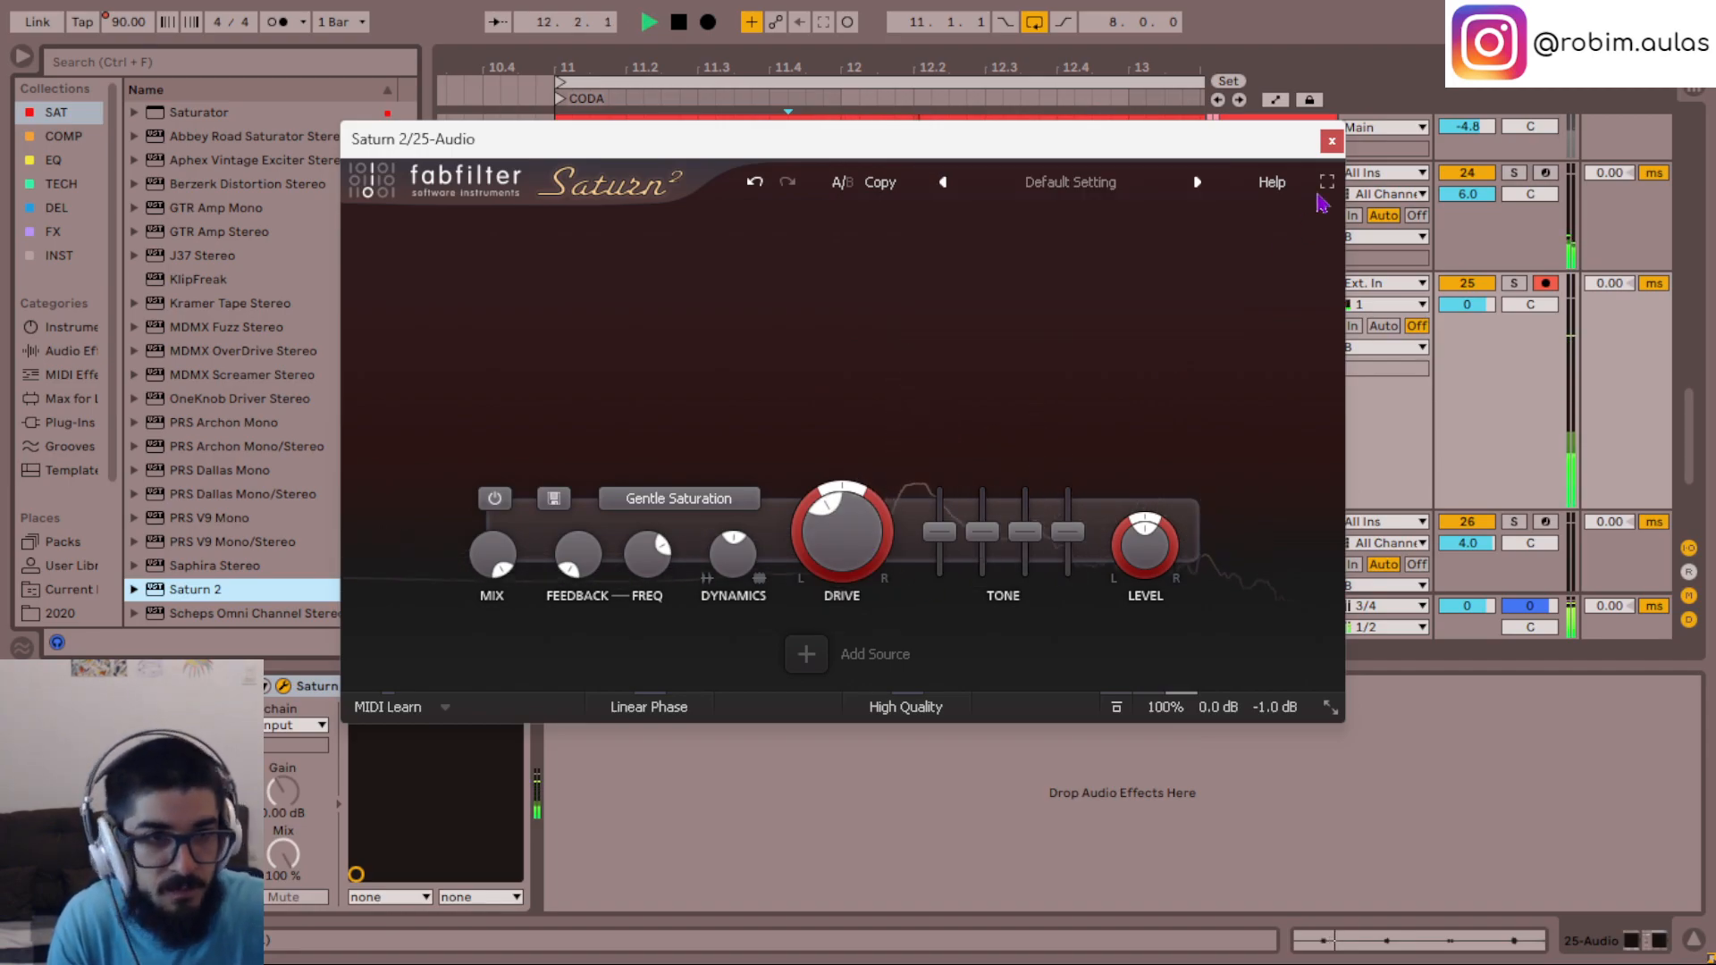
click(1331, 141)
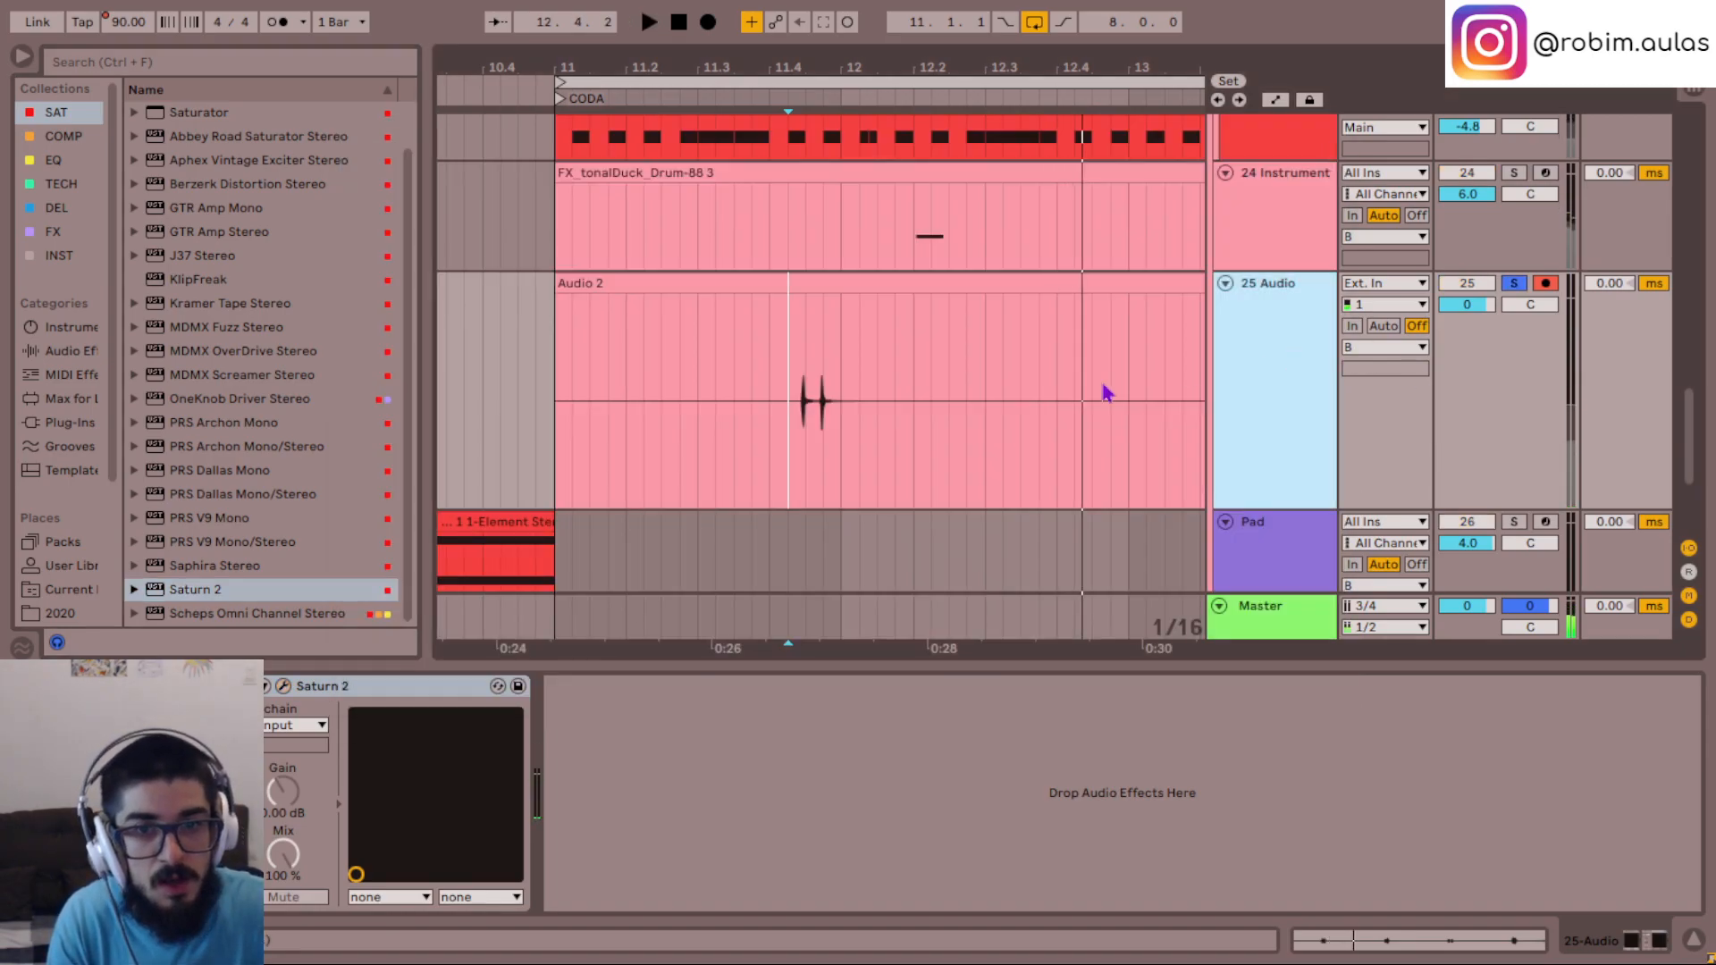
key(space)
- Add TAL-Chorus-LX from the FX collection to the 25 Audio track and play it in the full mix
click(53, 232)
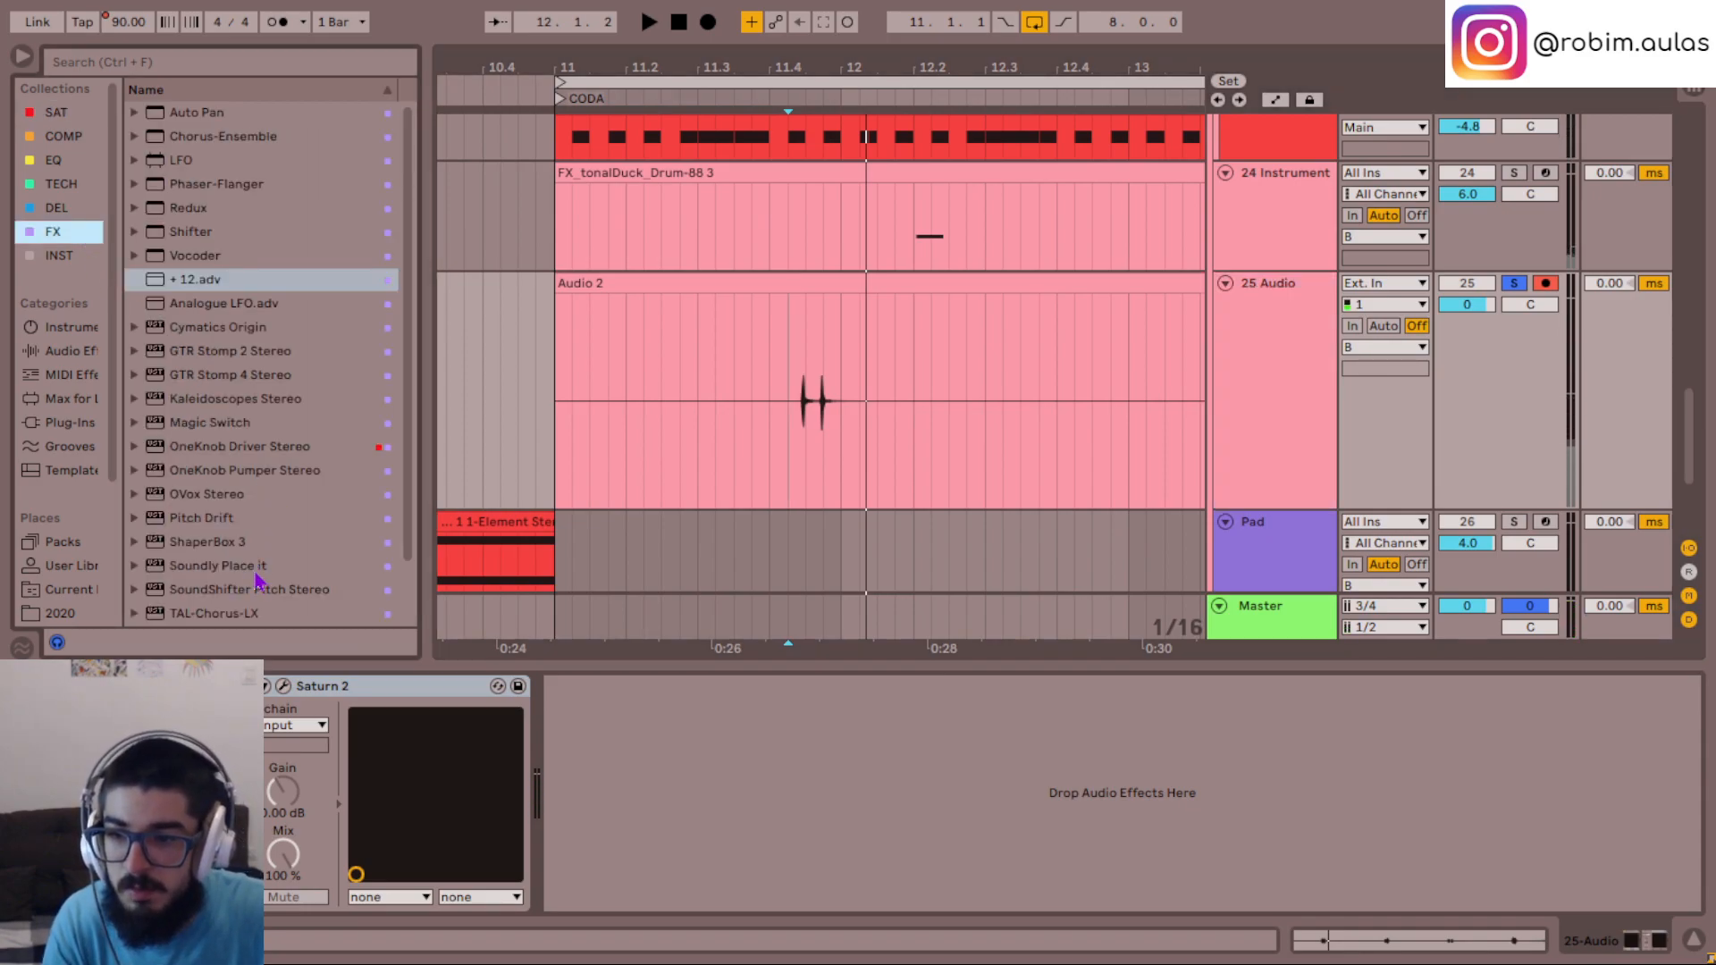
double_click(251, 616)
key(space)
key(space)
key(s)
key(space)
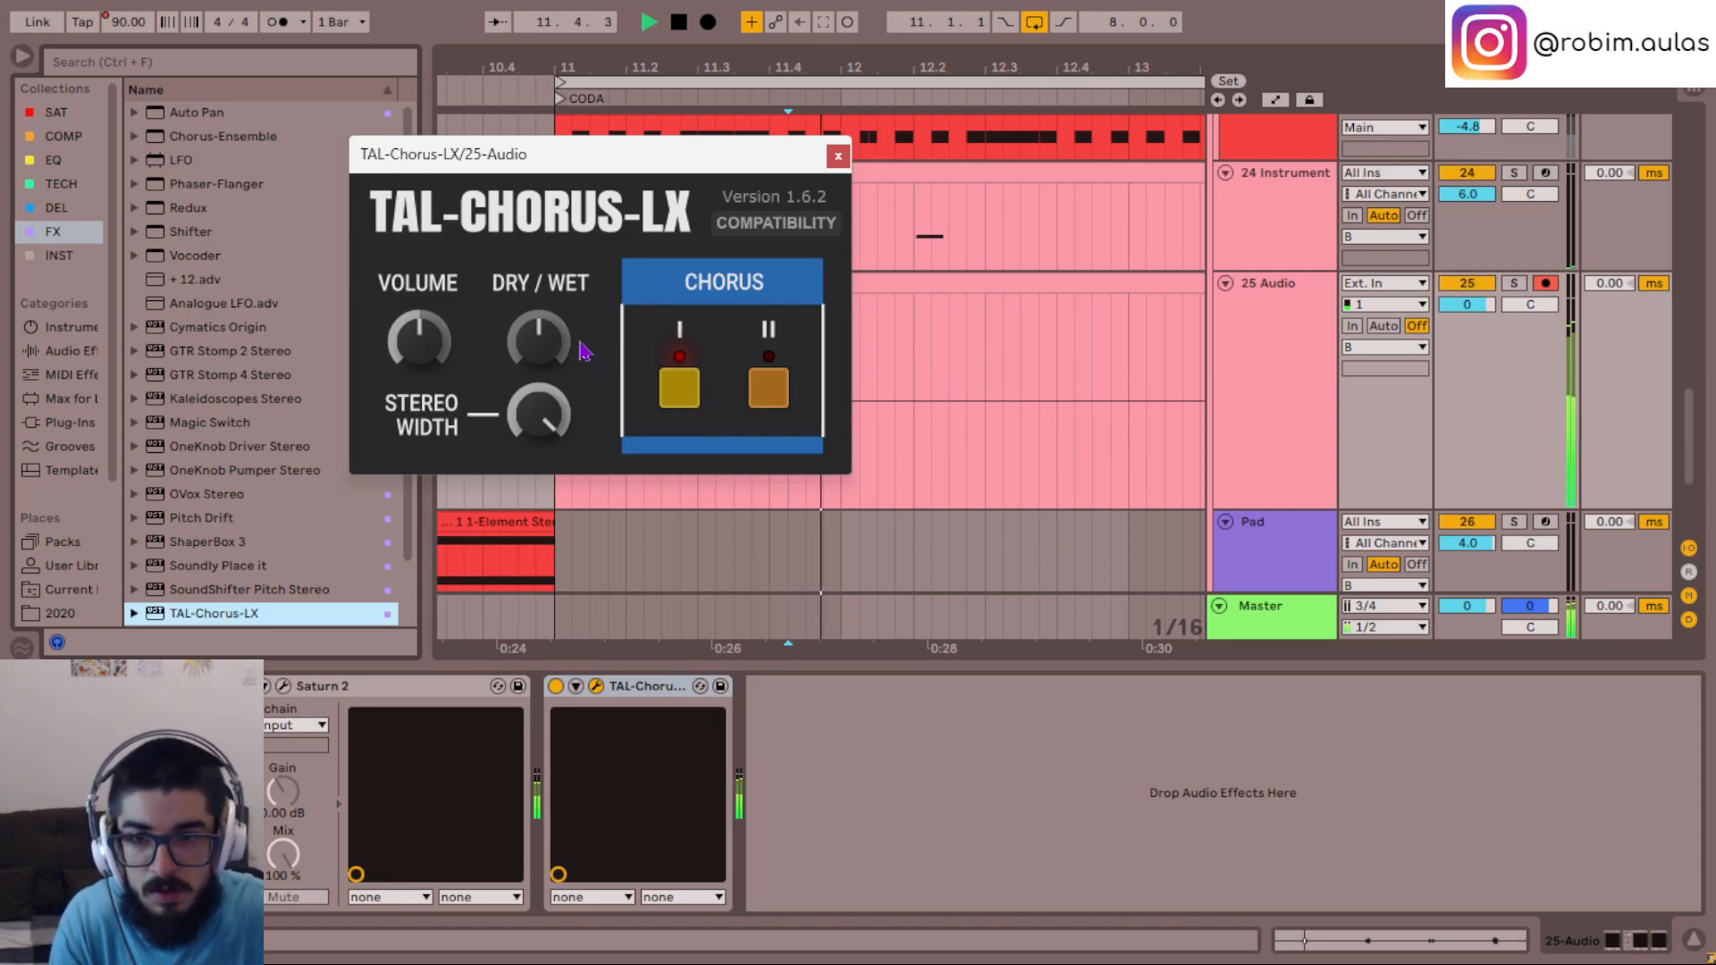
- Switch TAL-Chorus-LX from chorus I to chorus II and lower its dry/wet mix during playback
click(650, 704)
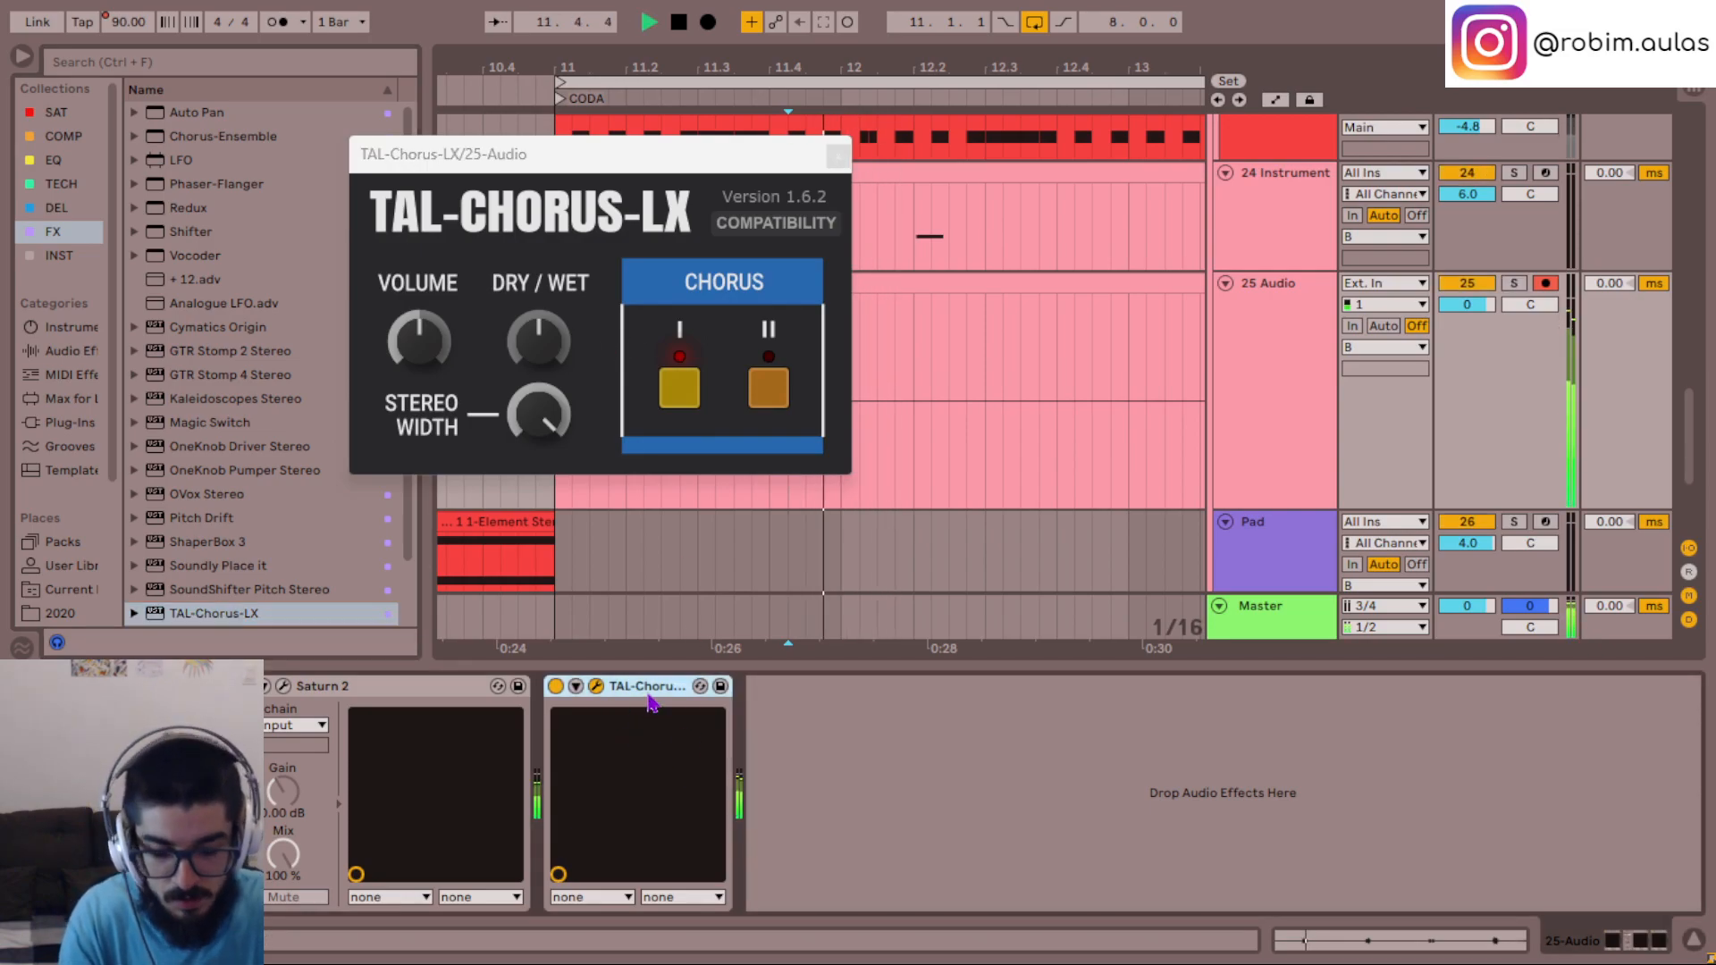
key(space)
key(space)
key(space)
click(767, 388)
click(674, 381)
key(space)
key(space)
drag(545, 328, 547, 349)
key(space)
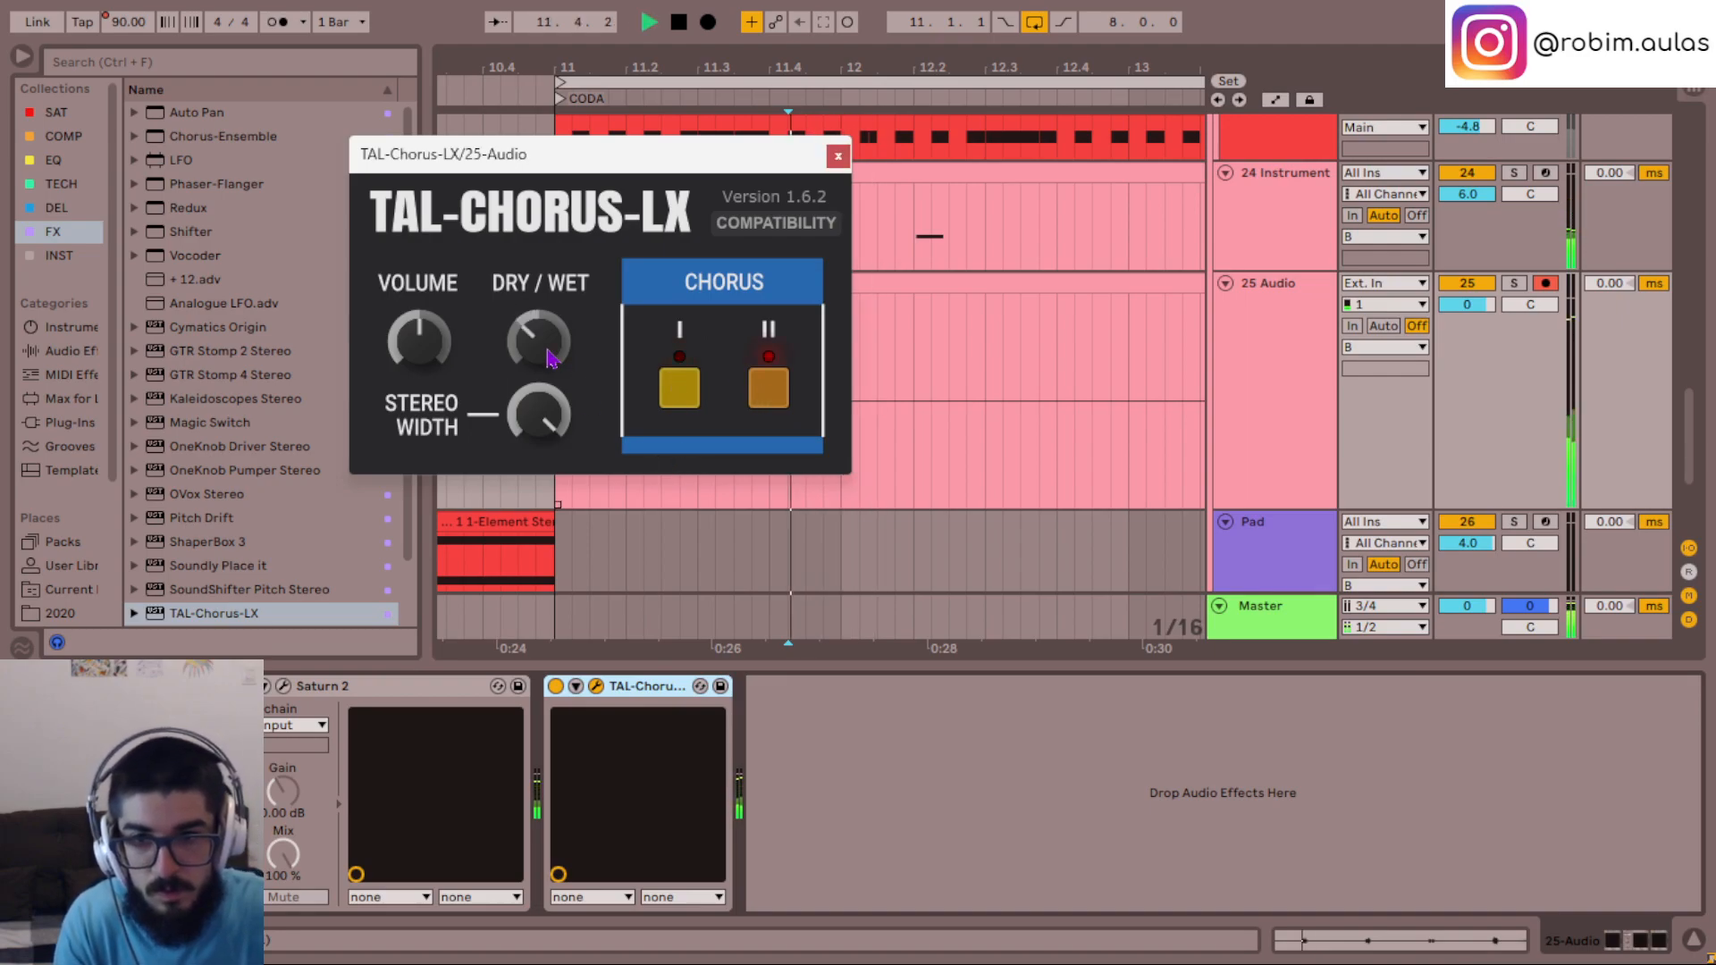
- Lower the dry/wet mix and stereo width of TAL-Chorus-LX during playback and close its window
key(space)
key(space)
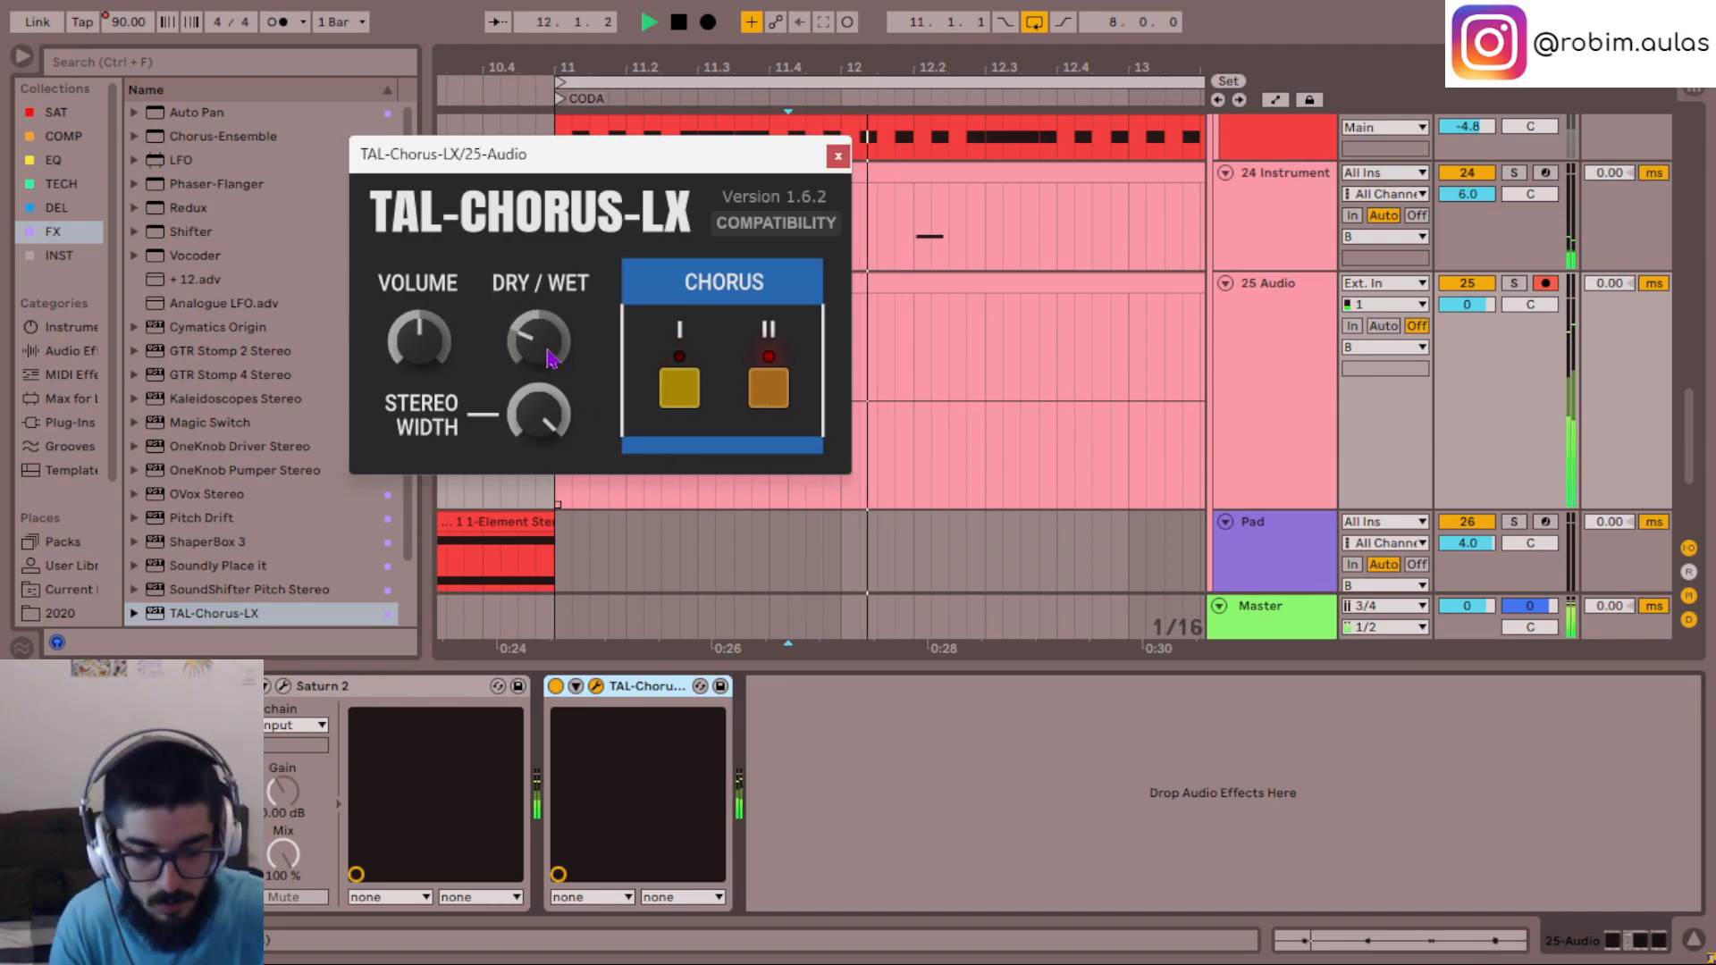
key(space)
key(space)
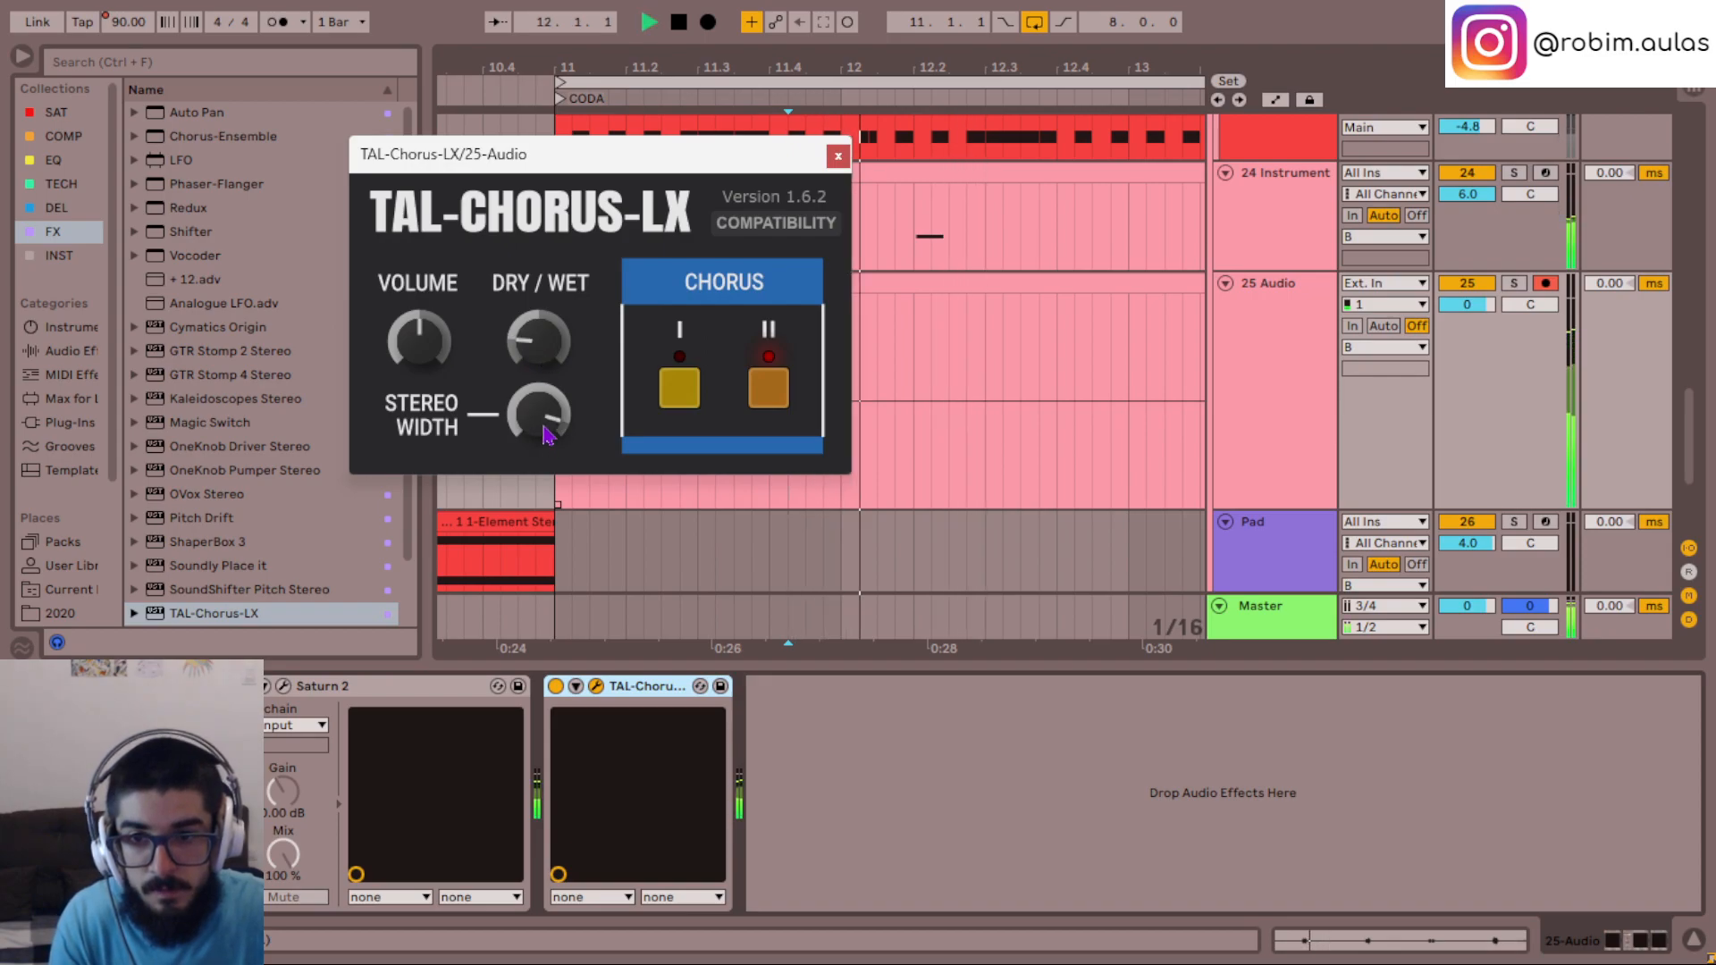
drag(719, 162, 1028, 197)
click(1147, 193)
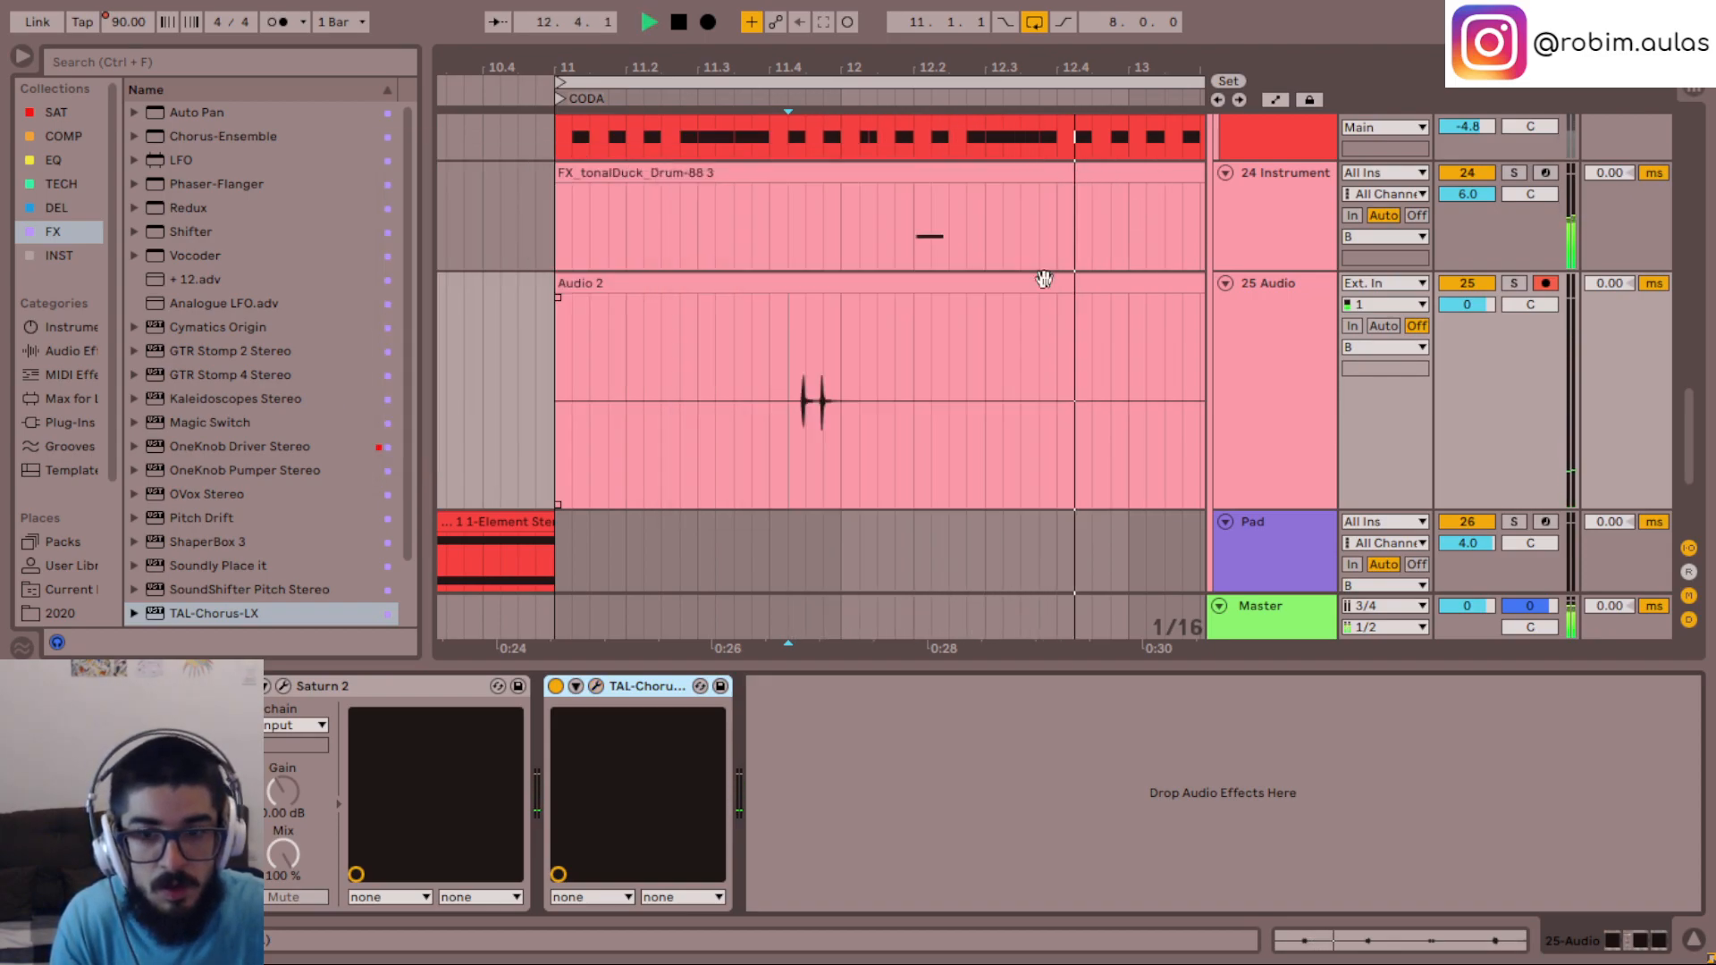
- Bypass TAL-Chorus-LX on the 25 Audio track and compare the hits in the full mix from bar 11.3
click(715, 402)
key(space)
key(space)
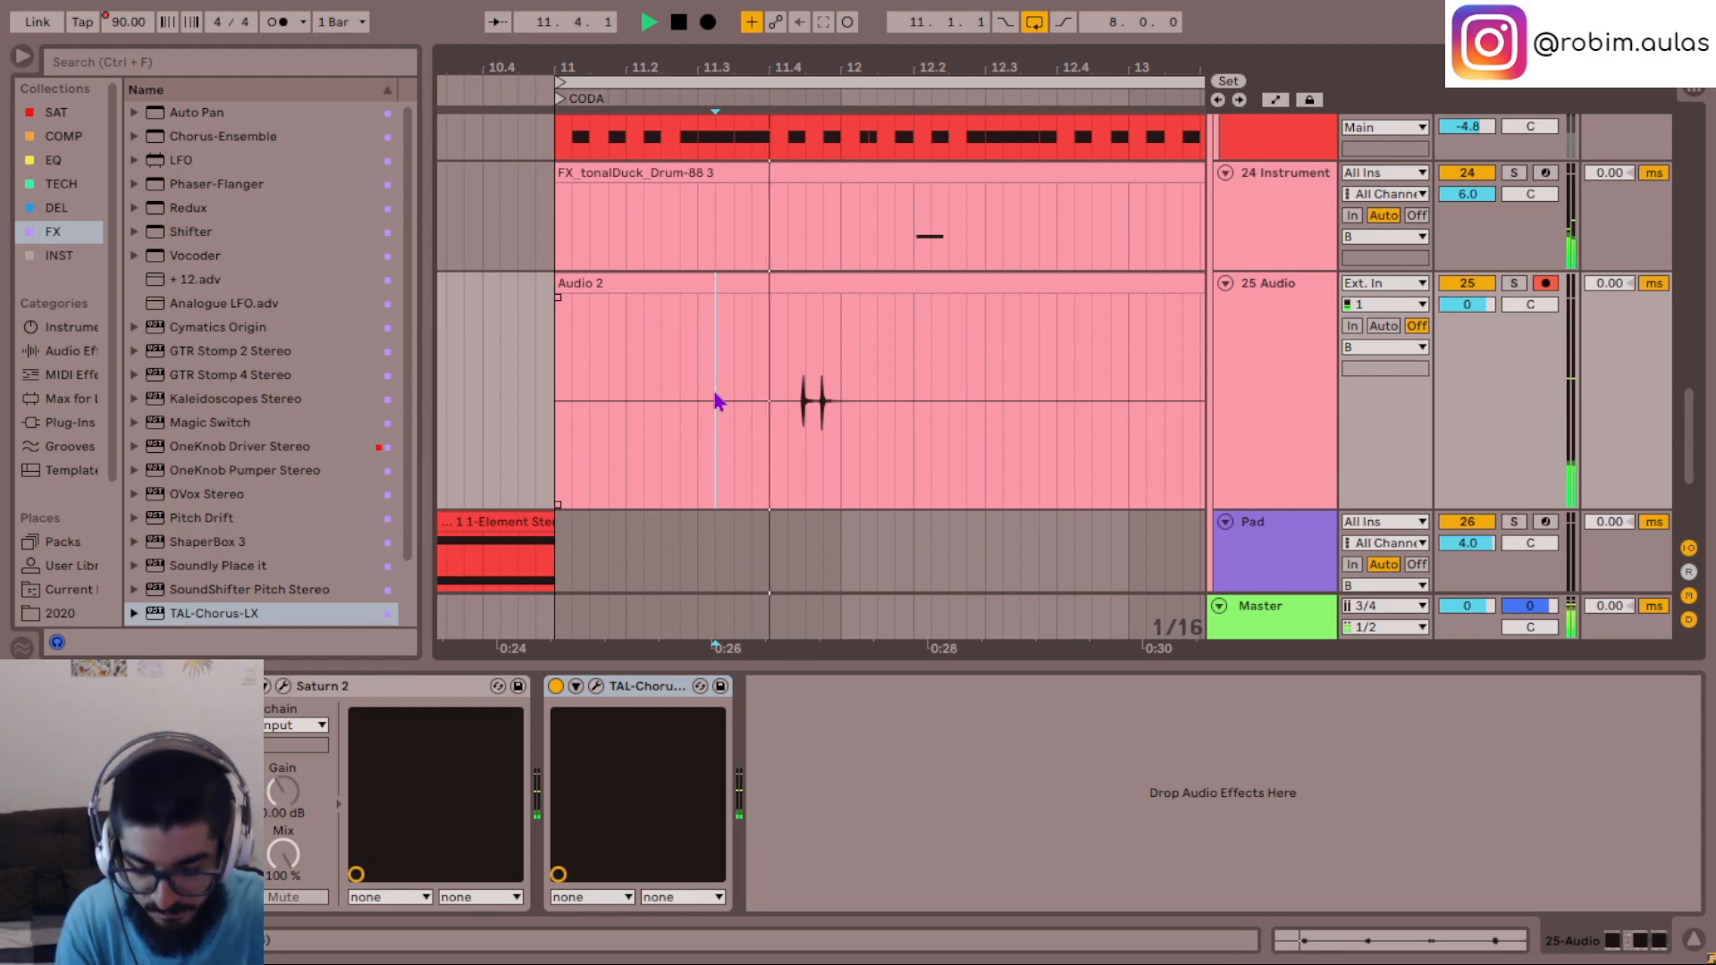
key(space)
click(556, 686)
key(space)
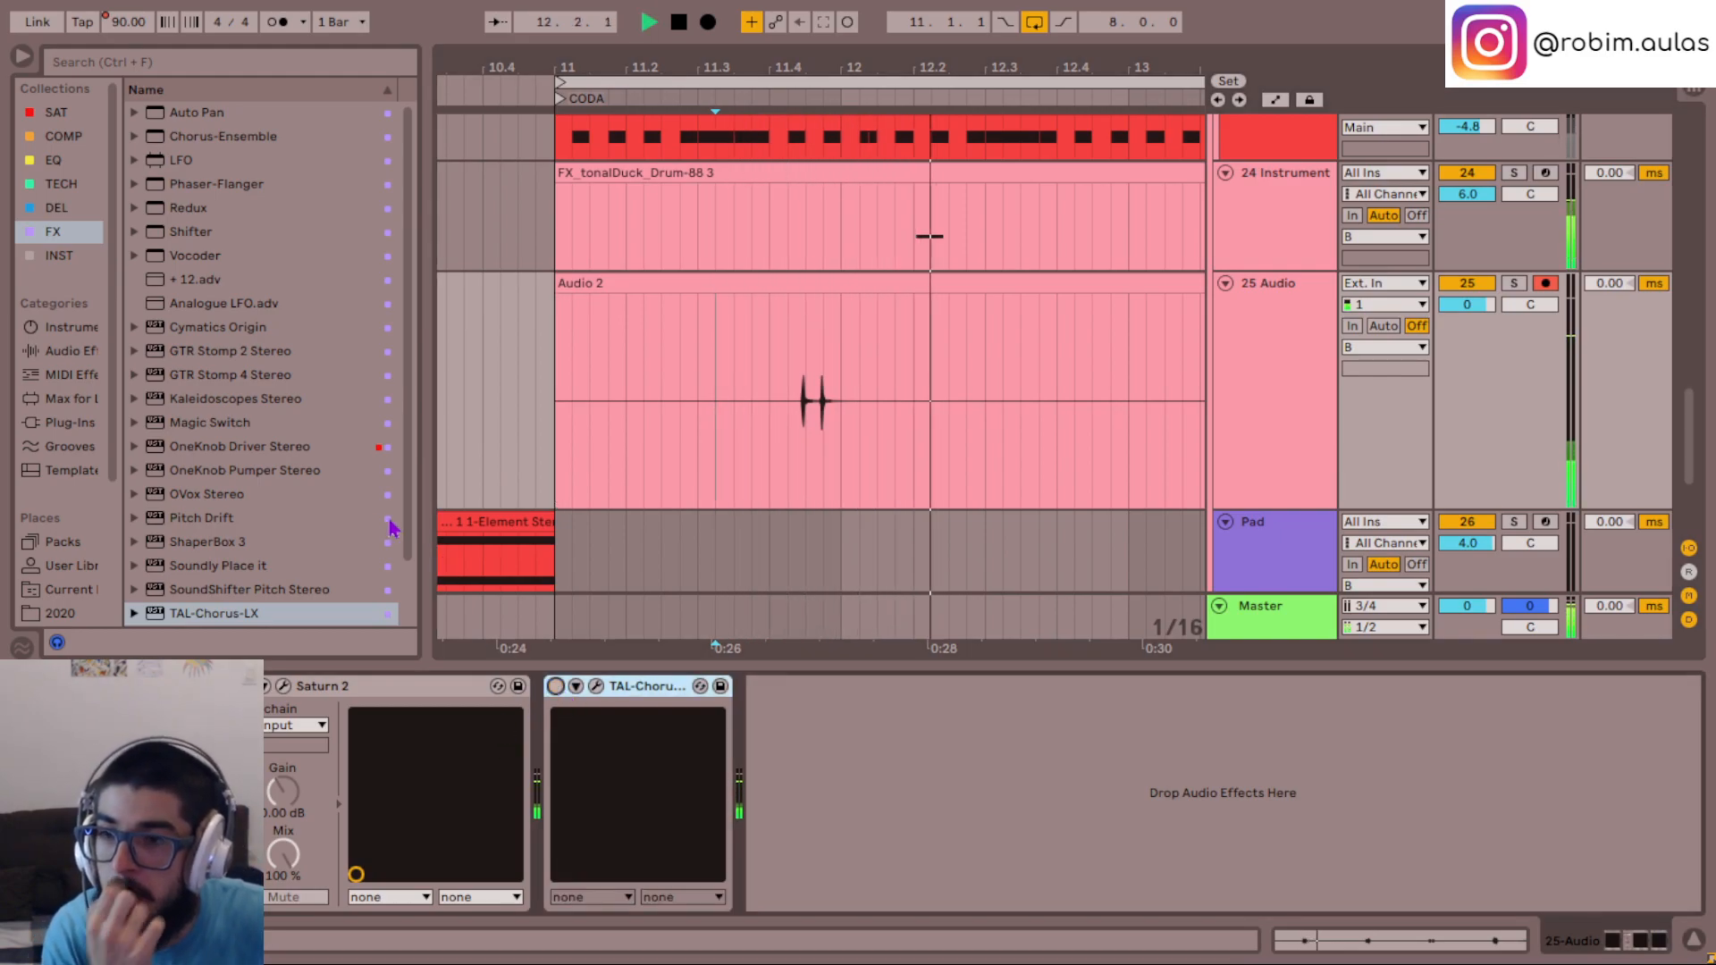
key(space)
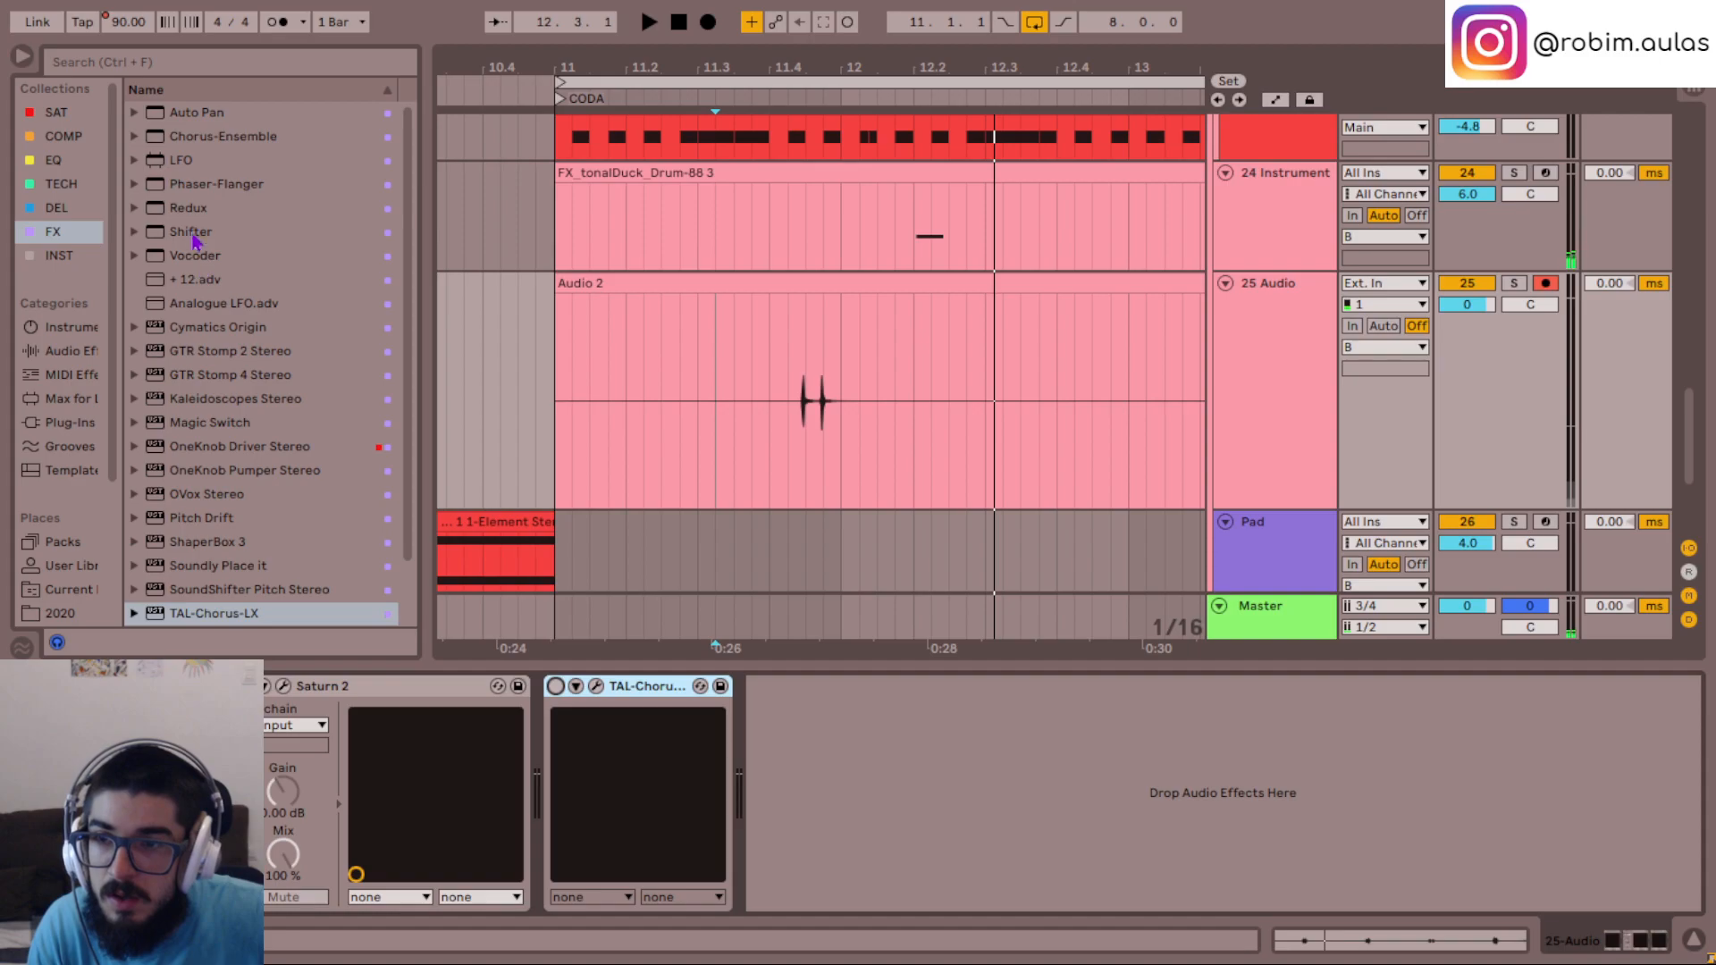
- Insert Phaser-Flanger between Saturn 2 and TAL-Chorus-LX on the 25 Audio track and play the hits from bar 11.4
drag(211, 193, 572, 786)
key(space)
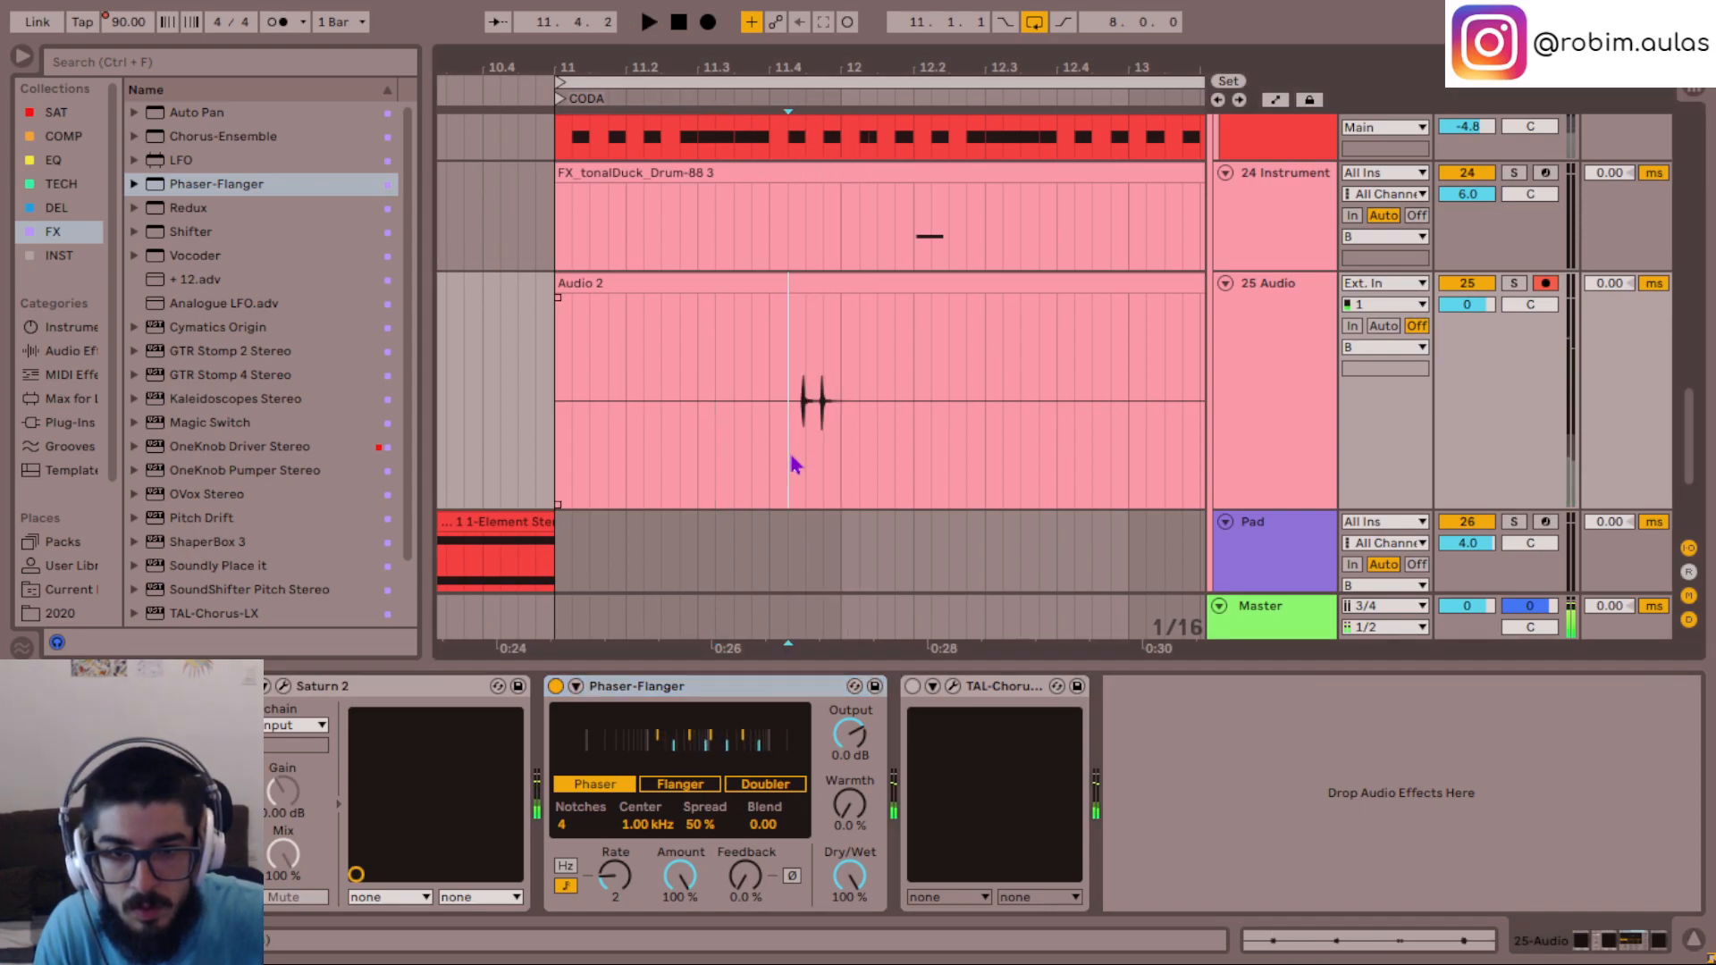
click(788, 448)
key(space)
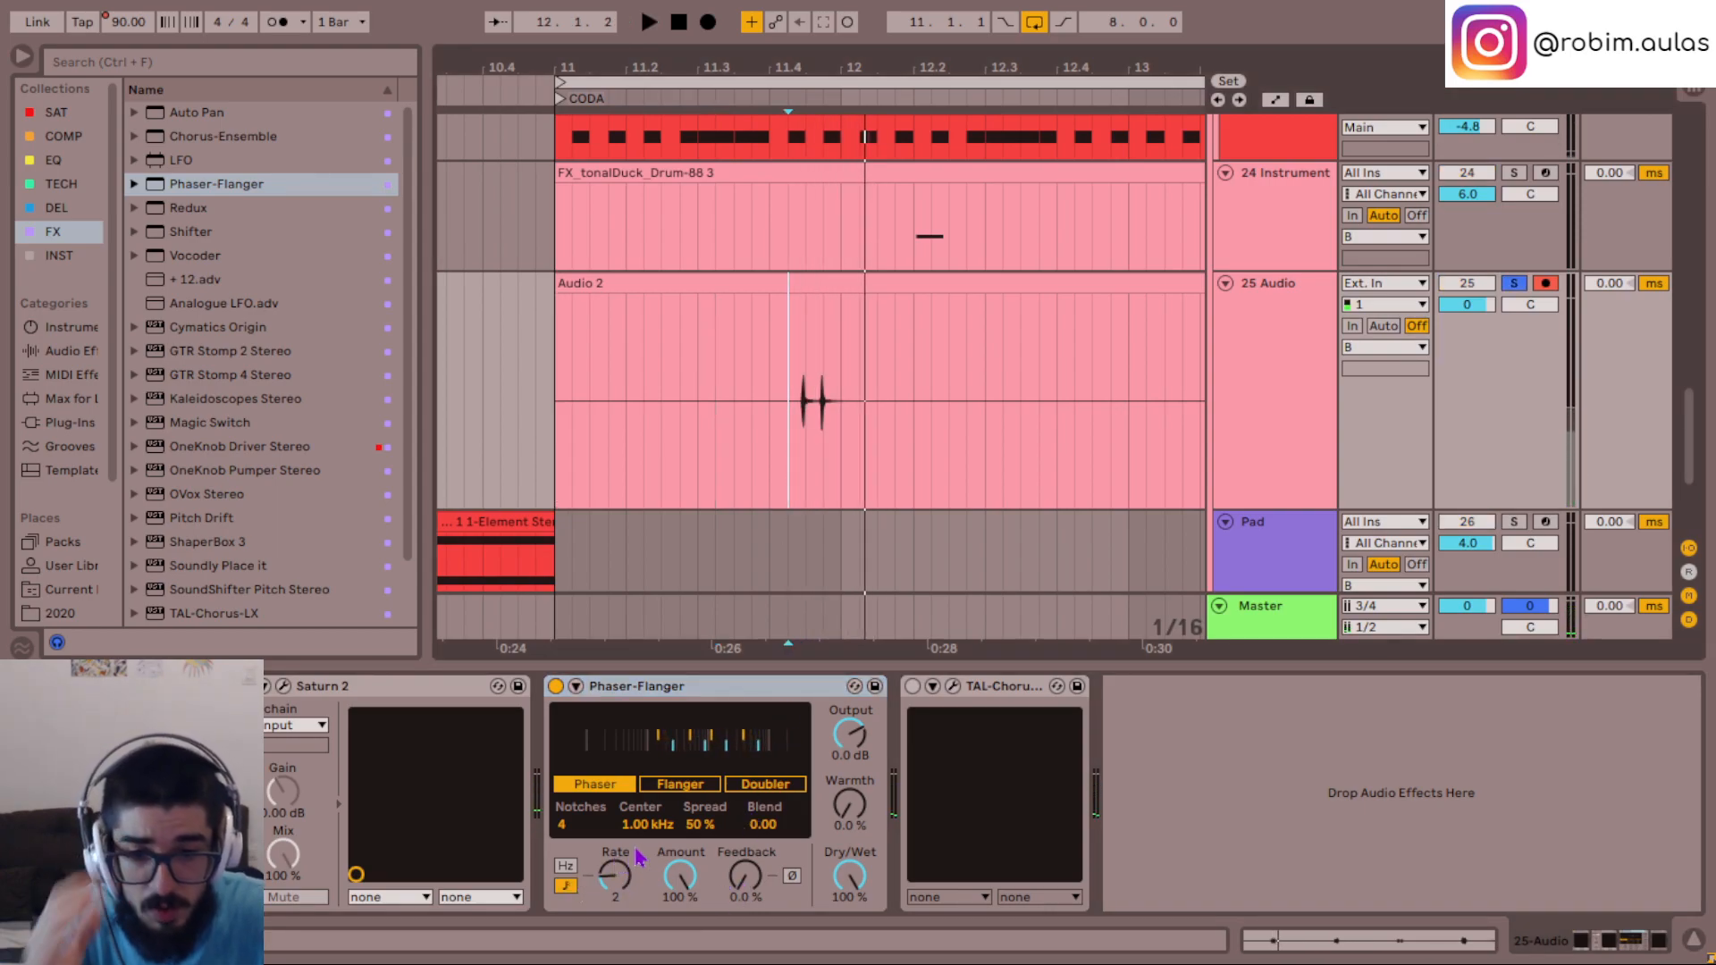
- Try a Phaser-Flanger Spread of 100% and raised Warmth on the soloed hits, restoring Warmth to 0%
drag(701, 827, 701, 786)
key(space)
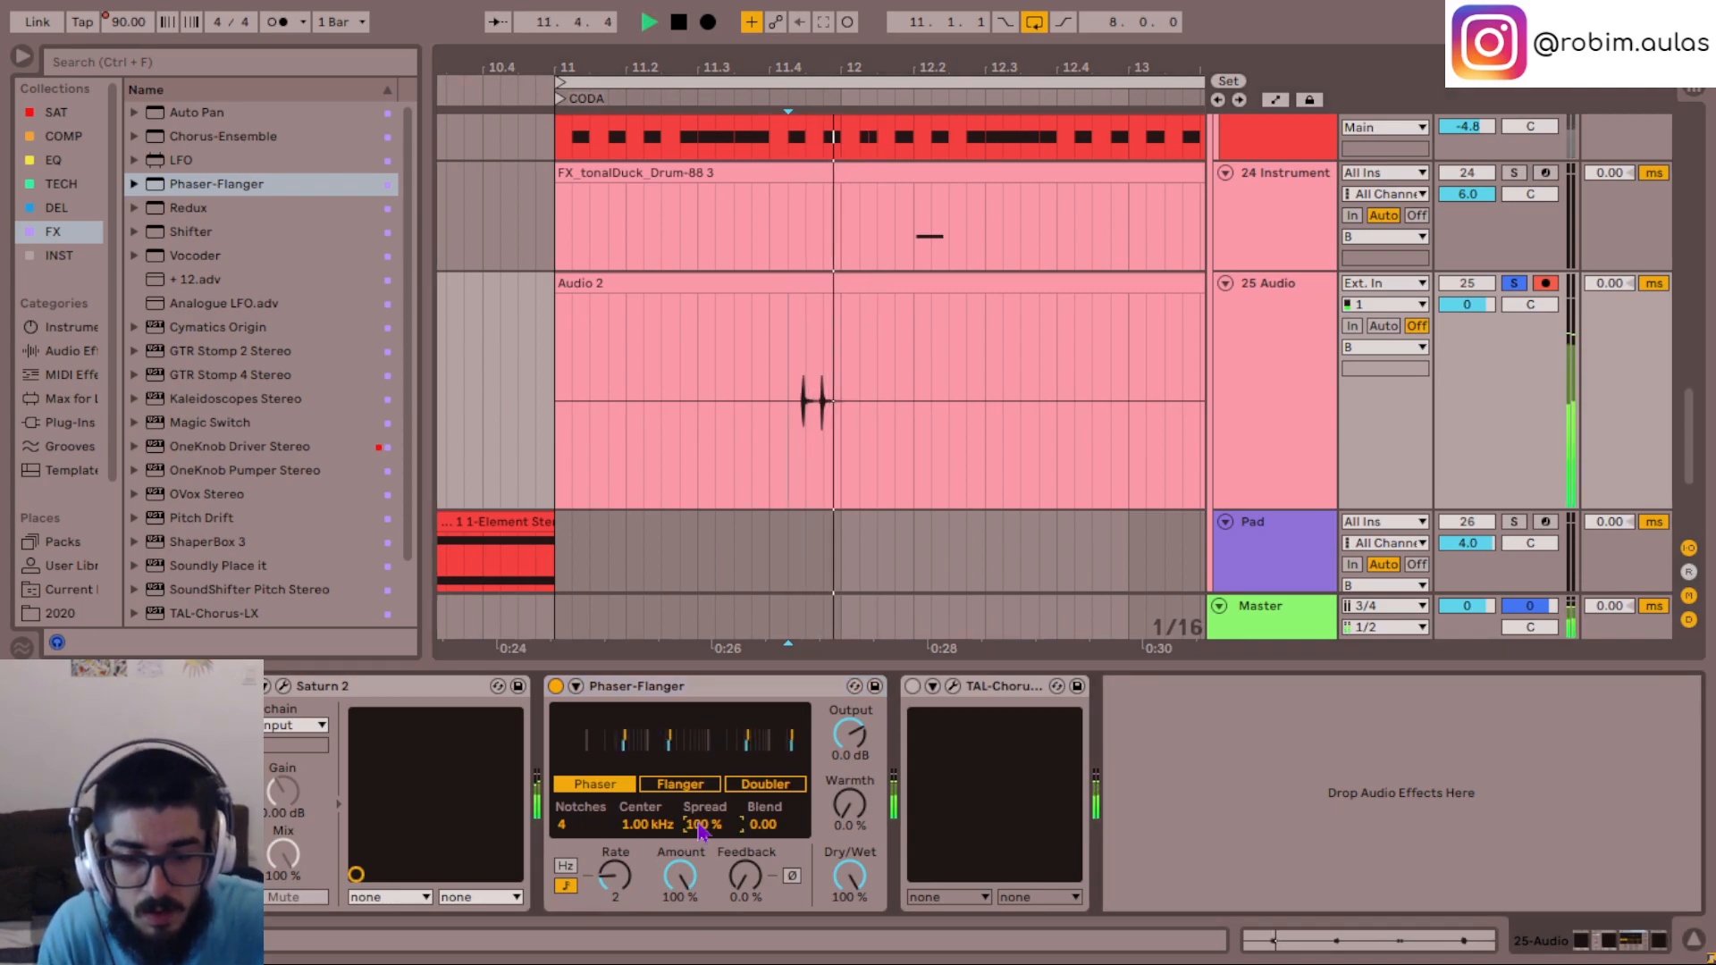
key(space)
key(space)
- Audition the Phaser-Flanger rate at 3/8 and set it to 1/4
key(space)
key(space)
drag(850, 810, 850, 720)
drag(849, 806, 850, 896)
key(space)
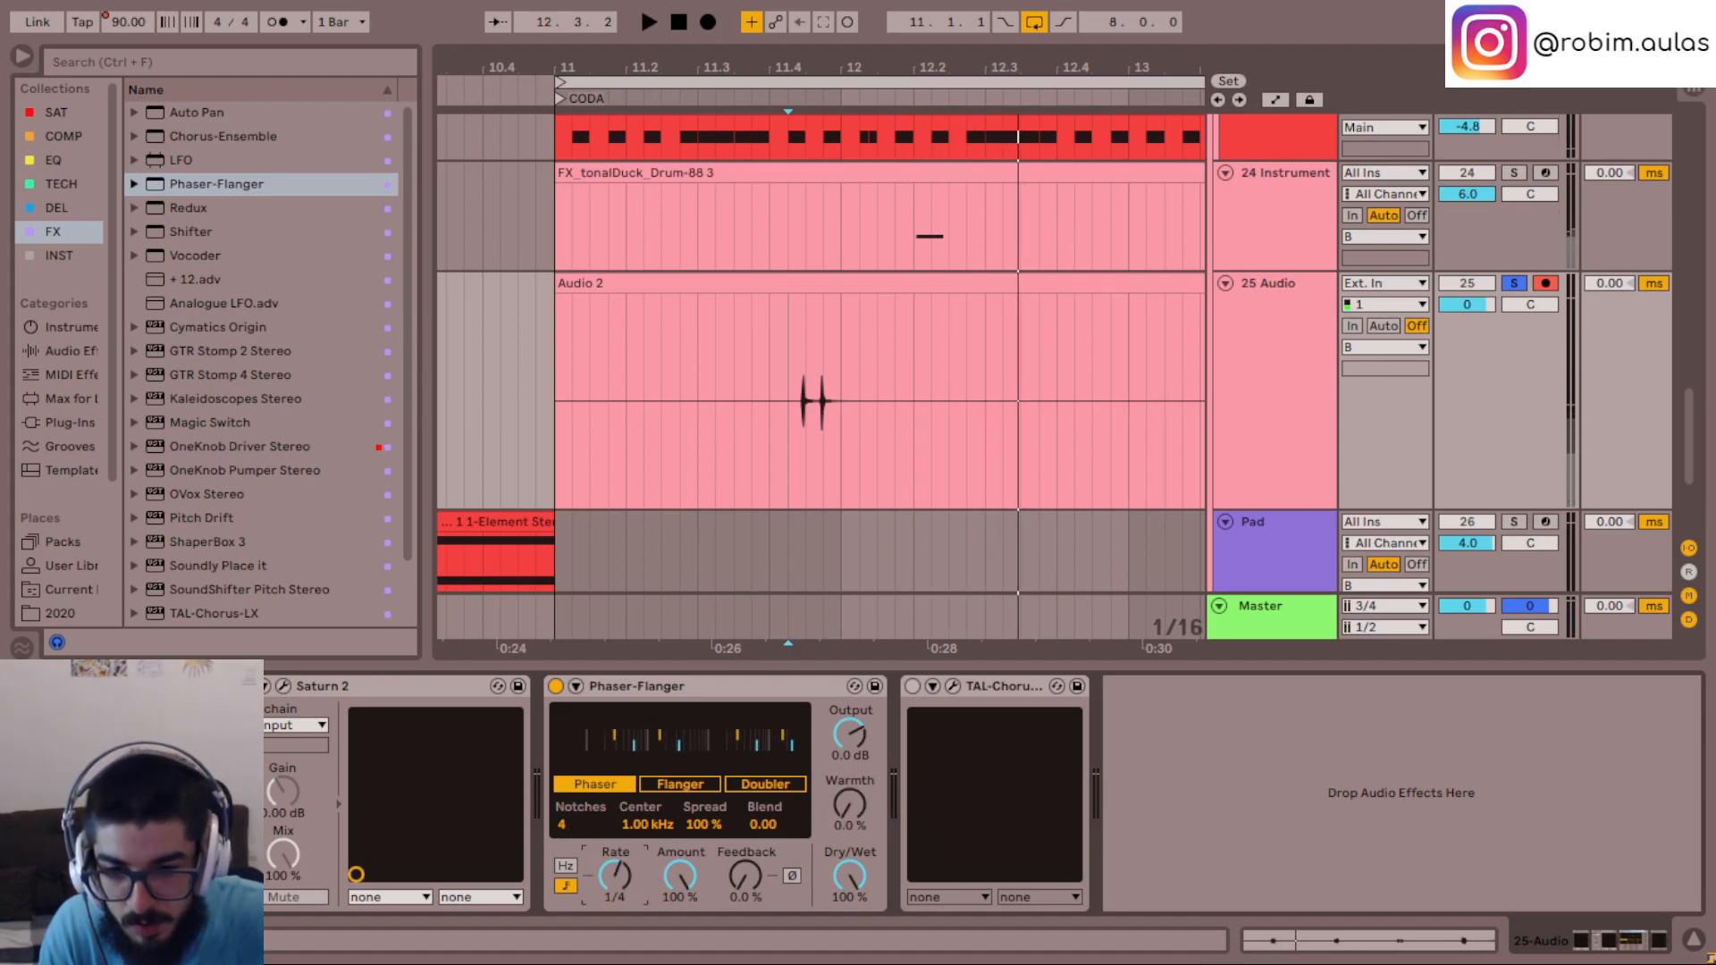
key(space)
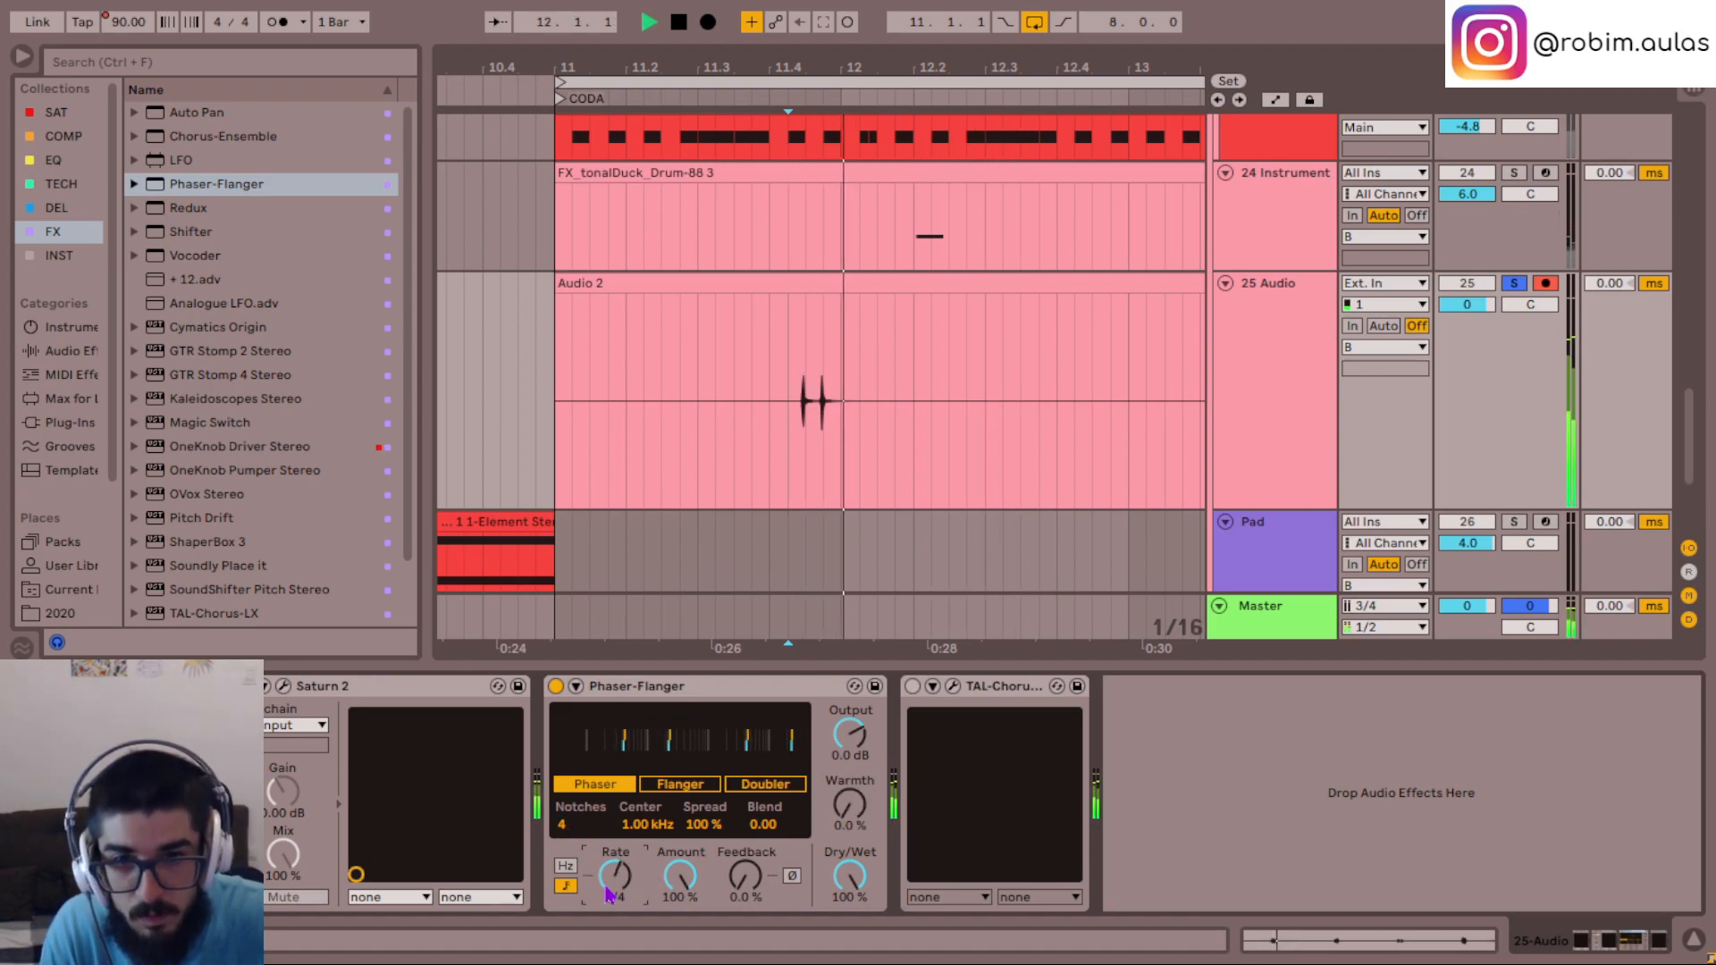
key(space)
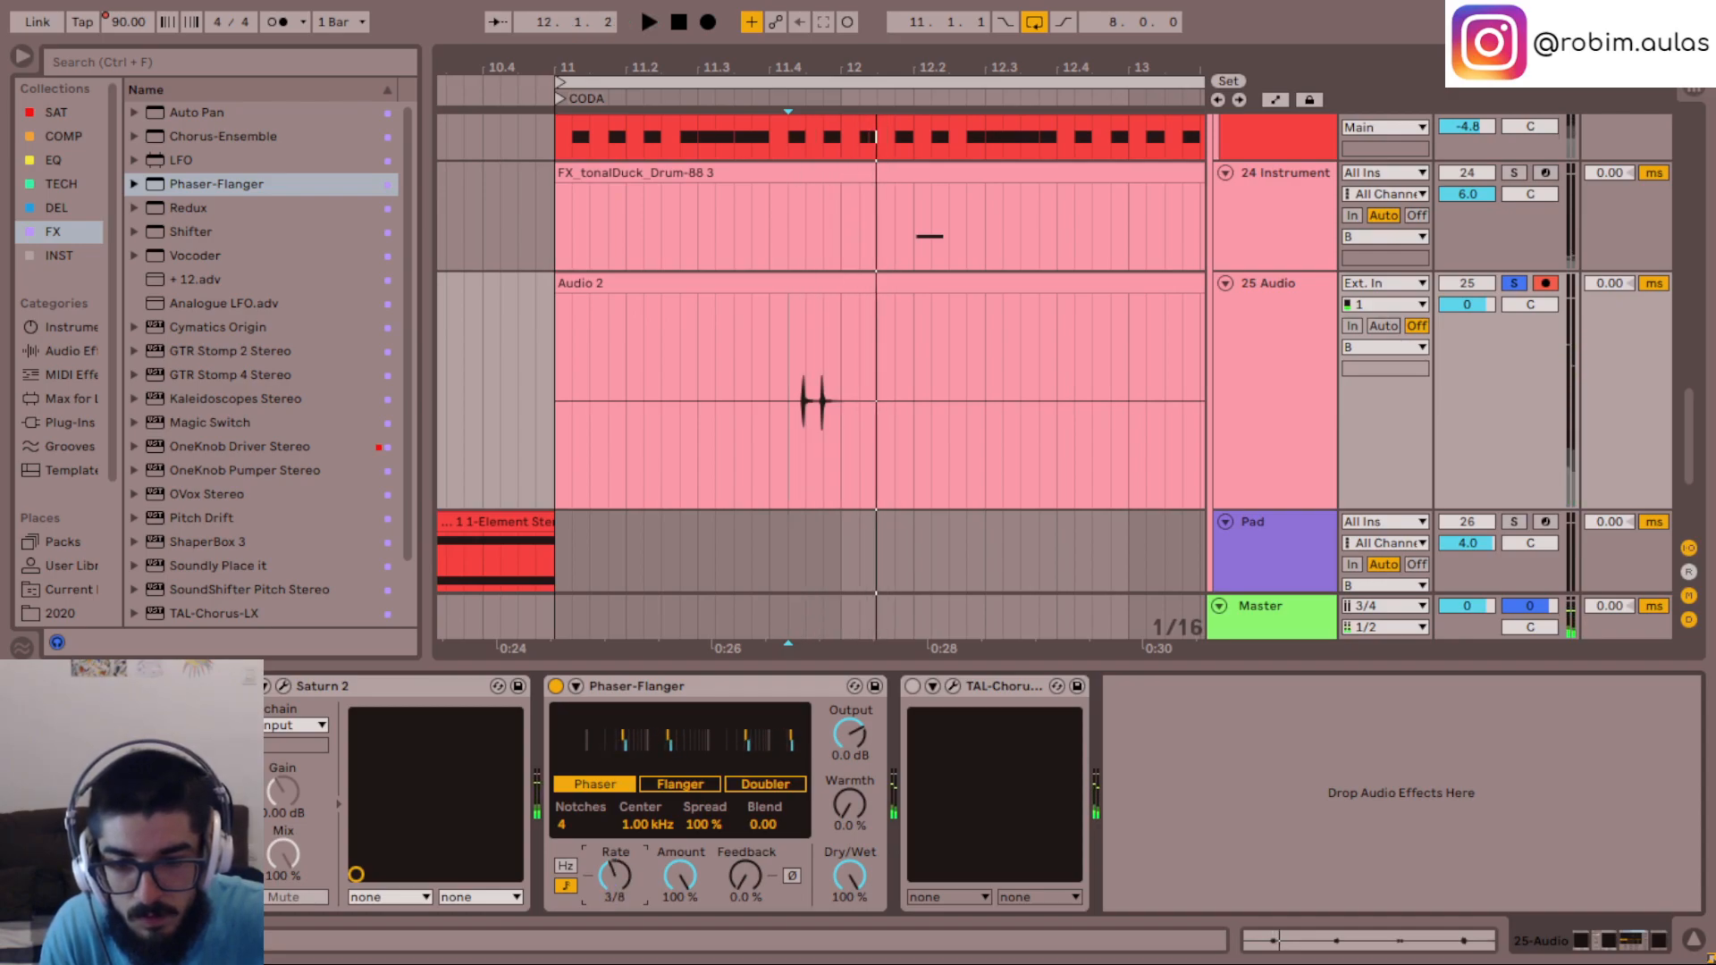
key(space)
drag(617, 887, 624, 884)
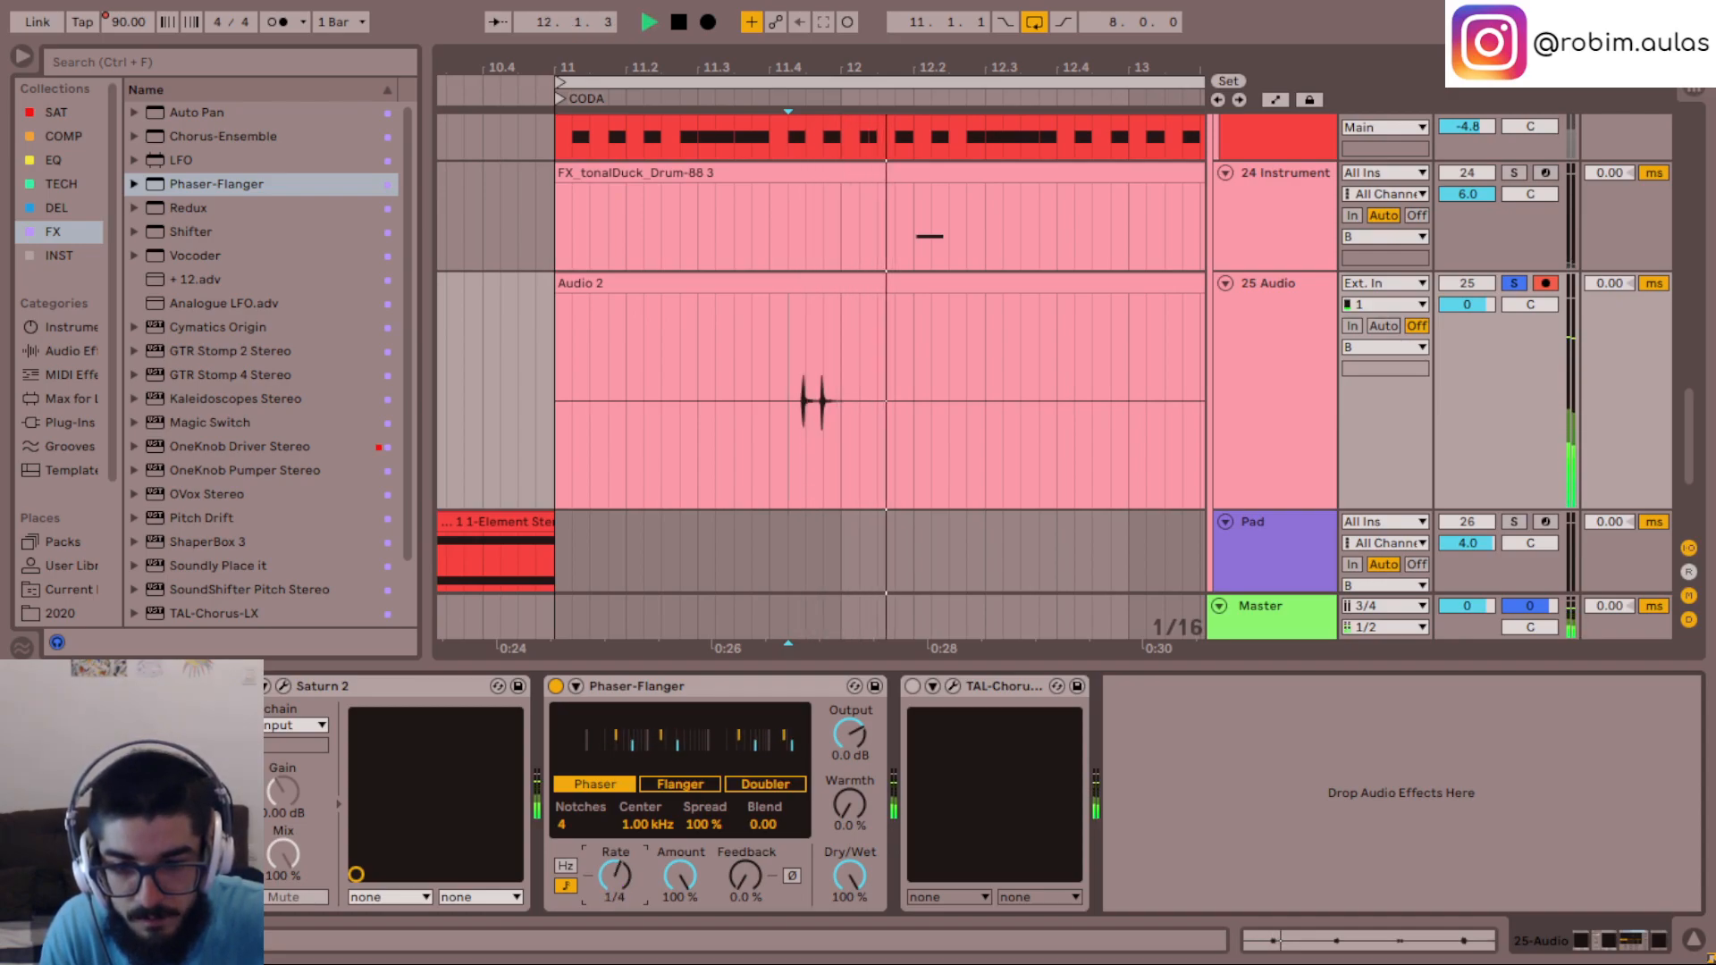
- Audition the Flanger and Doubler modes of Phaser-Flanger and switch back to Phaser mode
click(676, 786)
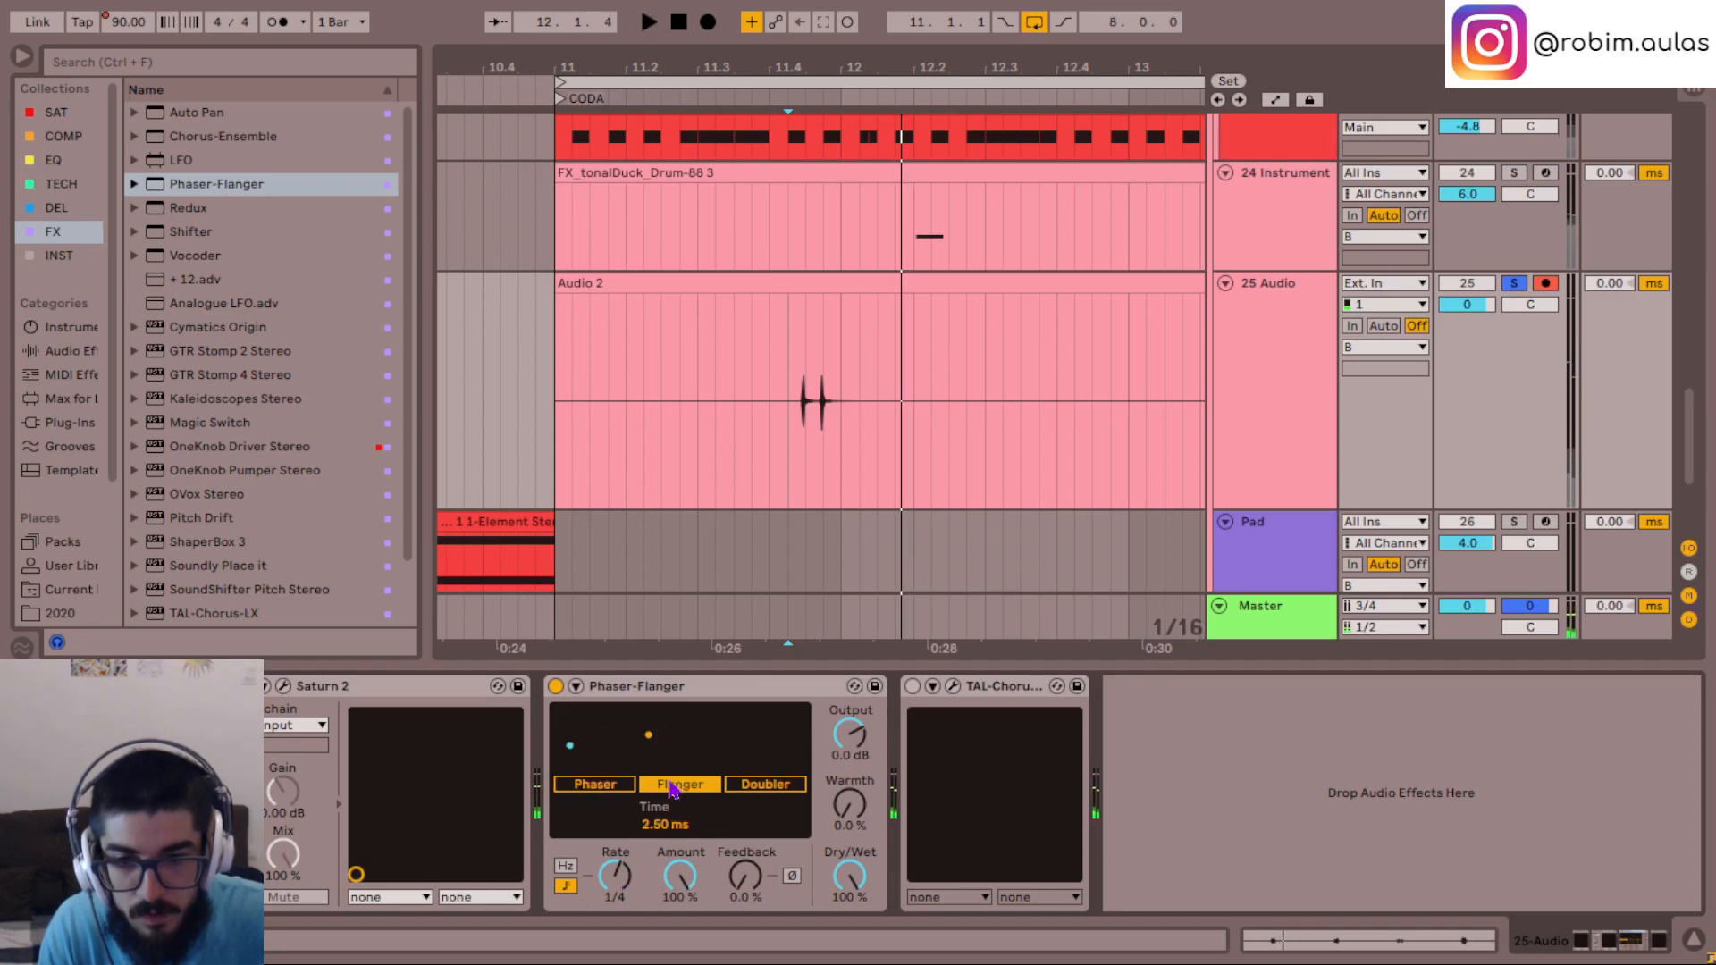
click(762, 784)
key(space)
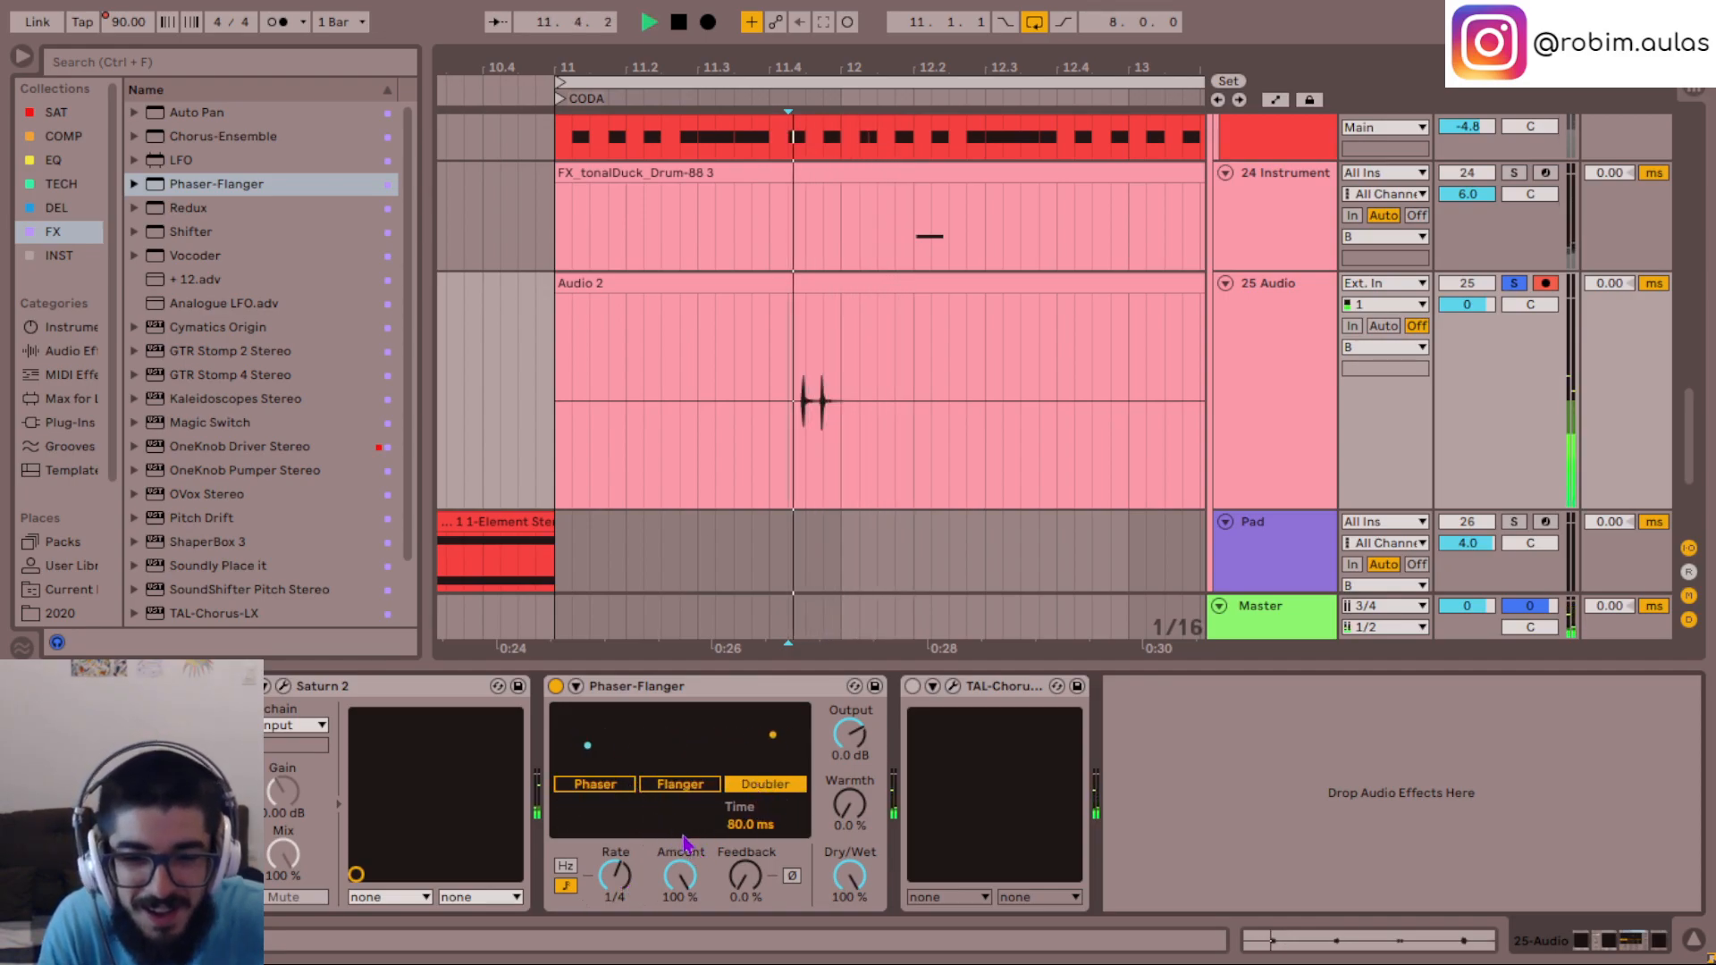
key(space)
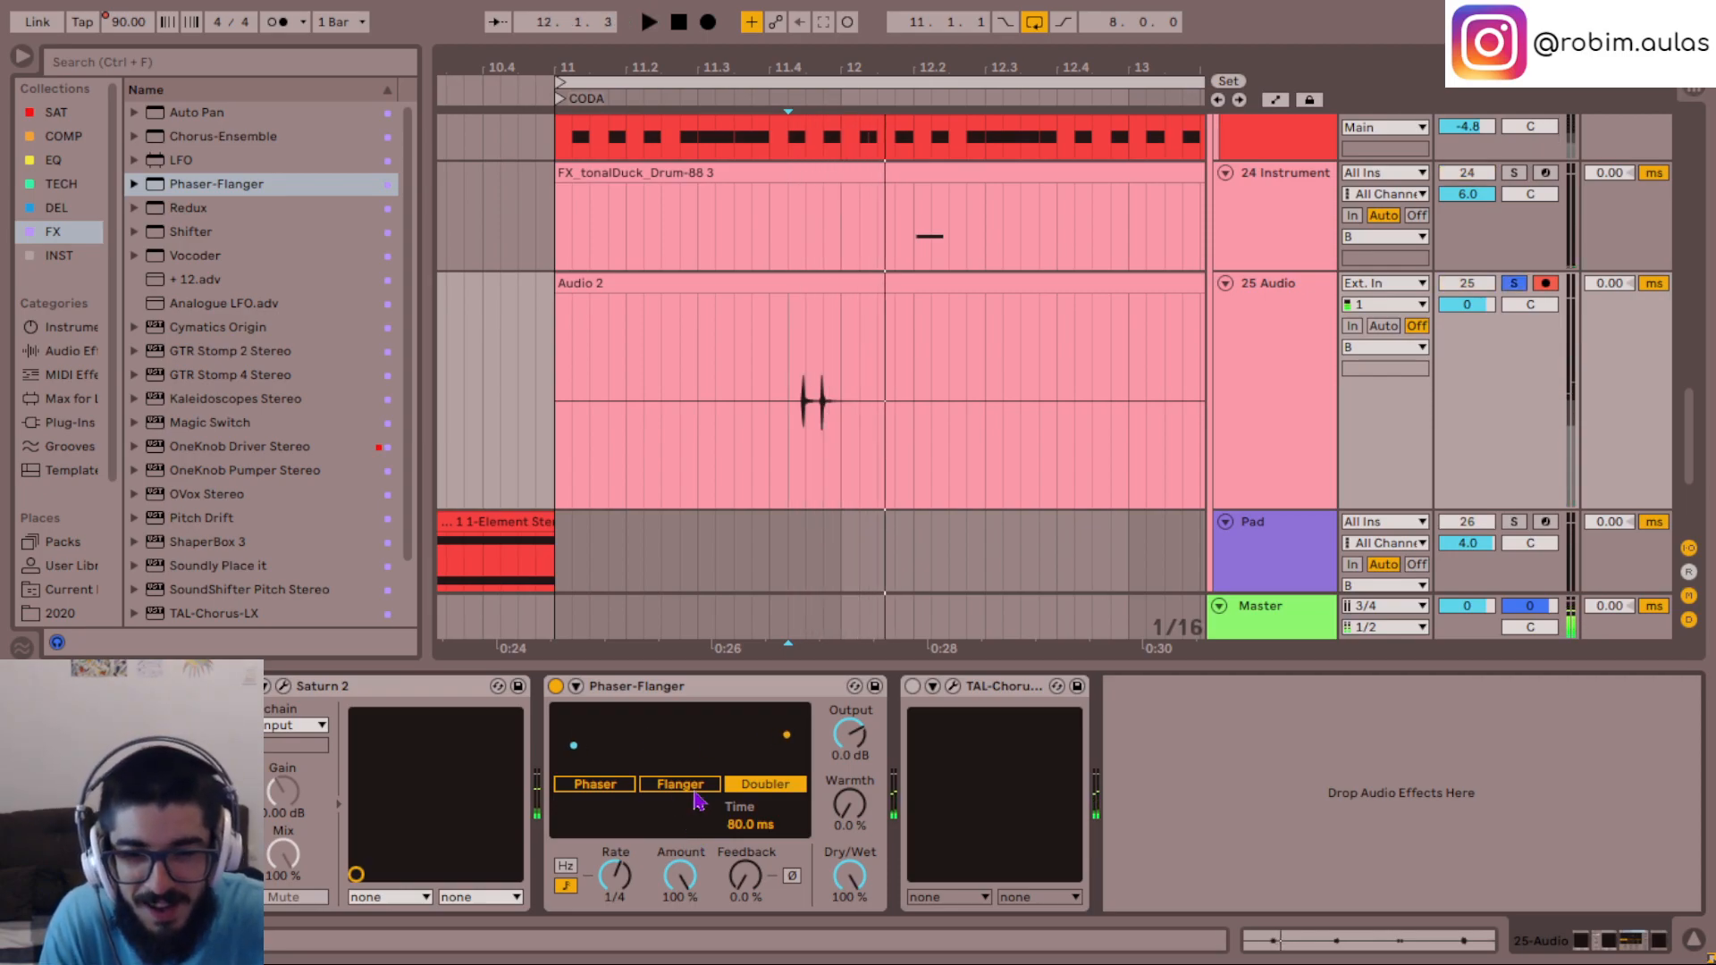
click(678, 786)
click(601, 786)
key(space)
key(space)
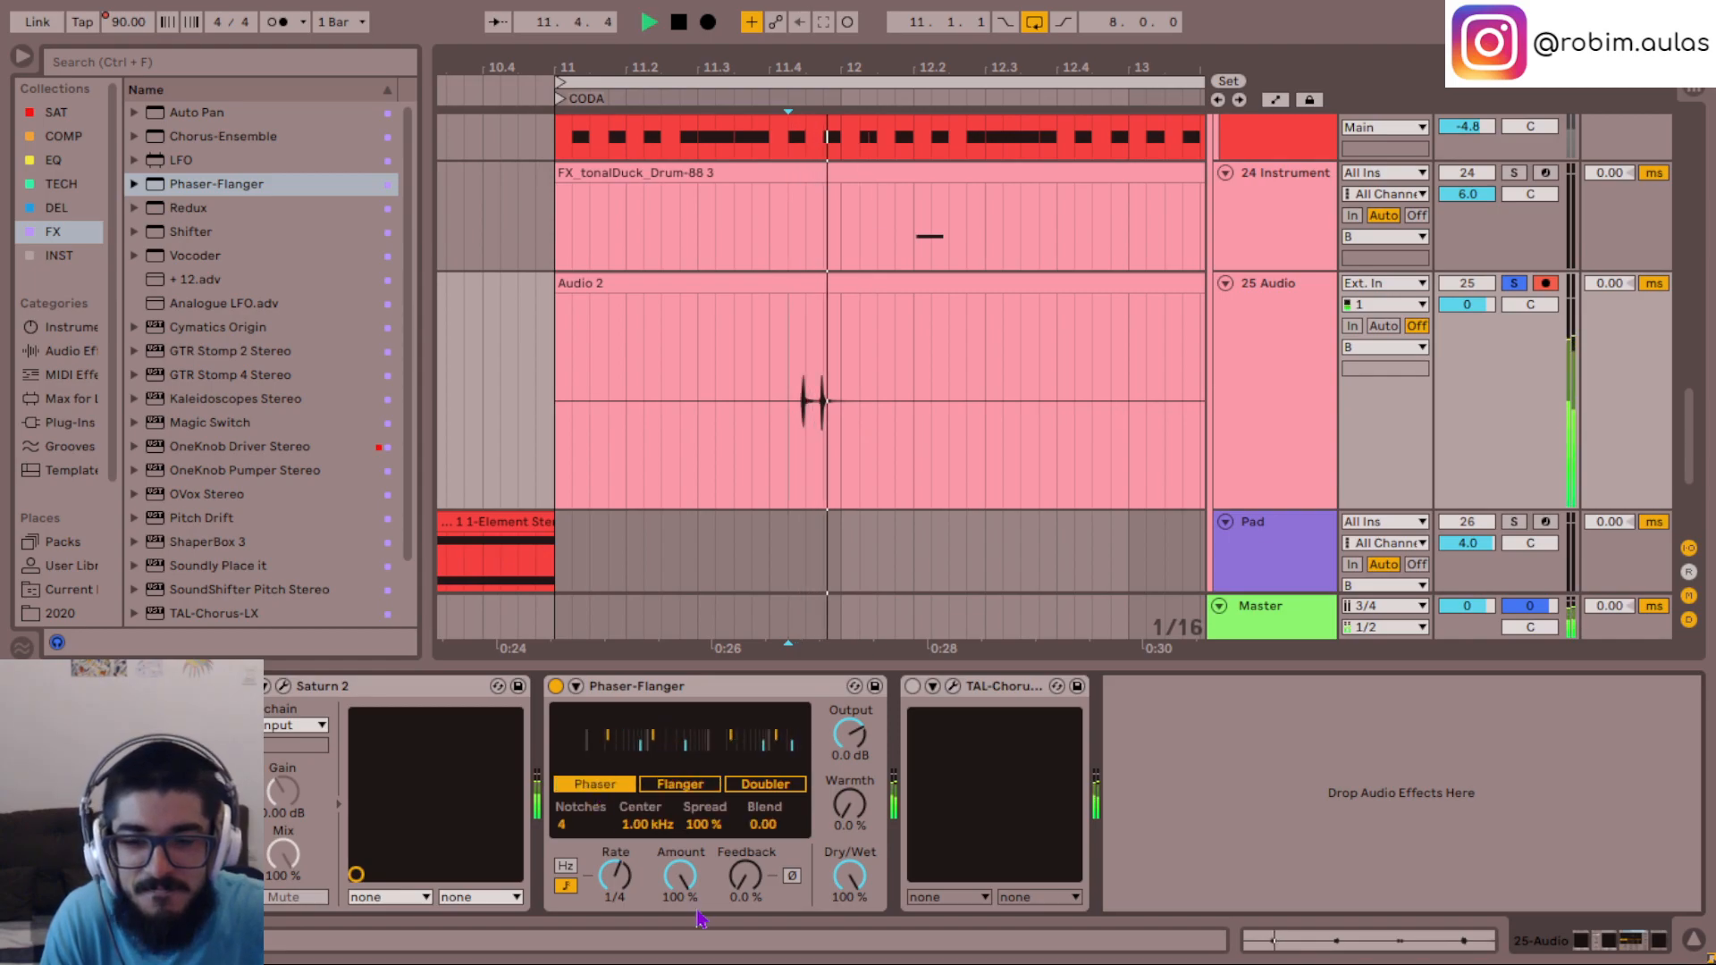
- Set the phaser to 2 notches with a center frequency of 1.68 kHz while replaying the soloed hits
key(space)
key(space)
drag(642, 828, 642, 890)
key(space)
key(space)
key(space)
key(space)
key(space)
drag(581, 825, 581, 819)
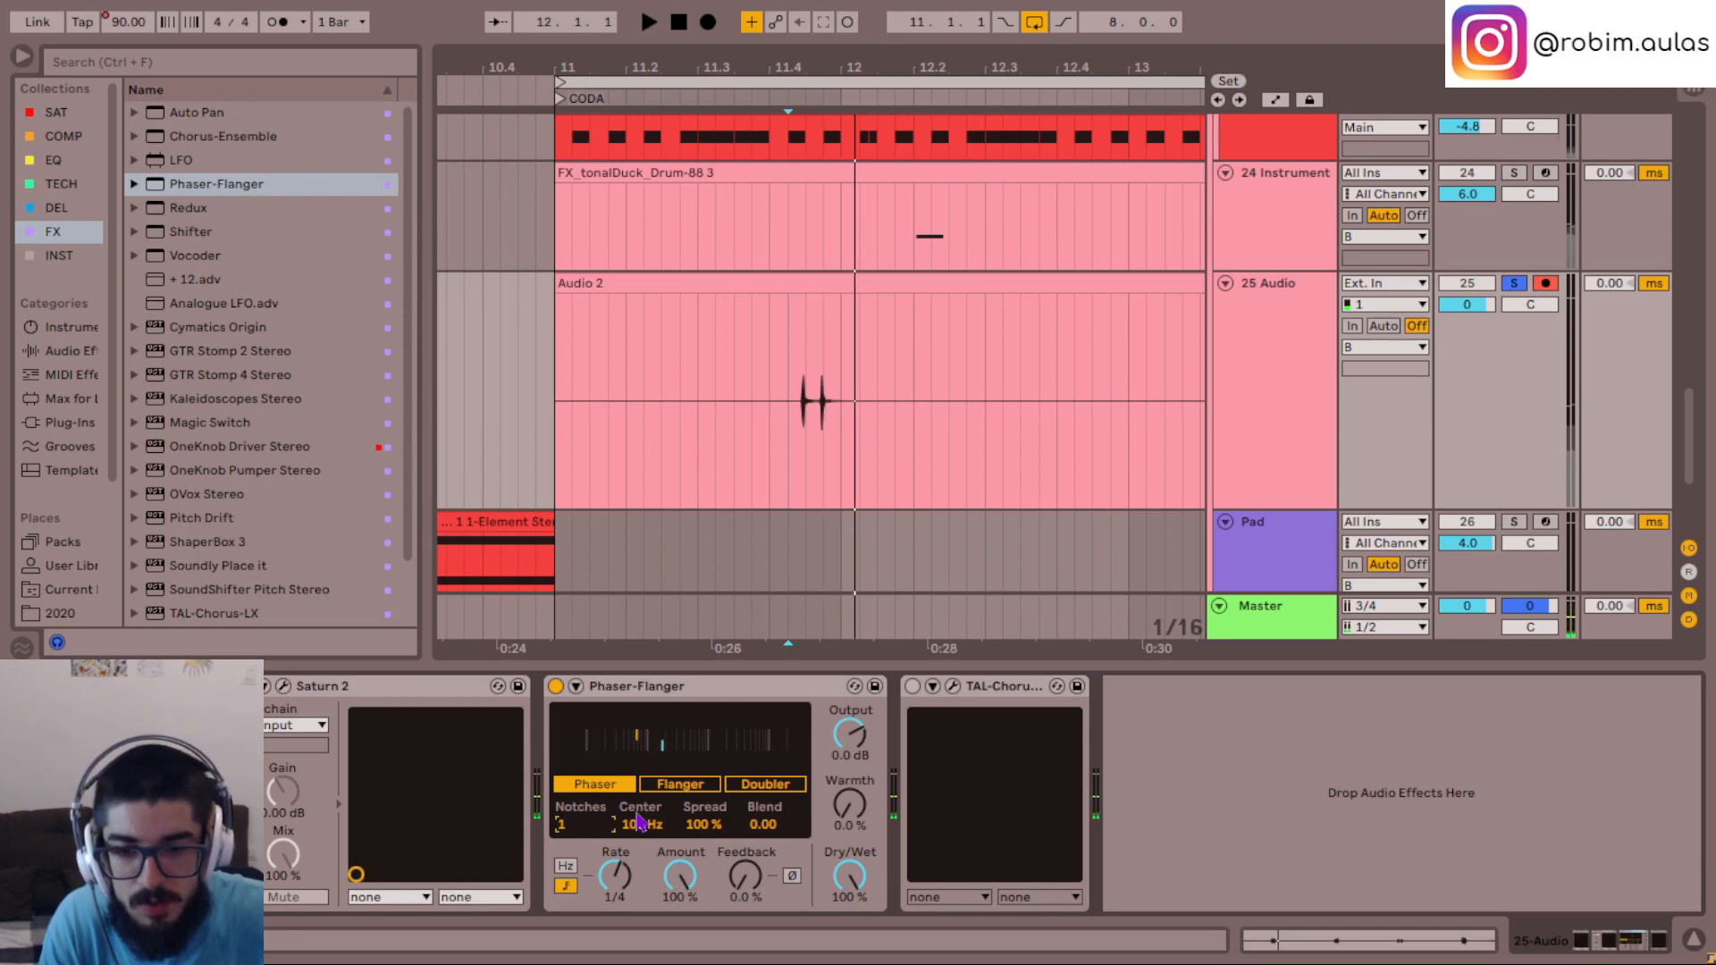
key(space)
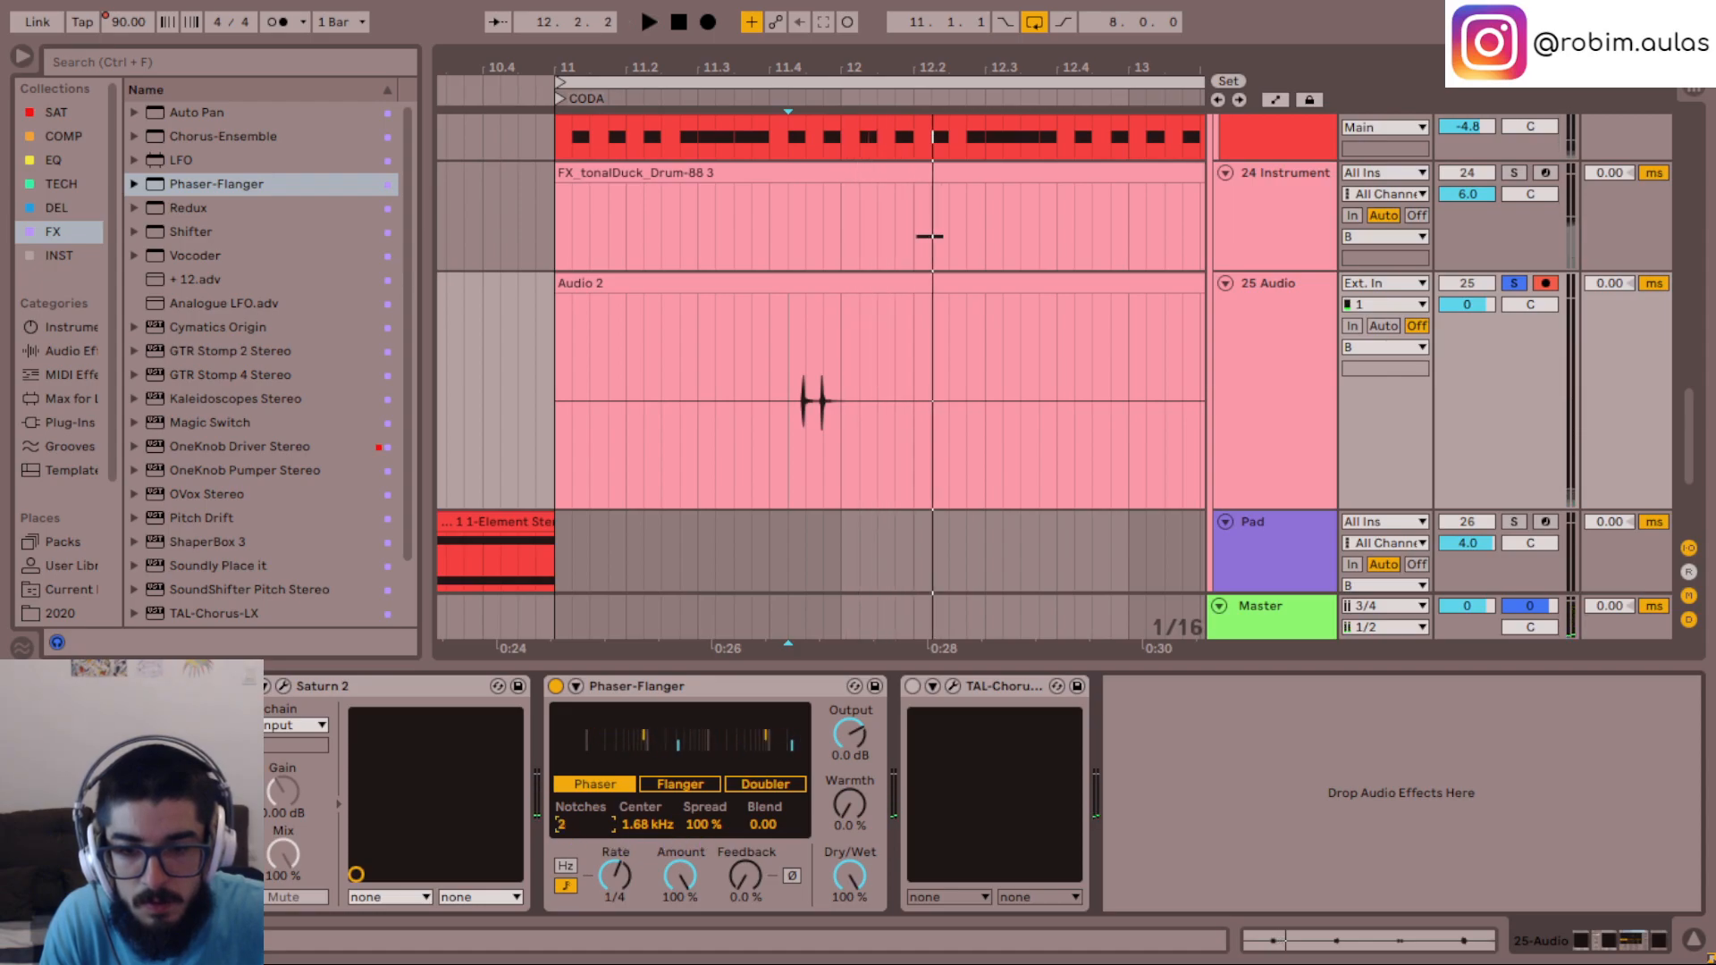
- Set the phaser's Spread to 48% and its Blend to 1.00 while replaying the hits
key(space)
key(space)
key(space)
key(space)
key(space)
key(space)
mouse_move(702, 823)
mouse_down()
mouse_move(701, 840)
mouse_move(762, 795)
mouse_up()
key(space)
key(space)
- Unsolo the 25 Audio track and replay the phased hits in the full mix
key(space)
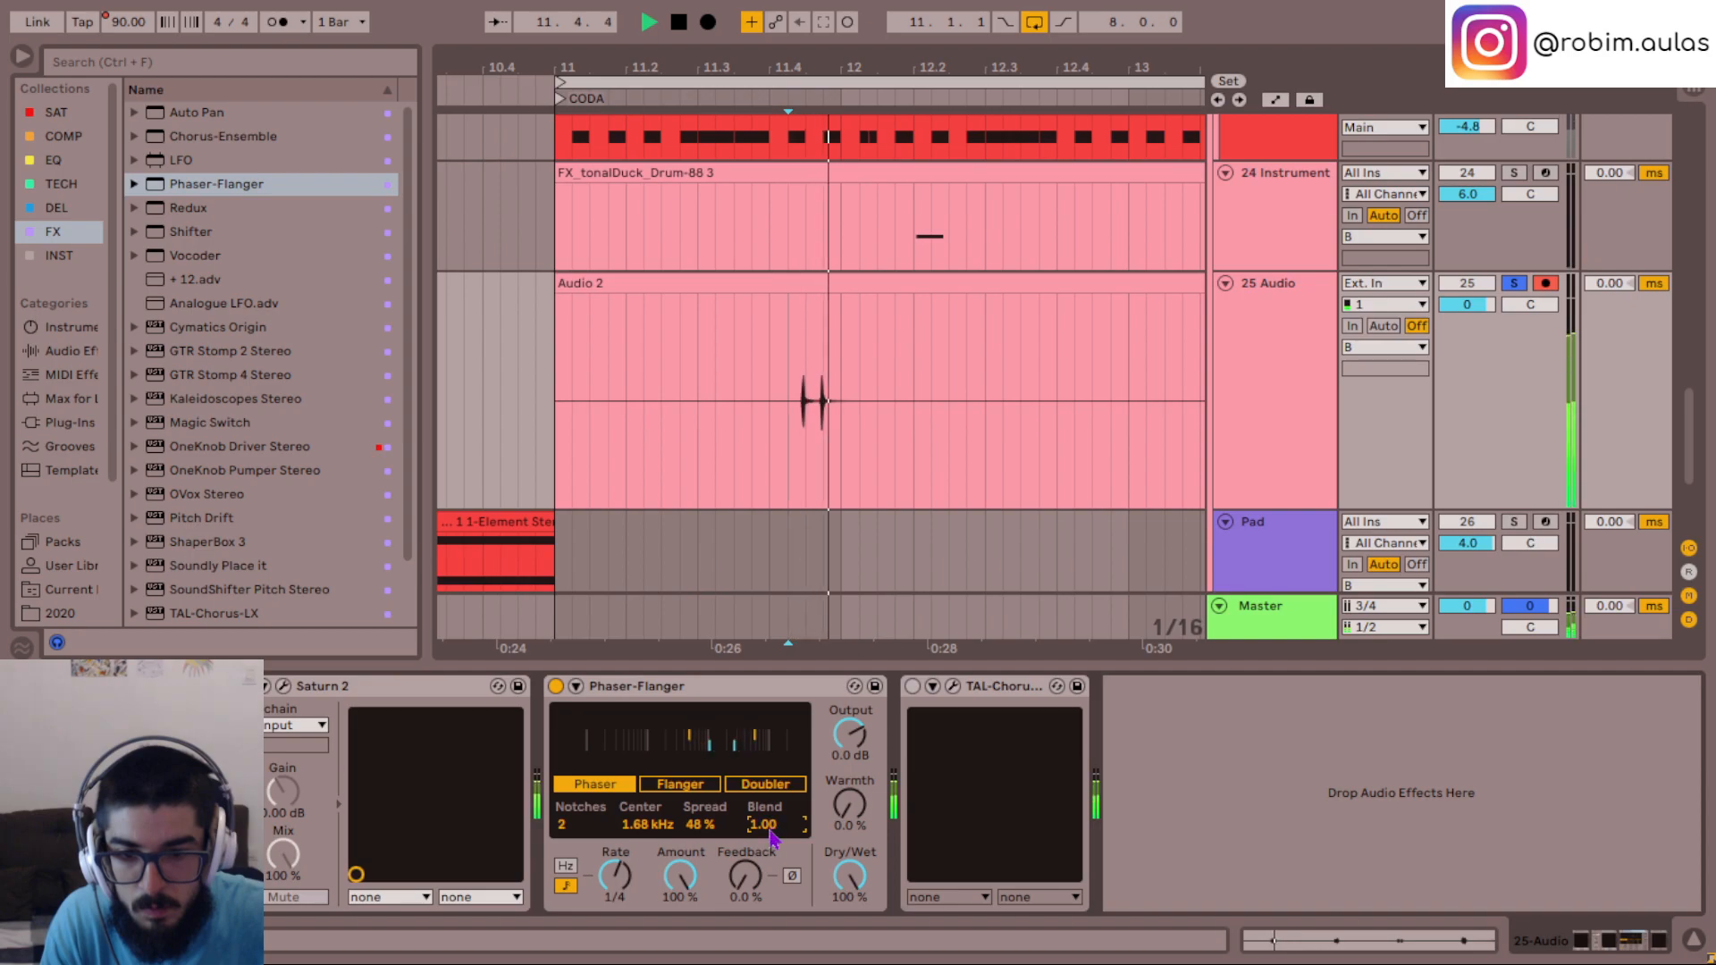
key(space)
key(space)
key(space)
key(s)
key(space)
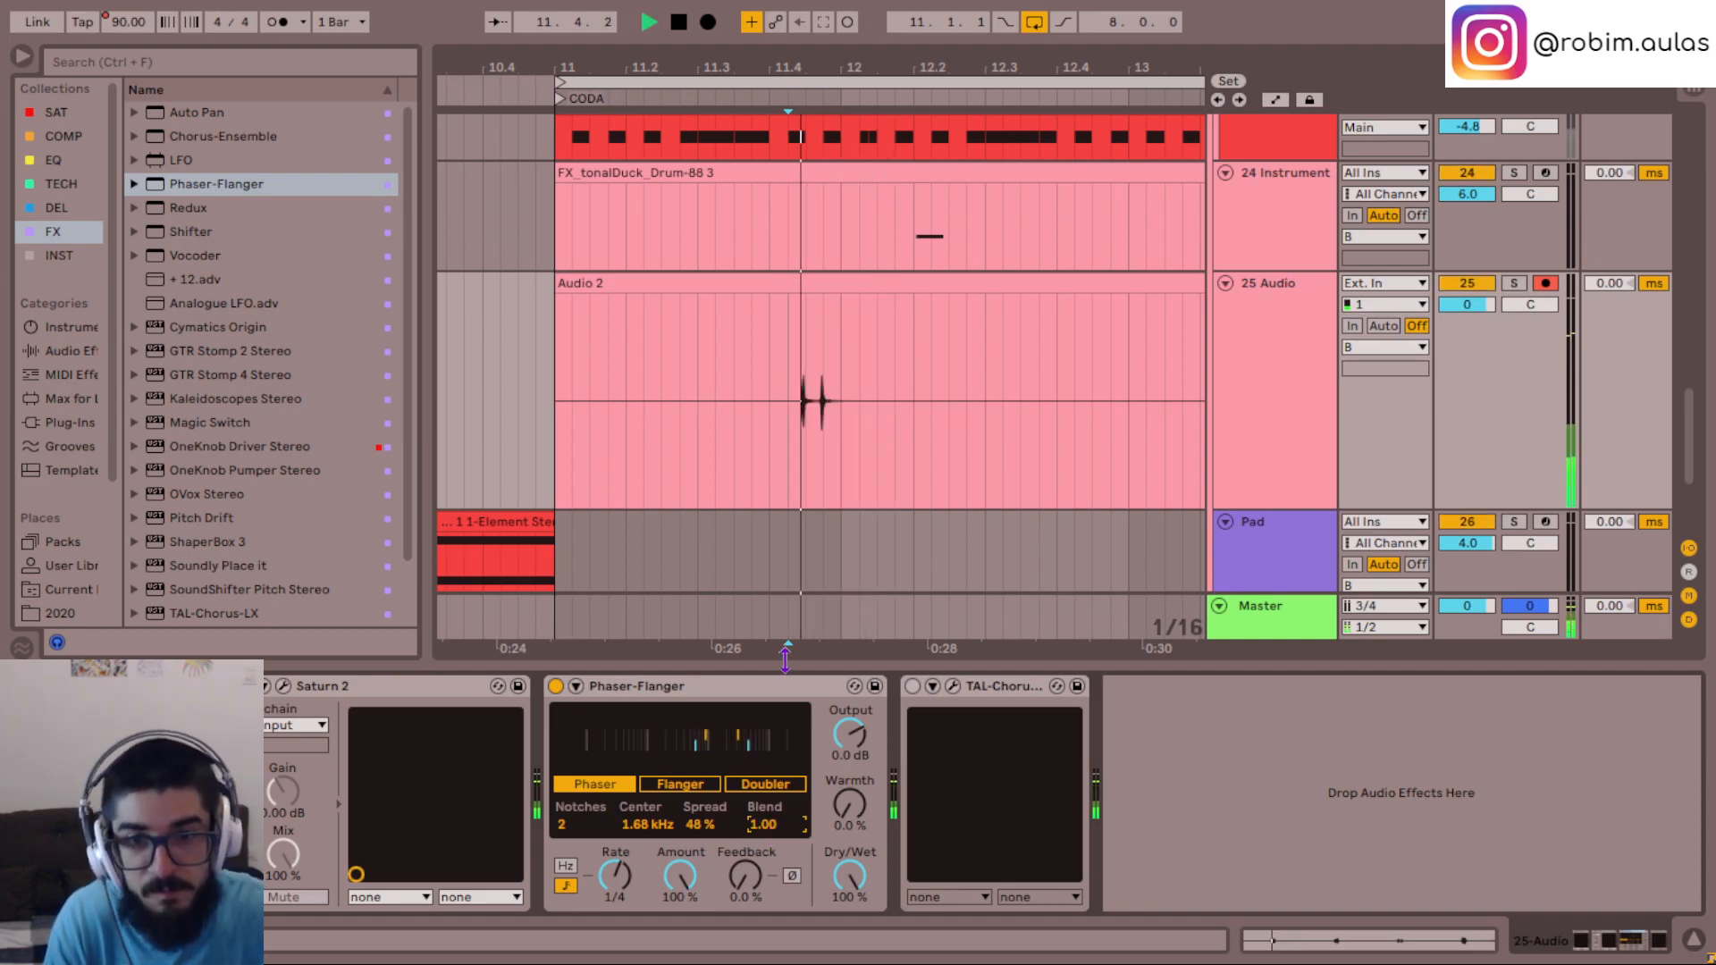
click(734, 403)
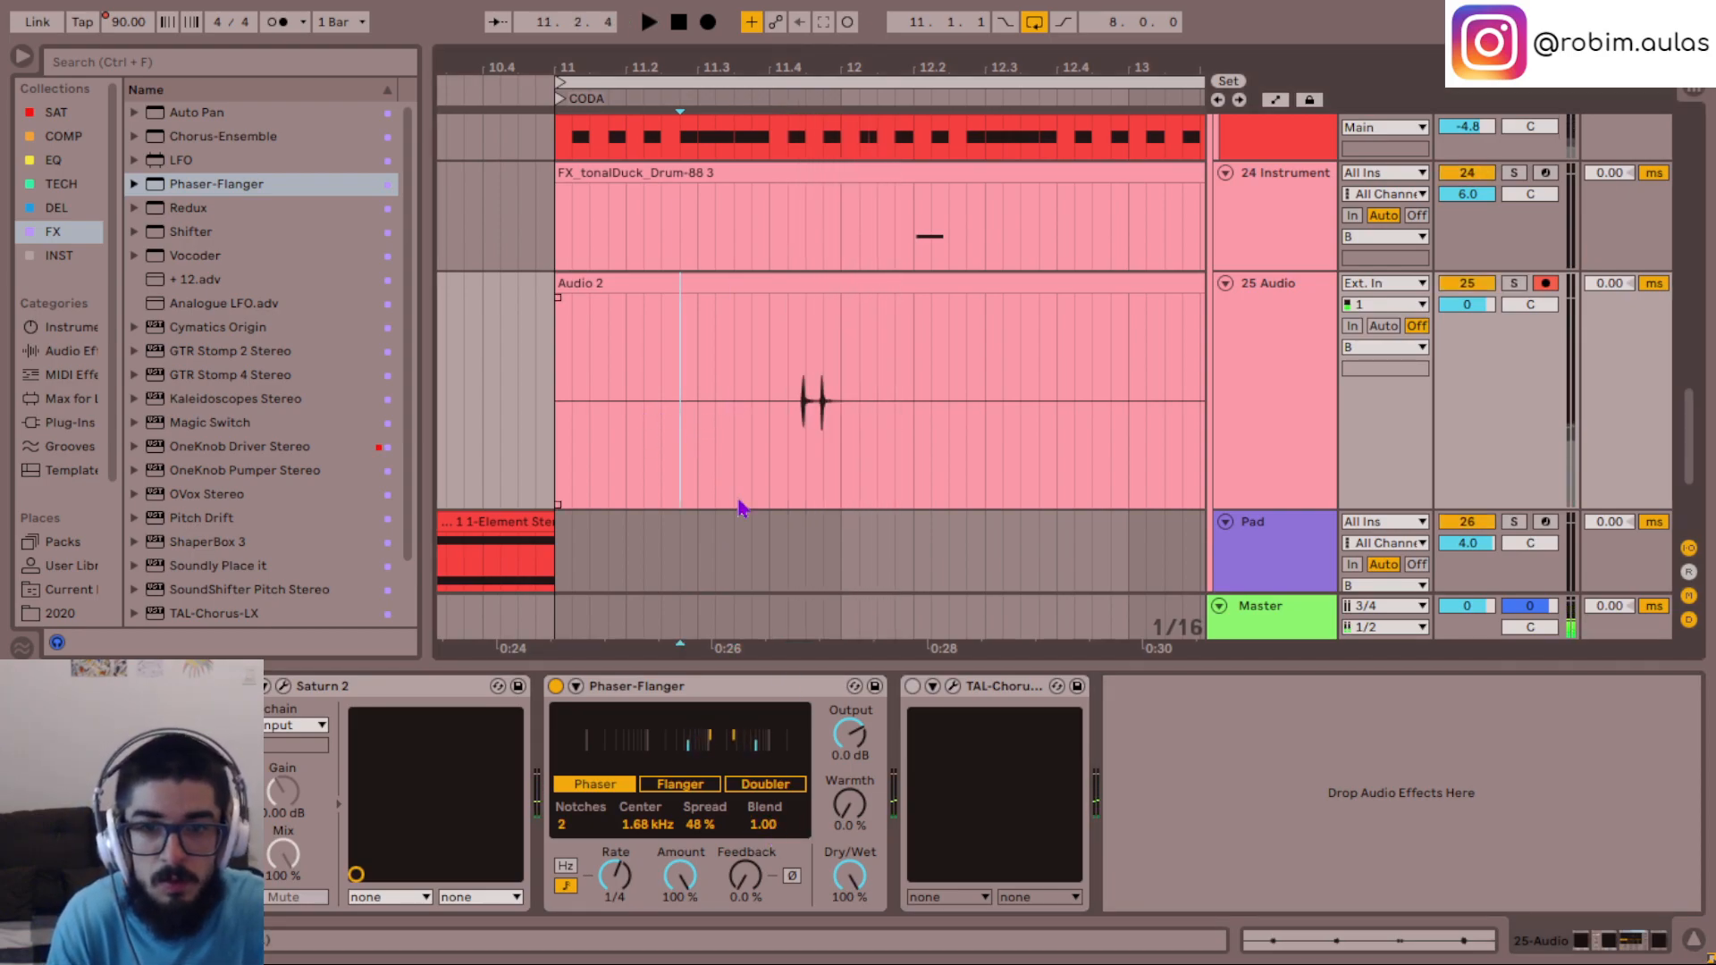
- Move Phaser-Flanger ahead of Saturn 2 in the 25 Audio device chain and replay the hits in the mix
click(722, 688)
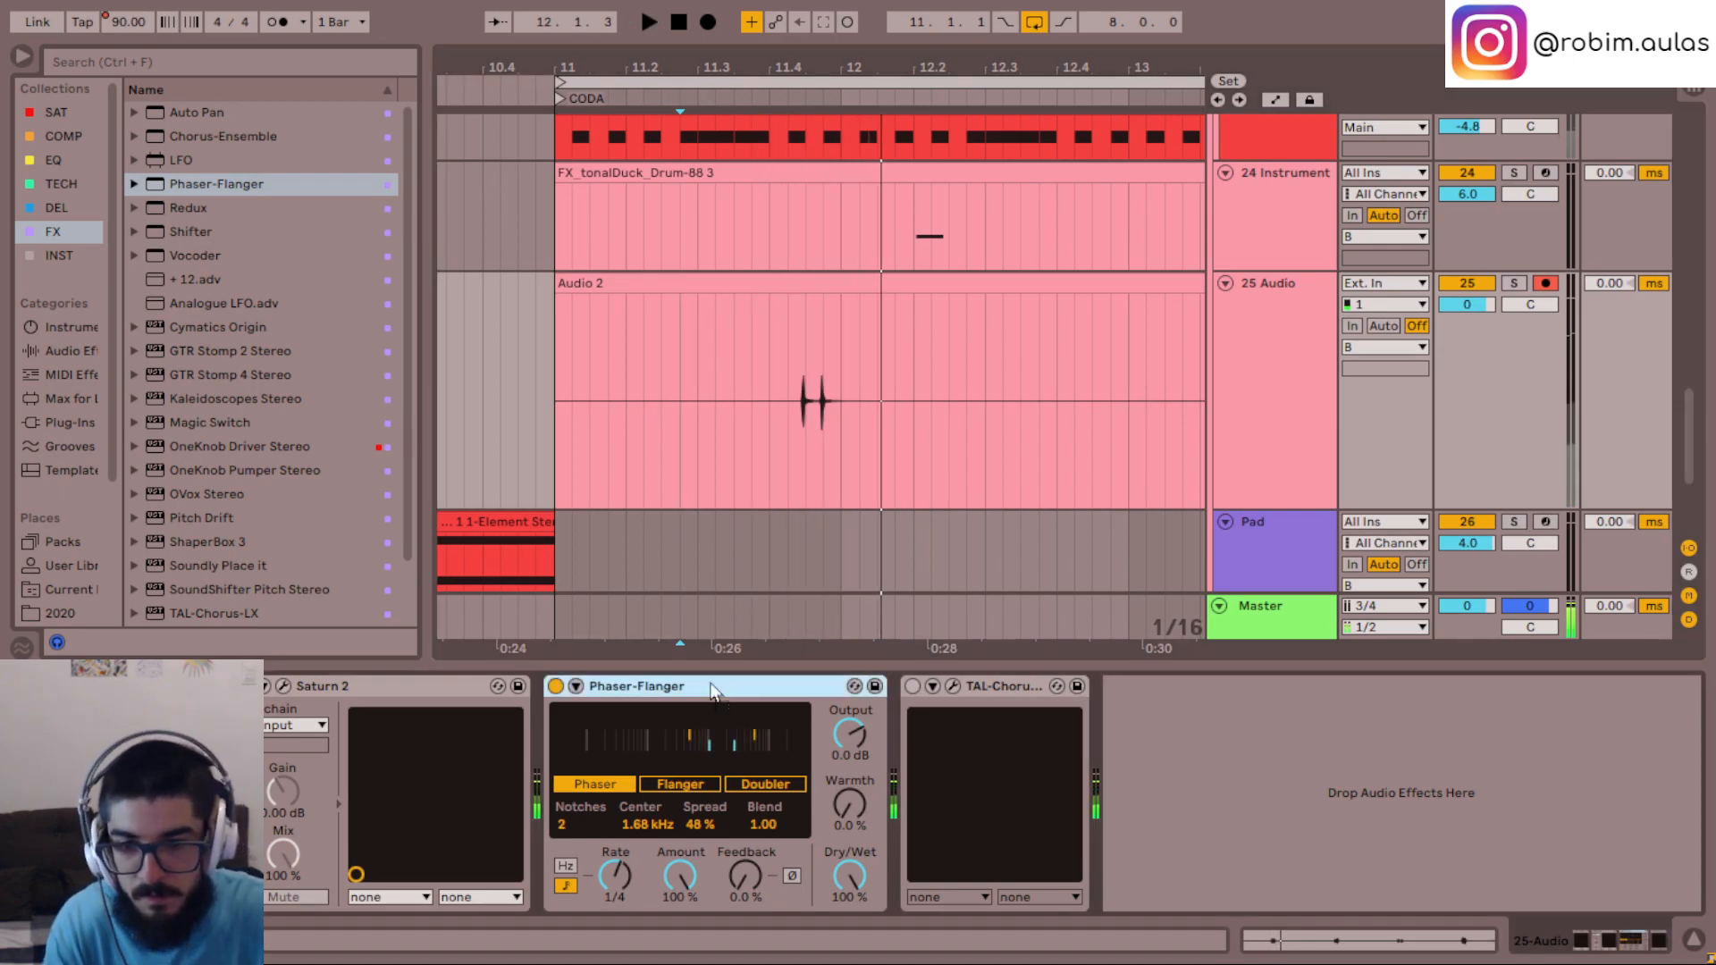
drag(722, 688, 322, 693)
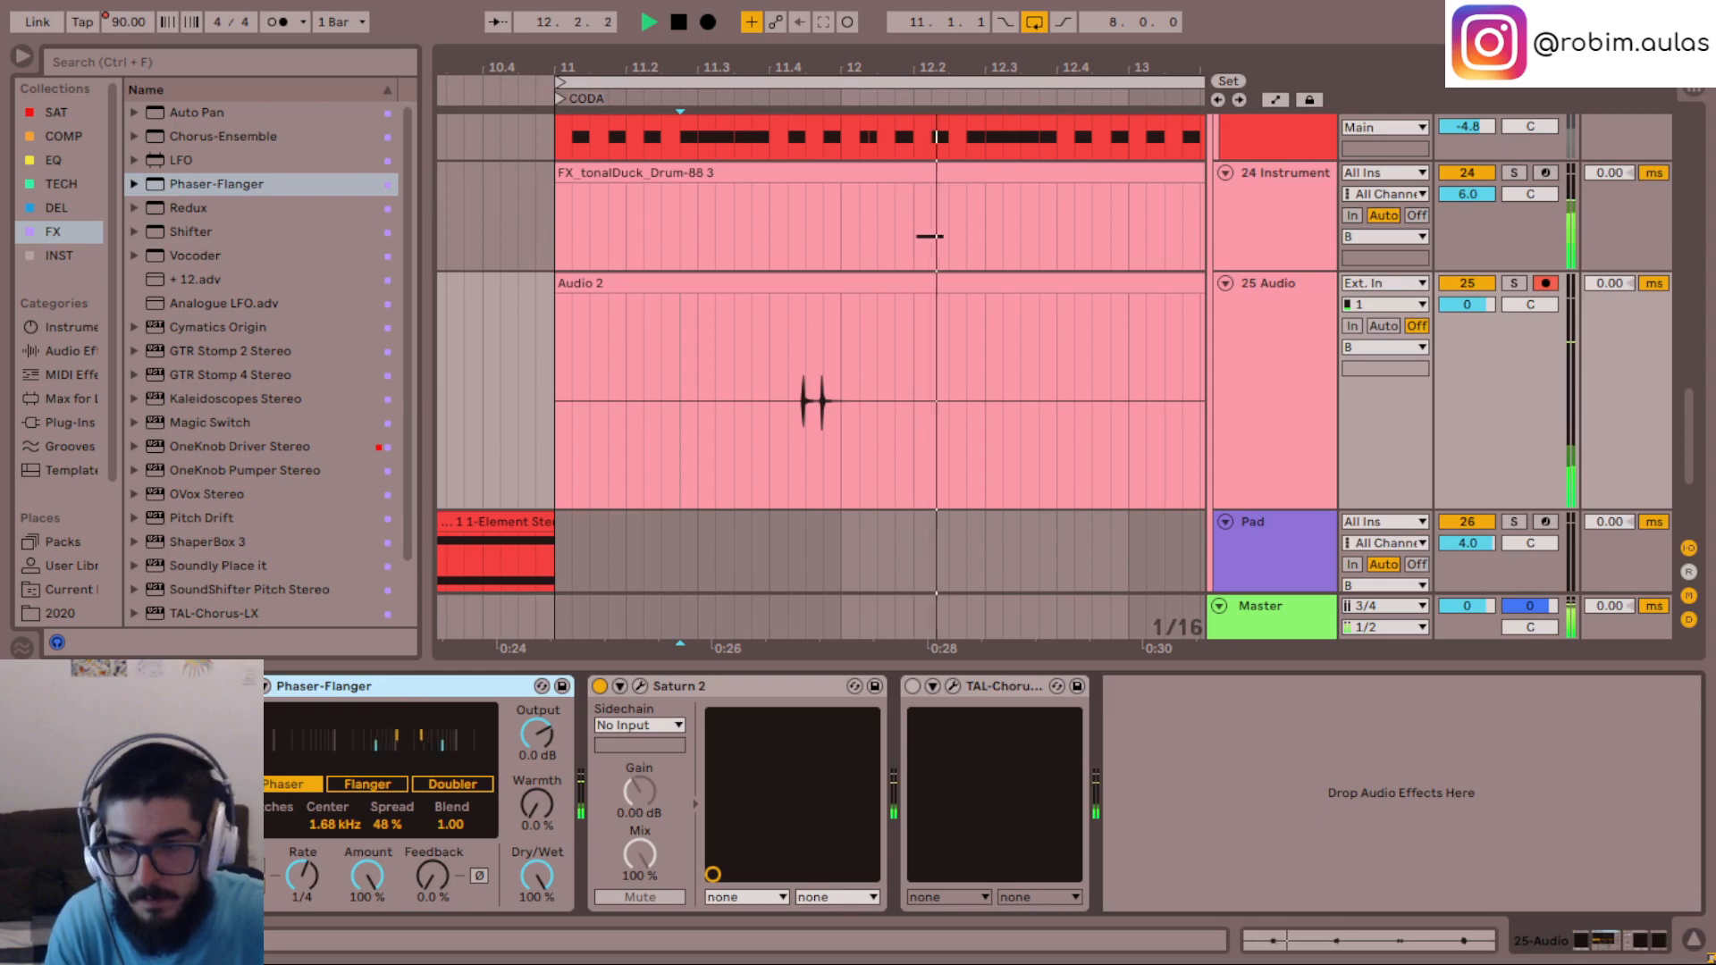
click(753, 416)
key(space)
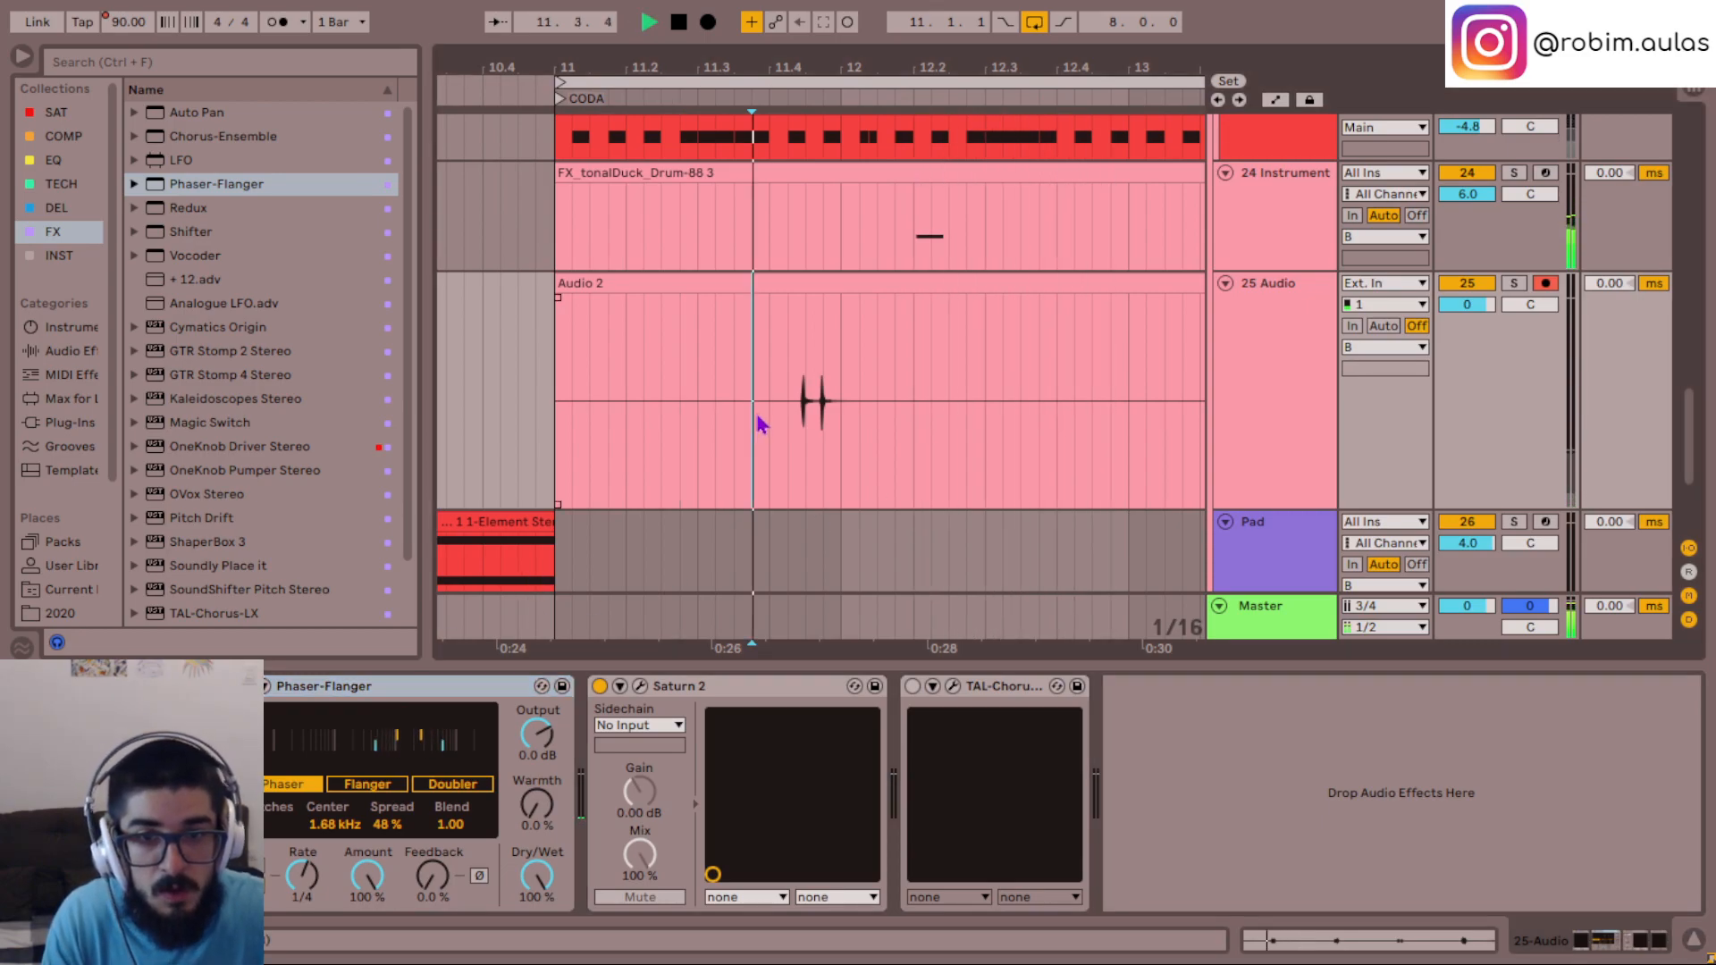
- Open the Audio 2 clip on the 25 Audio track and turn on Warp for it
click(766, 283)
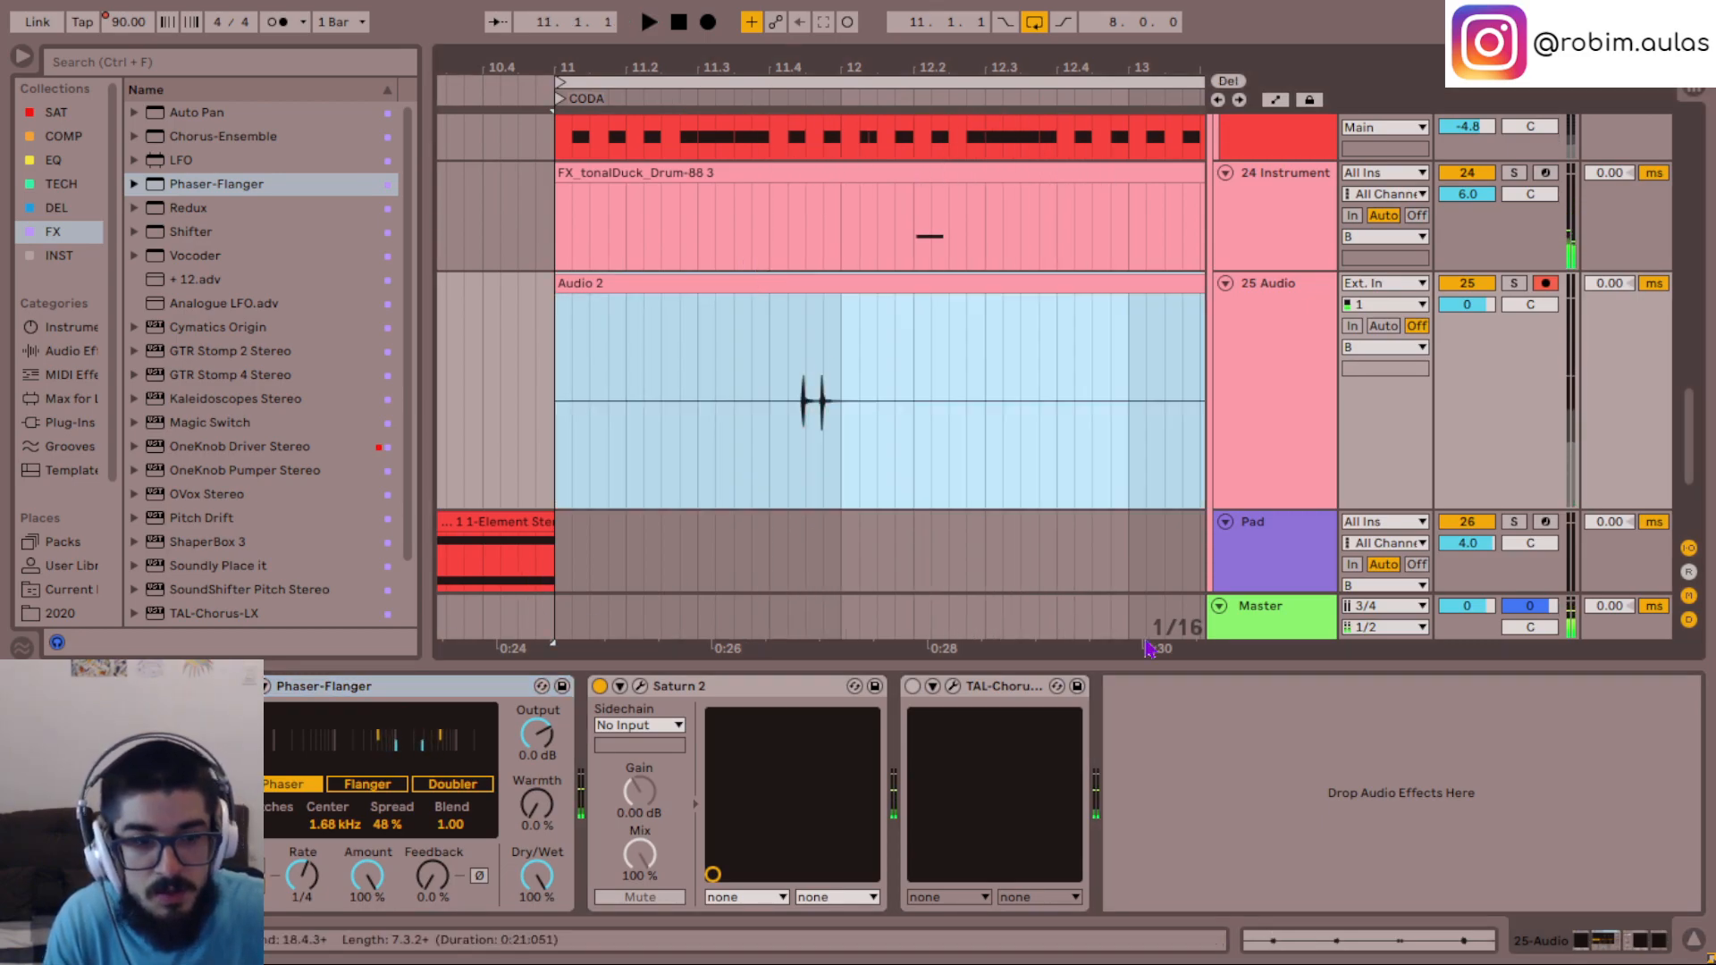
click(1389, 937)
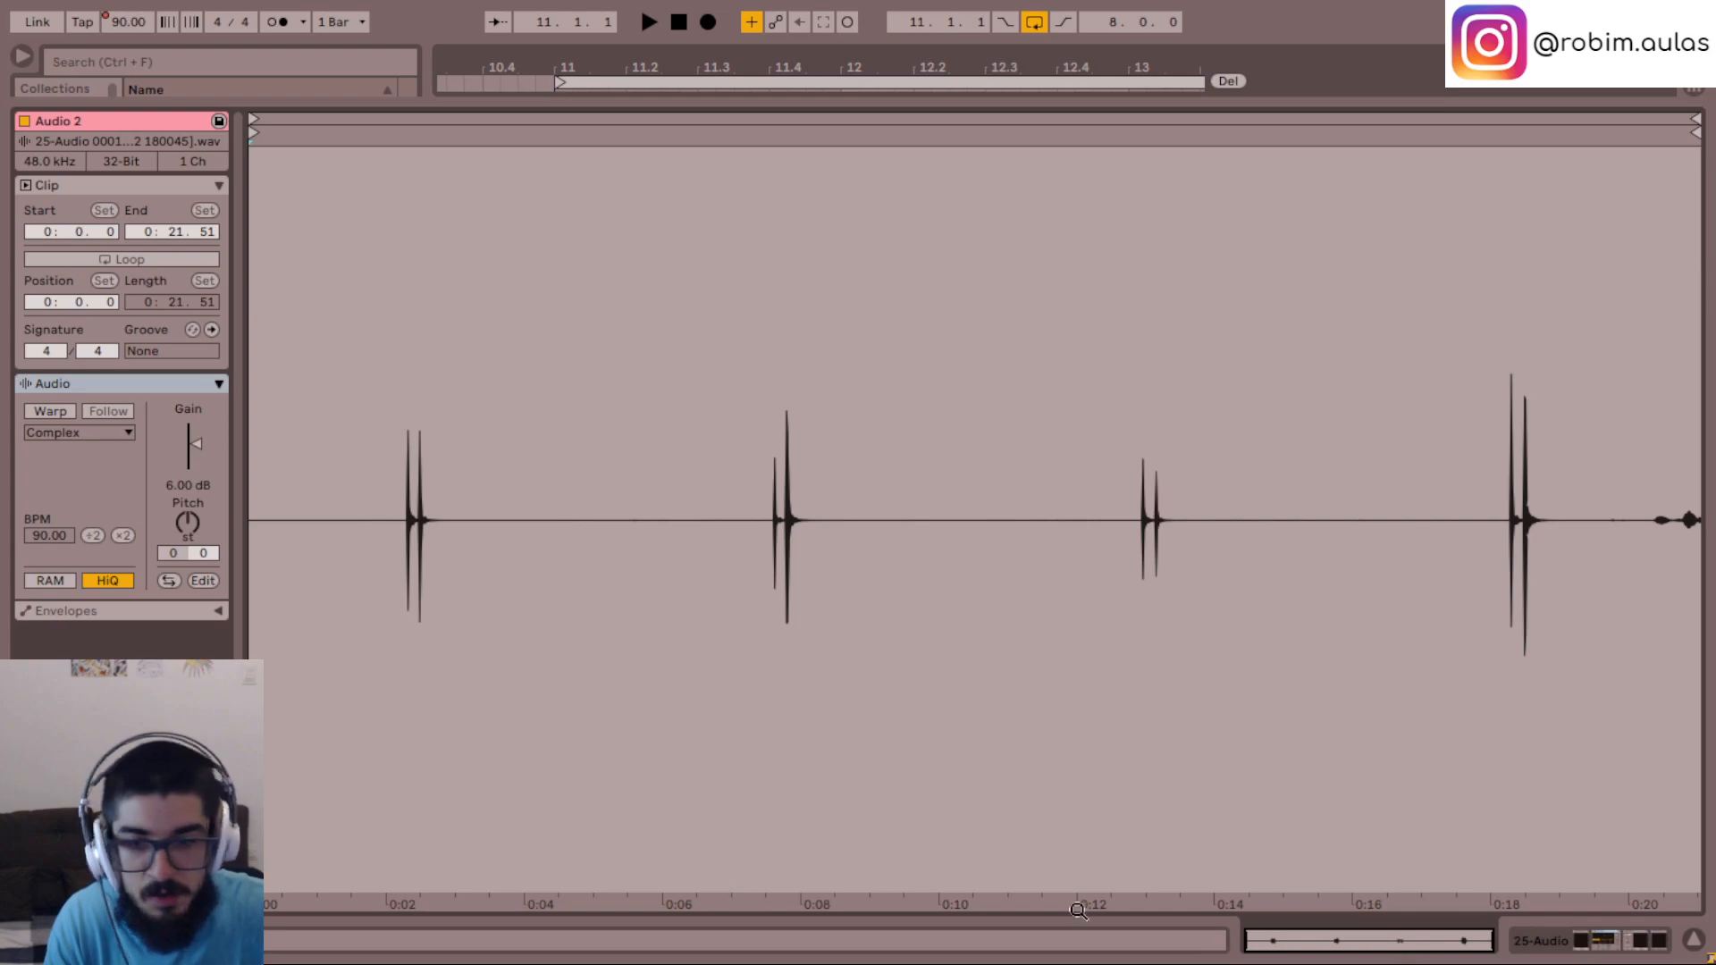
click(50, 412)
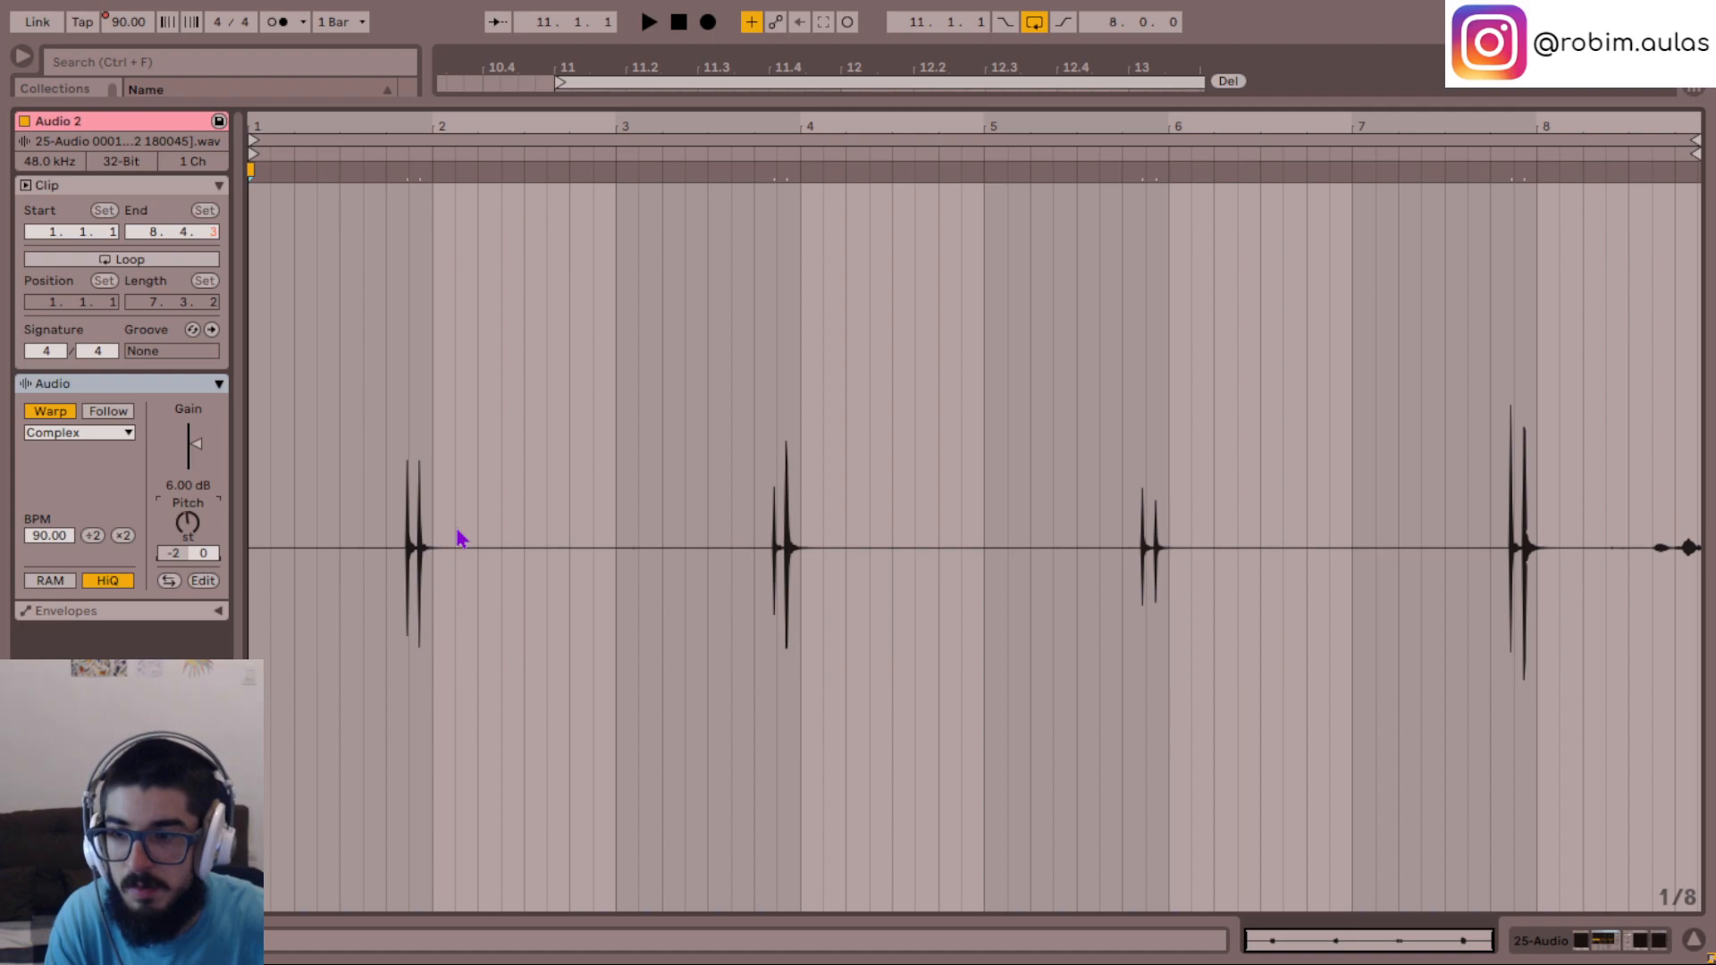
- Audition the Audio 2 clip transposed by -10, -7 and -5 semitones
key(Down)
key(Down)
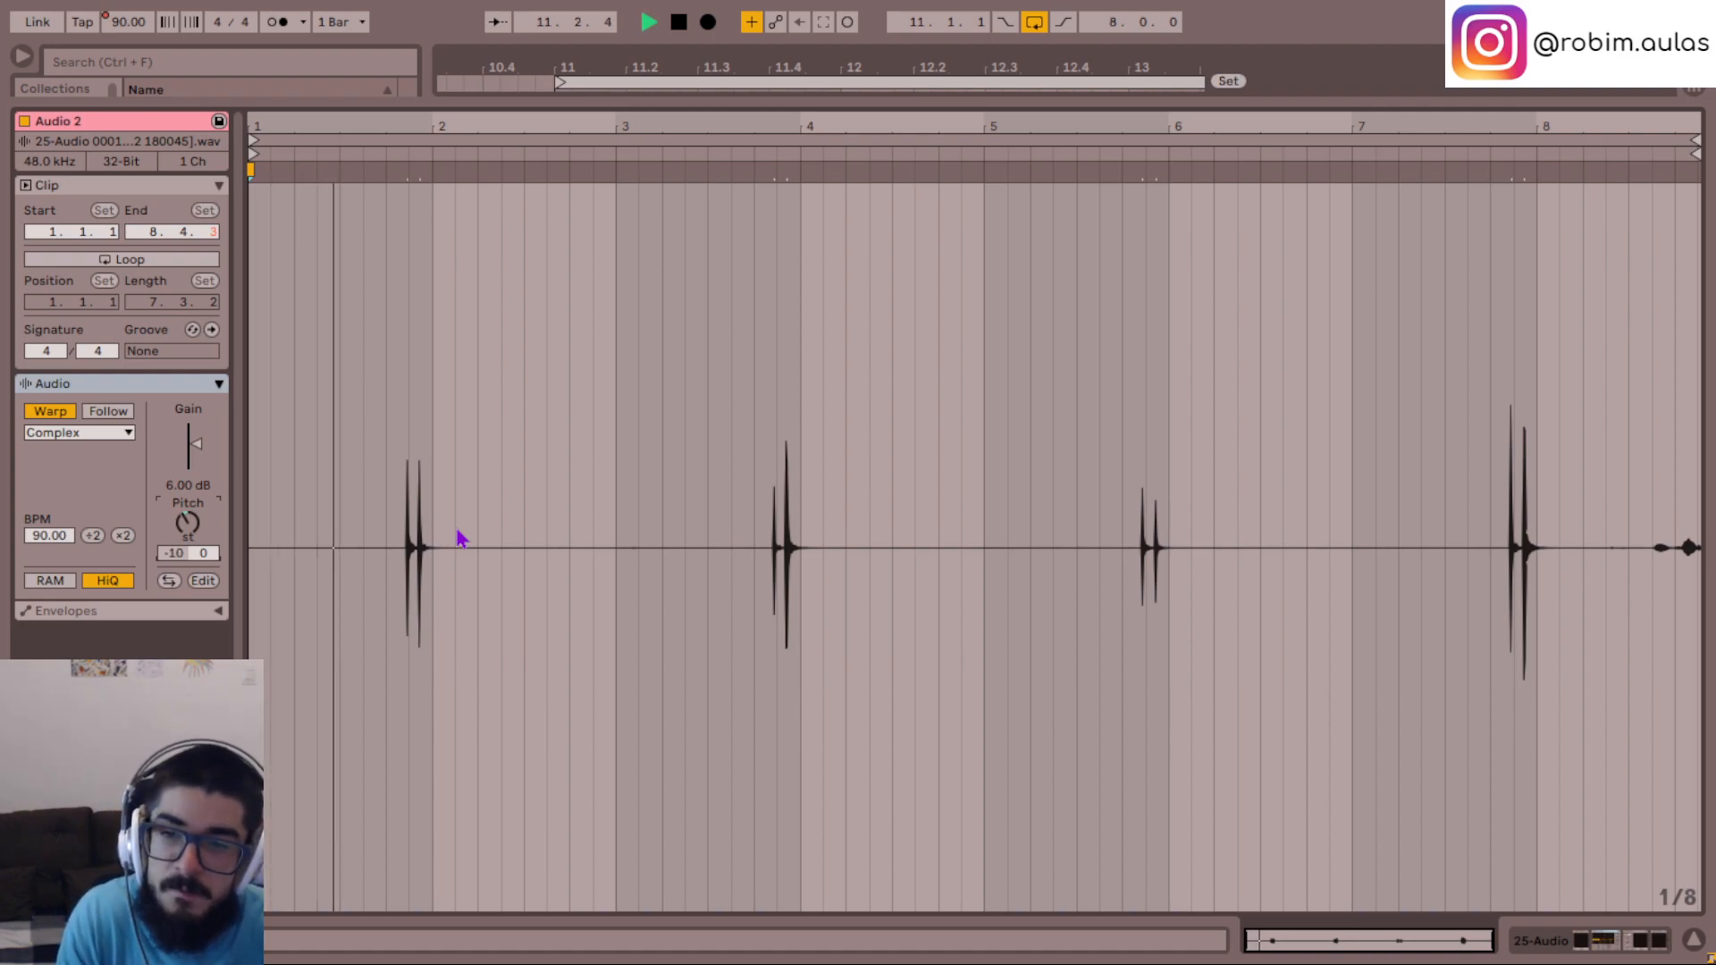
key(space)
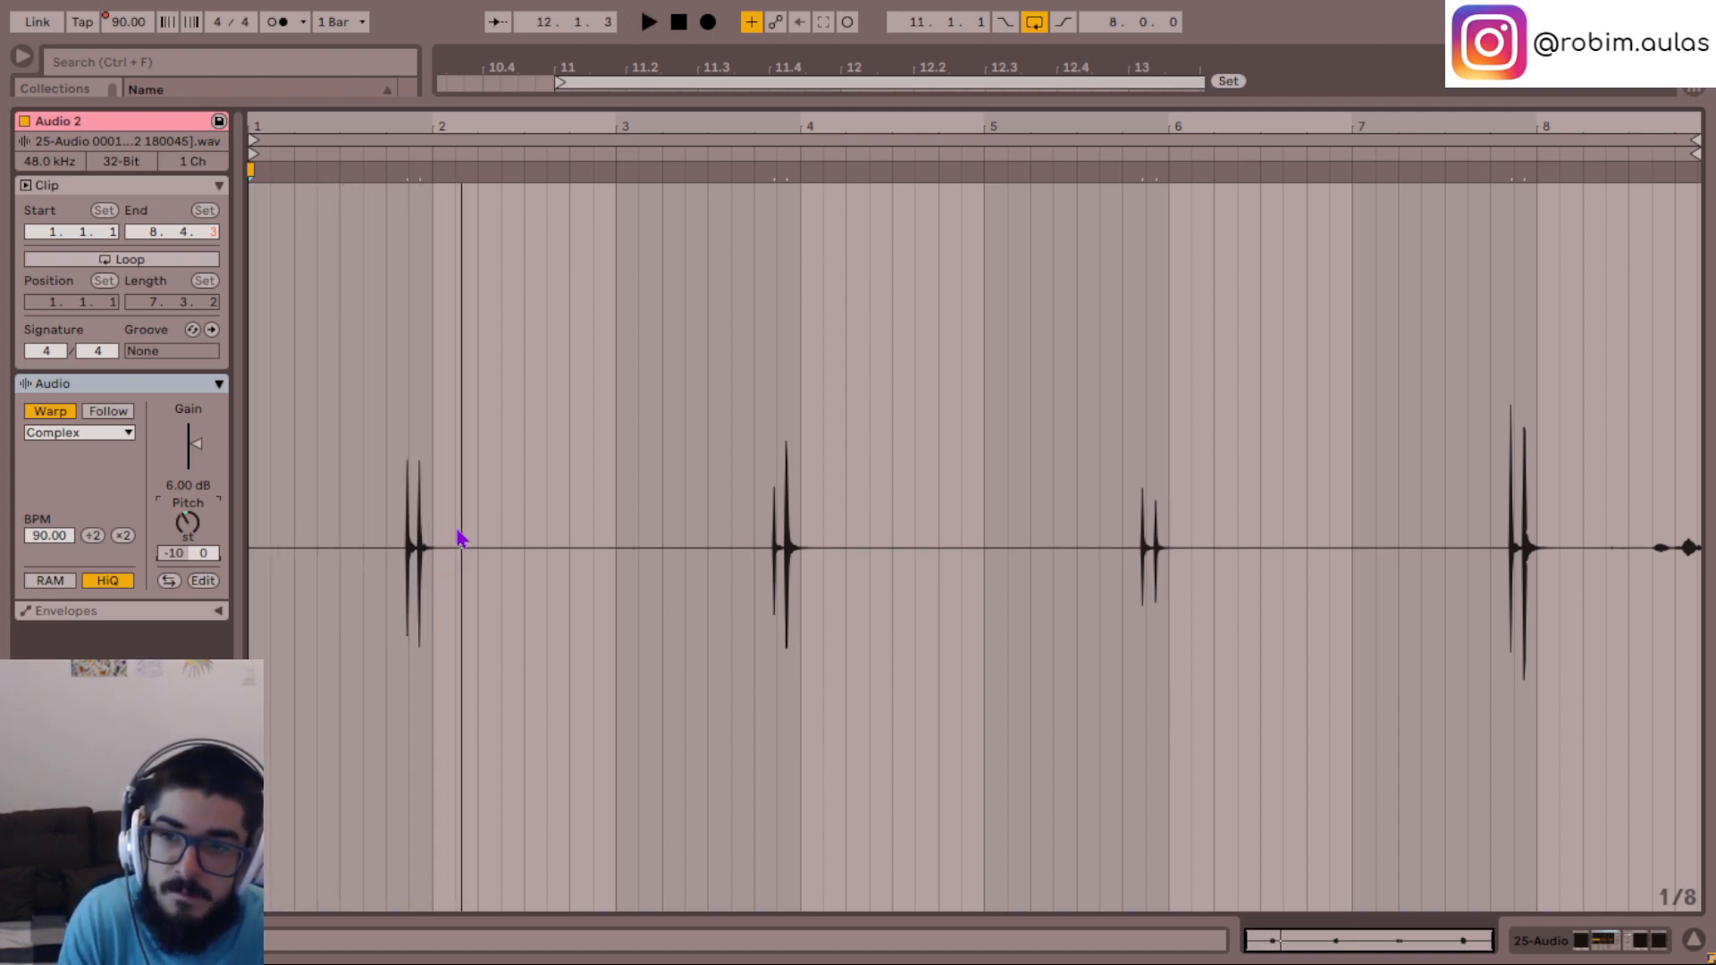
key(Up)
key(Up)
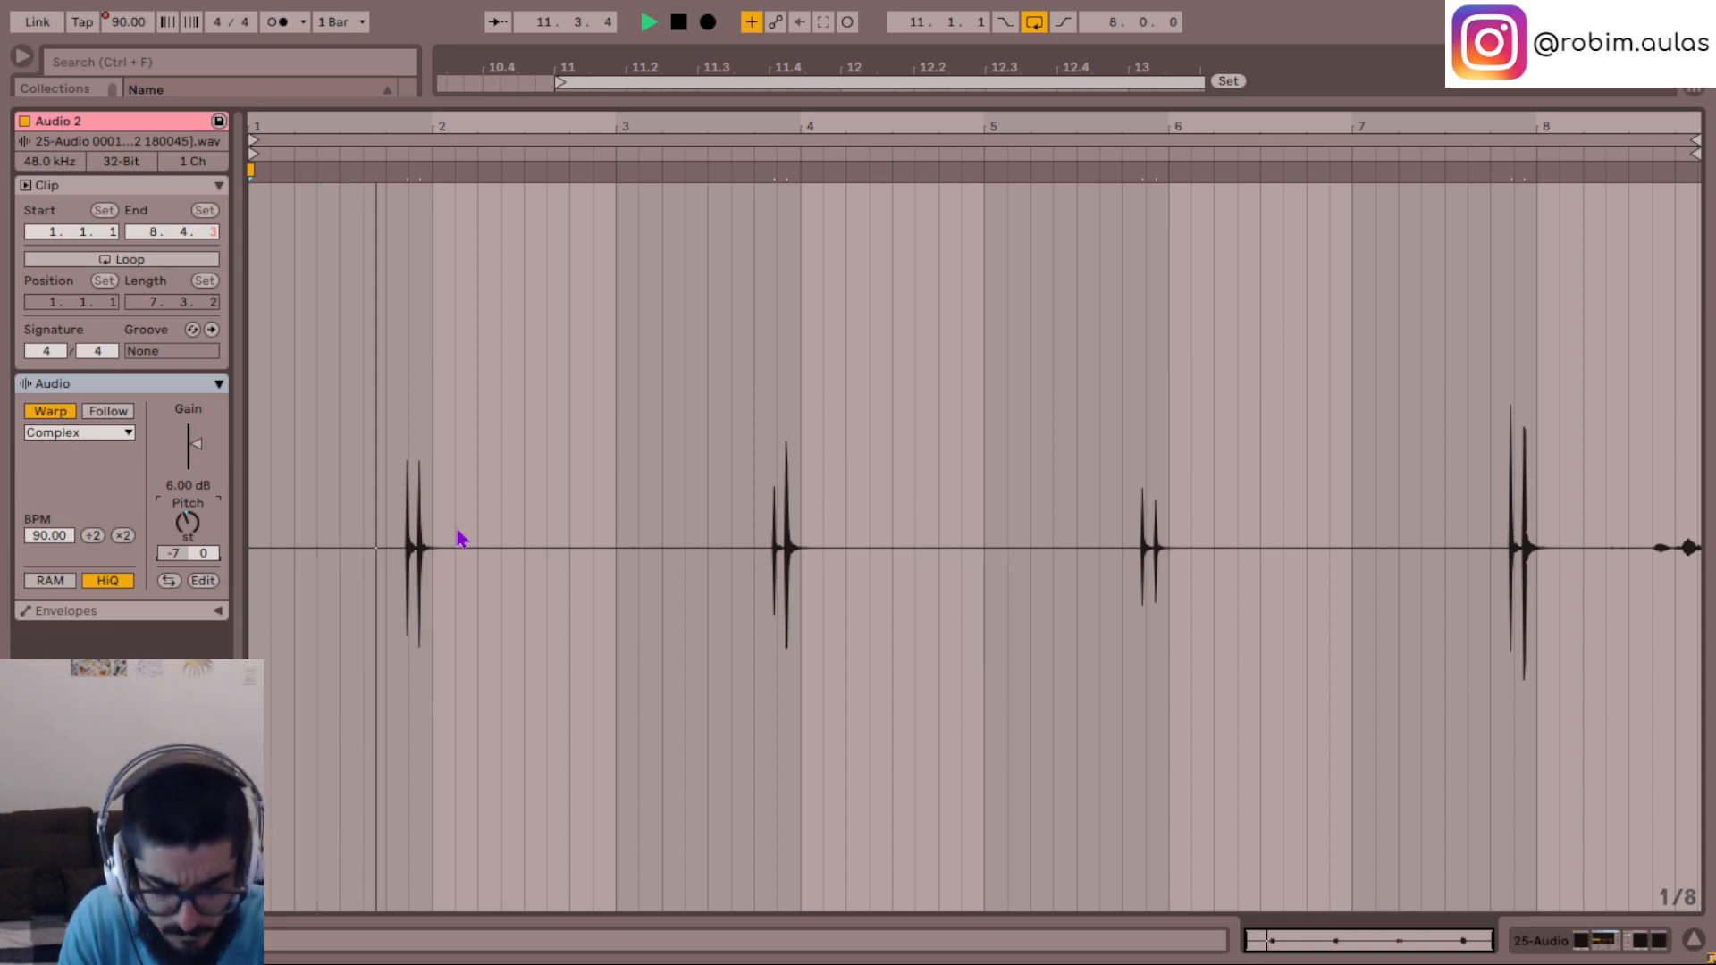
key(Up)
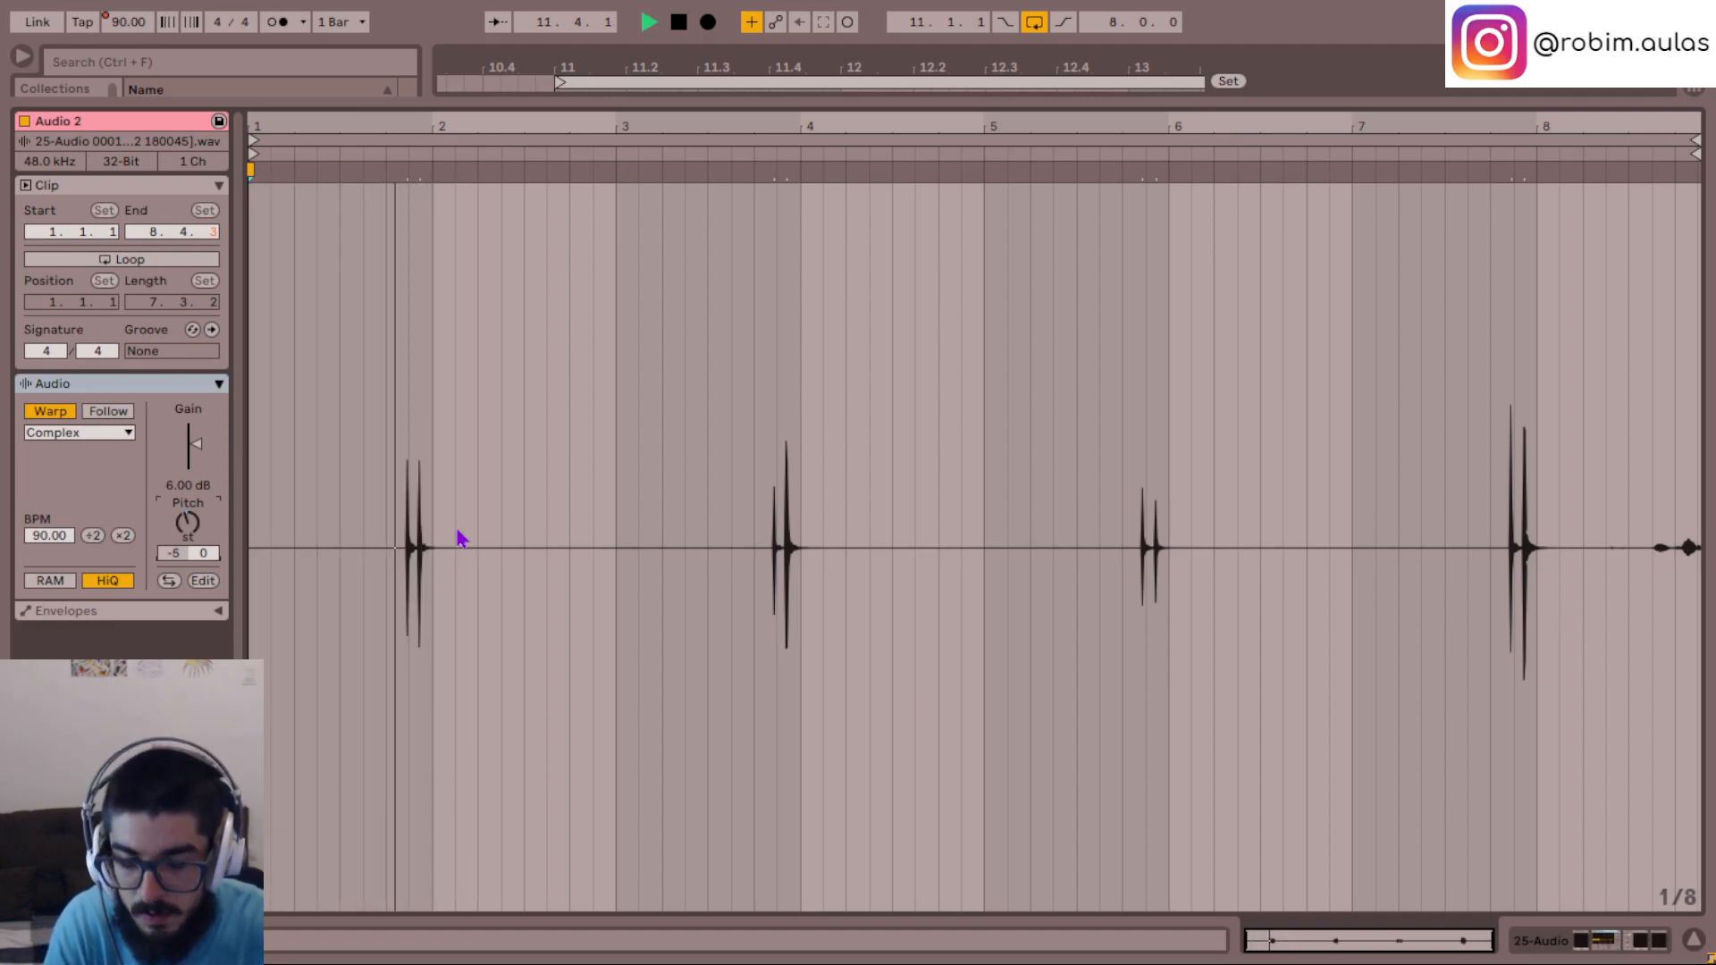
- Try higher transpositions of the Audio 2 clip and lower its pitch to -2 semitones during playback
key(Up)
key(space)
key(space)
key(Down)
key(Down)
key(Down)
key(Down)
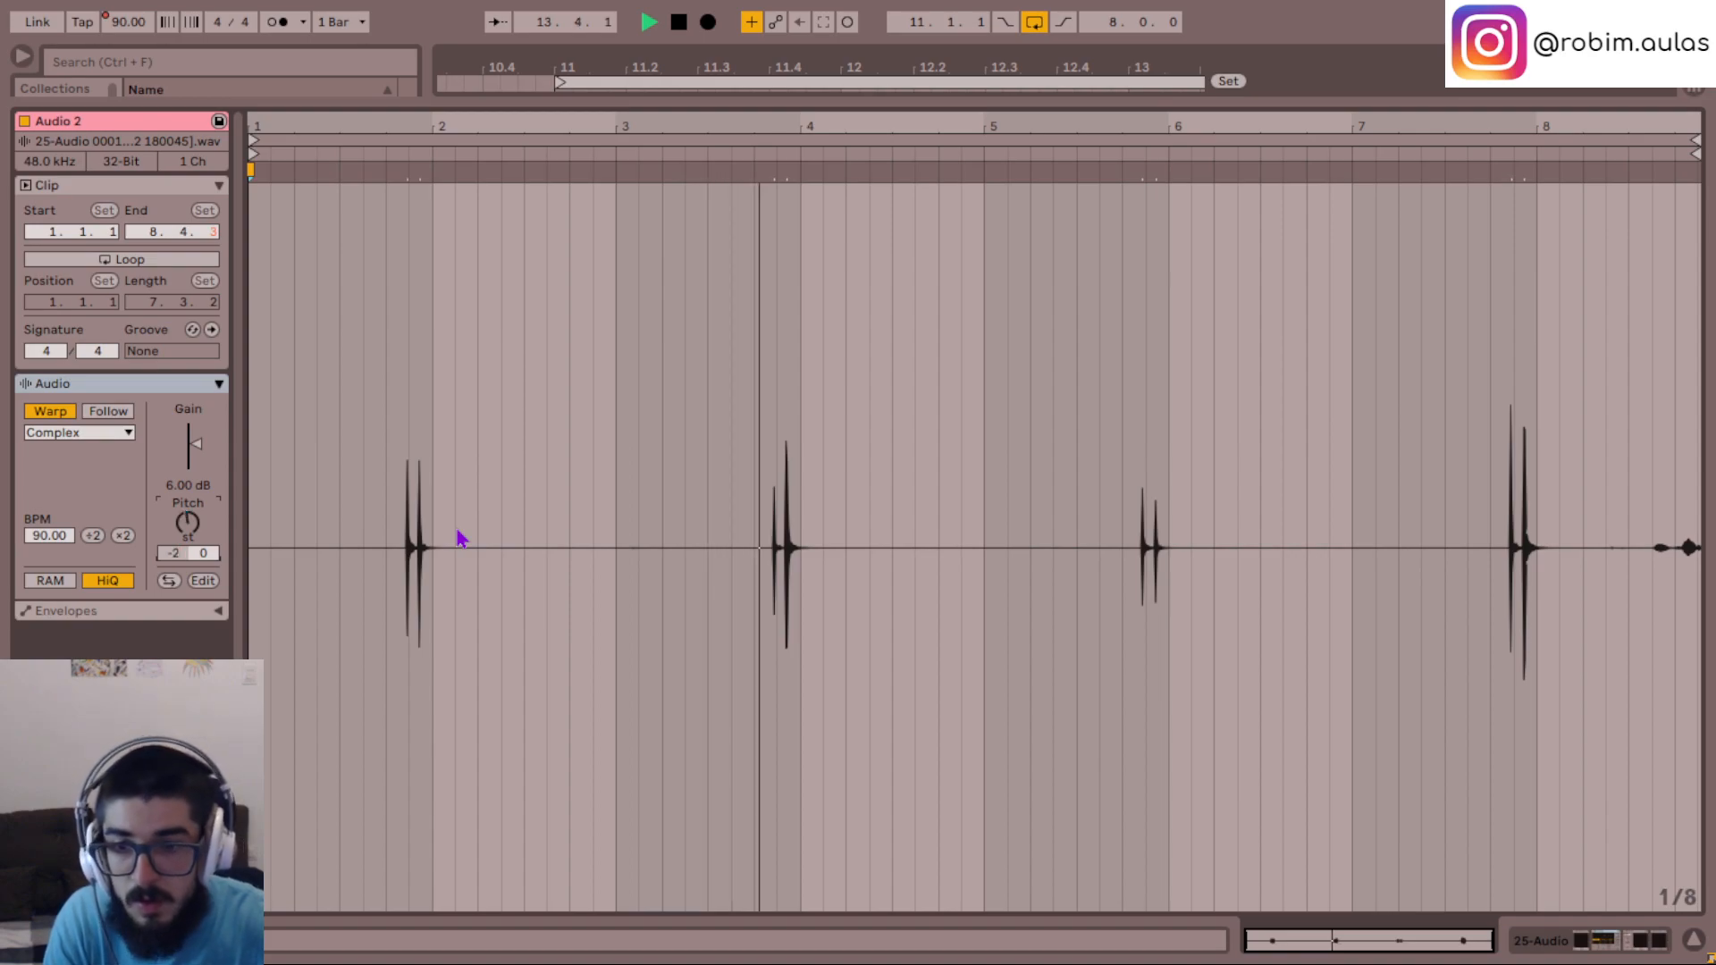
key(space)
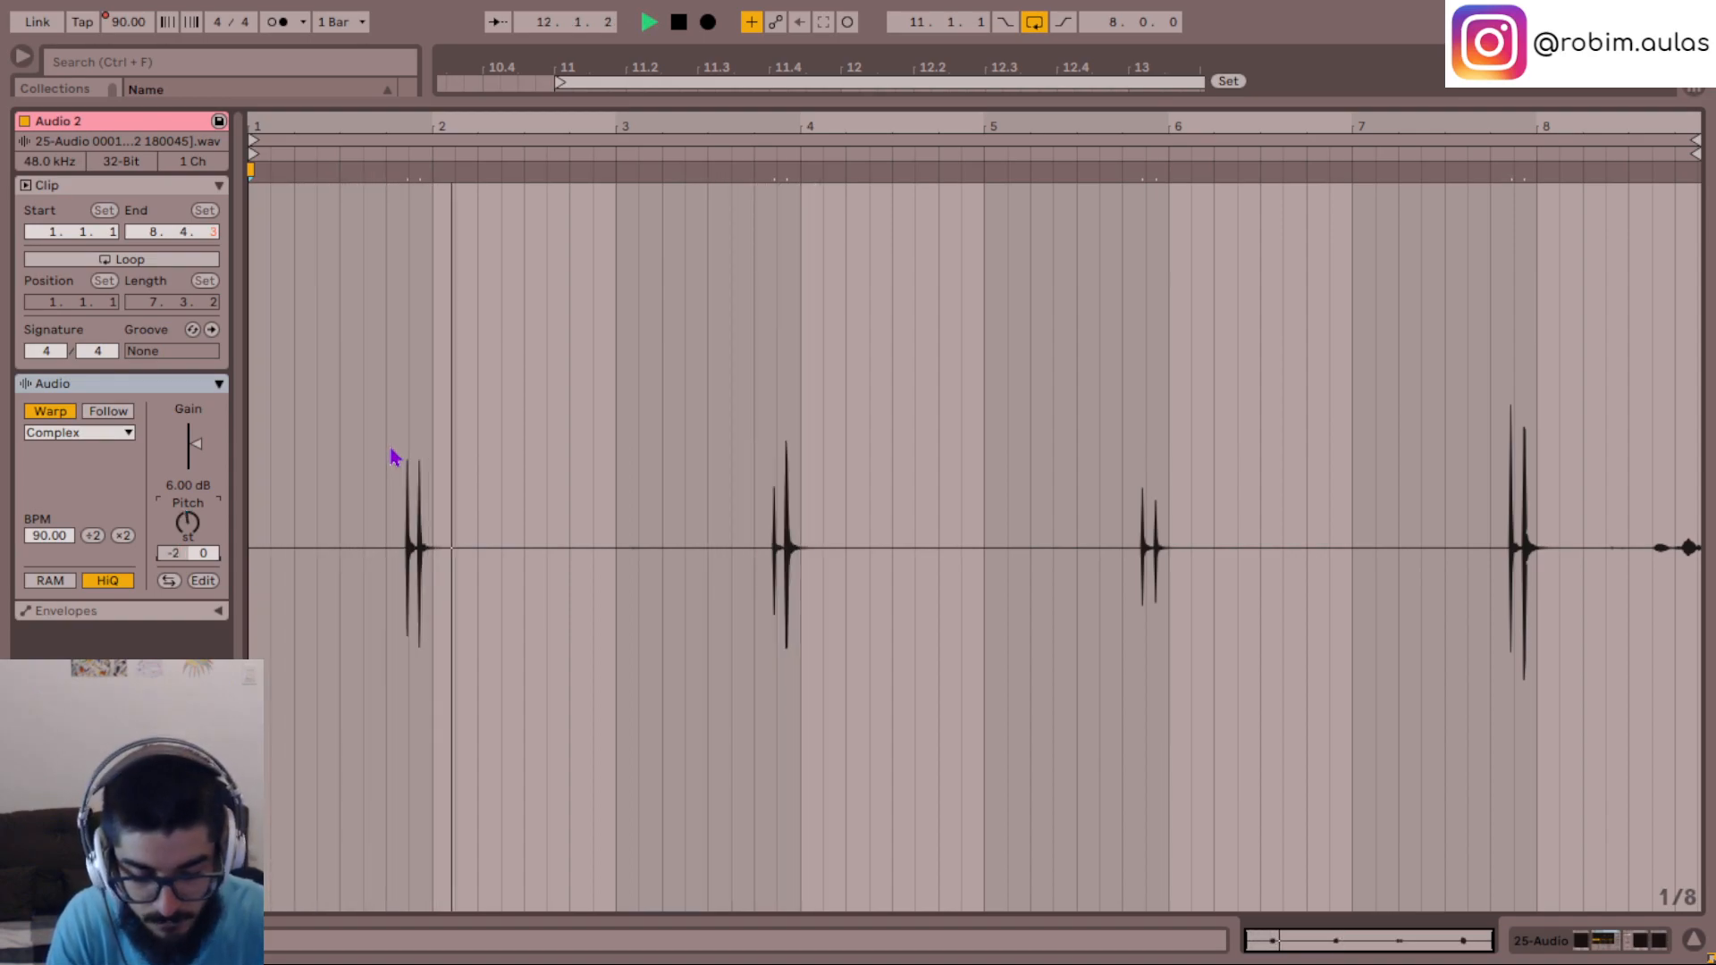
- Reset the Audio 2 clip's pitch to 0 semitones and hide the clip view during playback
double_click(195, 518)
key(space)
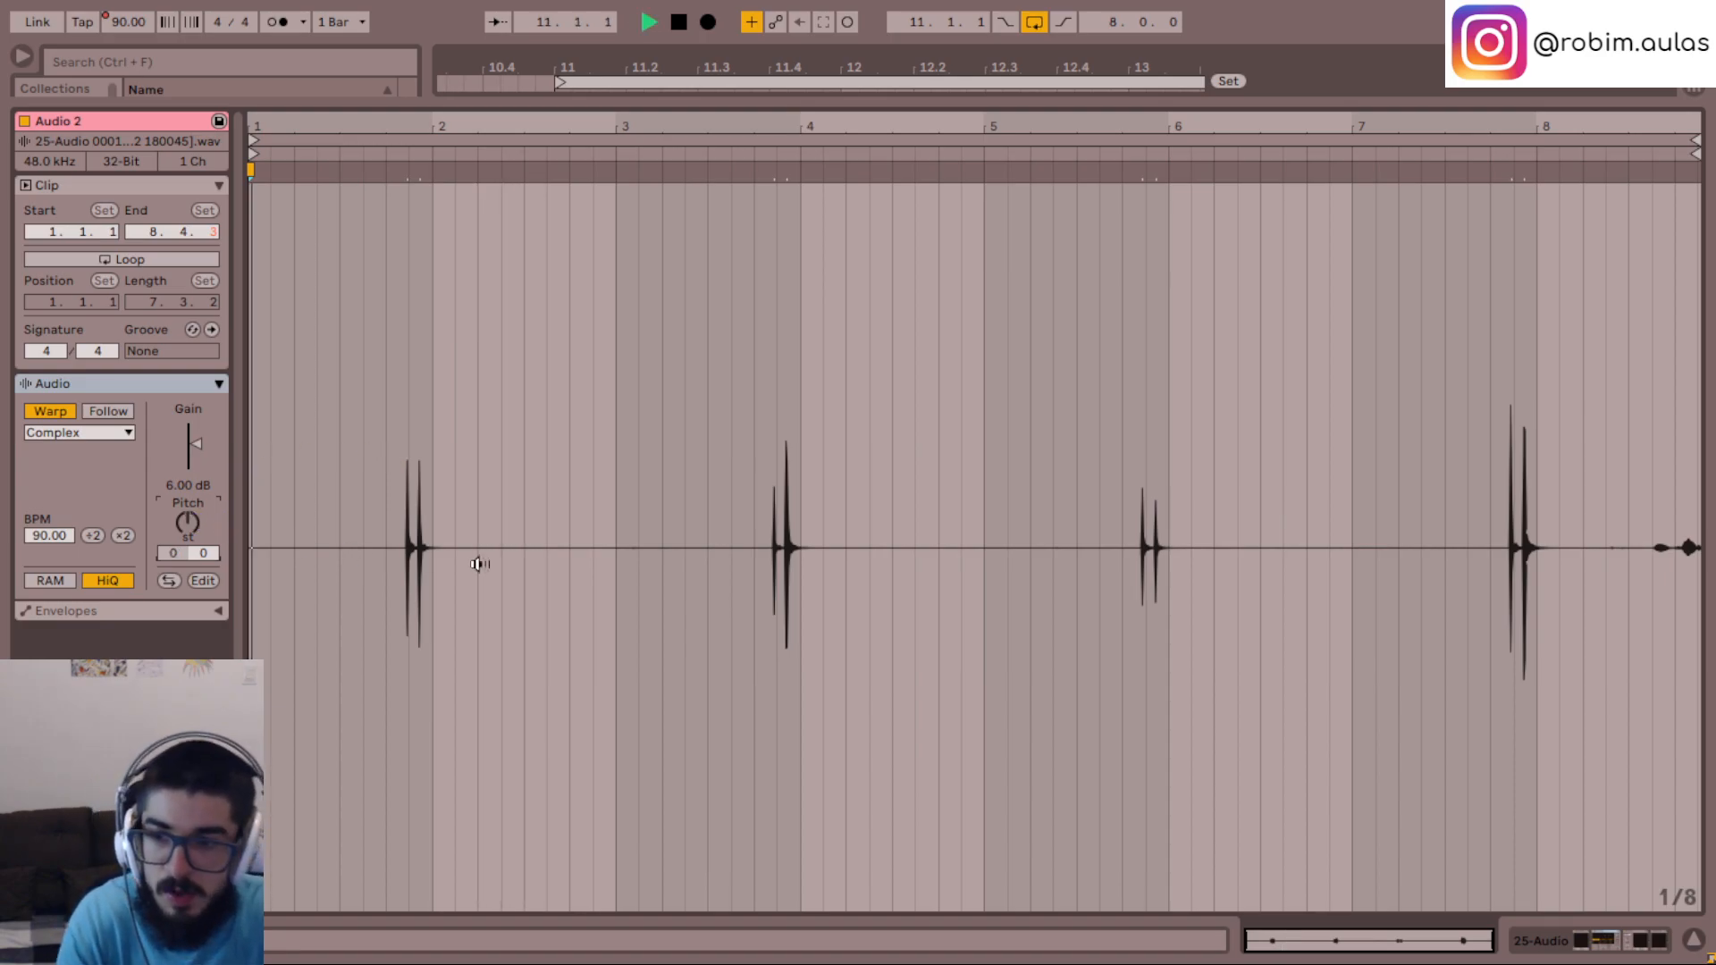
click(1695, 940)
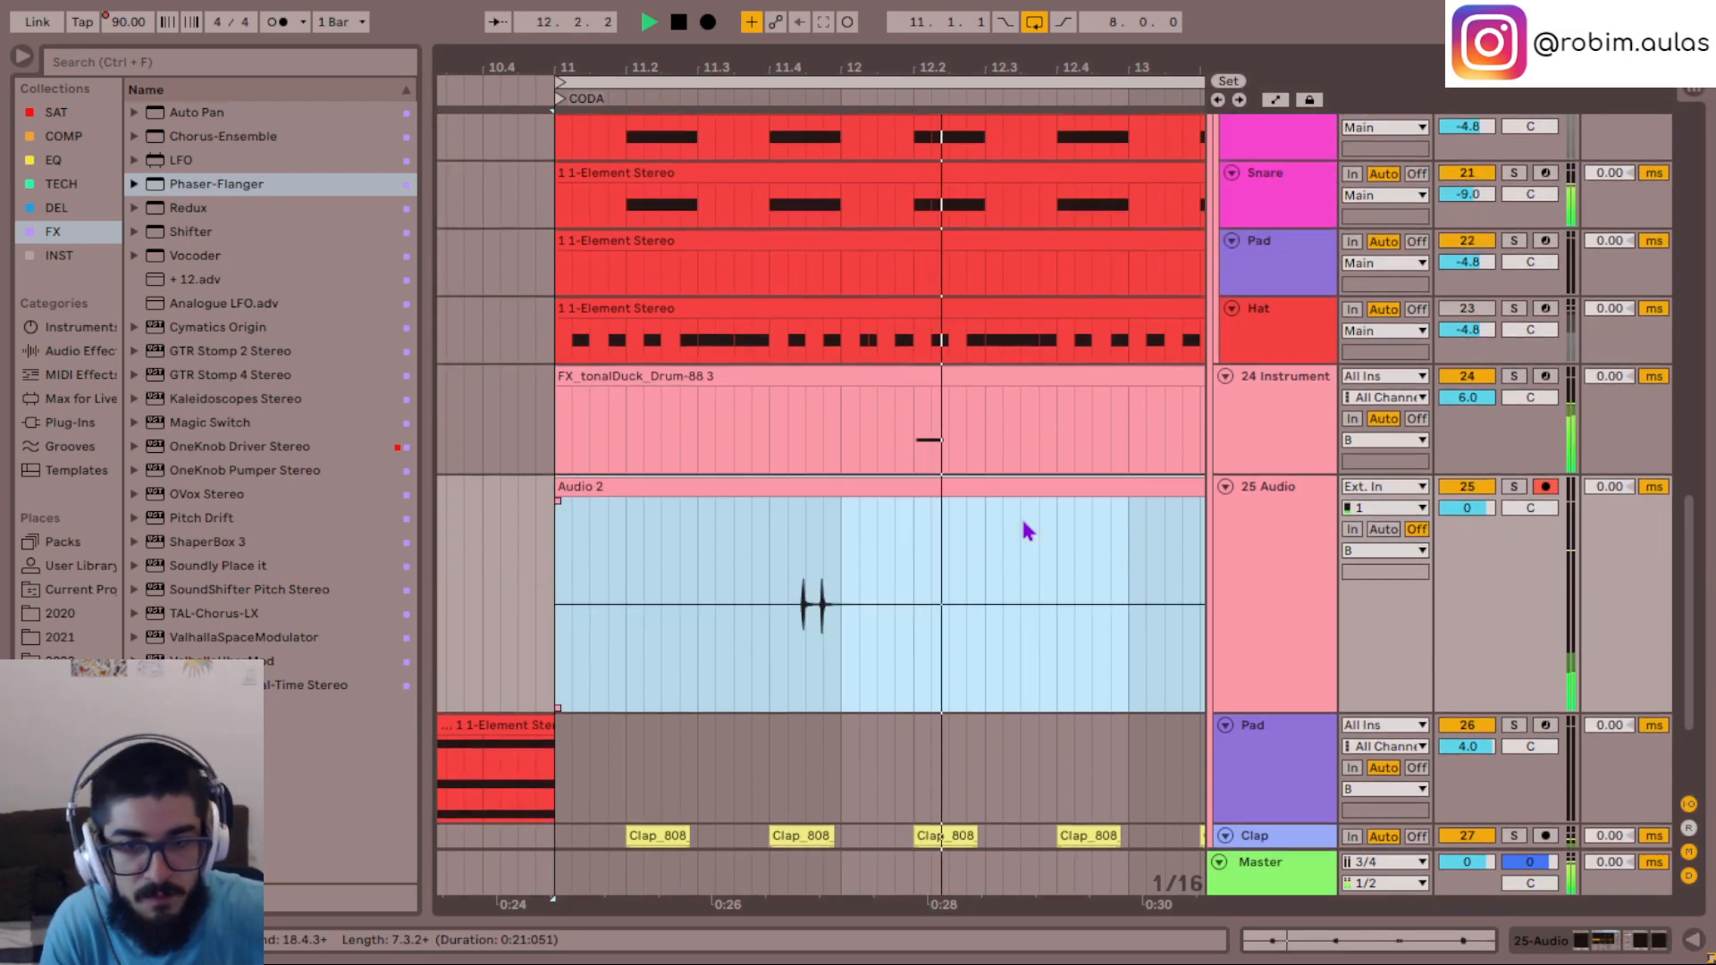
- Play the CODA section and check the timing of the hits in the Audio 2 clip against the drum tracks
scroll(1026, 531, down, 2)
click(1003, 527)
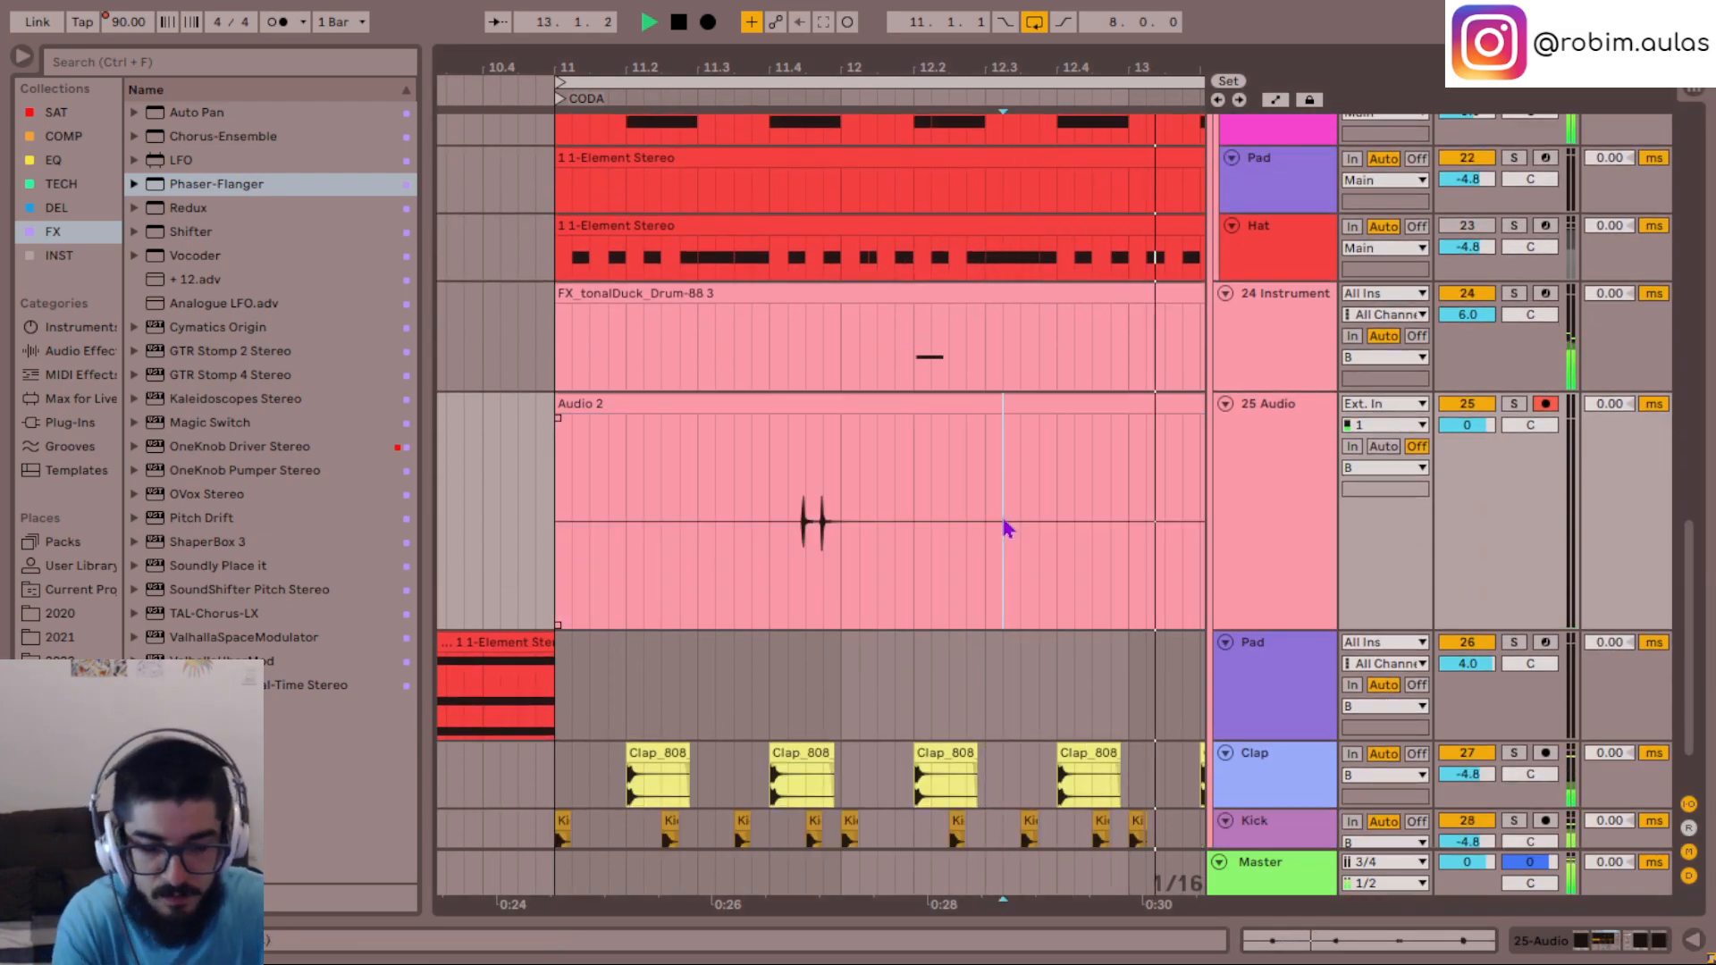
scroll(1004, 522, down, 5)
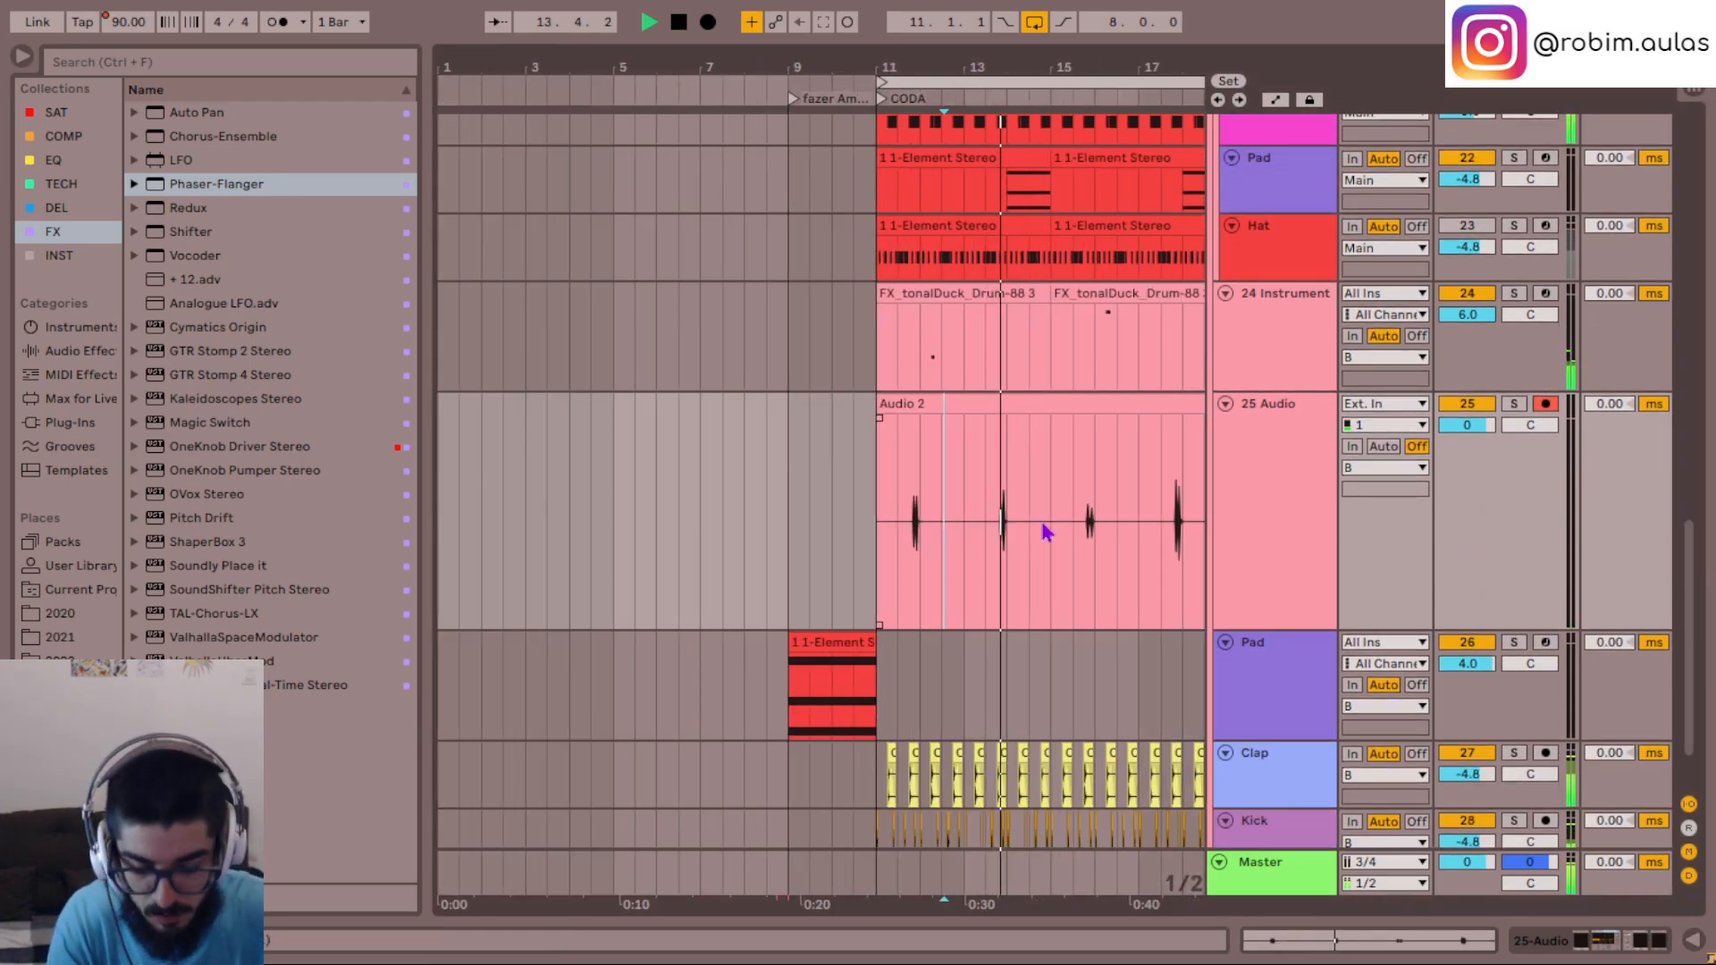
scroll(1071, 529, right, 3)
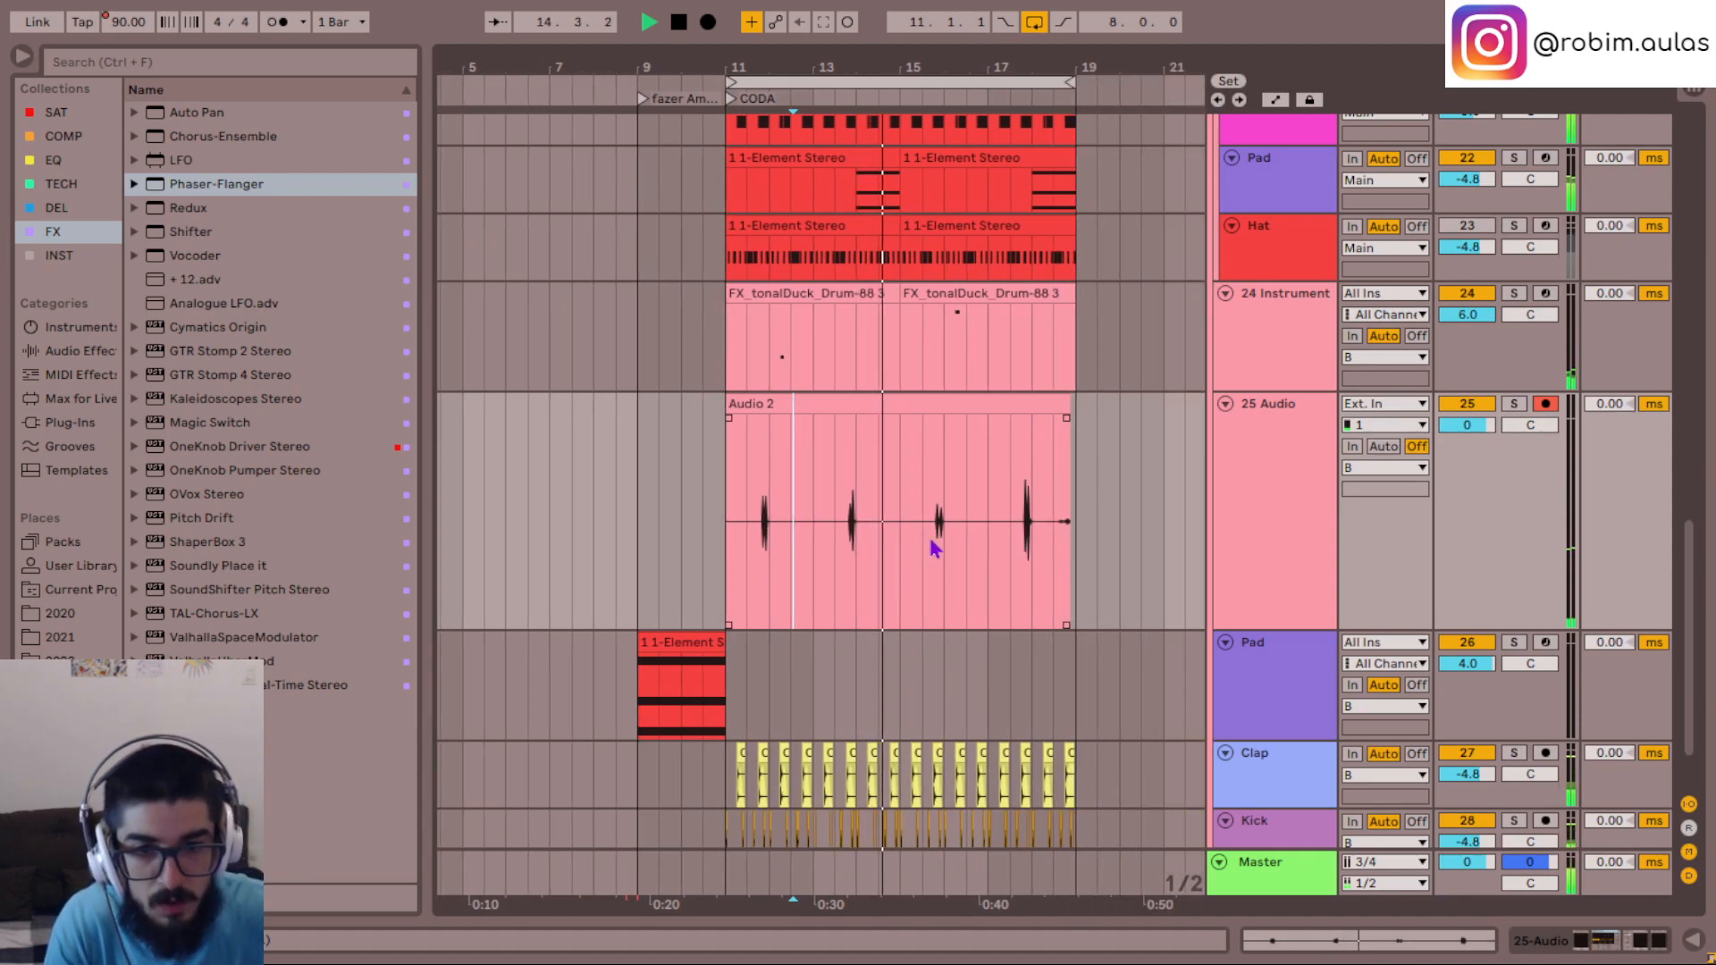
scroll(930, 541, right, 1)
scroll(788, 540, up, 3)
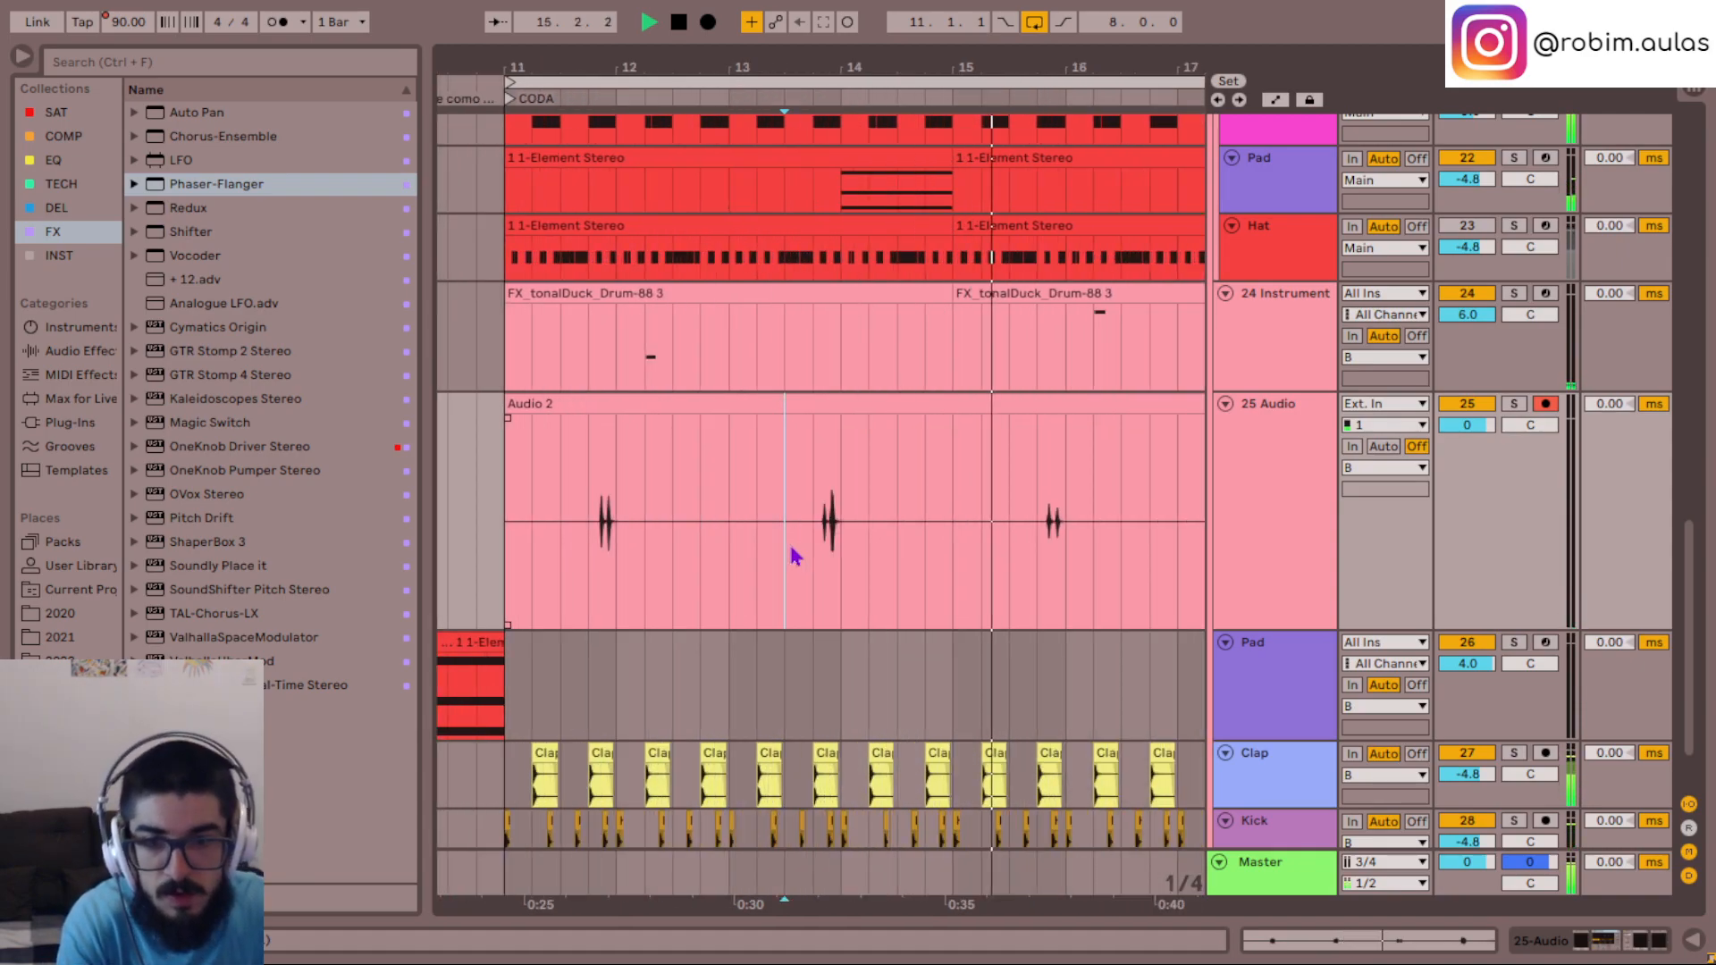
scroll(794, 556, up, 3)
scroll(872, 572, left, 3)
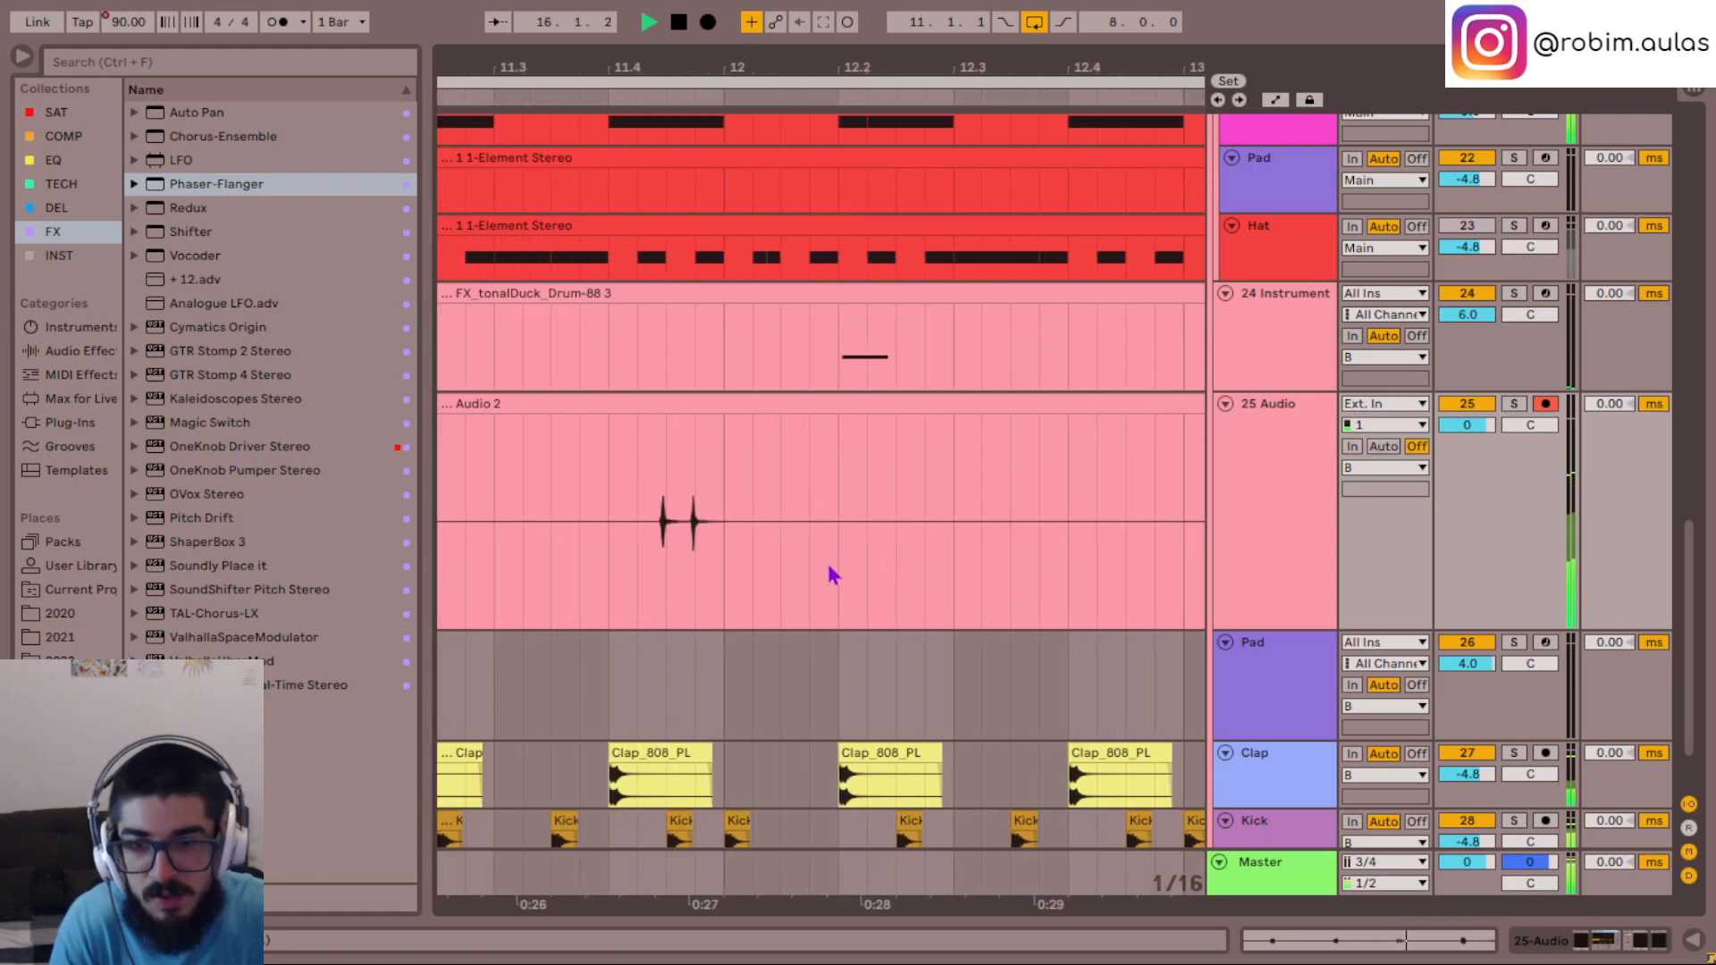
click(618, 564)
key(space)
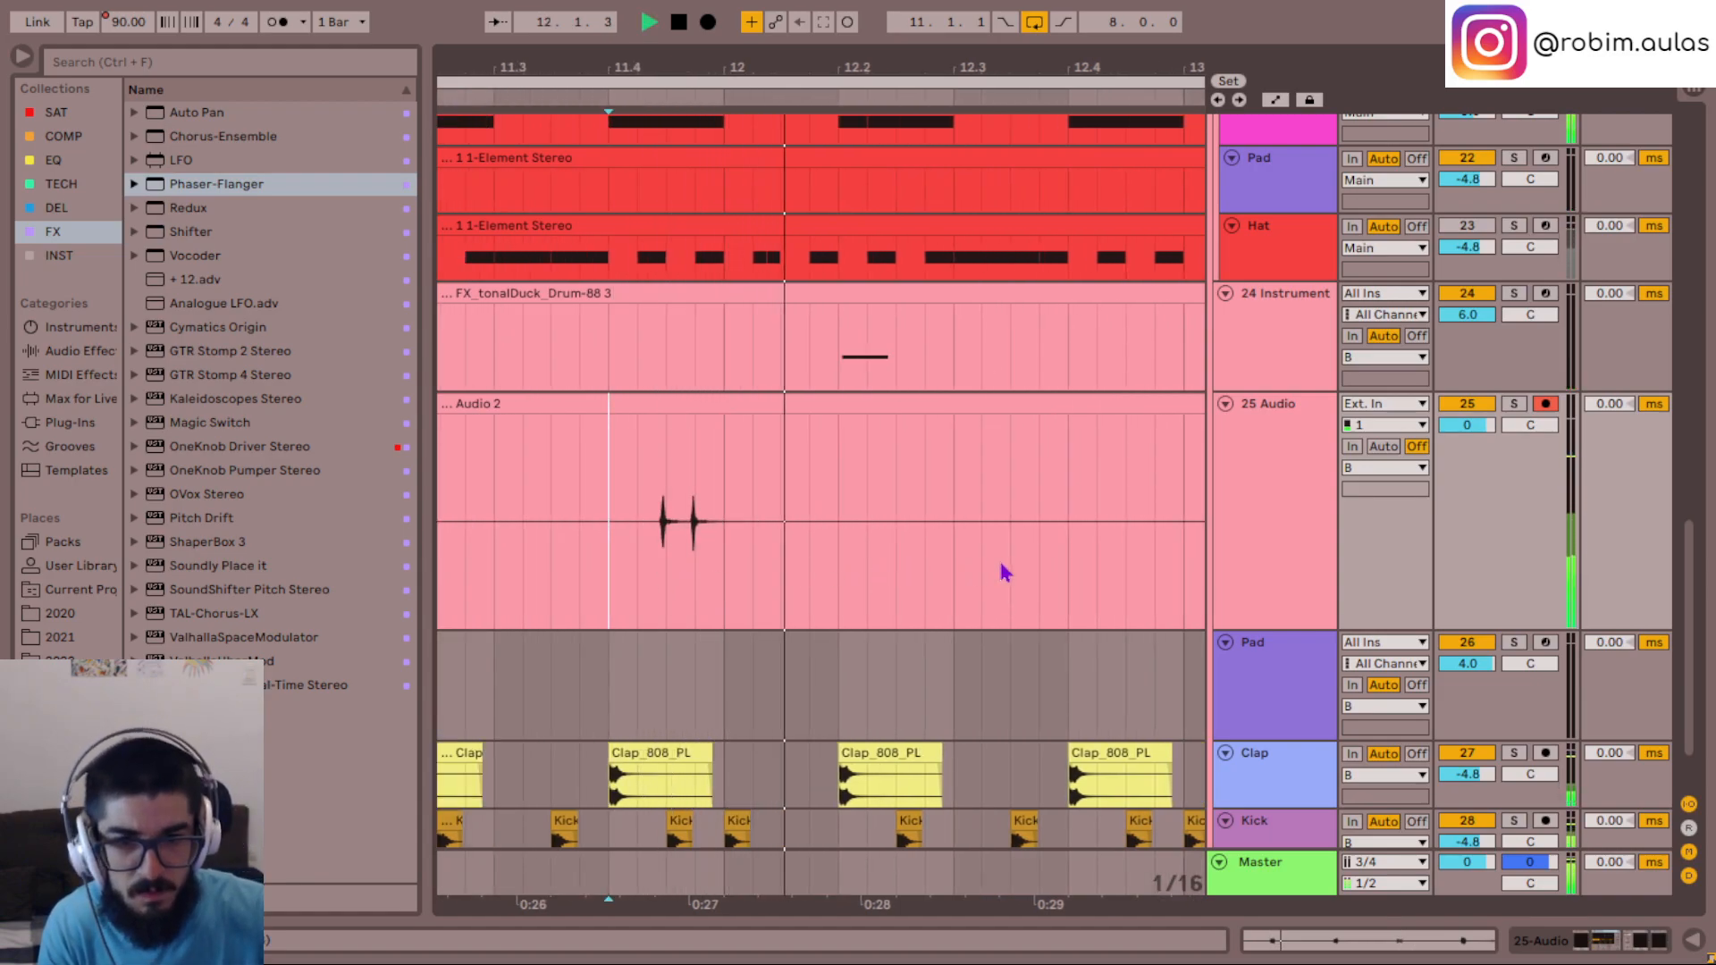
- Split off the first hit of the pair just before bar 14 in the Audio 2 clip and delay it slightly
click(764, 588)
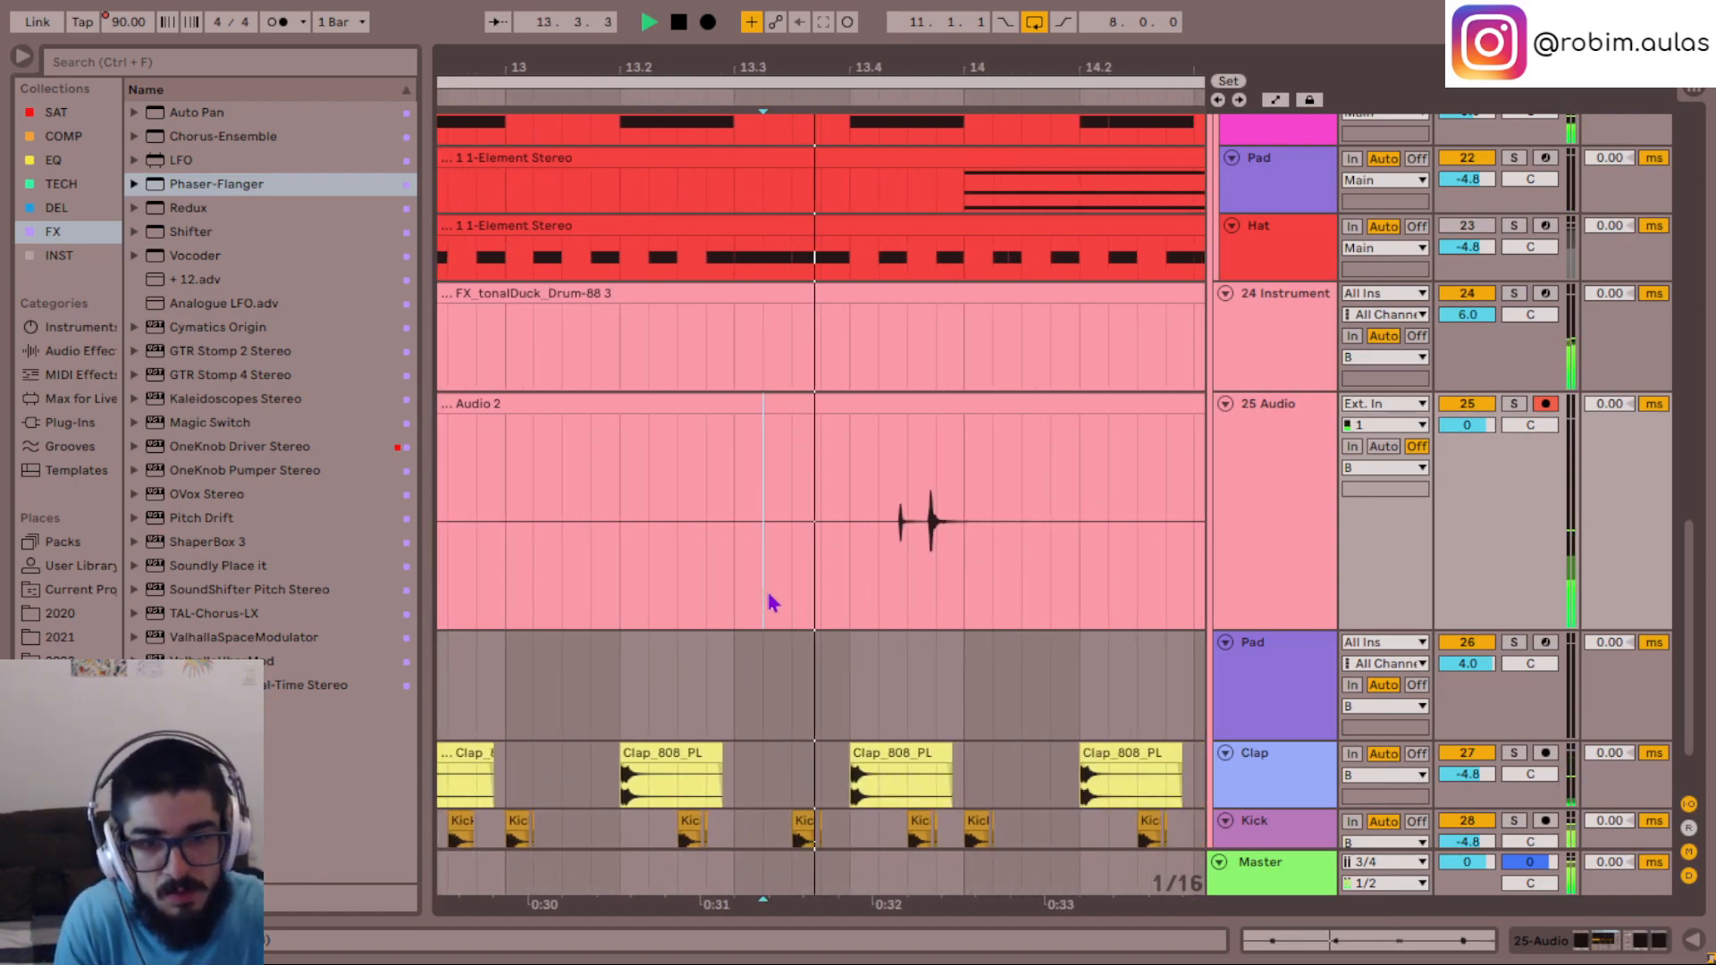
key(space)
click(914, 586)
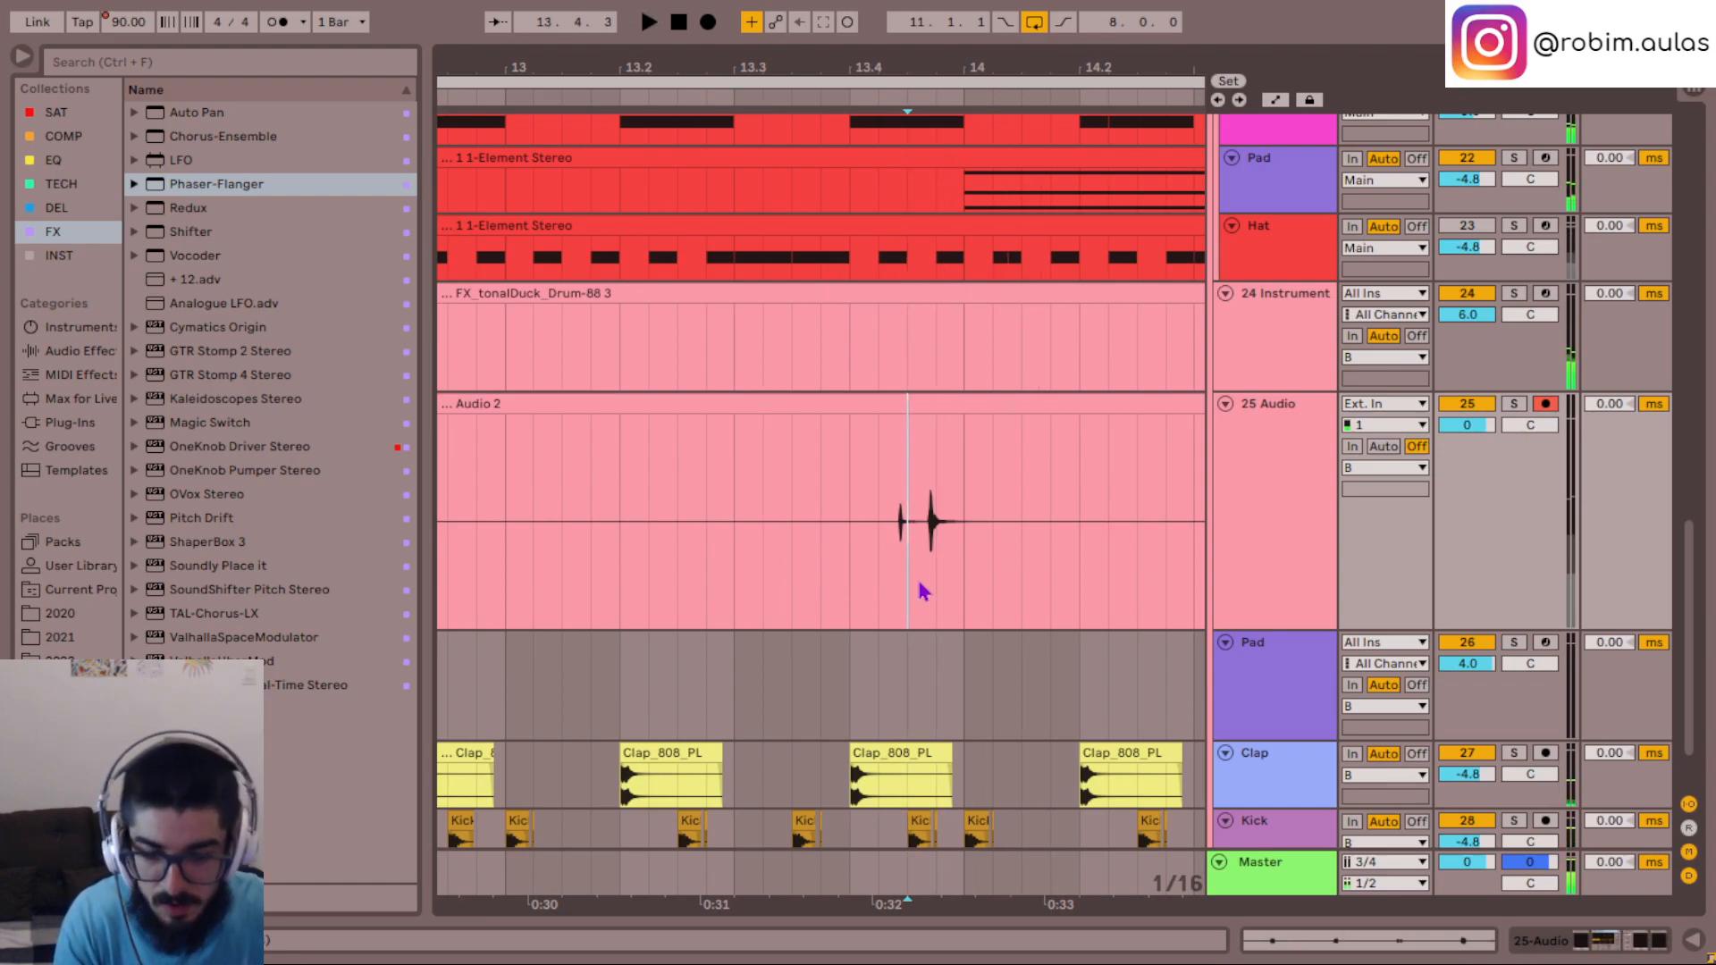
scroll(915, 575, up, 3)
drag(1081, 590, 965, 614)
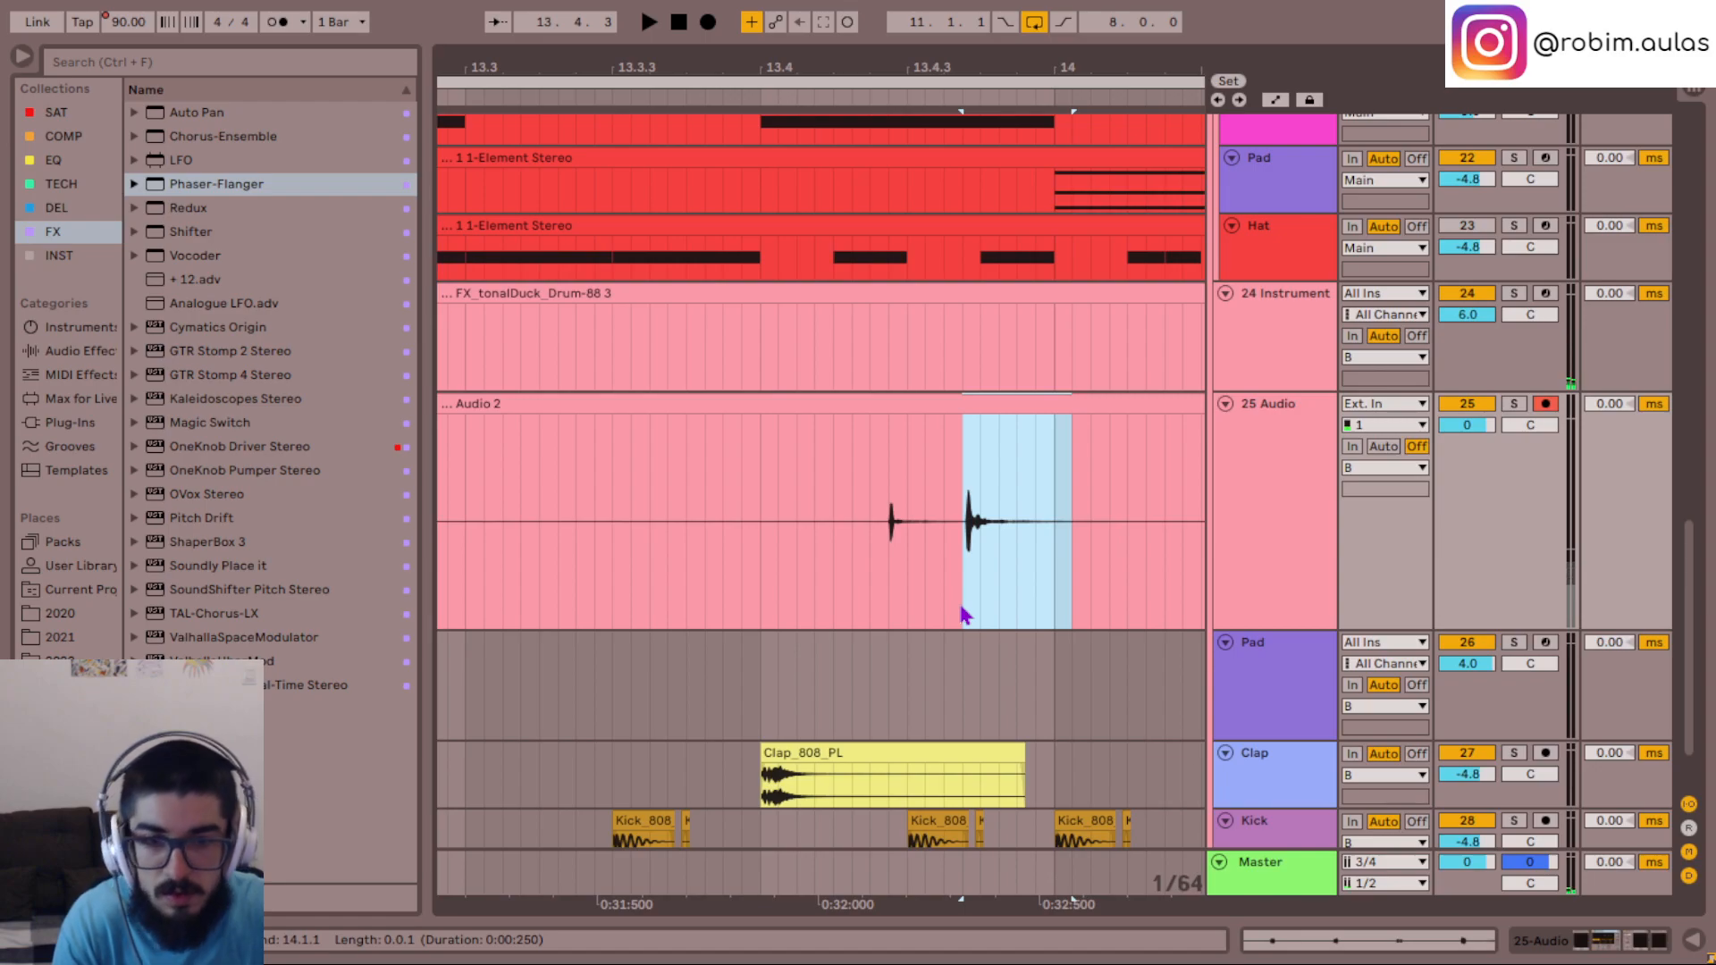
drag(880, 601, 953, 593)
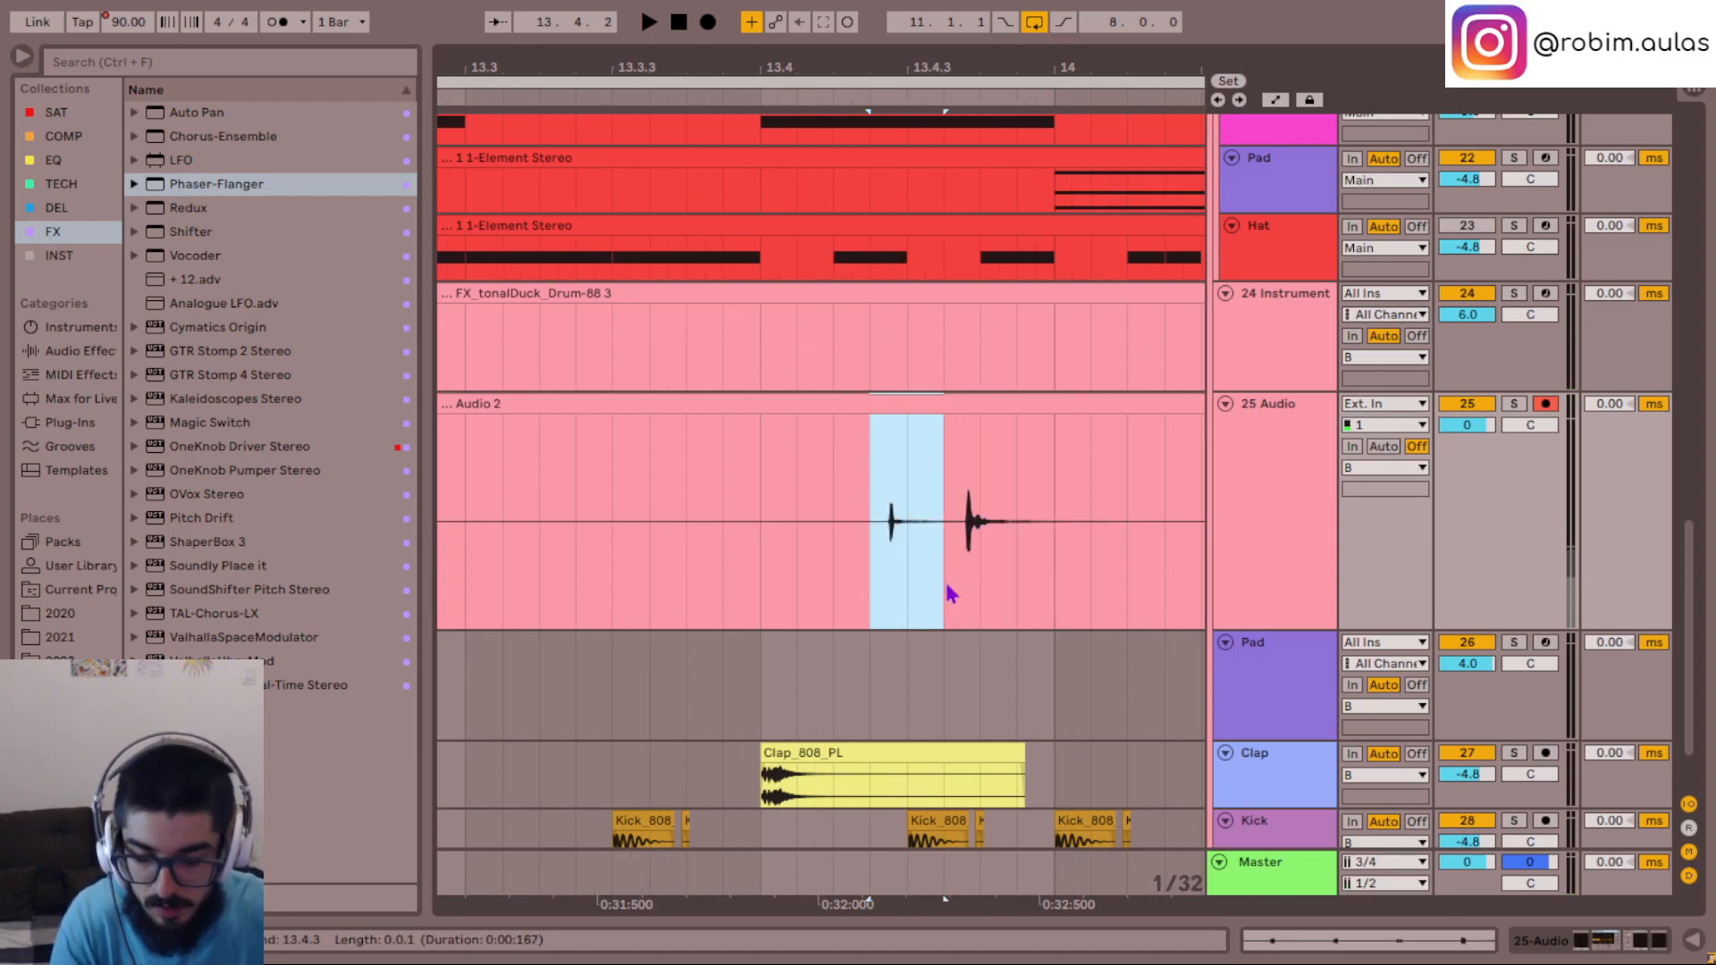
key(ctrl+e)
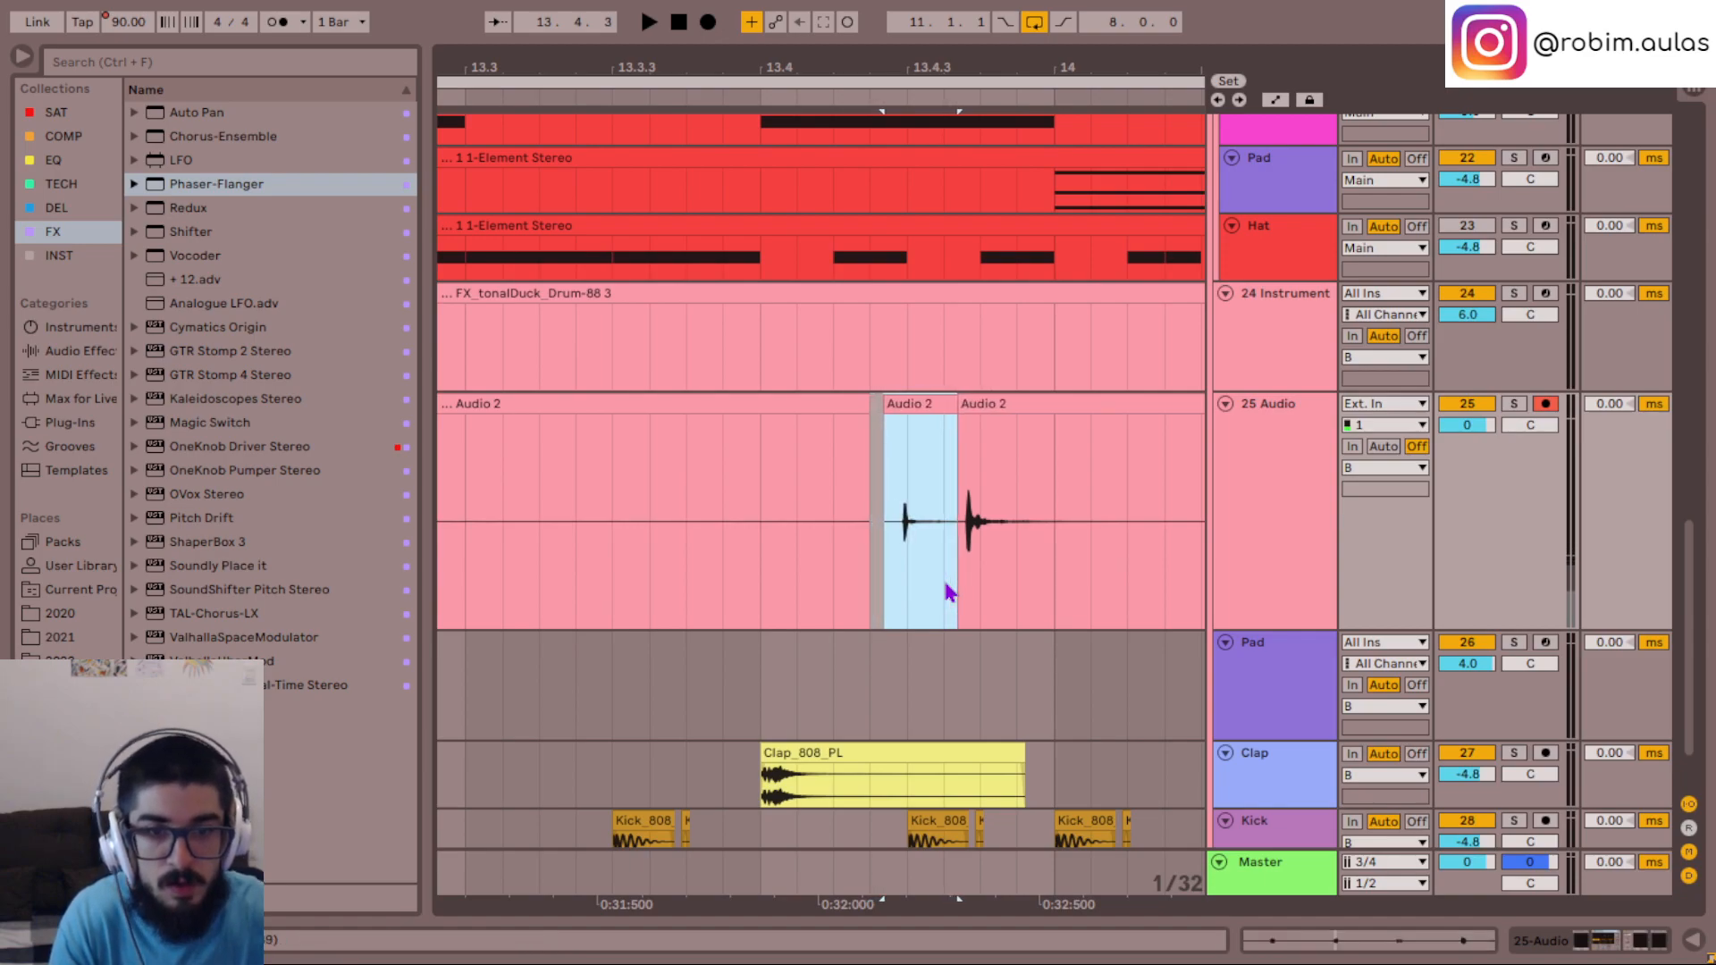
- Play from beat 13.4 and from about bar 15 to check the timing of the hits on the 25 Audio track
click(751, 524)
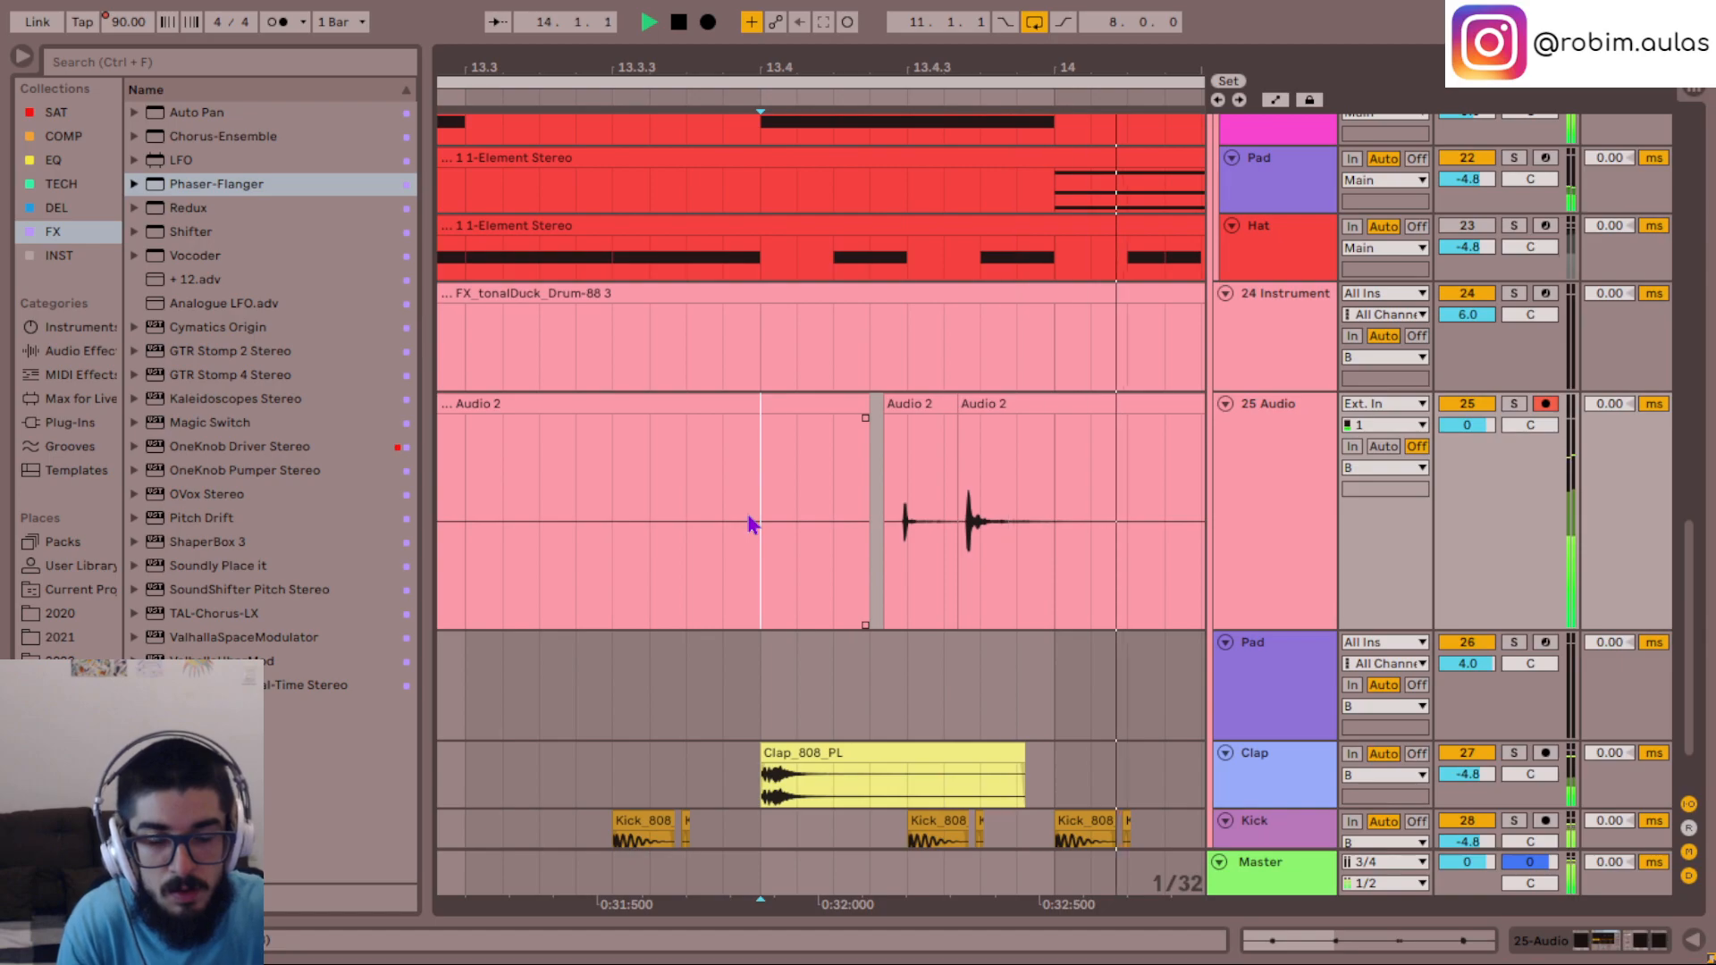
key(minus)
key(minus)
key(minus)
key(minus)
key(minus)
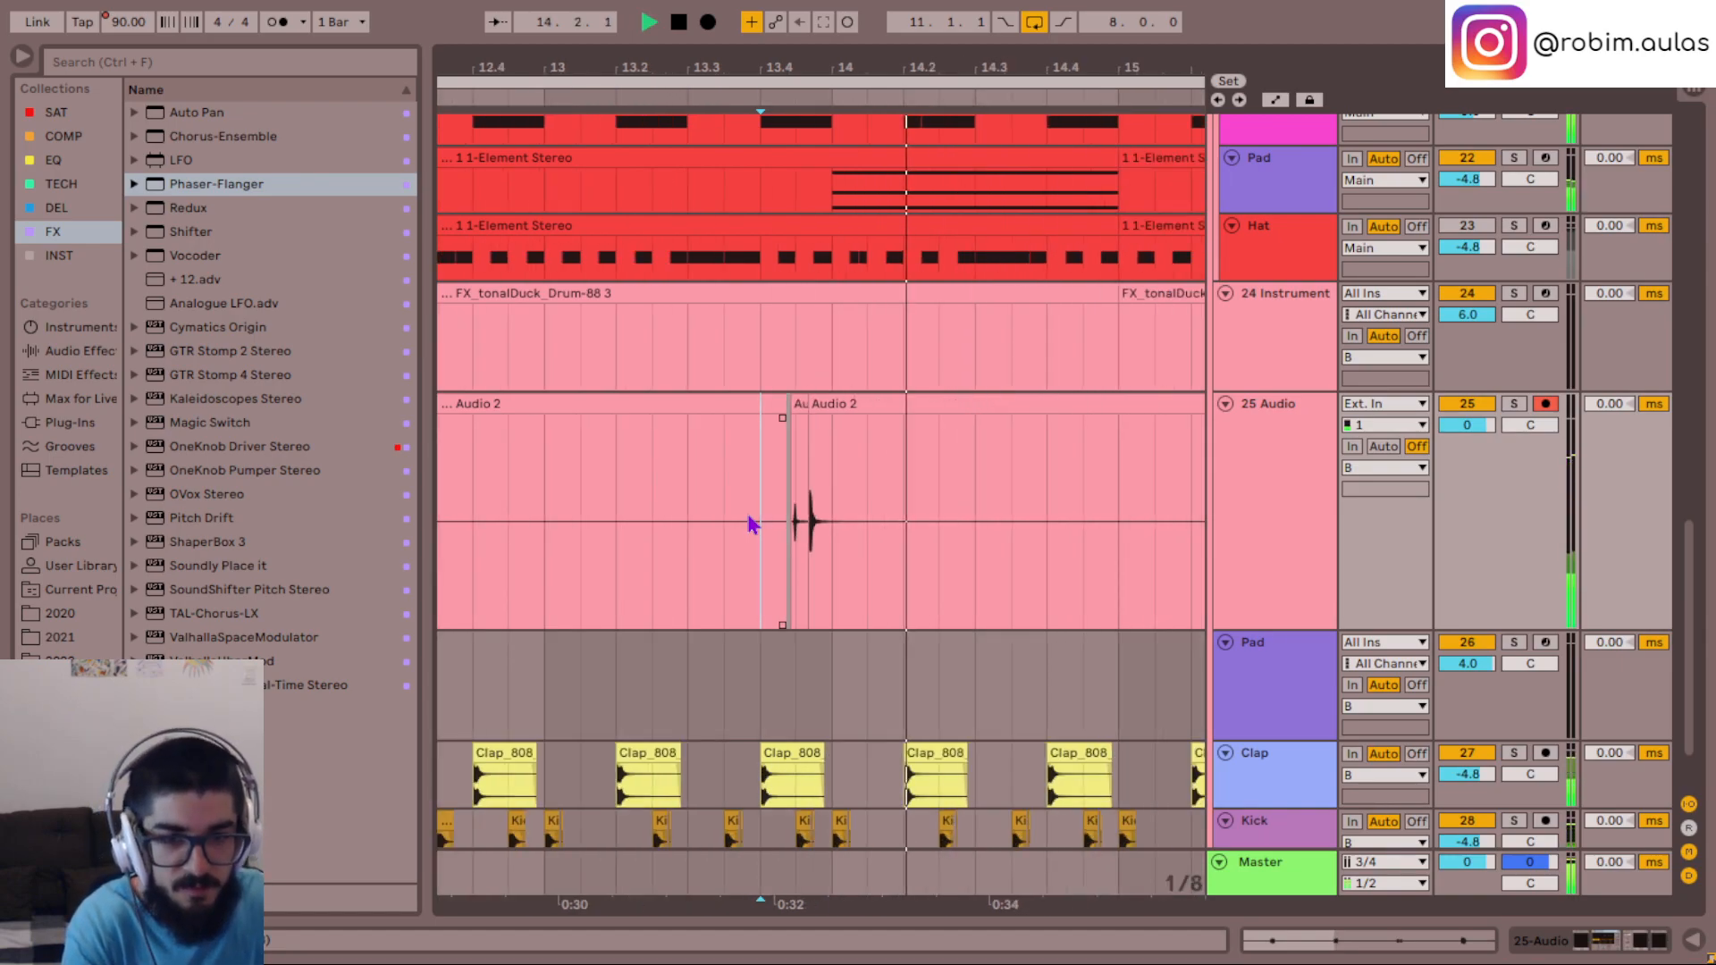
click(972, 586)
key(space)
key(space)
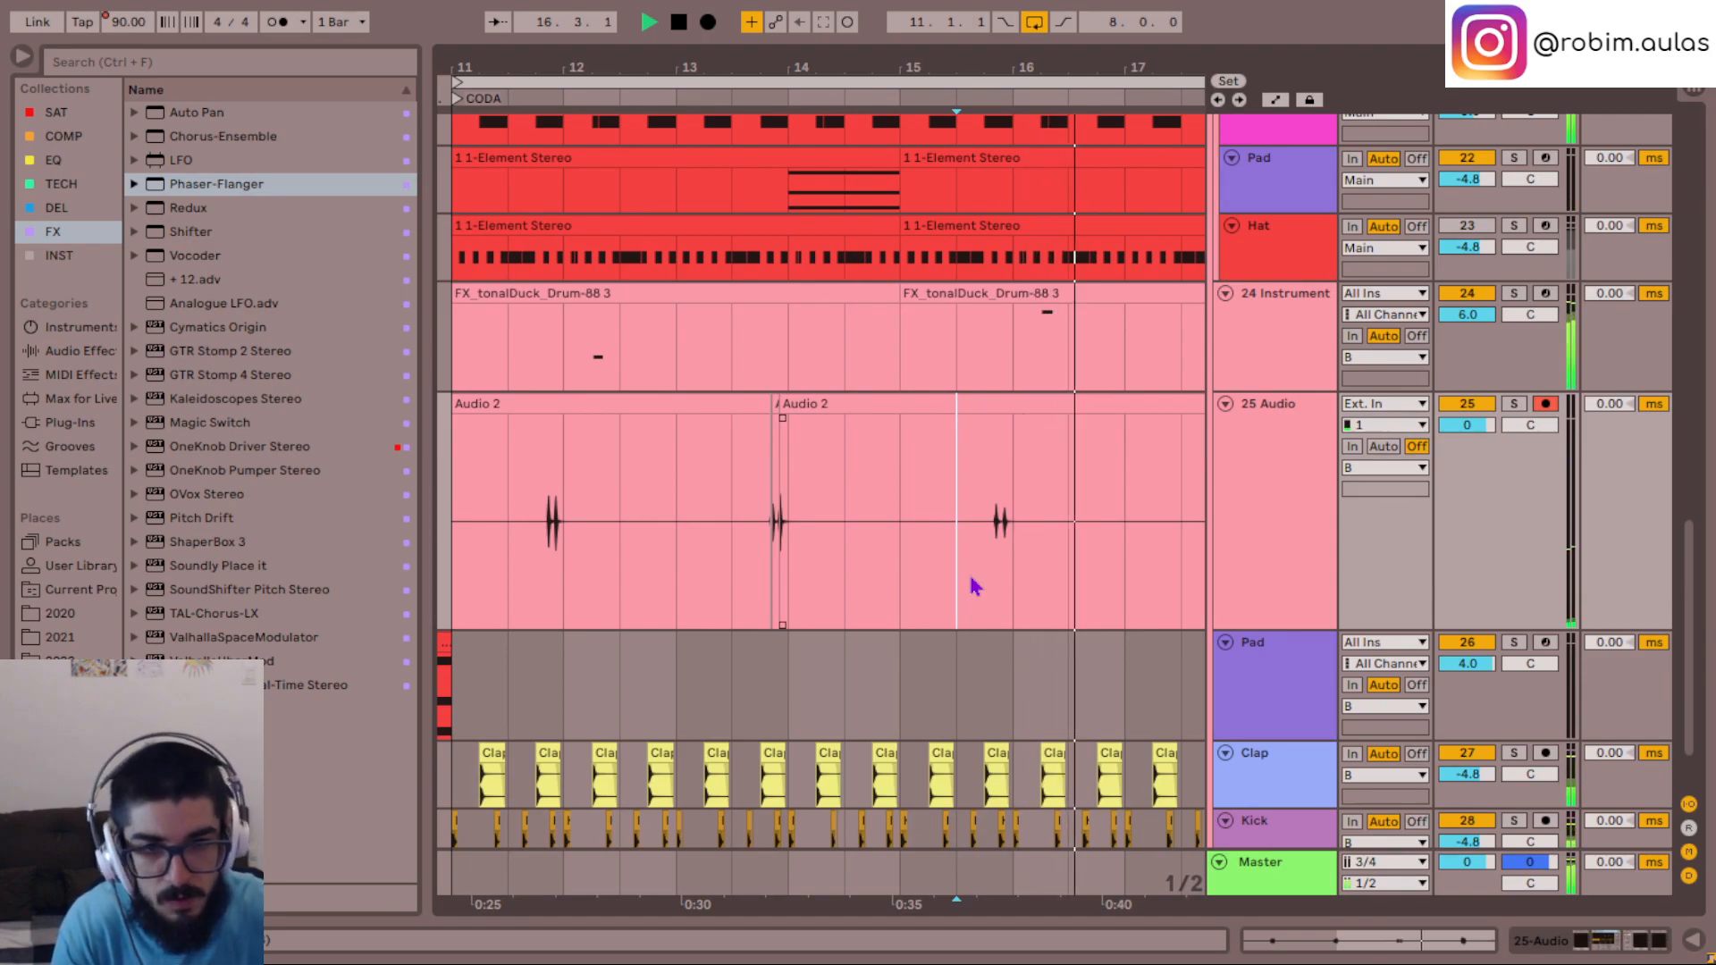
- Trim the last Audio 2 clip's end to just after bar 18 and delete the silent stretches 16.3.1–17.3.1 and 14.3.1–15.3.1
scroll(971, 578, right, 2)
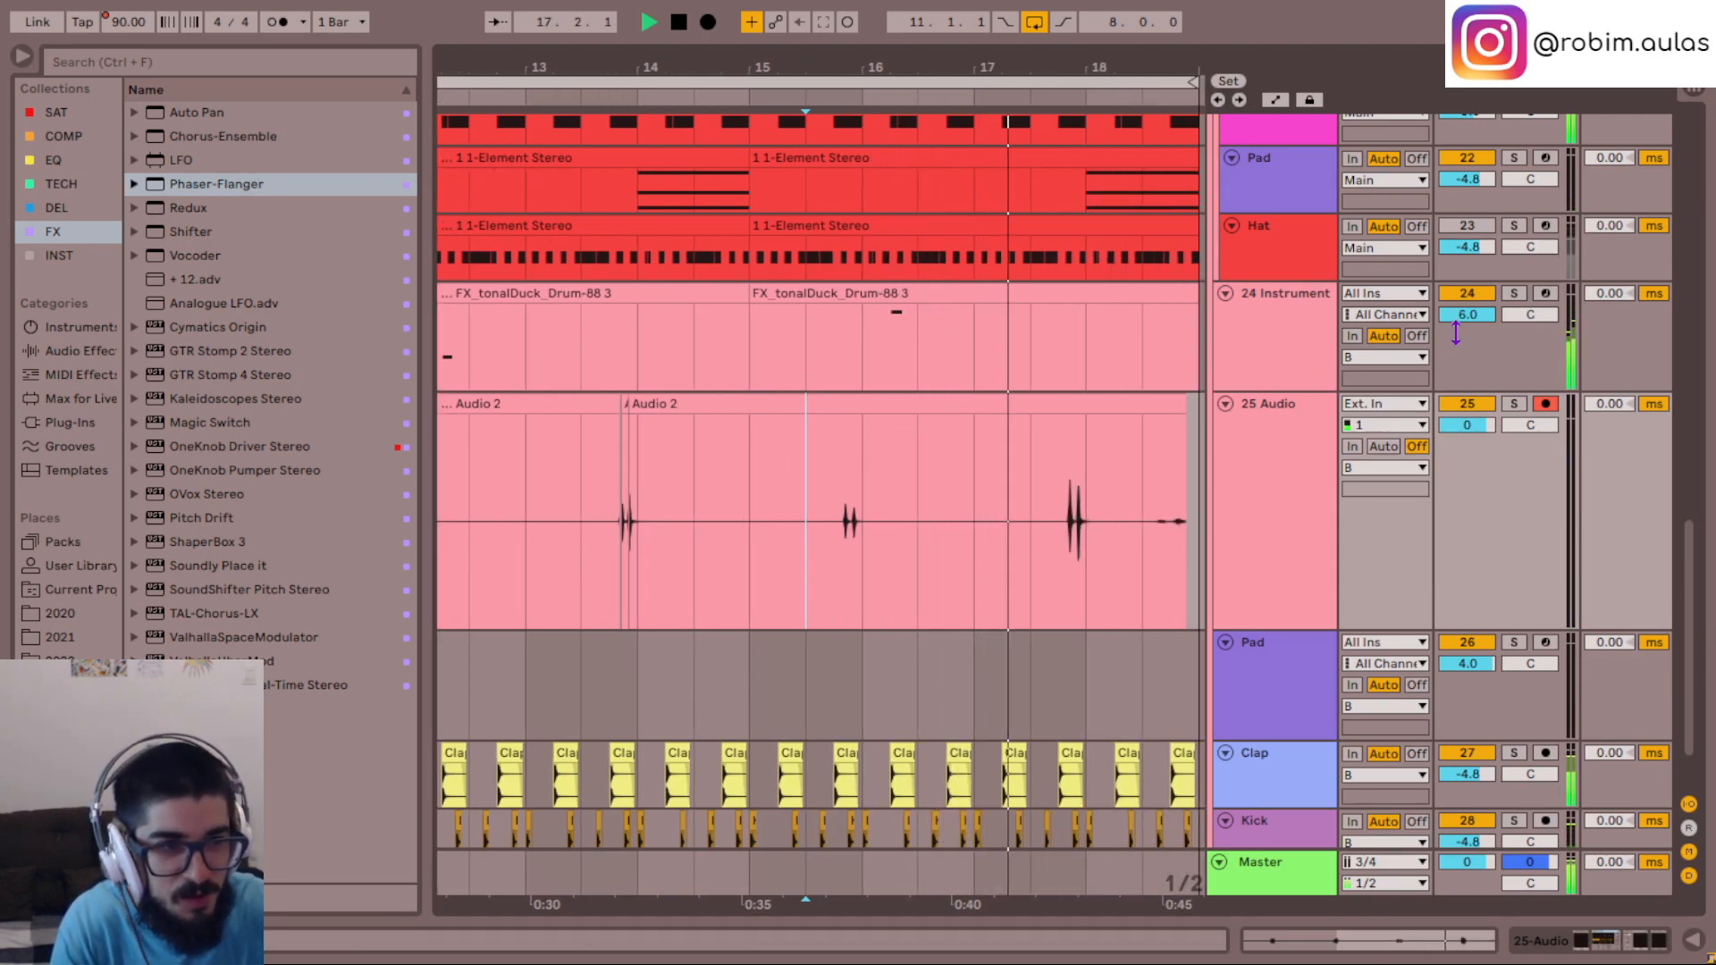
drag(1182, 418, 1111, 406)
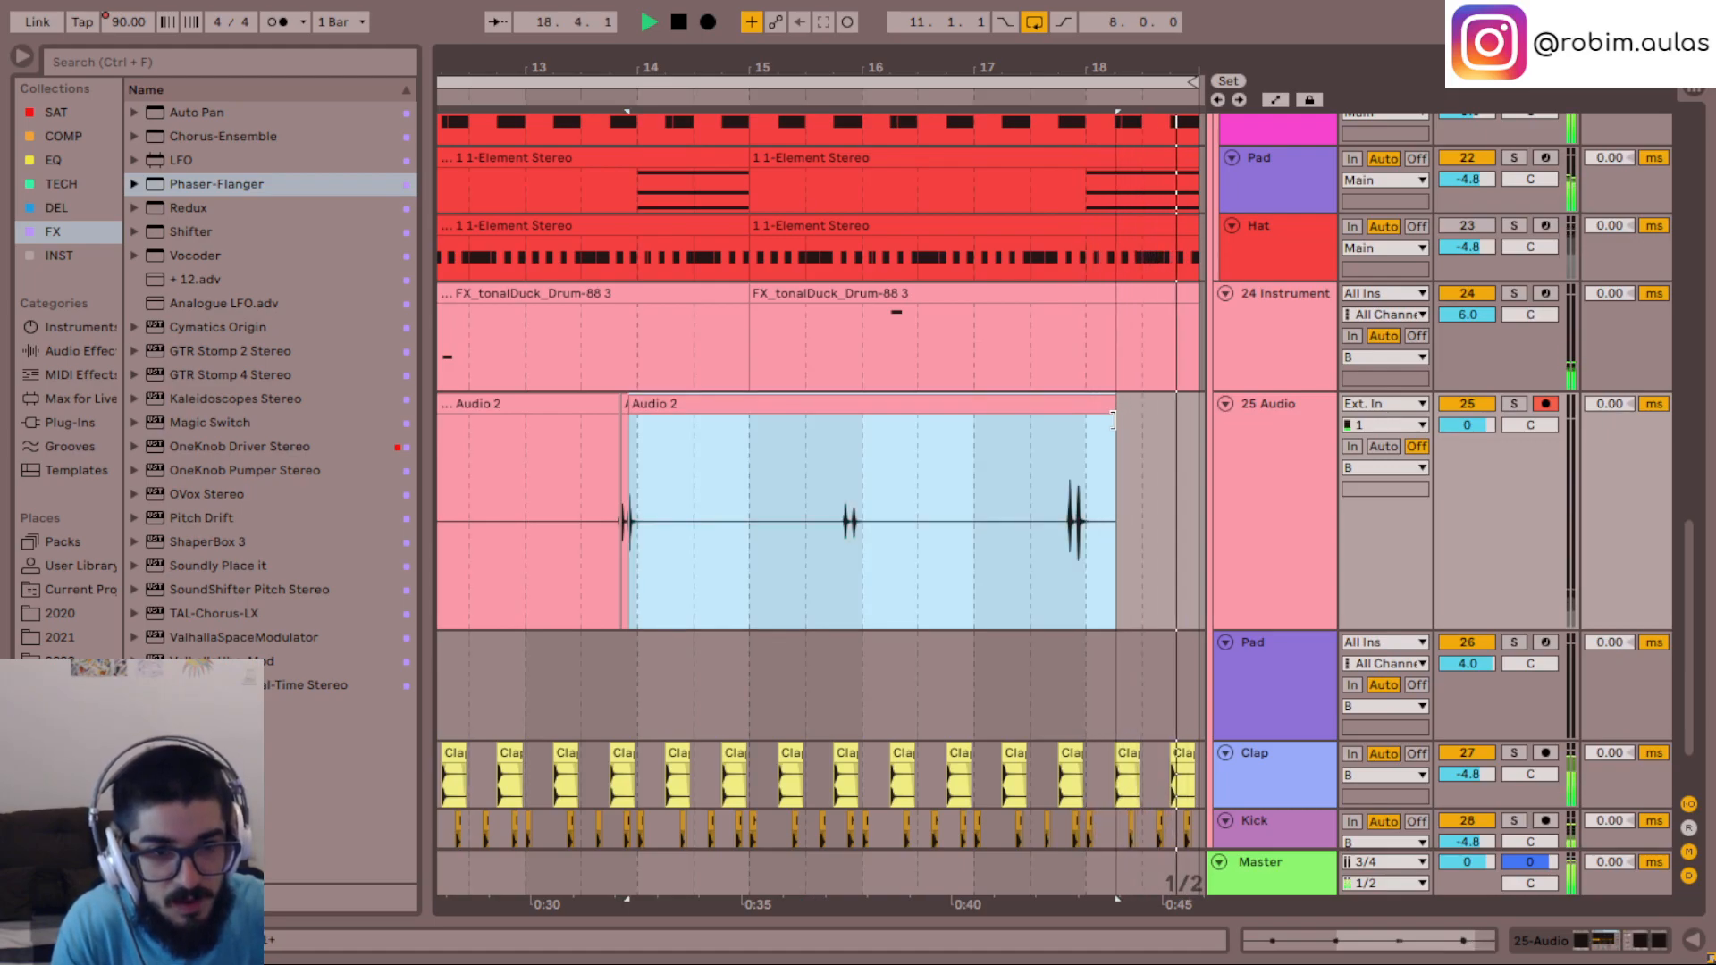
drag(1025, 505, 912, 533)
key(Delete)
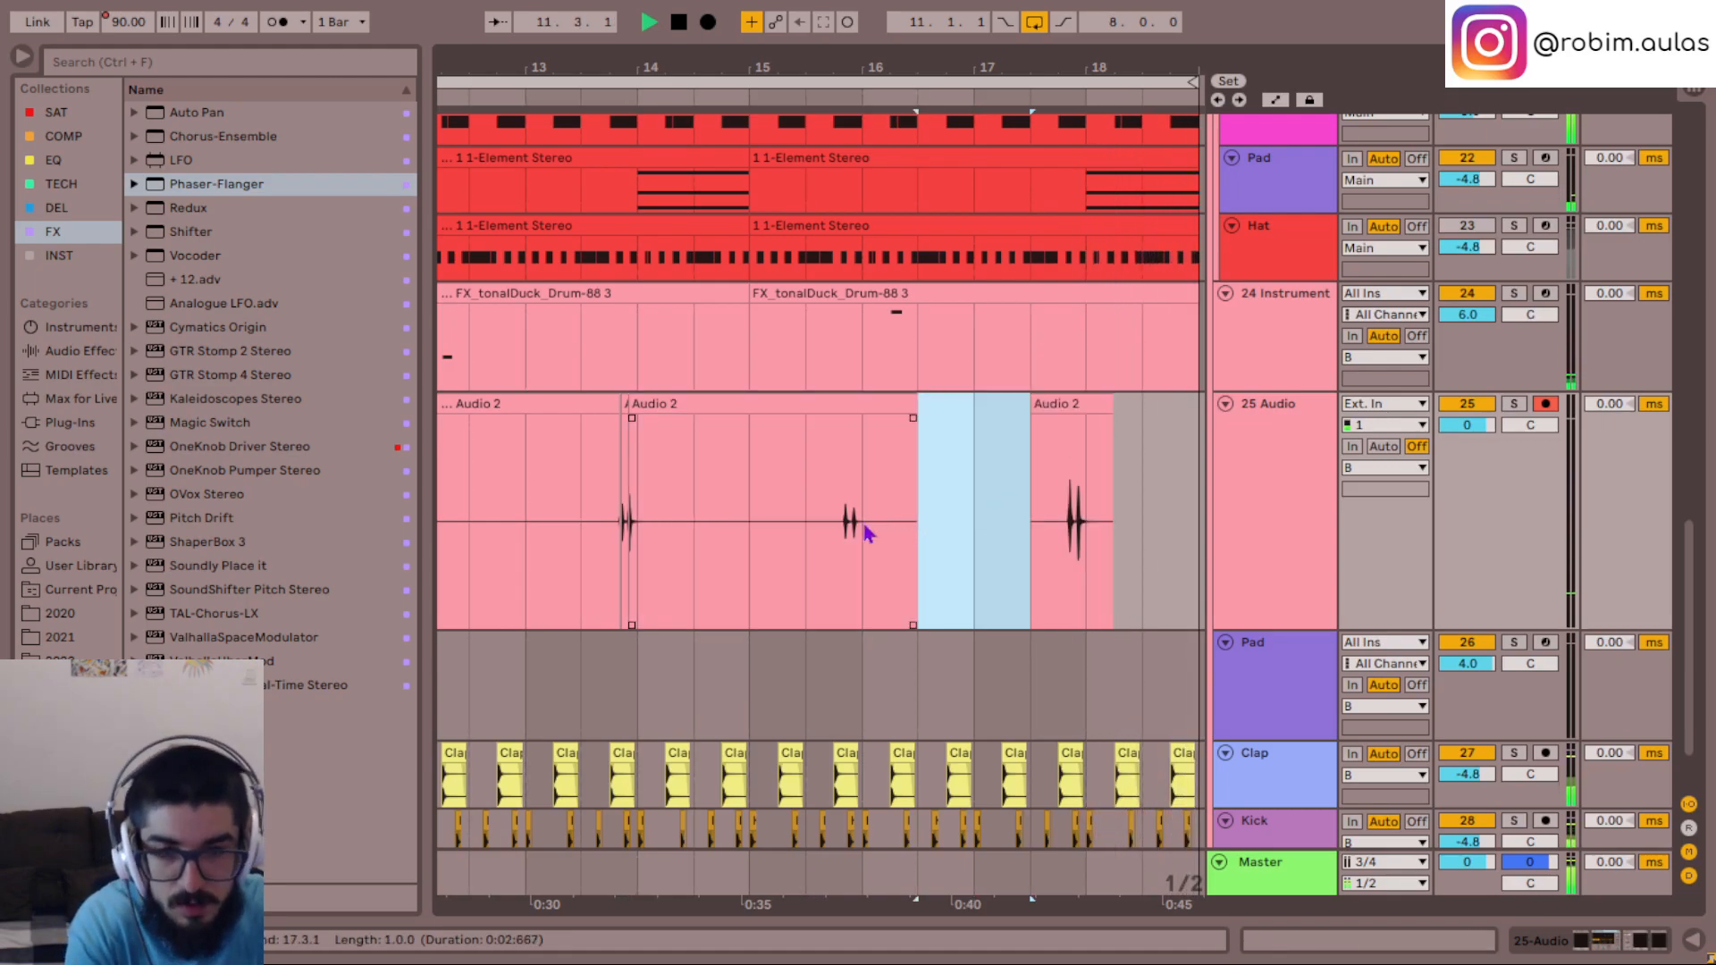
drag(675, 577, 793, 556)
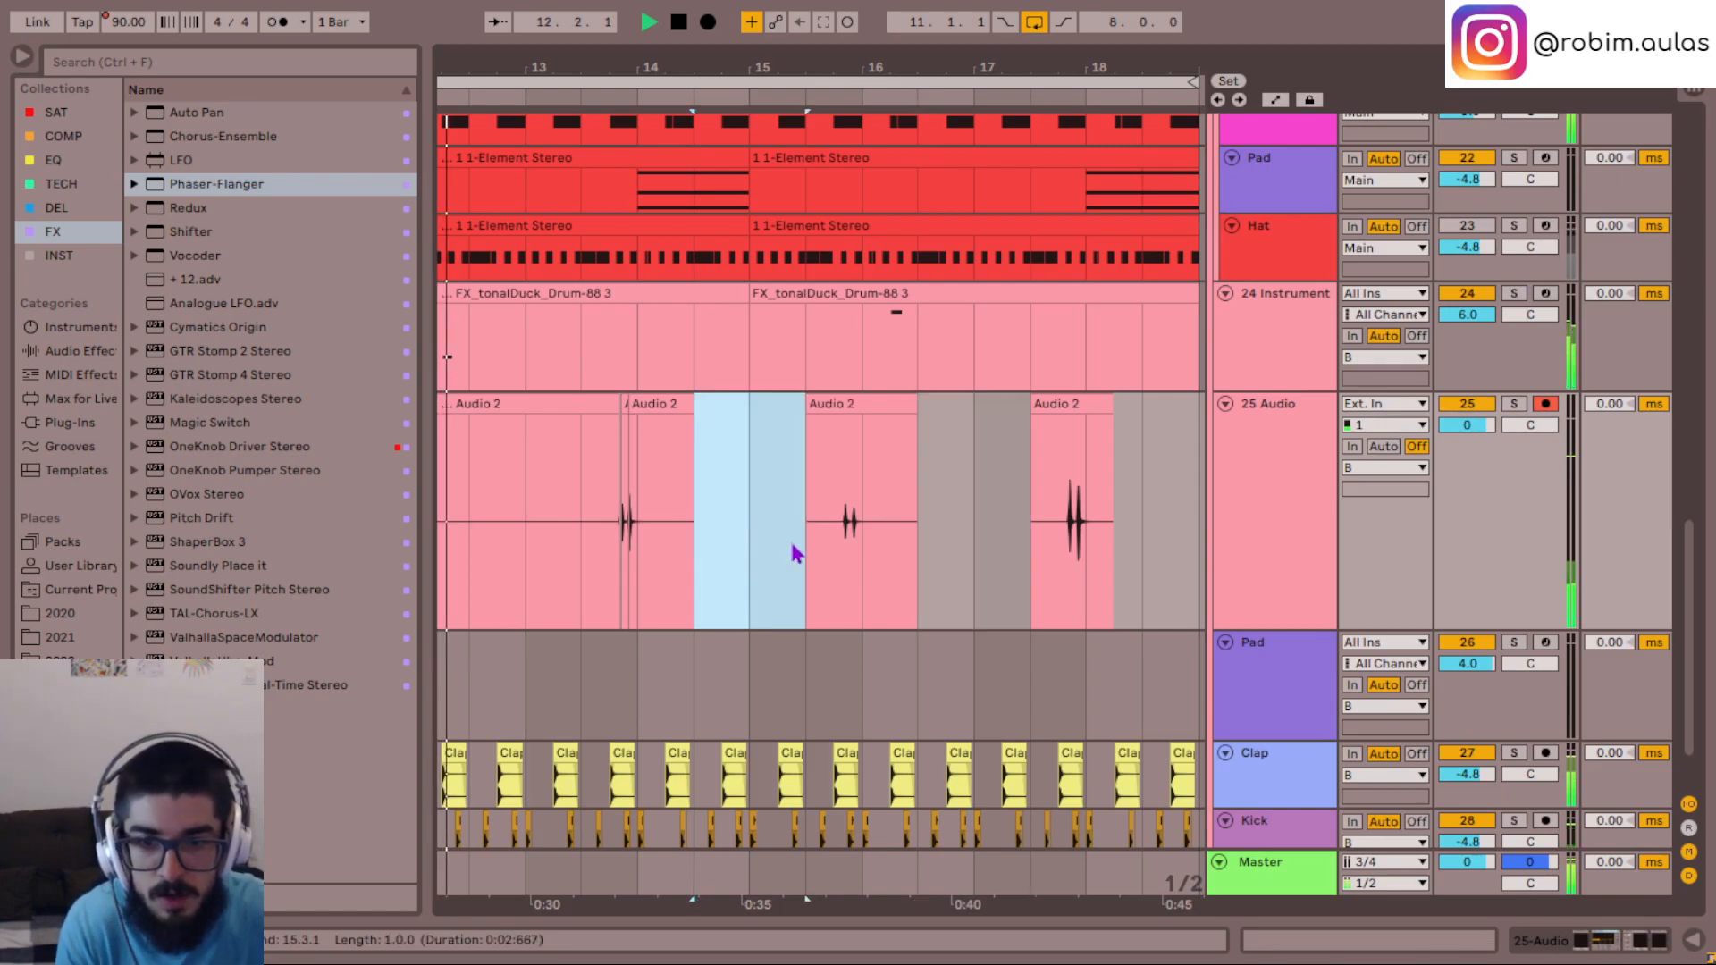
scroll(793, 556, left, 5)
key(Delete)
- Delete the silent stretches 11.1.1–11.3.1 and 12.3.1–13.3.1 from the first Audio 2 clip on the 25 Audio track
drag(652, 575, 711, 579)
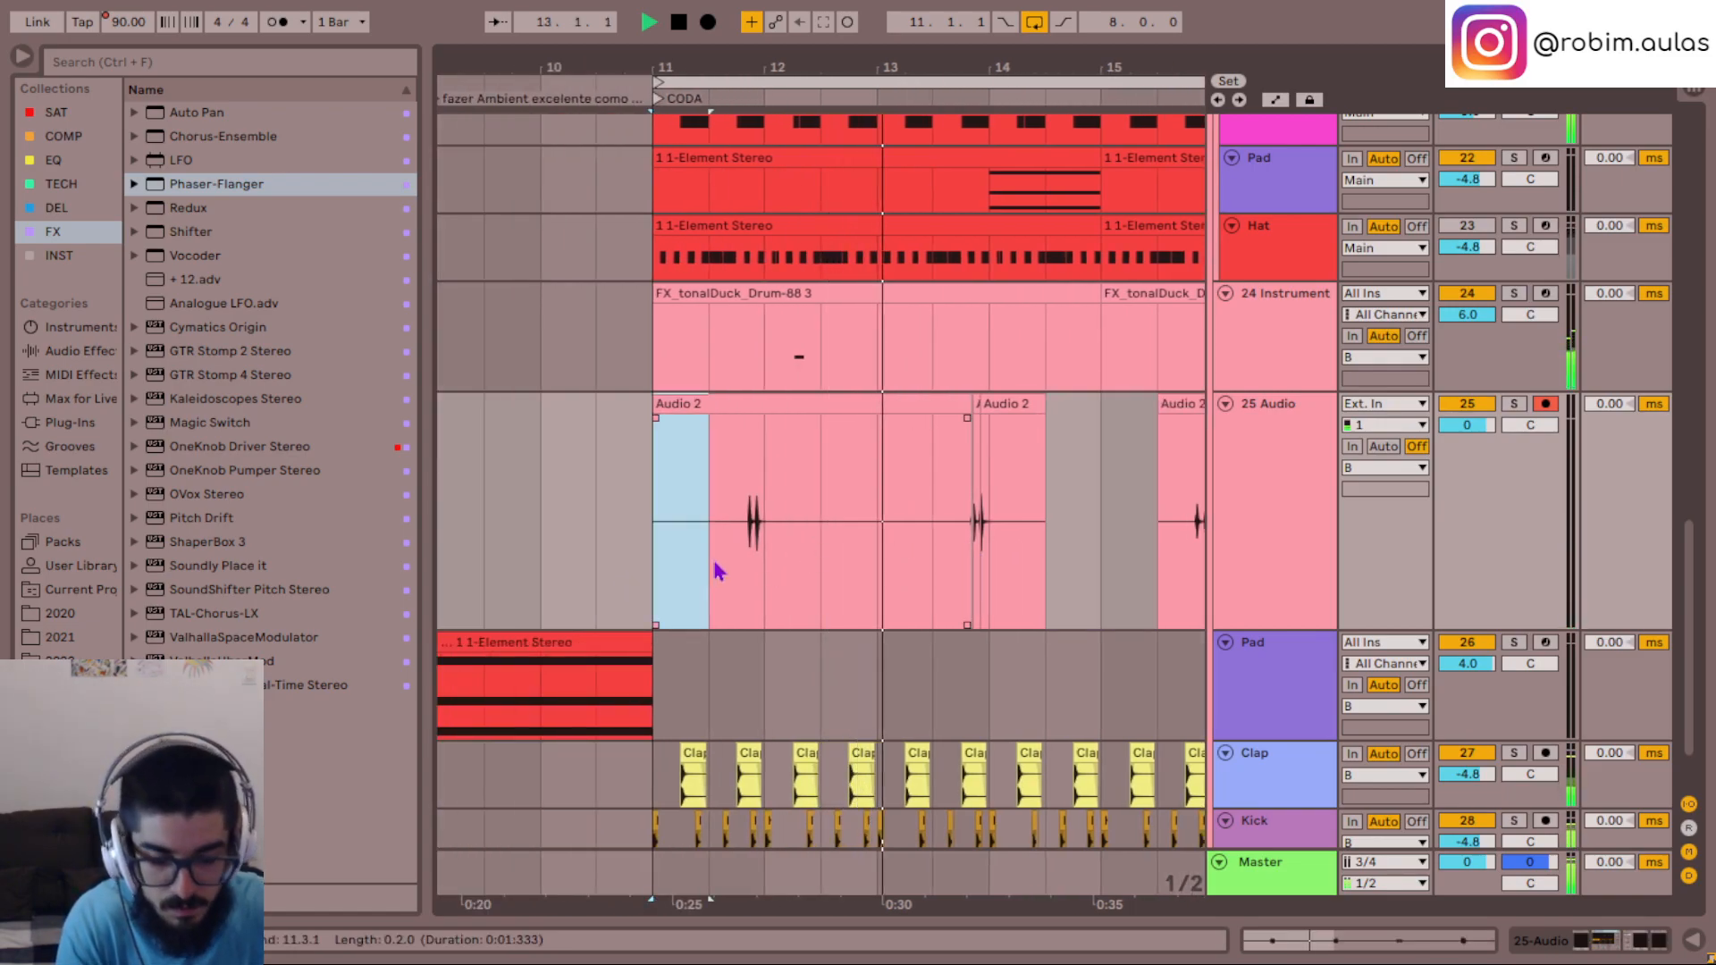
drag(836, 562, 914, 552)
key(Delete)
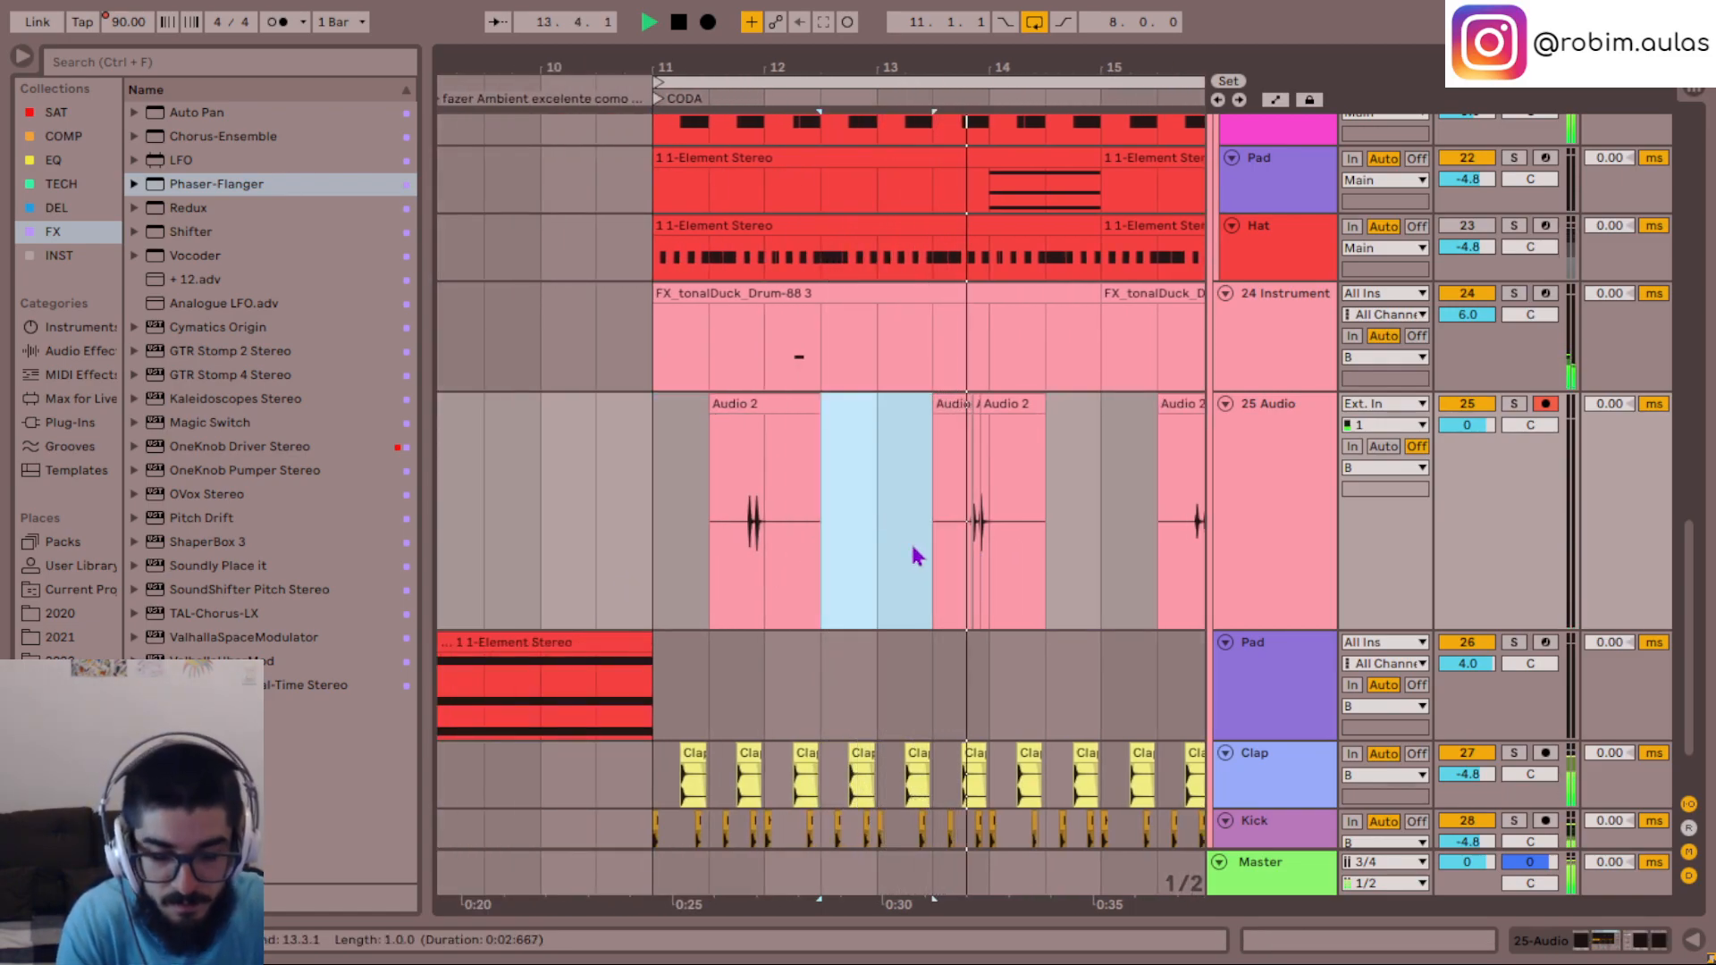
- Listen to the looped CODA section with the cleaned-up 25 Audio clips in view, and stop playback
click(892, 550)
key(minus)
key(minus)
scroll(1067, 568, up, 2)
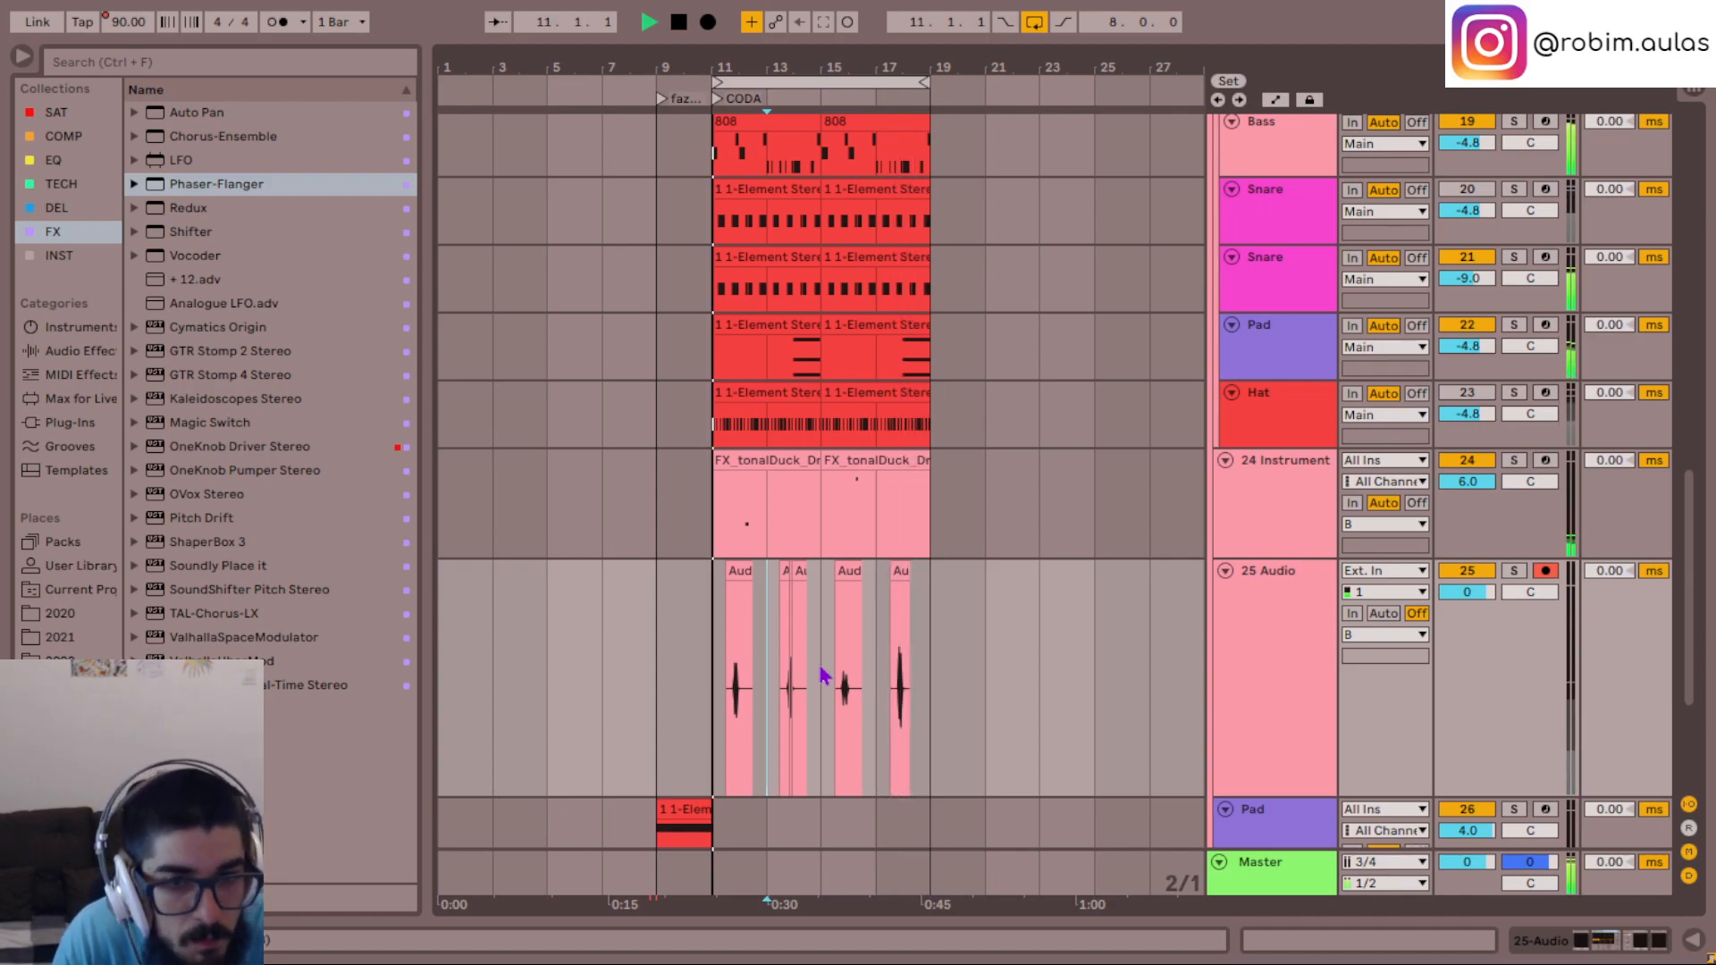
scroll(1075, 566, up, 1)
key(space)
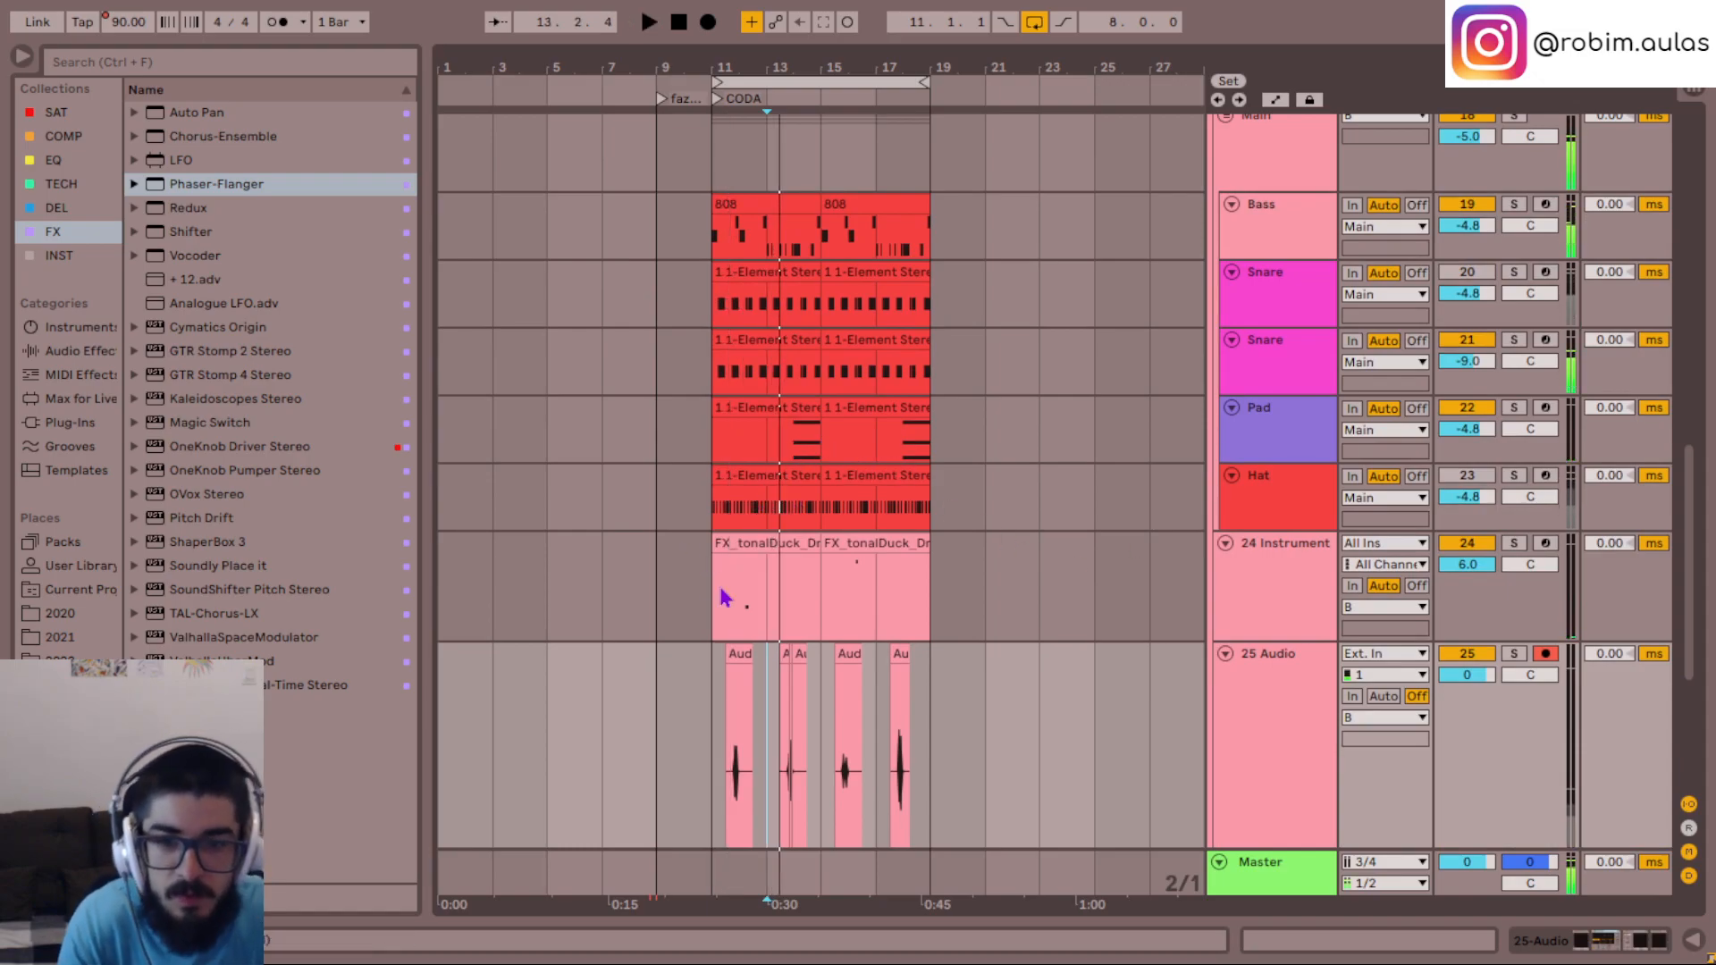
- Play the CODA from bar 11 and compare the 25 Audio hits with the 24 Instrument part and the drums
click(721, 587)
key(space)
key(plus)
key(plus)
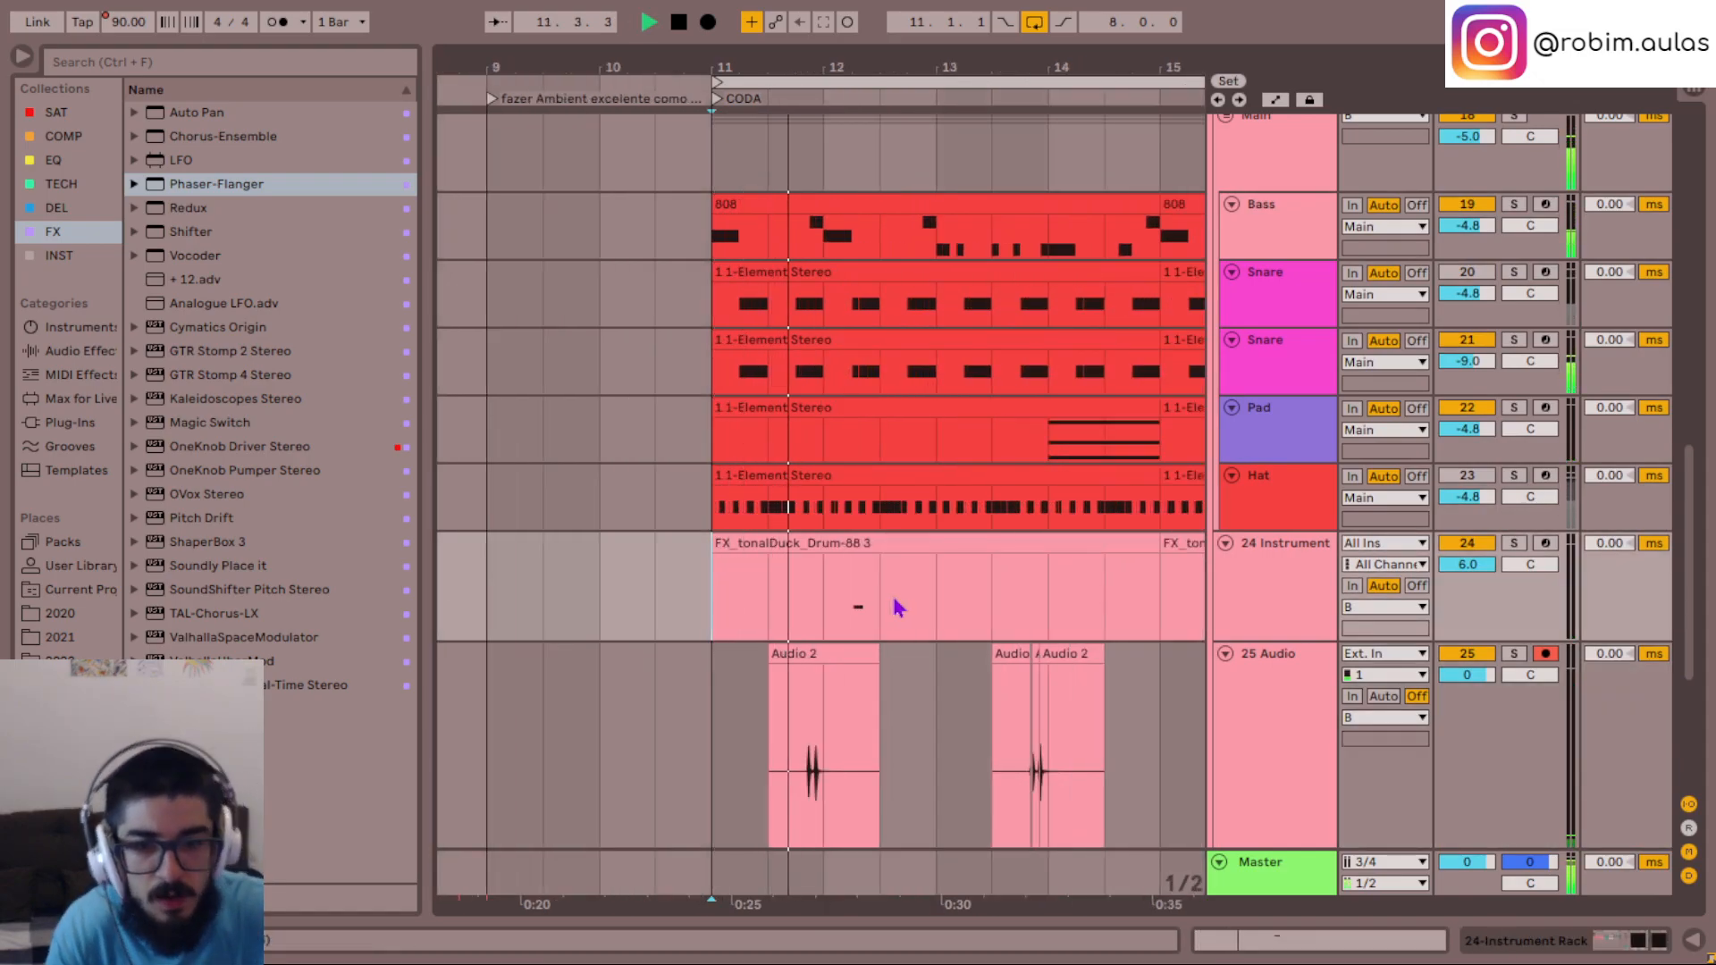
scroll(898, 608, down, 1)
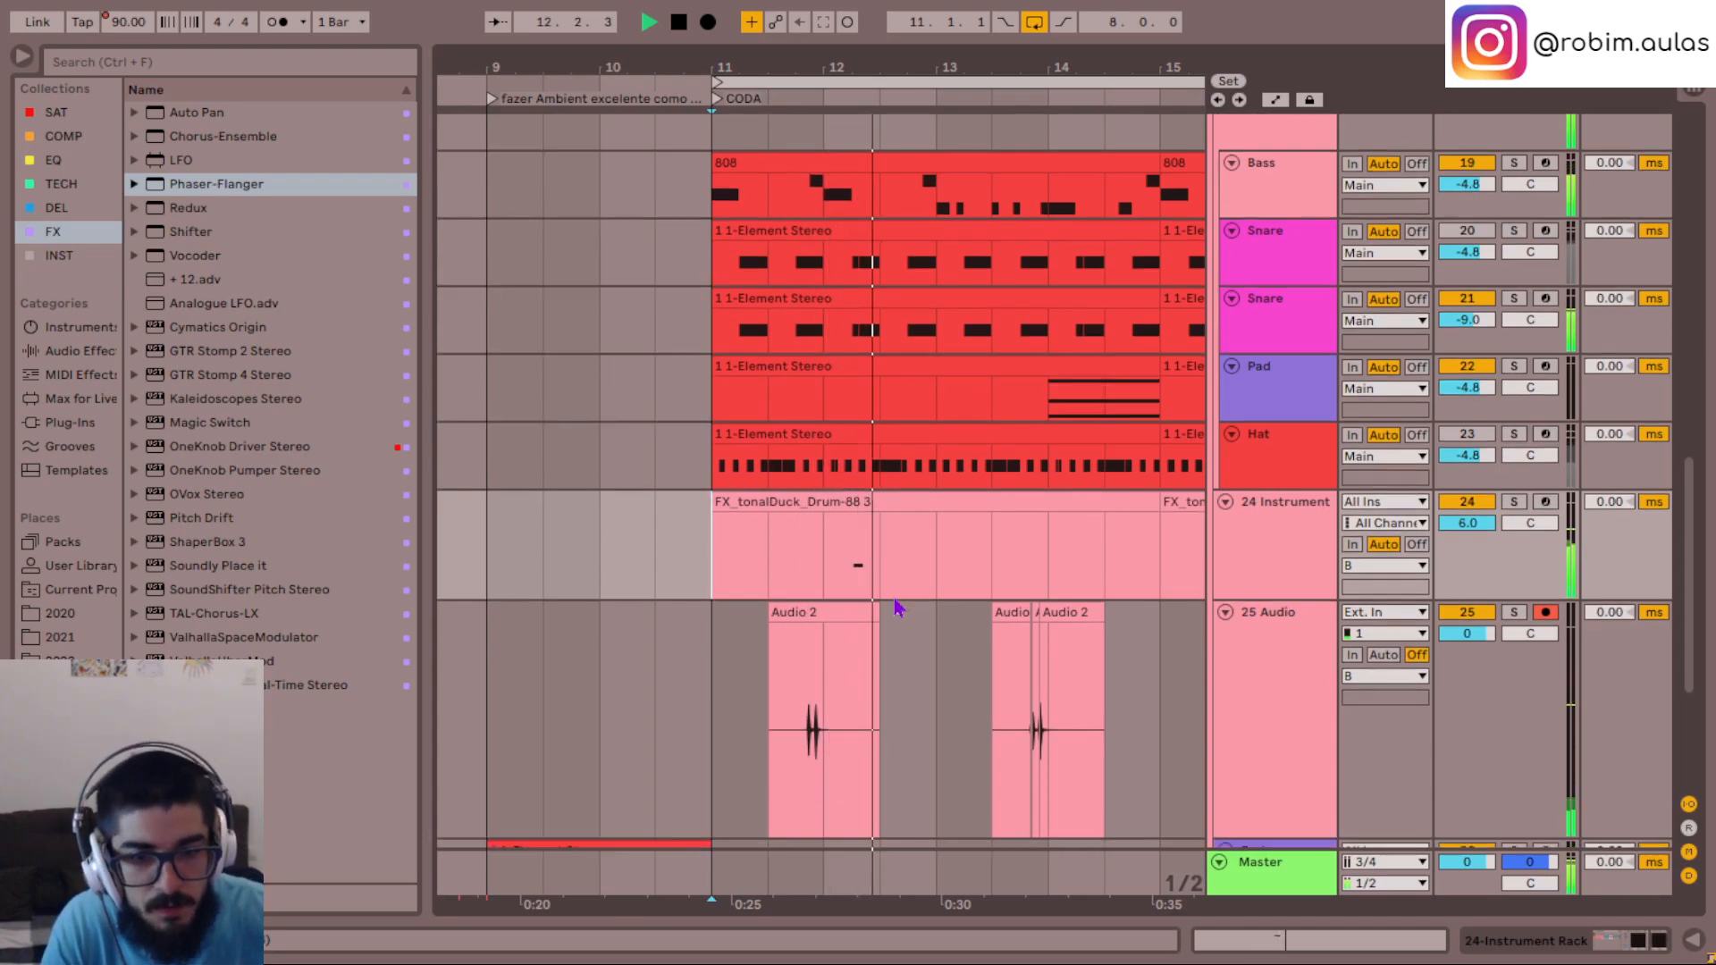
scroll(898, 608, down, 3)
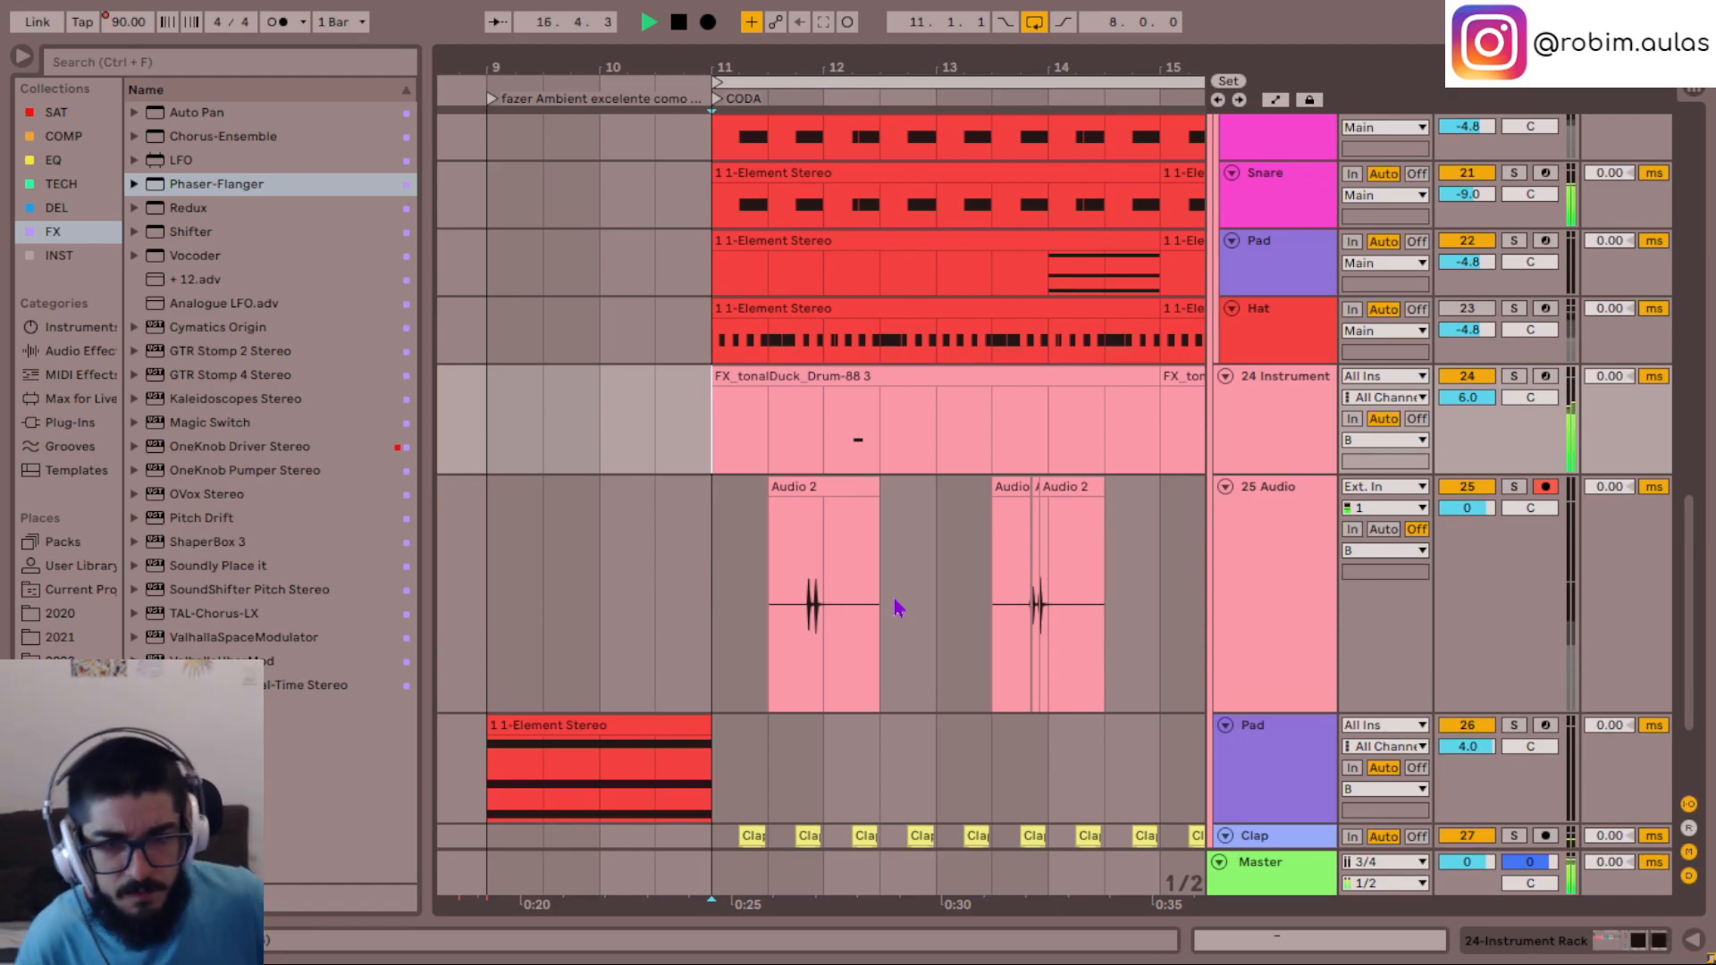
key(space)
key(space)
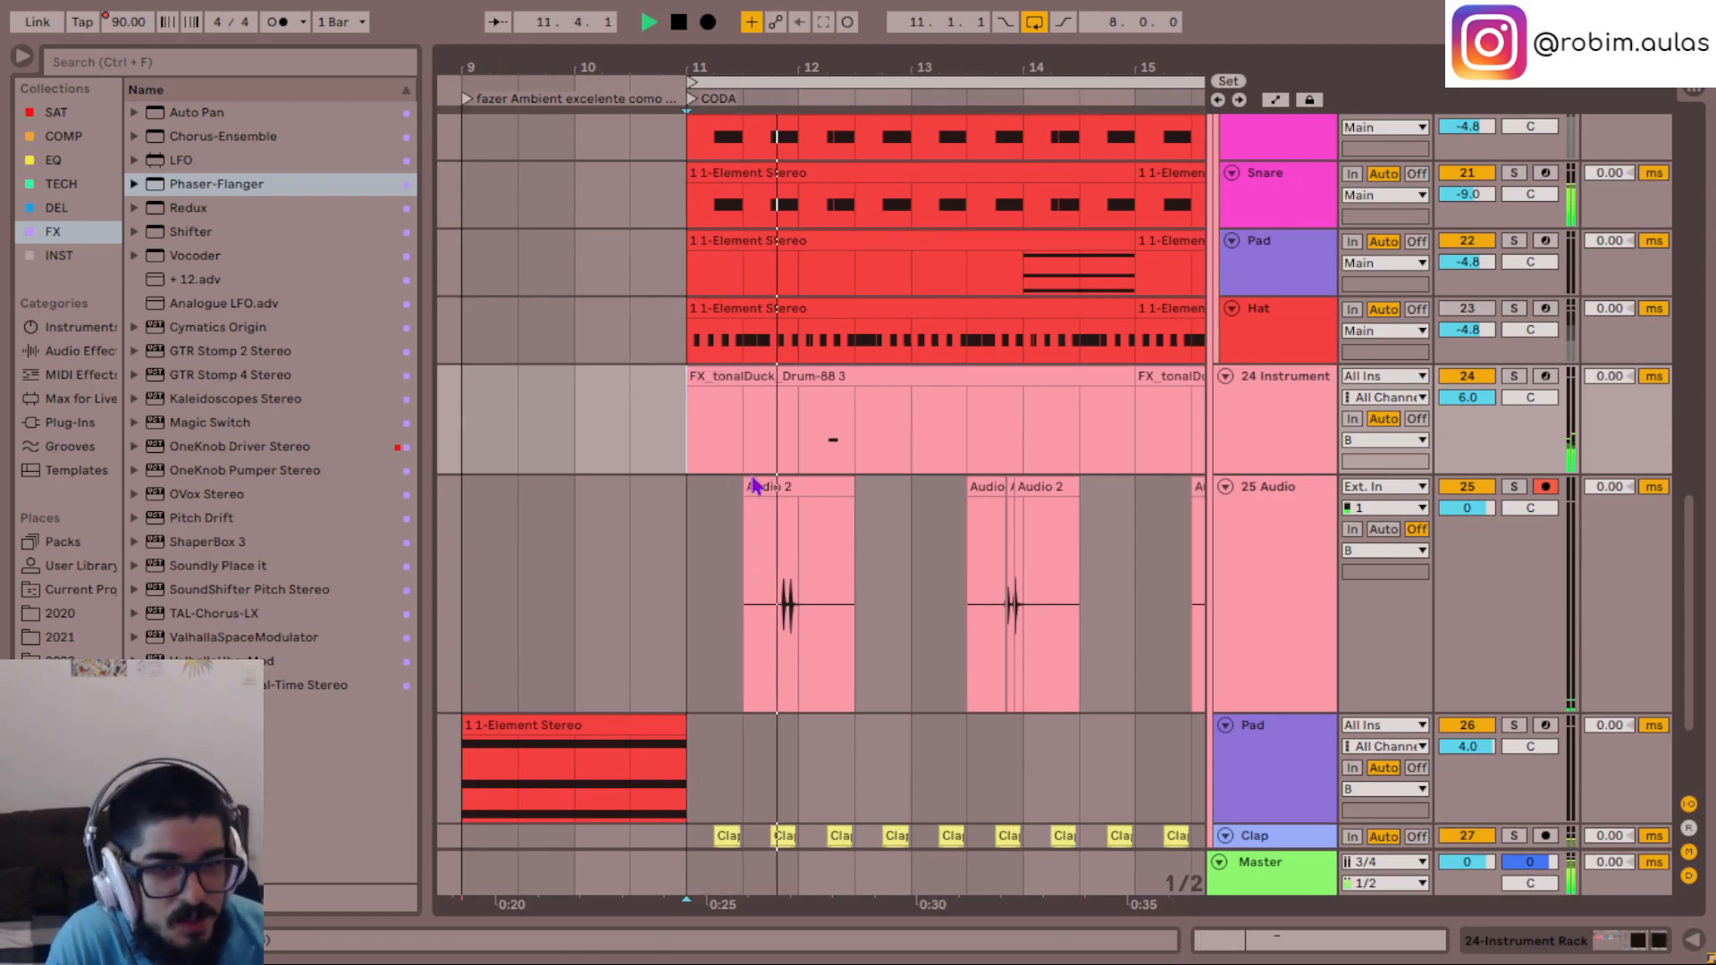
scroll(758, 487, right, 2)
scroll(850, 529, up, 2)
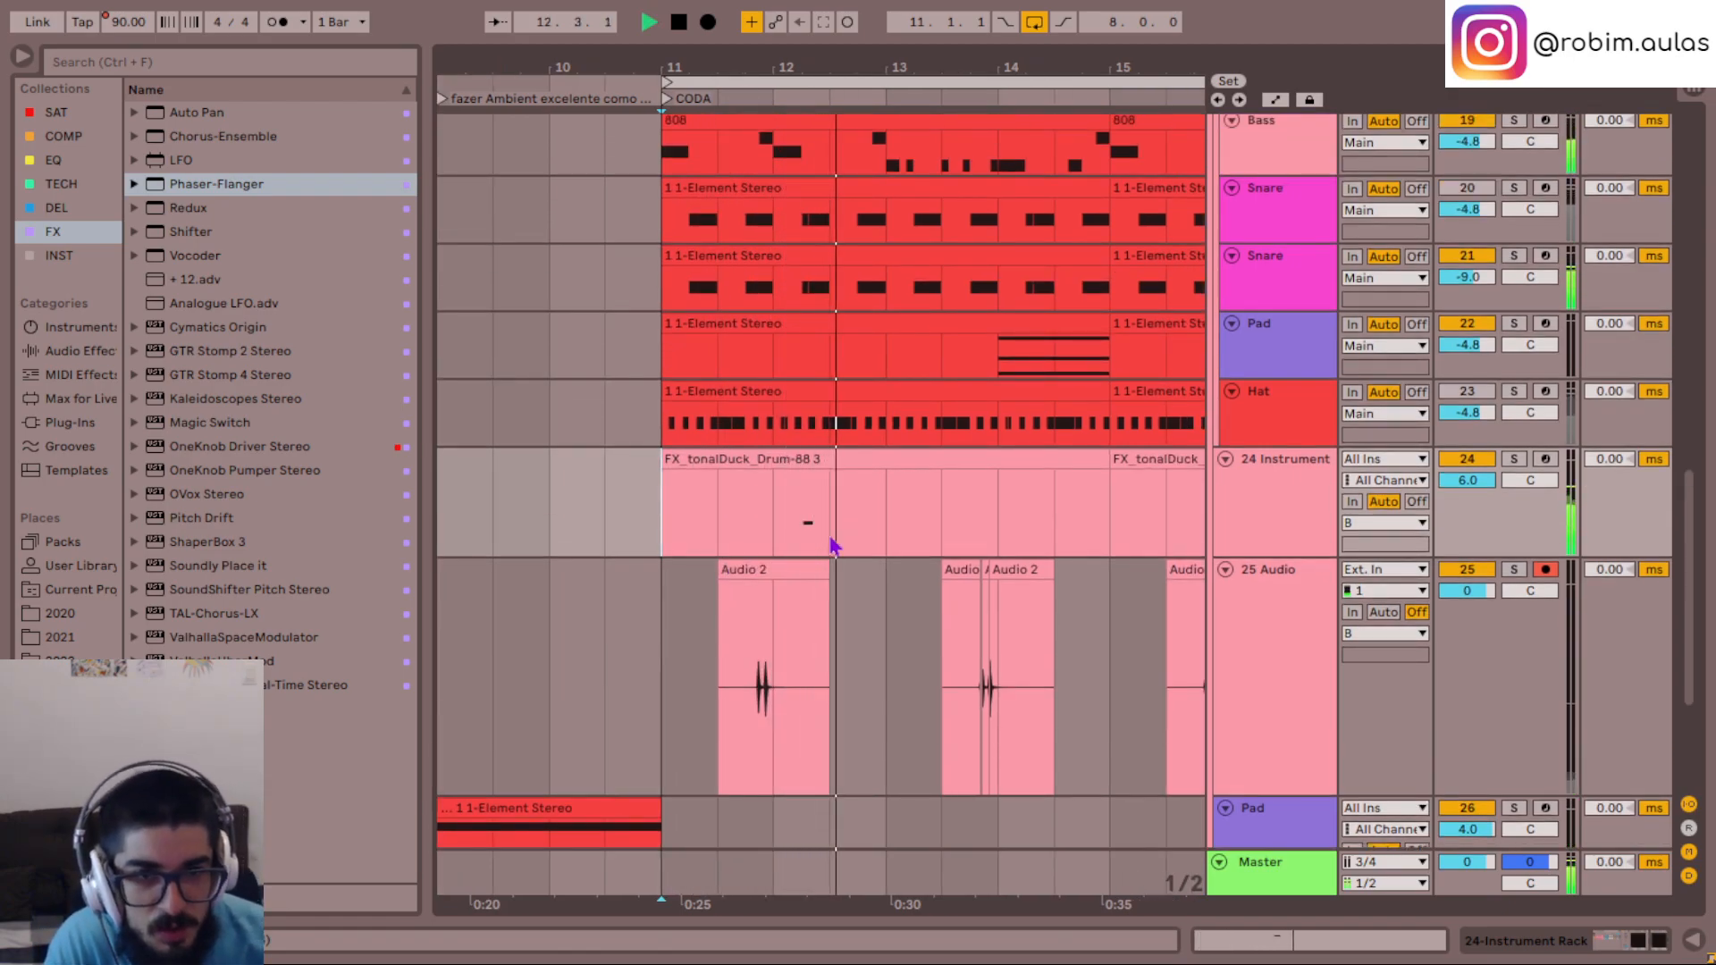
scroll(804, 536, up, 2)
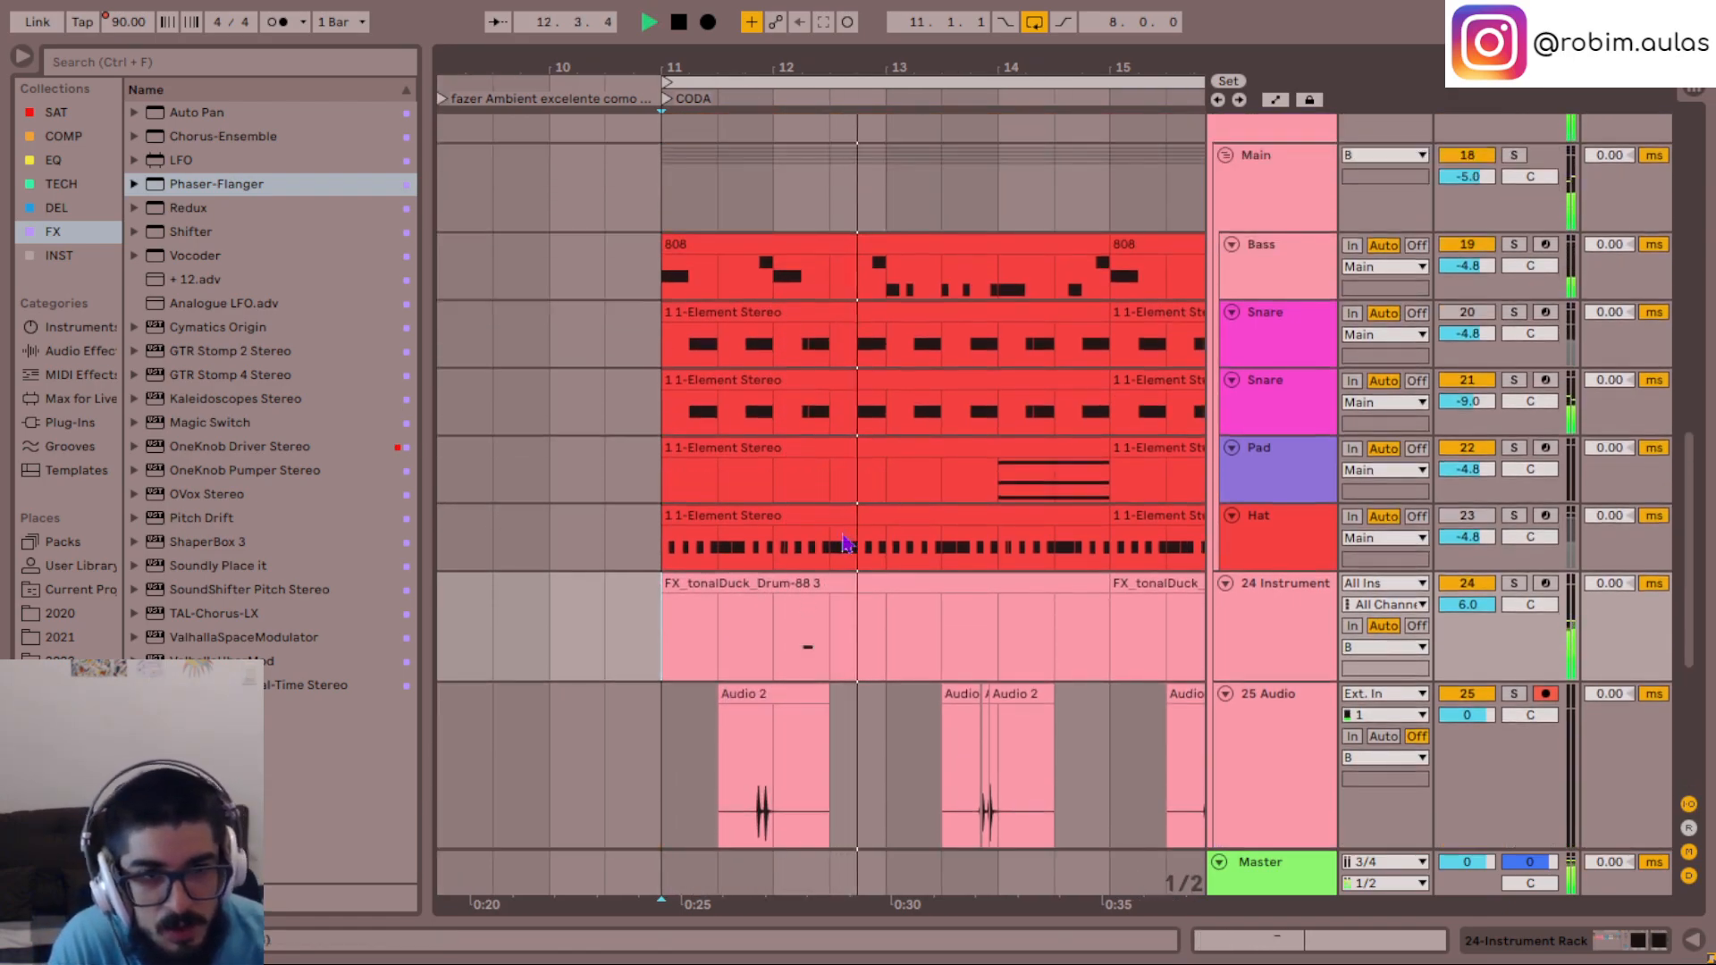
- Play the lower Snare track's part from bar 12 and from bar 11 to hear it in the mix
click(791, 418)
key(space)
key(space)
key(s)
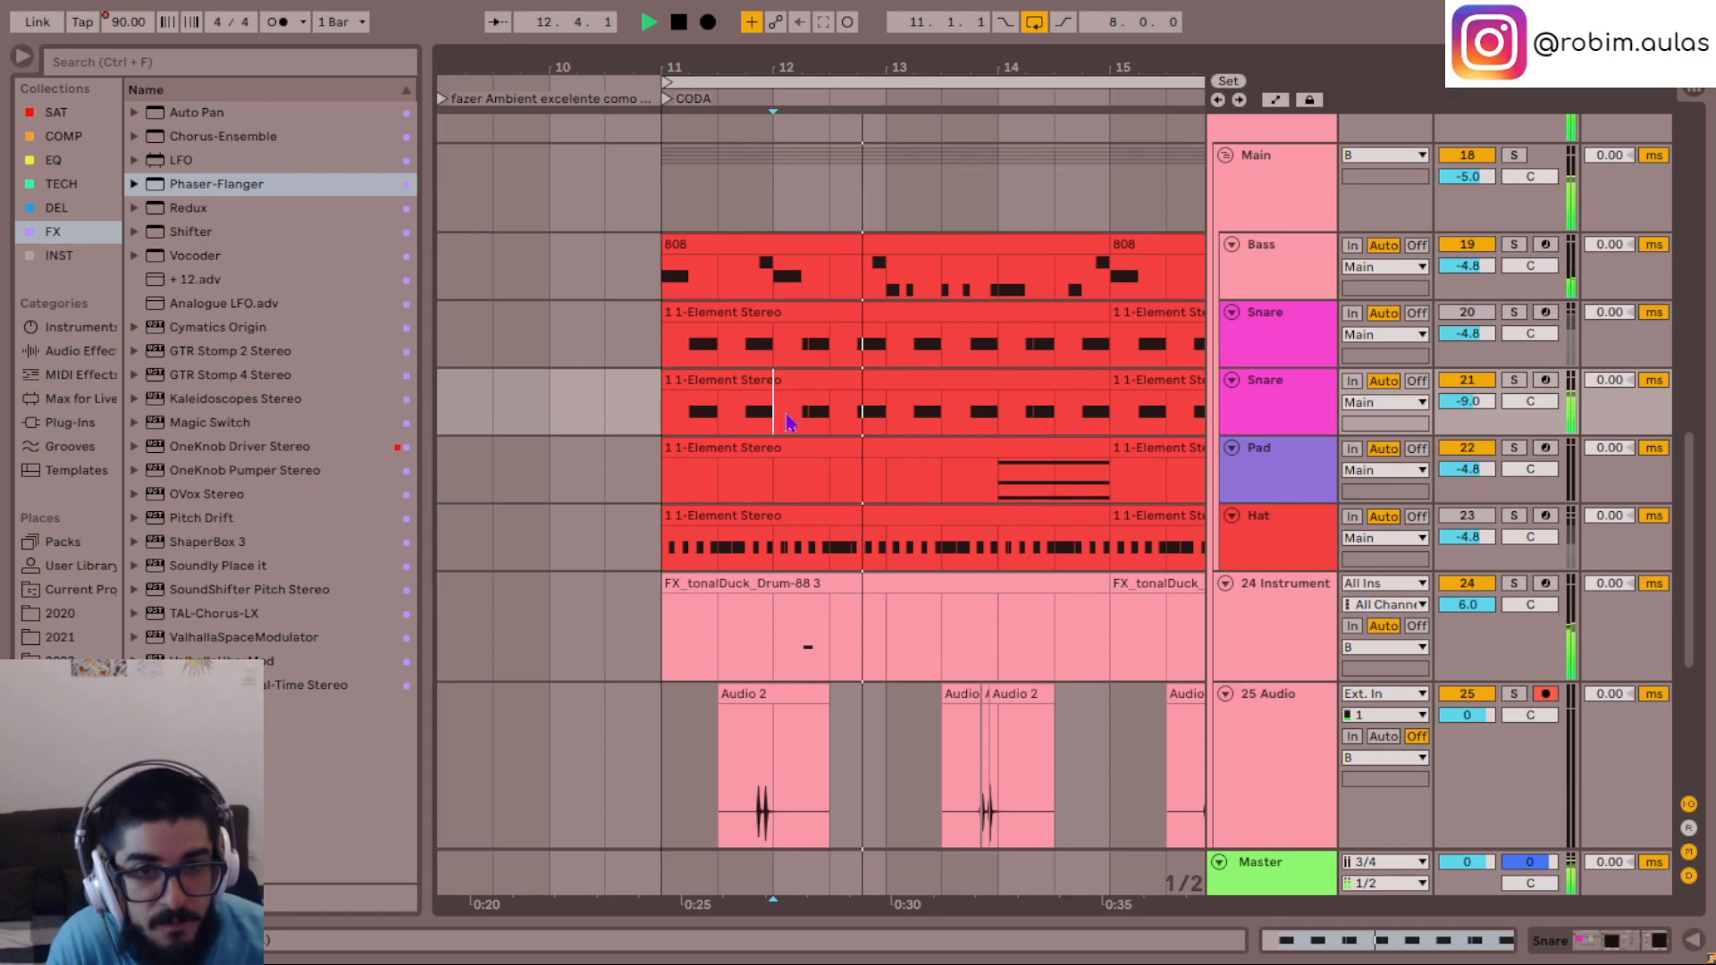
click(670, 426)
key(space)
key(space)
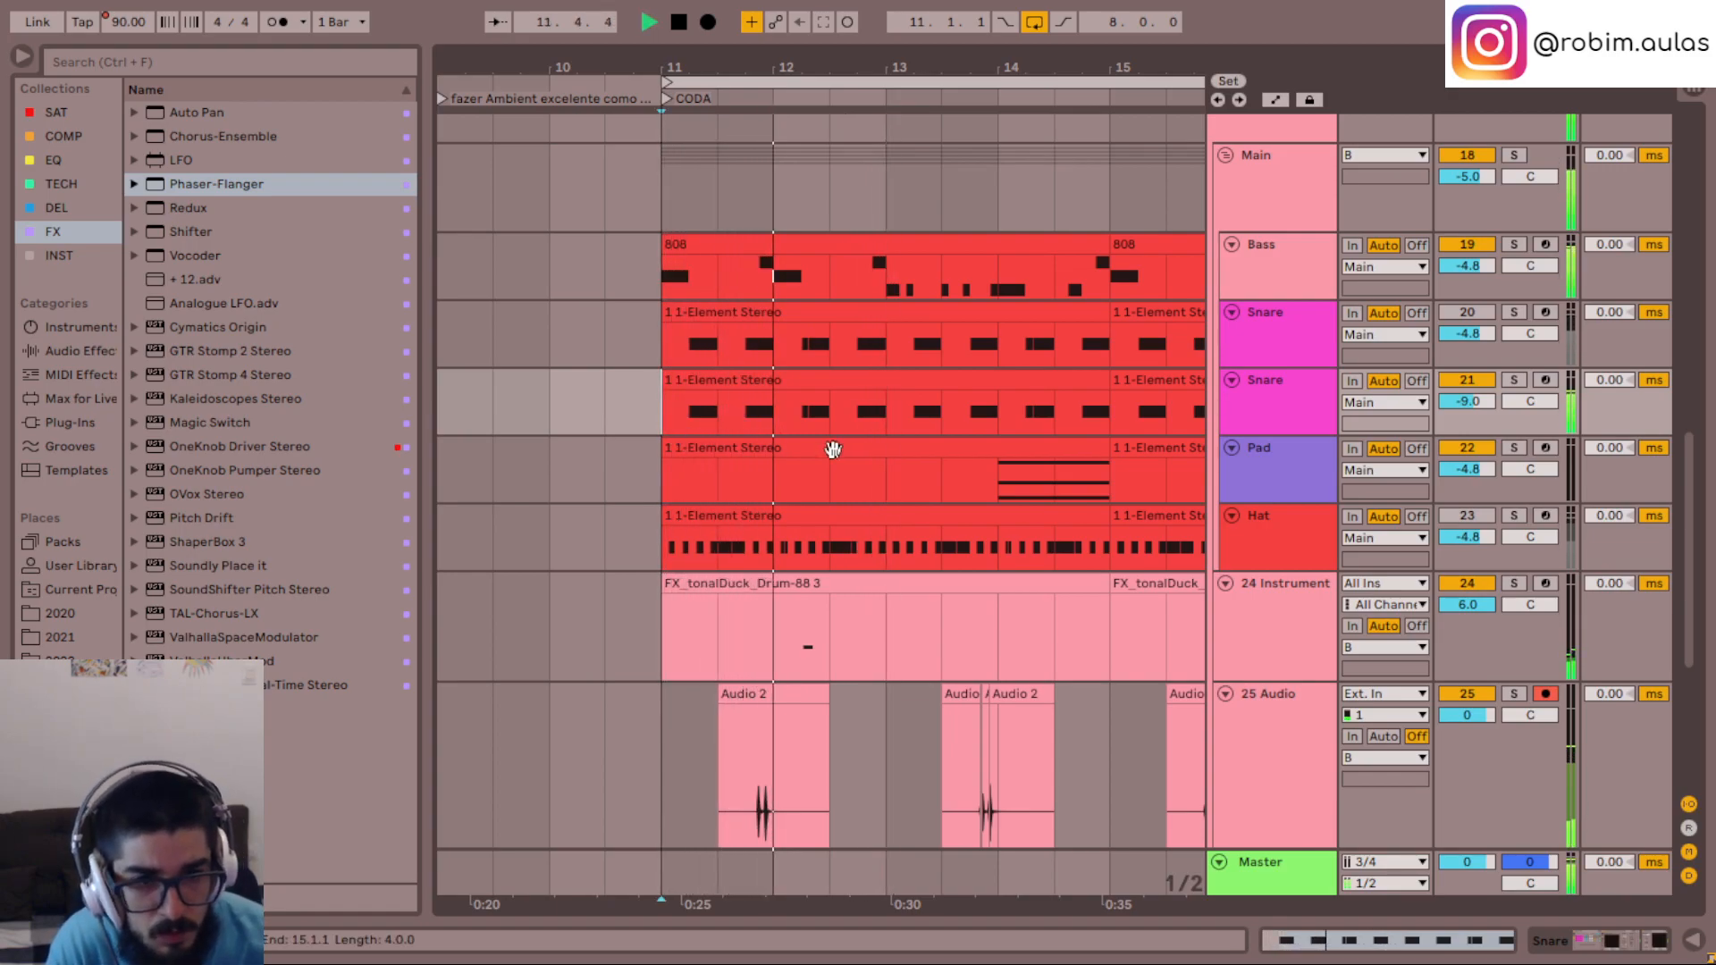
- Solo the lower Snare track and inspect oscillator A's fine tuning in its Serum instrument, with the solo released on return
click(1292, 404)
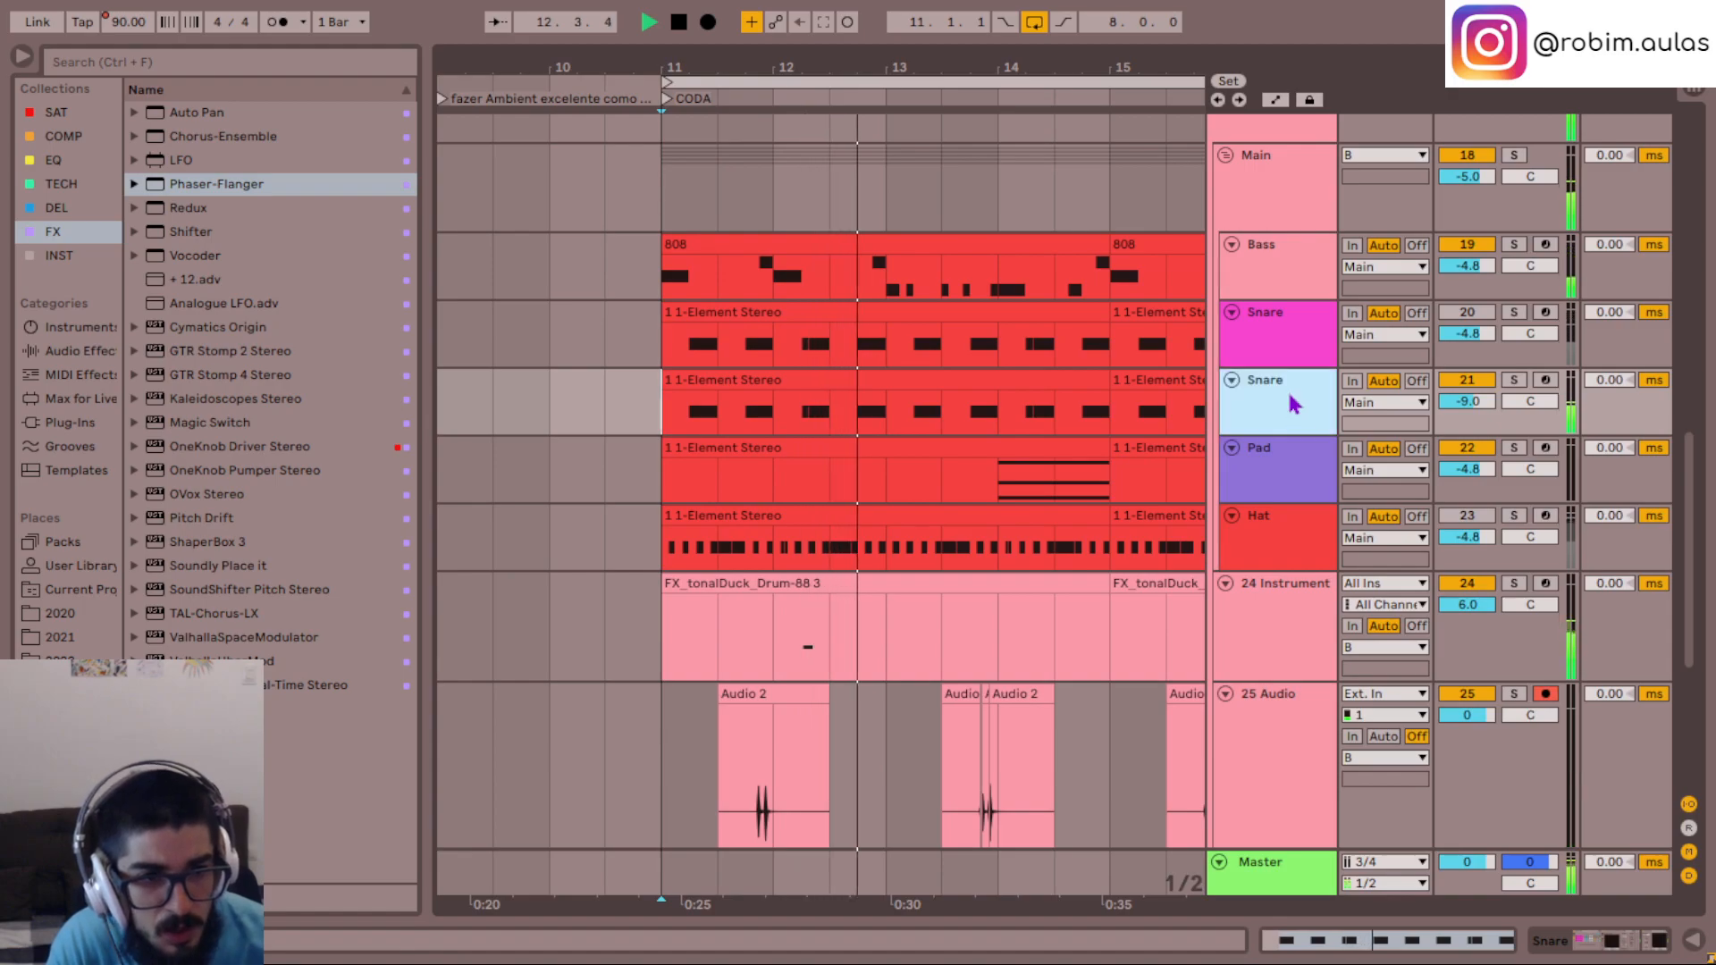
double_click(1292, 398)
key(space)
key(space)
click(224, 770)
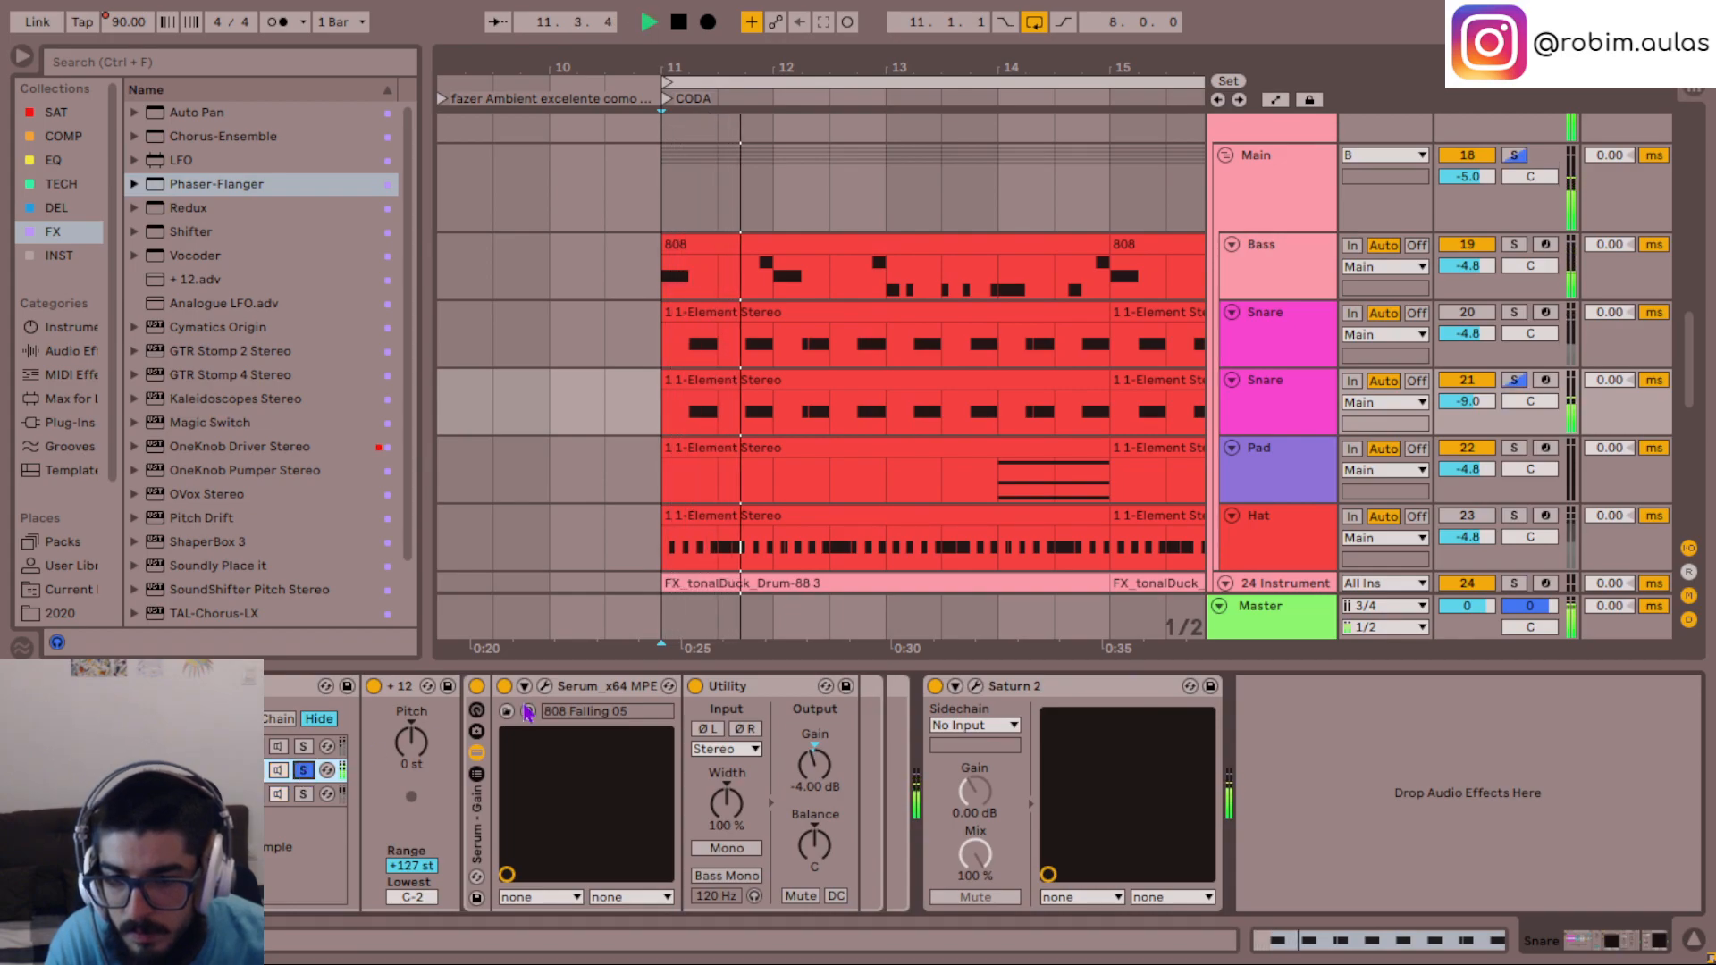
click(544, 686)
double_click(774, 211)
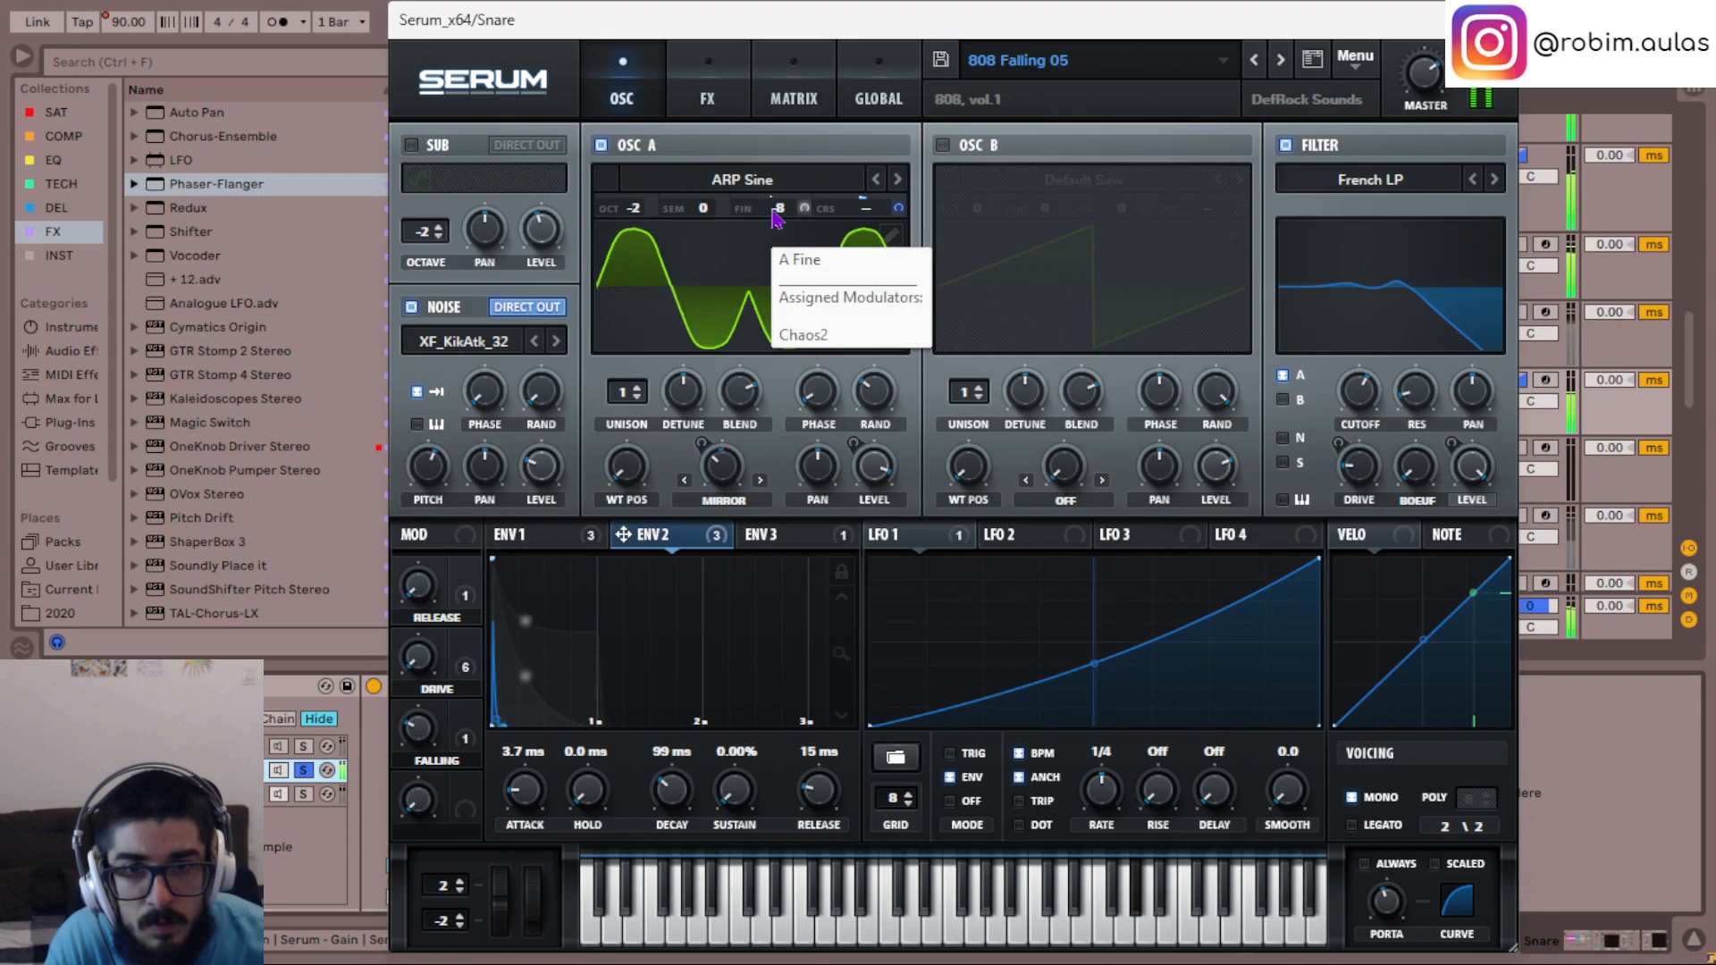
click(1496, 20)
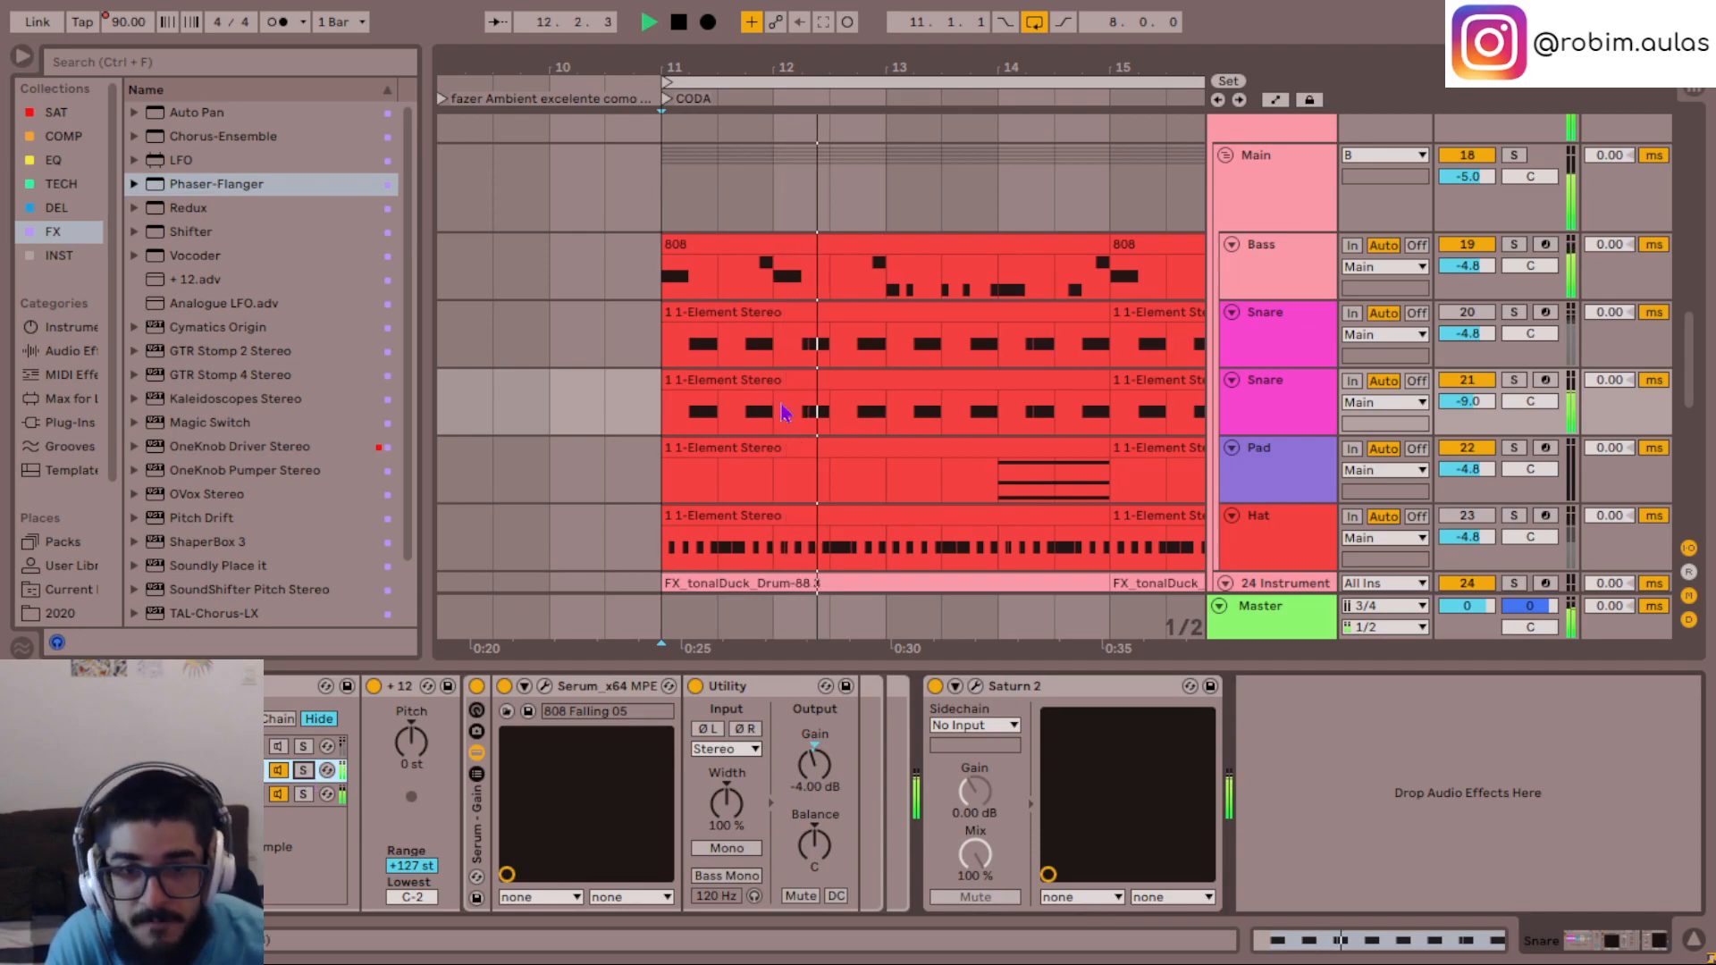
- Enable TAL-Chorus-LX on the 25 Audio track, move it ahead of the Phaser-Flanger, and check its settings
scroll(782, 413, down, 5)
click(717, 518)
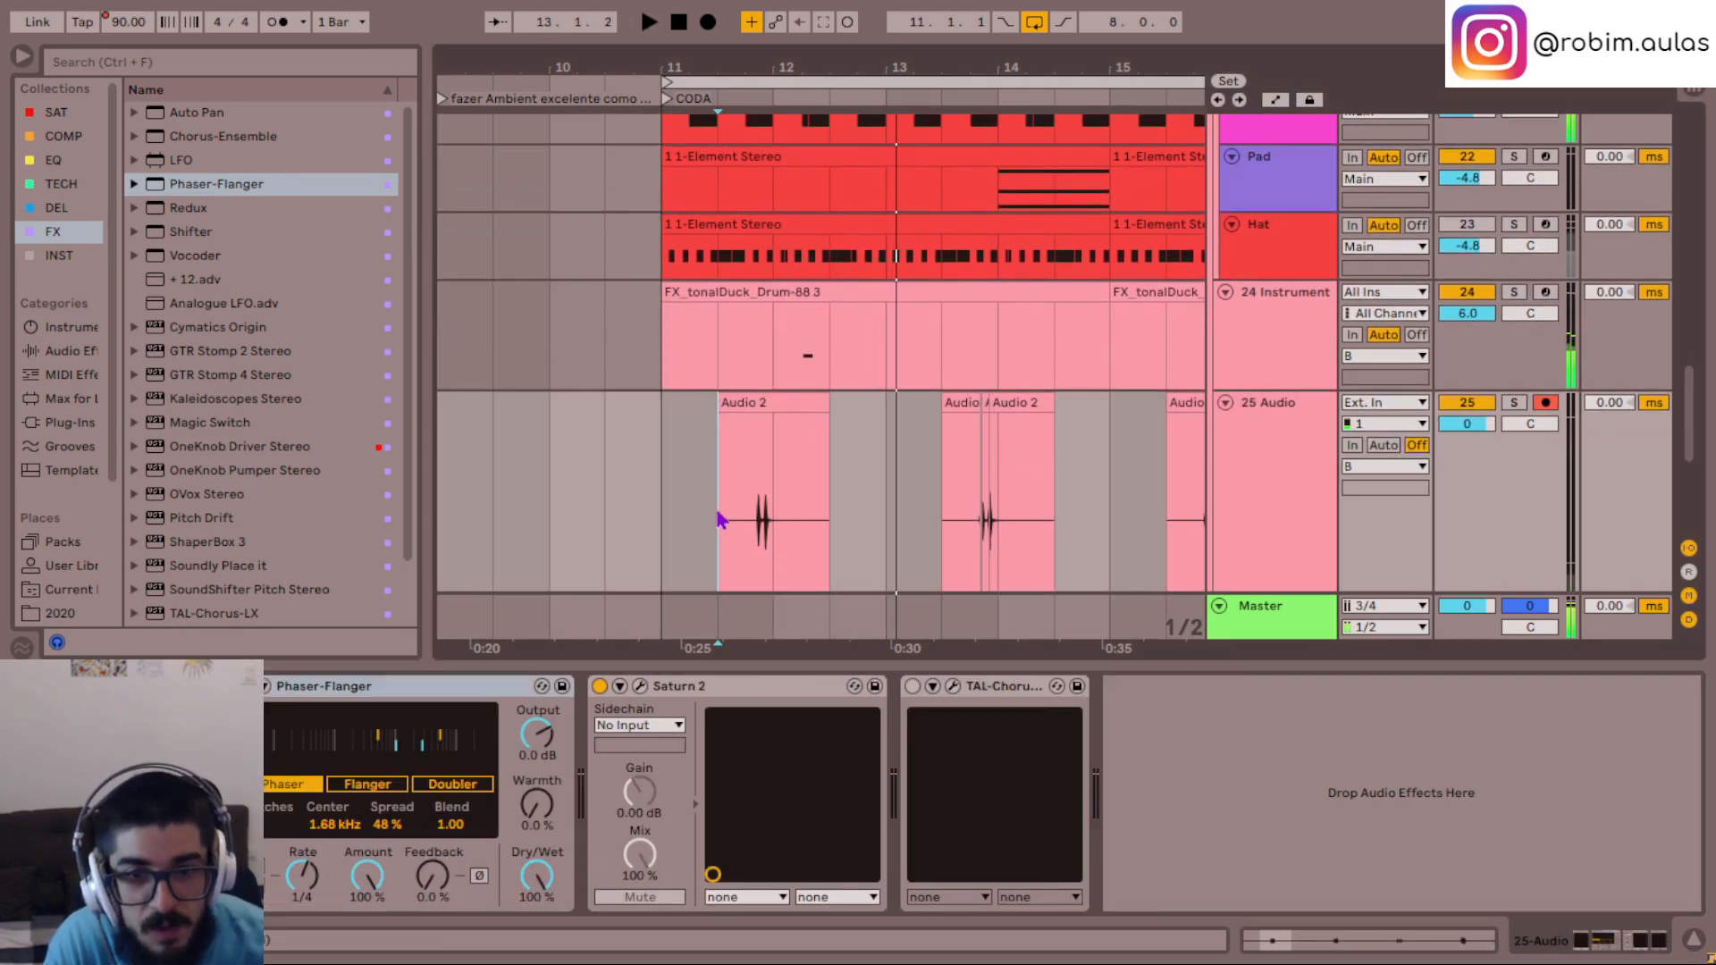
click(912, 687)
key(space)
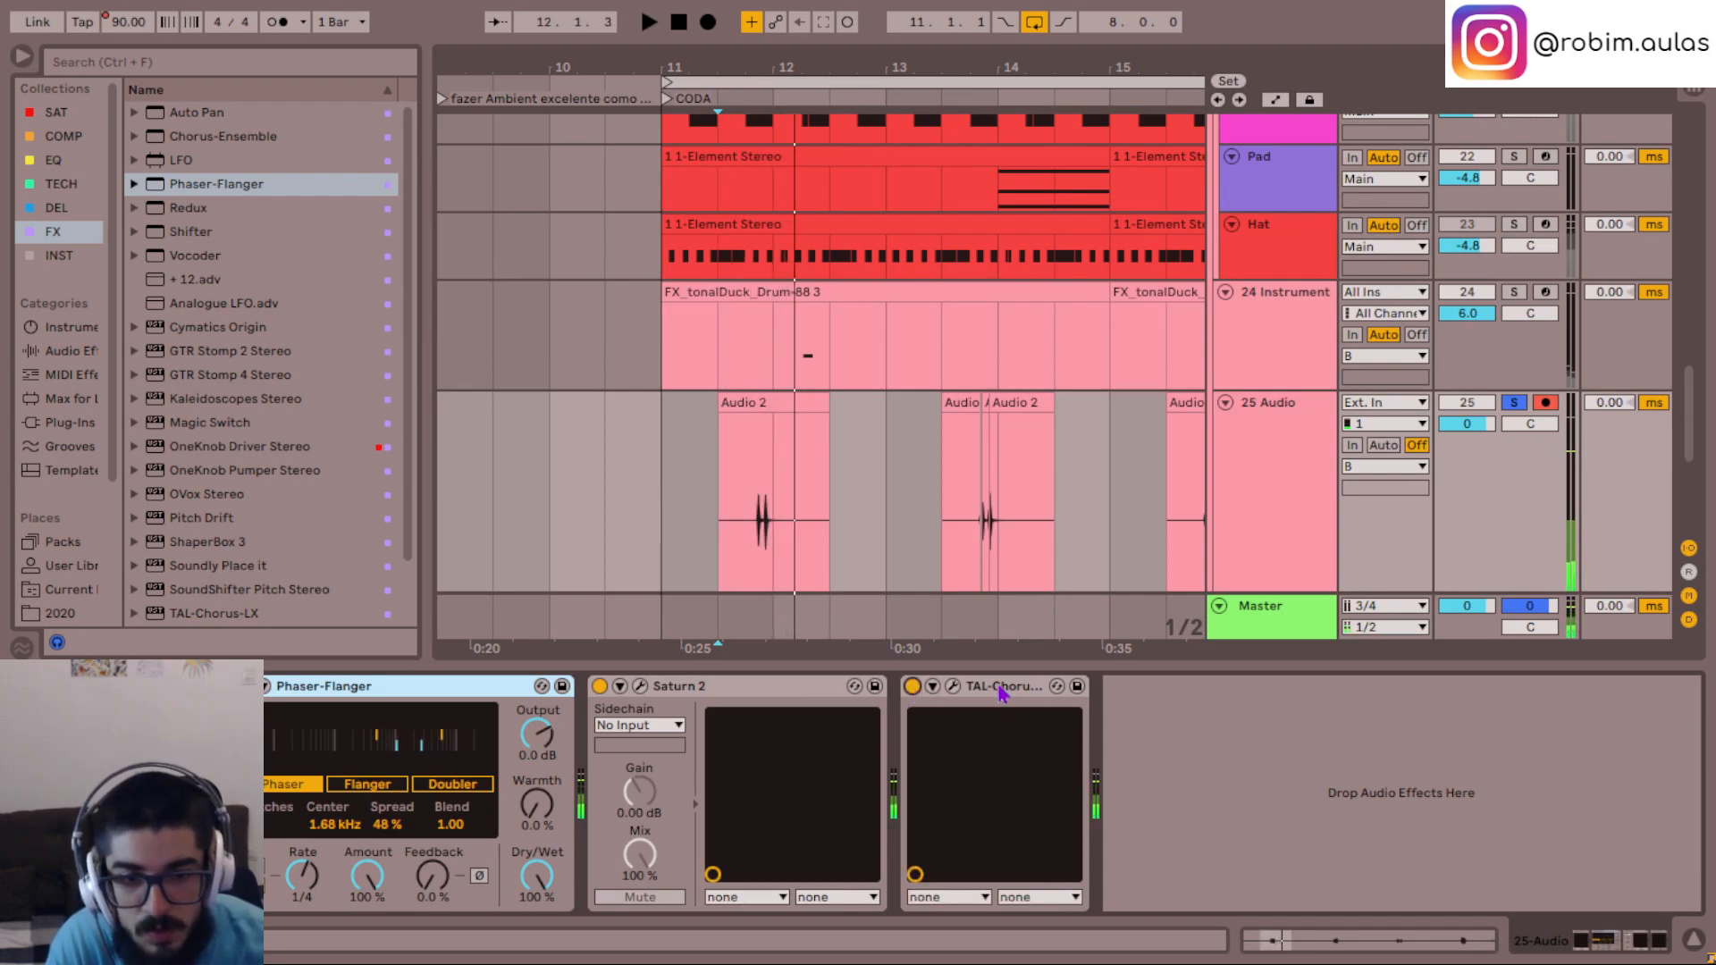
click(913, 693)
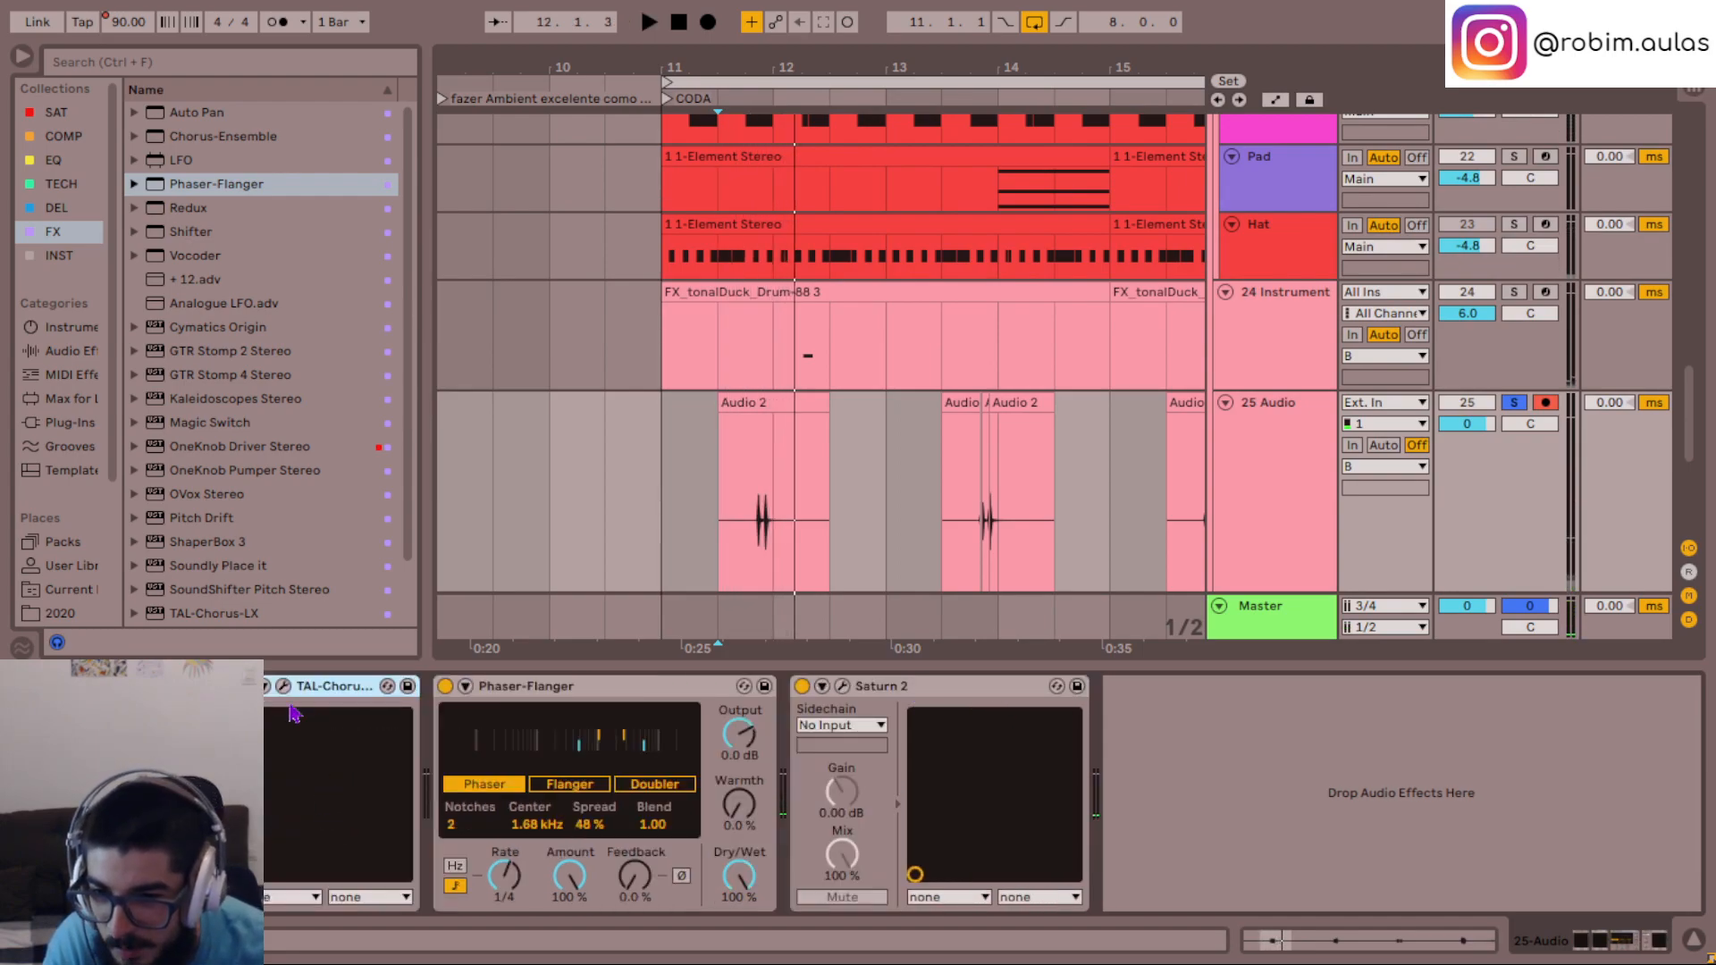
click(284, 688)
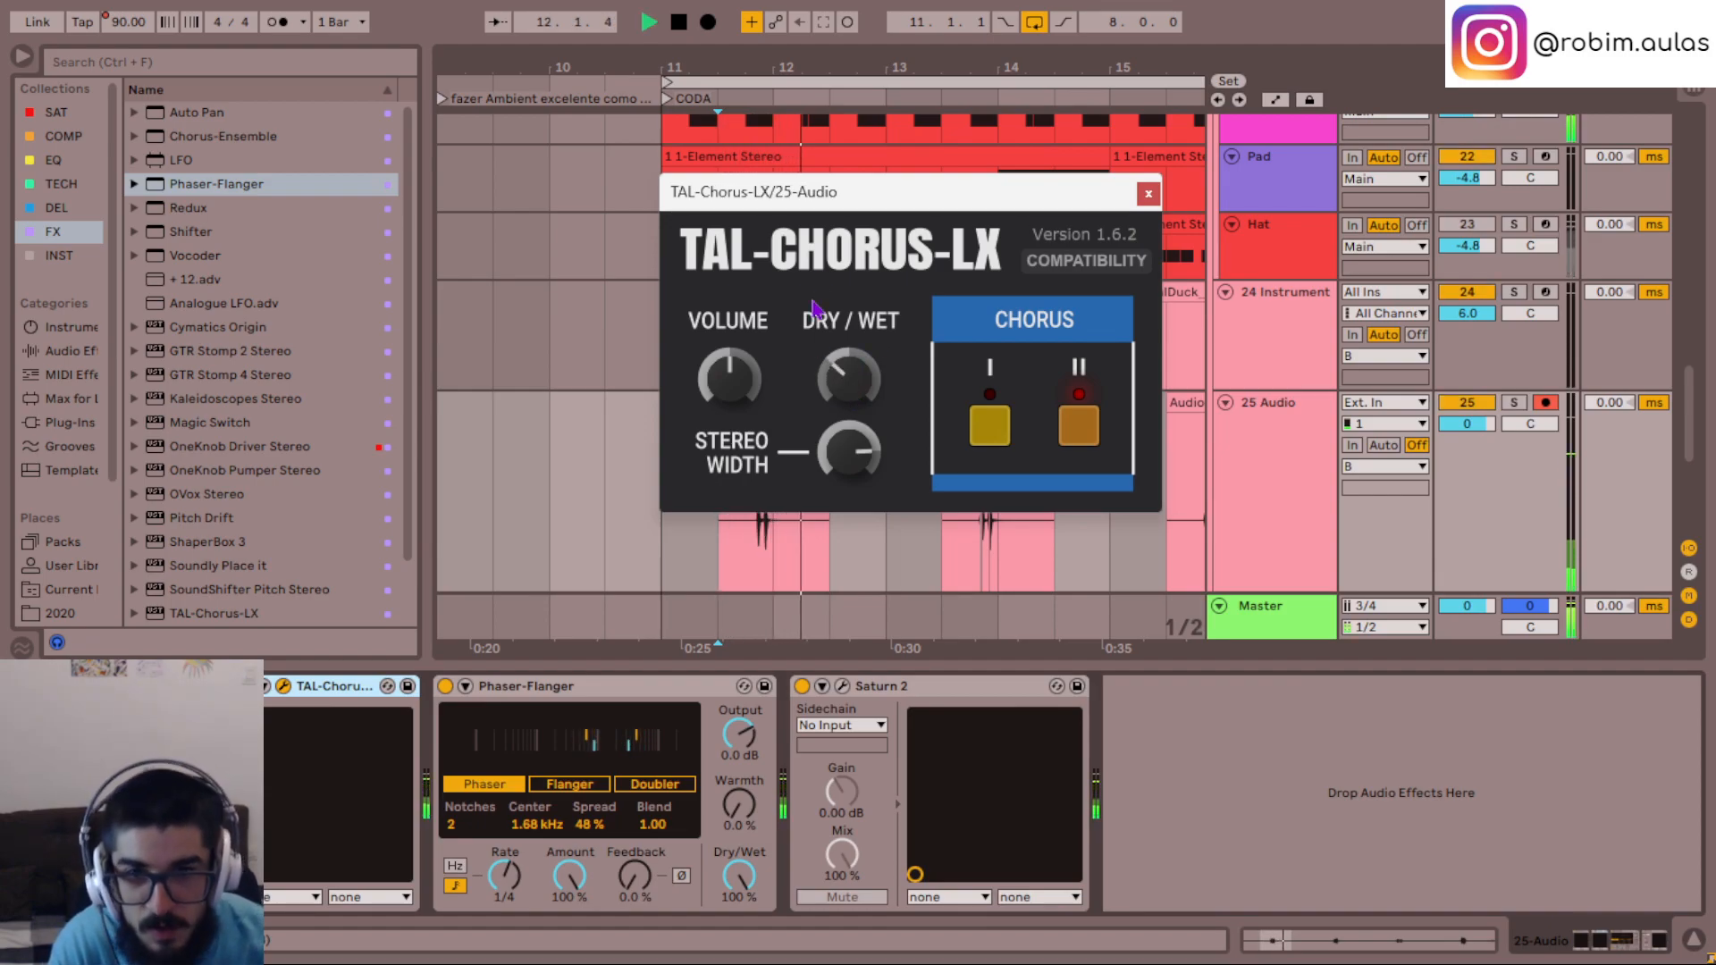
click(1146, 195)
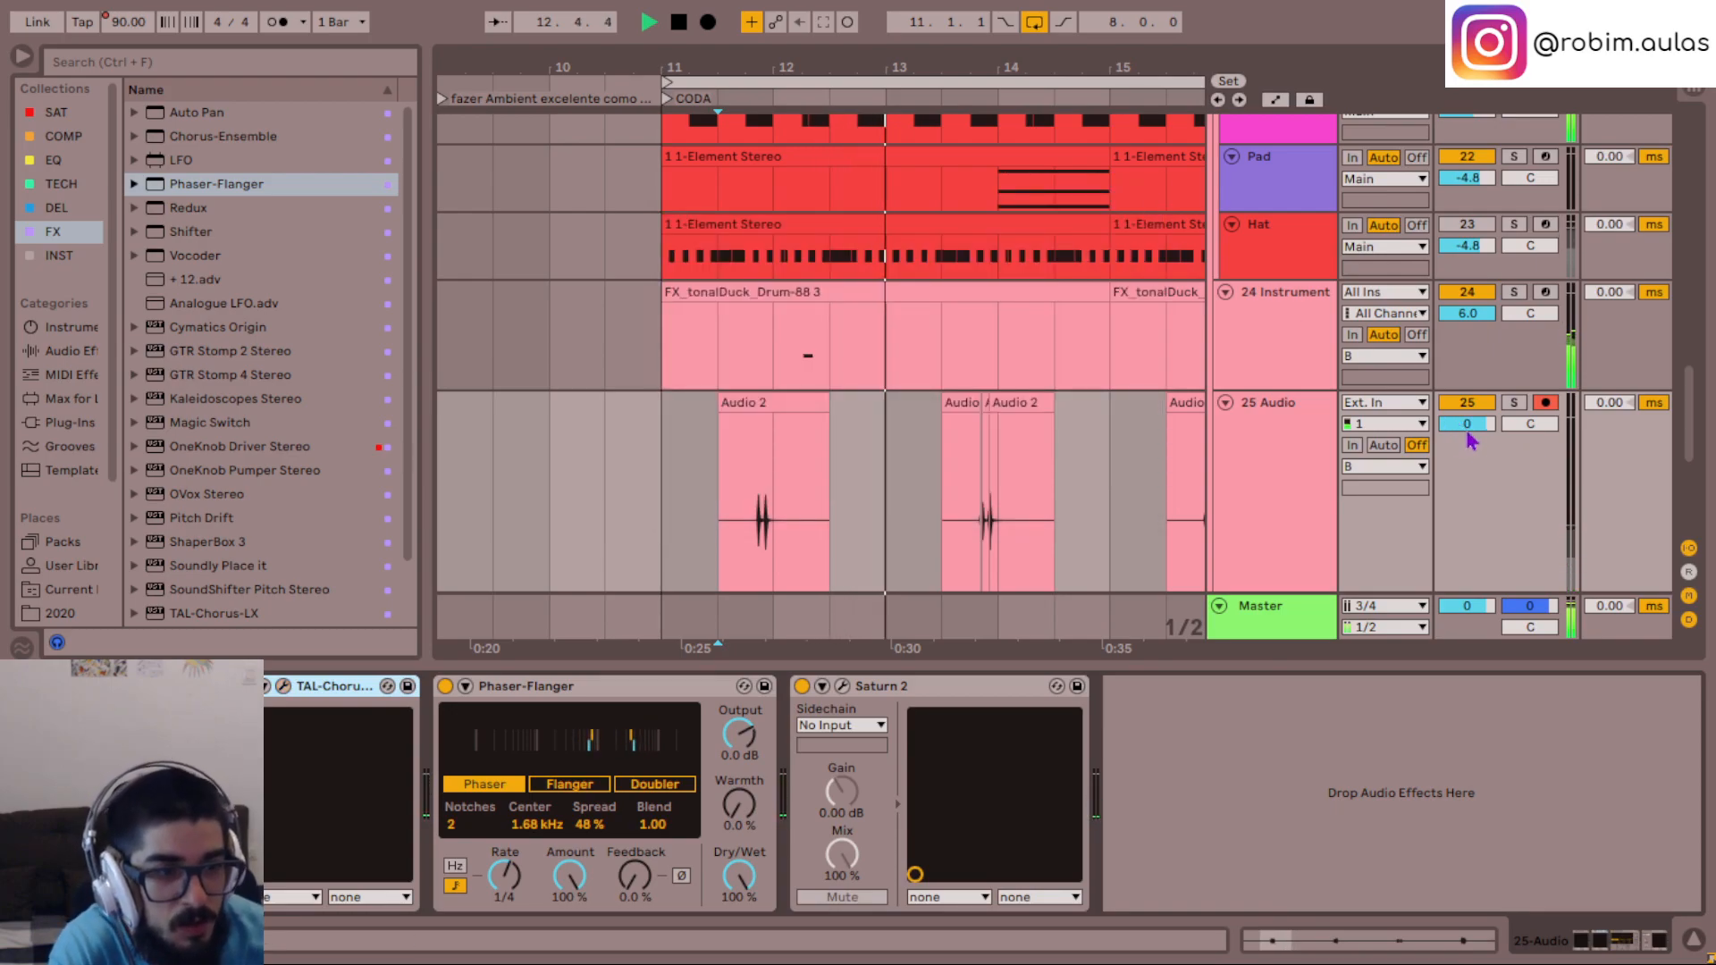
- Set the 25 Audio track's volume to -8 dB after trying -10 dB
drag(1466, 424, 1485, 438)
text(-10)
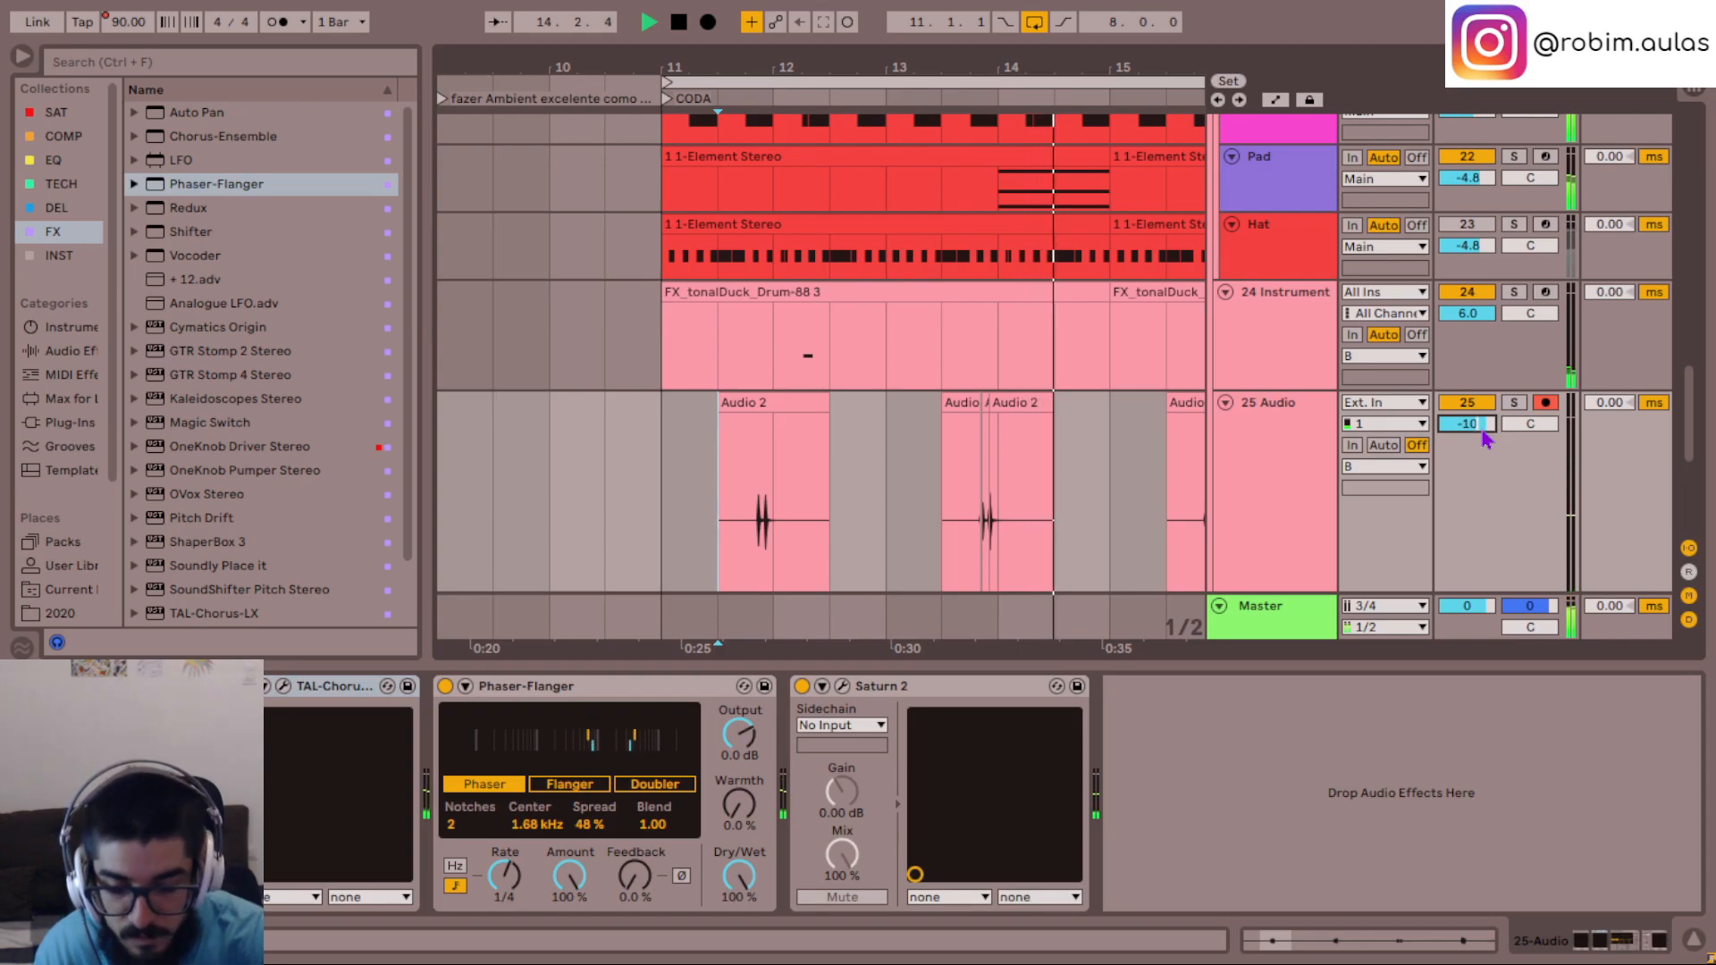
key(BackSpace)
key(BackSpace)
text(8.)
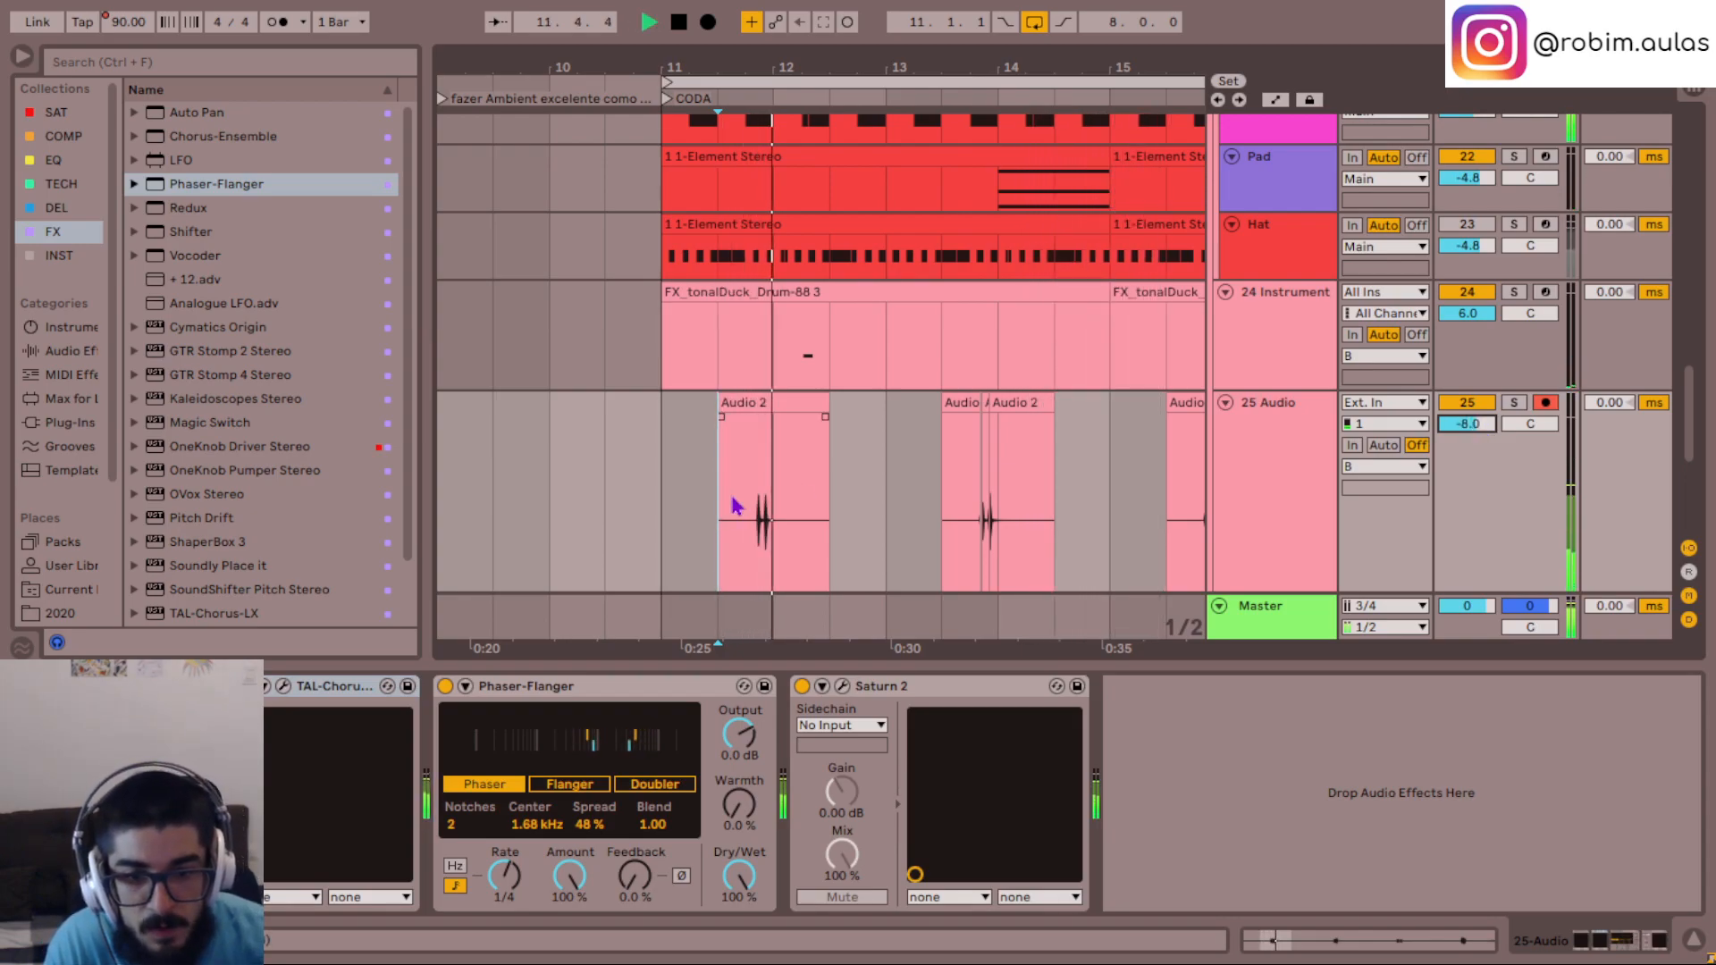
- Set Saturn 2's Band 1 Drive on the 25 Audio track to 60% and listen to the hits with the mix
key(space)
click(842, 685)
key(space)
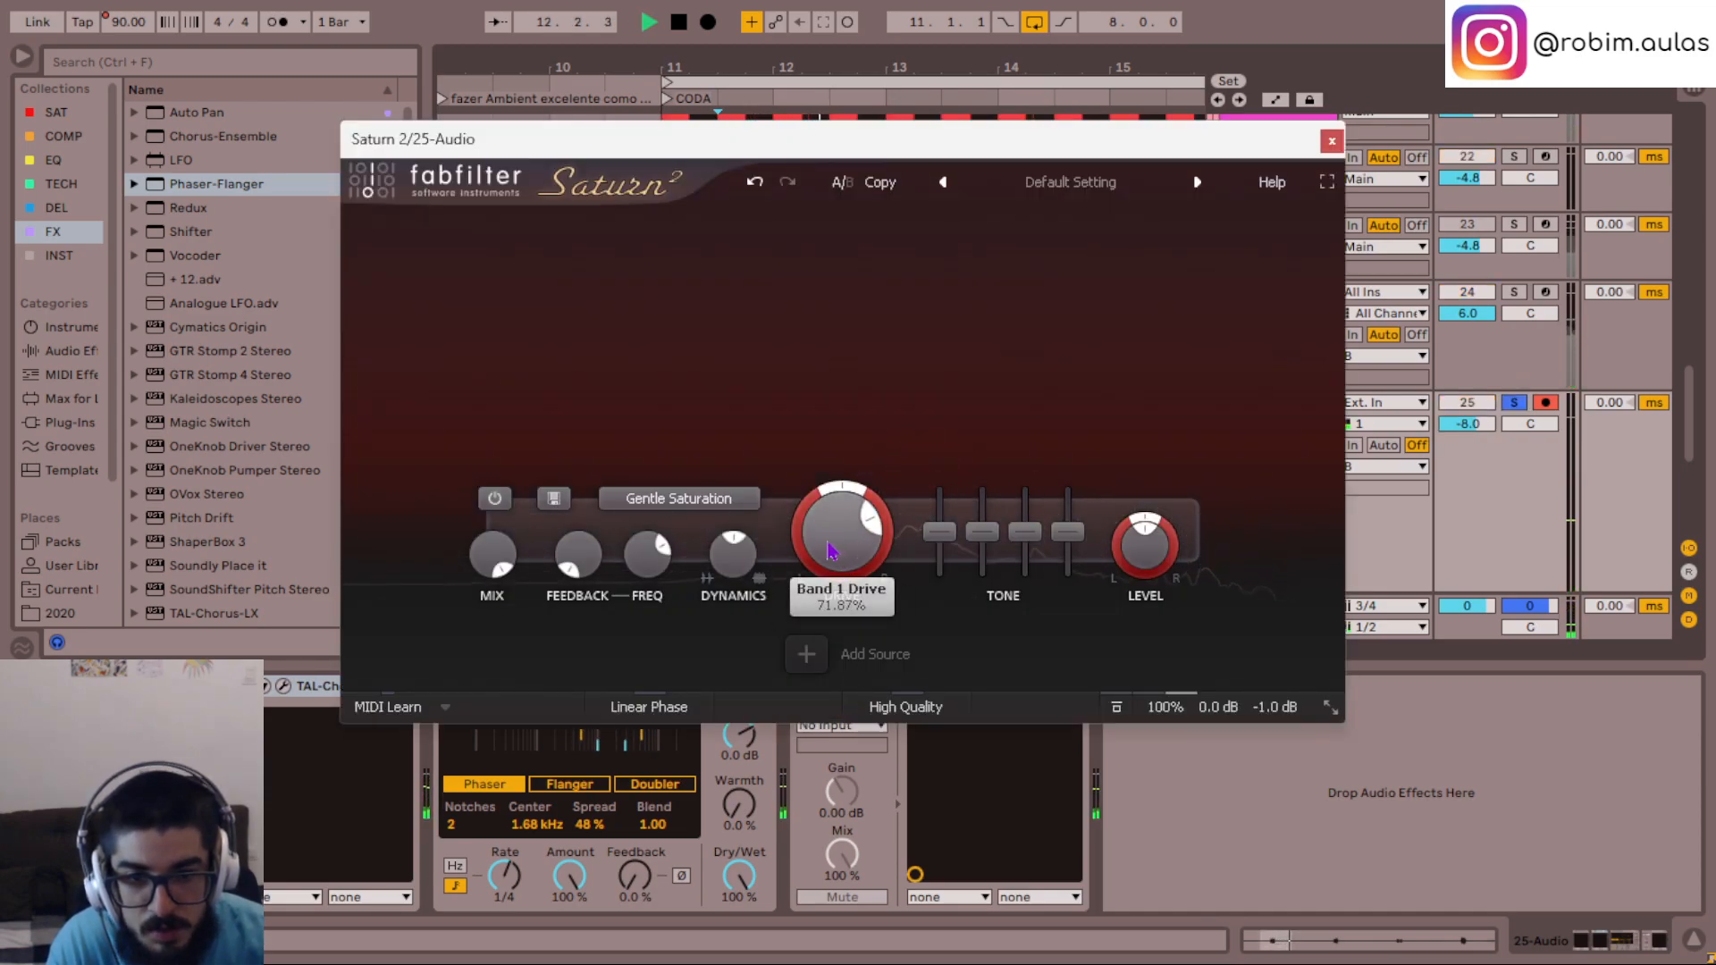
text(60)
key(Return)
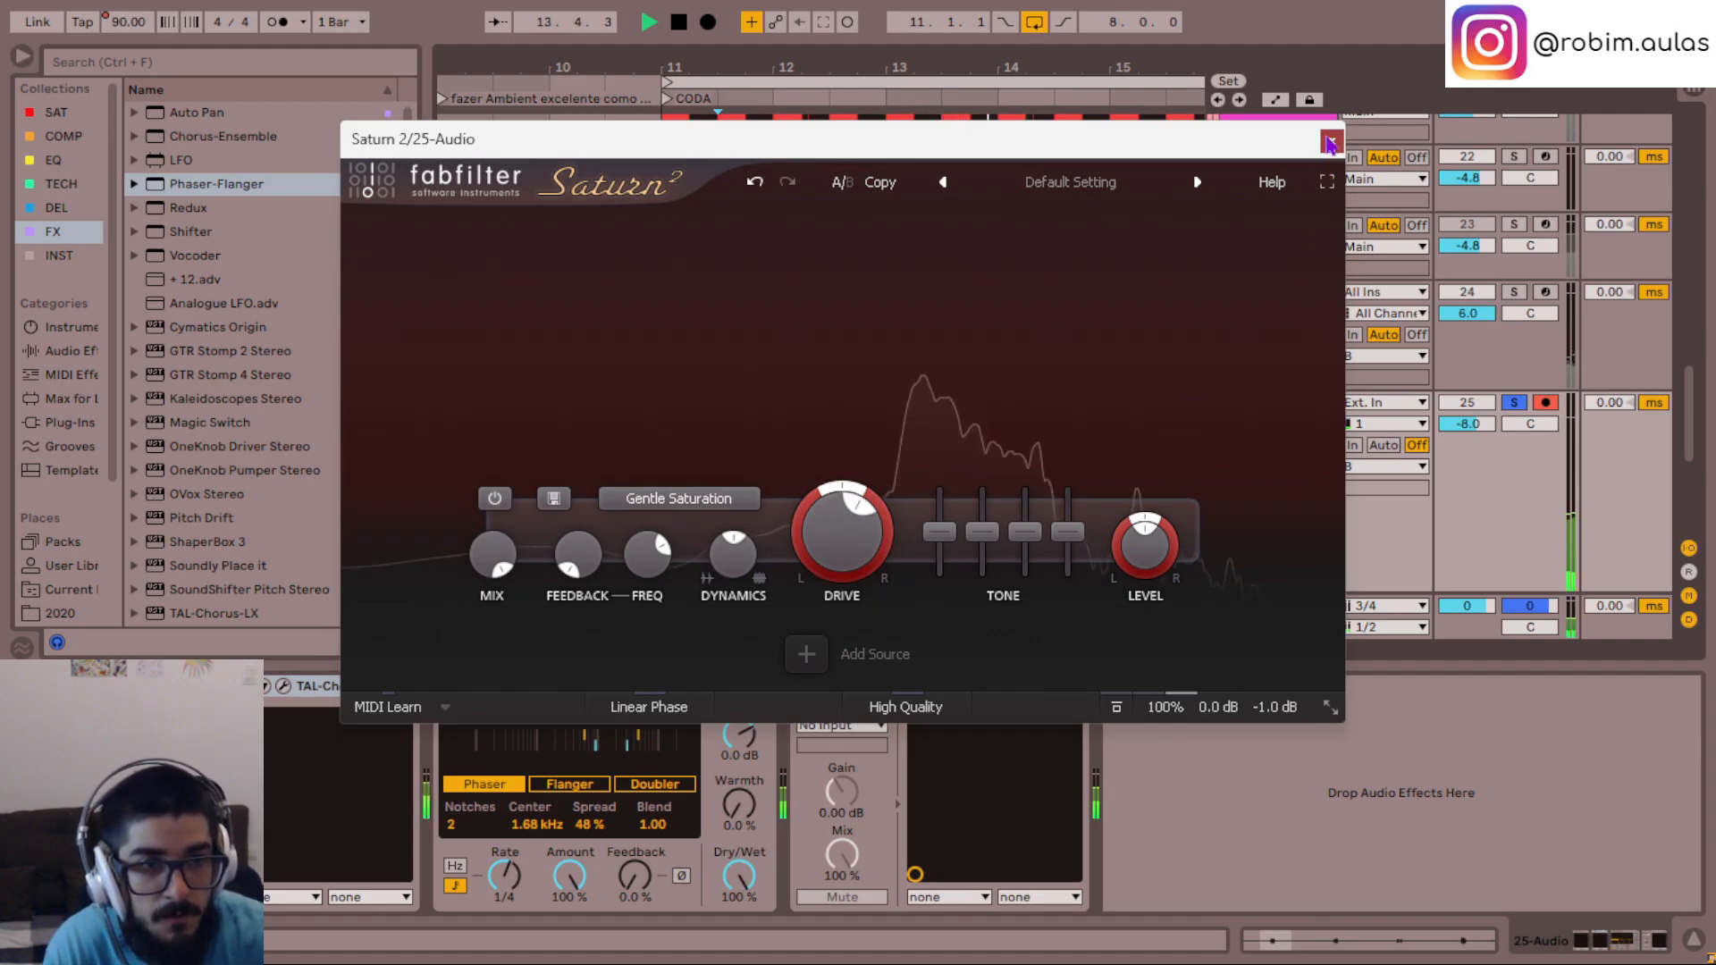
click(1332, 141)
click(722, 538)
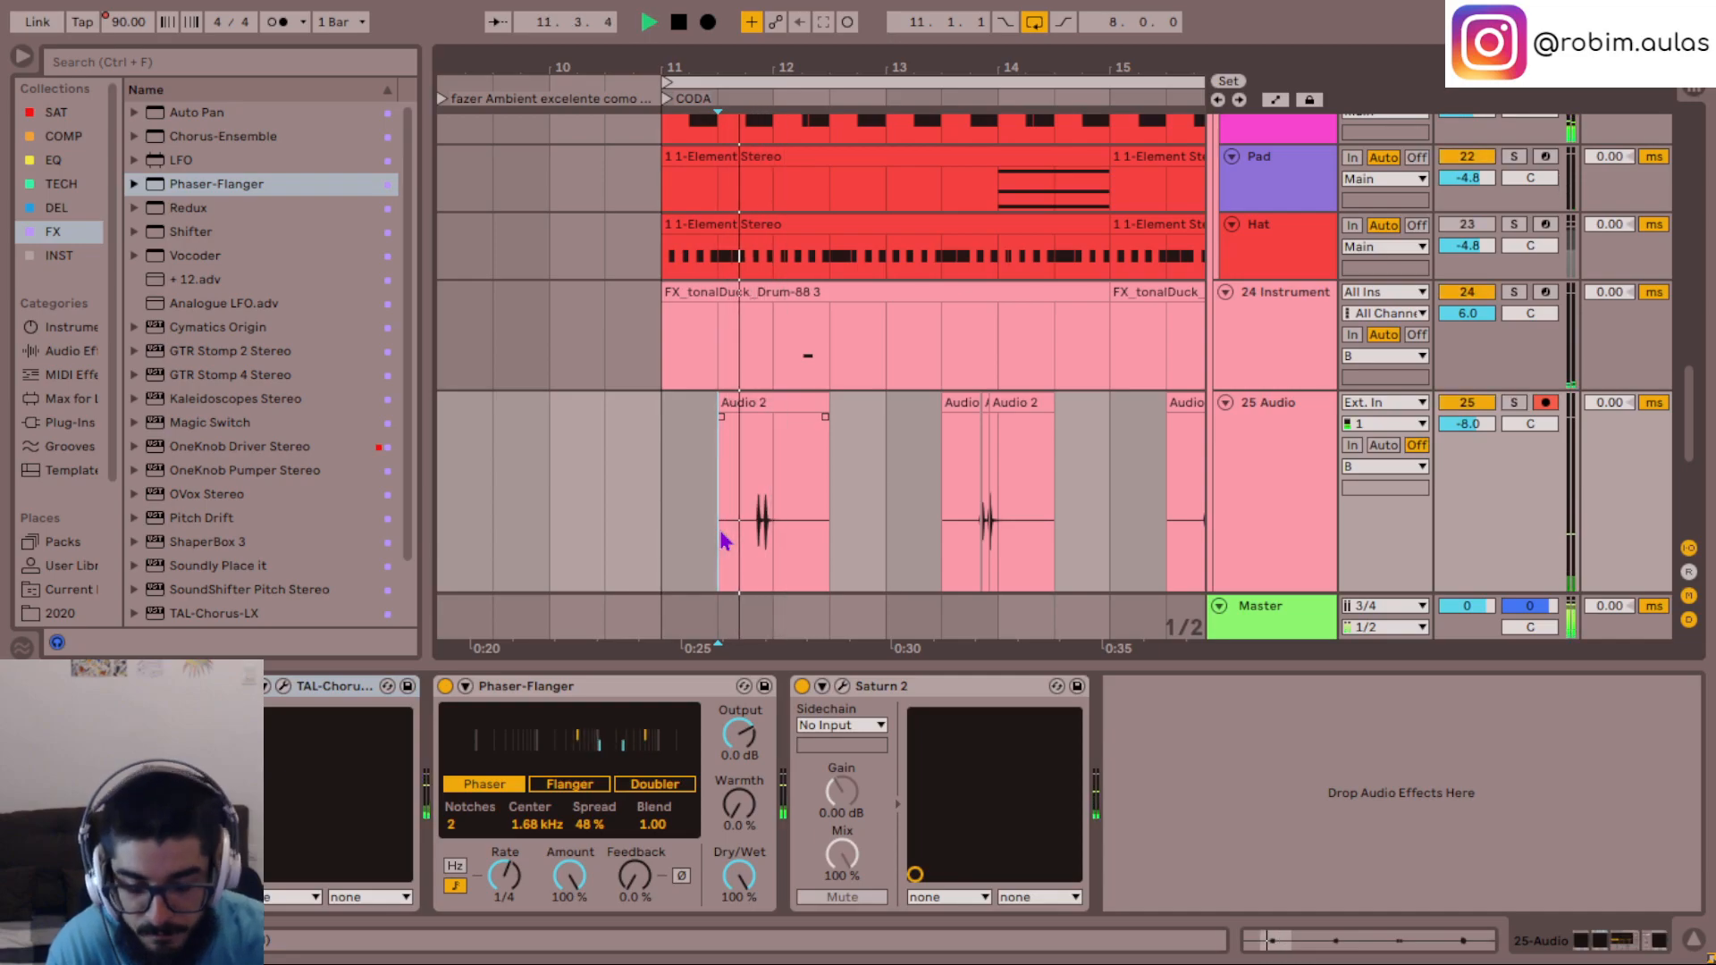
- Turn Saturn 2's Band 1 Dynamics on the 25 Audio track down to a negative value and listen in the CODA
click(842, 687)
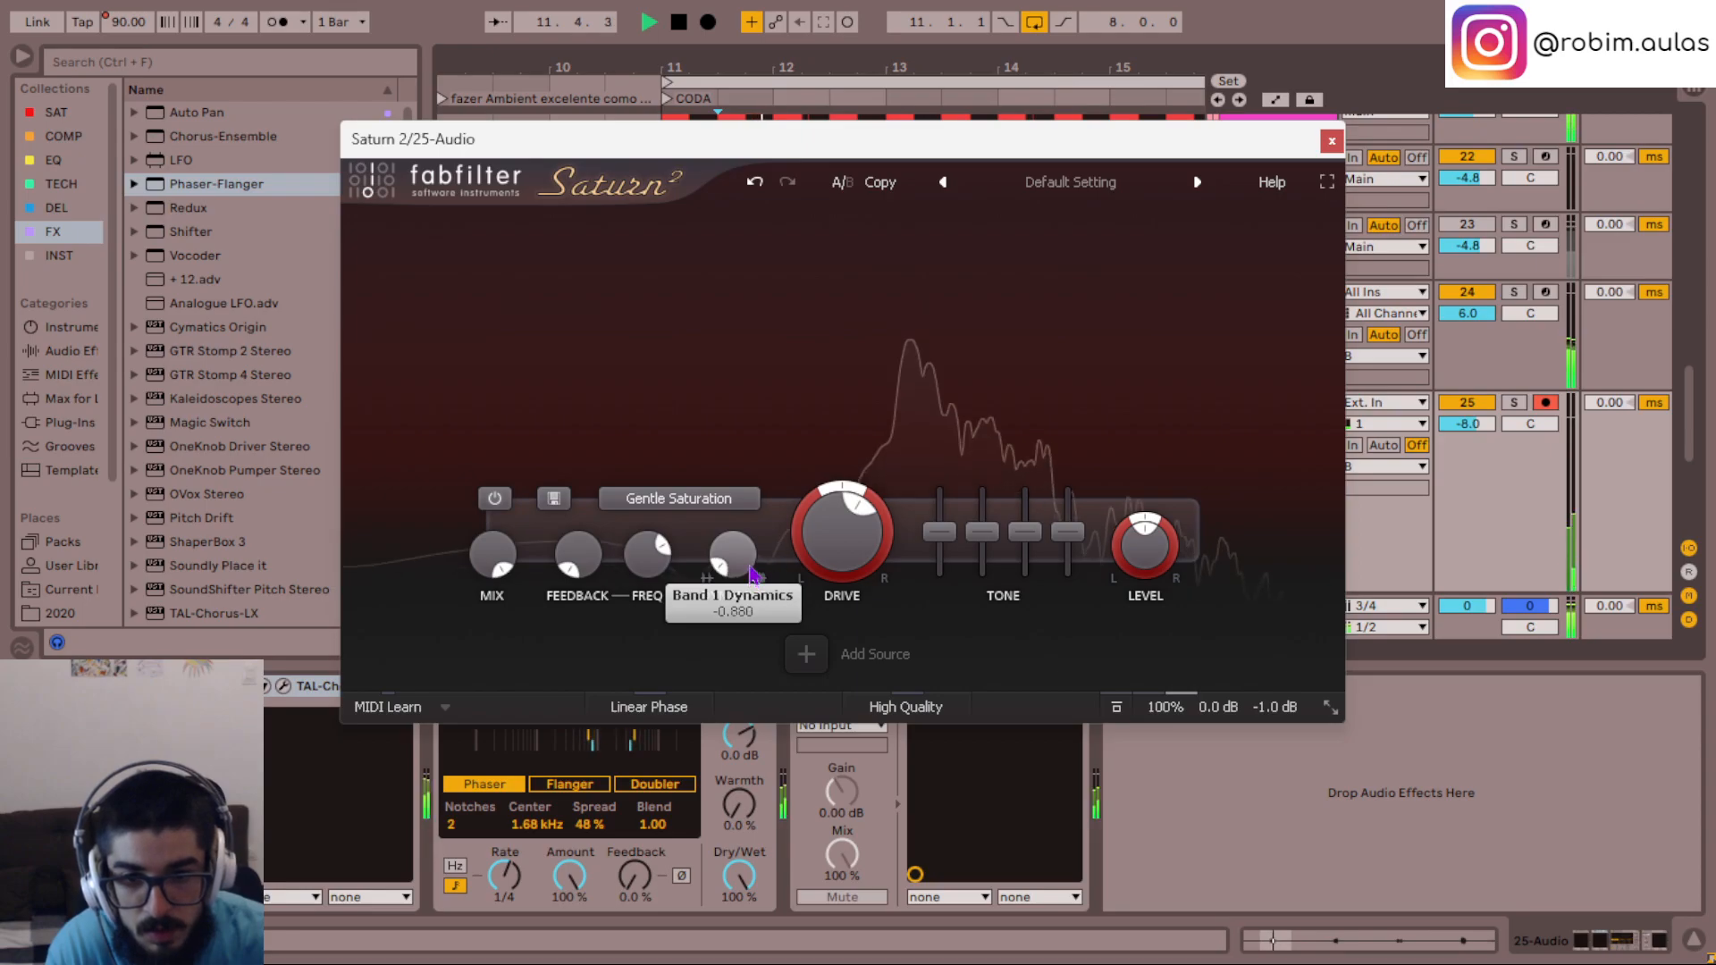
double_click(751, 563)
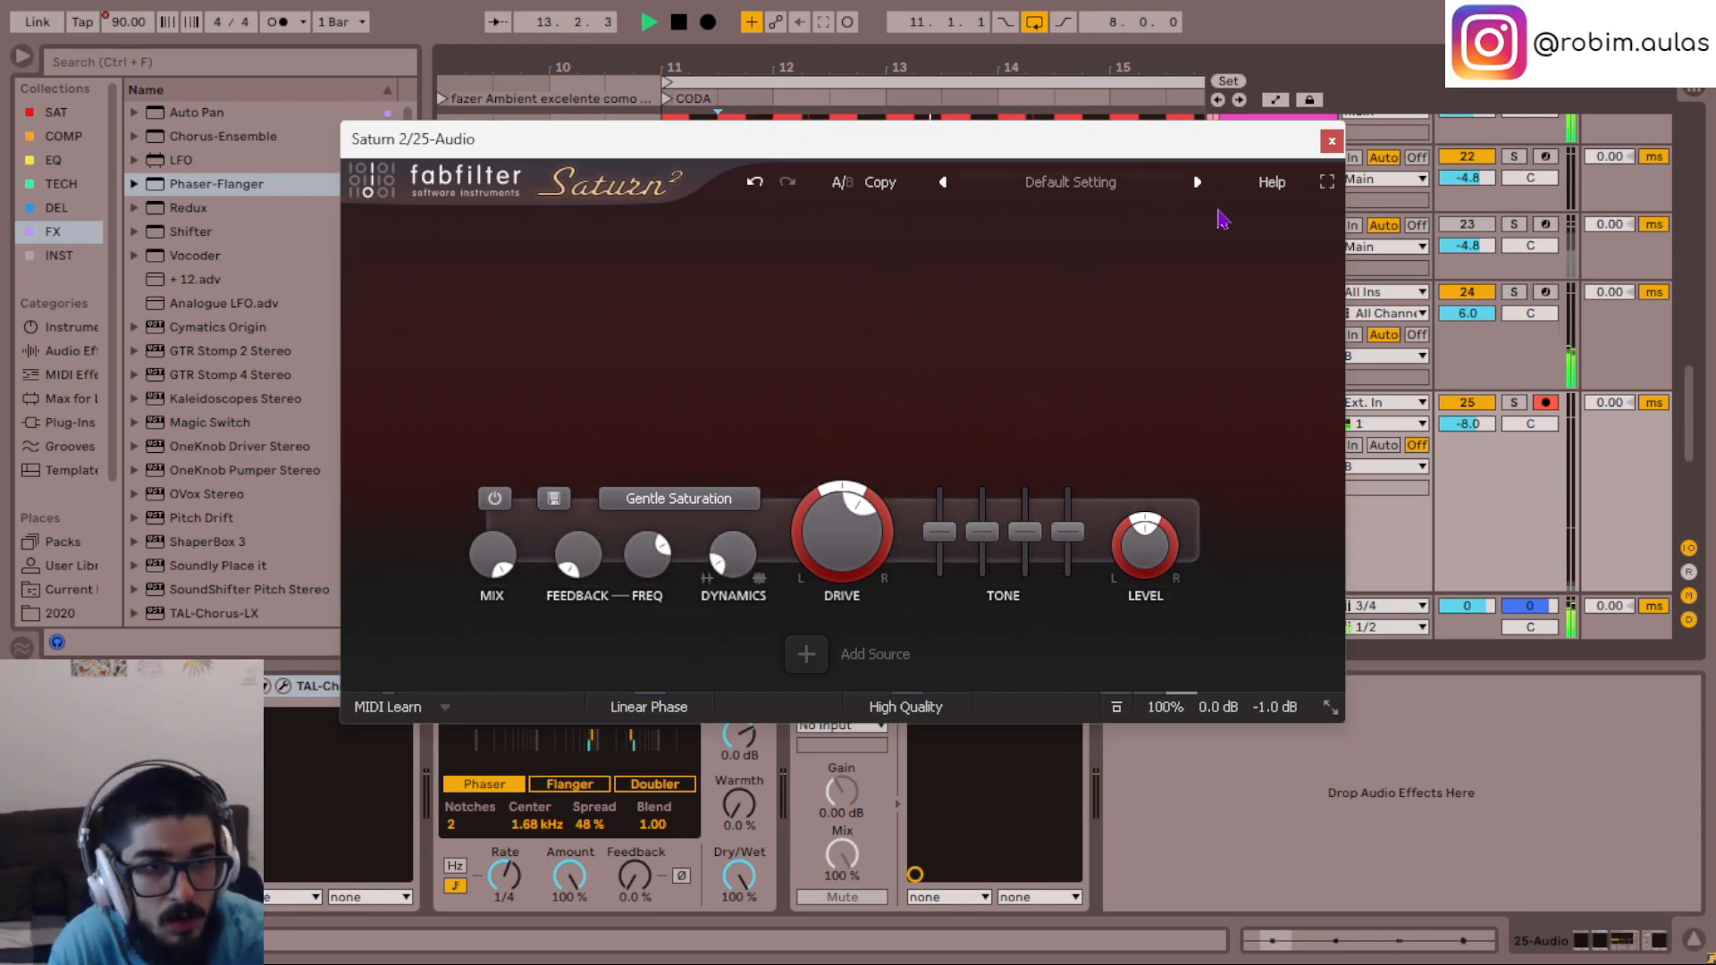
click(1331, 141)
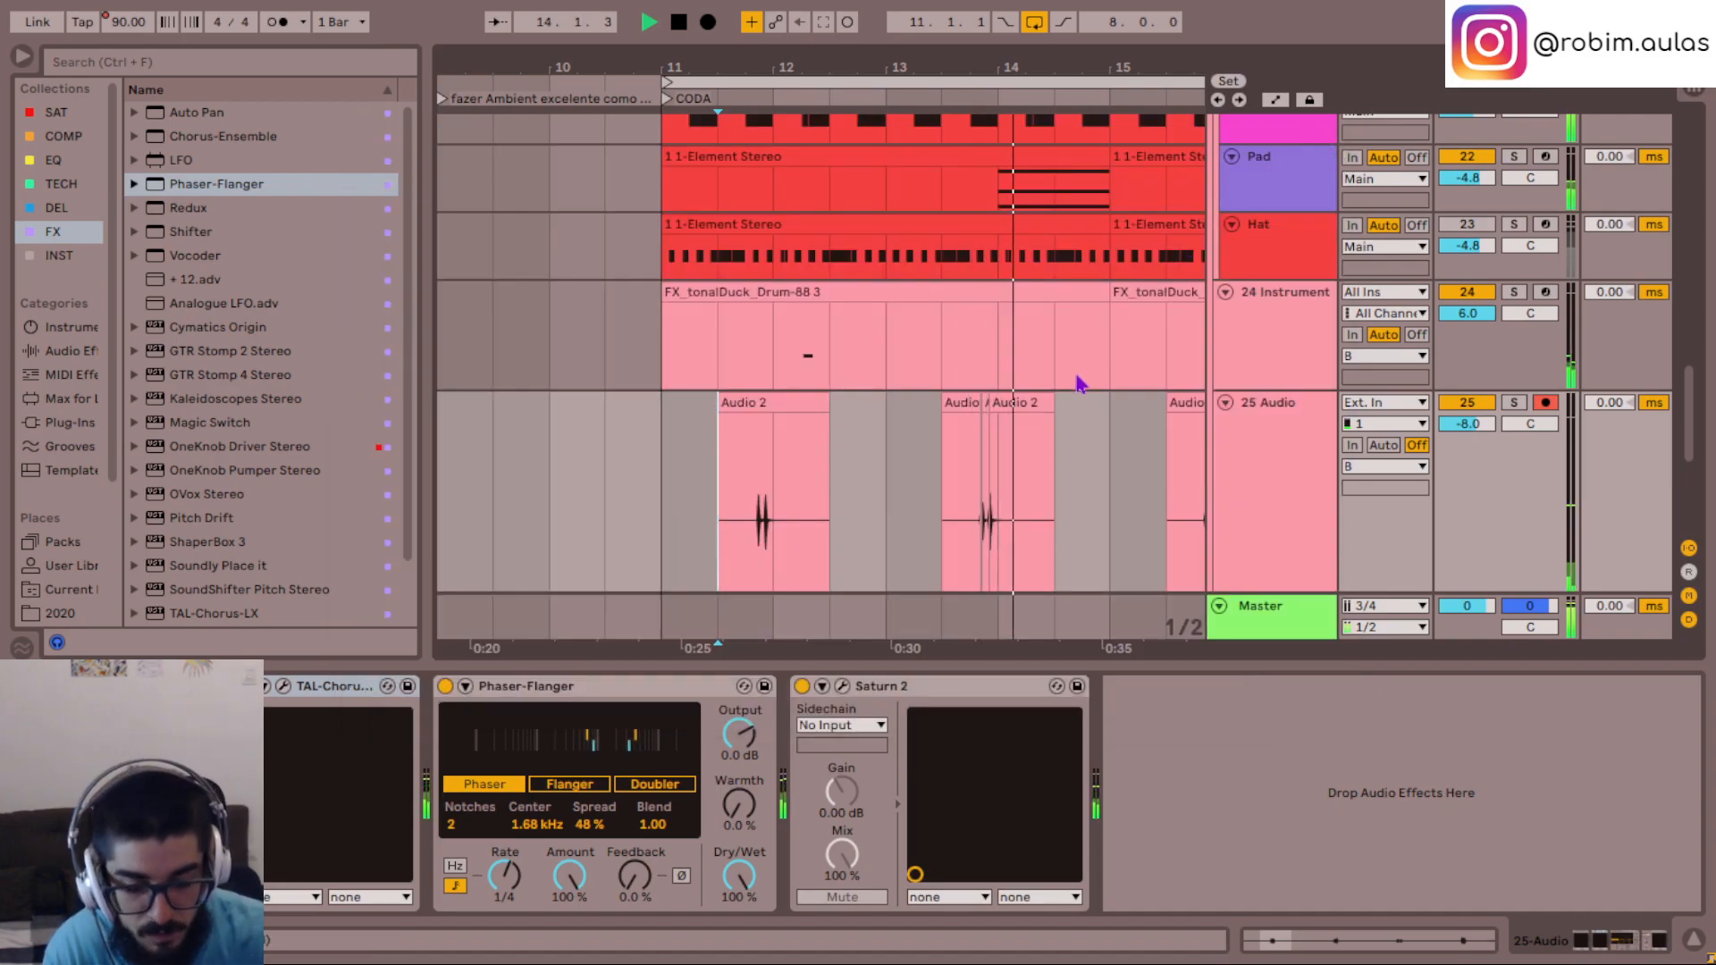
click(788, 511)
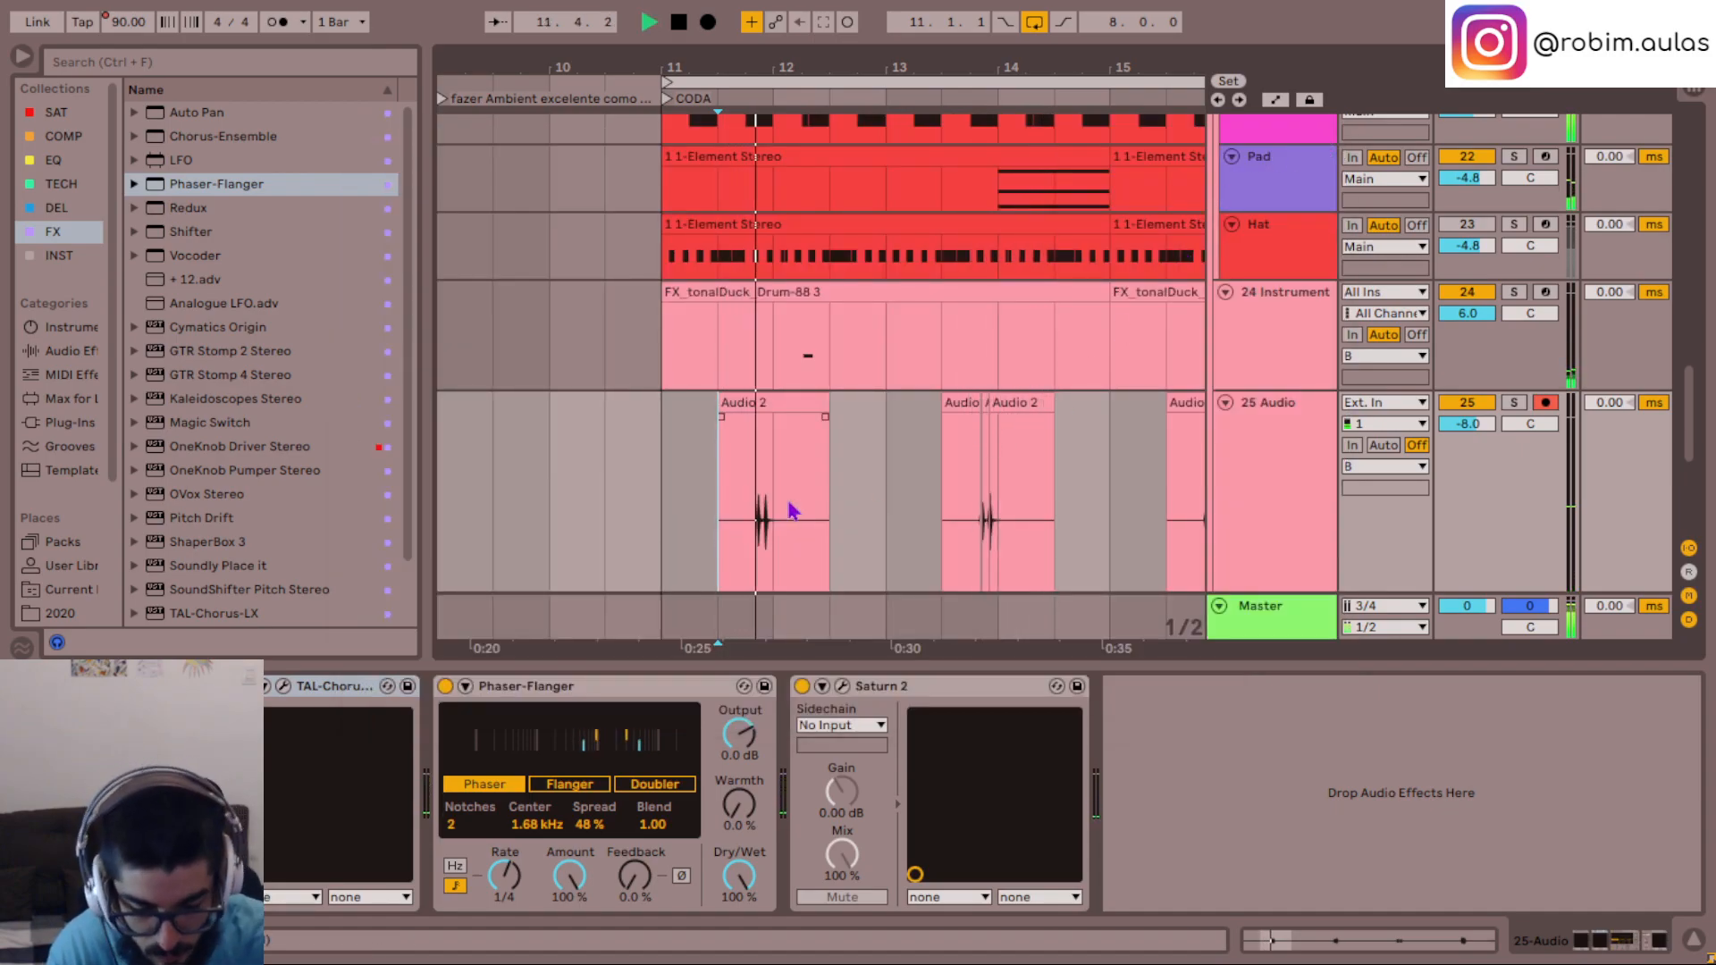
- Reduce Saturn 2's Band 1 Drive on the 25 Audio track, trying 50% and settling on 45%
click(842, 686)
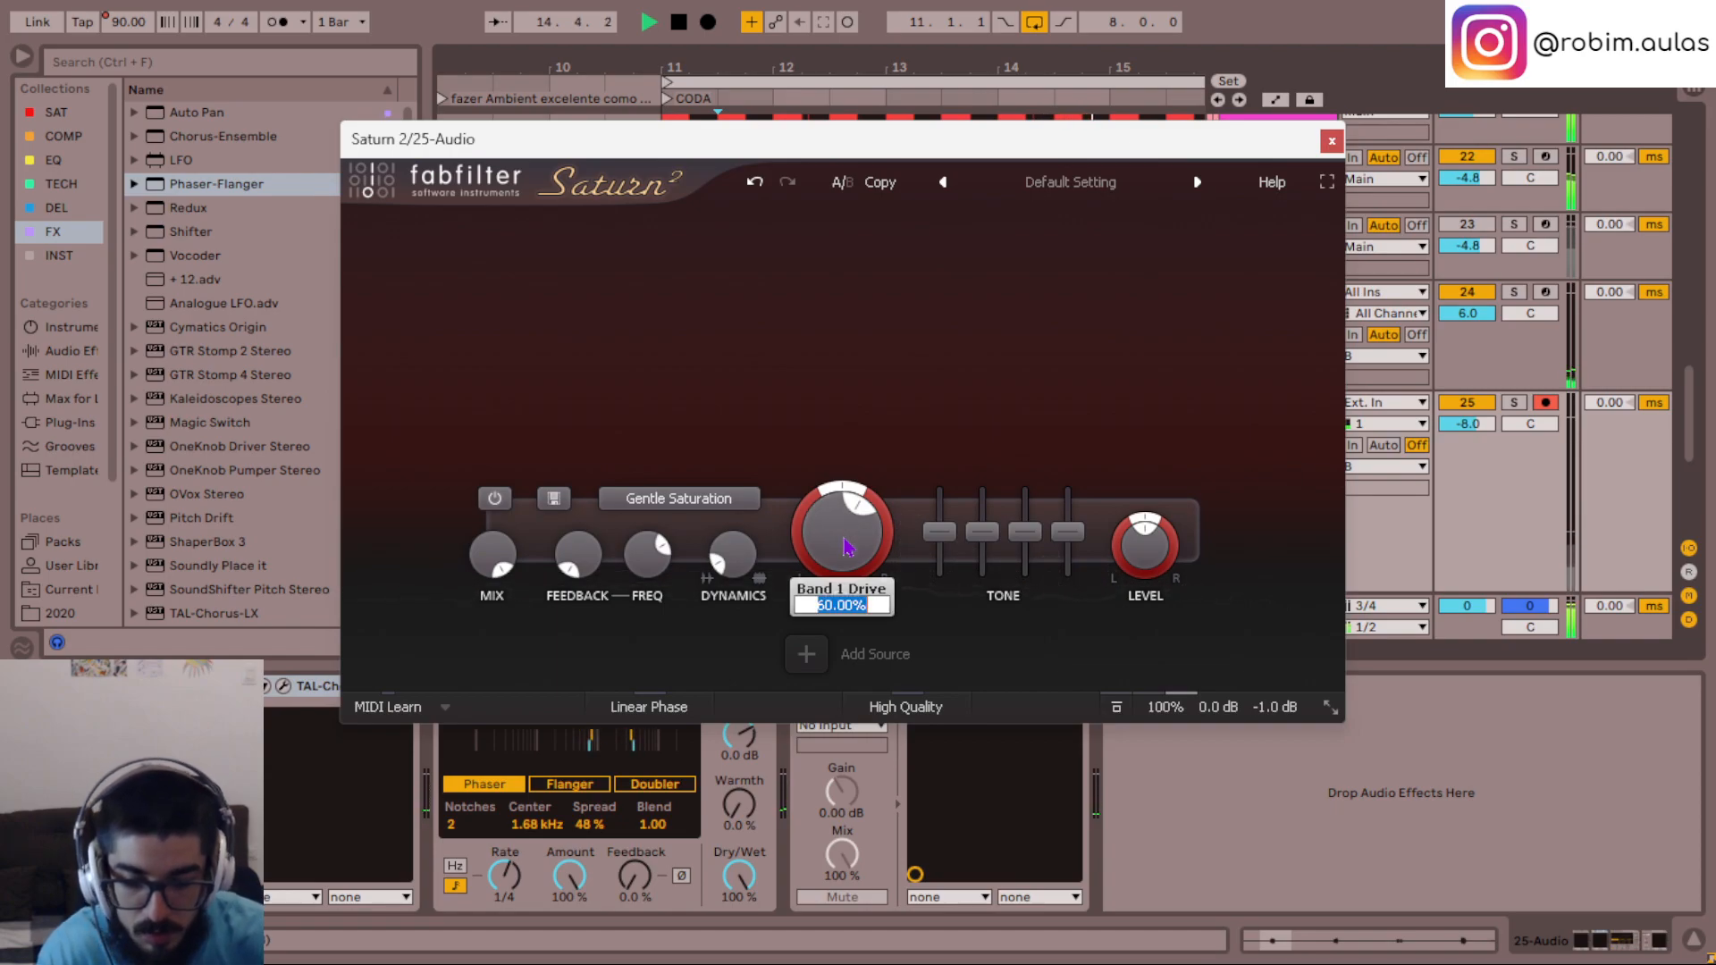
text(0)
key(Return)
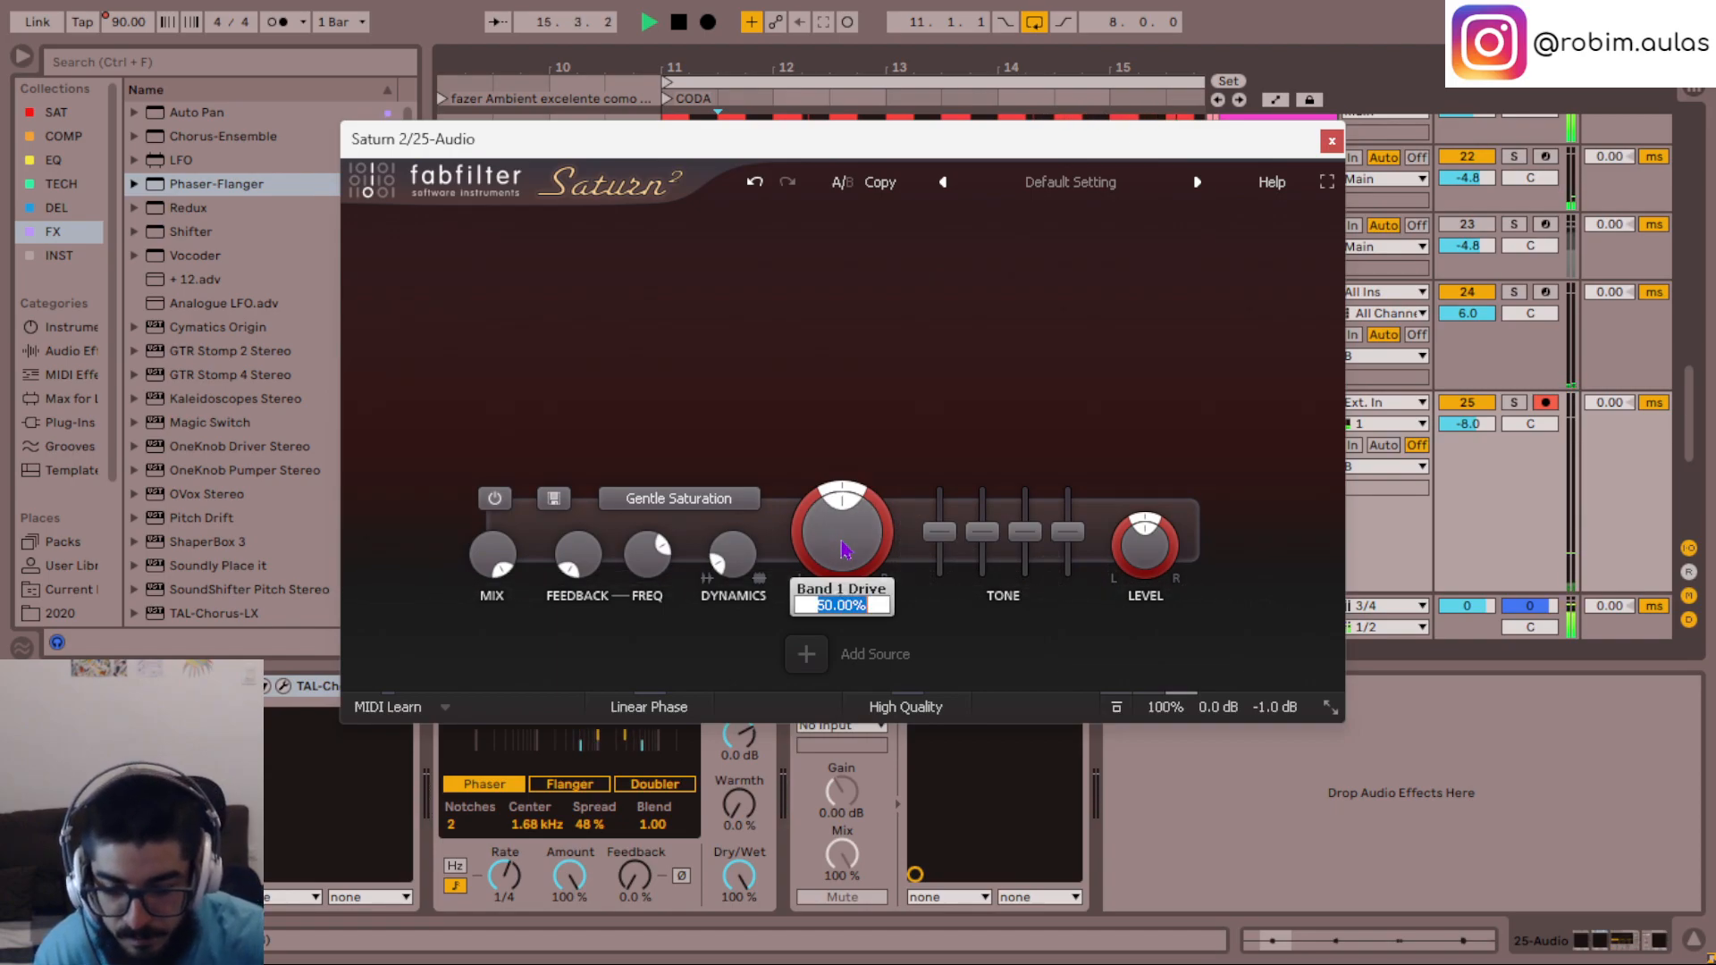
text(45)
key(Return)
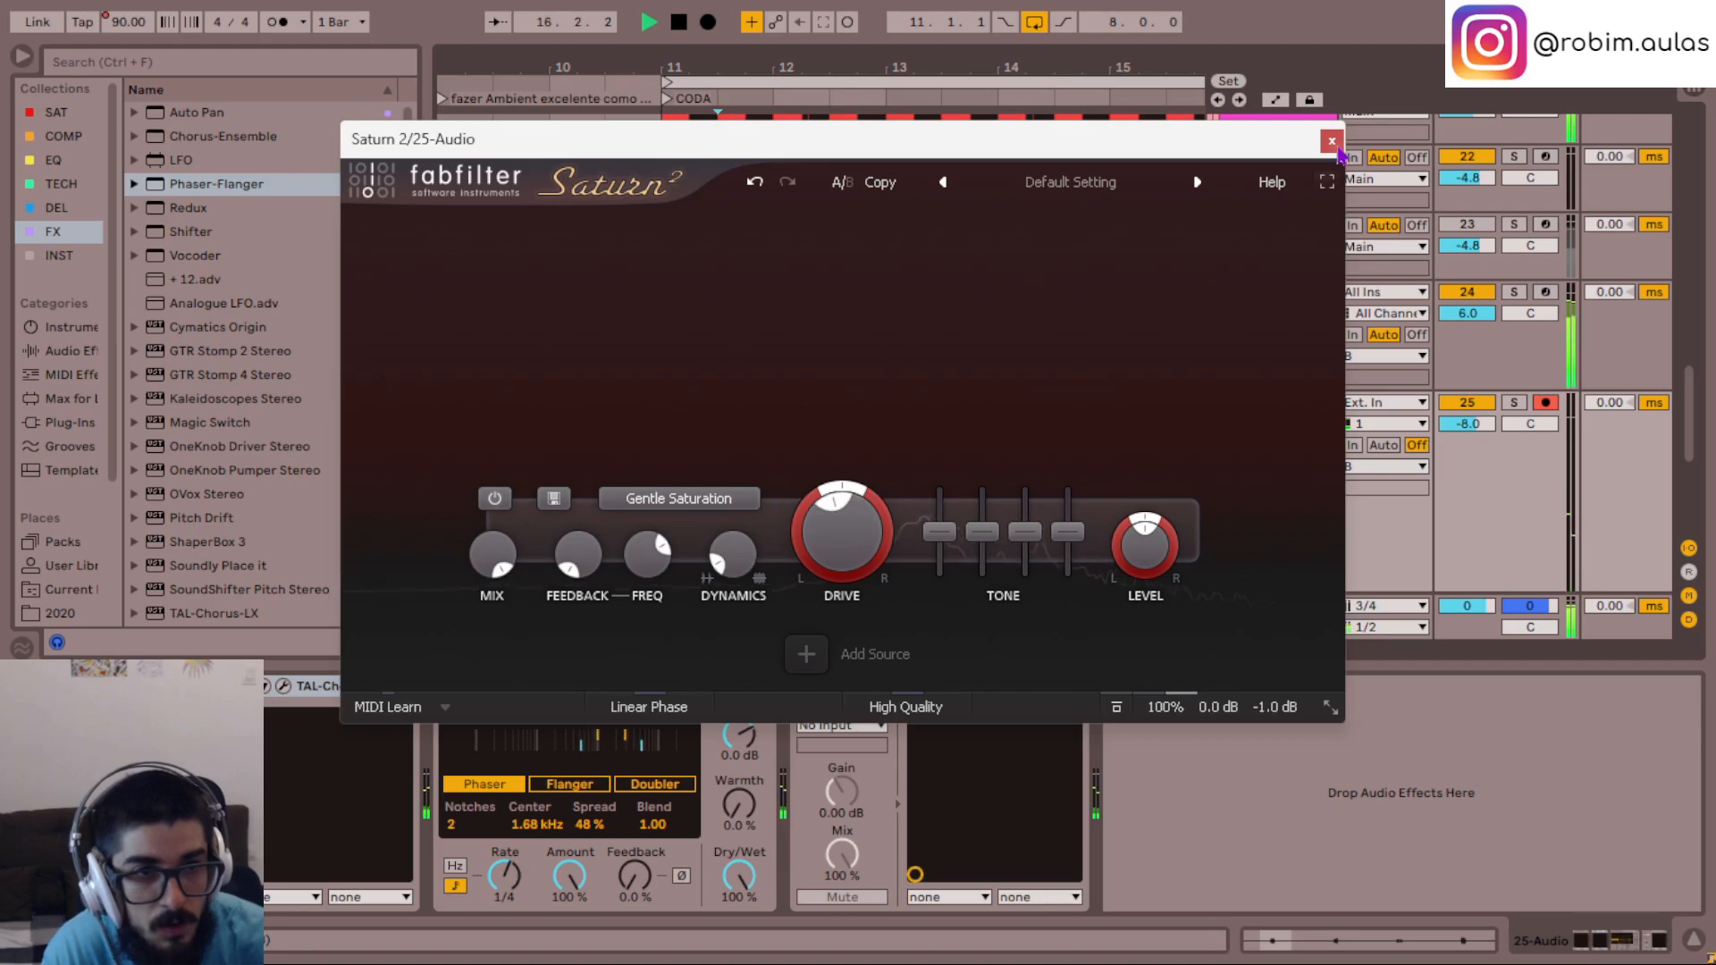
click(1331, 140)
- Replay the CODA from bar 11 and compare the 25 Audio hits with the bass and snare notes around bar 12
scroll(1296, 489, down, 3)
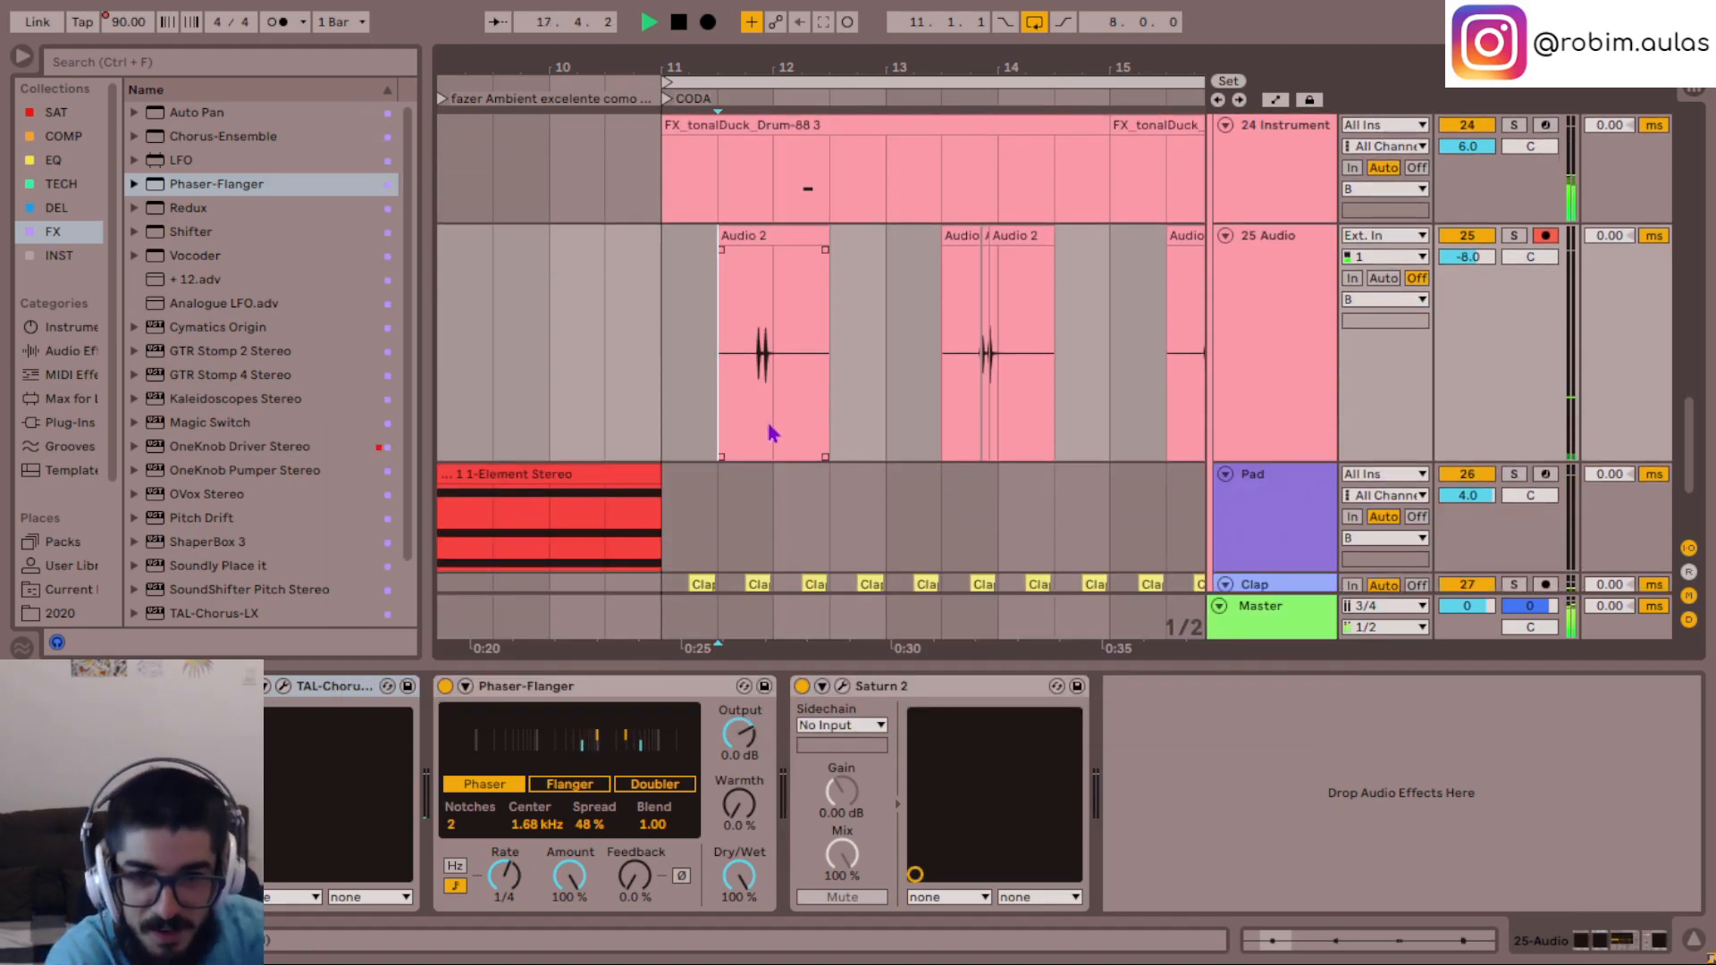
scroll(661, 409, down, 3)
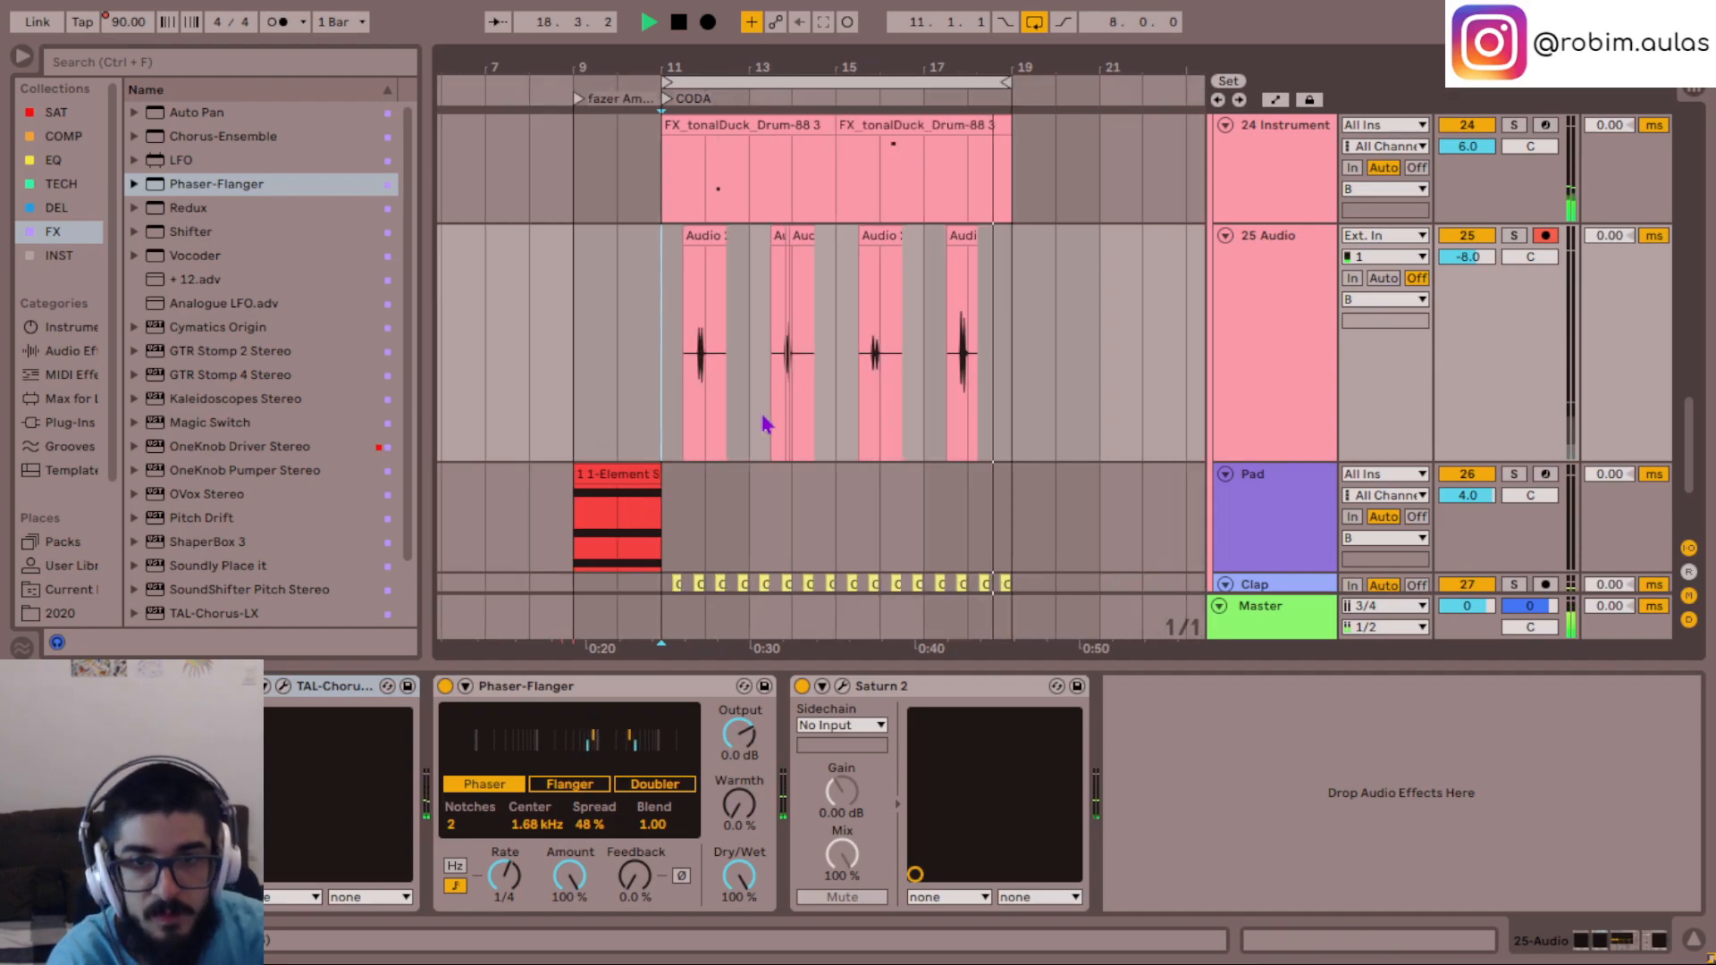
scroll(764, 423, up, 9)
scroll(764, 426, down, 1)
scroll(764, 427, down, 1)
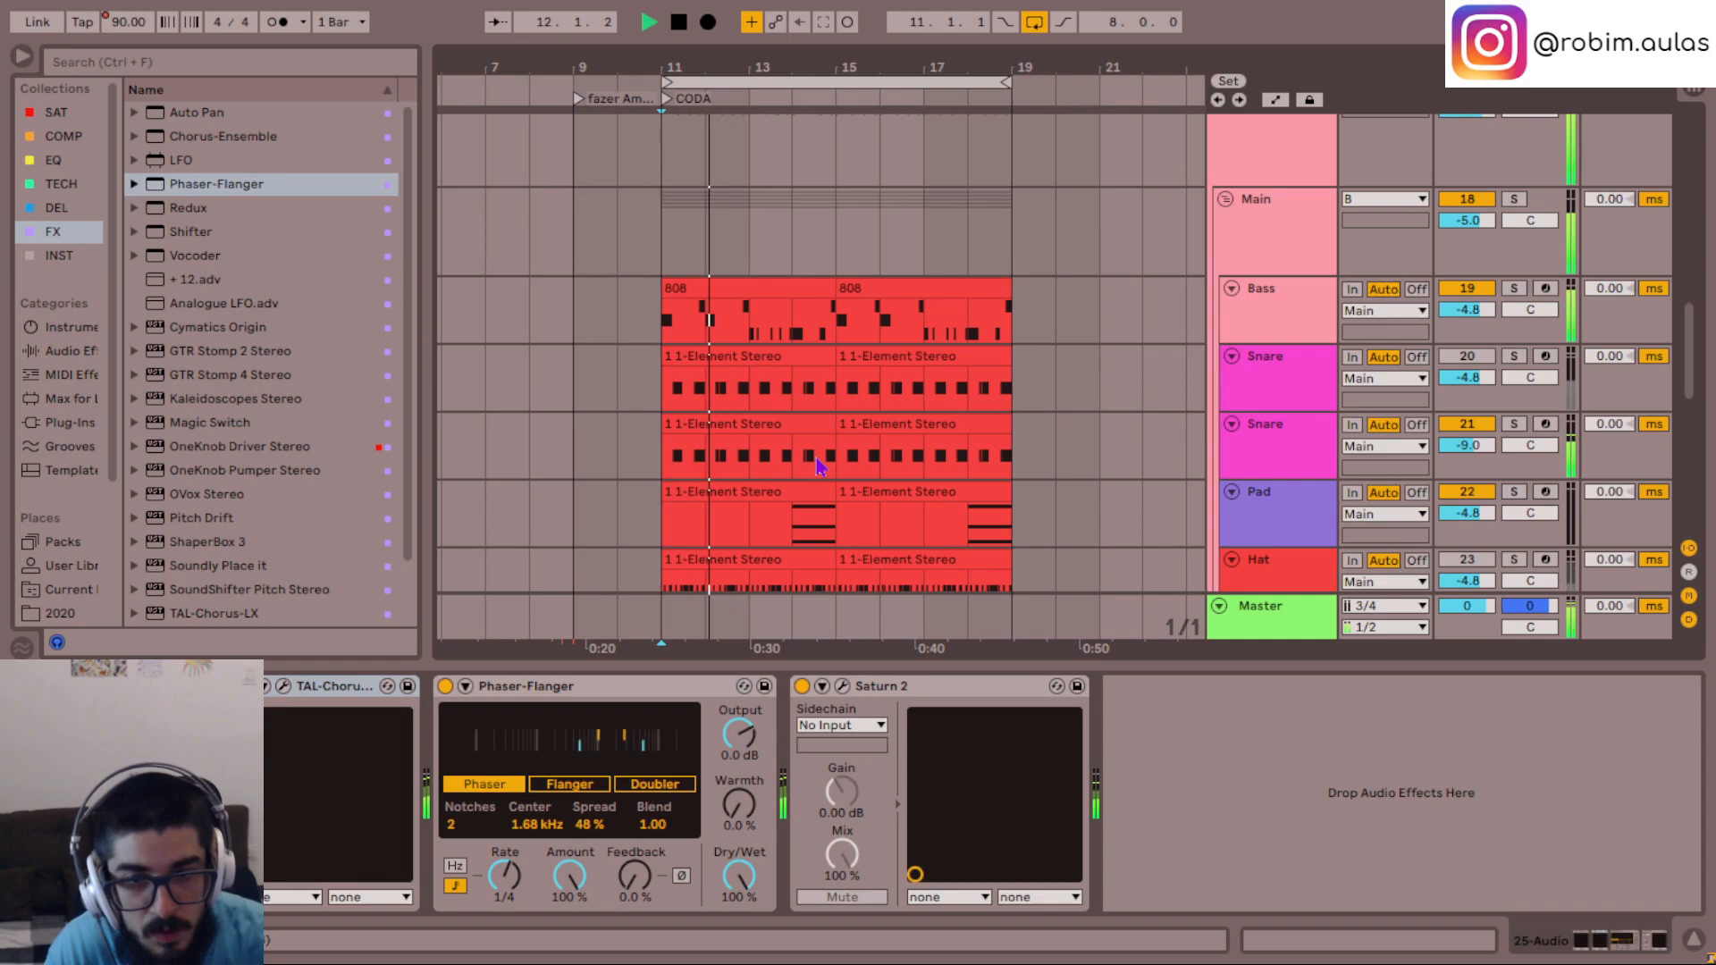
key(space)
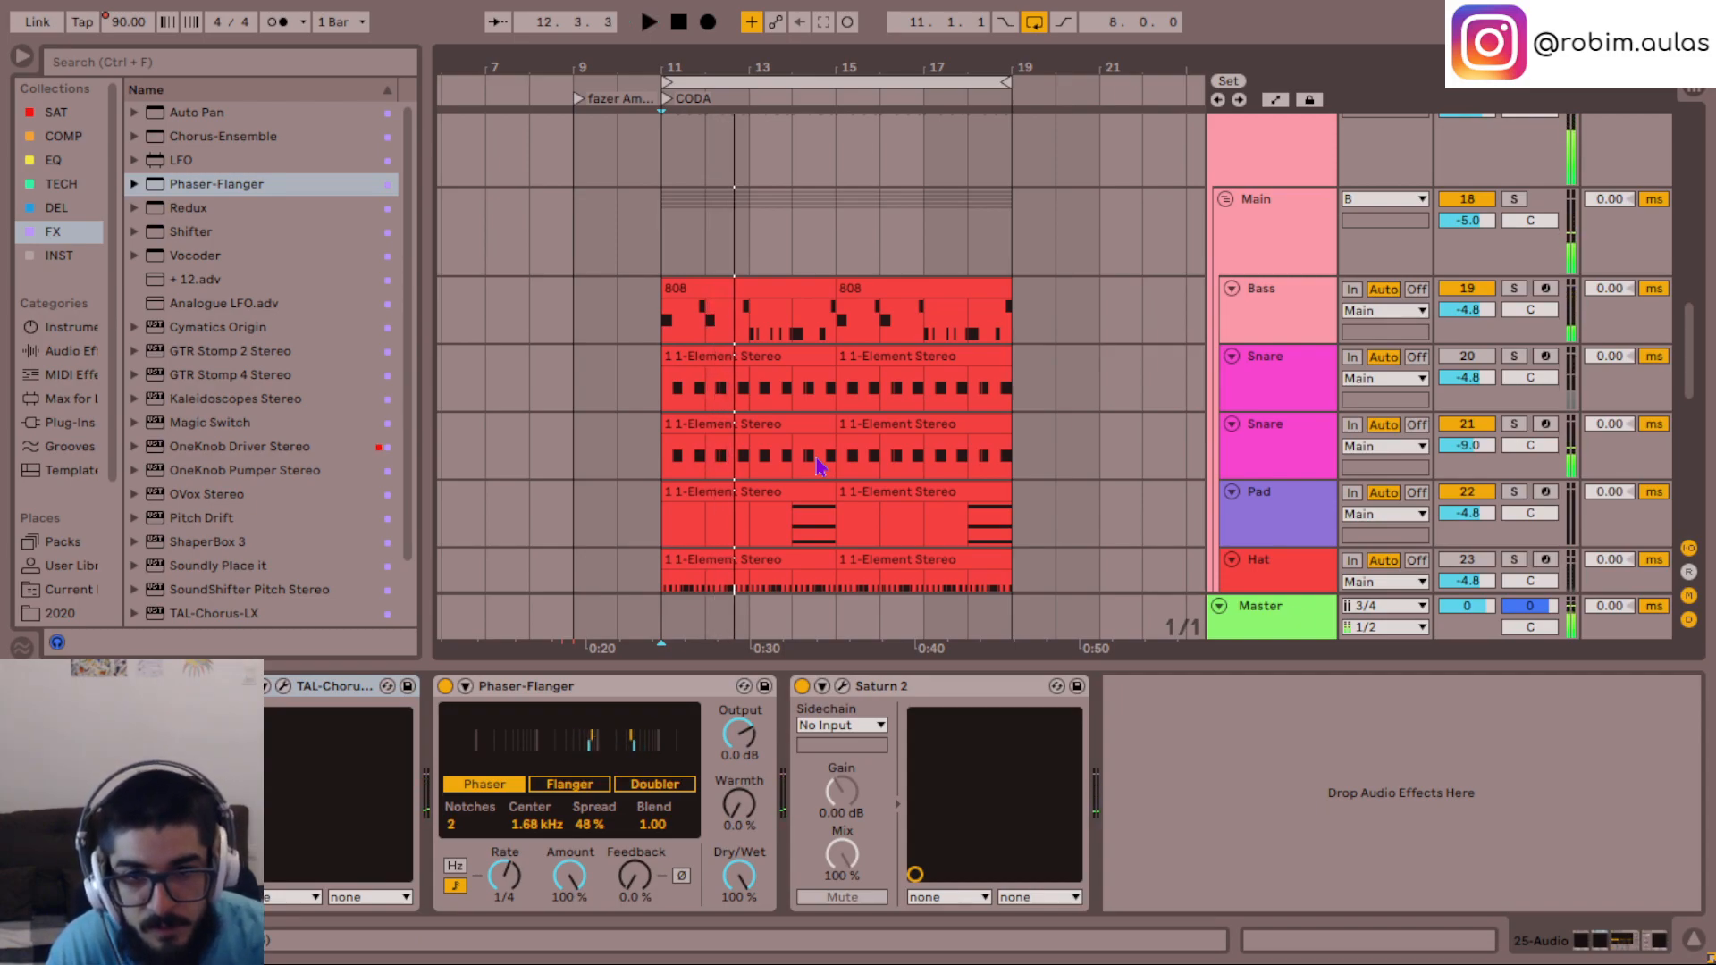
key(space)
key(plus)
key(plus)
key(plus)
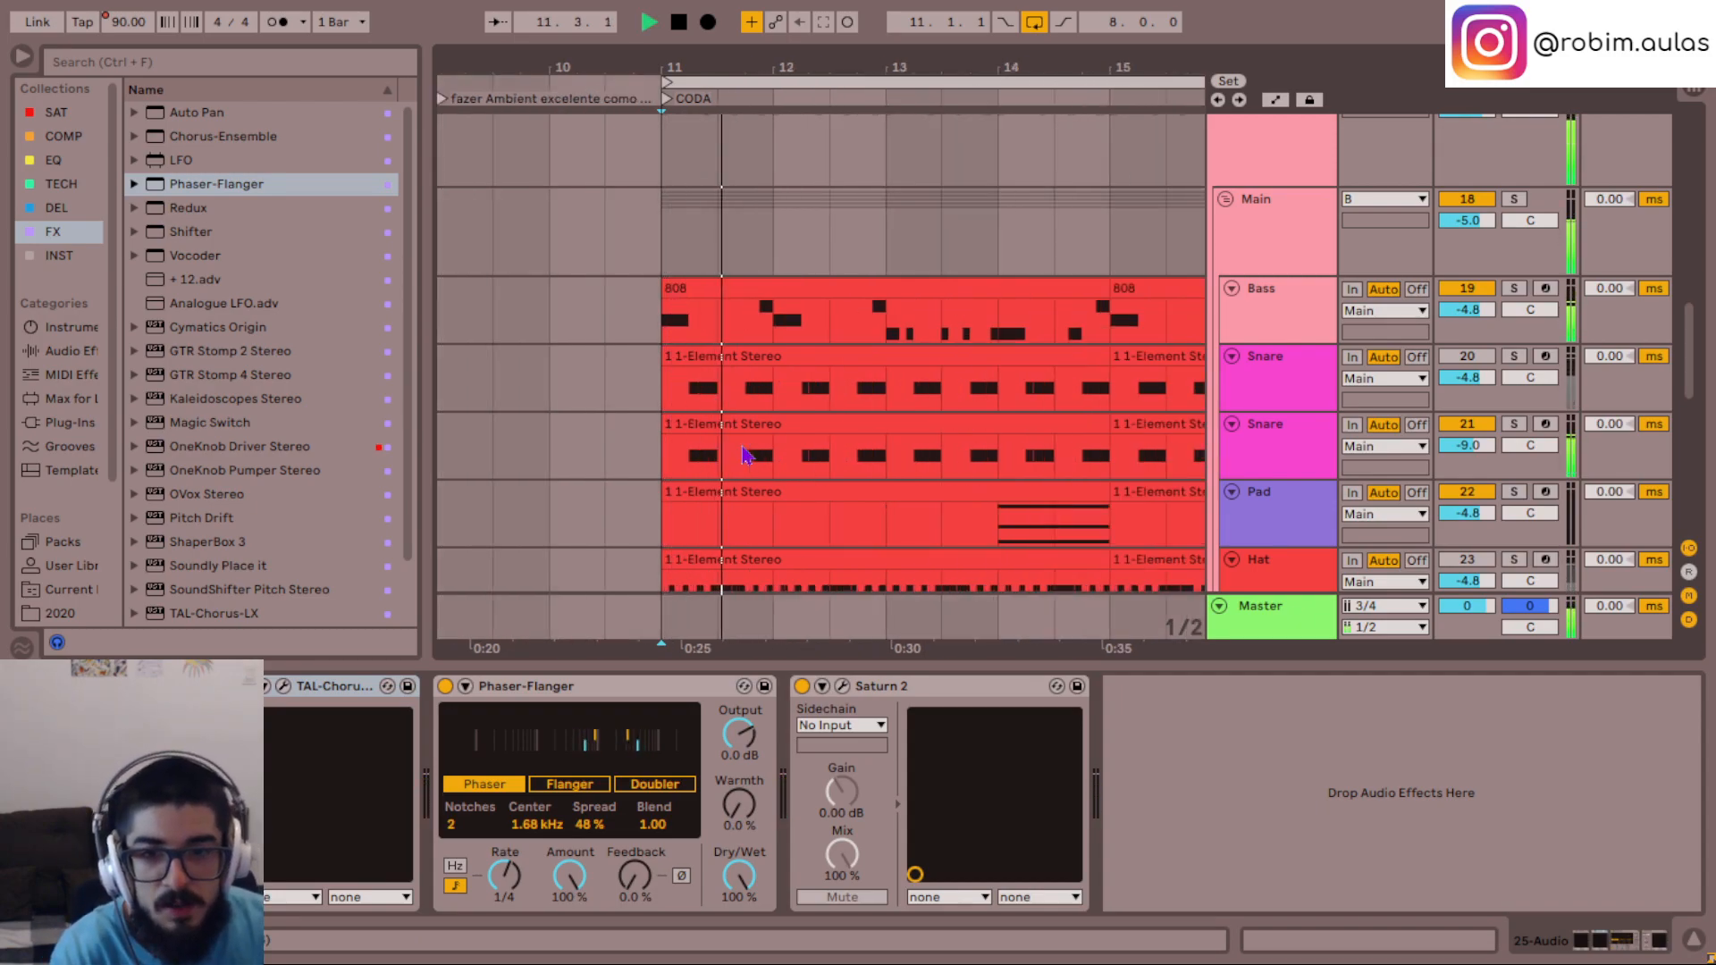
scroll(935, 456, right, 1)
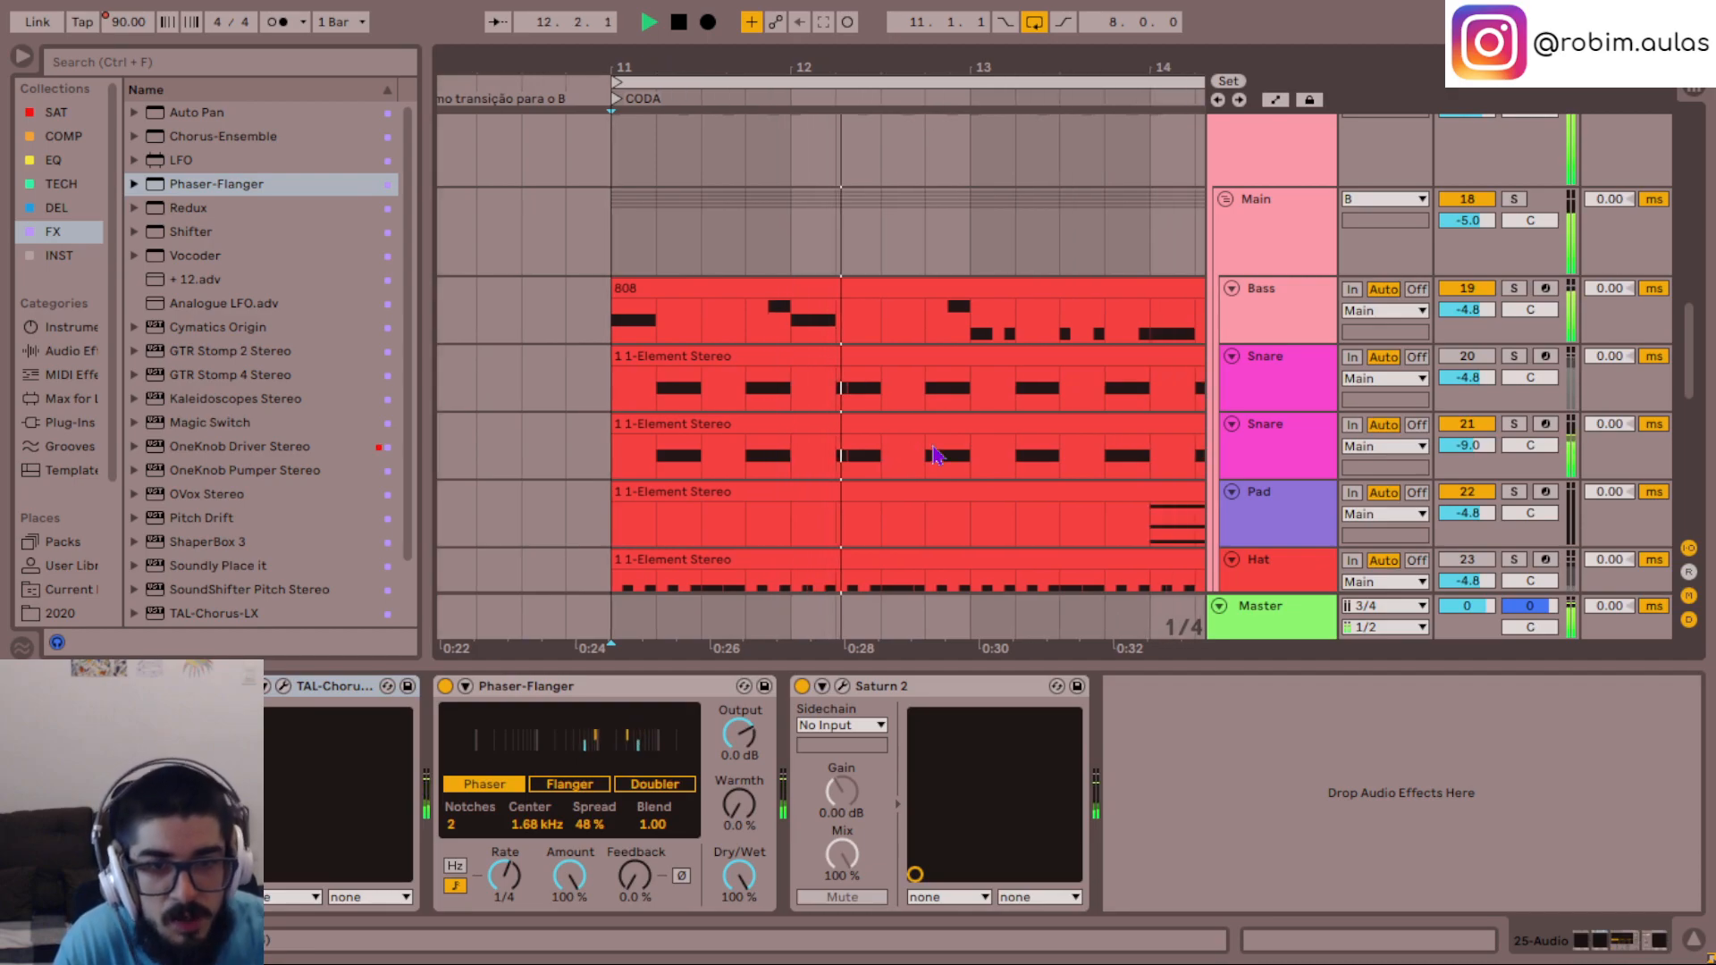
key(space)
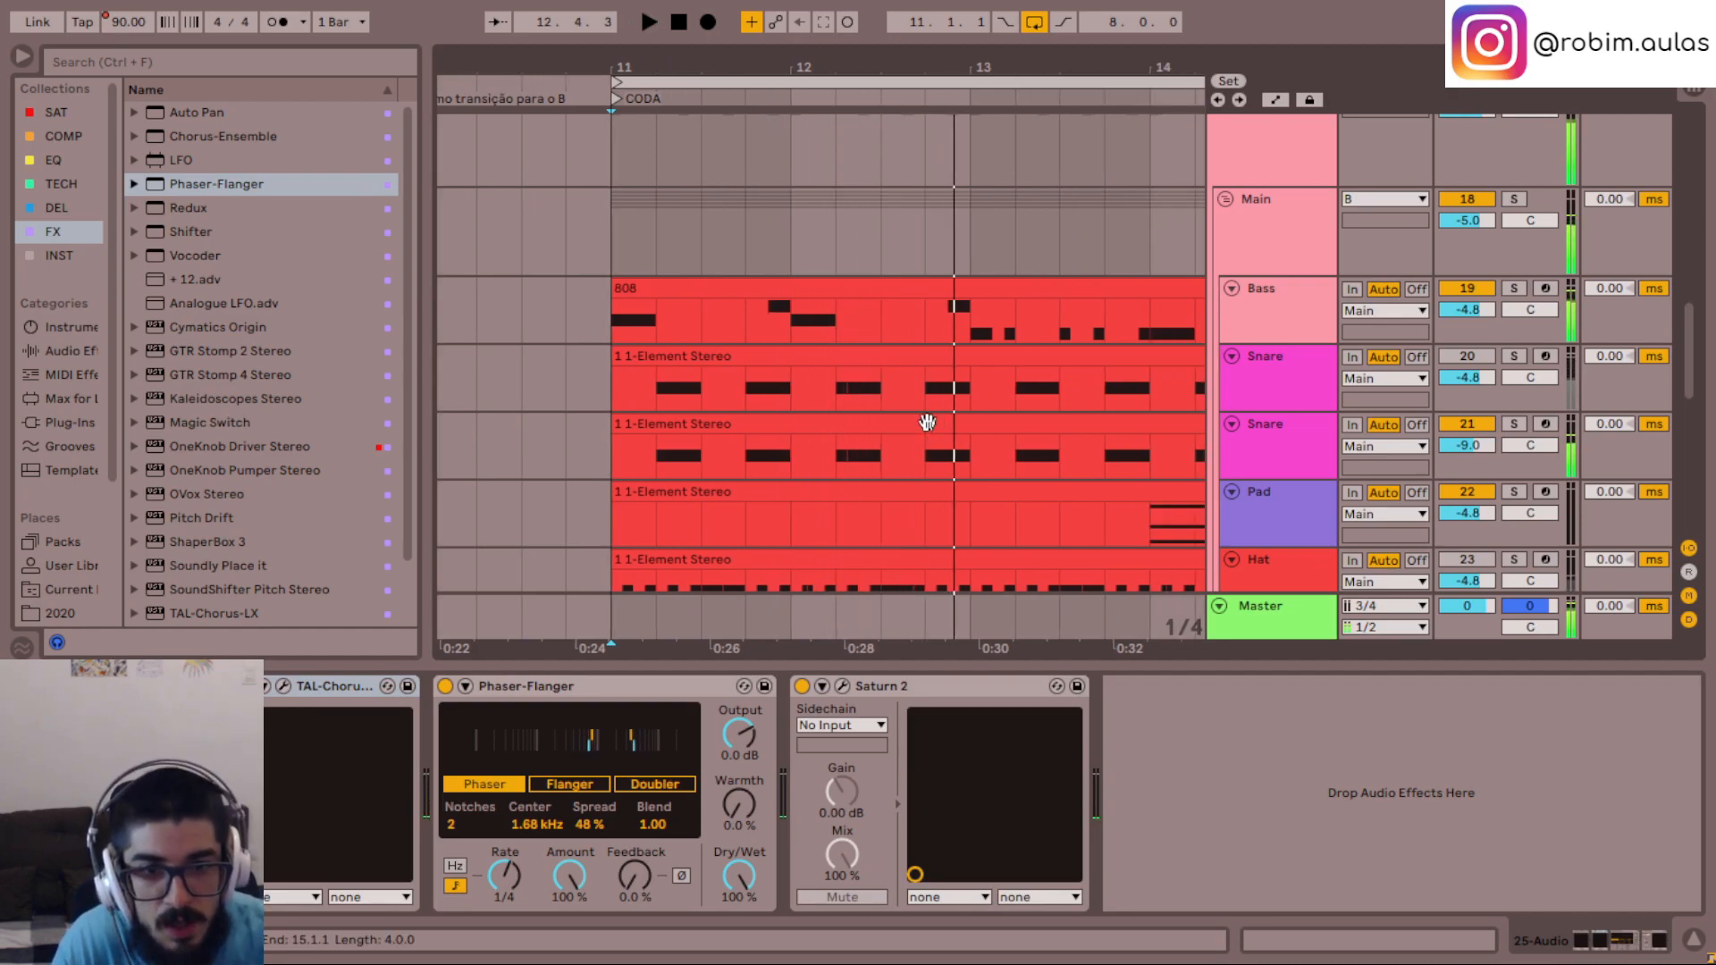
- In the lower Snare clip, move the G#4 note at 2.4 to 2.4.3 and shorten it to end at bar 3
double_click(929, 420)
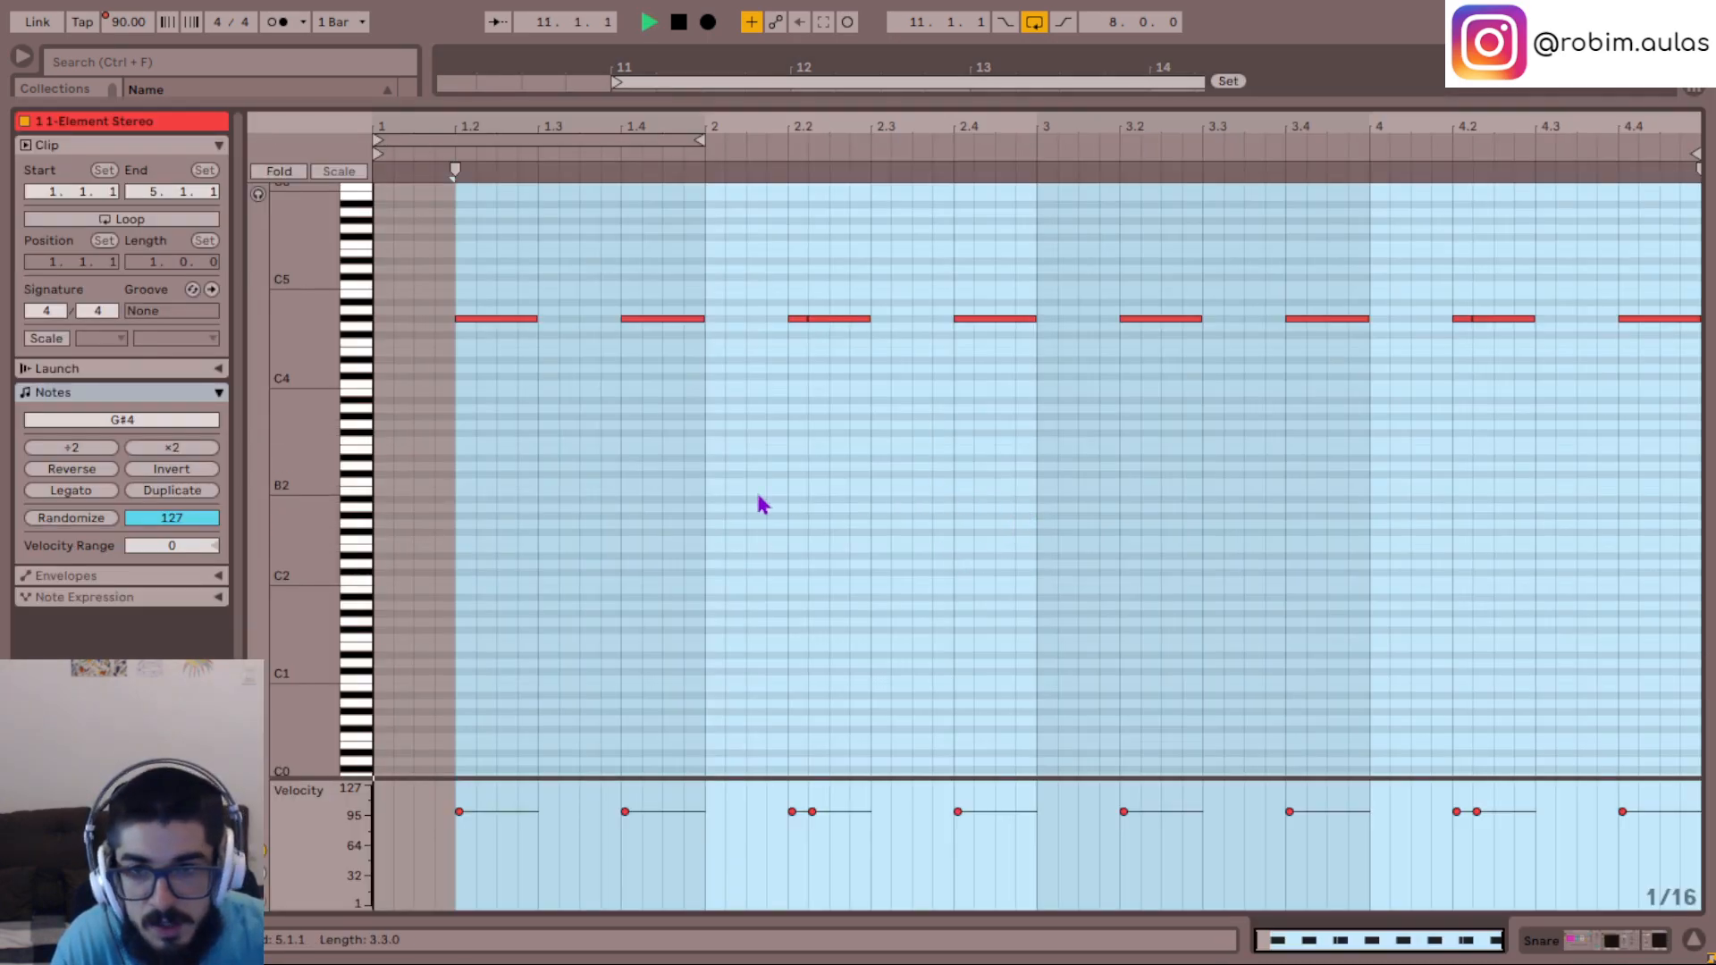
drag(954, 496, 1007, 301)
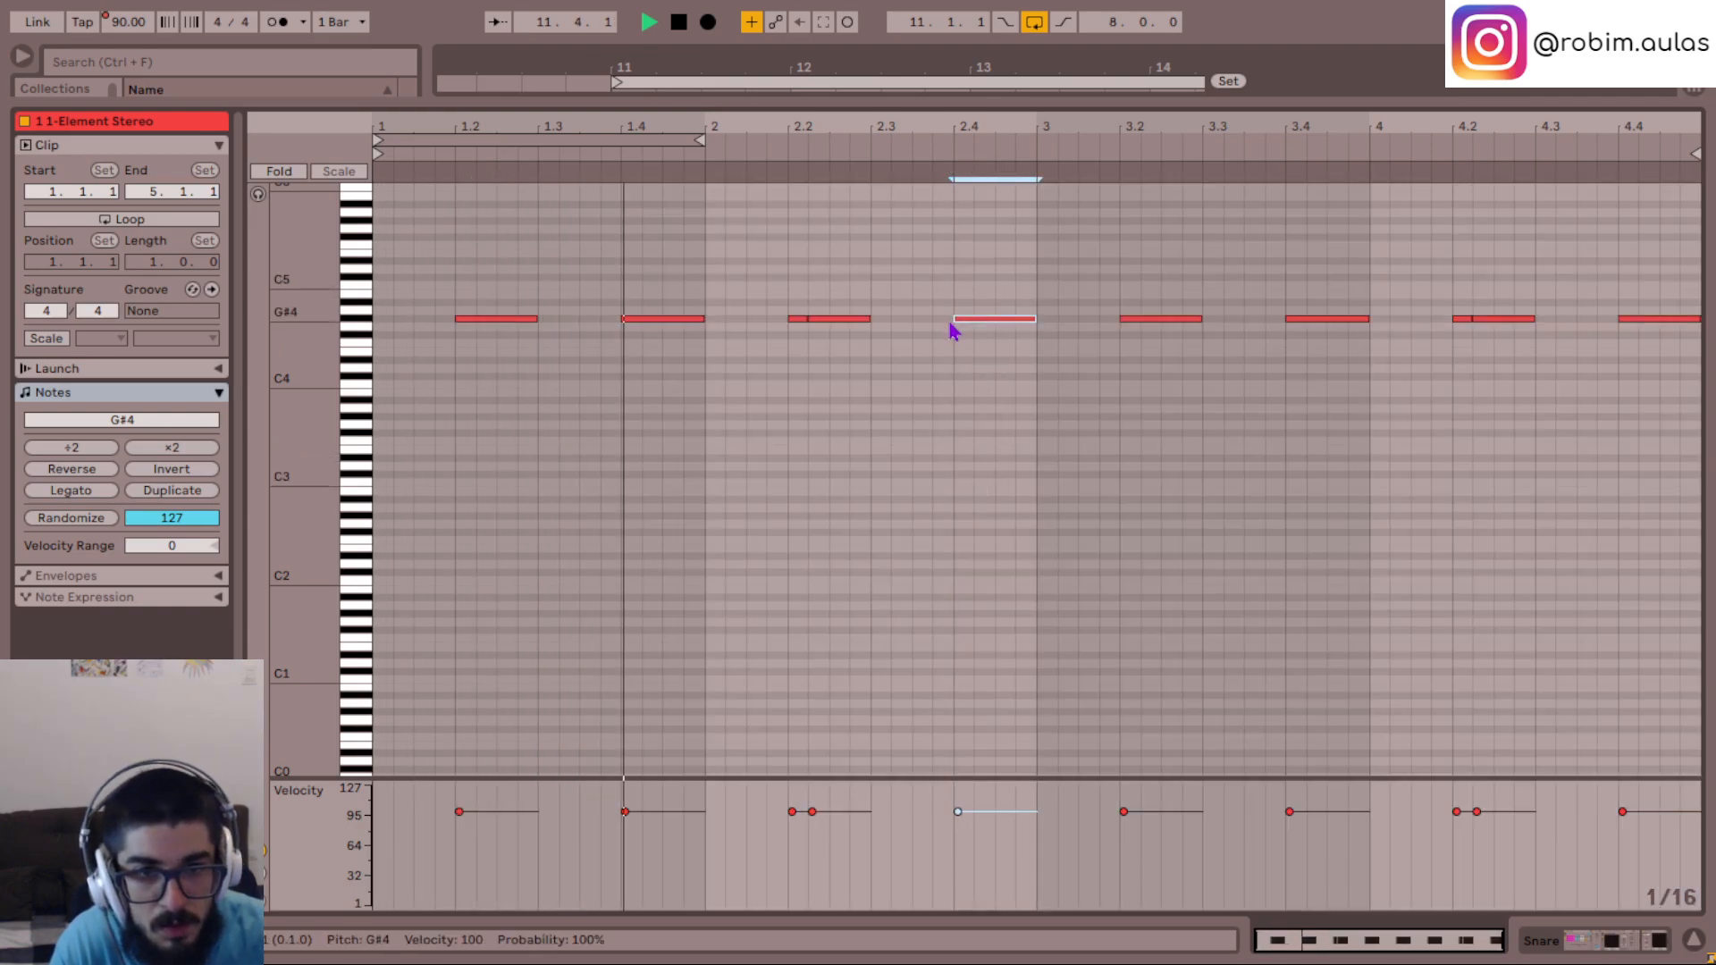
key(Right)
key(Right)
key(shift+Left)
key(shift+Left)
key(space)
key(space)
key(space)
click(957, 330)
click(1691, 945)
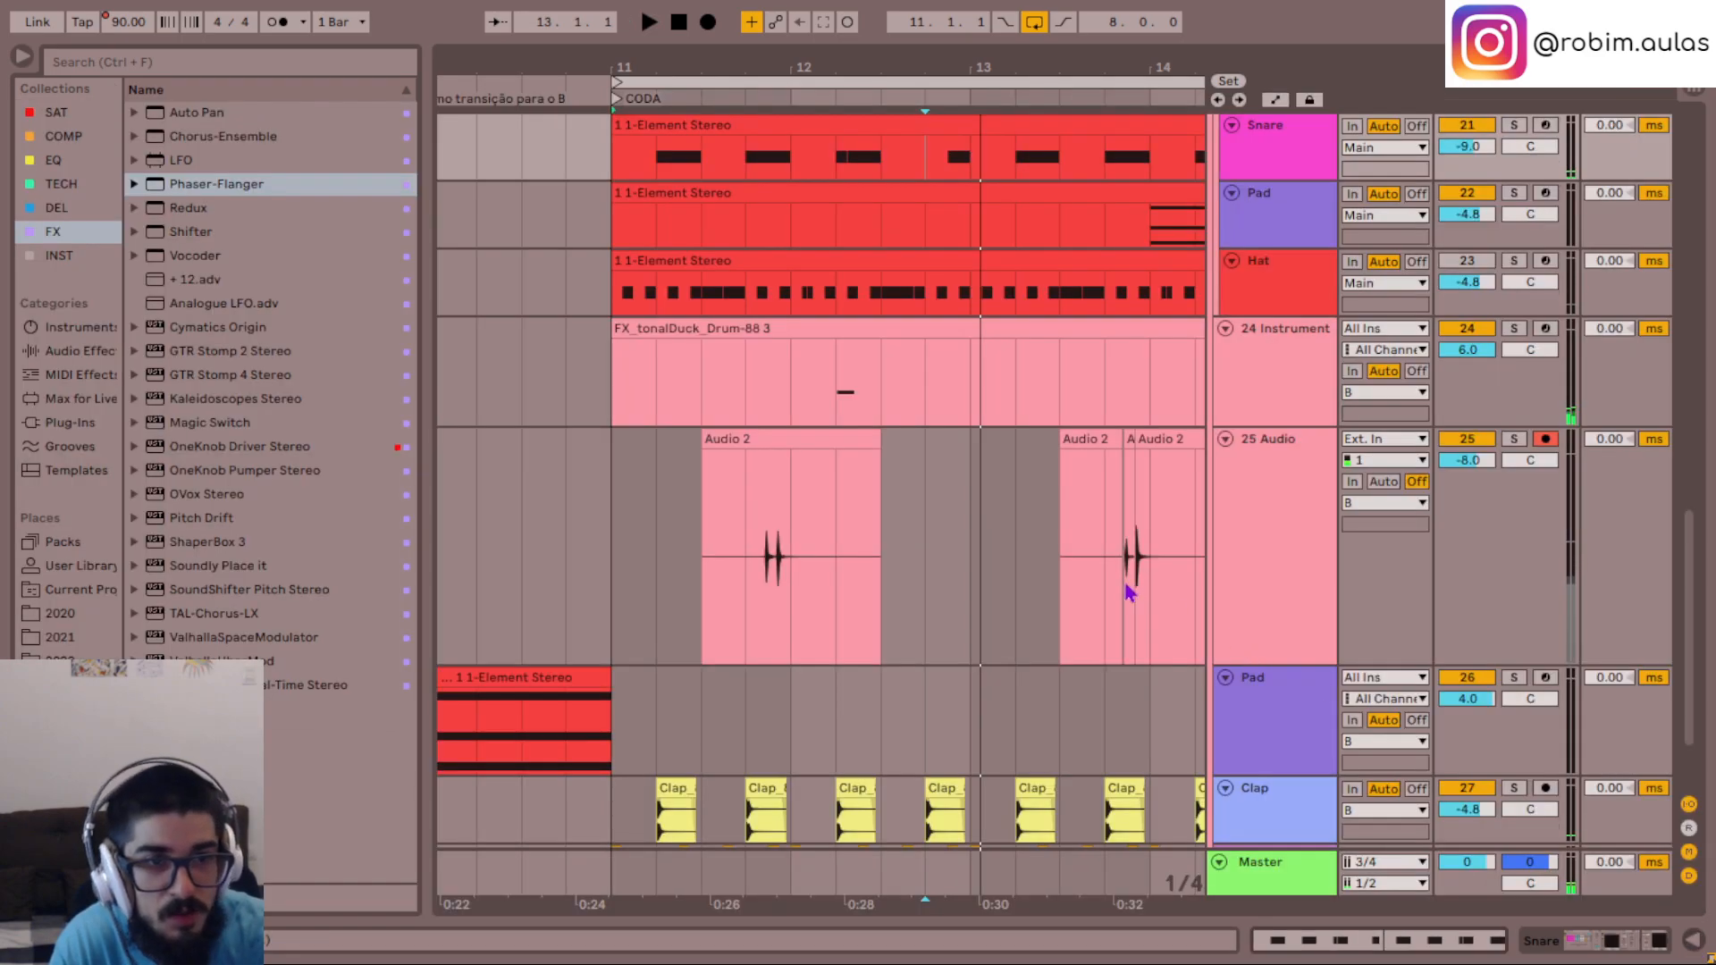
- Play the lower Snare track's edited note in solo, and replay the full mix from bar 11 with the solo released
click(927, 460)
key(s)
key(space)
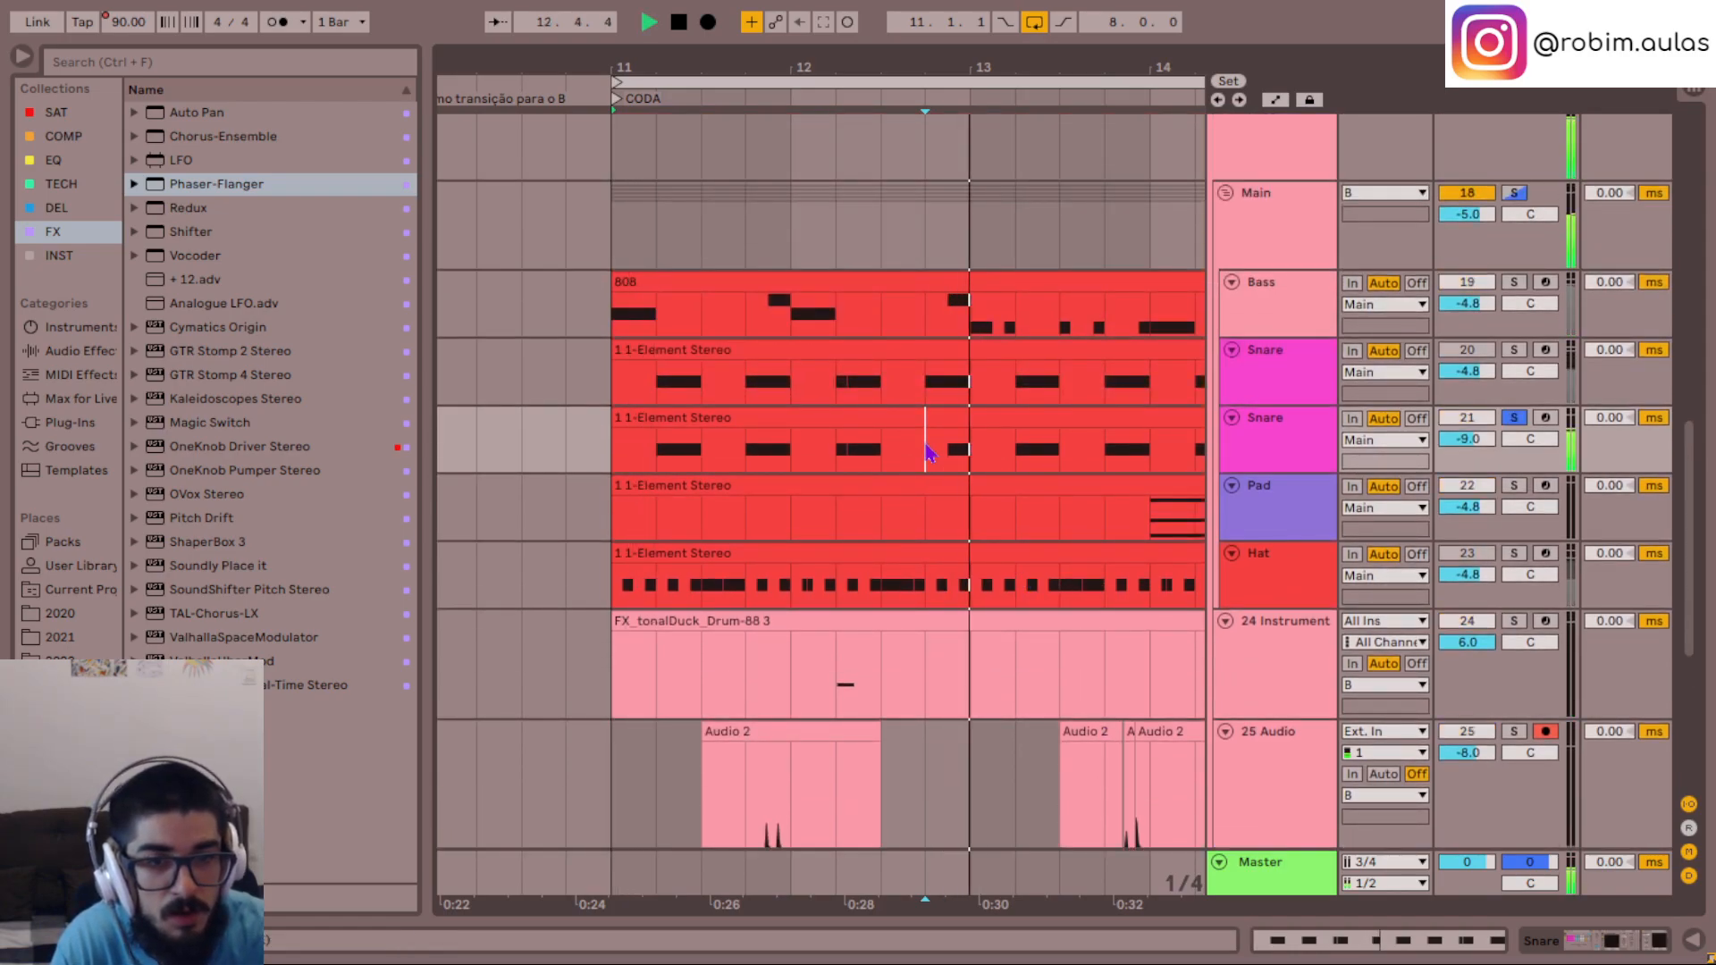
key(s)
key(space)
click(630, 461)
key(space)
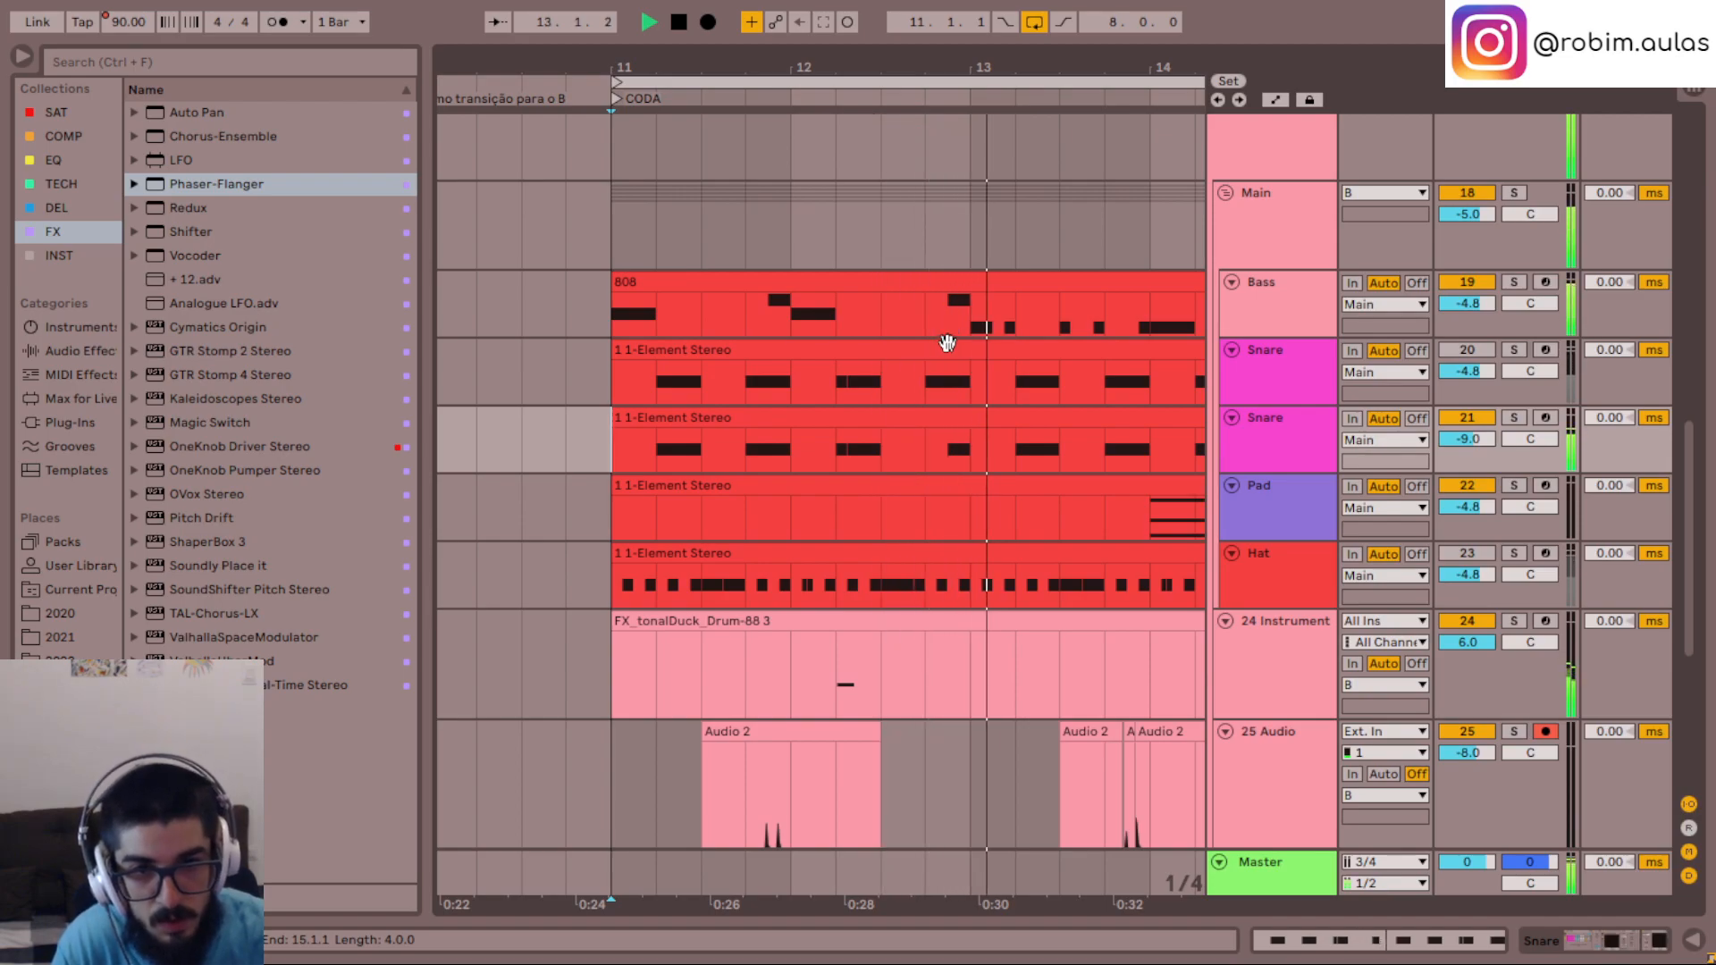
- In the Bass track's 808 clip, move the short D3 note late in bar 2 to 2.4 and play from the clip's start
double_click(922, 279)
key(space)
click(1019, 341)
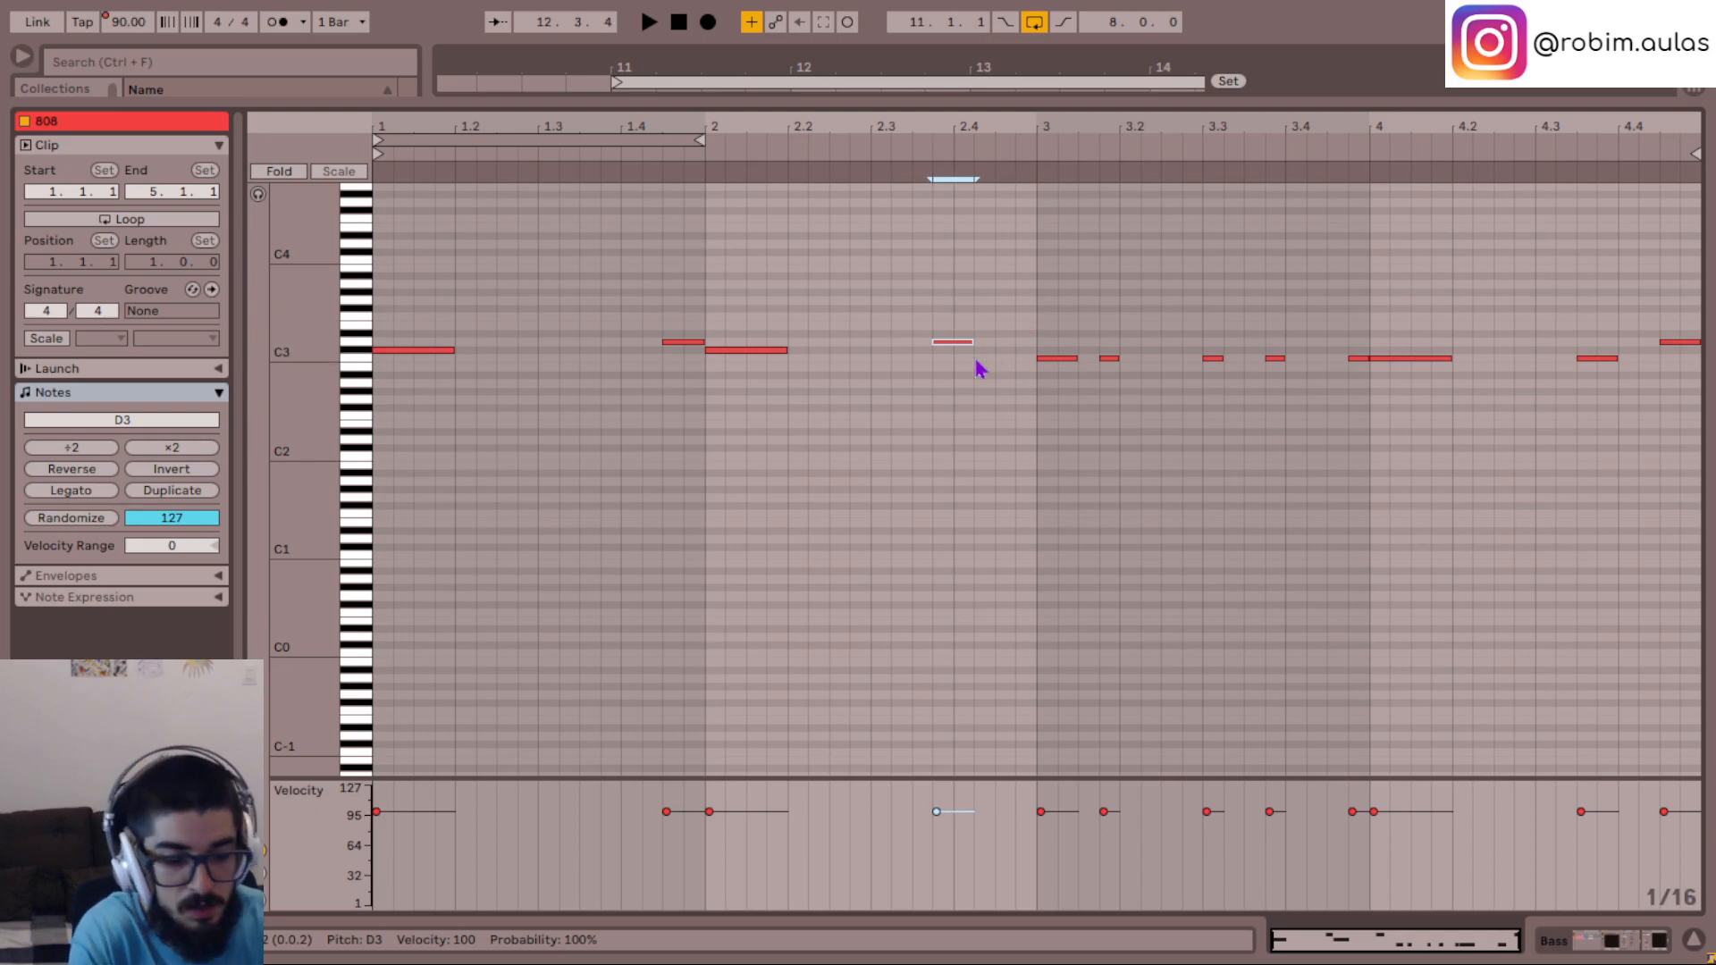
click(393, 525)
click(384, 523)
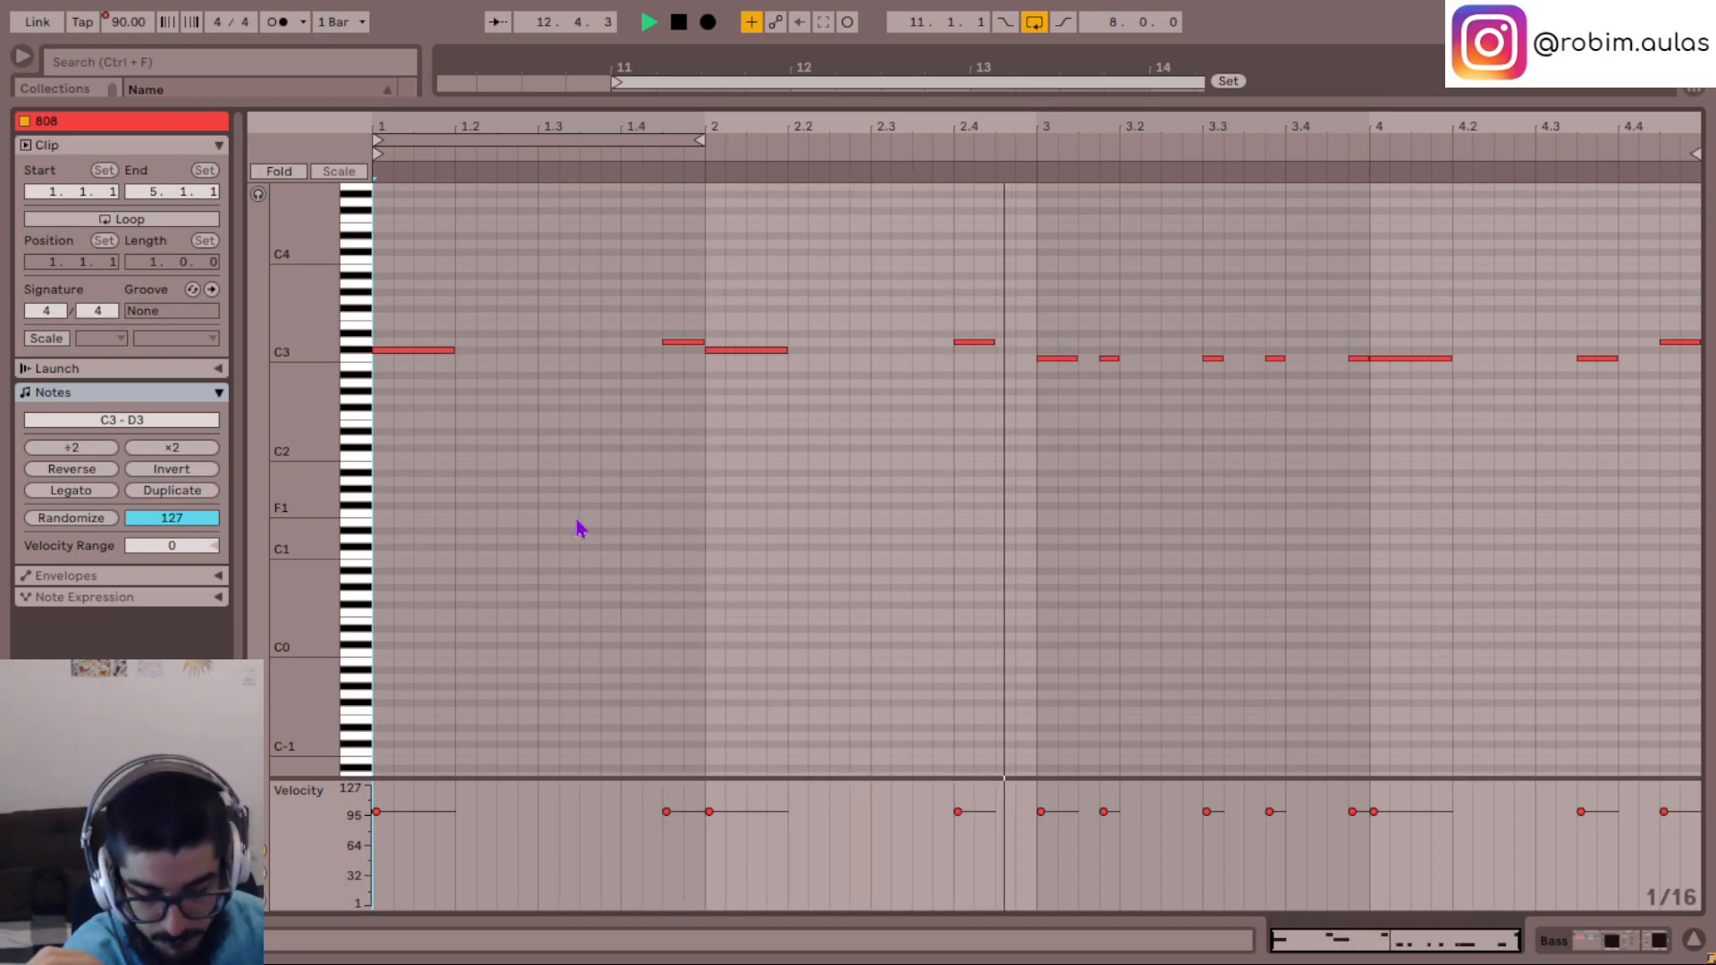
key(space)
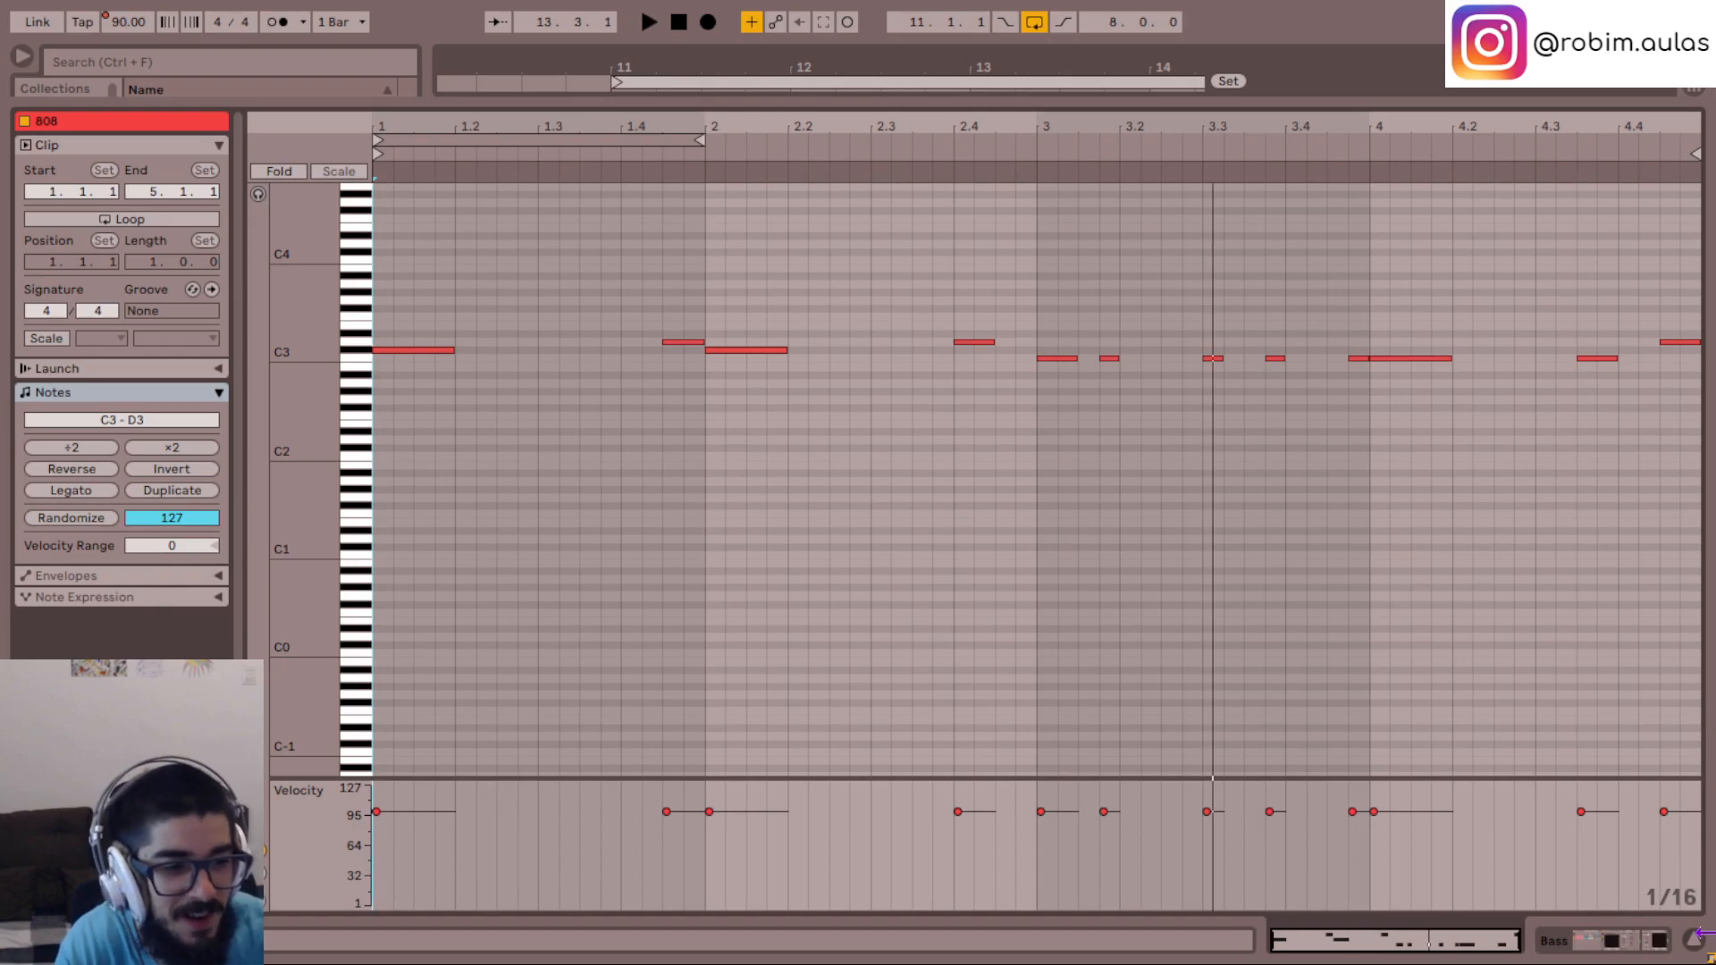
- Try the bar 2 D3 bass note at one beat long from 2.3.3, and trim it to two sixteenths from 2.3.4
drag(973, 342, 937, 353)
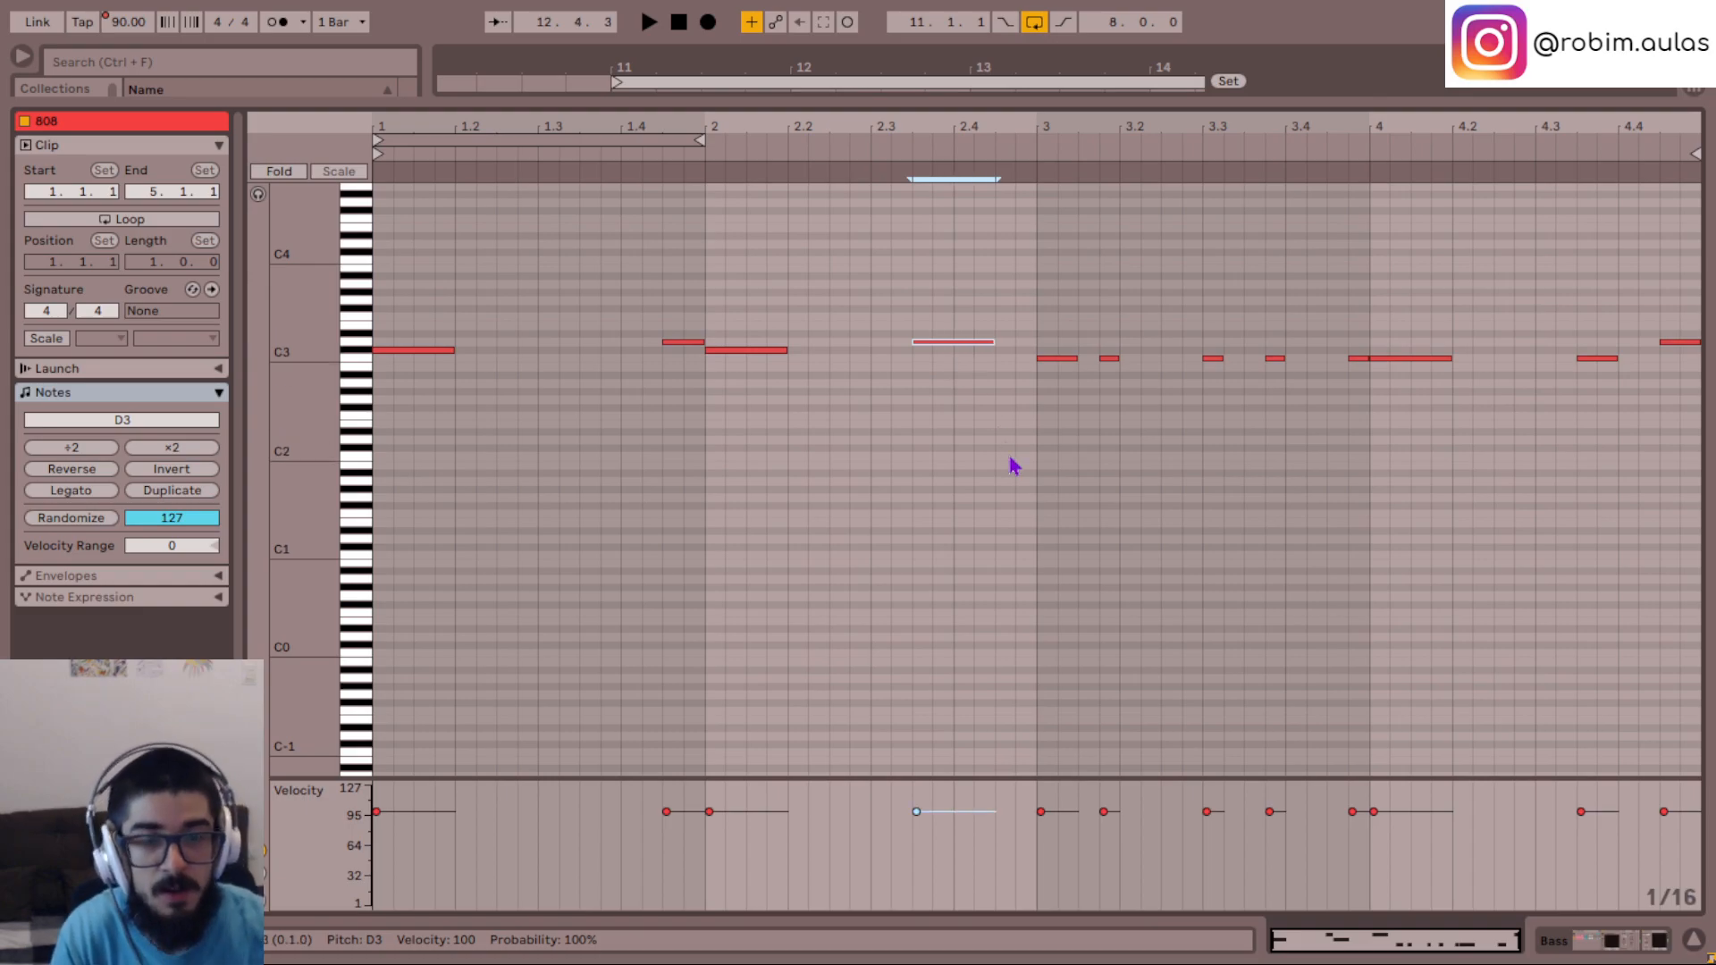
scroll(490, 426, up, 5)
key(space)
scroll(747, 498, up, 3)
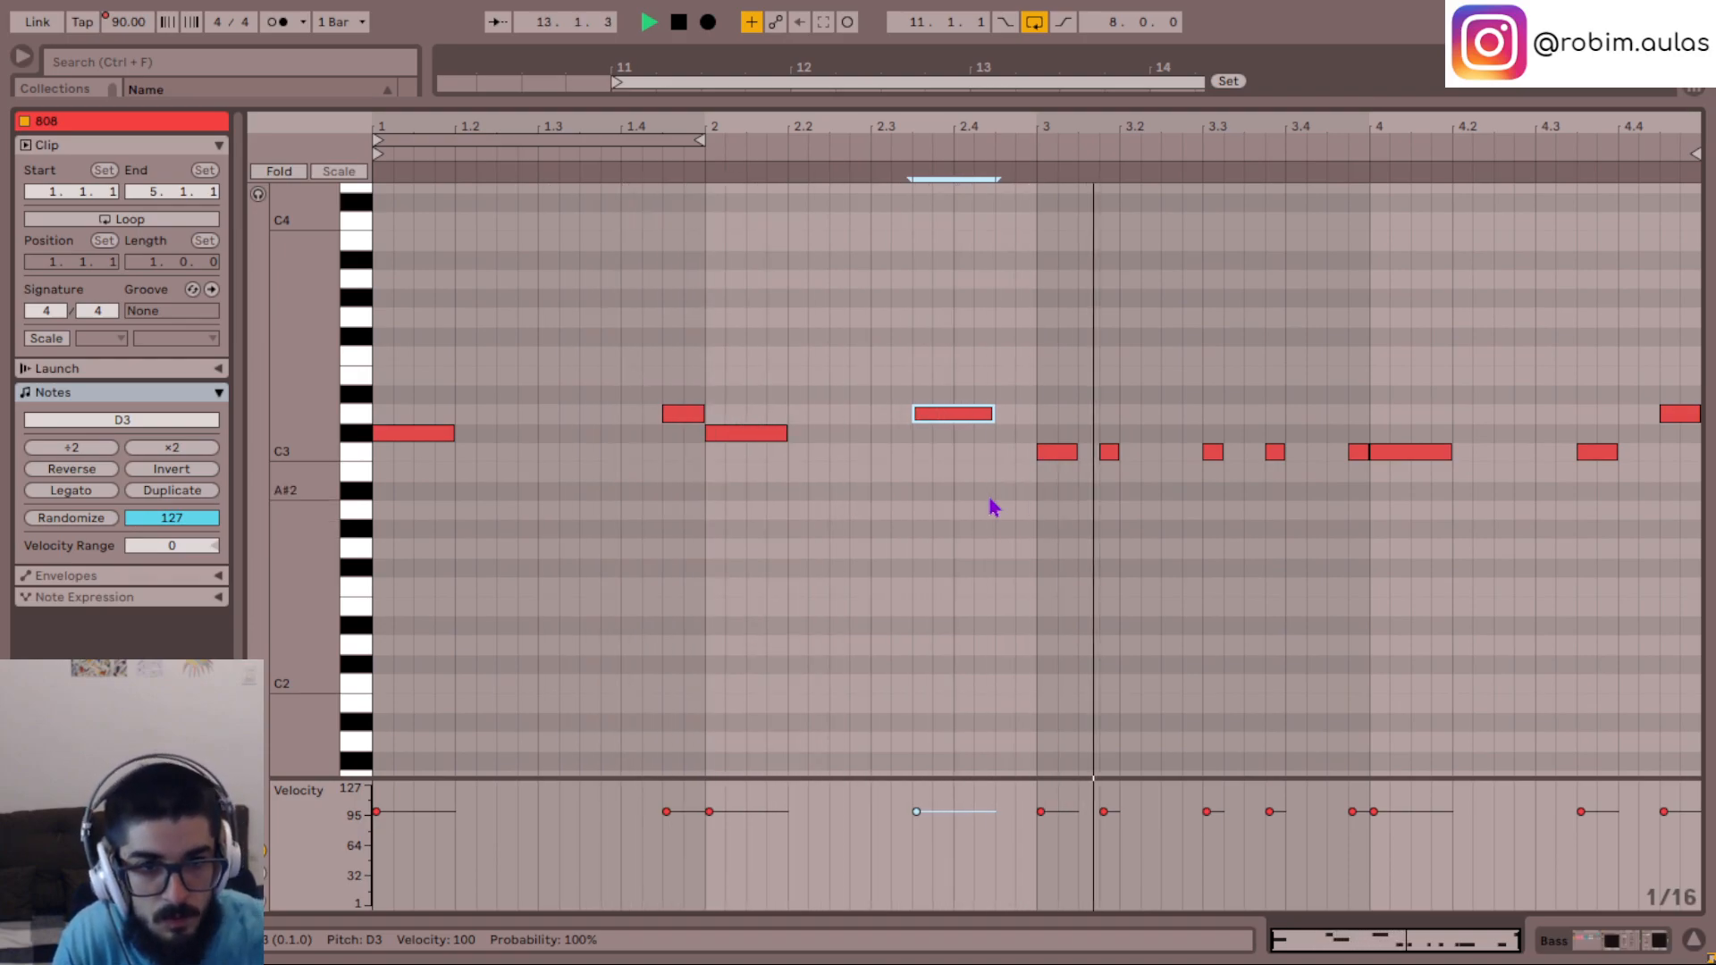
key(space)
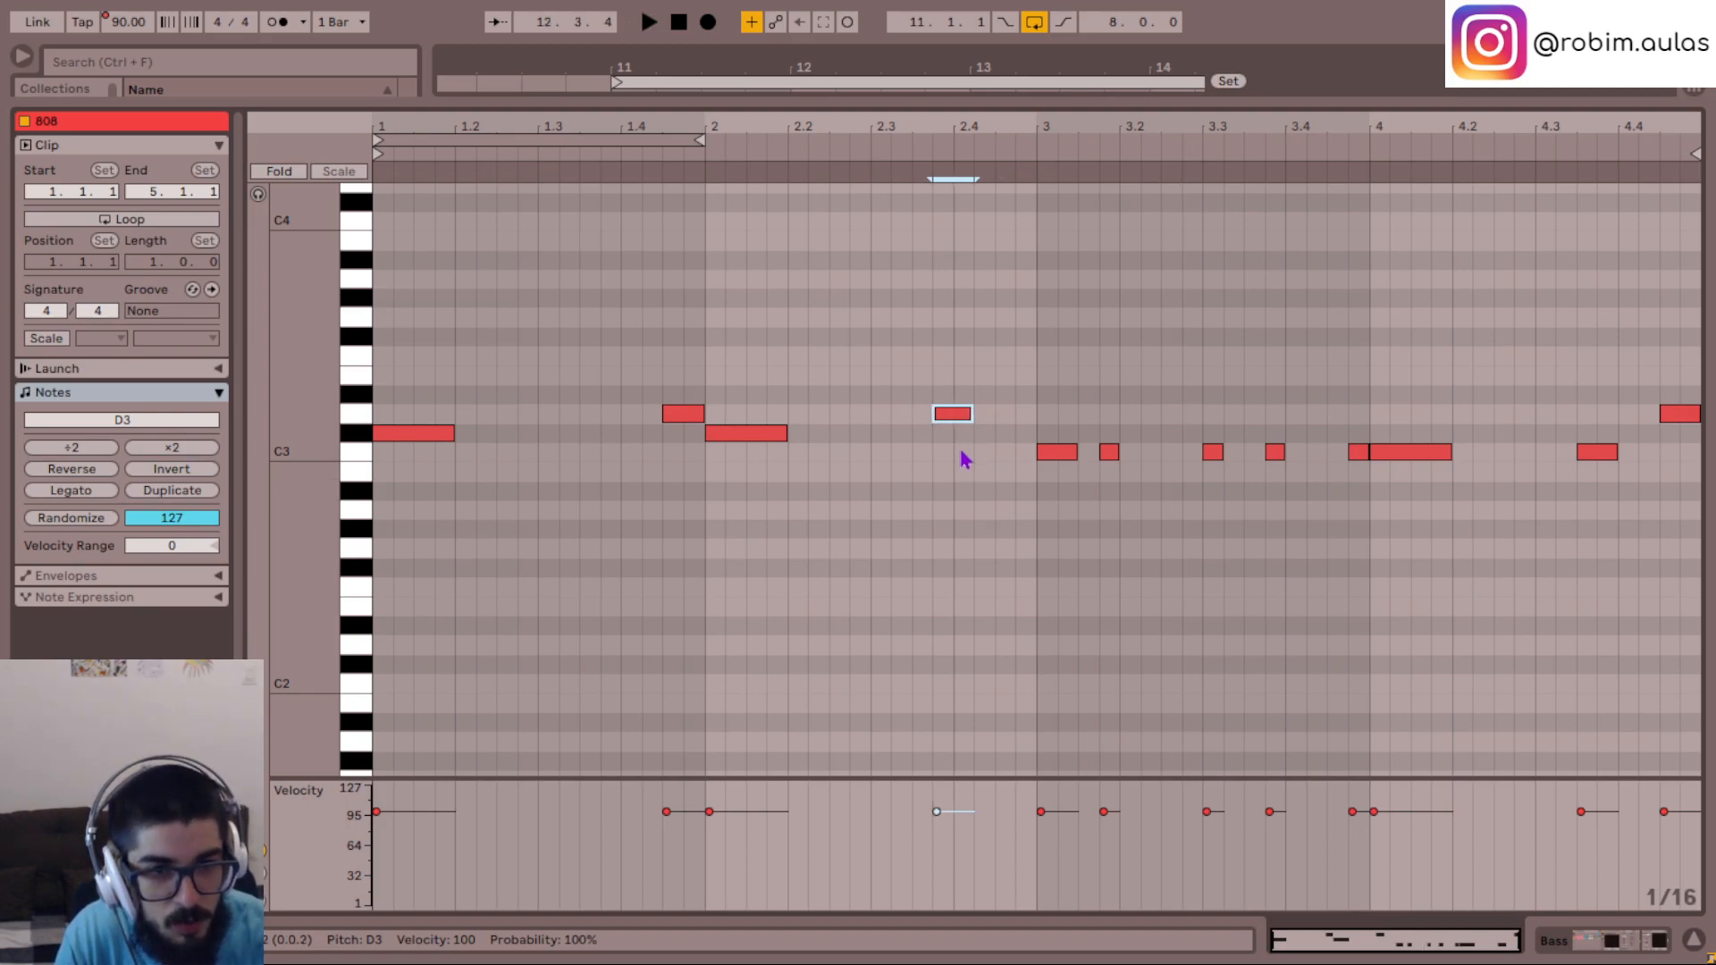
- In the 808 clip, move the short D3 note late in bar 2 to 2.4.3 so it ends at bar 3
mouse_move(954, 427)
mouse_down()
mouse_move(1026, 435)
mouse_move(1021, 420)
mouse_up()
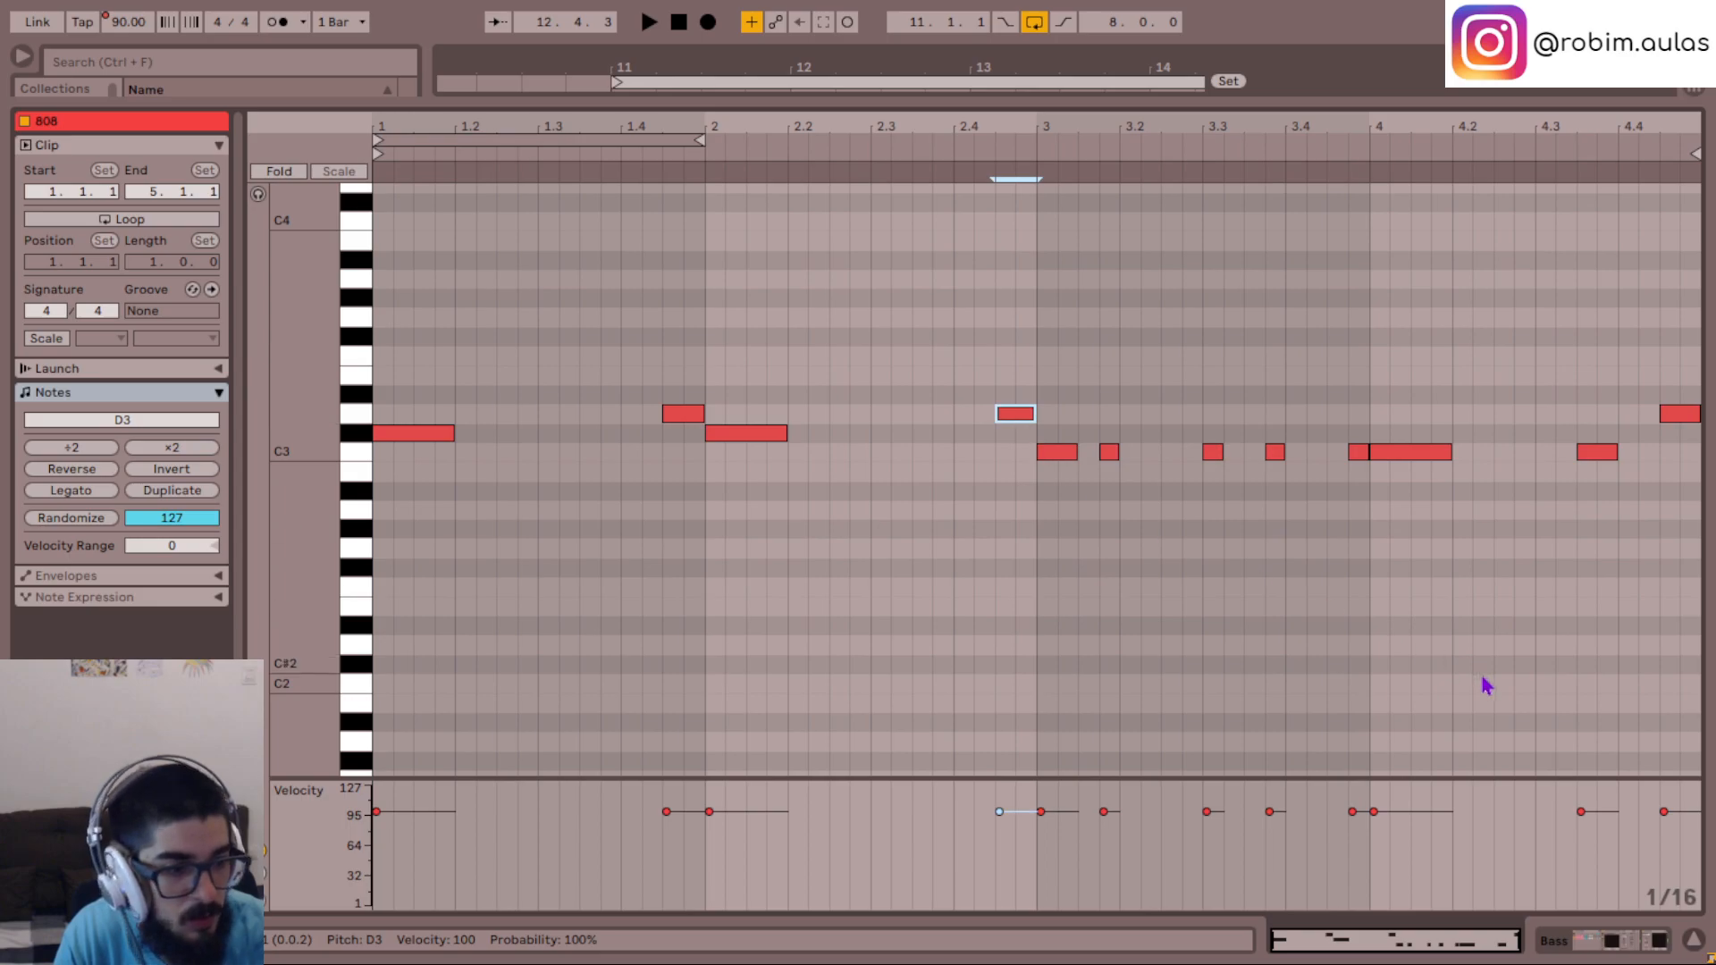
click(1694, 945)
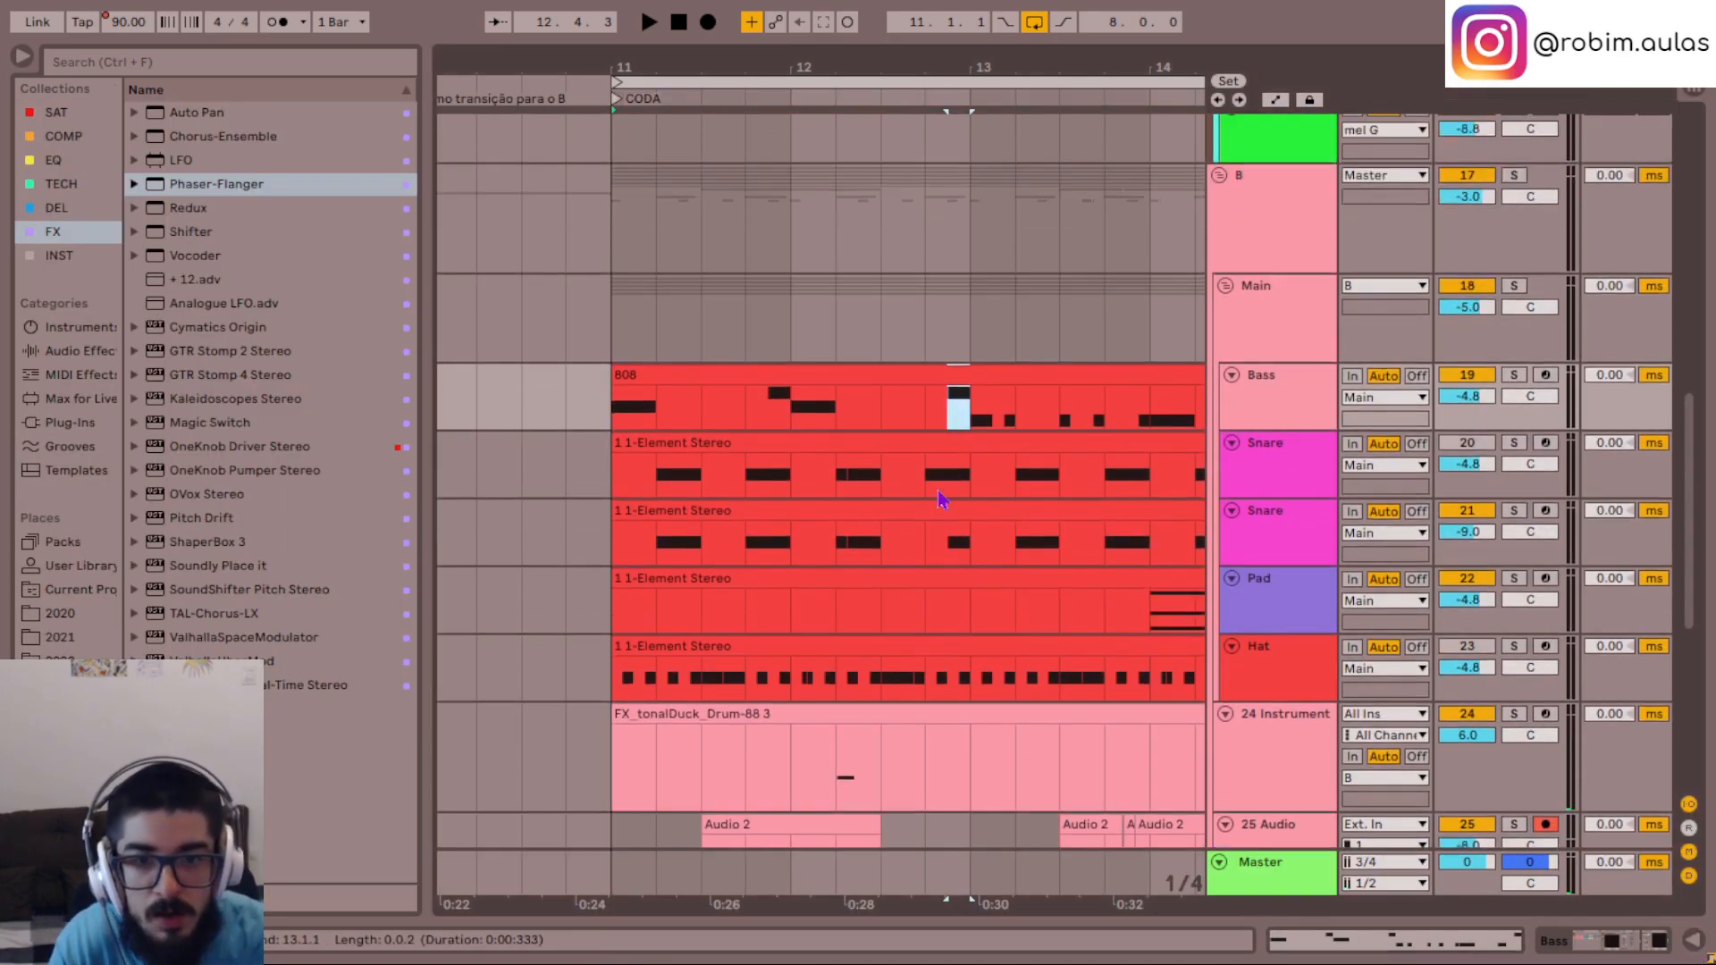
- In the lower Snare track's clip, move the short G#4 note at 2.4.3 to 2.4
double_click(928, 519)
mouse_move(1001, 565)
mouse_down()
mouse_move(1028, 315)
mouse_move(971, 324)
mouse_up()
key(space)
click(932, 379)
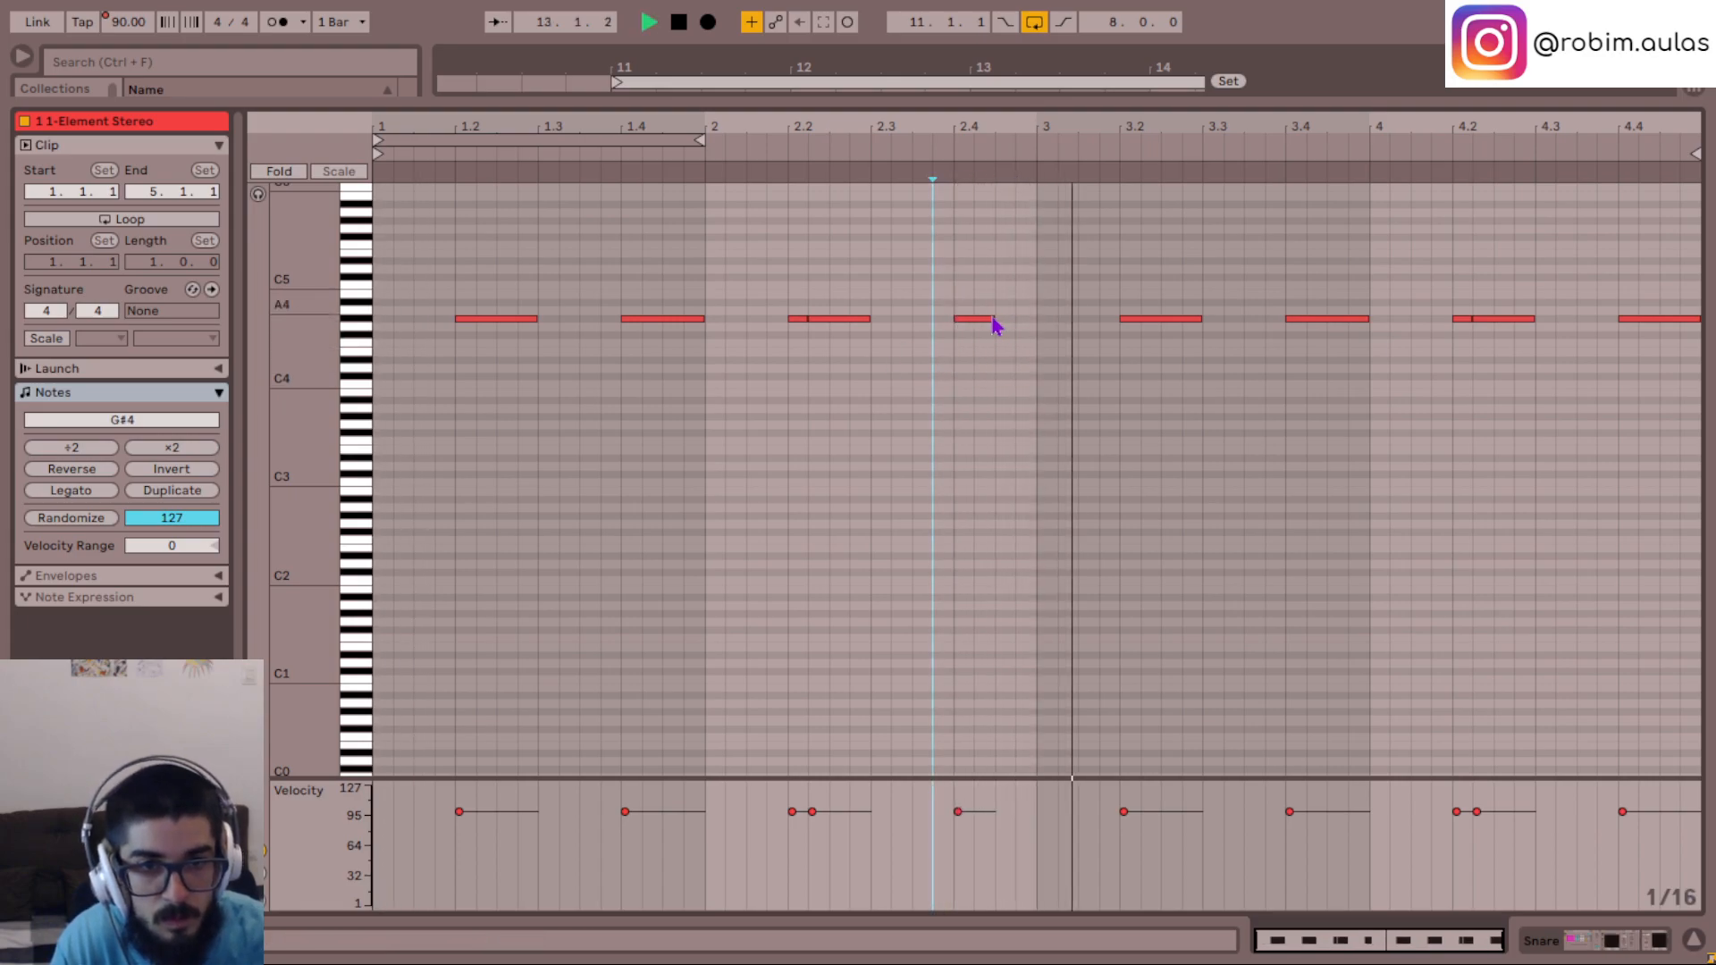
key(space)
click(990, 322)
mouse_move(990, 322)
mouse_down()
mouse_move(1036, 322)
mouse_move(1004, 319)
mouse_up()
- Play the moved snare note from just before 2.4, and replay from the clip's start
click(926, 386)
key(space)
key(space)
click(914, 380)
key(space)
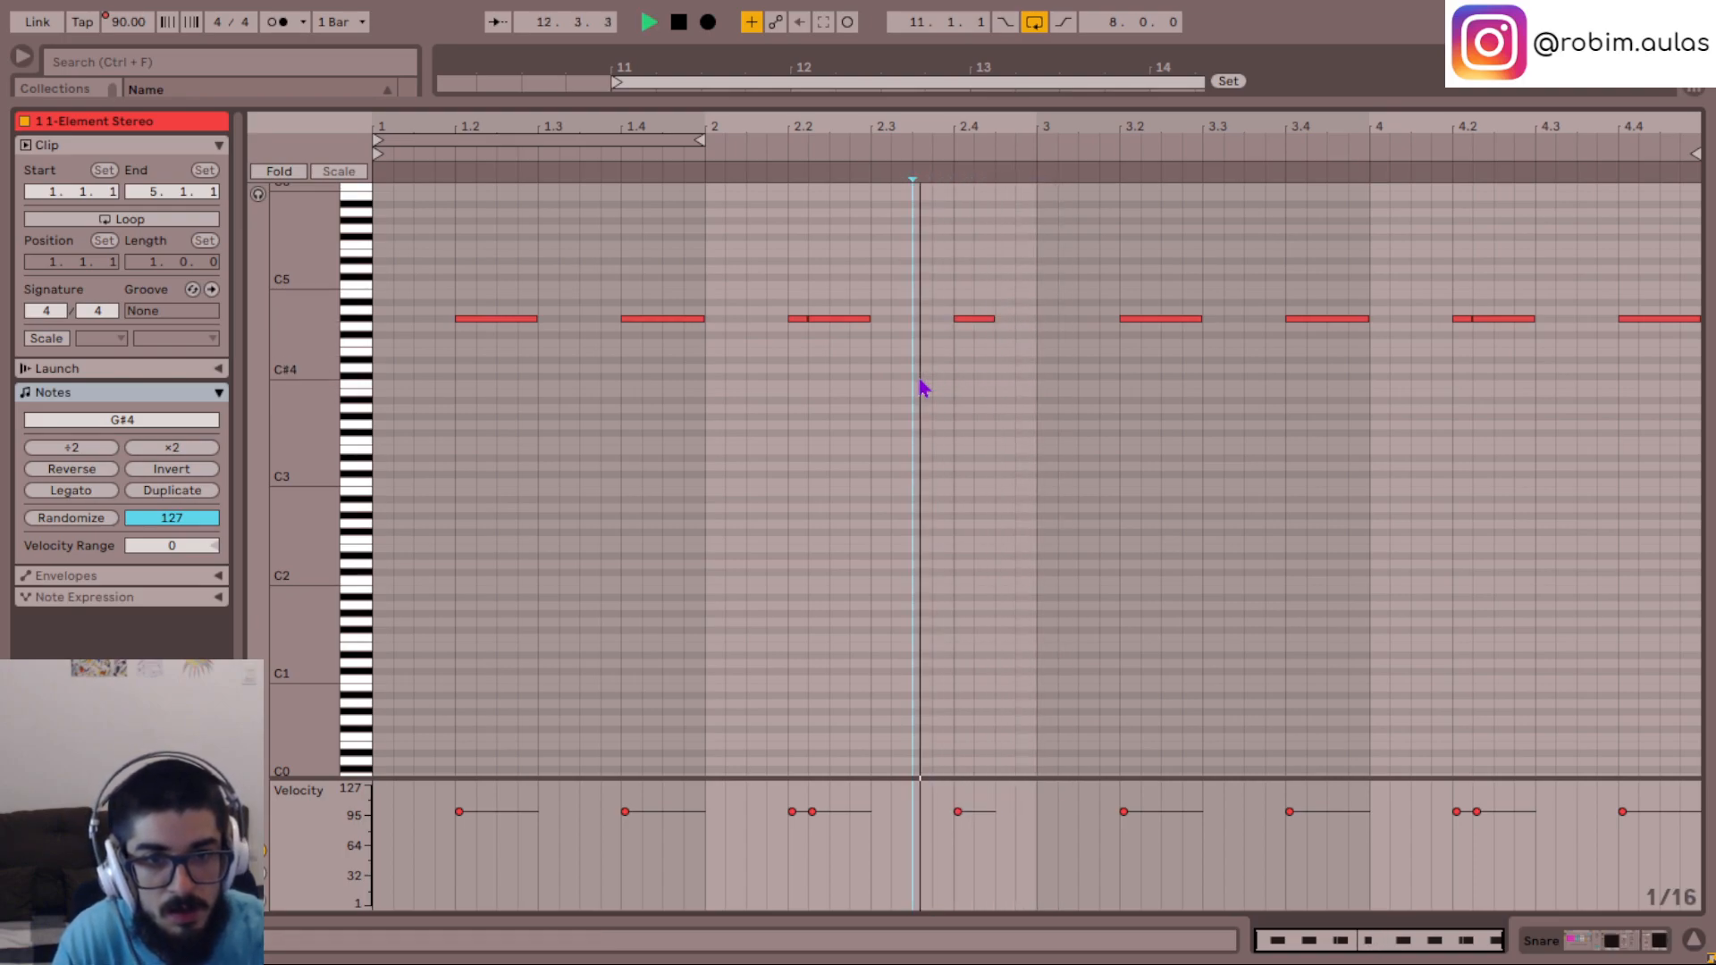
key(space)
click(391, 414)
key(space)
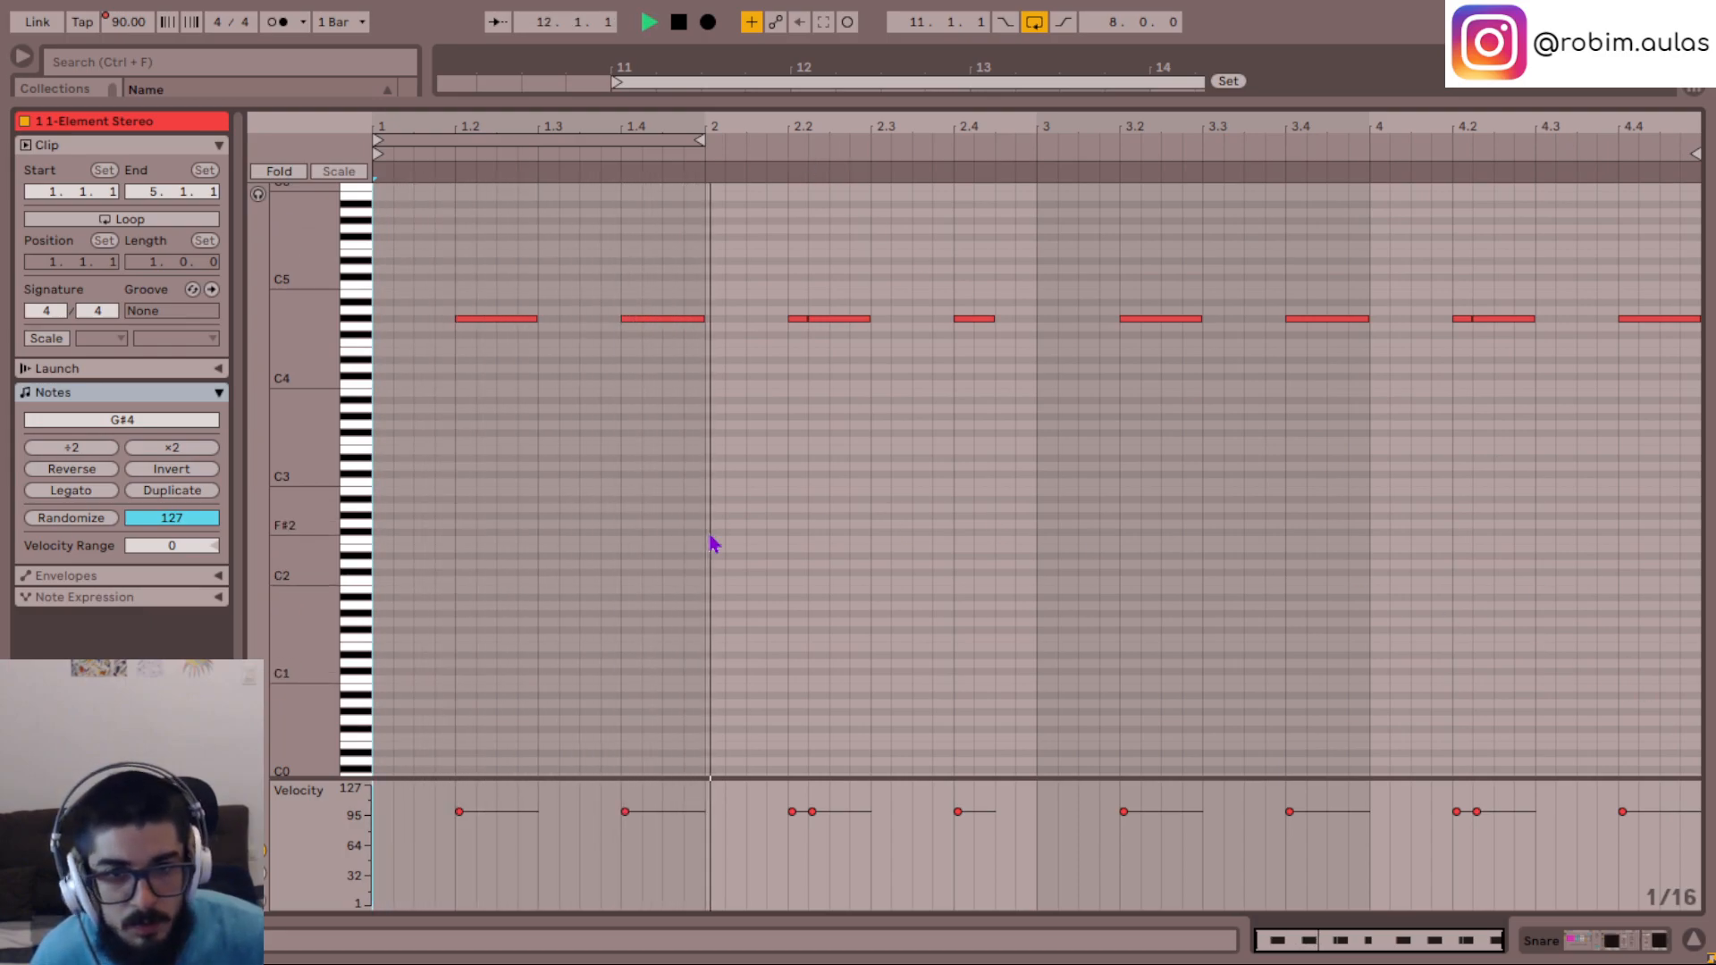
- Raise the short snare note at 2.4 to A4 and audition it from early in bar 2
scroll(839, 536, up, 5)
drag(966, 646, 1000, 532)
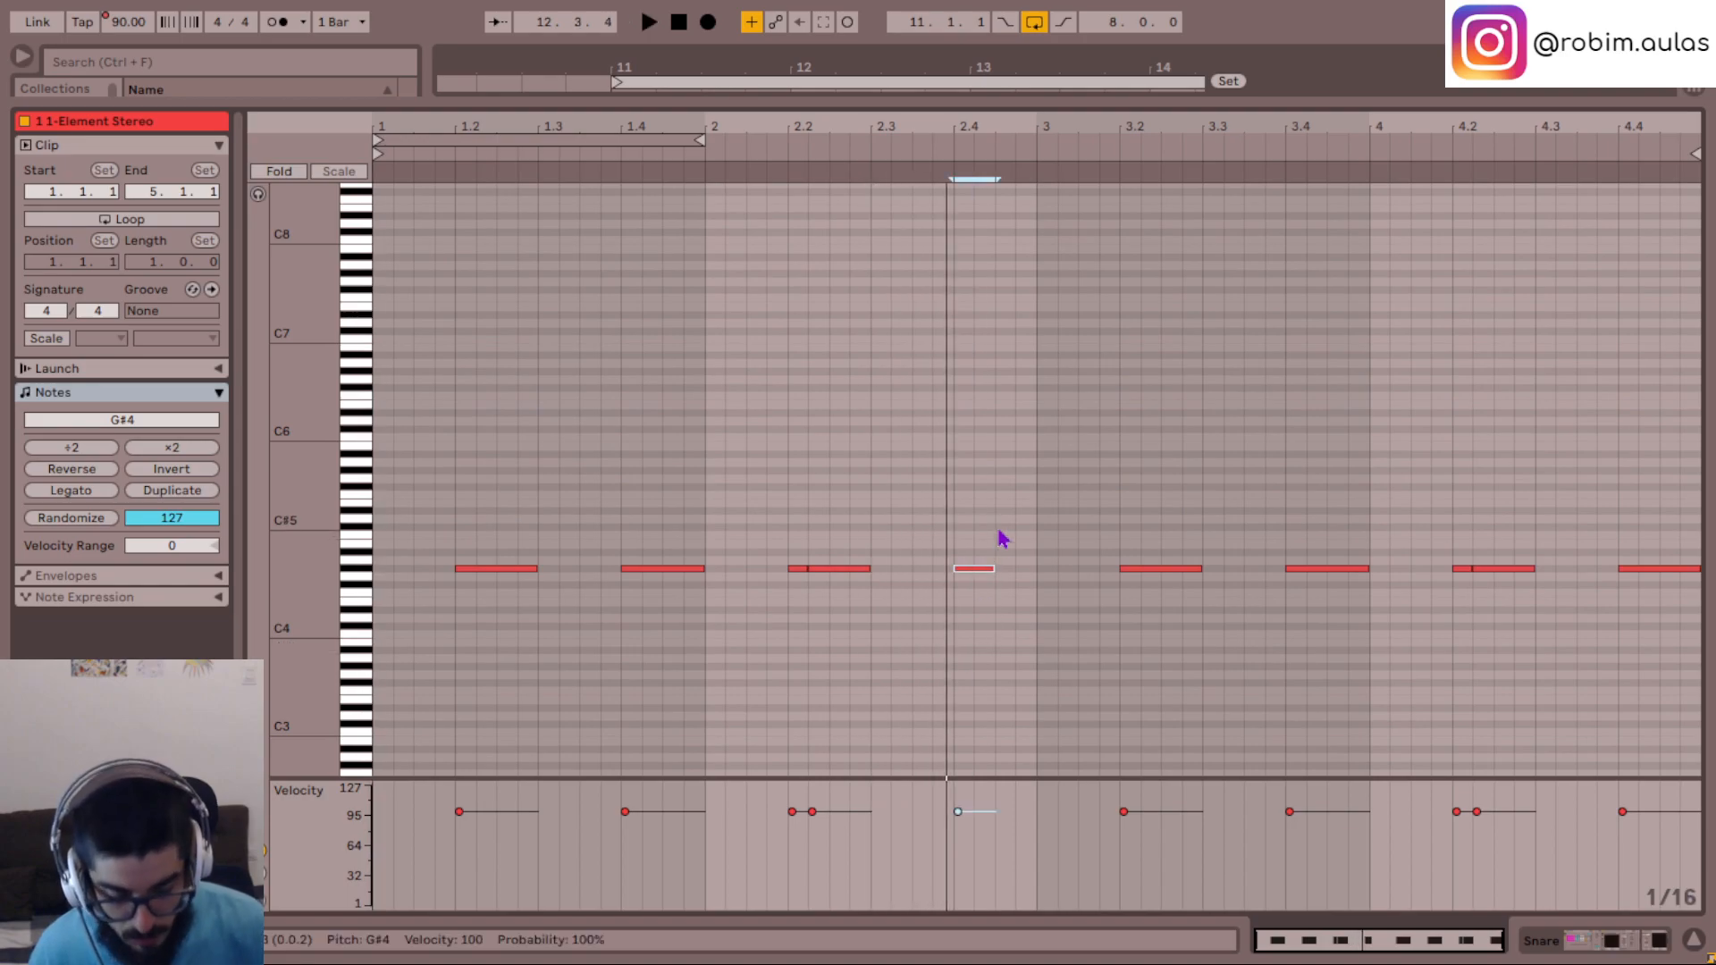
click(931, 670)
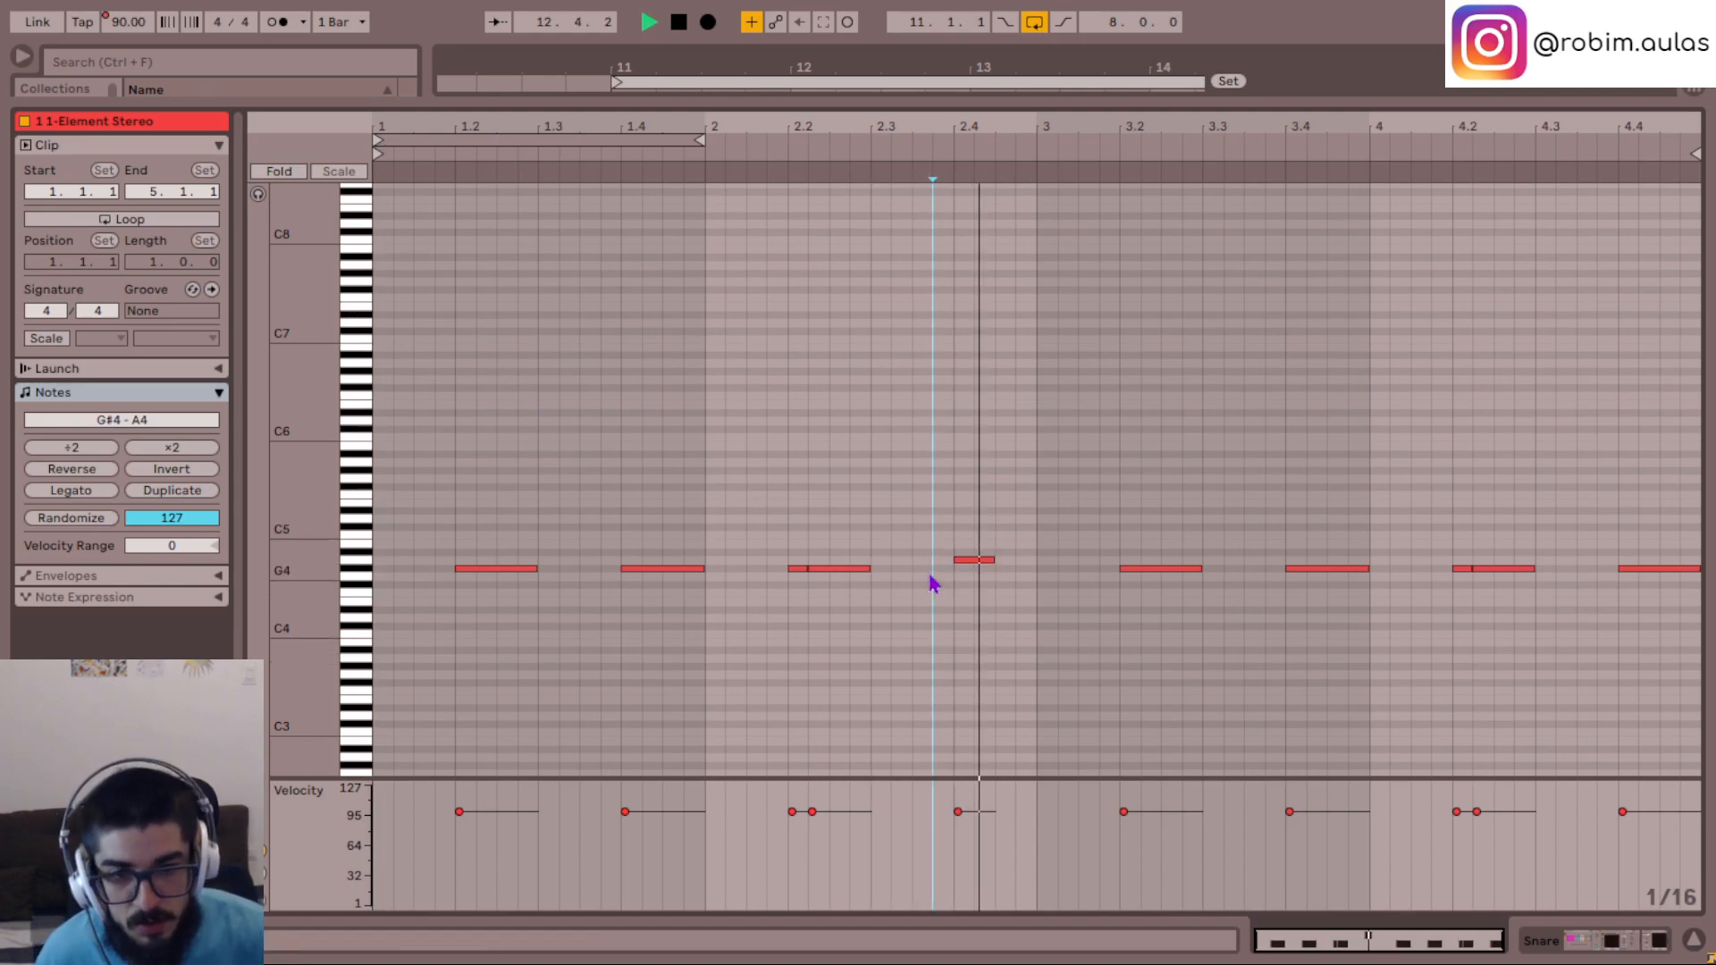
click(772, 655)
key(space)
key(space)
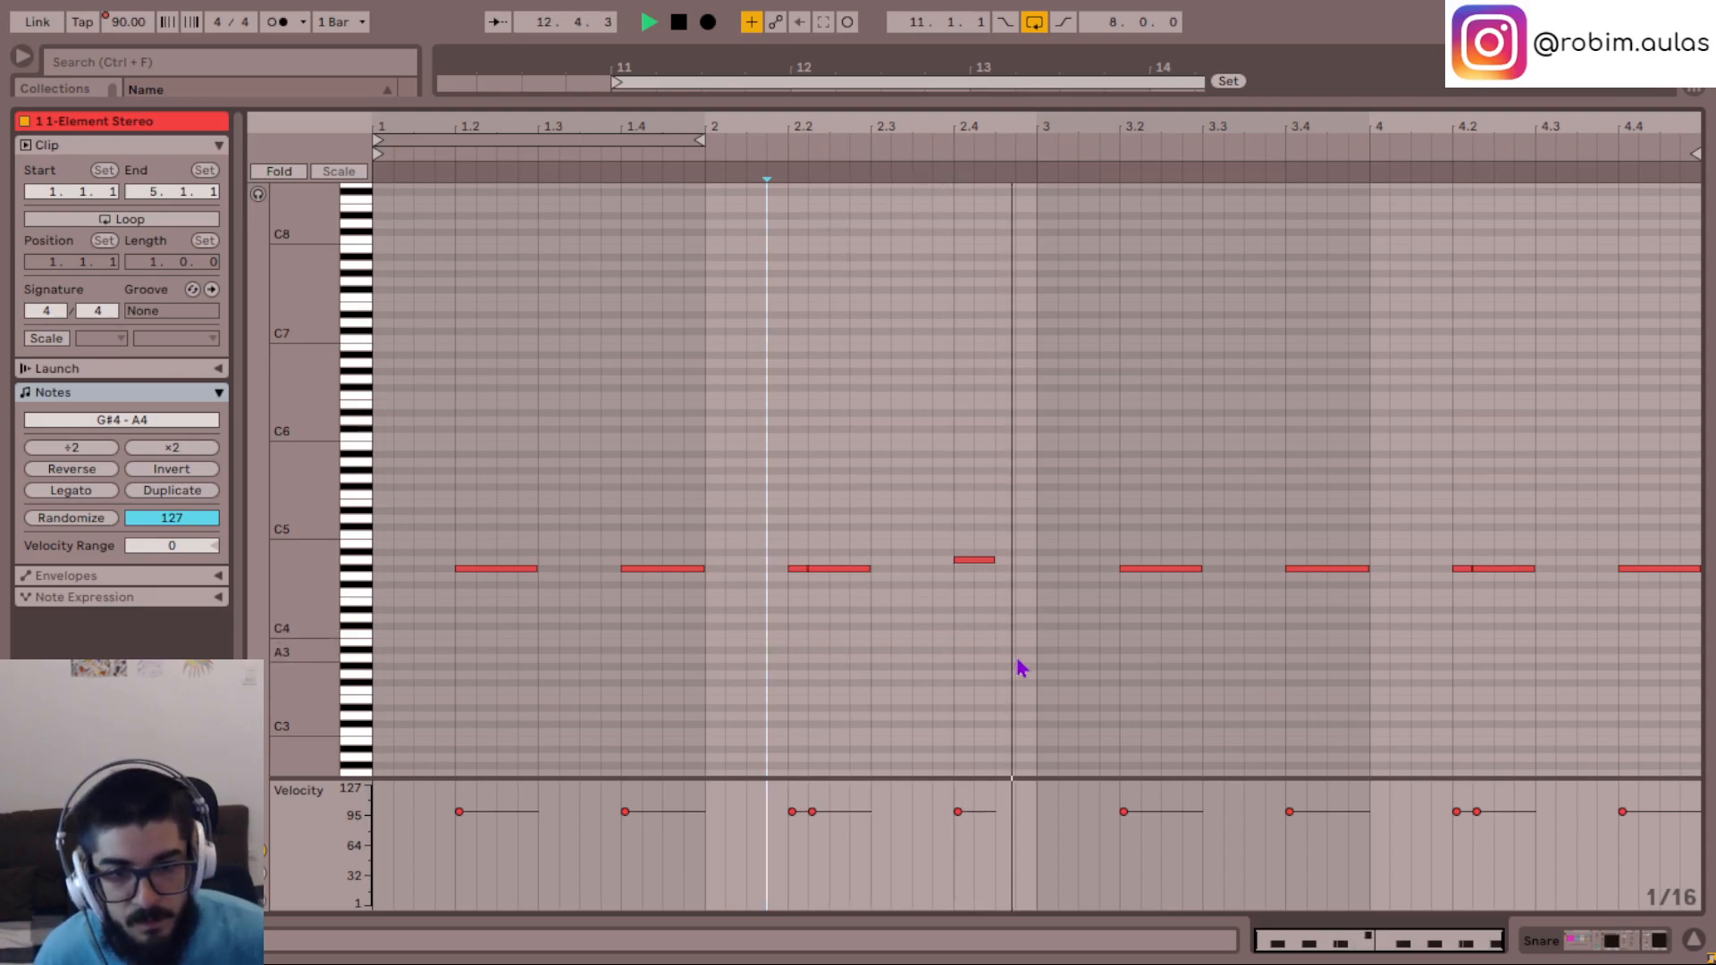
key(space)
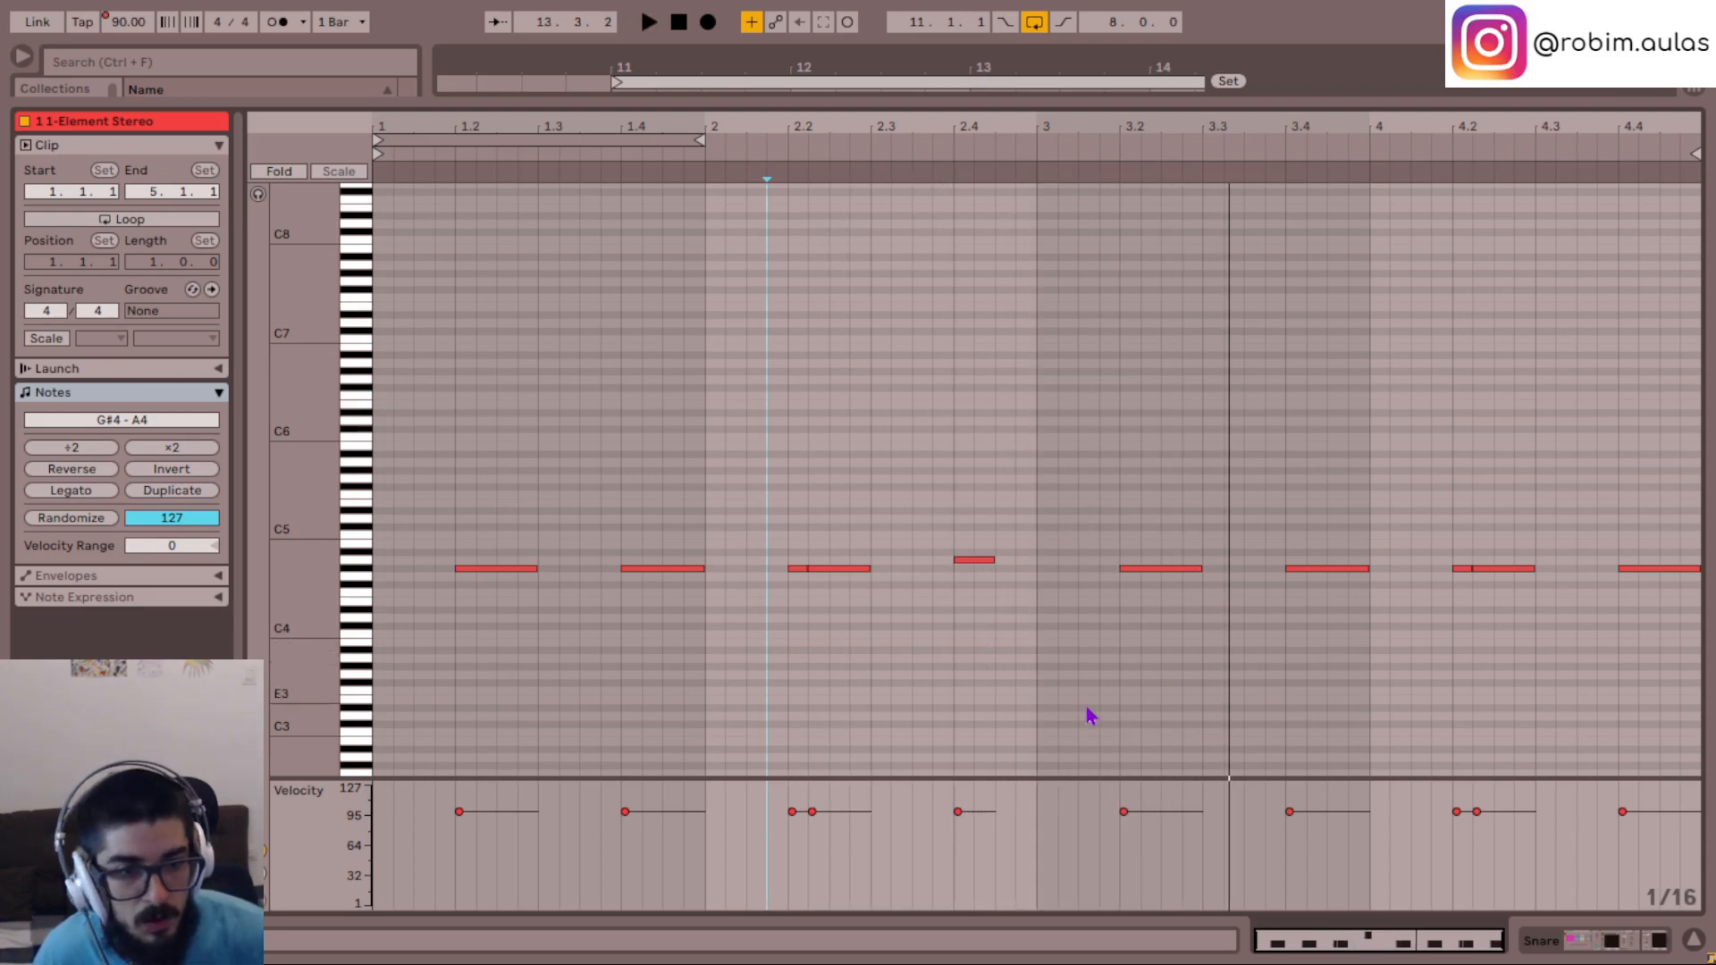
- Try the two bar 1 snare notes at lower pitches down to E4 while playing the clip
click(435, 681)
drag(469, 702, 735, 459)
key(Down)
key(Down)
key(Down)
key(space)
key(Up)
key(Up)
key(space)
key(space)
key(Down)
key(Down)
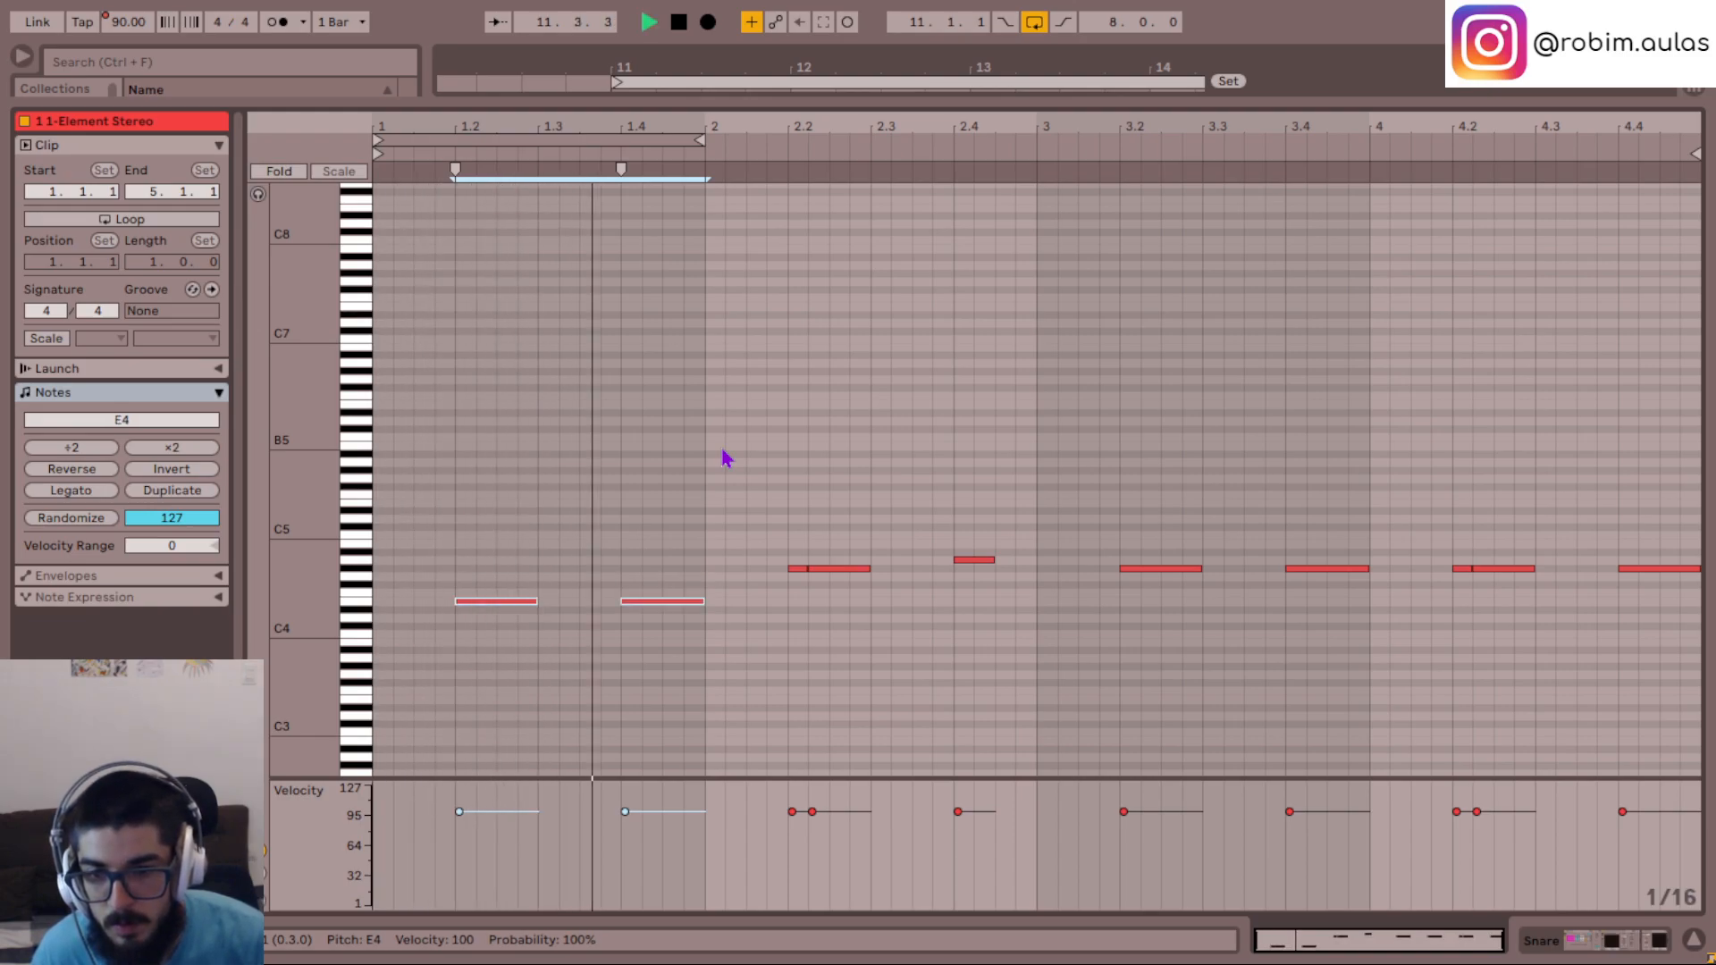
- Try the two bar 1 snare notes at A4 and C#5, and restore them to G#4
key(space)
key(Up)
key(Up)
key(Up)
key(Up)
key(Up)
key(Up)
key(Up)
key(Up)
key(Up)
key(Up)
key(Up)
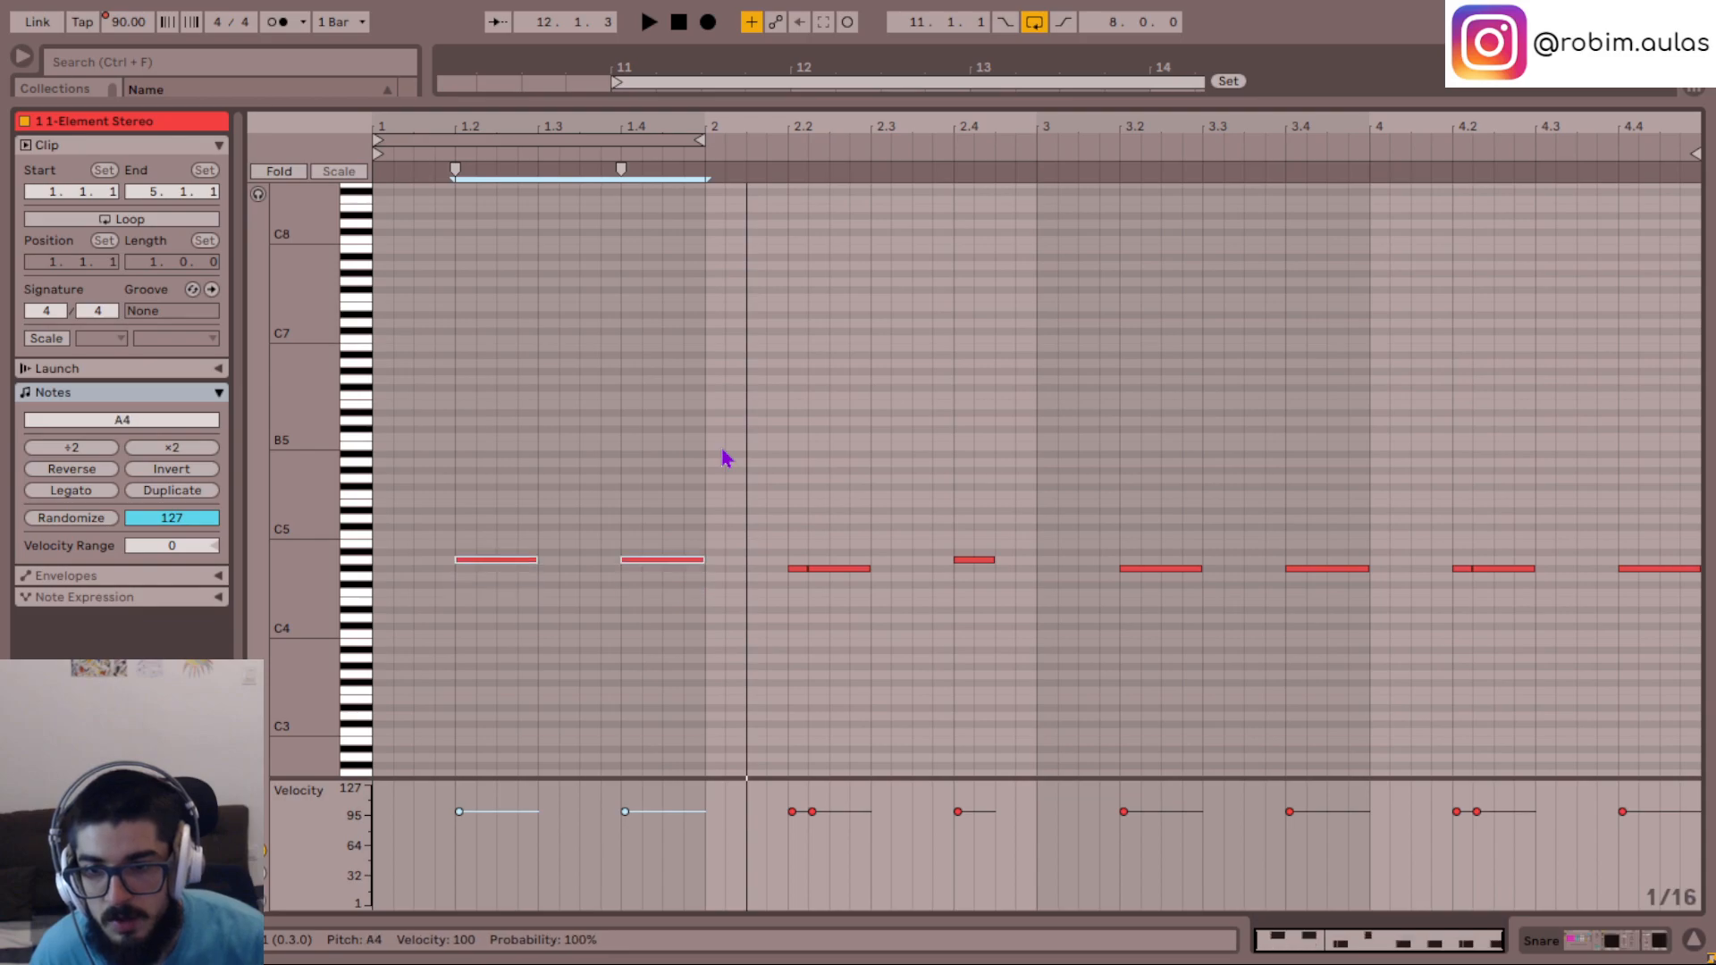
key(Down)
key(Down)
key(space)
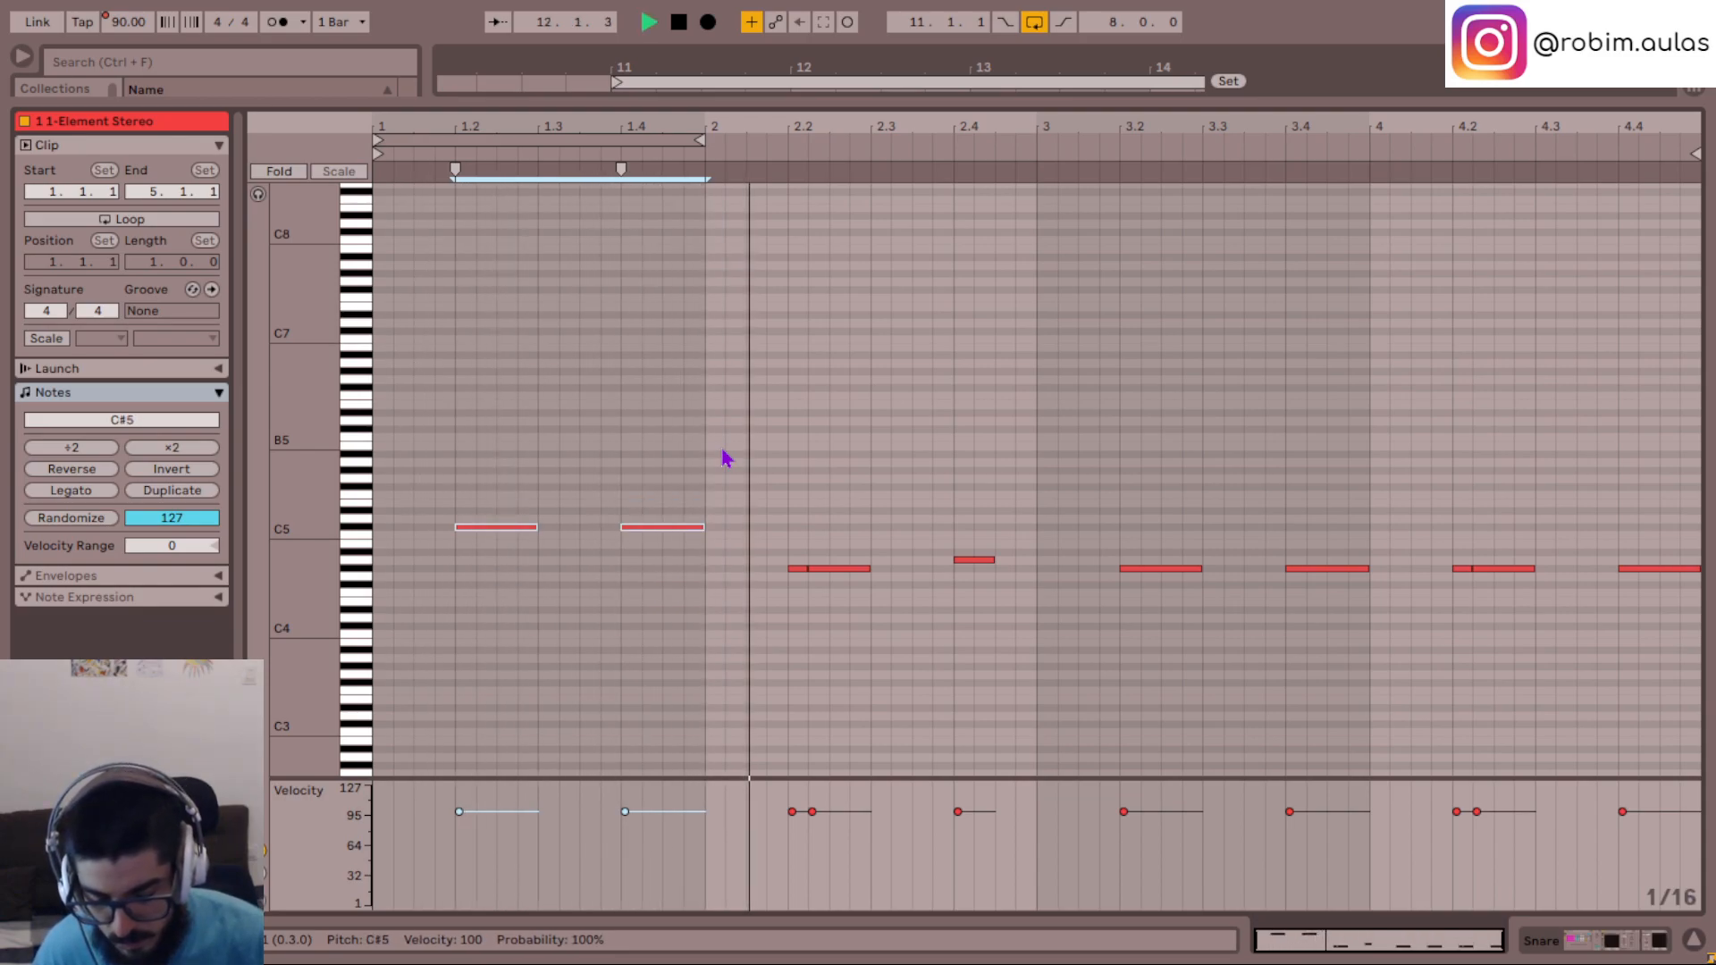
key(Down)
key(Down)
key(Down)
key(Down)
key(Down)
- Show the lower Snare track's devices, solo the rack's two lower chains in turn, and inspect the 808 Falling 05 patch in Serum
click(974, 560)
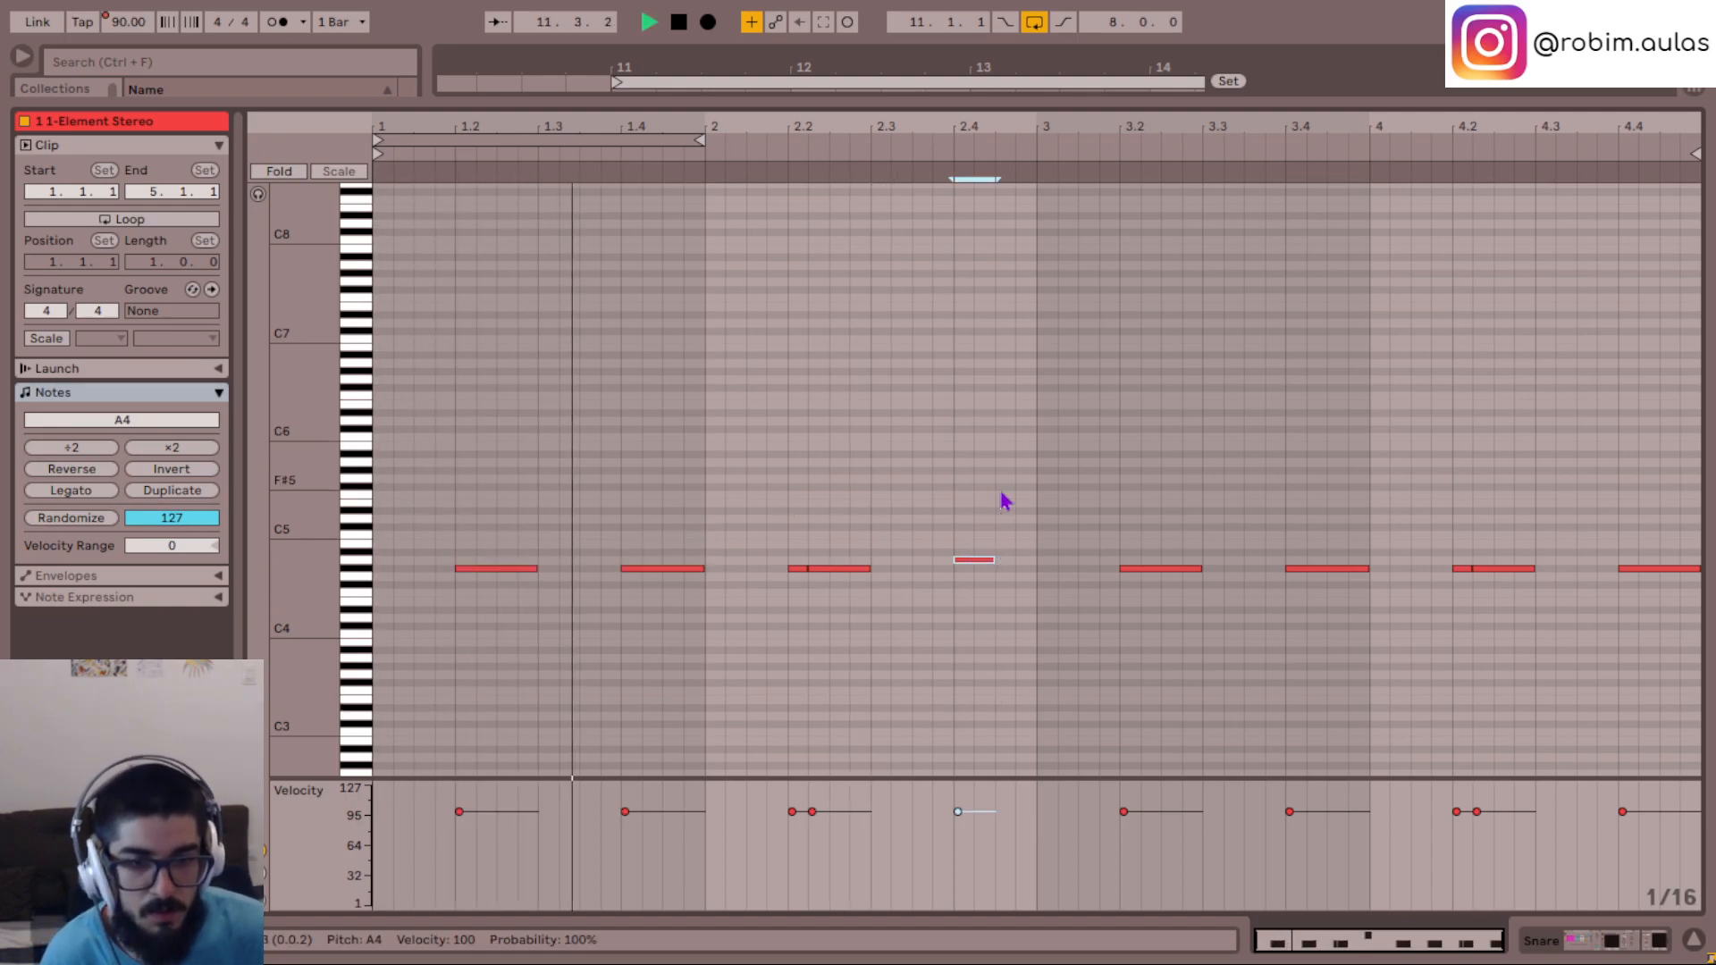
click(1609, 943)
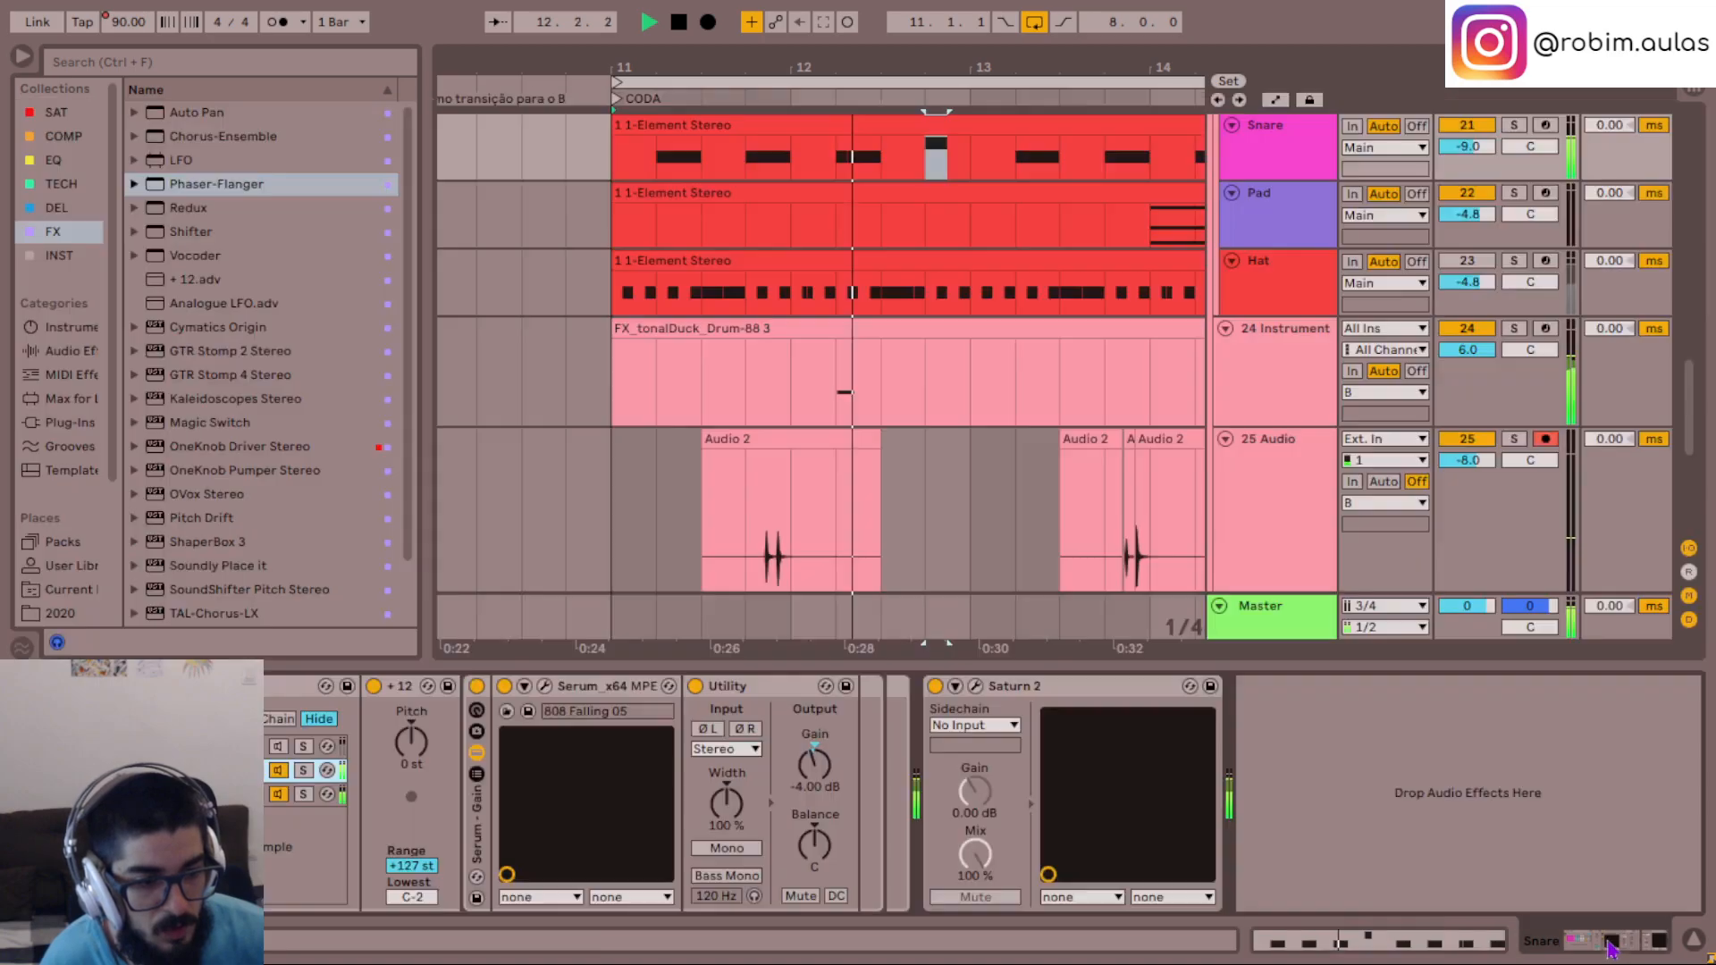
click(304, 795)
click(304, 777)
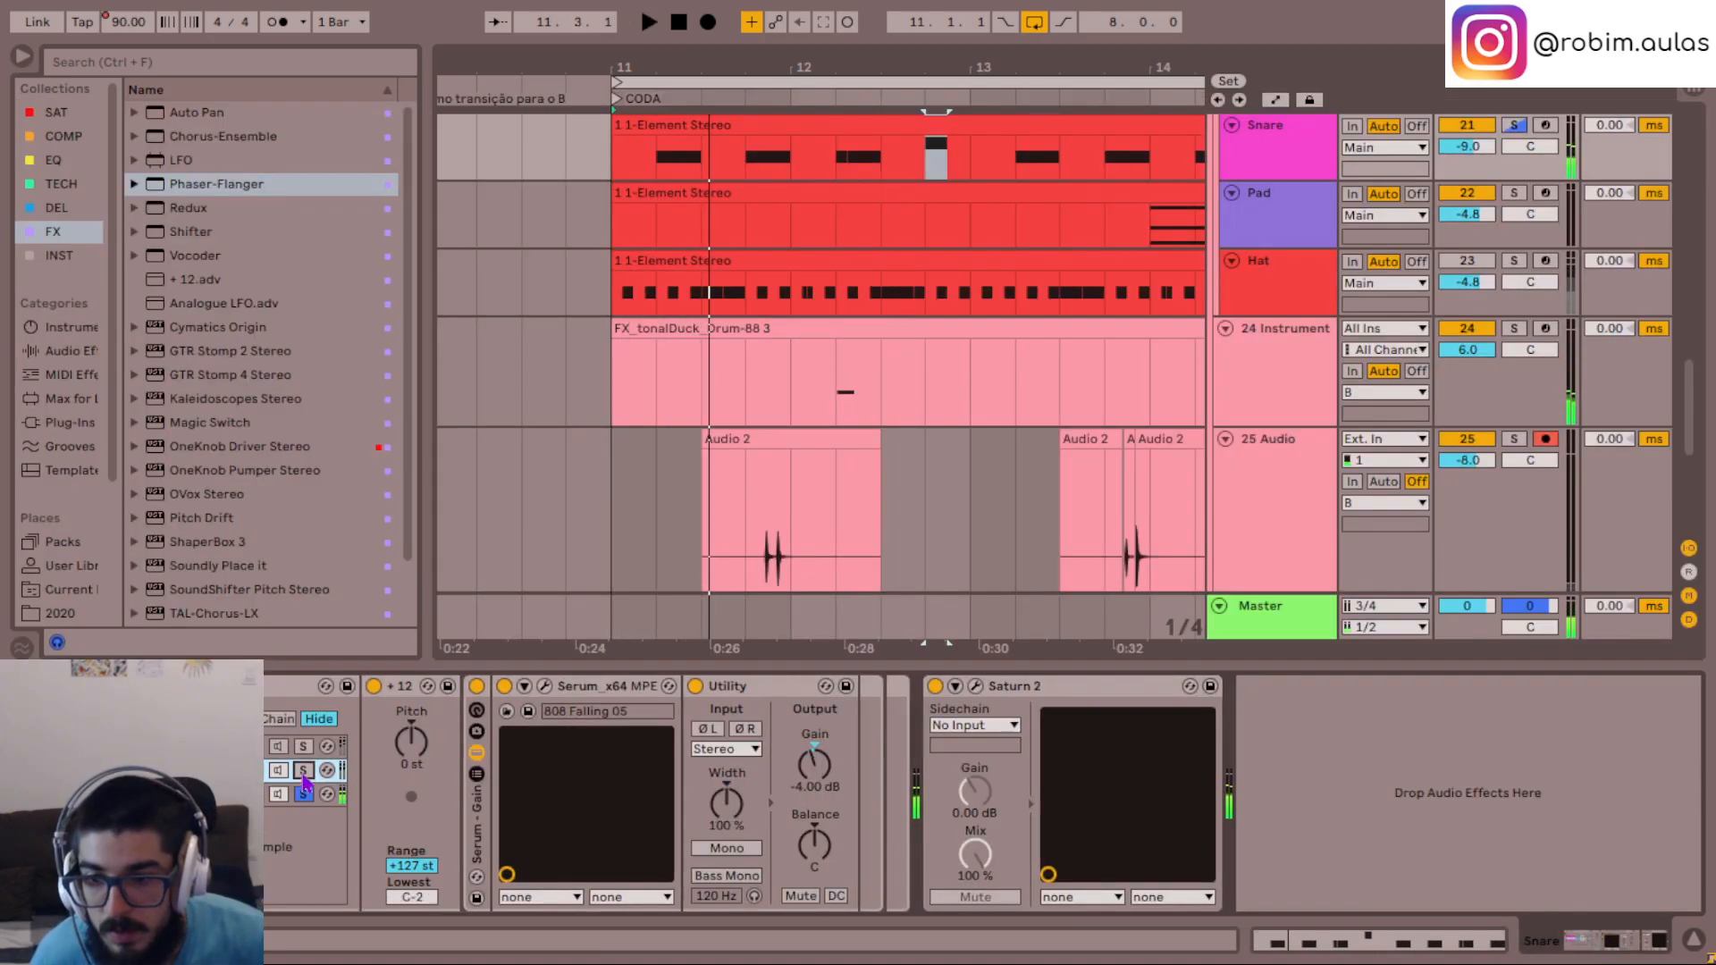
click(545, 685)
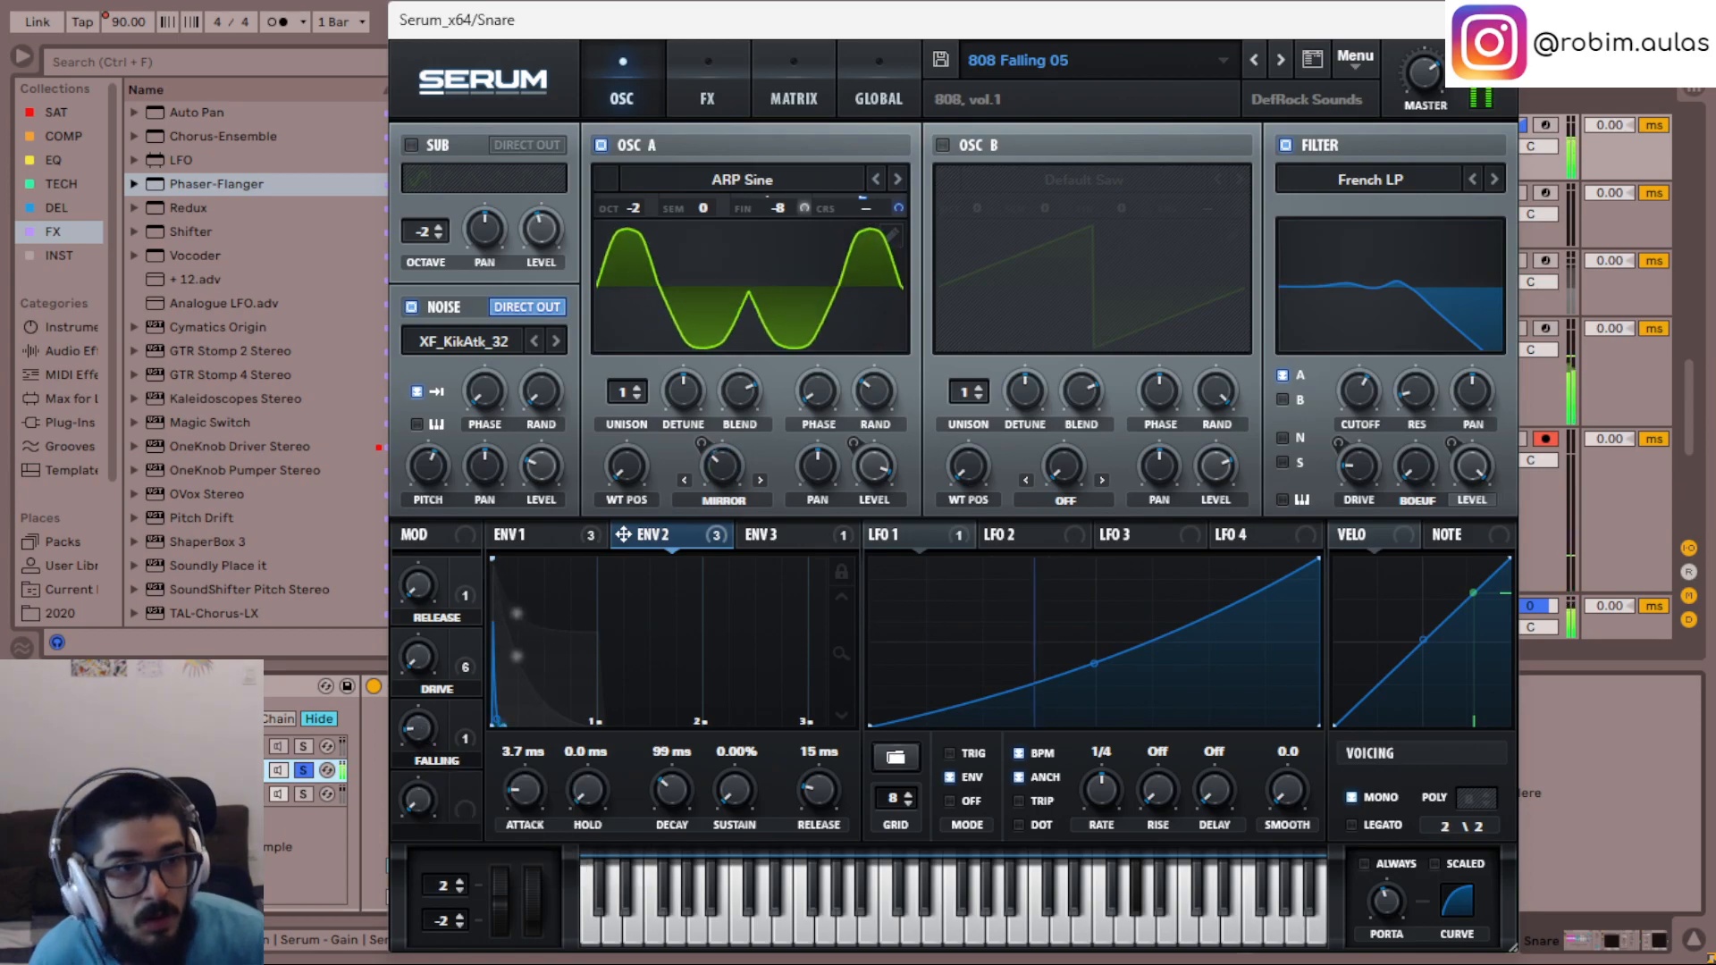
key(Escape)
scroll(802, 321, up, 3)
- Compare the Snare rack's playback with its chain solos released and with only the lowest chain soloed
key(space)
click(304, 794)
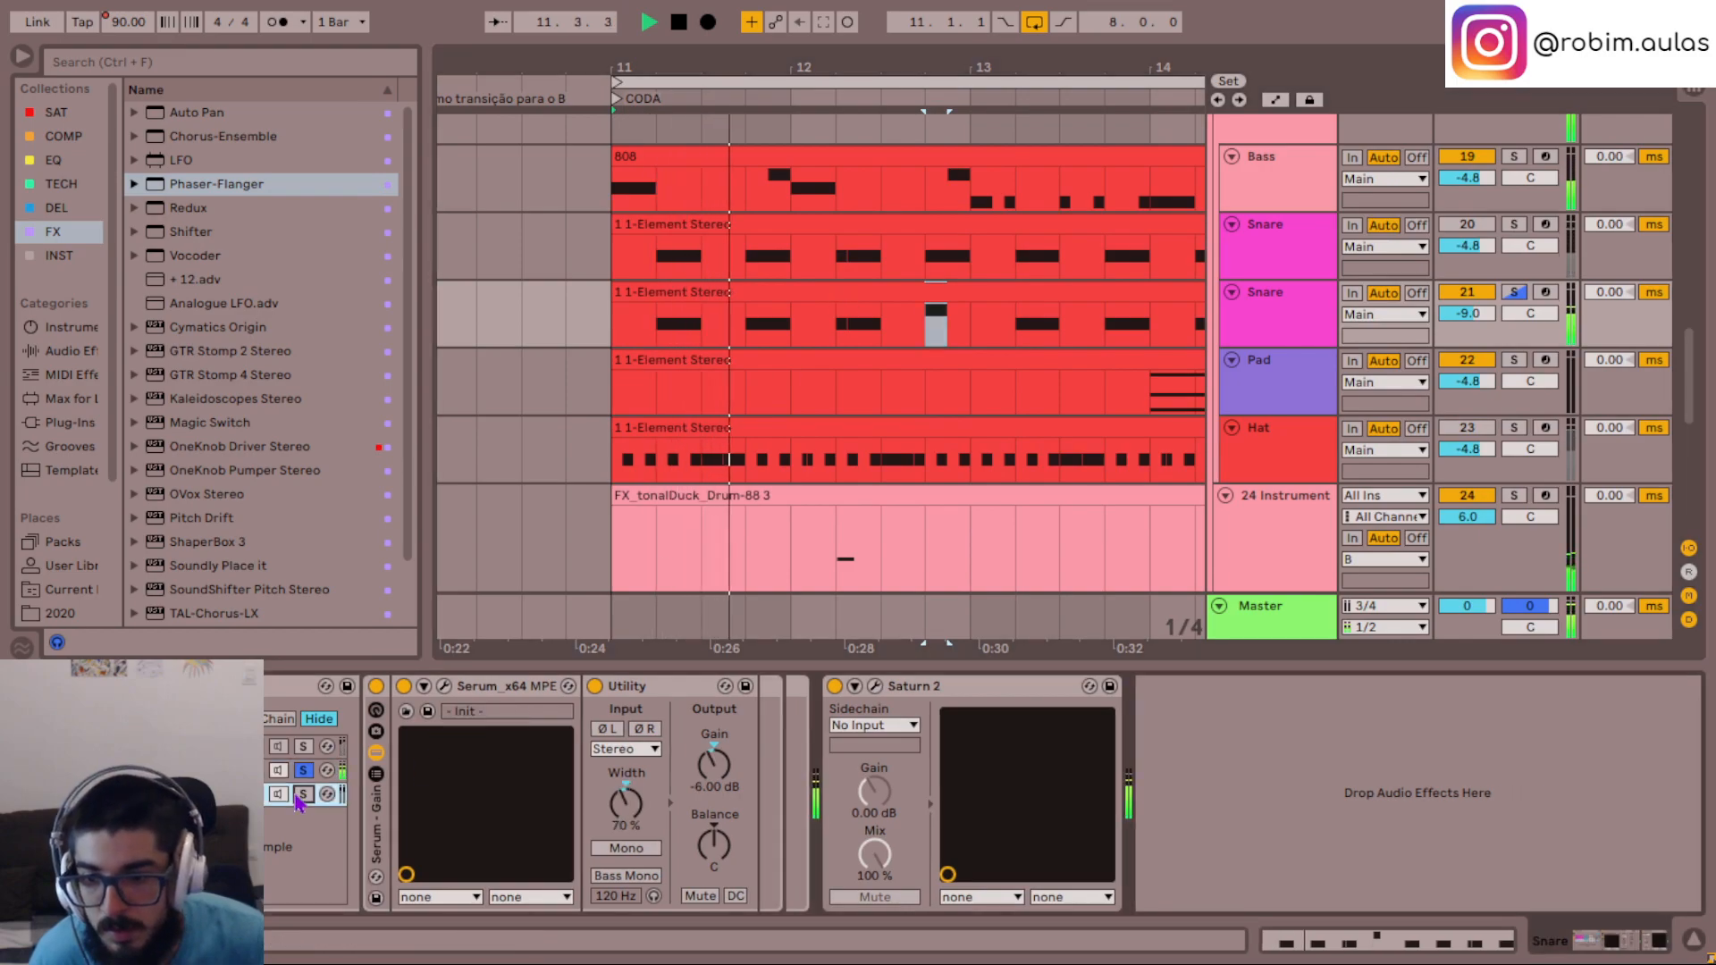
click(303, 794)
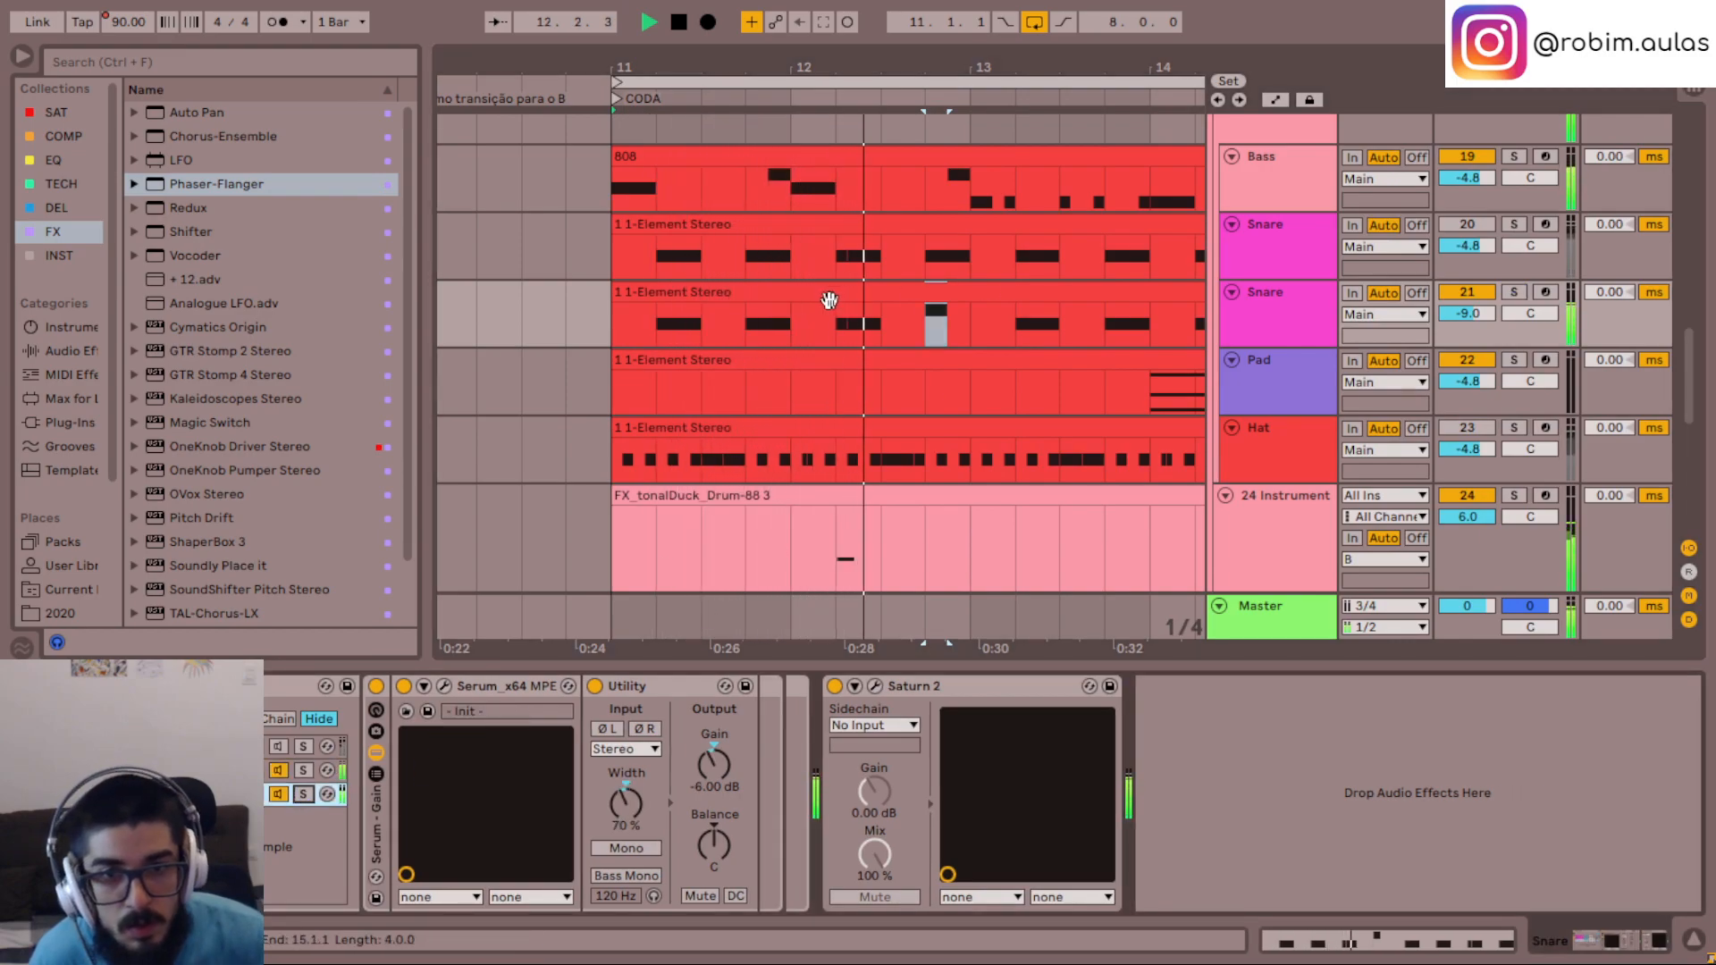
key(space)
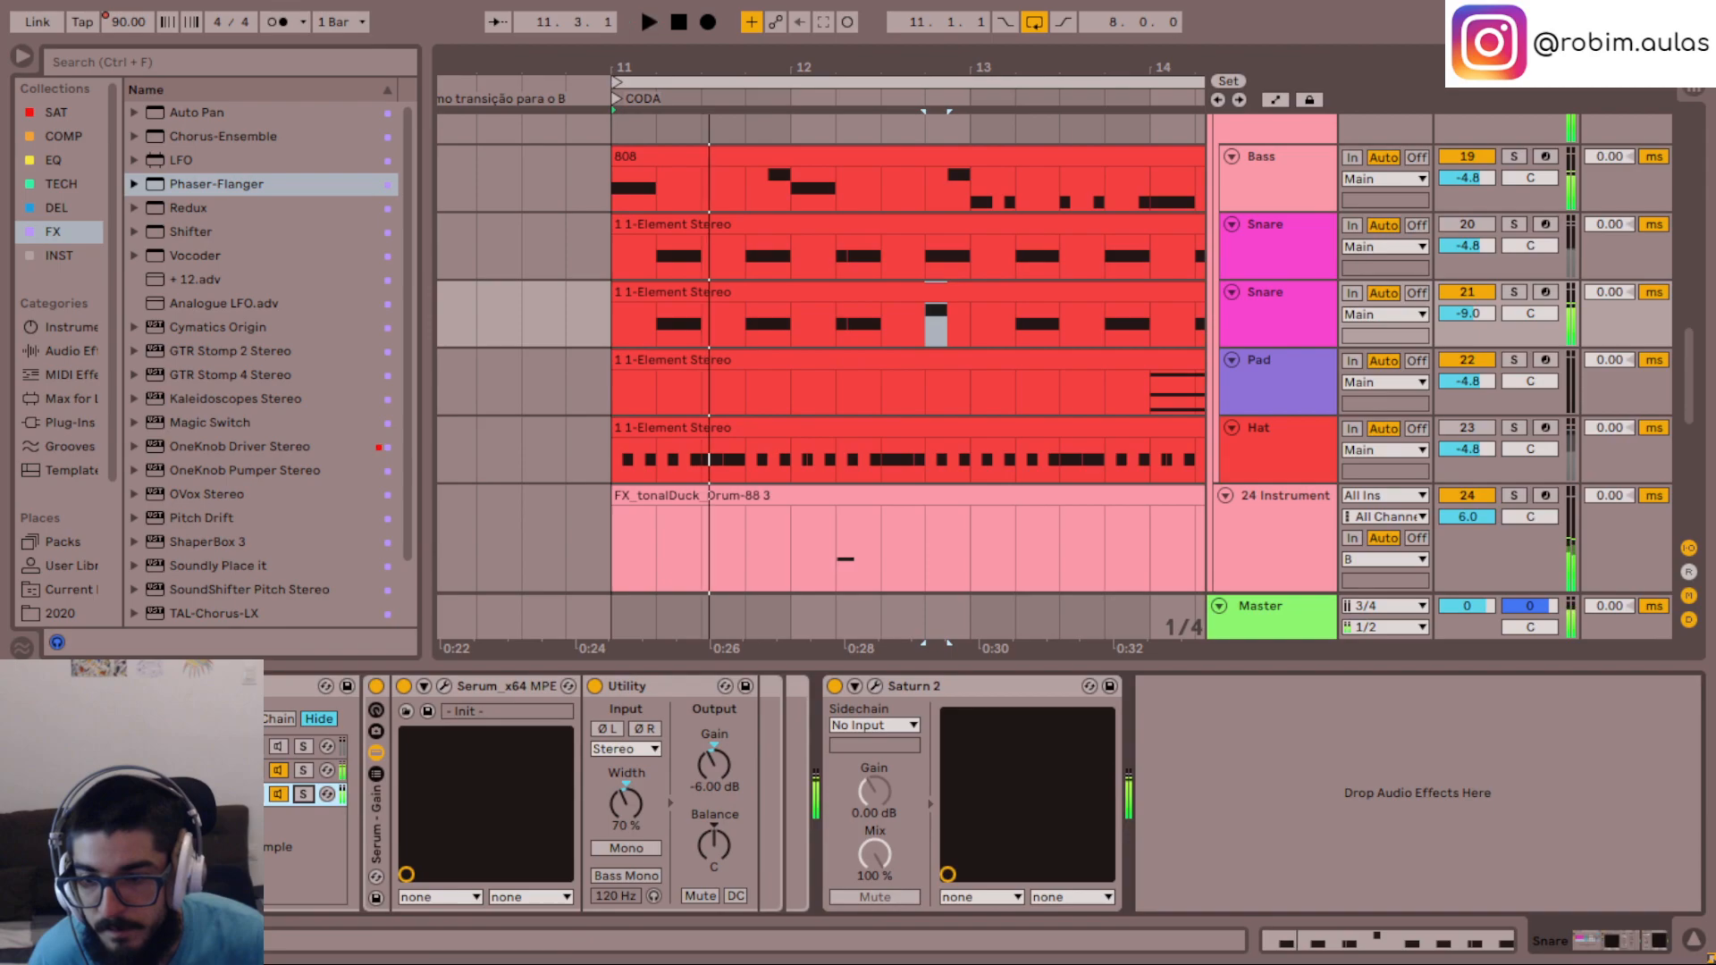
click(304, 794)
key(space)
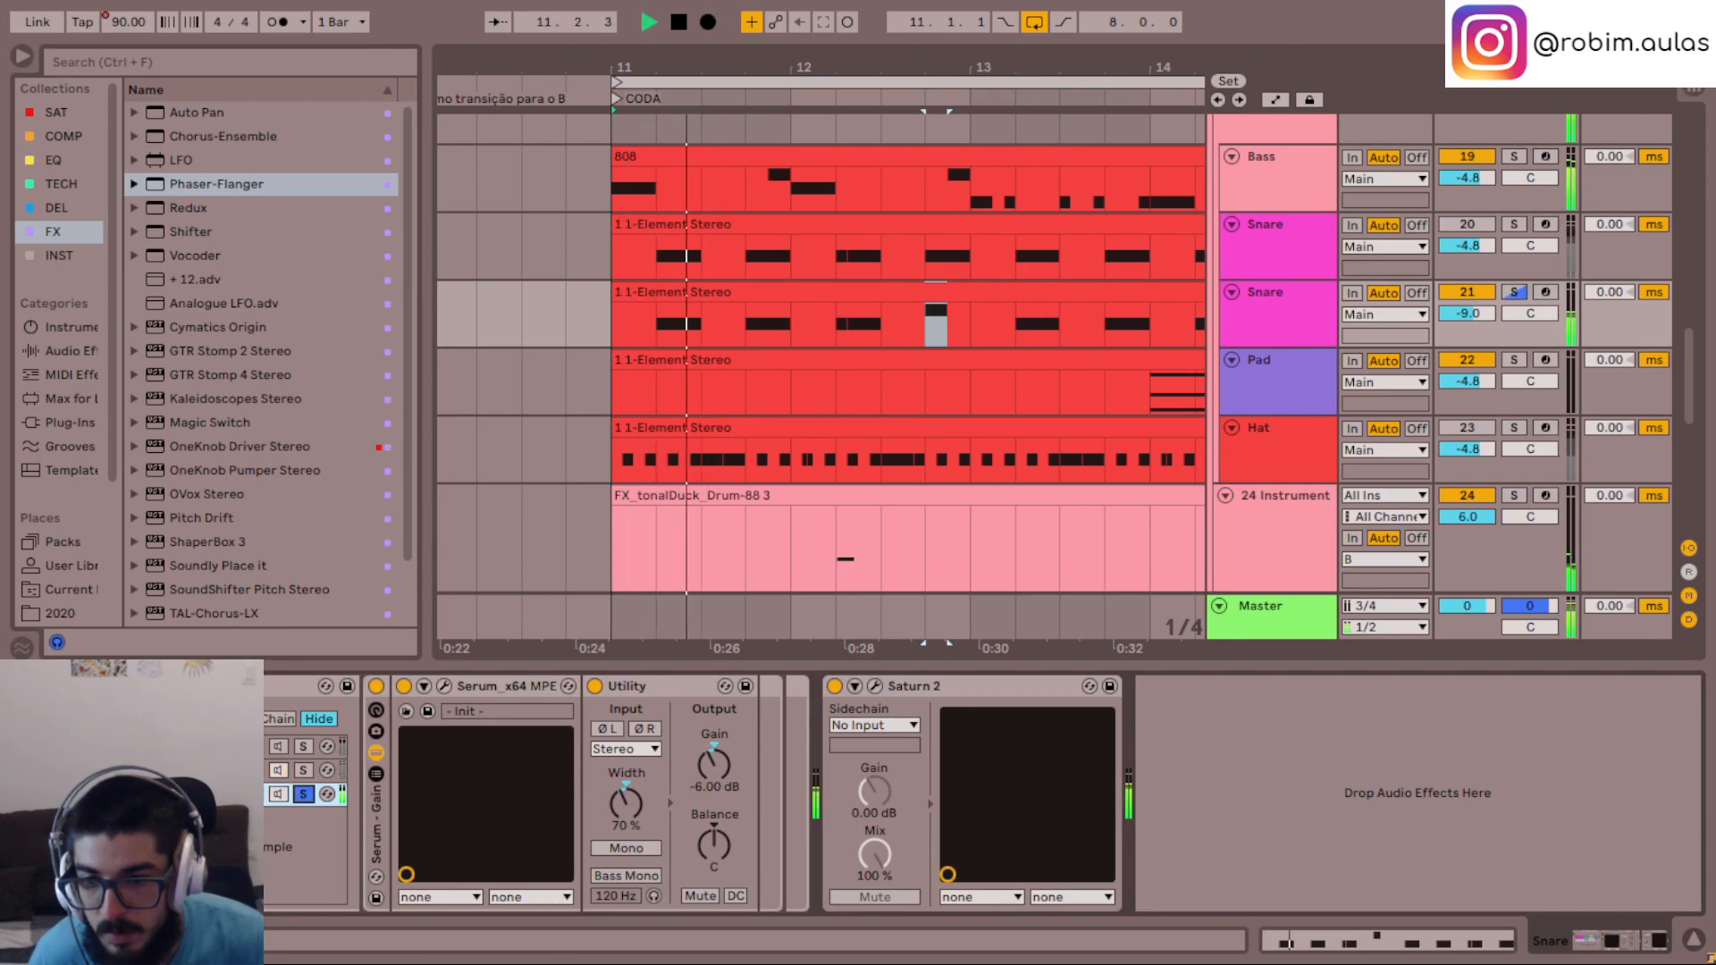
- Add Pro-Q 3 after Utility in the Snare rack's lowest chain and draw a high cut at about 7.7 kHz
click(54, 160)
key(space)
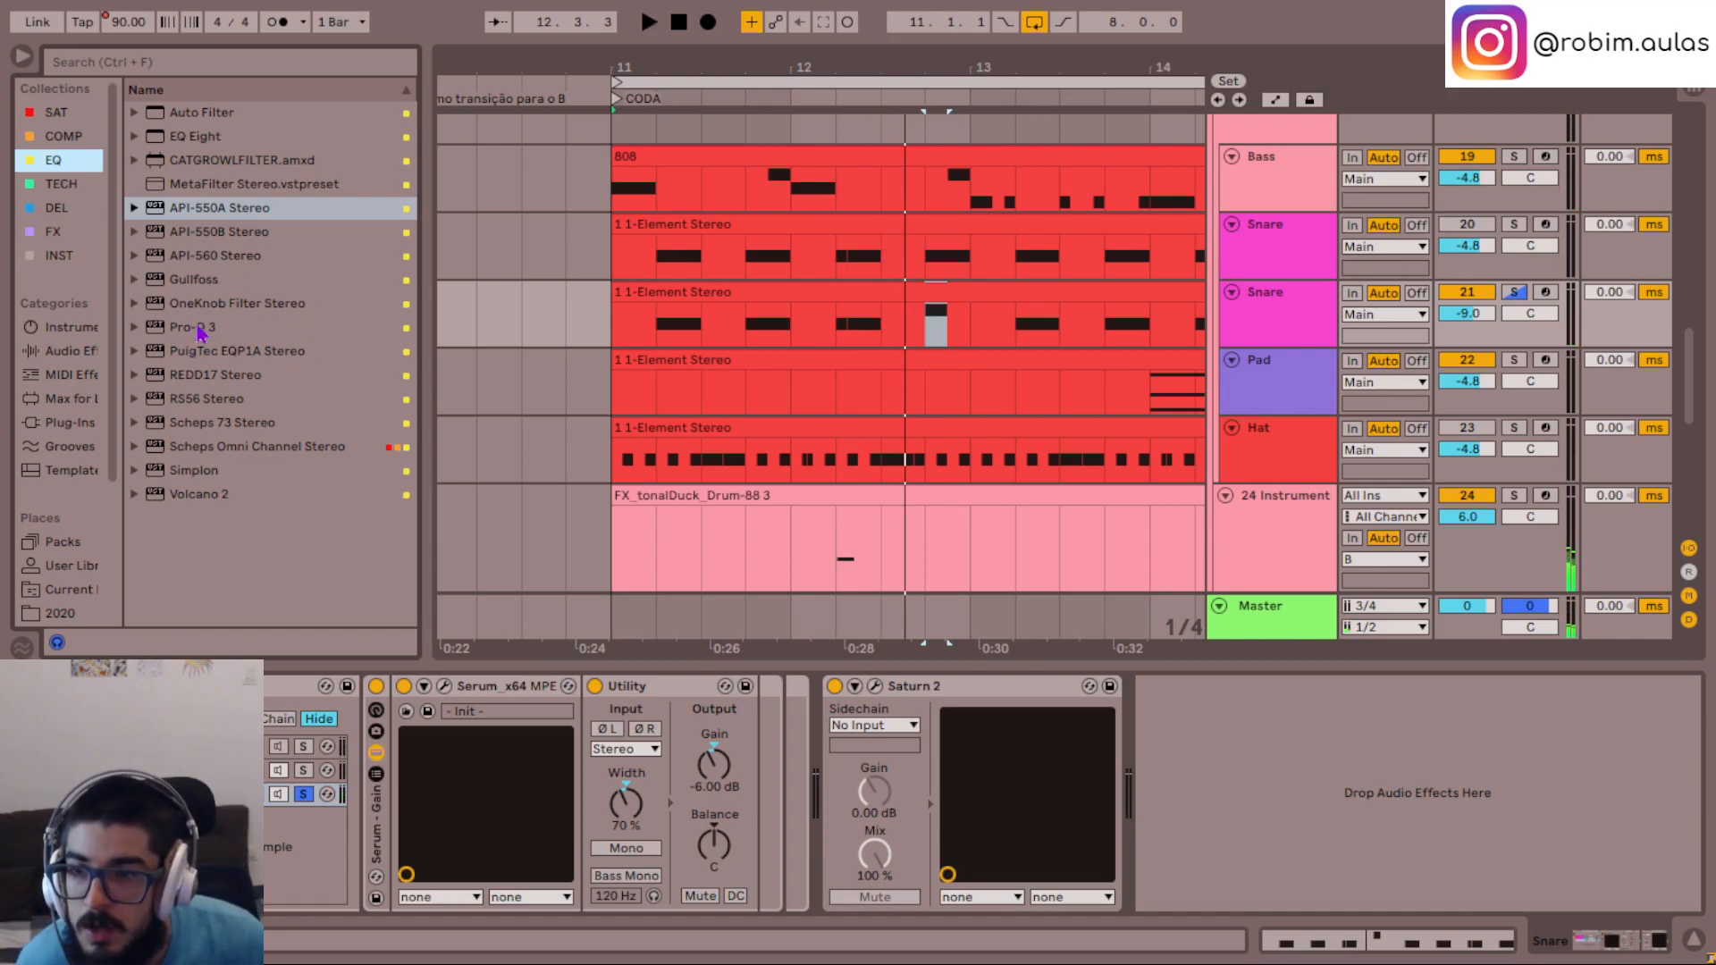
drag(208, 331, 828, 715)
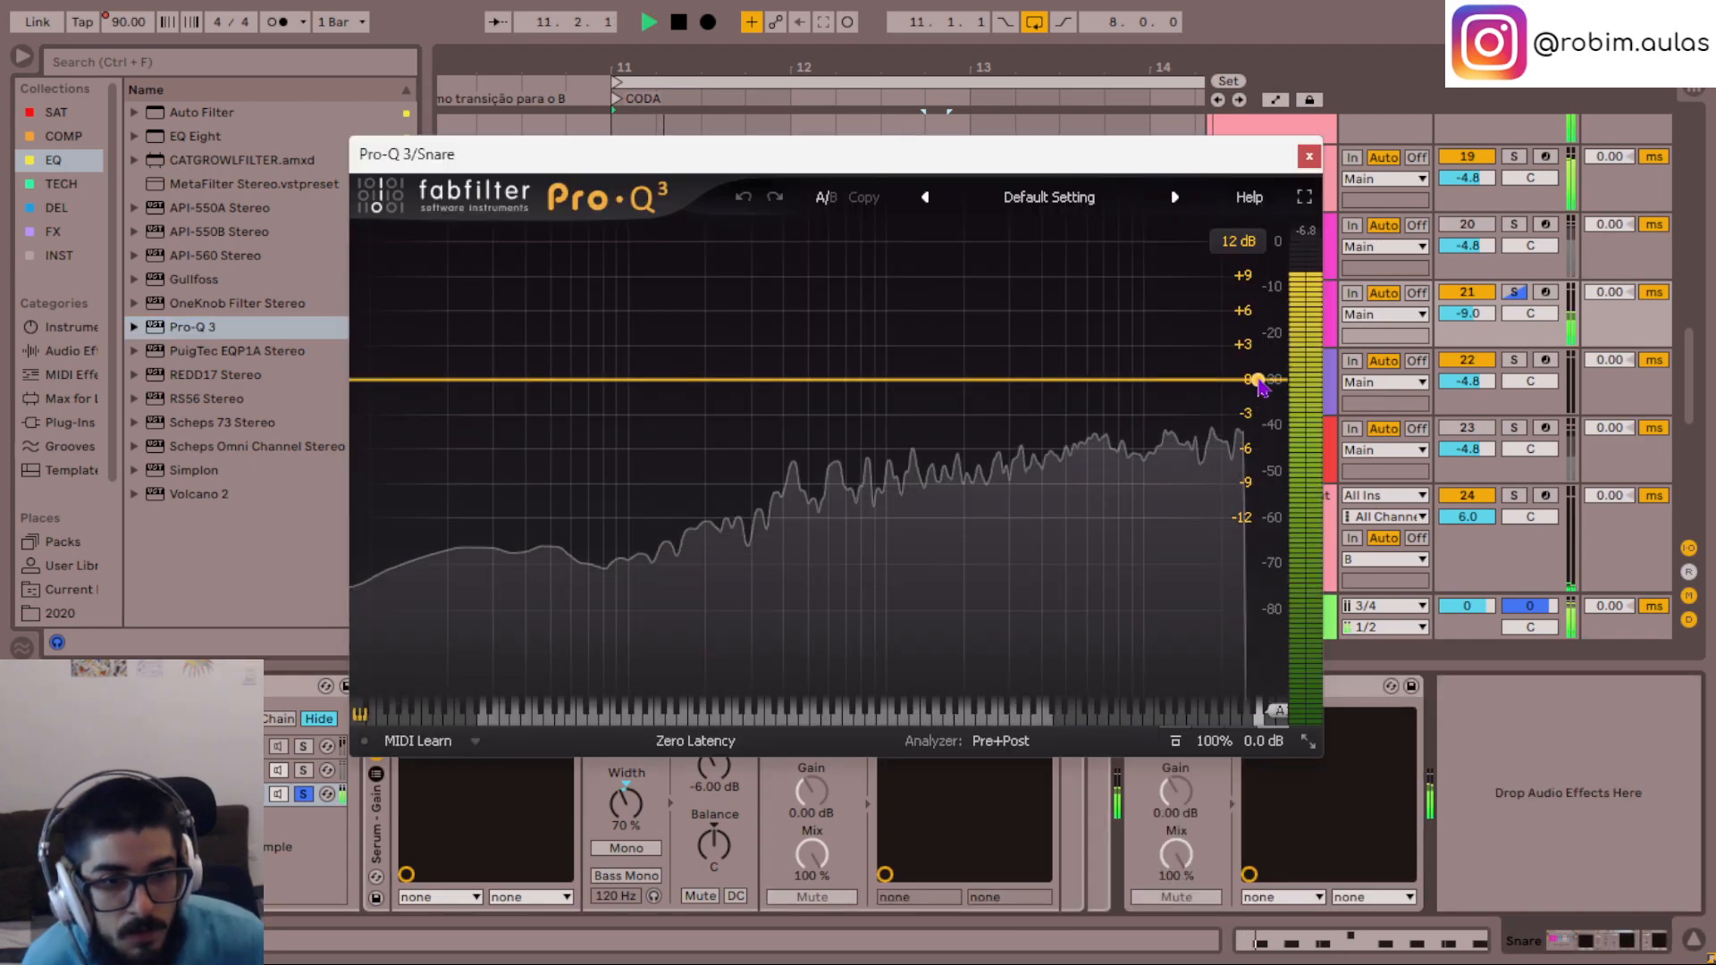
drag(1240, 393, 1116, 396)
key(space)
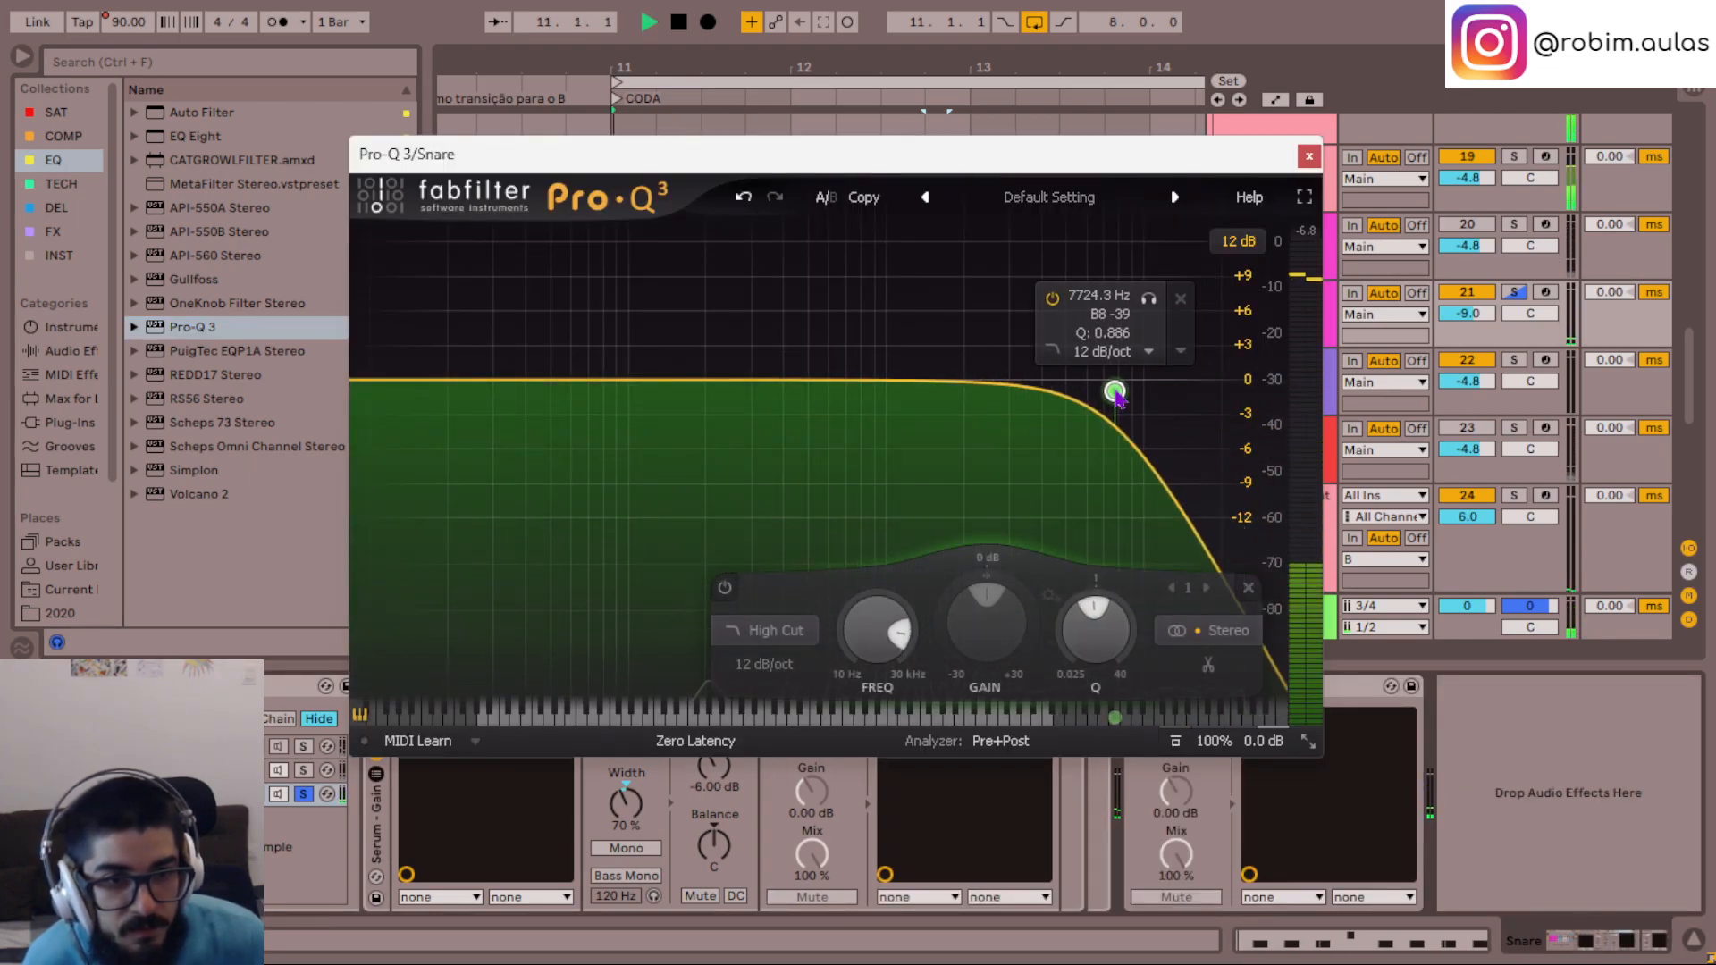
key(space)
- Set the high cut's frequency to 7000 Hz with a 12 dB/oct slope
alt+shift+click(1116, 394)
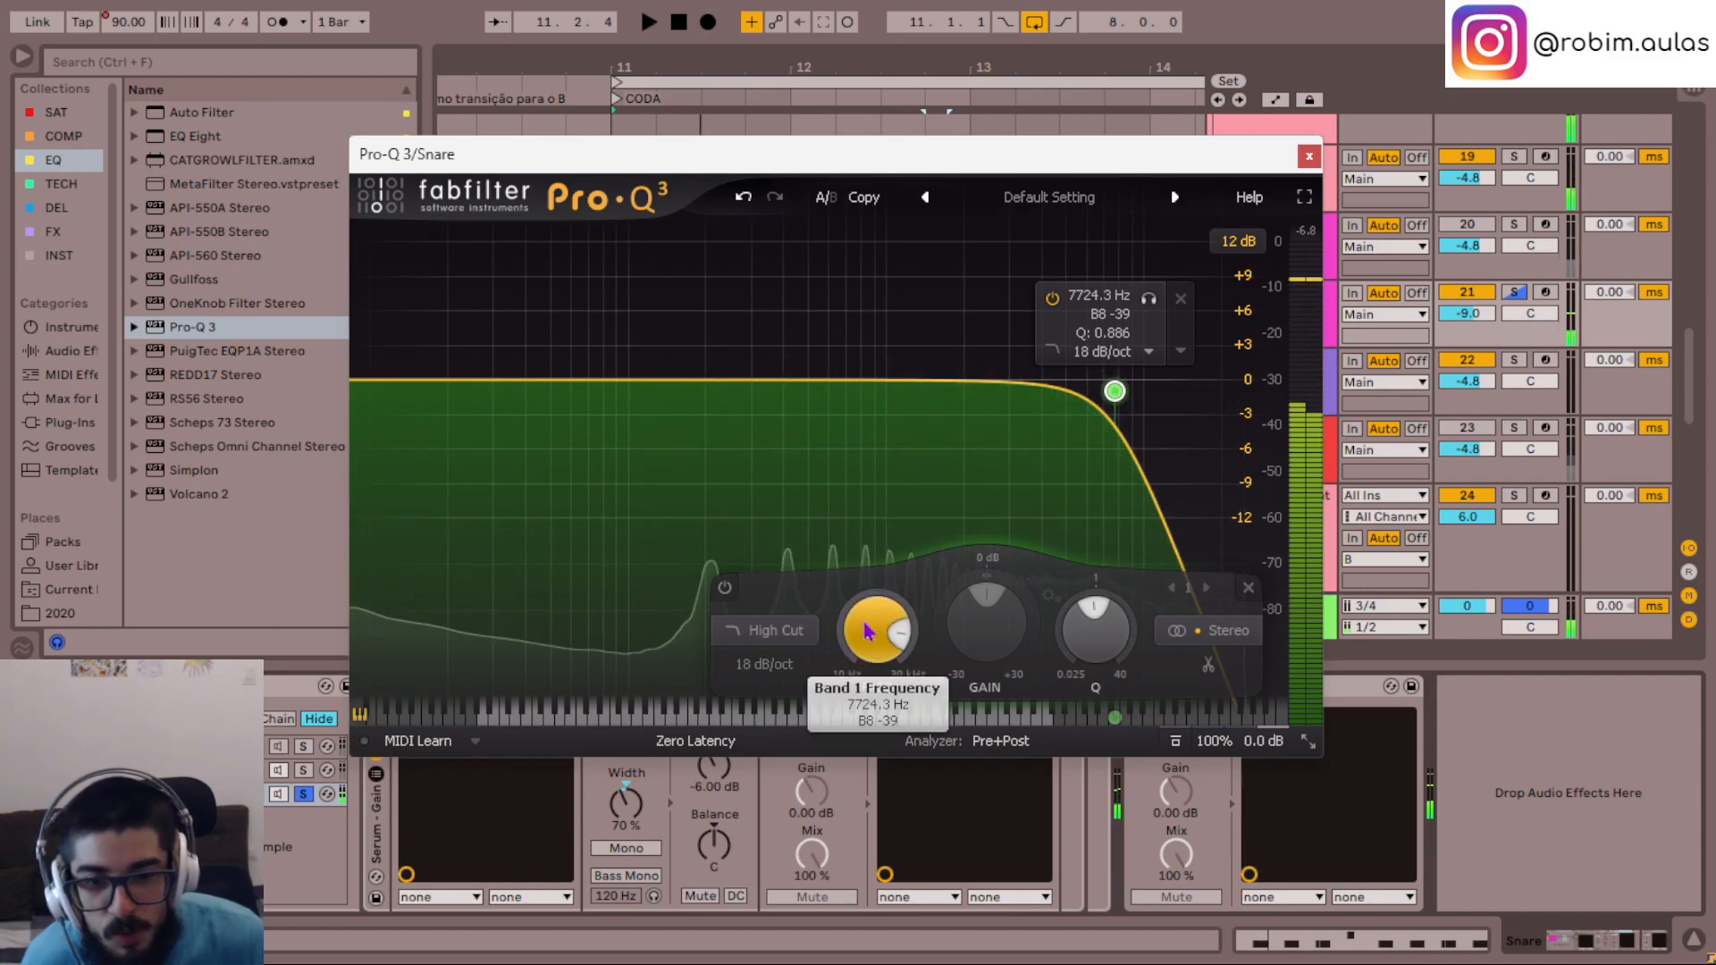
double_click(866, 630)
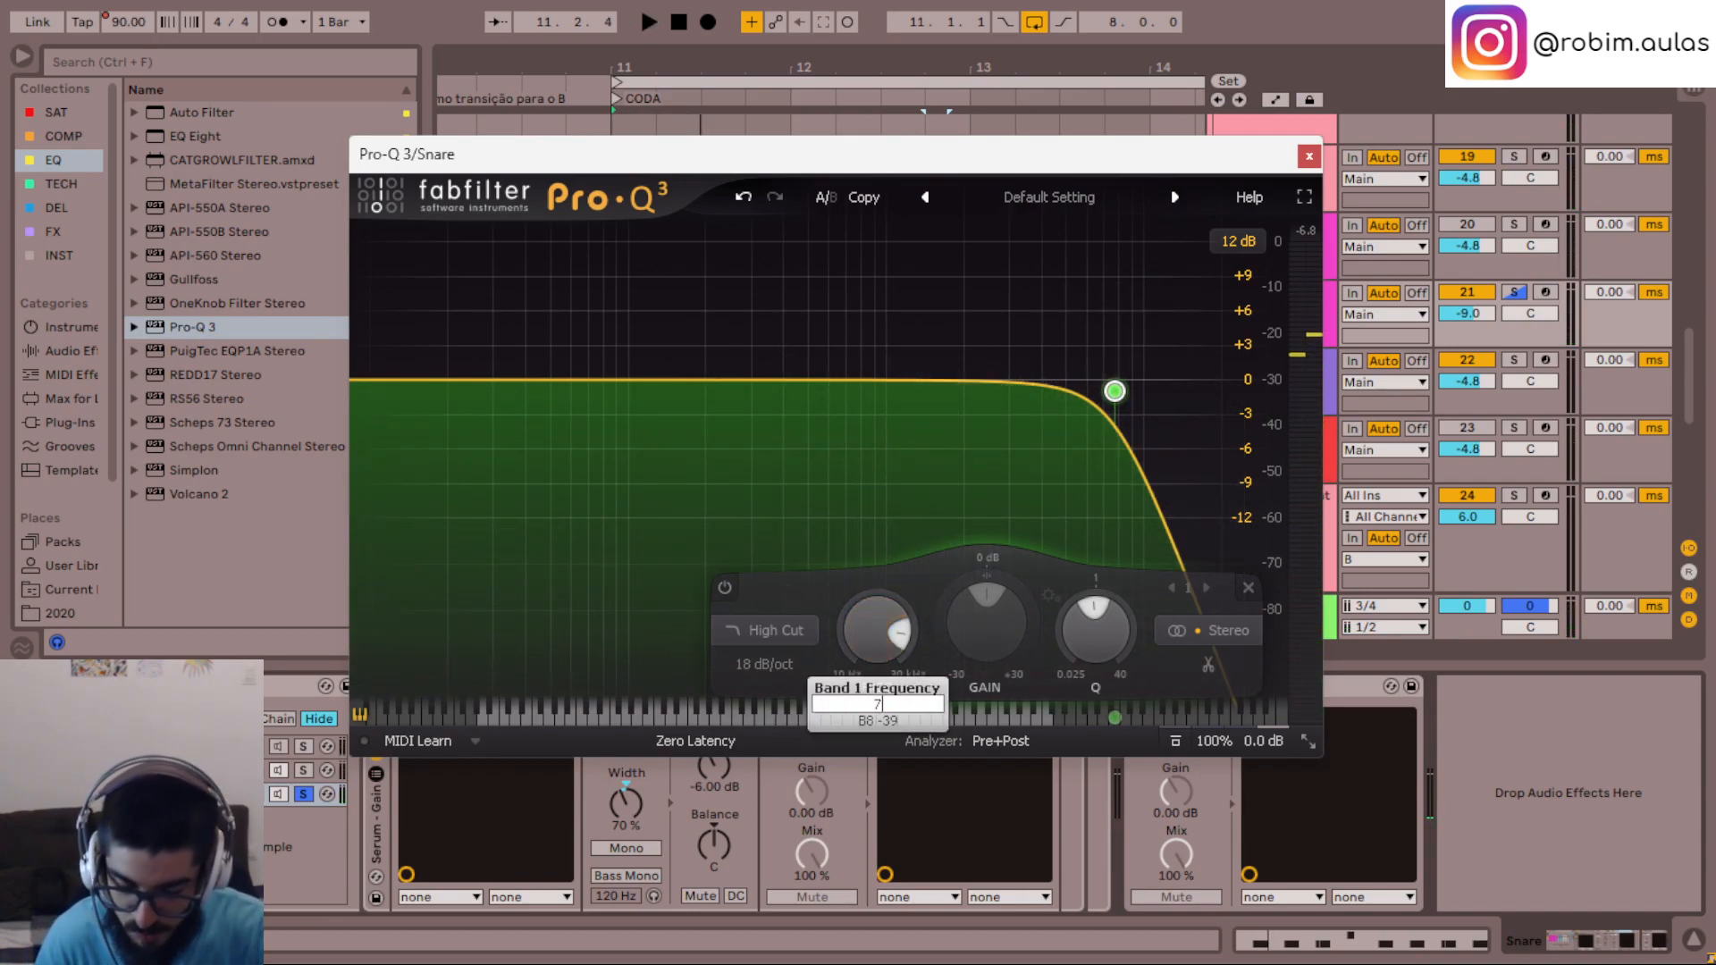
text(7000)
key(Return)
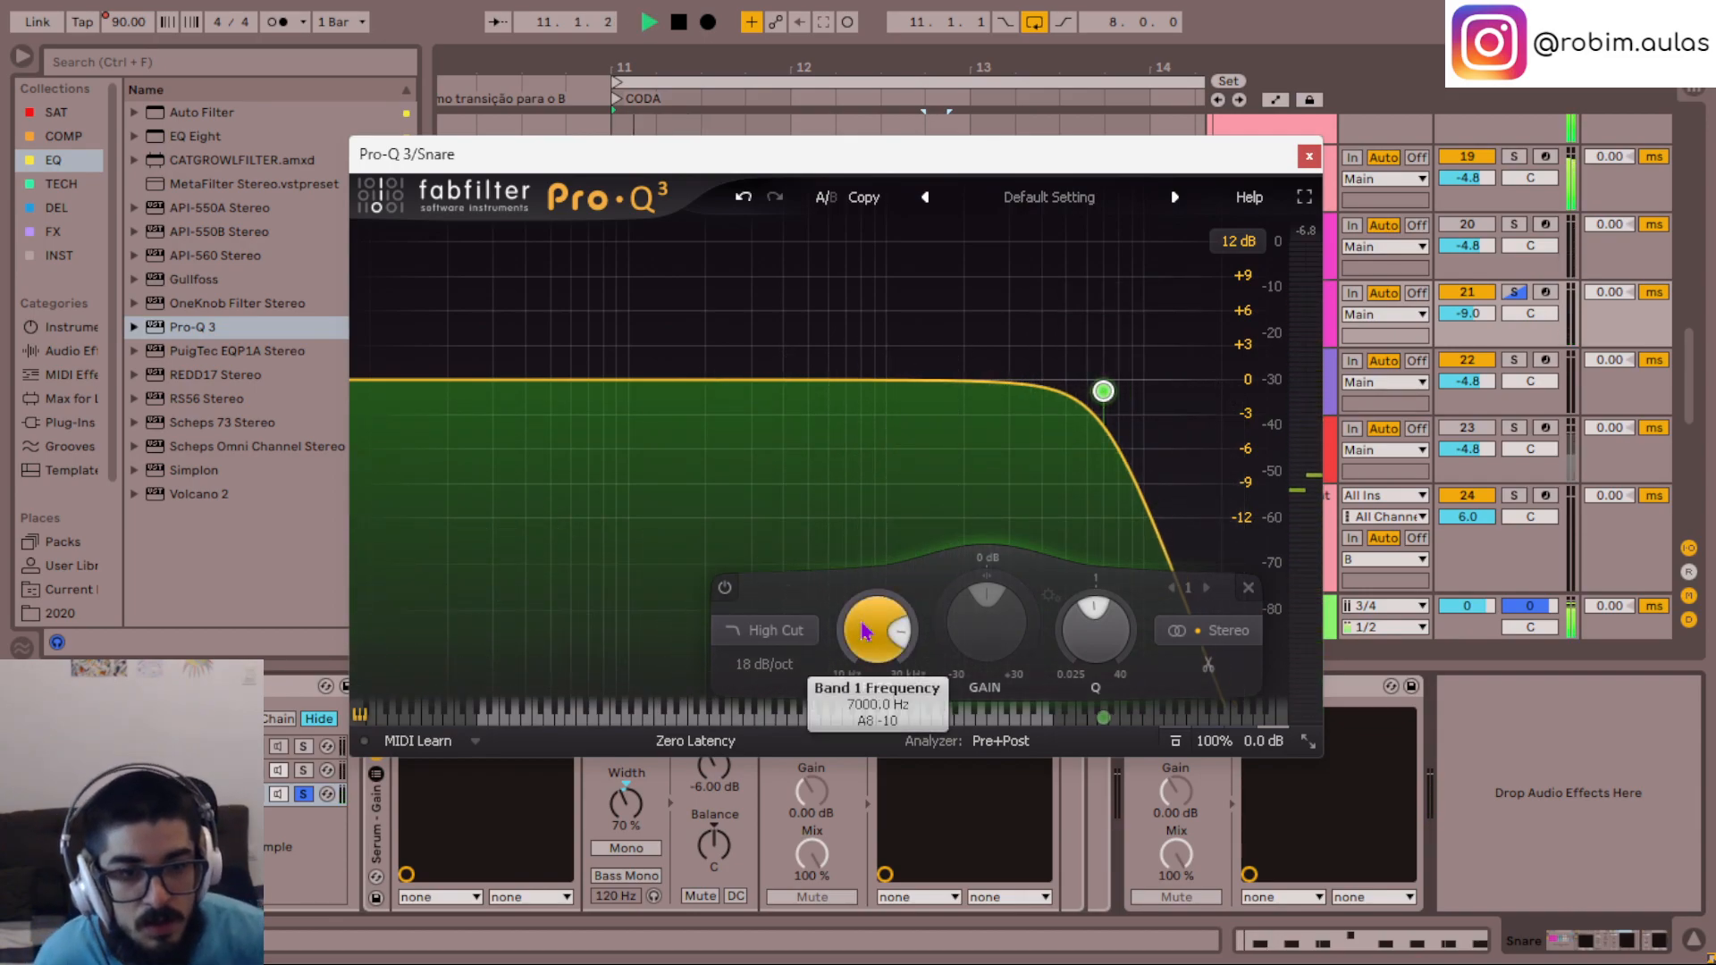
scroll(793, 675, up, 1)
scroll(794, 675, down, 2)
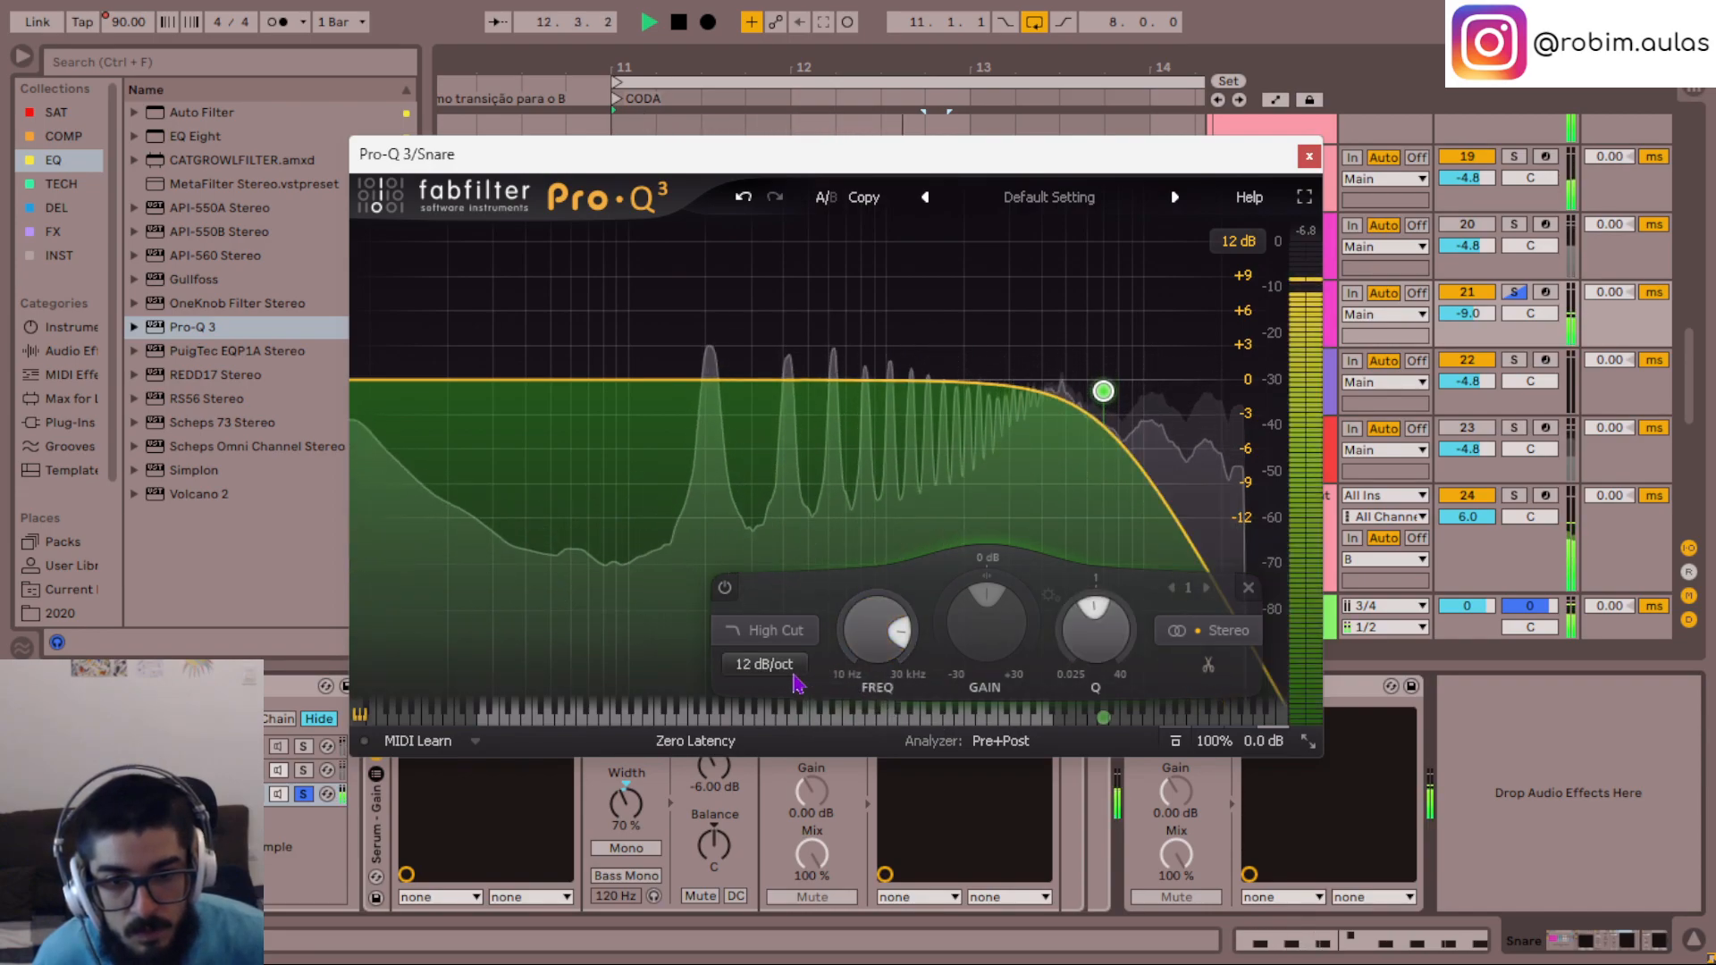
- Release the solo on the Snare rack's lowest chain and play the CODA from bar 11
key(space)
click(300, 795)
key(space)
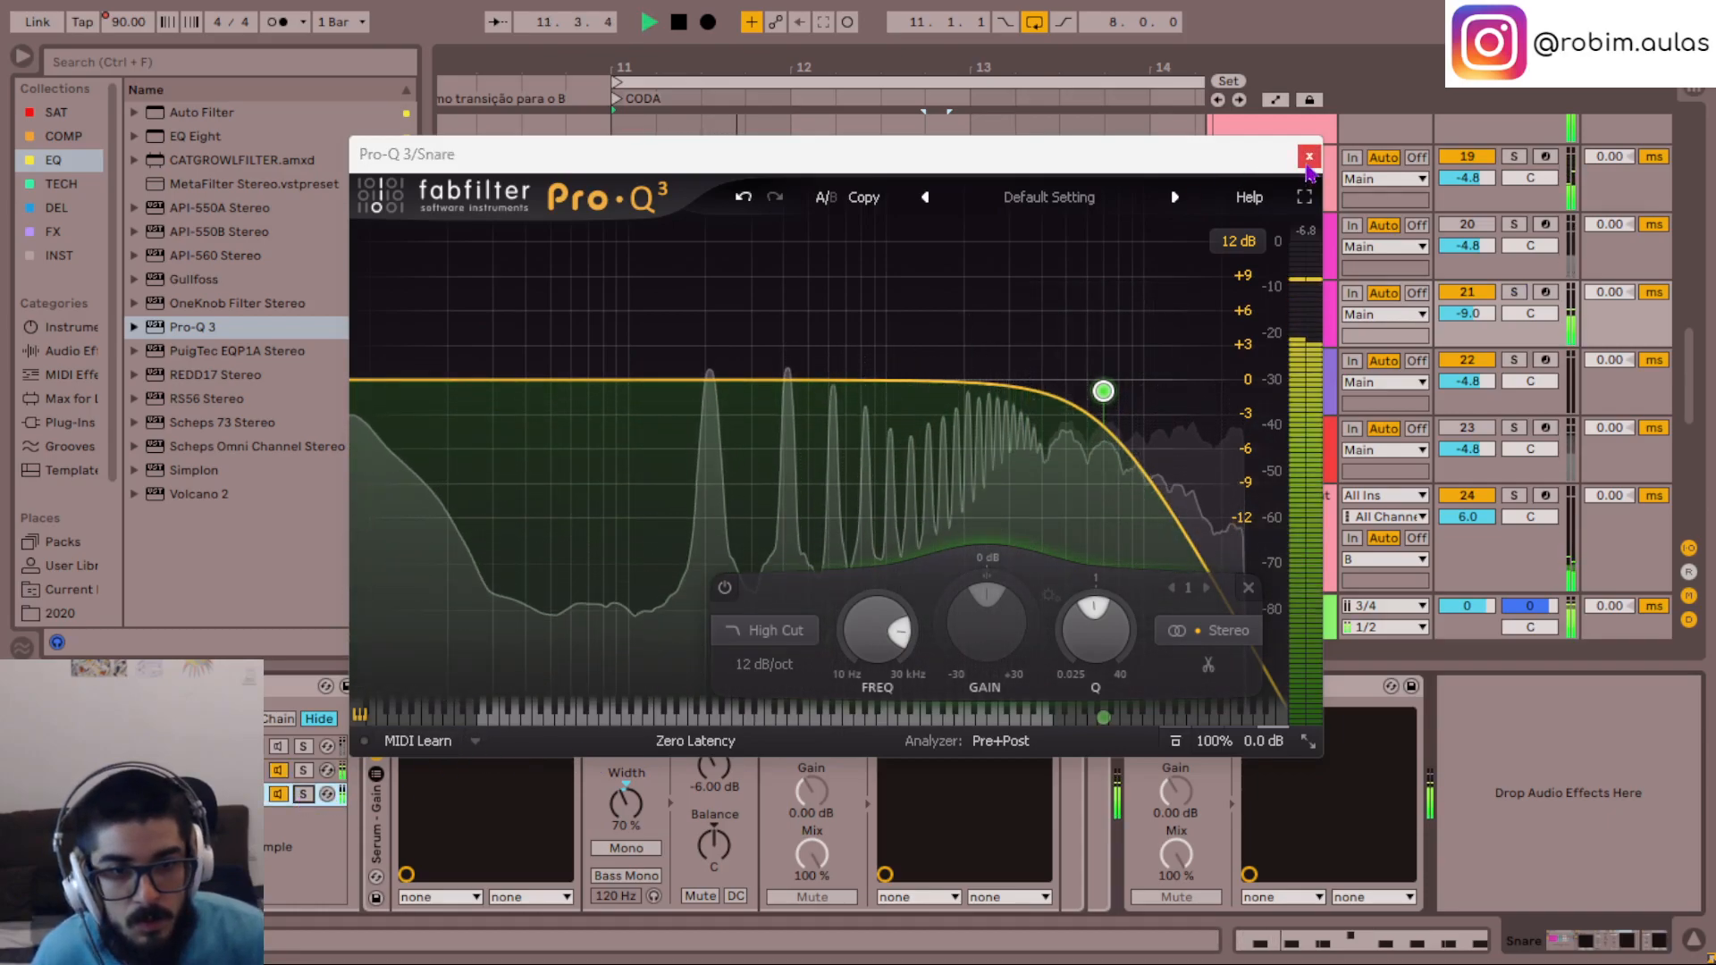
- Add a 24 dB/oct low cut in Pro-Q 3, set it to 60 Hz, and nudge its frequency slightly higher
click(378, 382)
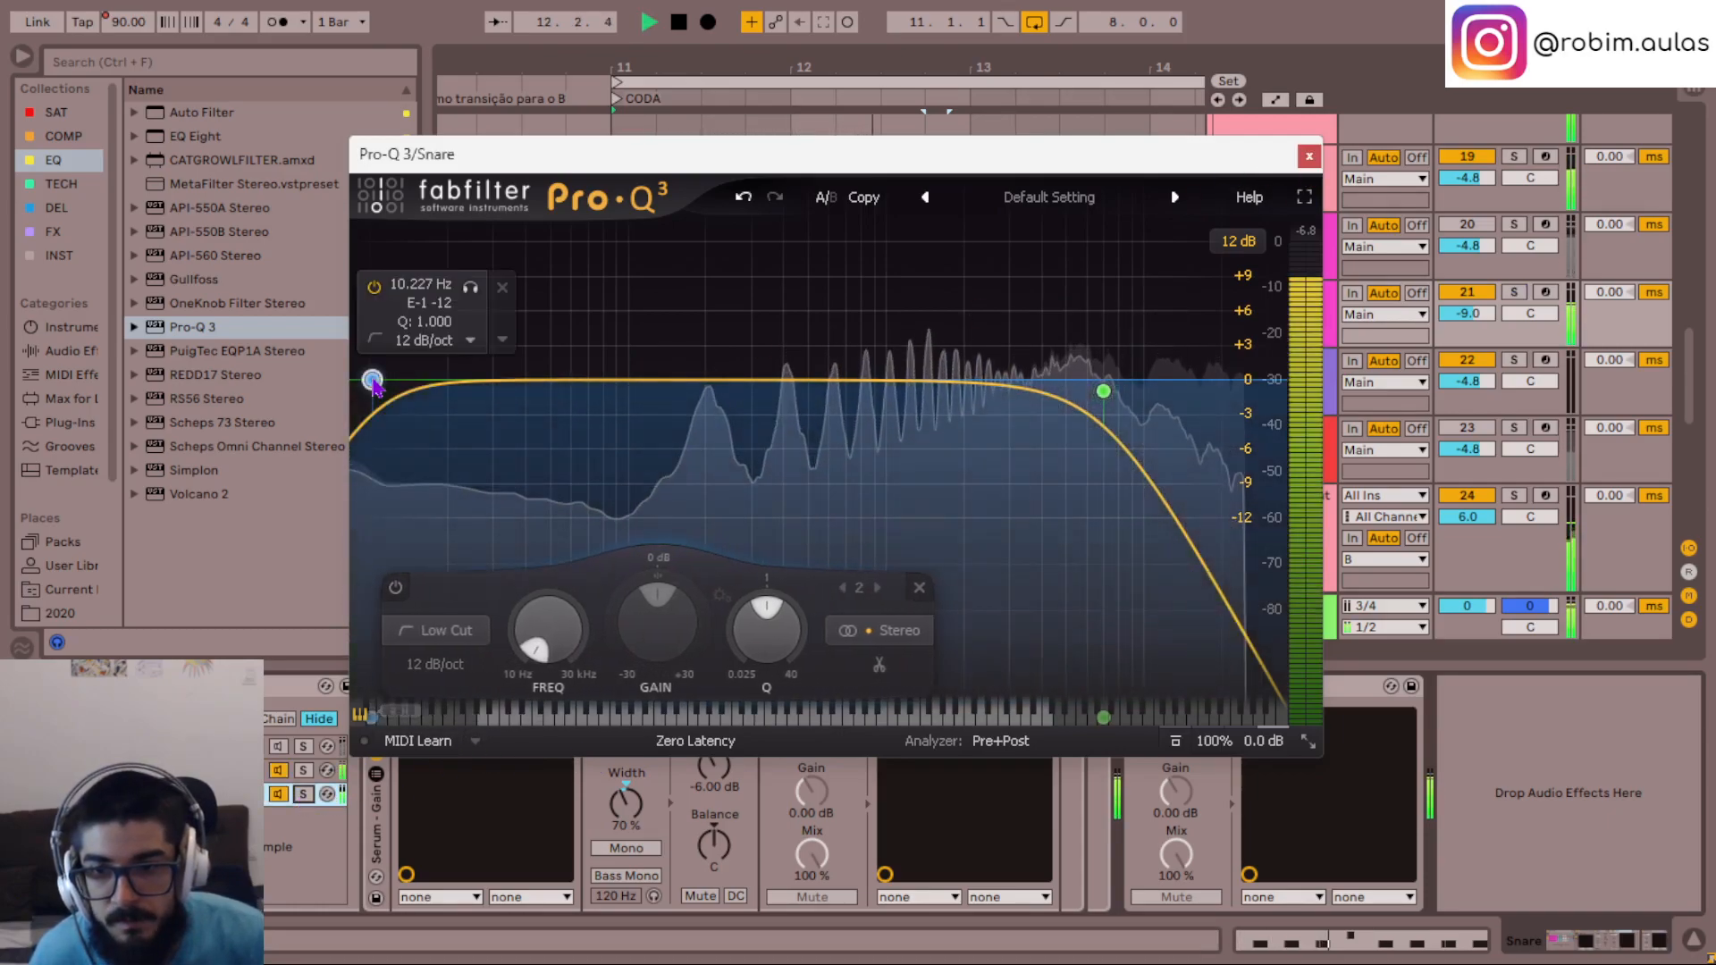
key(space)
drag(378, 383, 509, 383)
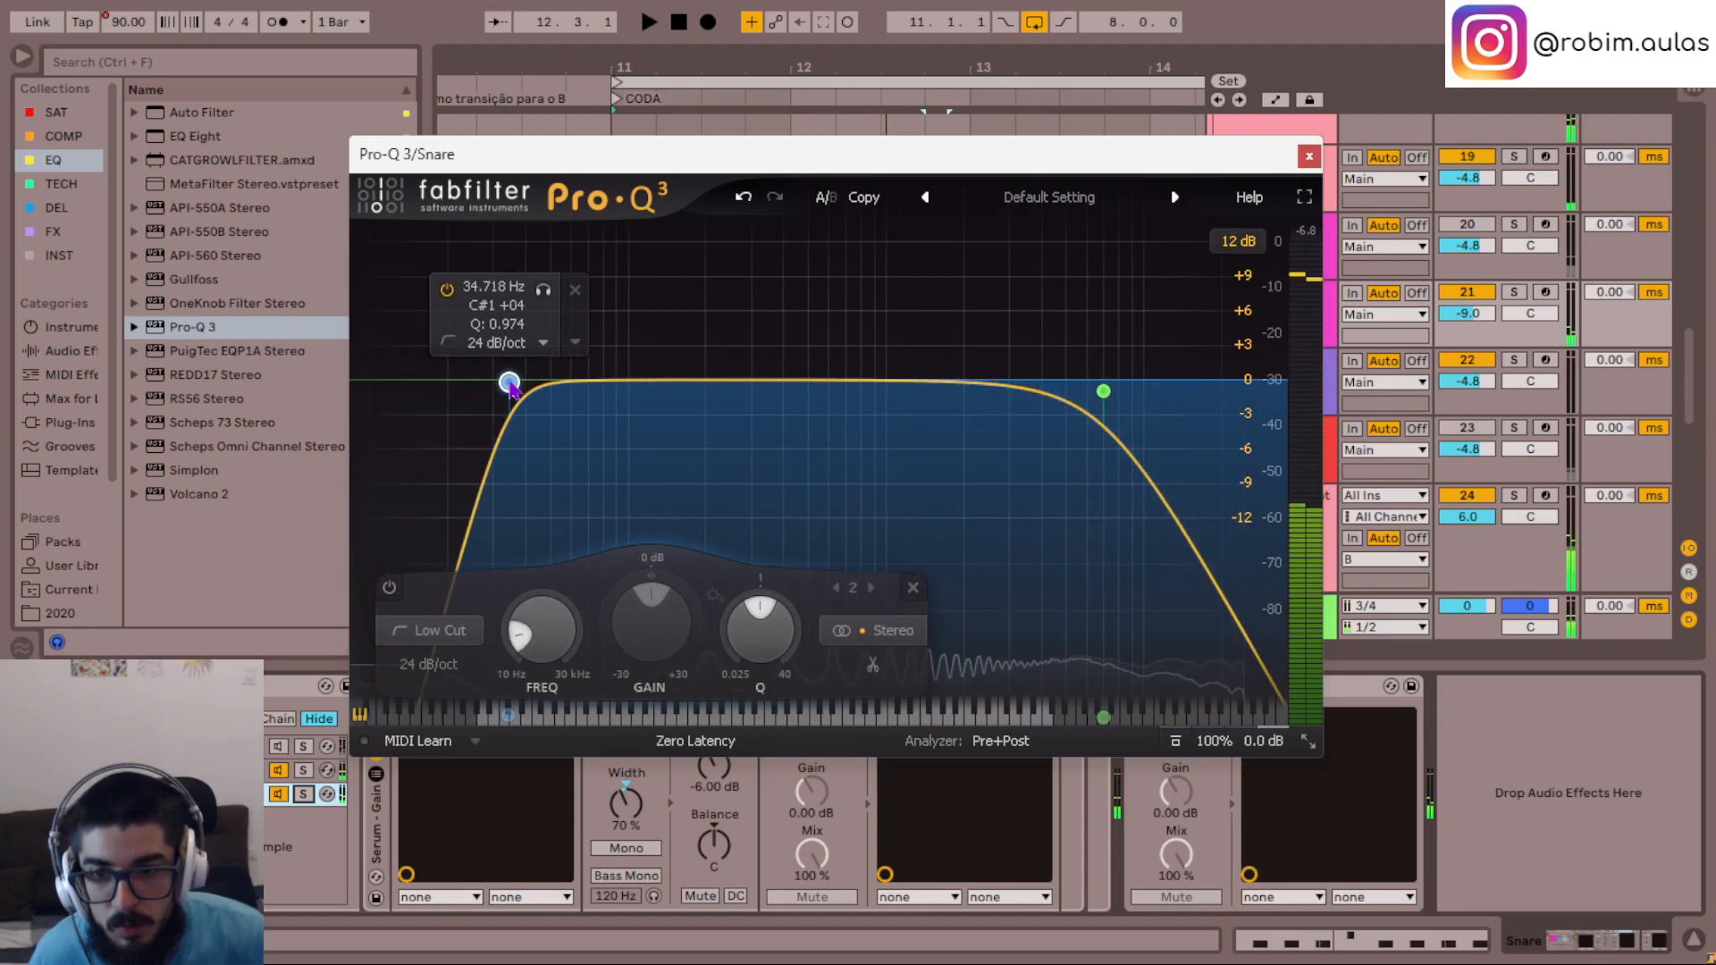
double_click(552, 635)
text(60)
key(Return)
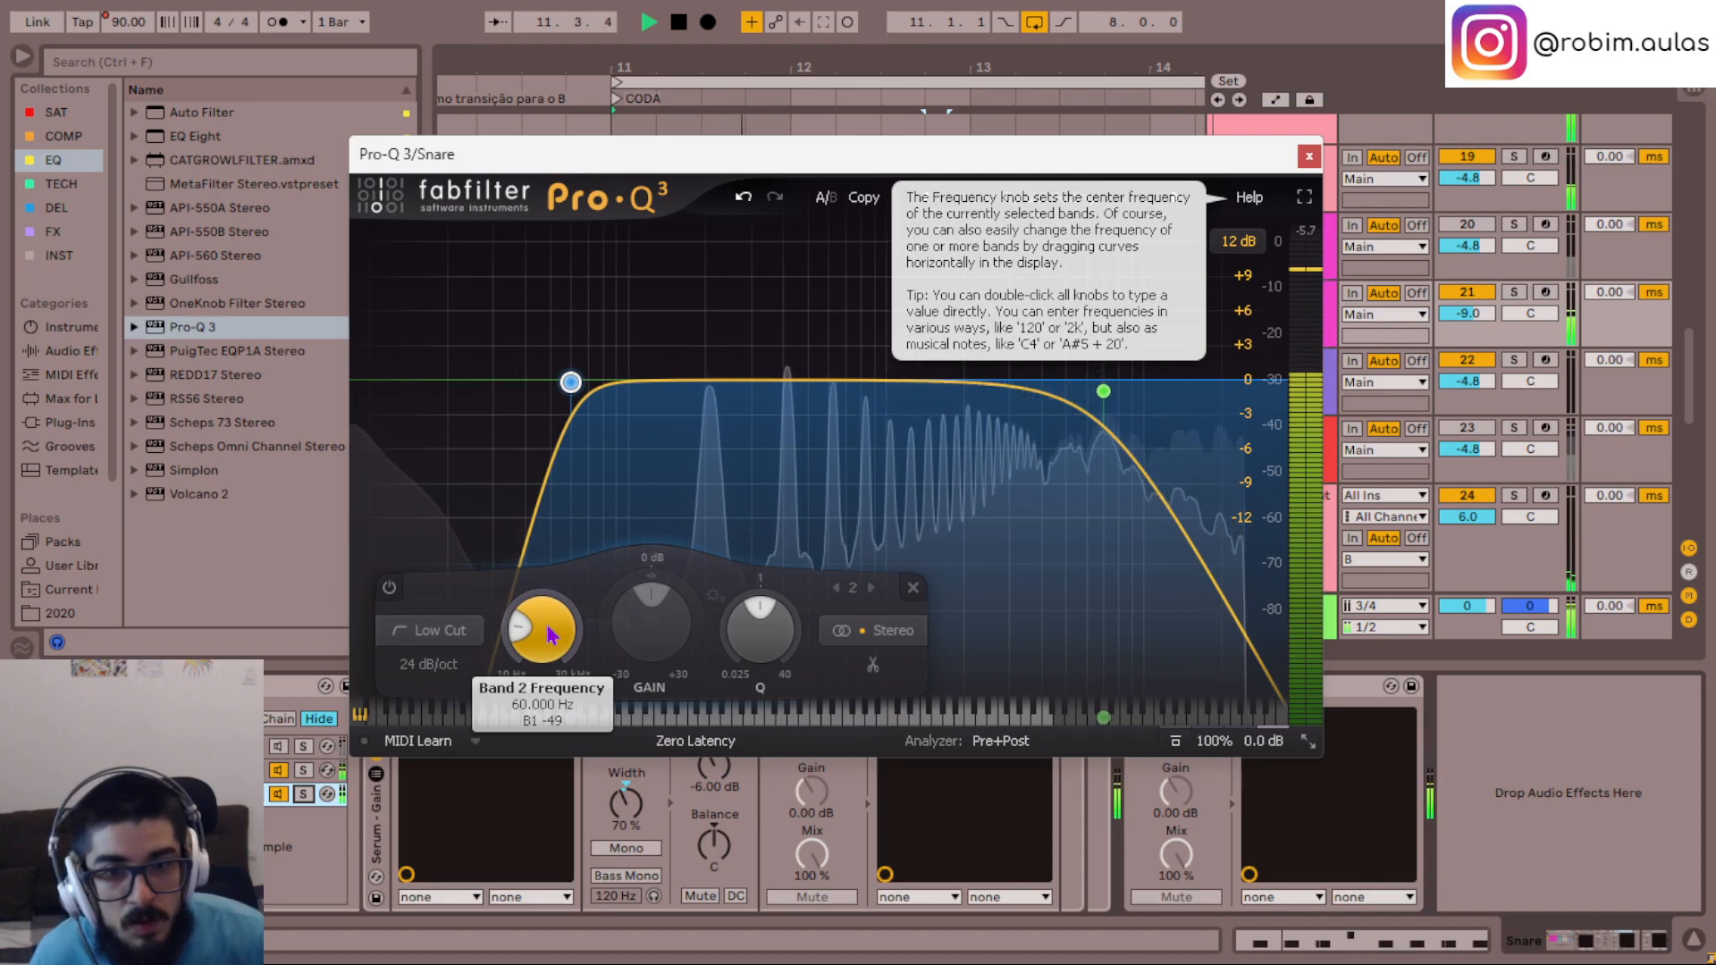
scroll(550, 632, up, 1)
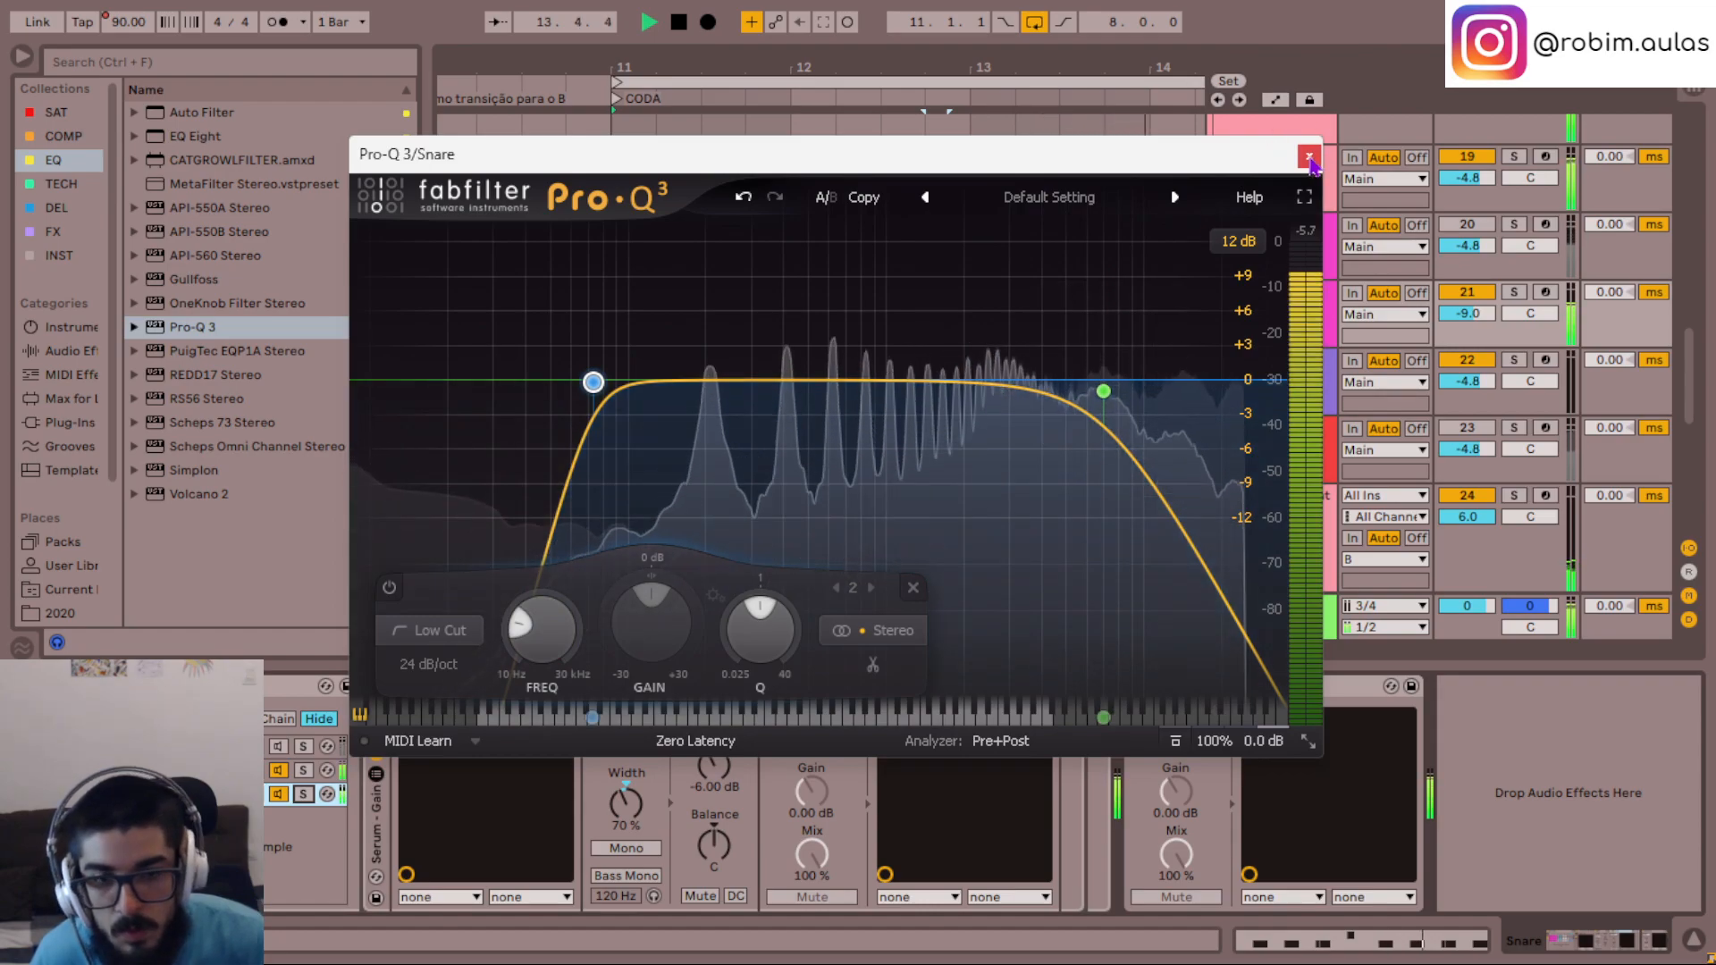
- Close the Pro-Q 3 window and replay the mix from bar 11
click(1308, 158)
scroll(999, 416, up, 2)
key(space)
- Set the high cut in Pro-Q 3 to 12000 Hz with a 24 dB/oct slope and close the plug-in window
click(812, 687)
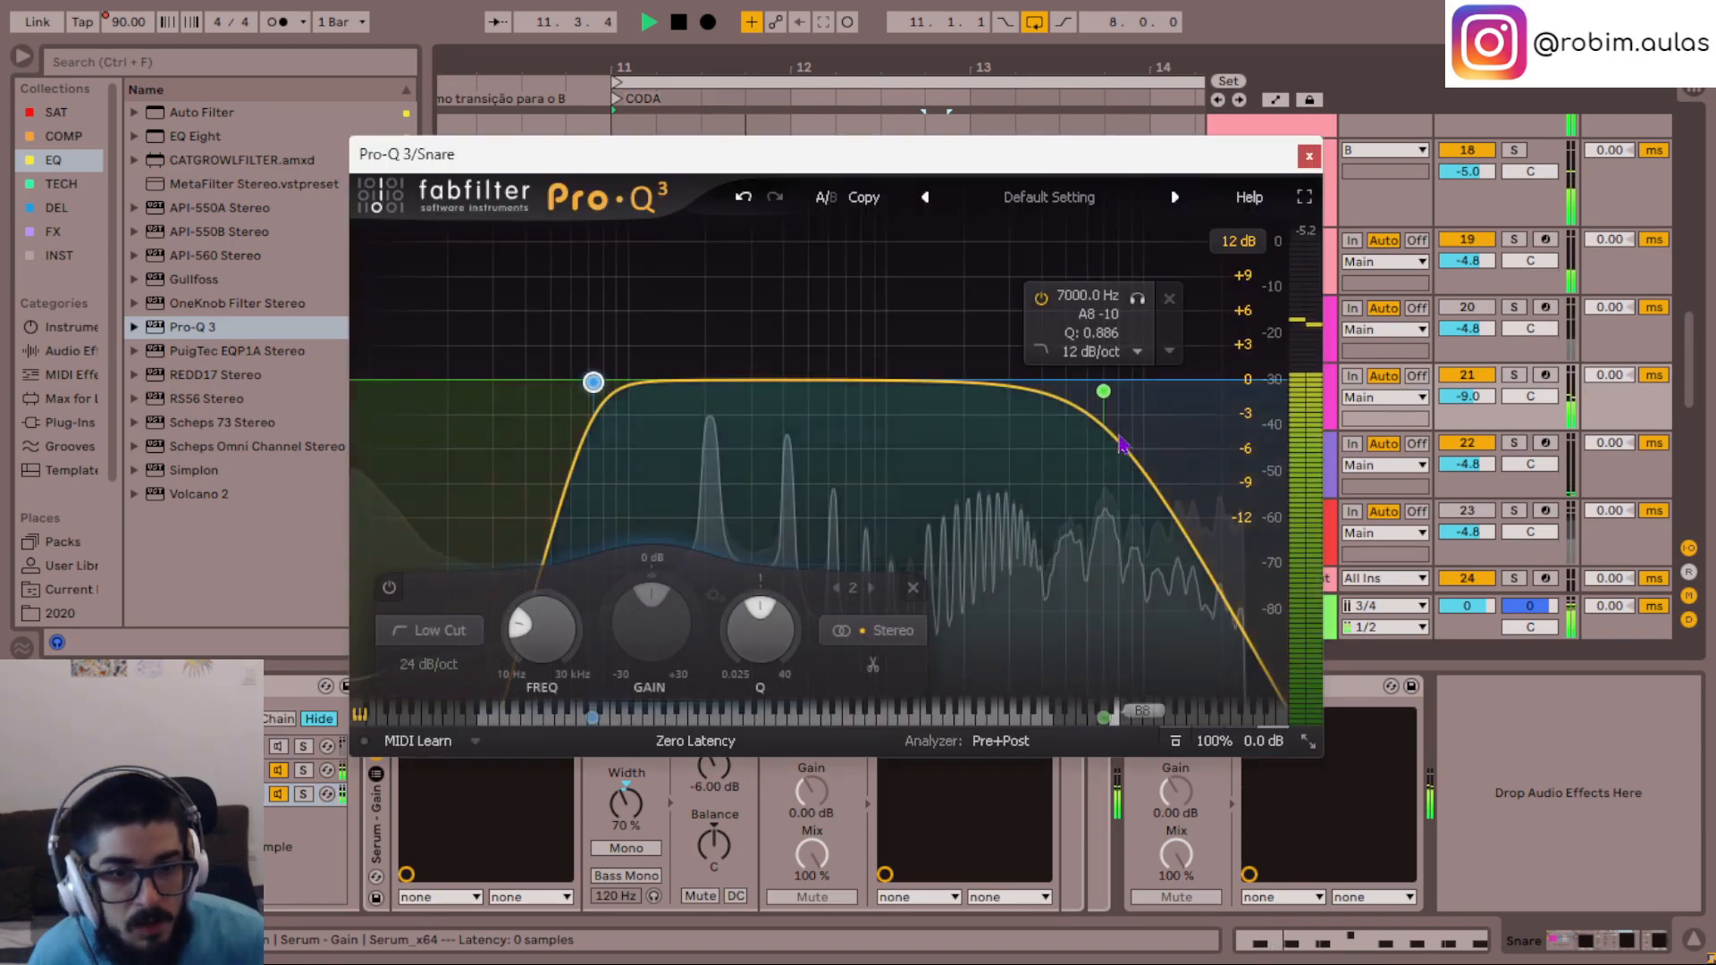
click(1117, 441)
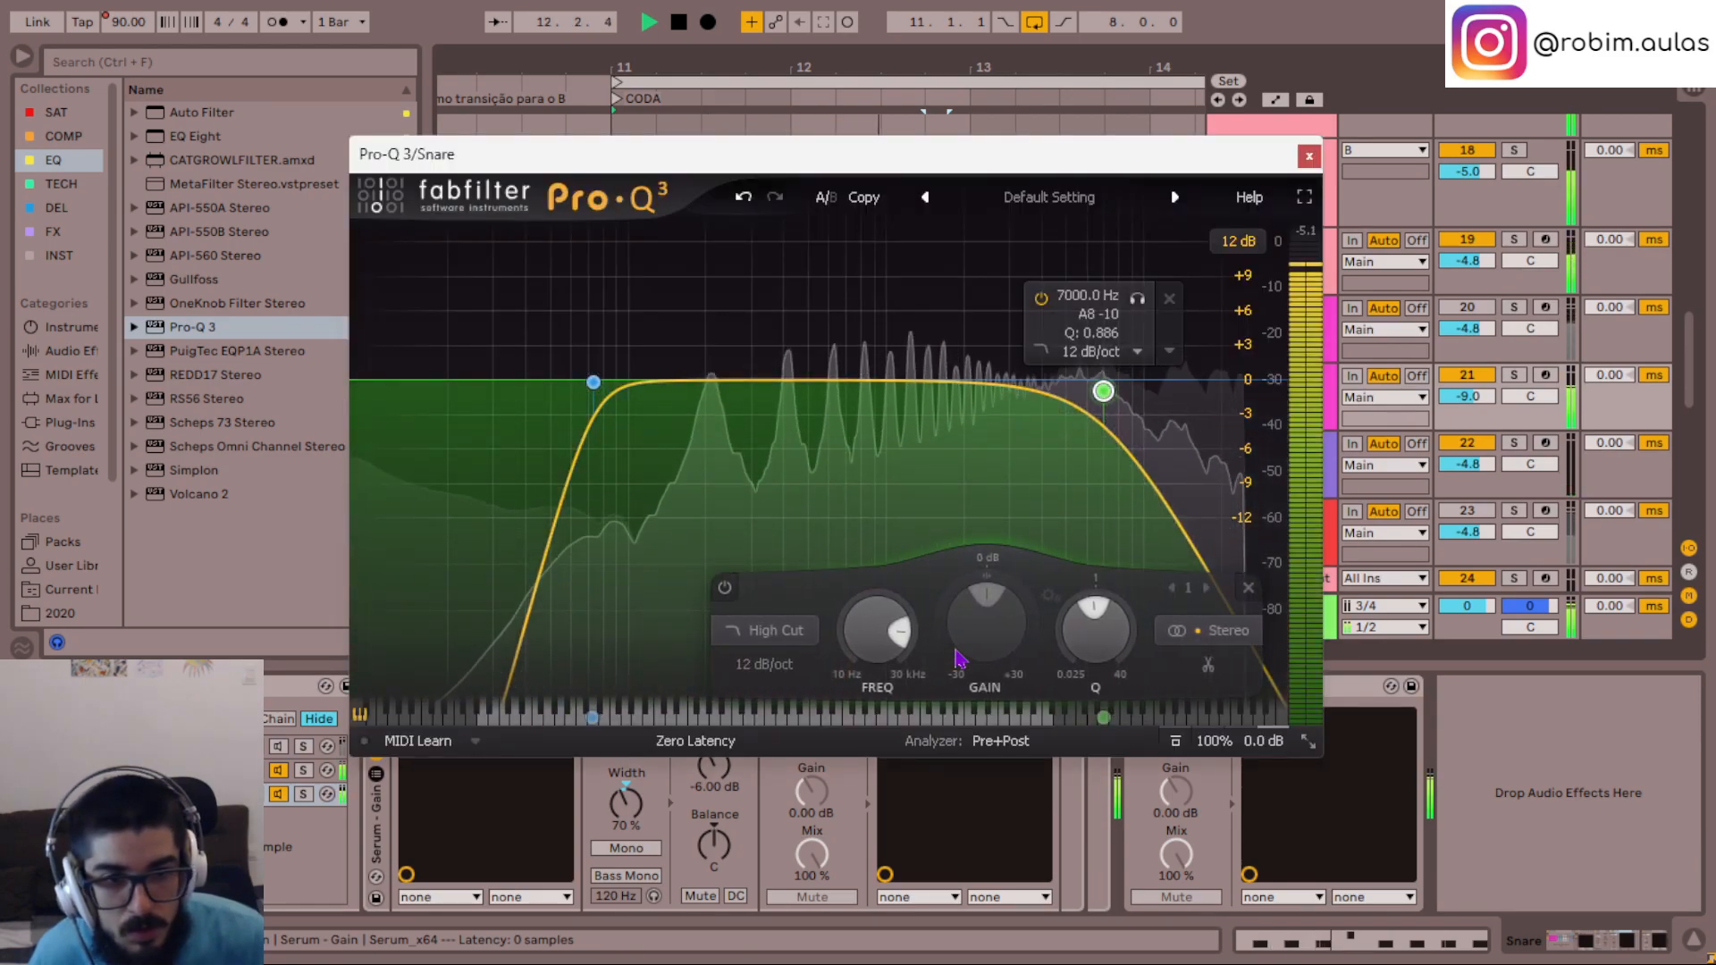
double_click(858, 628)
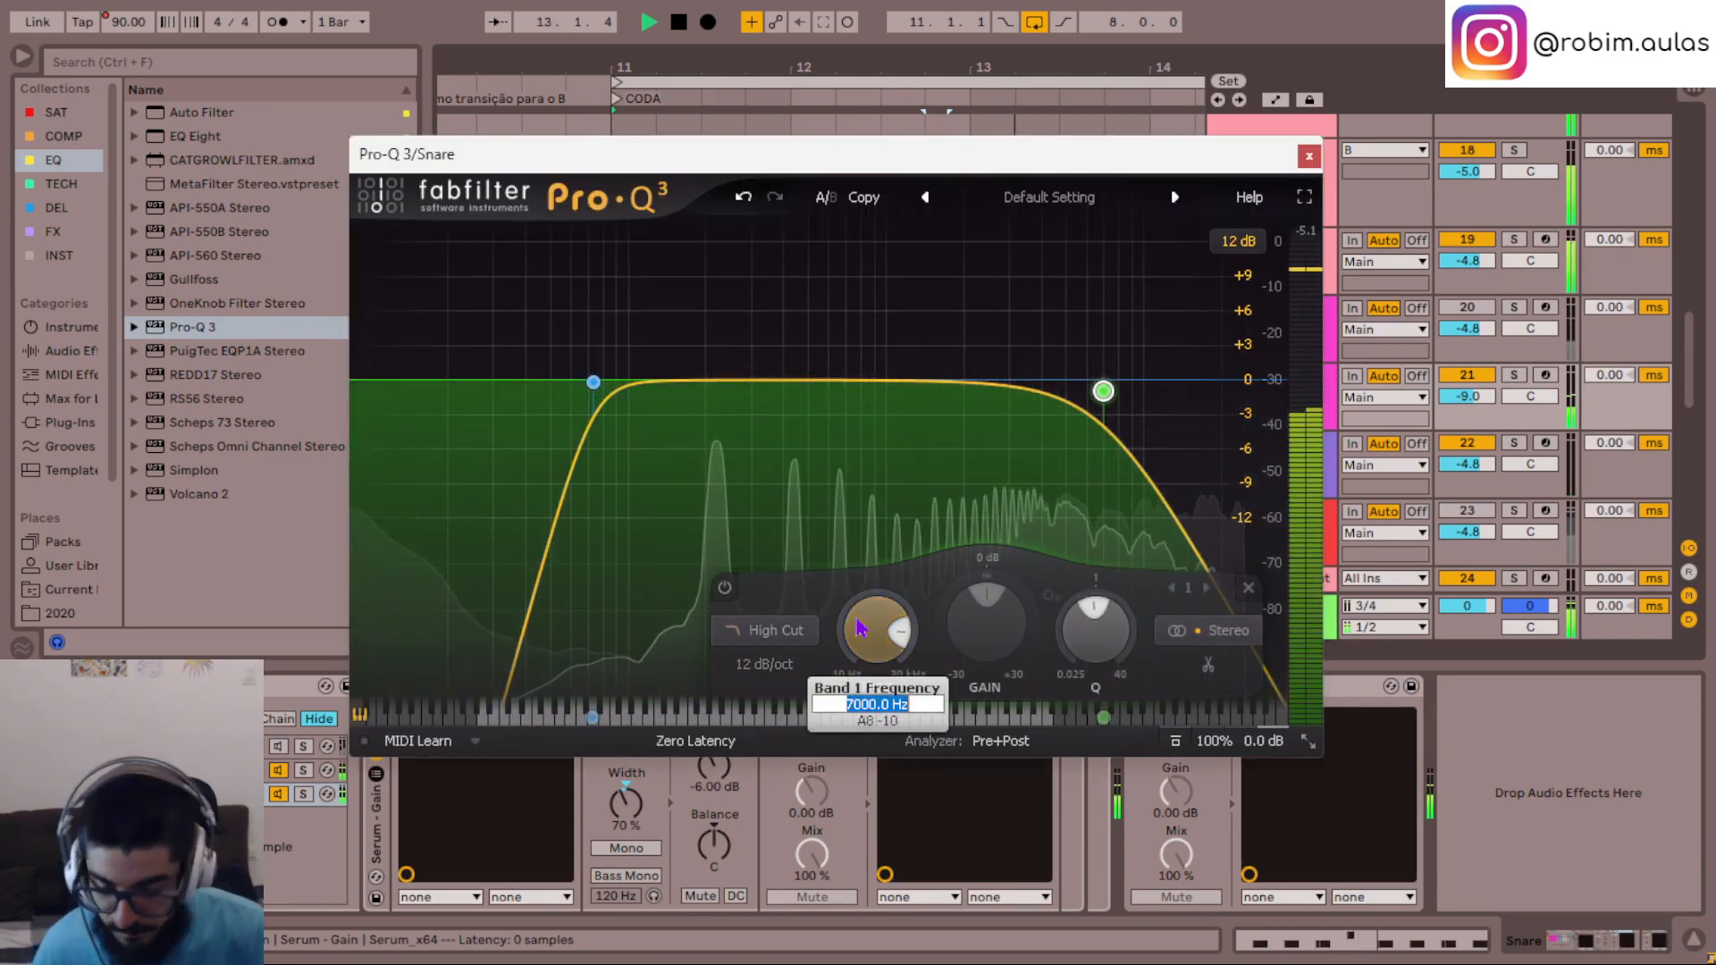
text(12000)
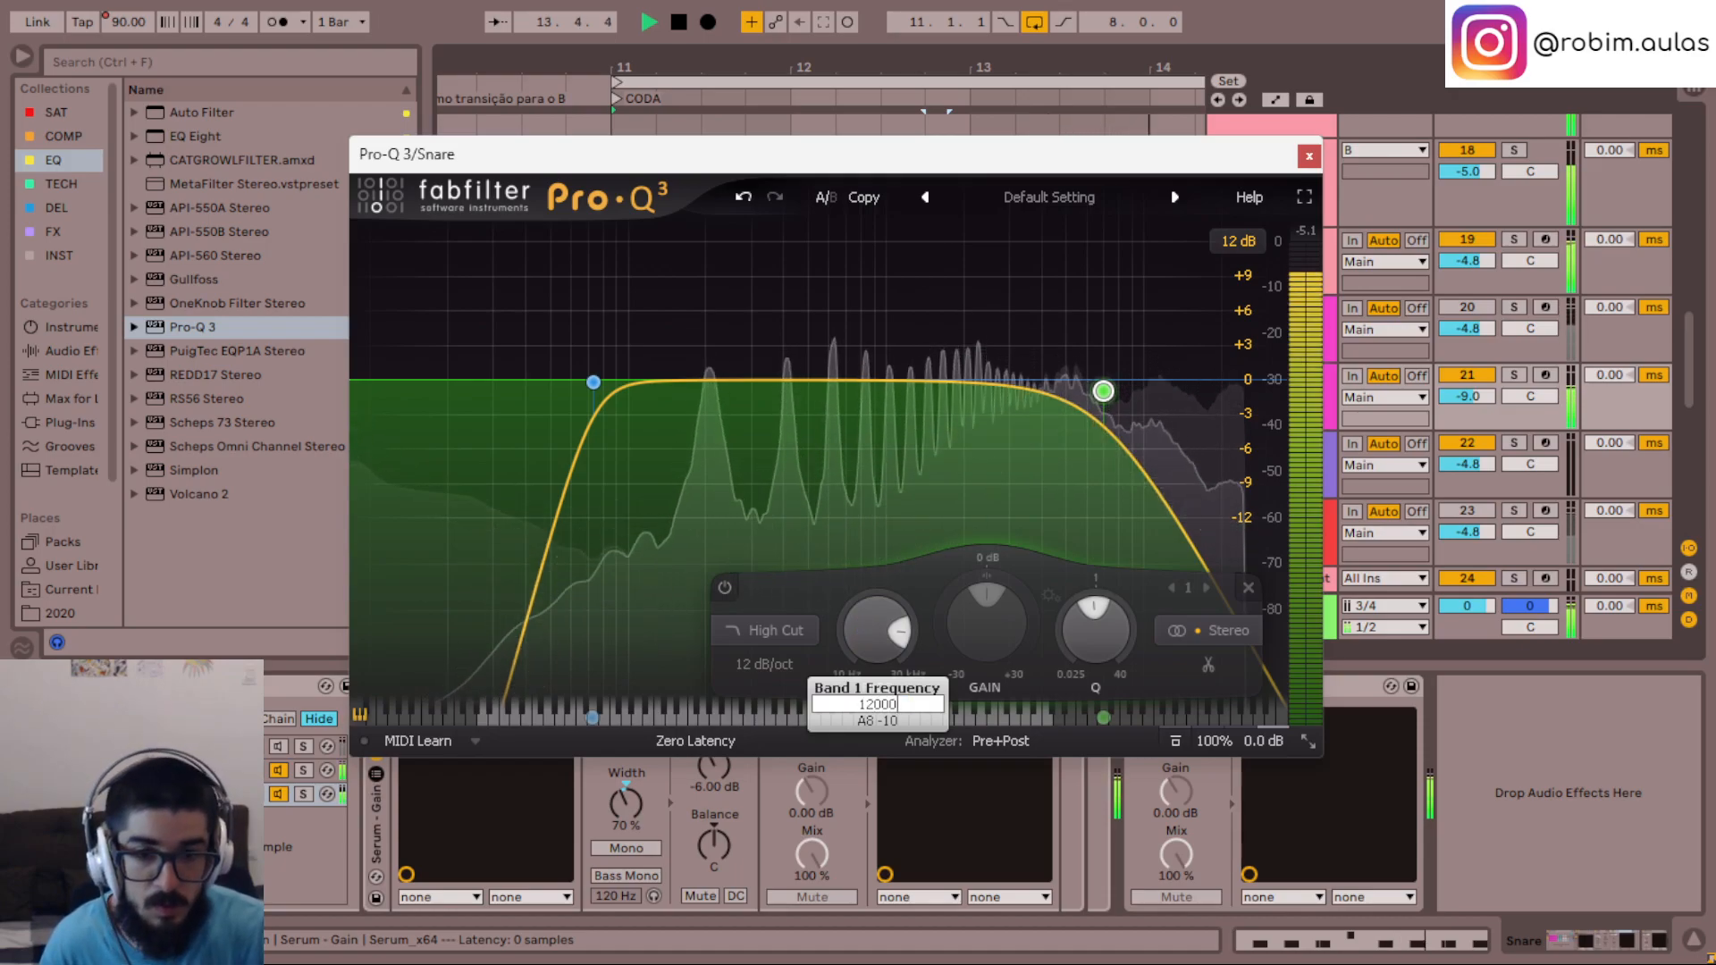
key(Return)
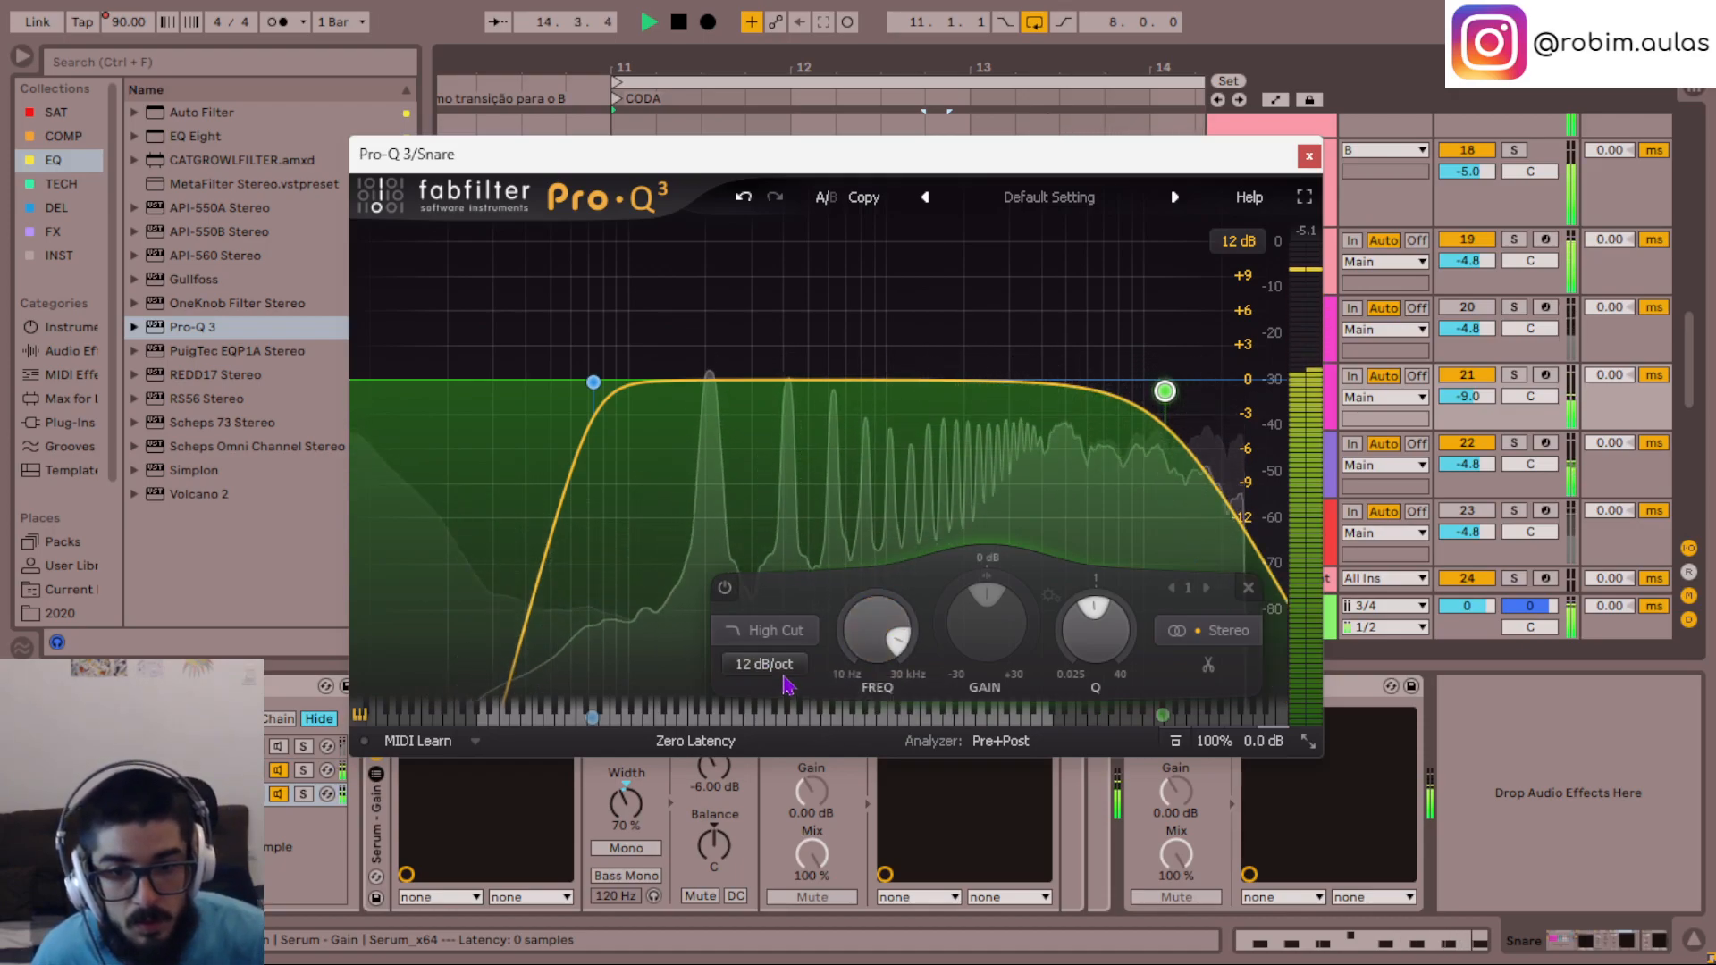
scroll(784, 681, up, 2)
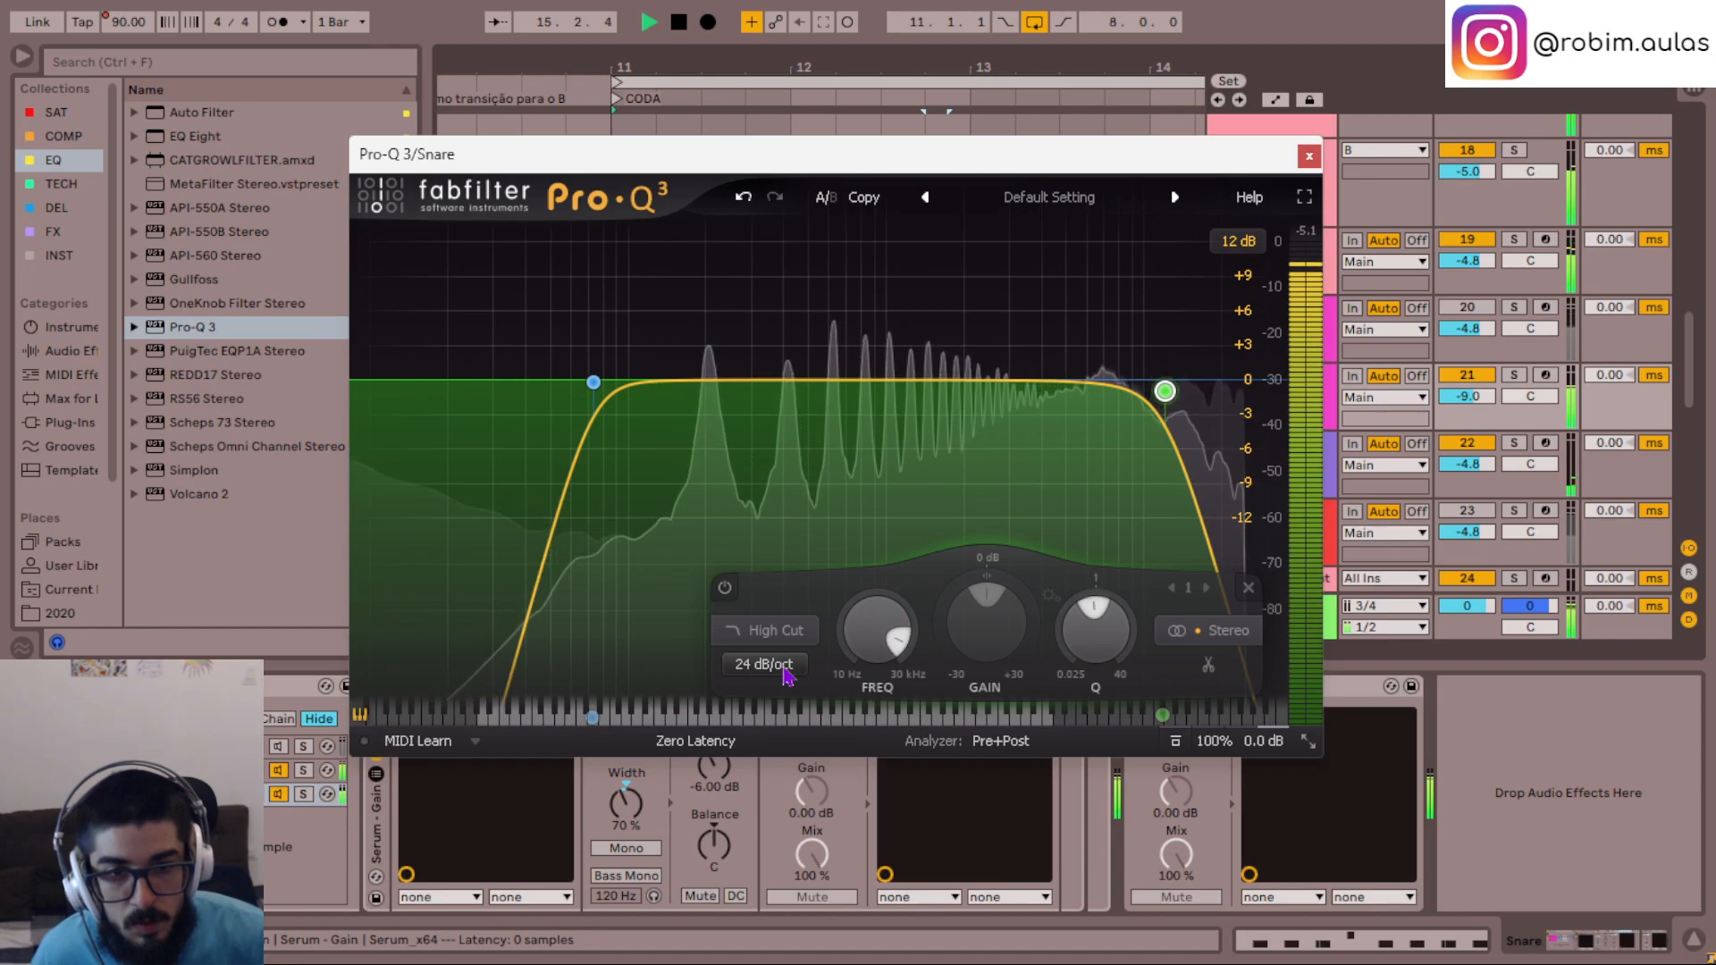
click(1310, 158)
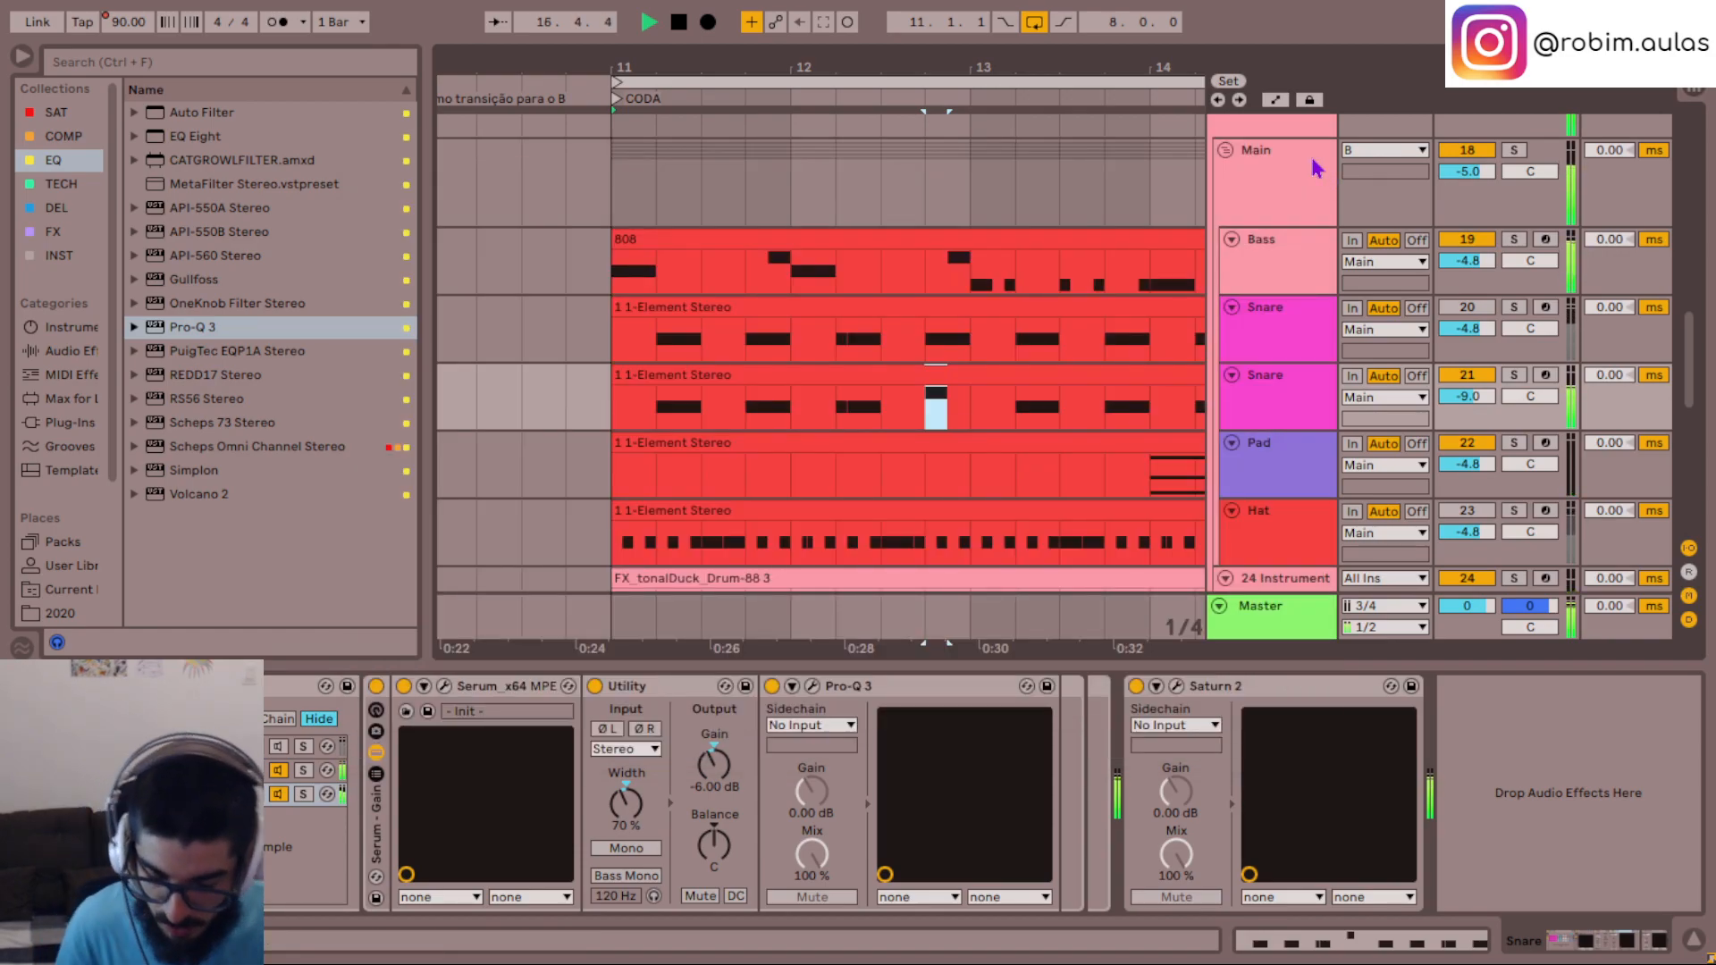
- Play the CODA from bar 11 with the adjusted EQ, then stop playback
click(613, 418)
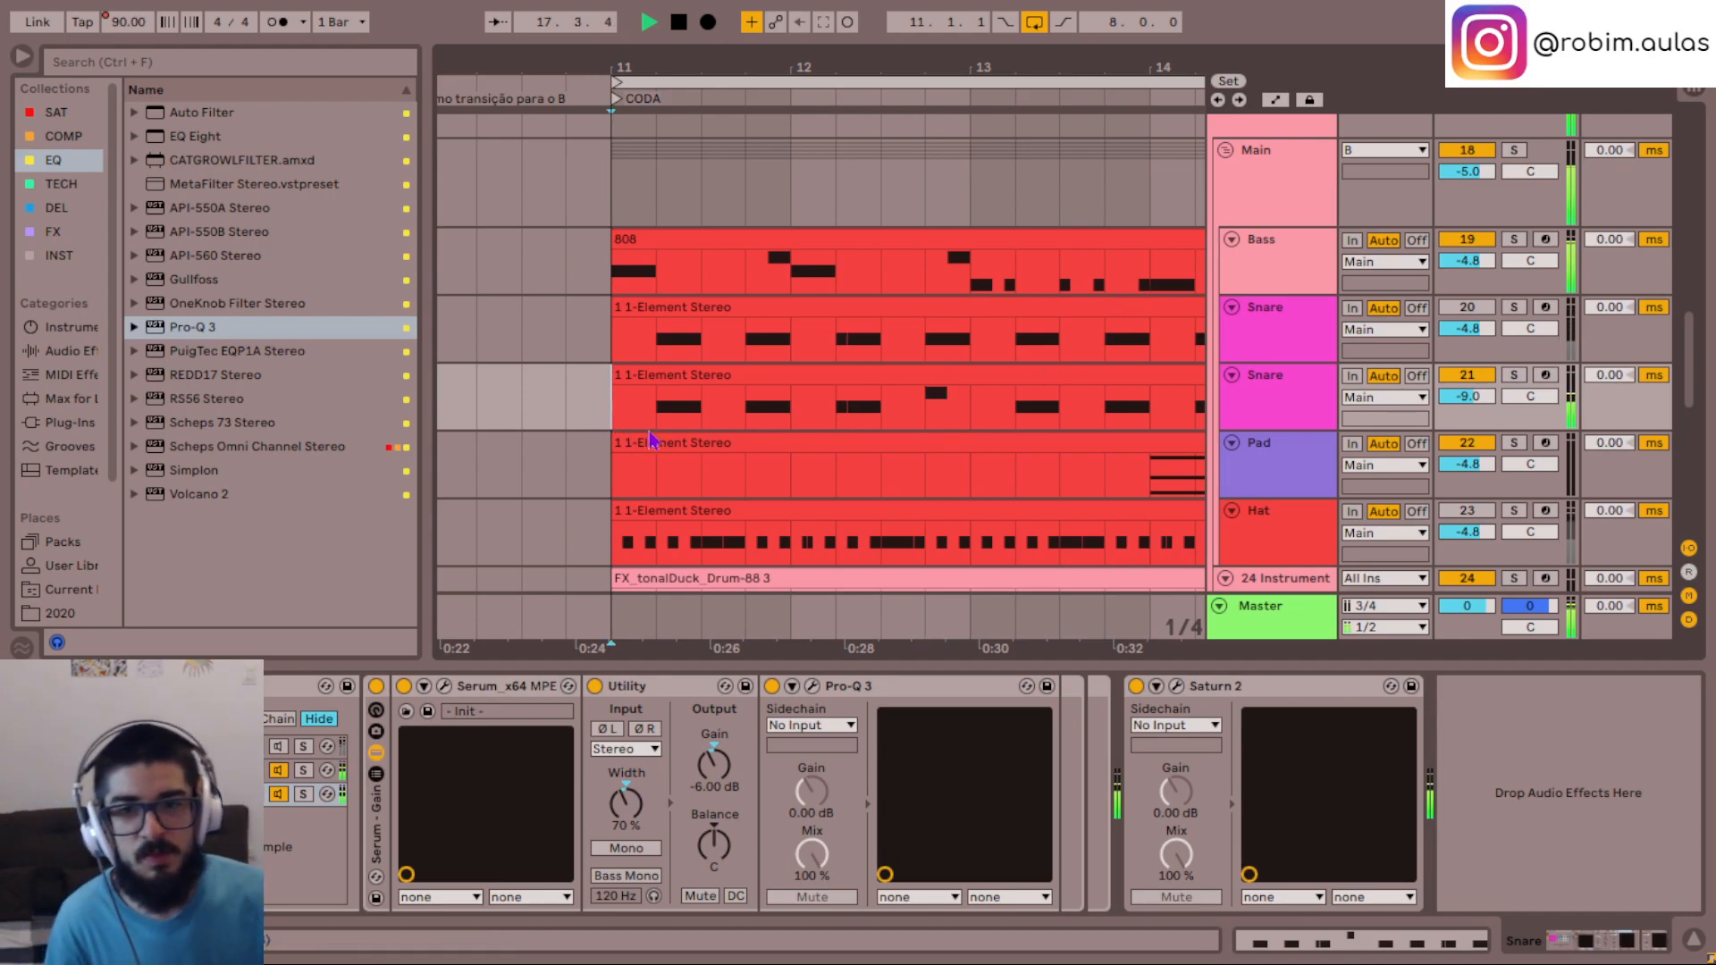
key(minus)
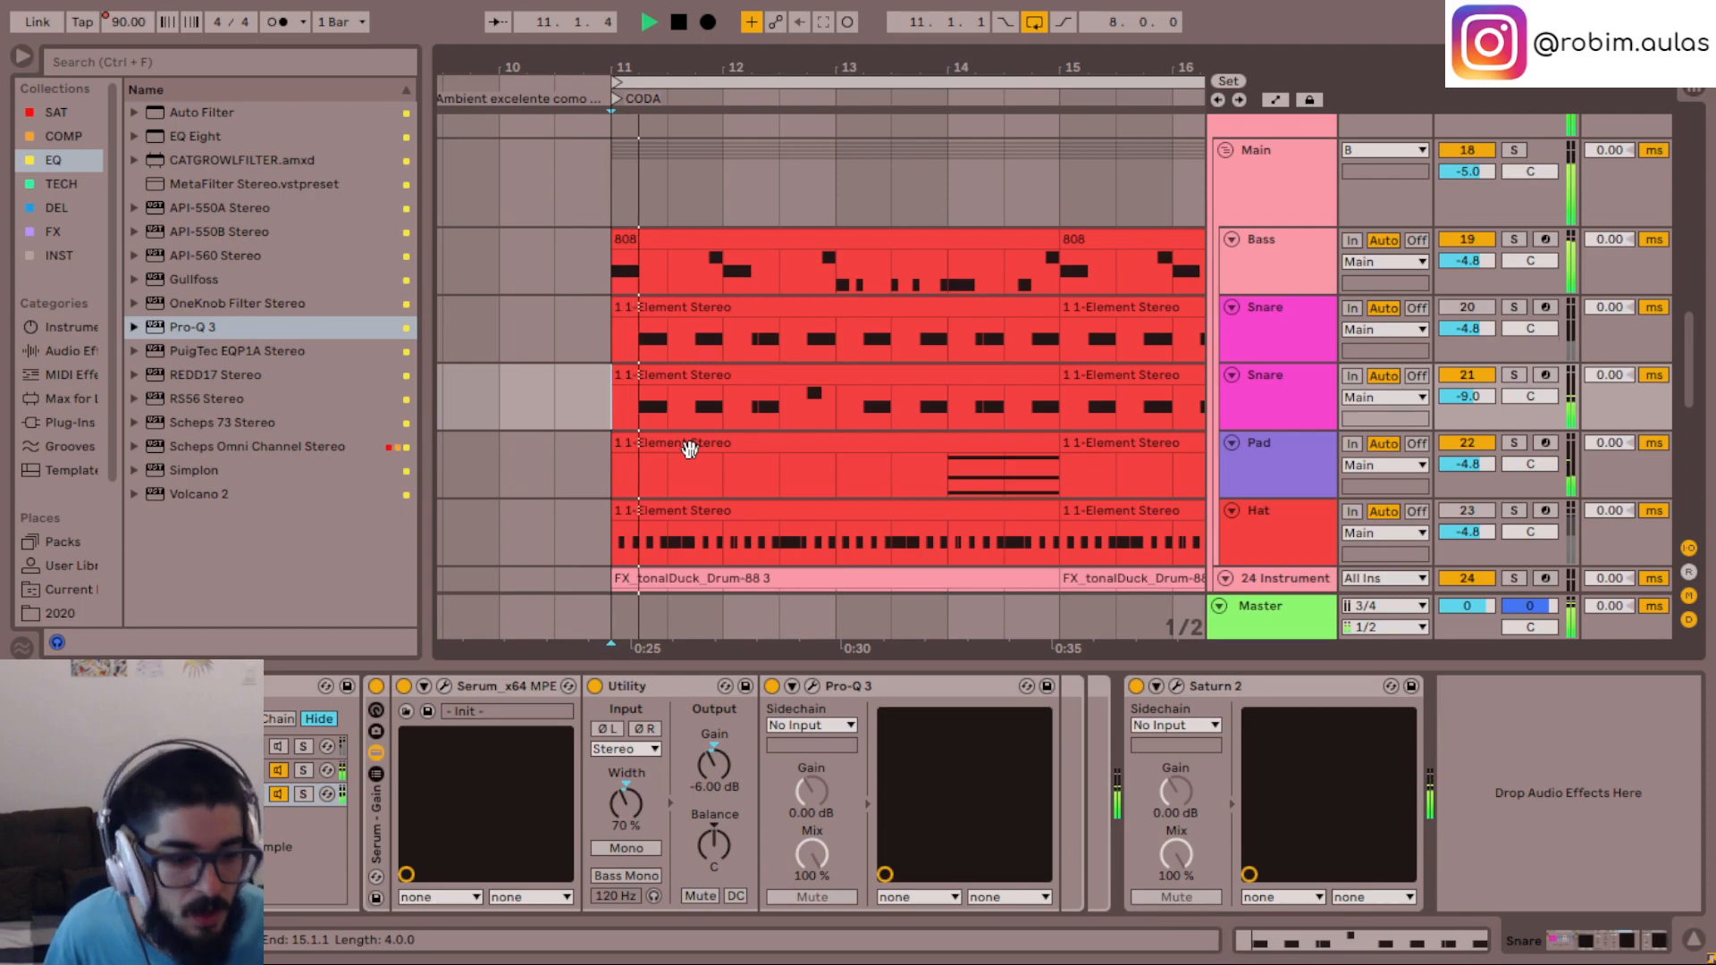
scroll(902, 402, down, 5)
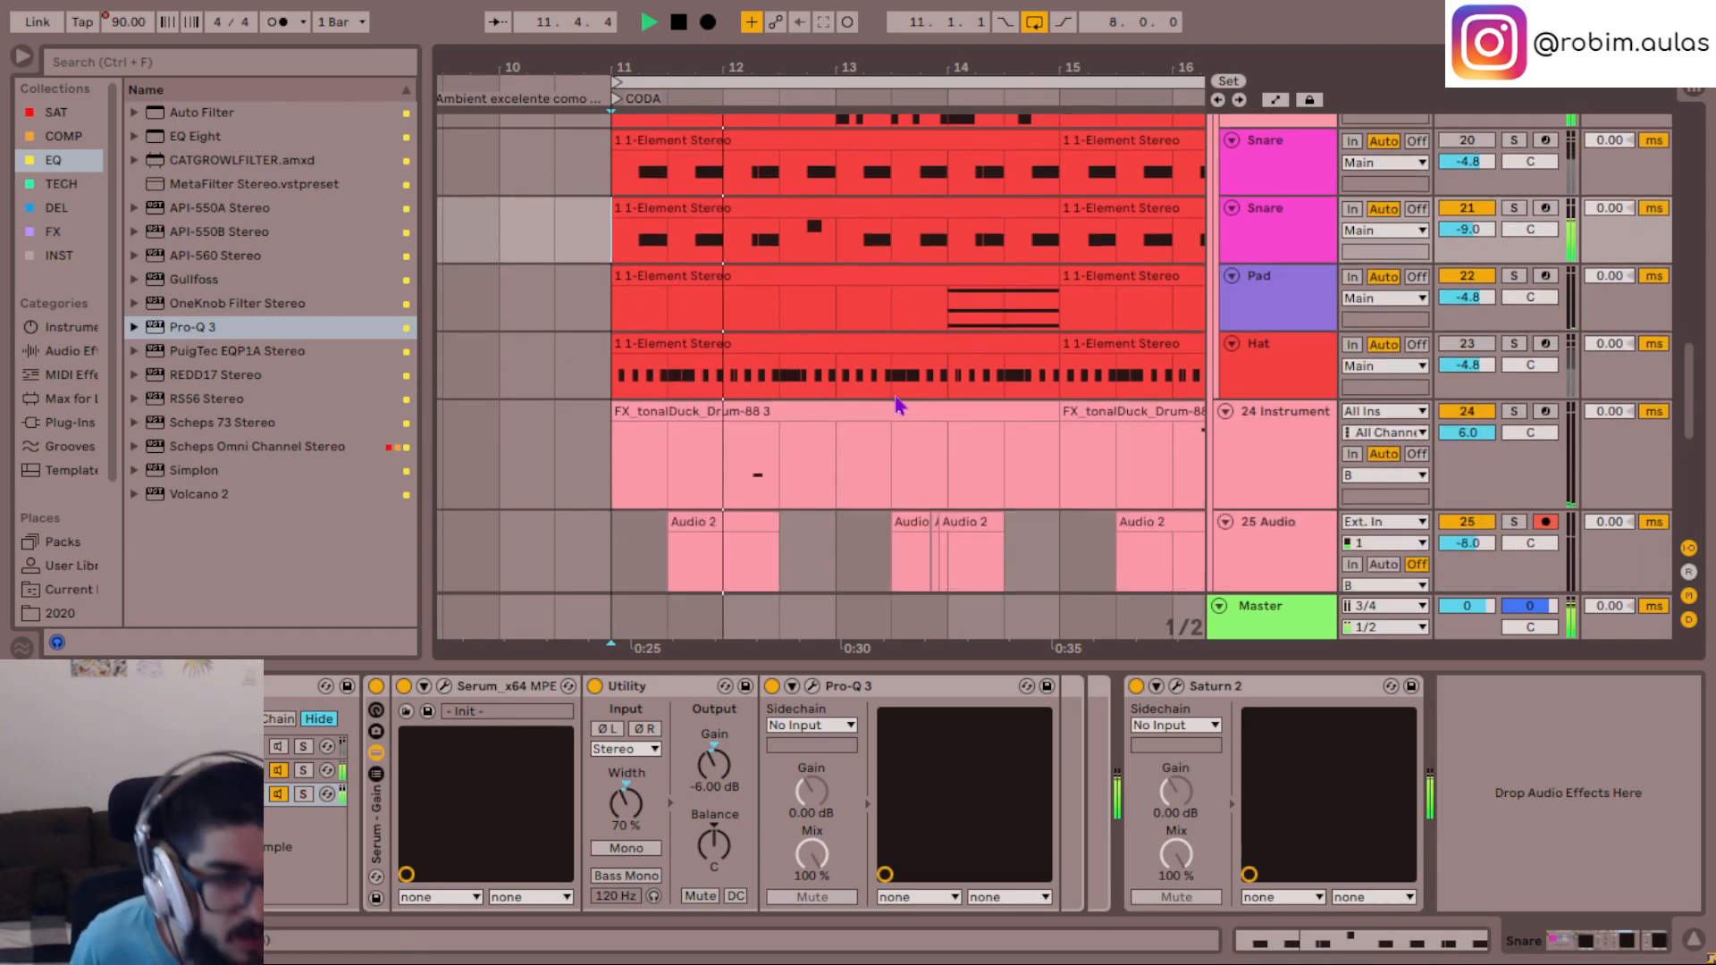
key(space)
- Insert an audio track below 25 Audio, arm it, and record a take of about two bars from bar 11
click(1276, 366)
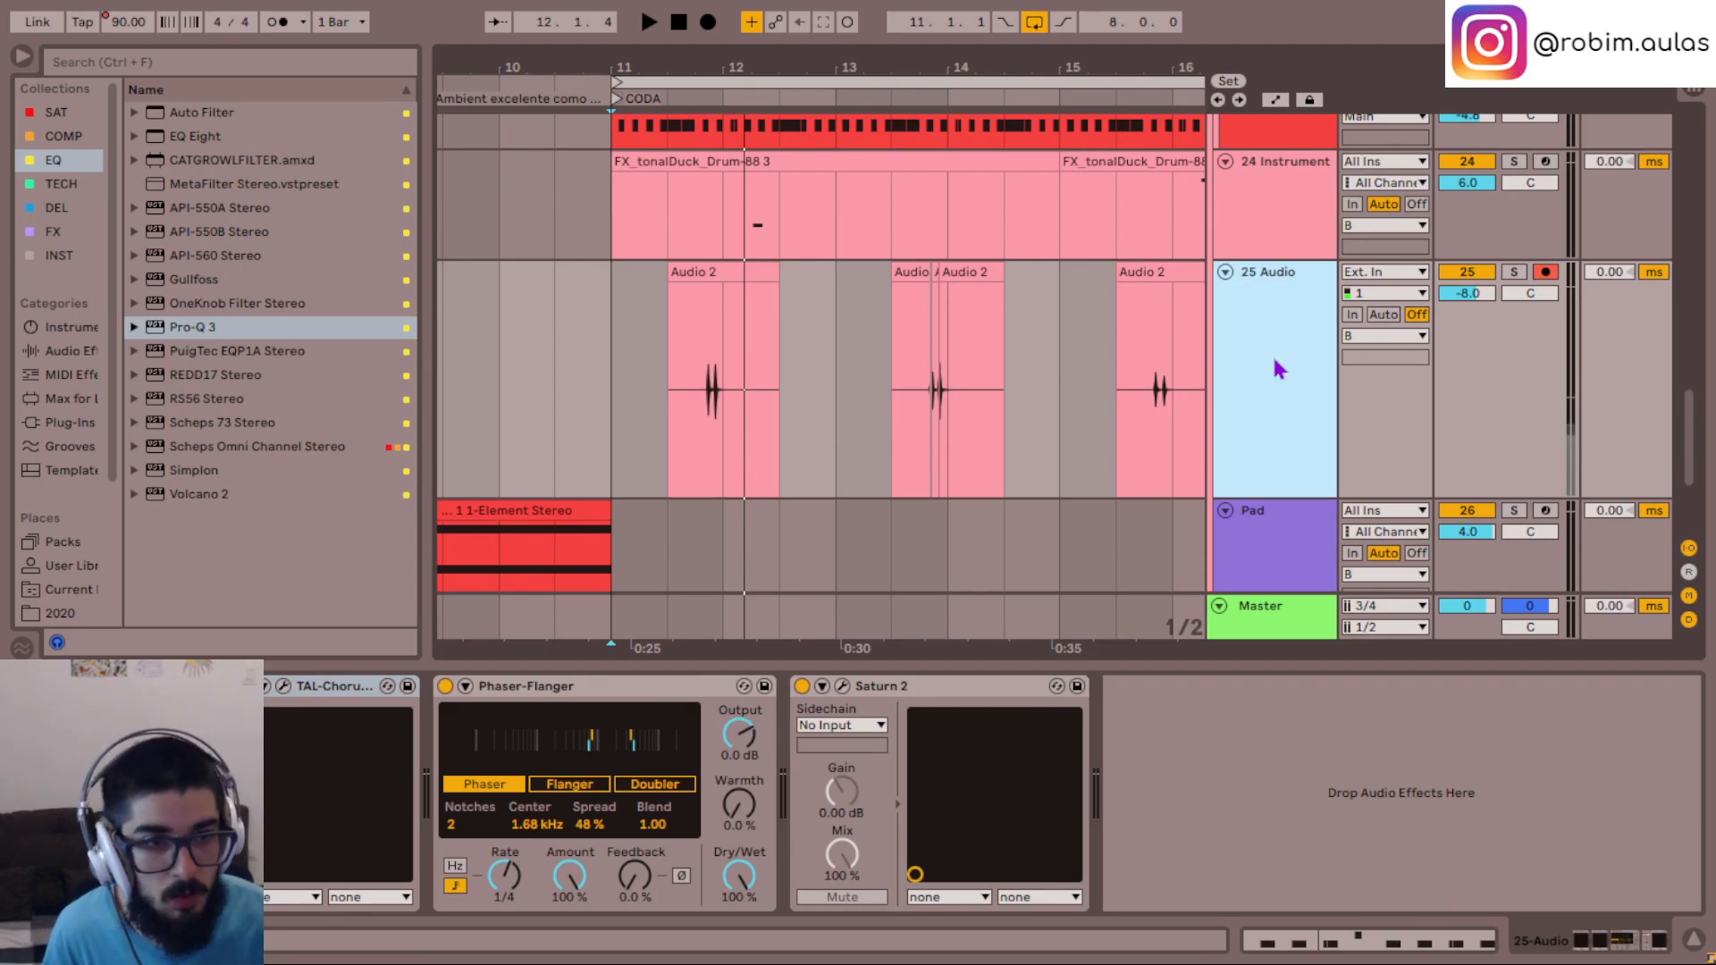
key(ctrl+t)
click(1546, 413)
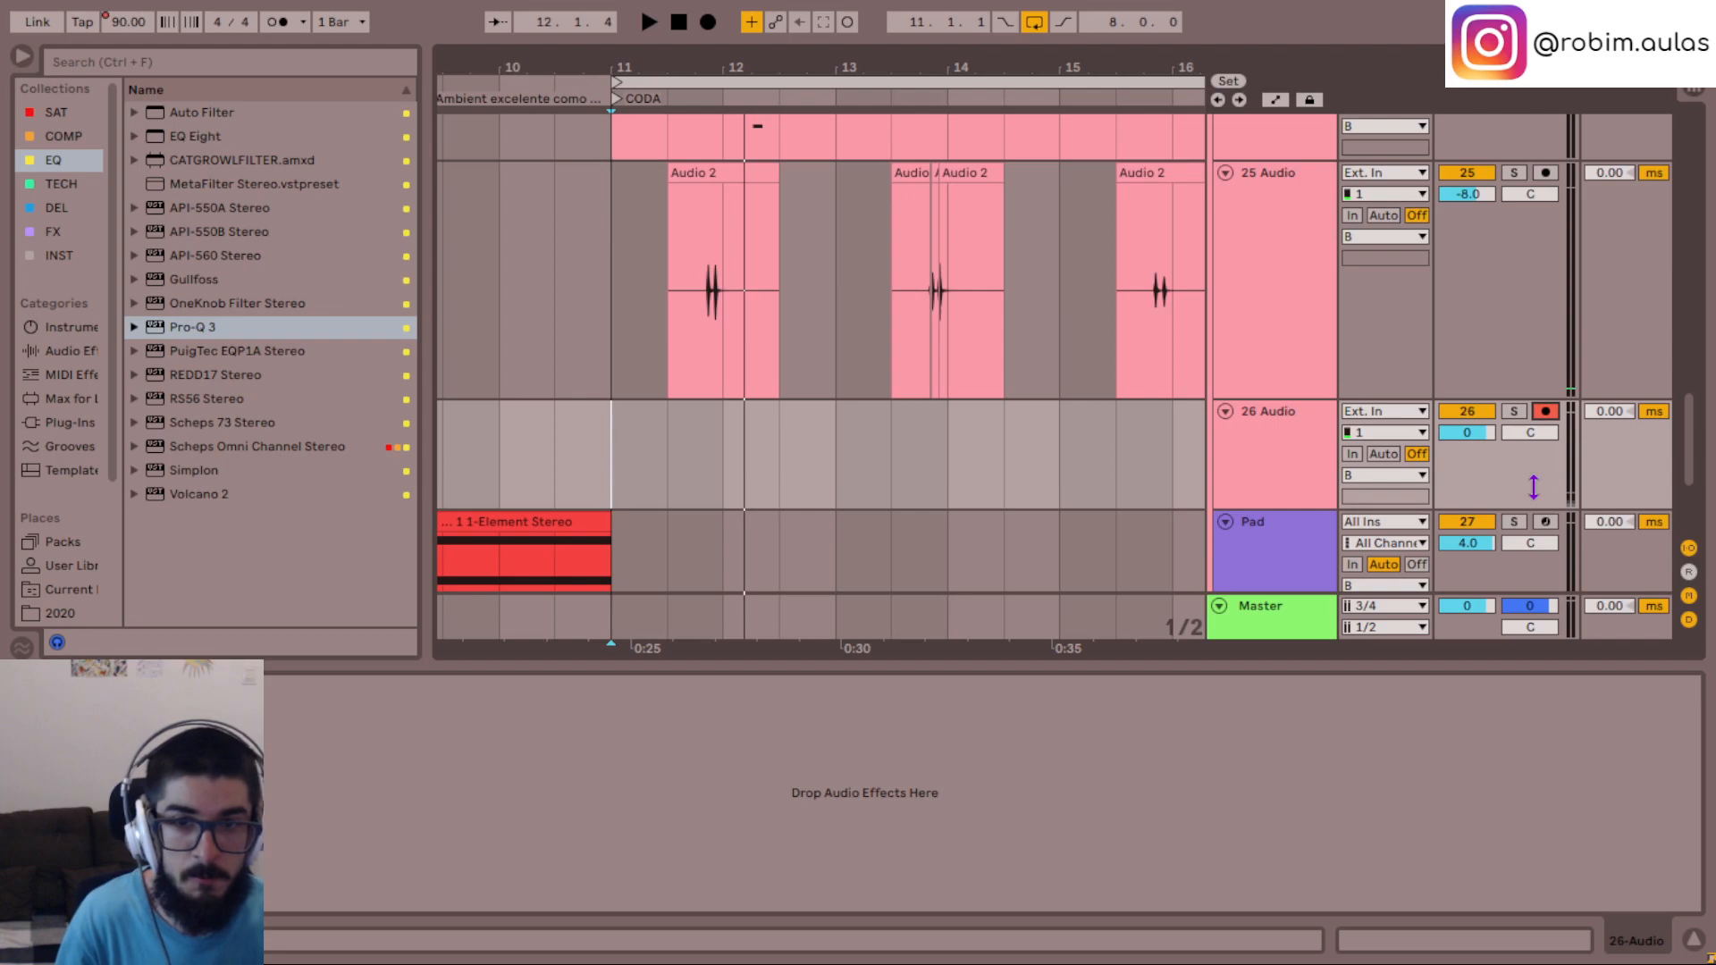
key(F9)
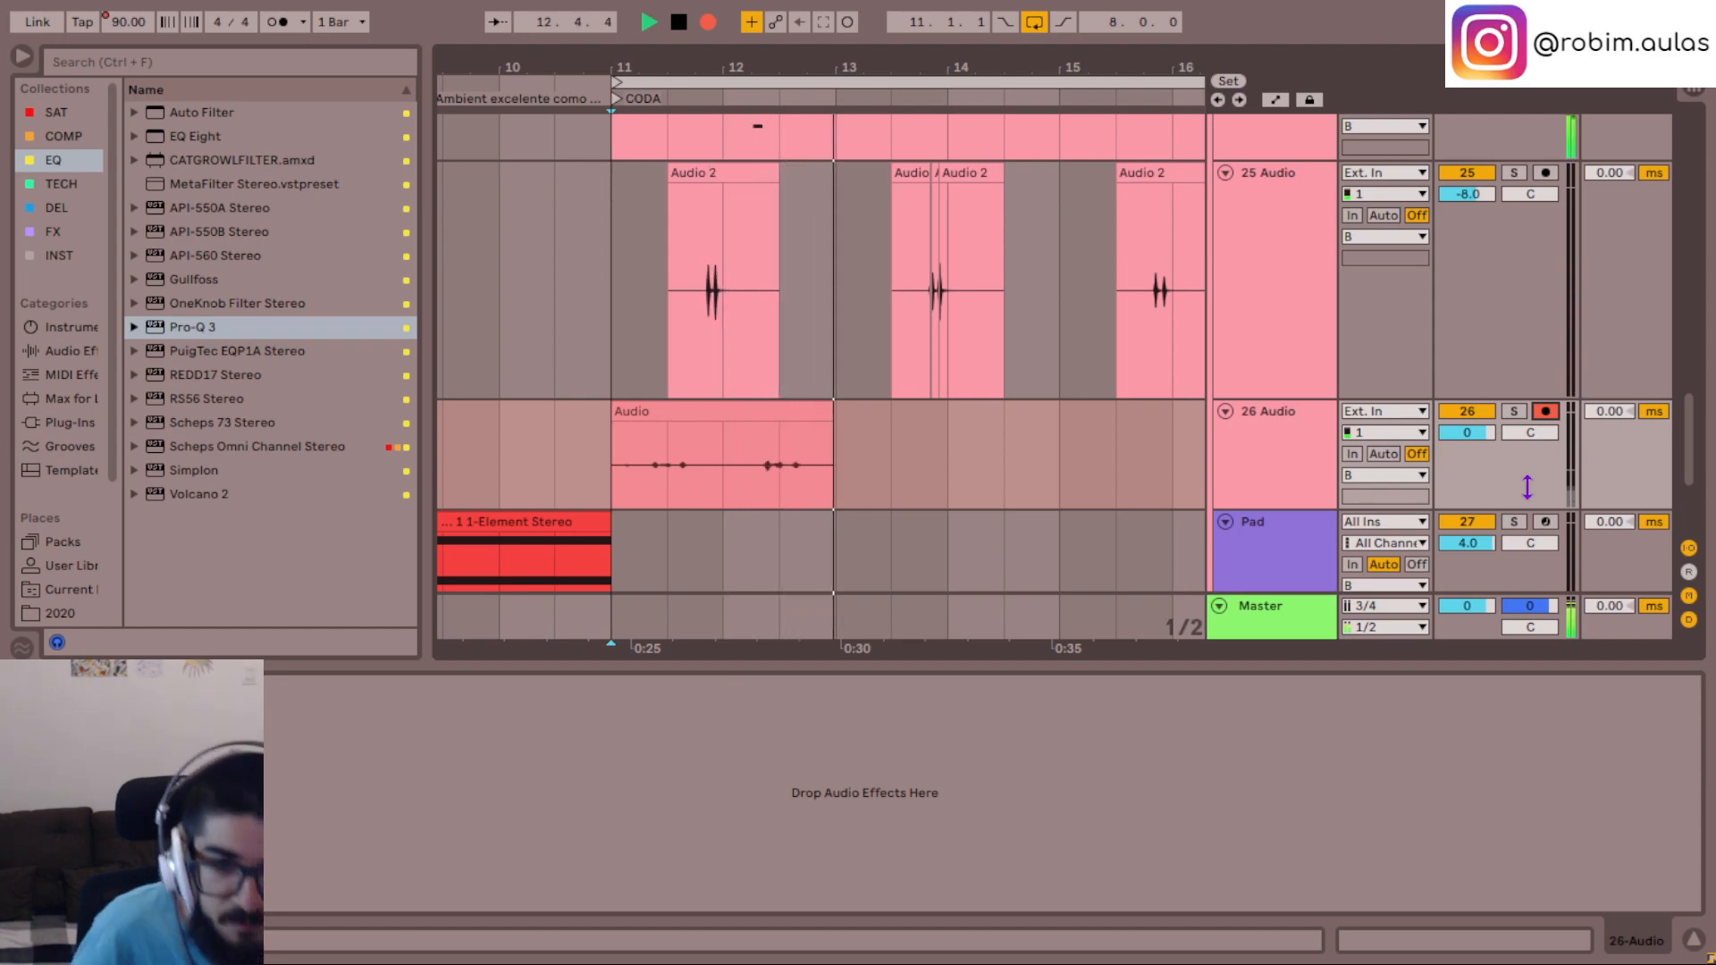
key(space)
key(space)
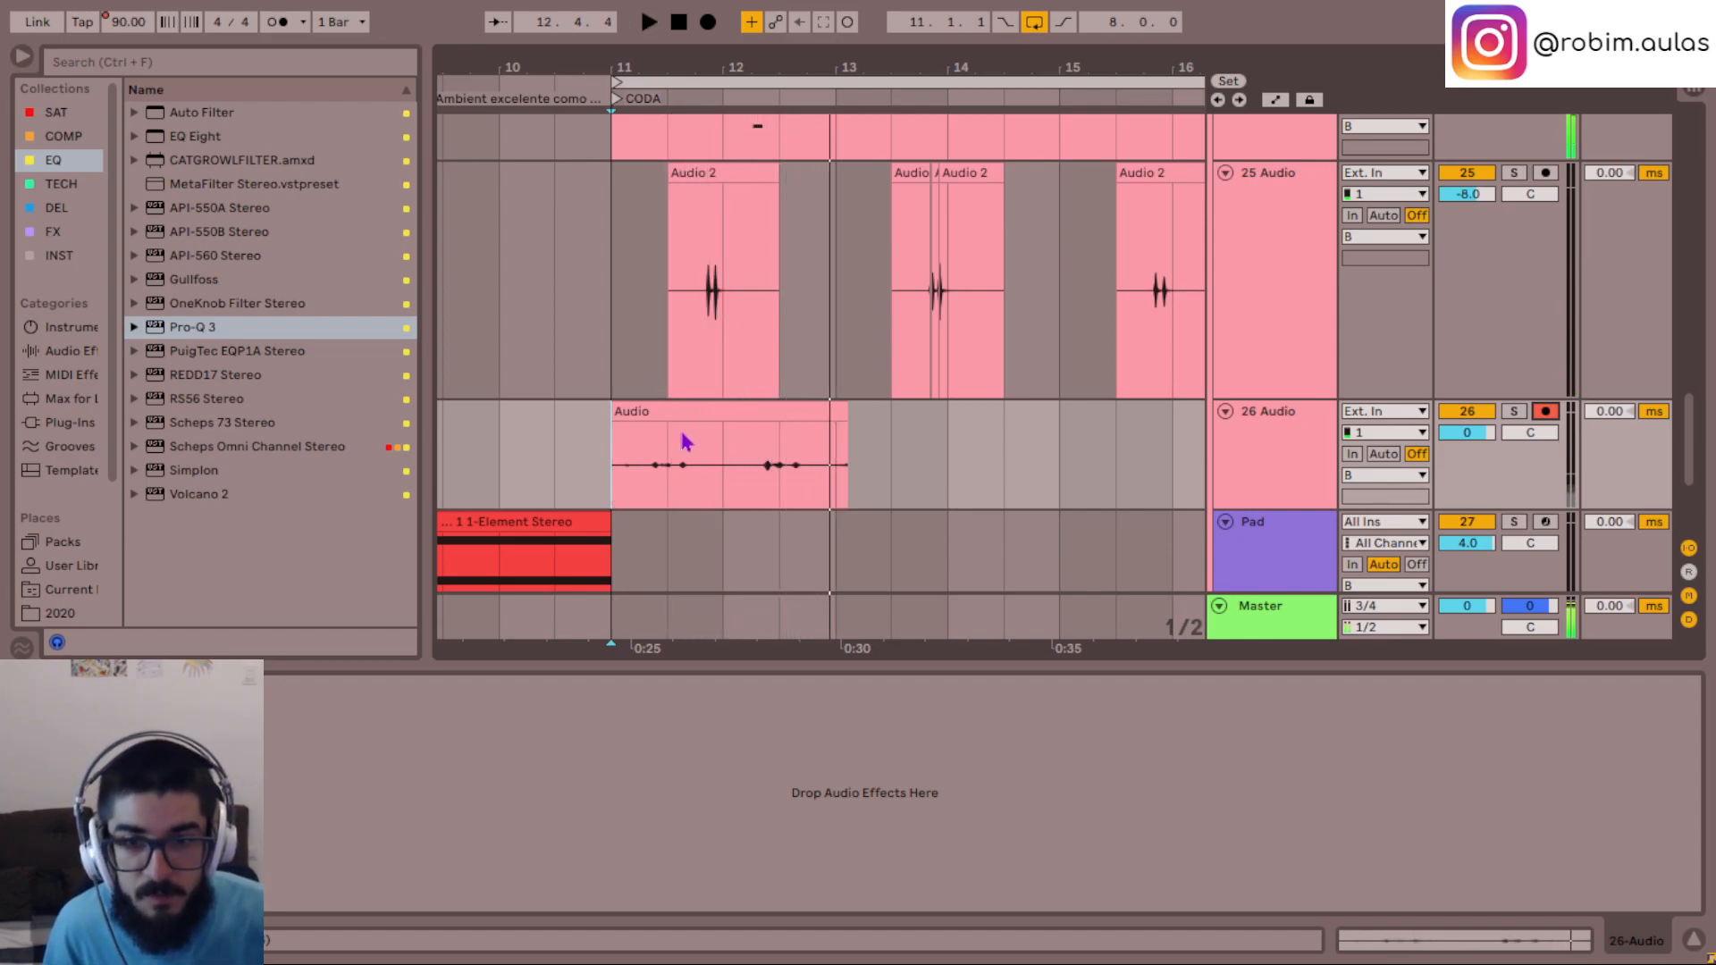
- Listen to the new take on 26 Audio in the mix and soloed, ending with its solo released
key(space)
click(670, 497)
click(729, 485)
key(space)
key(s)
key(space)
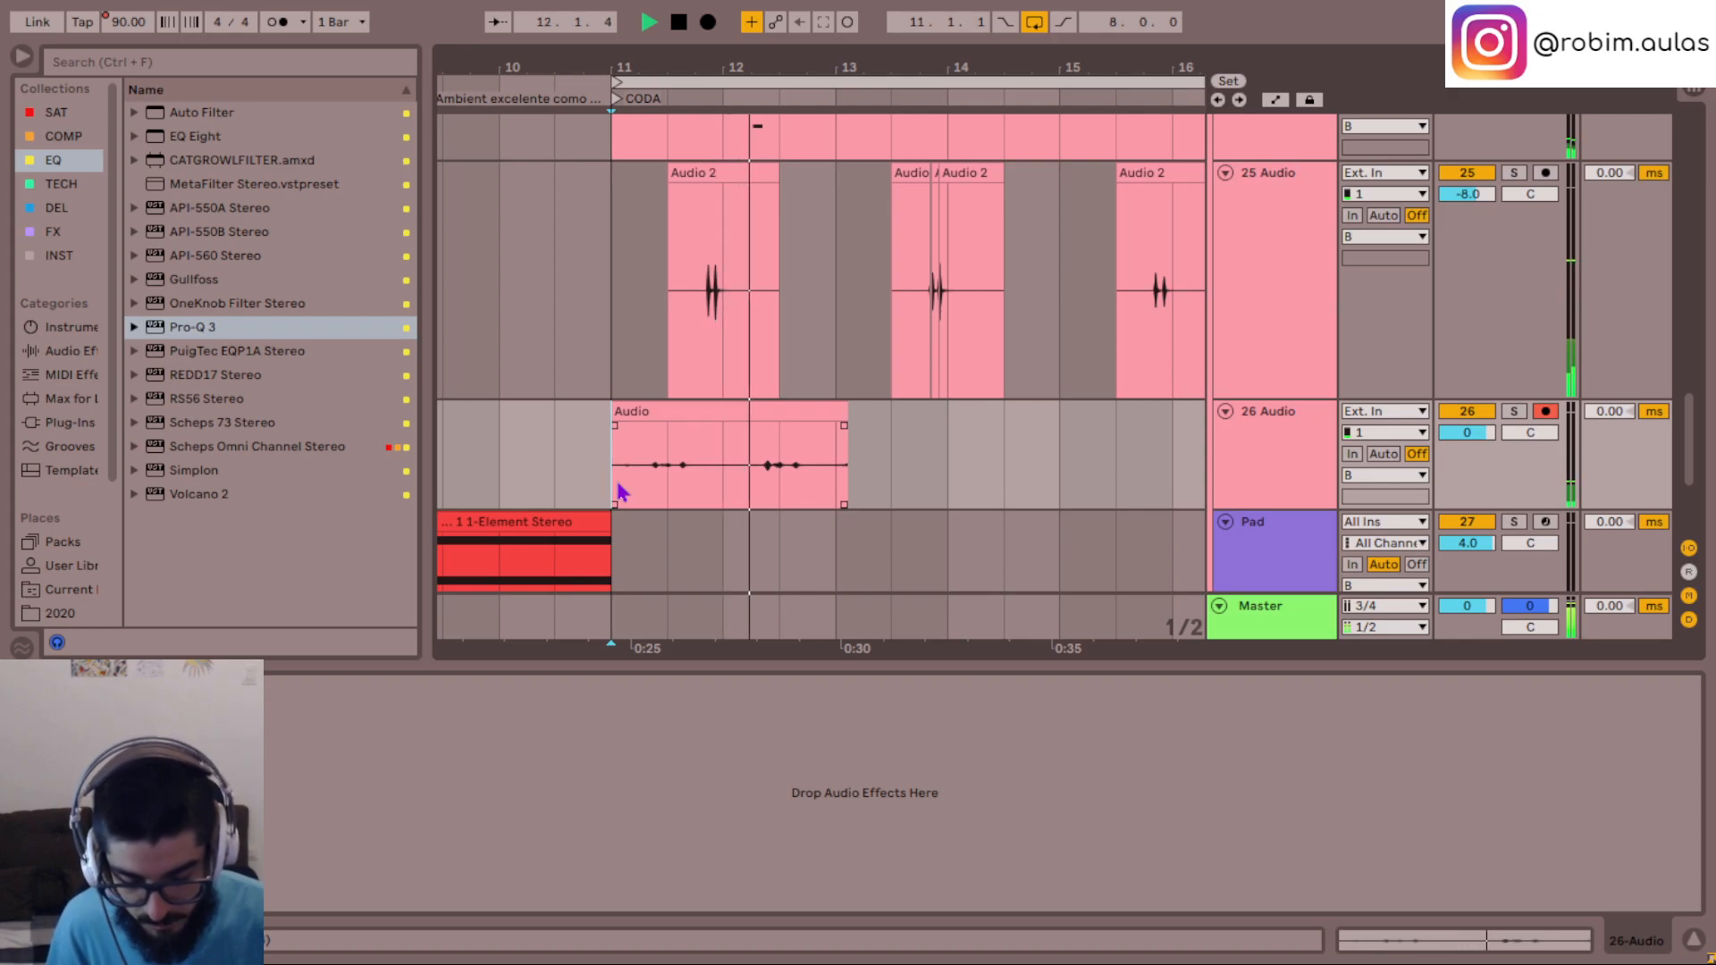
key(s)
key(space)
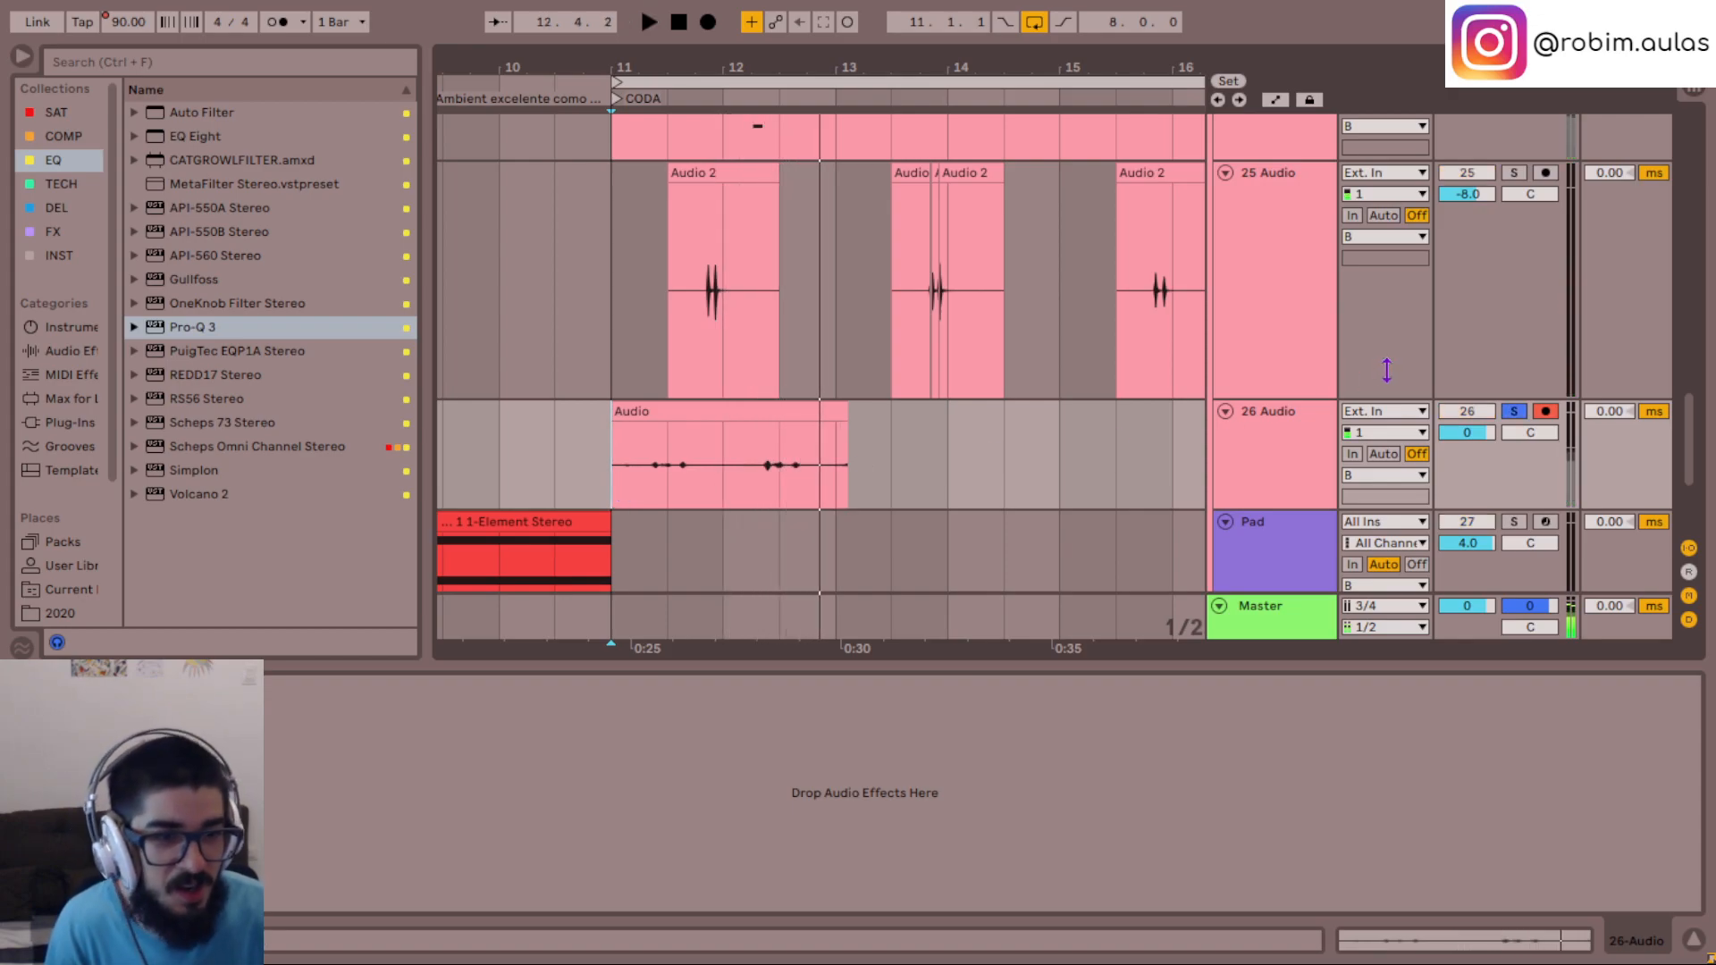
click(1510, 414)
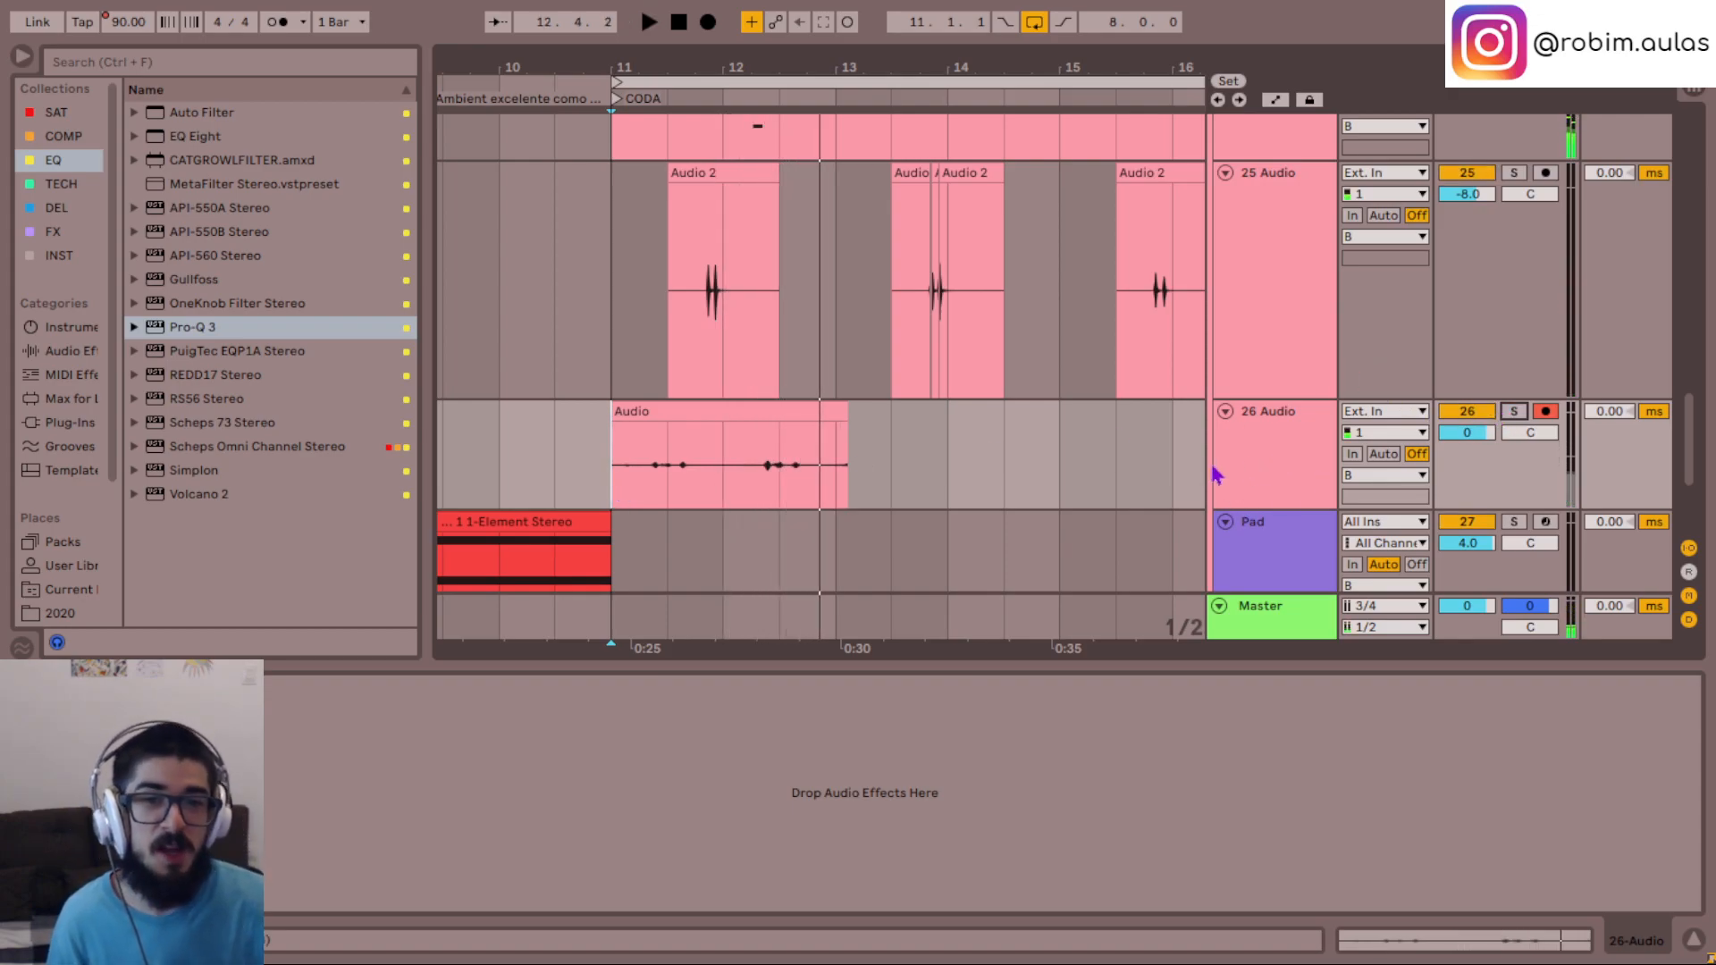
- Browse the Samples folder and audition its PERC samples
click(1265, 464)
scroll(575, 433, down, 1)
scroll(104, 493, down, 5)
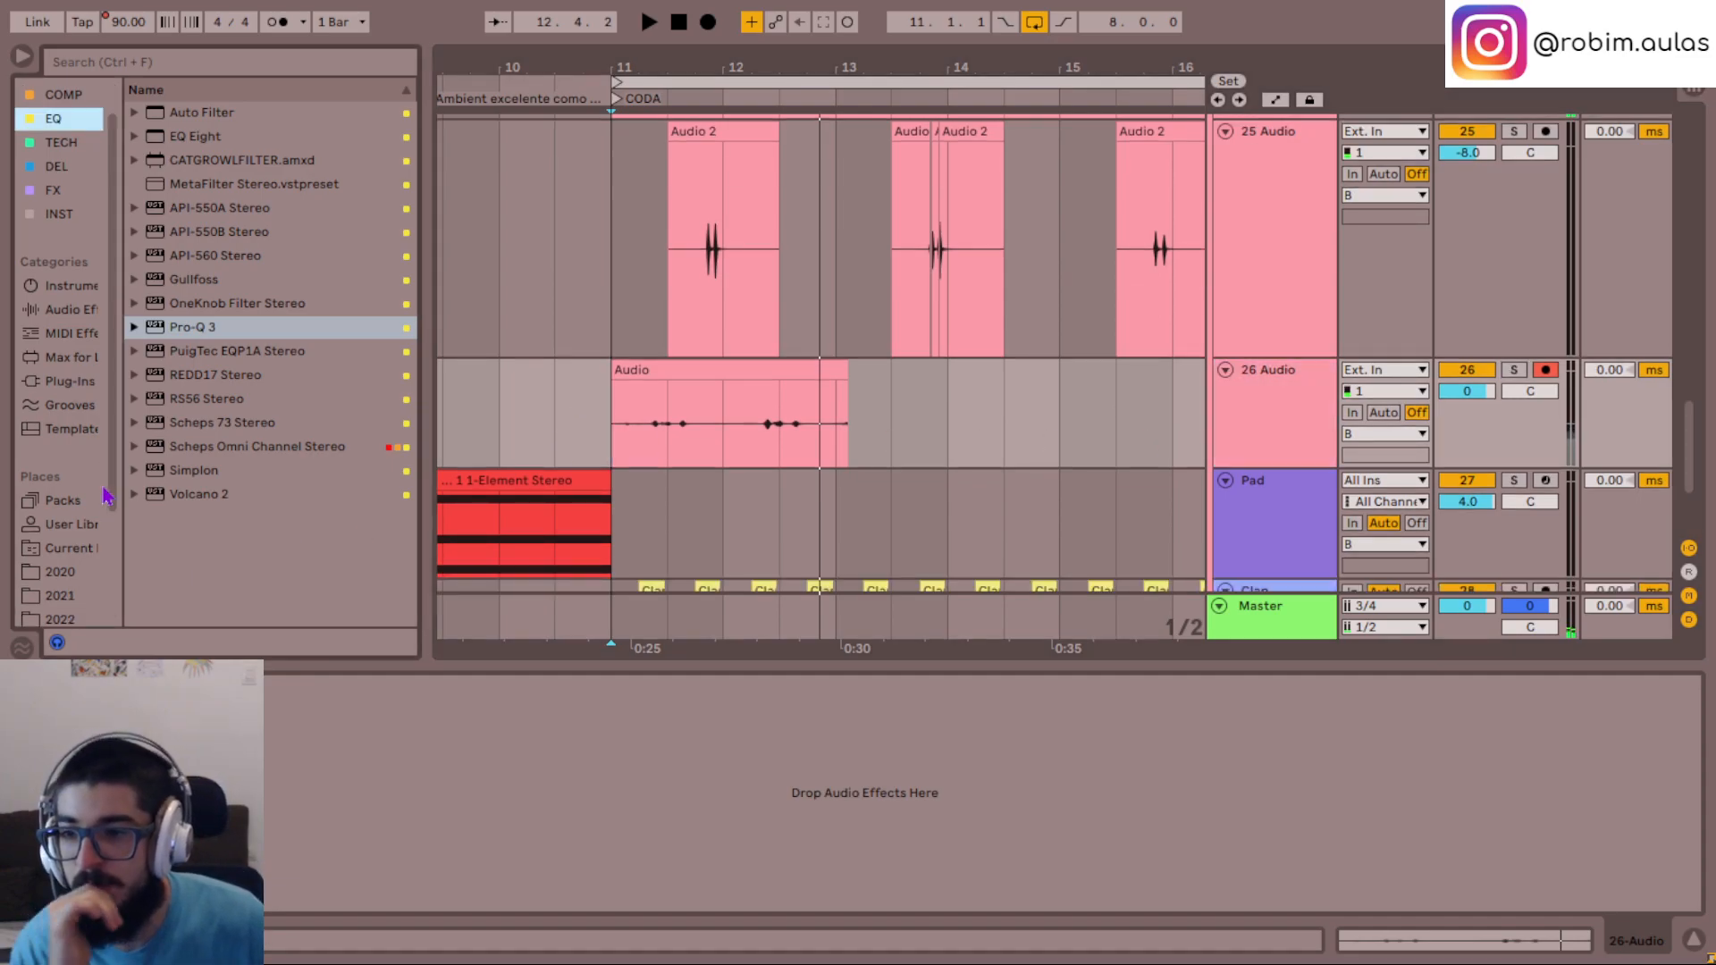
click(64, 543)
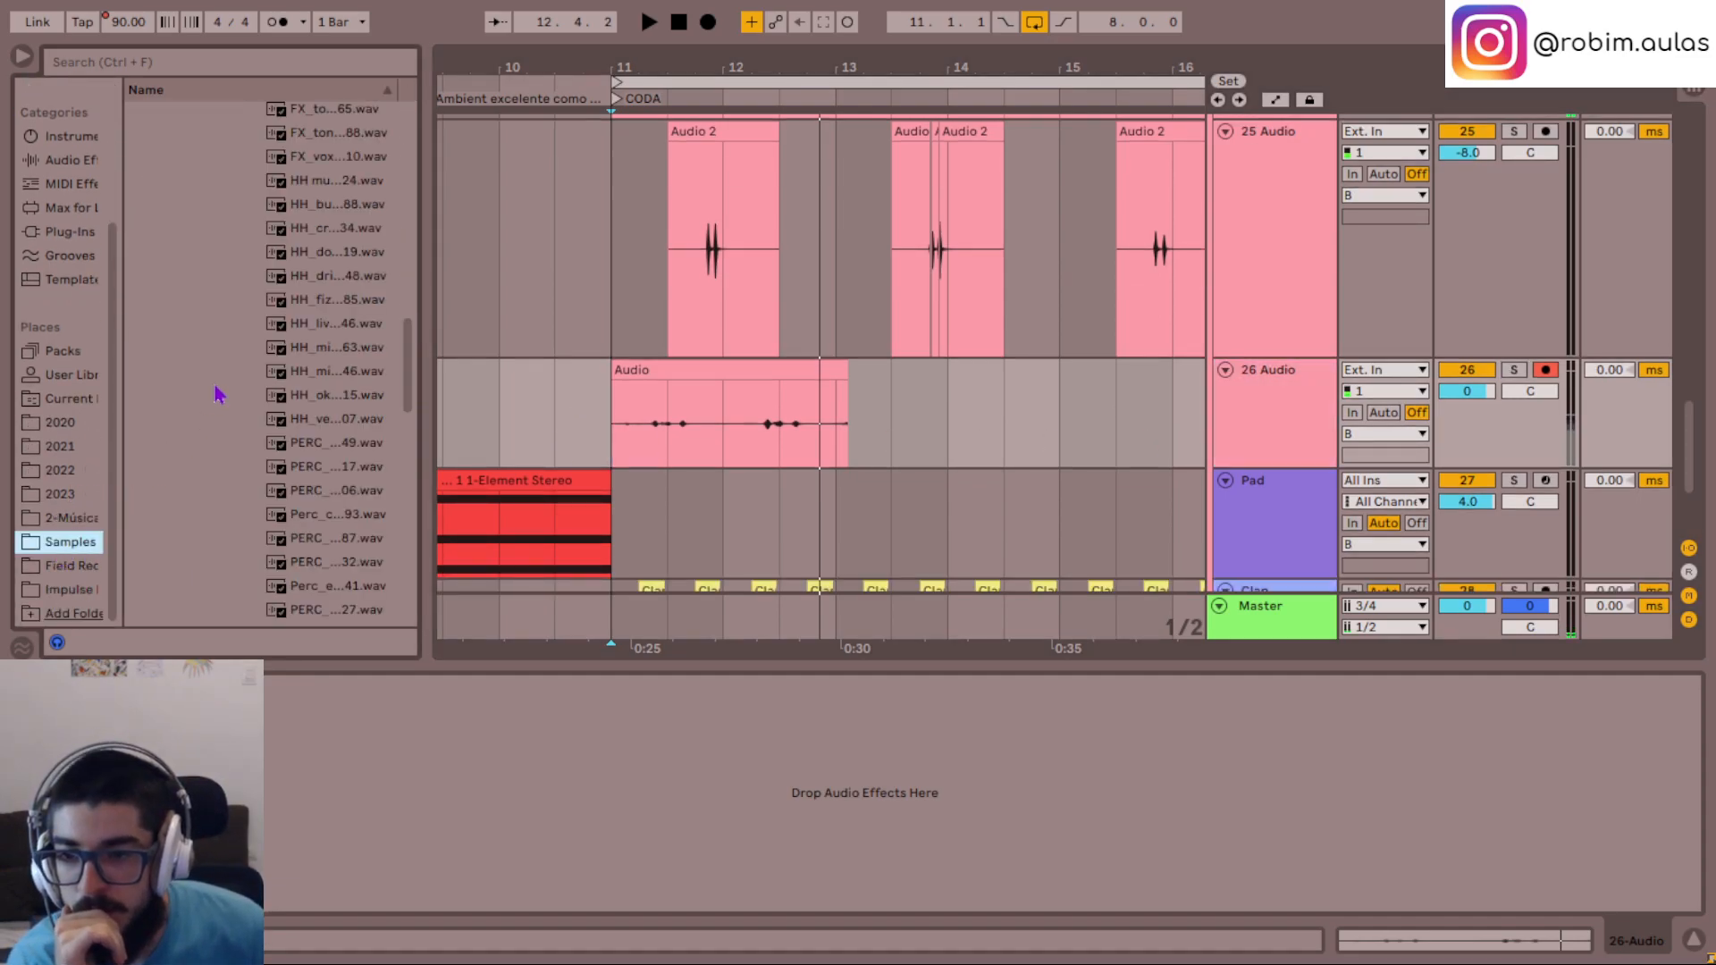
click(316, 595)
scroll(224, 447, down, 6)
key(Down)
key(Down)
key(Down)
key(Down)
key(Down)
key(Down)
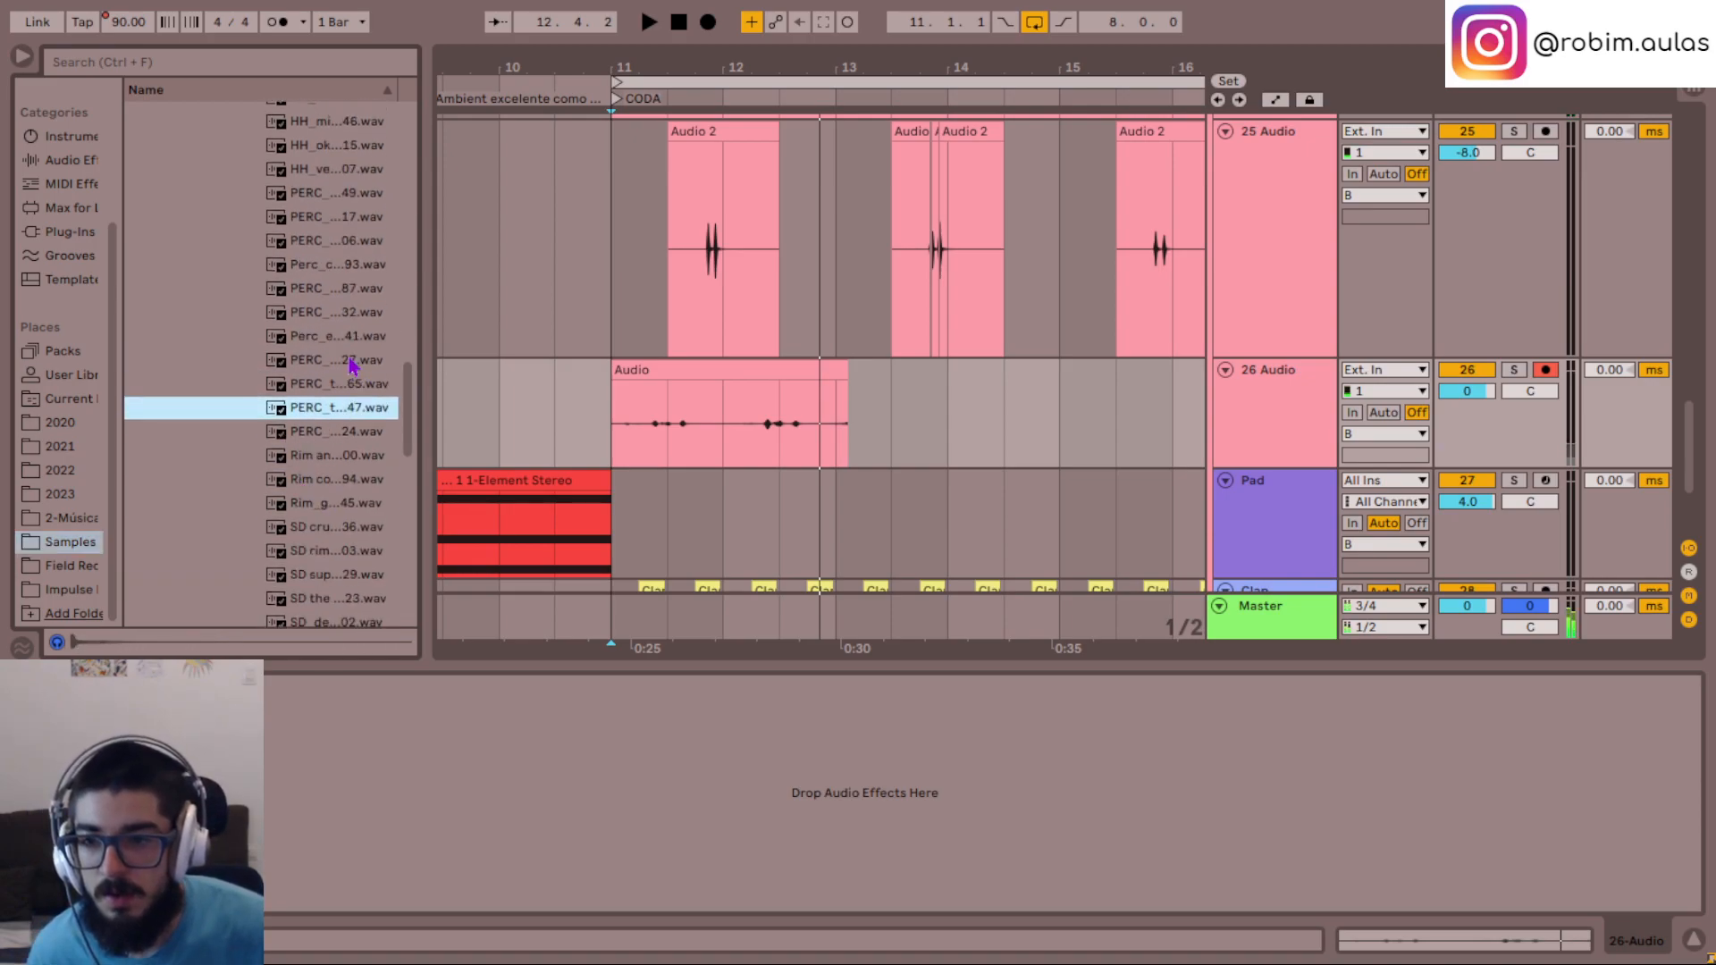
scroll(295, 402, down, 10)
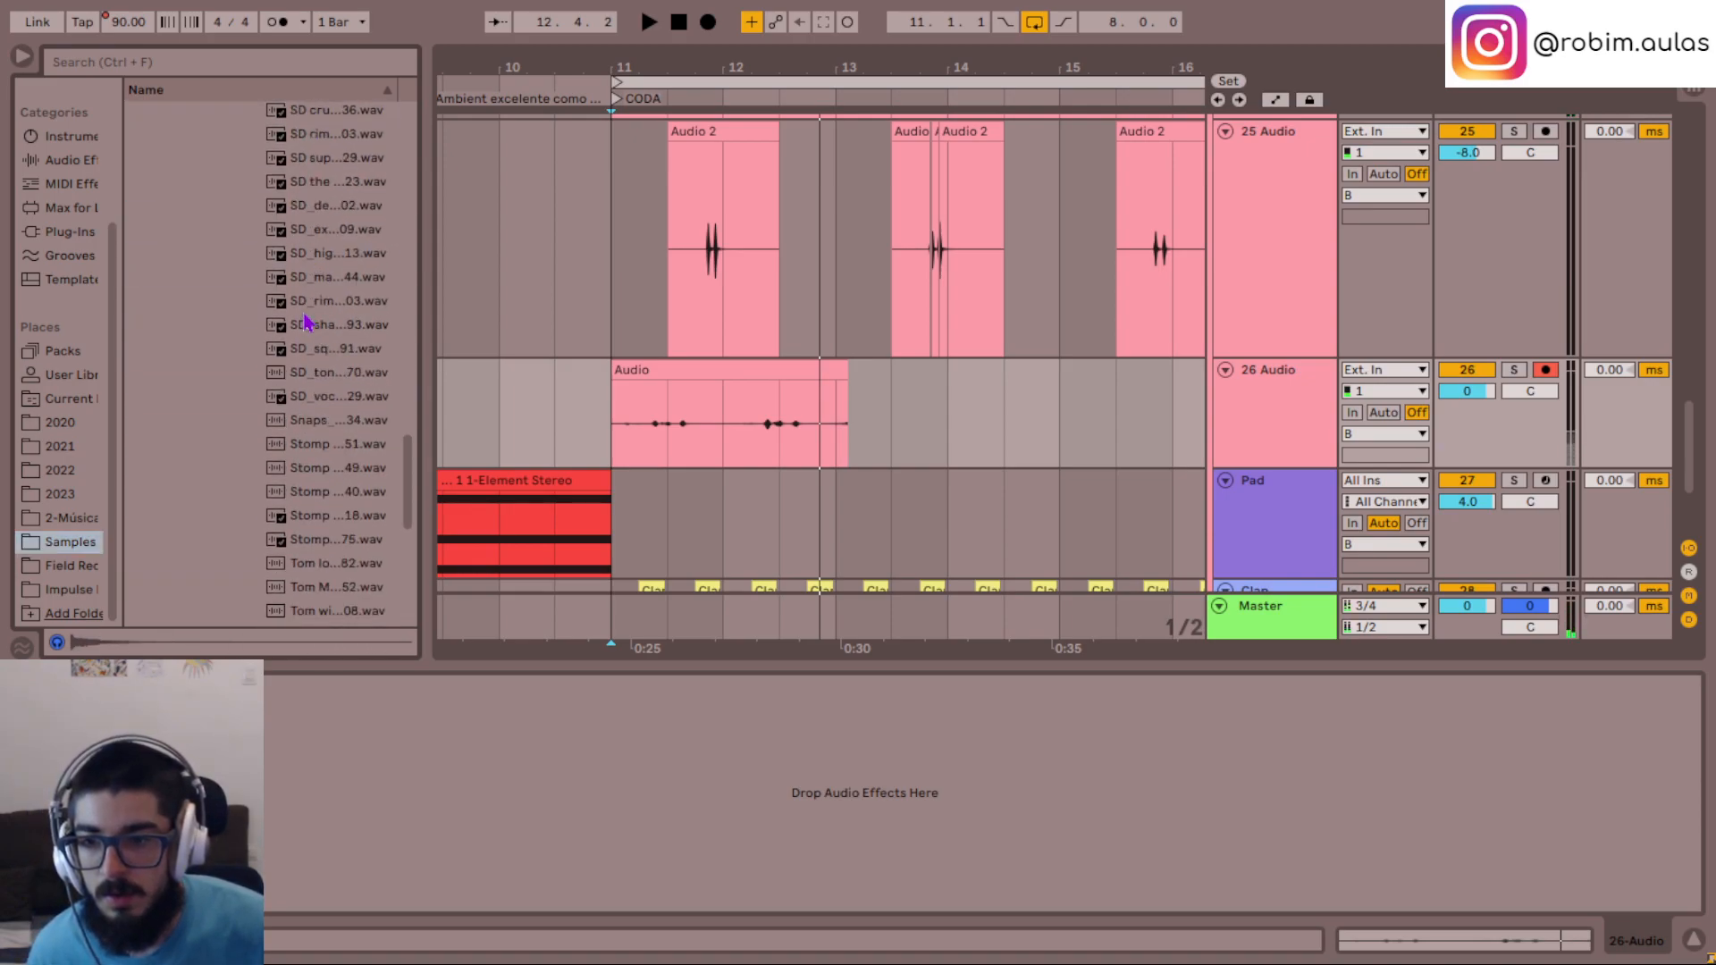
- Audition the drum kit's PERC samples again, working back up the list
scroll(304, 322, up, 8)
key(Up)
key(Up)
key(Up)
key(Down)
key(Up)
scroll(344, 259, up, 3)
key(Up)
key(Up)
key(Up)
key(Up)
scroll(344, 273, up, 4)
key(Up)
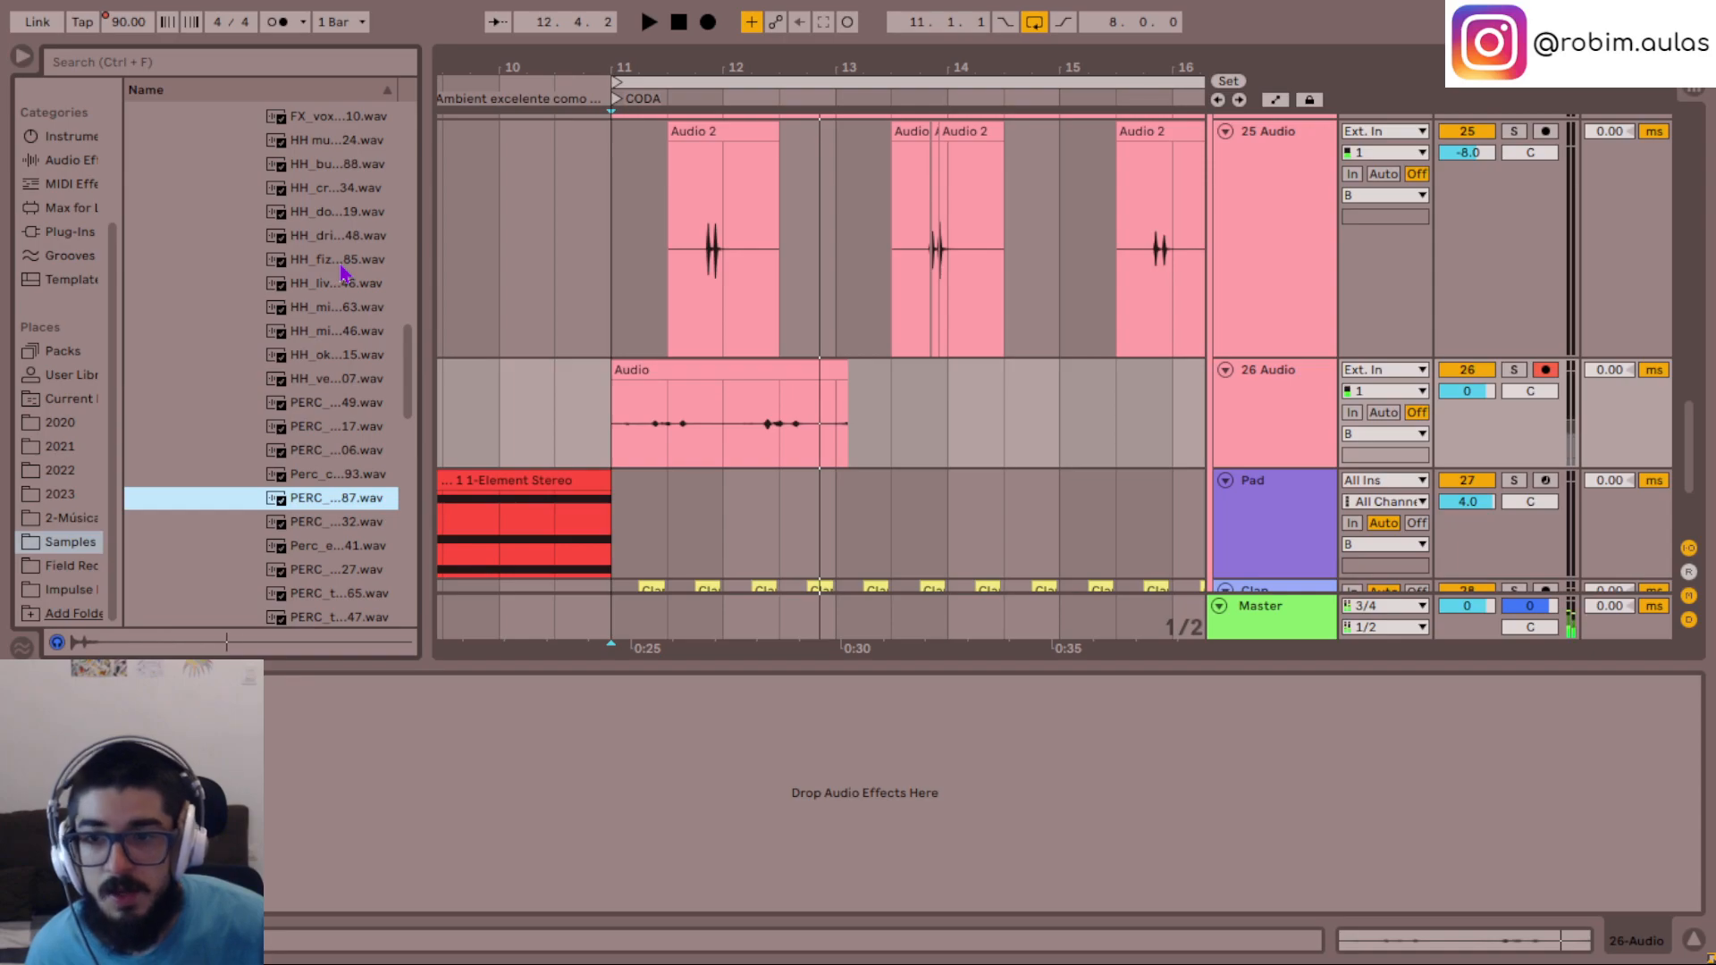
key(Up)
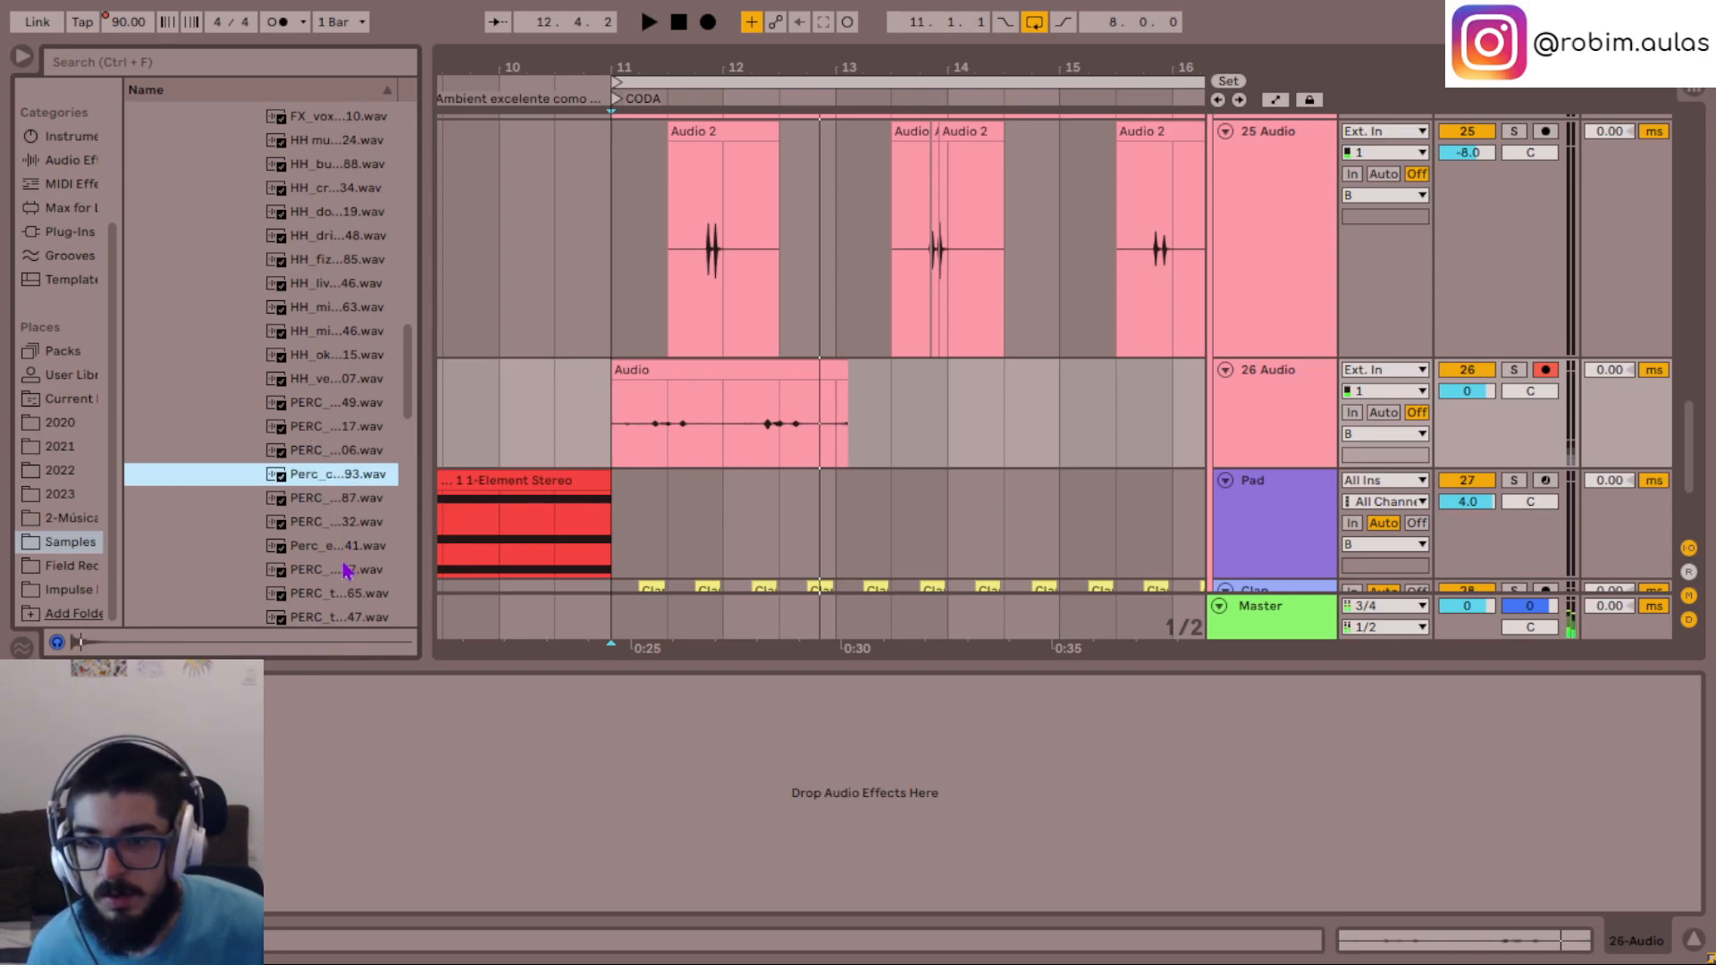
- Audition the hi-hat, FX and cymbal samples higher up in the same drum kit
key(Up)
key(Up)
key(Up)
key(Up)
key(Up)
key(Up)
scroll(320, 500, up, 4)
key(Up)
key(Up)
key(Up)
key(Up)
key(Up)
key(Up)
key(Up)
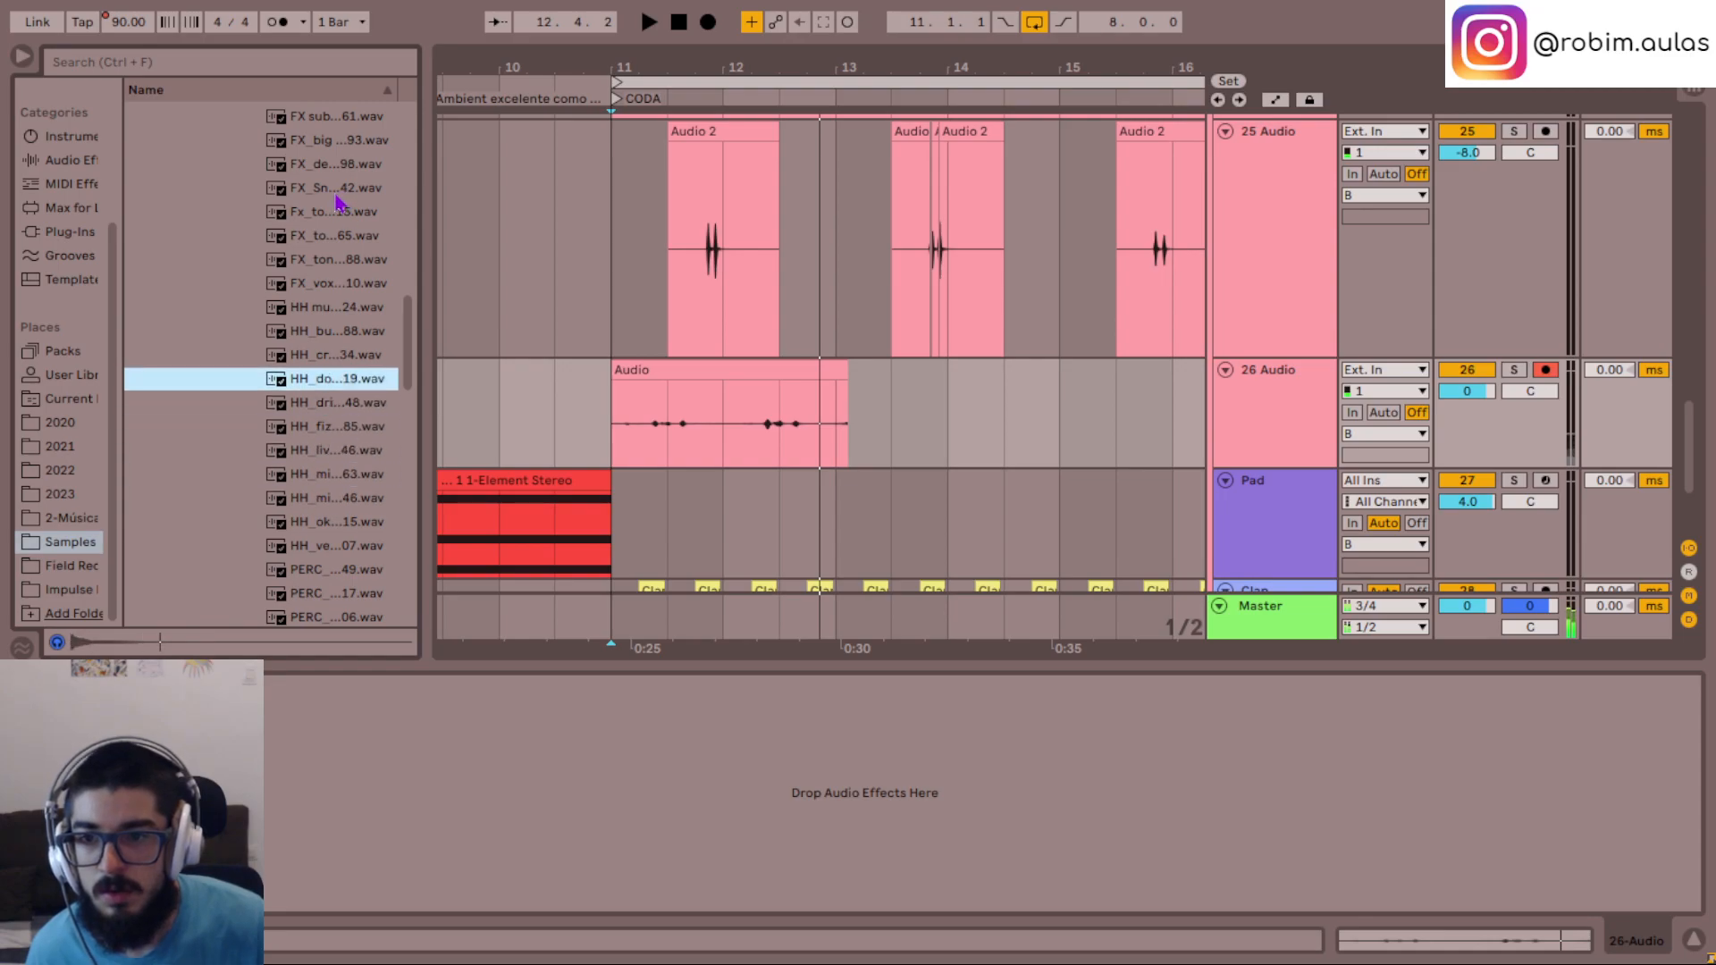
key(Up)
key(Up)
key(Up)
key(Up)
key(Up)
key(Up)
key(Up)
key(Up)
scroll(307, 452, up, 3)
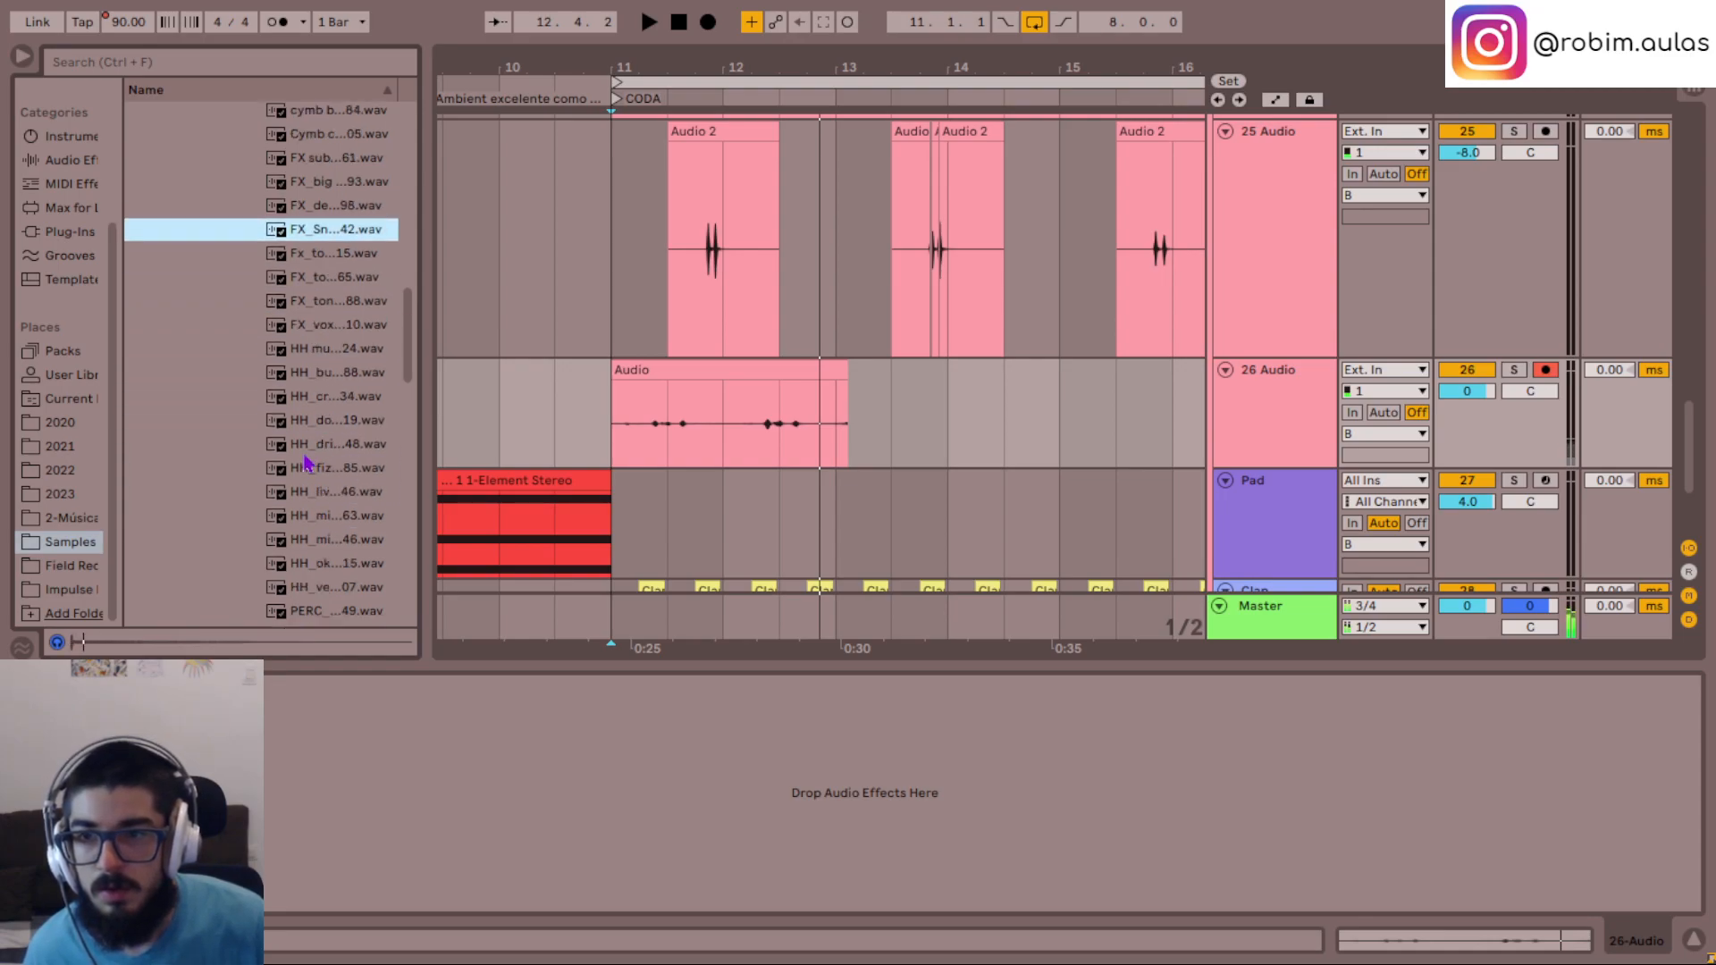
key(Up)
key(Up)
key(Up)
key(Up)
scroll(304, 474, up, 3)
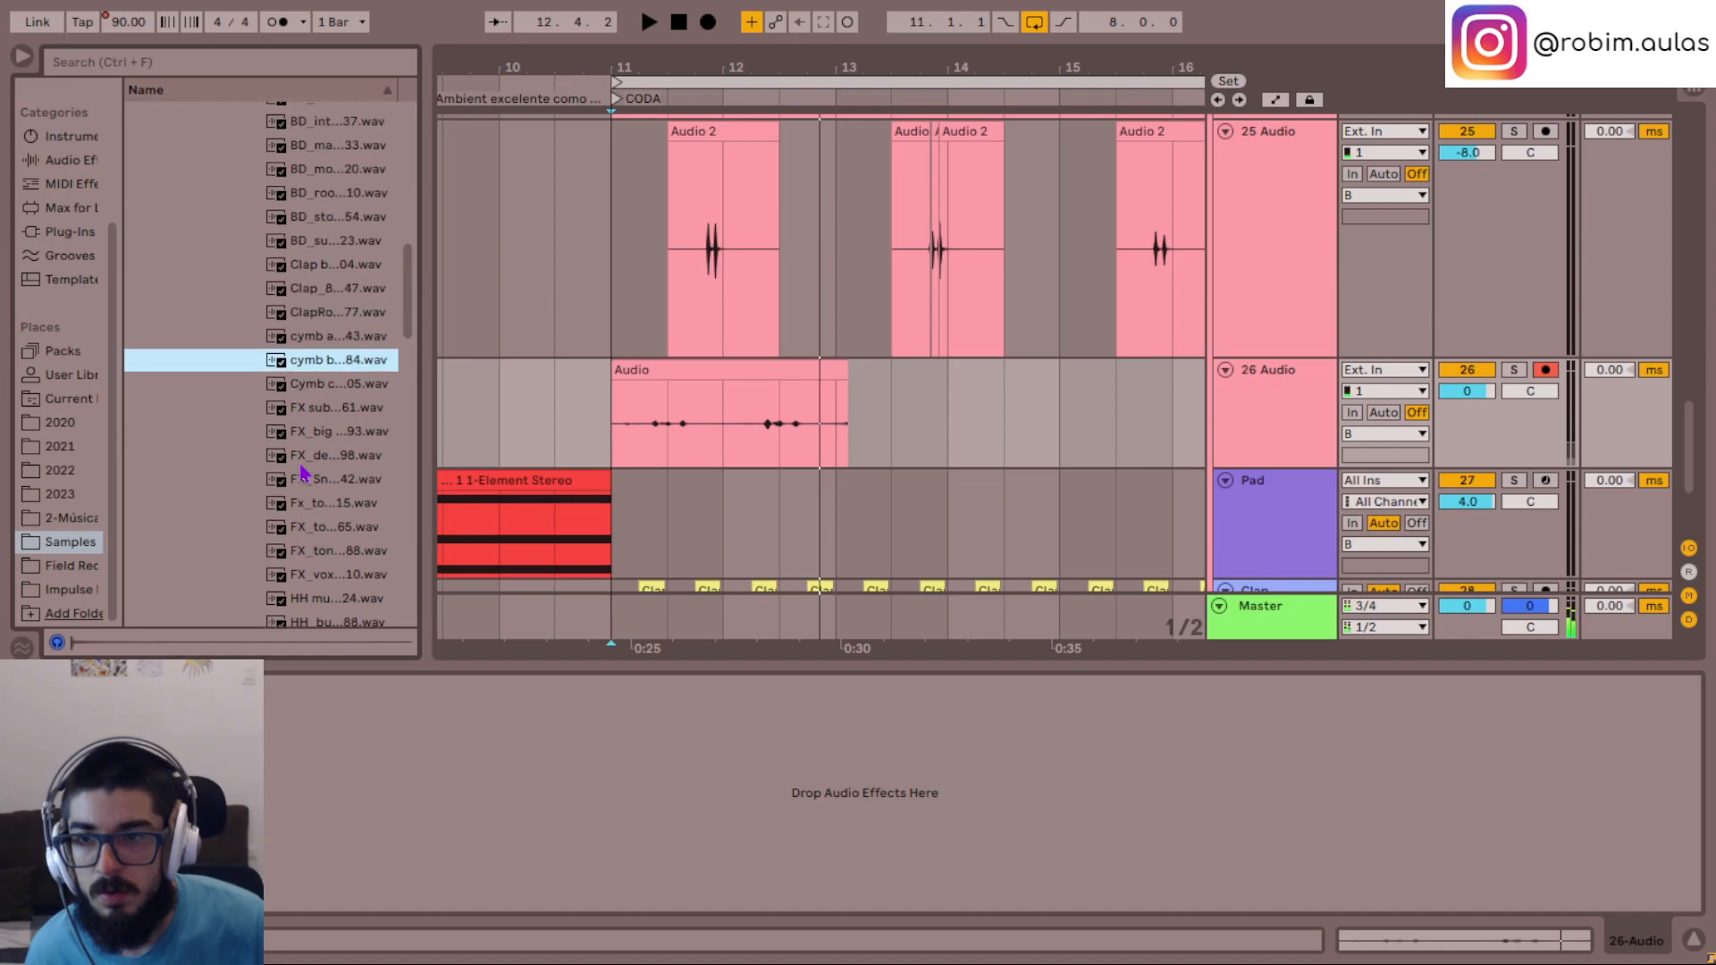
key(Up)
key(Up)
key(Up)
scroll(304, 471, up, 4)
- Collapse the current kit, expand the Percz folder of the Mannie F... Drum Kit, and audition samples up to Perc (4).wav
key(Left)
key(Left)
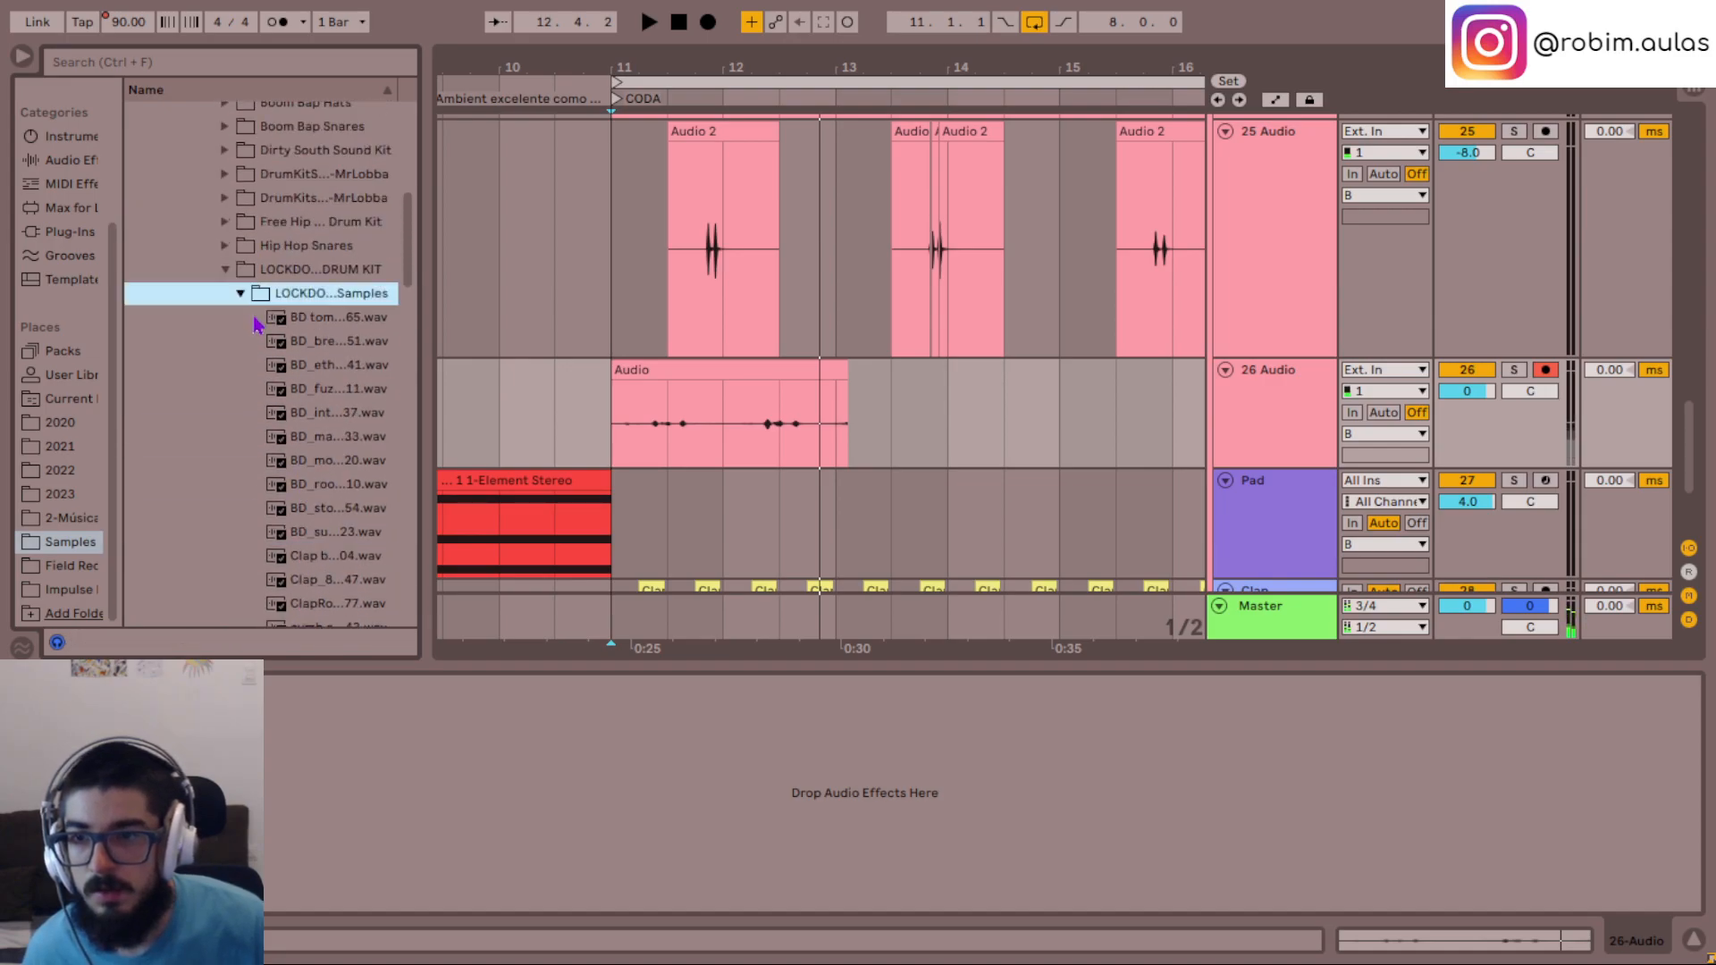
key(Down)
key(Right)
key(Down)
key(Down)
key(Down)
key(Down)
key(Right)
key(Down)
key(Down)
key(Down)
key(Down)
key(Down)
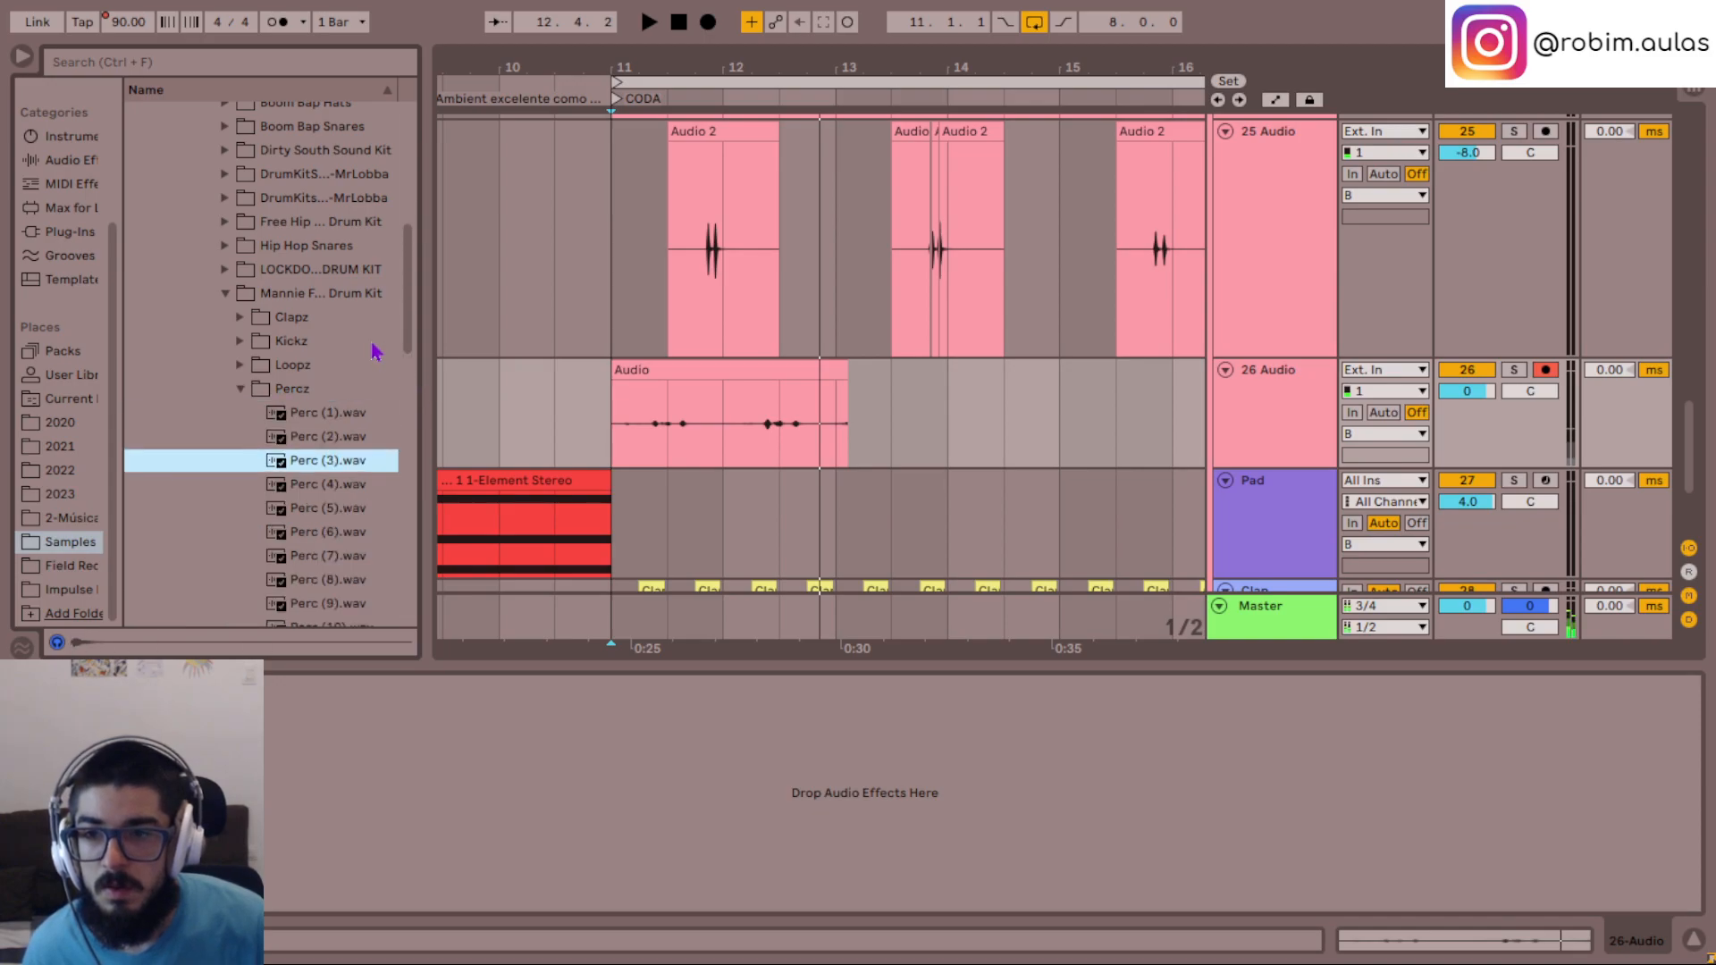
key(Up)
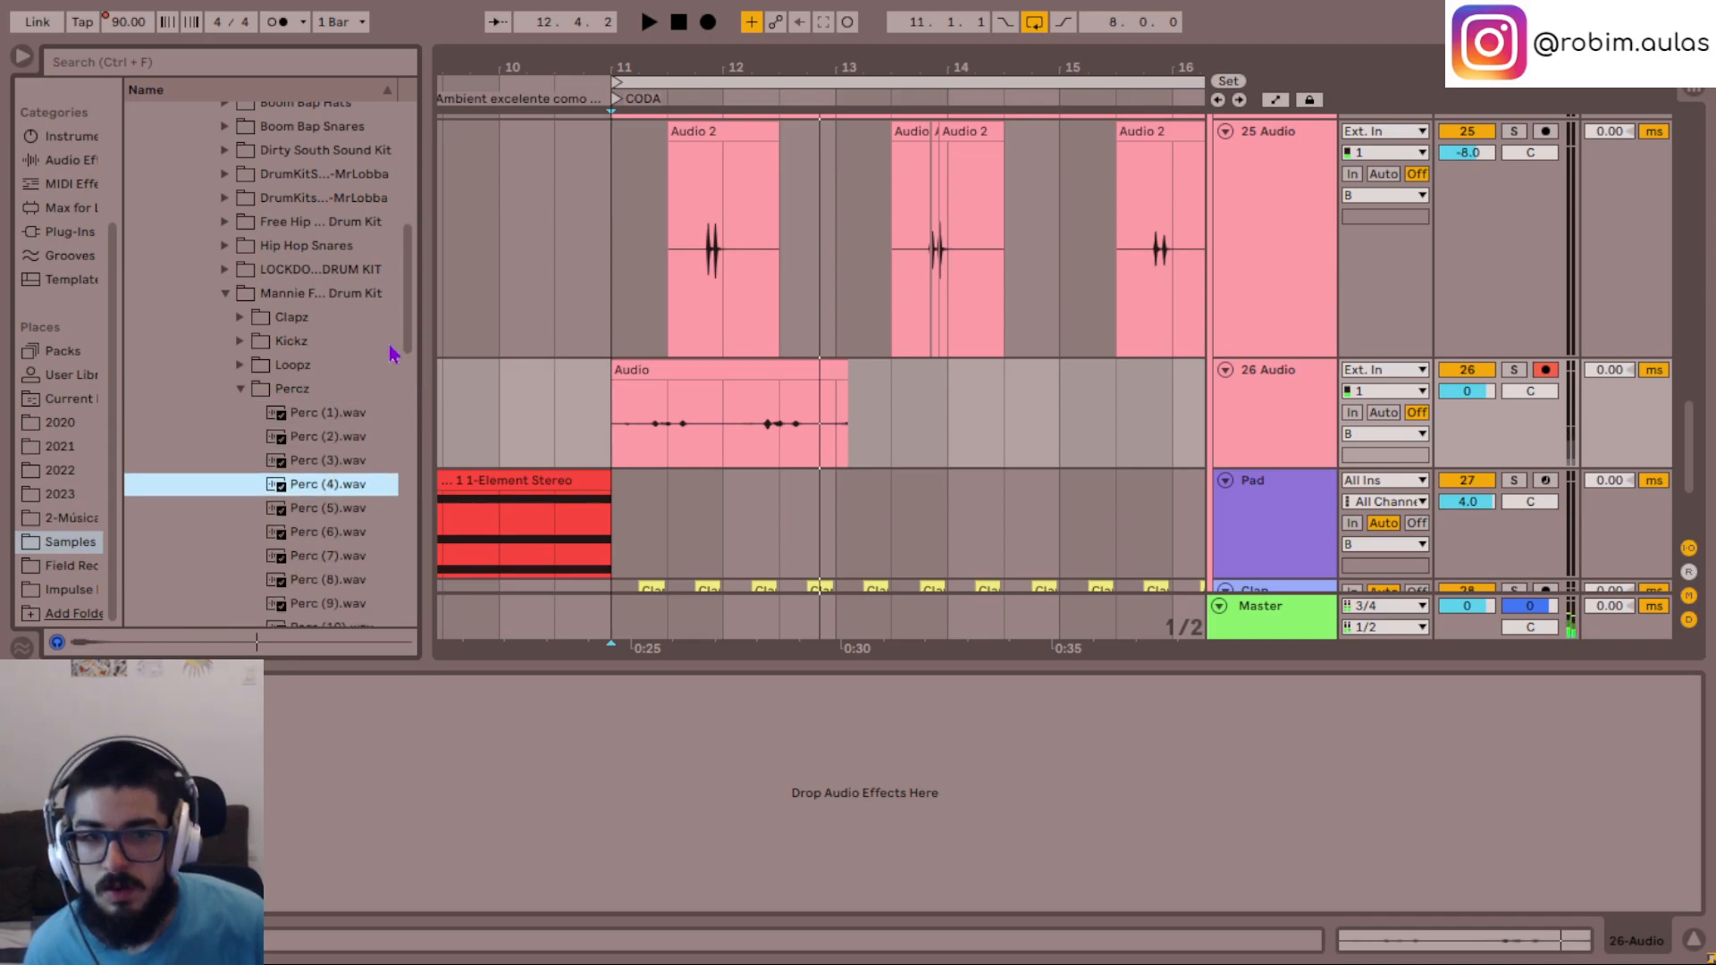
- Insert an audio track below 26 Audio and place Perc (4).wav on it at beat 11.3
click(1288, 429)
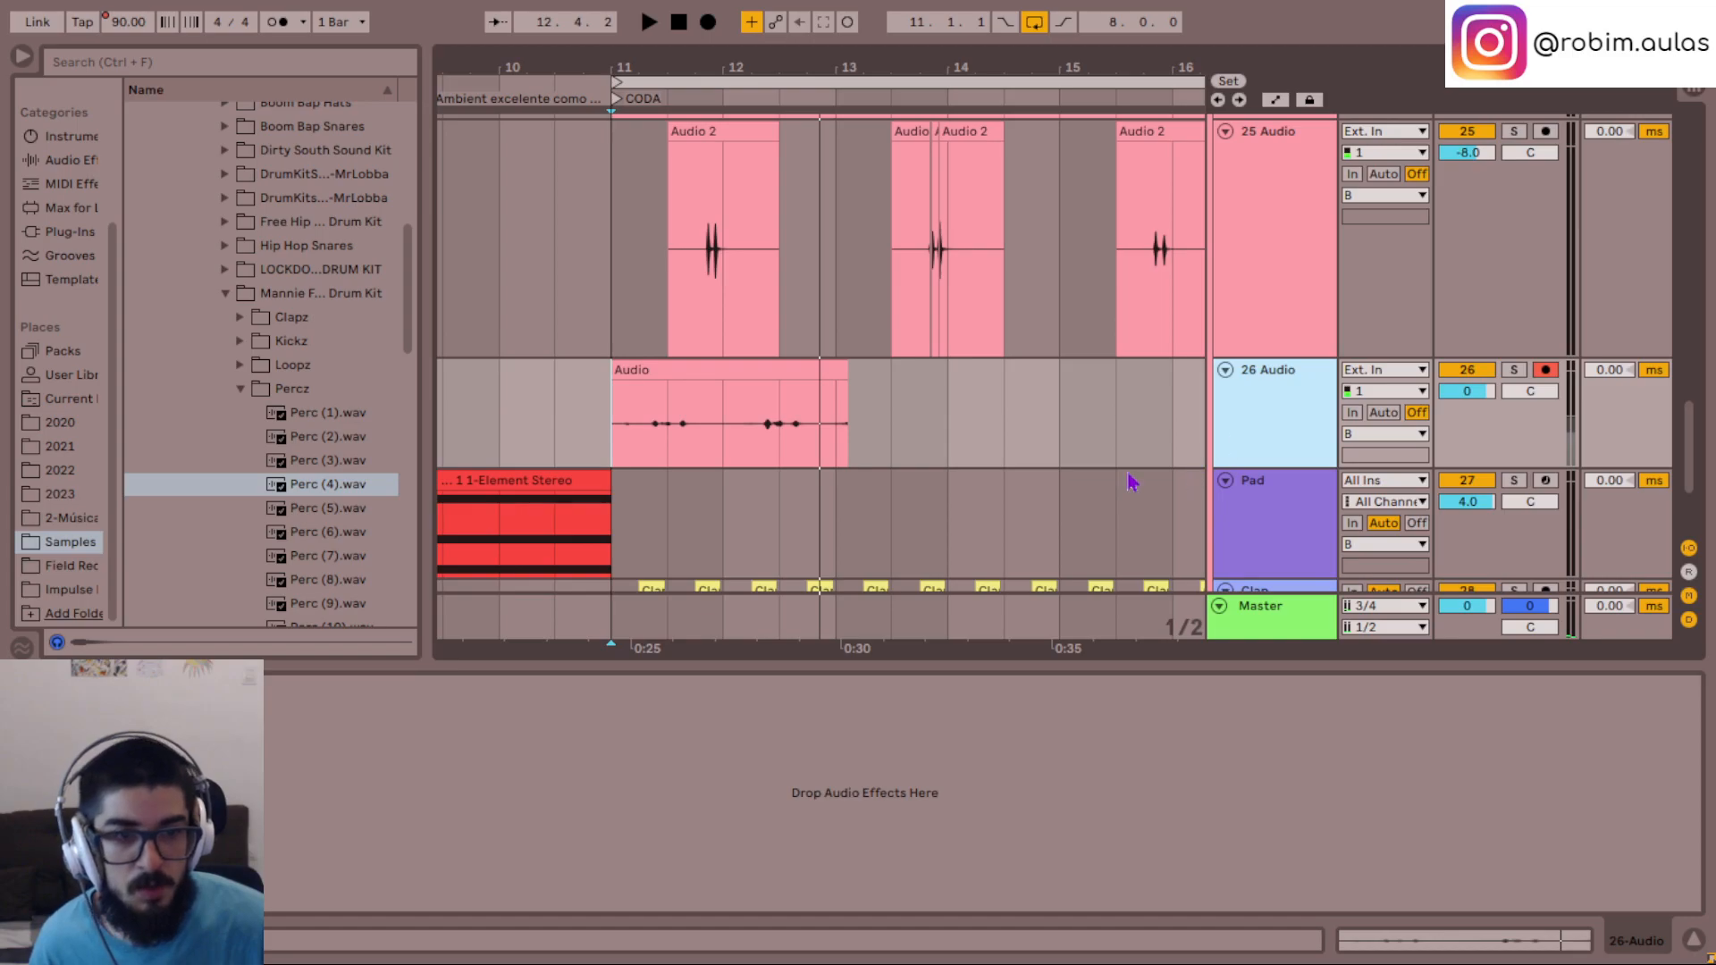
key(ctrl+t)
drag(319, 485, 684, 539)
- Solo 26 Audio and play its recorded take from just before the first hit in beat 11.2
click(630, 549)
key(plus)
key(plus)
key(plus)
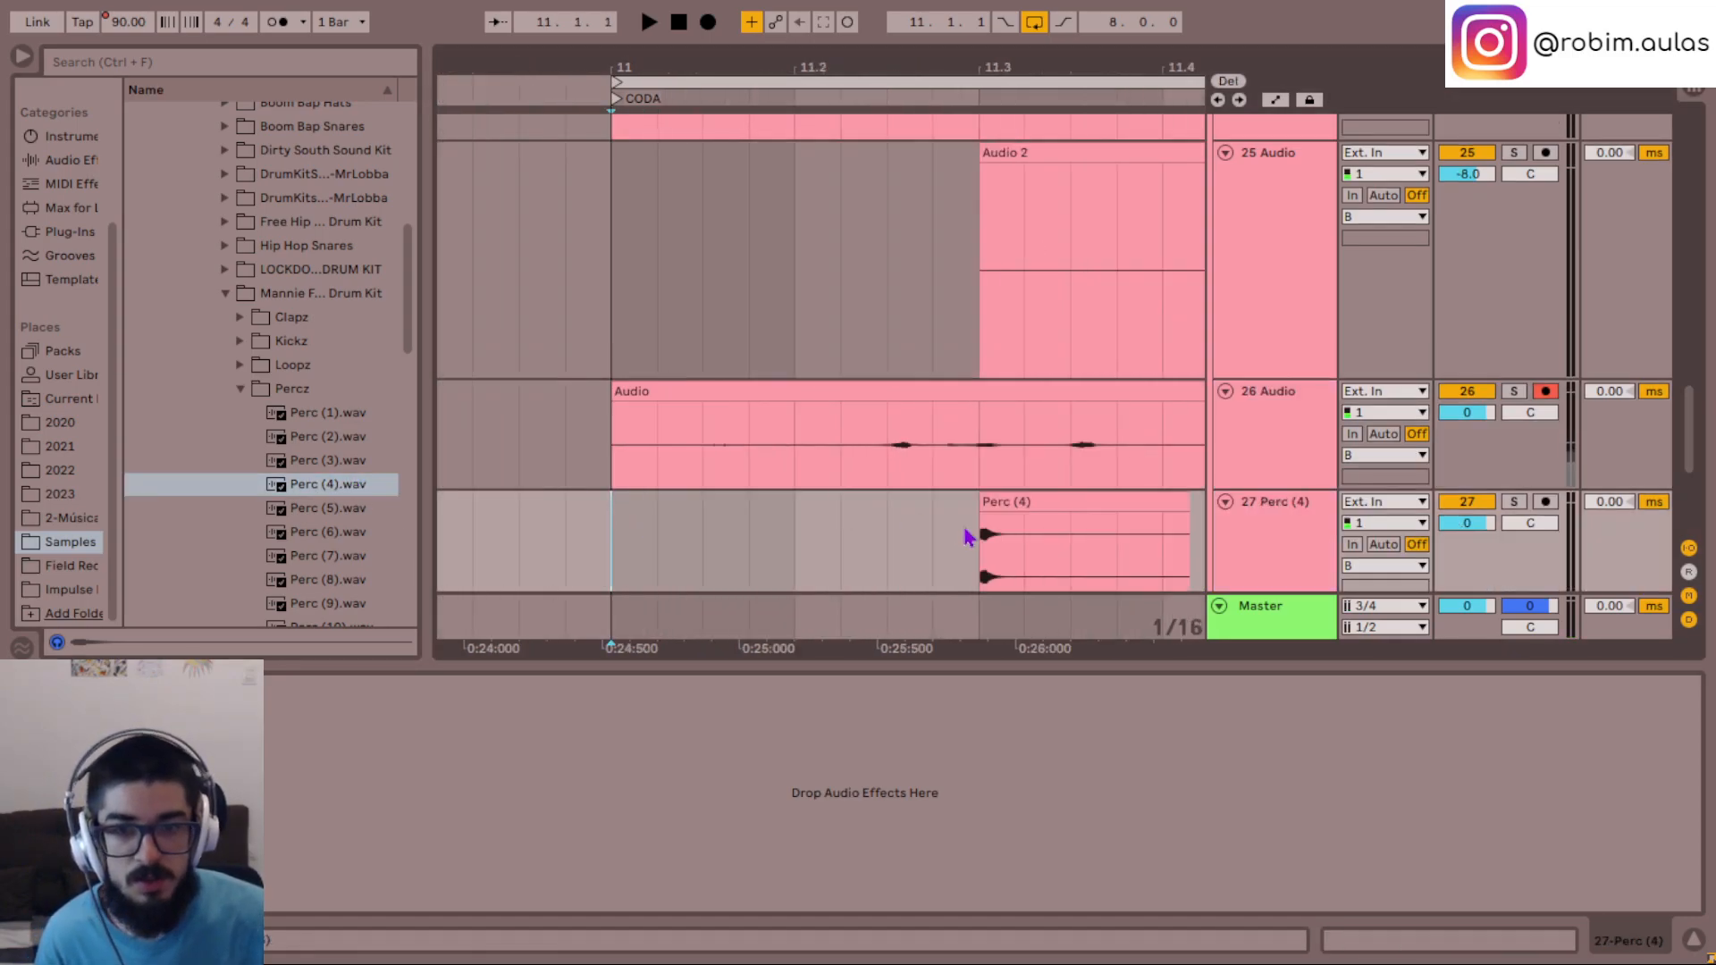
scroll(892, 568, right, 3)
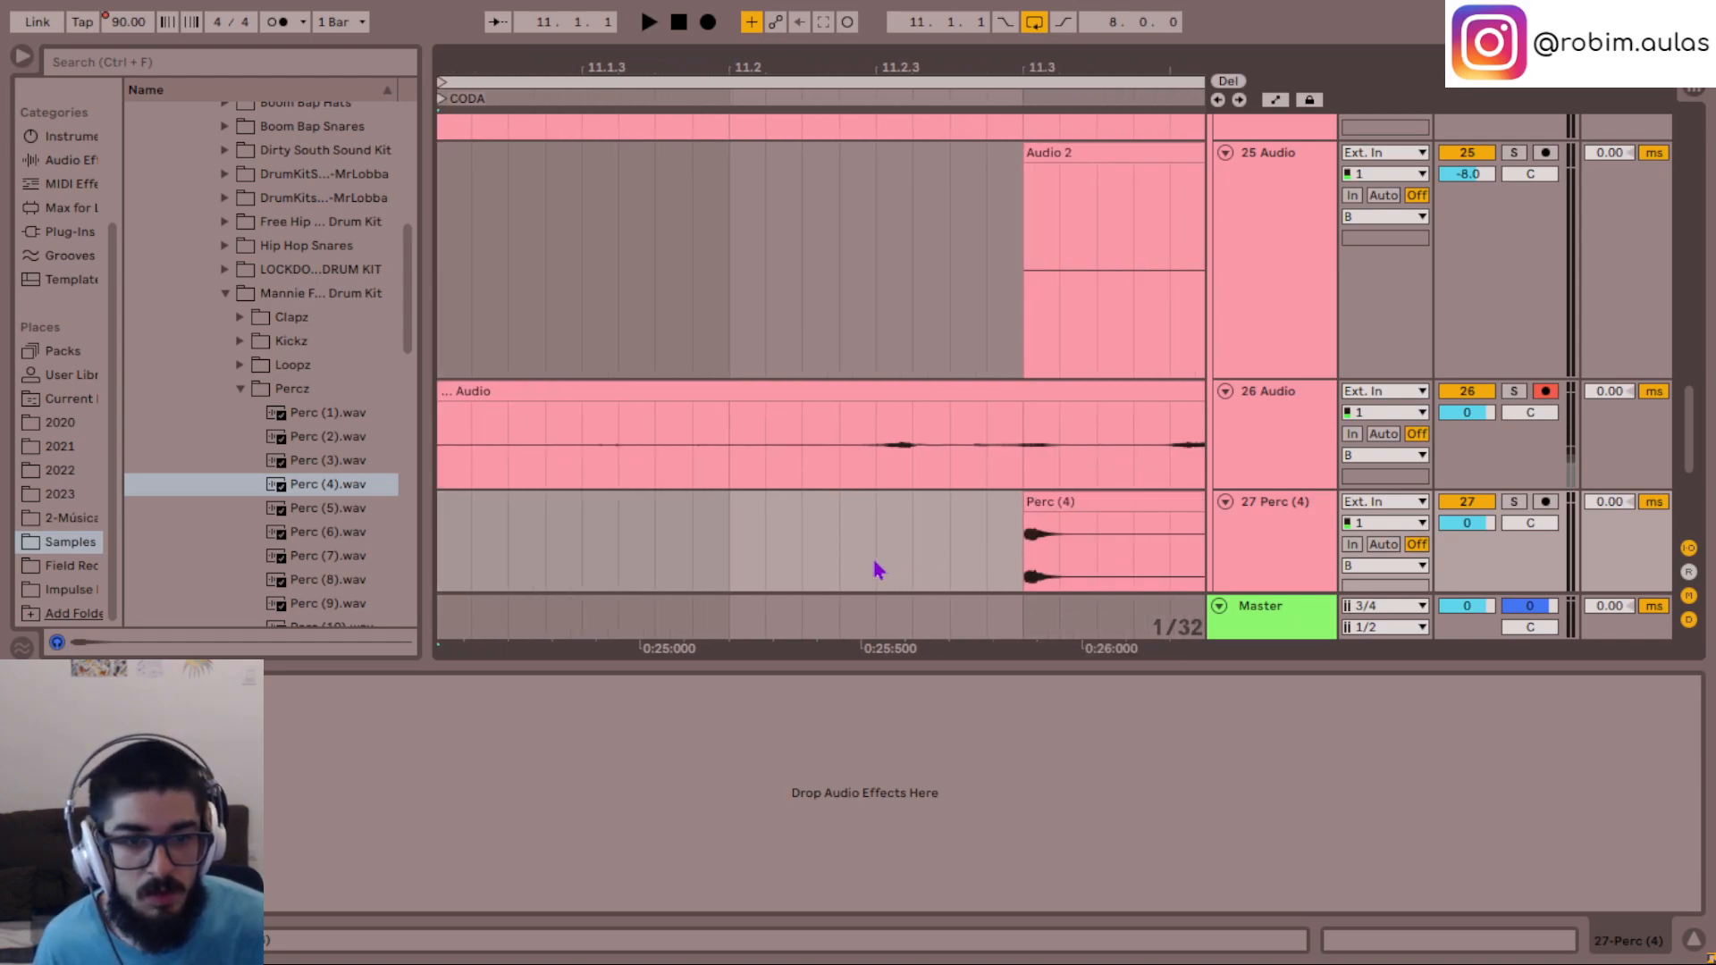
click(845, 440)
key(space)
key(space)
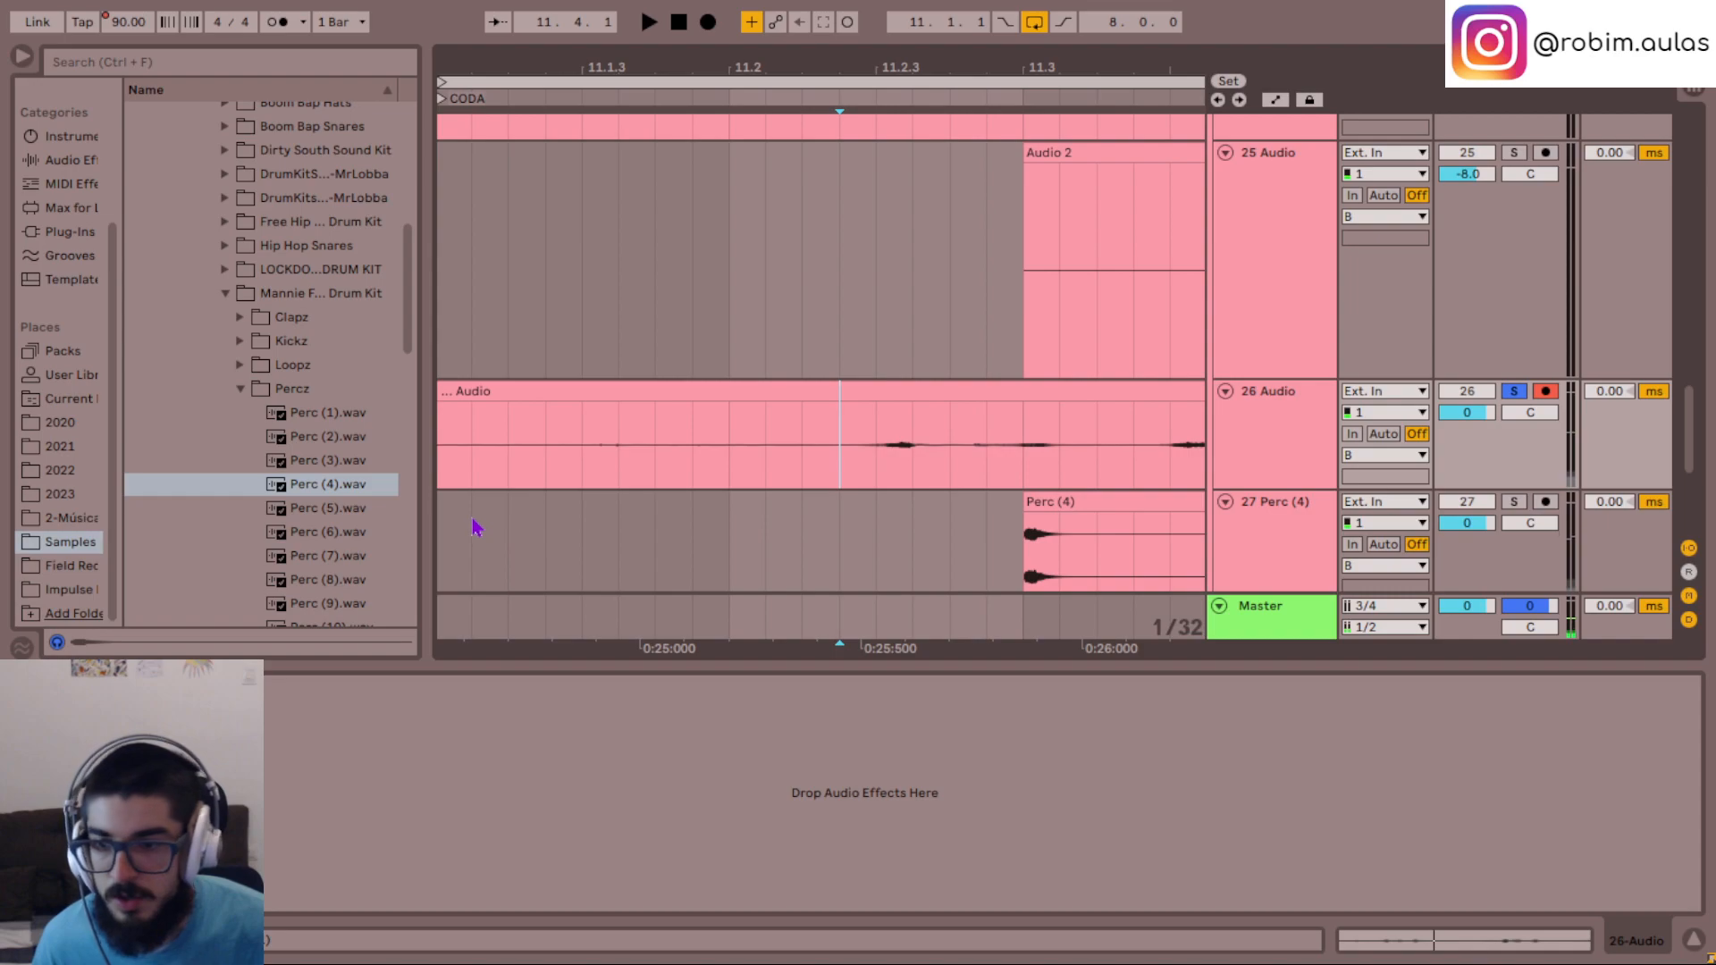
- Audition the Percz samples from Perc (4).wav to Perc (6).wav
scroll(476, 527, down, 1)
click(338, 487)
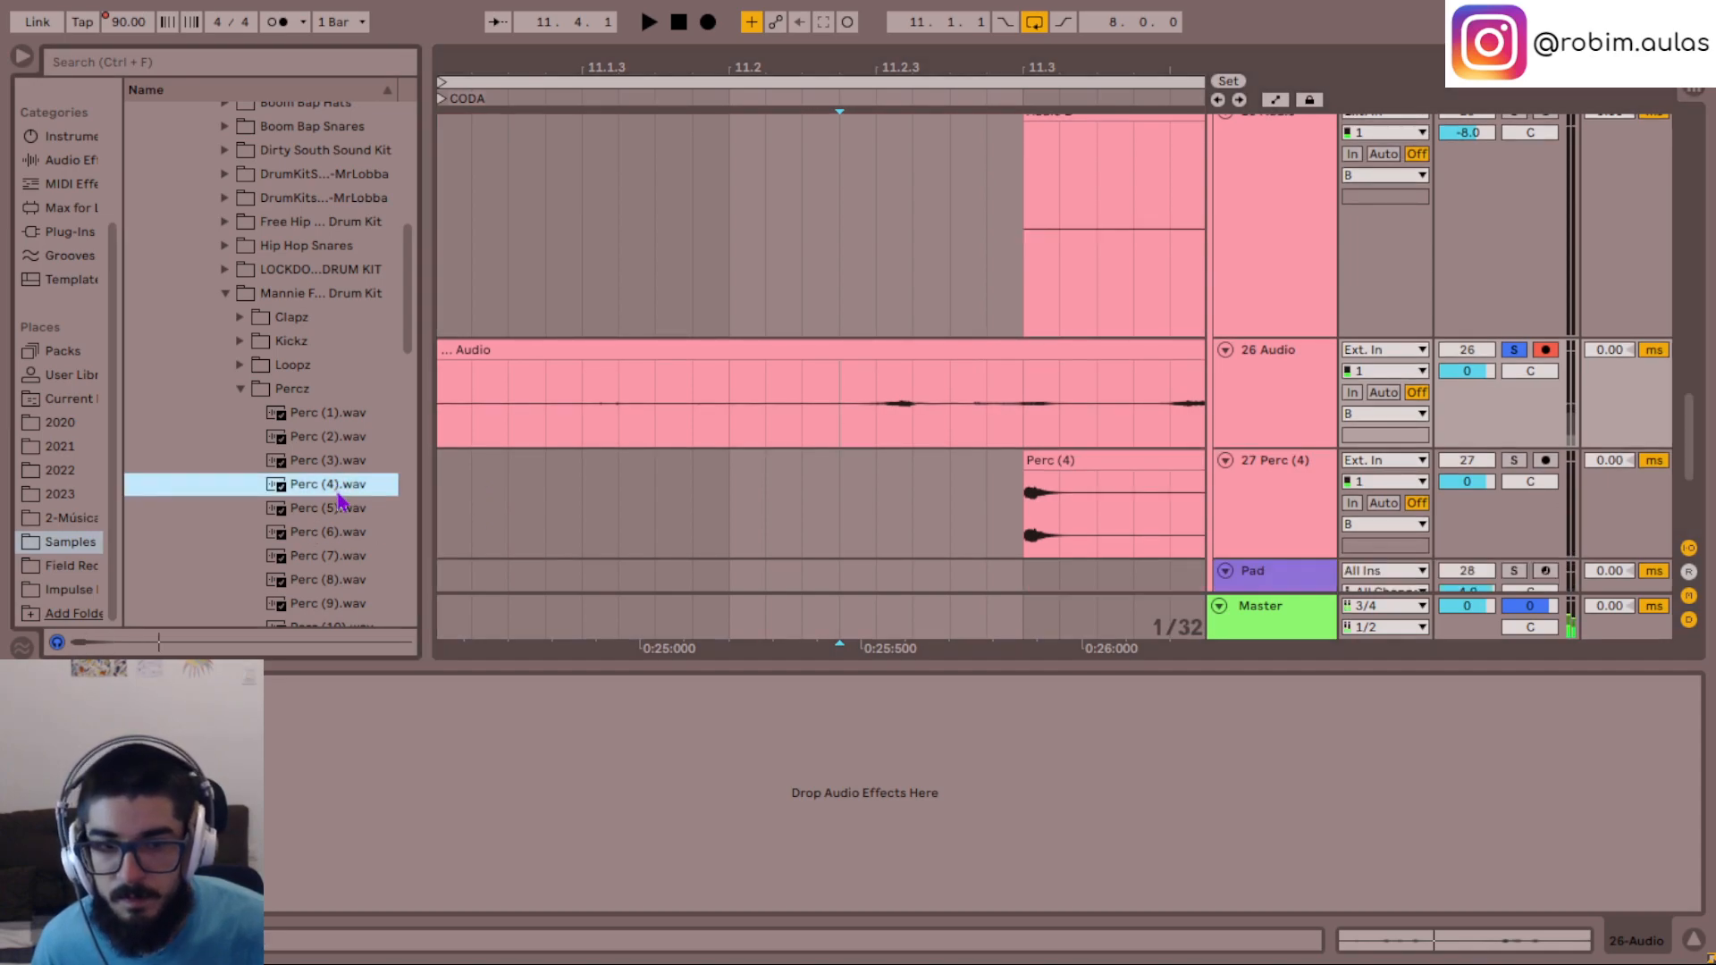
click(337, 509)
click(320, 532)
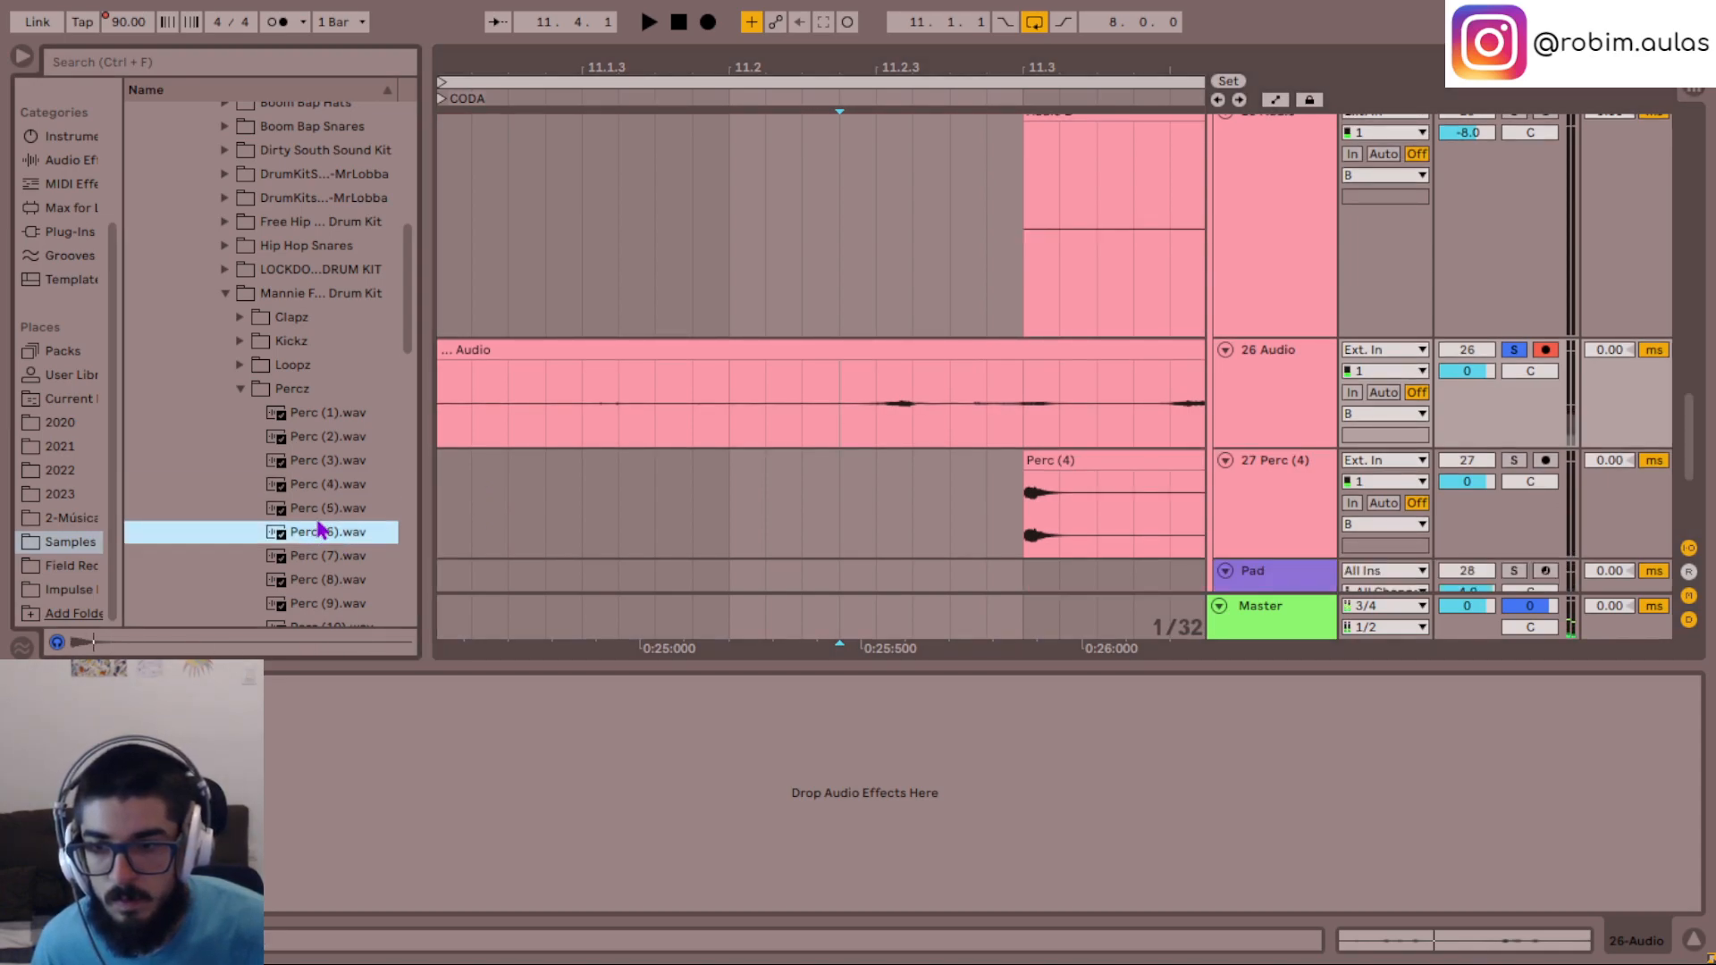
- Place Perc (3).wav at 11.2.3 on the 27 Perc (4) track and play that track soloed
click(330, 465)
mouse_move(326, 455)
mouse_down()
mouse_move(713, 536)
mouse_move(554, 513)
mouse_move(585, 514)
mouse_up()
click(945, 536)
click(586, 531)
key(space)
mouse_move(925, 483)
mouse_down()
mouse_move(698, 482)
mouse_move(929, 485)
mouse_up()
click(873, 534)
key(space)
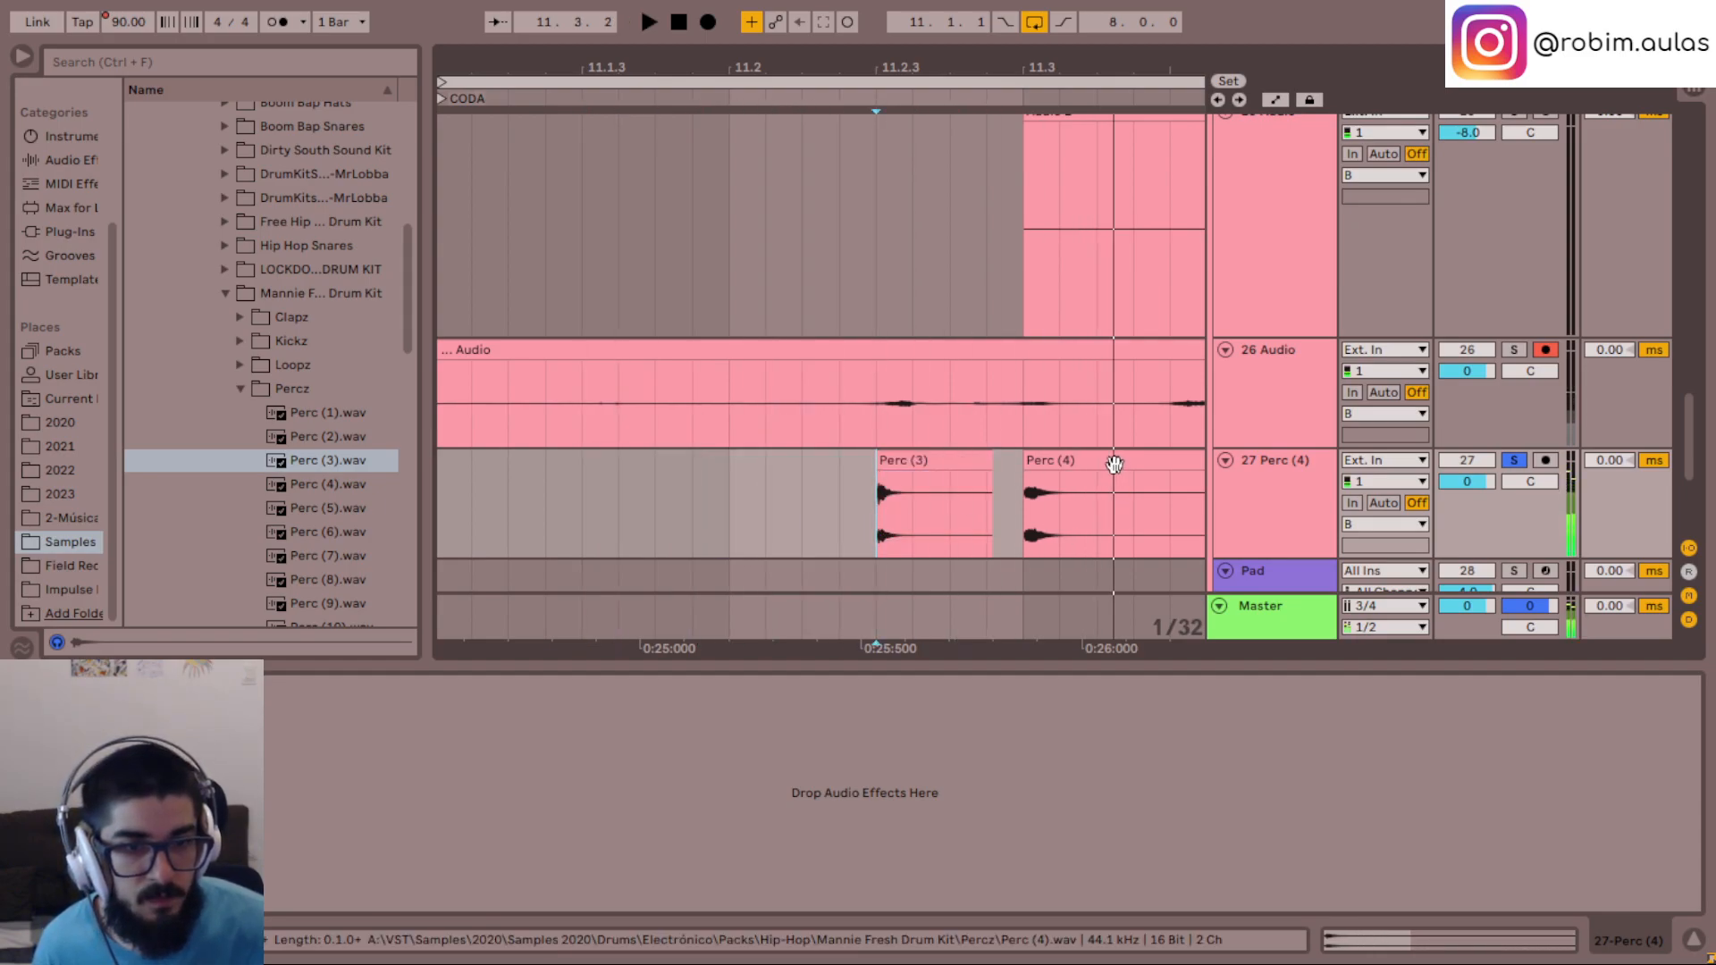
- Split the Perc (4) clip at 11.3.2, move its first part earlier against the Perc (3) clip, and play both hits
click(1085, 506)
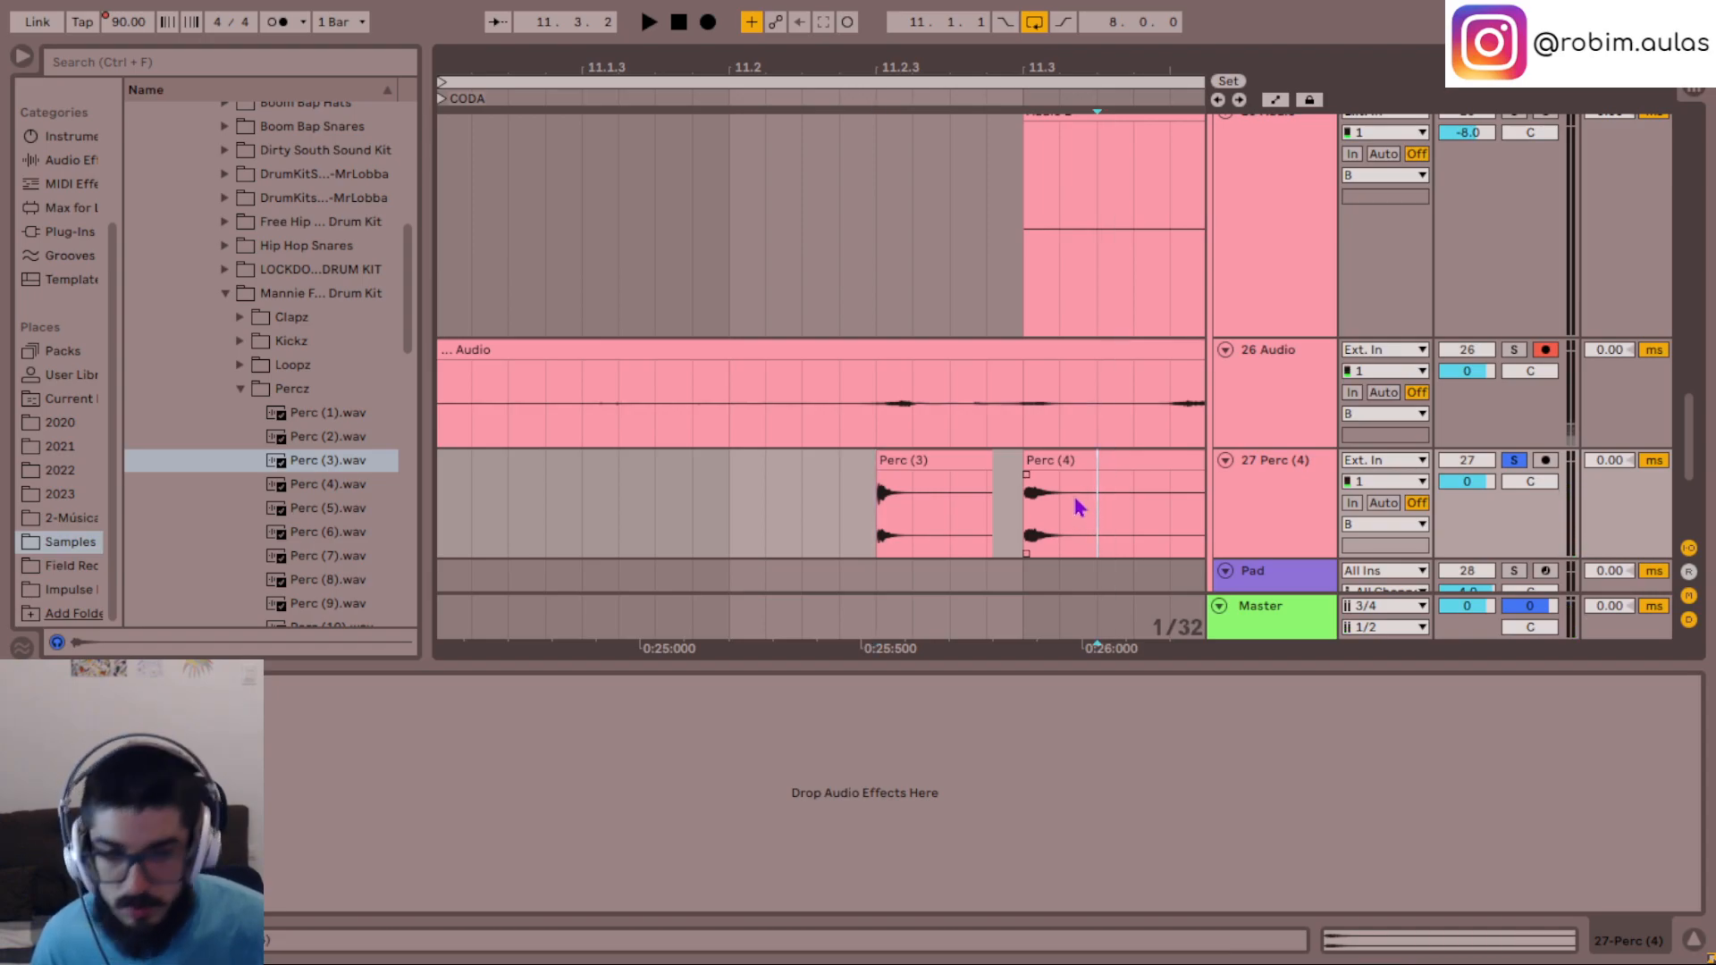
key(ctrl+e)
mouse_move(1054, 487)
mouse_down()
mouse_move(983, 482)
mouse_move(1007, 465)
mouse_up()
click(886, 521)
key(space)
key(space)
click(873, 516)
- Raise the gain of the recorded clip on 26 Audio to 10 dB
scroll(1020, 418, up, 3)
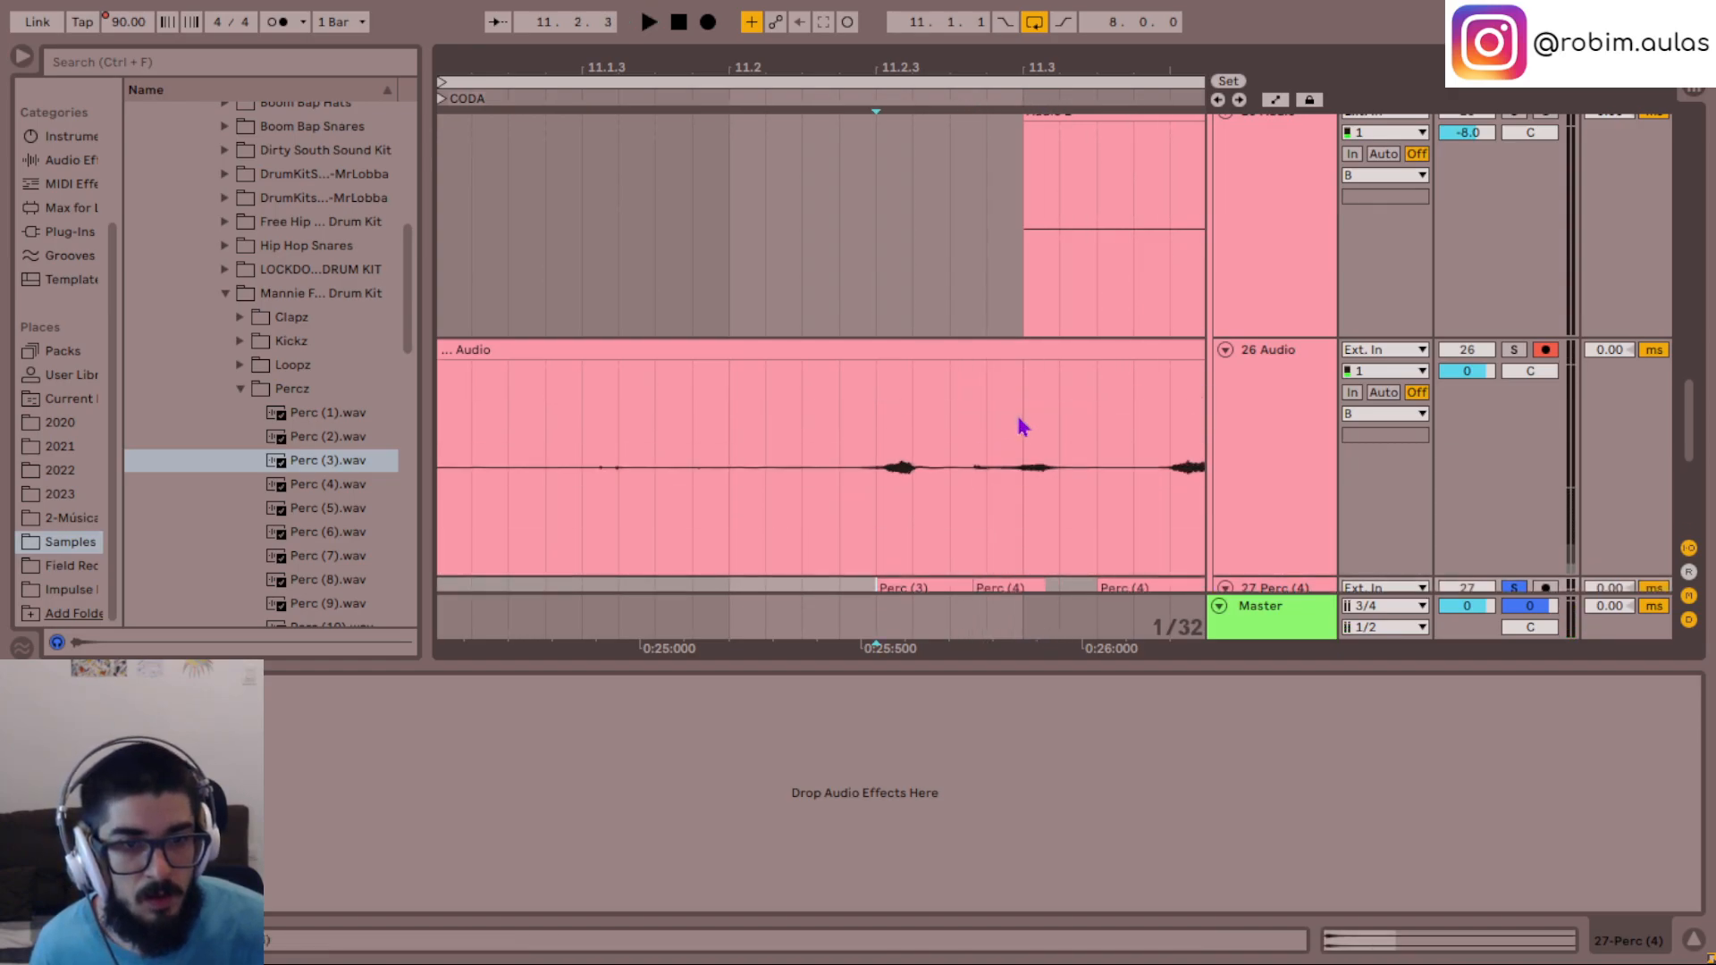
scroll(1020, 418, down, 2)
double_click(982, 350)
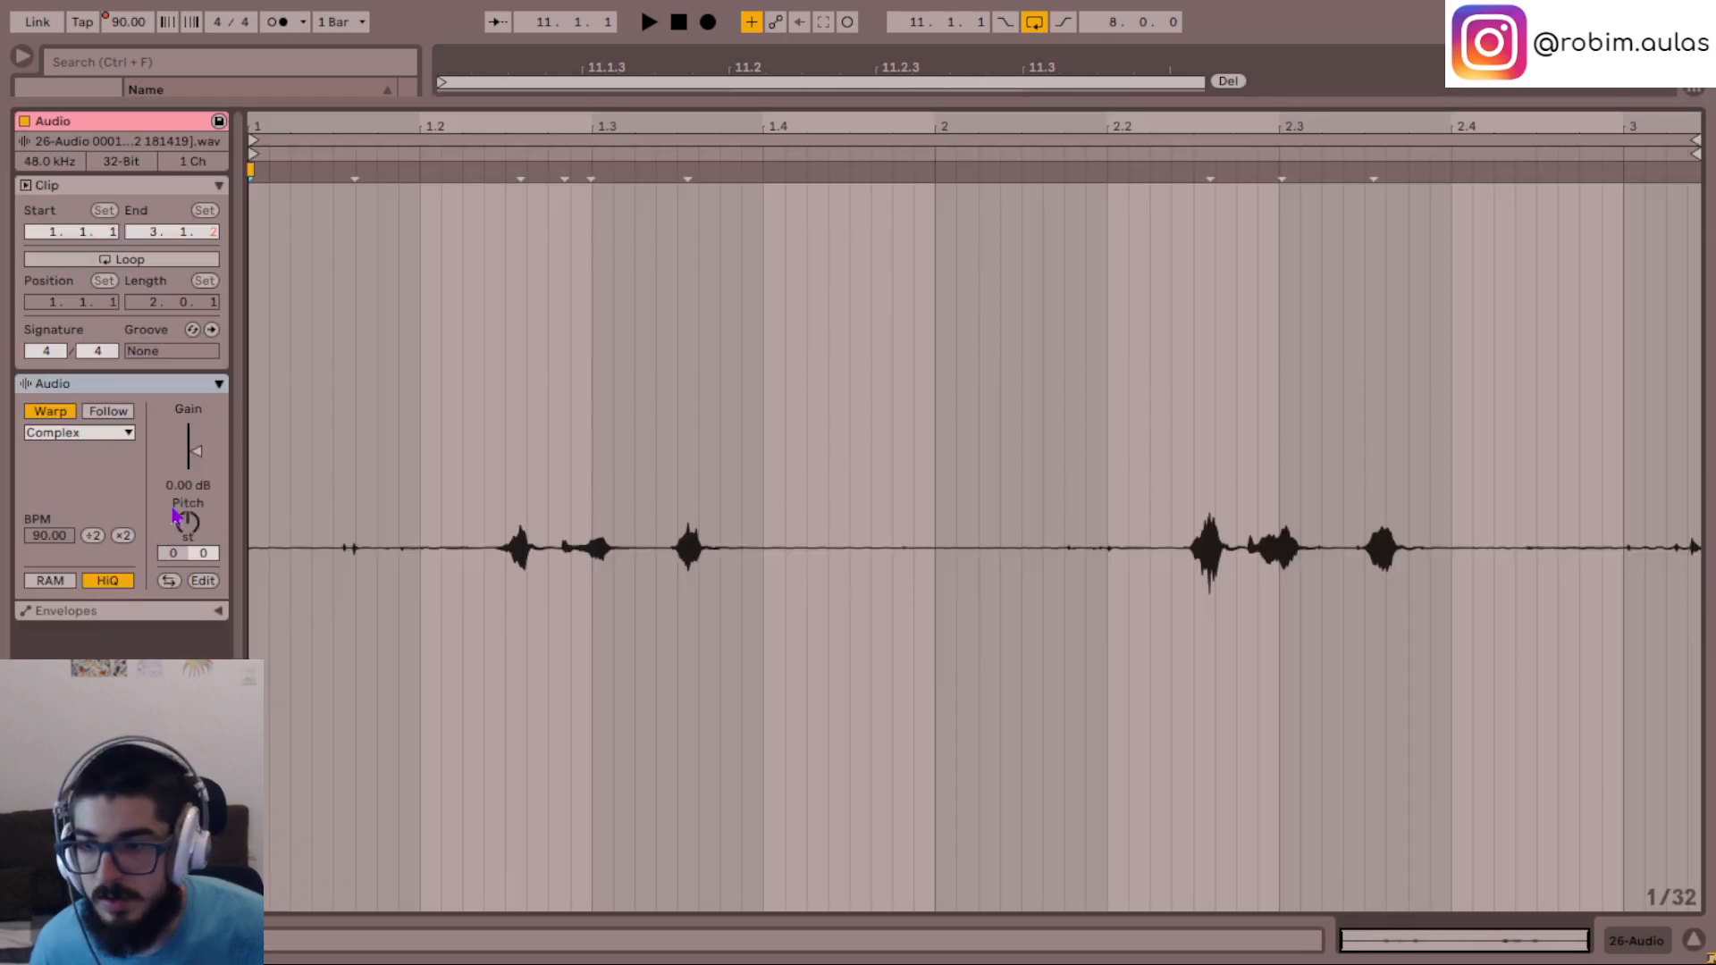
click(198, 454)
text(10)
key(Return)
key(ctrl+alt+l)
- Nudge the Perc (4) clip slightly earlier and the Perc (3) clip slightly later to line up with the recorded hits
click(841, 572)
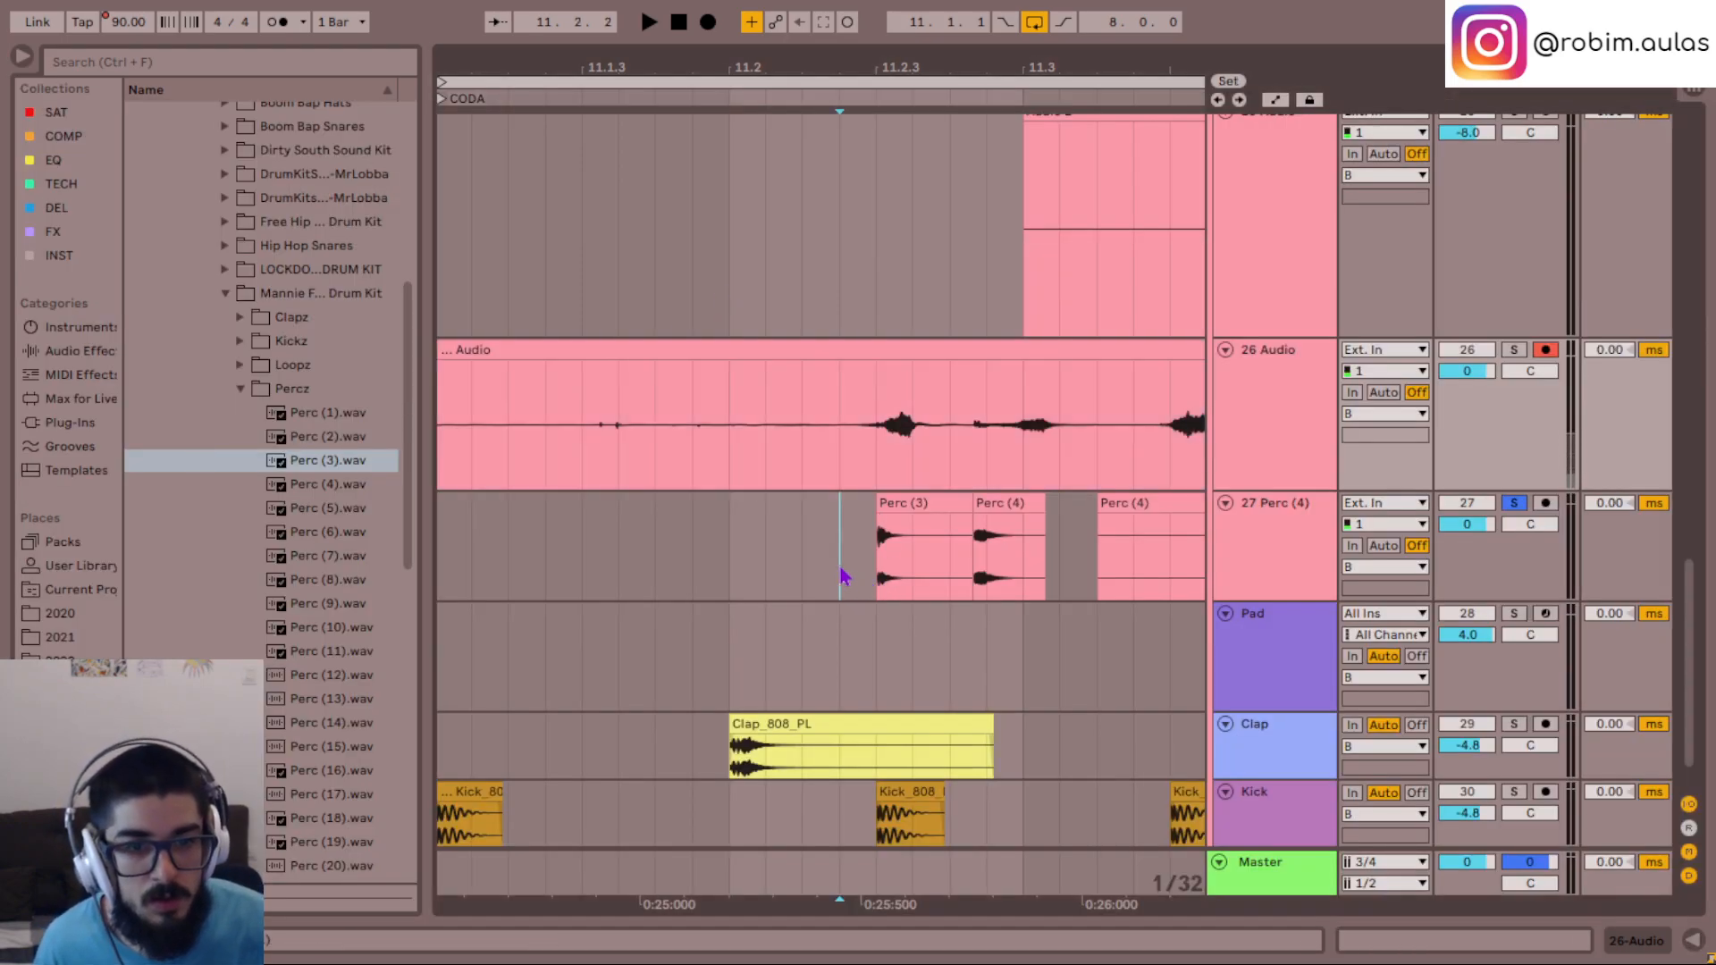
key(space)
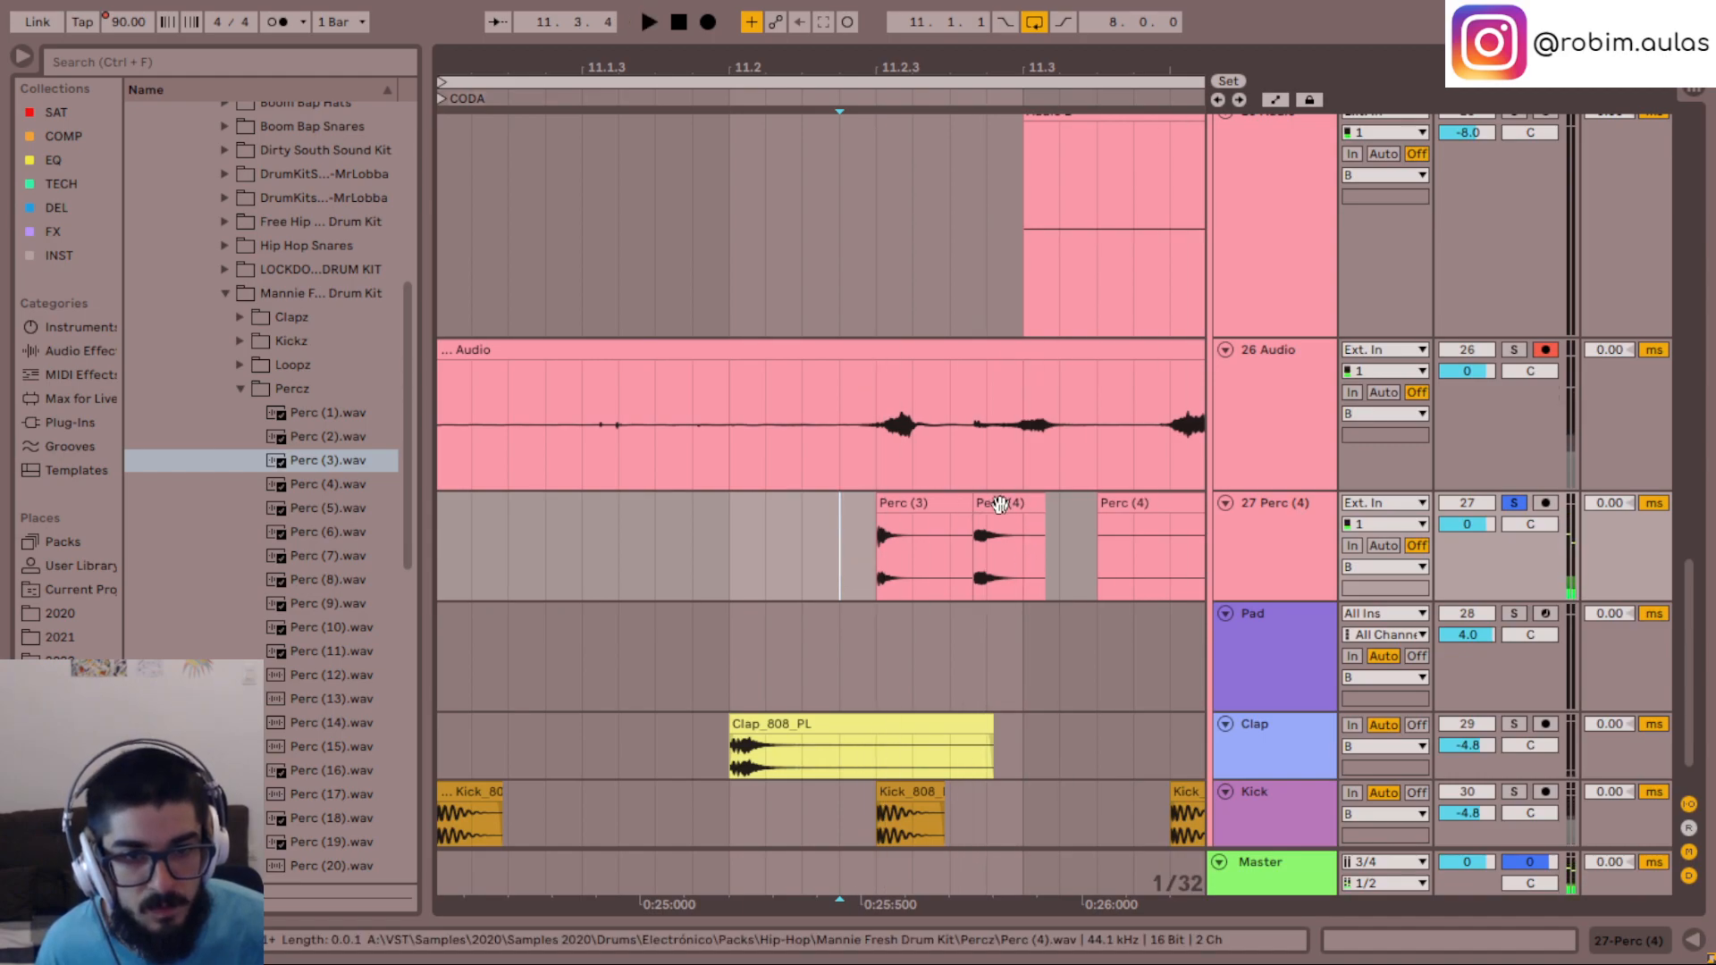
drag(1007, 505, 882, 502)
click(893, 527)
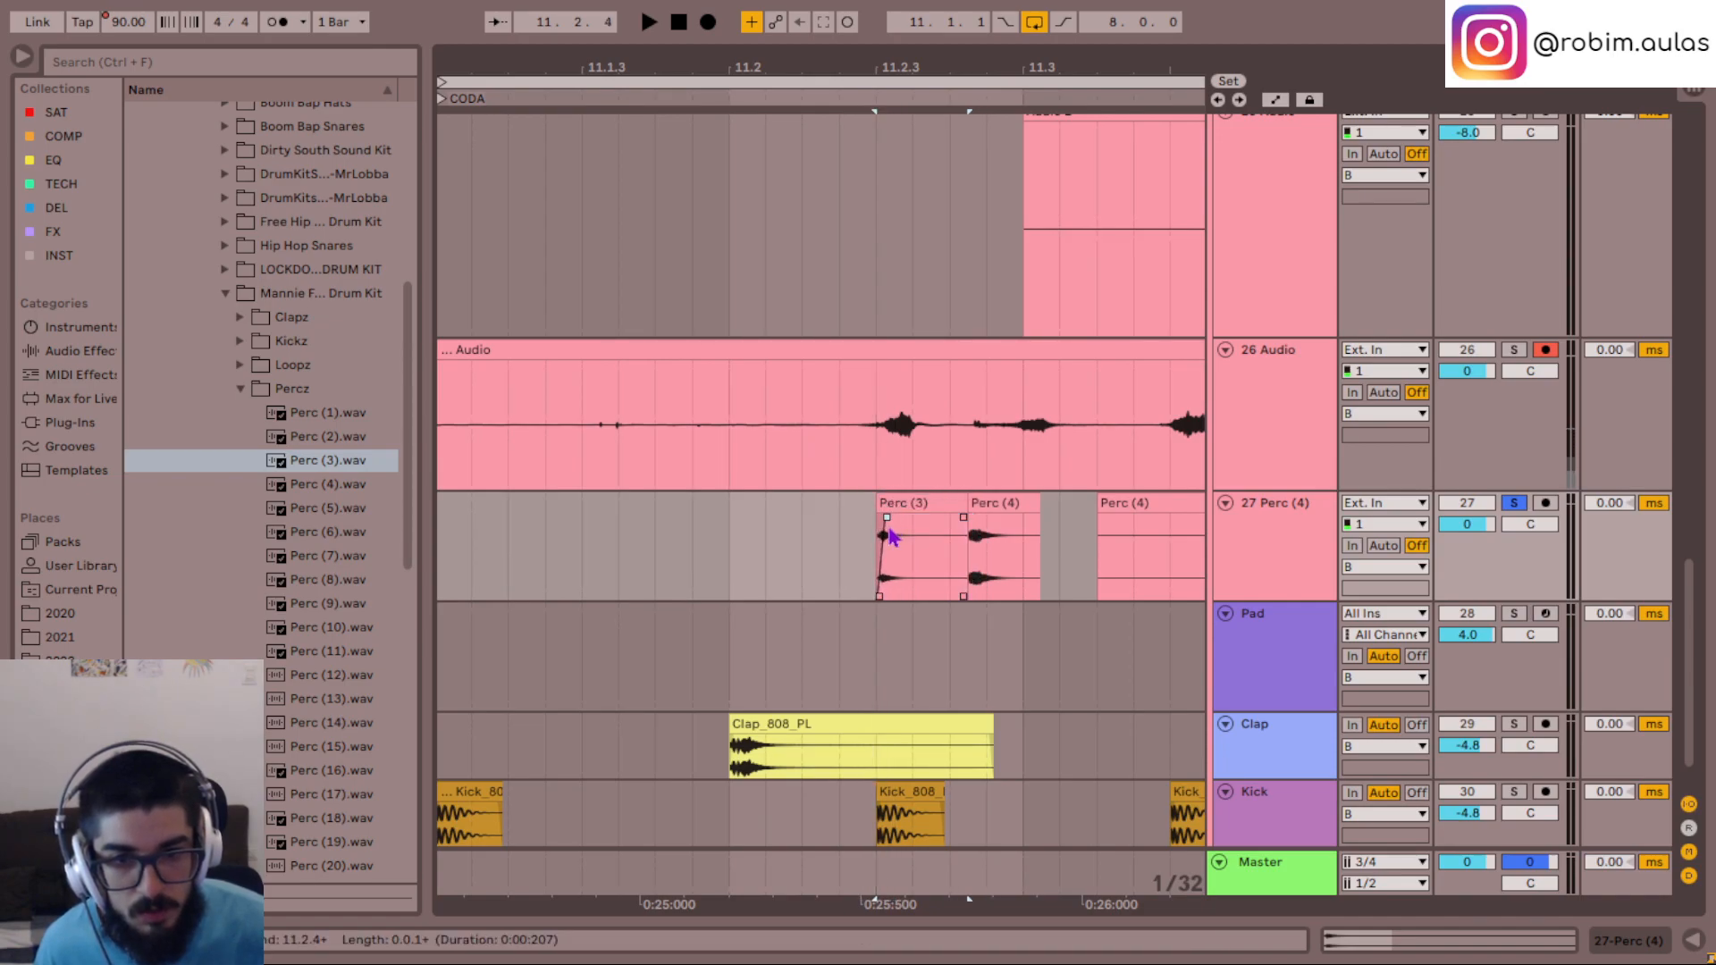
drag(965, 505, 922, 515)
click(882, 559)
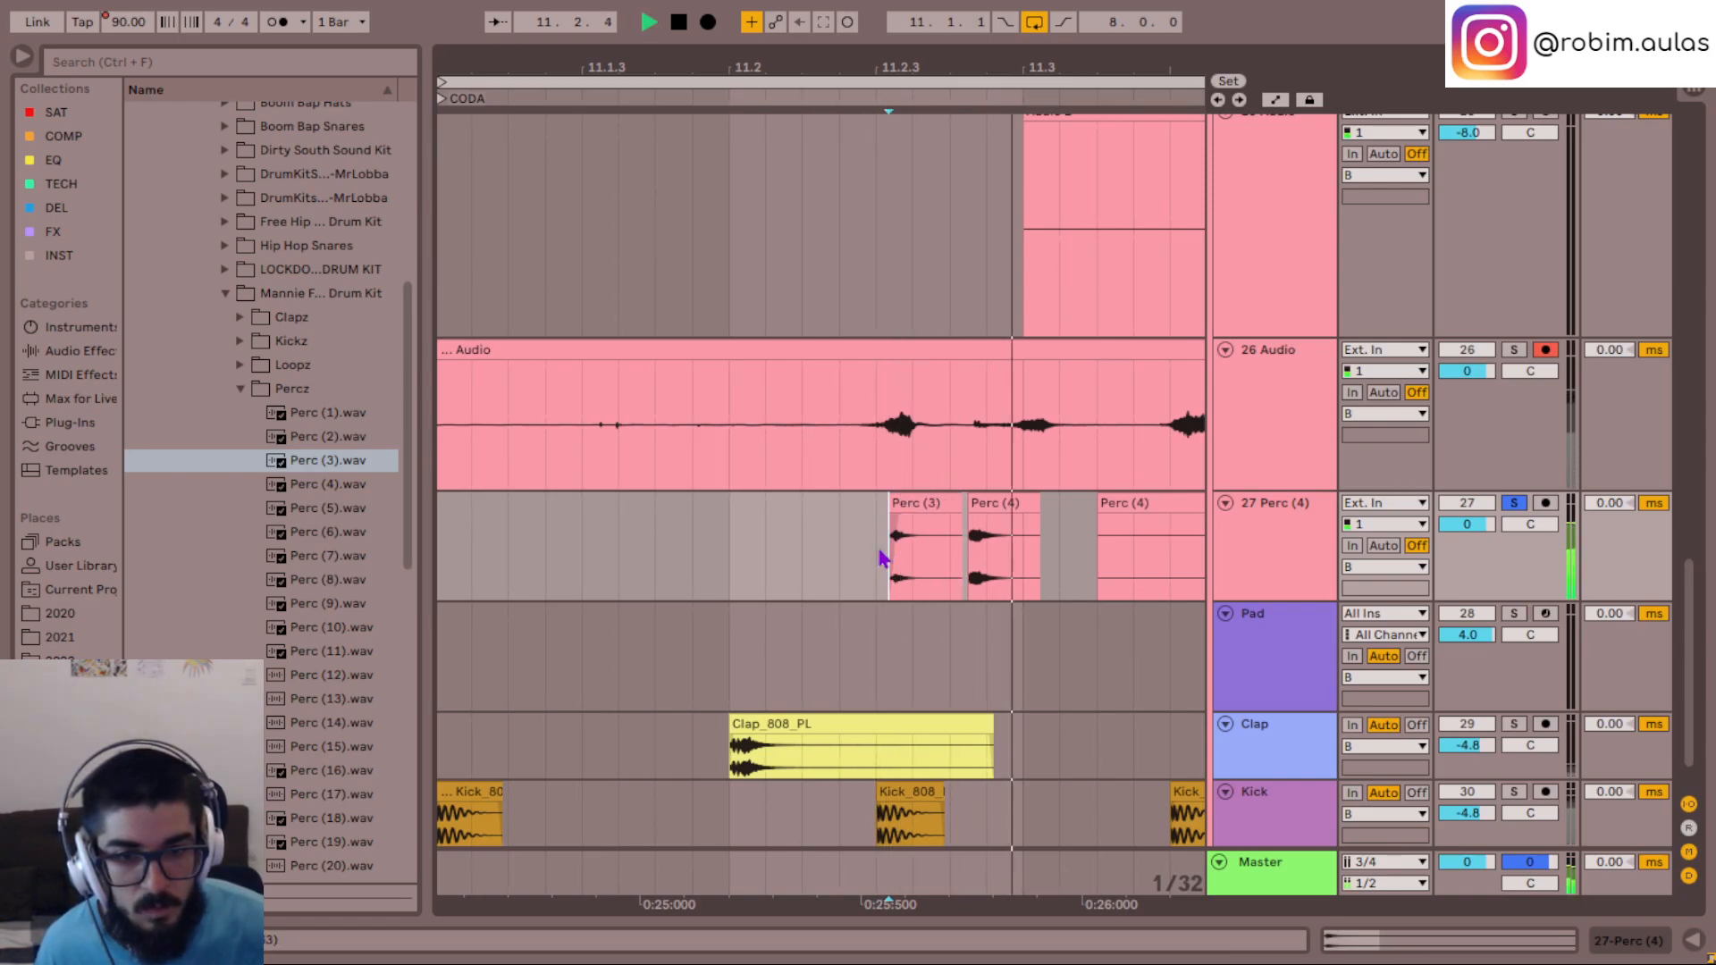
key(space)
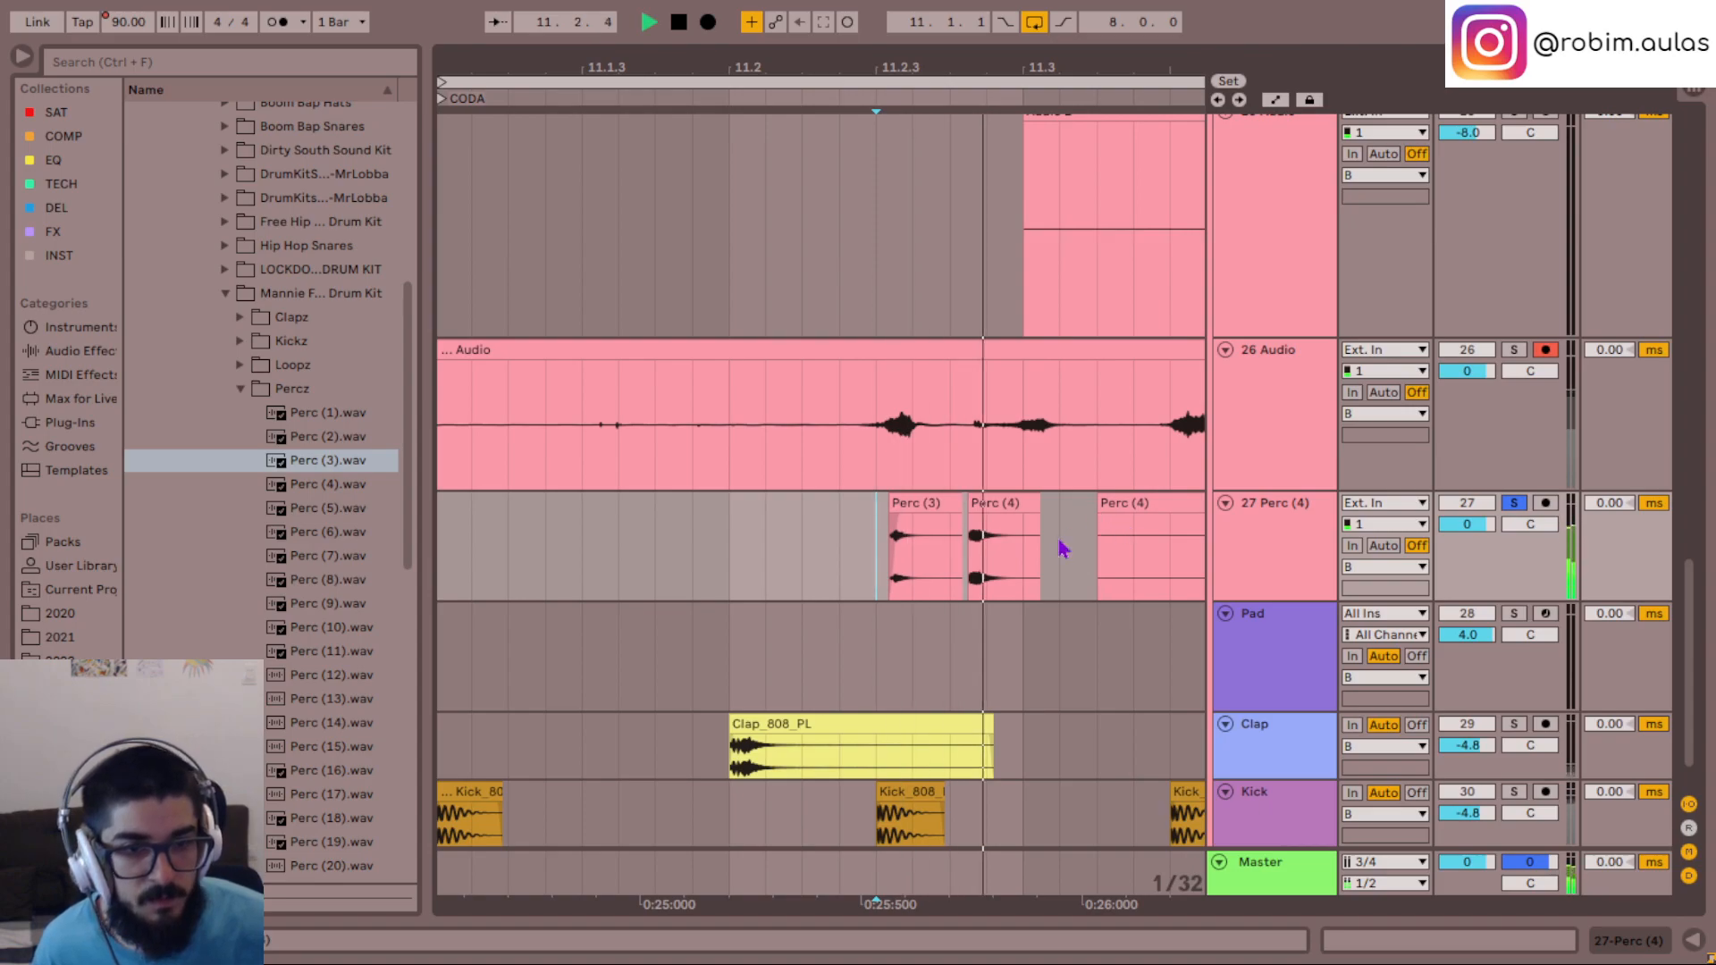
- Unsolo 27 Perc (4), mute 26 Audio, and play the sampled hits with the full mix
scroll(1037, 573, right, 5)
key(space)
key(space)
key(s)
key(space)
key(space)
click(1486, 350)
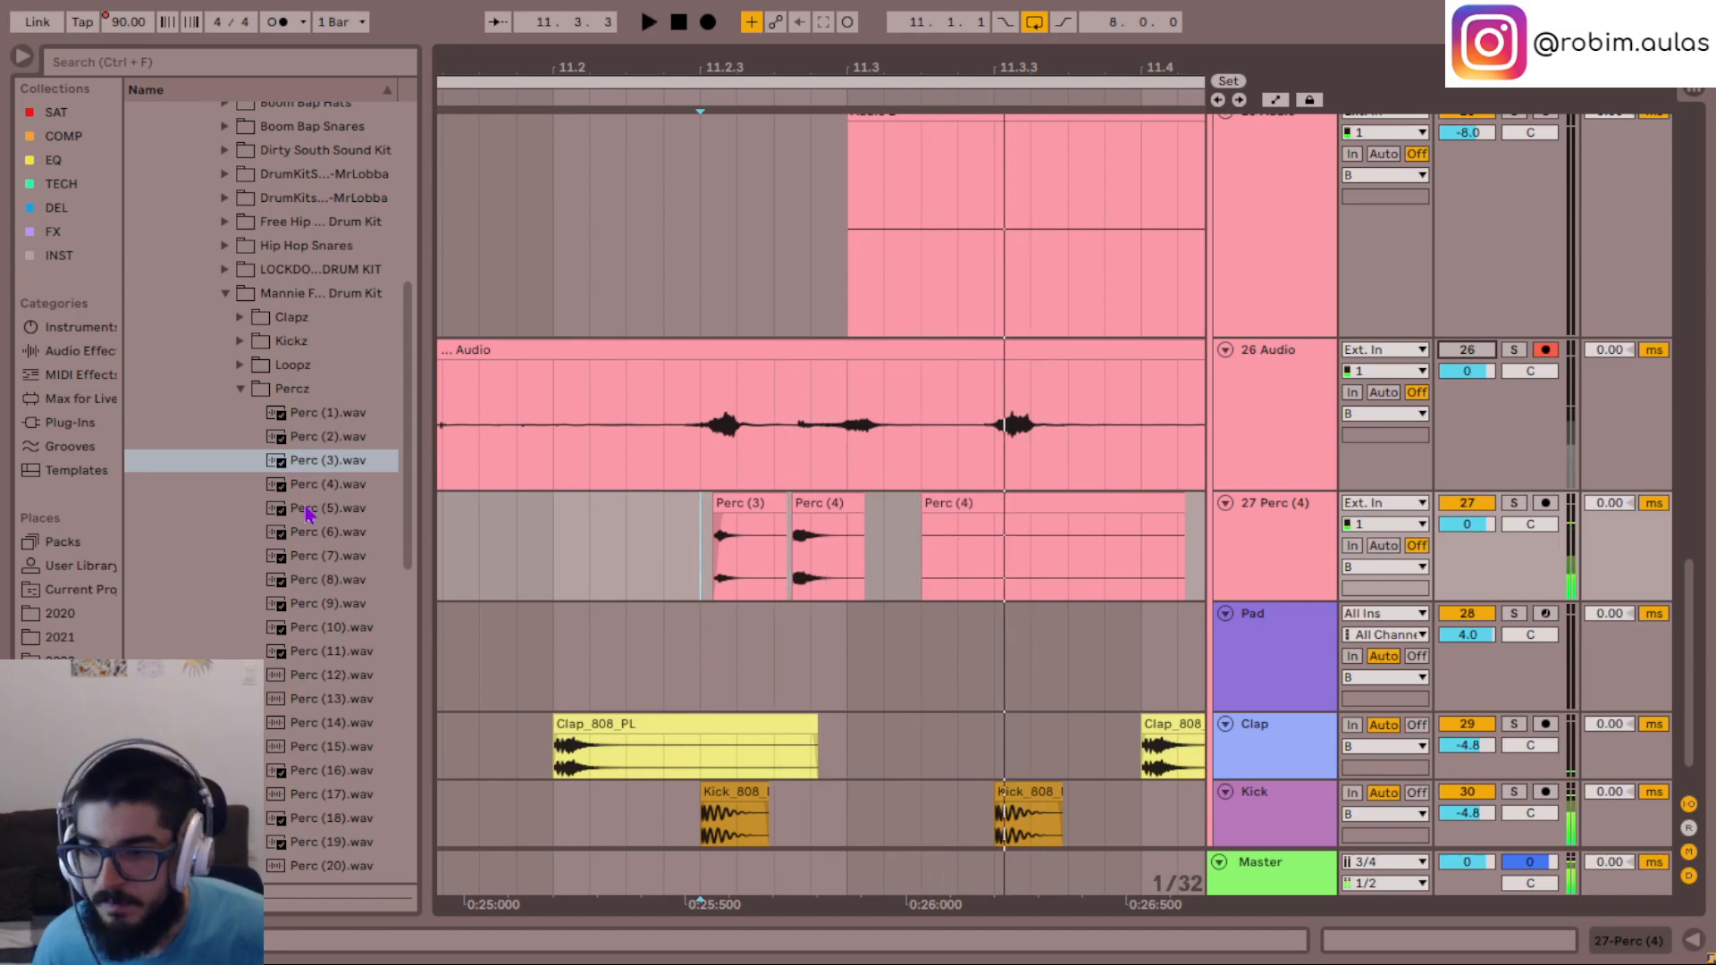
- Audition the Percz samples from Perc (6).wav onwards to Perc (12).wav
click(318, 534)
click(324, 560)
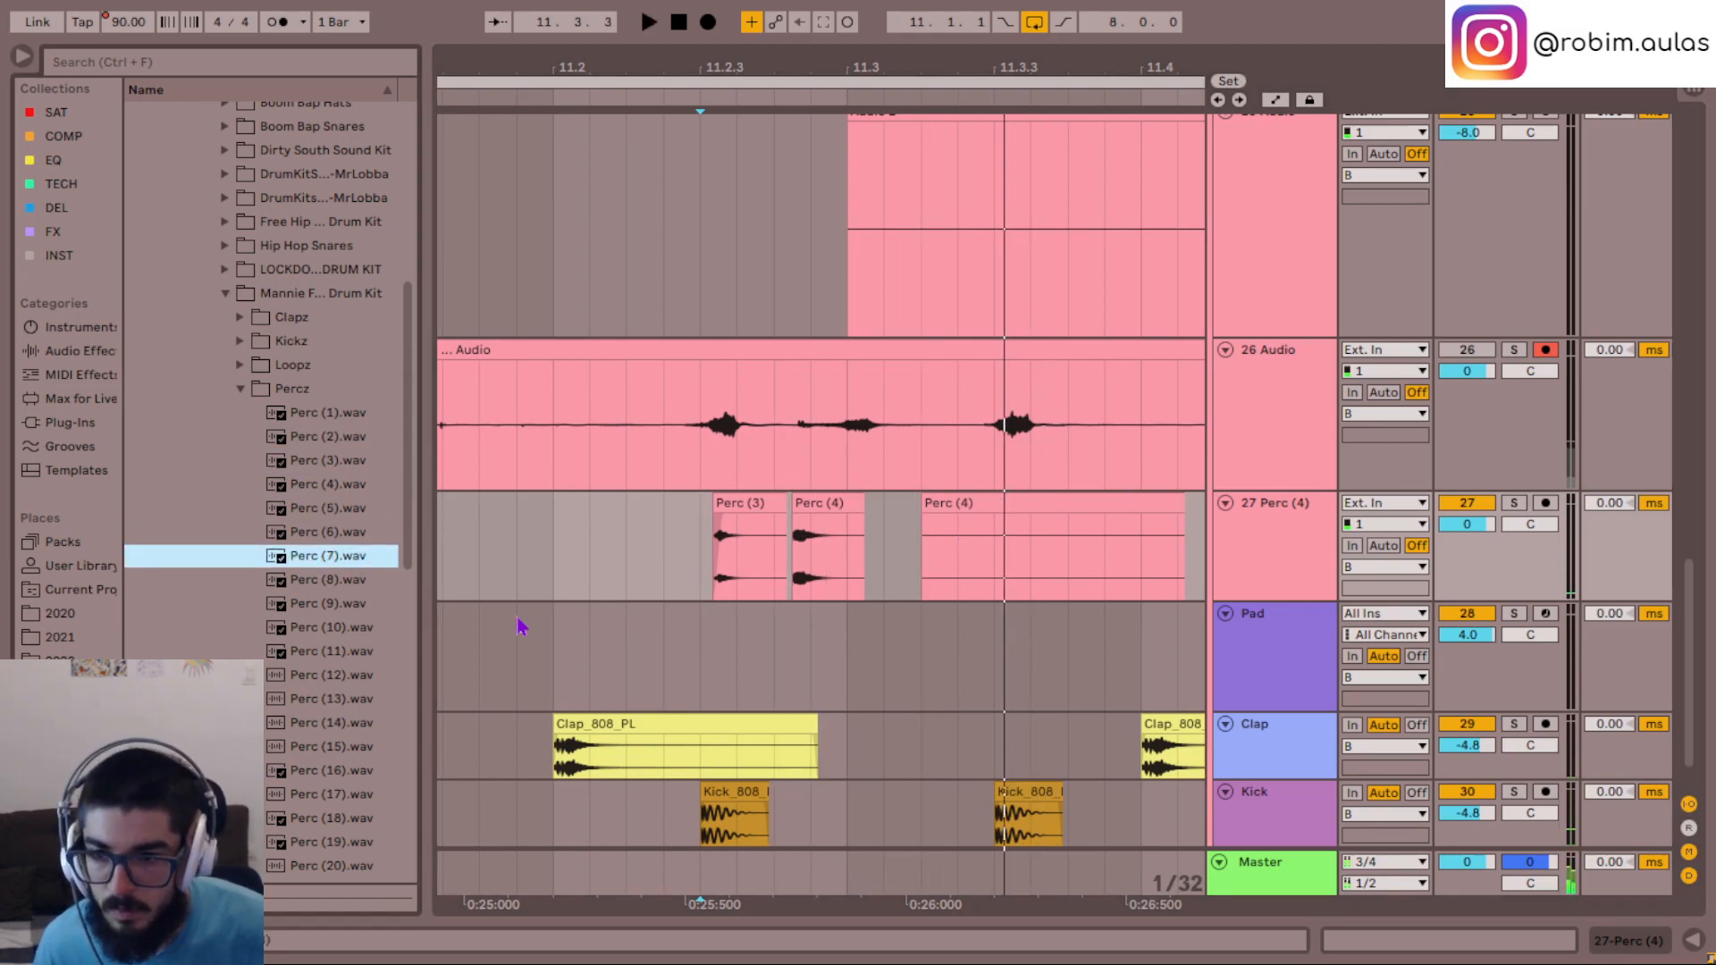
key(Down)
key(Down)
key(Down)
key(Down)
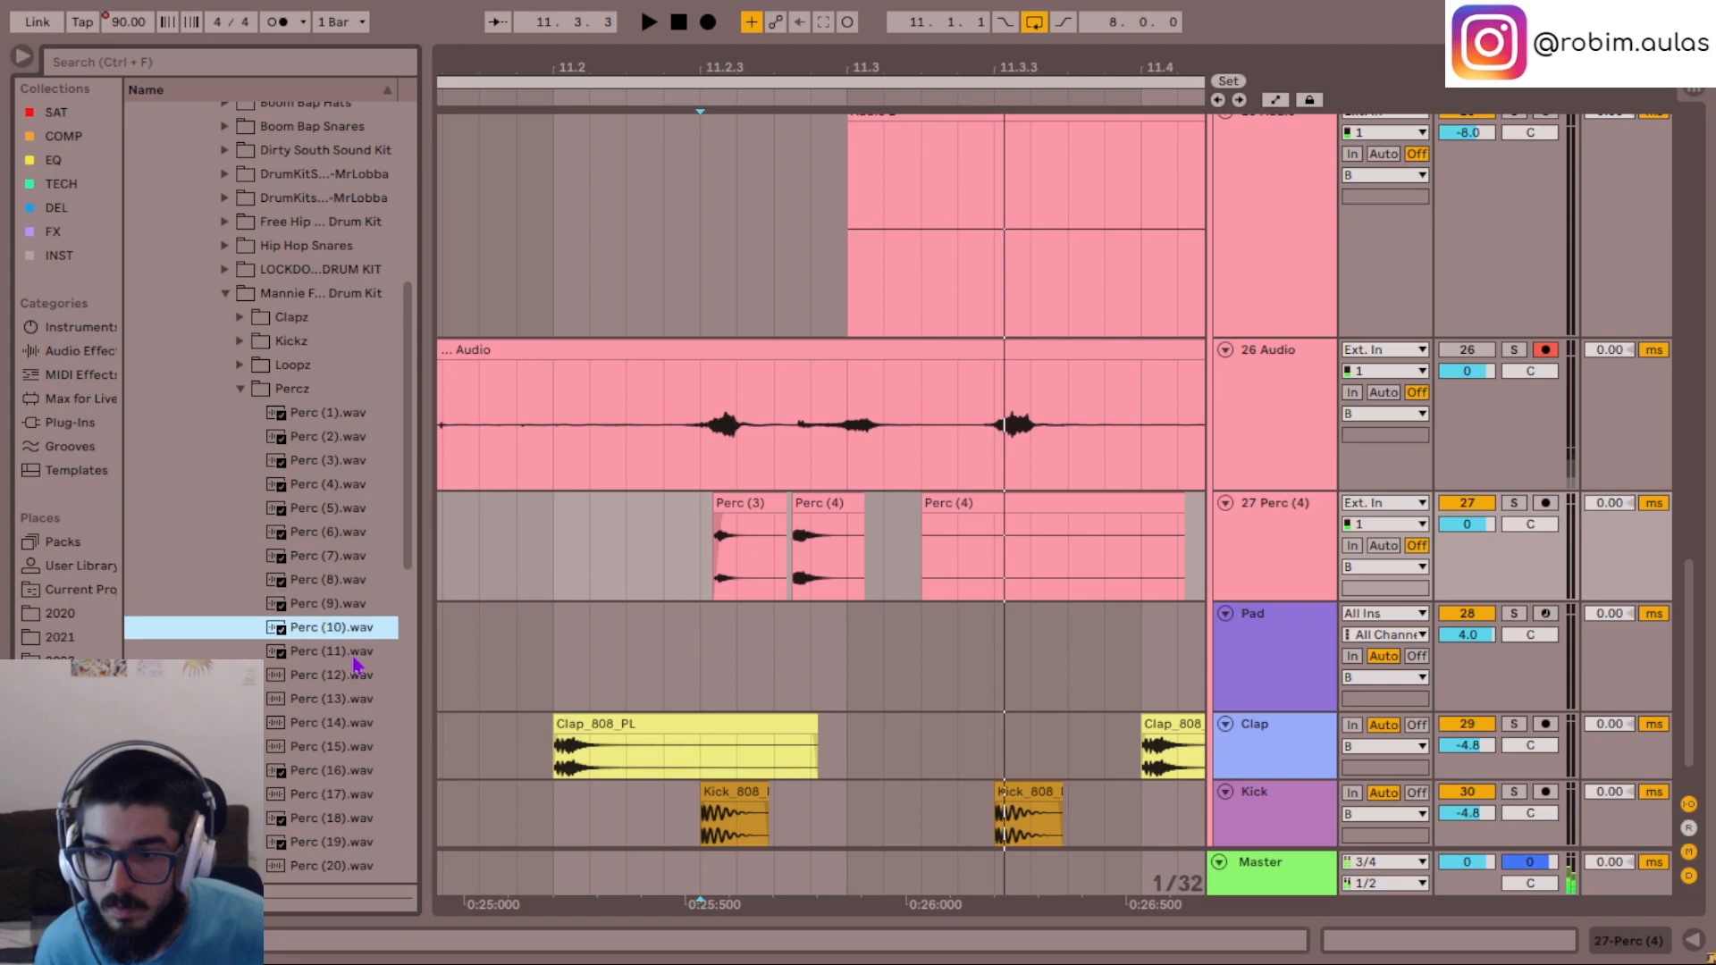
scroll(303, 438, down, 1)
key(Down)
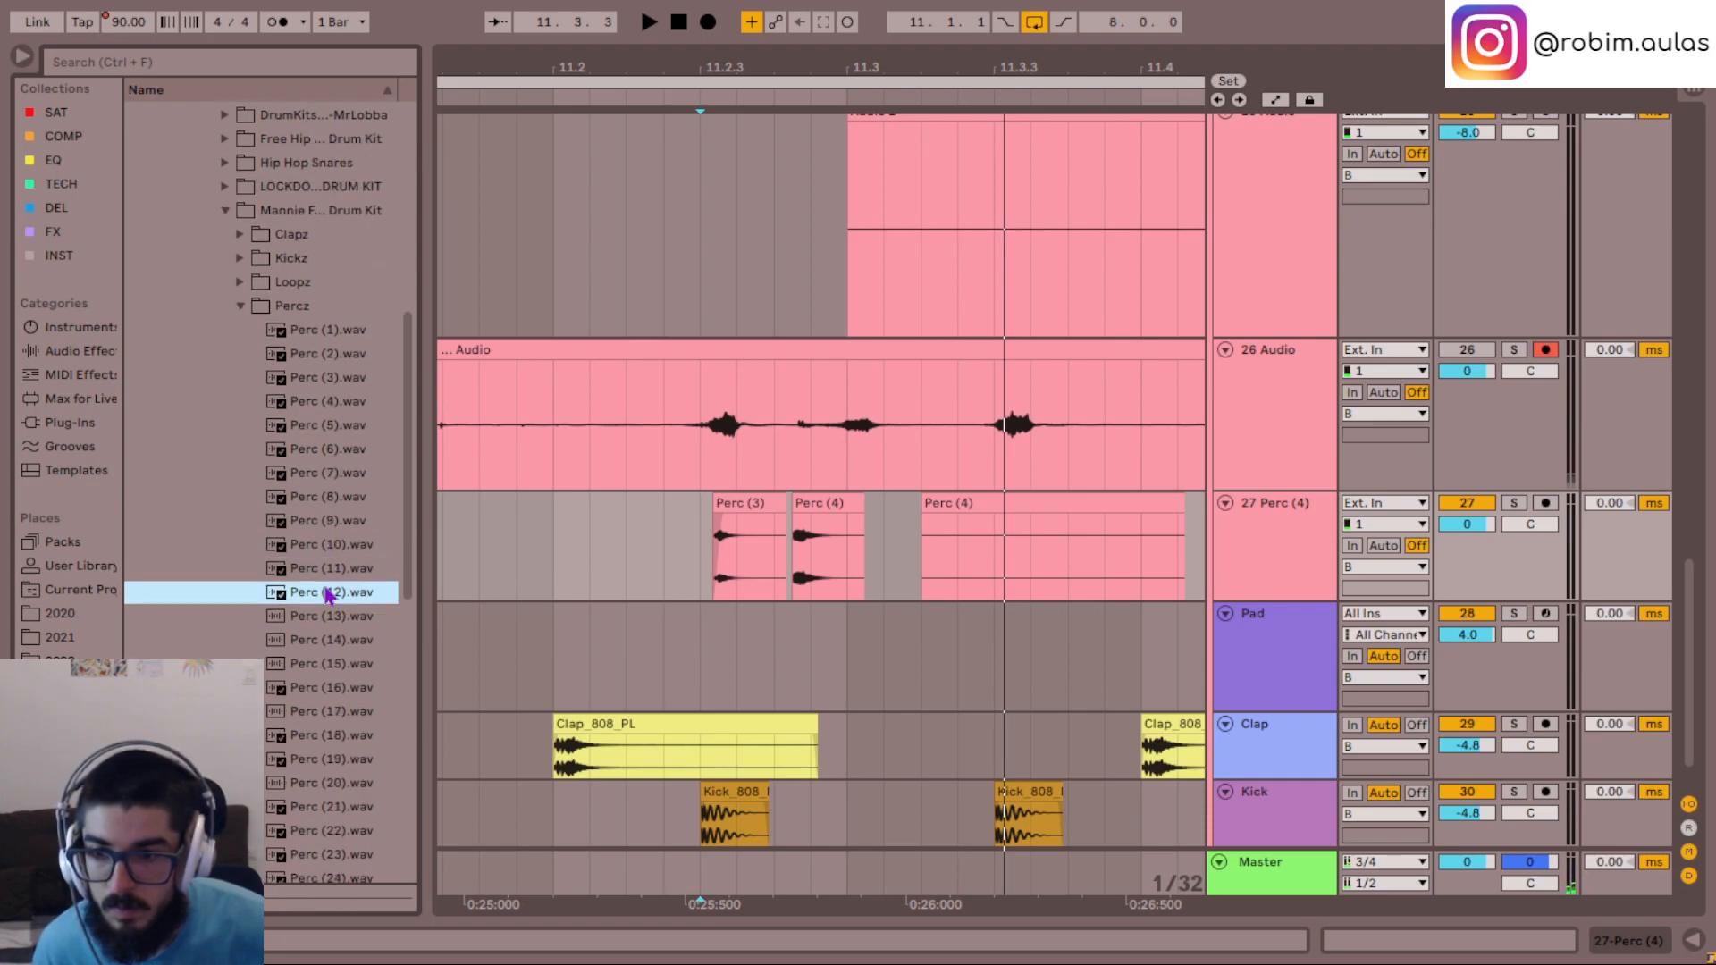
- Place Perc (12).wav at 11.3 on 27 Perc (4), over the leftover clip part, and play the pattern
drag(320, 597, 904, 501)
click(682, 567)
key(space)
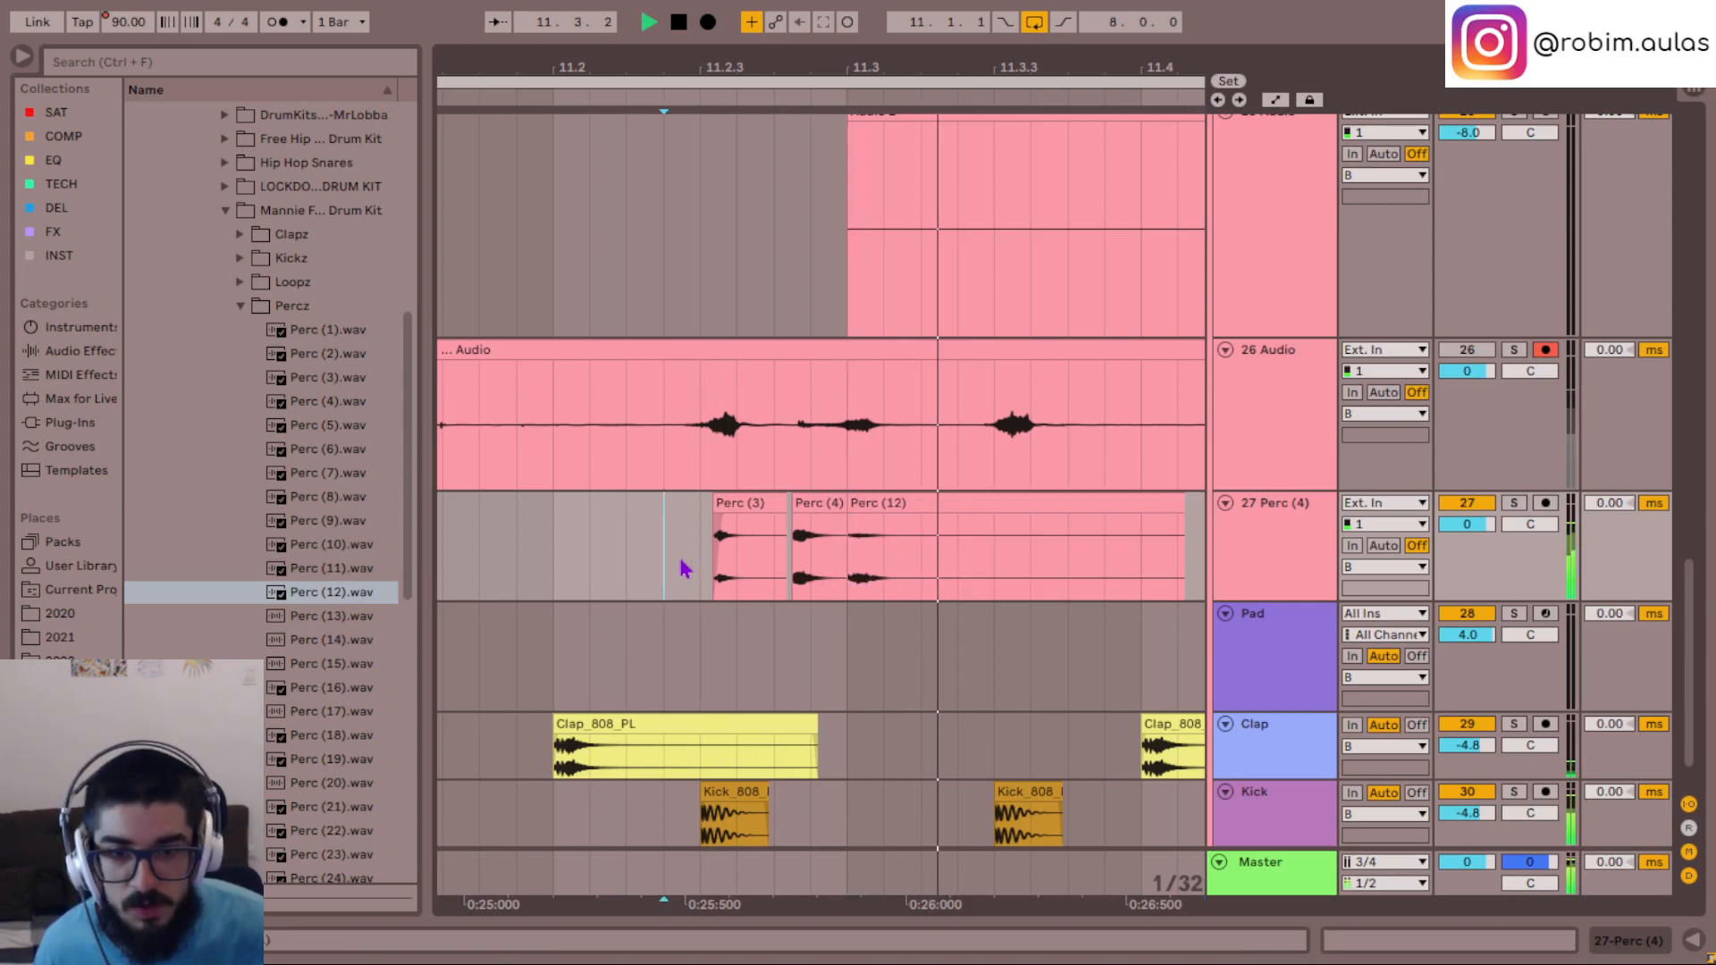
key(space)
key(space)
- Solo 27 Perc (4) and compare the Perc (4), Perc (12) and Perc (3) hits by playing from each clip
key(space)
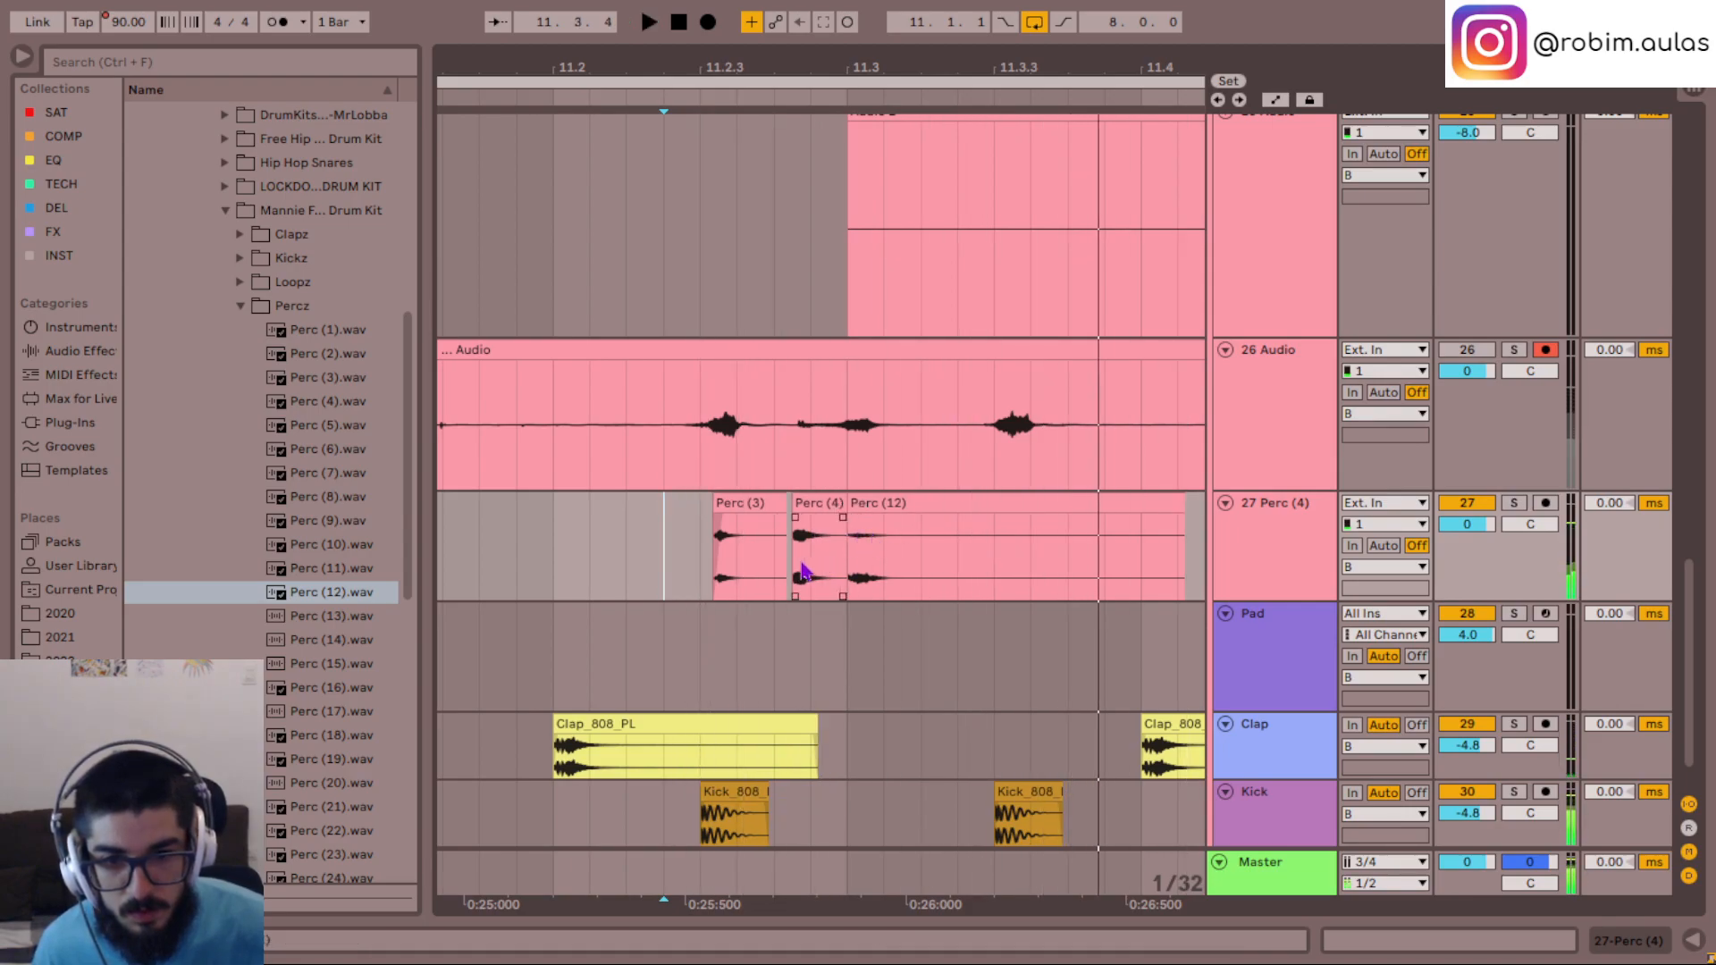
click(788, 570)
key(s)
key(space)
key(space)
click(842, 569)
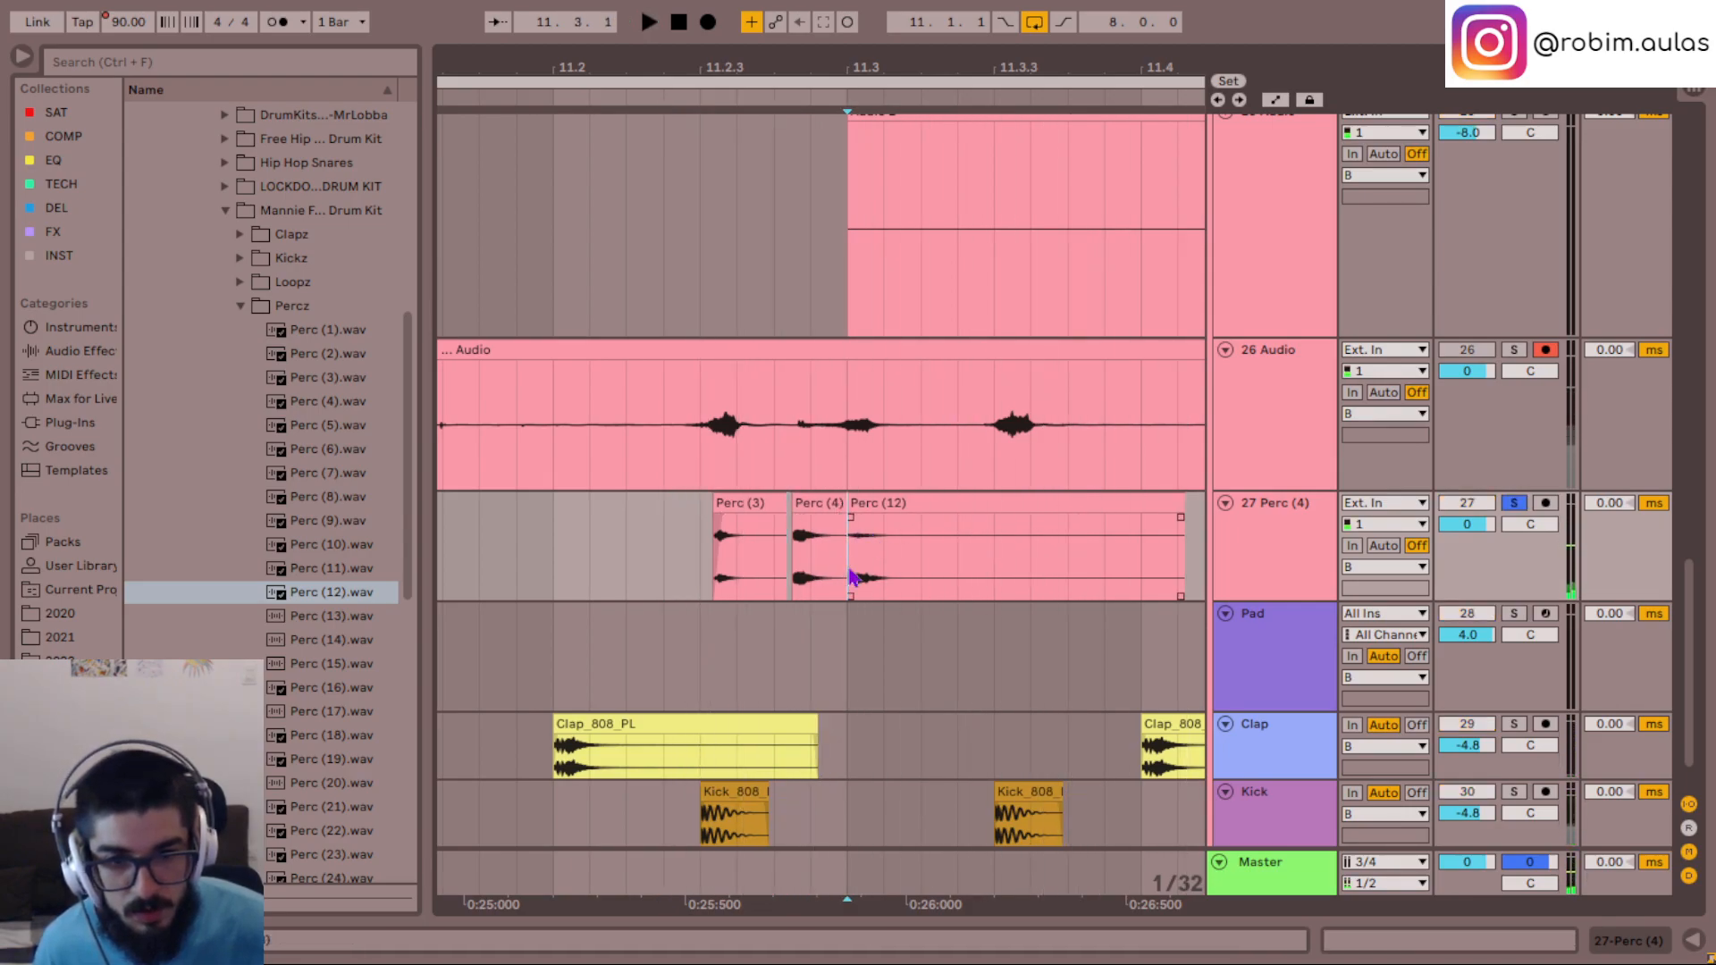
key(space)
key(space)
drag(849, 576, 884, 574)
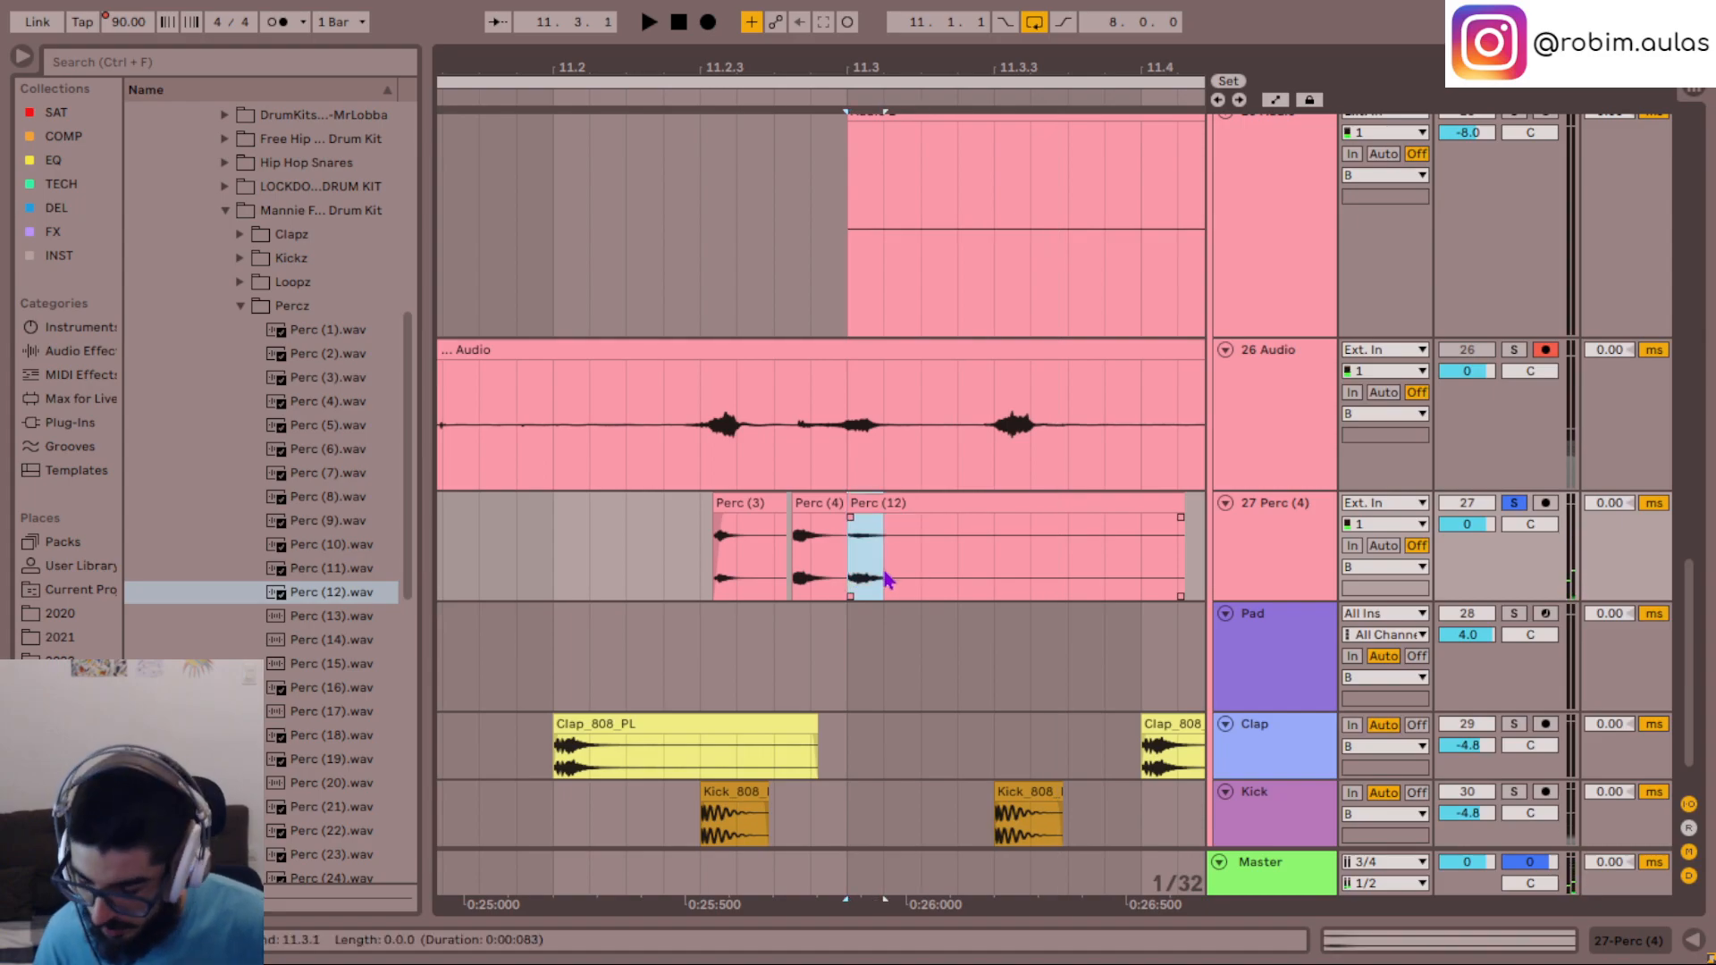
click(716, 574)
key(space)
key(space)
- Replace the sample in the Perc (3) clip with Perc (12).wav and play the hits unsoloed with the full mix
click(753, 500)
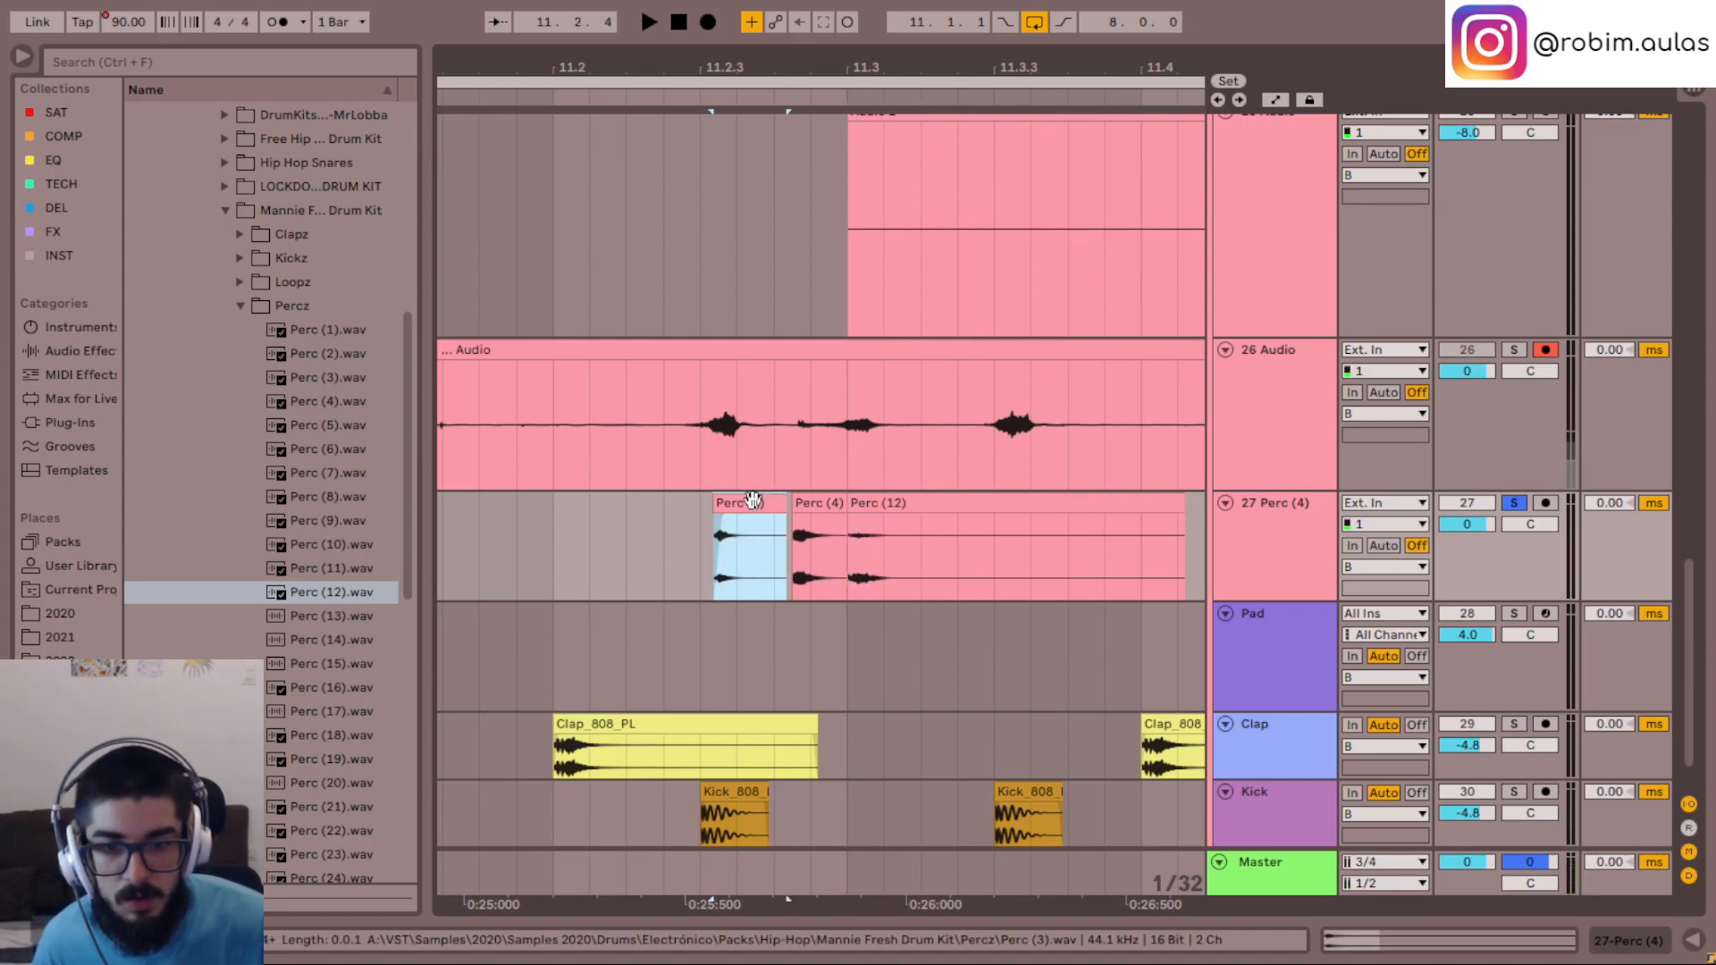
click(1466, 942)
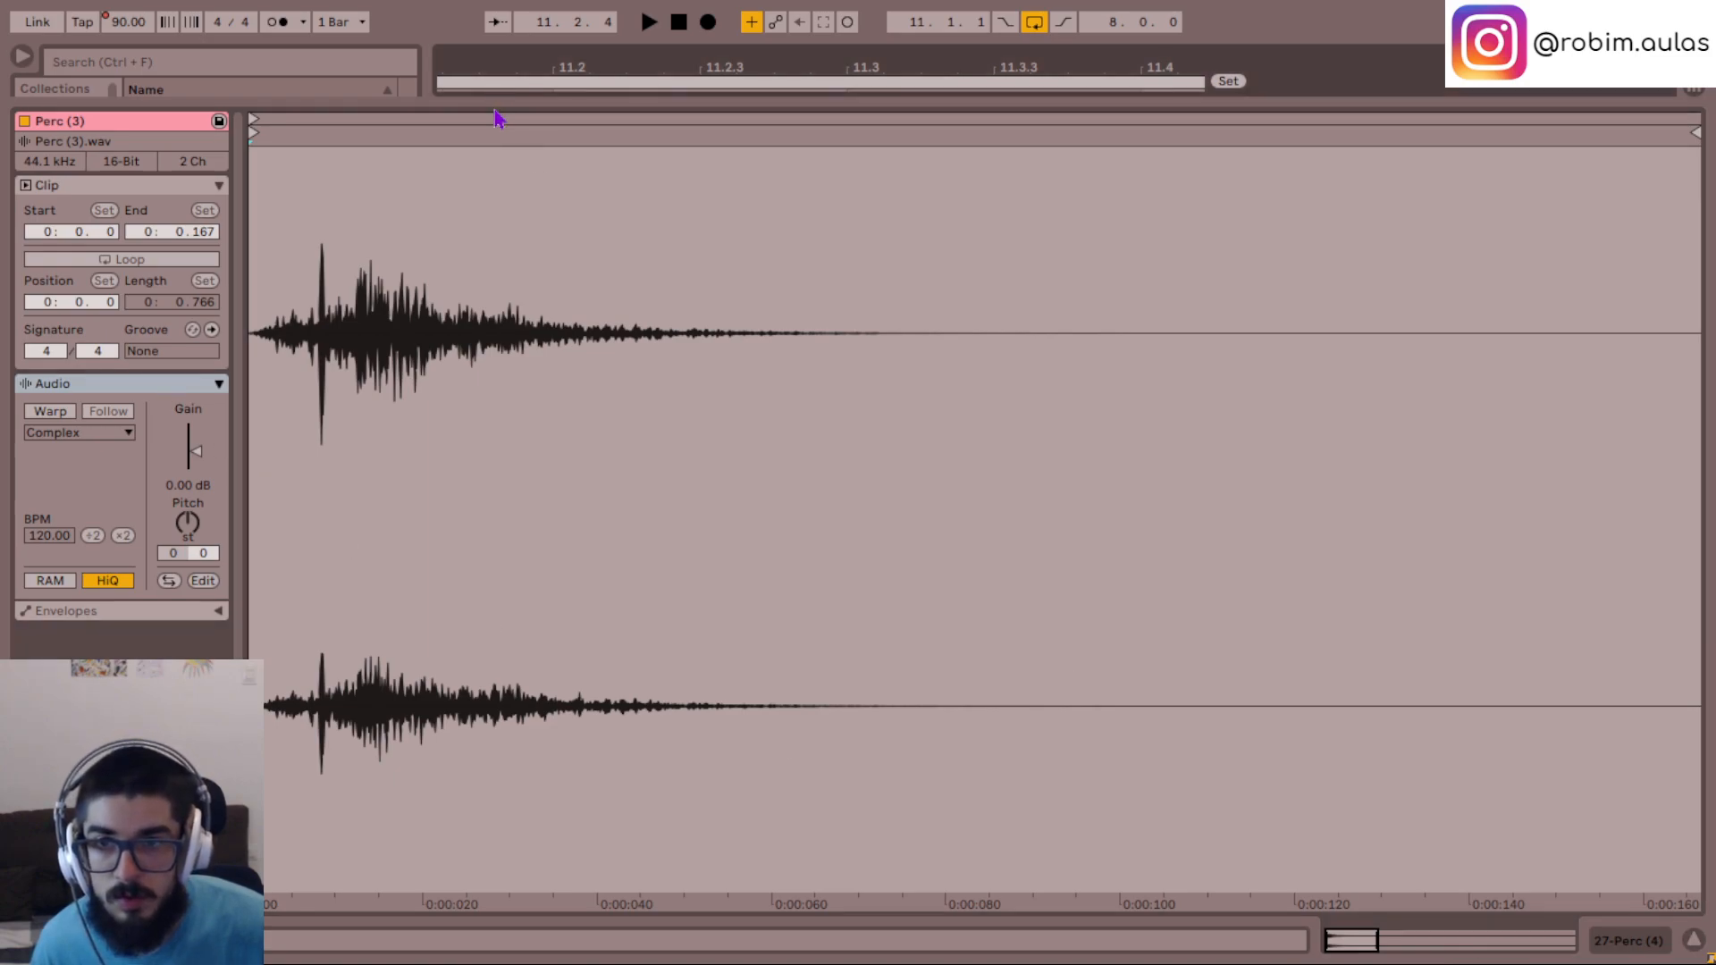
drag(495, 98, 495, 615)
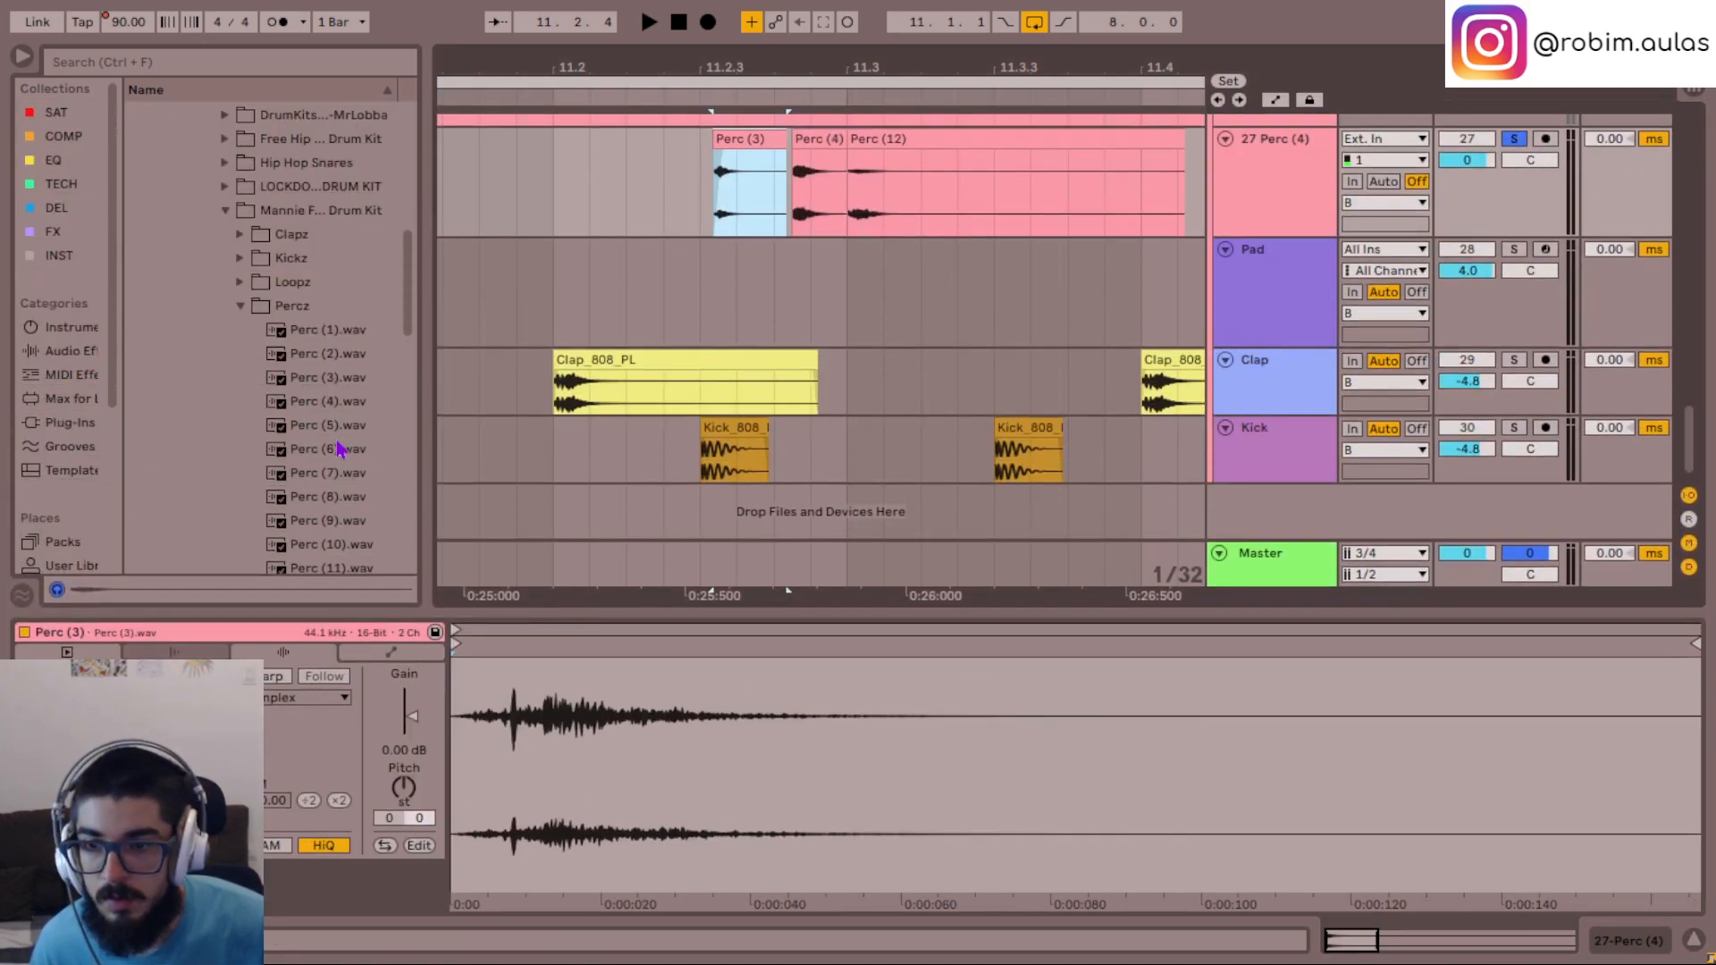
scroll(338, 443, down, 1)
drag(340, 454, 701, 755)
click(330, 466)
scroll(784, 335, up, 2)
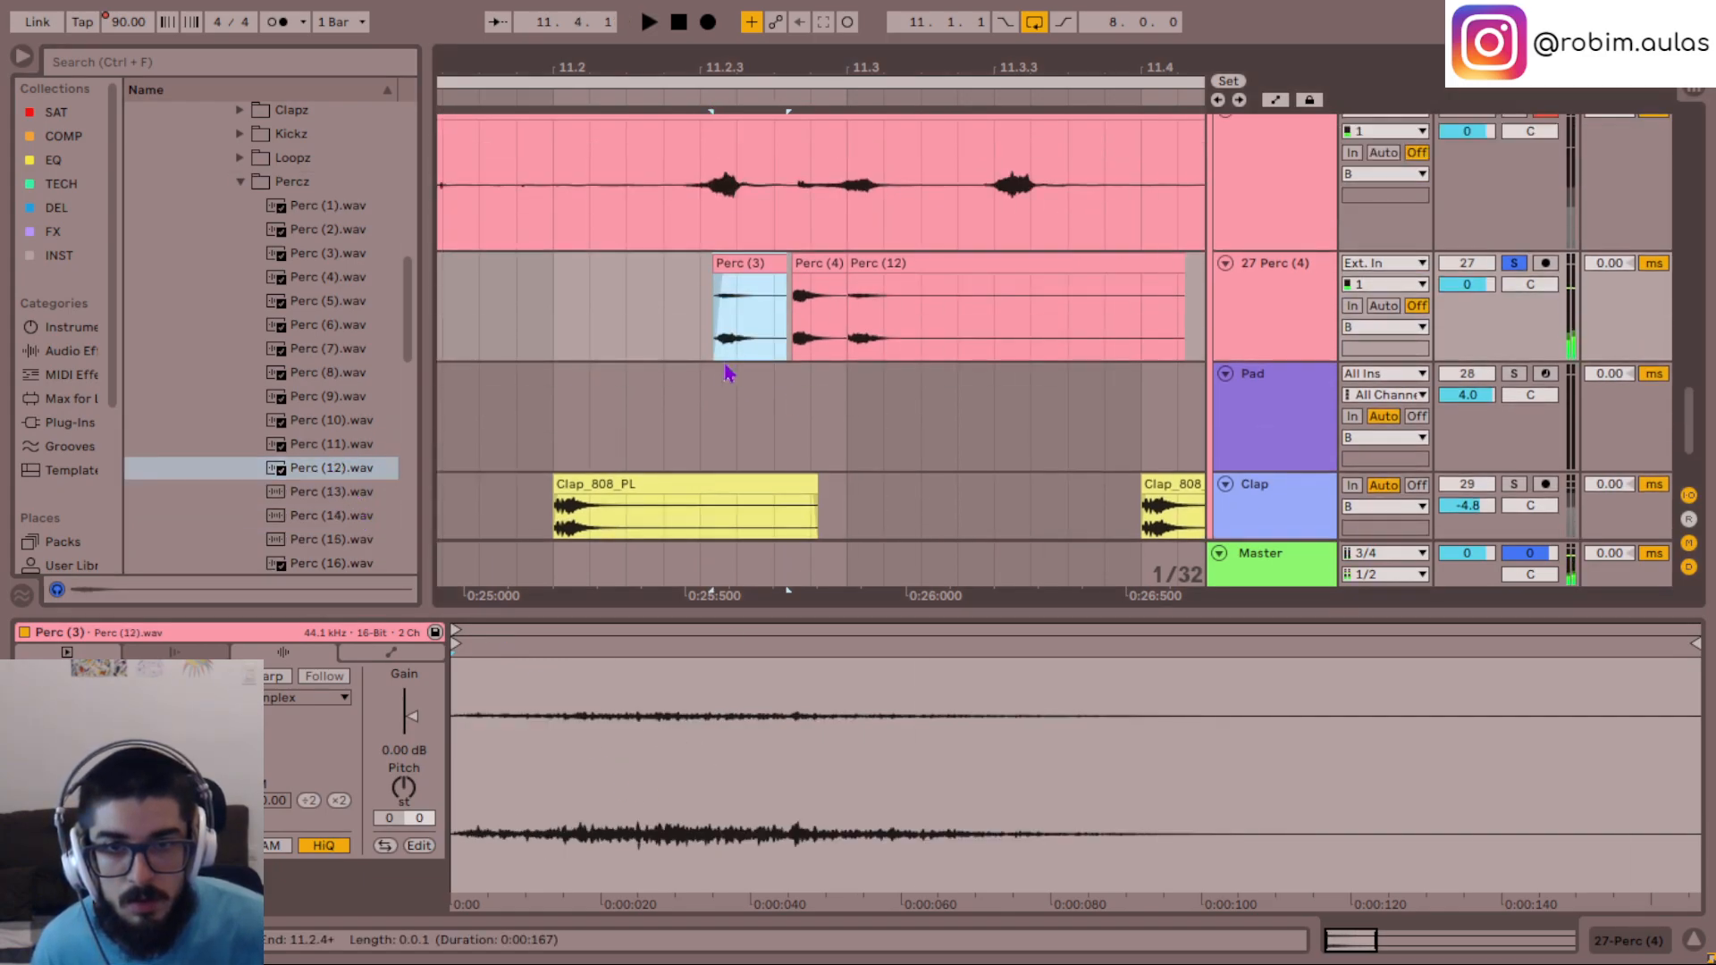
key(space)
click(676, 325)
key(space)
key(space)
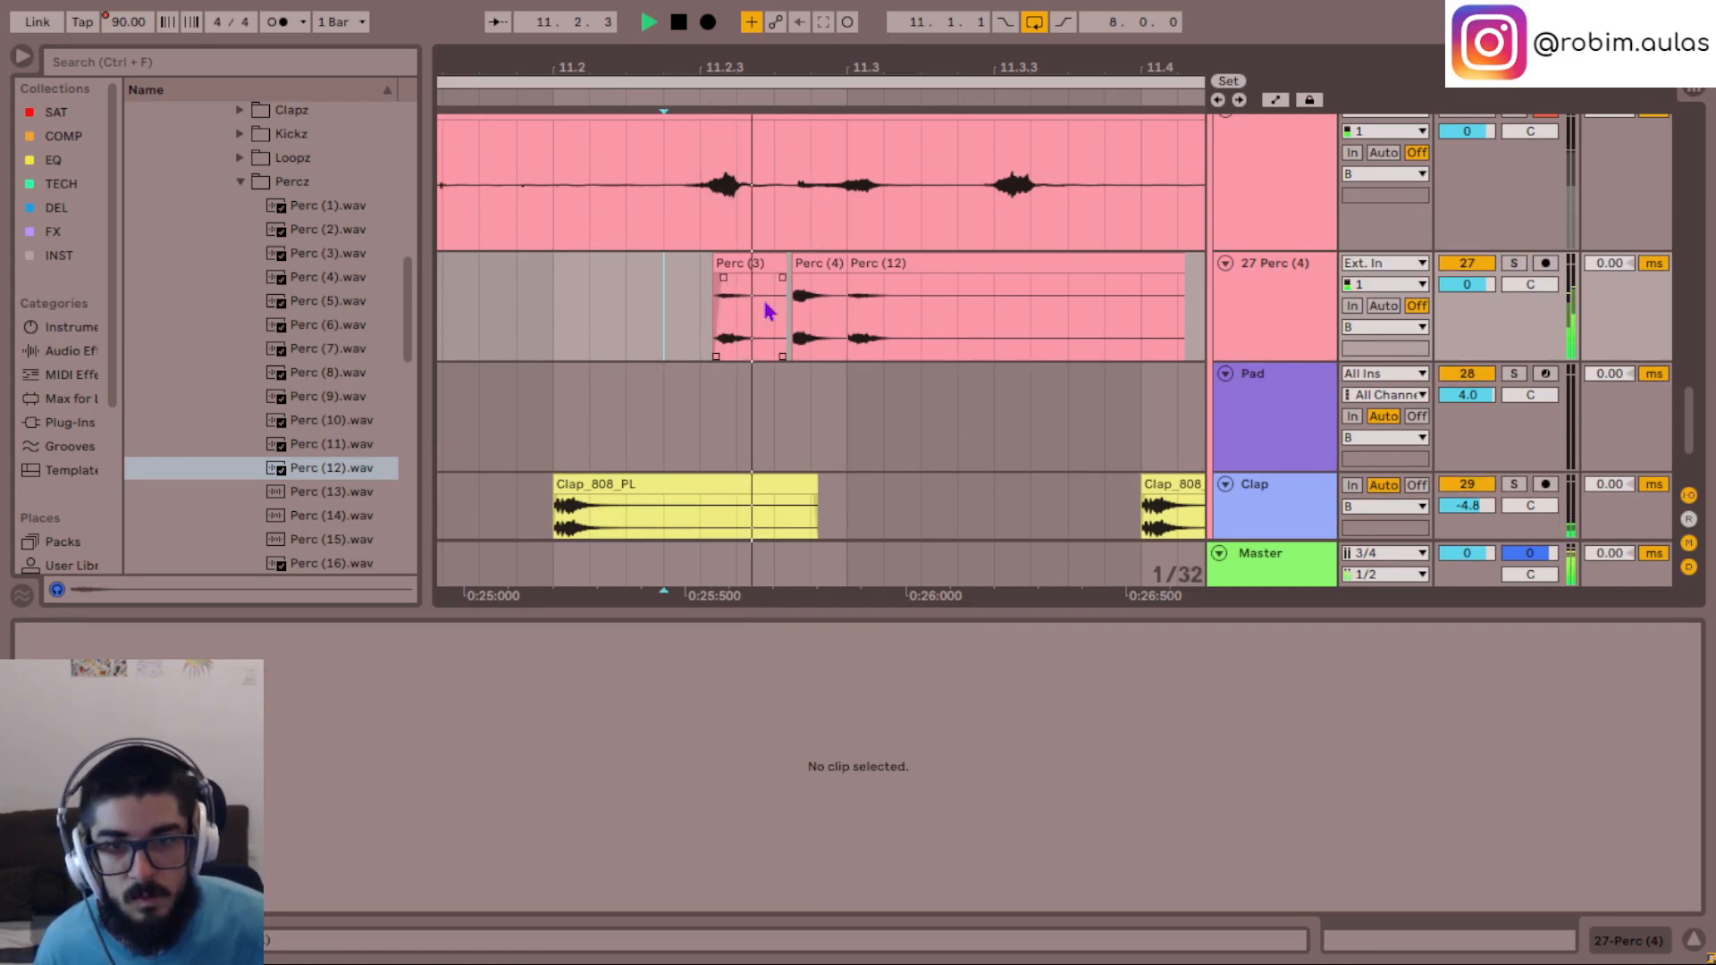
- Lower the Perc (4) clip's gain to -8 dB and play the hits from just before 11.2.3
scroll(809, 344, up, 1)
click(811, 300)
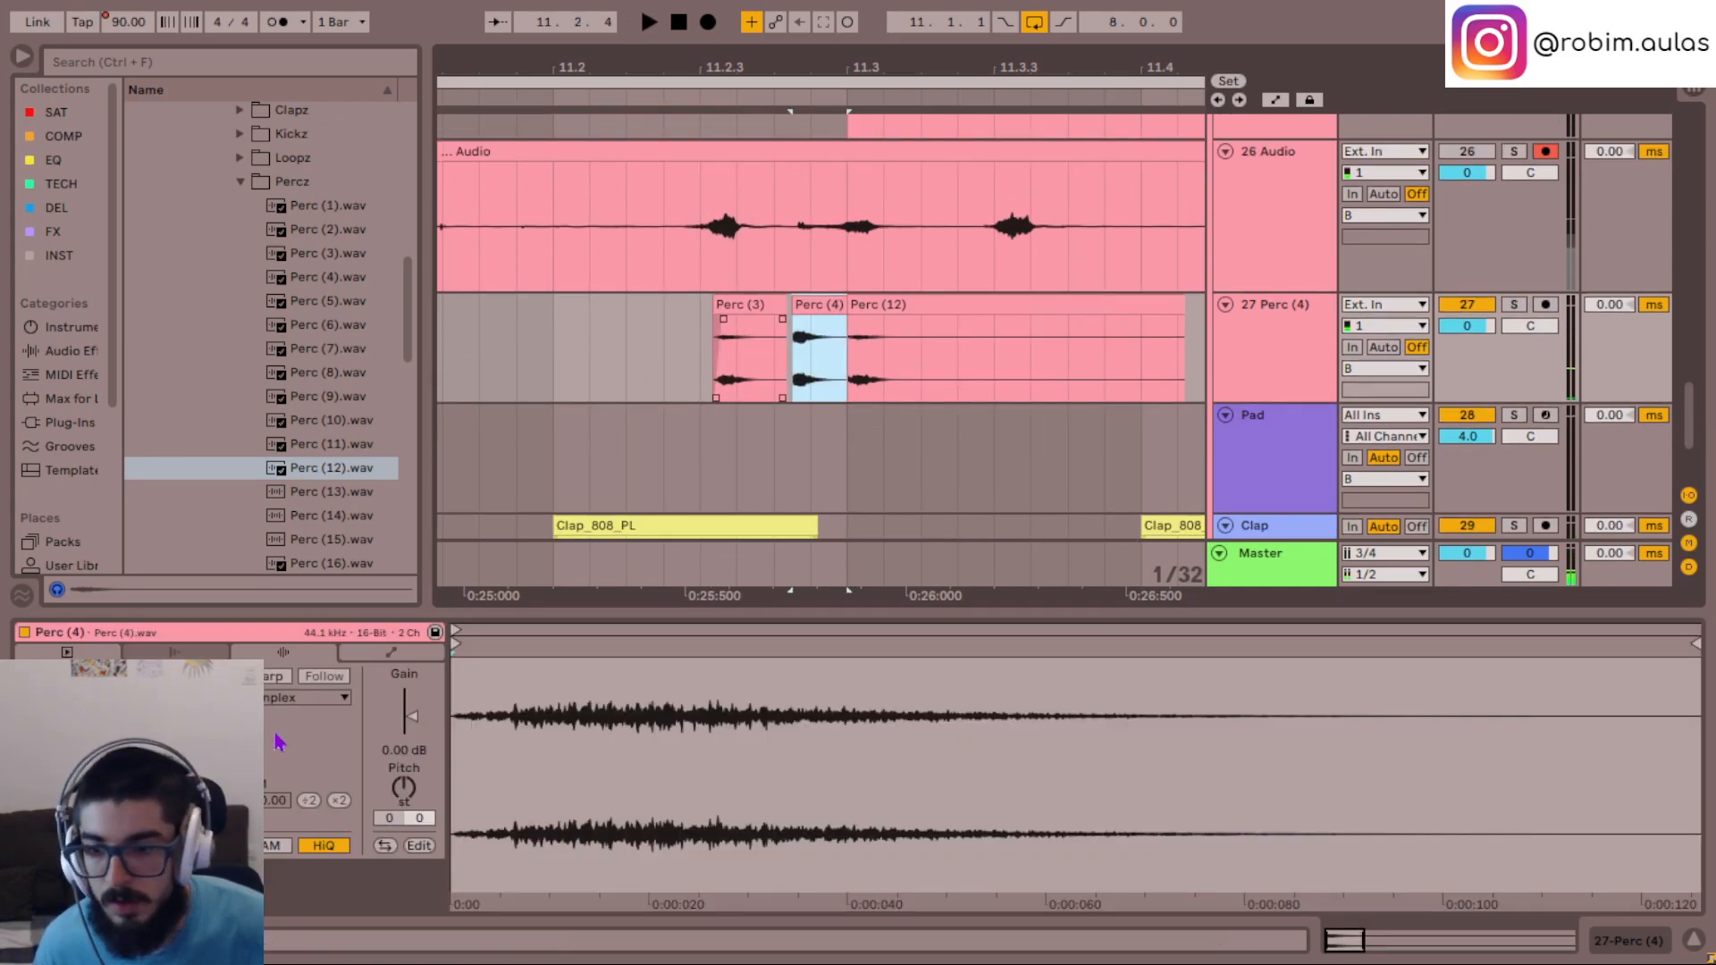
drag(418, 720, 414, 718)
click(679, 377)
key(space)
key(space)
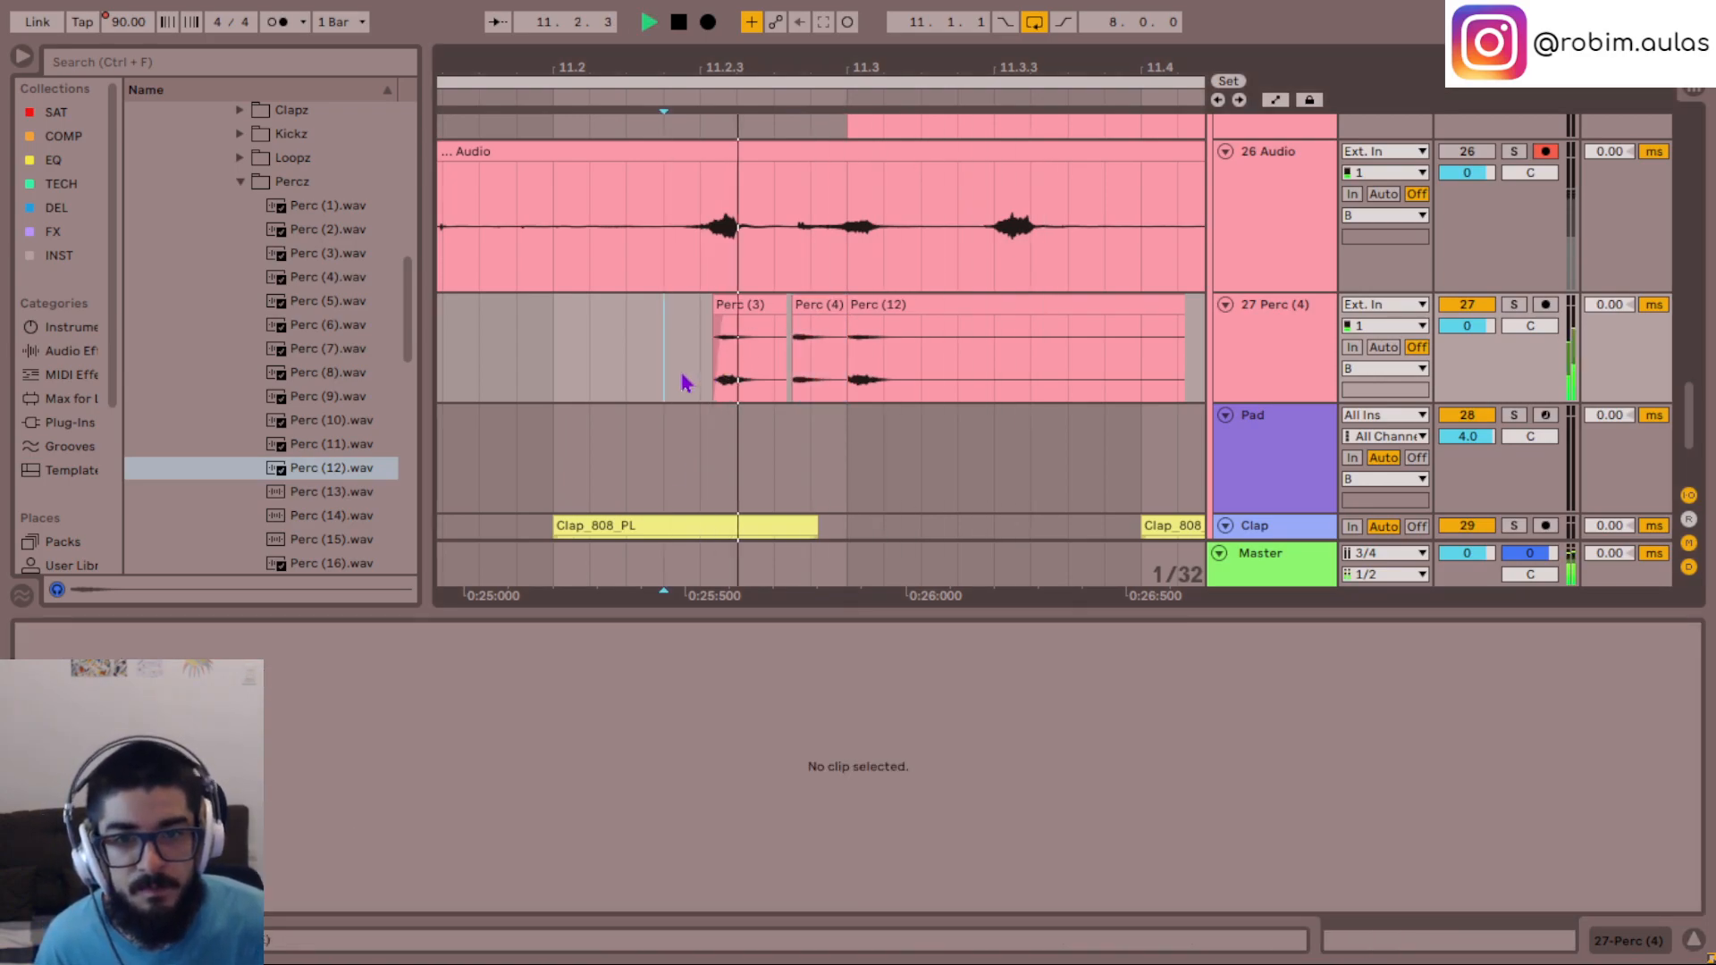
key(space)
- Reduce the Perc (4) clip's gain to -12 dB and replay the hits in the mix
click(819, 305)
key(space)
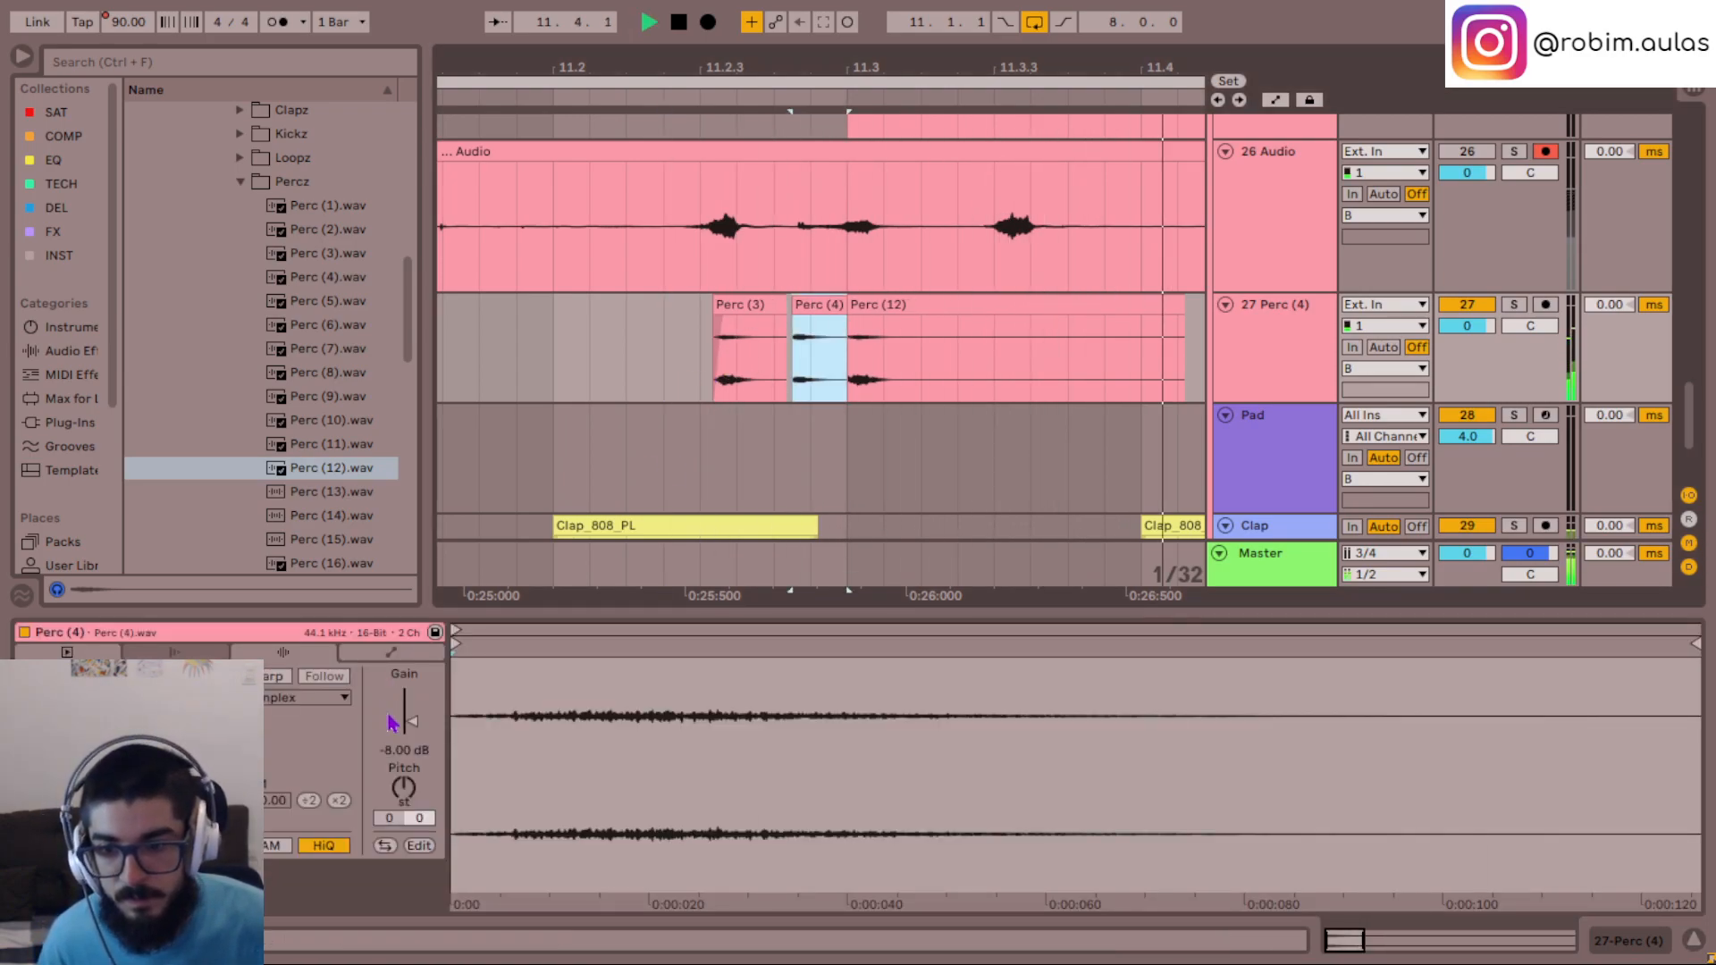
click(420, 731)
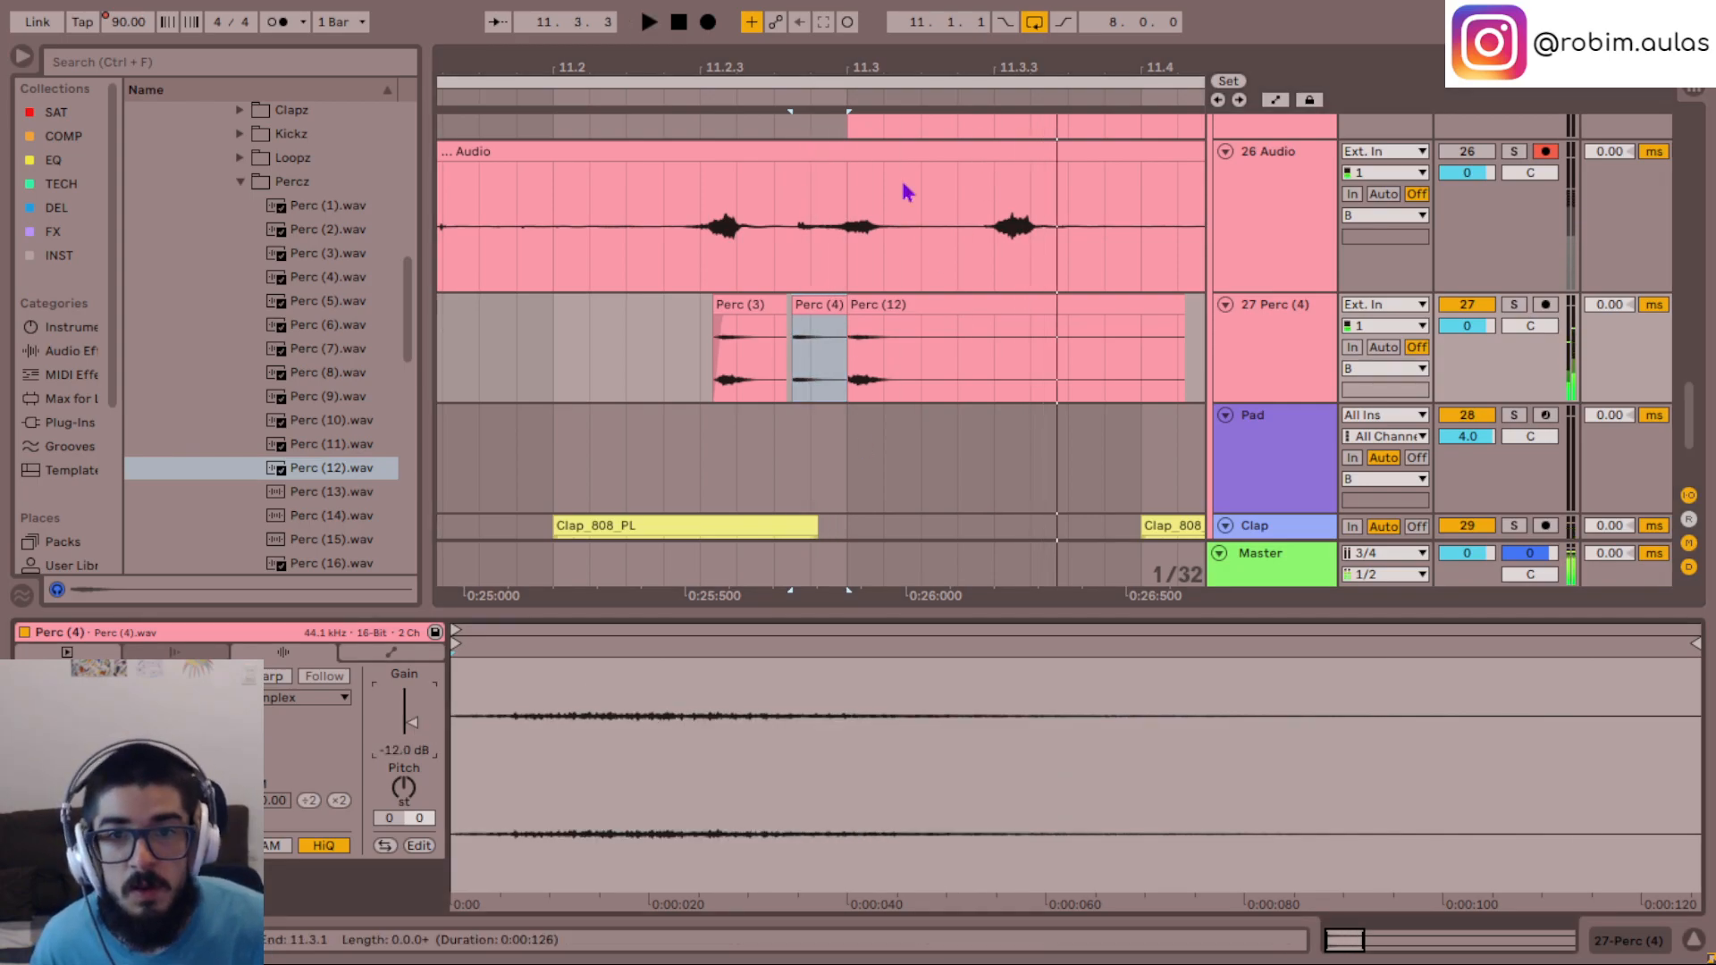
click(661, 379)
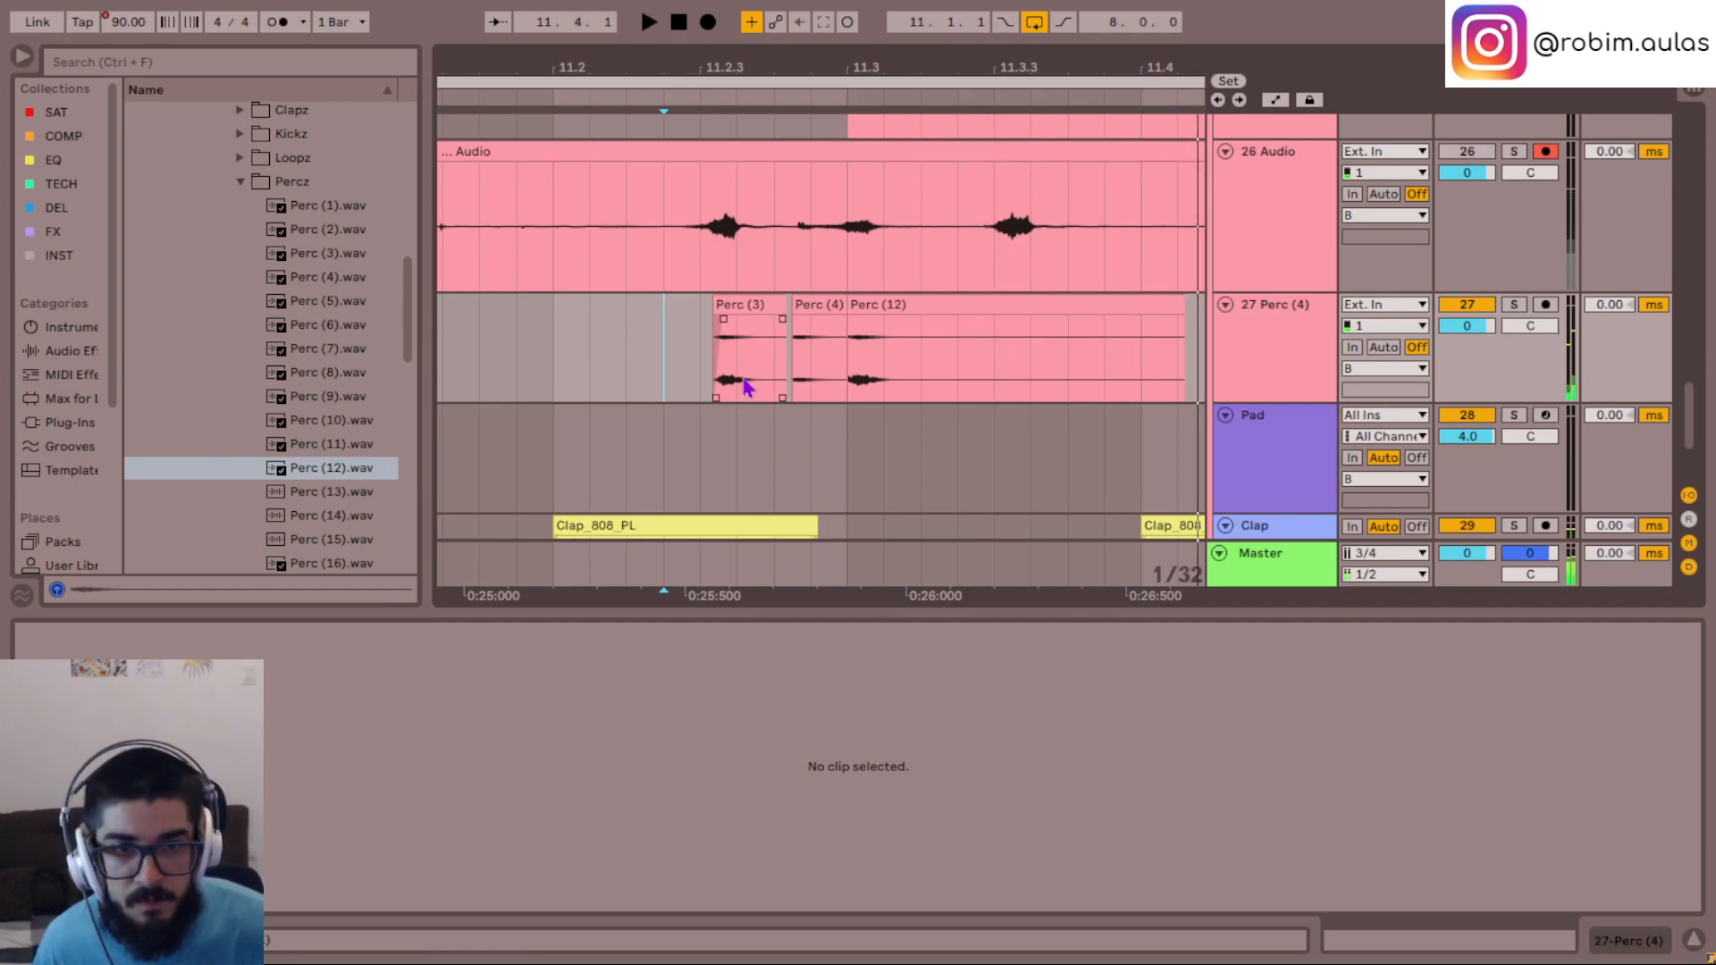
key(space)
scroll(745, 387, up, 2)
key(space)
- Add a copy of the Perc (12) clip at 11.3.3 under the last recorded hit
shift+click(895, 429)
mouse_move(895, 429)
ctrl+mouse_down()
mouse_move(996, 440)
mouse_move(950, 449)
mouse_move(1059, 437)
ctrl+mouse_up()
key(ctrl+z)
click(948, 509)
click(910, 429)
click(628, 475)
- Play the pattern, then mute 27 Perc (4) and unmute 26 Audio to compare it with the recorded take
key(space)
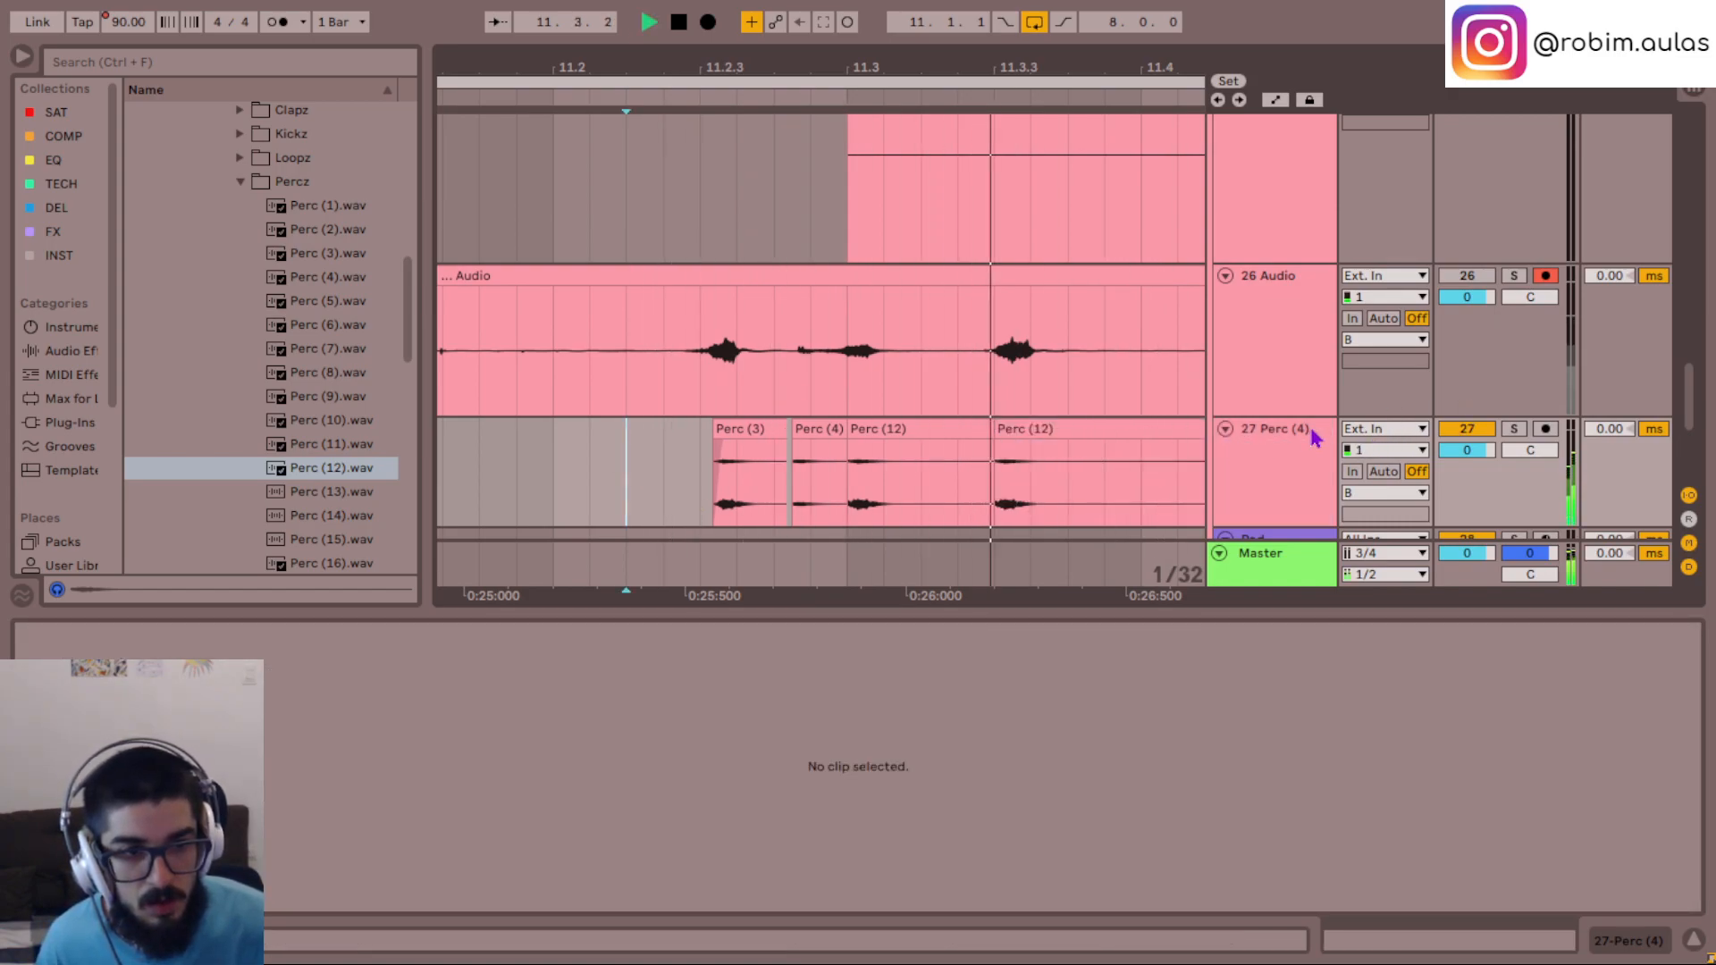
click(1466, 429)
click(1473, 279)
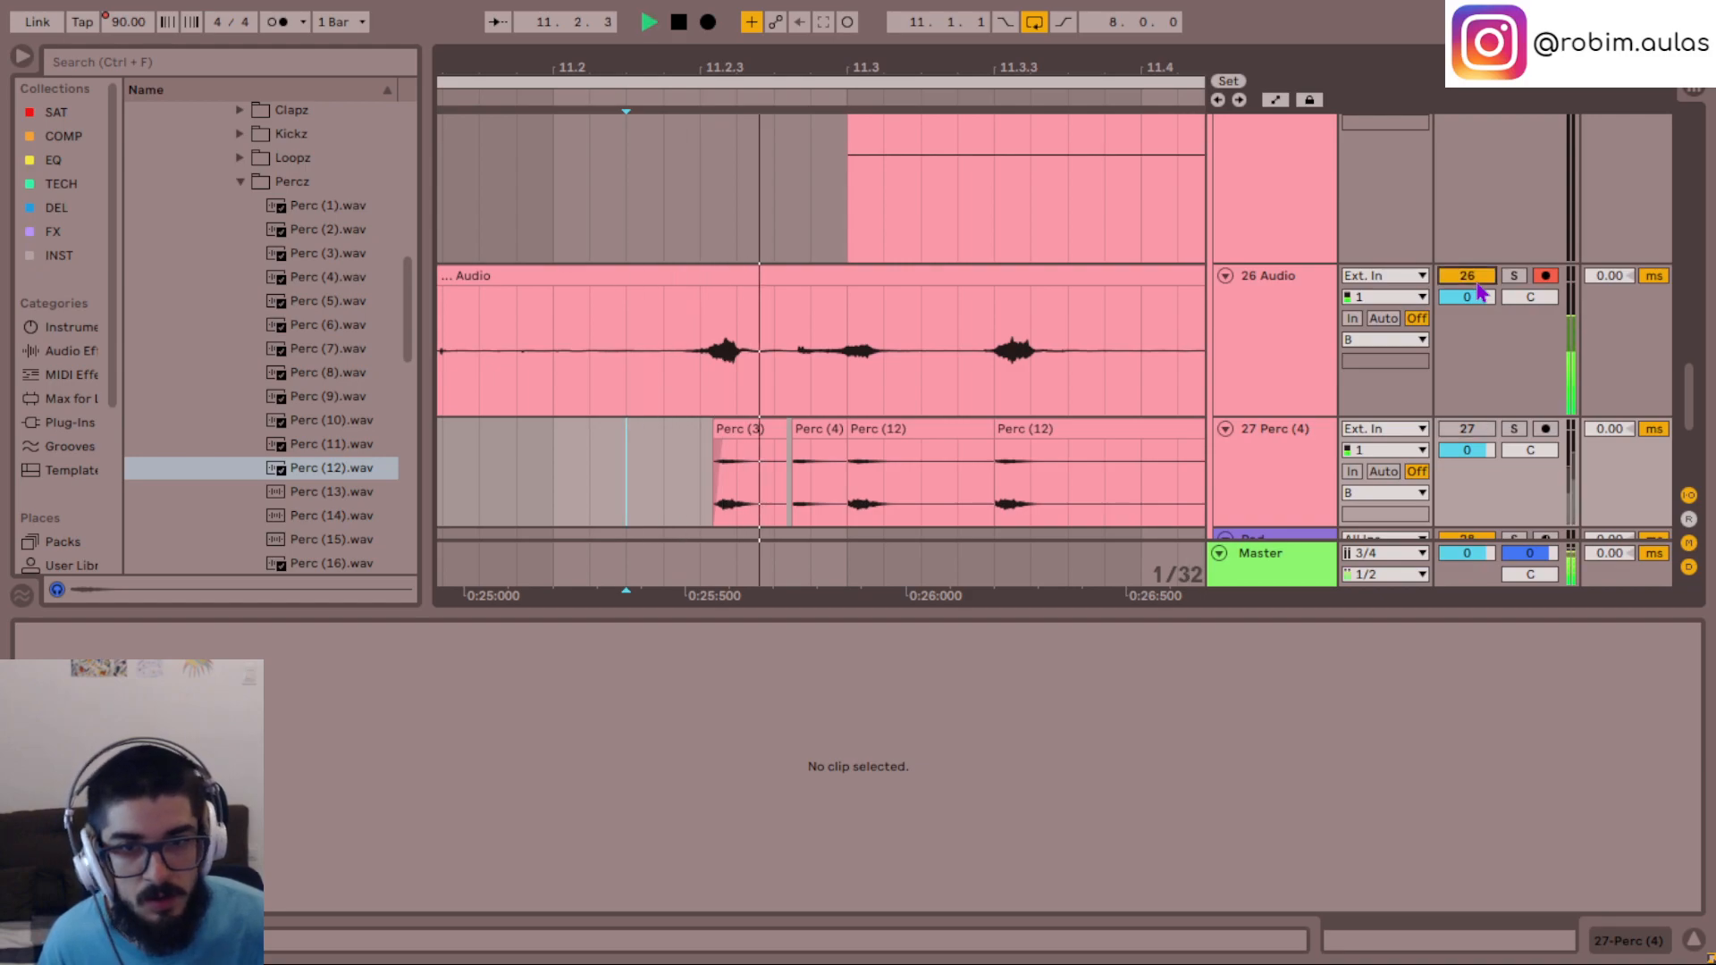
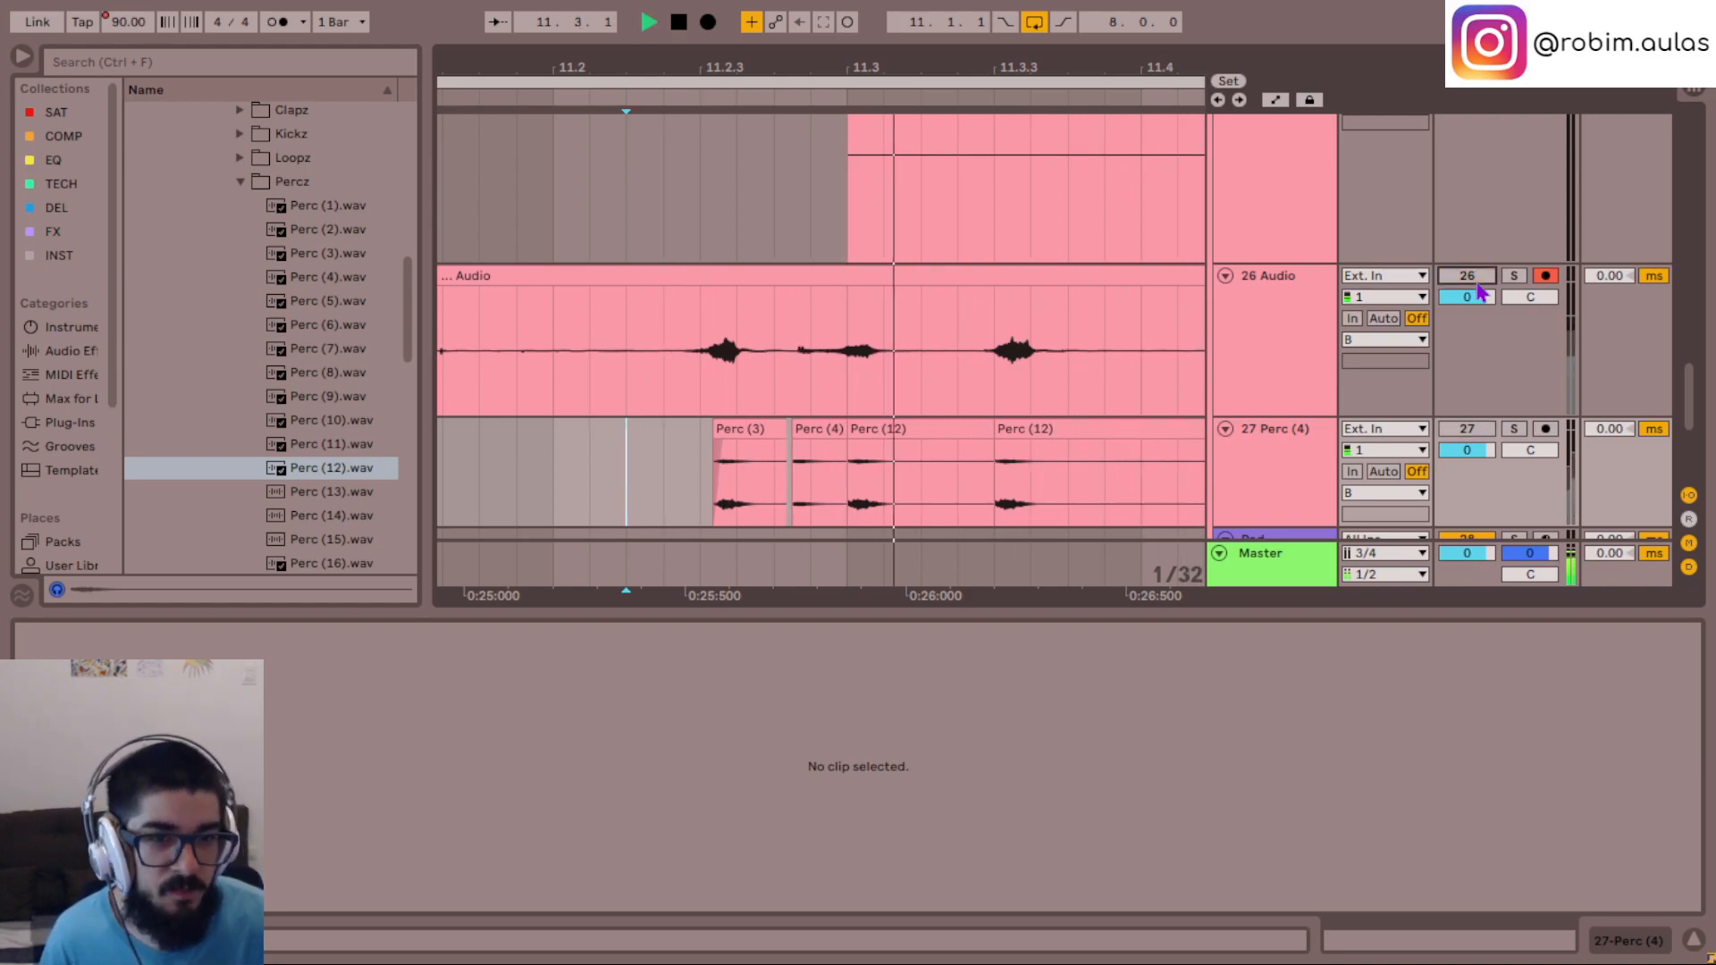
- Compare the recorded take on 26 Audio with the 27 Perc (4) samples by playing the CODA with each track muted in turn
click(770, 377)
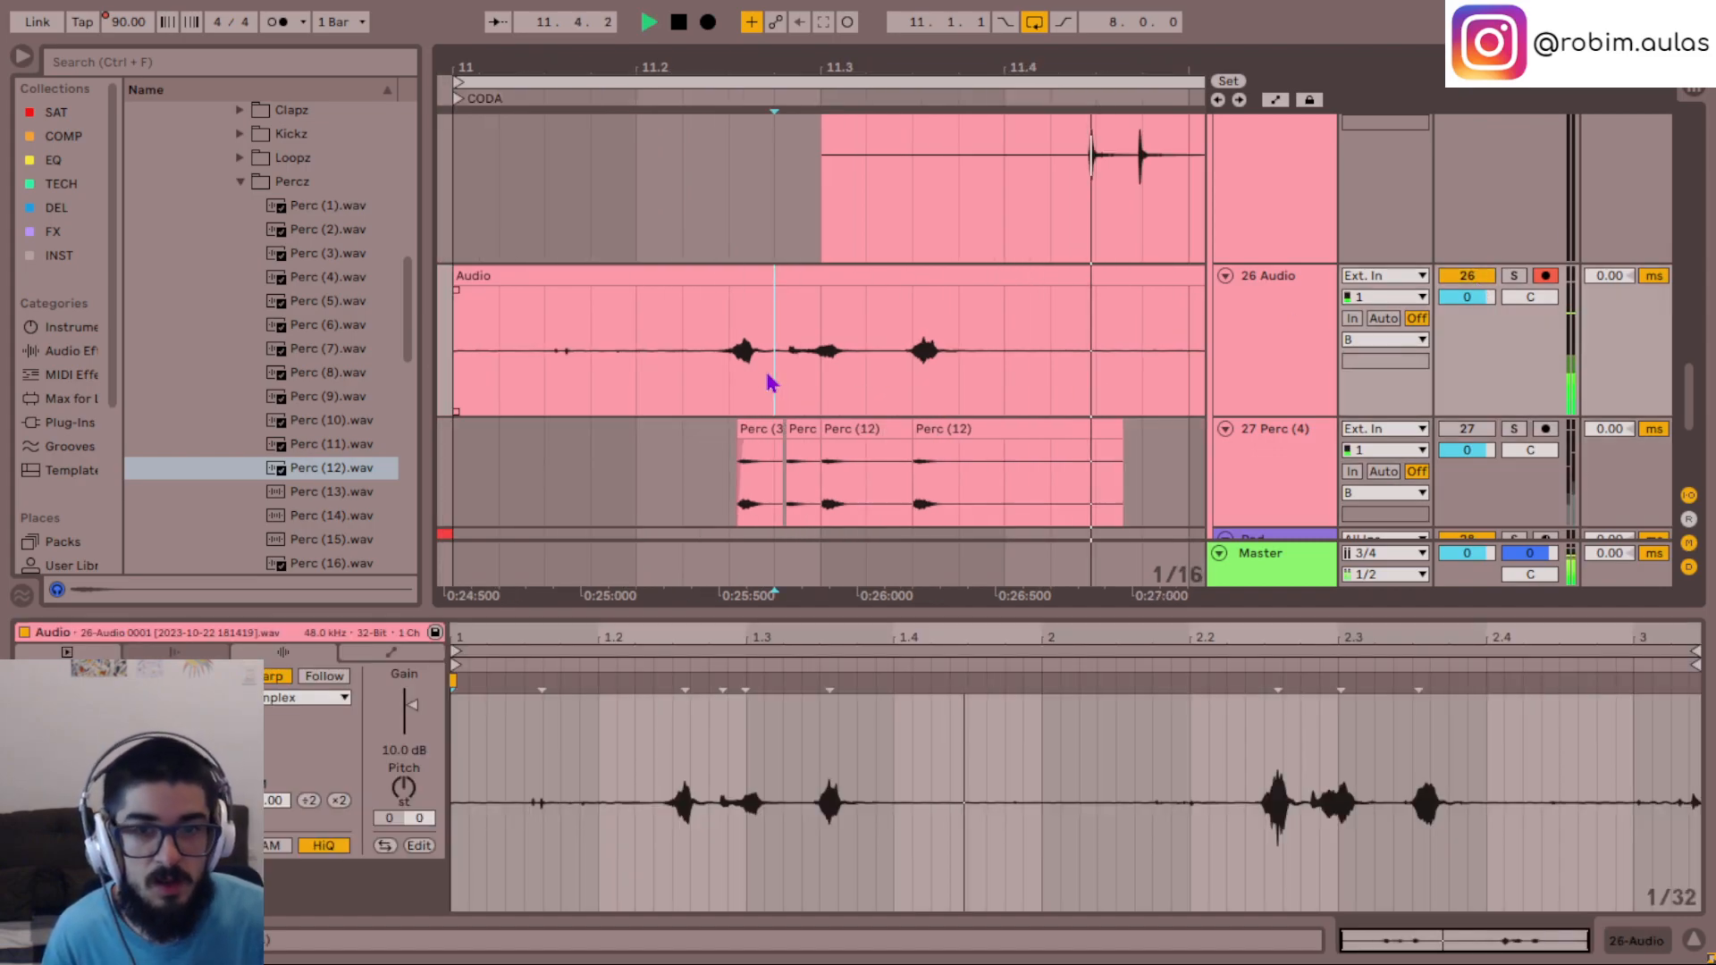
click(774, 490)
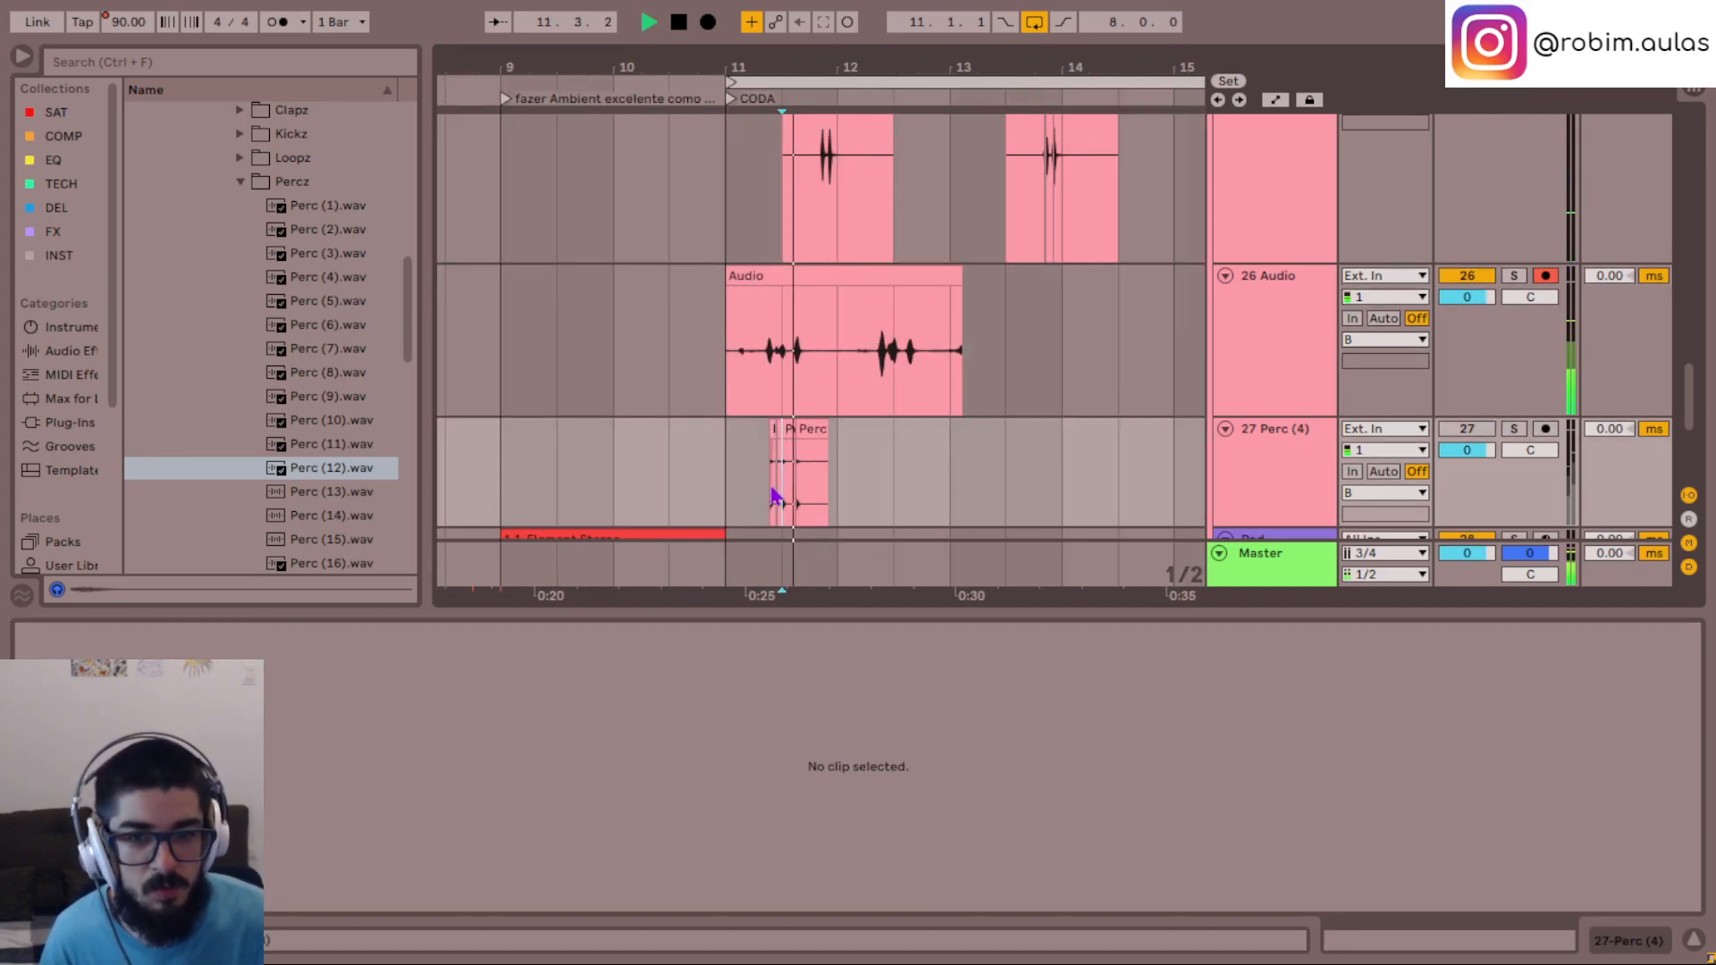
key(space)
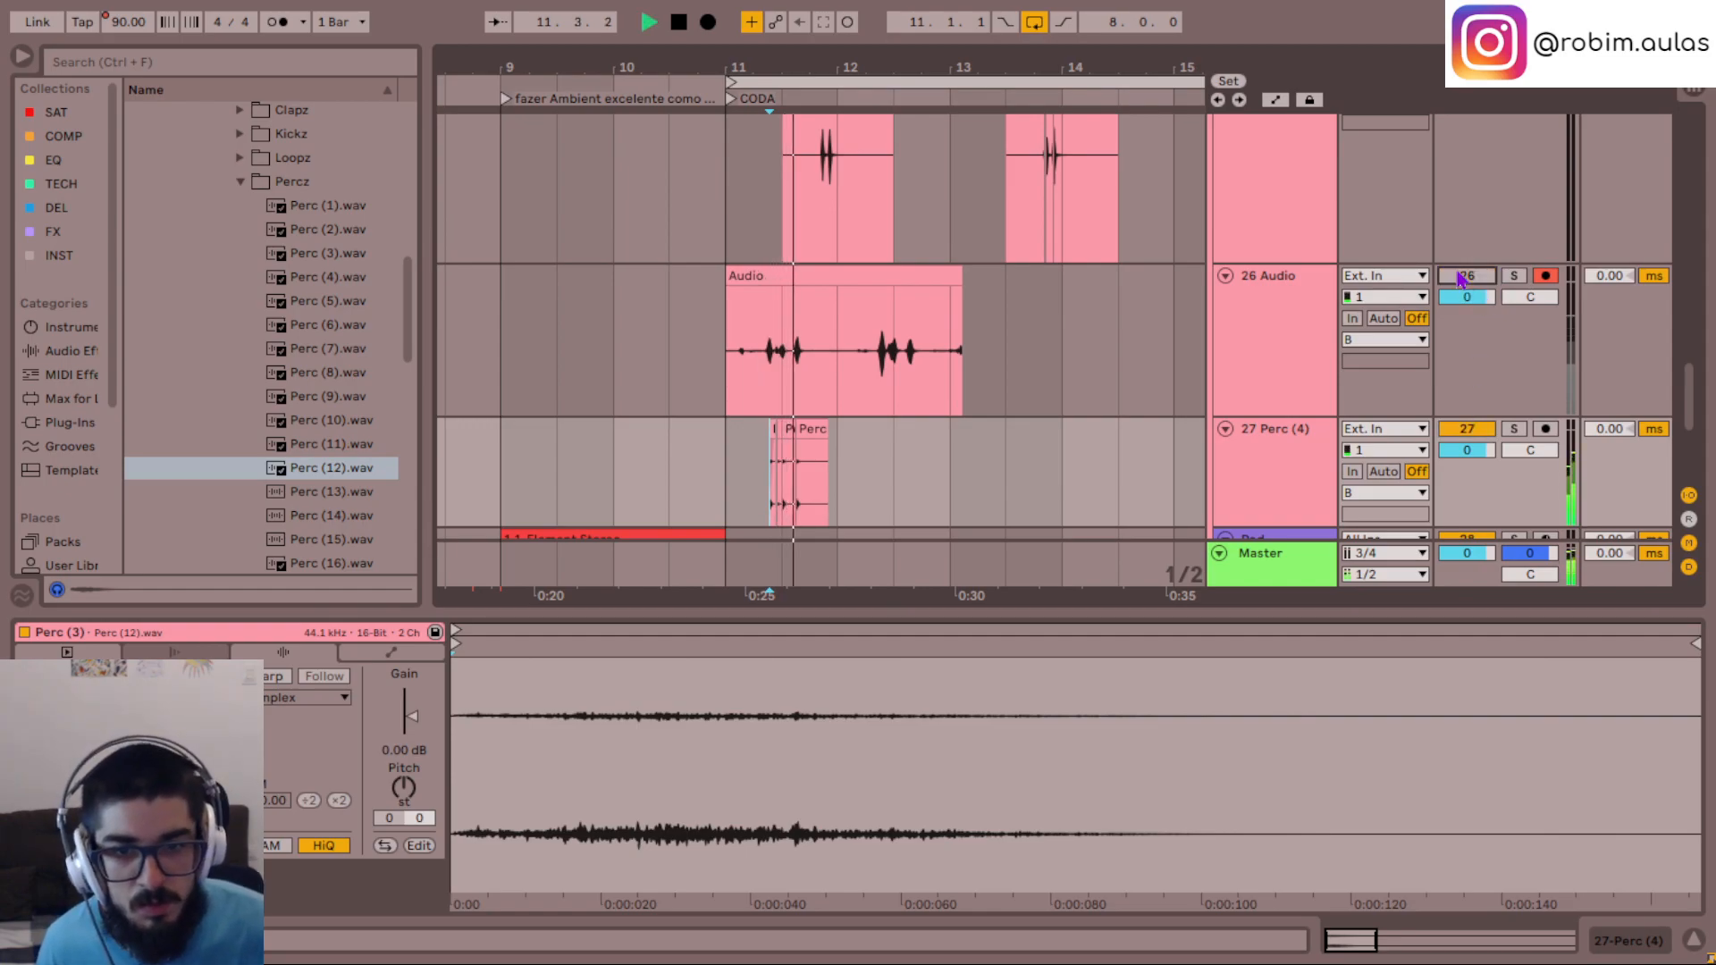
key(space)
click(722, 454)
key(space)
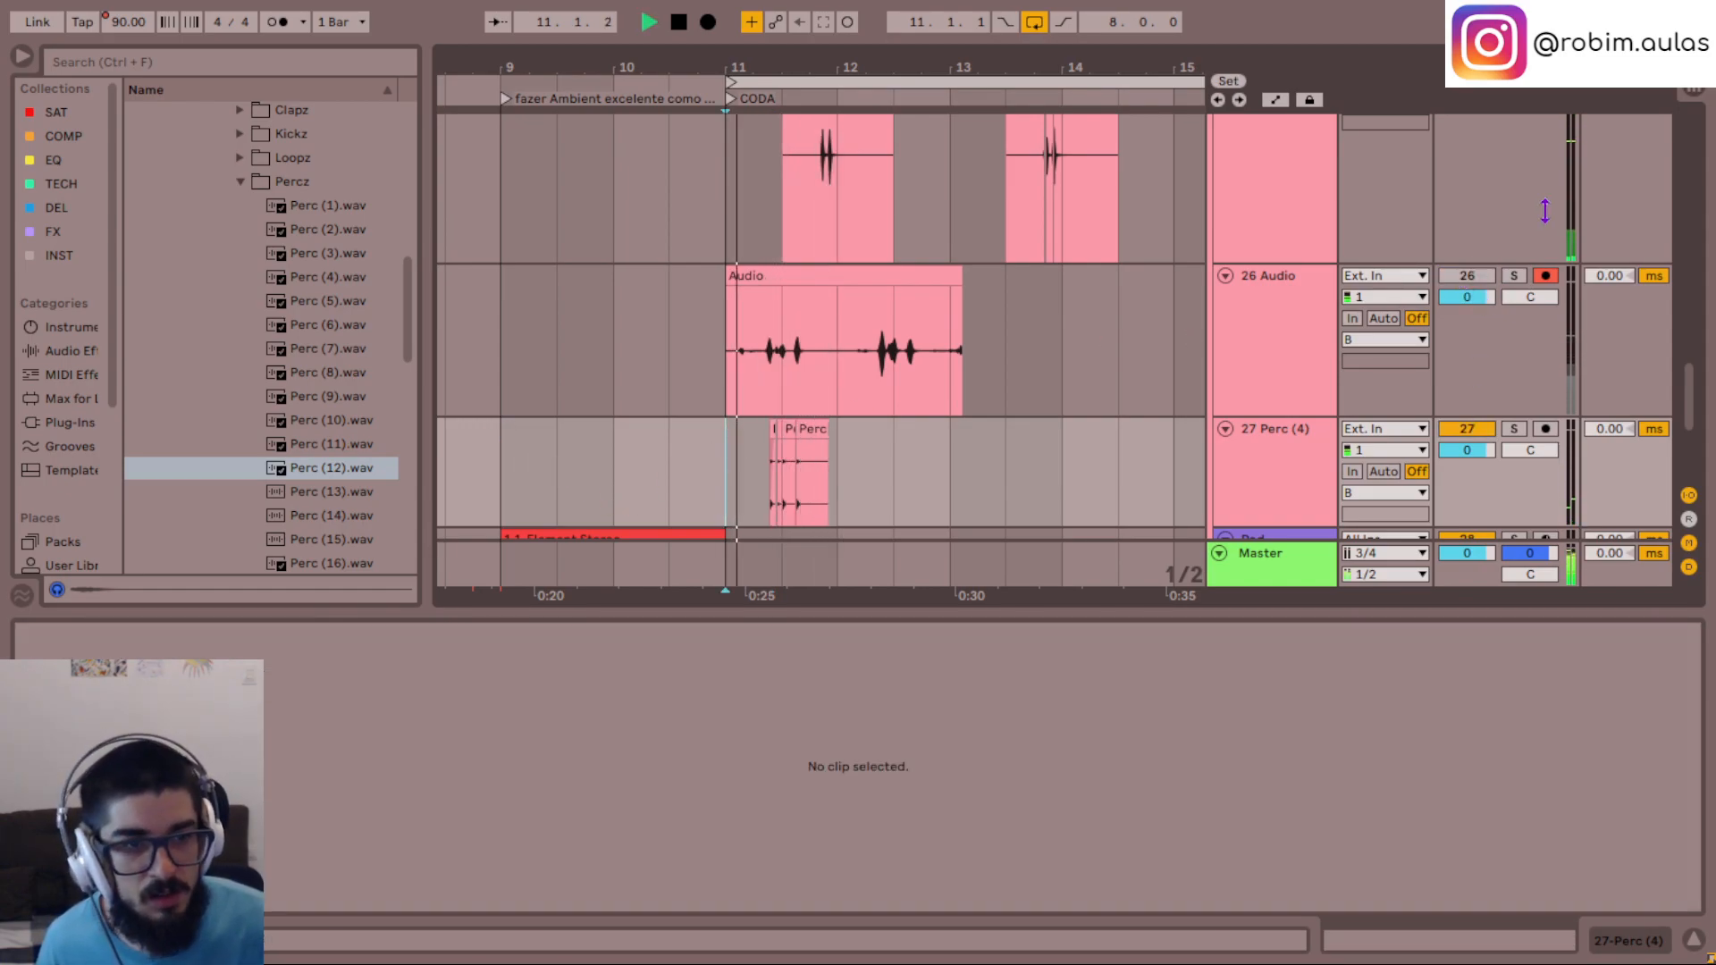
key(space)
click(1467, 277)
key(space)
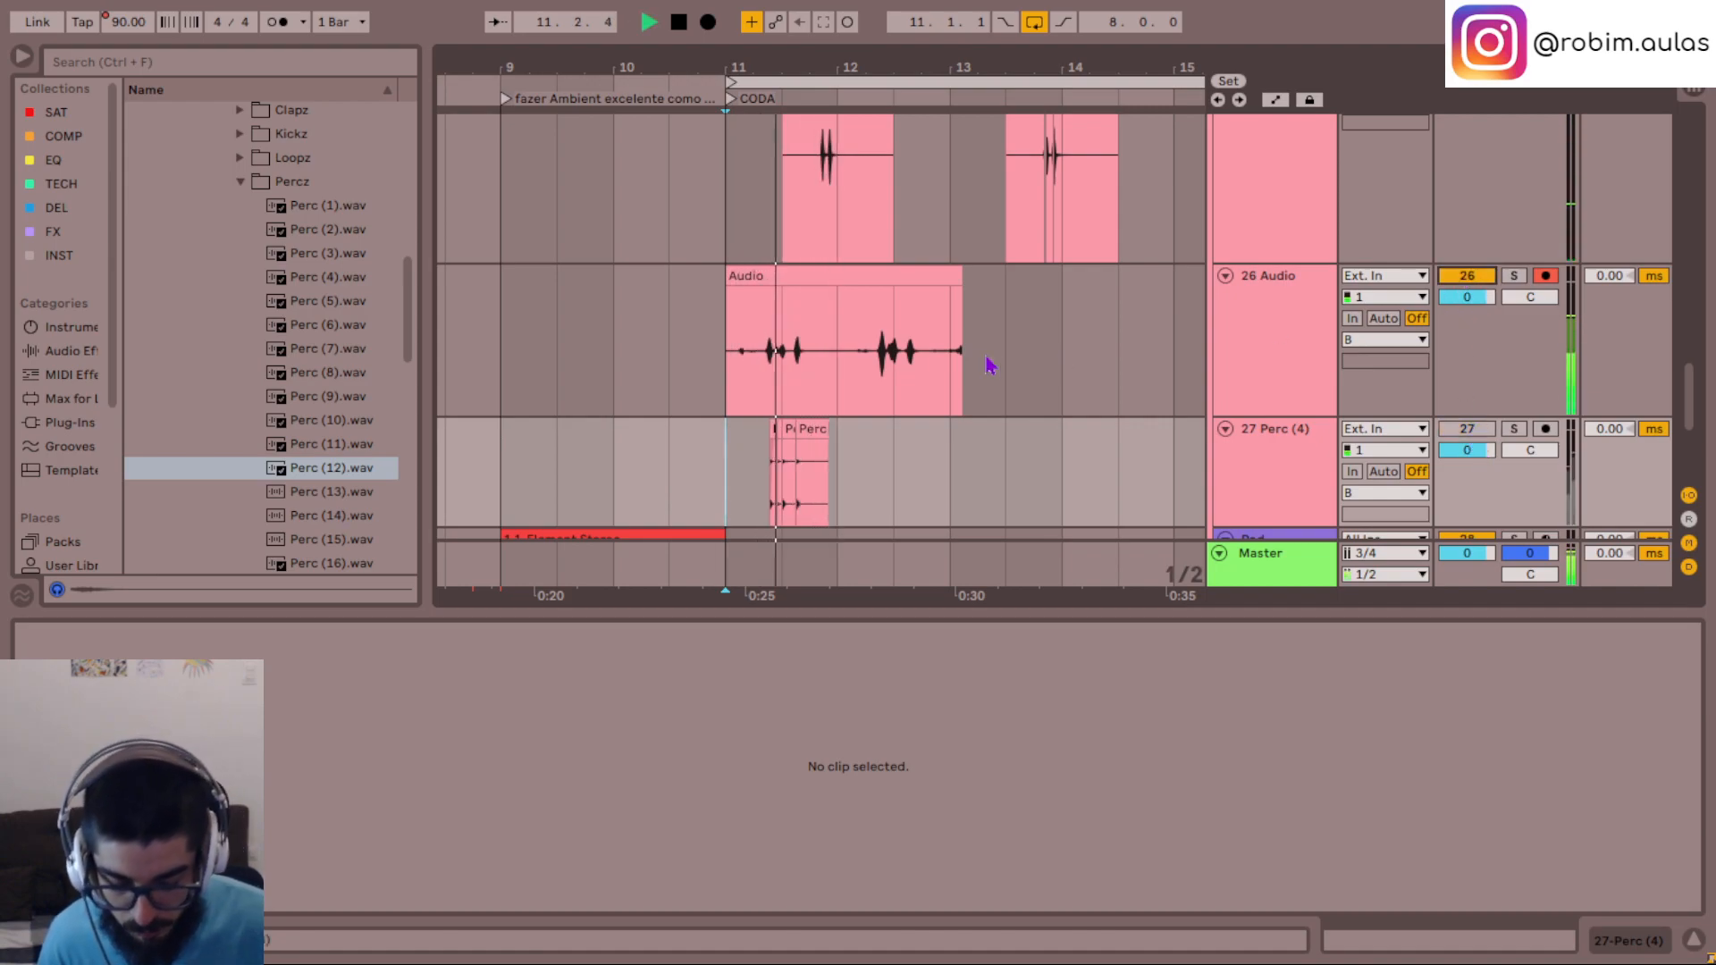
- Trim the recorded clip on 26 Audio to start just before 11.2 and end just before bar 13, and play it from bar 11
drag(725, 268, 748, 272)
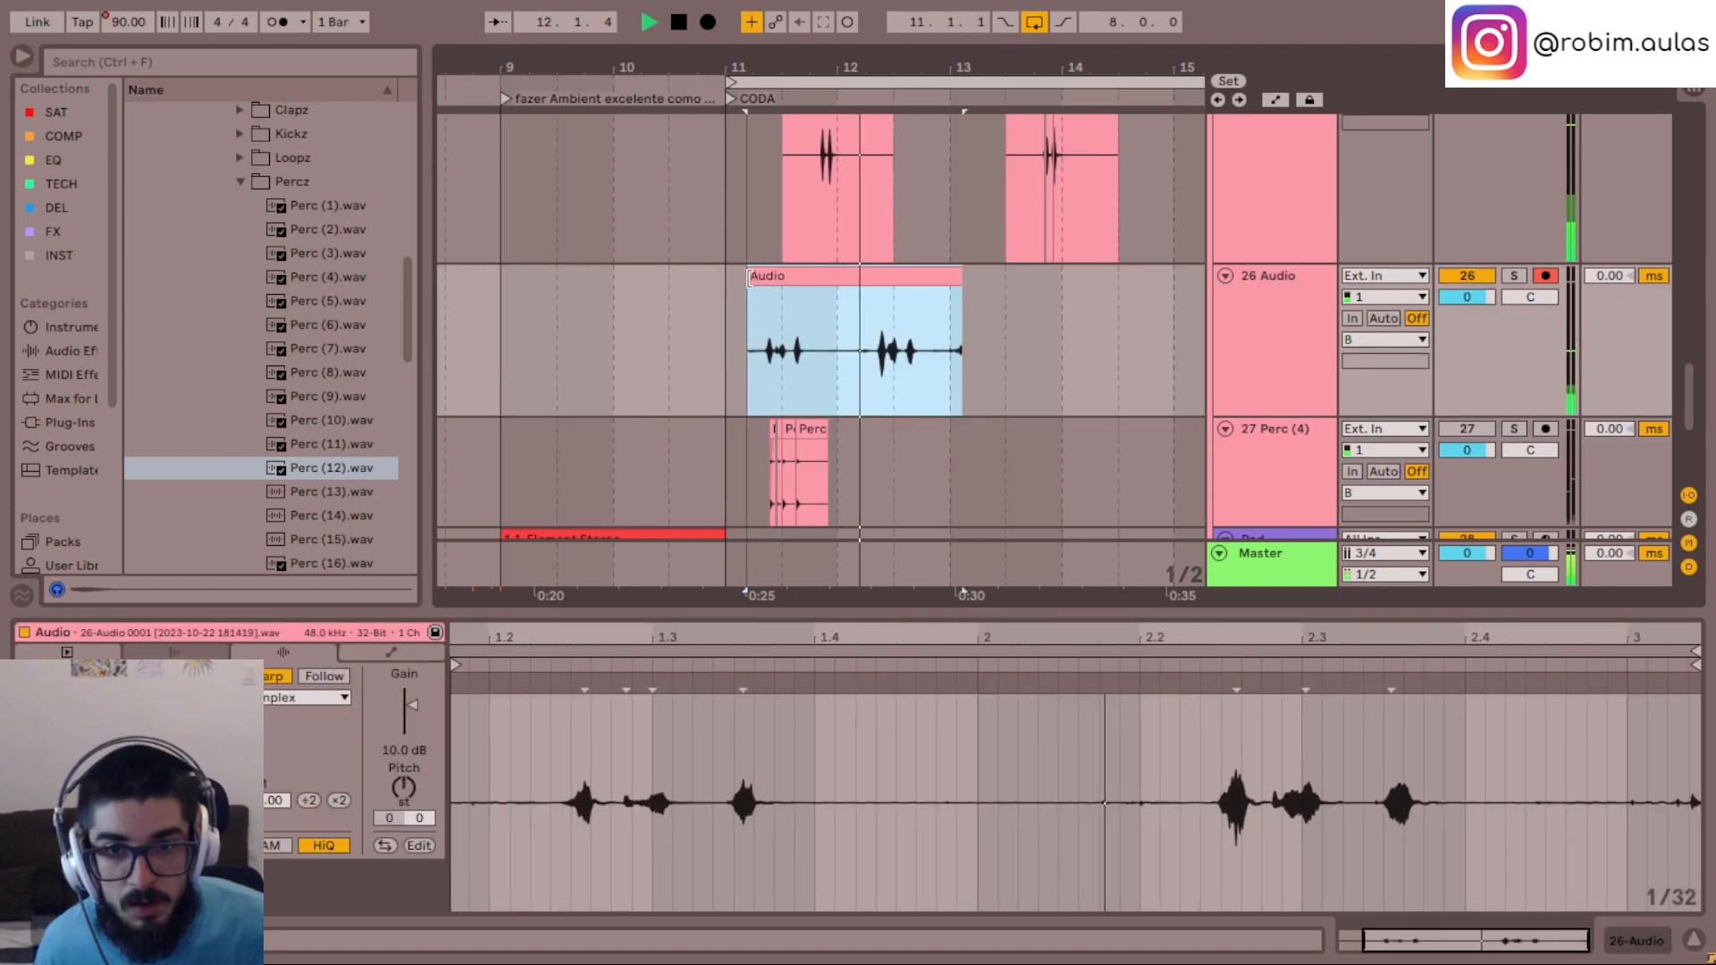
scroll(1028, 483, up, 2)
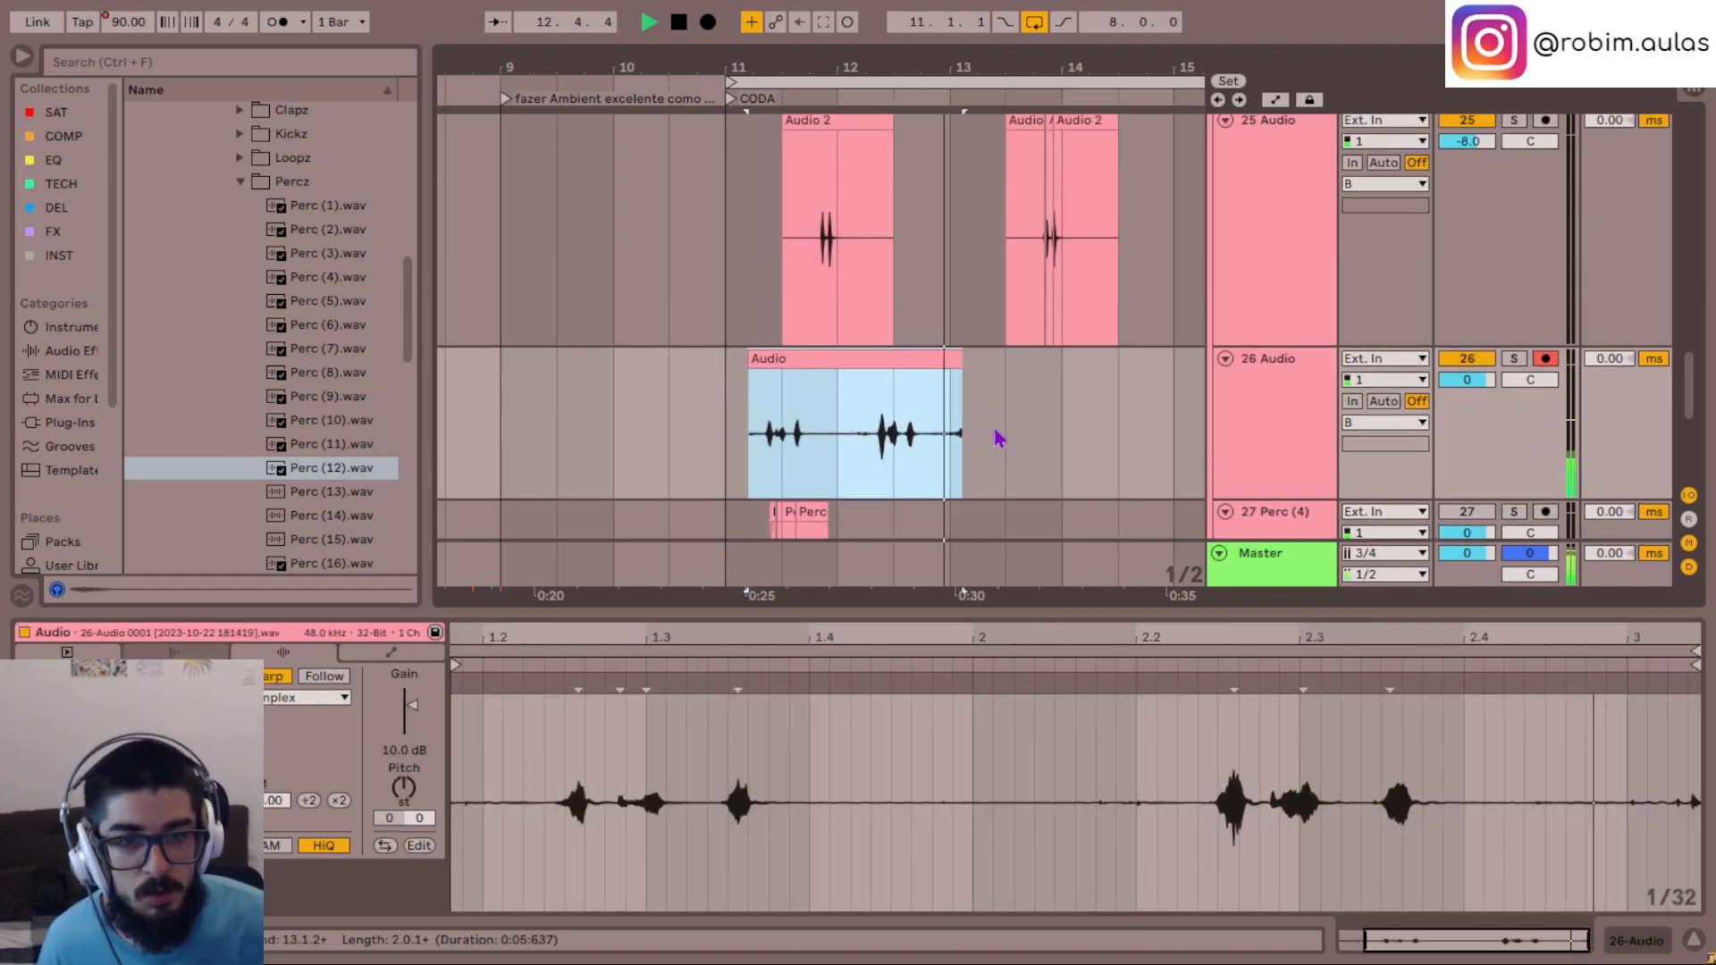
drag(956, 387, 941, 387)
click(724, 443)
key(space)
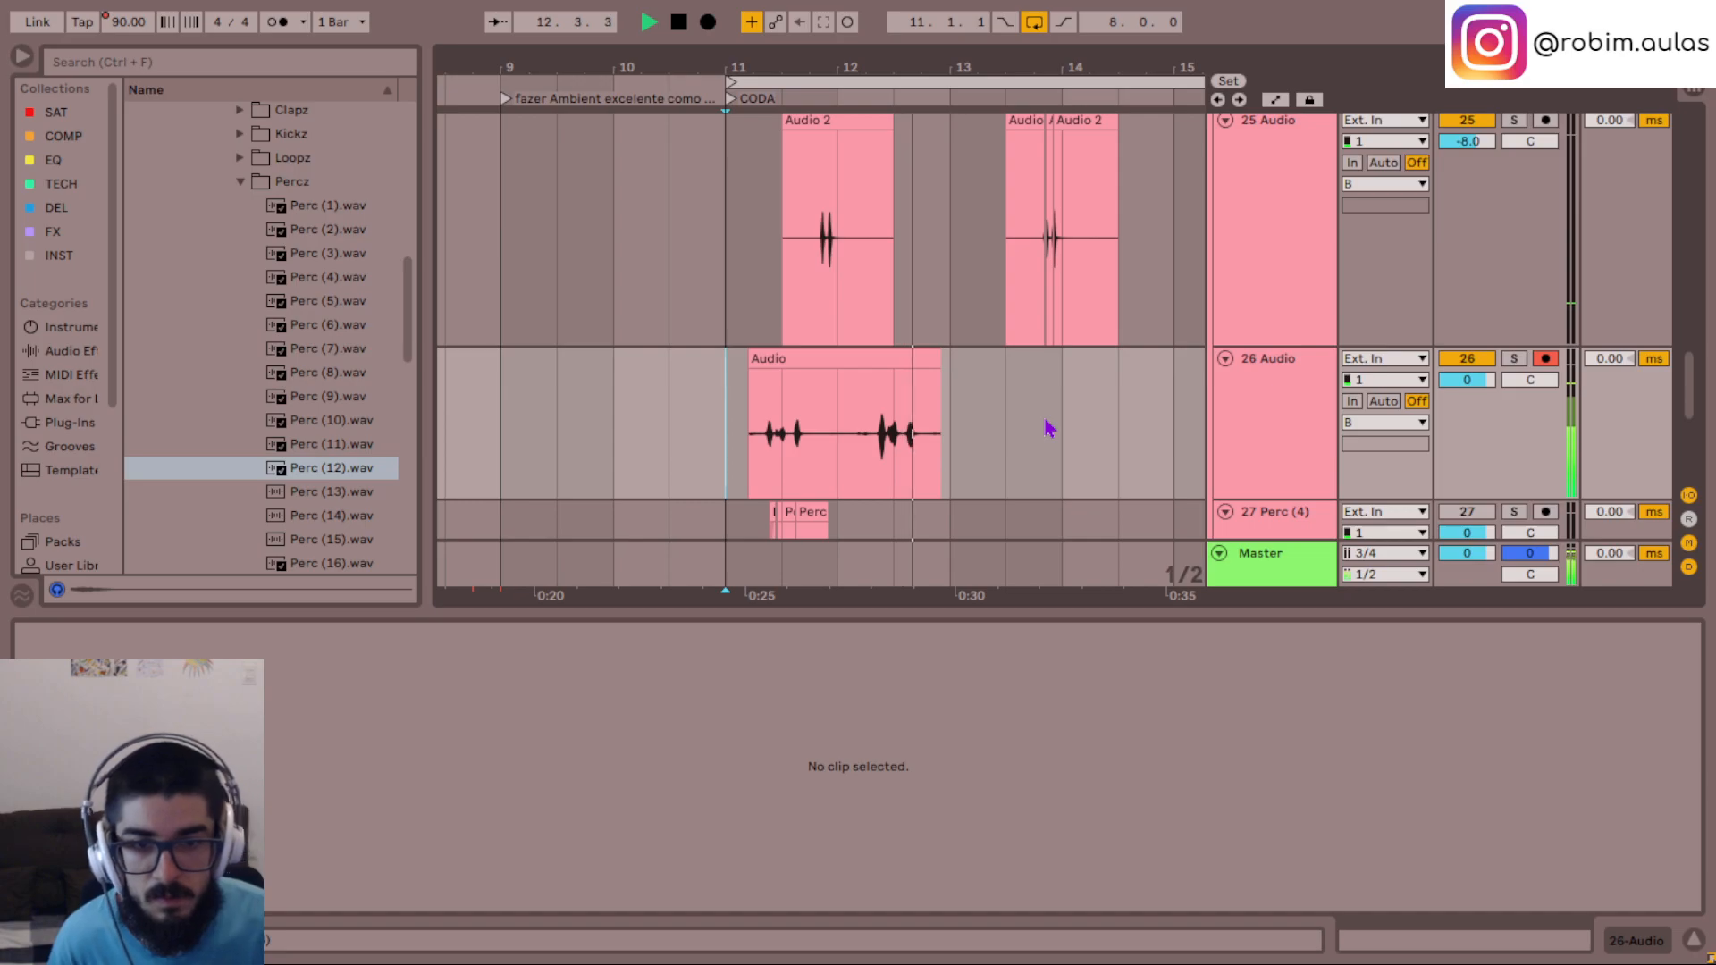
- Mute track 26 Audio and rename it as shaker beatbox
key(minus)
key(minus)
scroll(950, 440, up, 5)
scroll(950, 441, down, 3)
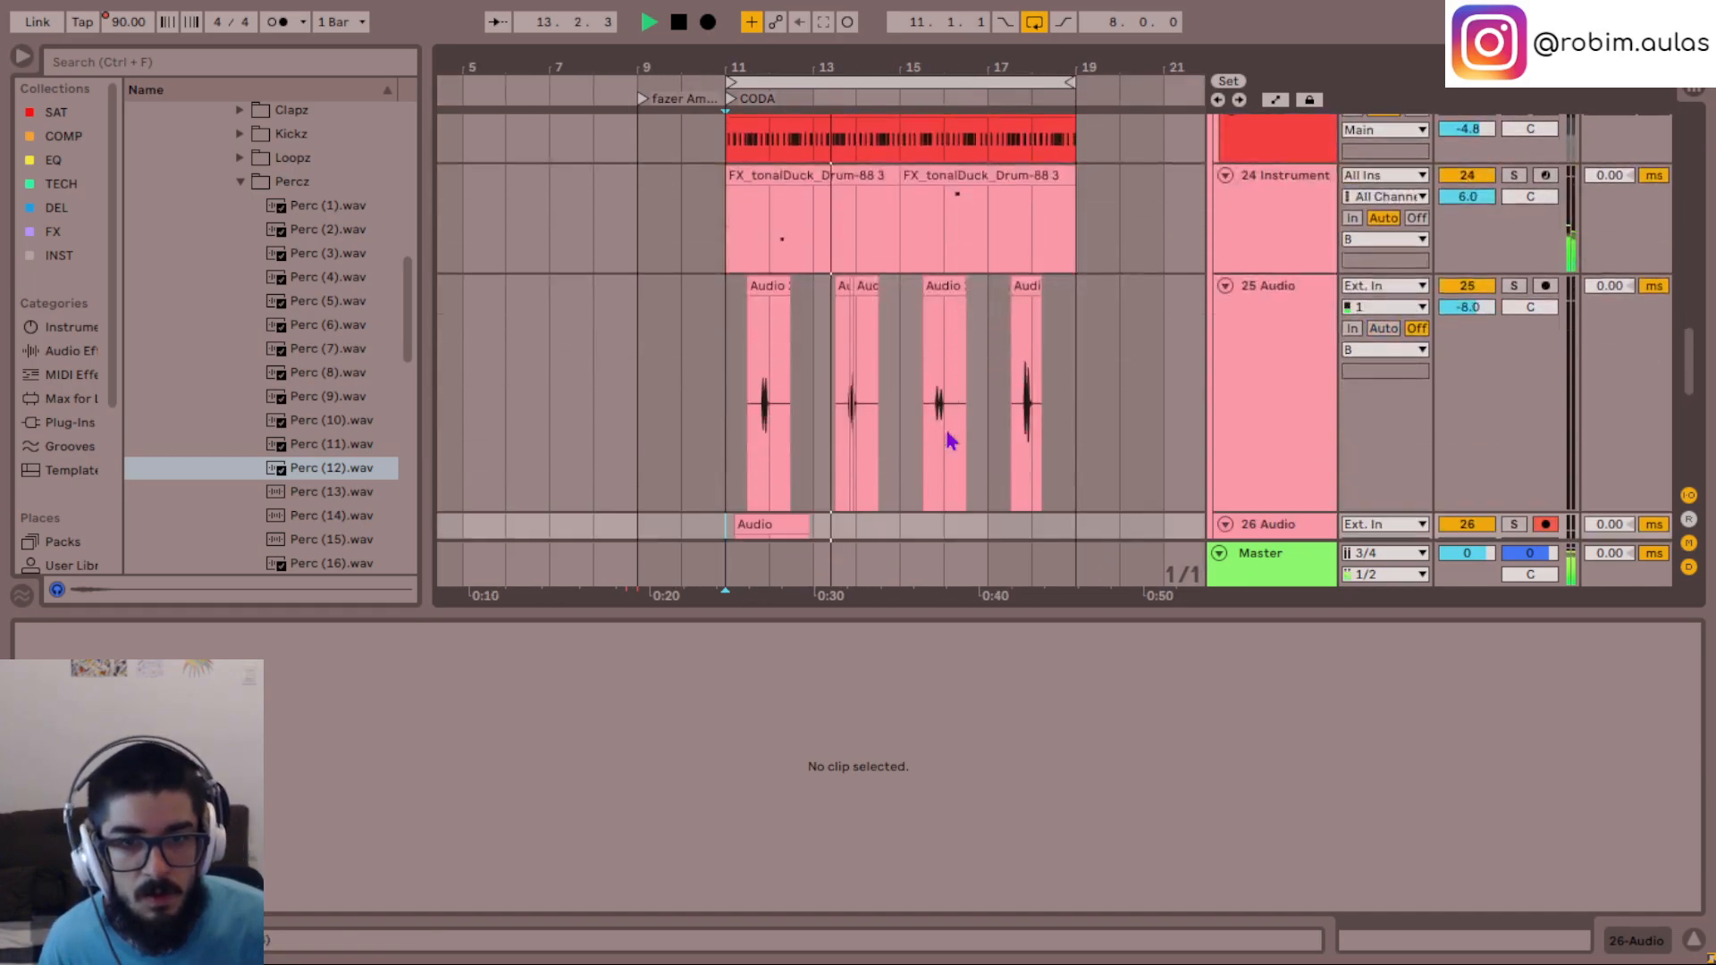
scroll(950, 441, down, 5)
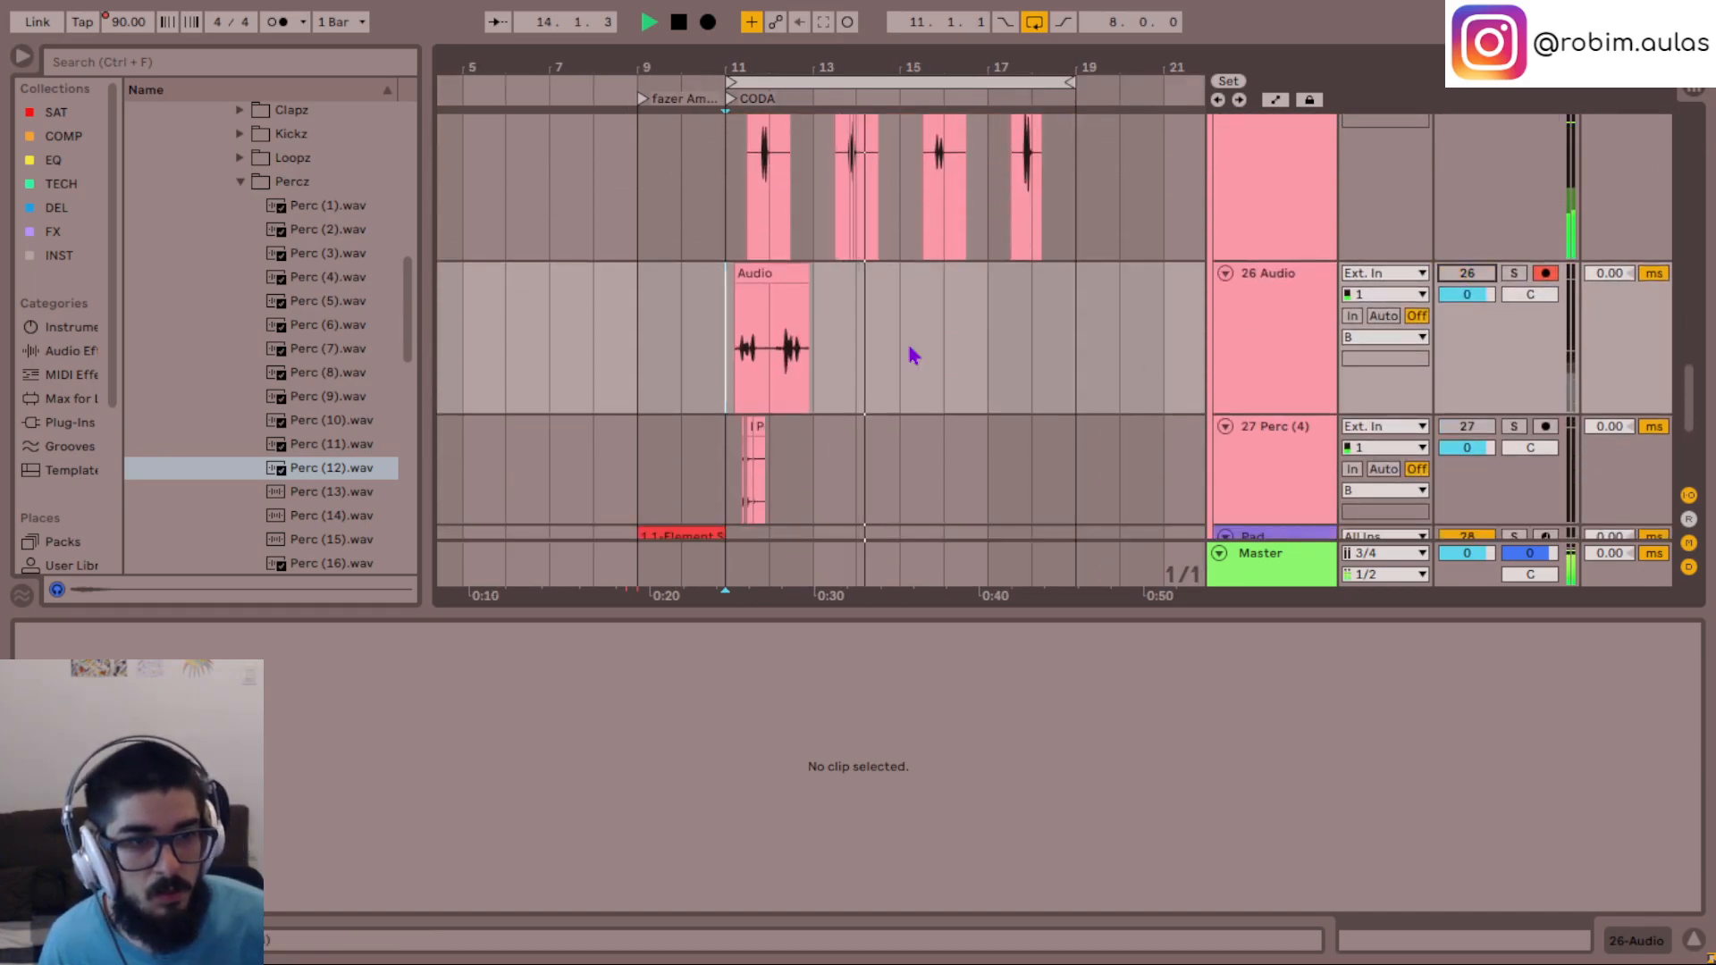
click(1276, 279)
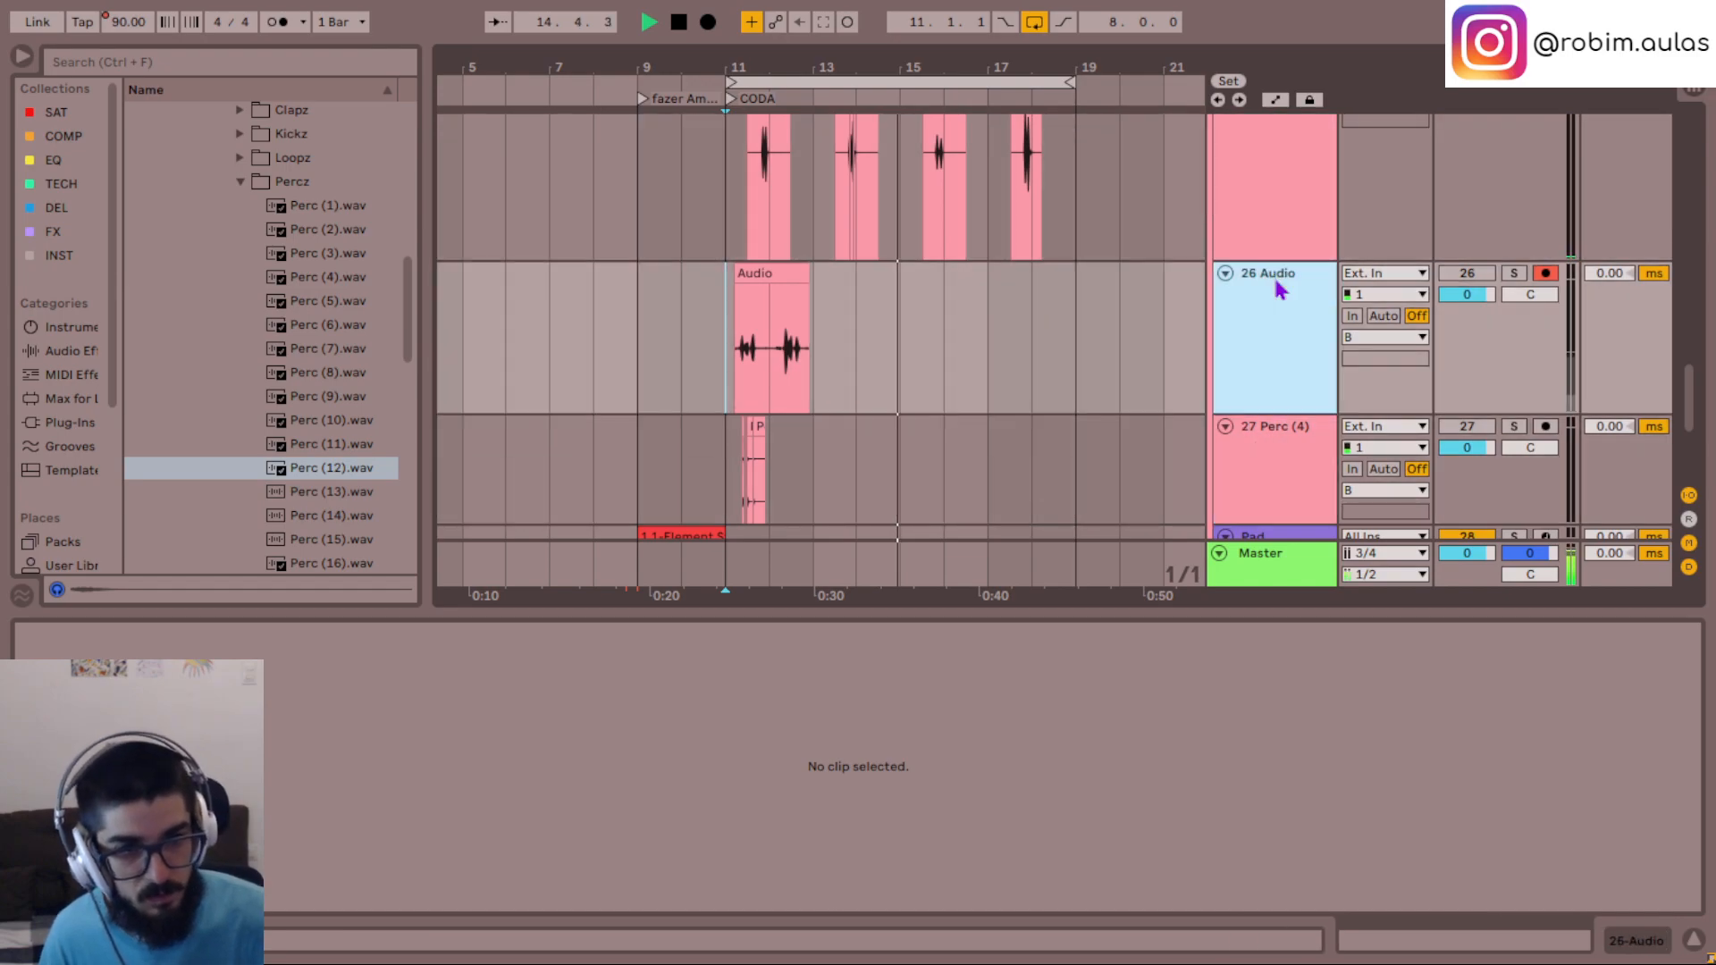
key(ctrl+r)
text(shaker beatbox)
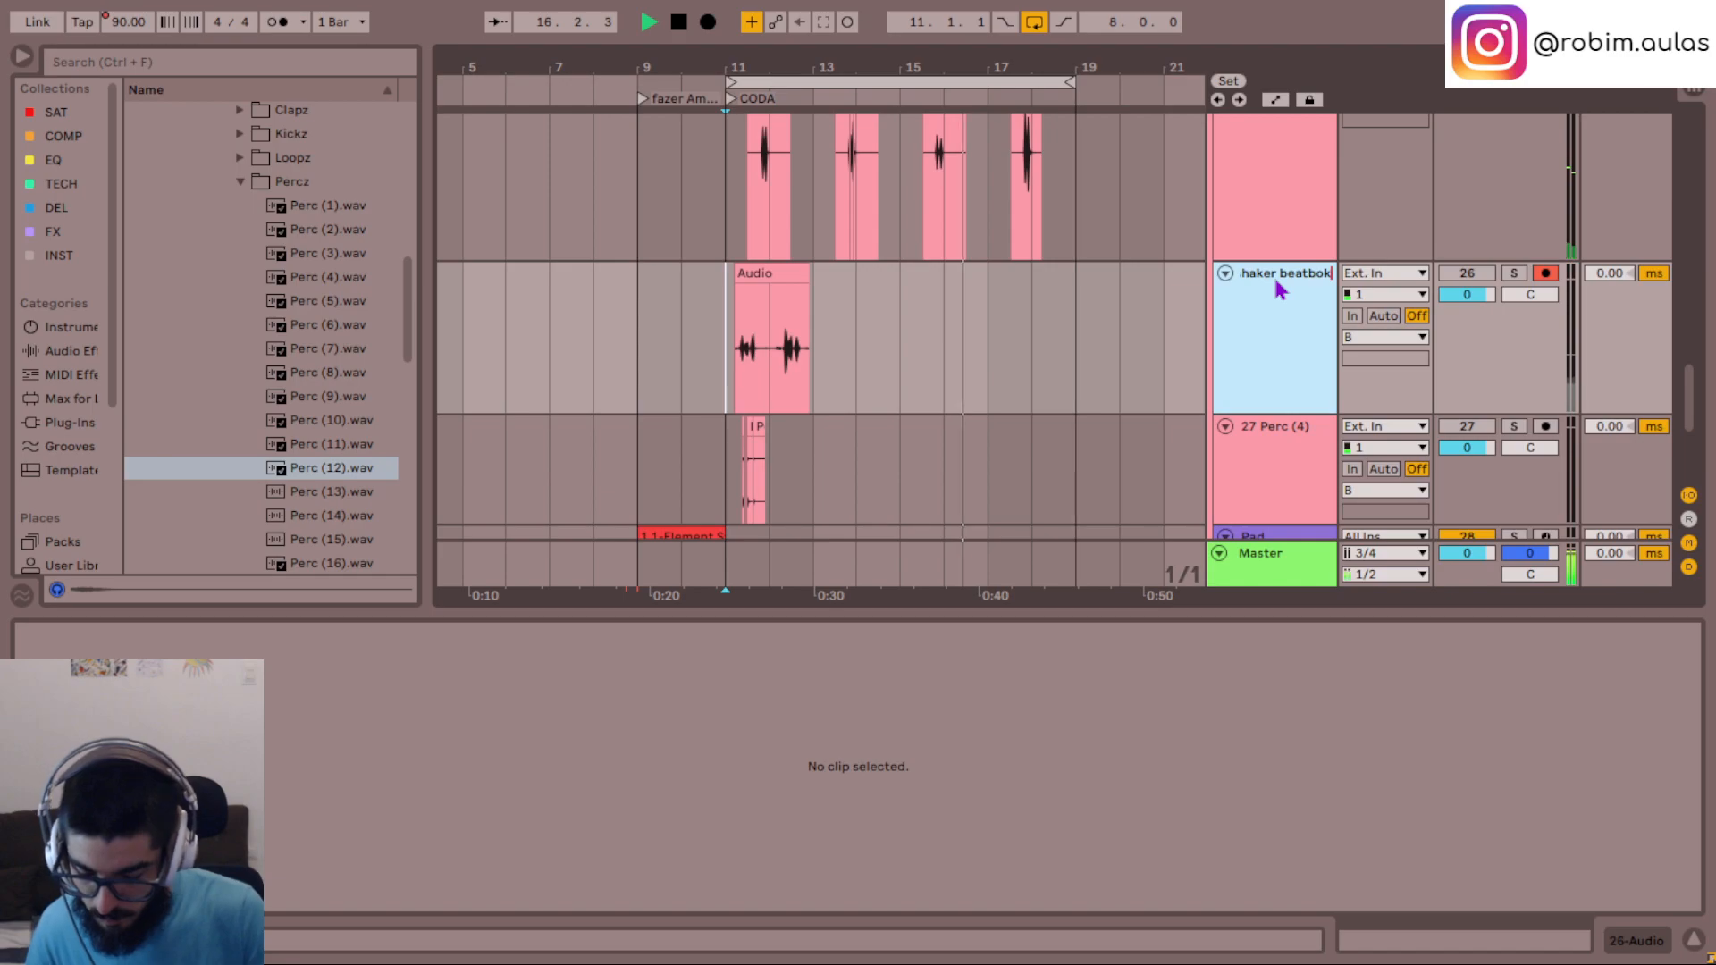
key(Return)
scroll(954, 438, up, 3)
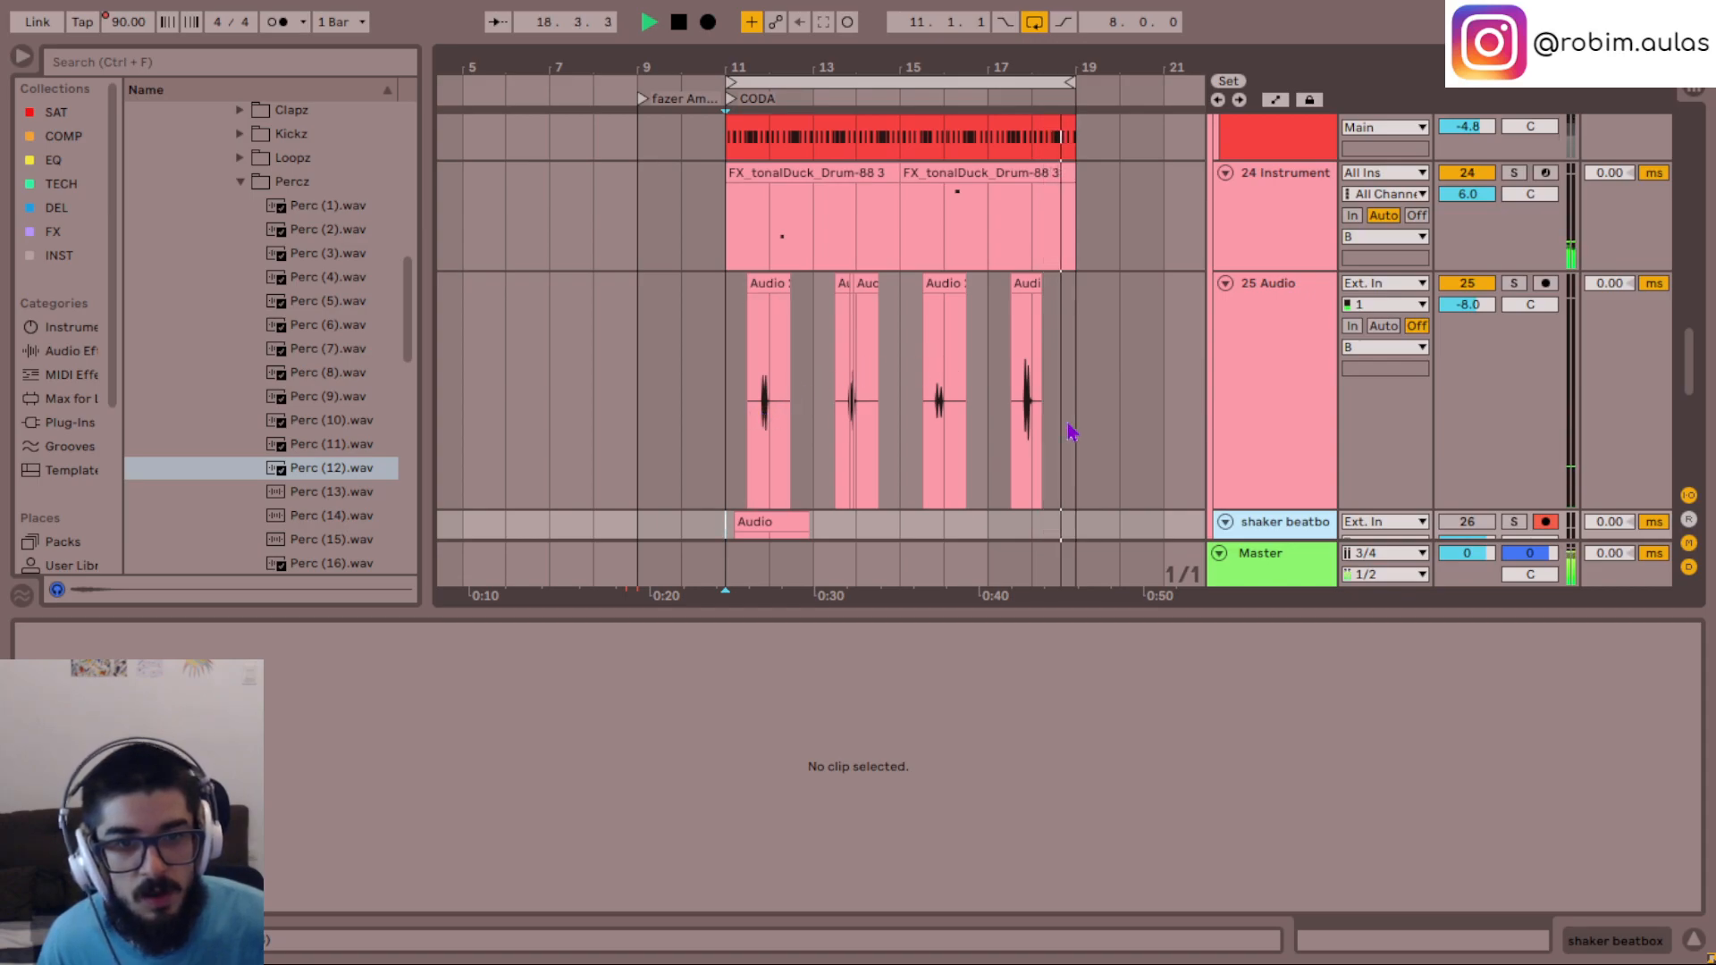
- Rename track 25 Audio as perc and set its volume to -6.0 dB
click(1016, 394)
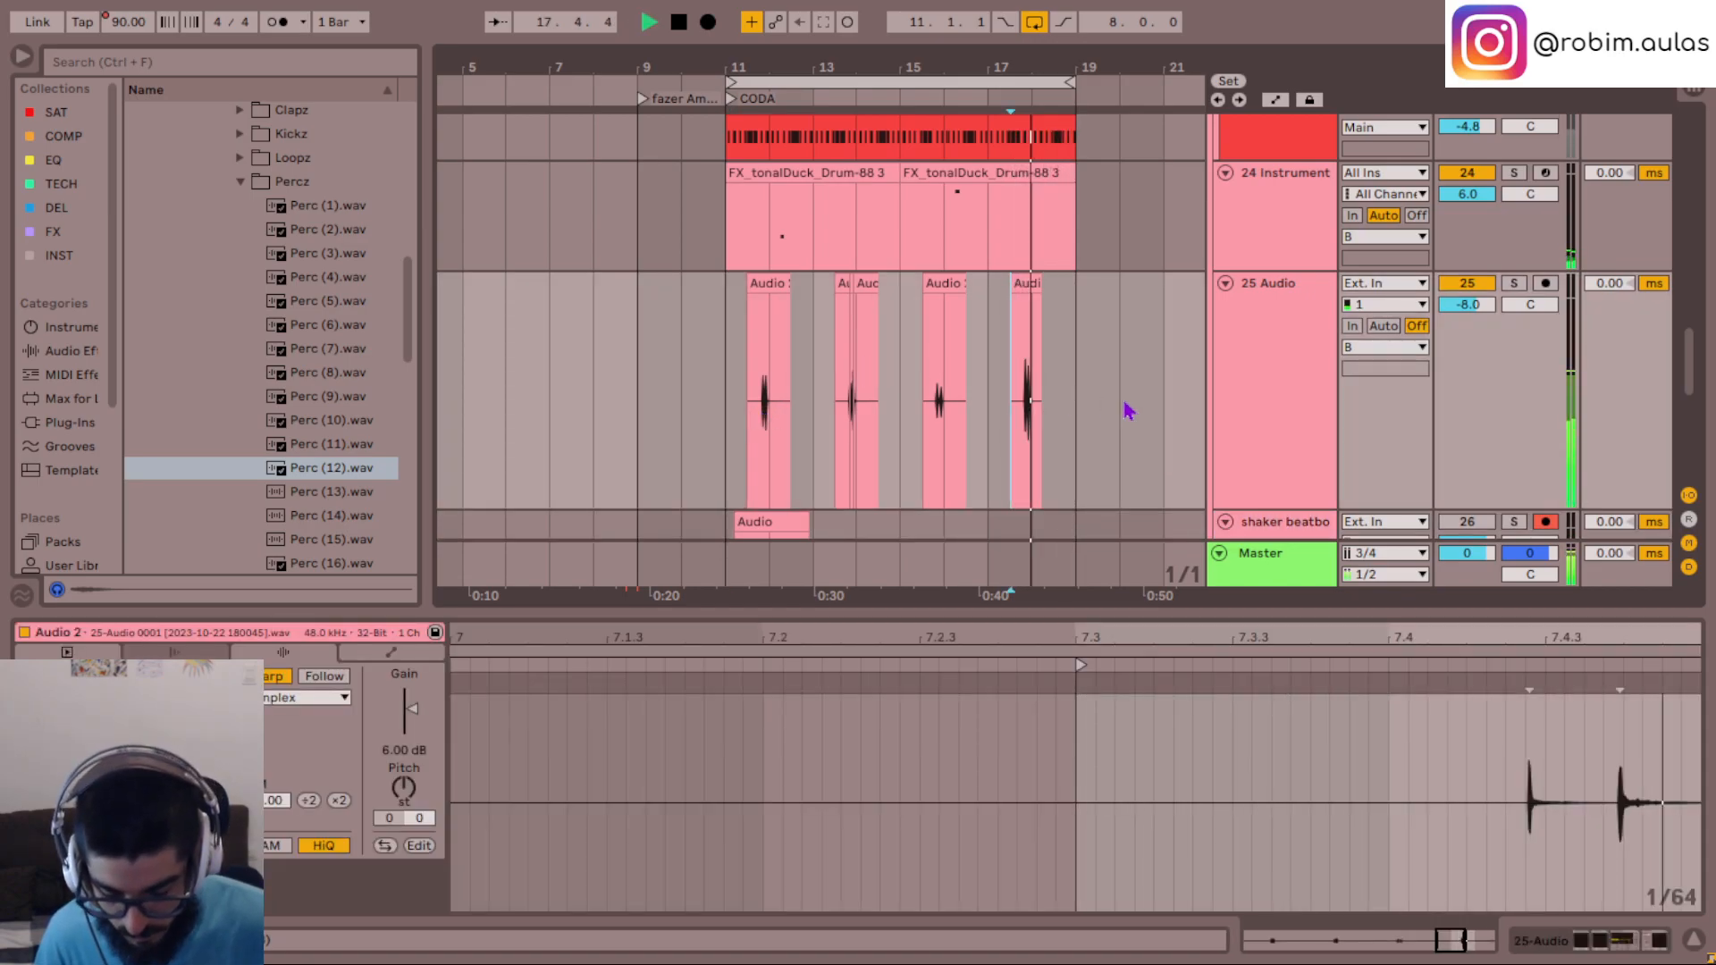
click(1293, 352)
key(ctrl+r)
text(perc)
key(Return)
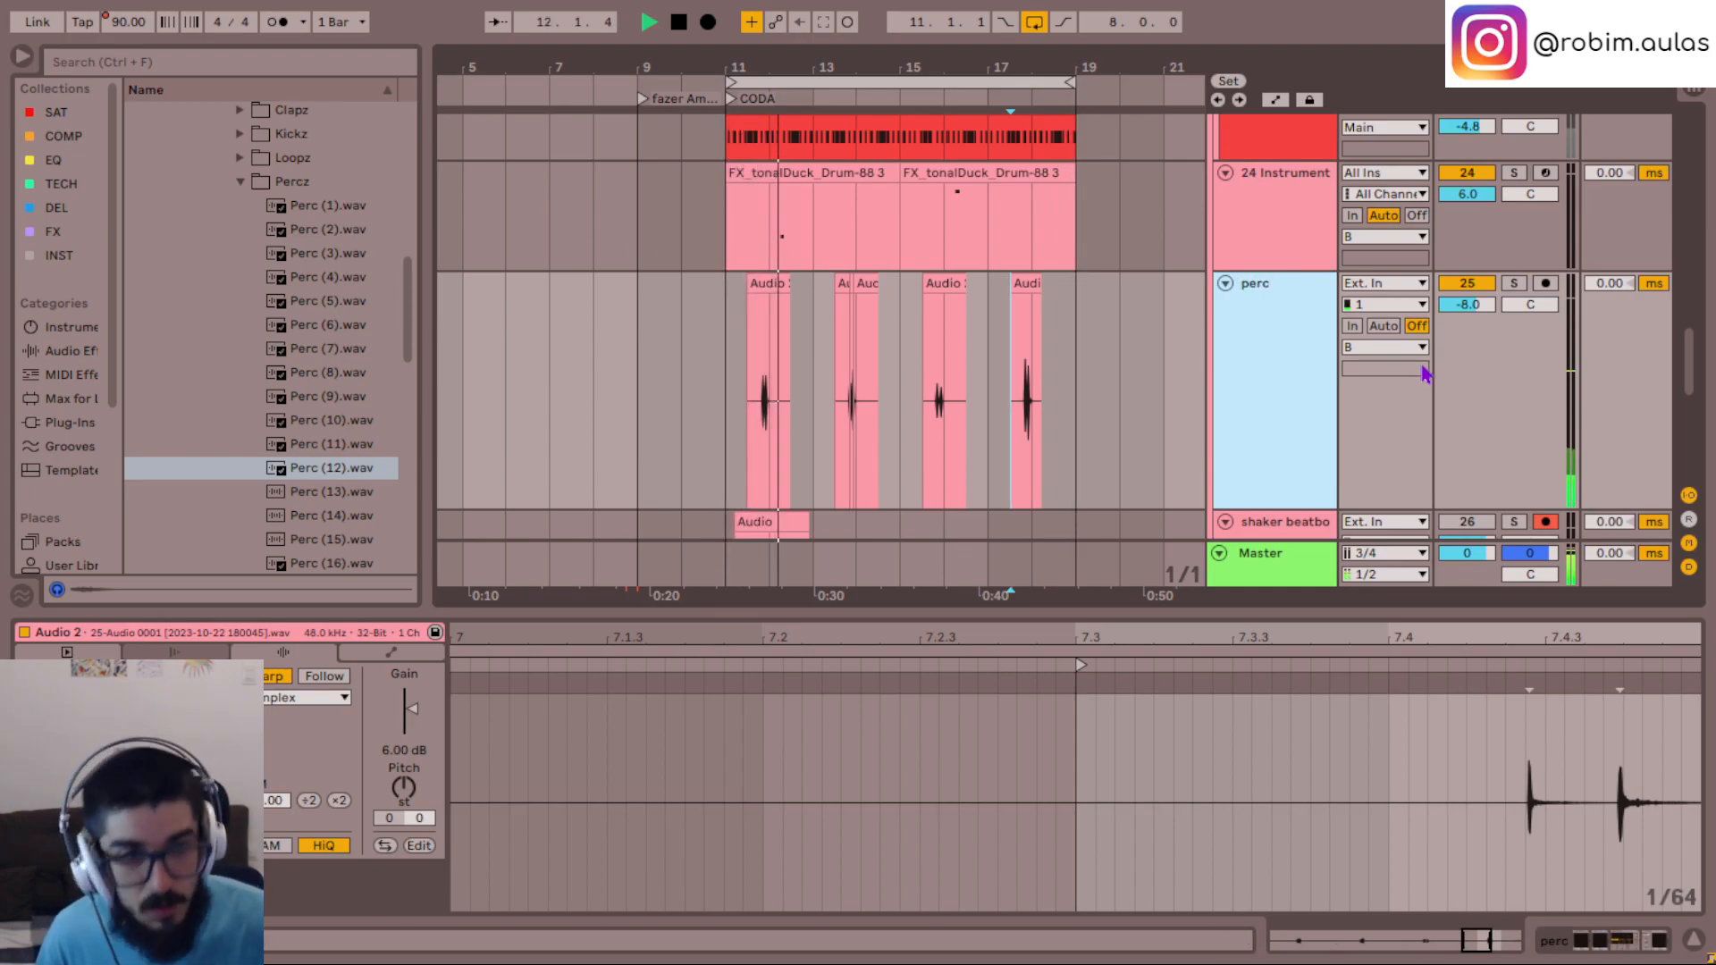
drag(1465, 314, 1470, 301)
- Hide the clip detail view and move the perc track into the drum group, between Pad and Hat
scroll(898, 376, up, 5)
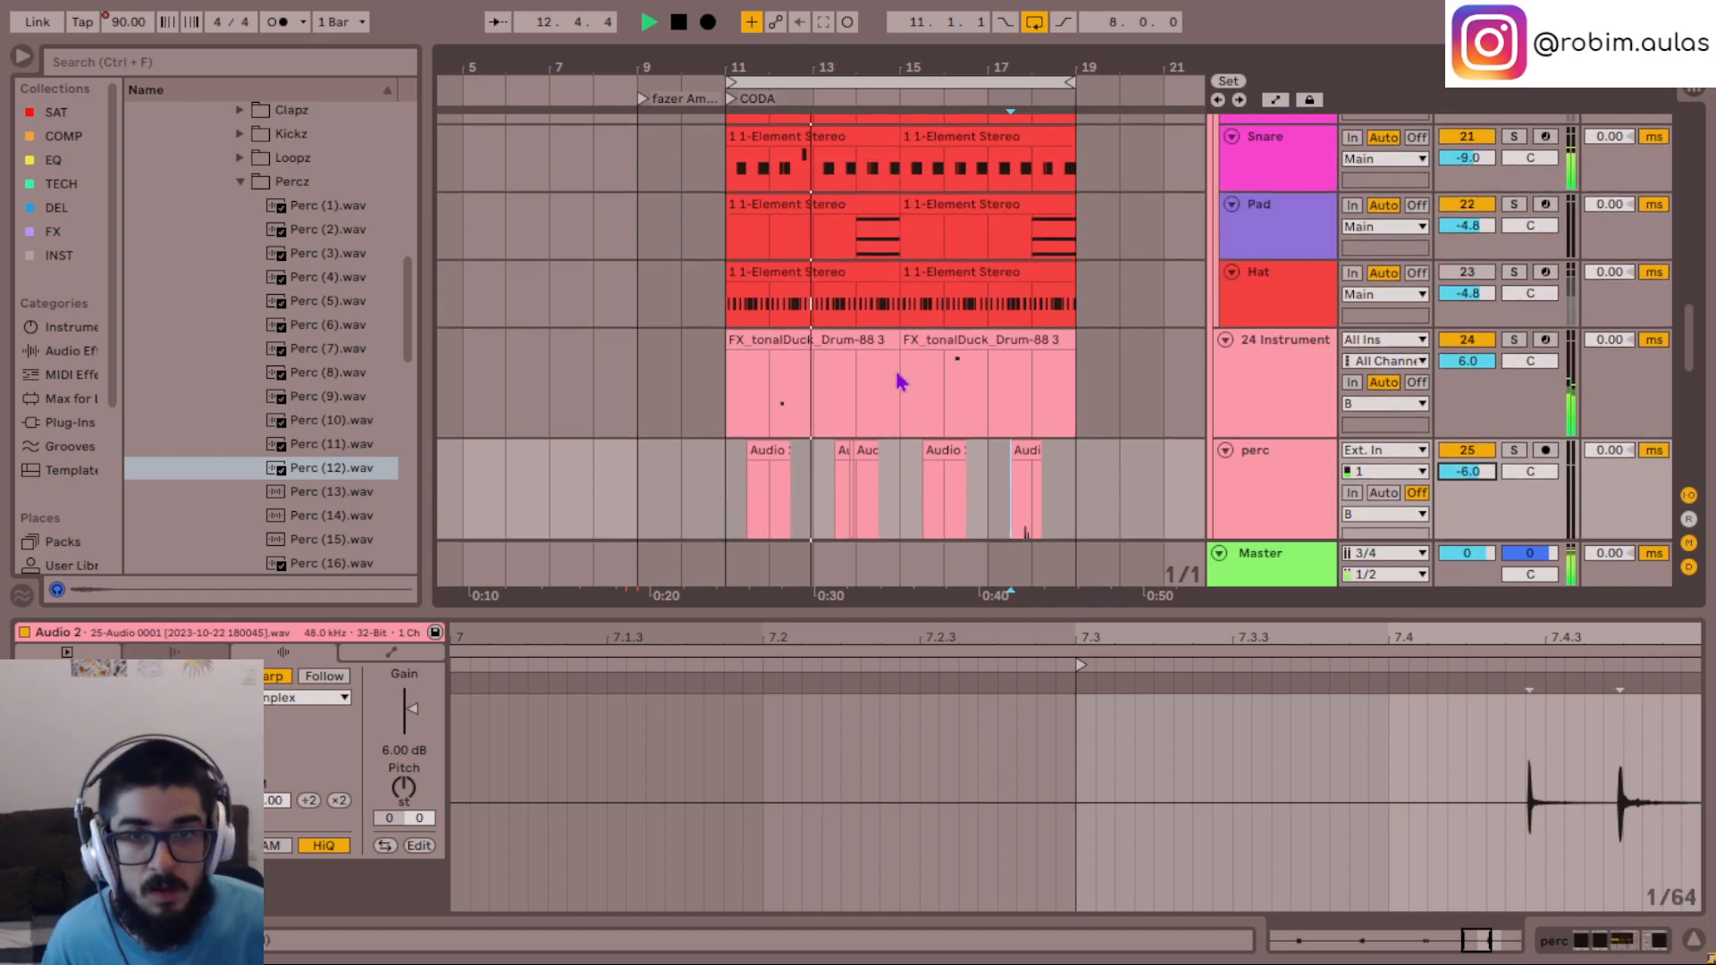
scroll(898, 375, down, 4)
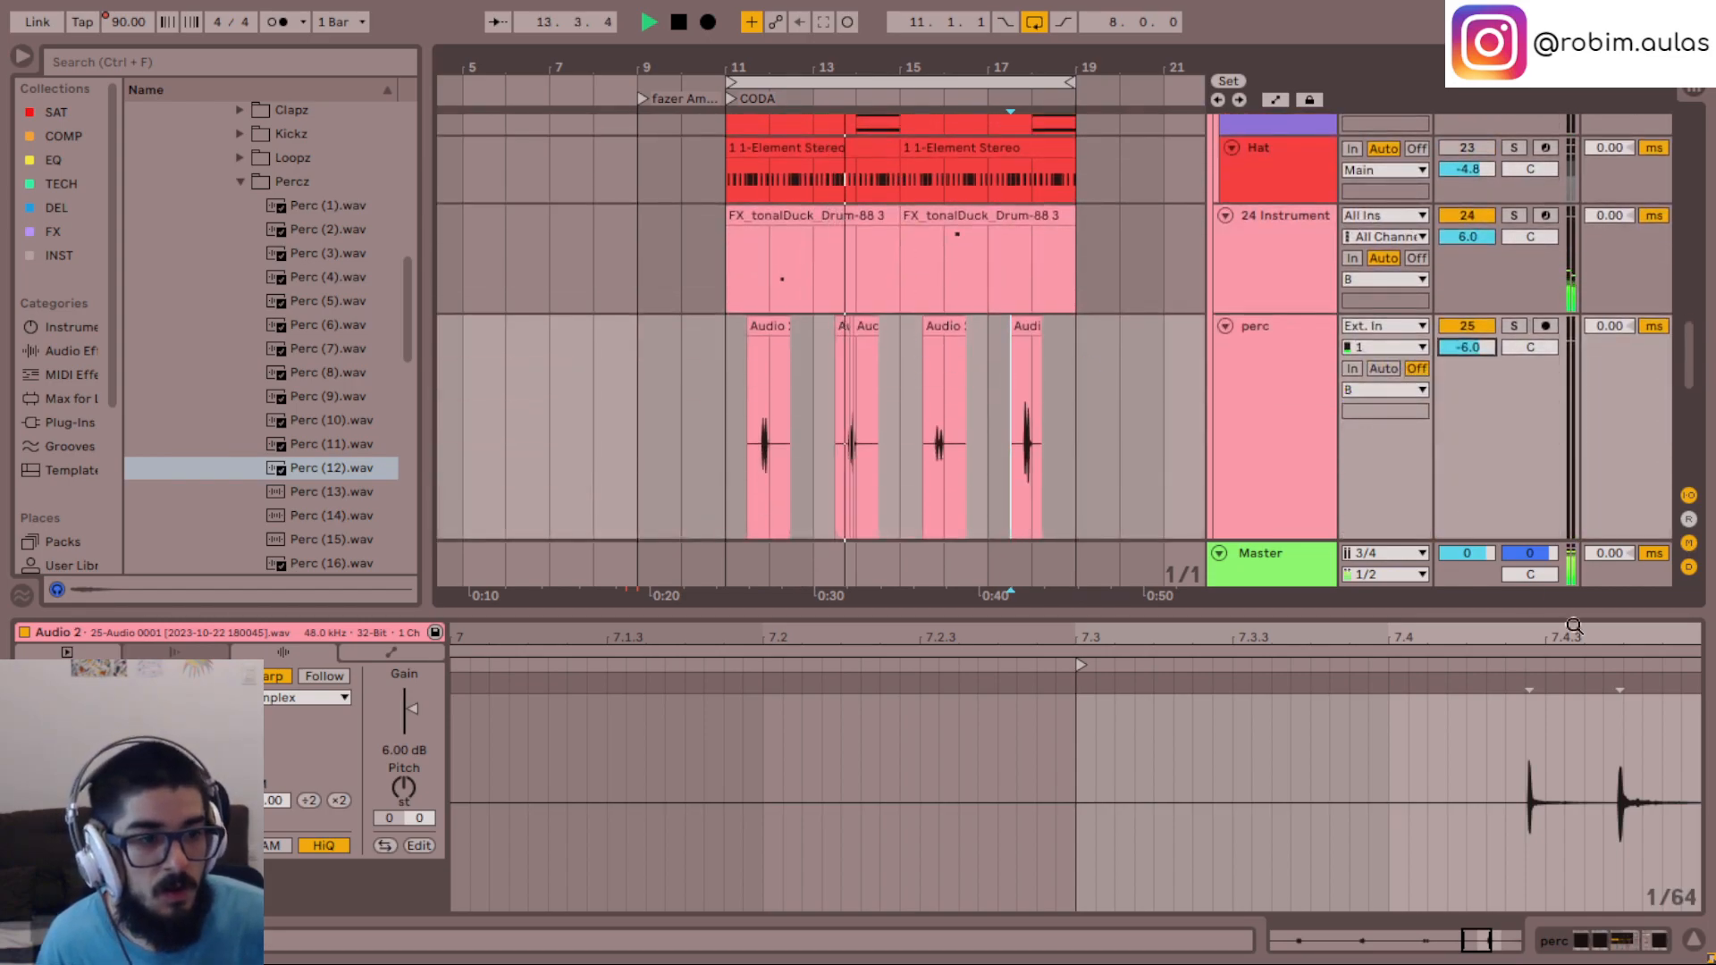
click(1694, 940)
scroll(1290, 455, up, 2)
click(1285, 432)
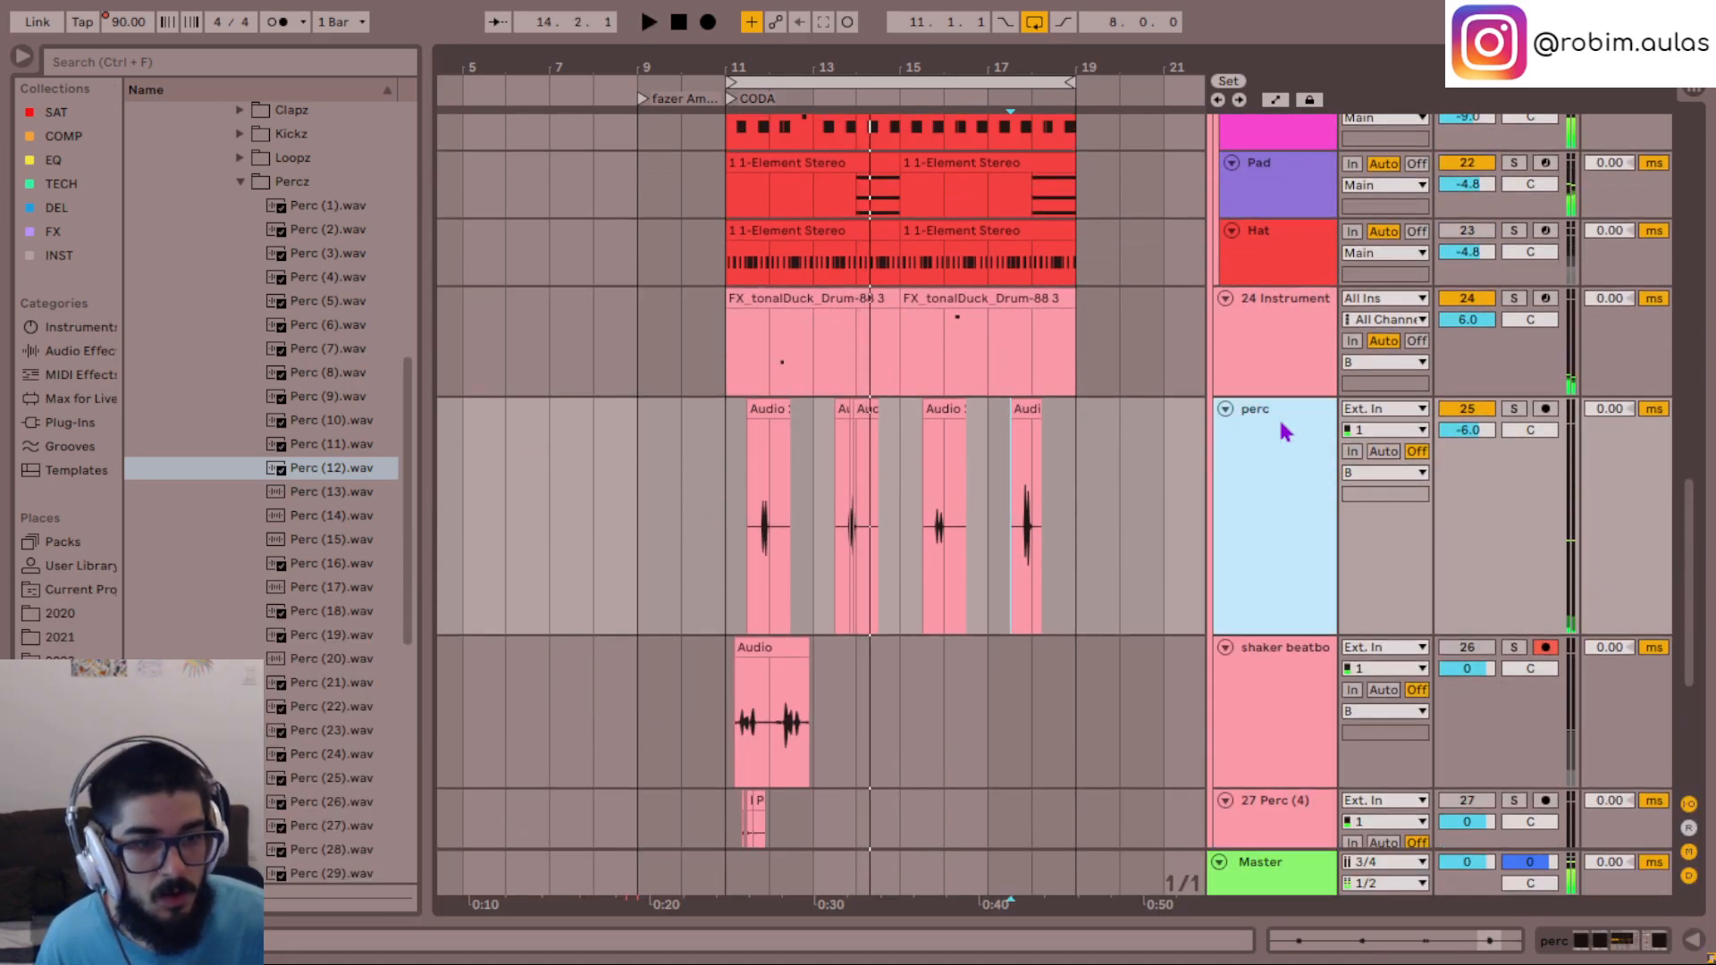
scroll(1284, 431, down, 3)
click(1284, 444)
scroll(1284, 438, down, 1)
scroll(1285, 441, up, 4)
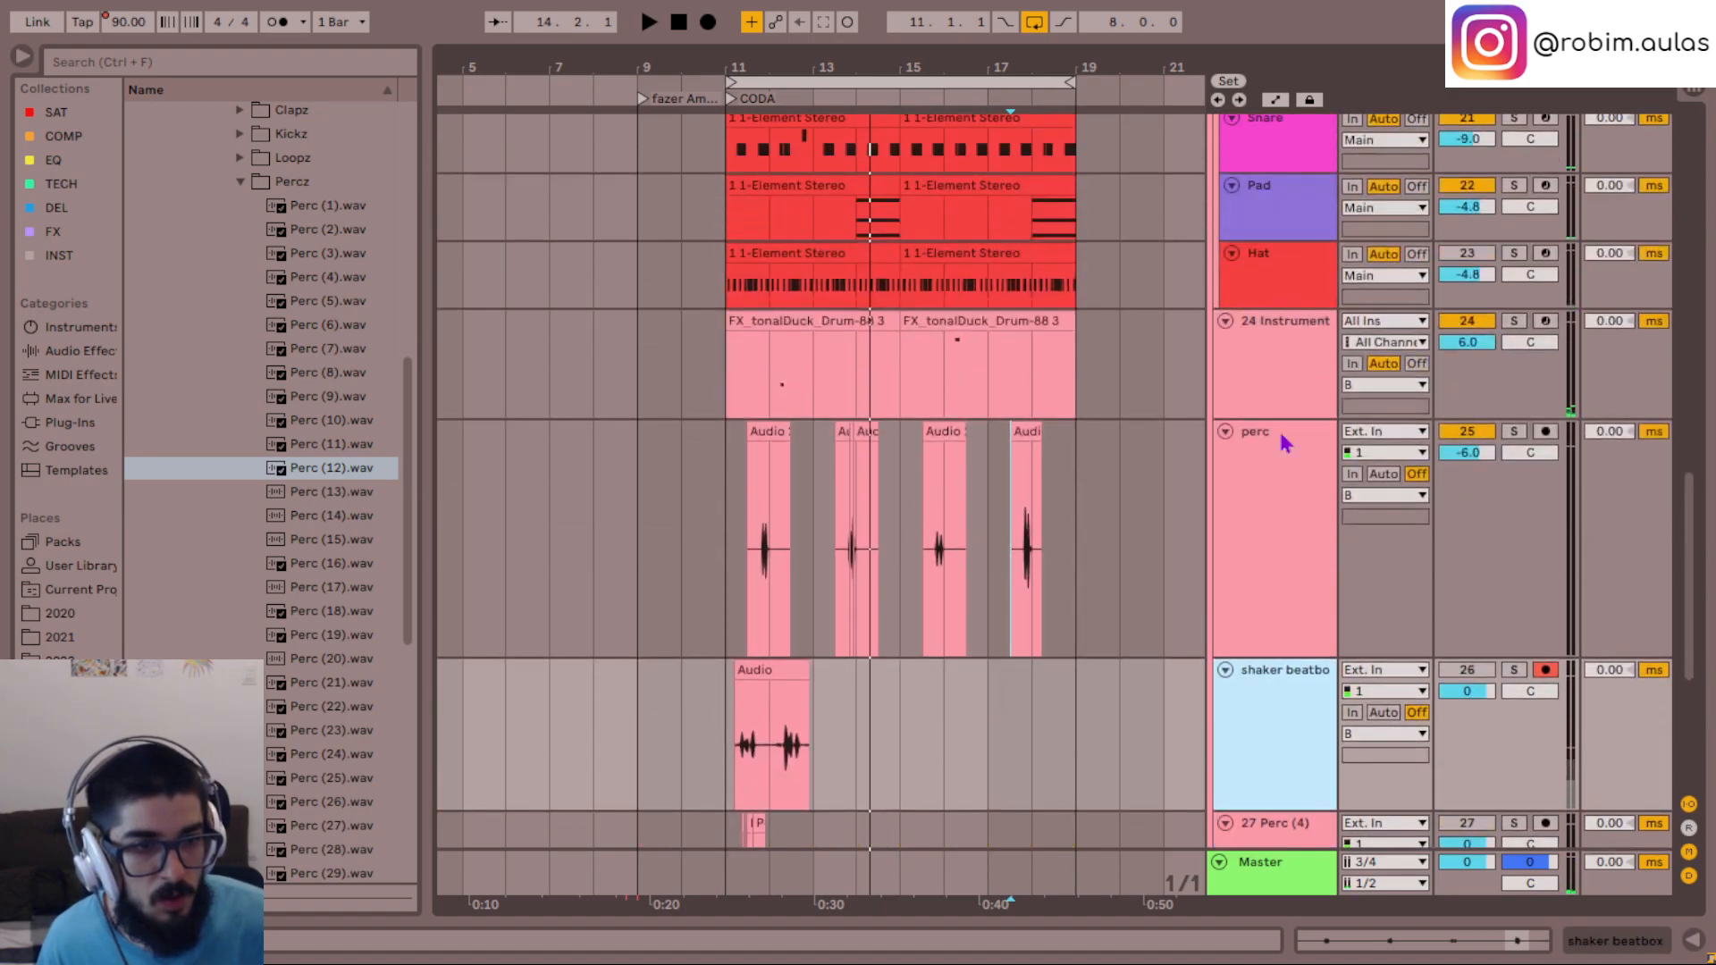
scroll(1284, 445, up, 3)
drag(1274, 702, 1273, 482)
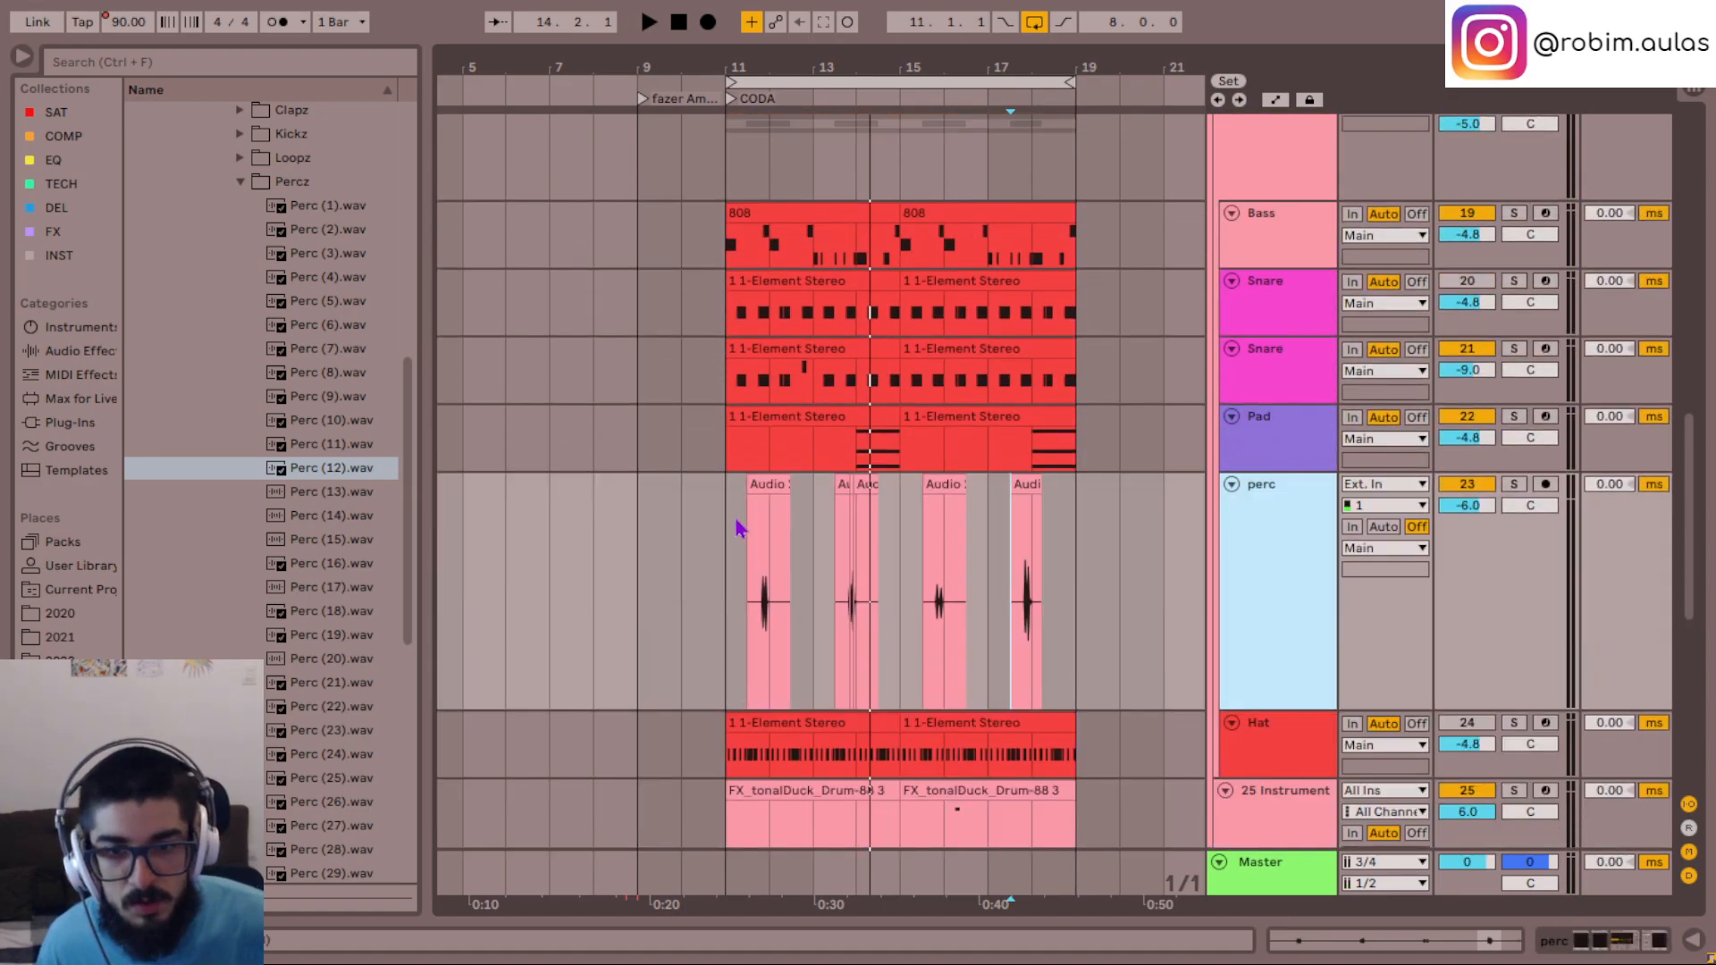
- Play the CODA from bar 11 and move the perc track below Hat, outside the drum group and above 25 Instrument
click(733, 549)
key(space)
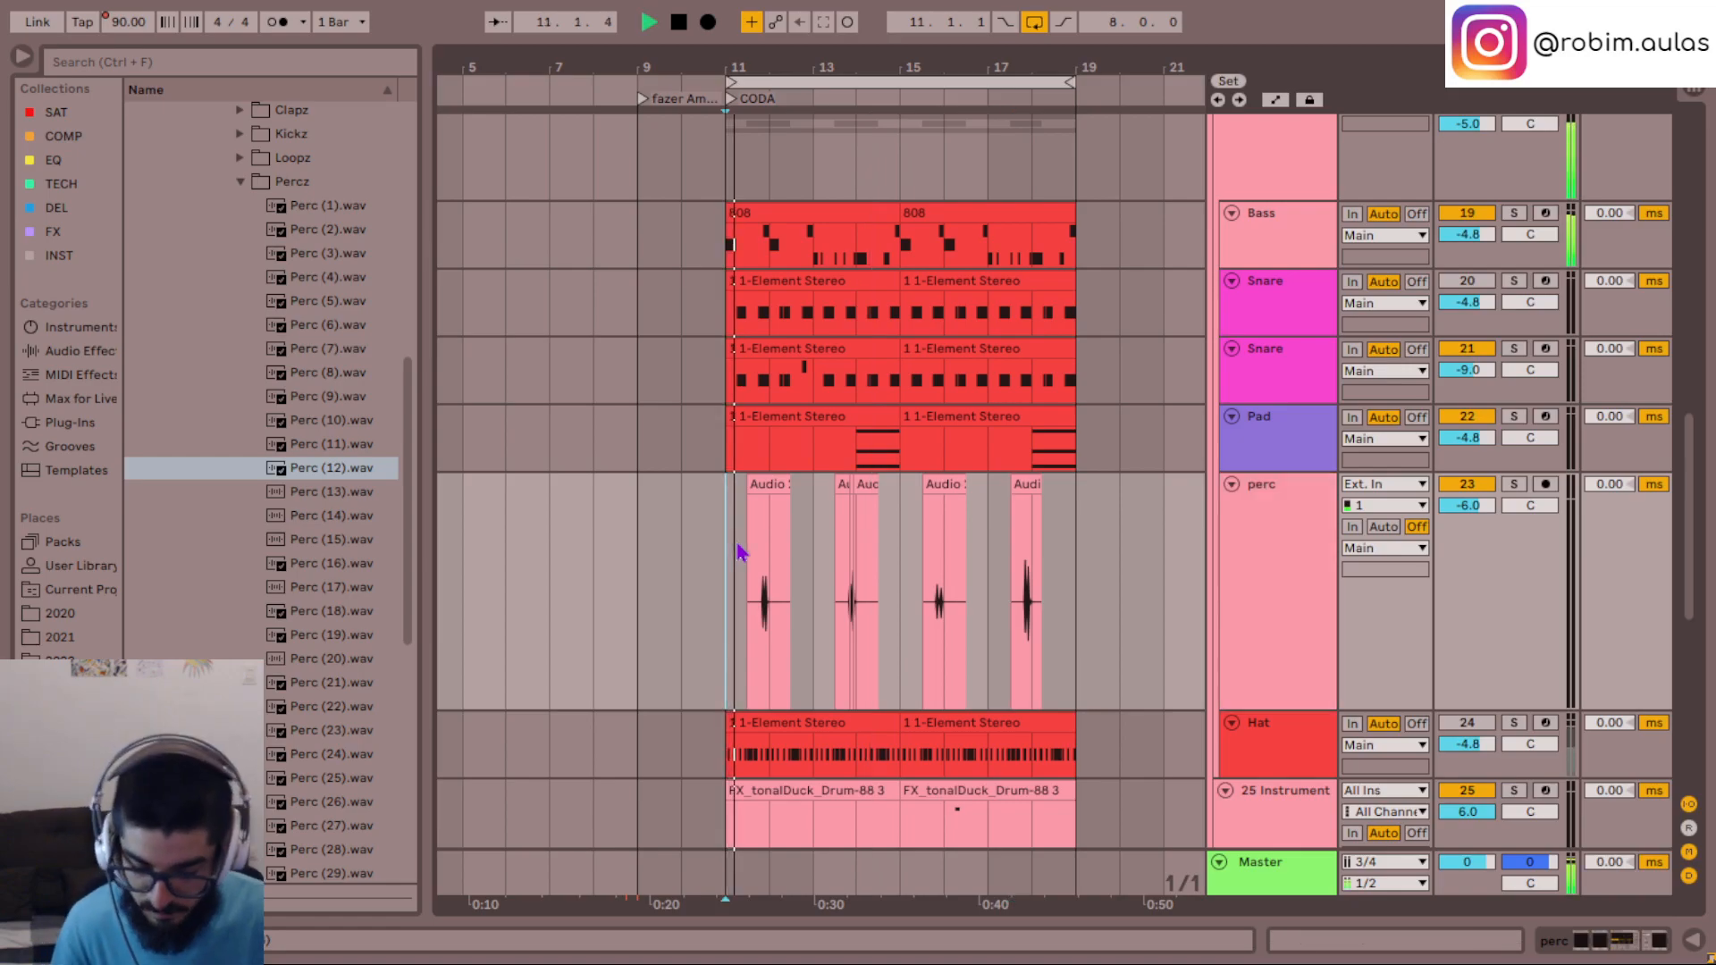
key(plus)
key(plus)
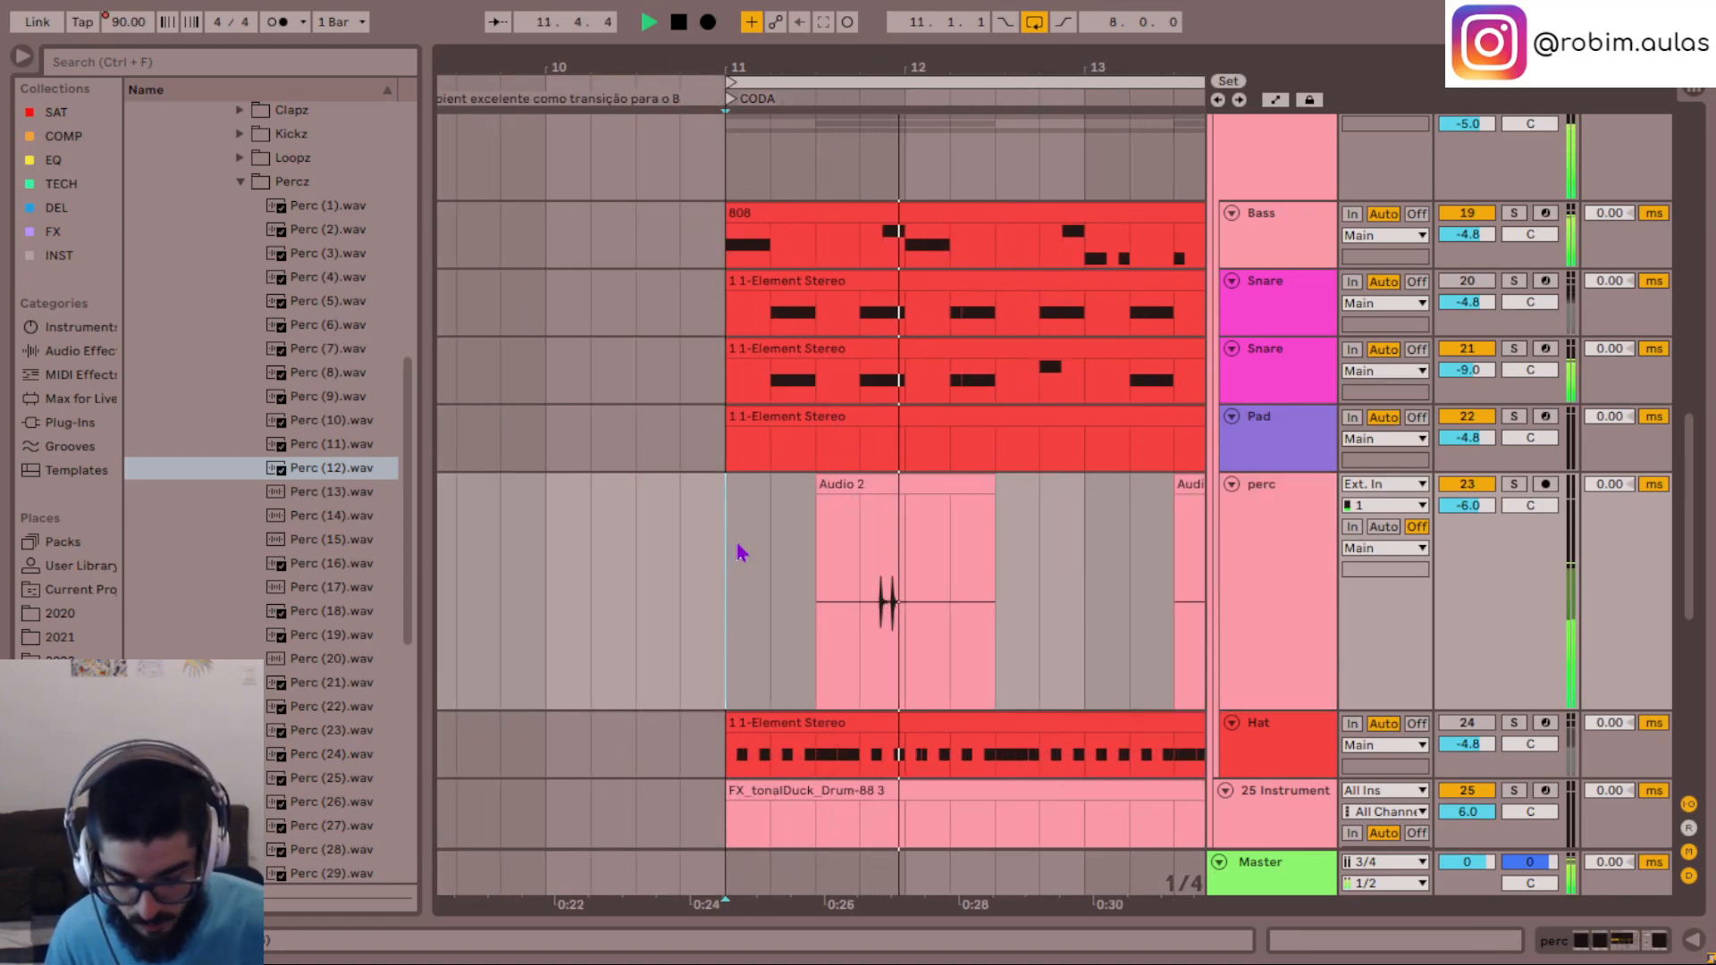
scroll(1290, 459, down, 4)
click(1310, 504)
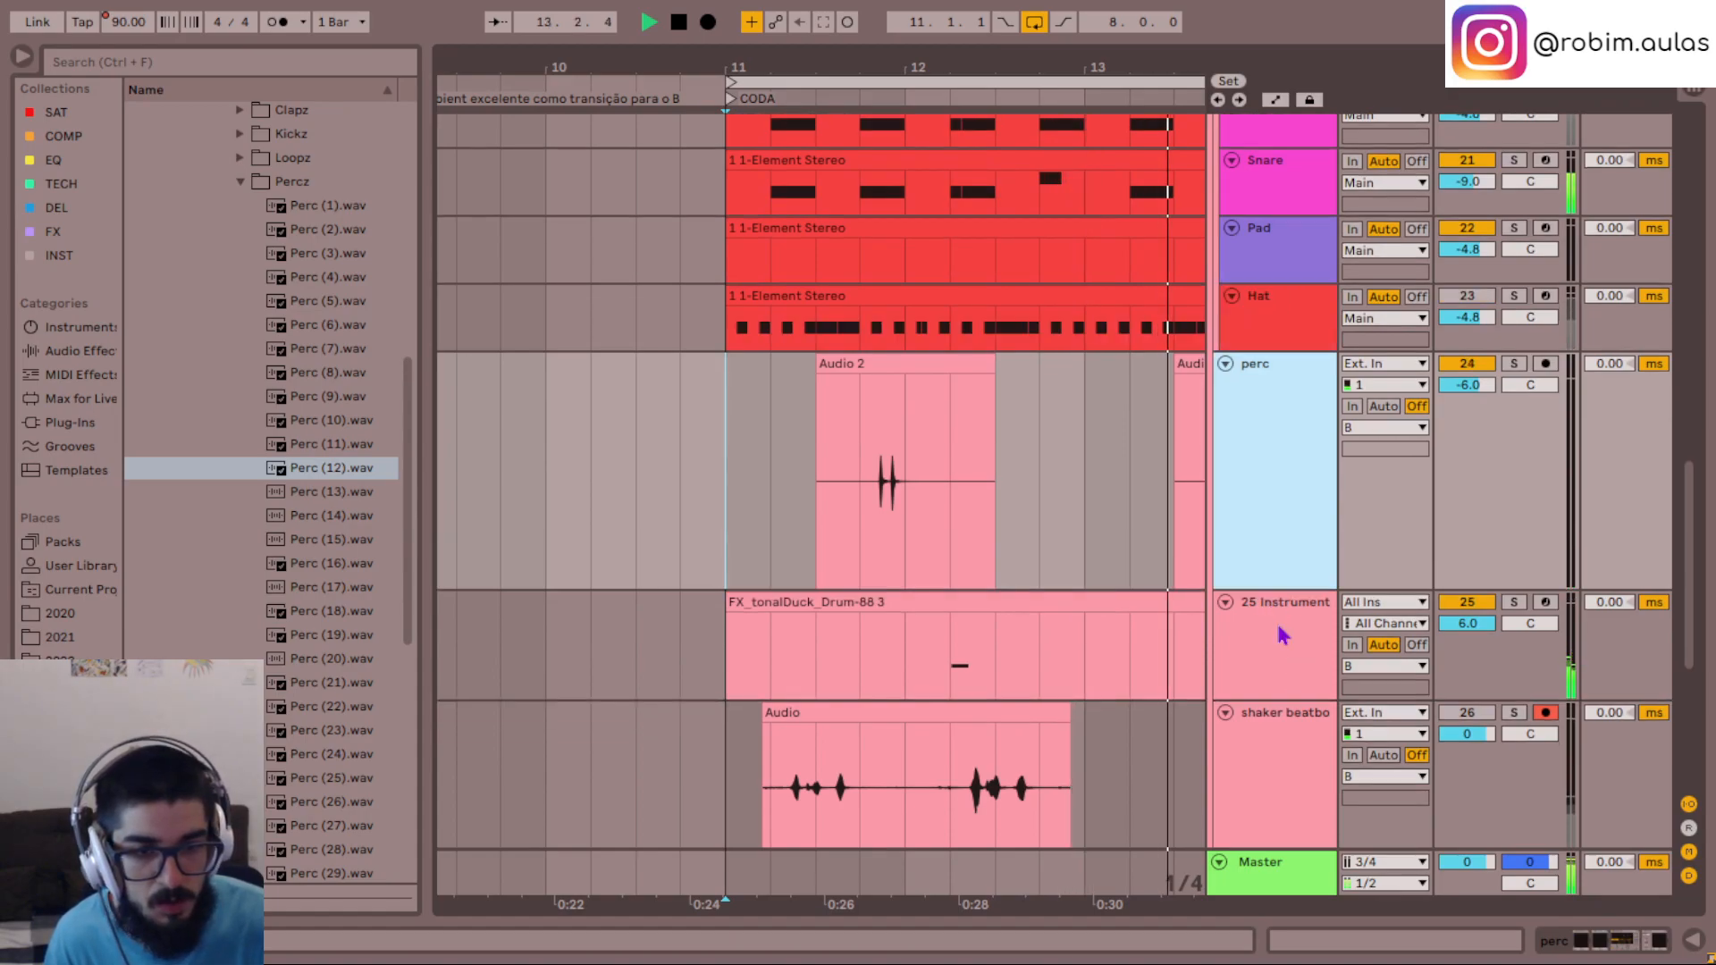
- Solo the Clap and Kick tracks, play them from 11.1.1, and return to the full mix
scroll(1206, 459, down, 3)
scroll(1207, 462, down, 2)
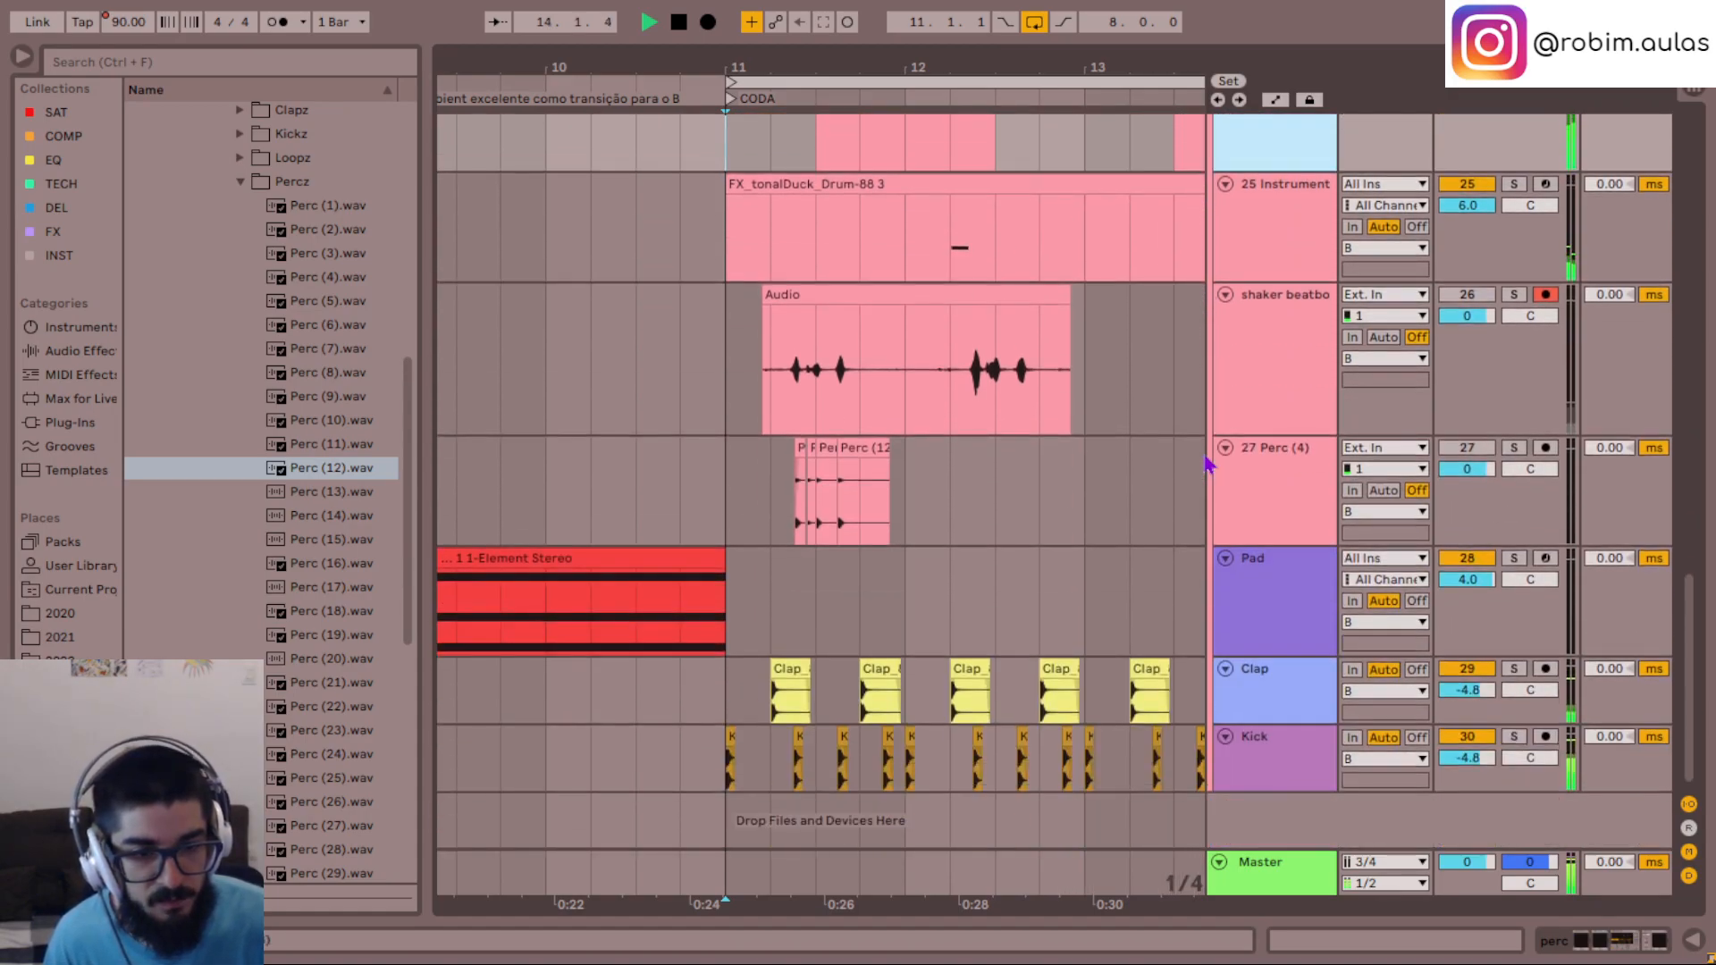
scroll(994, 644, up, 1)
click(725, 767)
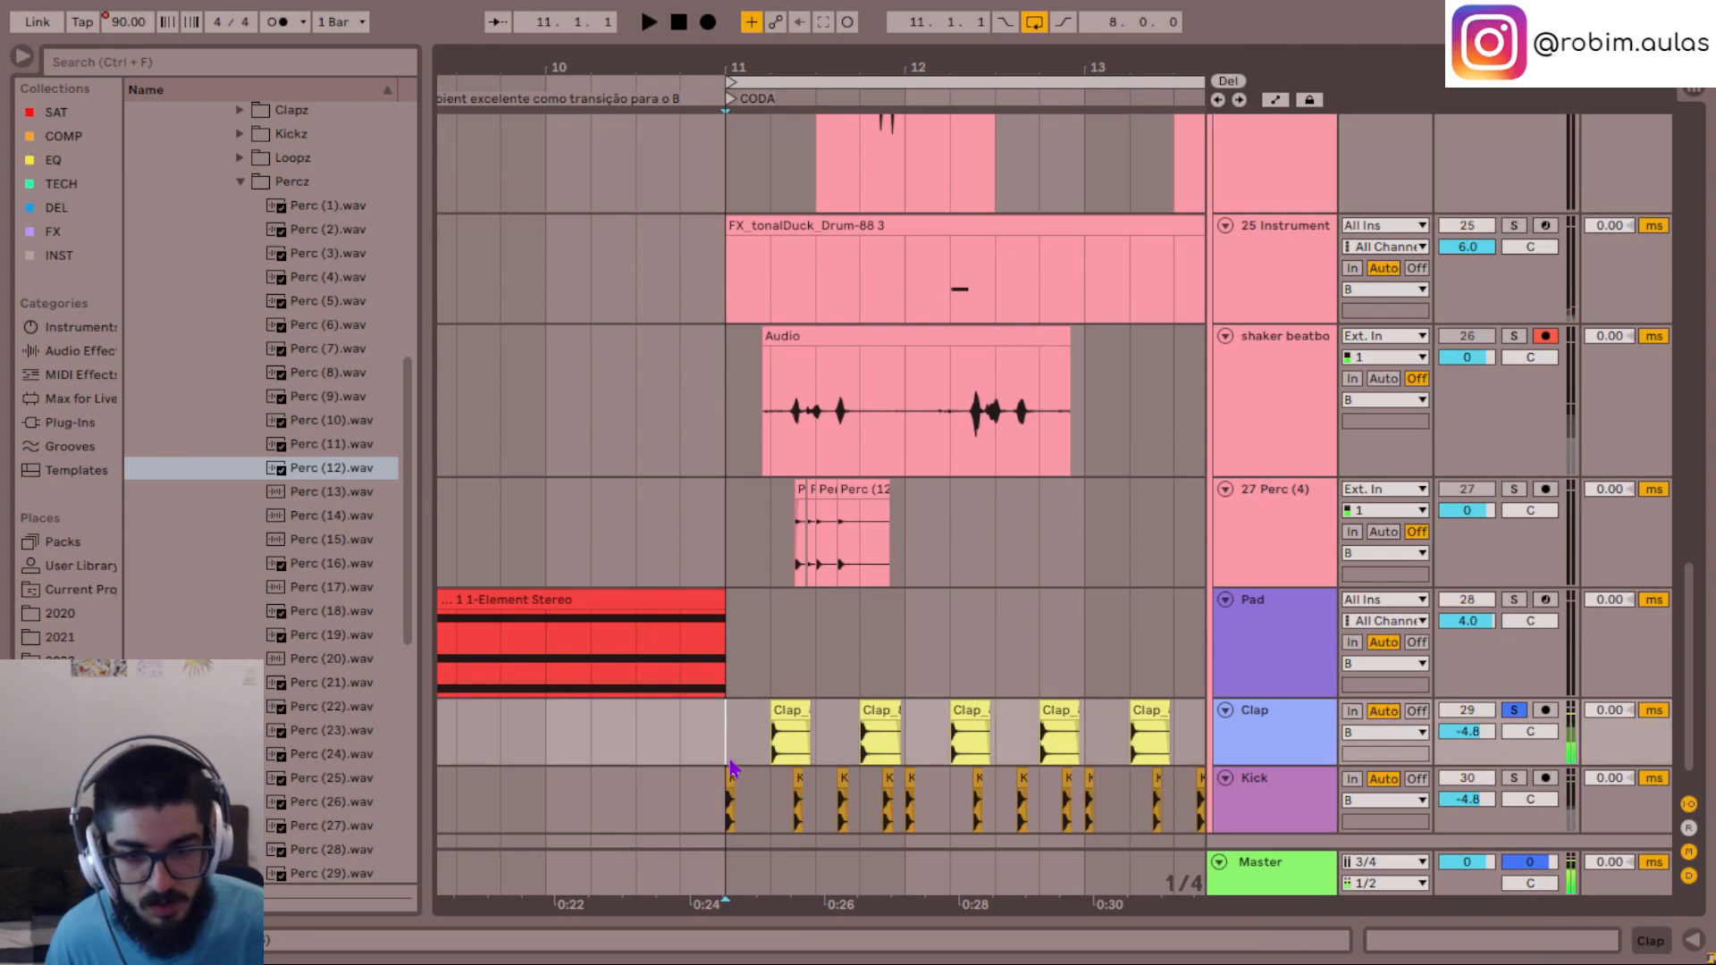
key(s)
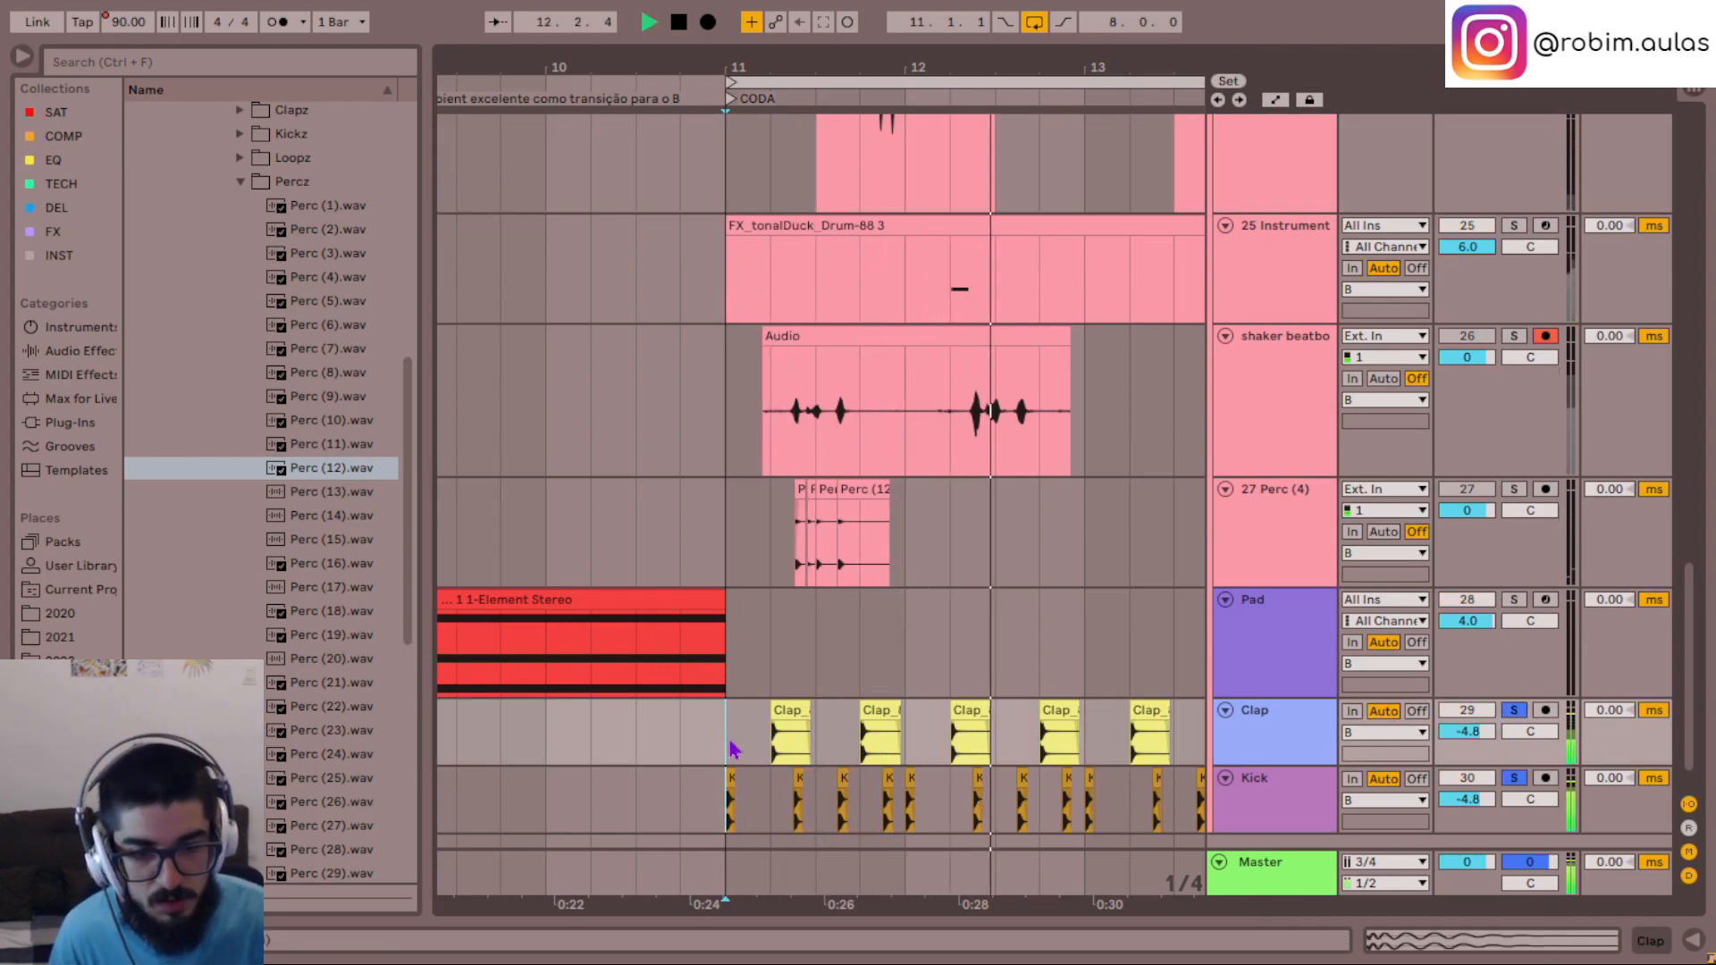
key(s)
- Listen to the perc clips across the CODA, then play from bar 14 where the Pad chord enters
scroll(1096, 613, up, 8)
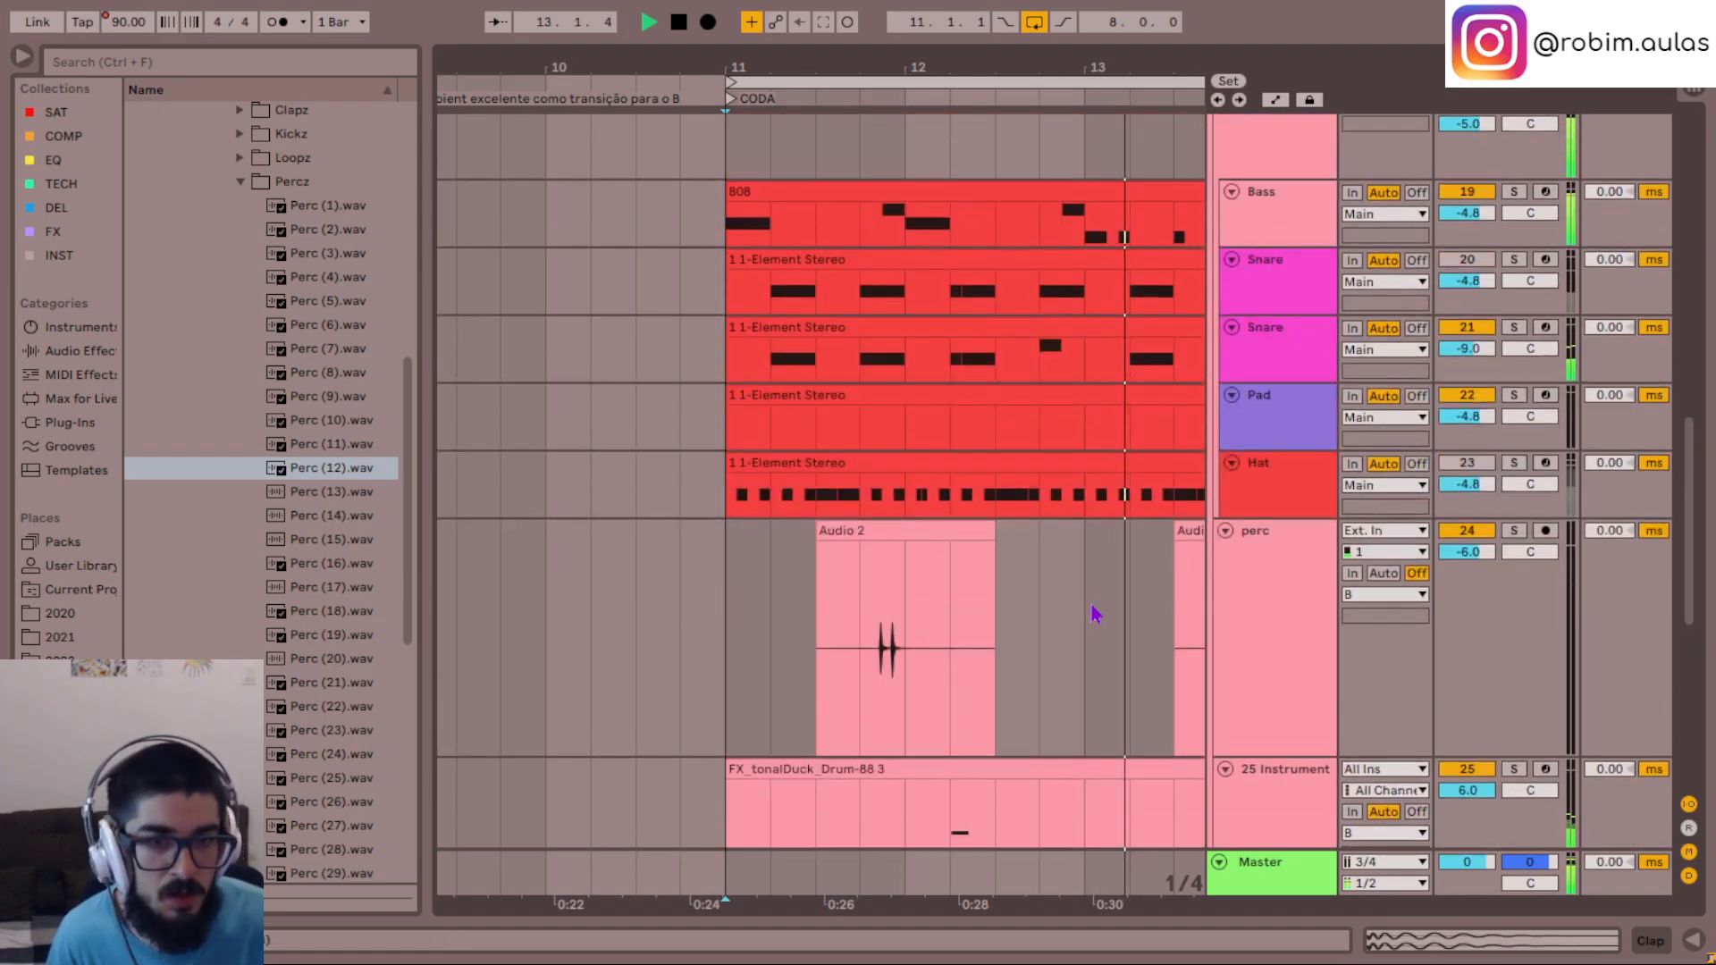
click(1002, 633)
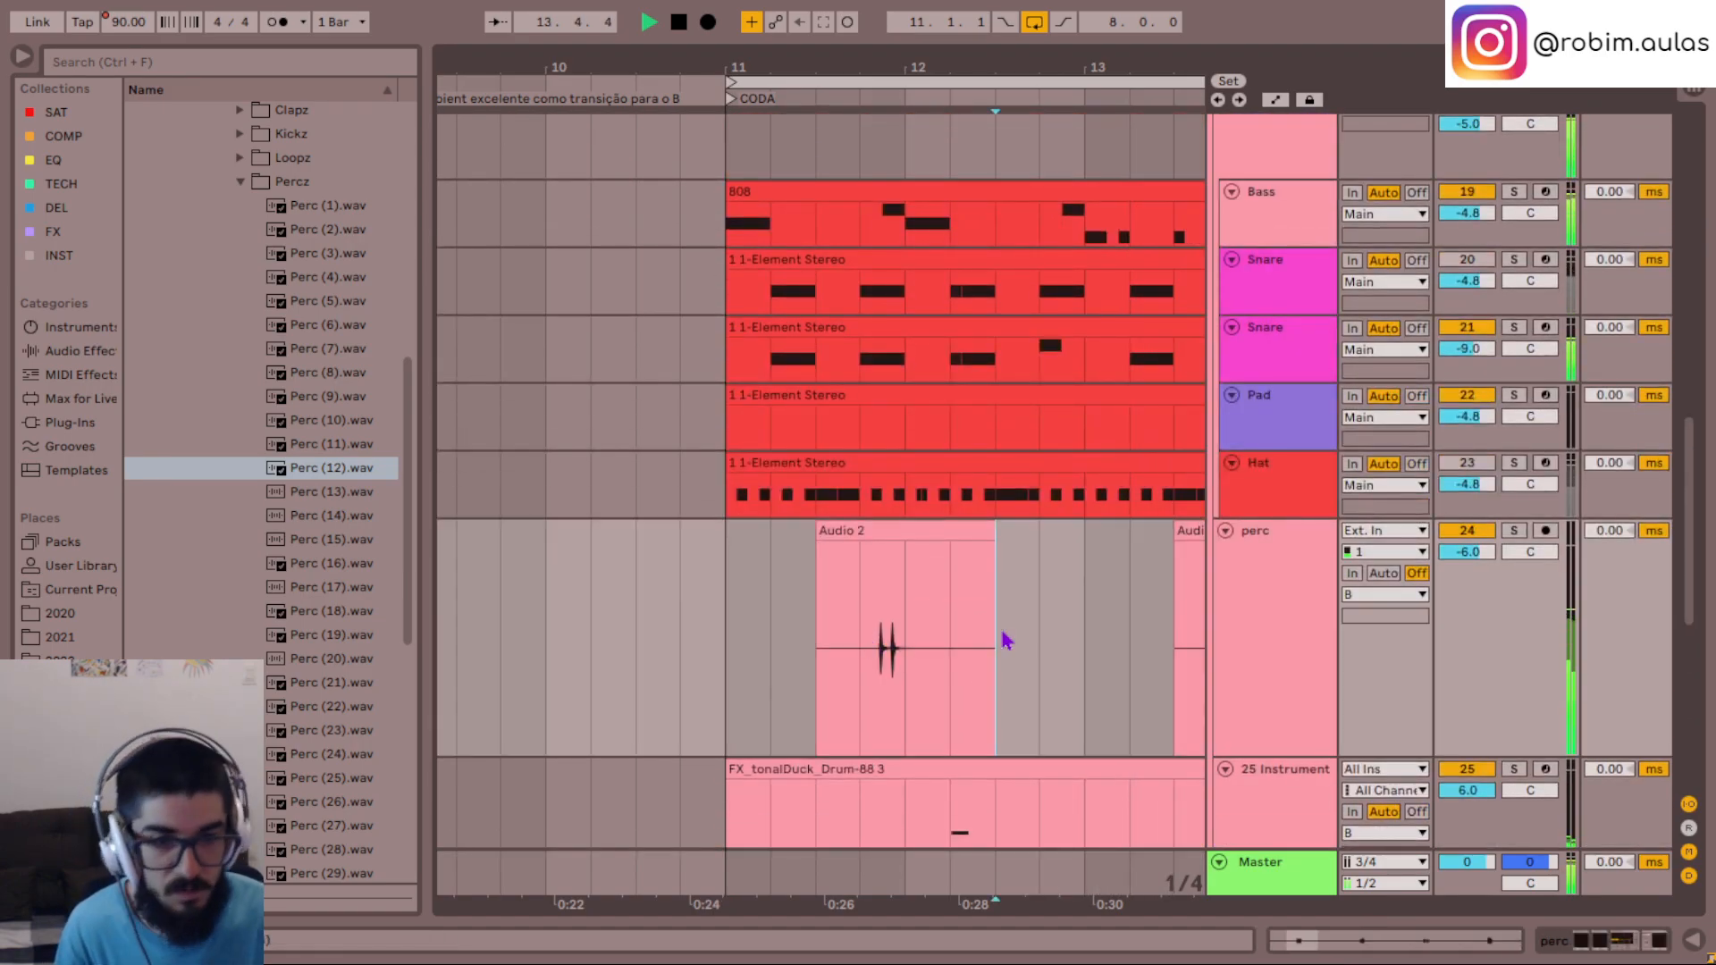
key(minus)
scroll(1003, 633, right, 3)
scroll(1006, 642, right, 2)
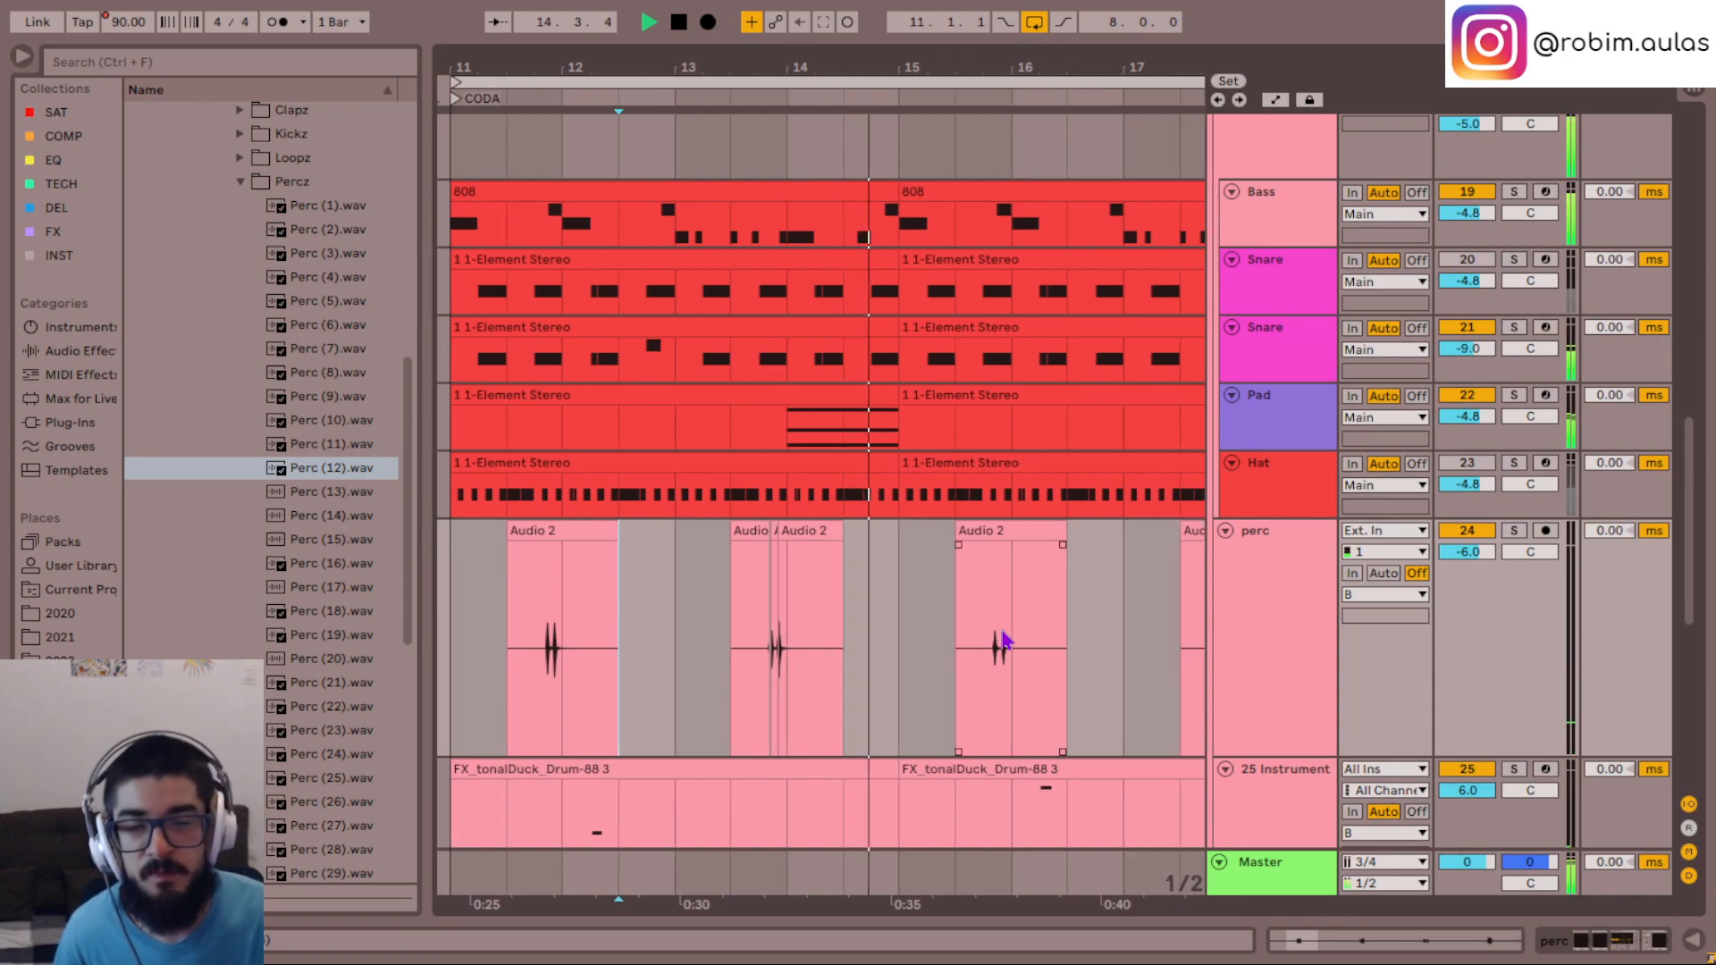
key(space)
click(810, 440)
key(space)
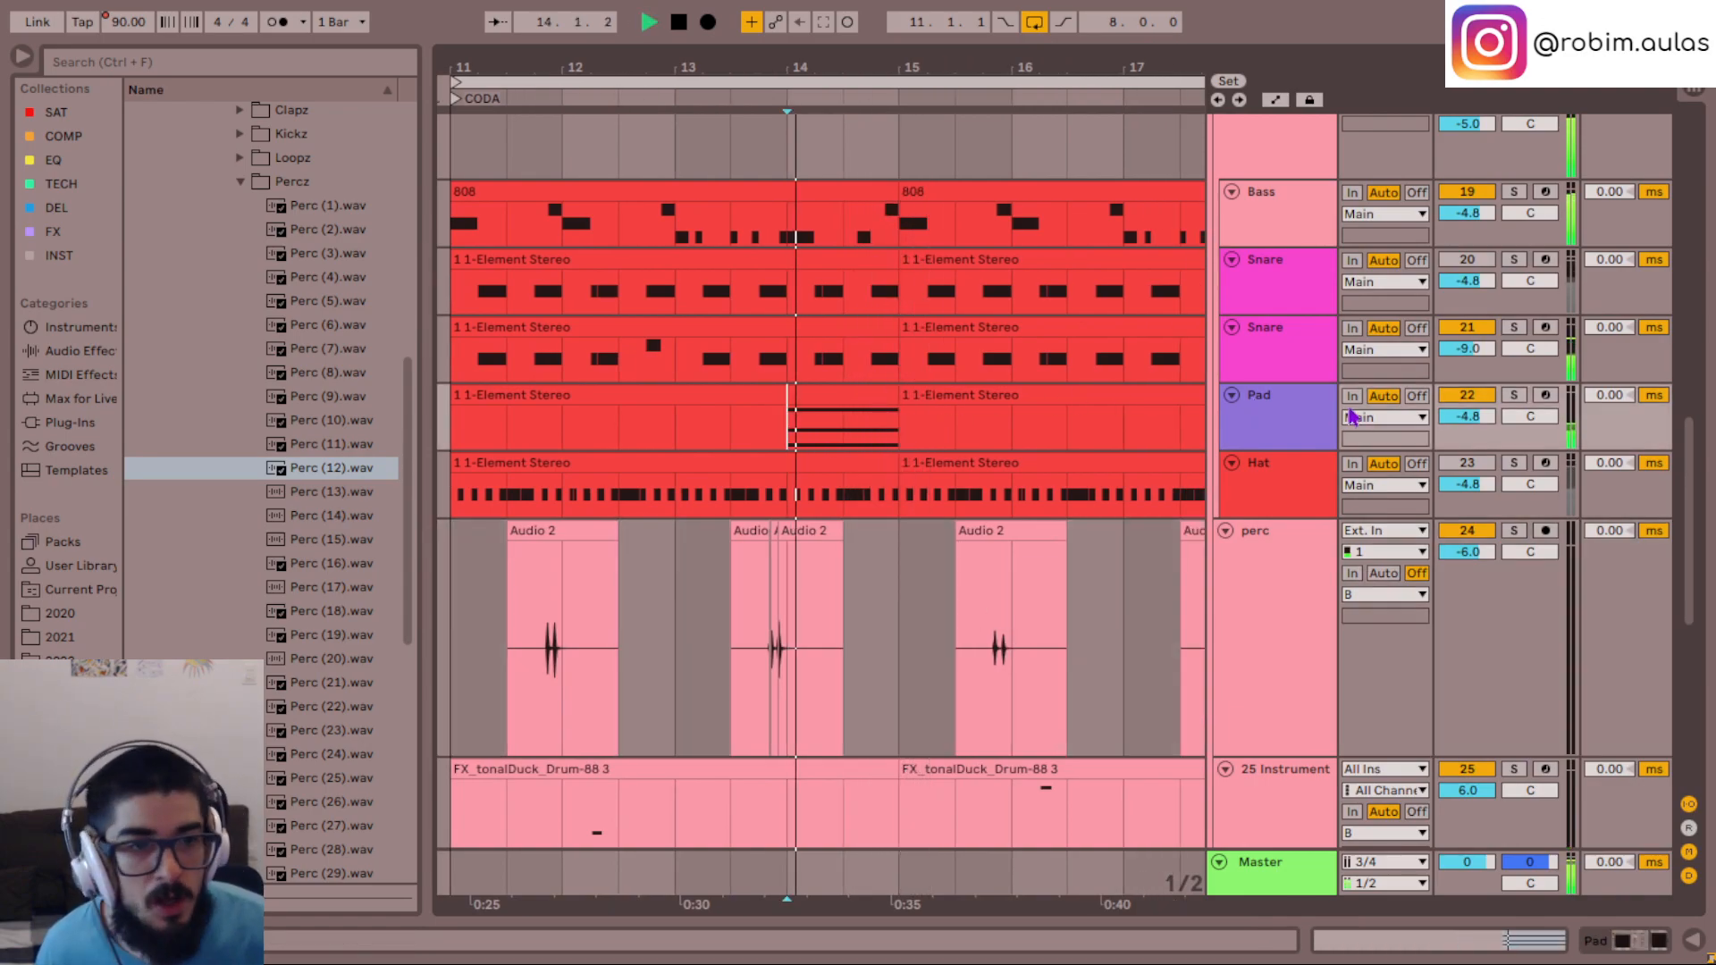
- Open the Pad's Serum instrument, bend both LFO 2 slopes into outward curves and set the LFO 2 delay to 1/16
double_click(1271, 417)
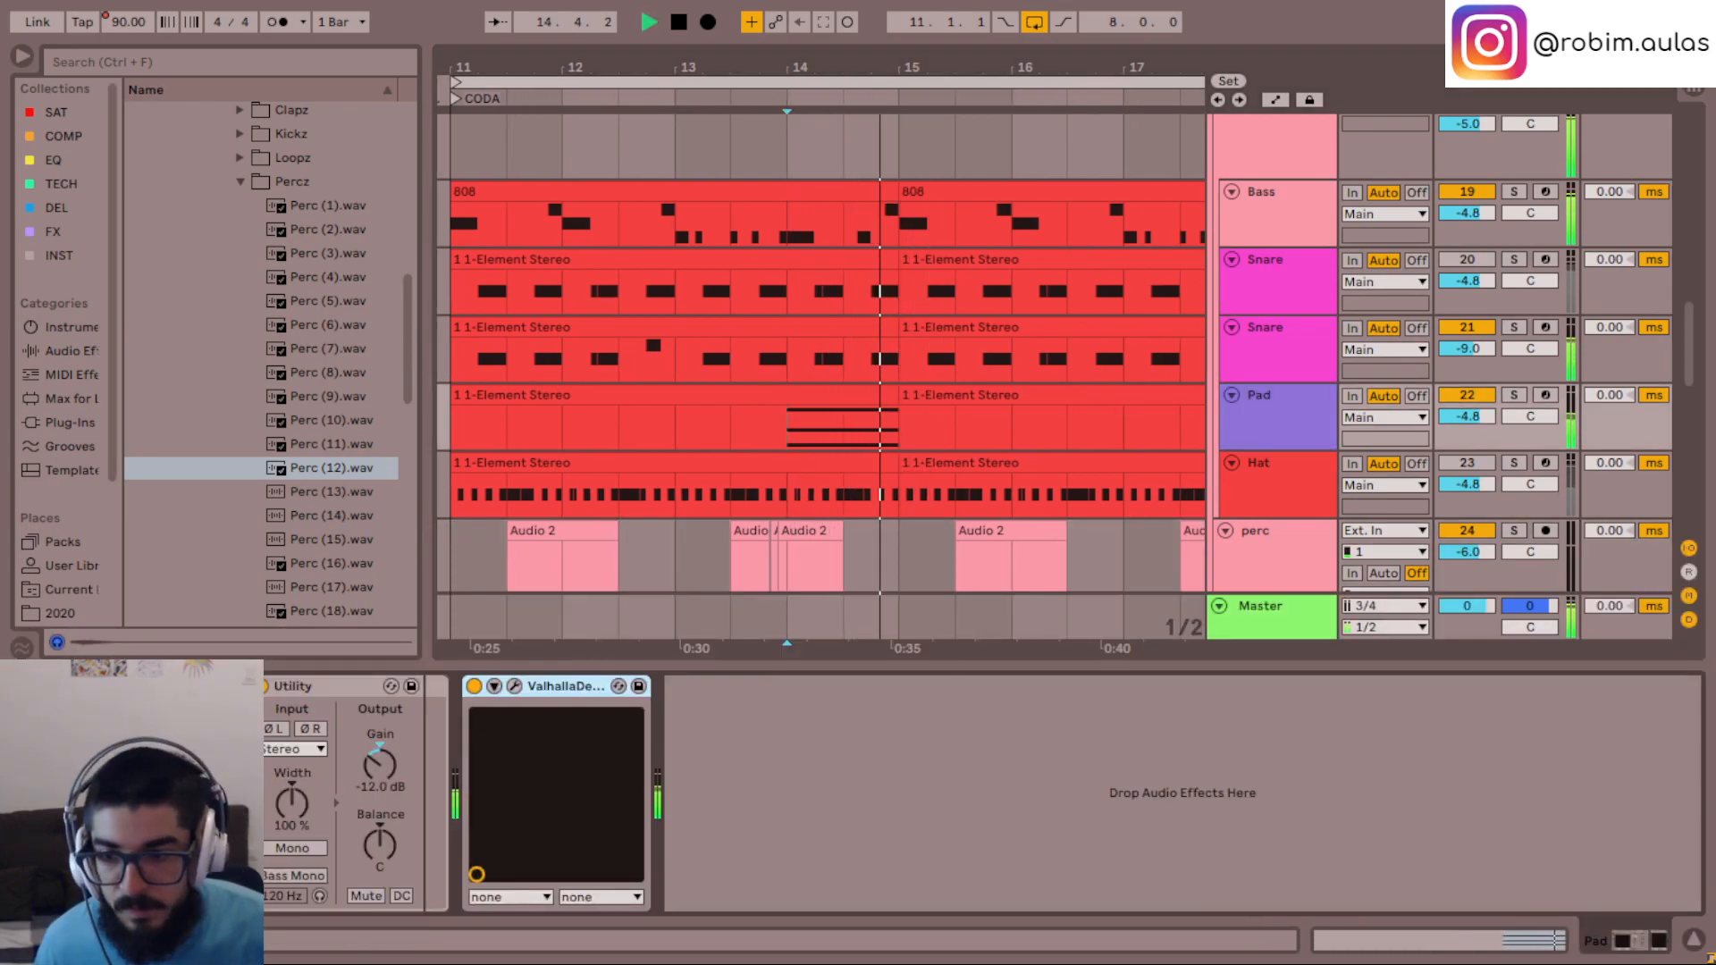
click(104, 687)
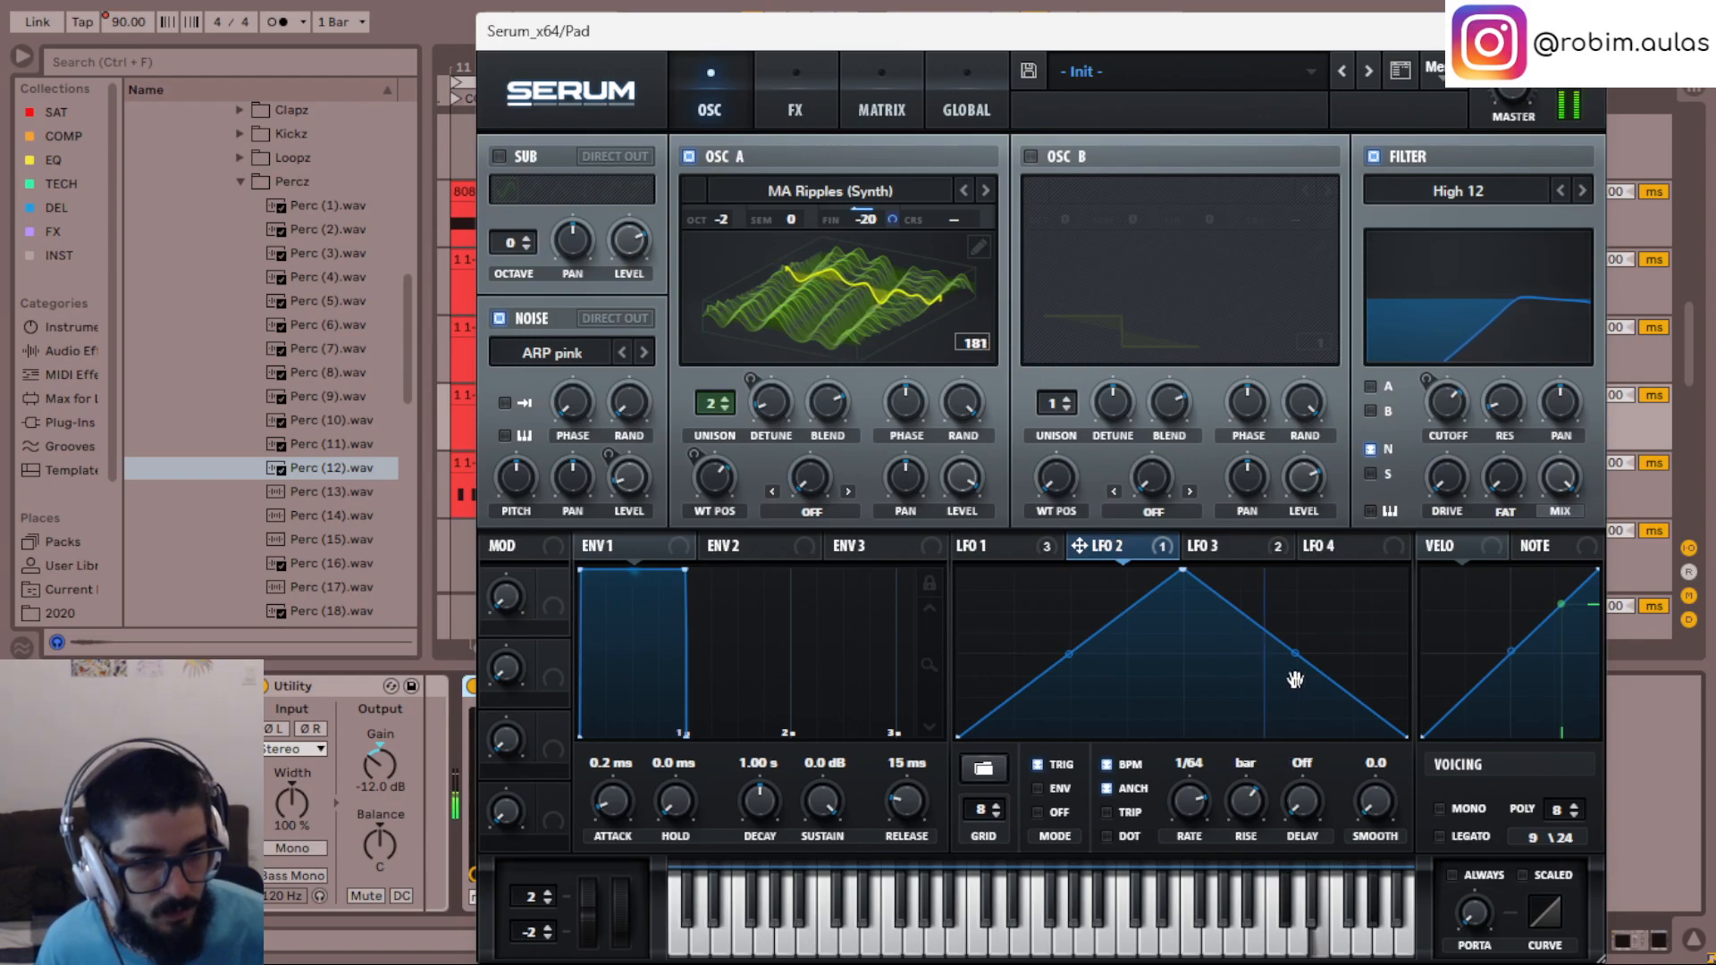
drag(1298, 657, 1303, 634)
mouse_move(1076, 651)
mouse_down()
mouse_move(1063, 624)
mouse_move(1072, 636)
mouse_up()
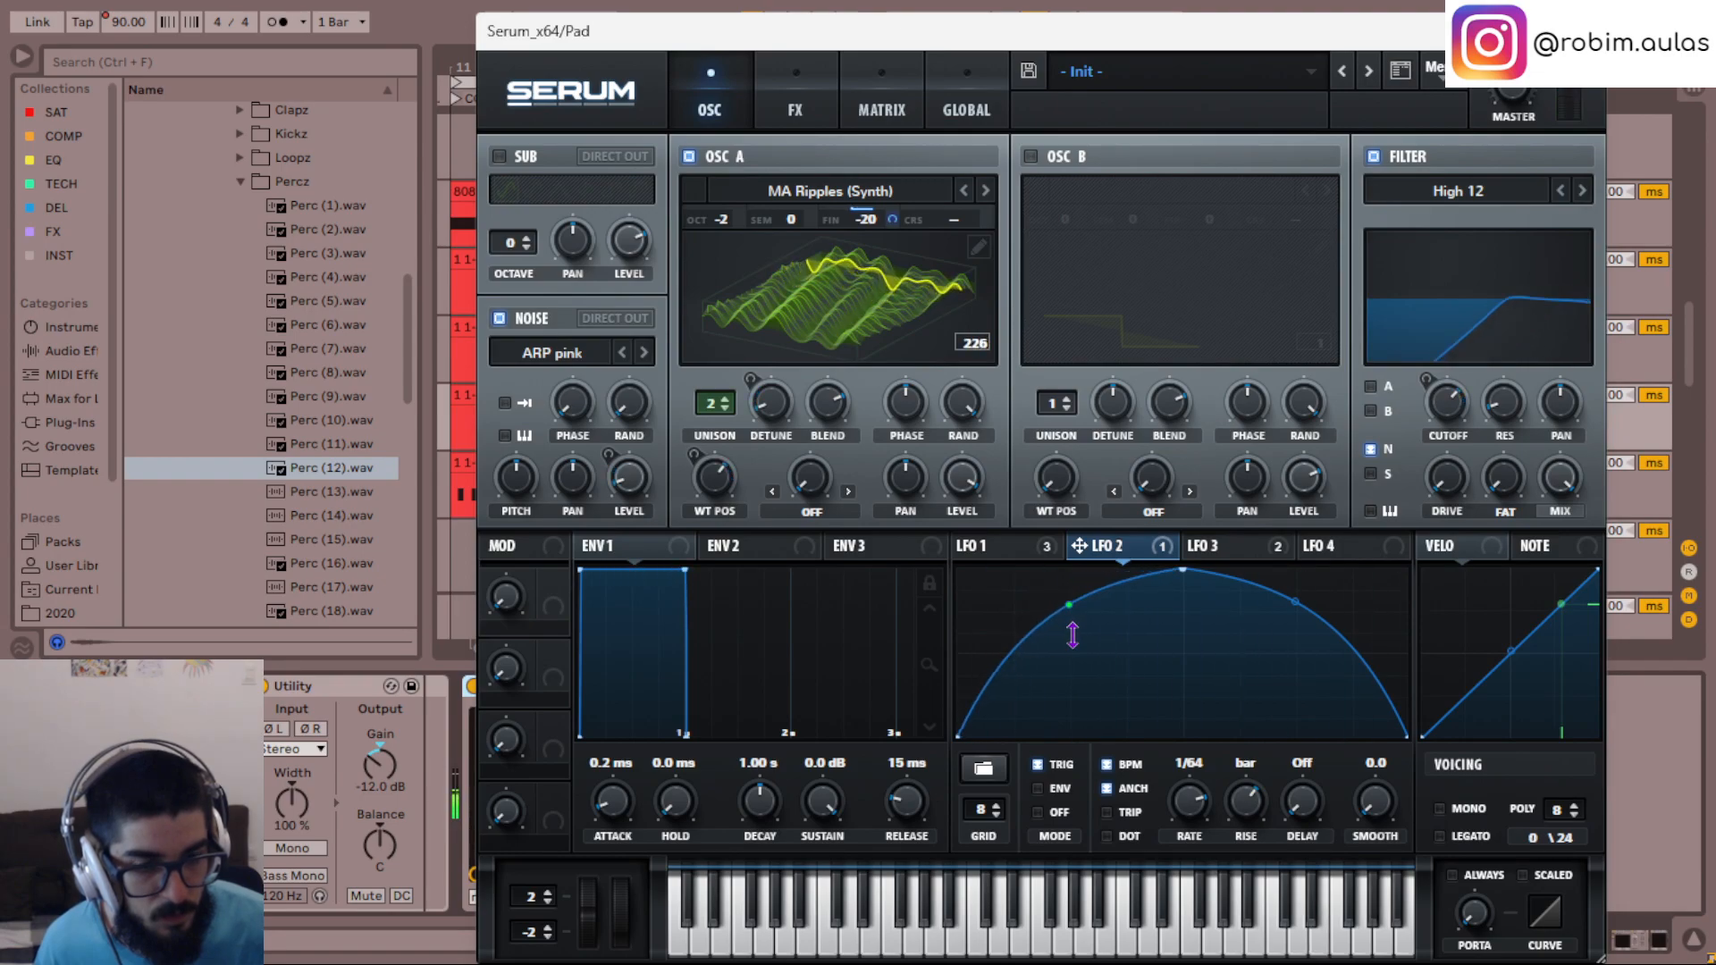
drag(1317, 885, 1237, 874)
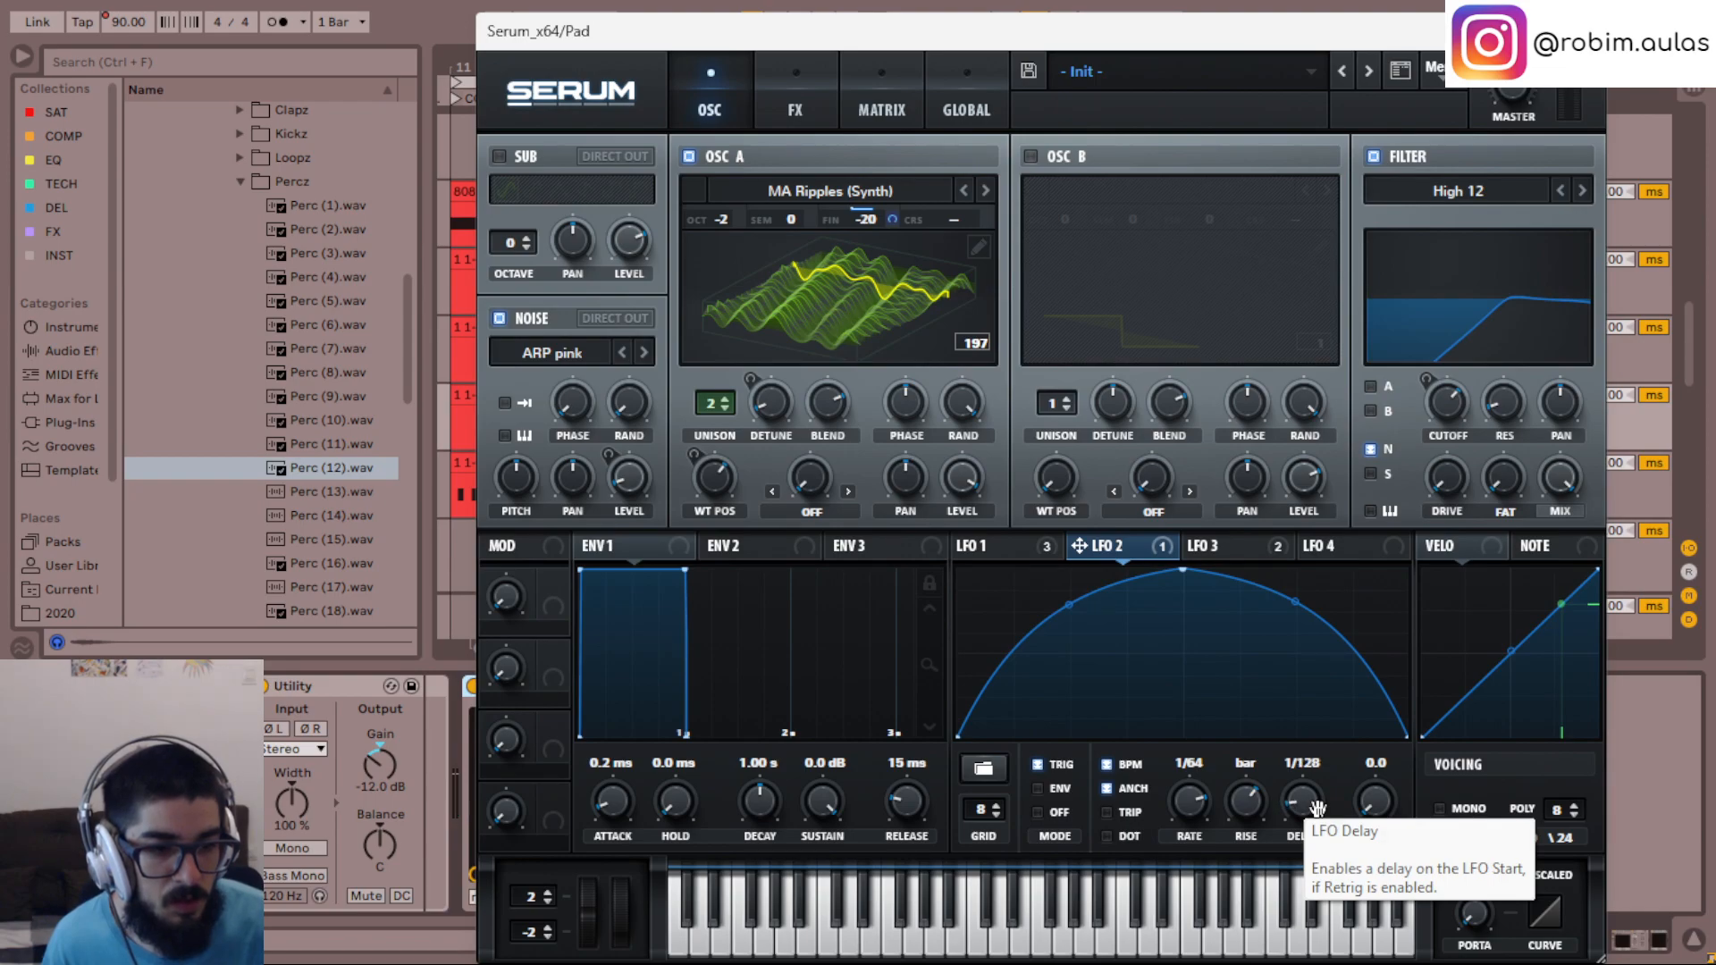
scroll(1317, 808, up, 1)
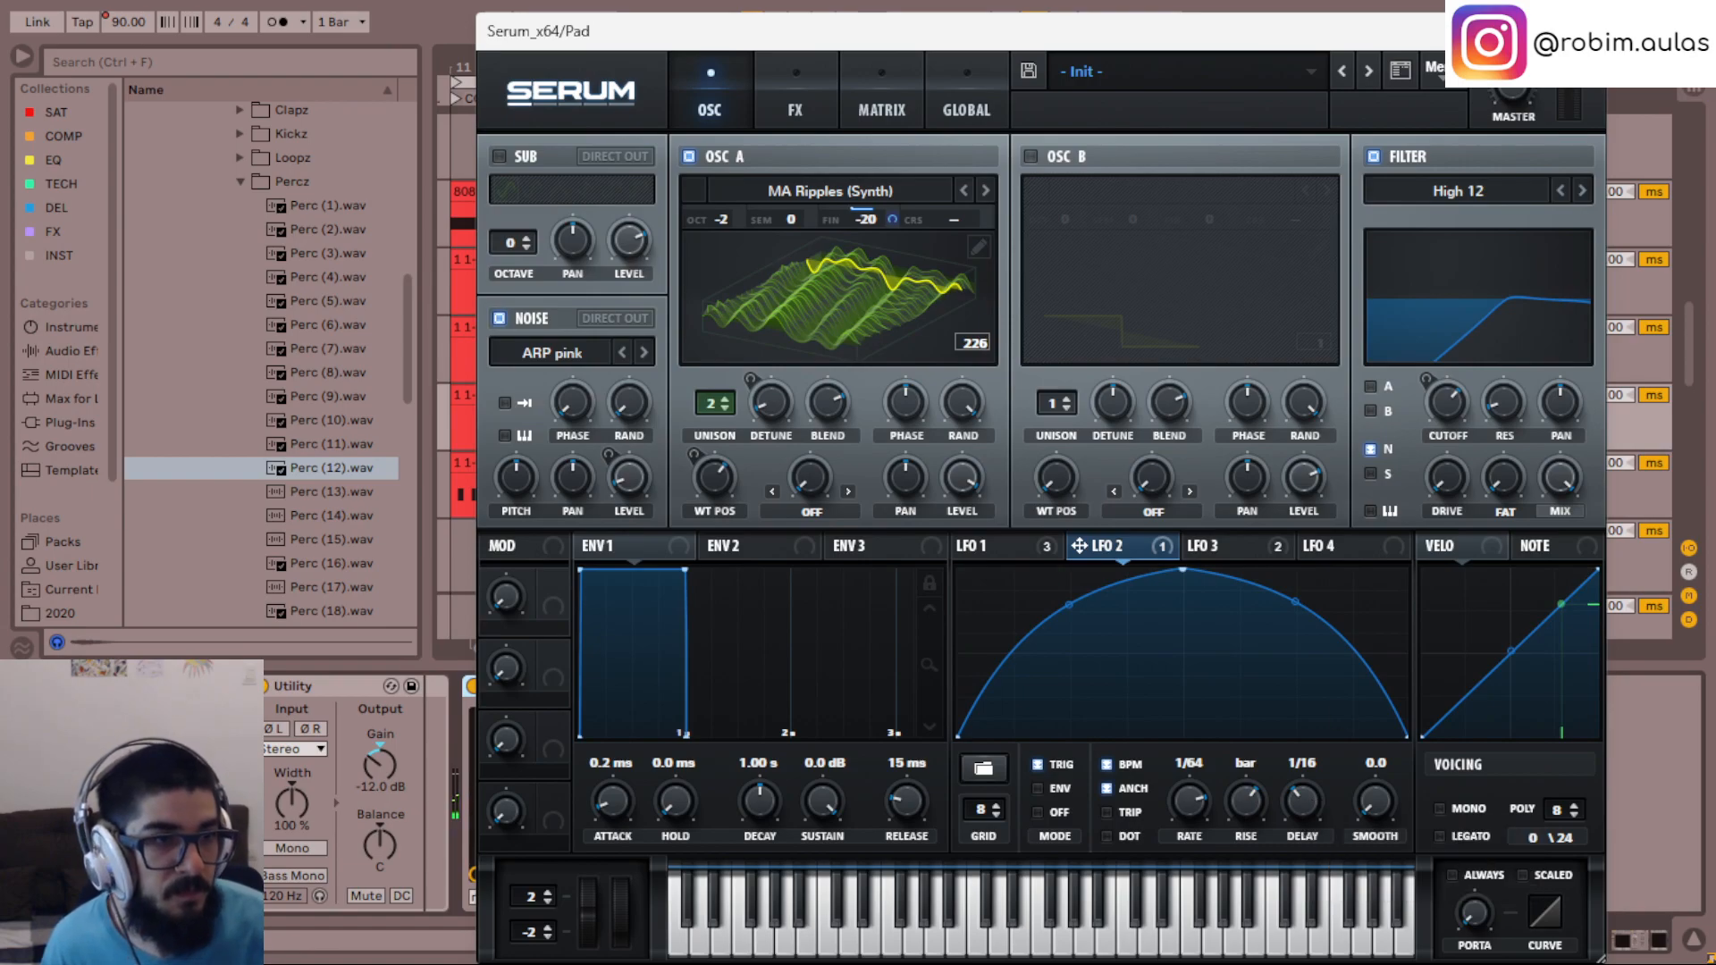
- Close the Pad's Serum window and listen to the CODA, checking the Pad clip at bar 15 and the perc clips
click(1585, 32)
scroll(1108, 461, up, 1)
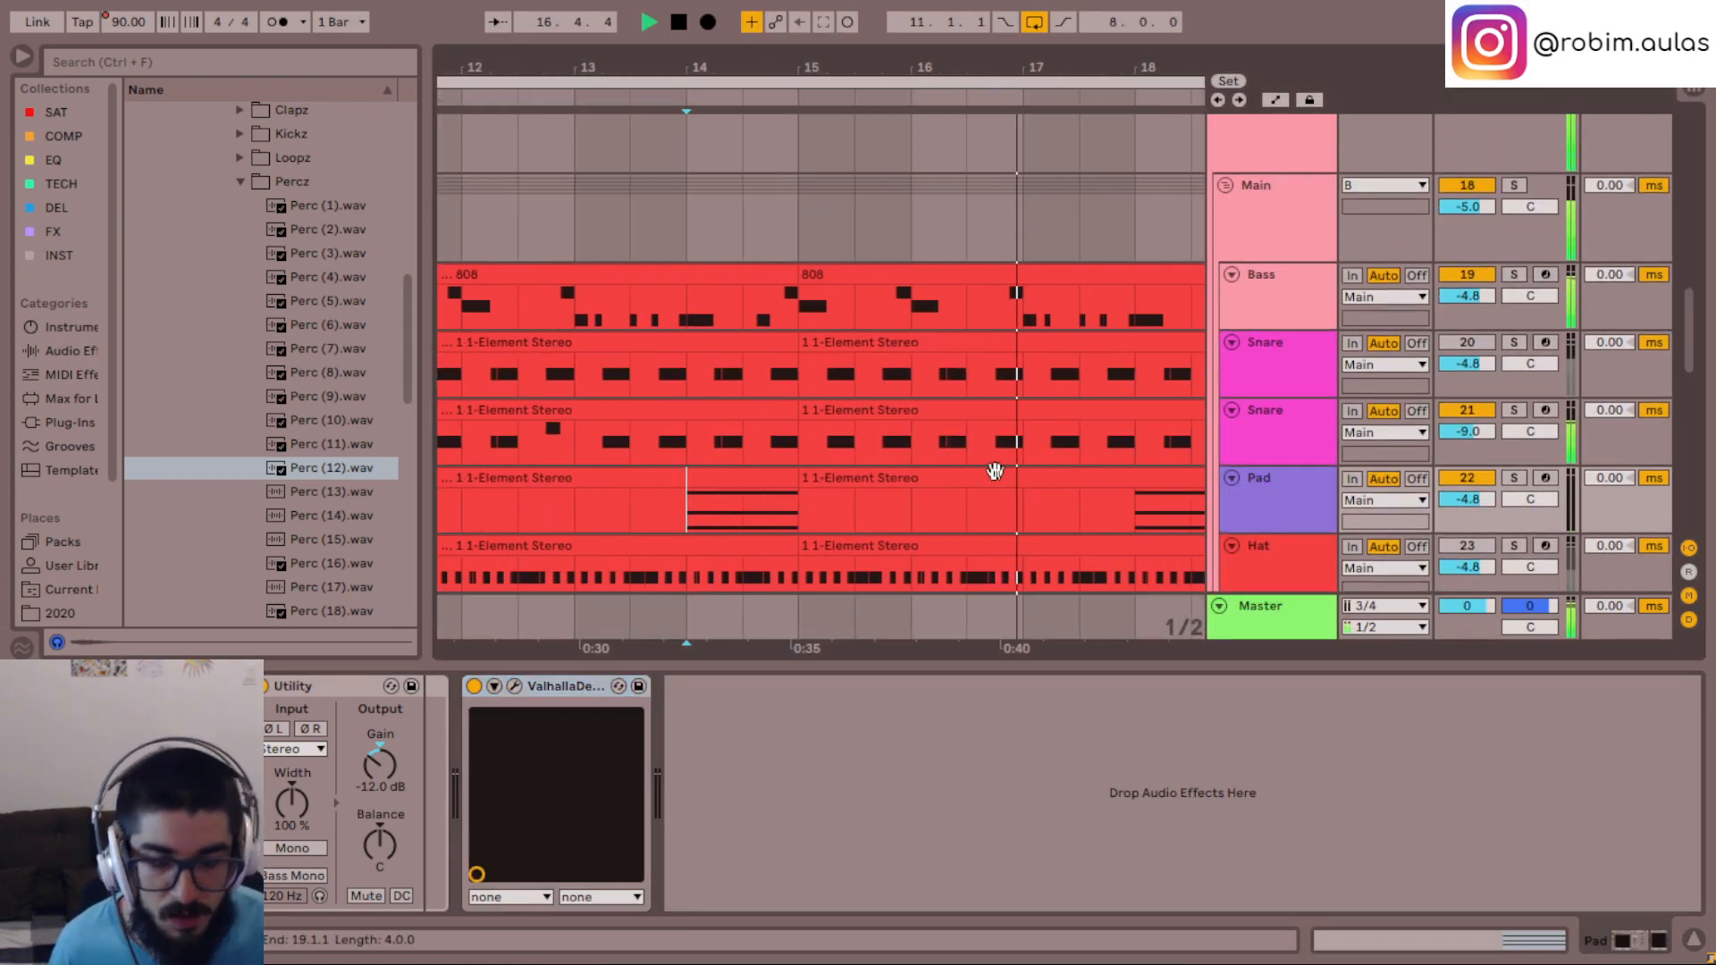
click(995, 471)
key(minus)
key(minus)
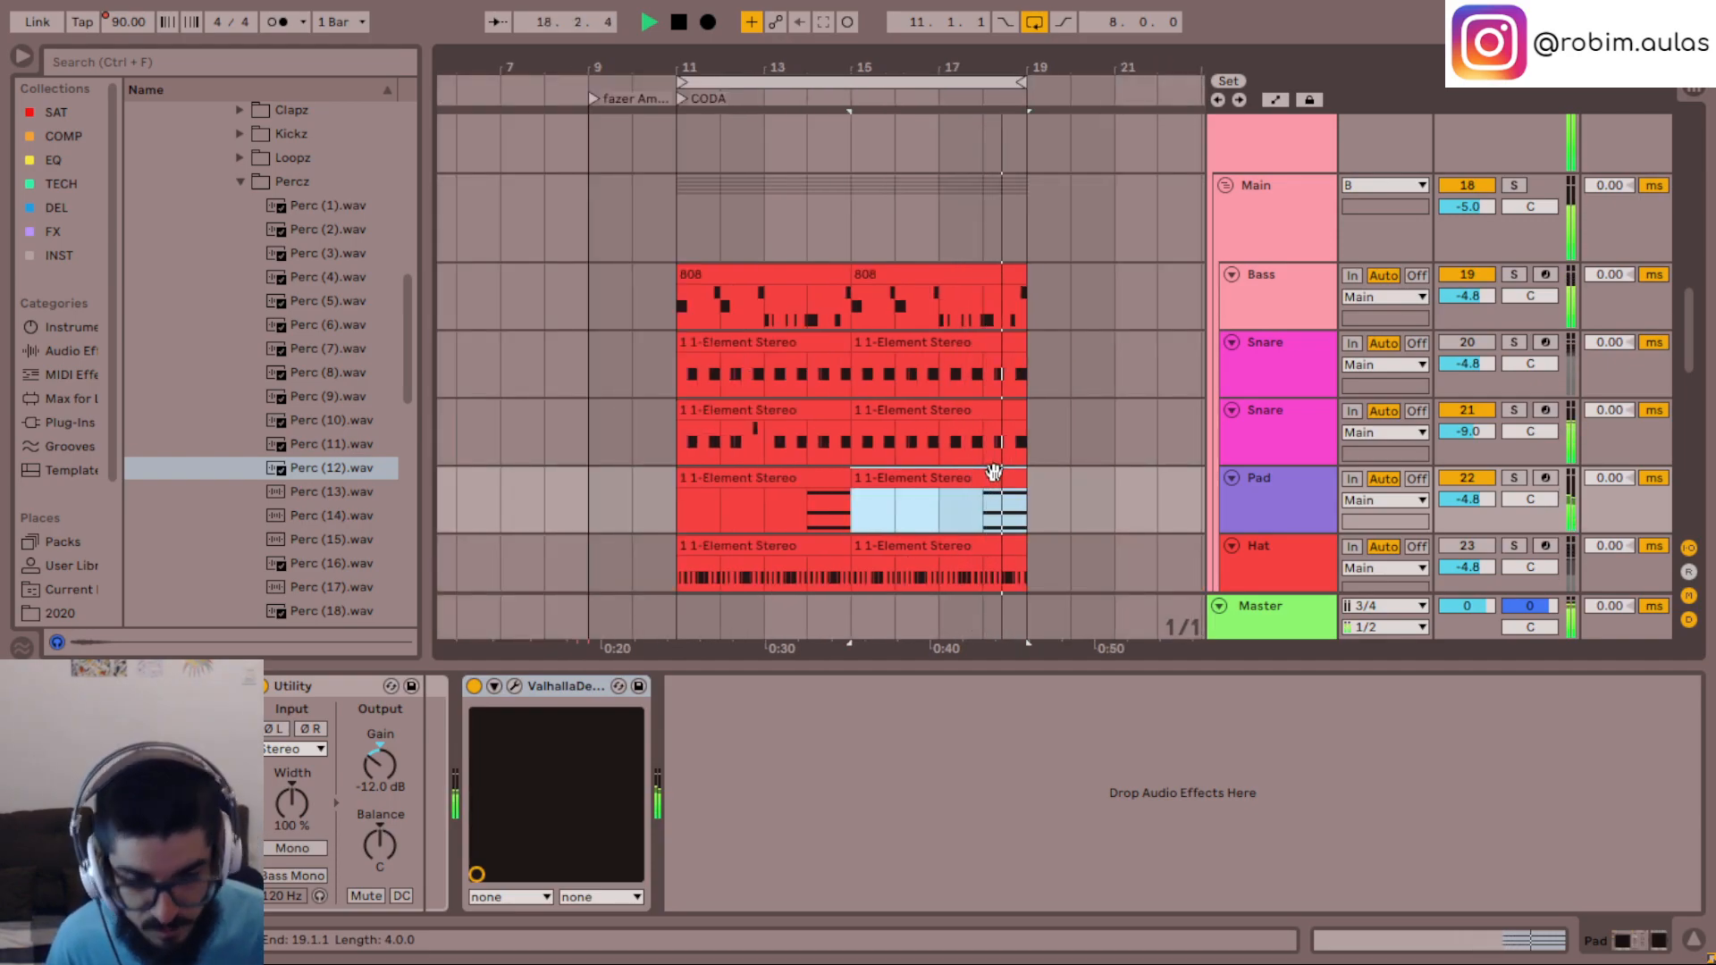
scroll(994, 471, down, 5)
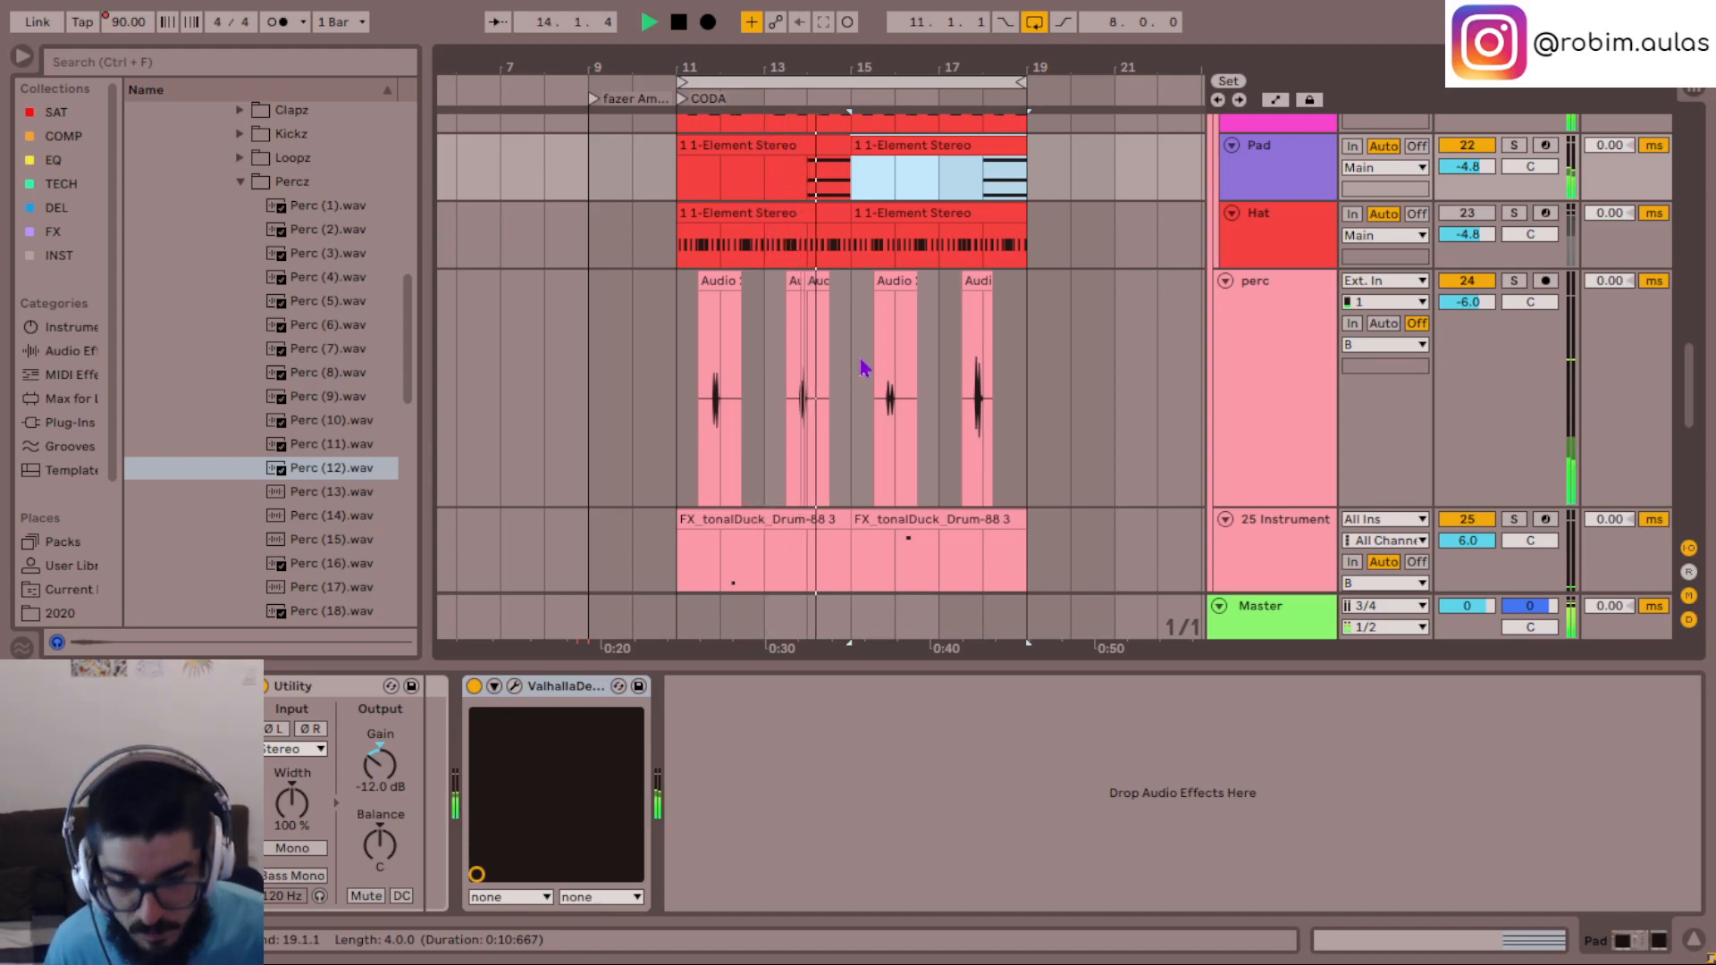
scroll(840, 370, up, 2)
click(764, 432)
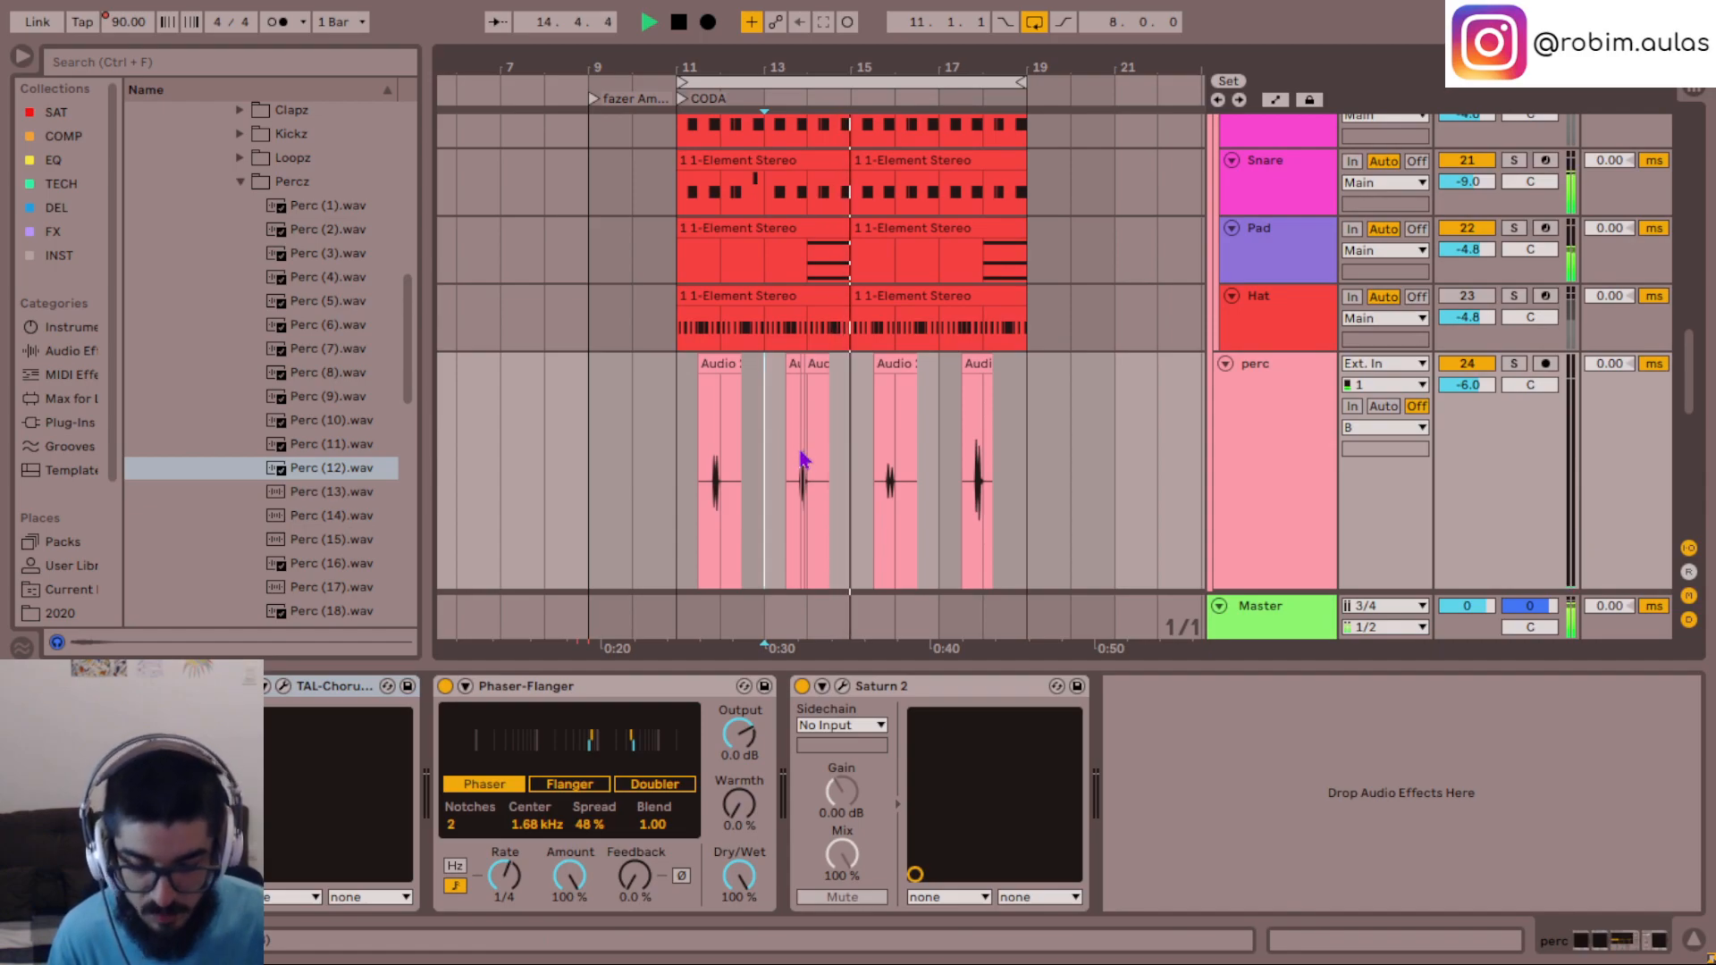
key(plus)
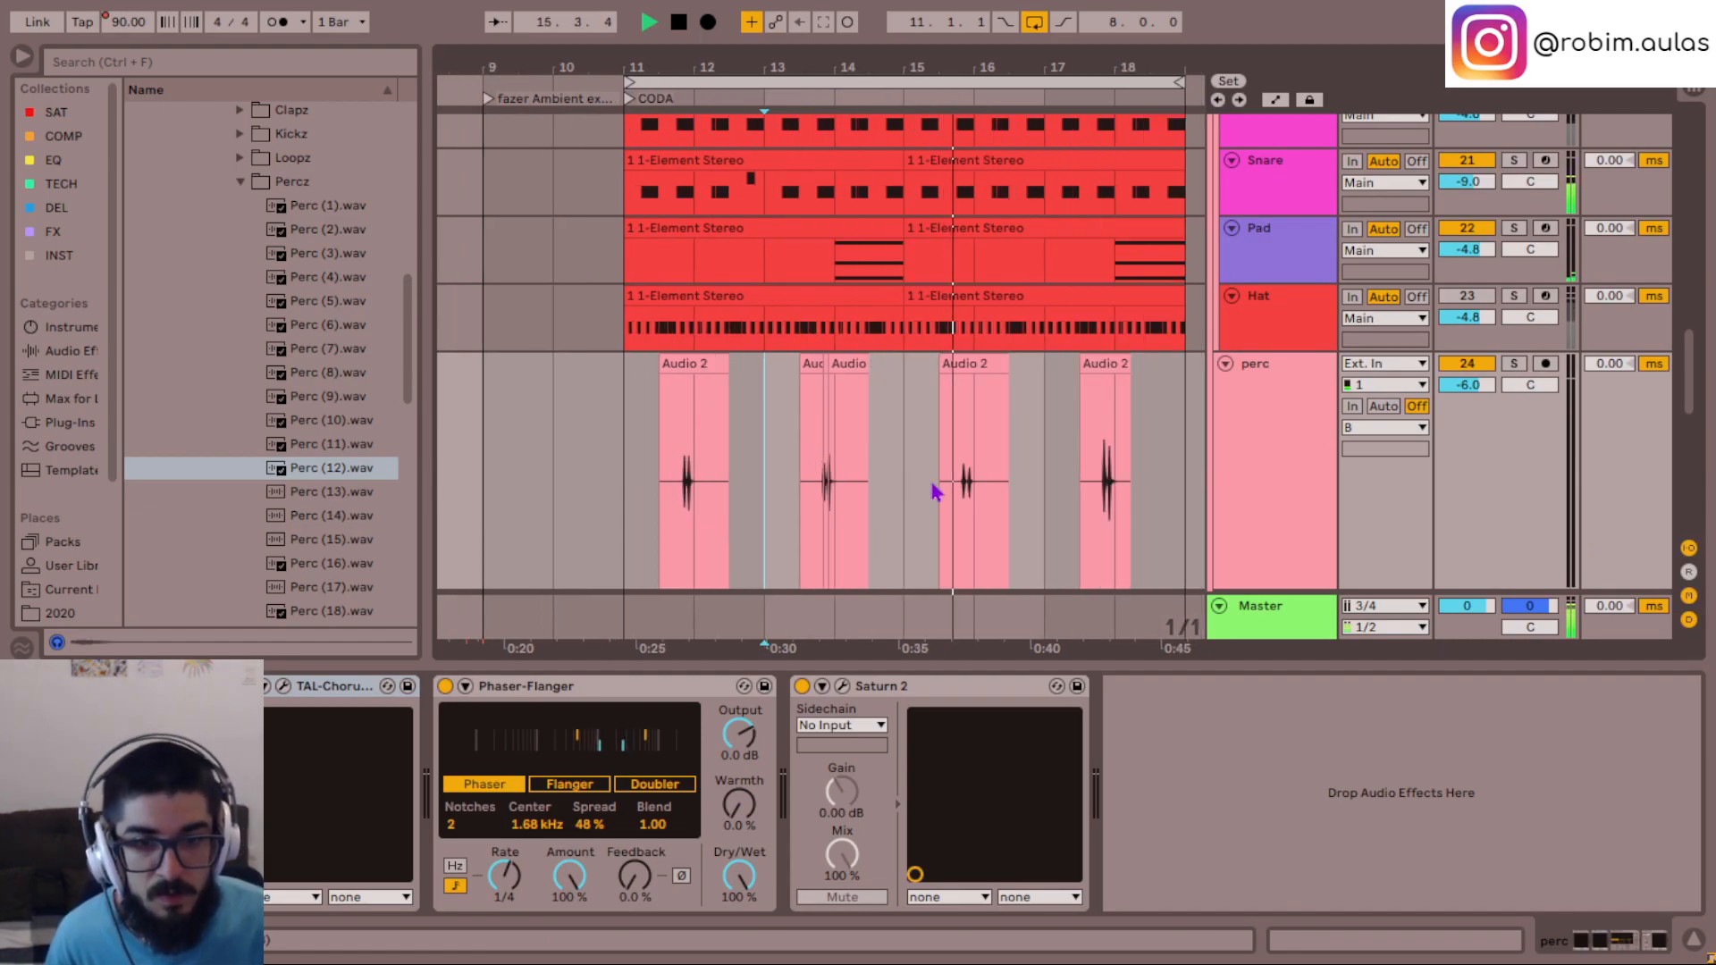
- Solo the perc track and play its clips from 15.3.1 and from 11.3.1
click(952, 497)
key(space)
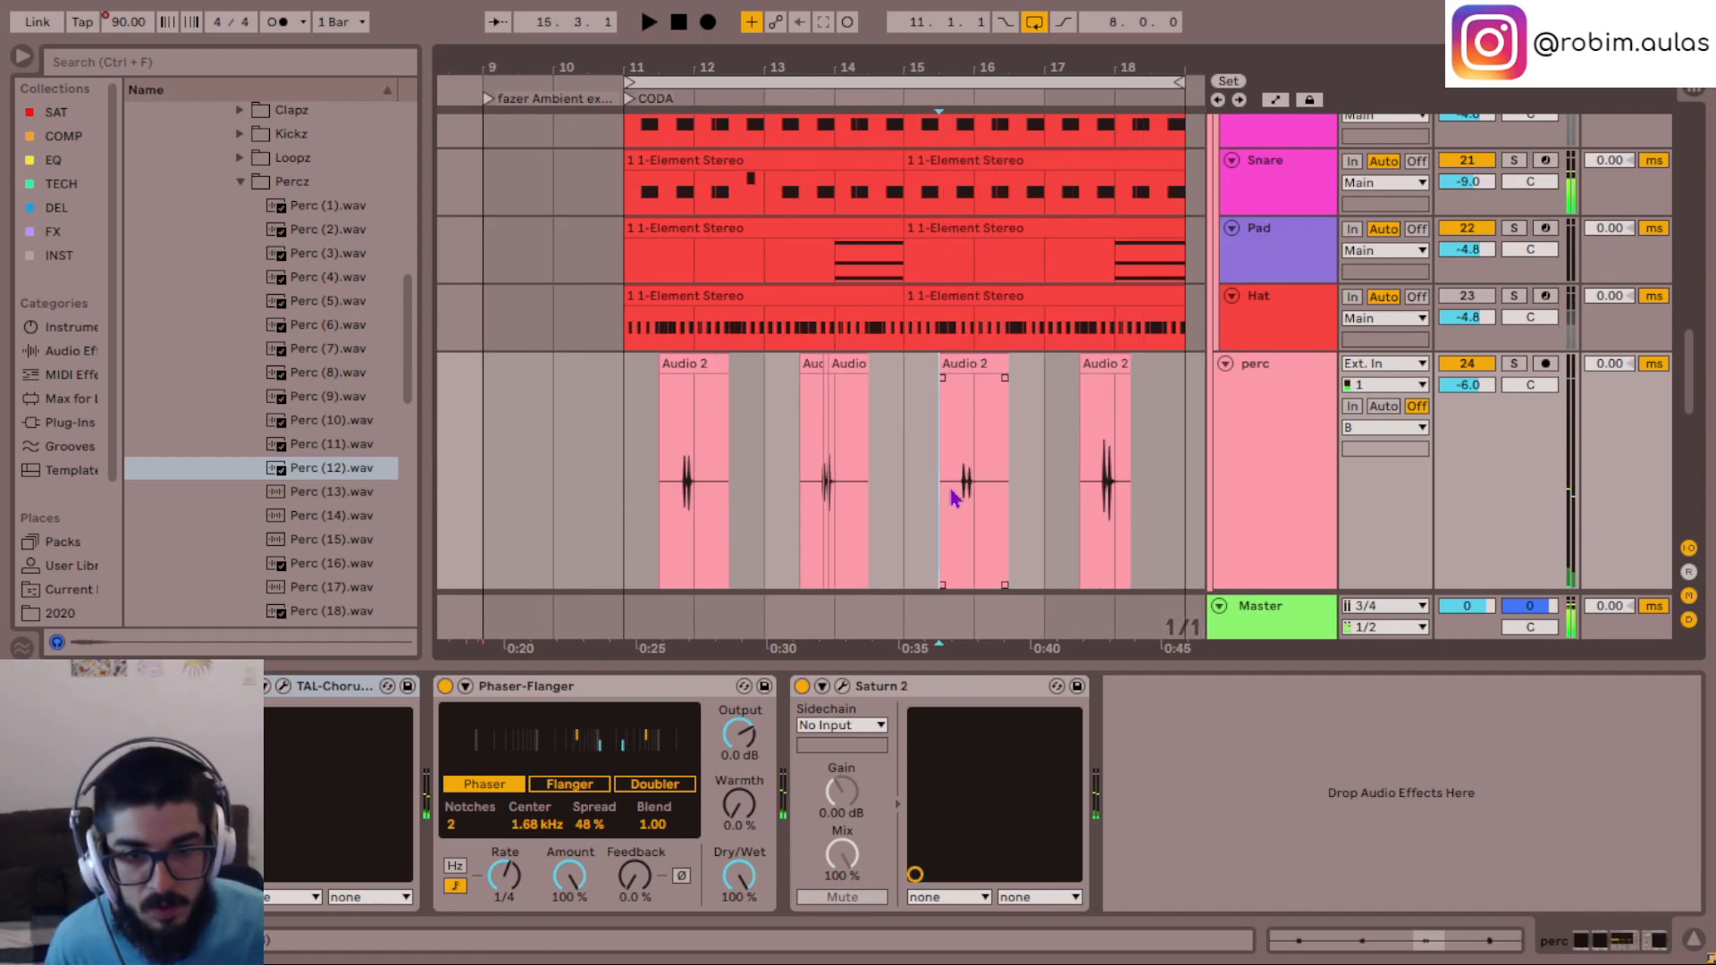
key(space)
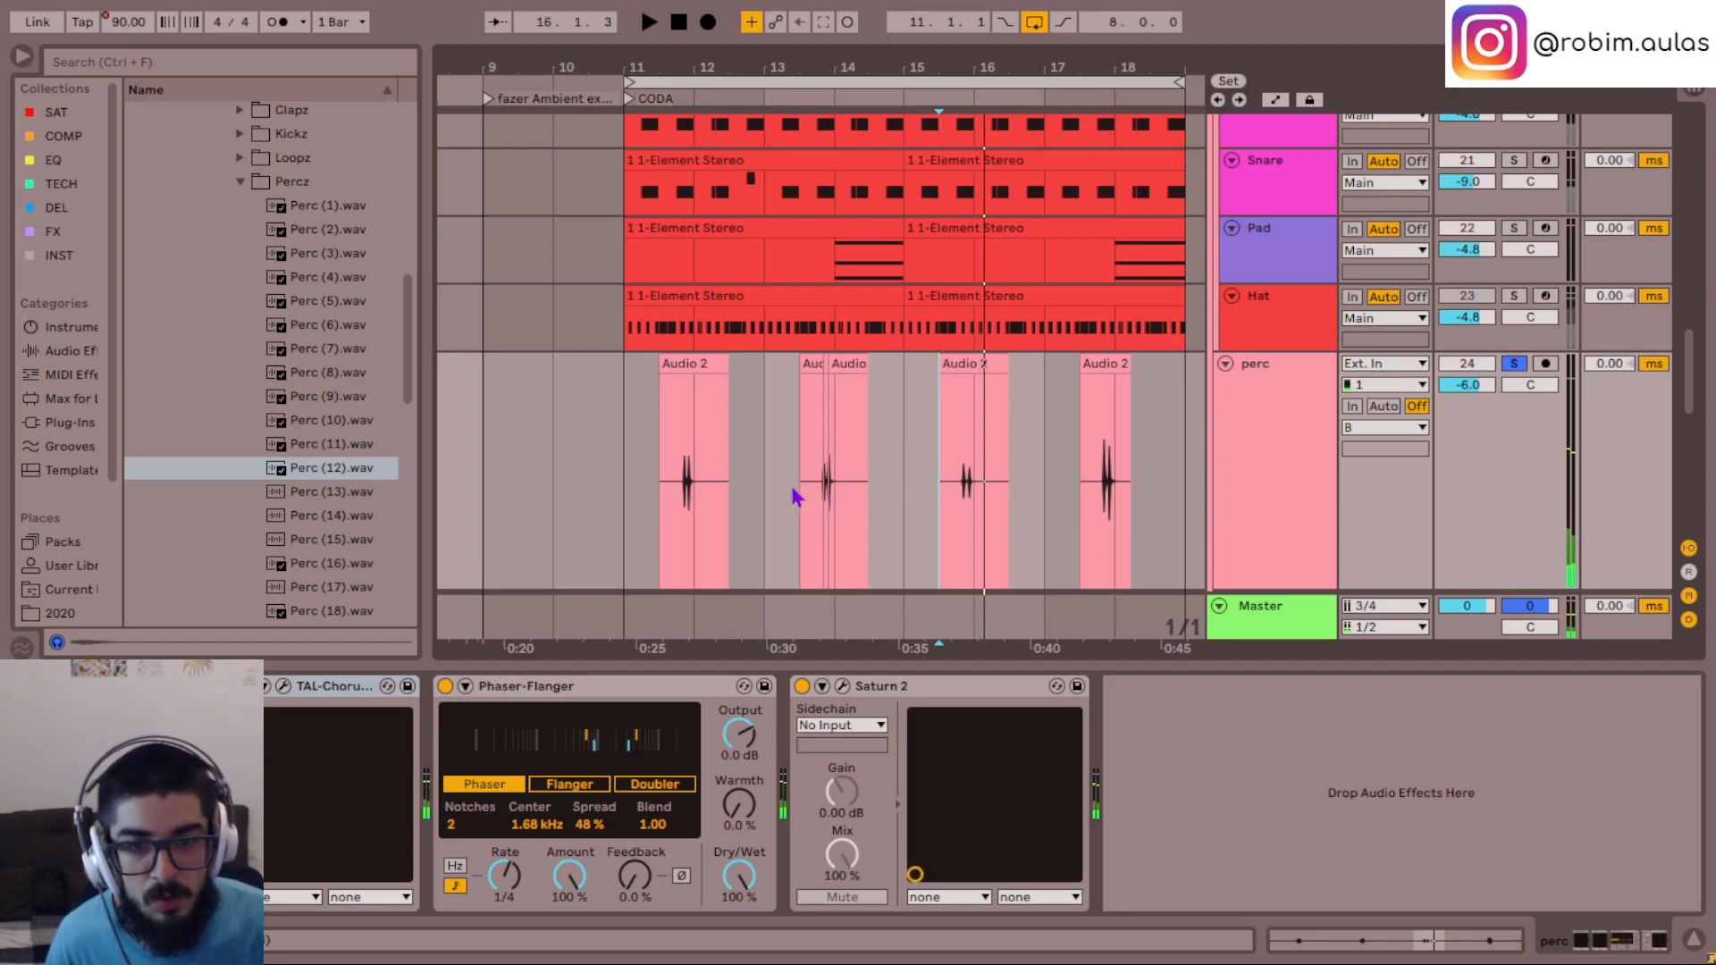
click(672, 487)
key(space)
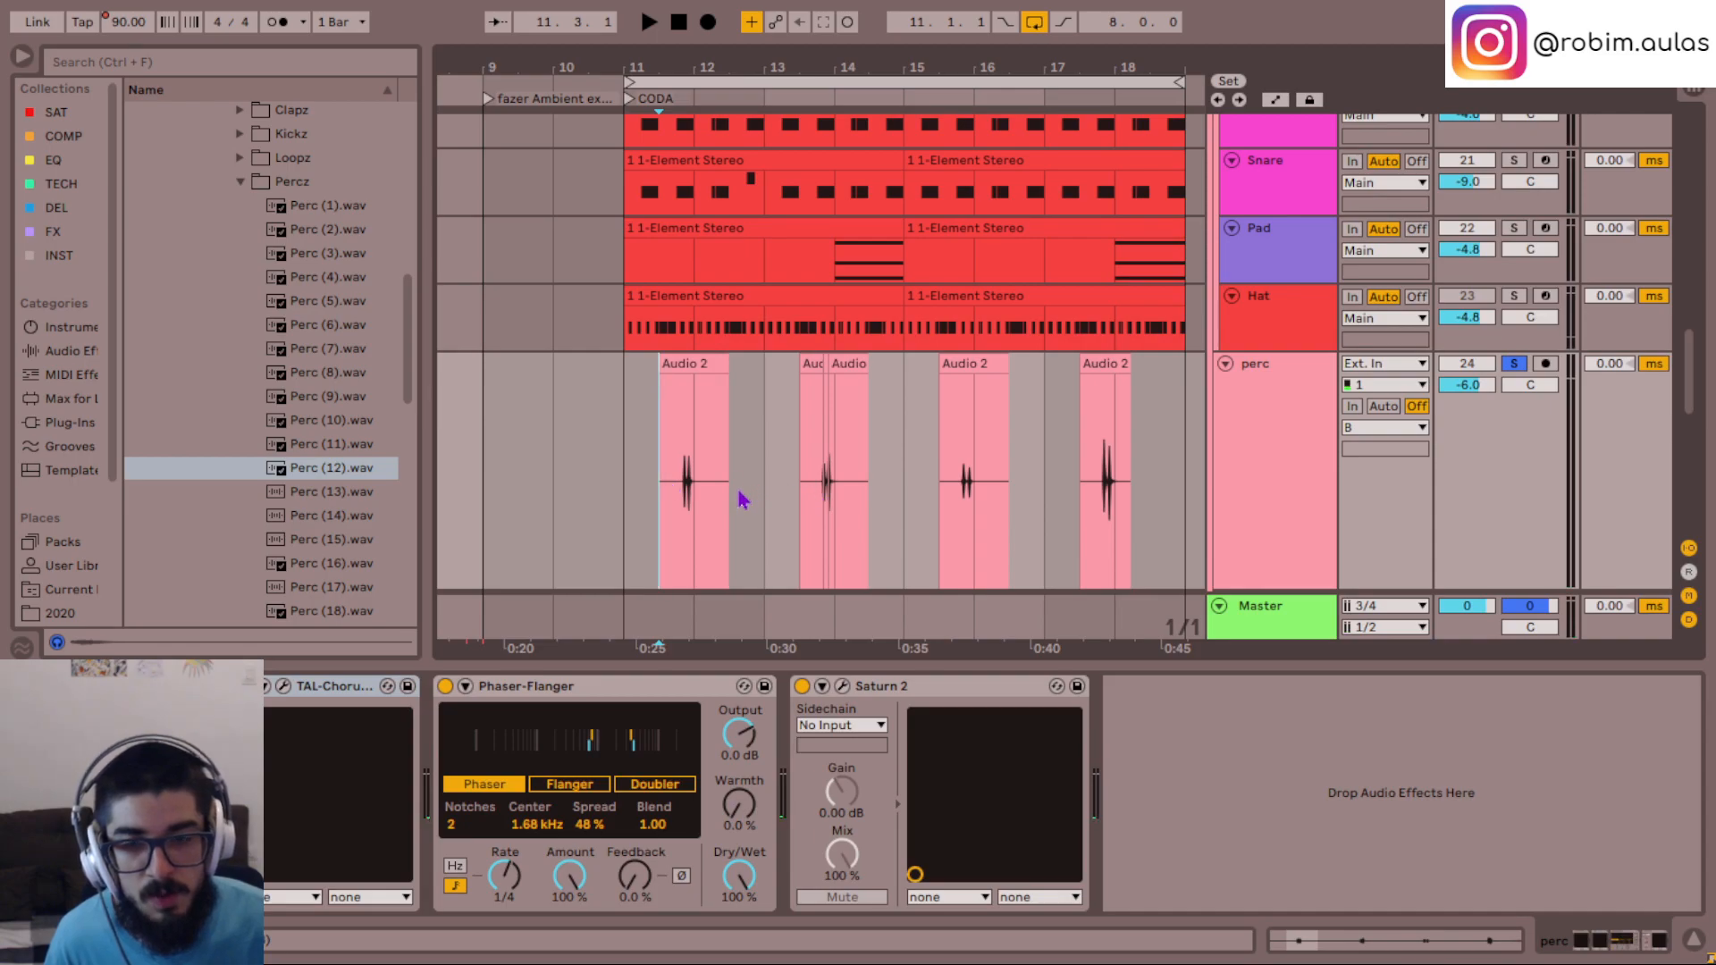
- Play the perc track from 13.3.1 and delete the silent clip that starts there
click(804, 497)
scroll(804, 499, up, 5)
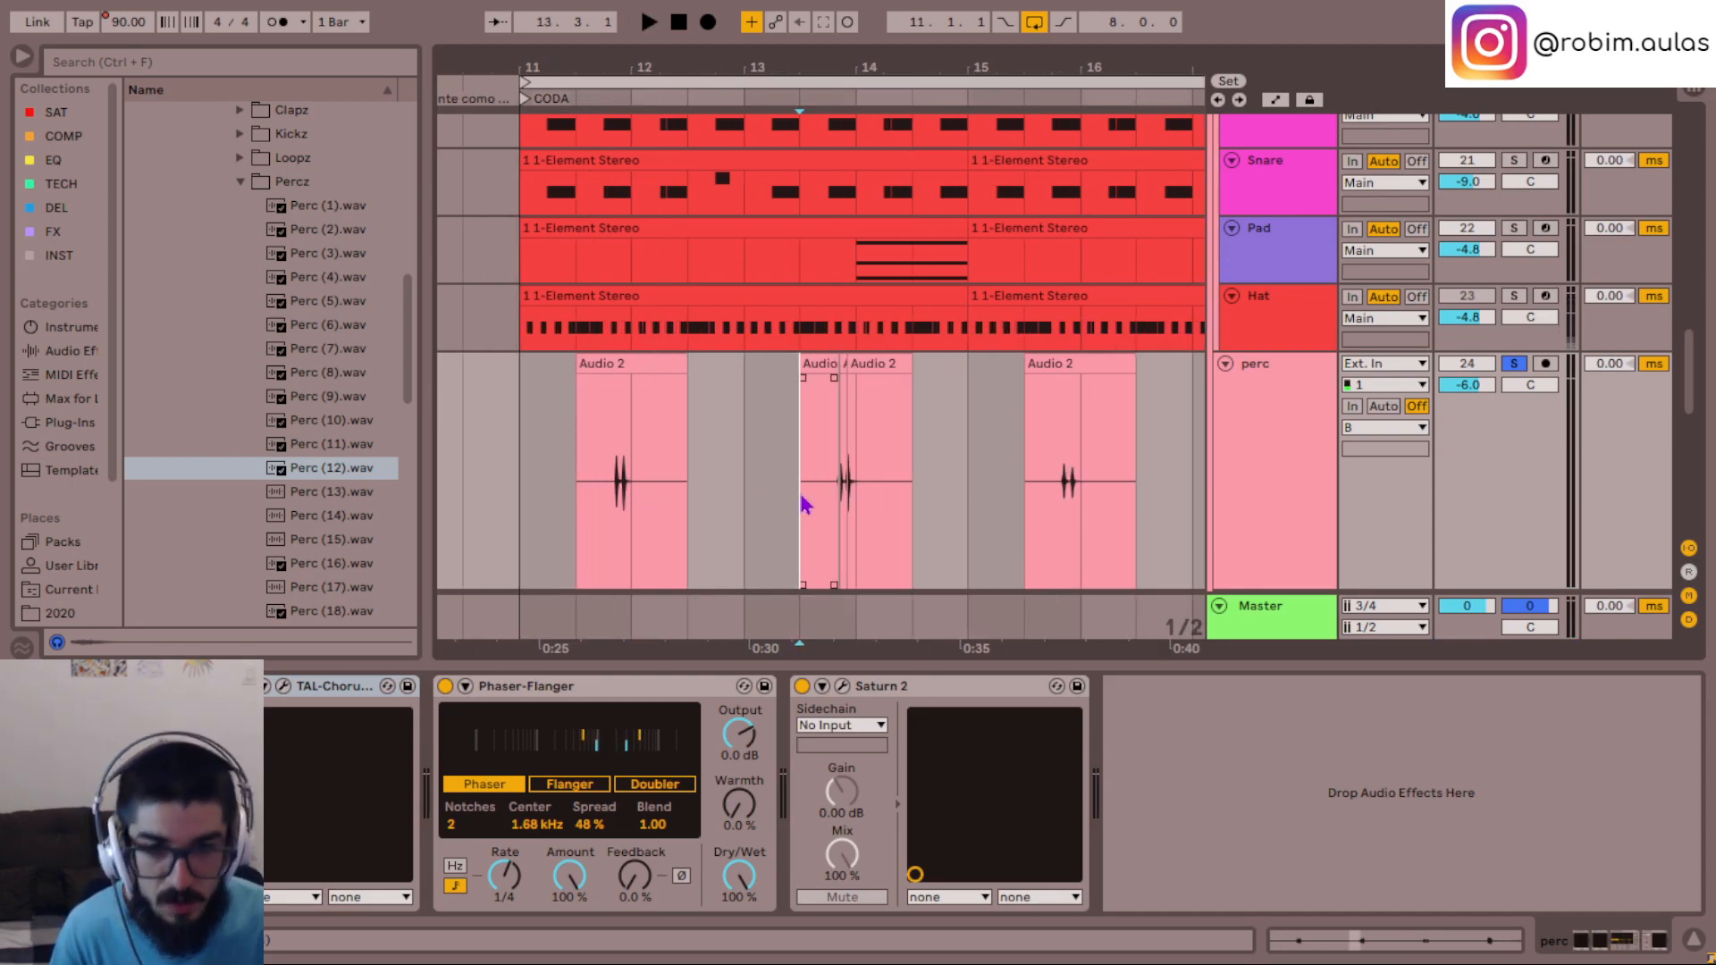
key(space)
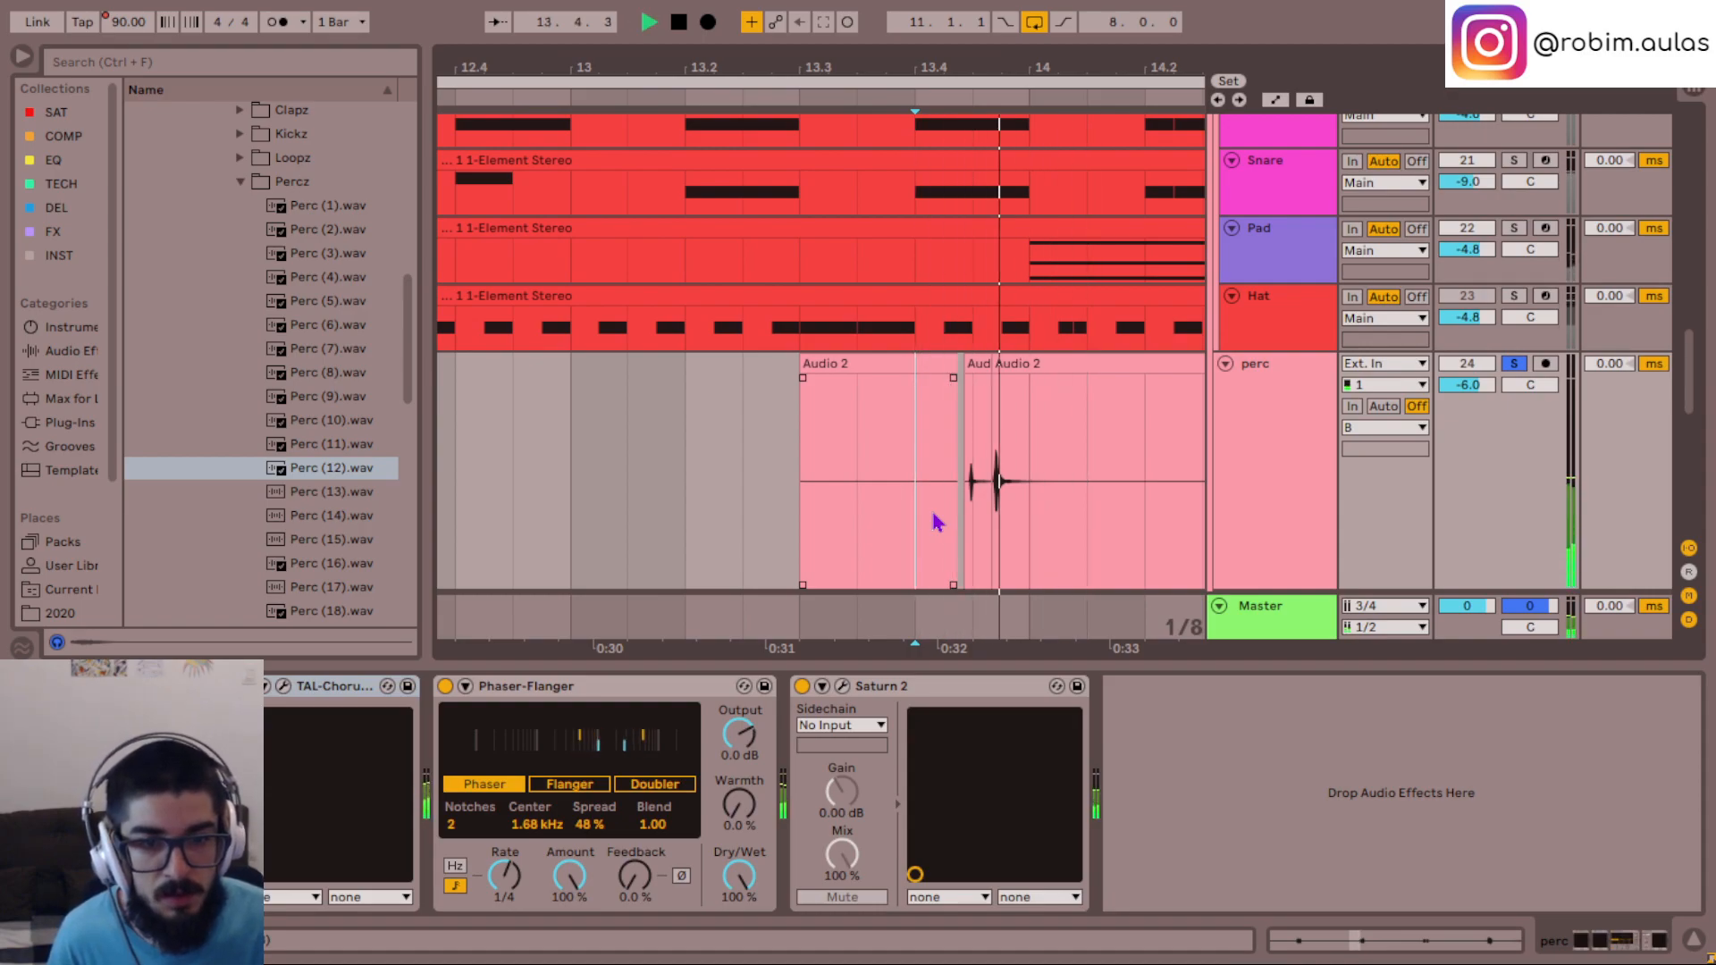
click(901, 362)
key(Delete)
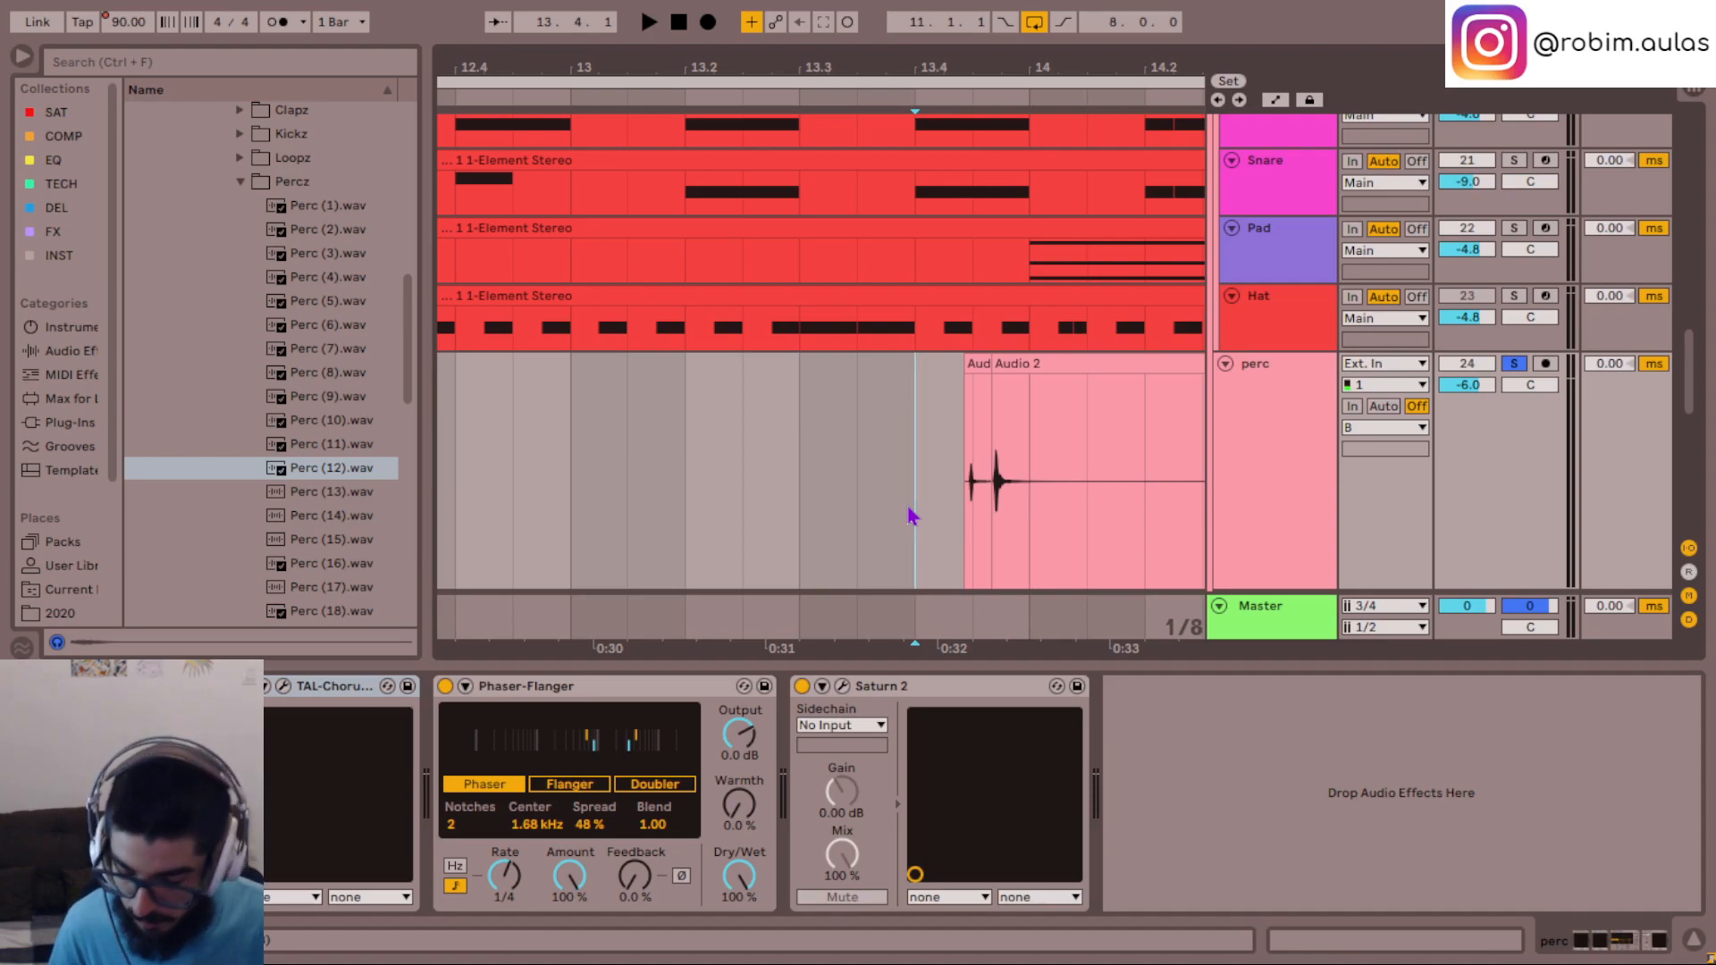
- Play the two perc hits before bar 12 from 11.4.1, soloed and within the full mix
key(minus)
key(minus)
key(minus)
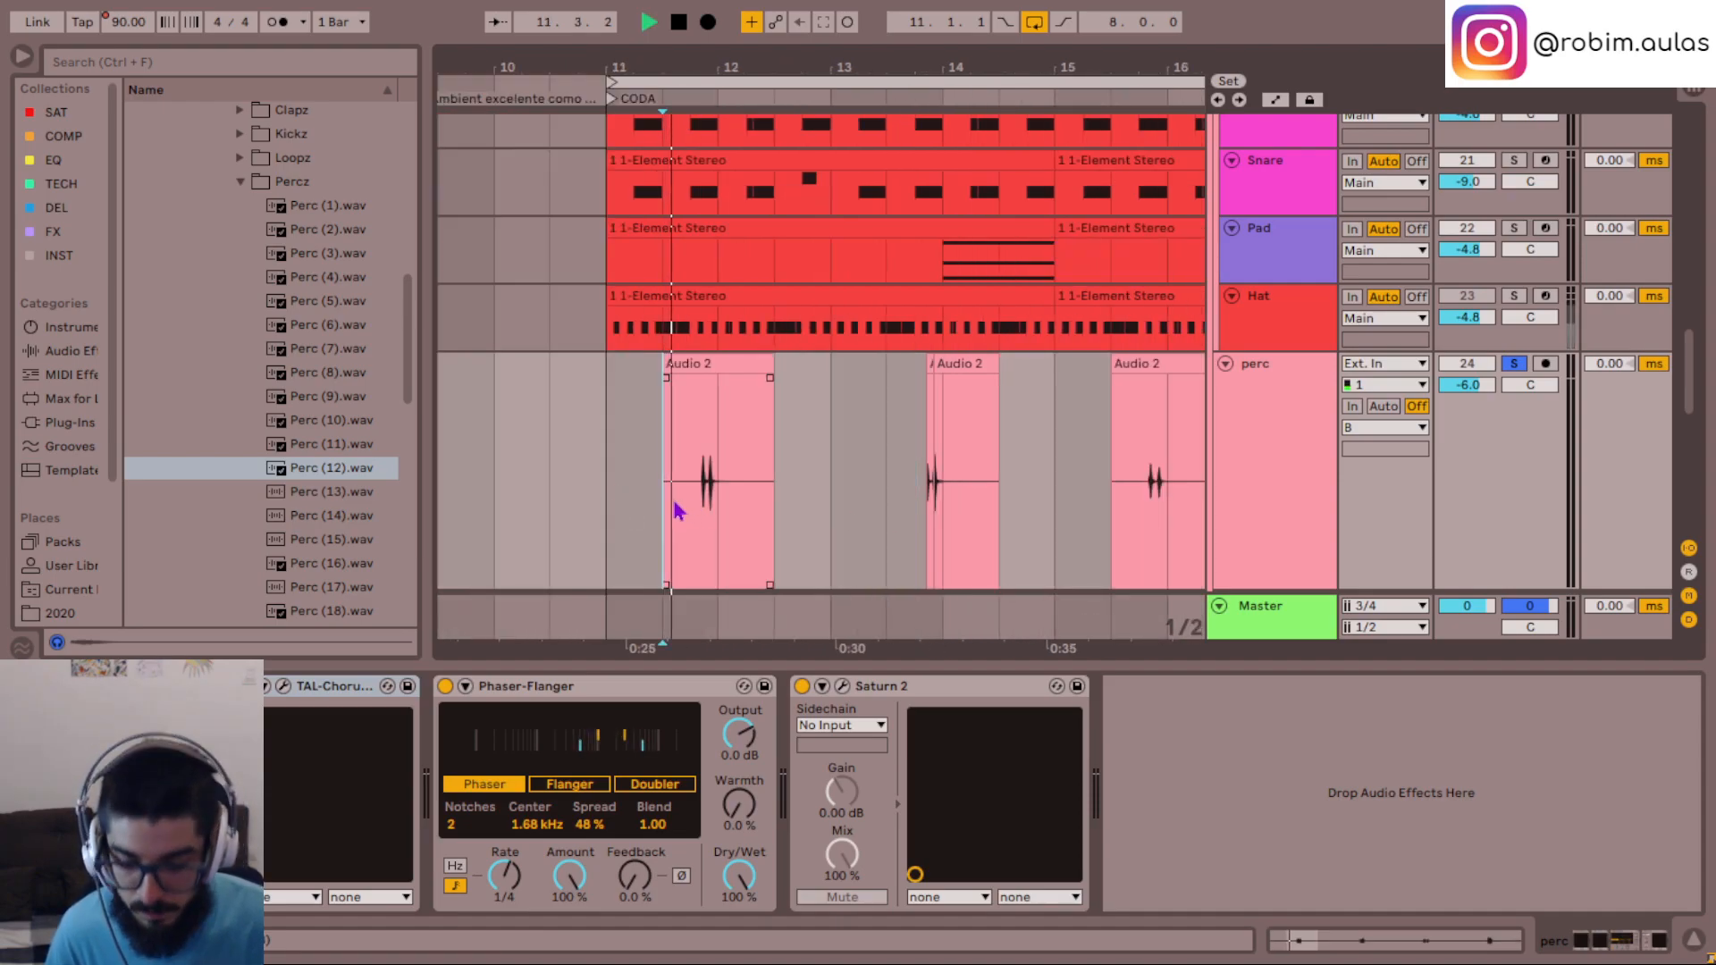
key(plus)
key(plus)
key(plus)
key(plus)
click(845, 497)
key(space)
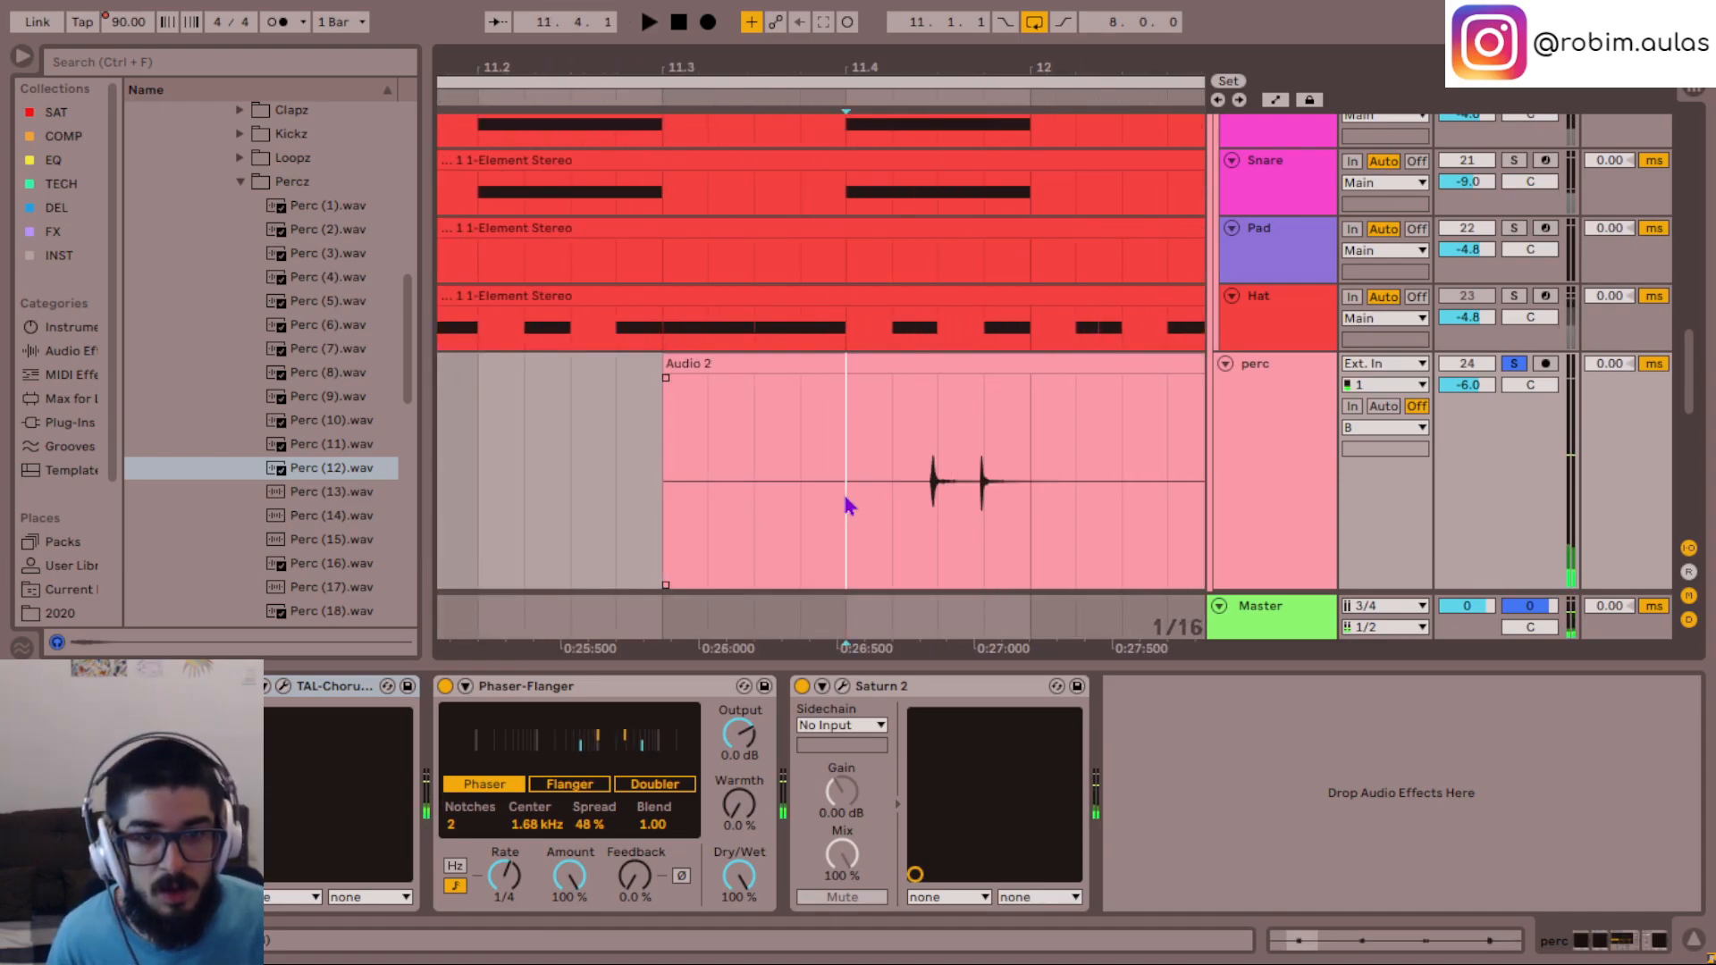
key(space)
key(minus)
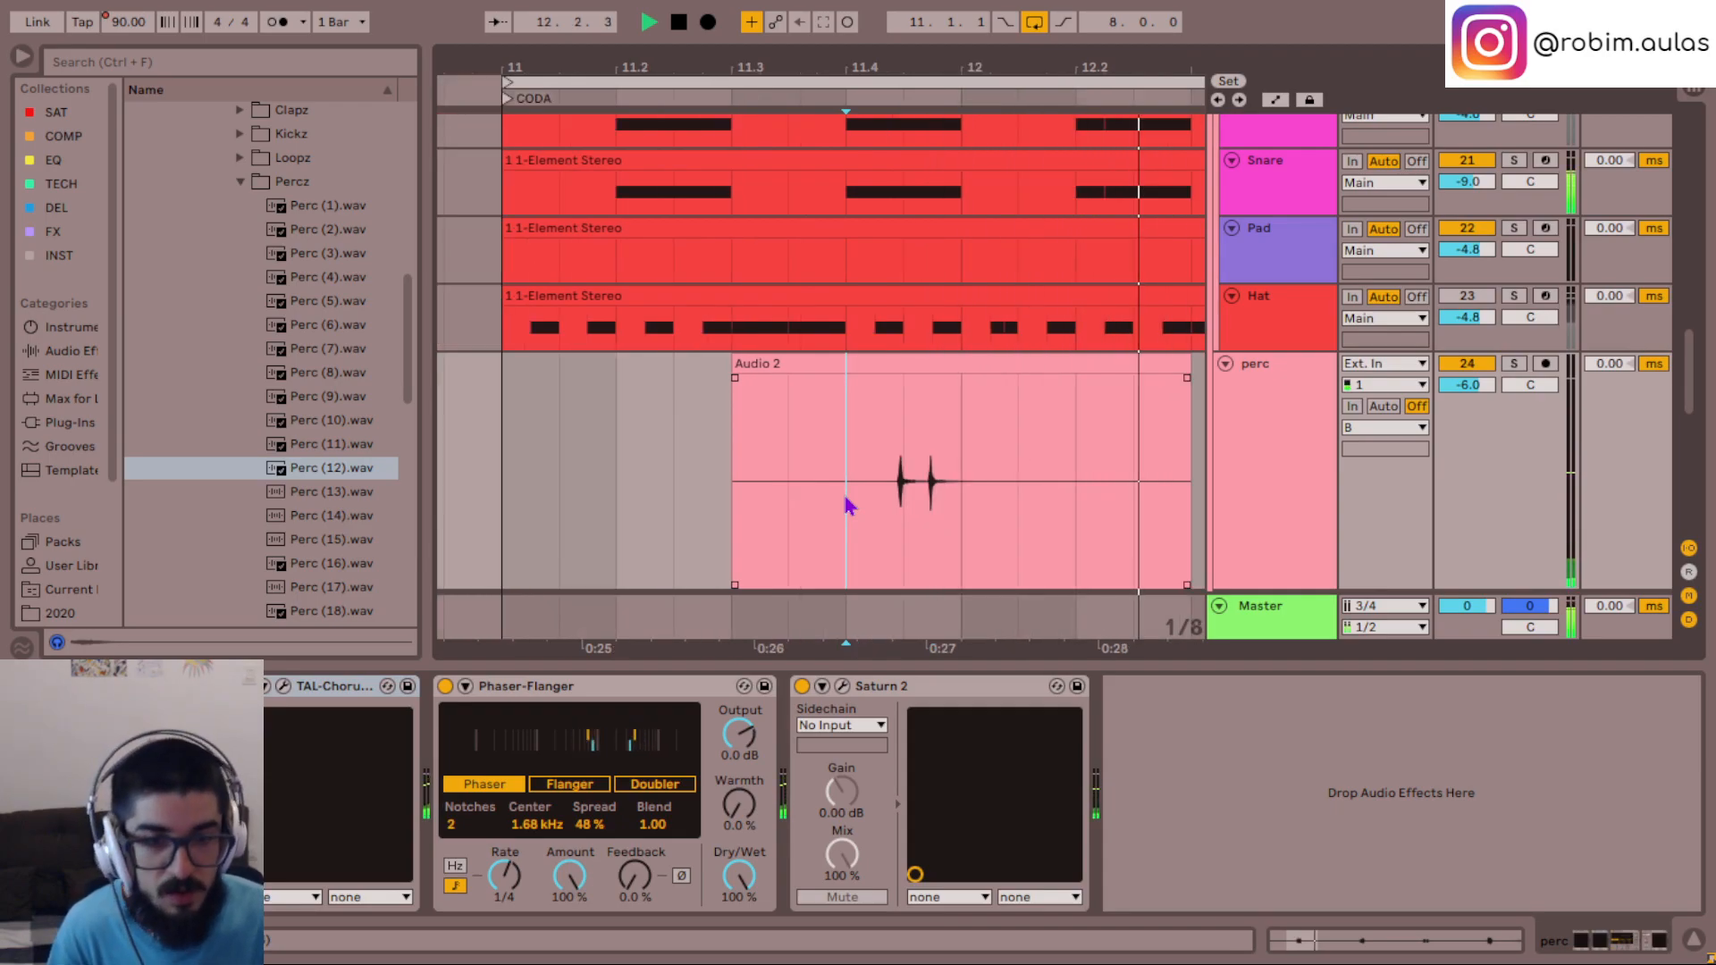
key(minus)
key(space)
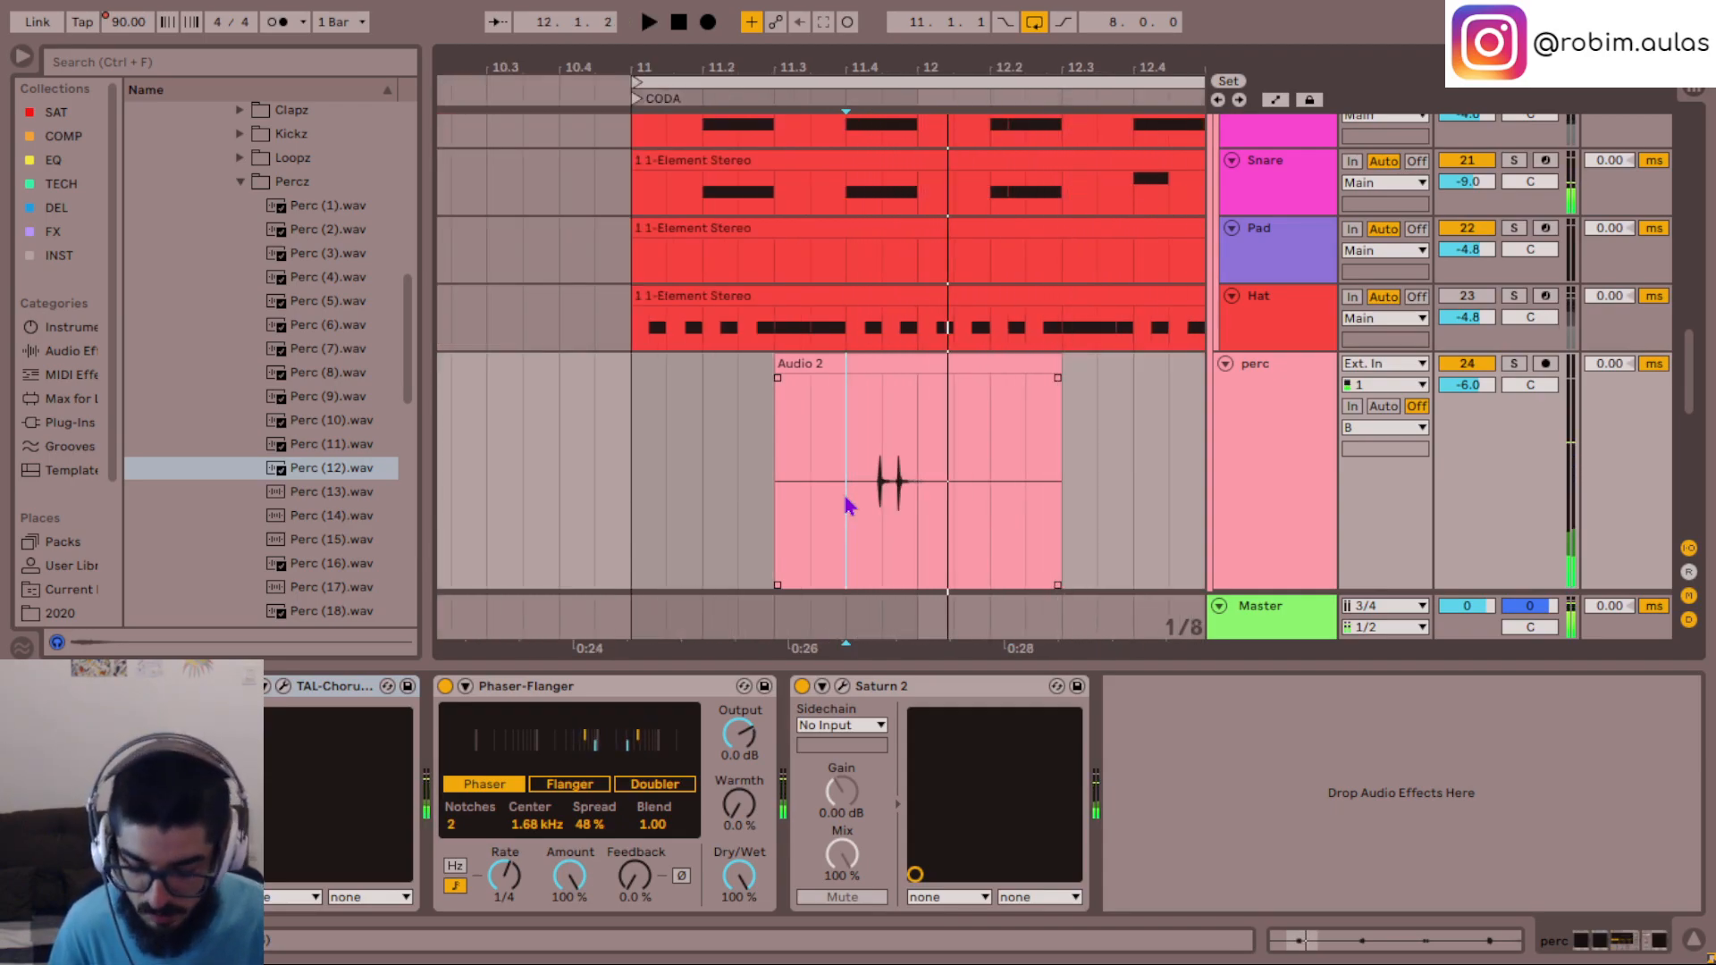
- Show the perc track's take lanes and select the Audio take containing the two hits before bar 12
key(plus)
key(plus)
drag(1136, 533, 1067, 540)
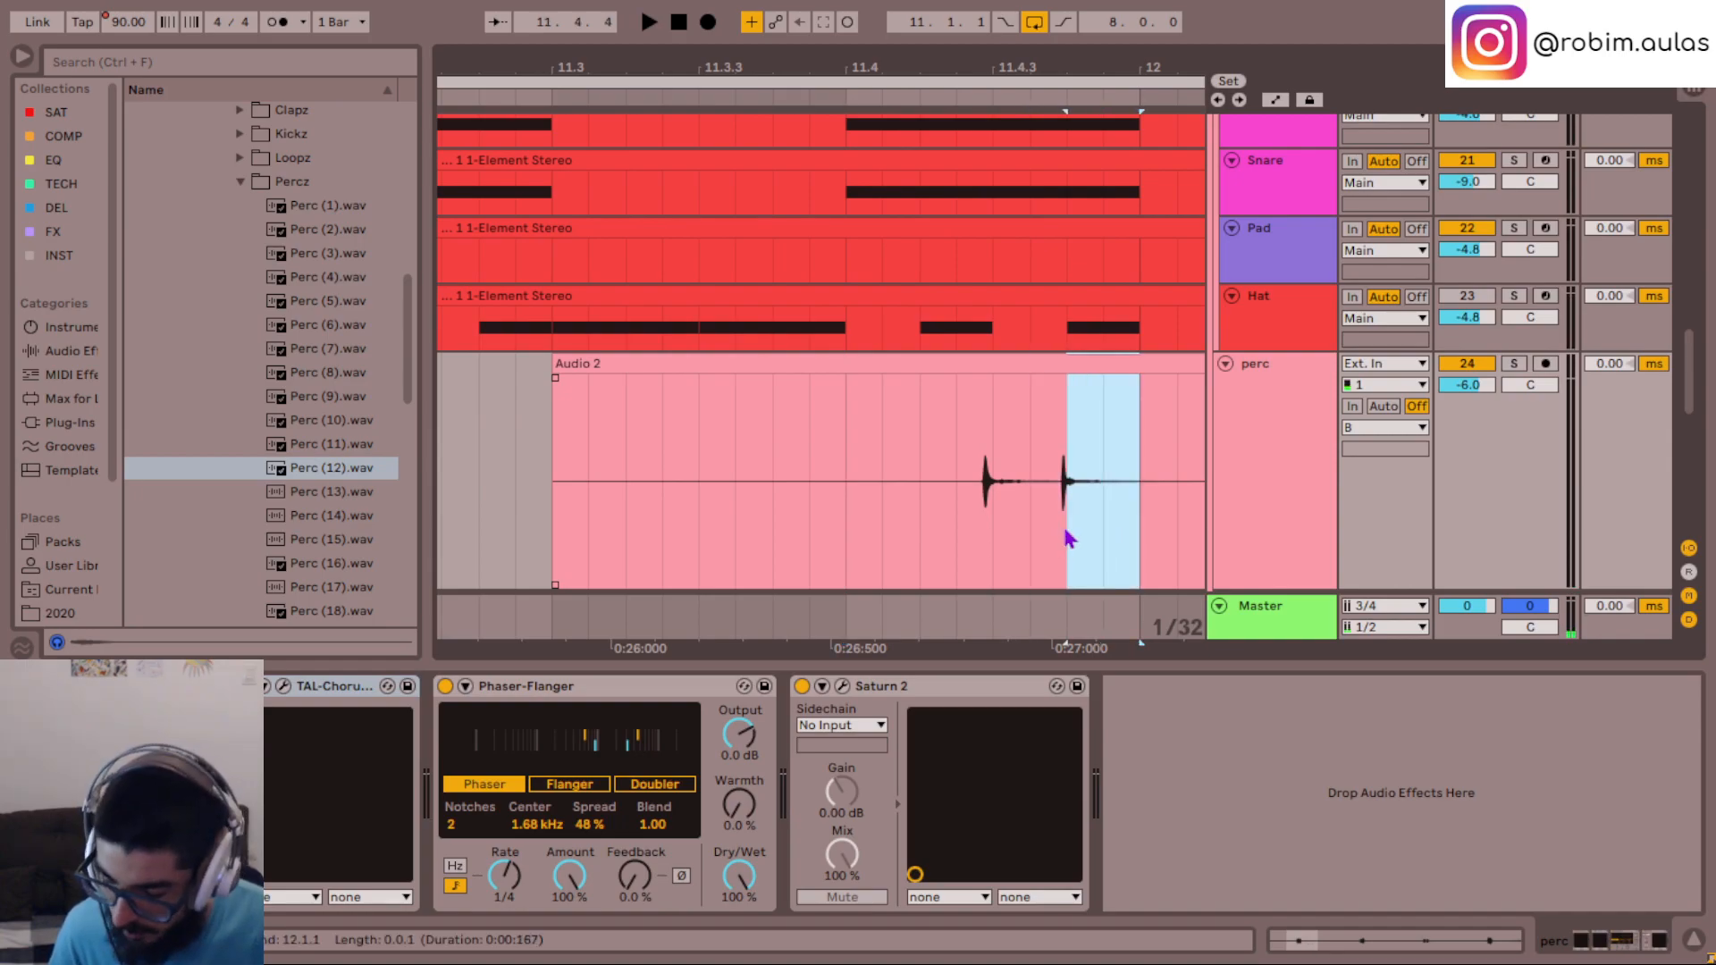
scroll(1118, 466, down, 3)
click(1289, 314)
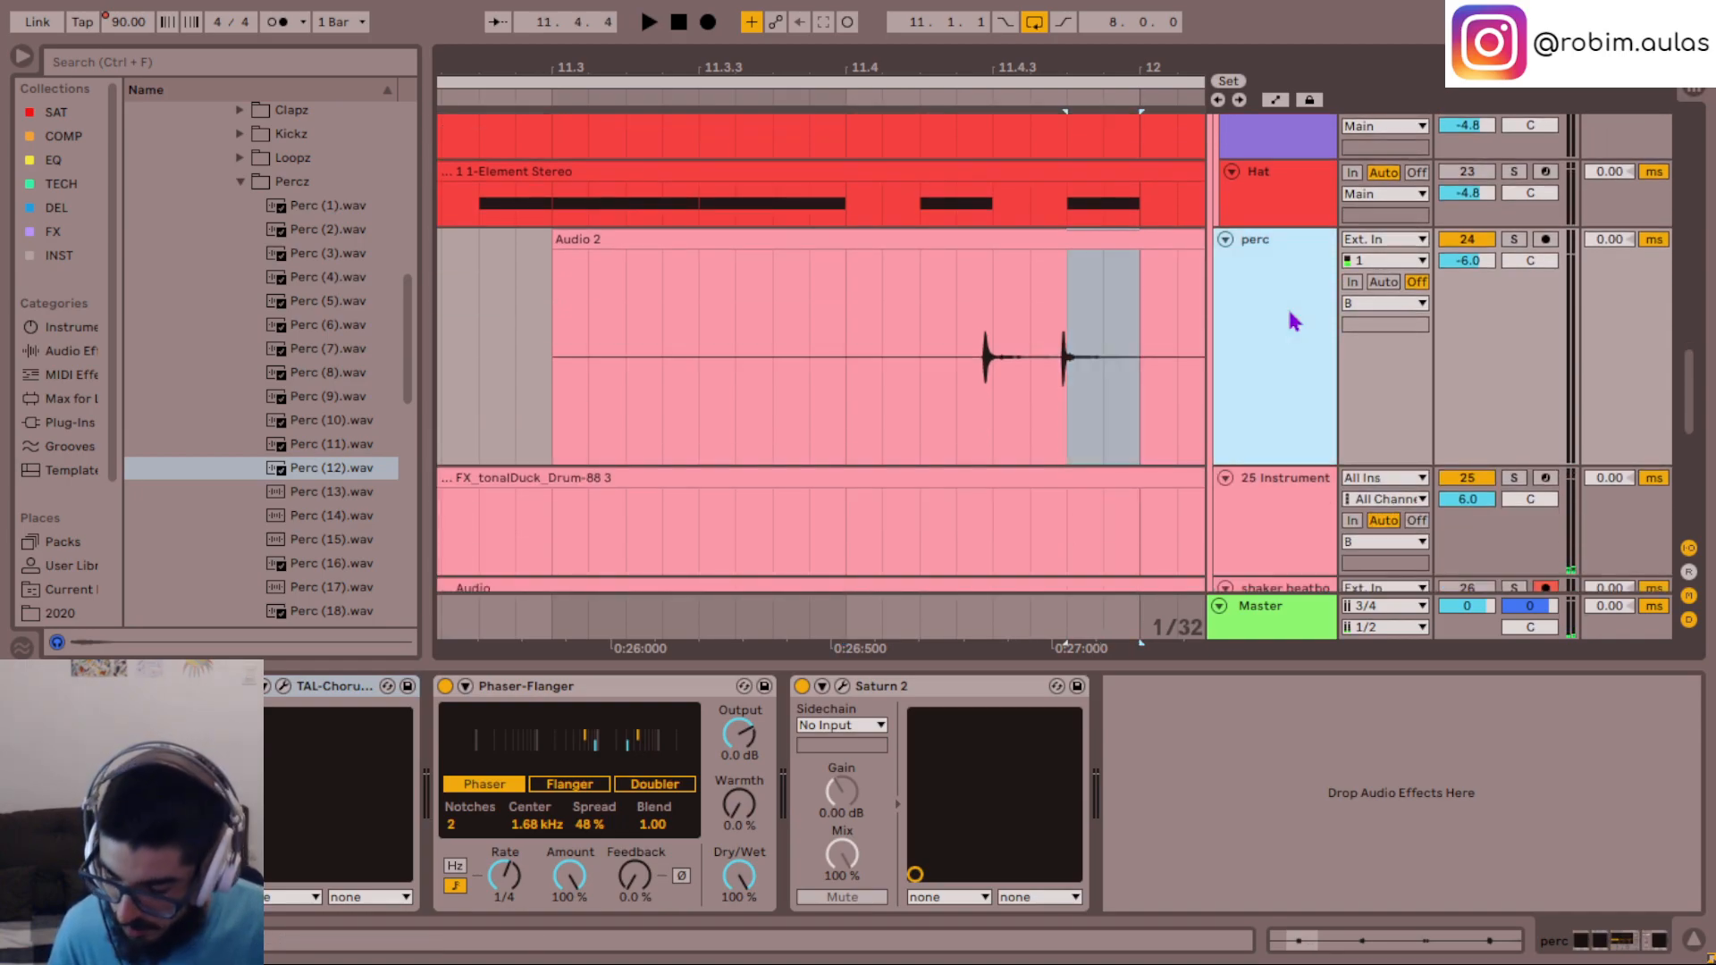
key(ctrl+alt+u)
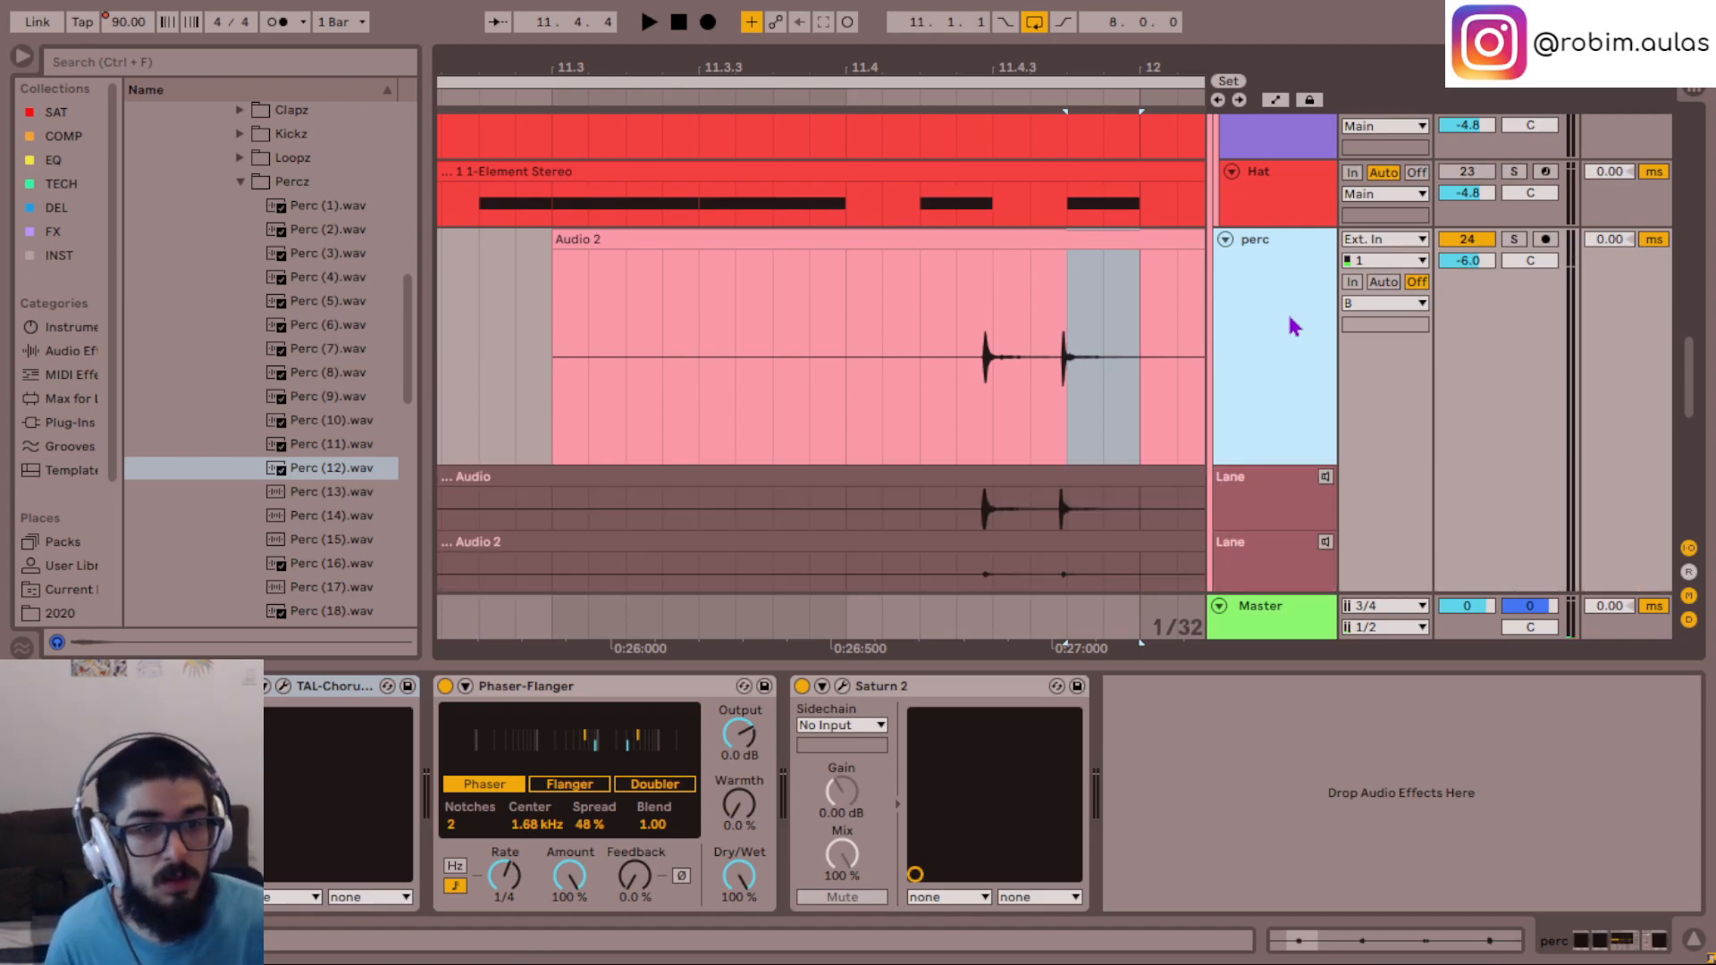
scroll(1160, 379, down, 3)
scroll(1172, 448, up, 2)
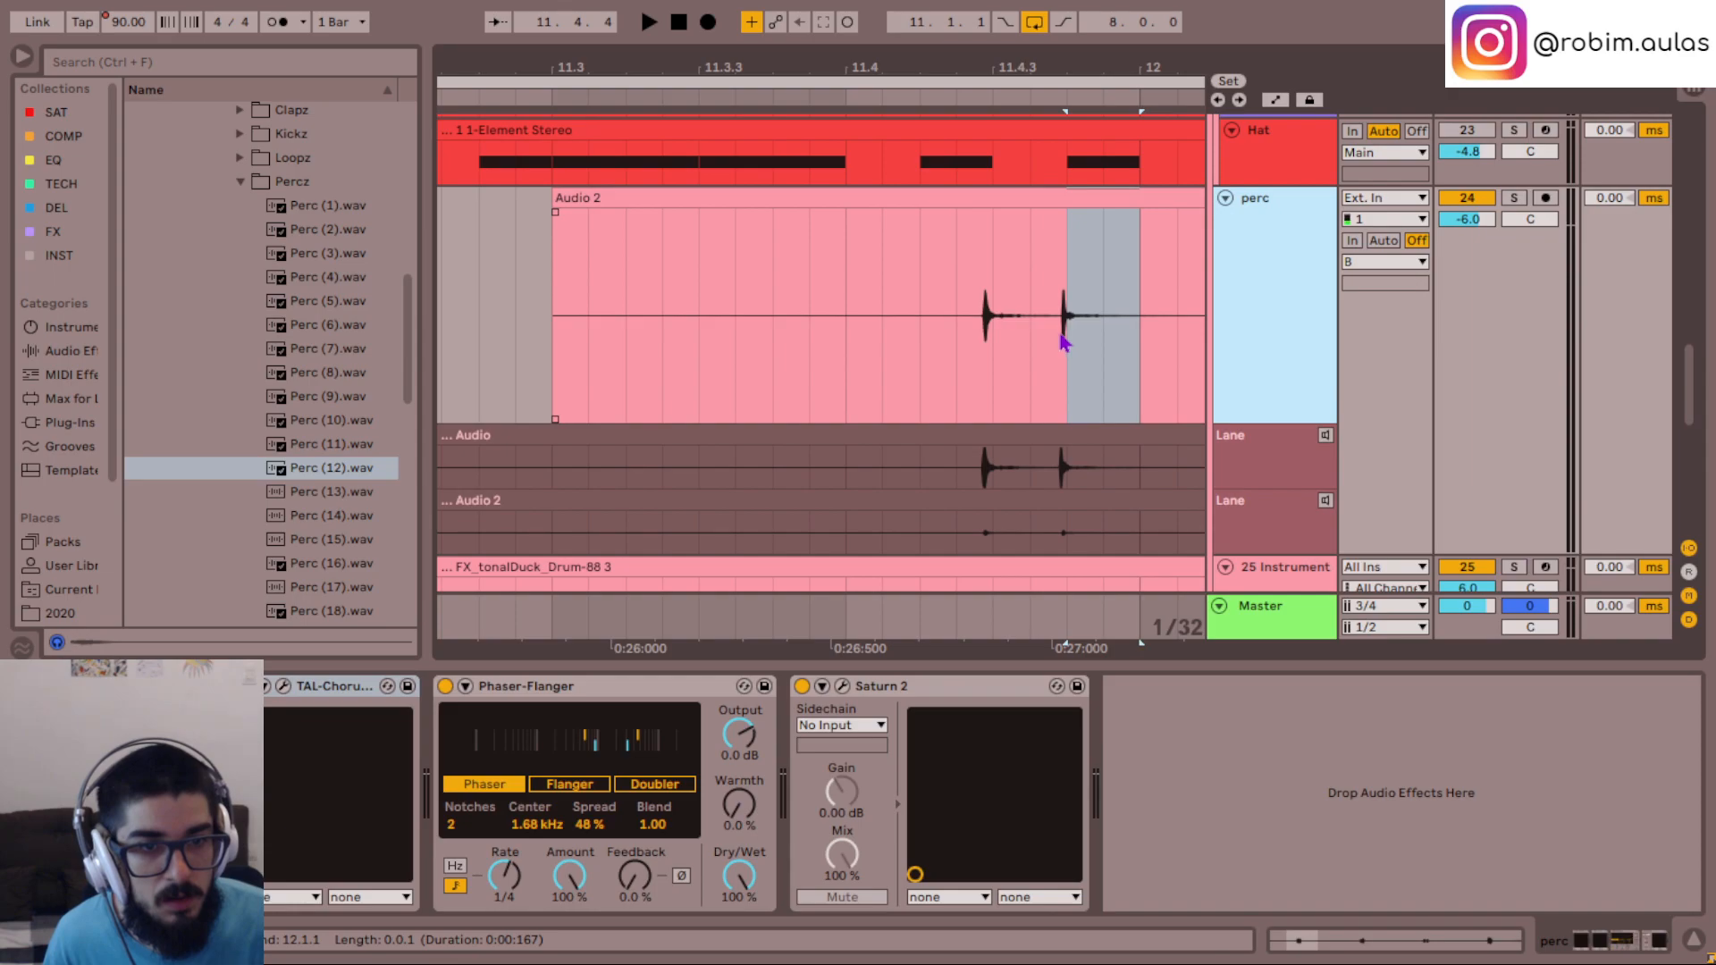
click(989, 460)
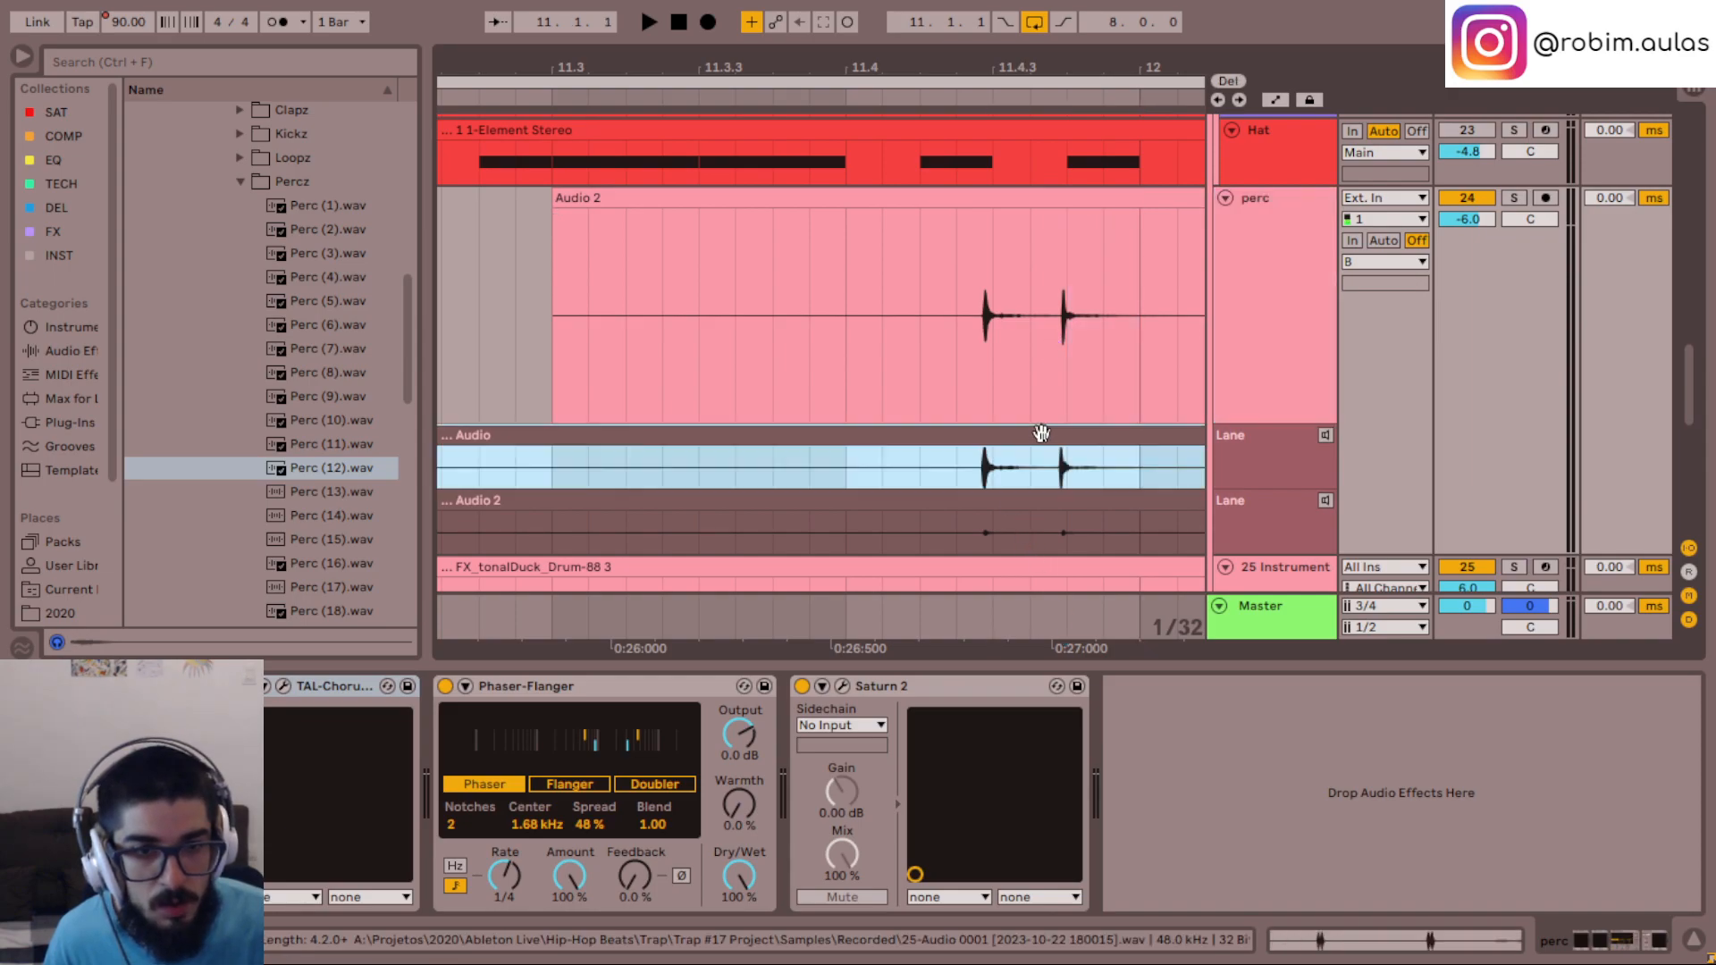
- Separate the two perc hits around 11.4.3 into their own short clips, cut apart from the surrounding silence
scroll(1064, 402, up, 1)
drag(1081, 380, 1042, 404)
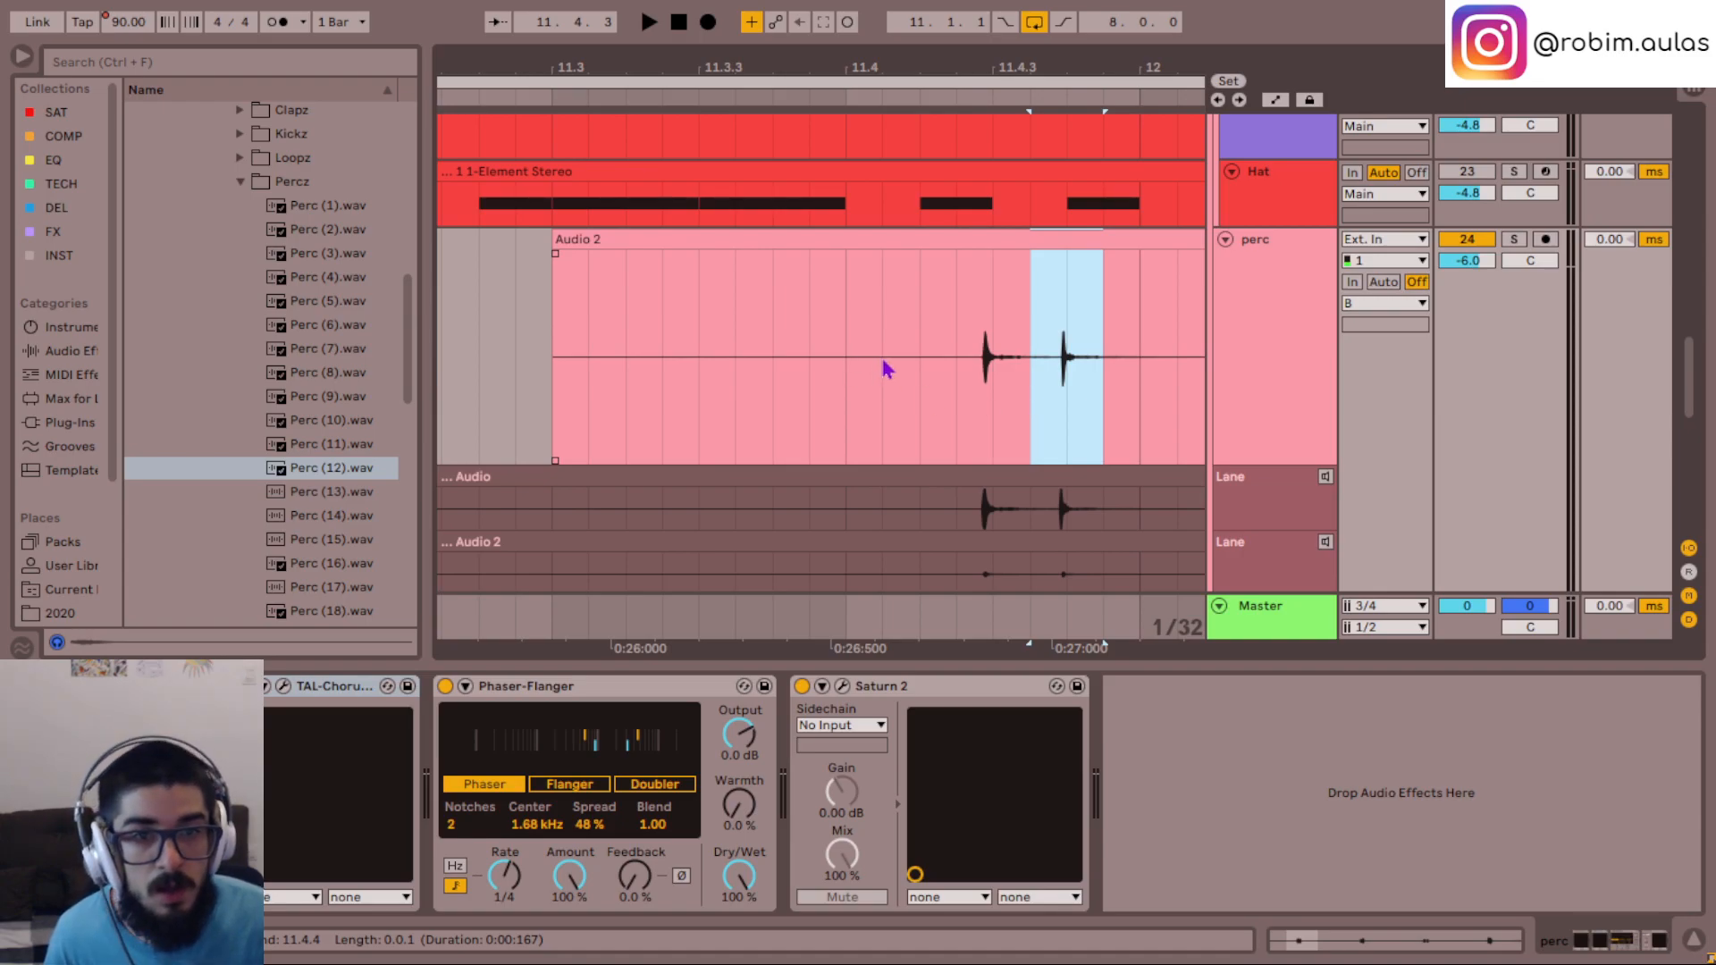
click(885, 371)
key(ctrl+v)
drag(1041, 398, 1129, 393)
key(Delete)
click(970, 240)
shift+click(923, 240)
key(shift+Tab)
mouse_move(963, 243)
mouse_down()
mouse_move(956, 257)
mouse_move(986, 257)
mouse_up()
click(1029, 391)
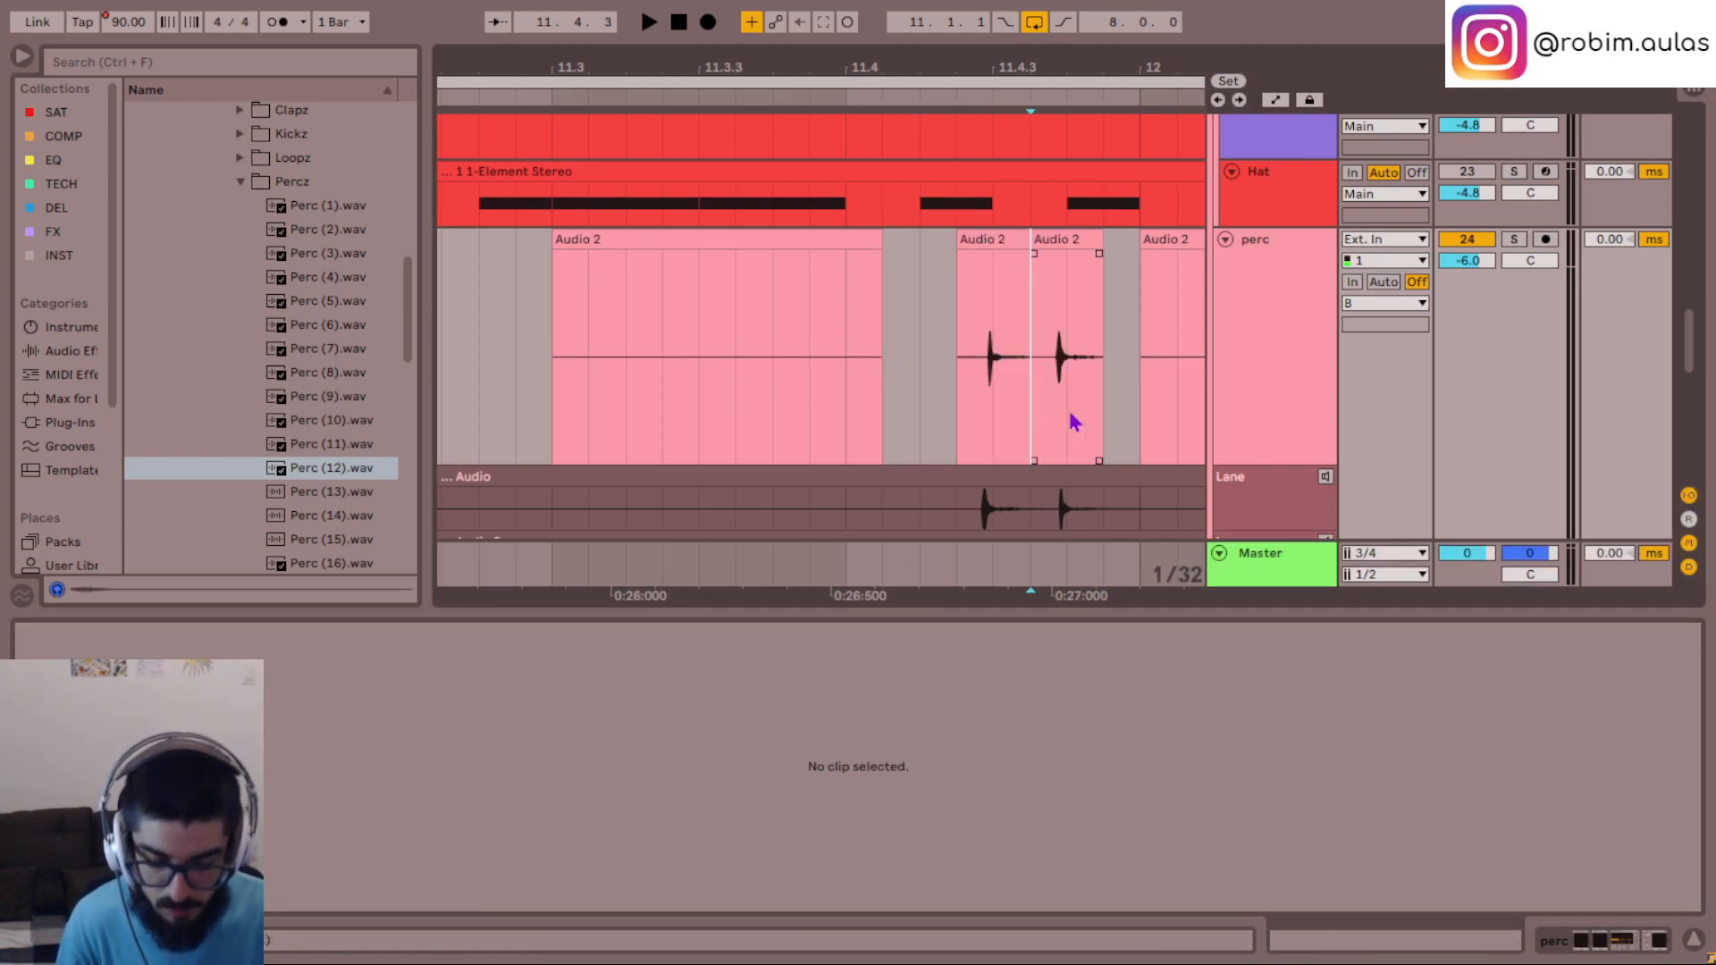
- Shift both short perc clips so their hits line up with the waveform of the original Audio take
key(plus)
key(plus)
click(1132, 235)
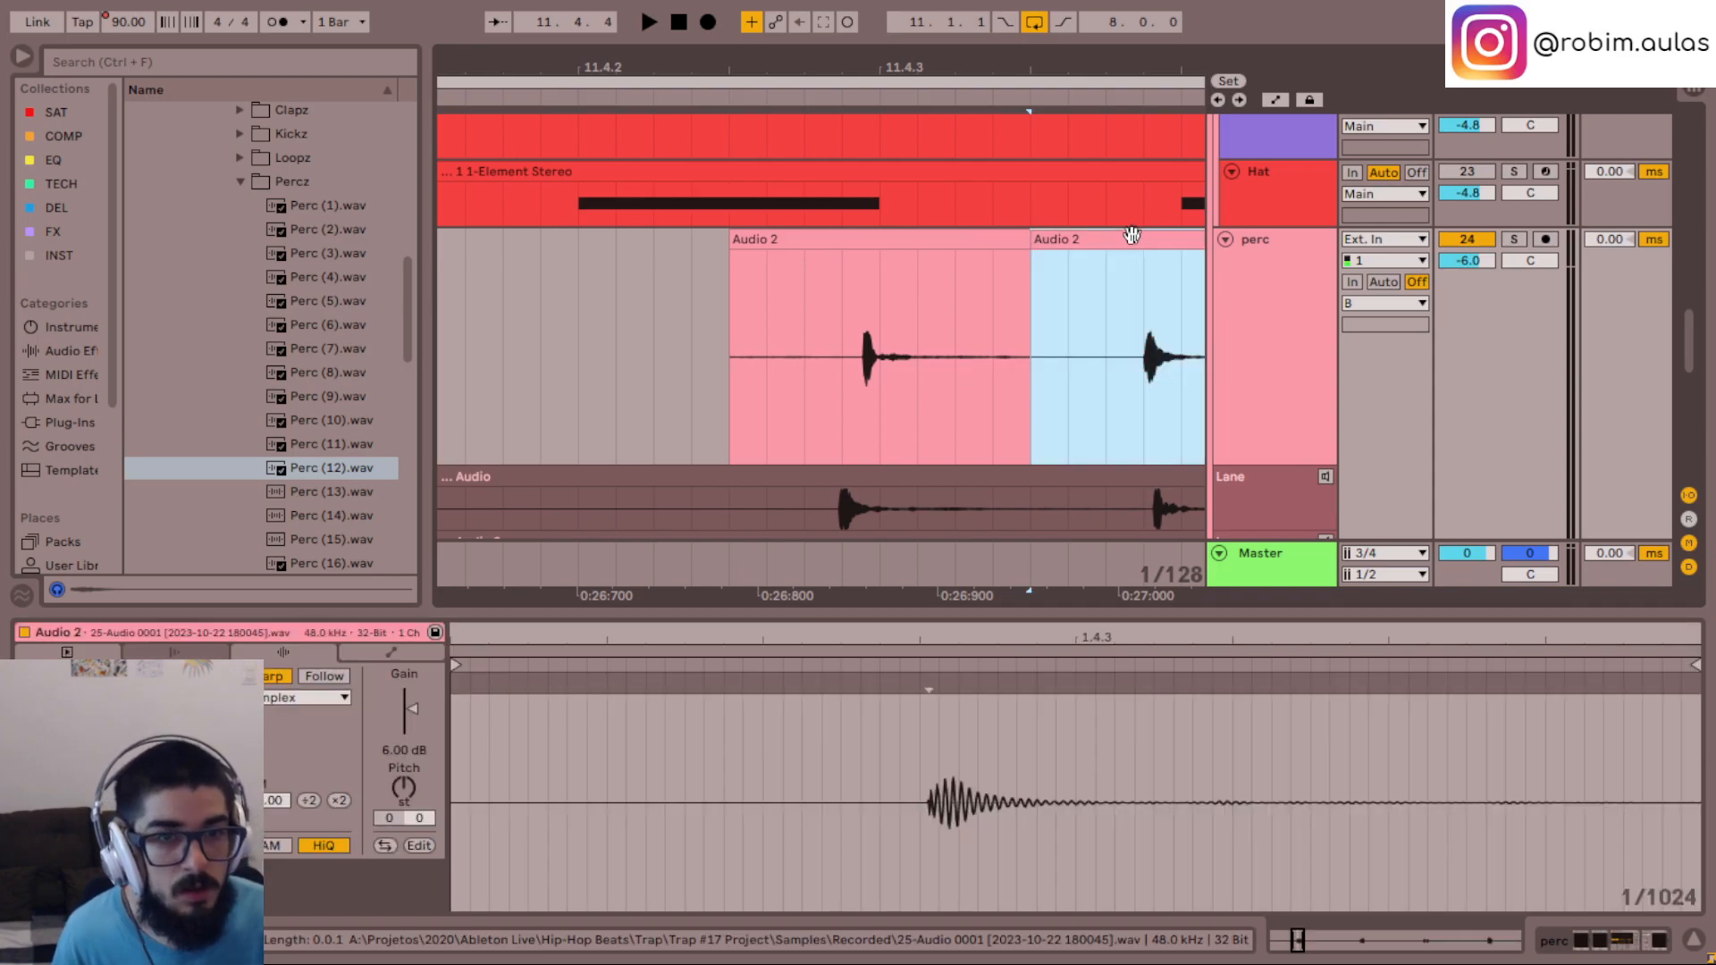
drag(1132, 235, 1135, 237)
drag(930, 234, 932, 245)
key(Left)
key(Left)
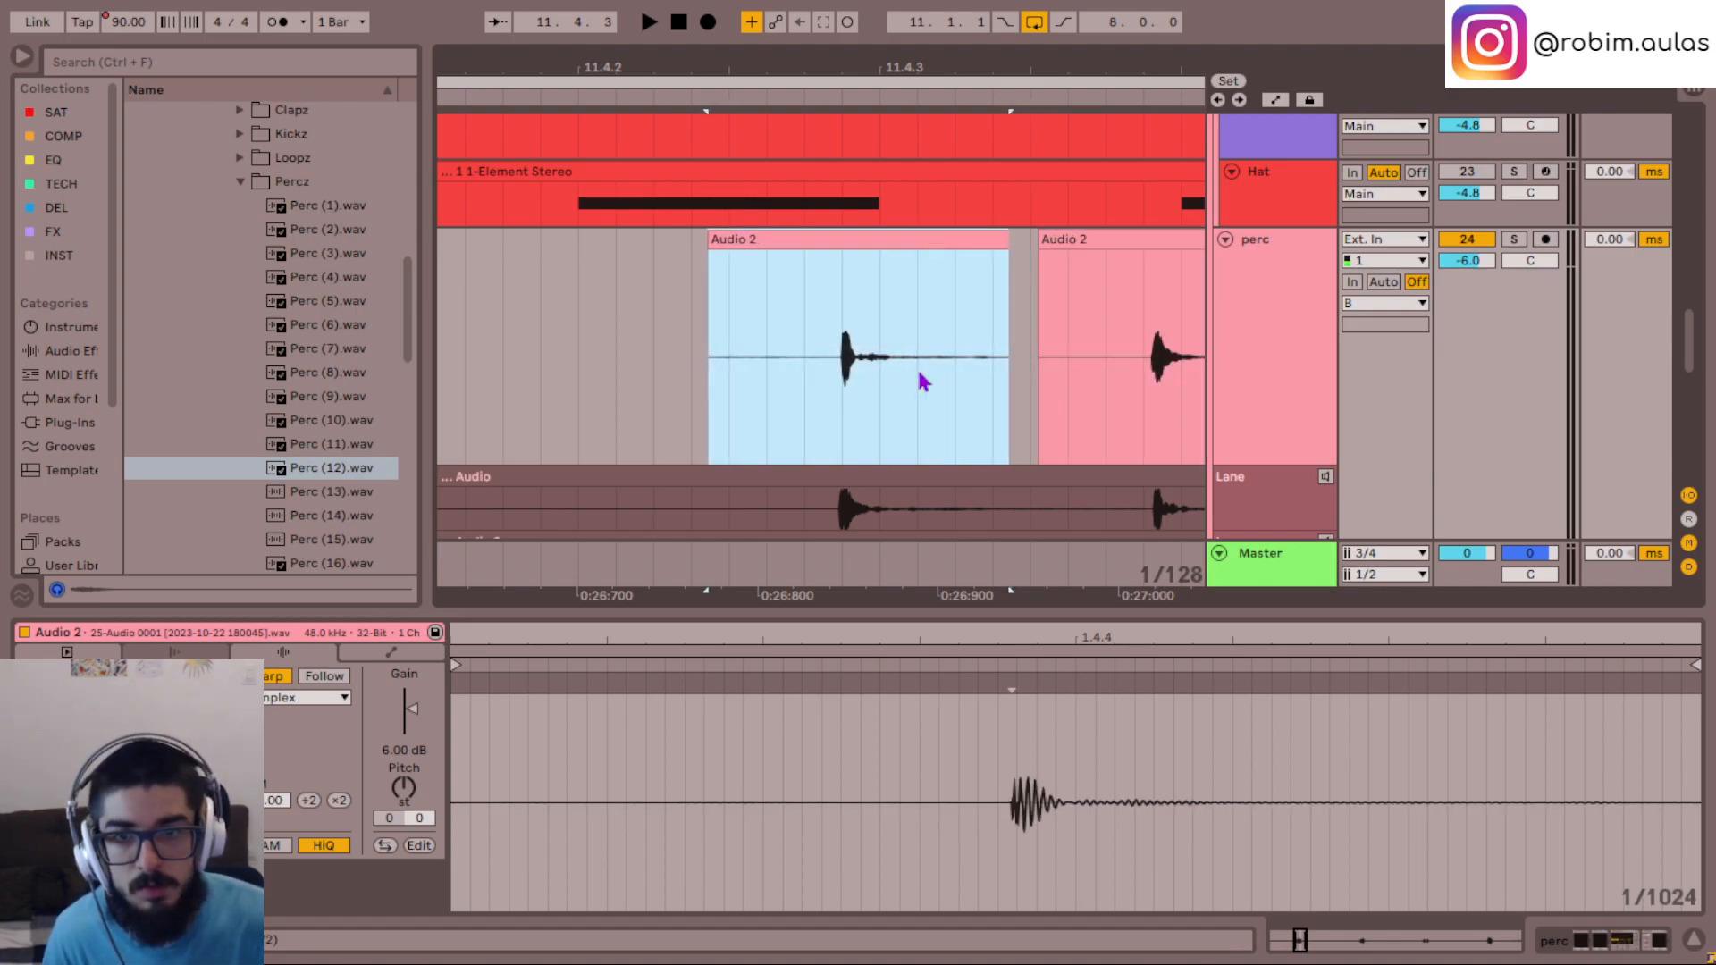
- Play the two repositioned perc hits in the full mix, starting just before the first one
click(689, 337)
key(space)
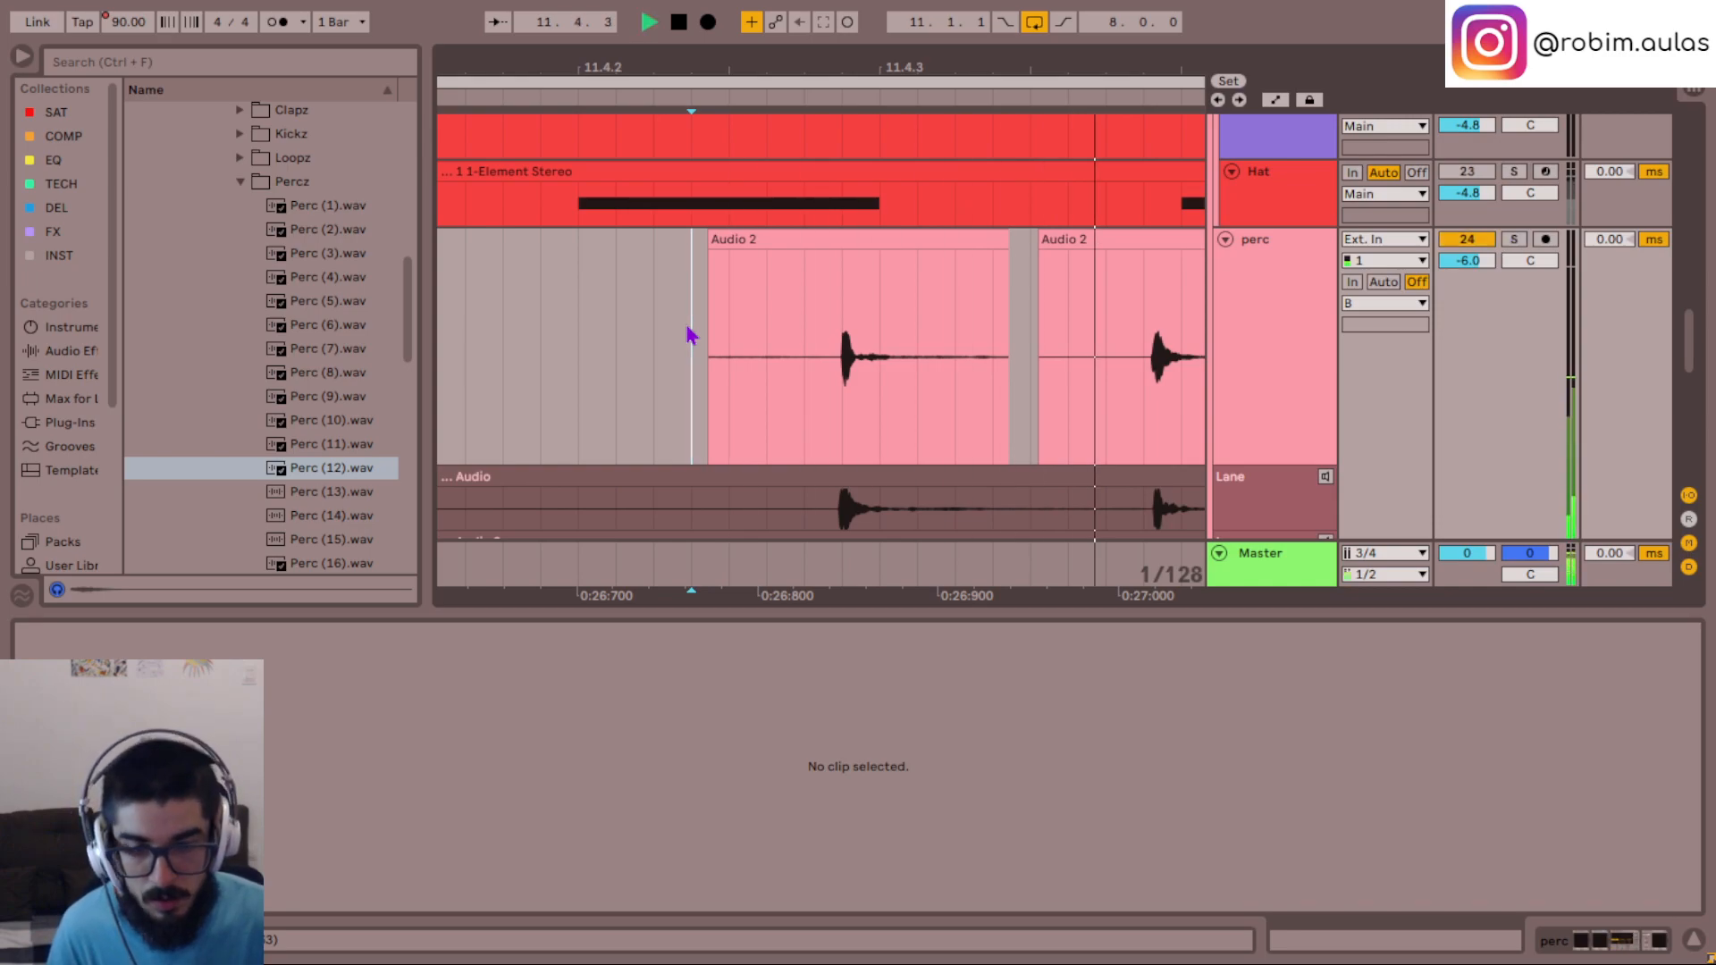
scroll(688, 331, down, 10)
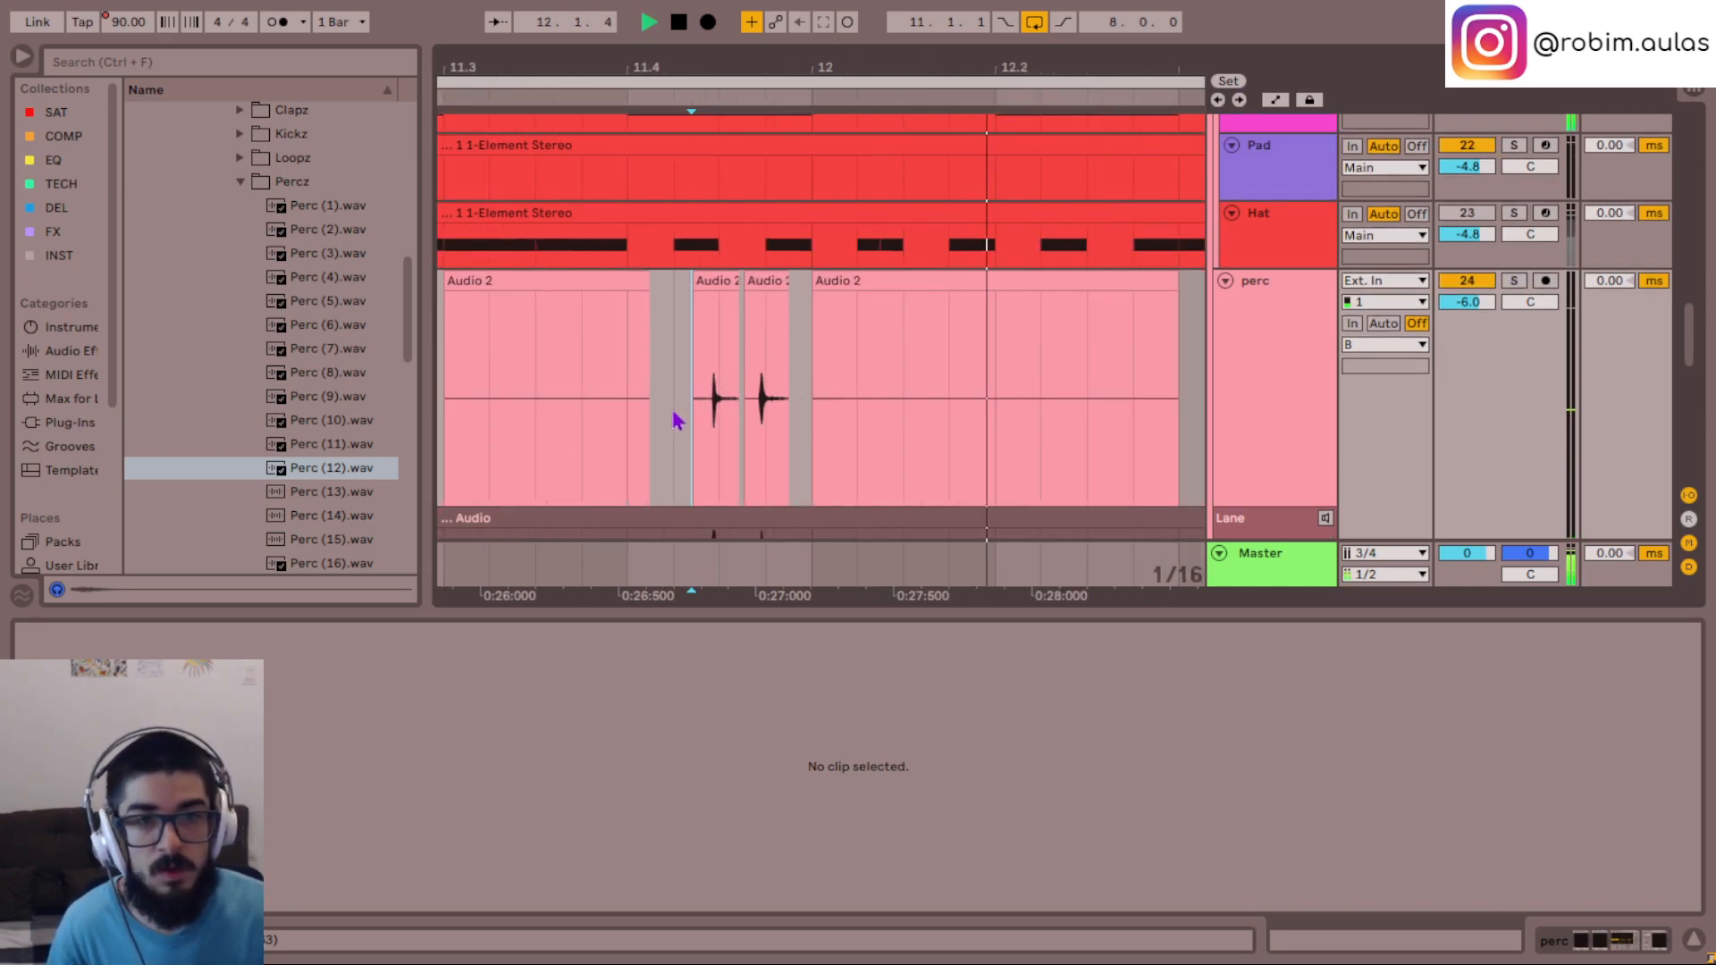
key(space)
click(621, 406)
key(space)
scroll(697, 411, down, 5)
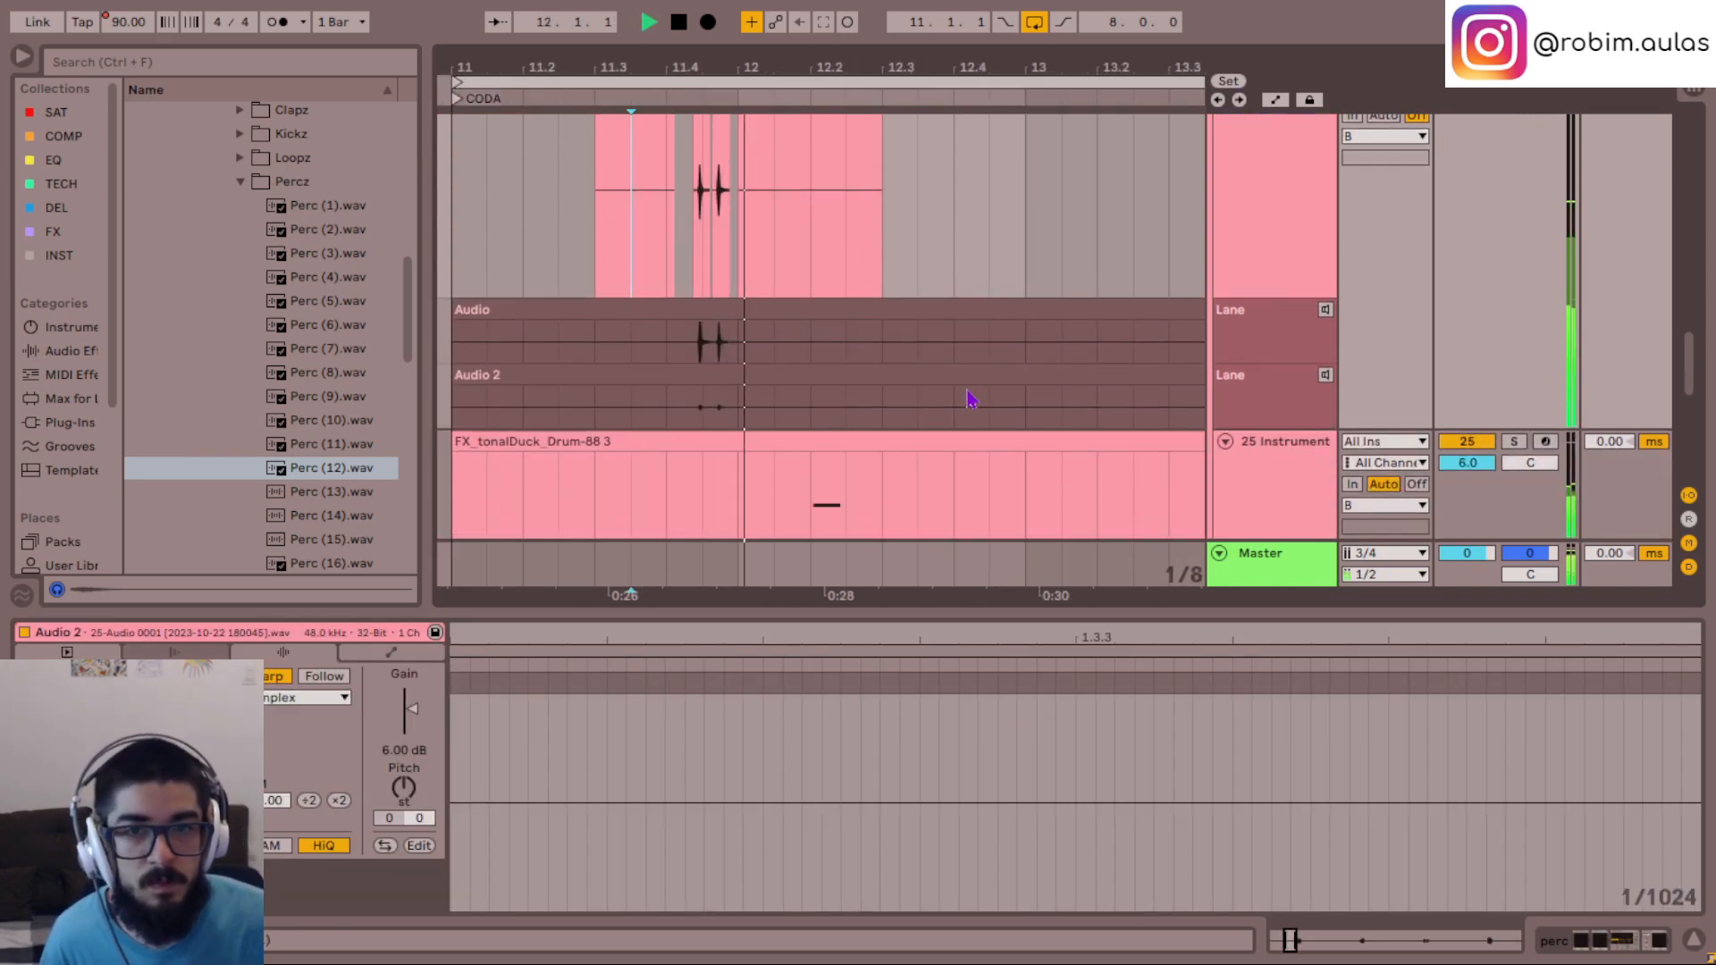
scroll(1091, 407, up, 2)
key(space)
- Audition the perc track's Audio take lane, then return playback to the edited perc clips
click(1236, 431)
key(space)
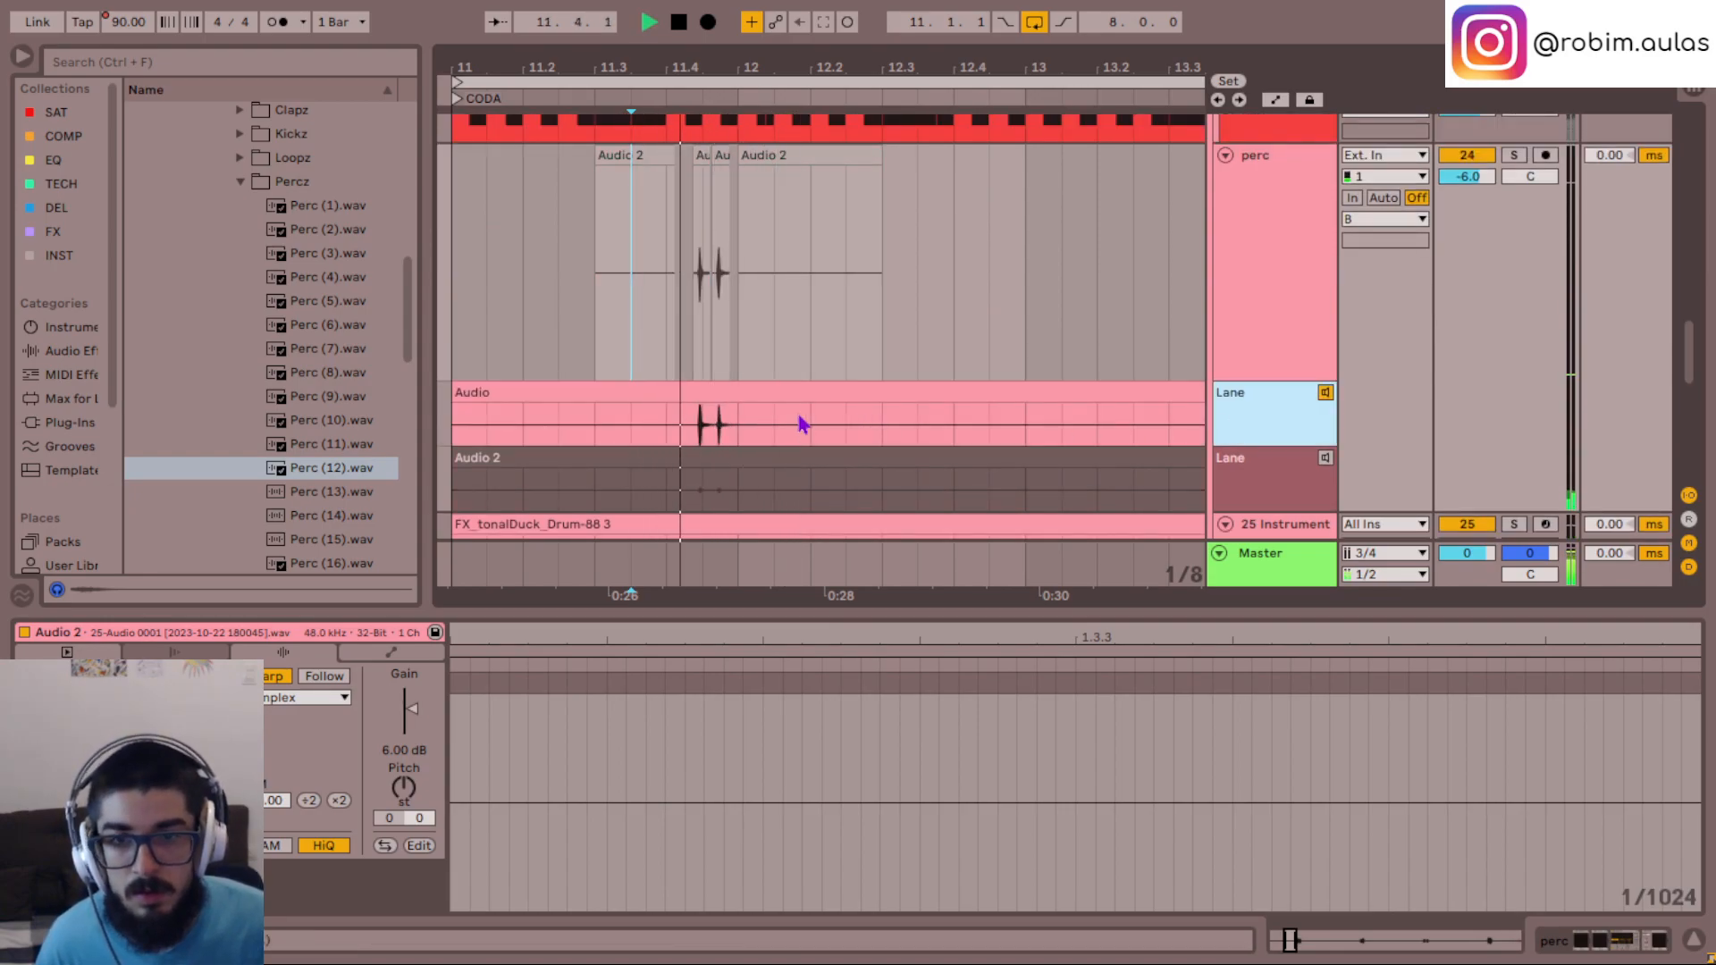
scroll(1117, 375, up, 1)
click(1273, 295)
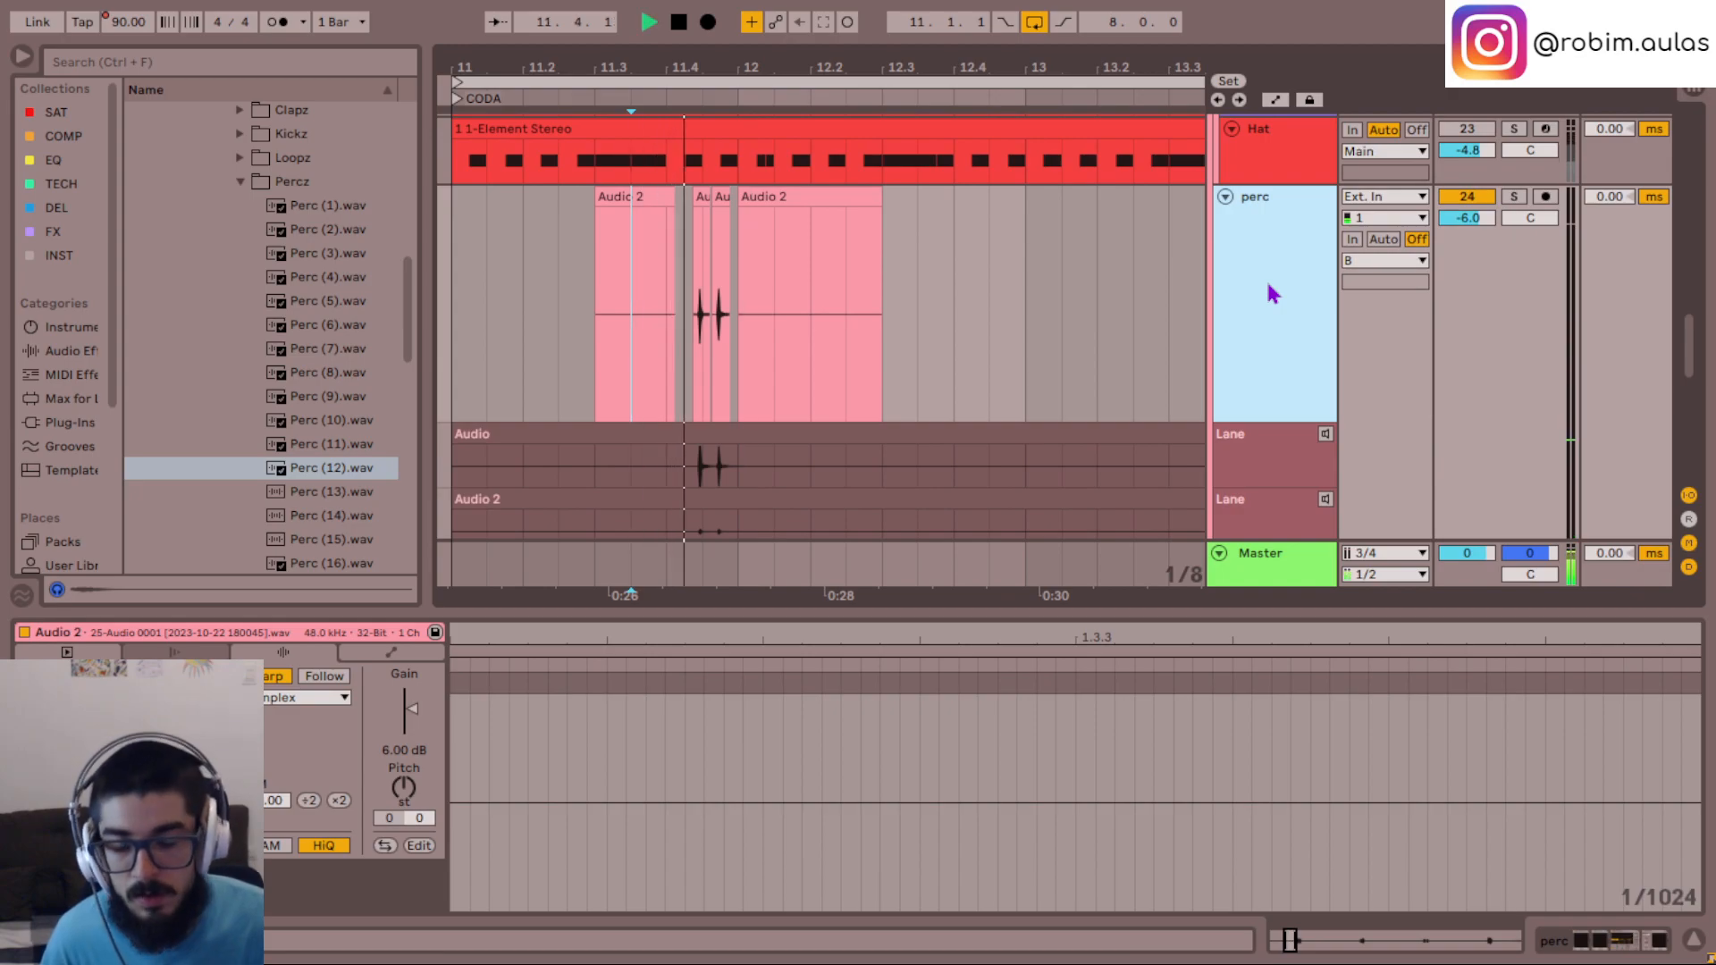
click(945, 314)
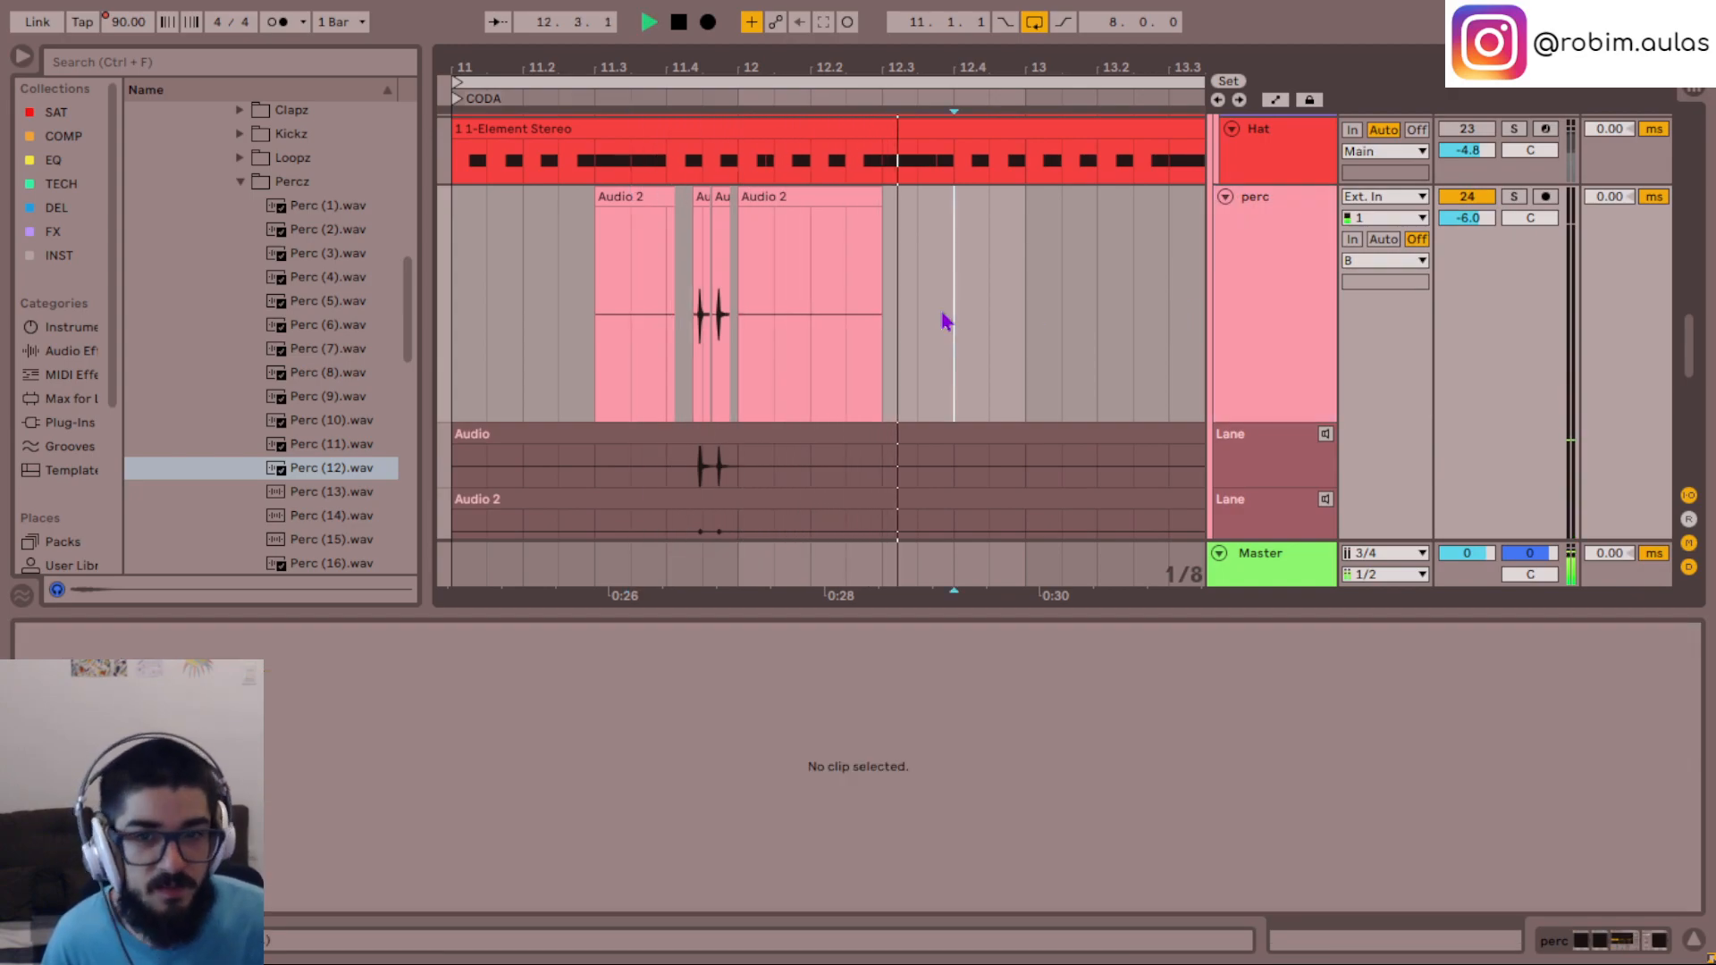
- Delete the leftover silent perc clips before and after the two short hits near bar 12
click(627, 197)
key(Delete)
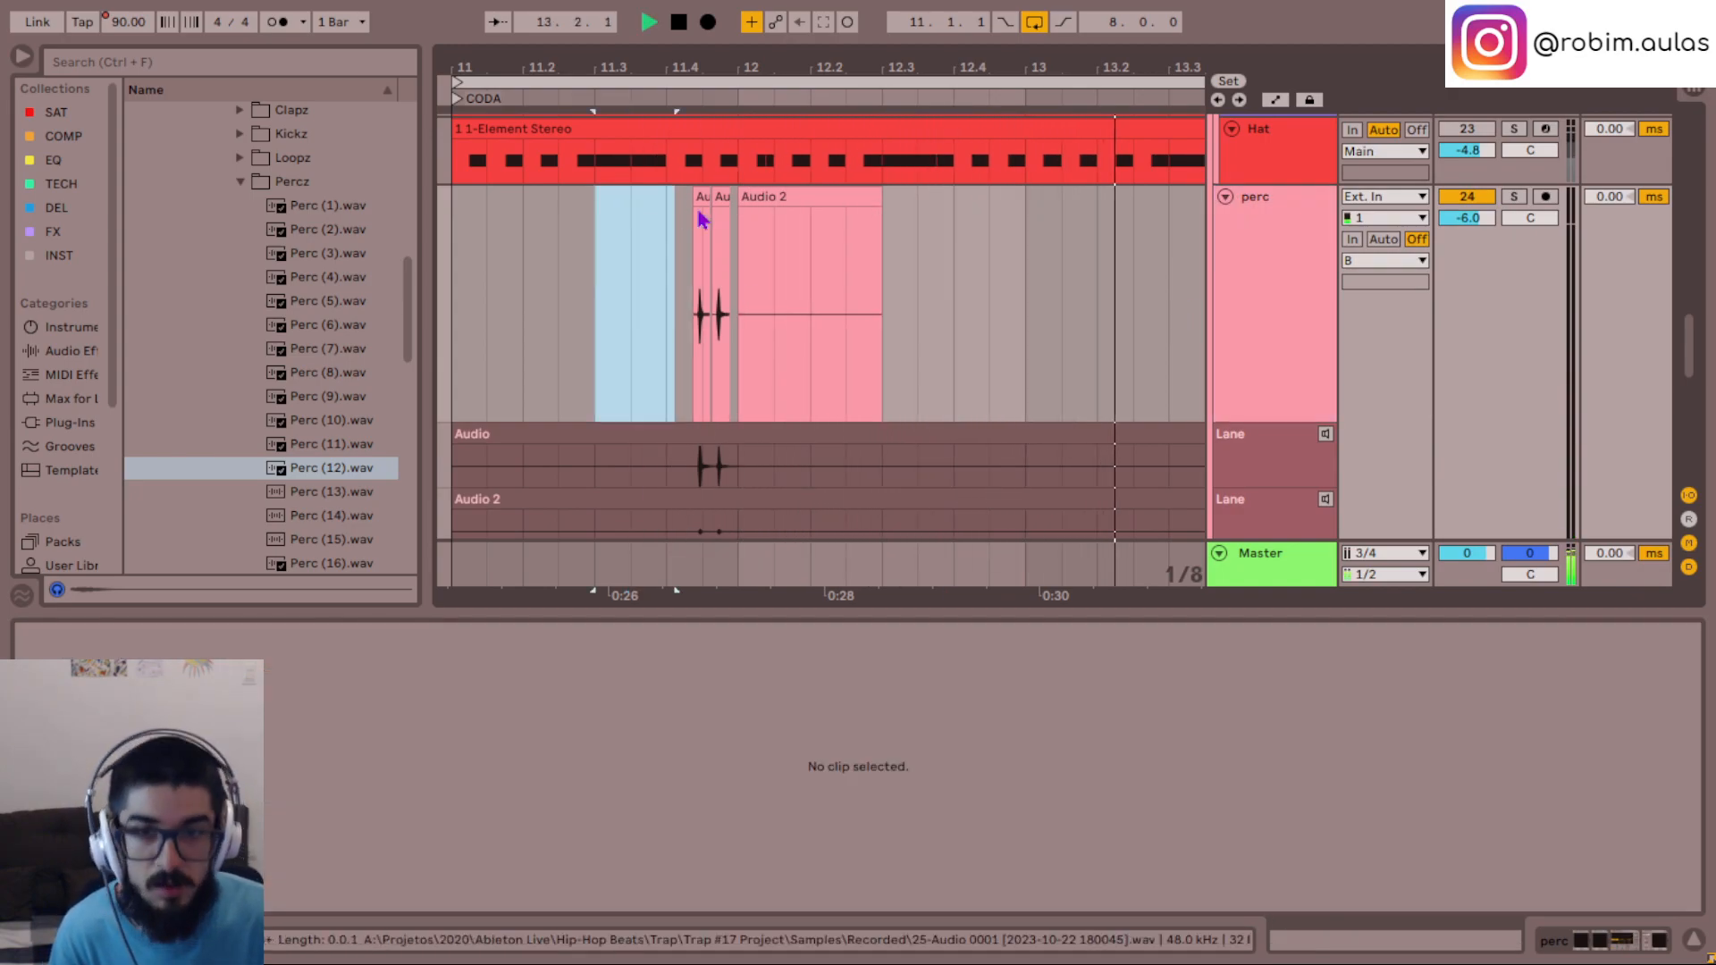
click(766, 198)
key(Delete)
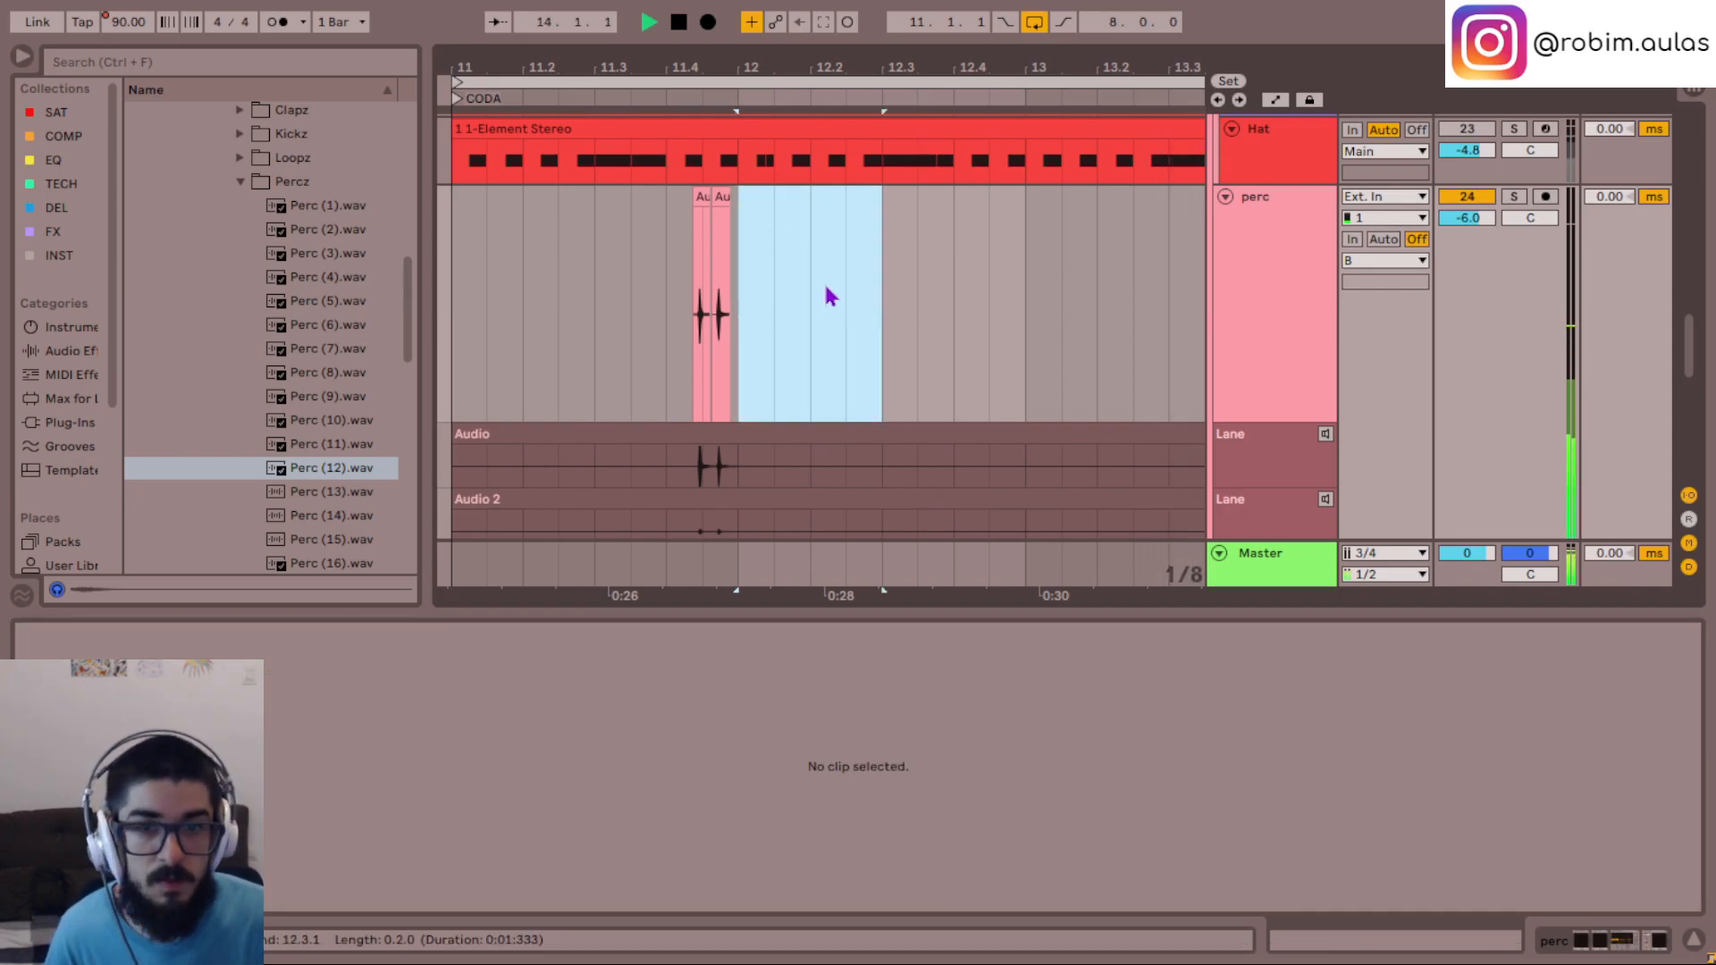
- Trim the silence from the perc clip around bar 16, deleting everything before 15.4.1 and after 16.2.1
click(861, 350)
key(minus)
key(minus)
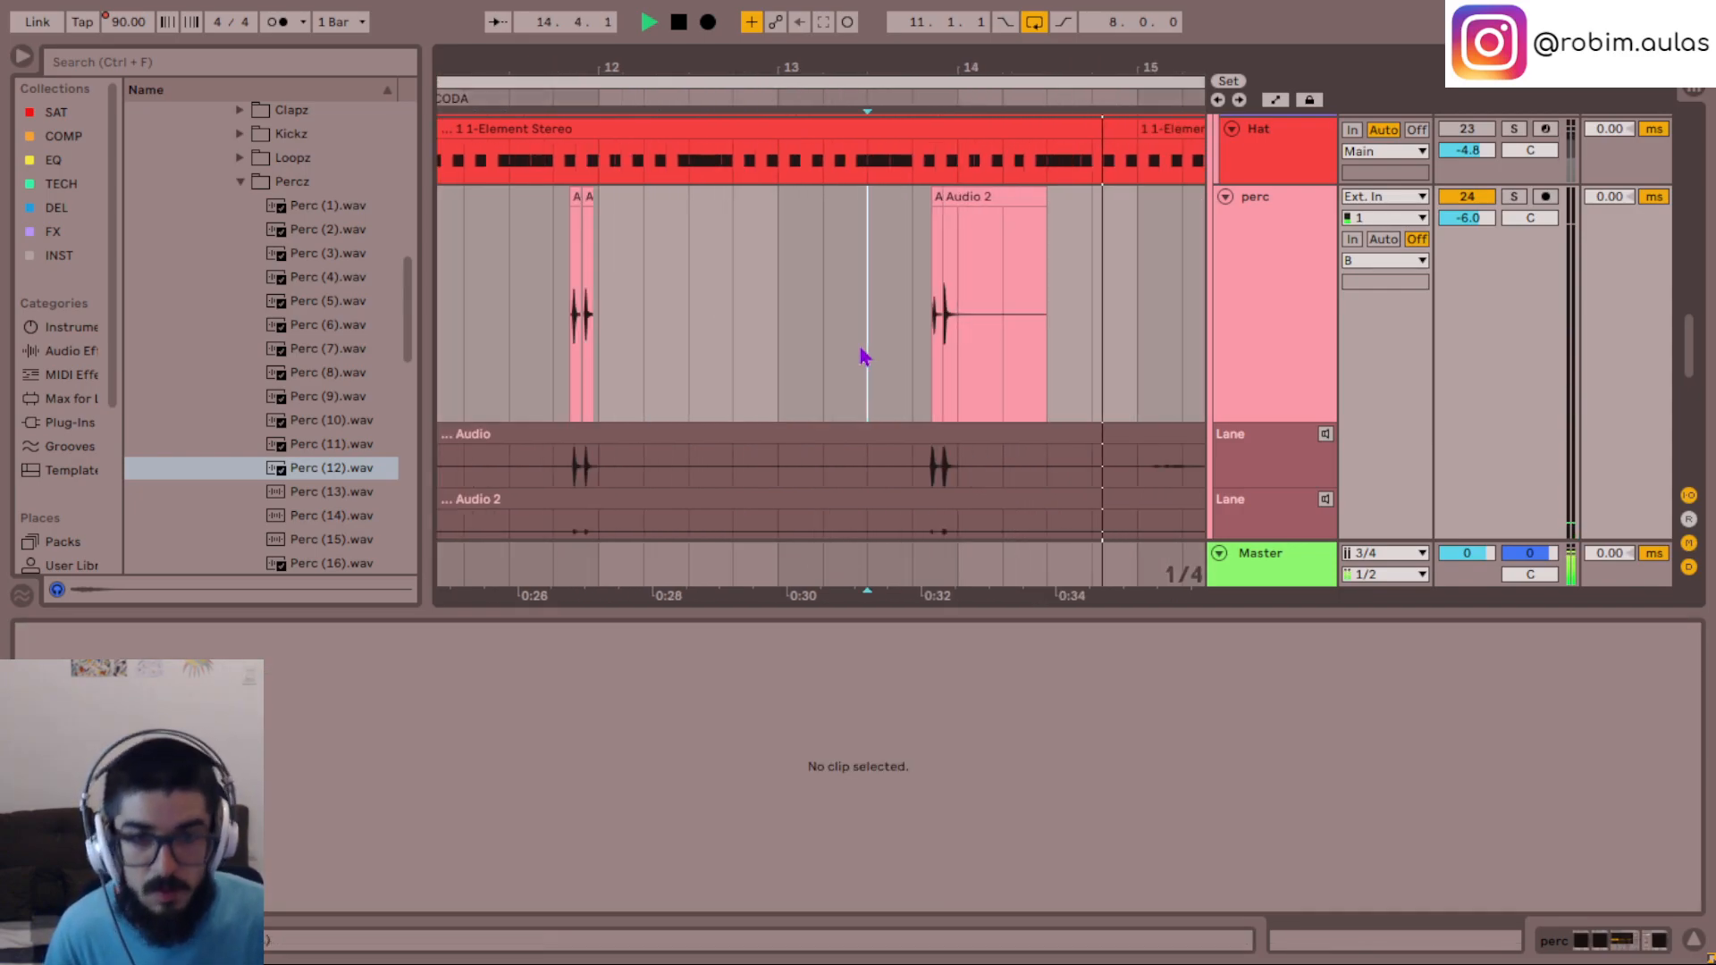
scroll(1060, 391, right, 2)
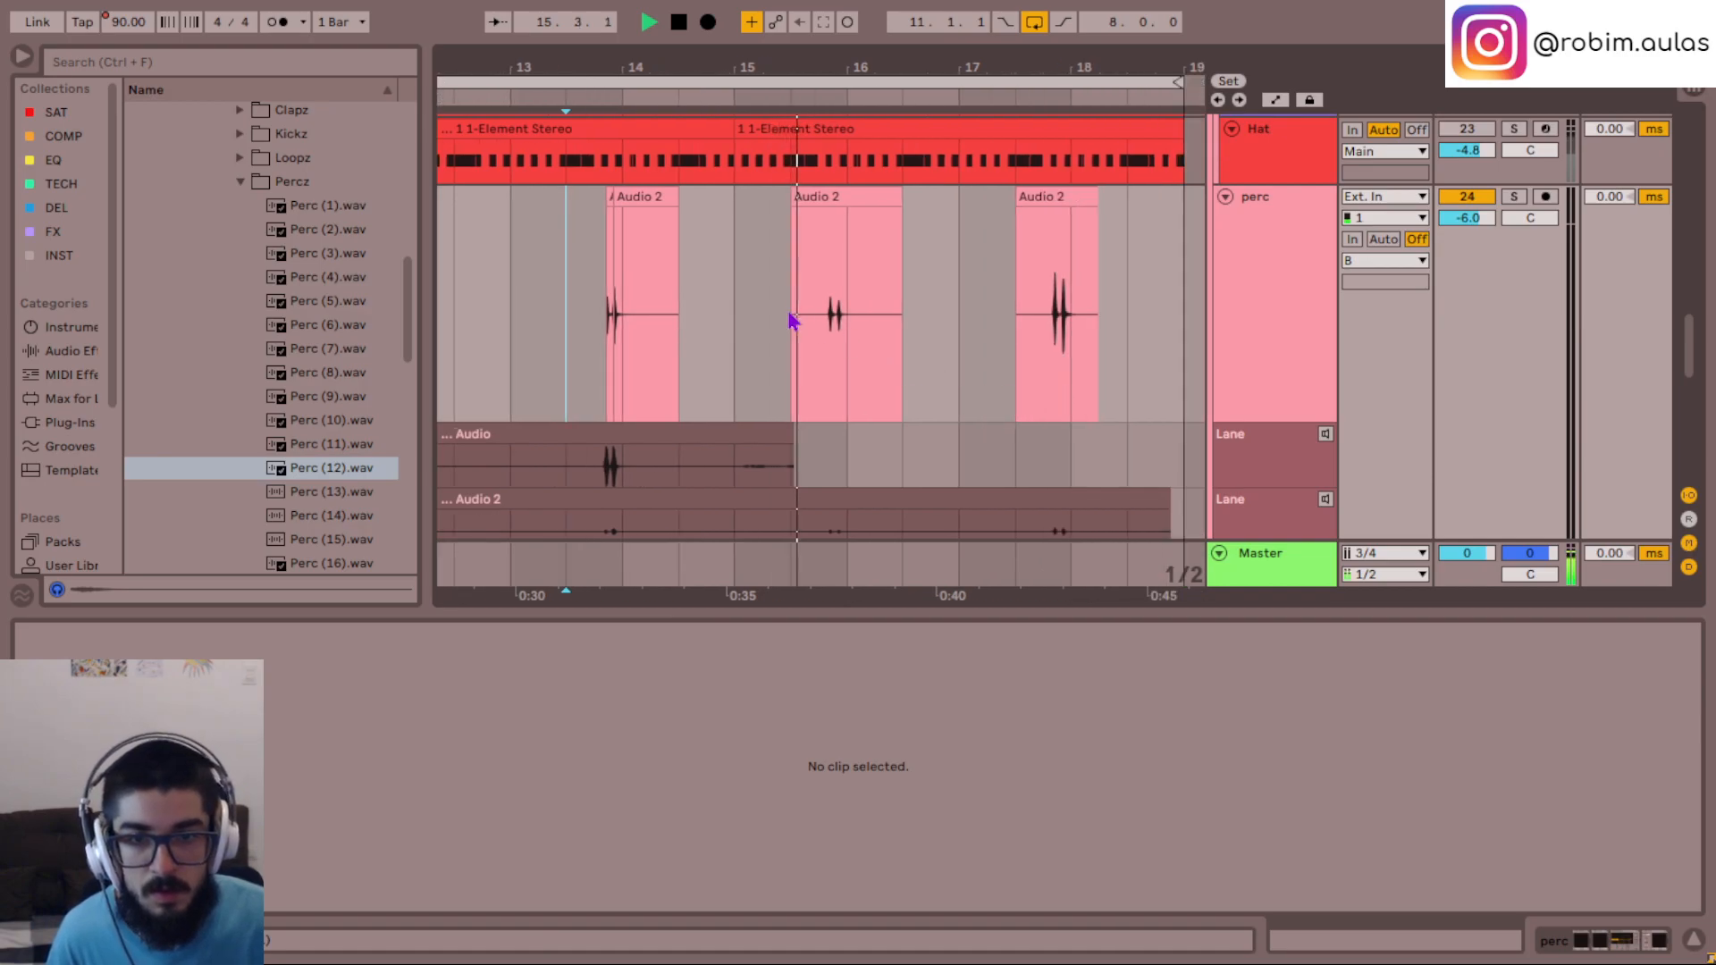
click(854, 344)
key(plus)
key(plus)
key(plus)
key(plus)
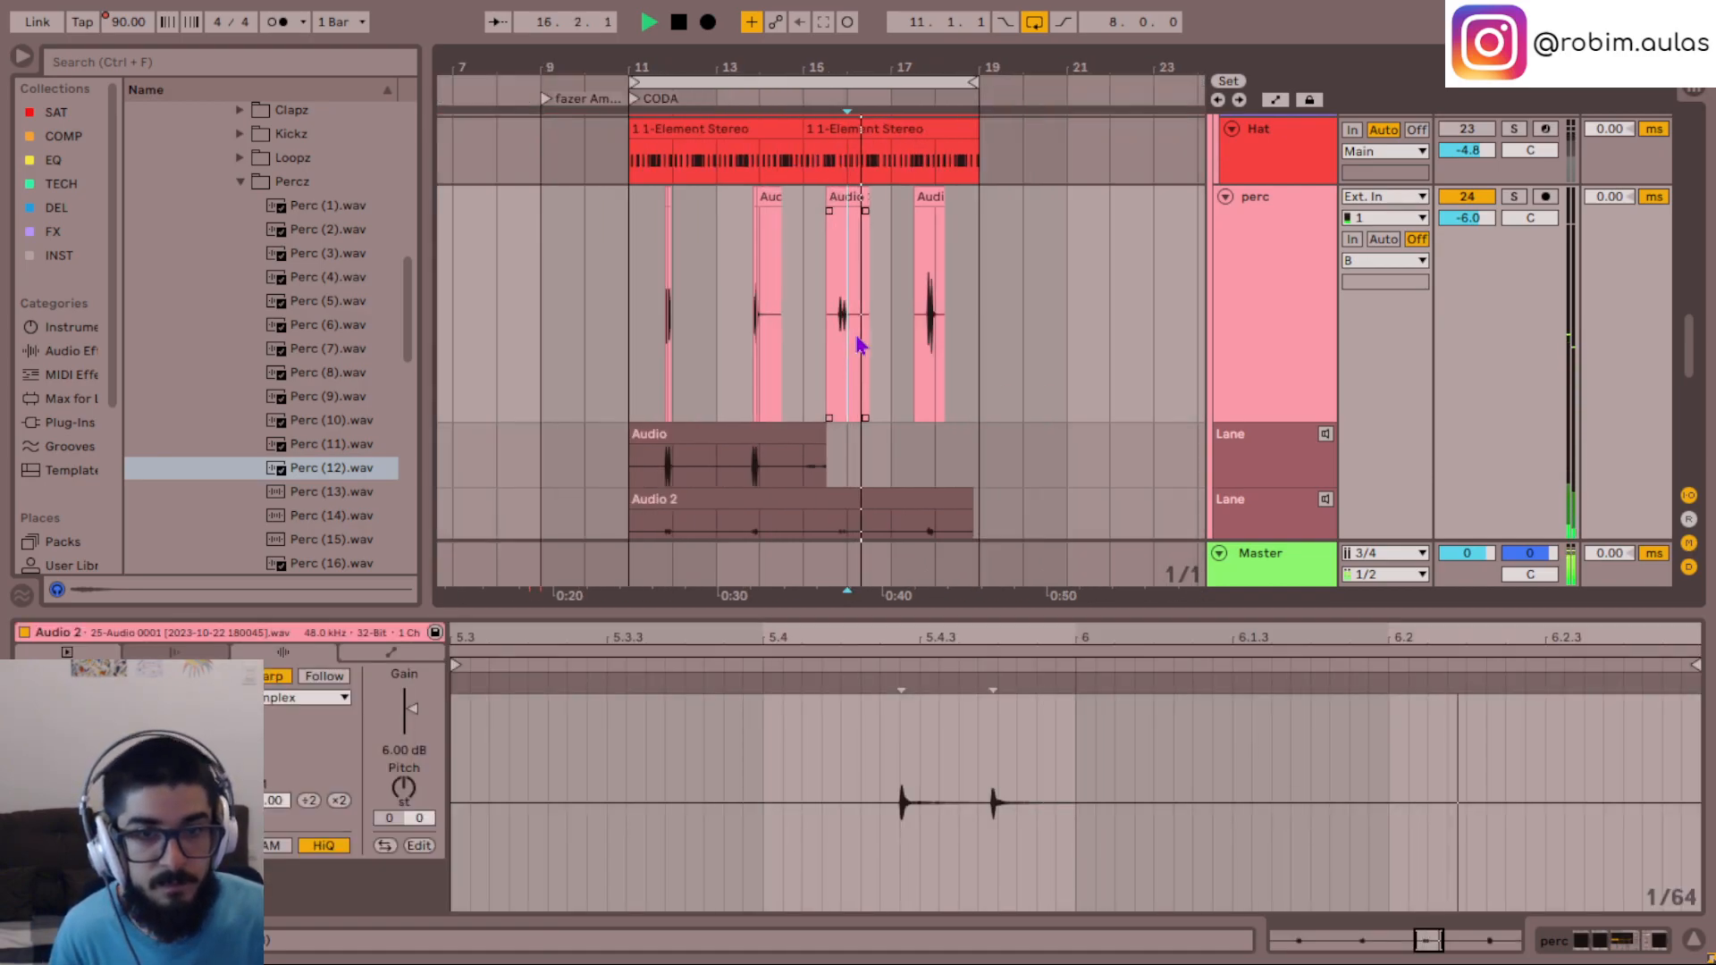
click(678, 366)
key(space)
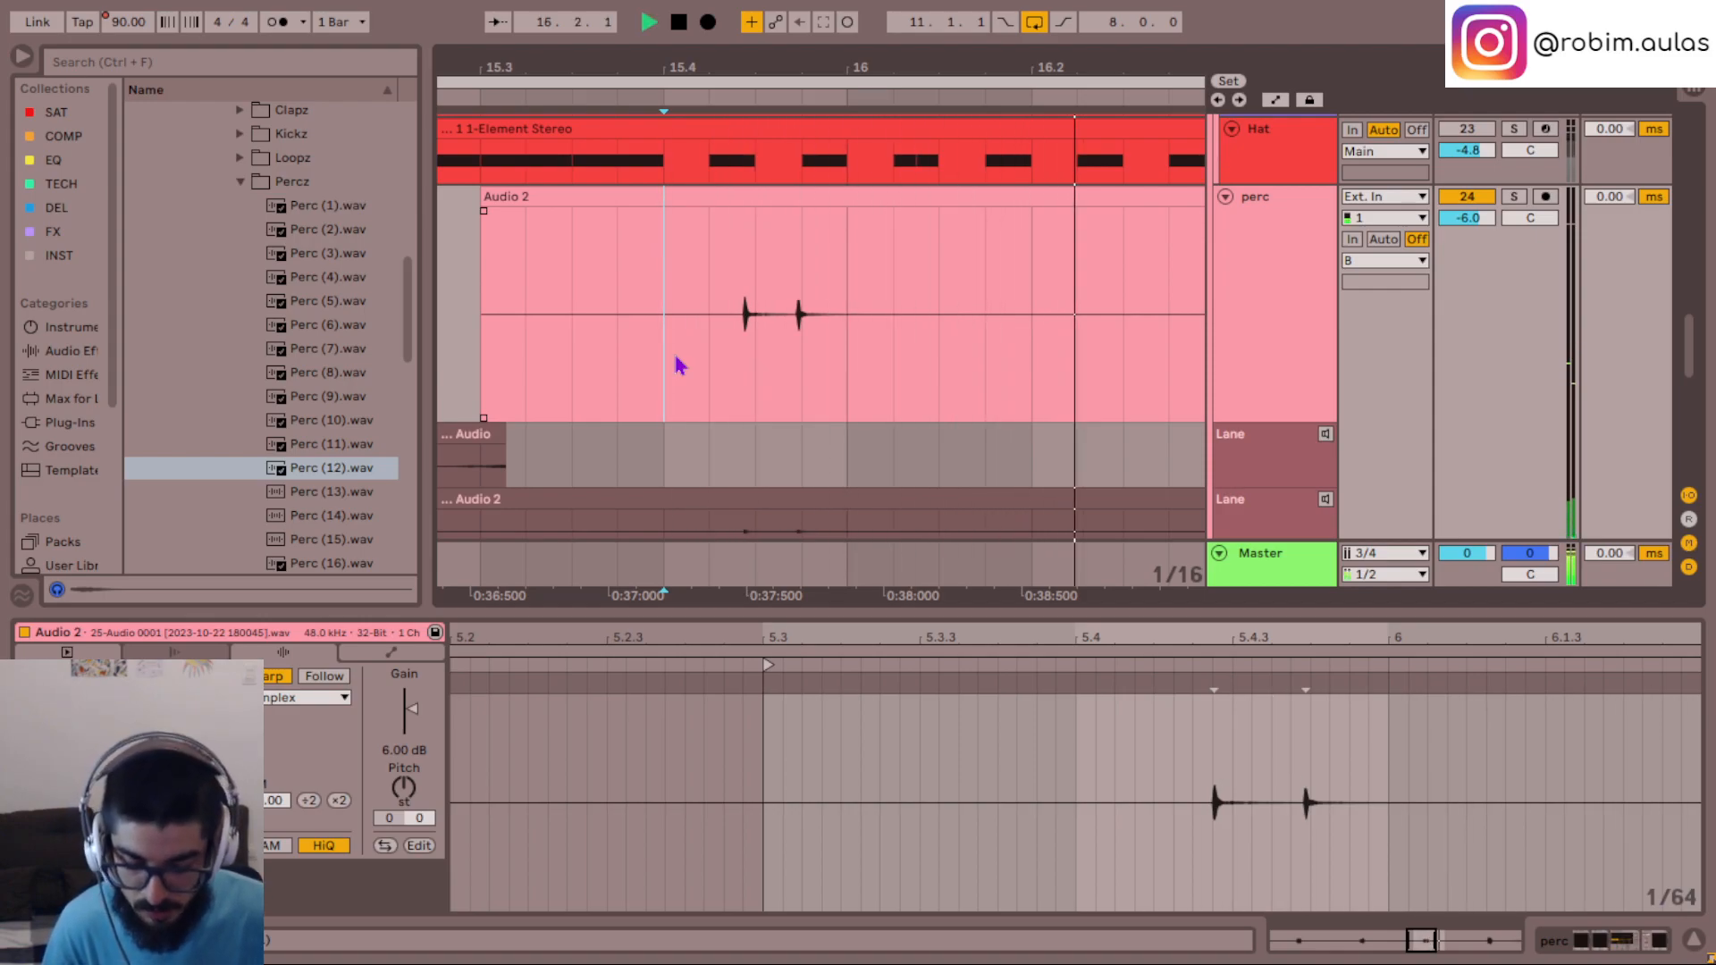
key(minus)
key(minus)
key(minus)
key(minus)
mouse_move(679, 366)
mouse_down()
mouse_move(634, 371)
mouse_move(653, 362)
mouse_up()
key(ctrl+1)
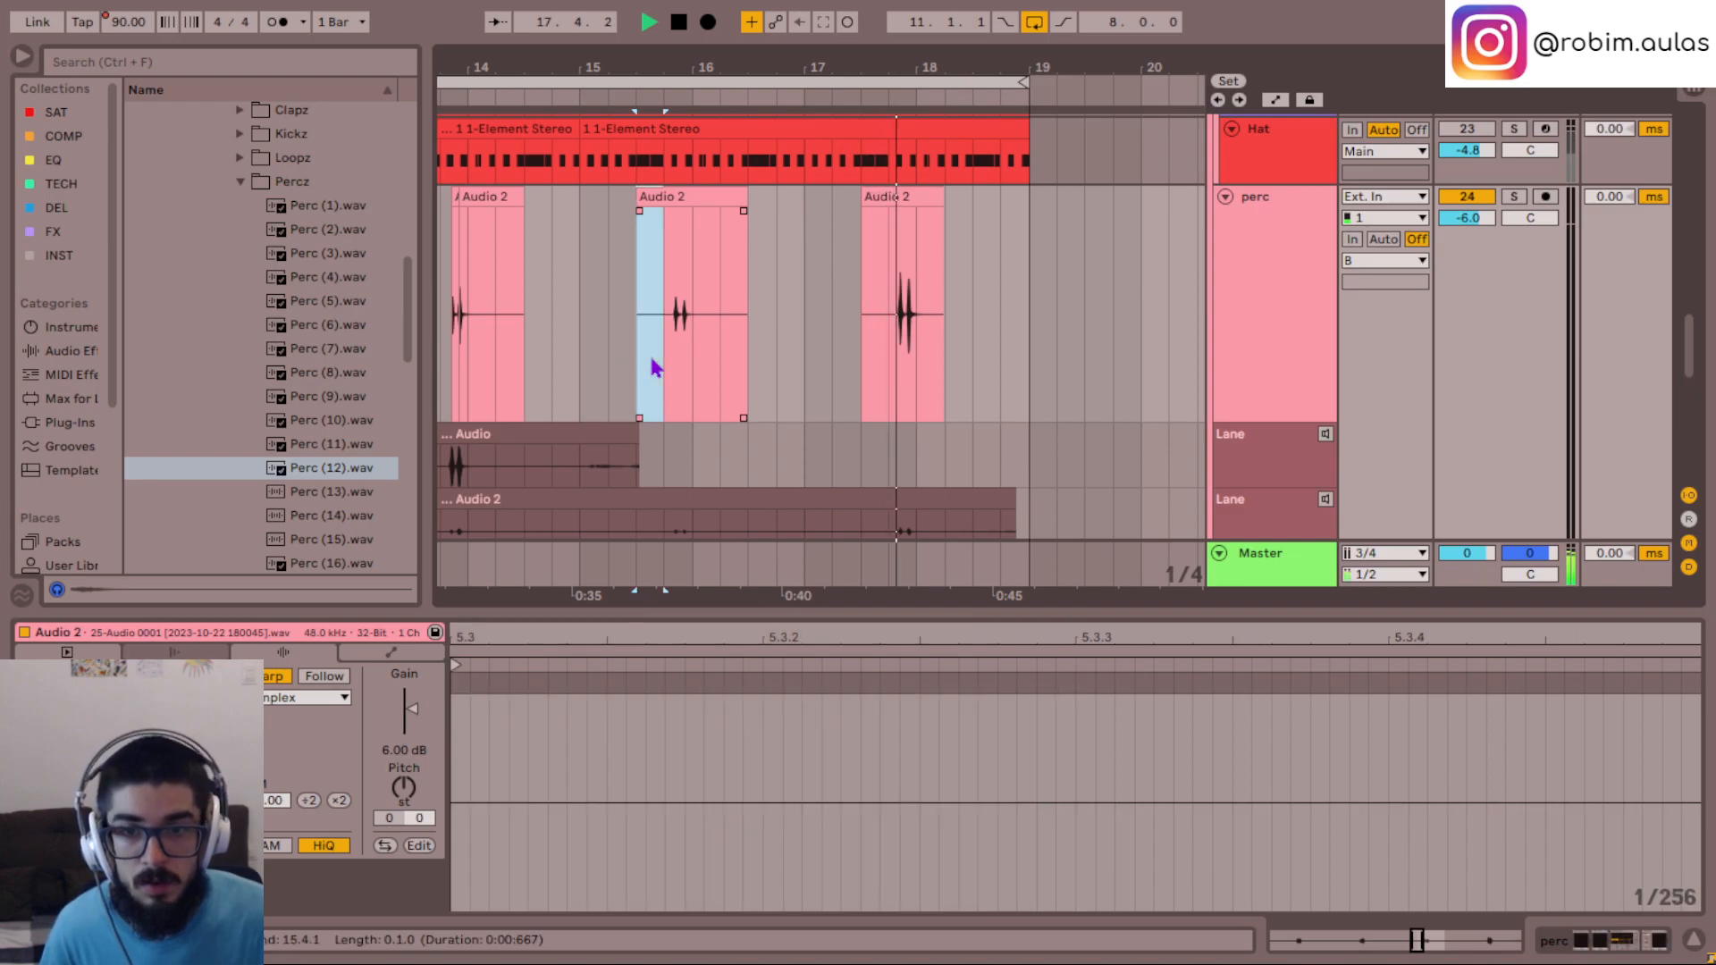
key(Delete)
drag(766, 362, 708, 360)
key(Delete)
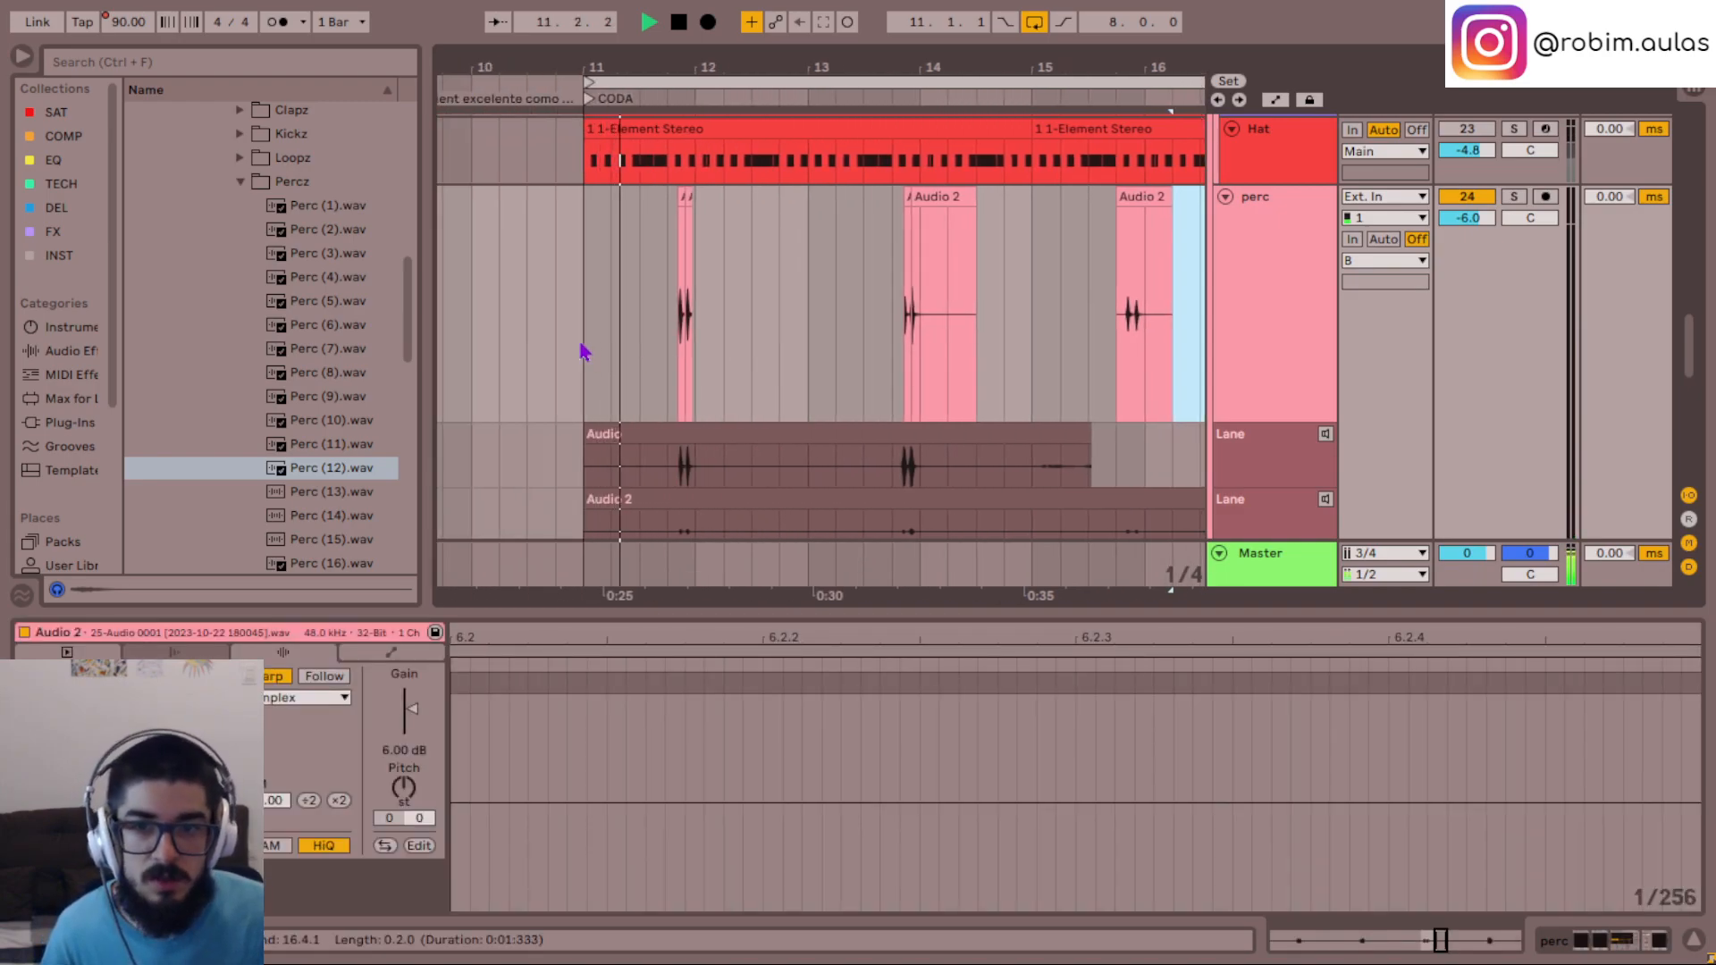
- Play the CODA from bar 11 to hear the trimmed perc hits together with the other tracks
click(585, 347)
key(minus)
key(minus)
key(minus)
scroll(953, 315, up, 8)
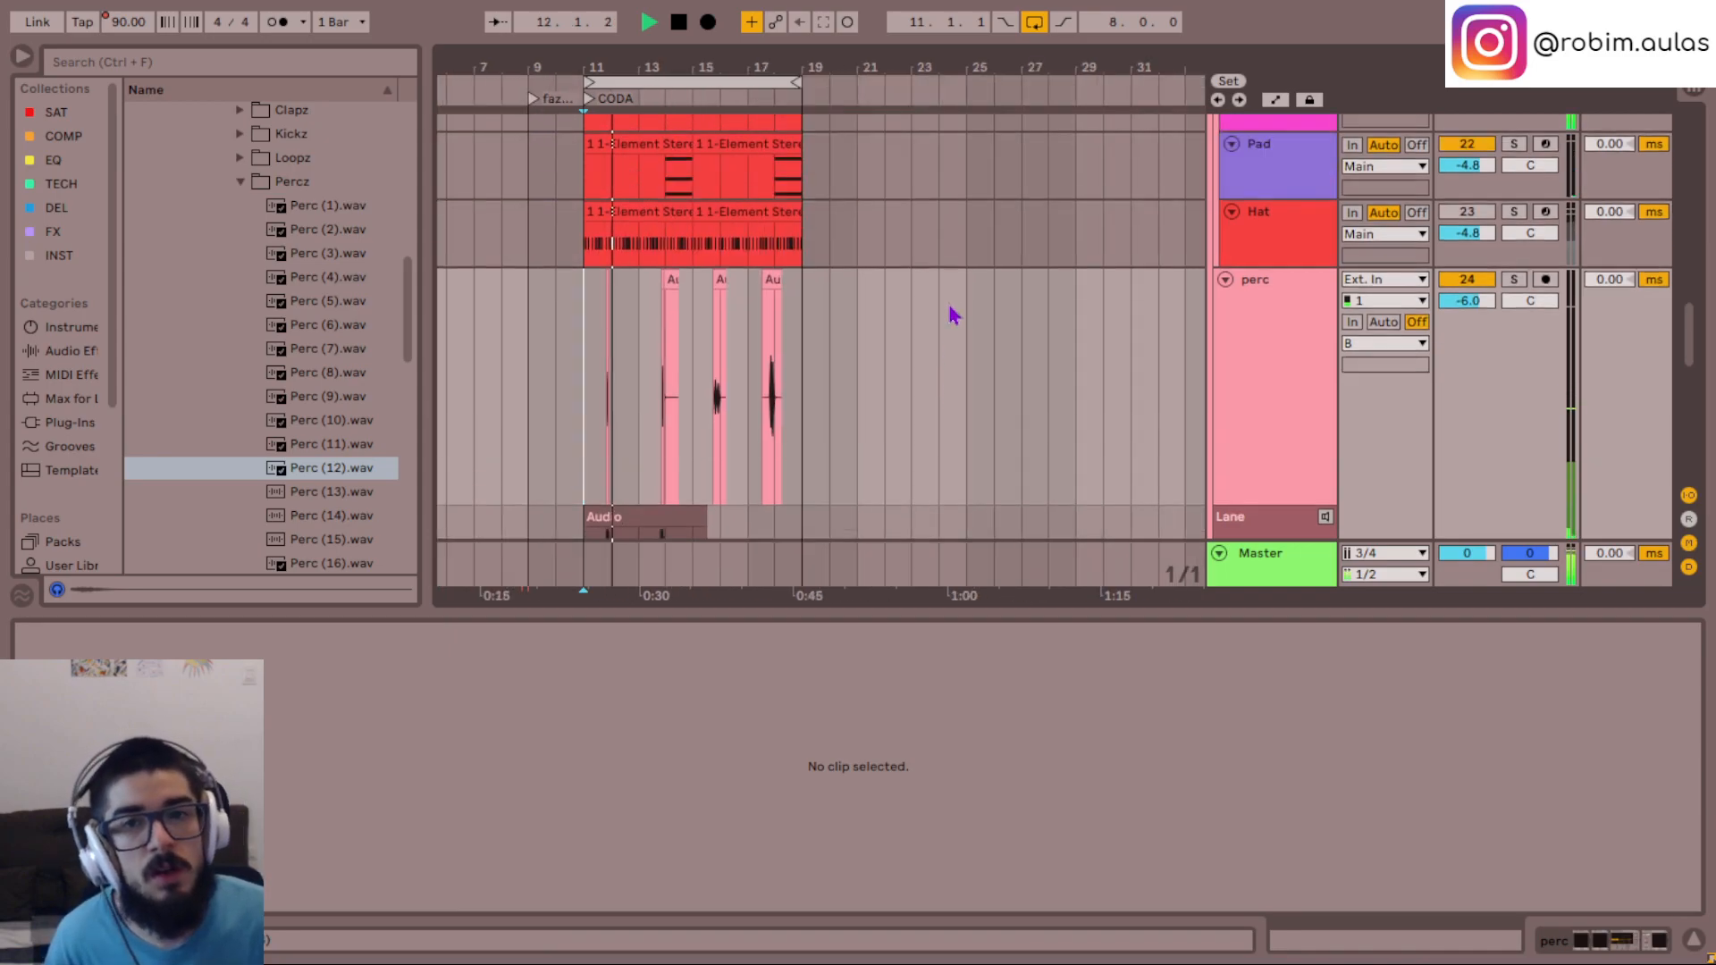
scroll(953, 315, down, 3)
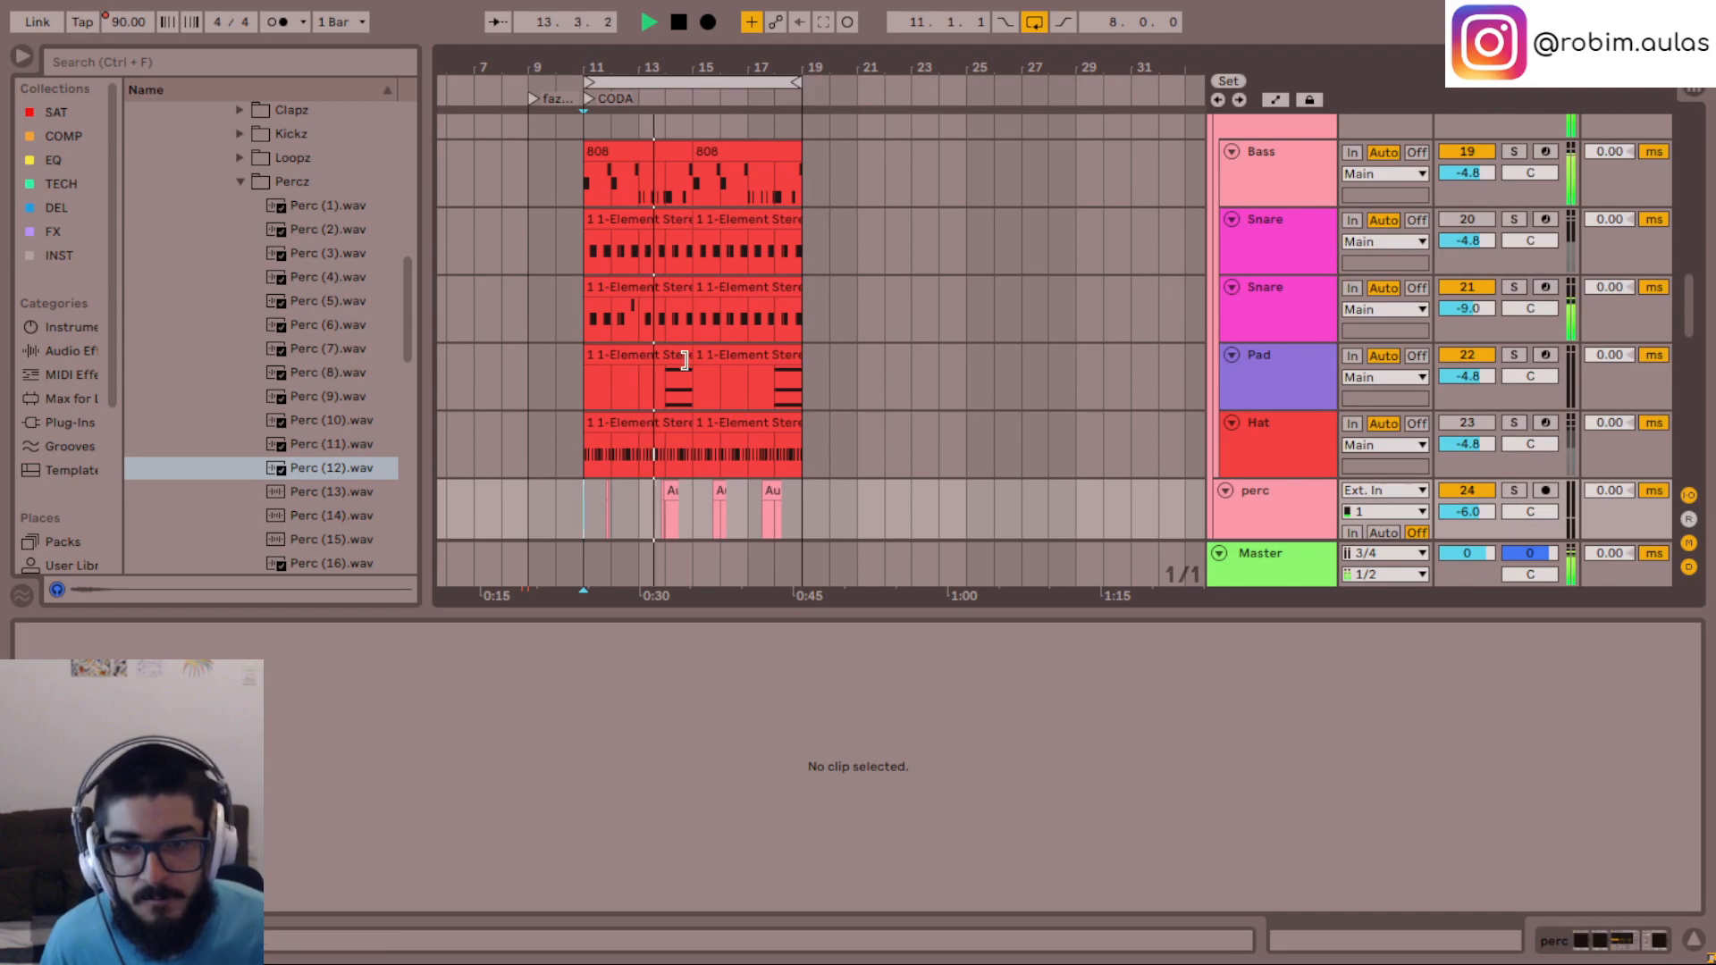
- Open the second Pad clip's notes in an enlarged editor and play its chord from bar 18
click(755, 356)
key(space)
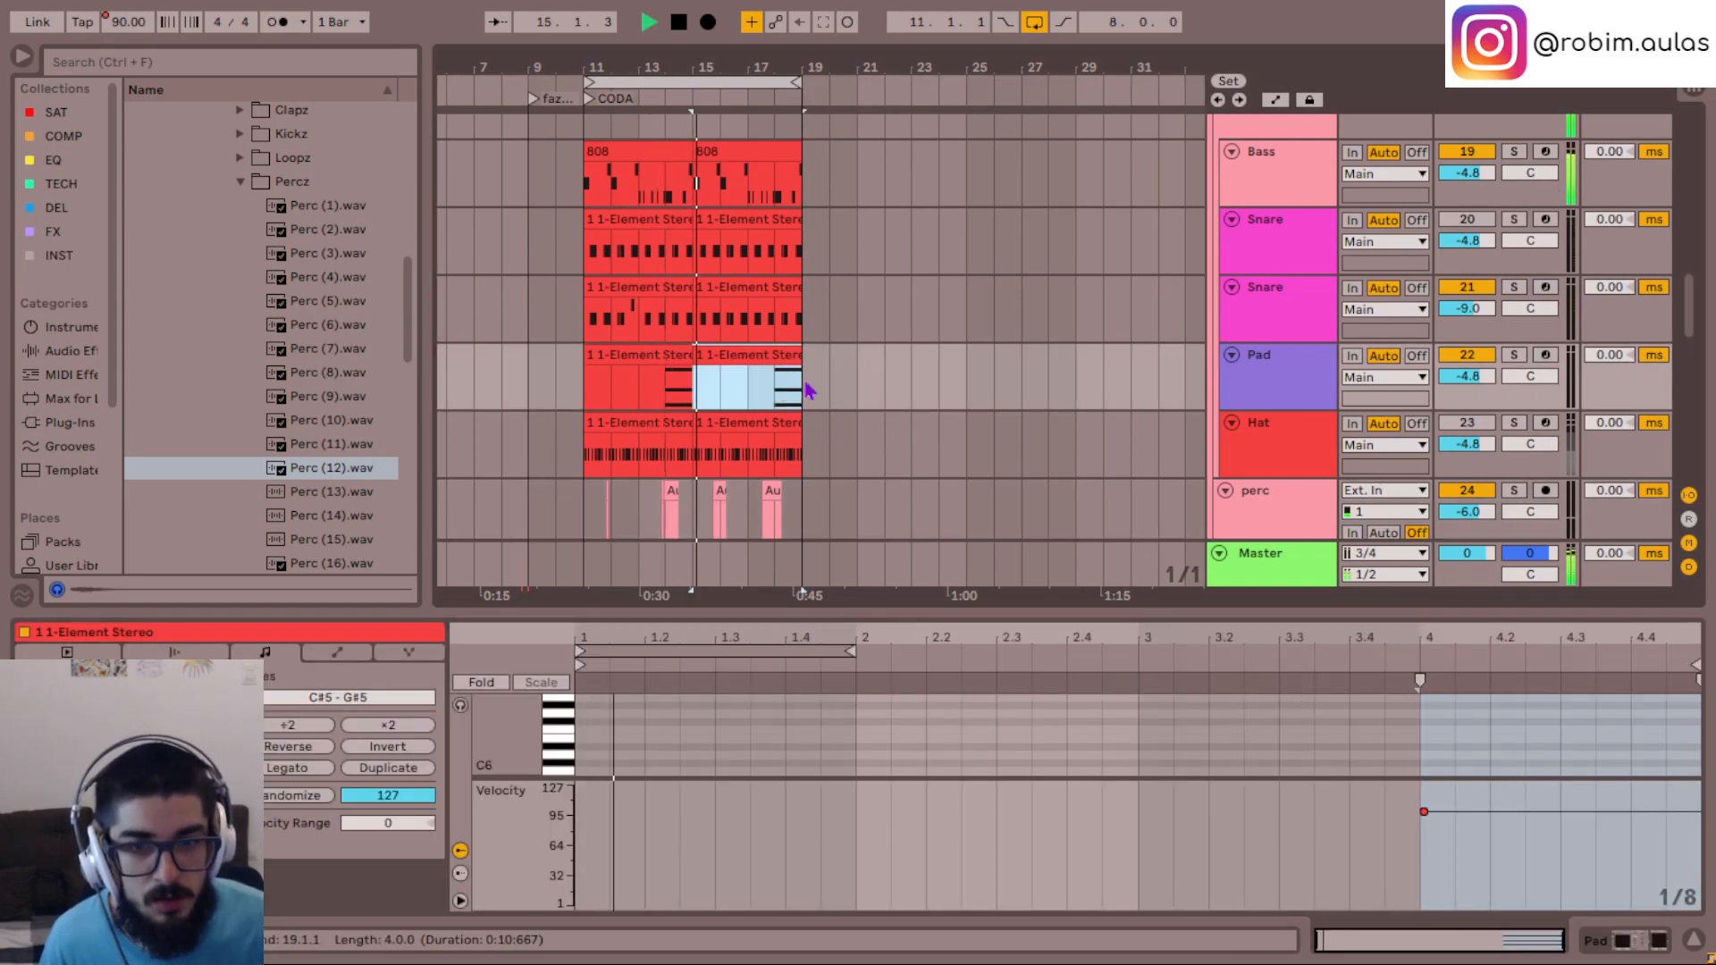
click(773, 386)
key(space)
drag(1046, 610, 1019, 269)
key(space)
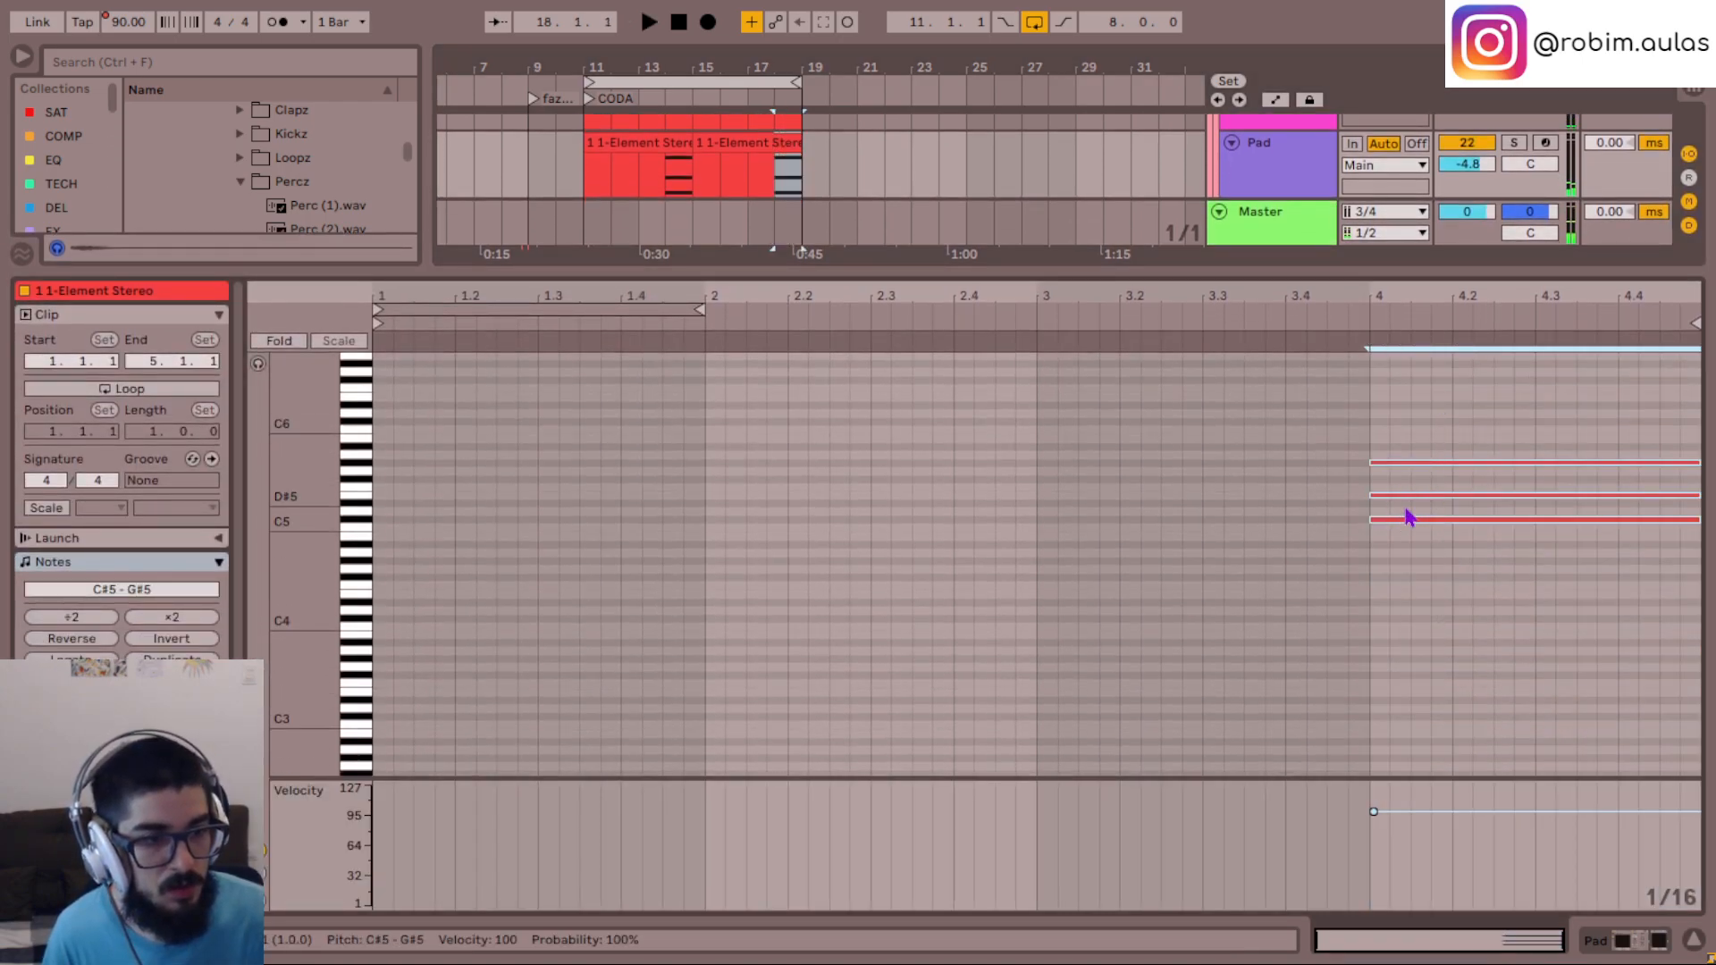
- Try the Pad chord at bar 18 one octave higher, at C#6 to G#6
key(shift+Up)
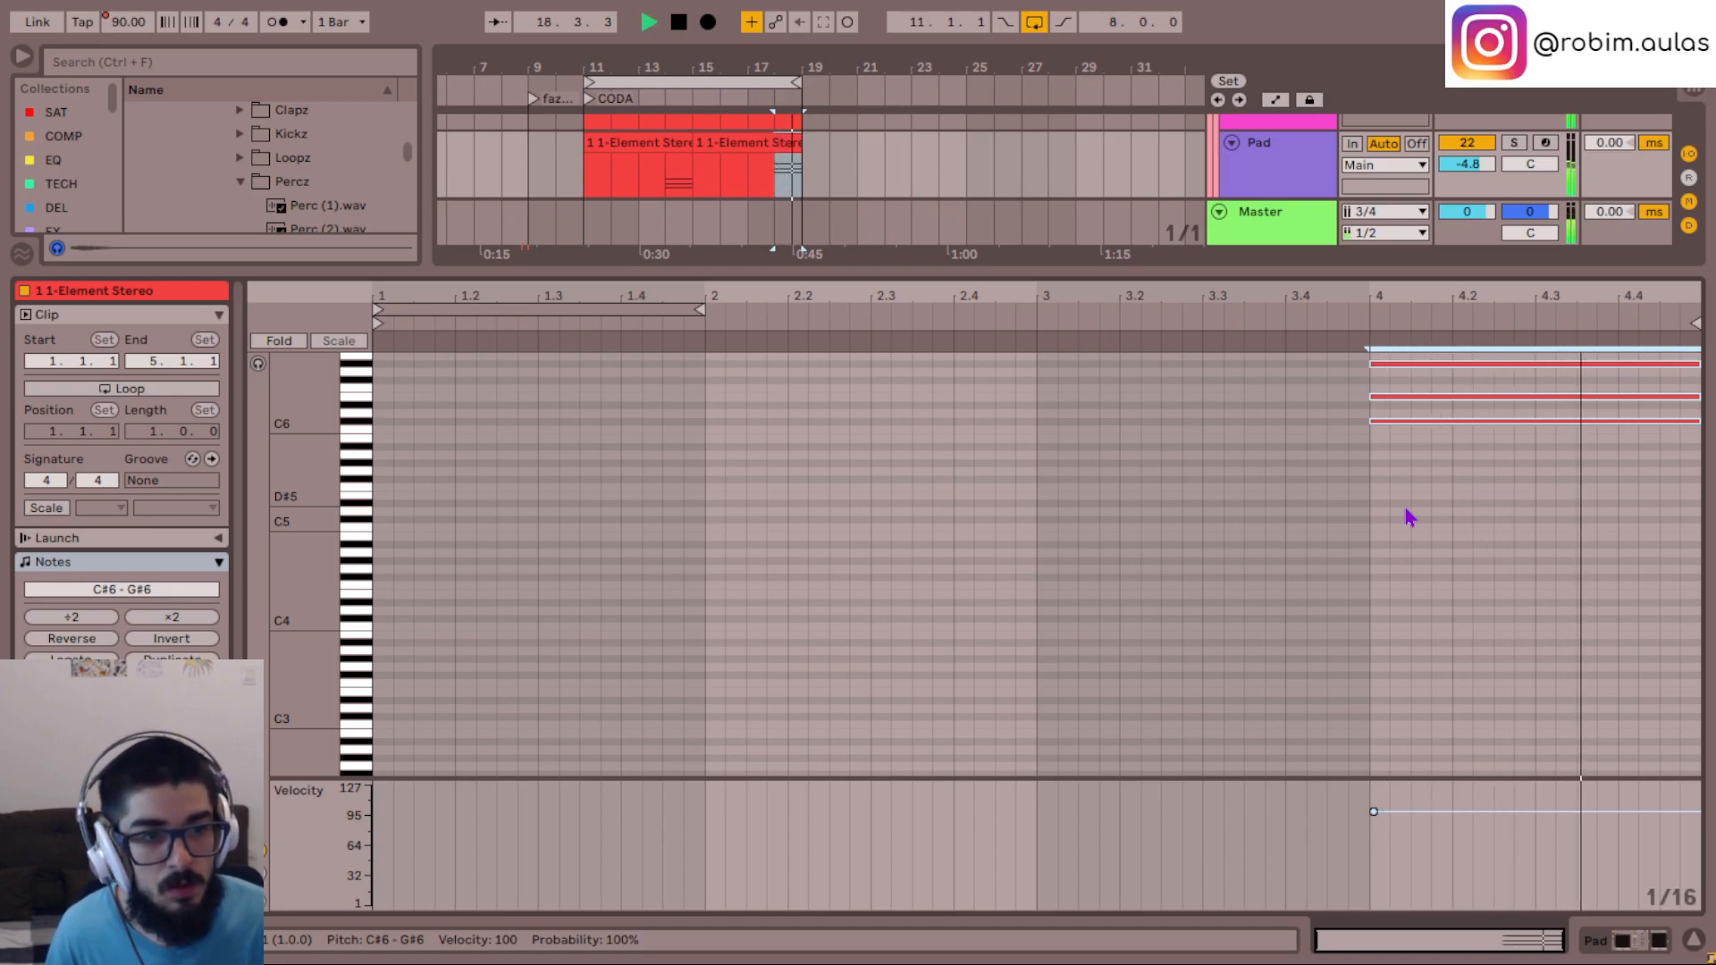
key(shift+Down)
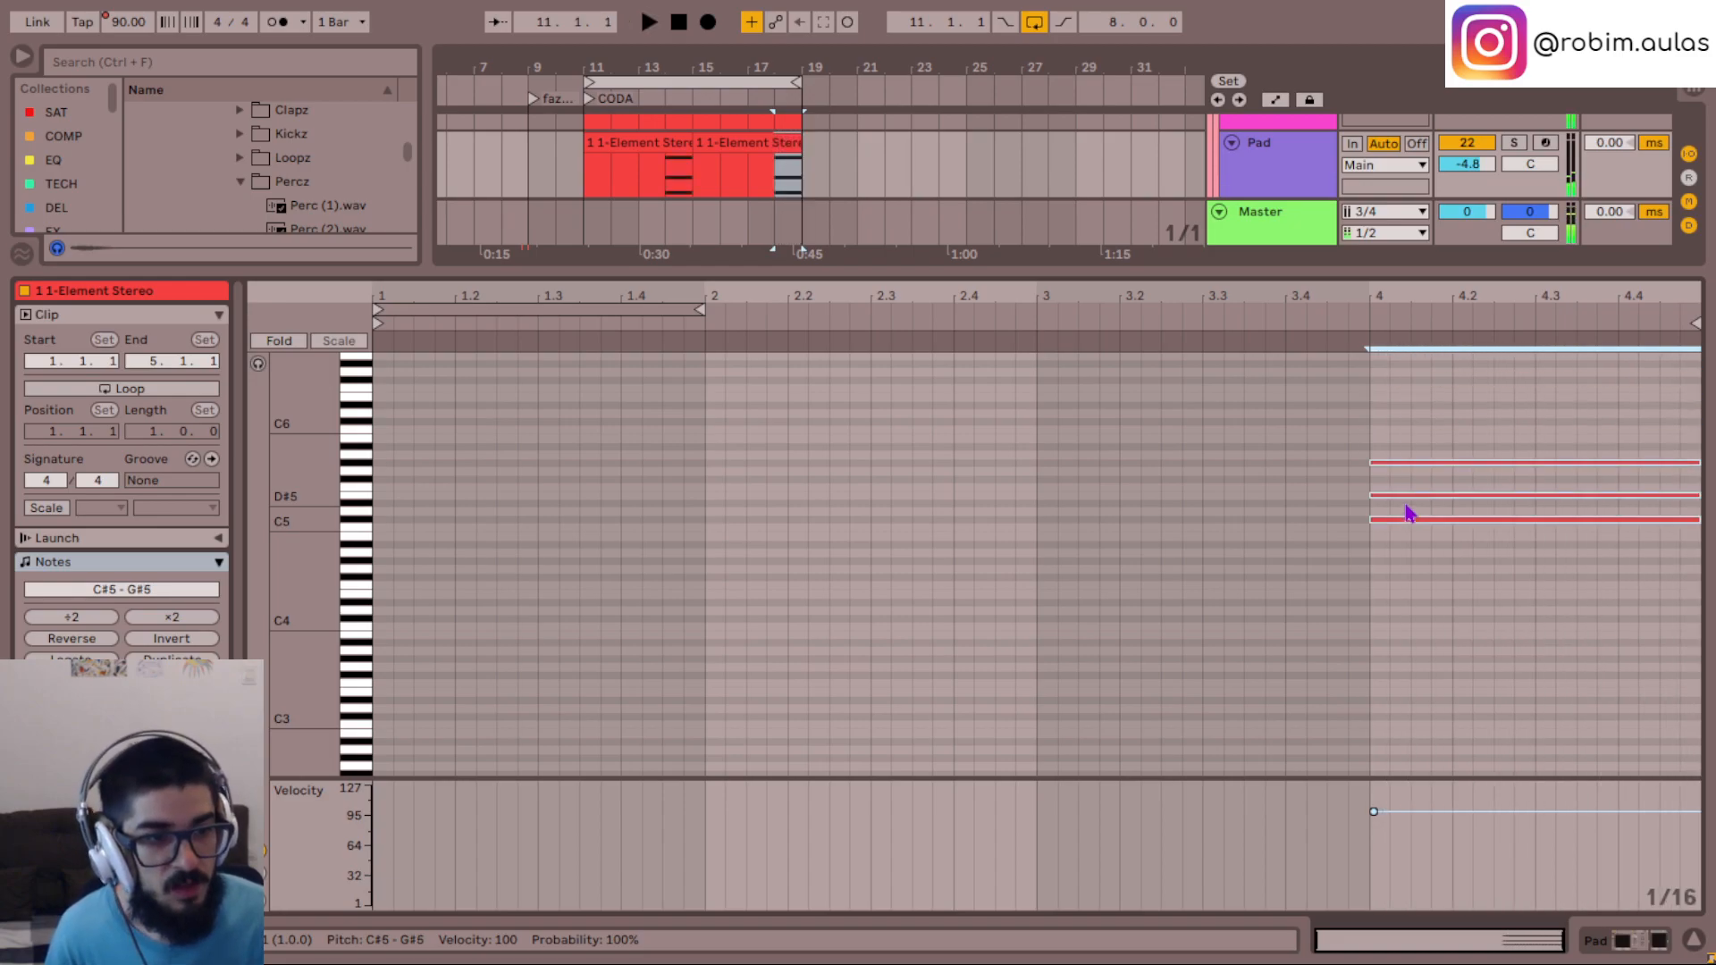
- Add a C6 note above the Pad chord at bar 18 by copying its G#5 note upward
click(1399, 458)
click(1399, 462)
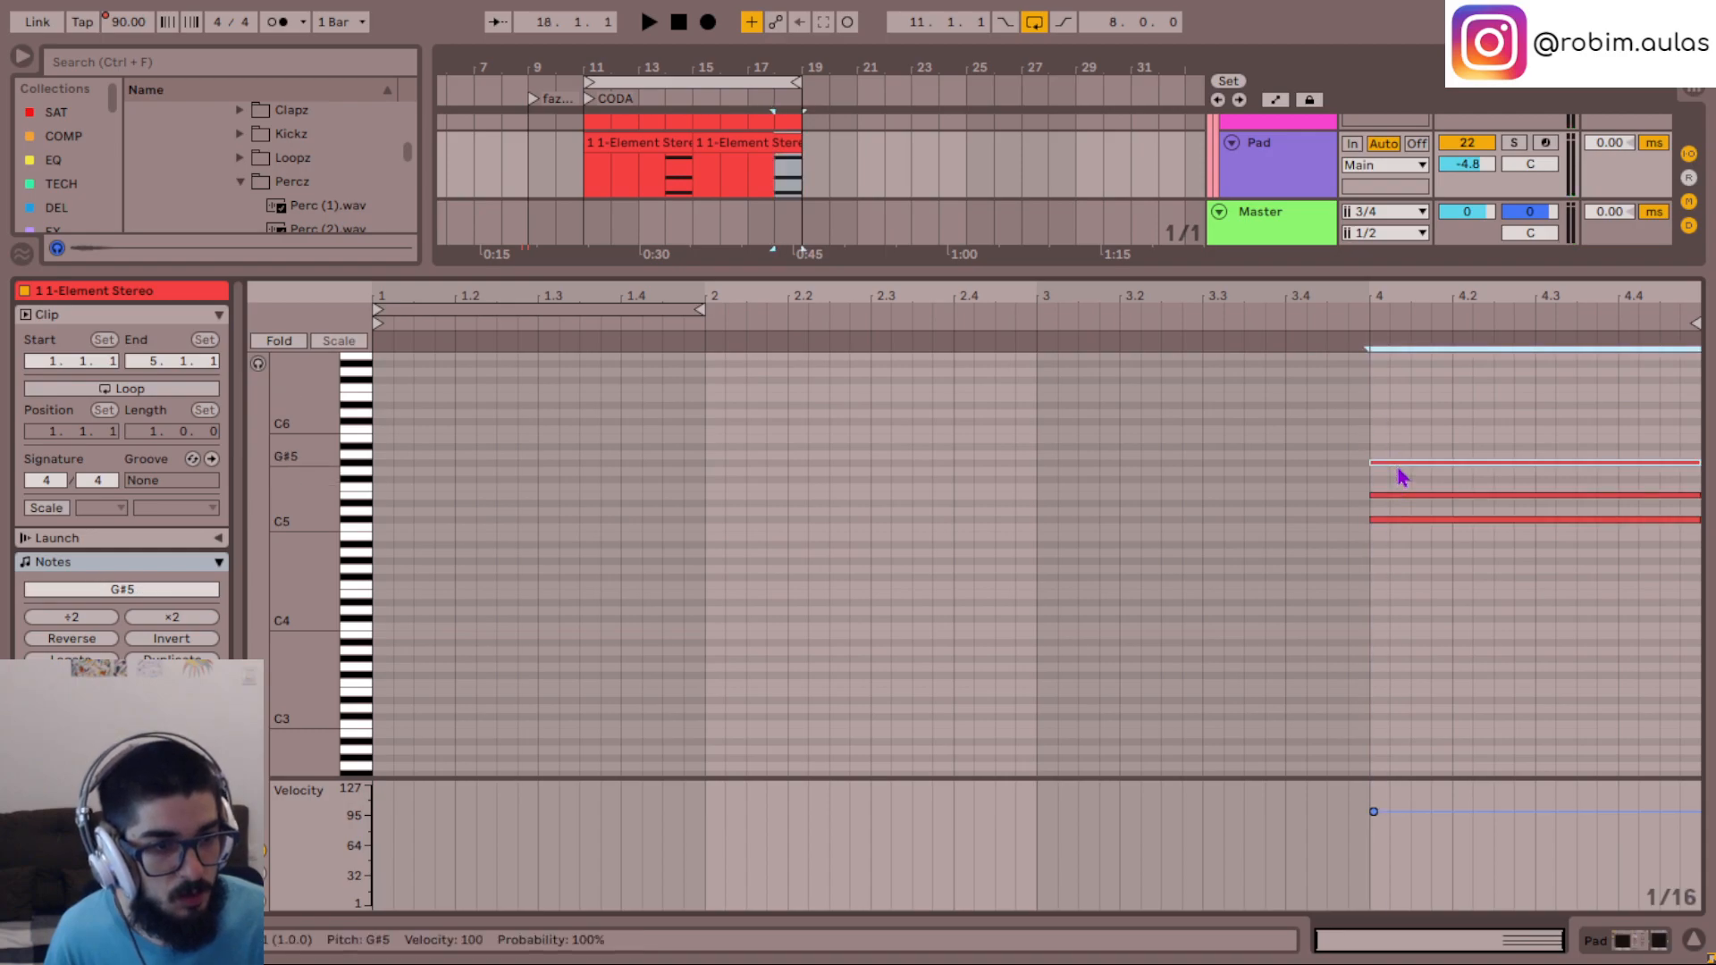
mouse_move(1398, 466)
mouse_down()
mouse_move(1397, 429)
mouse_move(1396, 446)
mouse_up()
key(space)
scroll(1425, 518, up, 4)
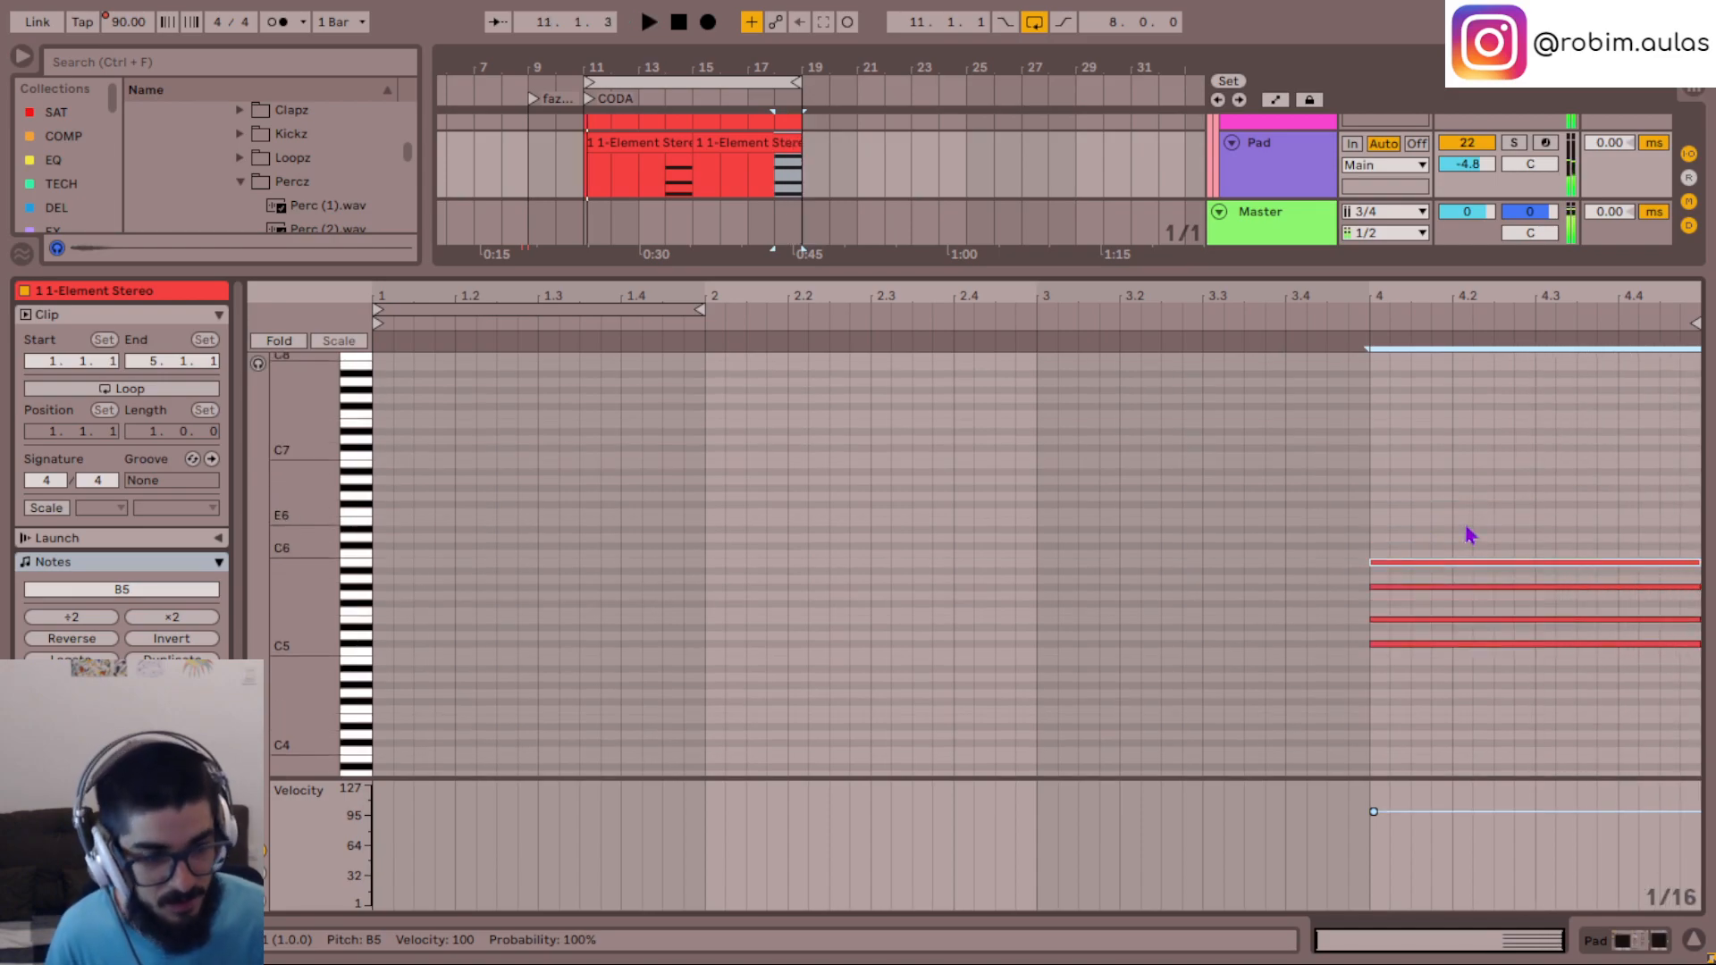
key(Up)
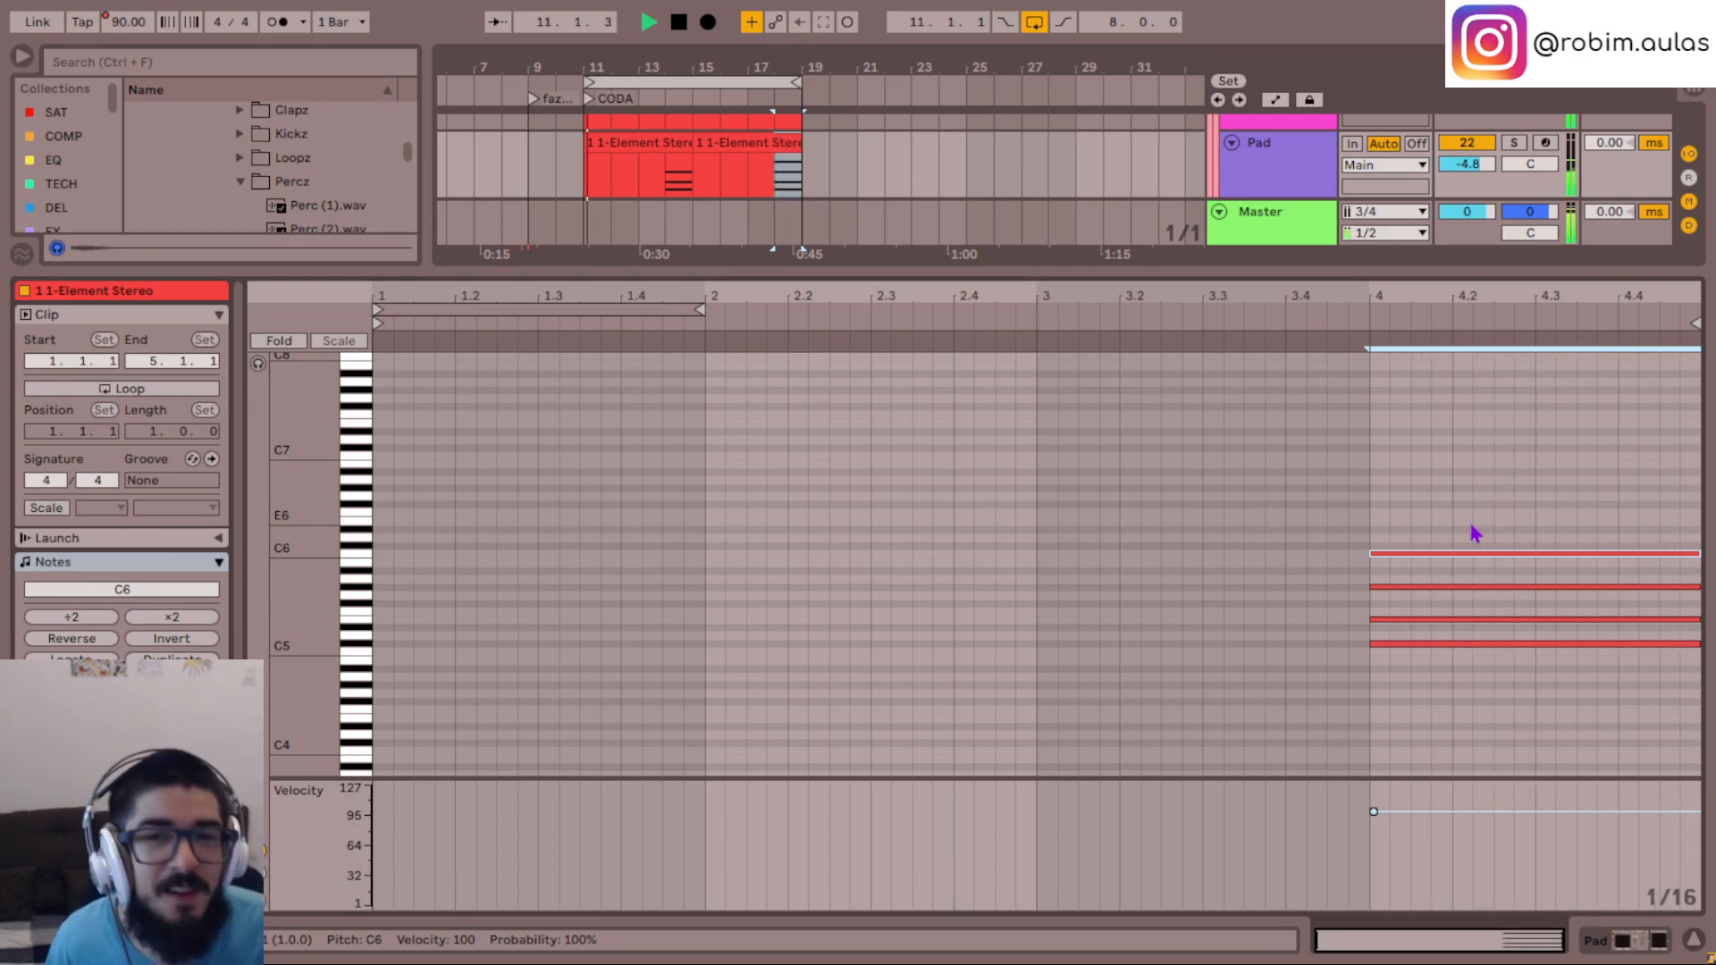
- Close the note editor, hide the perc track's take lanes and shrink the perc track and the tracks beneath it
click(1693, 940)
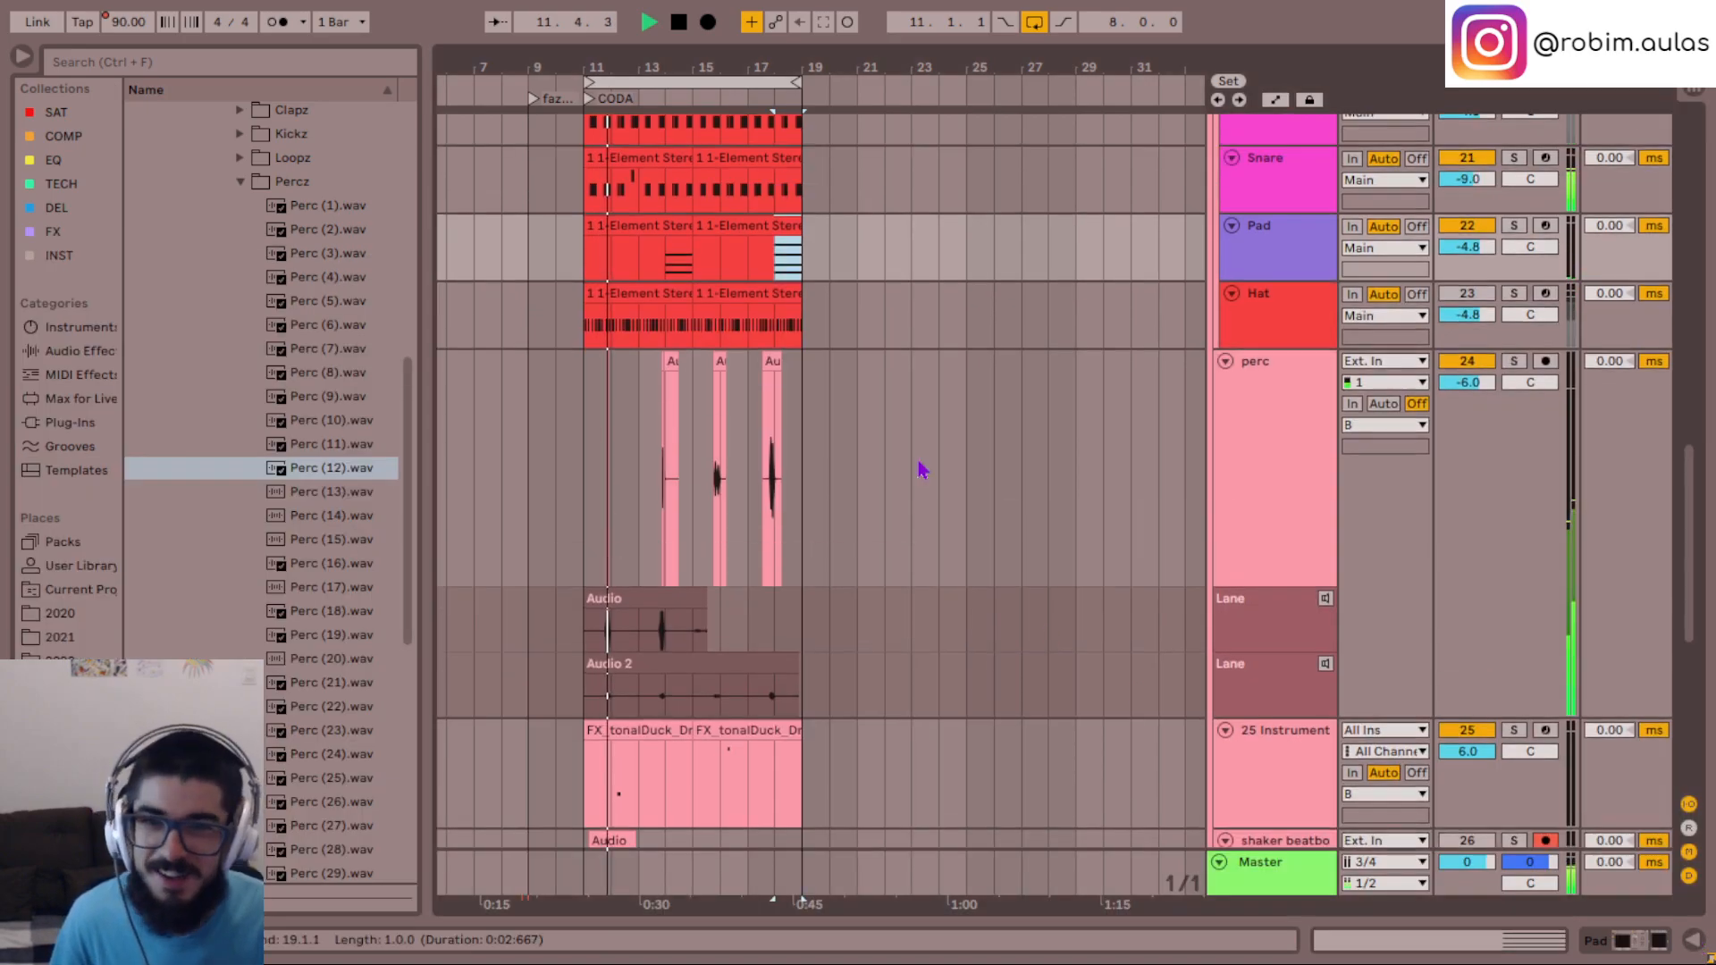
click(1264, 534)
key(ctrl+alt+u)
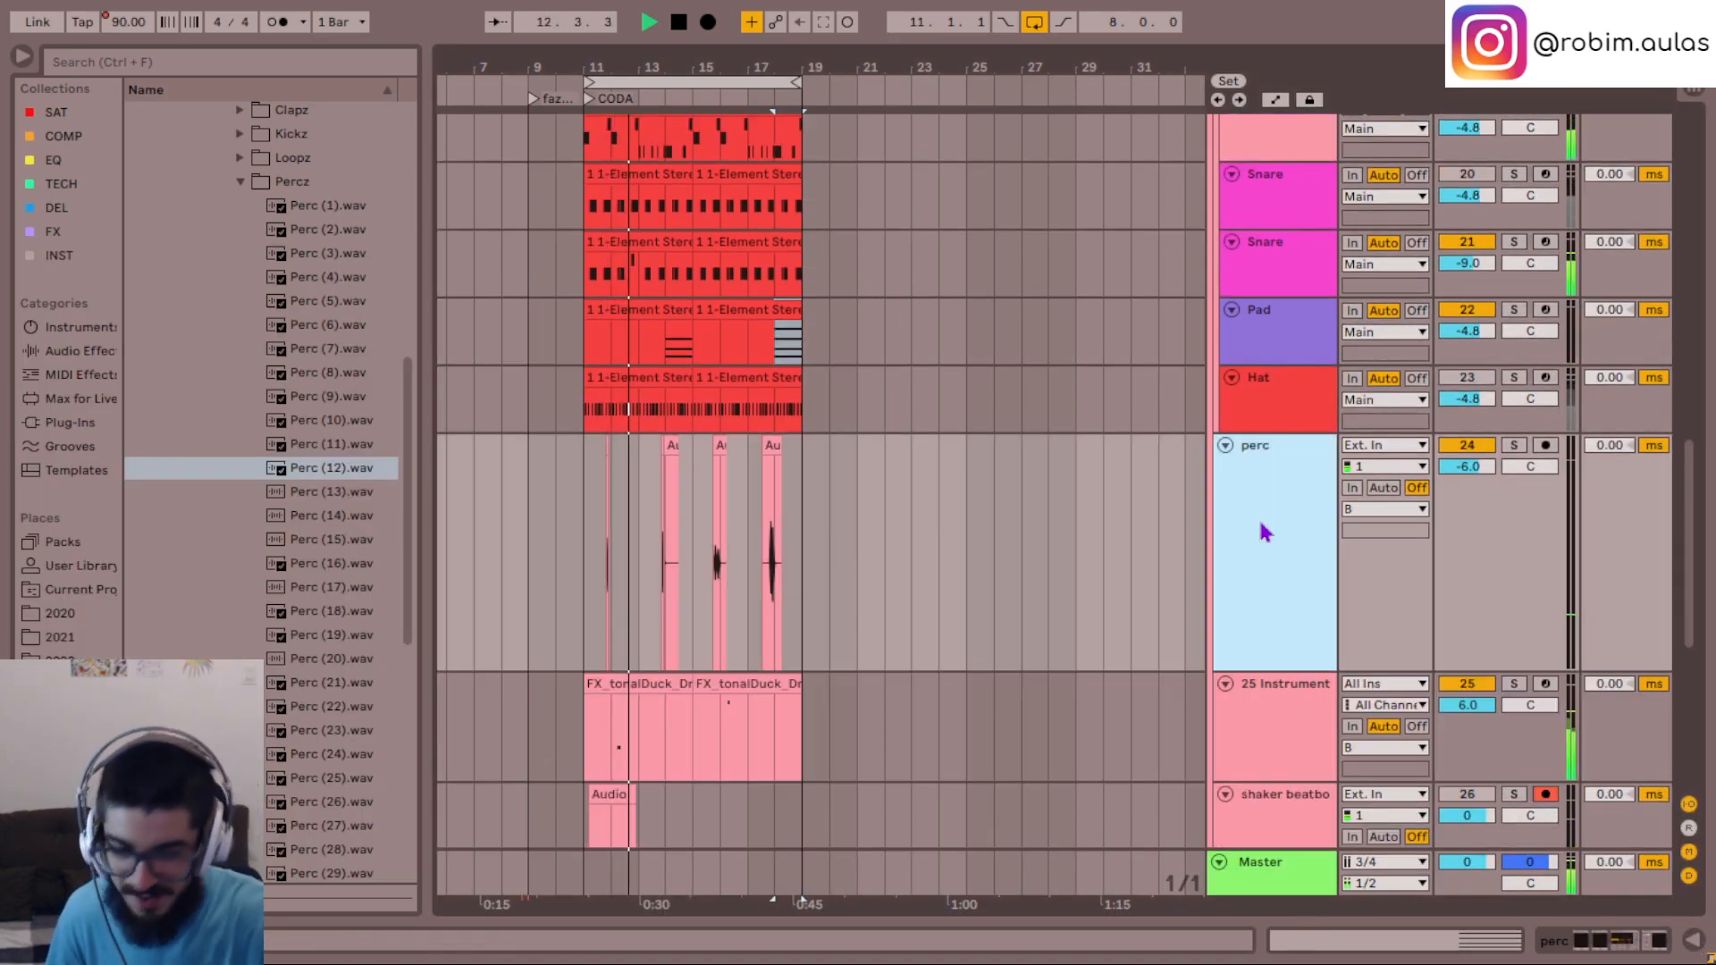
scroll(1265, 529, down, 1)
scroll(1260, 474, down, 2)
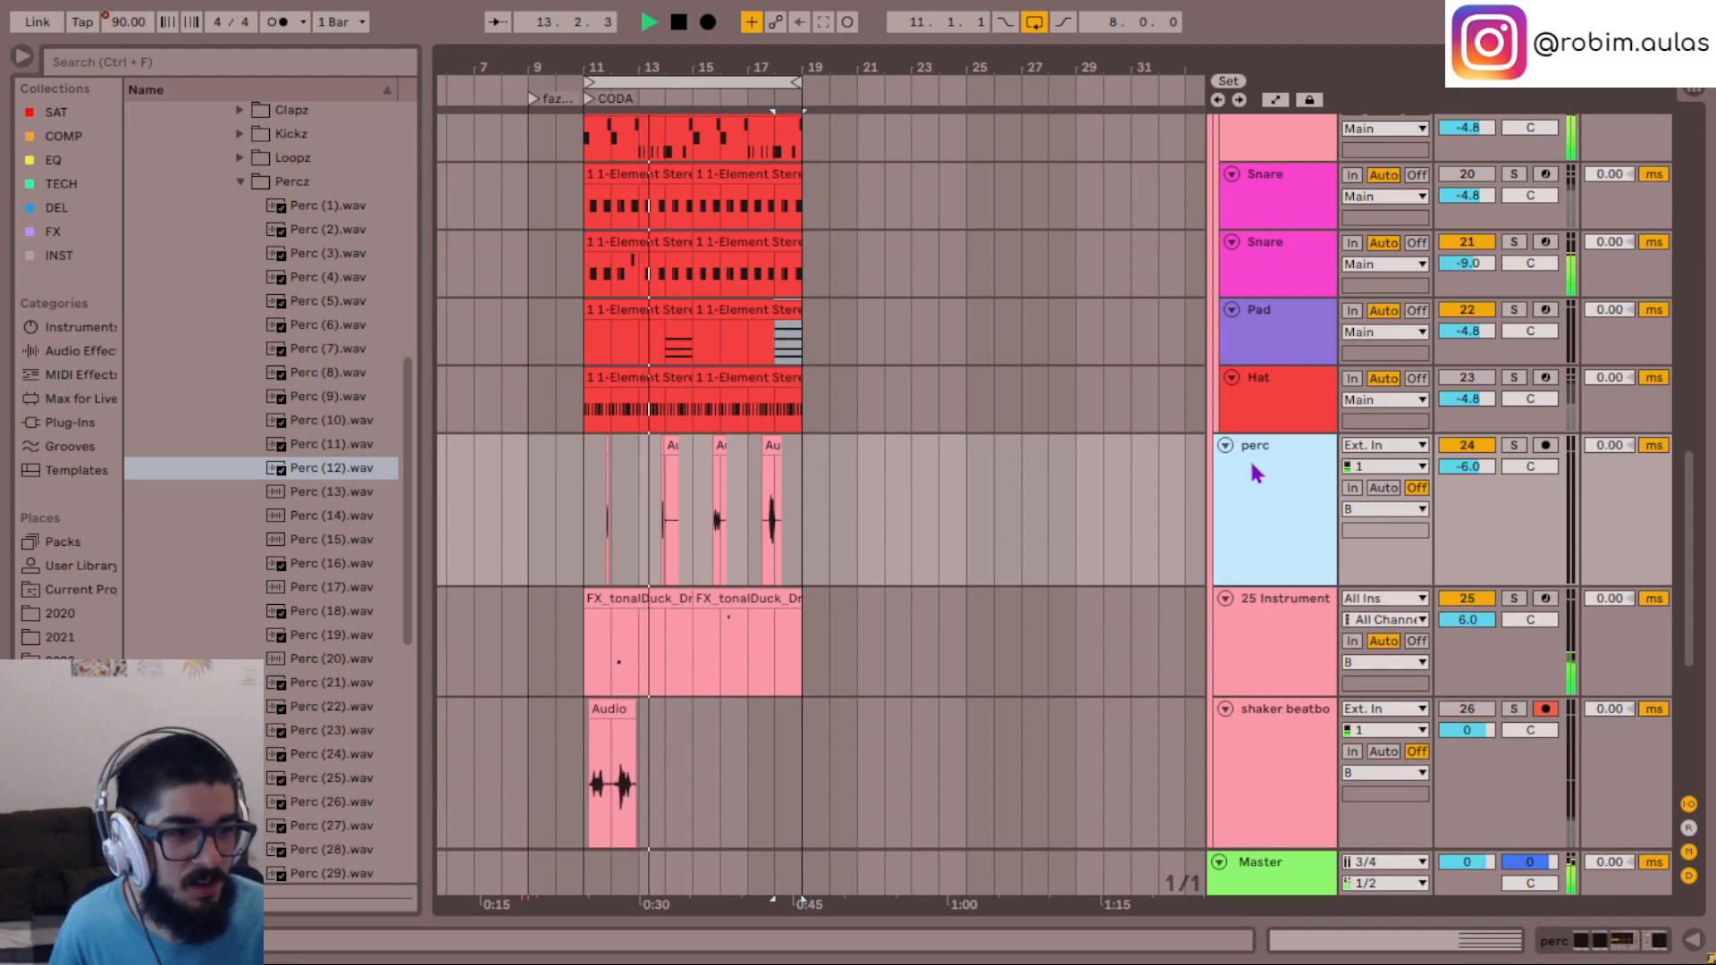
scroll(1308, 634, down, 1)
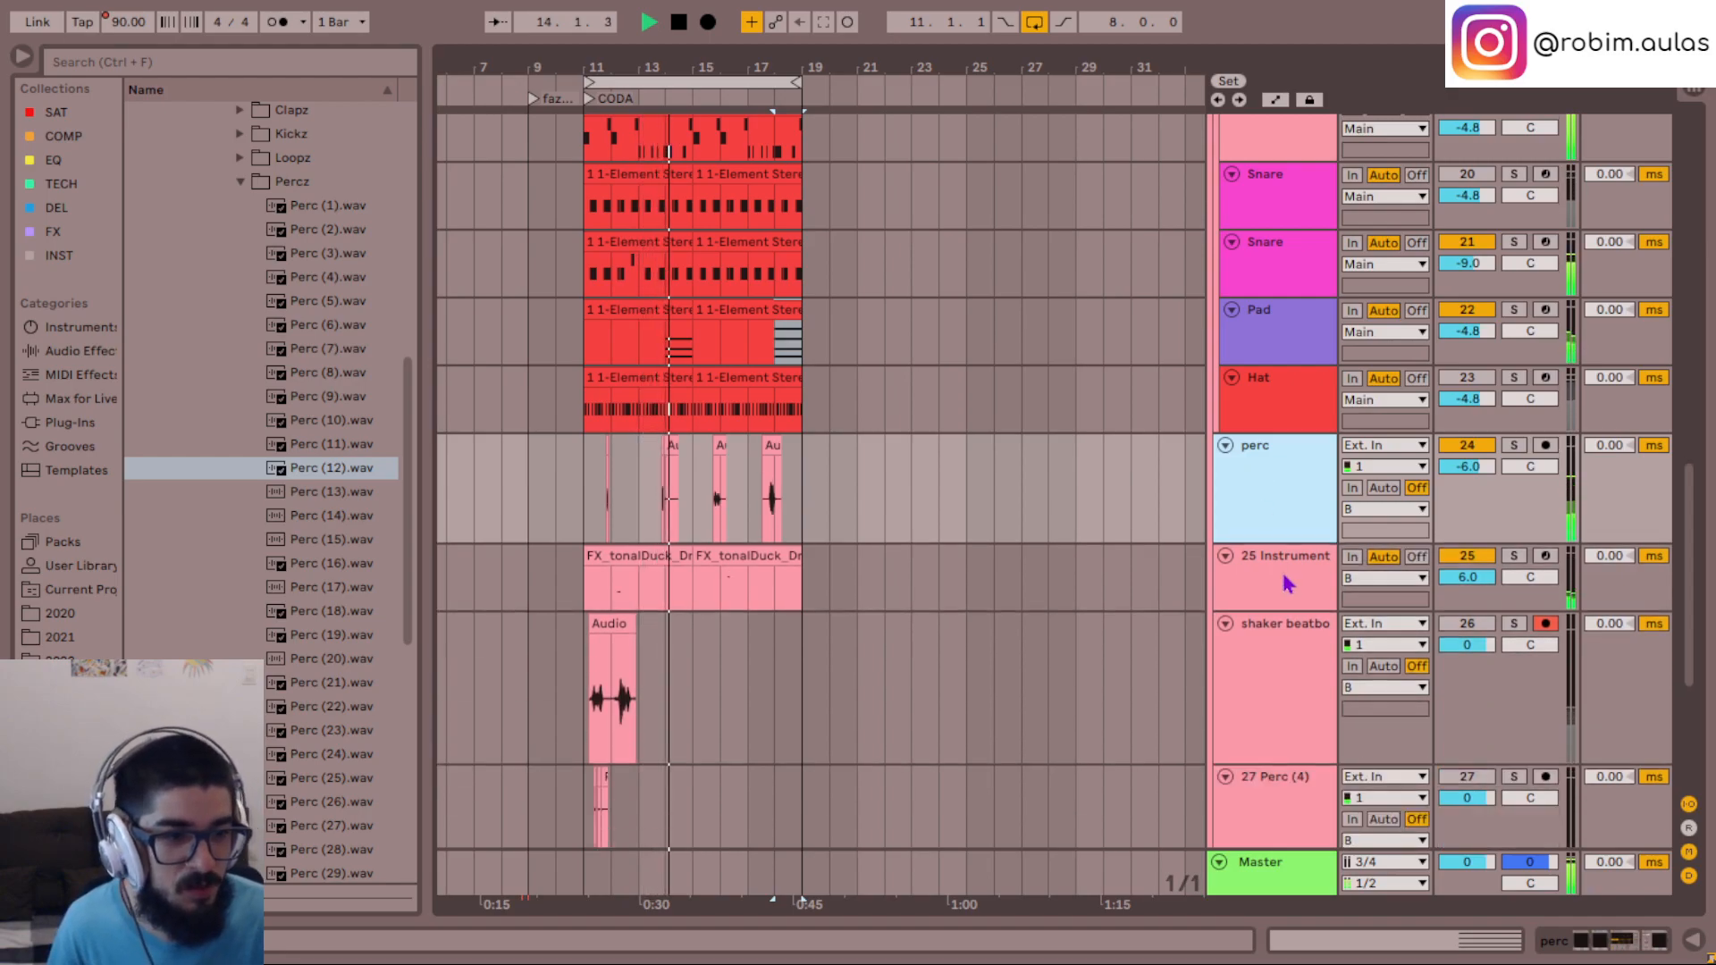
scroll(1294, 694, down, 2)
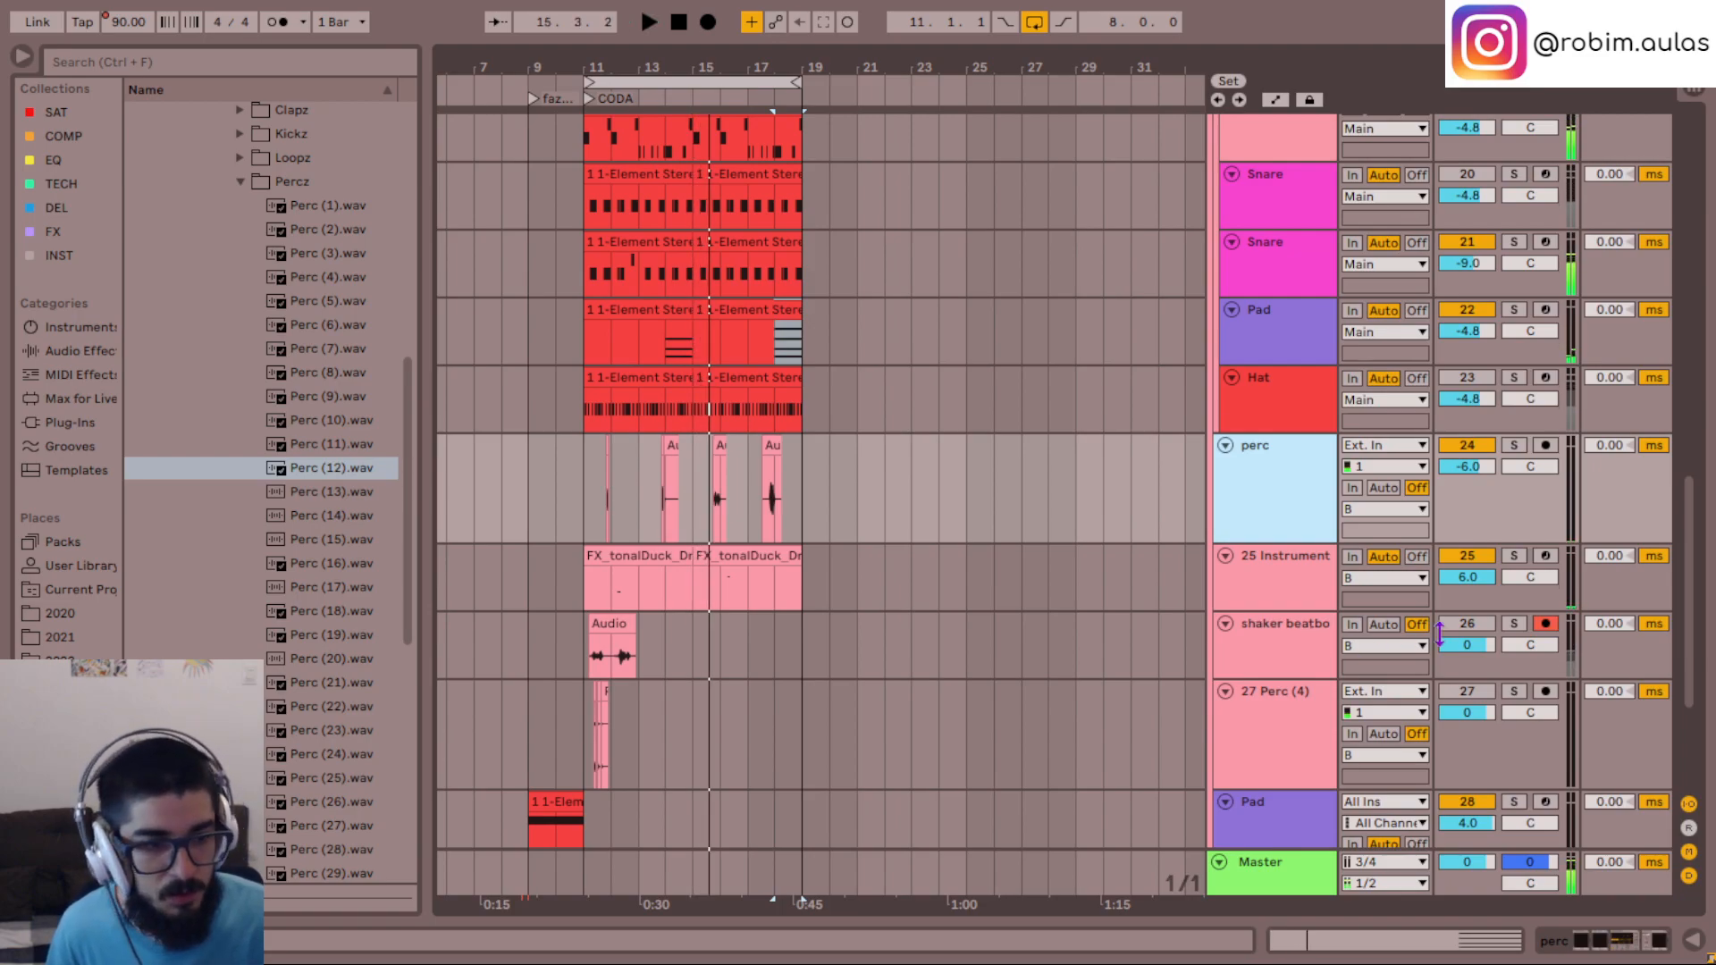
- Play the CODA from bar 11 while switching the shaker beatbox track on and off, leaving it muted
click(584, 652)
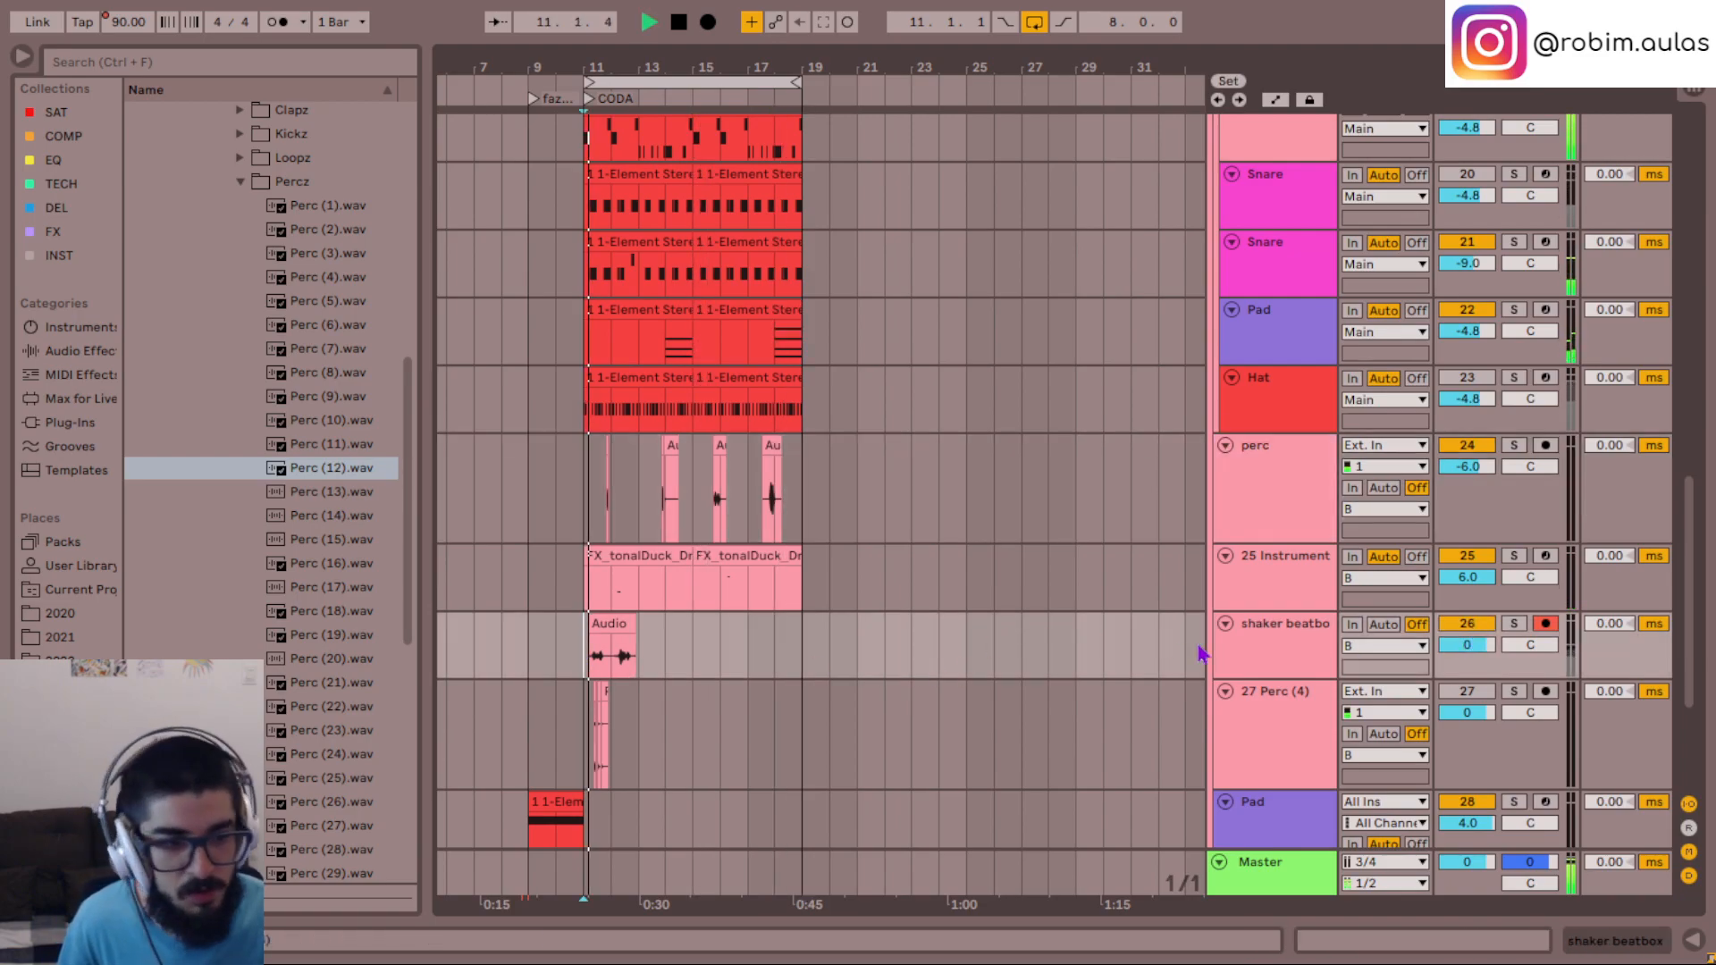
click(1470, 625)
click(1474, 627)
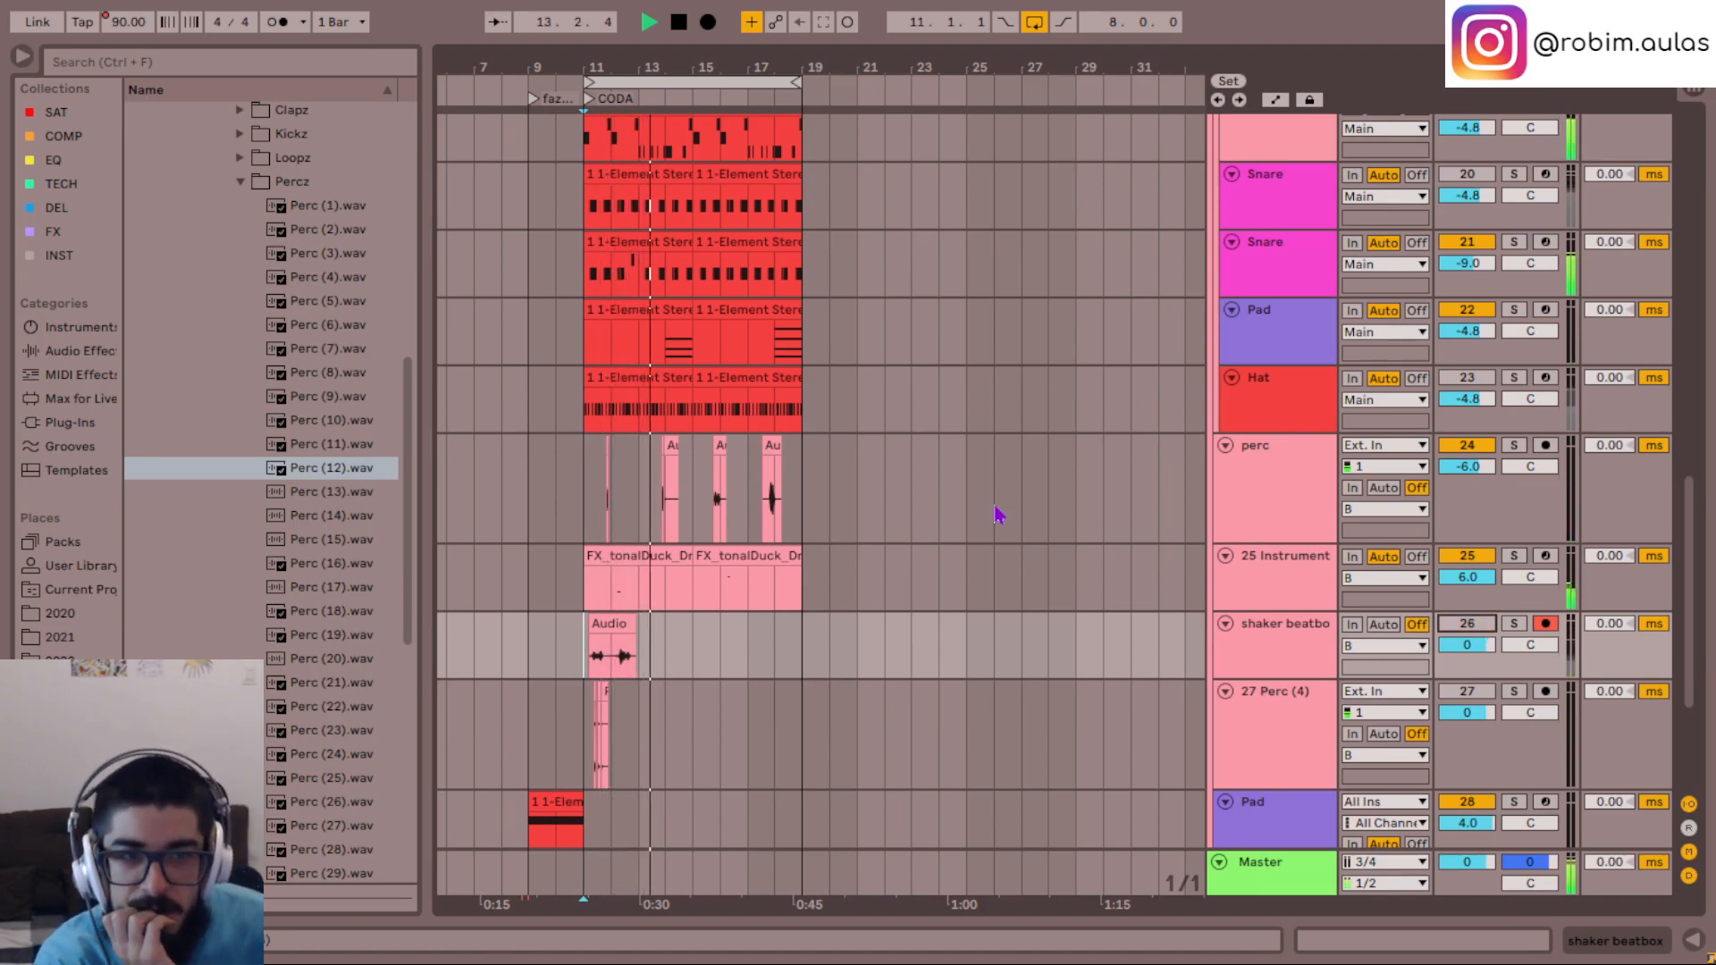
- Open the Hat track's device chain while the CODA plays
scroll(1001, 509, up, 4)
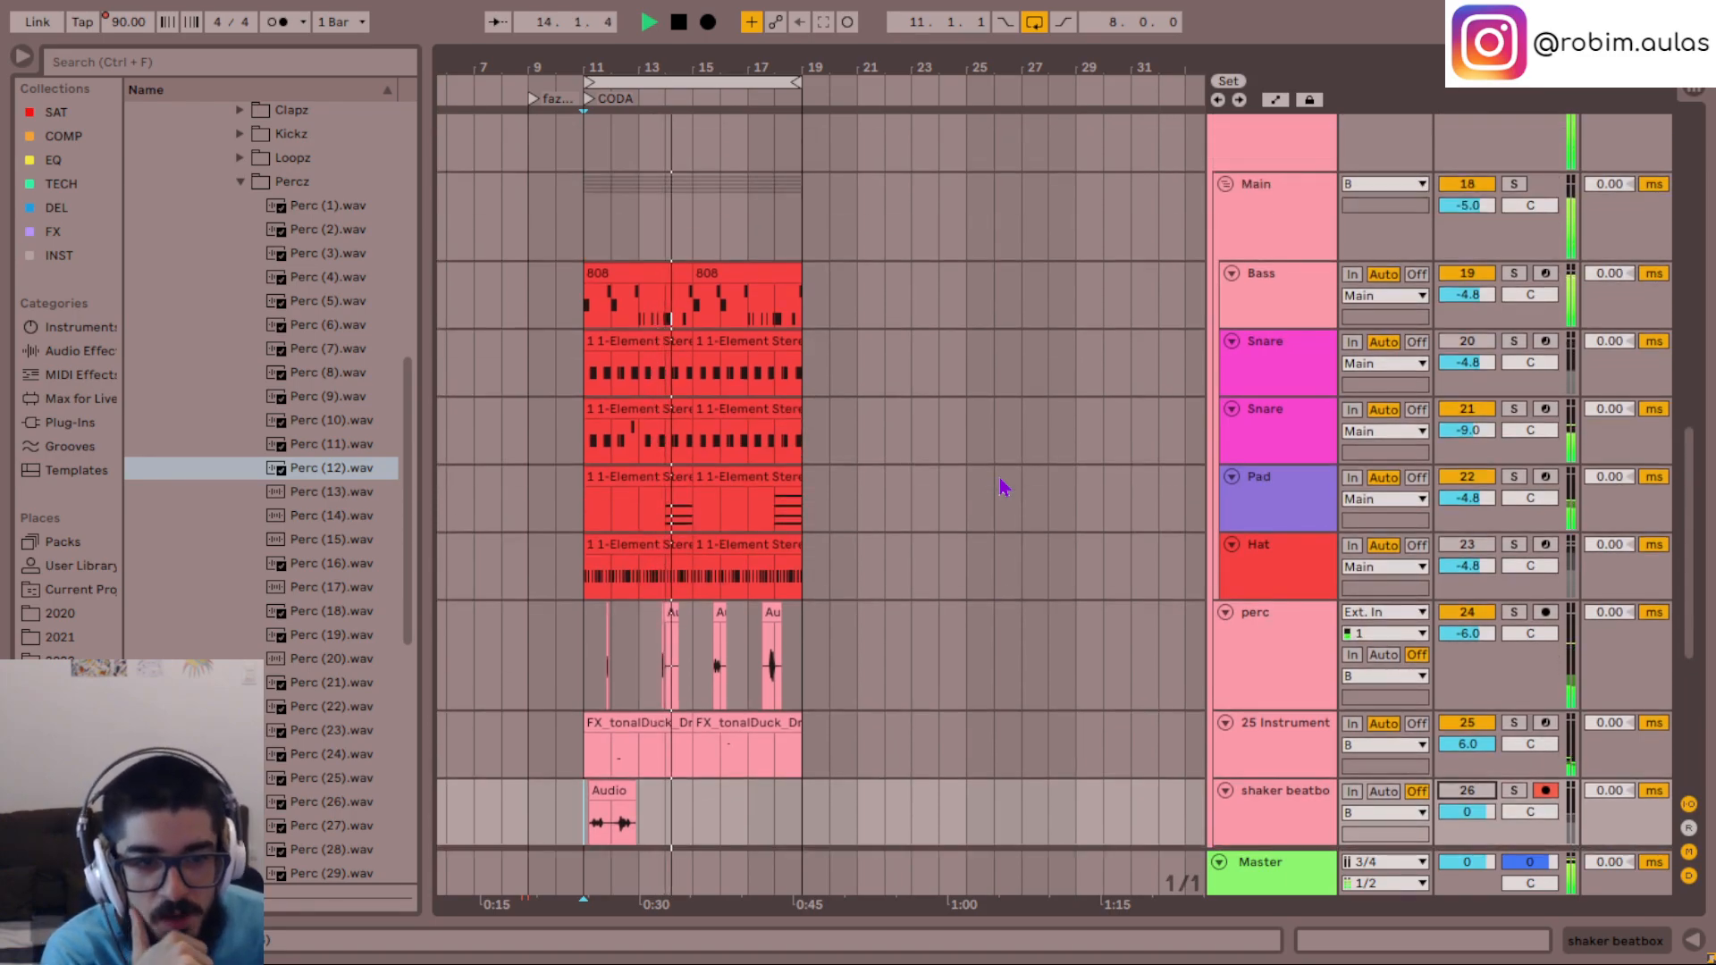
scroll(1072, 509, down, 2)
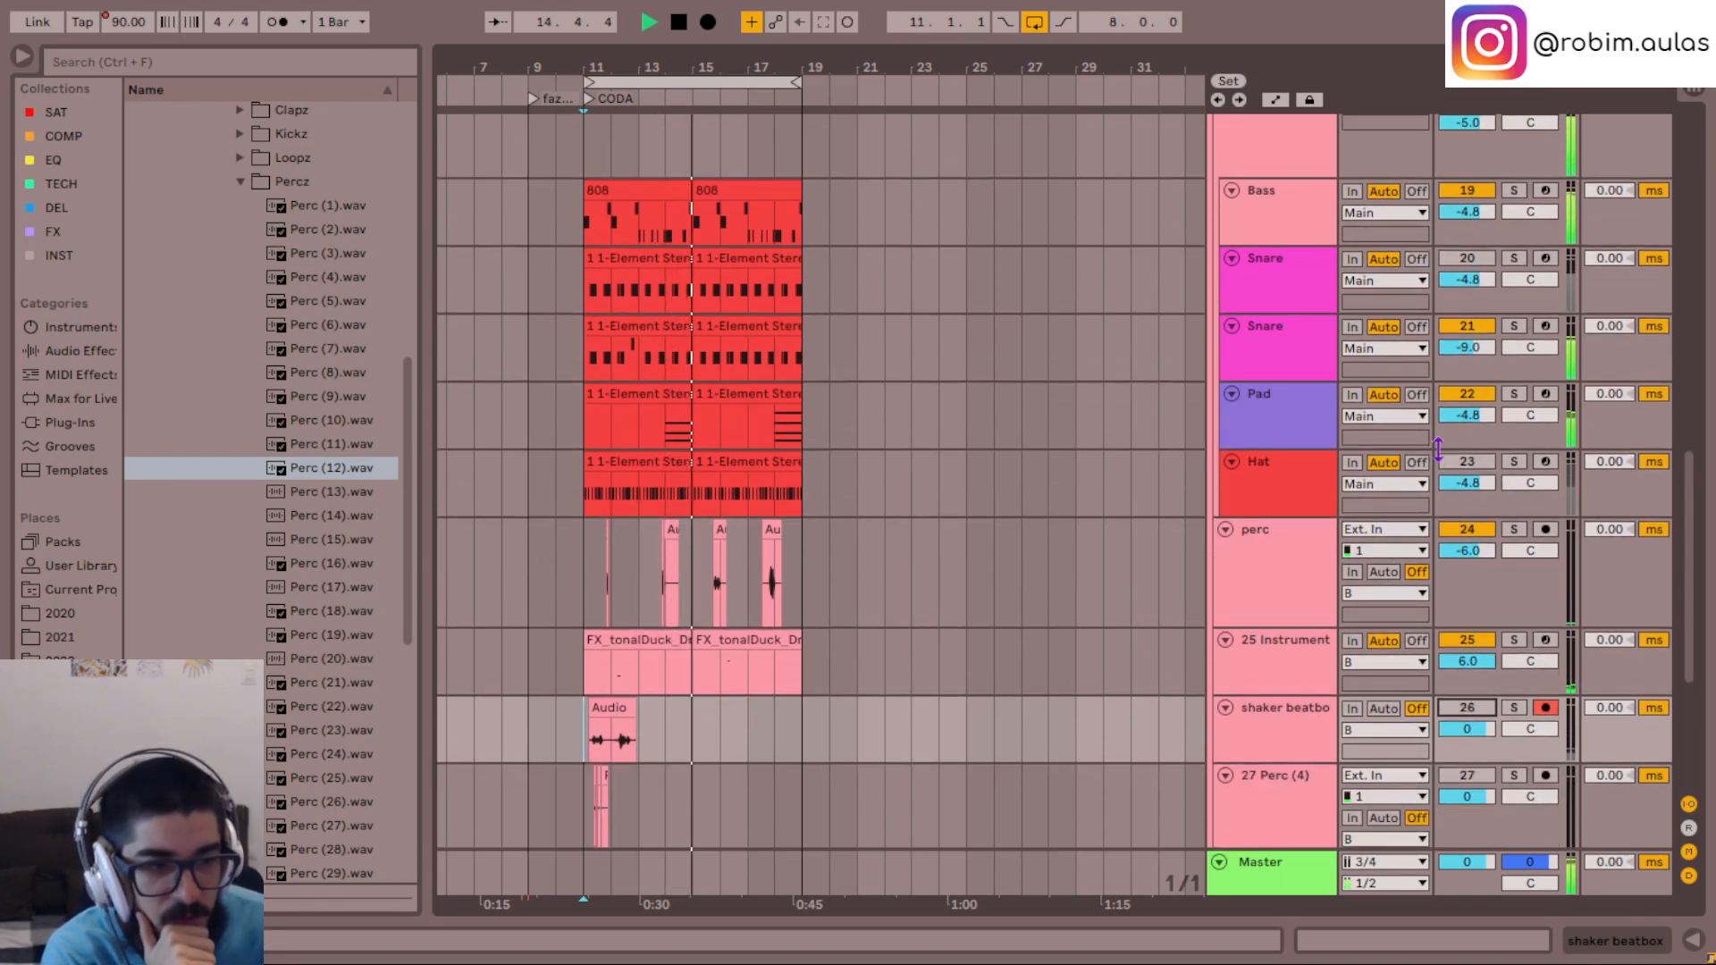
click(1291, 484)
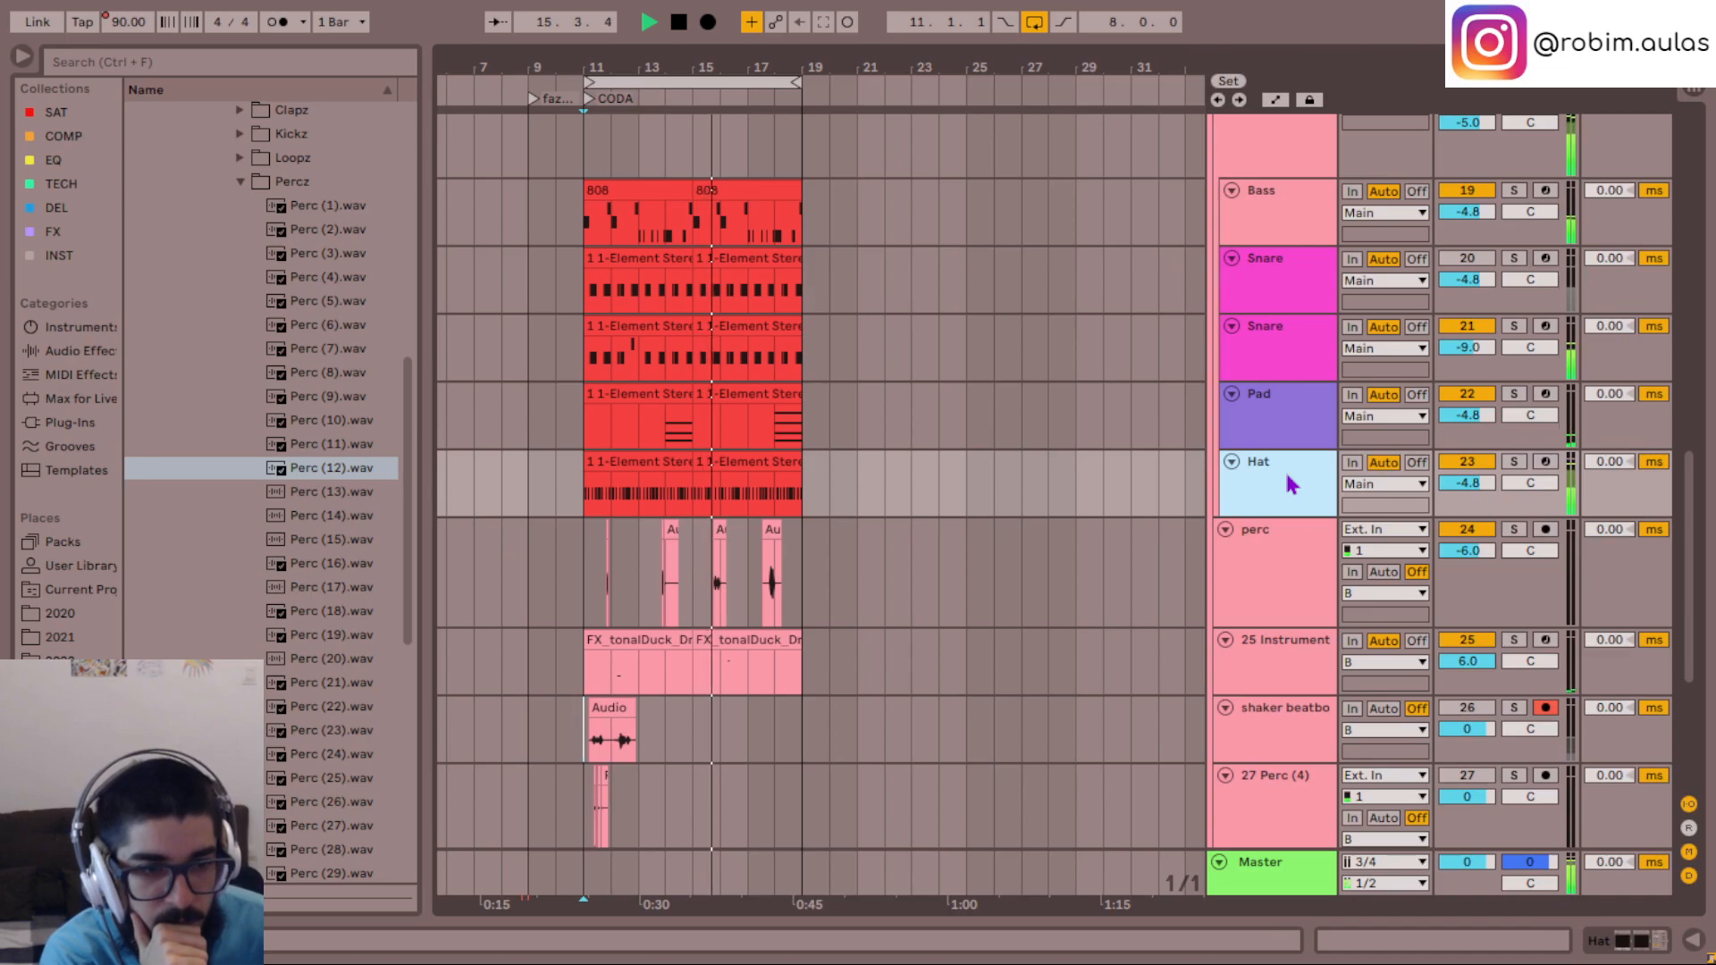
double_click(1291, 483)
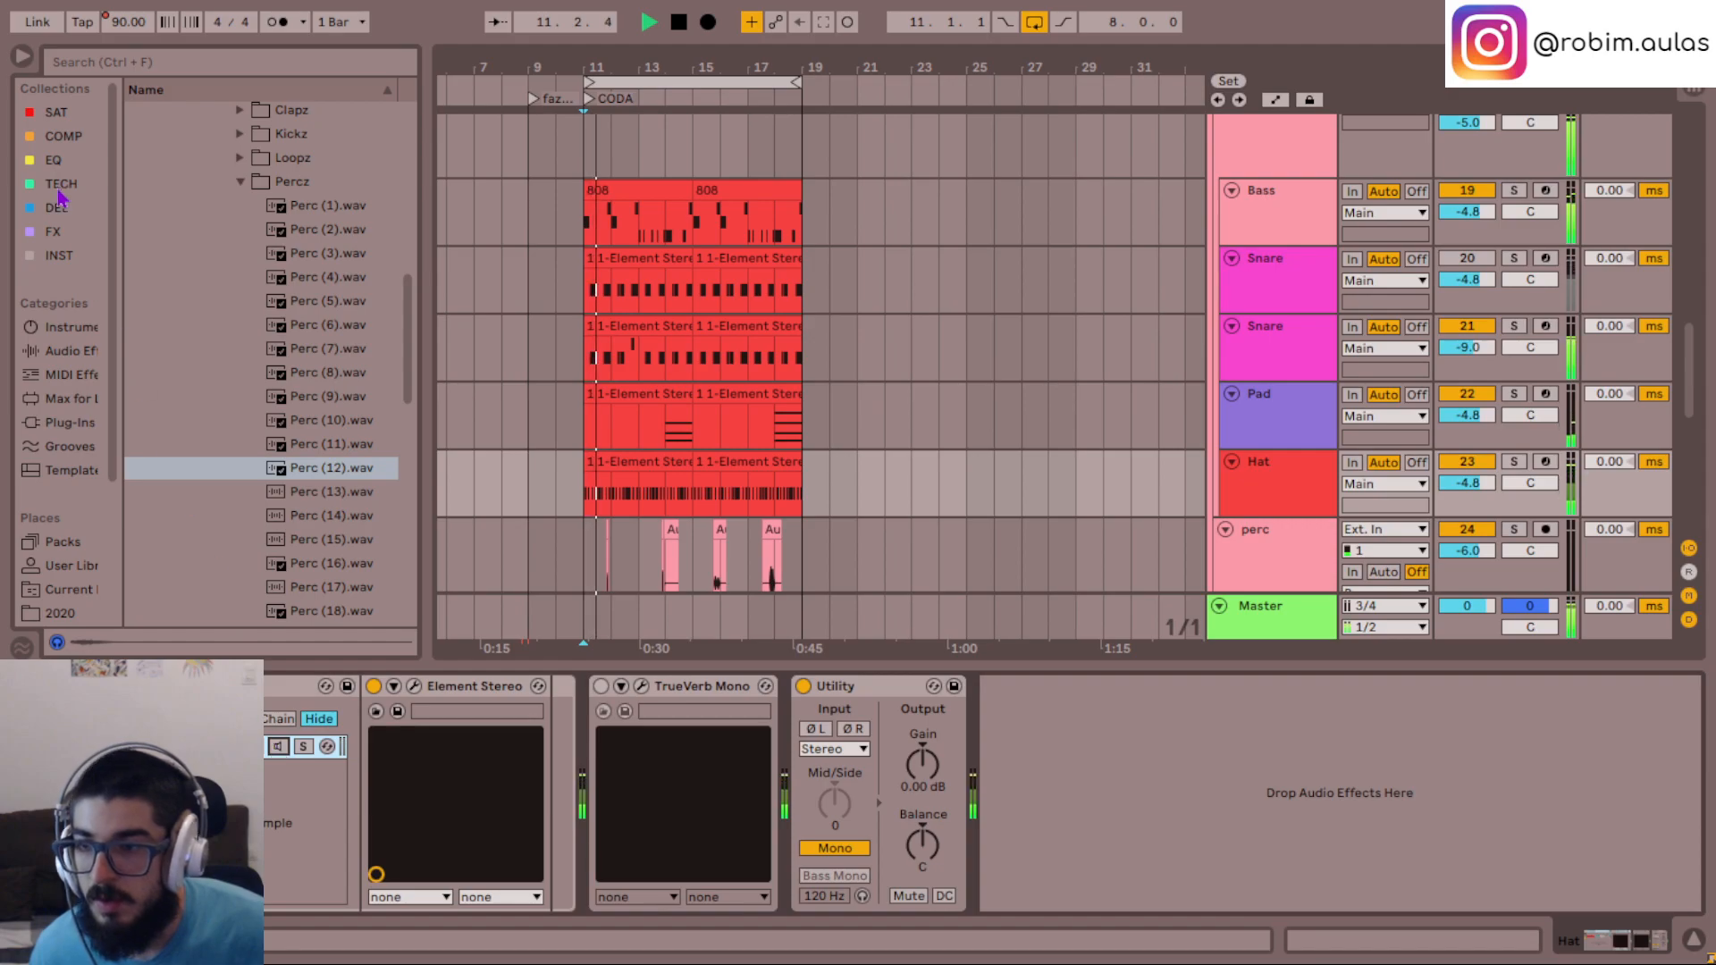
- Look through the Loopz and Kickz sample folders of the Mannie F... Drum Kit
scroll(287, 259, up, 3)
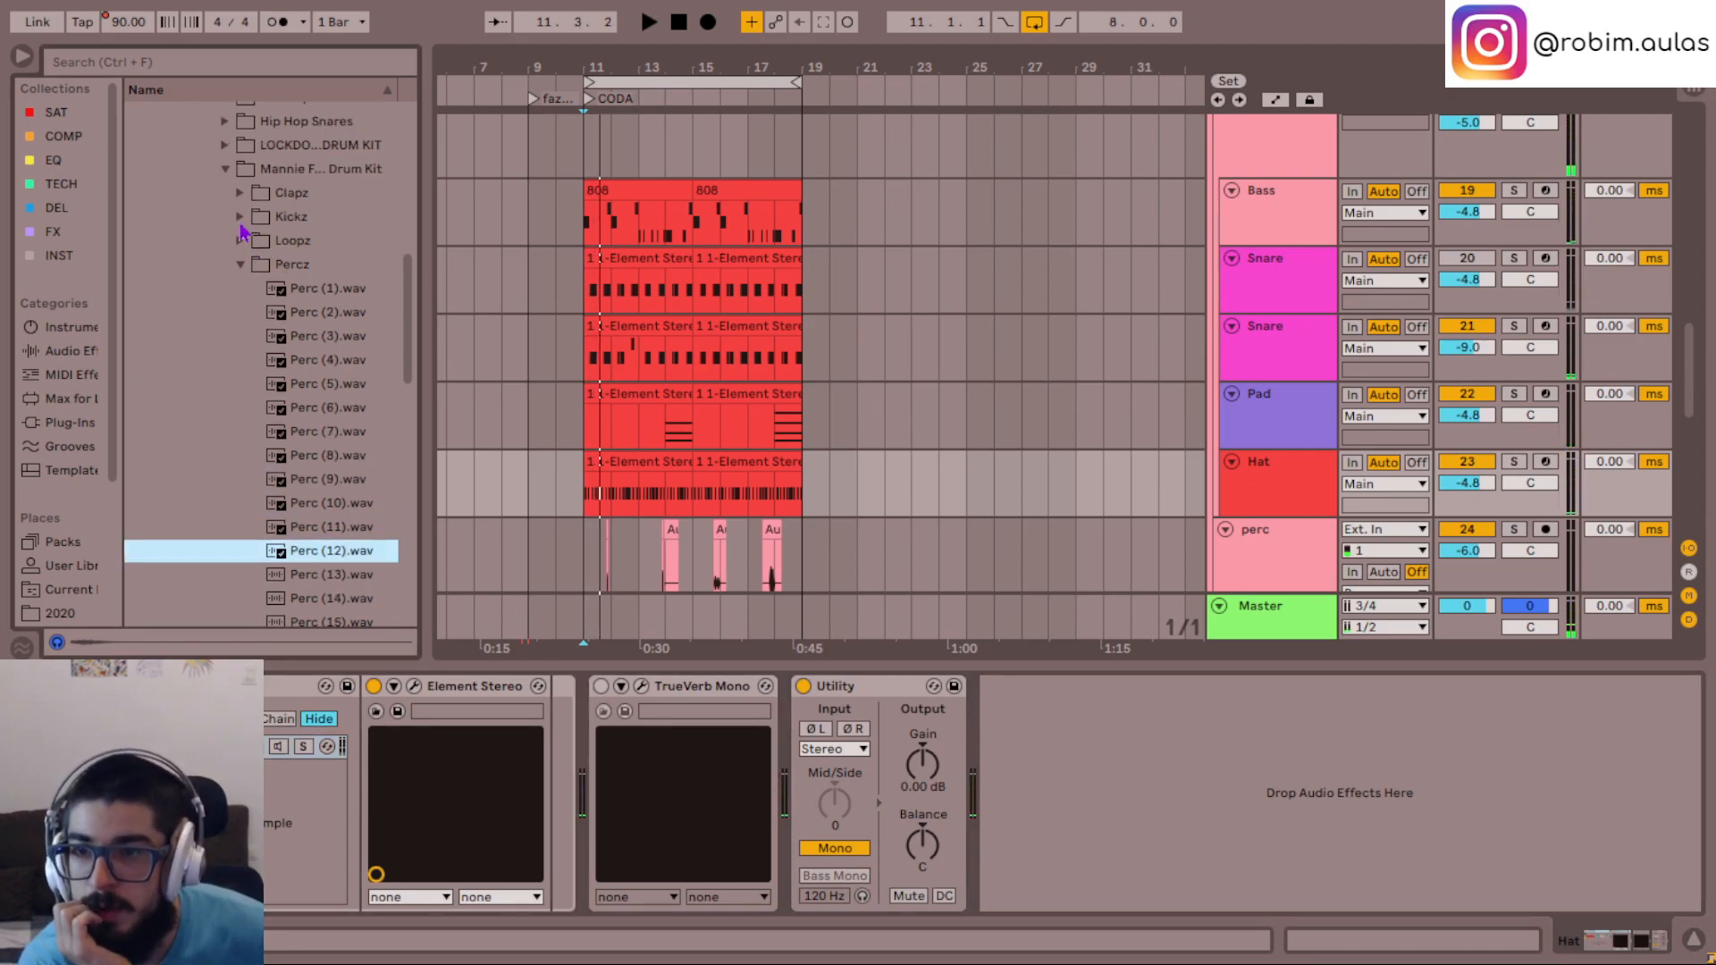
click(240, 265)
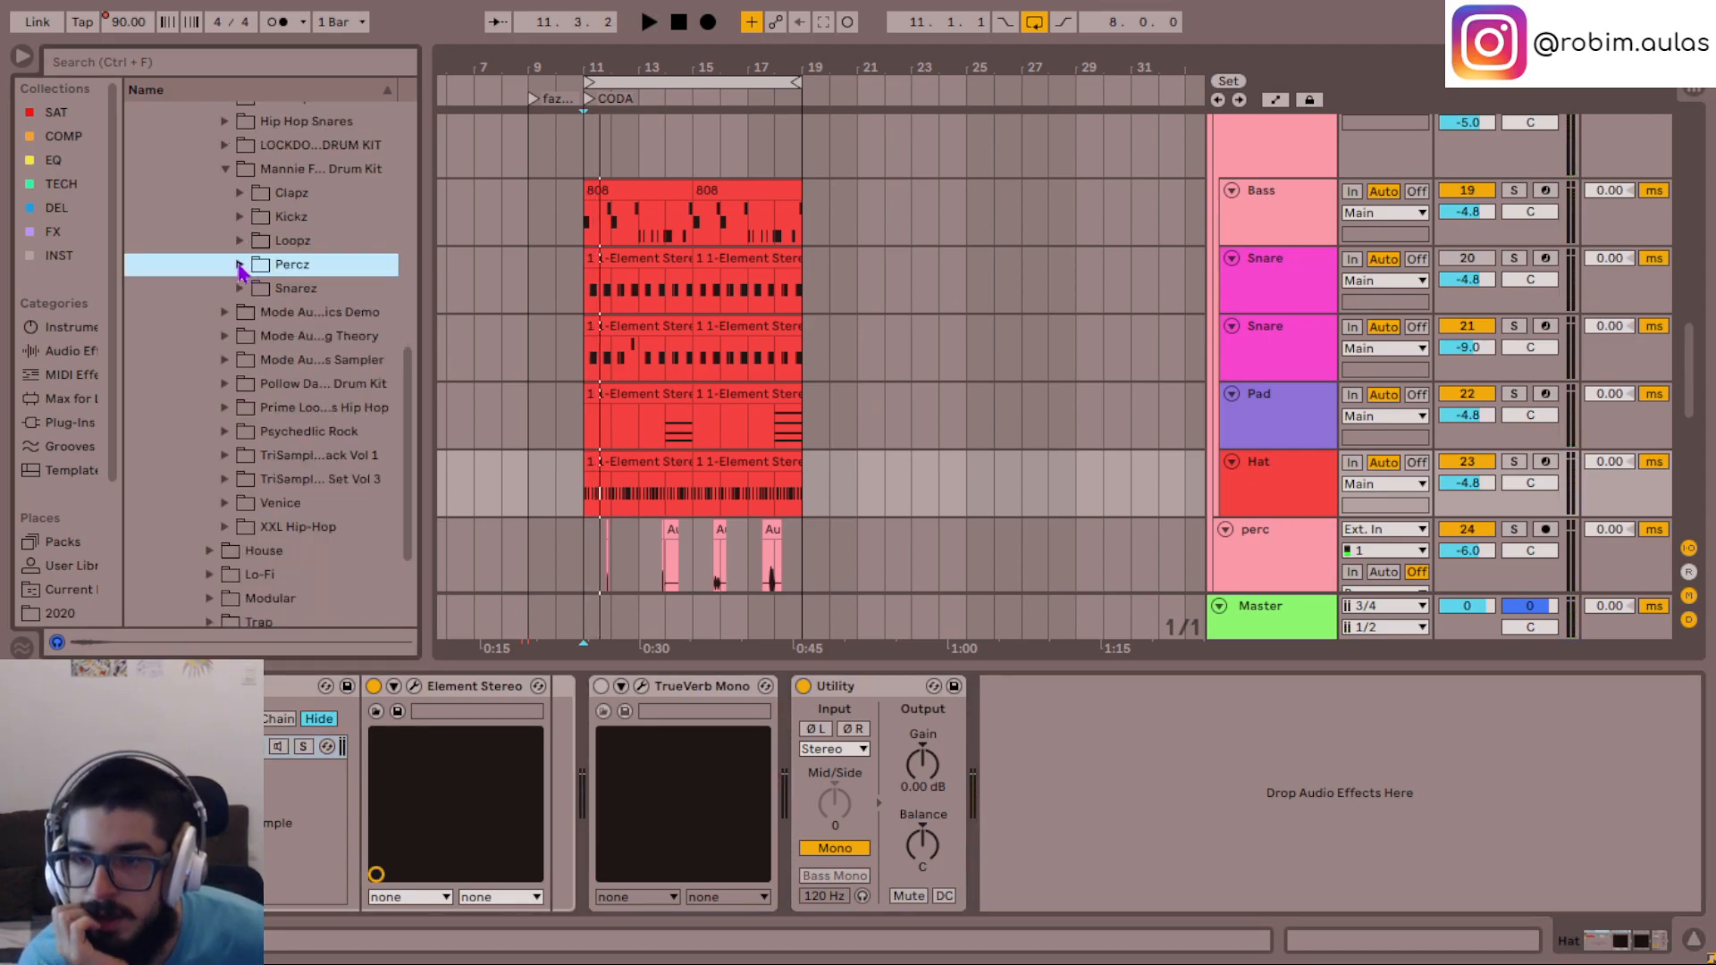
click(240, 242)
click(242, 243)
click(242, 219)
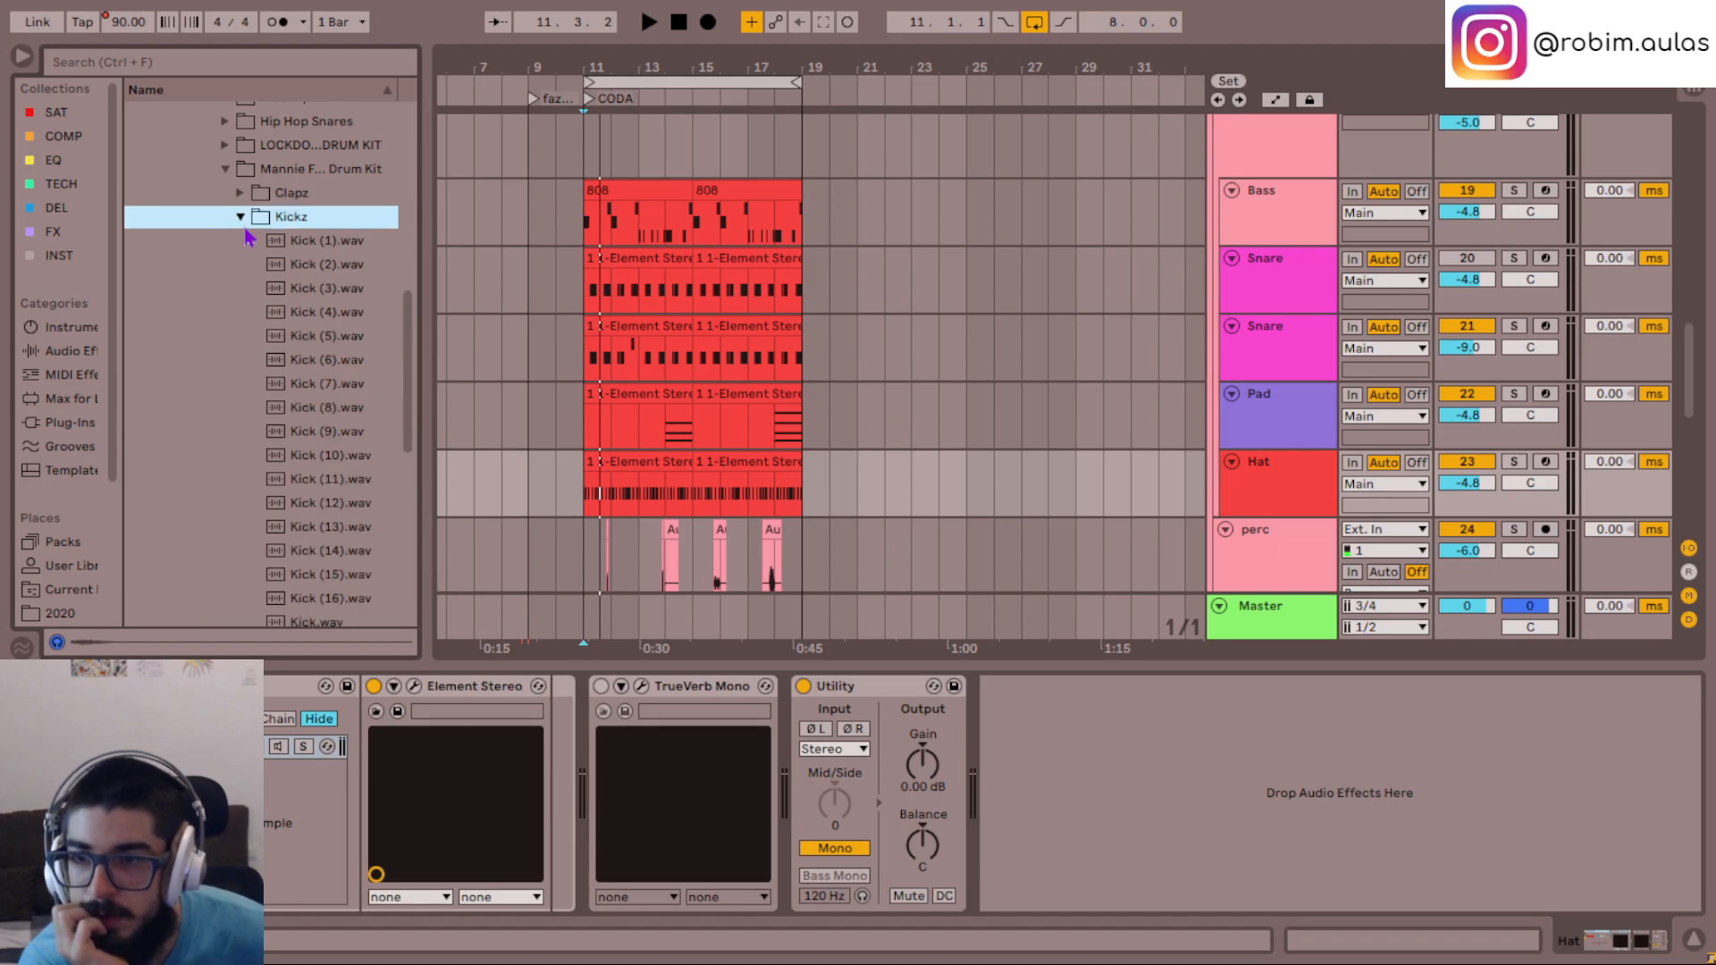
click(242, 222)
- Audition samples further down the Percz folder, including Perc (29).wav and Perc.wav
click(240, 263)
click(304, 480)
scroll(313, 487, down, 6)
click(324, 494)
scroll(344, 572, down, 1)
scroll(343, 572, down, 2)
click(320, 503)
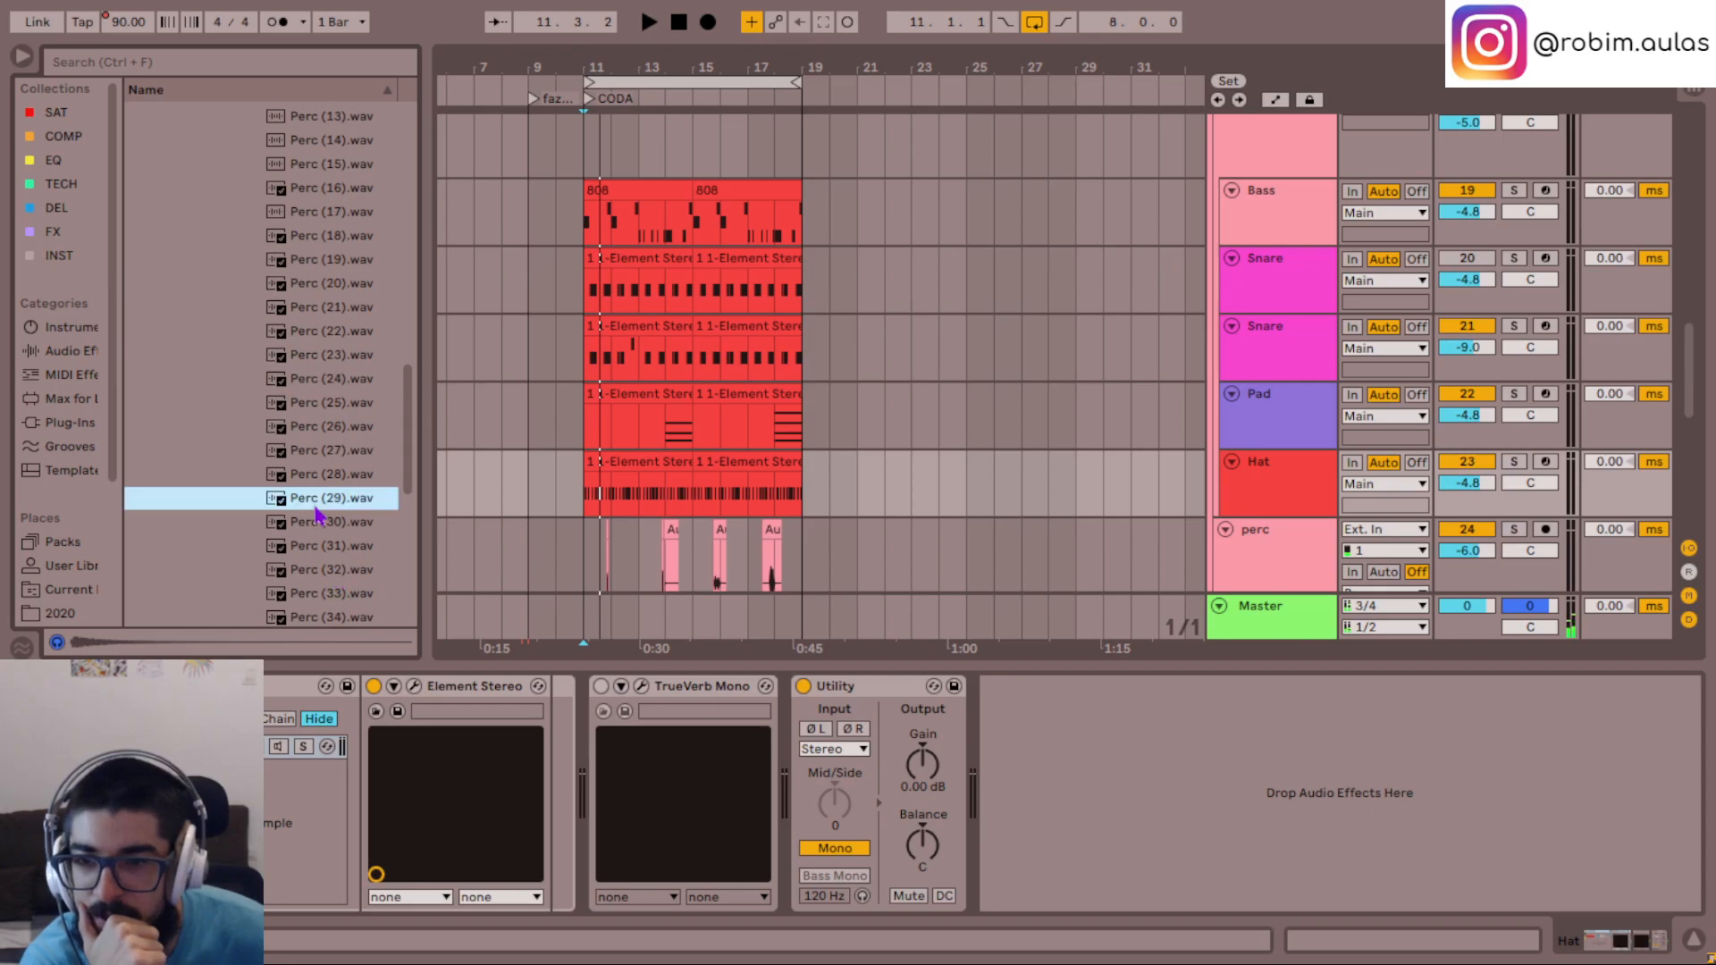
scroll(354, 504, down, 3)
click(354, 510)
click(349, 415)
key(Up)
key(Up)
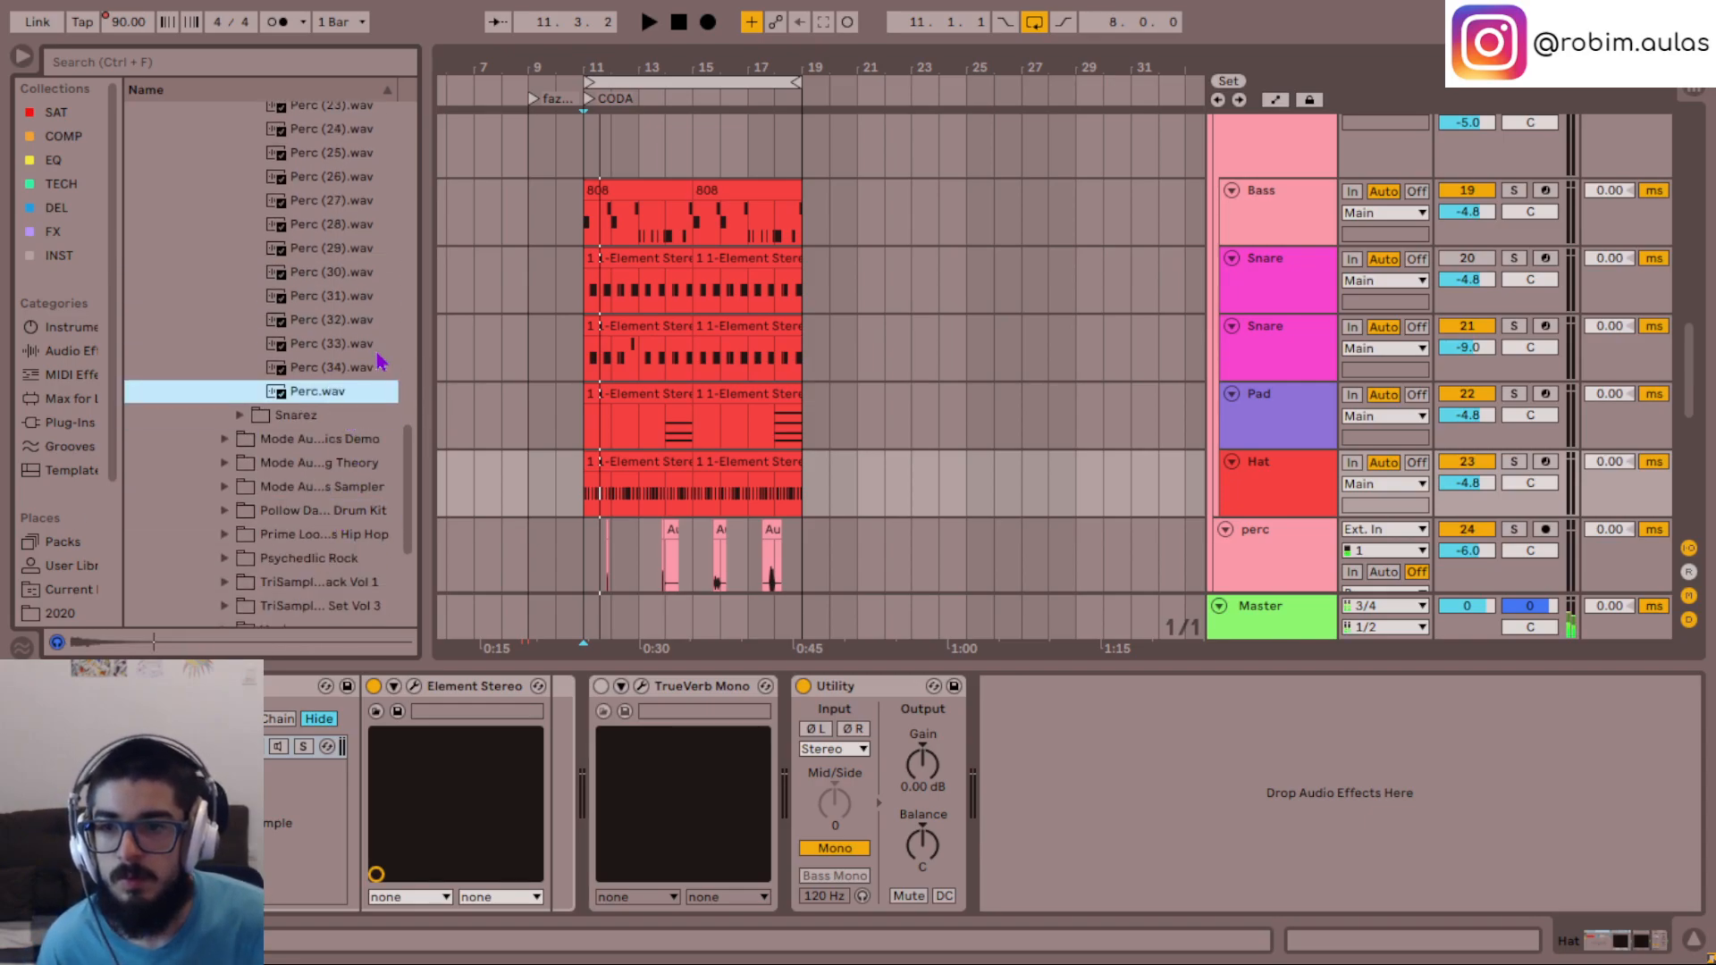
- Preview the Percz samples in reverse order up to Perc (30).wav, and collapse the folder
scroll(340, 509, up, 2)
key(Up)
key(Up)
key(Up)
key(Up)
key(Up)
key(Up)
key(Up)
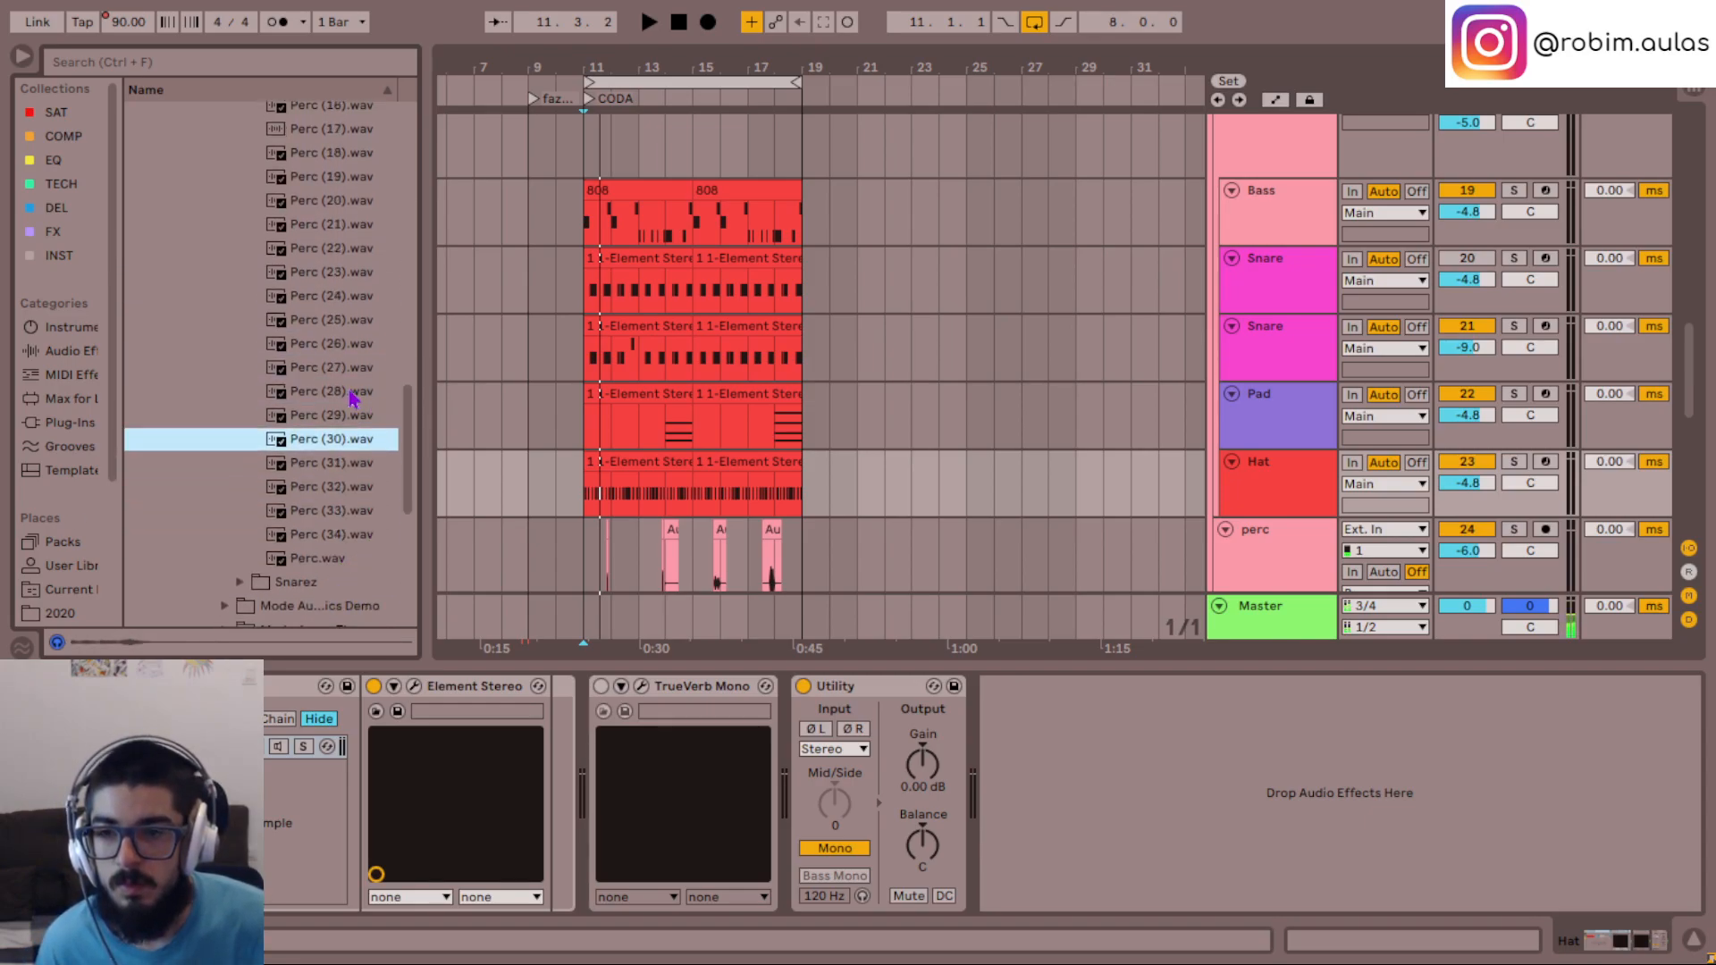
key(Left)
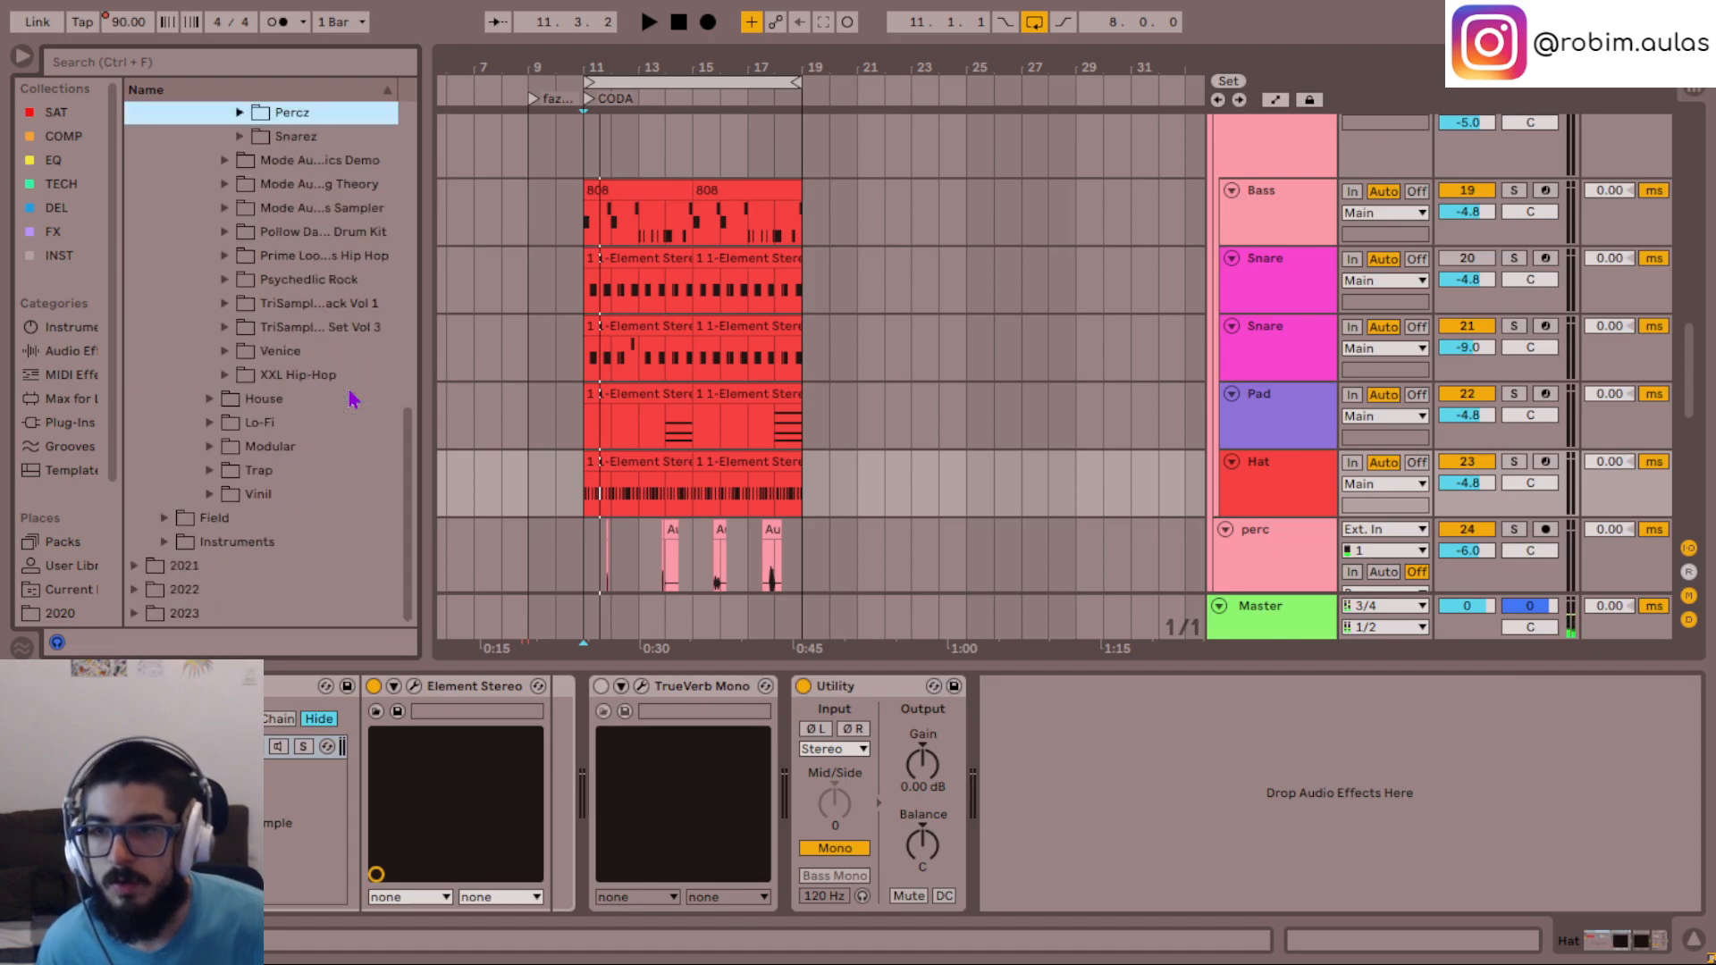
- Browse the Trap pack folder and audition the hat samples in TrapHats9
scroll(349, 403, up, 2)
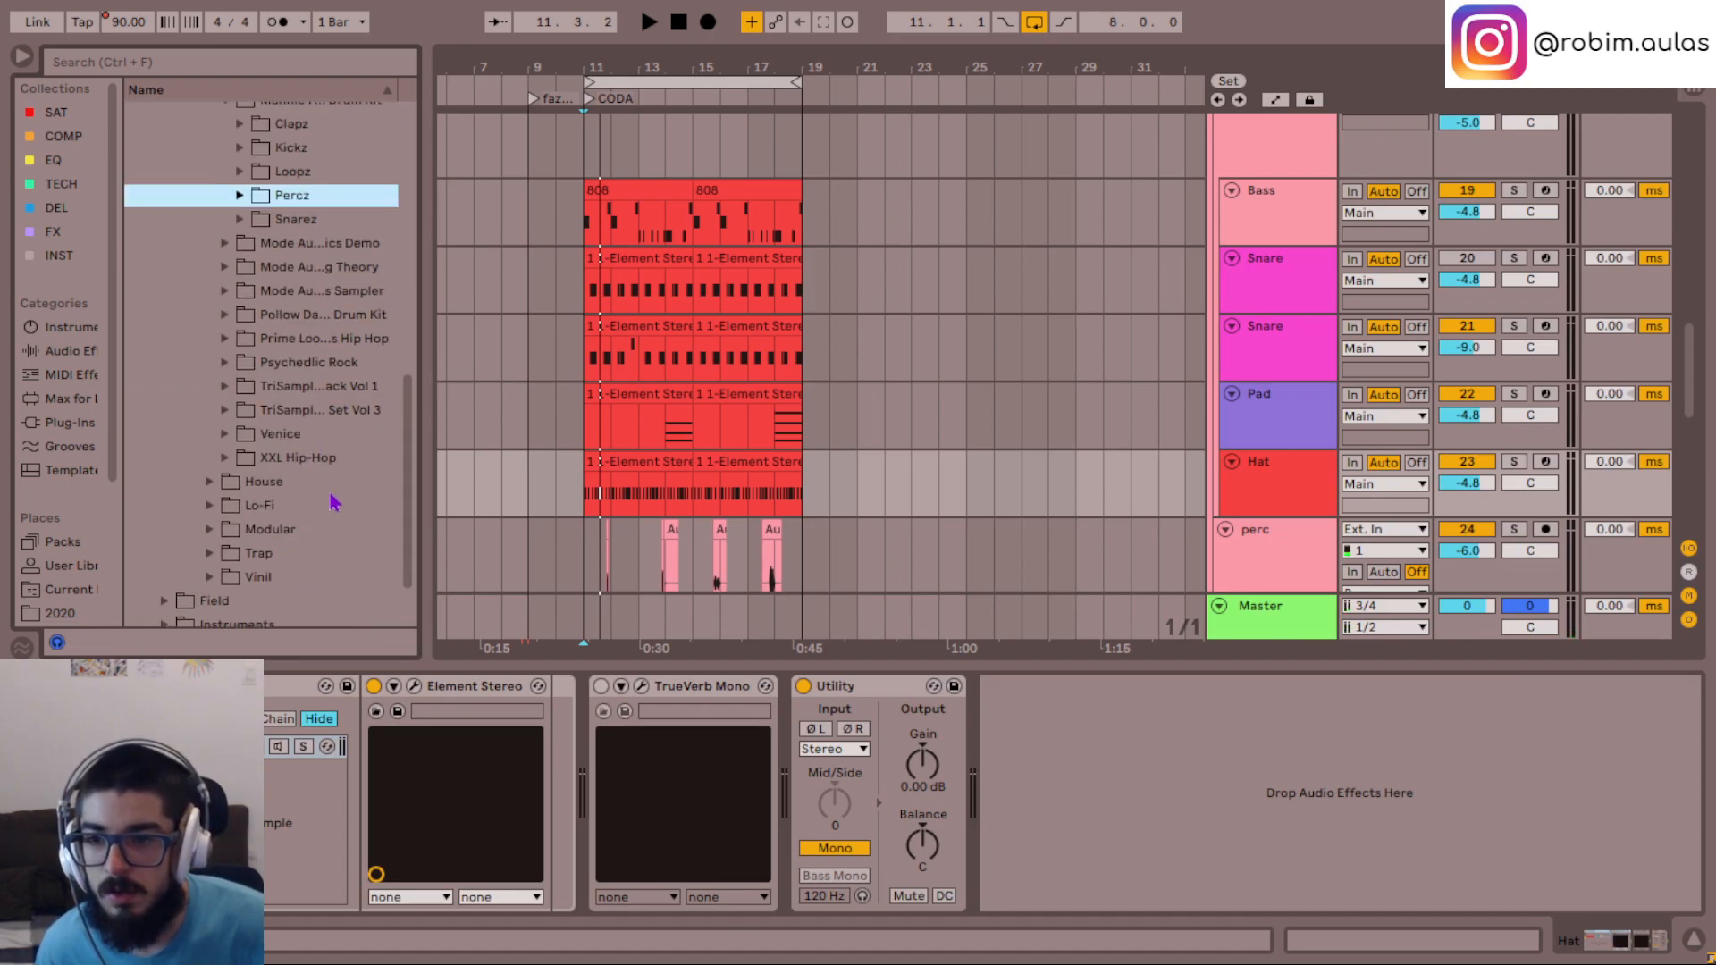
double_click(261, 555)
scroll(342, 384, down, 3)
click(342, 372)
key(Down)
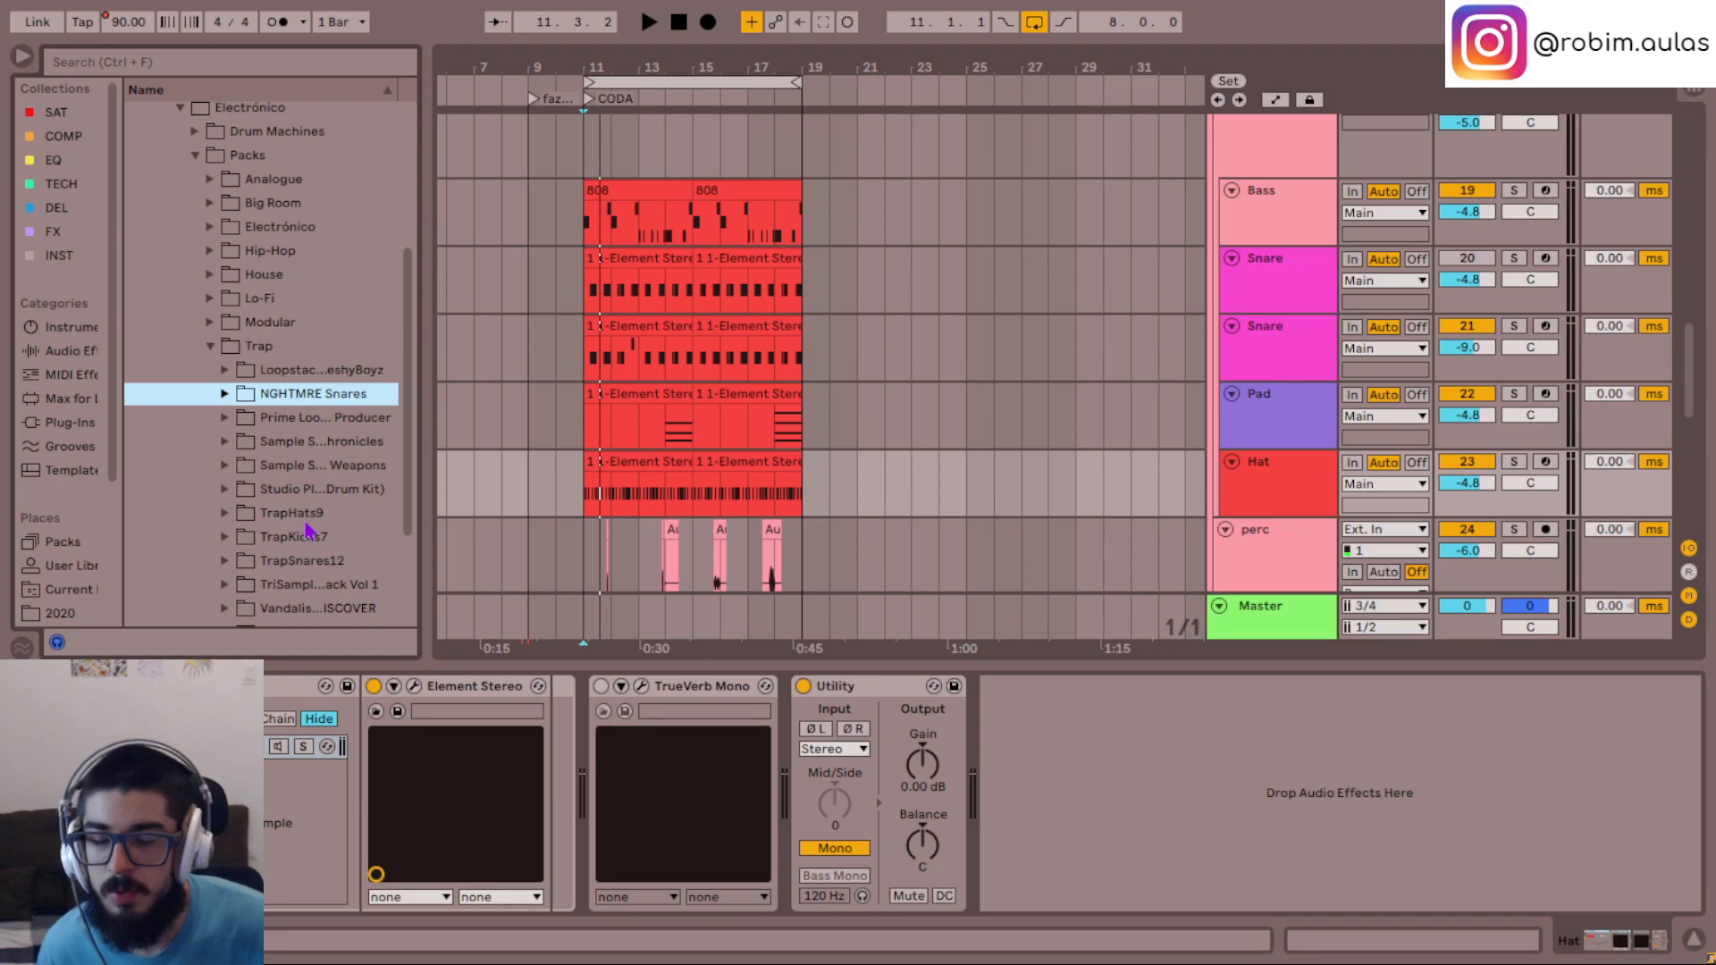
key(Down)
scroll(305, 529, down, 4)
double_click(330, 359)
key(Down)
key(Down)
key(Down)
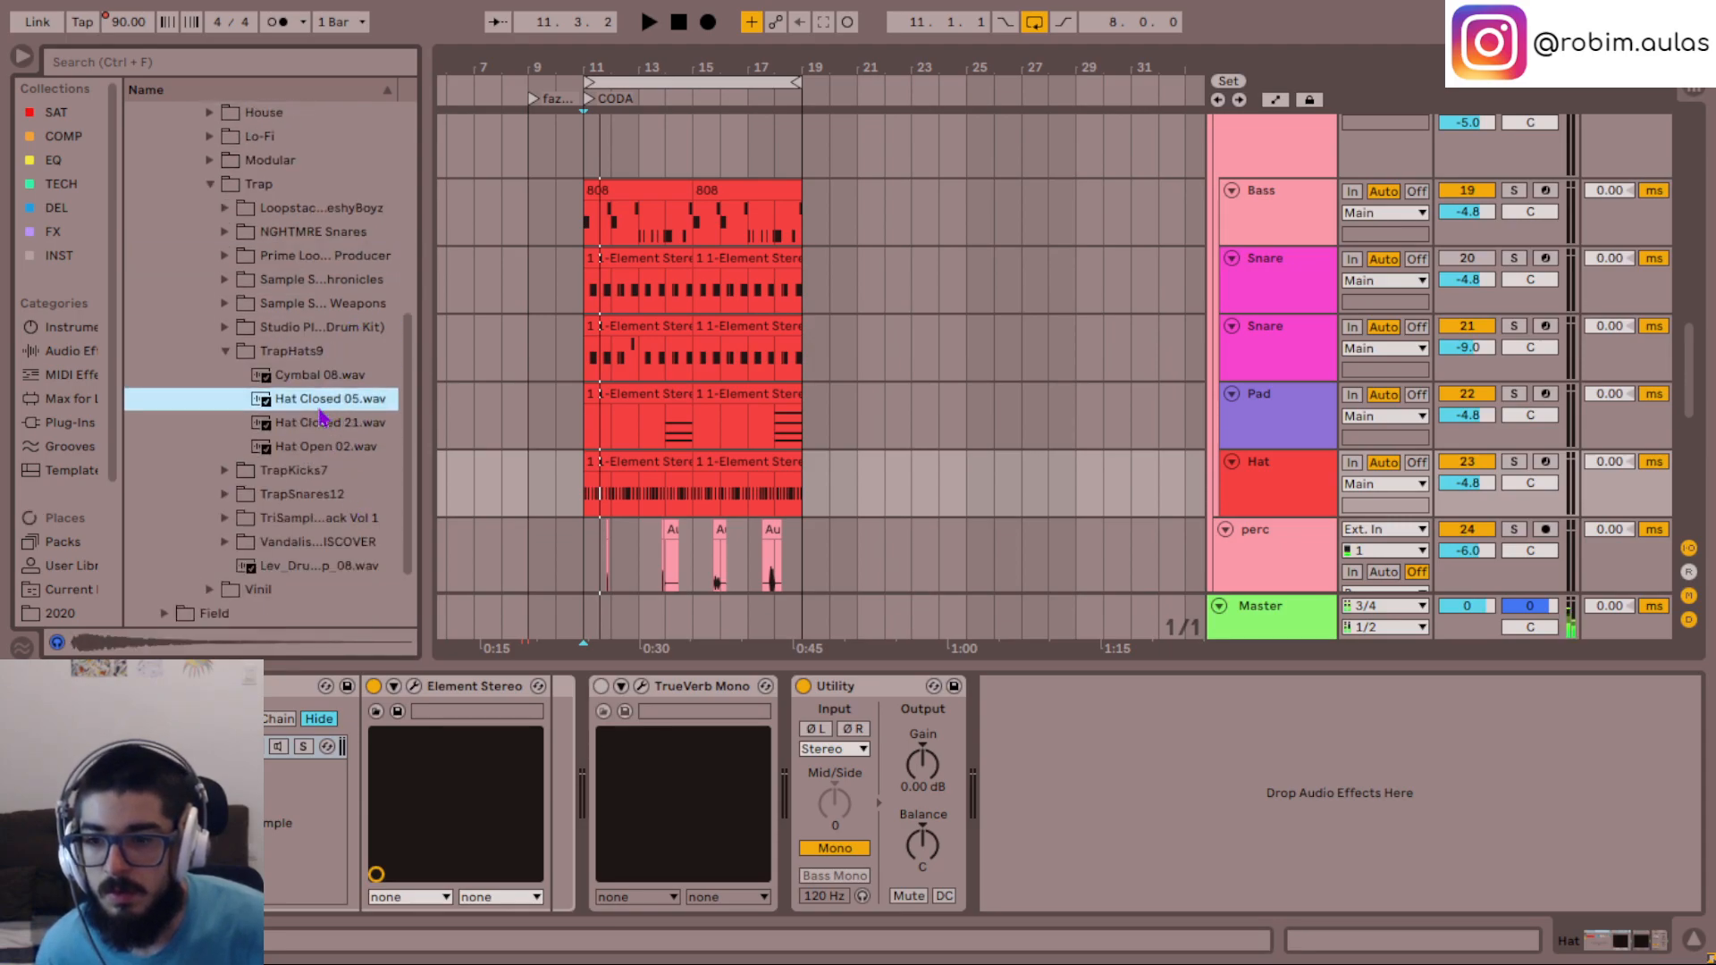
- Layer Hat Closed 05.wav as a second chain in the Hat track's rack and play the CODA
drag(322, 409, 266, 809)
drag(376, 874, 393, 849)
key(space)
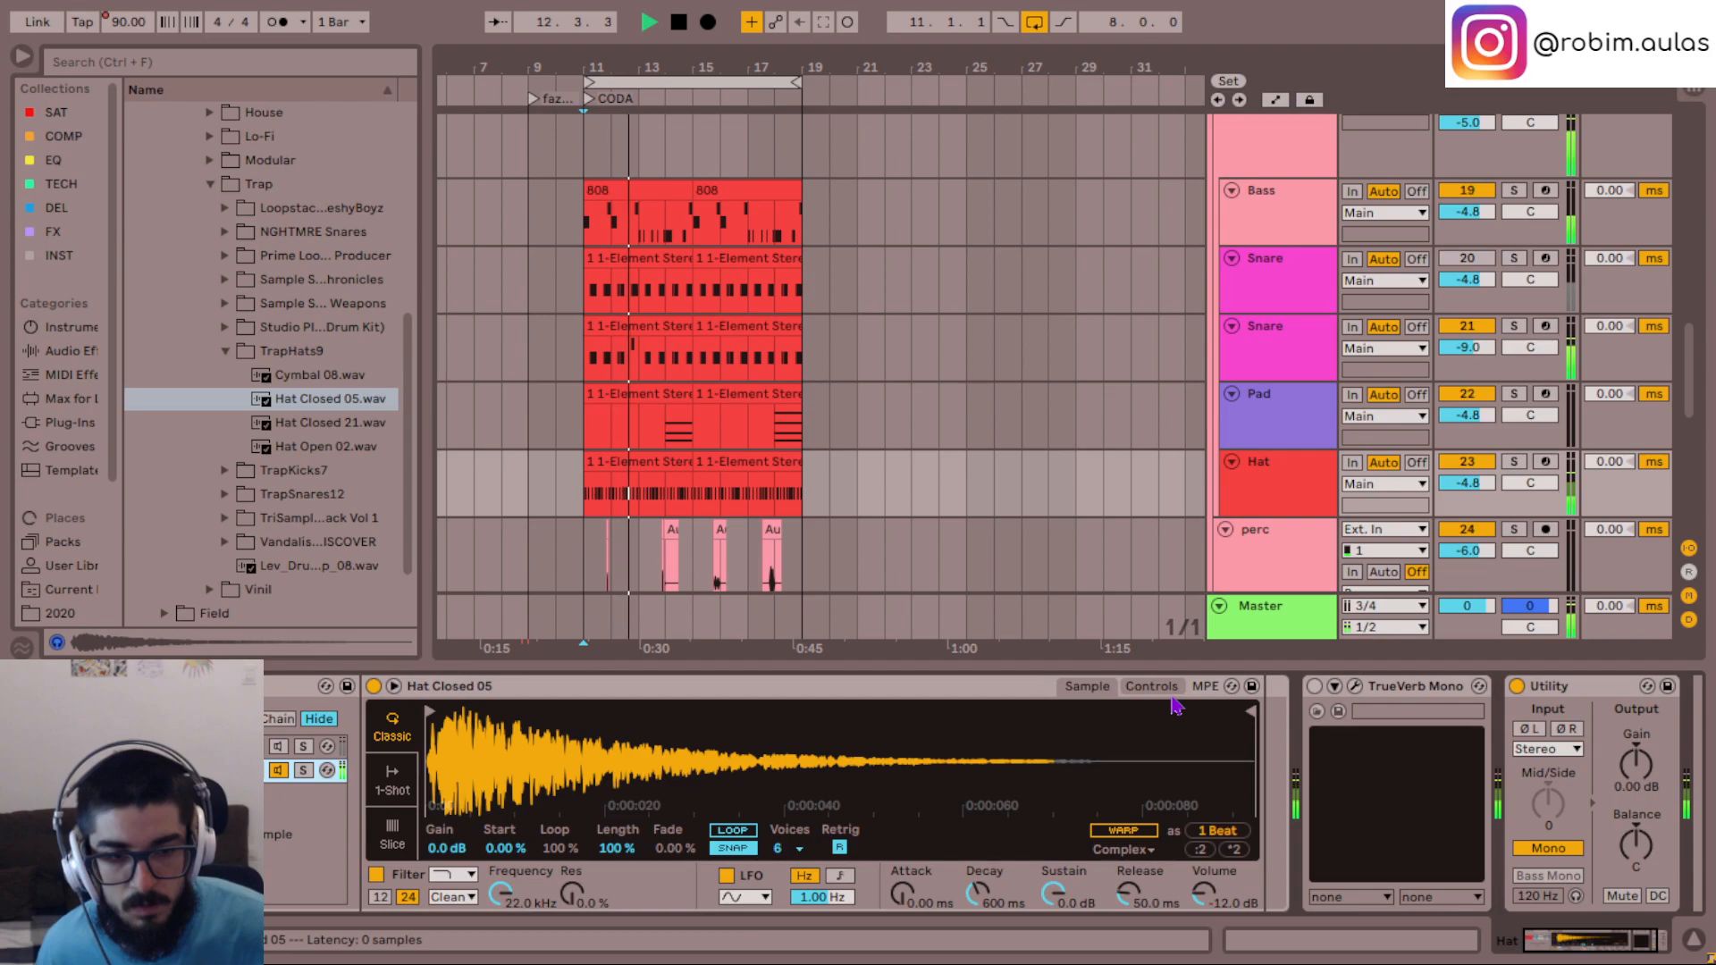
- Move the Hat track out of the Main group and place it directly below the perc track
scroll(1300, 269, down, 5)
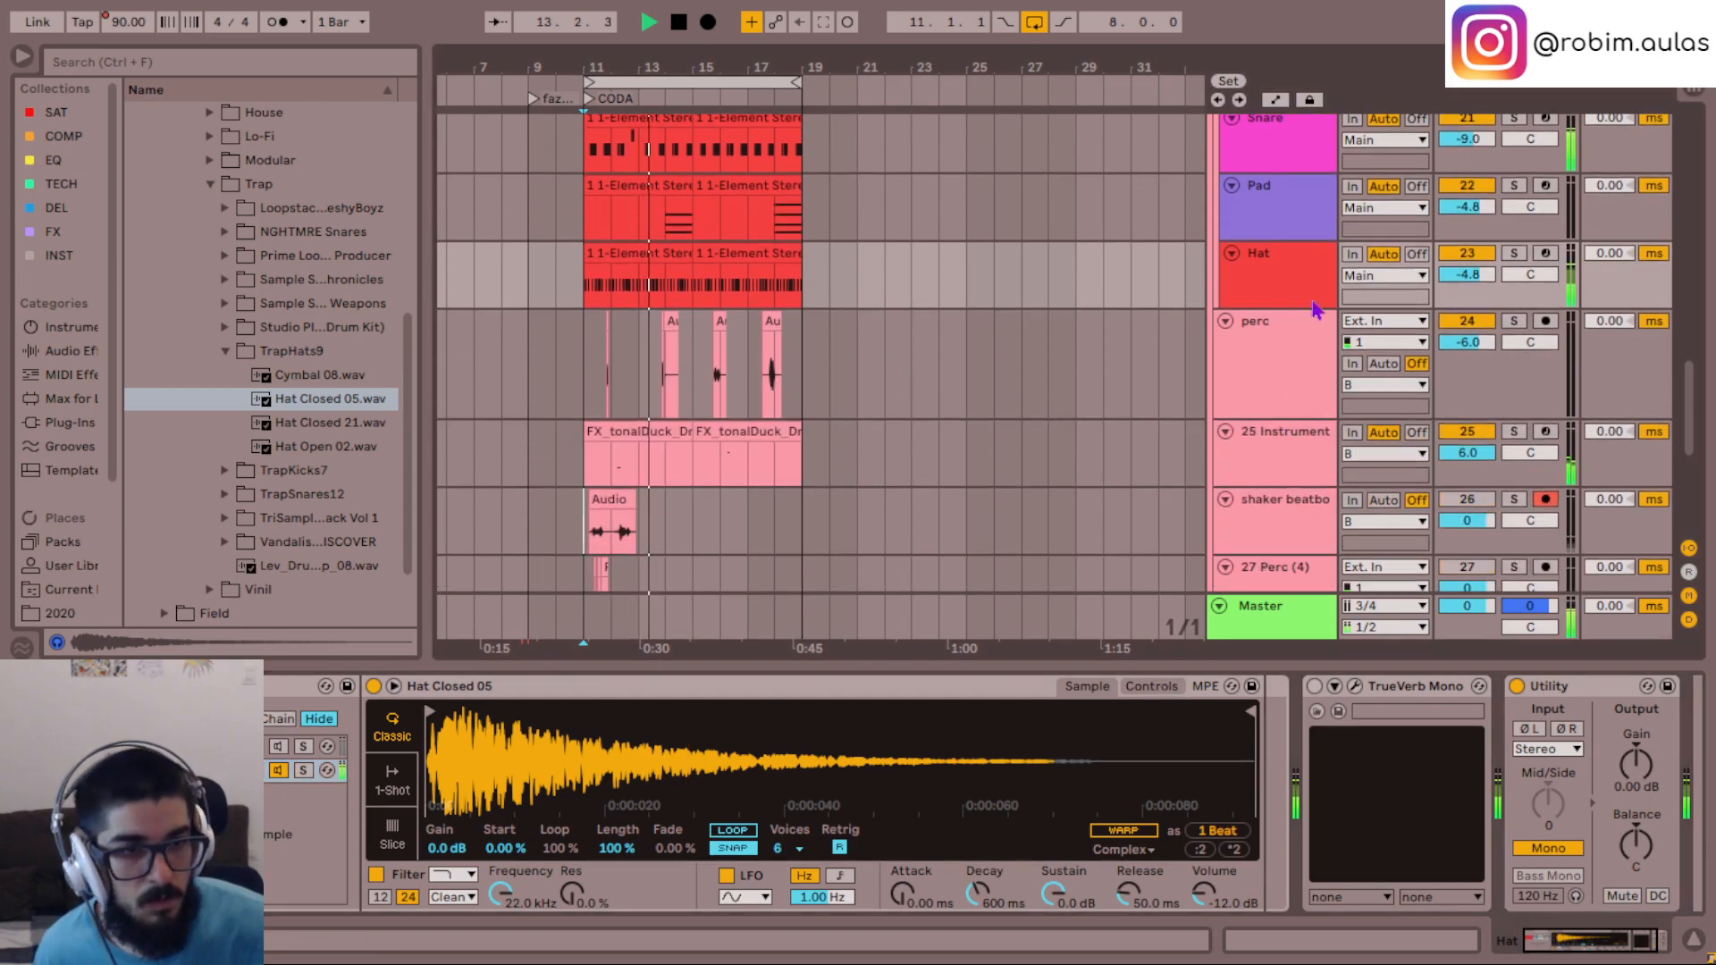
drag(1301, 174, 1287, 321)
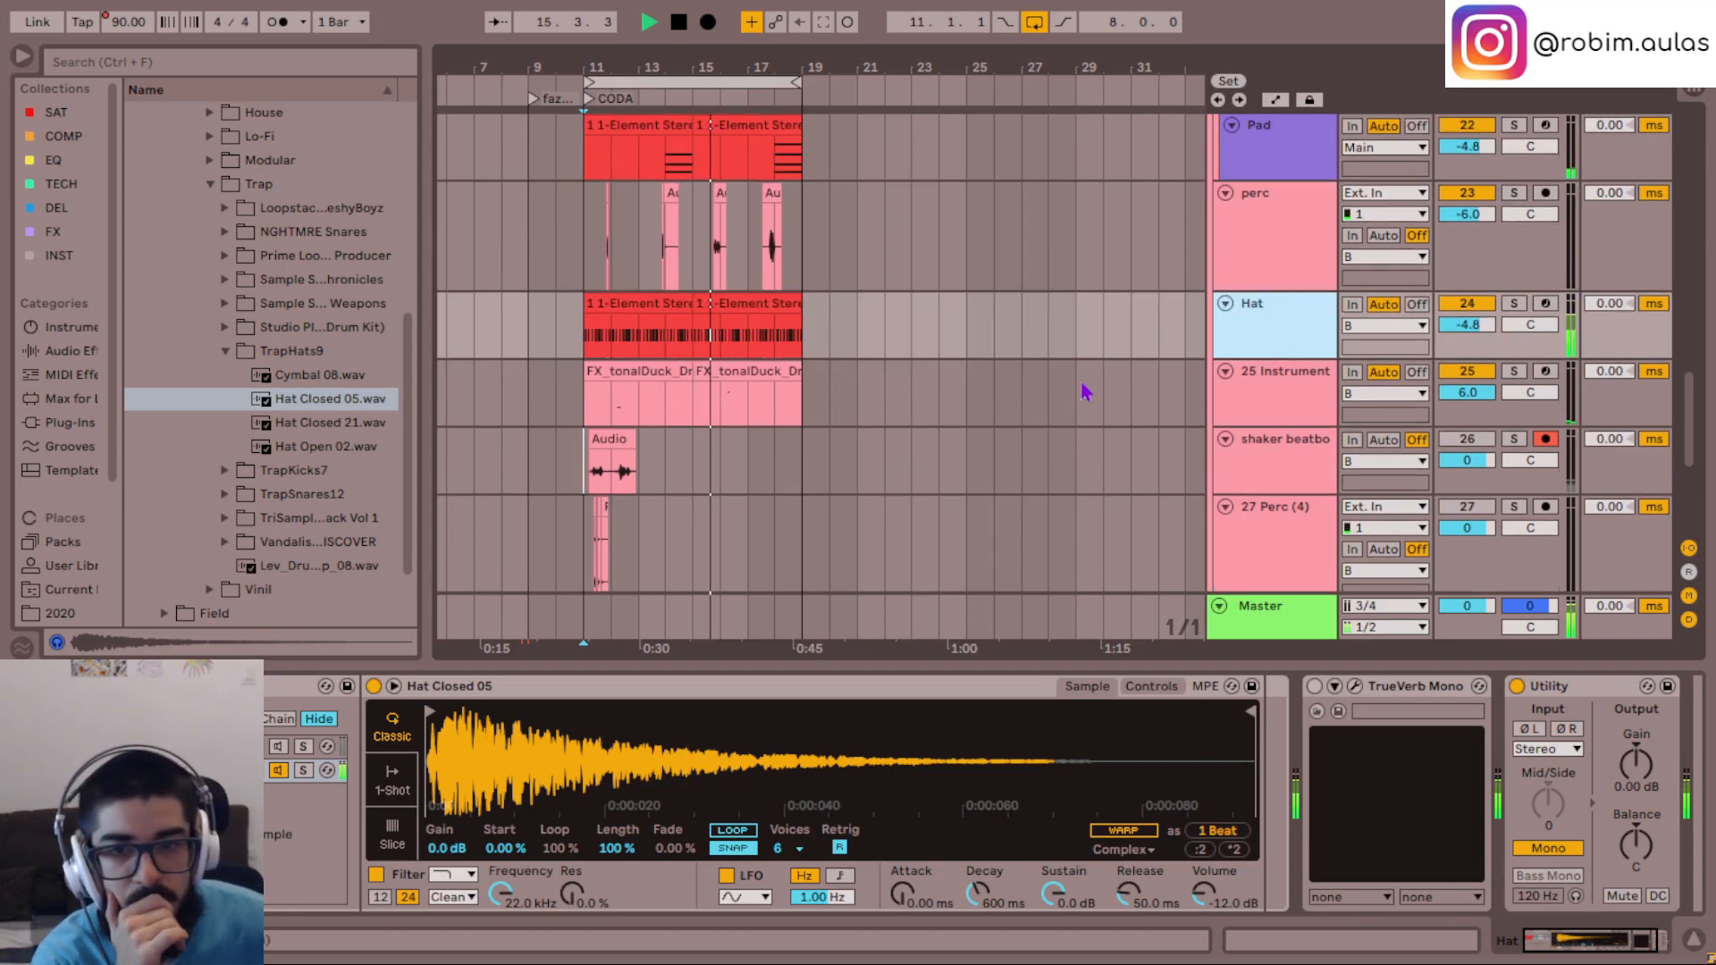
scroll(1084, 385, up, 2)
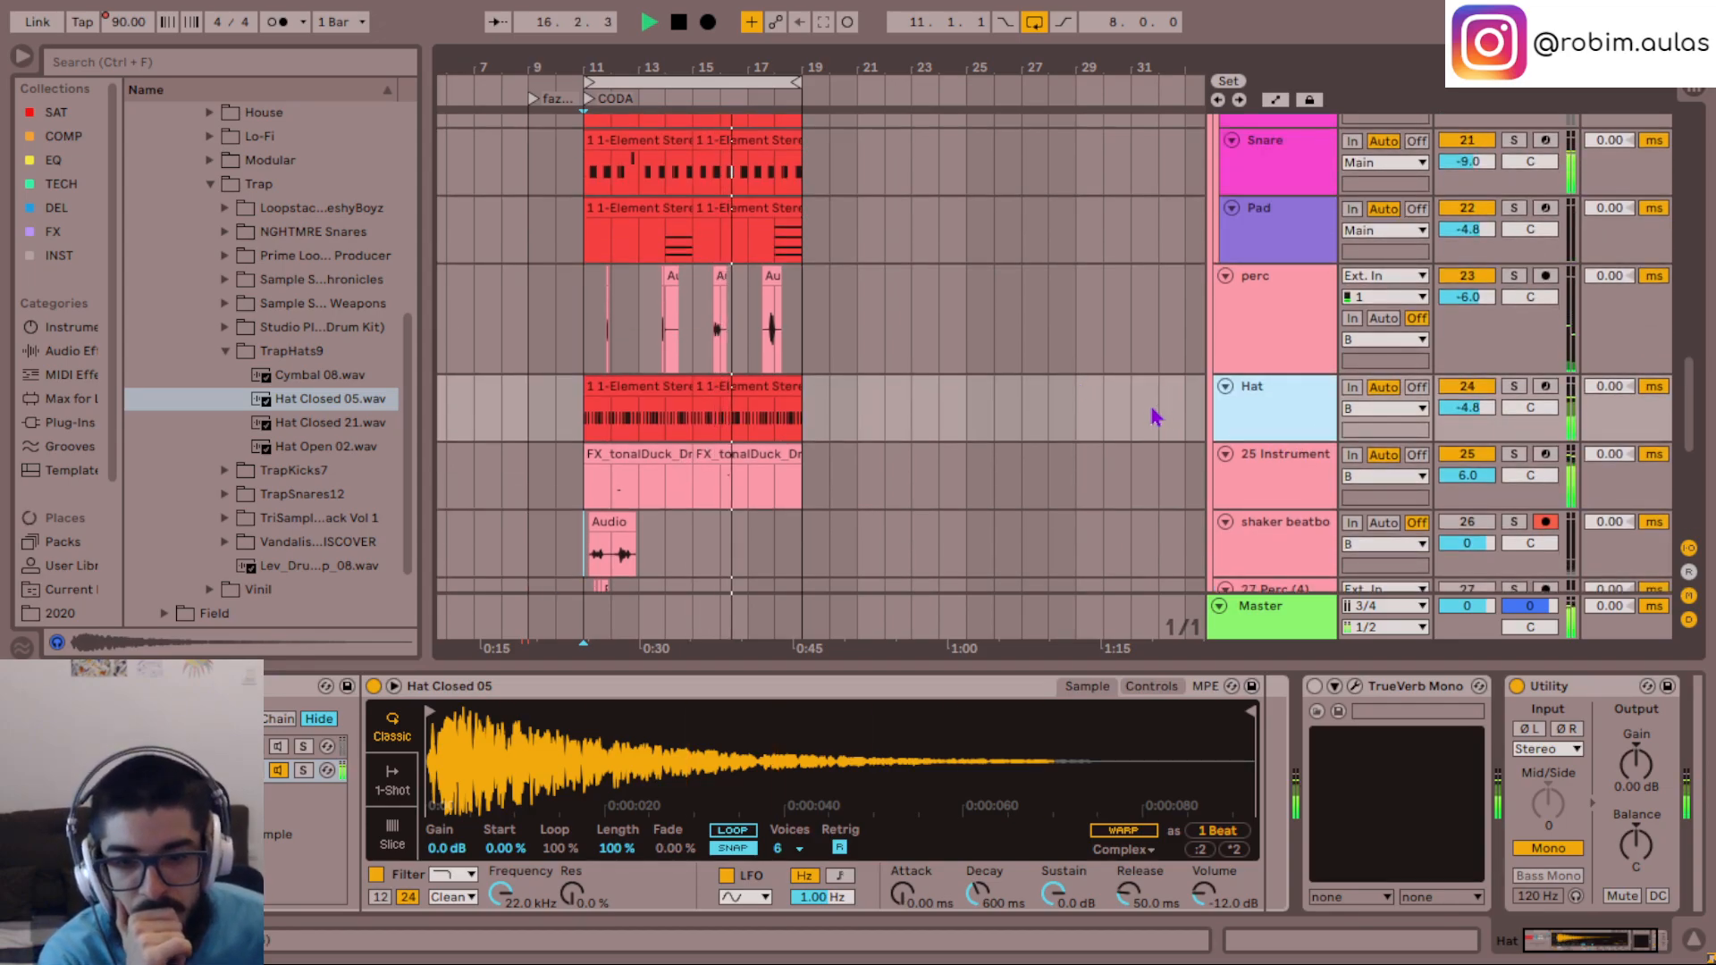
- Transpose the Hat Closed 05 sample up by 6 semitones
click(1152, 687)
click(1138, 833)
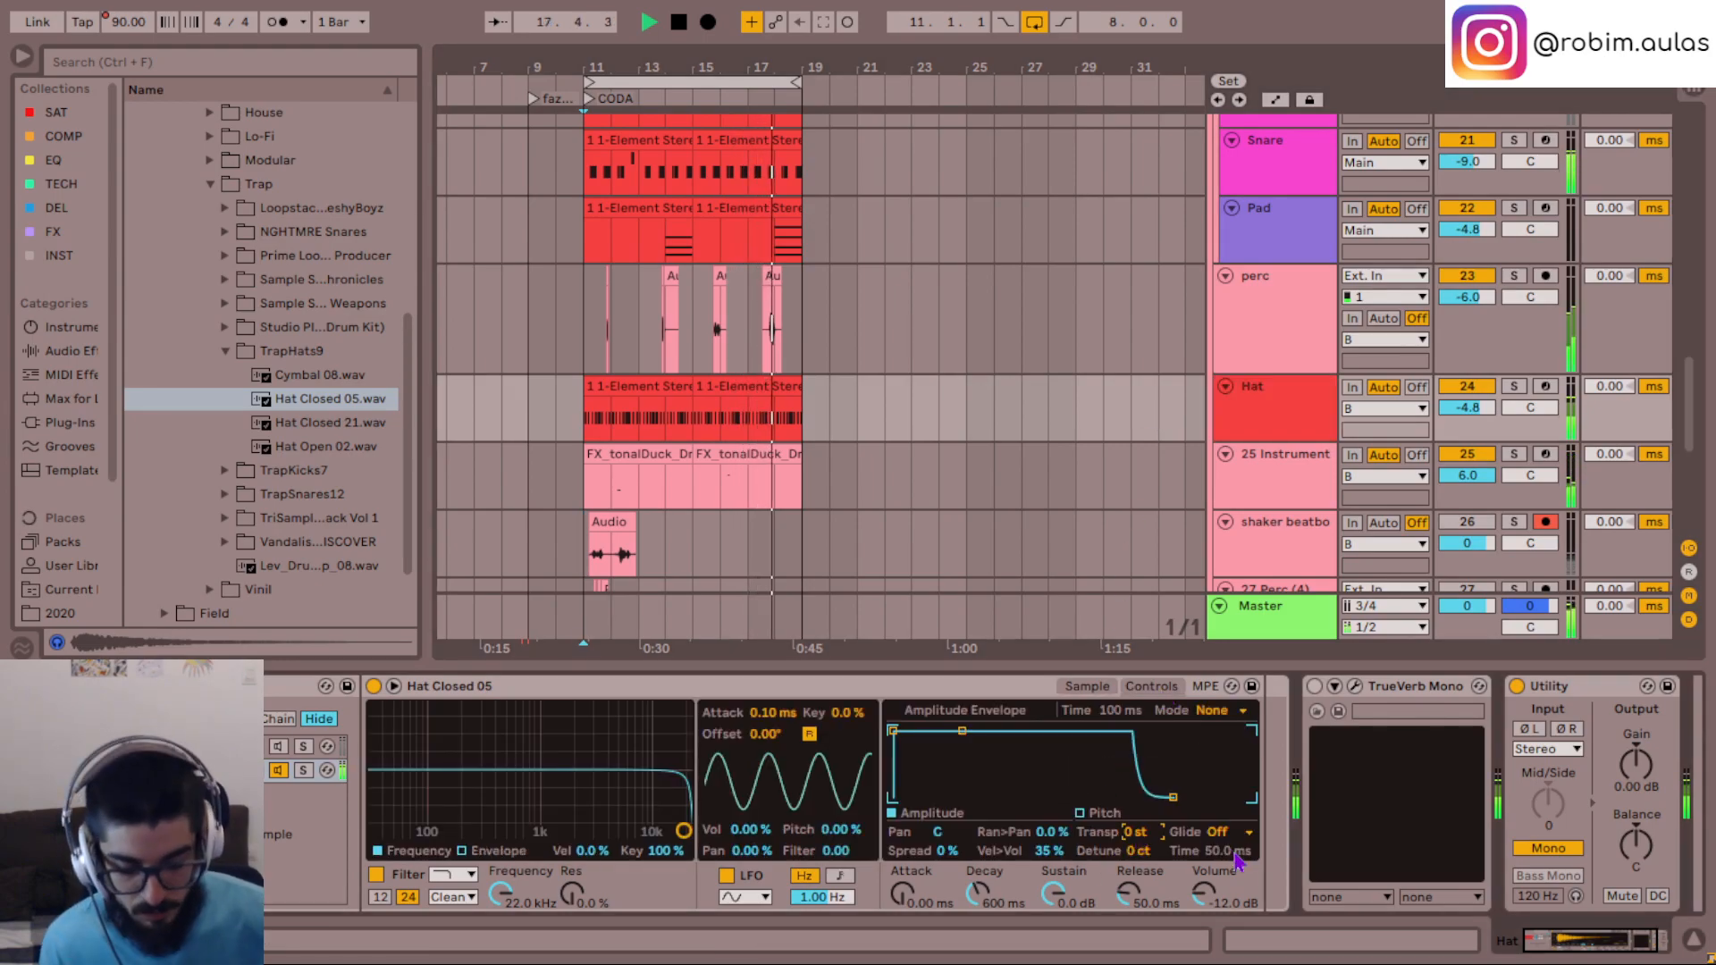
key(Up)
key(Up)
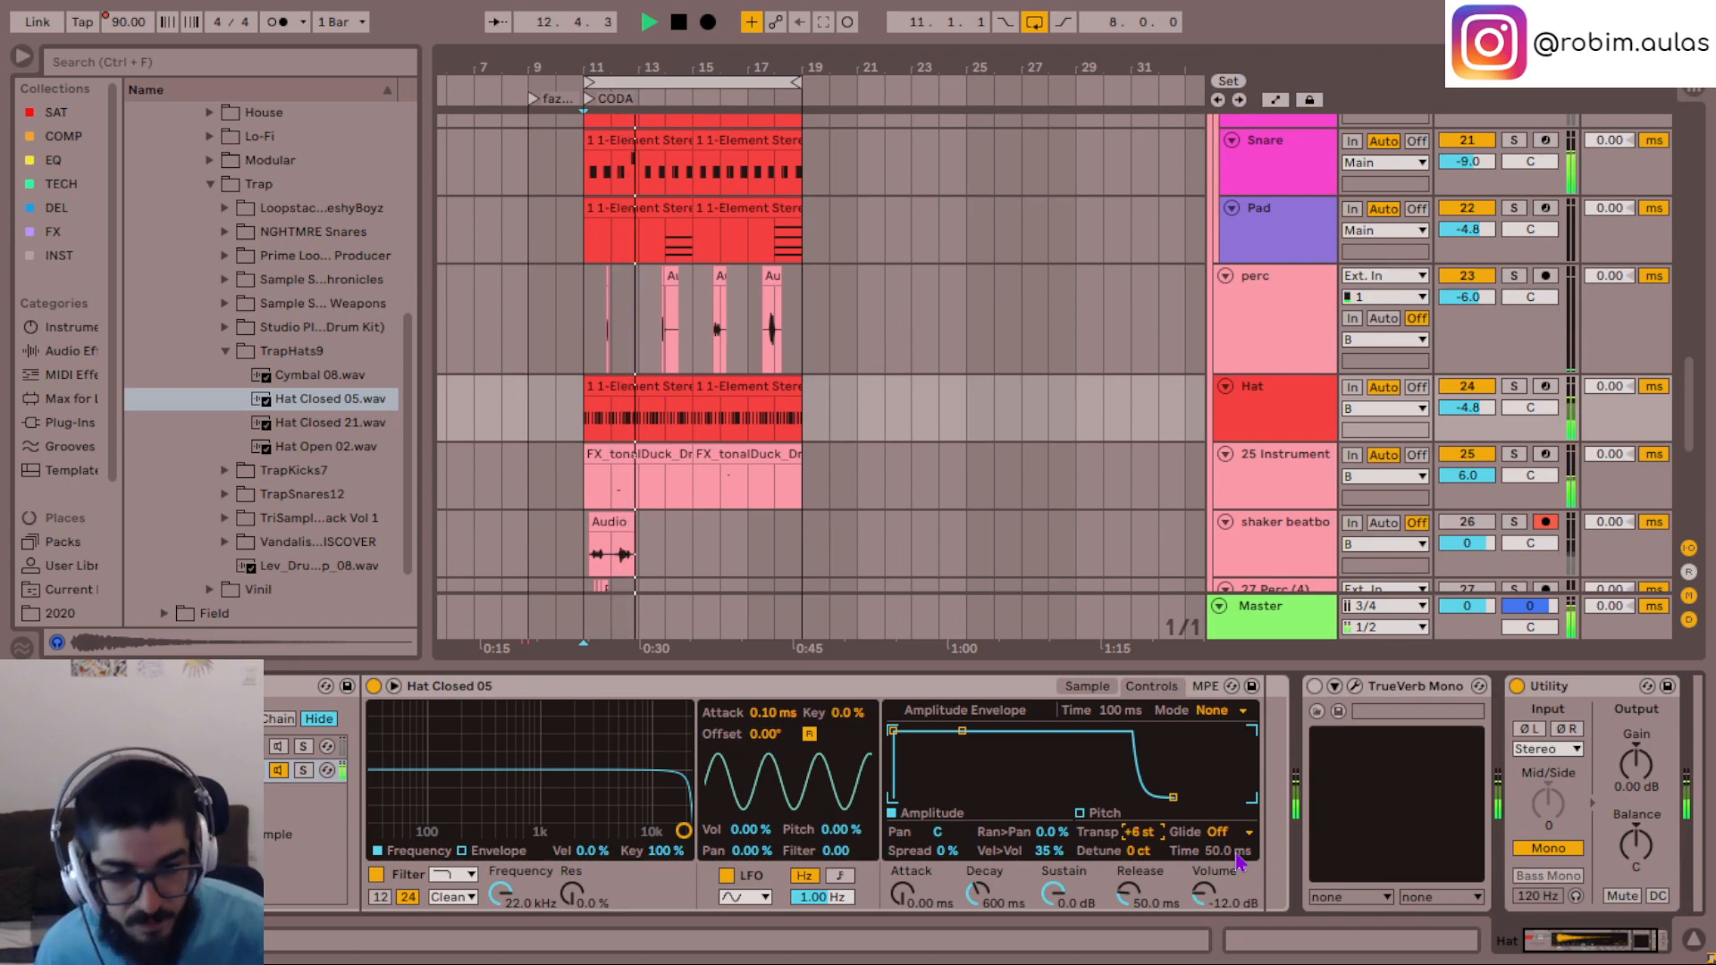
- Try an attack of about 40.6 ms on the Hat Closed 05 sample and reset it to 0 ms
click(1088, 689)
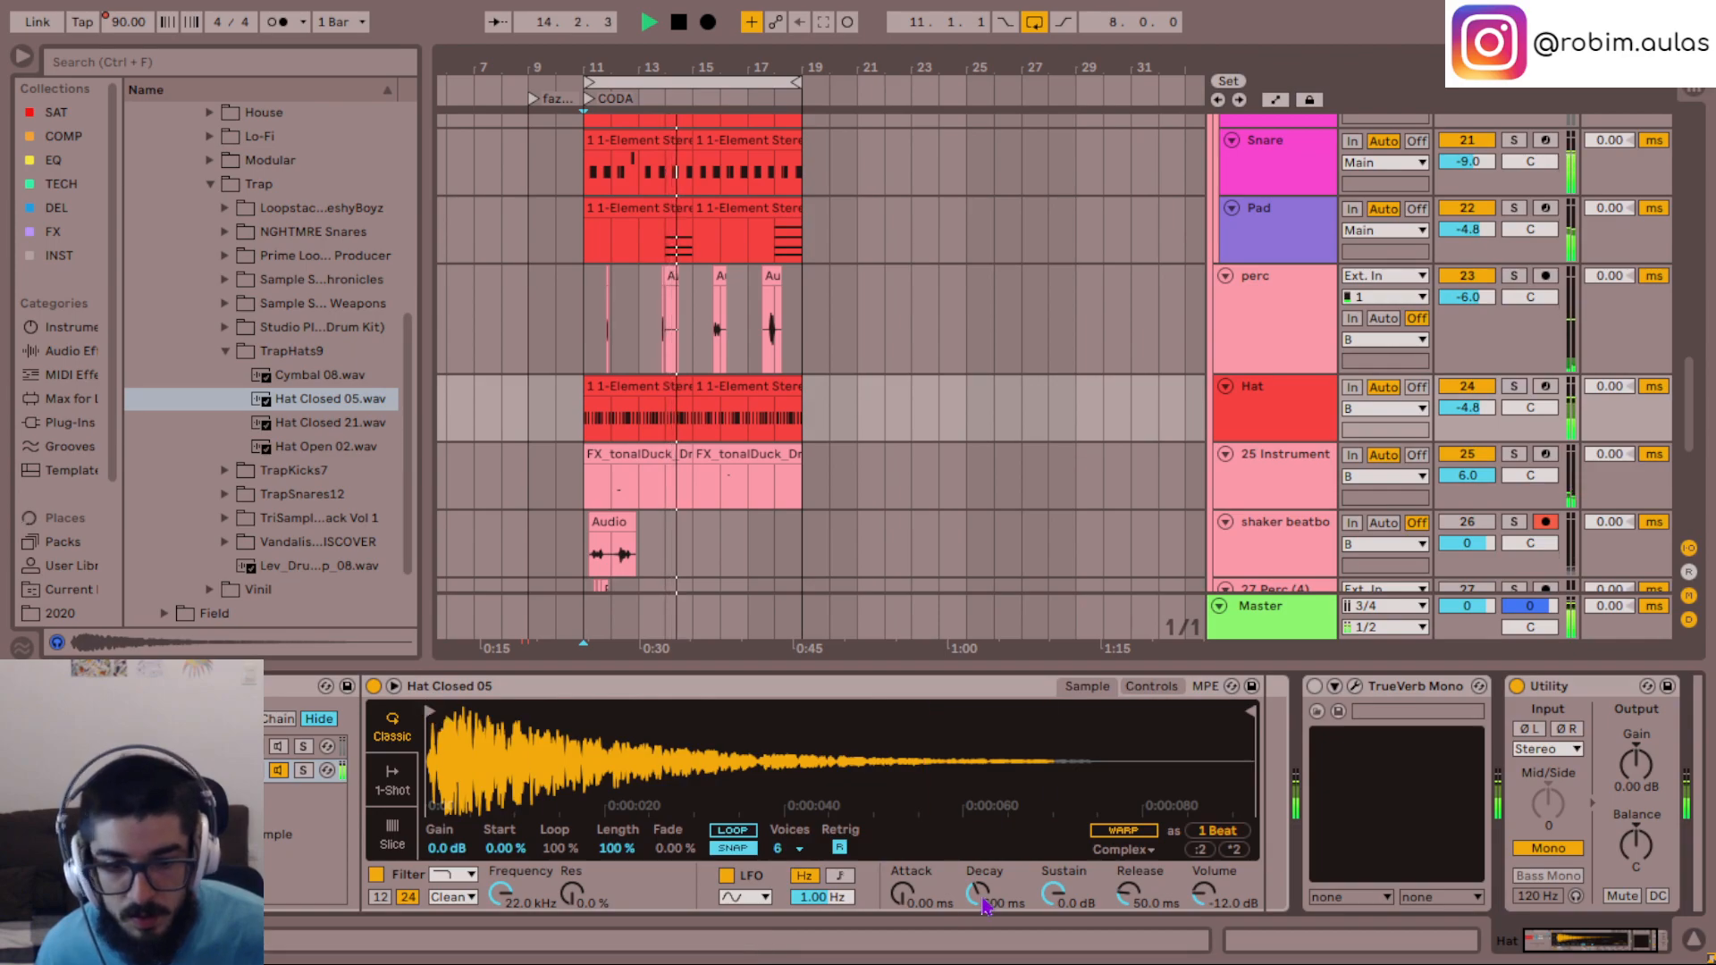
drag(925, 906, 925, 878)
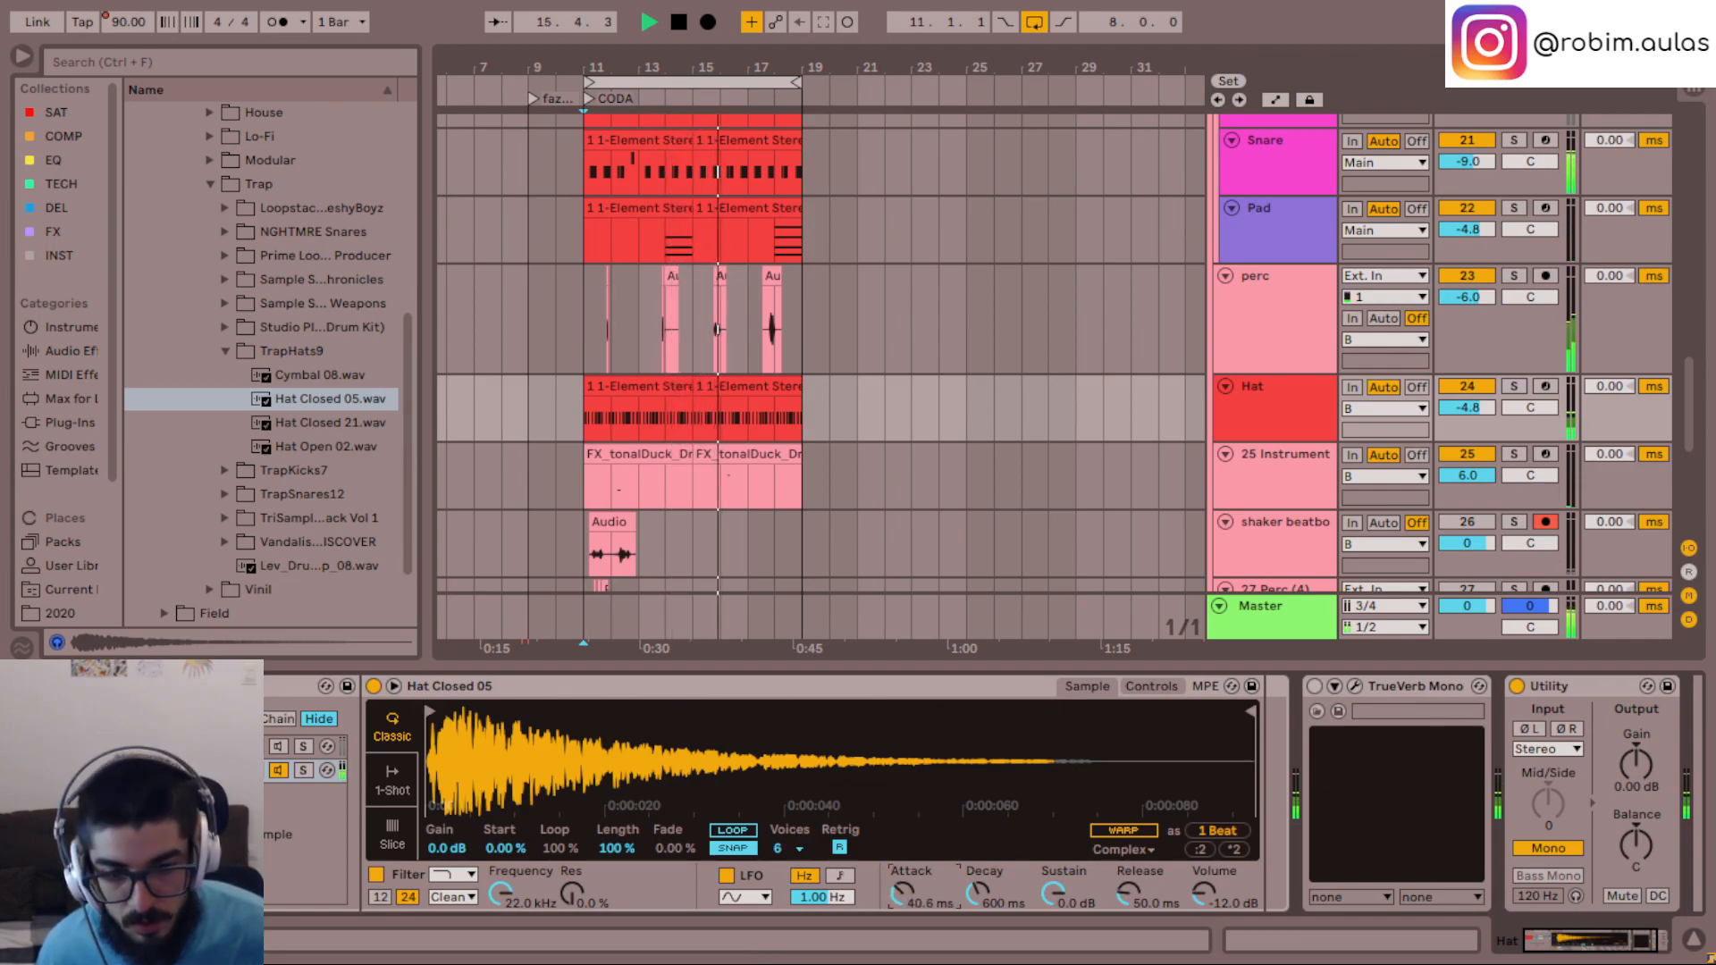
double_click(906, 898)
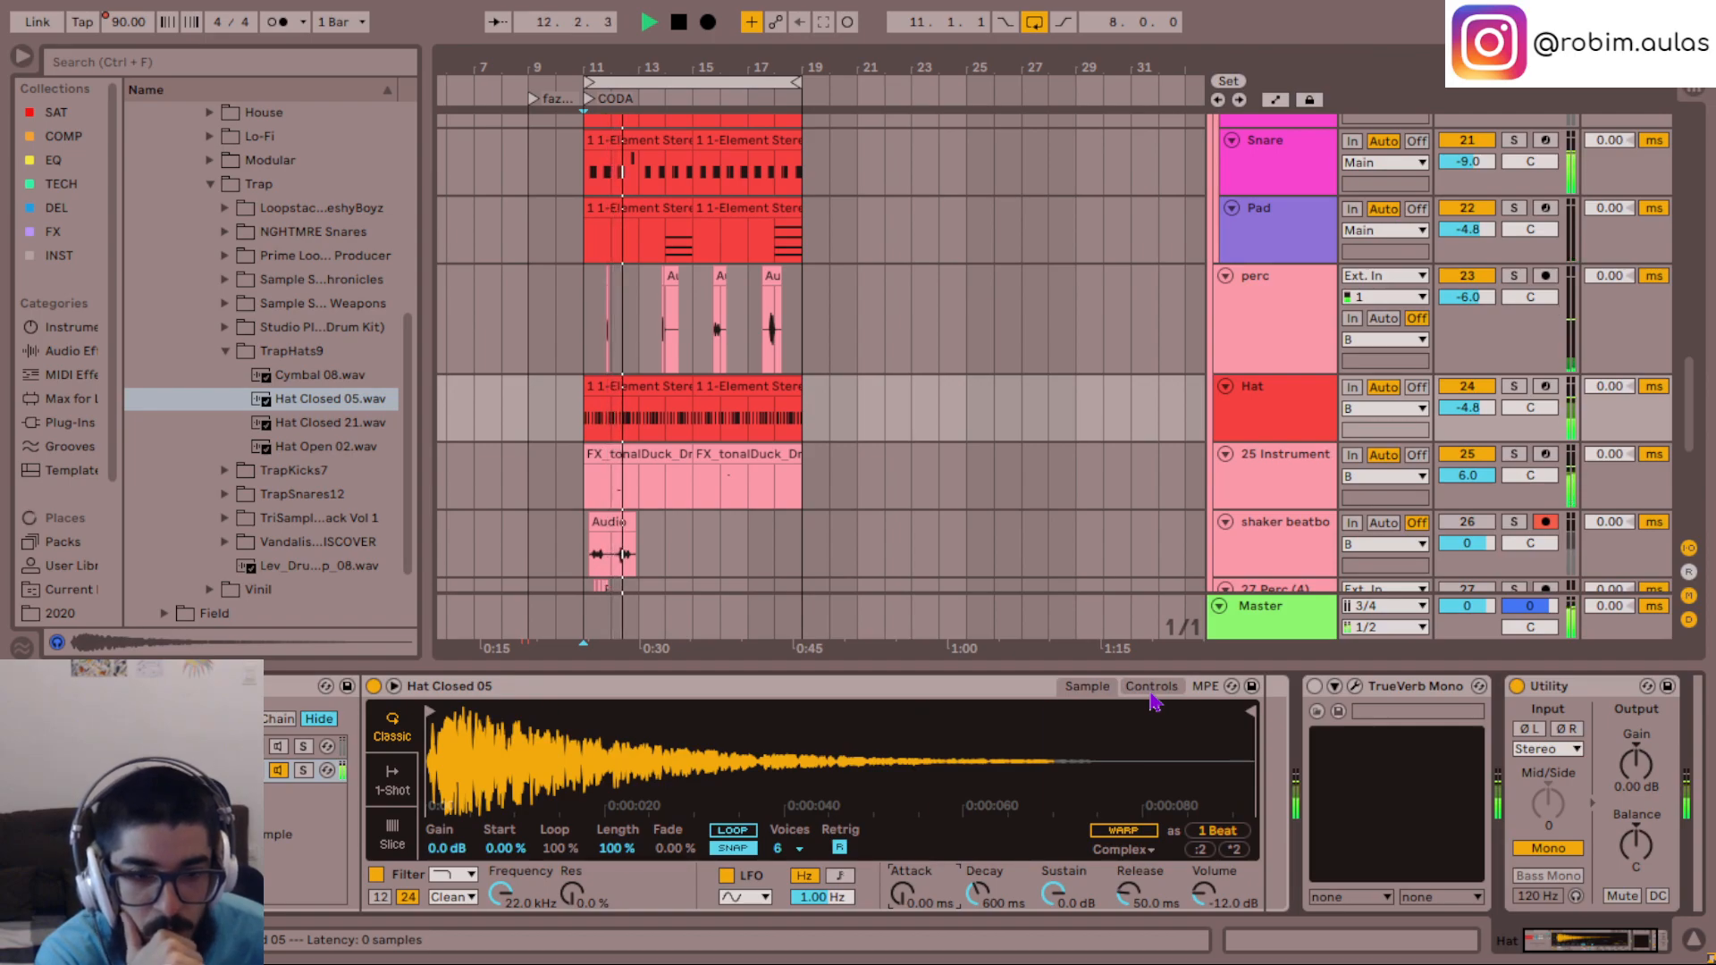
- Mute the Hat Closed 05 chain in the Hat rack, listen to the CODA without it and stop playback
click(284, 778)
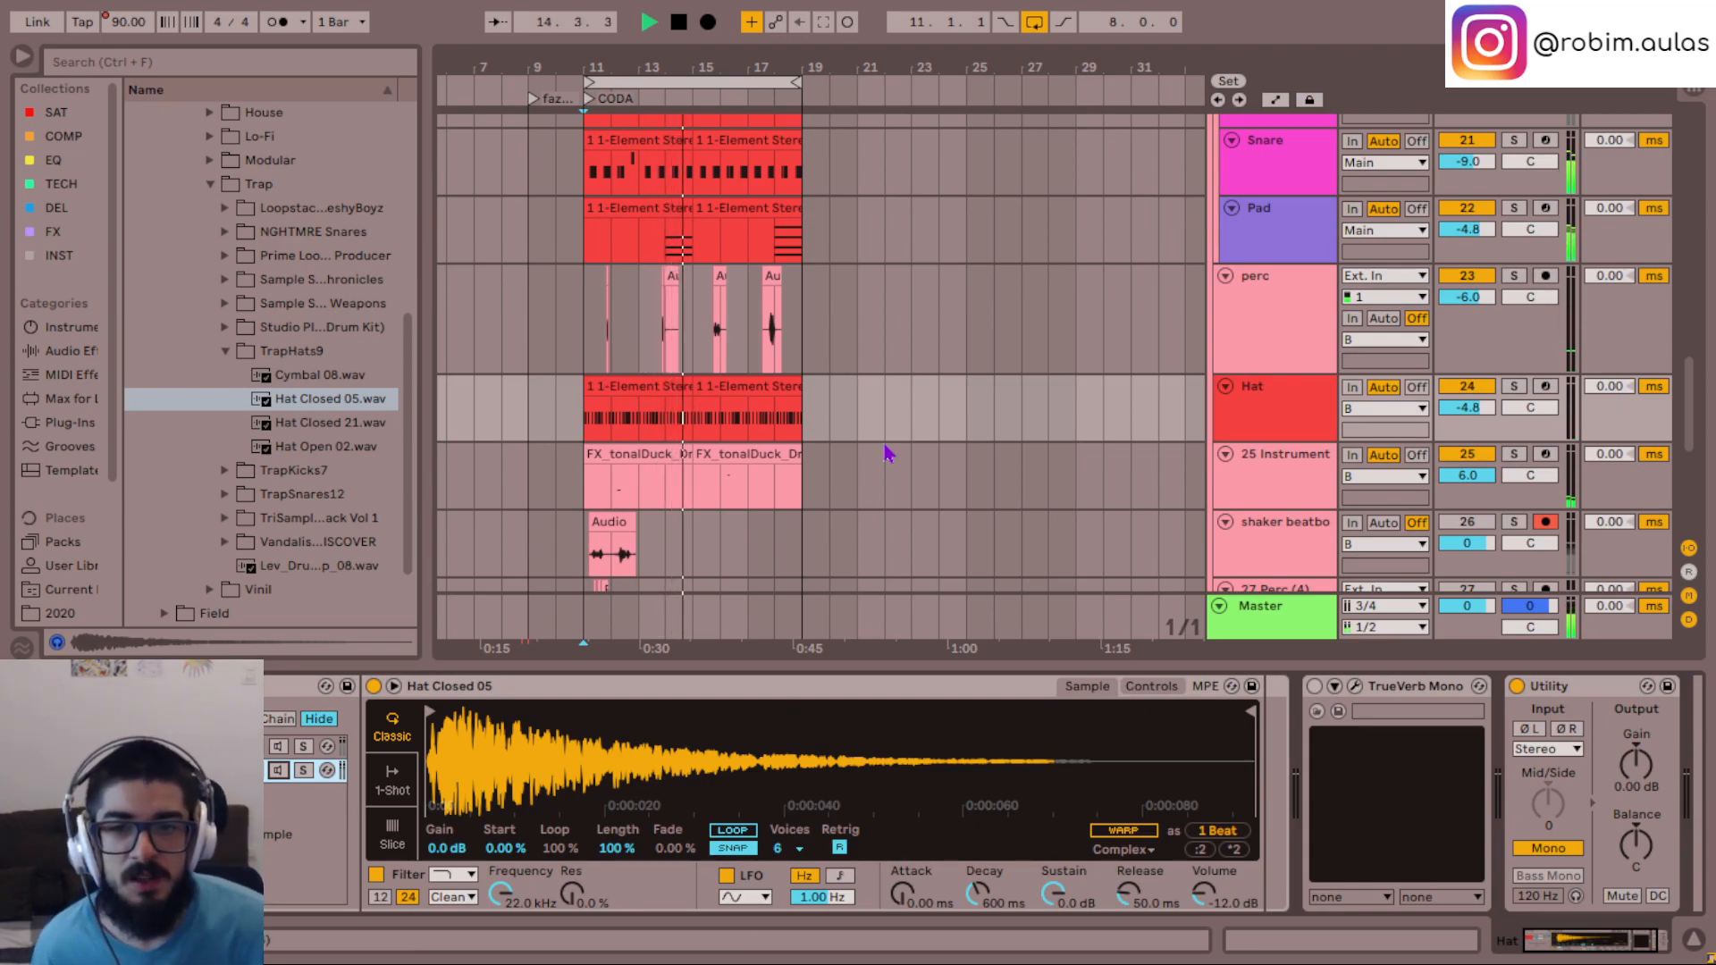
scroll(887, 453, left, 3)
scroll(888, 453, left, 1)
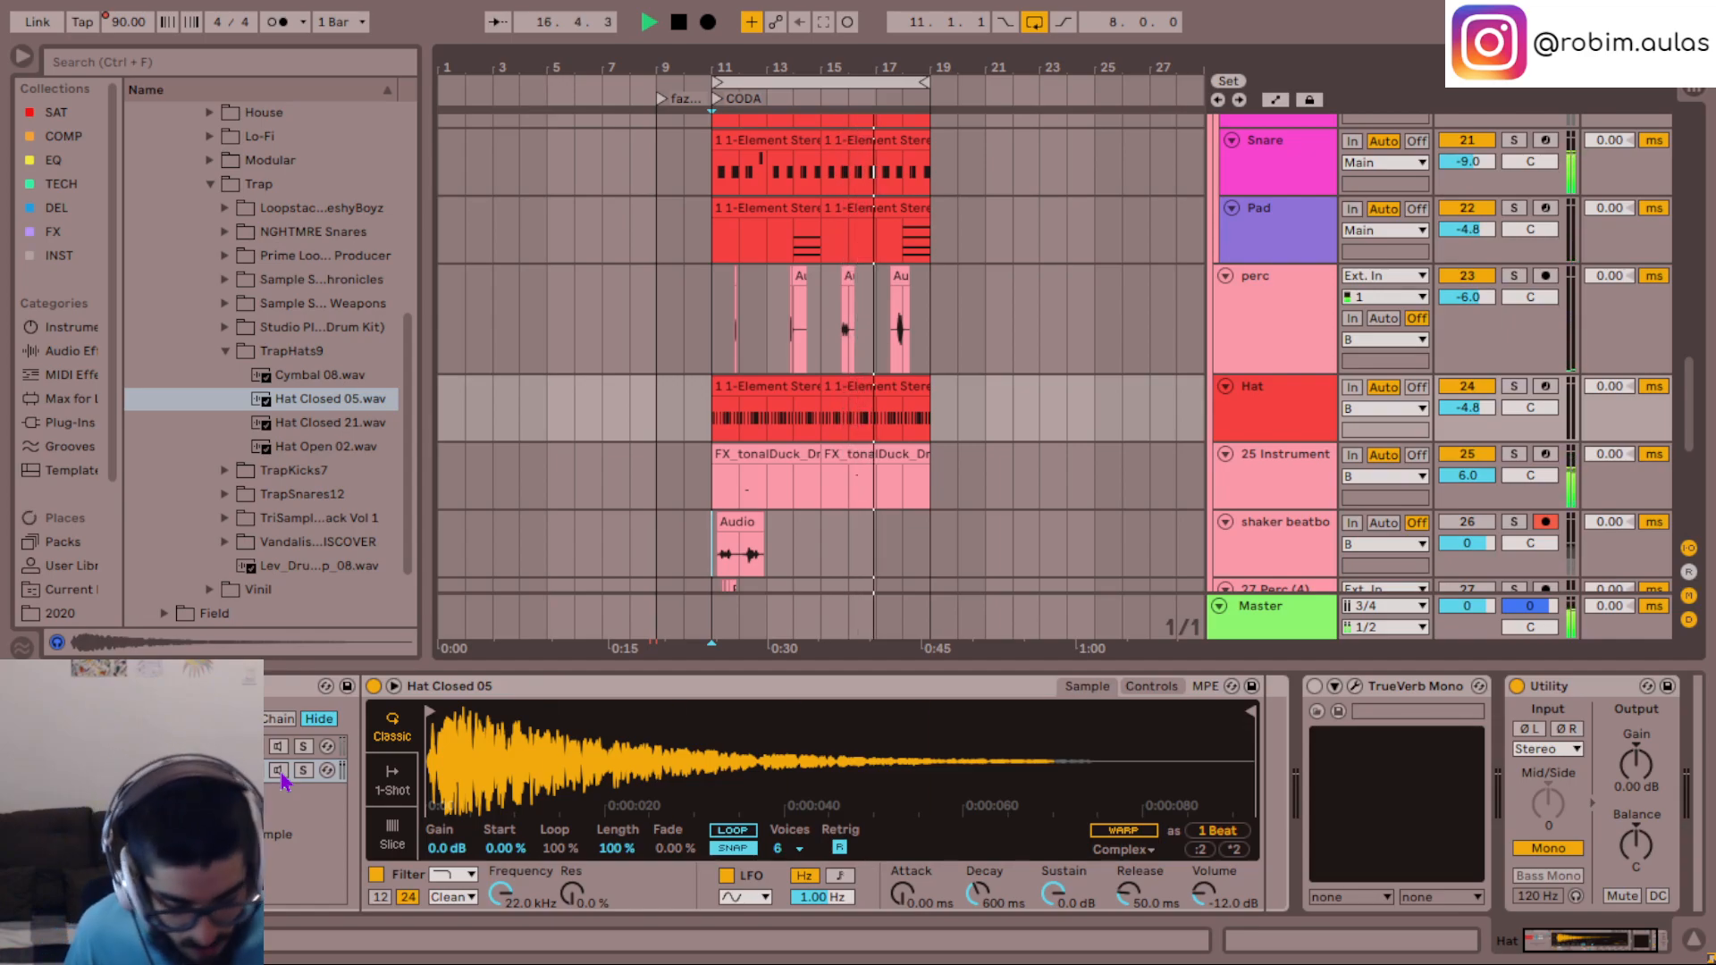
scroll(527, 528, up, 3)
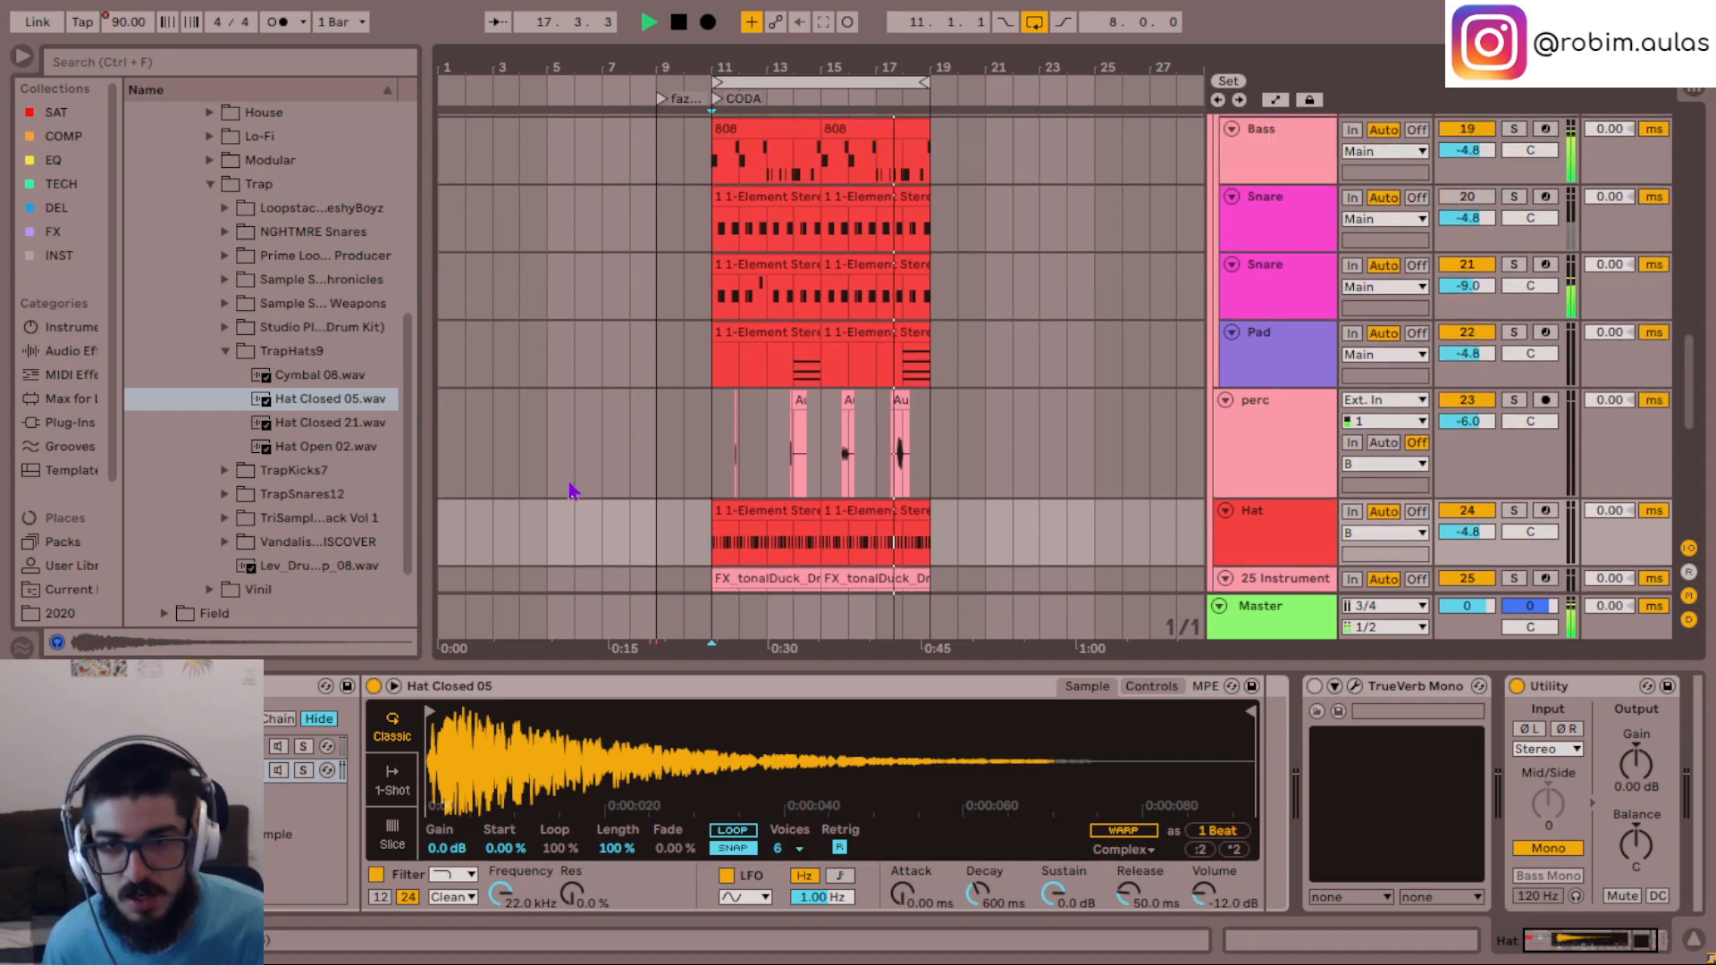
key(space)
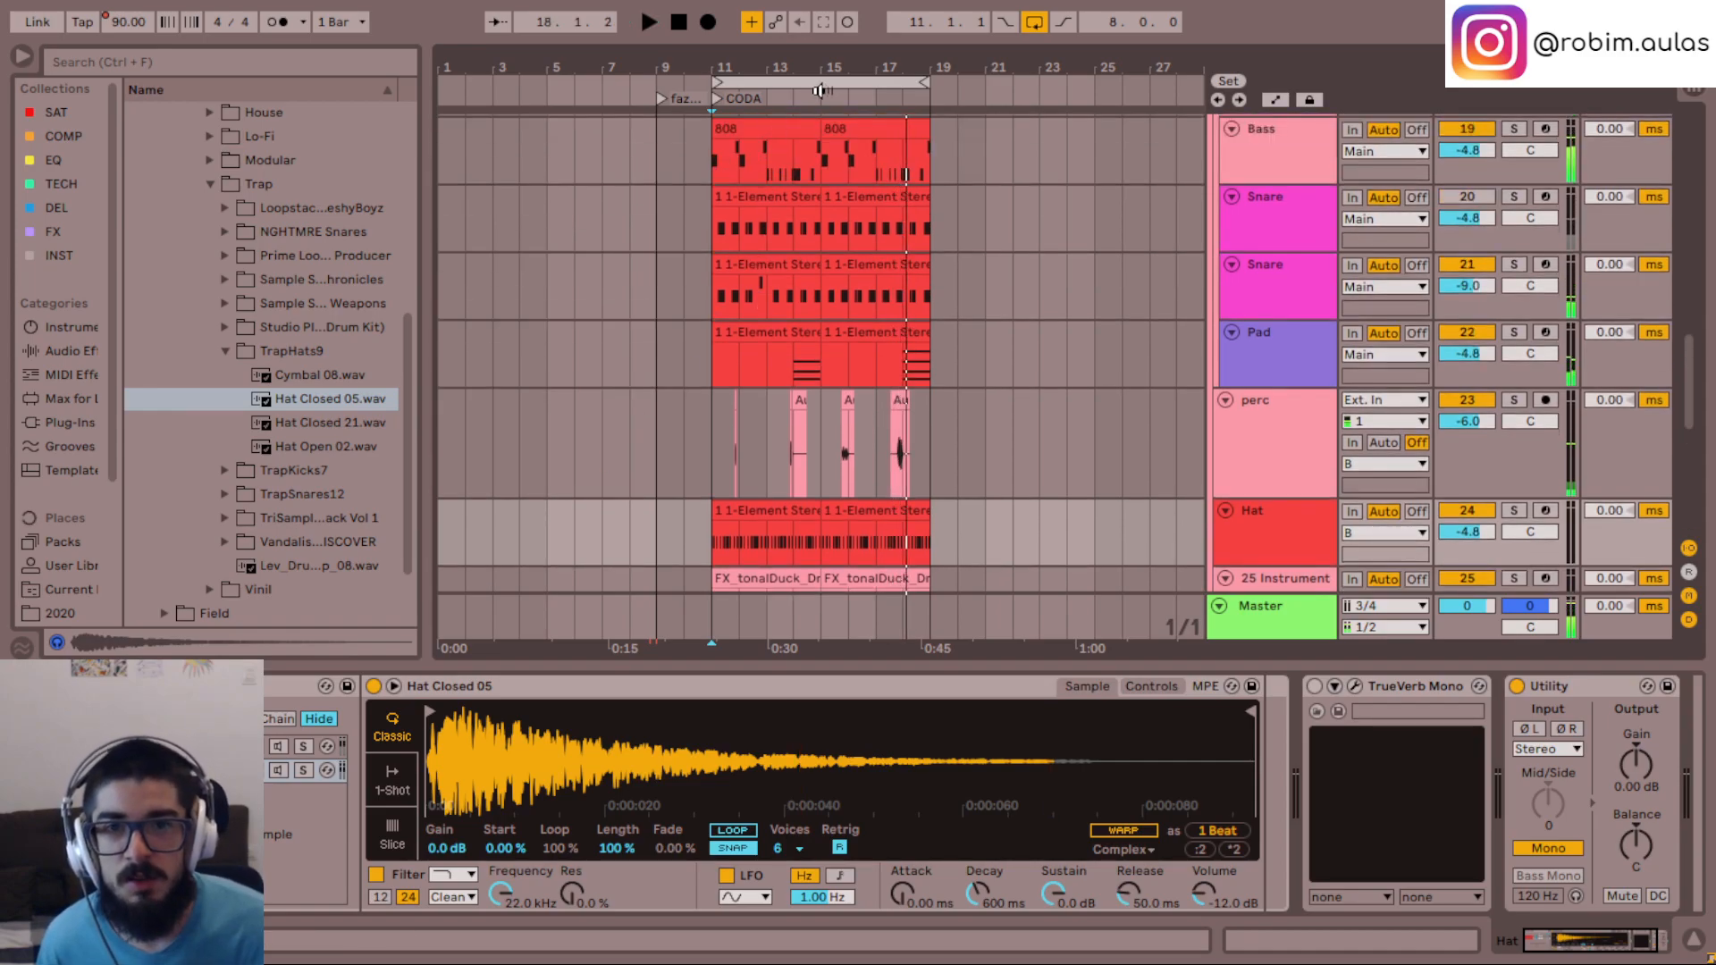
- Move the loop to bars 1 to 9 and play the opening section while looking over the tracks
drag(801, 85, 528, 85)
scroll(652, 315, up, 12)
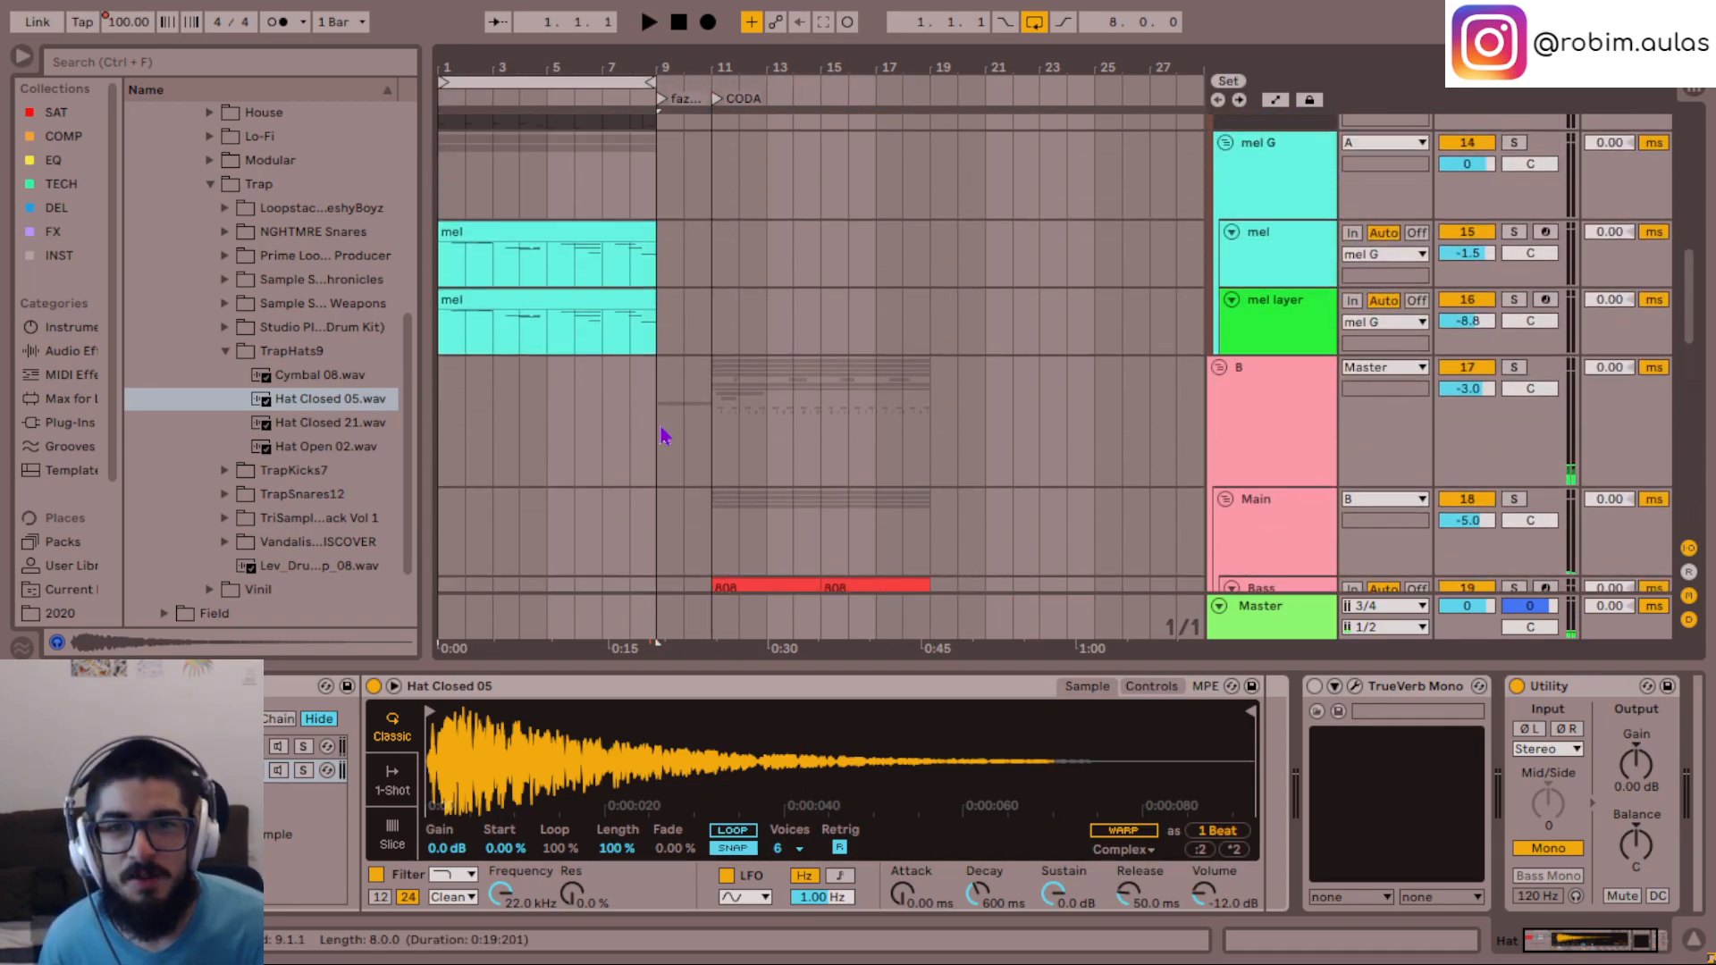
key(space)
scroll(778, 361, up, 3)
scroll(777, 362, down, 8)
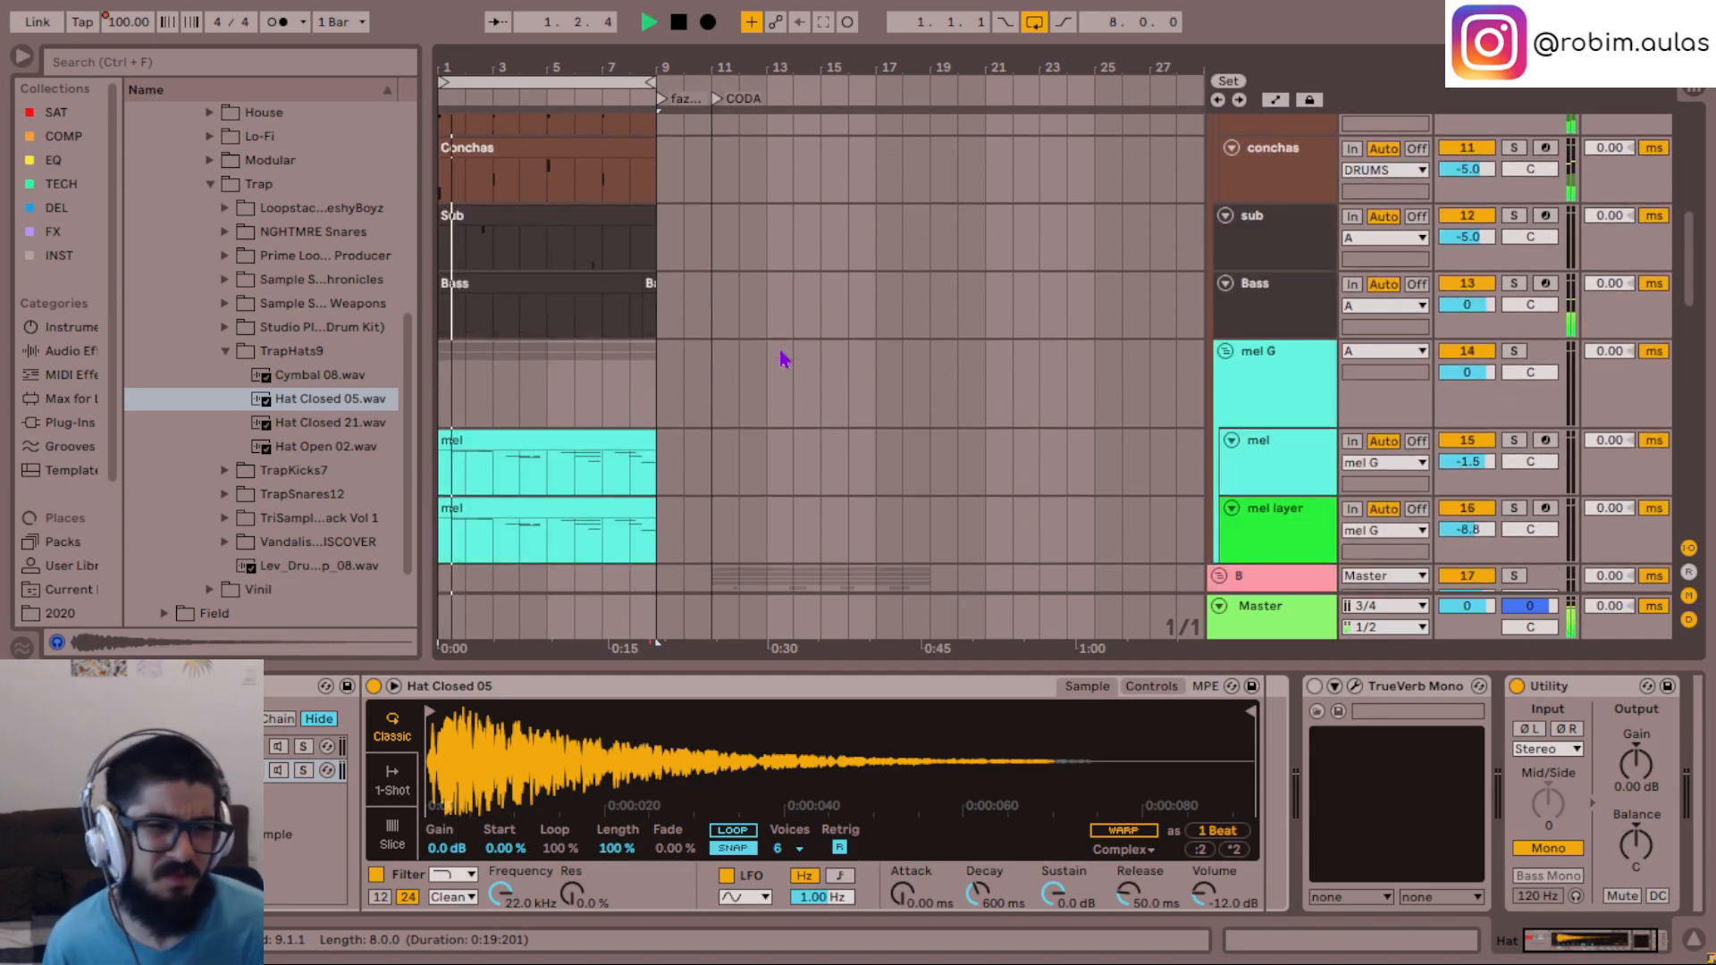
scroll(780, 358, down, 4)
scroll(780, 359, down, 3)
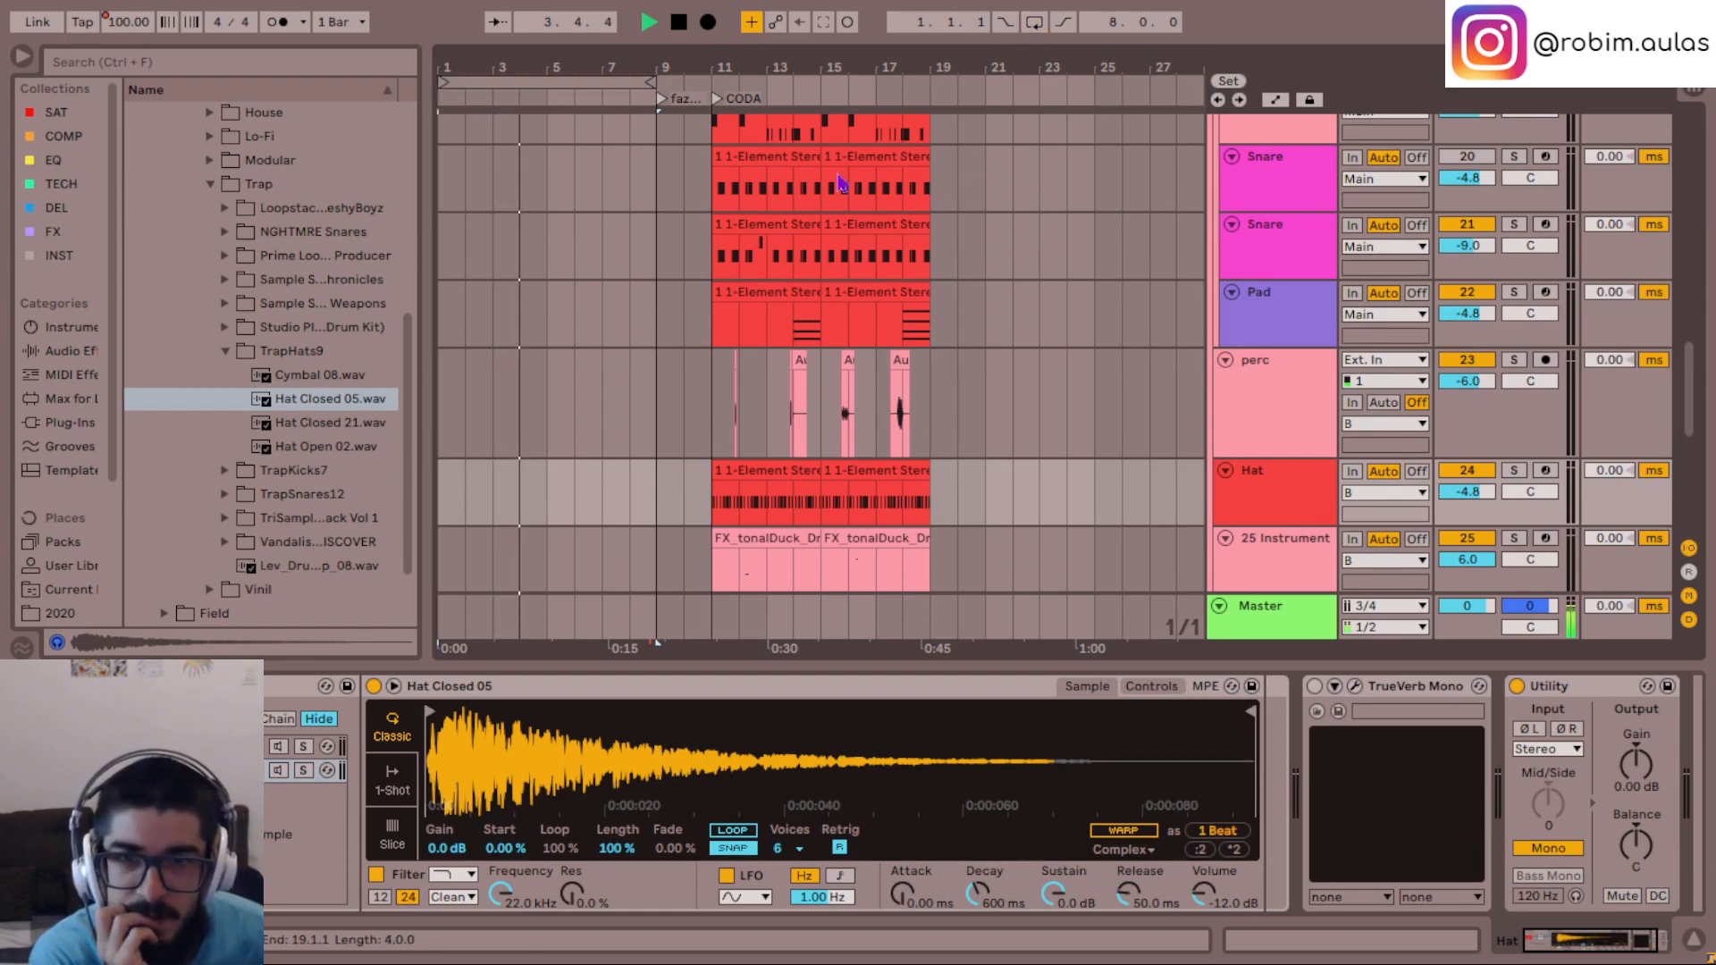
scroll(898, 380, down, 3)
scroll(898, 379, down, 1)
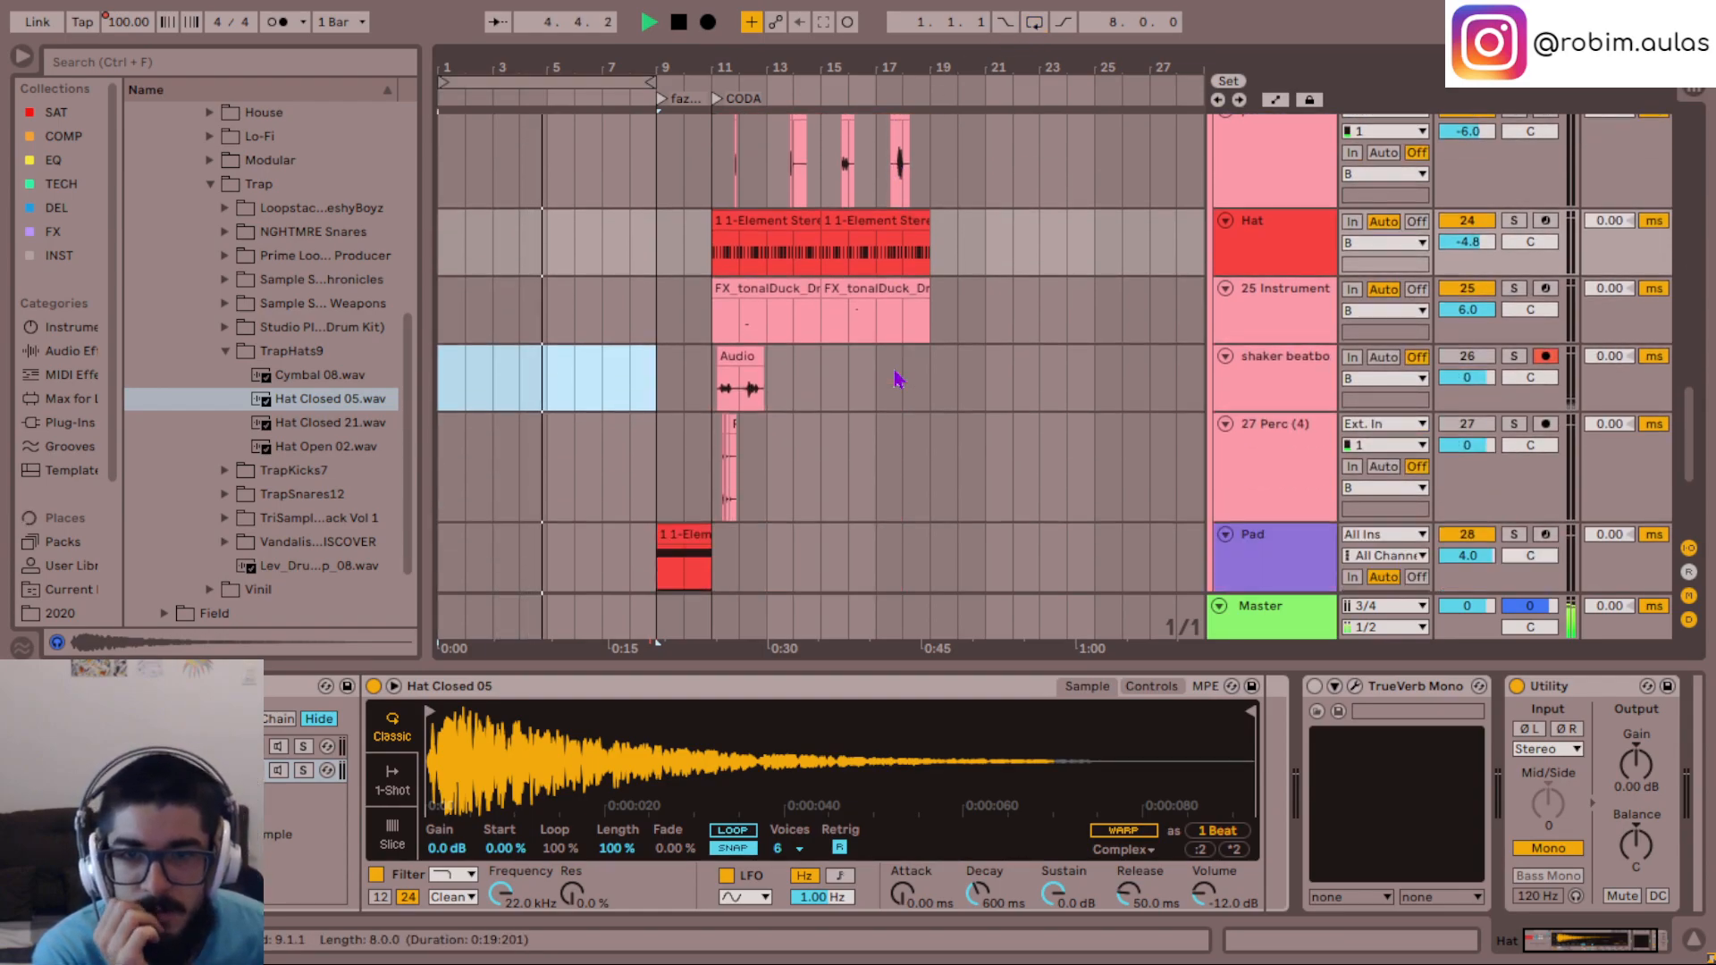
scroll(898, 380, up, 10)
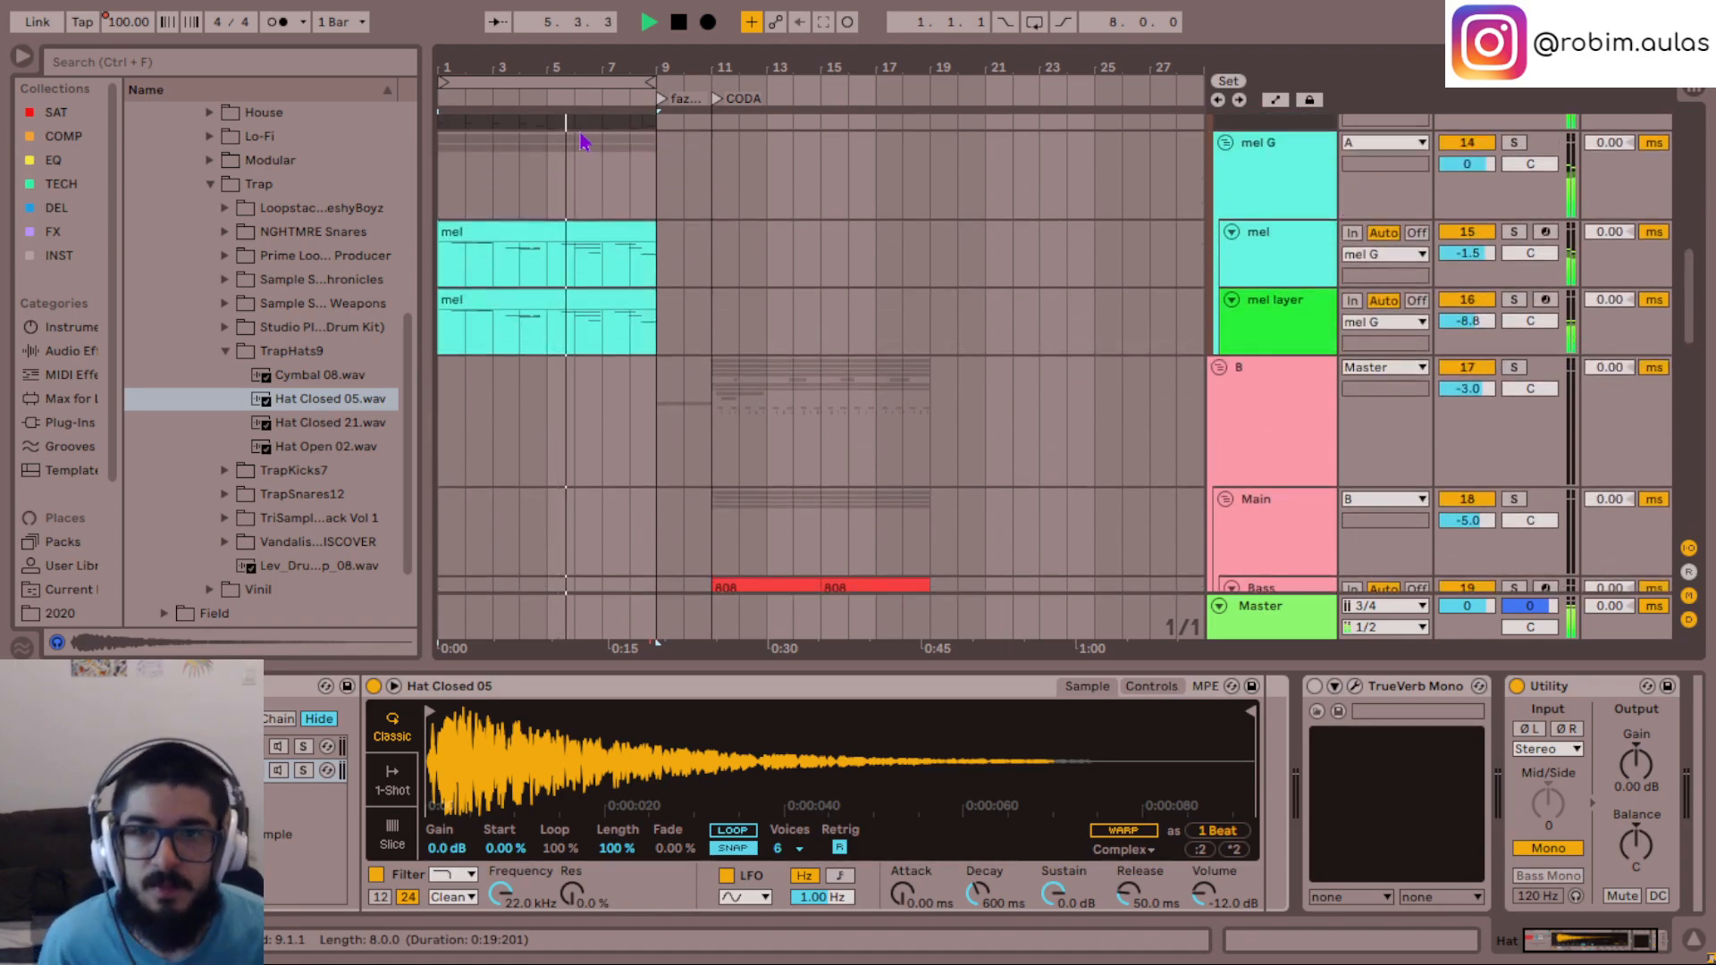
- Return the loop to the CODA at bar 11 and lower the Bass track's volume to -6.8 dB
drag(581, 82, 856, 83)
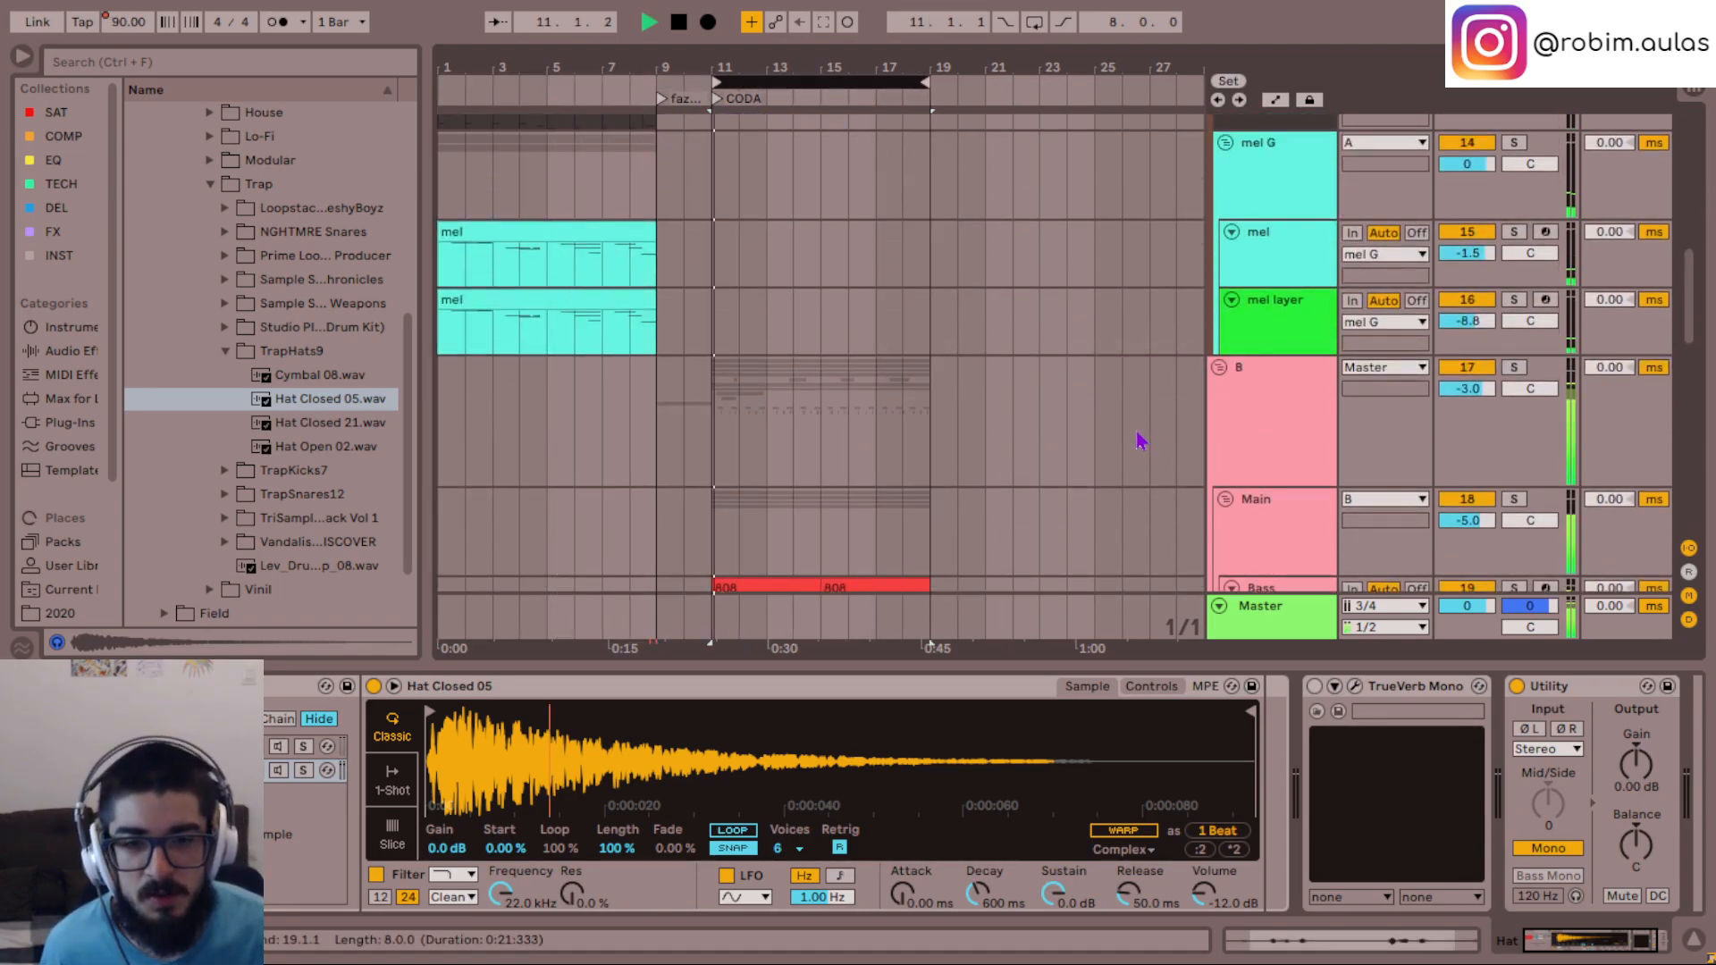
scroll(1018, 440, down, 6)
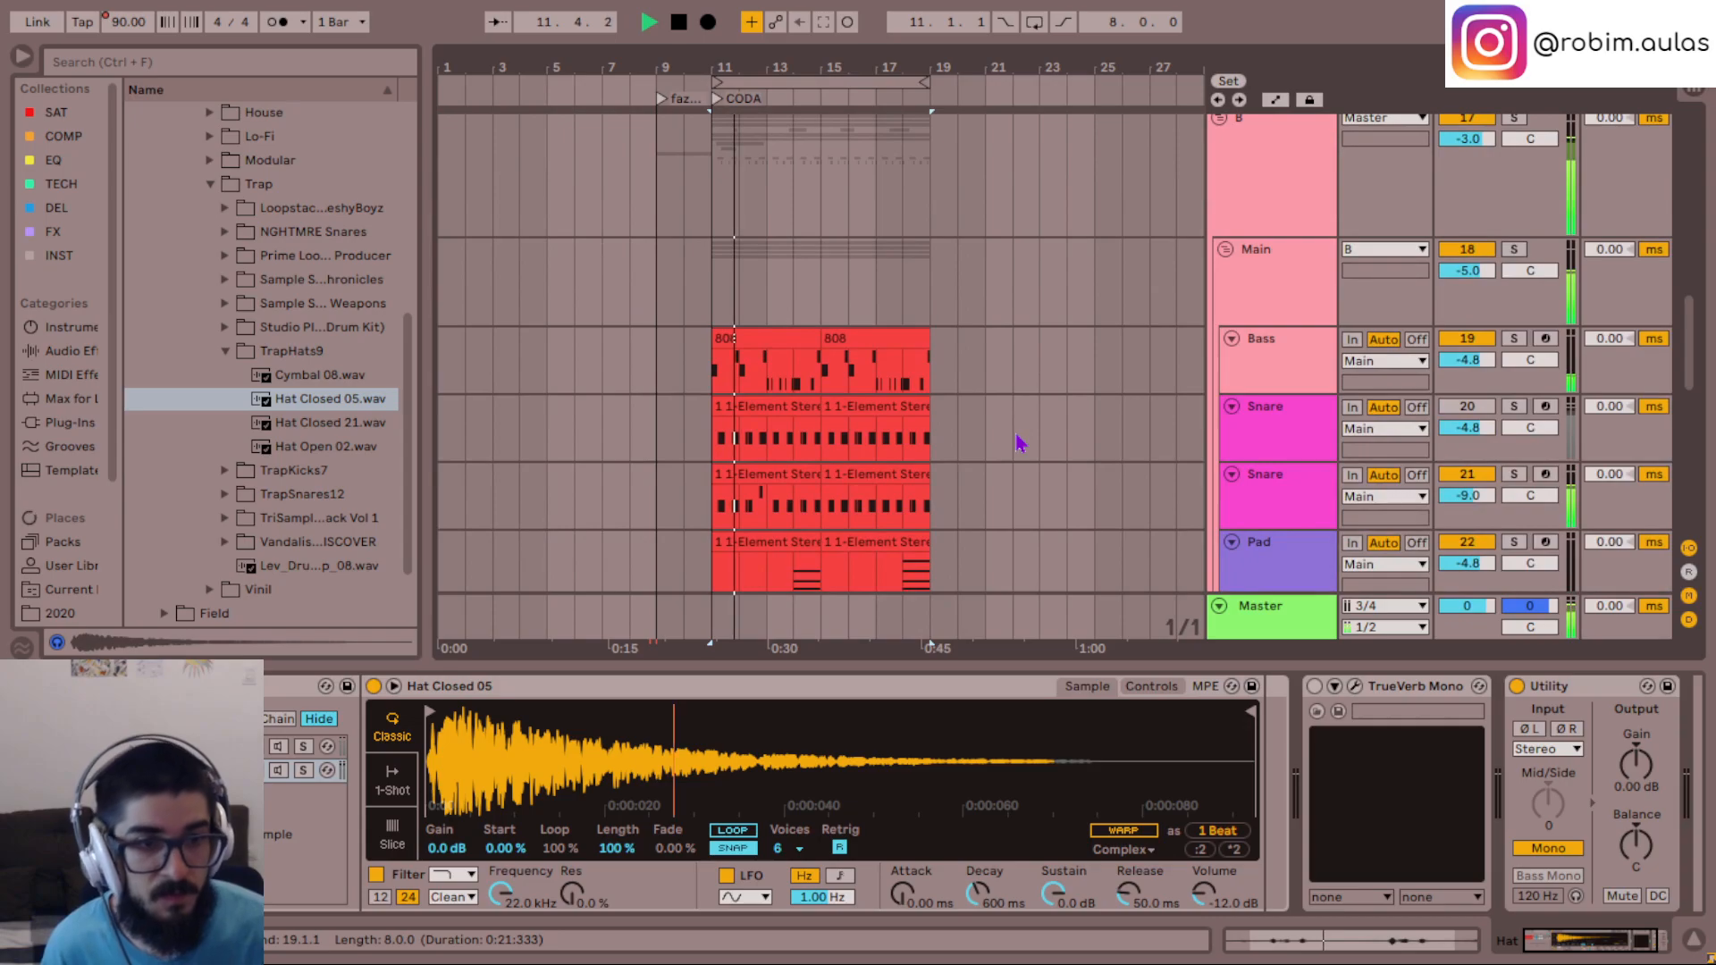
drag(1470, 360, 1470, 377)
key(Down)
key(Up)
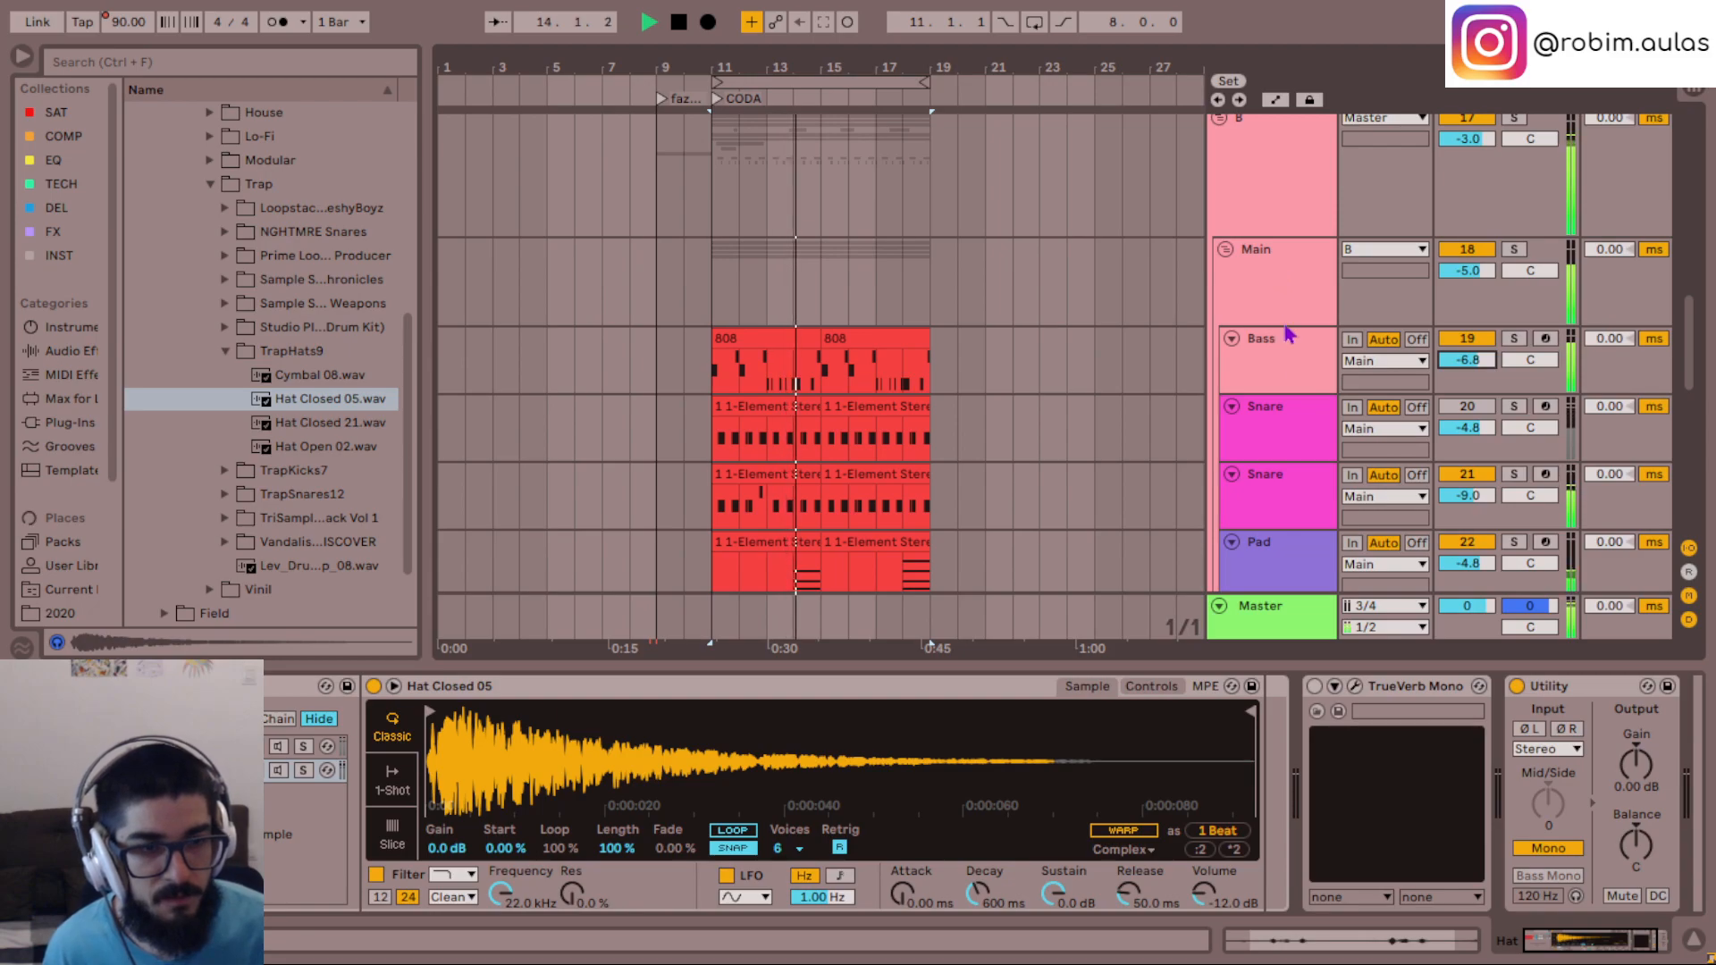
- Solo the Bass track and open its Saturn 2 plug-in window
click(1301, 368)
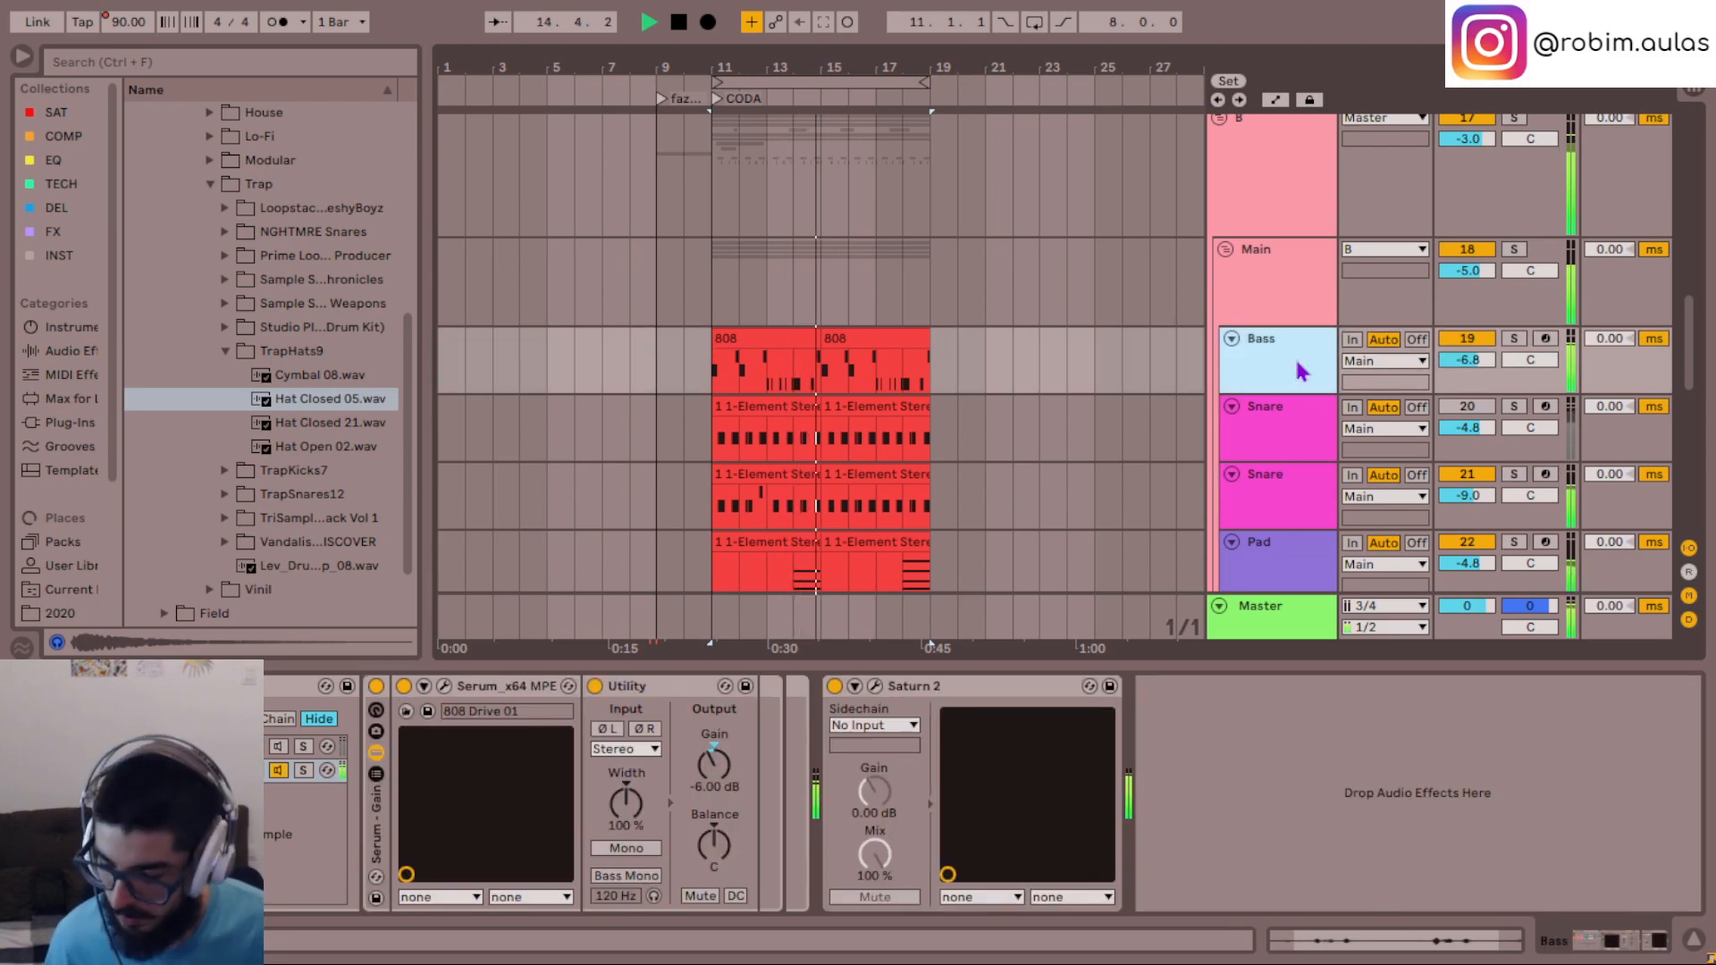
key(s)
key(space)
key(space)
click(876, 688)
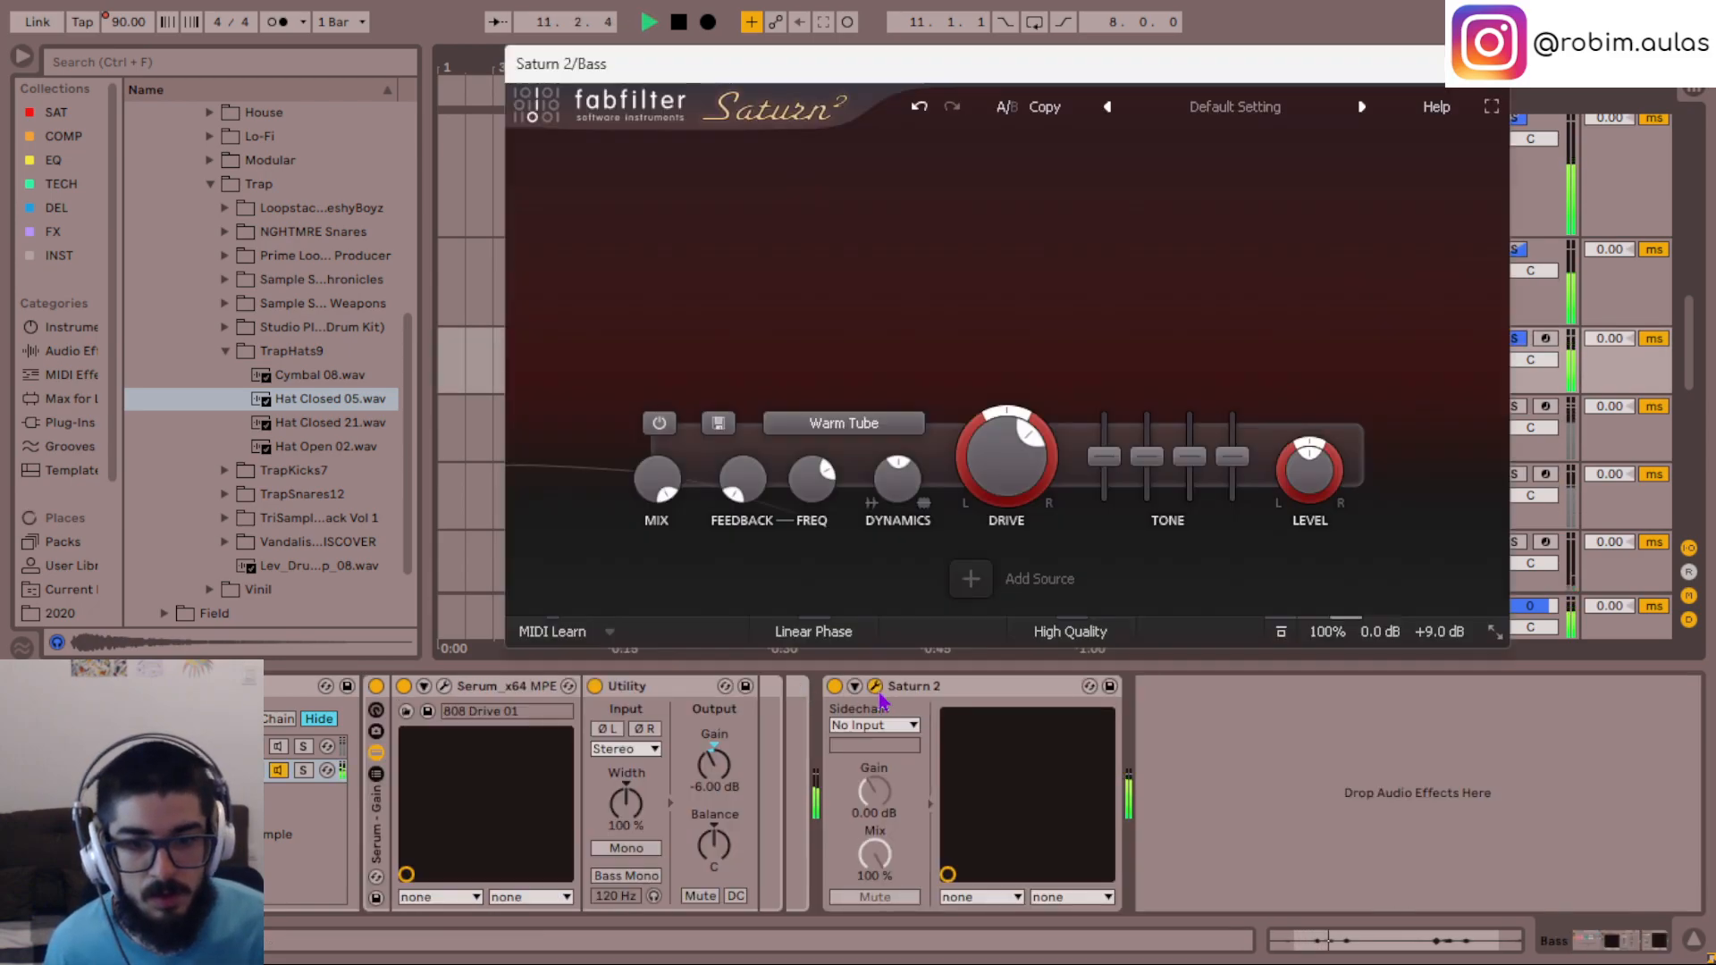
- Set Saturn 2's Band 1 Bass tone to 4 dB, auditioning the 808 before and after the change
key(space)
key(space)
key(space)
key(space)
key(space)
drag(1109, 463, 1106, 441)
key(space)
key(space)
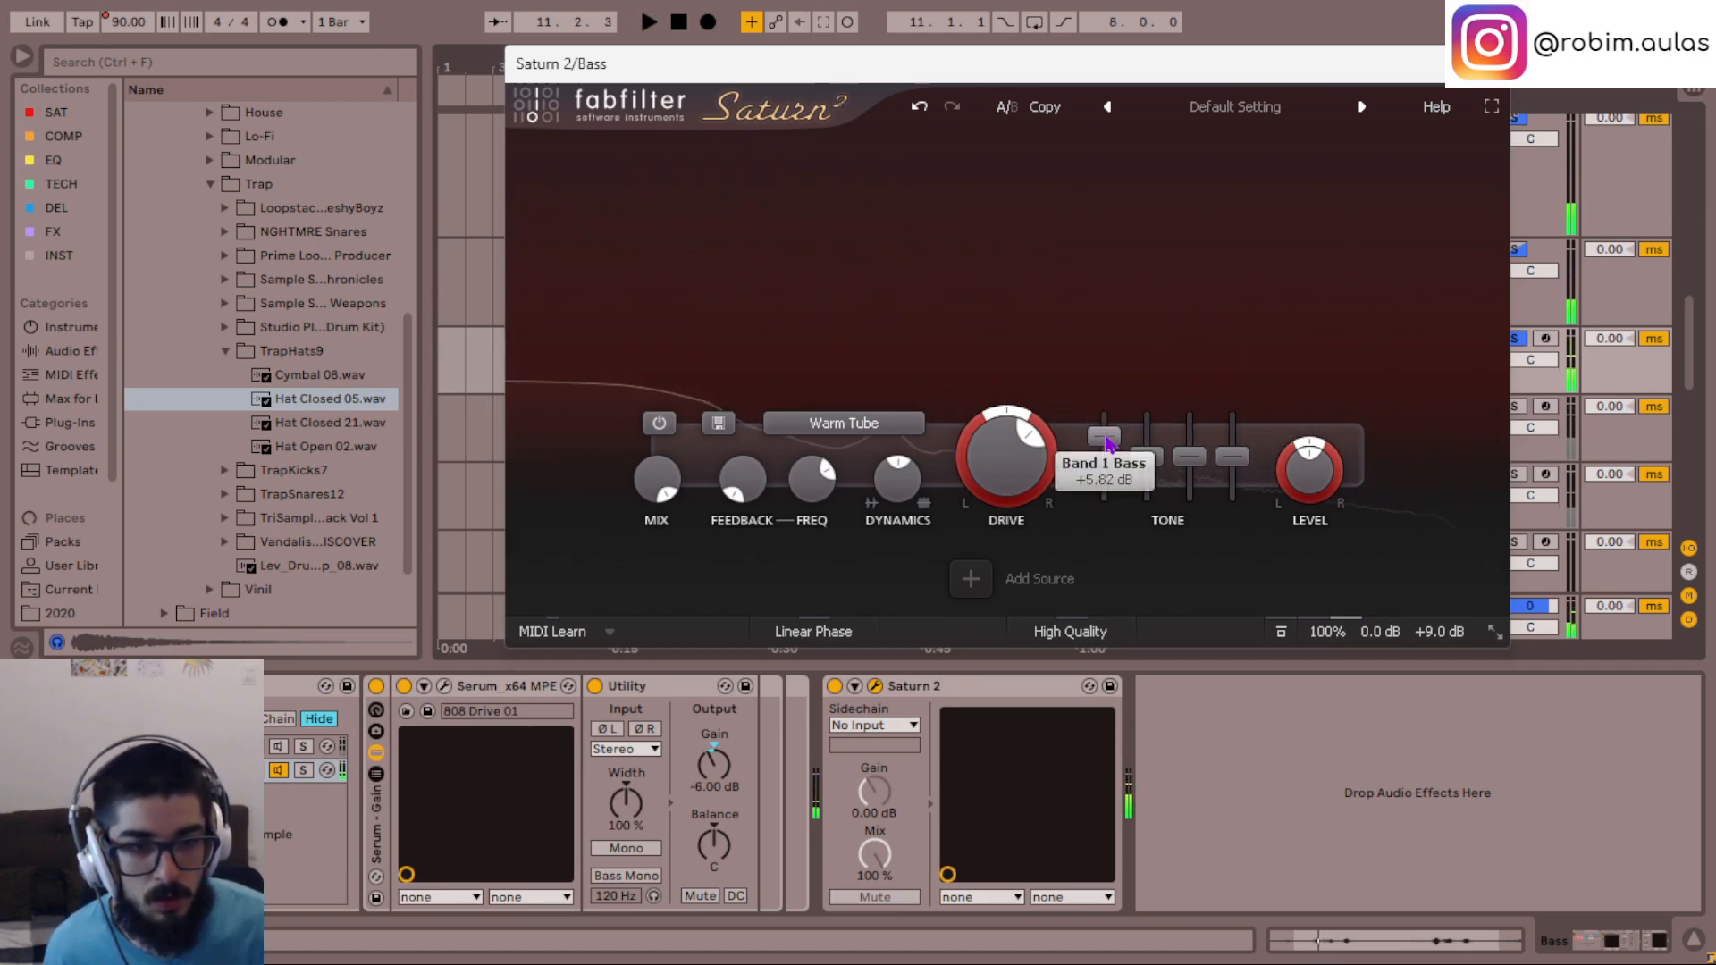
double_click(1107, 442)
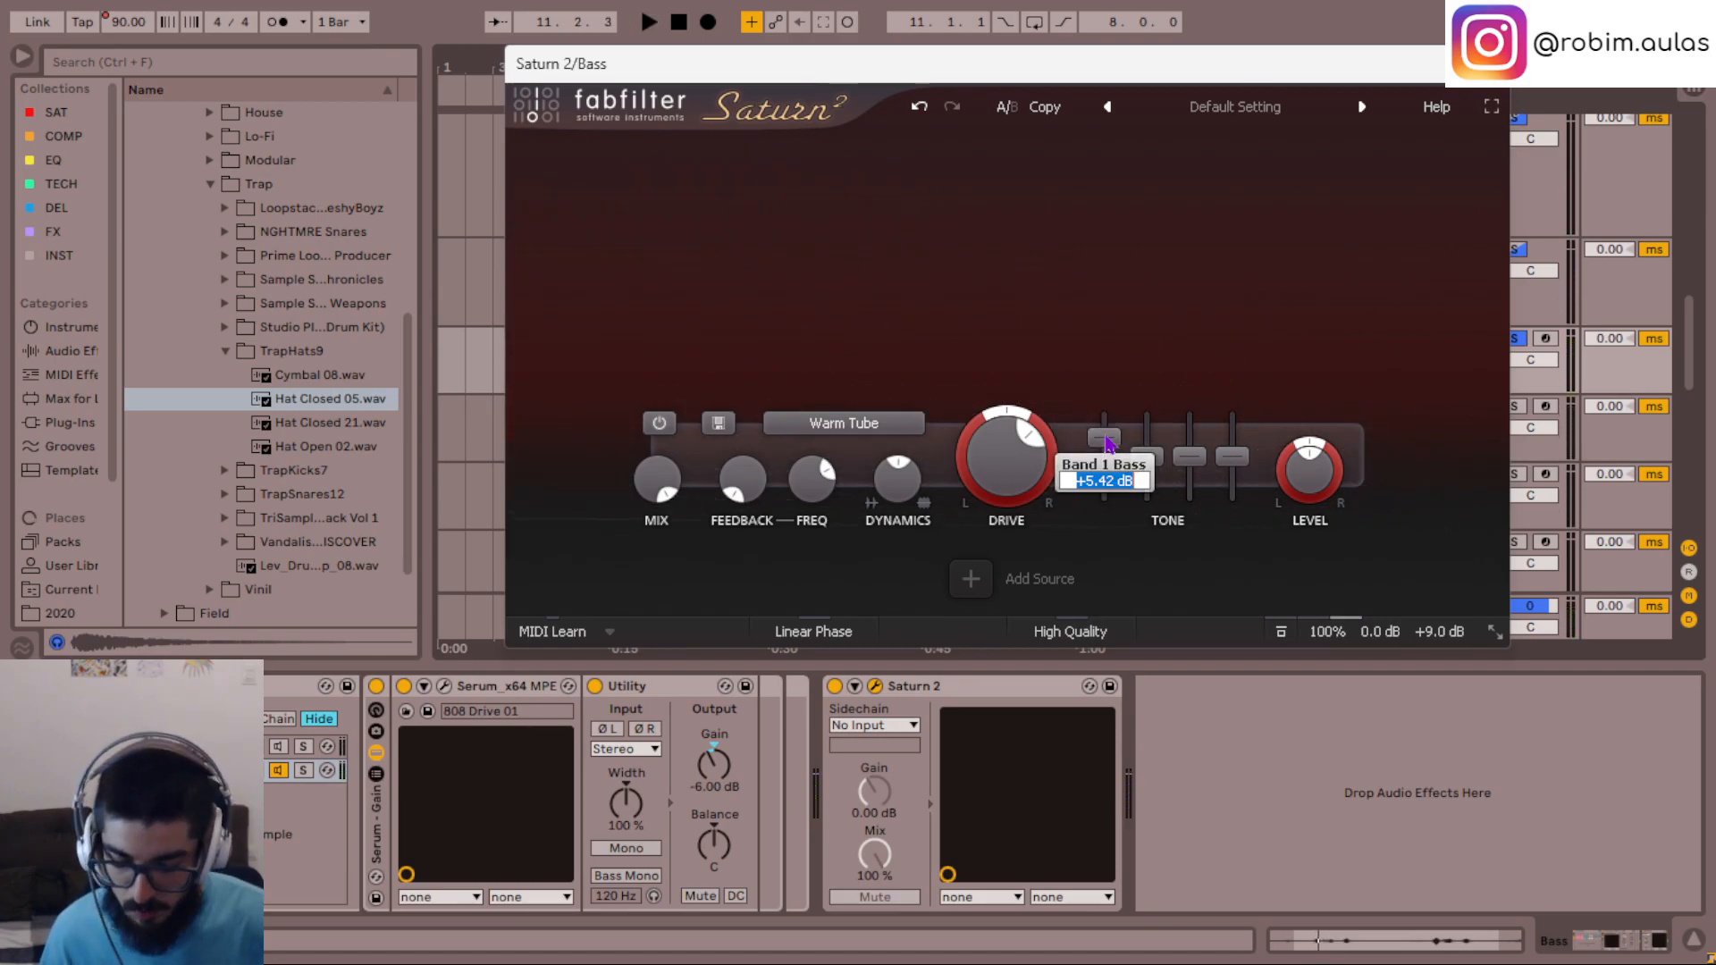
text(4)
key(Return)
key(space)
key(space)
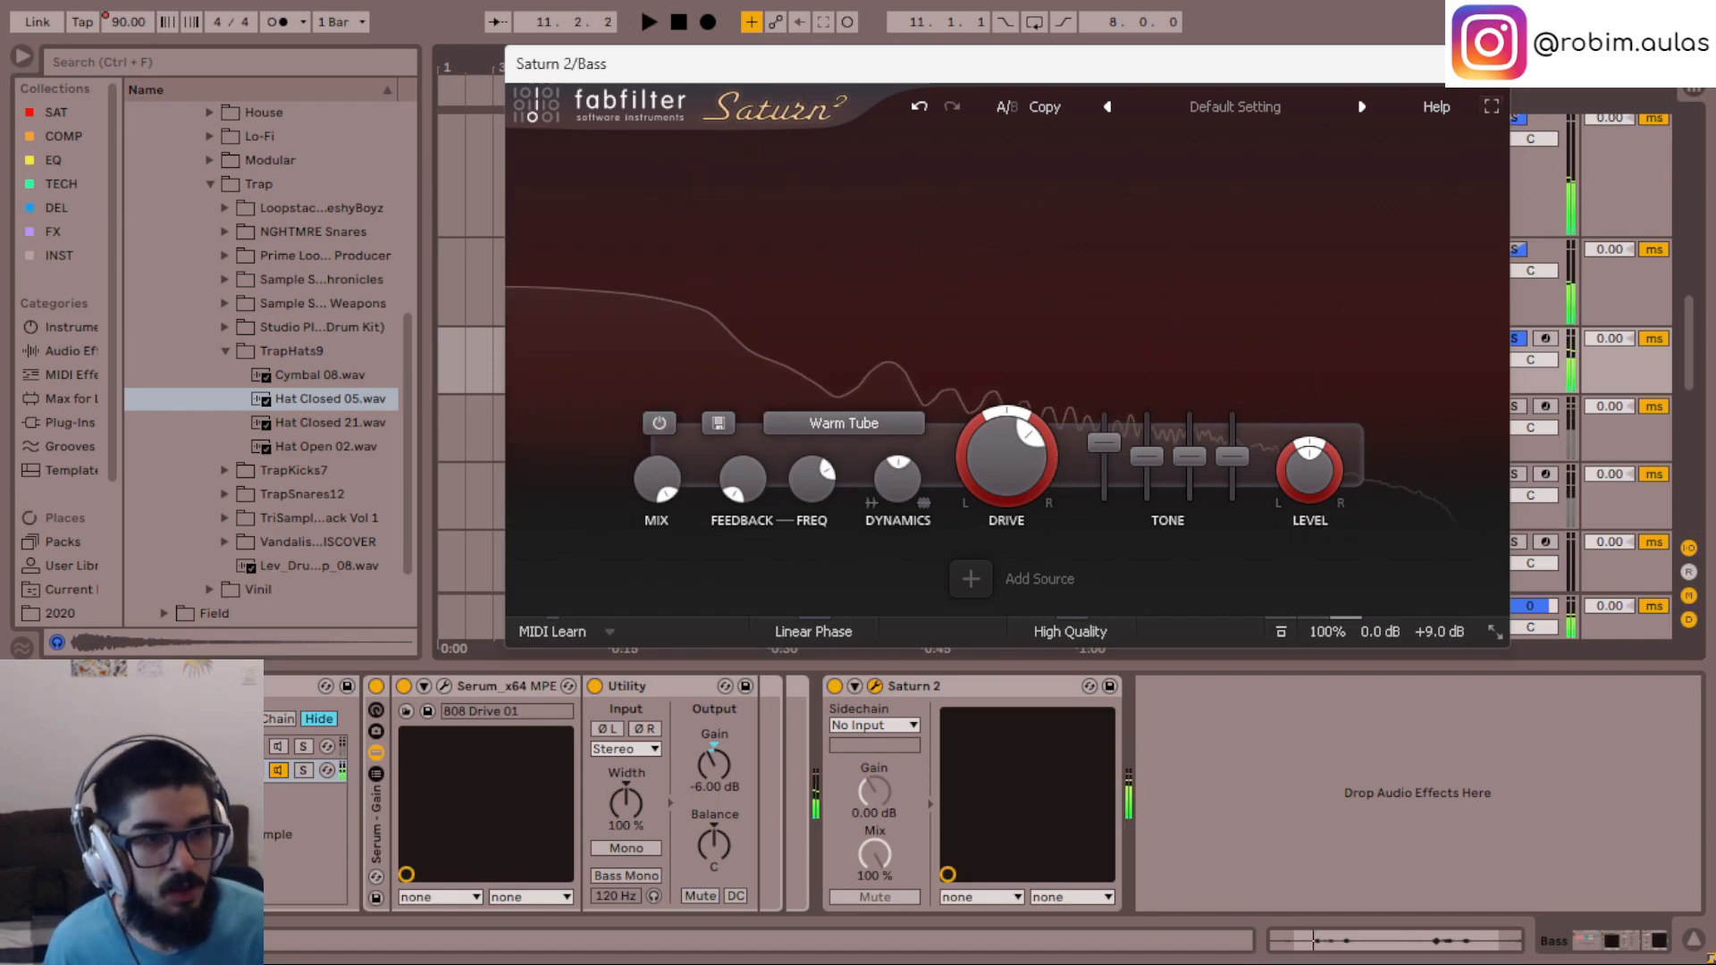
- Close Saturn 2 and add the API-560 Stereo from the EQ collection after it on the Bass track
click(1487, 63)
click(67, 163)
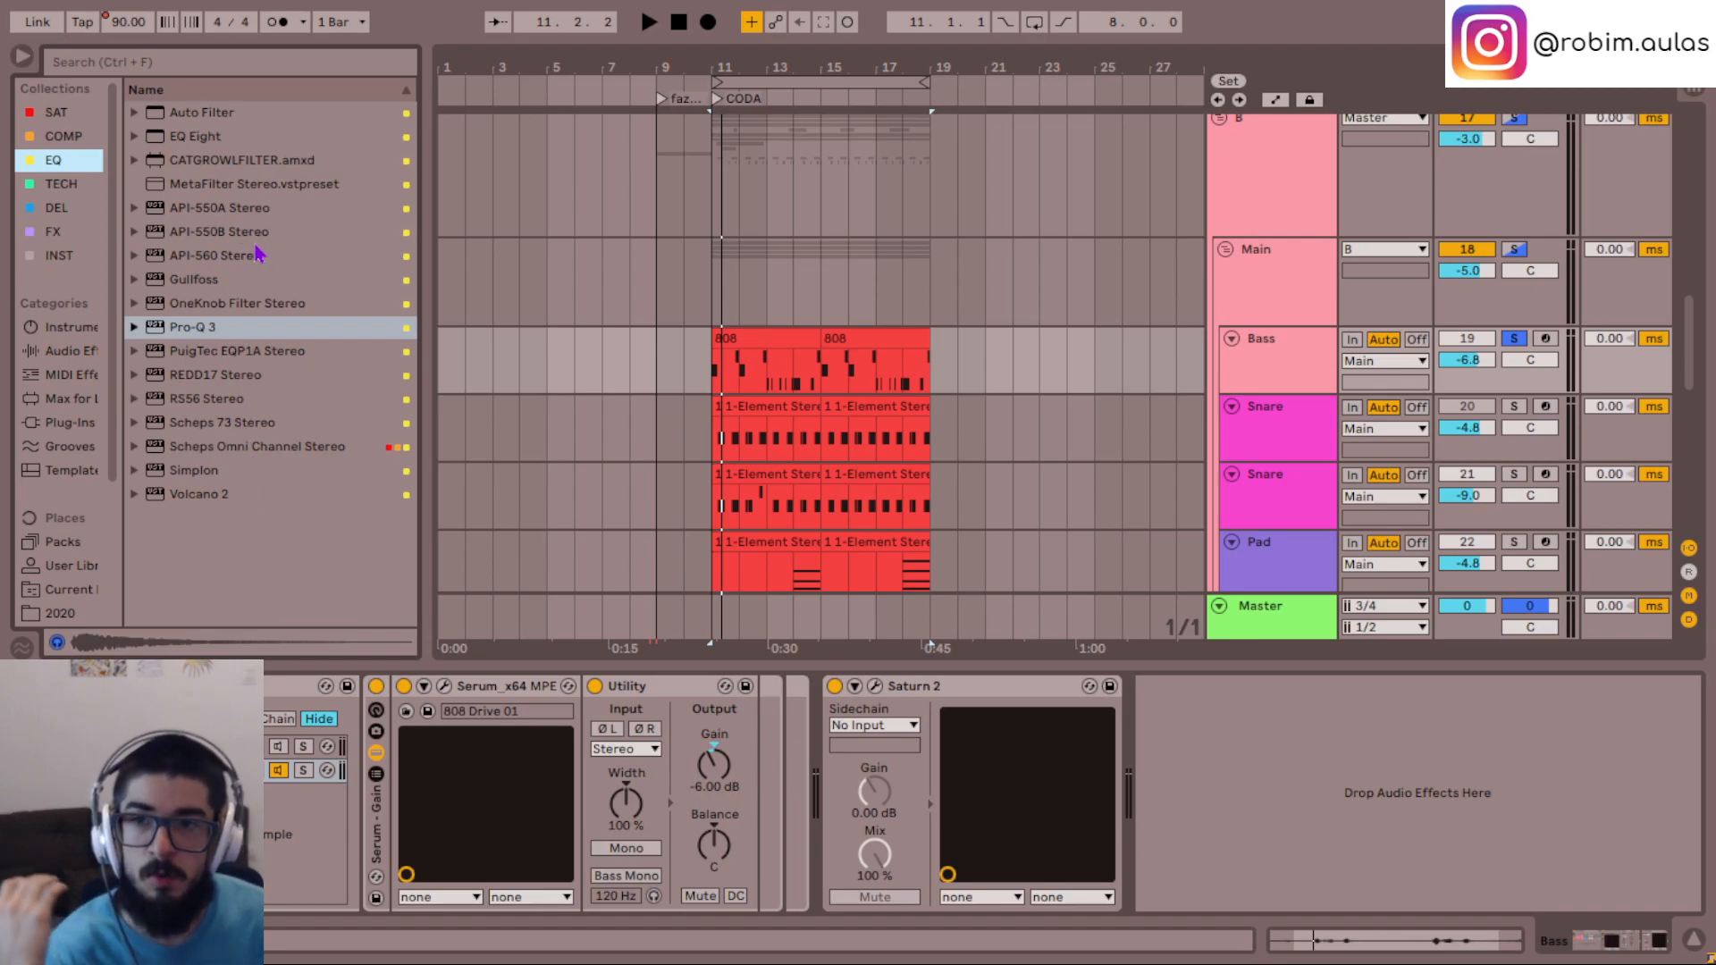
mouse_move(230, 259)
mouse_down()
mouse_move(1289, 898)
mouse_move(1285, 850)
mouse_up()
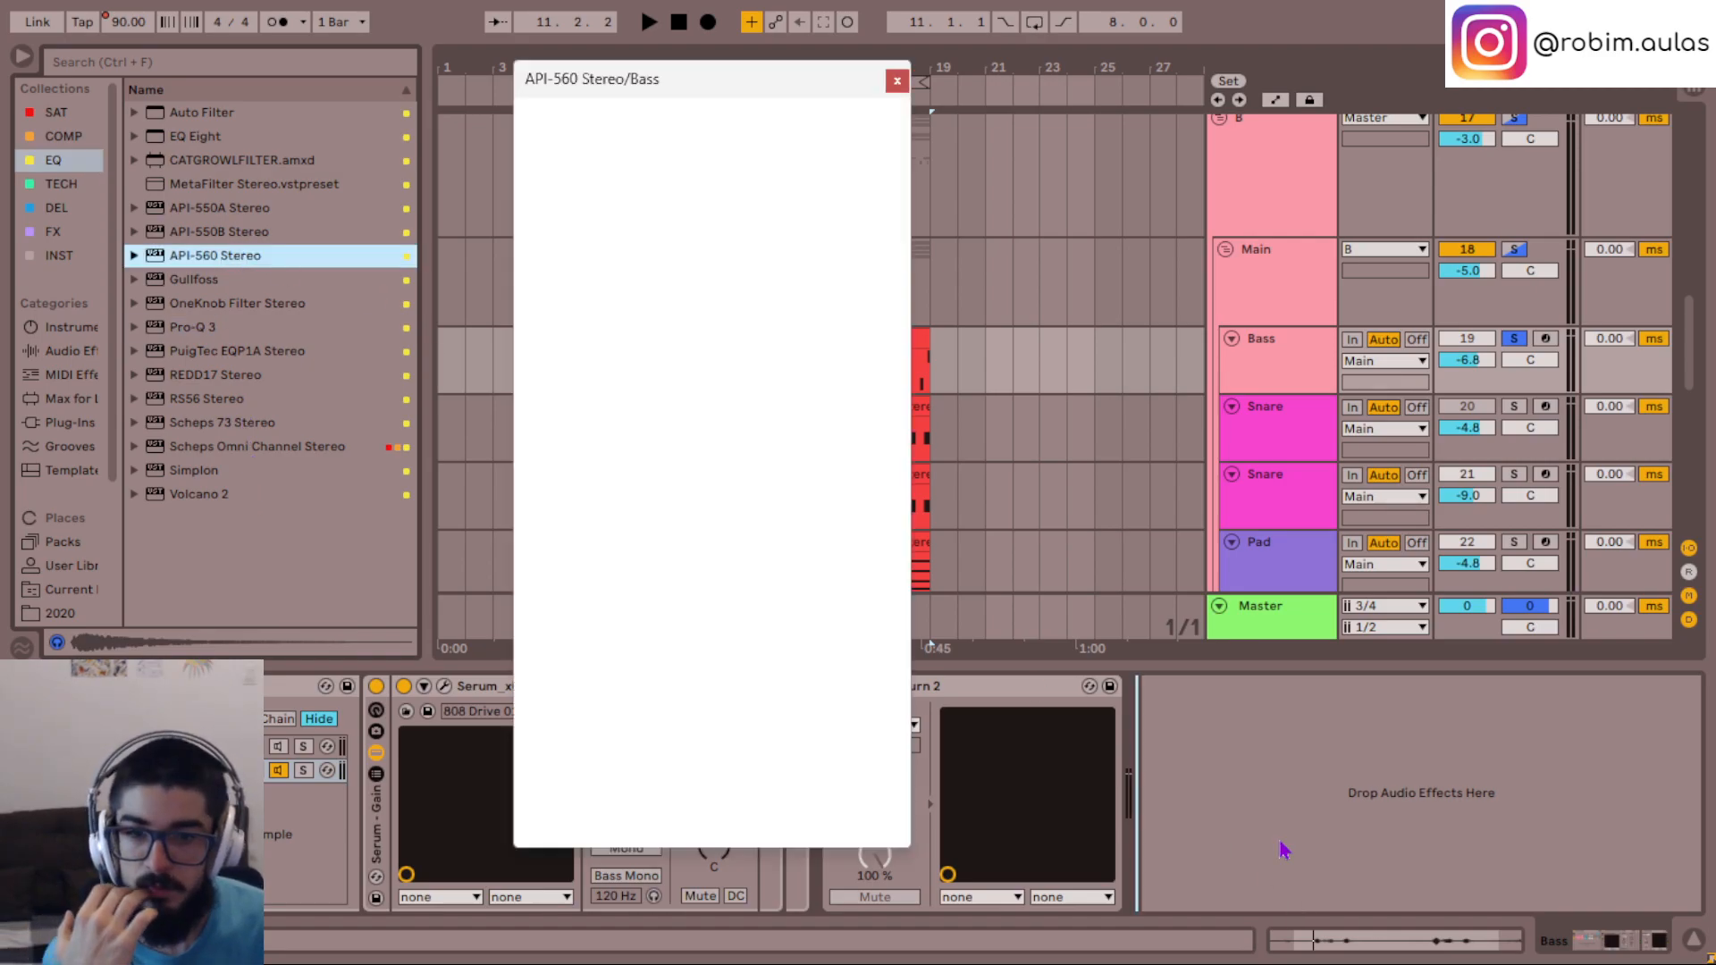
- Boost the API-560's 63 Hz band by 8 dB and lower its output to -6.3 dB during playback
drag(626, 720, 677, 722)
key(space)
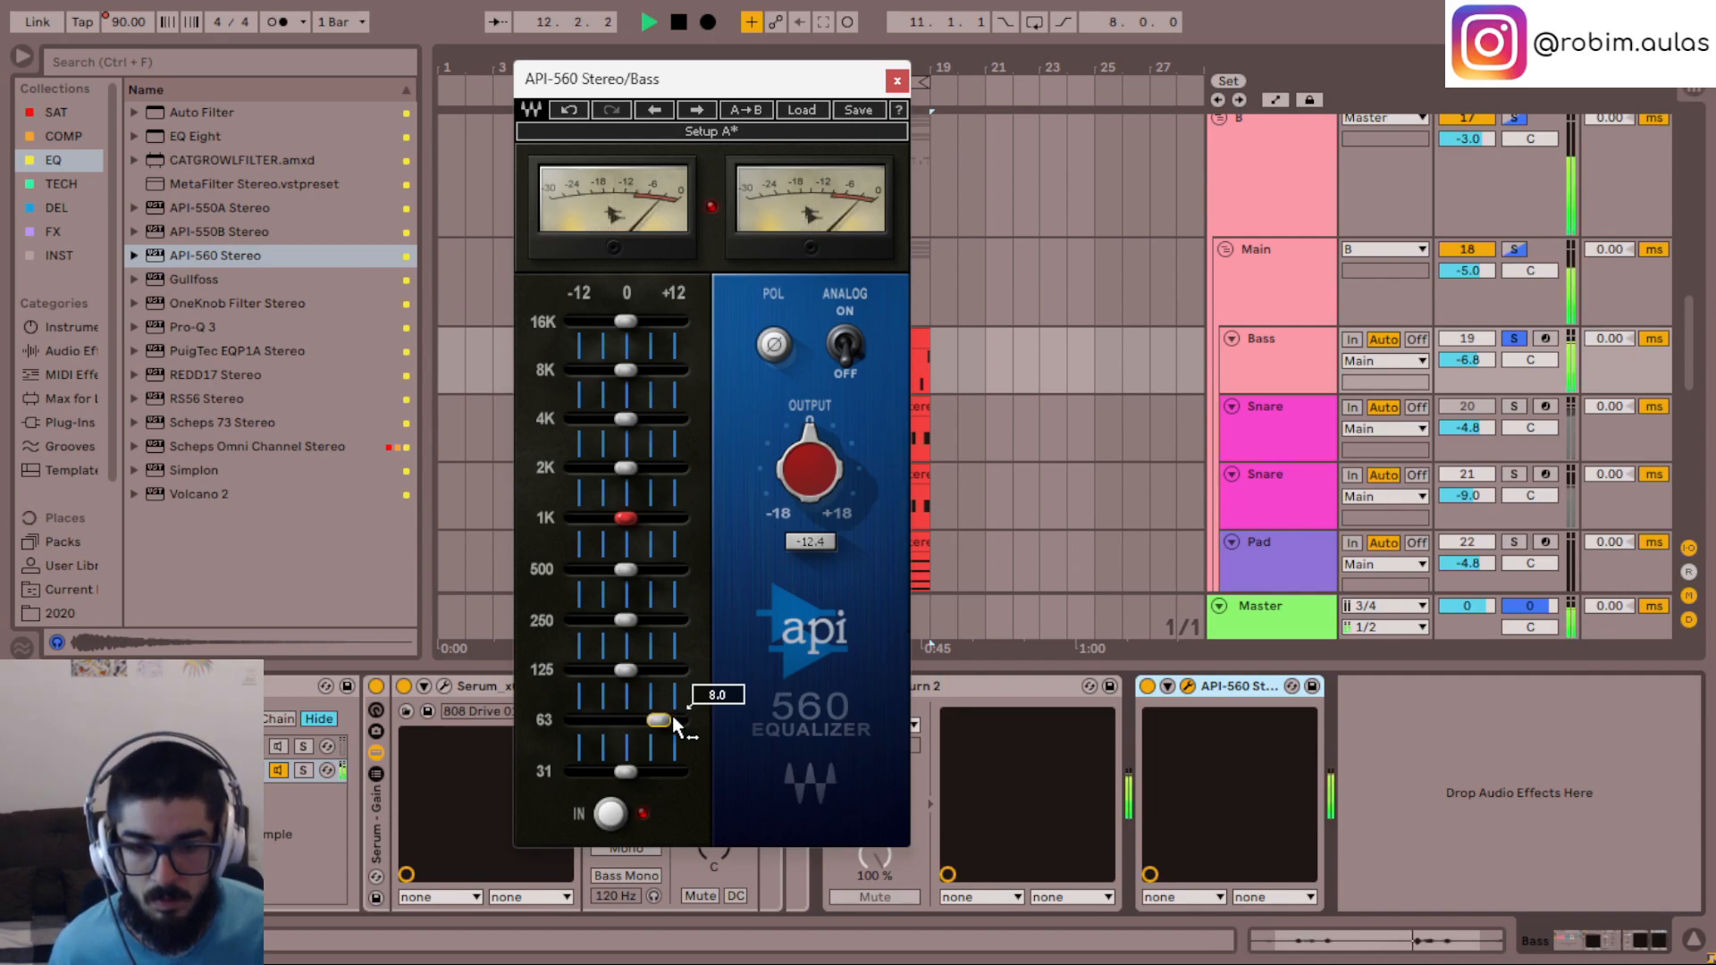
drag(820, 442, 822, 457)
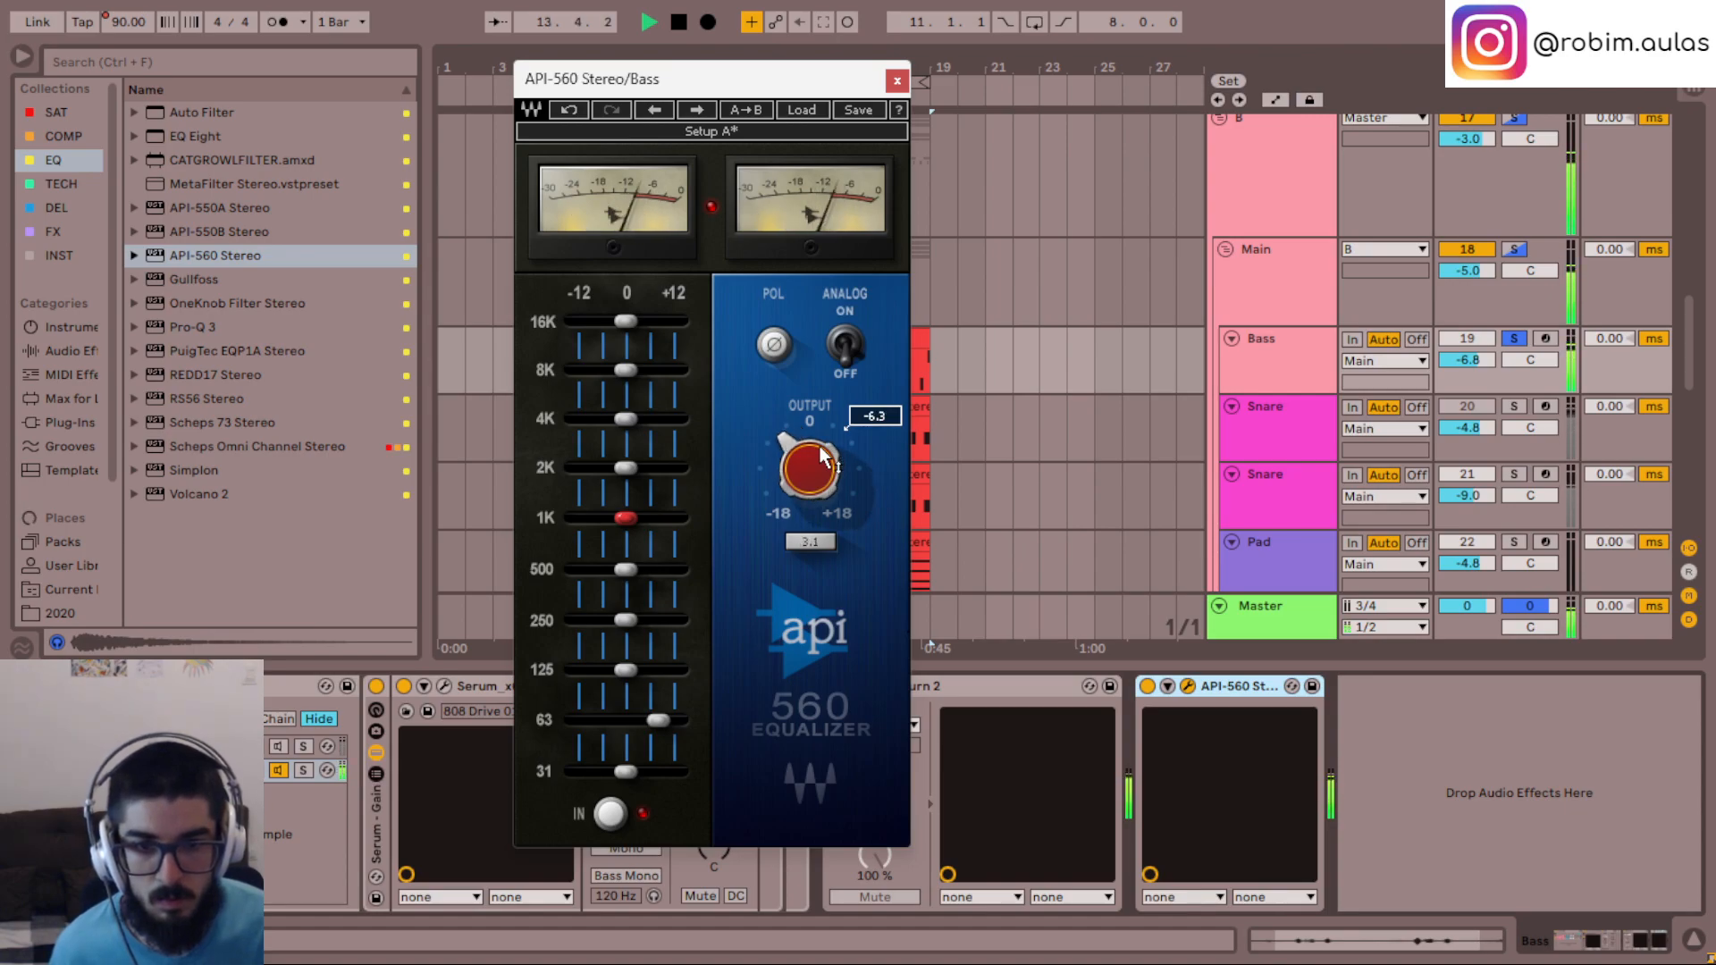
- Check the 63 Hz boost with the full mix playing and bypass the API-560 to compare
drag(665, 746, 669, 739)
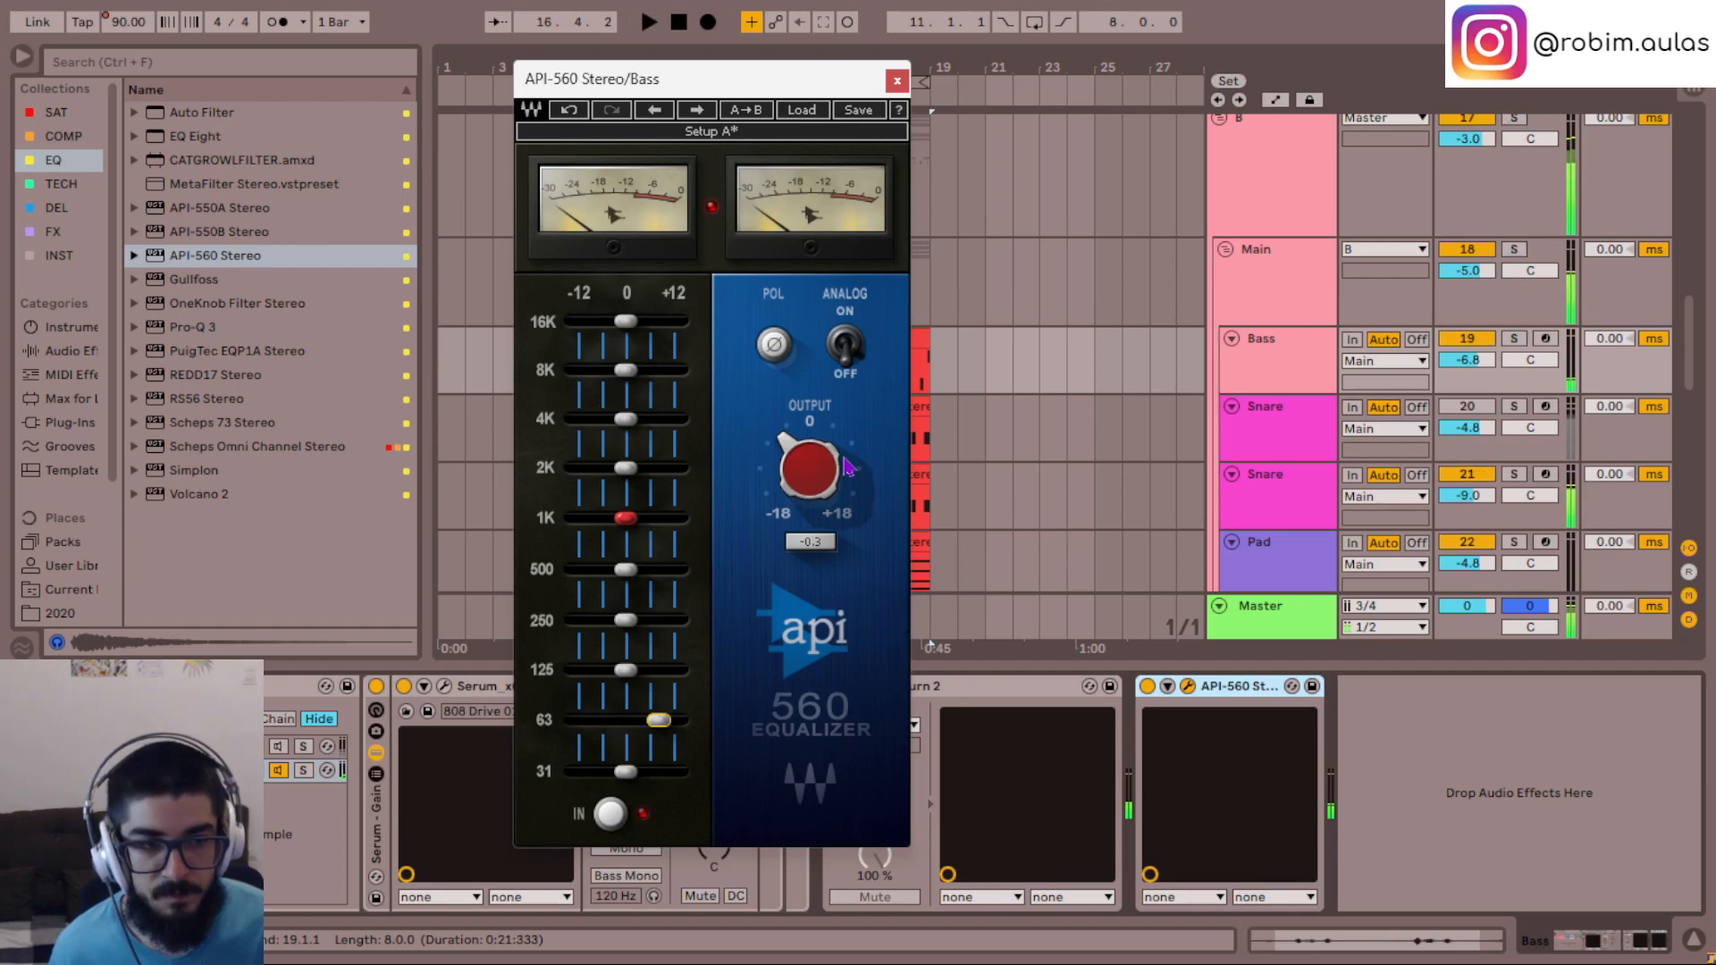
click(1148, 686)
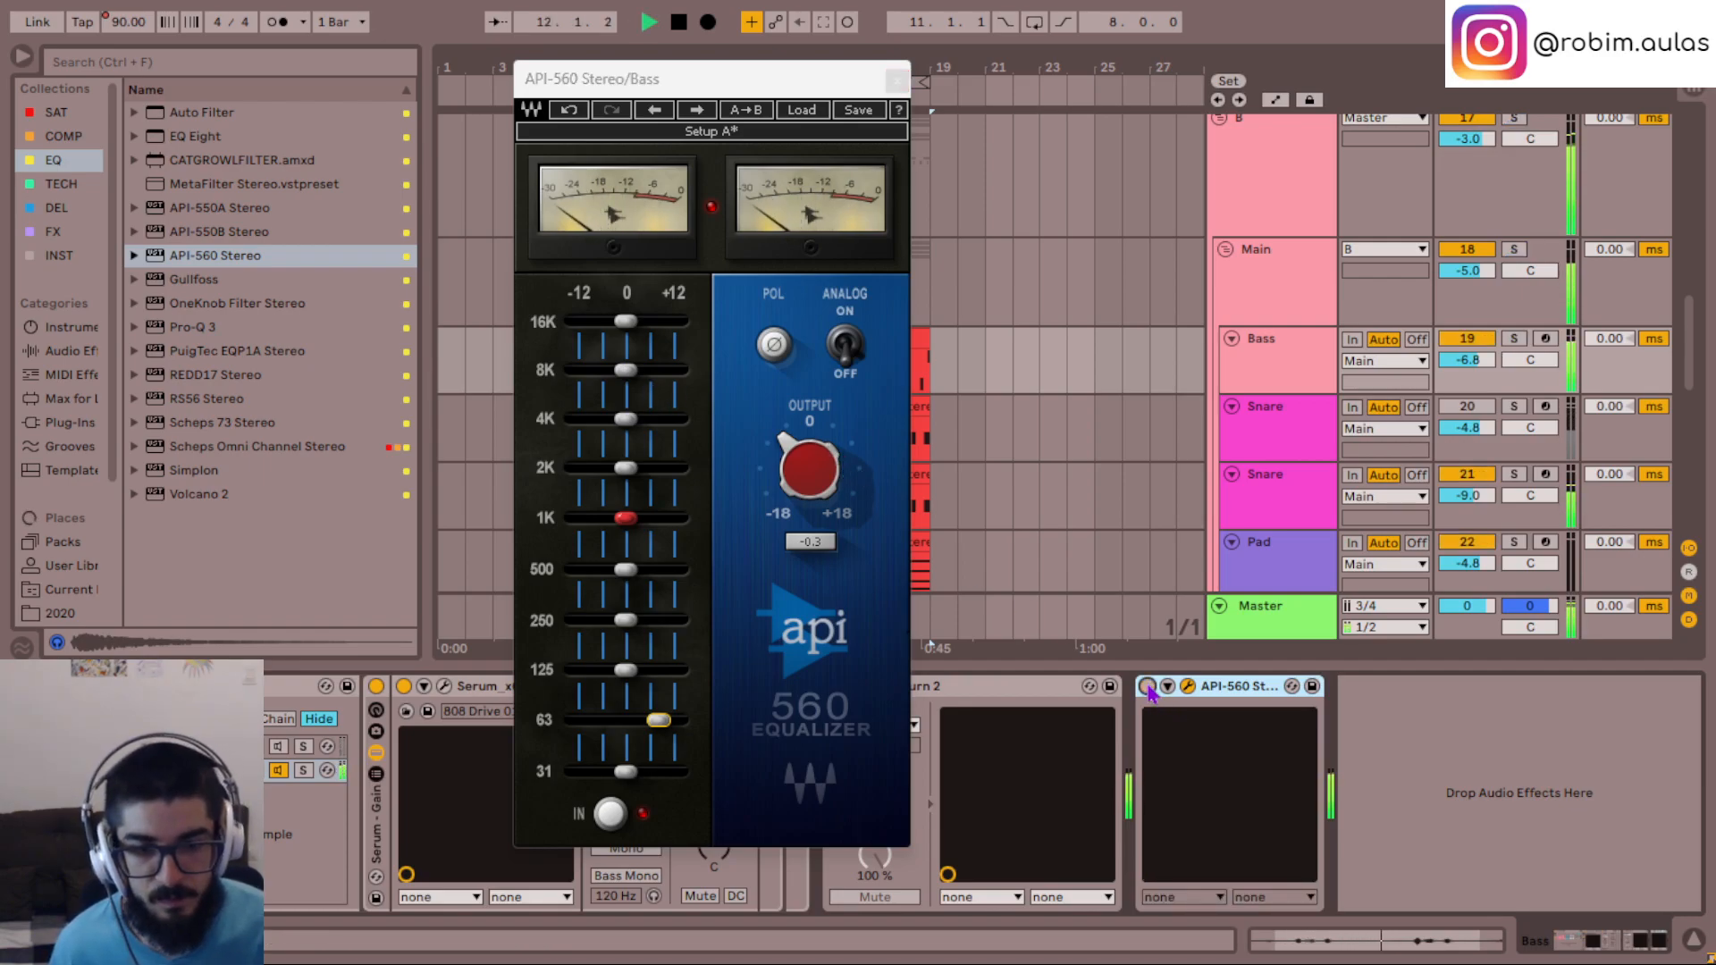
- Re-enable the API-560 on the Bass track, try a 125 Hz boost, and reset its 63 Hz and 125 Hz bands to 0
click(1147, 686)
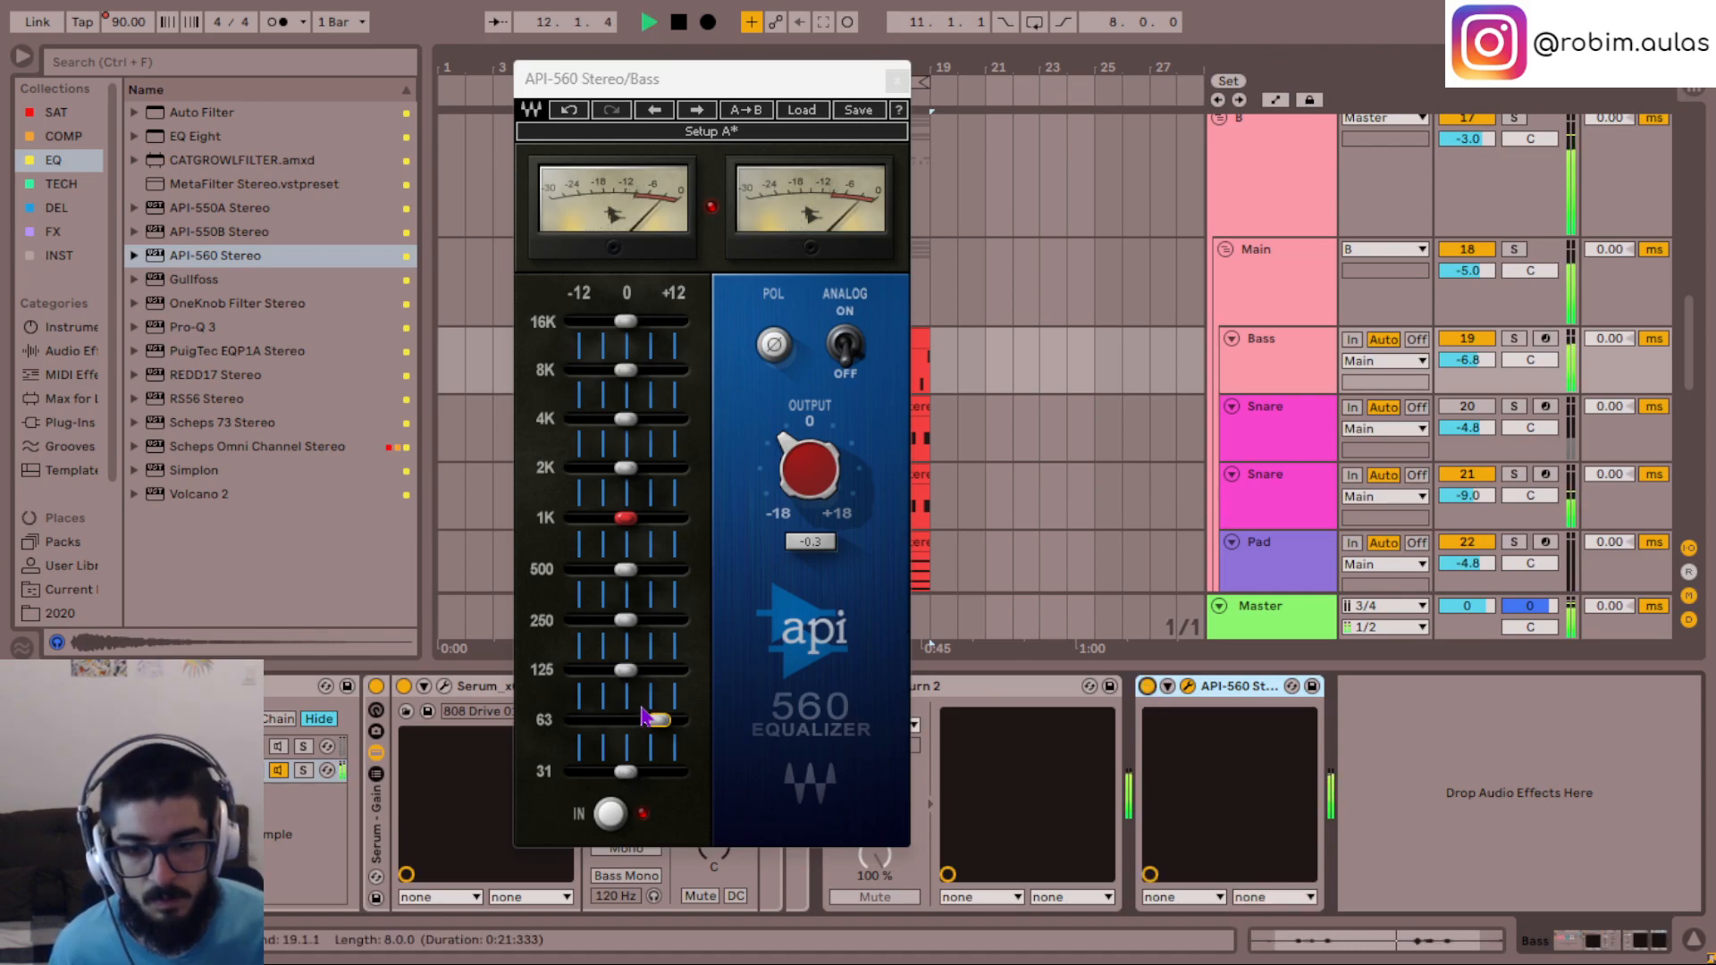
mouse_move(666, 720)
mouse_down()
mouse_move(647, 680)
mouse_move(670, 688)
mouse_up()
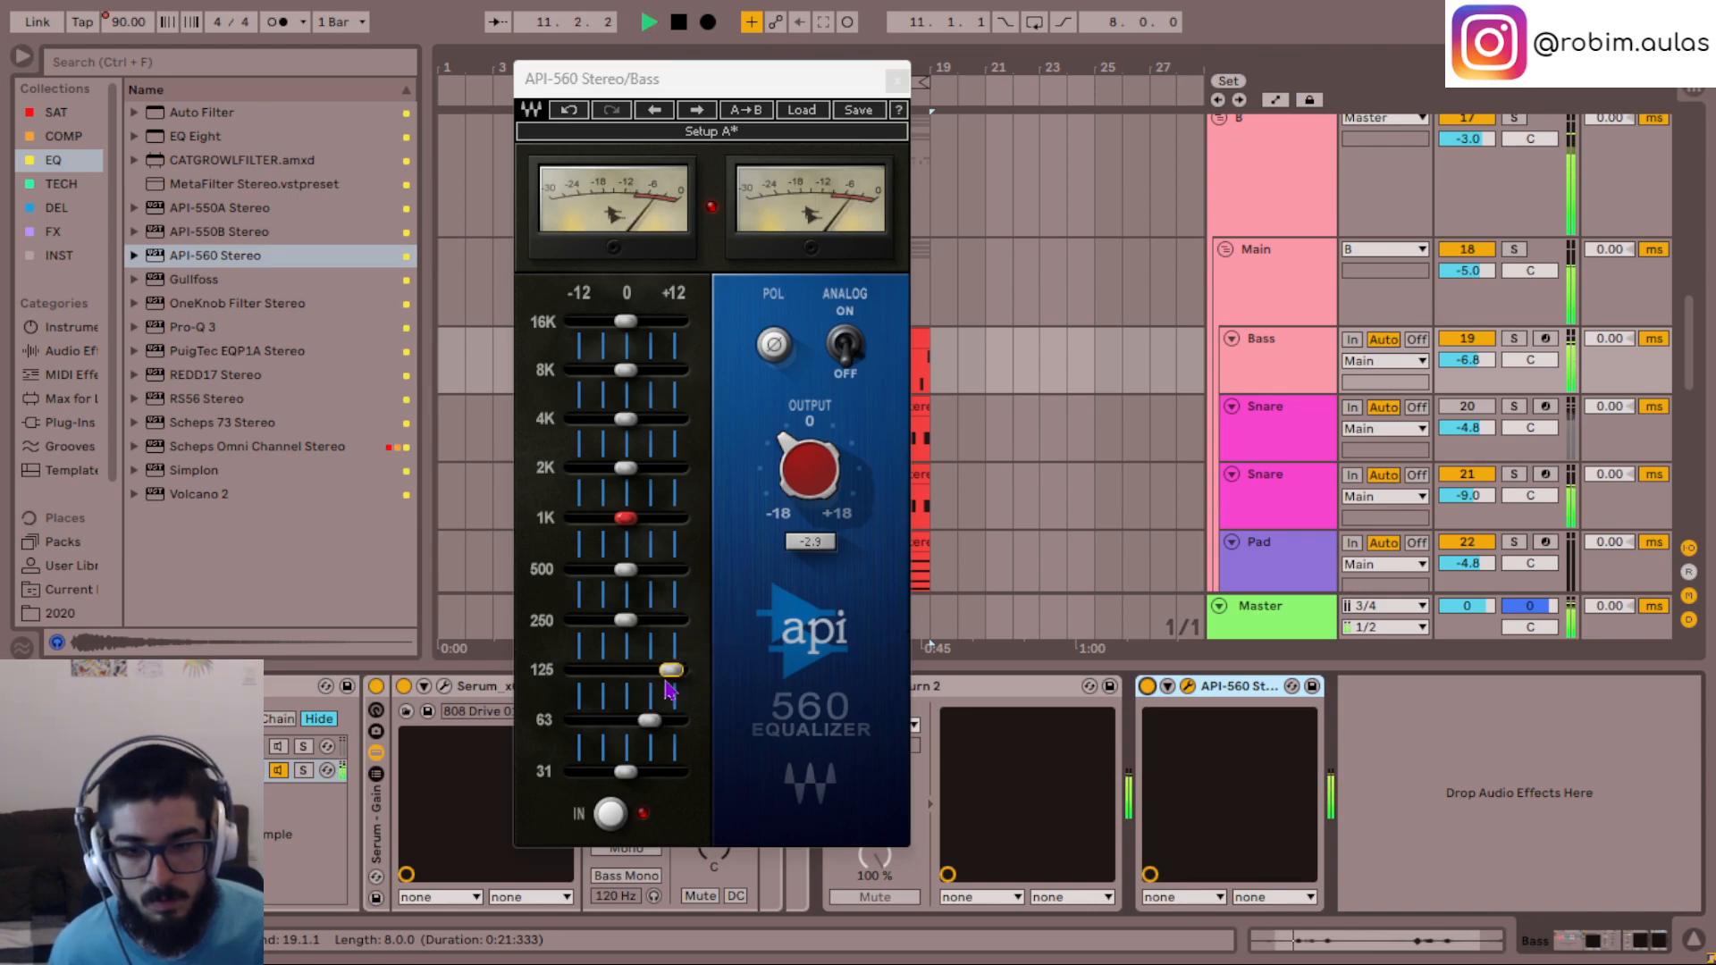
key(space)
double_click(651, 720)
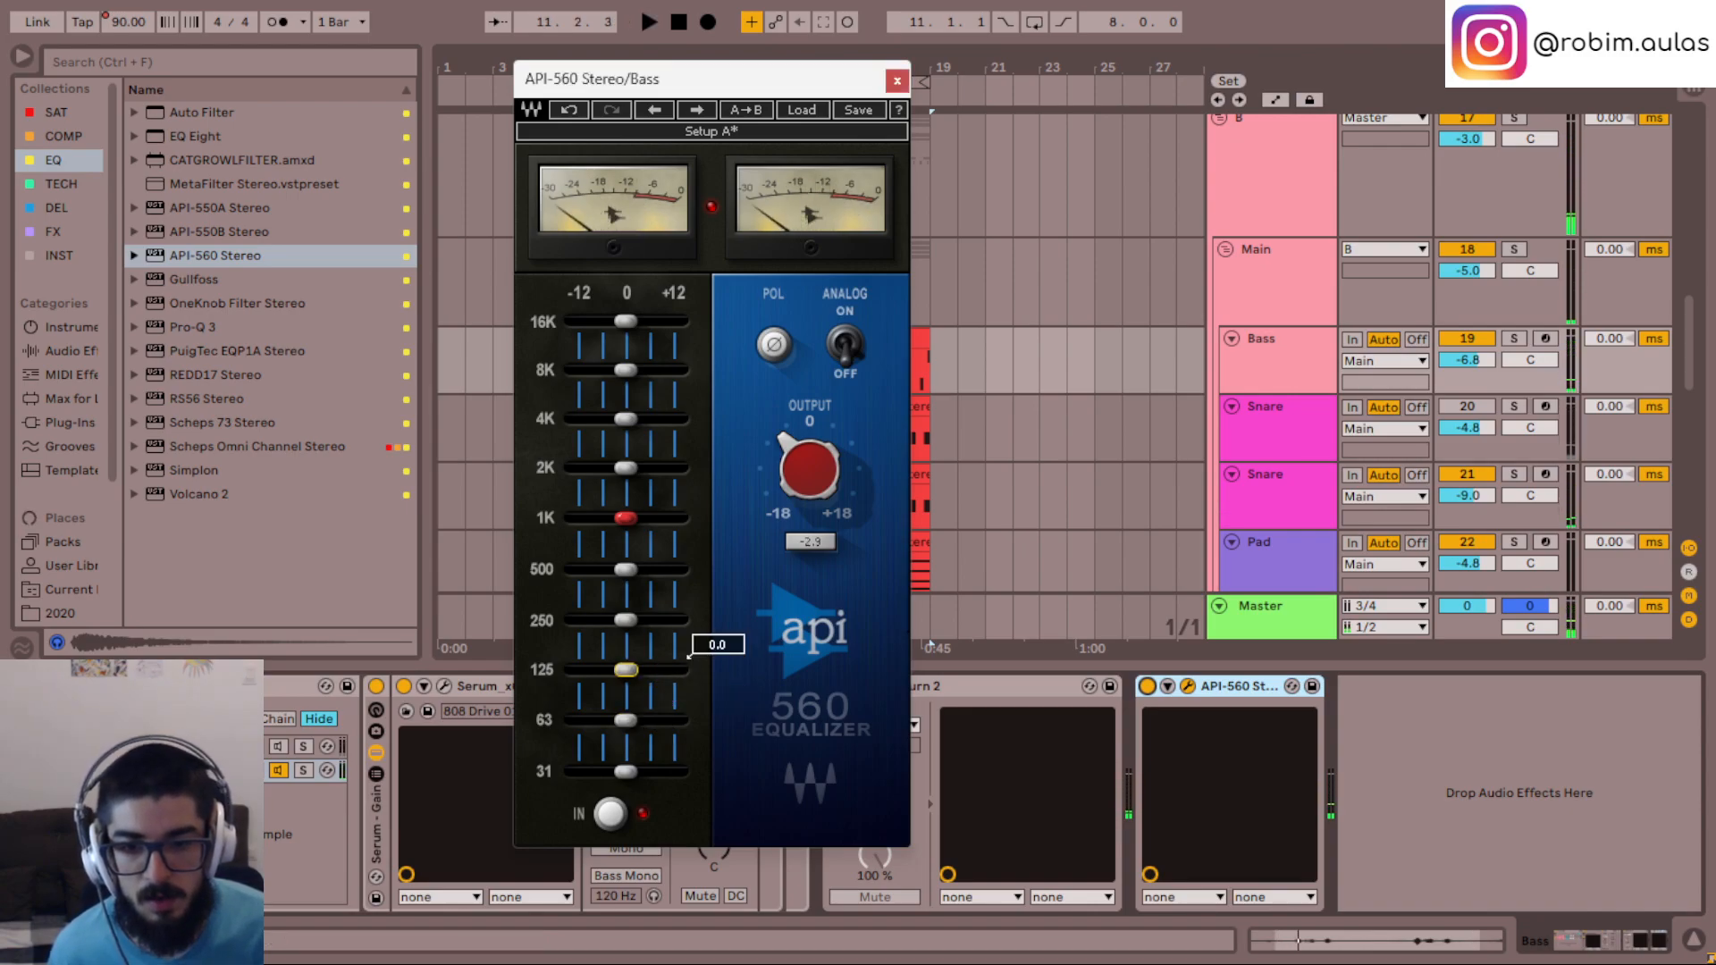
key(Delete)
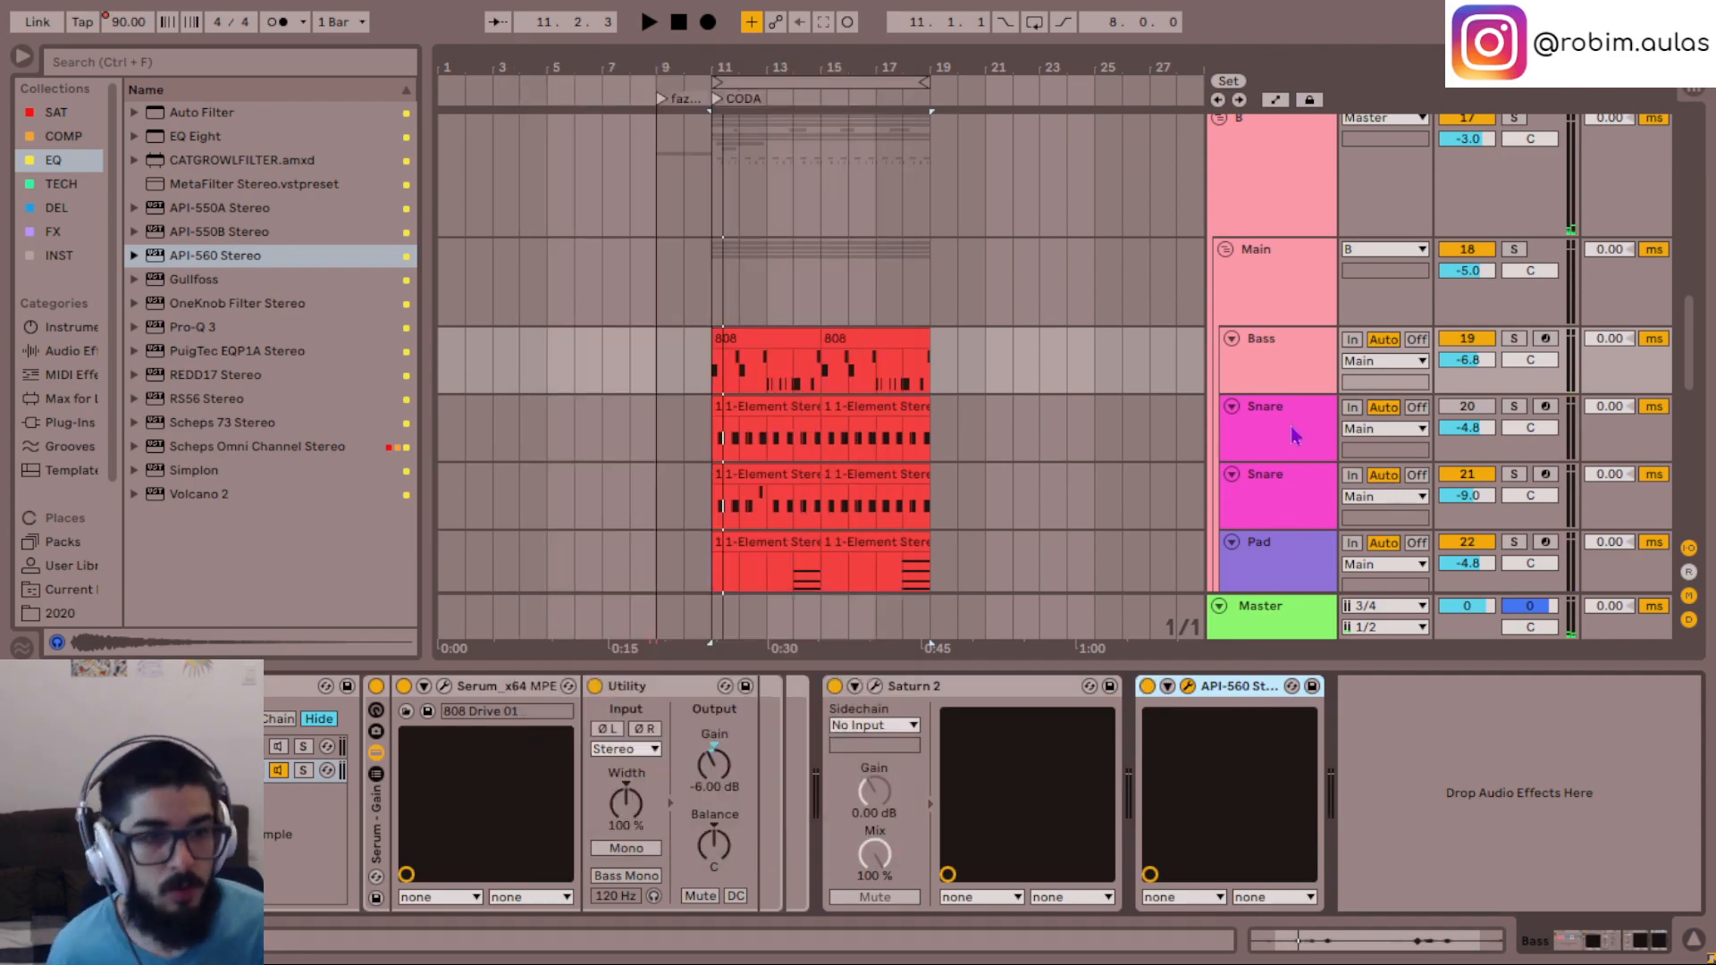
- Add the API-560 Stereo to the Main group and boost its 63 Hz band strongly and its 125 Hz band slightly during playback
click(1278, 286)
click(624, 820)
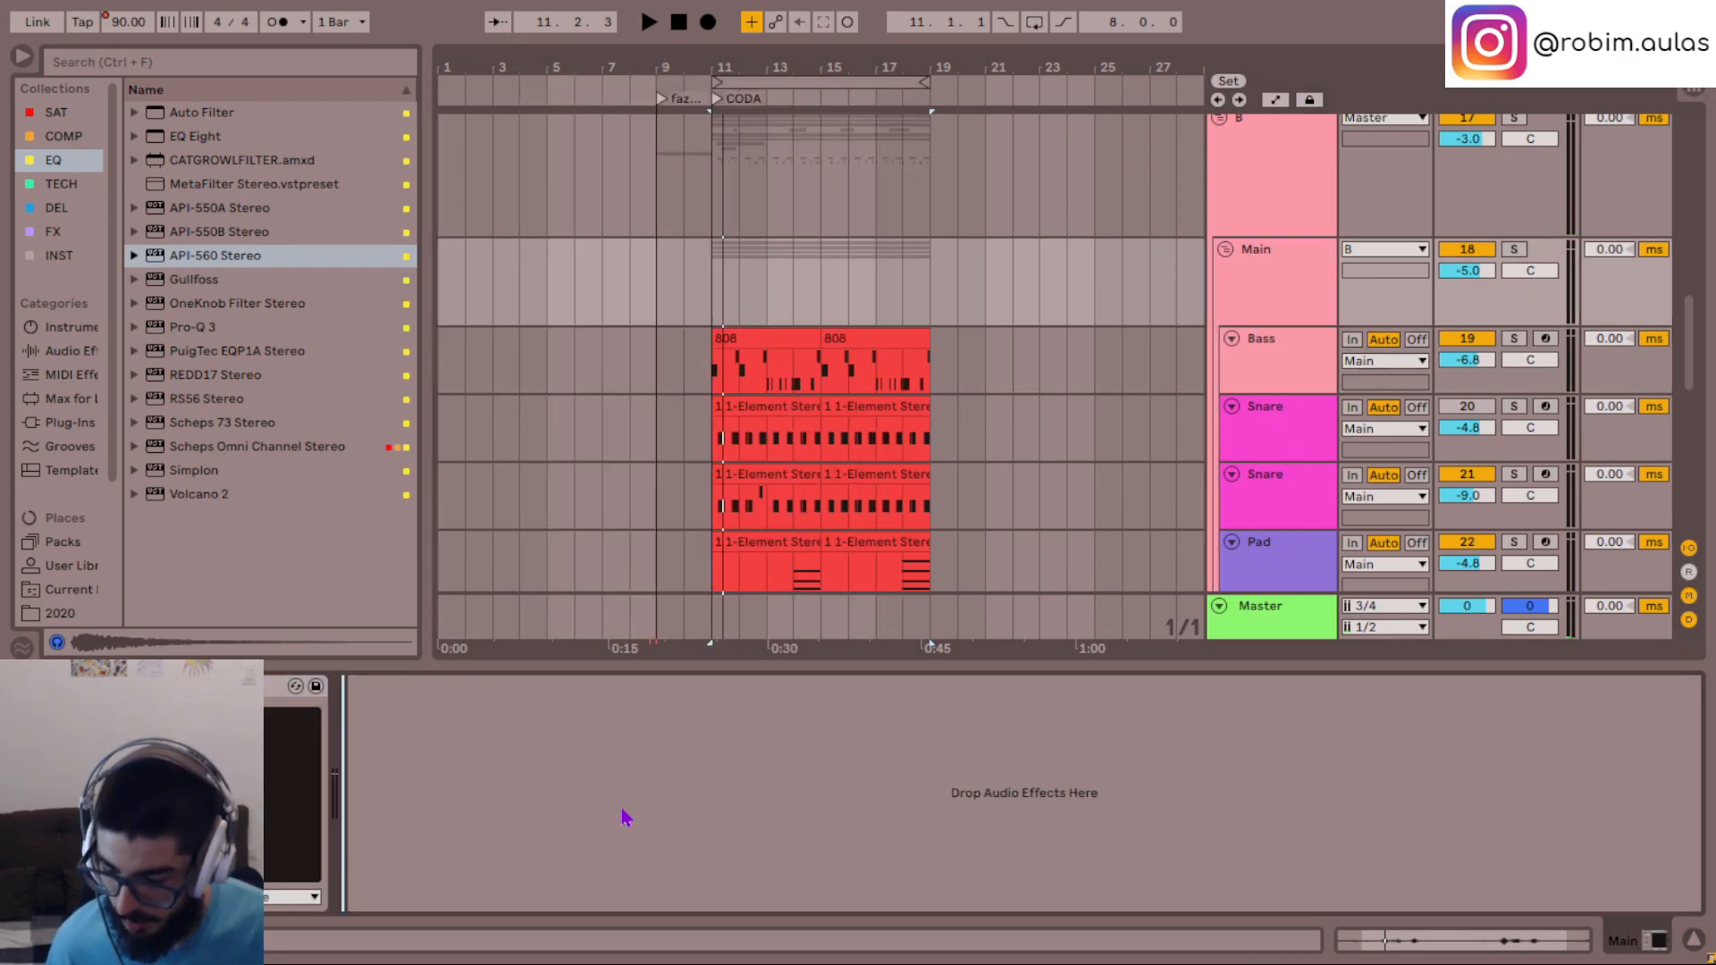
key(ctrl+v)
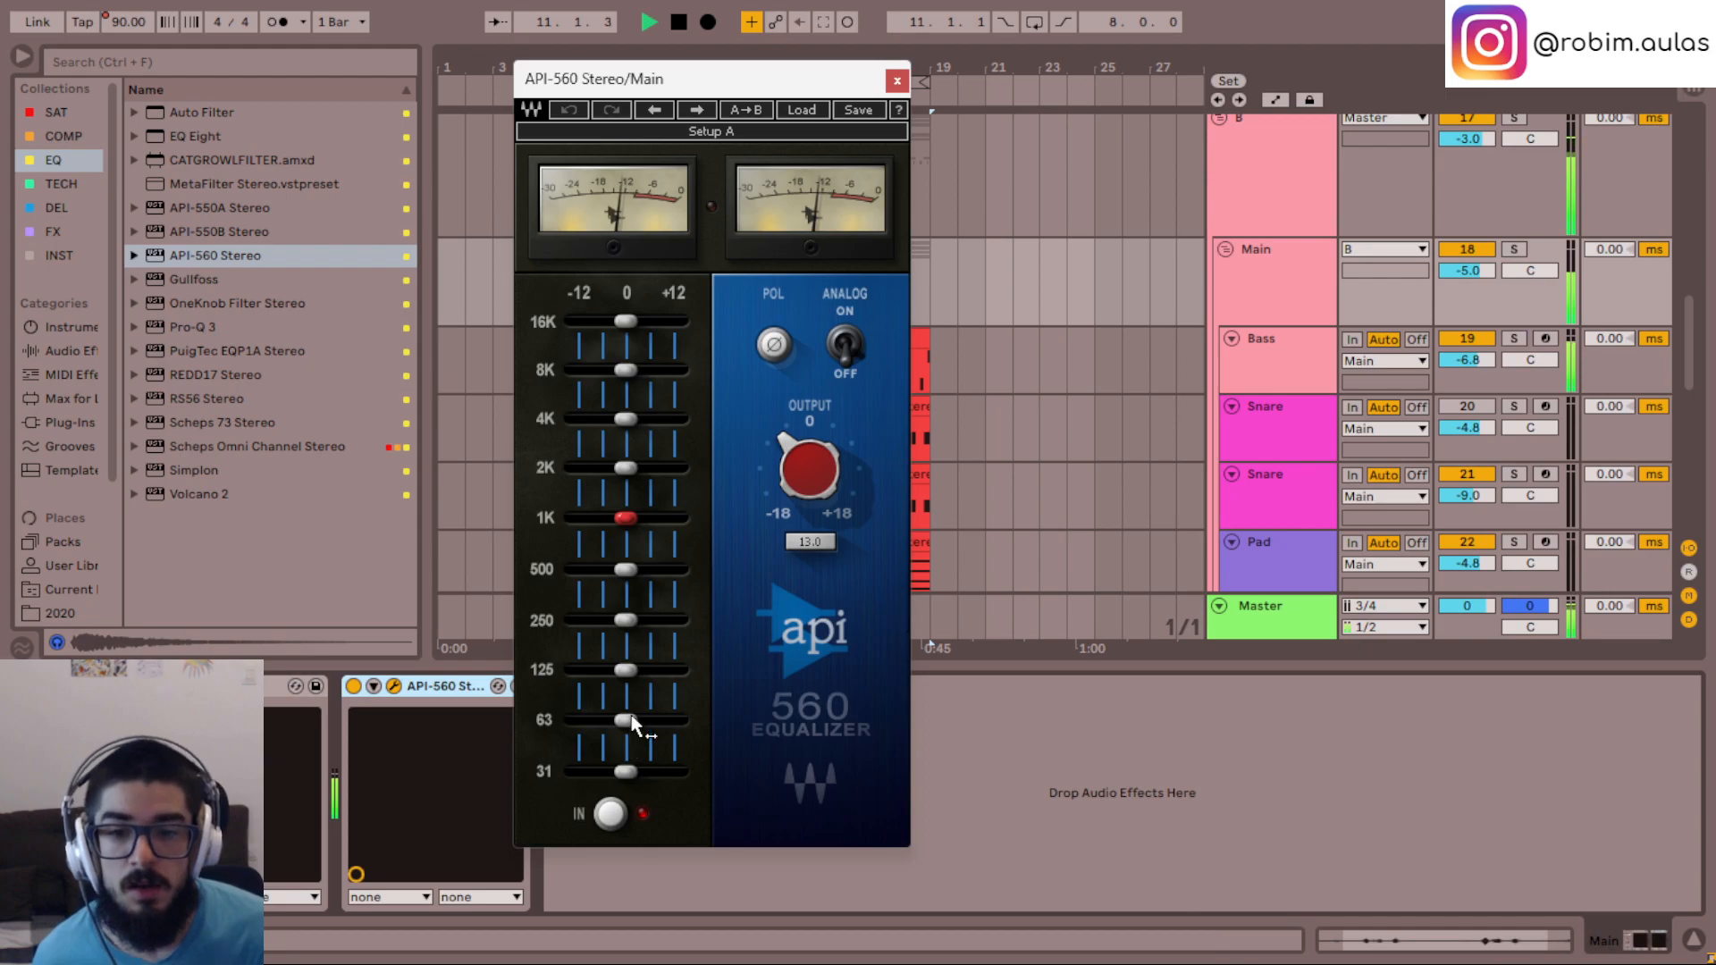
drag(625, 719, 688, 706)
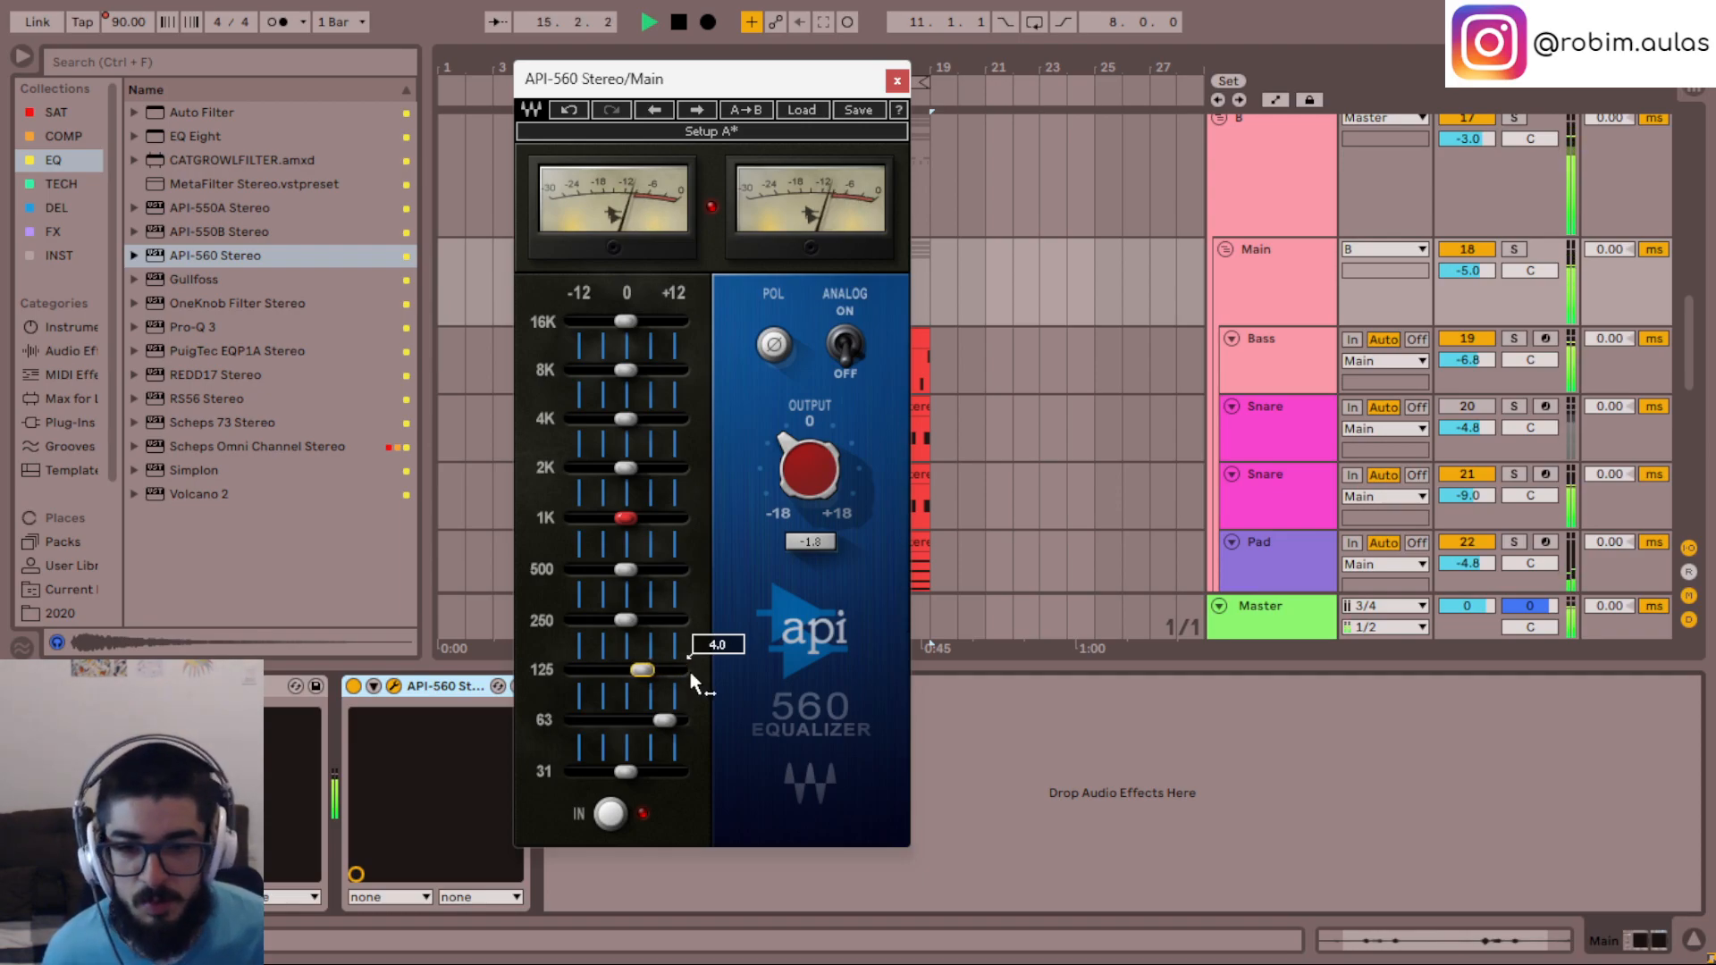
click(897, 82)
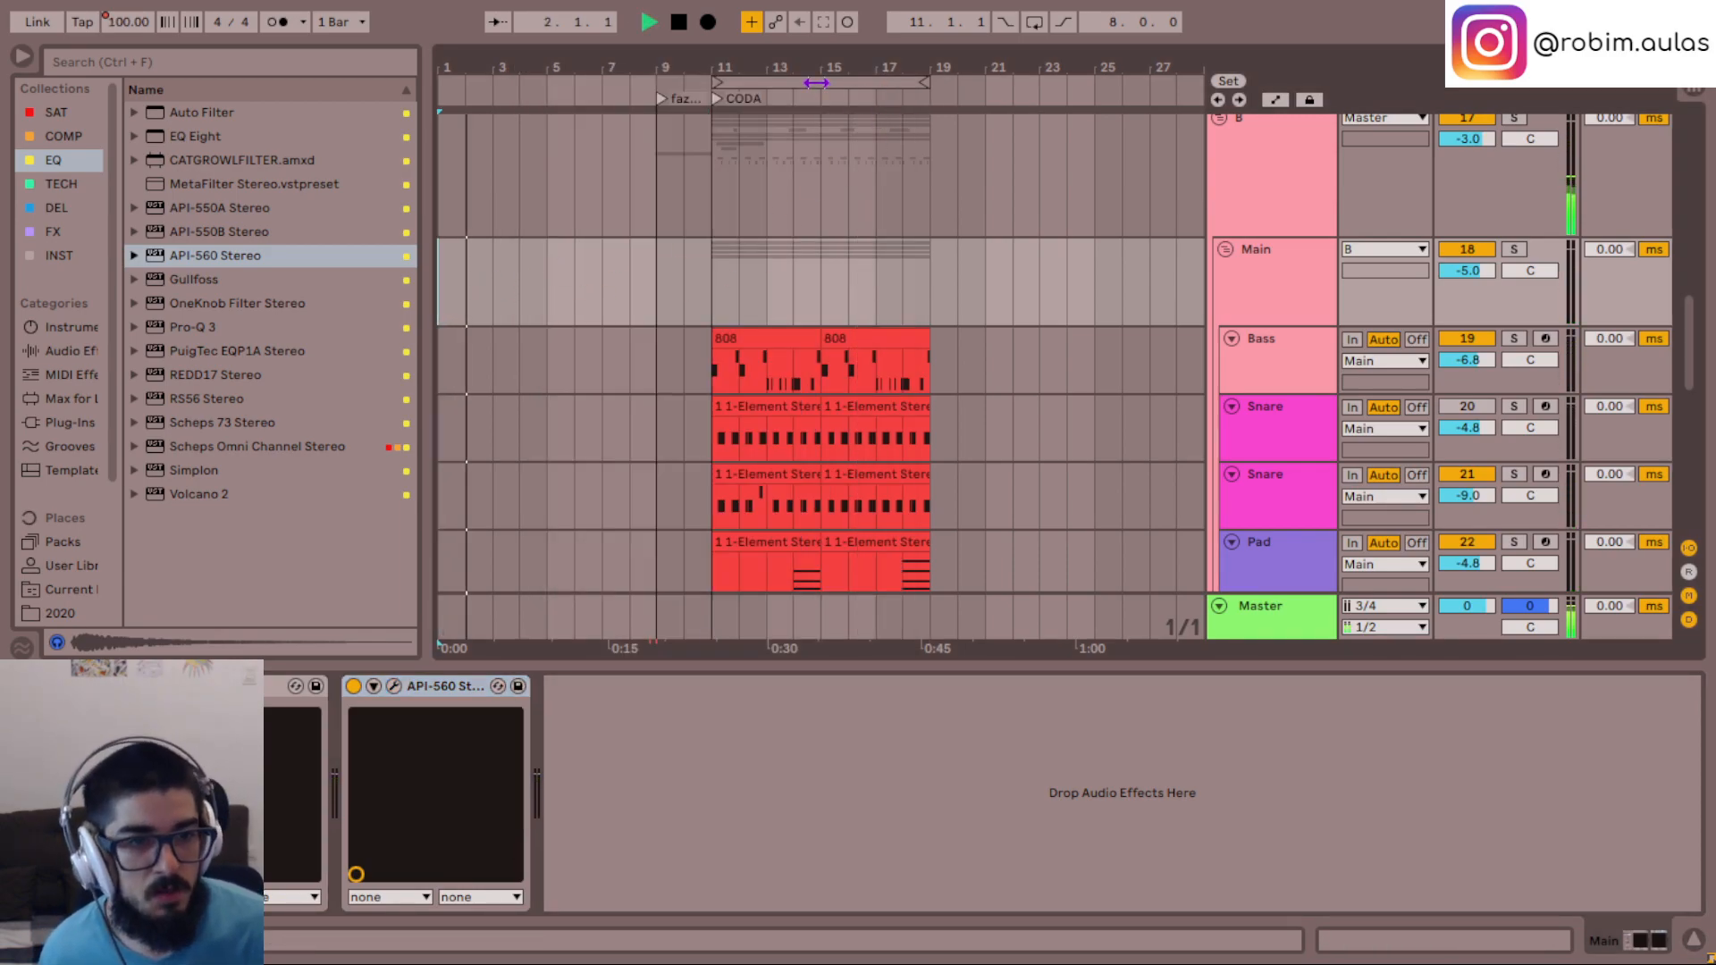
- Compare the CODA with the opening section in bars 1 to 9 by playing each loop and looking through the CODA's tracks
click(815, 82)
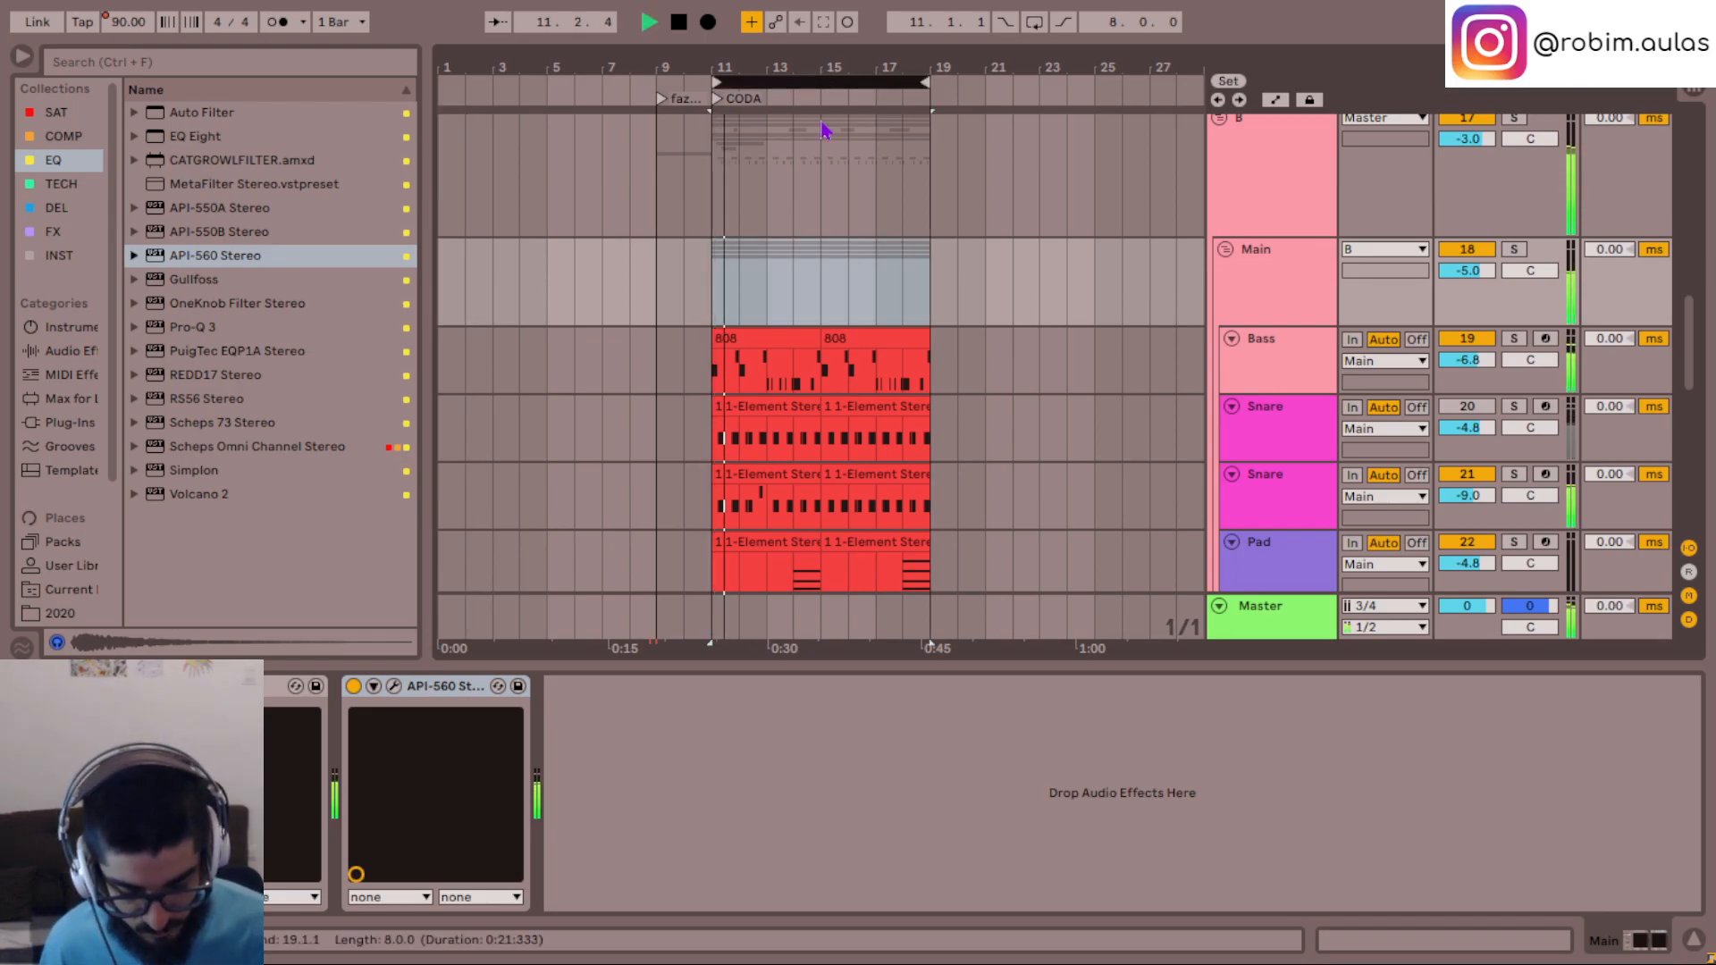
scroll(892, 253, down, 5)
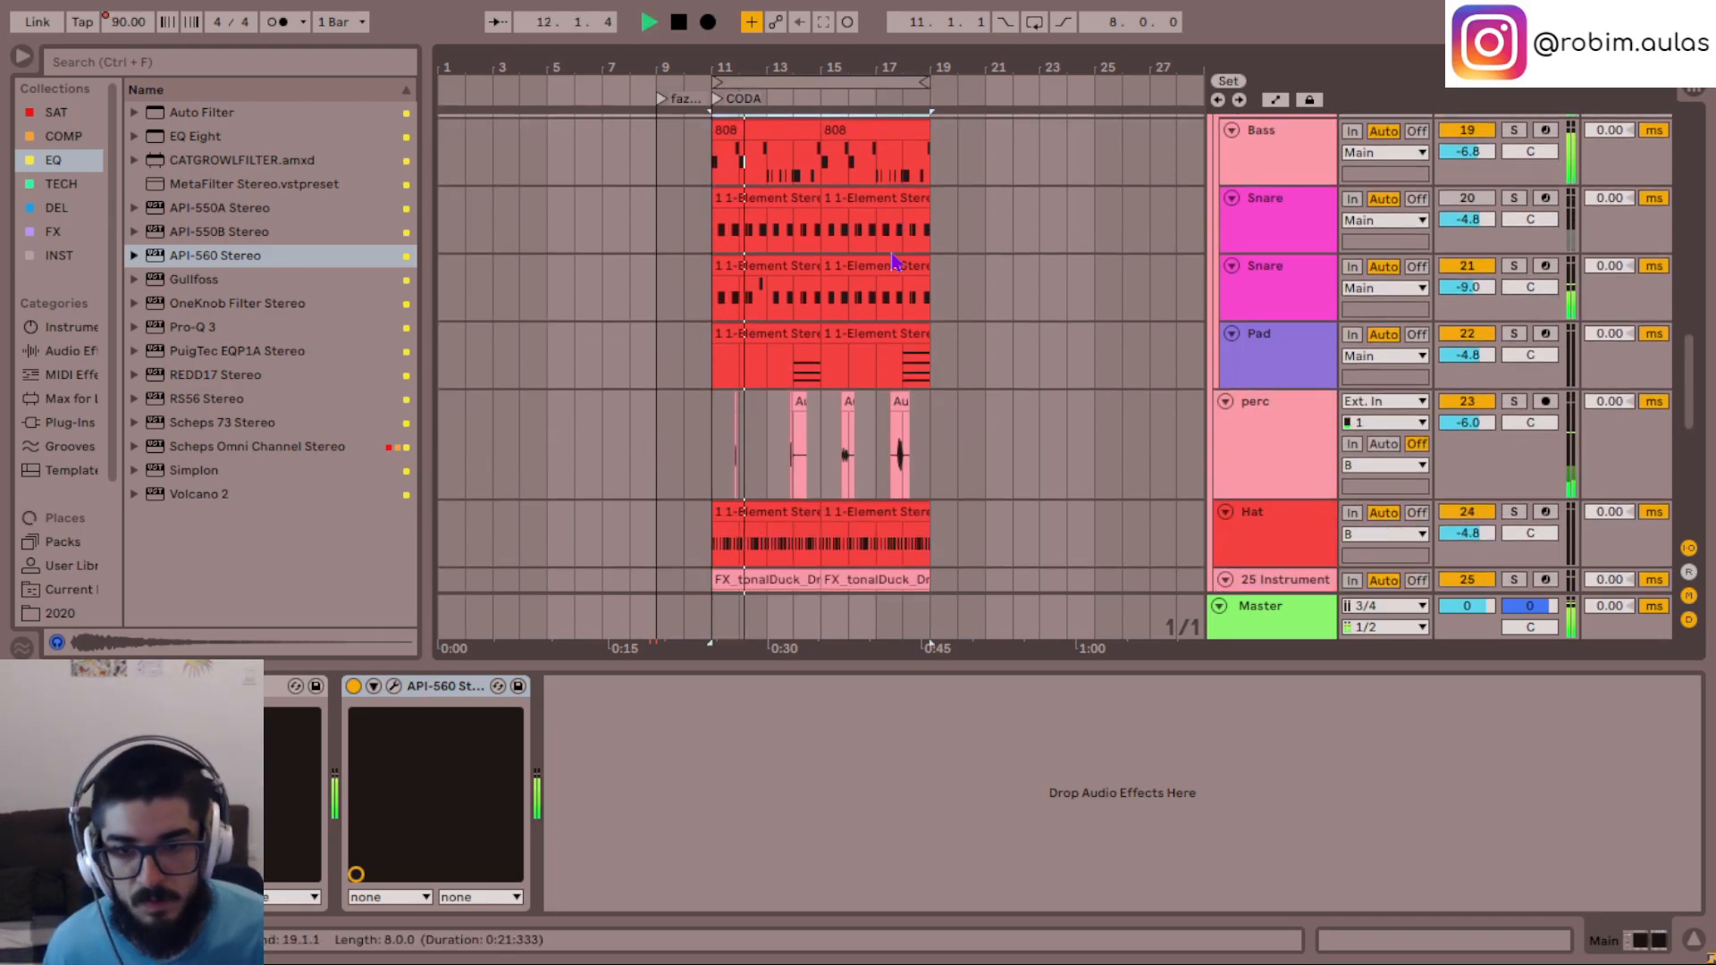
scroll(891, 254, down, 6)
key(space)
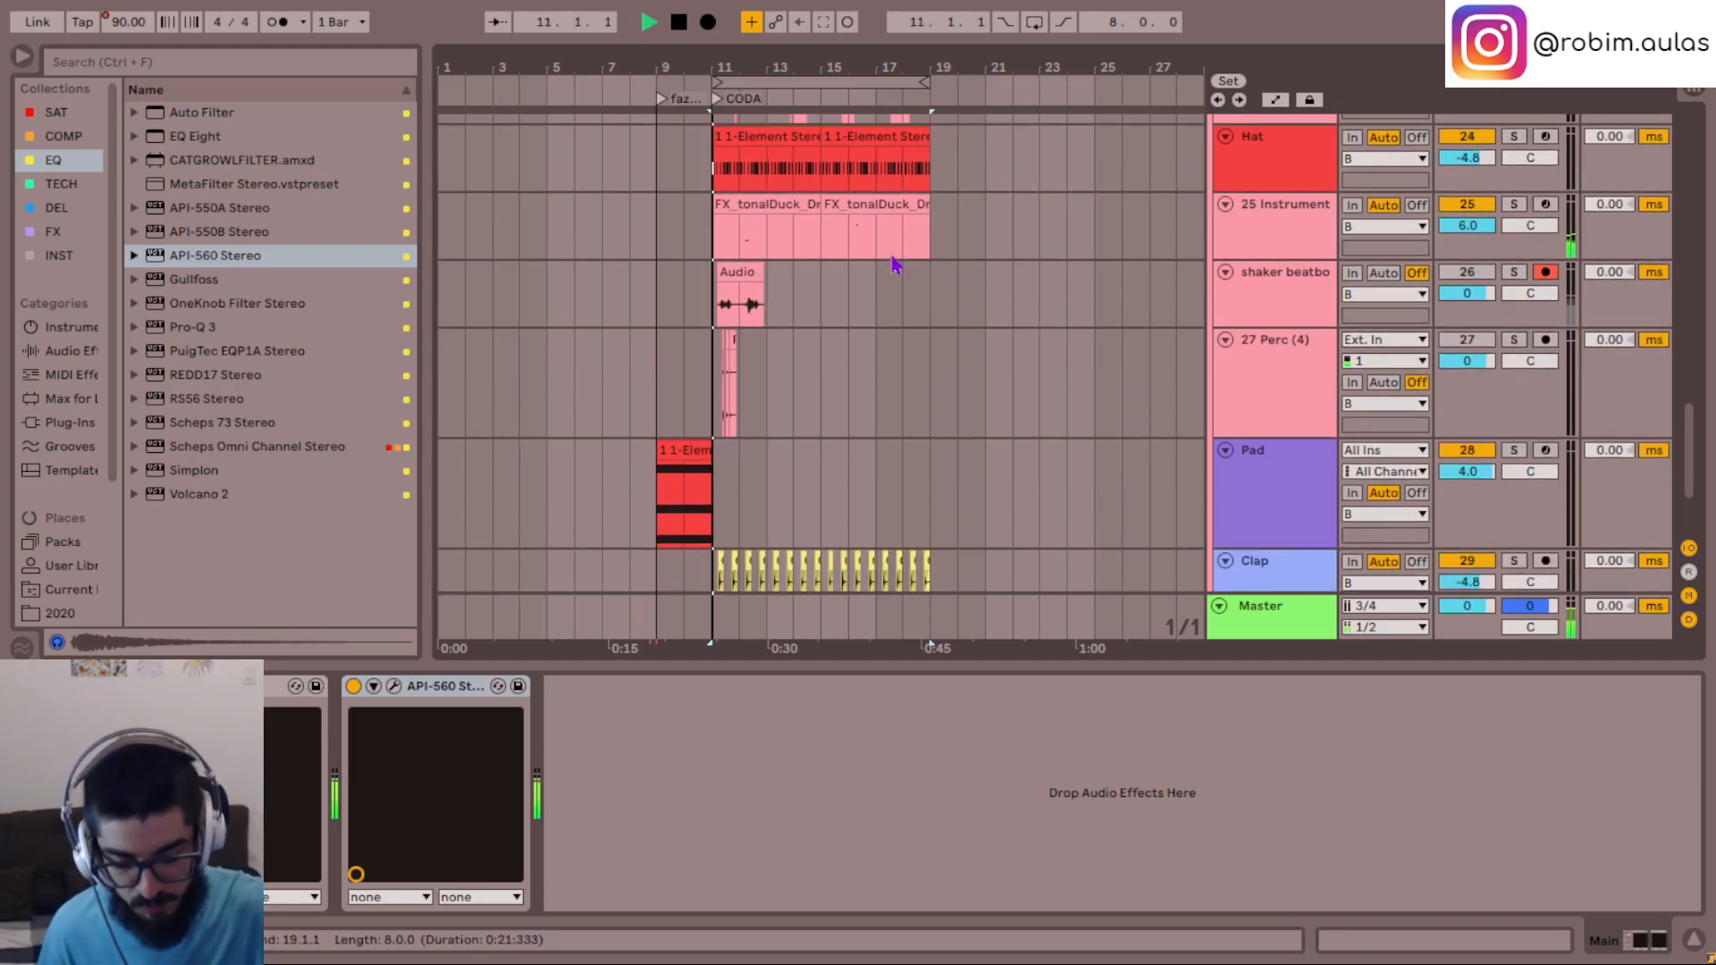
key(space)
scroll(716, 335, up, 5)
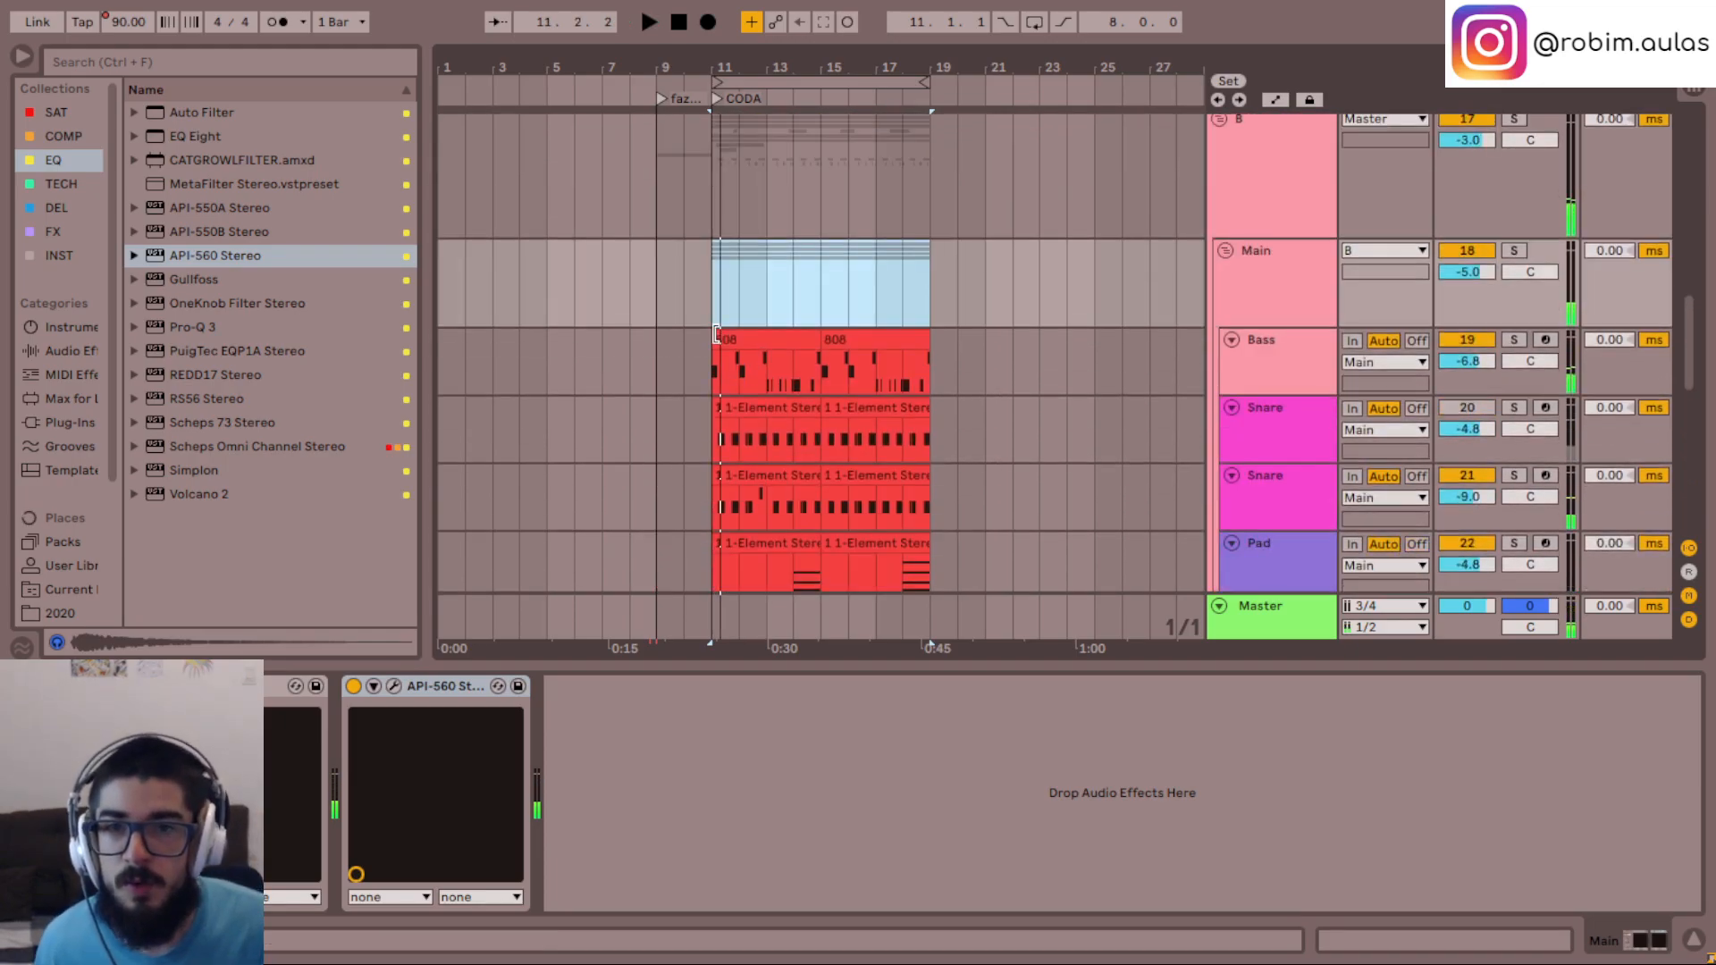
drag(752, 82, 478, 82)
key(space)
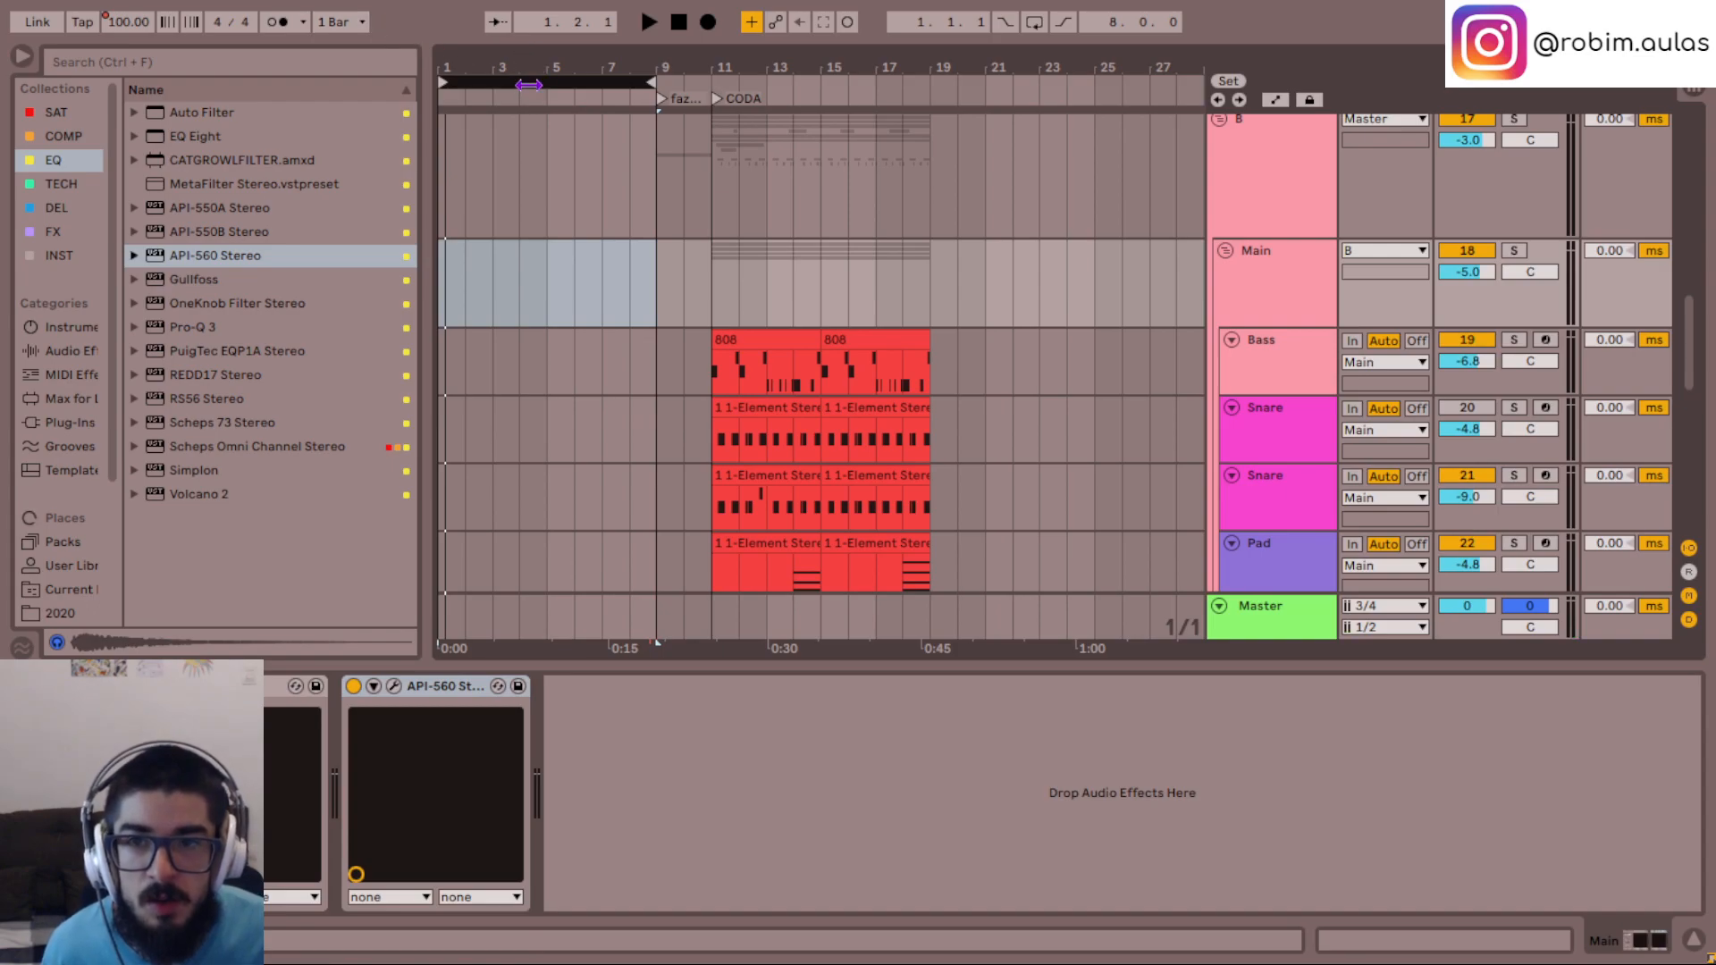
drag(528, 85, 819, 97)
key(space)
key(space)
key(space)
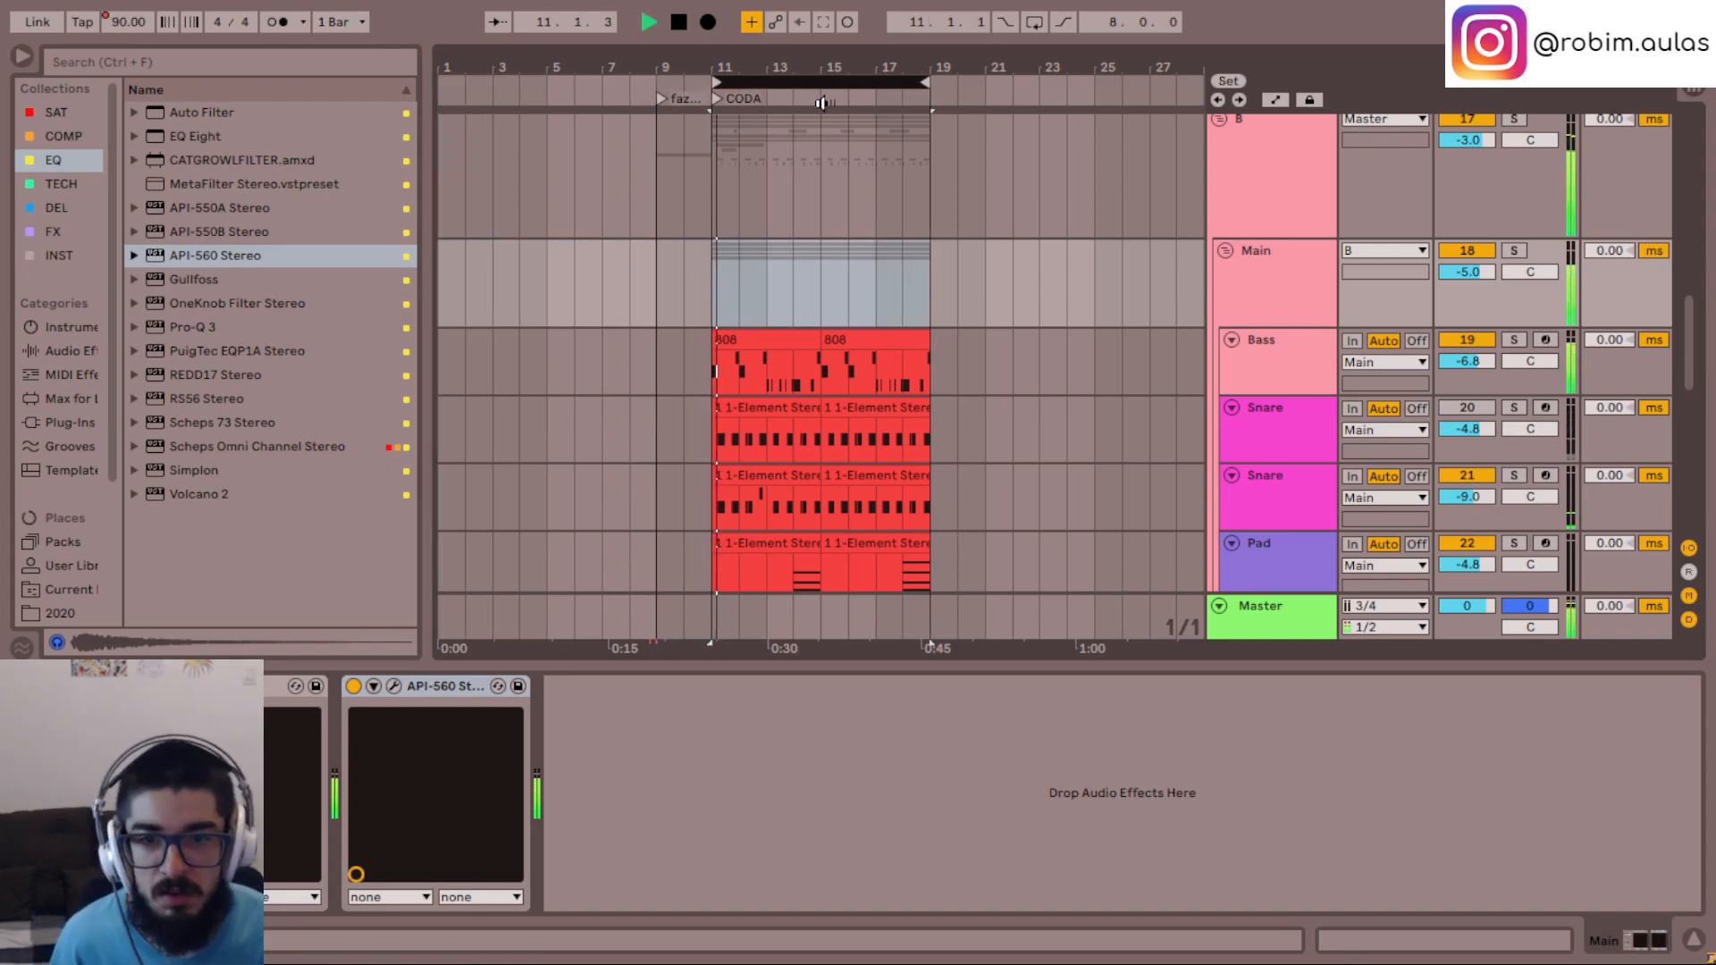
- Solo the Bass track and open its Serum instrument while the CODA plays
key(space)
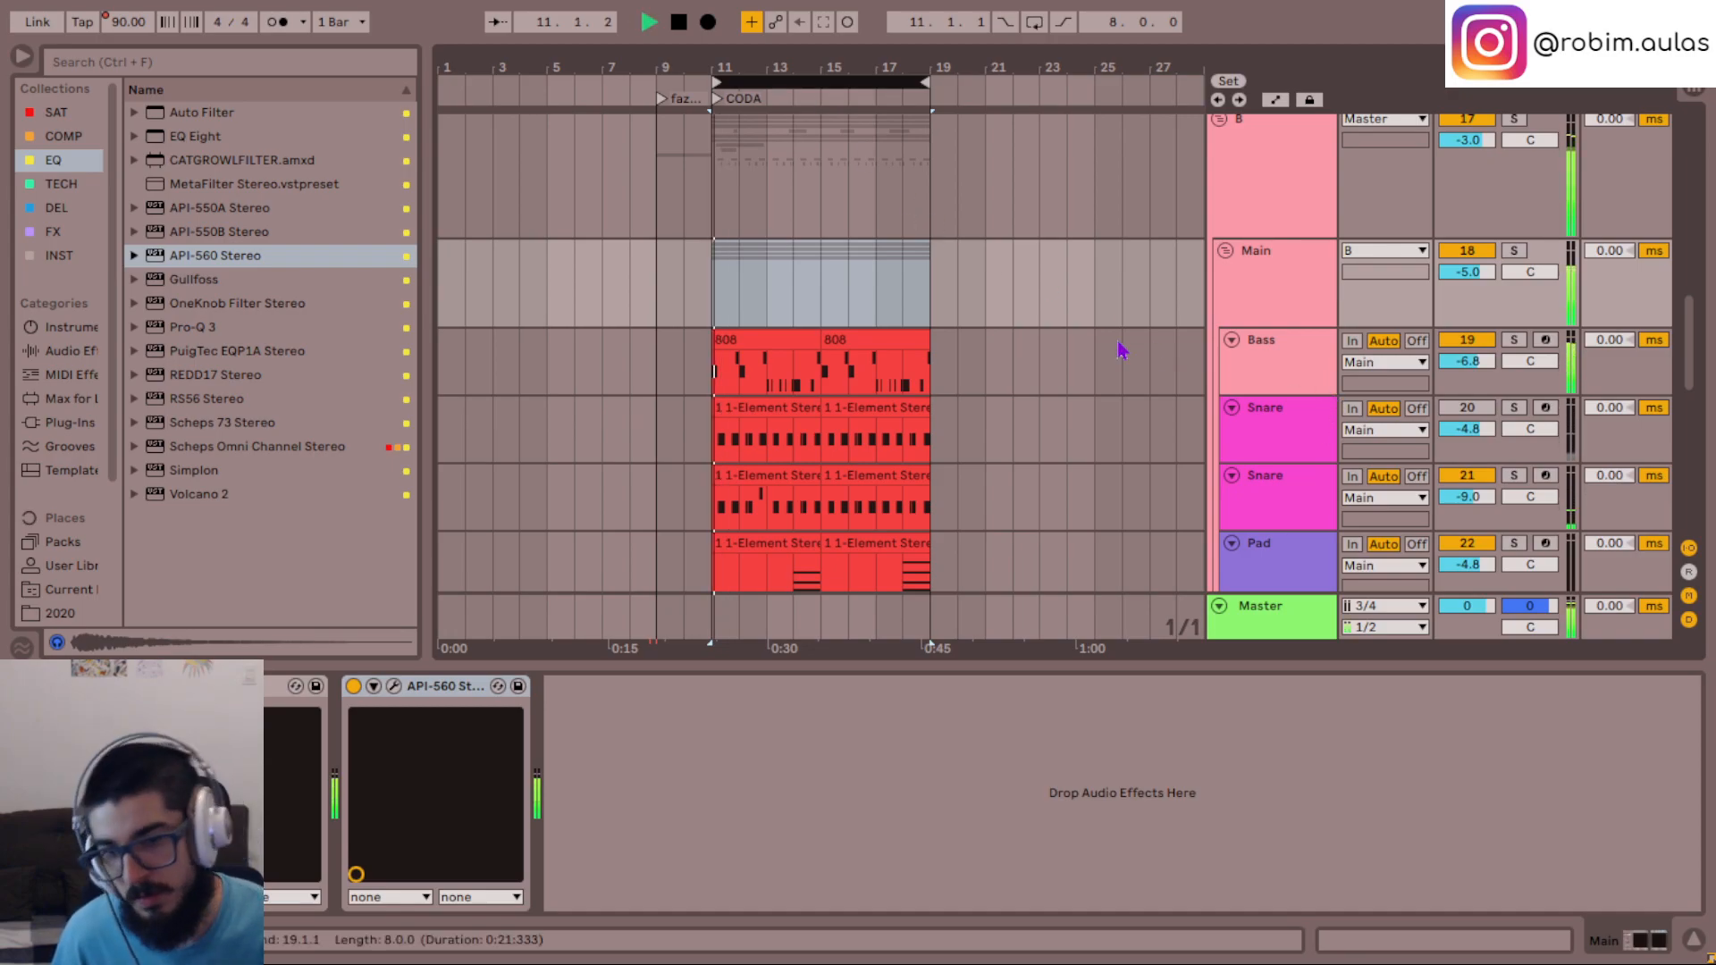
click(1291, 374)
key(s)
key(space)
key(space)
click(443, 686)
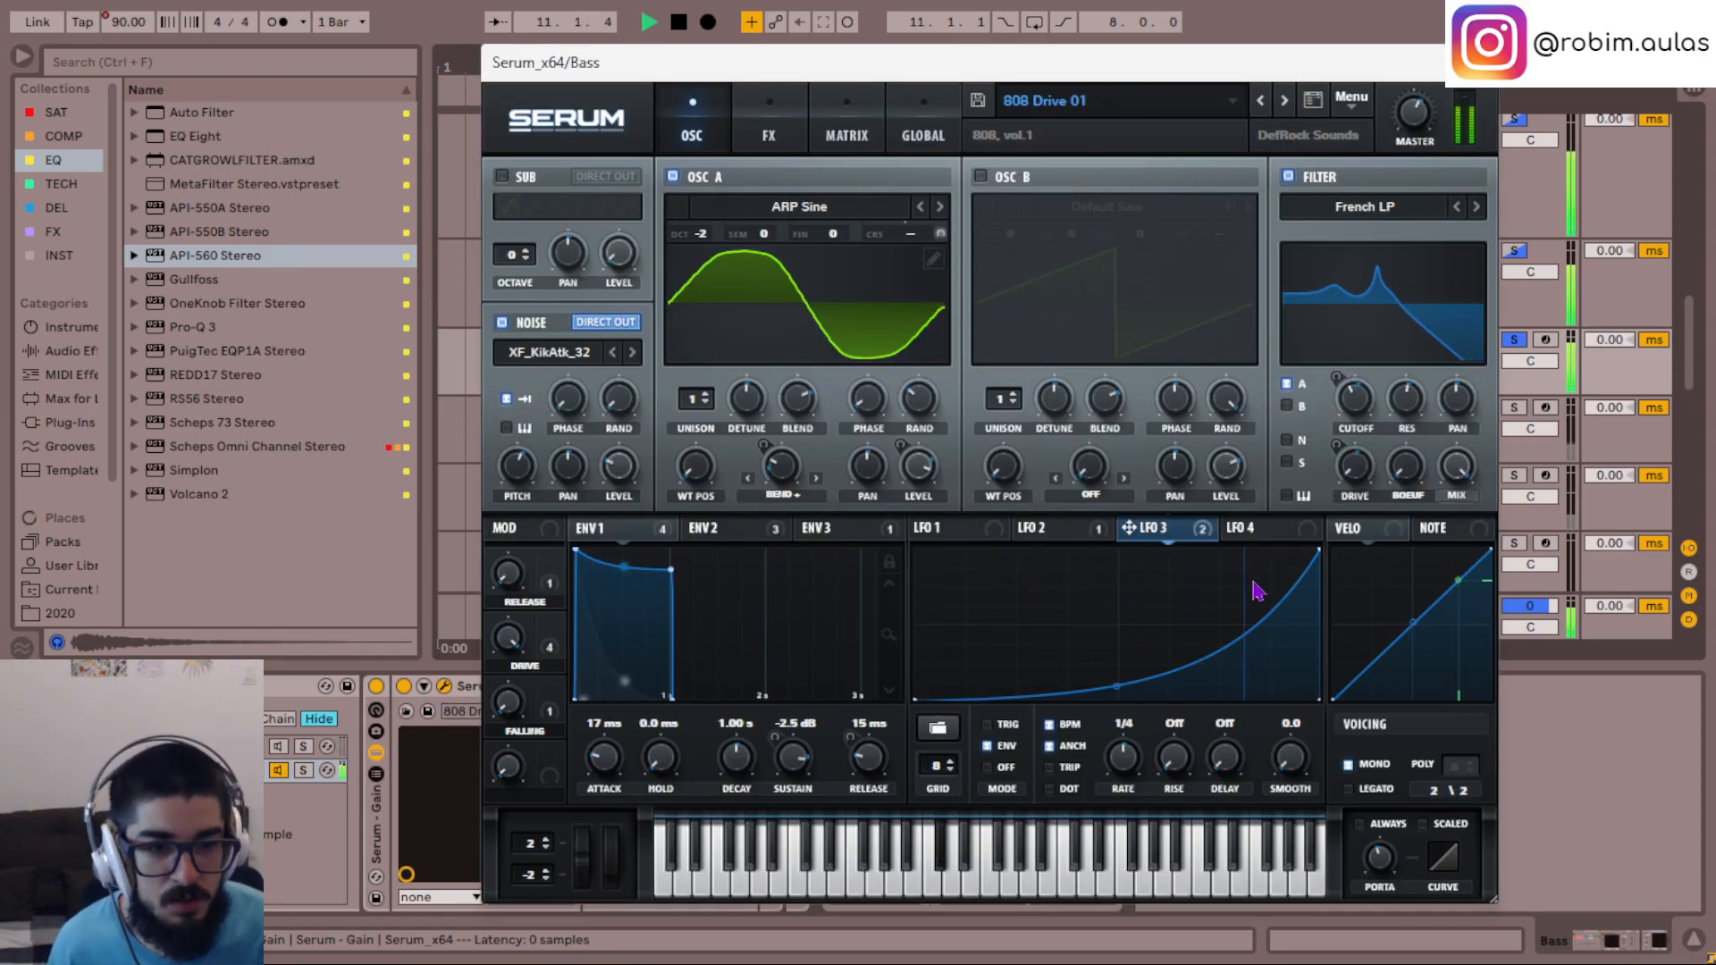
- Try a nearly flat custom shape on Serum's LFO 4 and reload the basic triangle shape
click(1258, 534)
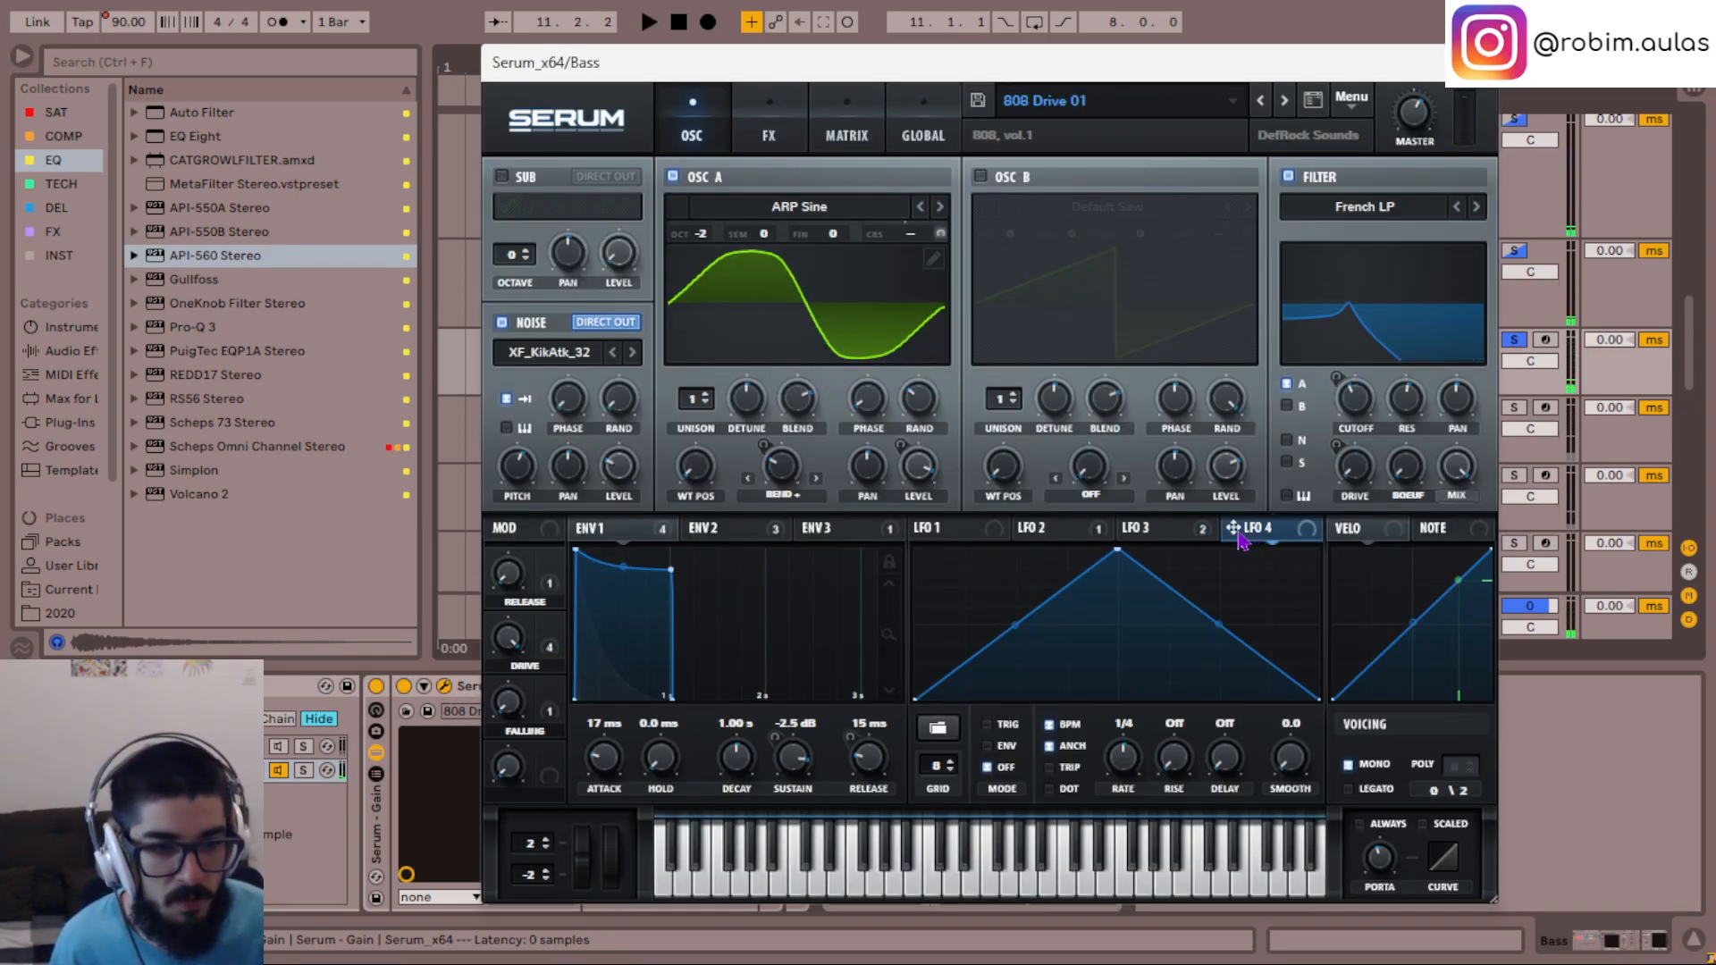
drag(939, 514, 850, 496)
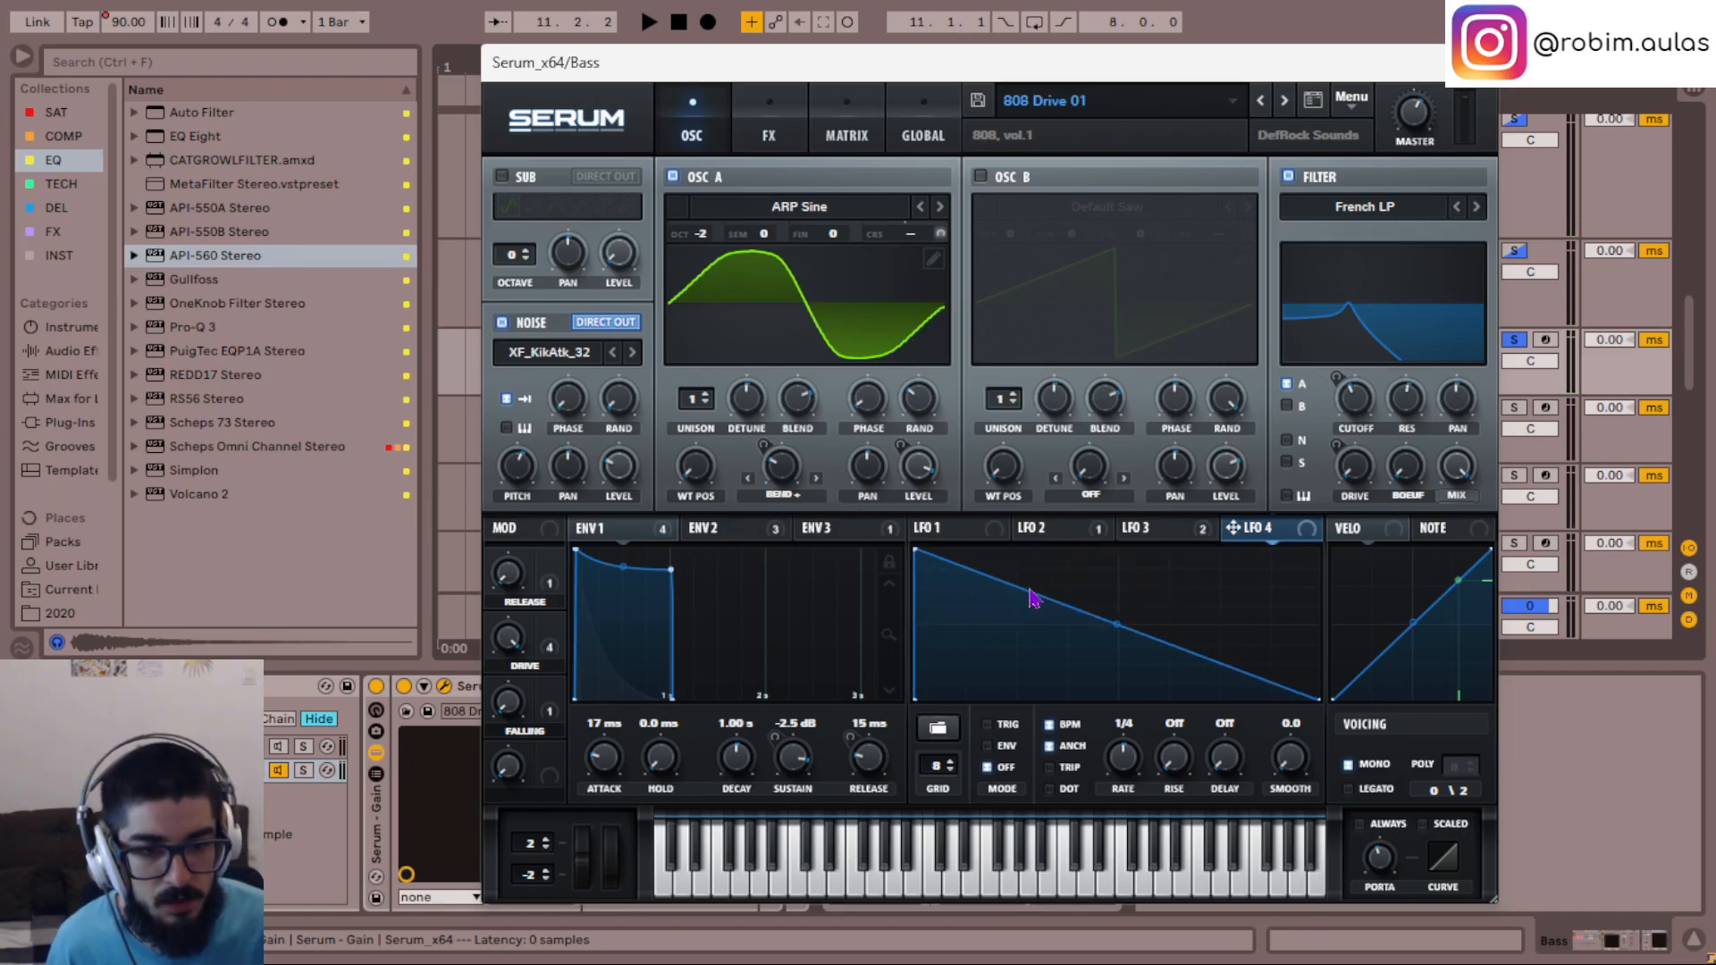
drag(1162, 653, 1366, 515)
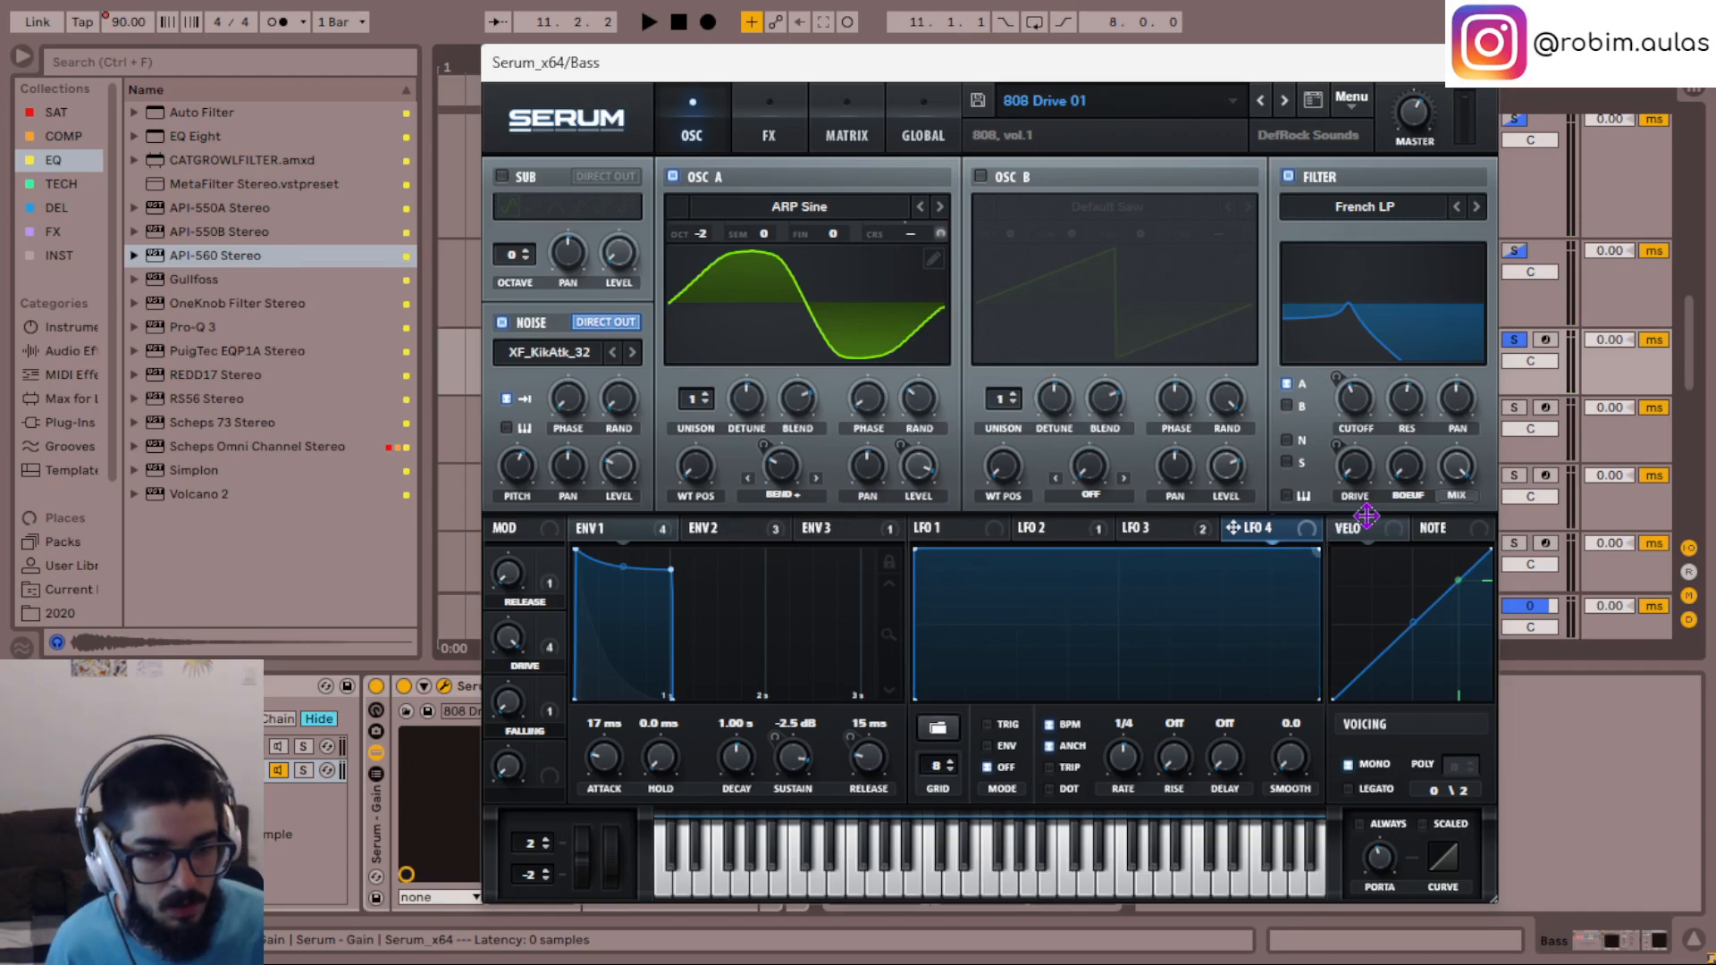
double_click(1128, 553)
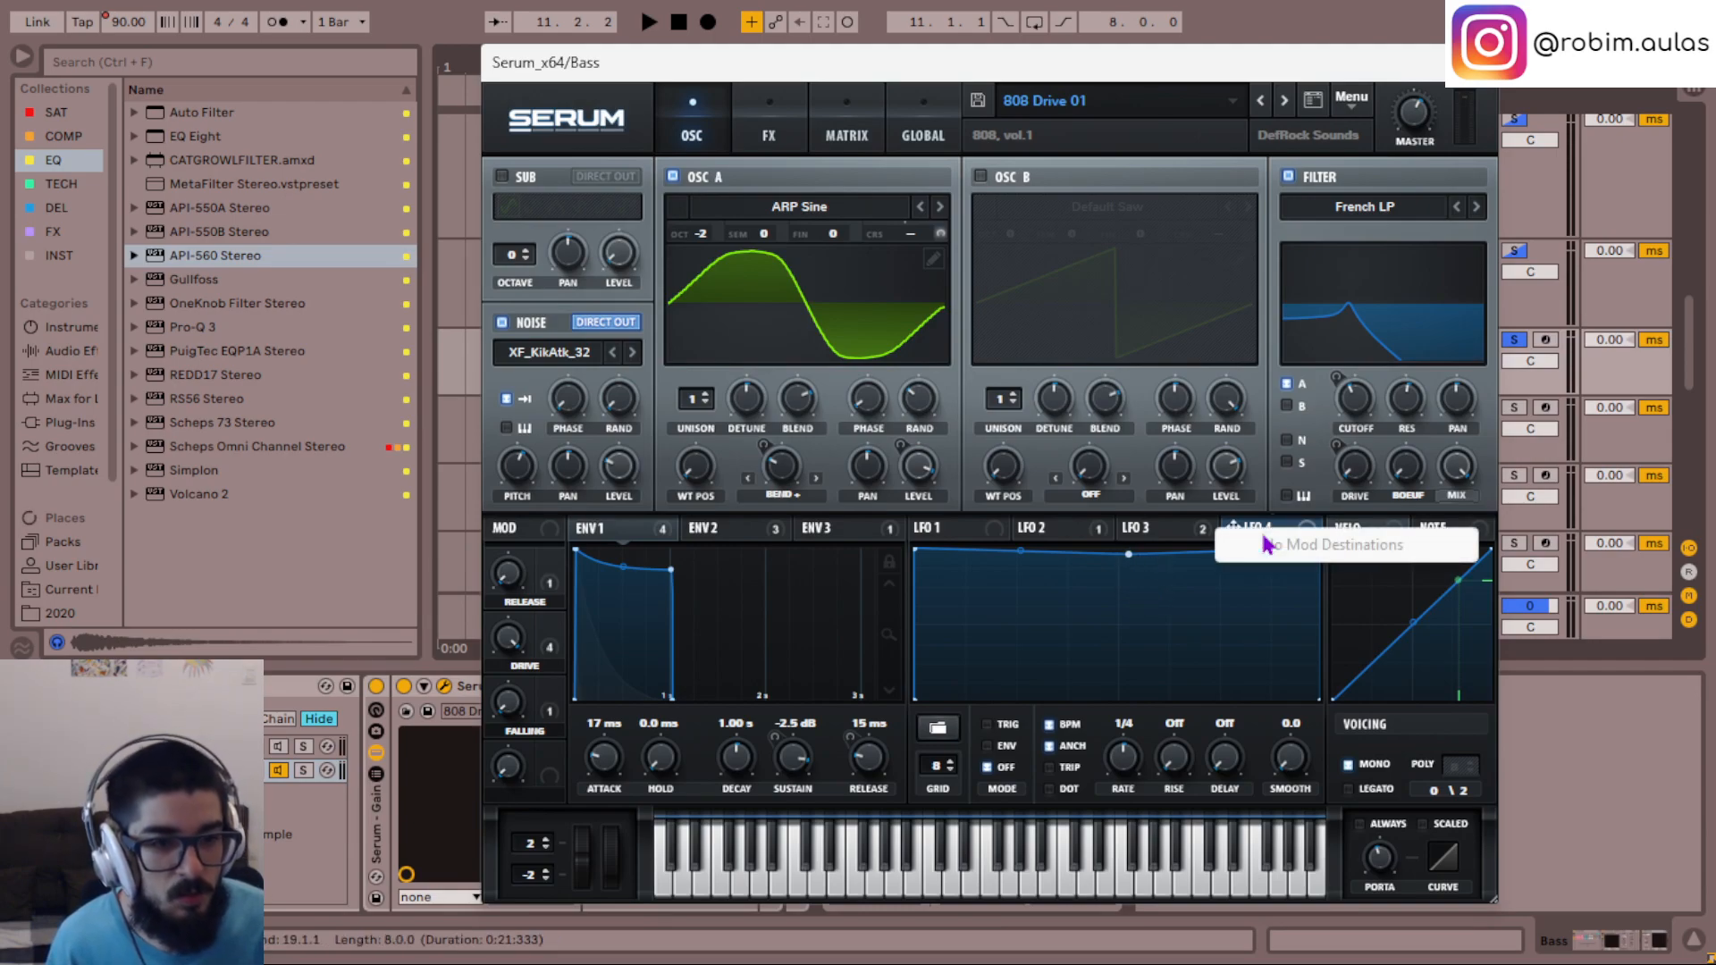
click(940, 727)
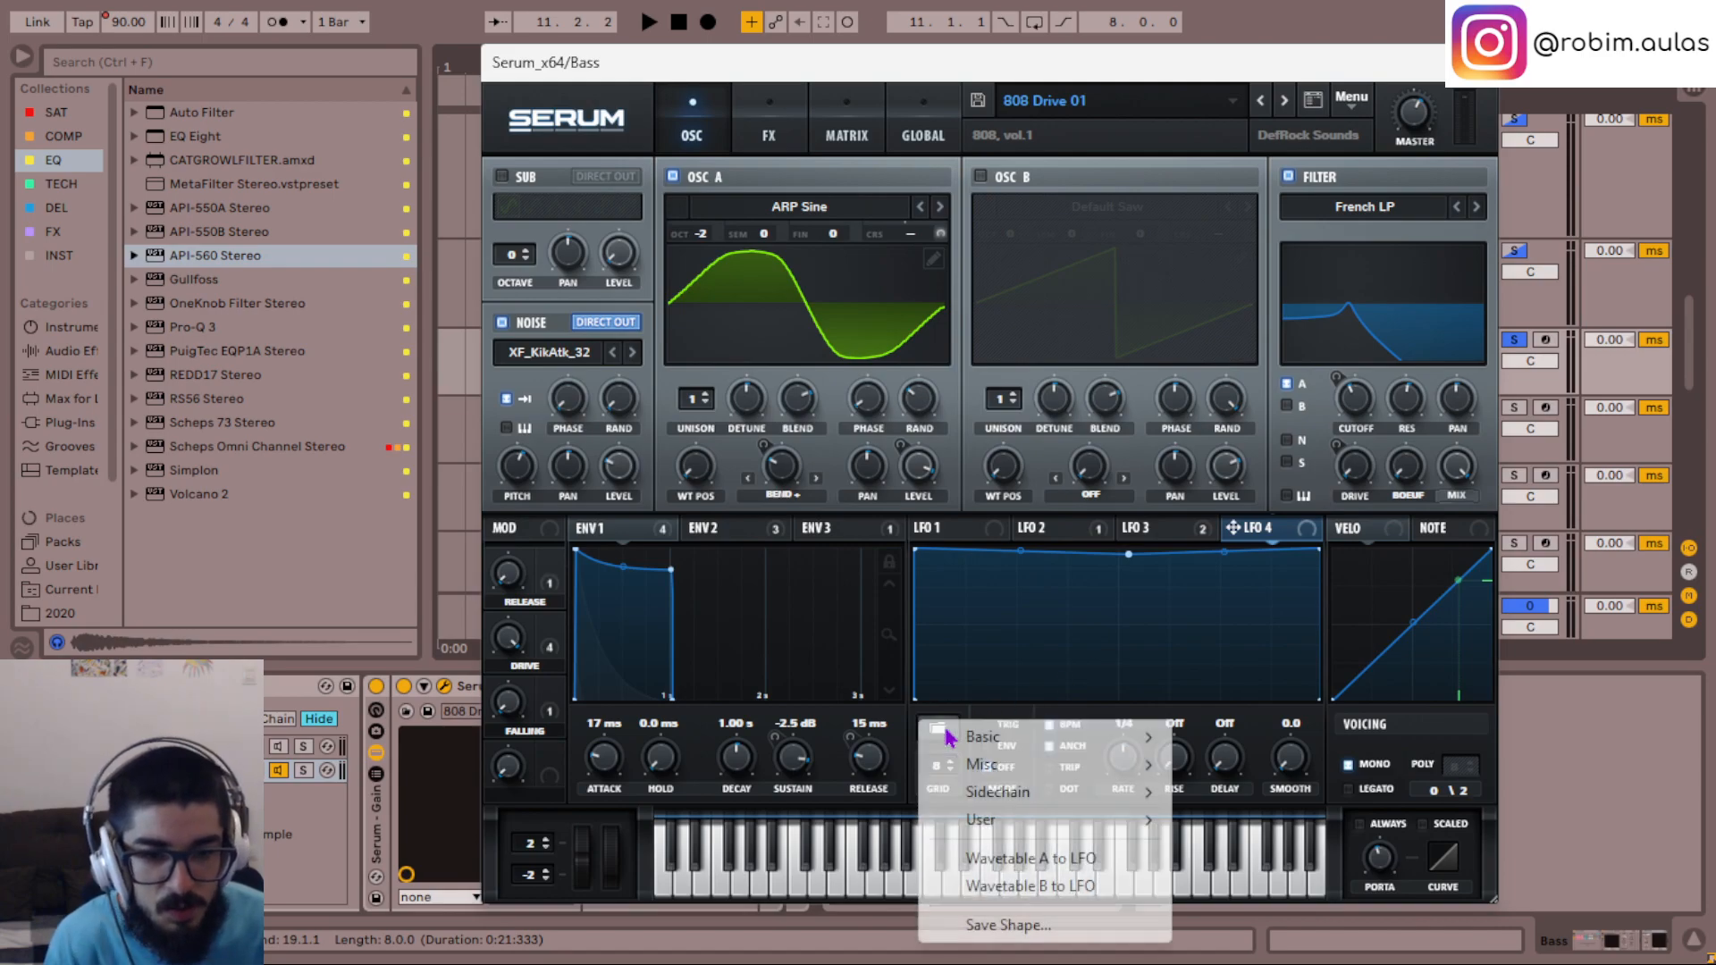
mouse_move(1088, 738)
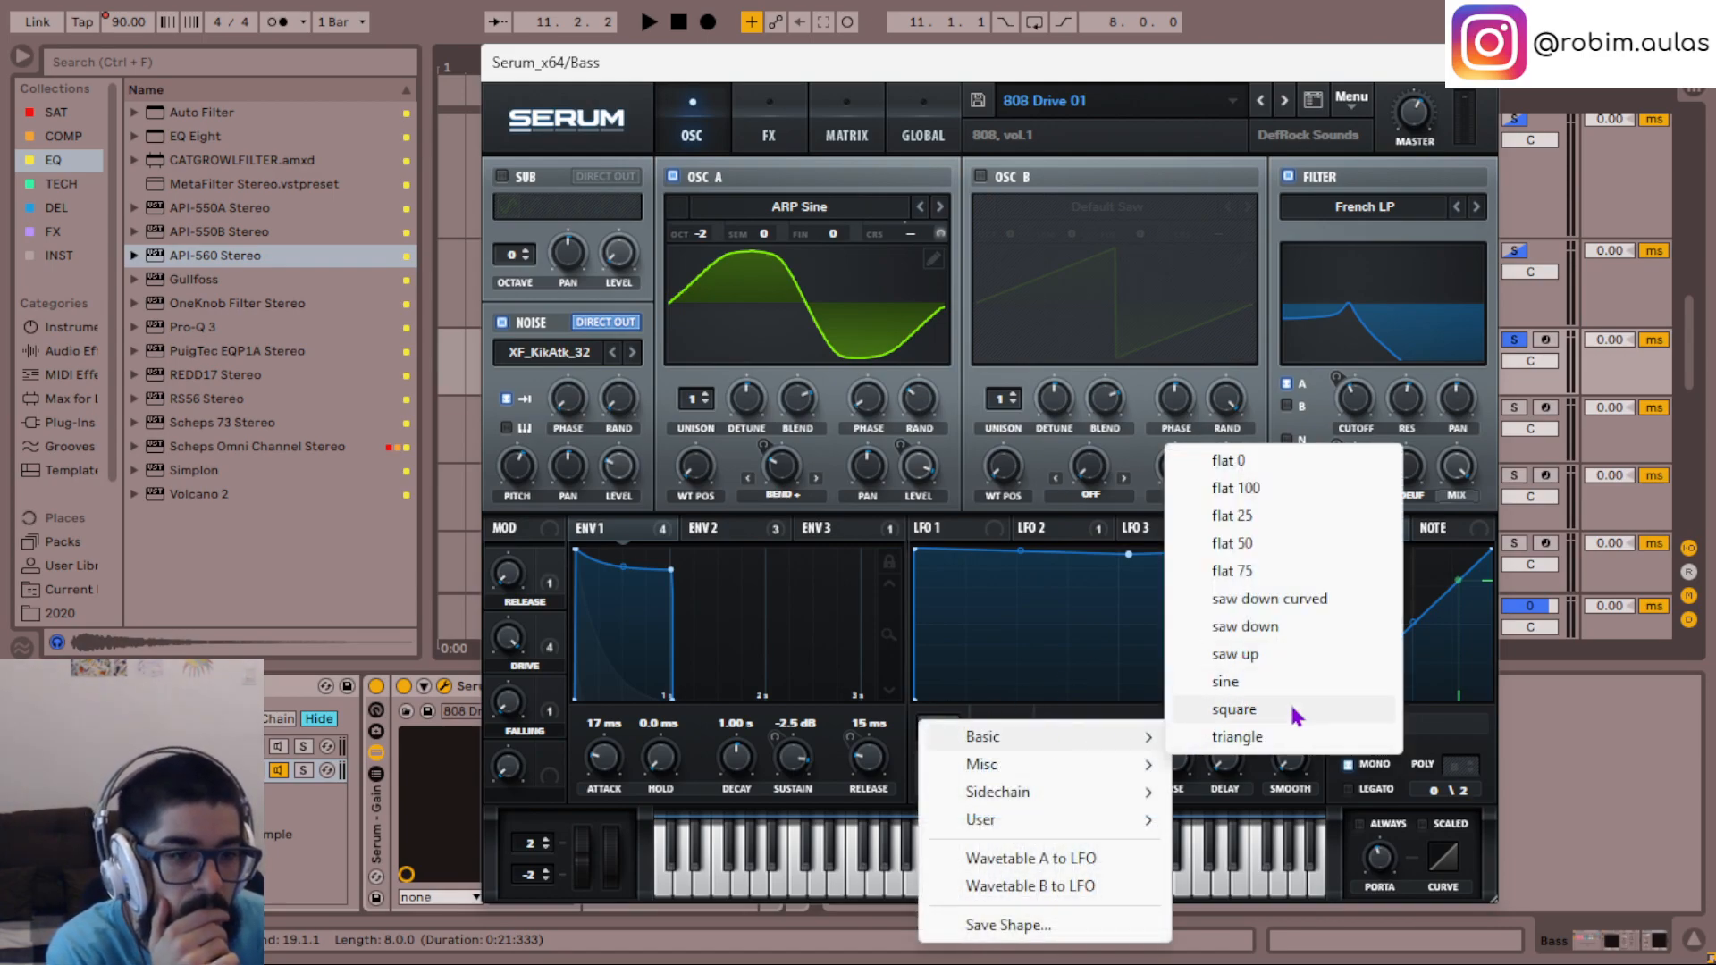
click(1265, 737)
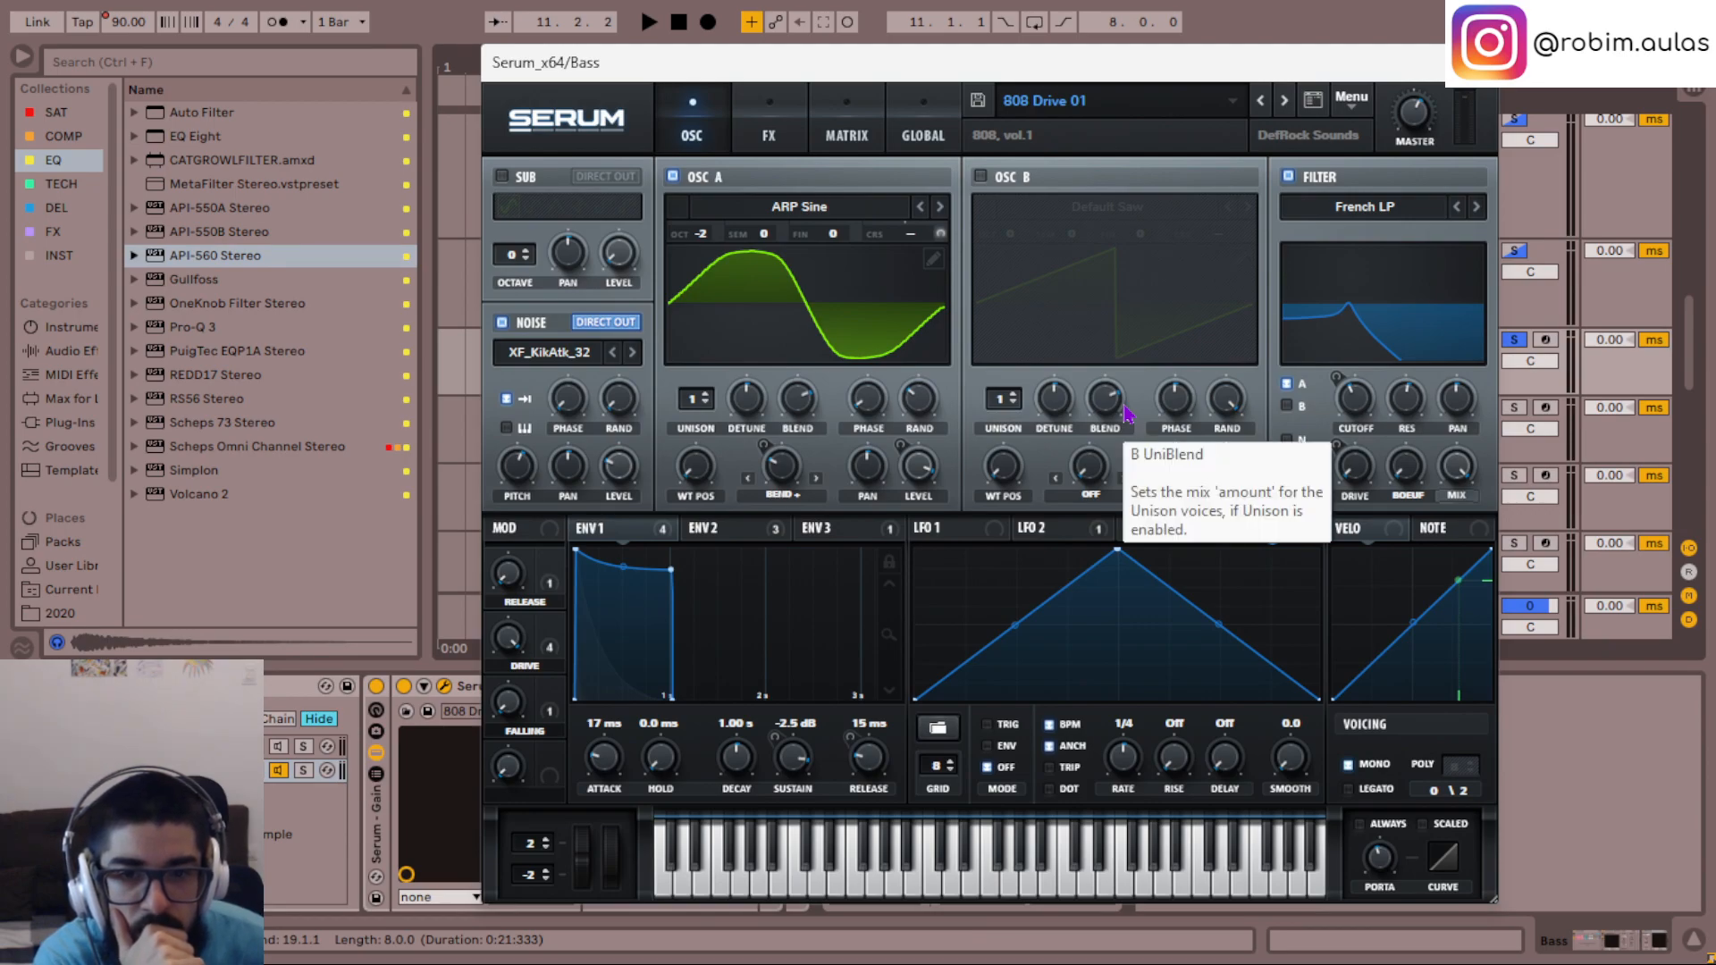
- Enable OSC B with its Default Saw and assign LFO 4 to its level, adjusting the modulation depth during playback
key(space)
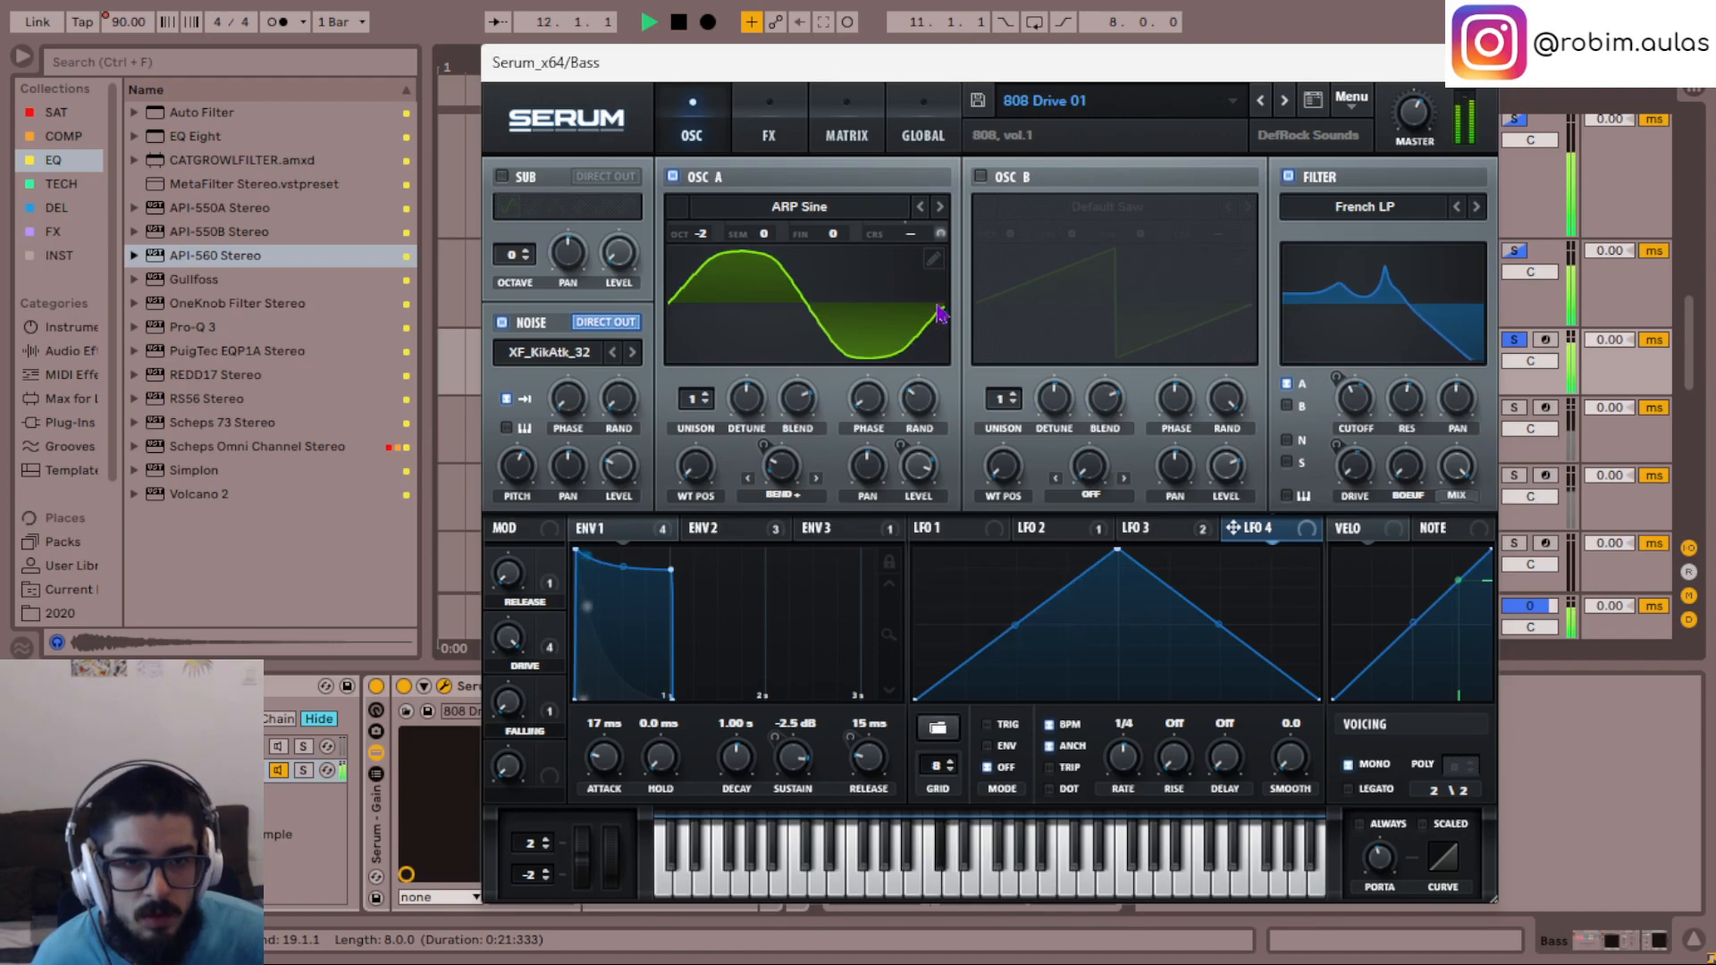
click(980, 176)
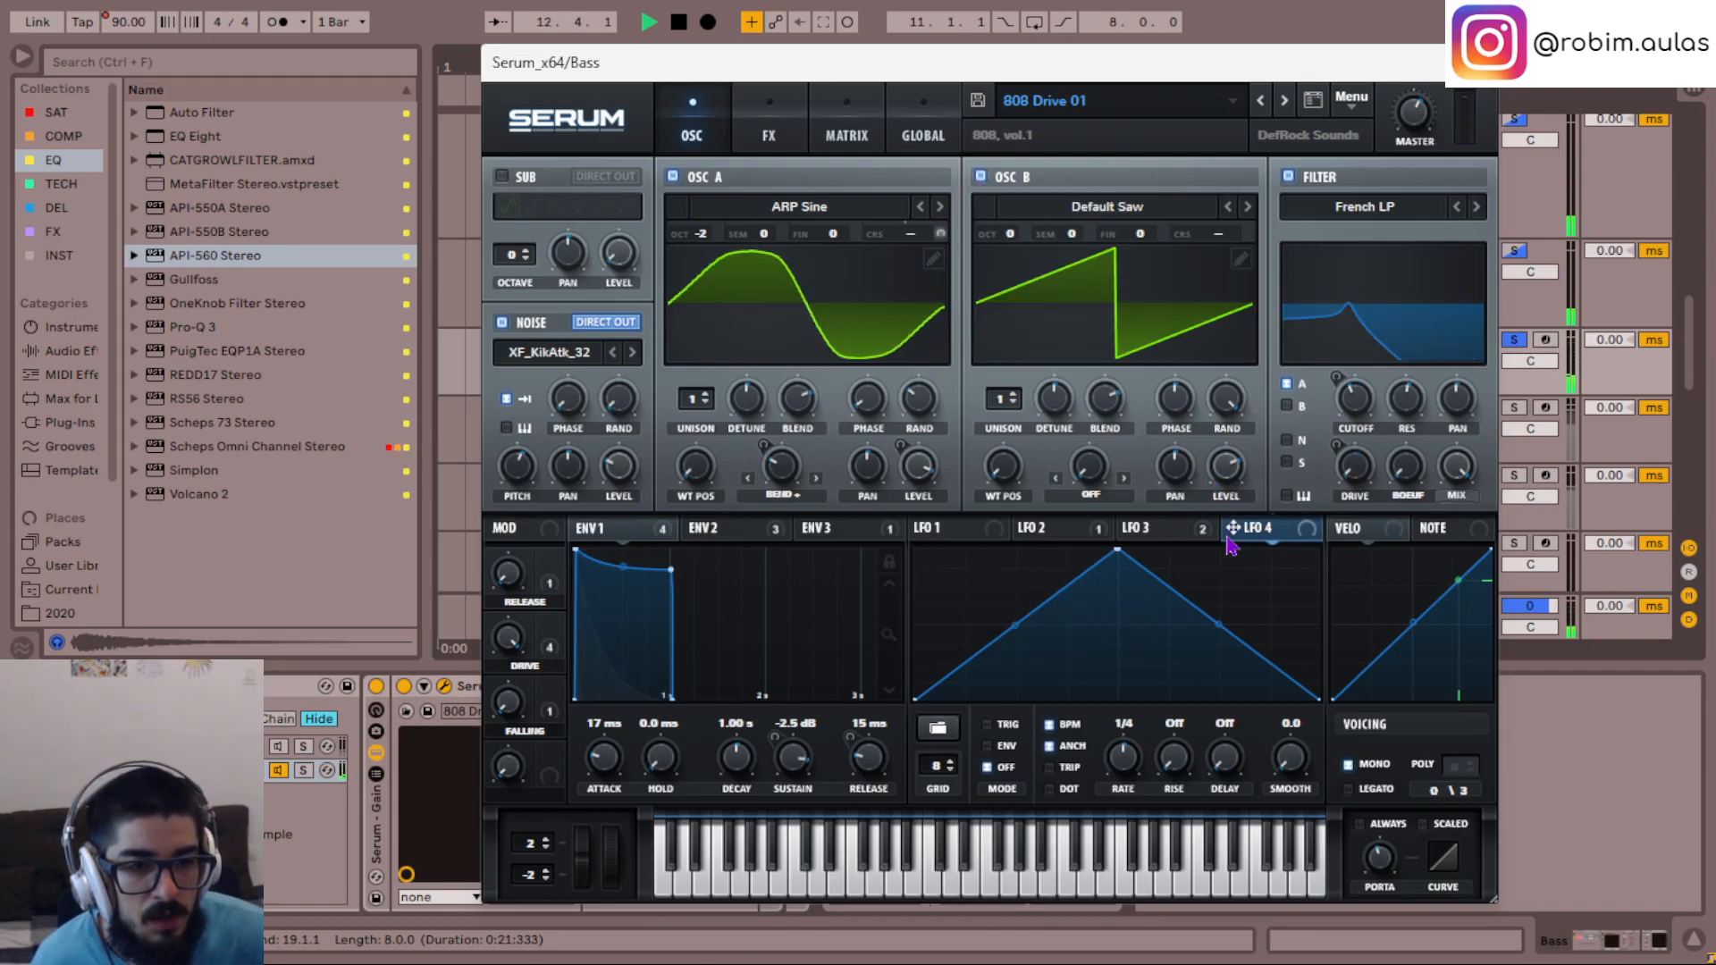
drag(1233, 528, 1208, 572)
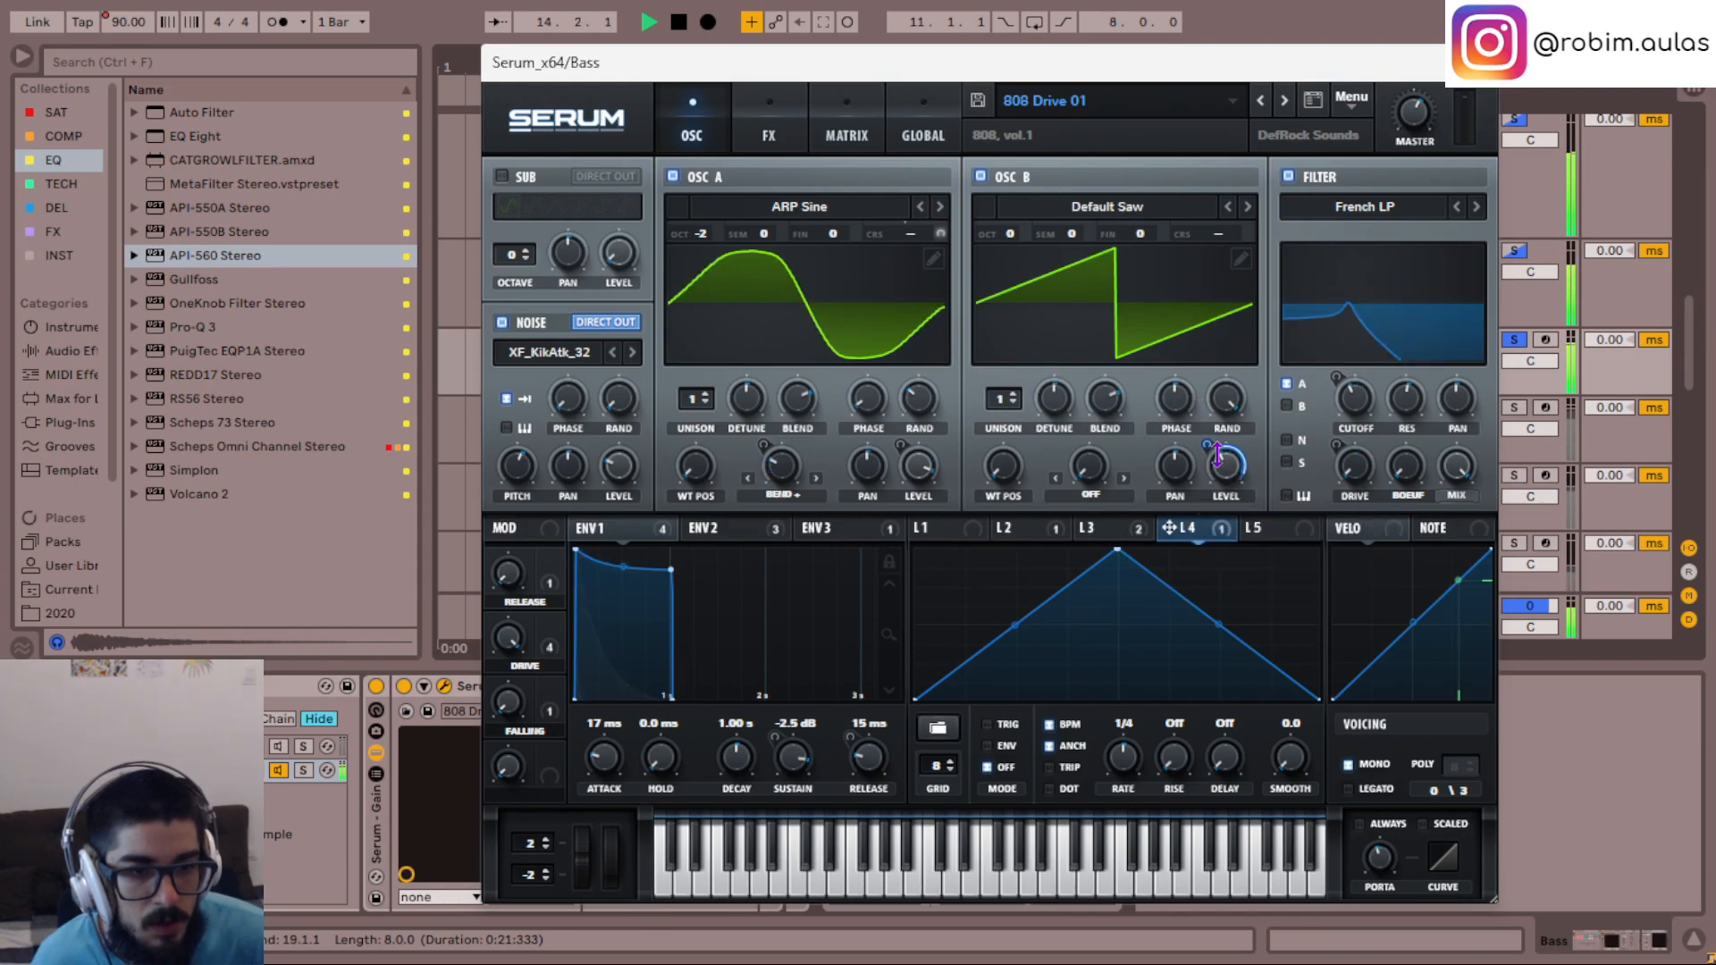
drag(1207, 445, 1214, 409)
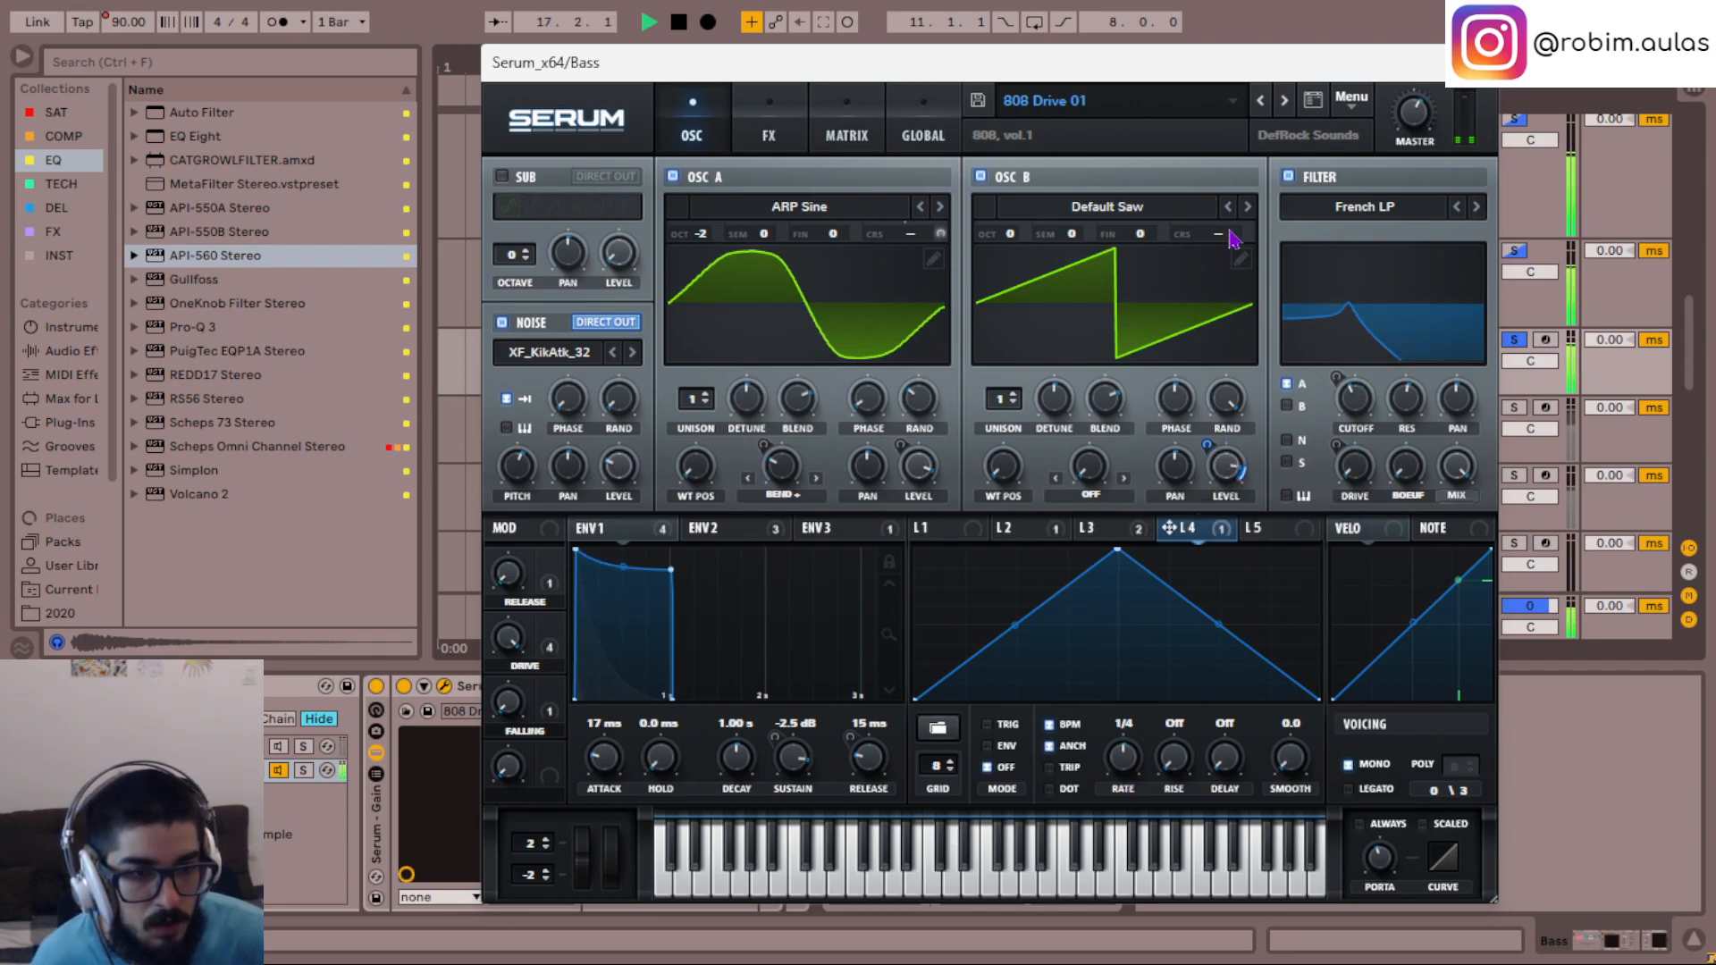
drag(1208, 436, 1202, 668)
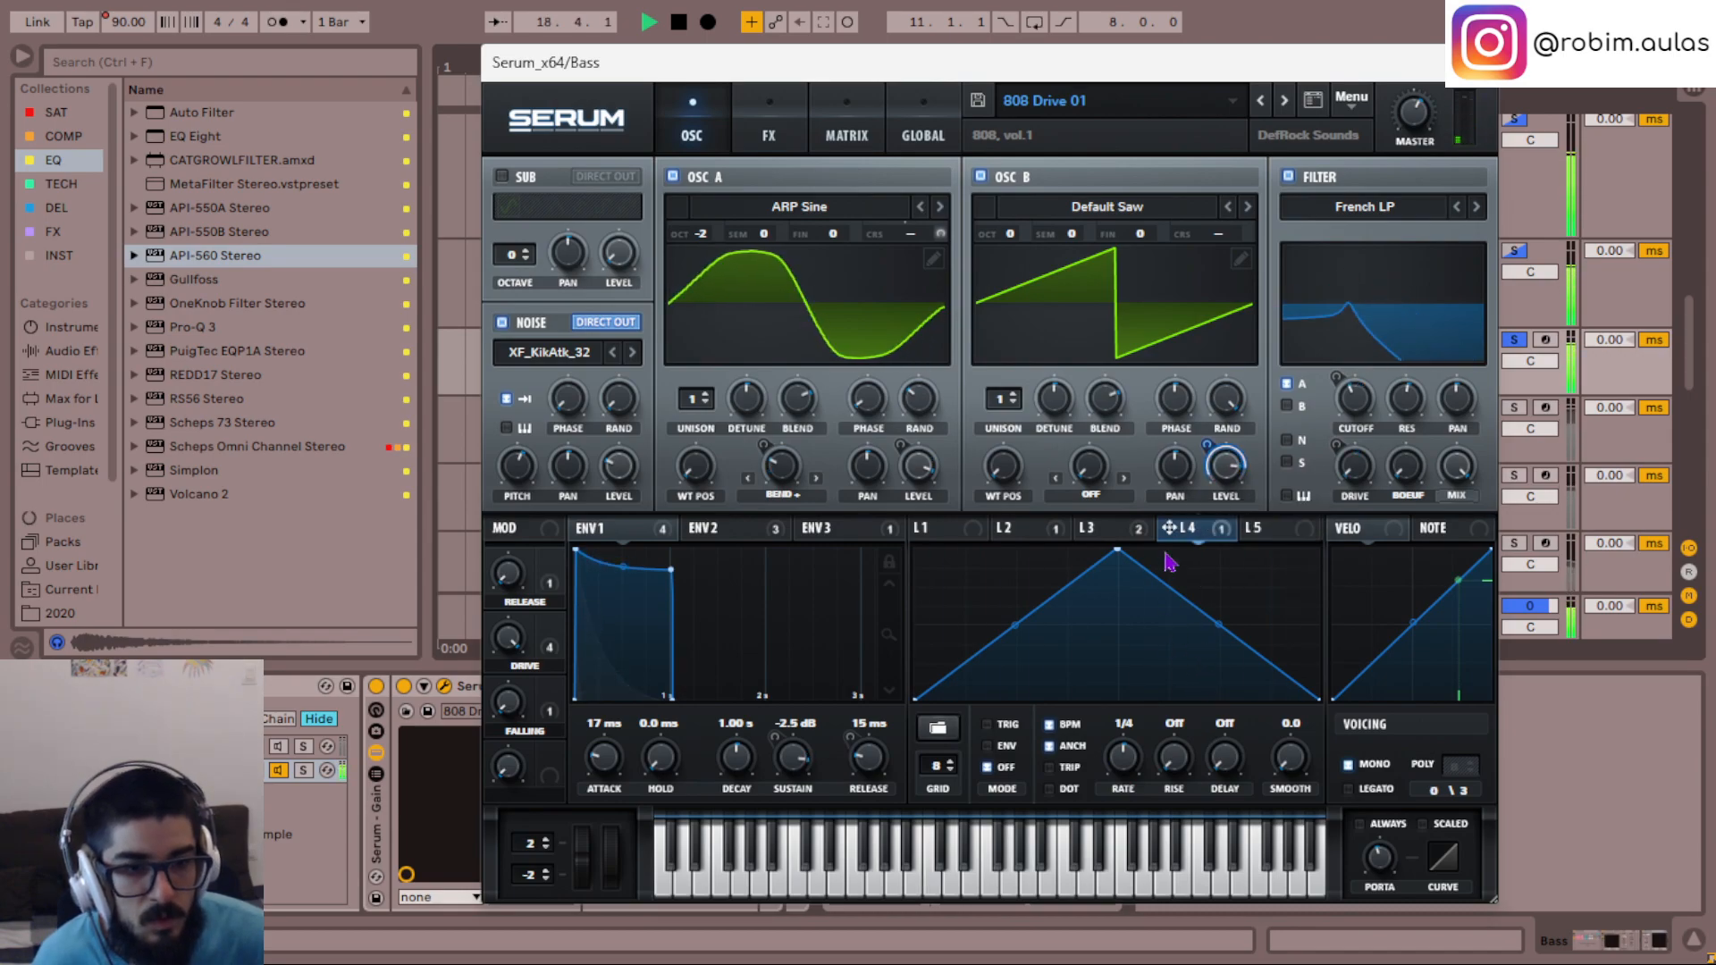
- Check OSC B's warp modes and switch OSC B off again, leaving the warp mode at Off
click(1101, 493)
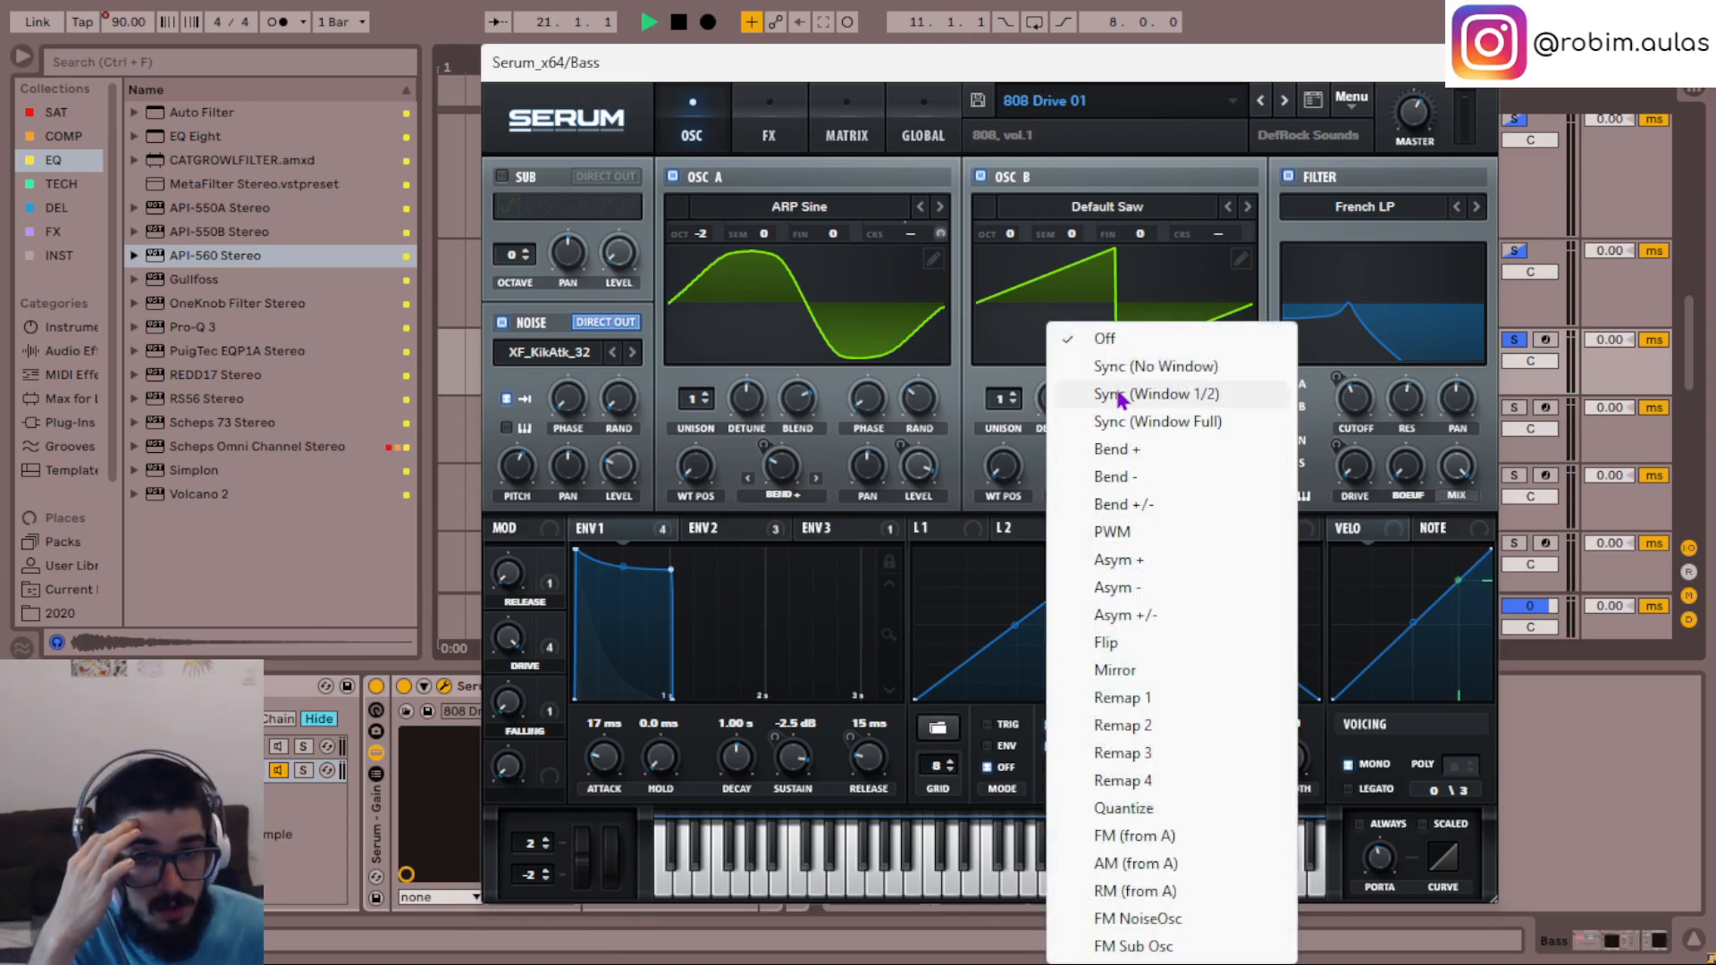
click(875, 518)
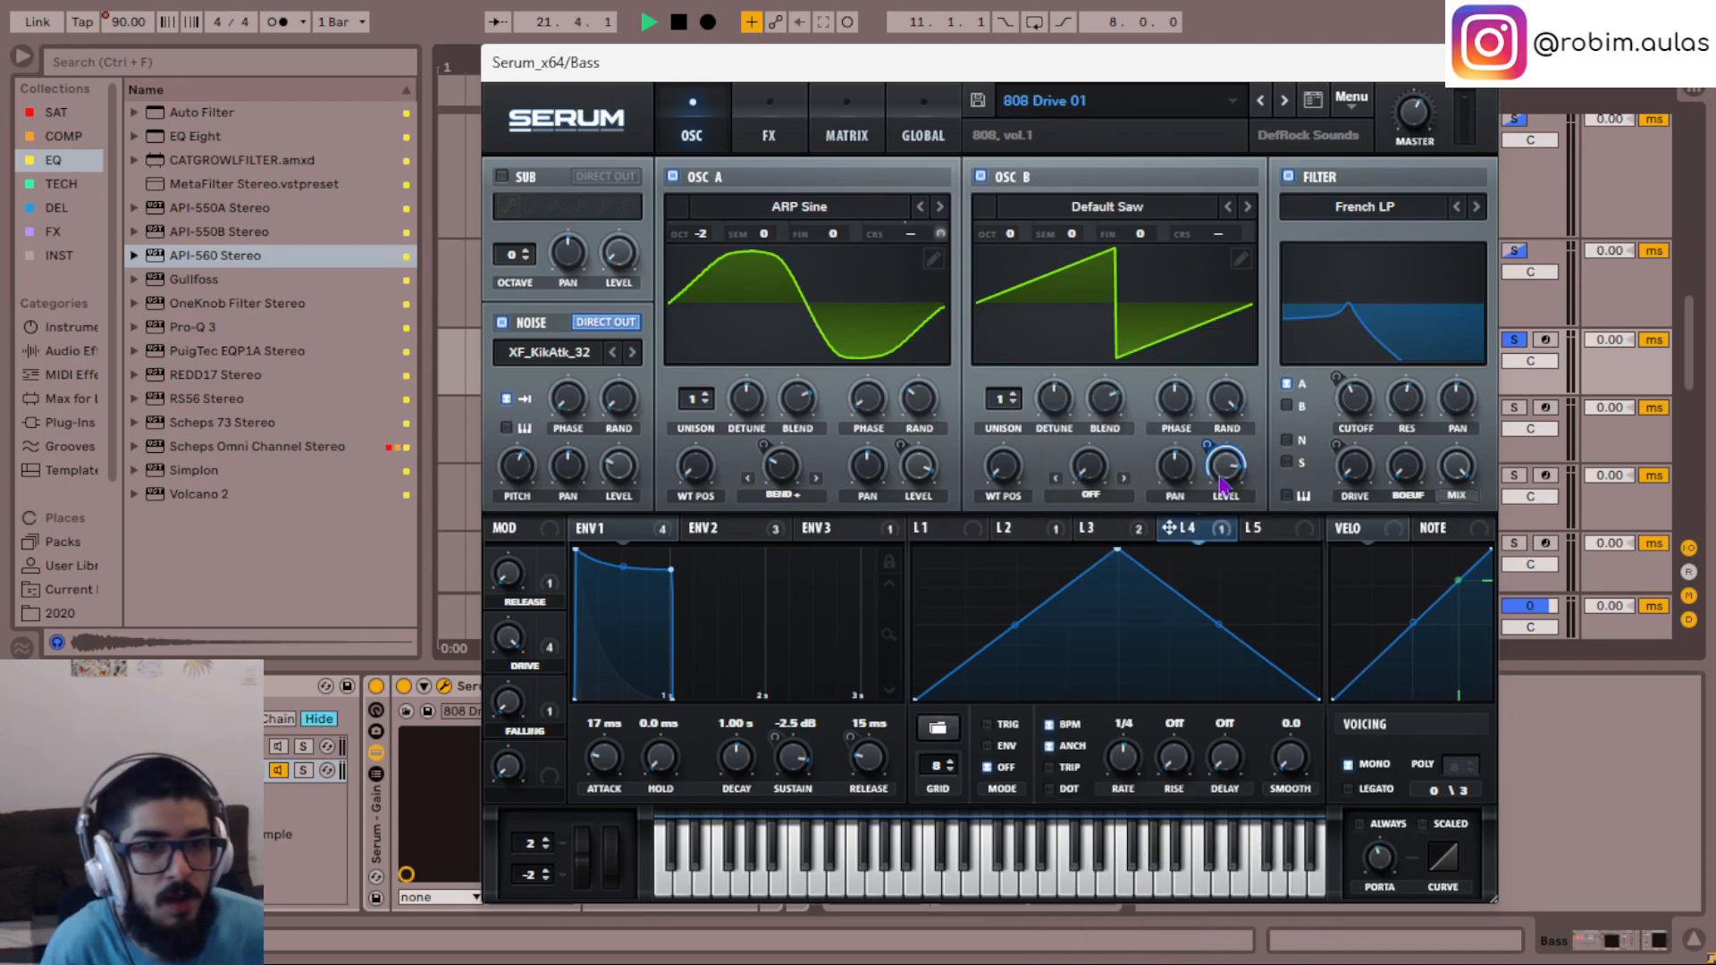
click(982, 177)
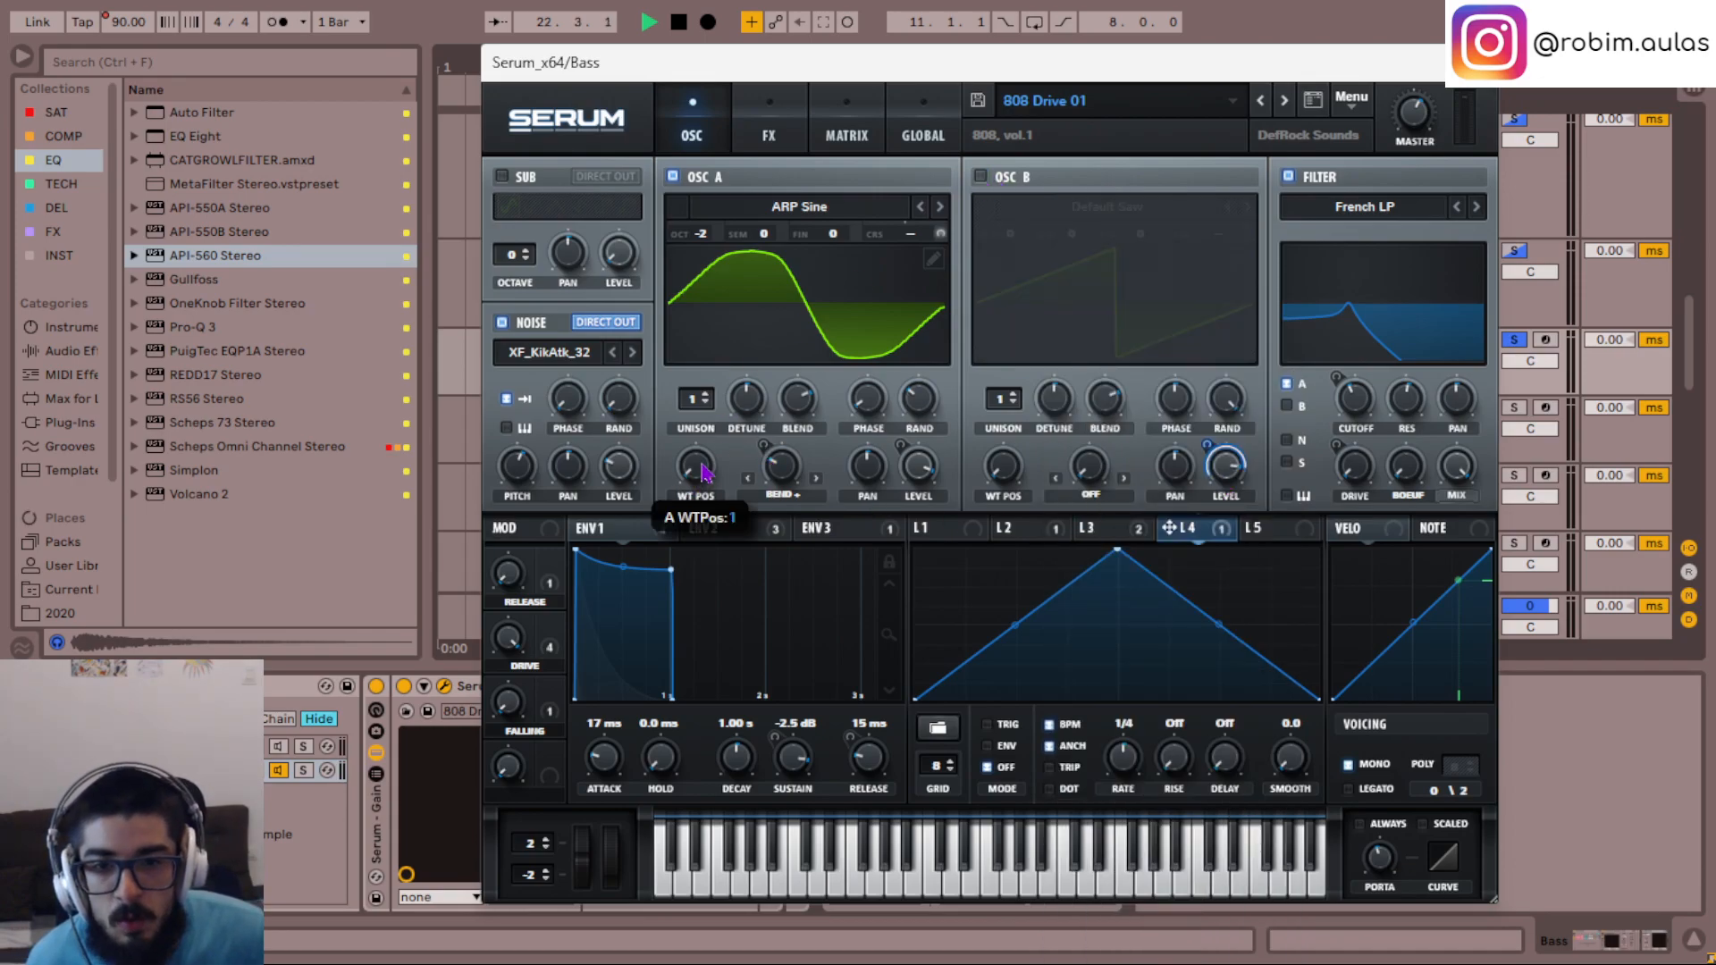
click(1351, 99)
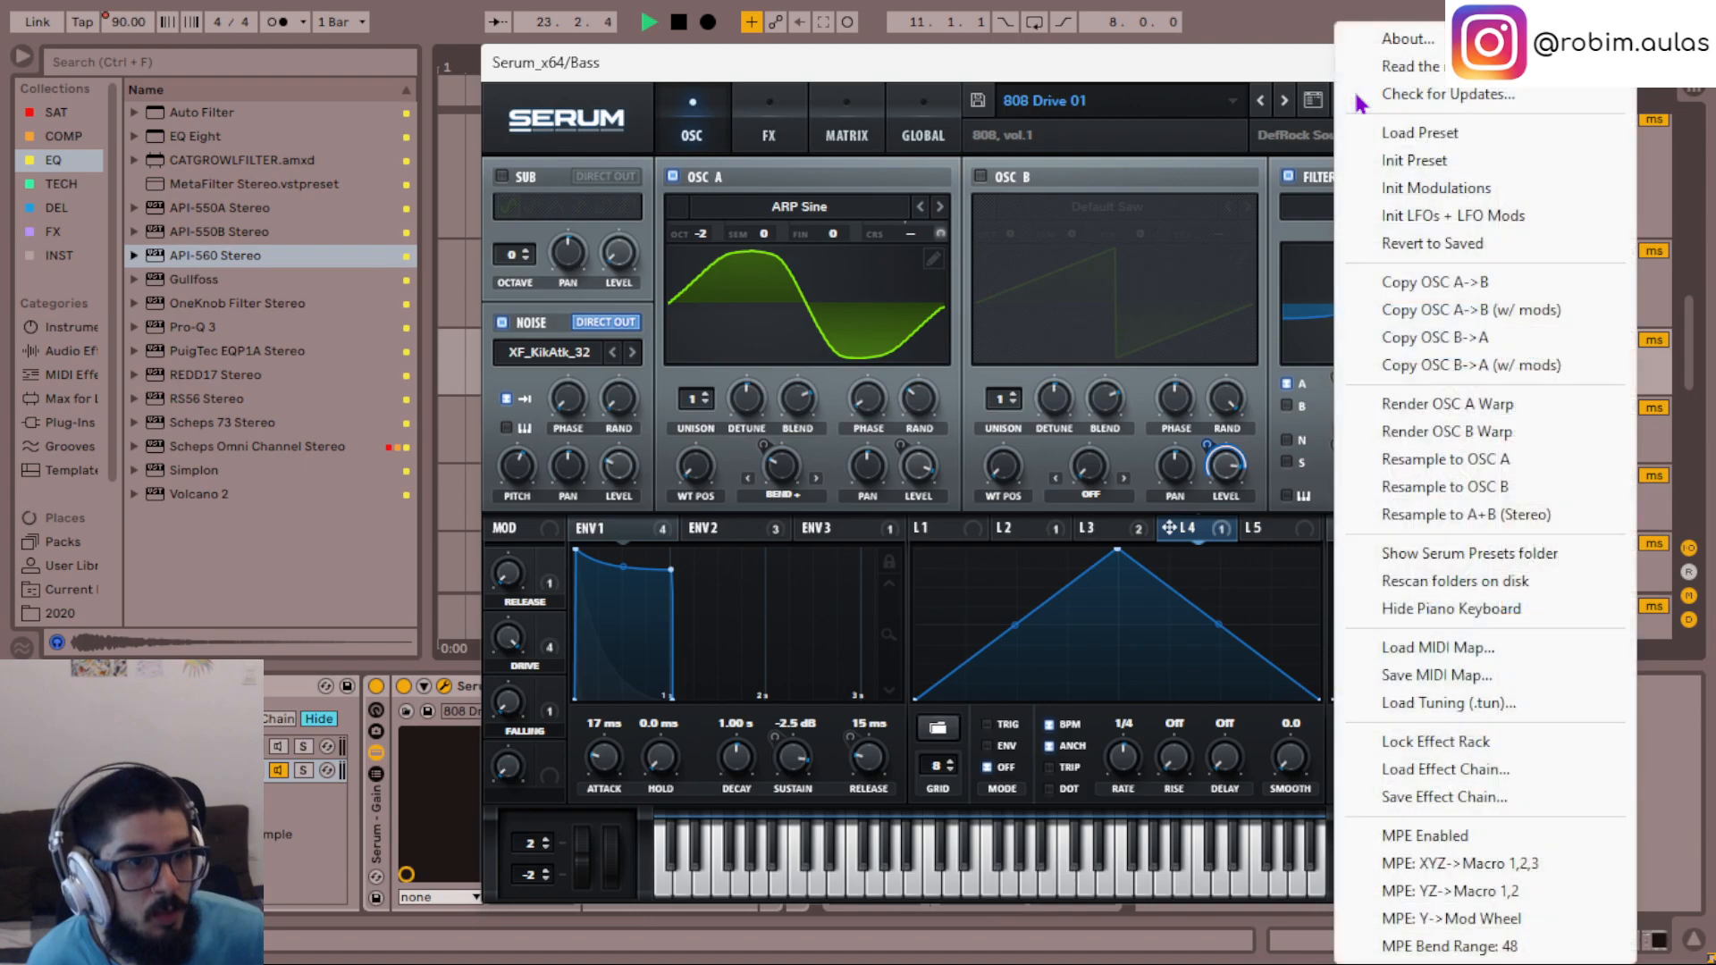
click(1467, 404)
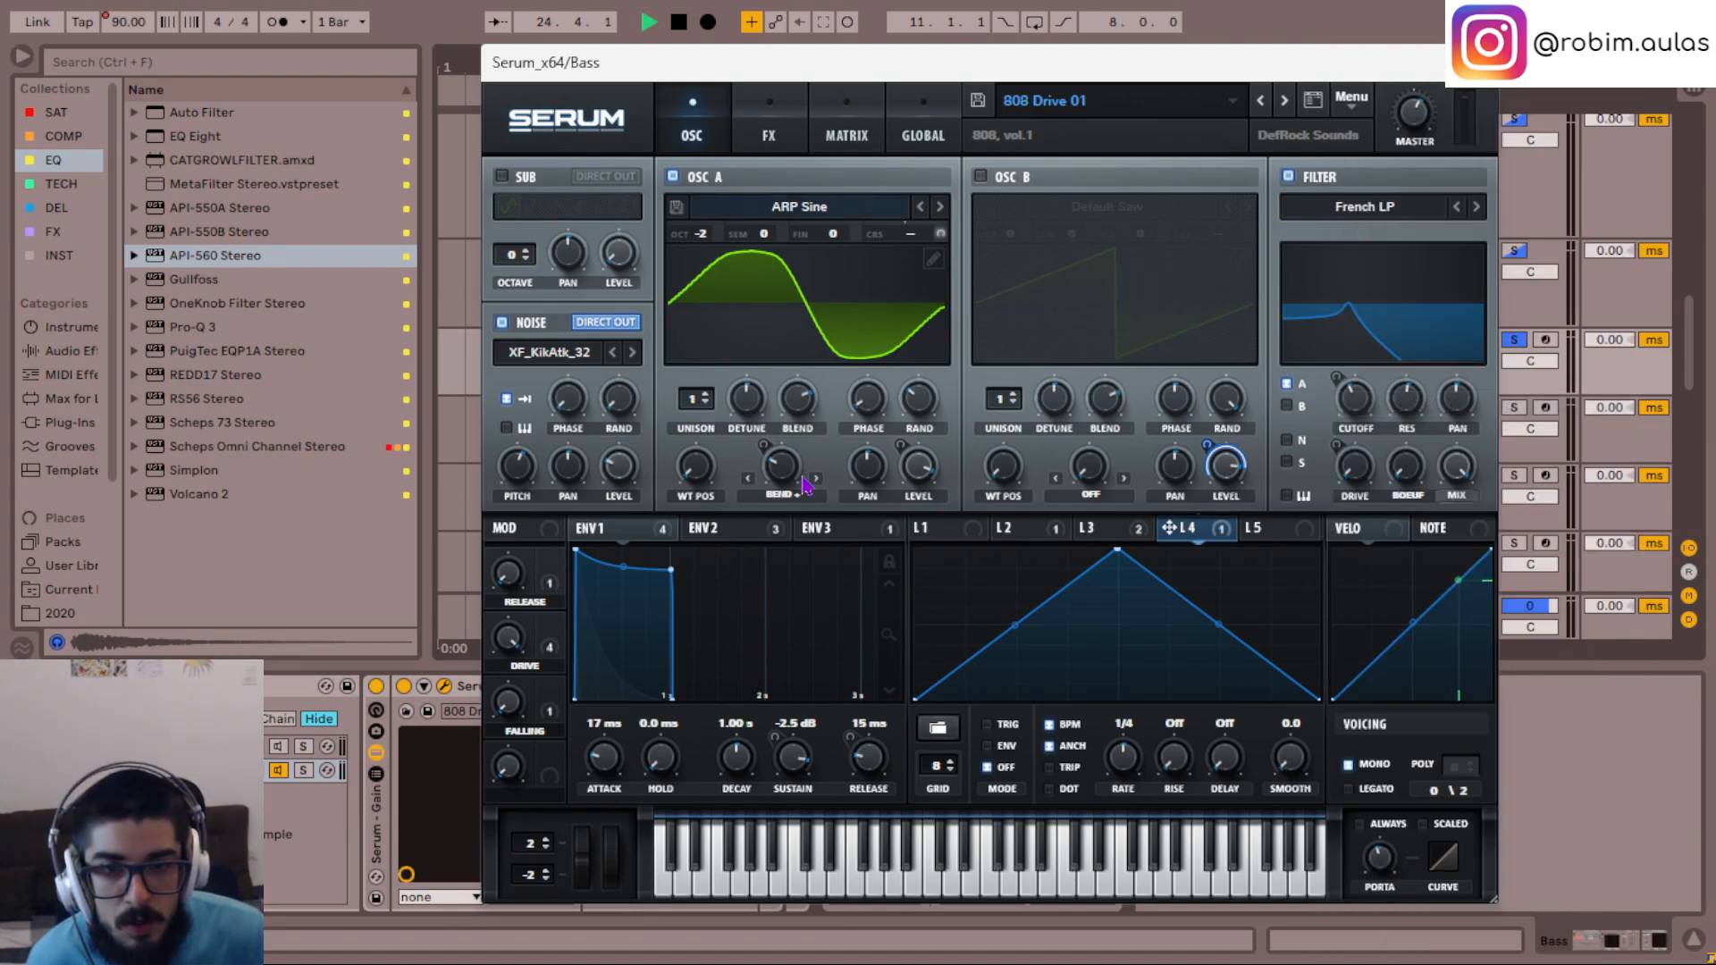
- Examine the 808 preset's LFO and envelope shapes and its effects rack
click(1019, 528)
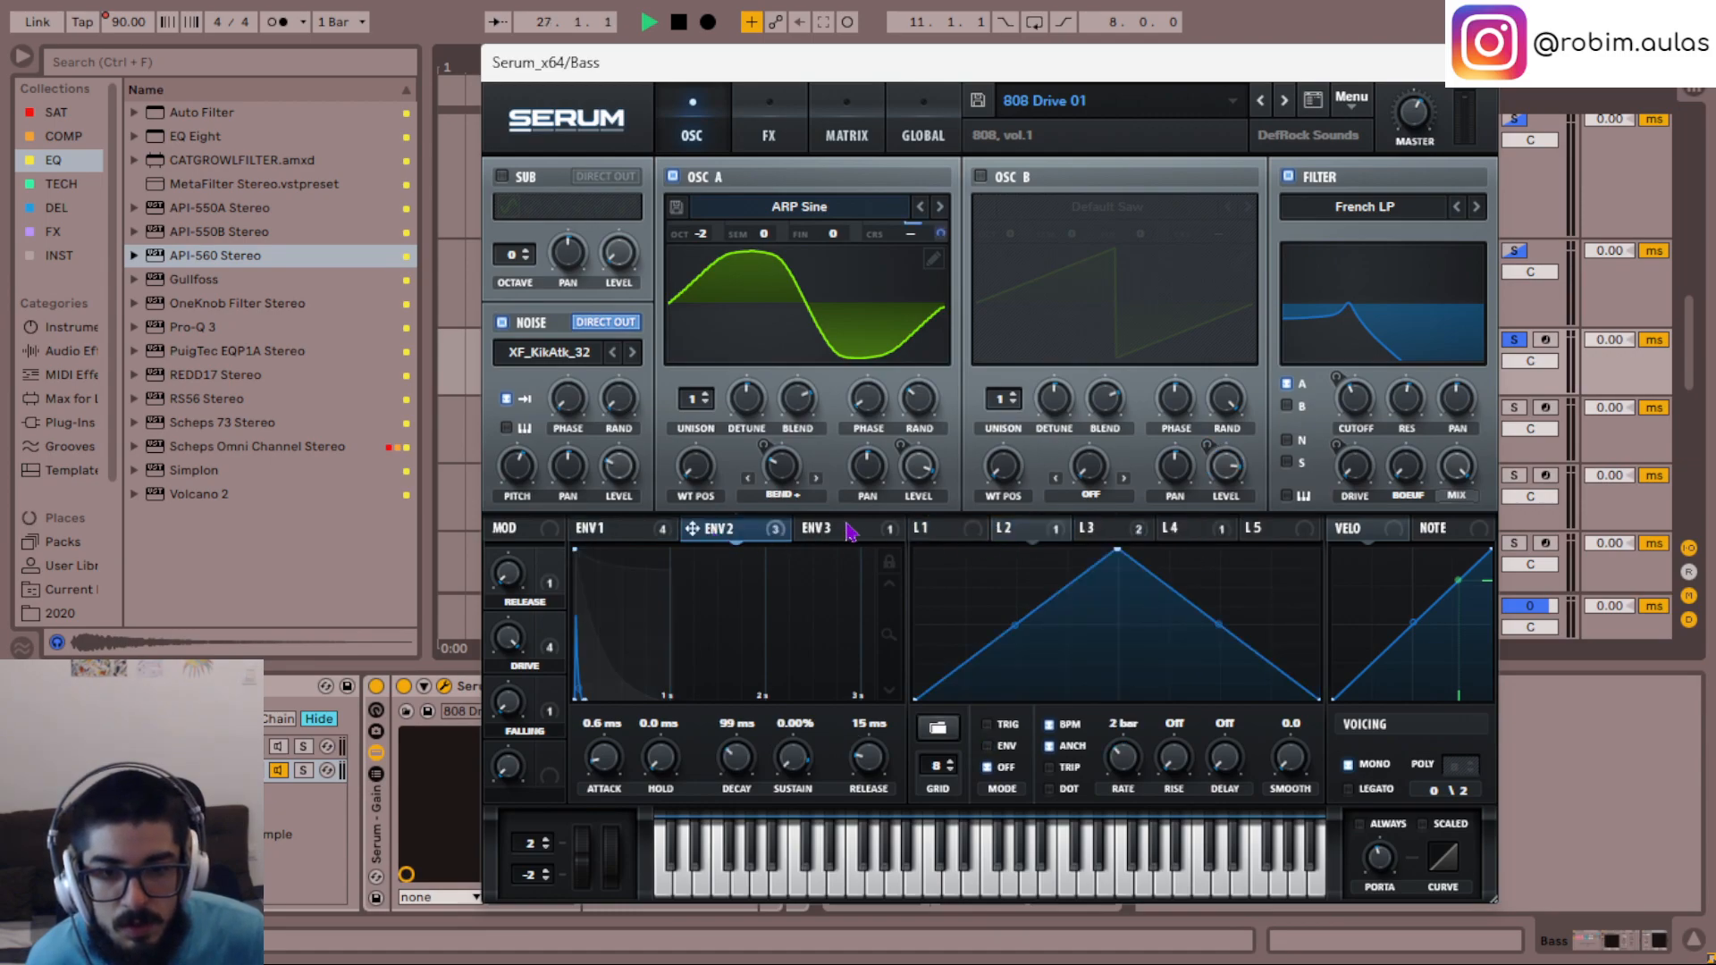
click(1095, 536)
click(1034, 536)
click(770, 116)
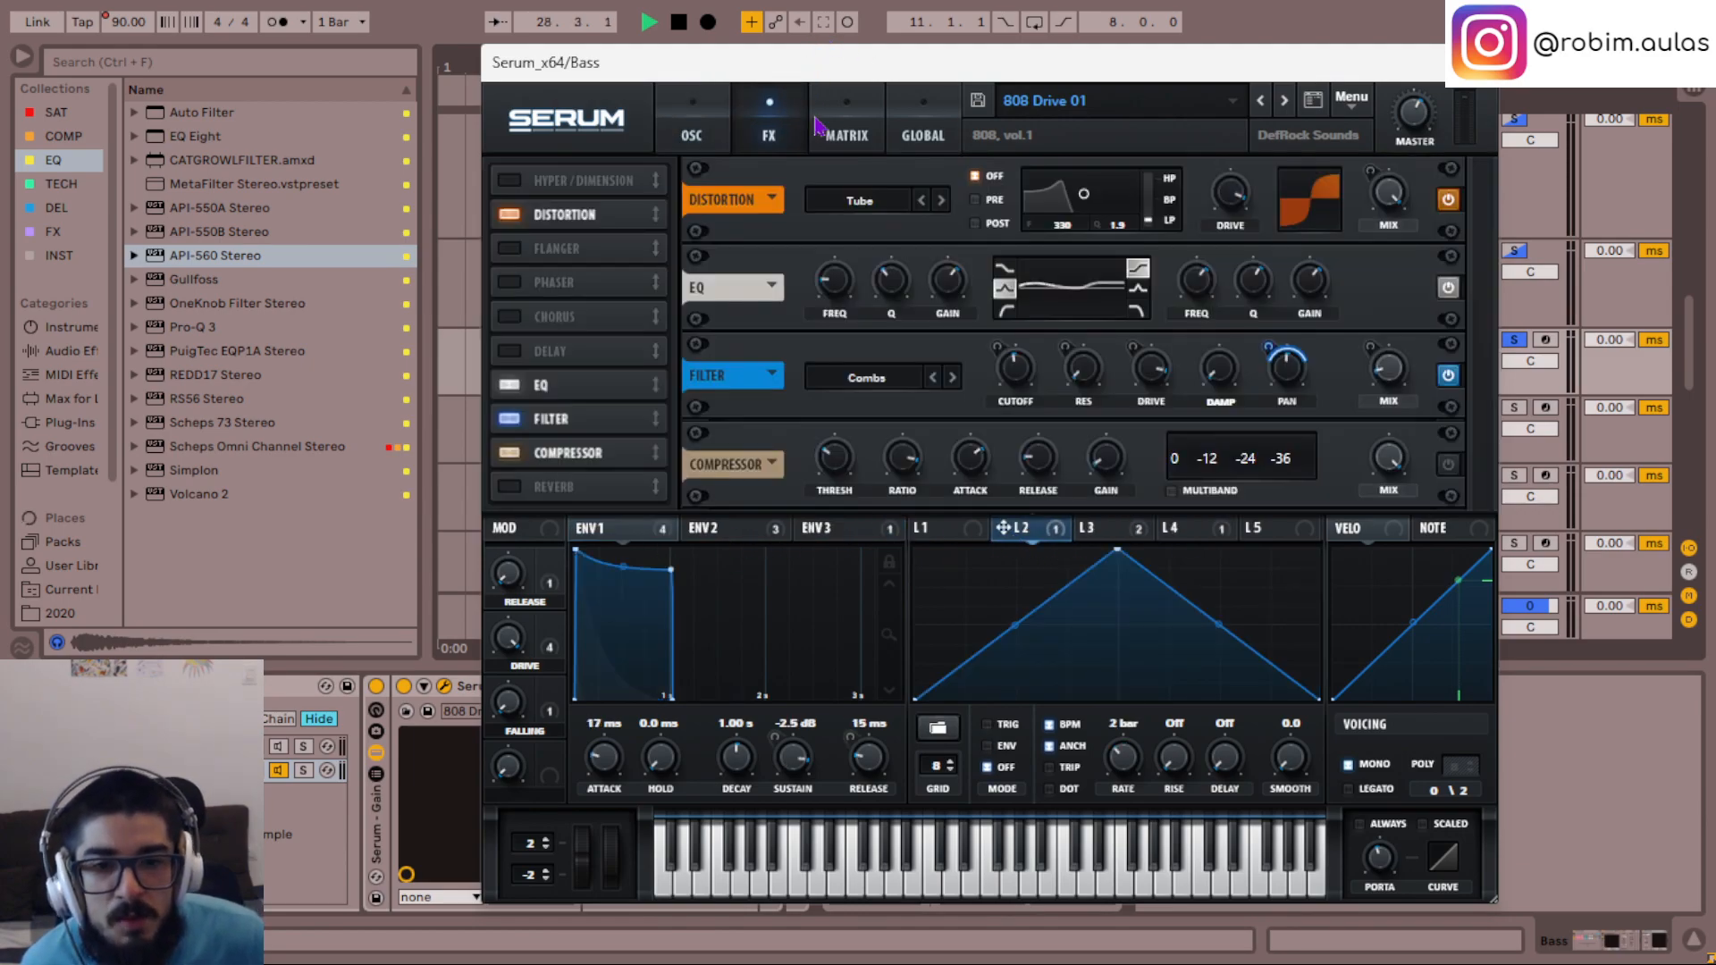
- Review the 808 preset's modulation matrix and assign Env 1 to OSC A's wavetable position with an amount of 49
click(847, 130)
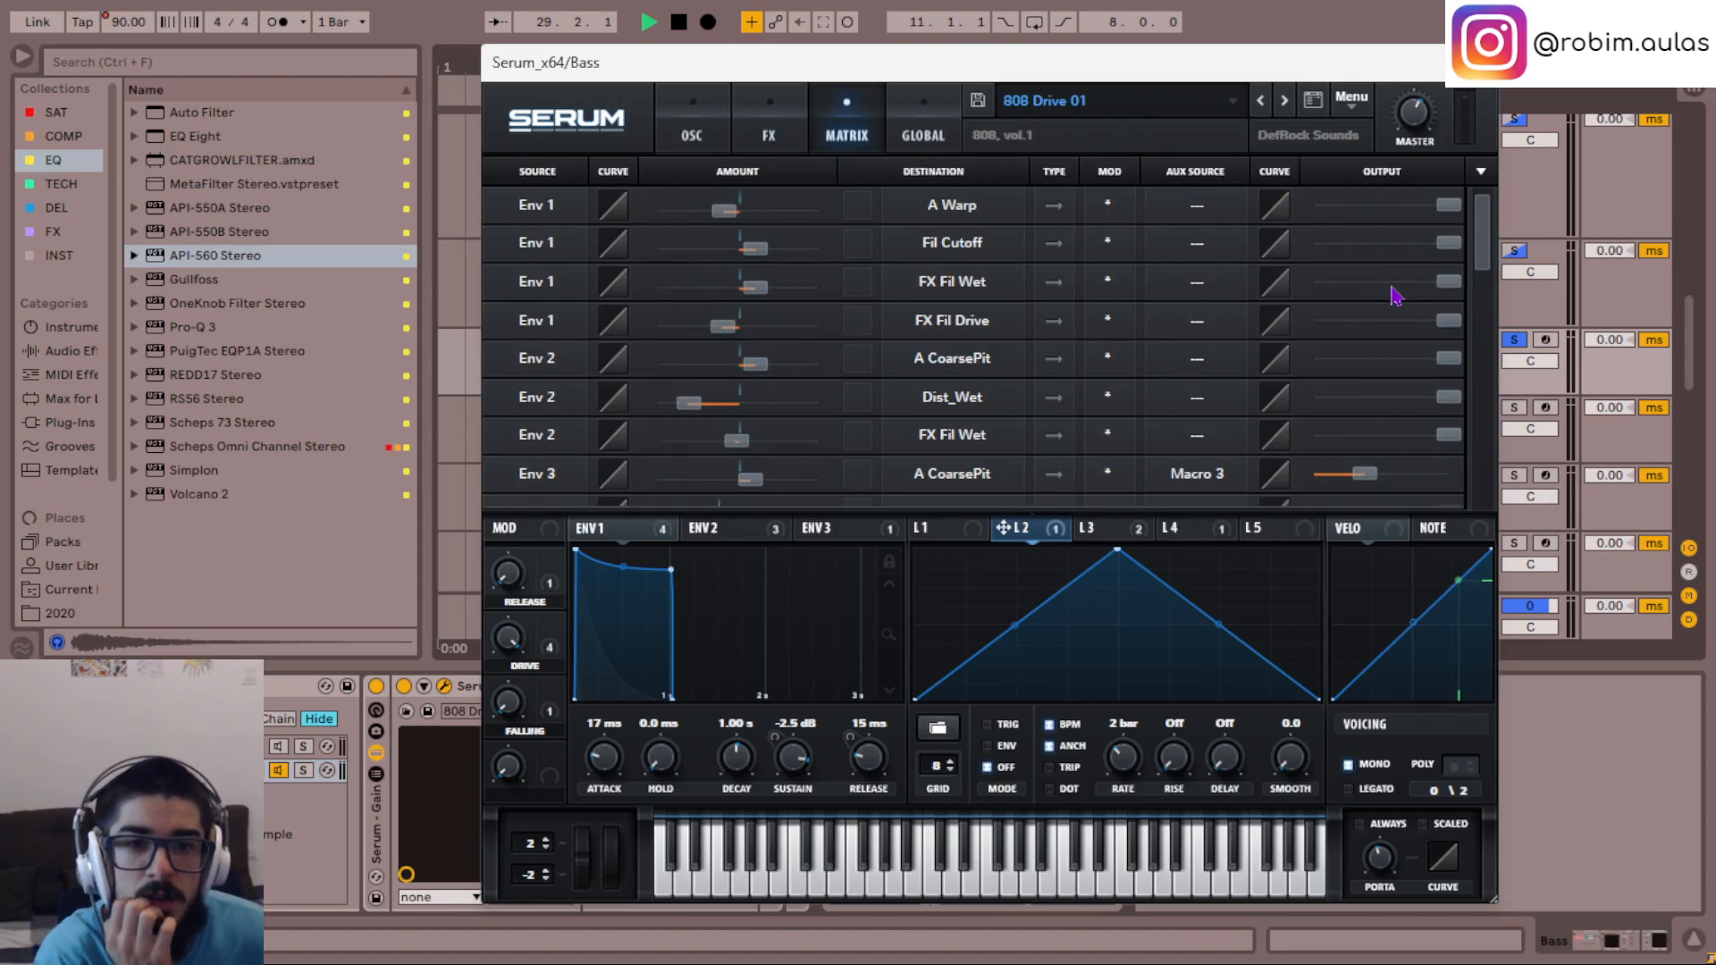
scroll(1403, 295, down, 2)
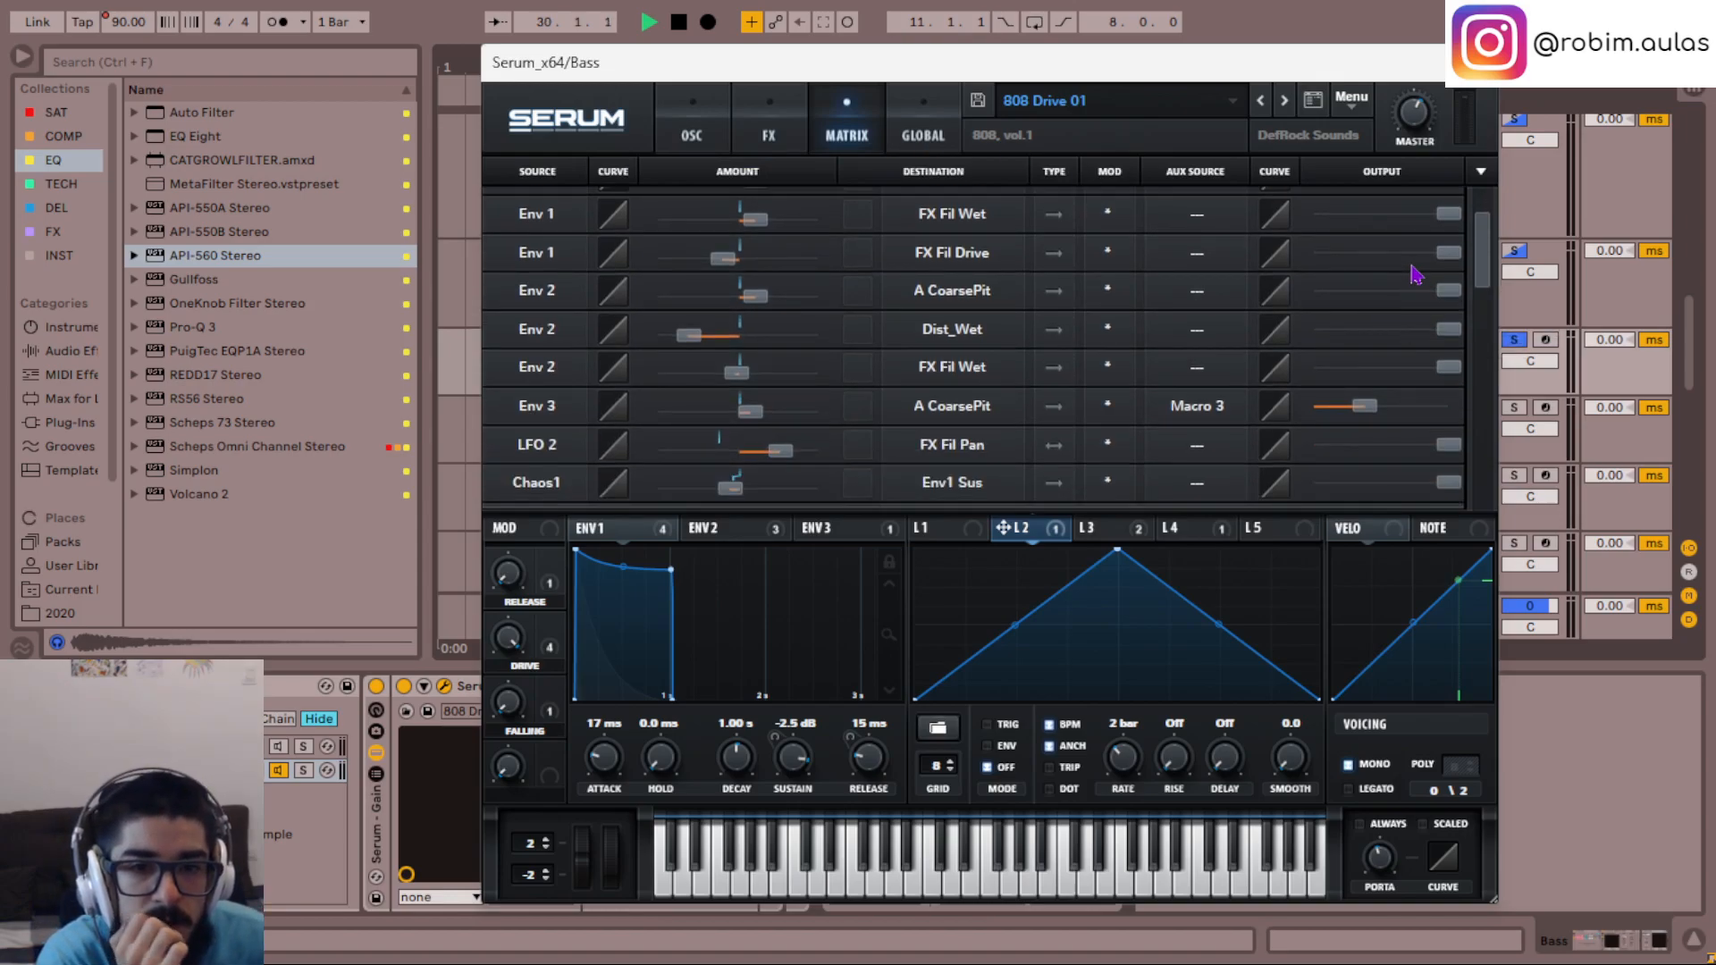
scroll(1414, 275, up, 2)
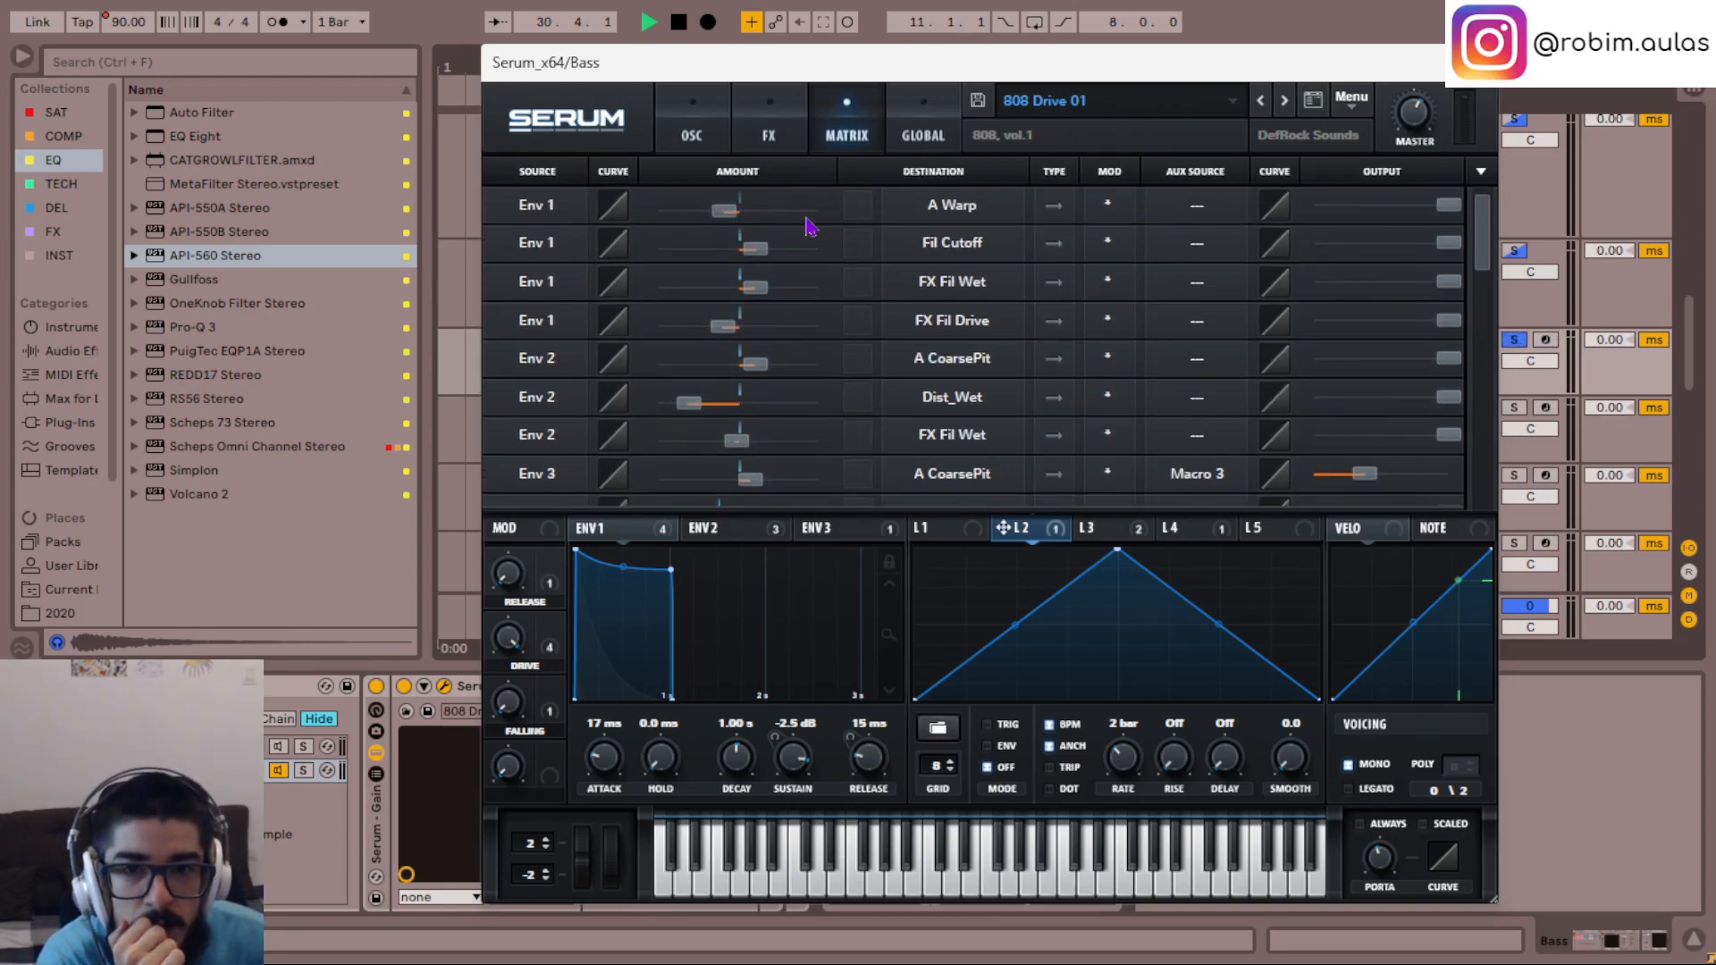
click(714, 125)
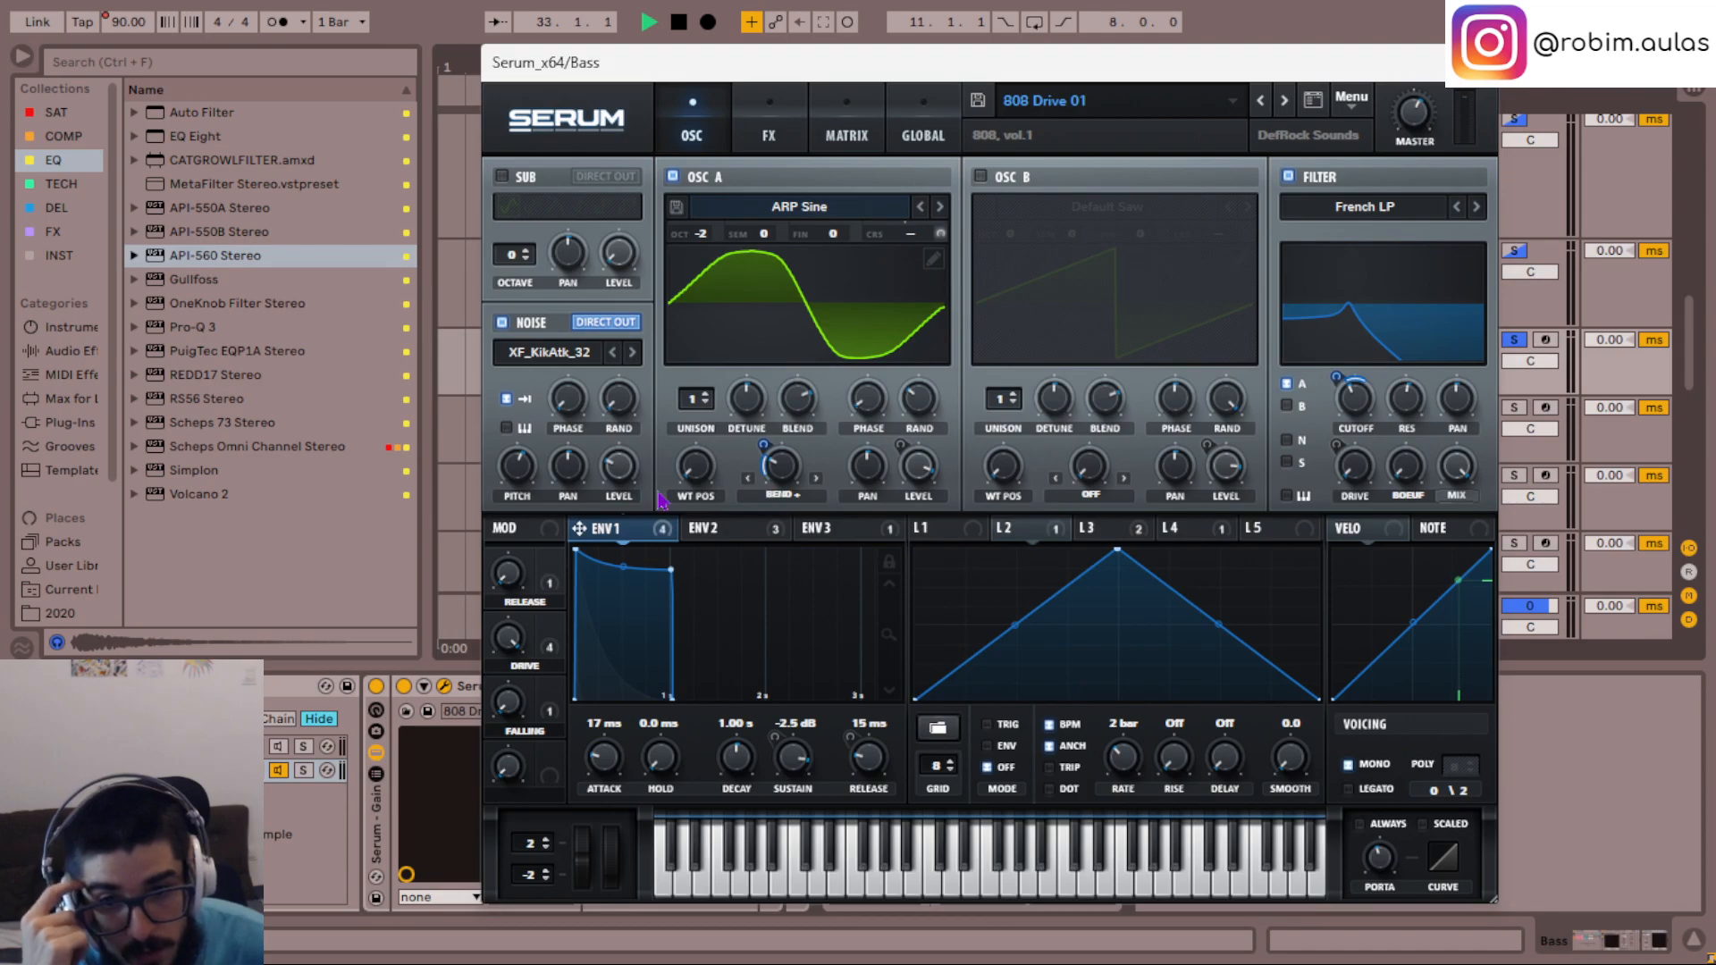
drag(697, 472, 694, 468)
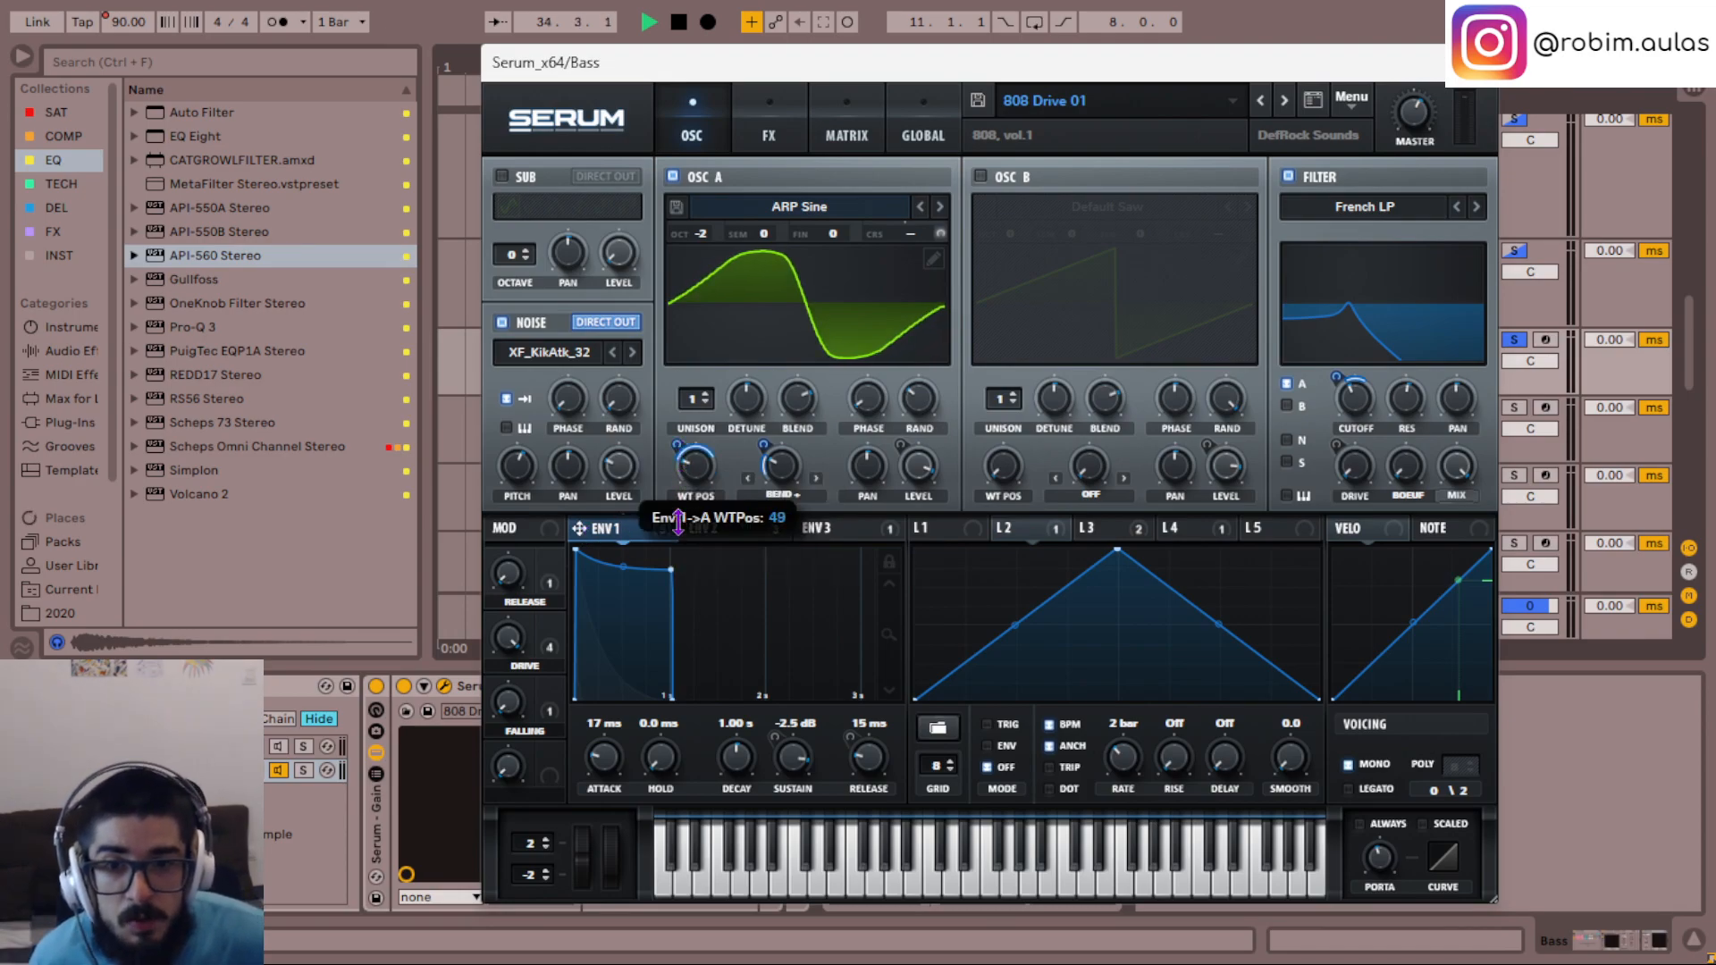
key(space)
- Set OSC A's warp mode to Sync (Window 1/2) and assign LFO 4 to the warp amount, auditioning the modulation depth
click(790, 494)
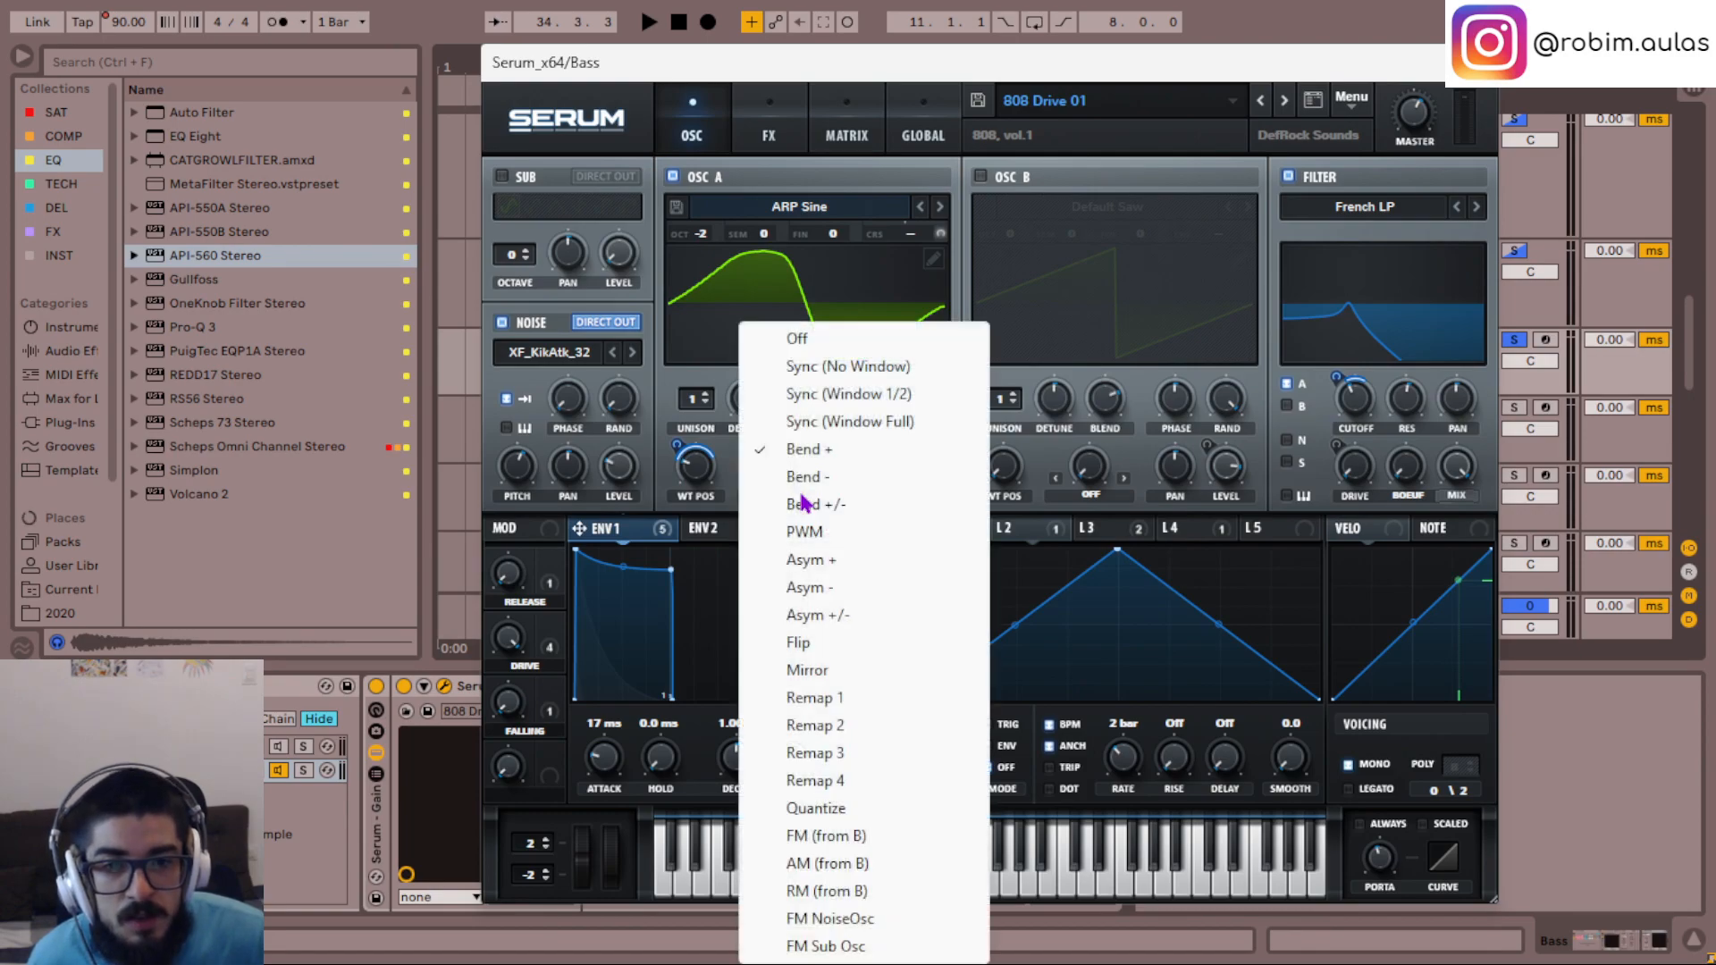
click(840, 394)
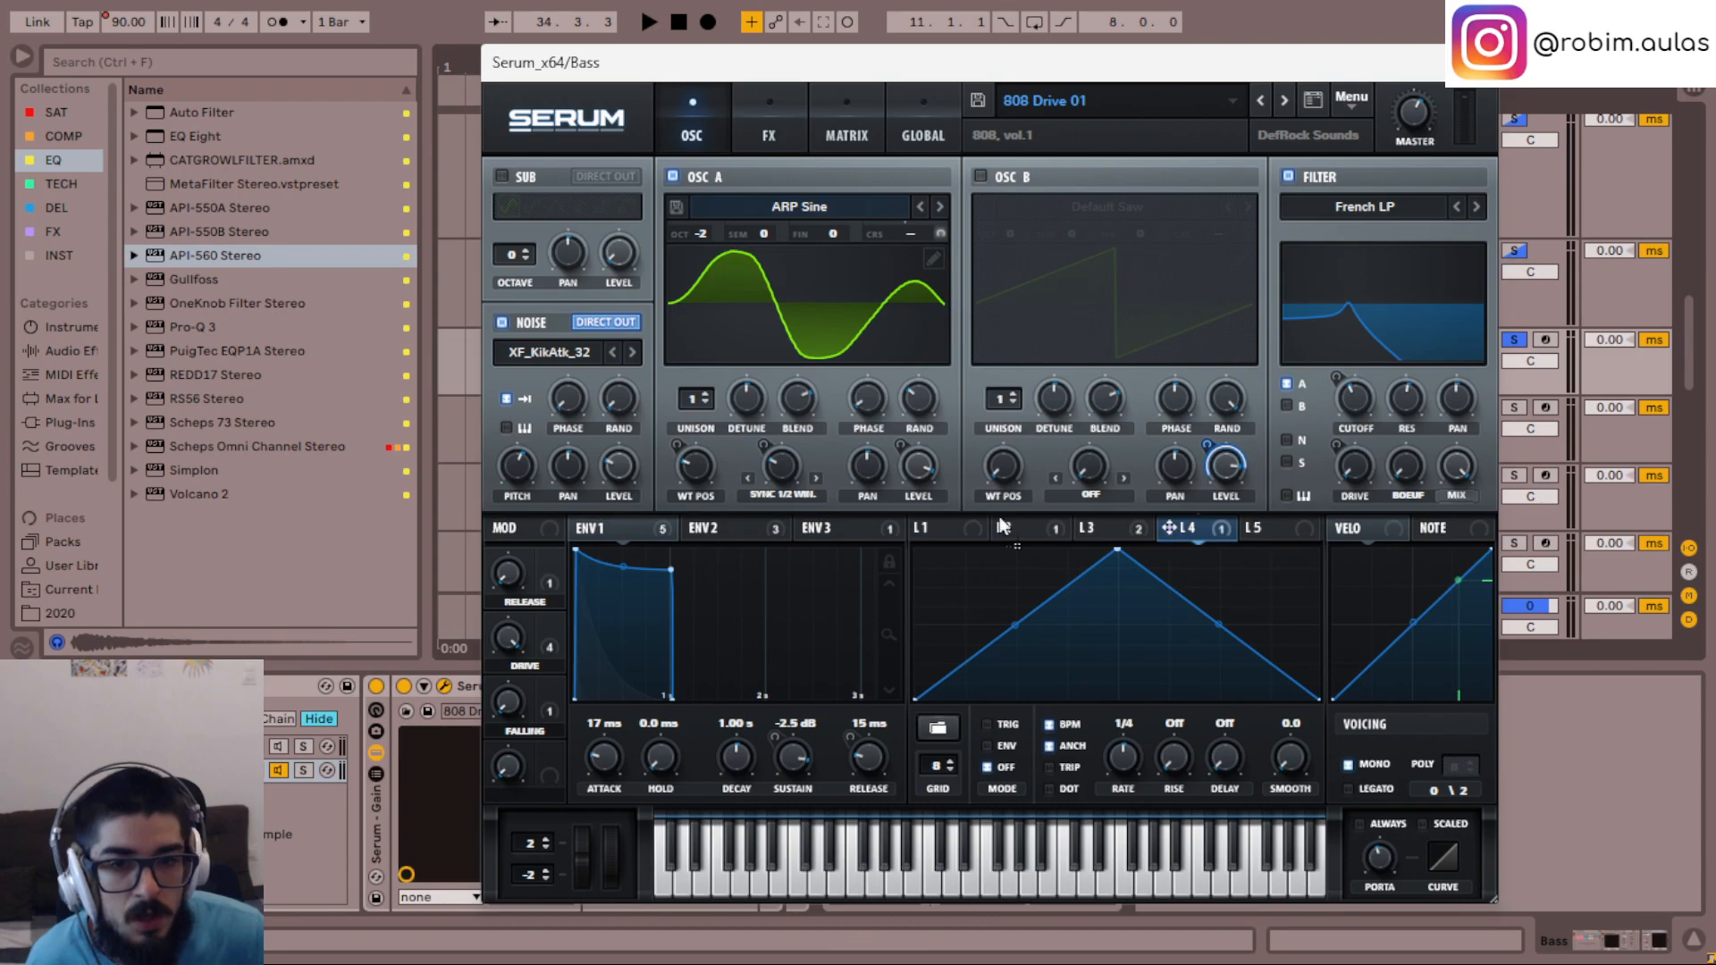
drag(785, 465, 778, 459)
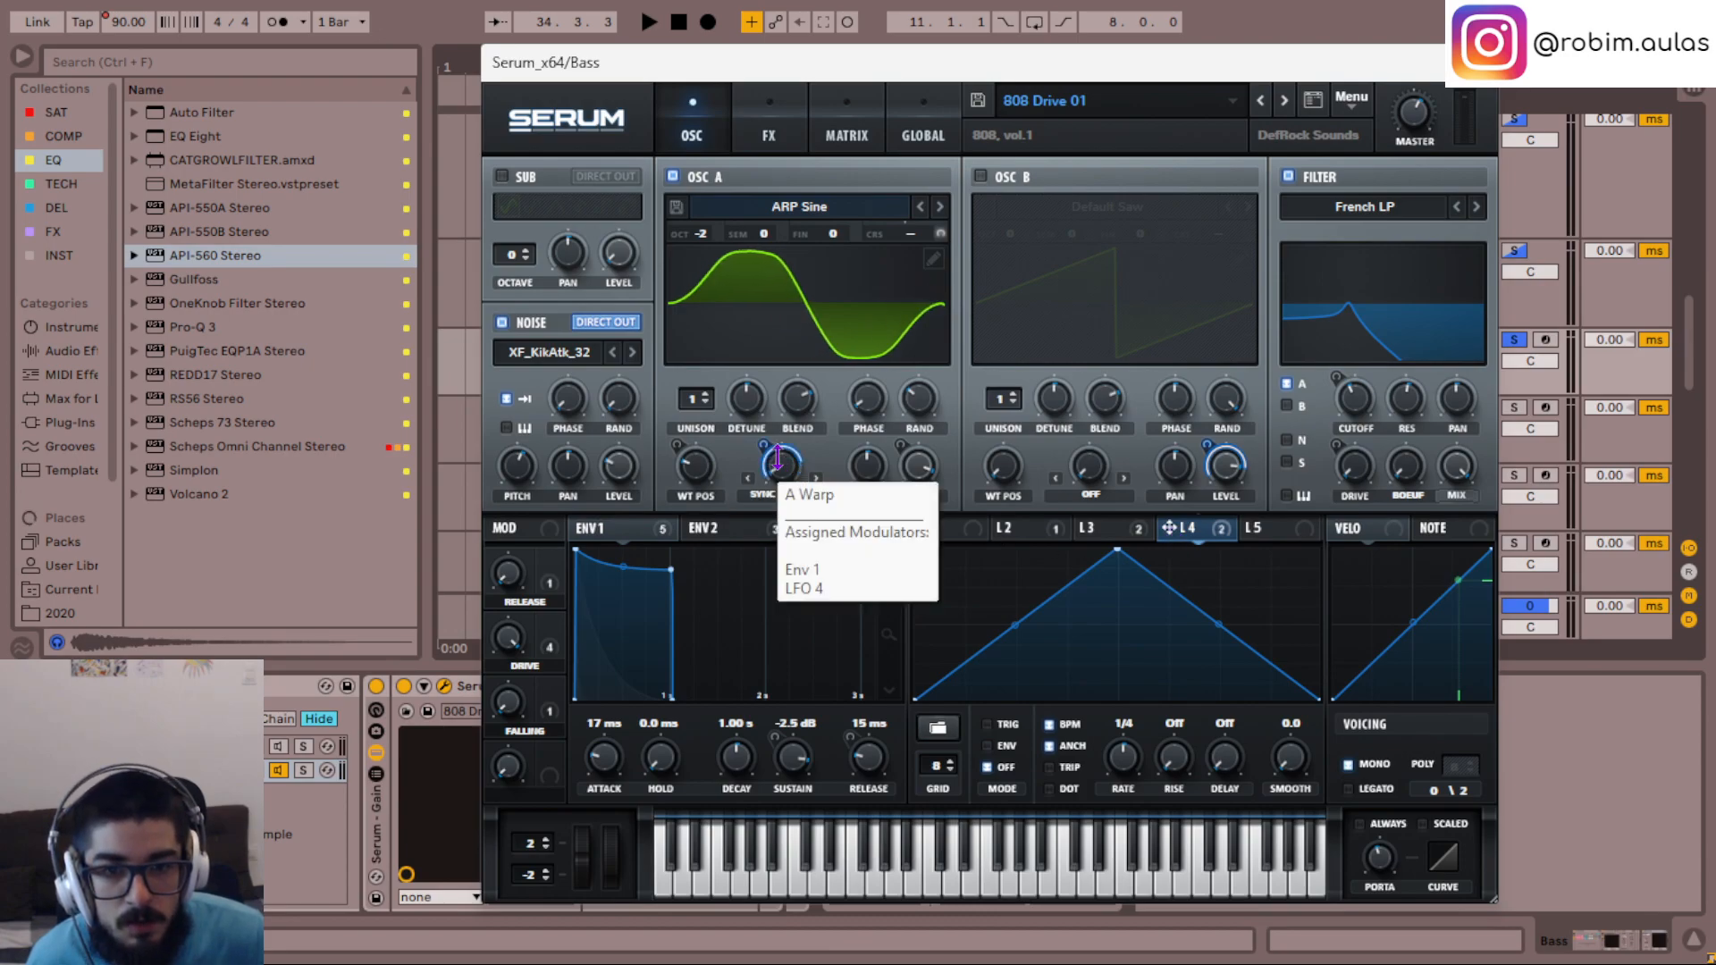
key(space)
key(space)
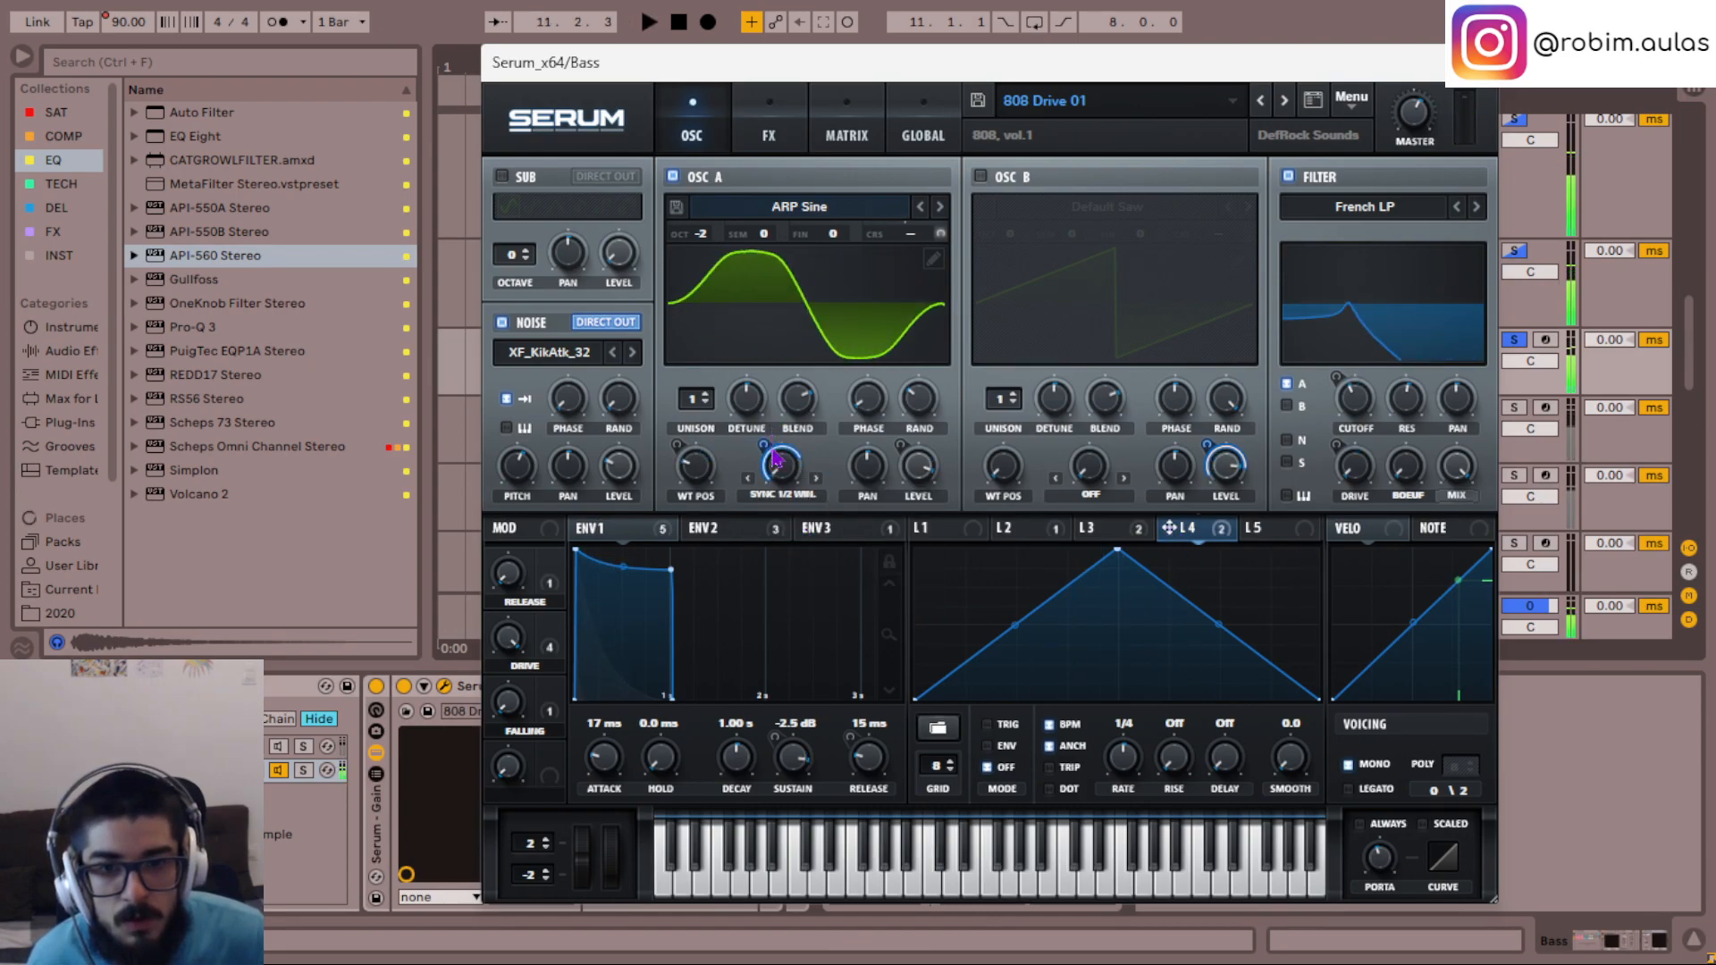
key(space)
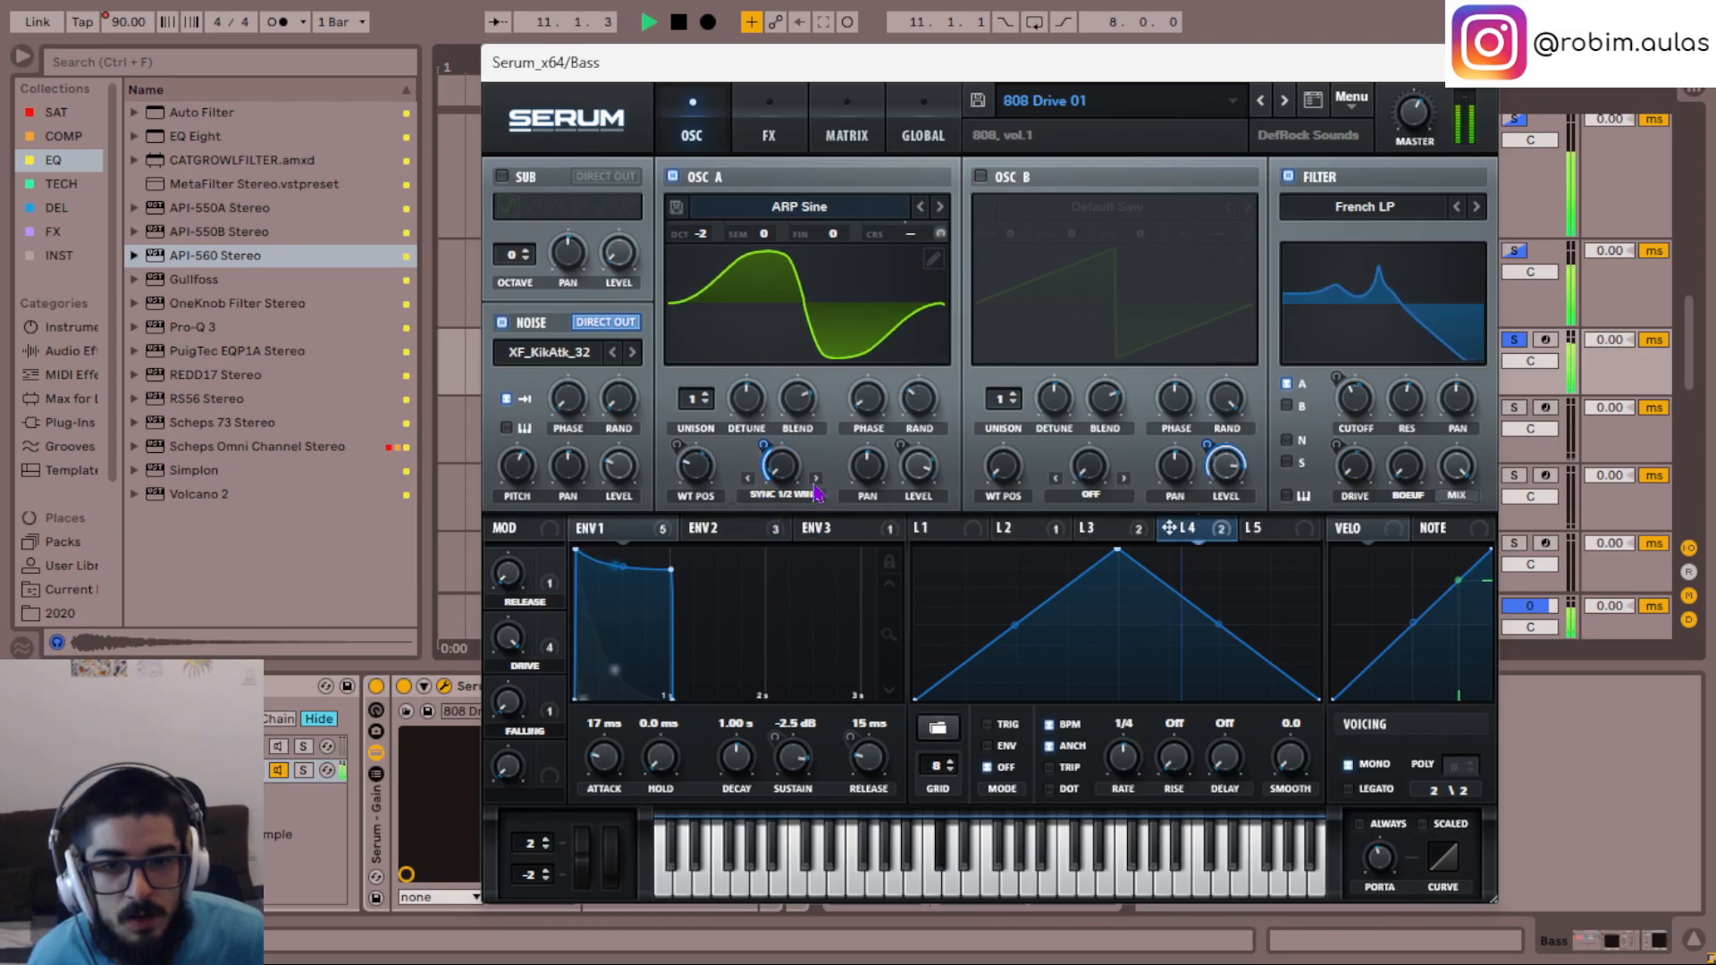
key(space)
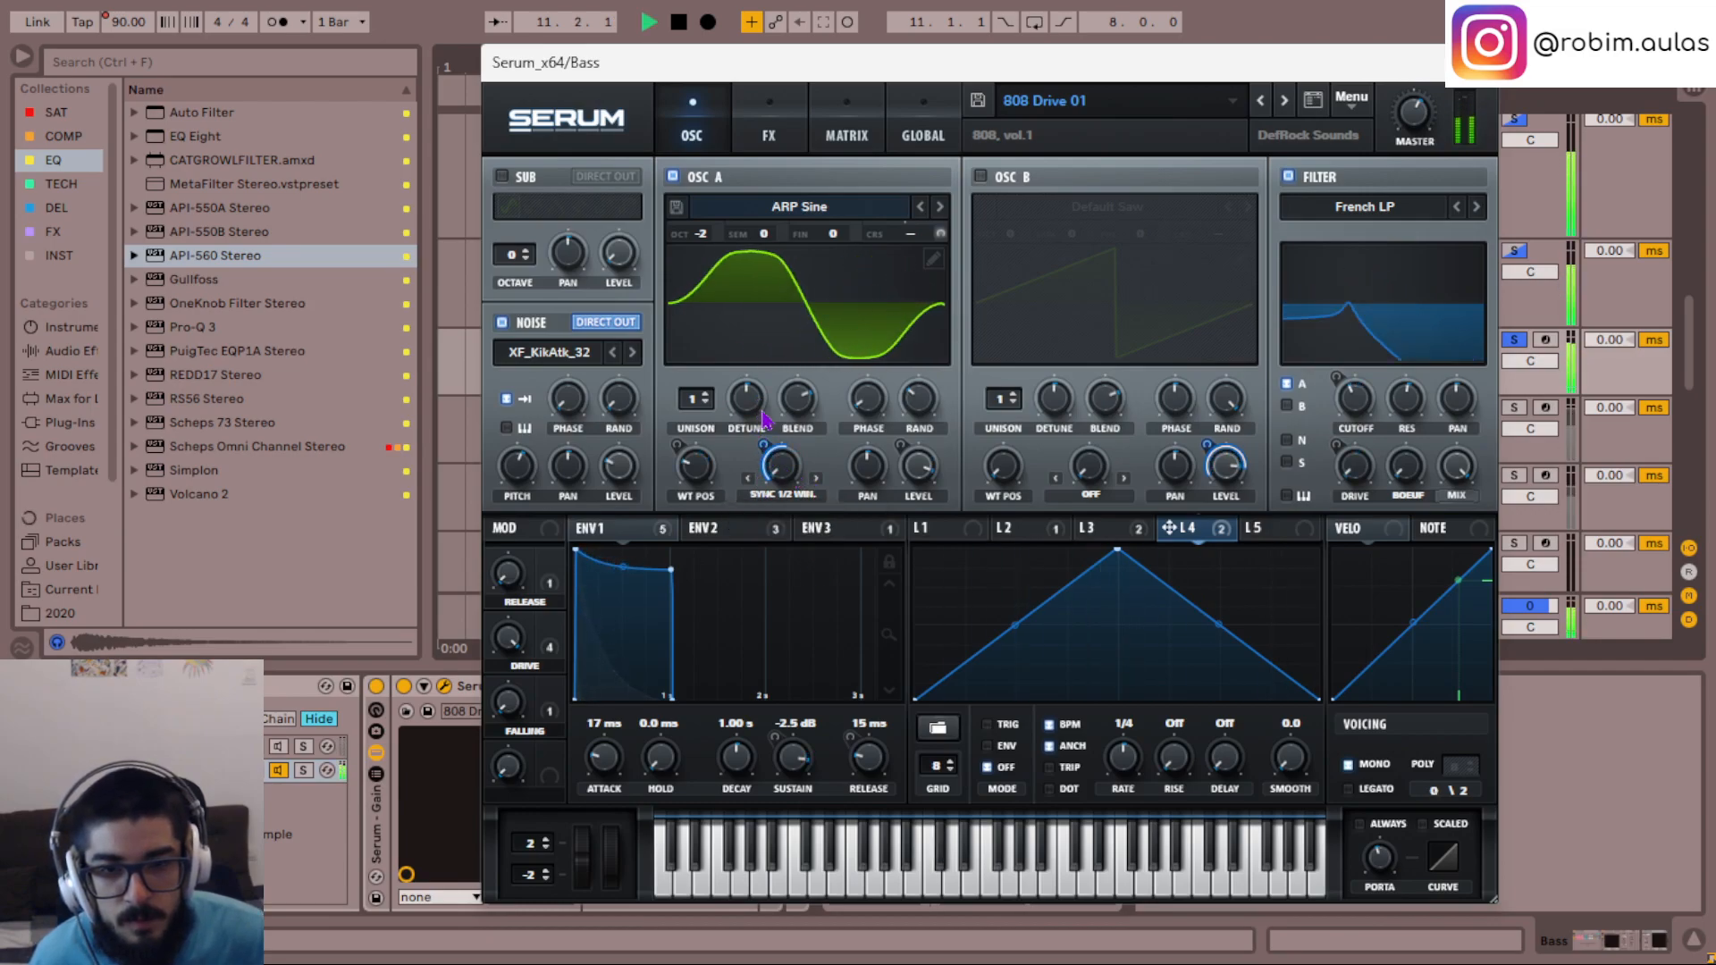
key(space)
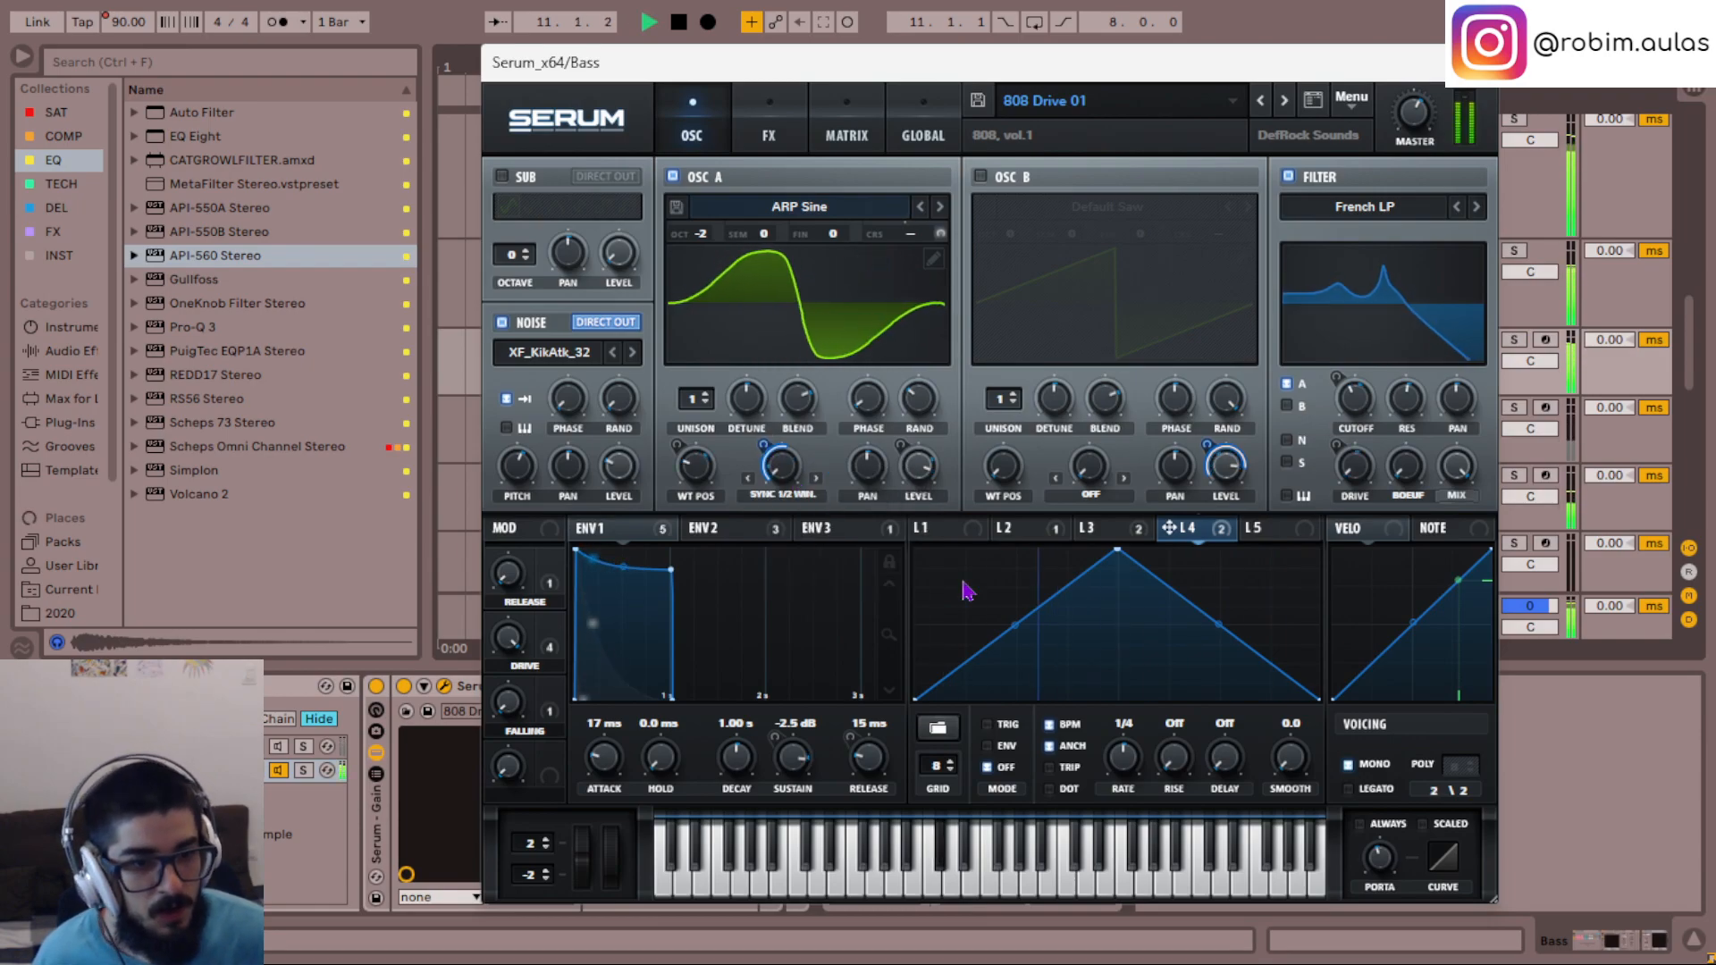
key(space)
- Remove the LFO 4 modulation from OSC B's level and audition the bass
right_click(1181, 528)
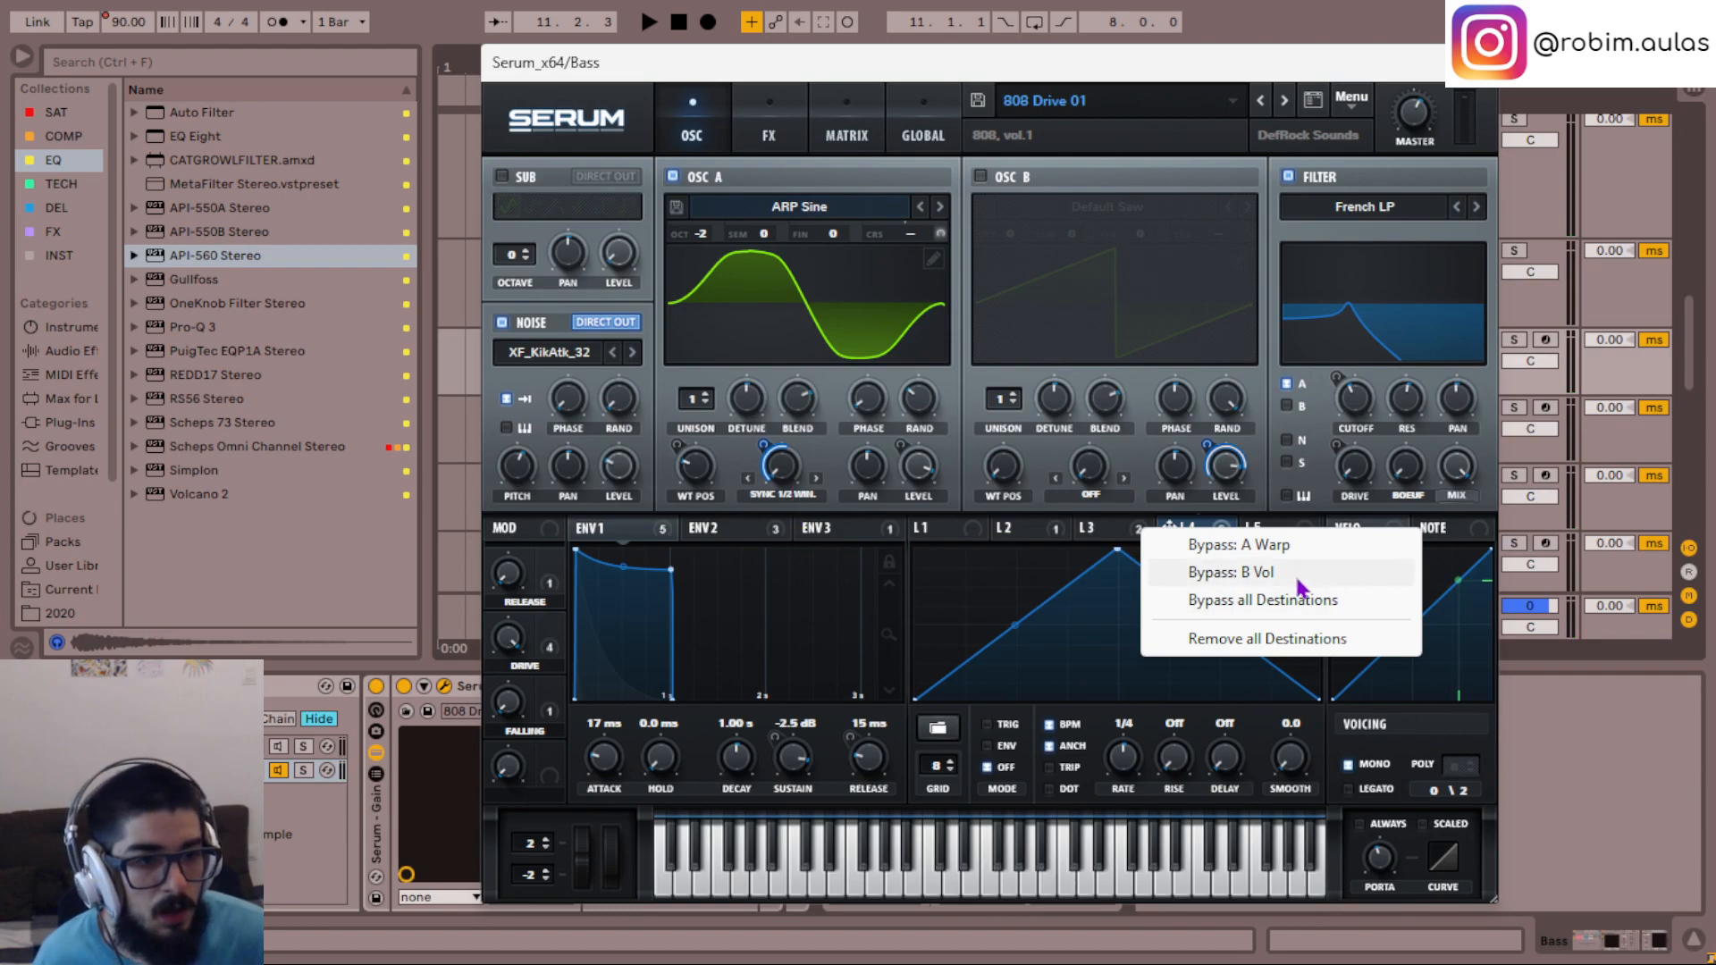
click(1095, 585)
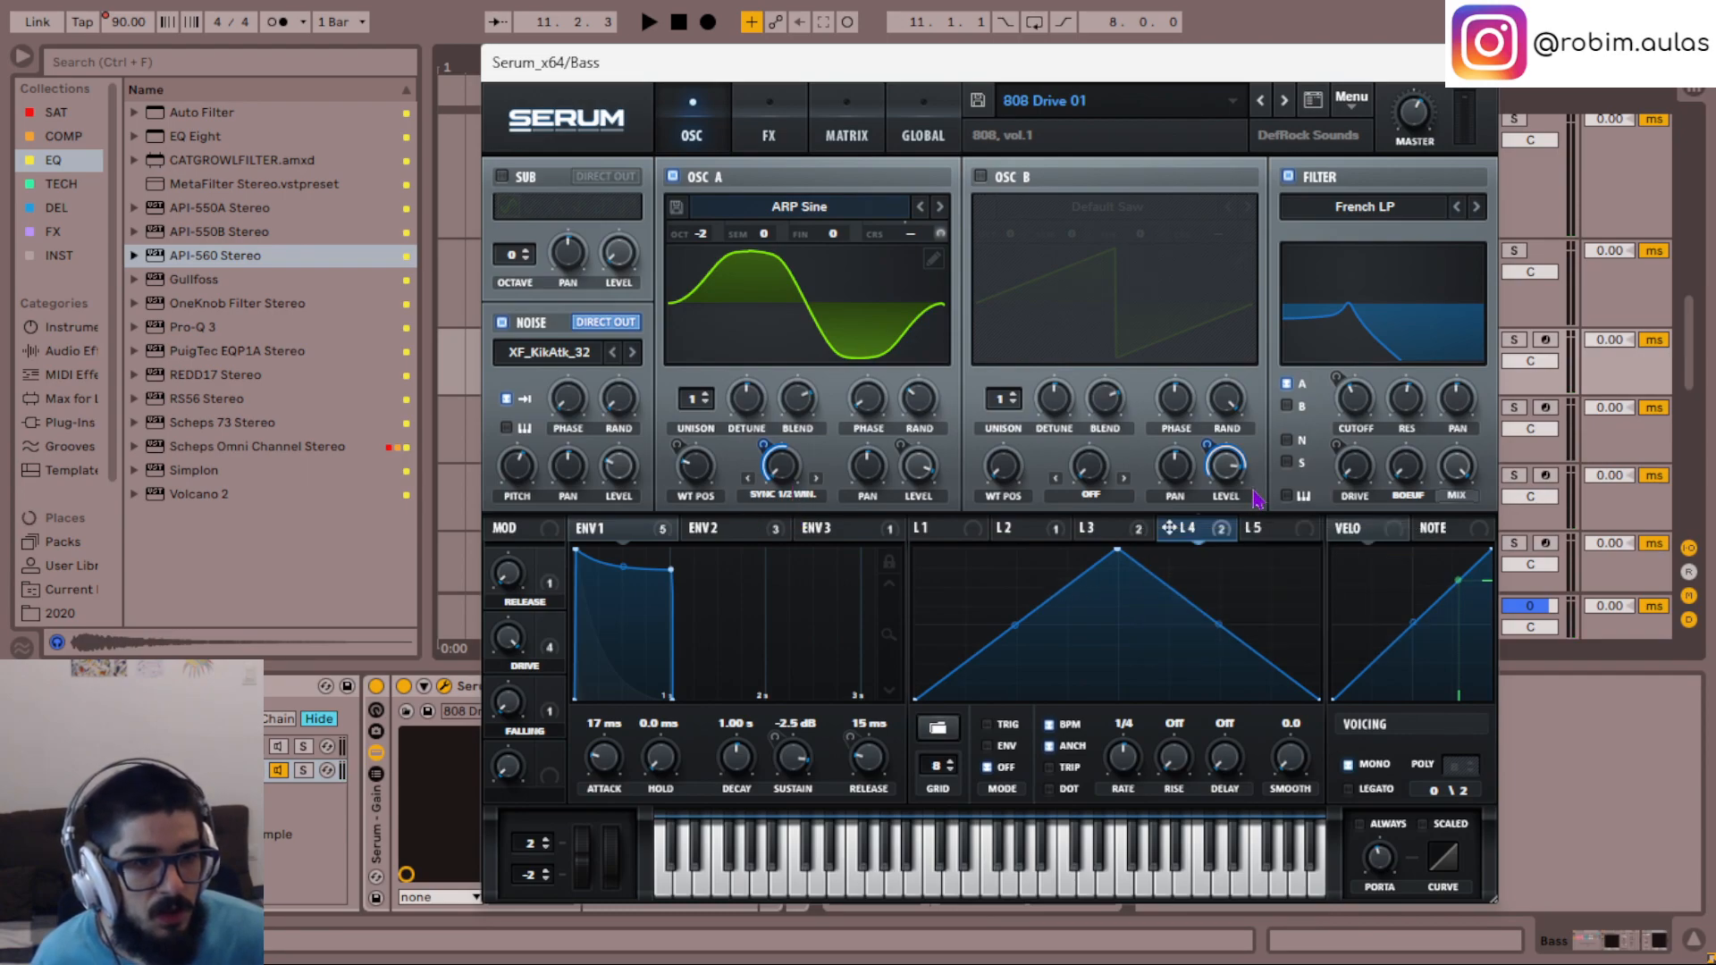
right_click(1226, 466)
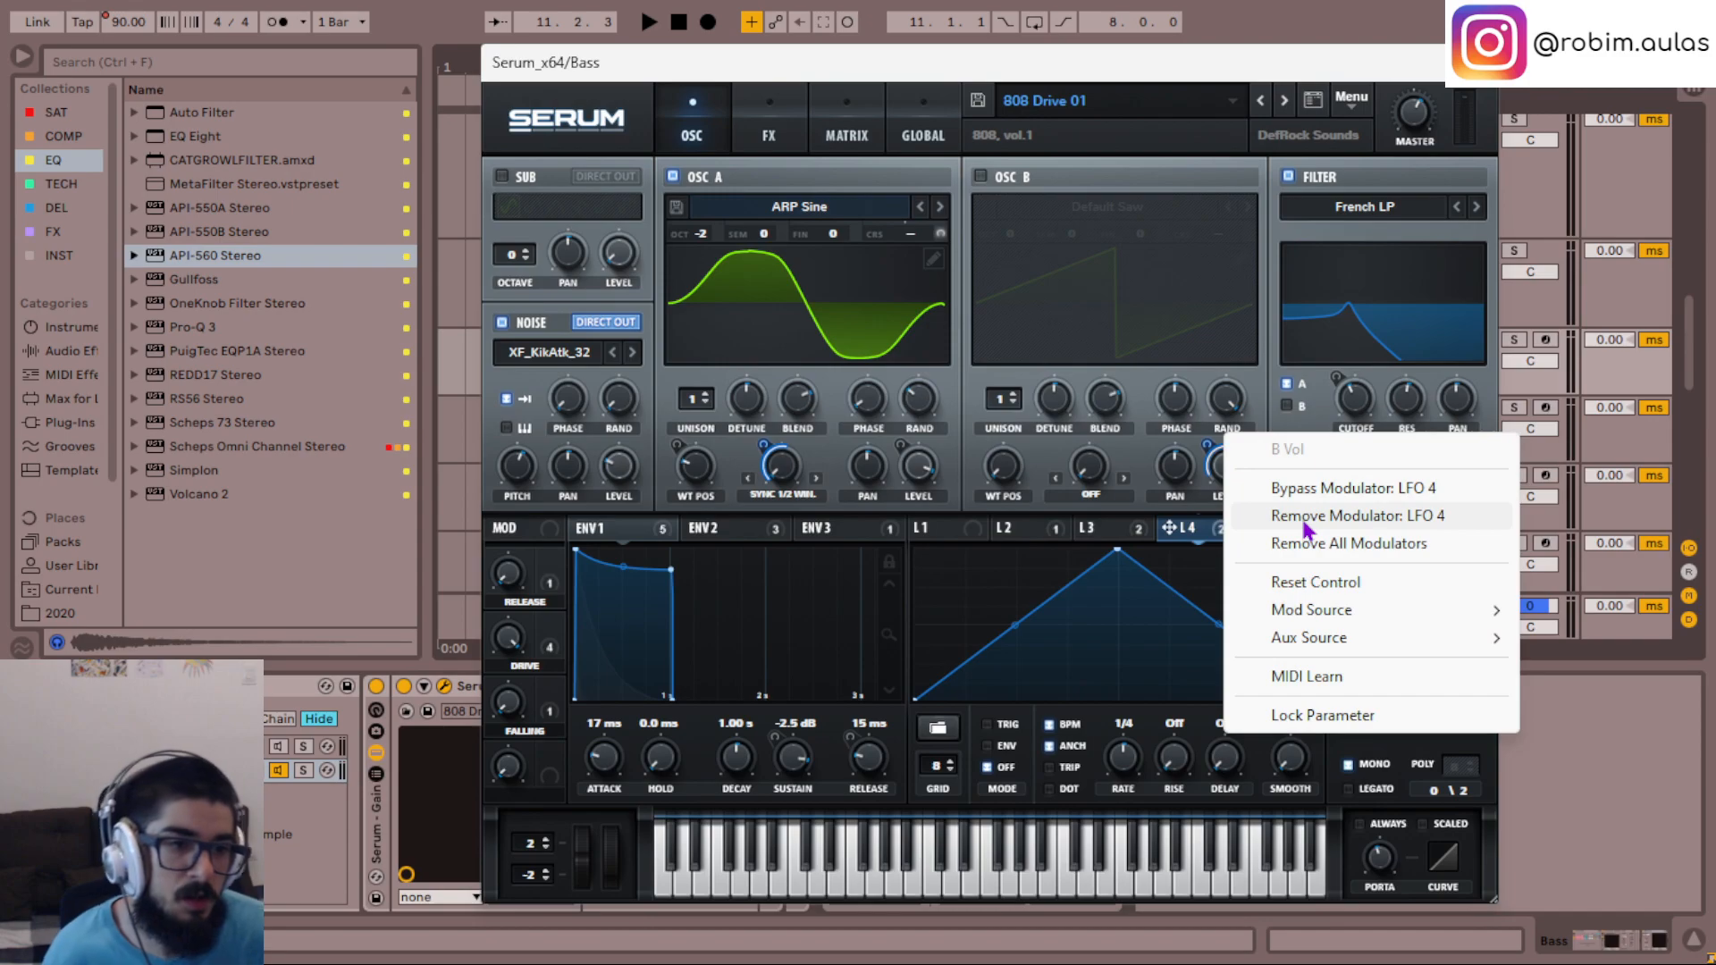
click(1313, 542)
key(space)
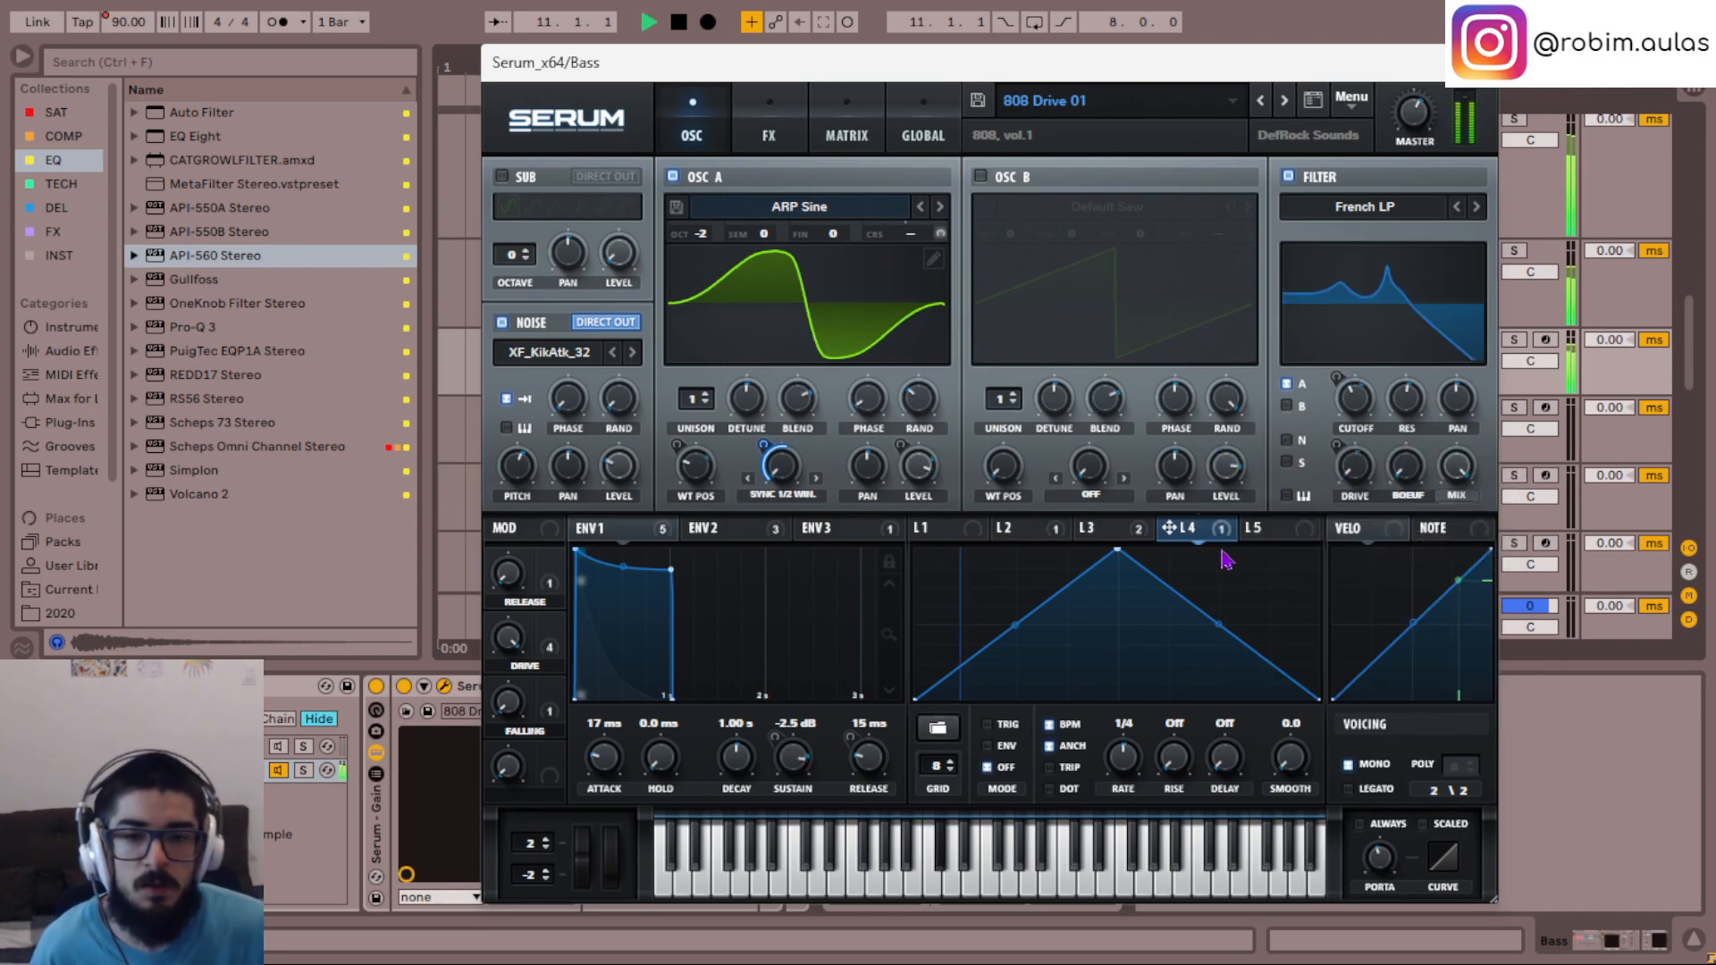
- Bend both slopes of LFO 4's triangle inward to form a sharp central peak
key(space)
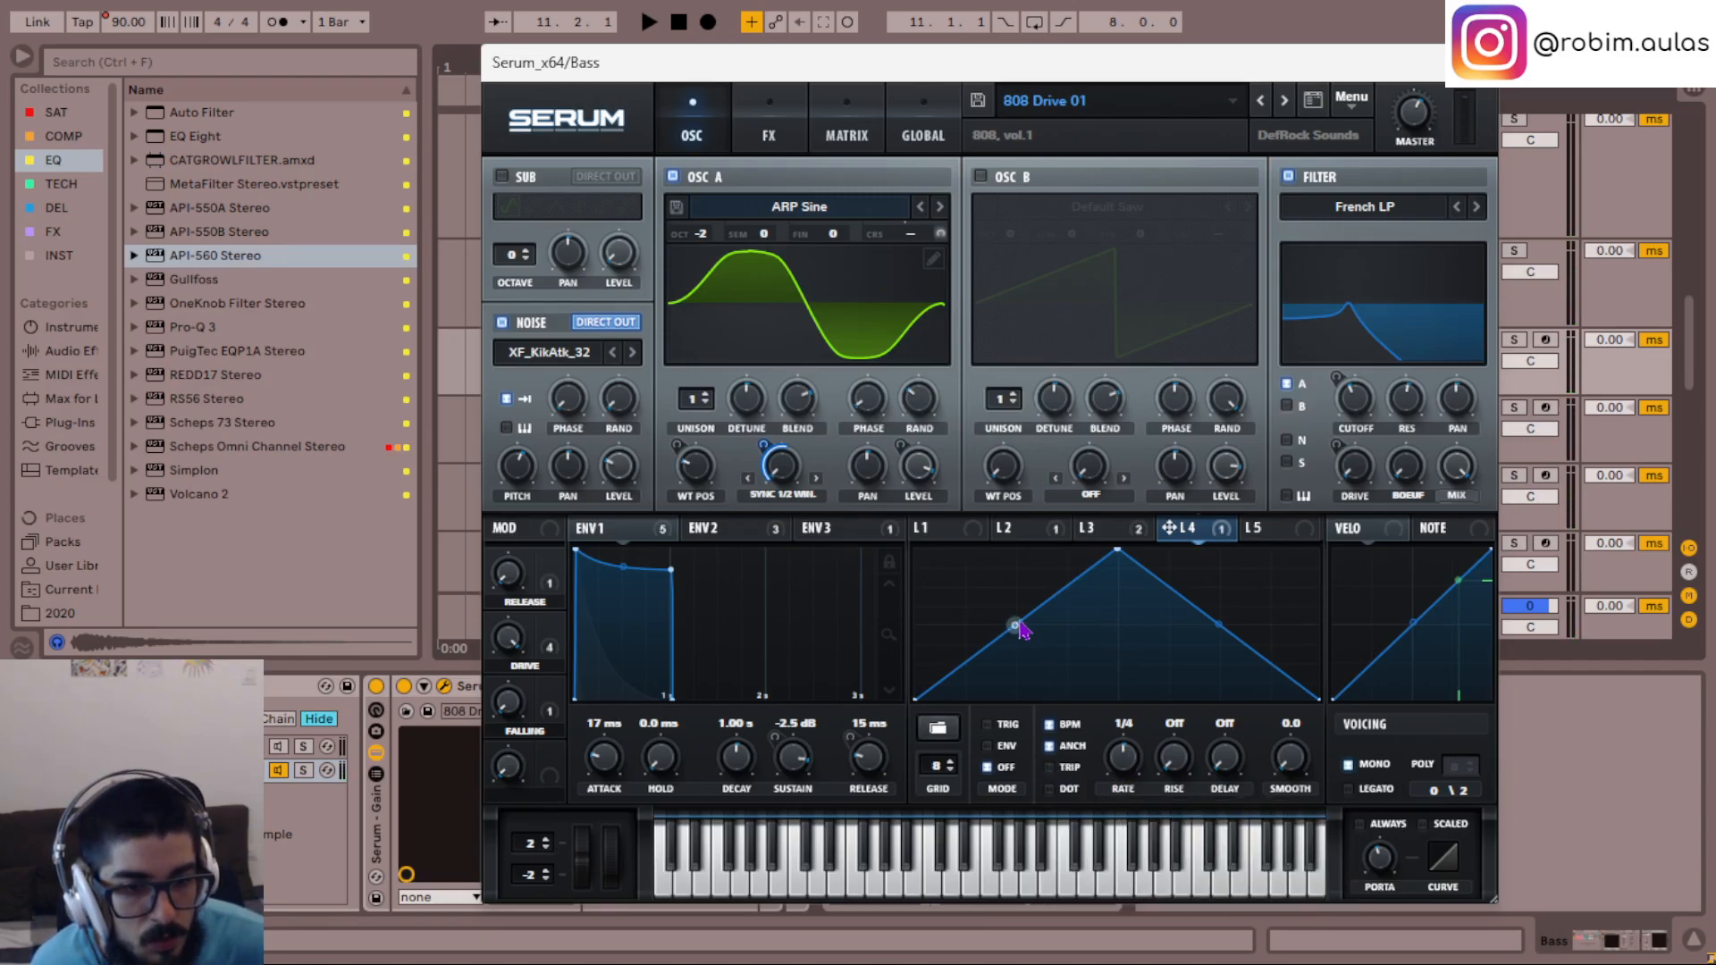
key(space)
drag(1017, 627, 1025, 633)
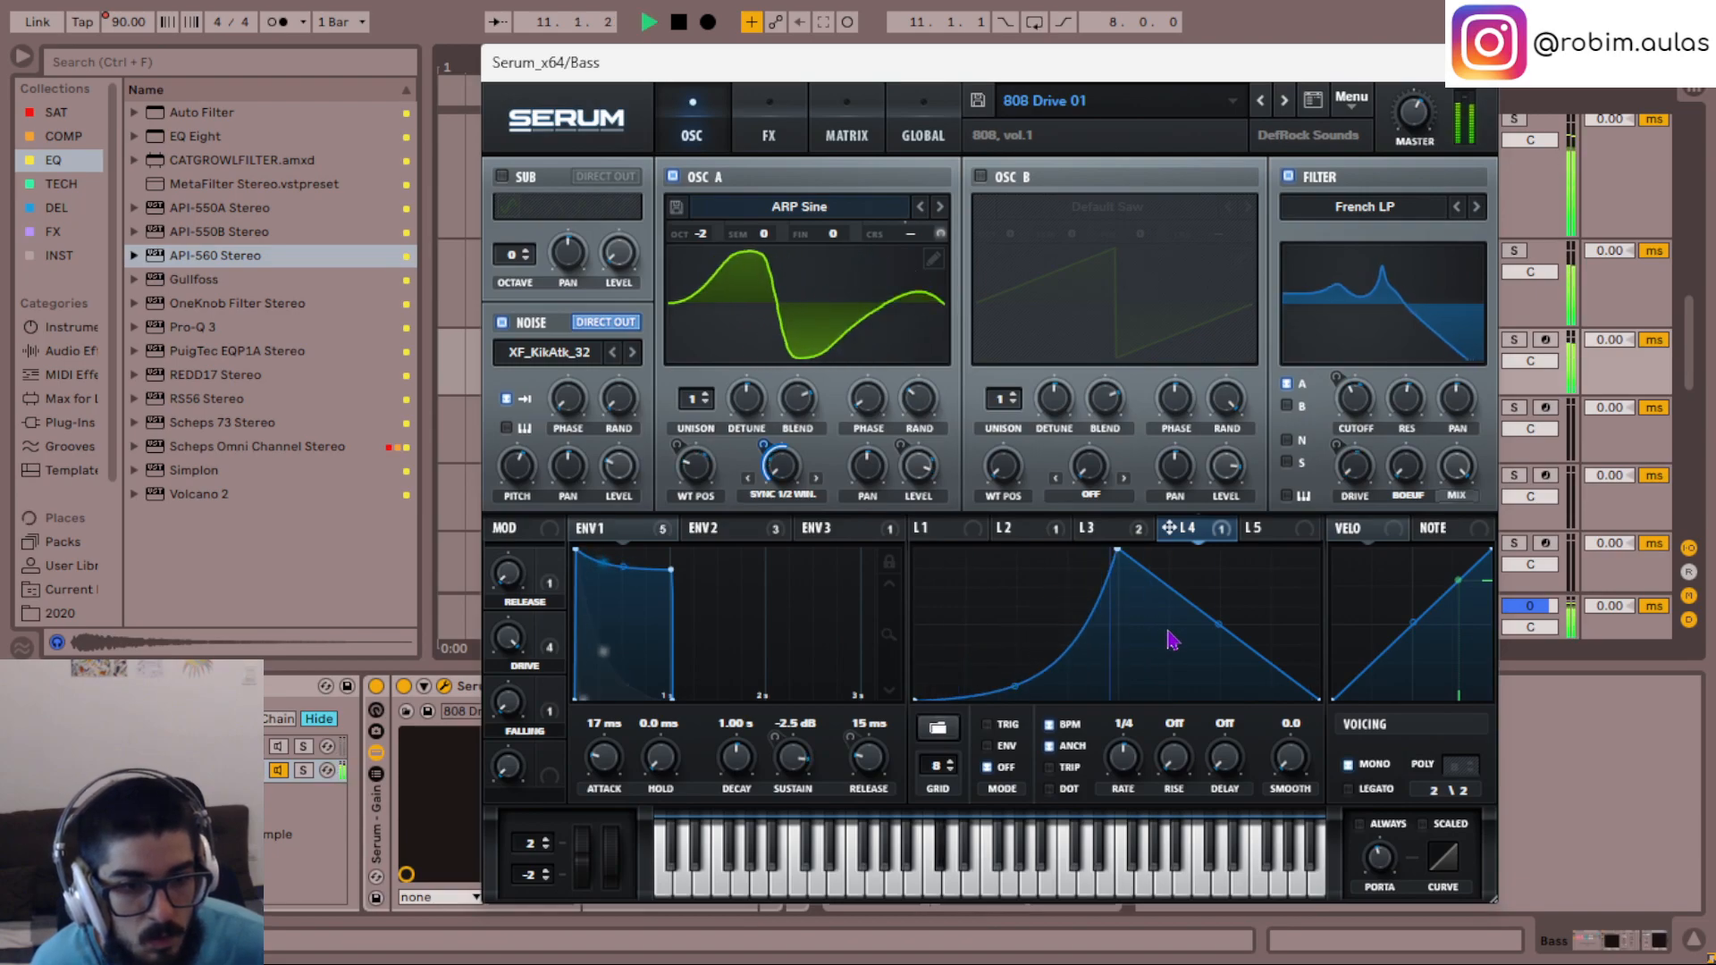
key(space)
drag(1197, 609, 1197, 641)
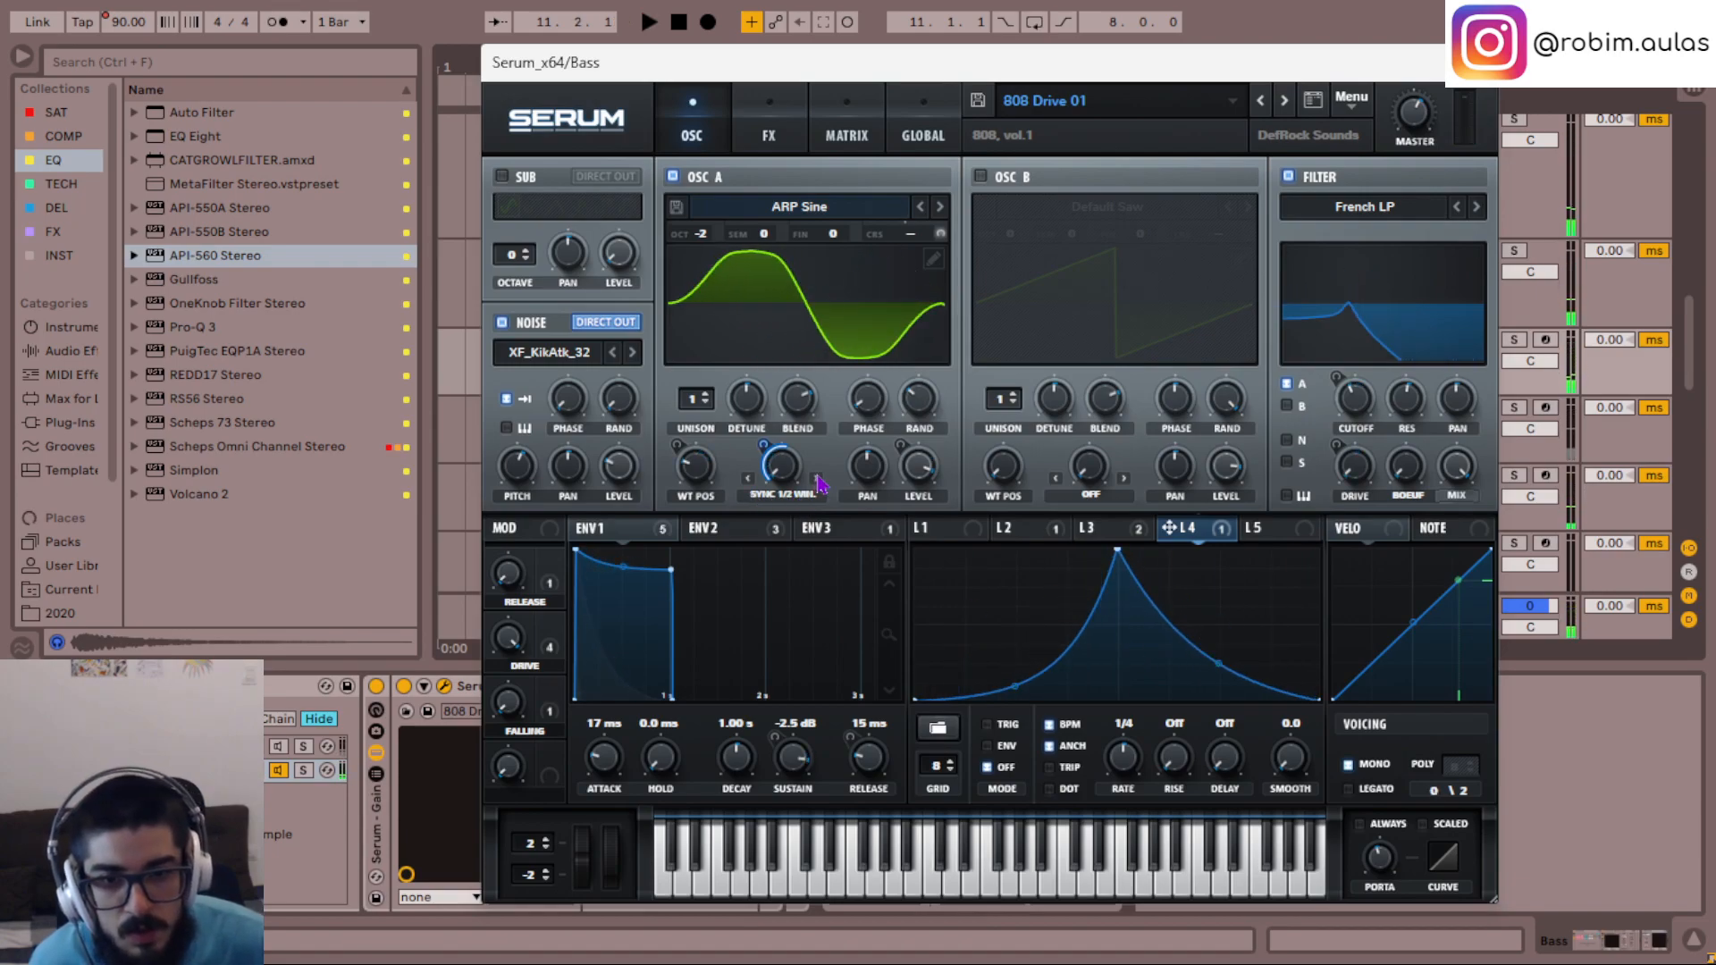
- Try OSC A's Sync (No Window) warp mode with a readjusted LFO 4 modulation depth
click(749, 479)
key(space)
key(space)
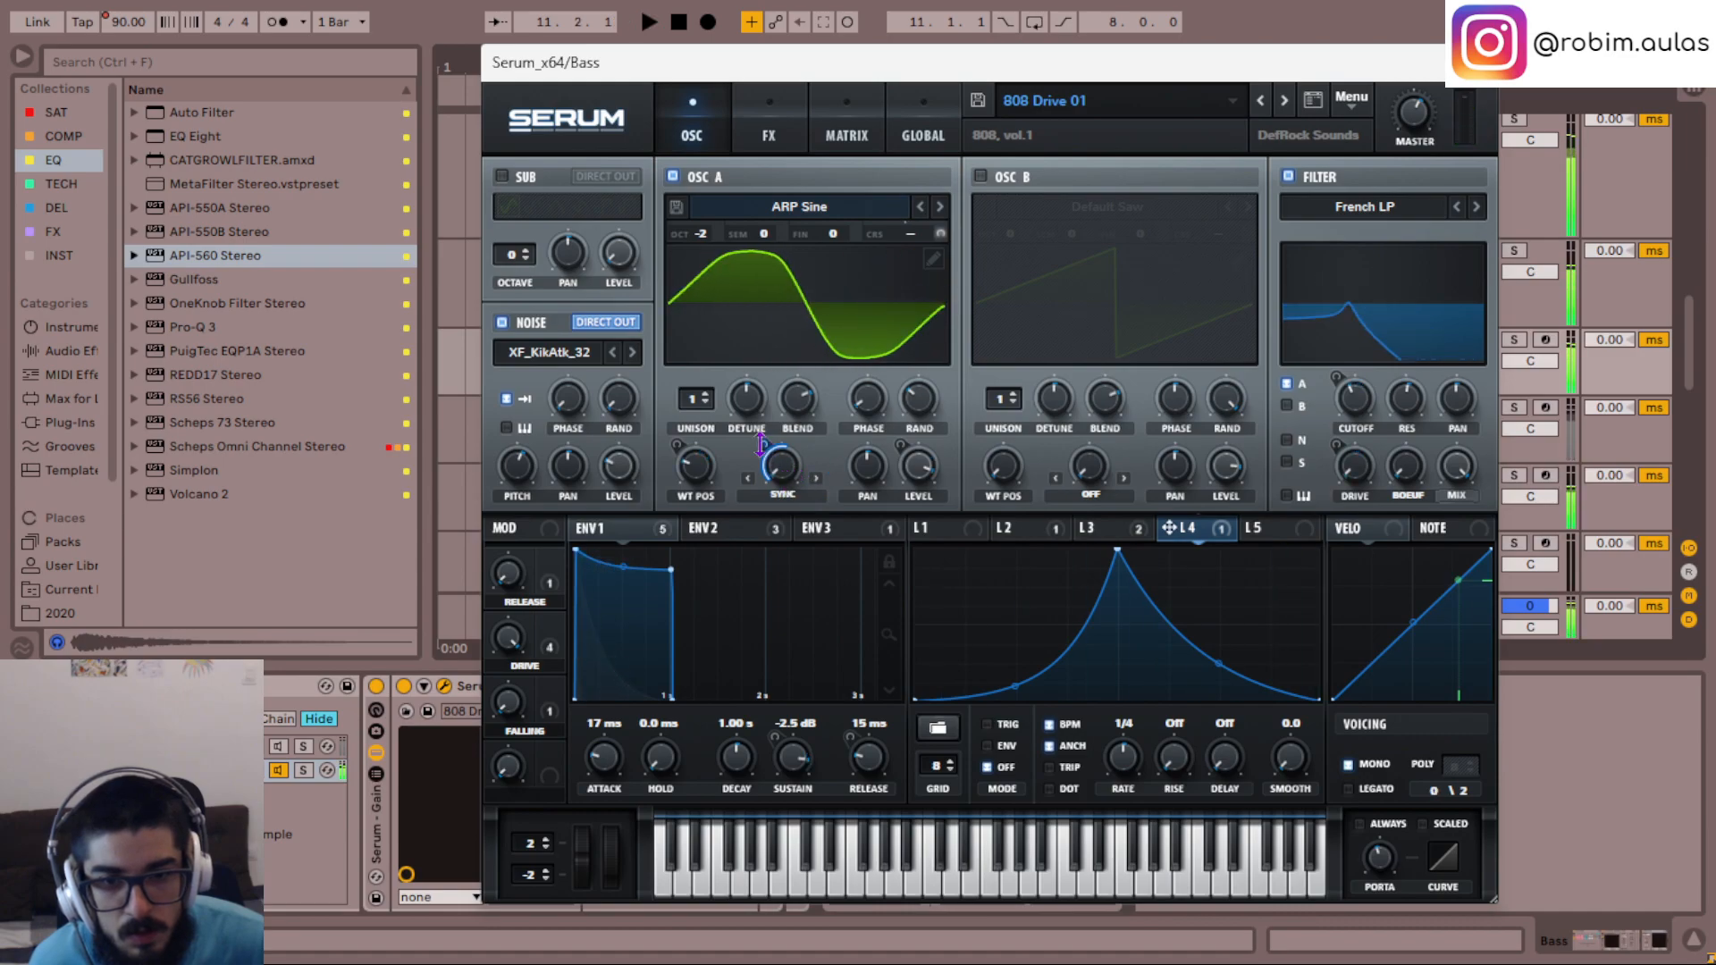
drag(763, 445, 759, 487)
key(space)
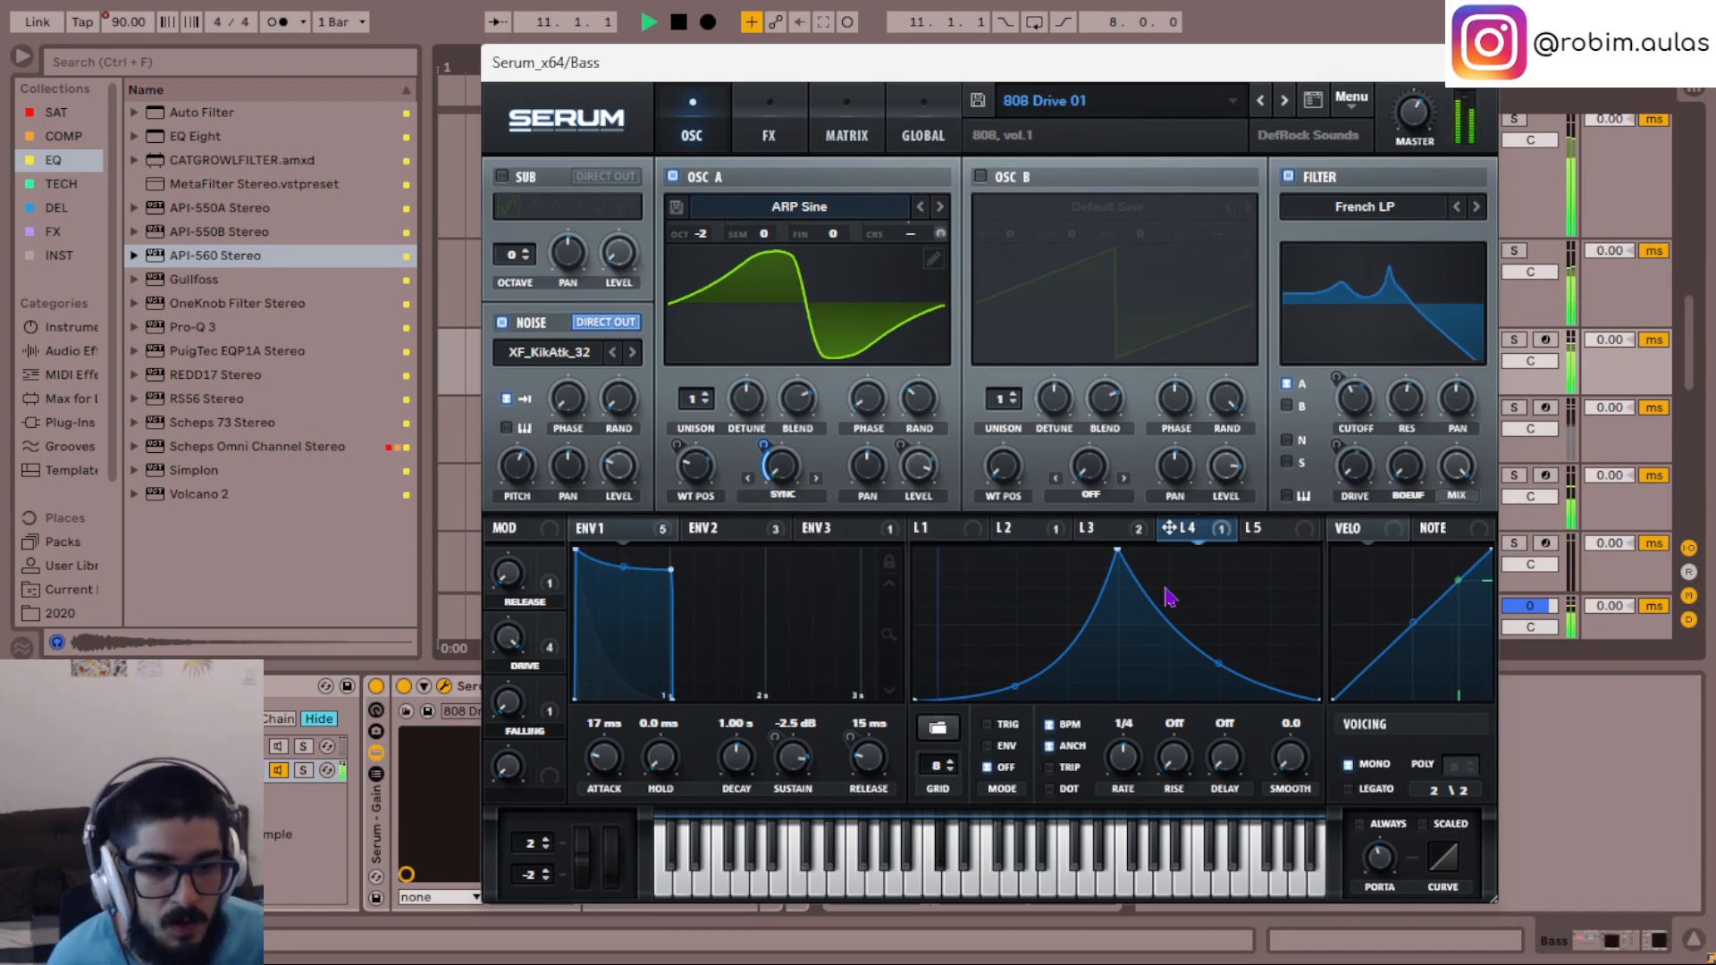
- Shift LFO 4's peak slightly later in the cycle and soften the rising curve, auditioning the result
drag(1131, 567, 1168, 572)
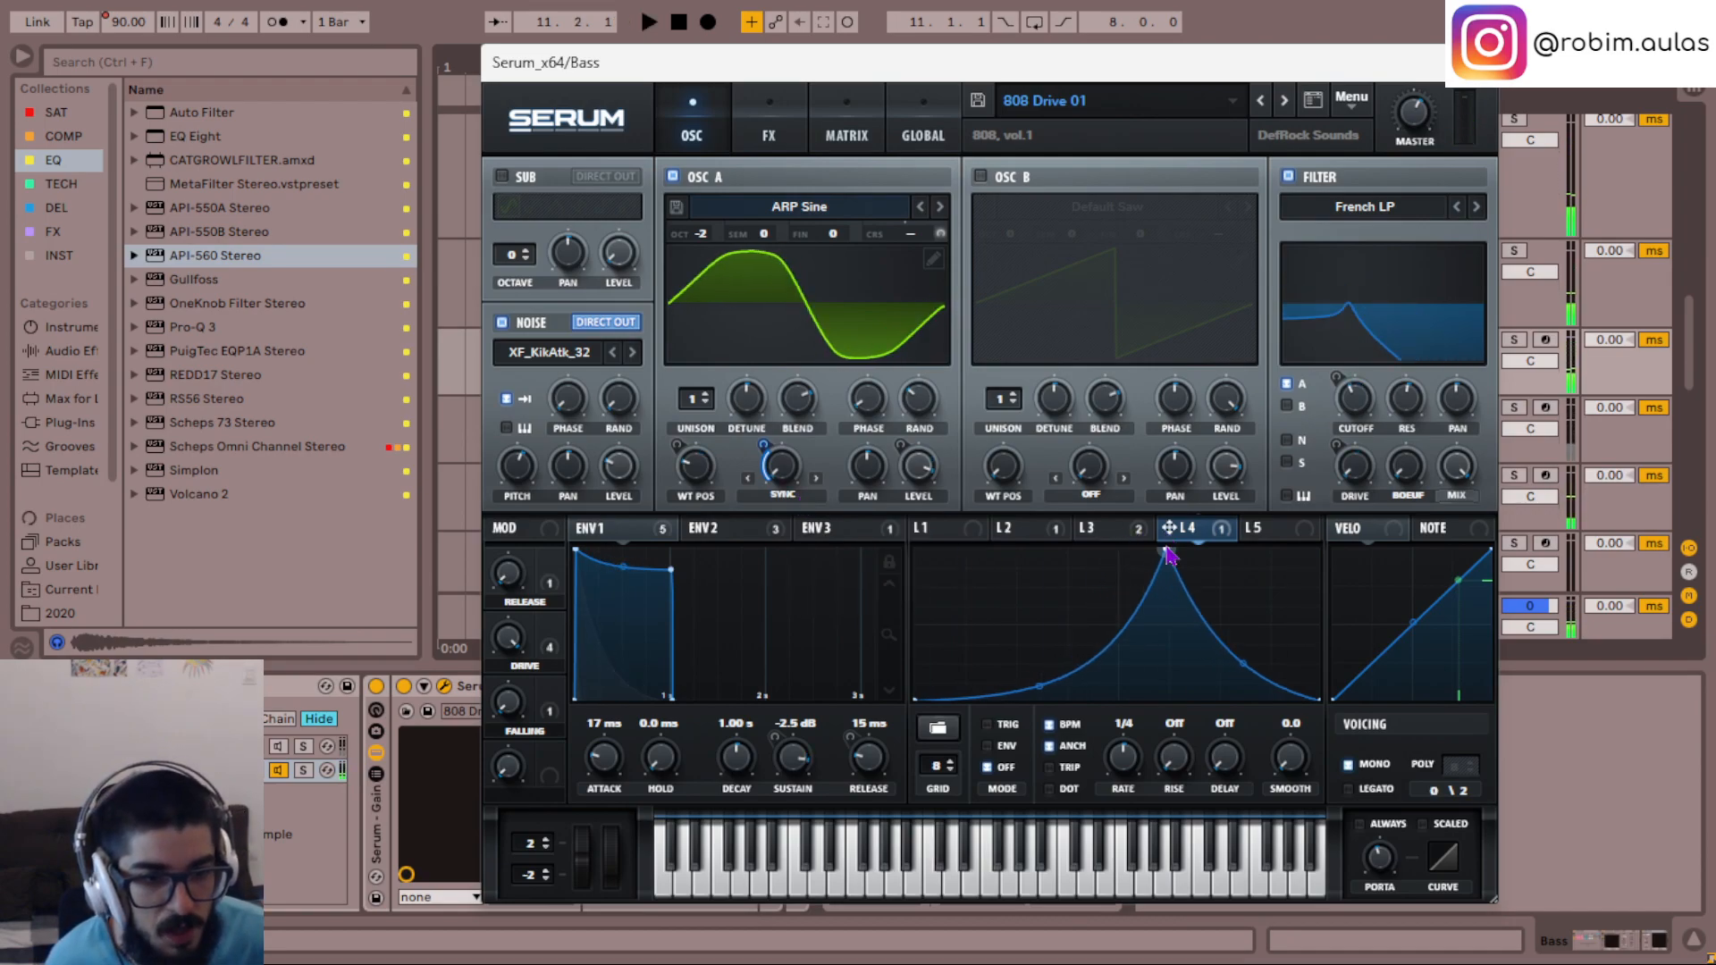
key(space)
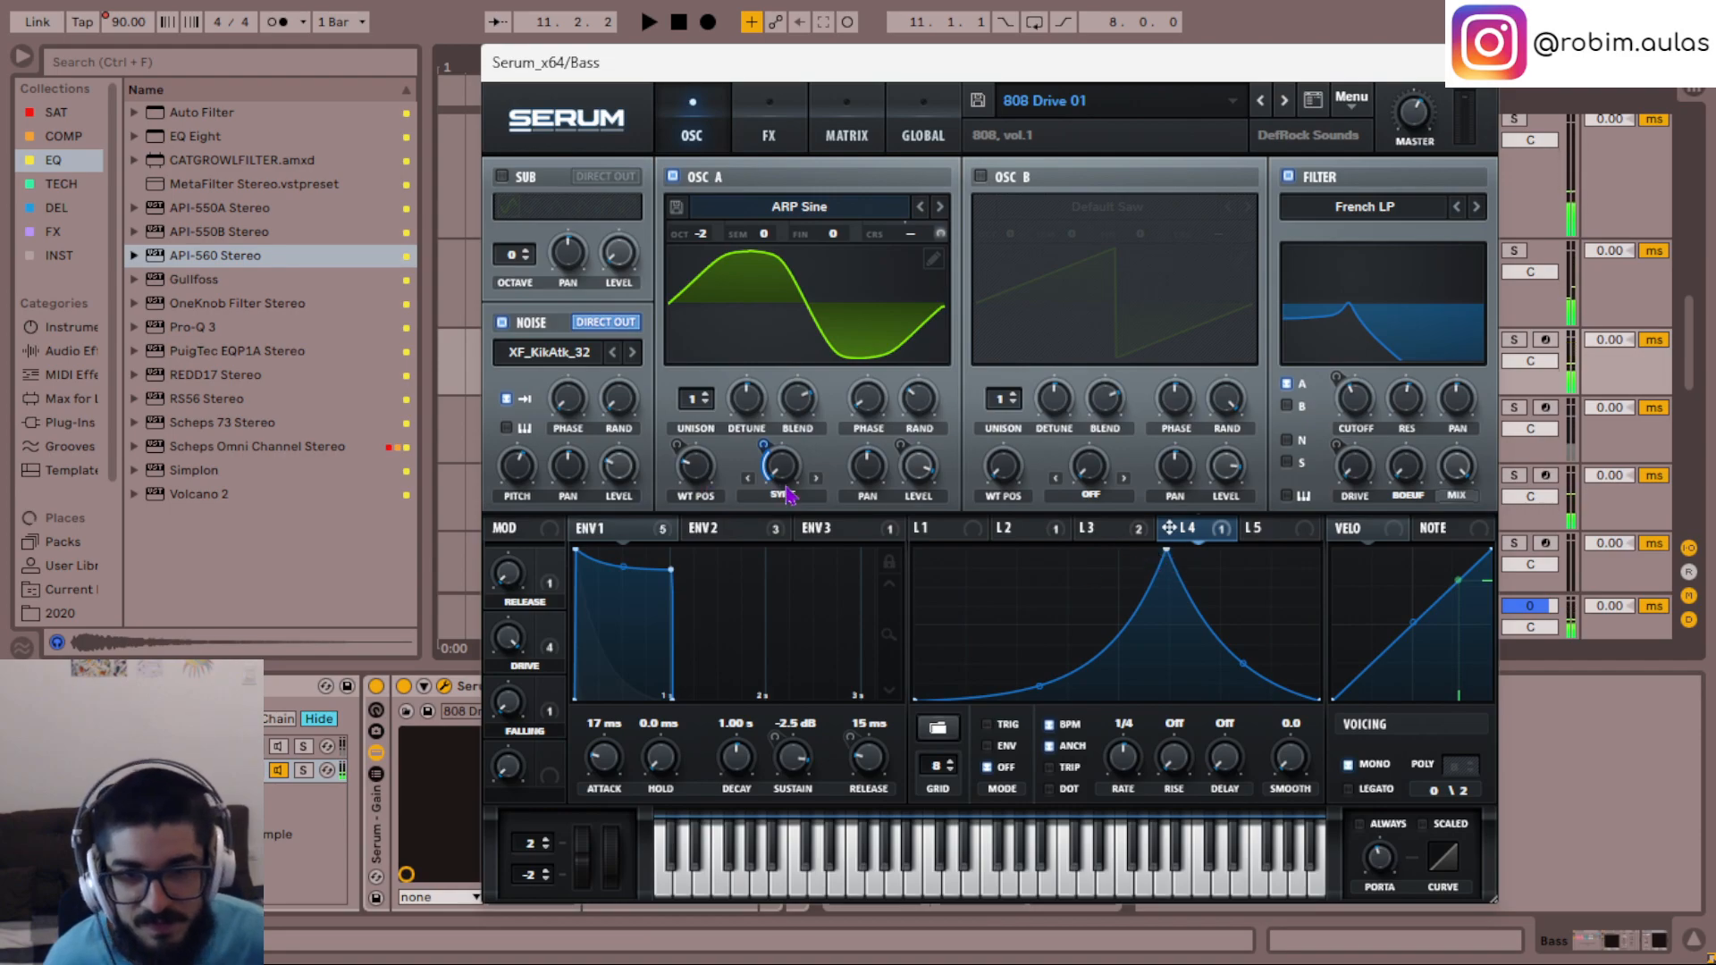
key(space)
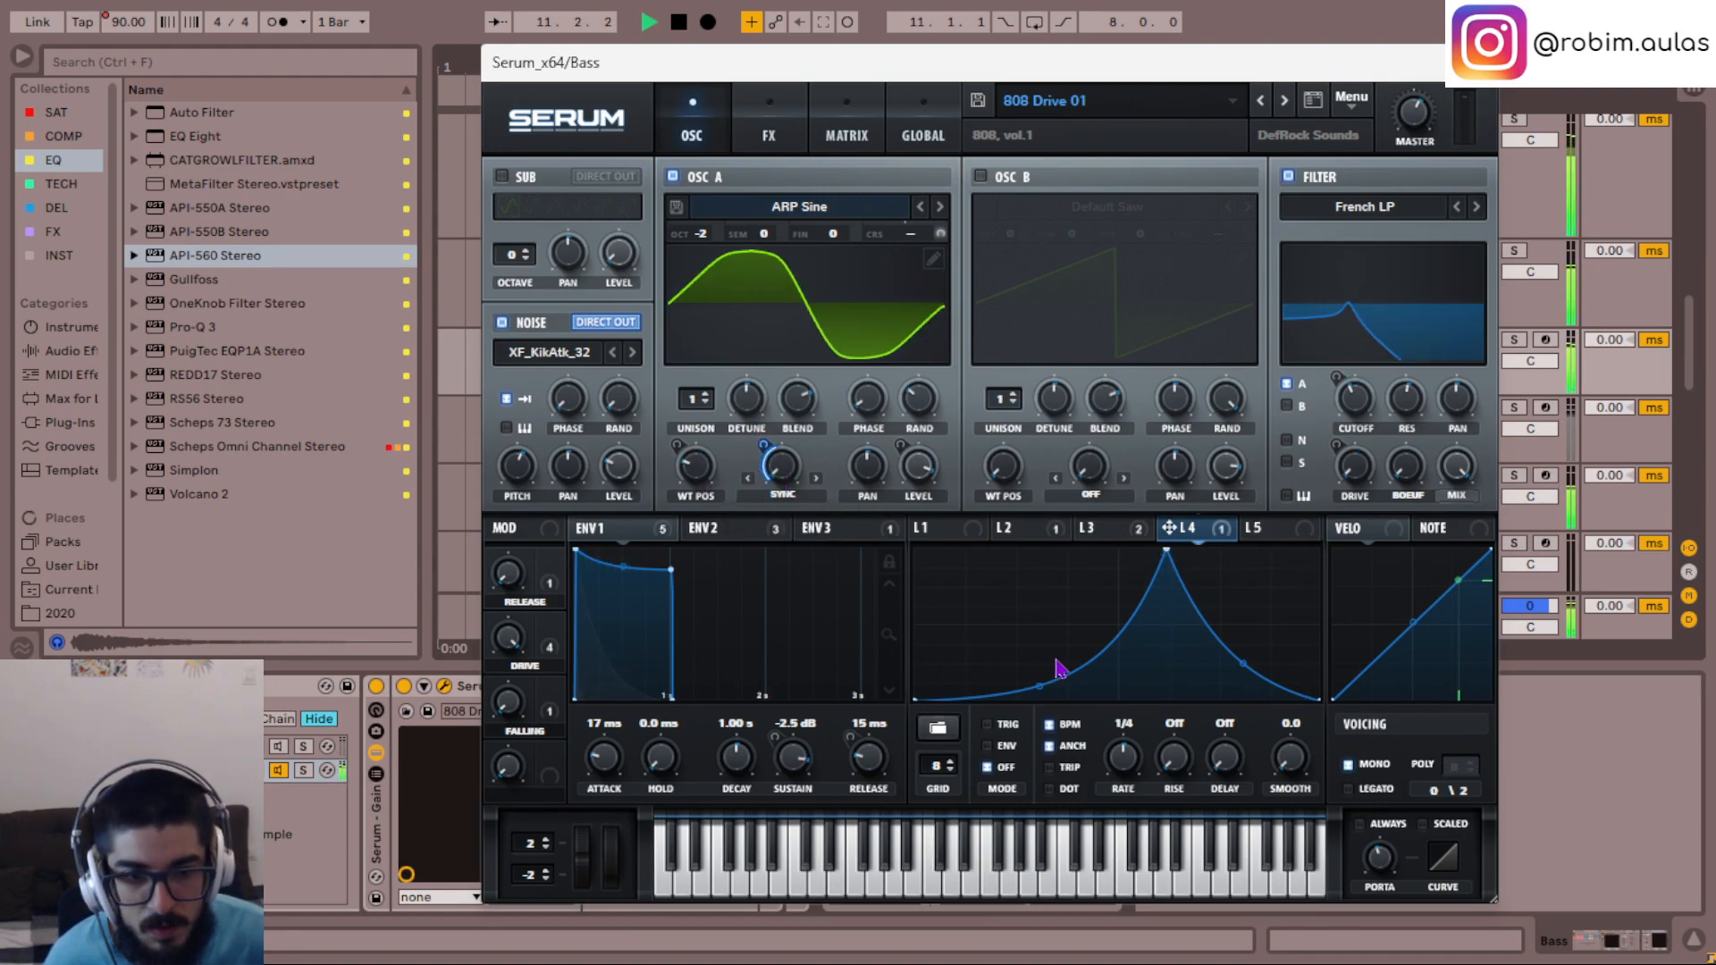
drag(1051, 695, 1037, 658)
key(space)
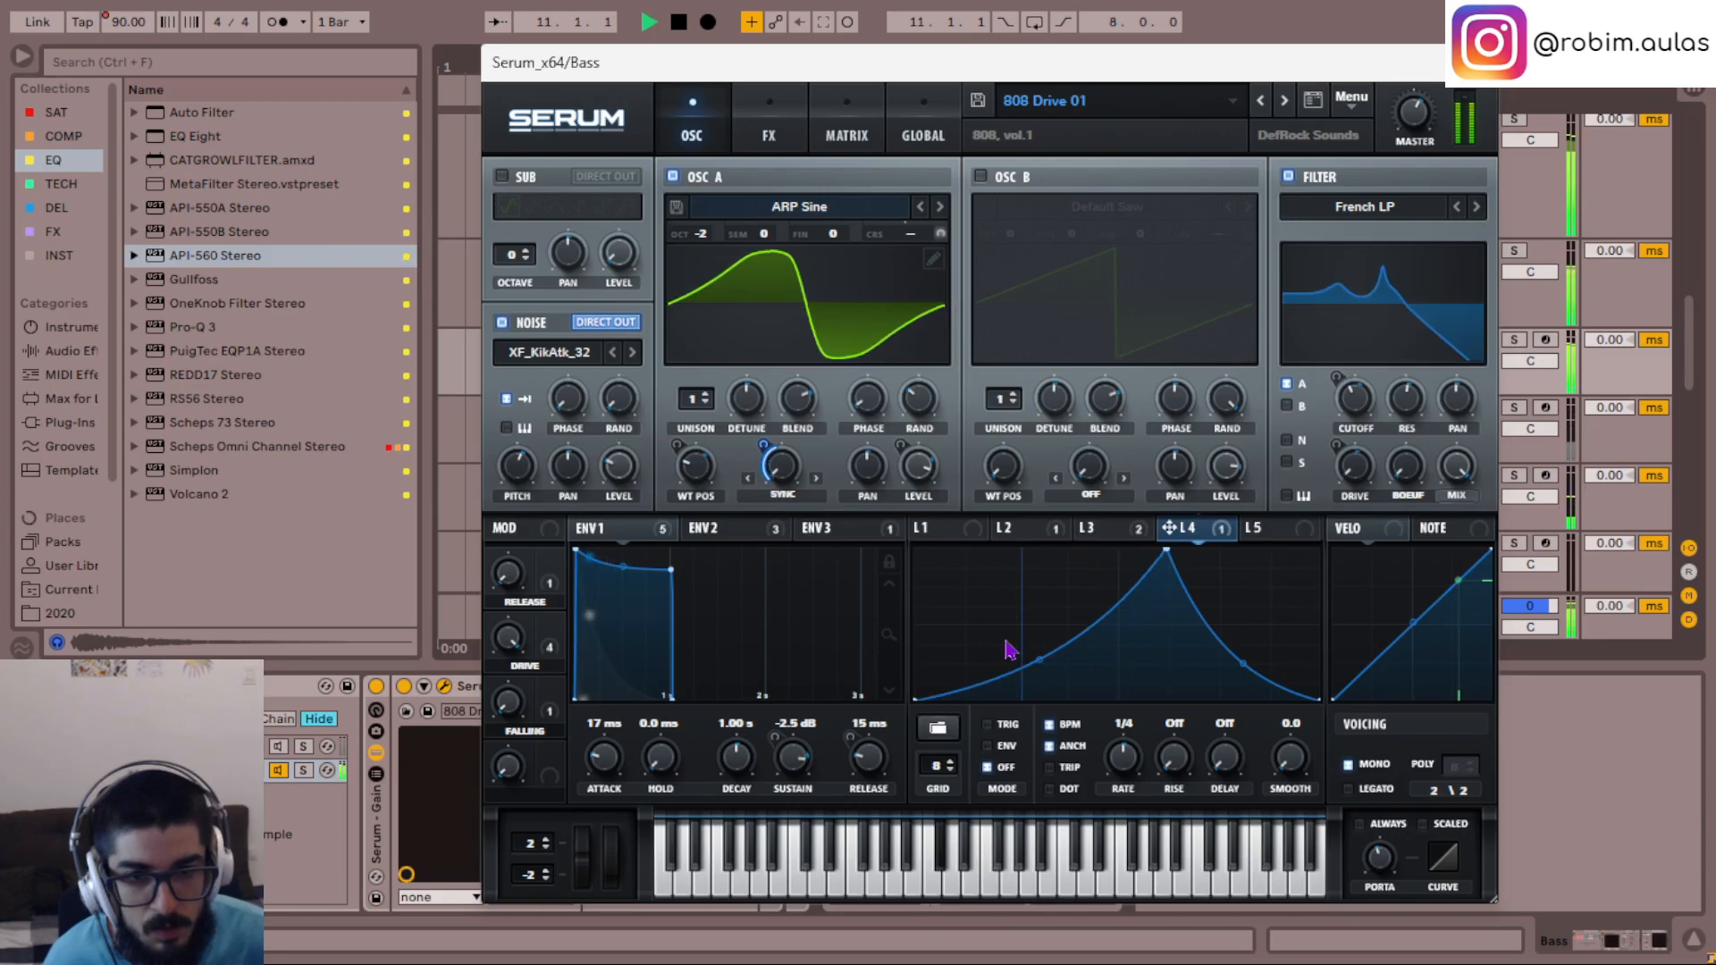
- Switch OSC A's warp mode to Bend +/- and raise its warp amount to about the midpoint while auditioning
click(803, 494)
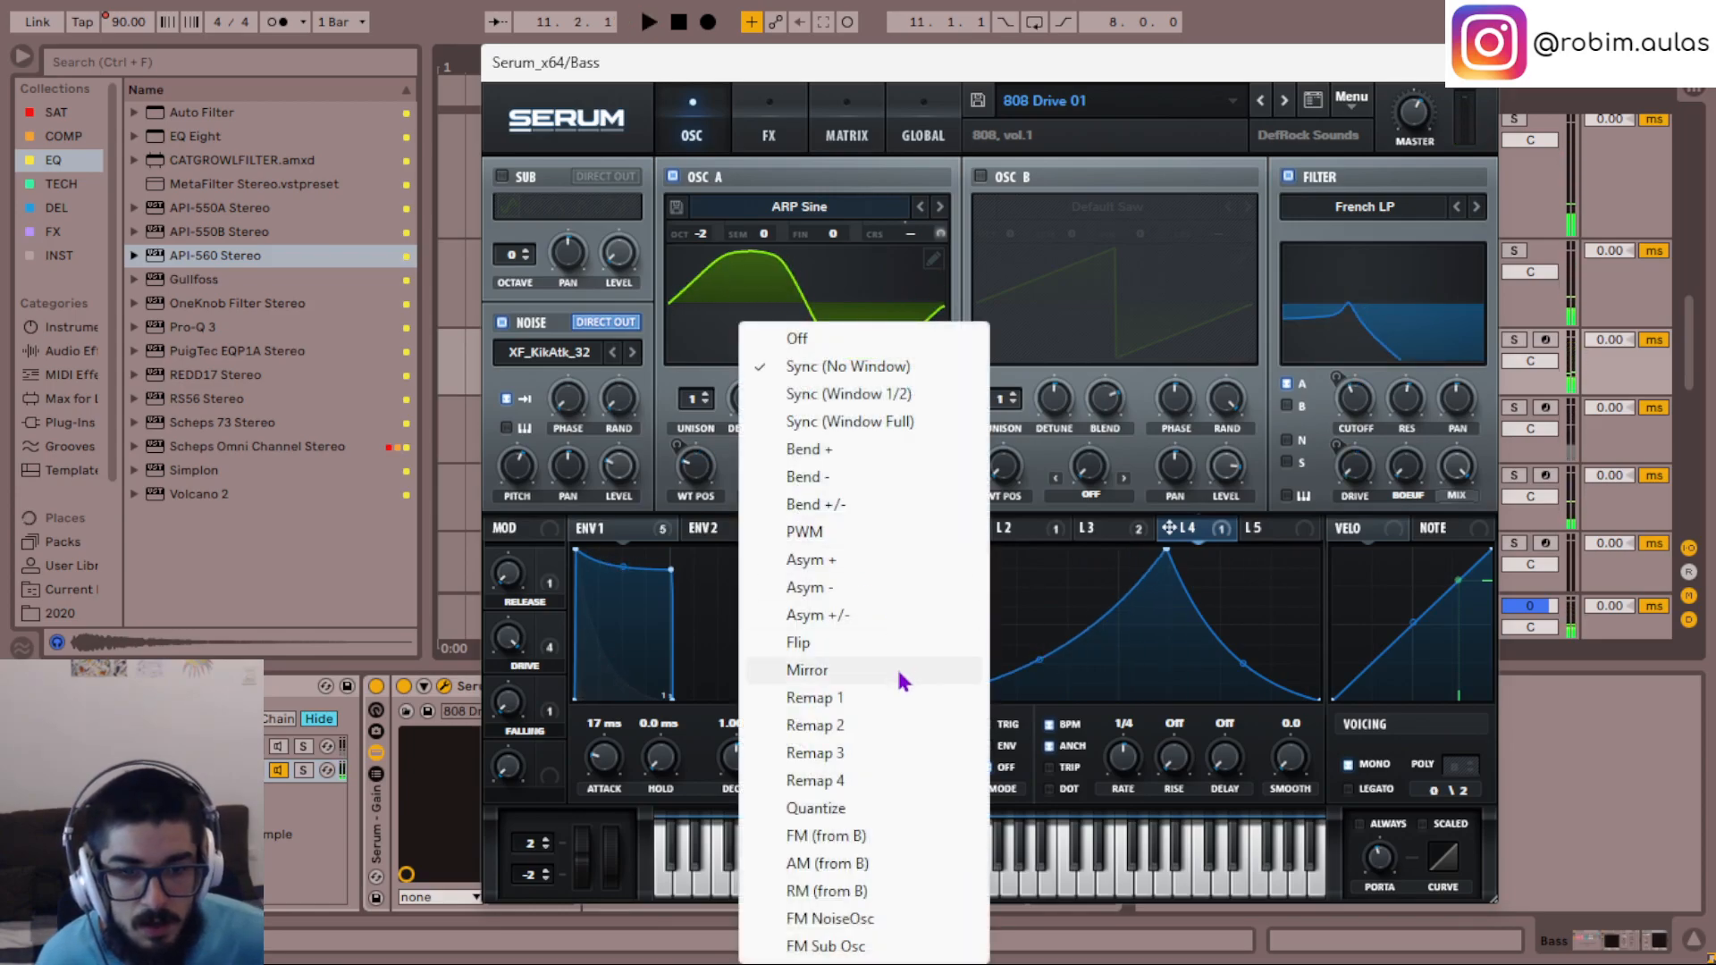
click(853, 504)
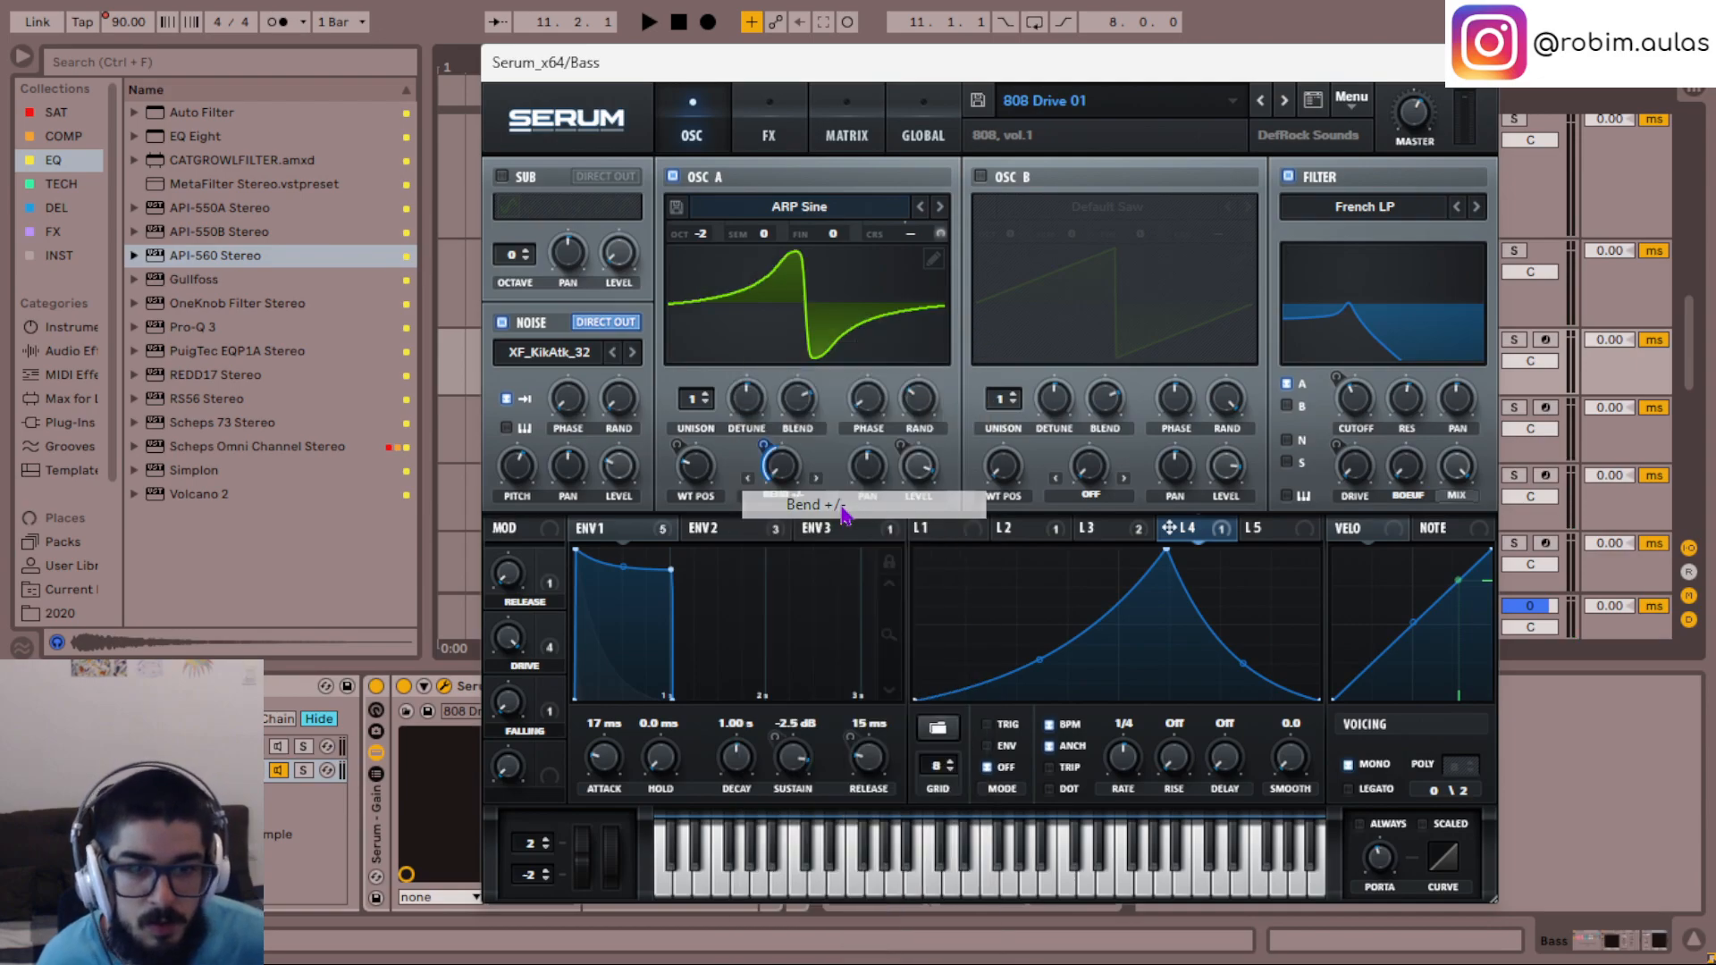
key(space)
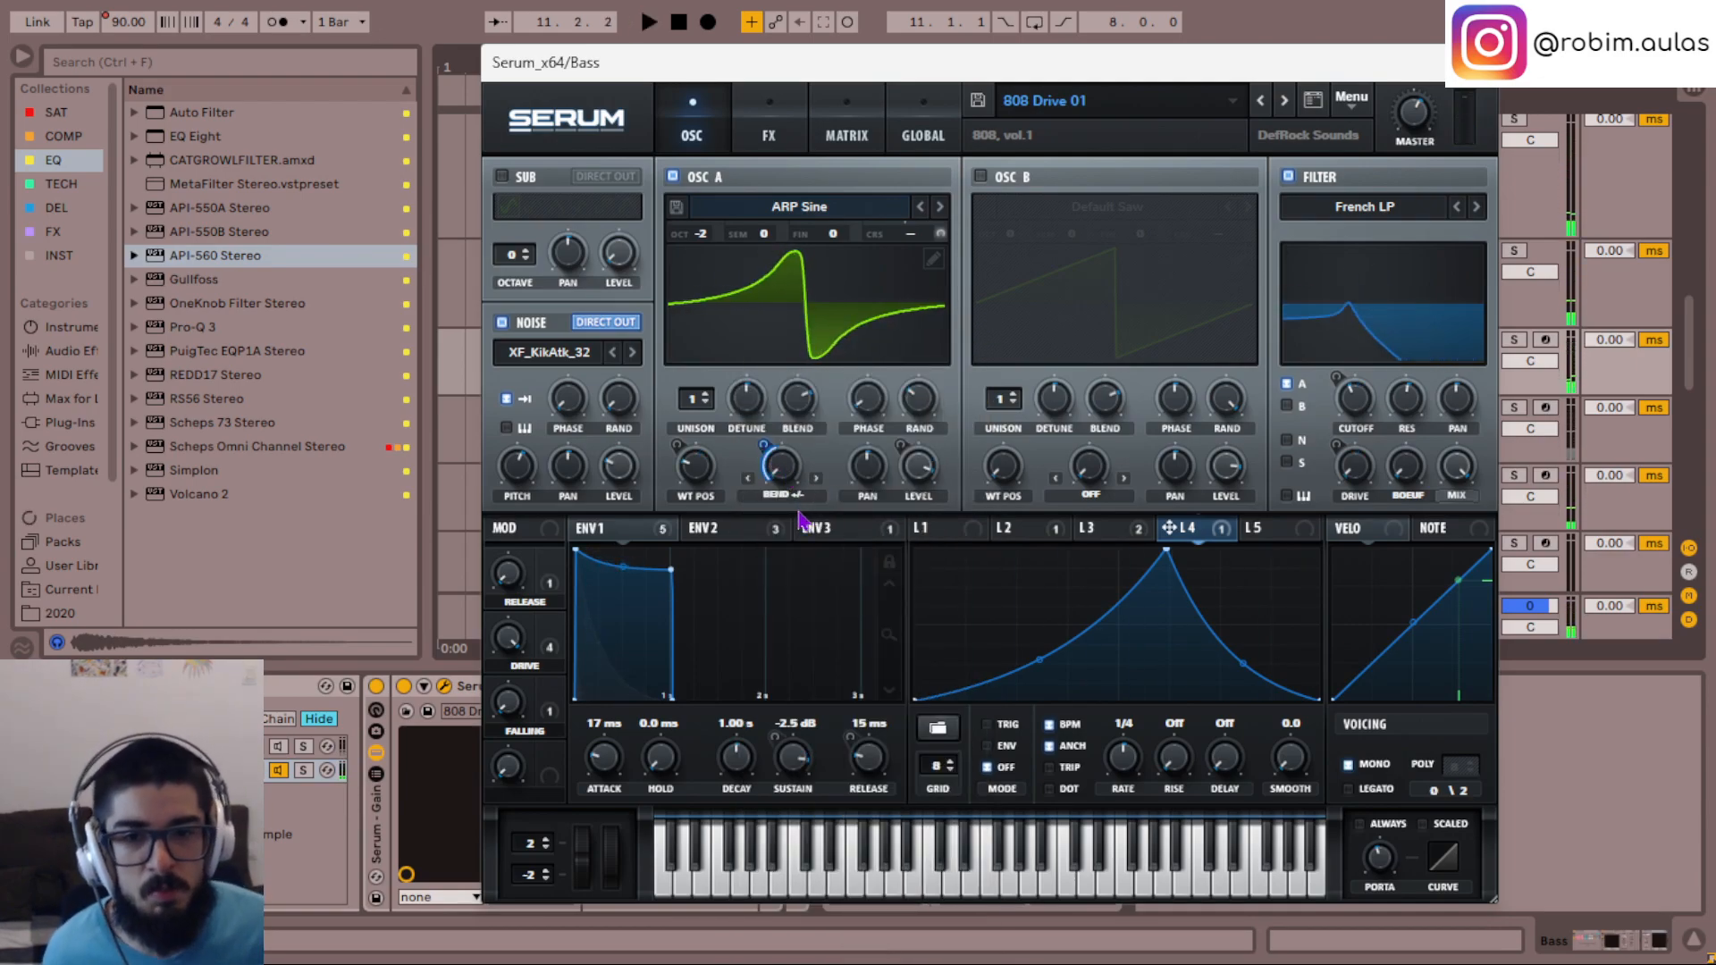
key(space)
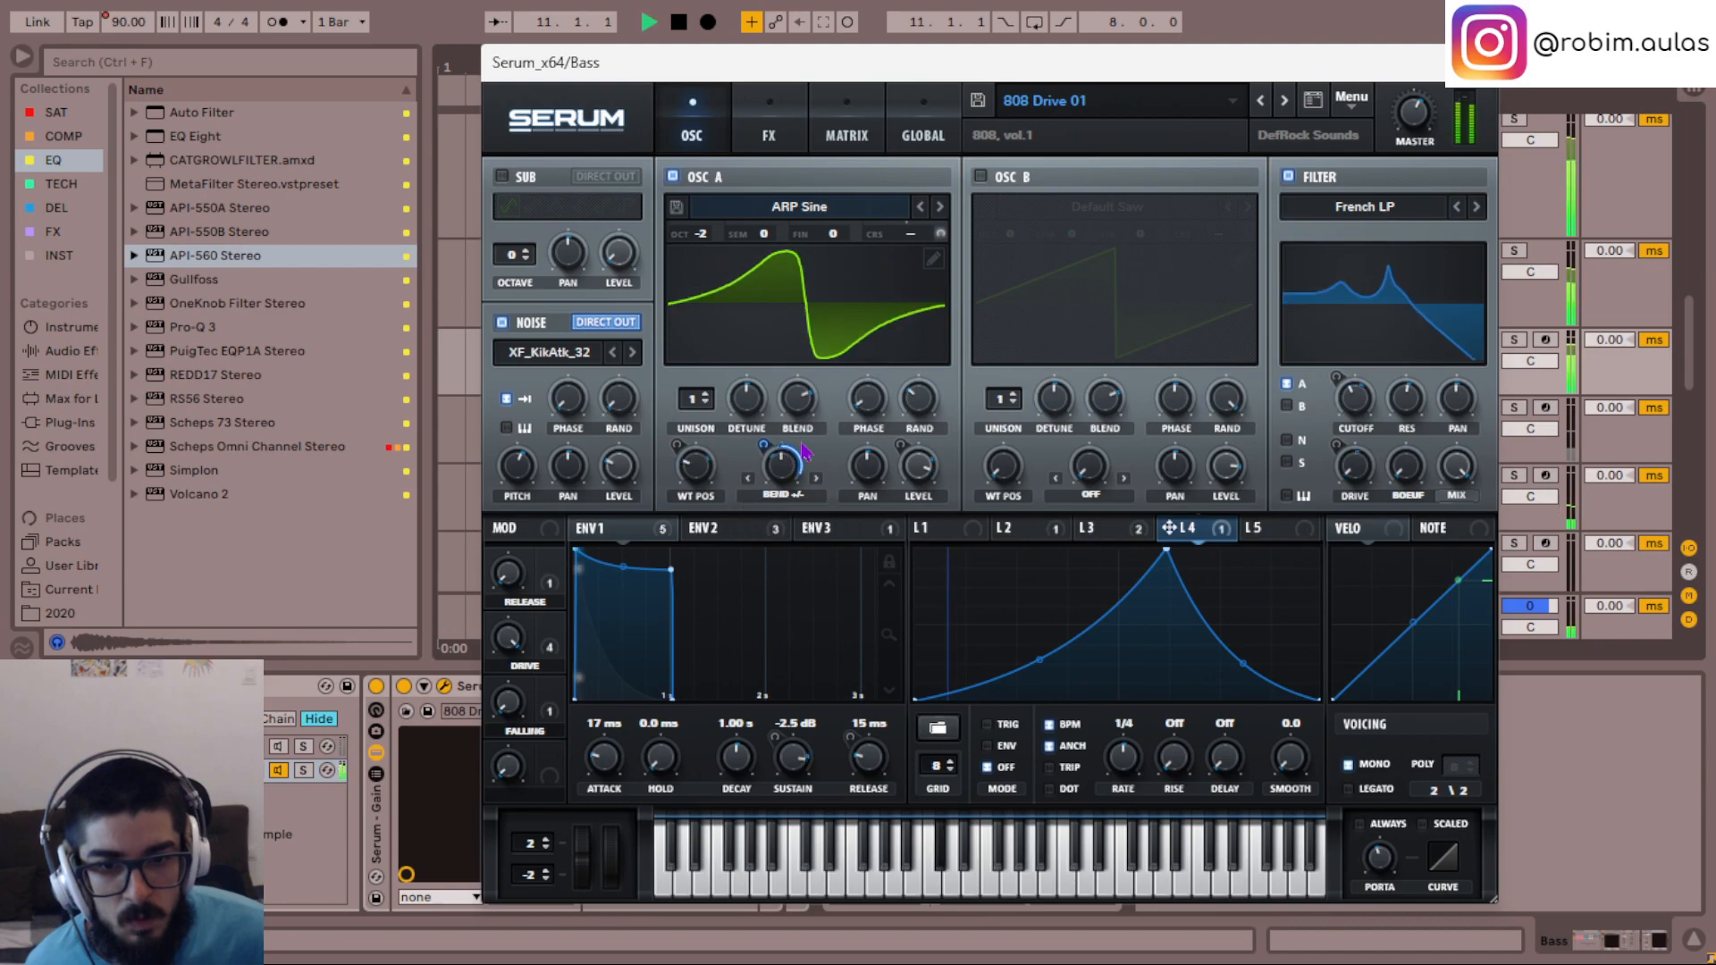
key(space)
mouse_move(763, 507)
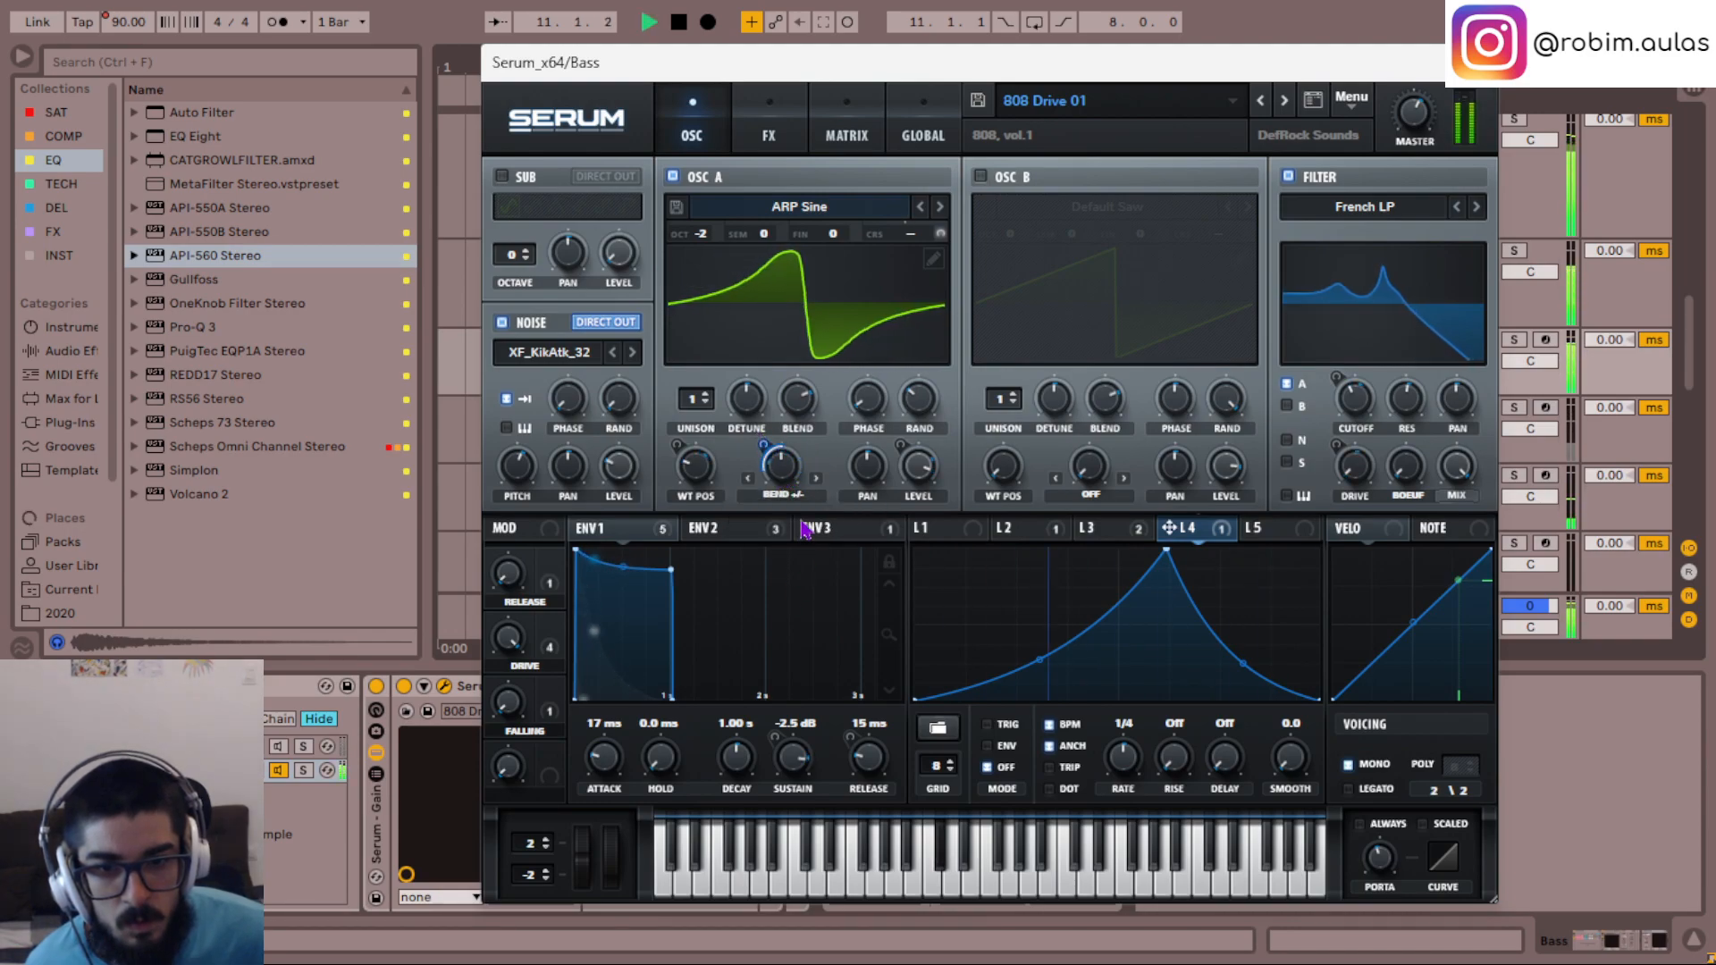
key(space)
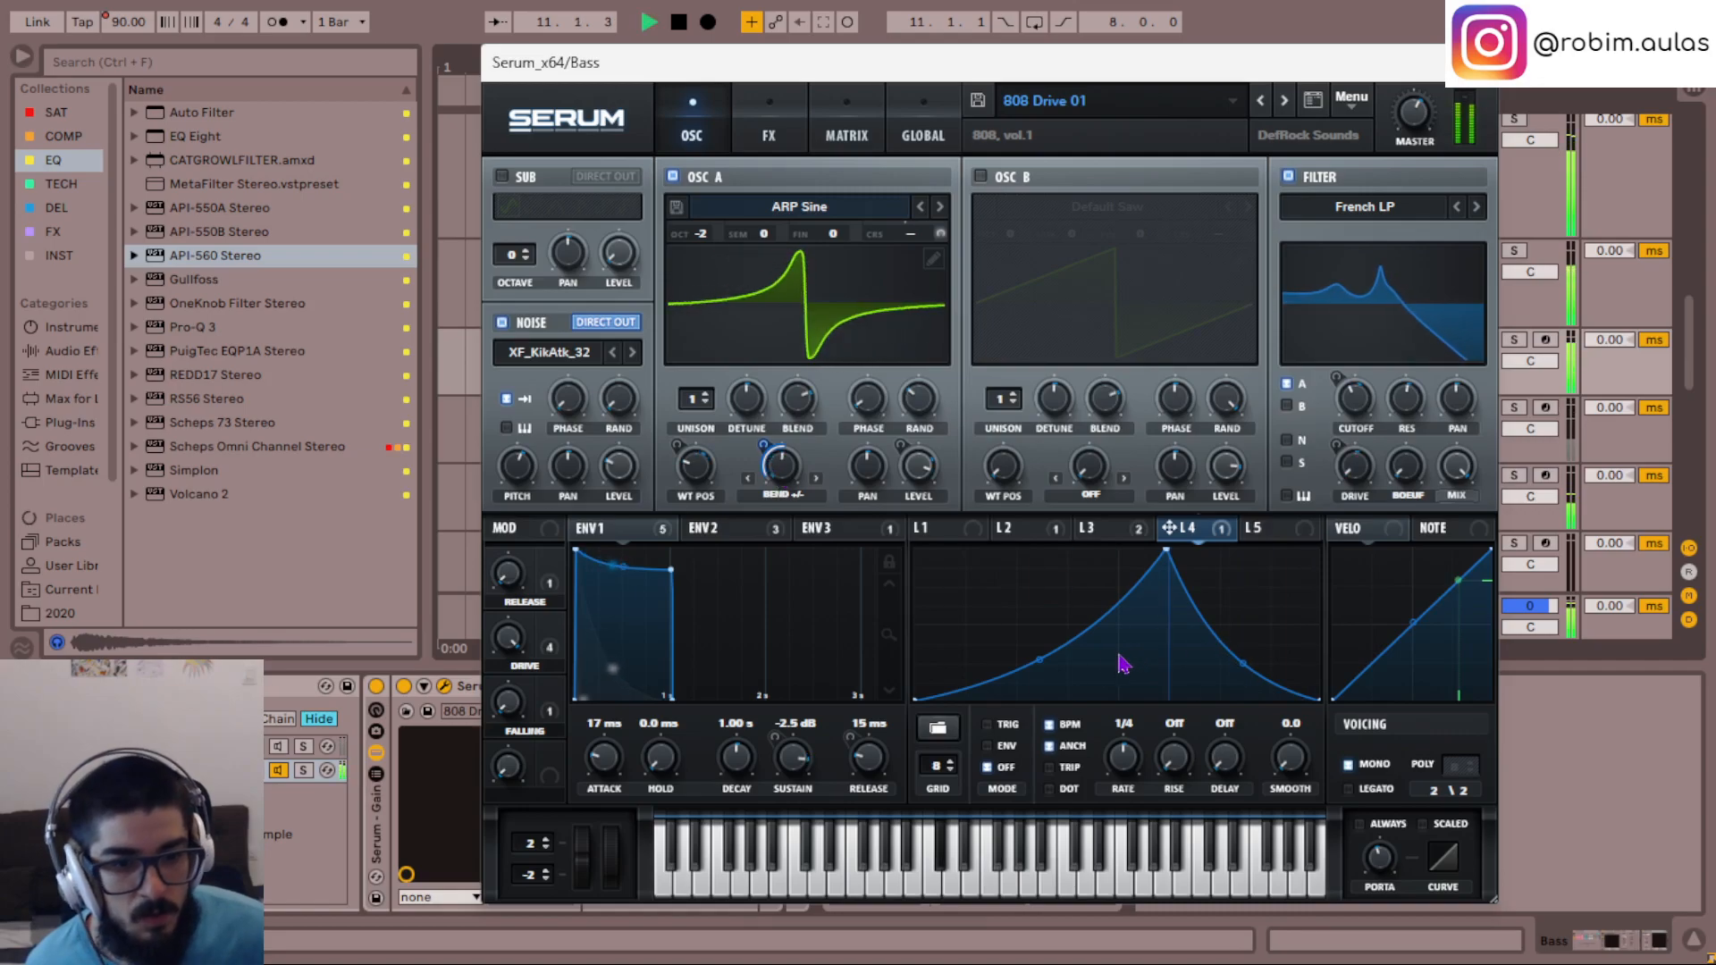
- Readjust LFO 4's rising curve and set its modulation of OSC A's warp to -64, auditioning the change
key(space)
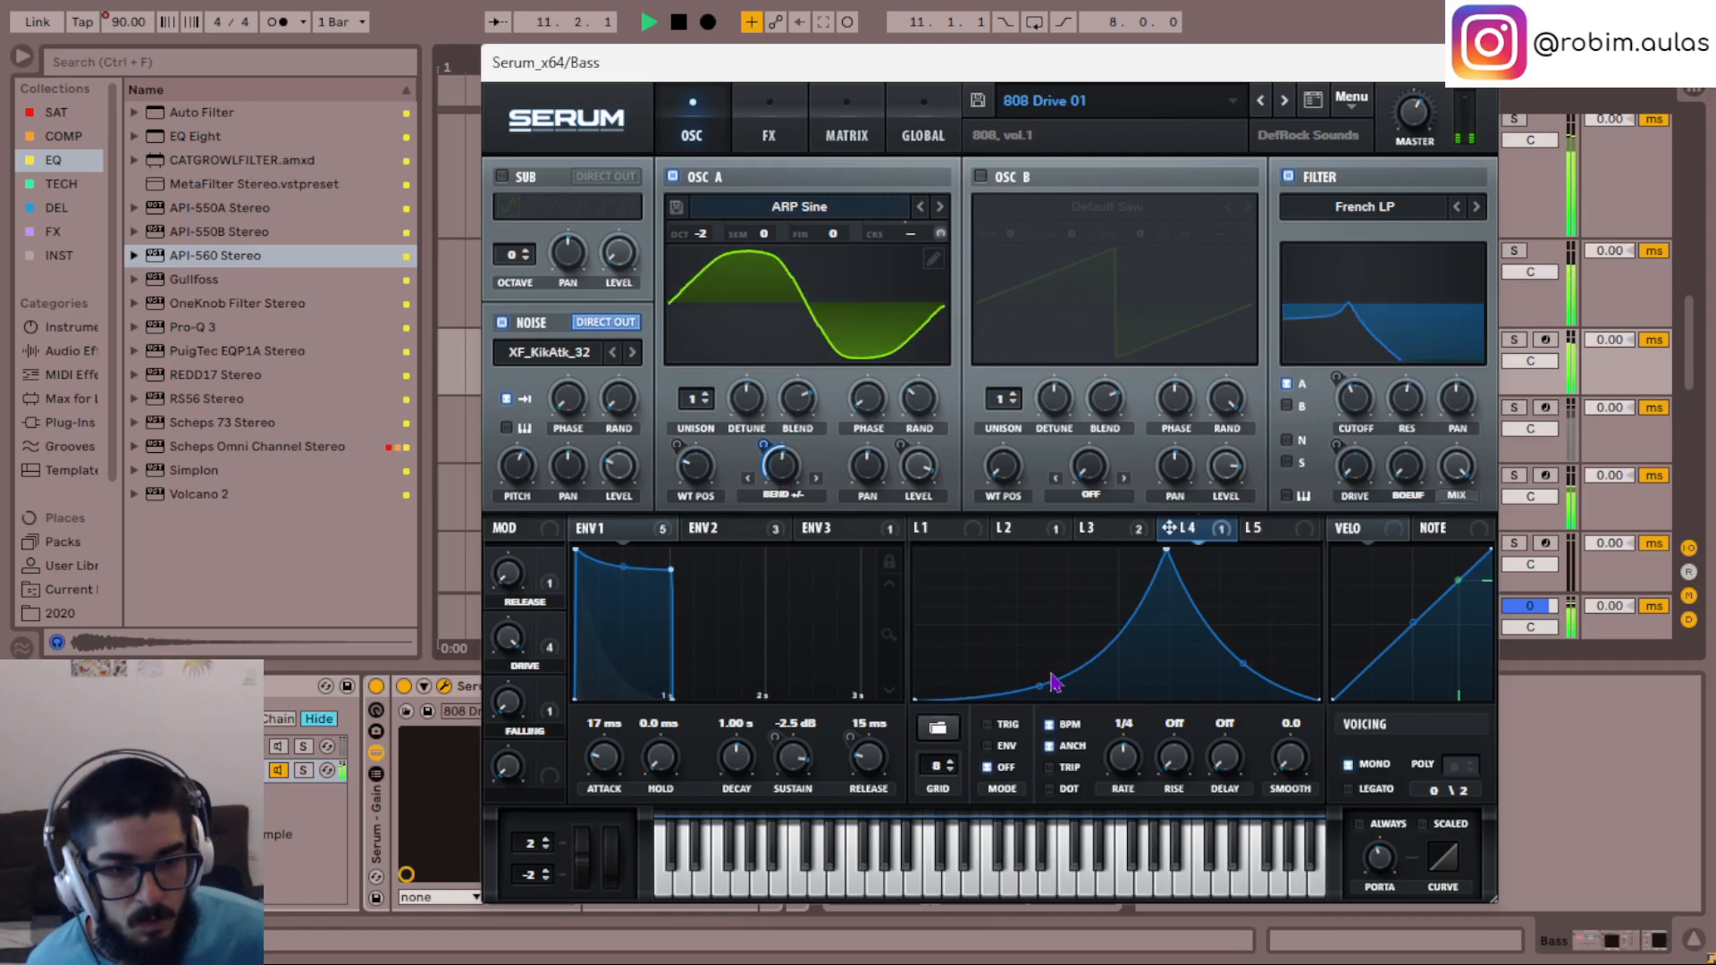
mouse_move(1038, 685)
mouse_down()
mouse_move(1034, 644)
mouse_move(1053, 671)
mouse_move(1039, 635)
mouse_move(1039, 667)
mouse_up()
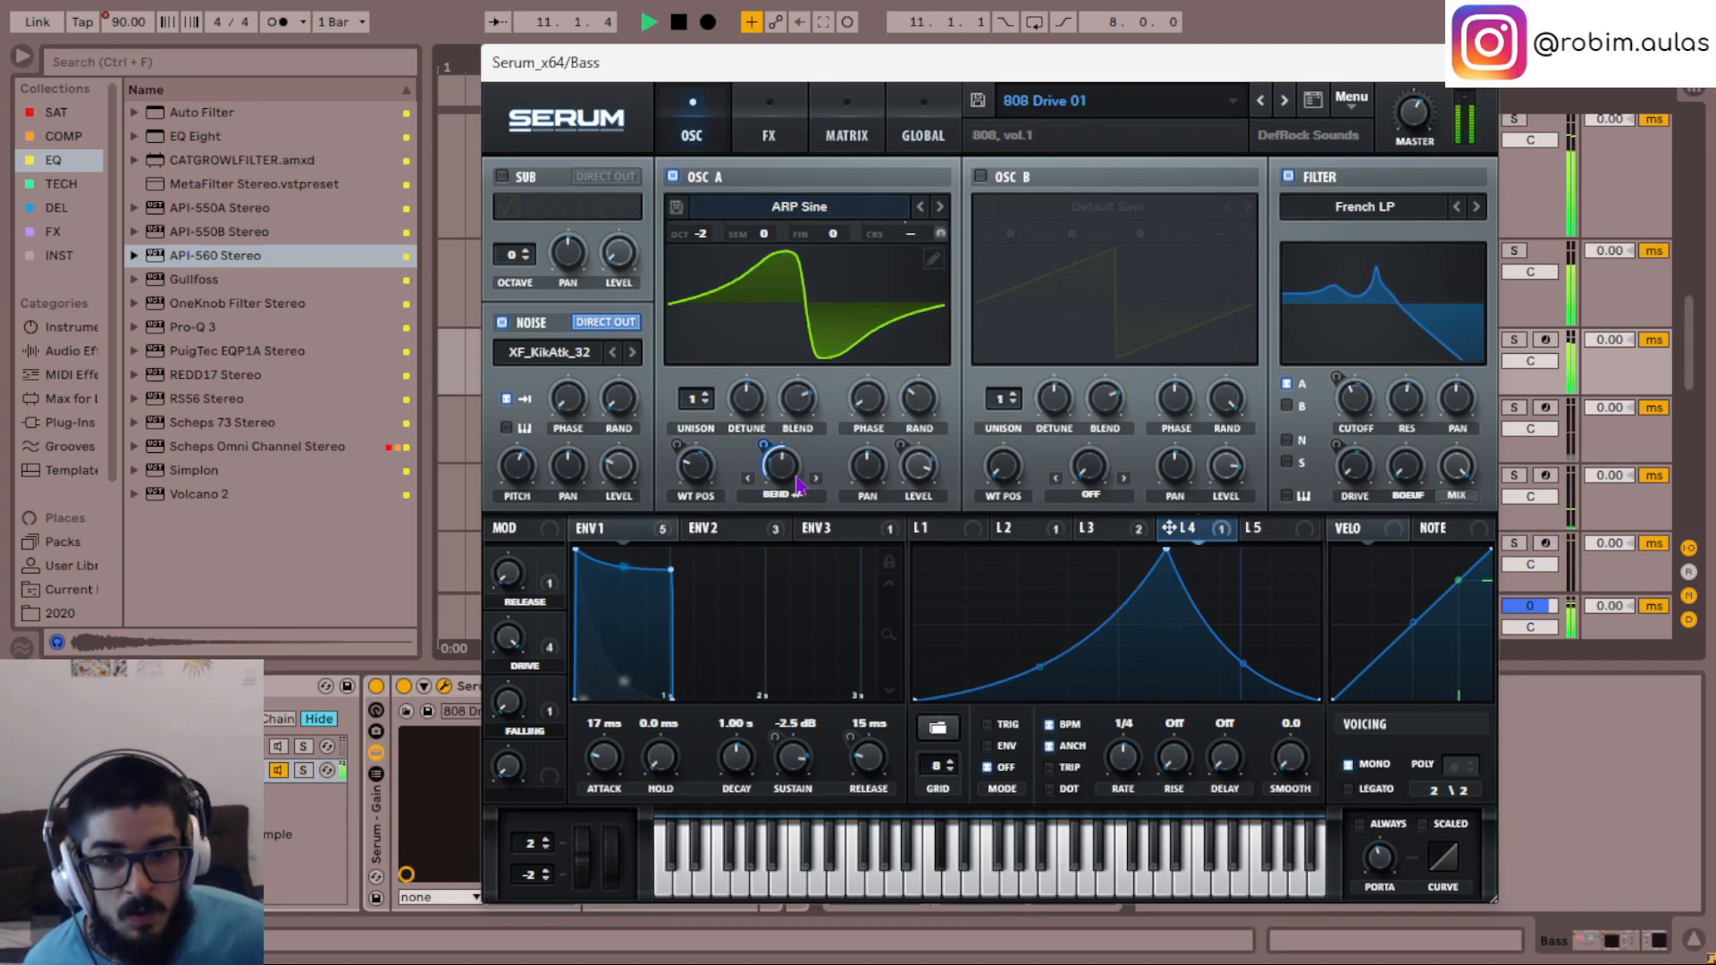
right_click(784, 482)
click(761, 478)
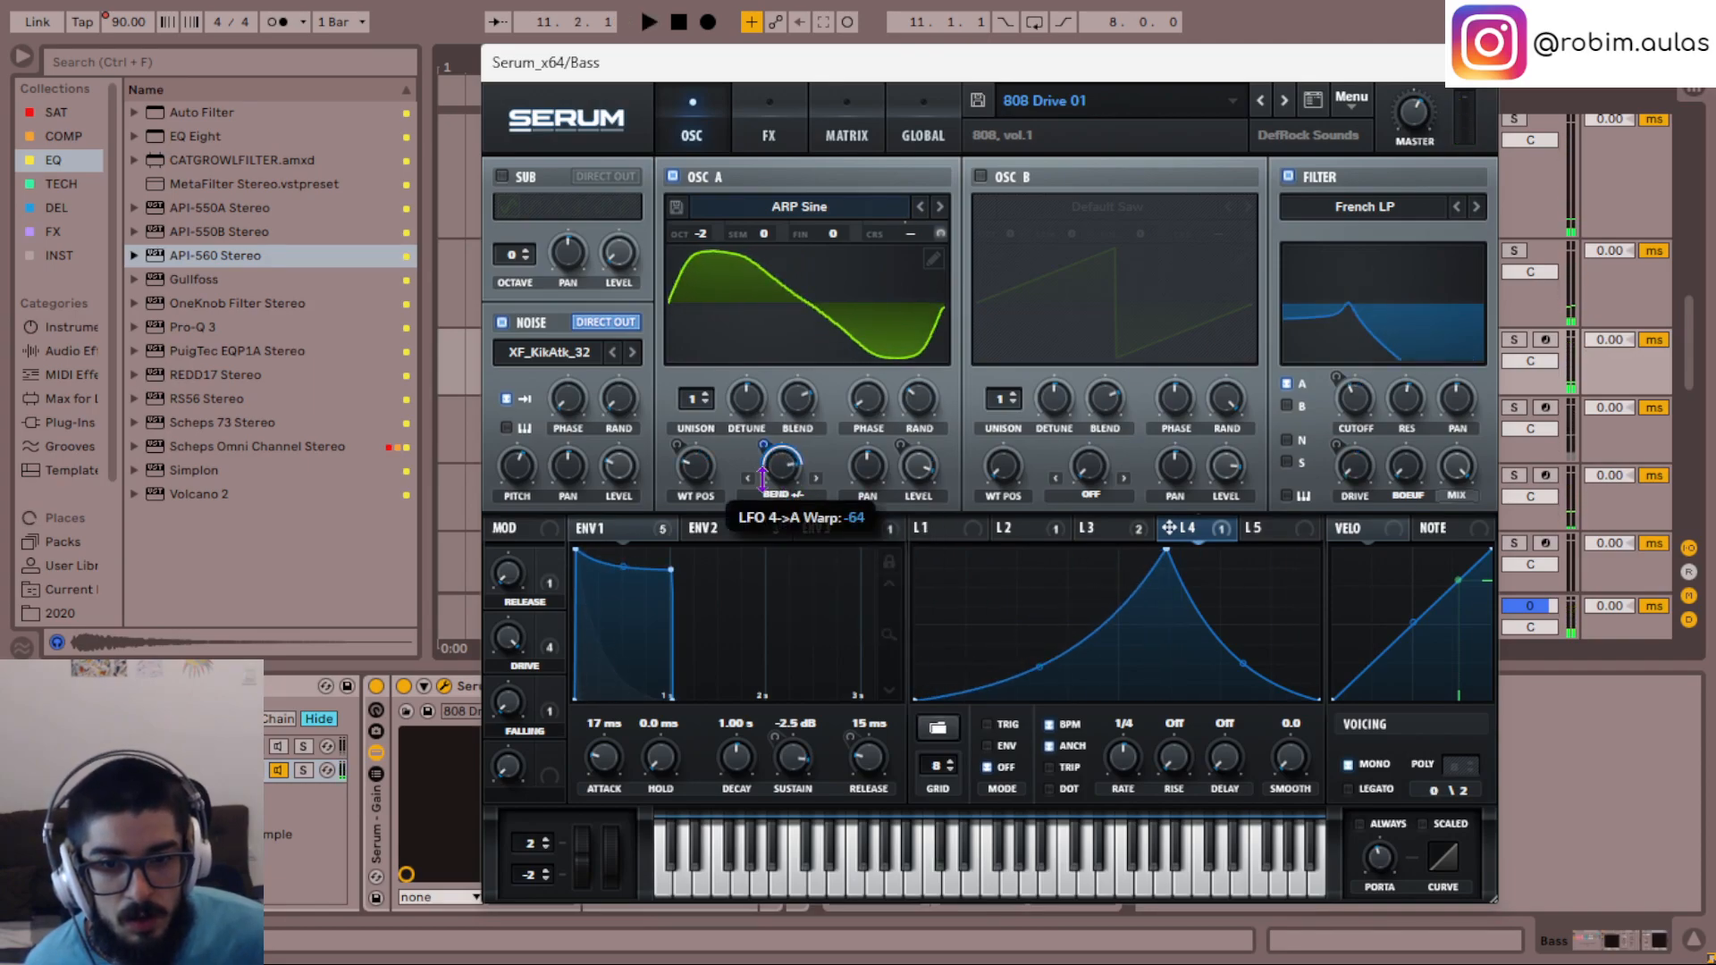
key(space)
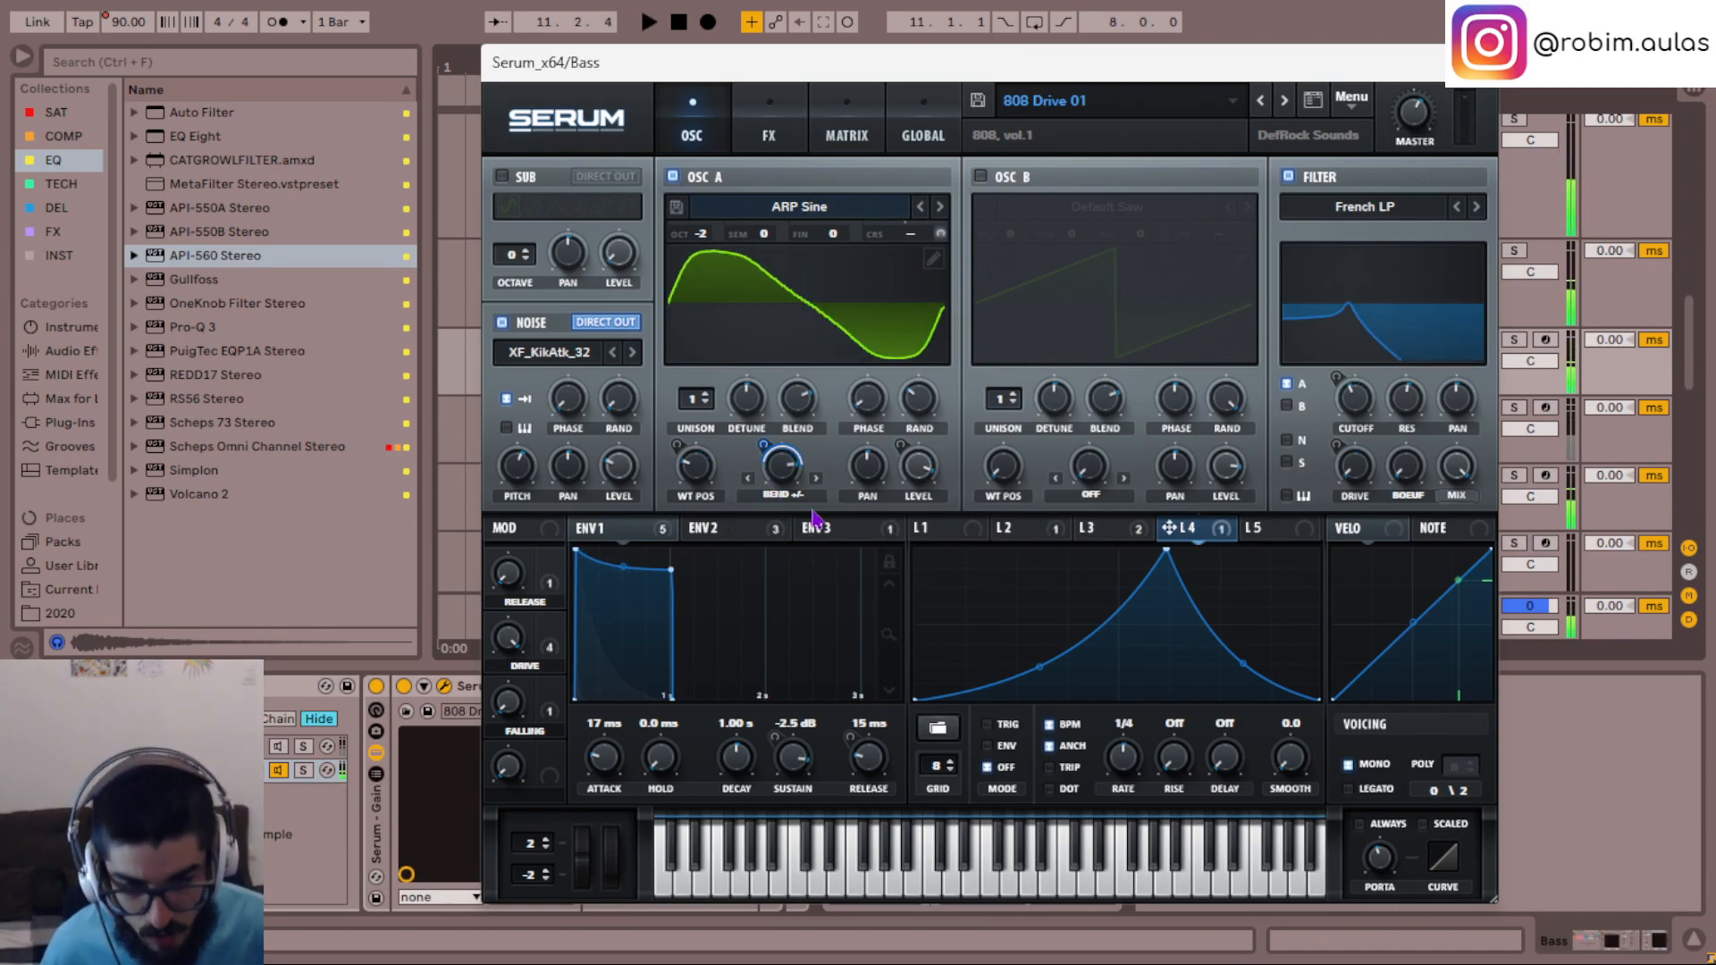
- Raise LFO 4's rising curve slightly and set its mode to Trig, auditioning the bass
drag(1038, 674, 1038, 659)
key(space)
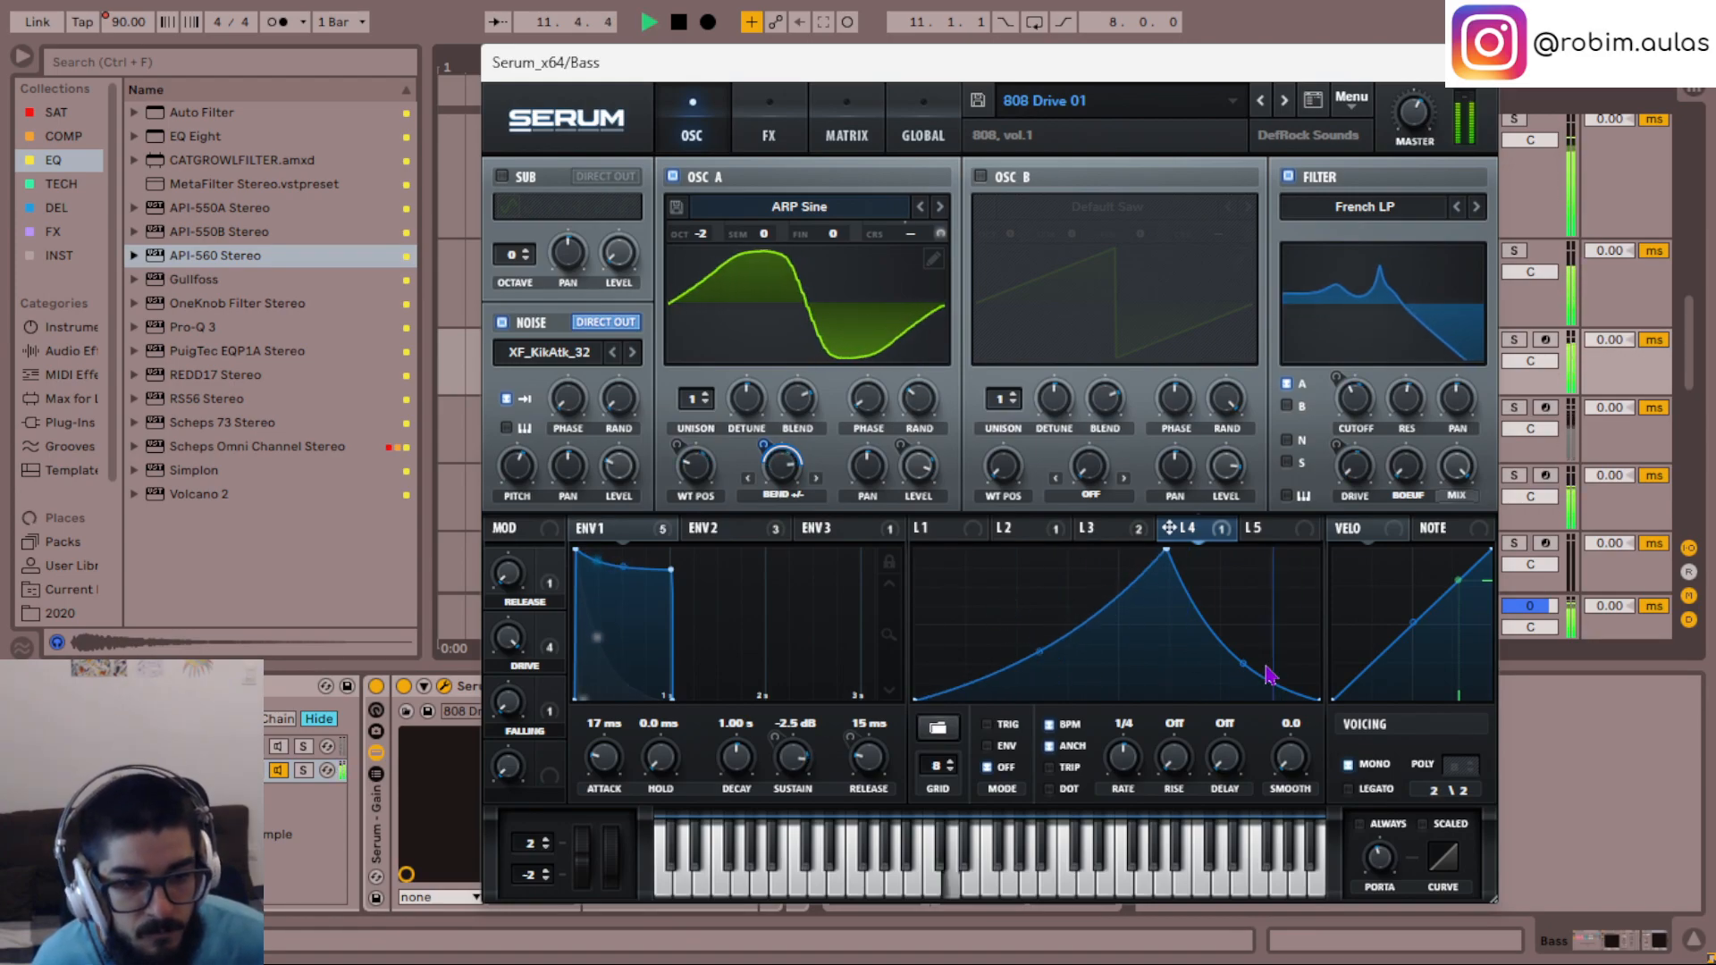
key(space)
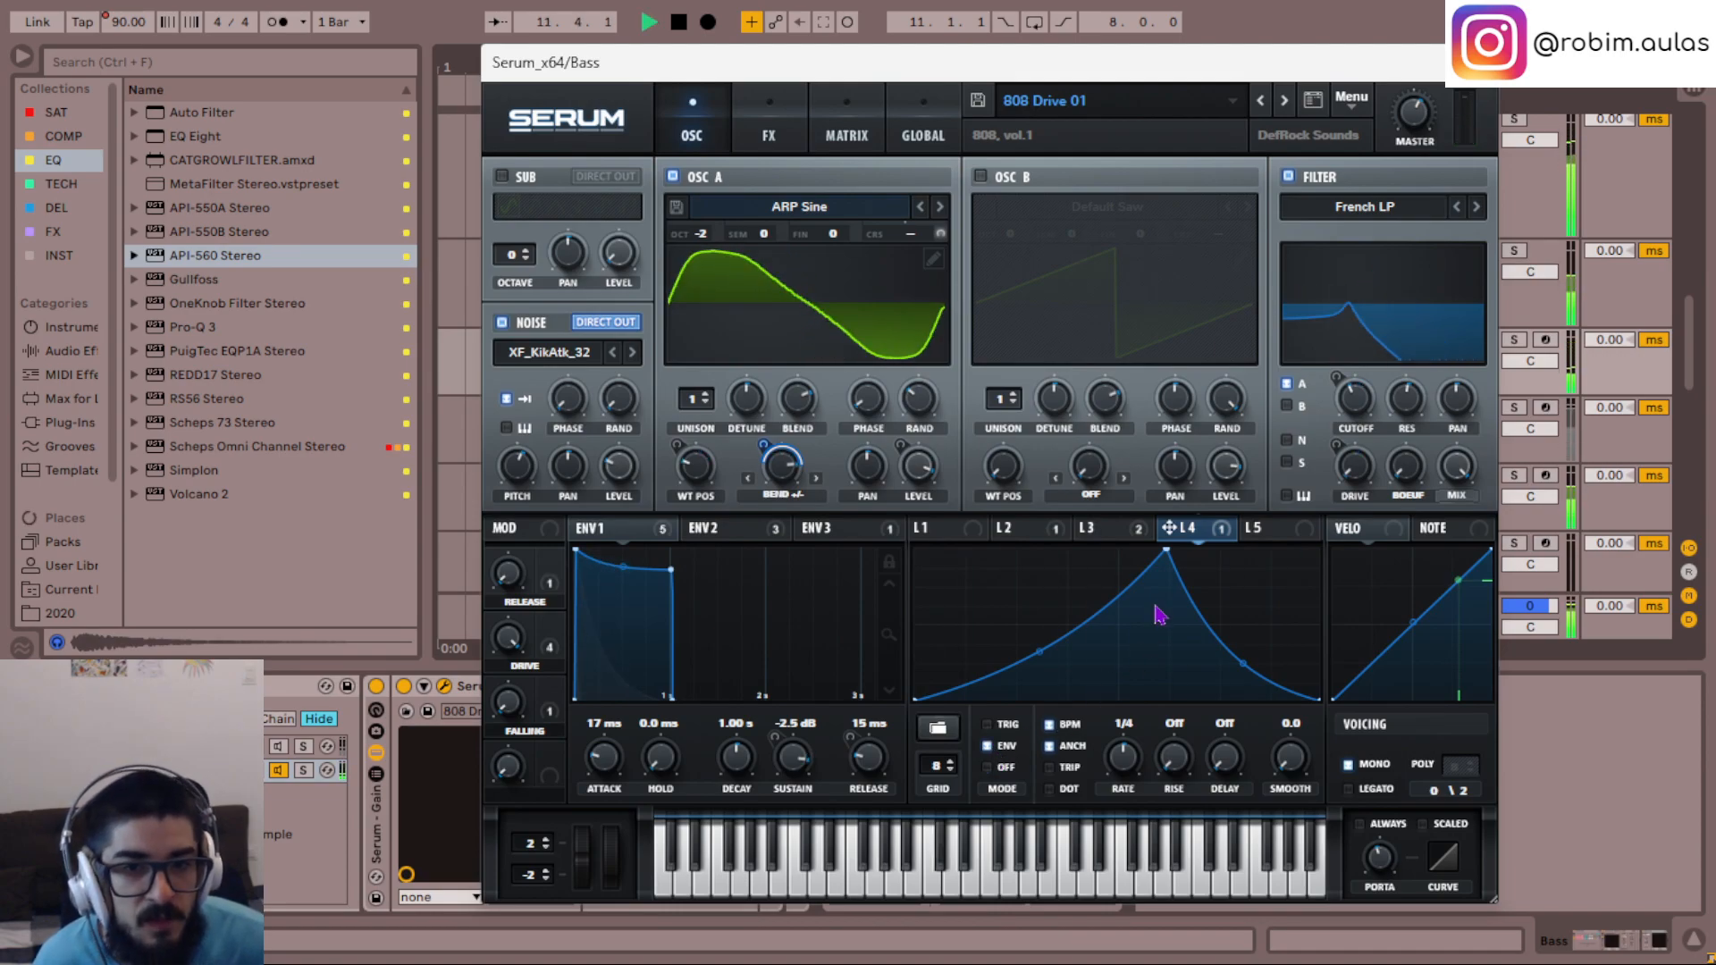
click(986, 724)
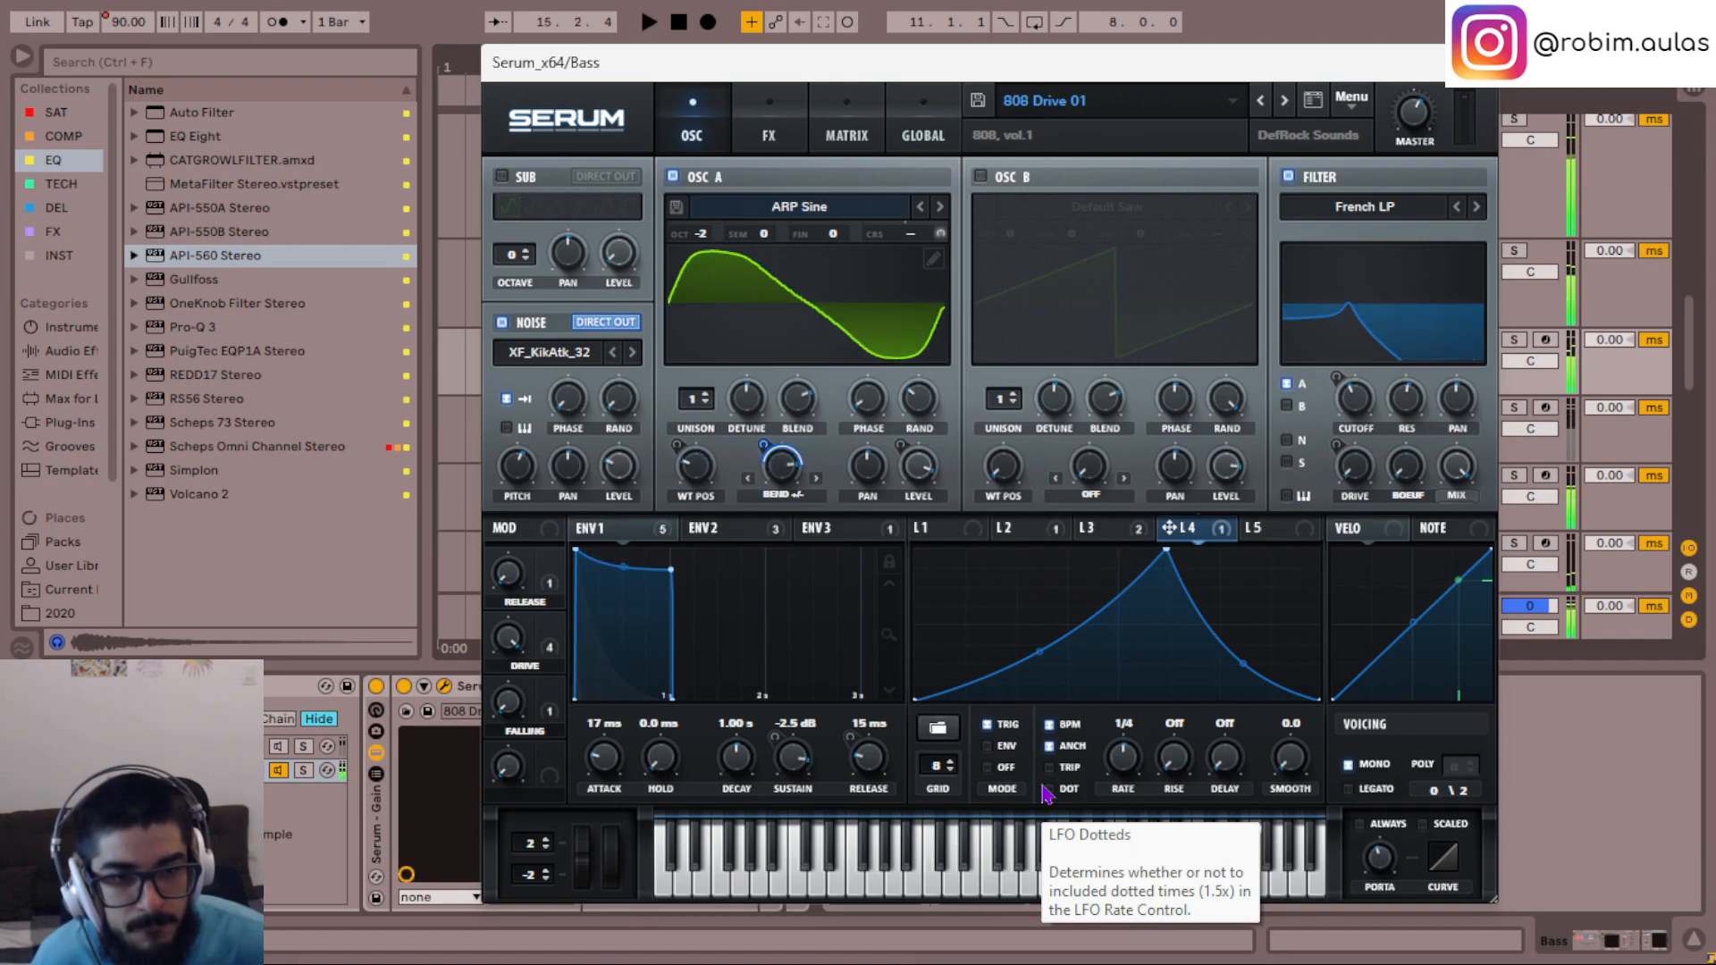
key(space)
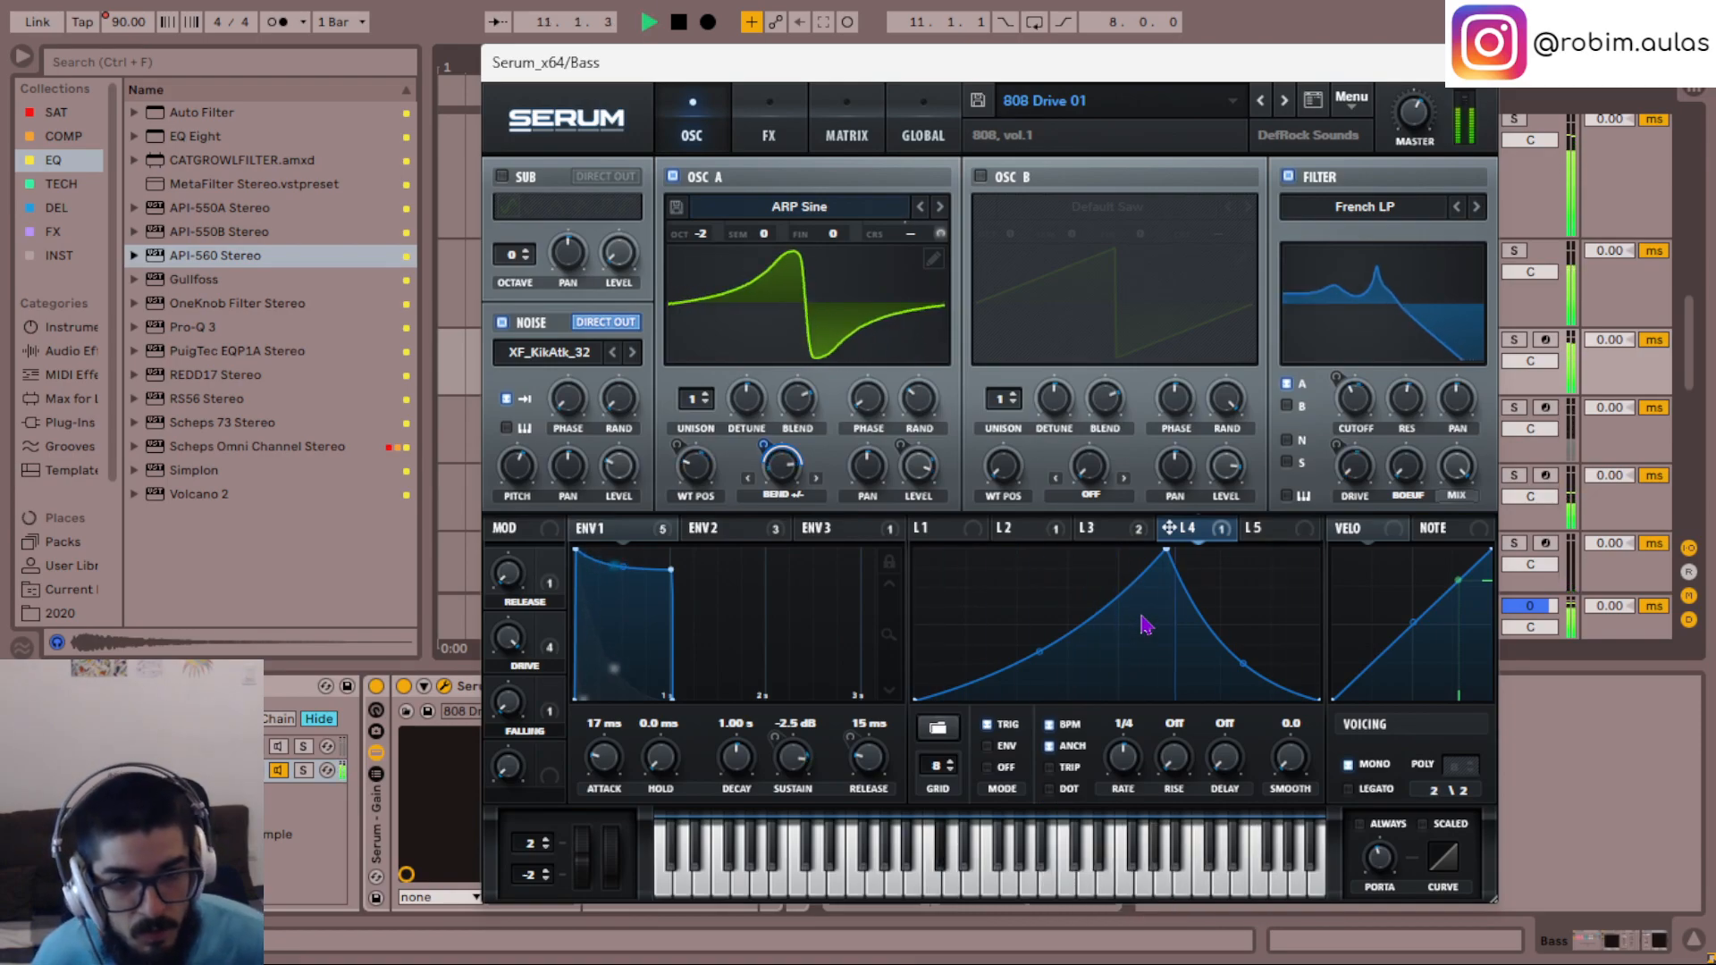
key(space)
- Try the Asym + warp mode on OSC A, auditioning it with the LFO 4 modulation
click(793, 499)
click(828, 563)
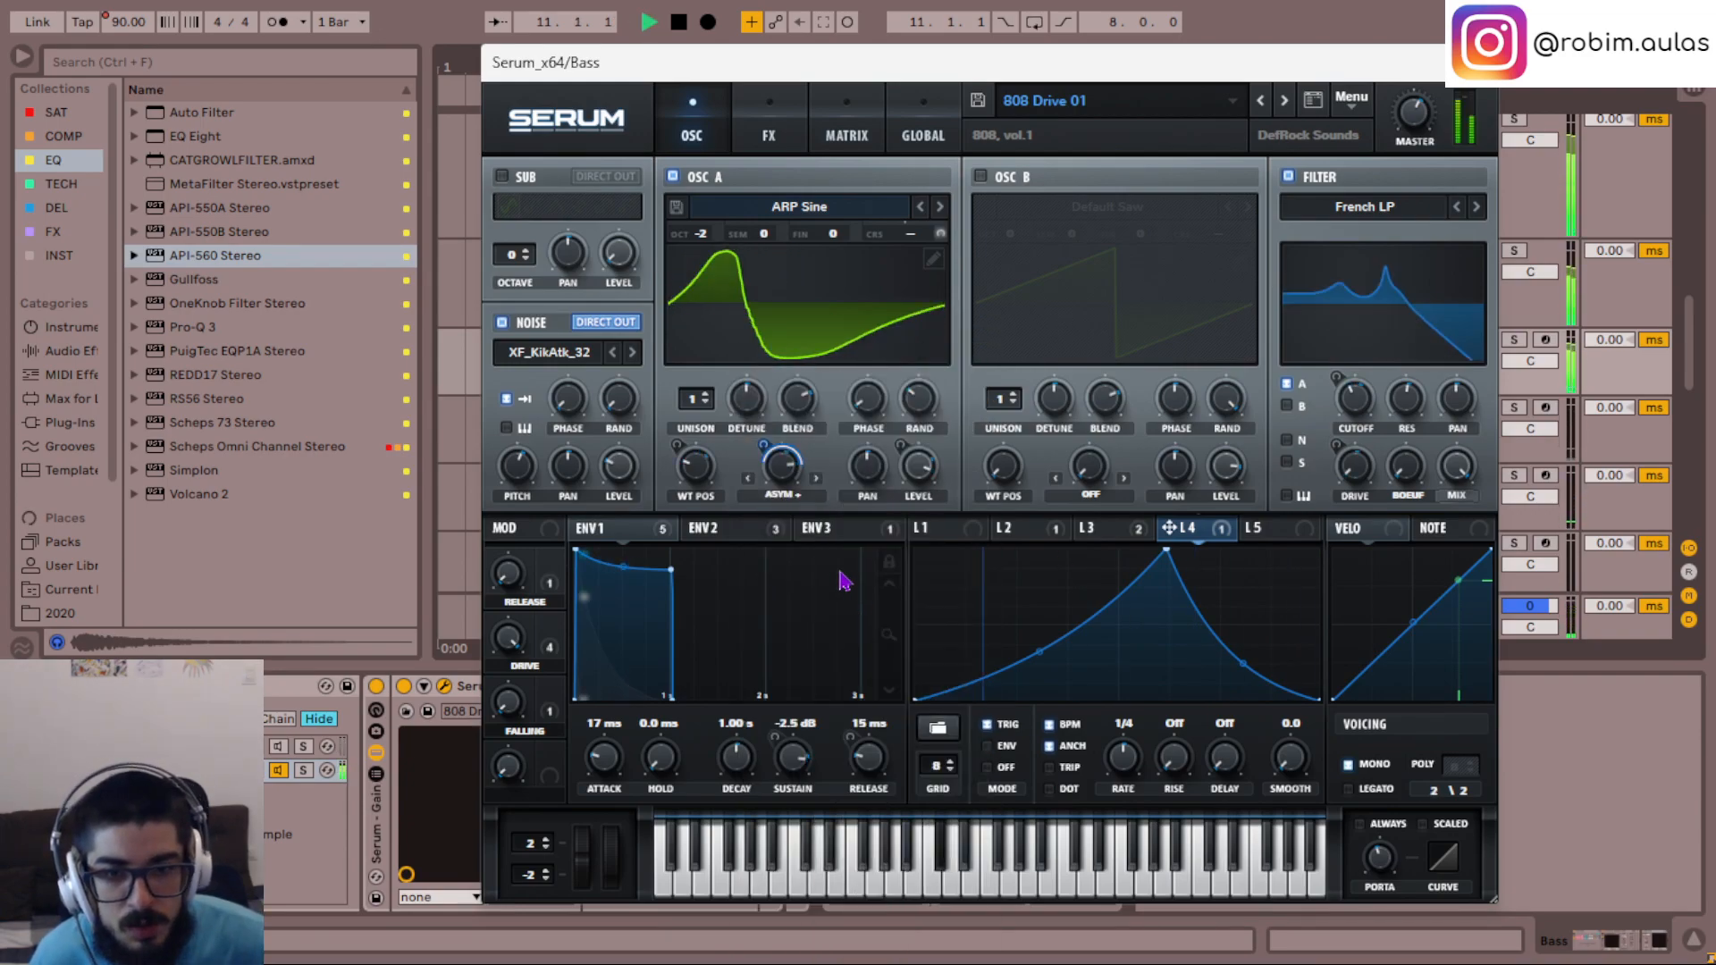
key(space)
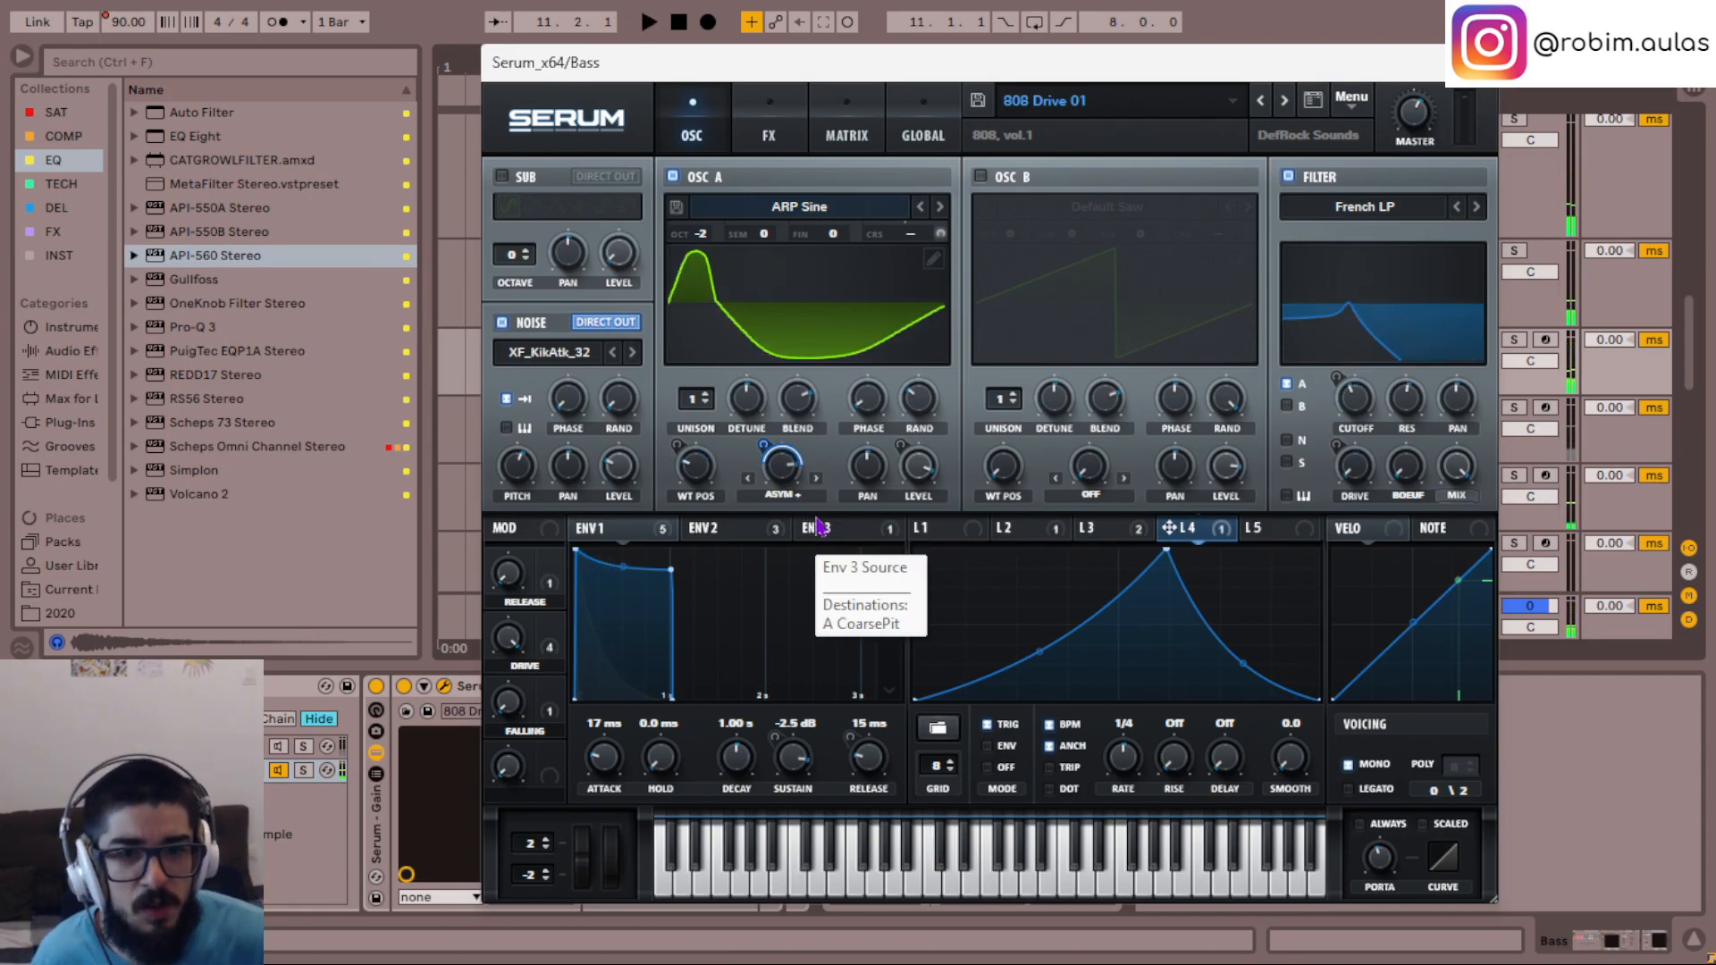
key(space)
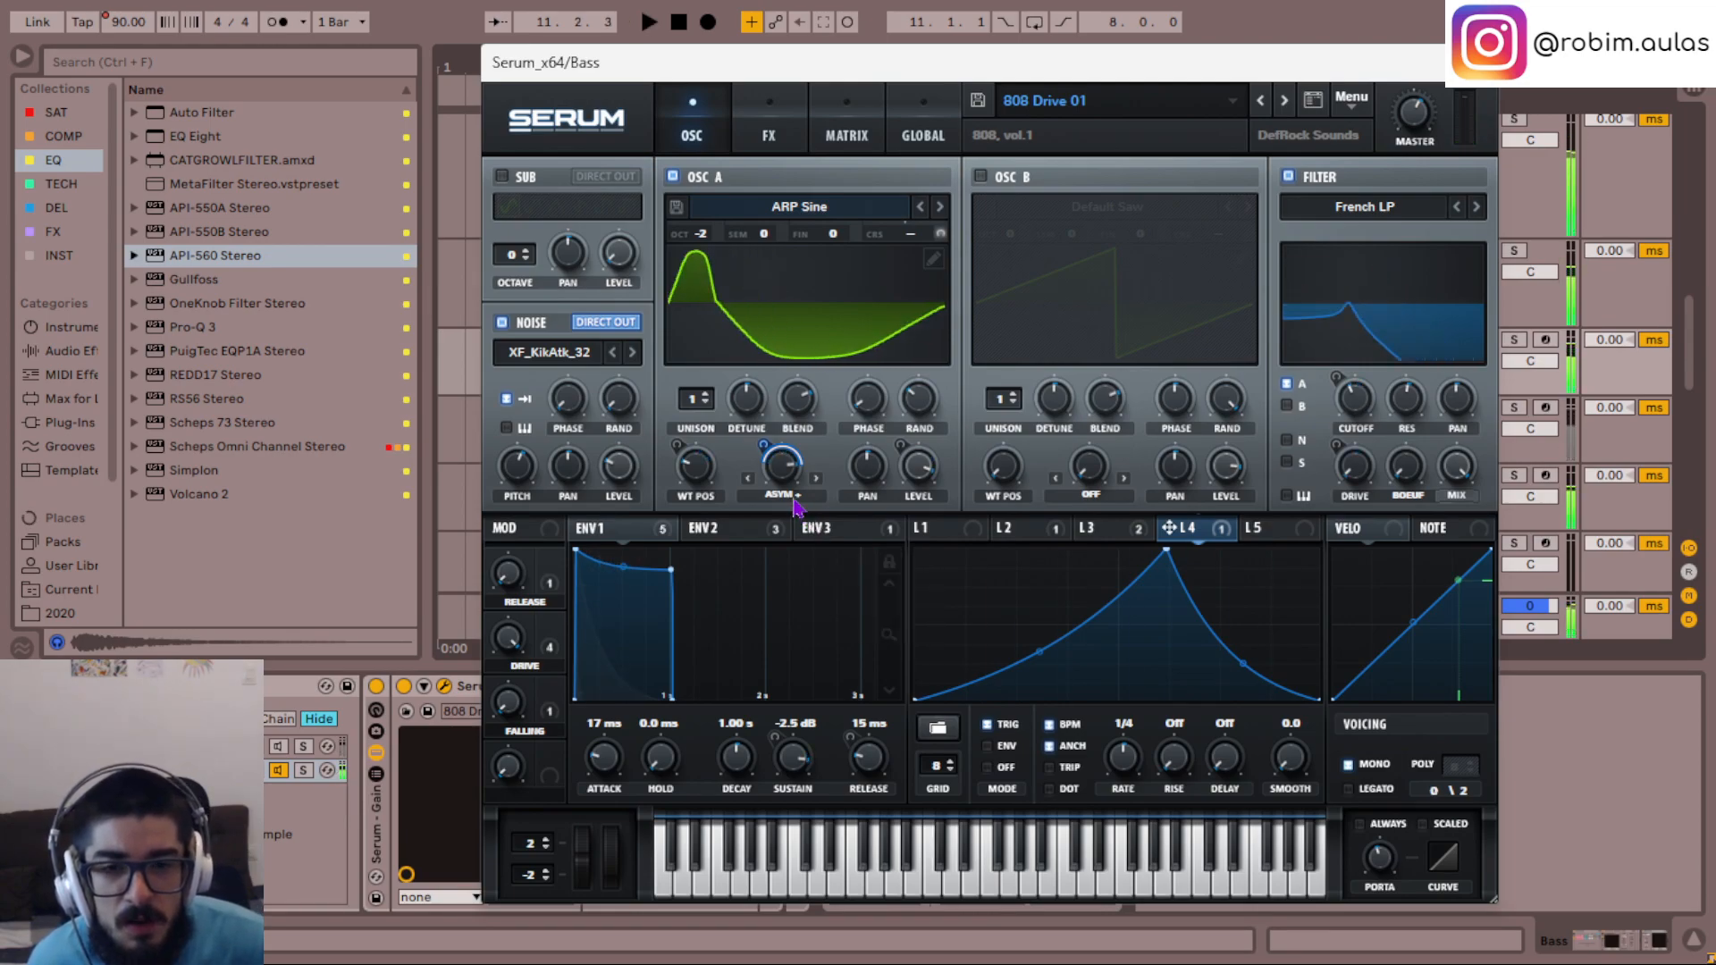
key(space)
key(space)
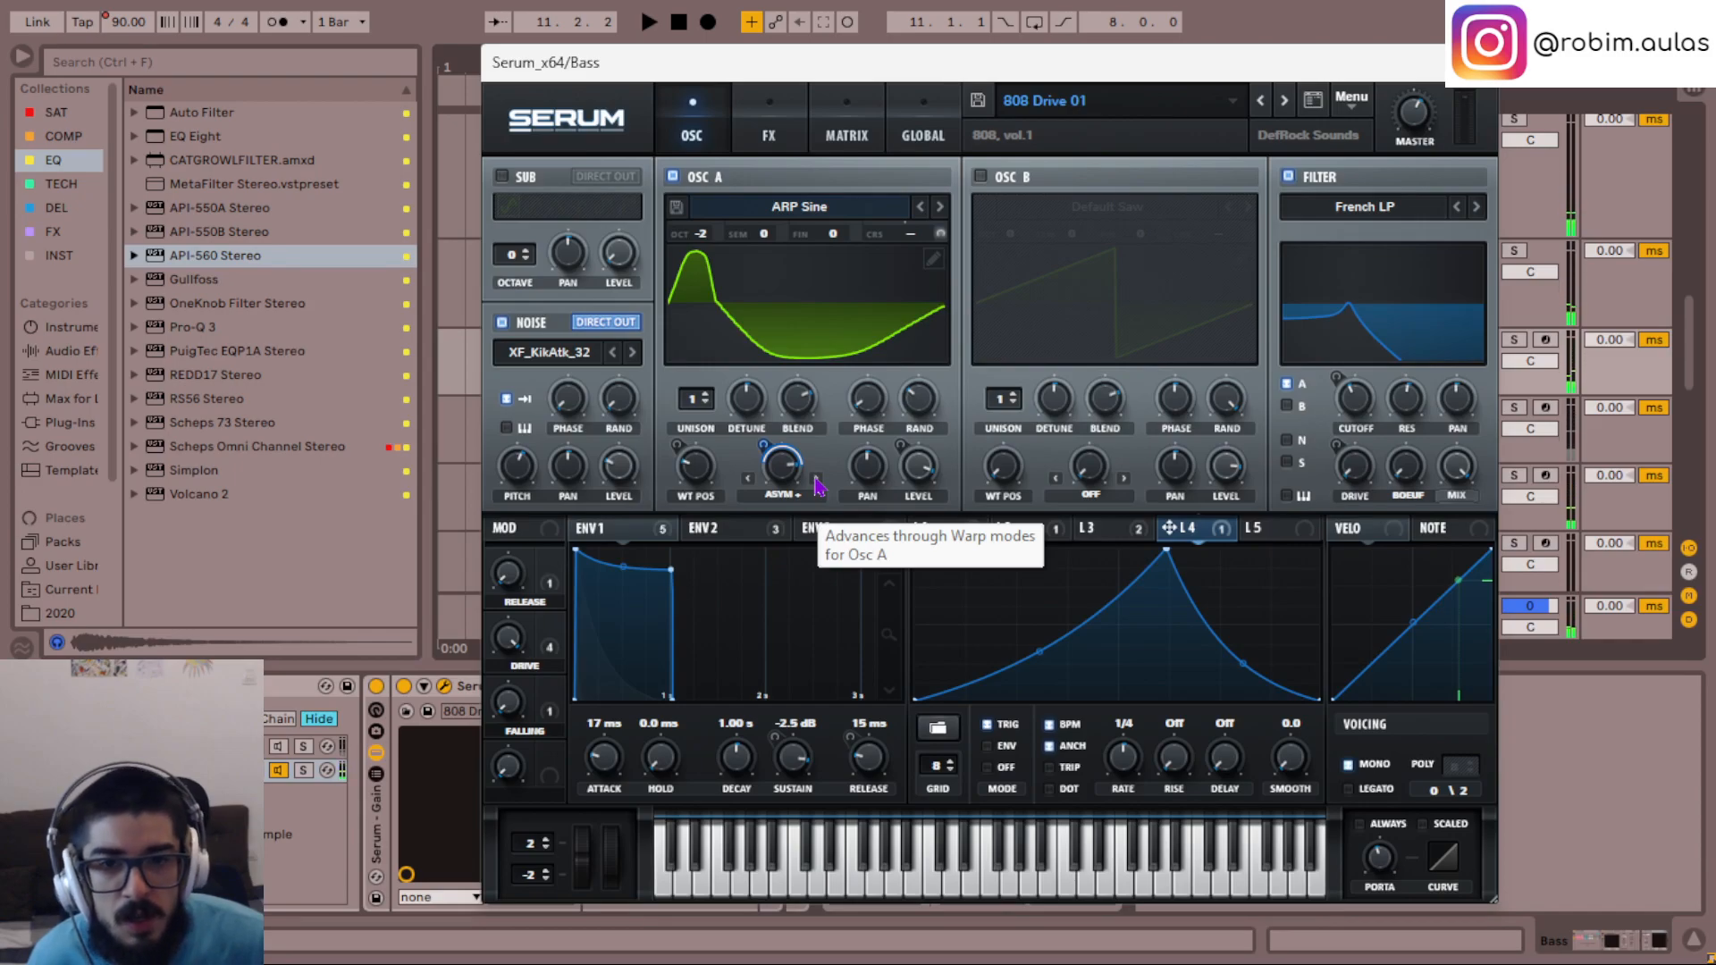
- Advance OSC A's warp mode through Asym - to Asym +/- and readjust LFO 4's modulation depth while auditioning
click(816, 481)
key(space)
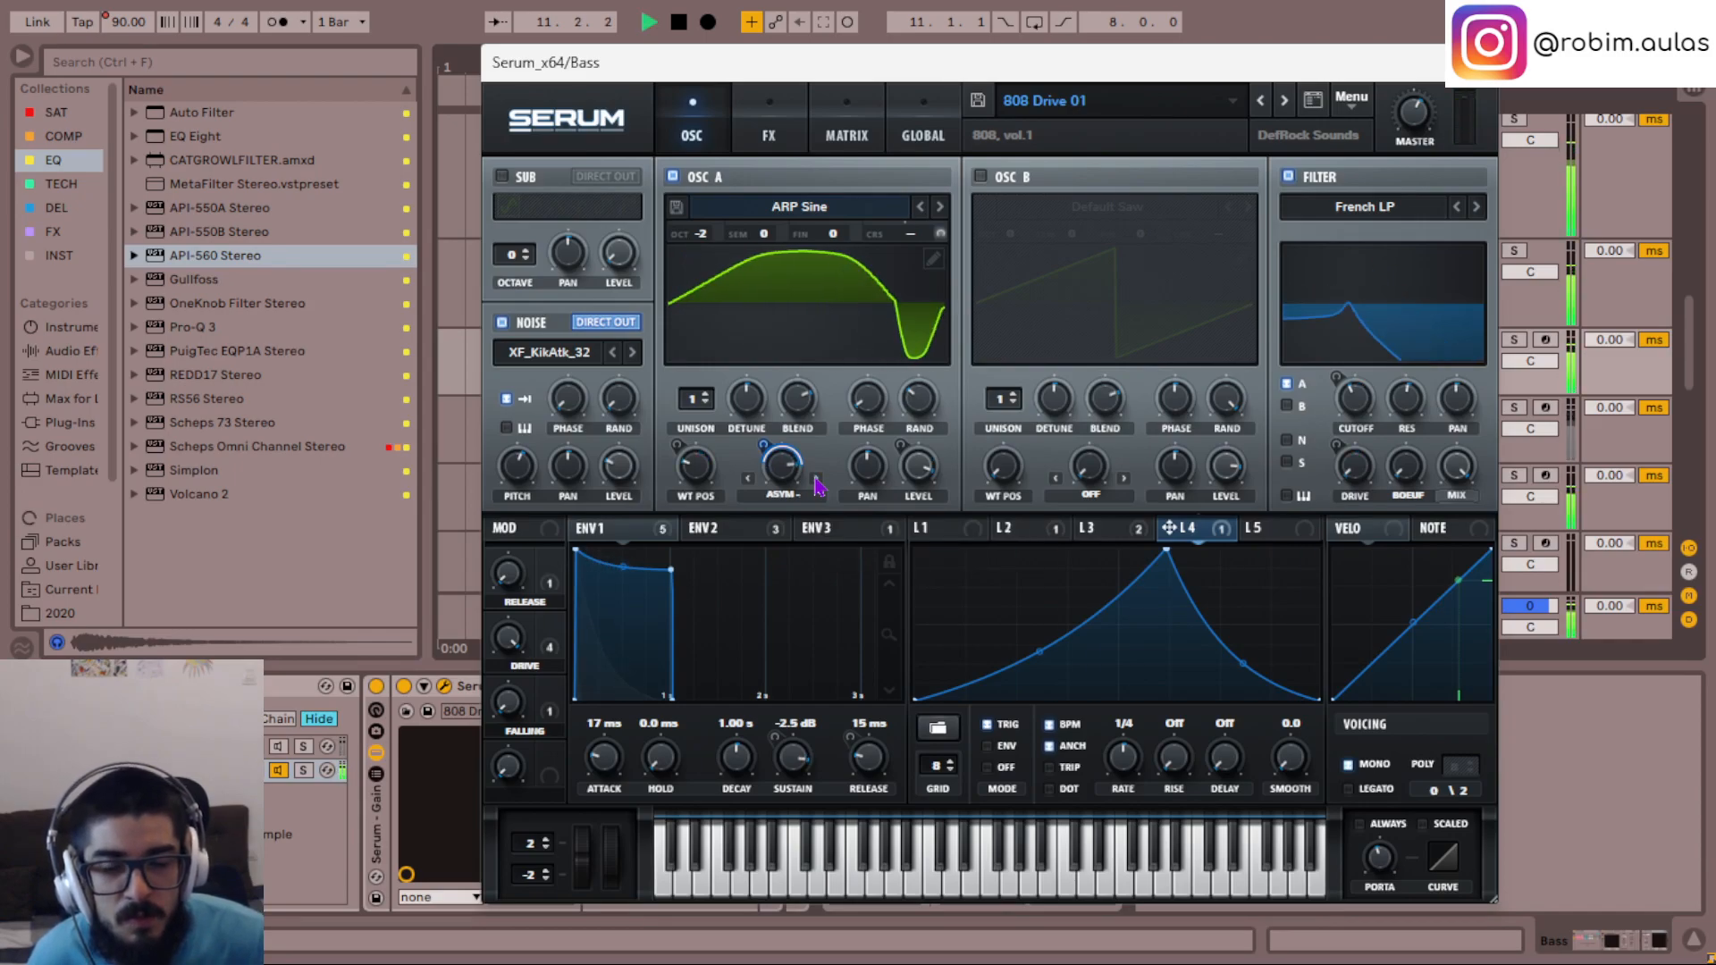
click(816, 481)
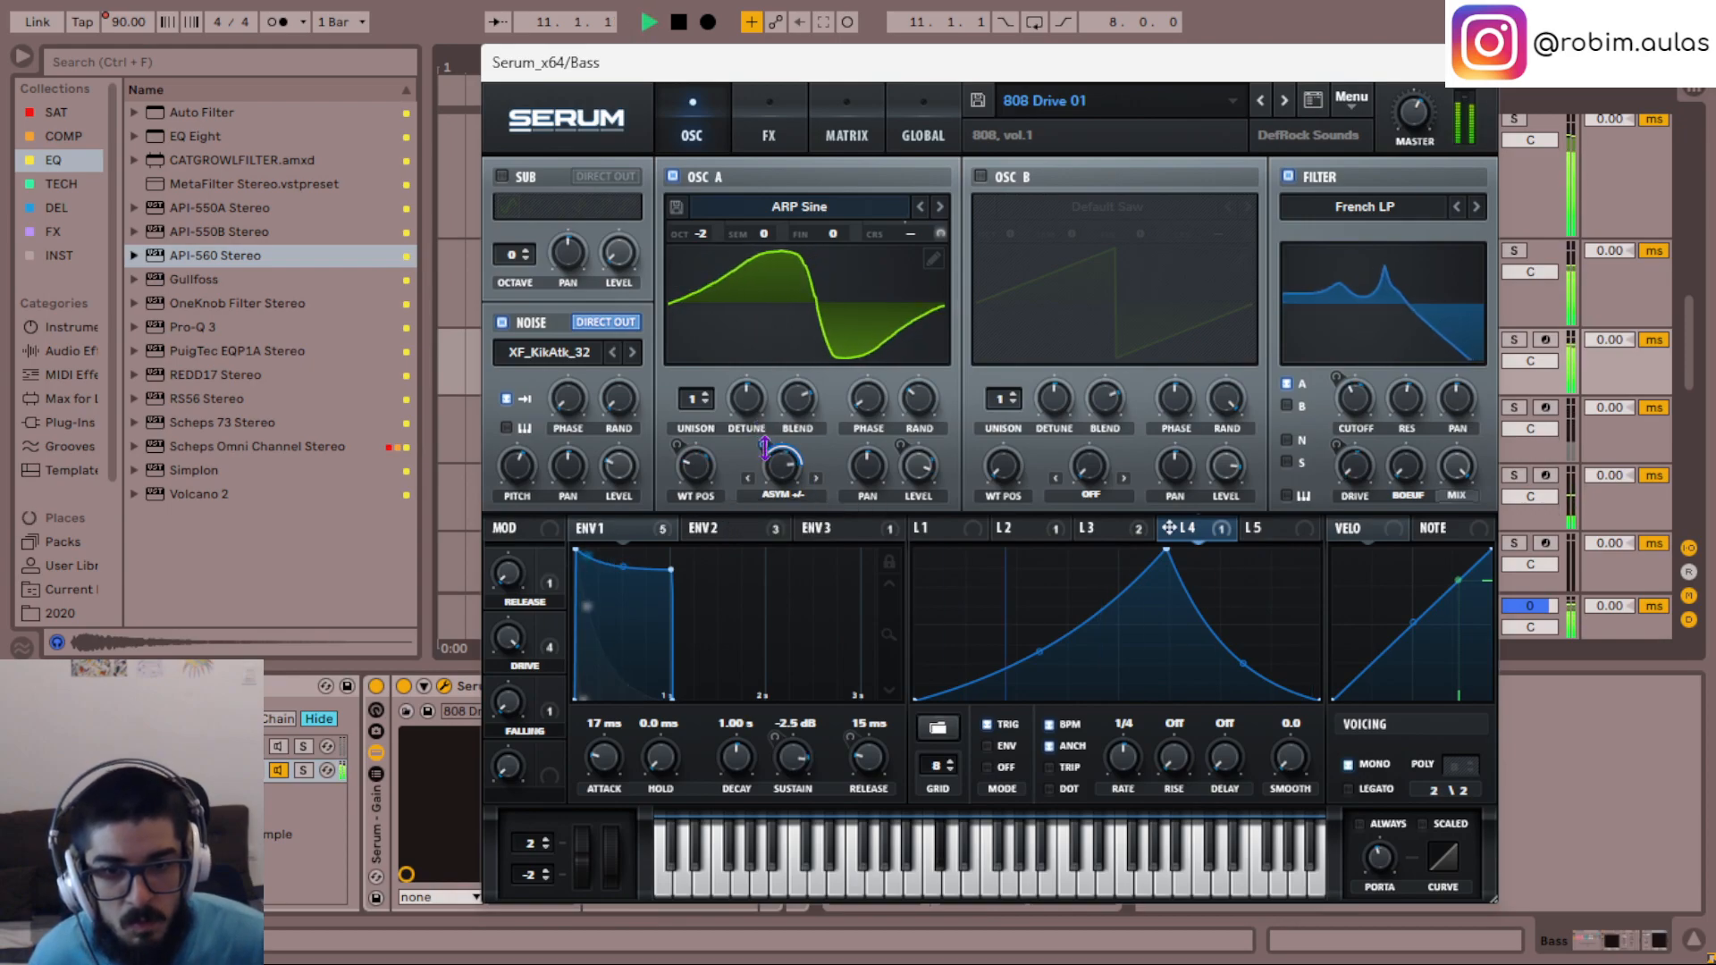
key(space)
drag(764, 445, 759, 487)
key(space)
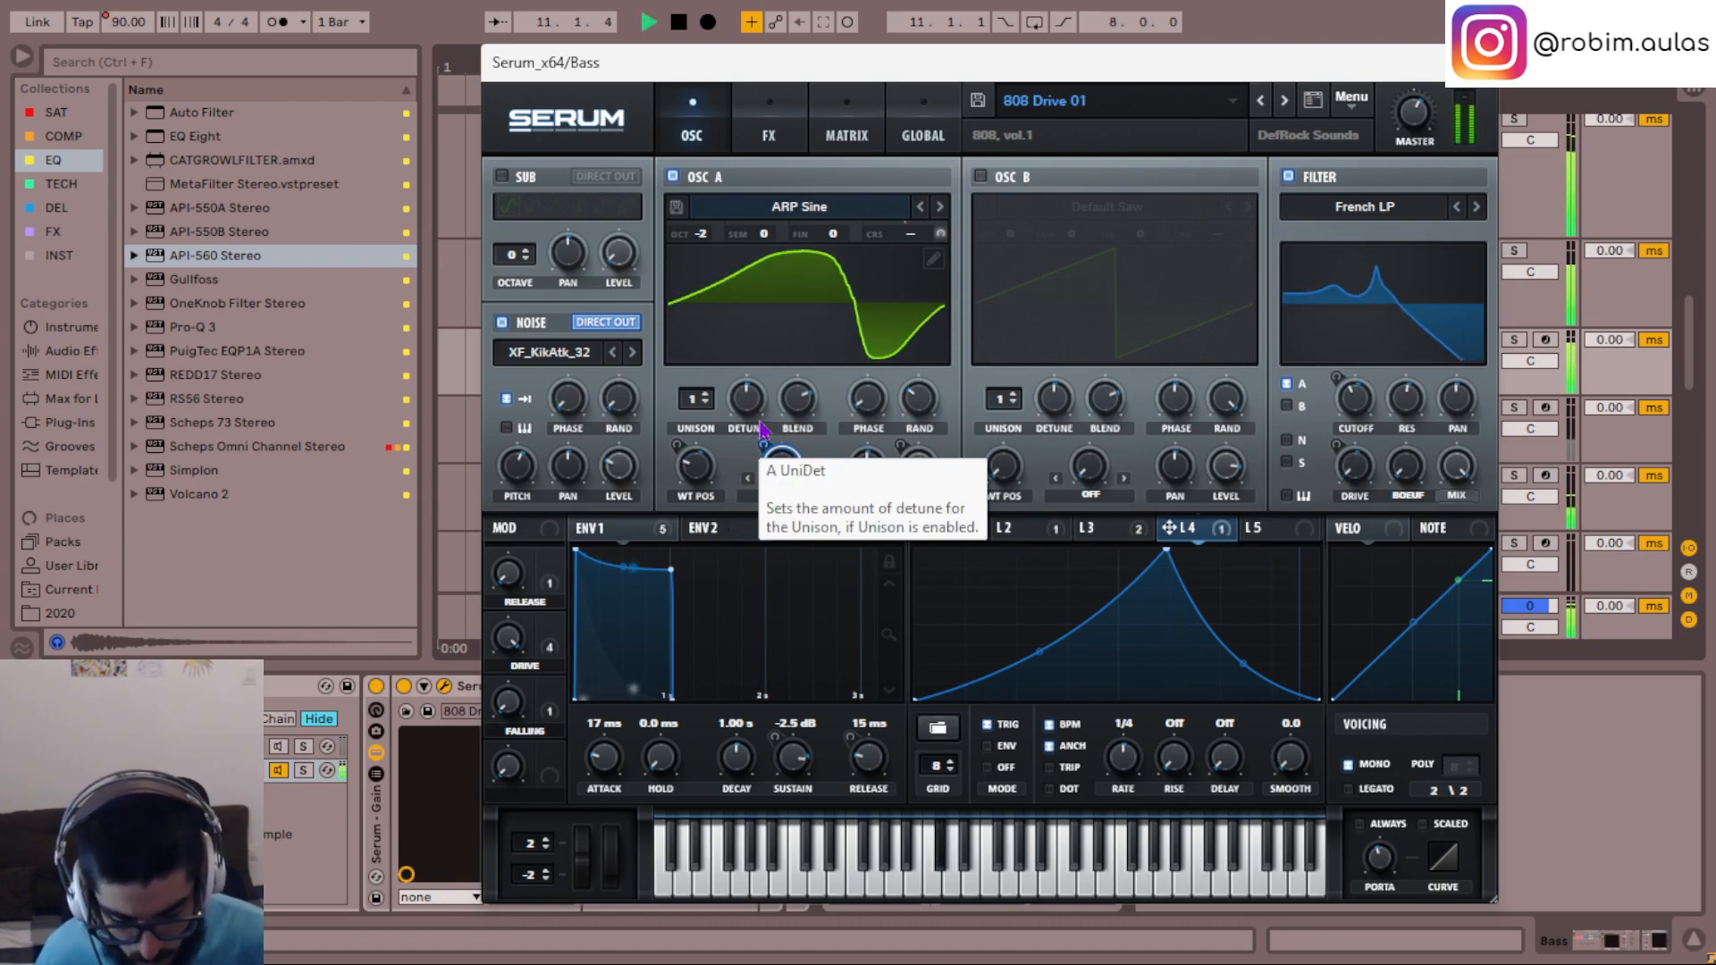
- Lower OSC A's warp amount and set LFO 4's modulation of the warp to -29, auditioning the change
key(space)
drag(777, 466, 798, 668)
drag(765, 445, 767, 383)
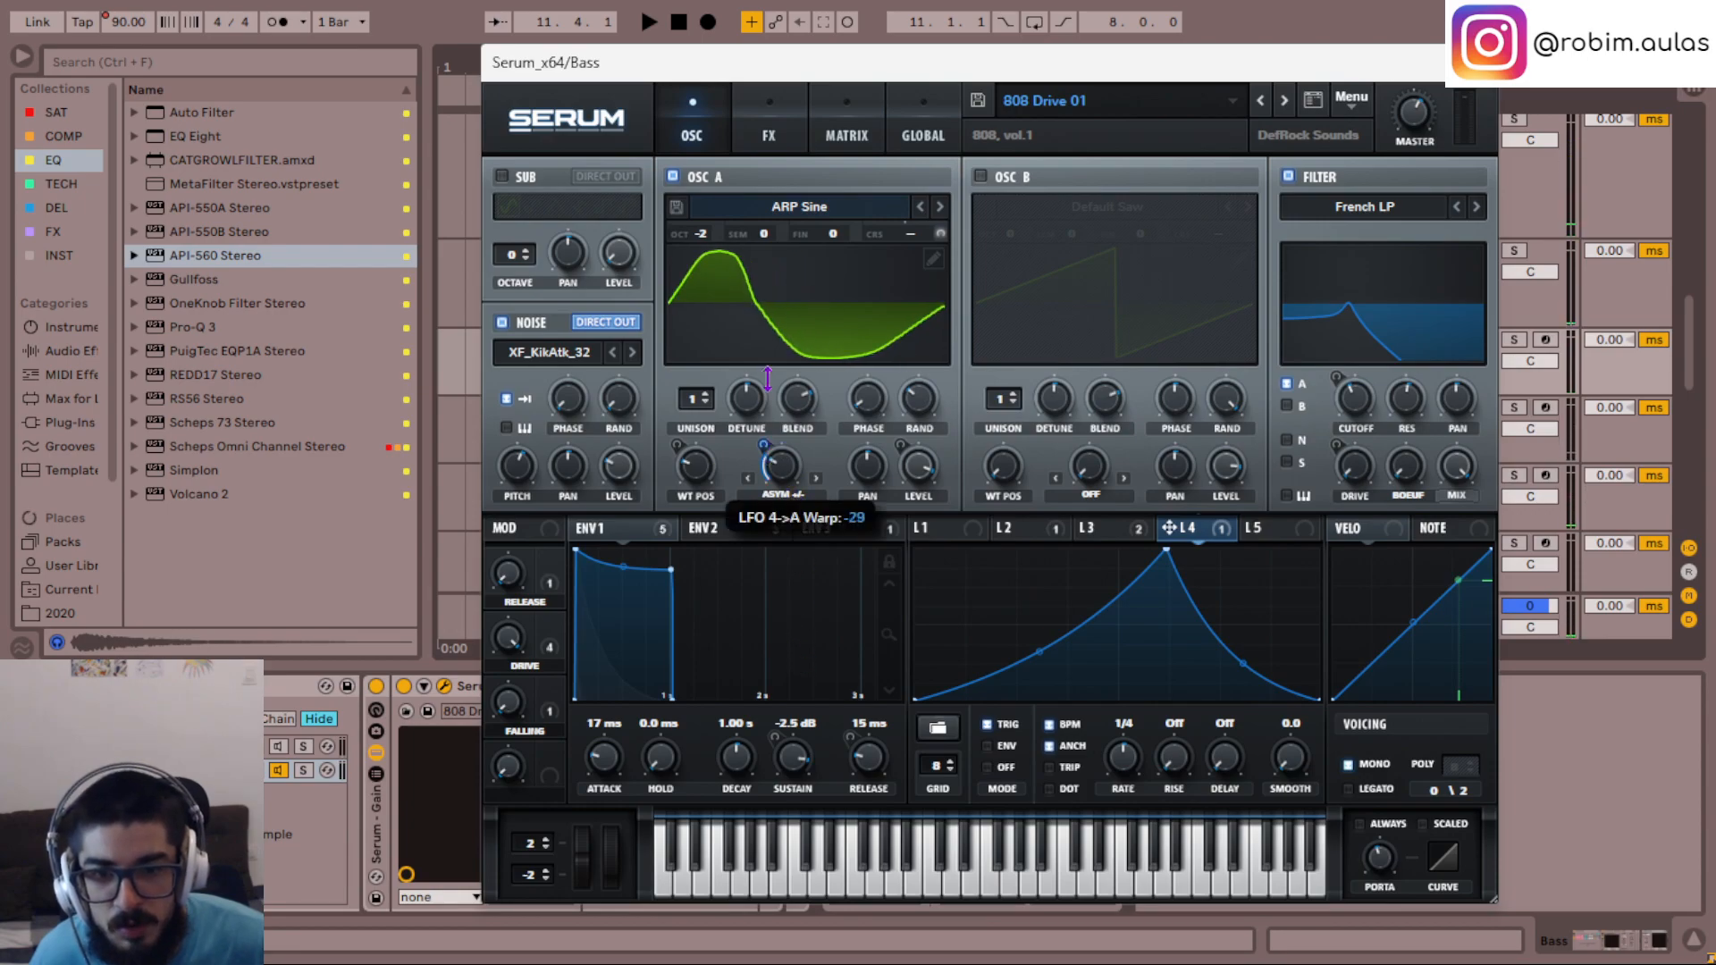
key(space)
- Set OSC A's unison width to 0 in the global settings and check the effects chain during playback
click(920, 134)
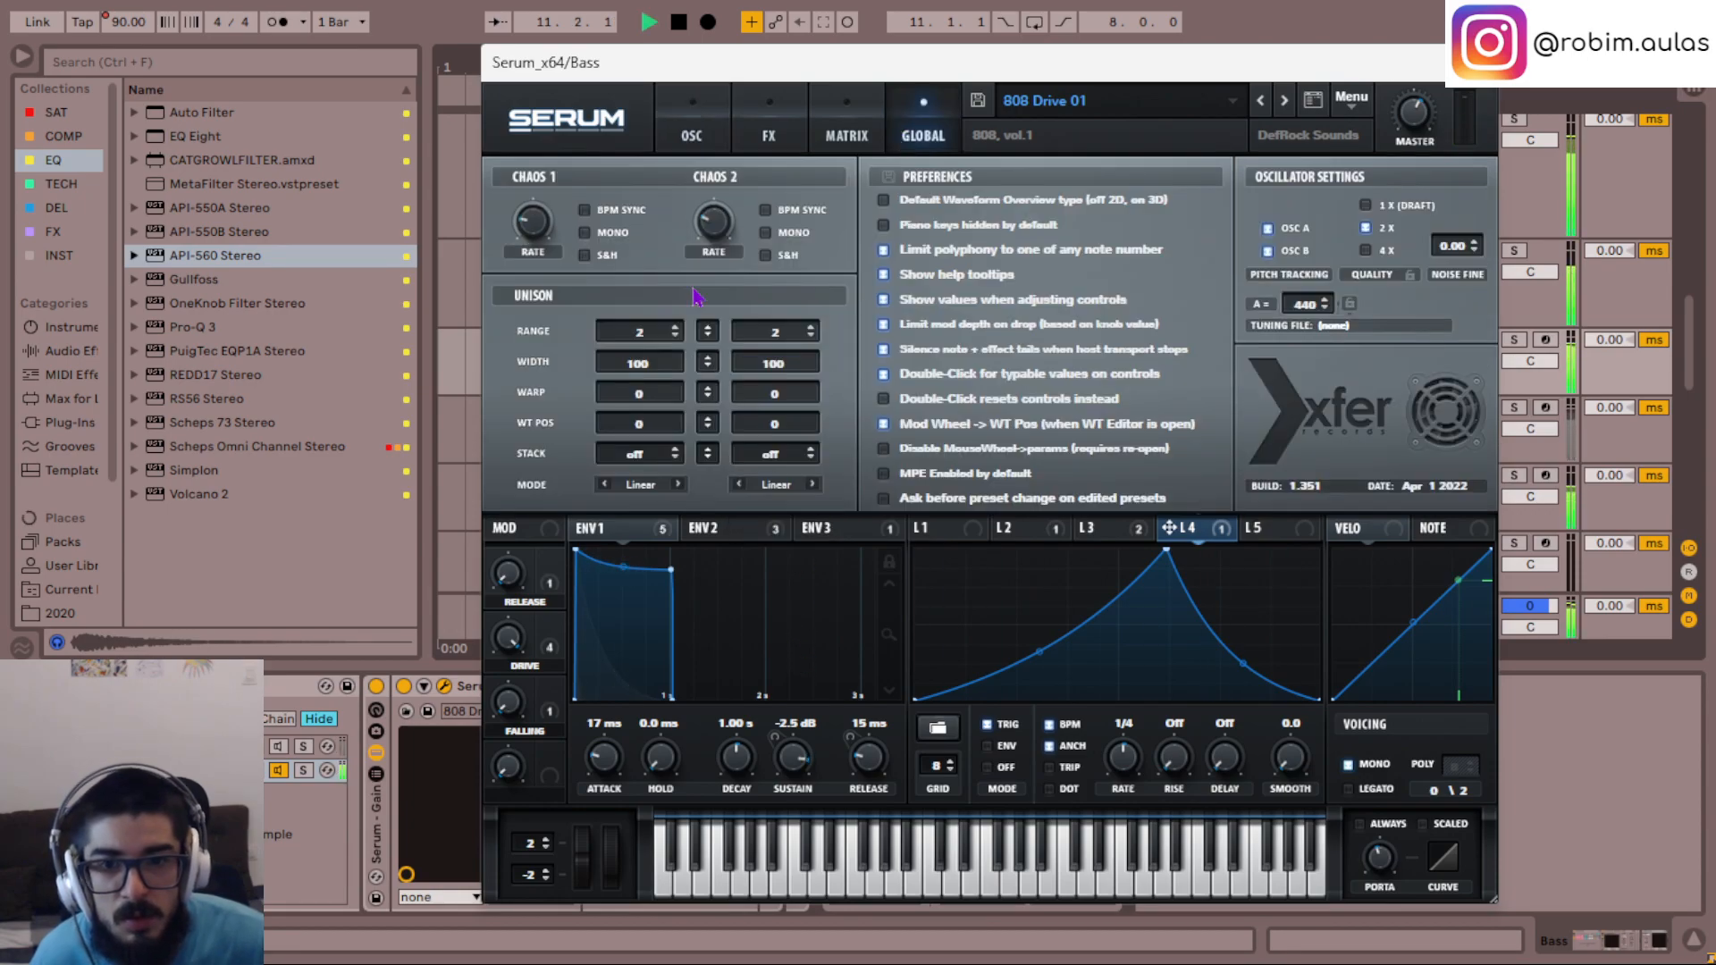
key(space)
drag(647, 362, 649, 438)
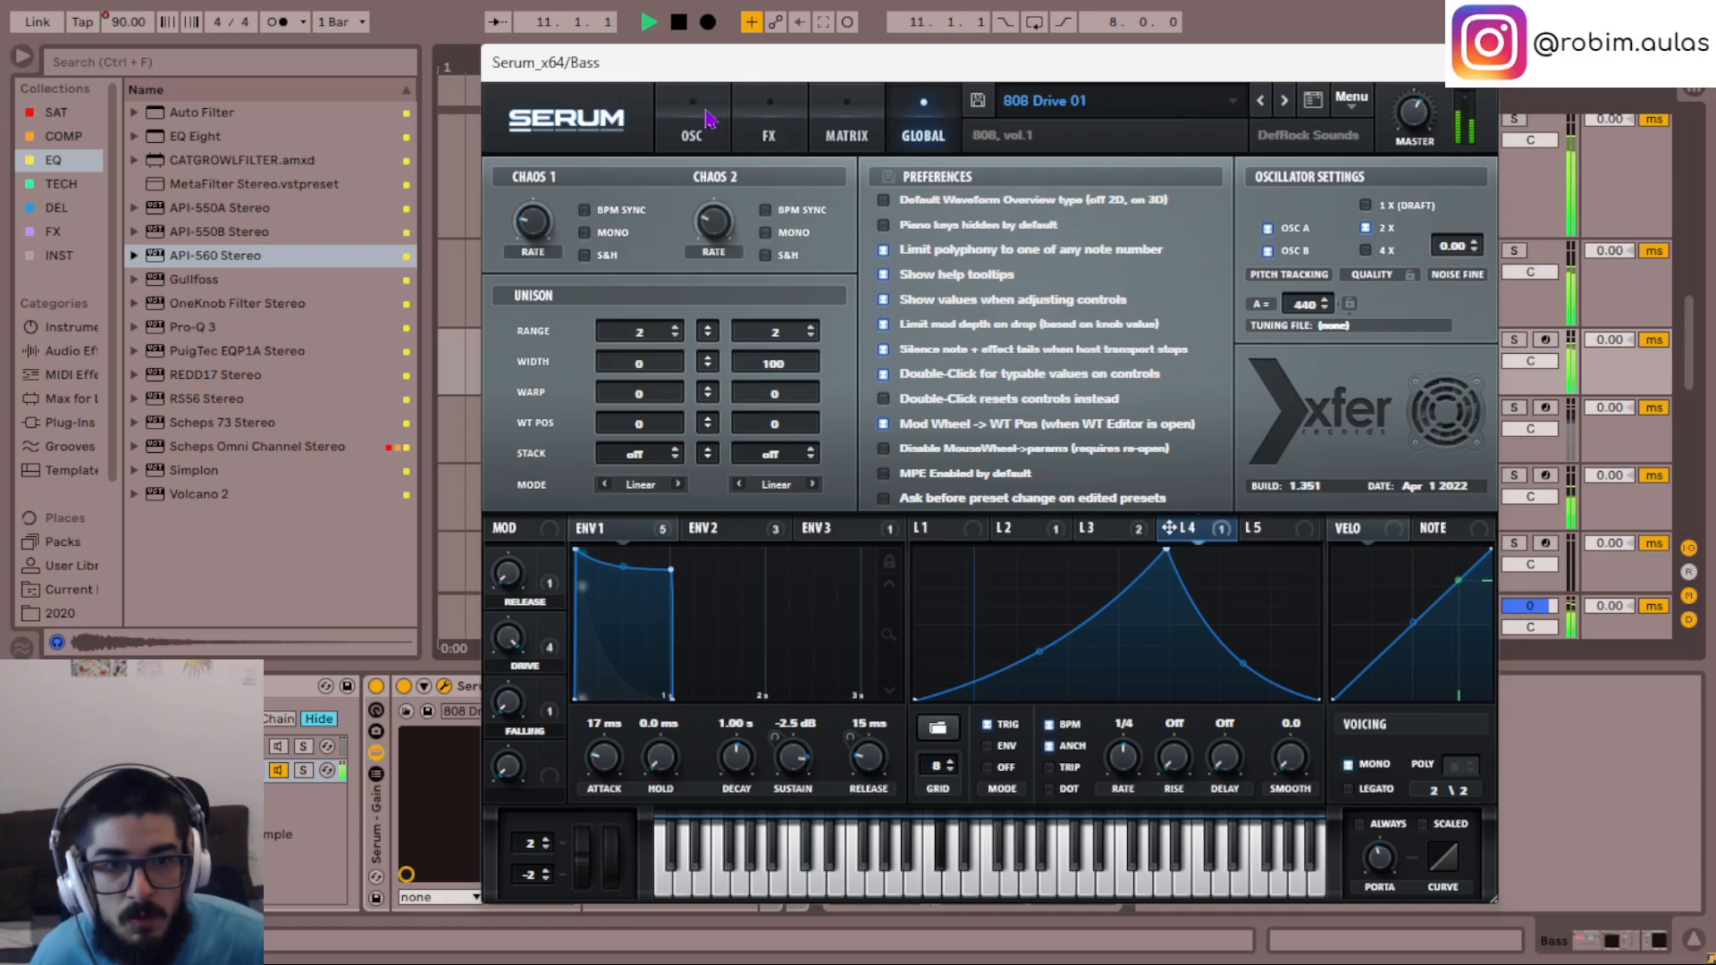
key(space)
click(766, 130)
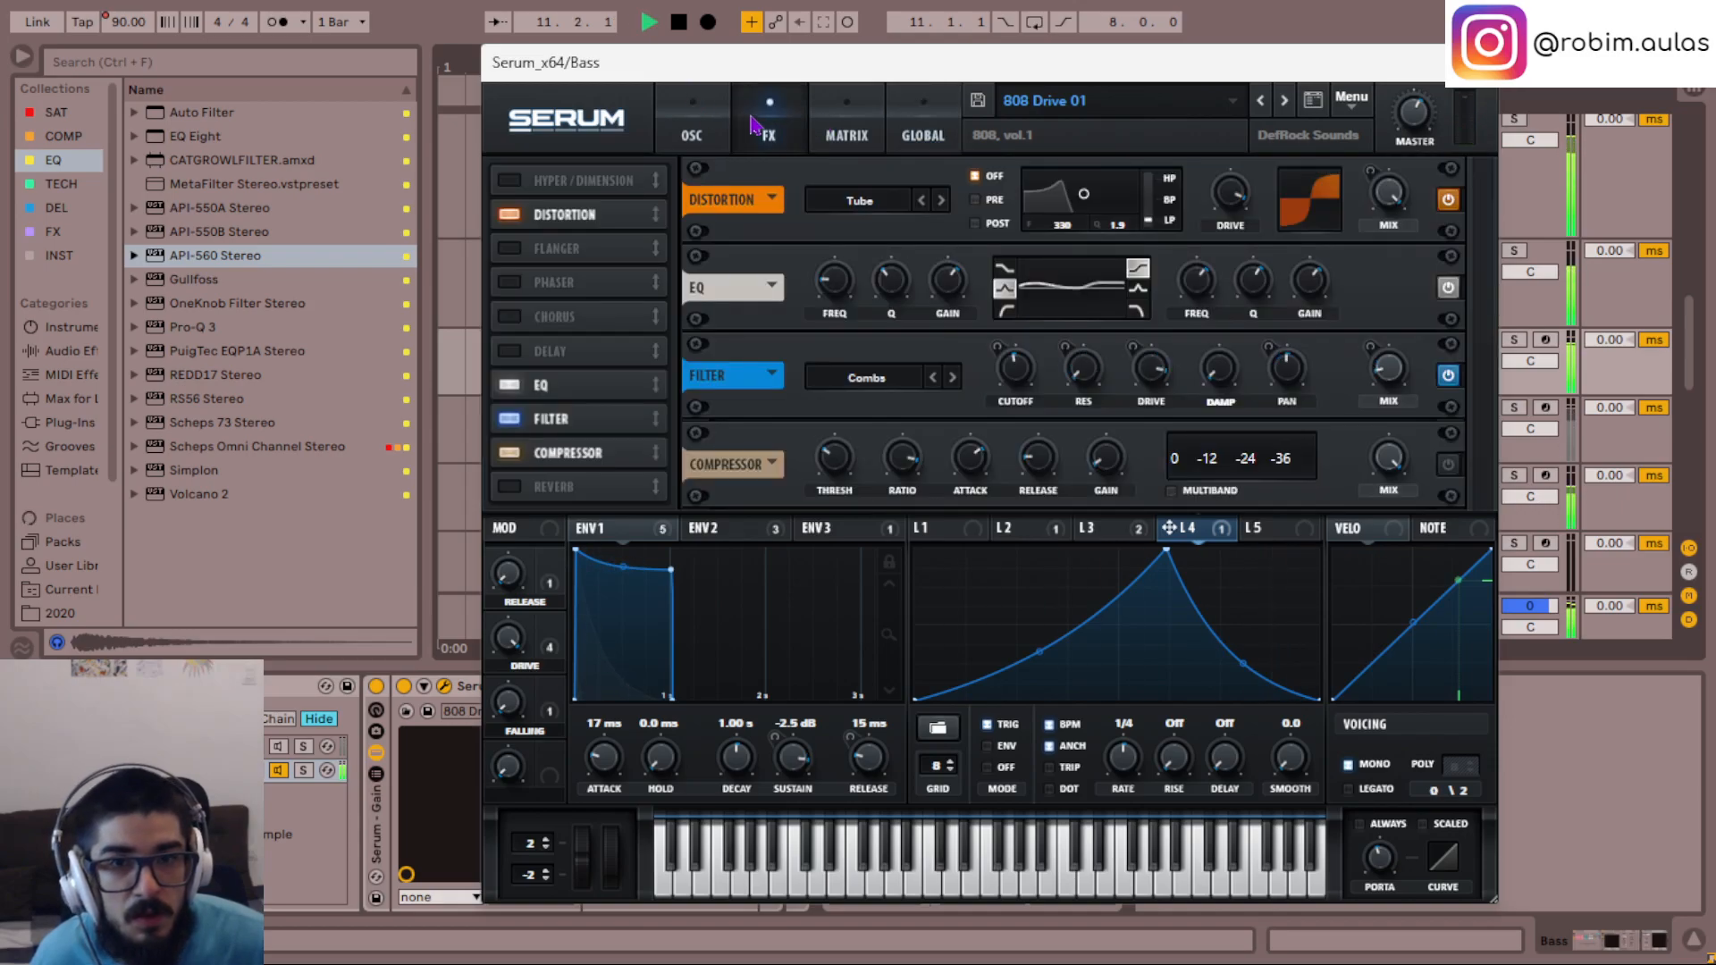
click(693, 130)
- Uncover the Bass track's device chain and turn on Mono in its Utility, auditioning the bass
drag(768, 442, 768, 436)
drag(818, 66, 1162, 90)
click(630, 848)
key(space)
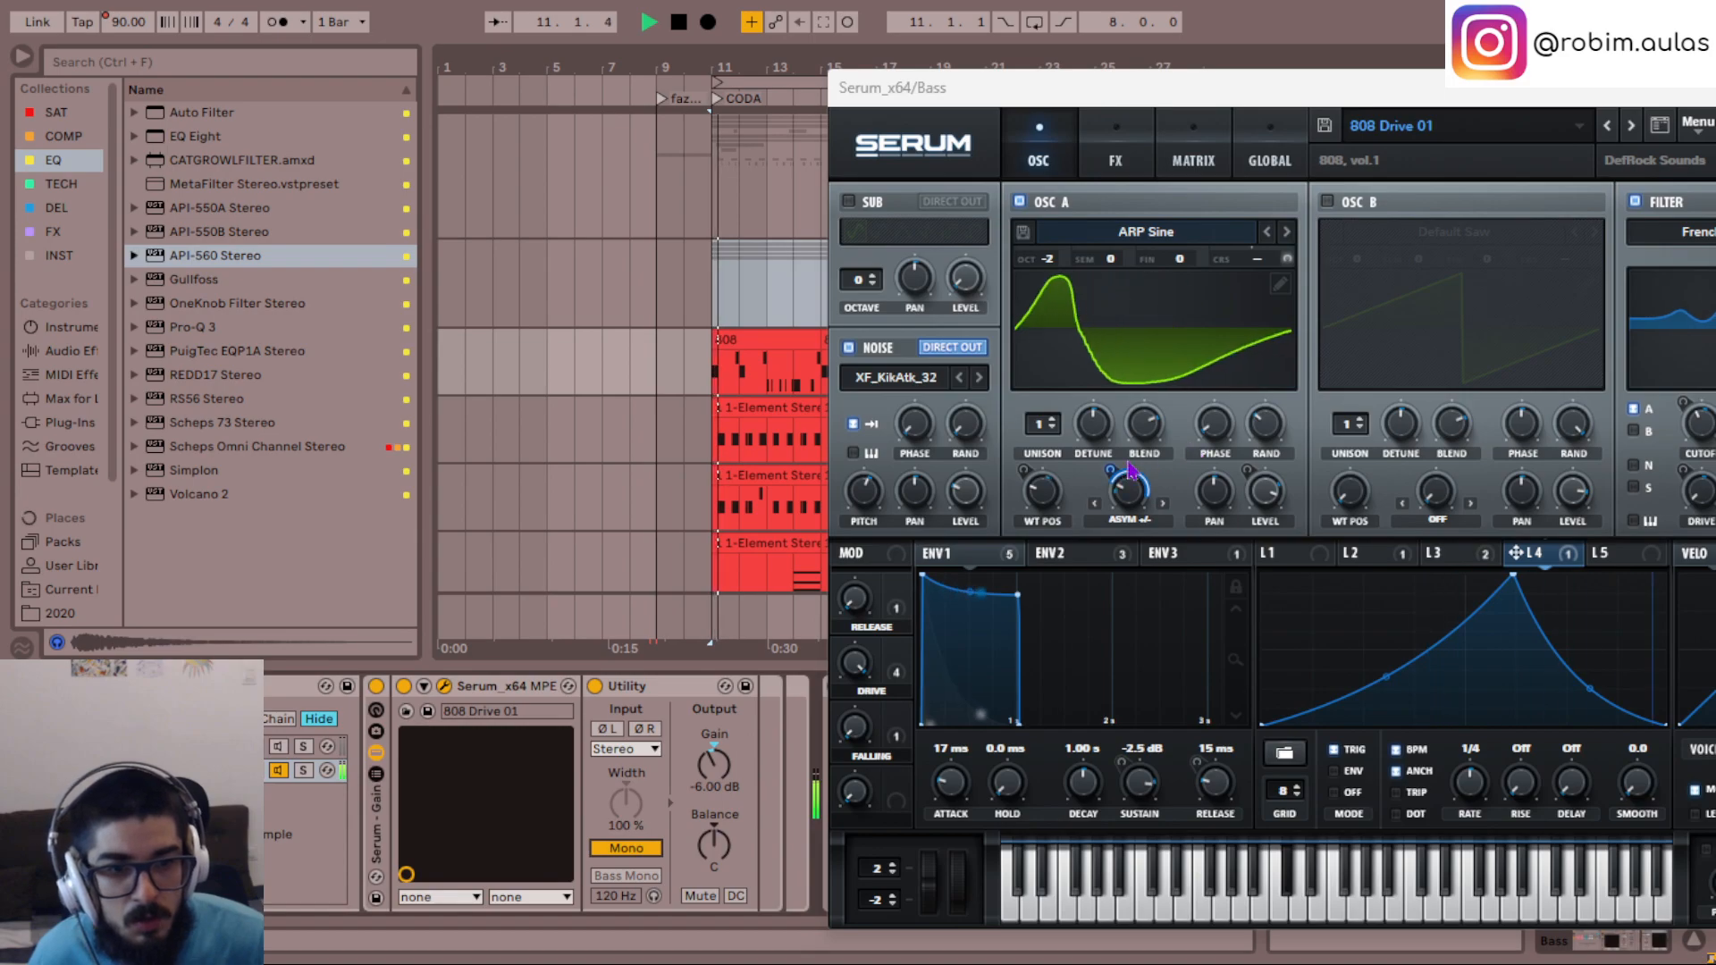
key(space)
- Raise OSC A's warp amount to about the midpoint and readjust LFO 4's modulation depth, auditioning the result
mouse_move(1121, 485)
drag(1124, 434, 1106, 569)
drag(1129, 494, 1128, 427)
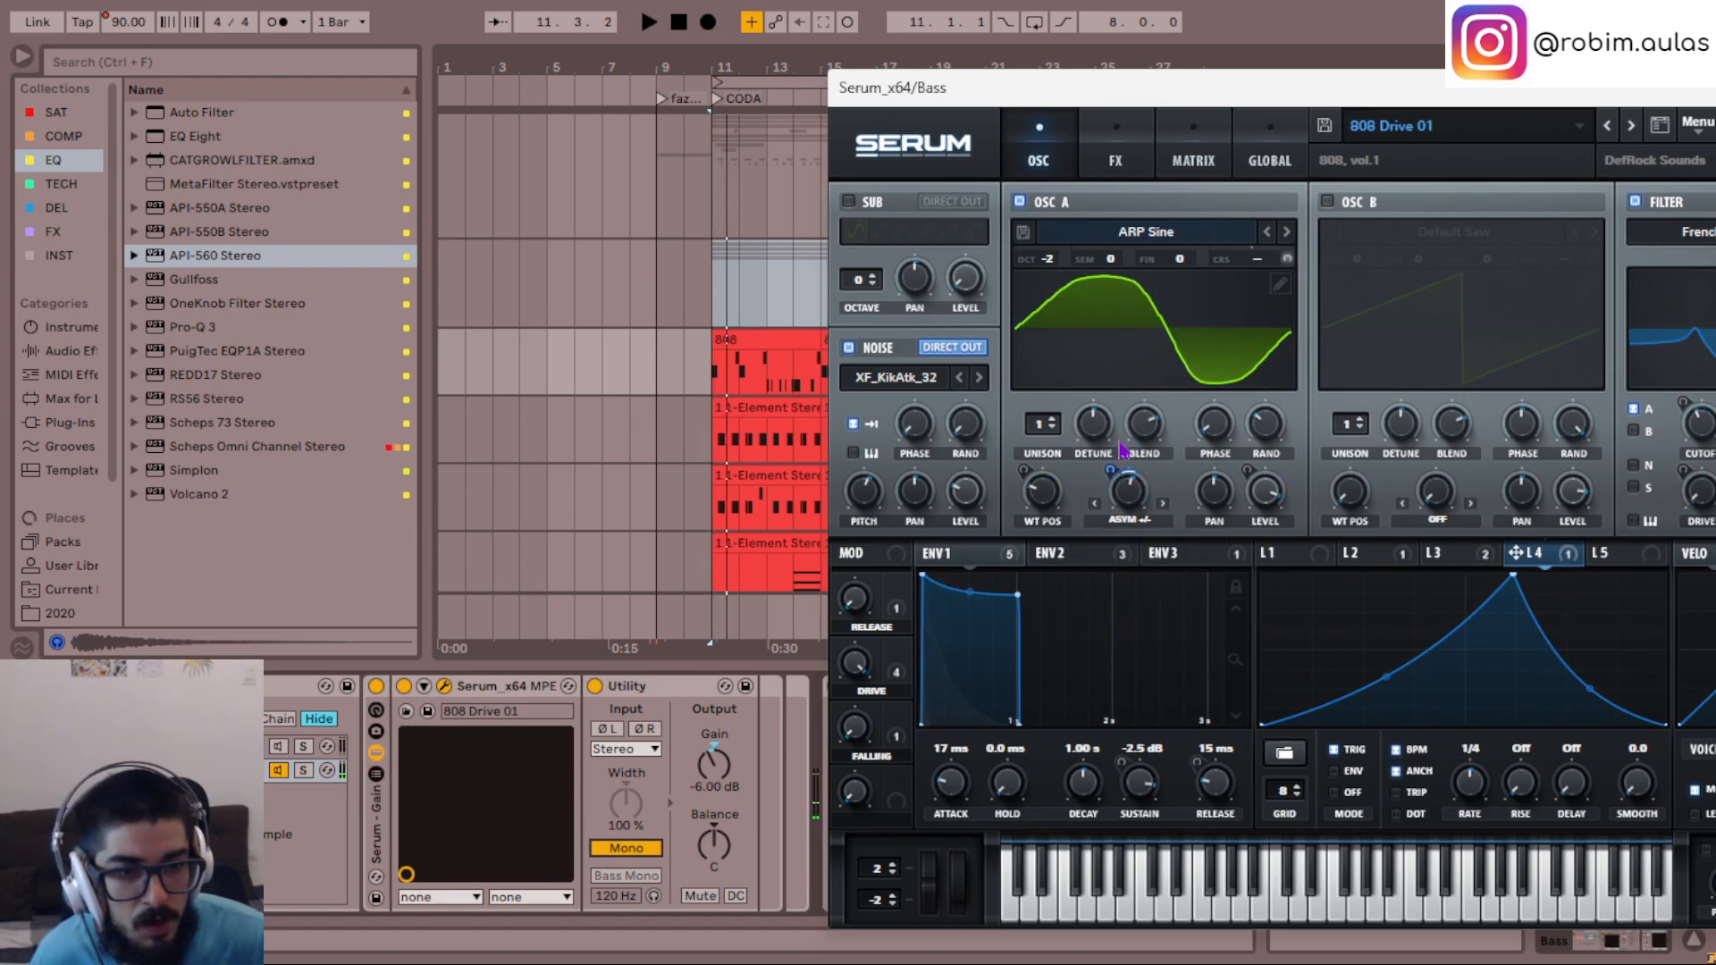
key(space)
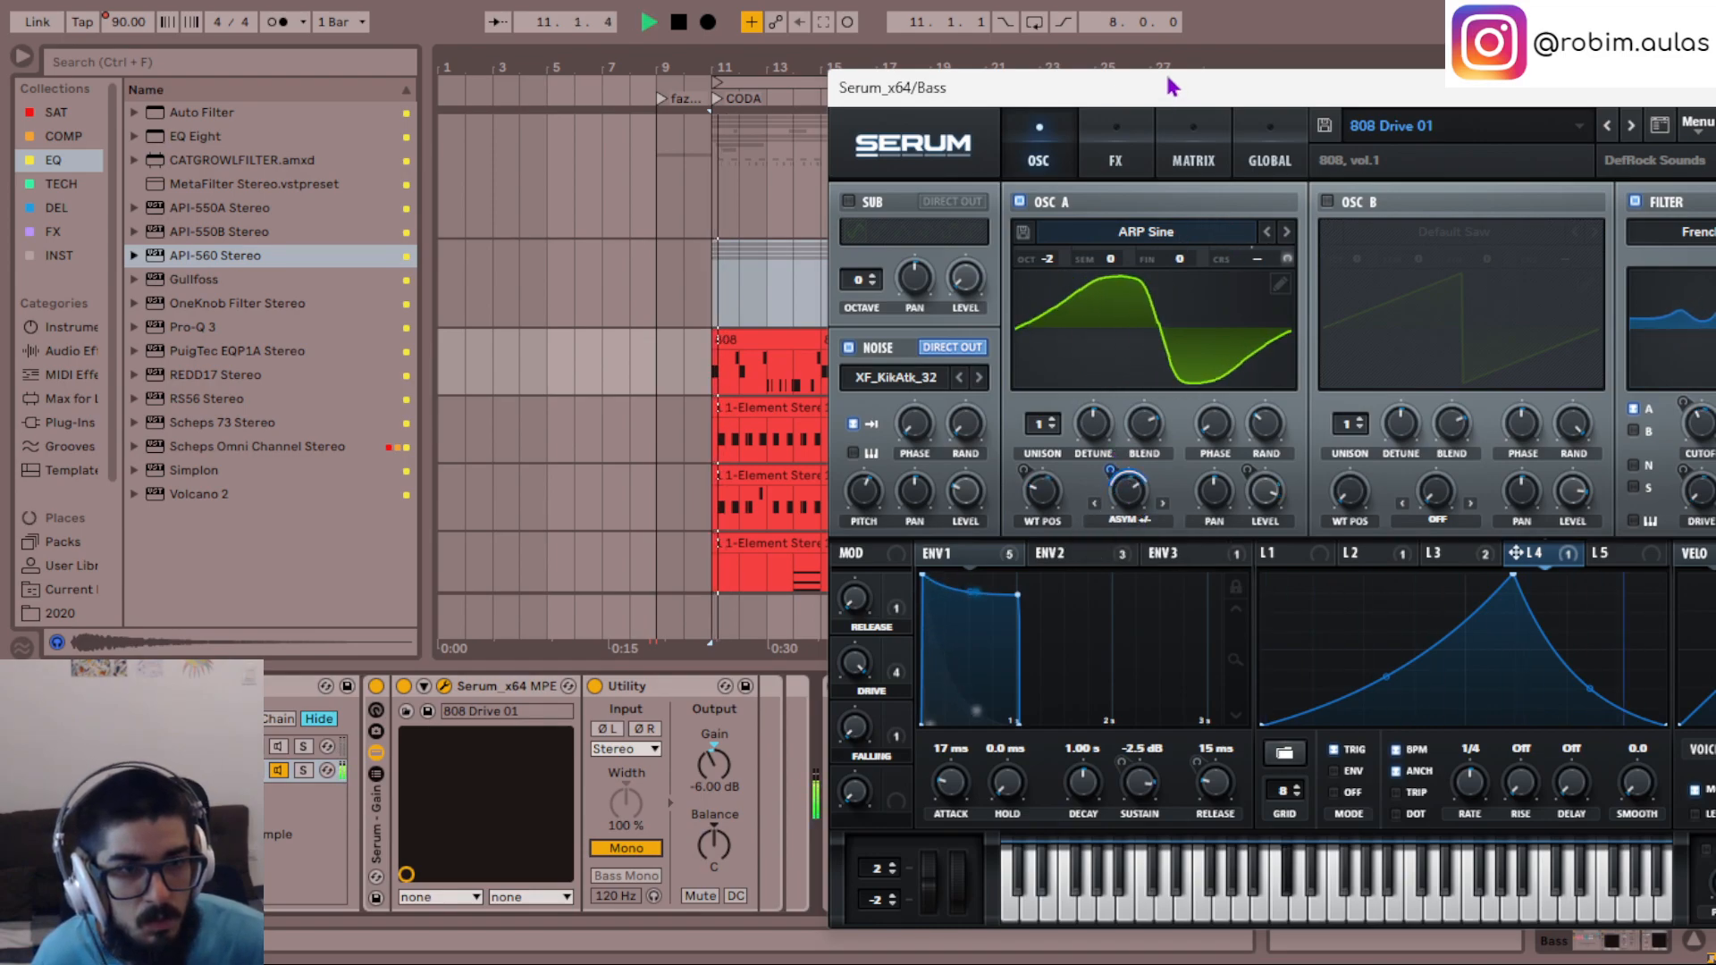
- Advance OSC A's warp mode through Flip to Mirror and readjust LFO 4's modulation depth
drag(1170, 86, 762, 36)
click(755, 455)
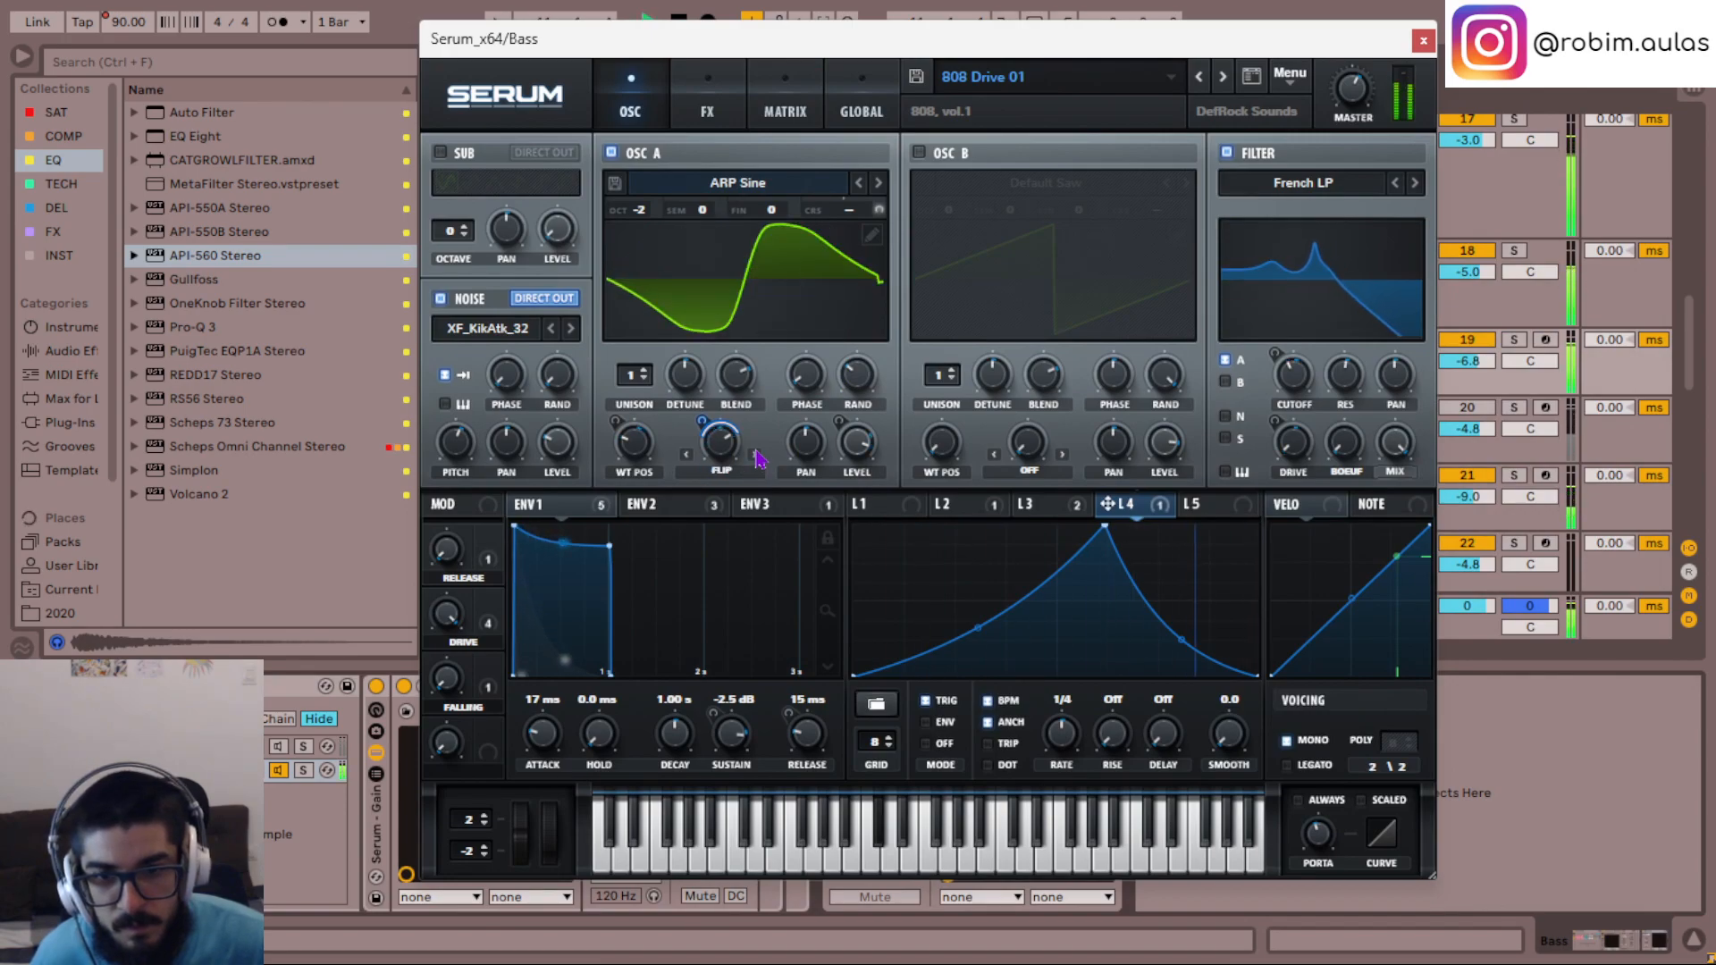
click(755, 455)
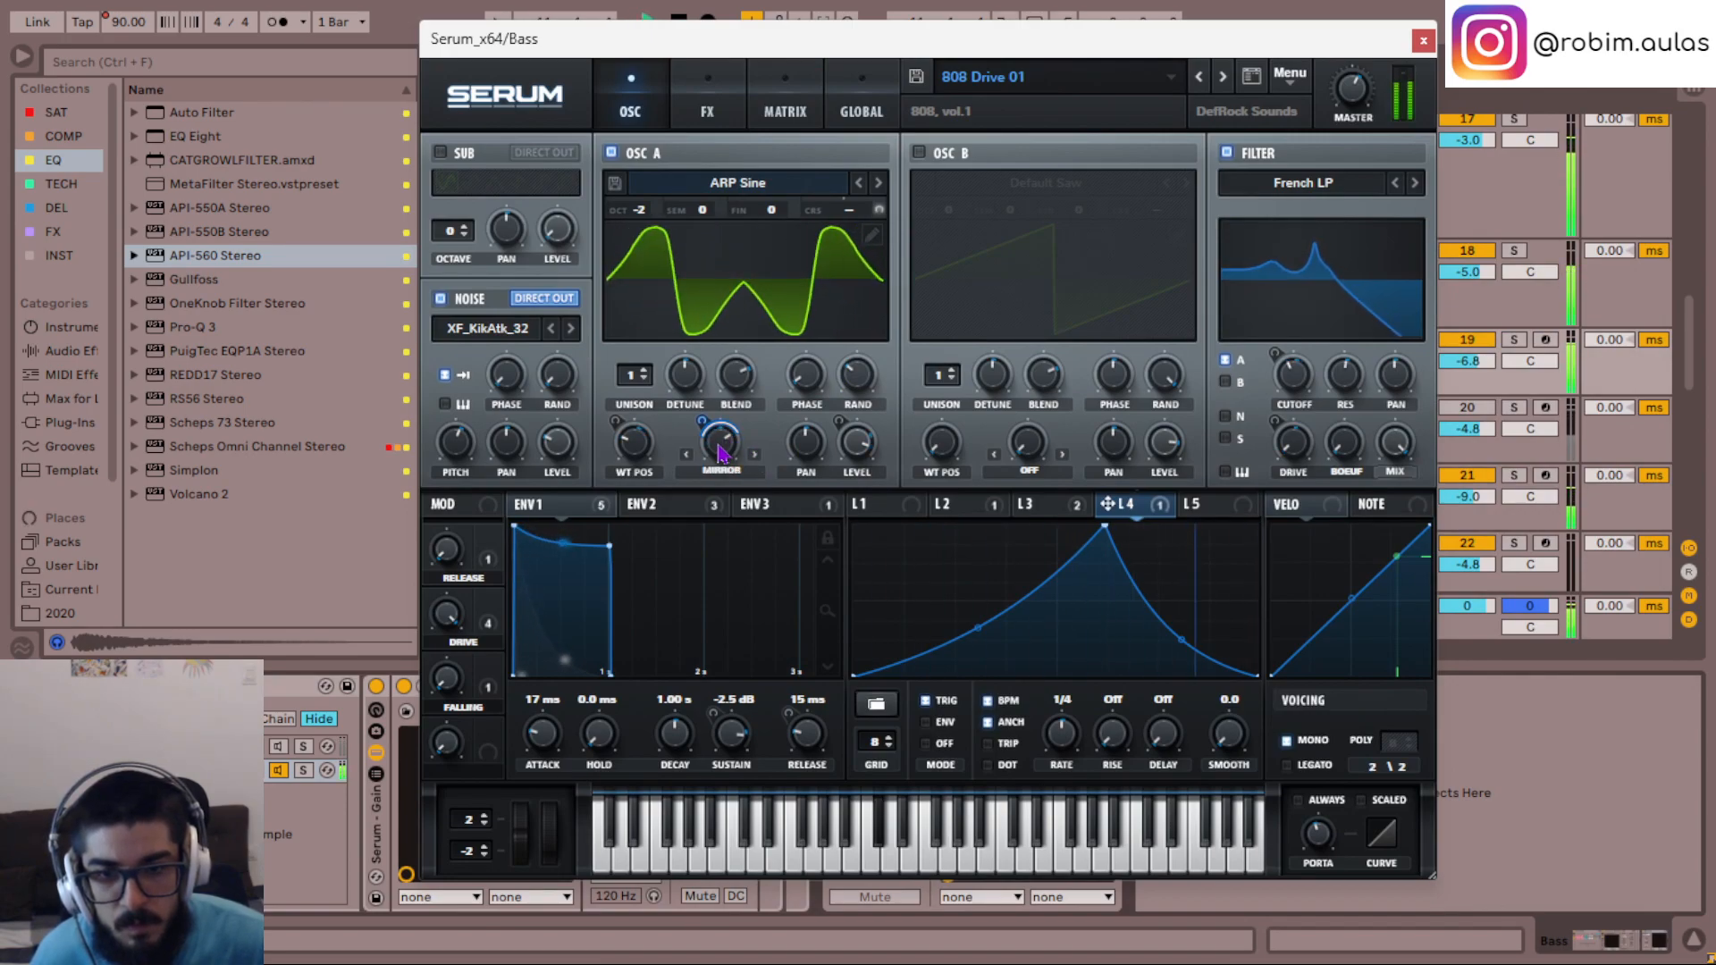
drag(708, 417, 702, 270)
key(space)
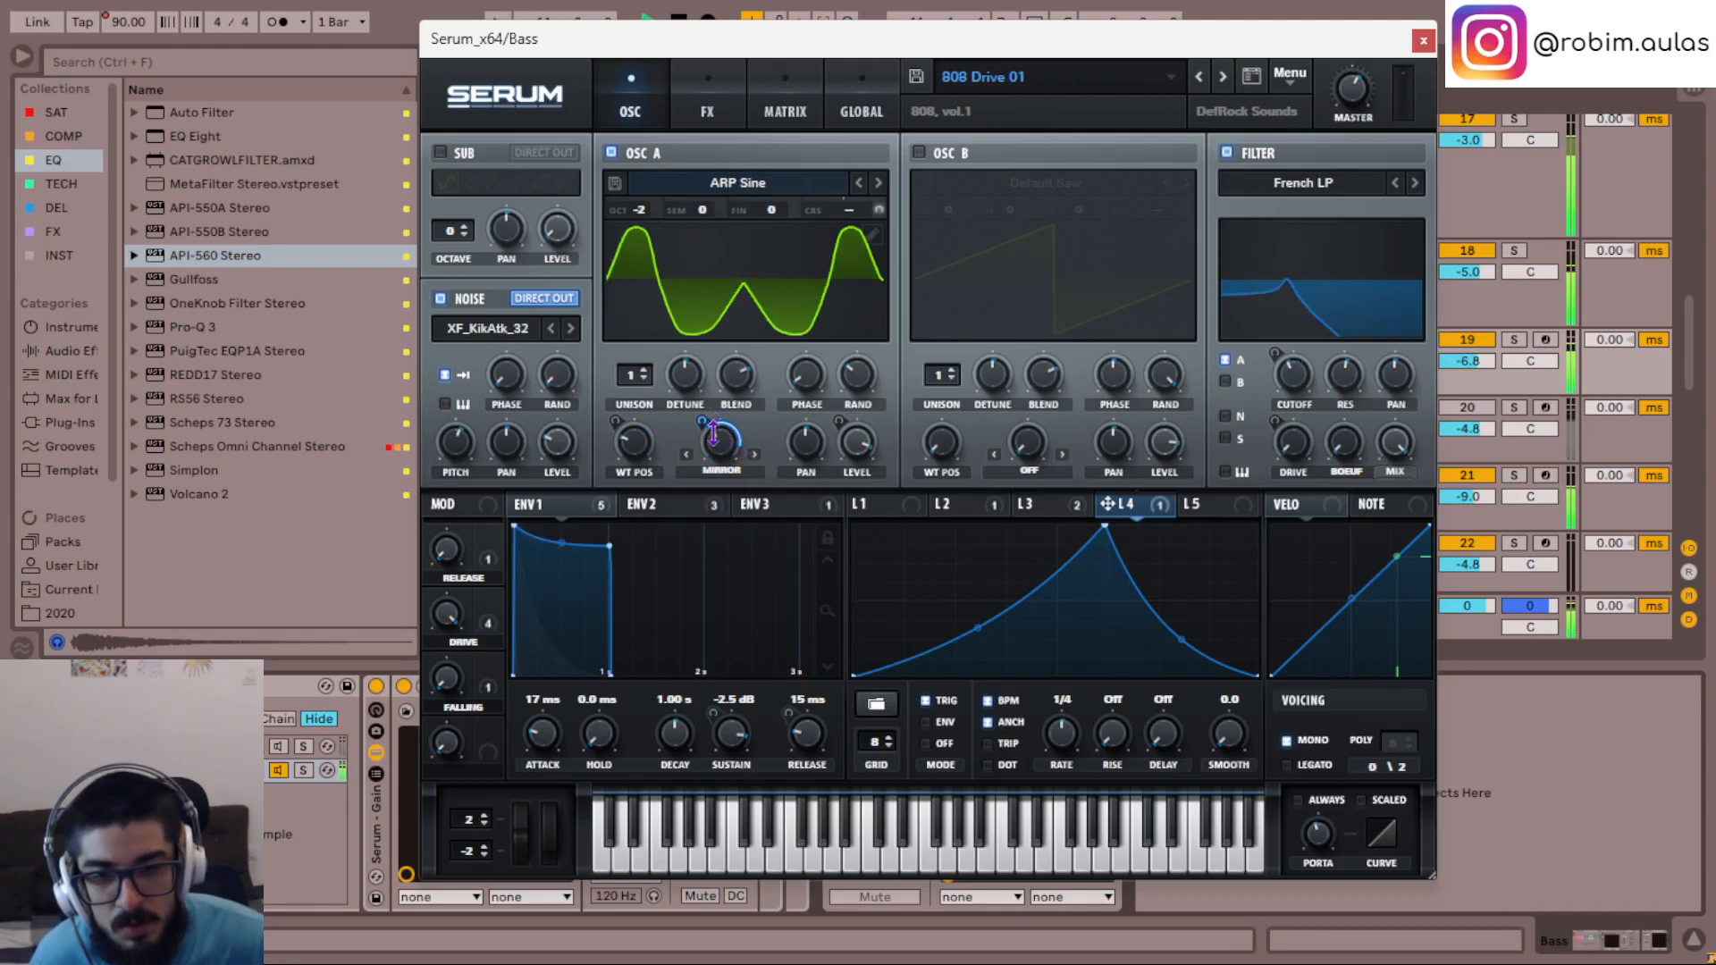
drag(704, 420, 704, 415)
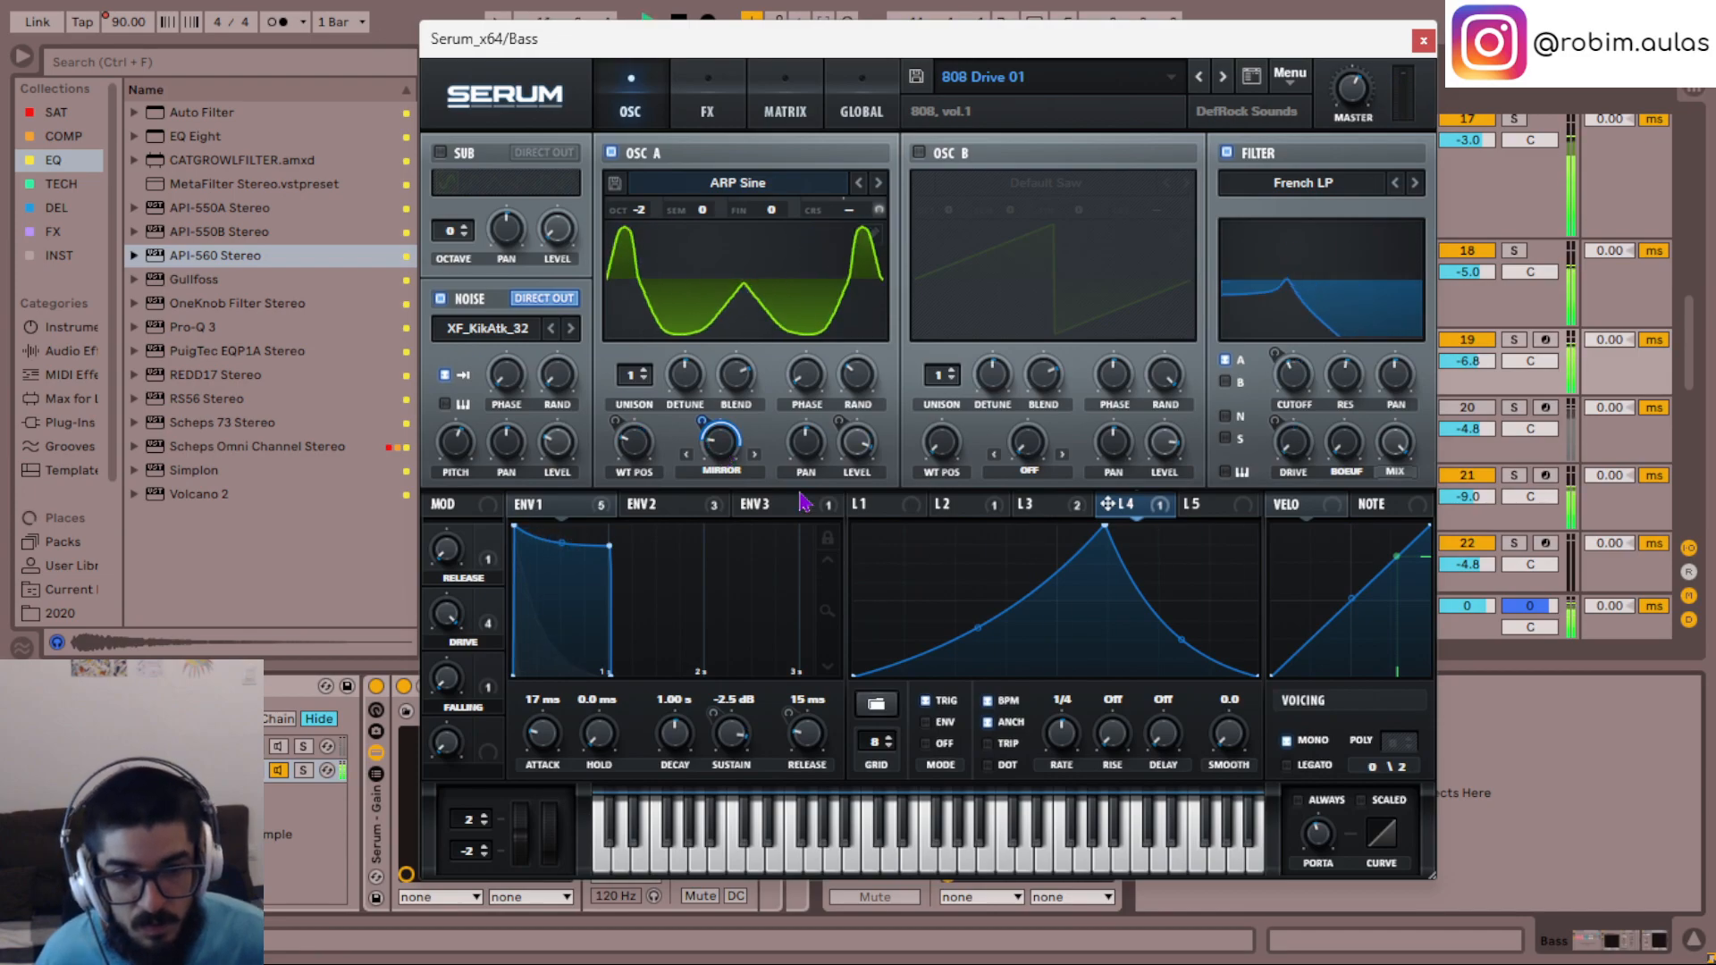
- Assign LFO 5 to OSC A's warp and set it to a dotted 1/8 delay and a 1/32 rate, auditioning
click(1191, 506)
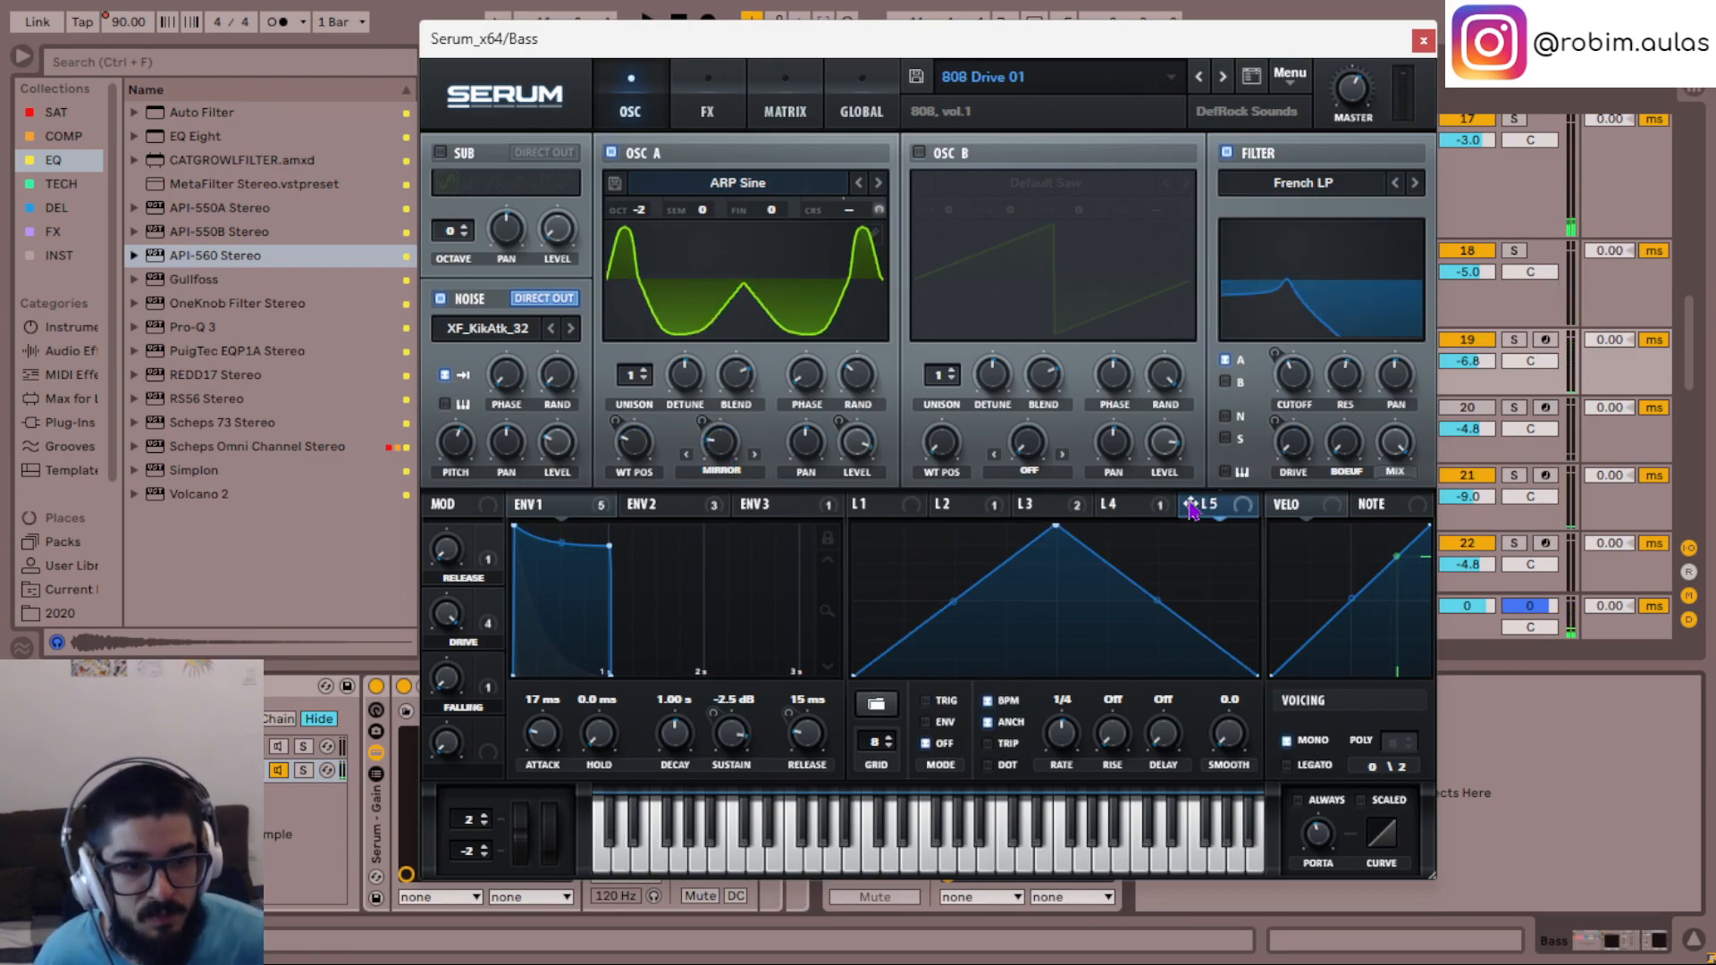
drag(731, 436, 704, 522)
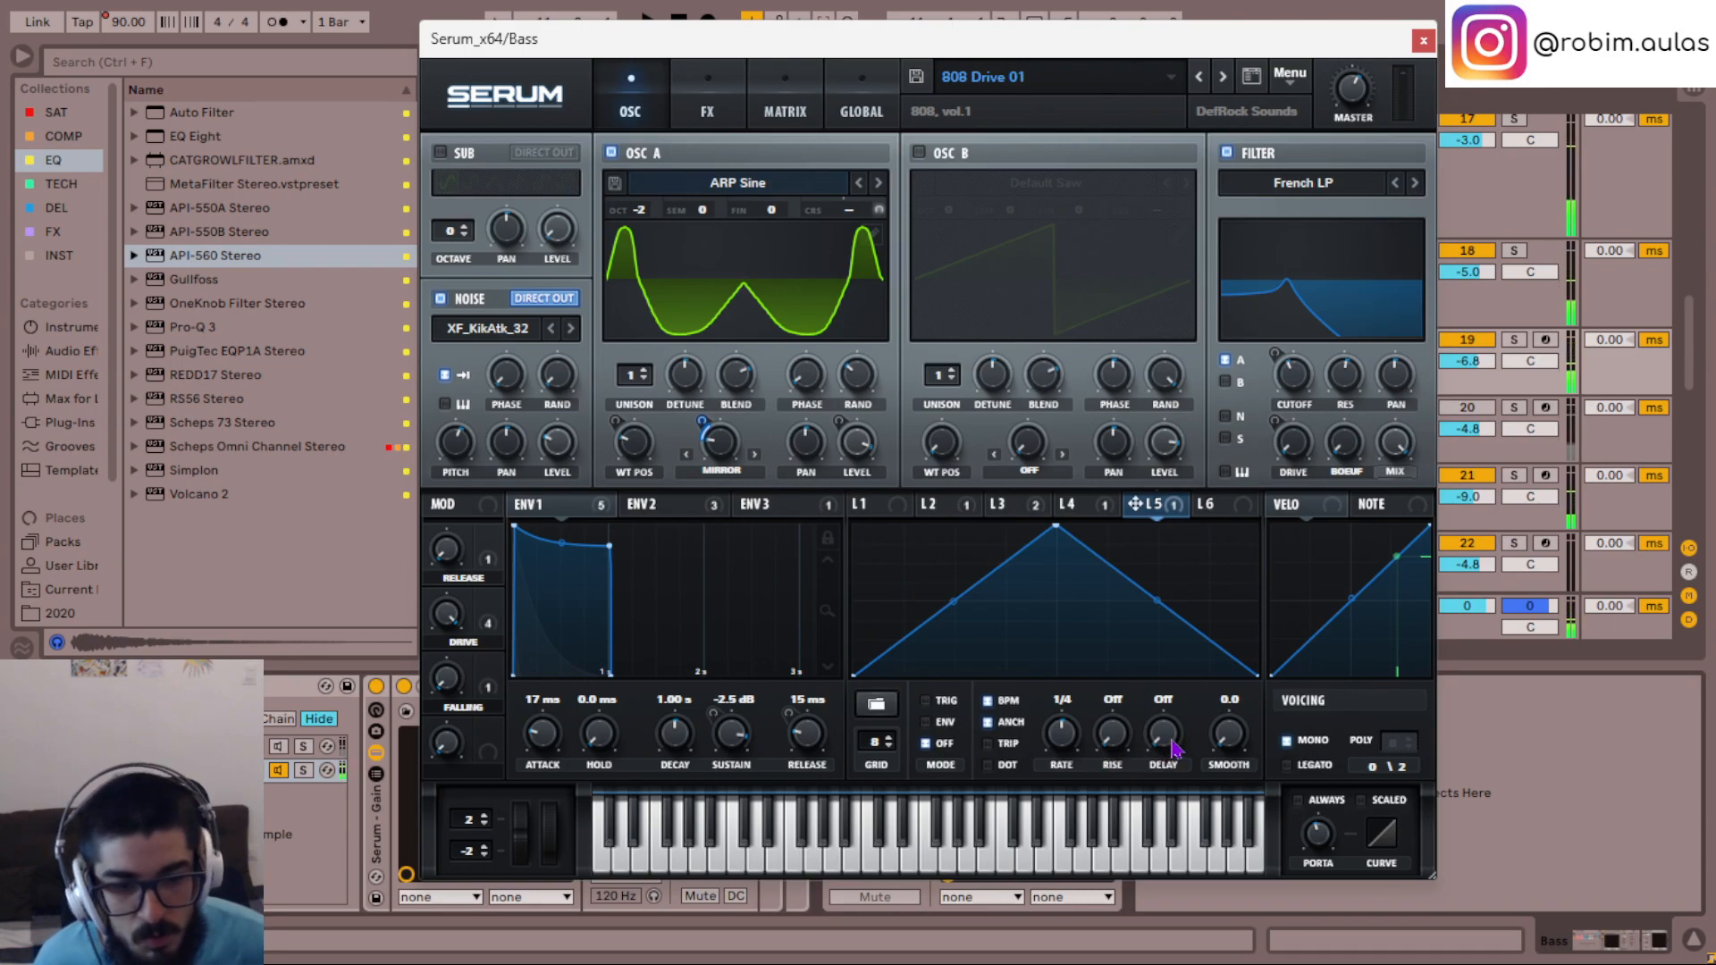
scroll(1168, 741, up, 1)
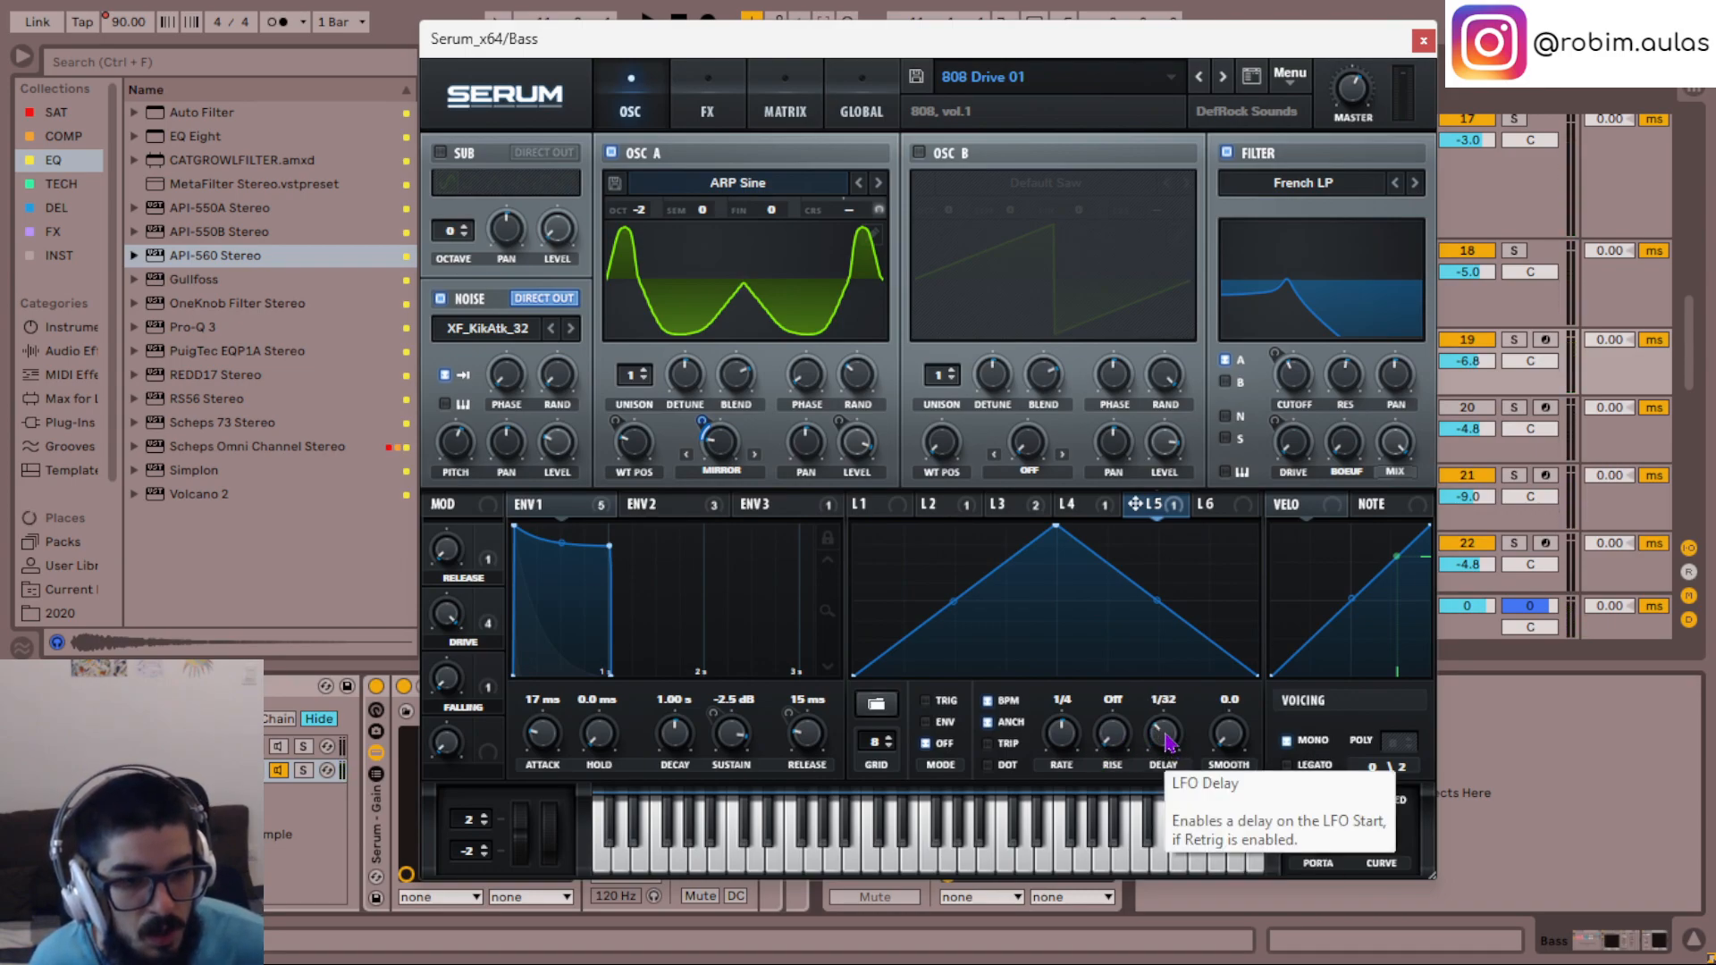
scroll(1168, 742, up, 1)
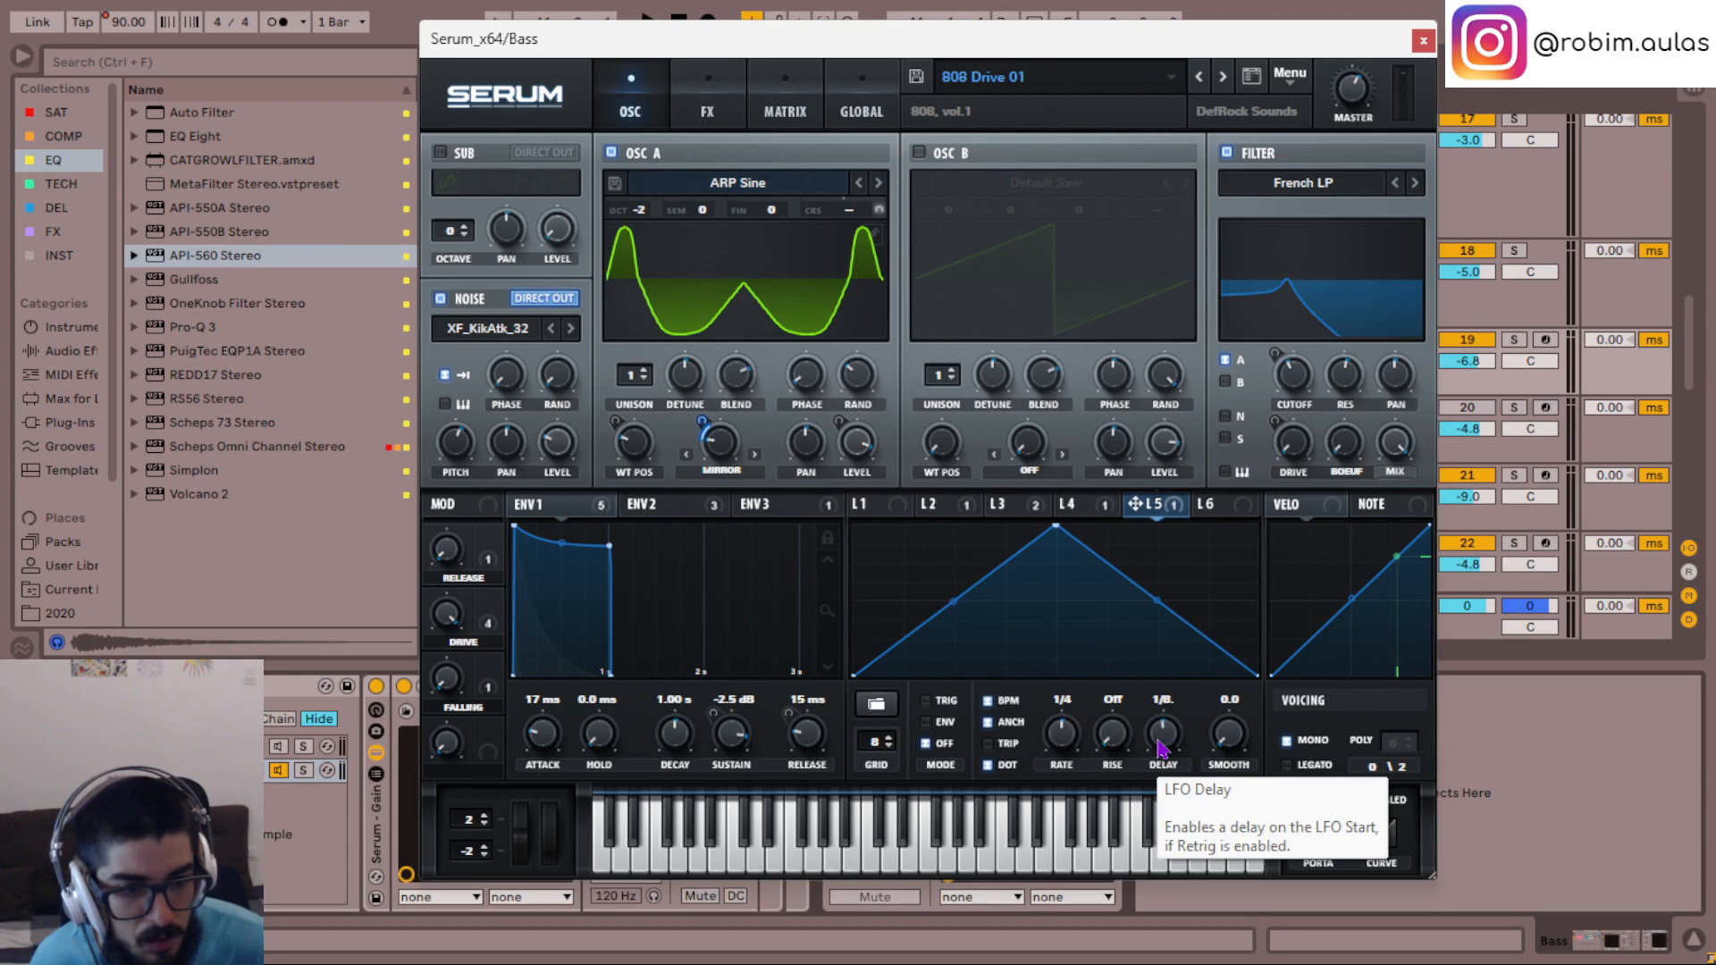
key(space)
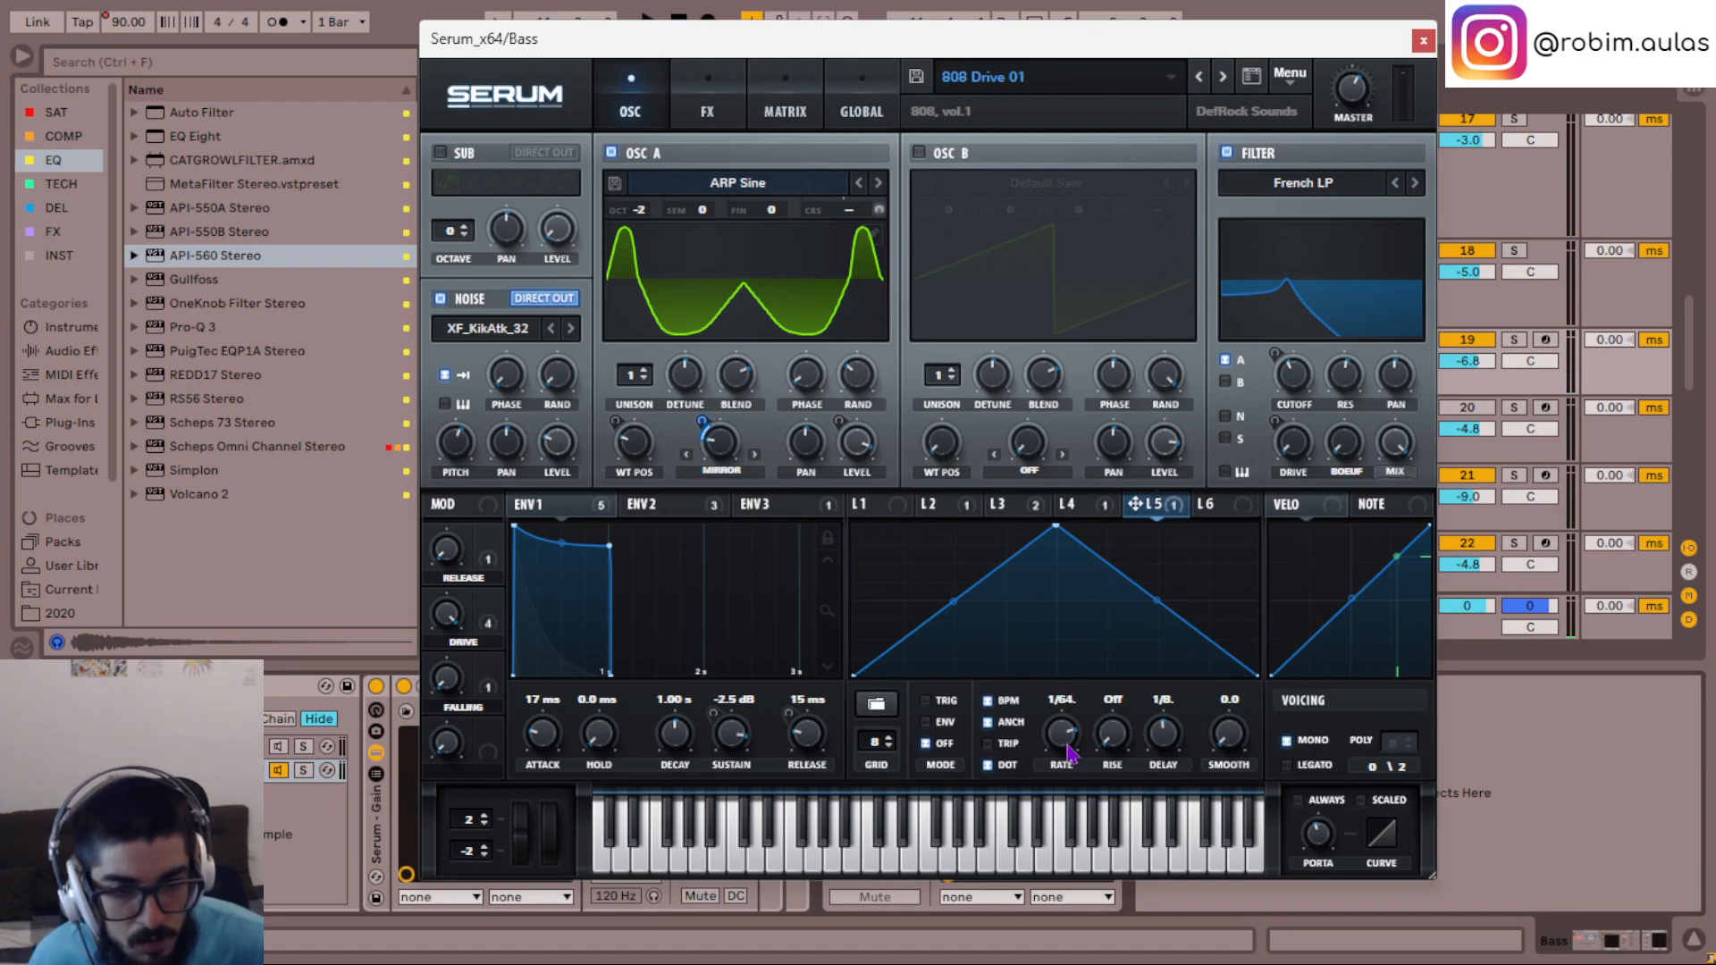
key(space)
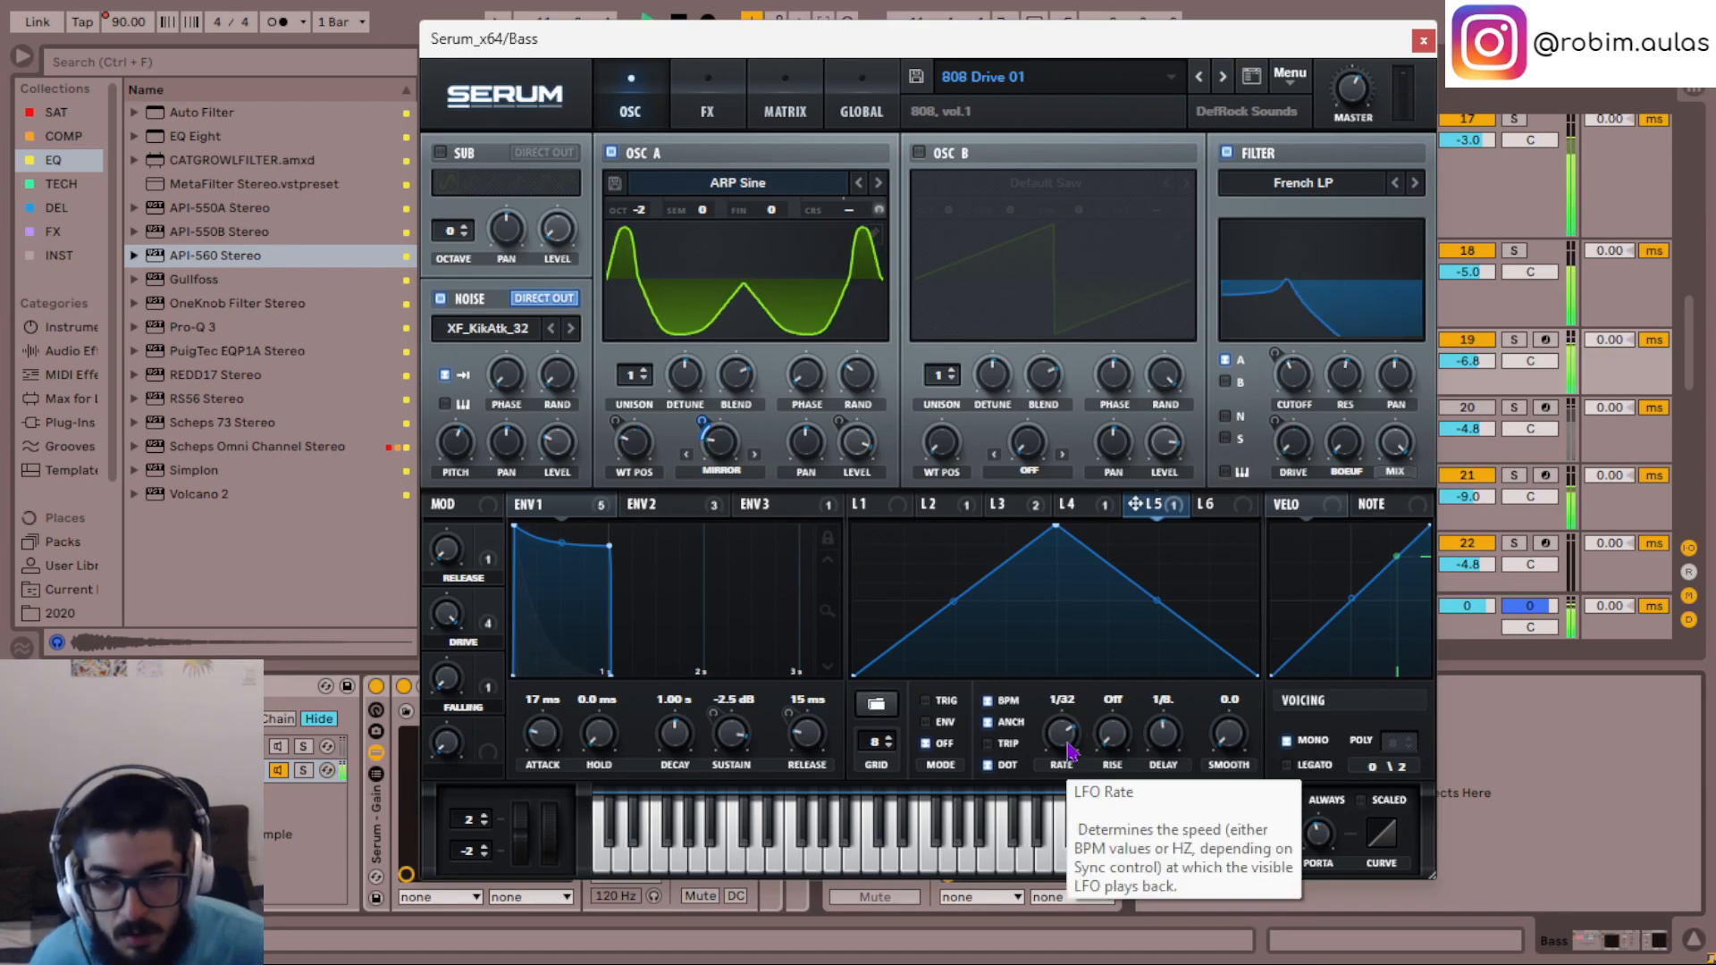
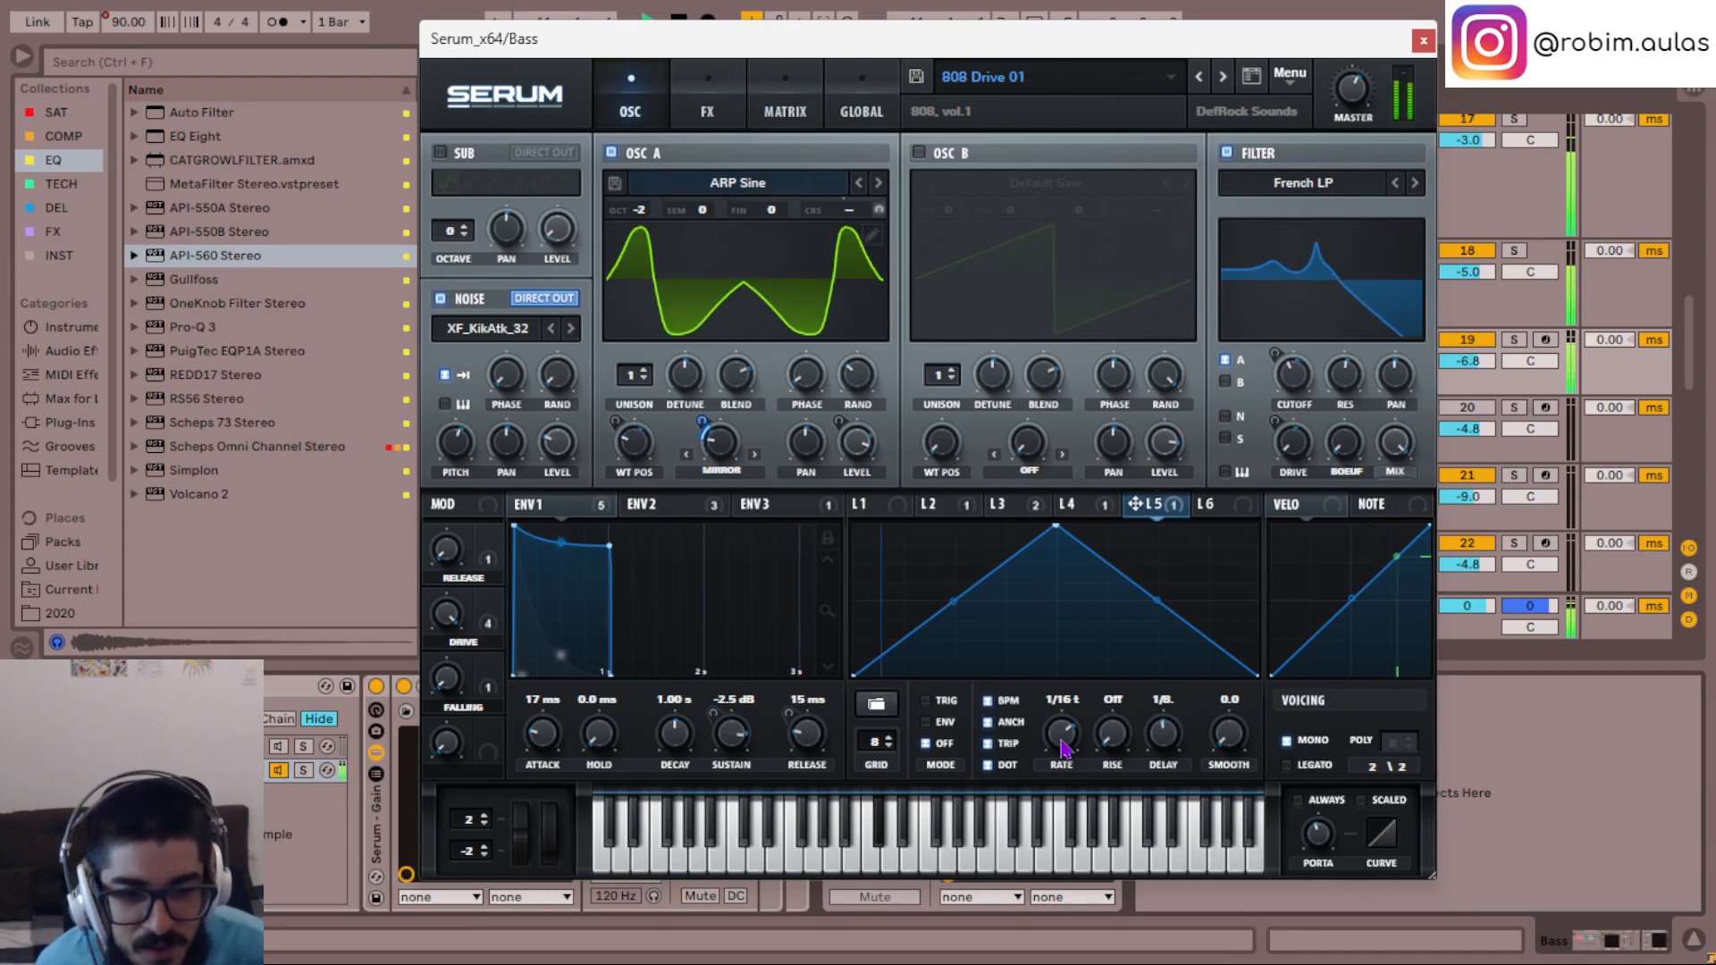
- Turn LFO 5's delay off and set its rise to 1/4, auditioning the bass
key(space)
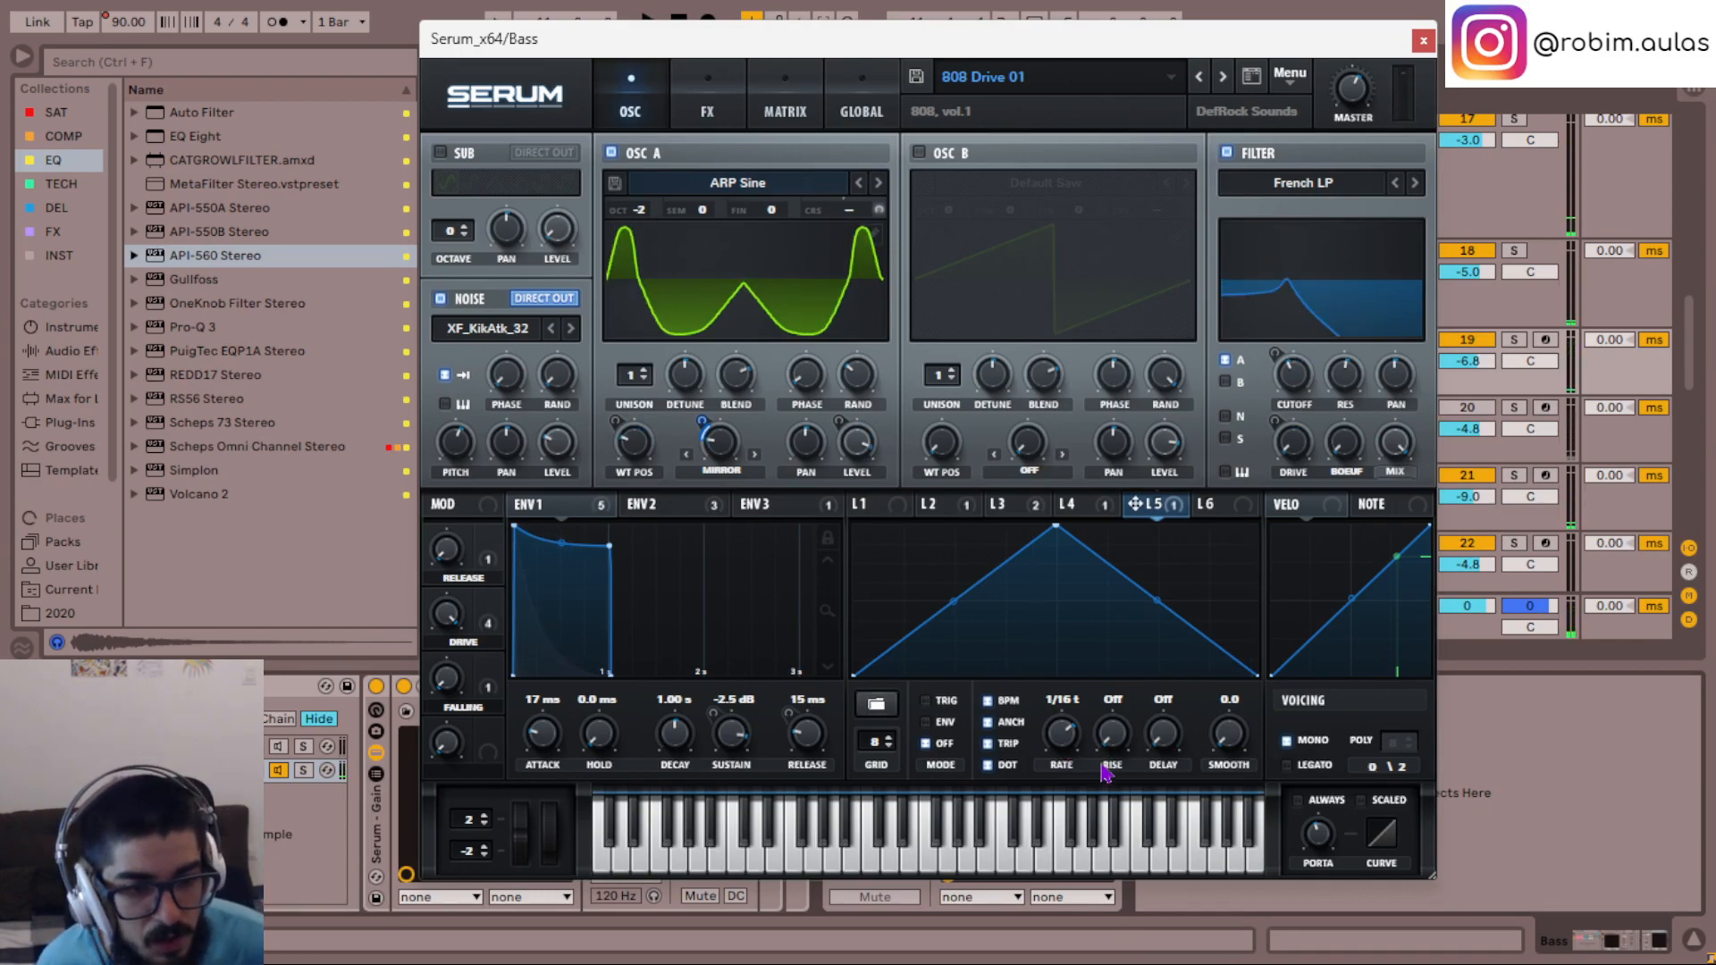
scroll(1116, 735, down, 1)
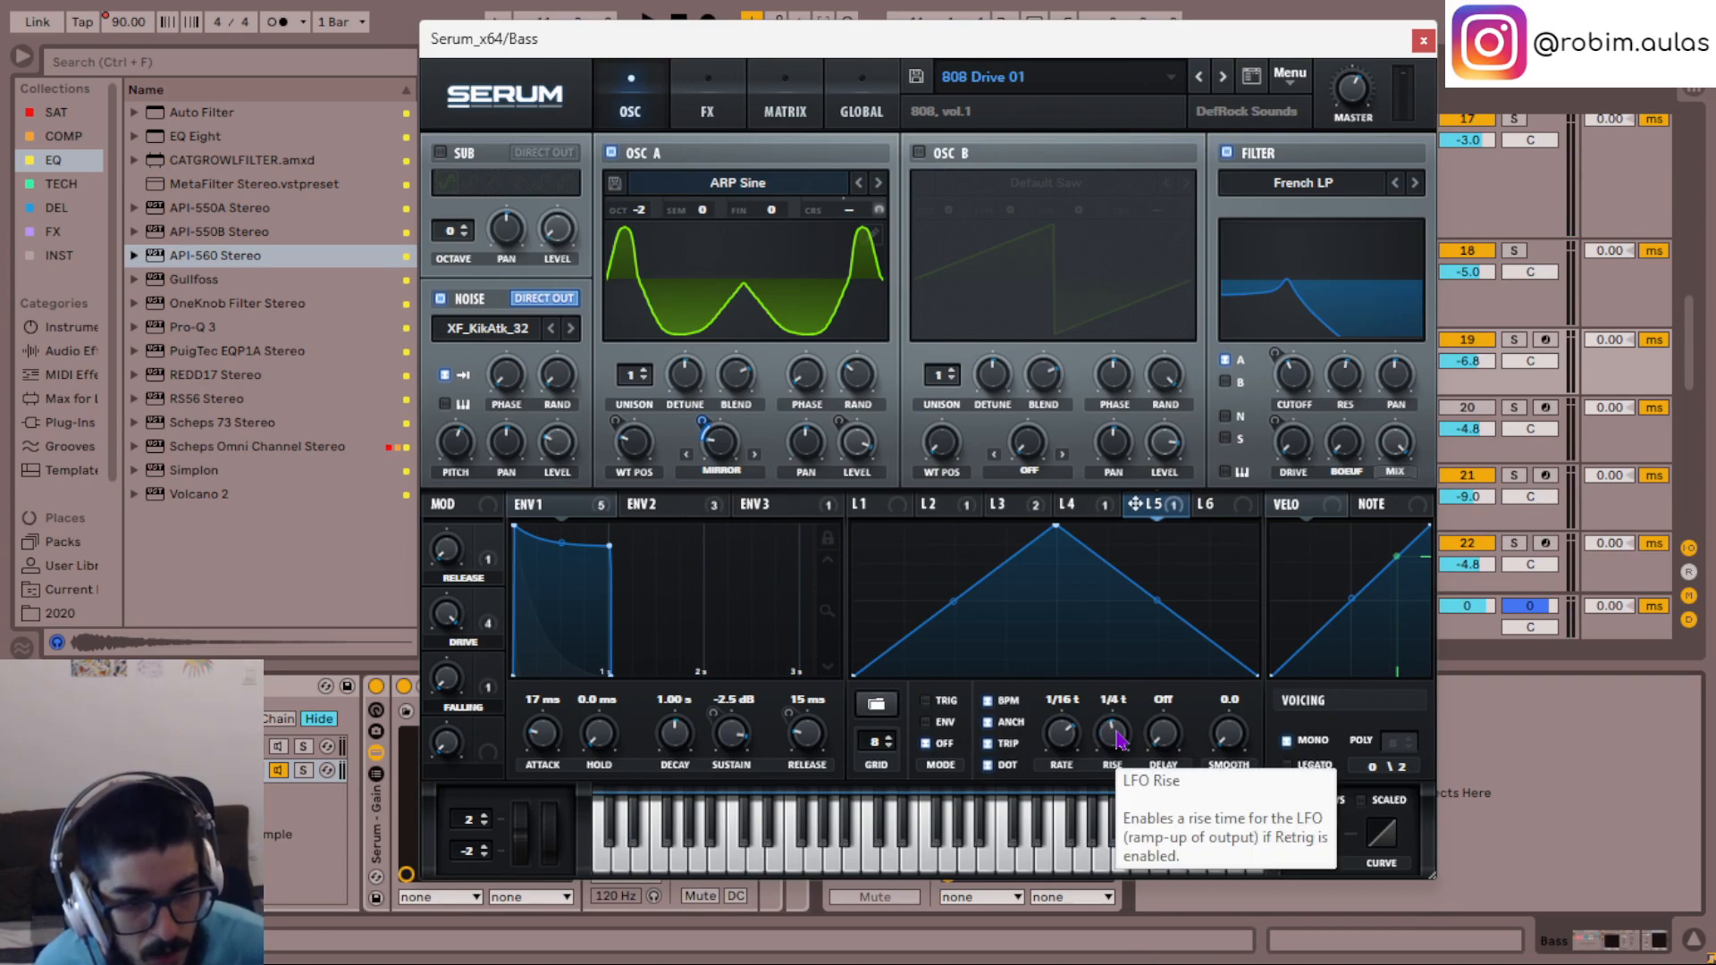
key(space)
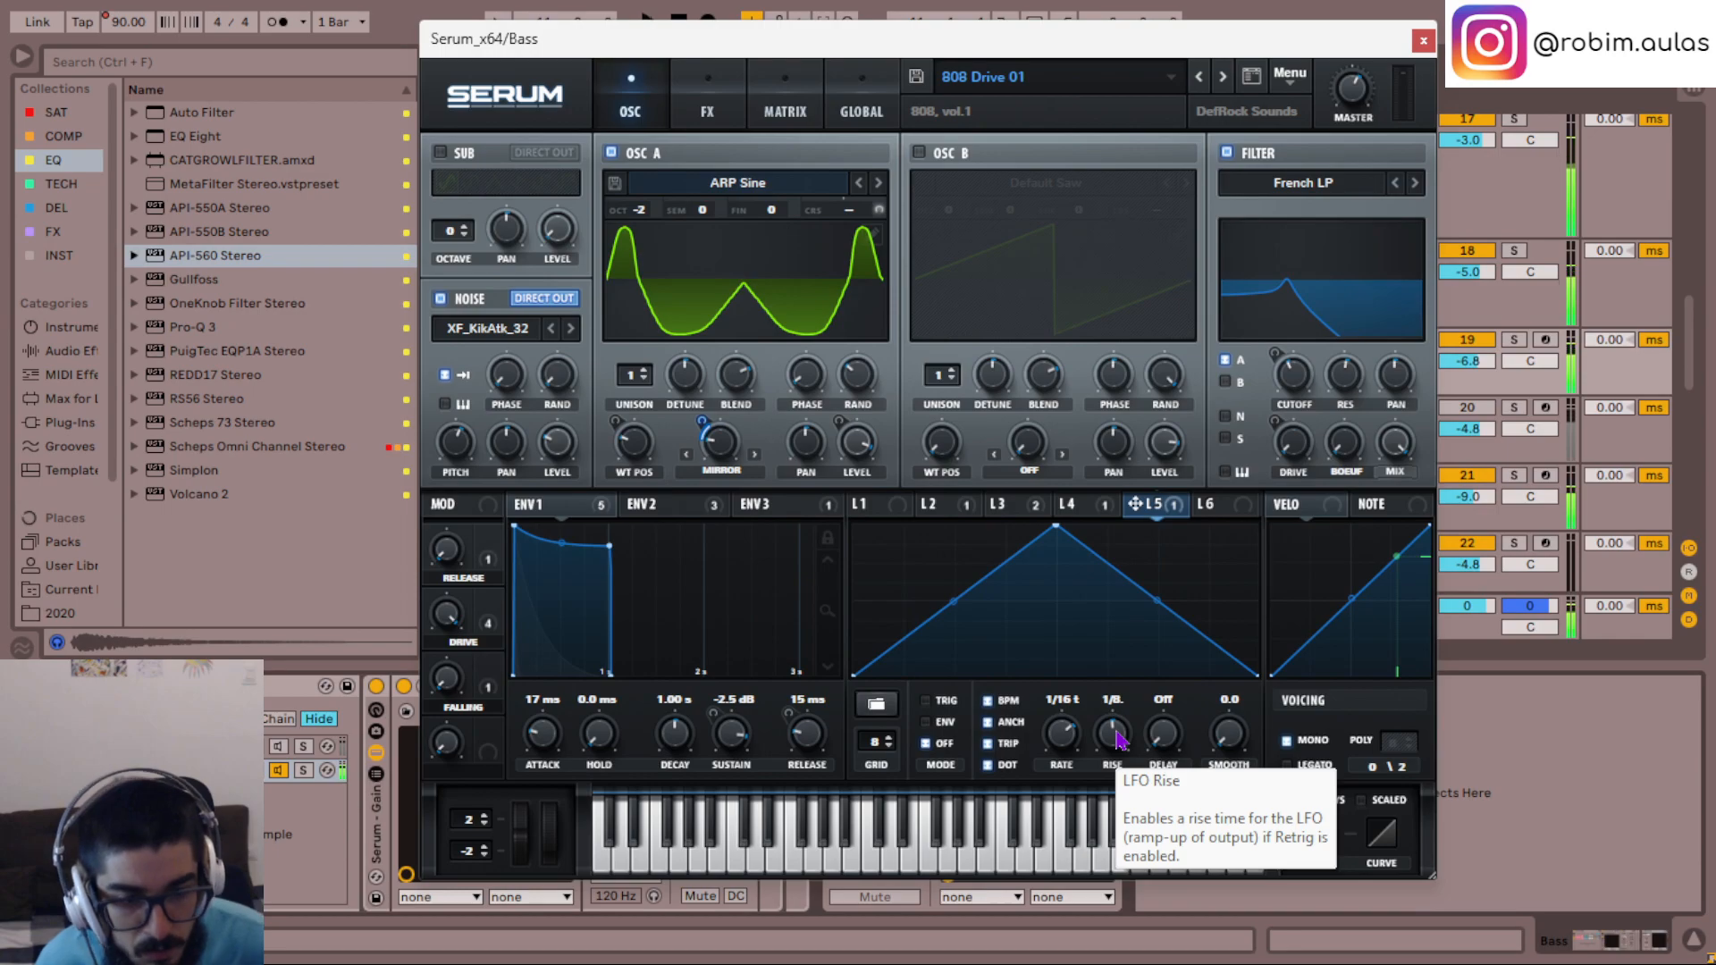
key(space)
key(space)
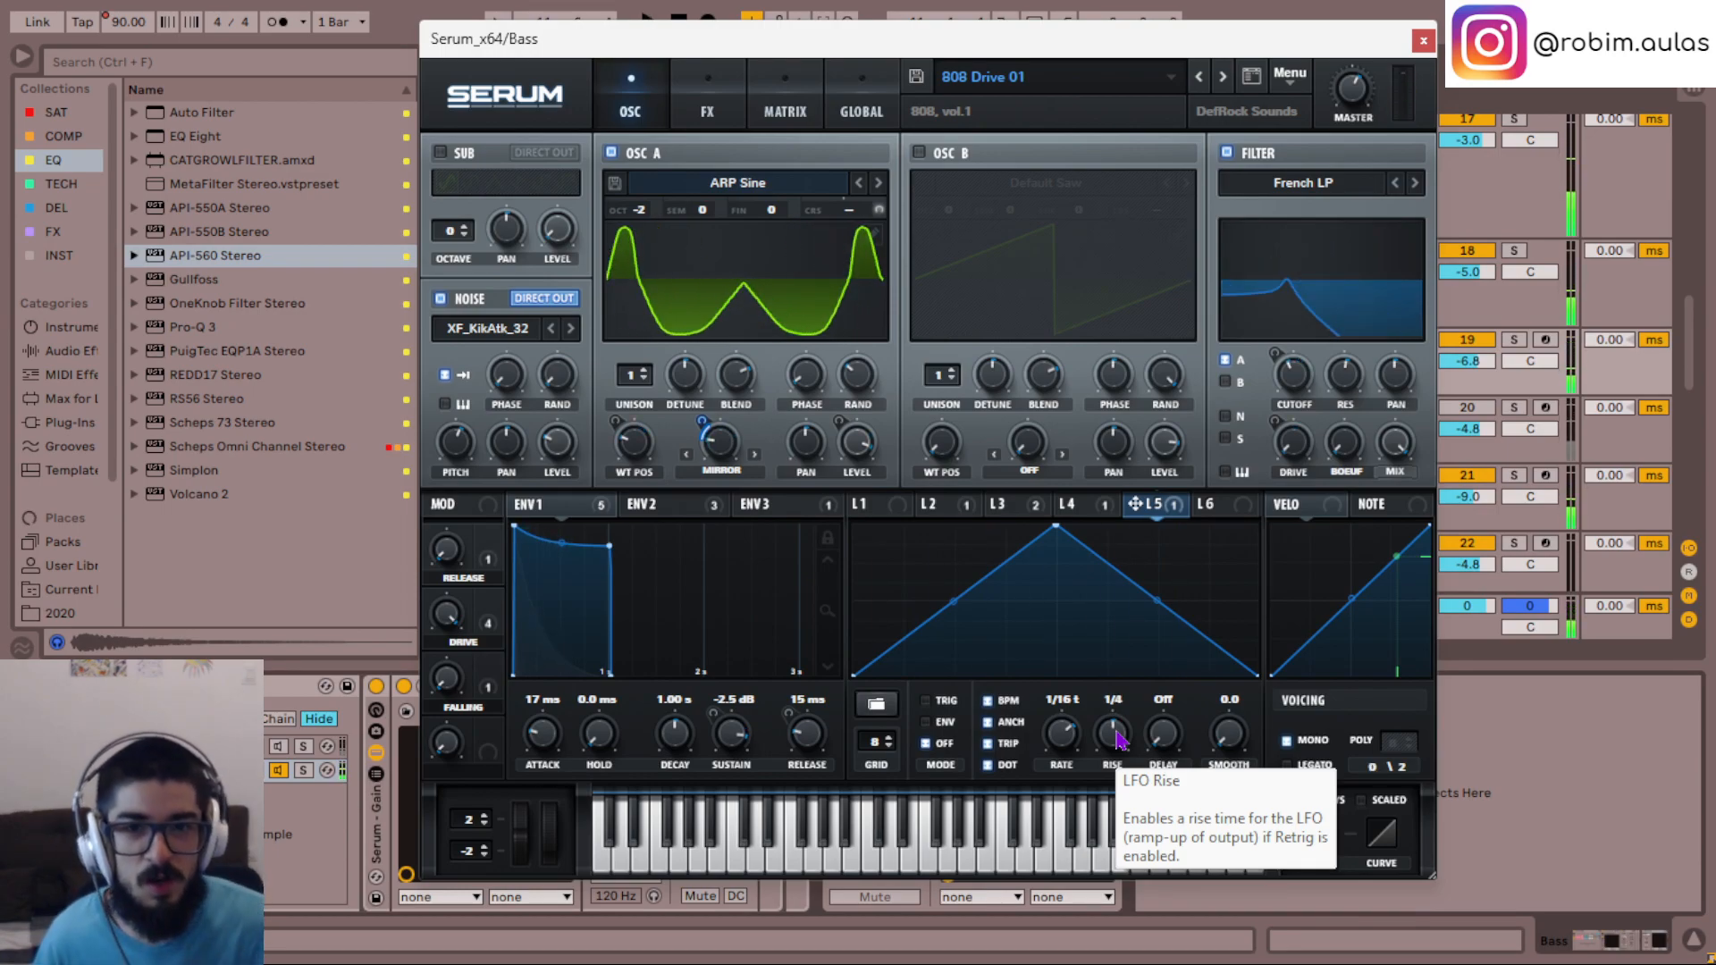
key(space)
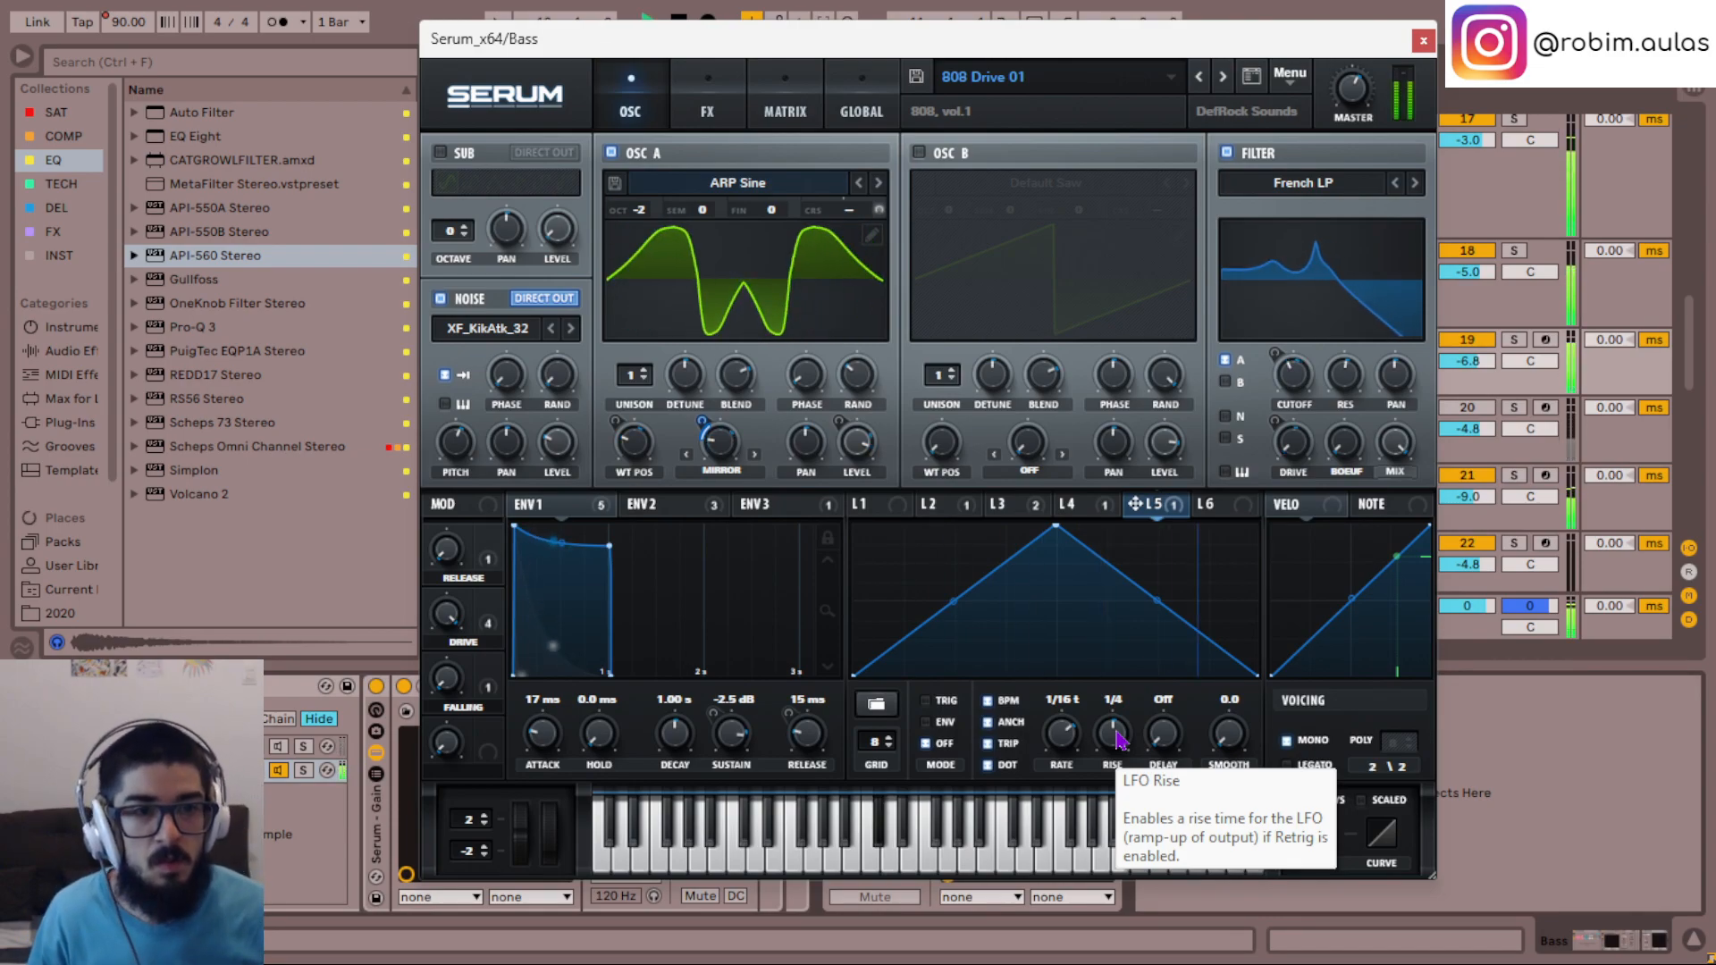
key(space)
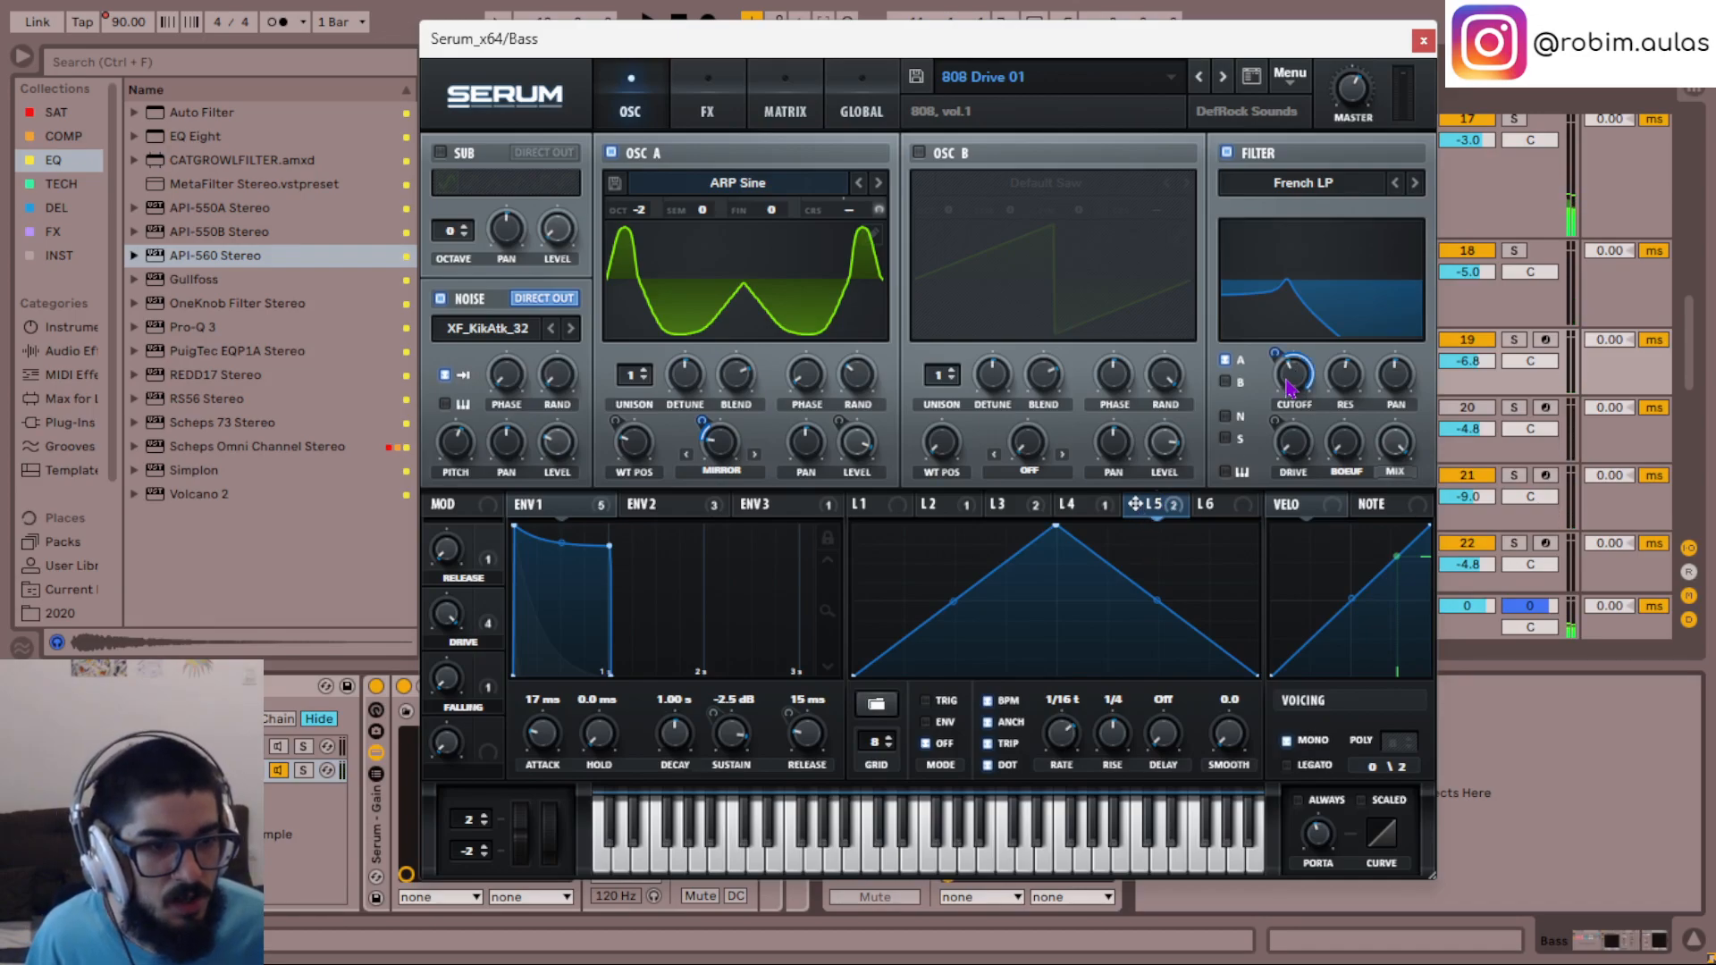
- Assign LFO 5 to the filter cutoff and adjust its modulation depth while the loop plays
key(space)
mouse_move(1268, 356)
mouse_move(1267, 395)
mouse_down()
mouse_move(1274, 371)
mouse_move(1273, 405)
mouse_up()
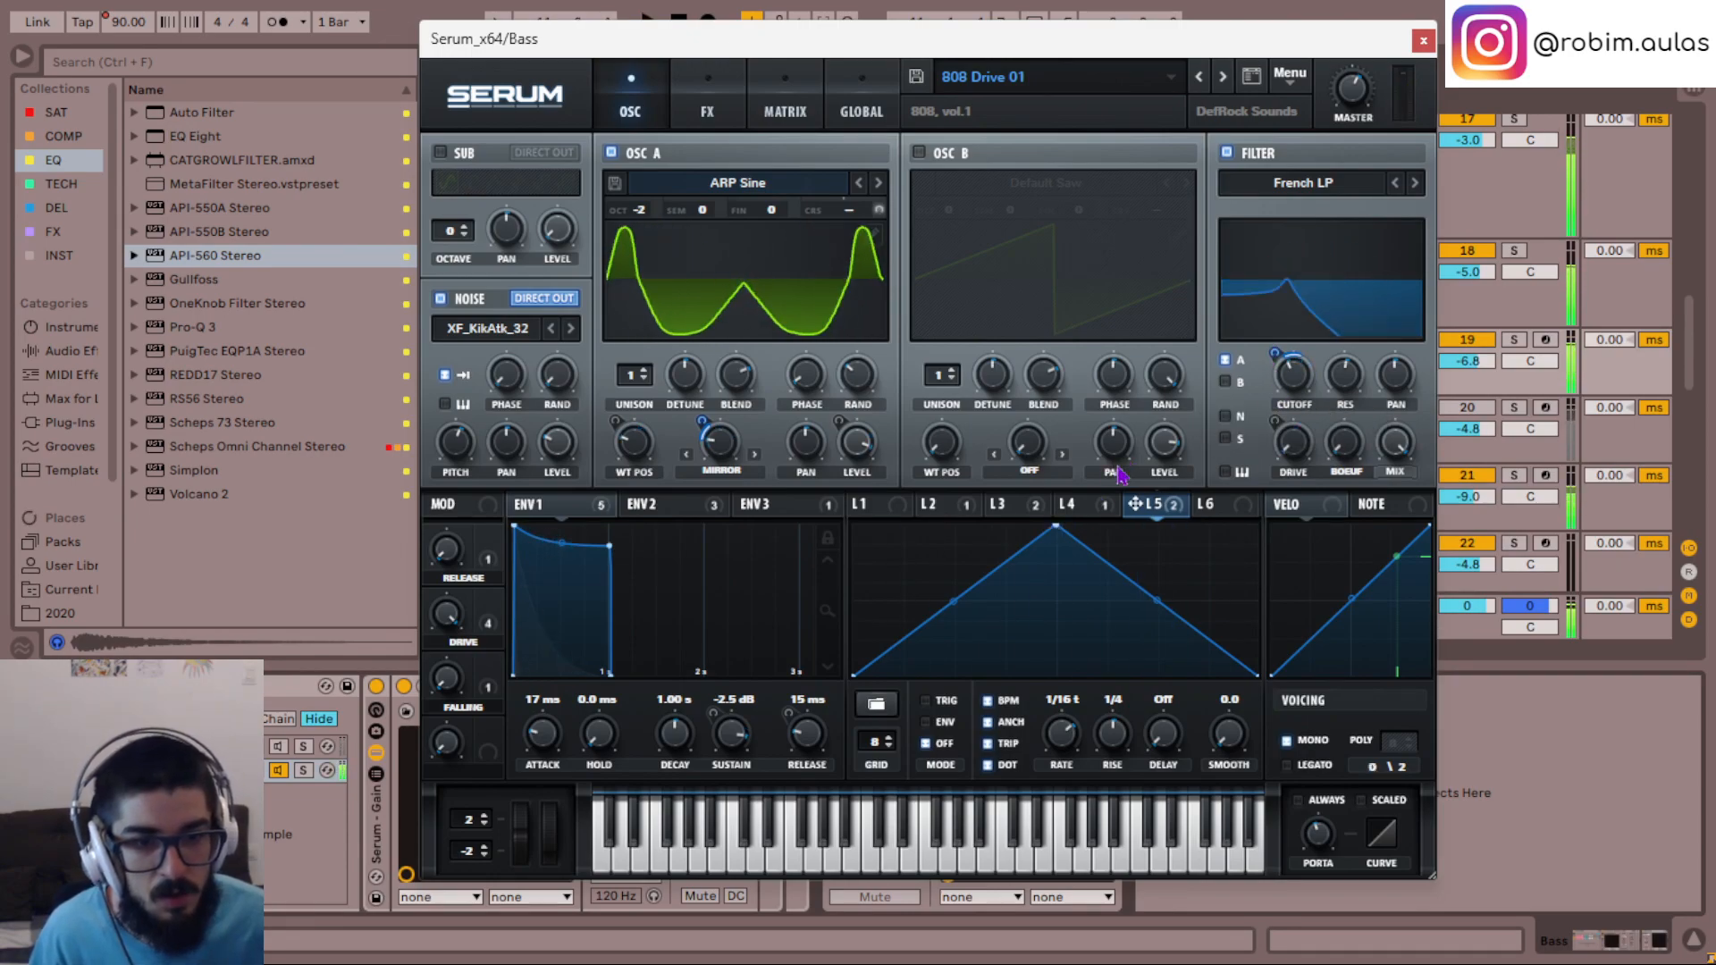
click(1086, 504)
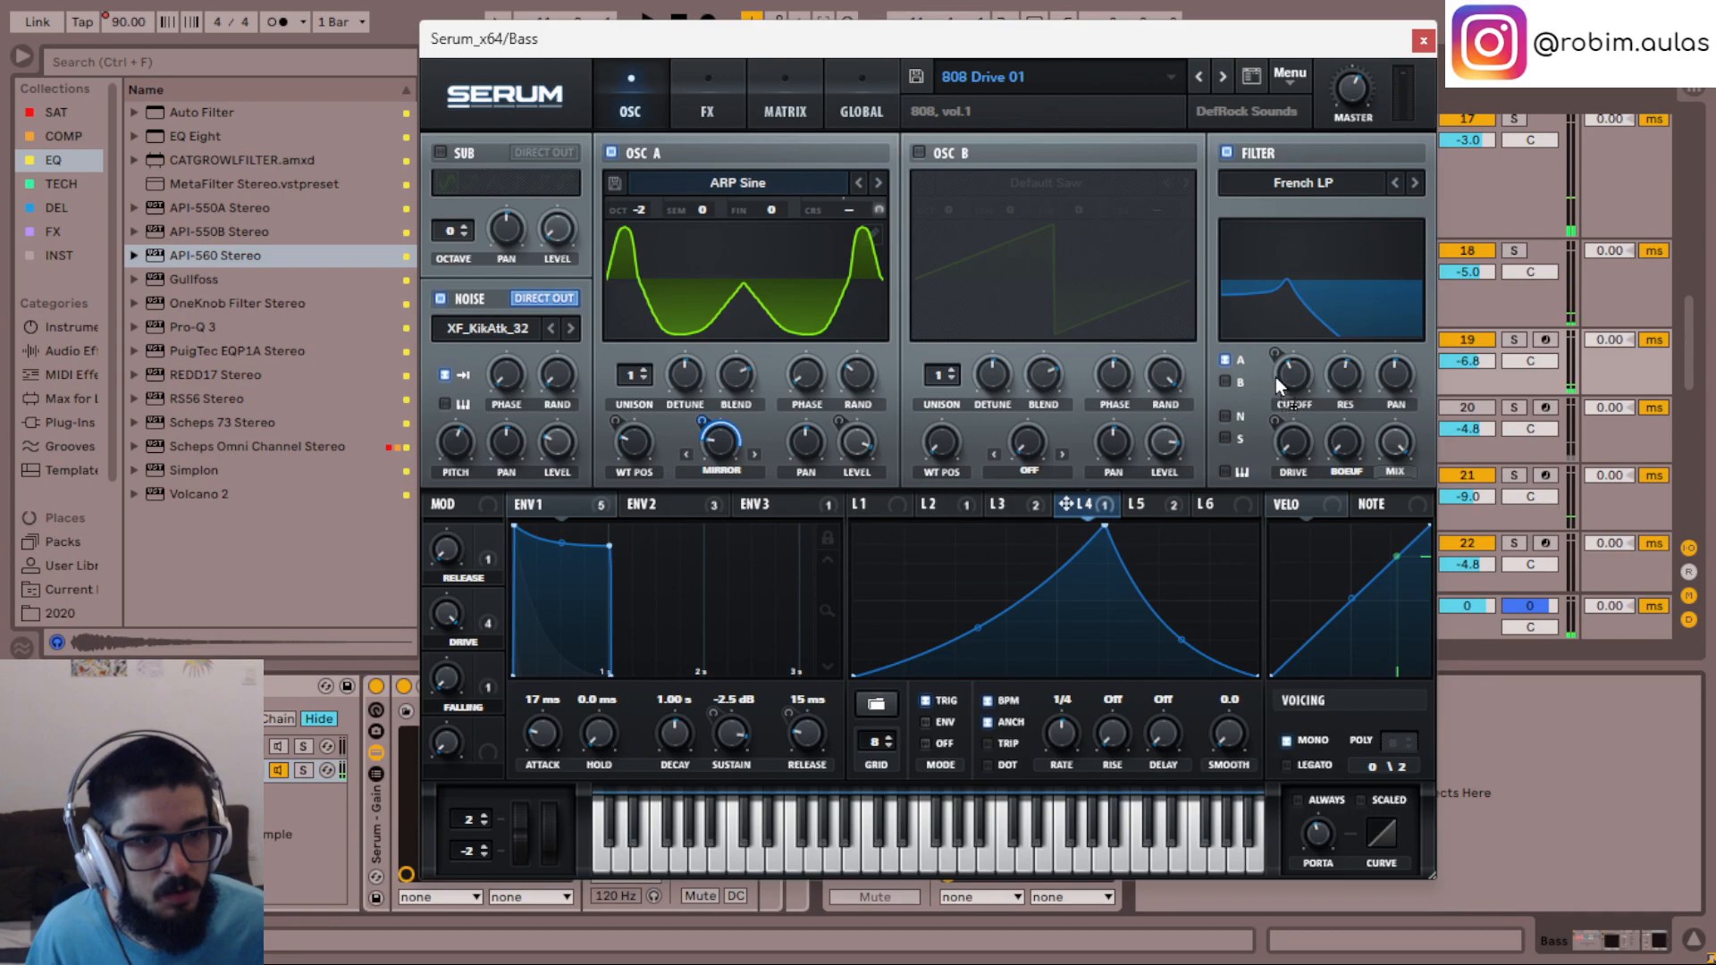
key(space)
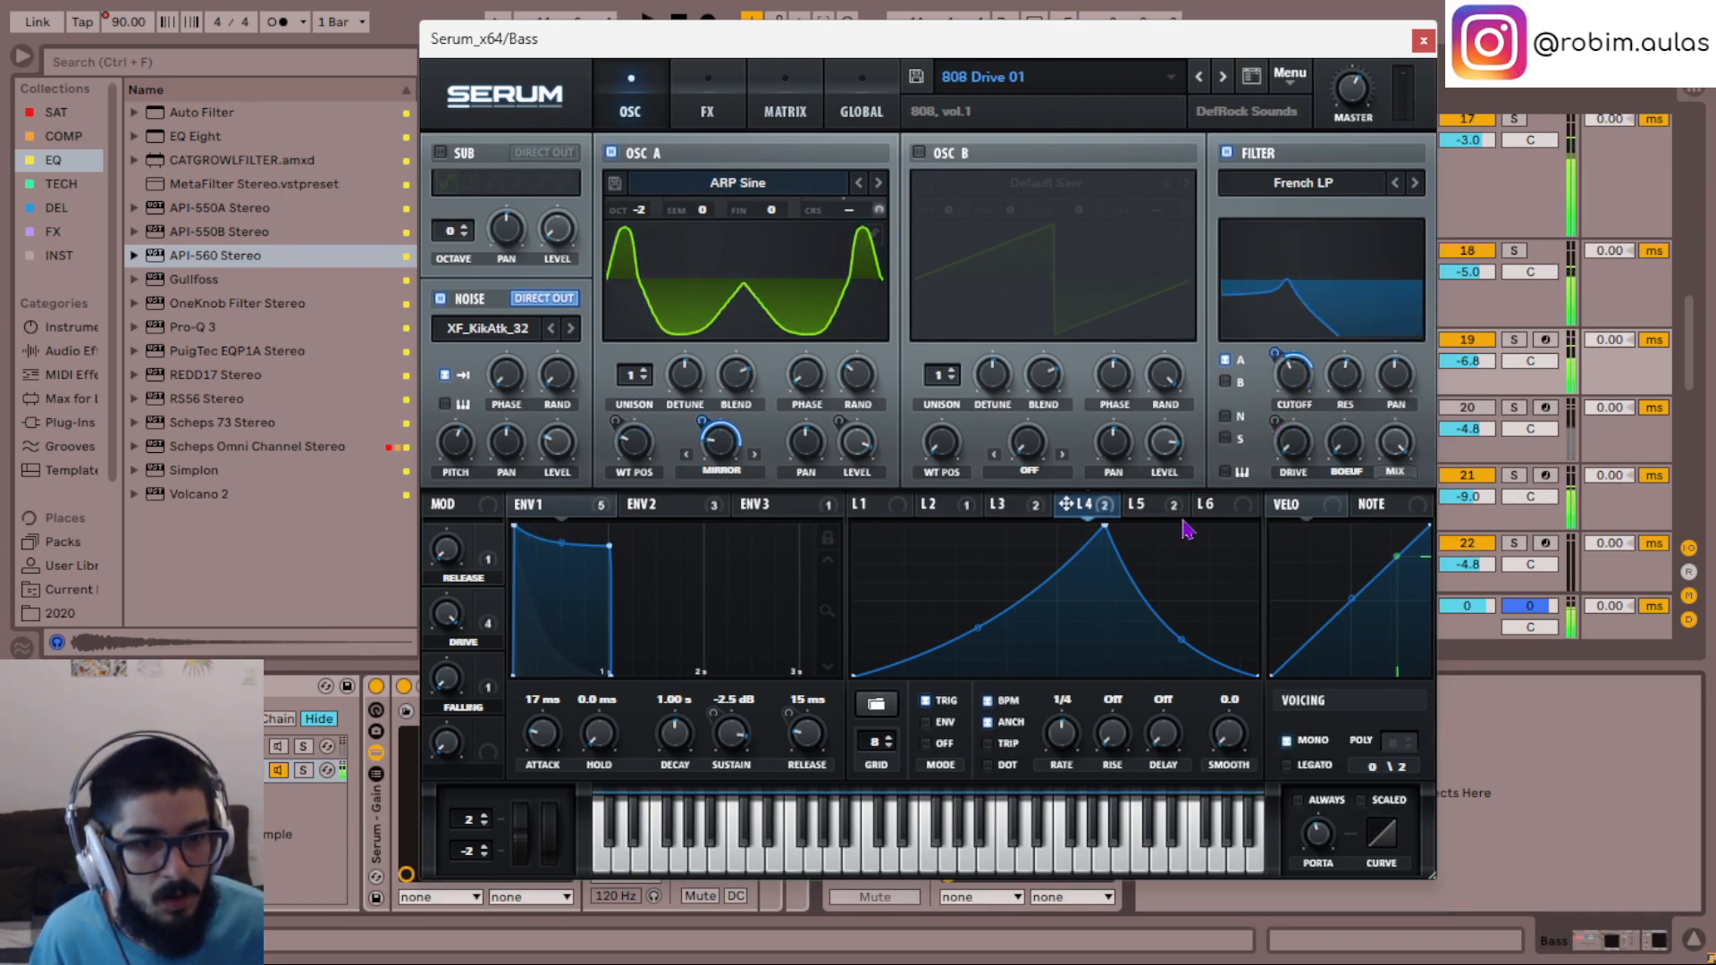
right_click(1290, 386)
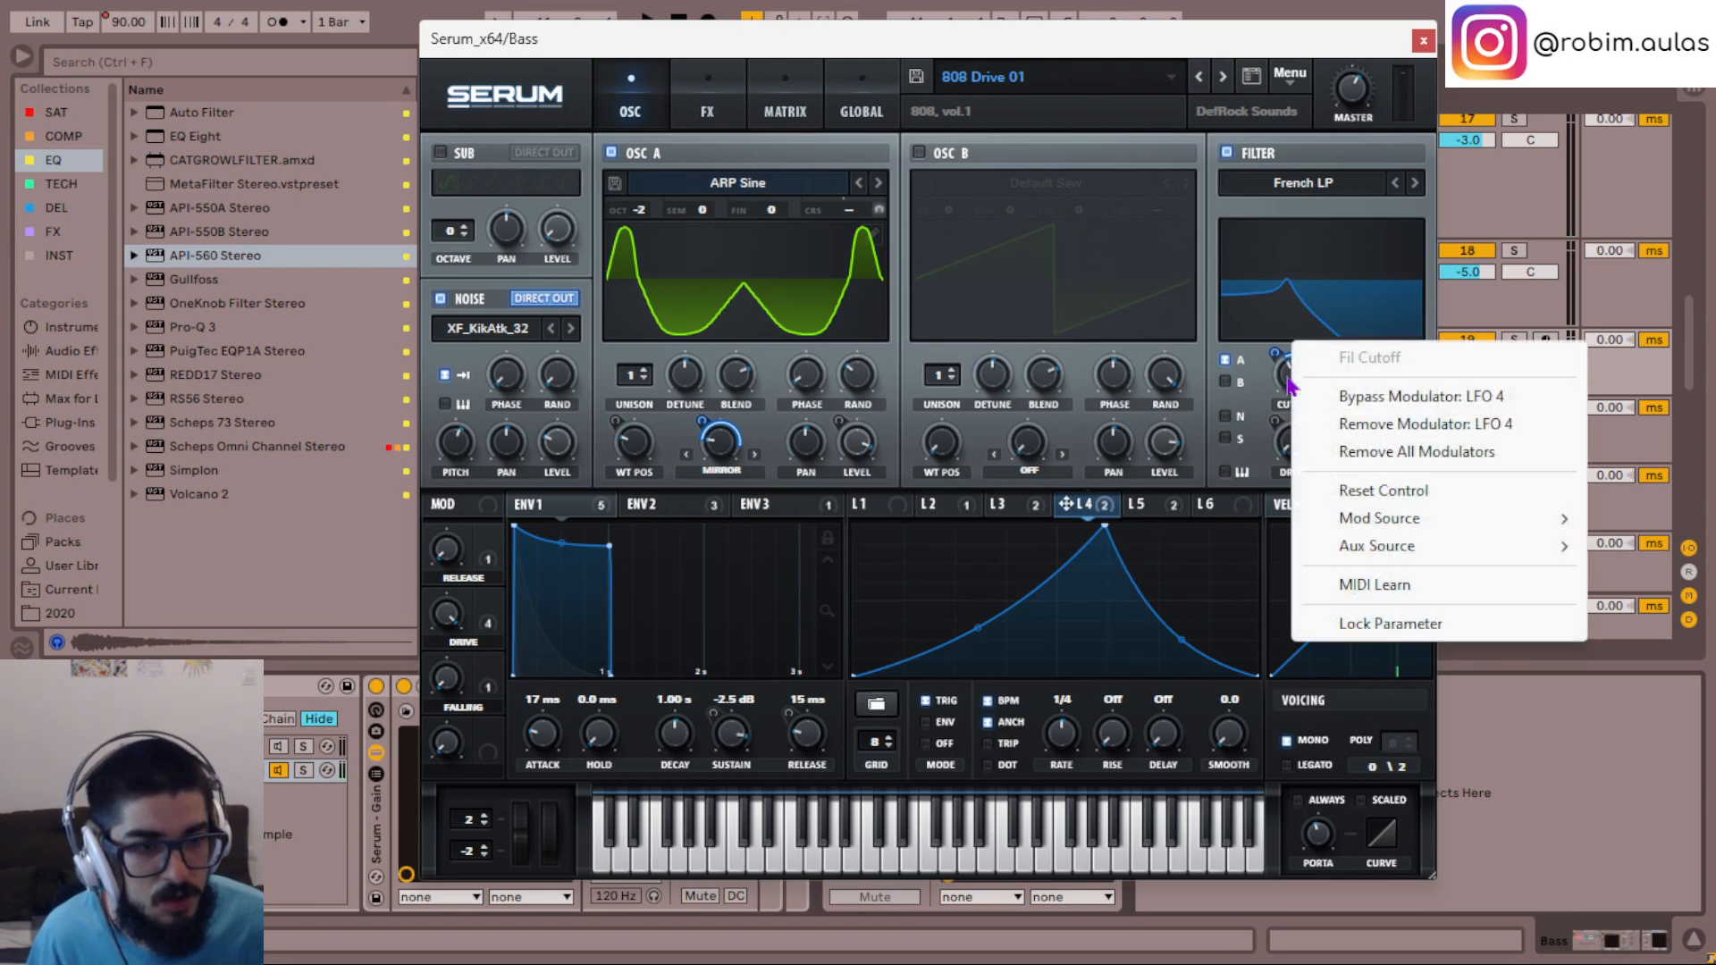
click(1421, 425)
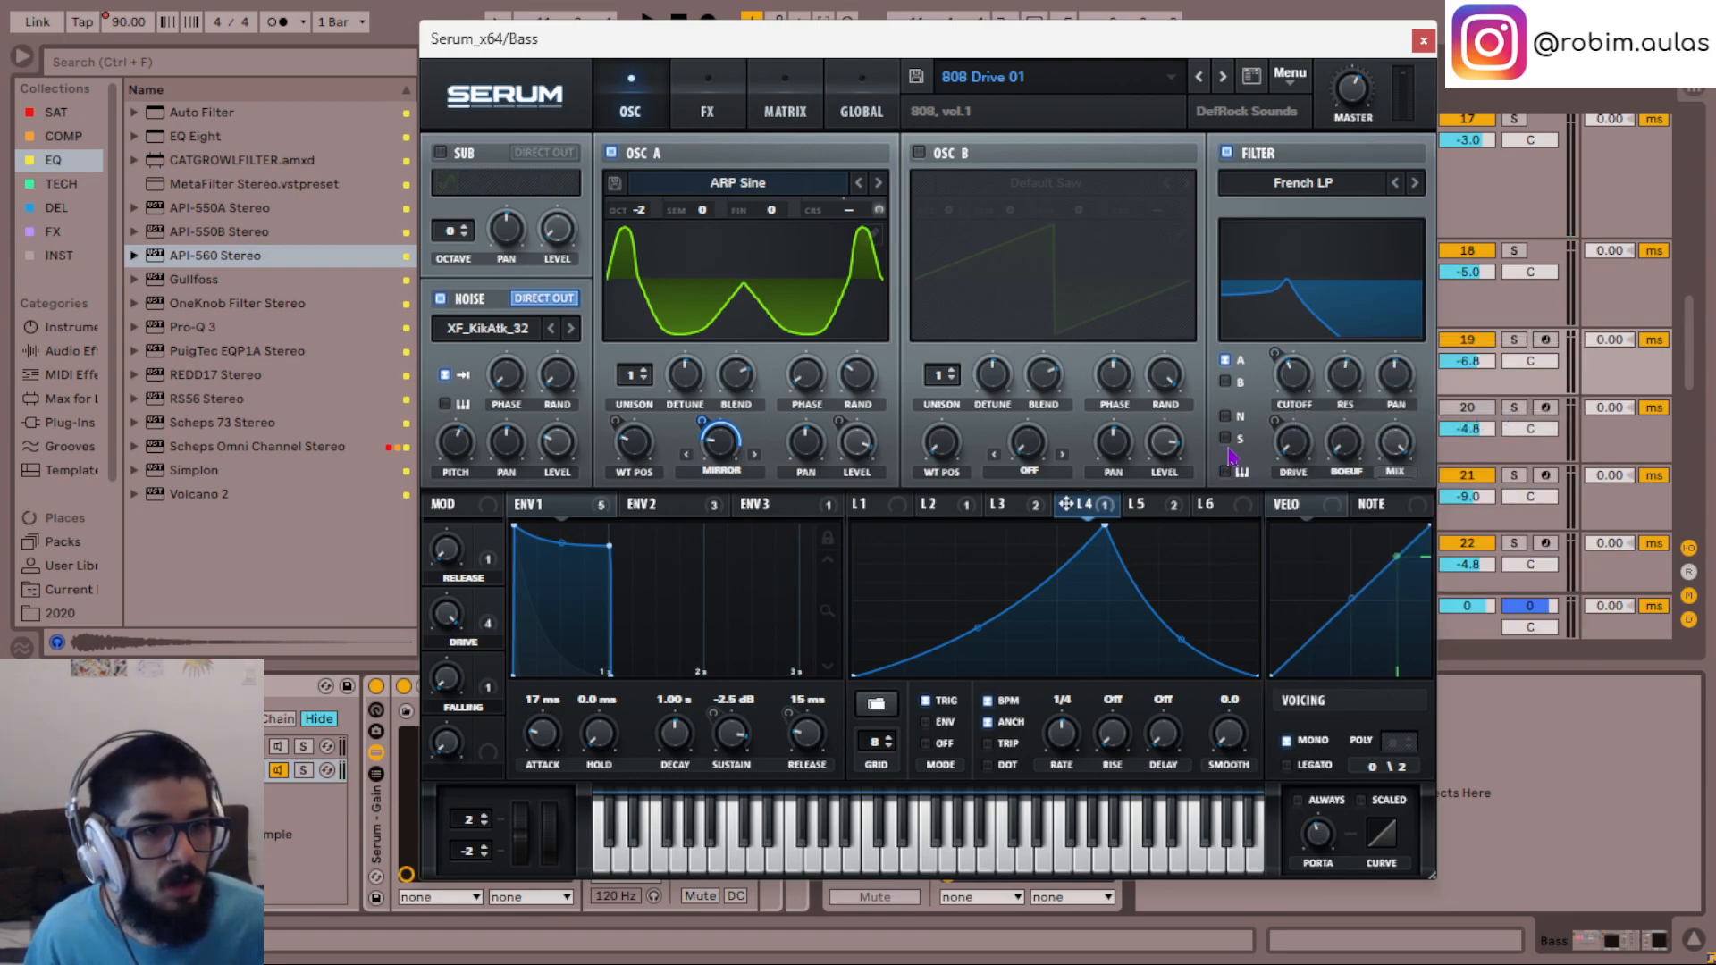
- Assign LFO 3 to the filter cutoff, adjust its modulation depth during playback and close Serum
click(1027, 517)
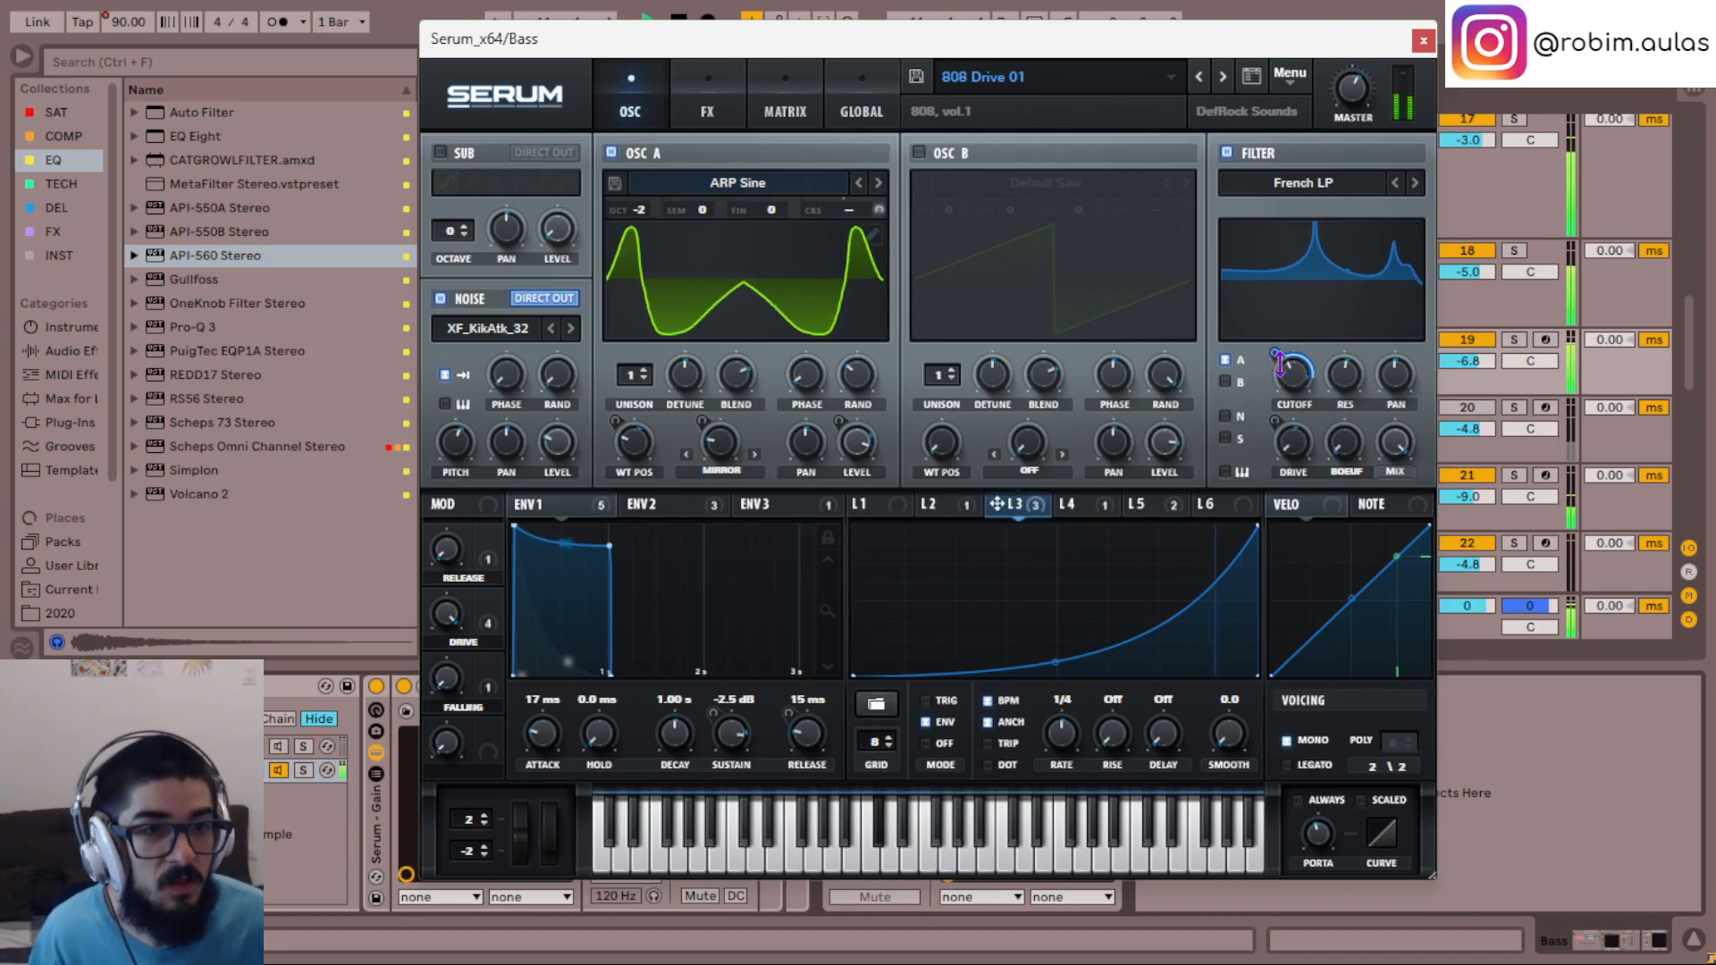
drag(1275, 357, 1271, 373)
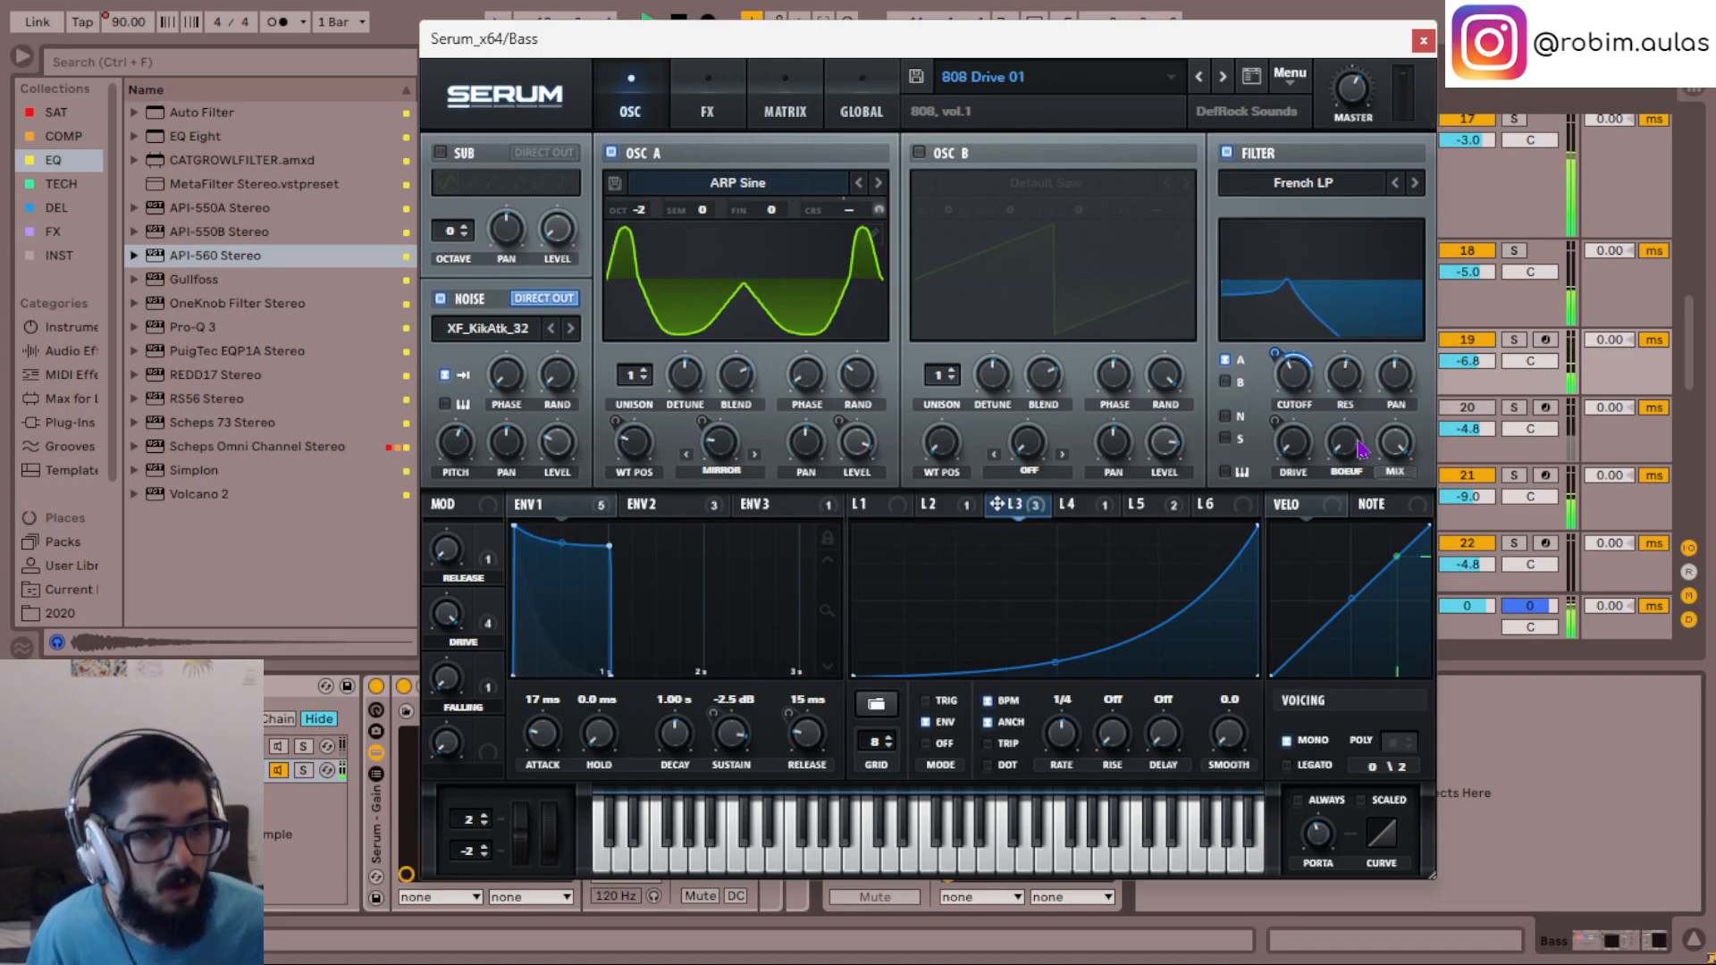
drag(1361, 213, 1364, 394)
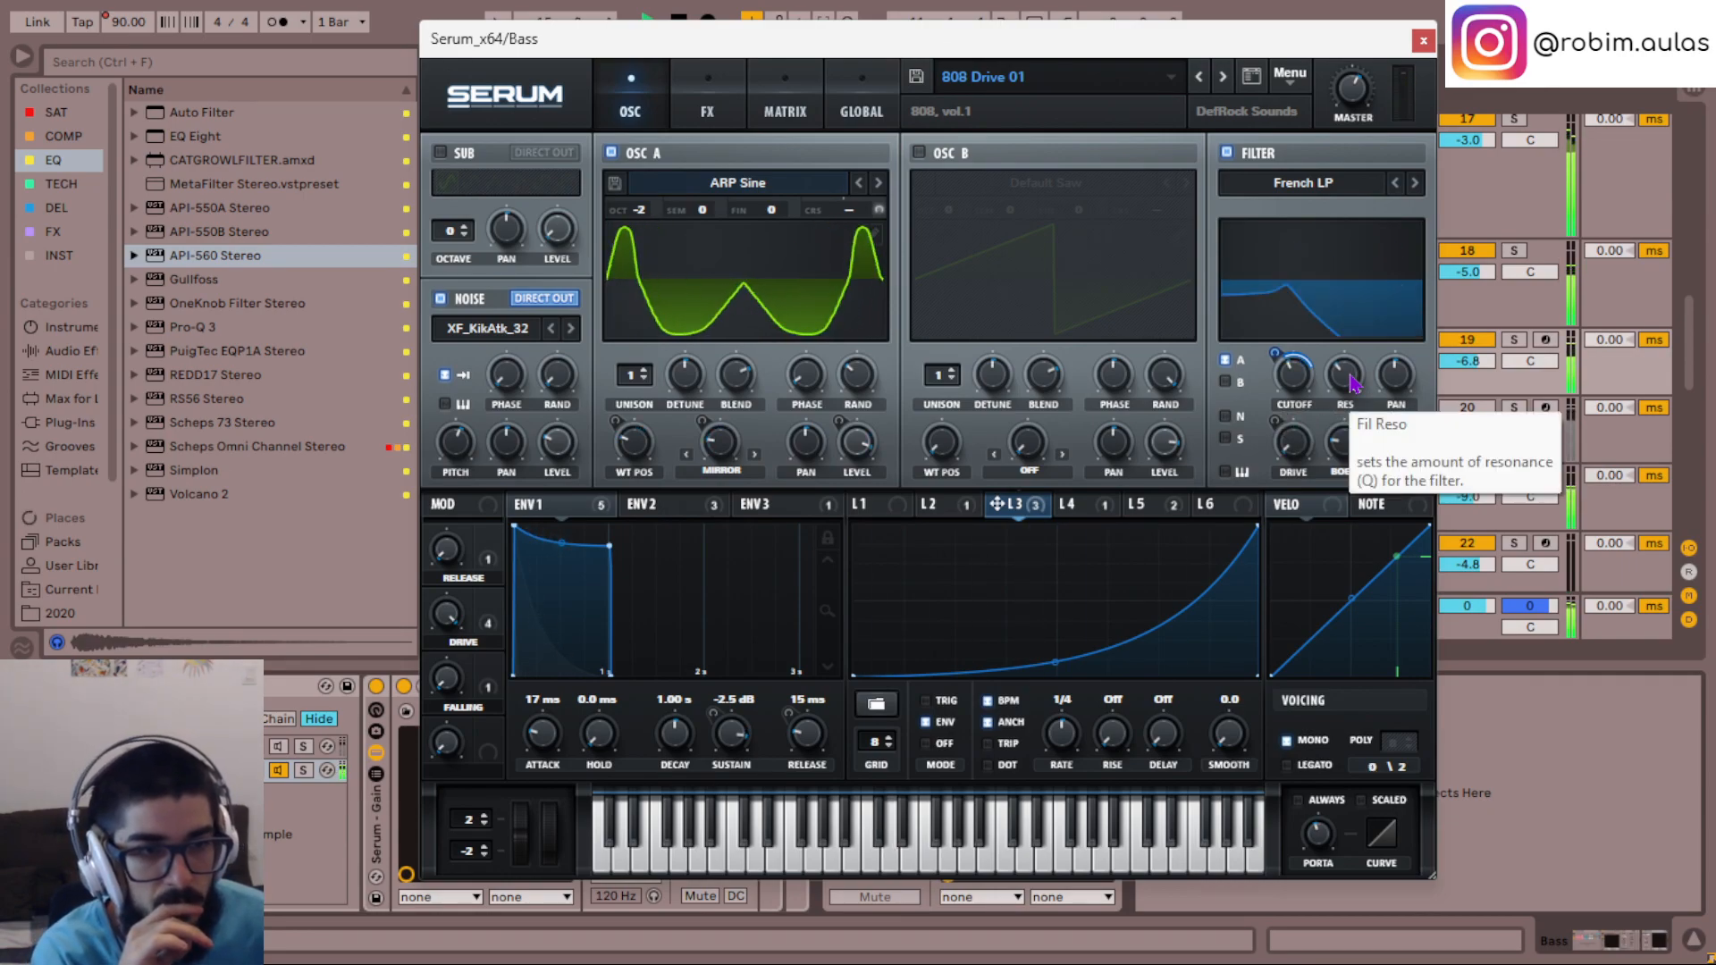
click(1424, 42)
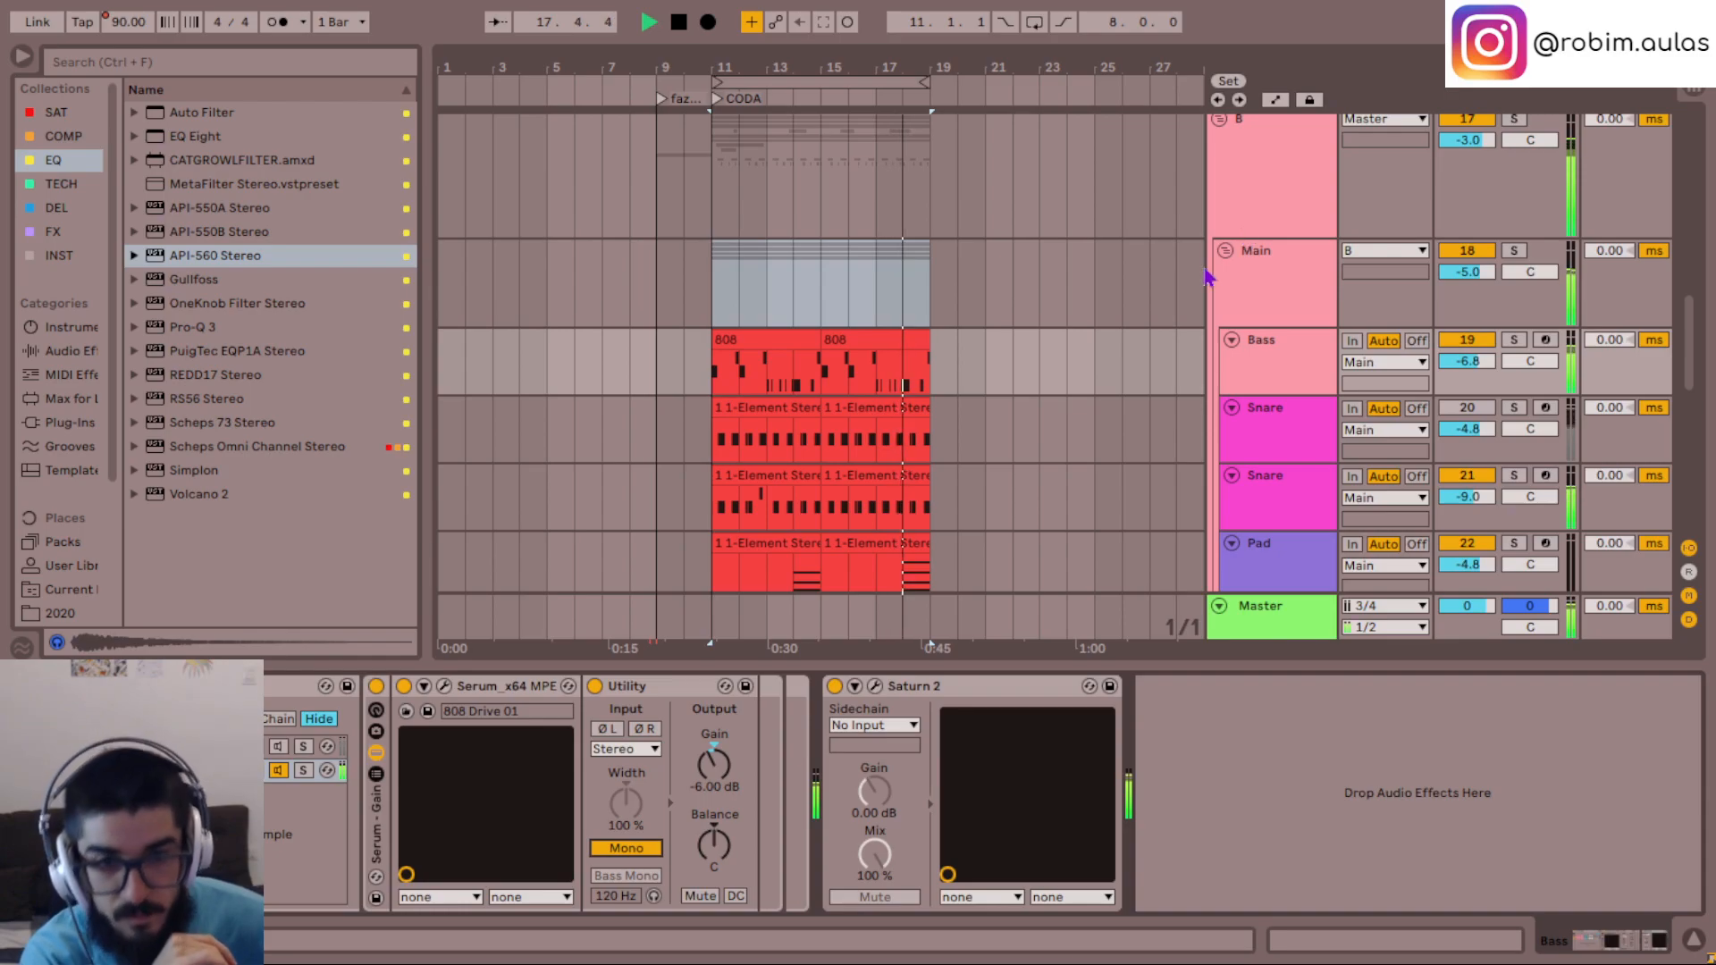
- Reopen the Bass track's Serum and set LFO 3's filter cutoff modulation to about 43, auditioning before closing it
click(1293, 374)
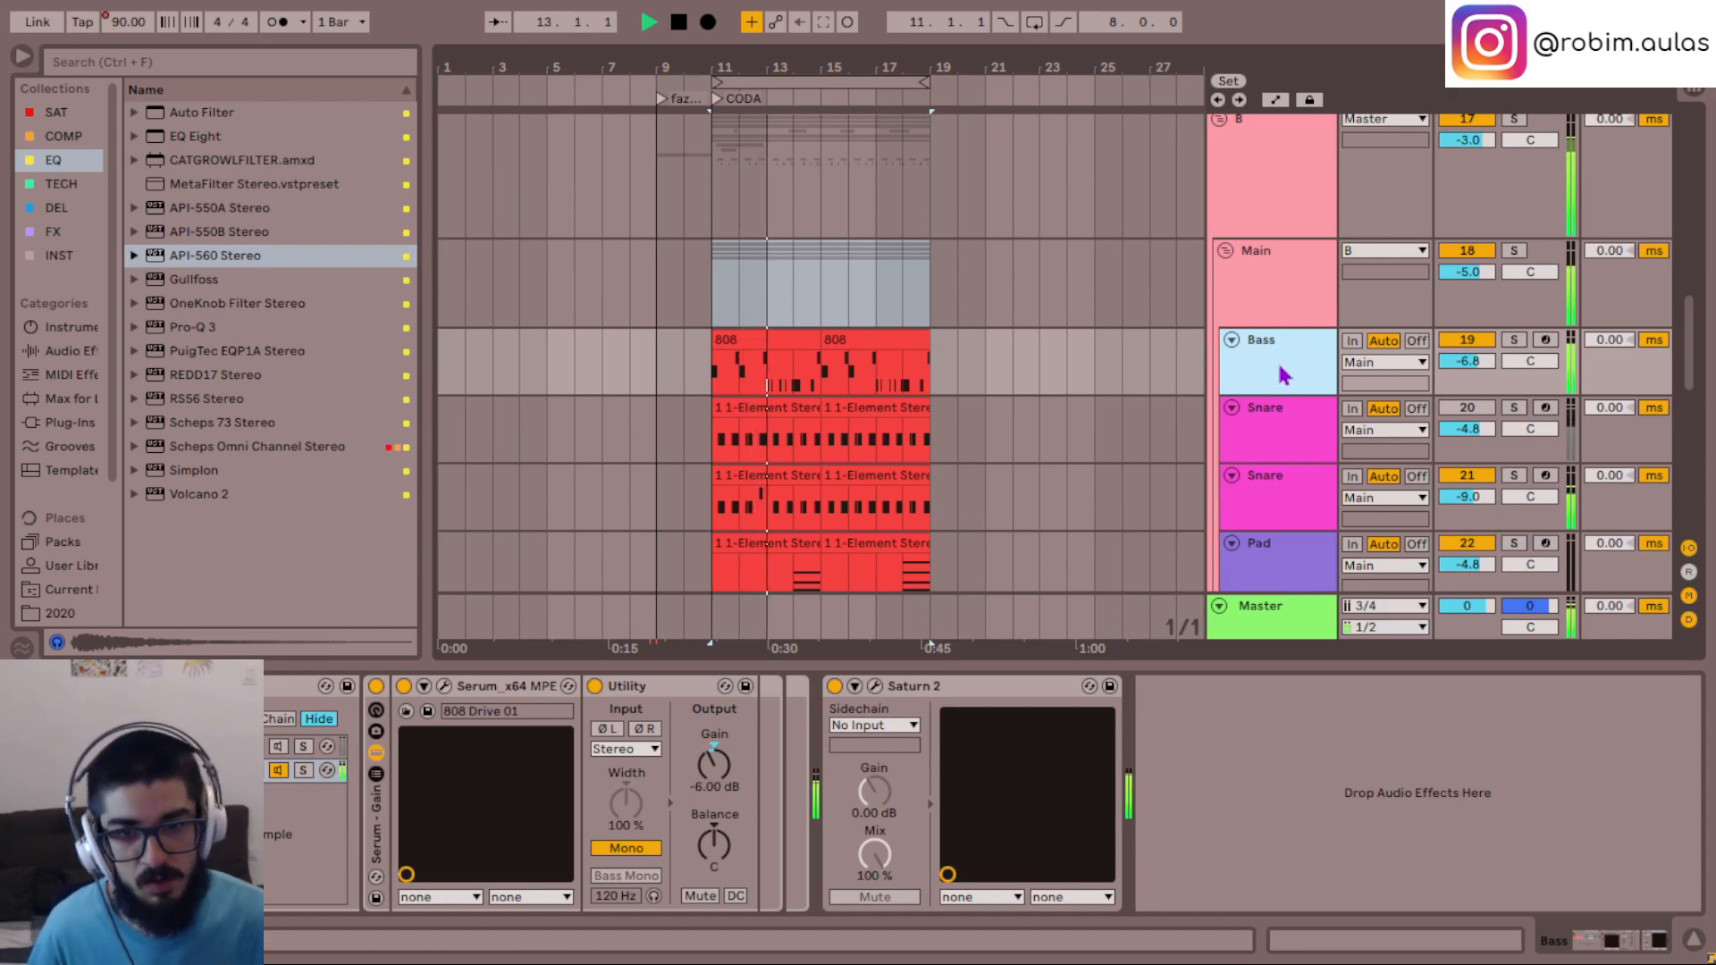
click(445, 687)
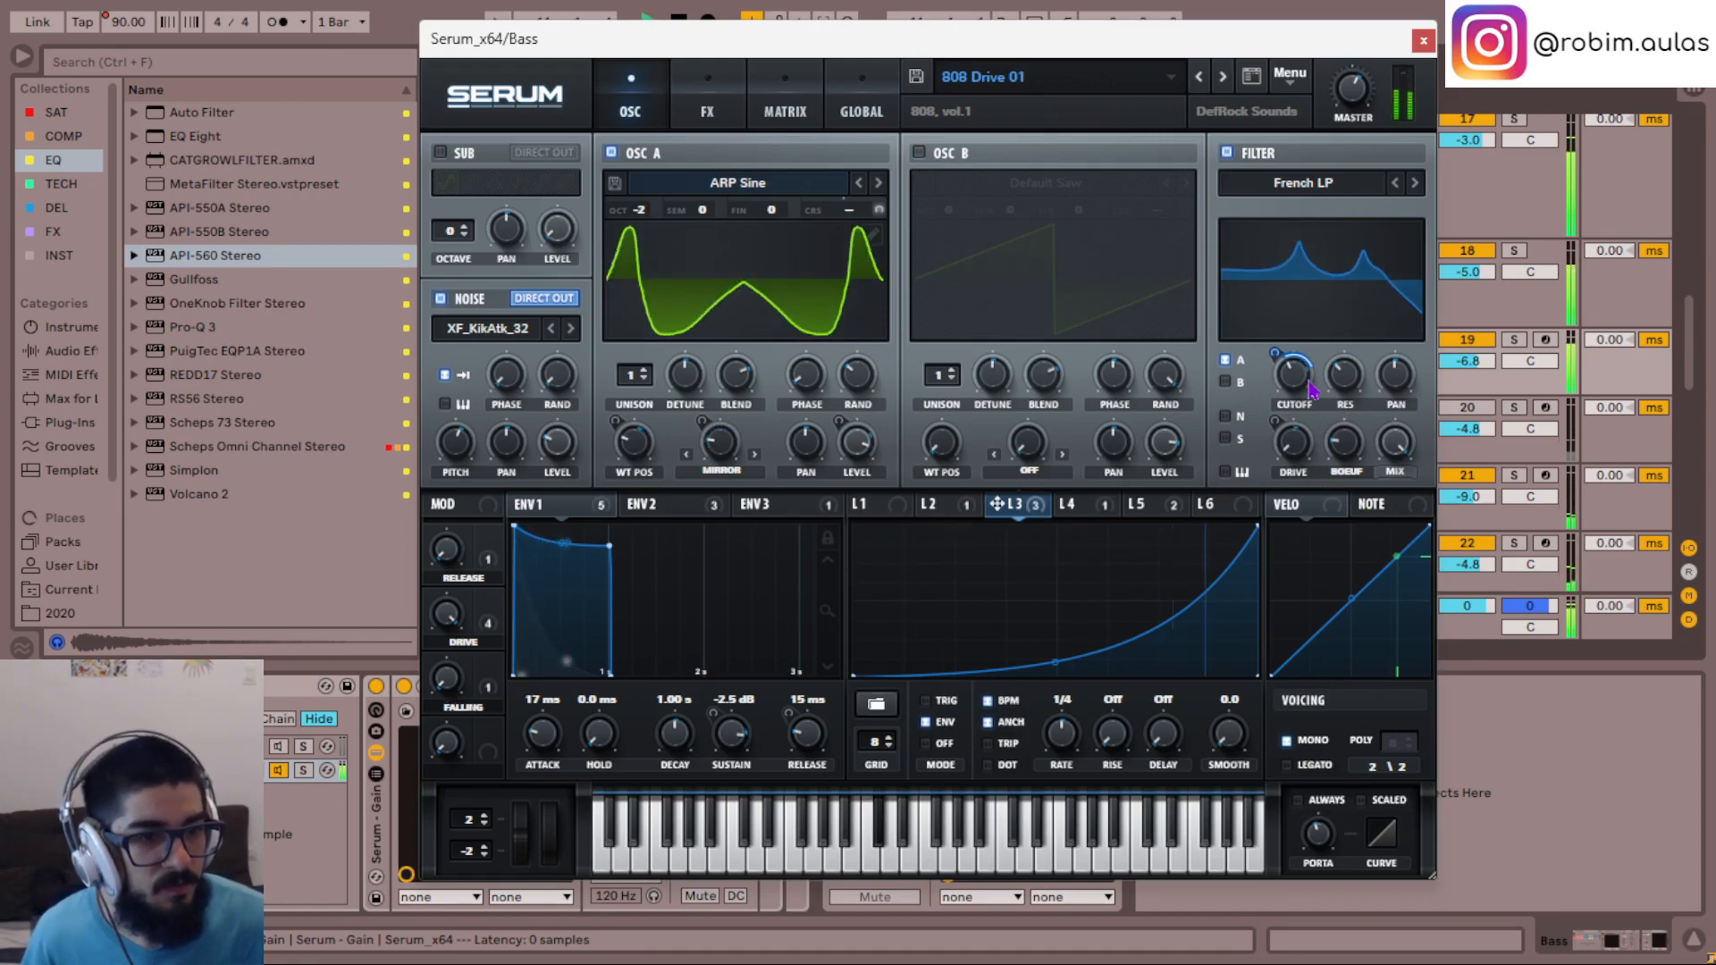
mouse_move(1303, 383)
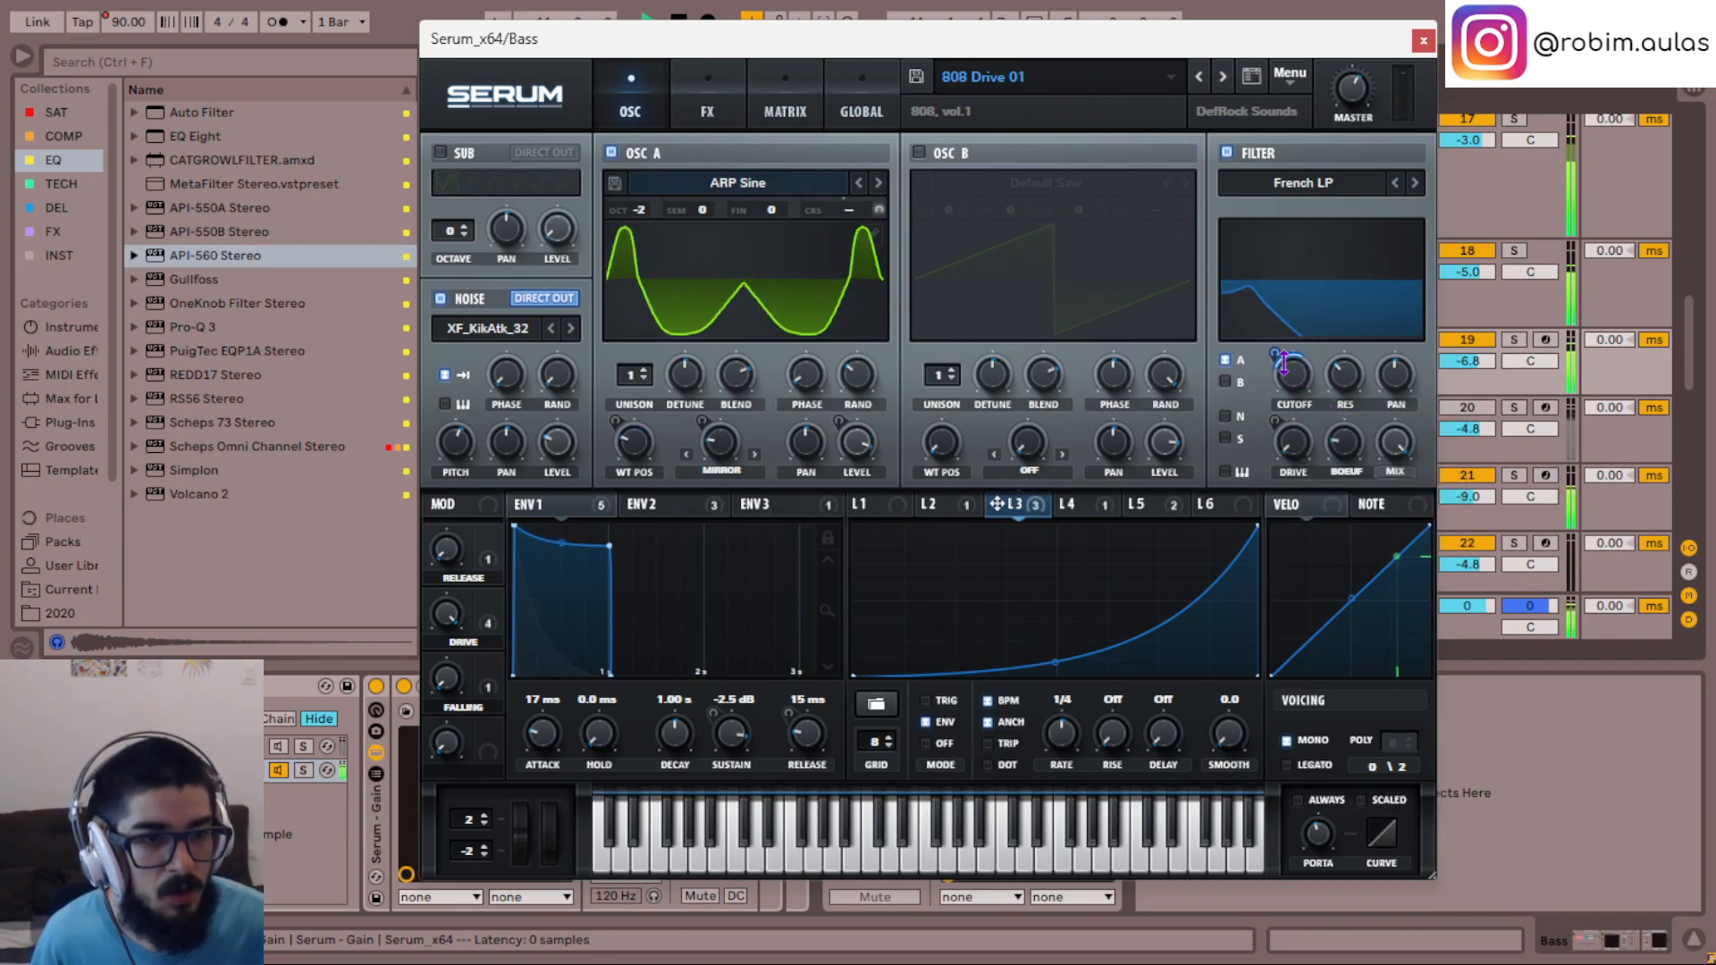
drag(1279, 357, 1278, 332)
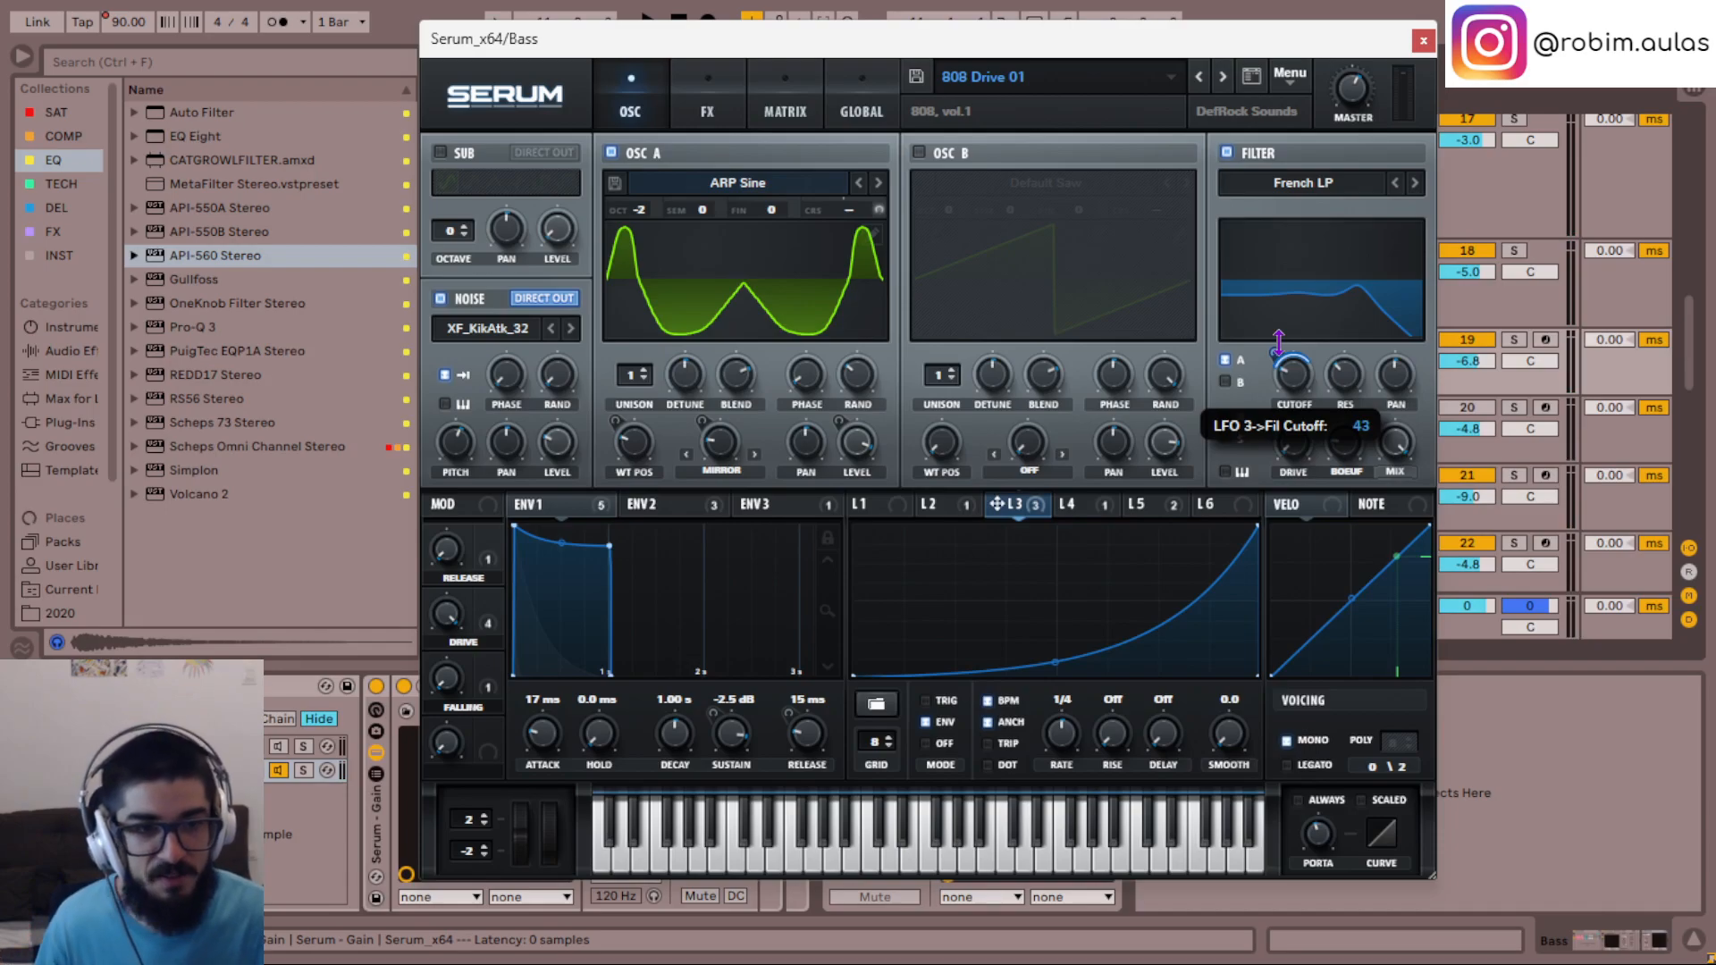
key(space)
mouse_move(1278, 339)
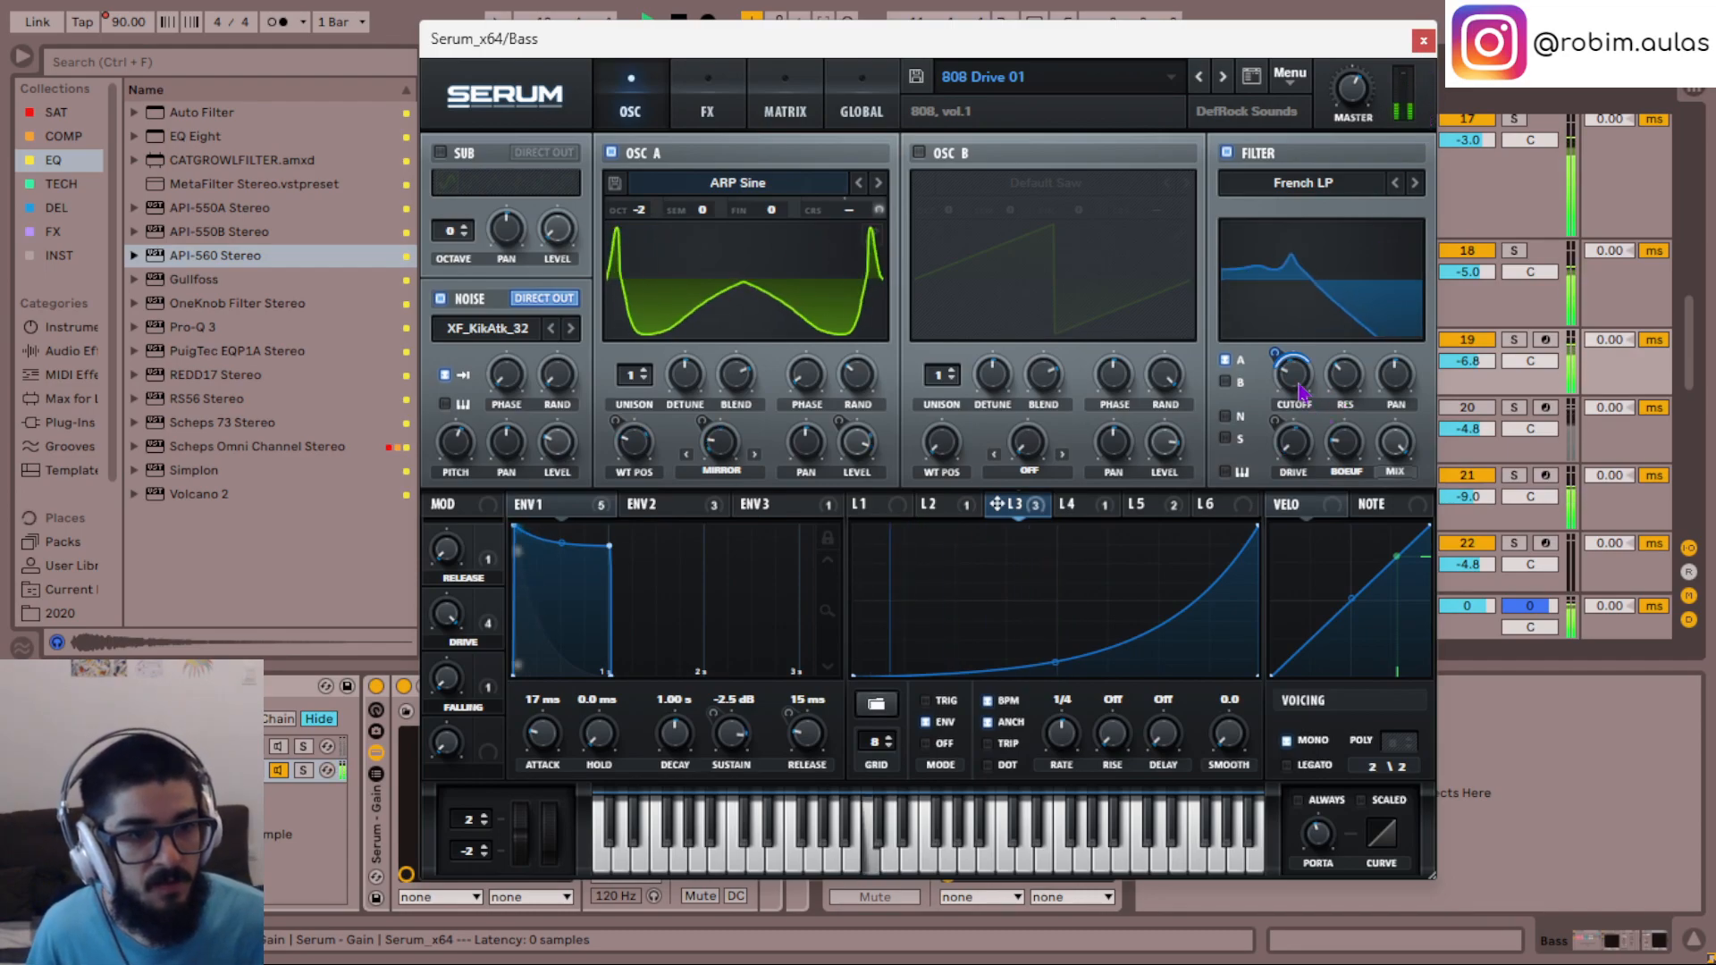
mouse_move(1320, 290)
click(1423, 40)
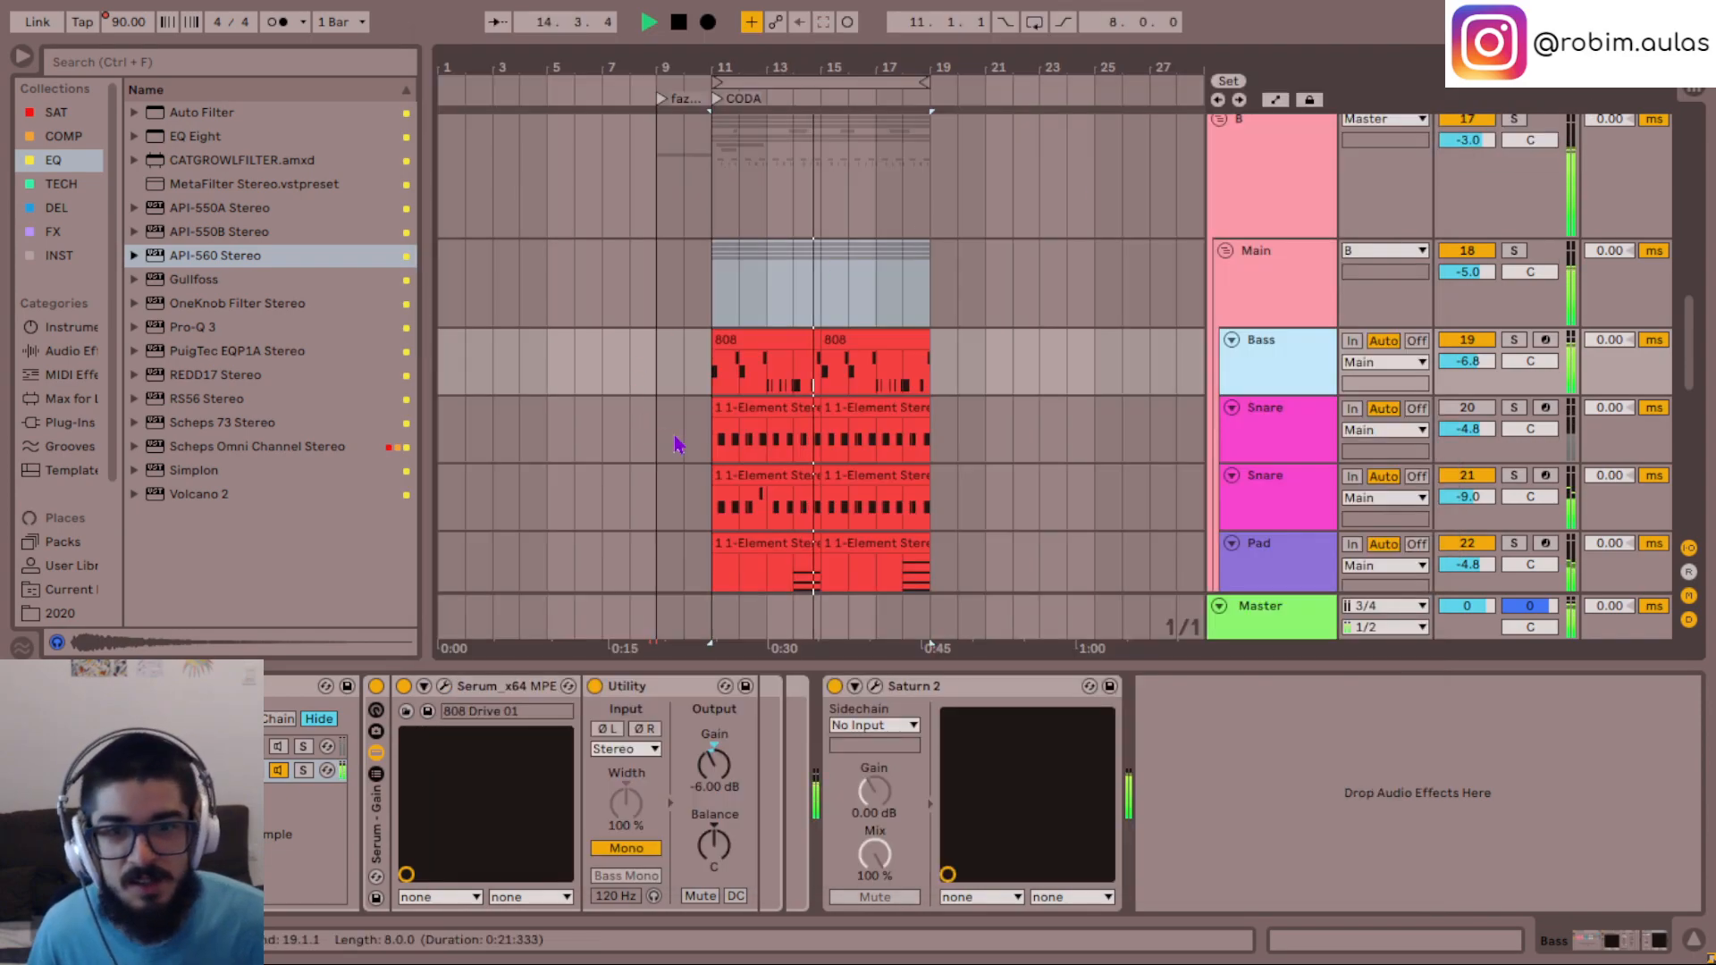
- Solo the Bass track and audition its 808 clip from bars 11 and 13, comparing it with the full mix
click(765, 389)
key(s)
key(space)
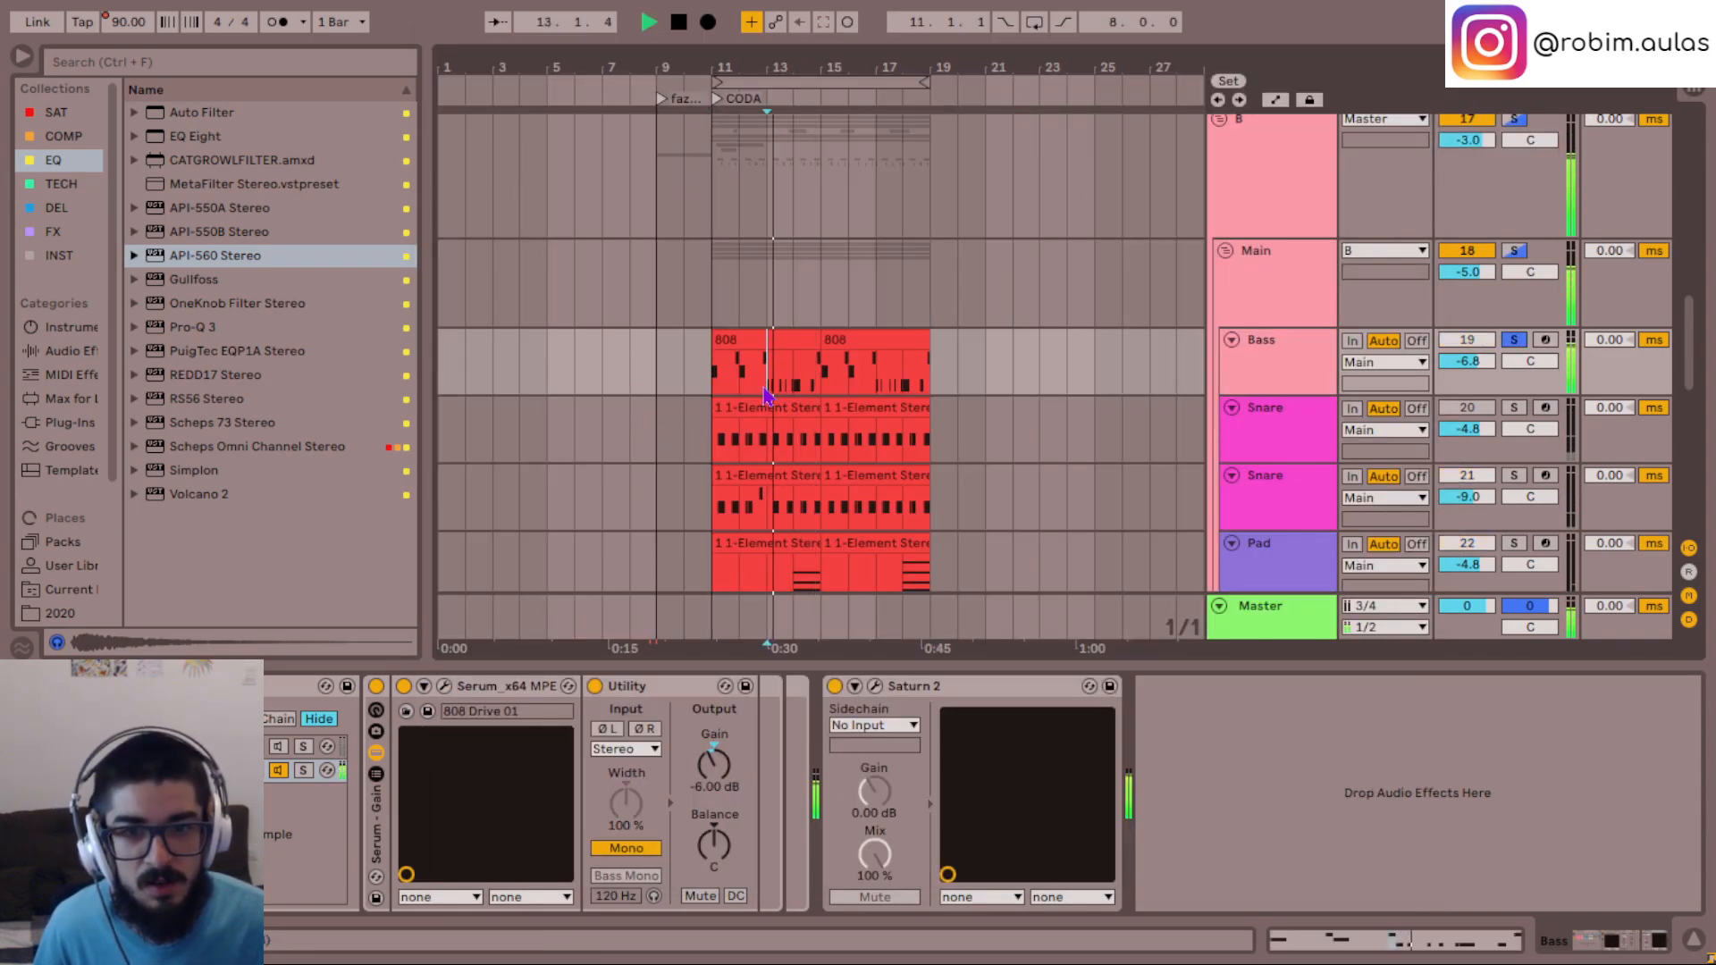
click(707, 388)
key(space)
key(space)
key(s)
key(space)
key(space)
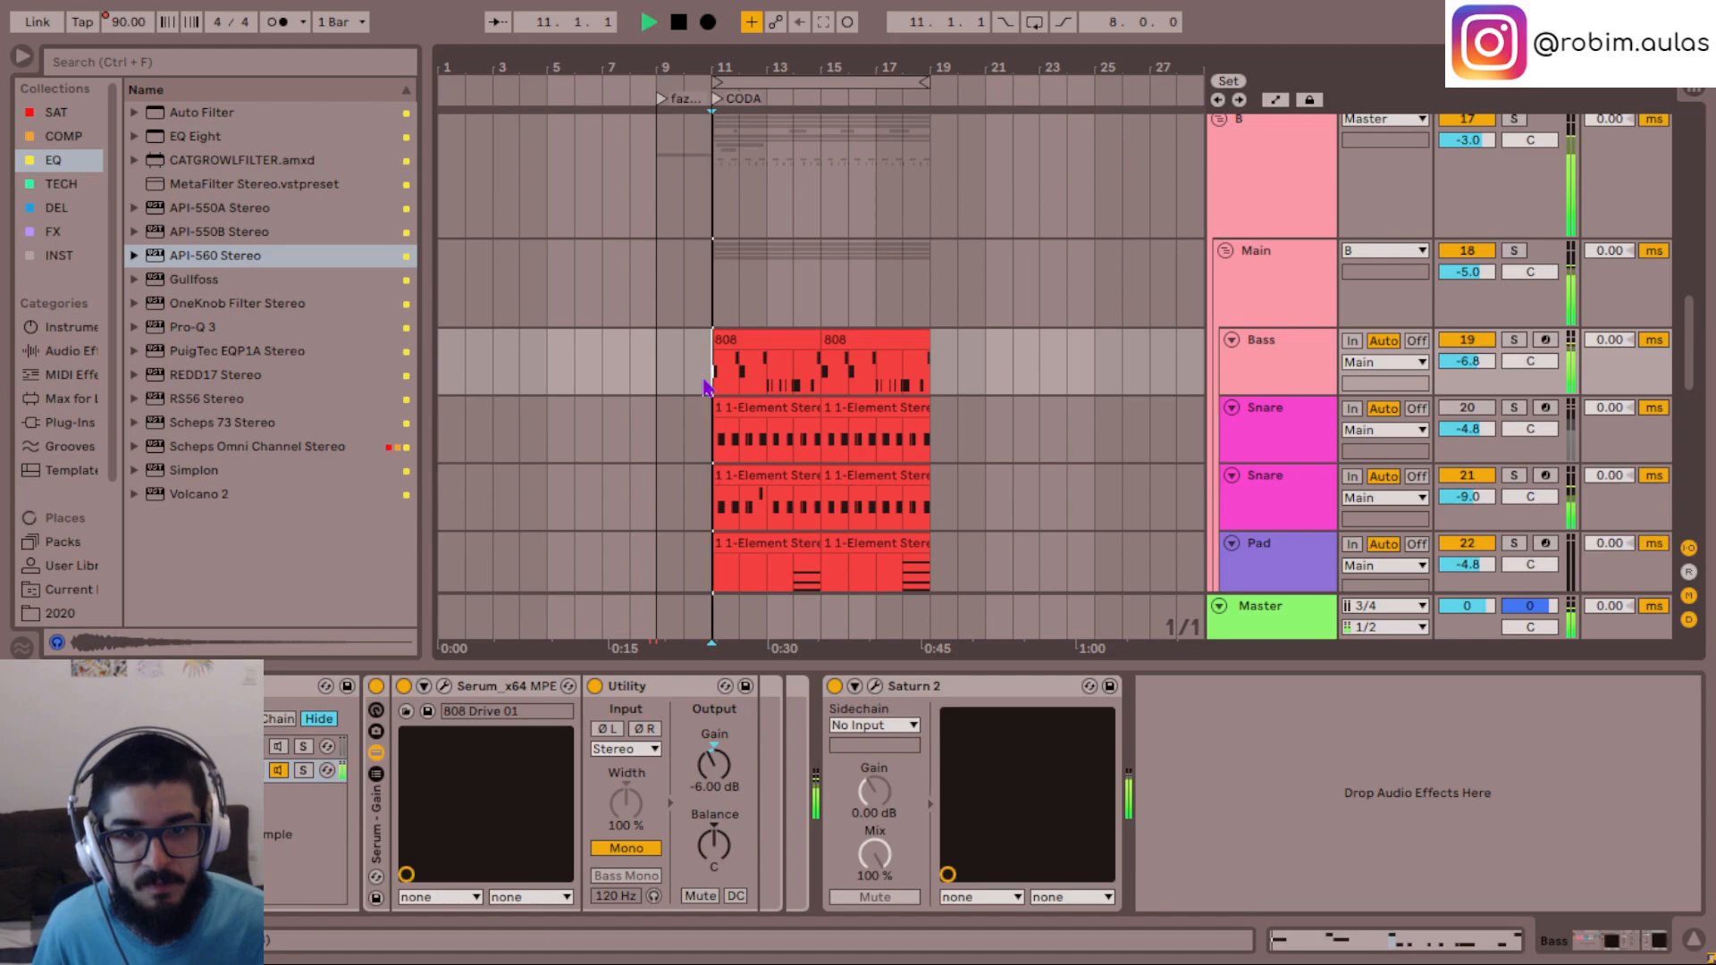
key(s)
key(space)
click(769, 384)
key(space)
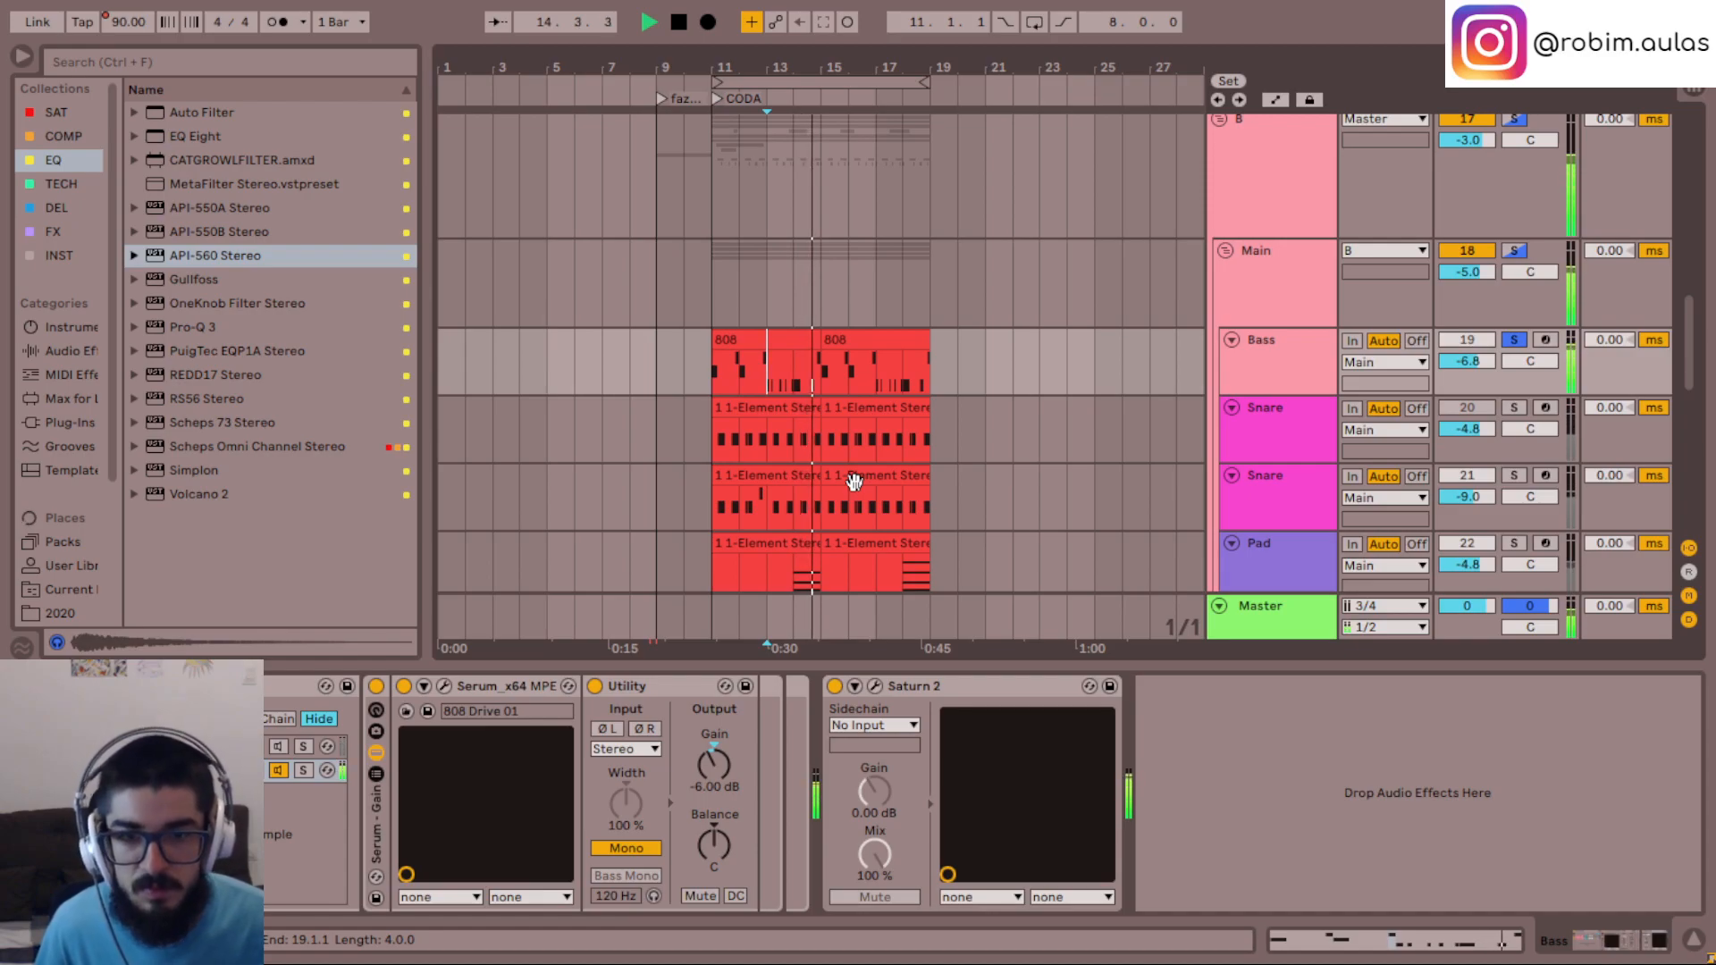
- Compare the bass rack's Element and Serum chains by switching between them, returning to the Serum chain alone
click(278, 746)
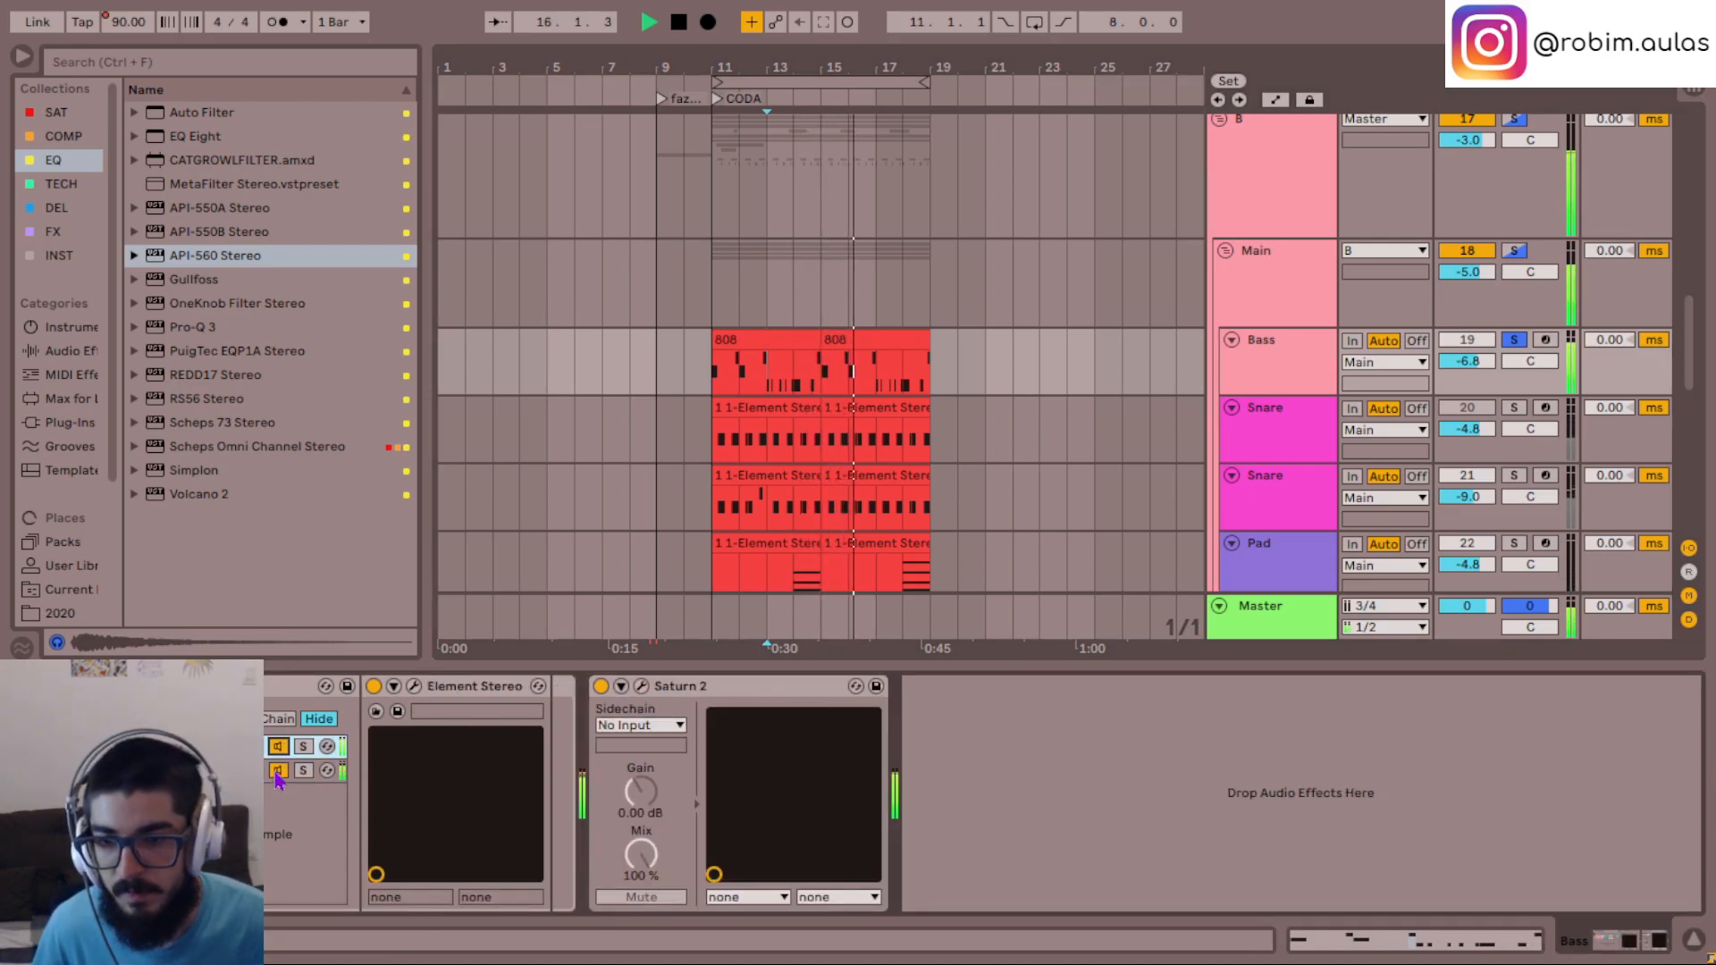
click(288, 777)
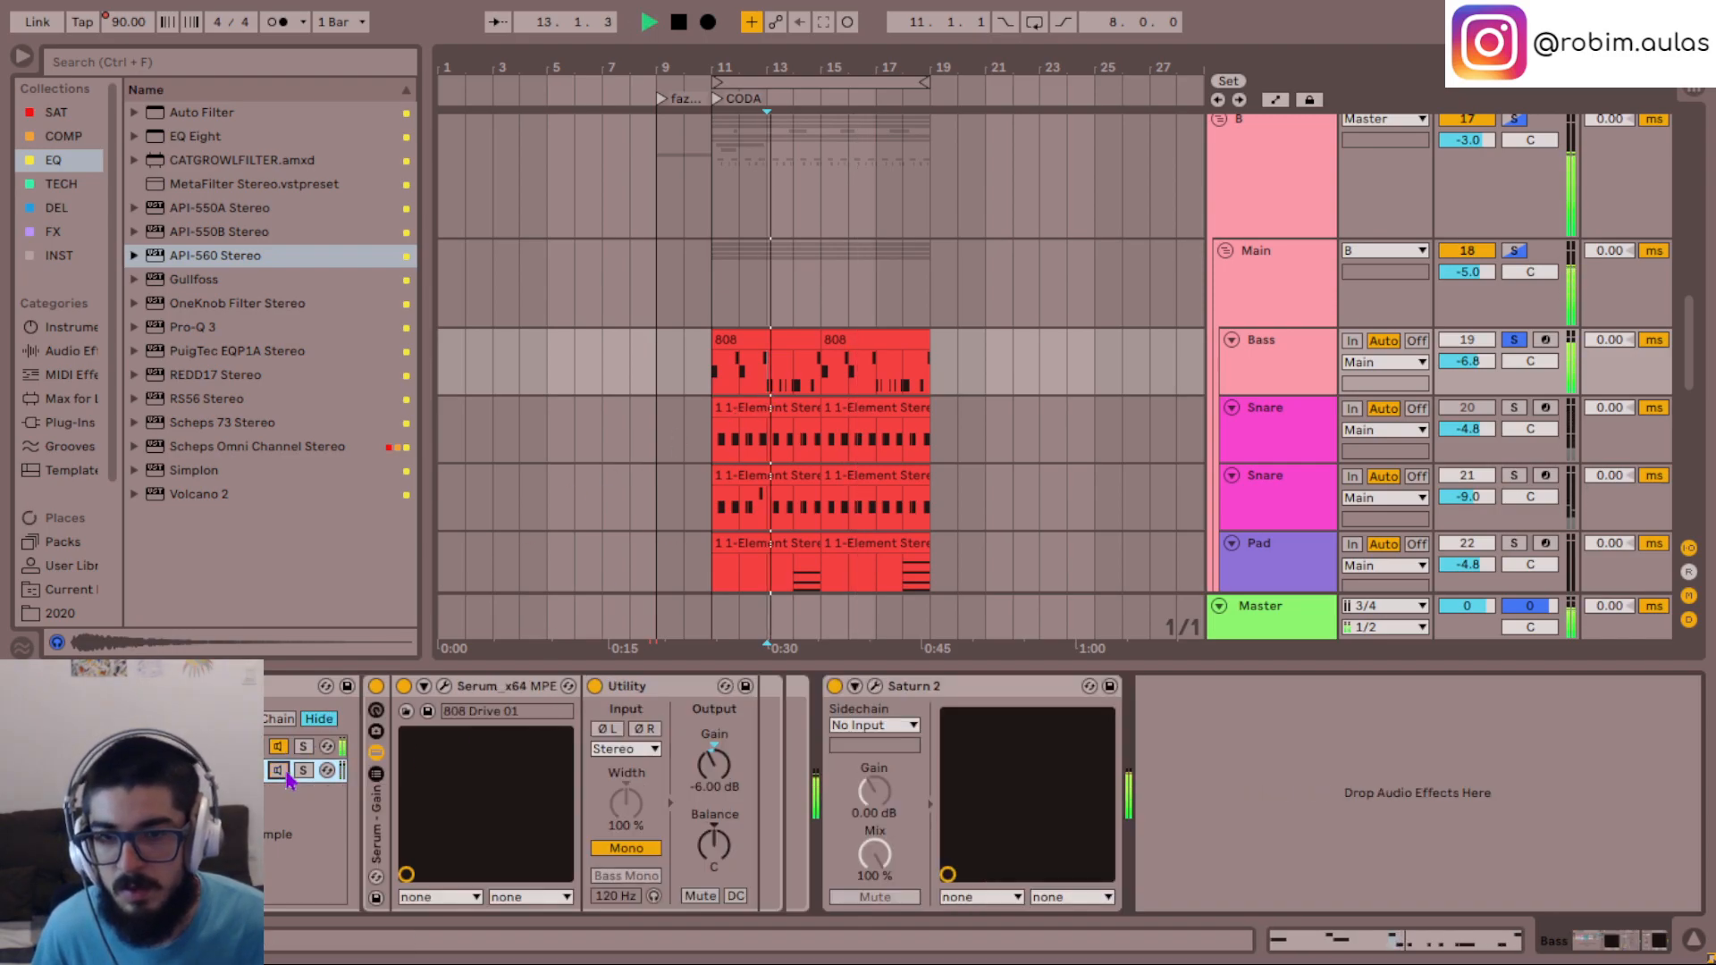
click(280, 747)
click(280, 770)
key(space)
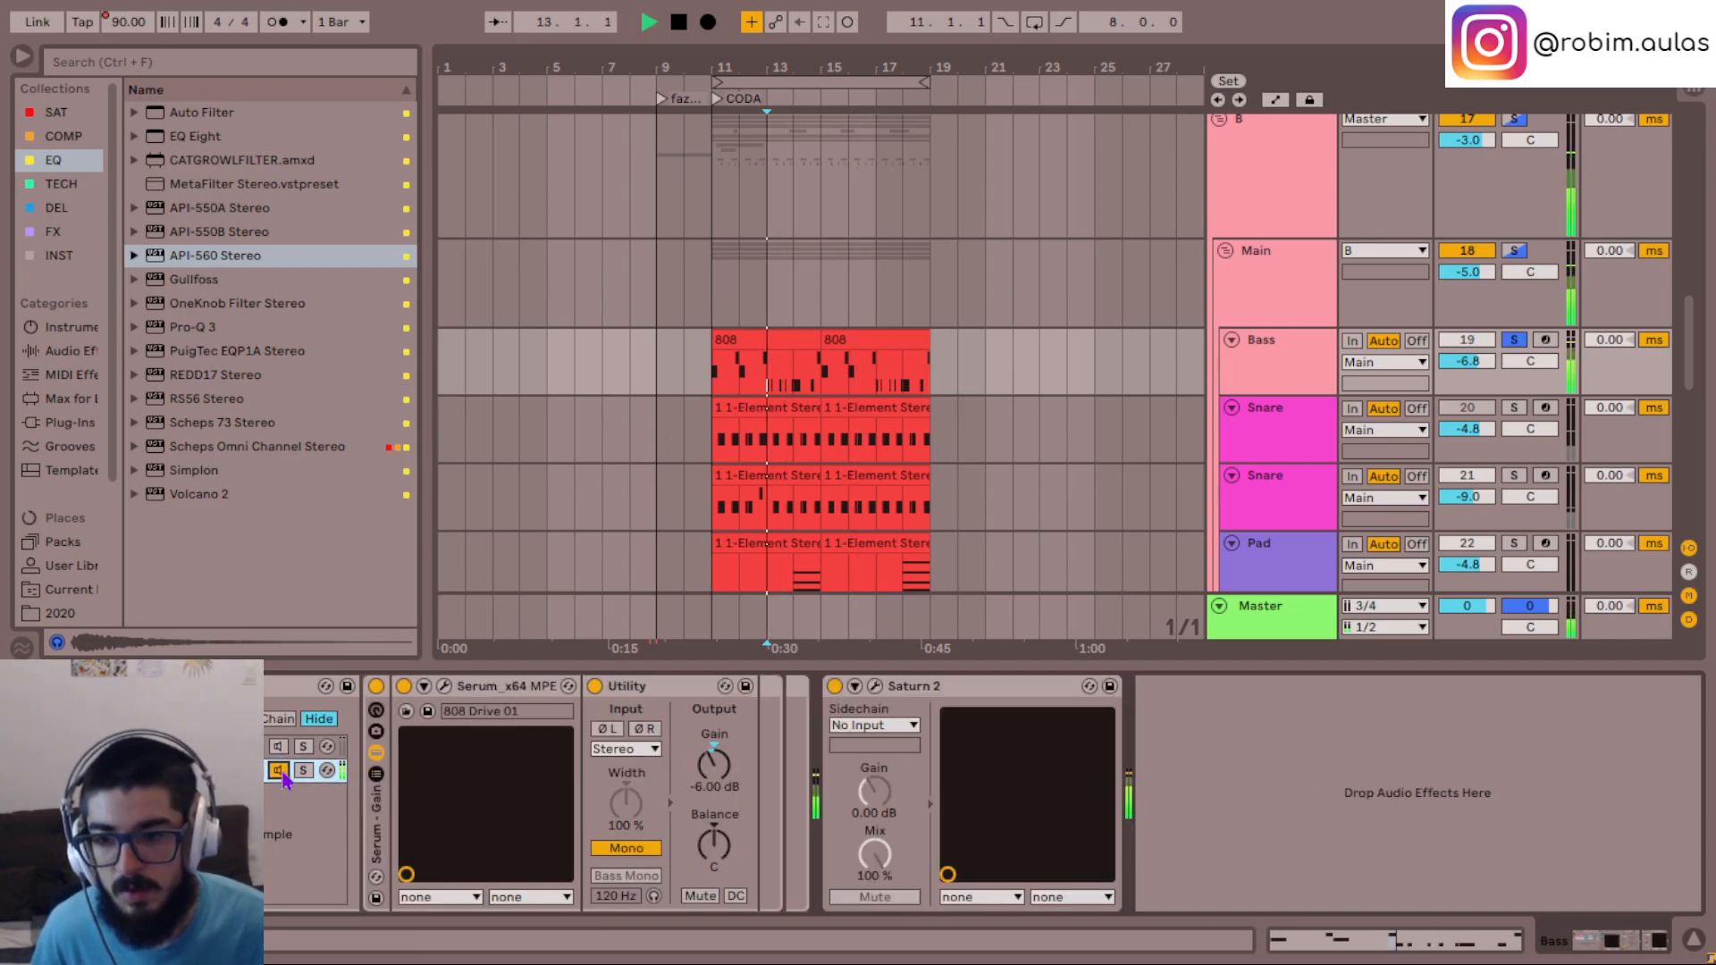
key(space)
- Duplicate the Bass track and play the soloed original from bar 11
click(1268, 362)
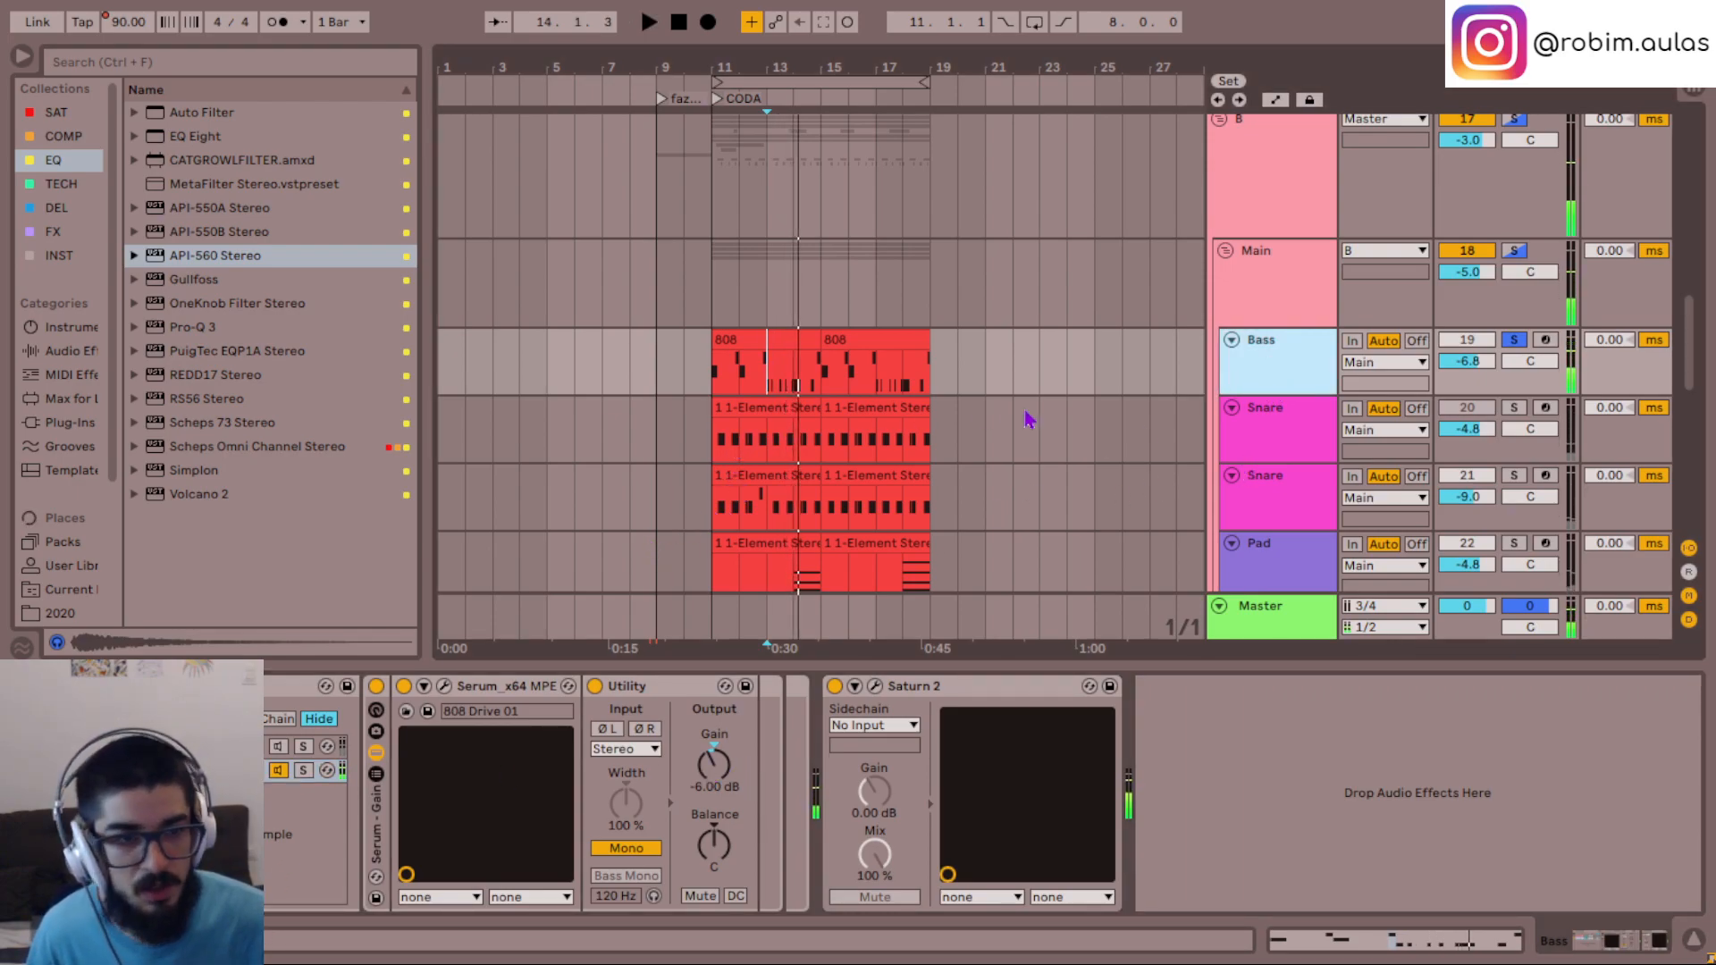
key(ctrl+d)
click(1251, 385)
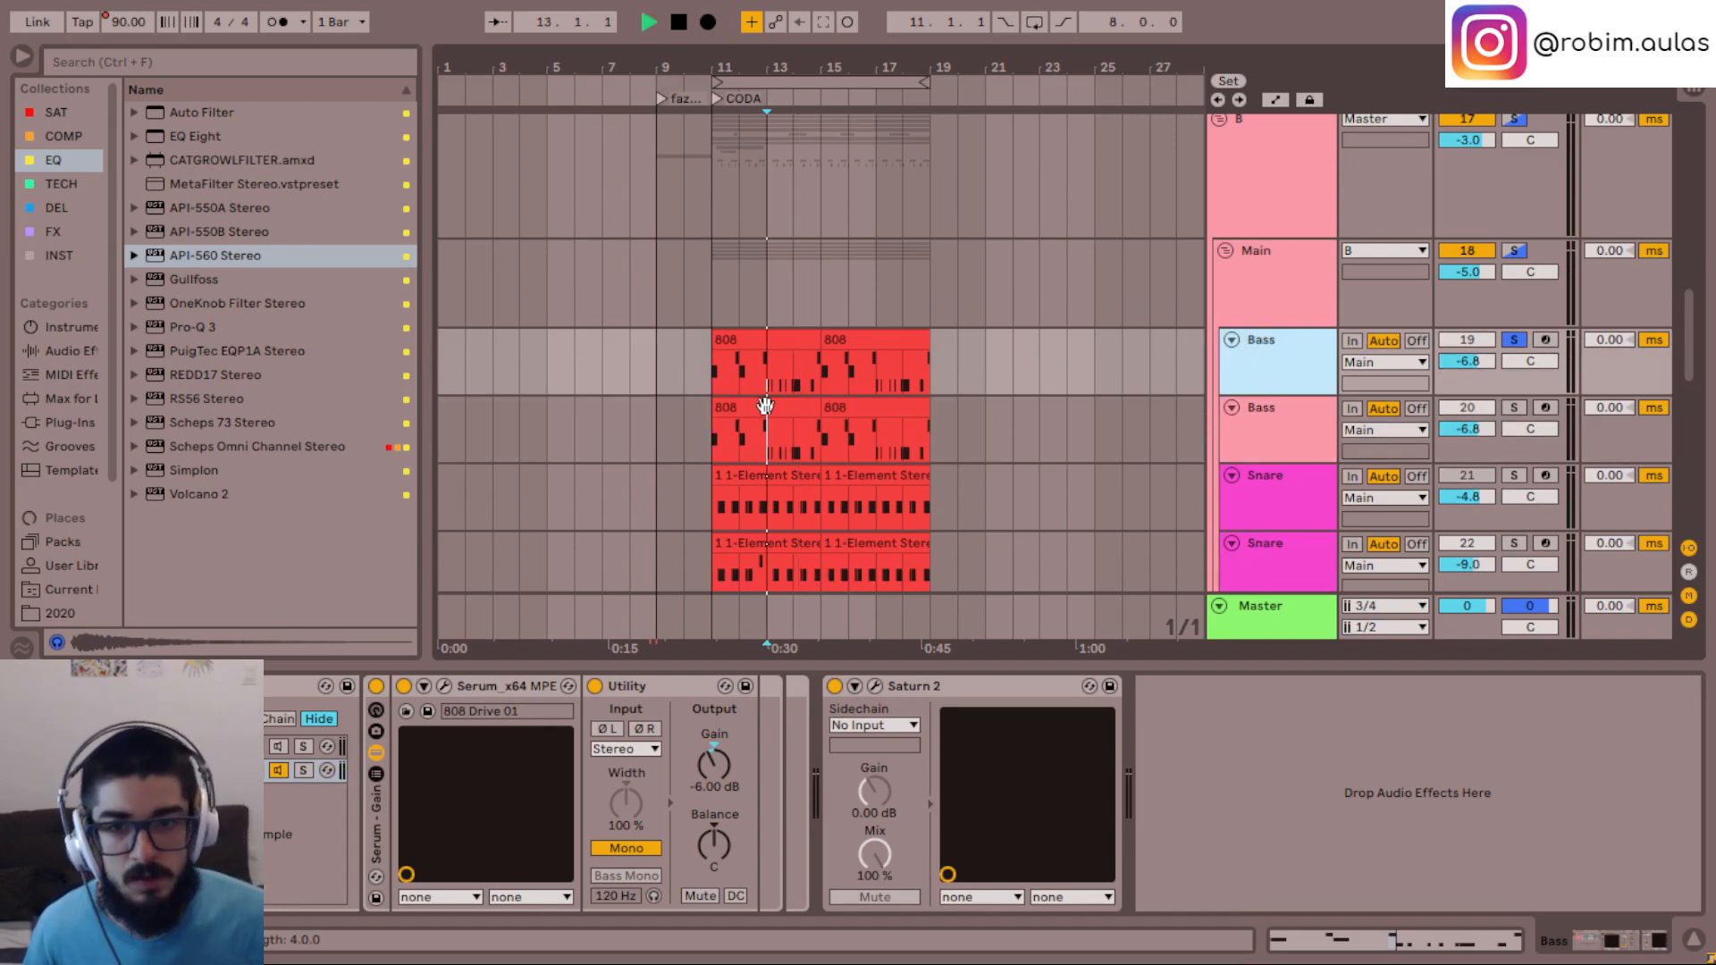
click(711, 379)
key(space)
scroll(713, 375, up, 5)
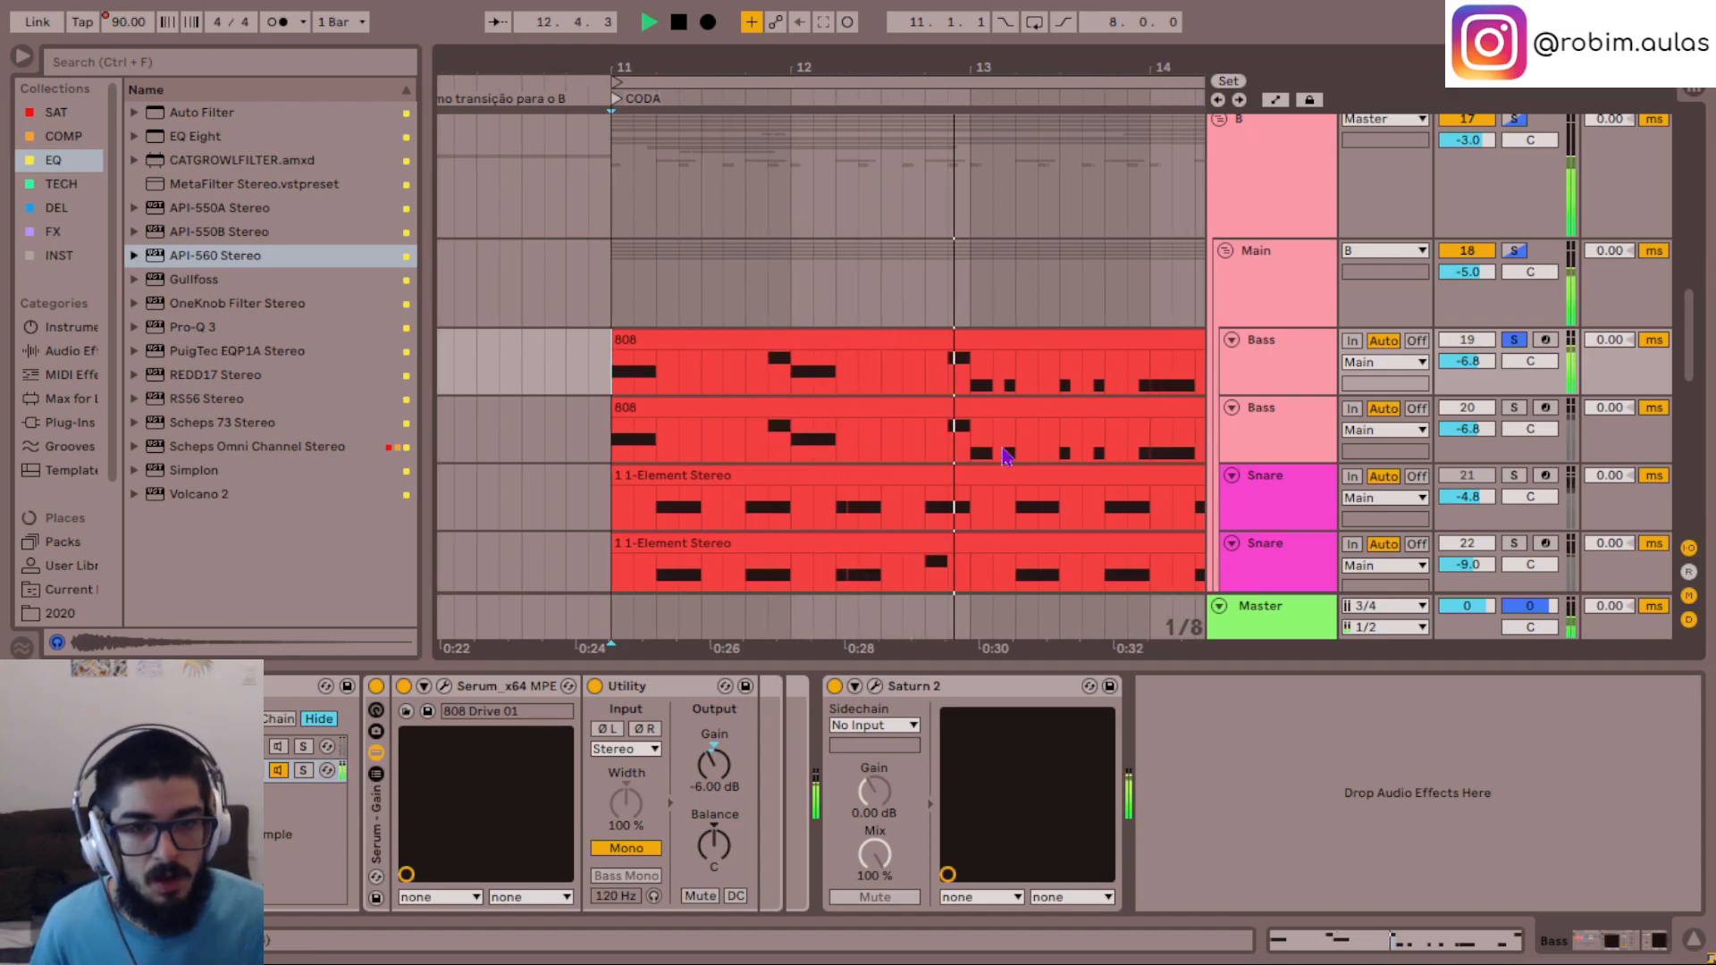
key(space)
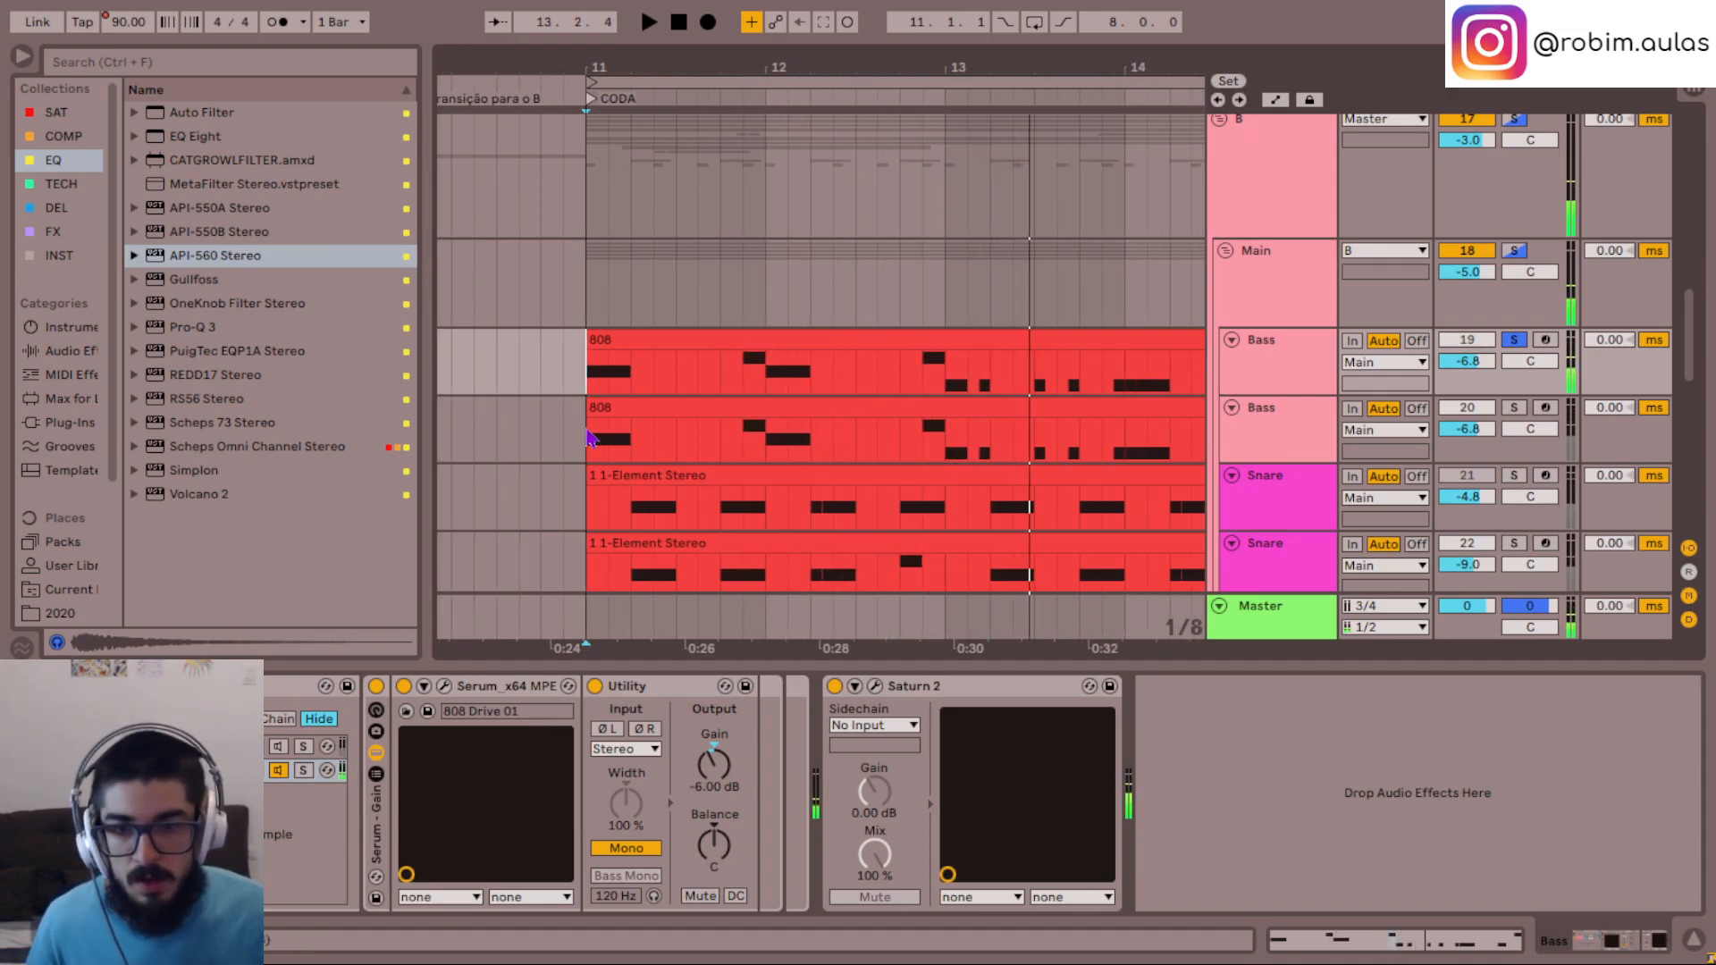
- Clear the duplicated Bass track from bar 11 to bar 13 and deactivate bar 13 of the original Bass clip
drag(597, 411, 945, 411)
scroll(962, 454, right, 2)
drag(845, 384, 1028, 451)
key(0)
key(0)
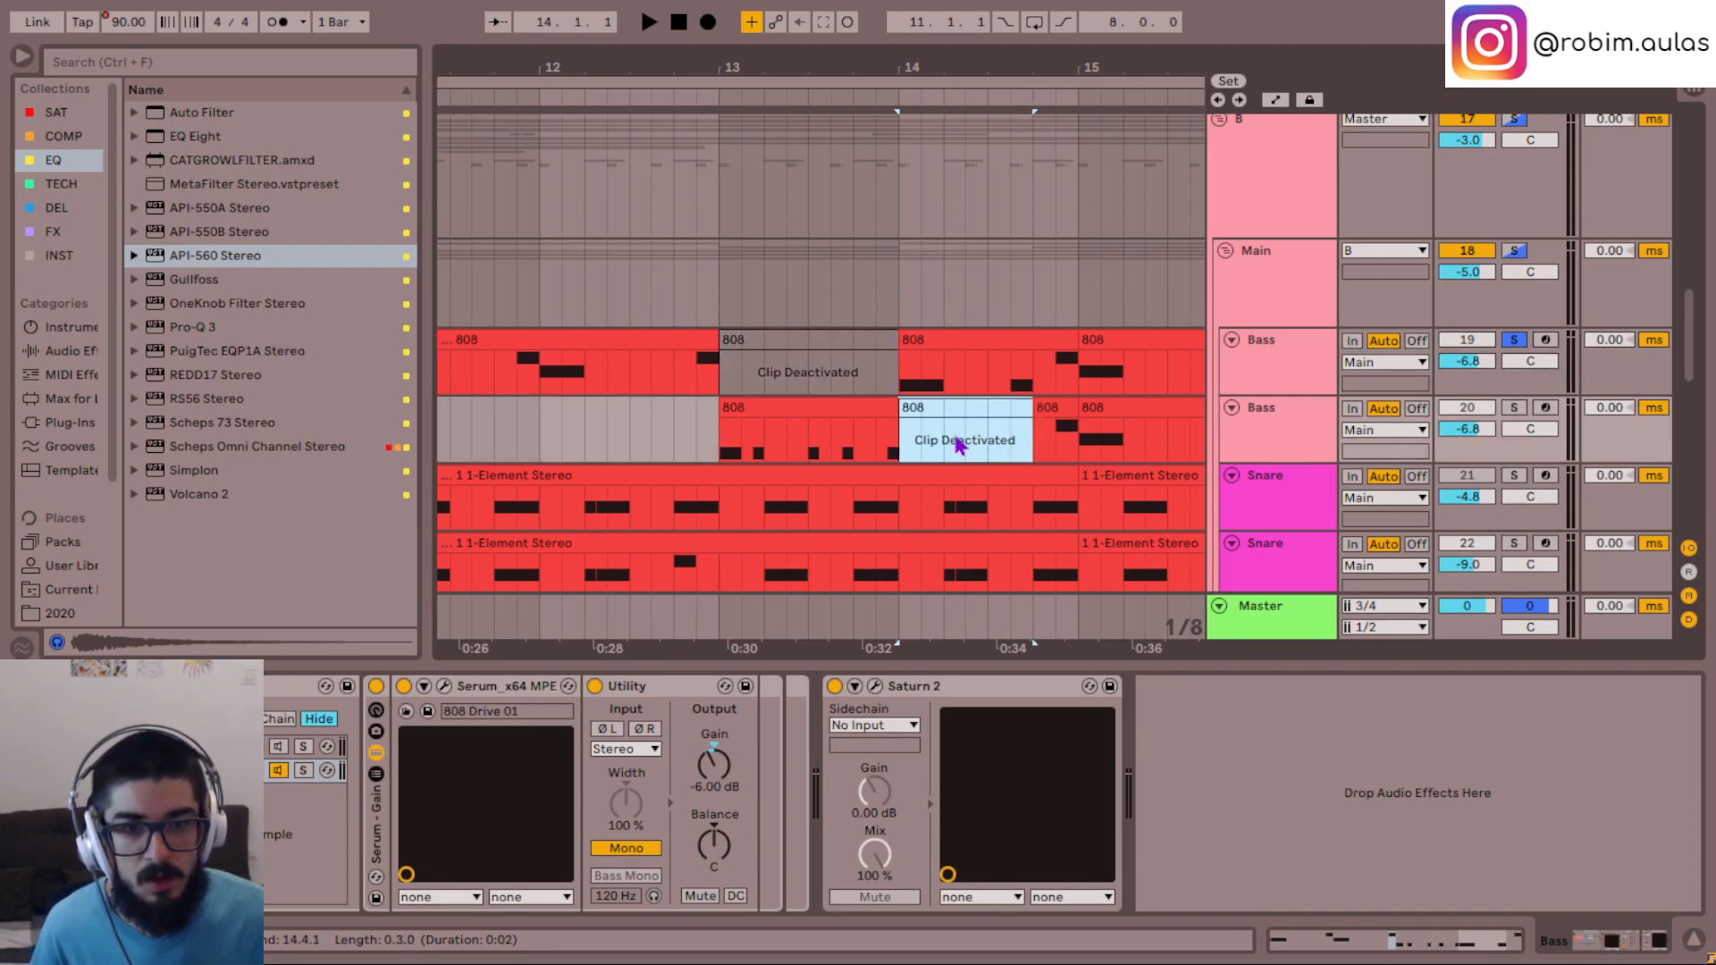
- Deactivate the duplicate Bass clip for 0.1.2 from 14.1.1 and the original Bass clip for 0.1.0 from 14.3.1
key(ctrl+z)
drag(905, 442, 961, 435)
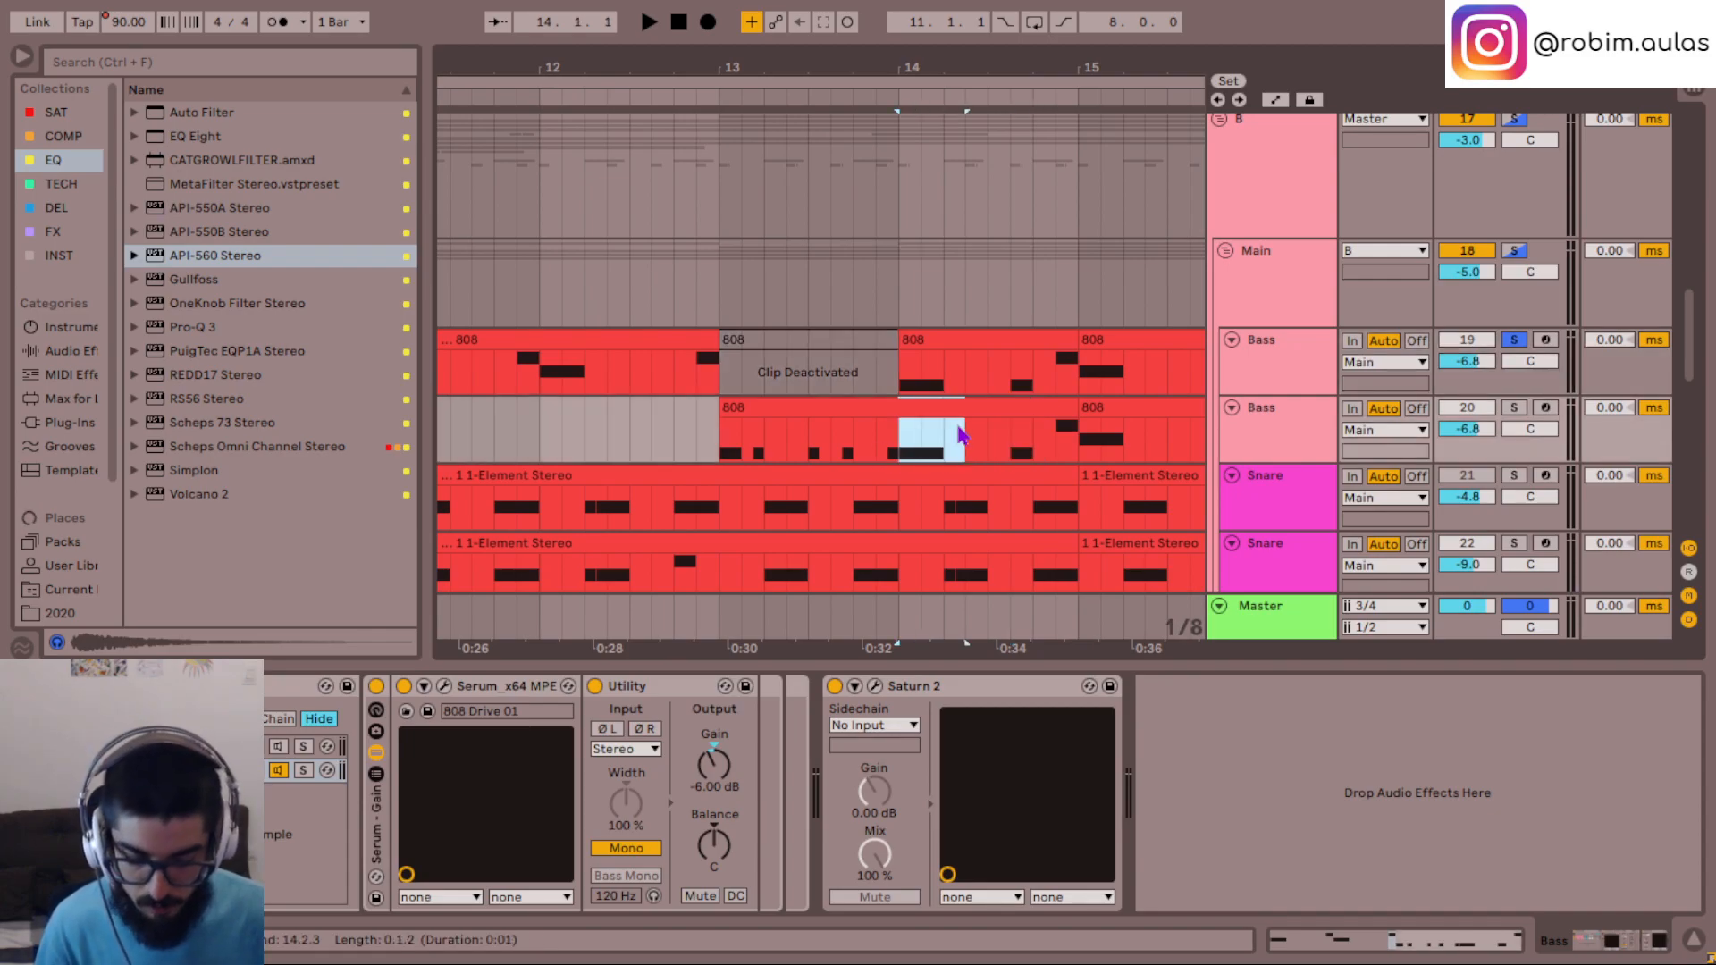
key(0)
drag(989, 372, 1036, 369)
key(0)
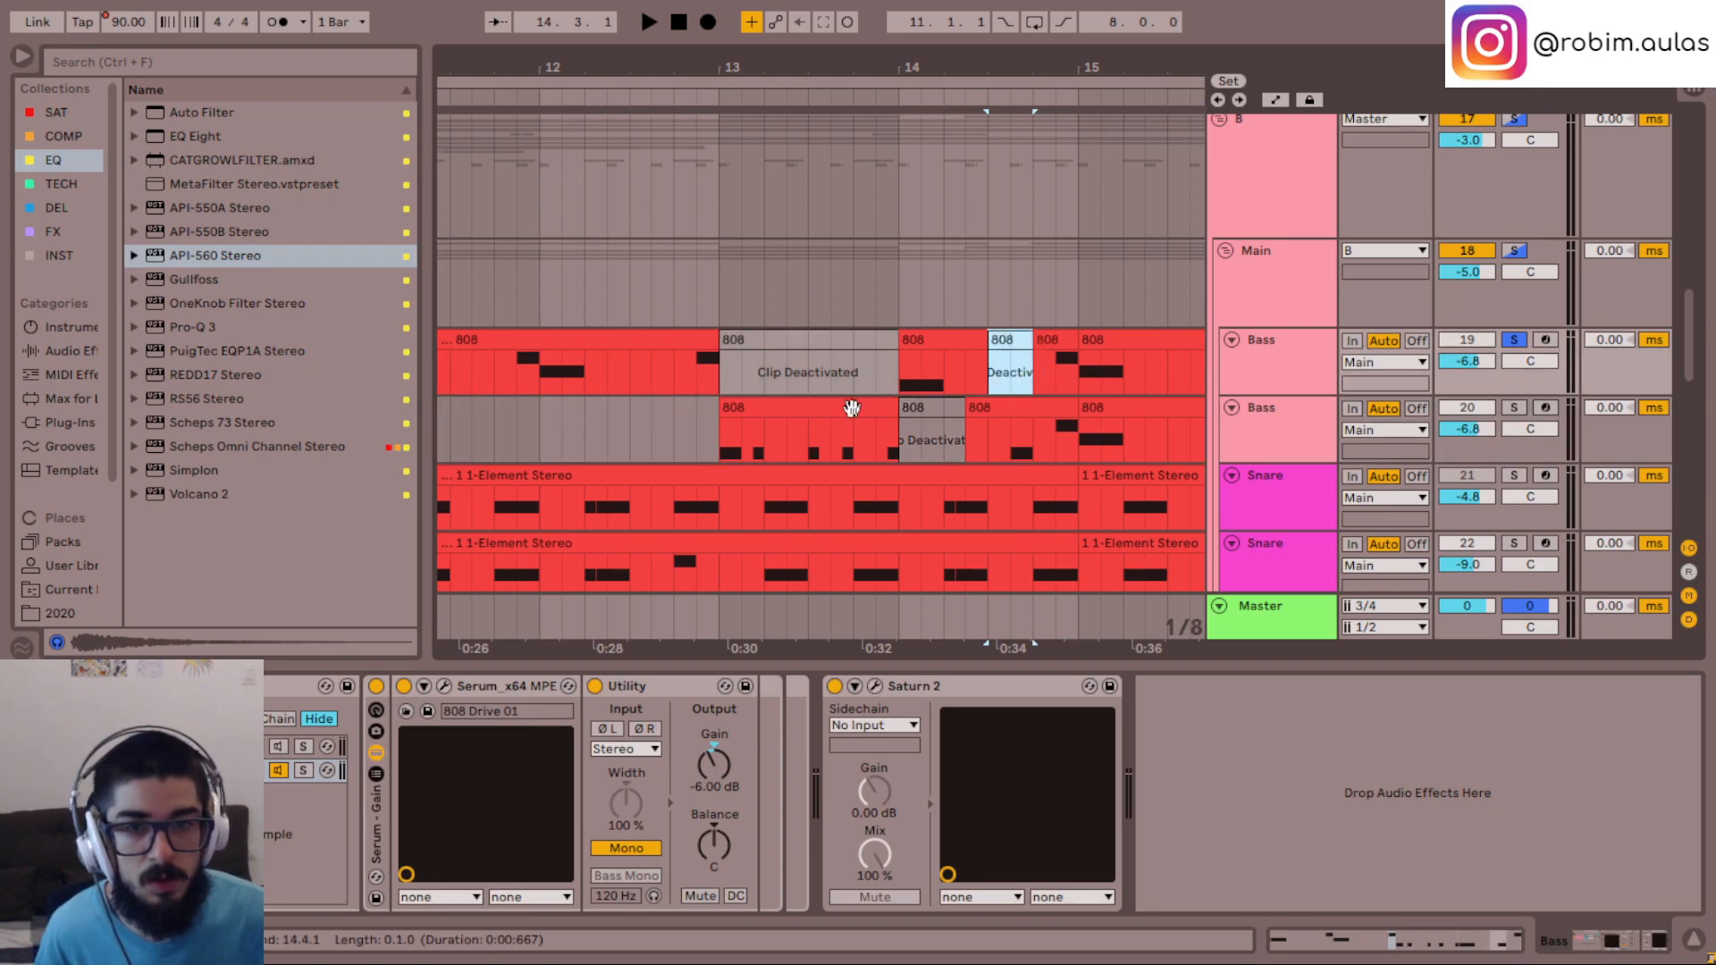
- Solo the duplicate Bass track, play it from bar 13 and open its Serum instance
click(727, 437)
key(space)
key(space)
key(space)
click(425, 686)
click(424, 687)
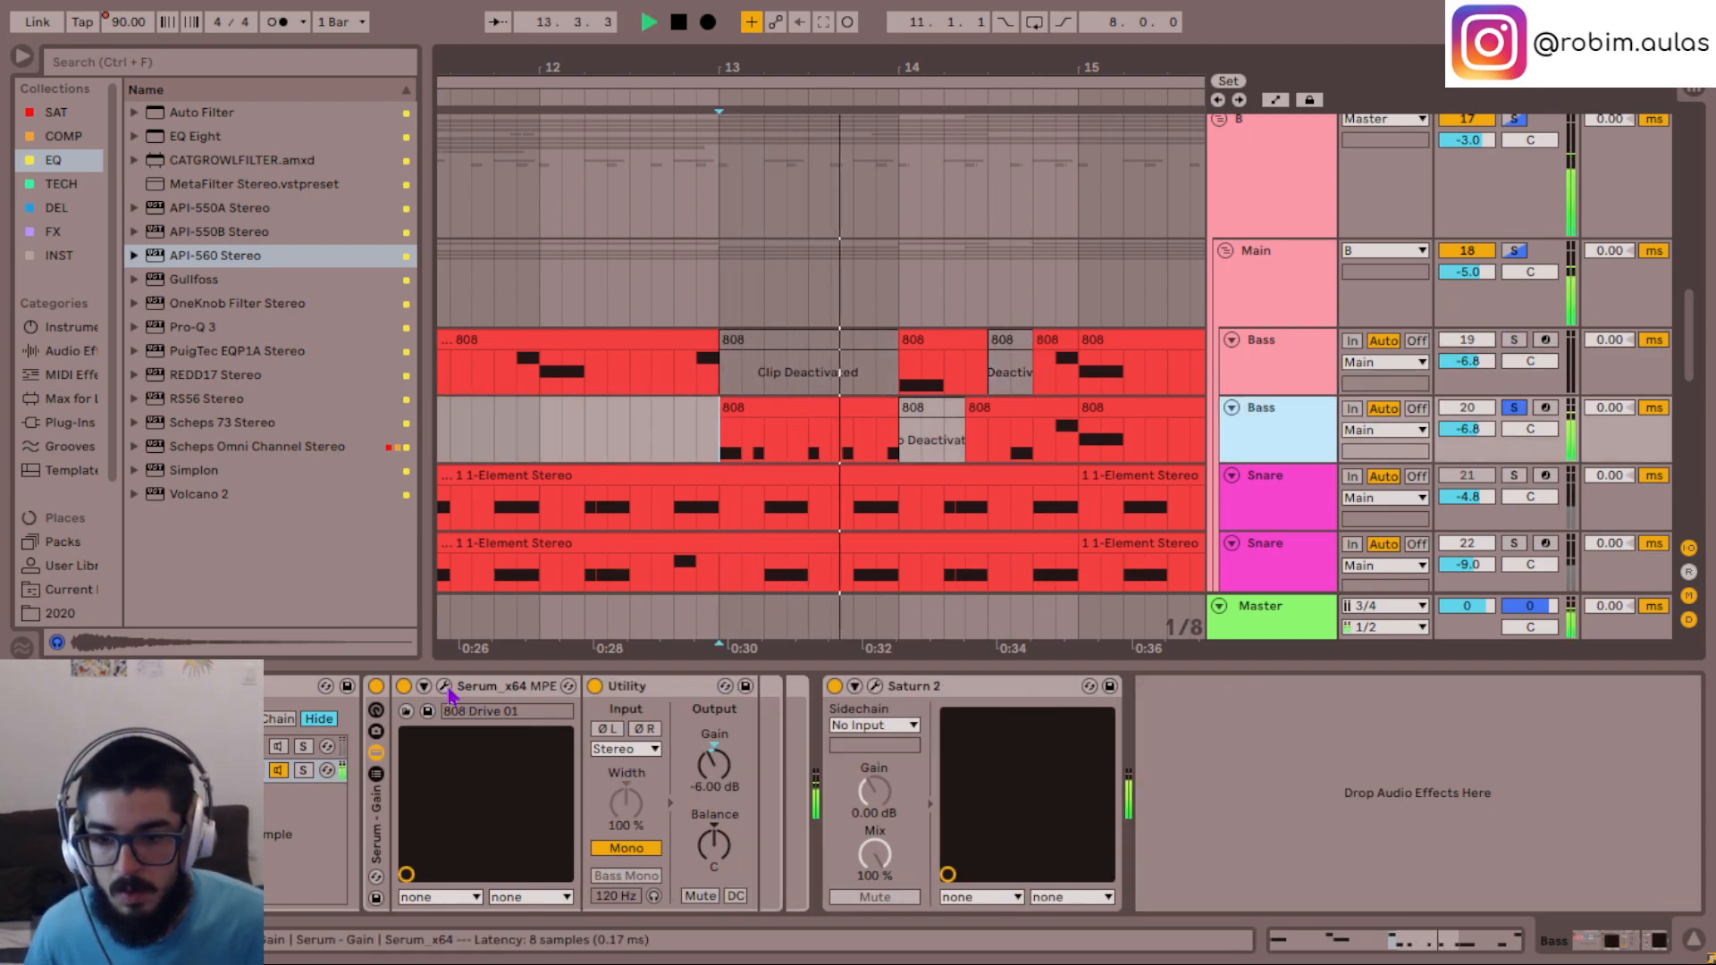
click(444, 686)
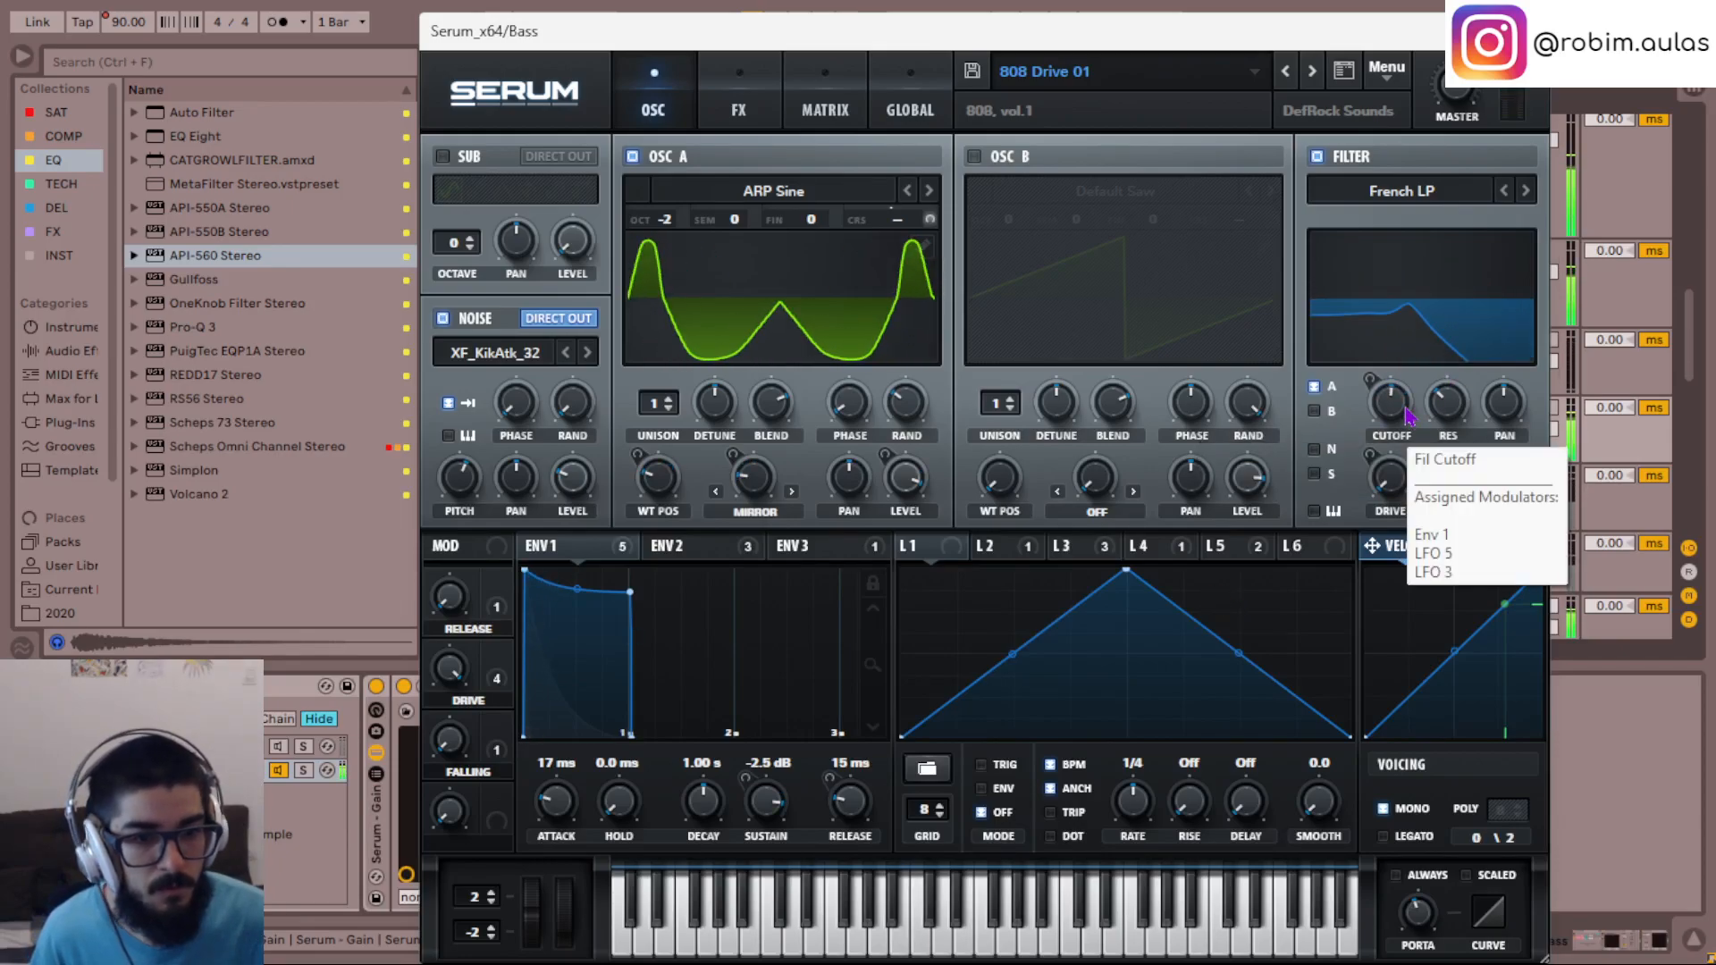
- Turn off oscillator A's warp mode and bypass the filter cutoff modulation from LFO 5 and LFO 3
click(774, 521)
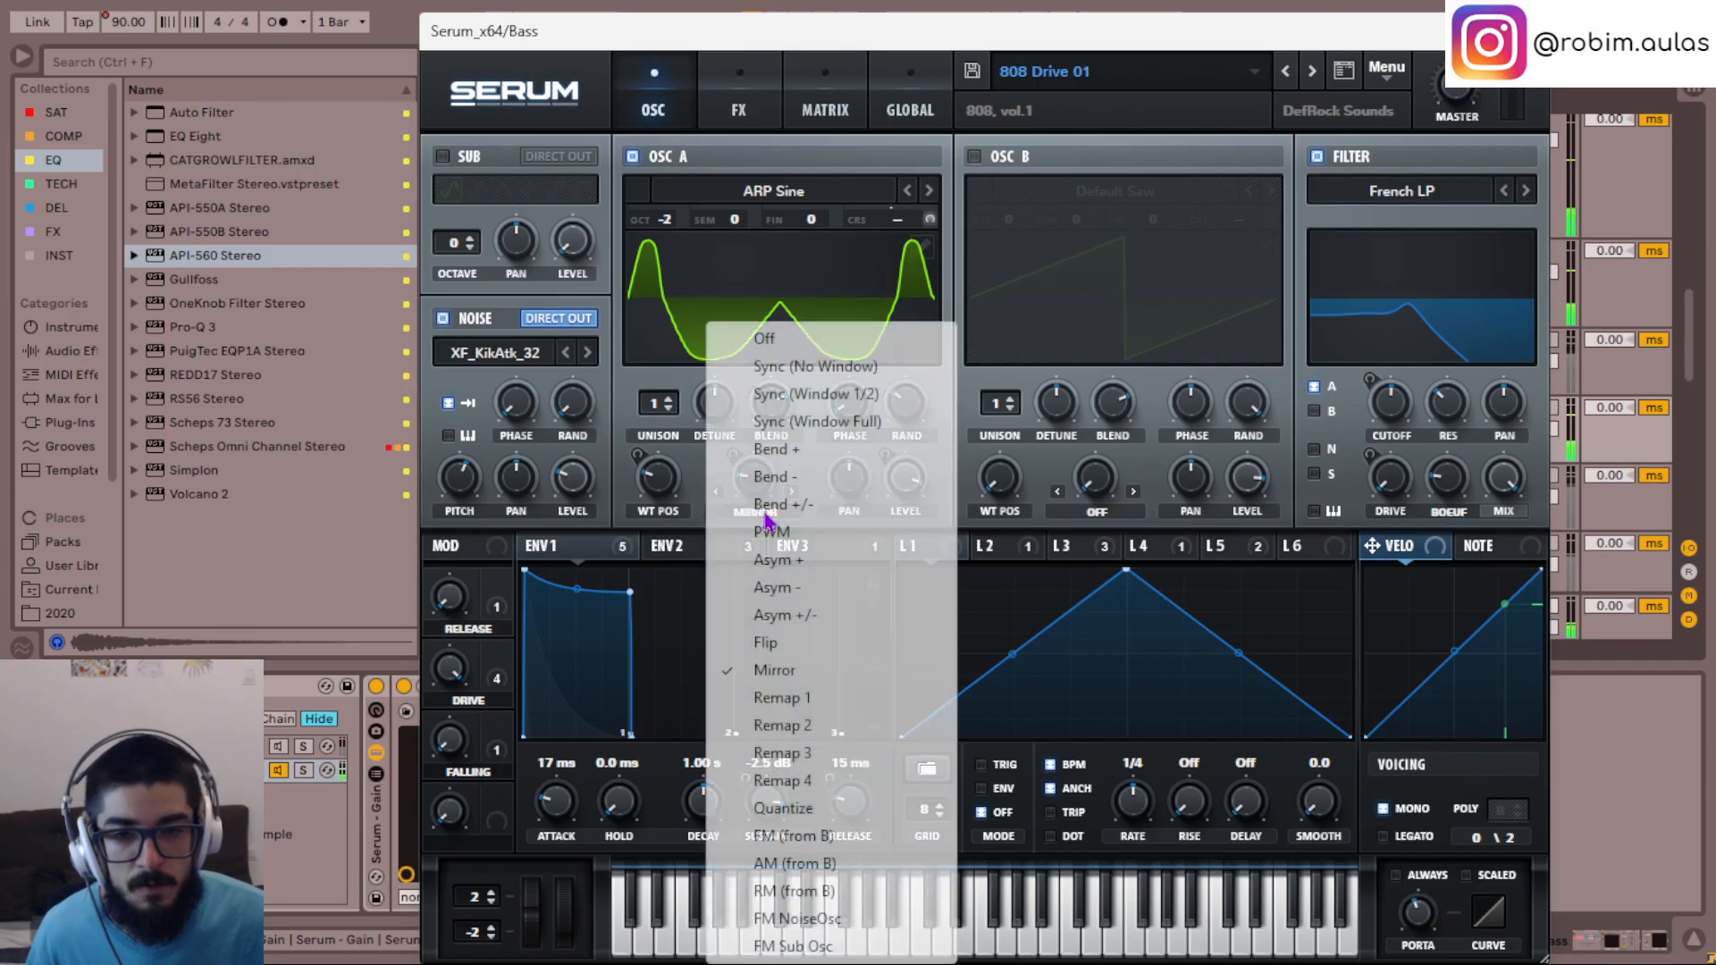
click(765, 330)
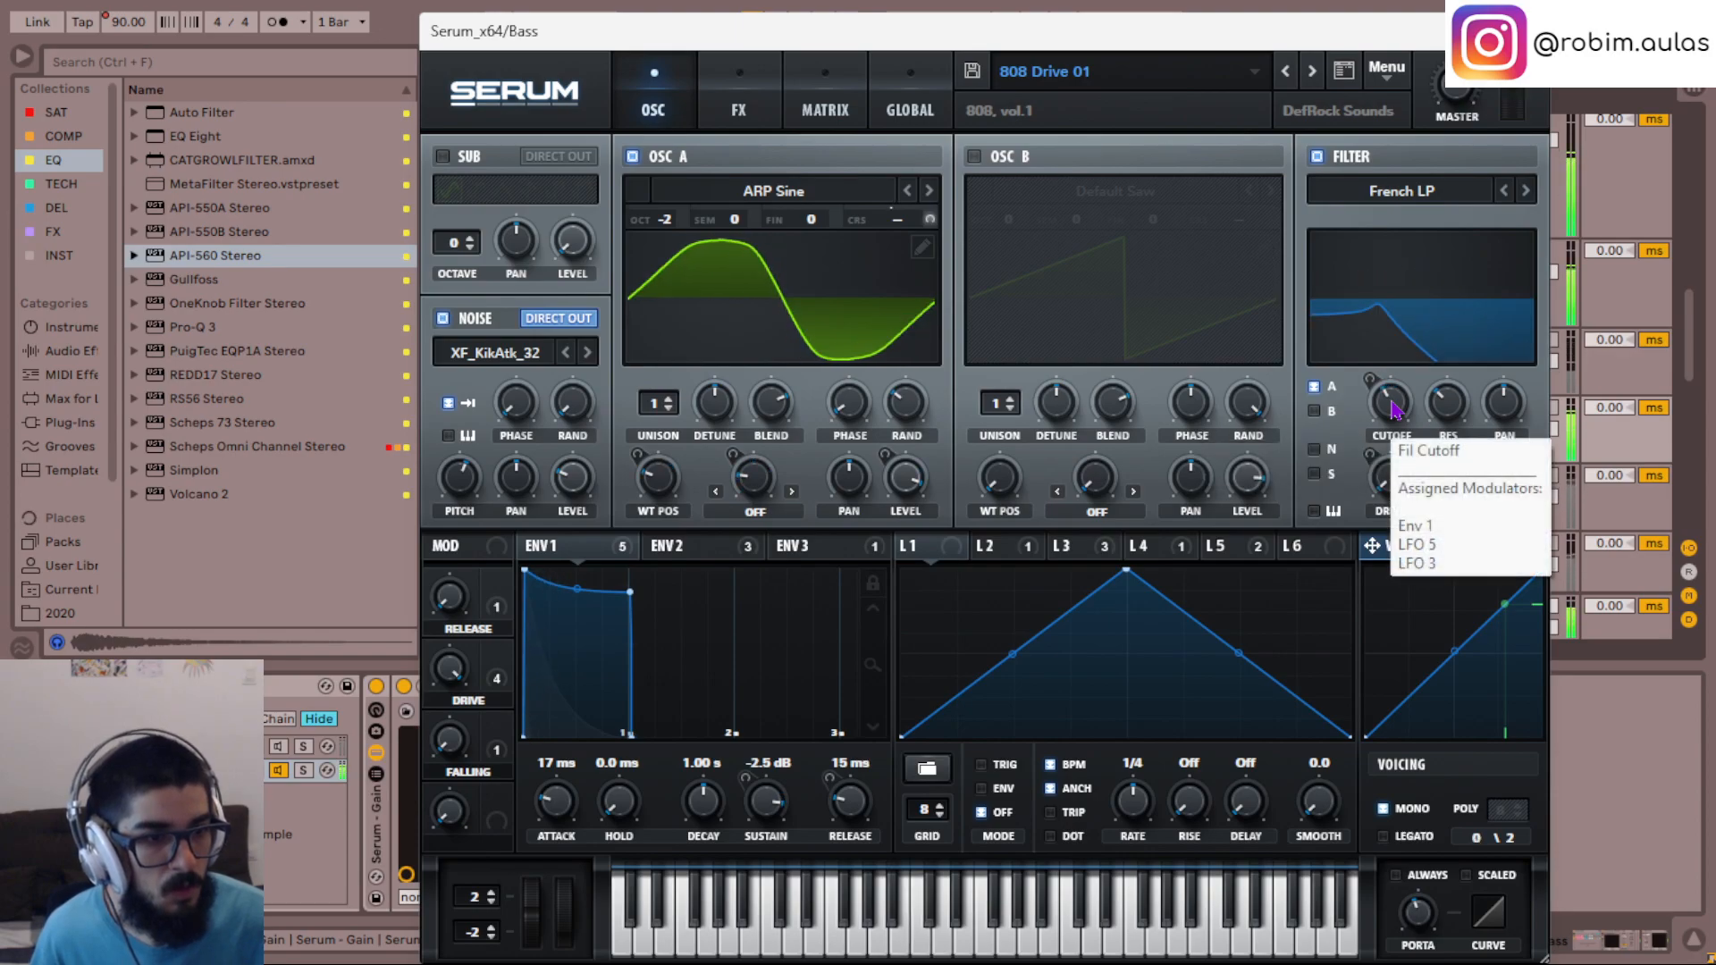
click(1159, 548)
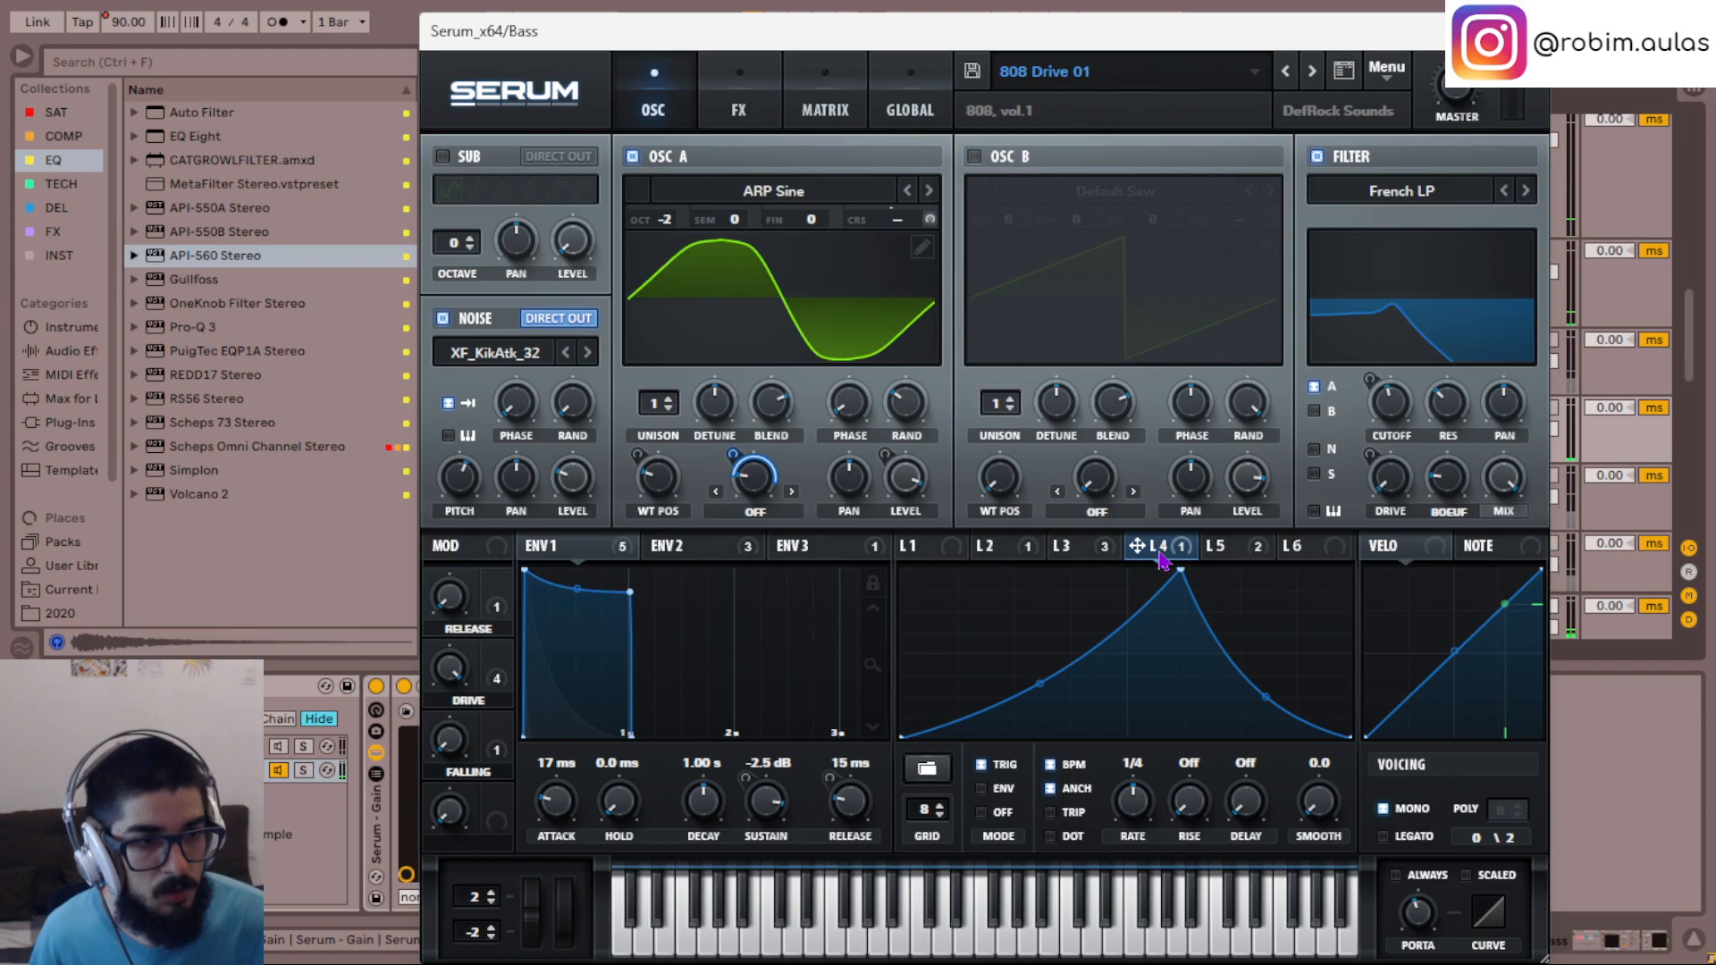
click(1224, 549)
right_click(1227, 552)
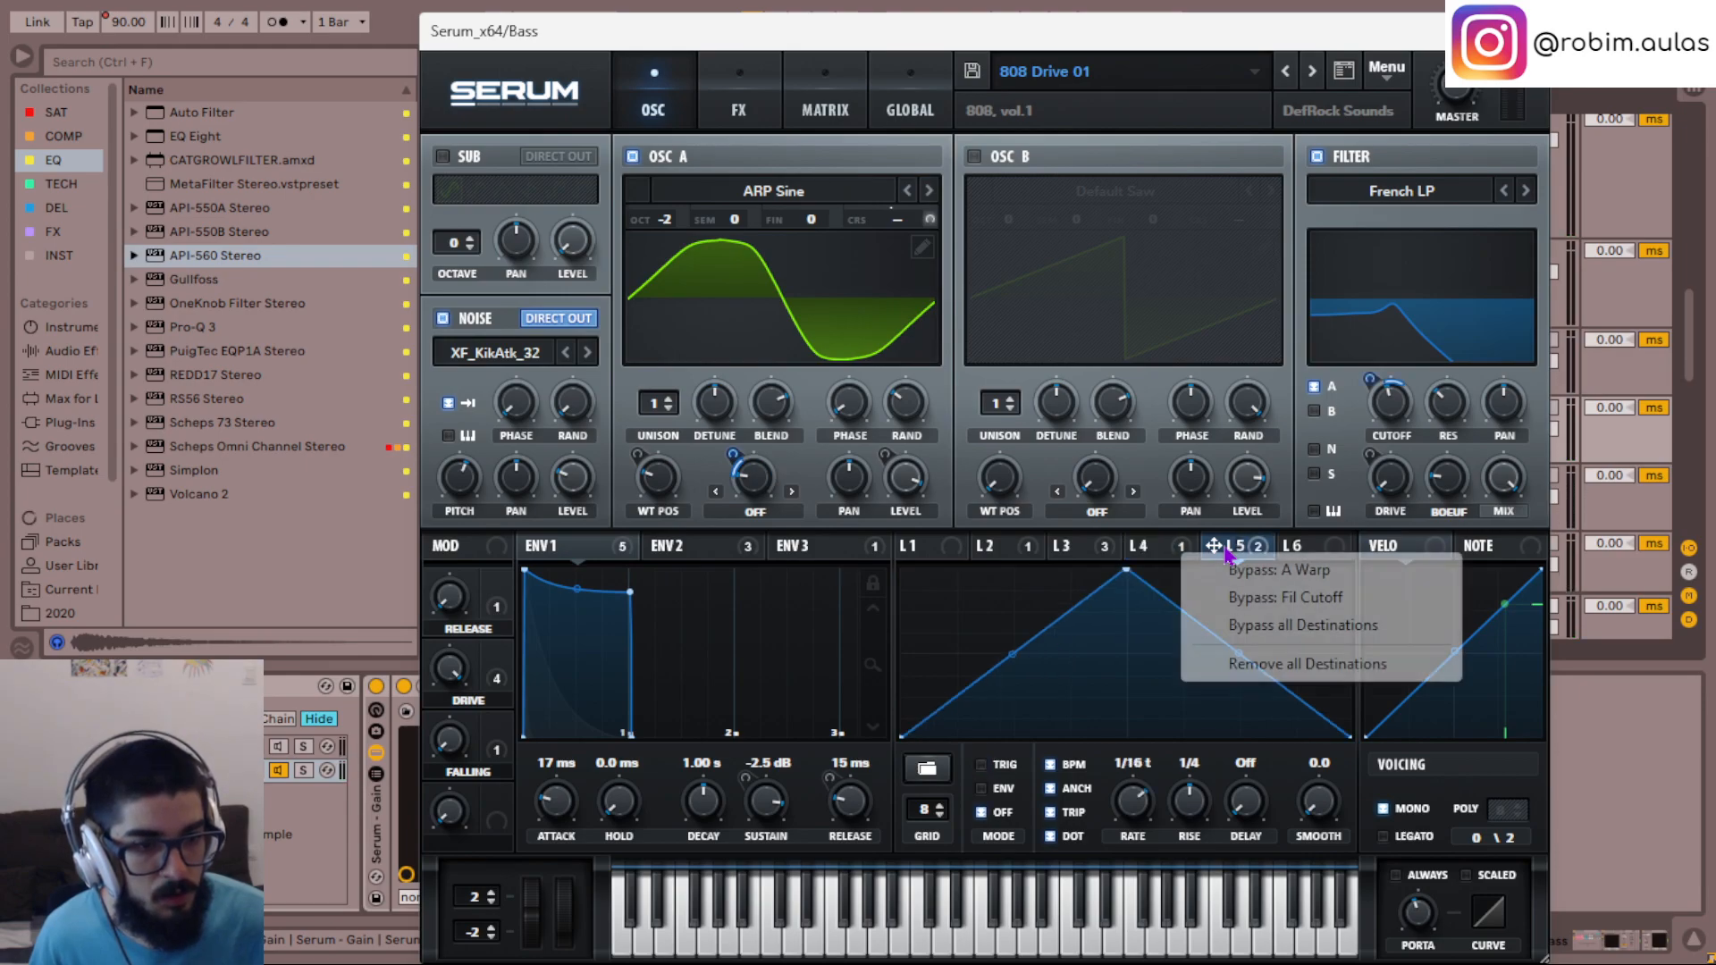
click(1287, 599)
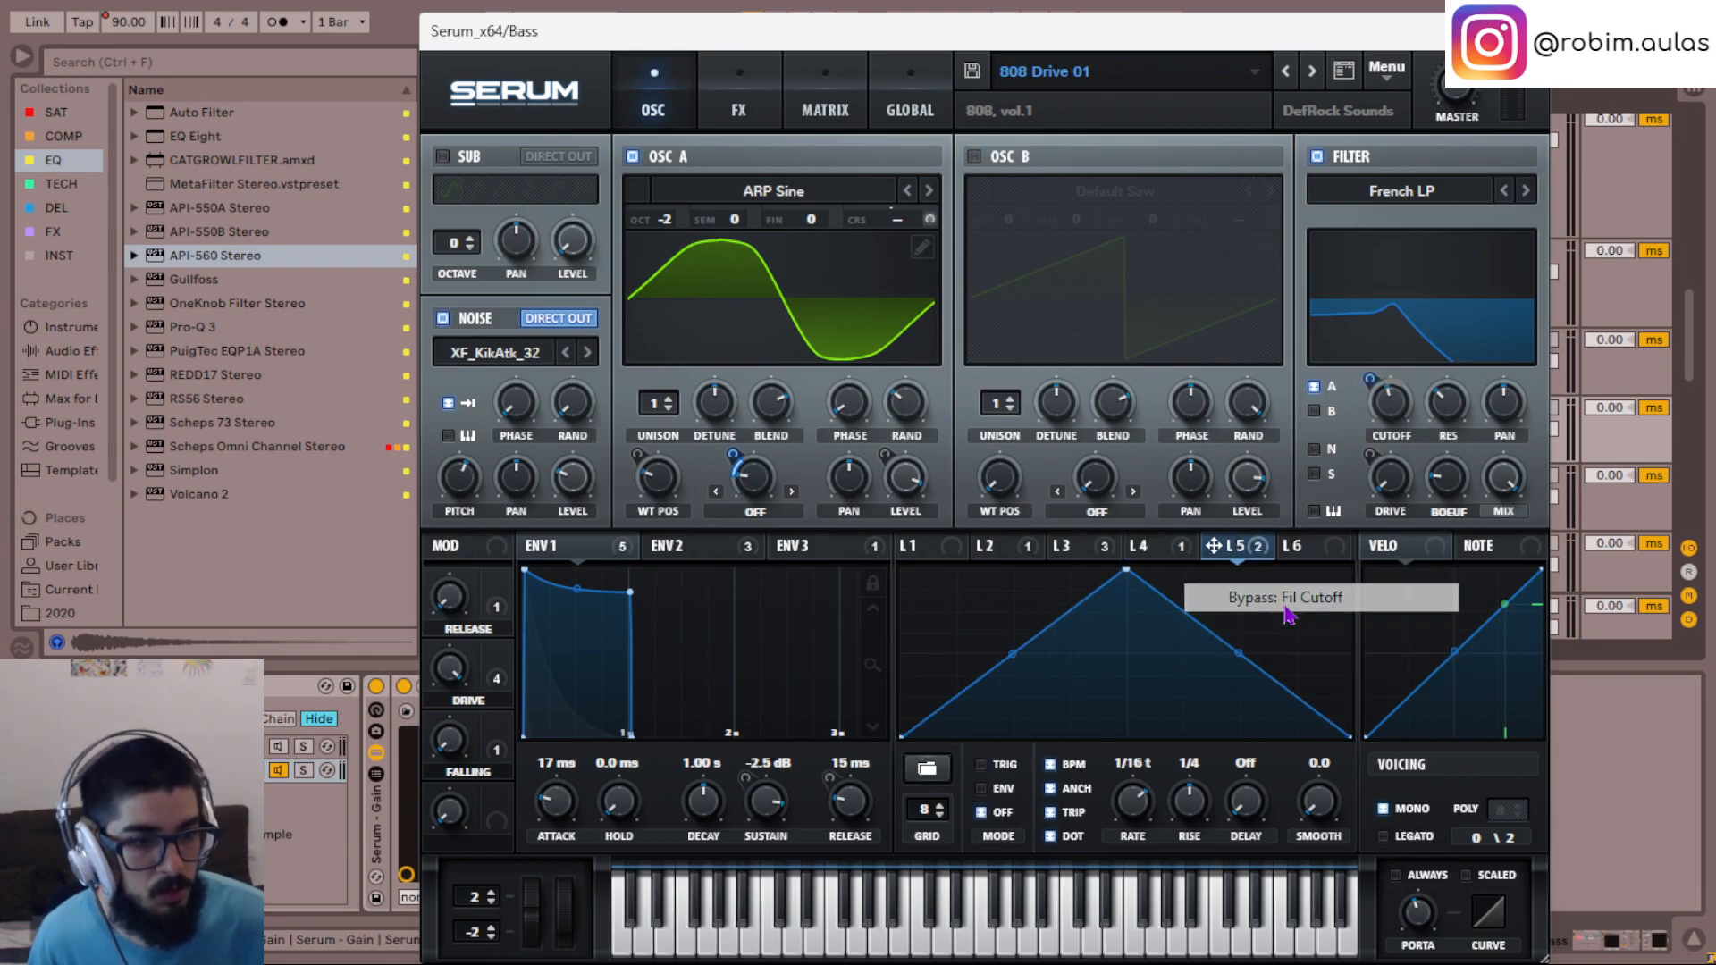
click(1087, 553)
right_click(1090, 554)
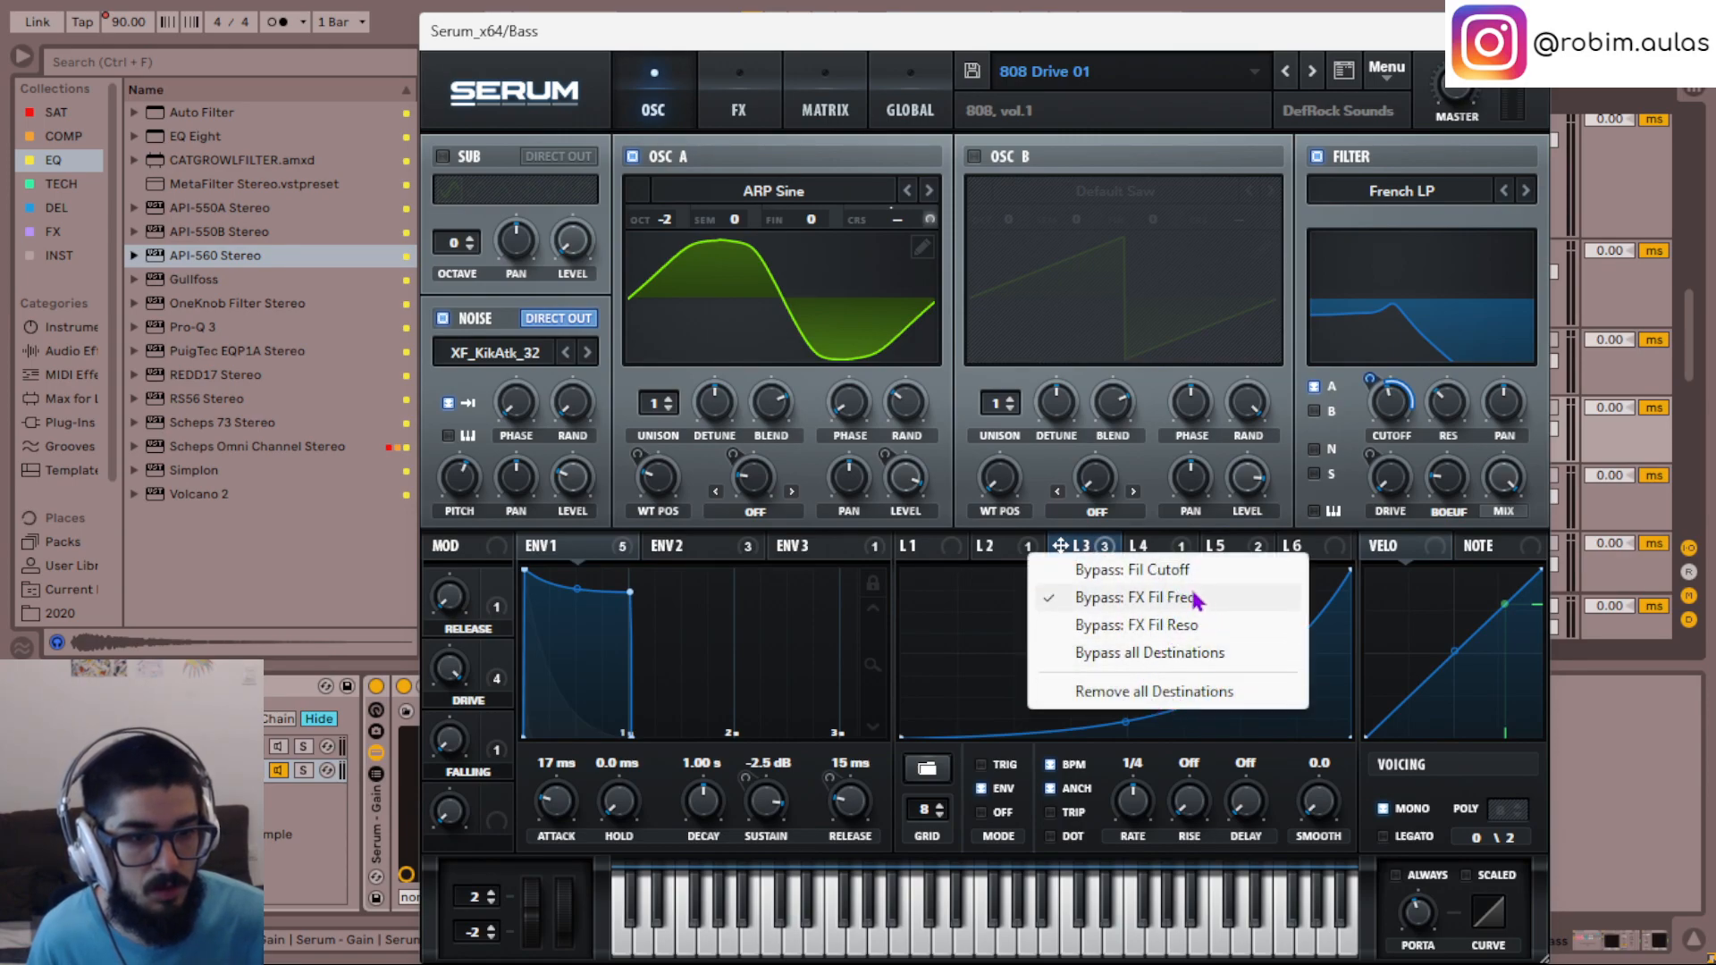
click(1154, 579)
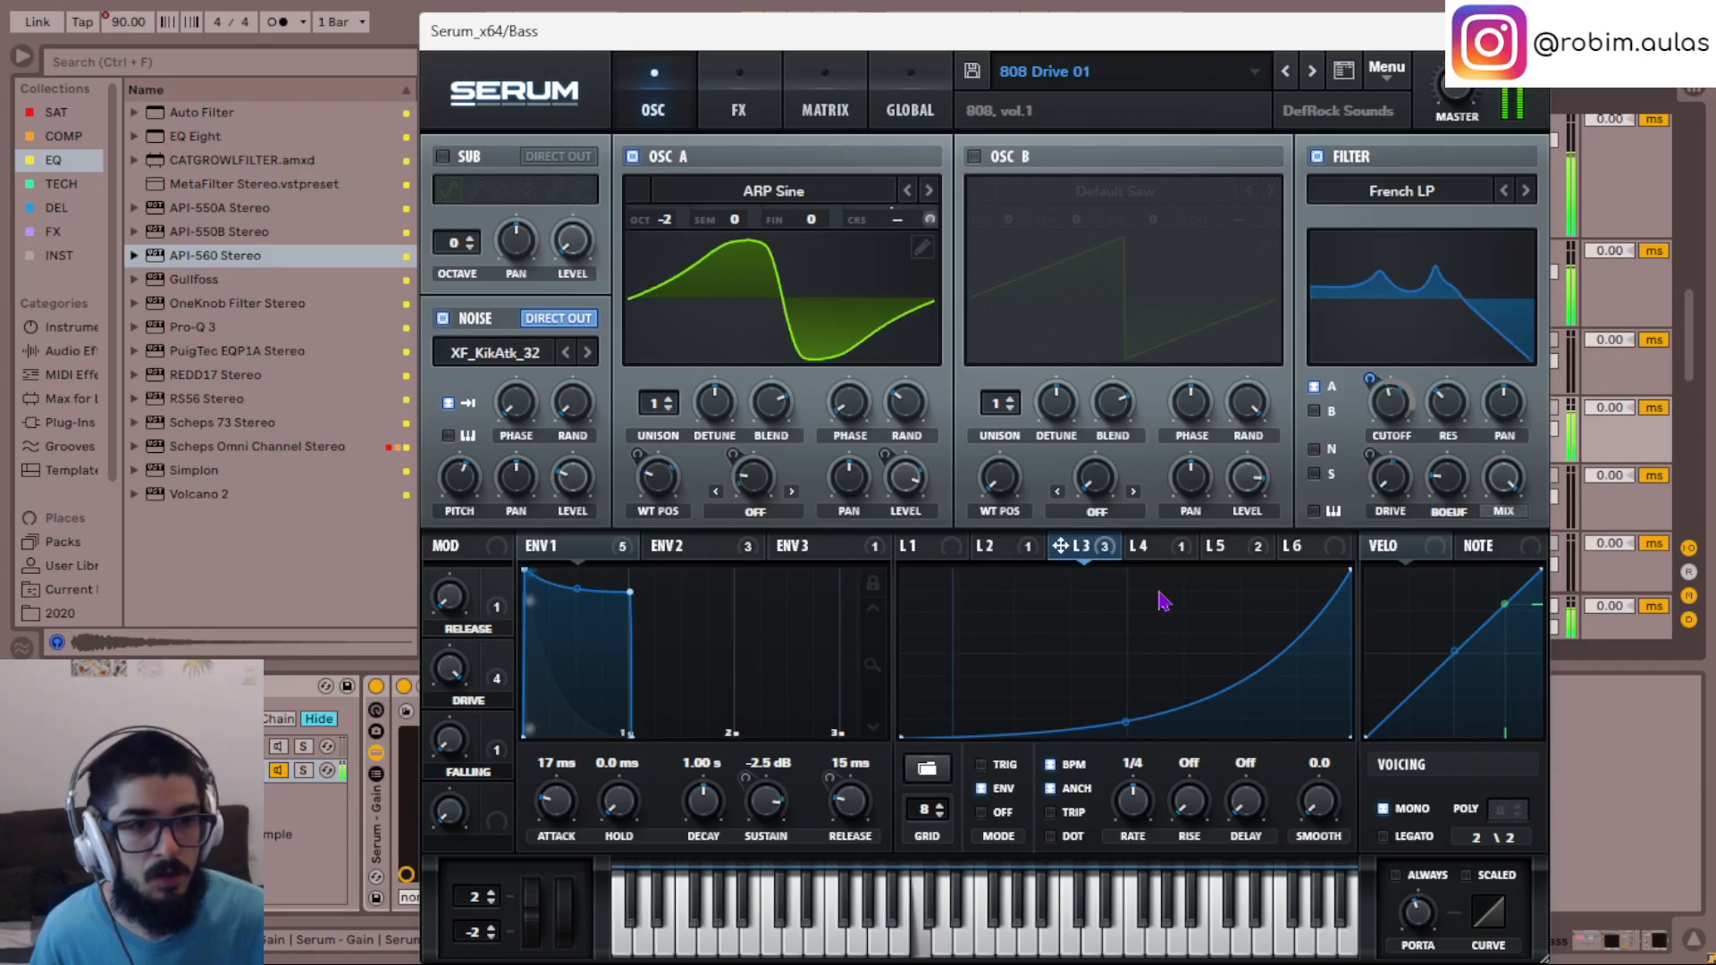
- Fine-tune the filter resonance in Serum and unsolo the duplicate Bass track to hear it in the mix from bar 13
mouse_move(1401, 410)
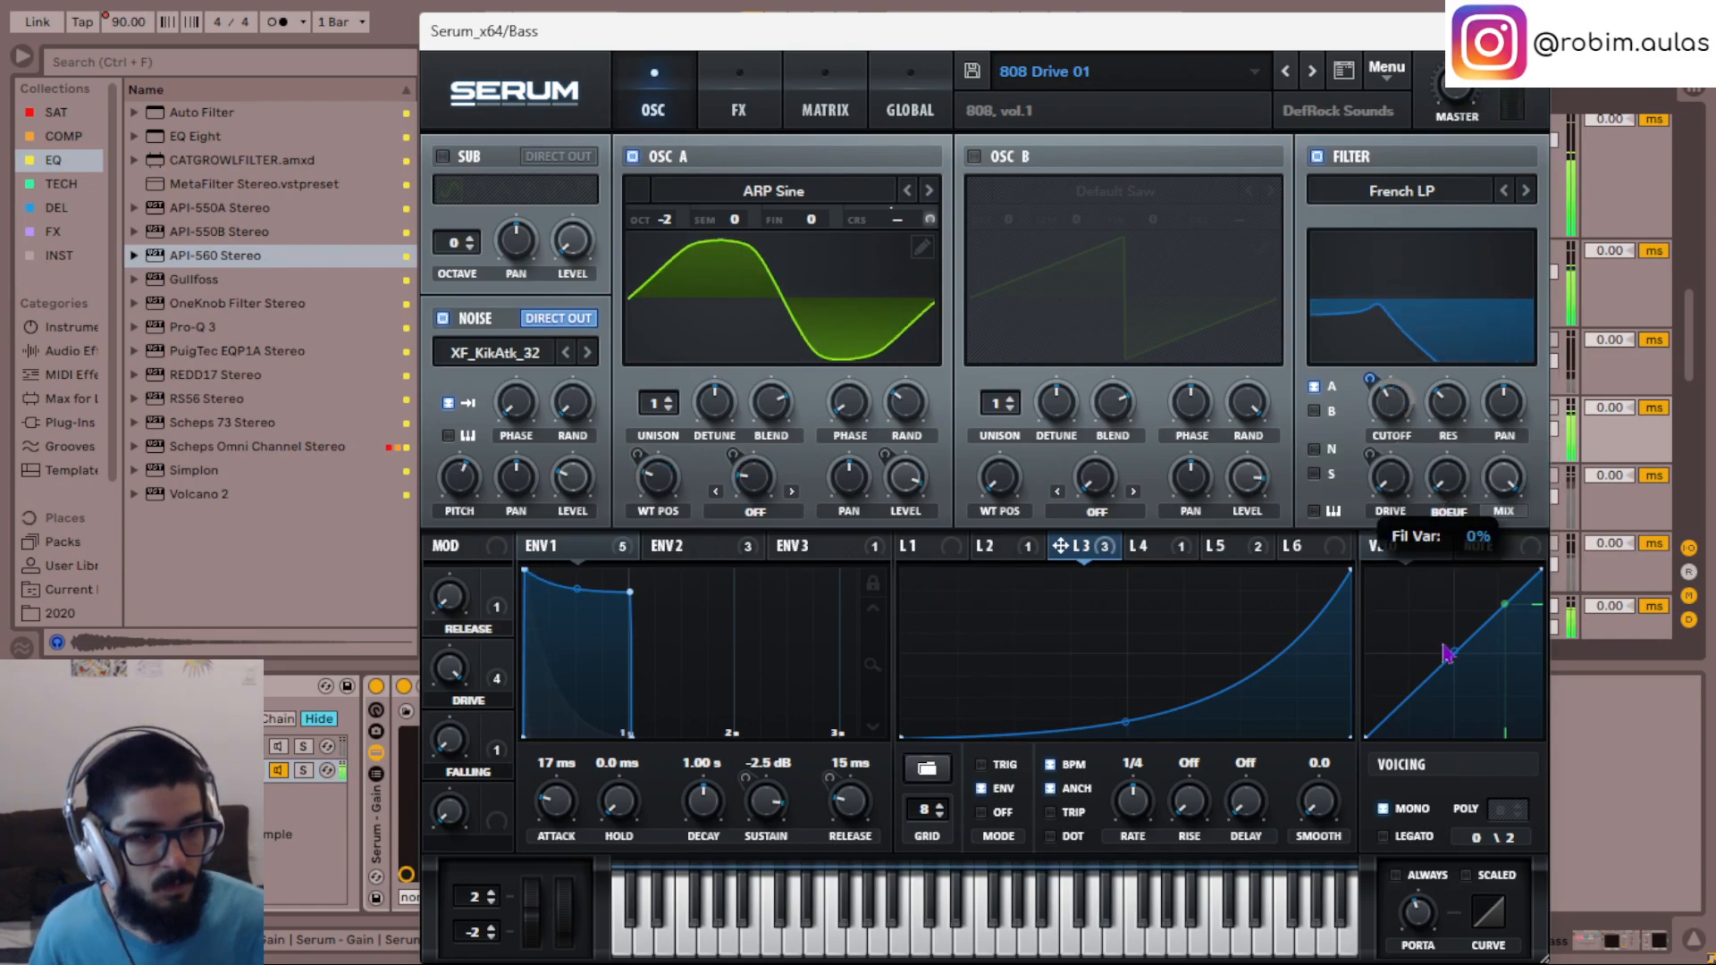
drag(1456, 412, 1449, 394)
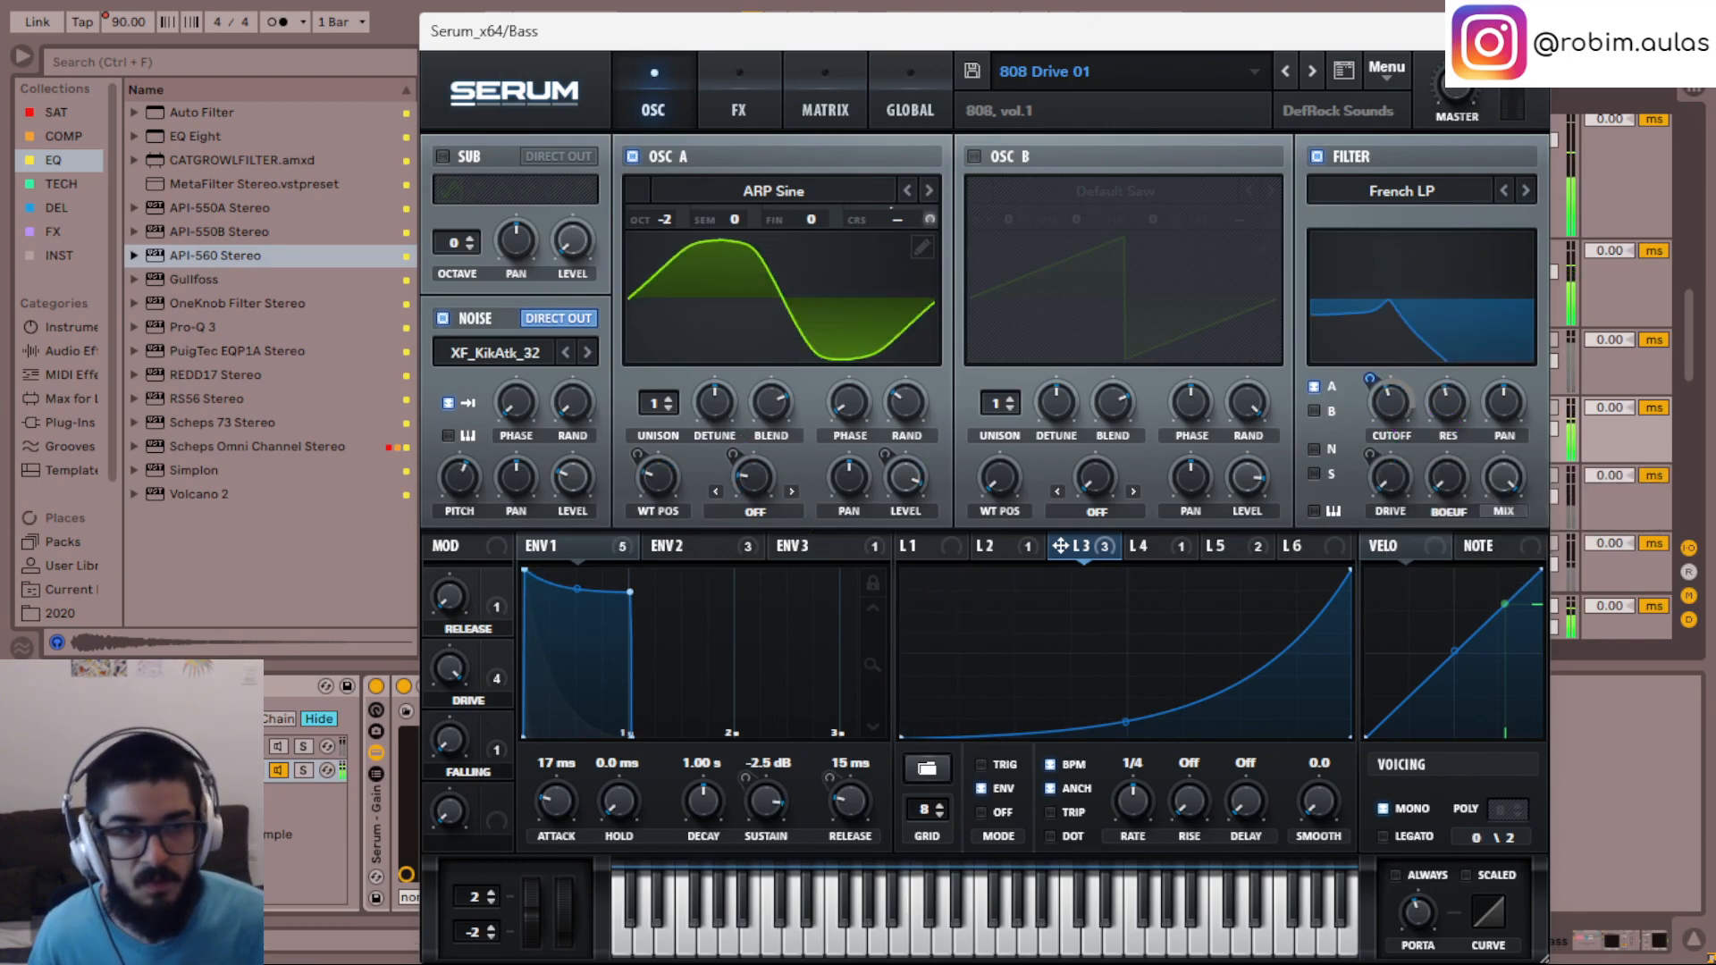
click(1528, 32)
key(s)
key(space)
key(space)
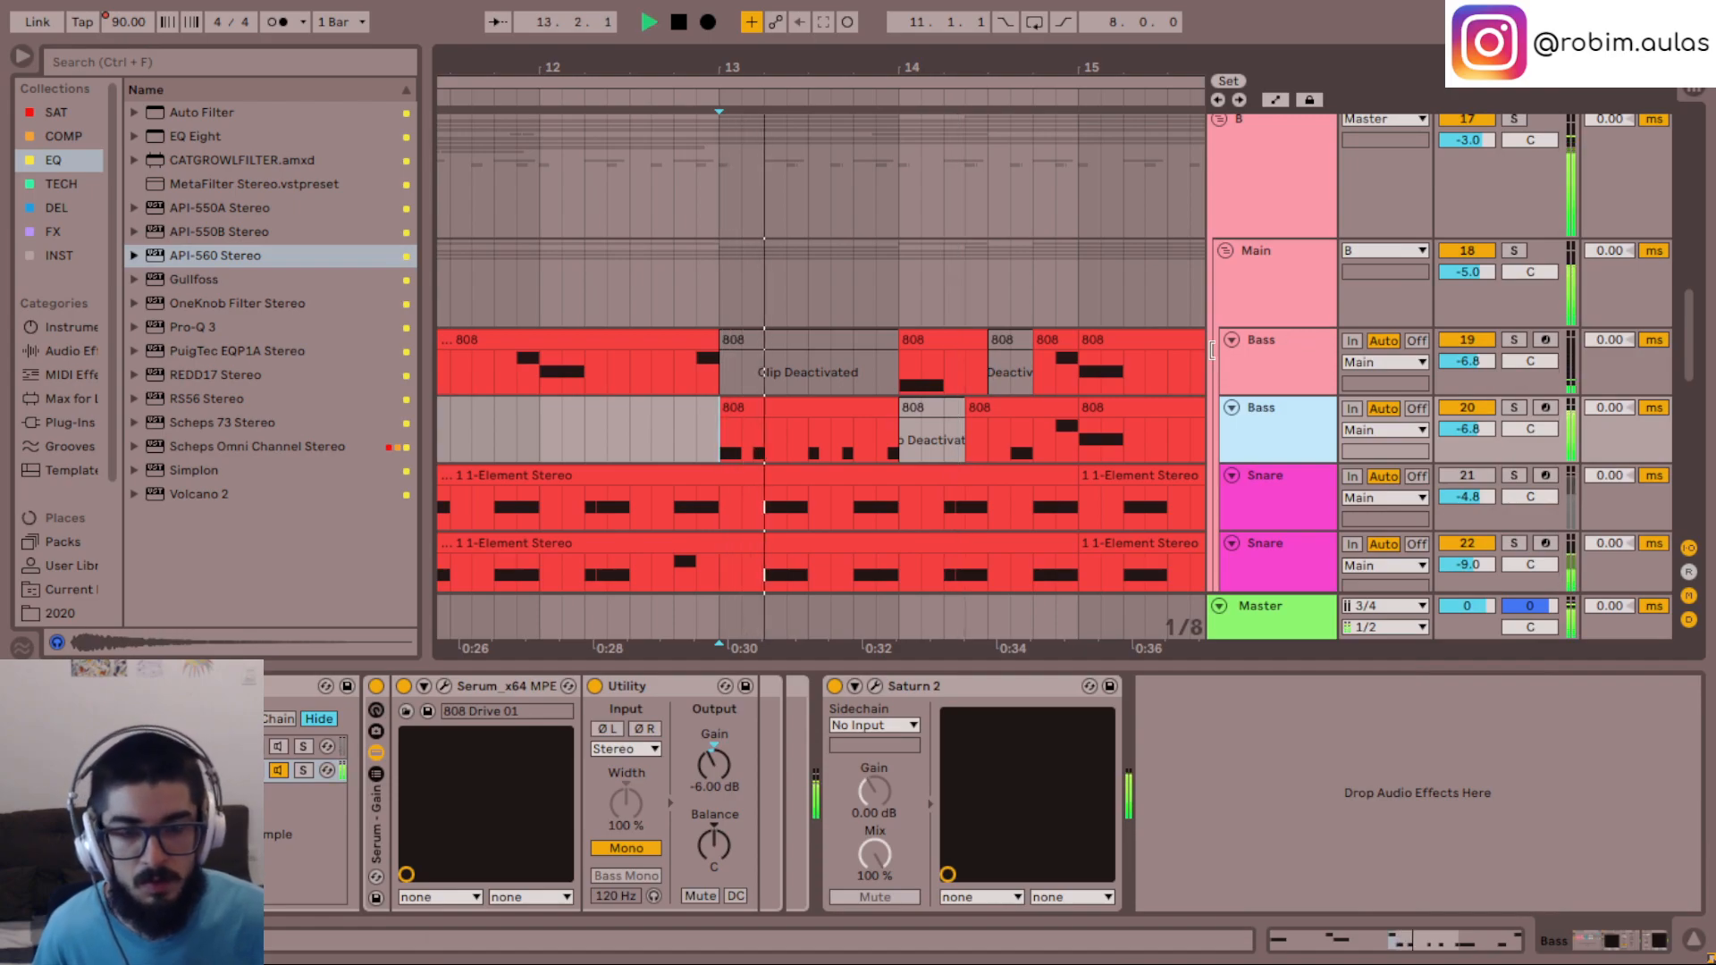
- Play the full mix through the transition into bar 13, including a pass from the CODA's start at bar 11
click(631, 417)
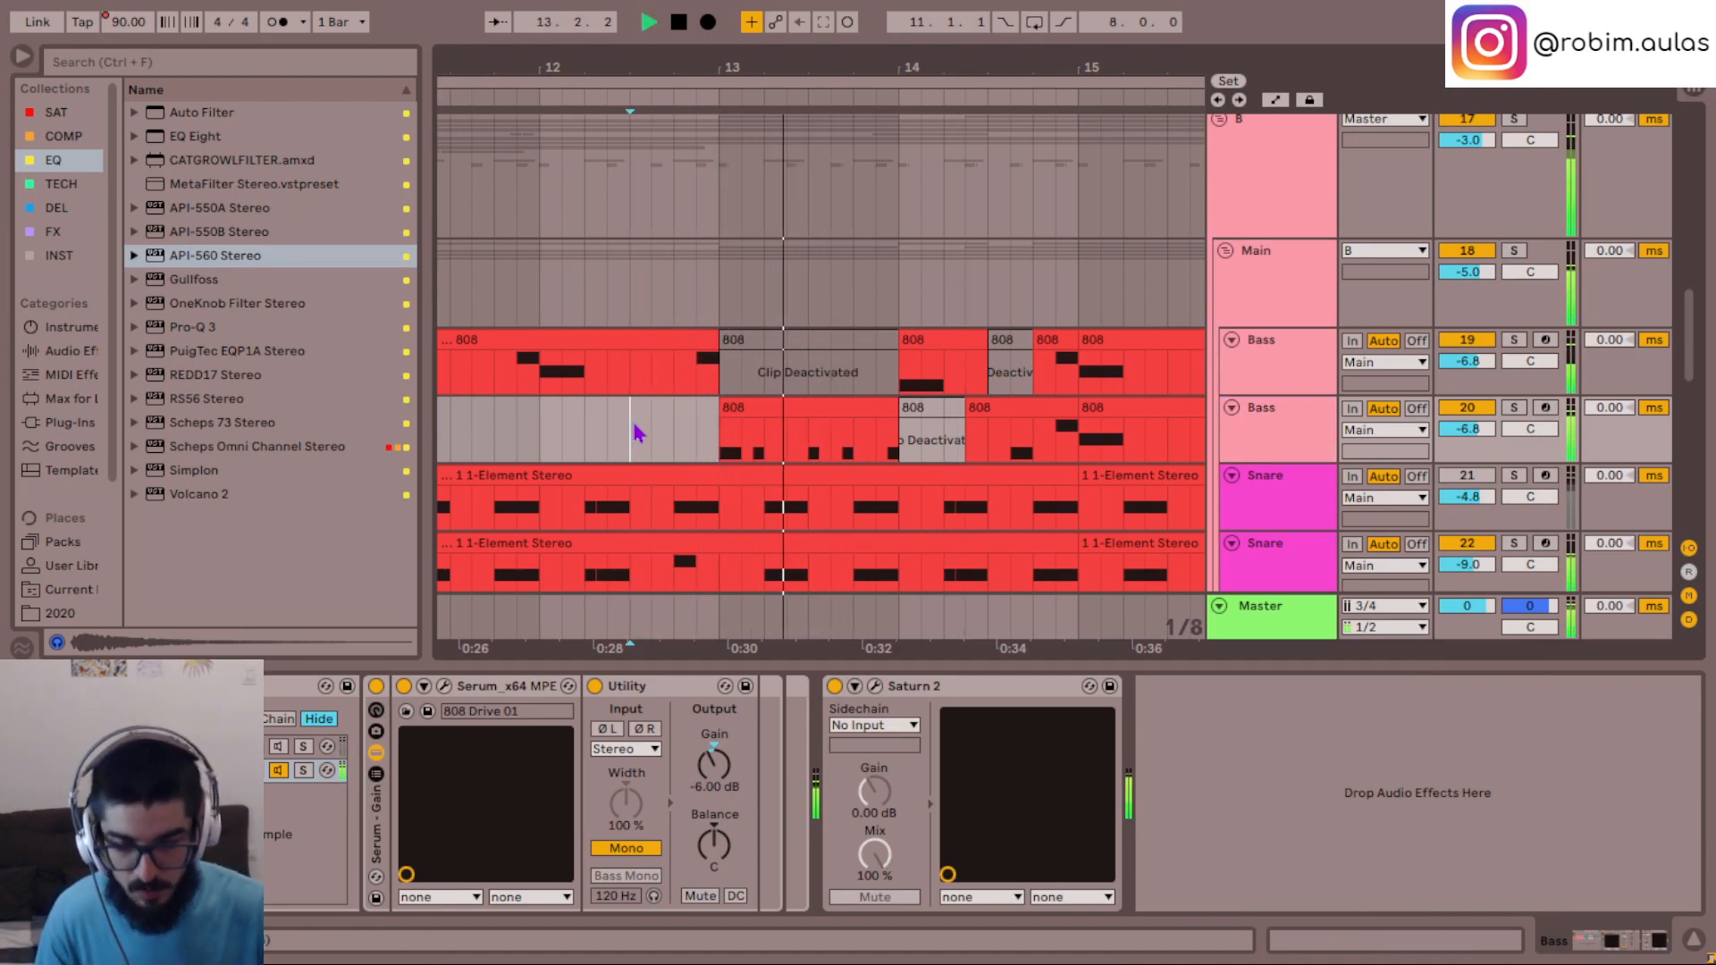
key(space)
key(space)
scroll(715, 433, left, 5)
key(space)
click(630, 386)
key(space)
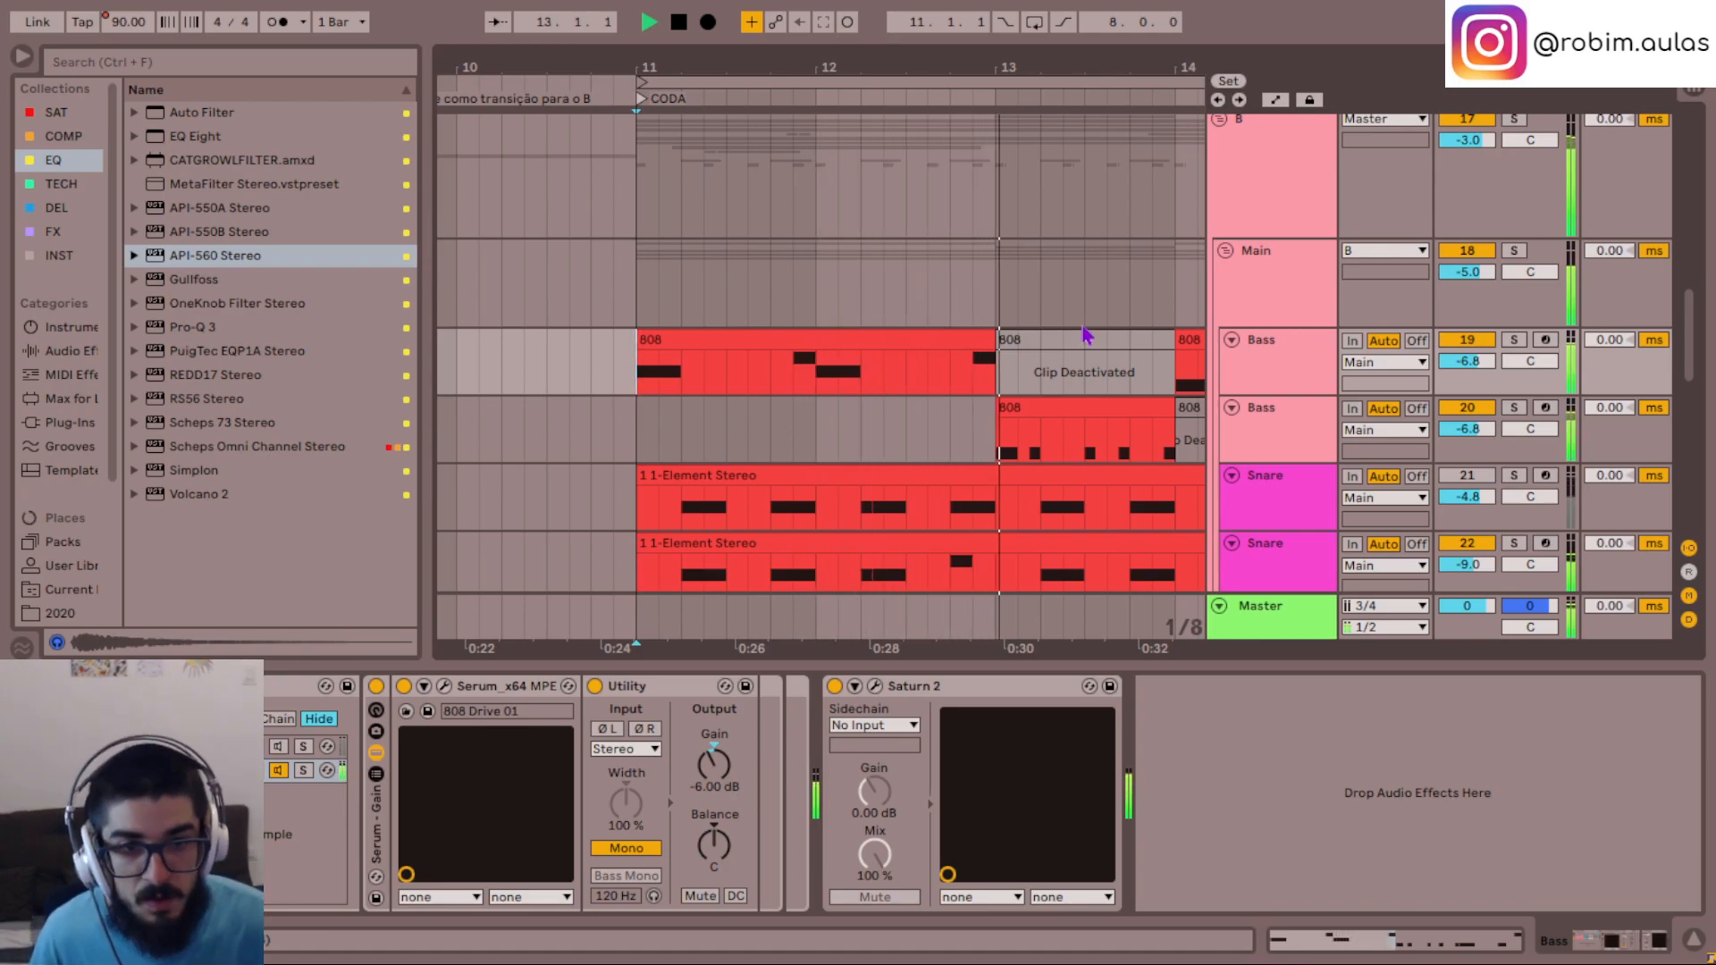
click(960, 427)
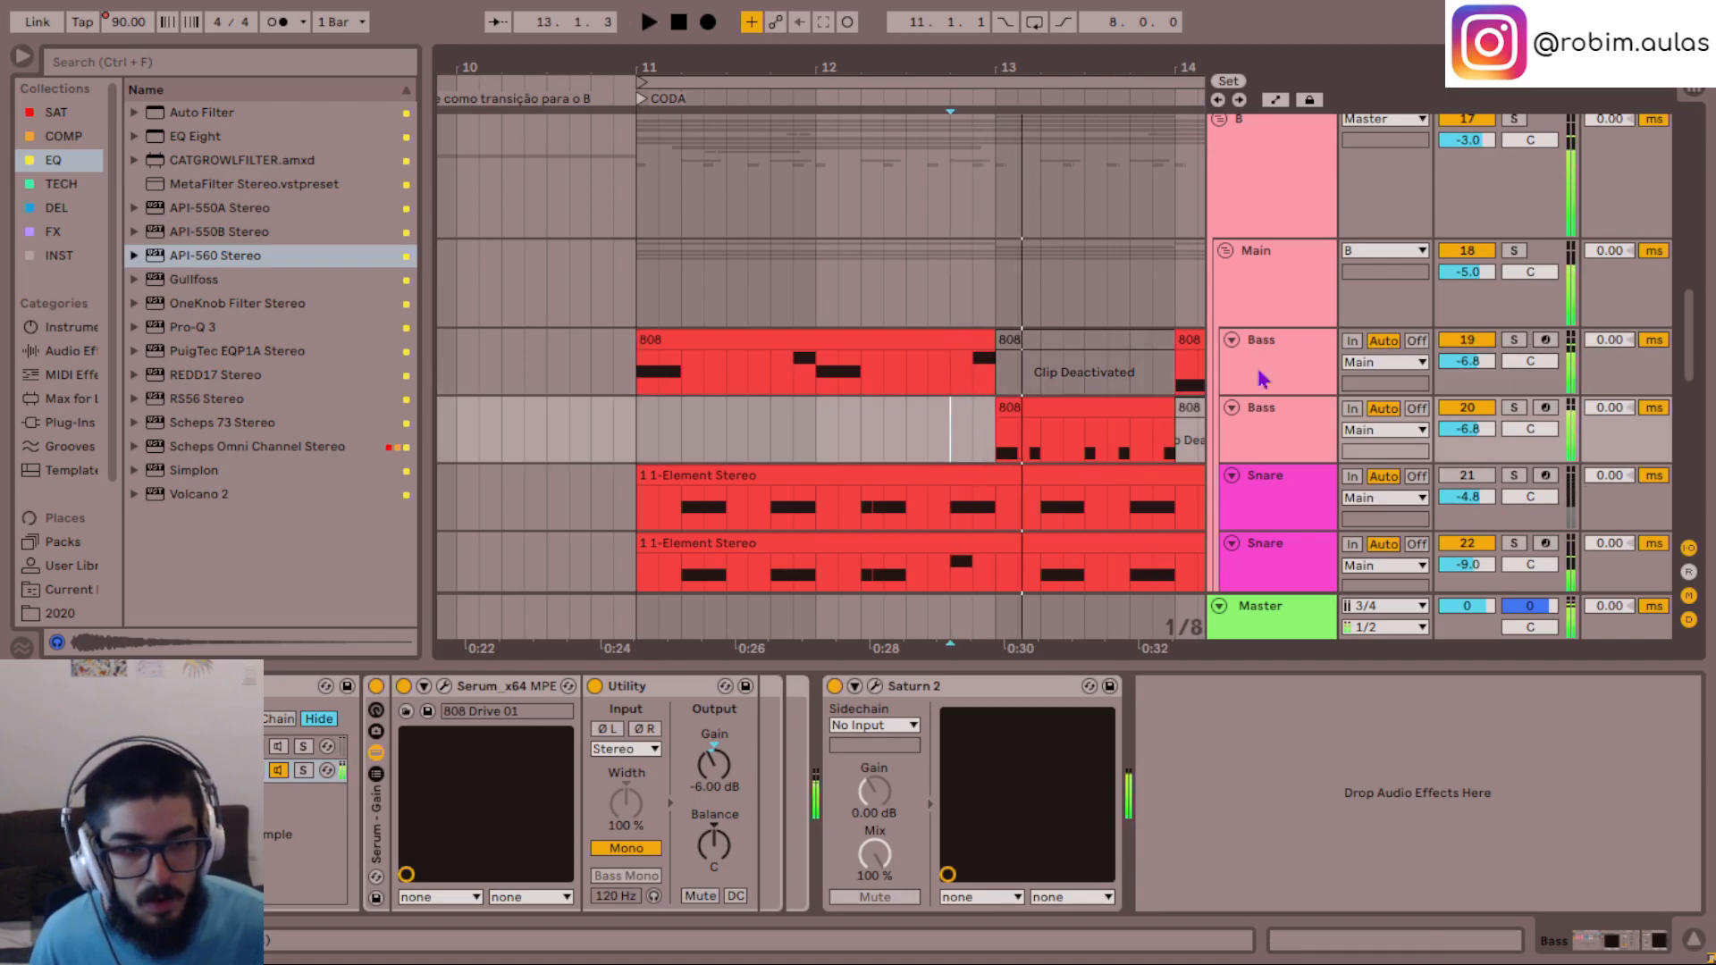
- Rename the original Bass track as Bass semínima and its duplicate as Bass short
click(1293, 349)
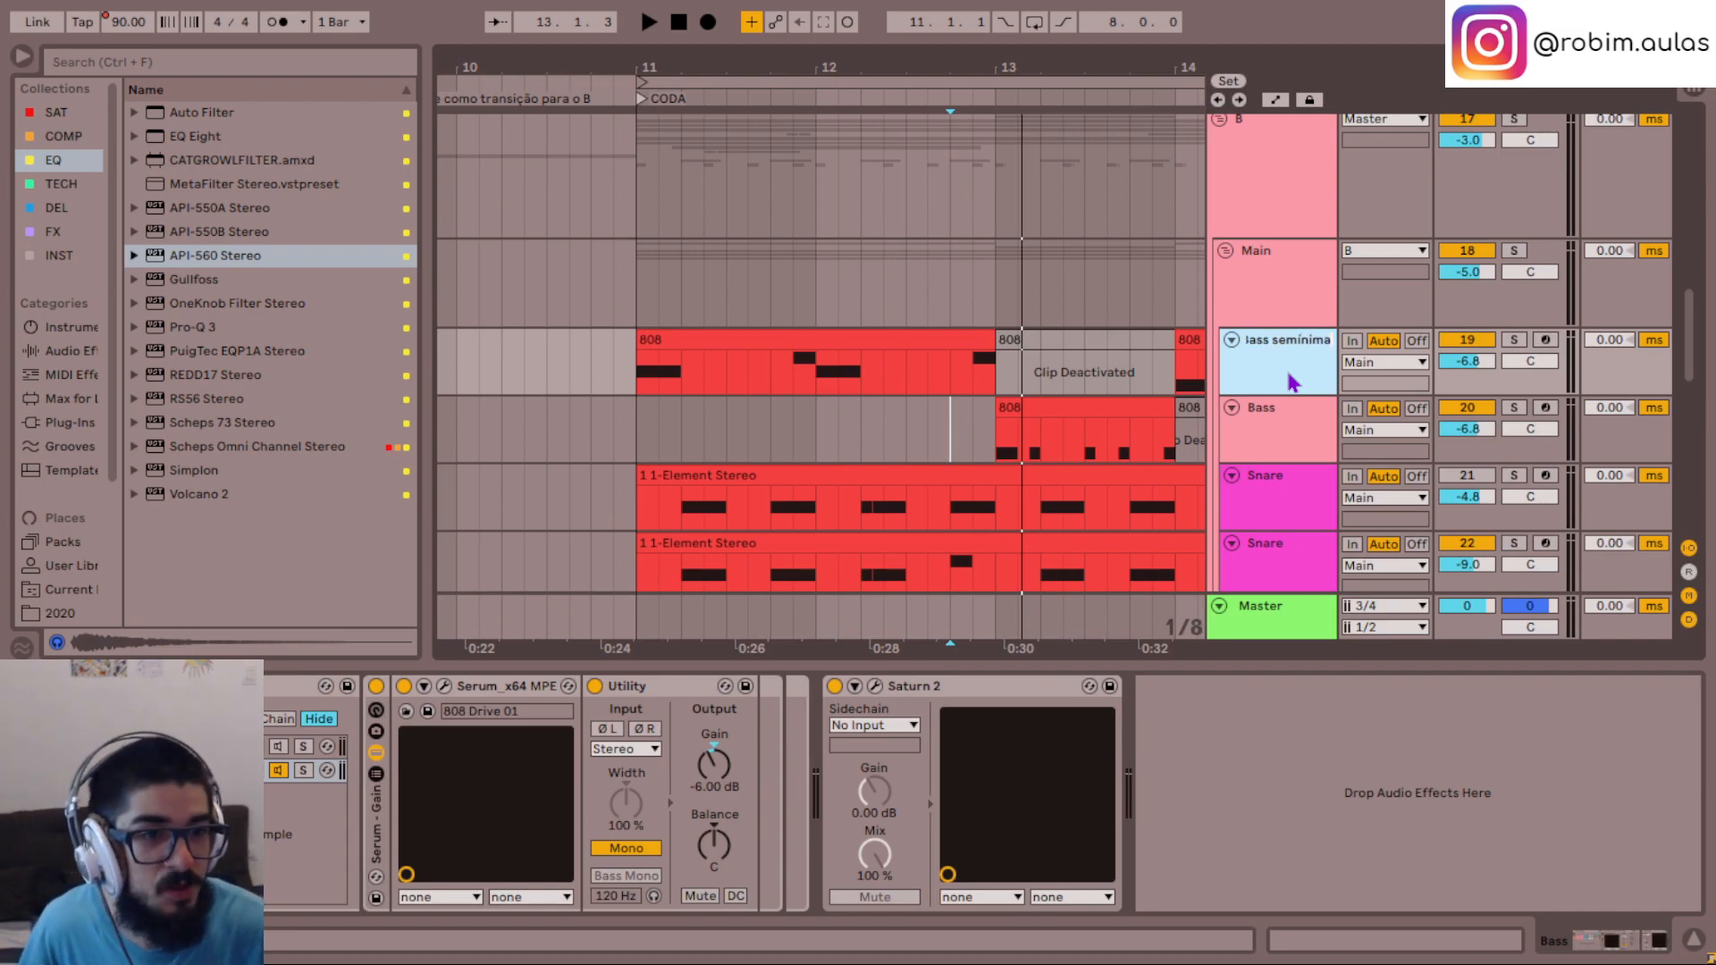
key(Return)
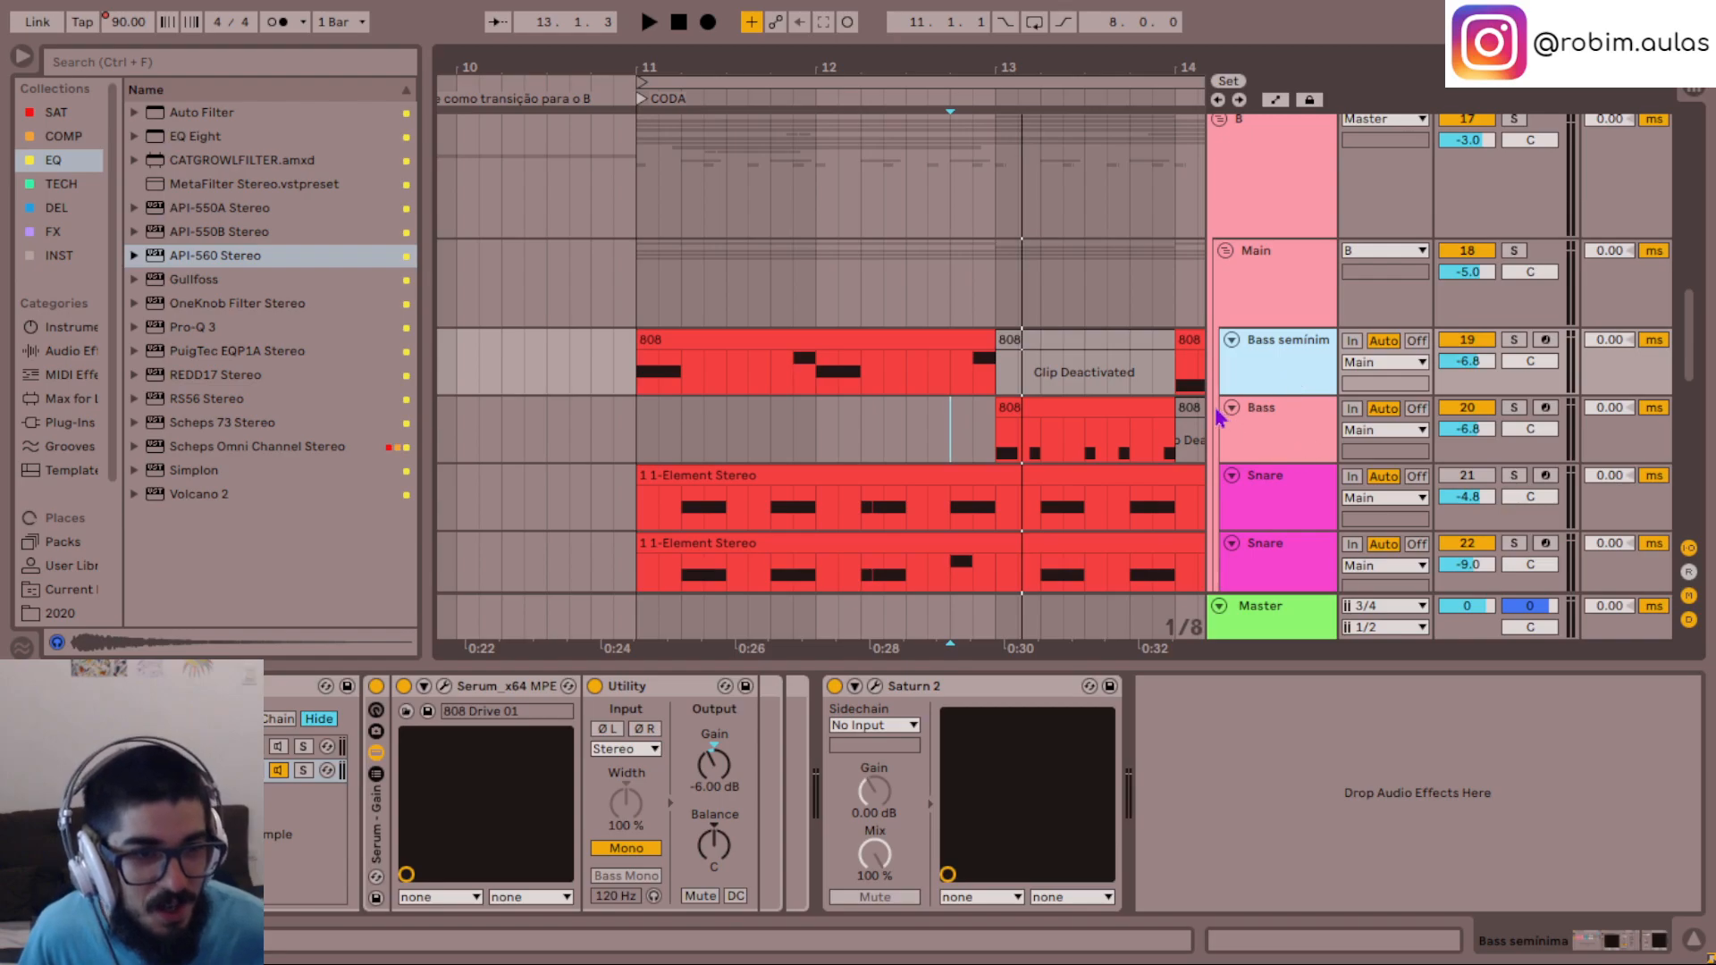
drag(1213, 405, 1166, 405)
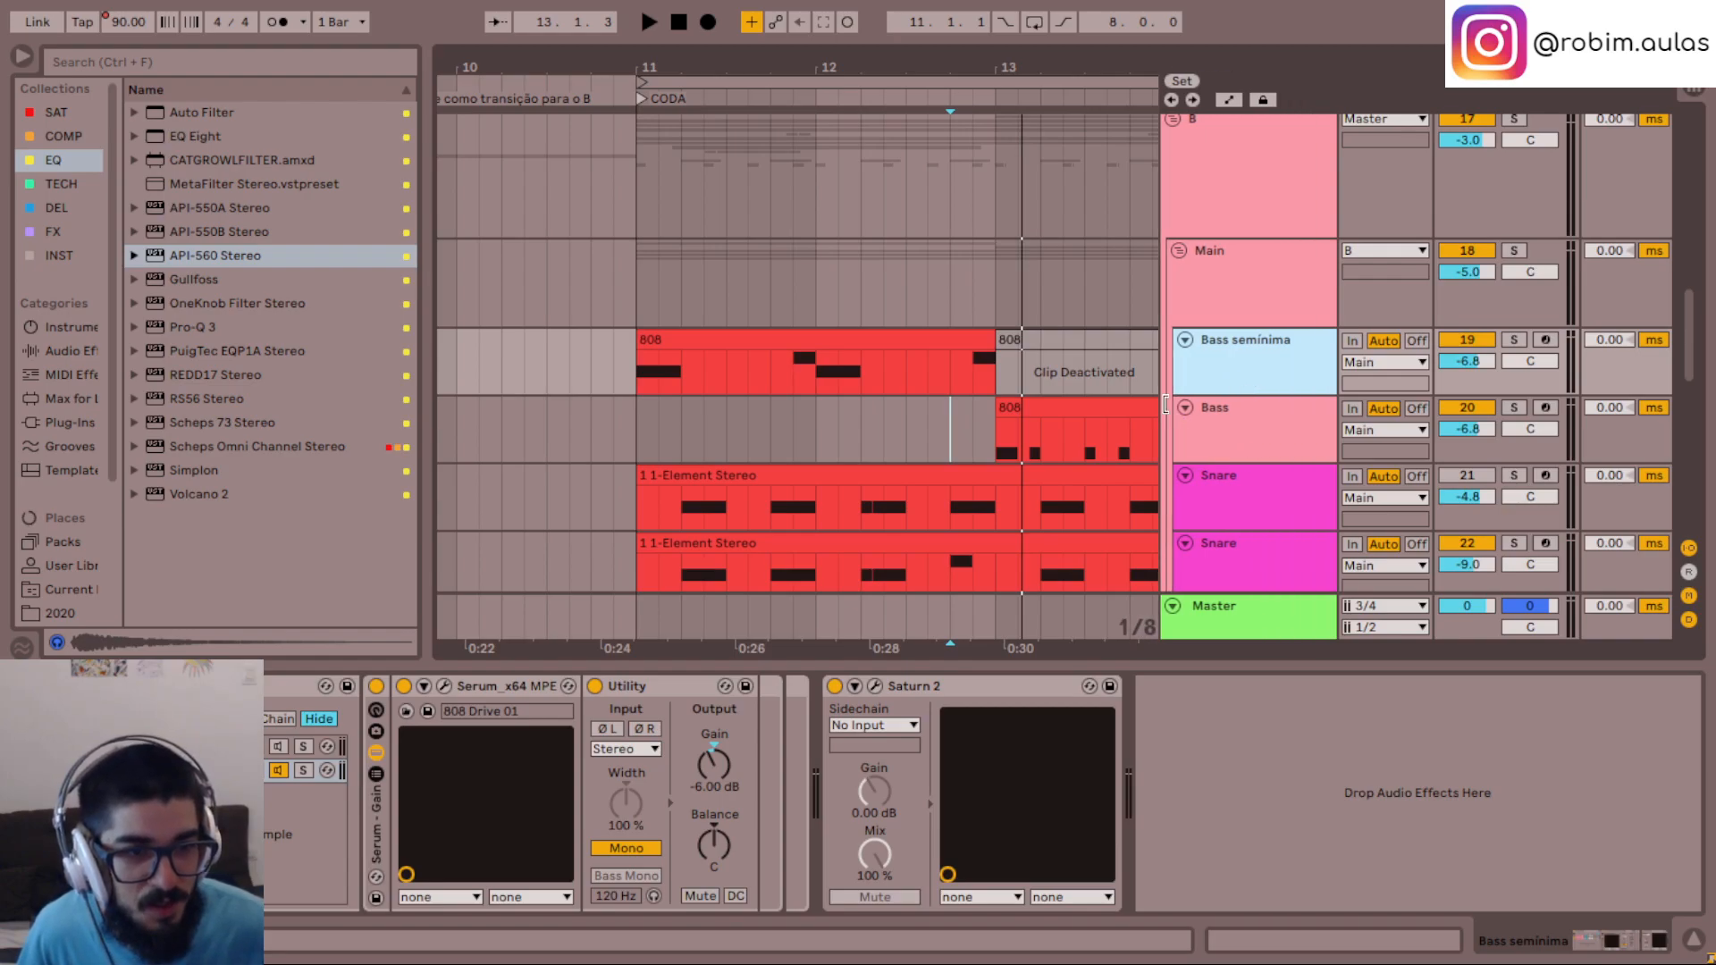
click(1268, 437)
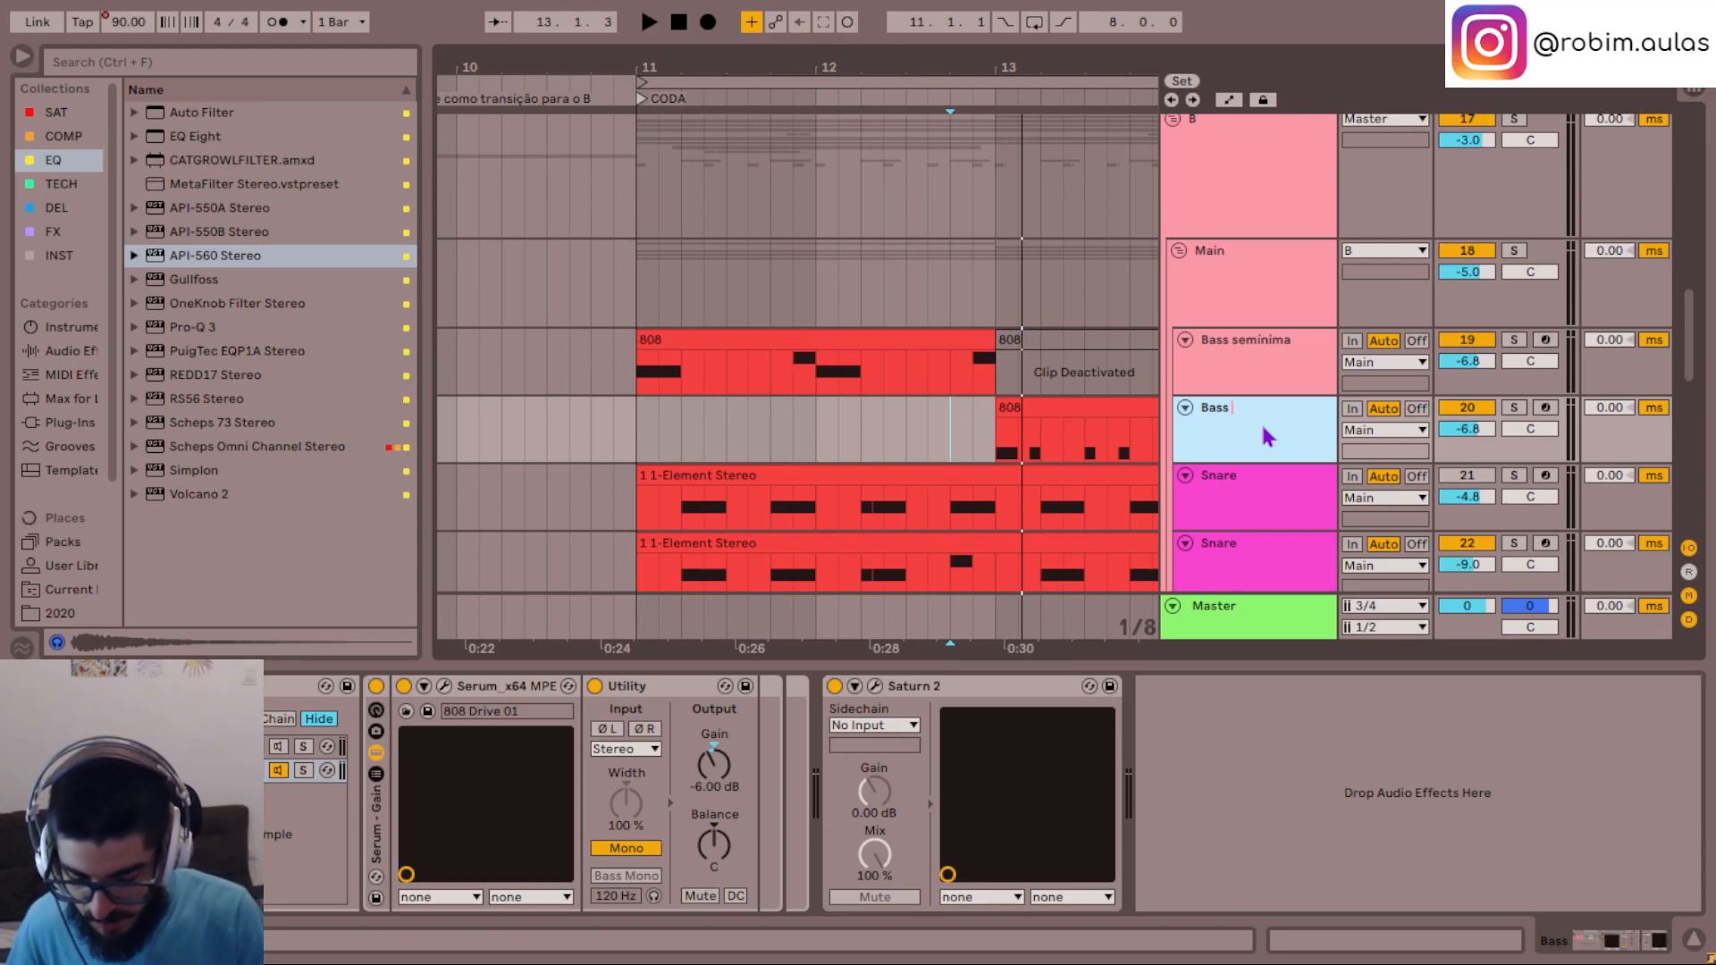
text(k)
key(Return)
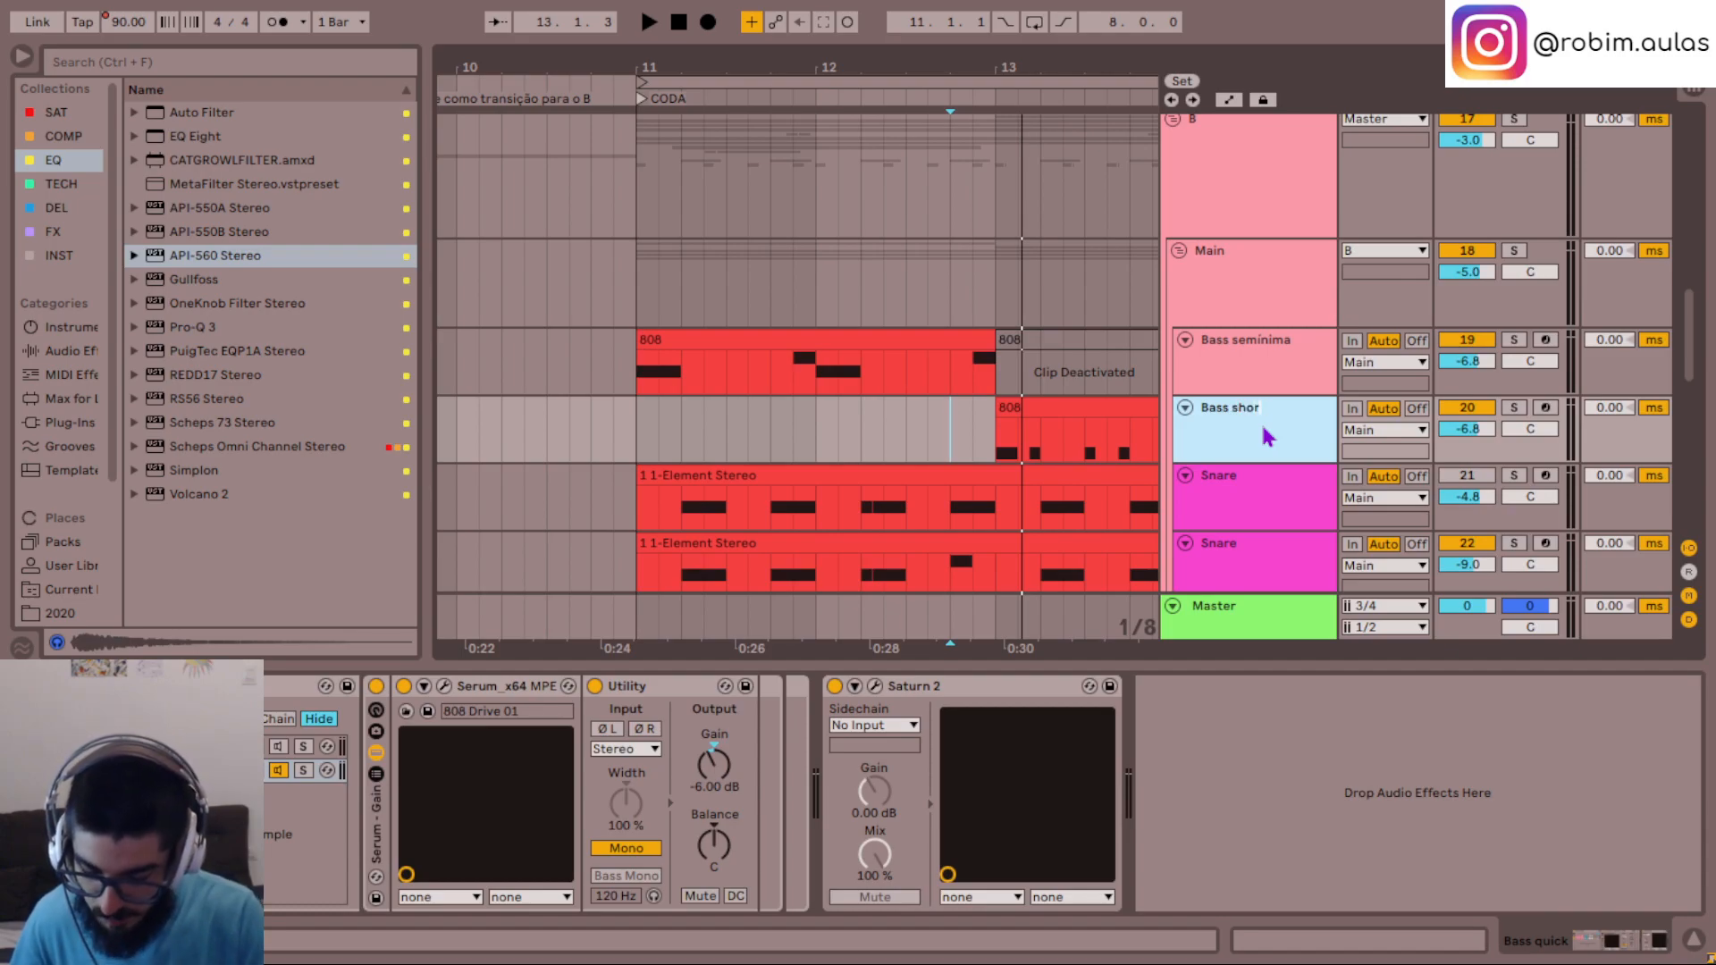
- Color the Bass semínima and Bass short tracks near-black and assign the track color to their clips
click(1269, 359)
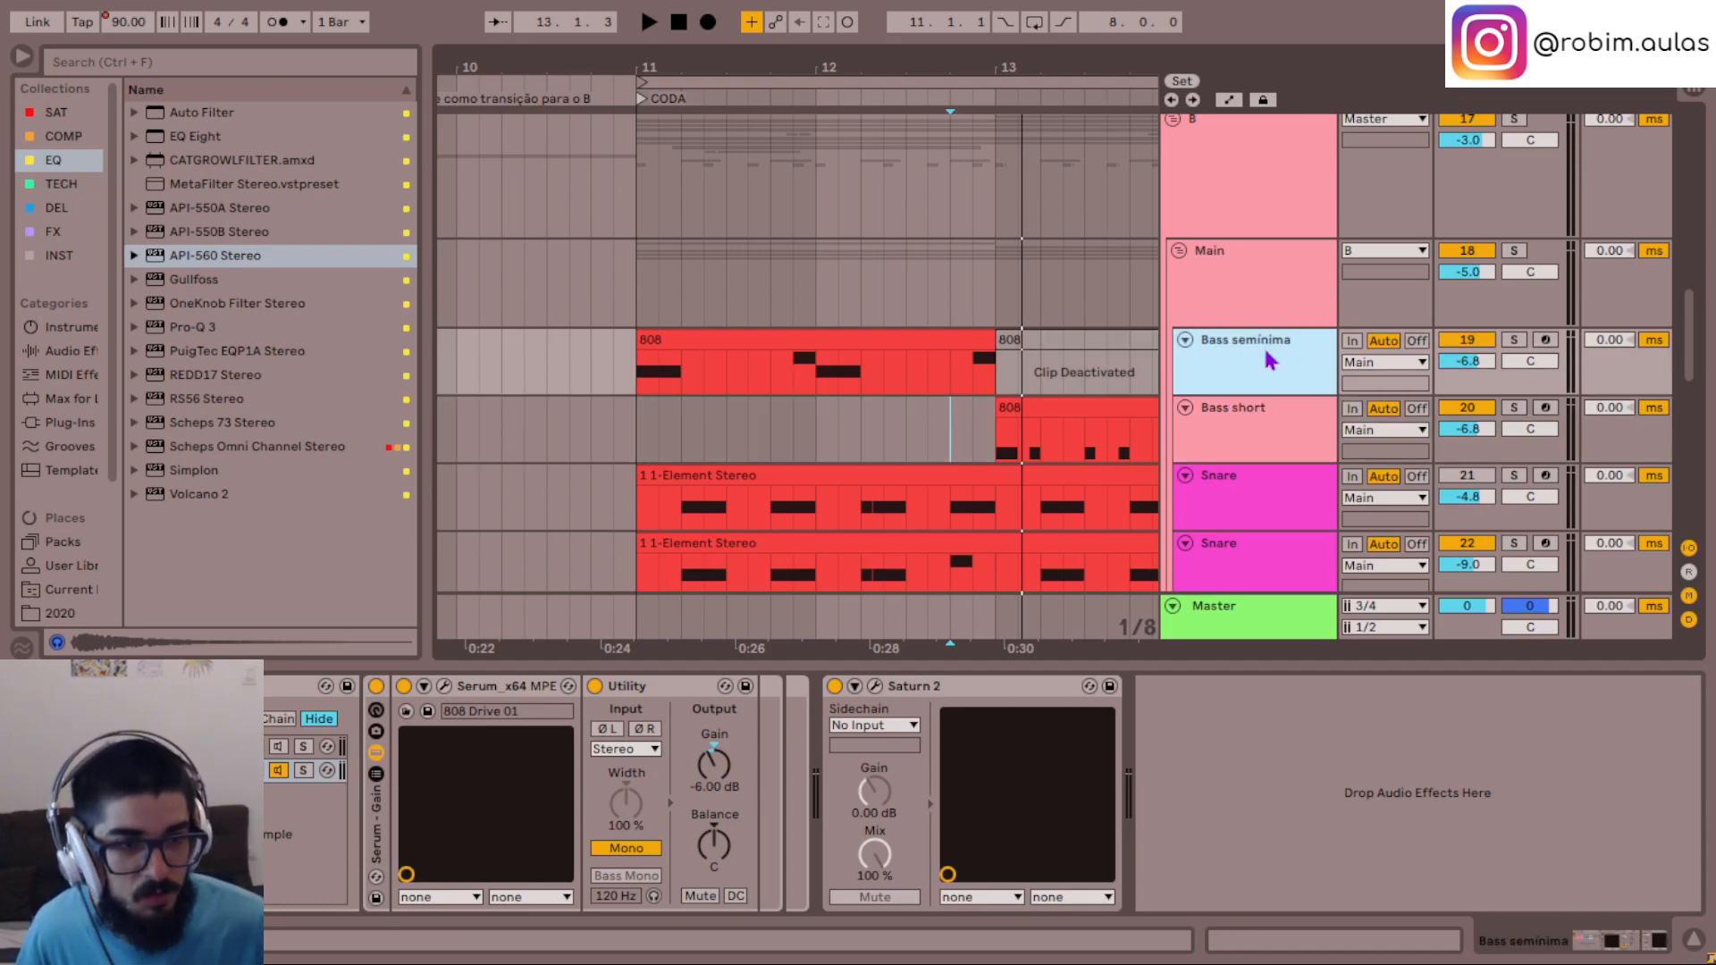
right_click(1262, 433)
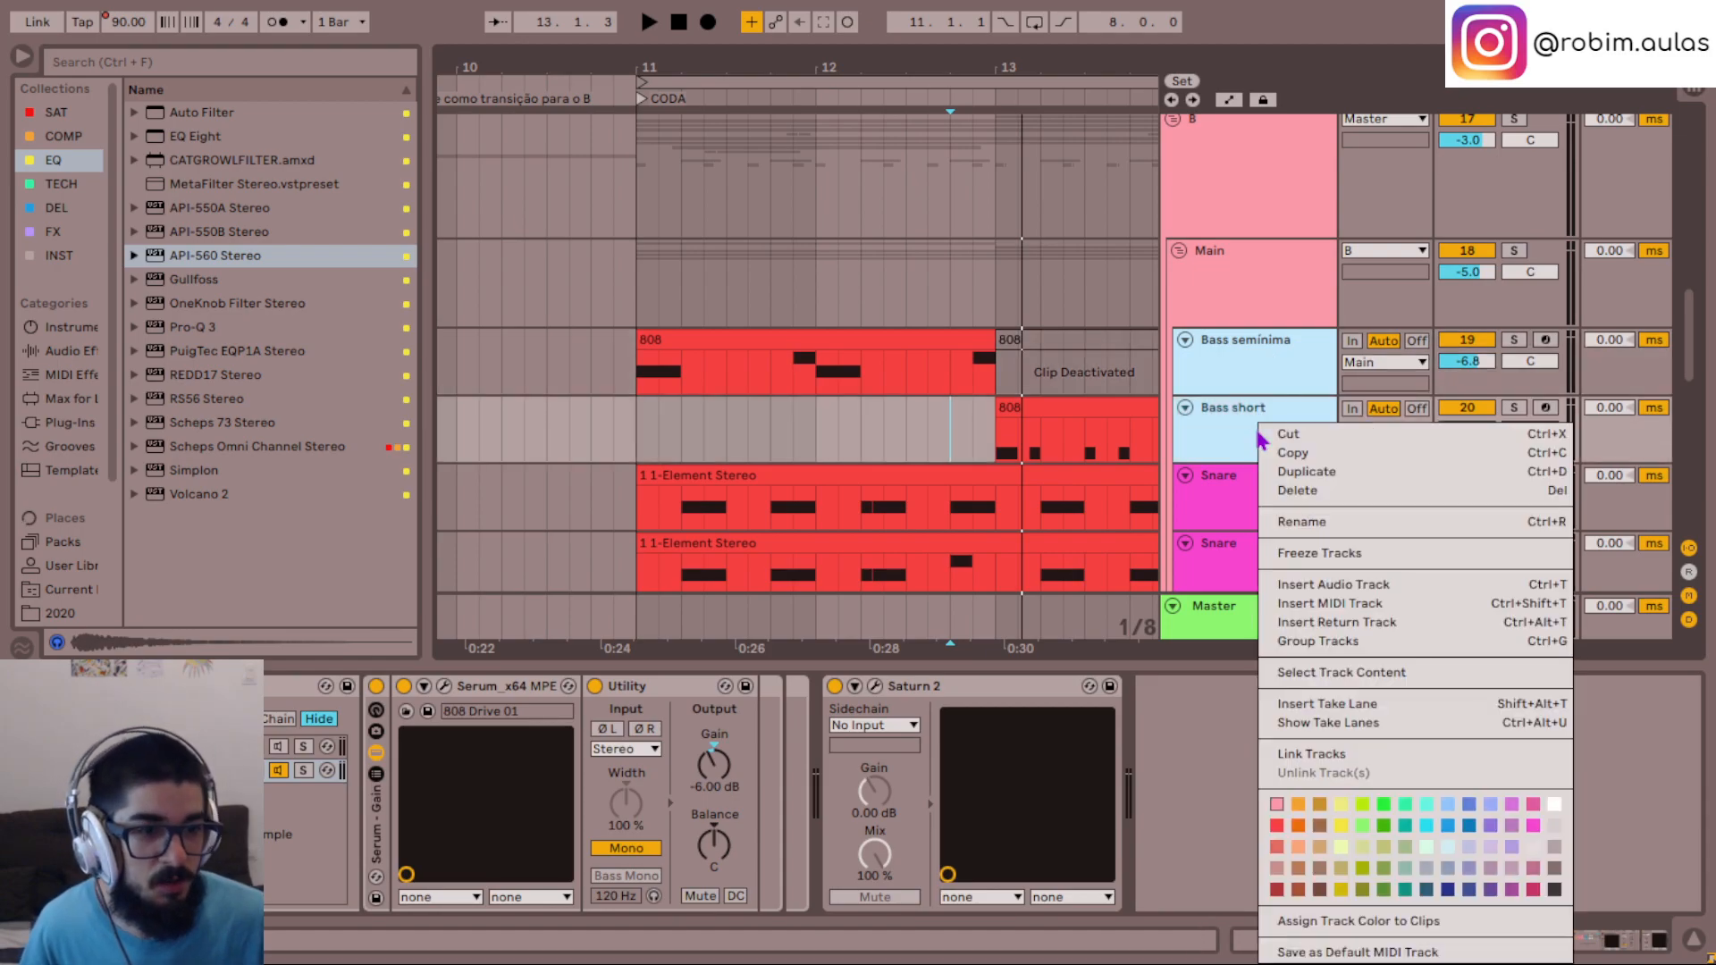
click(1556, 891)
click(1289, 436)
shift+click(1262, 357)
right_click(1262, 355)
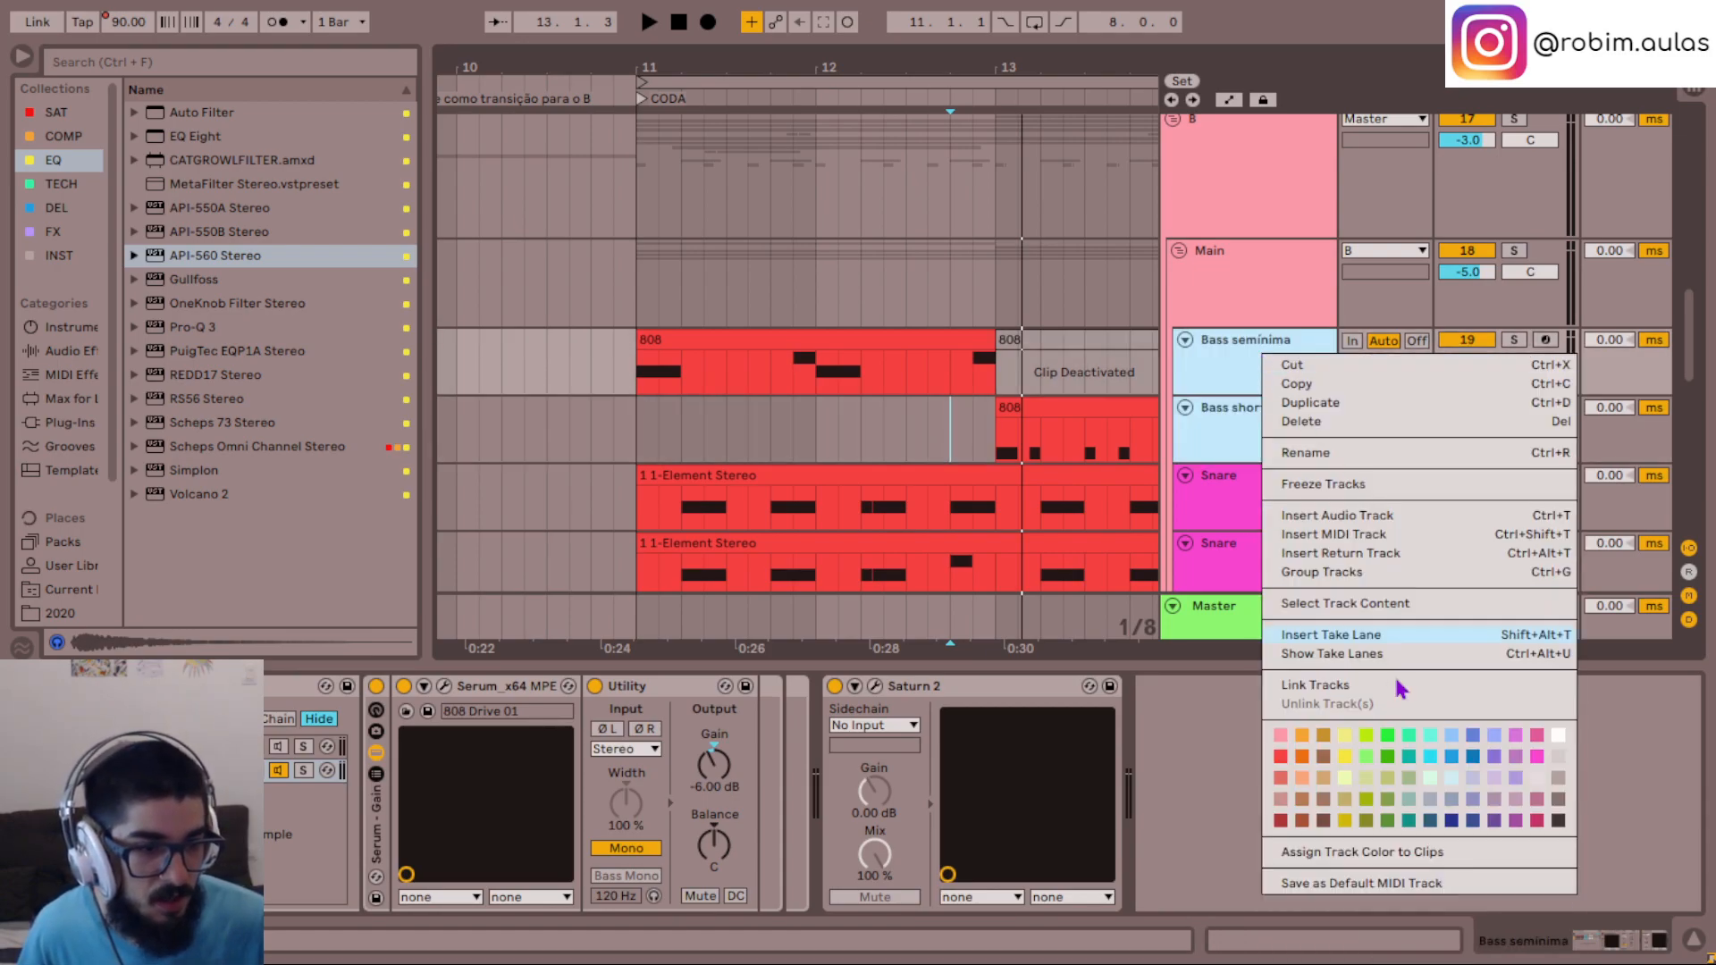
click(1355, 858)
click(1280, 506)
- Duplicate the Bass semínima track and rename the copy as Bass colcheias
click(1248, 363)
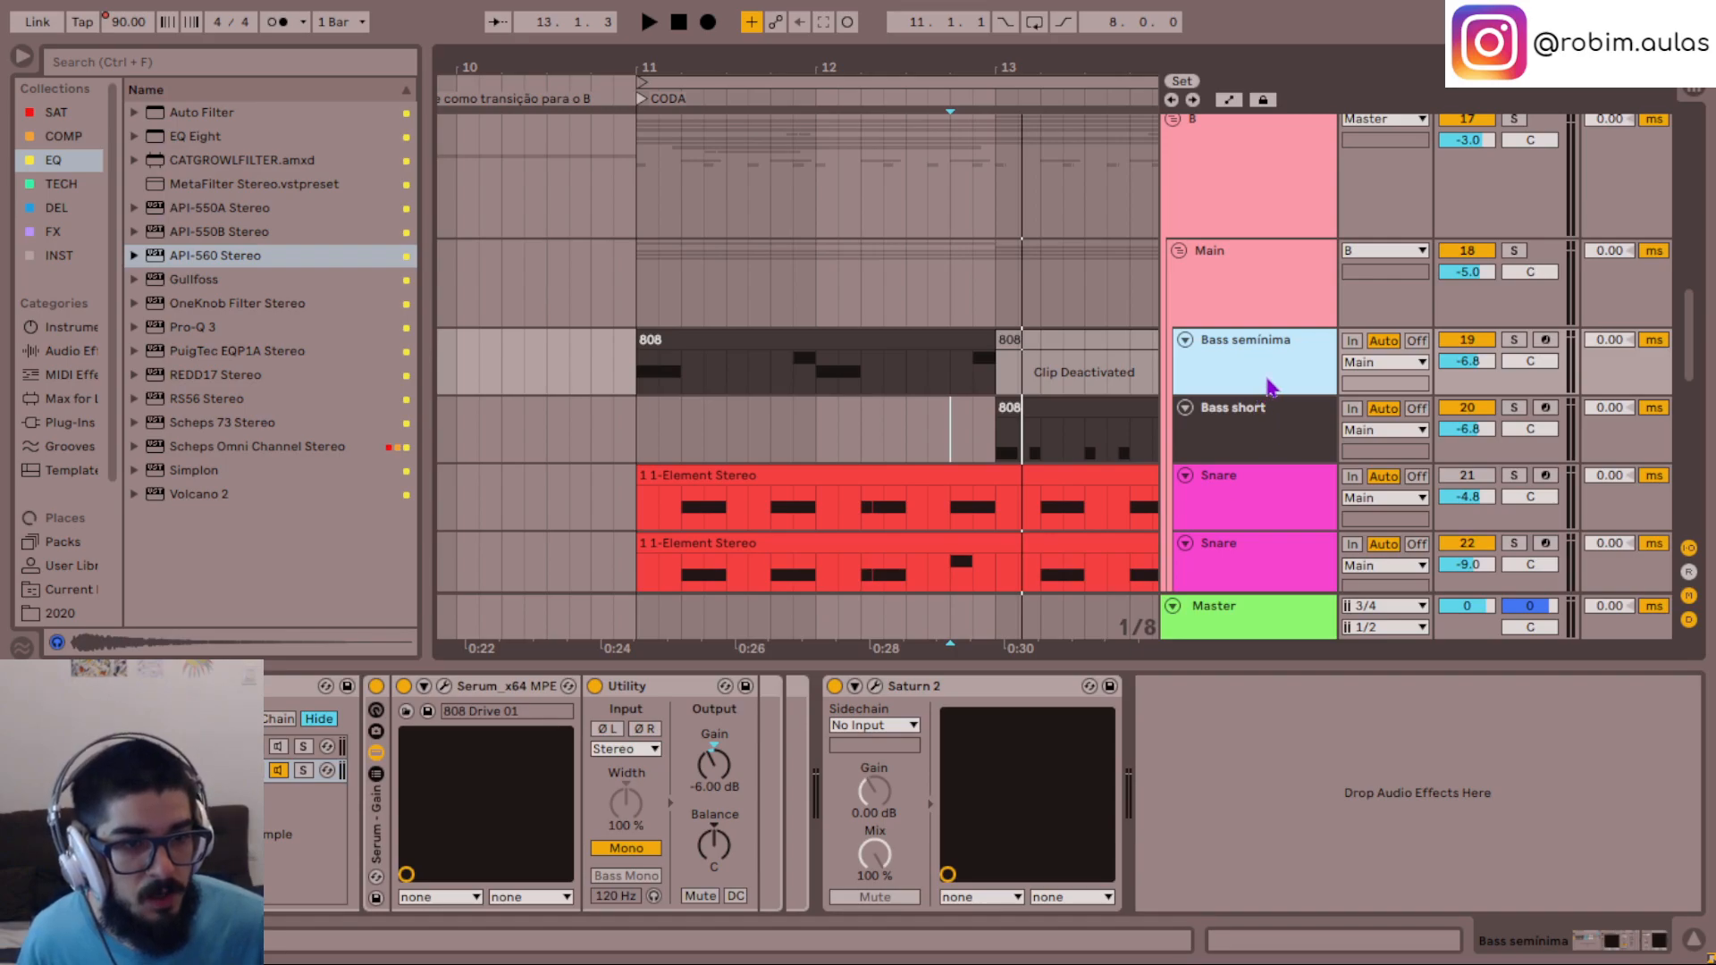
key(ctrl+d)
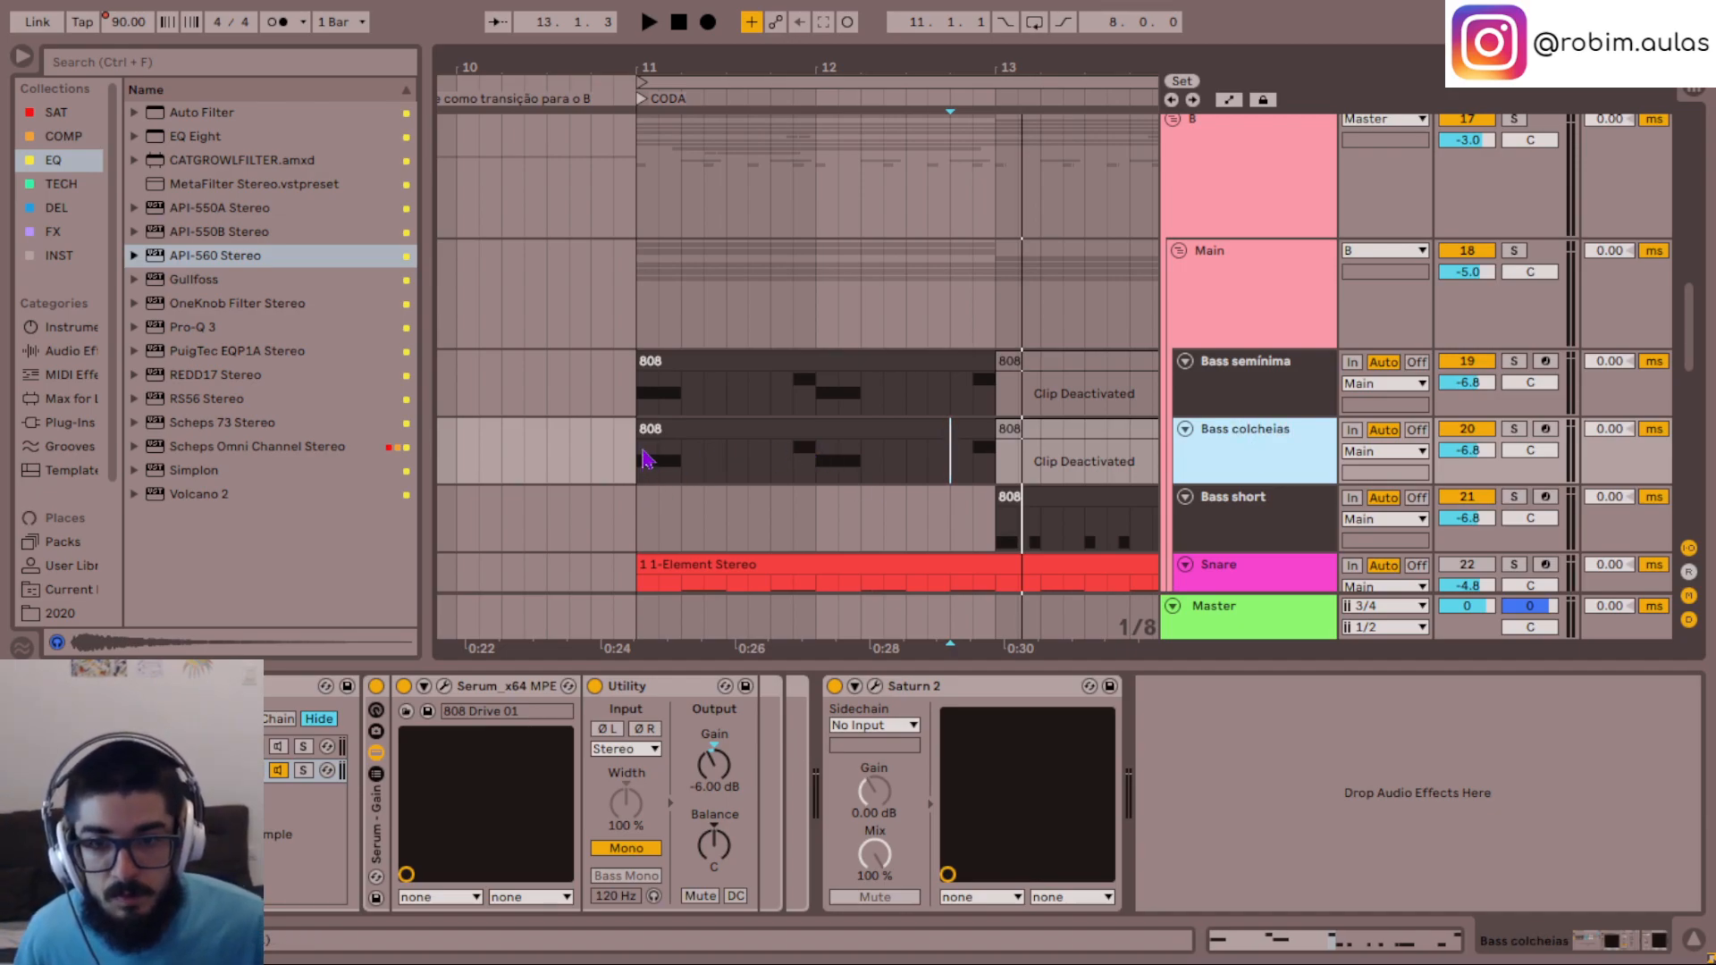
- Trim the start of the Bass colcheias clip to 11.4.1 and deactivate it from 12.1.1 to 12.3.1
drag(642, 435, 770, 435)
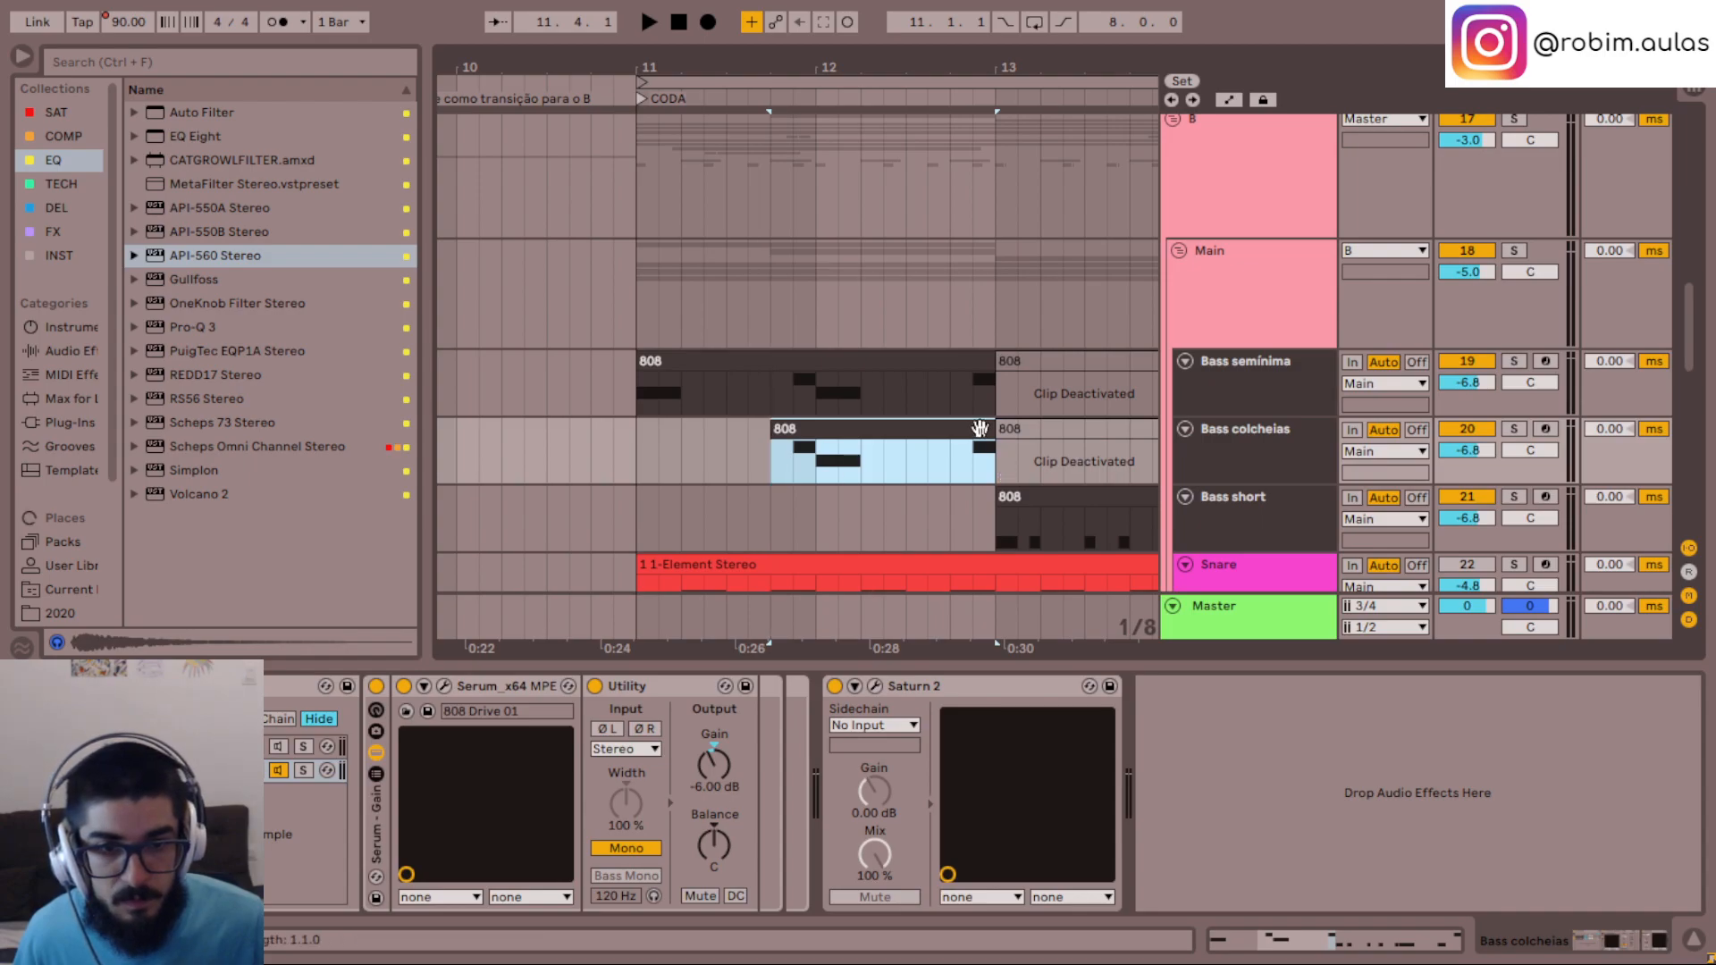
drag(915, 464, 823, 466)
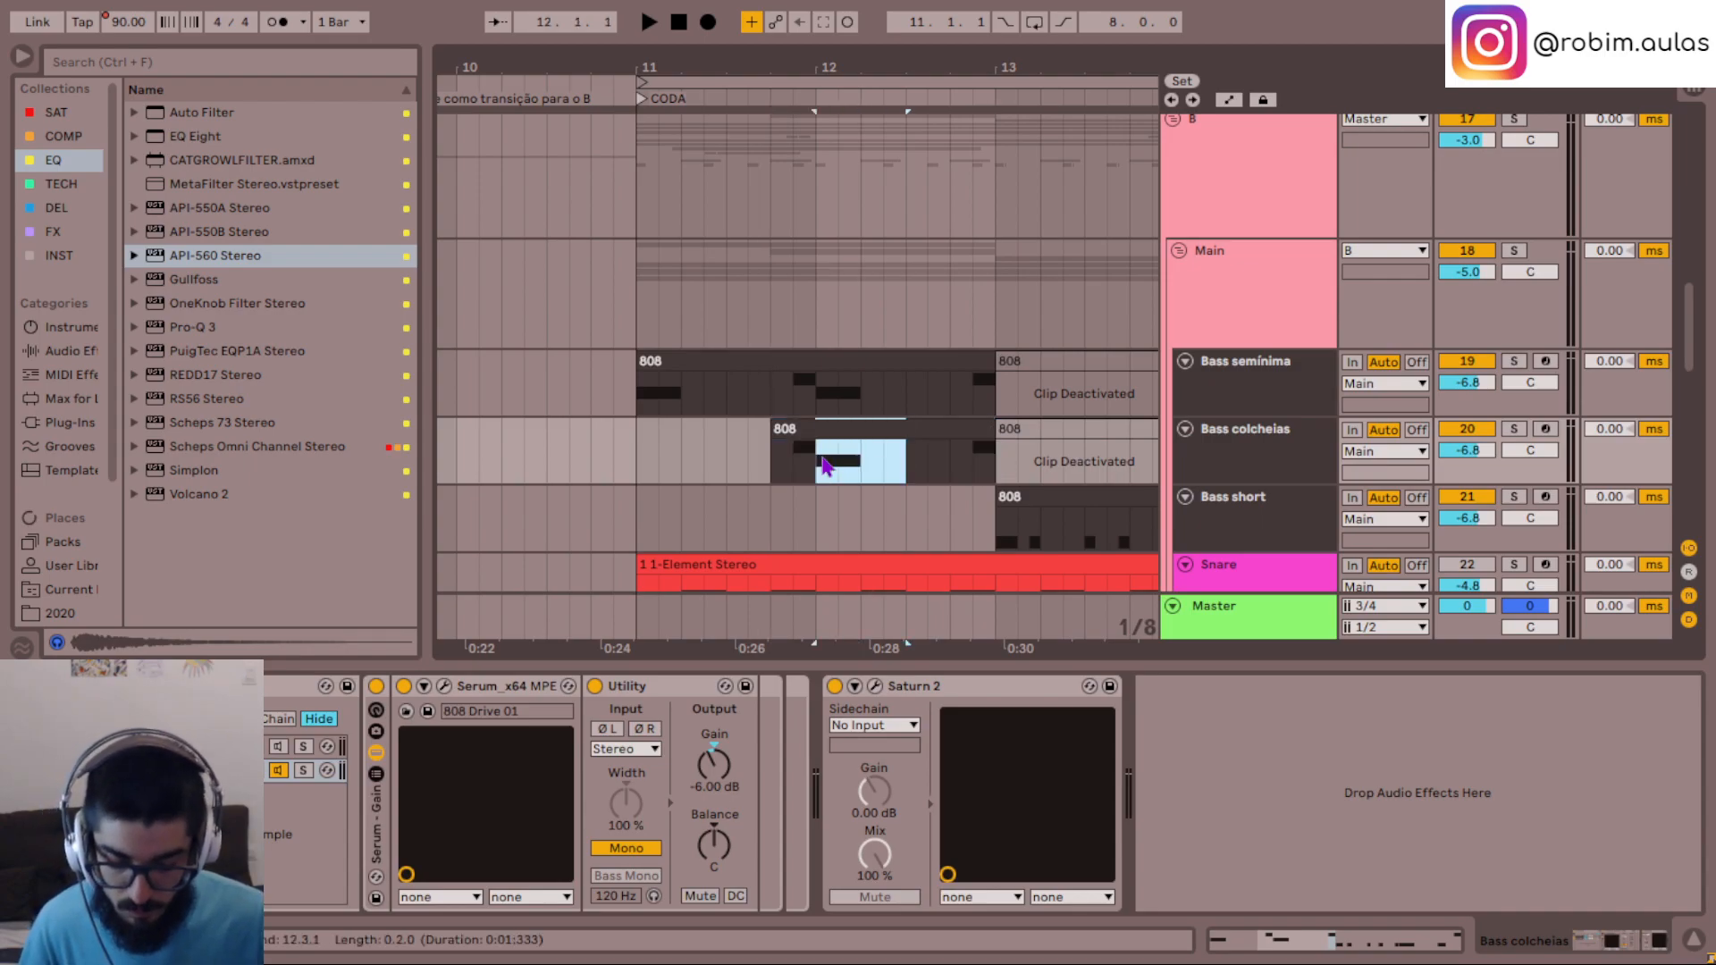
key(0)
- Deactivate the Bass semínima clip from 11.4.1 to 12.1.1 and from 12.4.1 to 13.1.1
drag(786, 393, 813, 396)
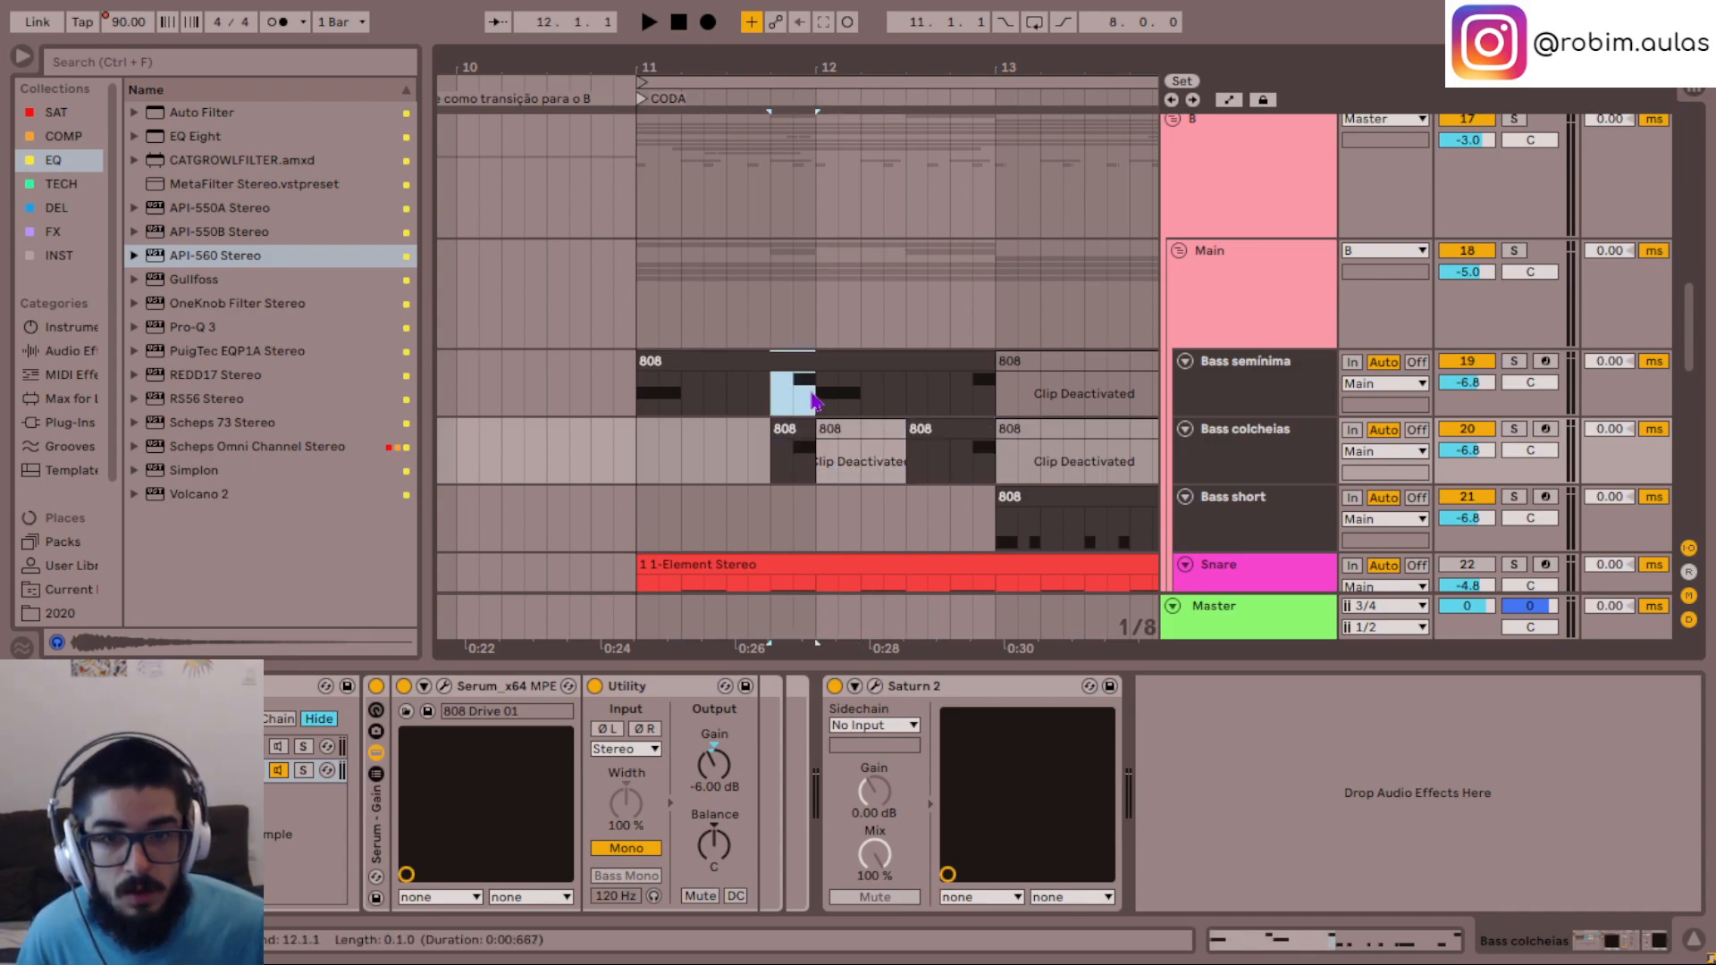
key(0)
drag(960, 395, 1001, 396)
key(0)
- Play Bass semínima soloed from 11.1.1, and Bass colcheias soloed from 11.4.1
click(778, 460)
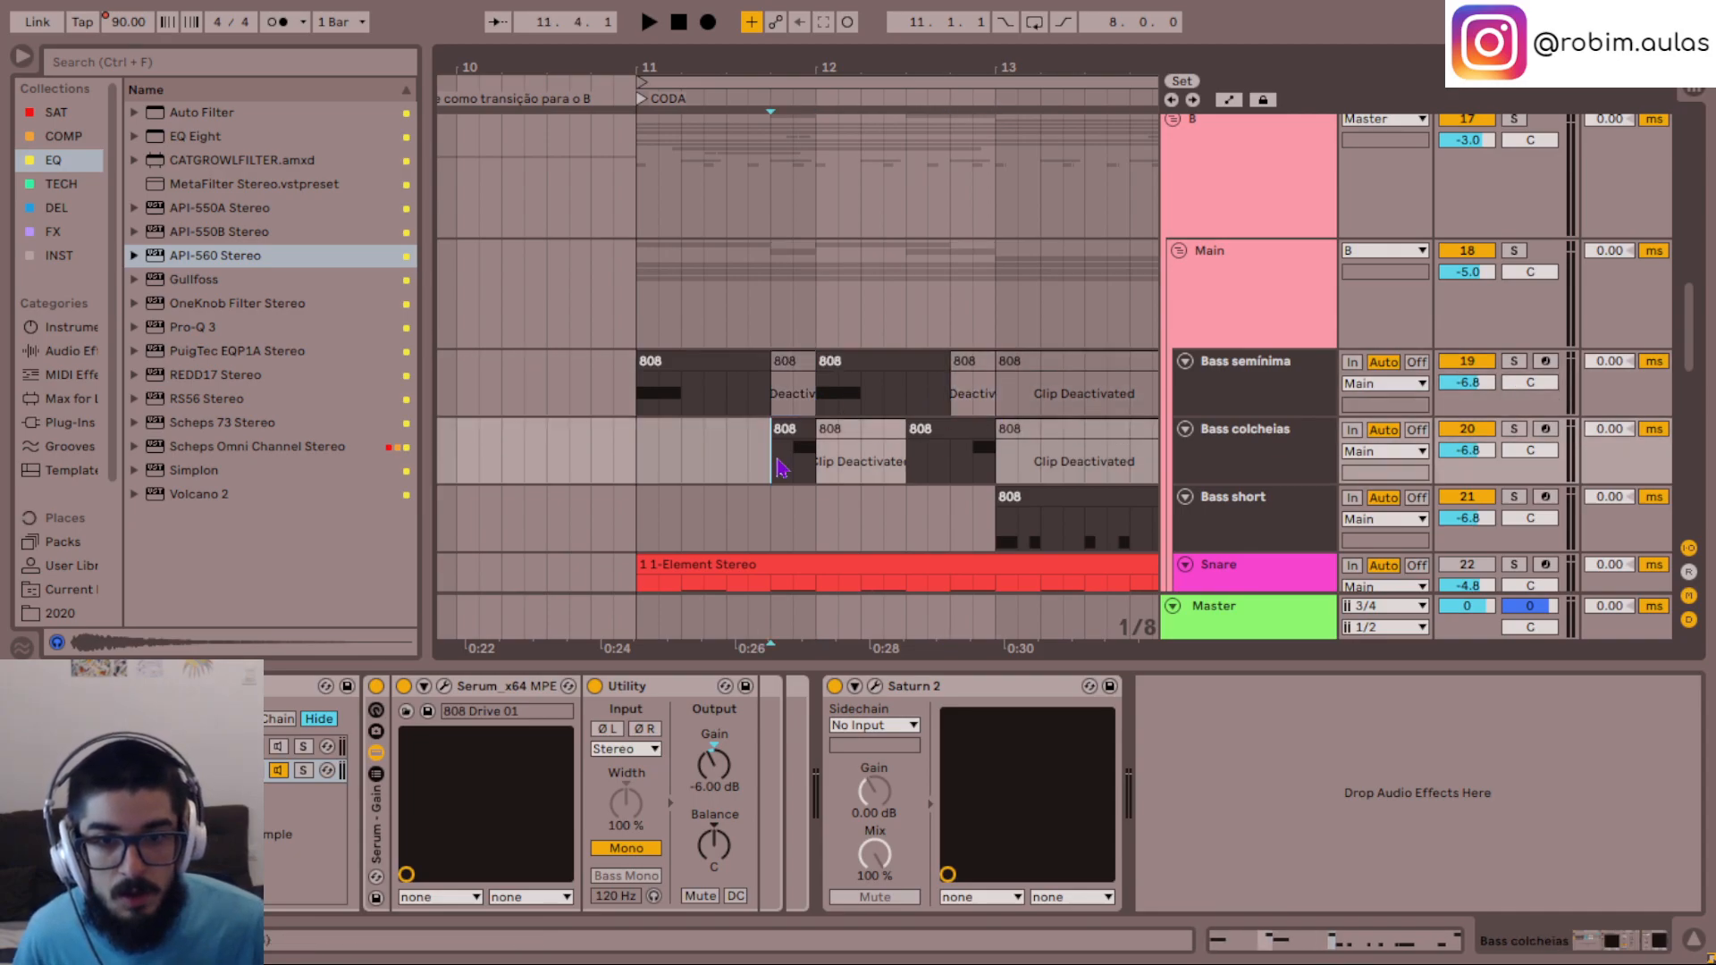
click(635, 396)
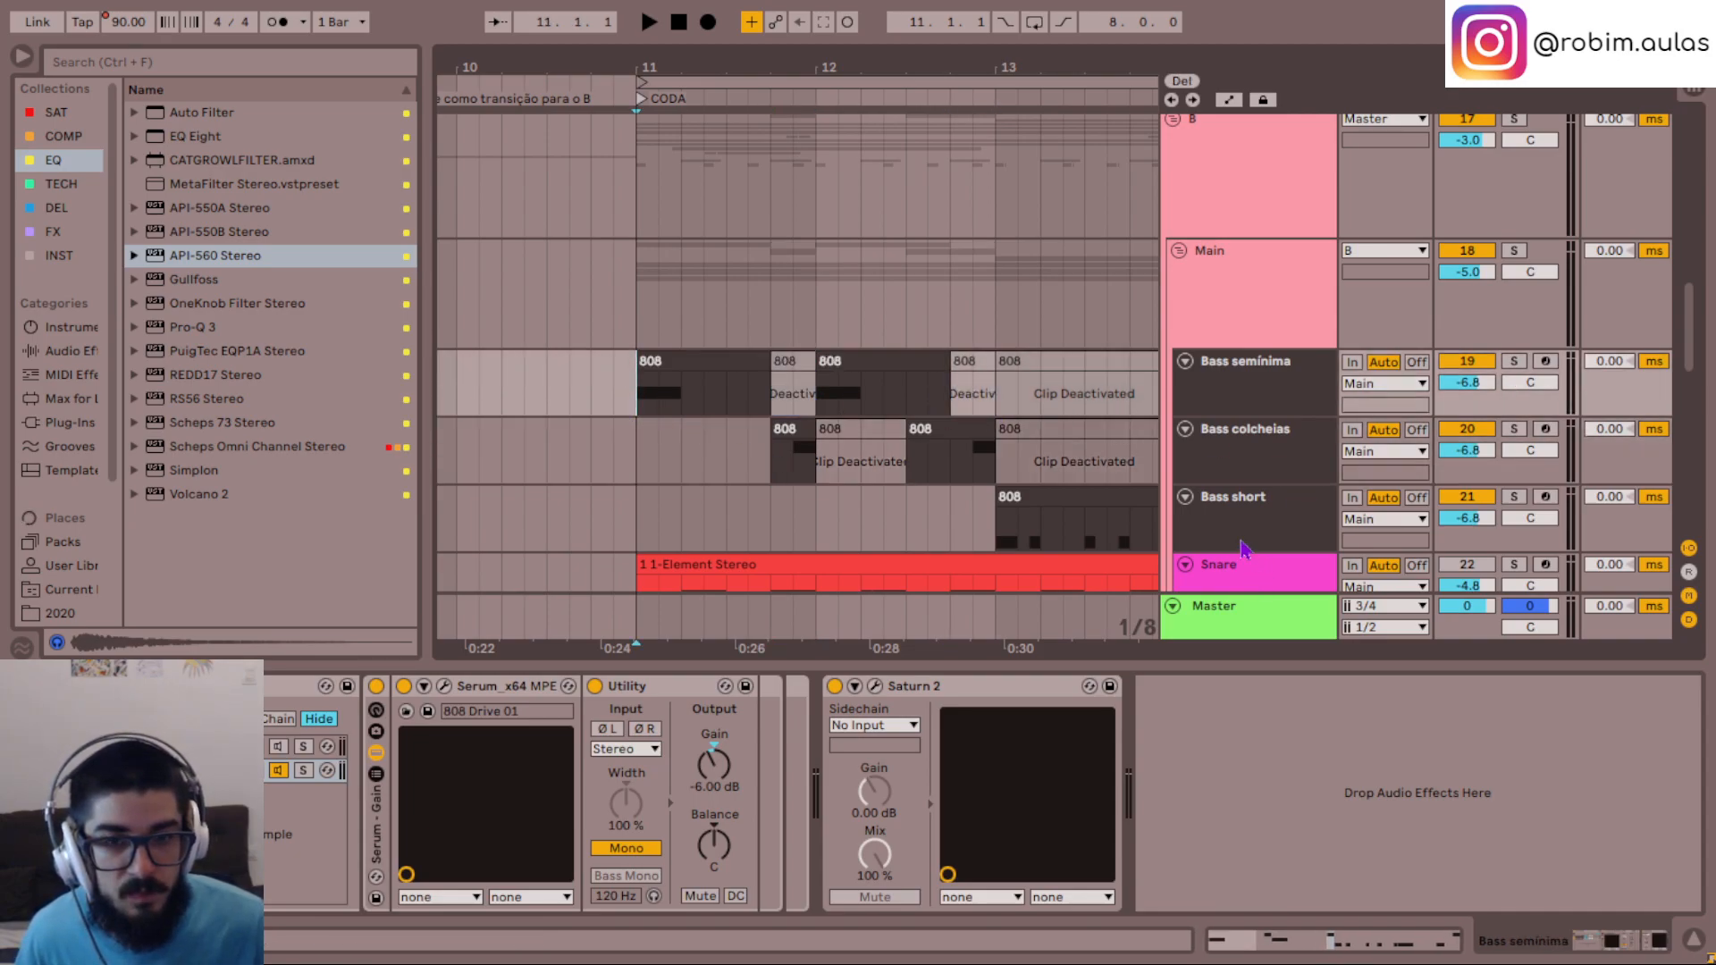
key(space)
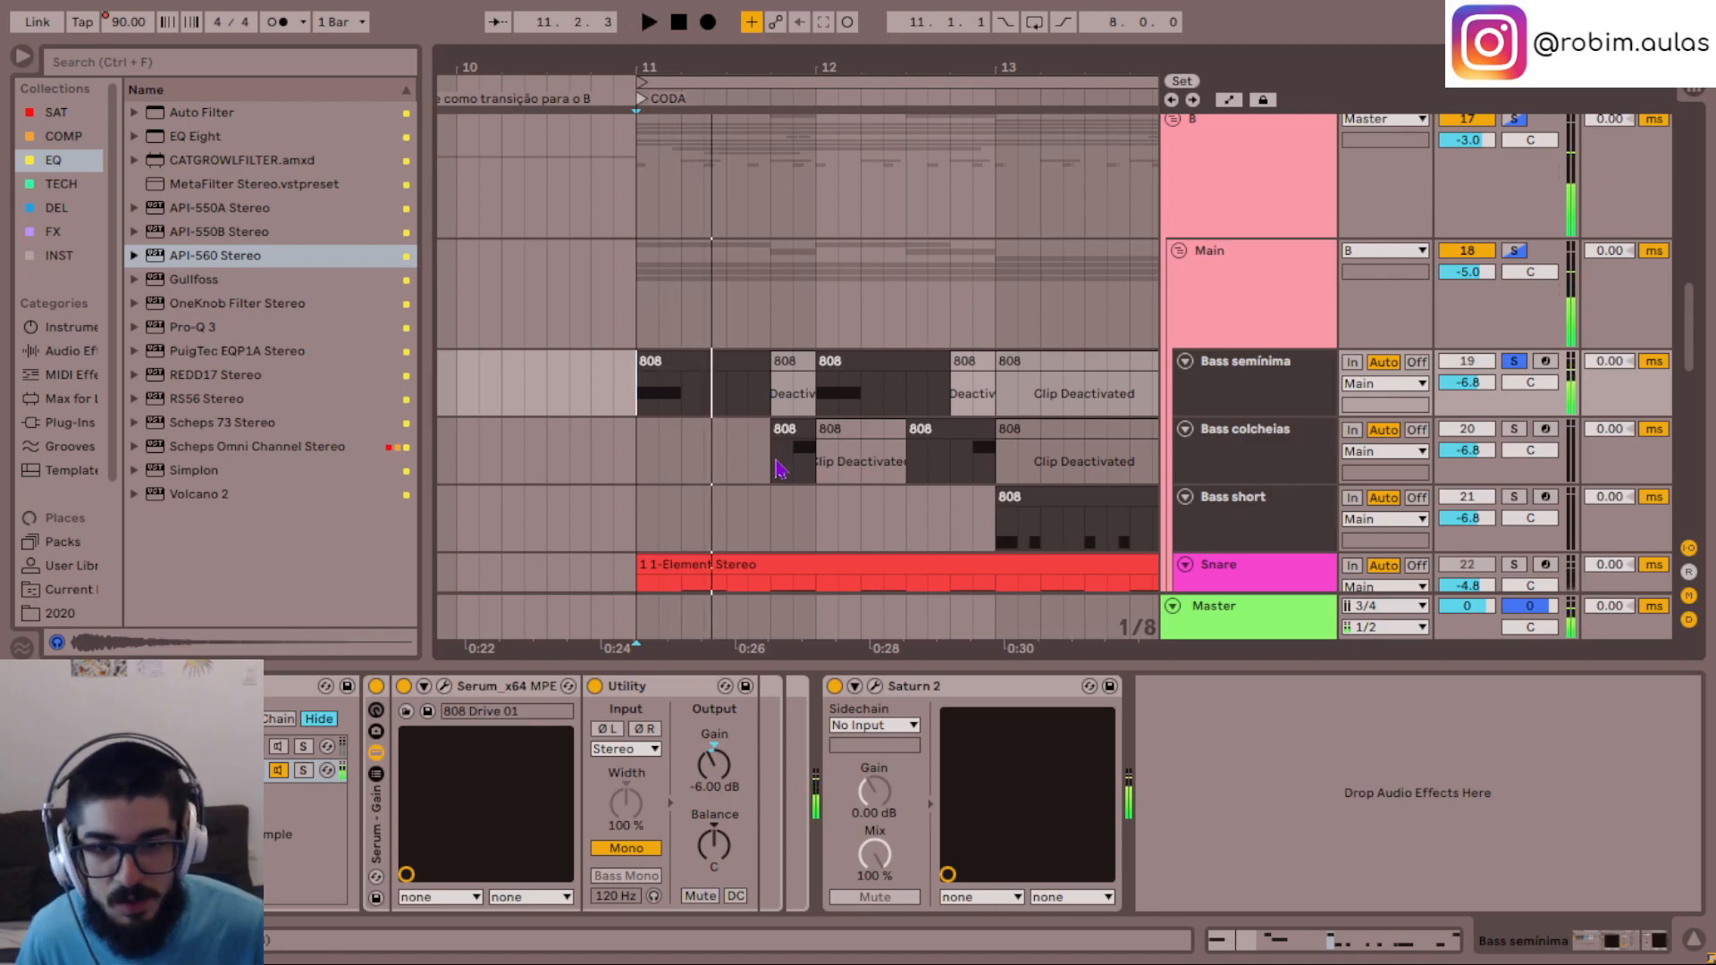
click(775, 458)
key(space)
key(space)
click(1272, 457)
key(s)
key(space)
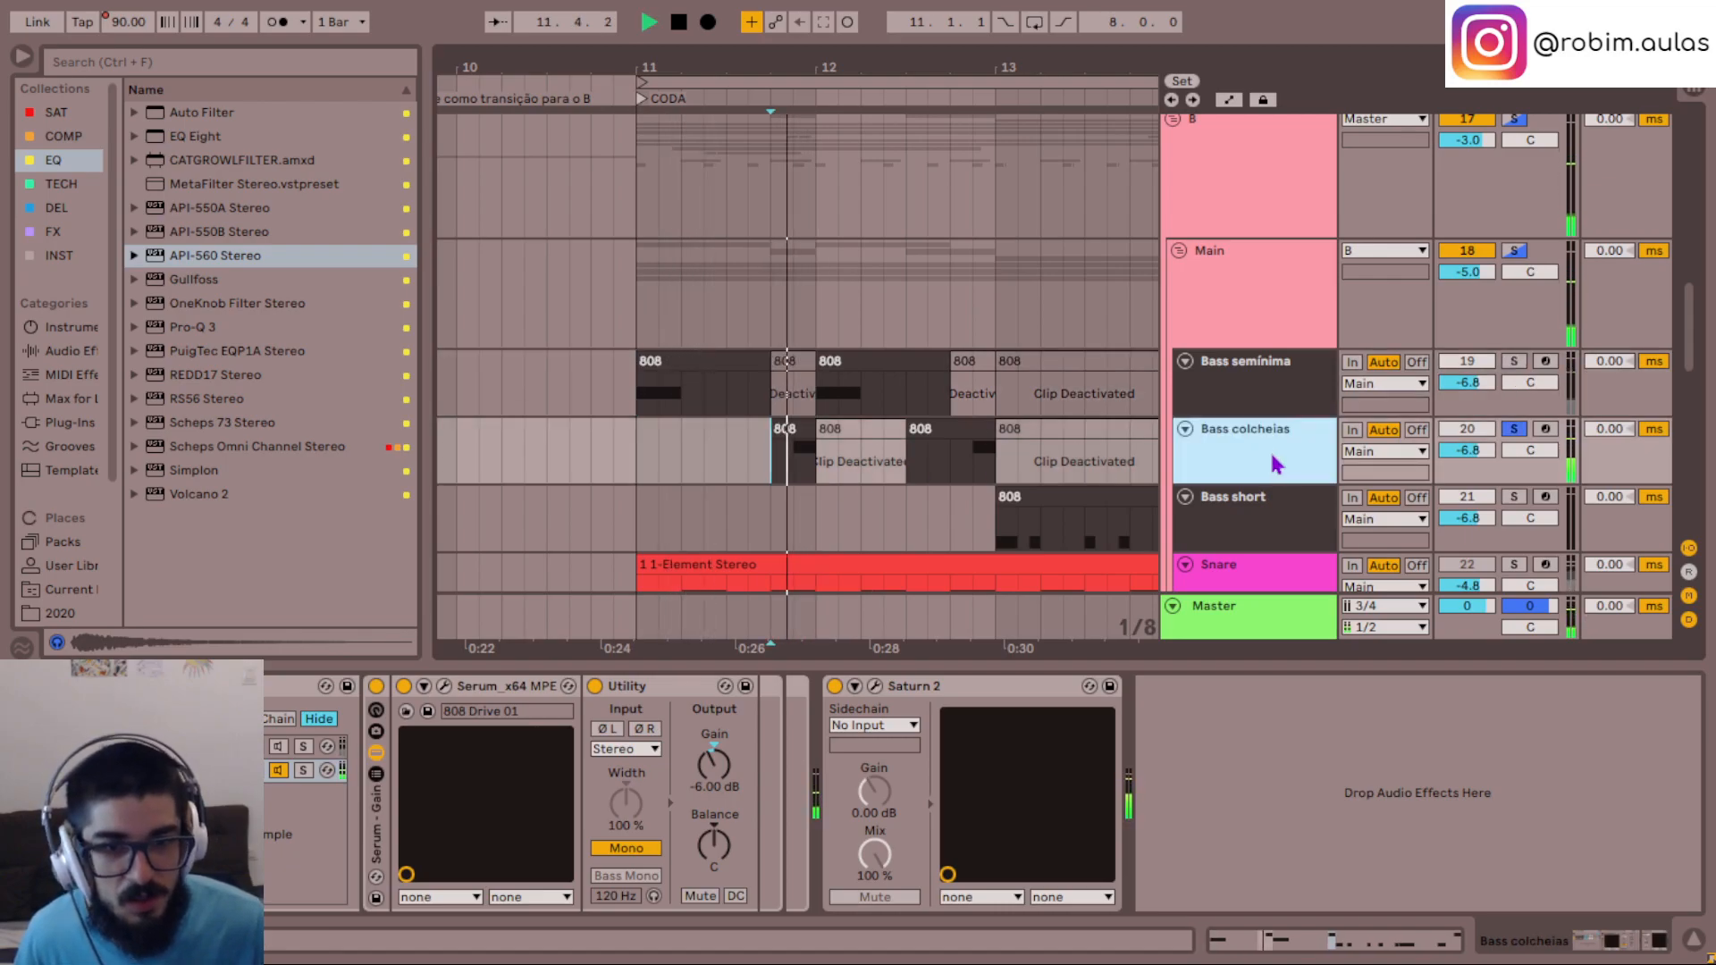
key(space)
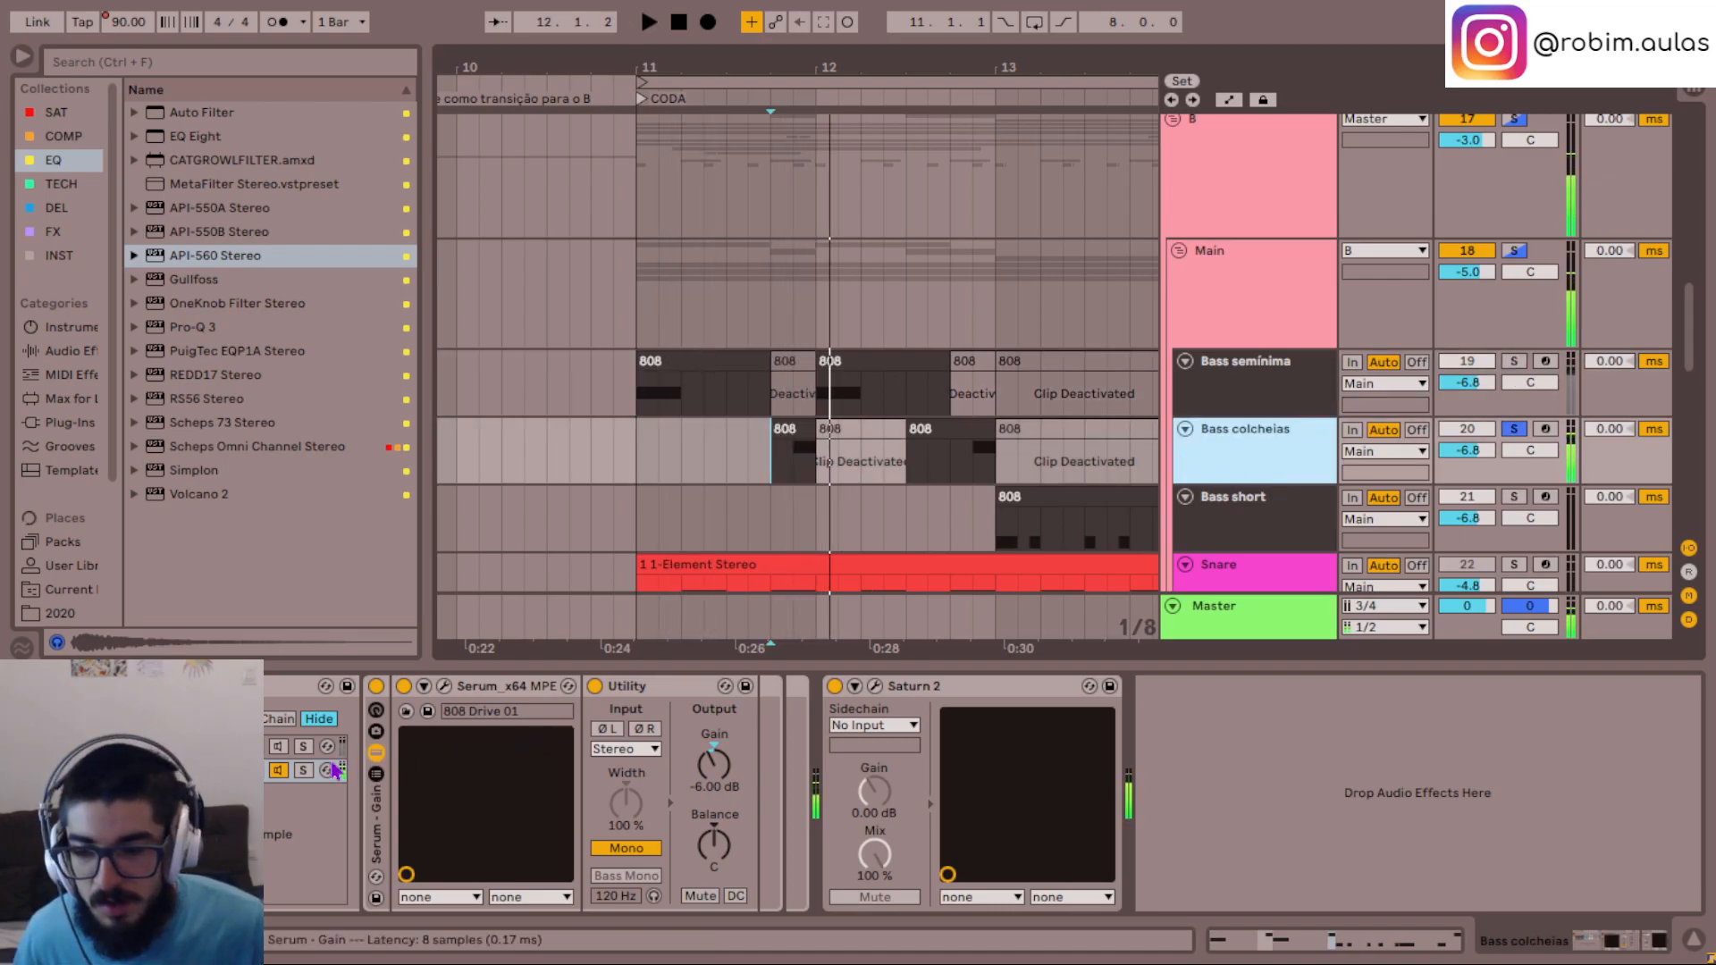
- Set the LFO 3 and LFO 4 rates to 1/8 in the Bass colcheias track's Serum
click(445, 687)
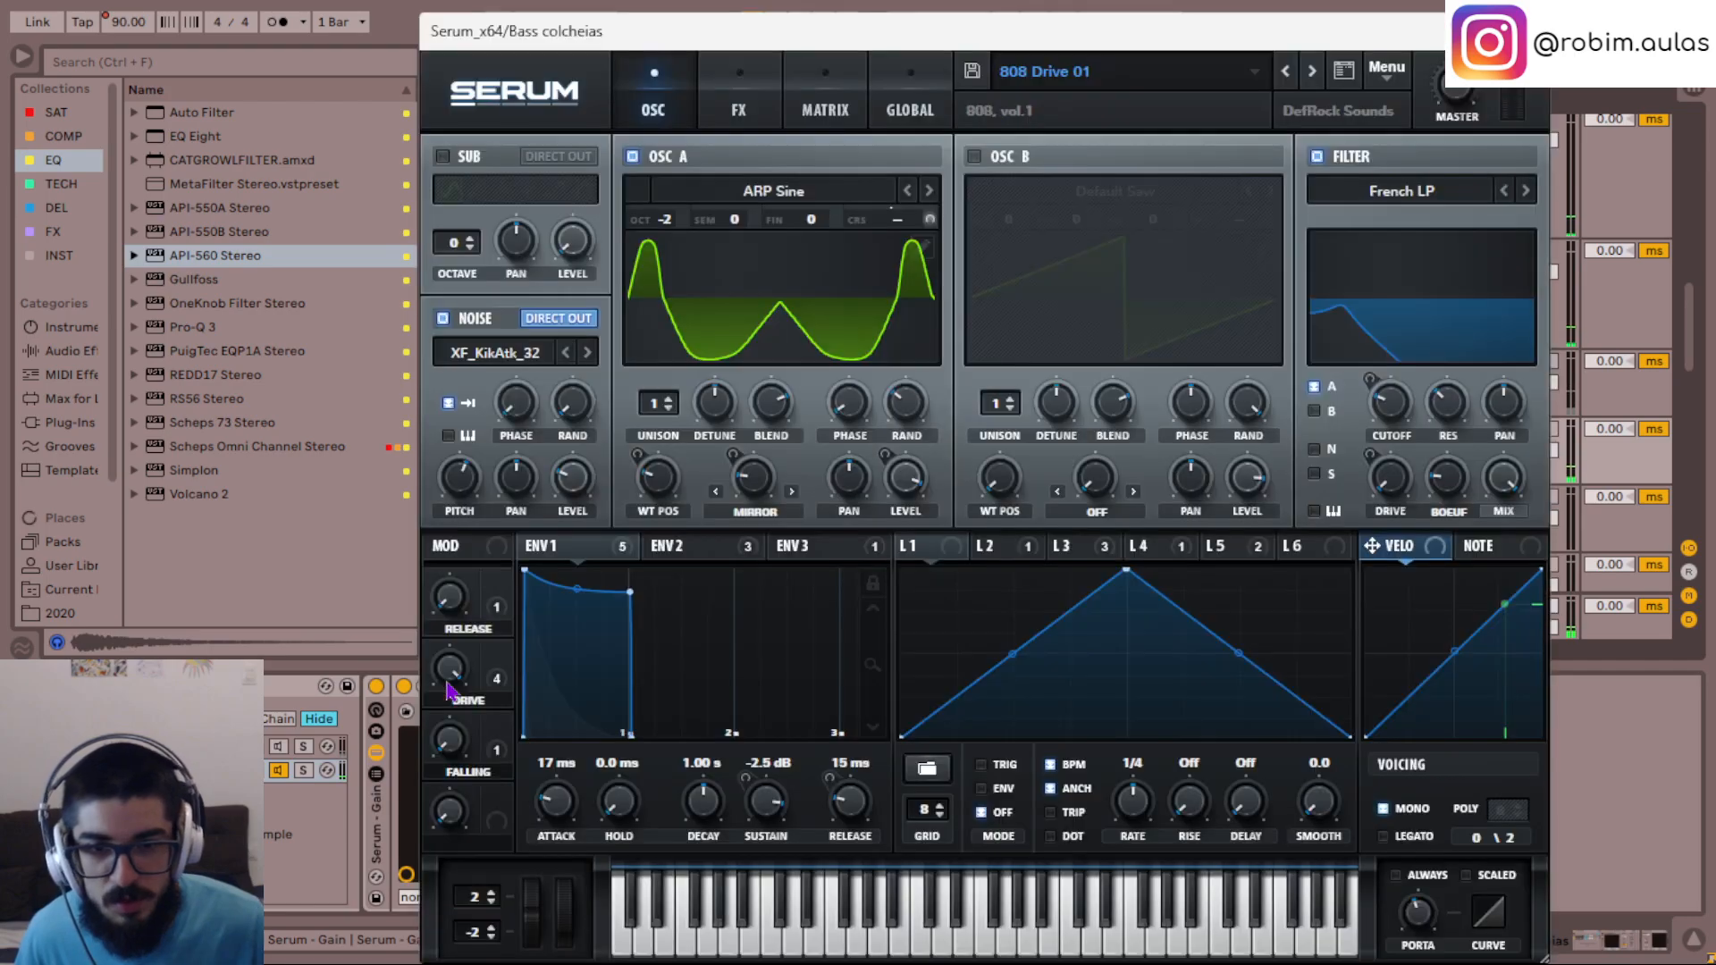
click(1165, 552)
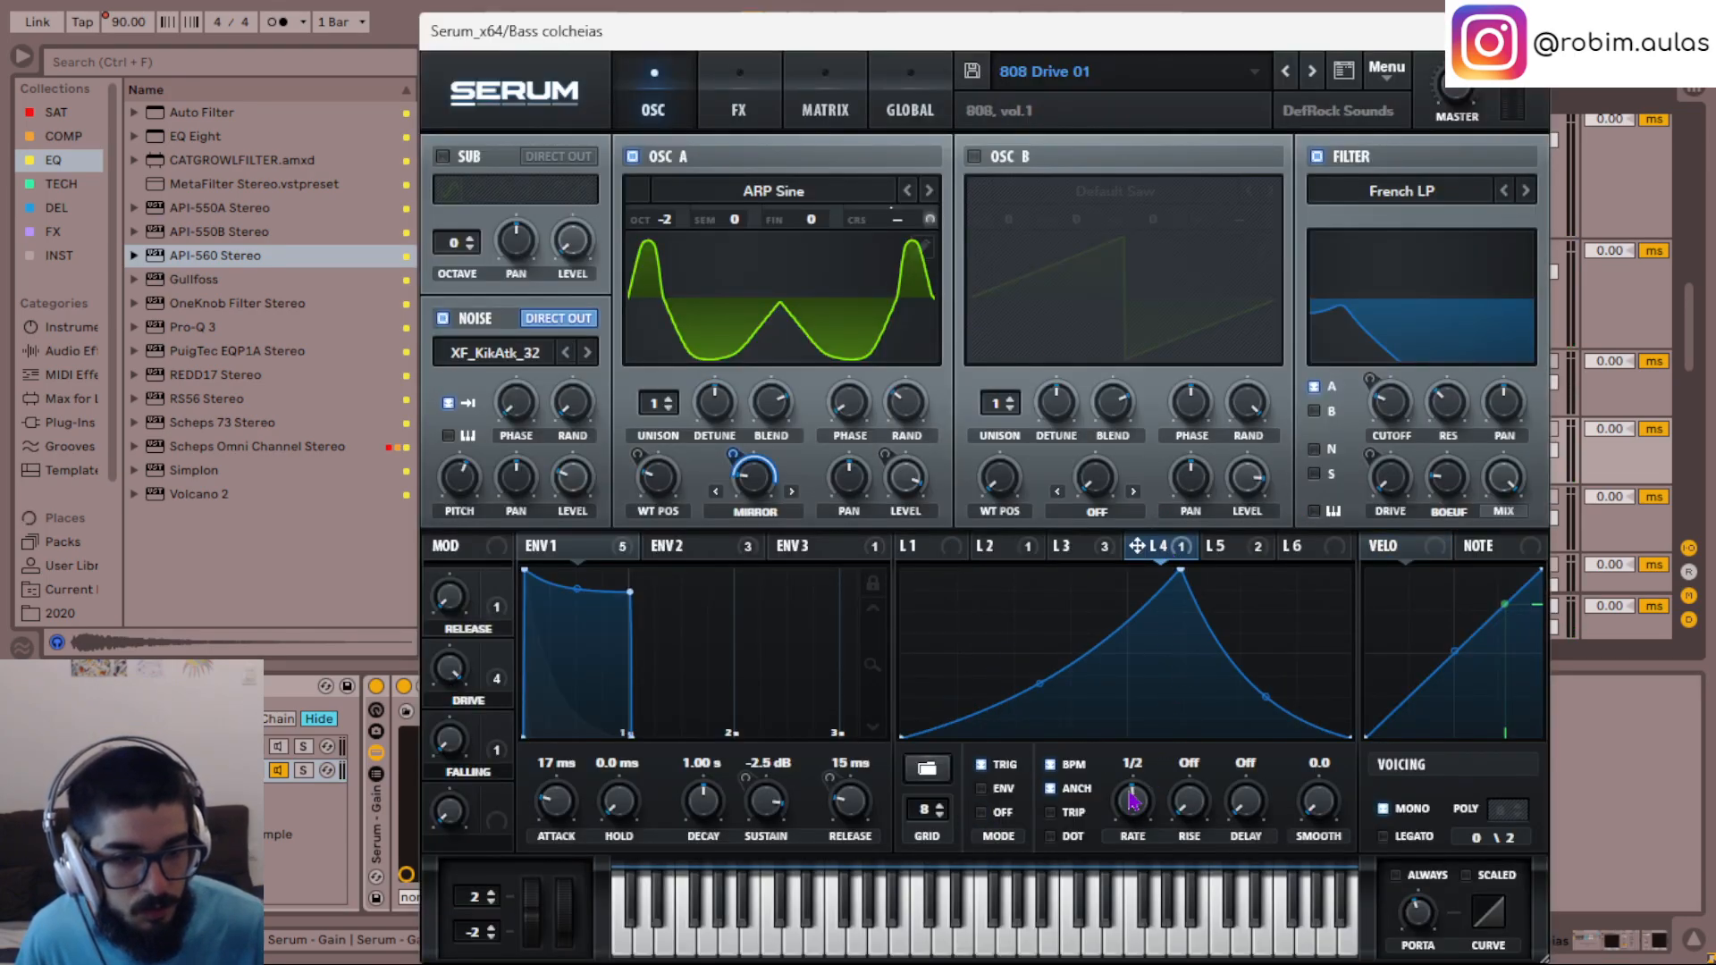
key(space)
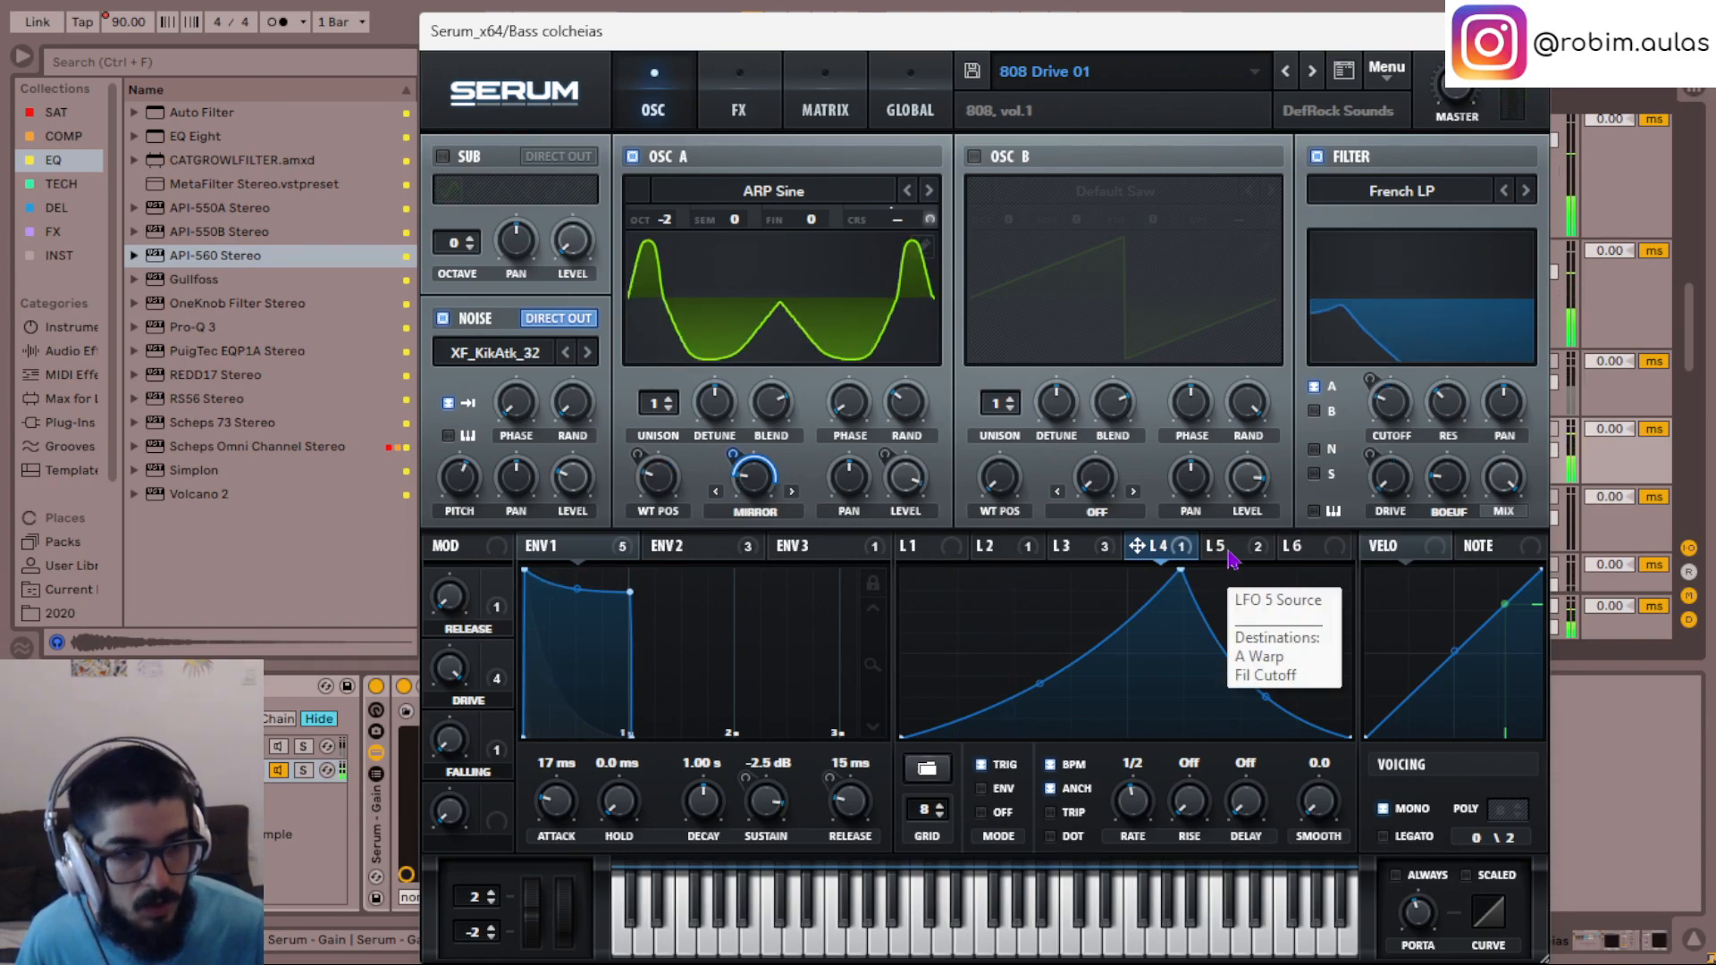
click(1232, 558)
click(1077, 551)
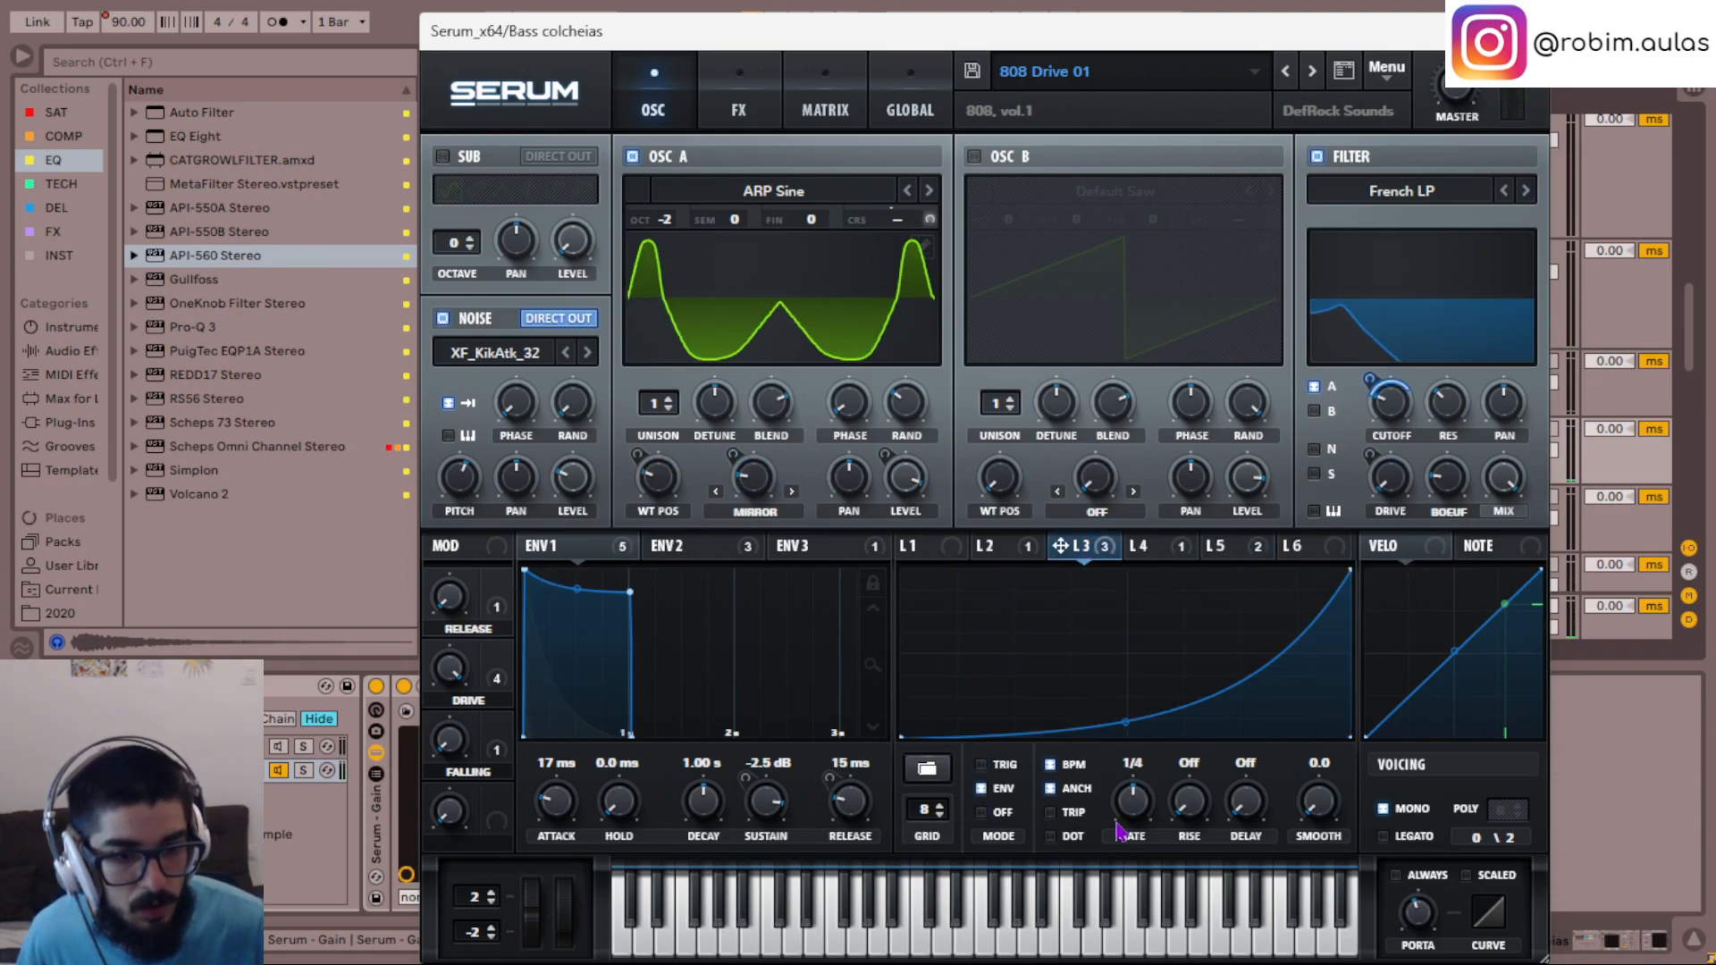
scroll(1132, 811, up, 3)
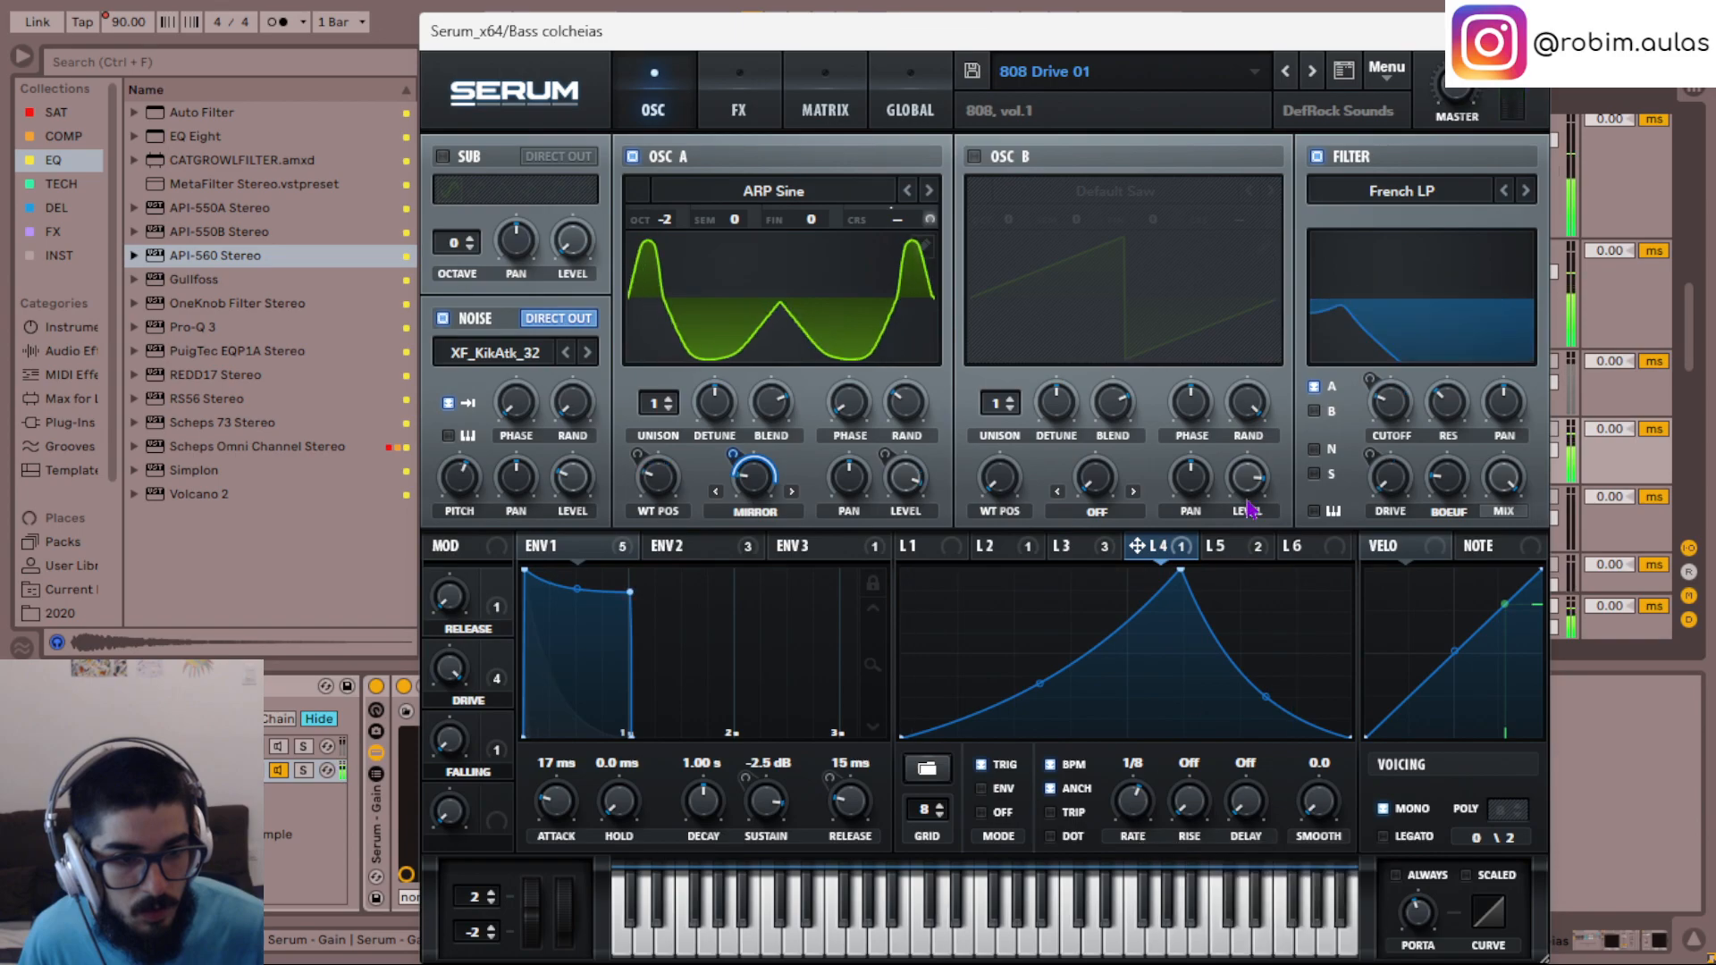
- Set the LFO 5 rise to dotted 1/8 in the Bass colcheias track's Serum and close the plugin window
click(1233, 549)
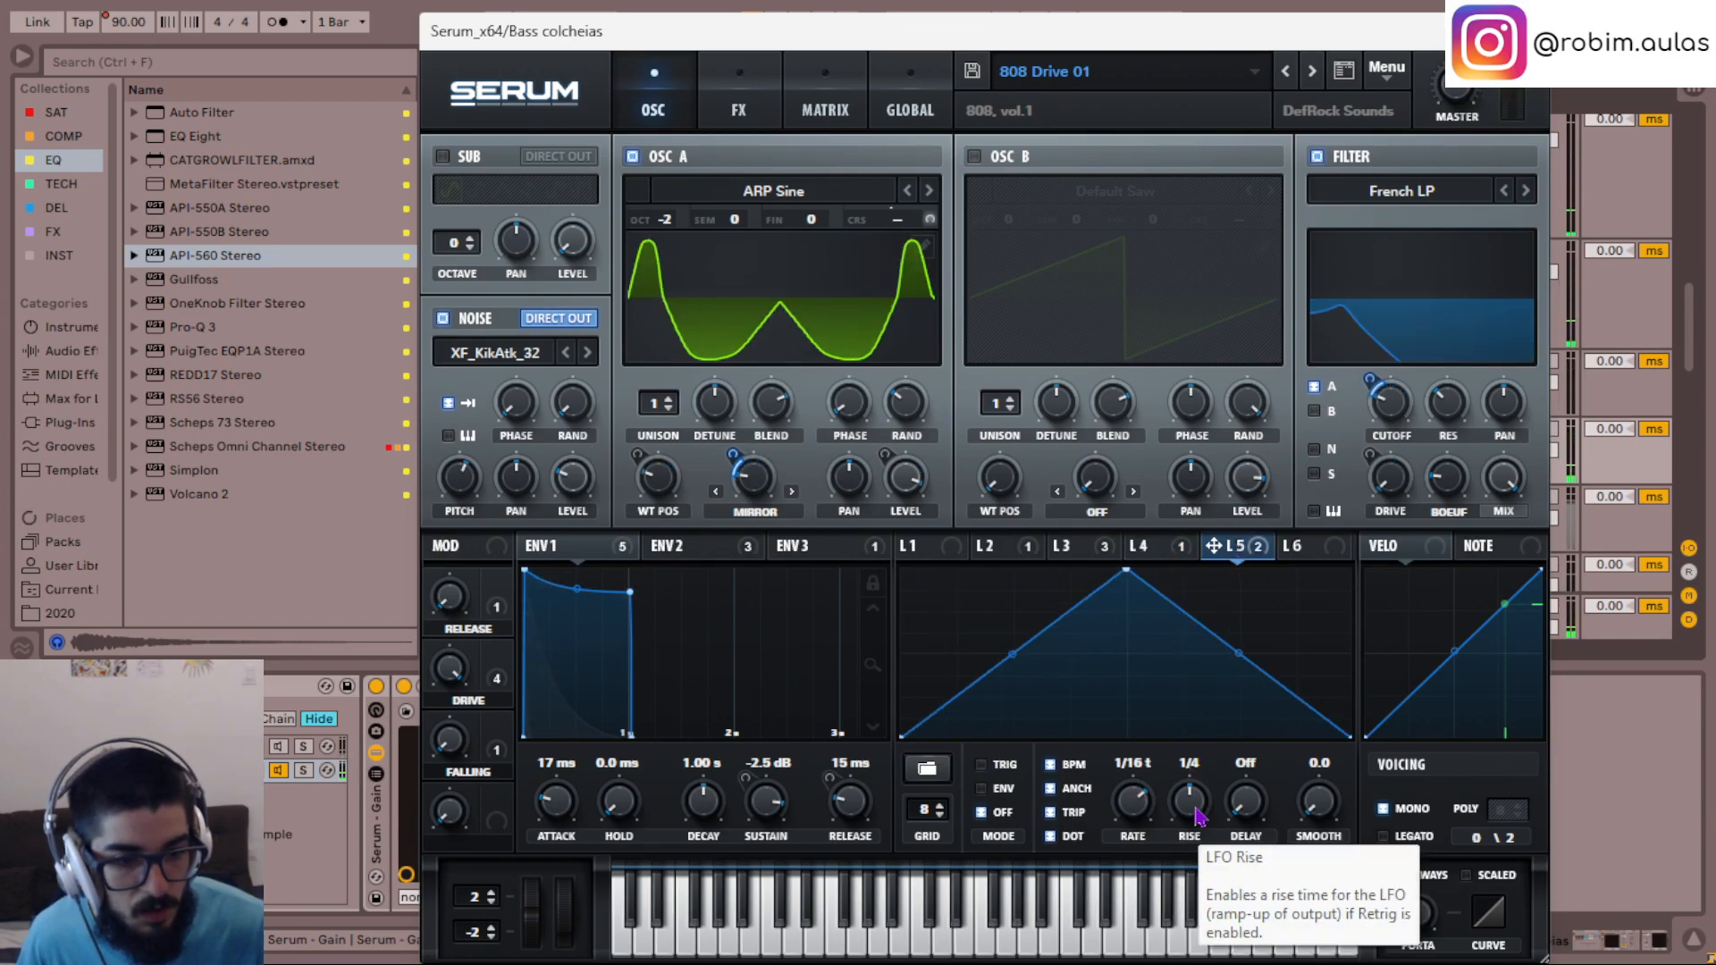
scroll(1196, 816, down, 1)
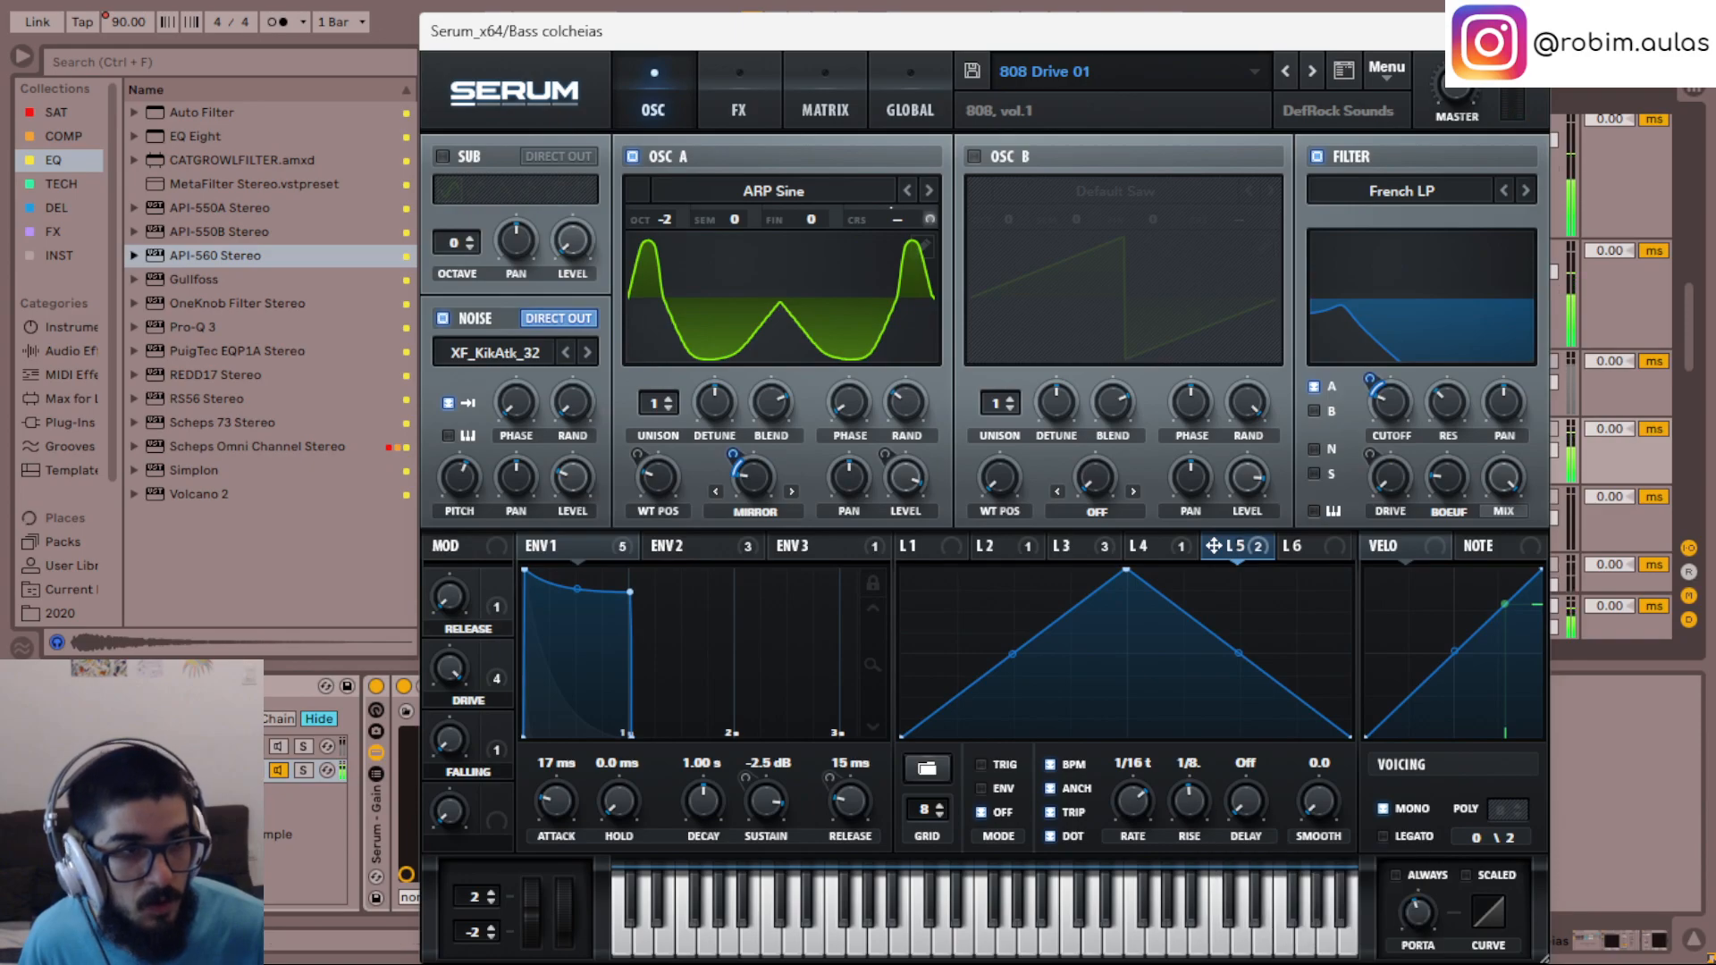
click(1529, 32)
- Group the Bass semínima, Bass colcheias and Bass short tracks together
scroll(745, 450, up, 1)
key(space)
click(638, 487)
key(s)
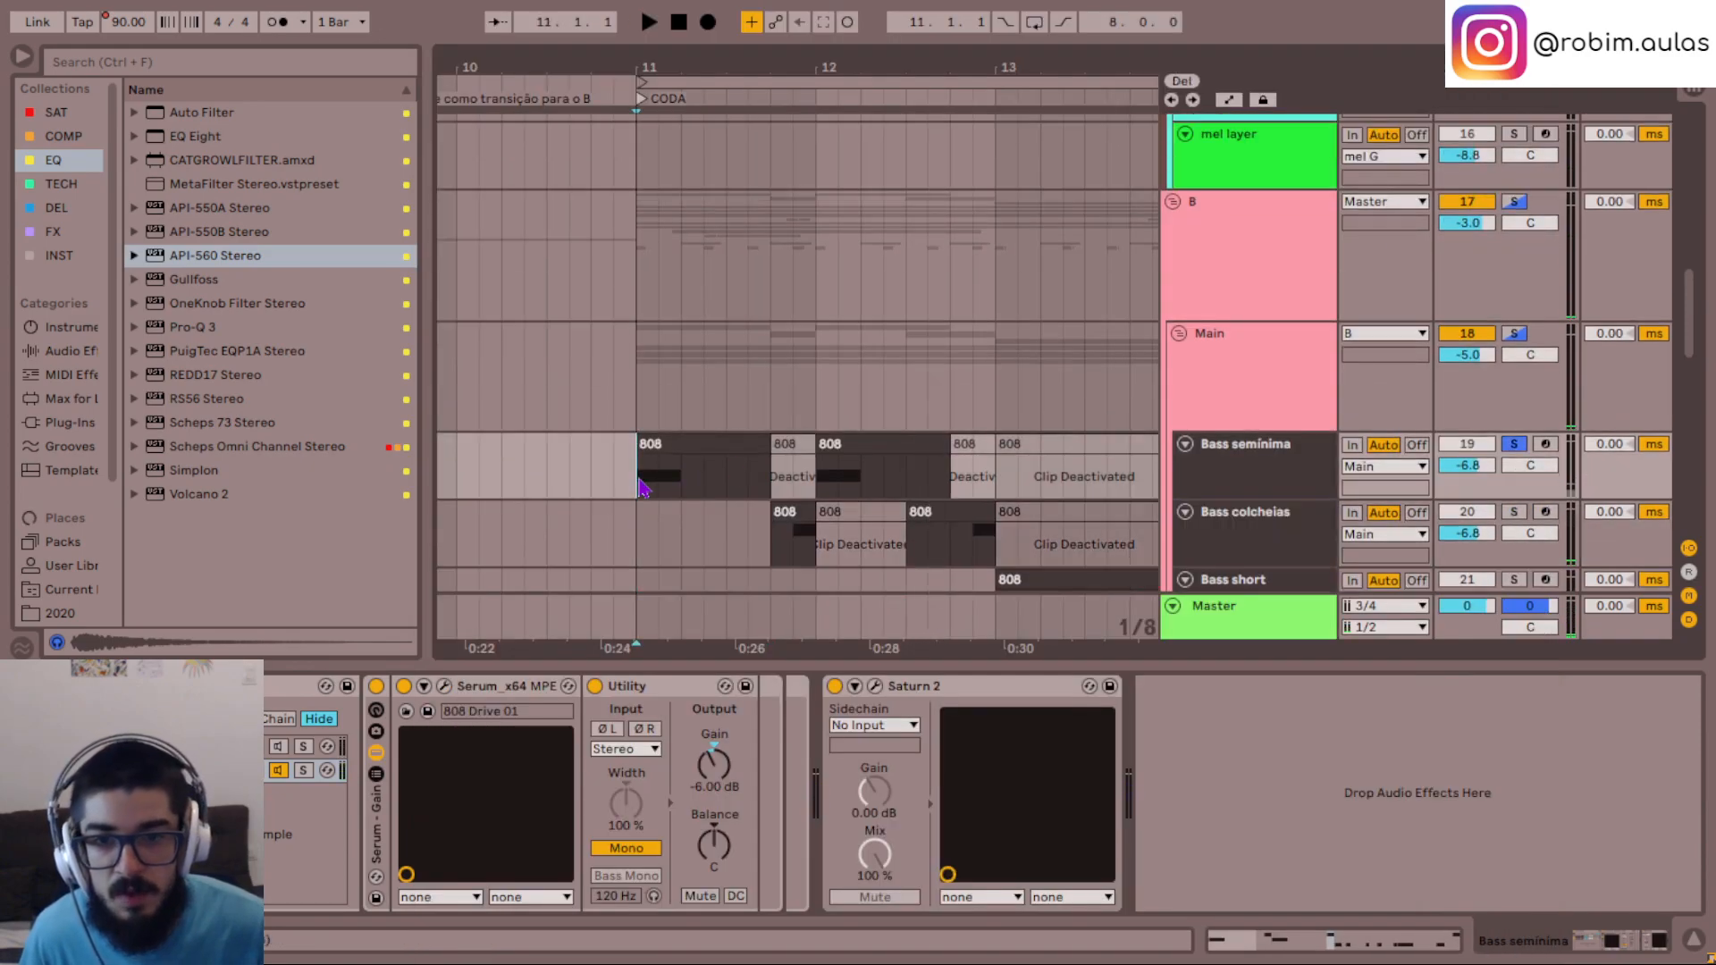
scroll(638, 487, down, 2)
click(1235, 437)
shift+click(1240, 306)
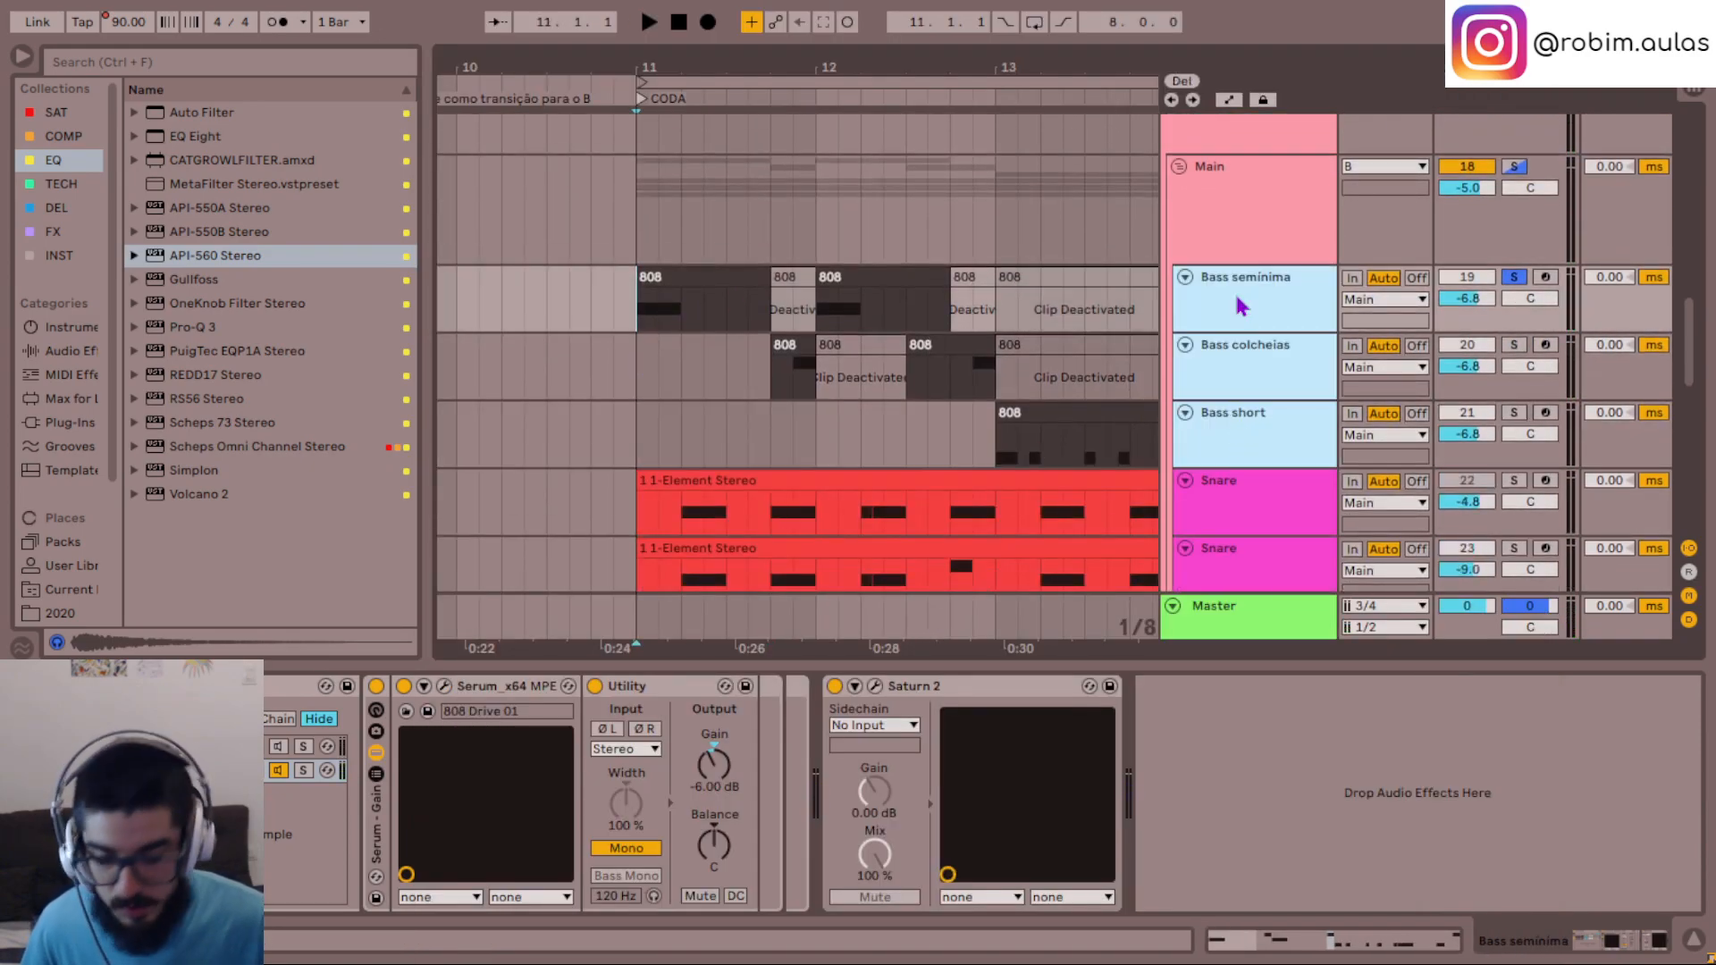
key(ctrl+g)
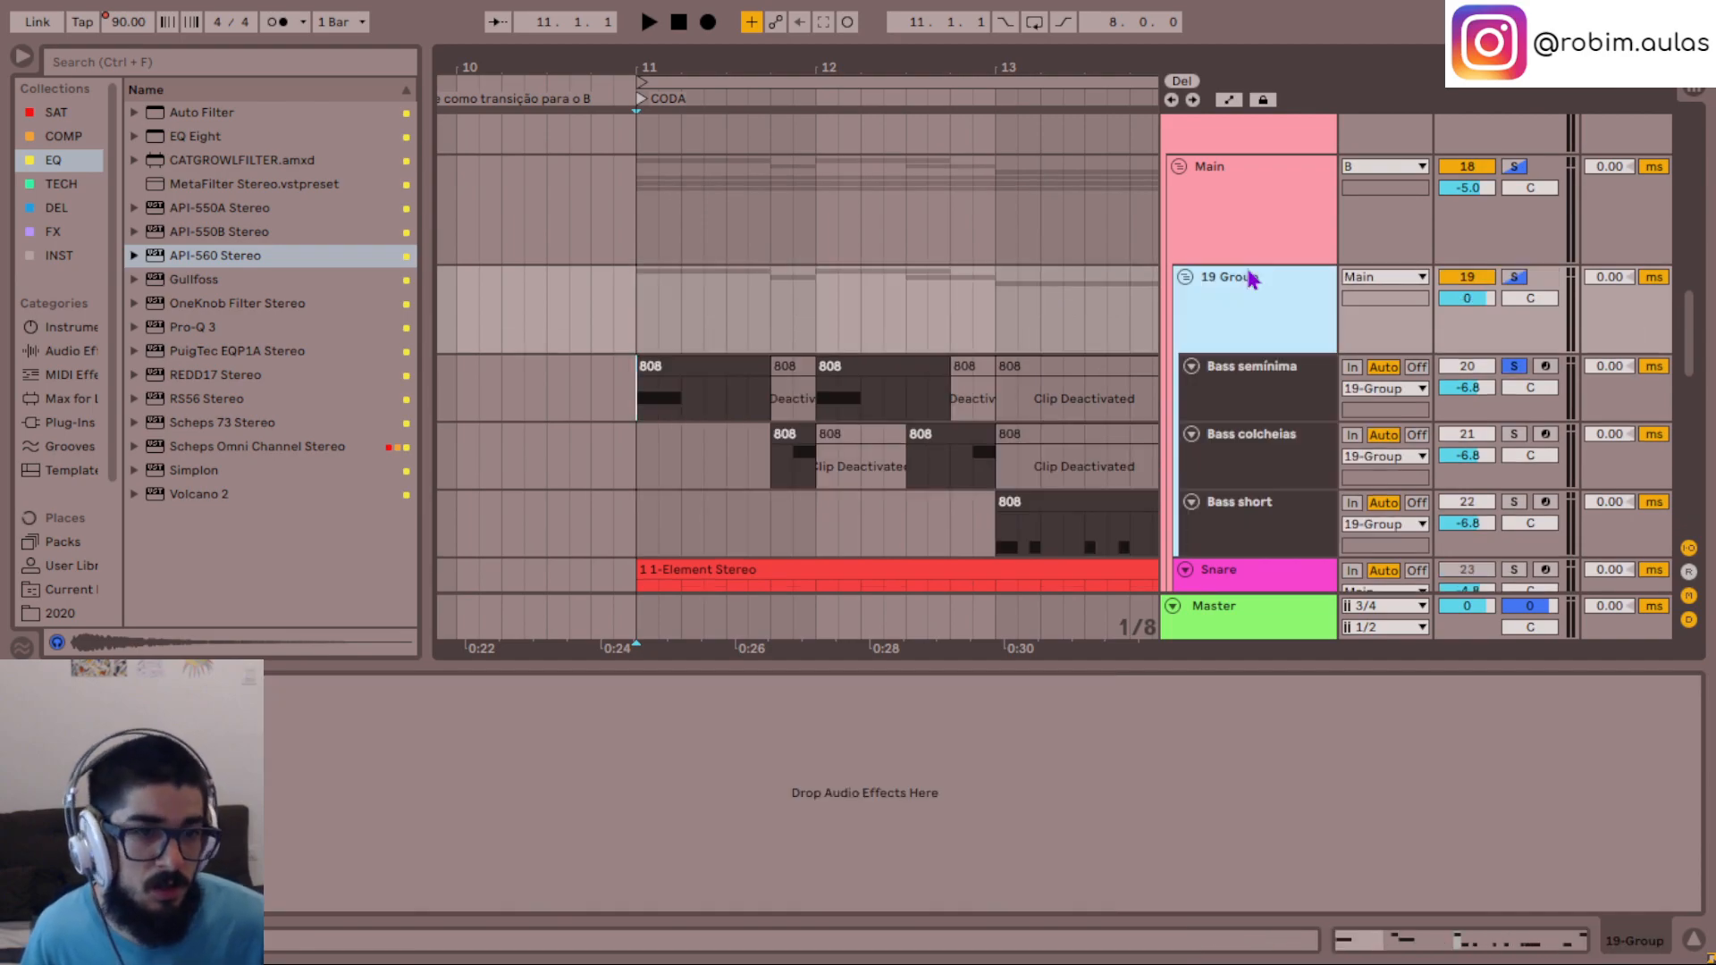
- Play the new bass group from 11.1.1, first soloed and also with the rest of the mix
key(s)
key(space)
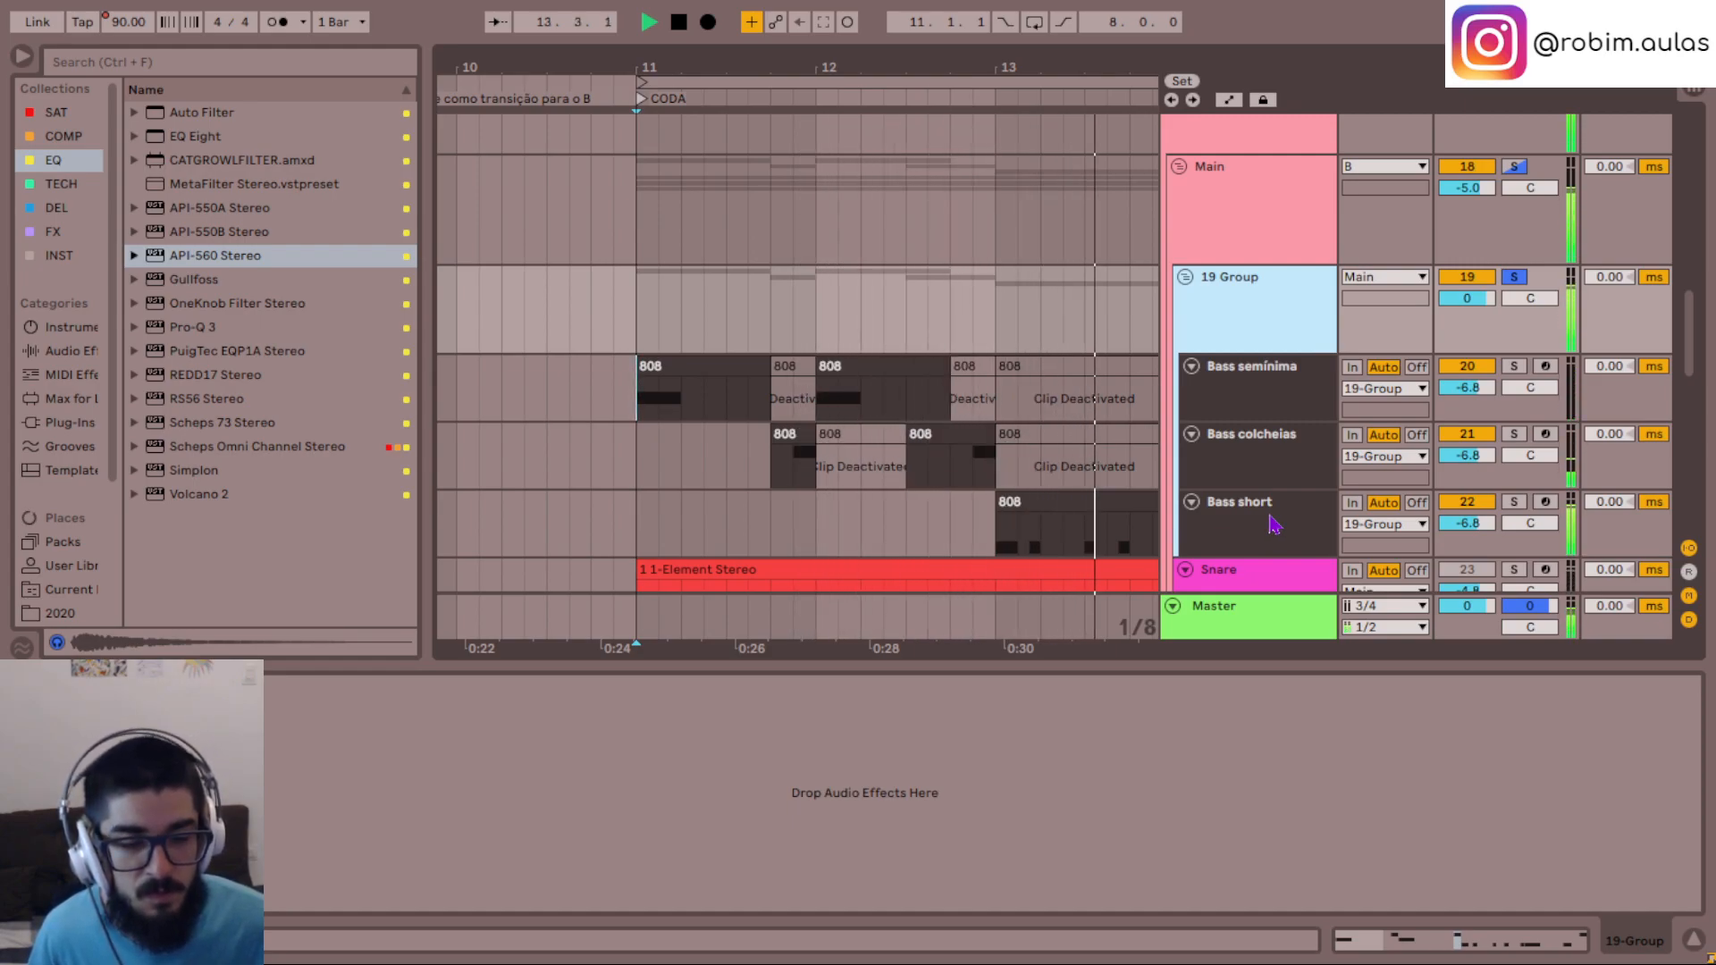
key(space)
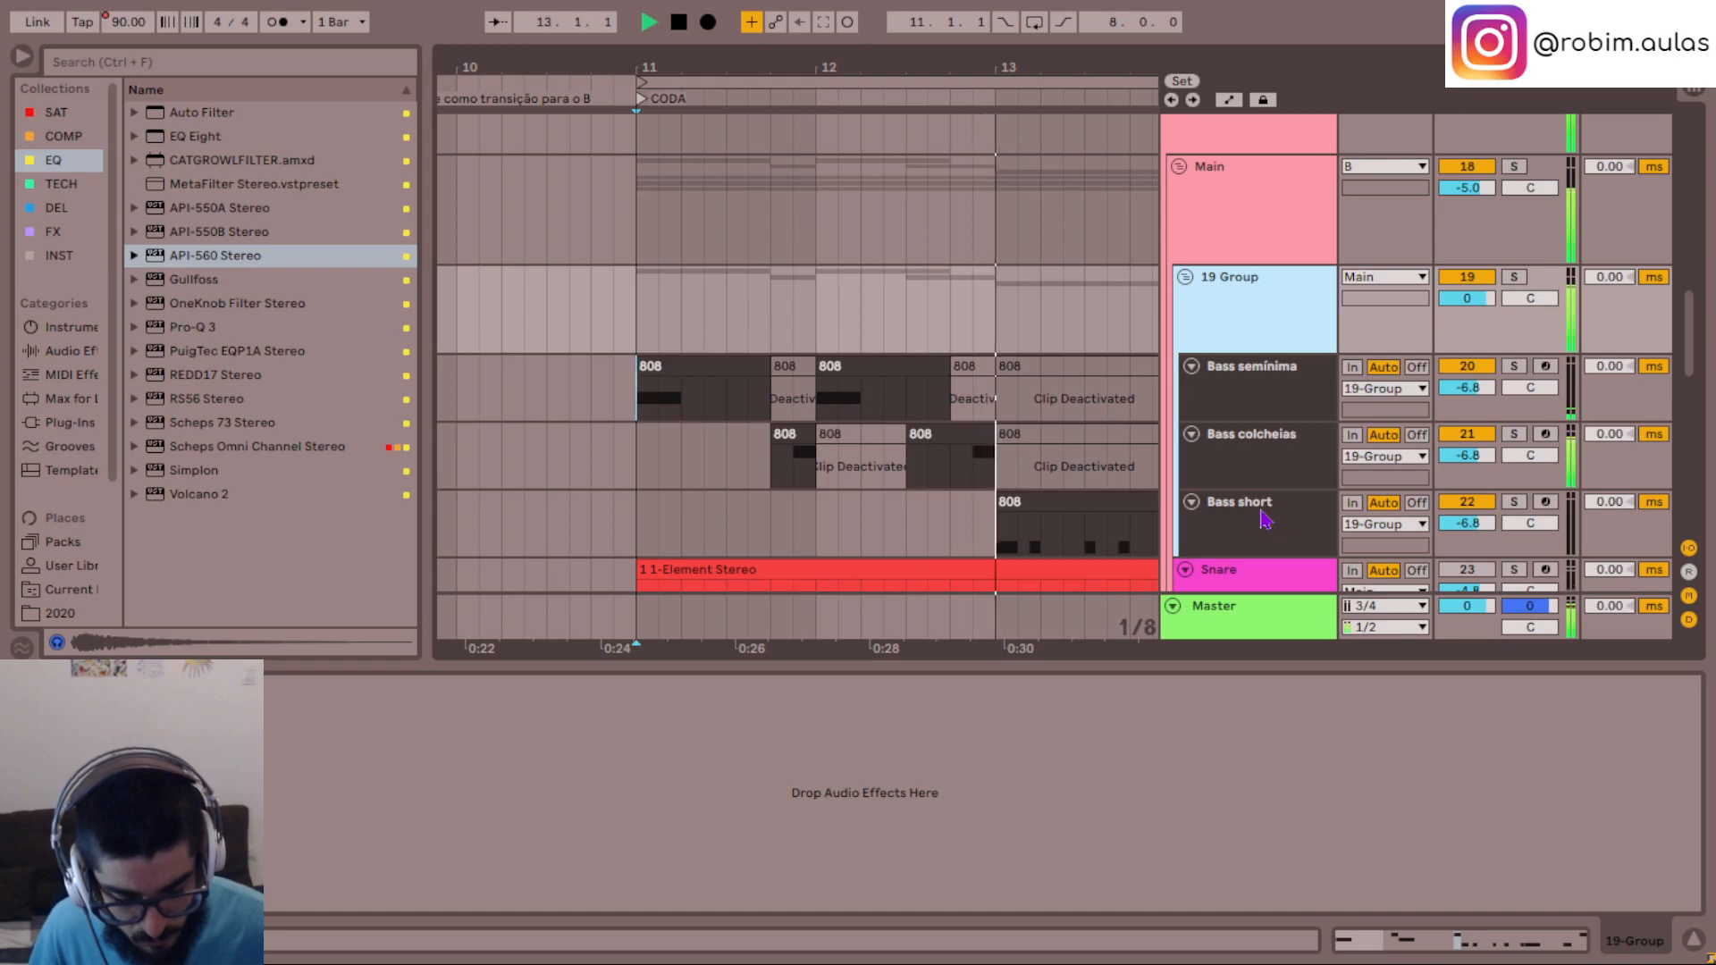
- Play Bass short soloed and Bass colcheias soloed, each from 12.4.3
click(964, 522)
key(space)
key(s)
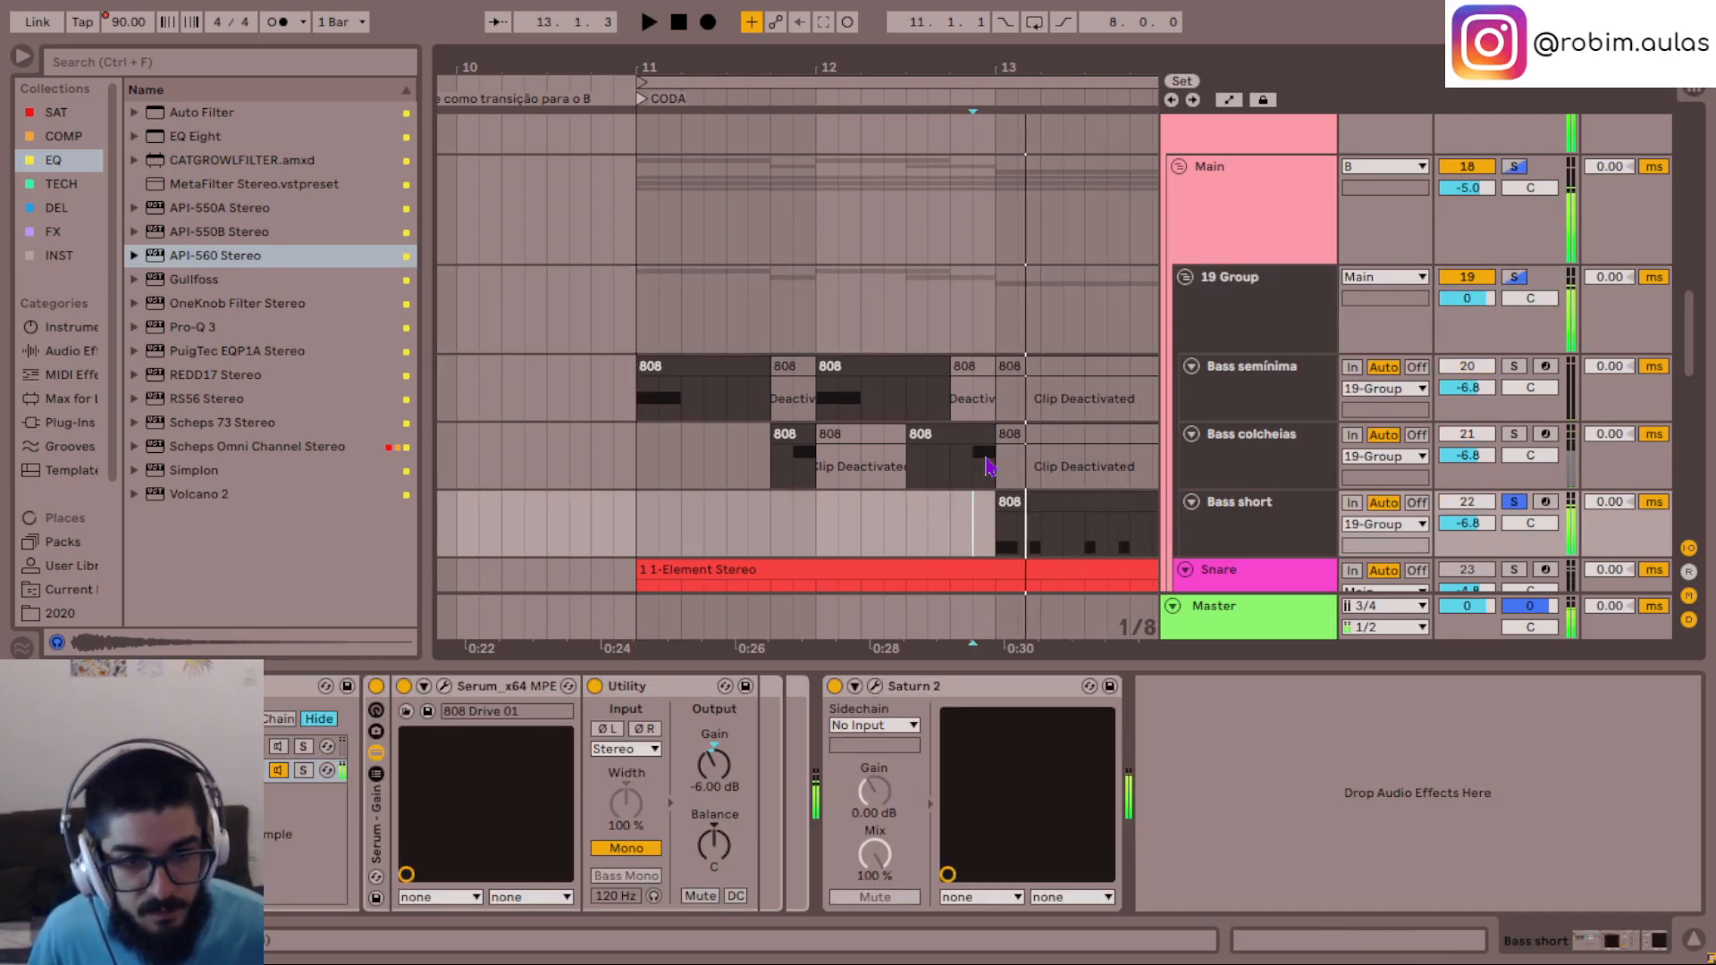
click(975, 480)
key(space)
key(s)
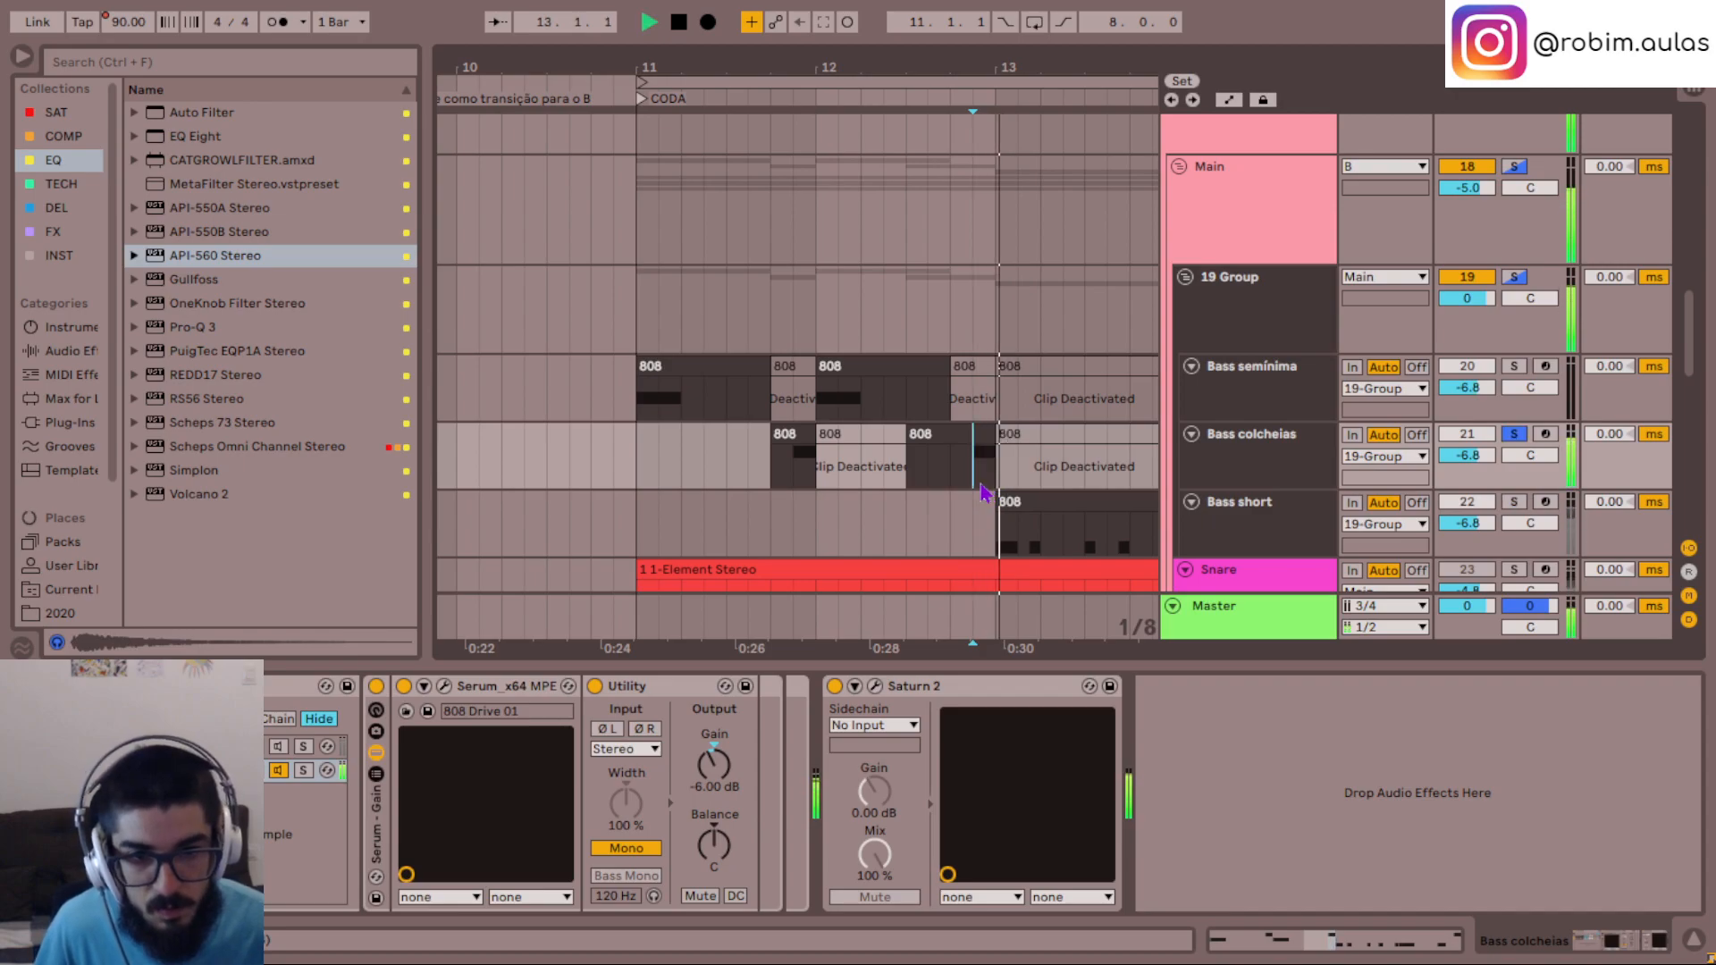
- Set LFO 4 to a dotted 1/8 rate in the Bass colcheias track's Serum
click(445, 686)
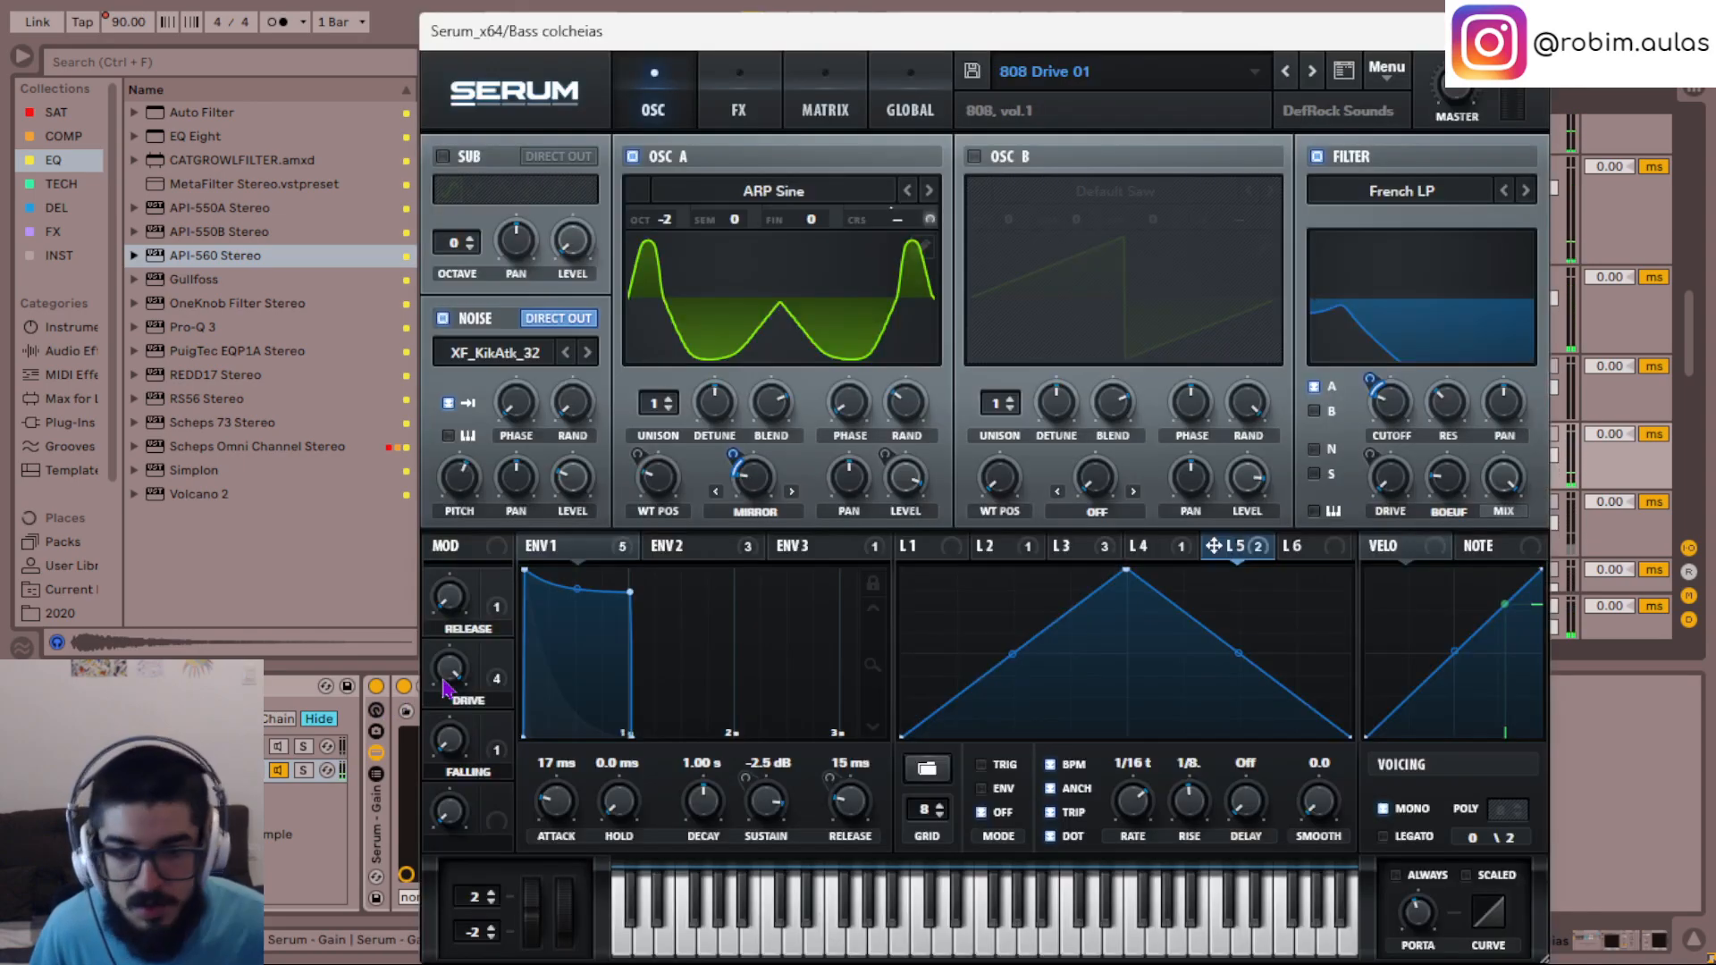
click(1153, 546)
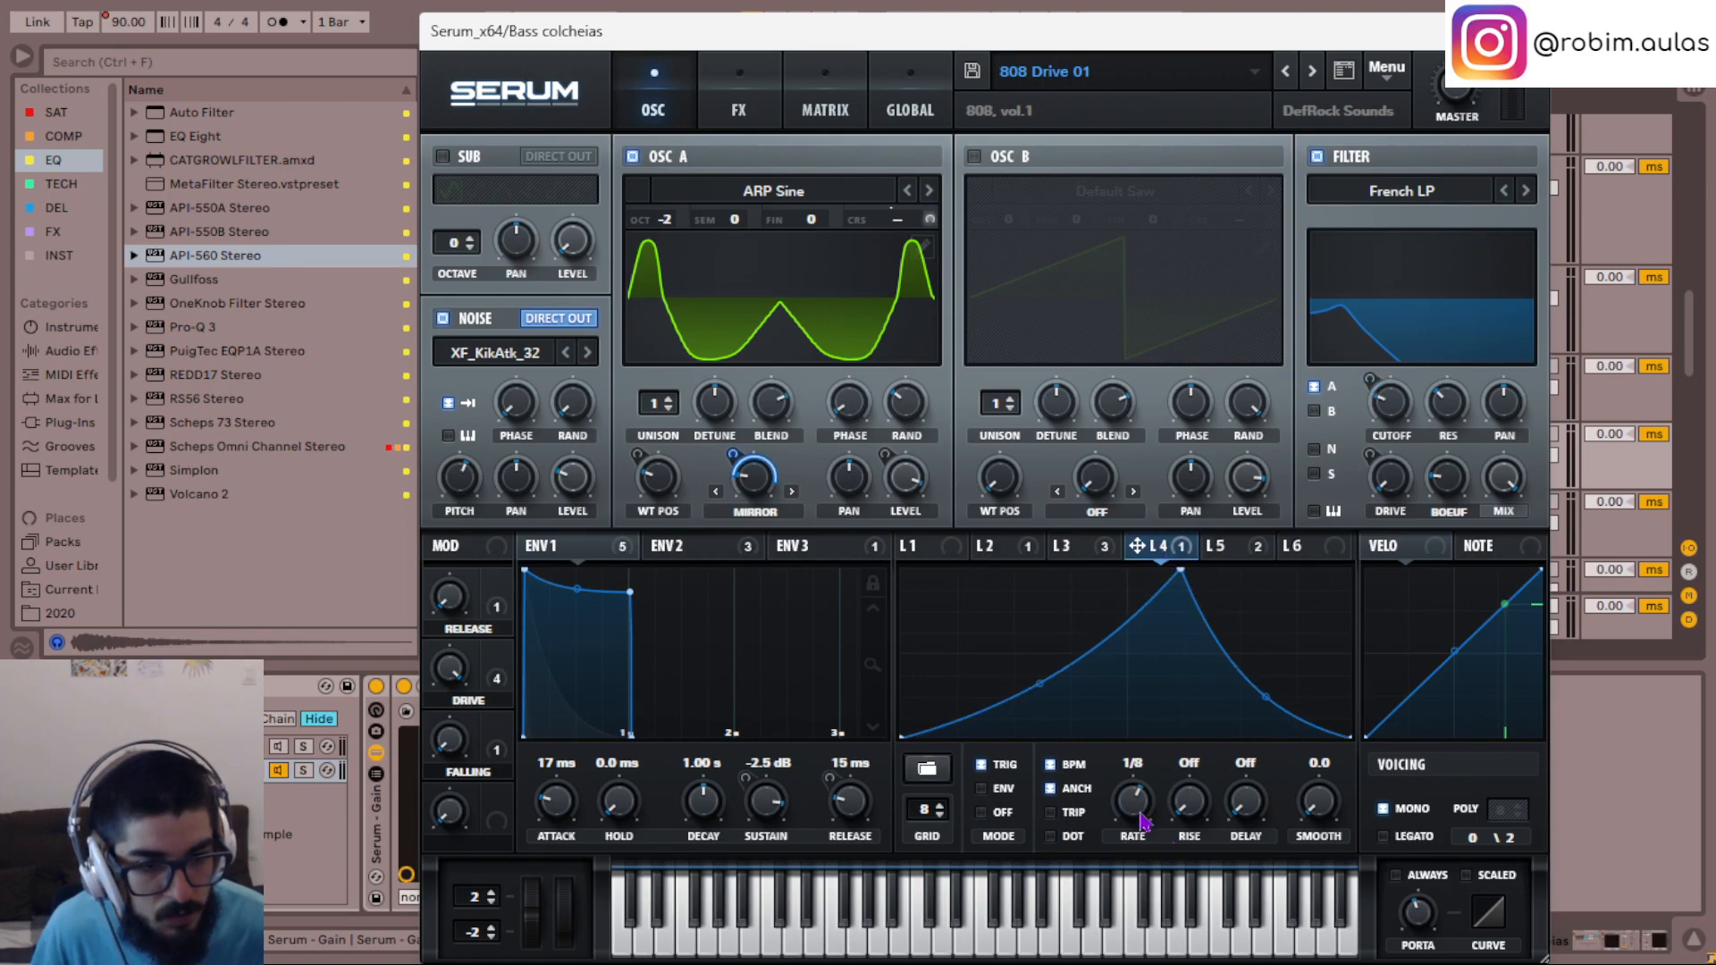
click(1051, 837)
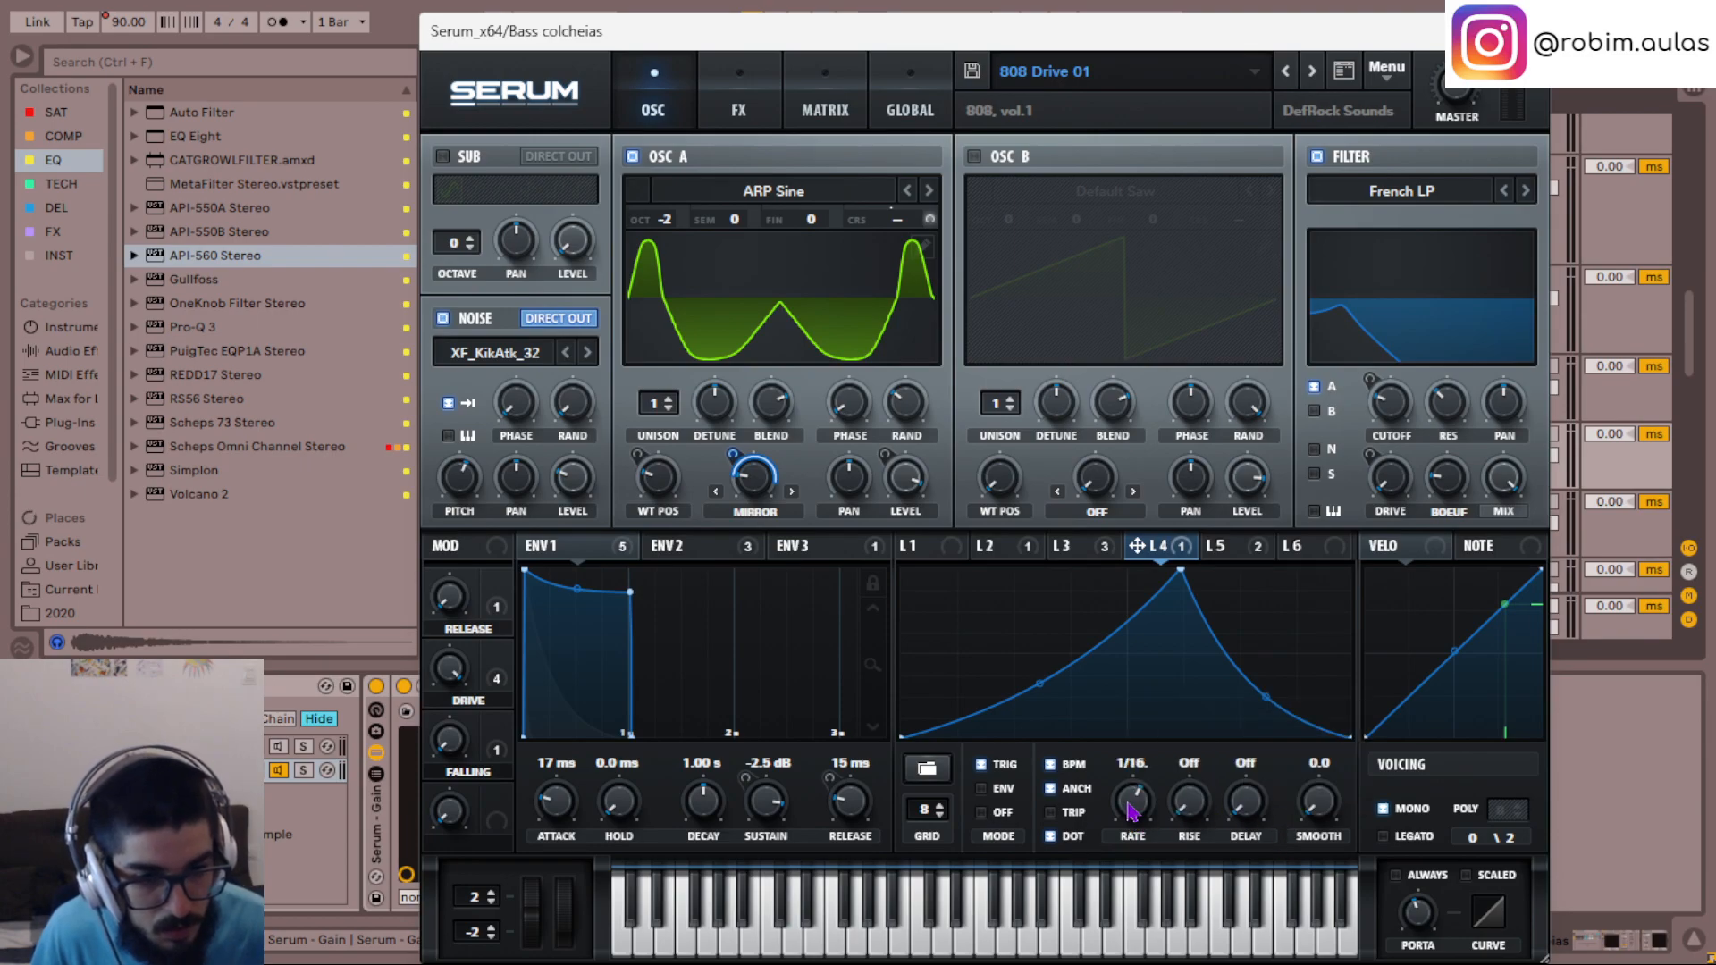
scroll(1133, 811, up, 1)
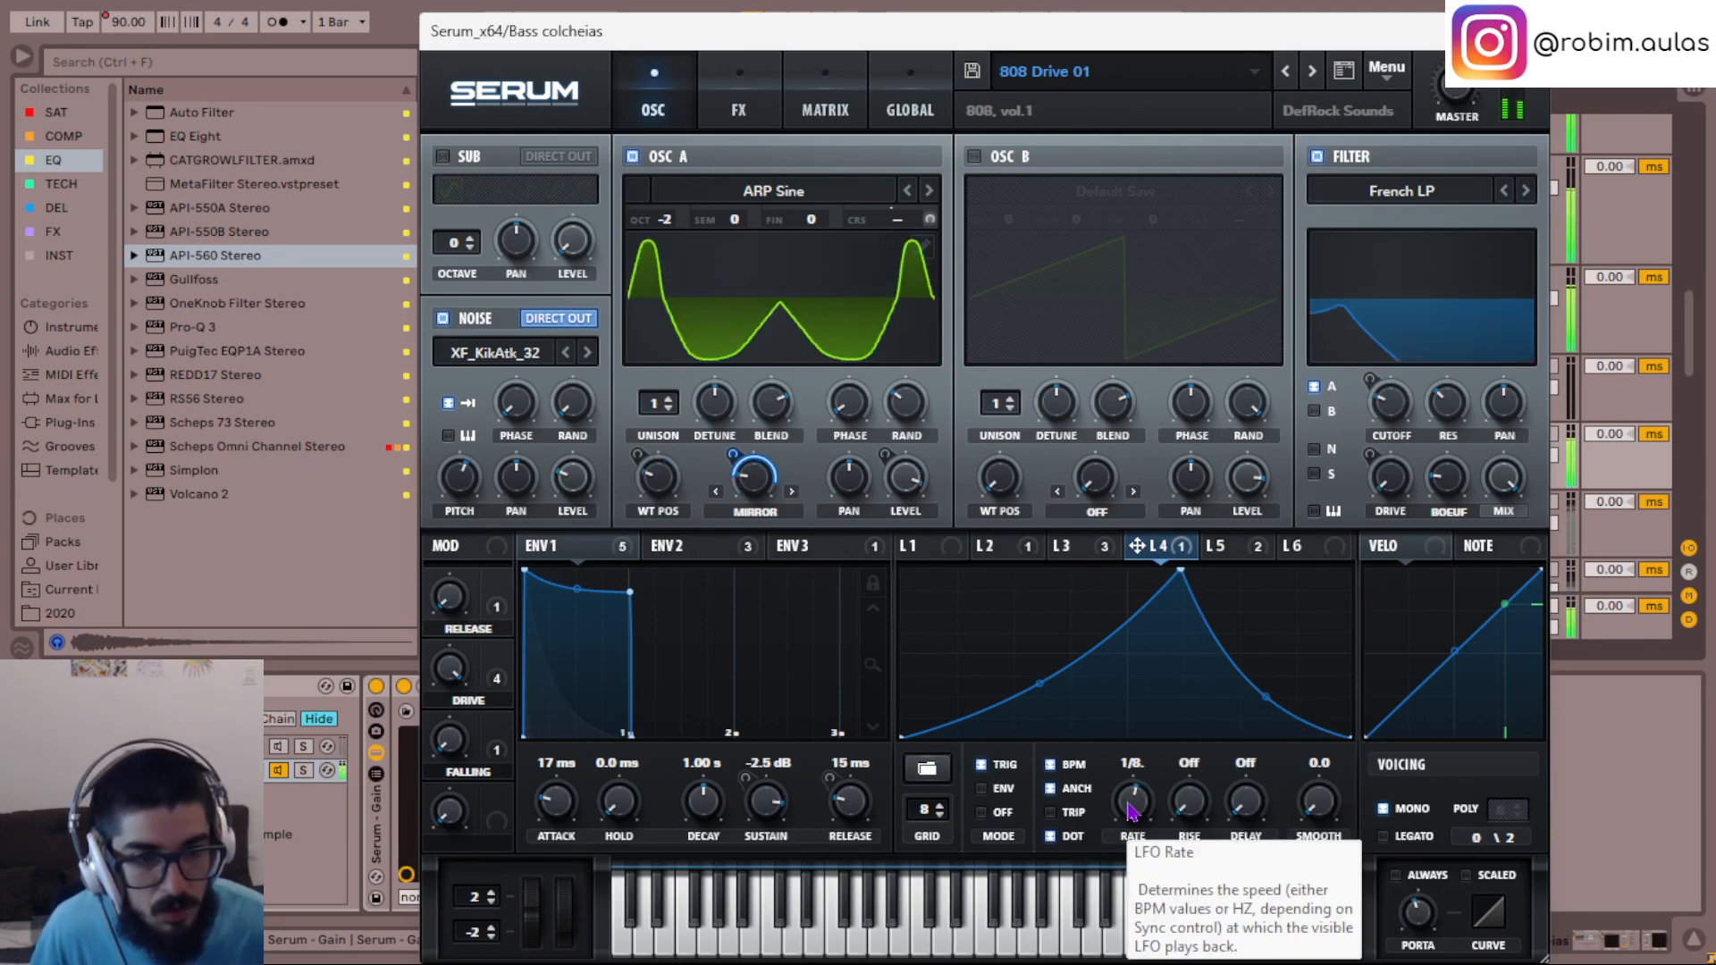
- Set LFO 3 to a dotted 1/8 rate in the Bass colcheias track's Serum and close the plugin window
click(1075, 552)
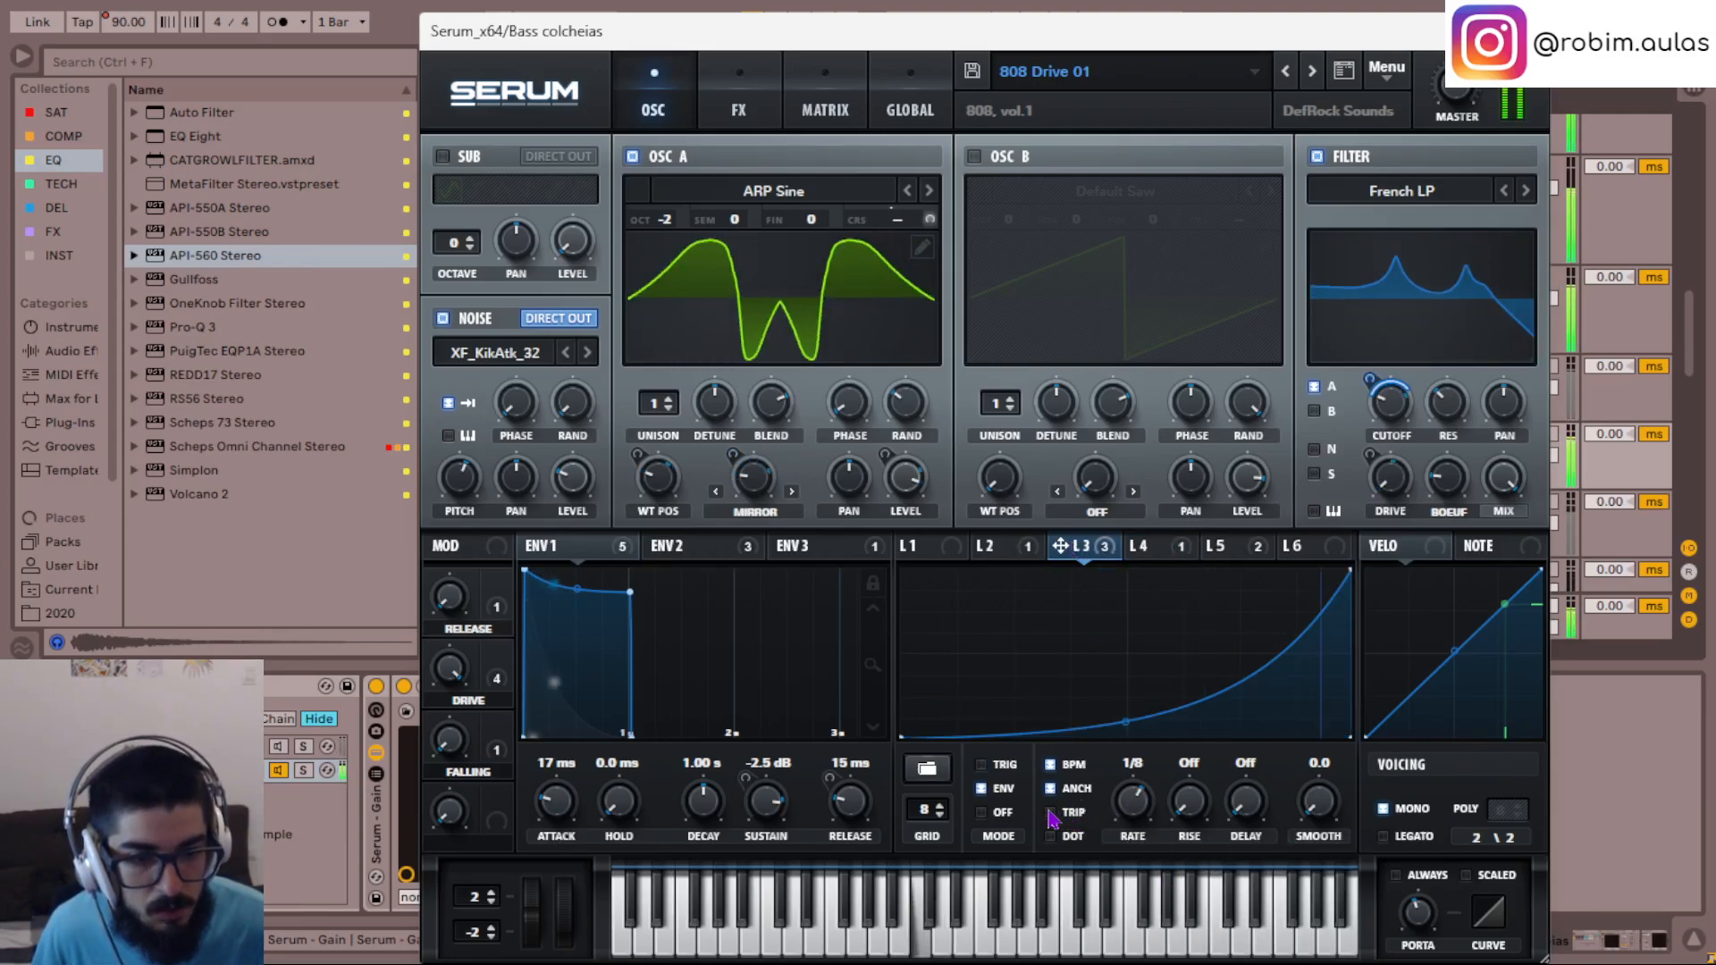
click(1073, 835)
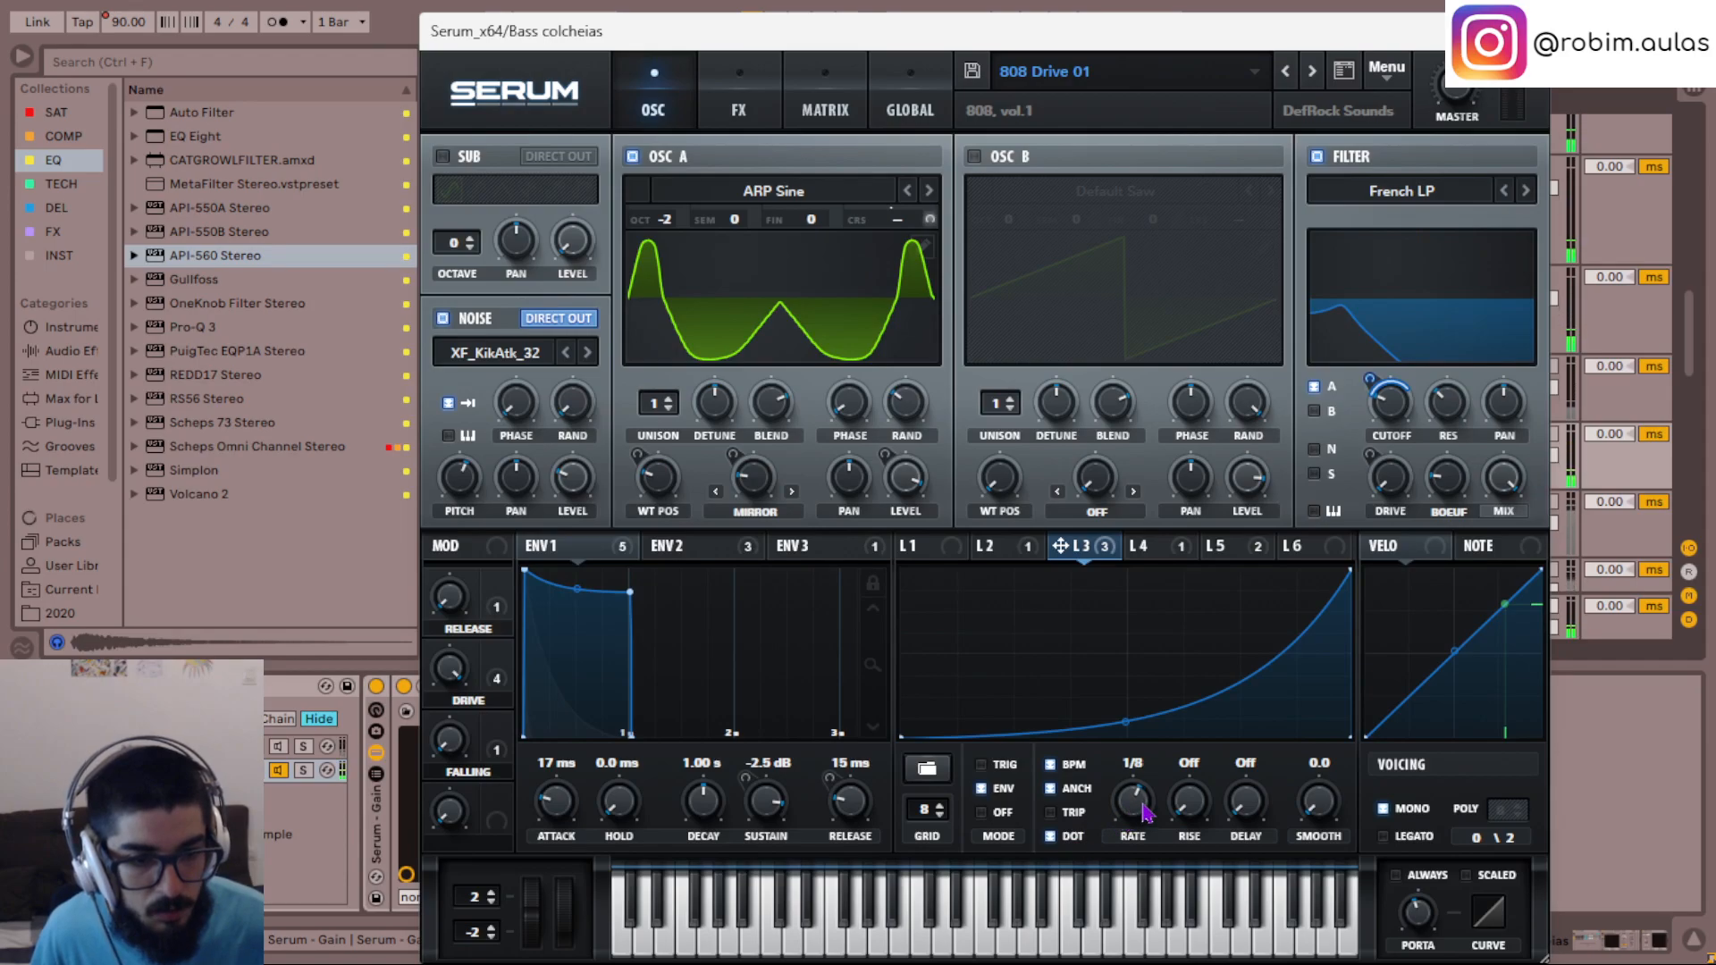
drag(1143, 813, 1144, 826)
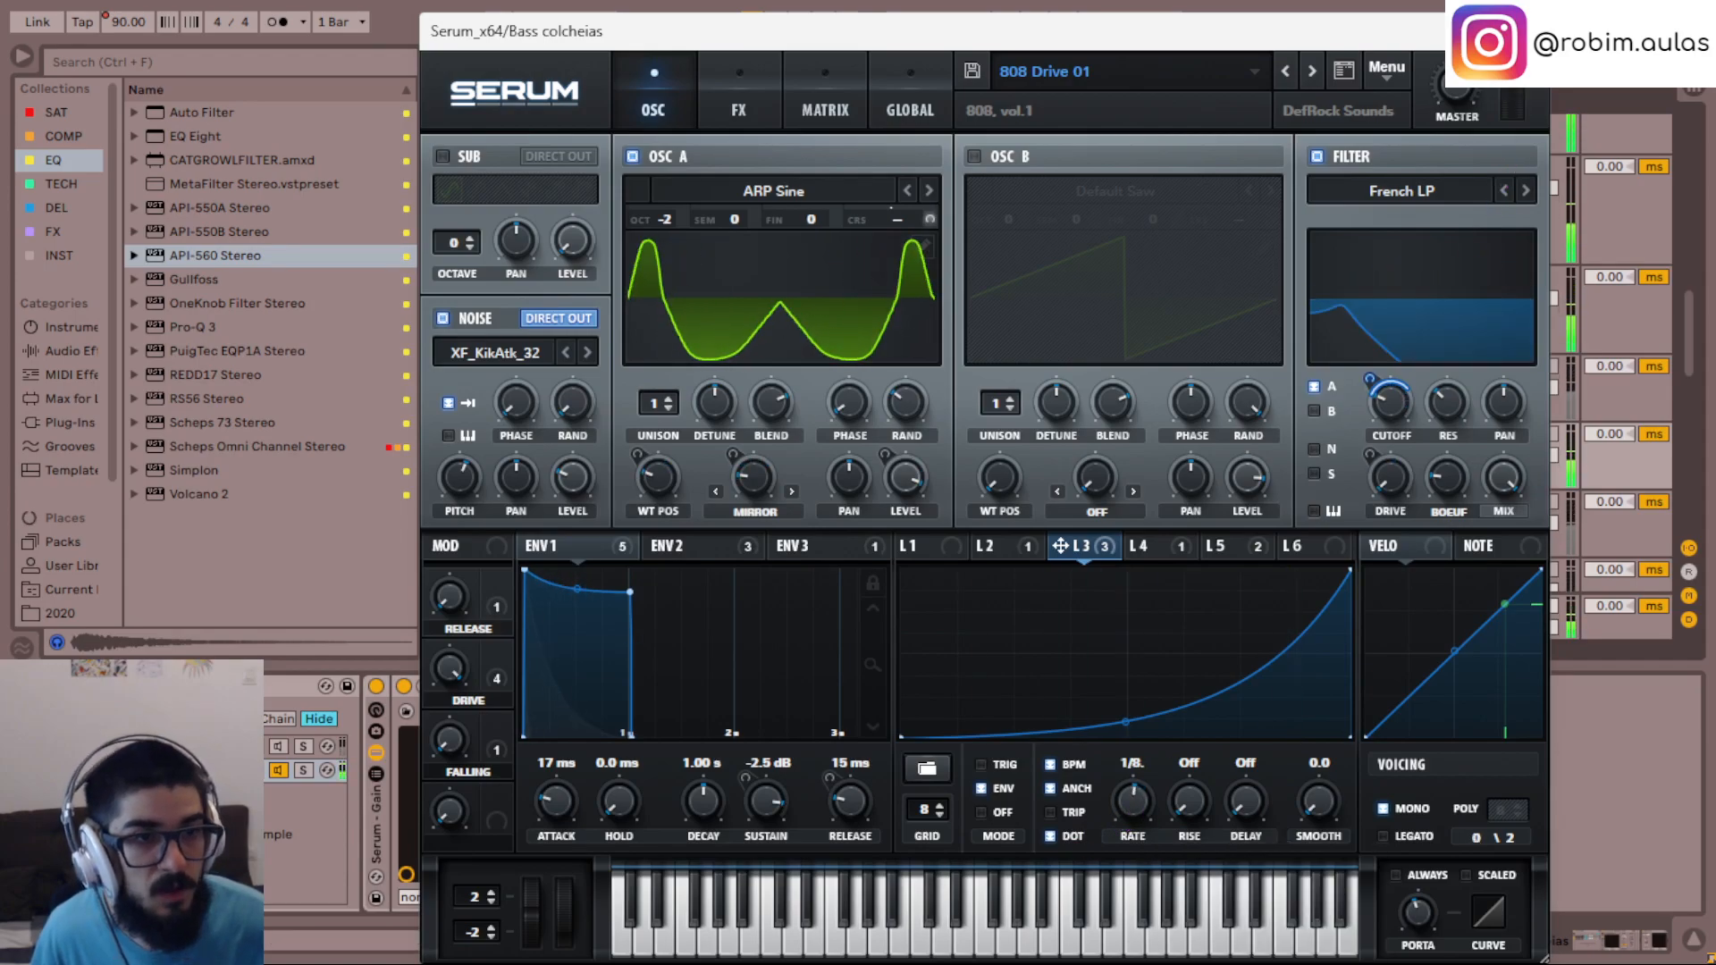
click(1528, 32)
- Play the bass from 11.1.1, switching the solo from Bass semínima to the whole bass group
click(637, 393)
key(space)
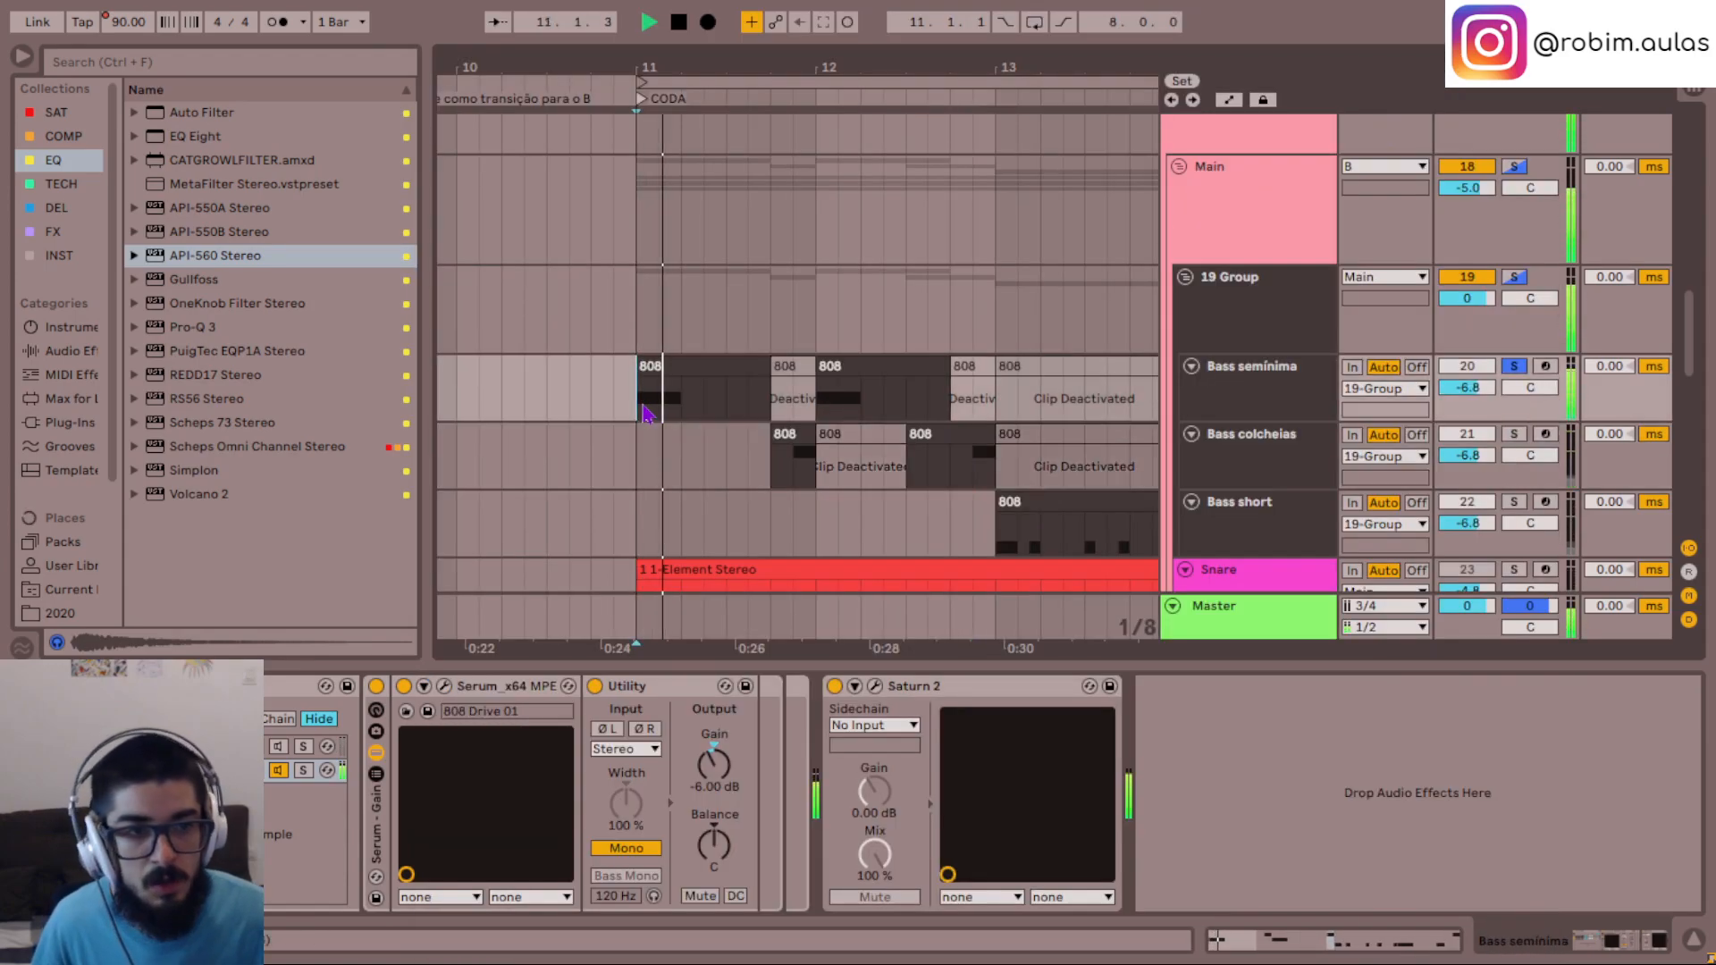
click(1240, 316)
key(s)
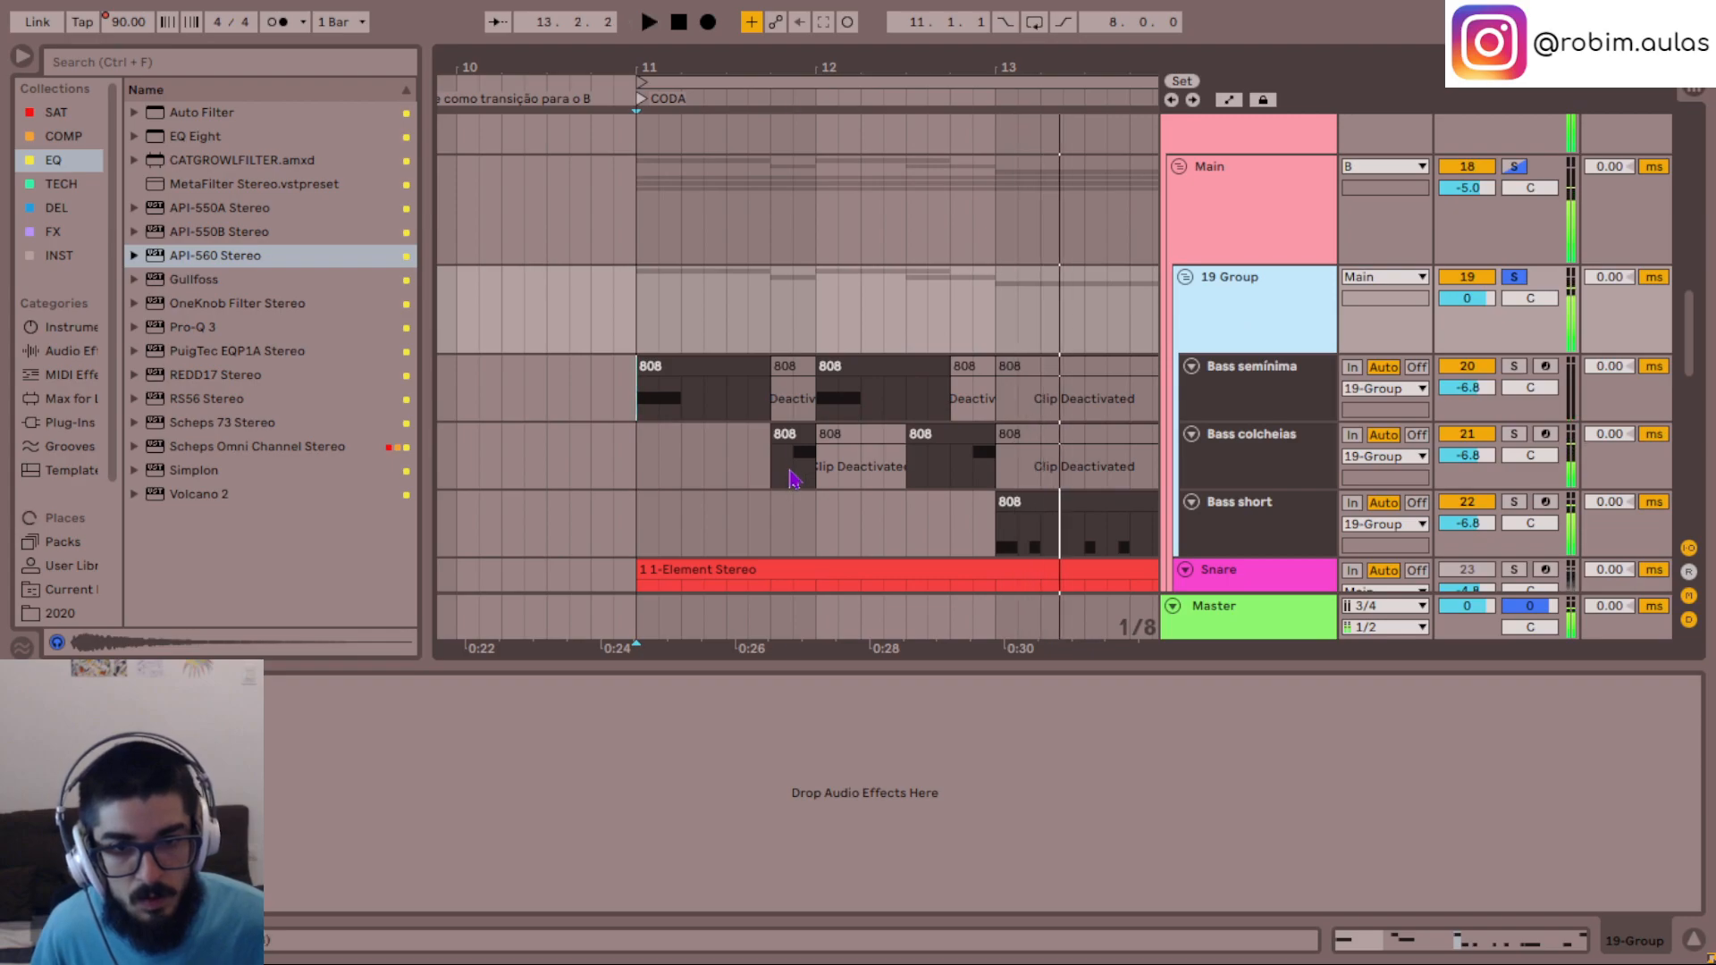
- Play the full mix without solo from 11.4.3, 11.3.3 and the start of the CODA at 11.1.1
click(791, 478)
key(space)
key(space)
key(space)
key(space)
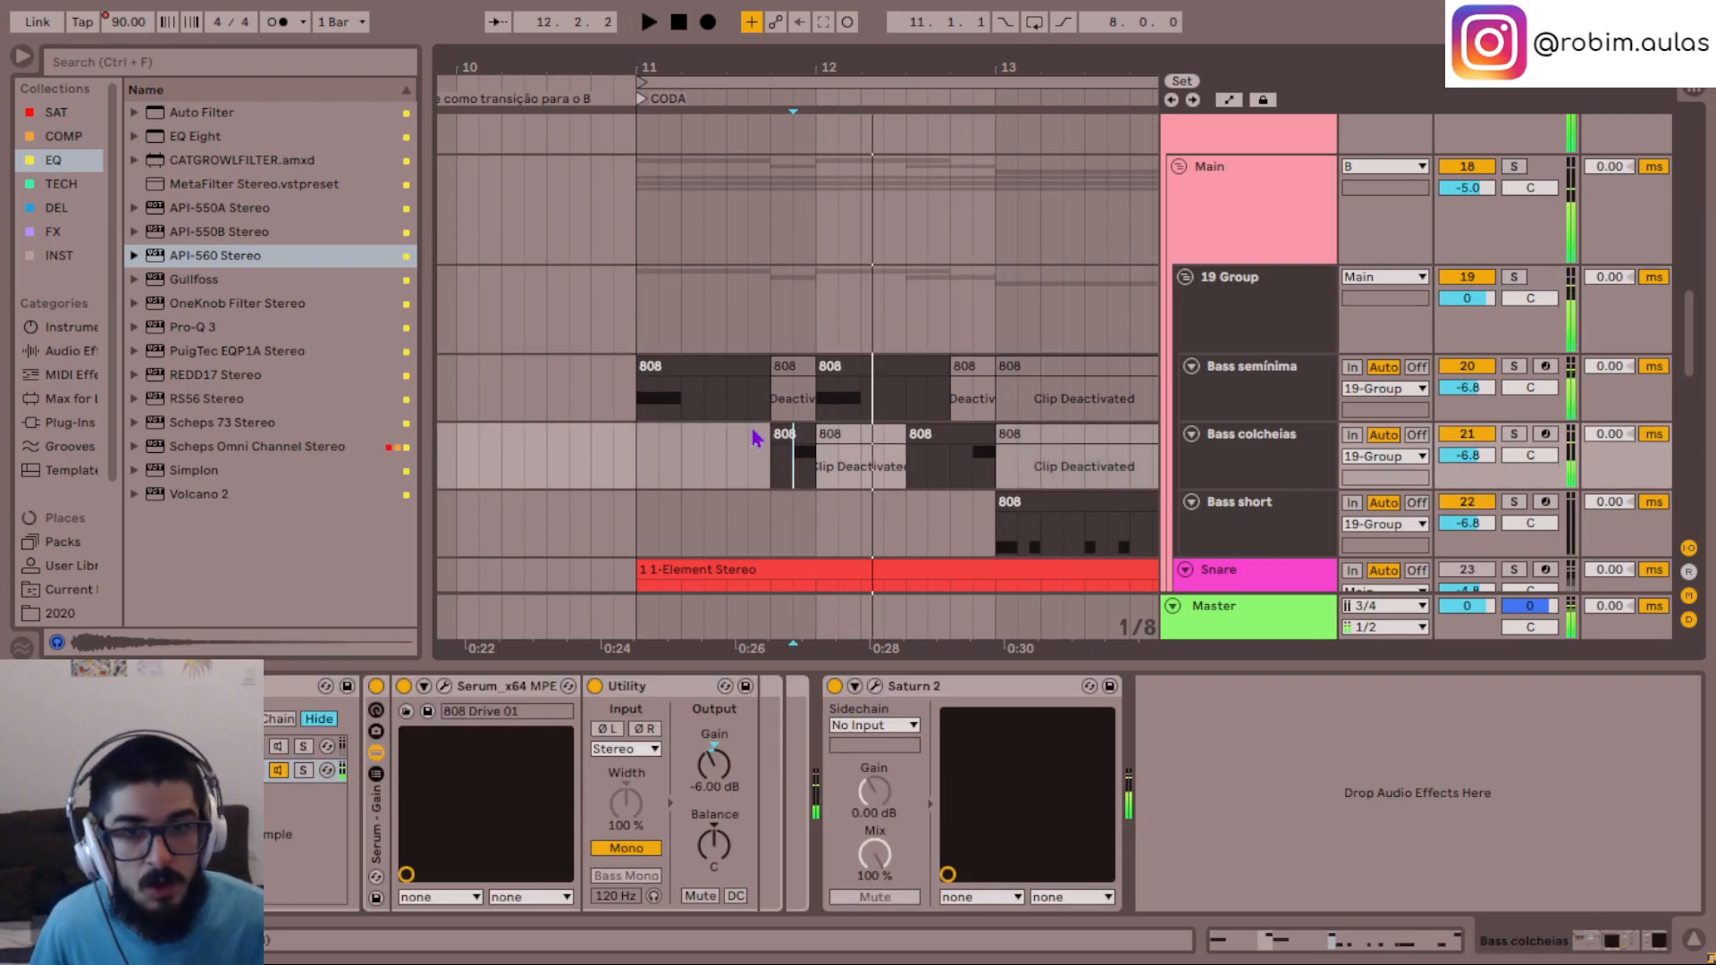
click(750, 413)
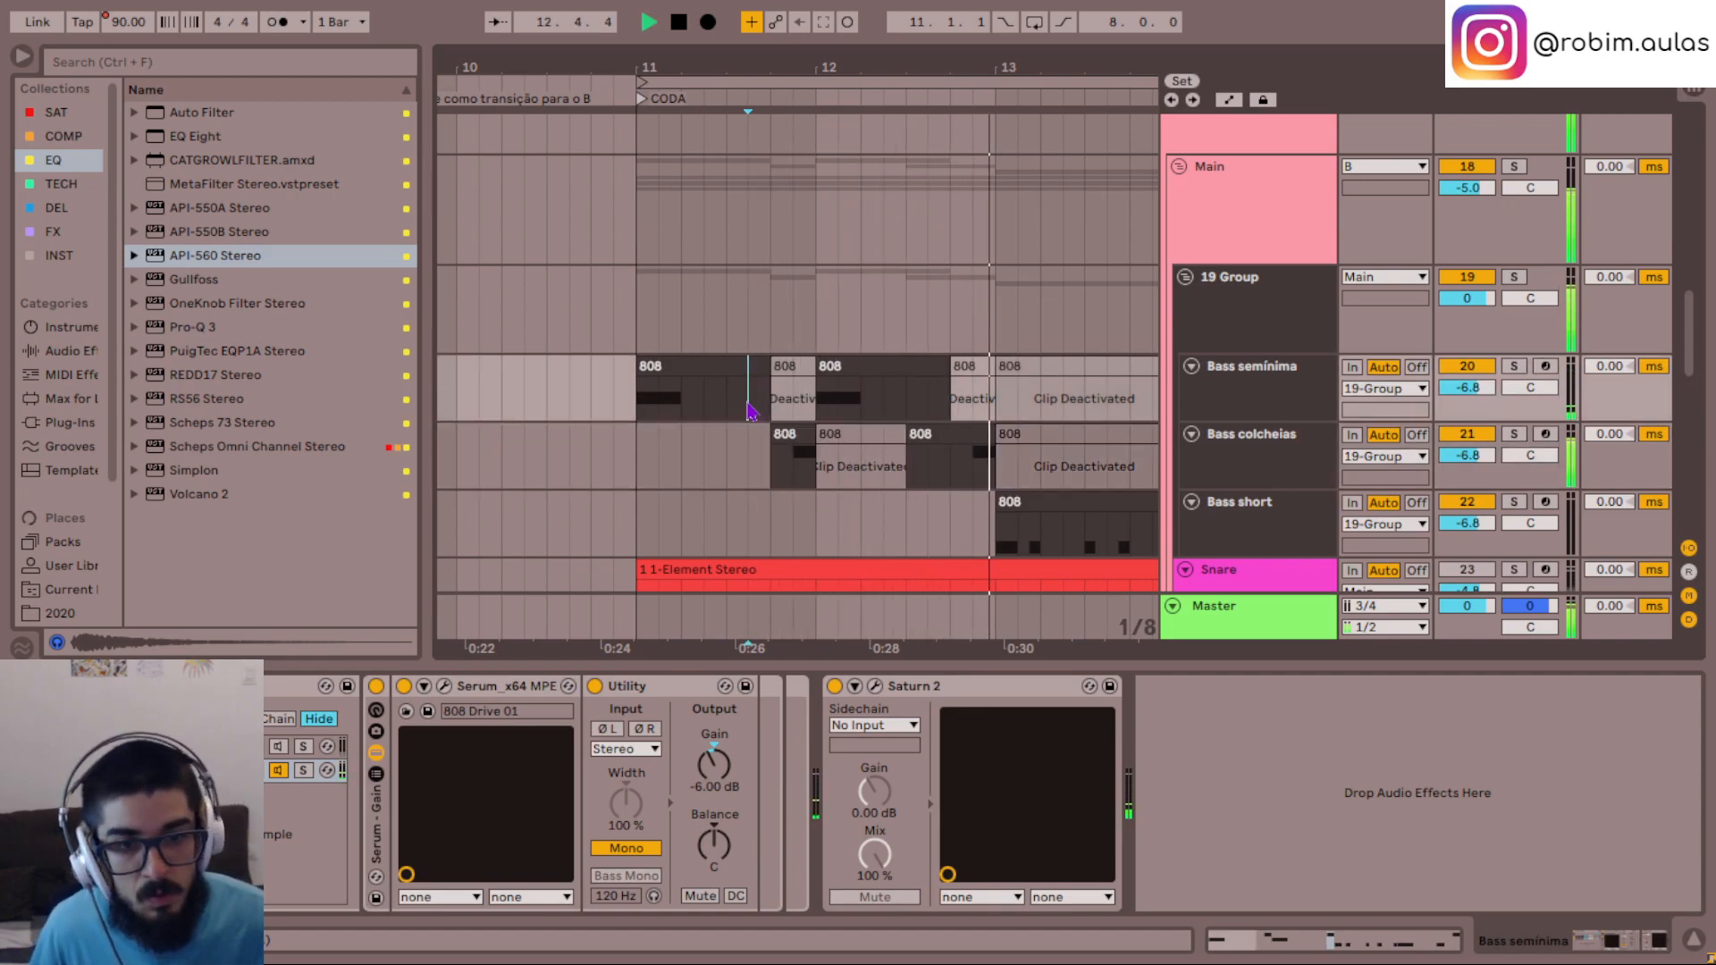
click(645, 419)
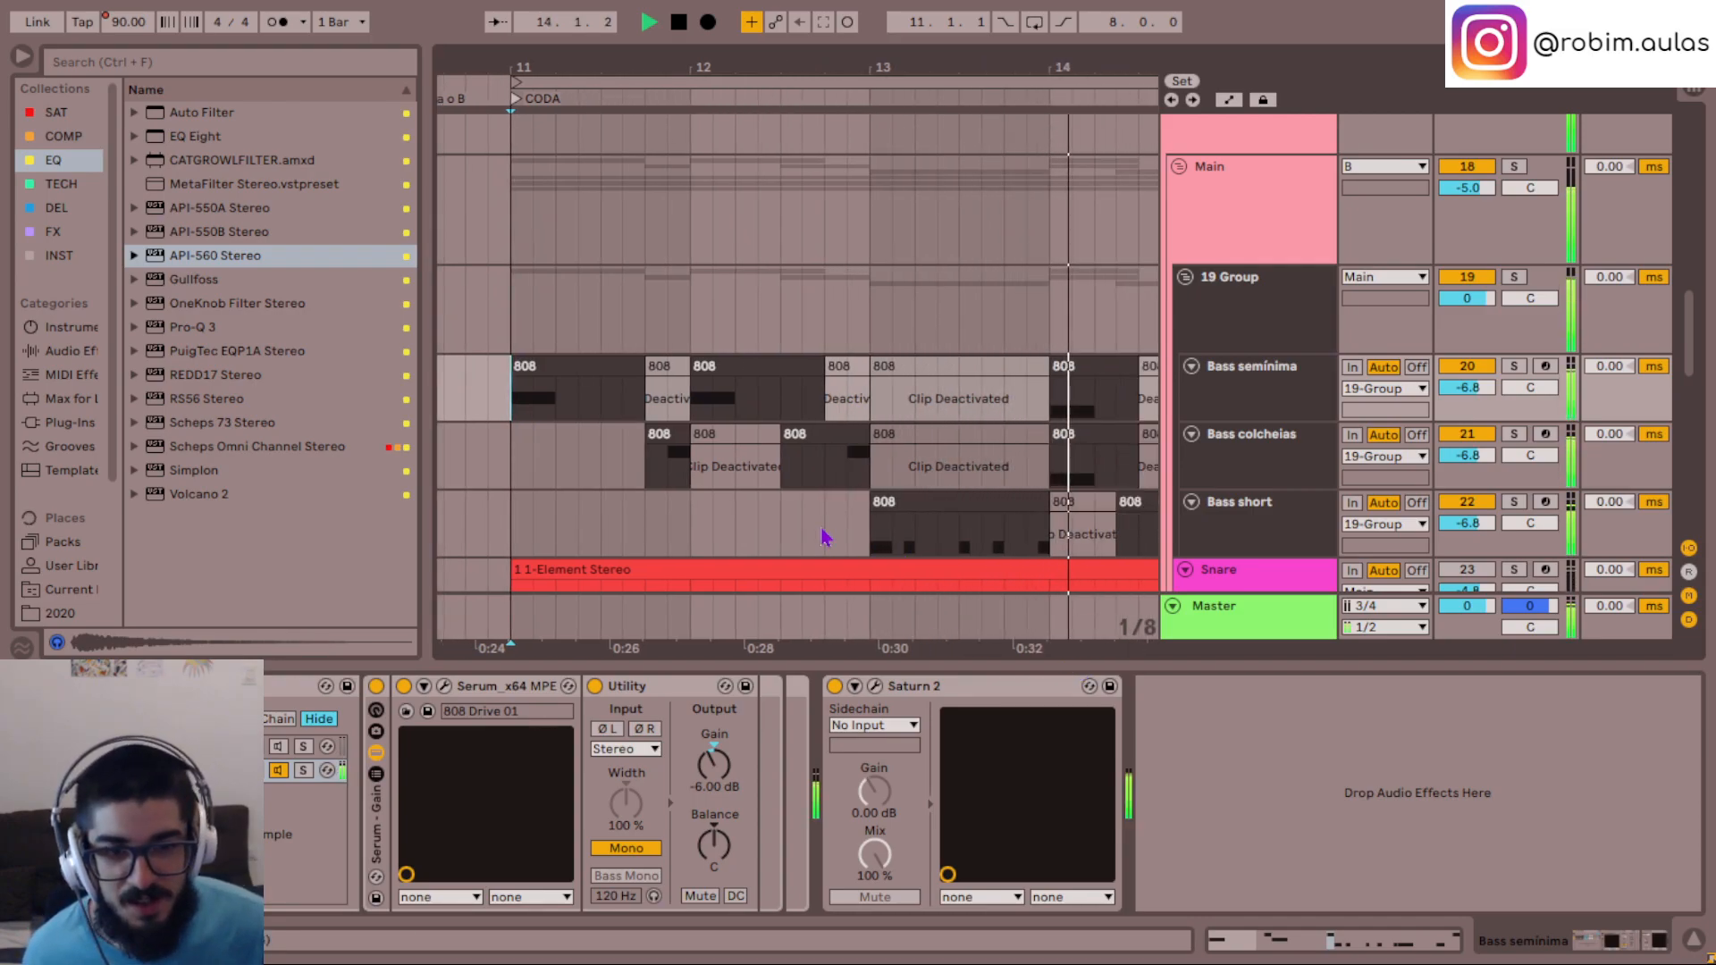
- Delete the Bass colcheias clip from 14.1.1 to 14.3.1
click(963, 437)
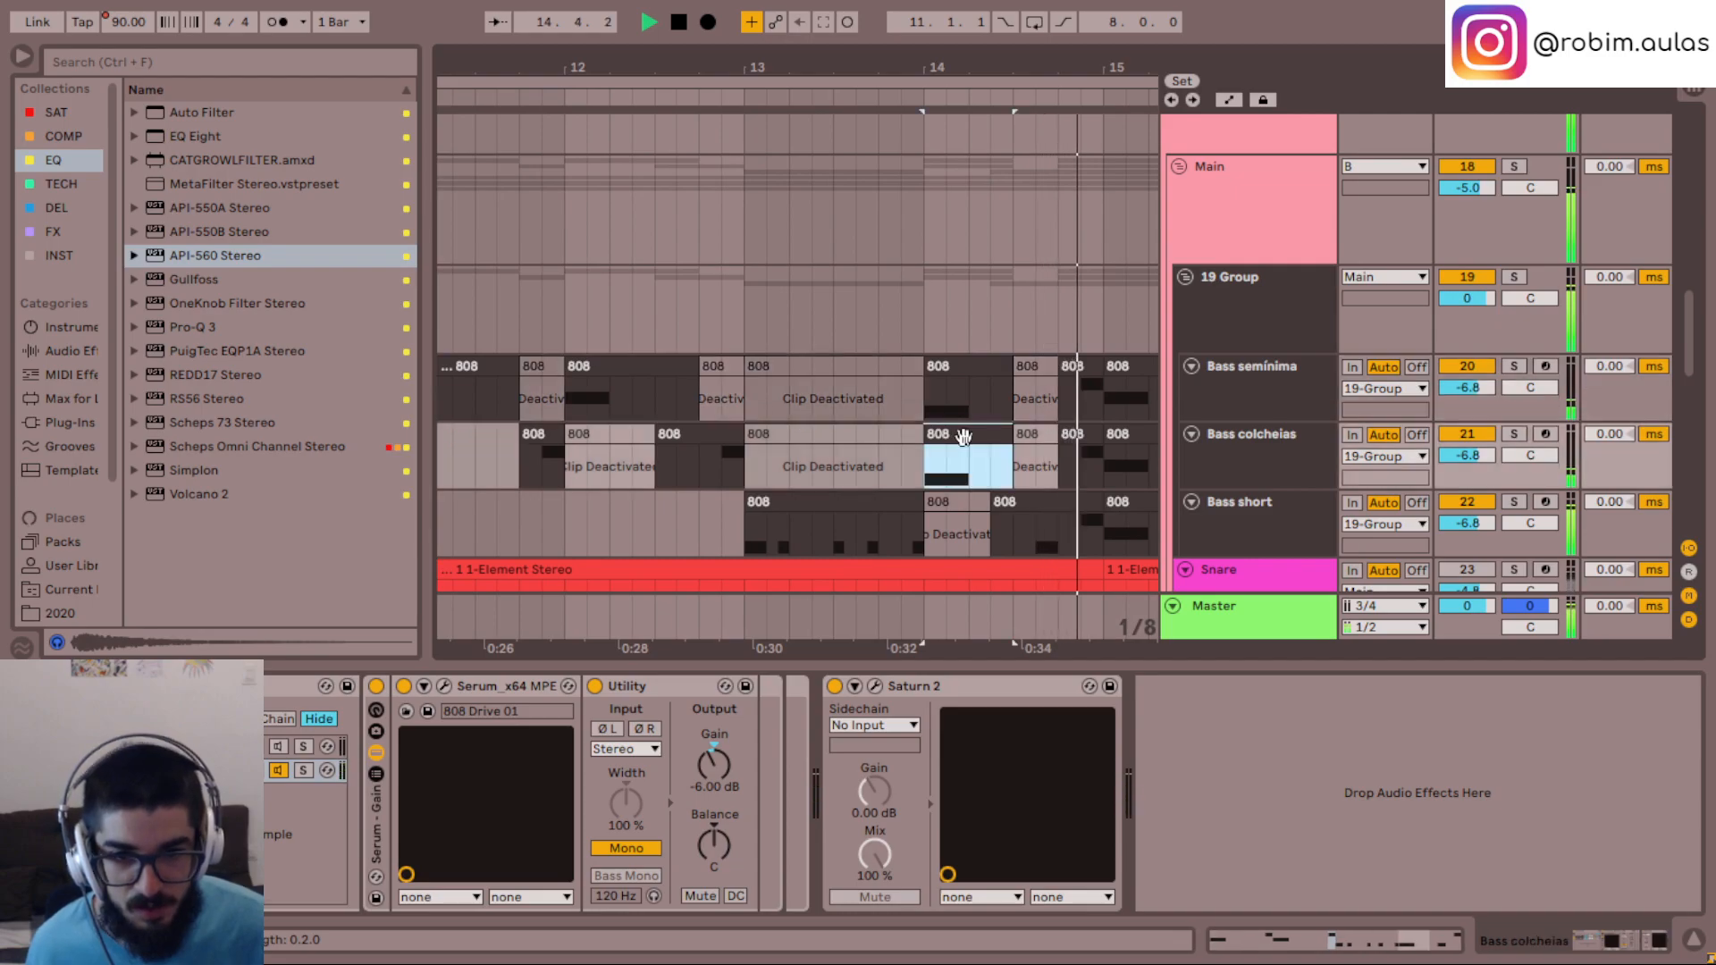
click(968, 448)
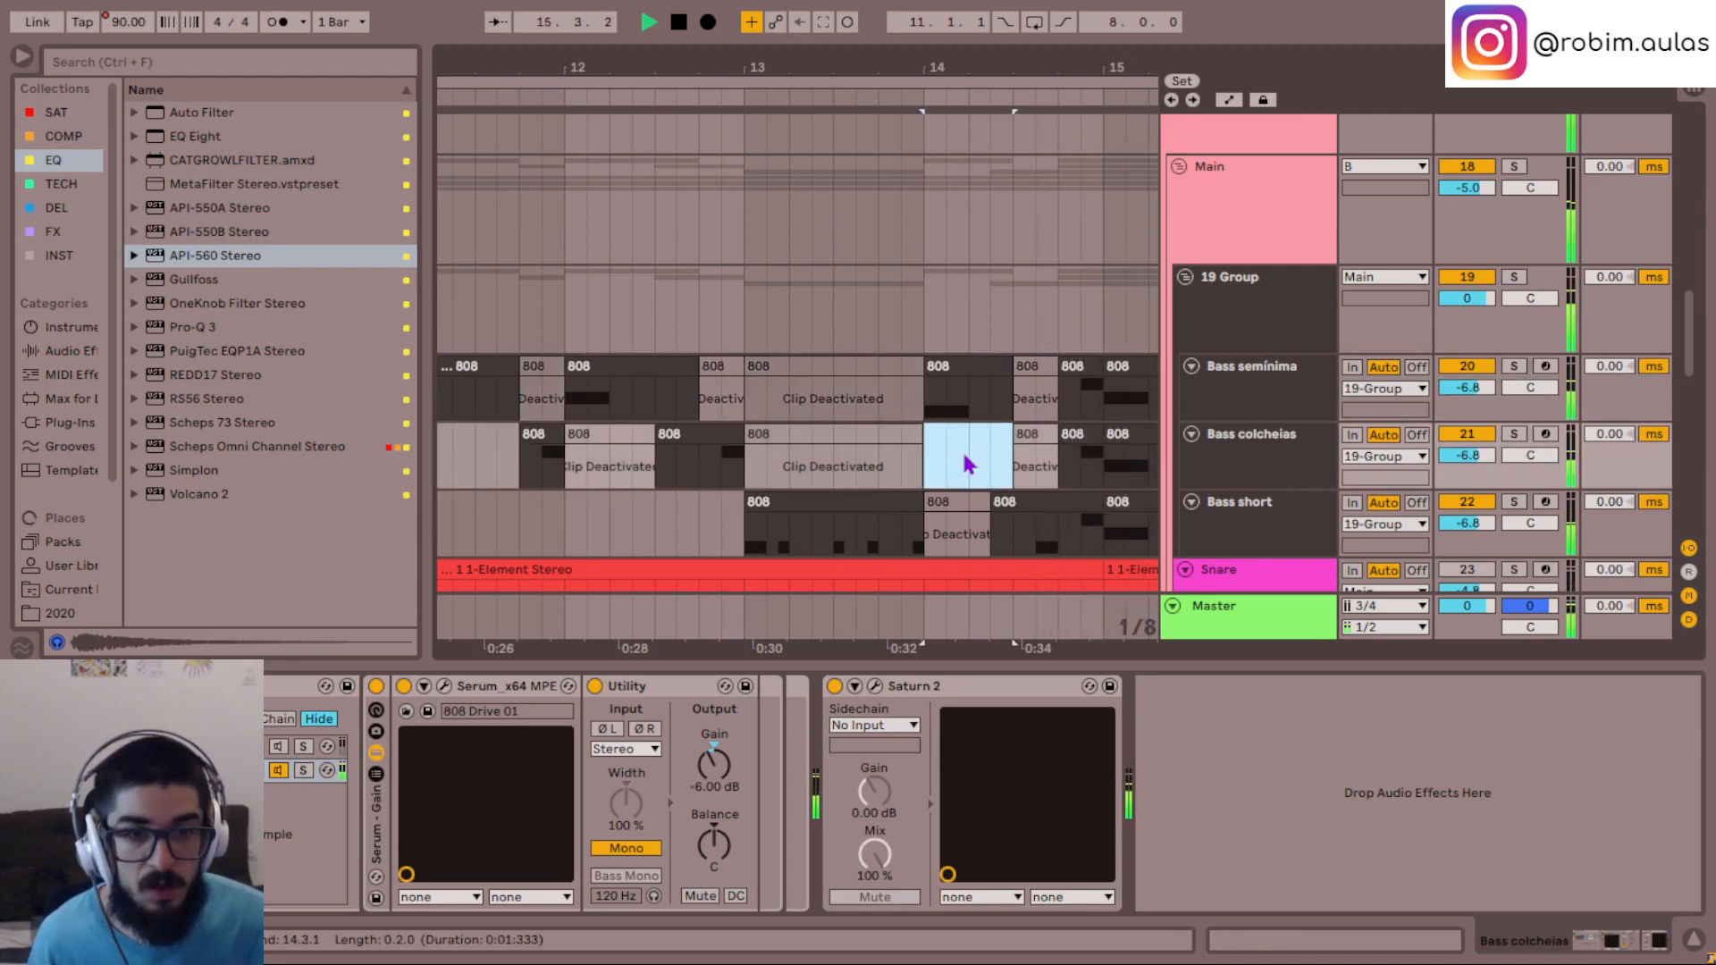
scroll(967, 464, right, 6)
scroll(968, 464, left, 7)
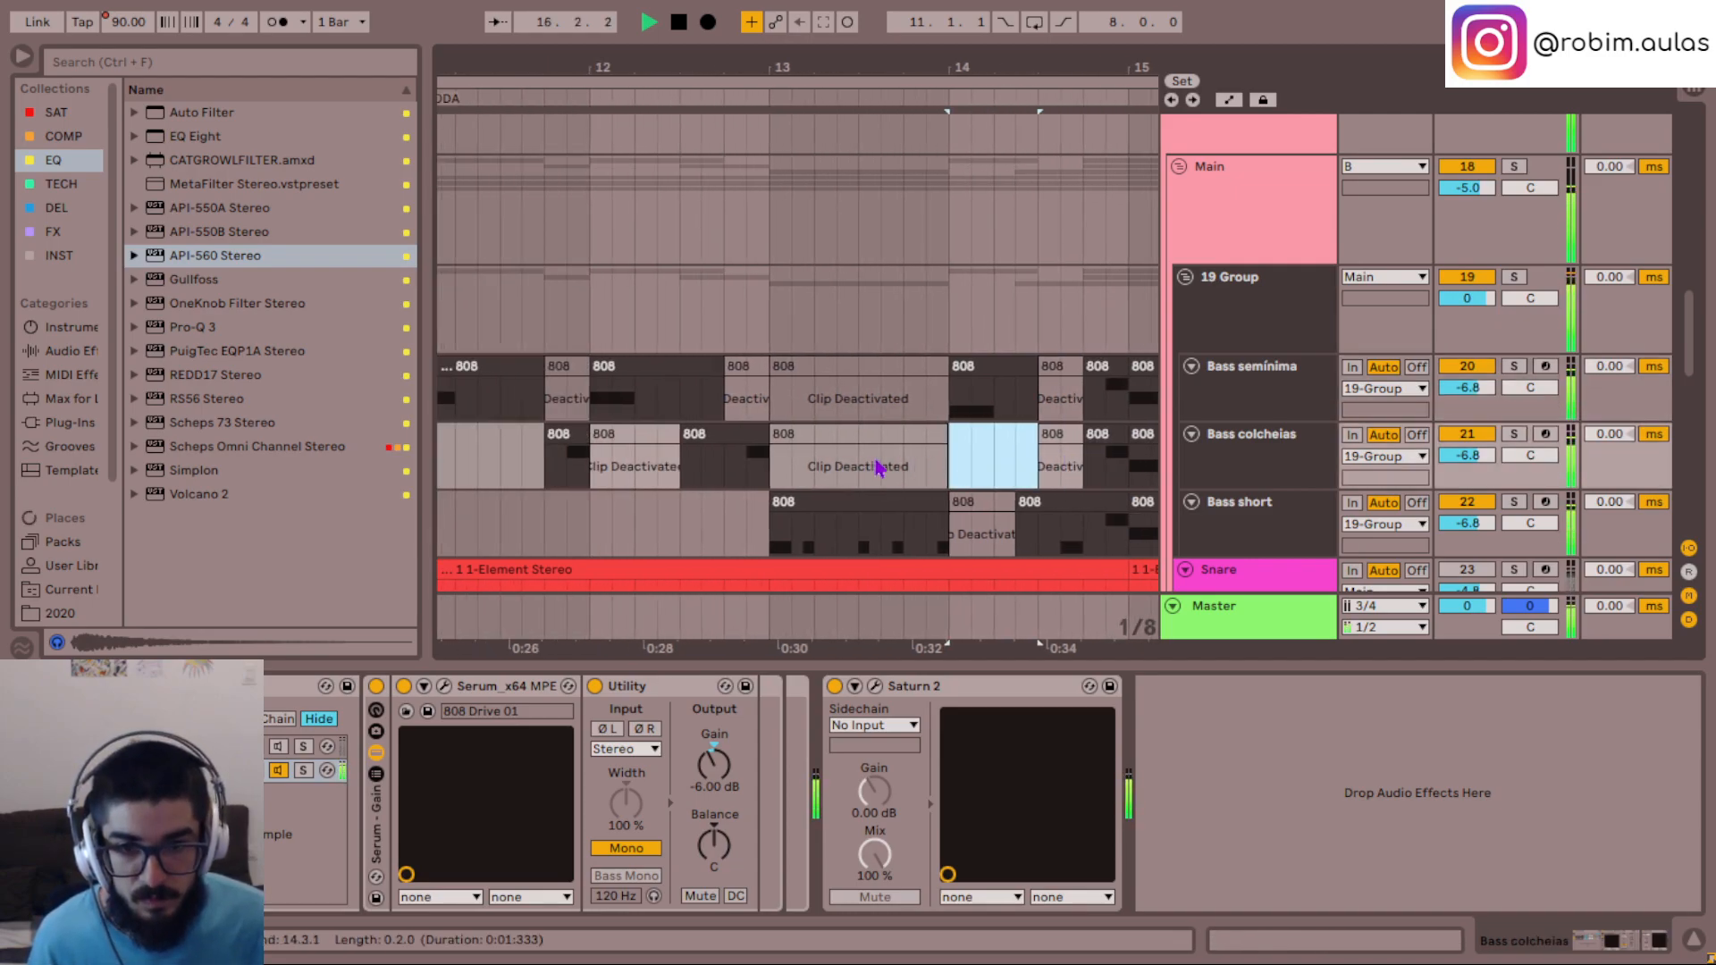
- Deactivate the Bass colcheias clip from 15.1.1 to 15.3.3 and the Bass semínima clip from 14.4.1 to 15.1.1
scroll(878, 466, right, 10)
drag(878, 467, 965, 480)
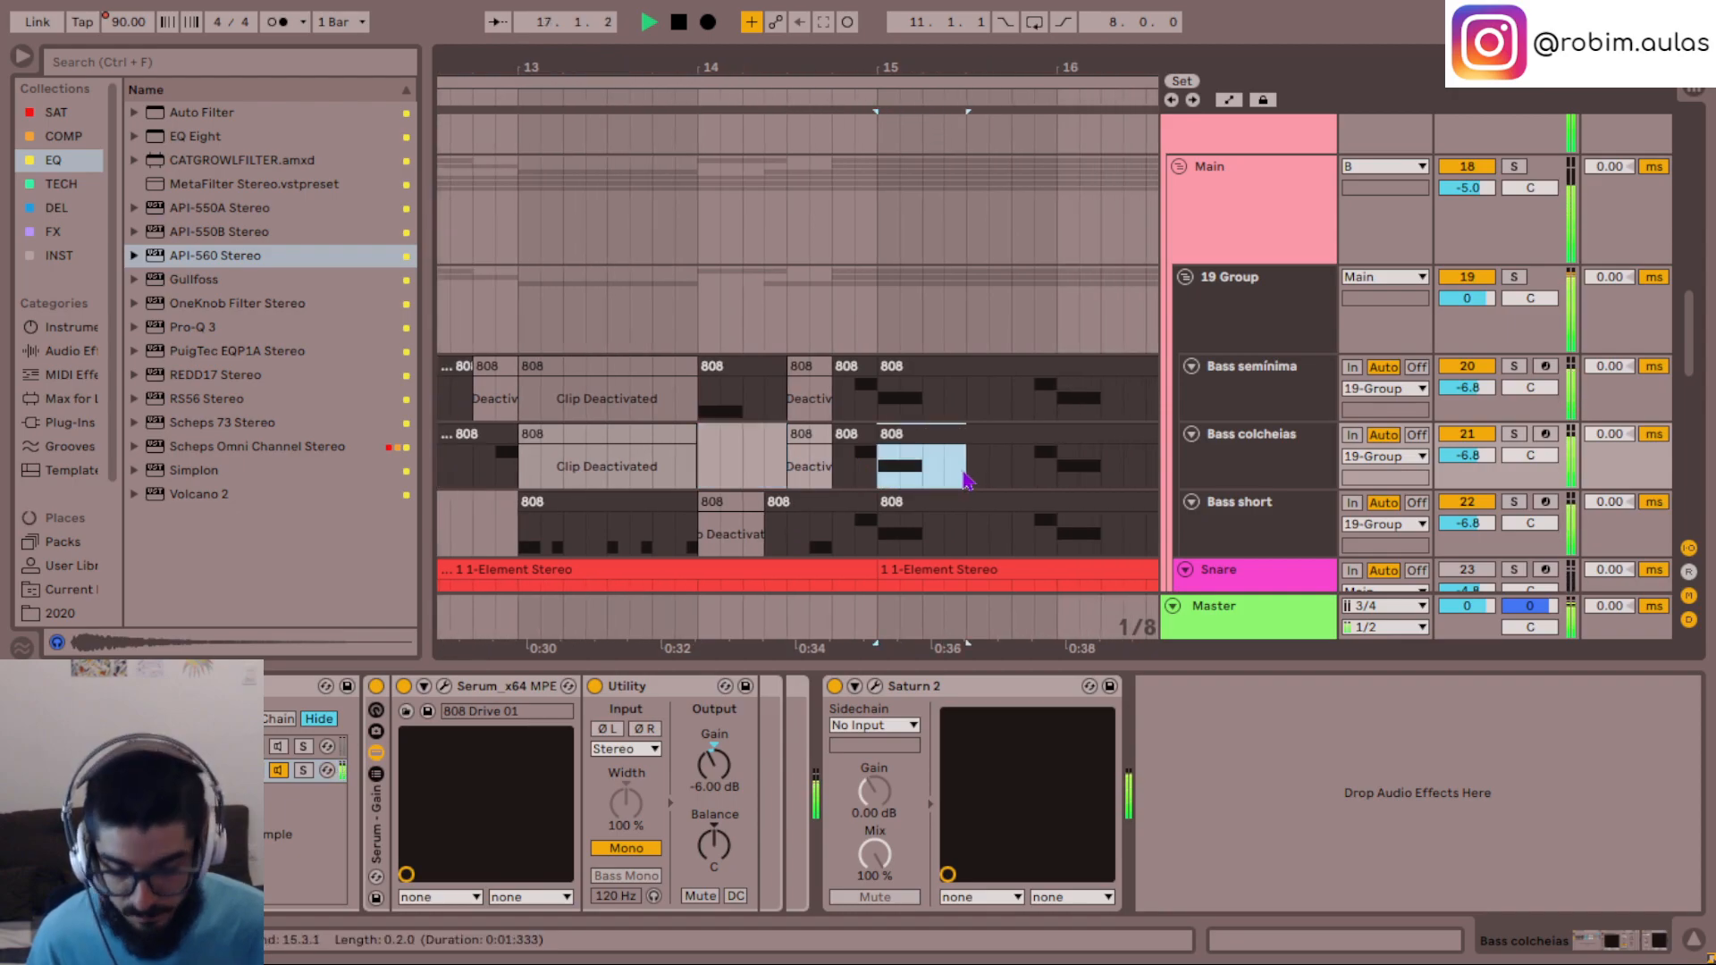
key(0)
drag(878, 407, 833, 407)
key(0)
scroll(984, 480, right, 11)
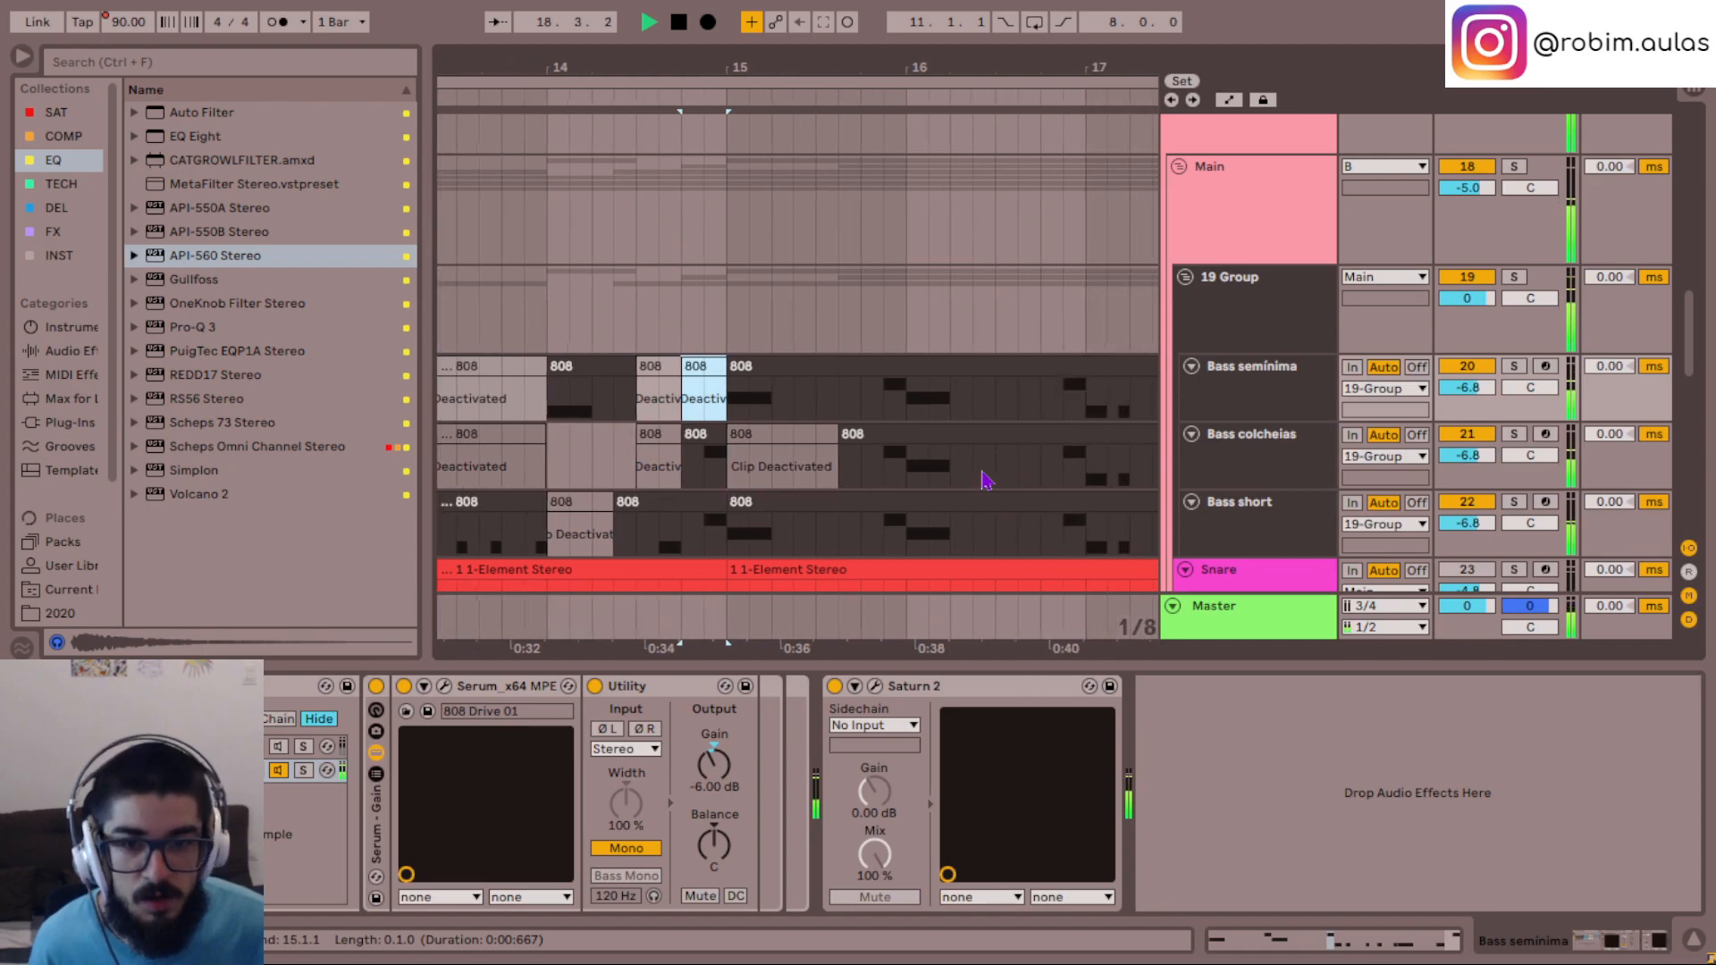
- Deactivate the Bass semínima clip from 15.3.3 to 16.1.1 and the Bass colcheias clip from 16.1.1 to 16.4.1
drag(781, 400, 865, 410)
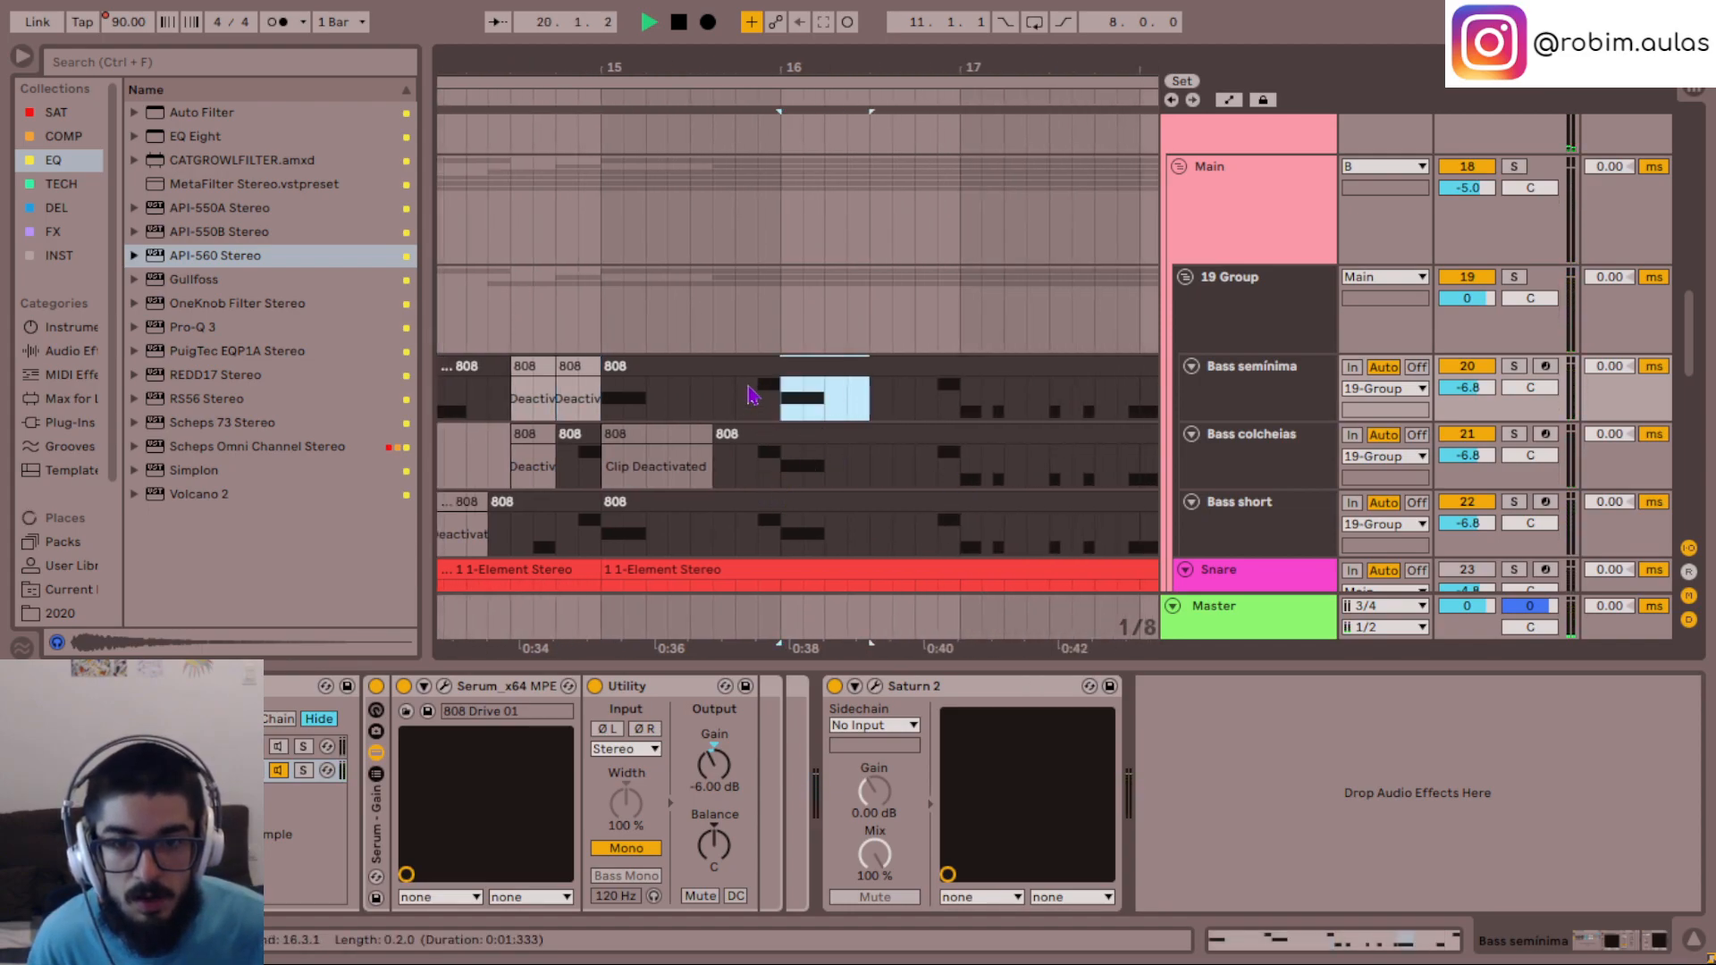
drag(715, 397, 775, 395)
key(0)
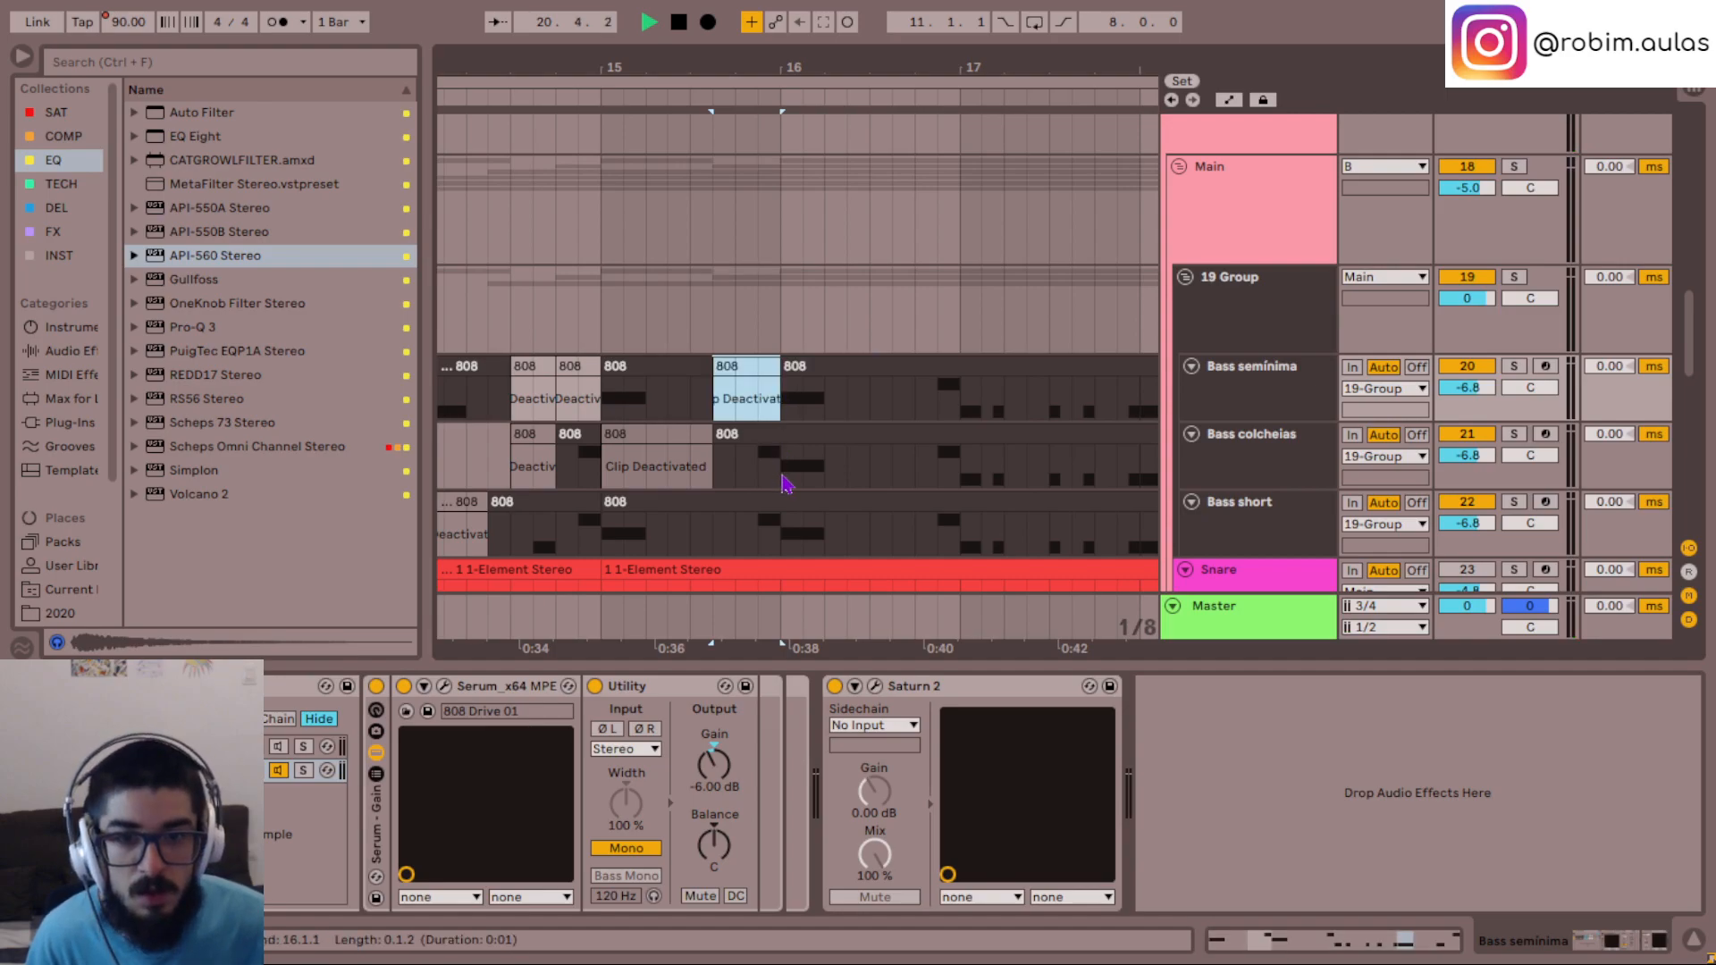
drag(783, 464, 915, 461)
key(0)
scroll(964, 473, right, 4)
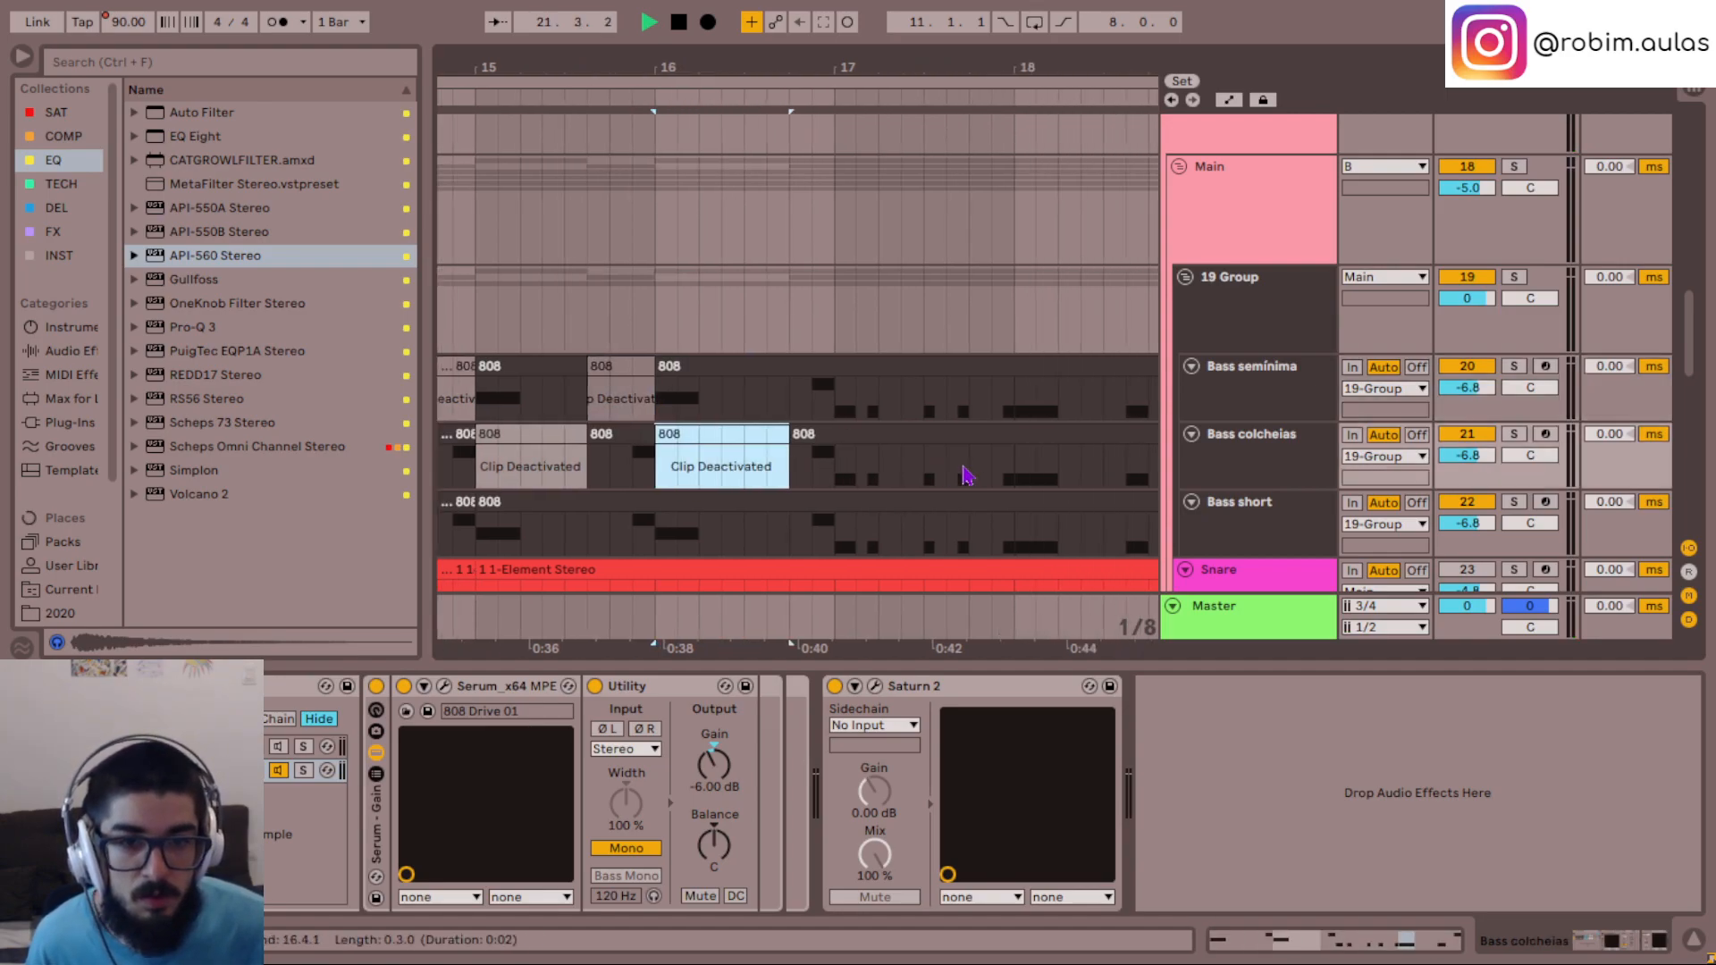
- Deactivate the Bass semínima and Bass colcheias clips from 17.1.1 to 19.1.1, plus the Bass semínima clip from 16.4.1 to 17.1.1
drag(768, 487, 1122, 384)
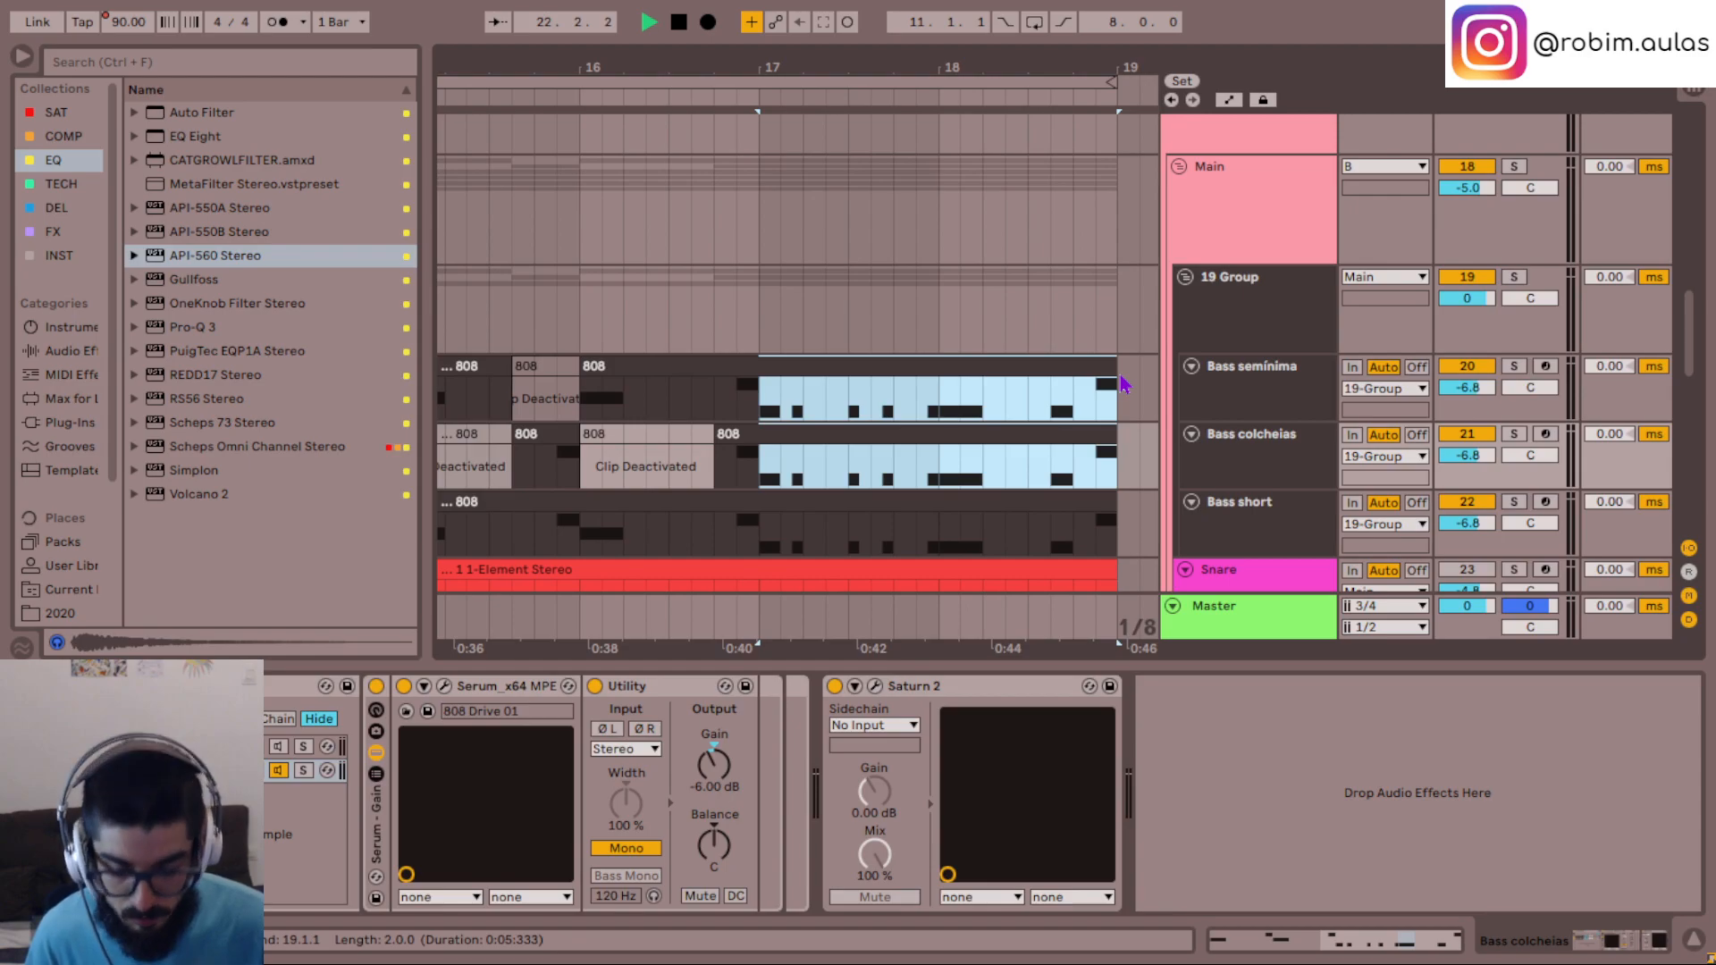
key(0)
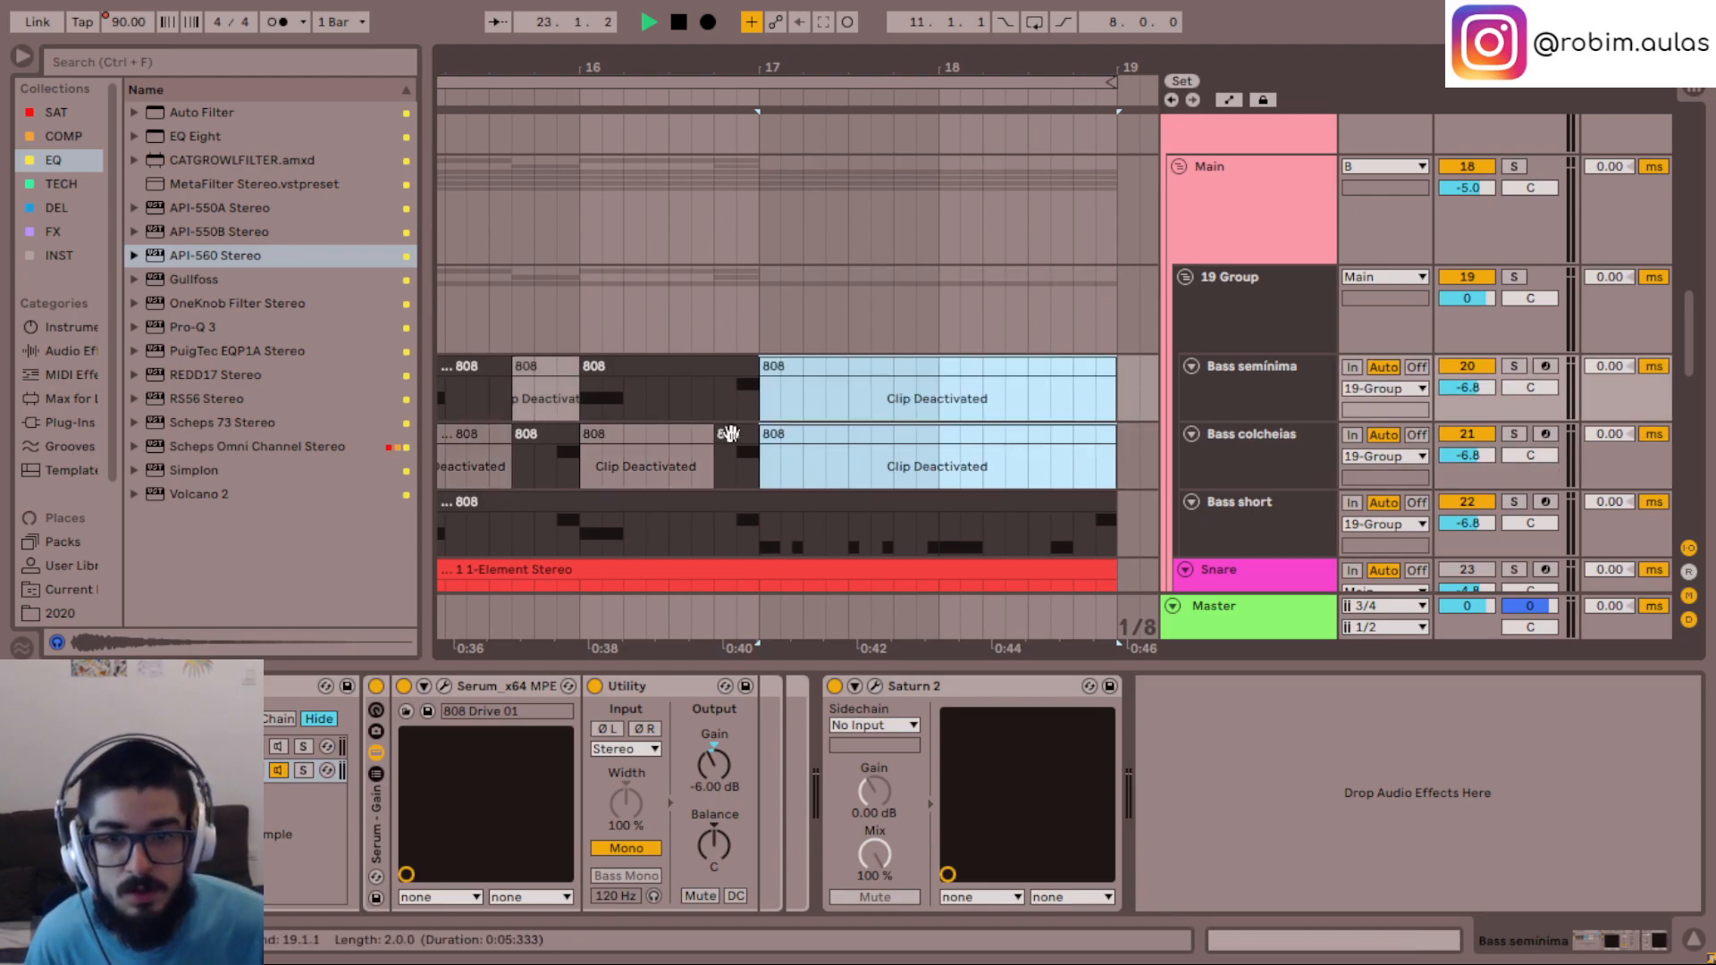
drag(712, 411, 764, 414)
scroll(816, 437, left, 6)
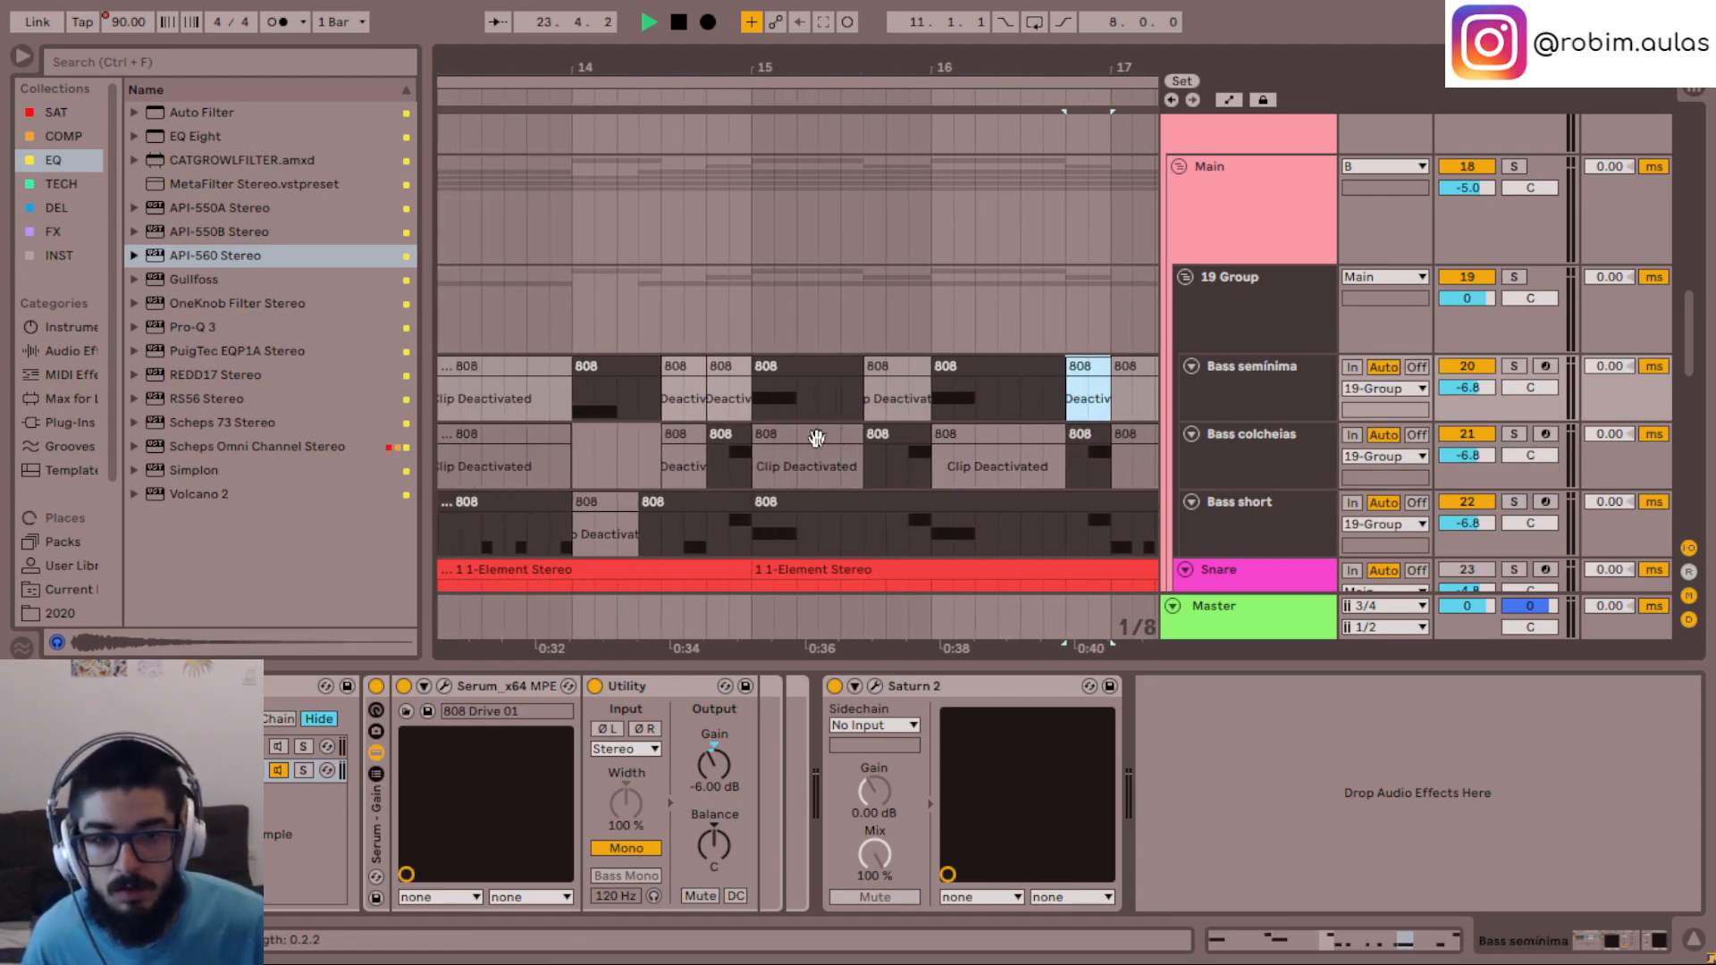
- On Bass short, deactivate the clip from 14.4.3 to 15.1.1 and delete the material from 15.1.1 to 17.1.1
click(840, 551)
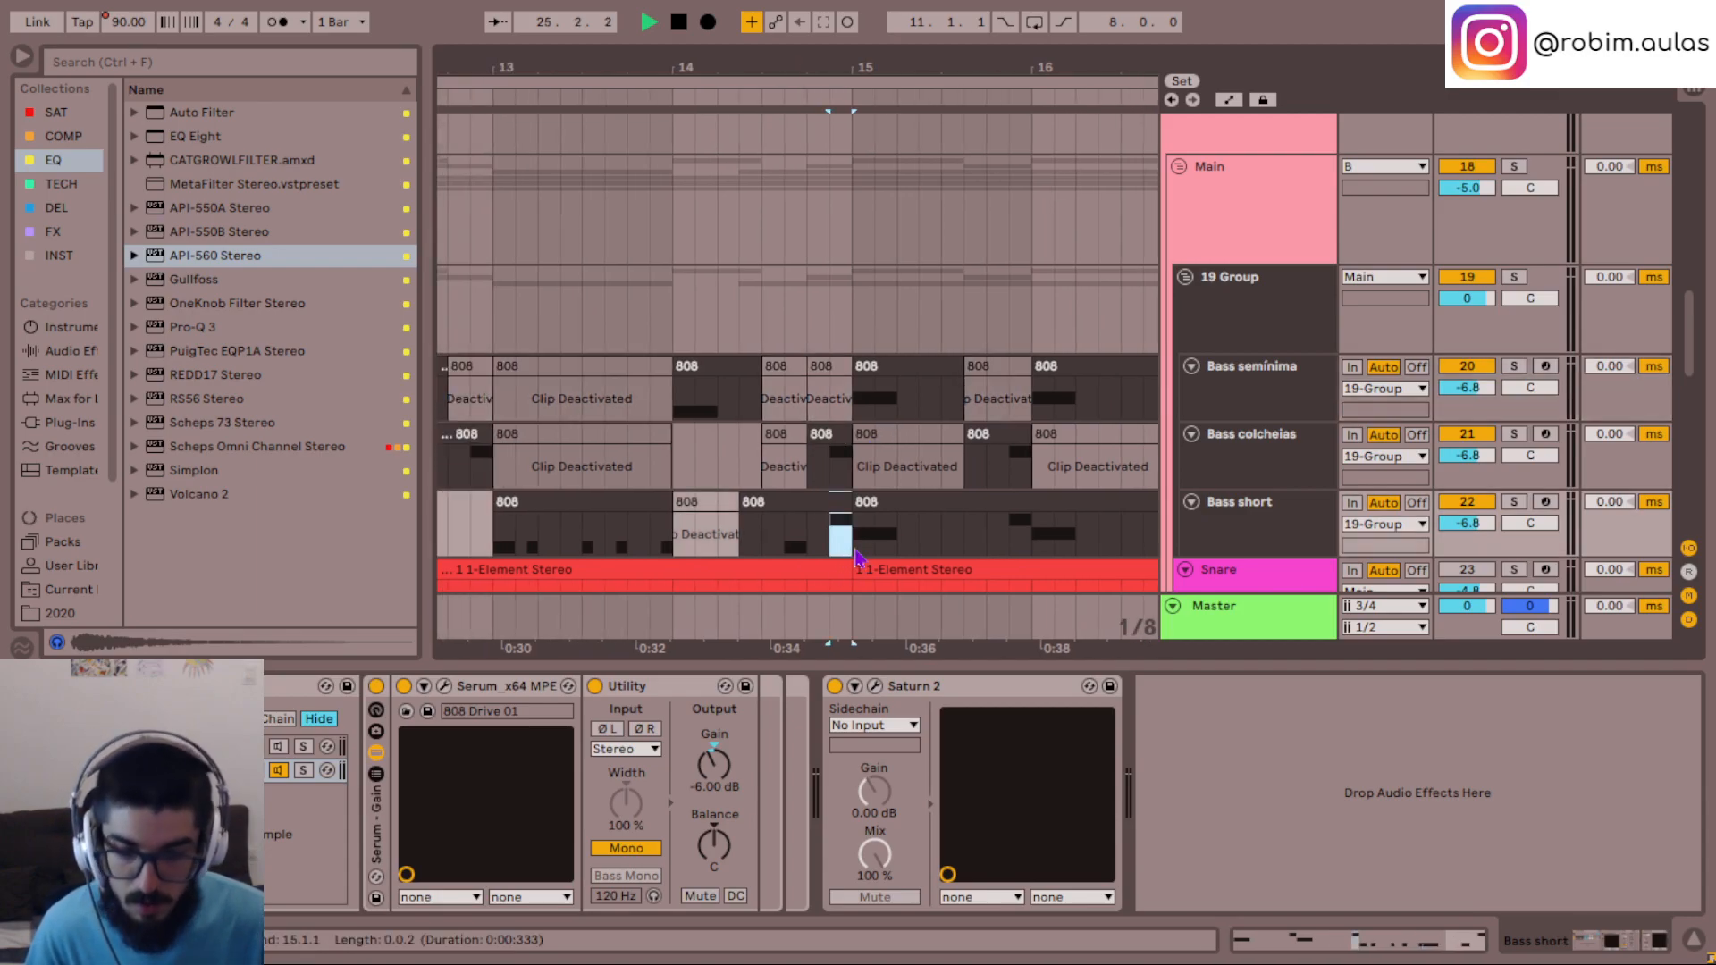
click(785, 552)
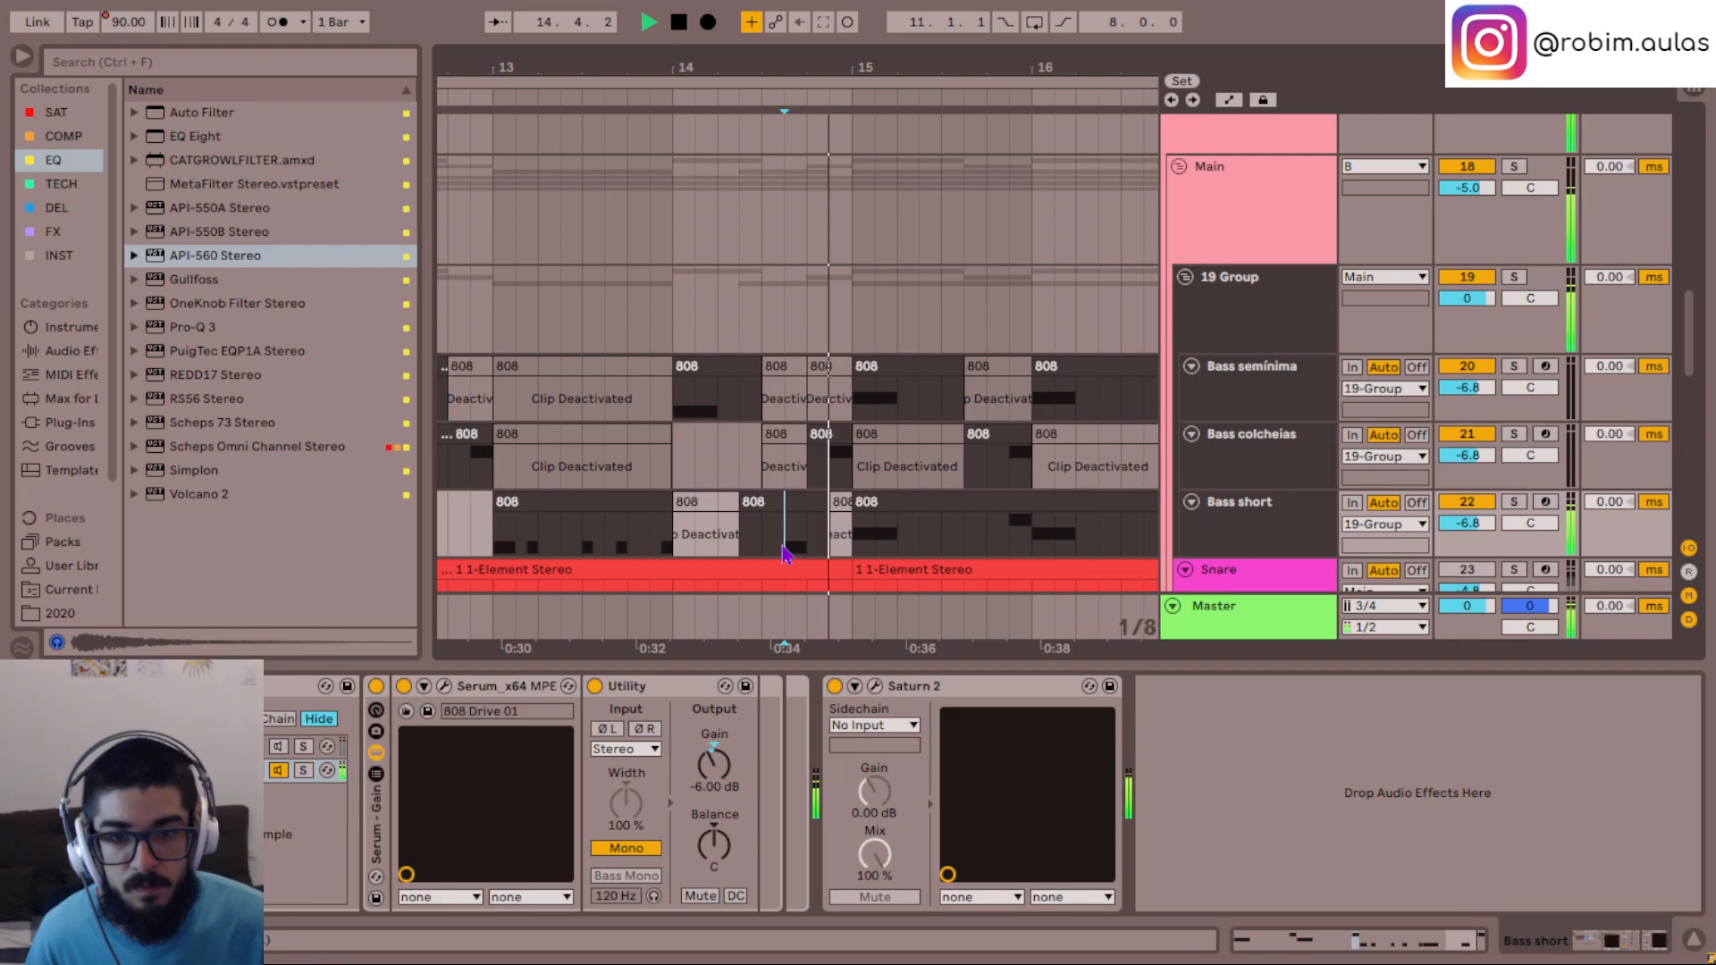
drag(848, 529, 1024, 527)
scroll(1003, 527, right, 2)
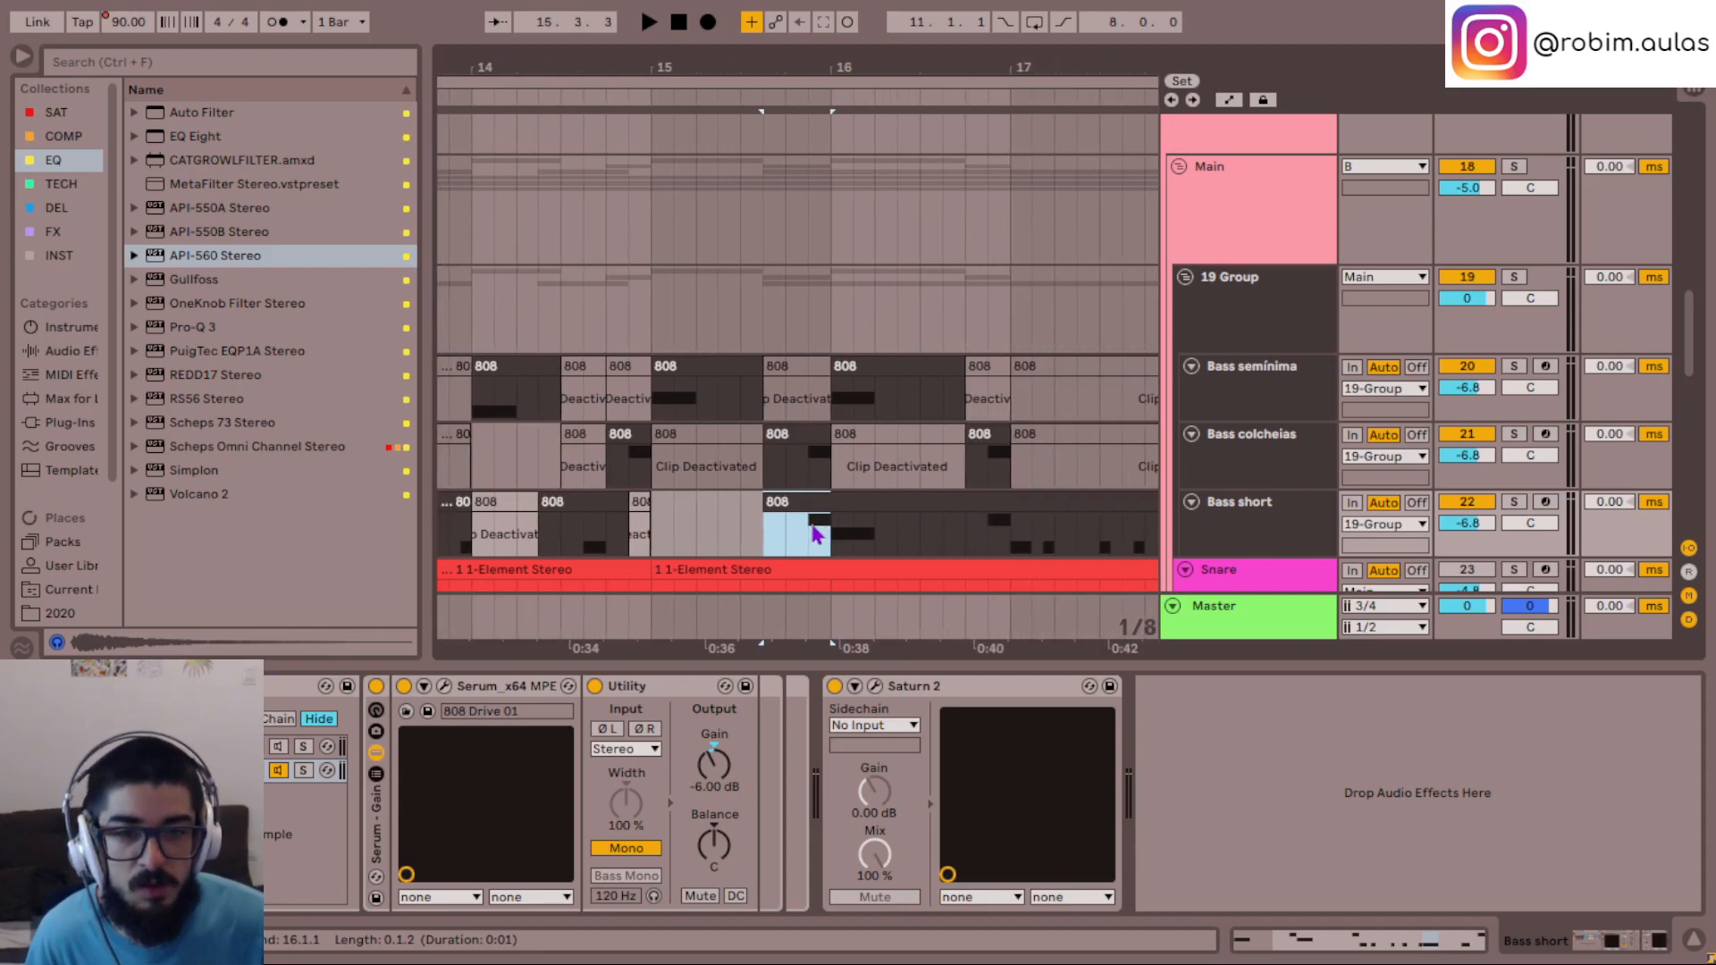
drag(774, 500, 1013, 547)
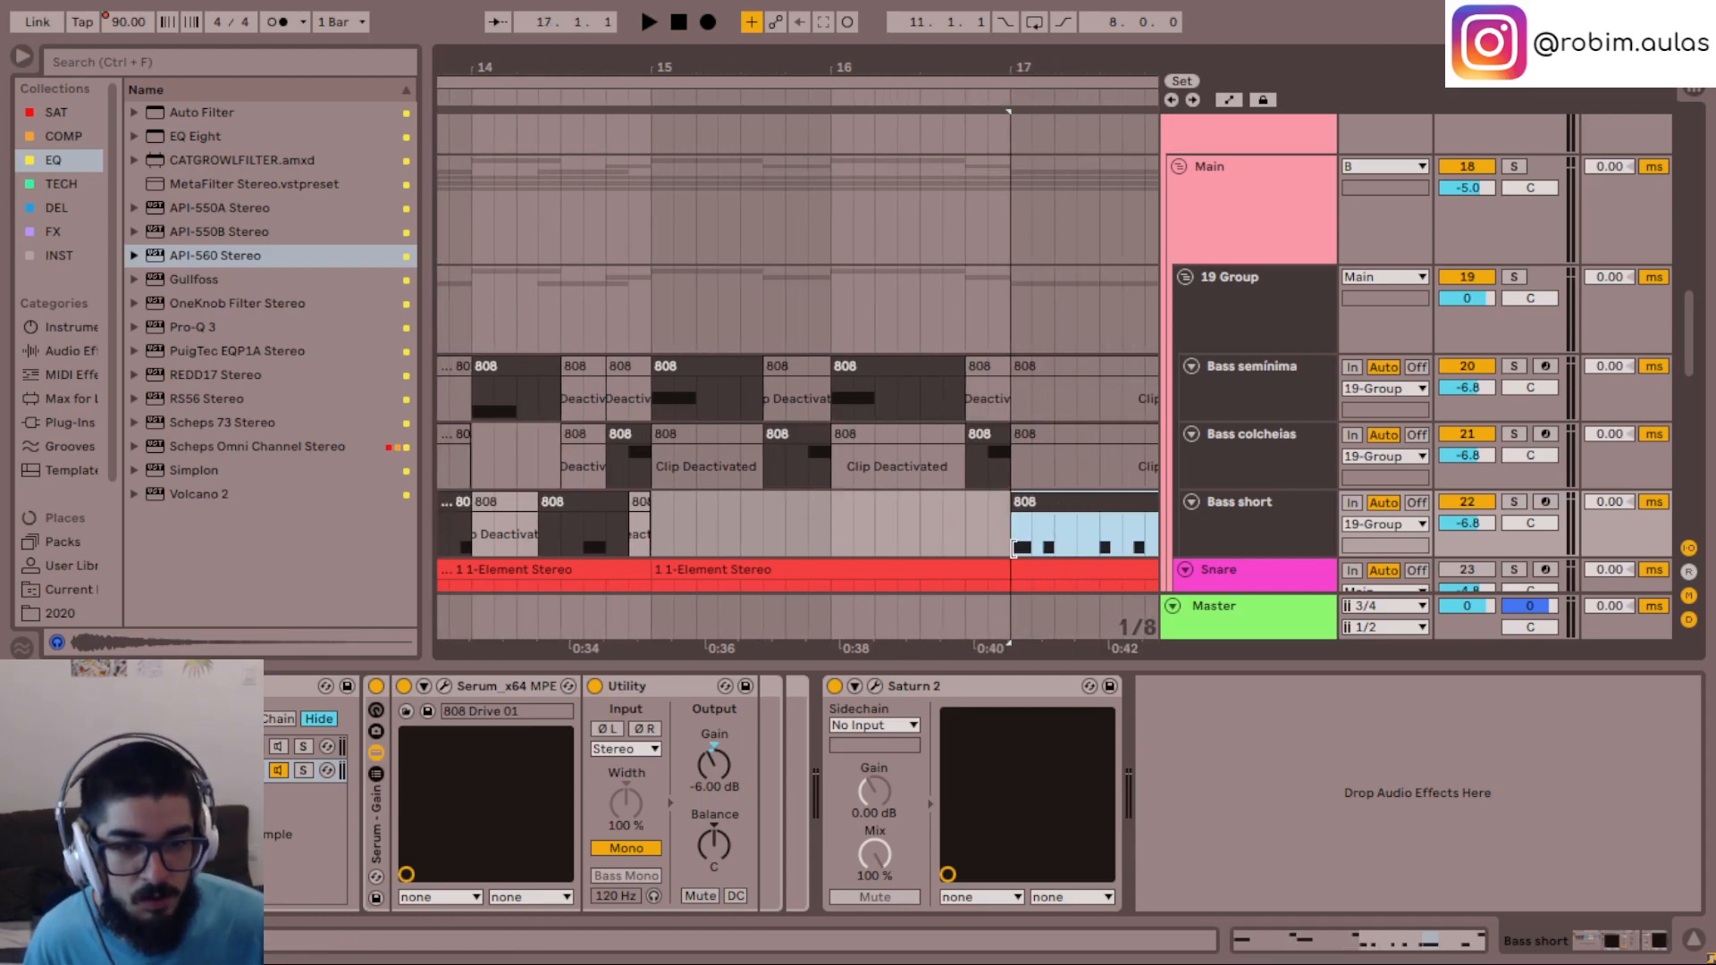
- Play the Bass short phrase from 17.1.1 through the end of the CODA
key(space)
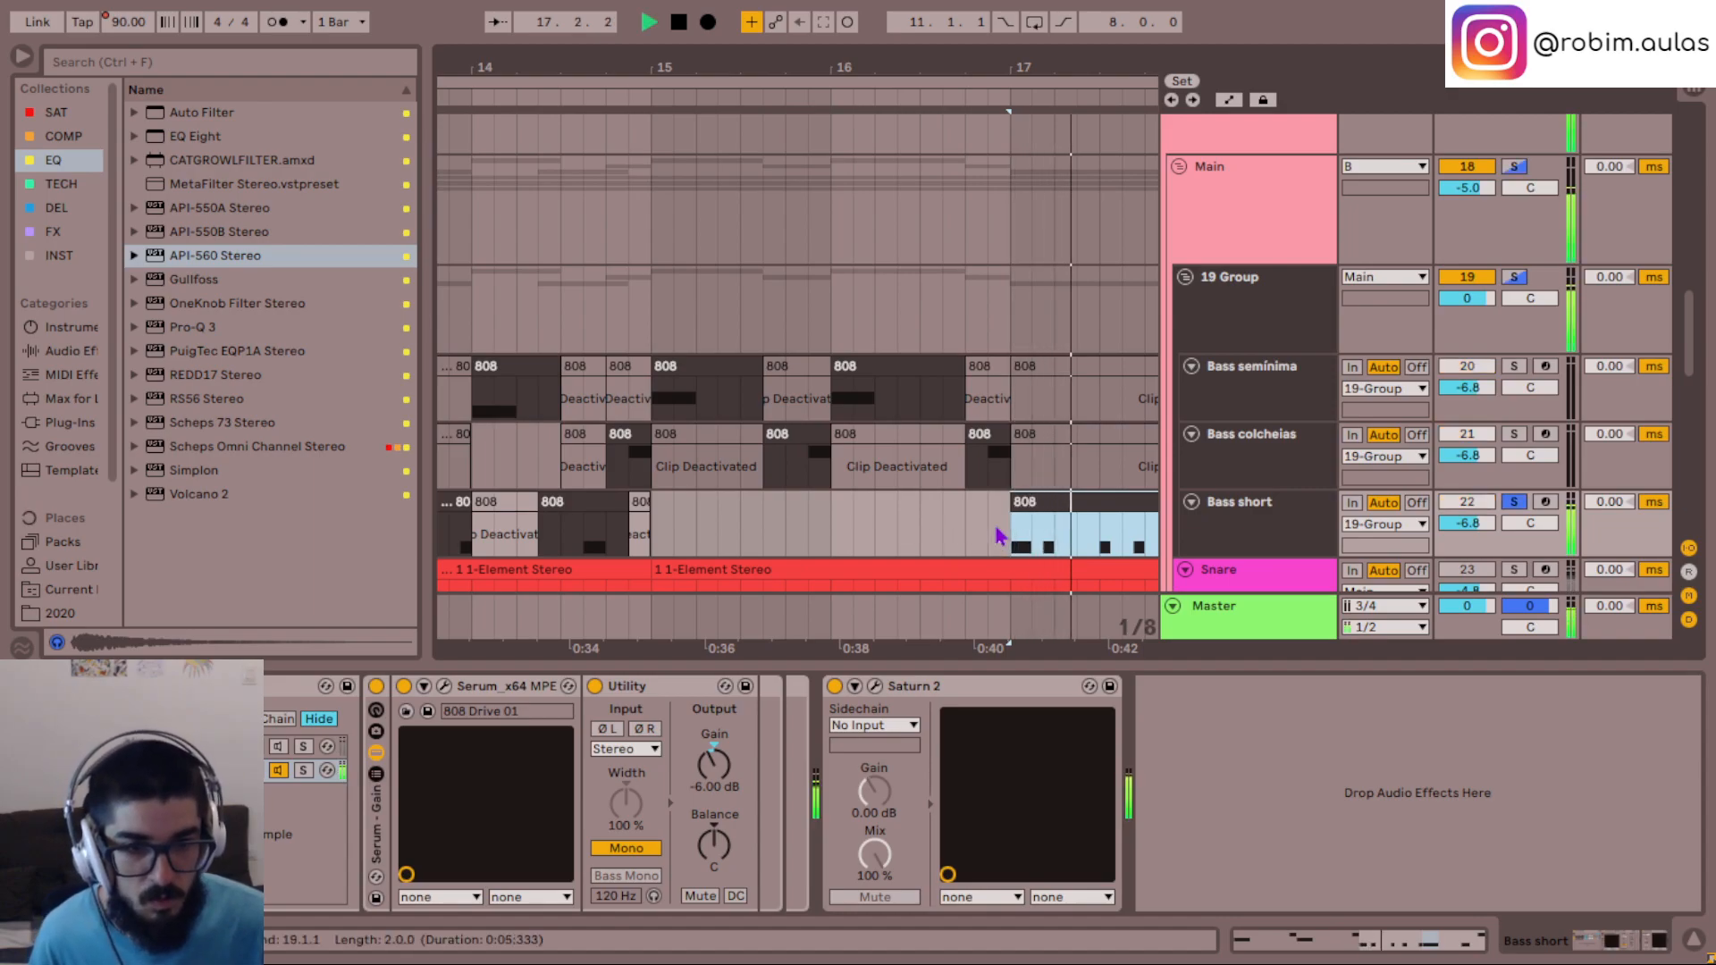
scroll(999, 535, right, 2)
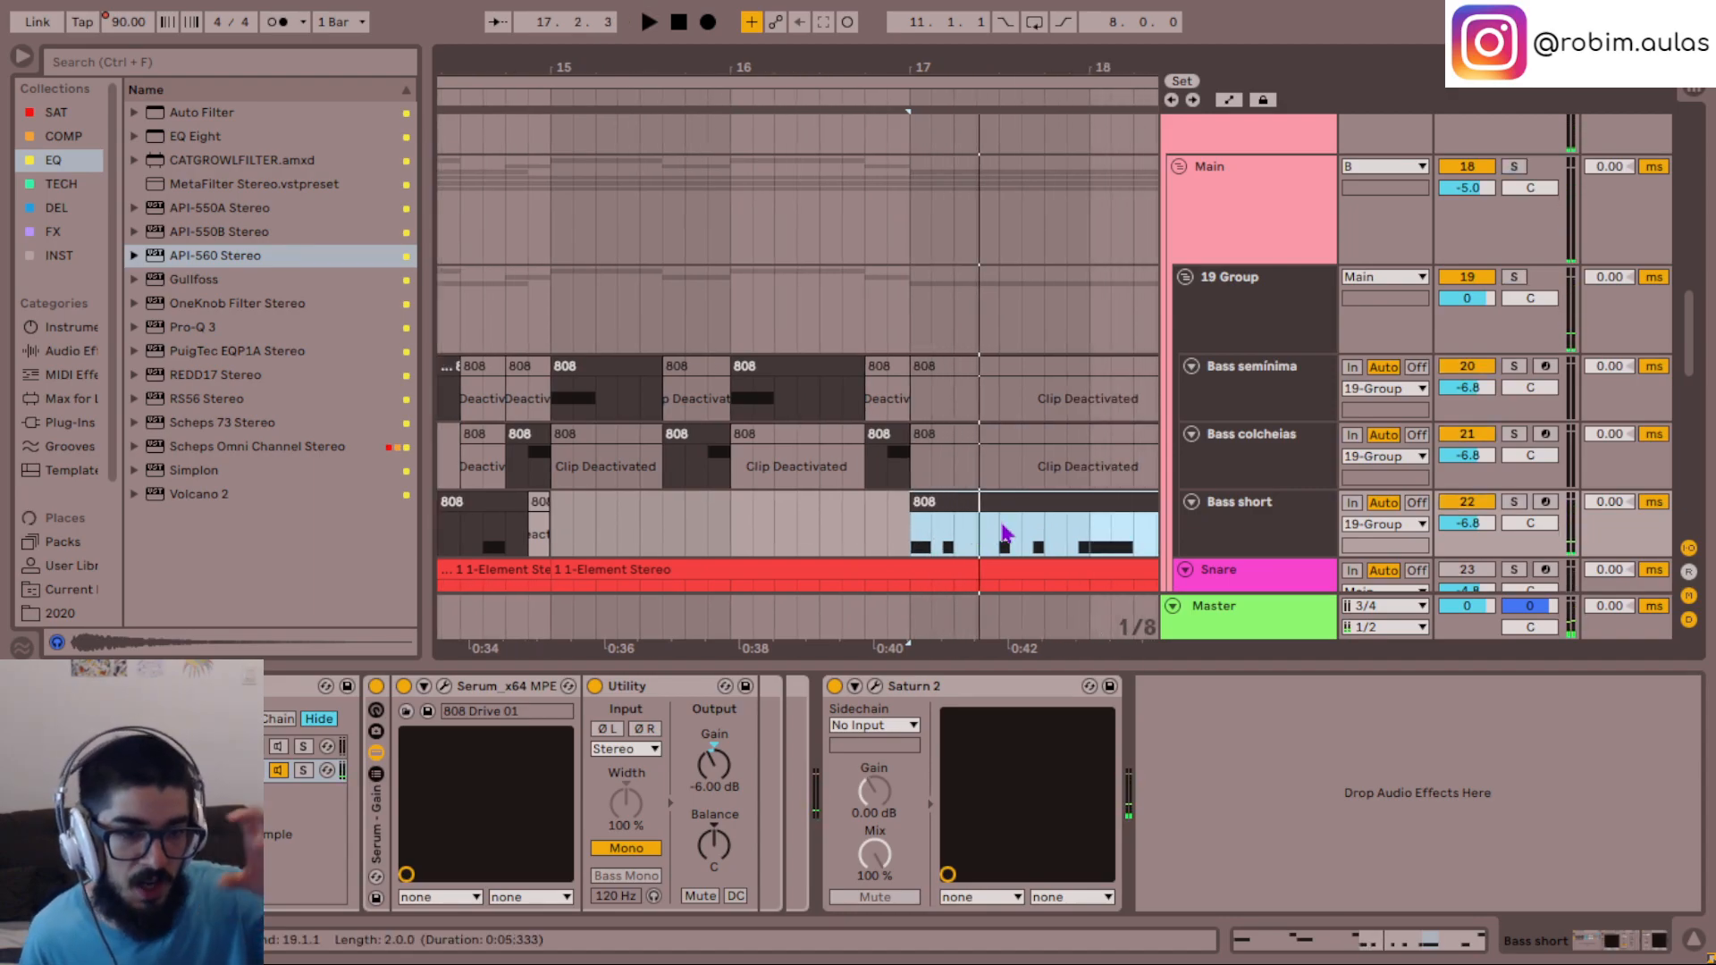
scroll(1003, 533, right, 4)
key(space)
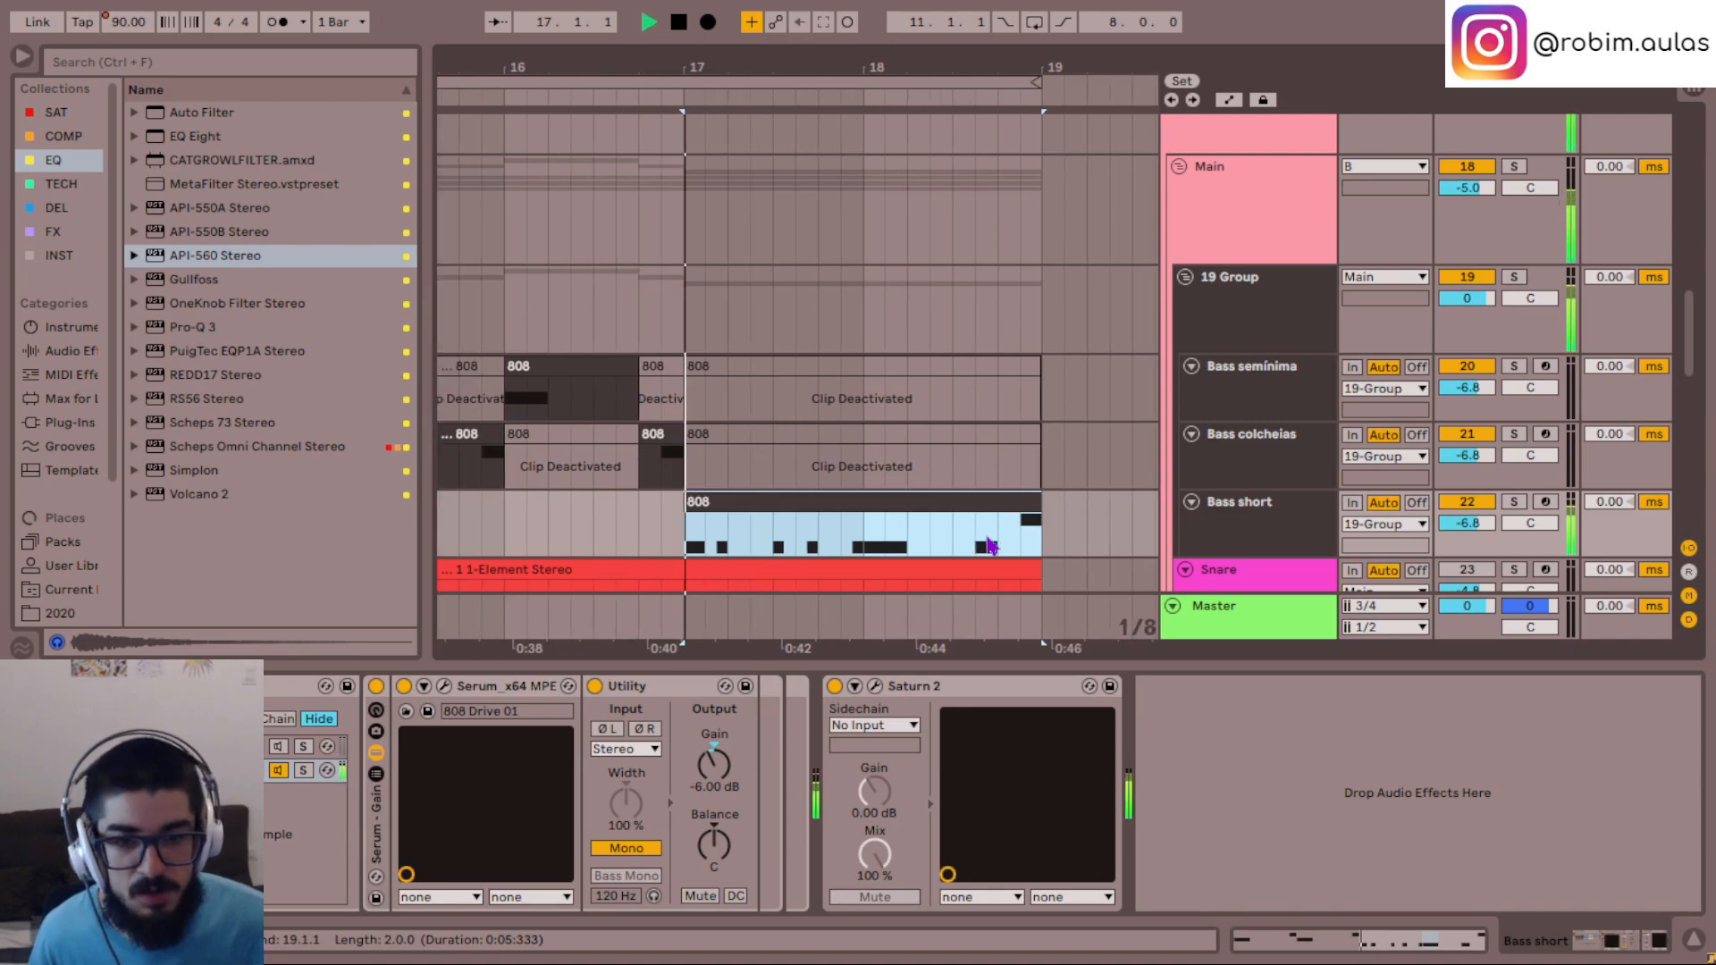
scroll(909, 545, left, 14)
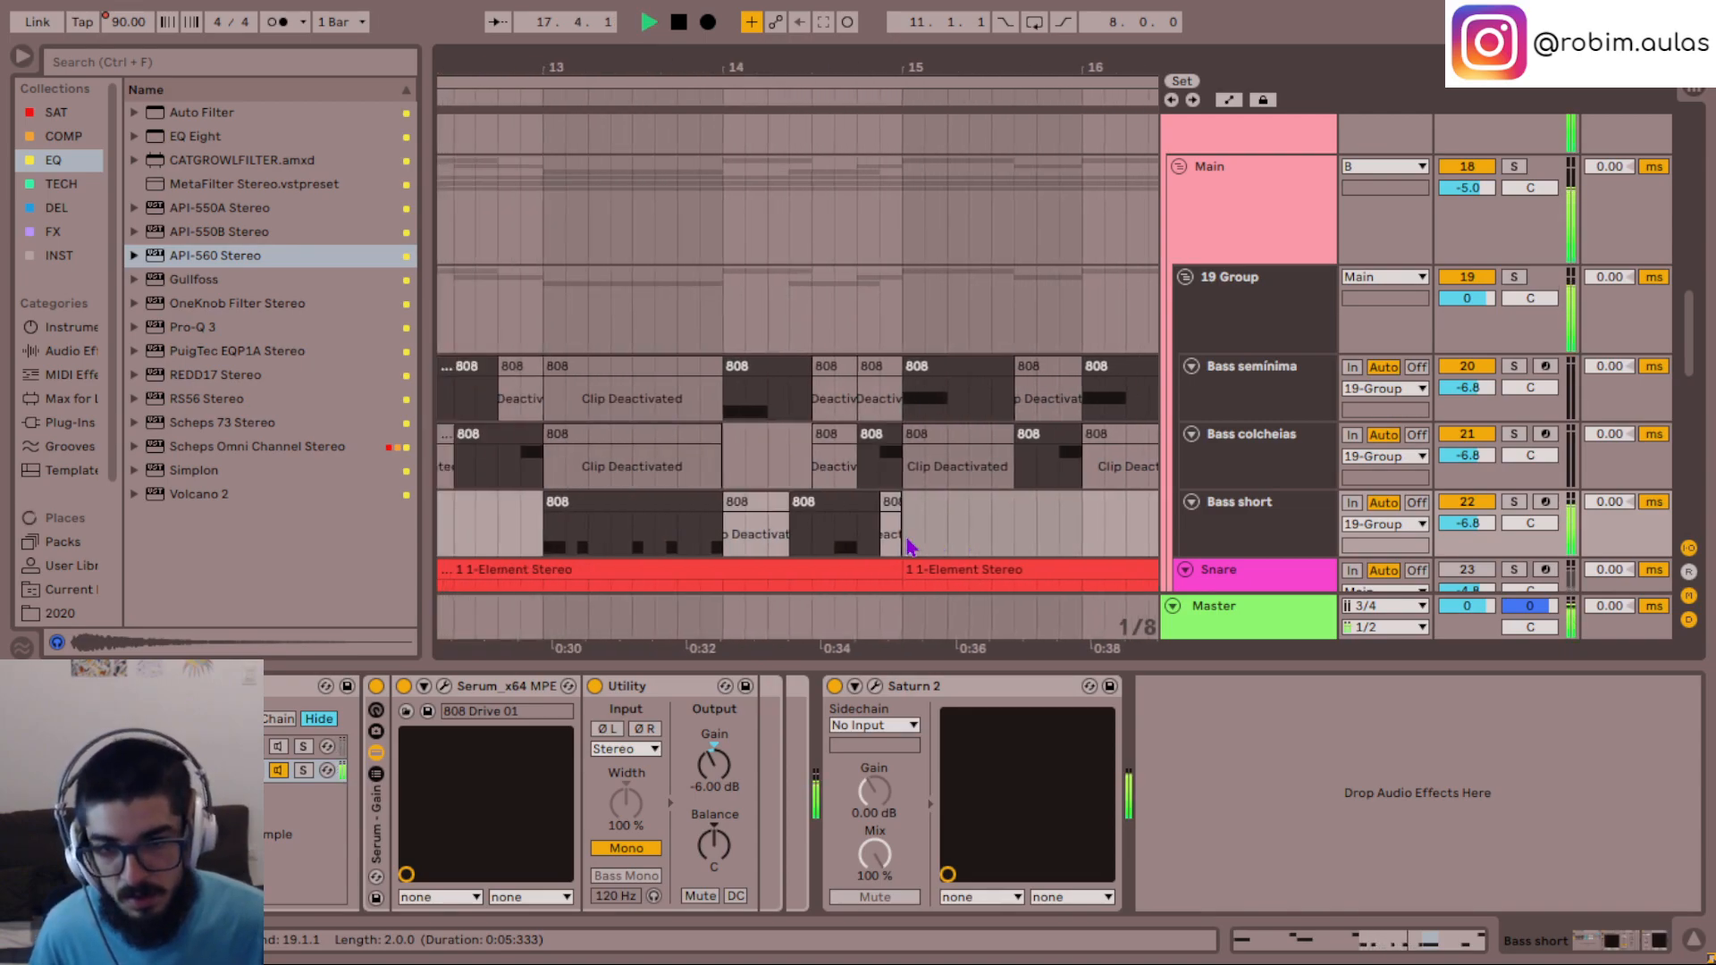
scroll(907, 540, down, 6)
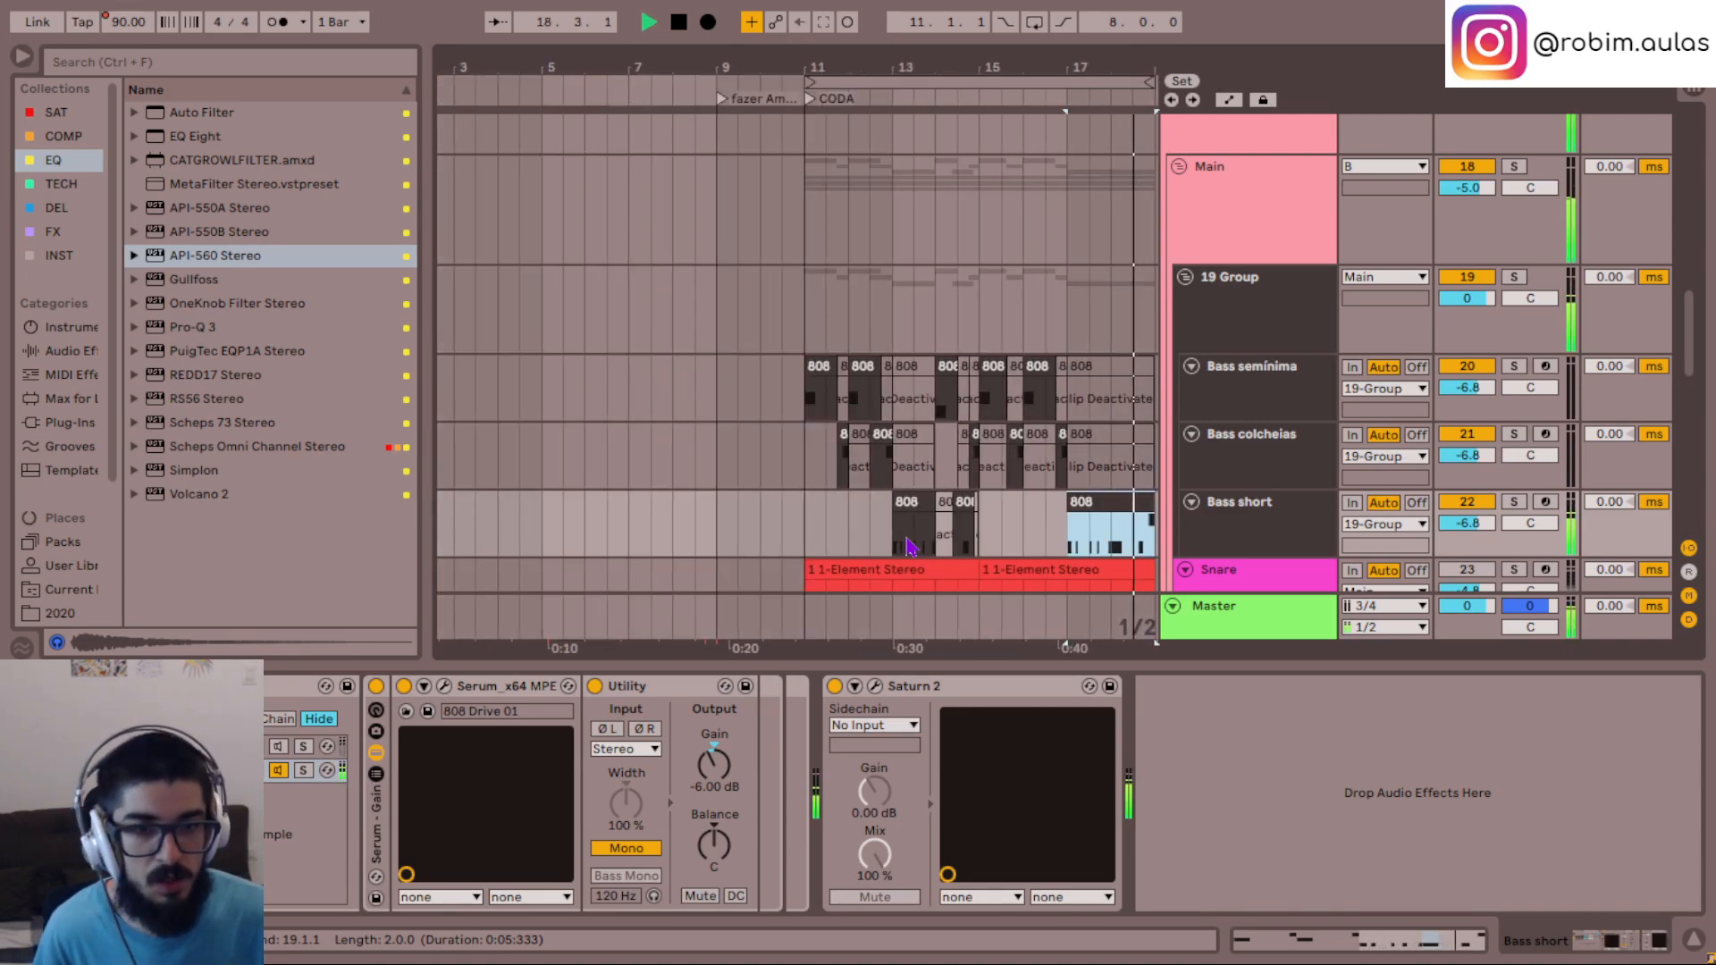
scroll(907, 540, right, 3)
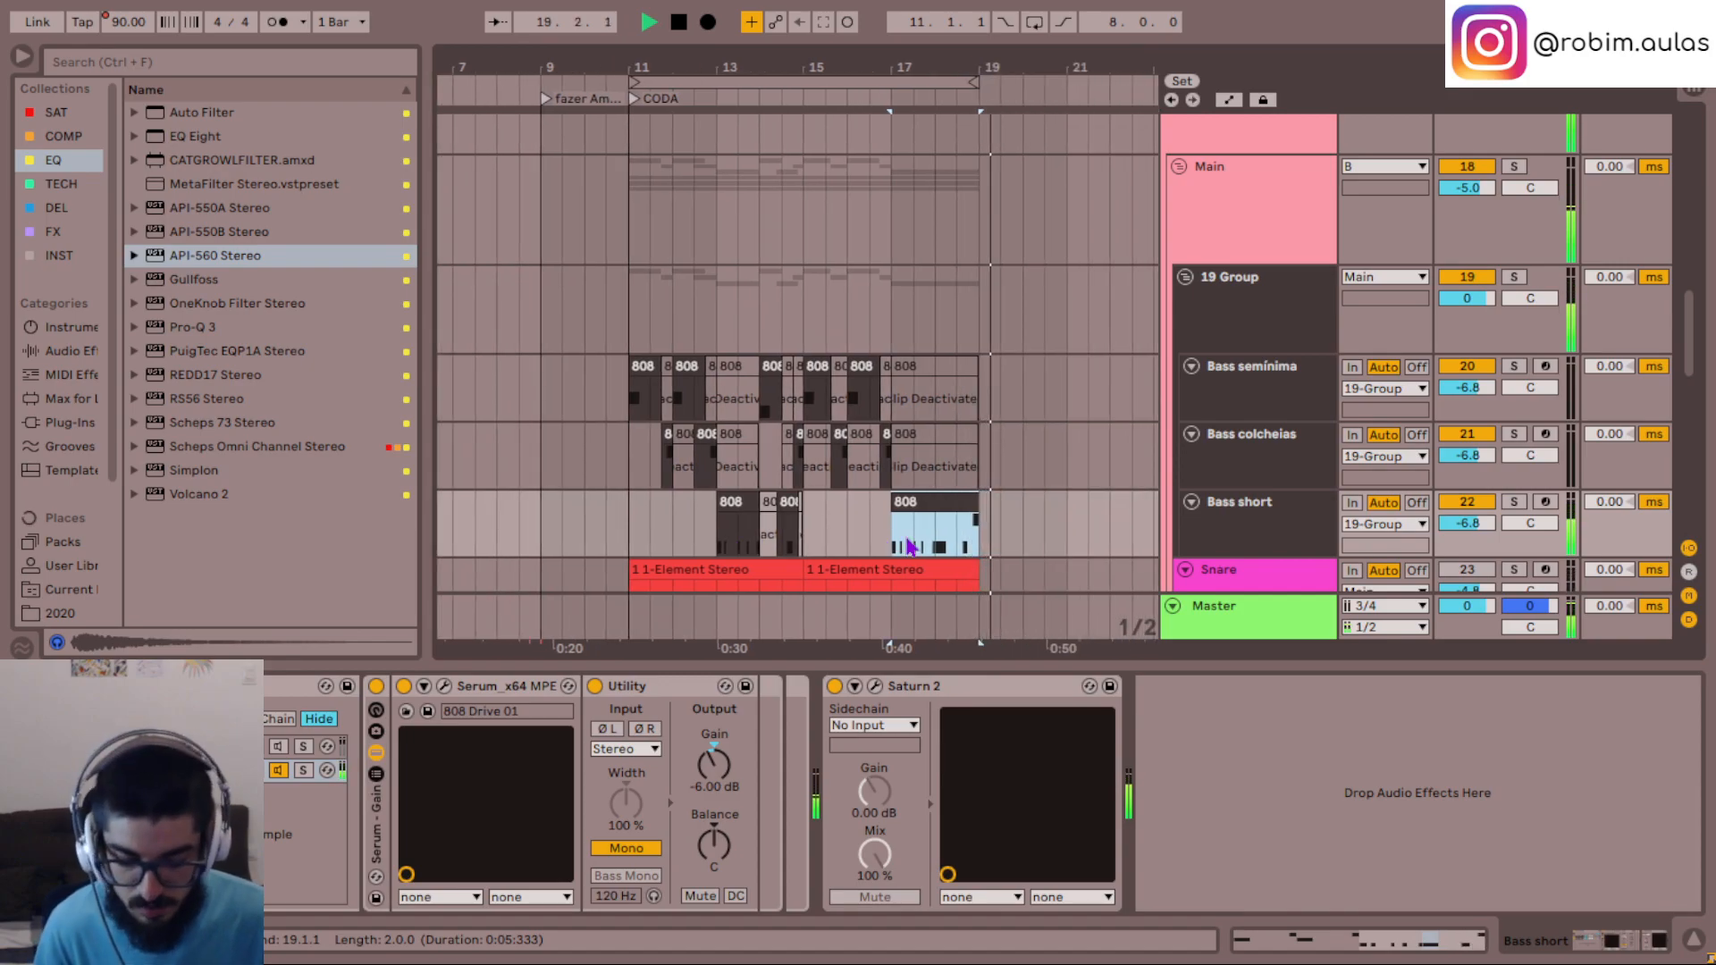
scroll(909, 547, up, 3)
scroll(910, 447, left, 3)
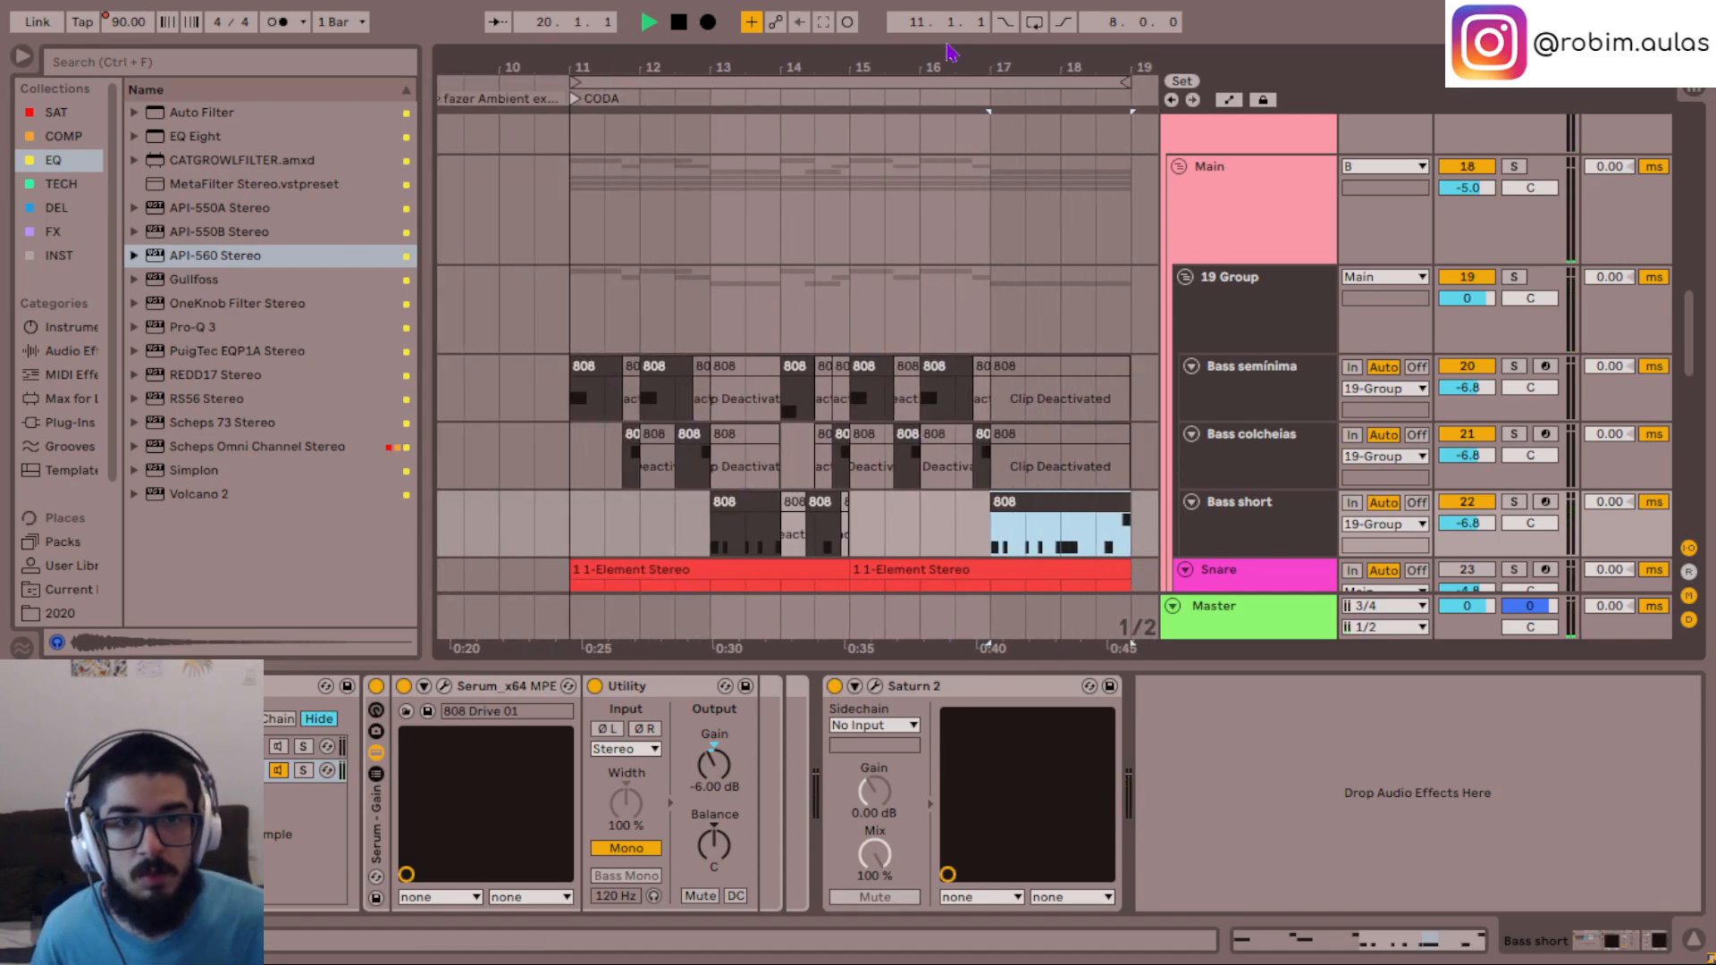
- Enable looping over the CODA from 11.1.1 to 19.1.1 and play the arrangement
click(961, 79)
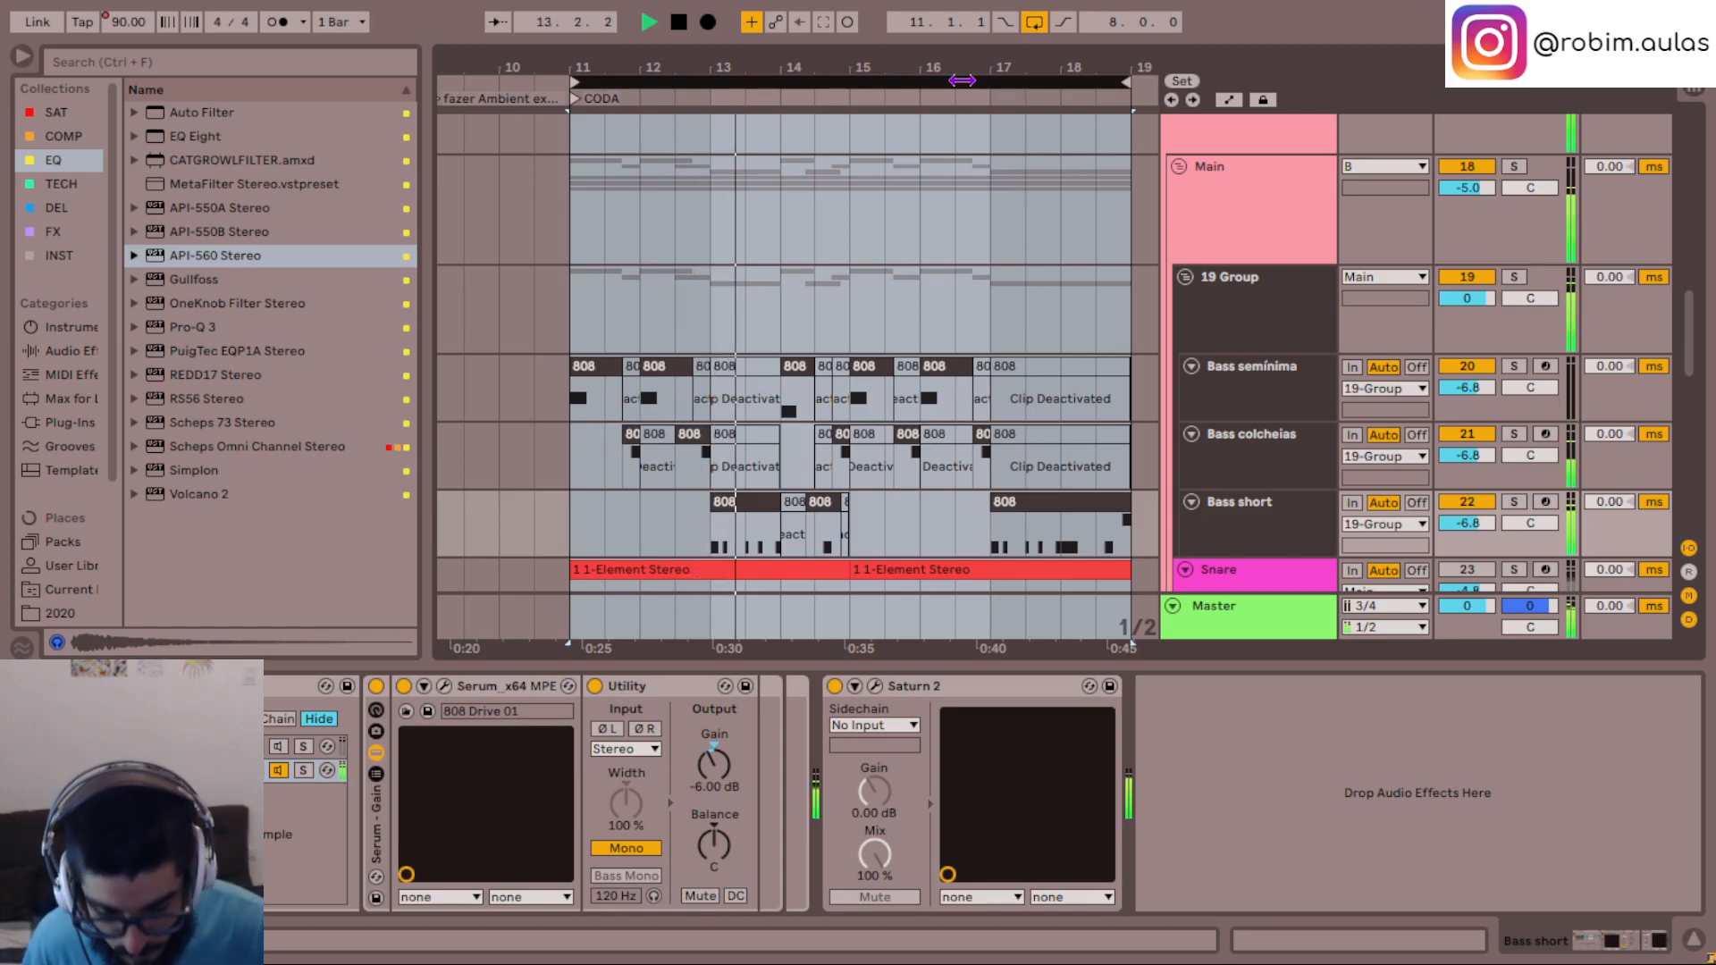
click(681, 474)
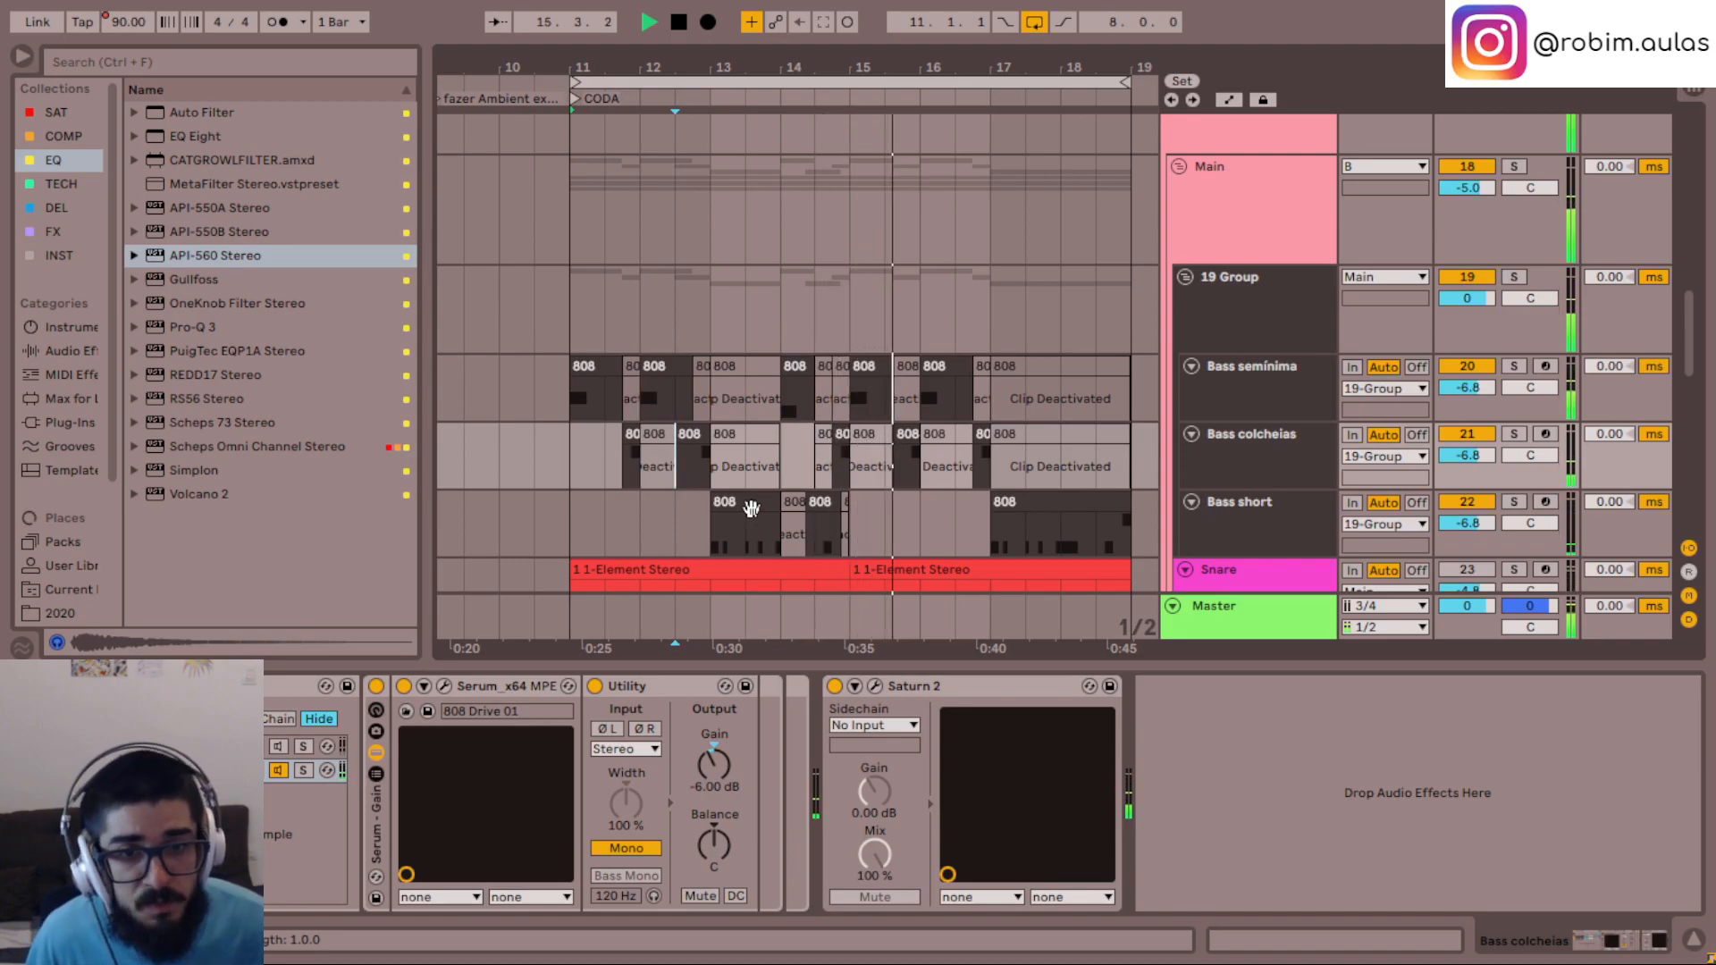
scroll(786, 491, down, 5)
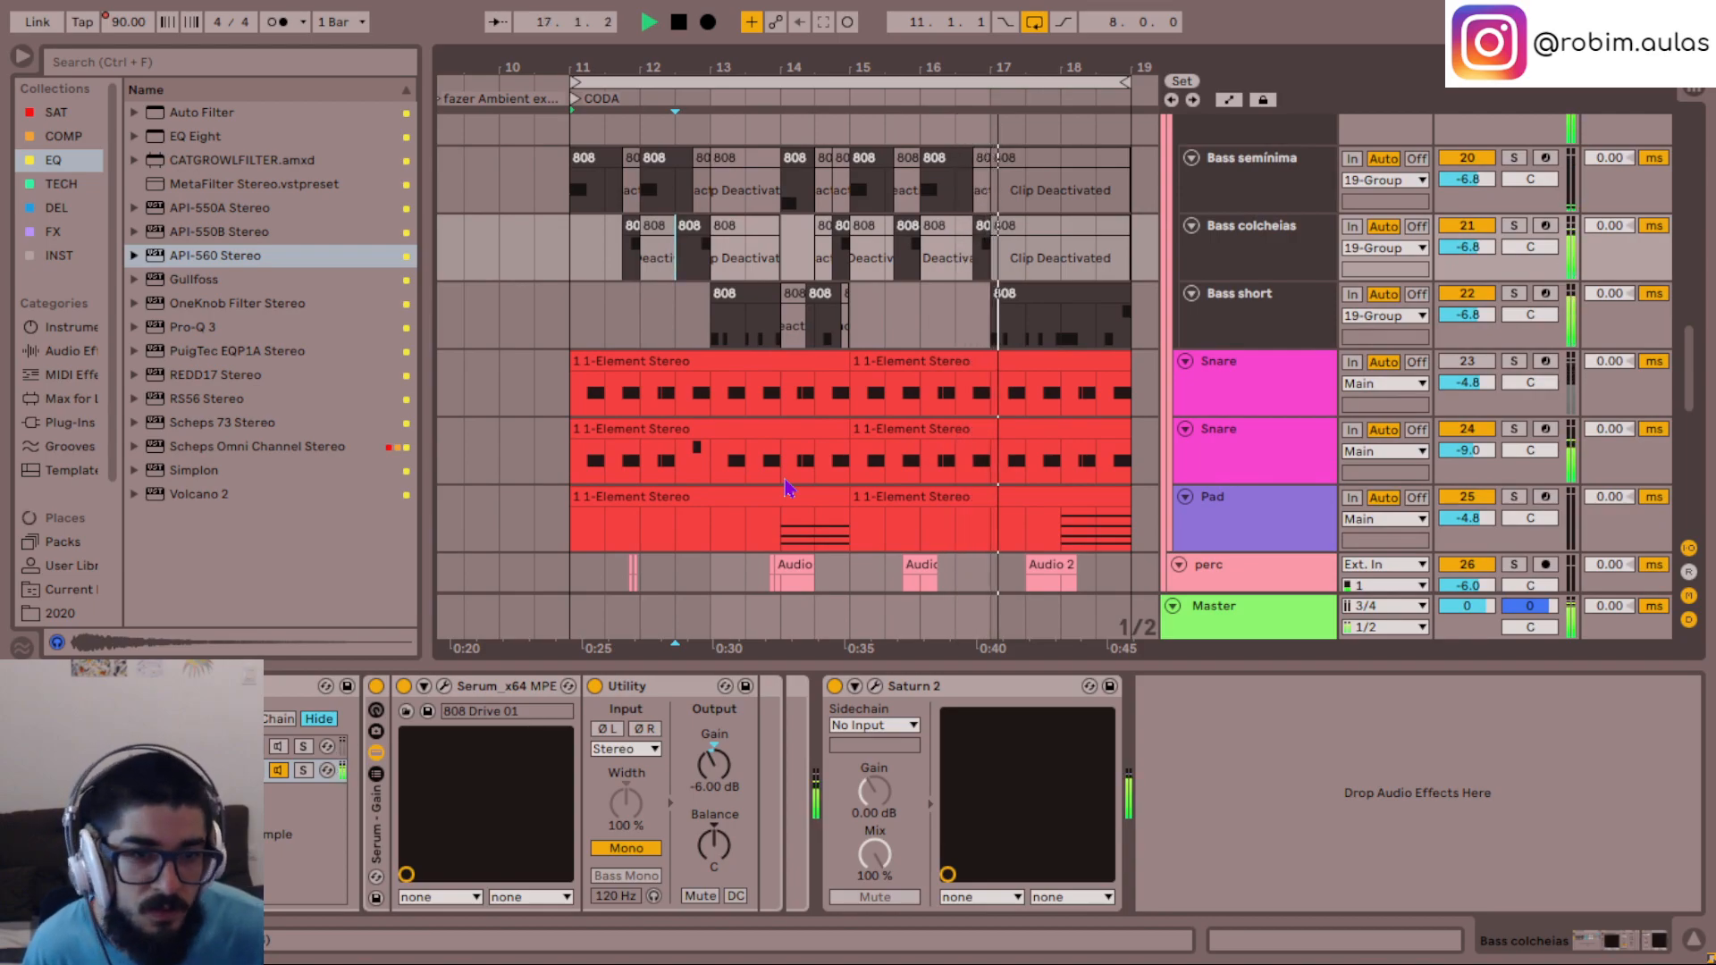
scroll(786, 488, down, 3)
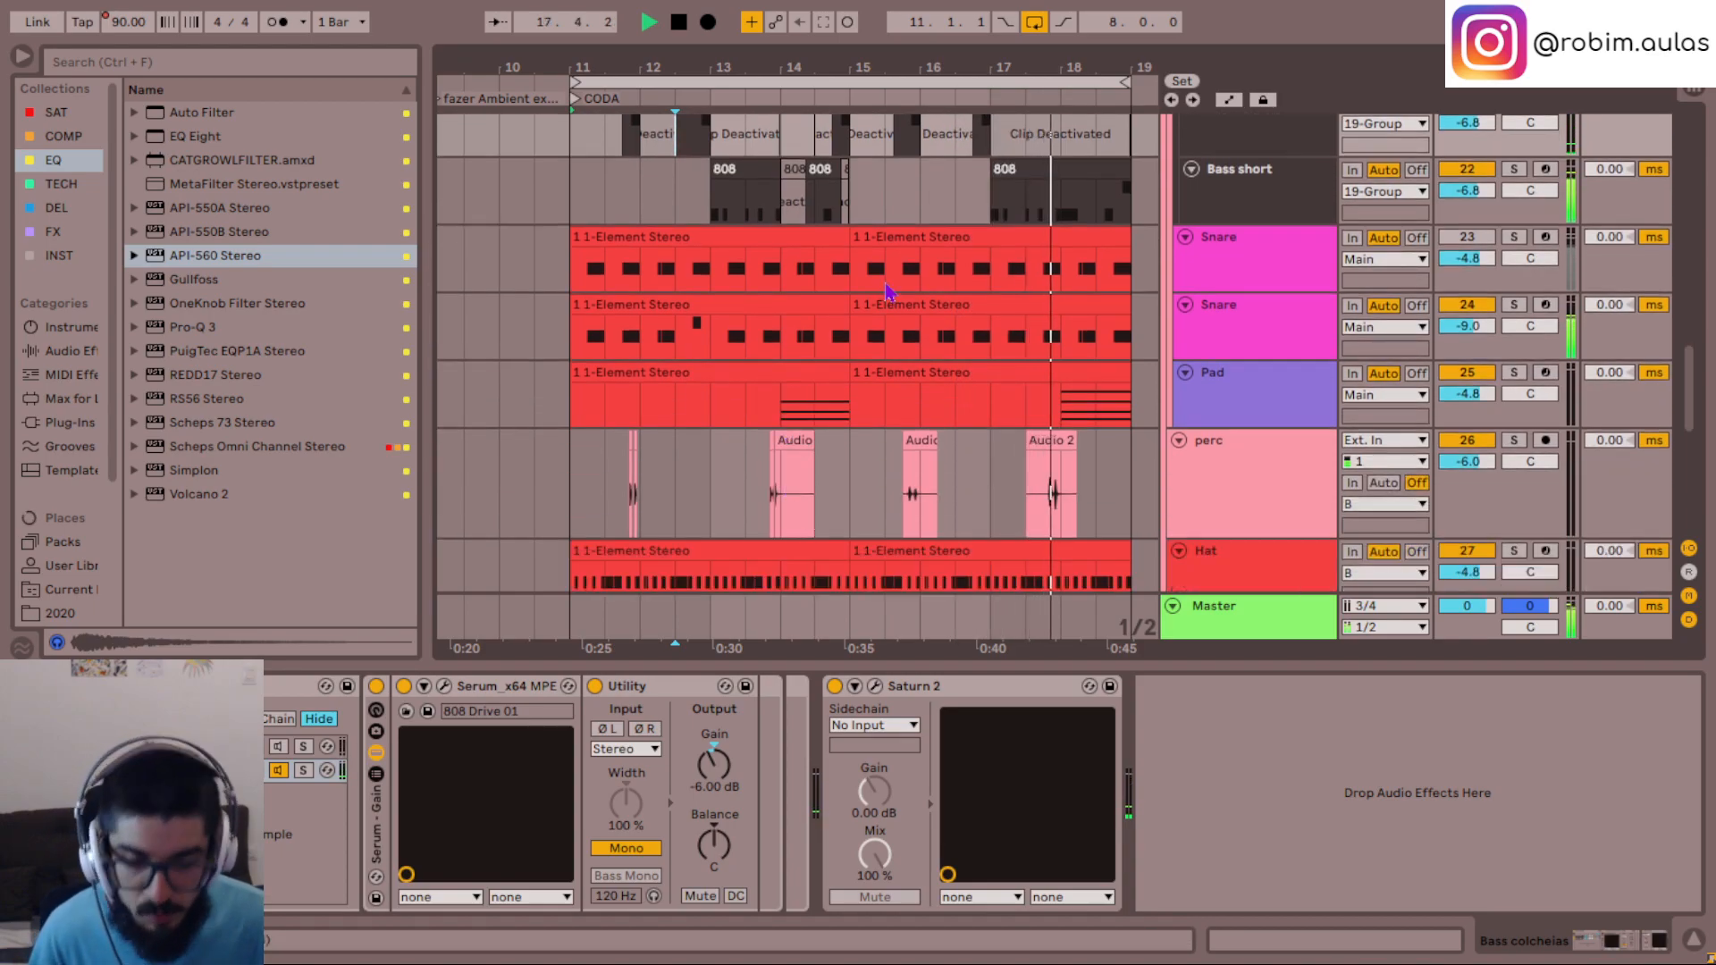
- Play the opening section by moving the loop to 1.1.1, and return the loop to the CODA at 11.1.1
key(minus)
key(minus)
key(minus)
scroll(658, 362, up, 6)
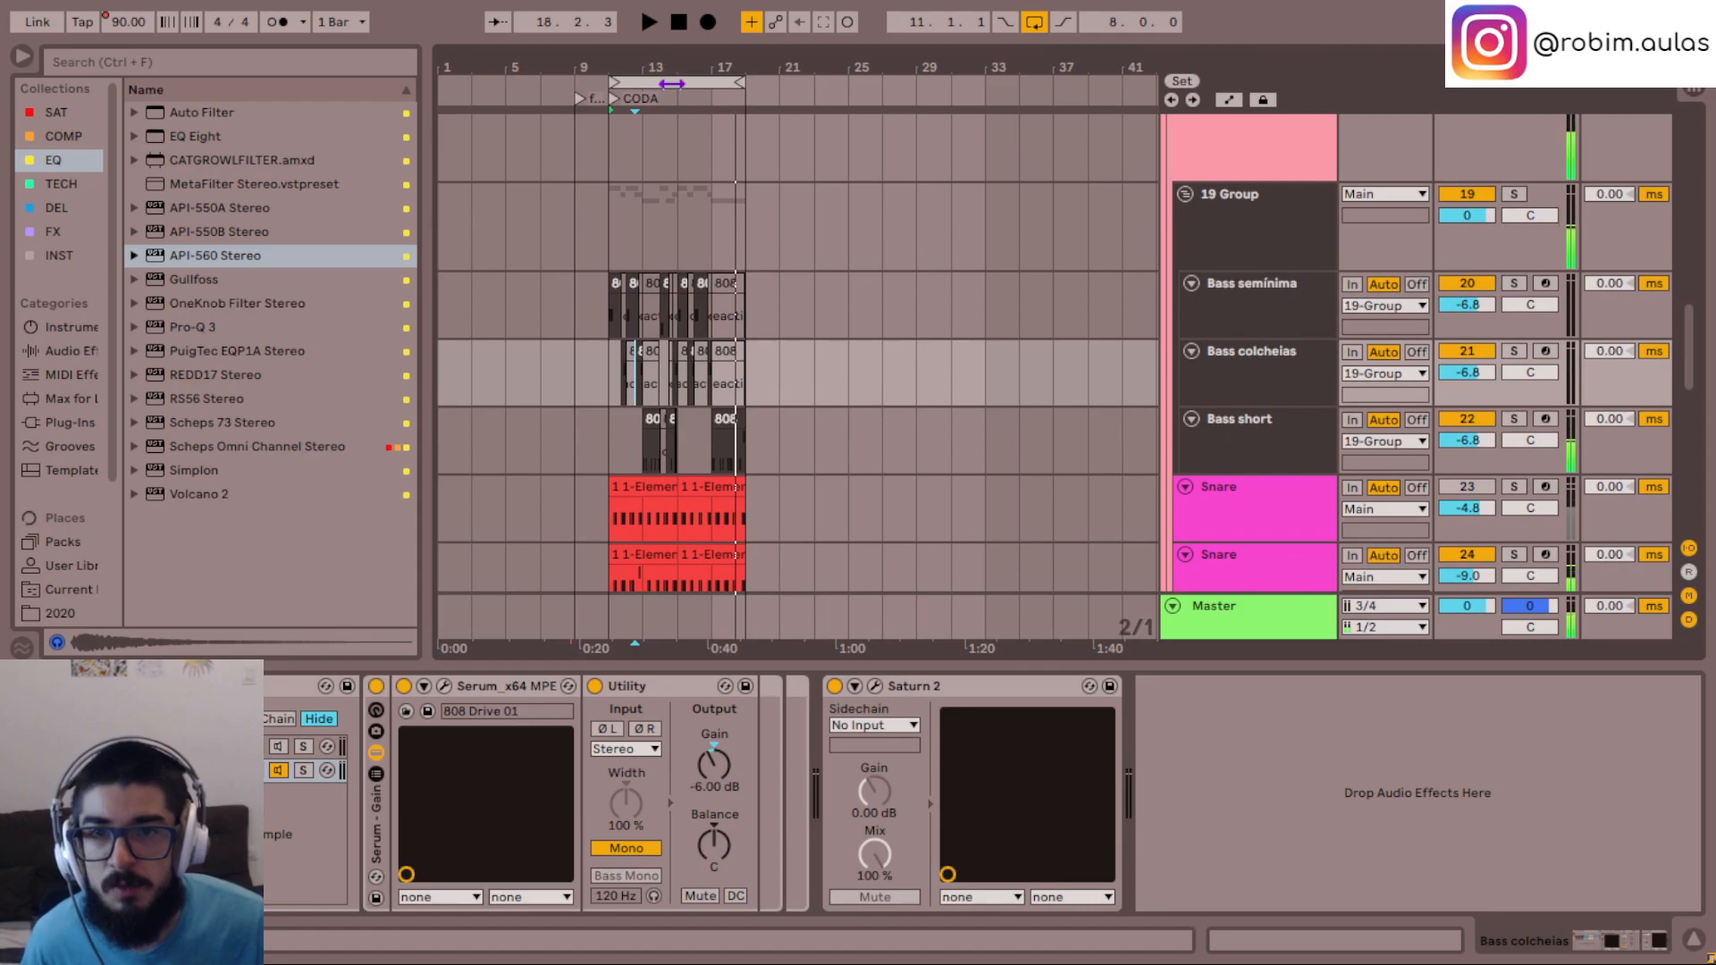
drag(672, 84, 374, 84)
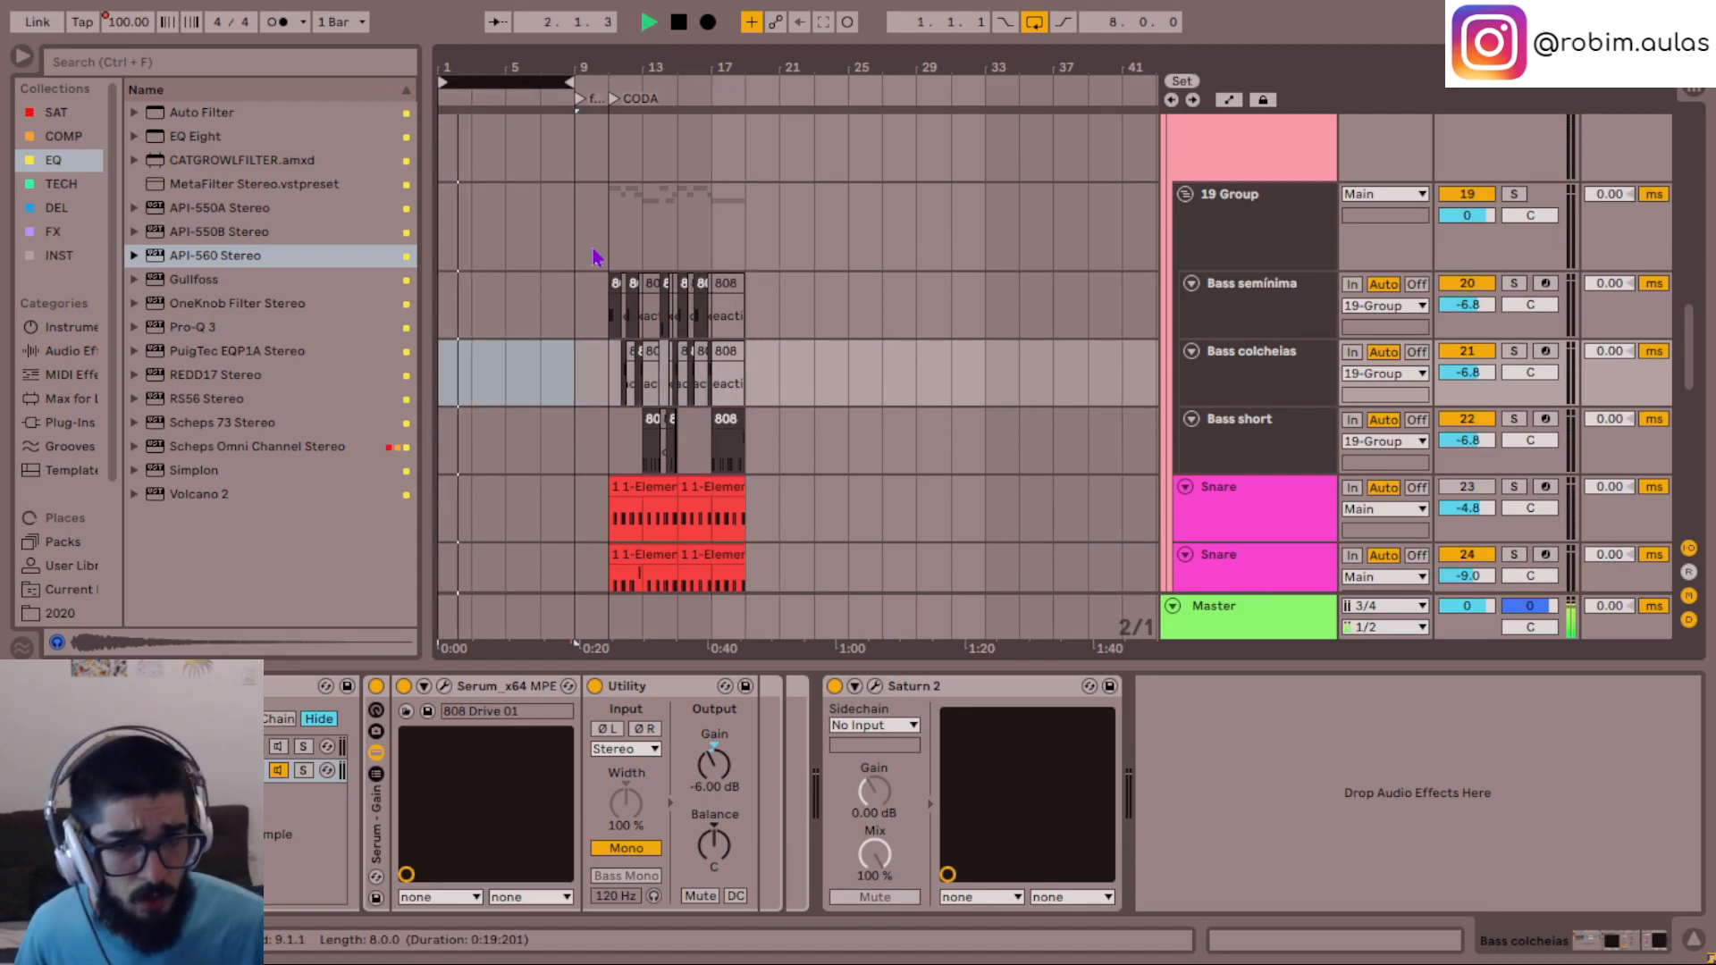
drag(520, 83, 691, 83)
- Insert a new audio track directly below shaker beatbox and arm it for recording
scroll(848, 455, down, 5)
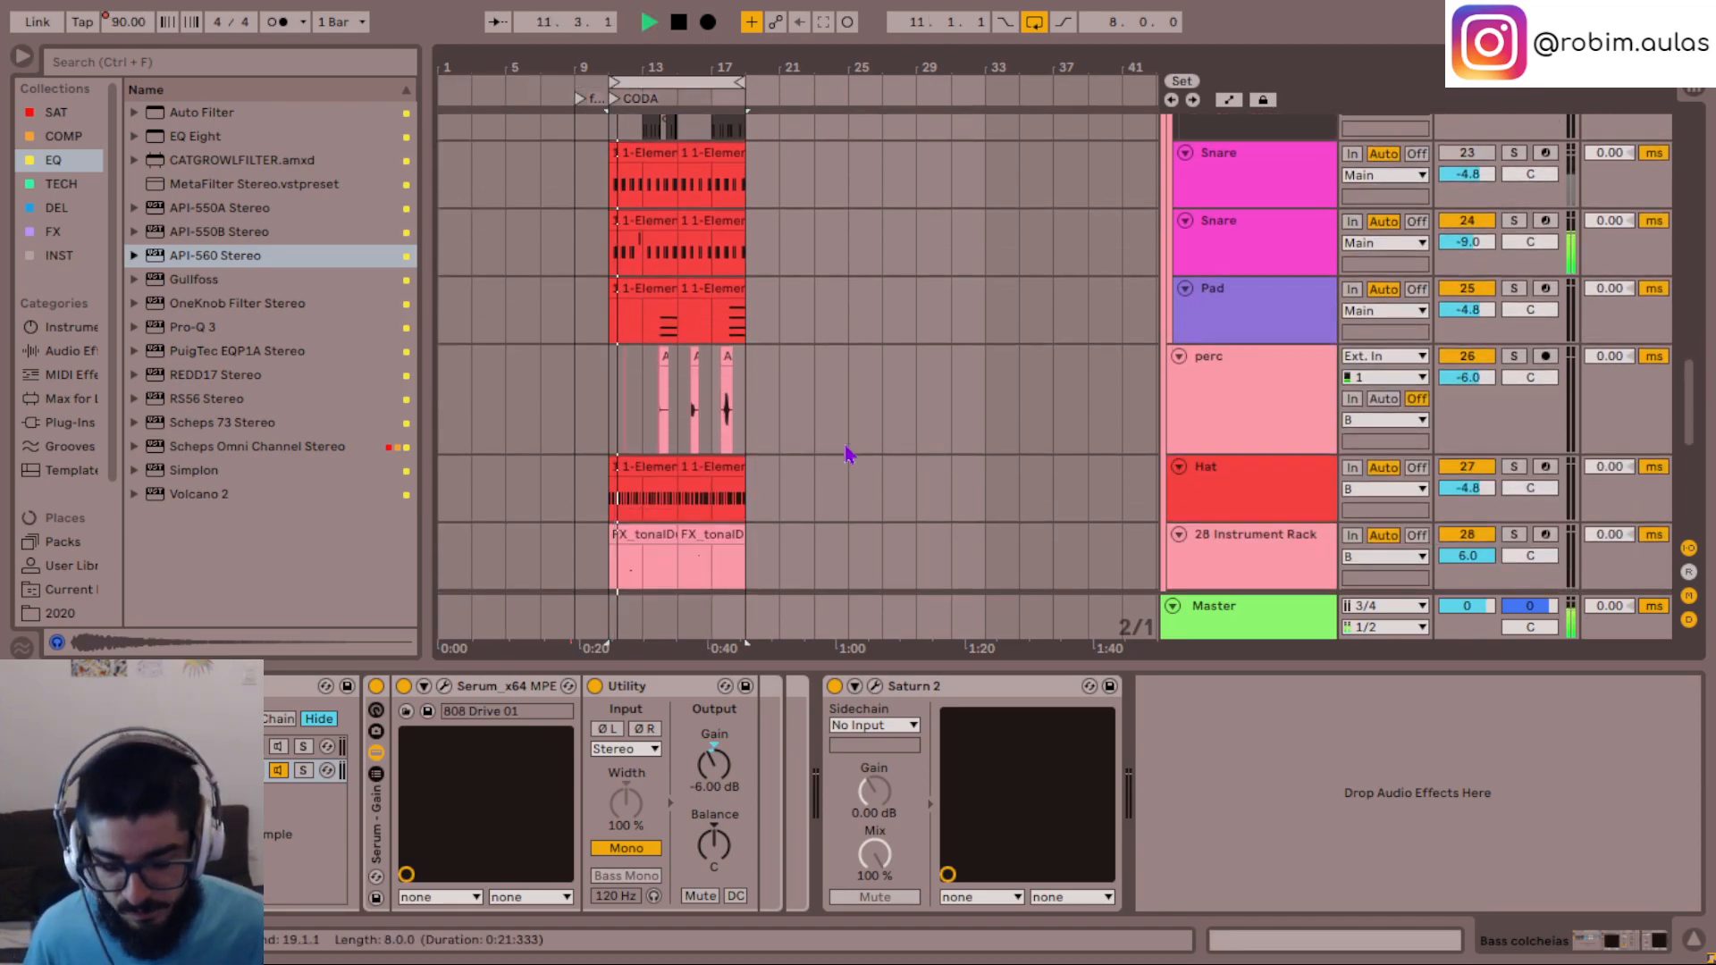
key(minus)
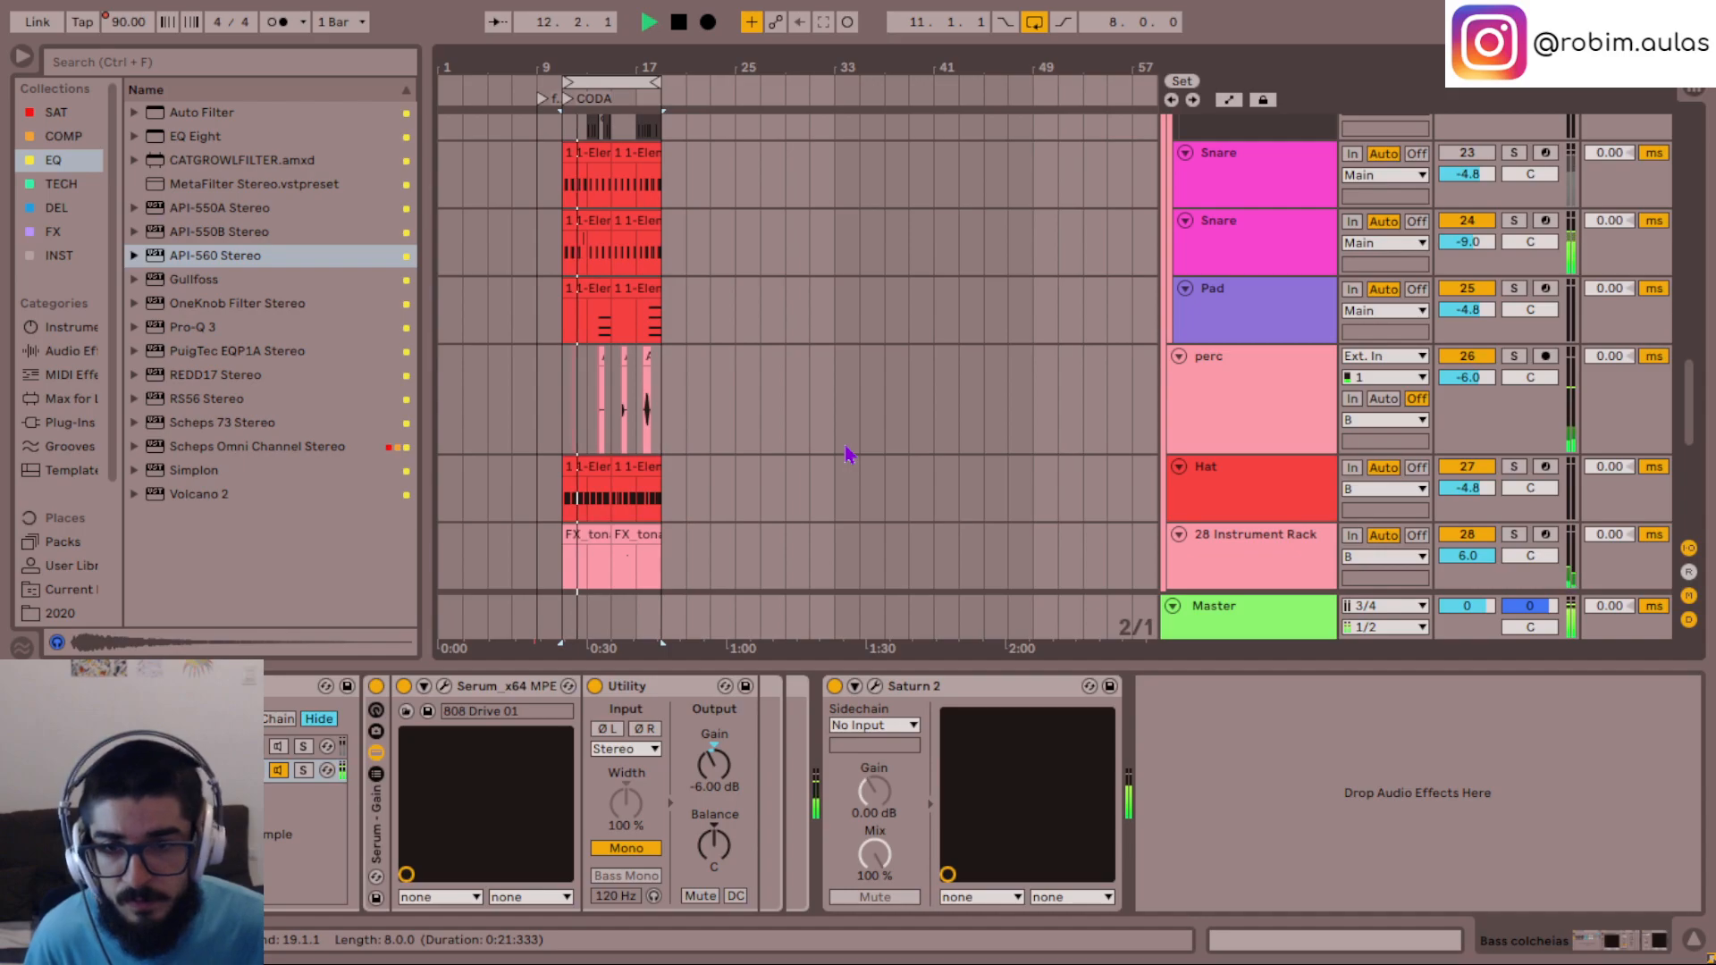
key(plus)
key(plus)
key(plus)
key(plus)
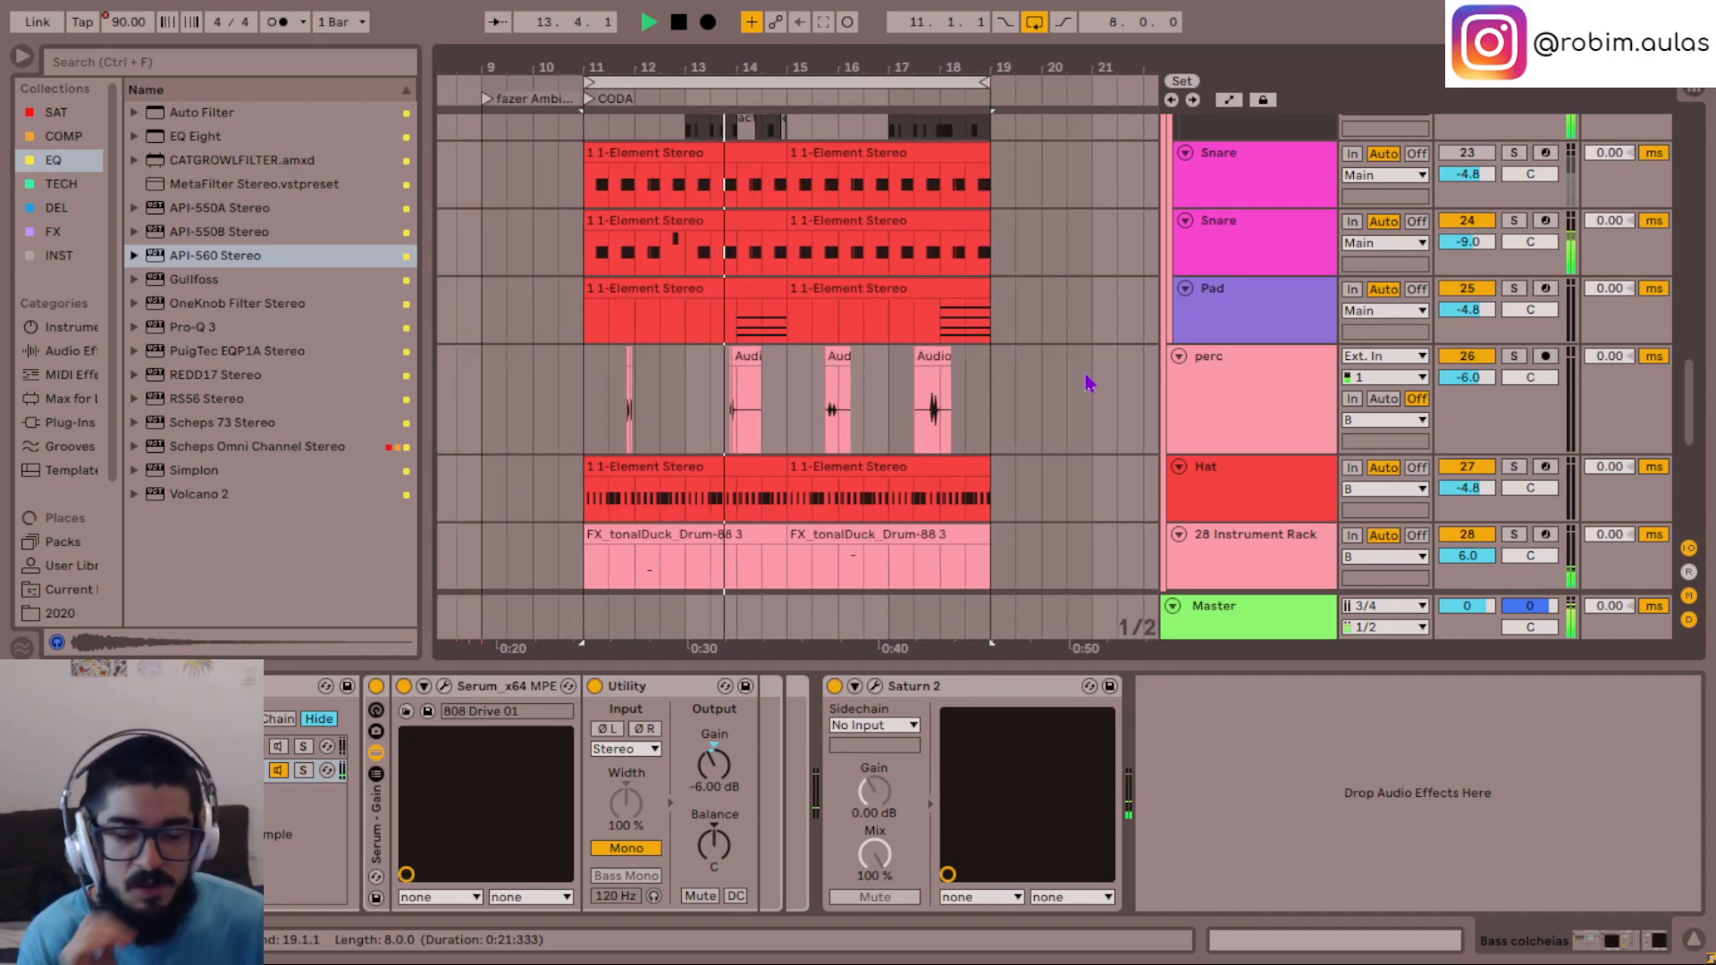
scroll(1077, 357, down, 3)
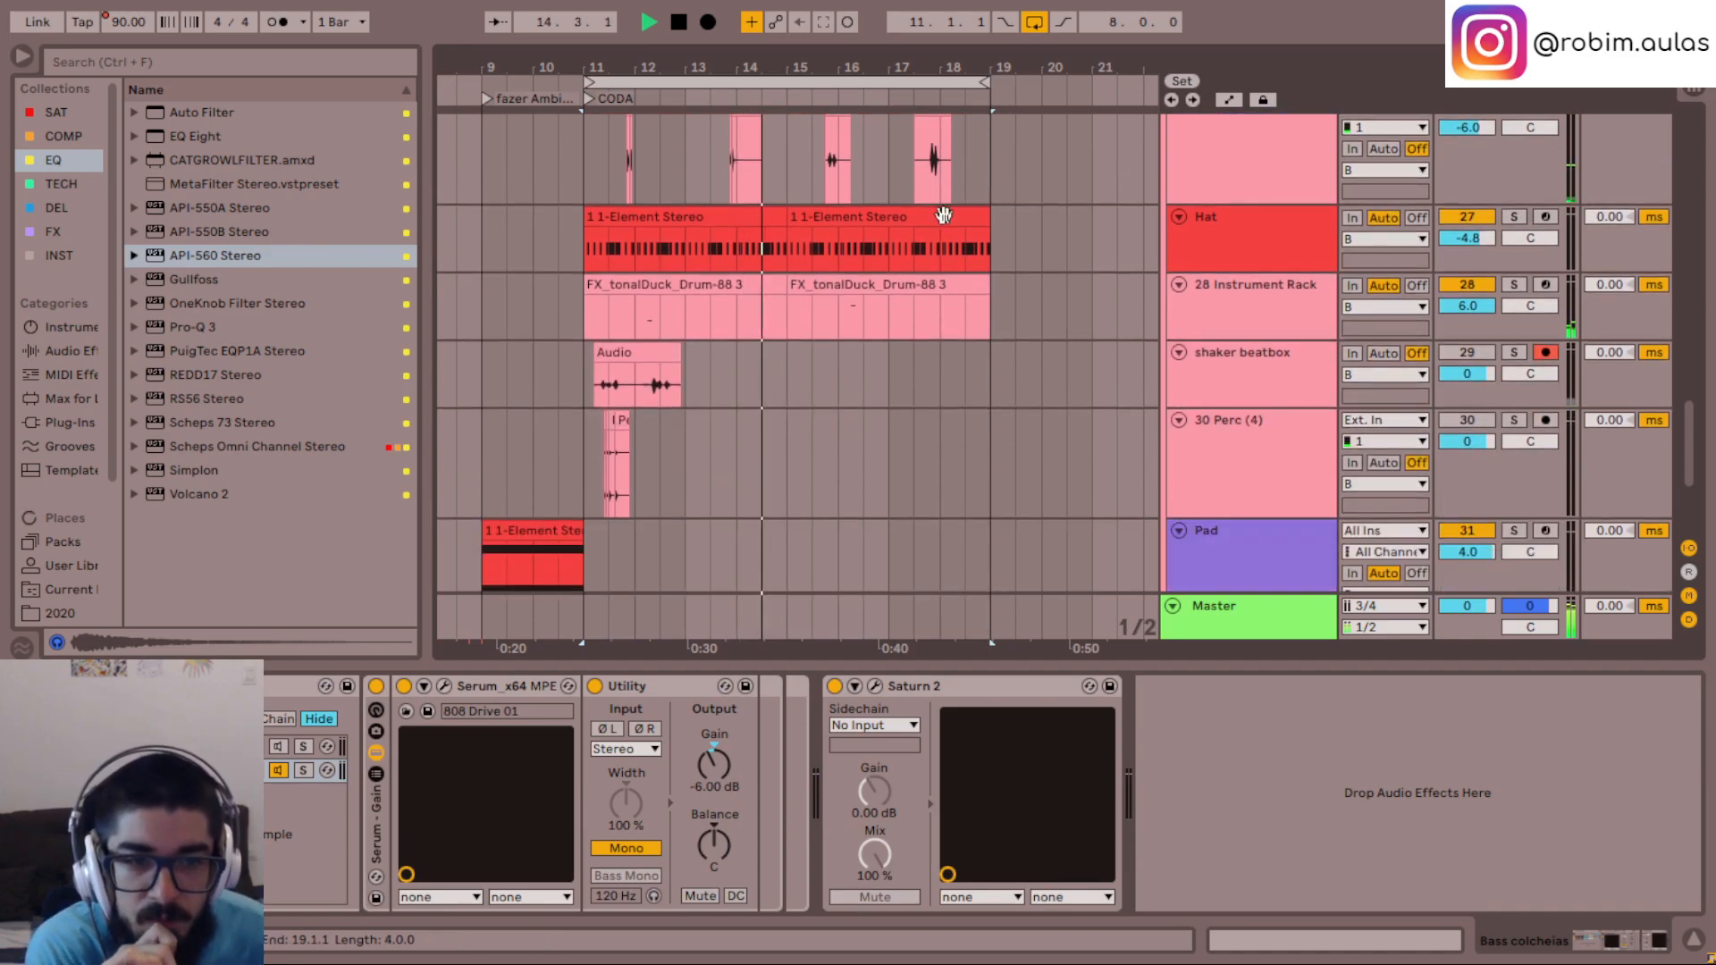
click(1220, 386)
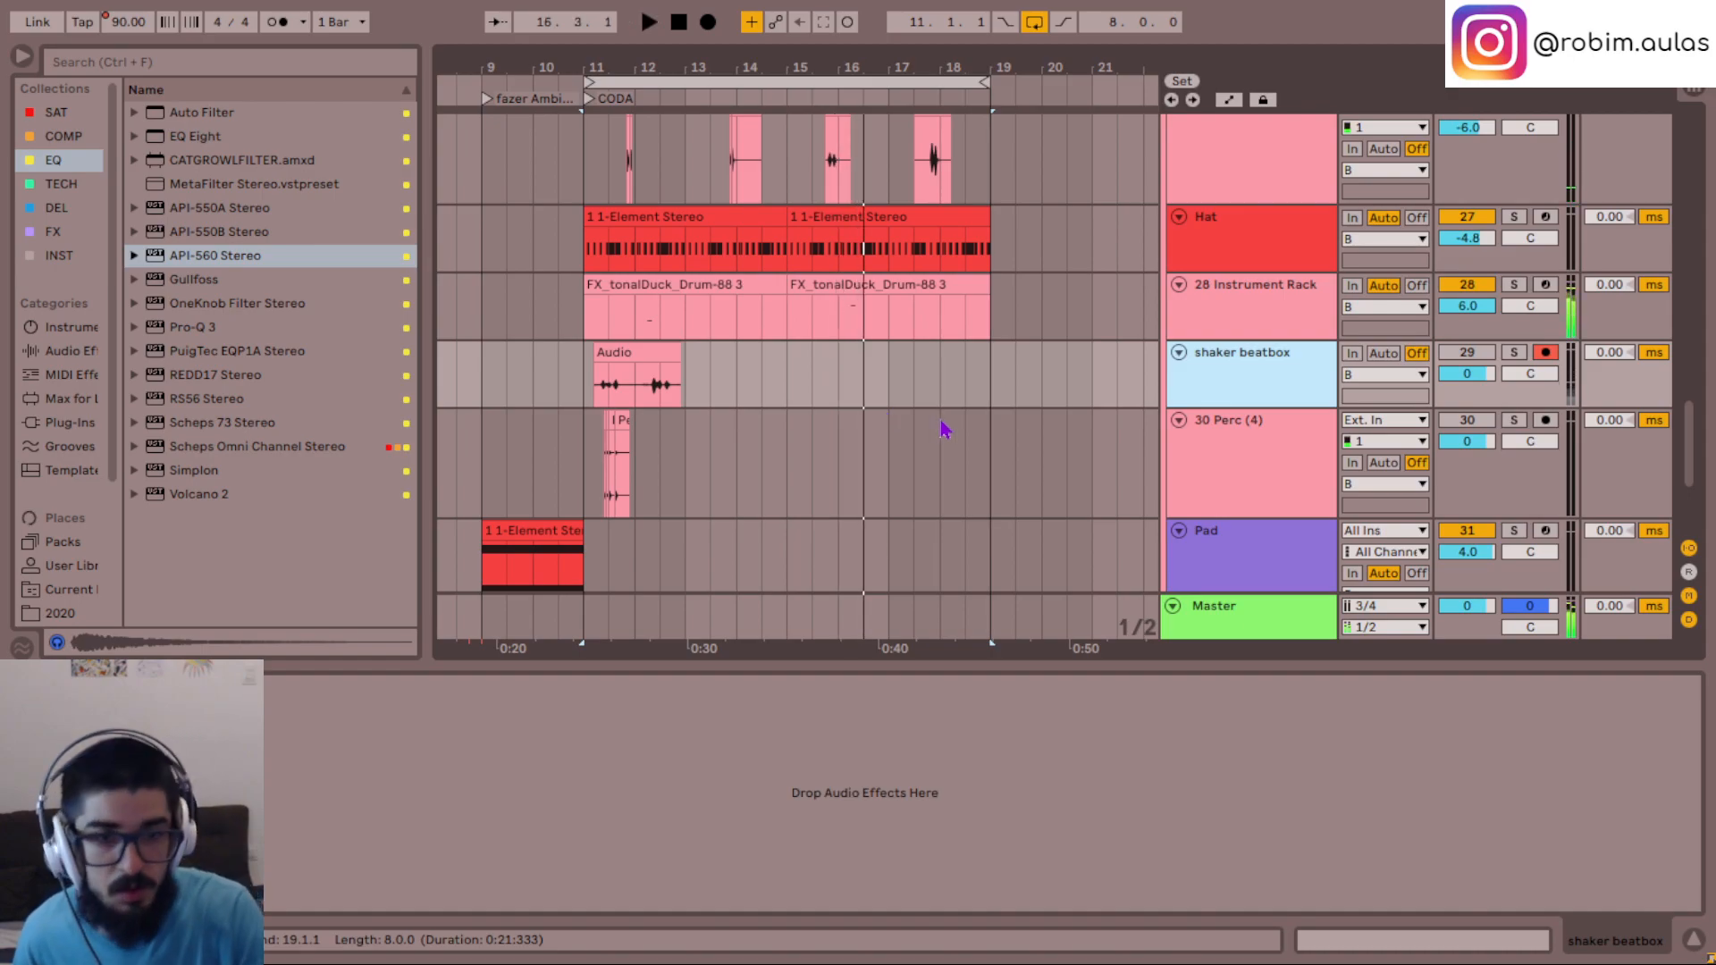
key(ctrl+t)
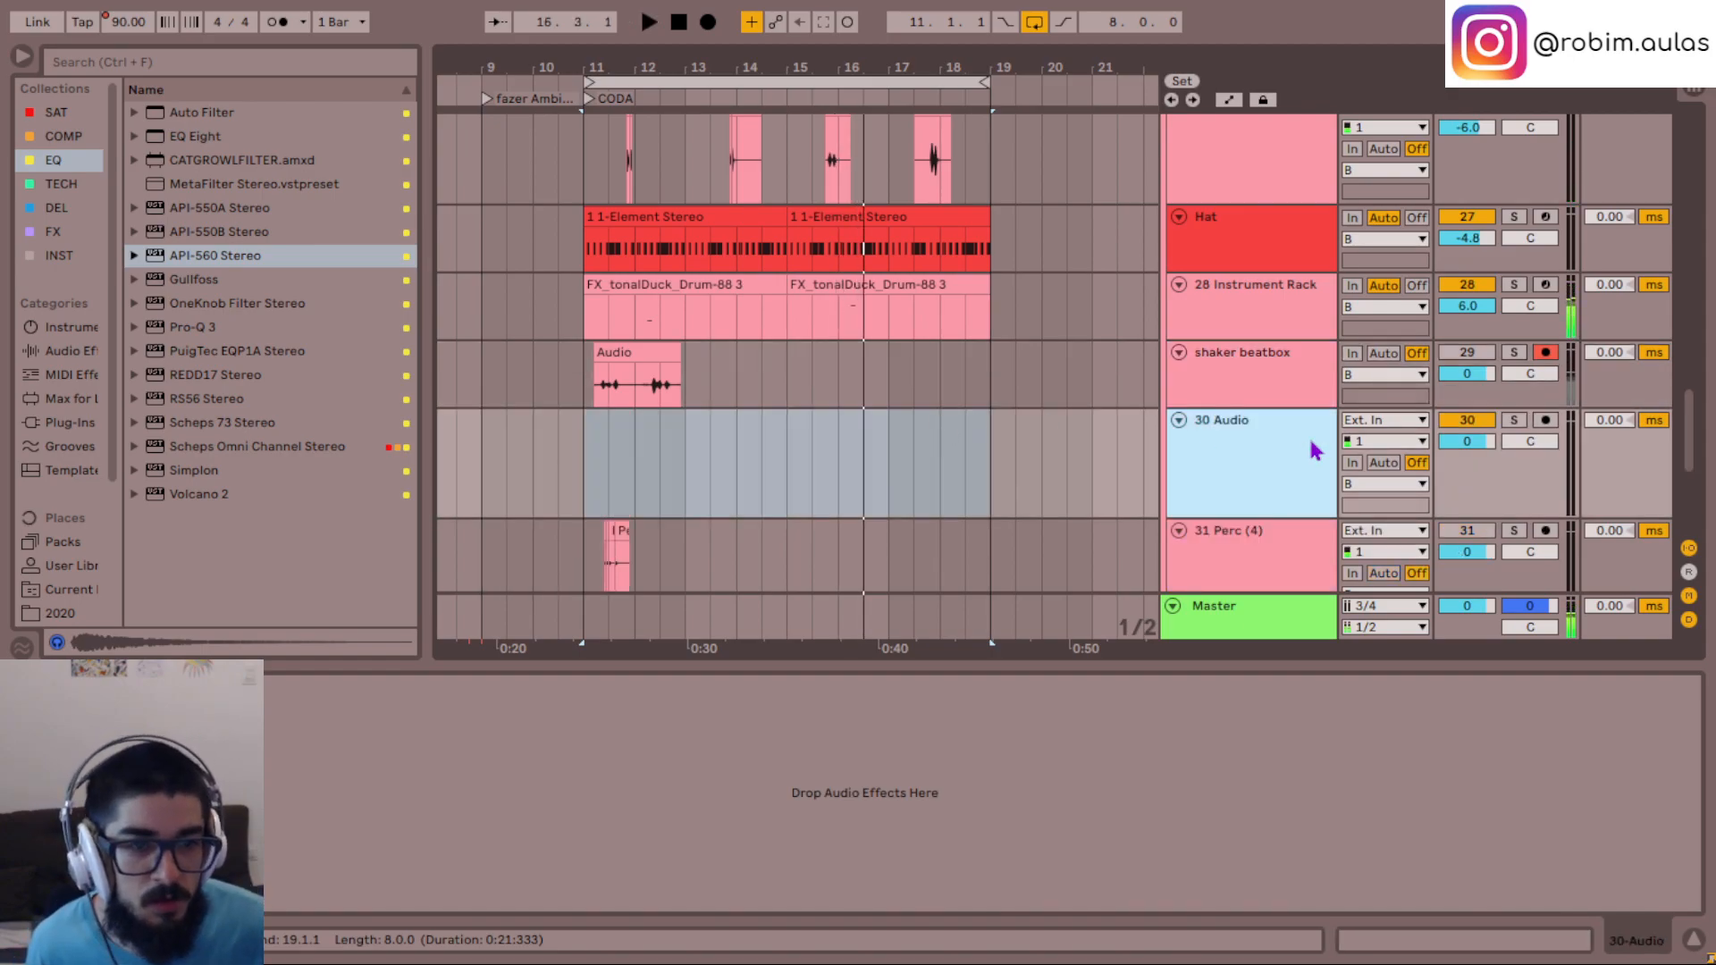
click(1545, 420)
click(1318, 456)
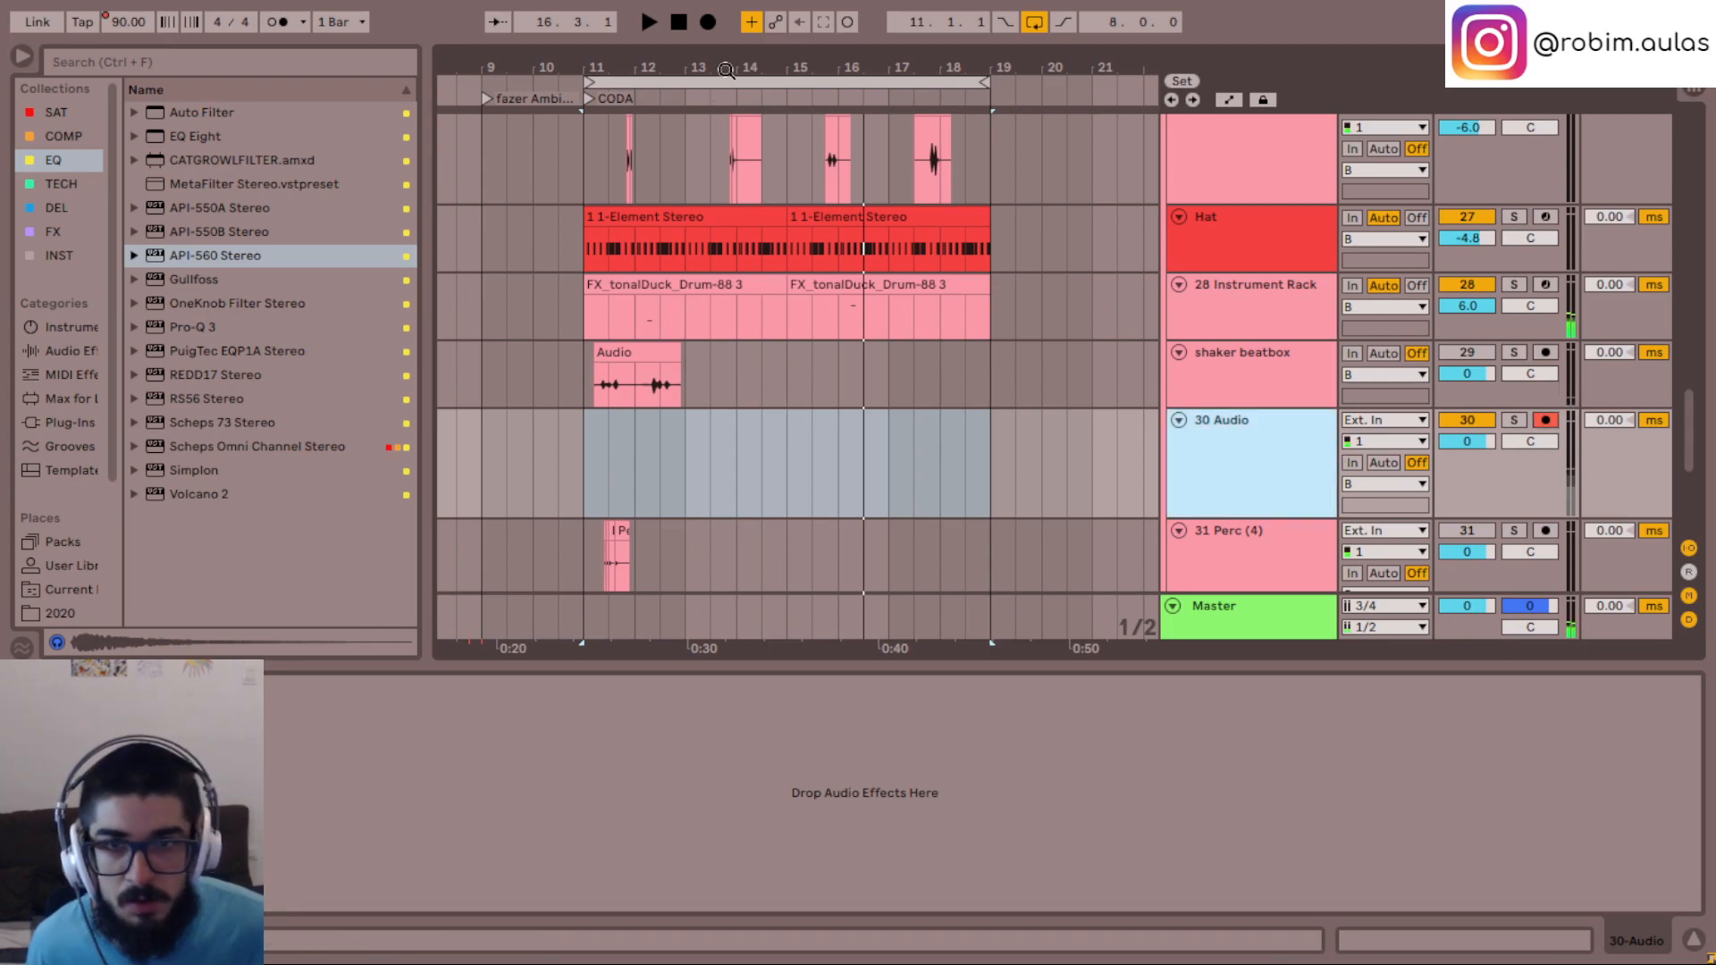
- Record an audio take on the 30 Audio track over the looped CODA from 11.1.1 to 19.1.1
click(750, 82)
key(F9)
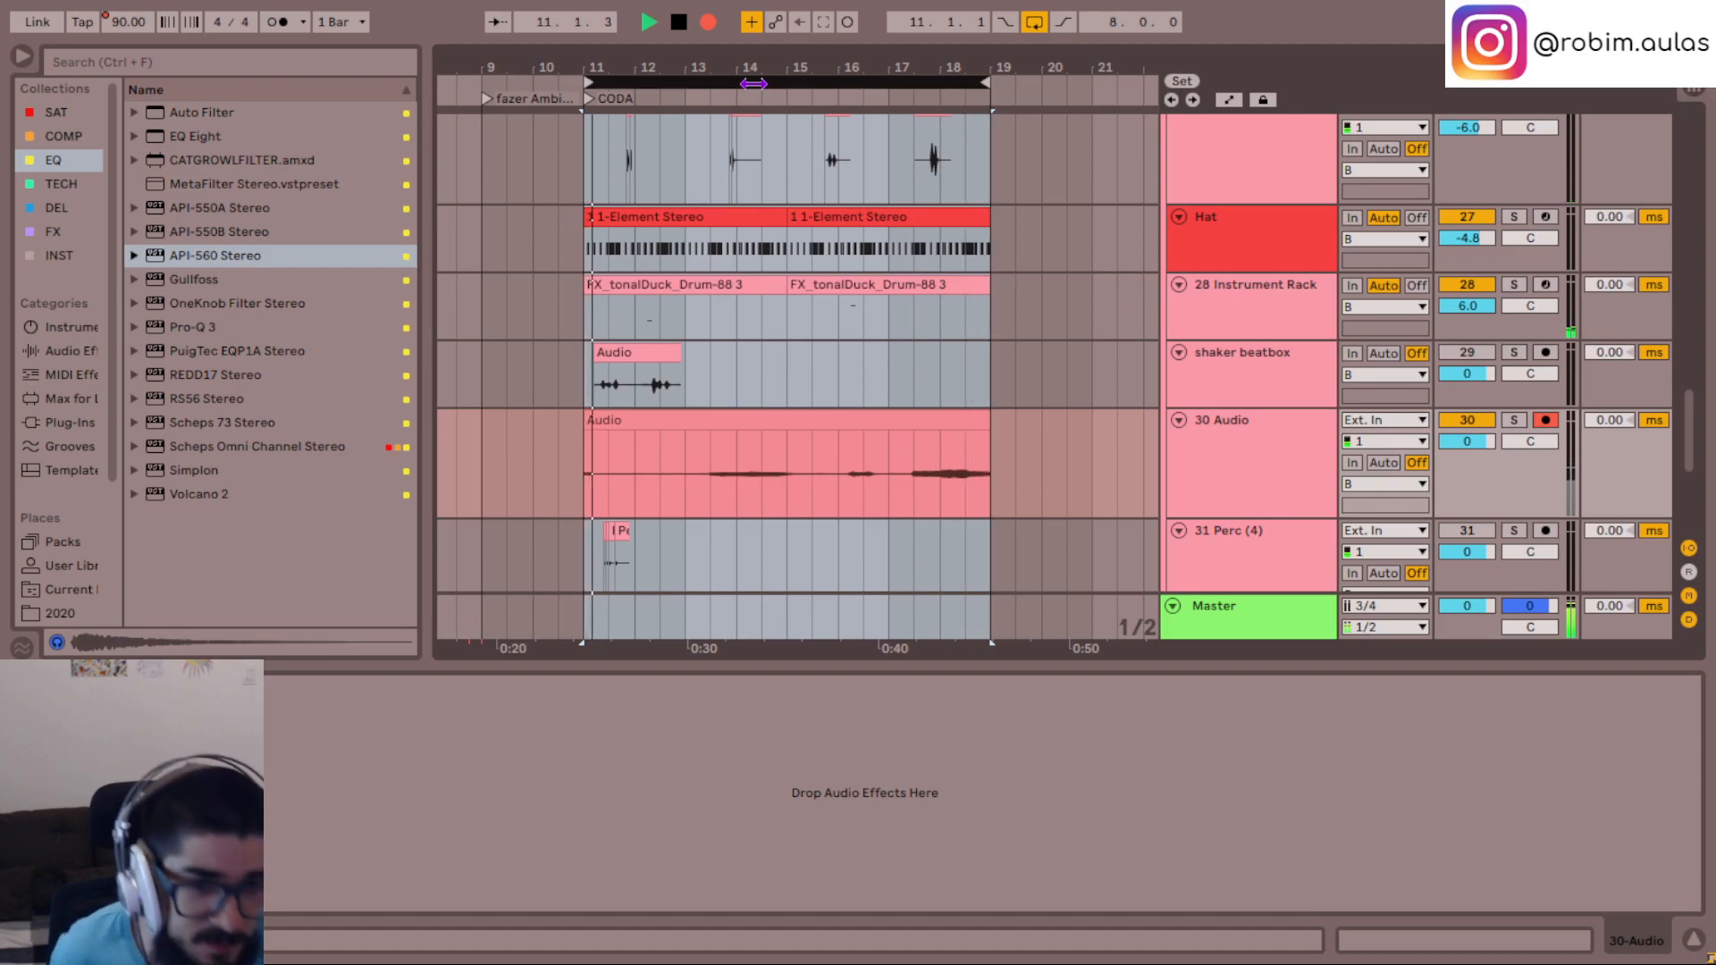
key(space)
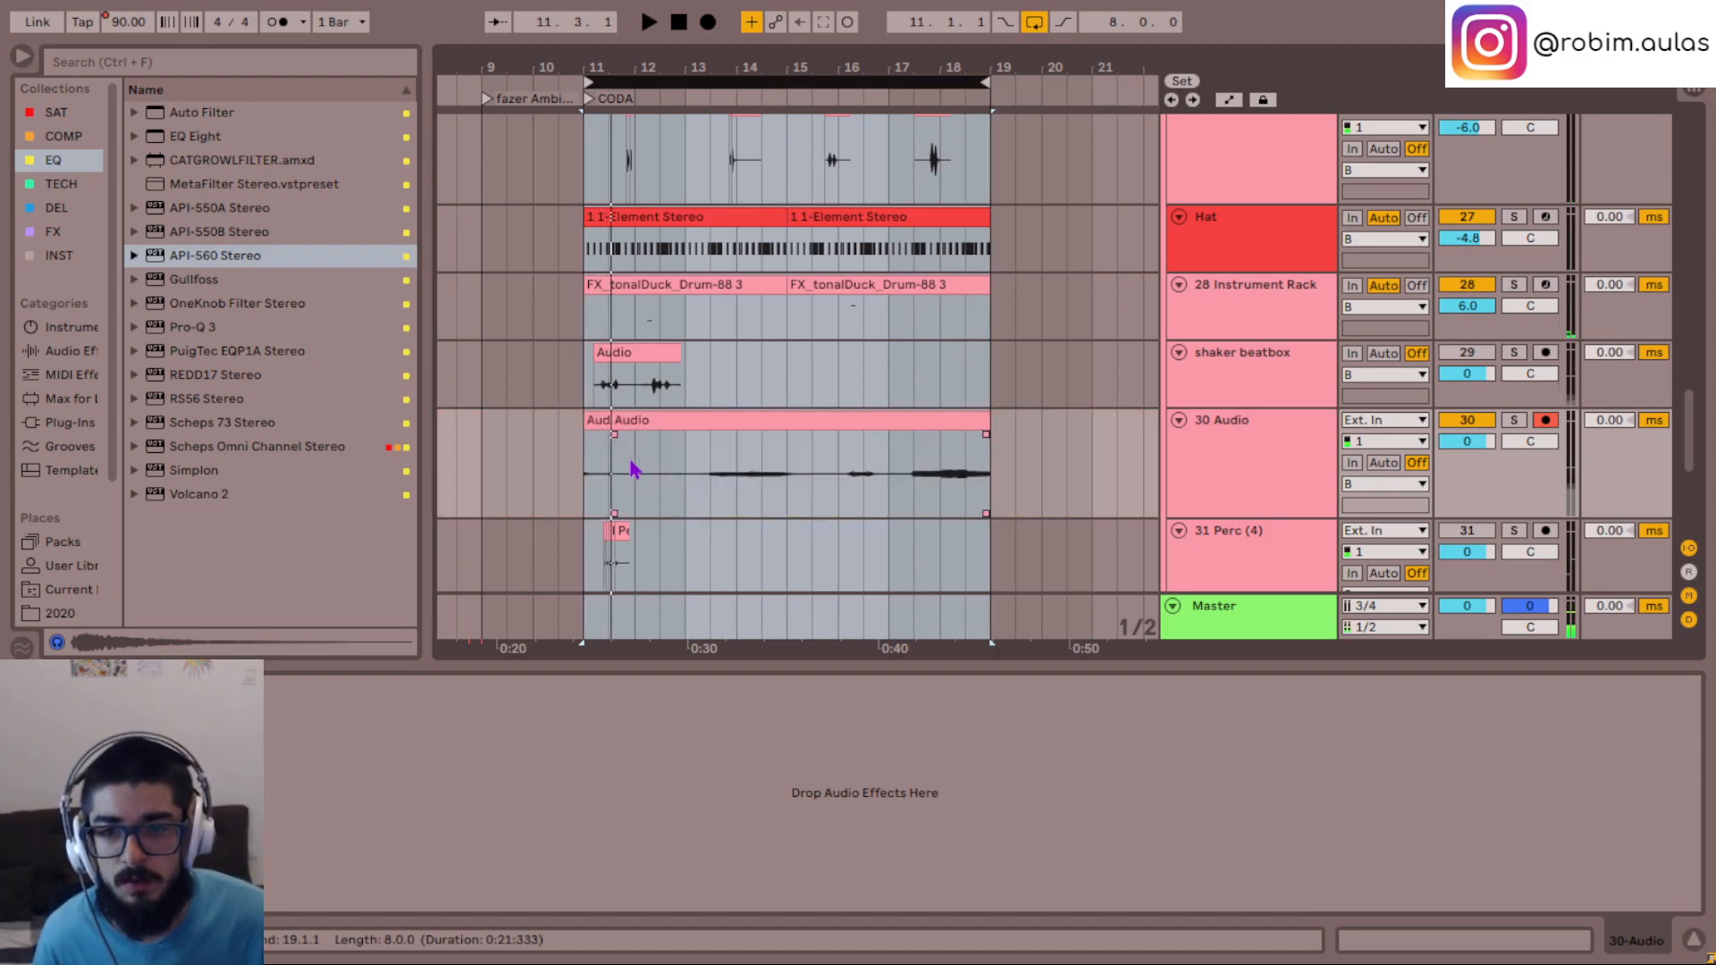
- Delete the recorded audio on 30 Audio before 13.1.1 and from 16.1.1 to 17.1.1
drag(579, 474, 674, 469)
key(Delete)
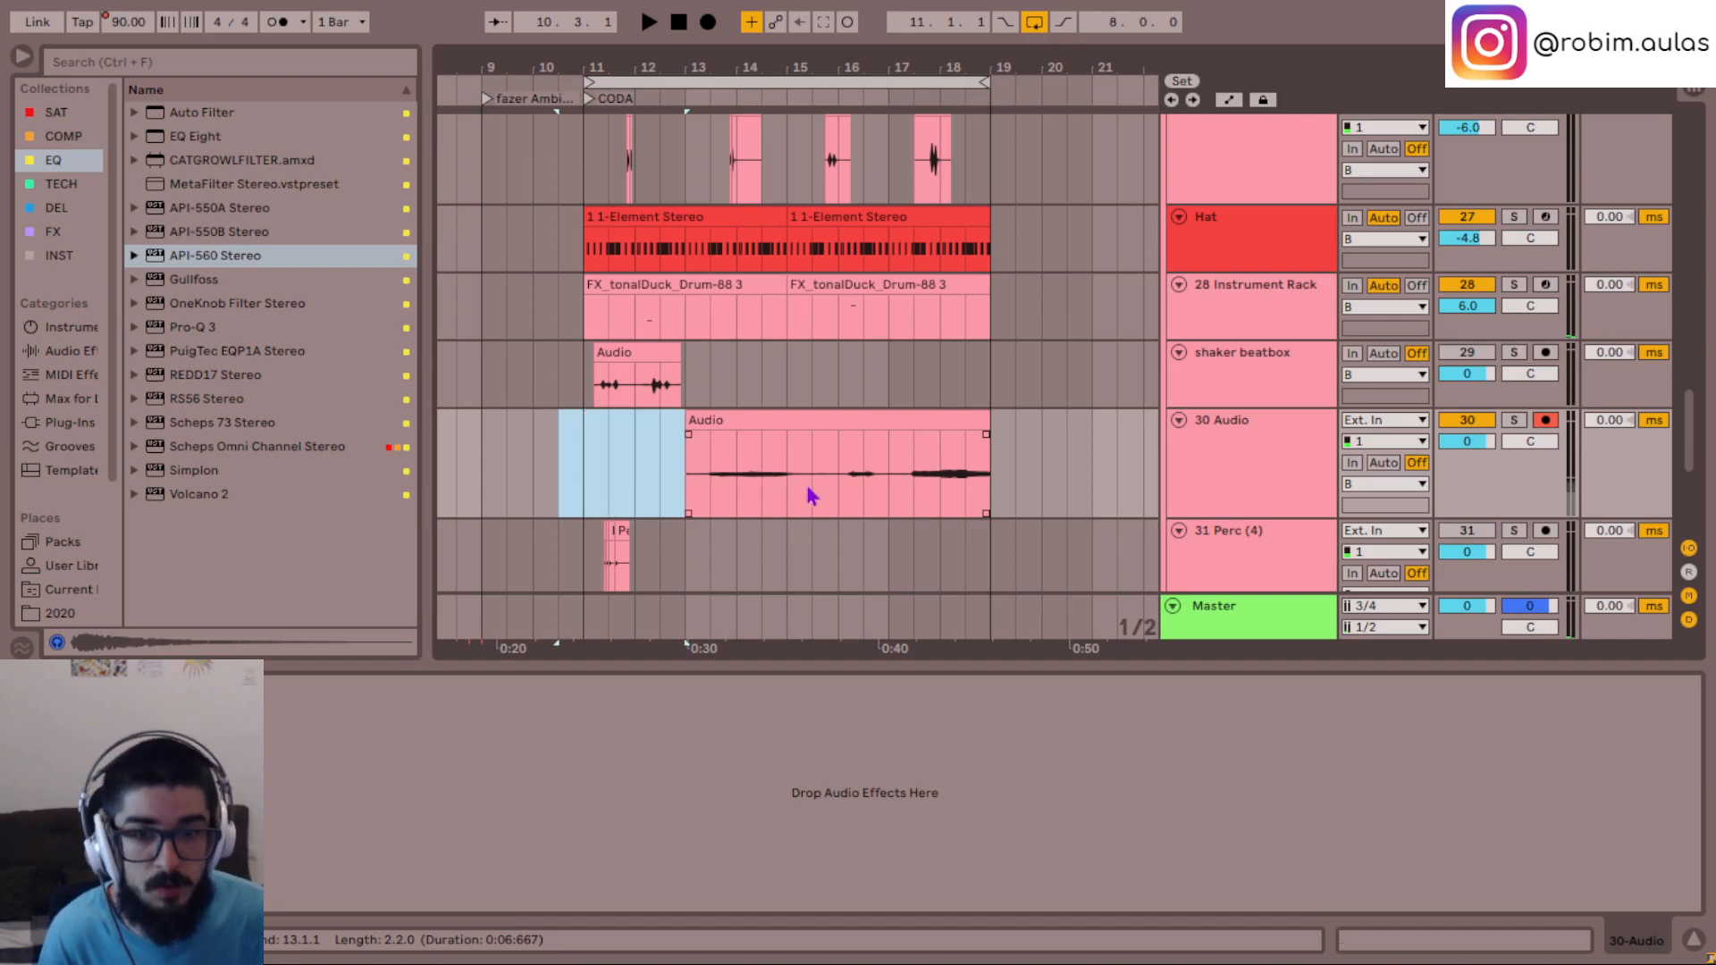
drag(810, 492, 885, 498)
click(839, 503)
key(space)
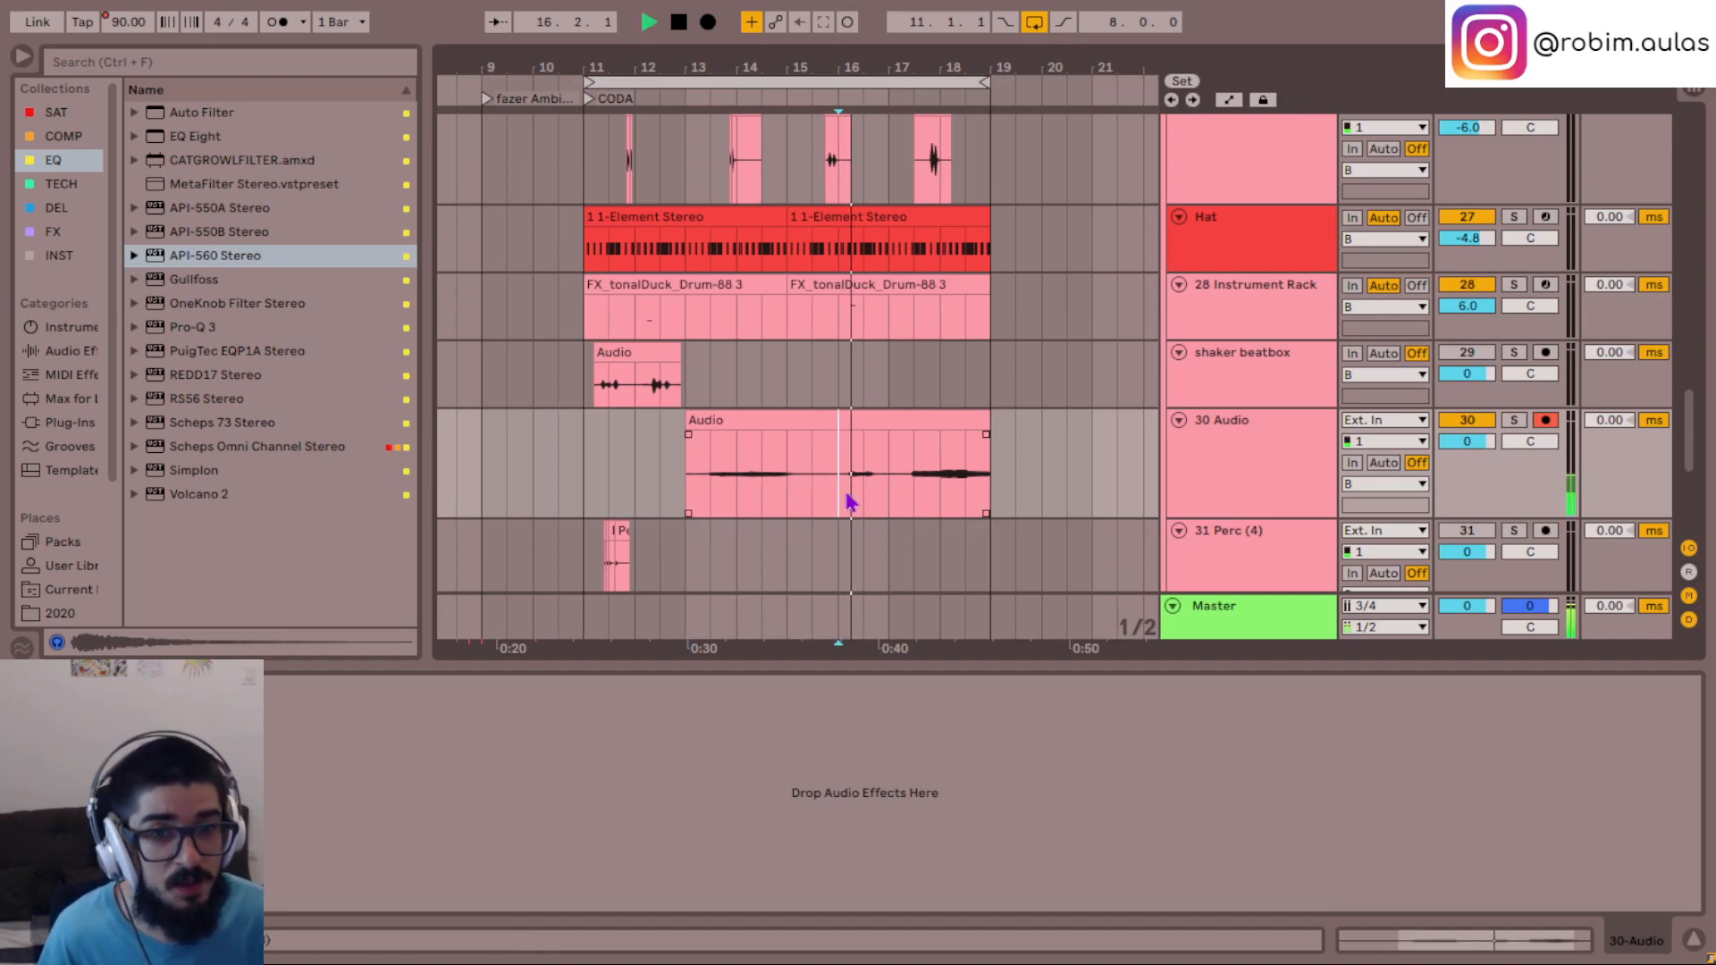
key(space)
drag(849, 501, 887, 505)
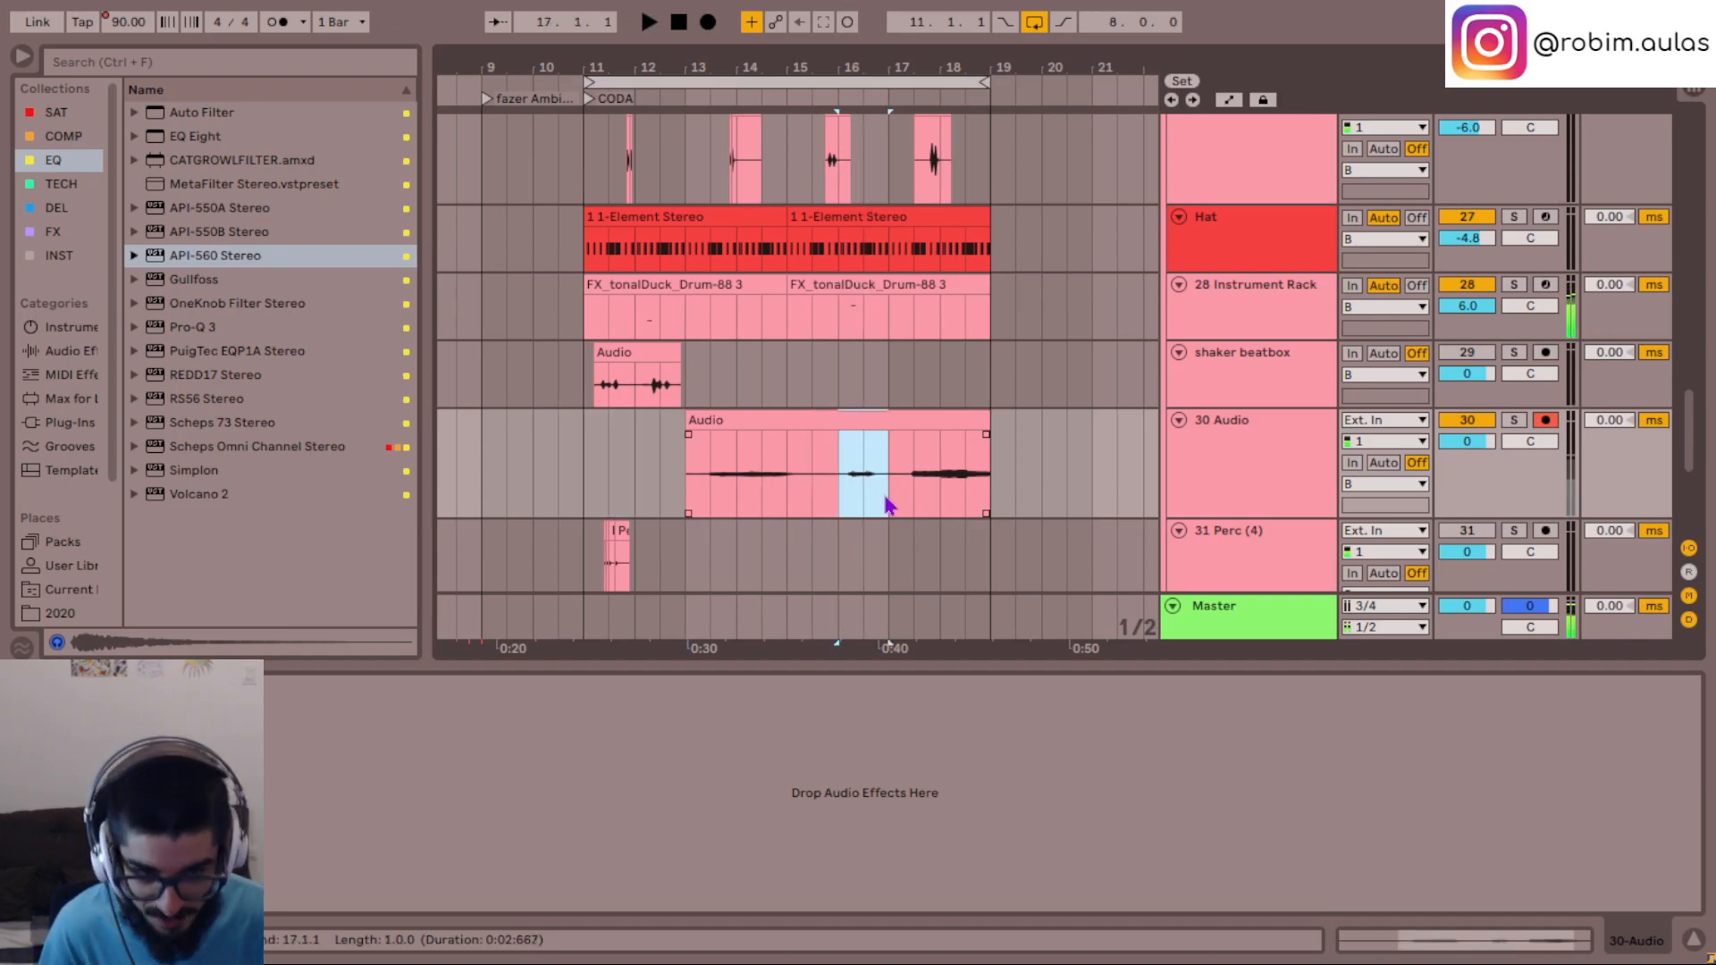
key(Delete)
- Set the 30 Audio track's volume to 5.0 dB while playing the recorded clips from 17.1.1 and 14.1.1
key(space)
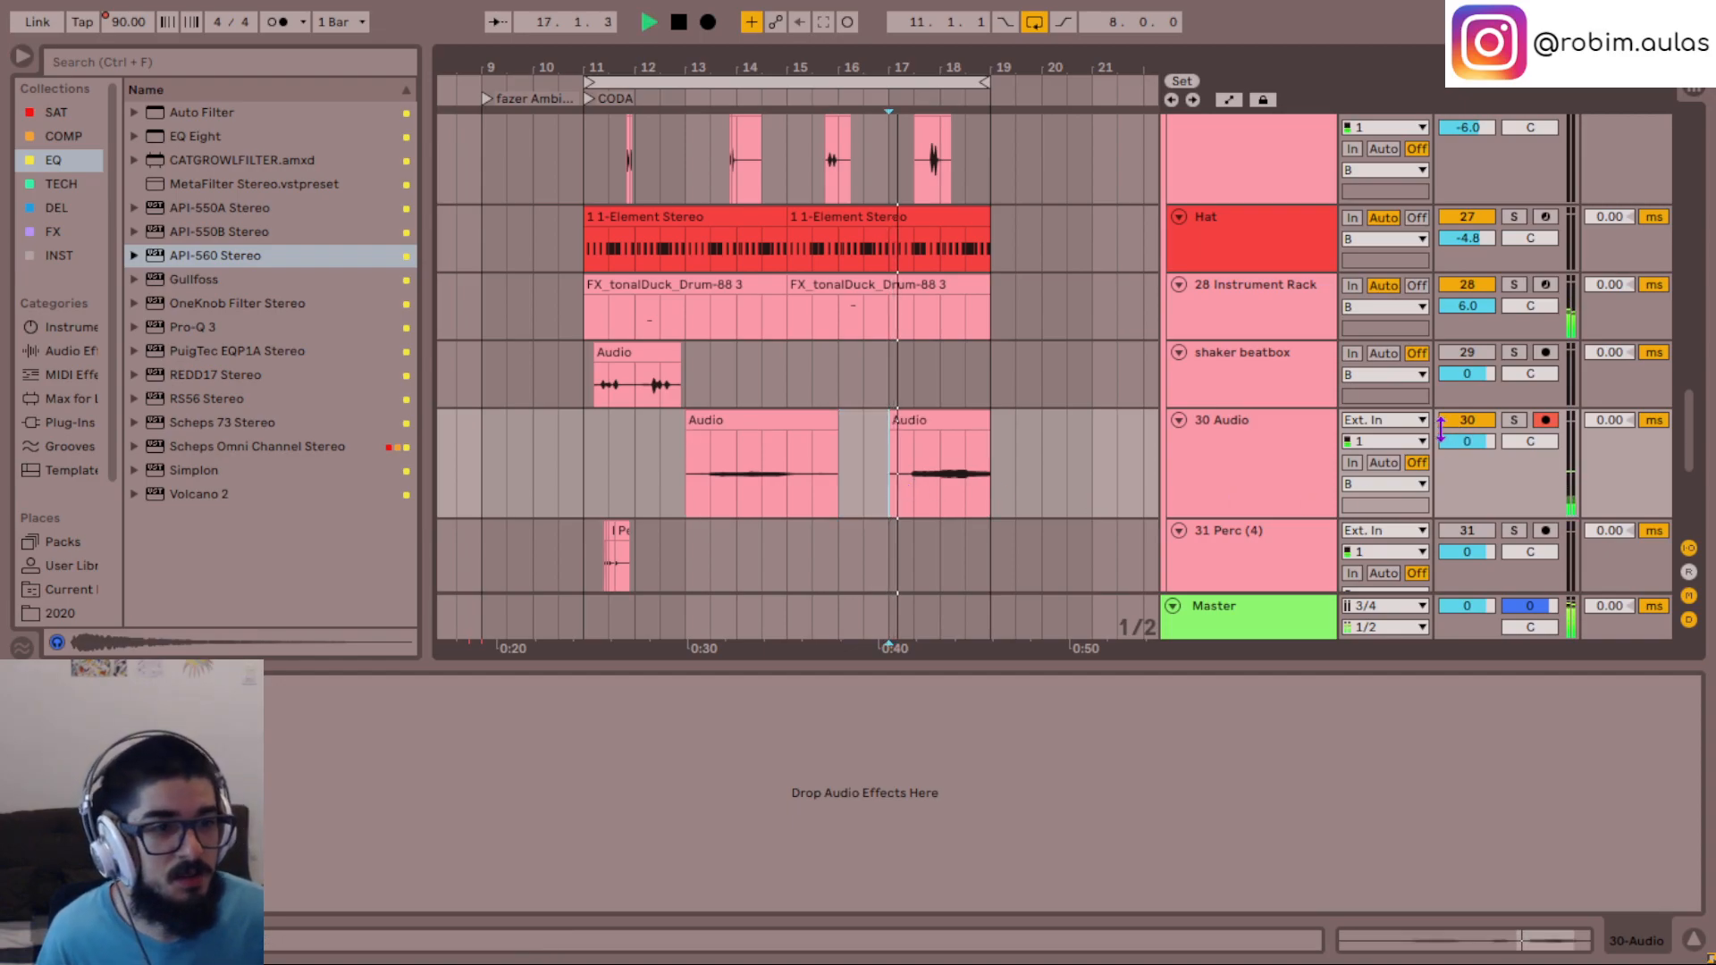
drag(1482, 444, 1482, 381)
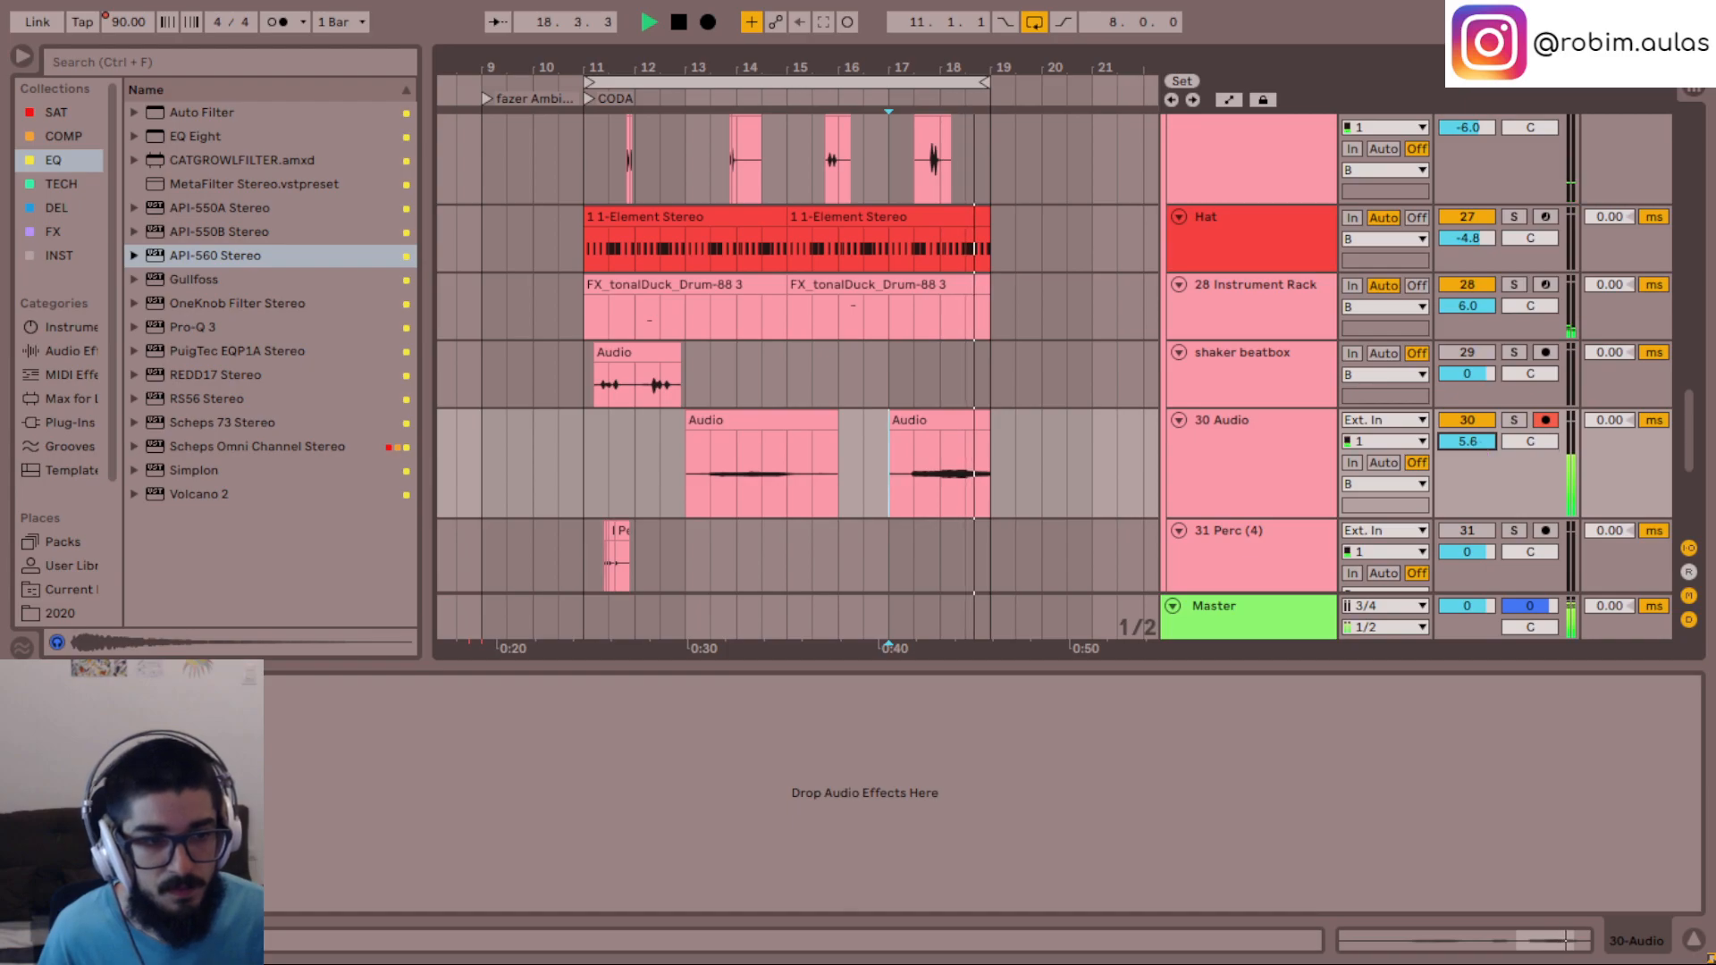
text(5)
key(Return)
click(736, 477)
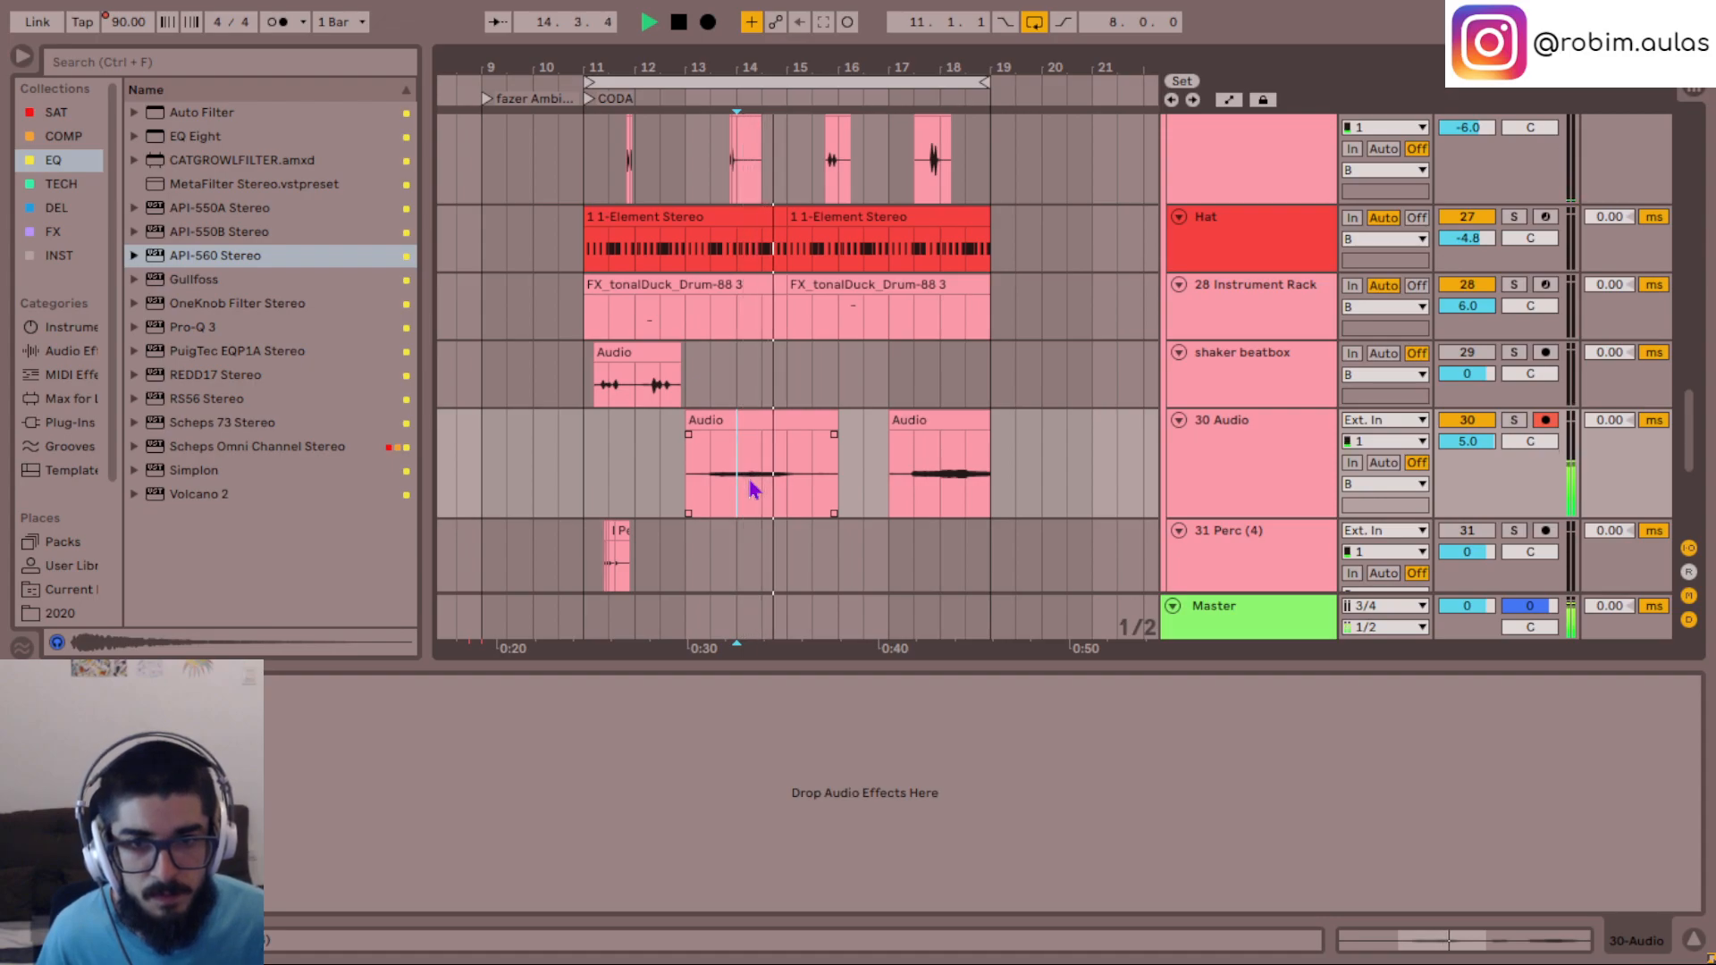
- Rename the 30 Audio track as mel idea
click(584, 485)
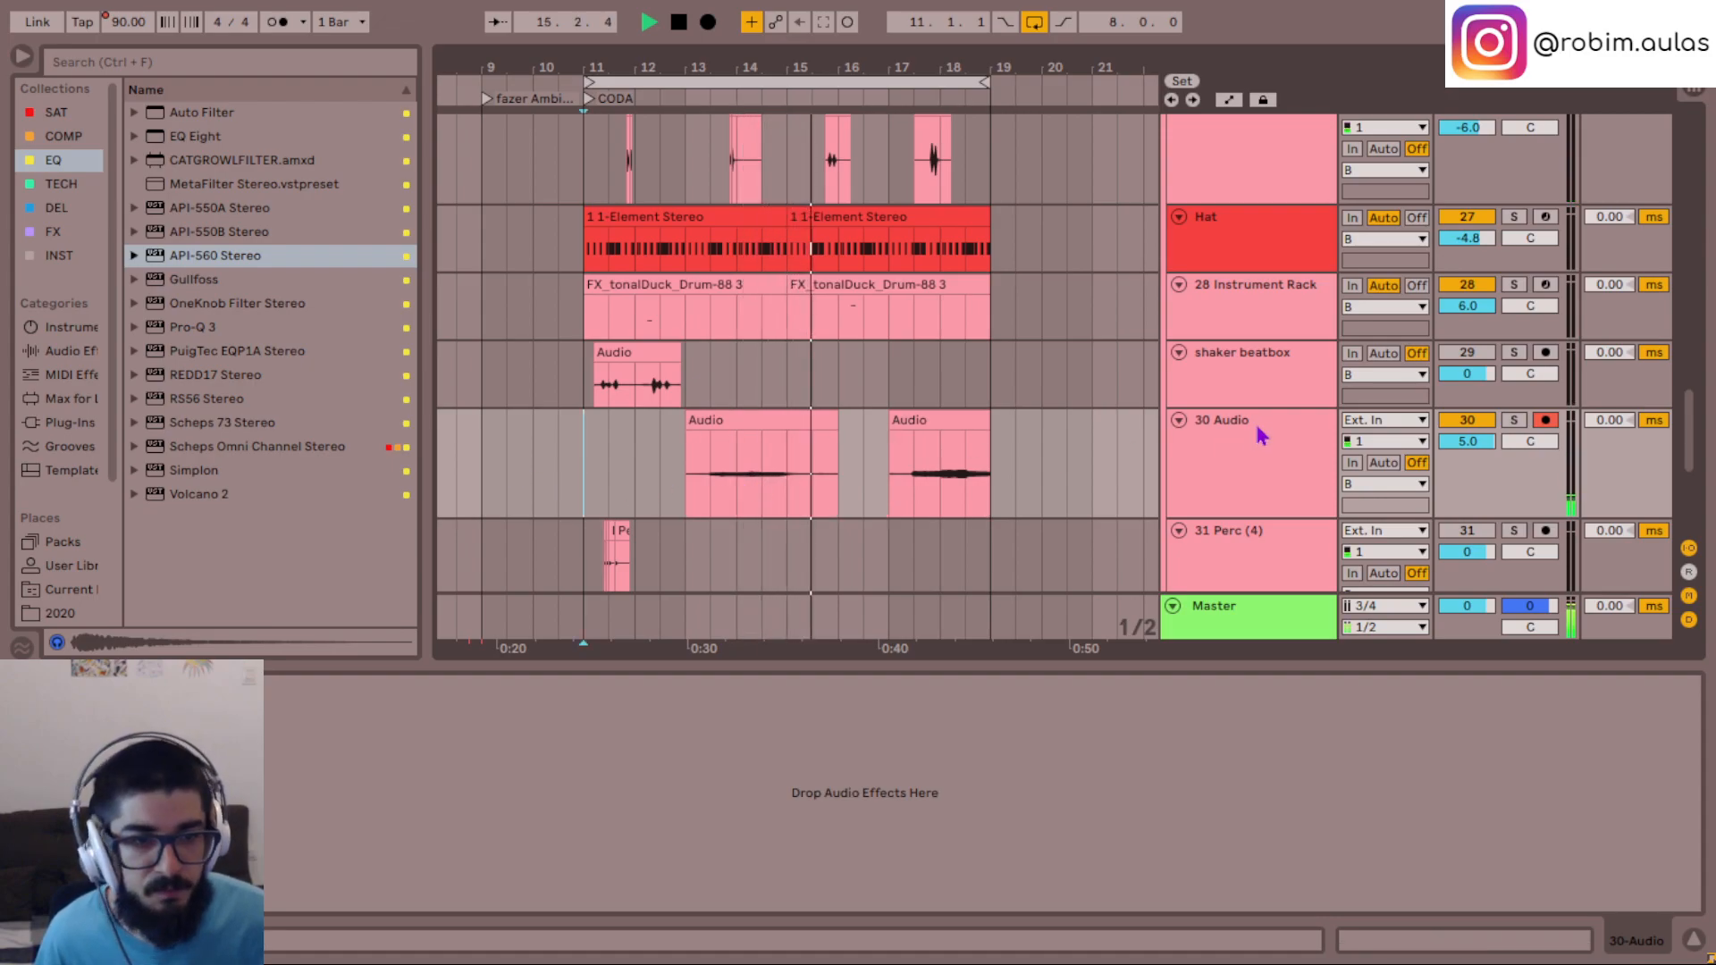
click(1262, 435)
key(ctrl+r)
text(mel idea)
key(Return)
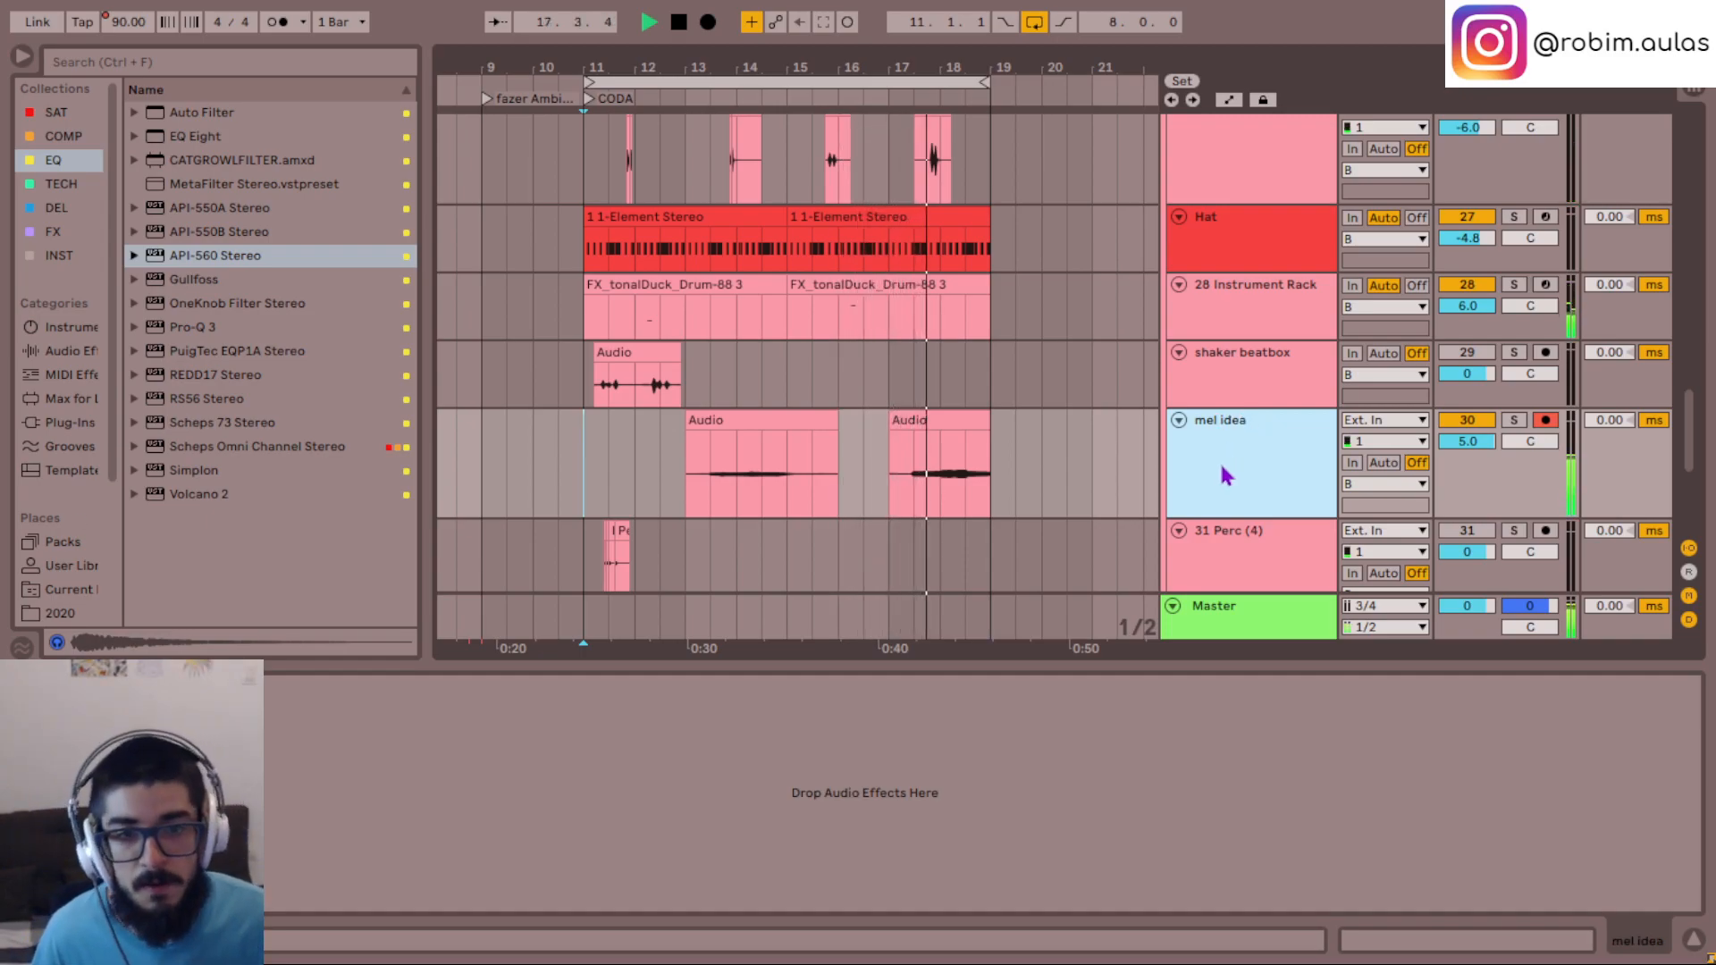
scroll(1022, 437, up, 4)
scroll(1021, 437, down, 5)
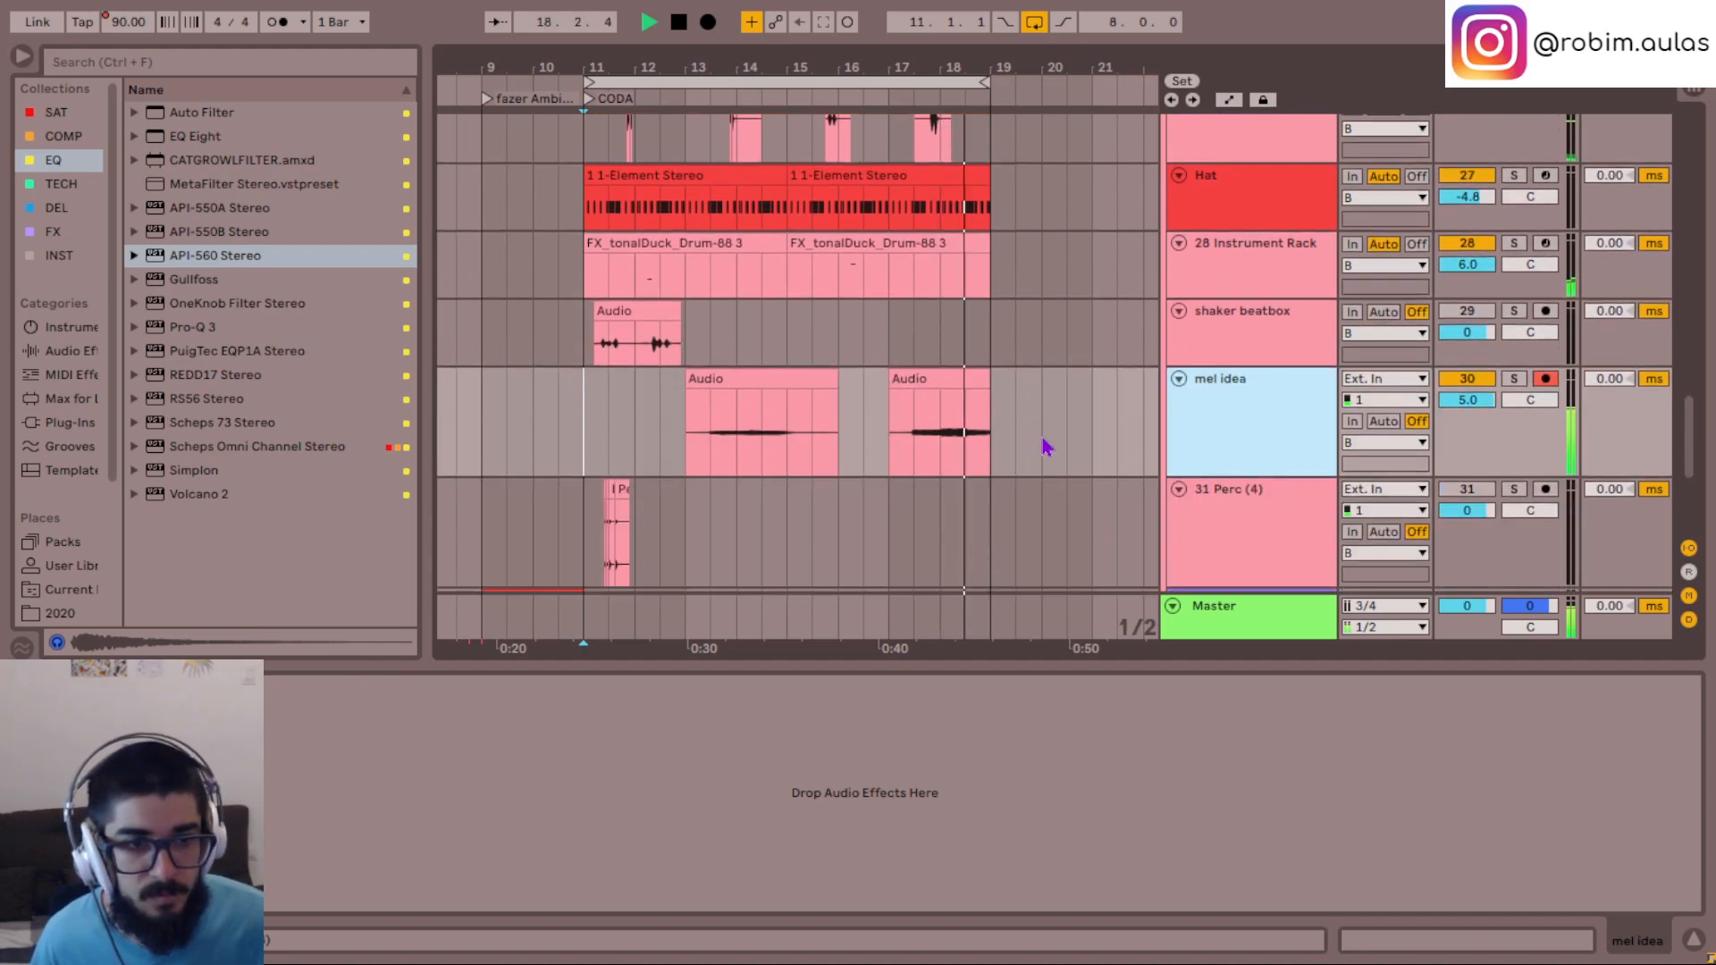
click(1477, 384)
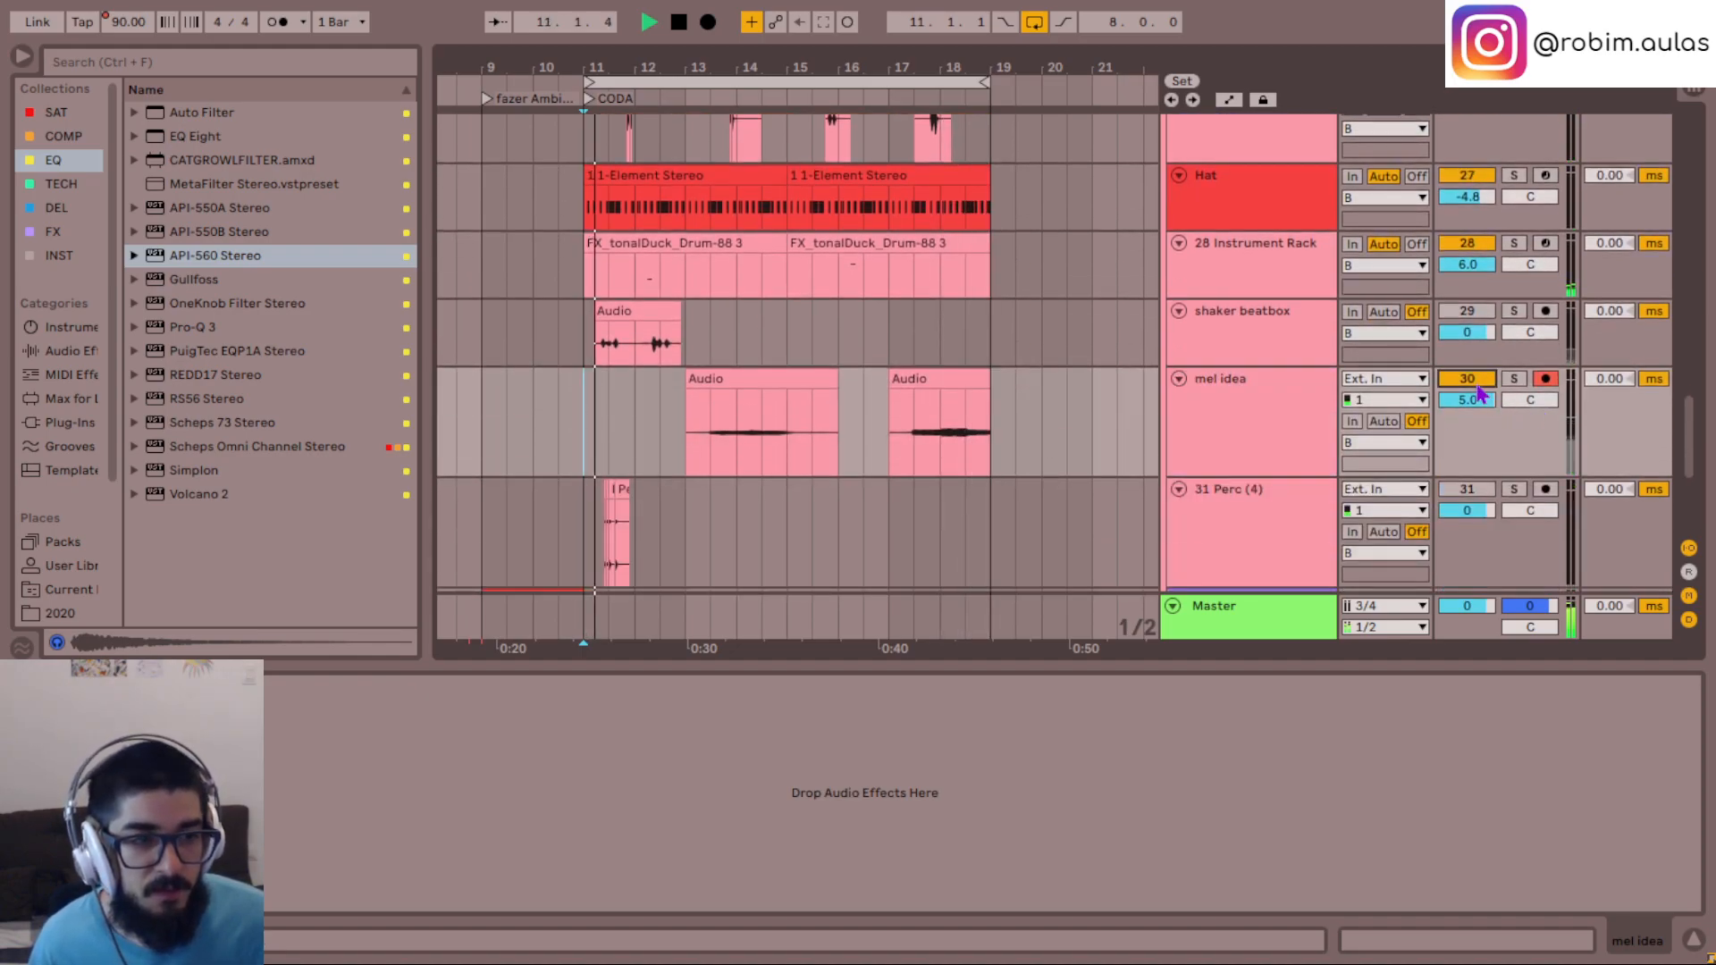
- Move Saturn 2 from the Bass short, Bass colcheias and Bass semínima tracks to a single instance on the 19 Group
scroll(1117, 420, up, 5)
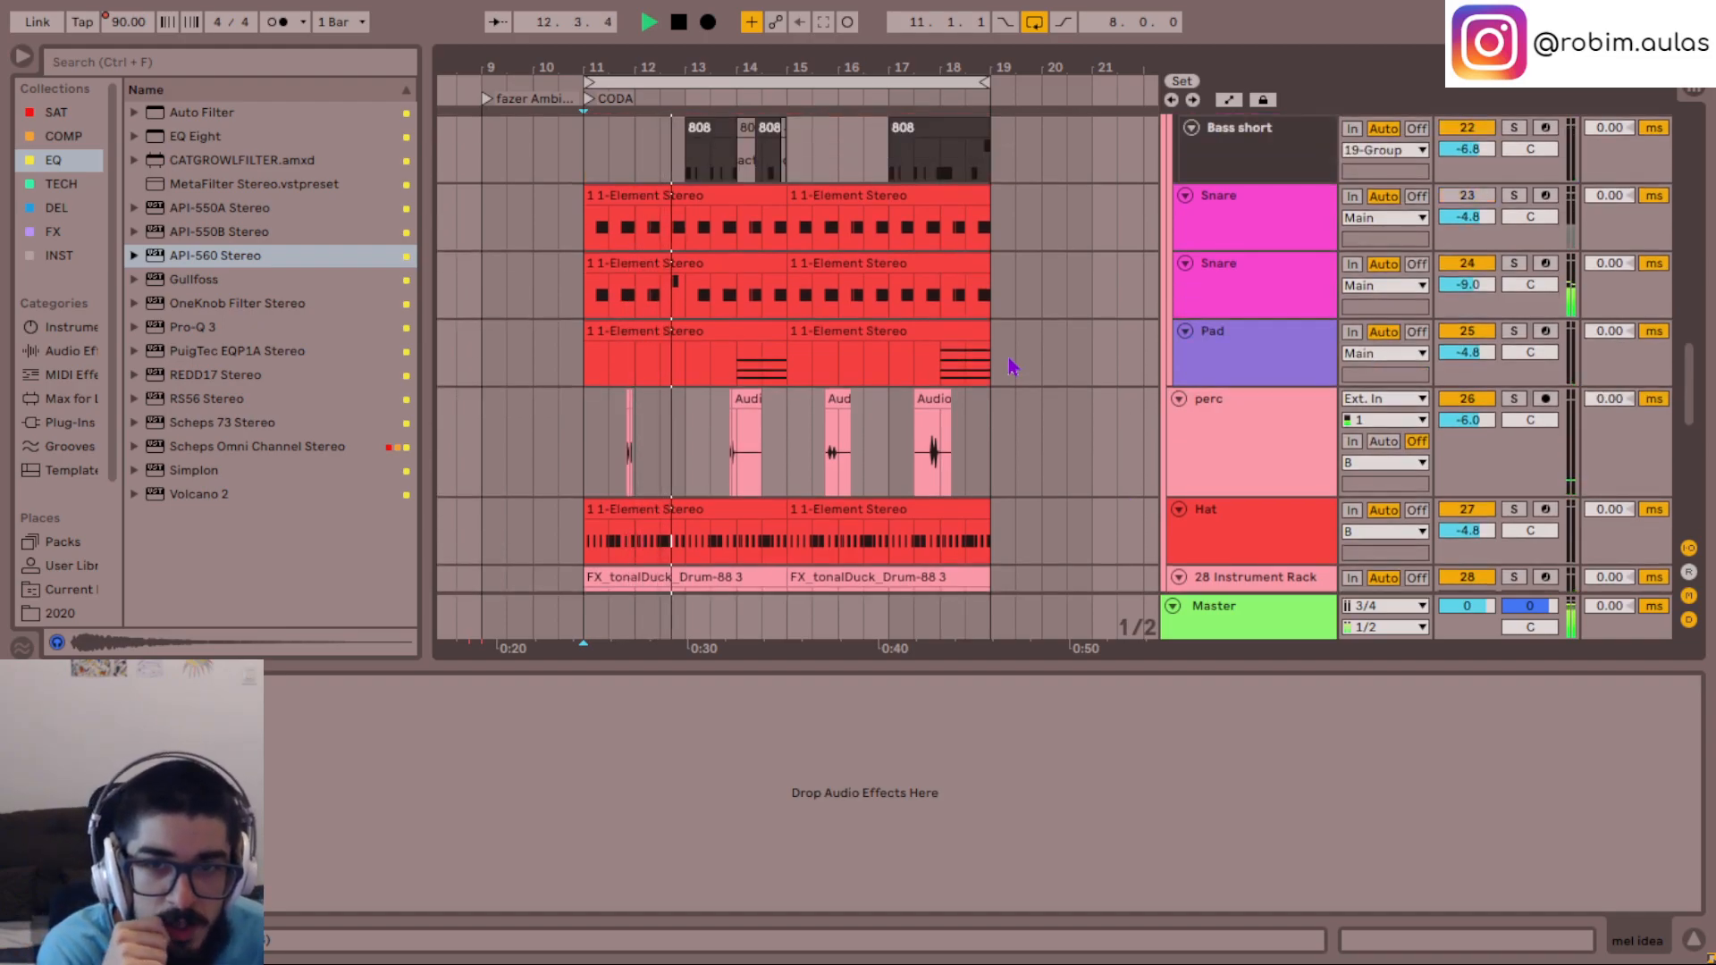
scroll(1012, 362, up, 3)
scroll(1070, 326, up, 1)
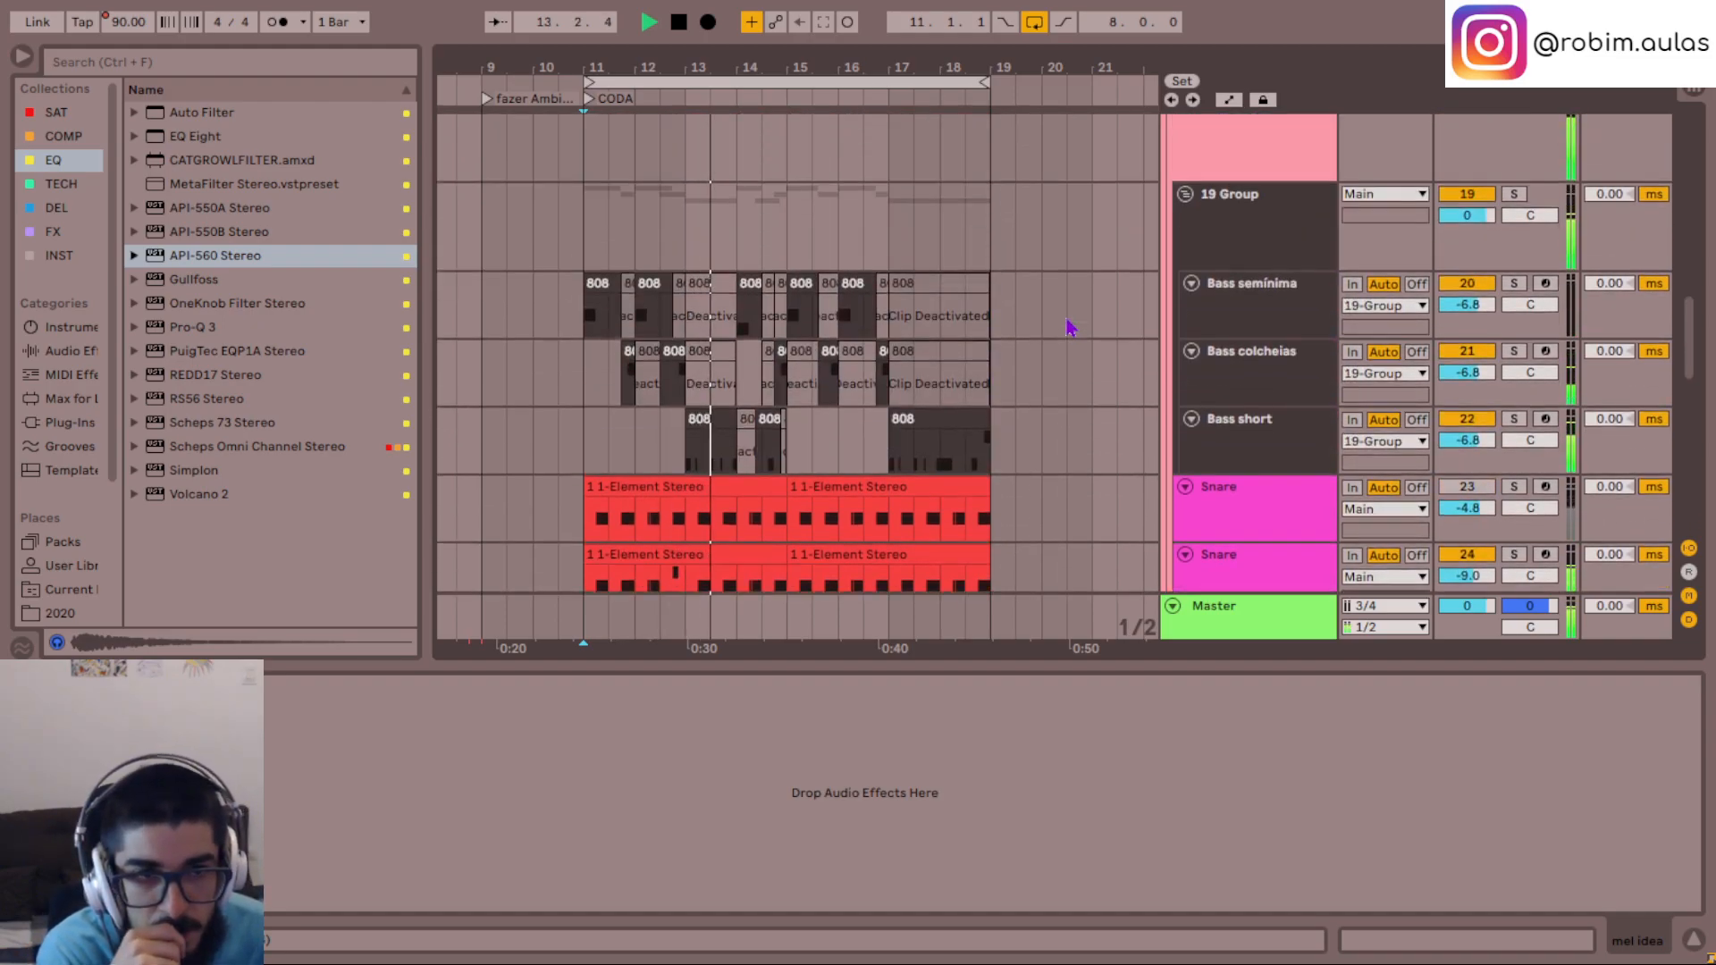
click(1262, 451)
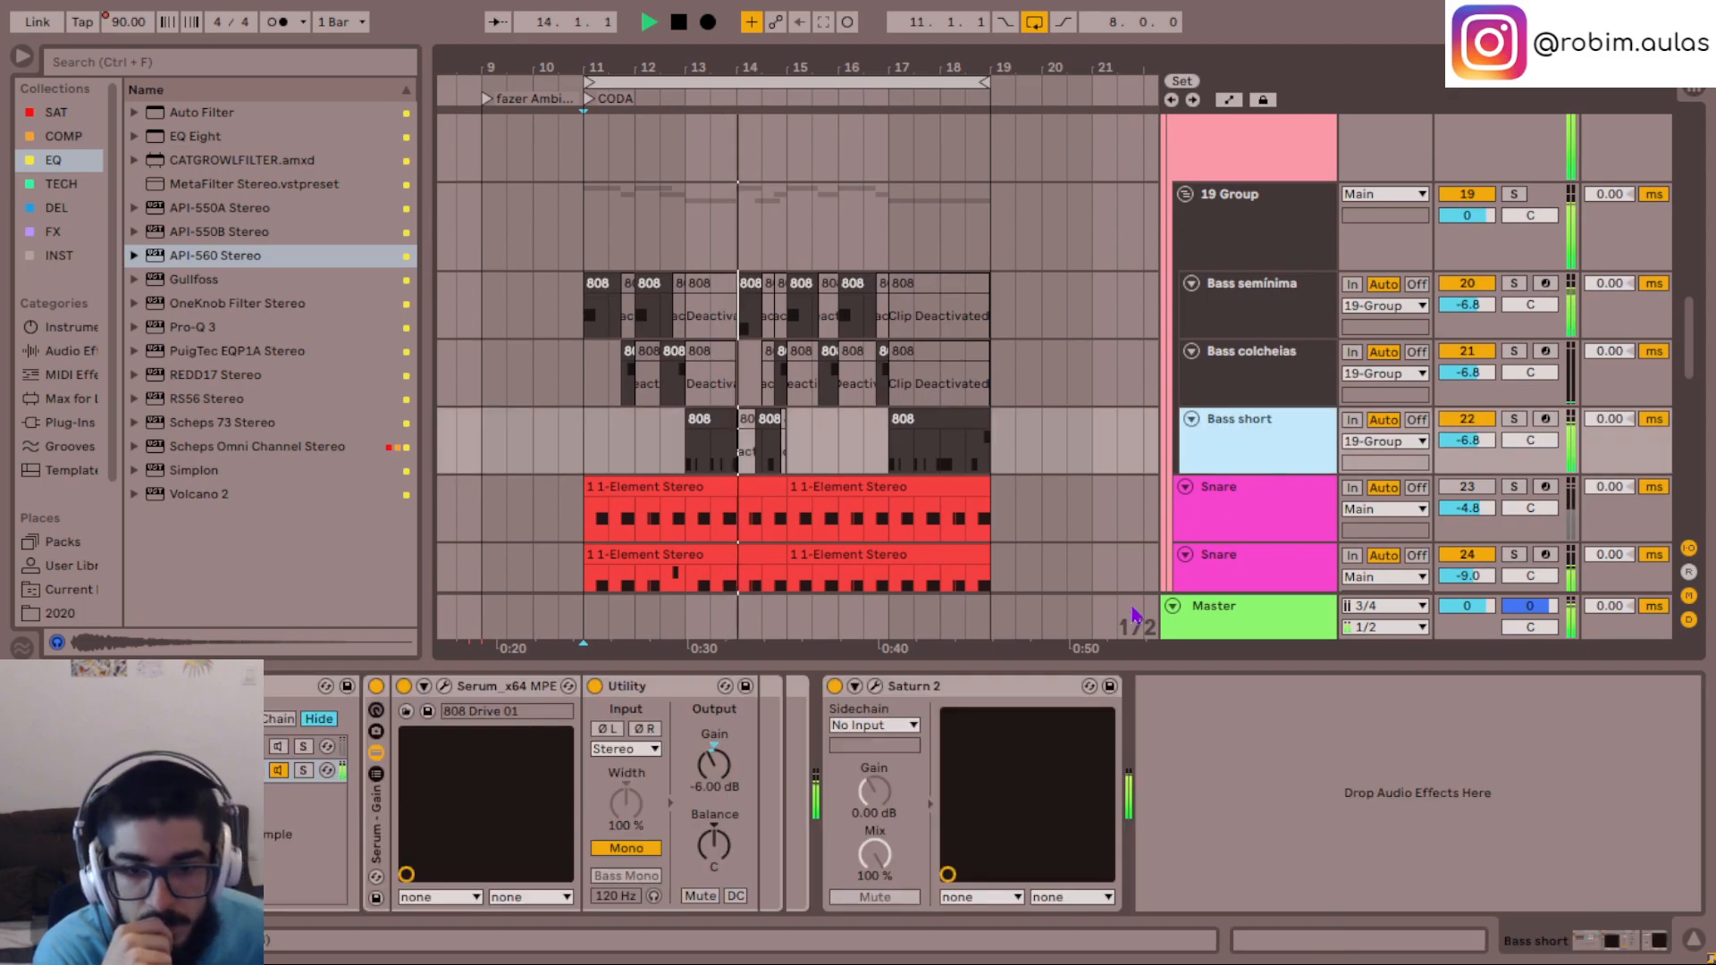
click(908, 688)
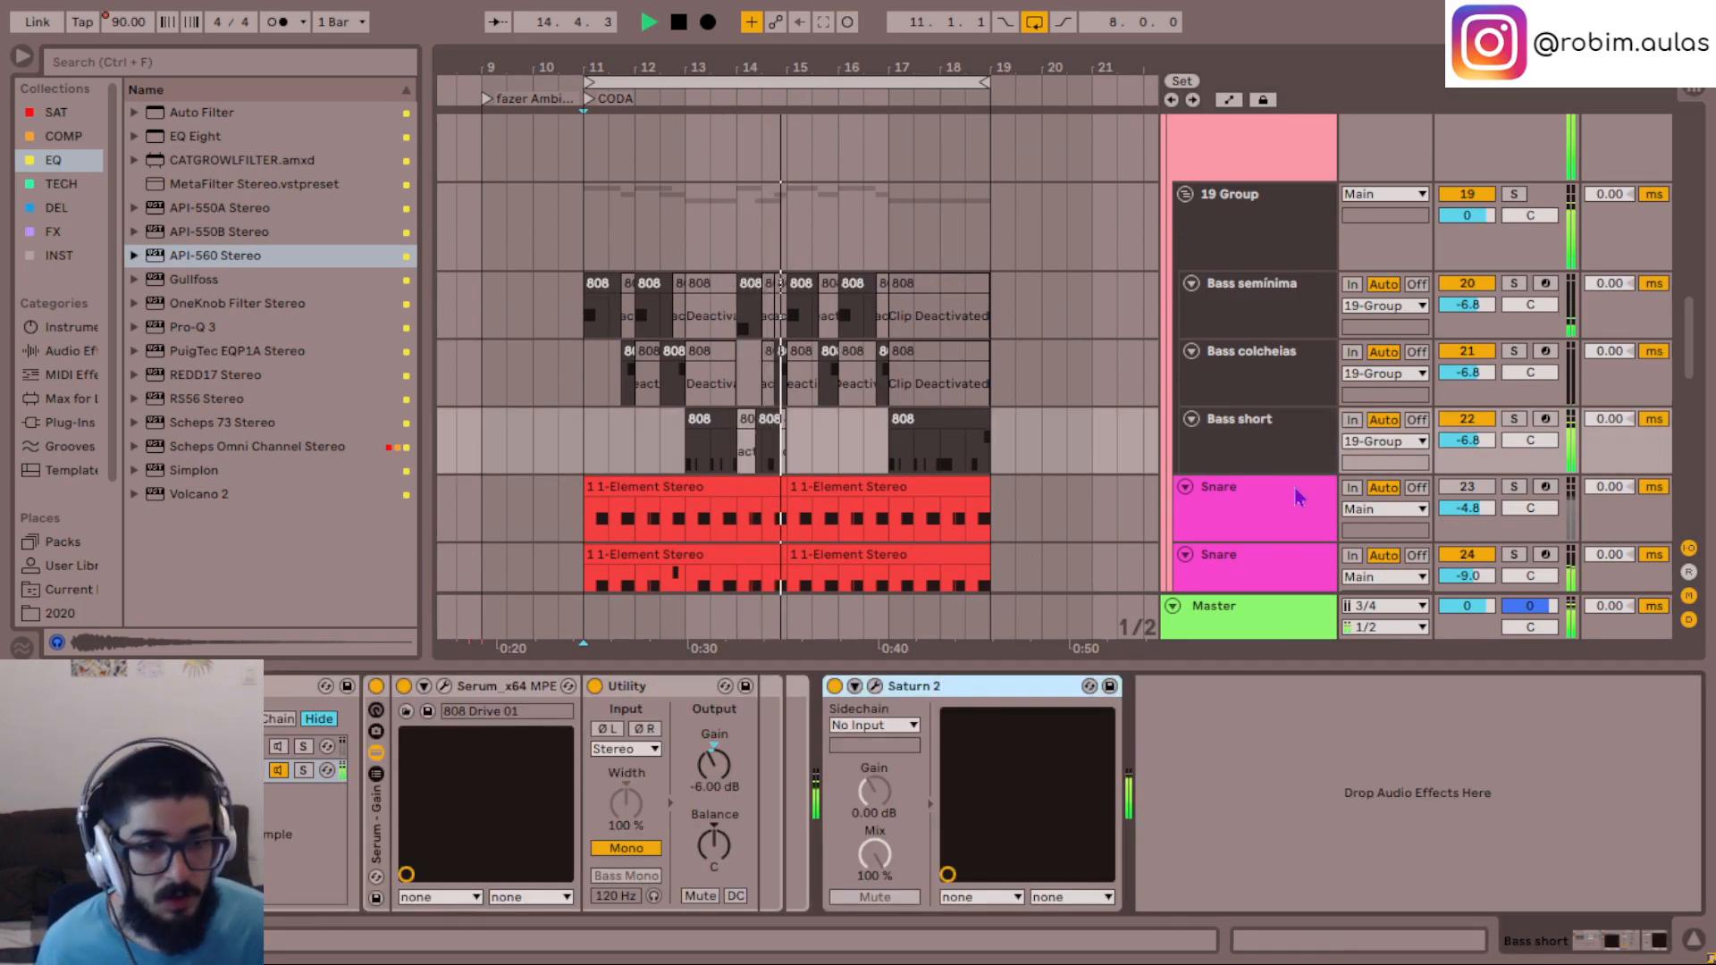
click(1238, 367)
click(994, 700)
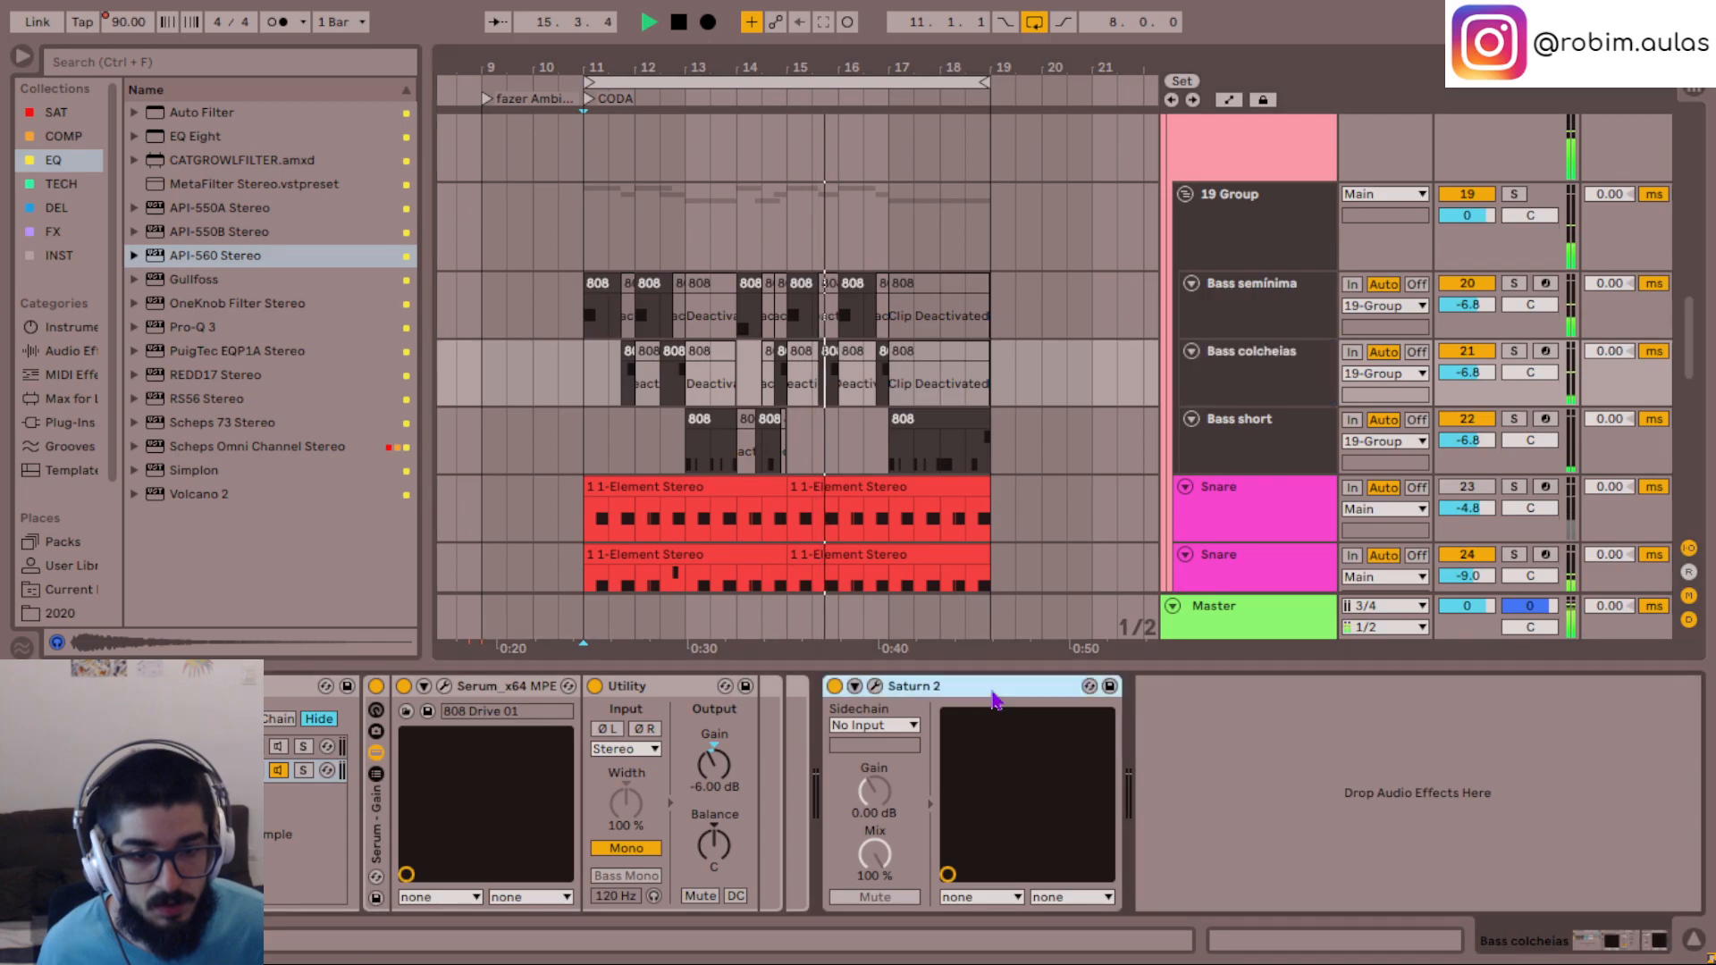
click(1247, 304)
click(952, 704)
click(1249, 217)
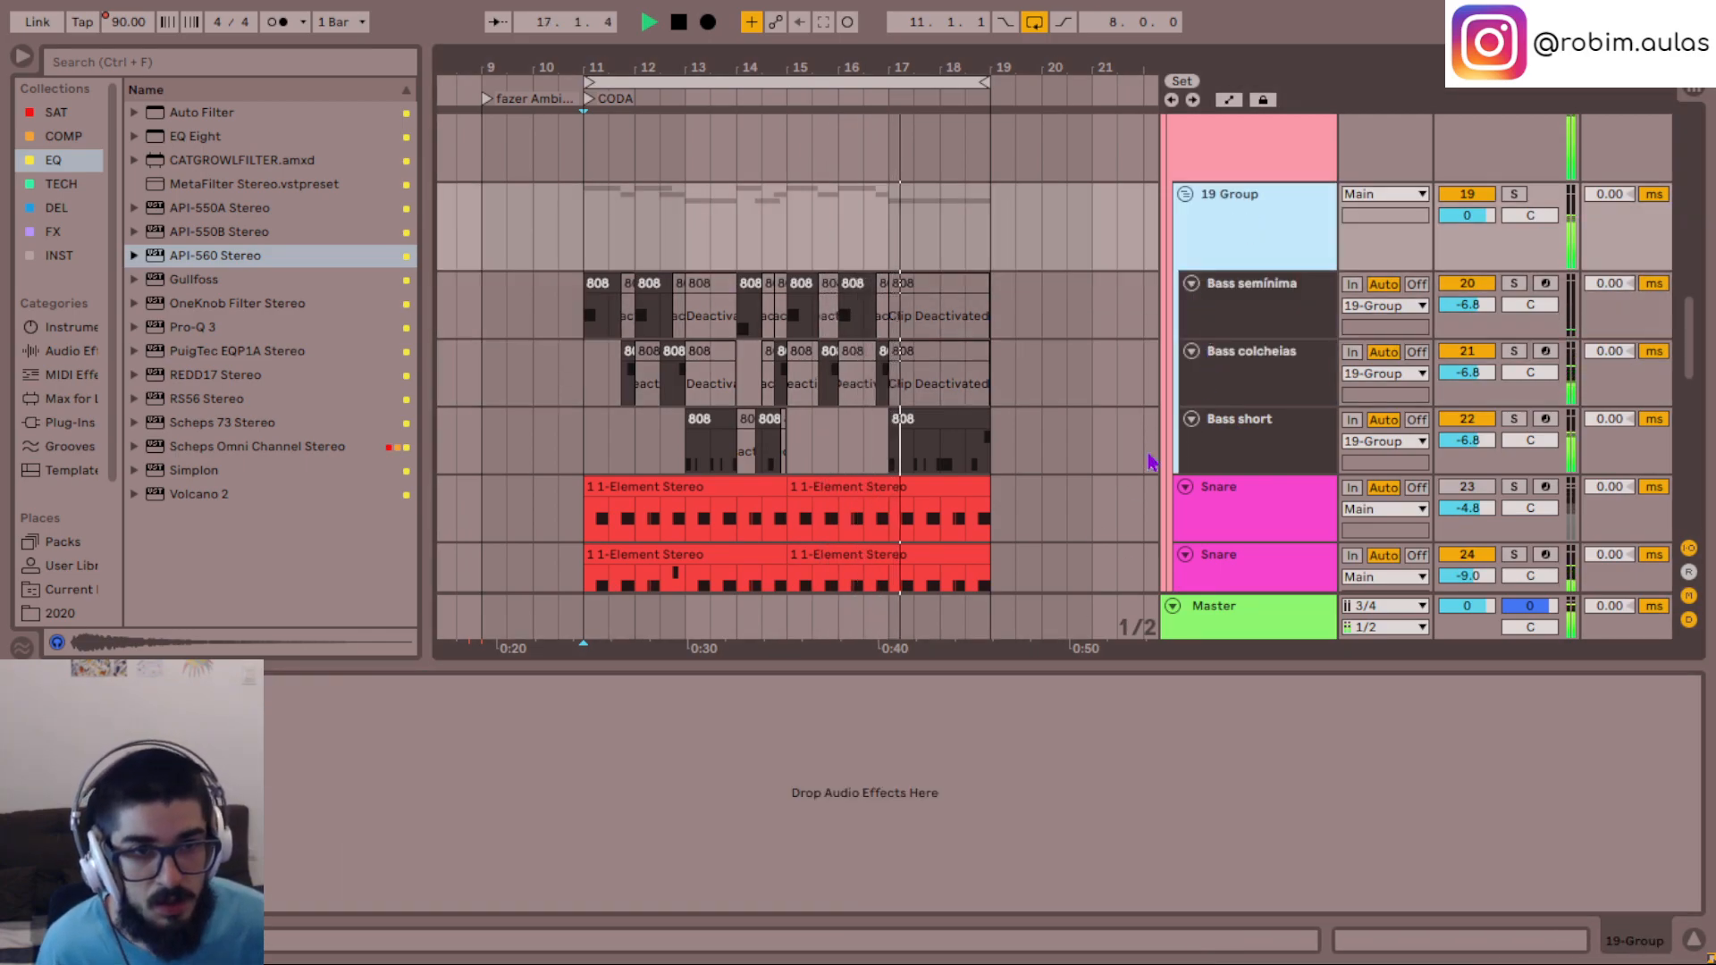
click(677, 856)
key(ctrl+v)
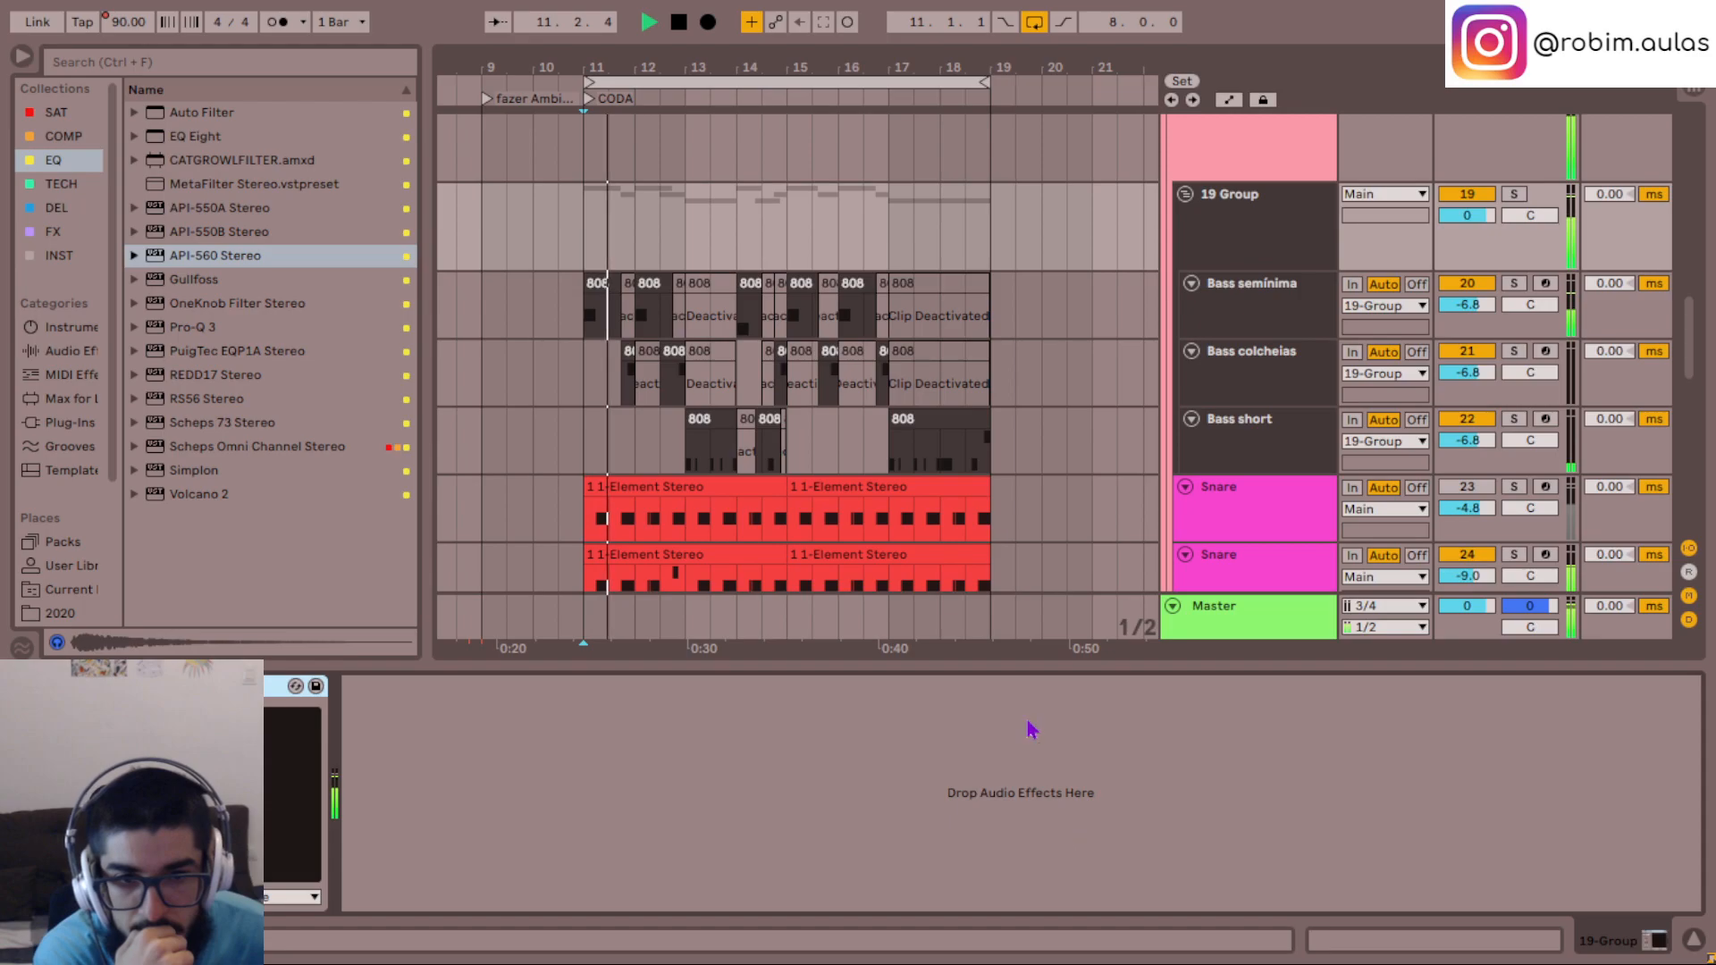
- Activate the final 808 note on Bass colcheias from 18.4.1 and deactivate the same beat on Bass short
click(1001, 454)
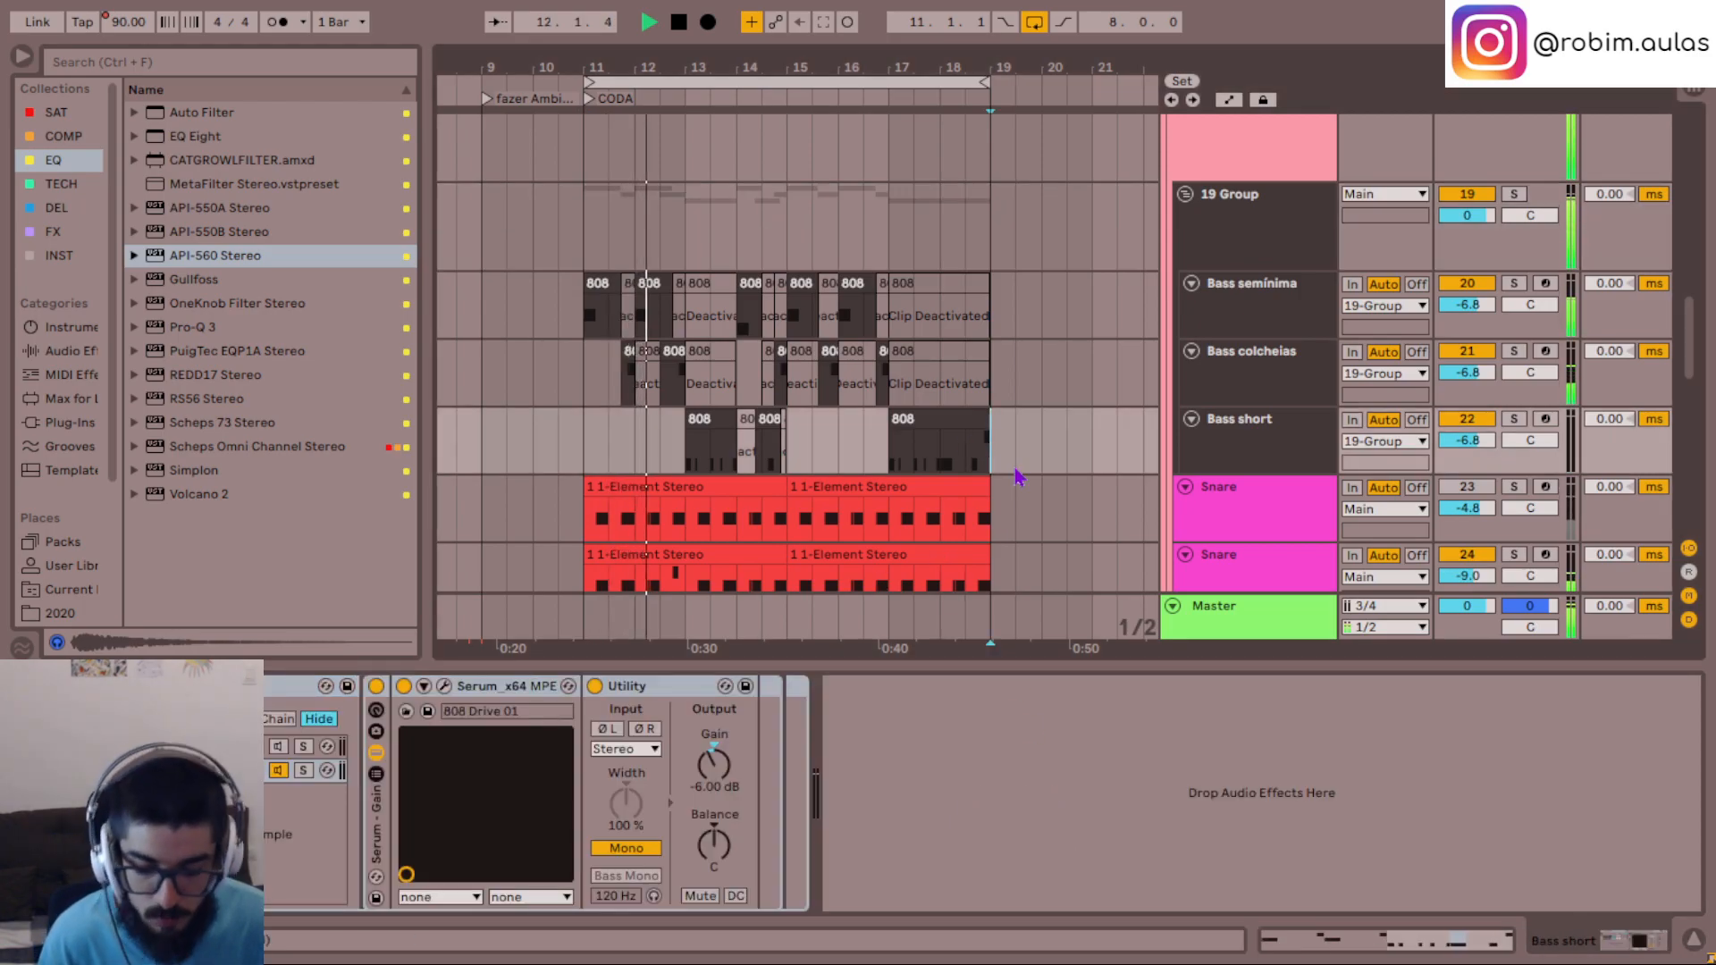
scroll(986, 471, up, 2)
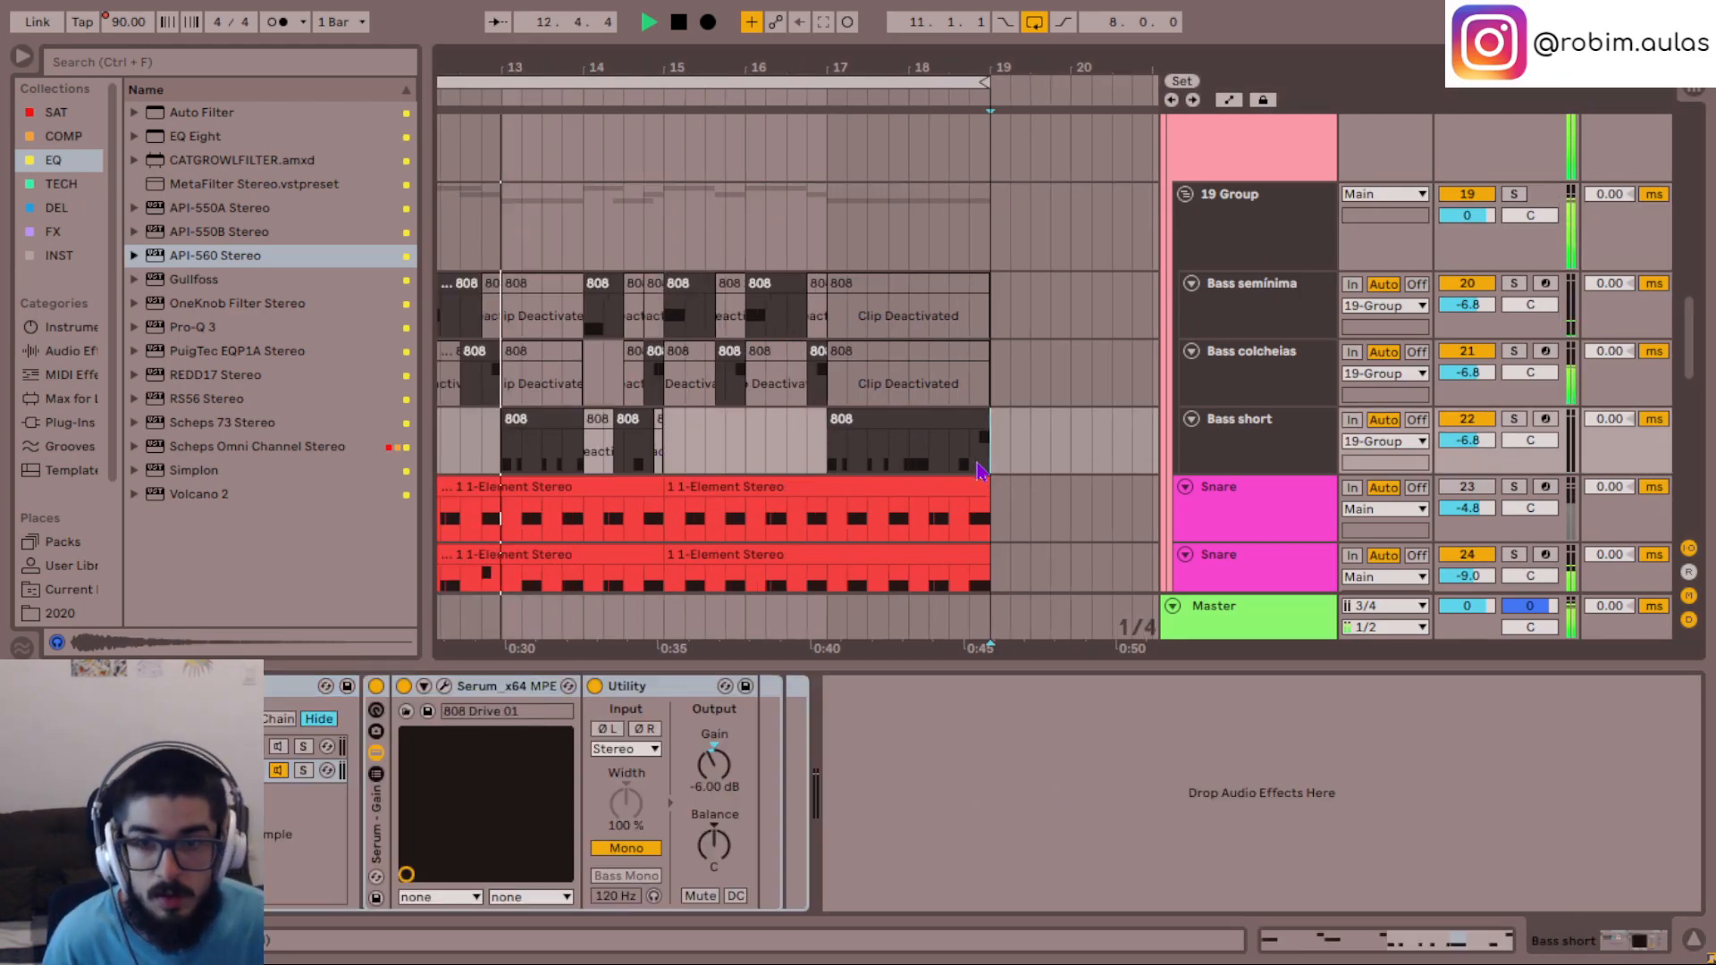
scroll(1003, 413, left, 3)
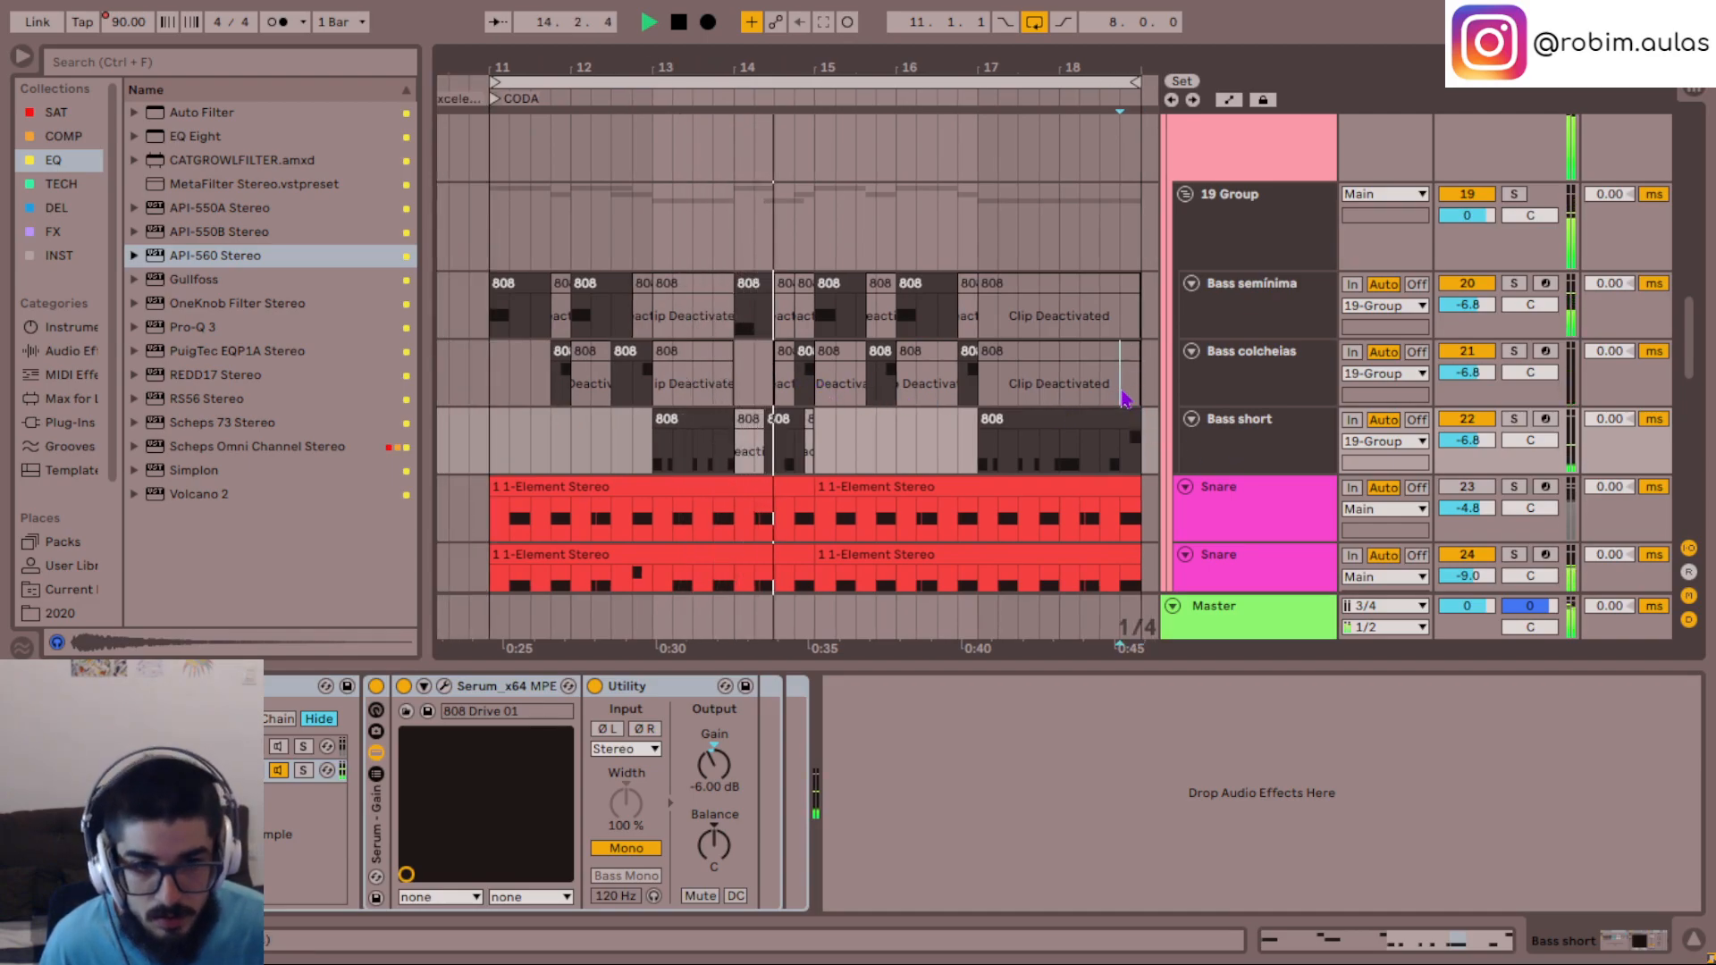
drag(1122, 393, 1149, 398)
key(0)
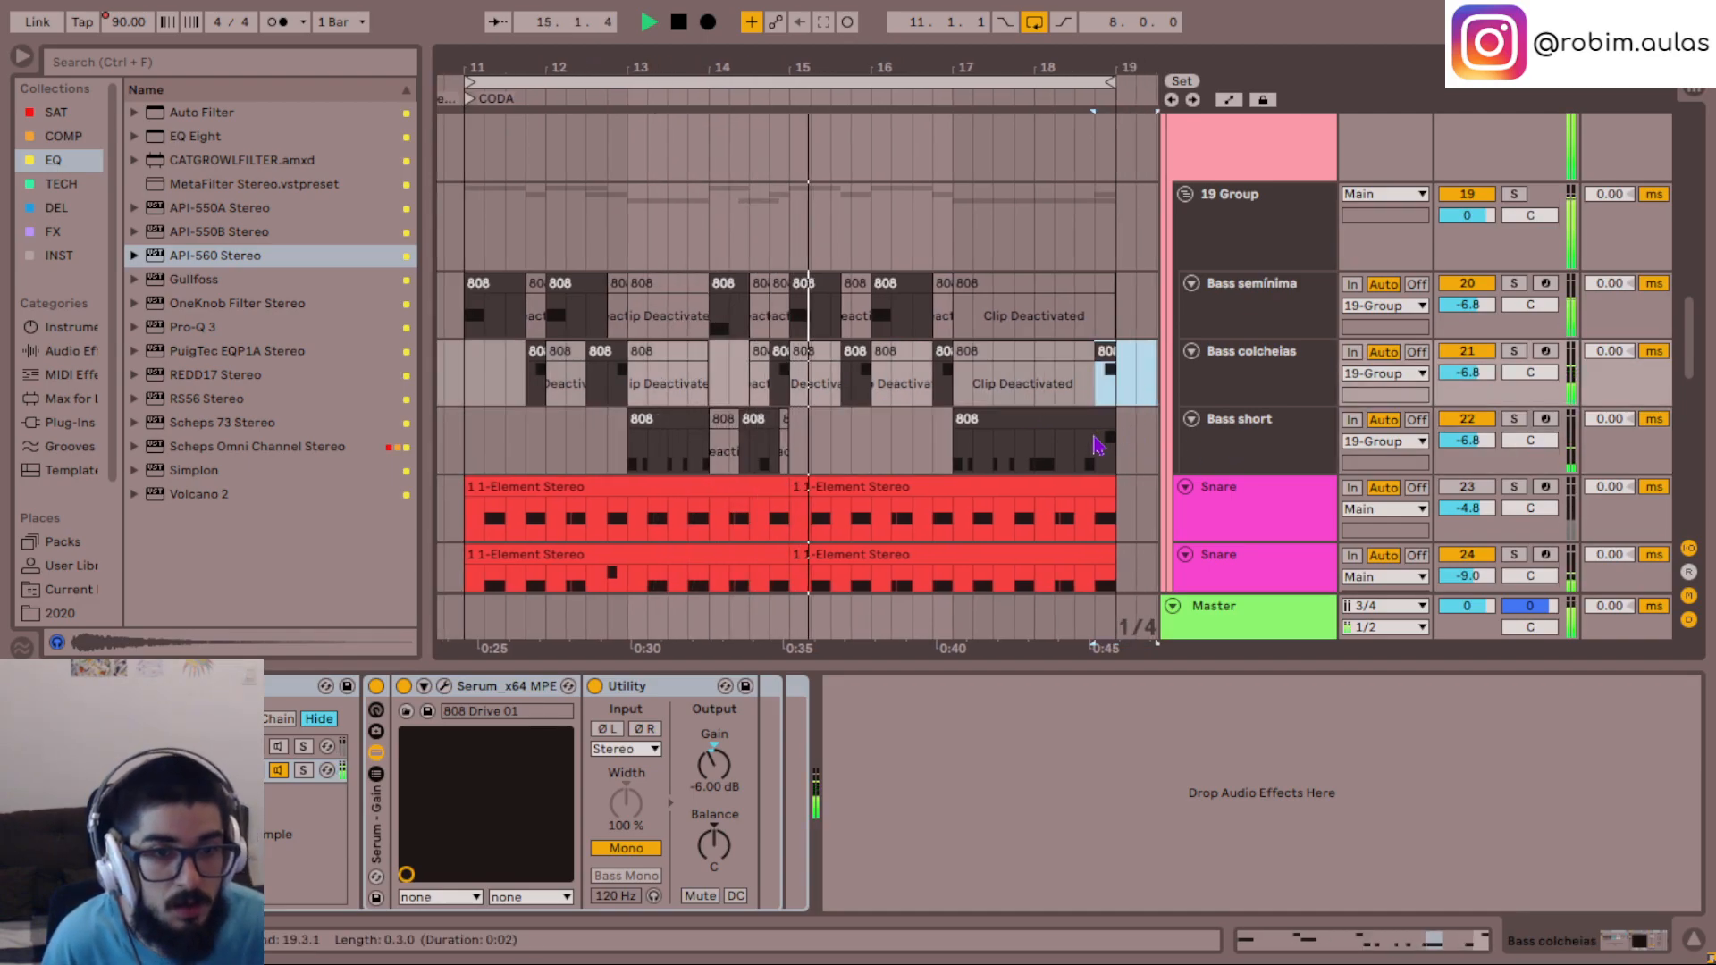
drag(1099, 450, 1123, 461)
key(0)
click(1079, 386)
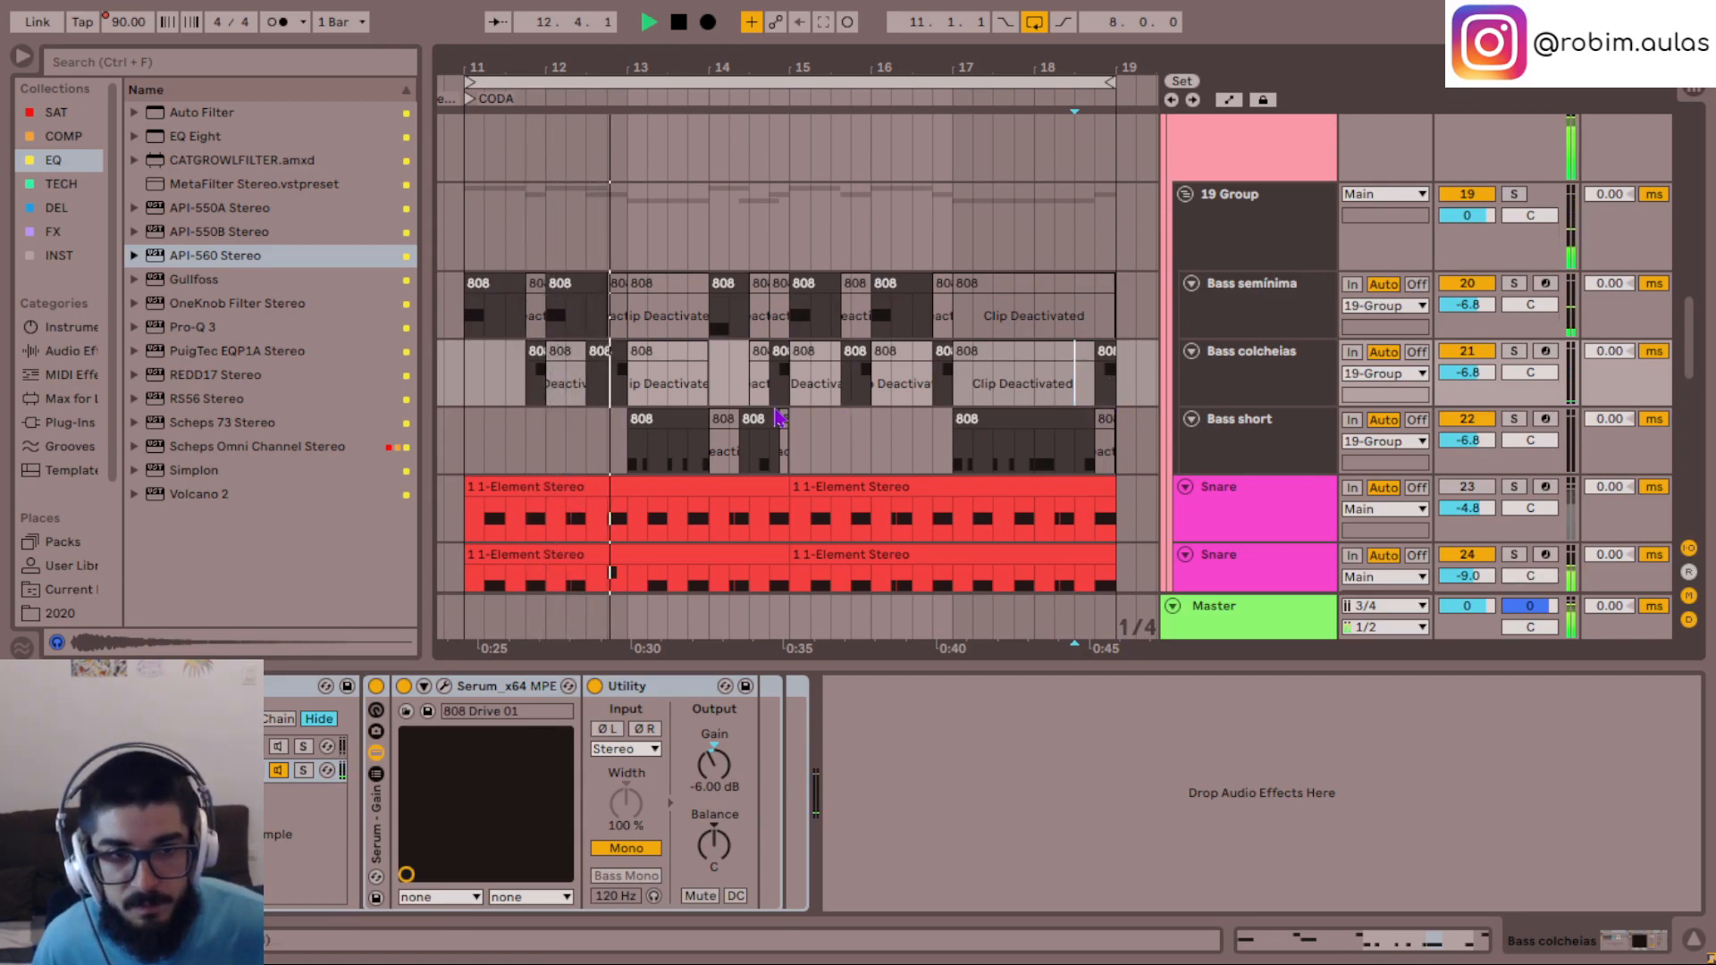
- Play Bass colcheias soloed from 11.4.1 and open its Serum instrument
click(528, 376)
key(space)
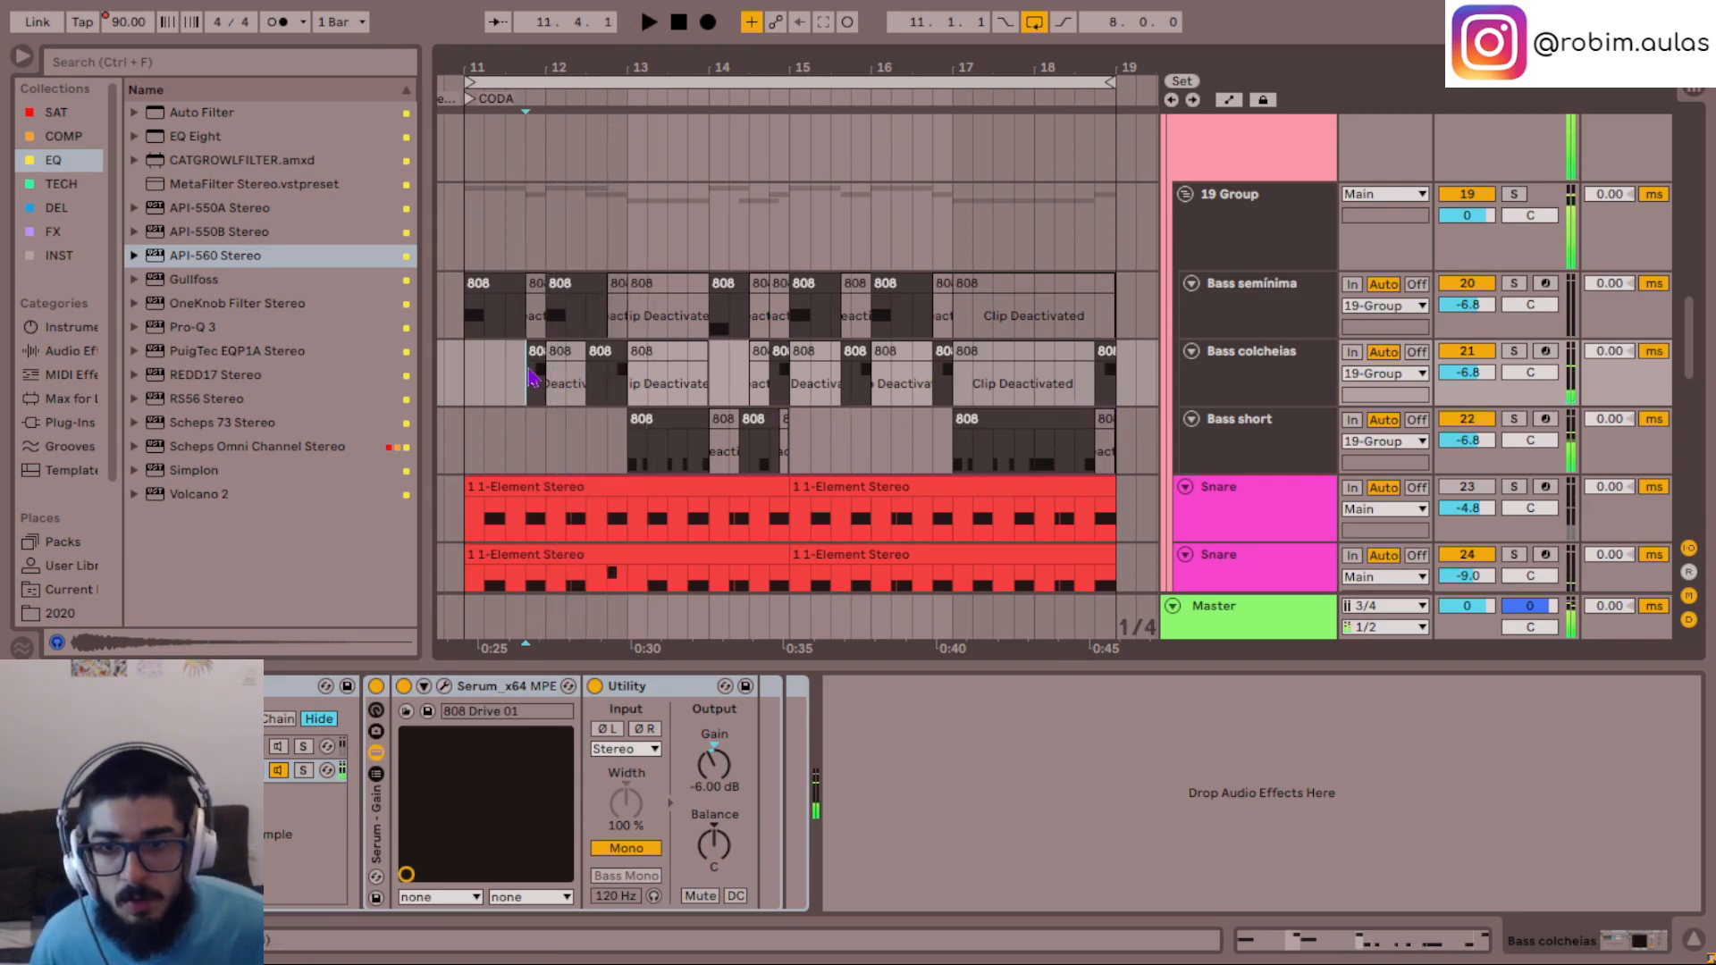
click(1317, 380)
key(space)
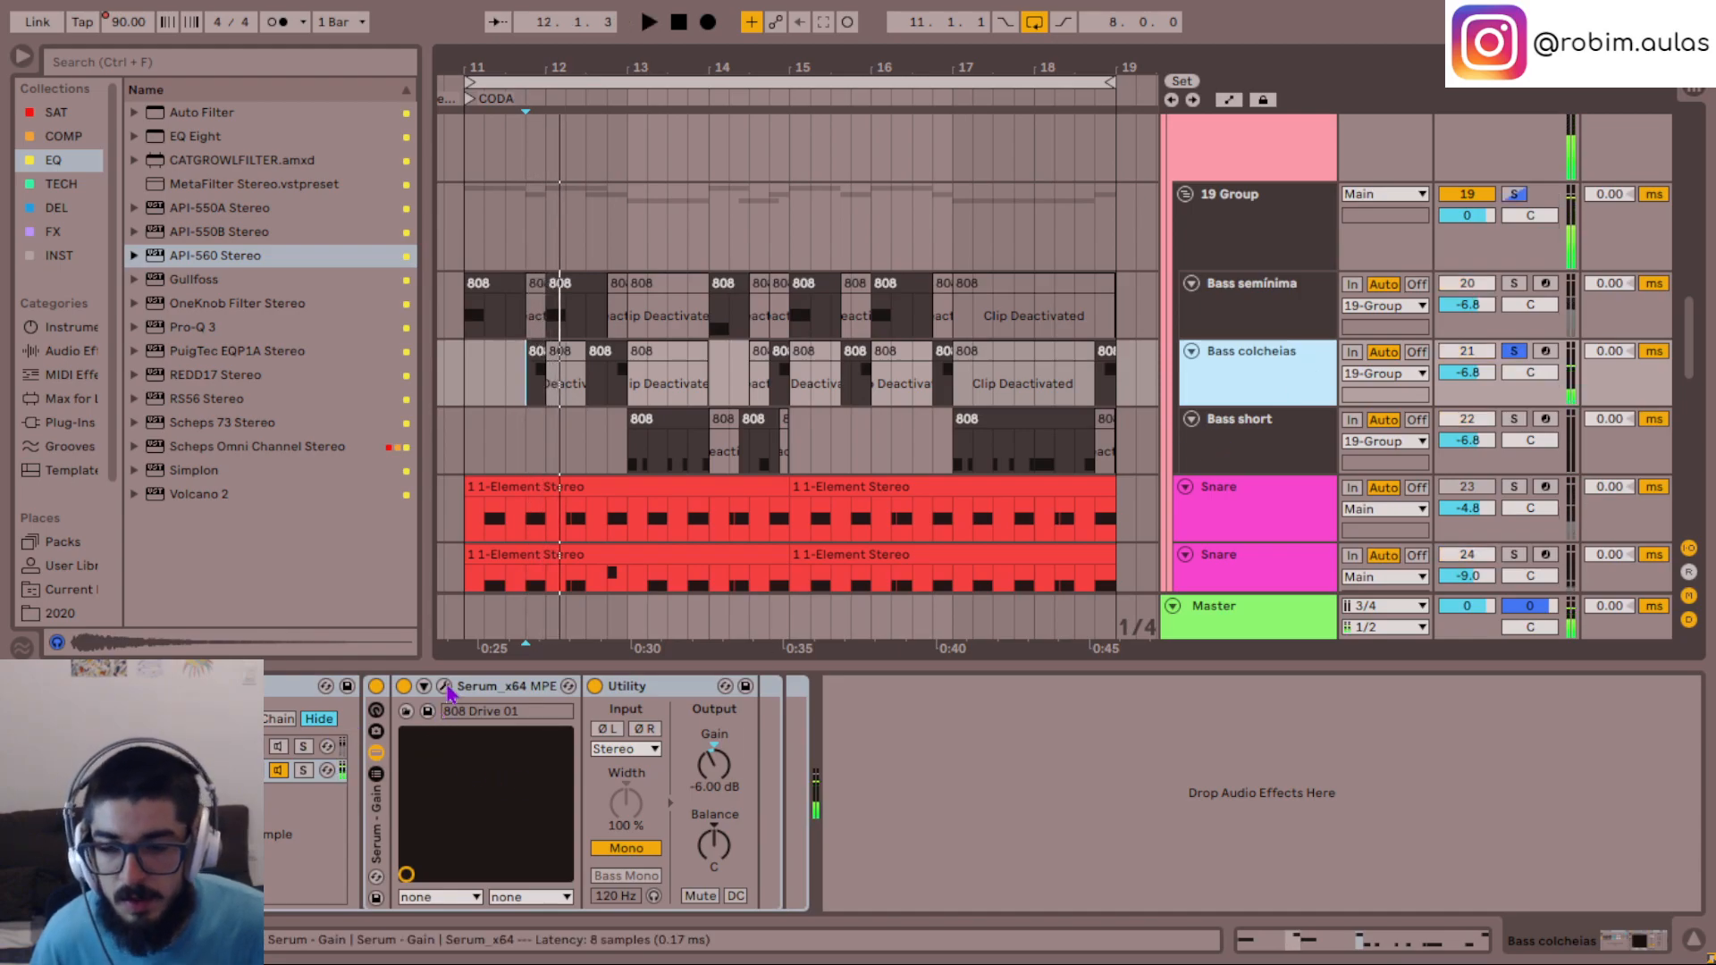
click(444, 686)
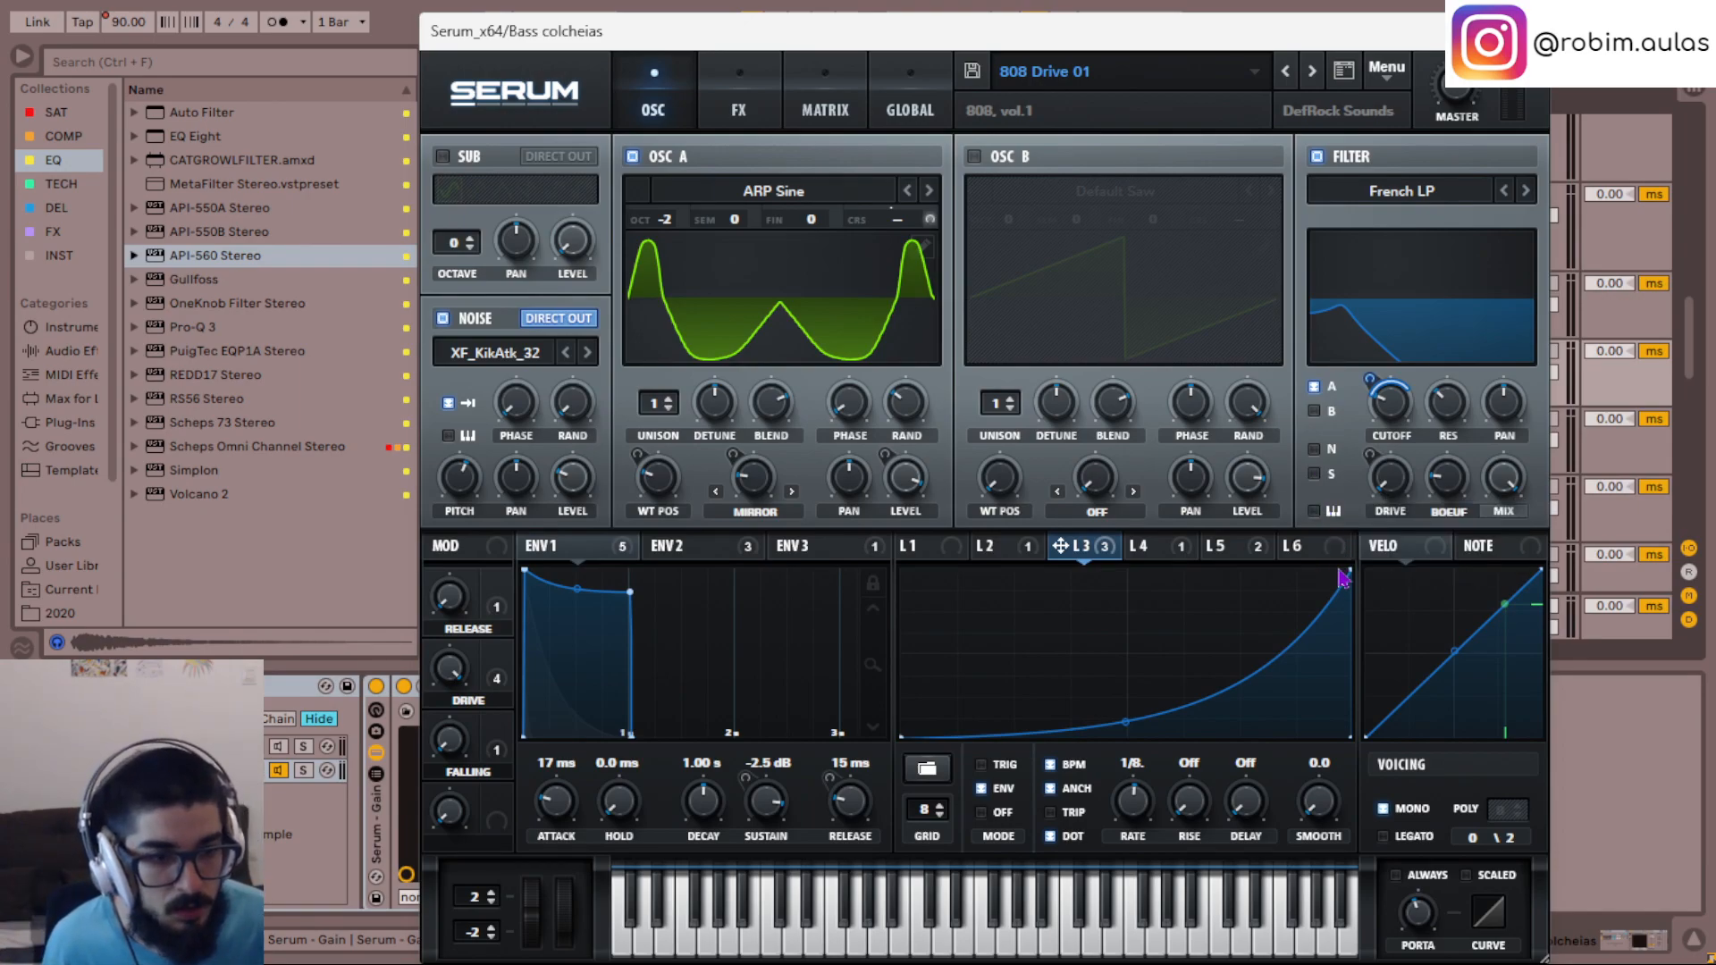
- Invert the LFO 3 shape into a concave curve falling from maximum at the start to zero at the end
drag(904, 742, 880, 523)
drag(1352, 583, 1362, 792)
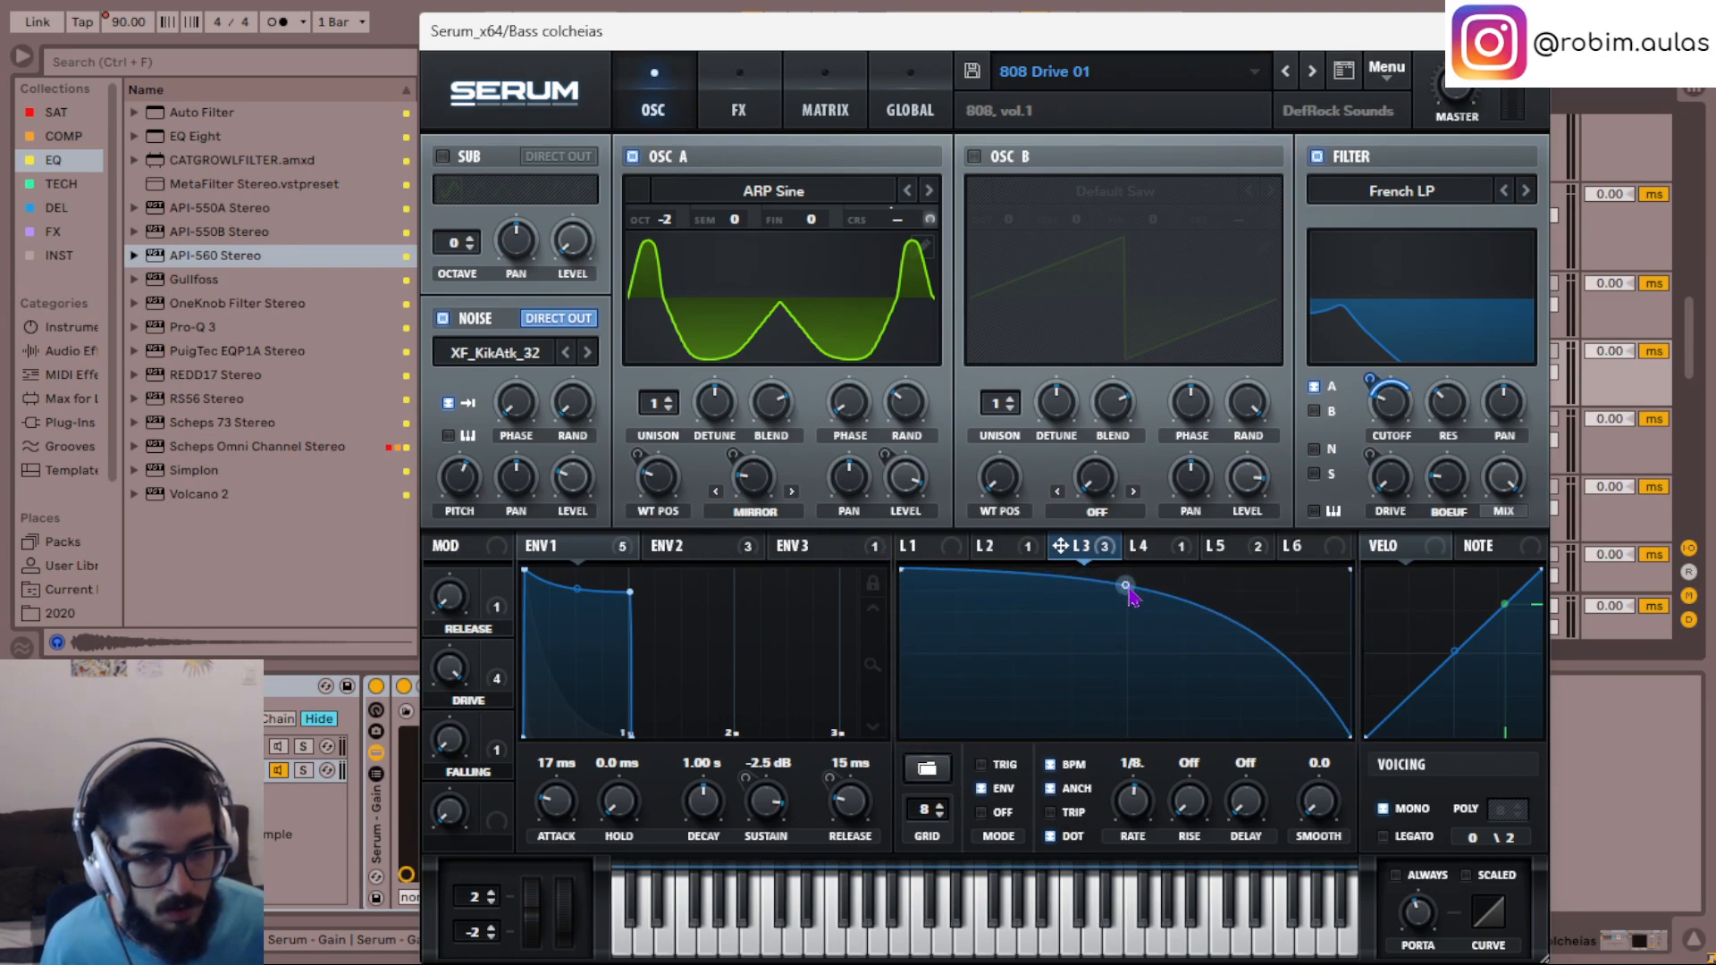
drag(1125, 586, 1125, 734)
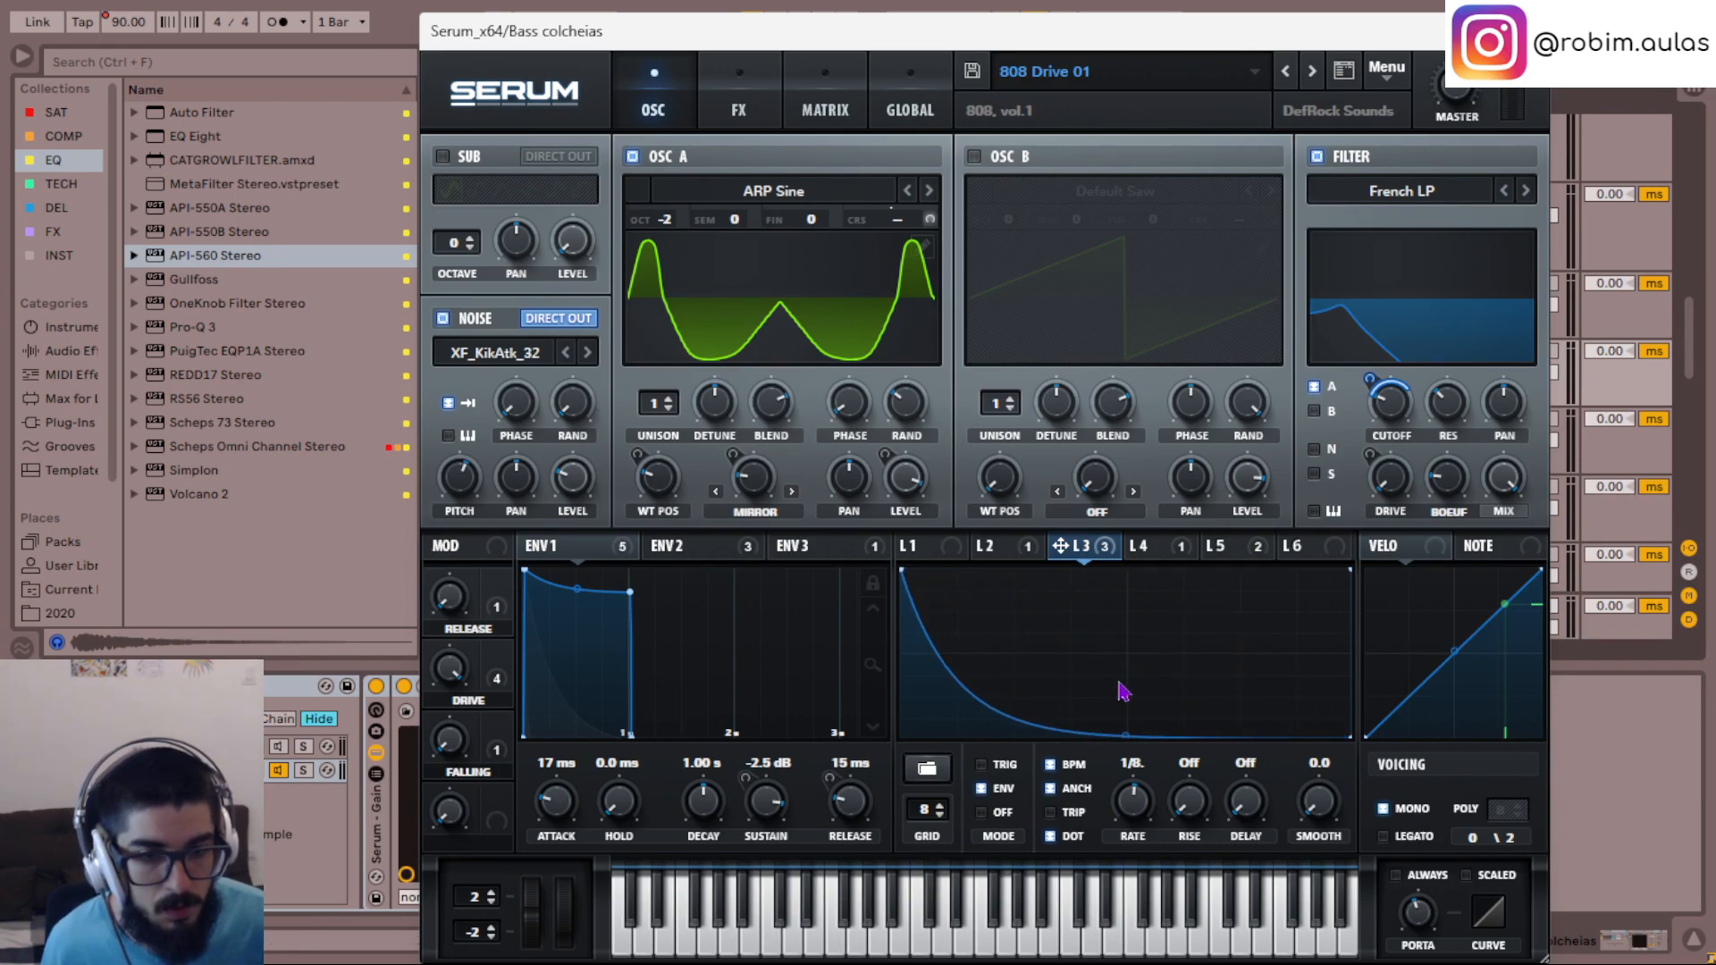
drag(1128, 738, 1129, 637)
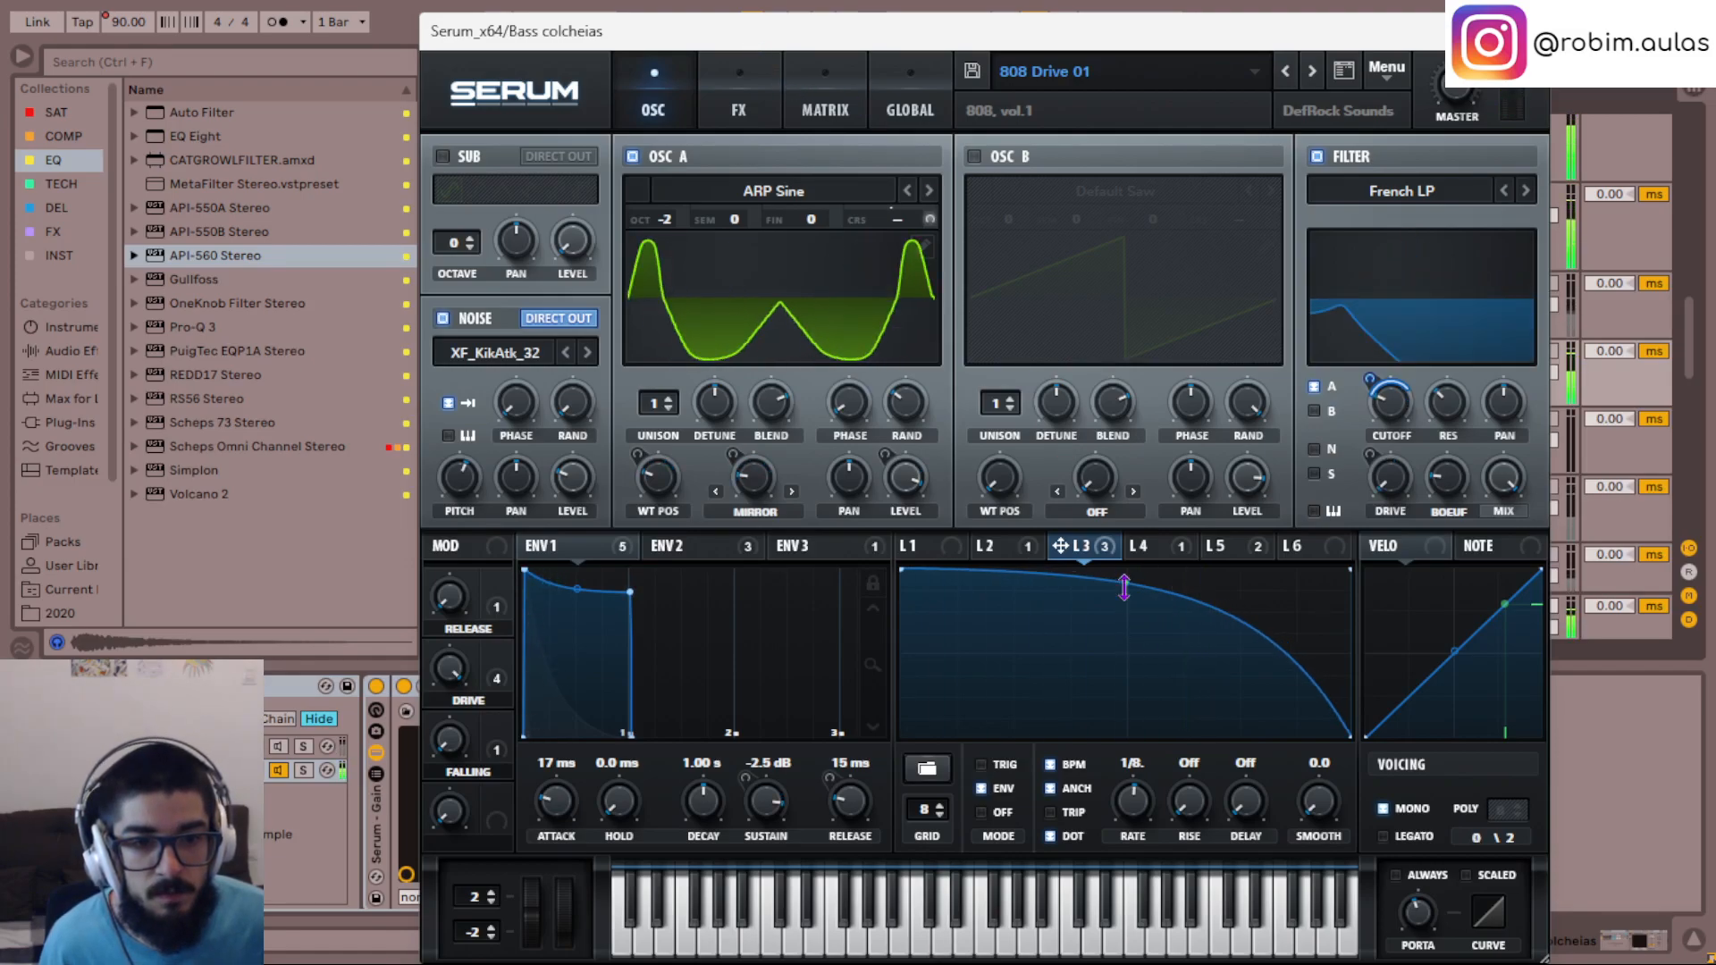
drag(1125, 583, 1129, 671)
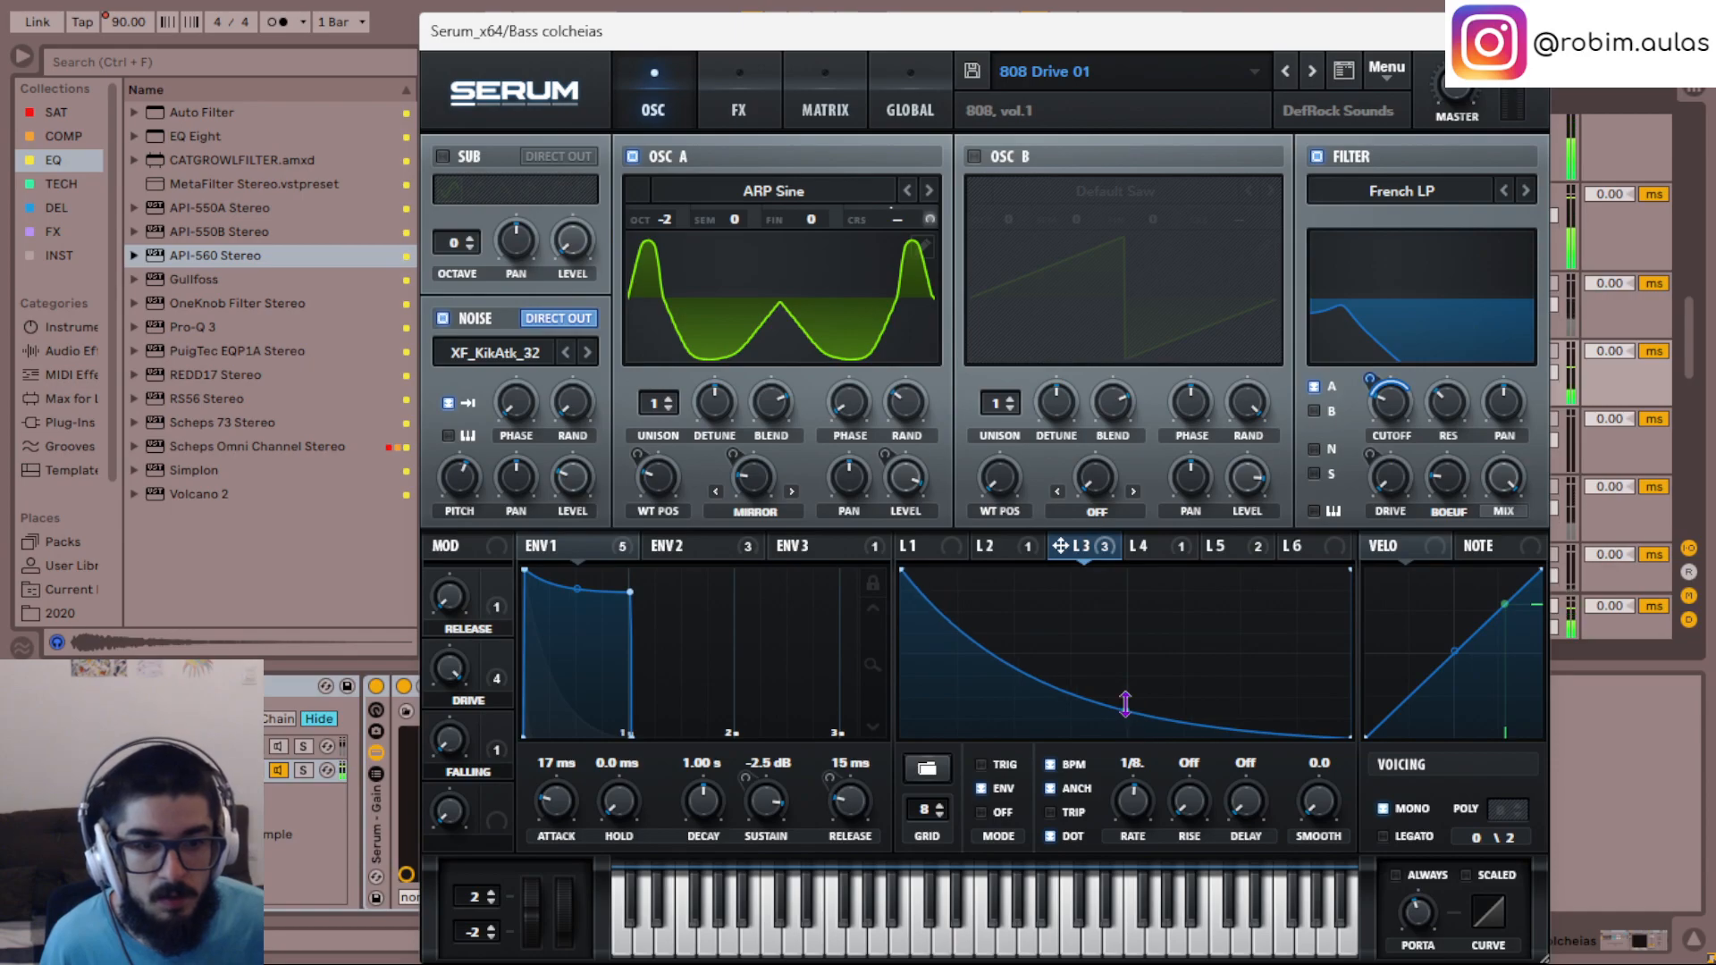
- Invert the LFO 4 shape so it starts and ends at maximum with its middle point at zero, and close Serum
click(1152, 554)
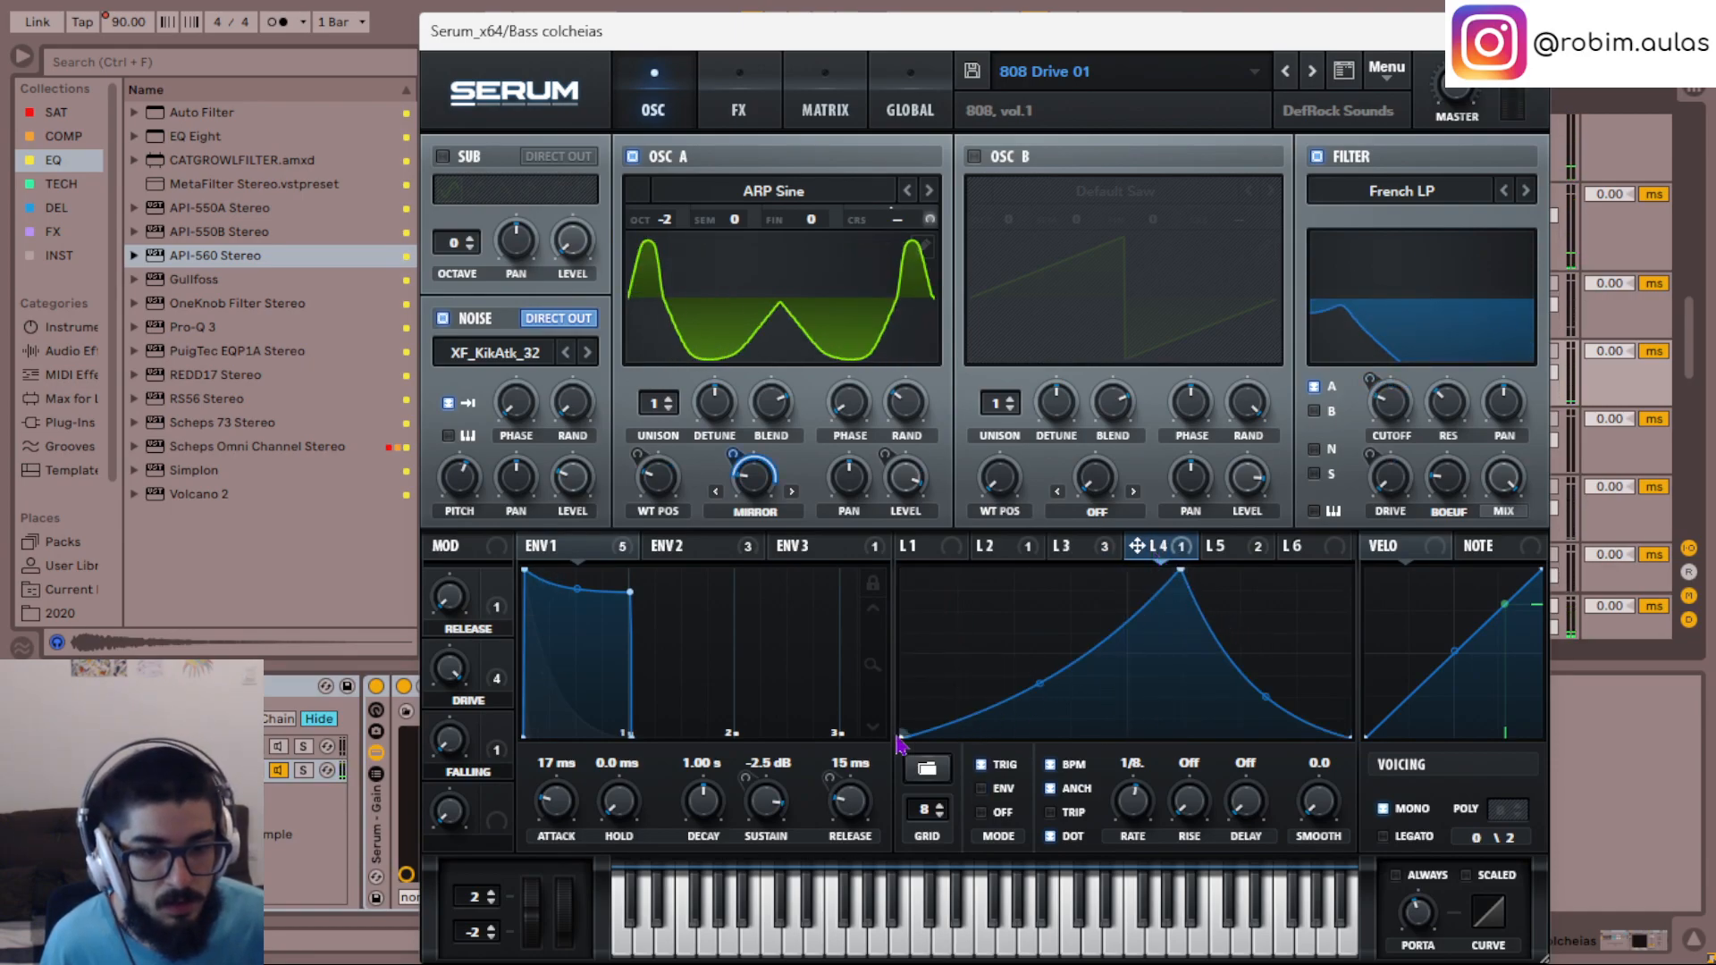
drag(902, 740, 884, 534)
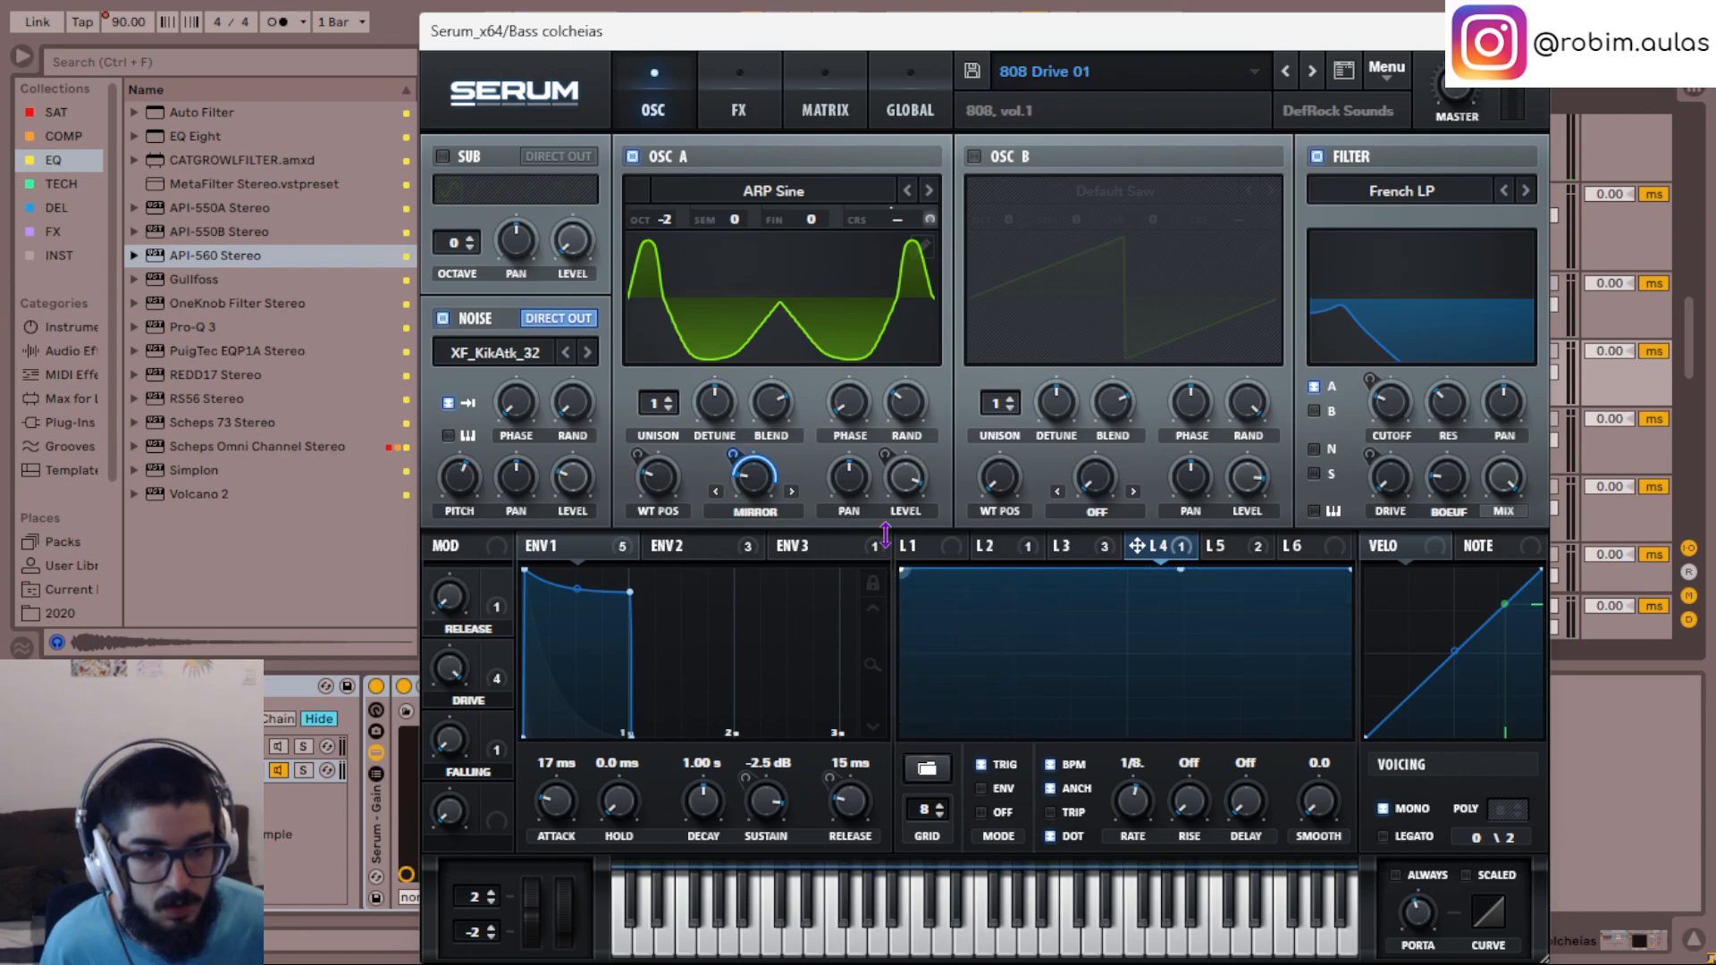
drag(1180, 570, 1181, 749)
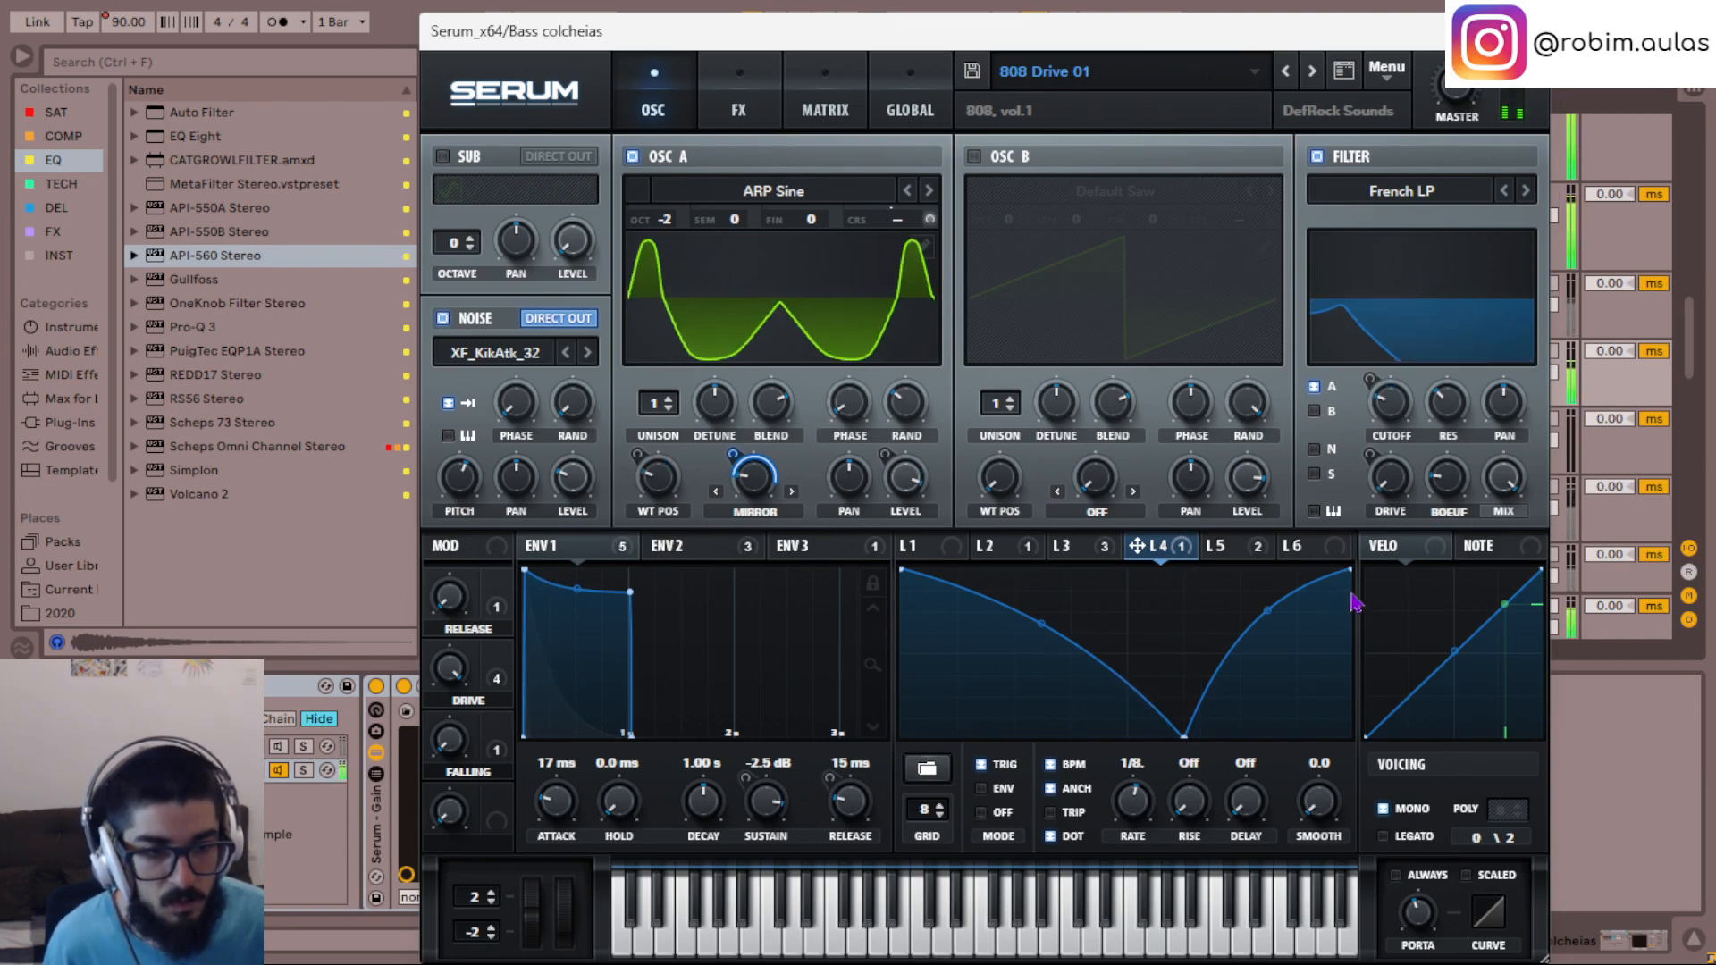
click(1527, 31)
- Solo the 19 Group and listen to the combined bass tracks from 11.1.1
scroll(574, 459, up, 1)
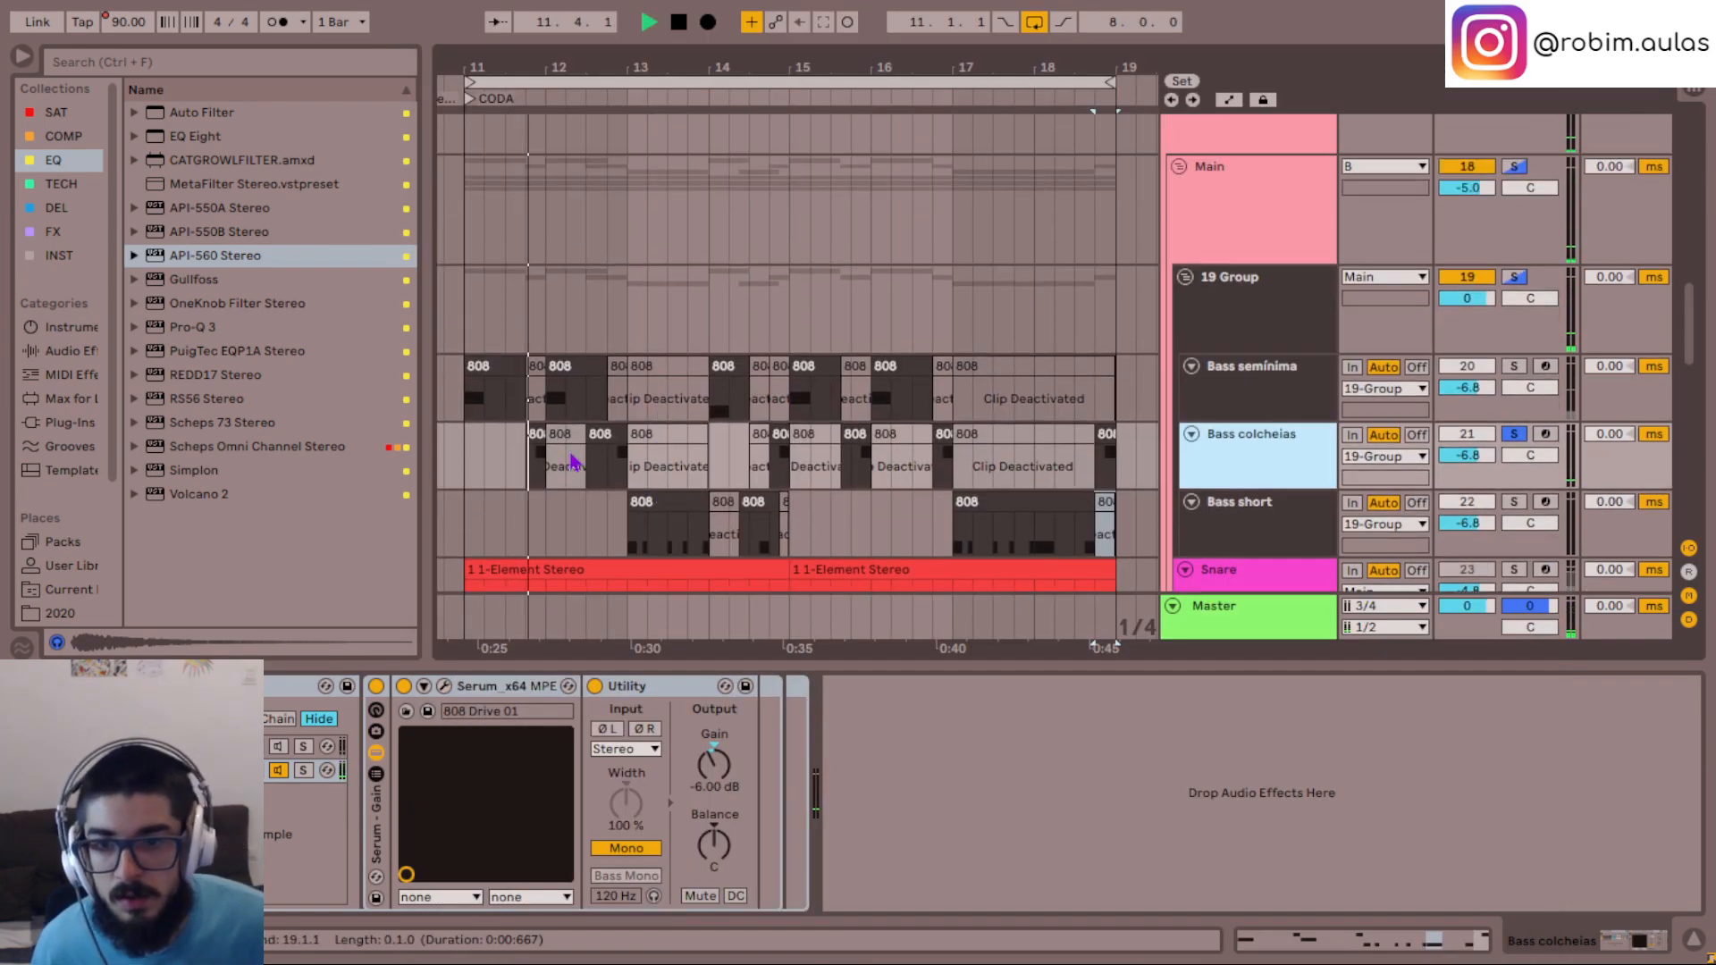
click(1279, 299)
key(space)
click(472, 318)
key(space)
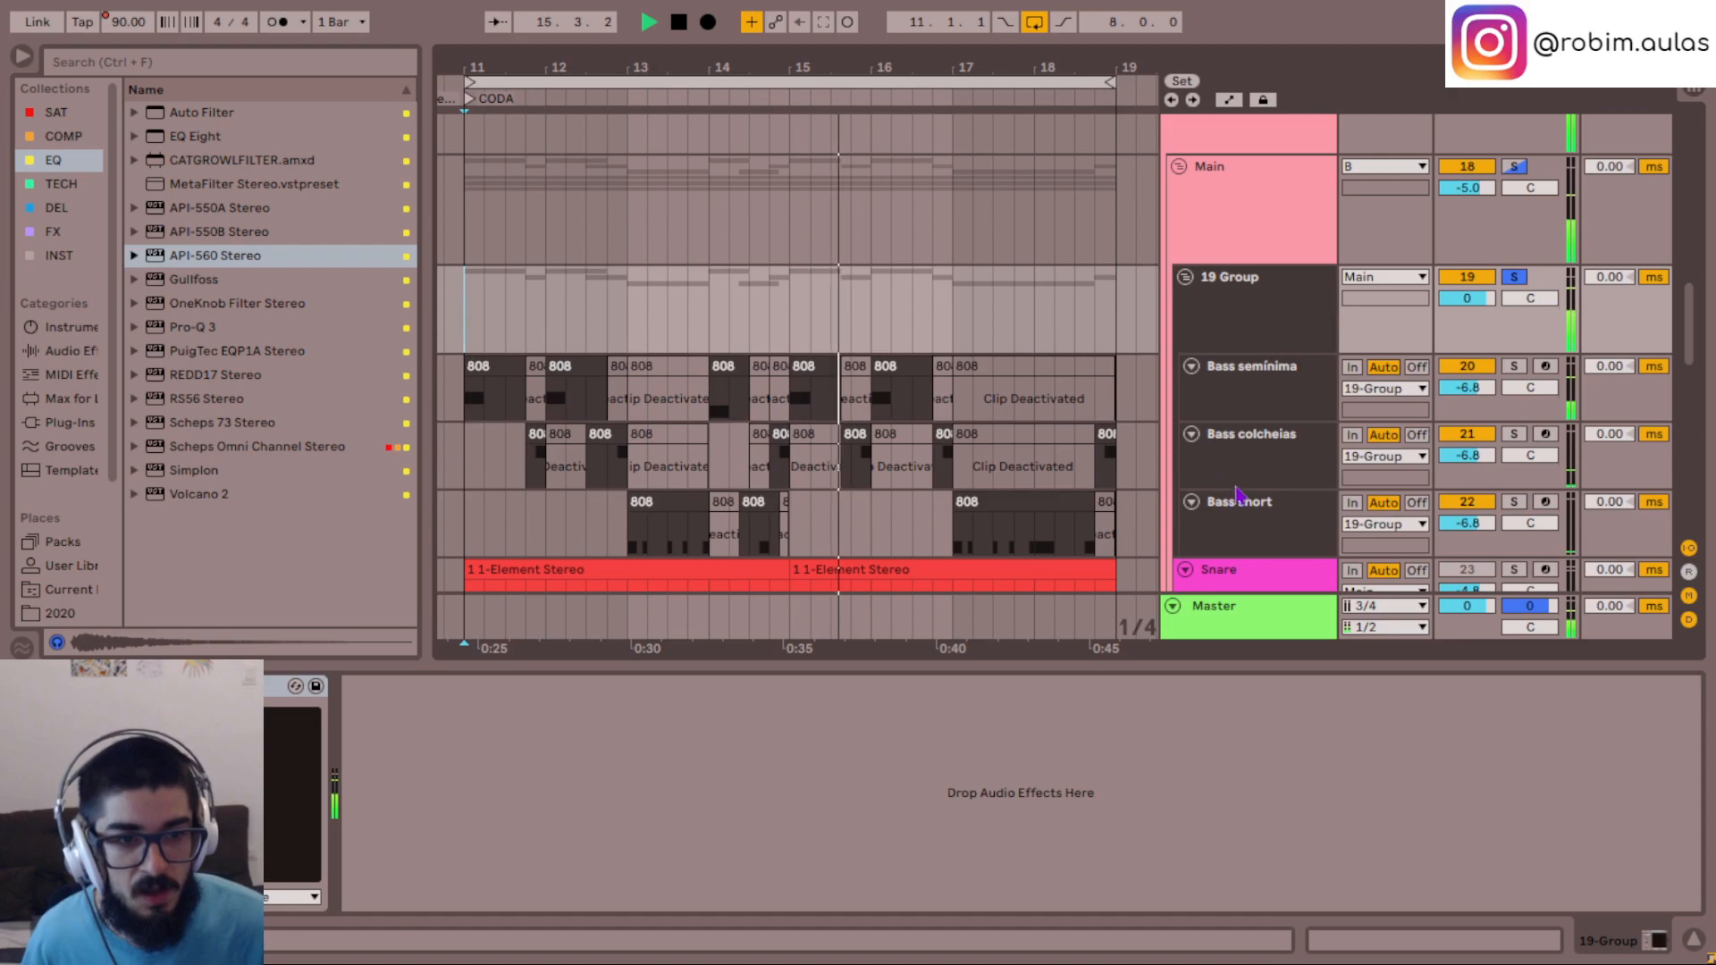
- Clear the bass solos and restart playback of the full CODA from 11.1.1 with Bass colcheias selected
click(1283, 464)
key(s)
key(space)
key(space)
key(s)
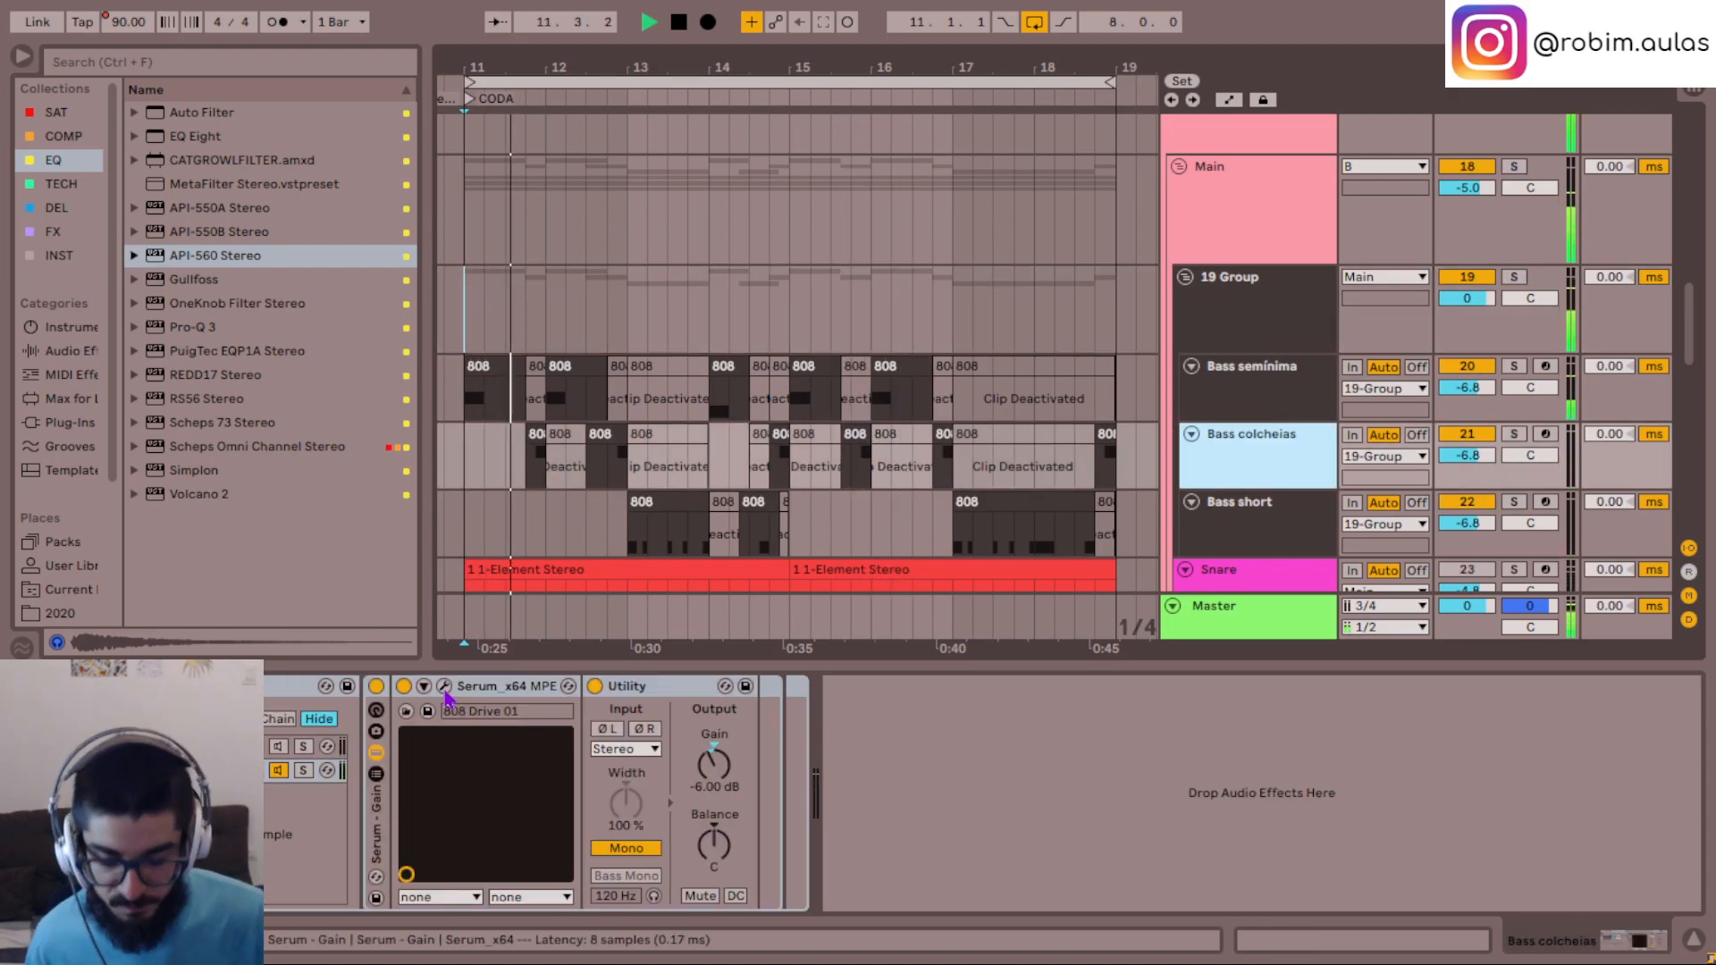
- Set the LFO 3 modulation of the filter cutoff to 28 in the Serum on Bass colcheias
click(445, 690)
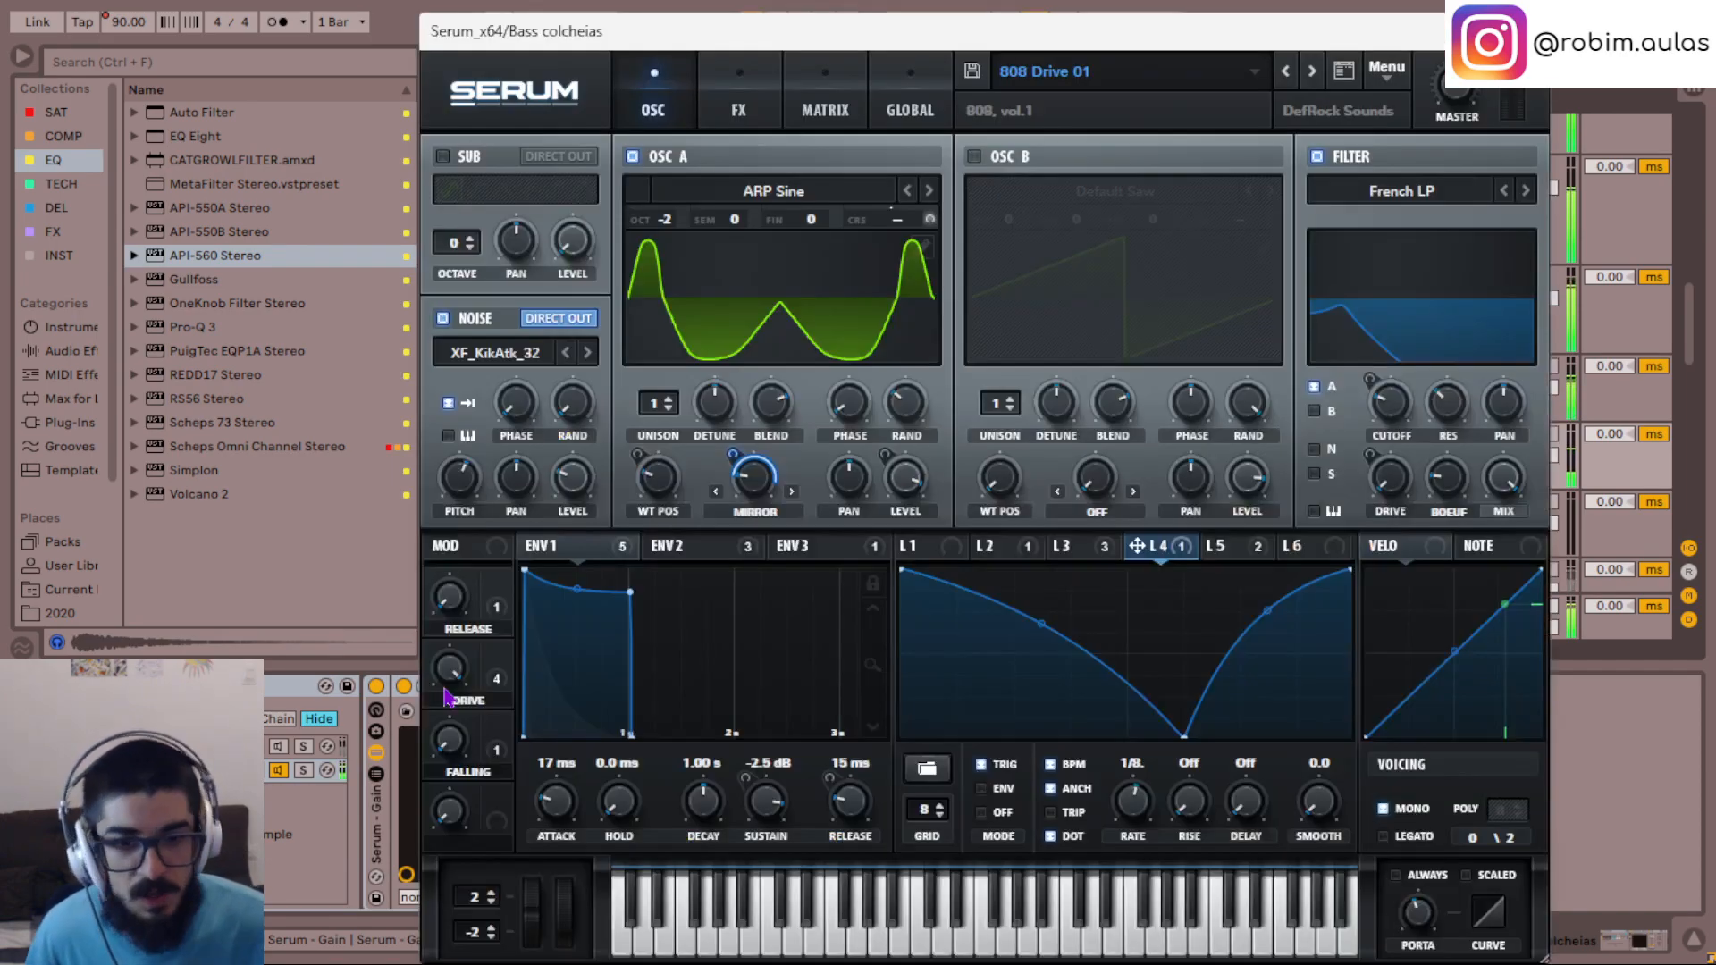
mouse_move(1401, 404)
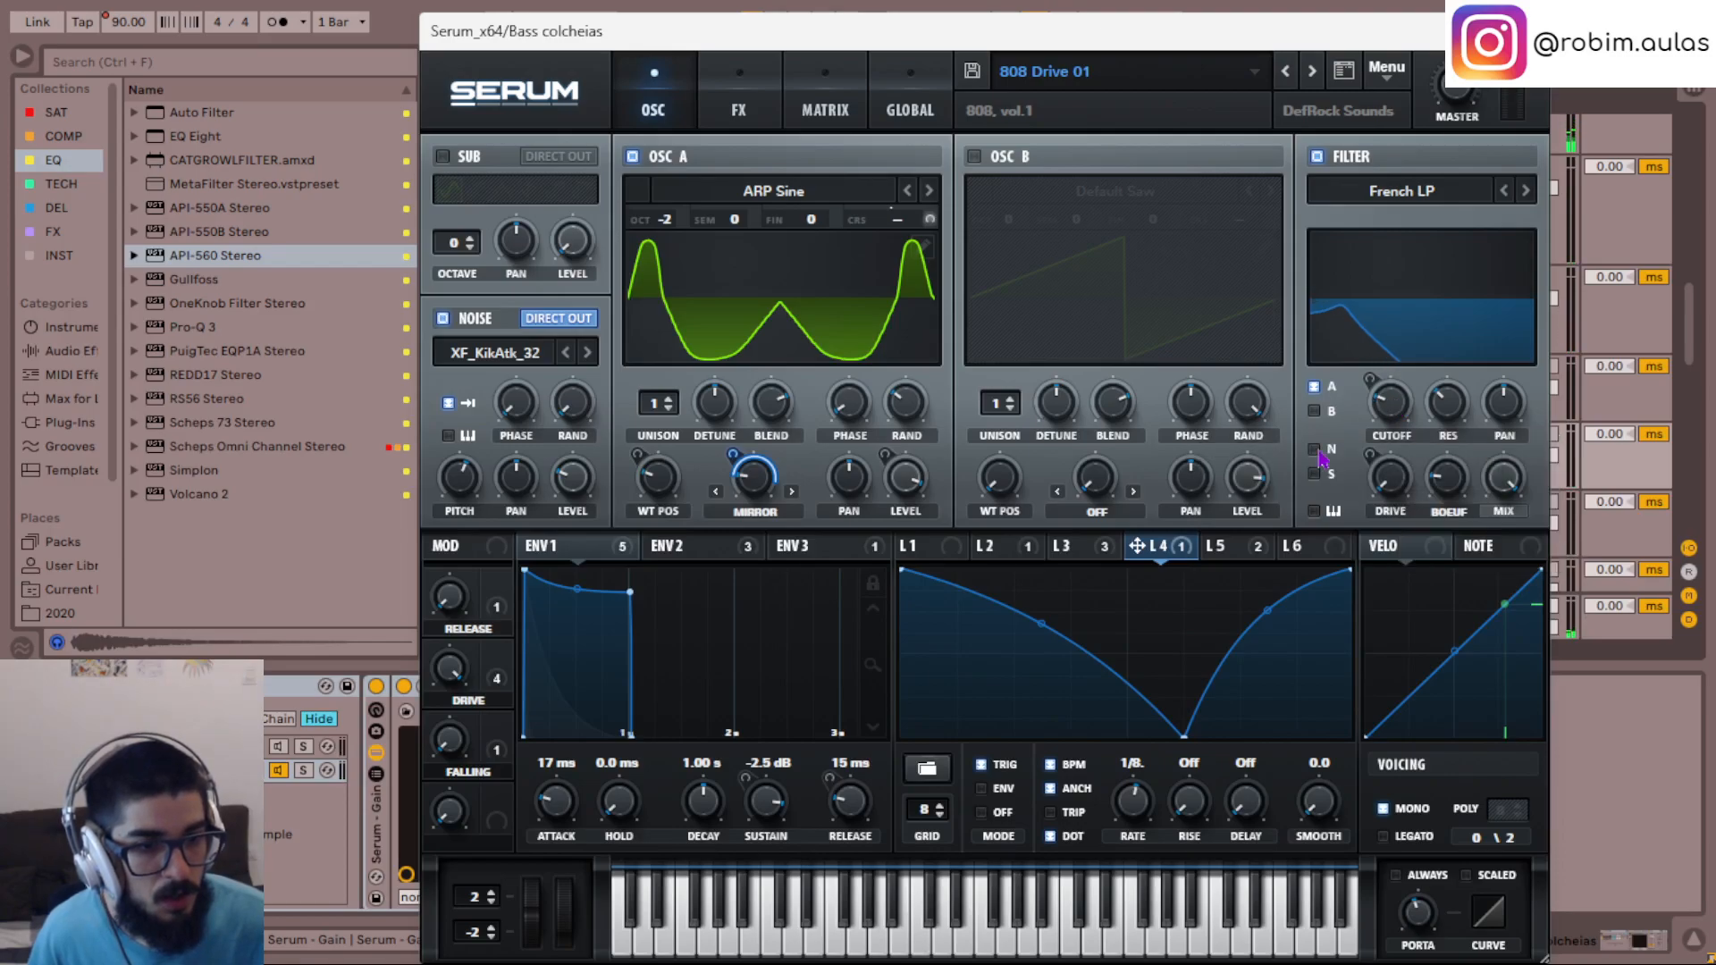
click(1098, 548)
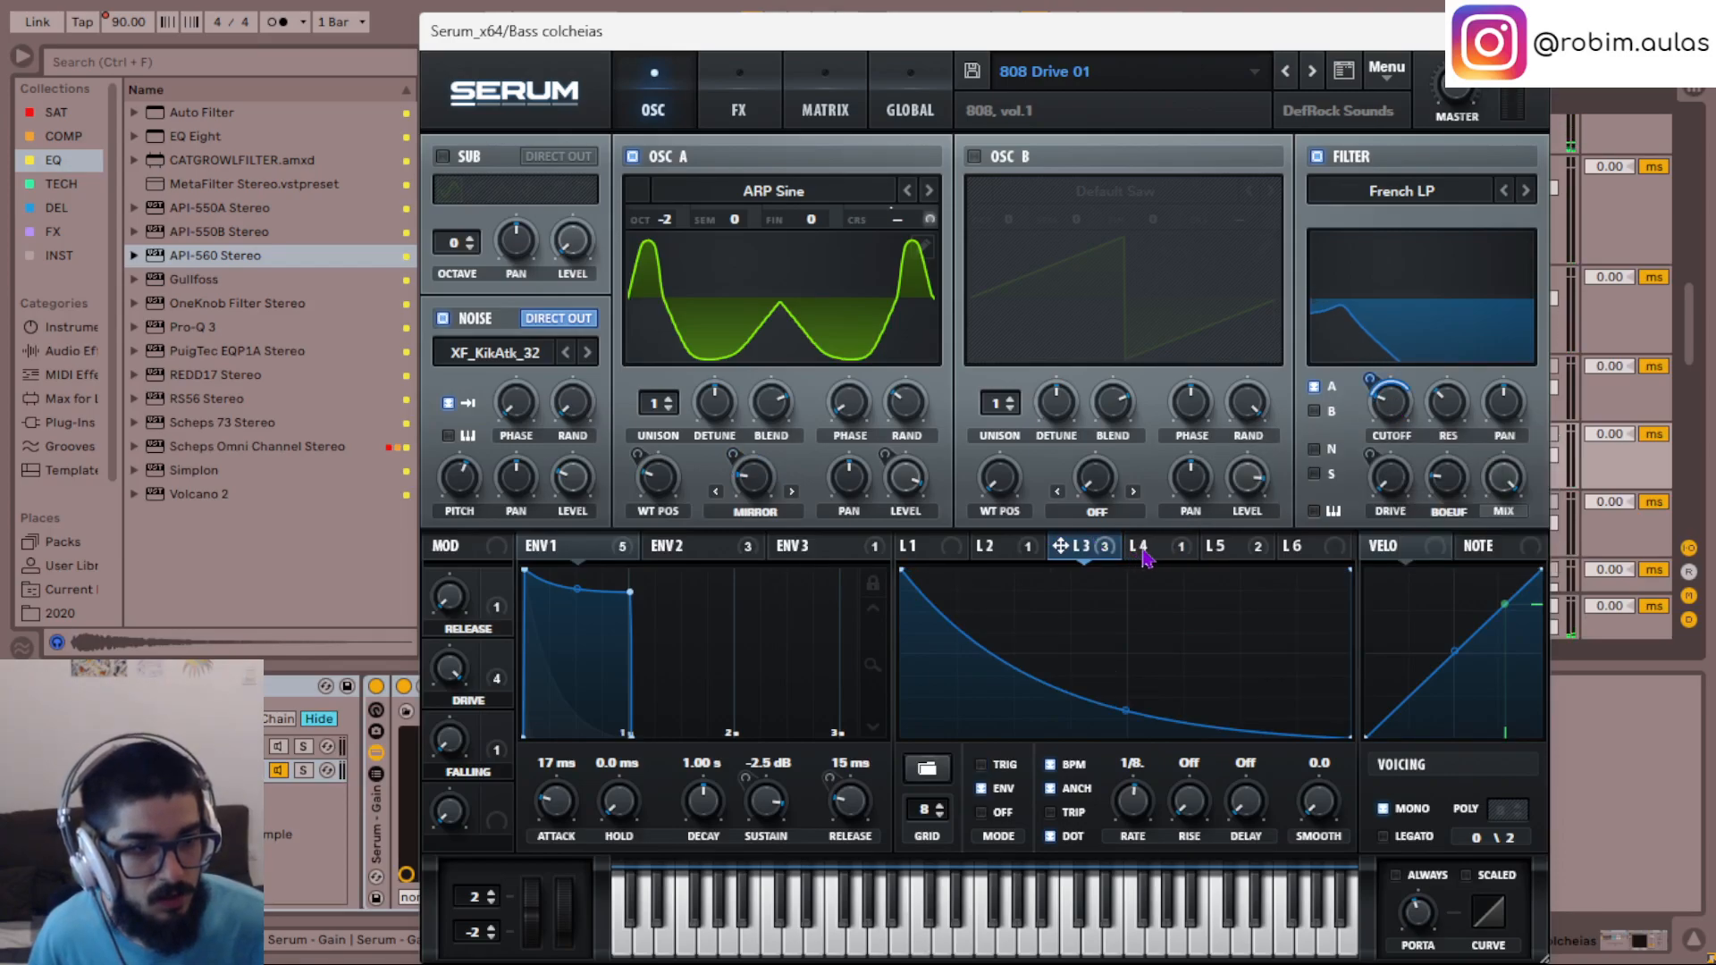
mouse_move(1371, 384)
drag(1371, 398, 1367, 391)
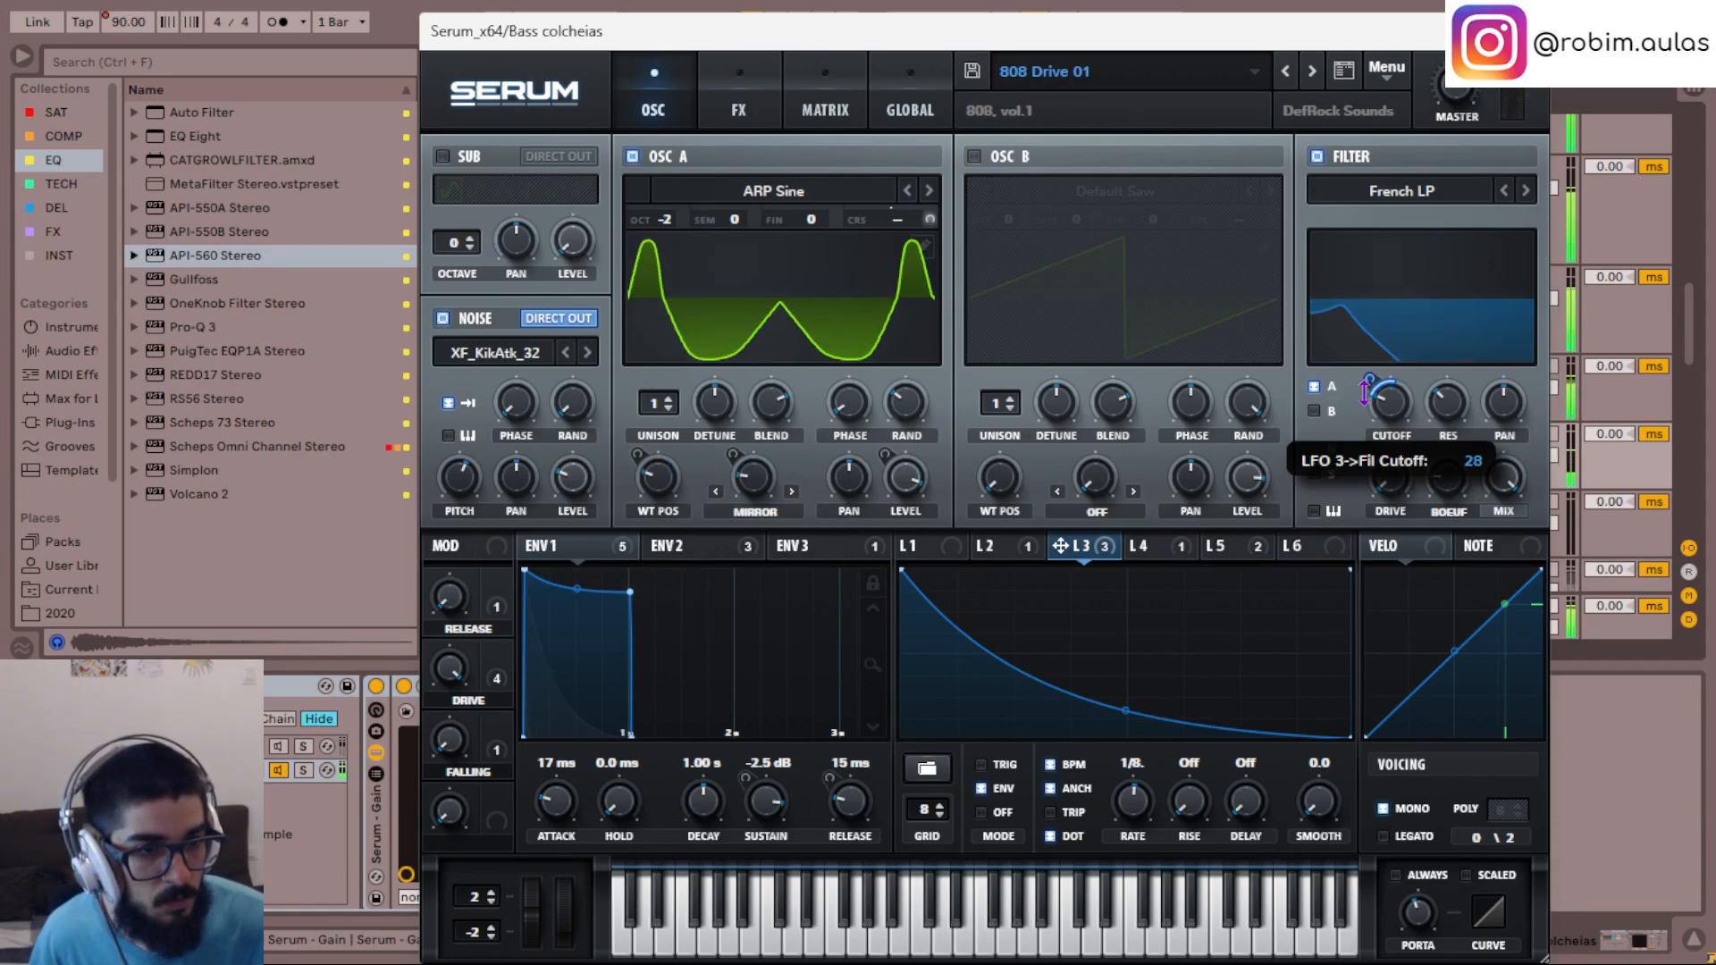
- Examine the LFO 5, LFO 3 and LFO 4 shapes and their modulation targets in the Bass colcheias Serum
click(1213, 549)
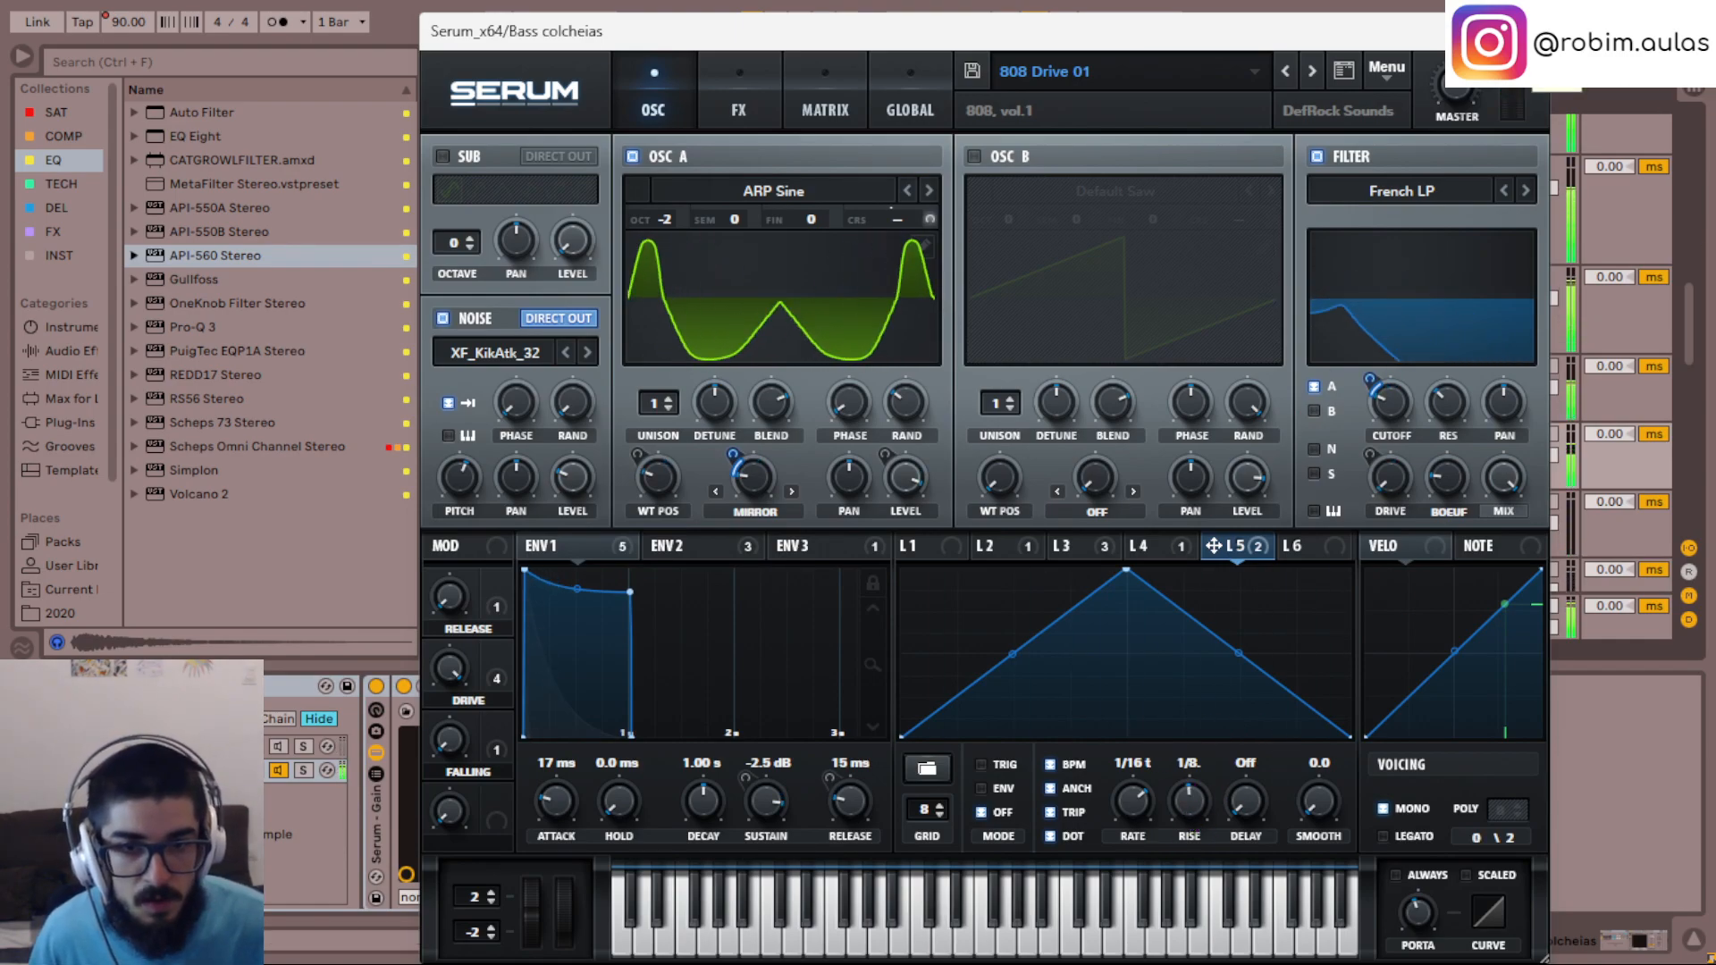
click(1079, 547)
click(1164, 549)
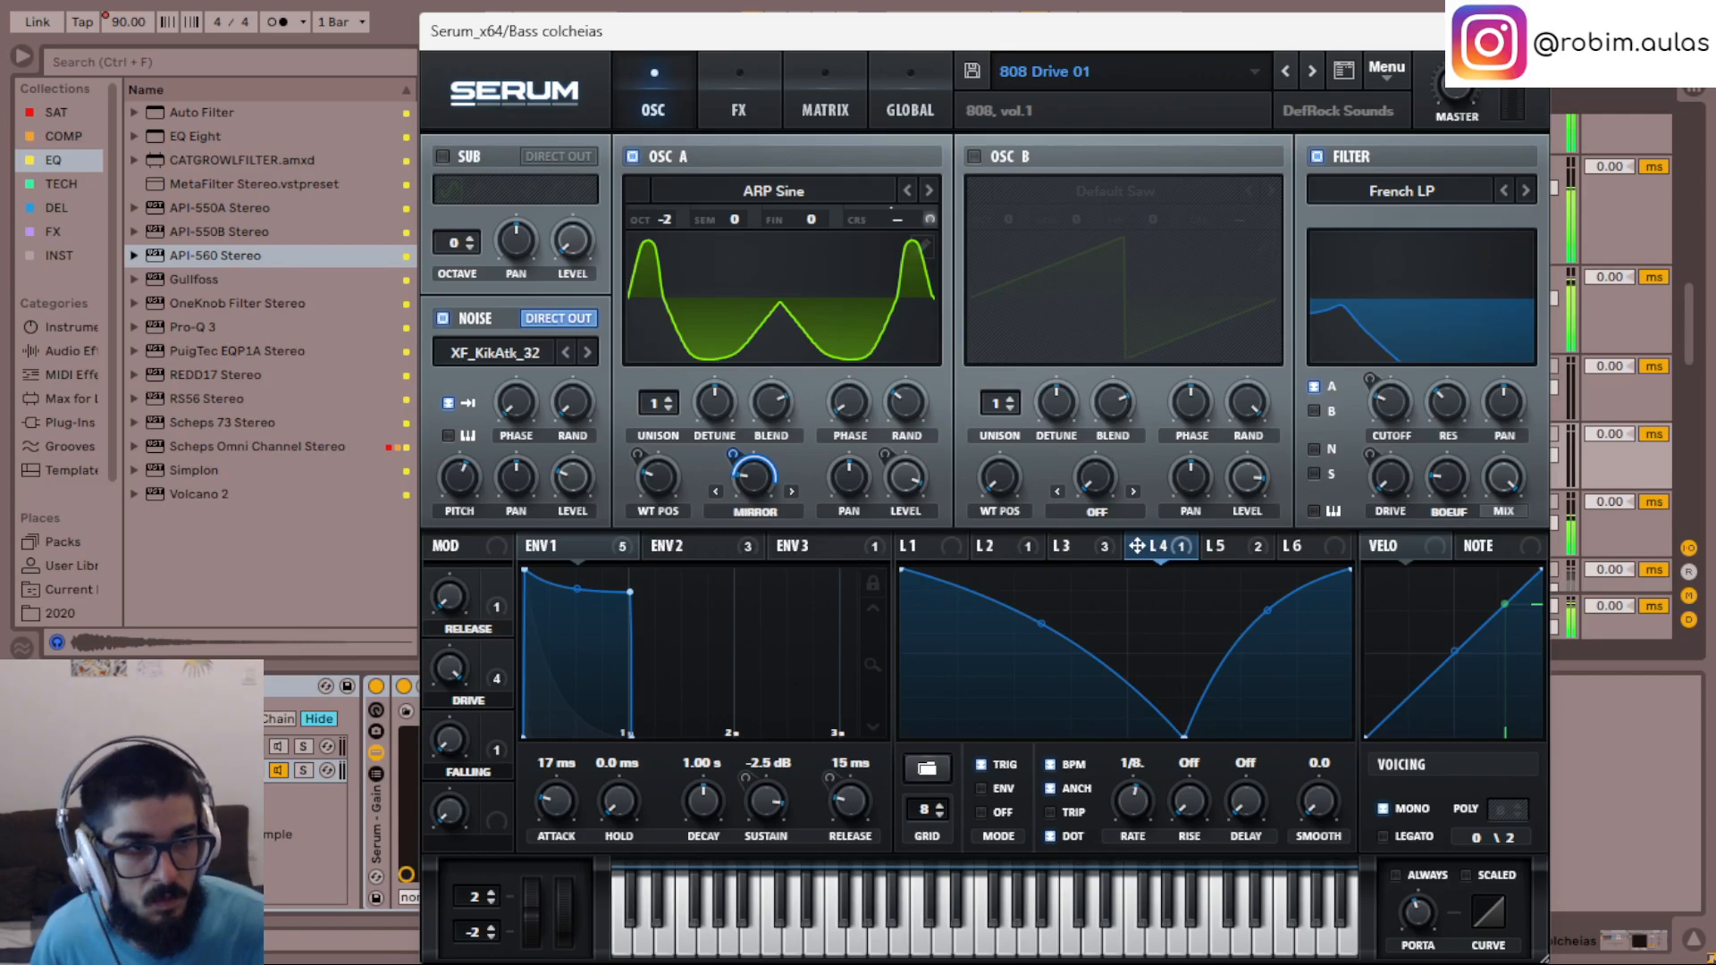
- Close the Serum window and rename the 28 Instrument Rack track as flute
key(ctrl+alt+p)
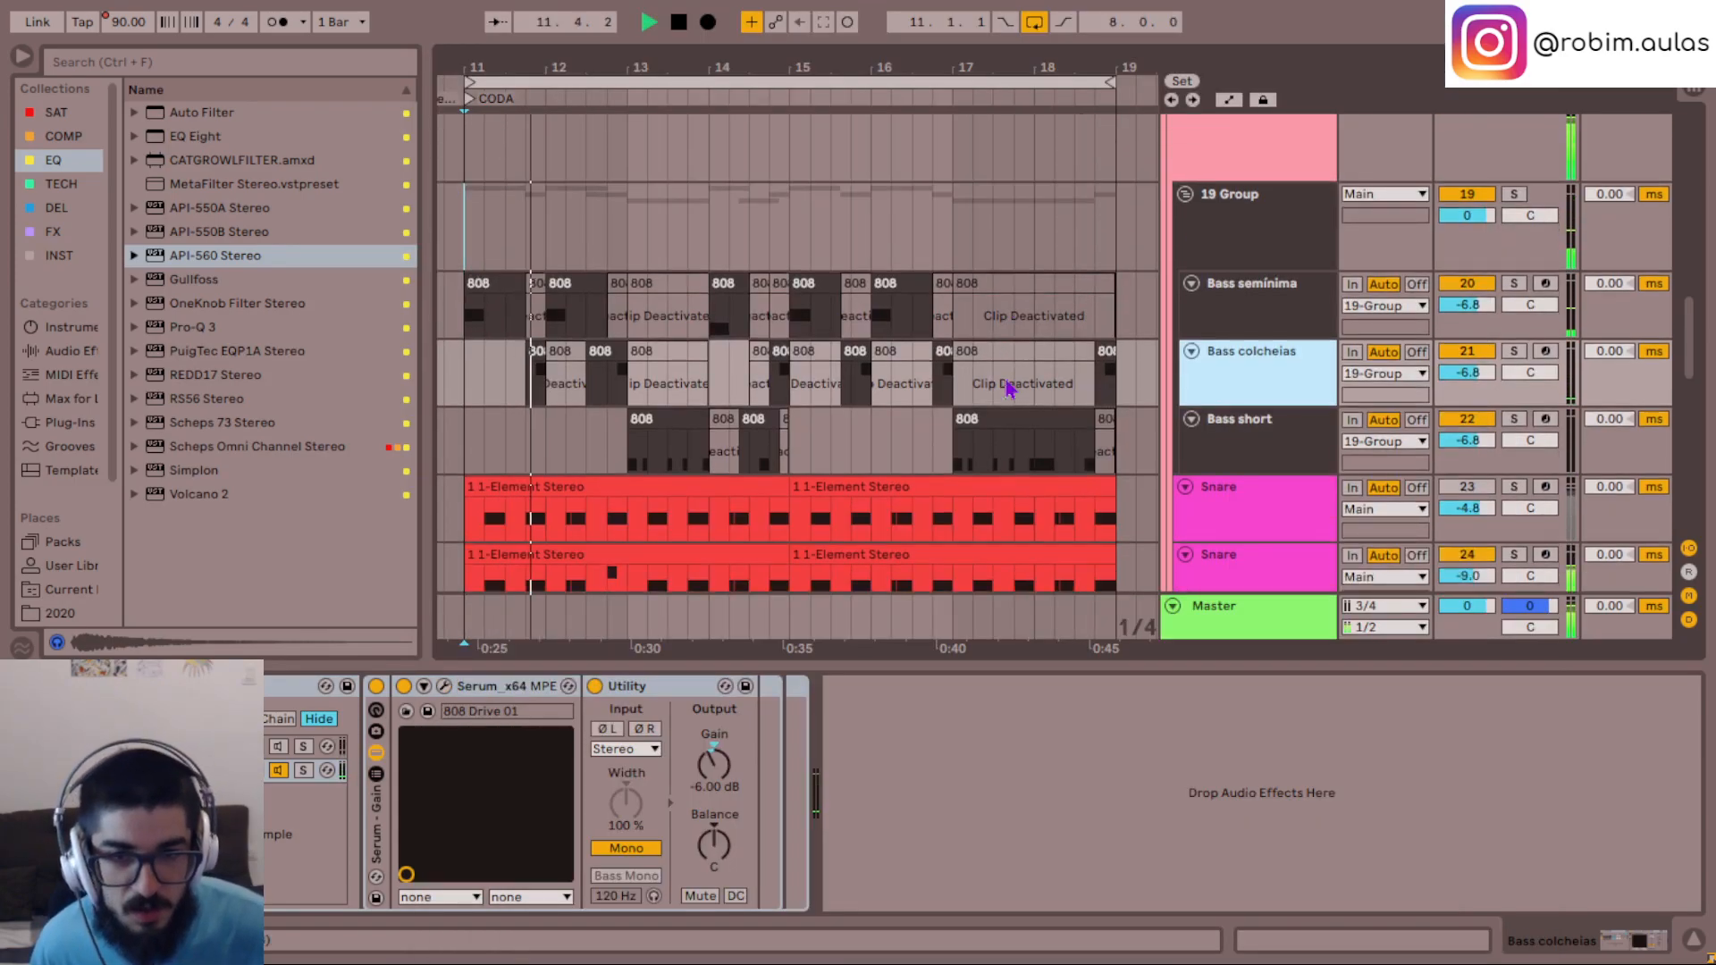
scroll(1007, 387, down, 6)
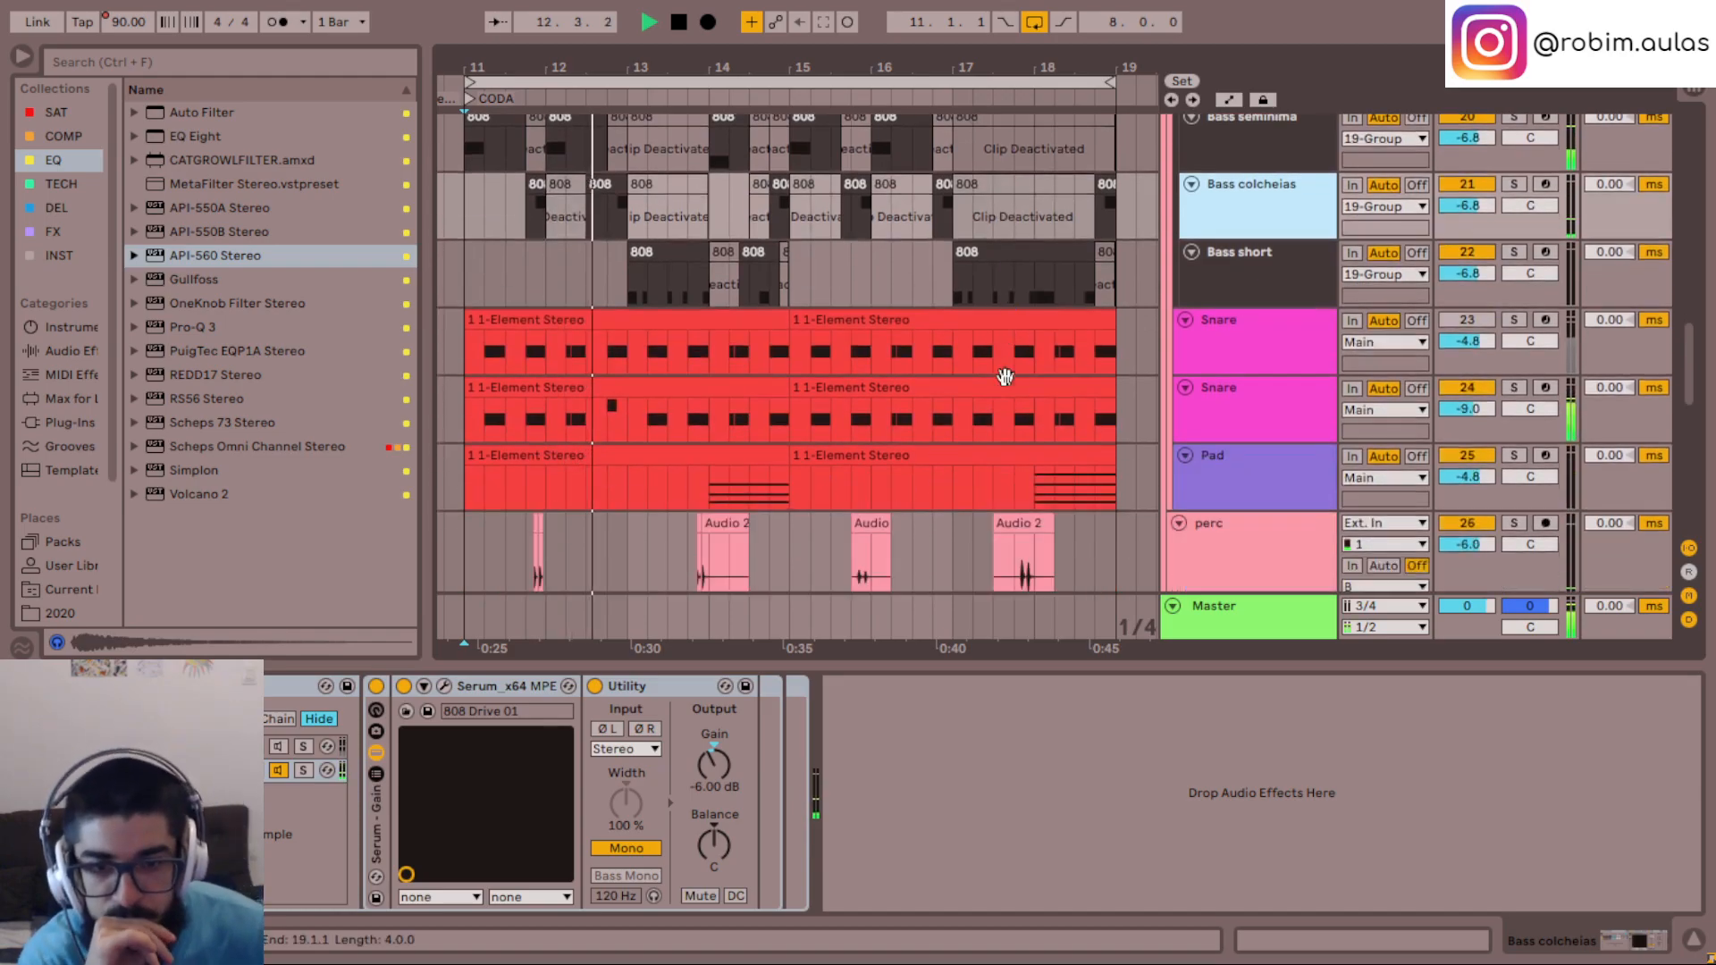
scroll(1005, 376, down, 1)
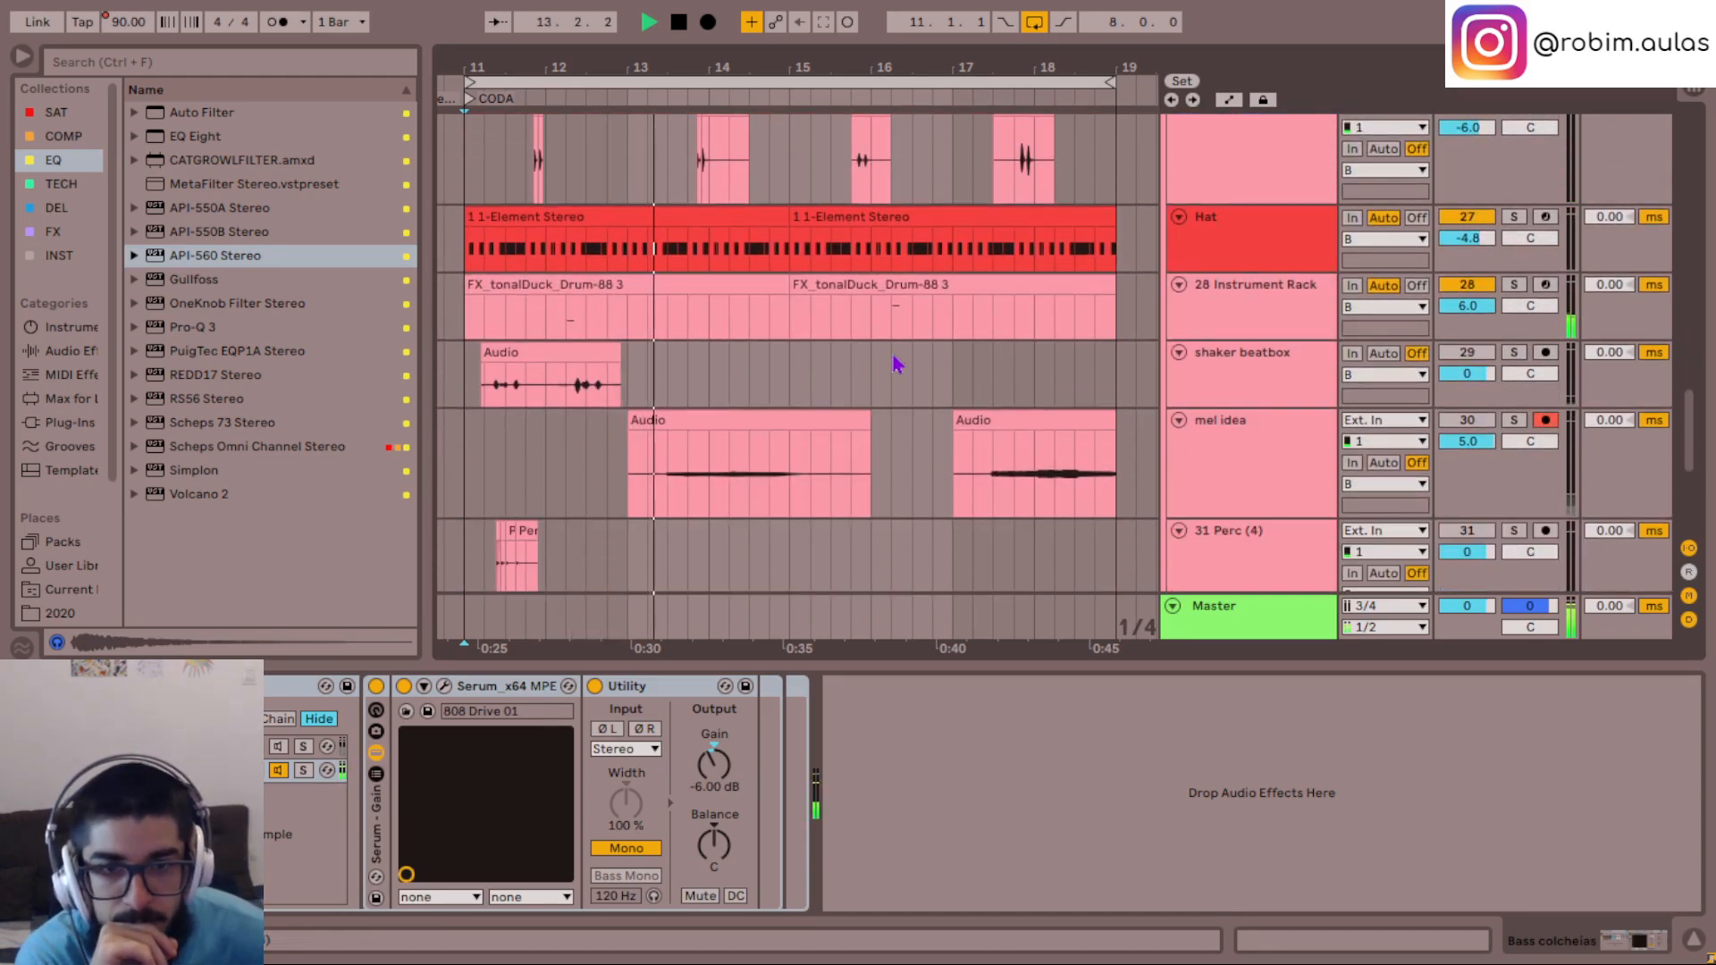
scroll(839, 402, up, 1)
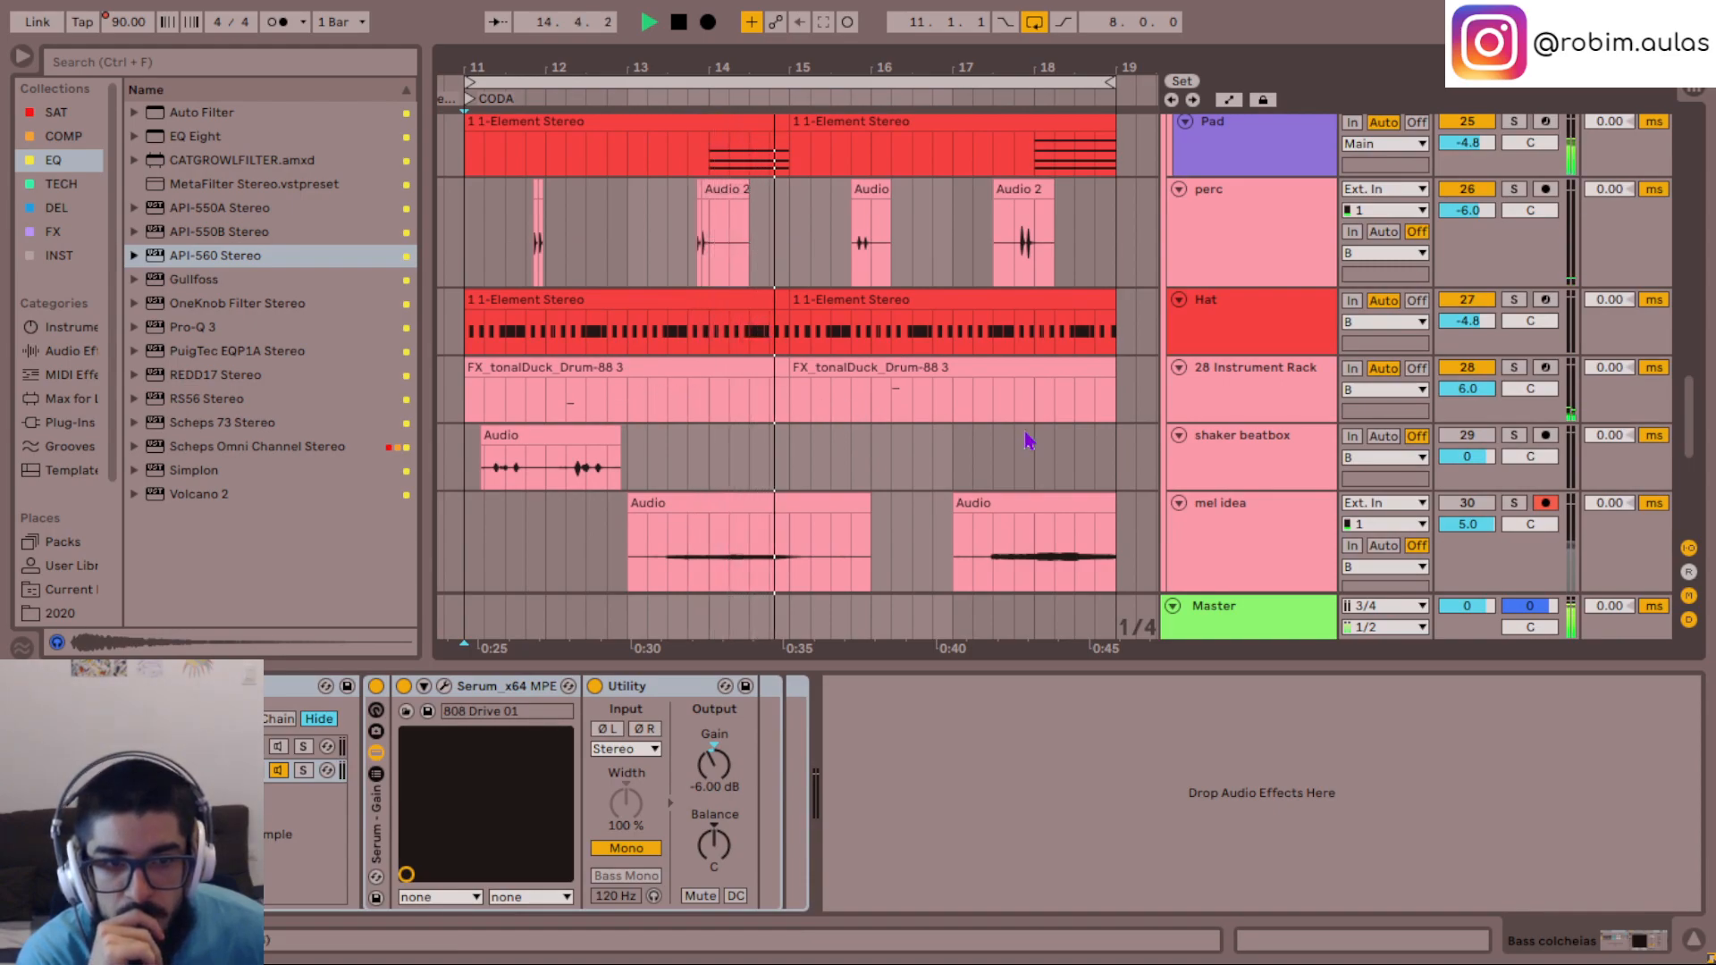
click(1237, 400)
key(ctrl+r)
text(flute)
key(Return)
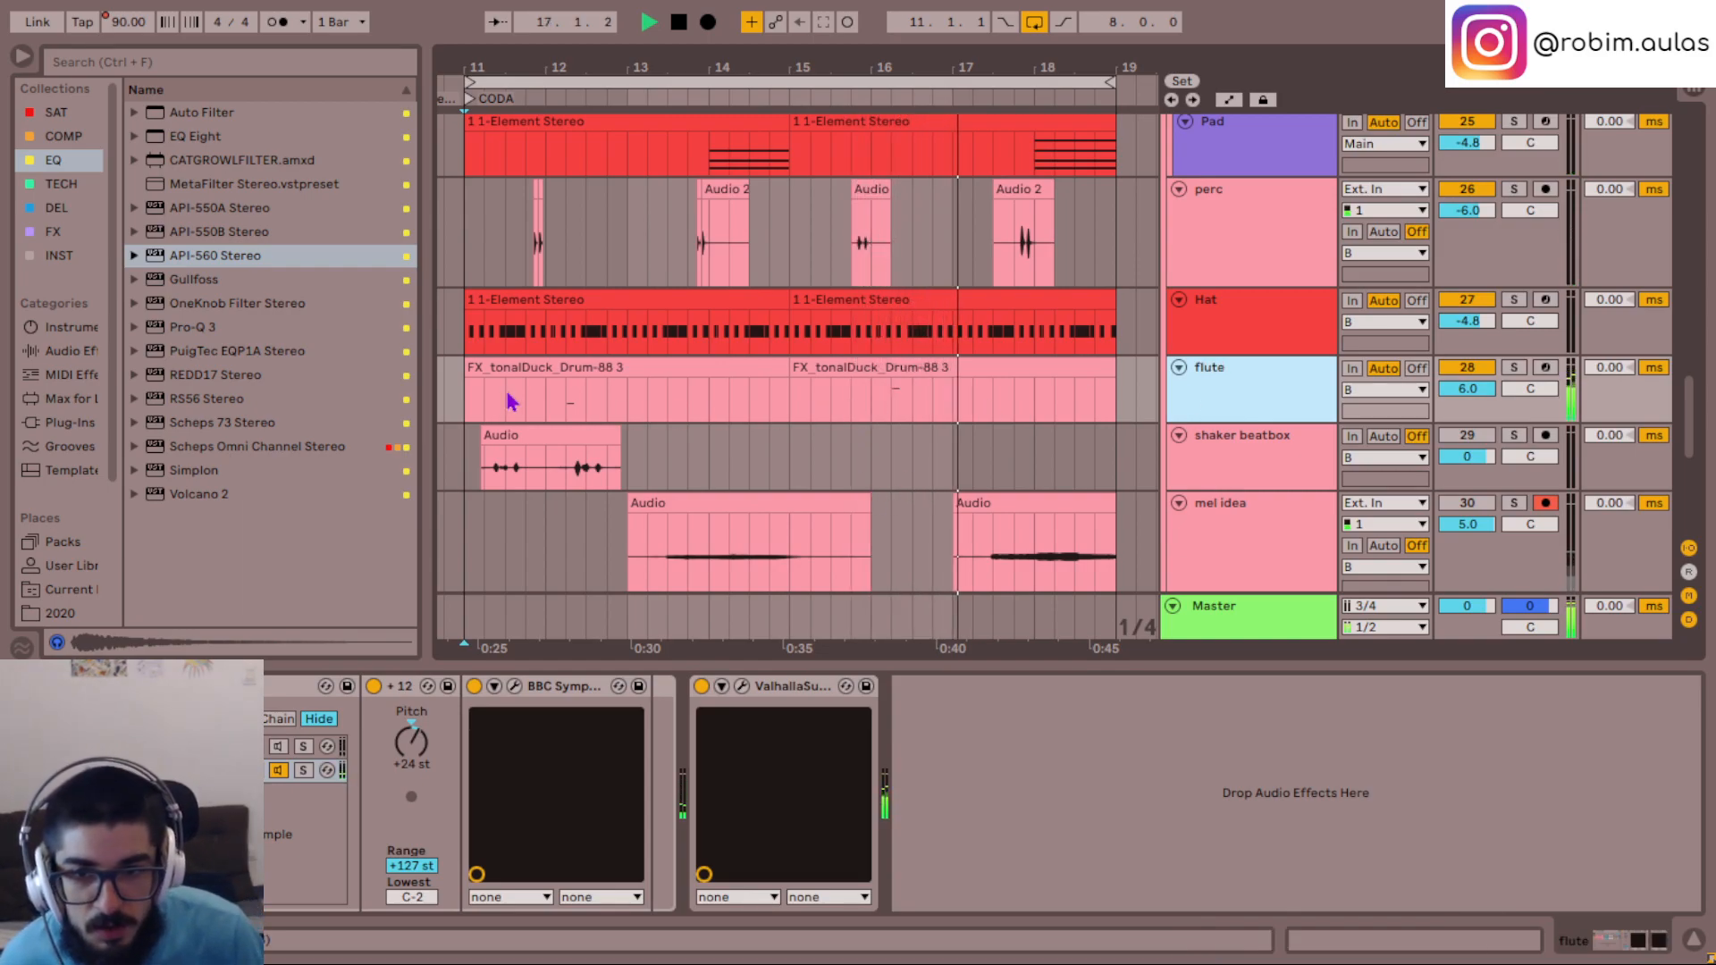
- Raise the note at 2.2 in the first flute clip to A2 and listen to it
click(558, 408)
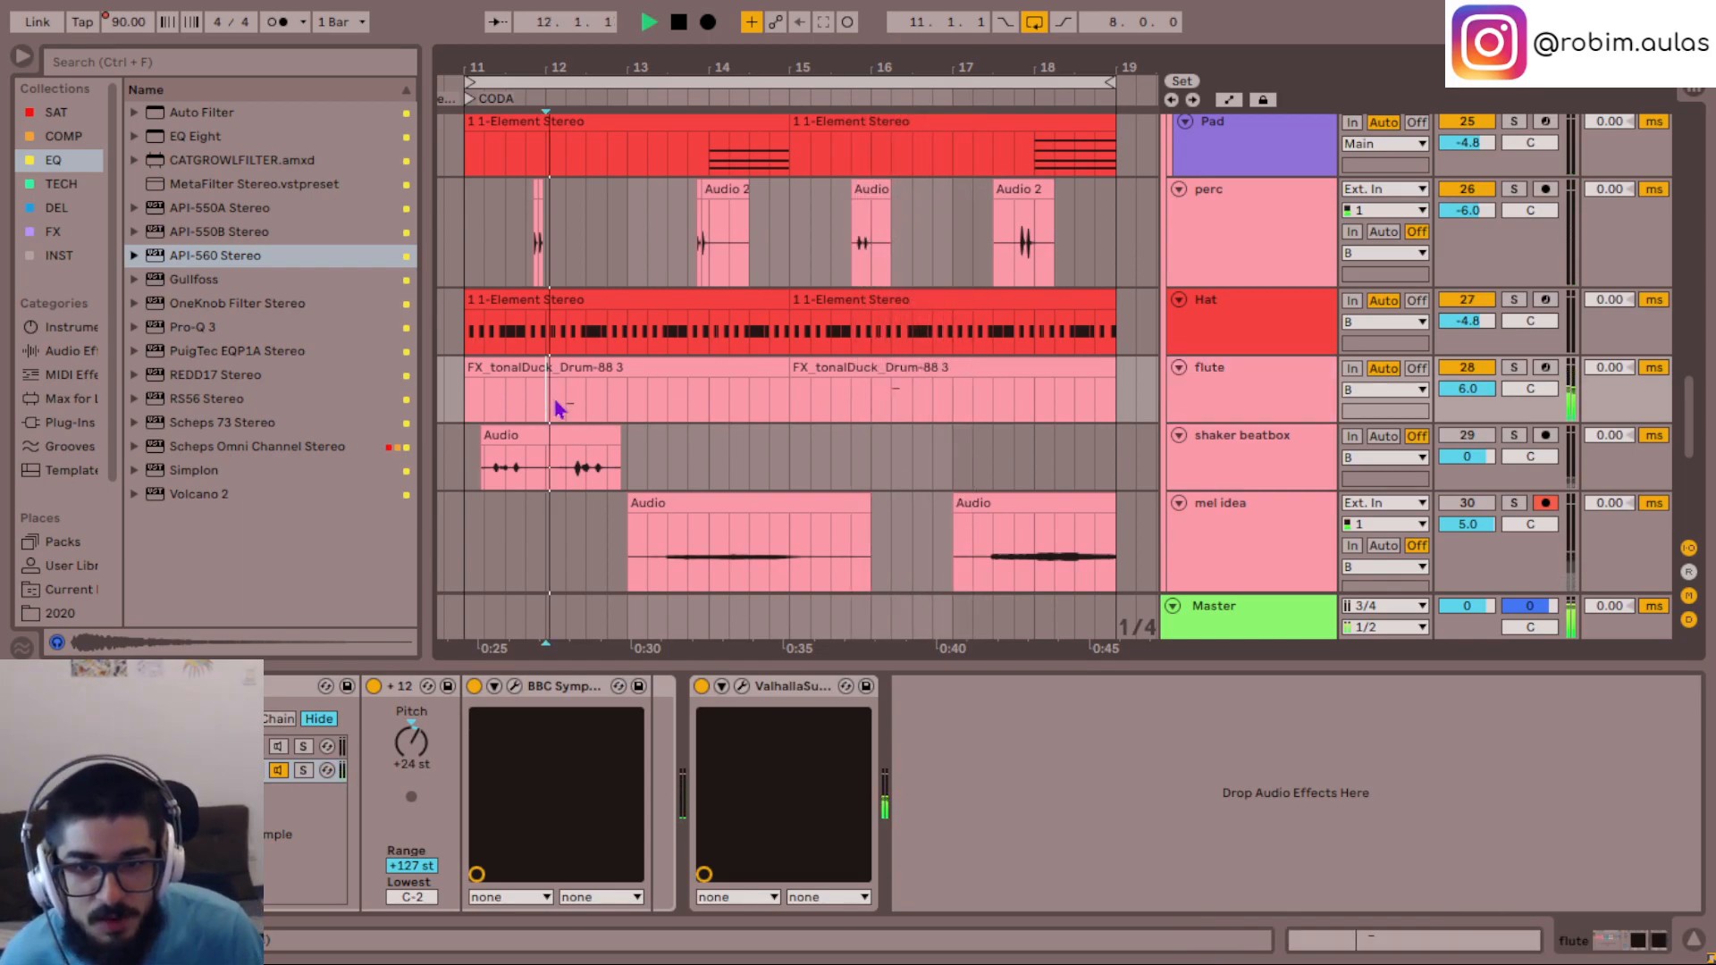
double_click(621, 374)
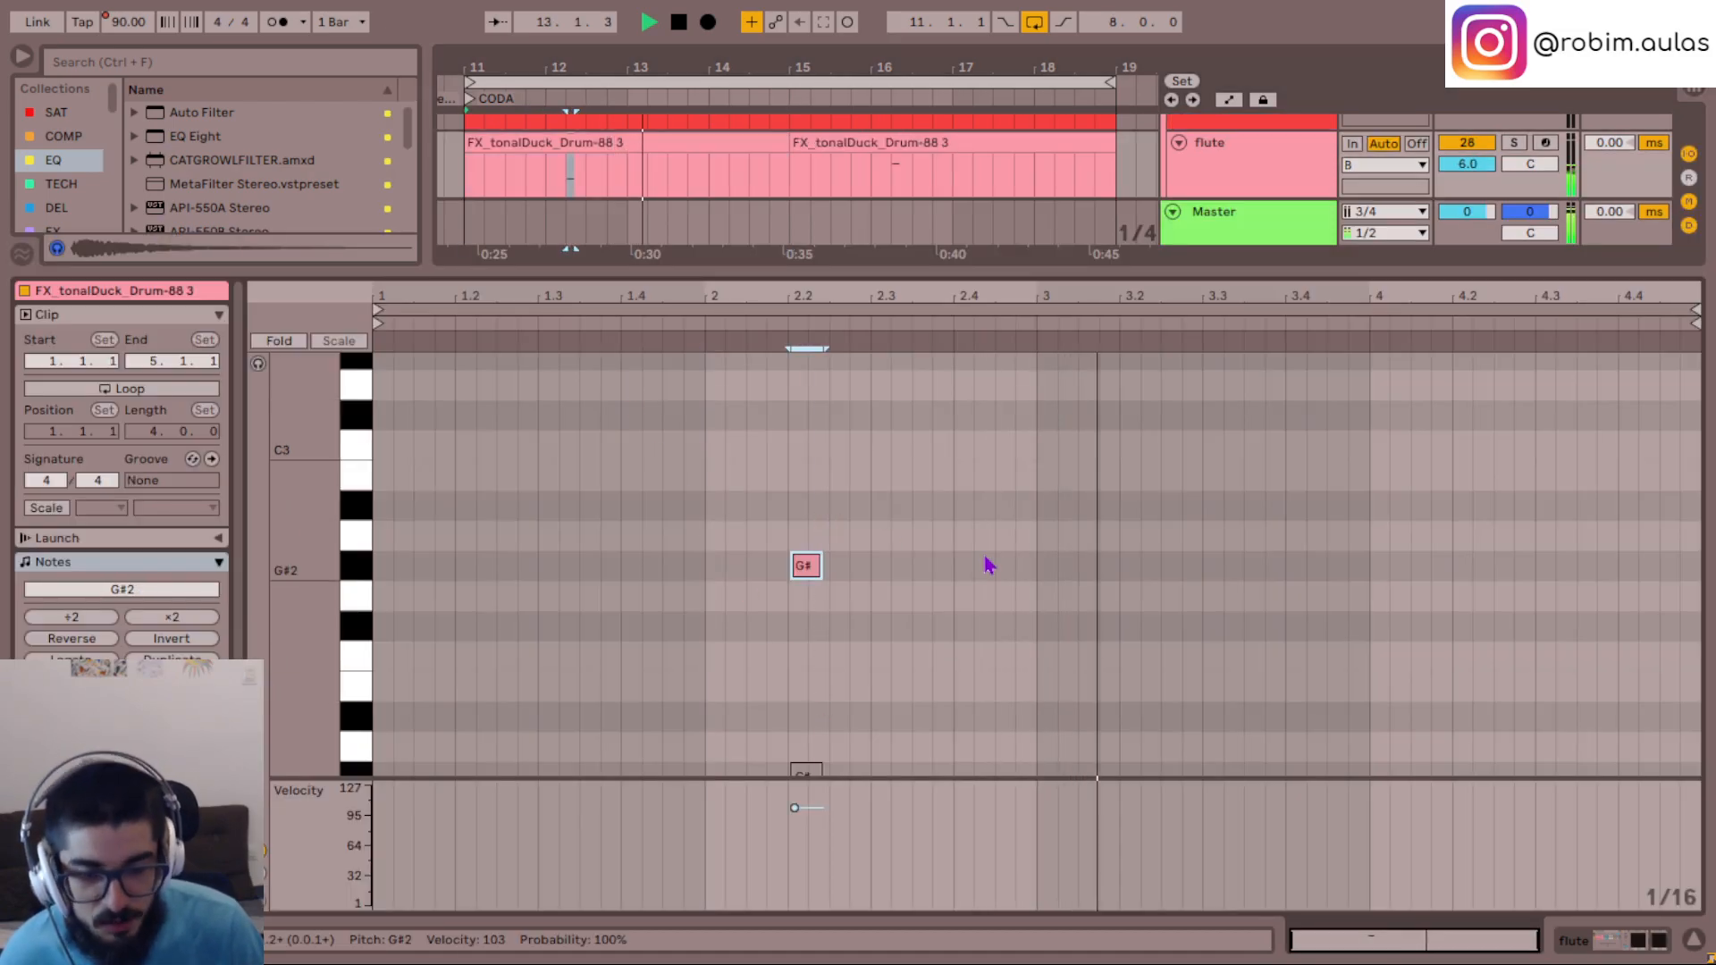
click(691, 591)
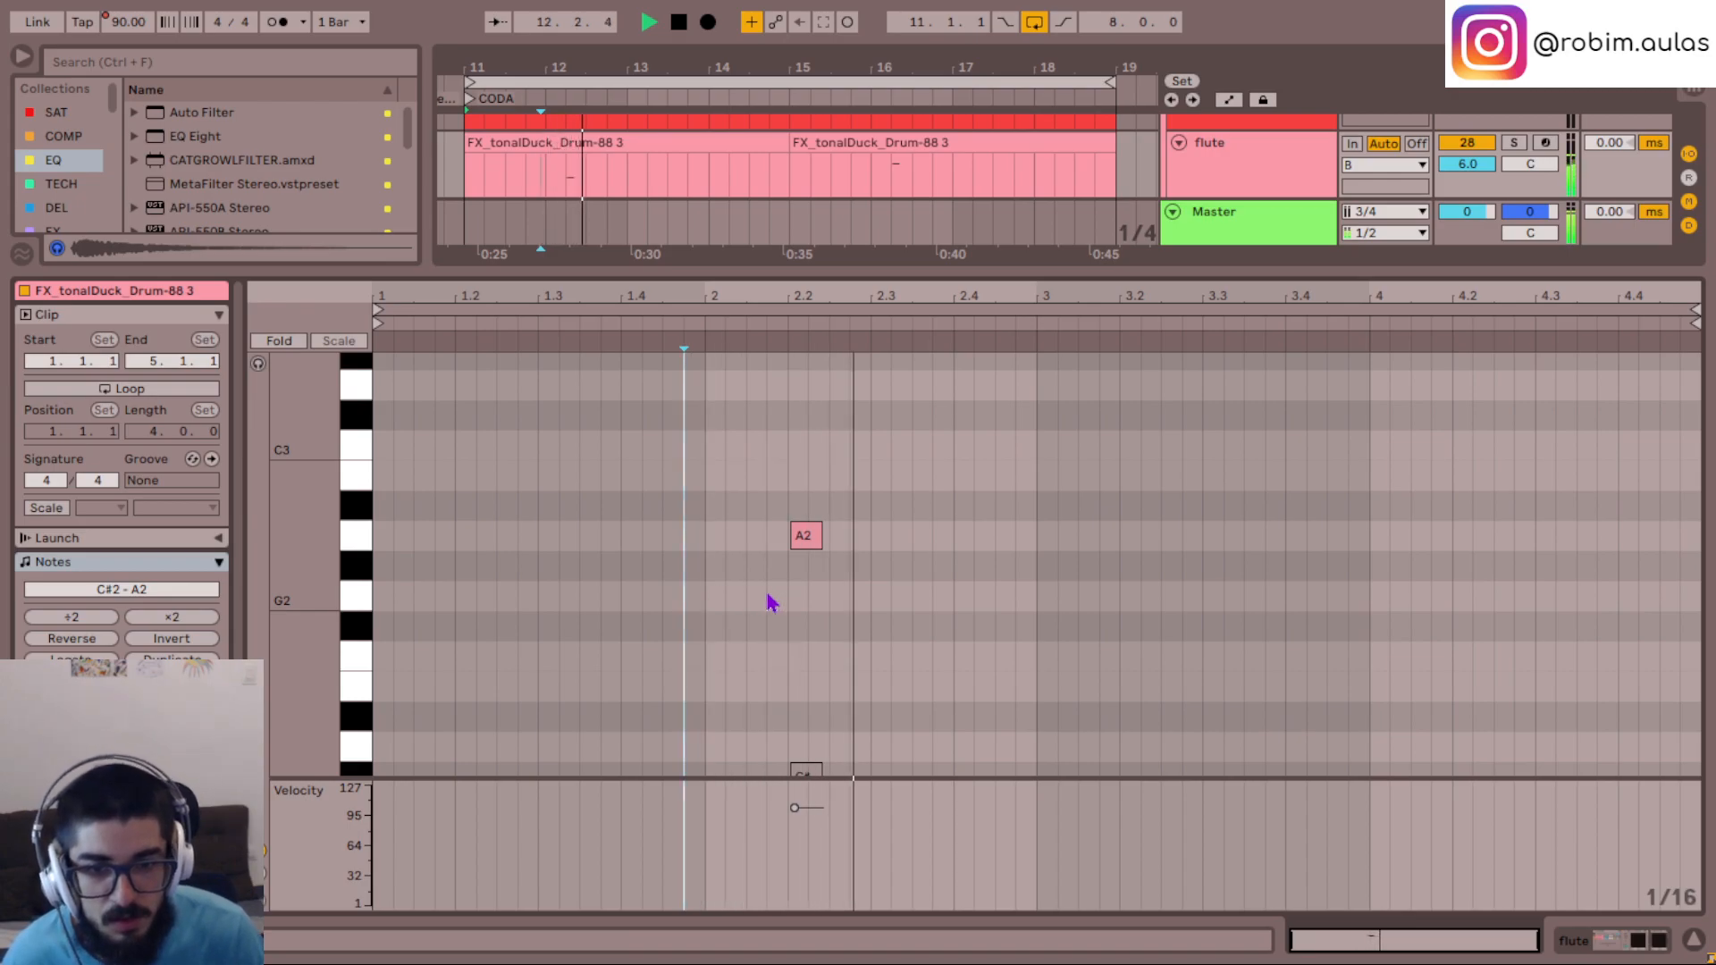
key(space)
click(793, 640)
click(809, 545)
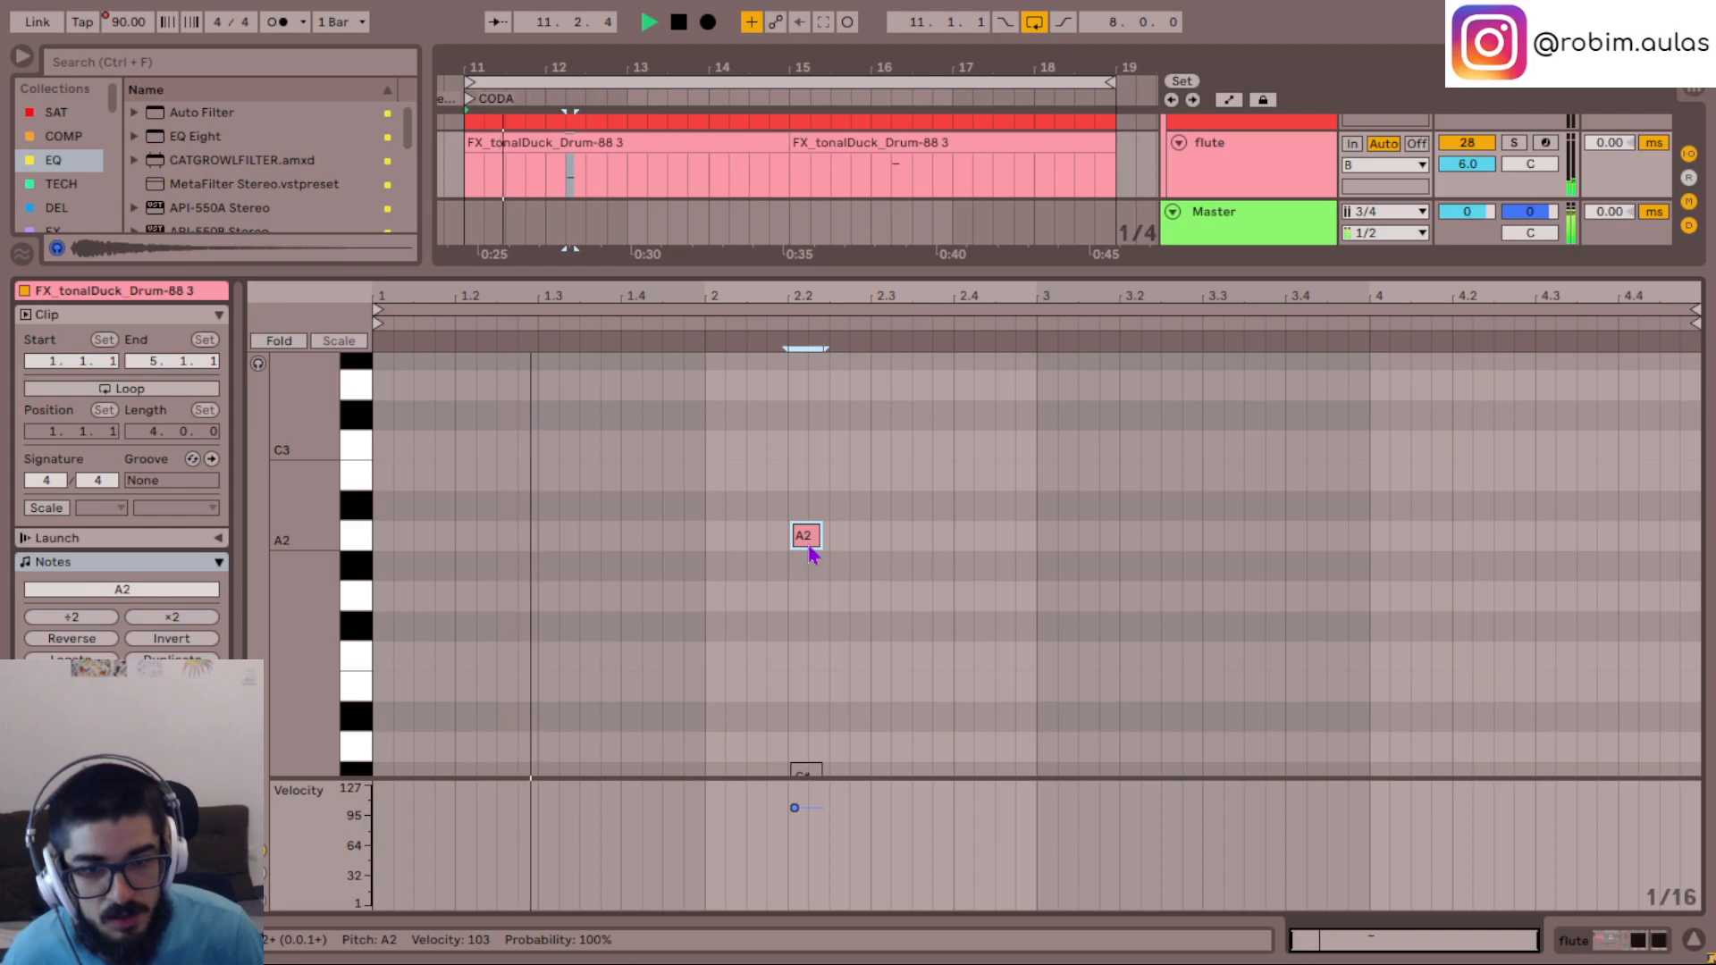
- Duplicate the flute note as a G#2 at the start of bar 3 and listen to the phrase
drag(809, 545, 1141, 575)
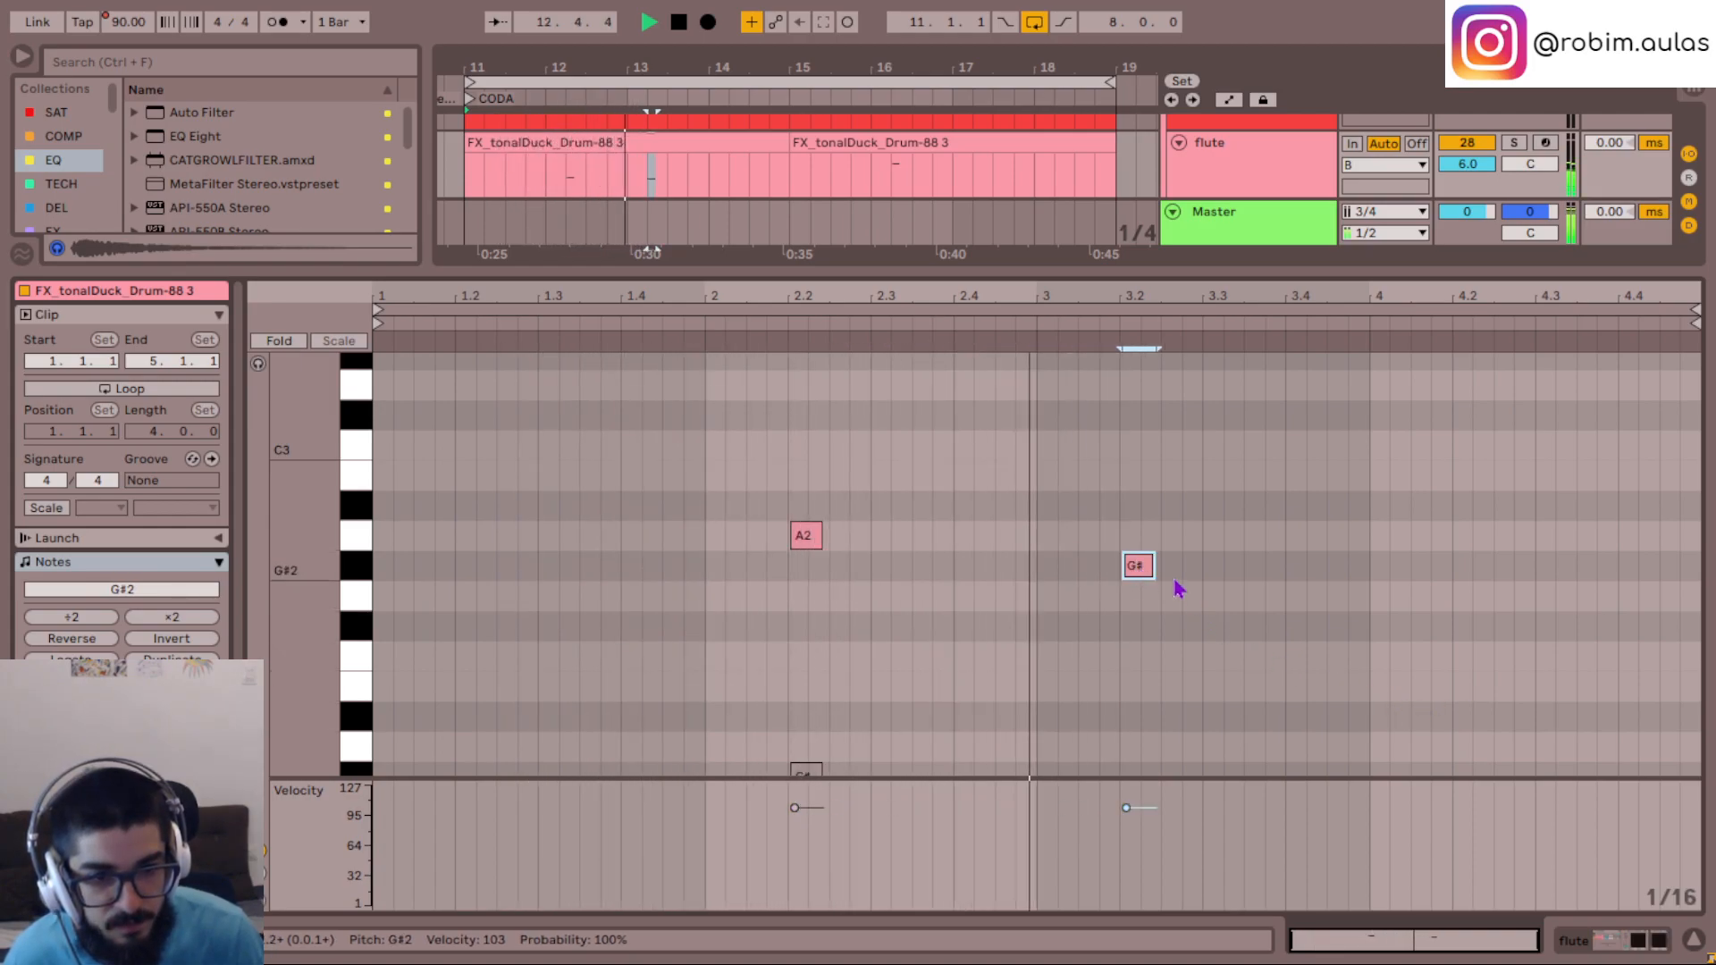
key(space)
drag(1141, 567, 1045, 568)
click(789, 587)
key(space)
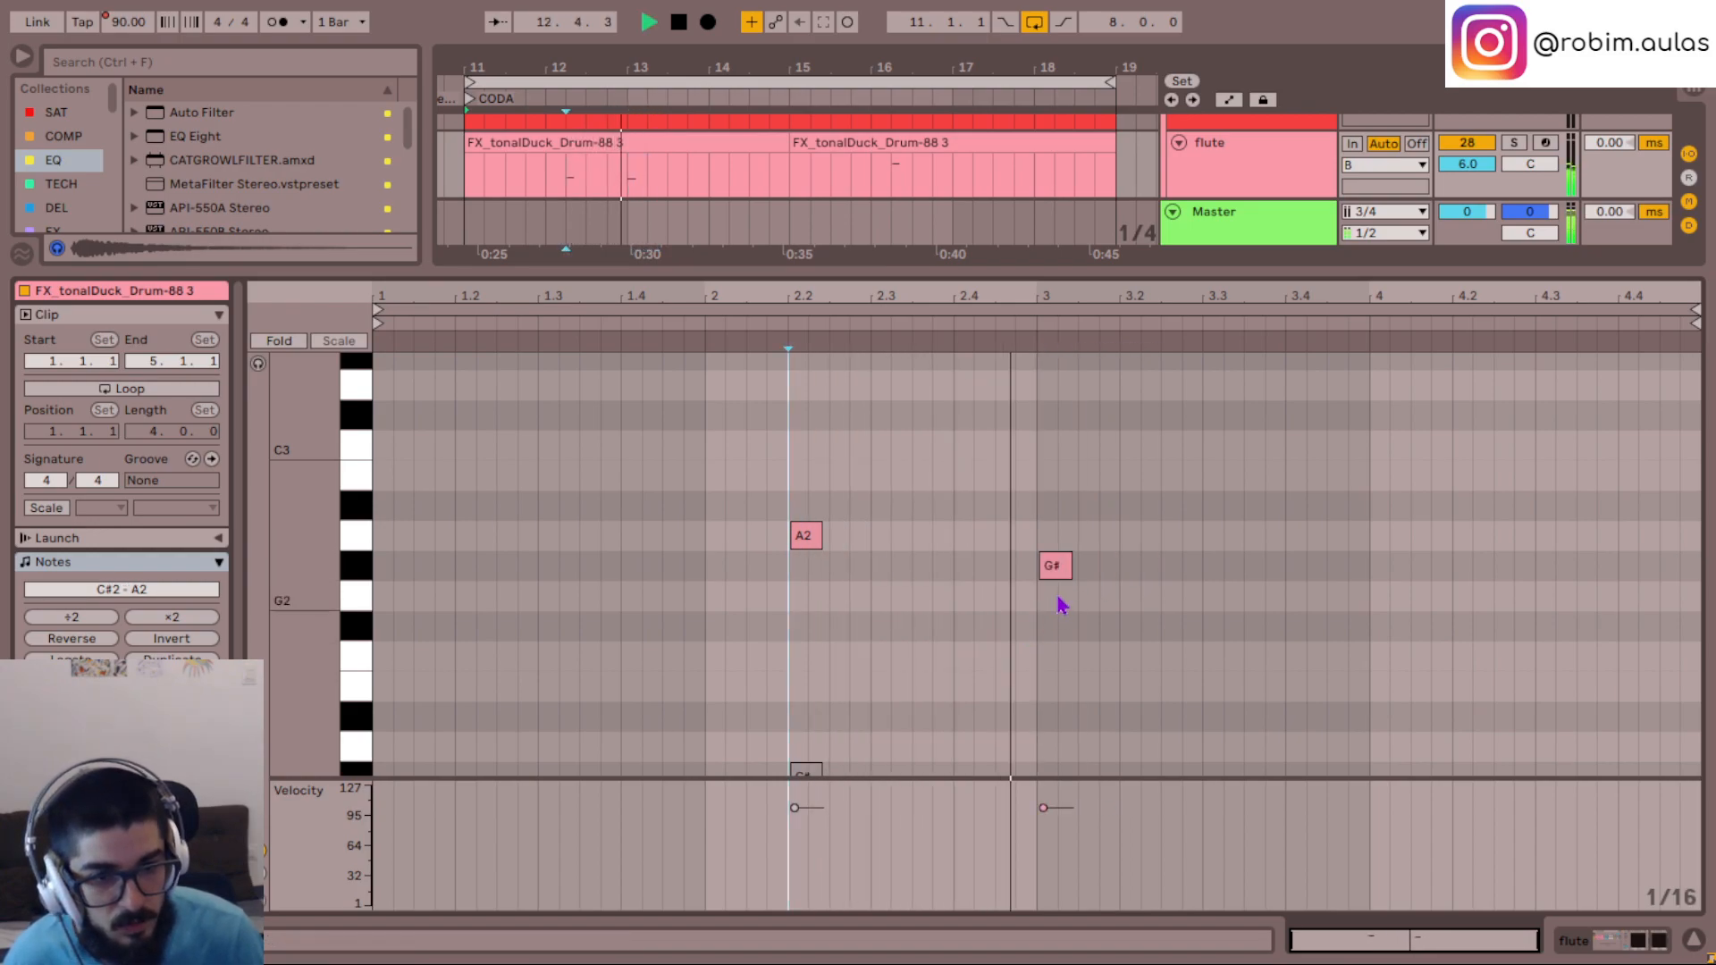
key(space)
- Raise the two notes at 2.2 in the track 24 Snare clip to A4 and listen from bar 2
click(1694, 938)
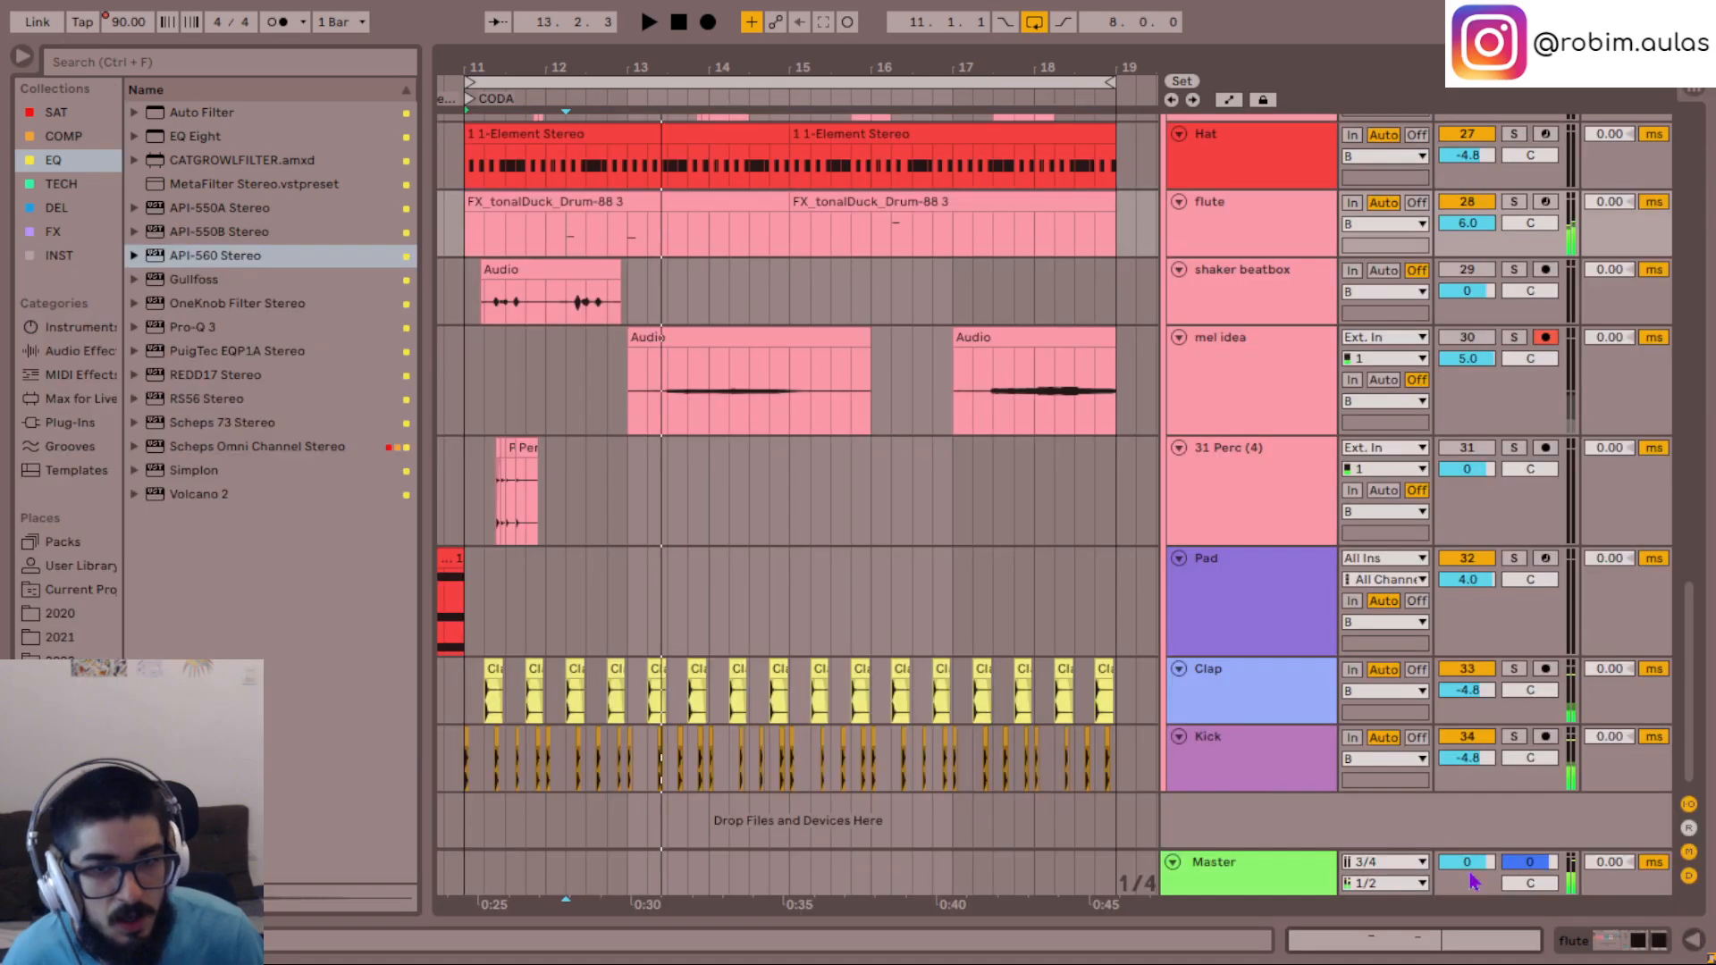
scroll(726, 545, up, 5)
click(607, 371)
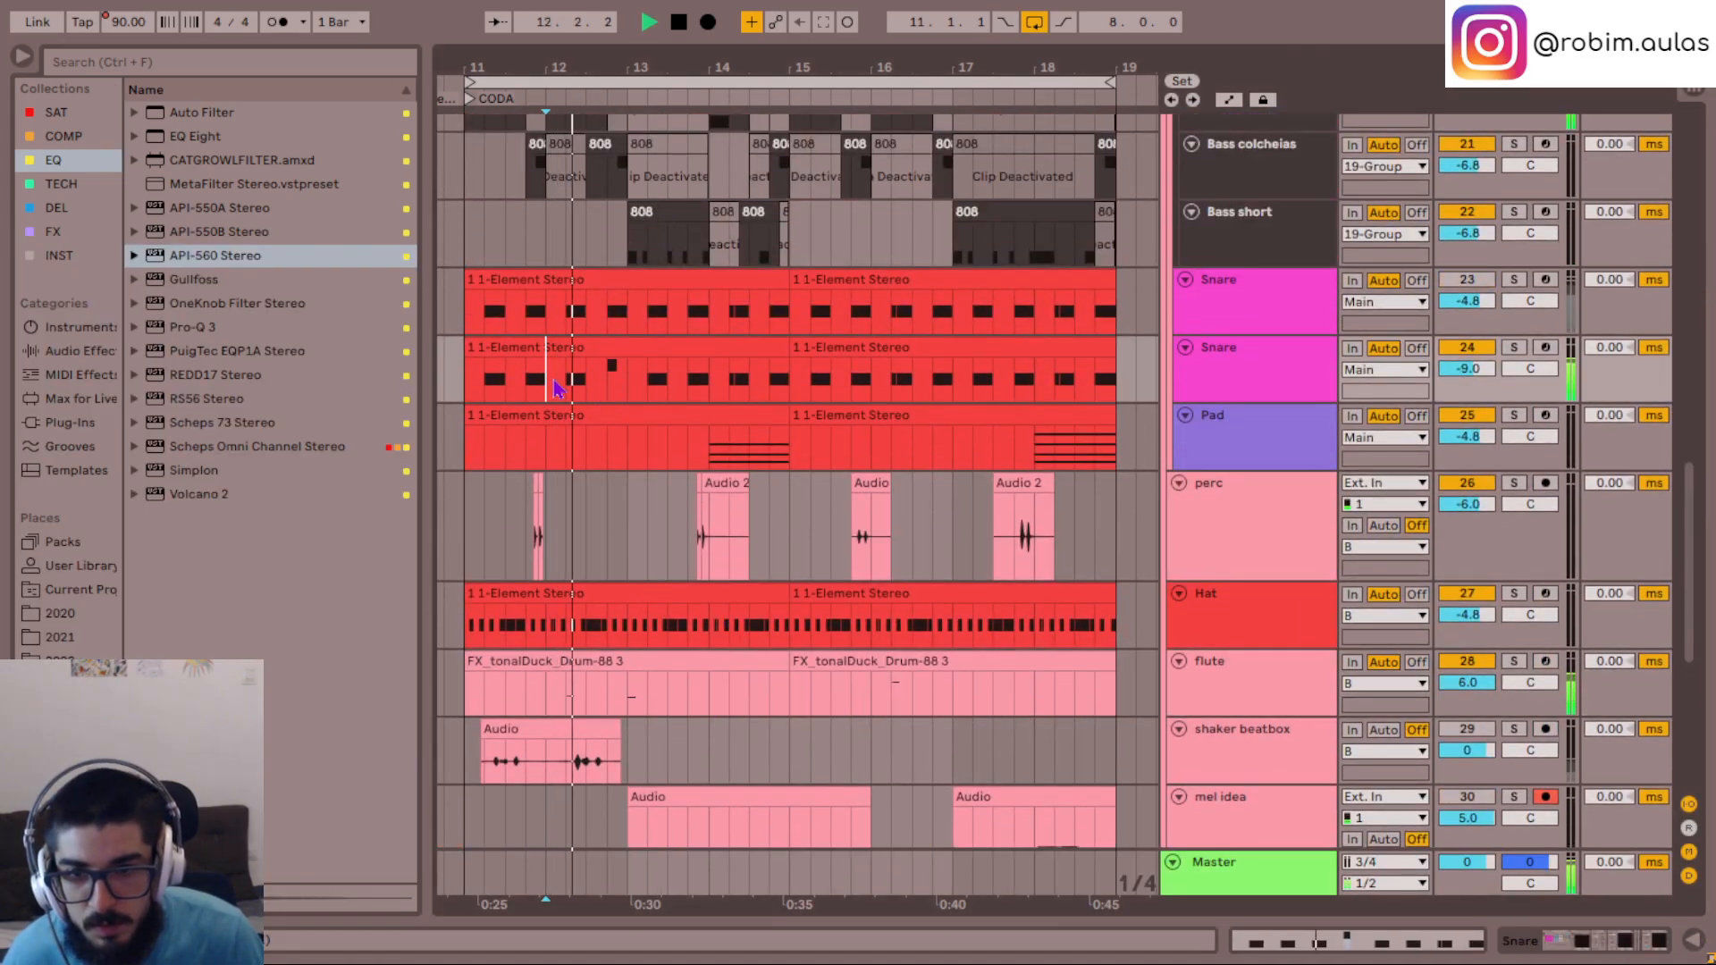
double_click(601, 345)
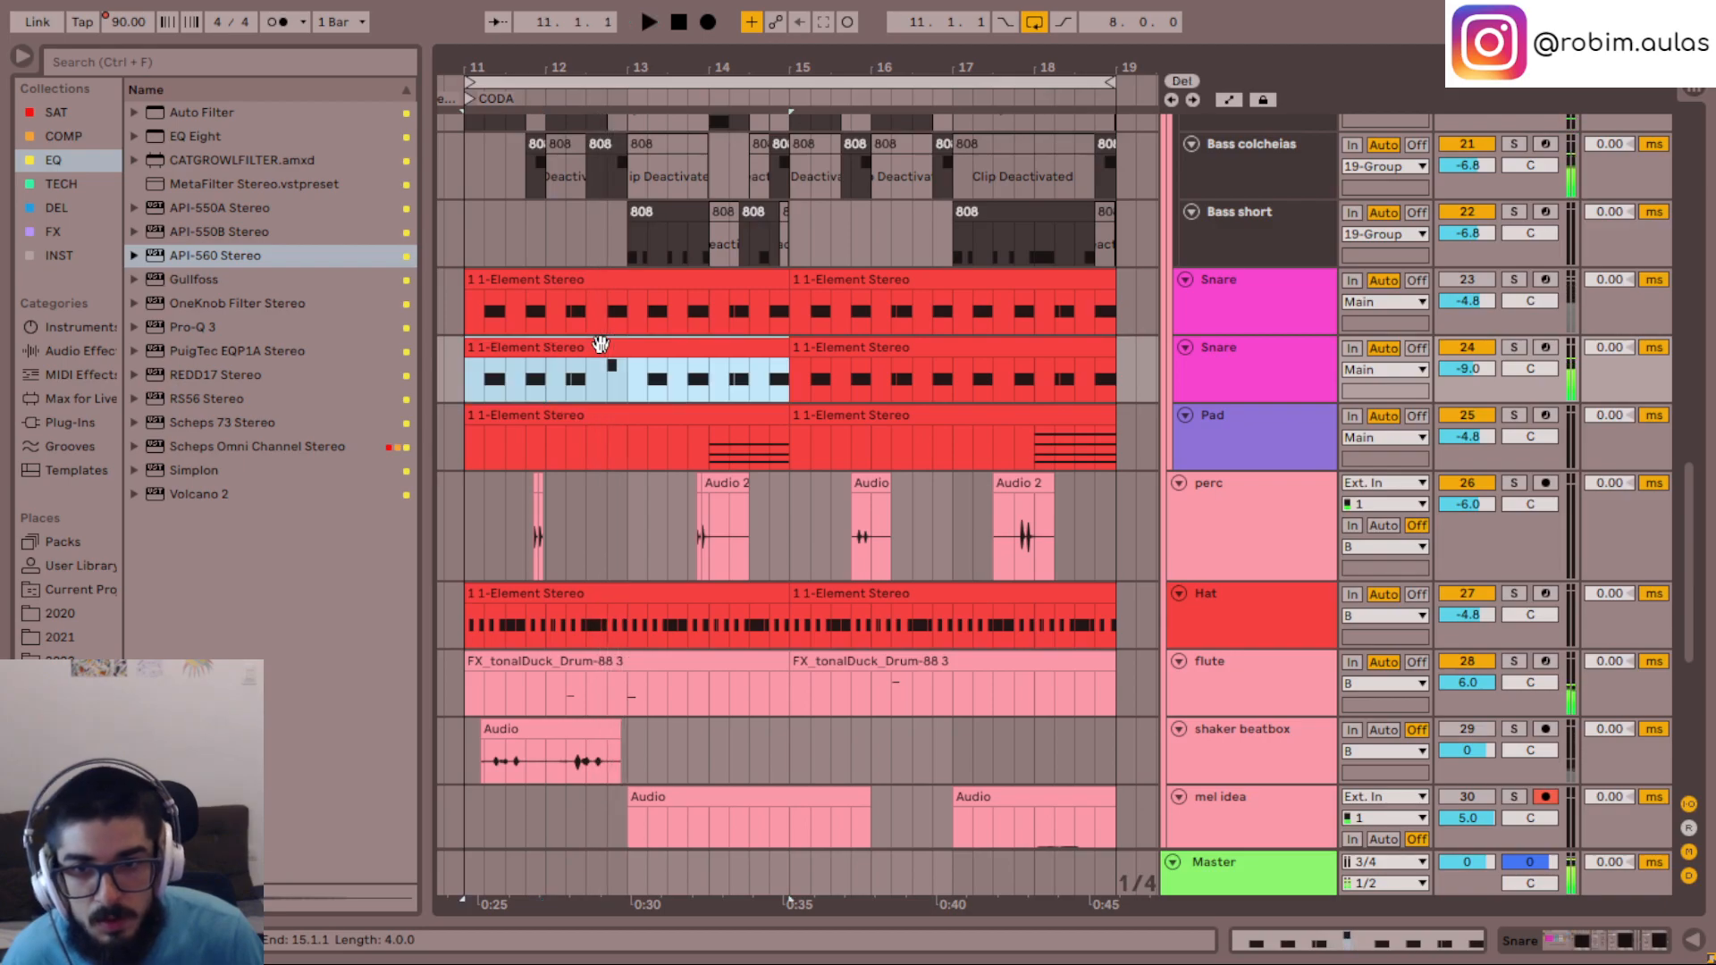
key(space)
scroll(994, 724, down, 3)
click(984, 561)
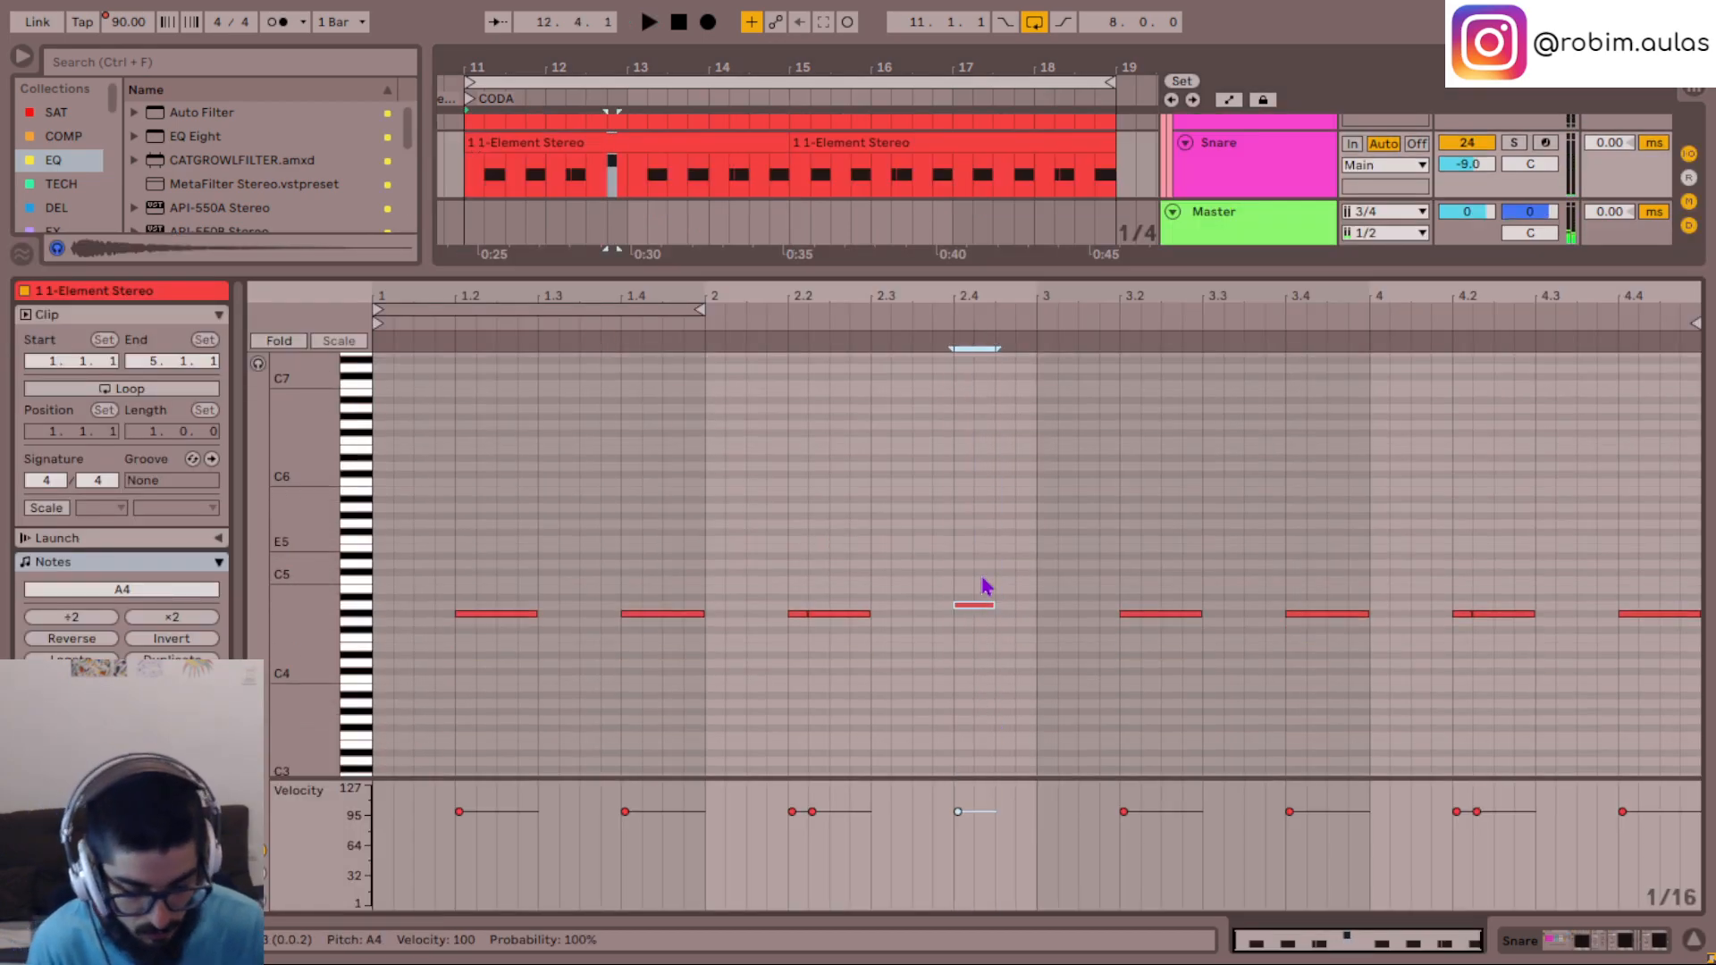
drag(896, 666, 792, 593)
key(Up)
click(730, 664)
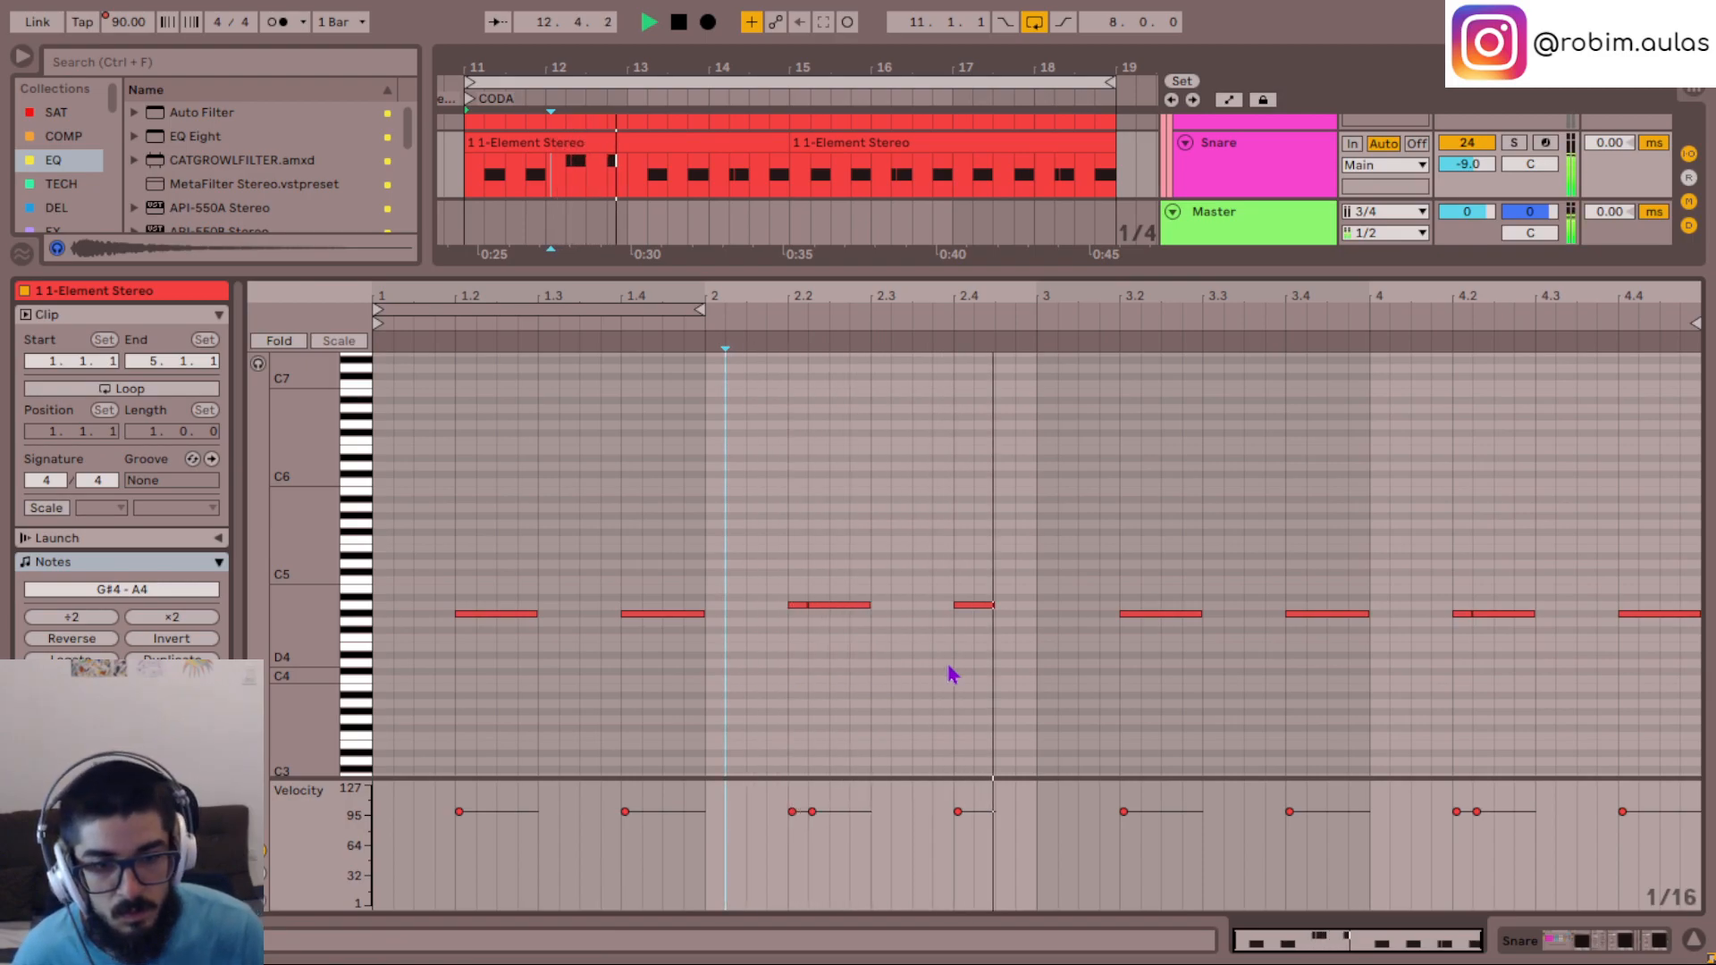
- Try the Snare note at 2.4 at G#4, listen from bar 2, and undo both pitch changes in the clip
drag(973, 674, 989, 574)
key(Down)
click(726, 670)
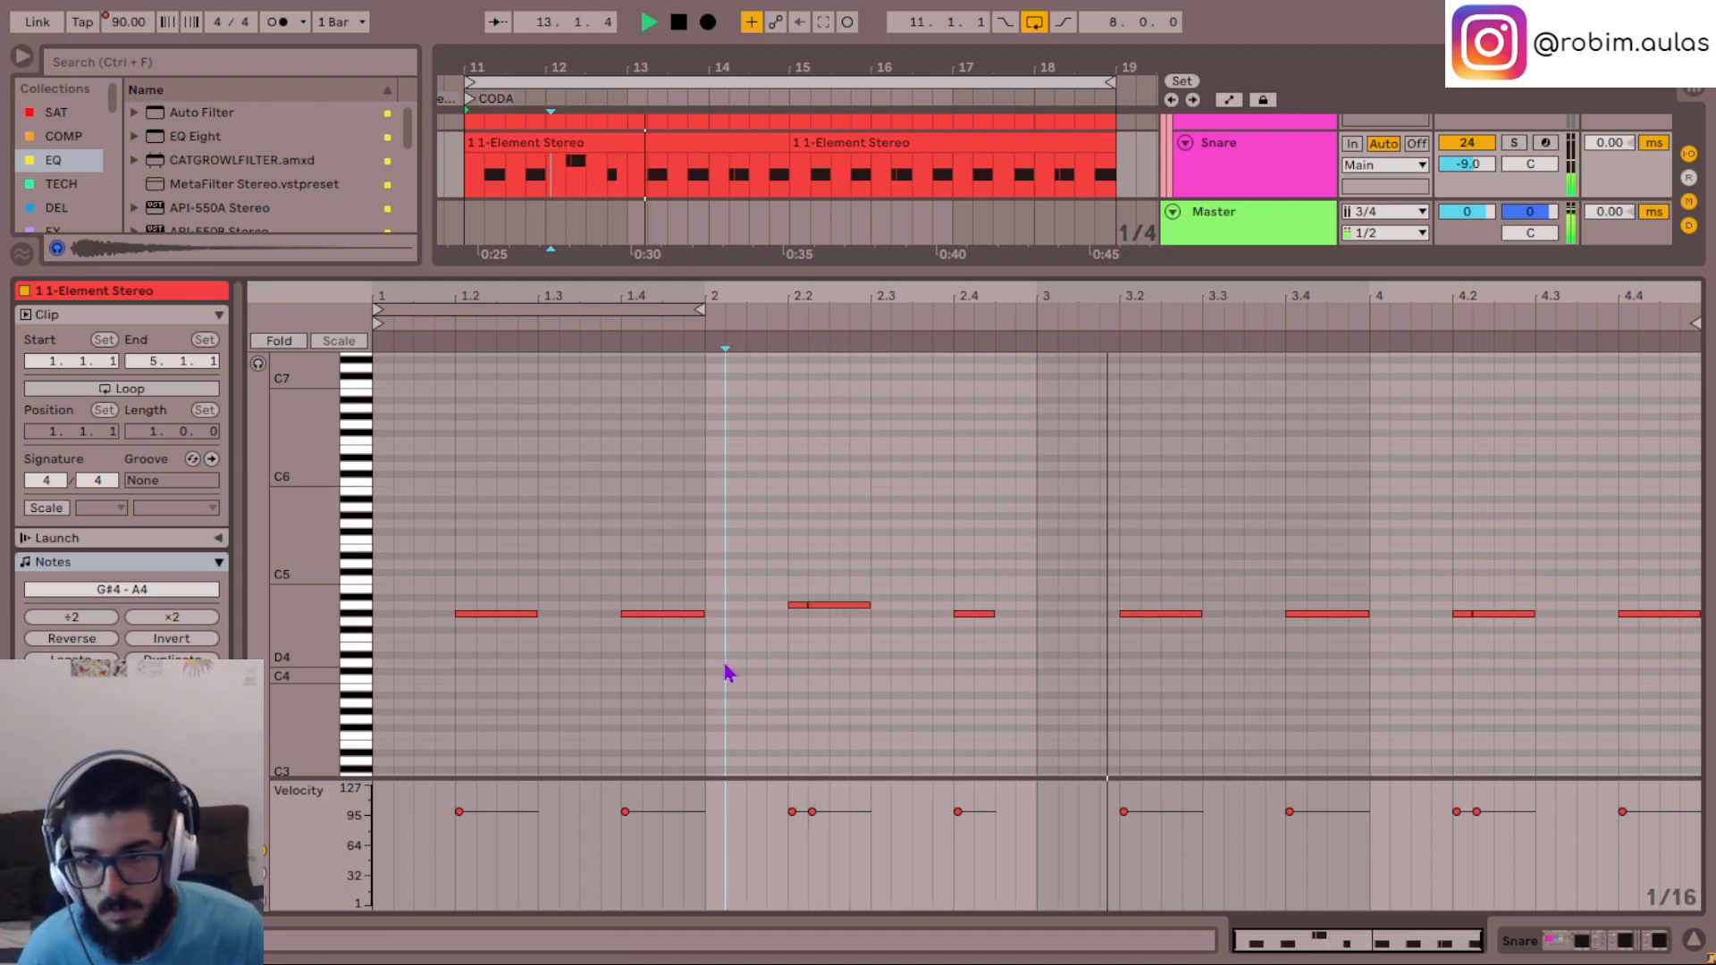
key(ctrl+z)
key(ctrl+z)
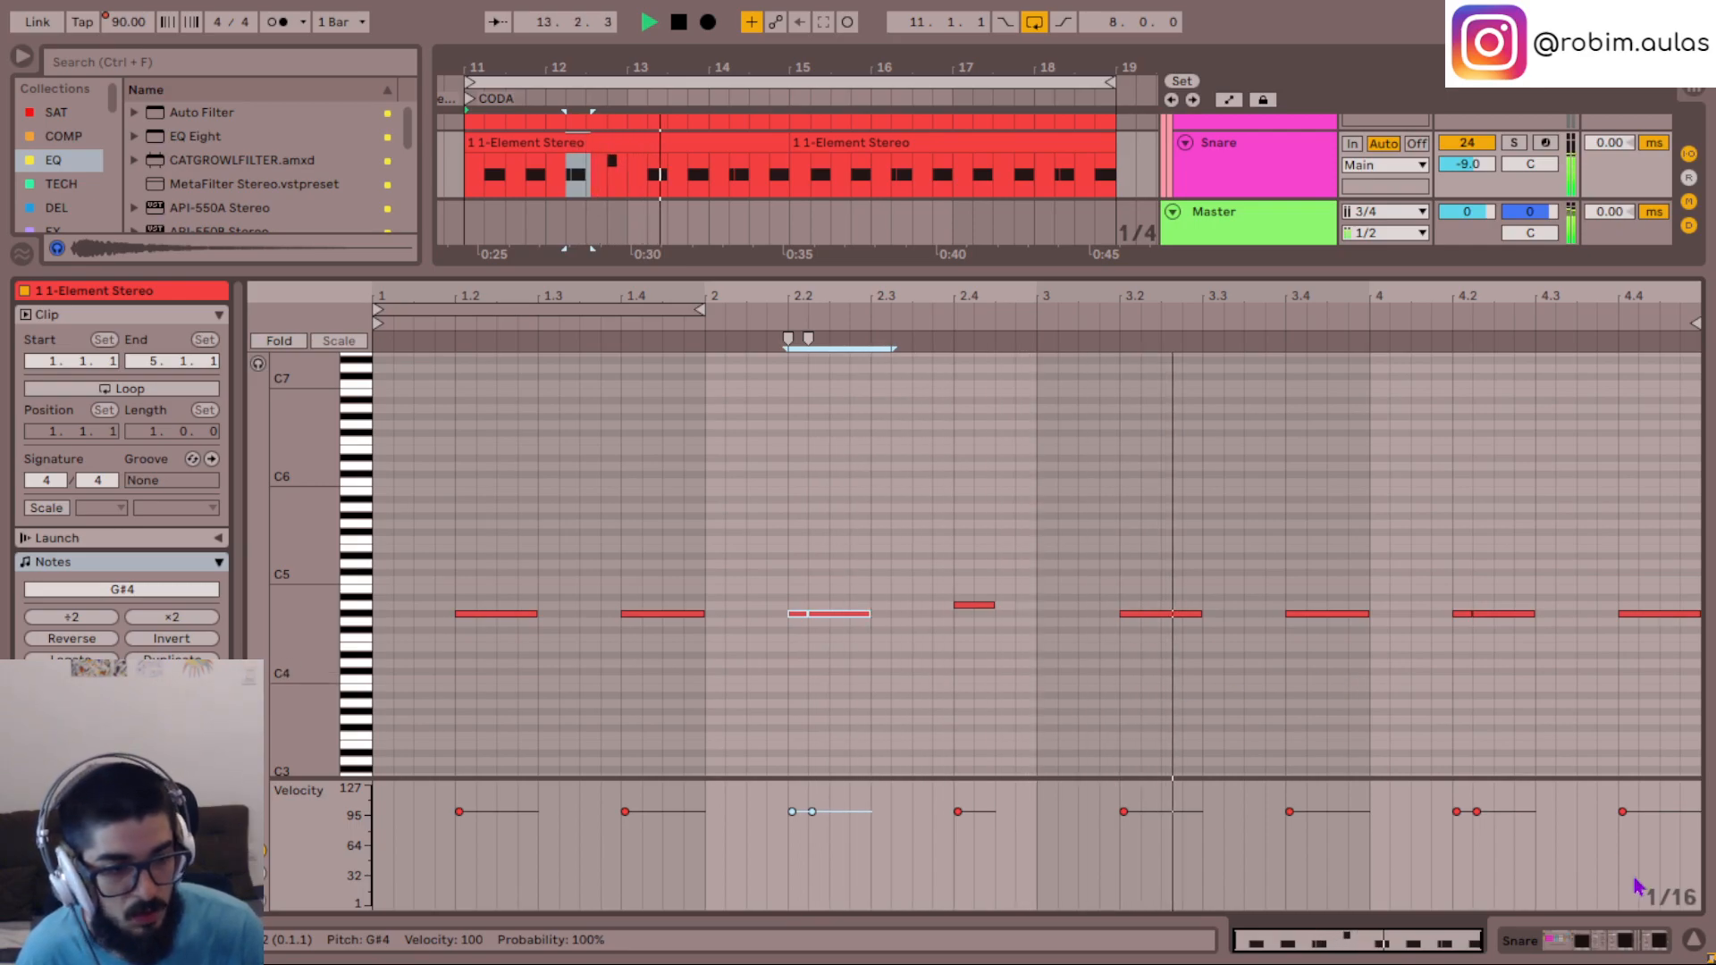
- Reopen the first flute clip, lower its note at 2.2 to G#2 and listen to it
click(1693, 940)
scroll(680, 619, up, 2)
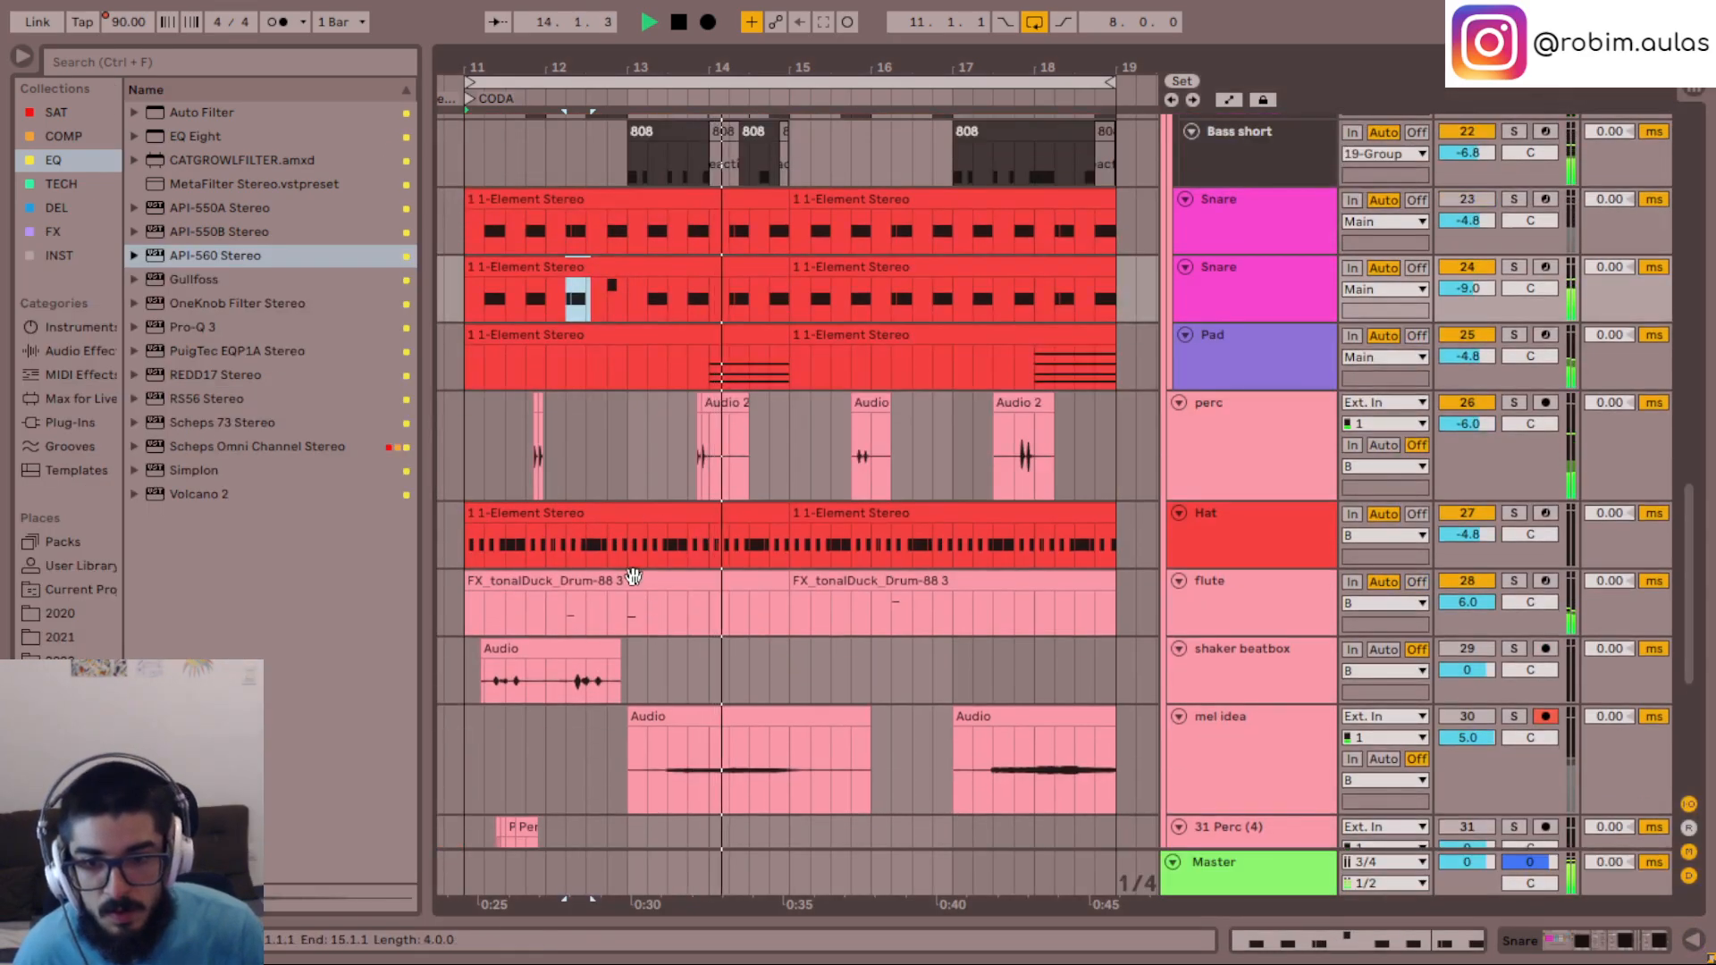
double_click(674, 623)
click(805, 535)
key(Down)
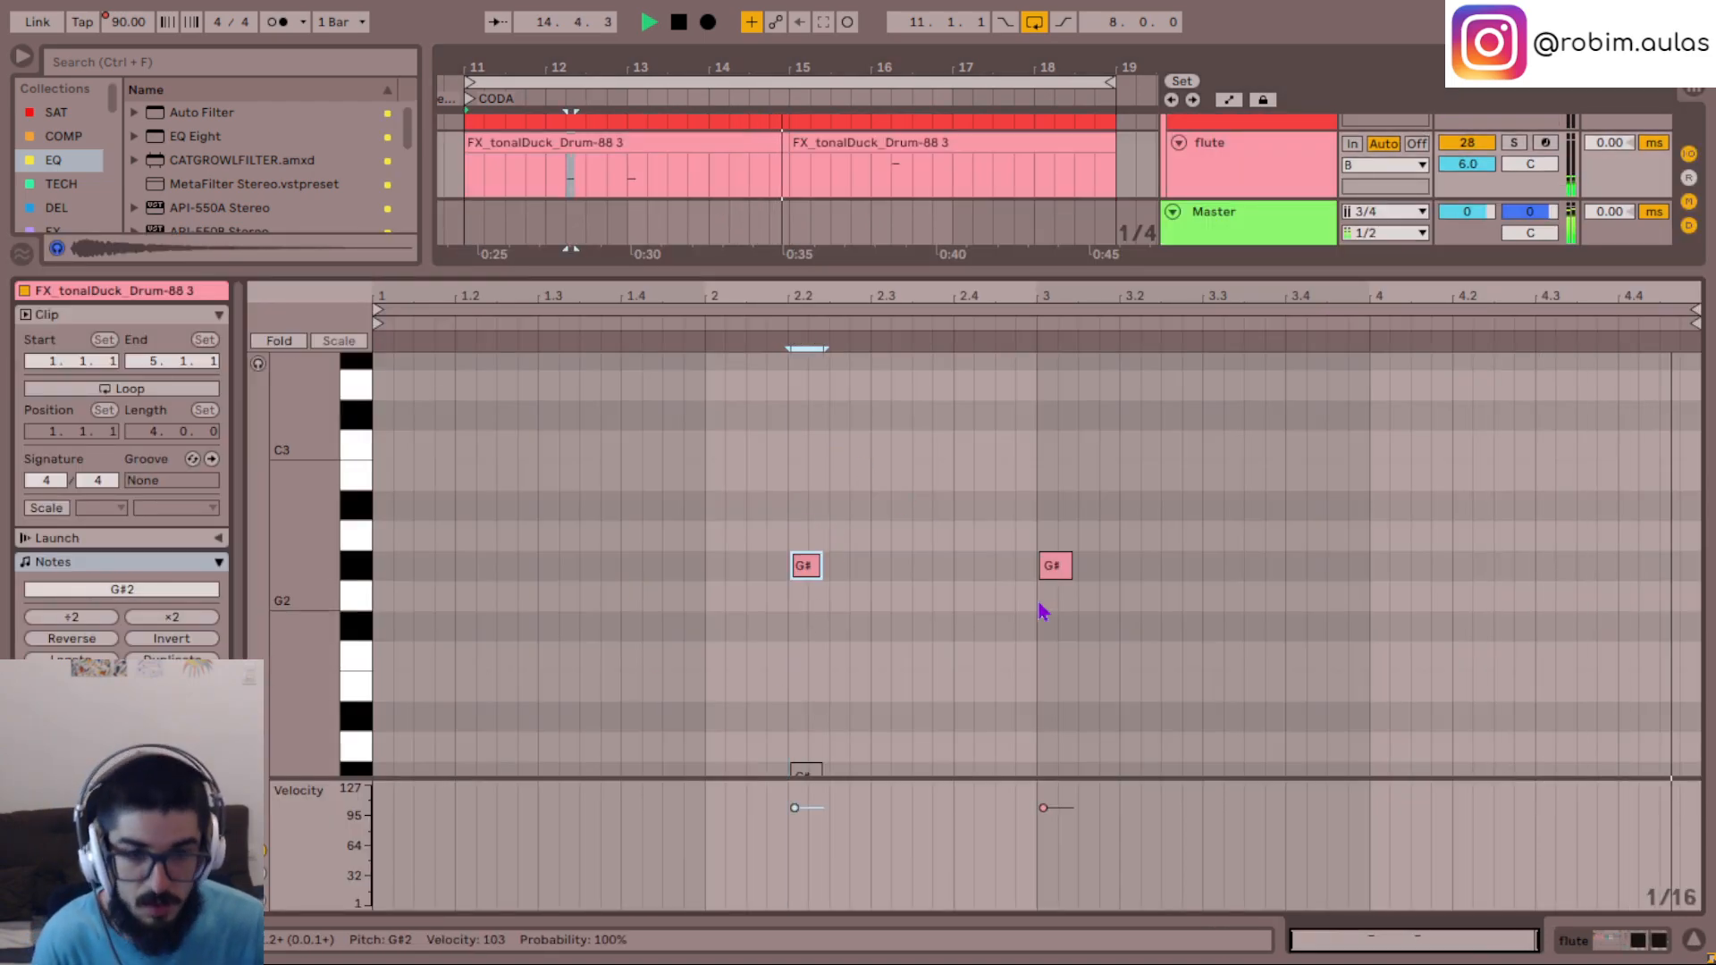
click(664, 653)
- Deactivate the G#2 note at bar 3 of the flute clip, replay the phrase and close the clip editor
click(1055, 566)
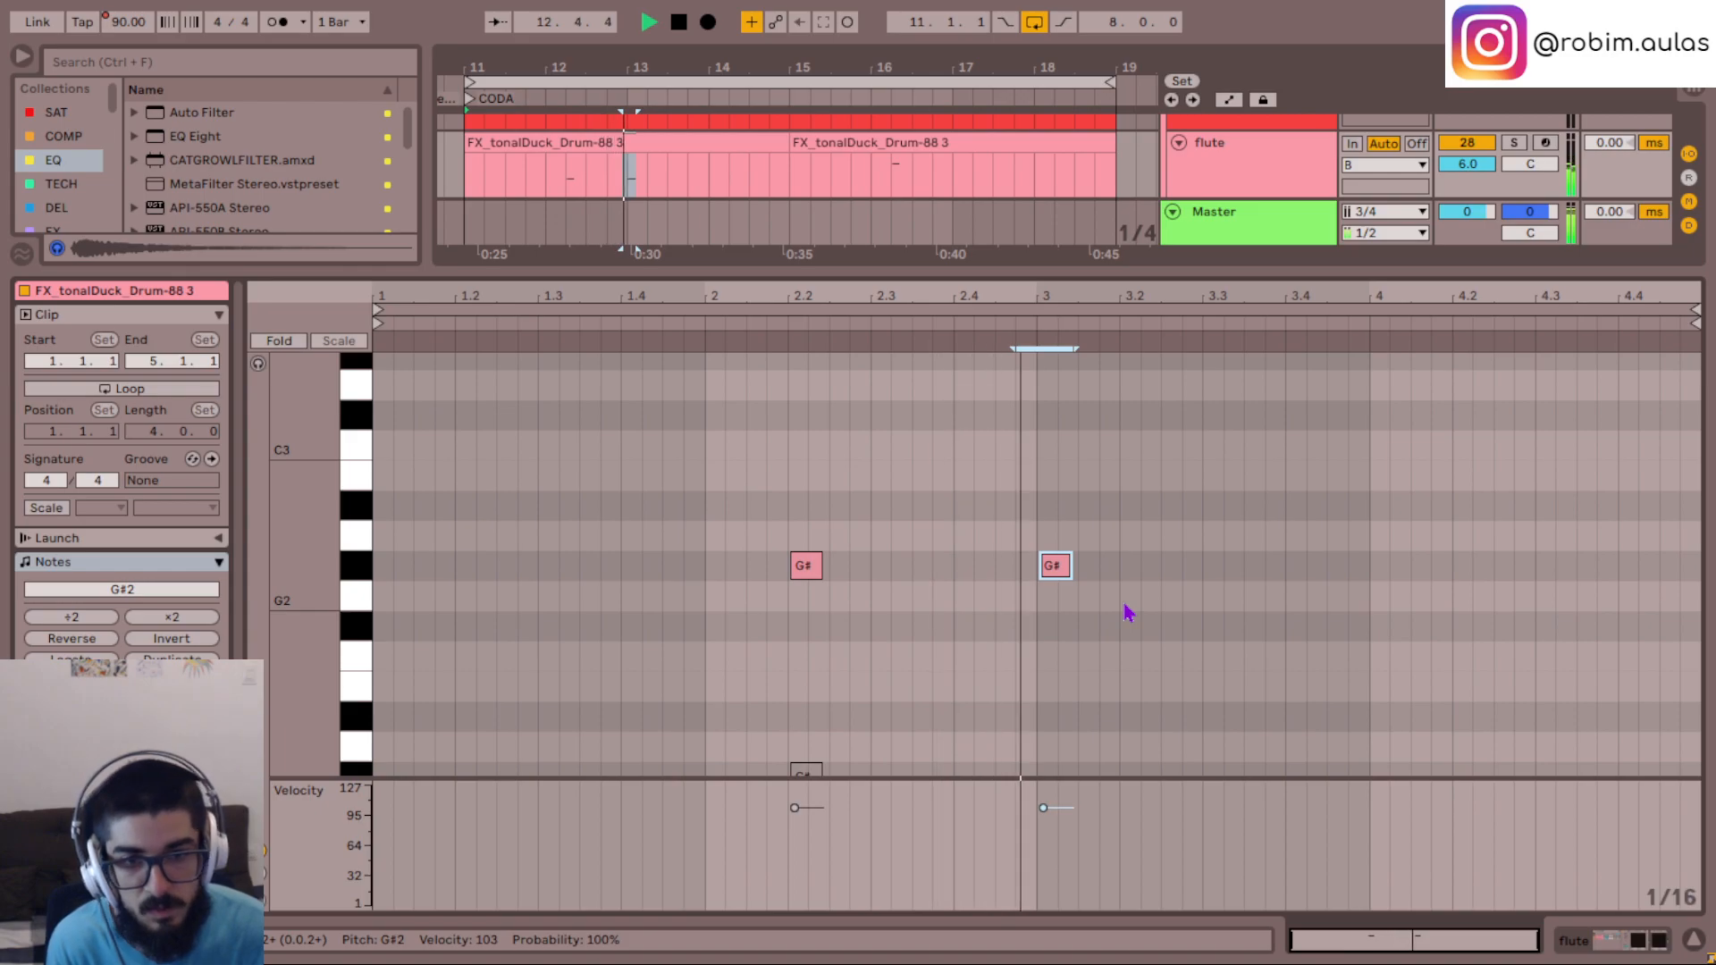
key(0)
click(703, 655)
key(space)
key(ctrl+alt+l)
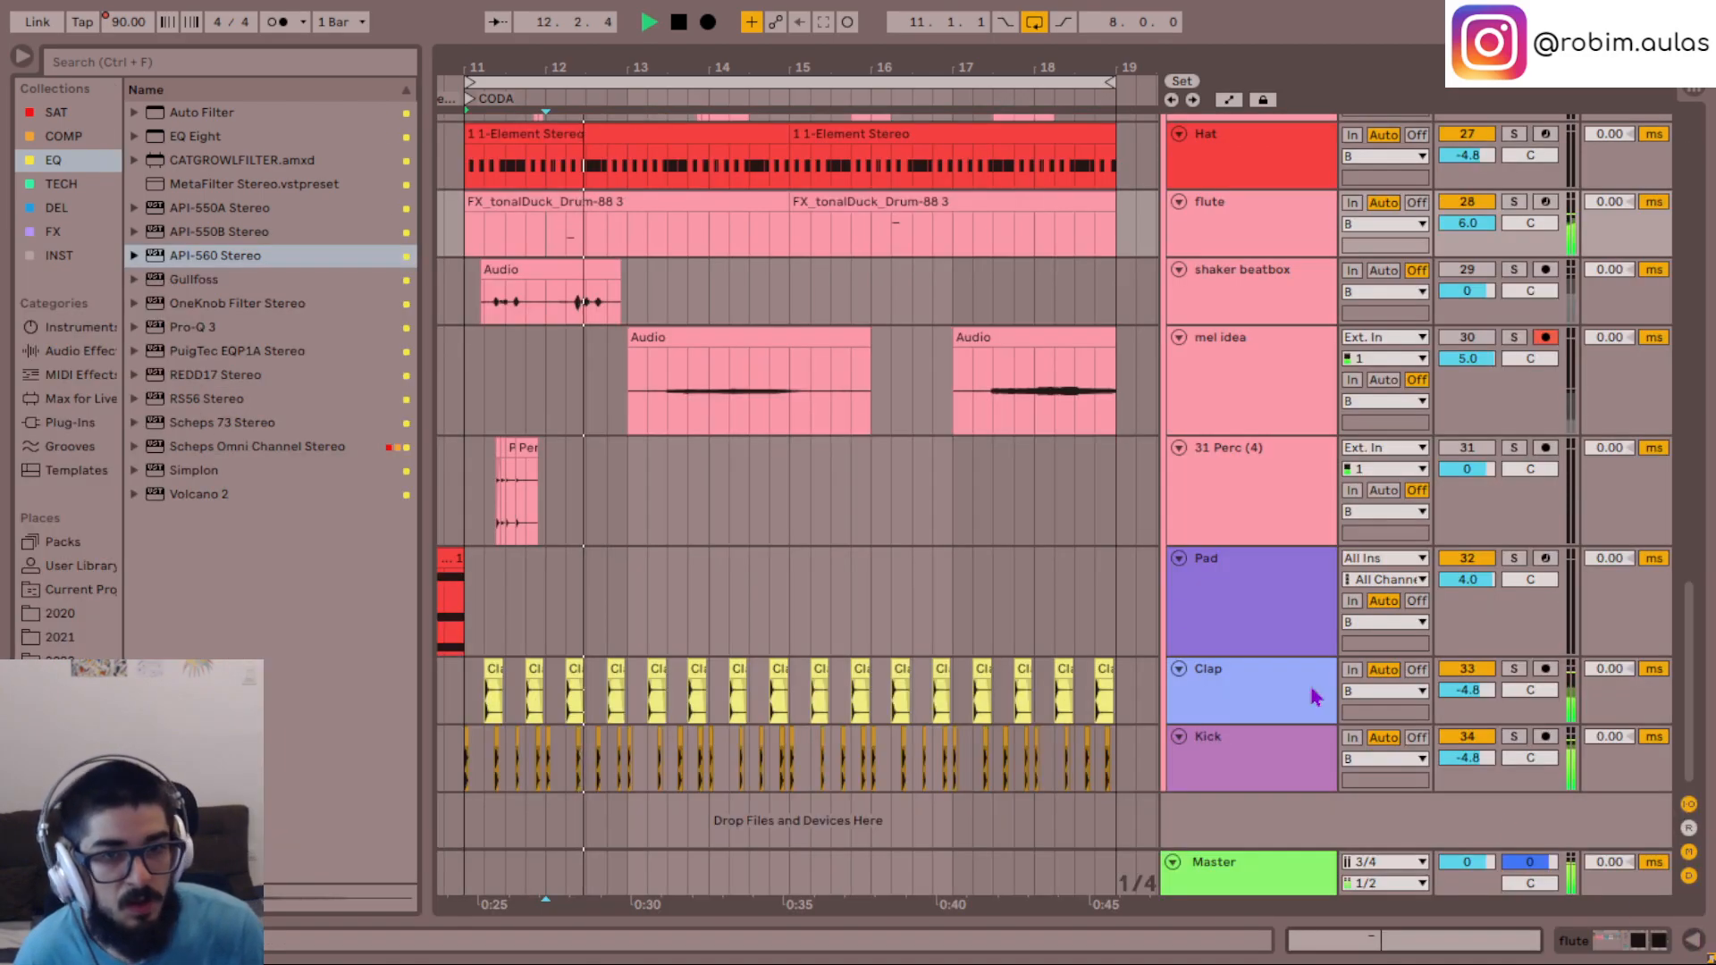
- Copy the mel and mel layer clips from 1.1.1 to the start of the CODA at 11.1.1
scroll(1016, 464, left, 2)
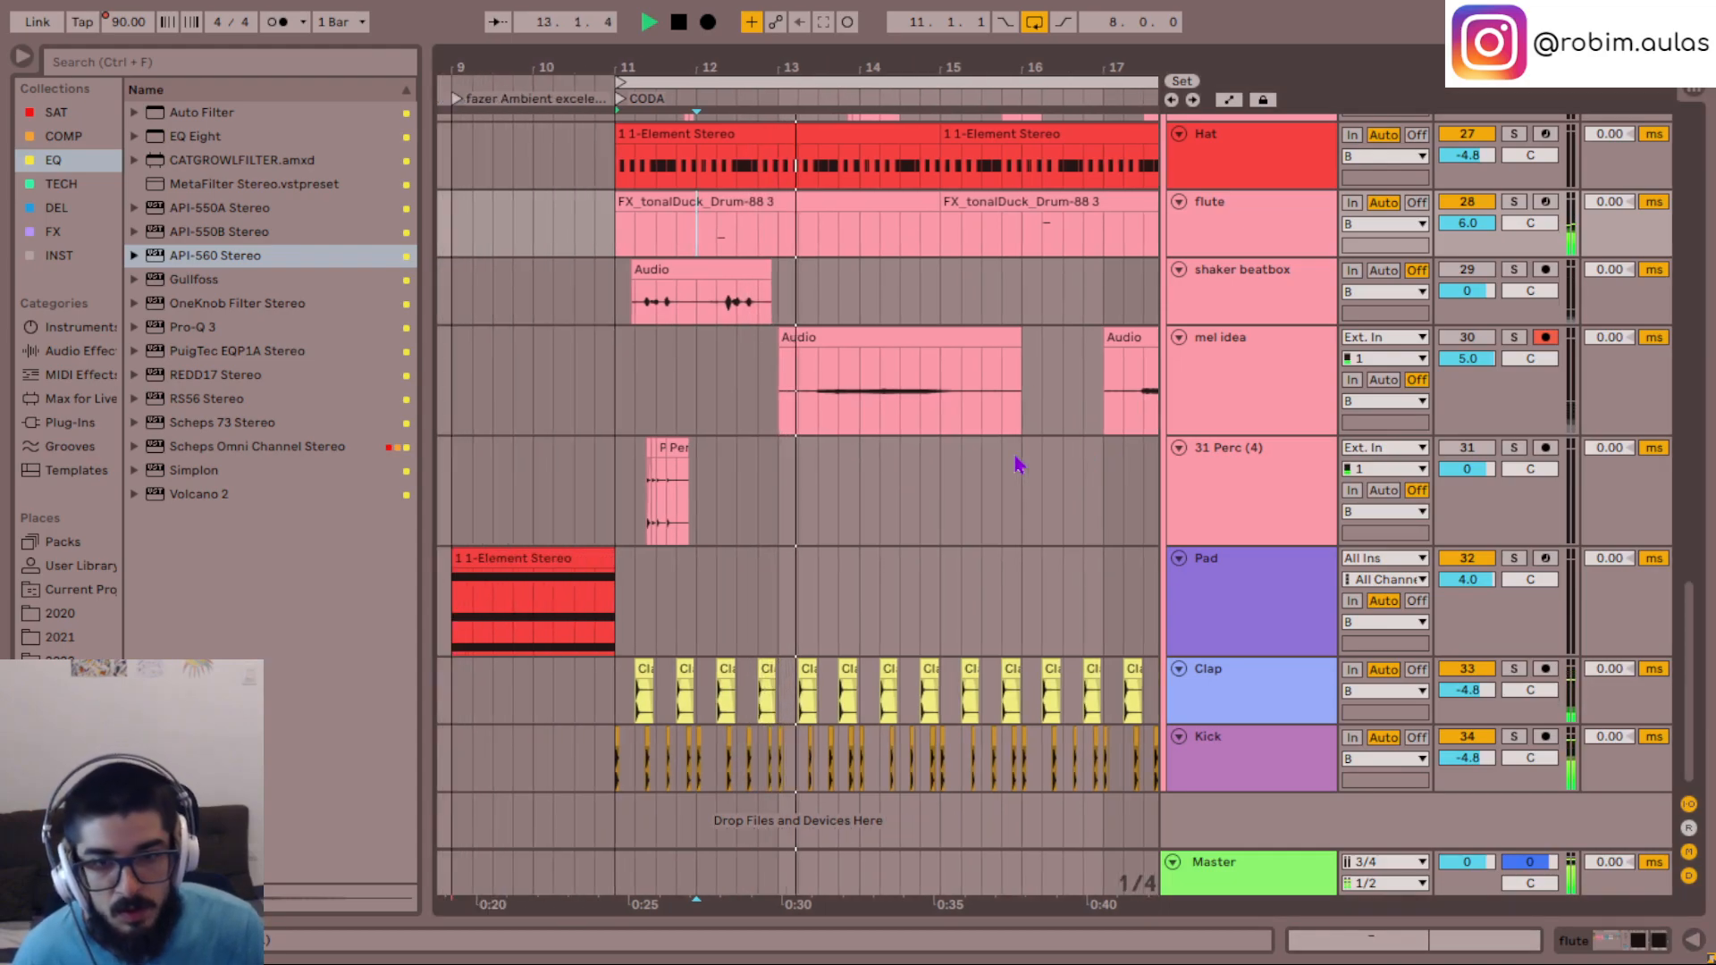
scroll(1016, 464, up, 3)
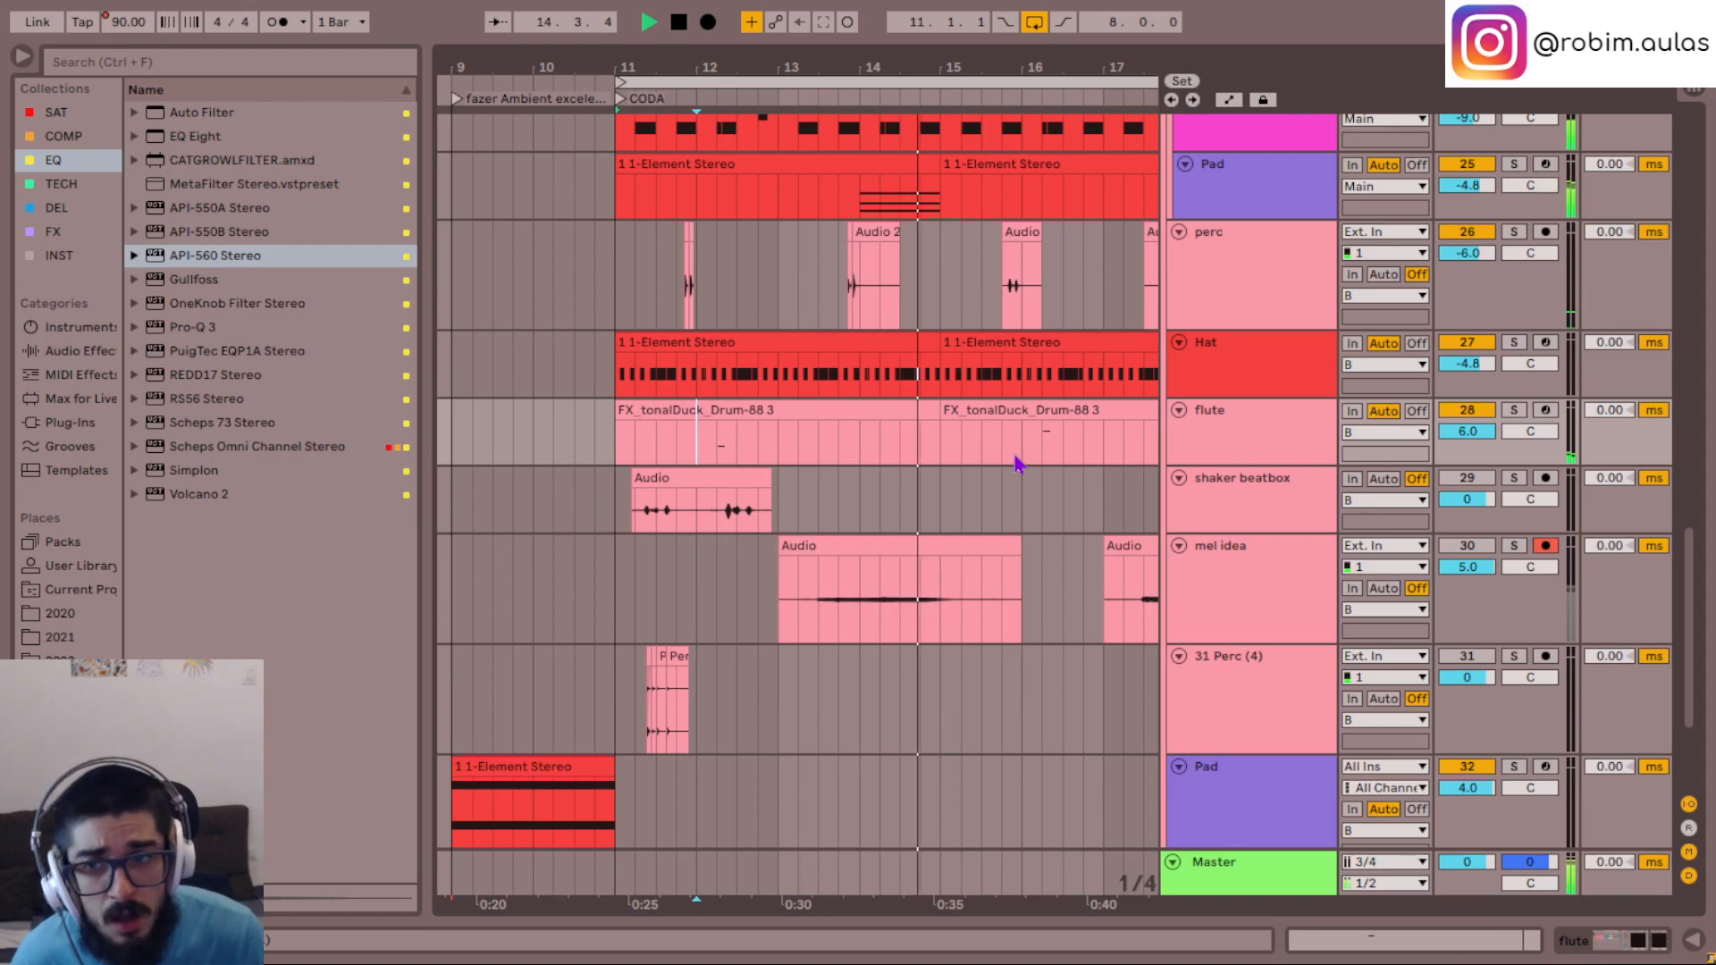
scroll(1016, 463, down, 3)
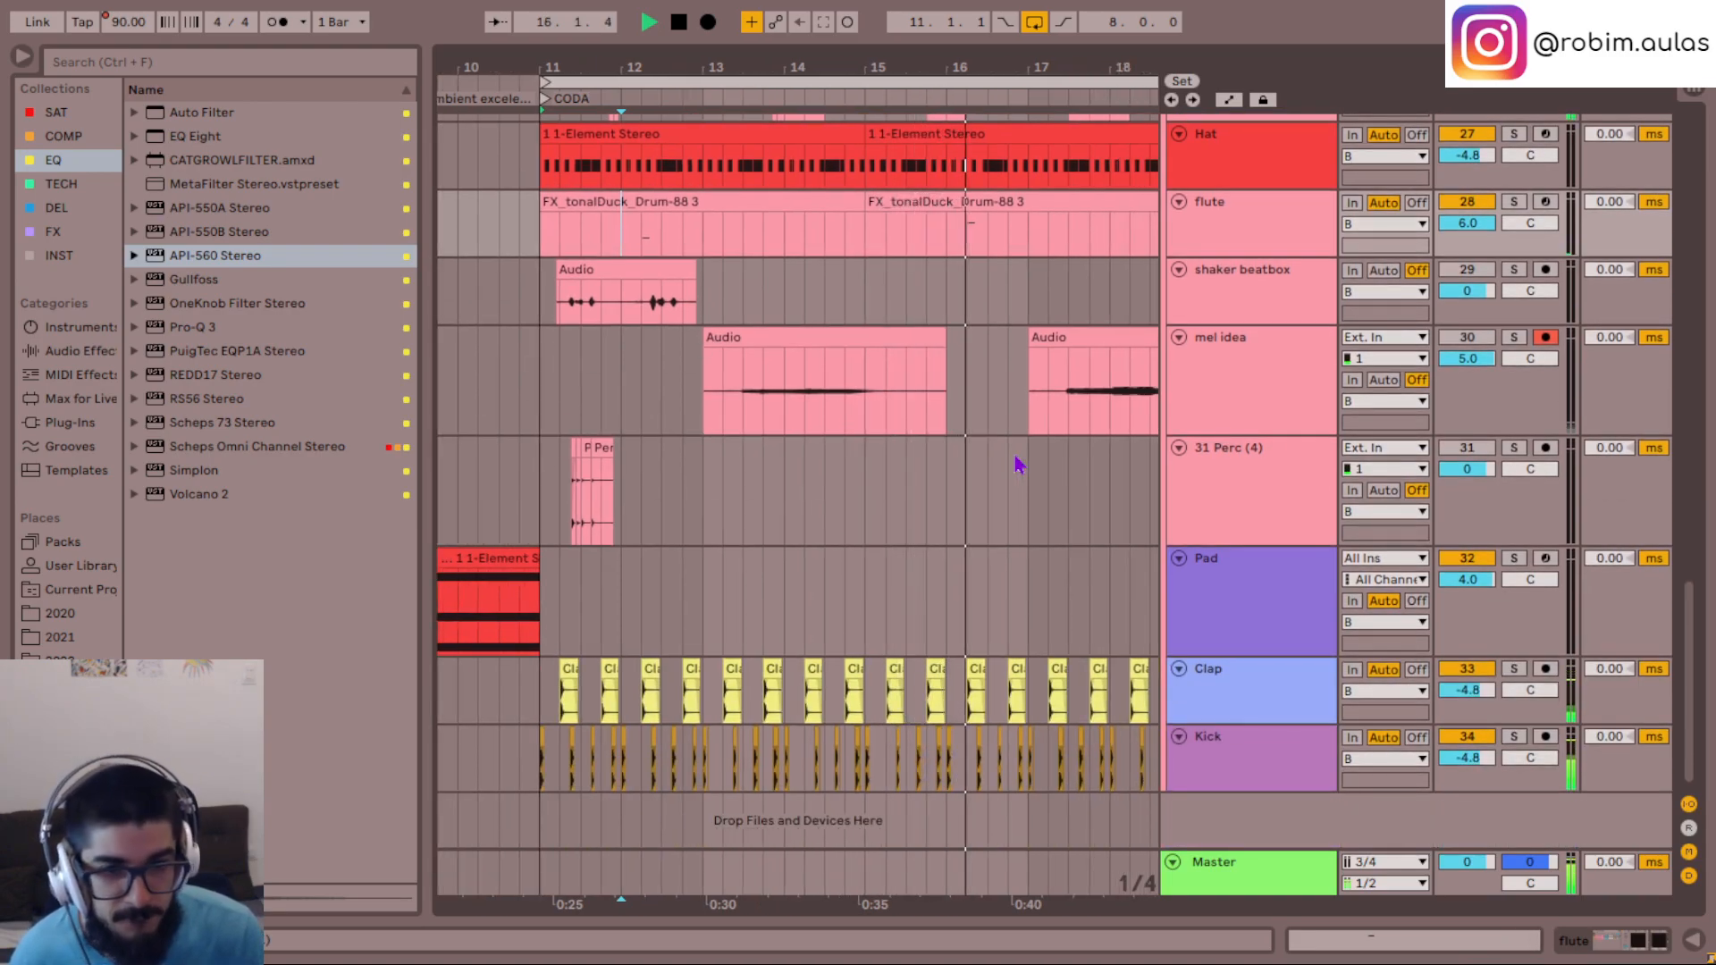
scroll(1016, 463, up, 5)
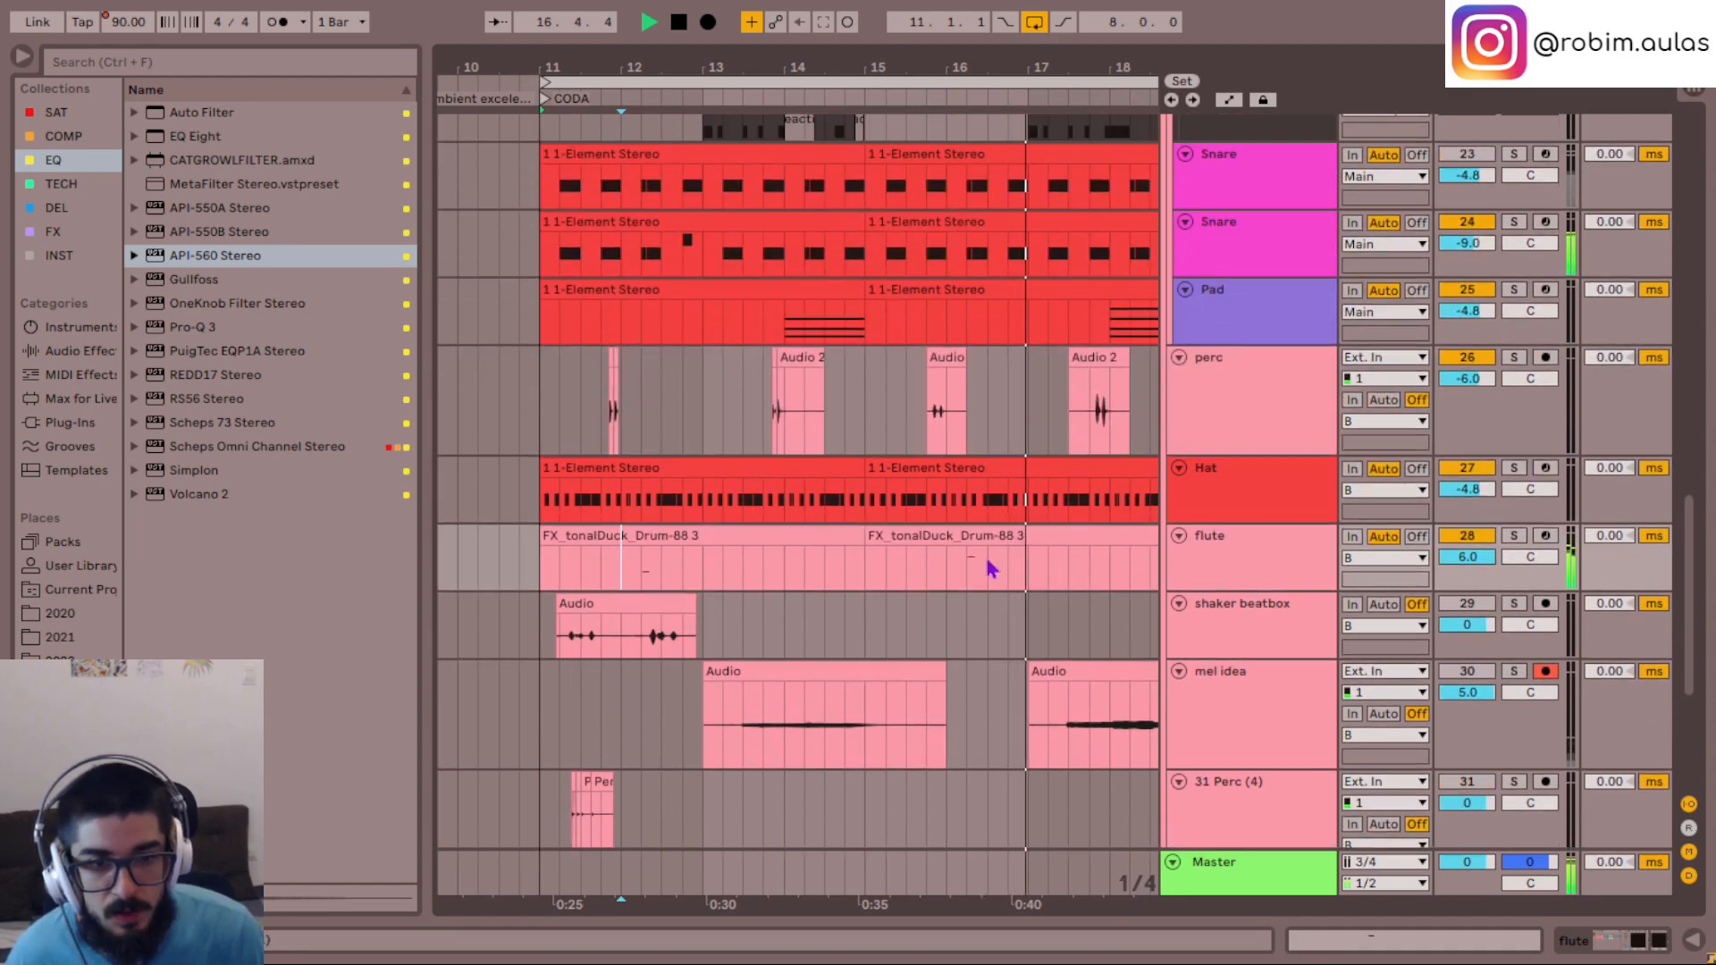
click(965, 586)
key(minus)
key(minus)
key(minus)
scroll(674, 464, up, 13)
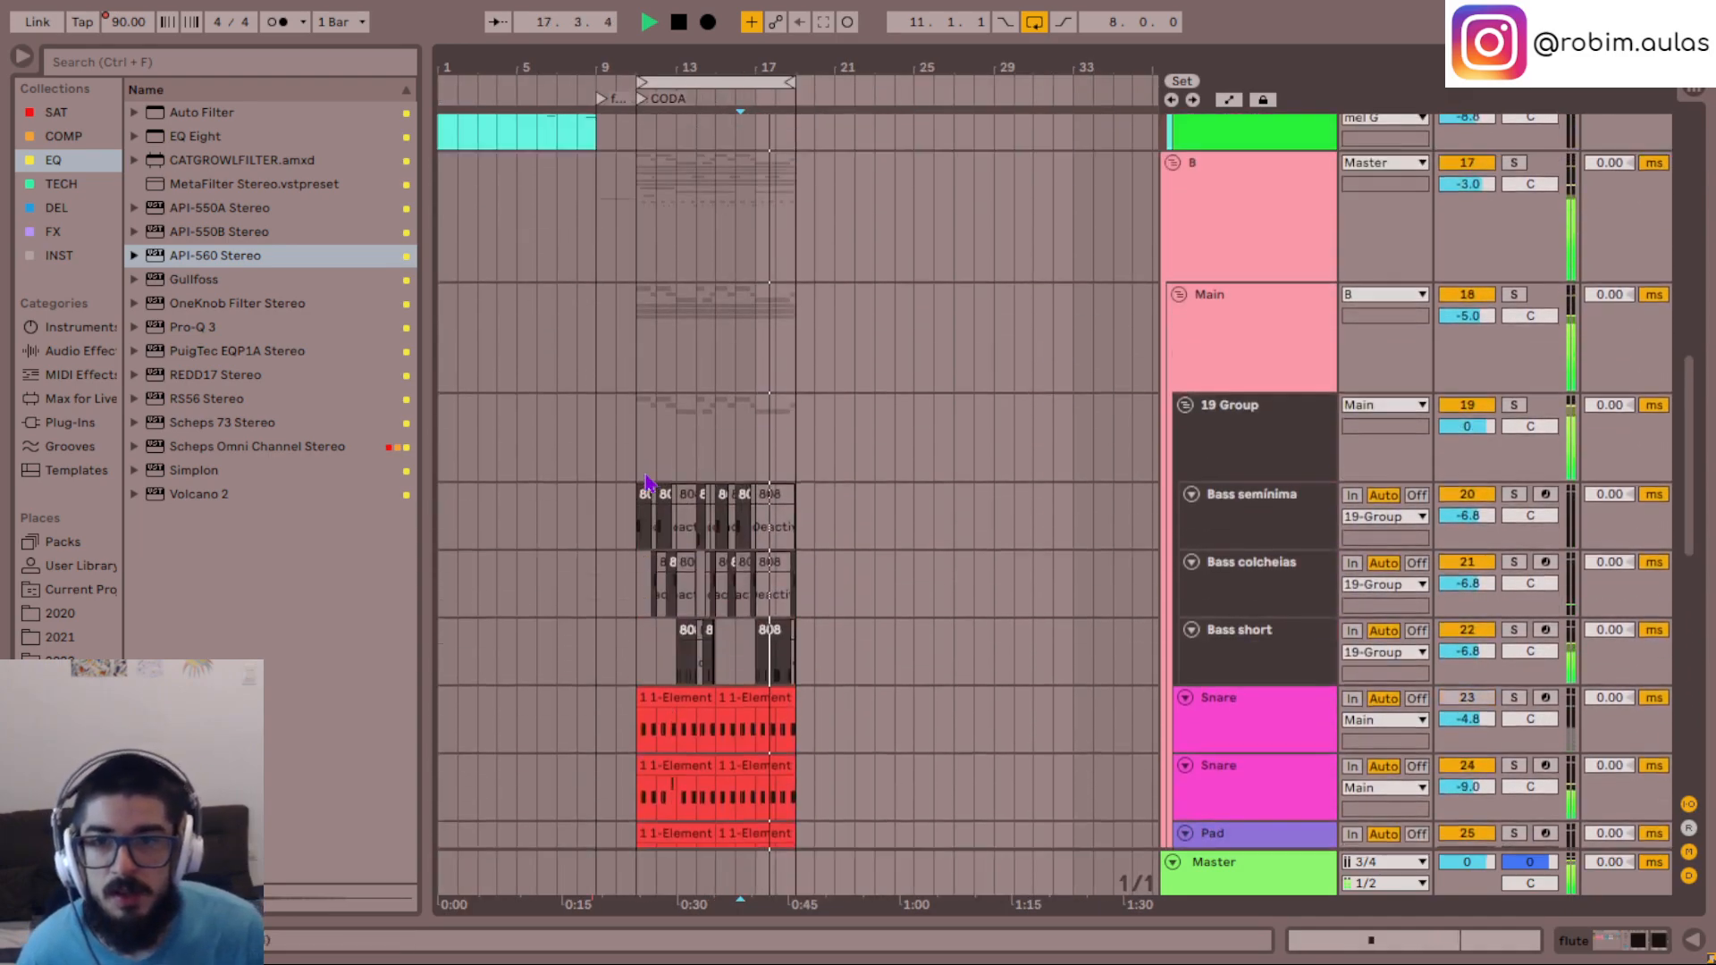
click(598, 465)
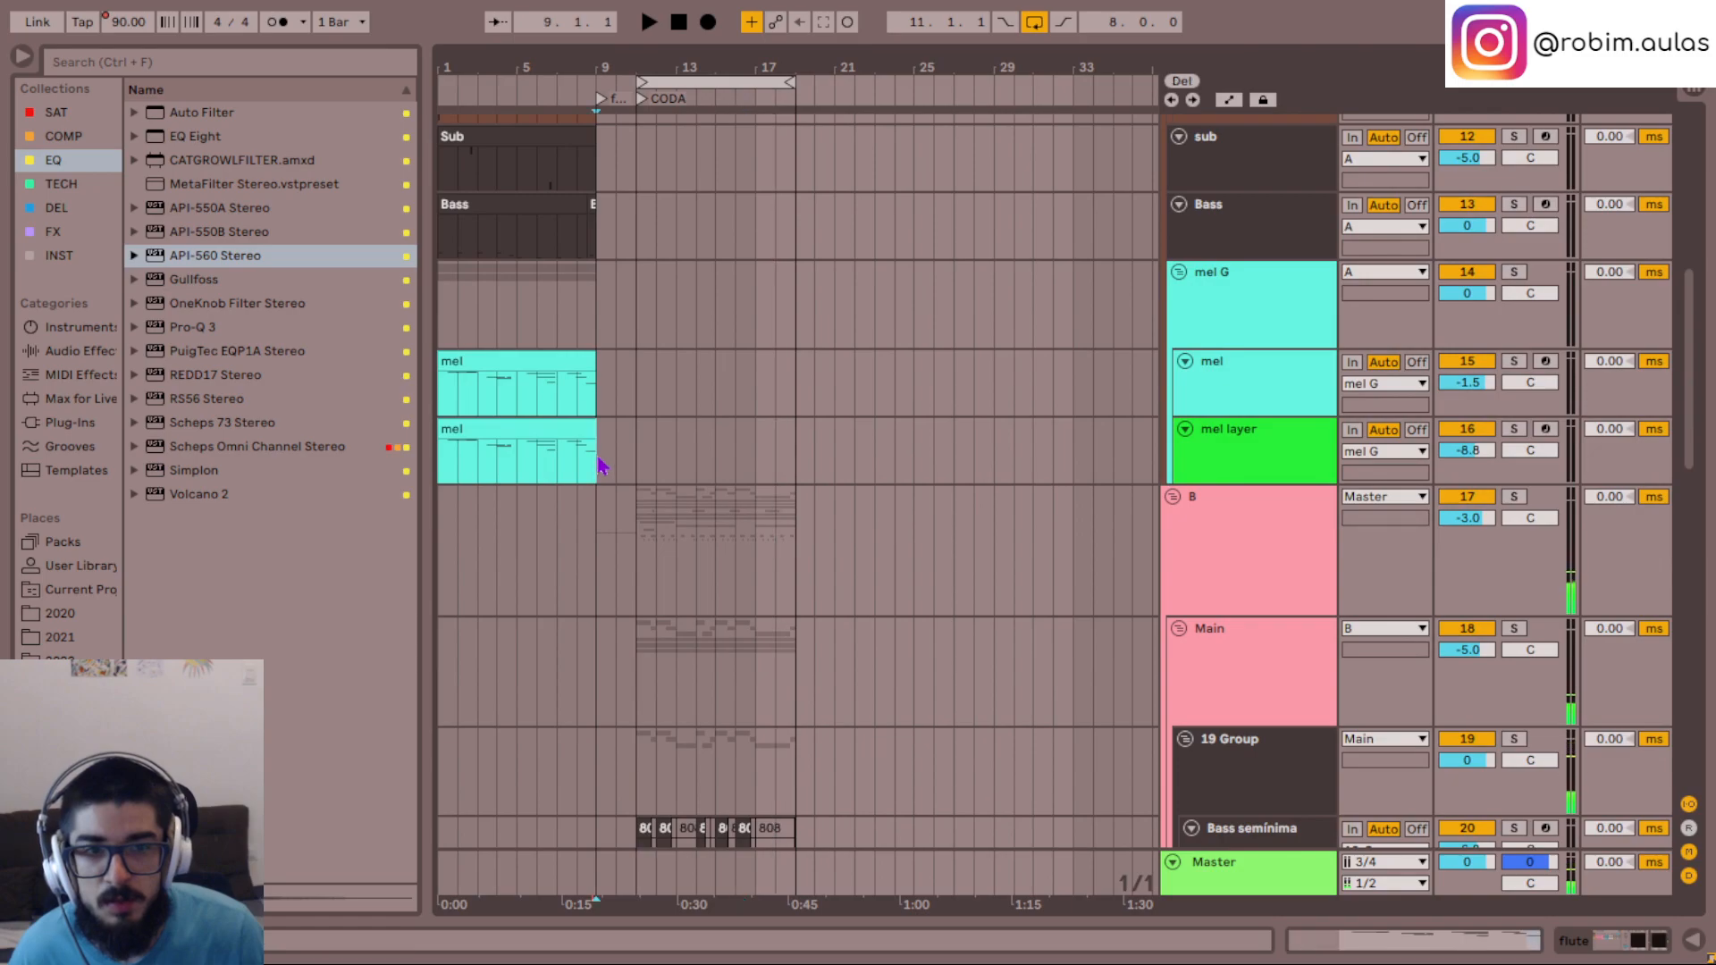
click(438, 416)
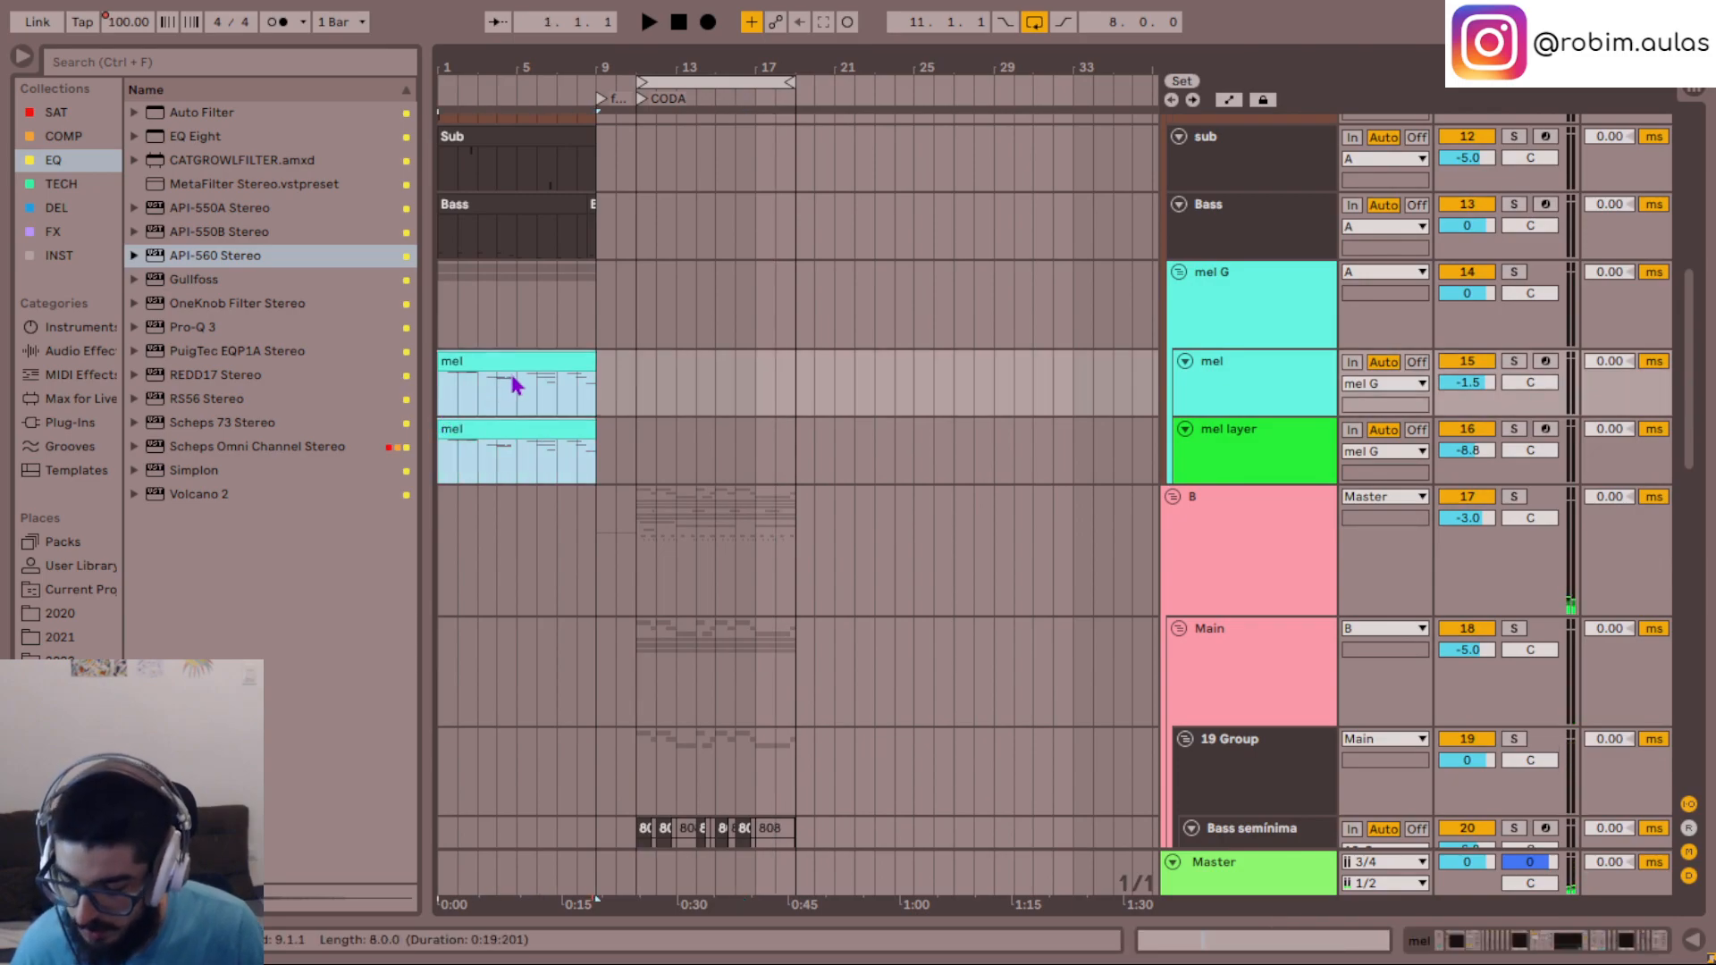
drag(497, 364, 686, 388)
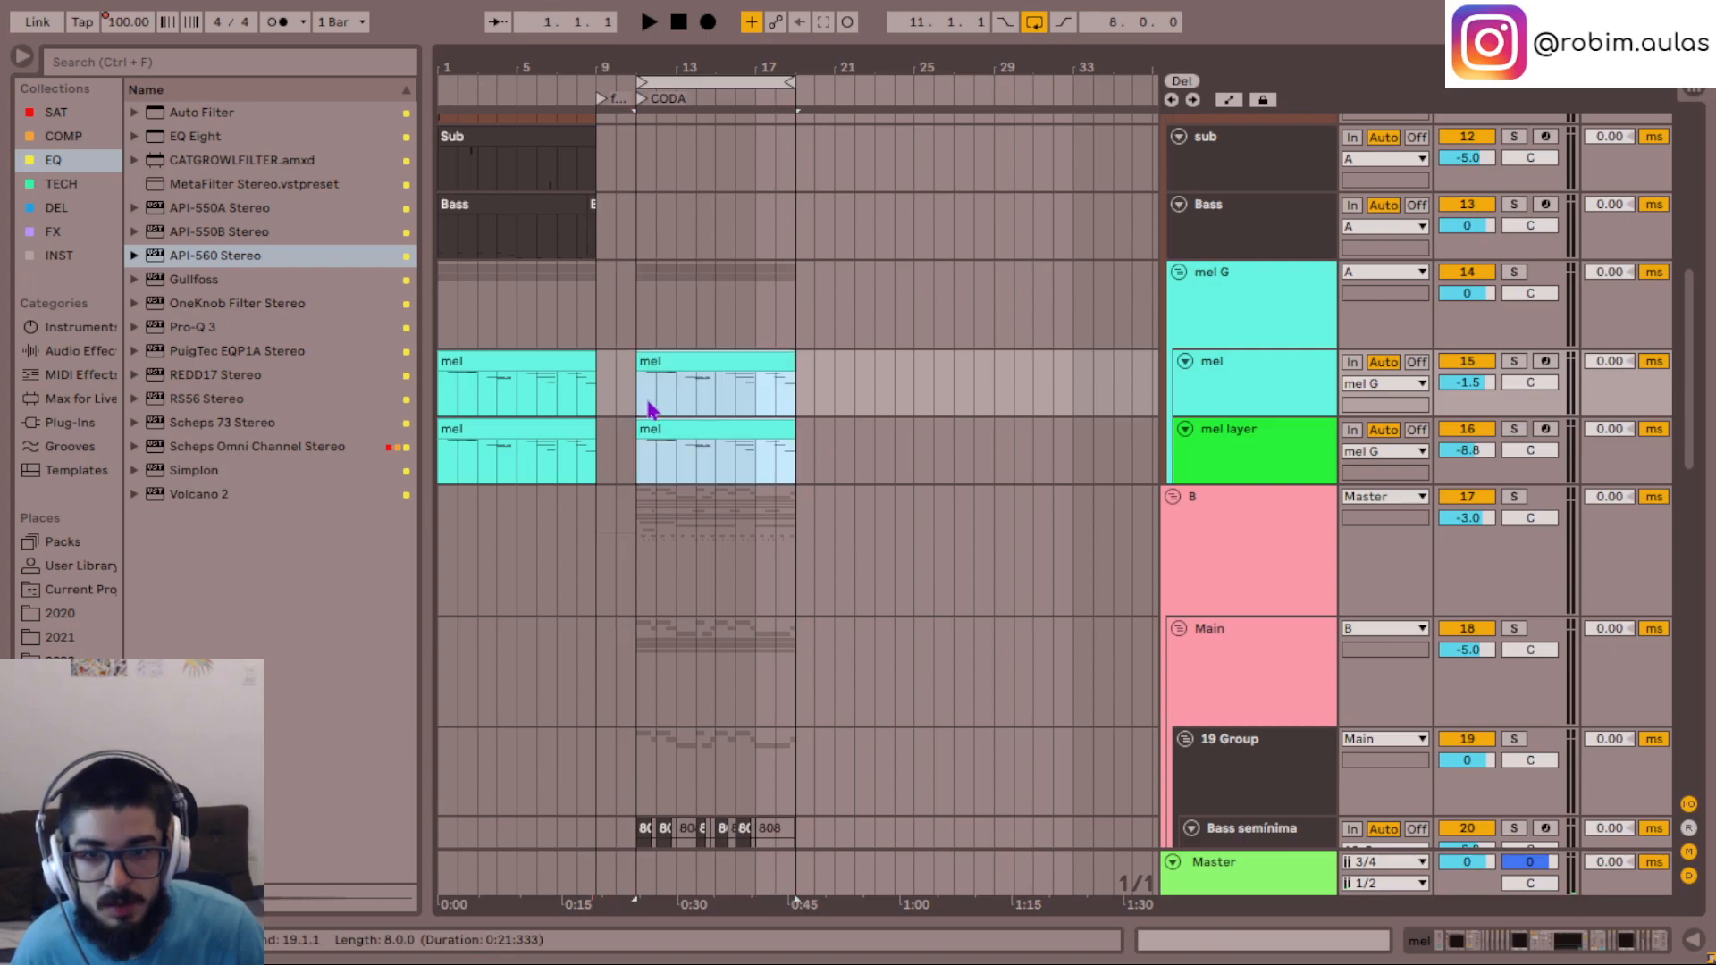
- Play the CODA from 11.1.1 with the copied melody and select both the mel and mel layer copies
click(650, 410)
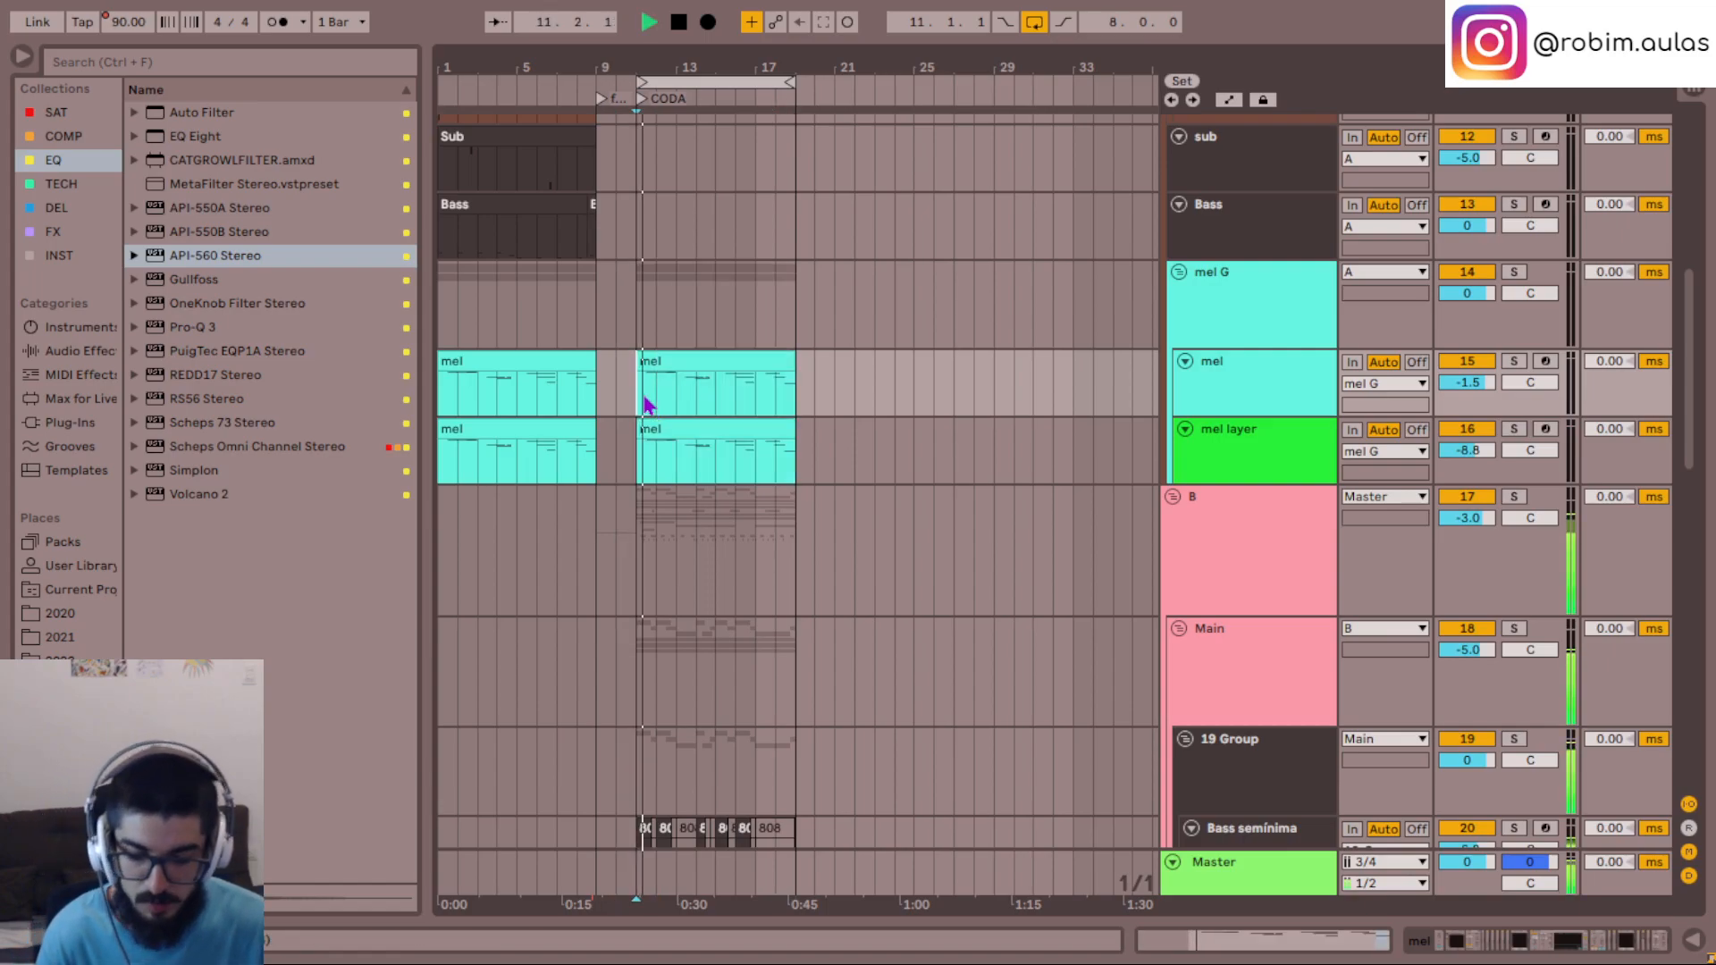
scroll(648, 406, up, 5)
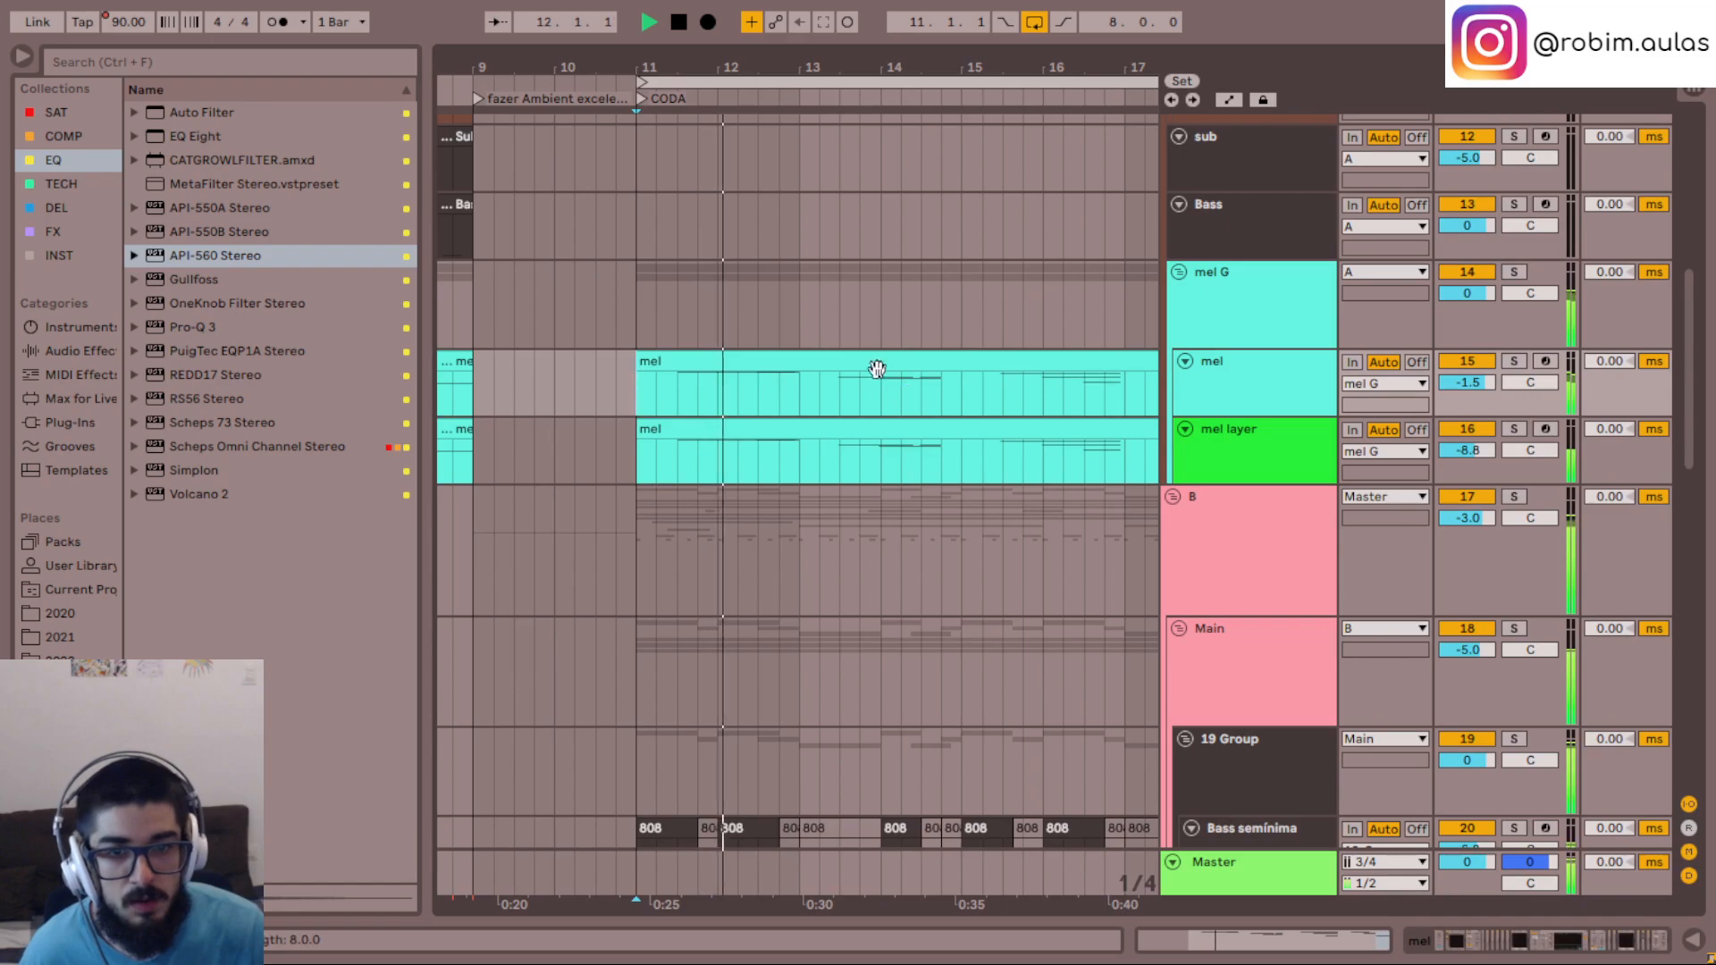
click(880, 370)
shift+click(981, 430)
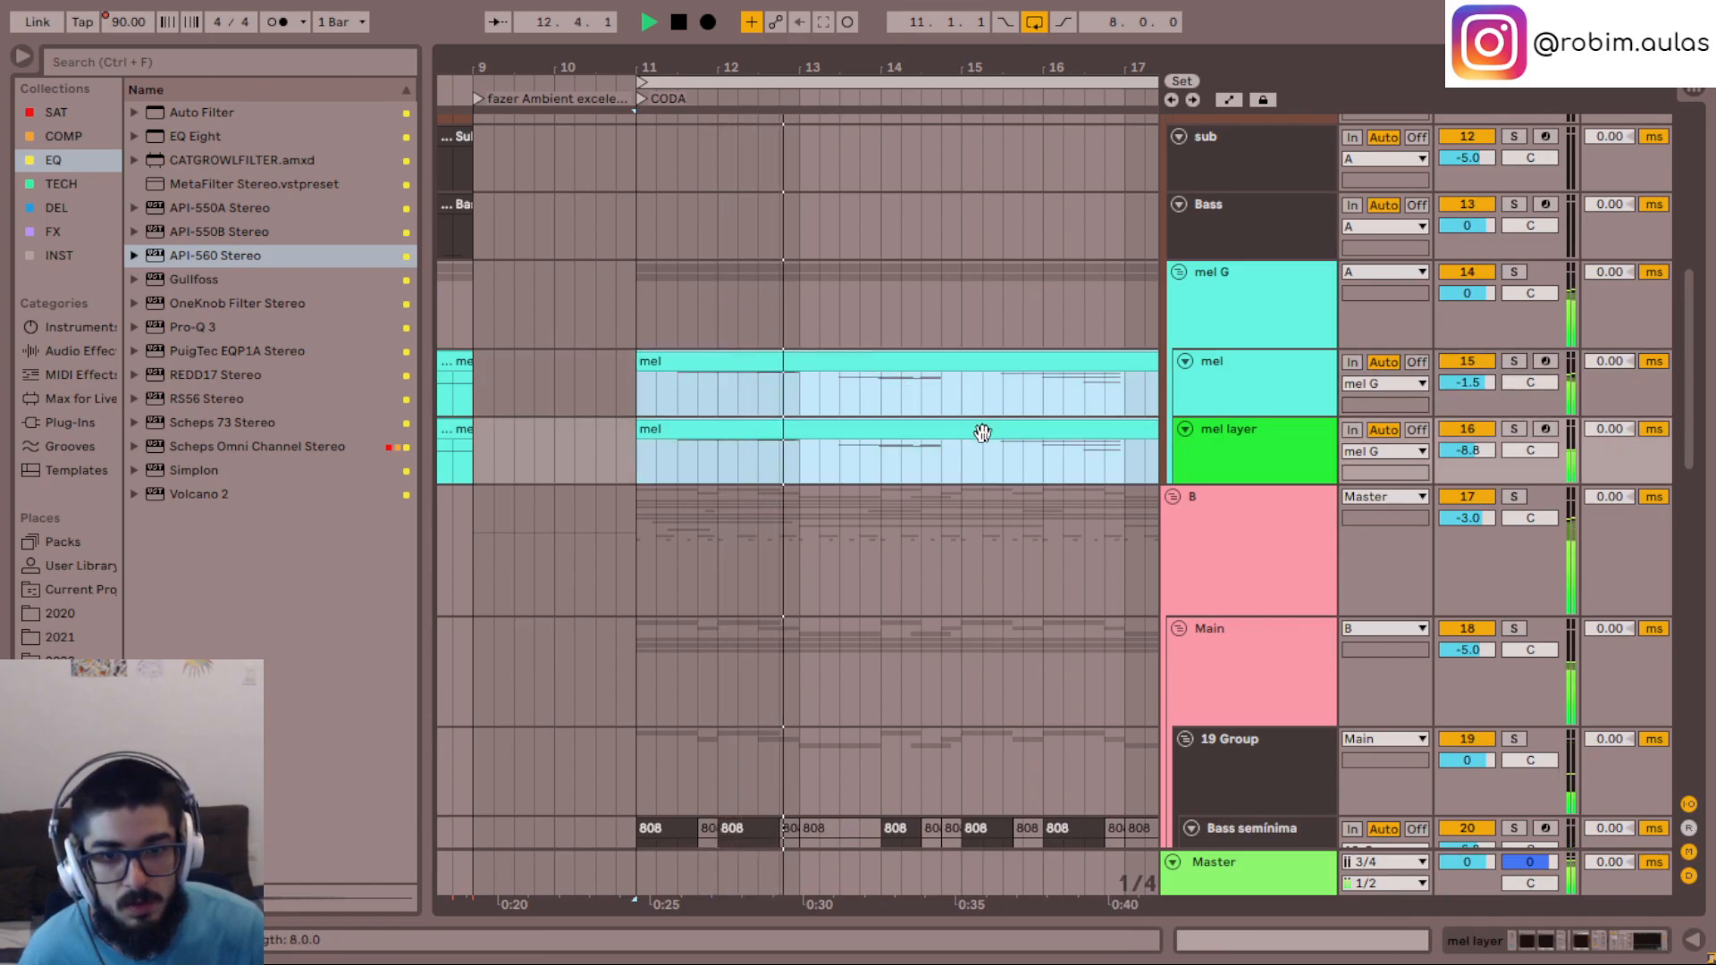
scroll(983, 433, right, 3)
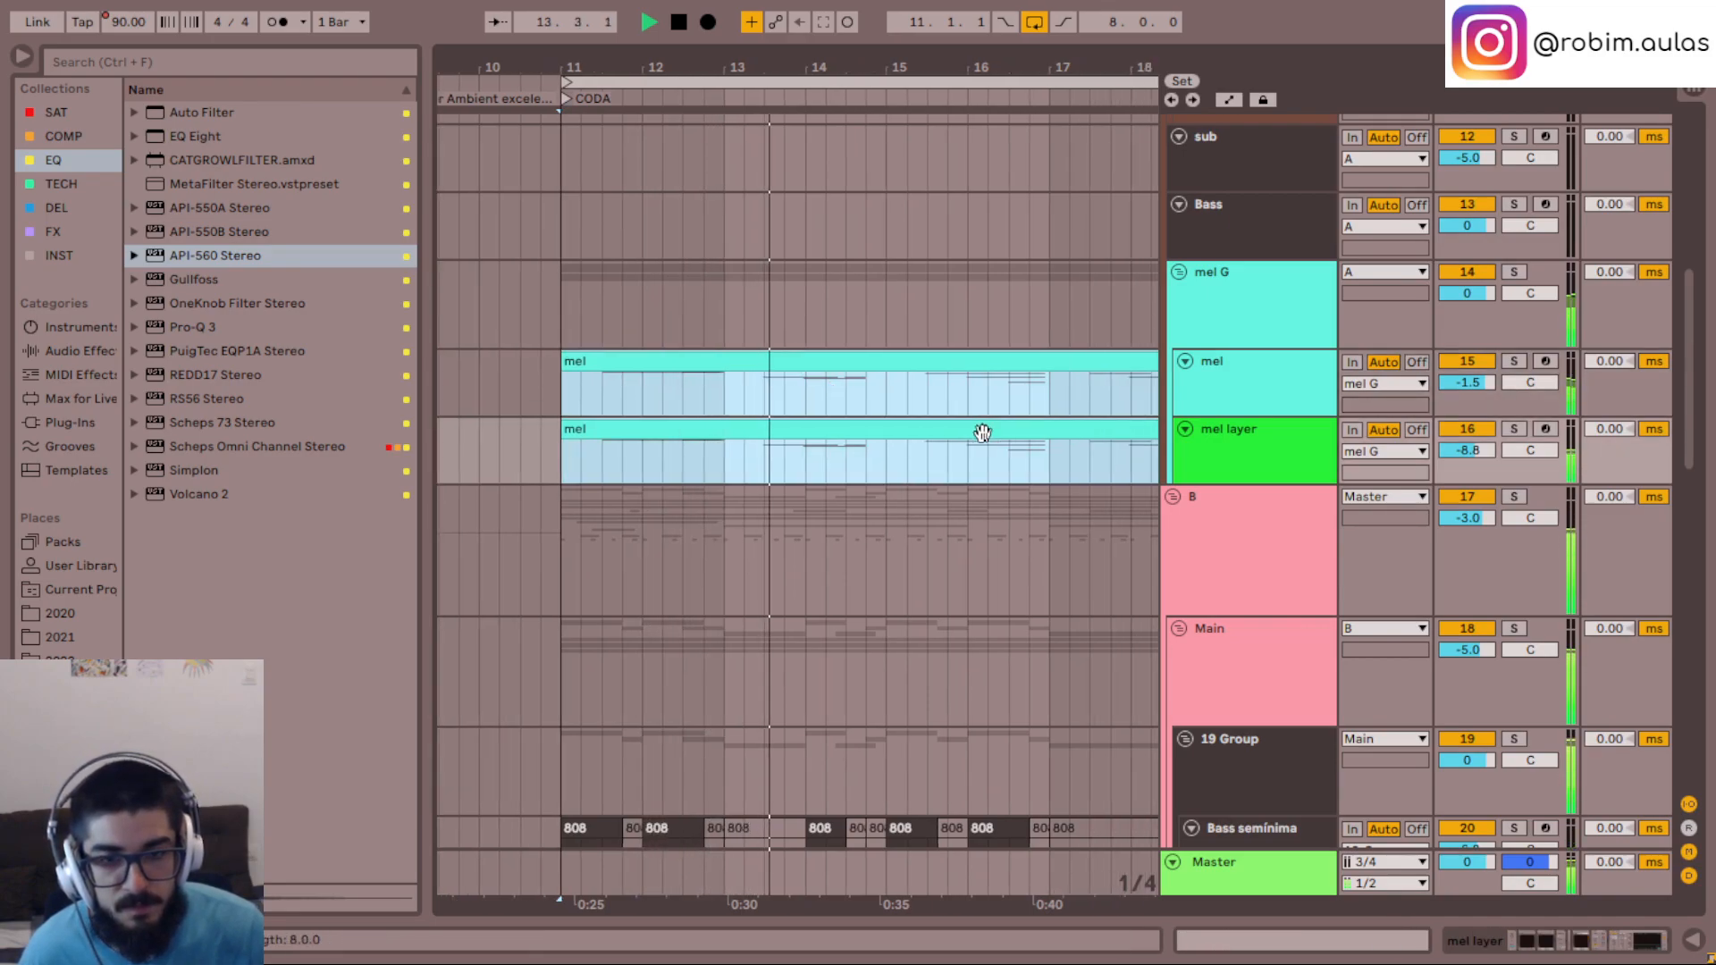
scroll(983, 432, right, 4)
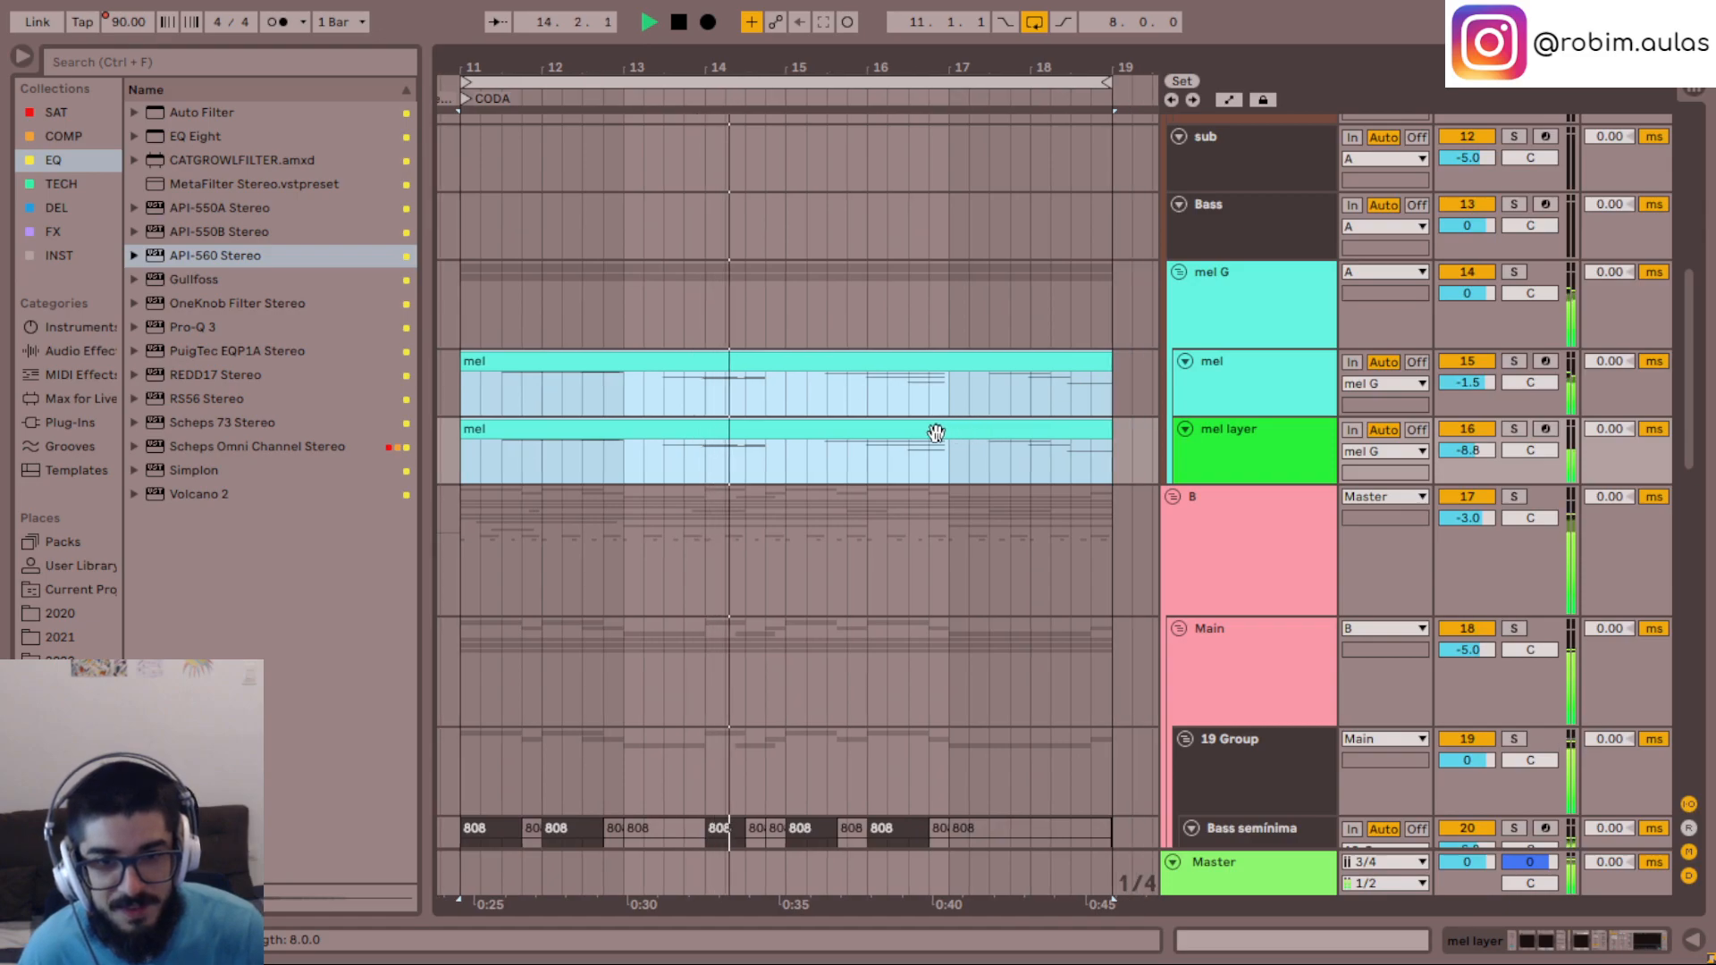
- Open the CODA's mel layer clip to inspect its notes, stop playback and close the clip editor
double_click(936, 433)
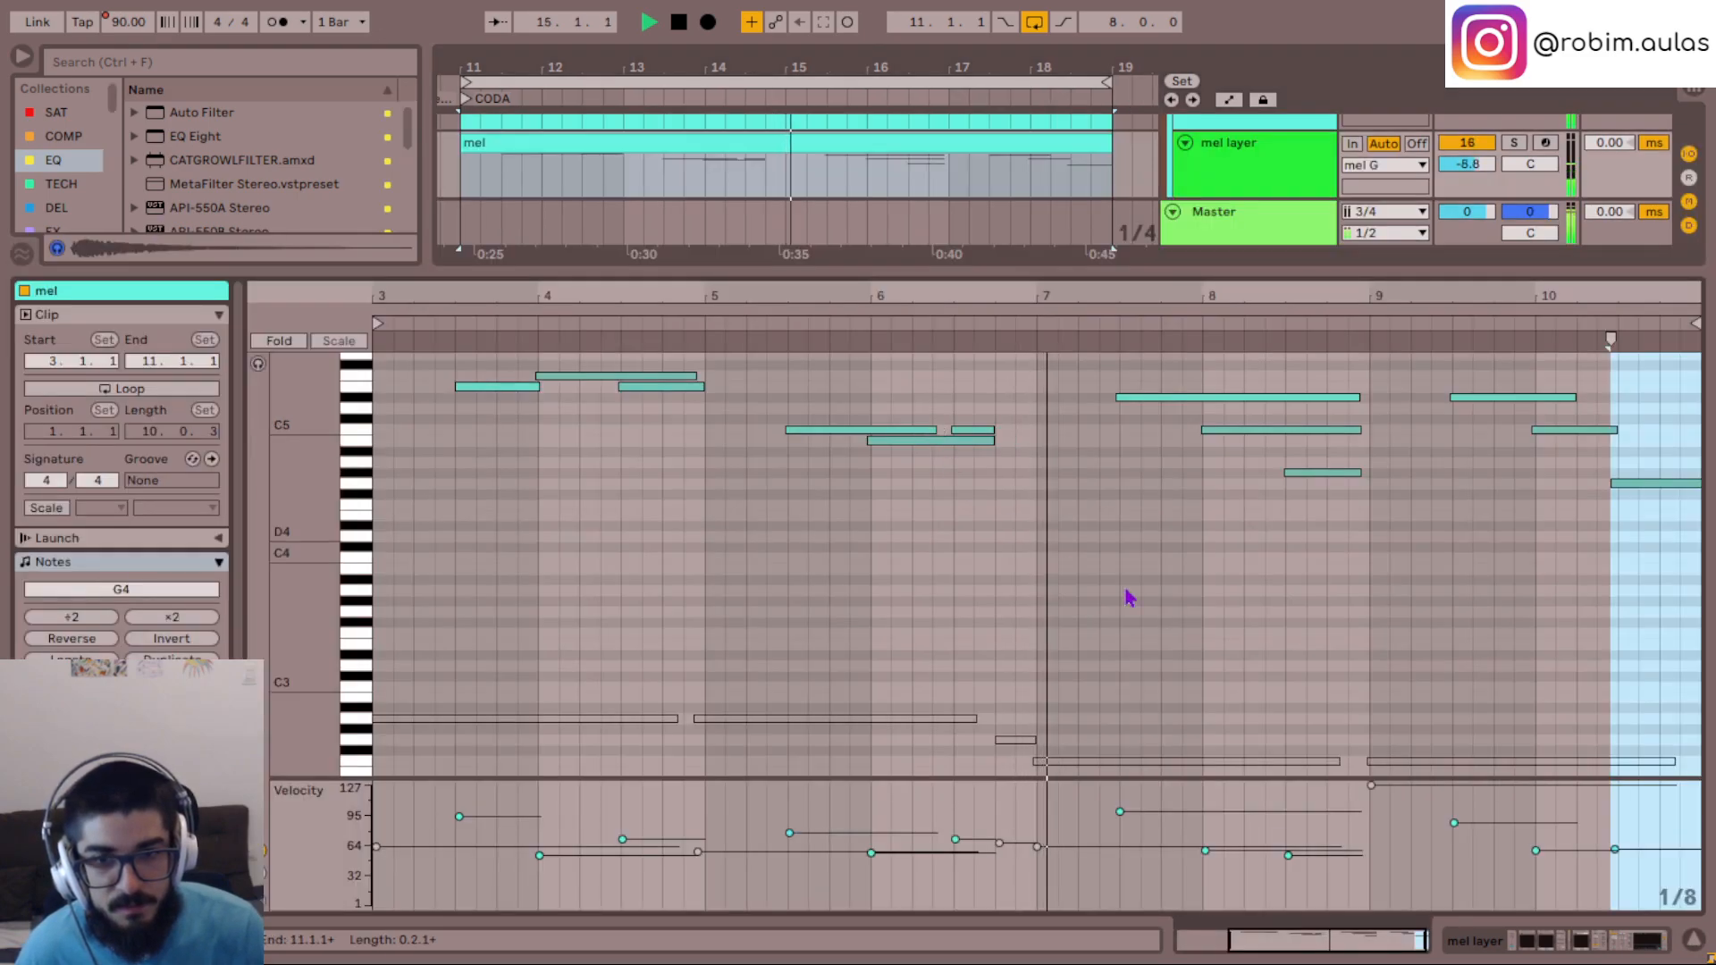
scroll(1395, 651, up, 4)
key(space)
click(1693, 938)
scroll(785, 482, up, 3)
click(785, 483)
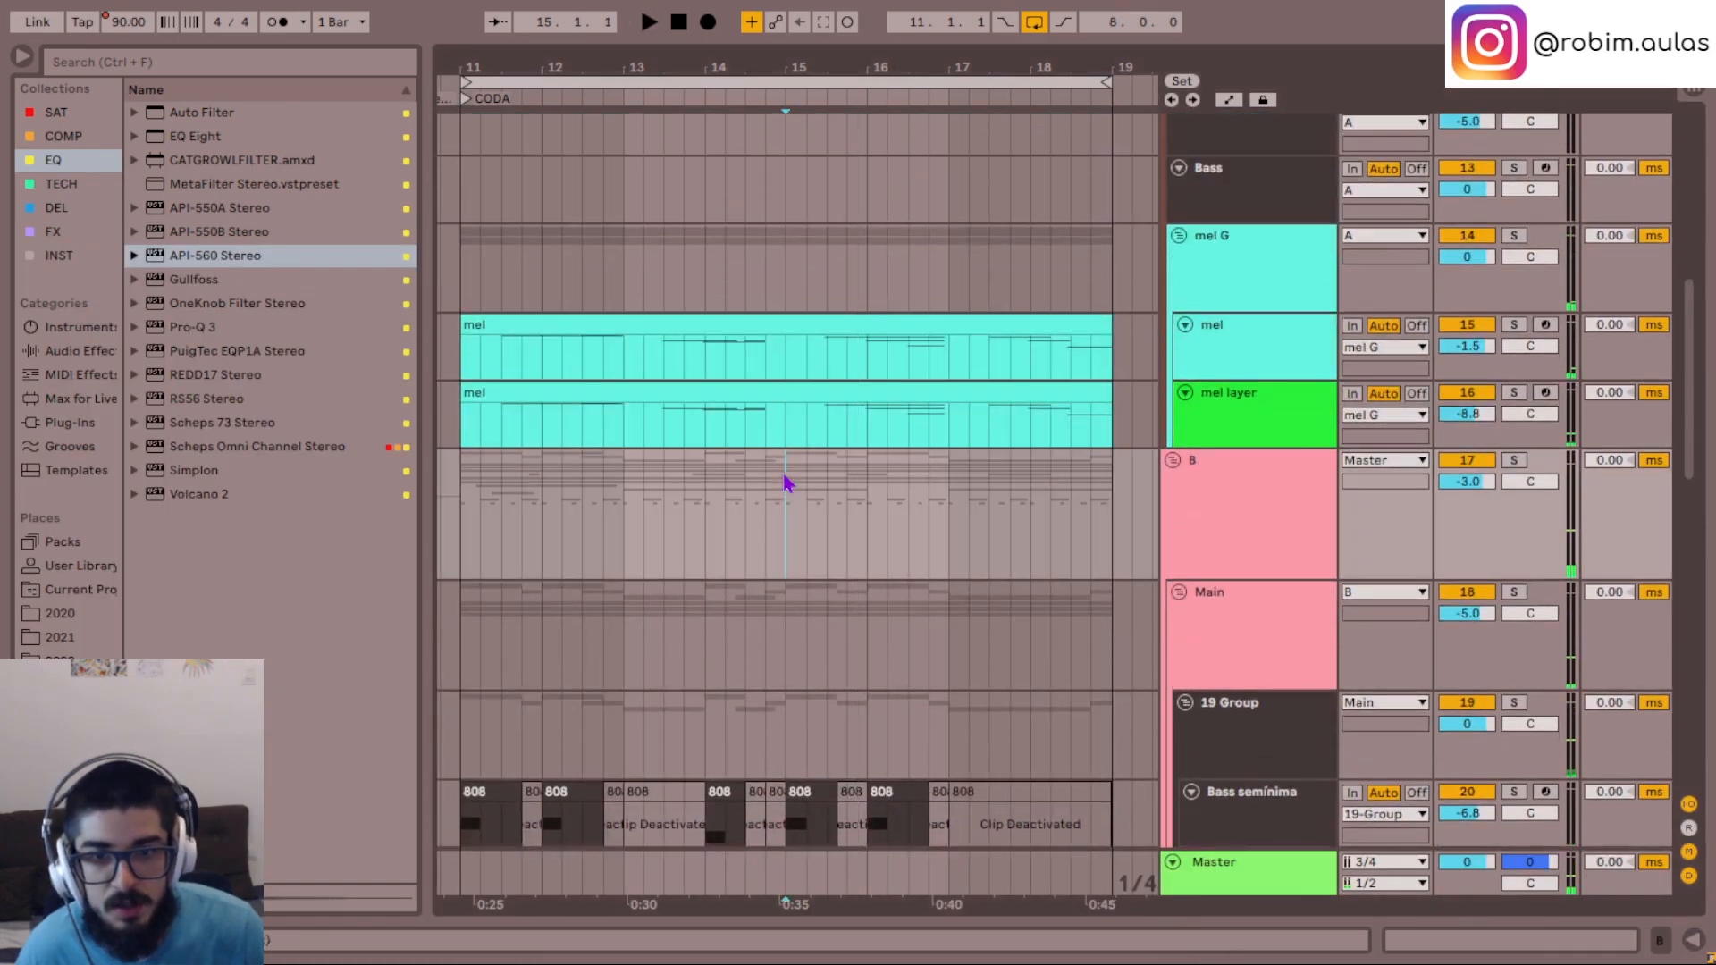
- Transpose all notes of the CODA's mel clip up four semitones to A2–A5, close the editor and play the section
double_click(859, 323)
click(663, 718)
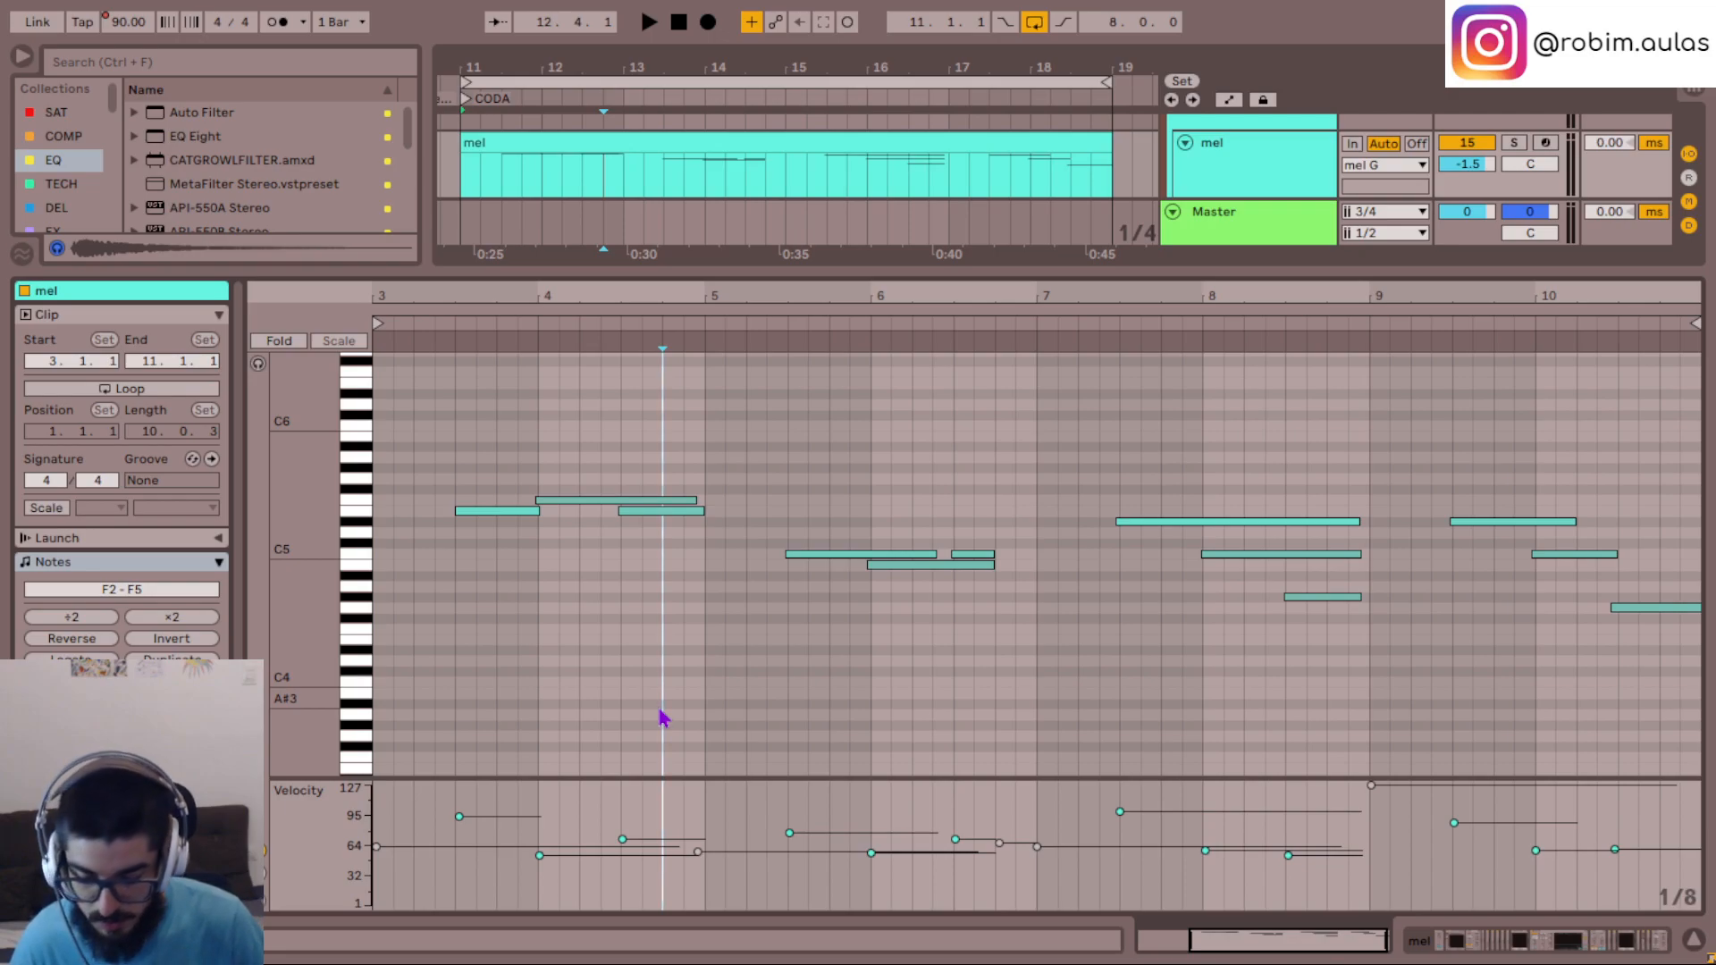
key(ctrl+a)
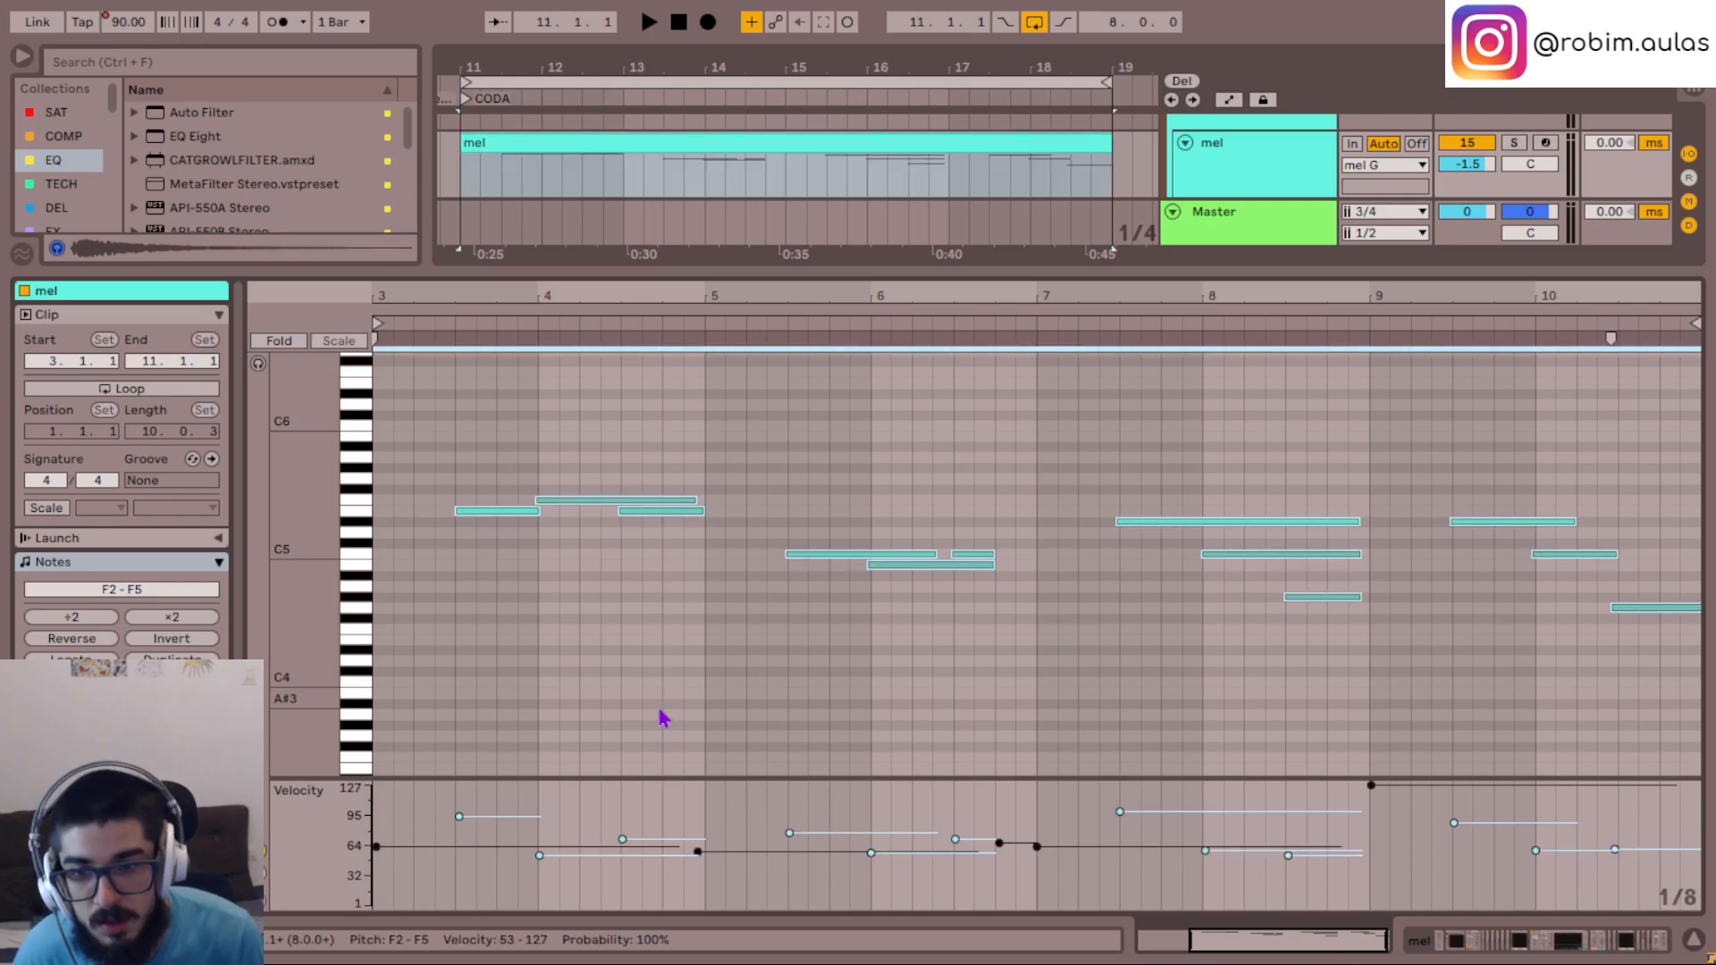
key(Up)
key(Up)
key(Up)
key(Up)
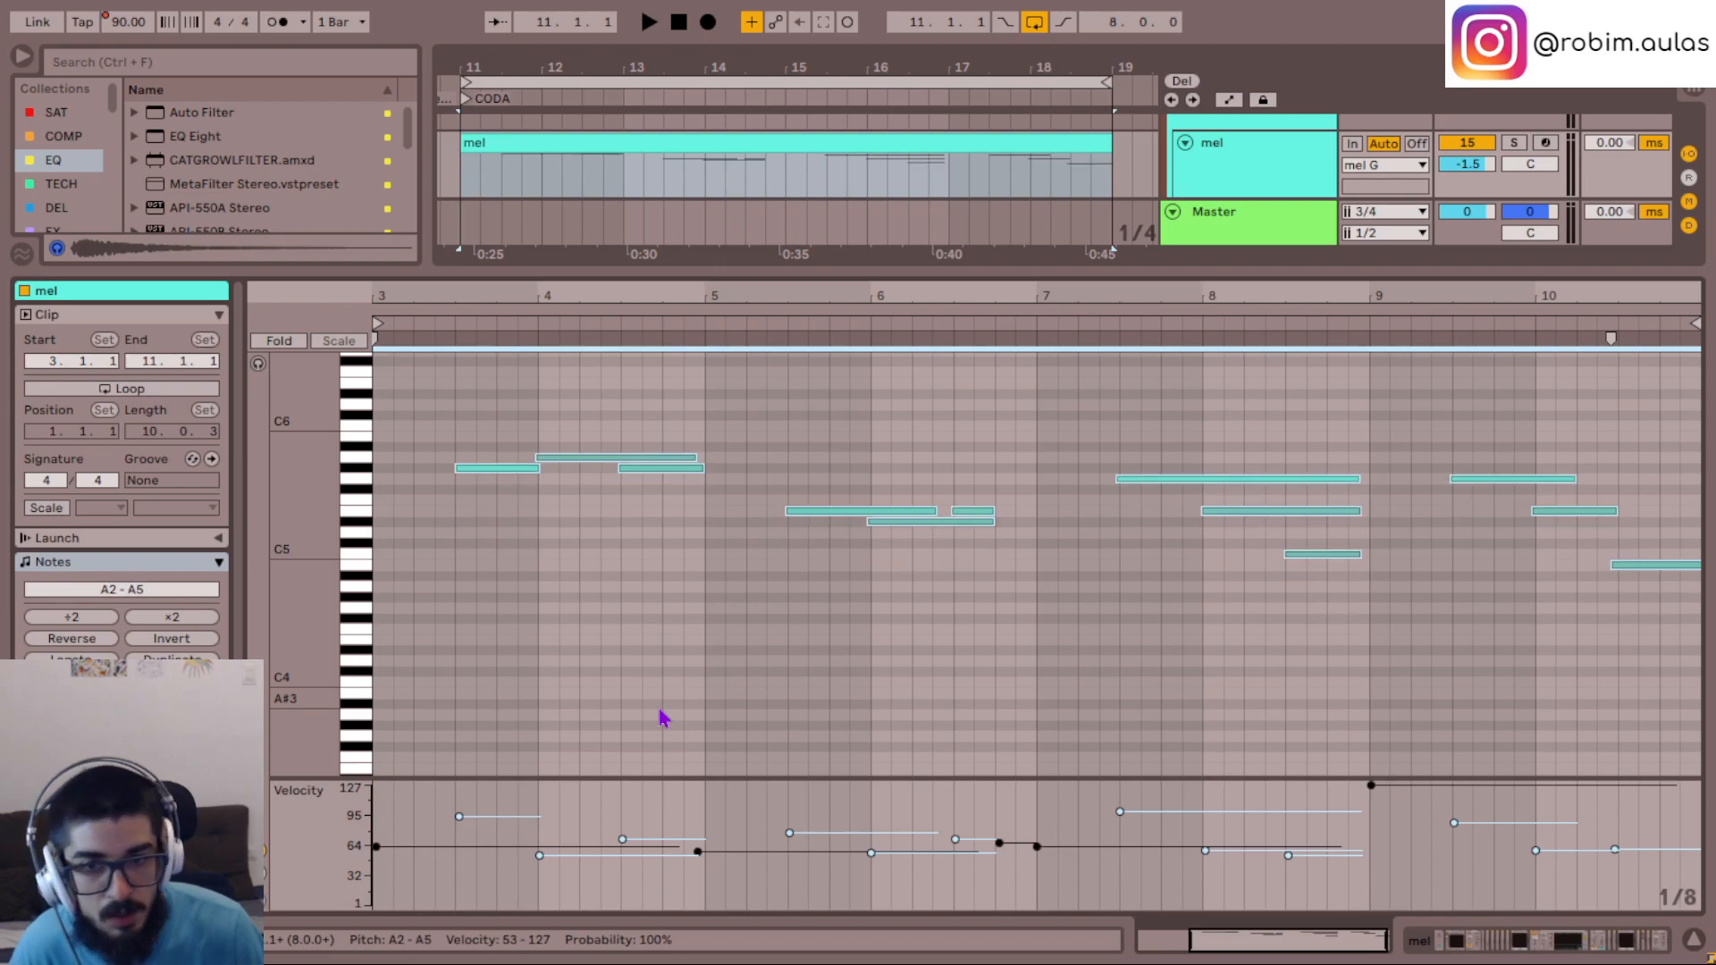
click(1703, 949)
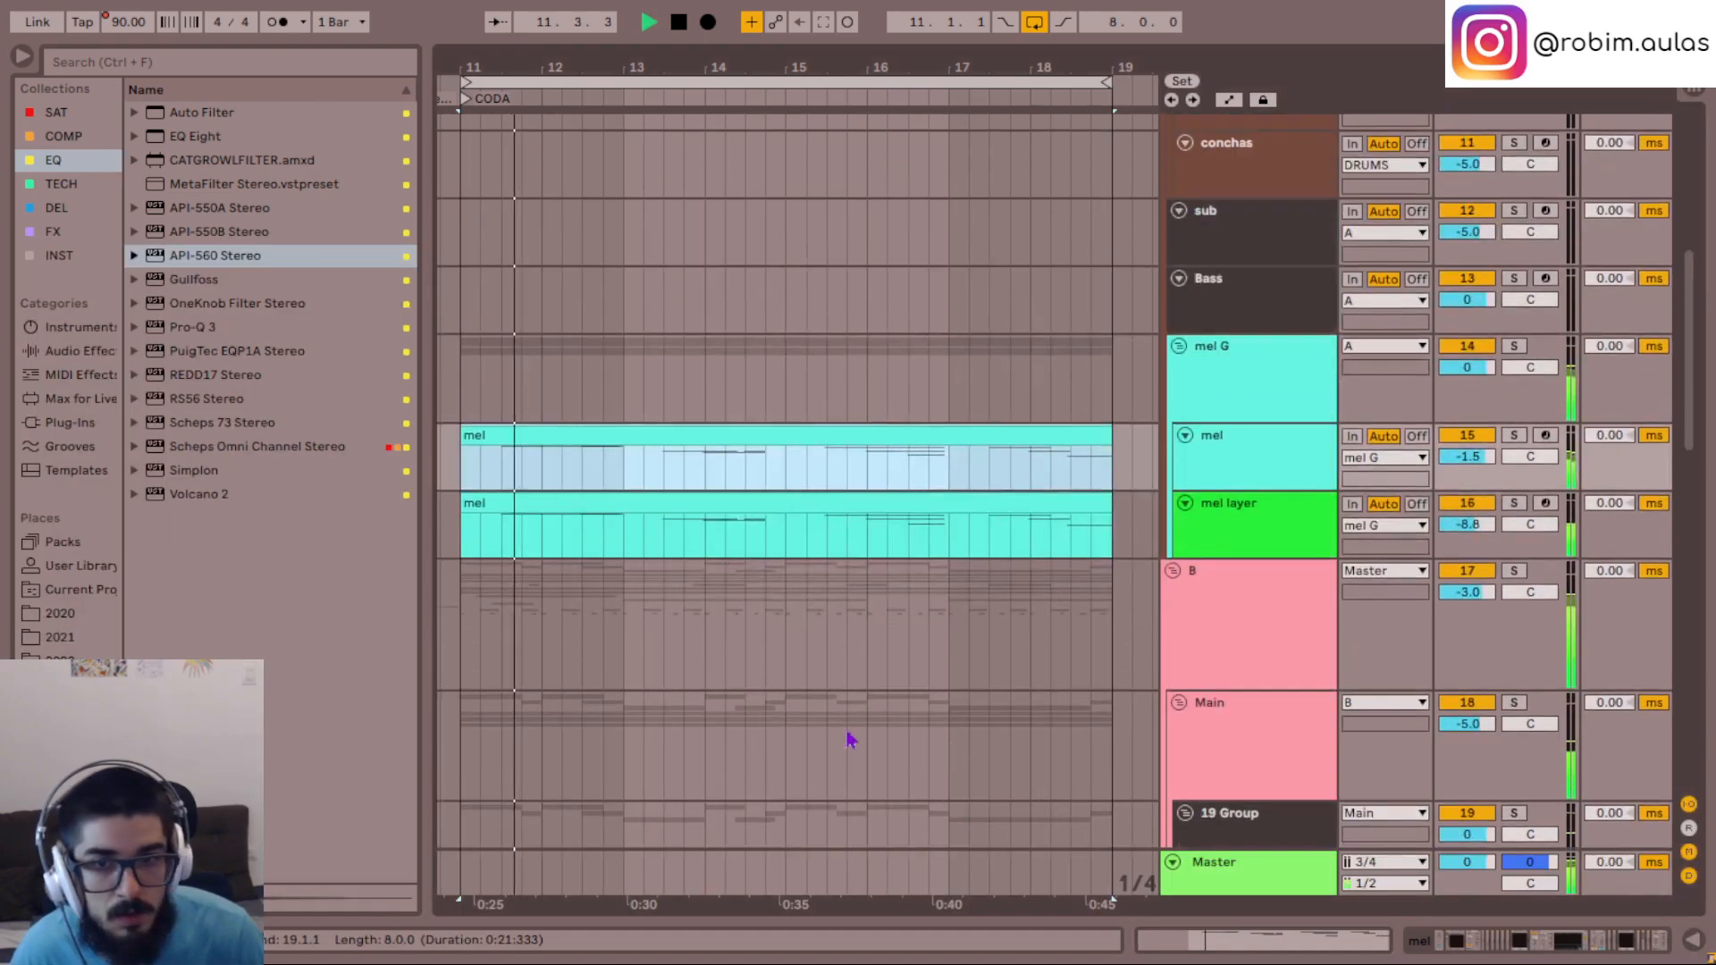
- Check the transposed mel clip again, then play the CODA from 11.3.1 to hear it with the mel layer
click(579, 500)
key(space)
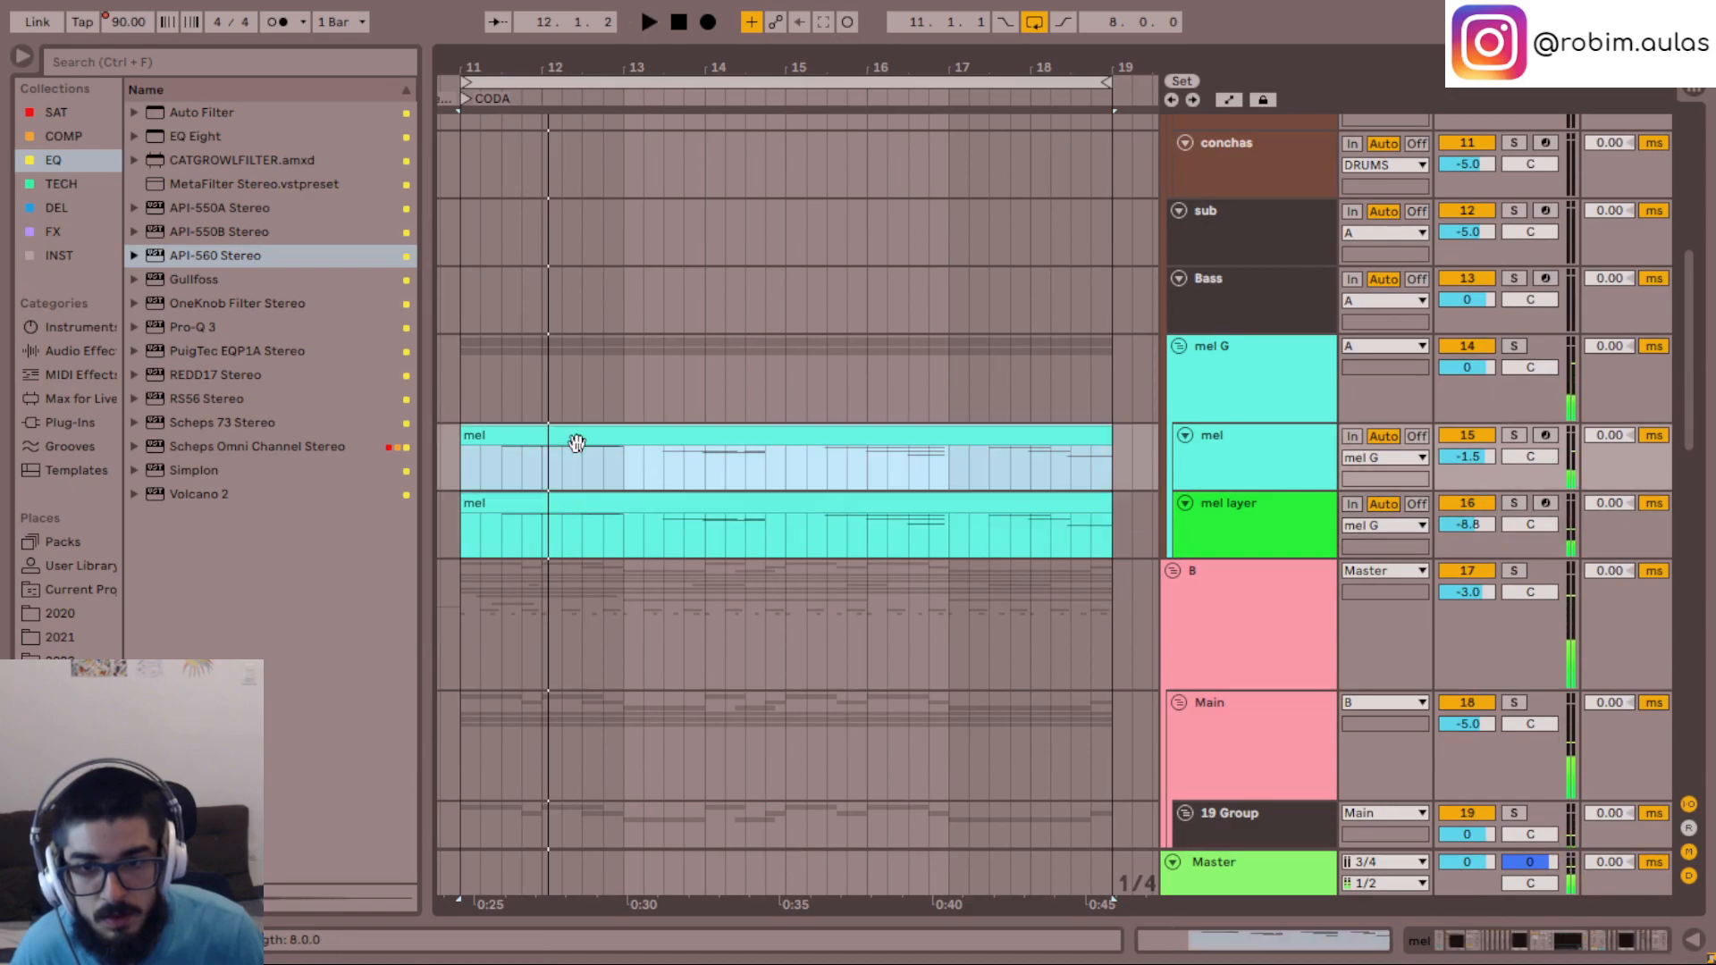
double_click(577, 450)
click(1700, 939)
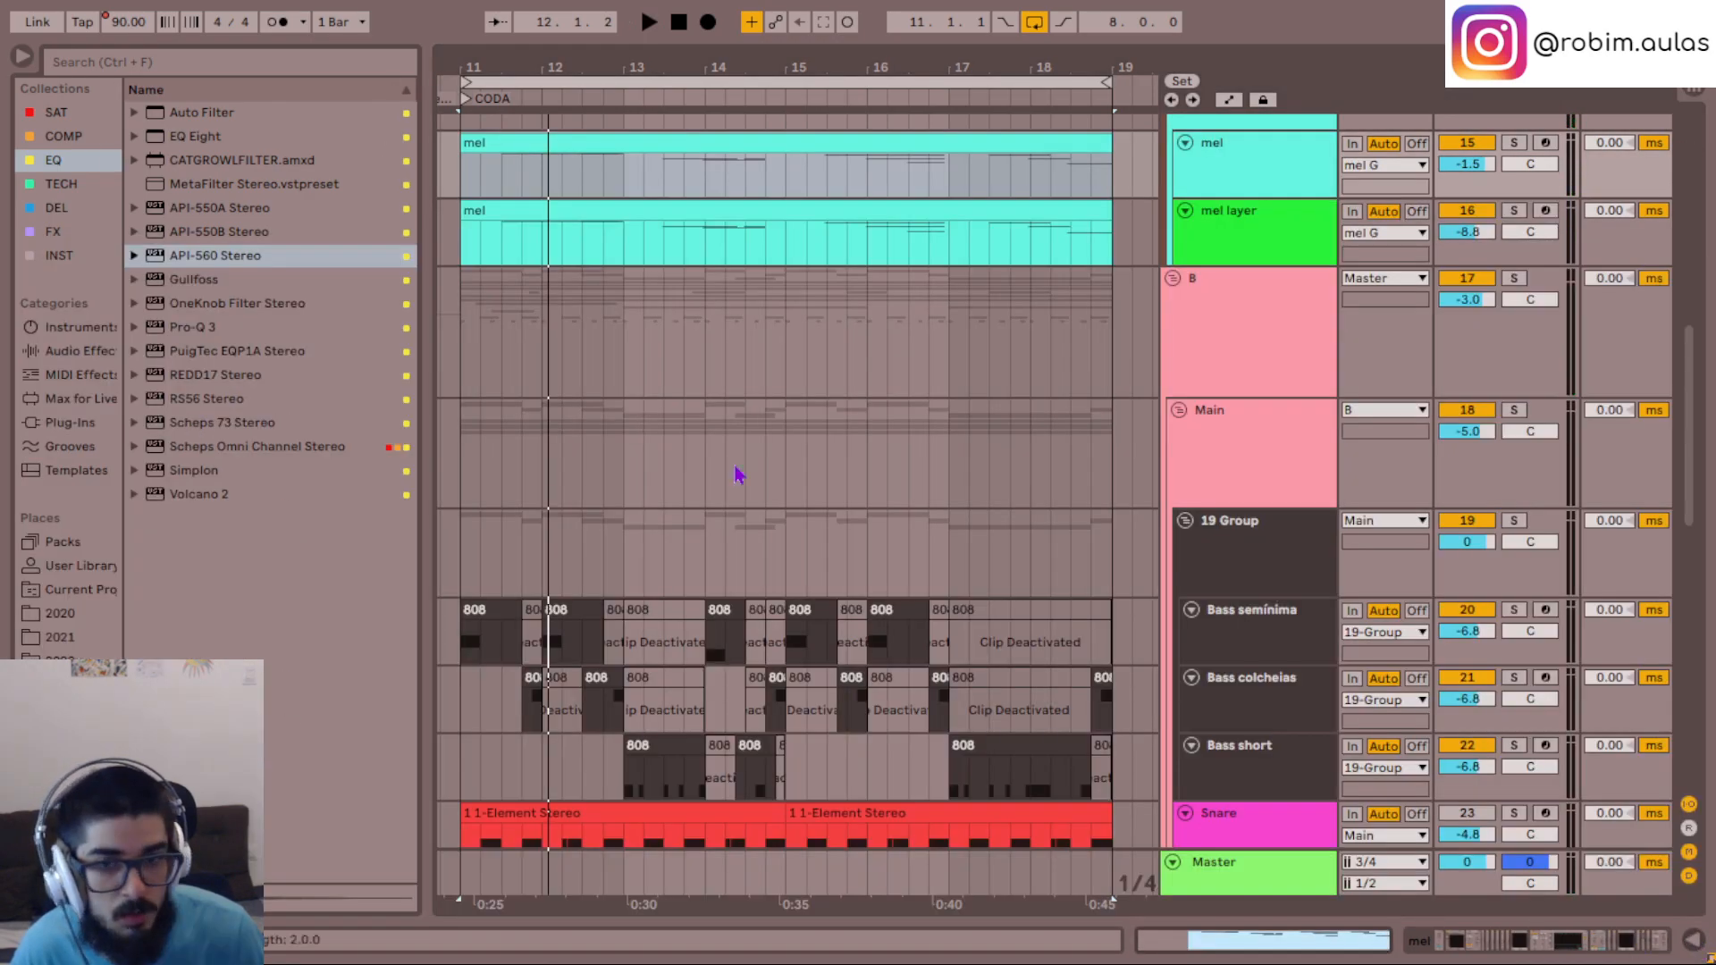
scroll(581, 411, up, 3)
click(622, 447)
click(597, 349)
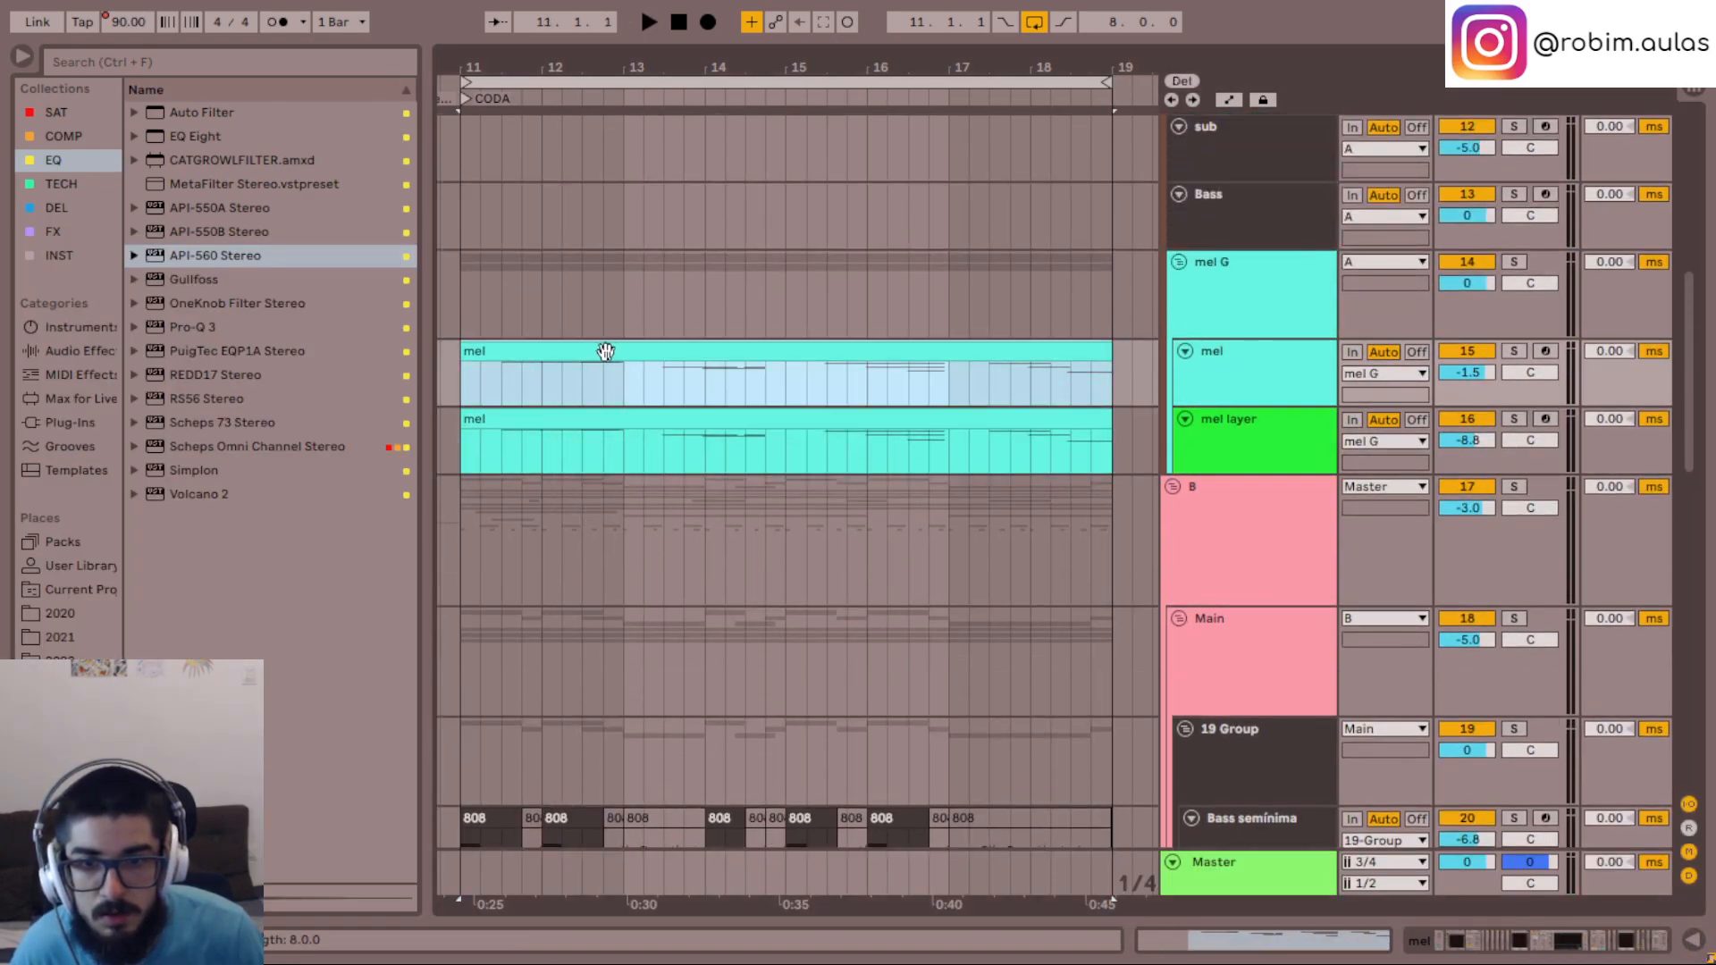
click(617, 419)
click(506, 434)
key(space)
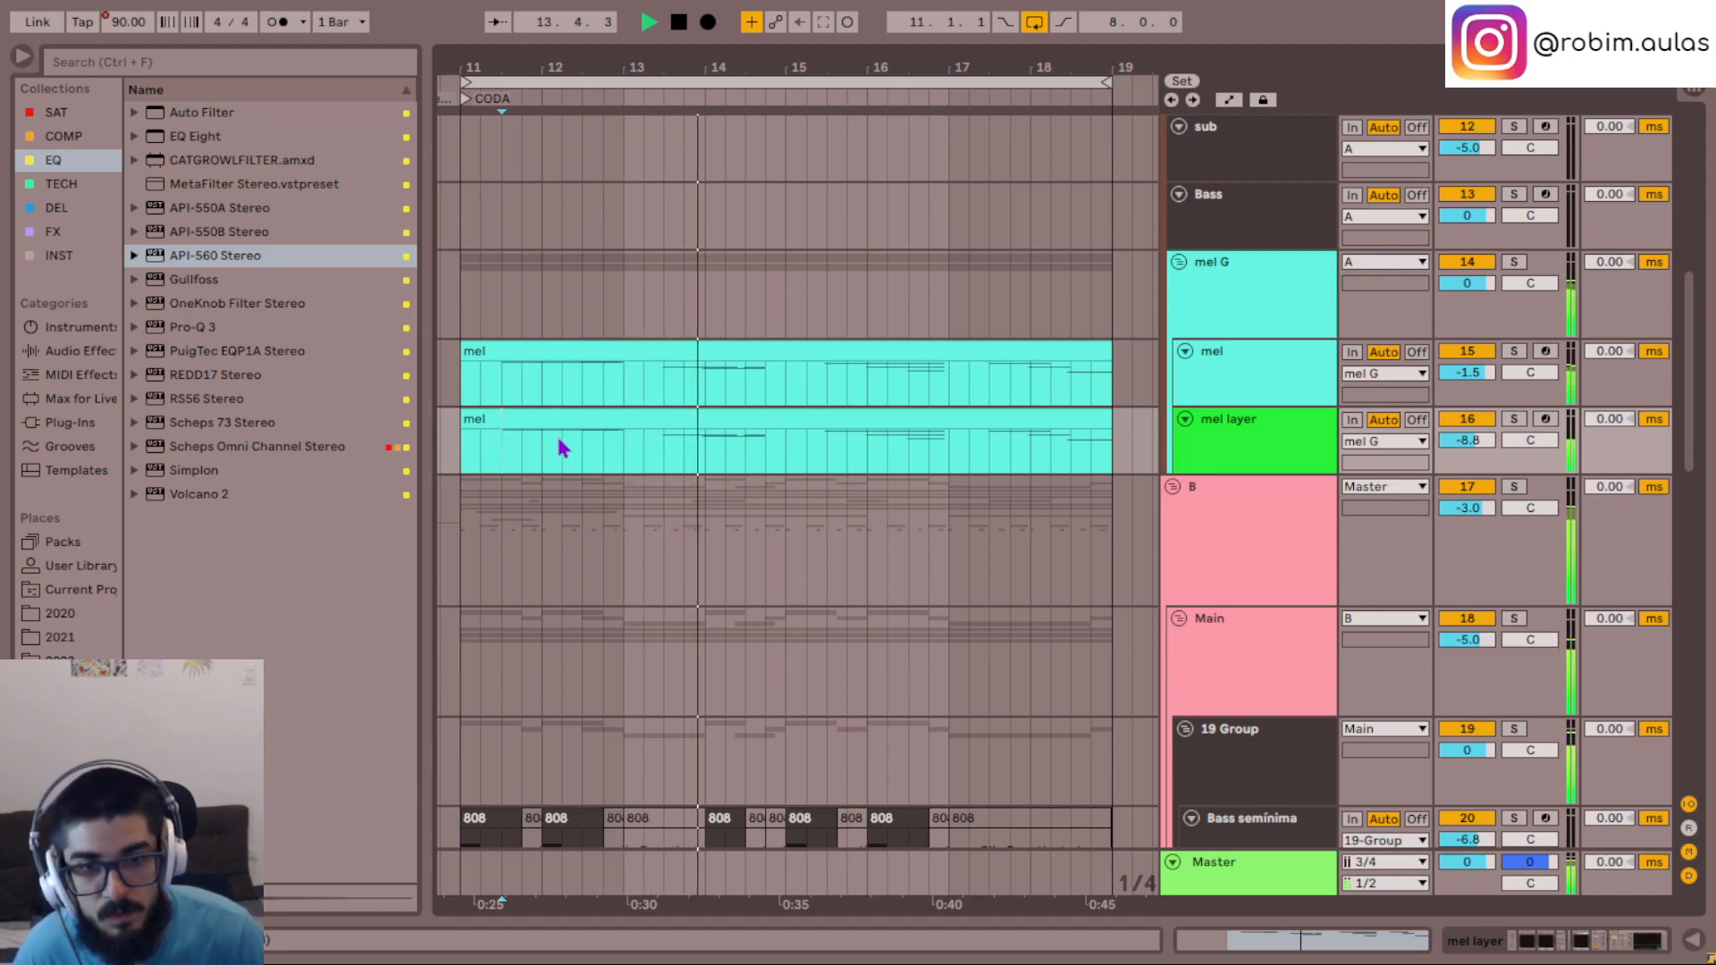
- Delete the mel and mel layer material from 13.2.1 to the CODA's end at 19.1.1, keeping only the opening phrase
drag(652, 447, 796, 380)
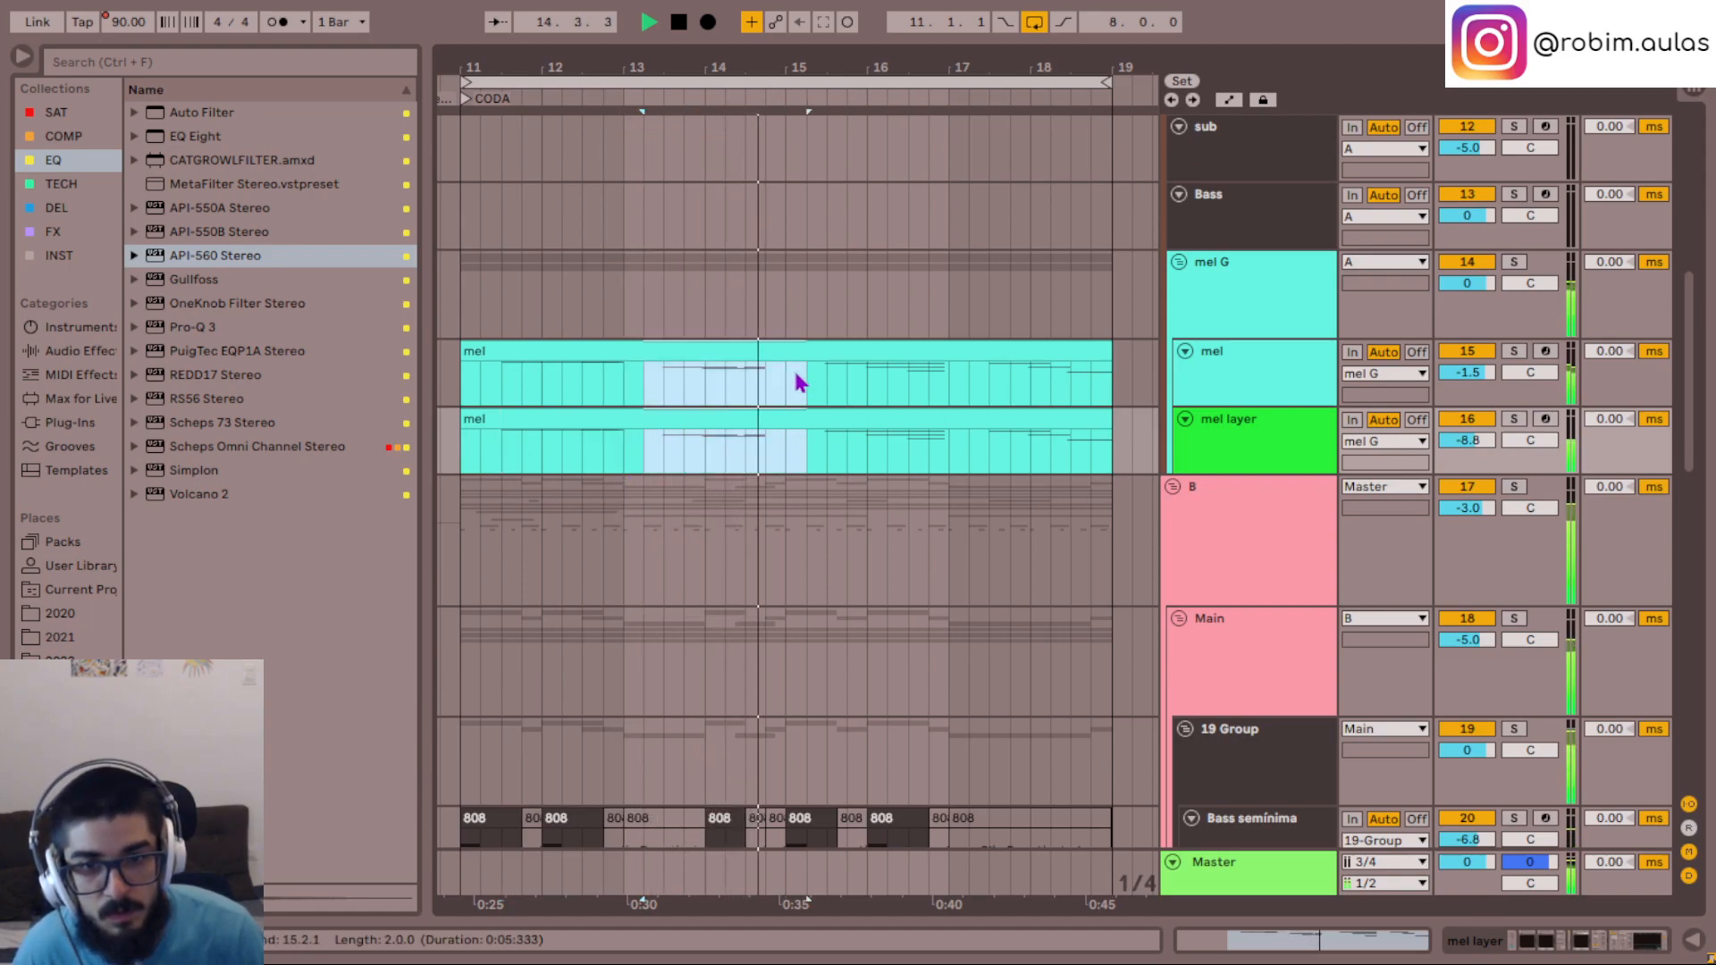
key(Delete)
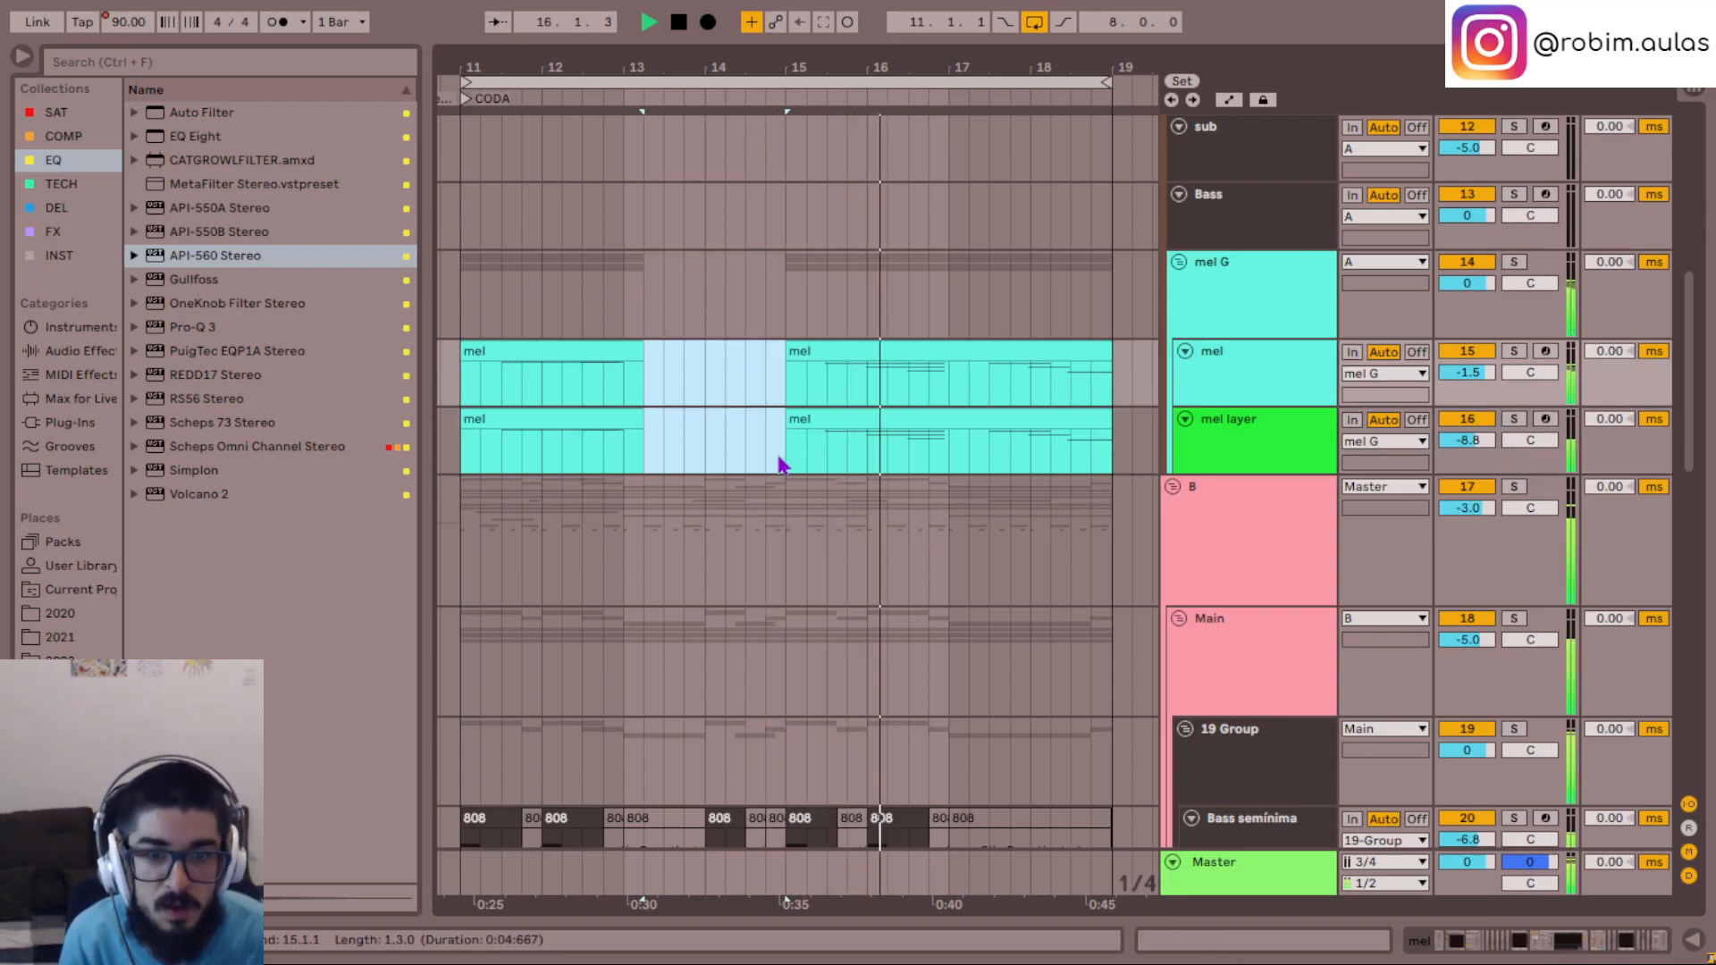
drag(786, 460, 940, 366)
key(Delete)
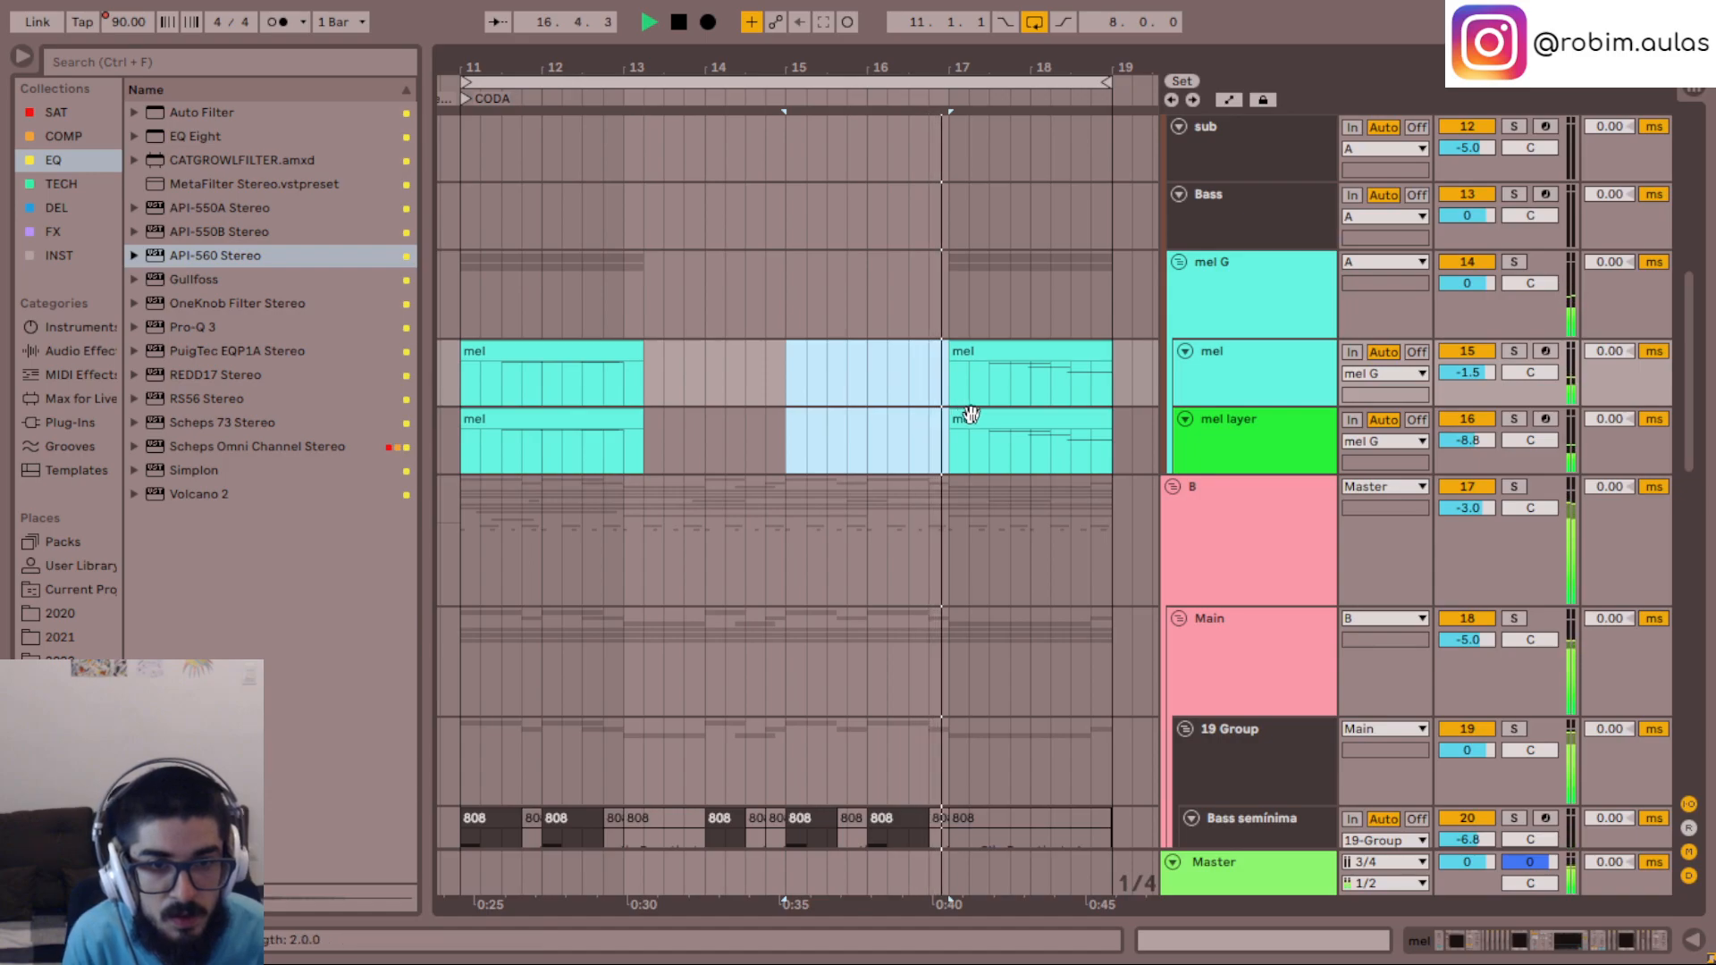
key(space)
click(970, 388)
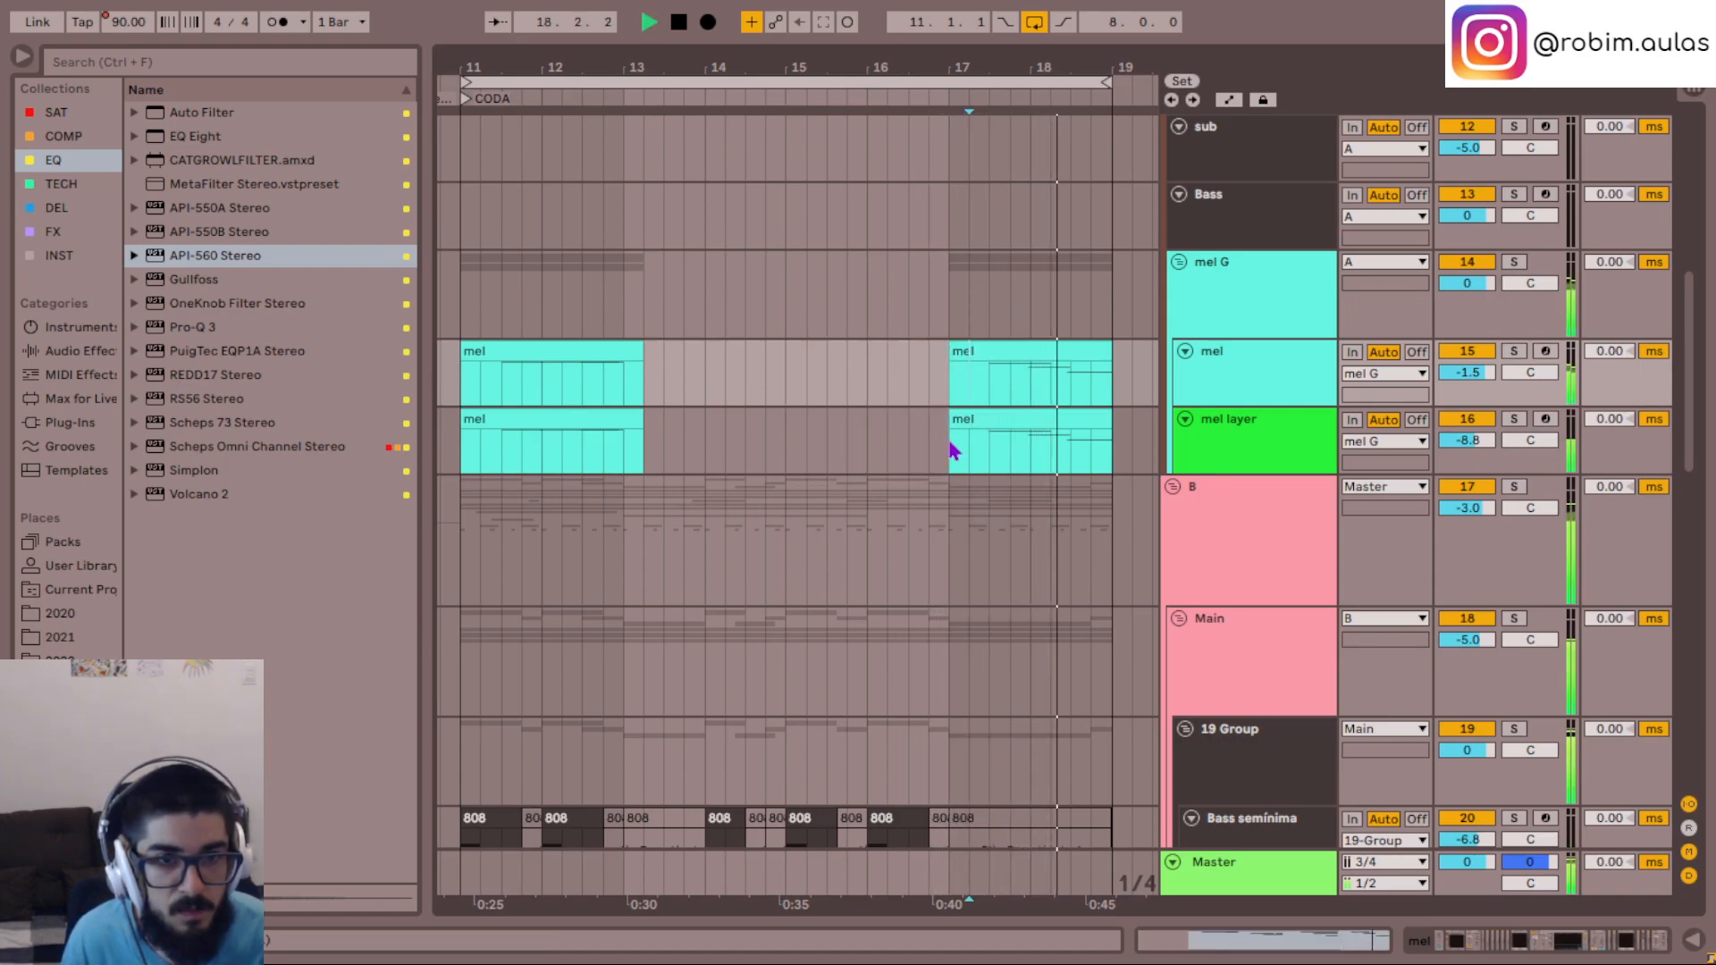
drag(951, 449, 1126, 386)
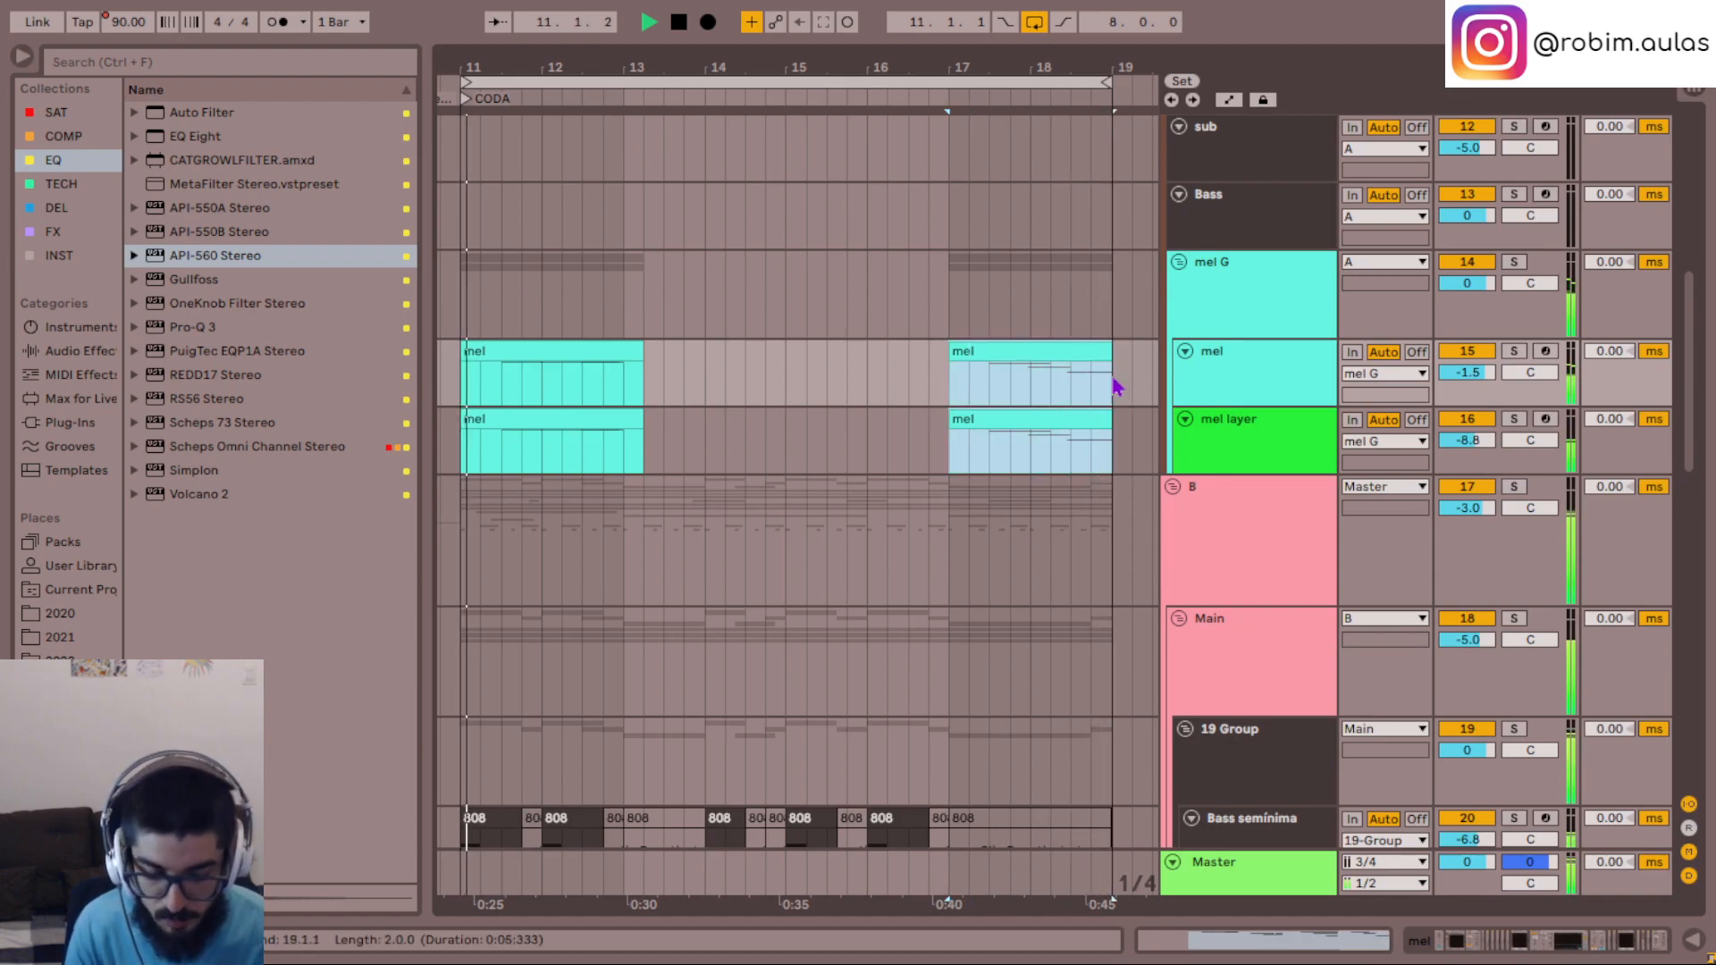
key(Delete)
- Move the remaining mel and mel layer clips from 11.1.1 to 13.1.1 and duplicate them at 17.1.1
click(664, 360)
drag(664, 360, 479, 441)
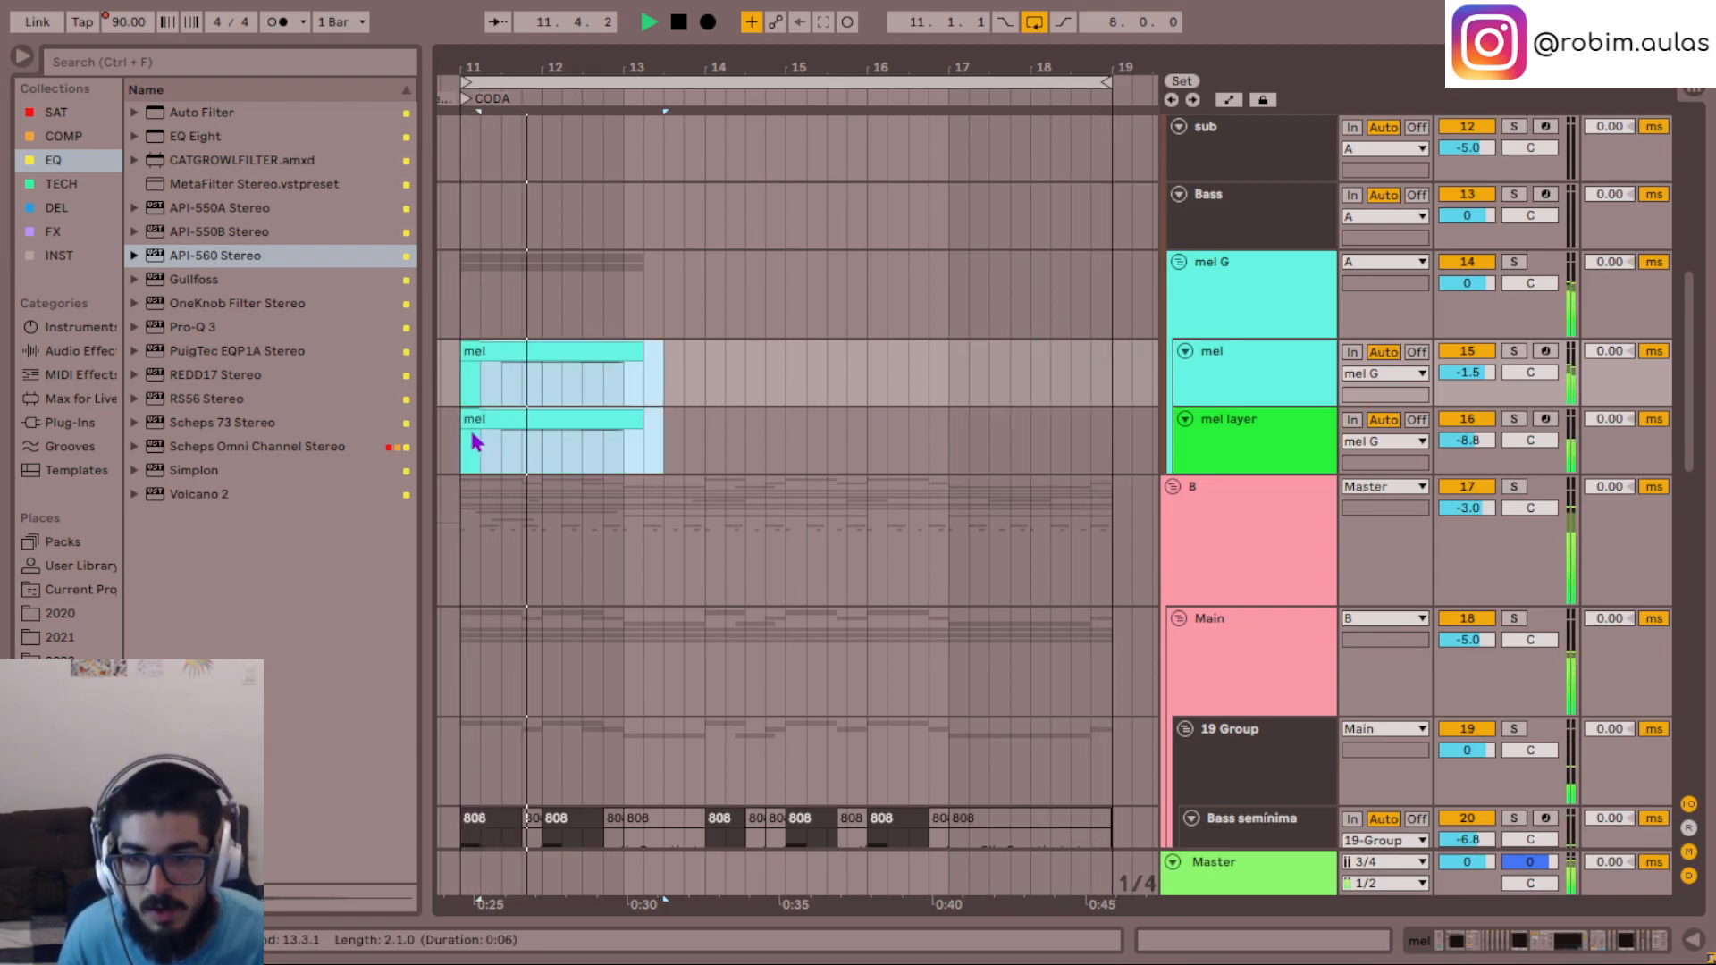
drag(568, 355, 733, 362)
click(819, 357)
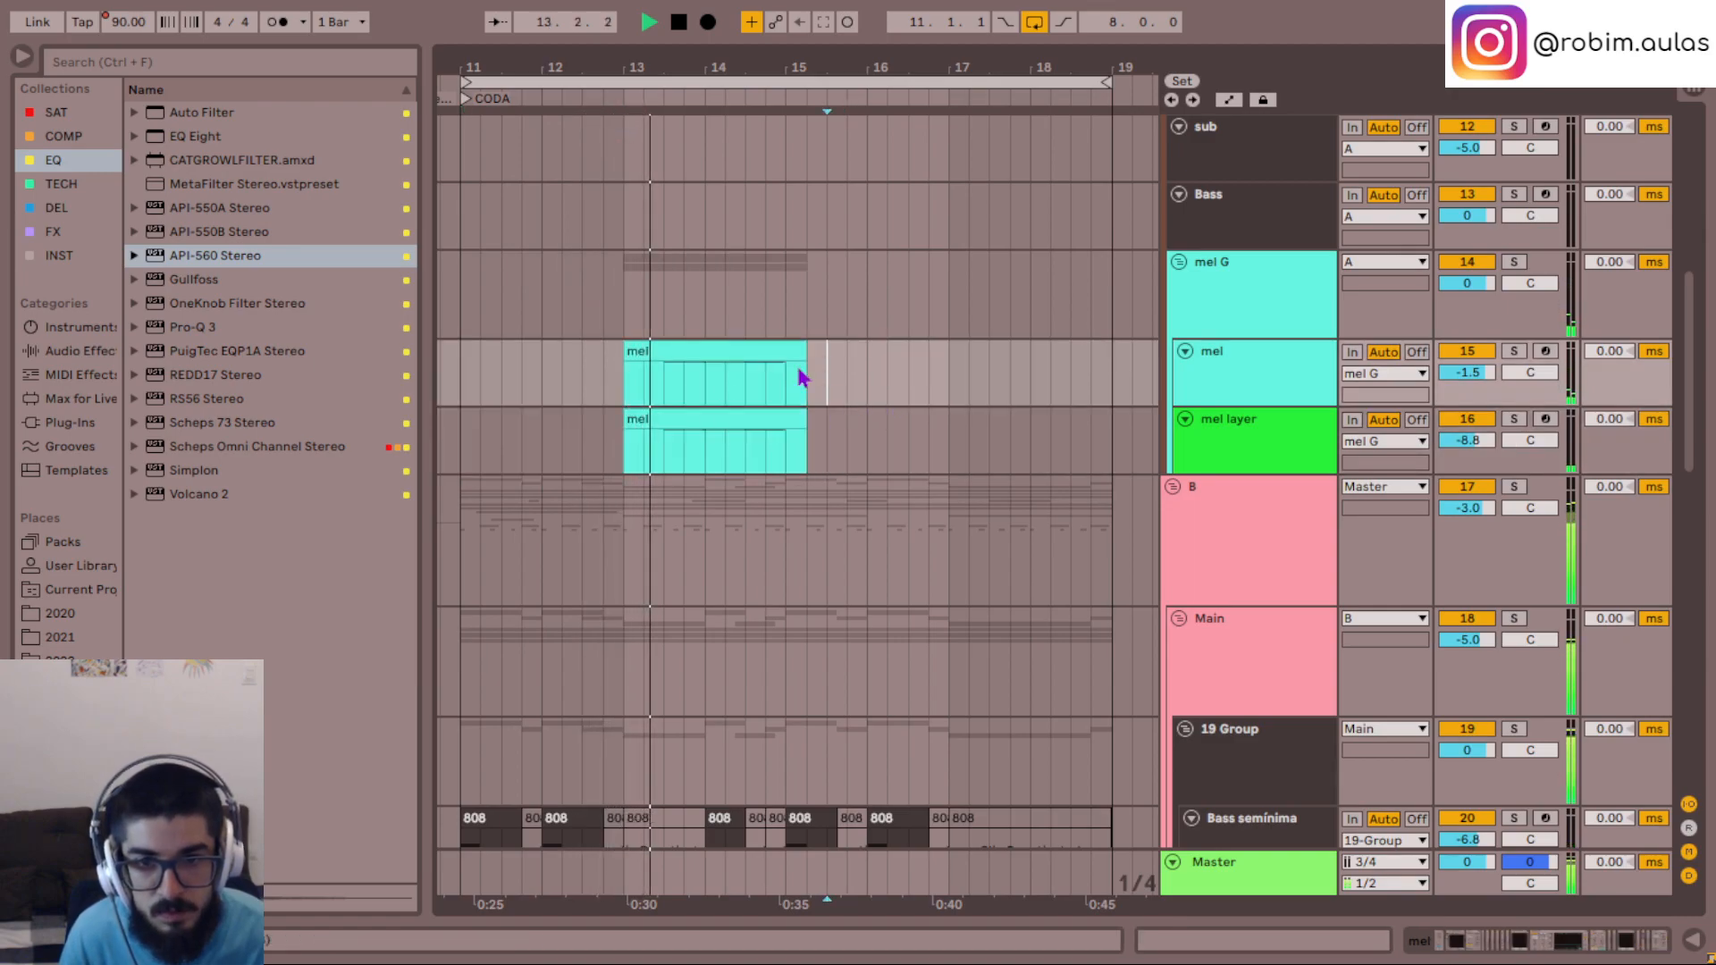
drag(625, 370, 953, 441)
key(ctrl+d)
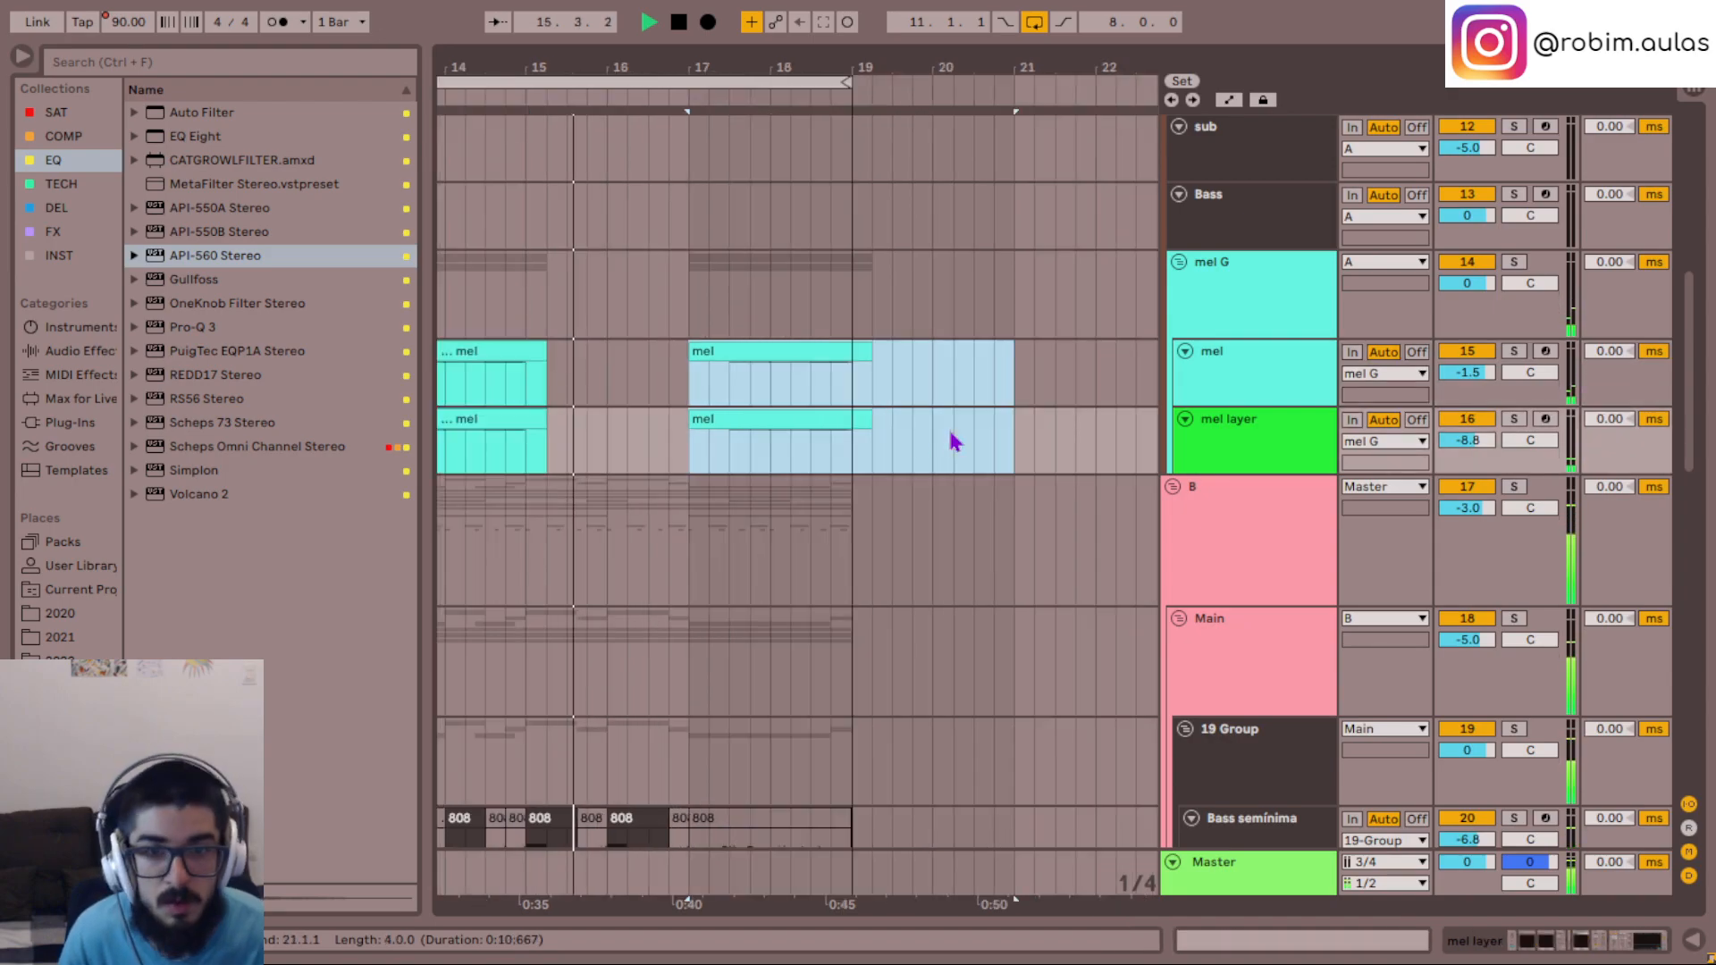
scroll(880, 385, left, 2)
- Transpose the melody notes in the mel and mel layer clips at 17.1.1 down one octave to G#4–A4
click(881, 387)
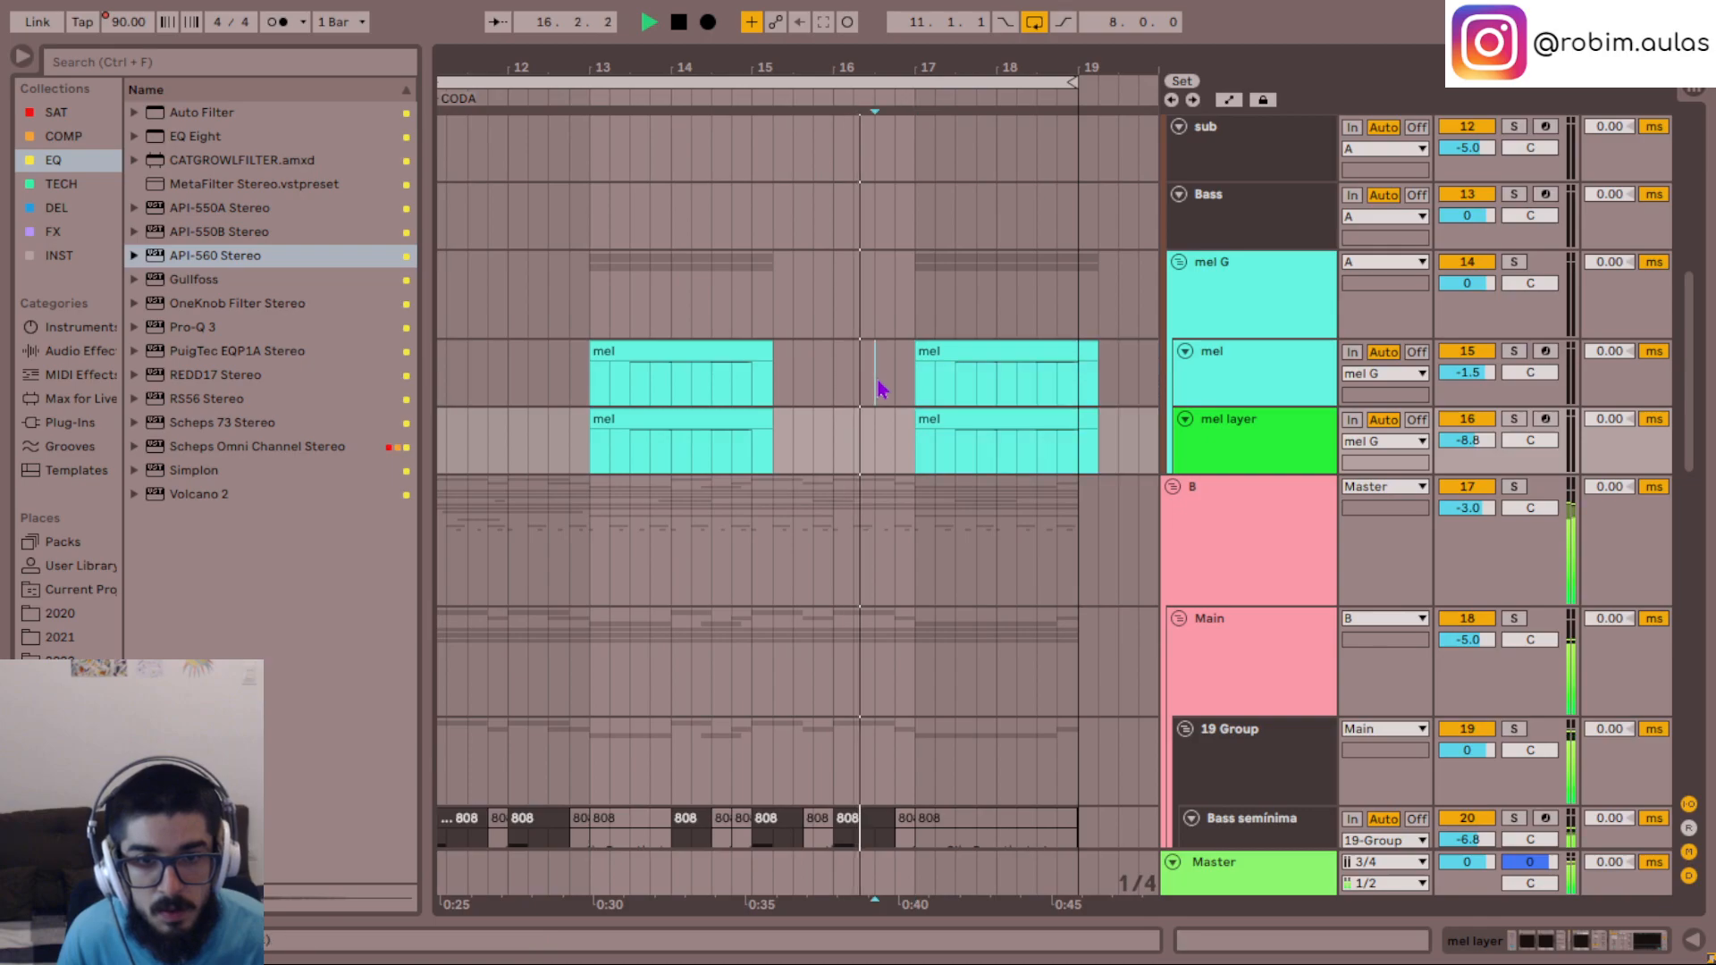
double_click(980, 352)
key(ctrl+a)
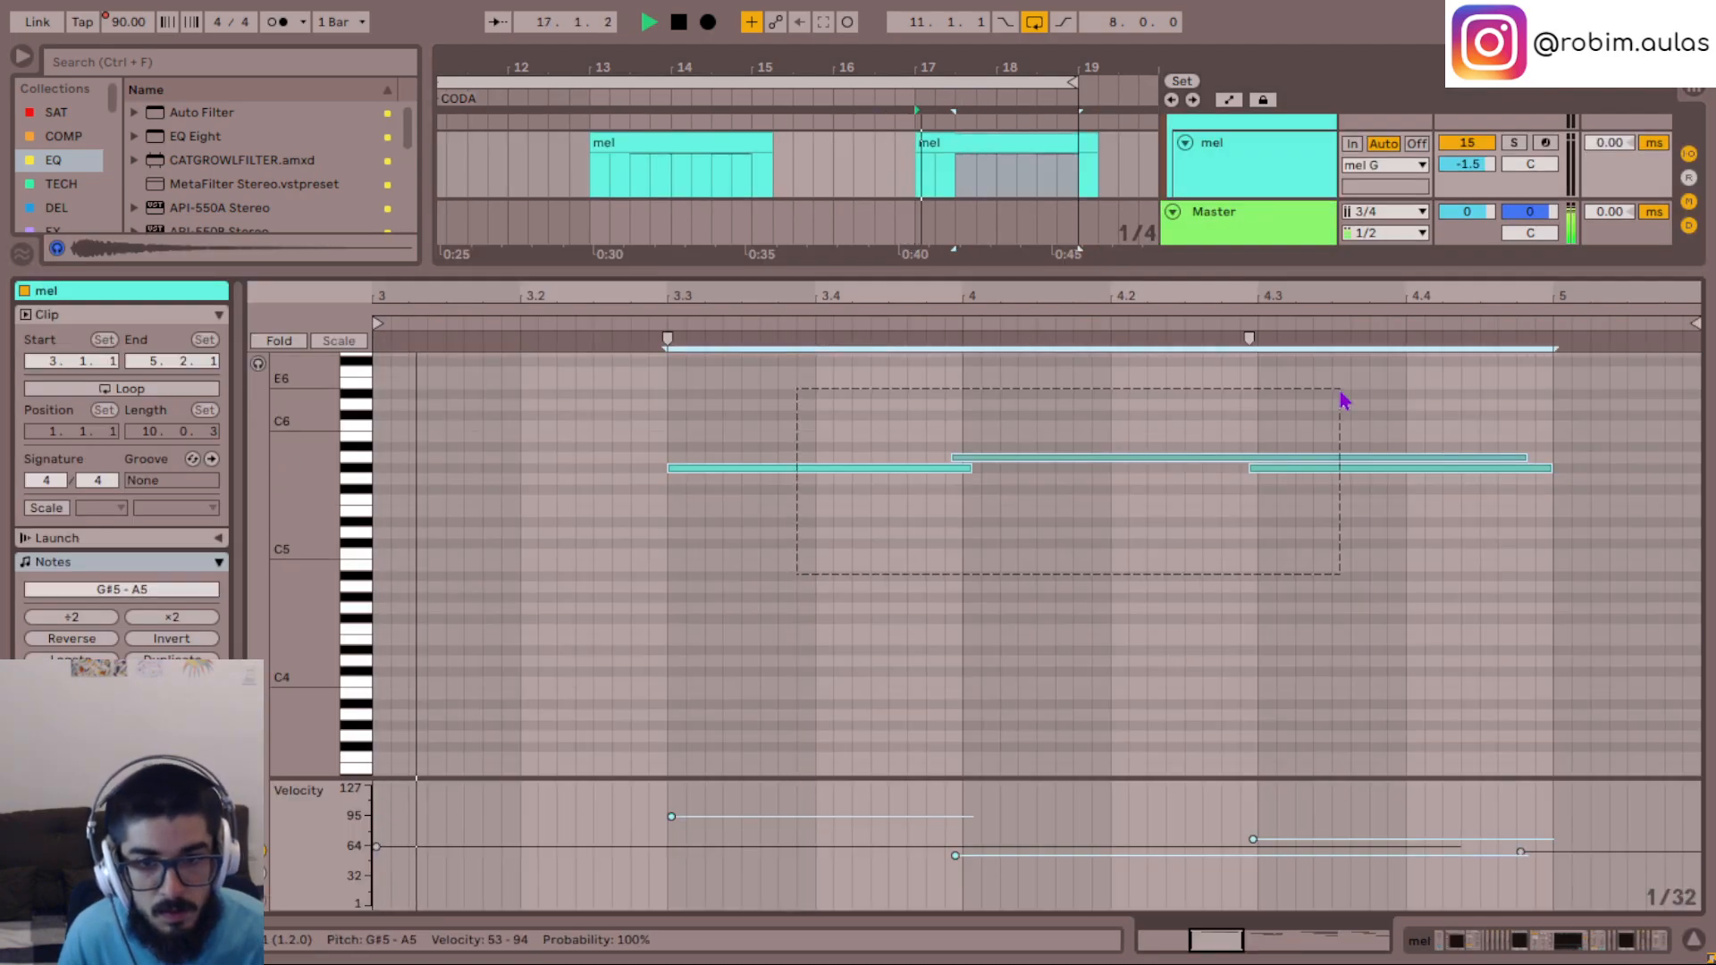
key(shift+Down)
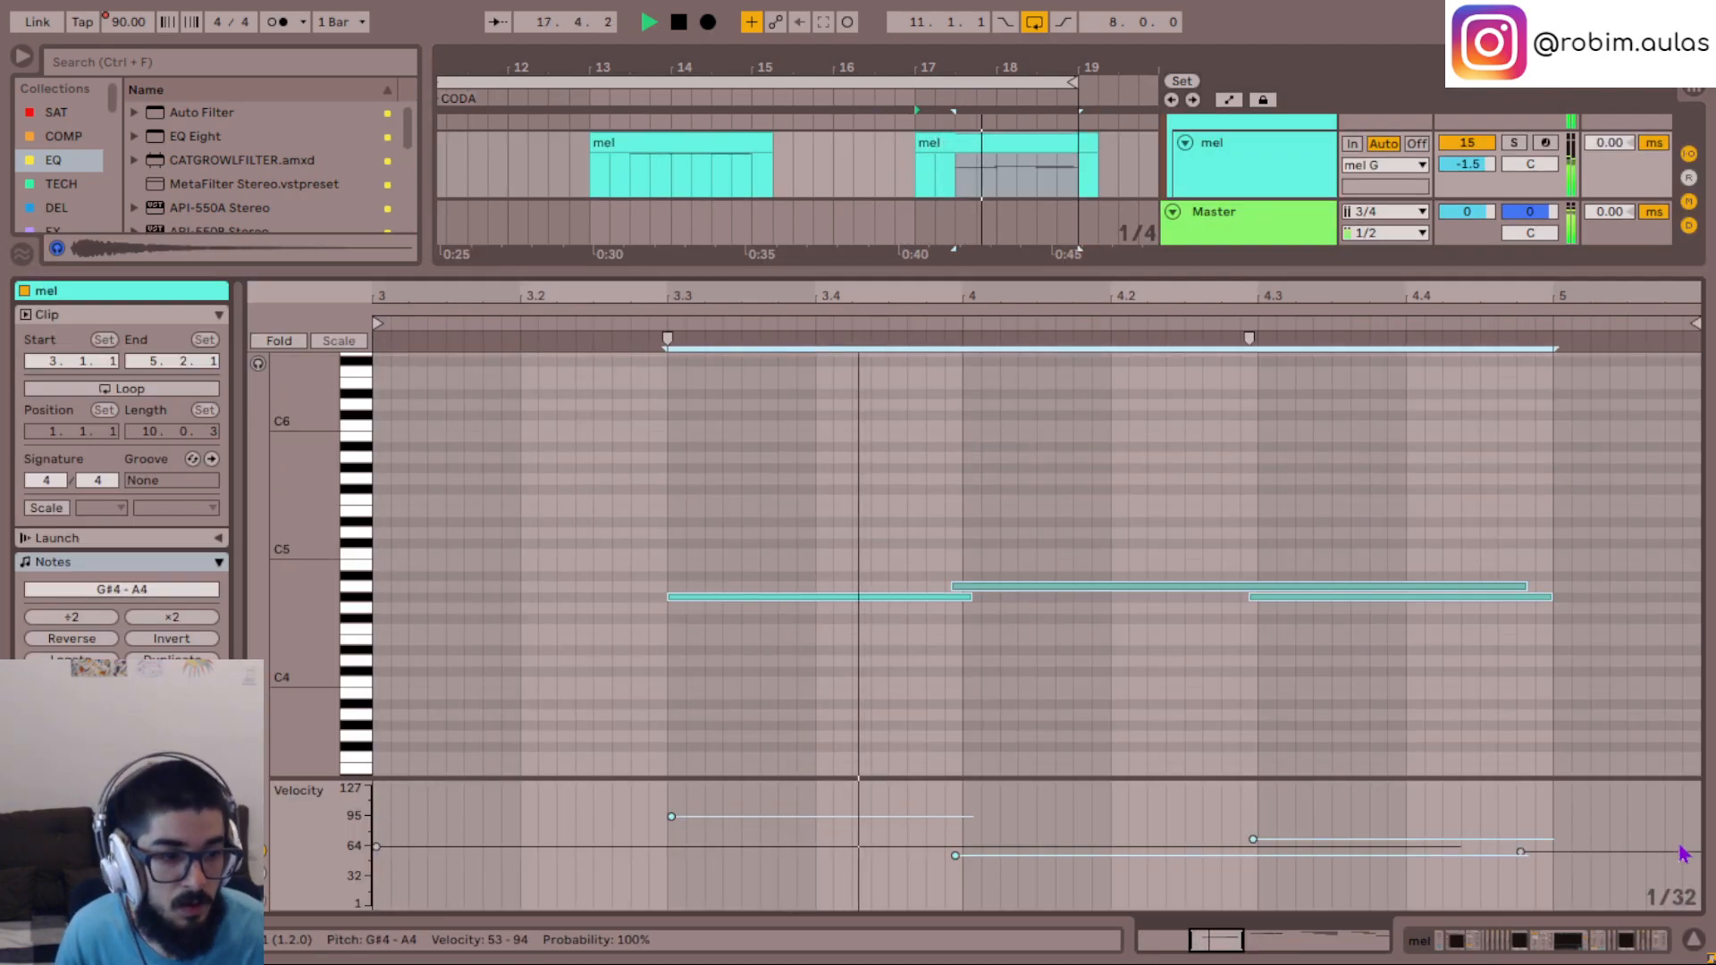
click(1693, 939)
scroll(977, 383, up, 3)
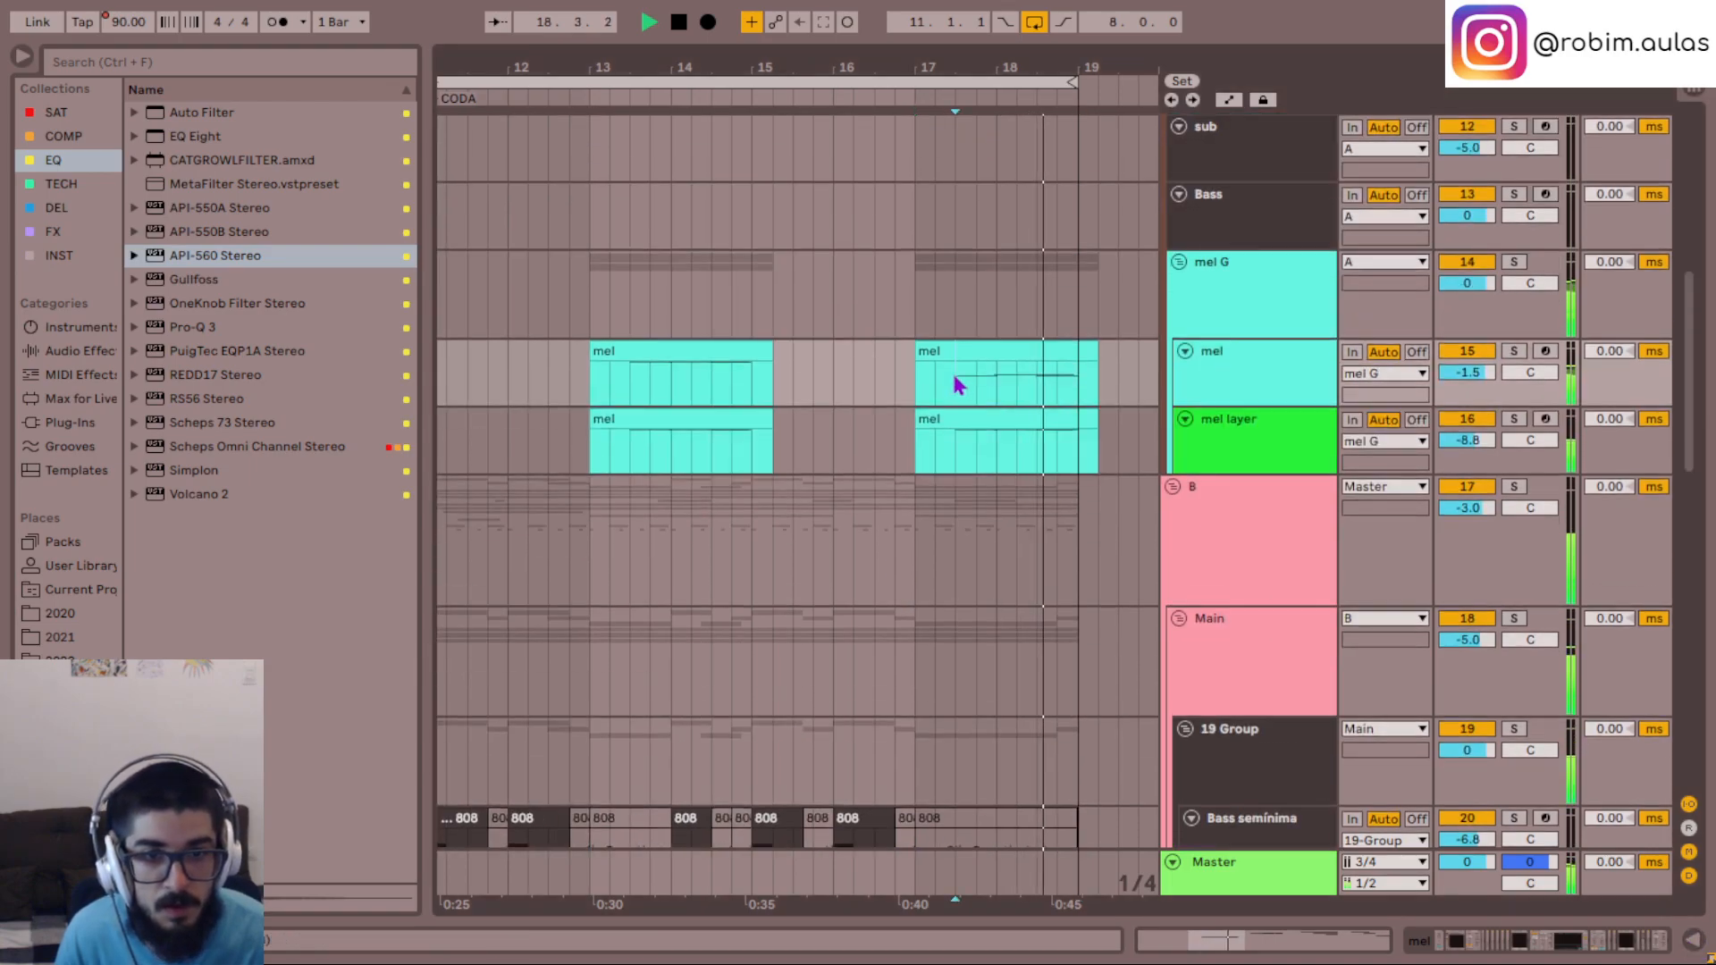
click(961, 446)
- Compare the two melody phrases by playing the clips from 13.2.1 and then from 17.3.1
click(608, 386)
key(space)
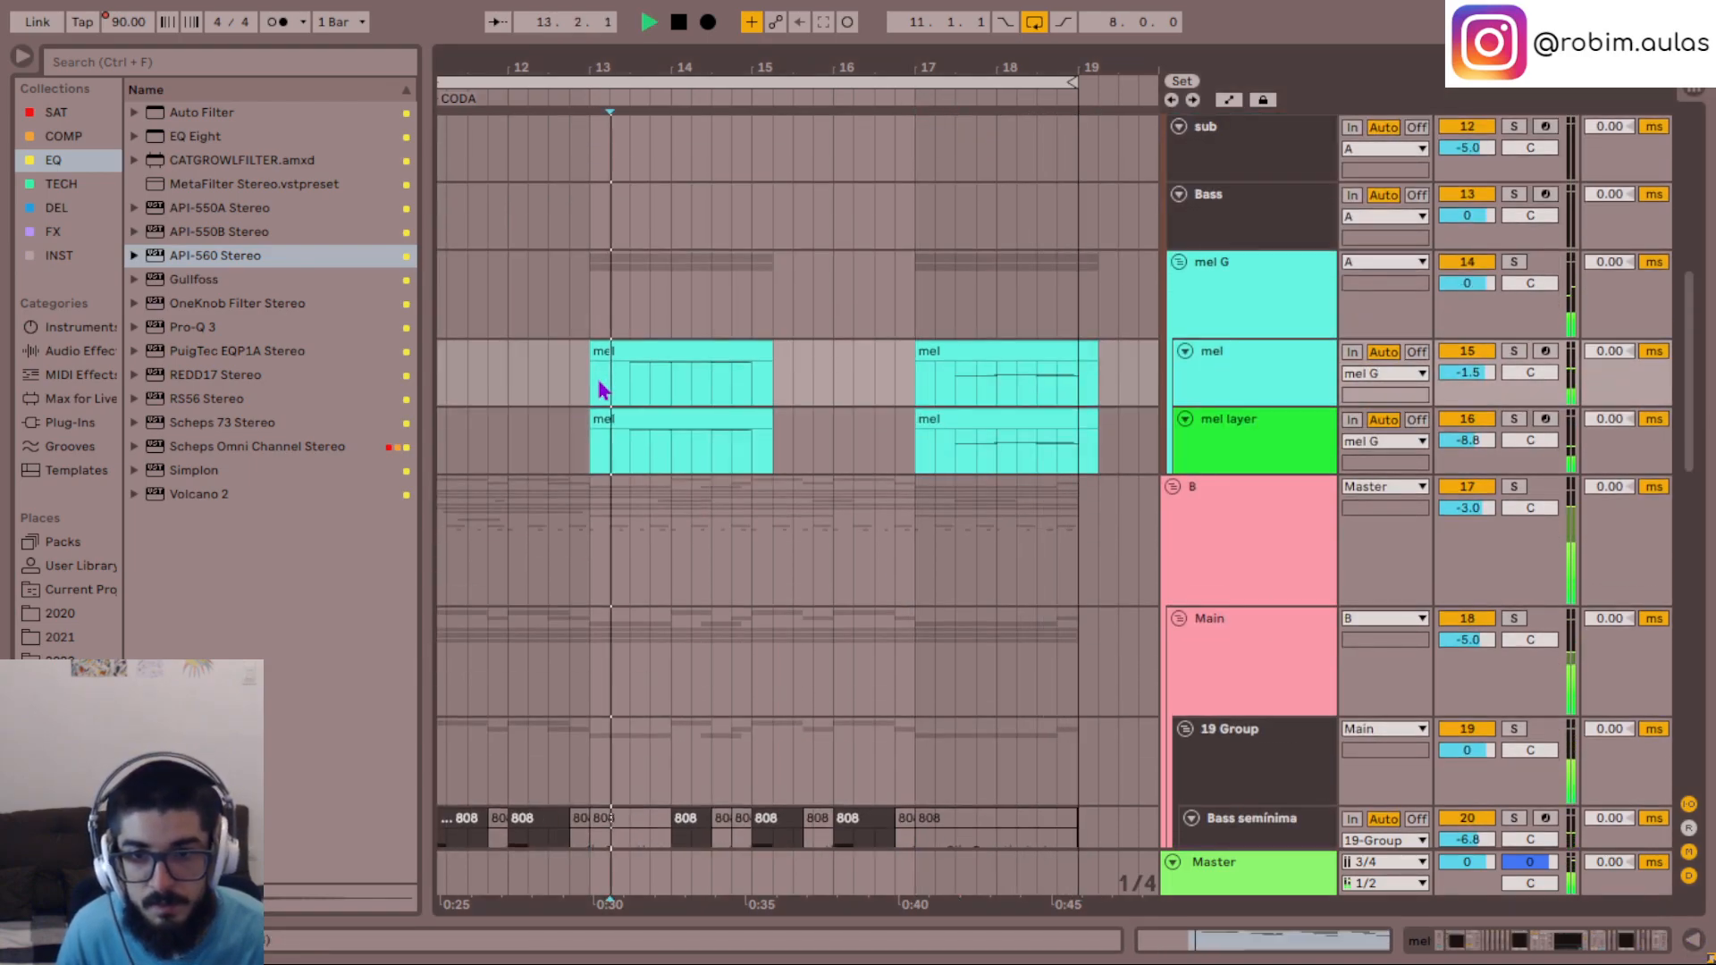
click(950, 381)
key(space)
key(space)
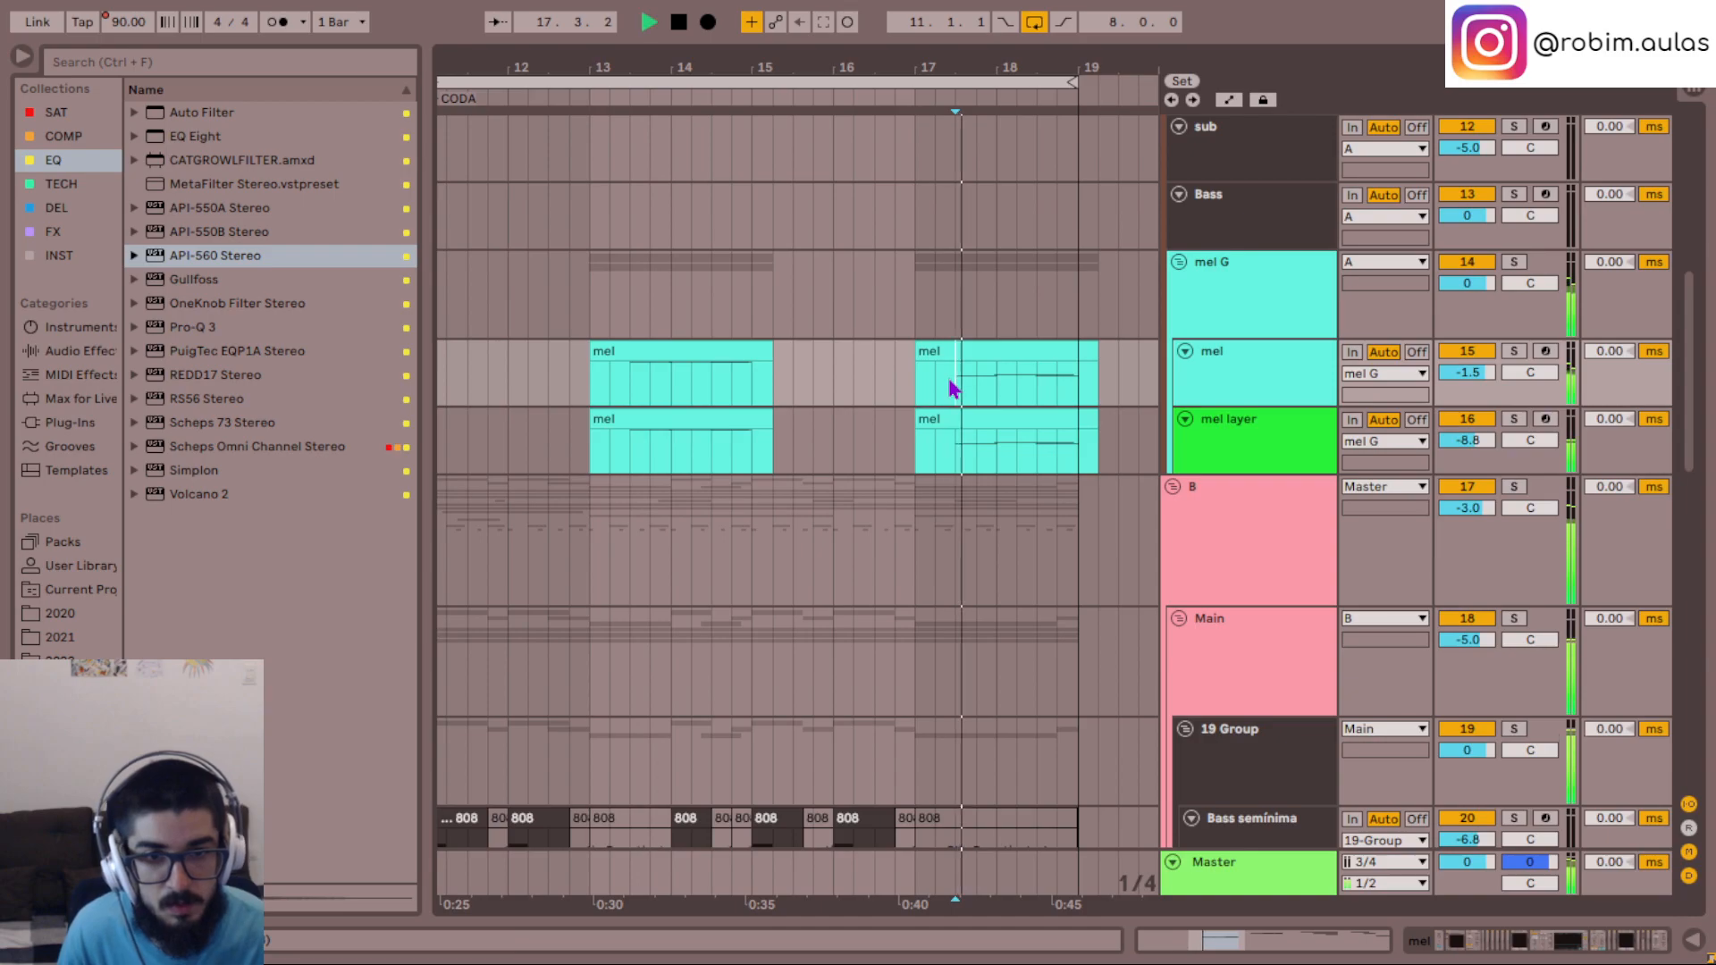
- Move the higher mel and mel layer pair out to 19.3.1 and place the octave-lower pair at 13.1.1
scroll(949, 382, left, 1)
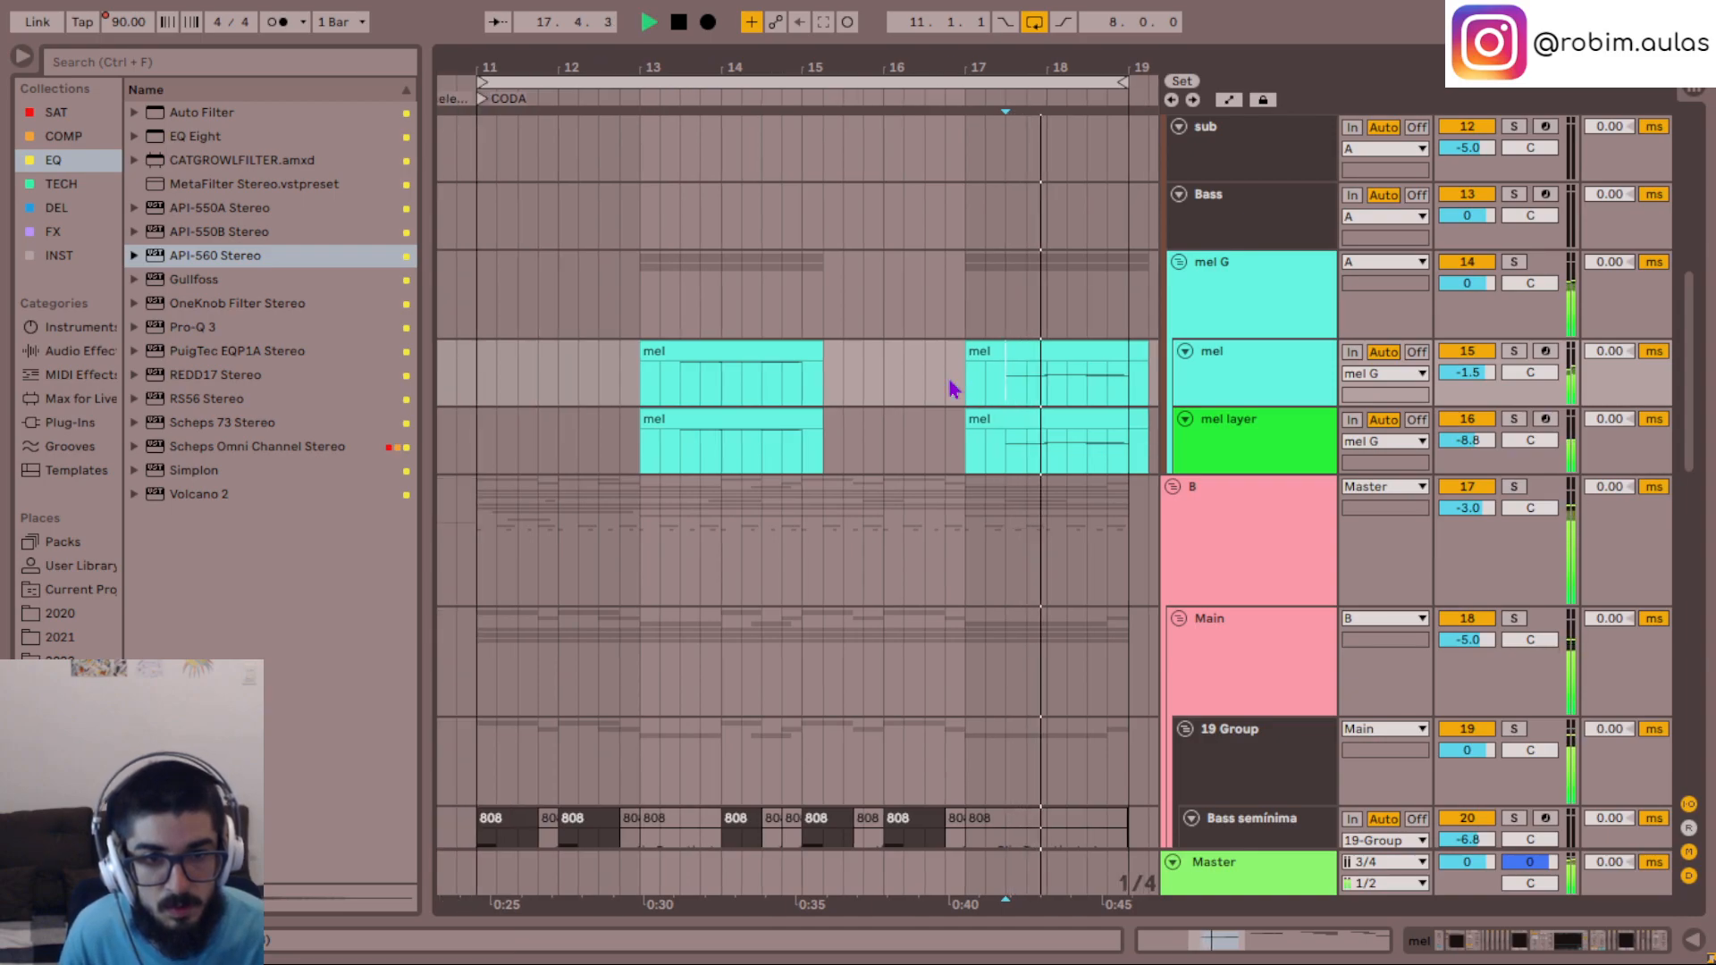
click(748, 413)
shift+click(723, 351)
scroll(733, 362, right, 2)
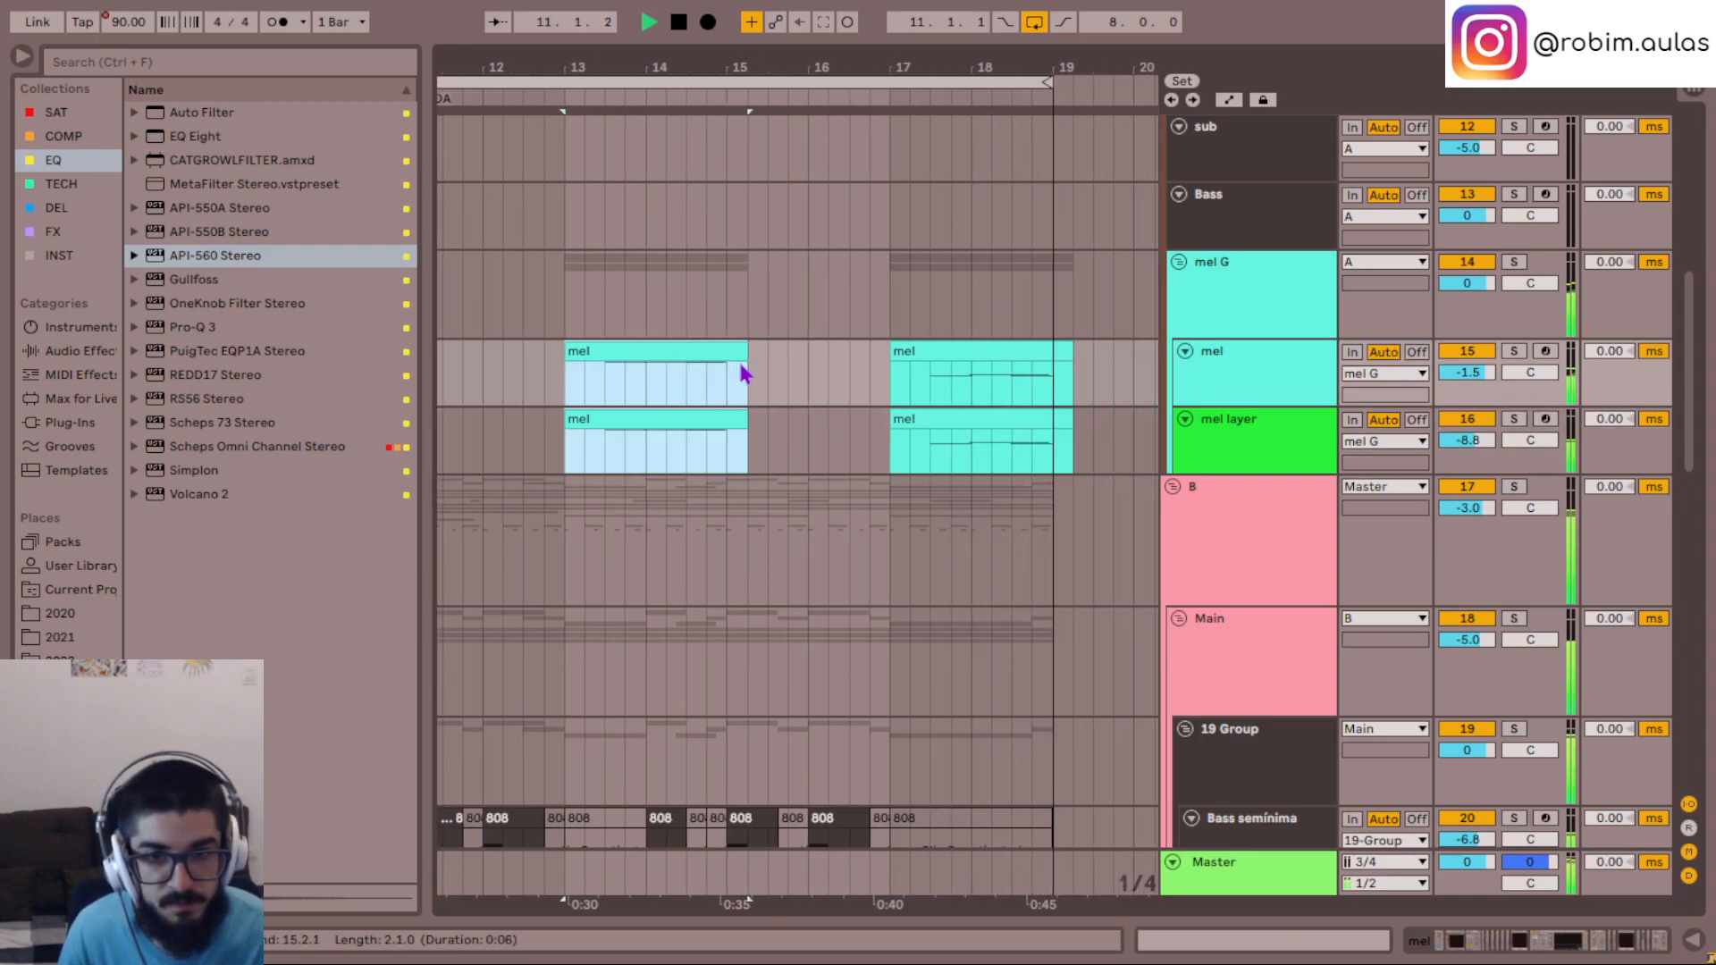
drag(656, 357, 892, 353)
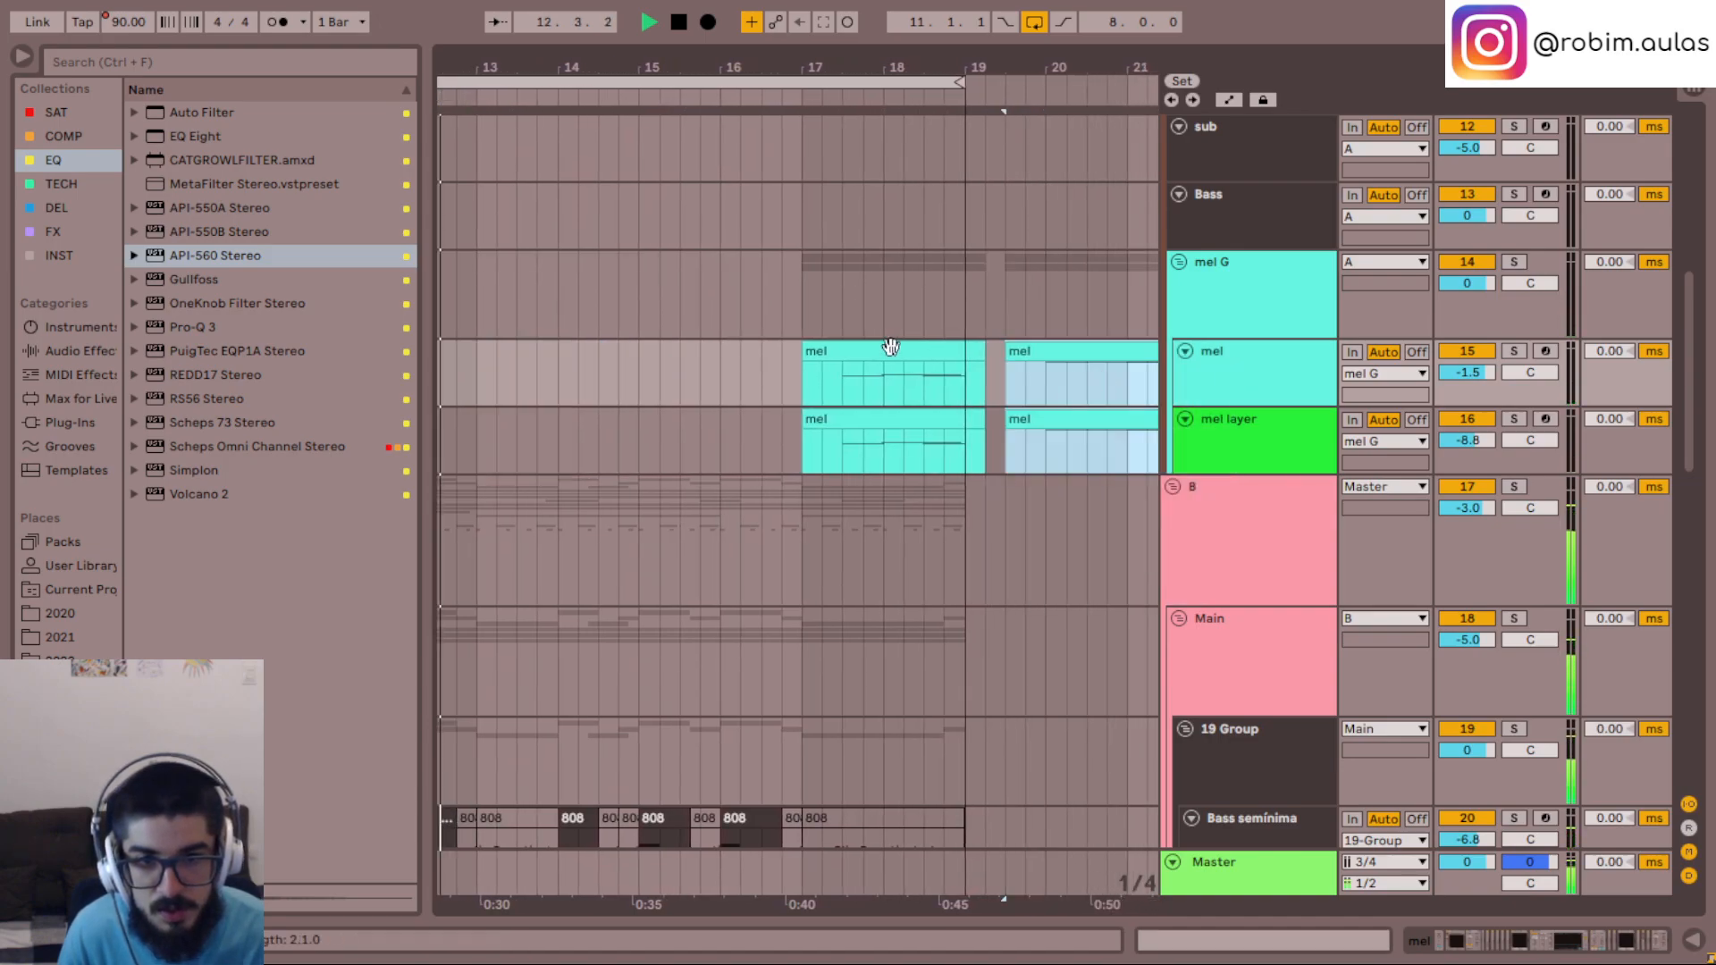
scroll(858, 421, left, 3)
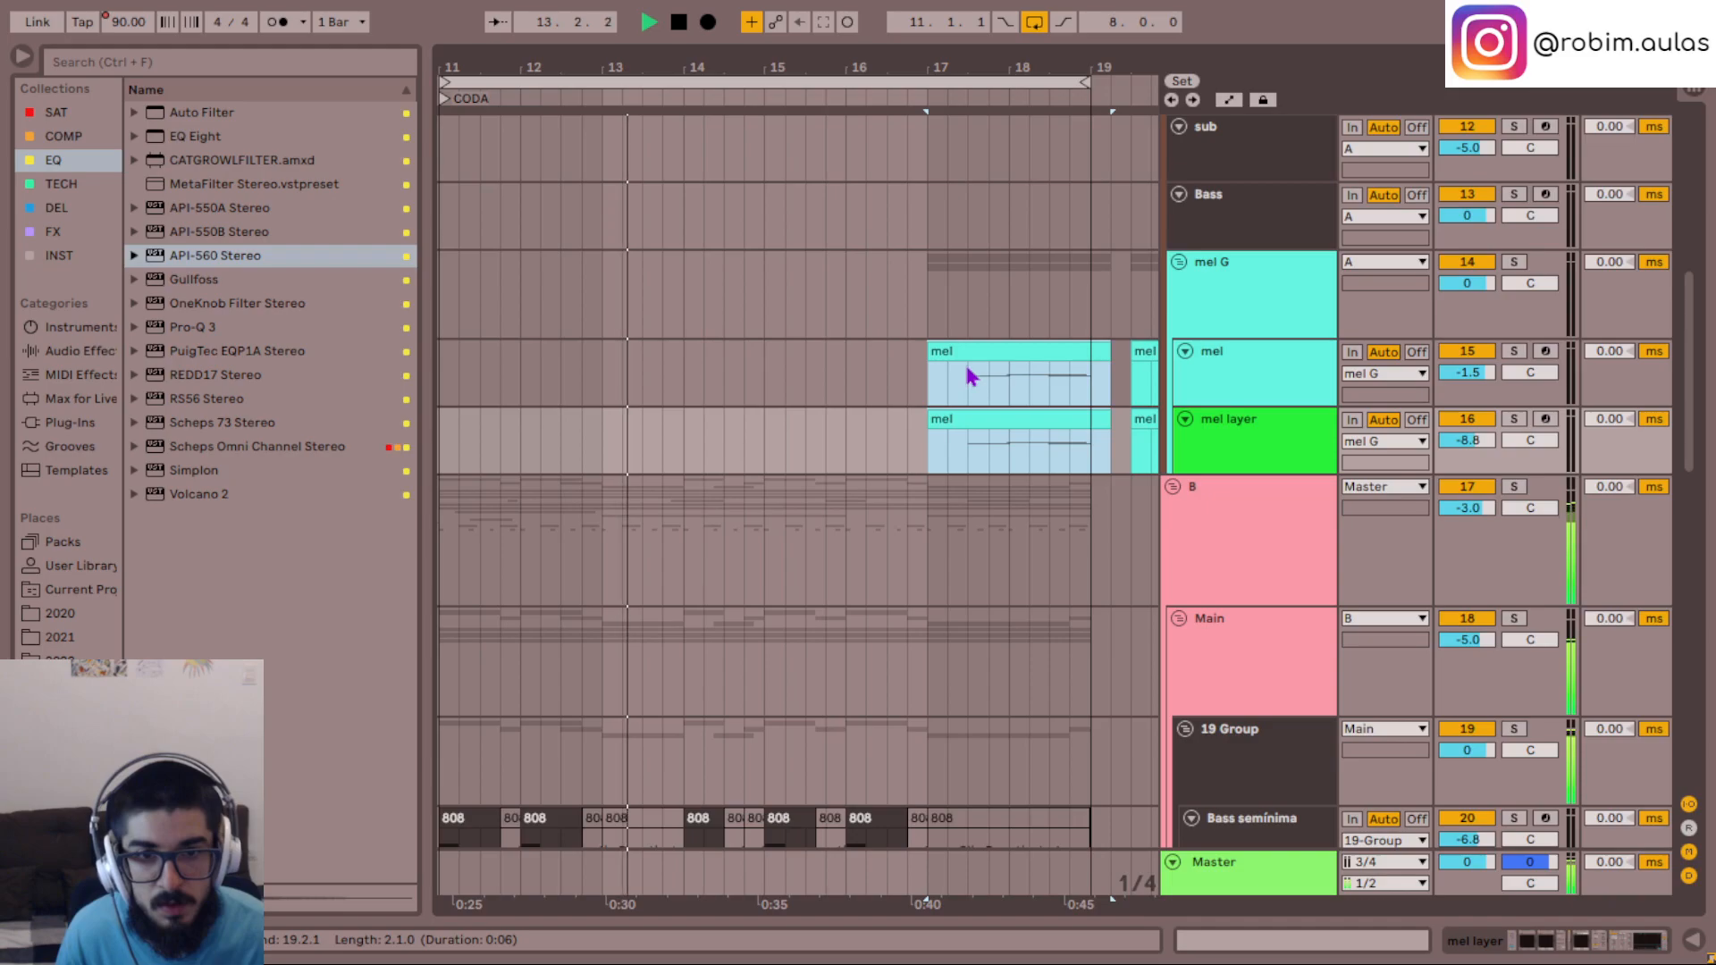
drag(964, 354, 645, 372)
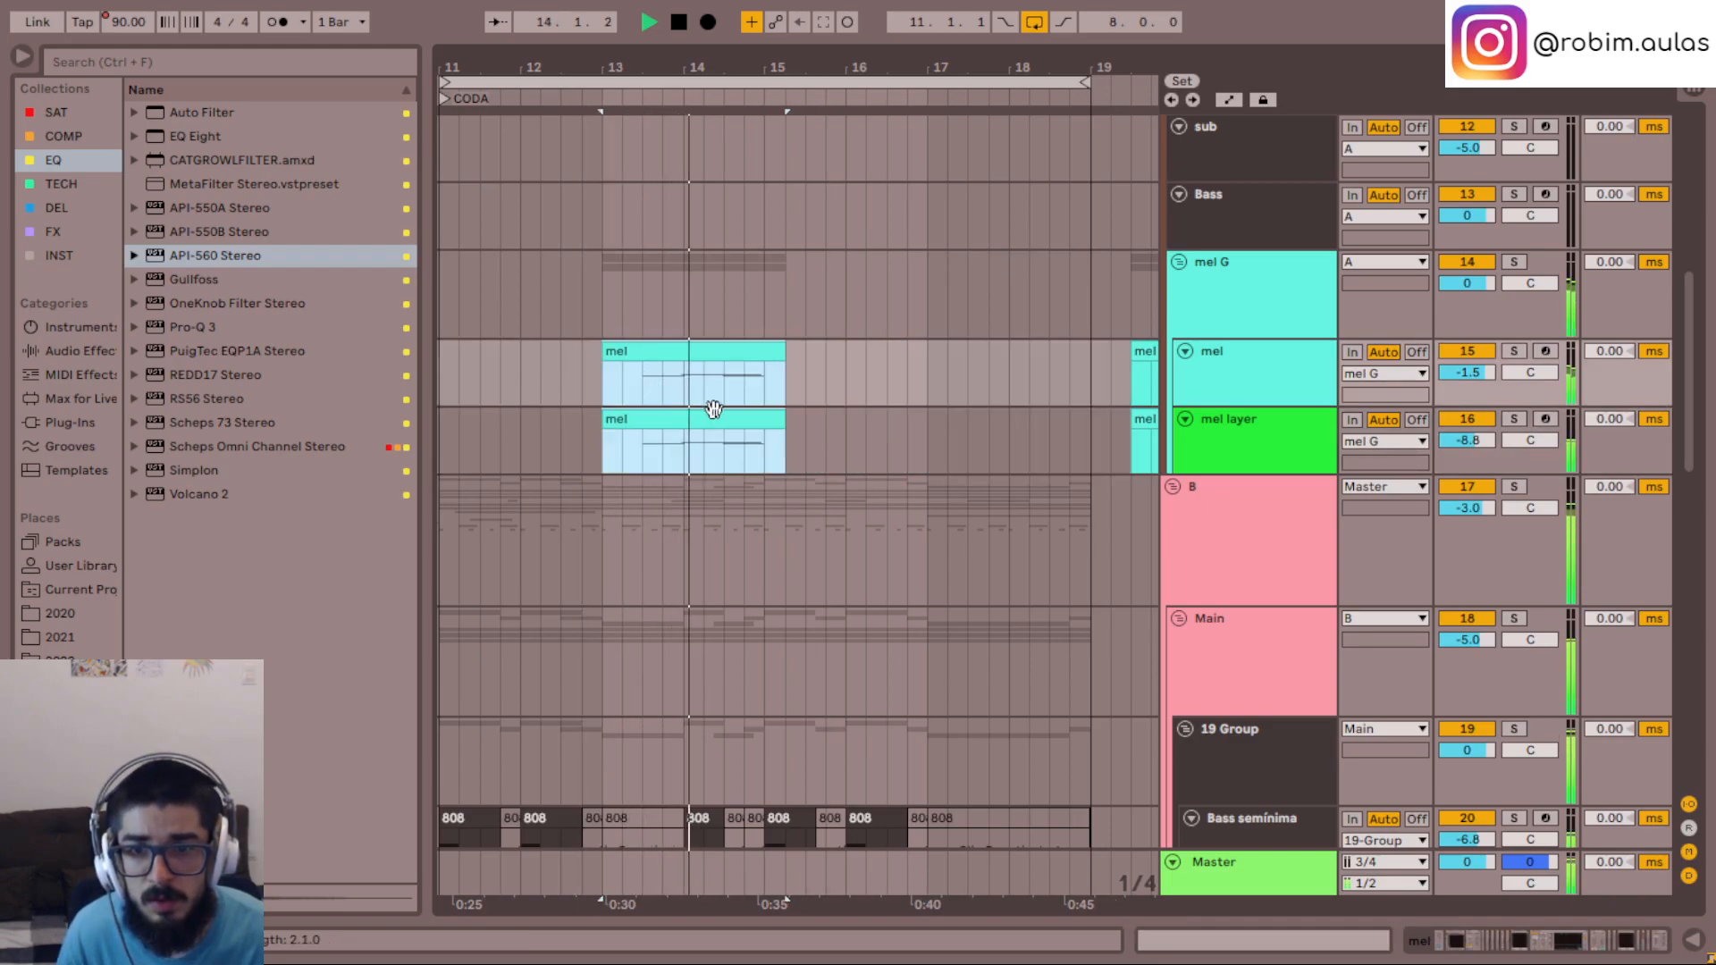
- Move the higher mel and mel layer pair from 19.3.1 back to 17.1.1 and listen to the new order
scroll(962, 416, right, 3)
scroll(962, 419, right, 1)
click(997, 420)
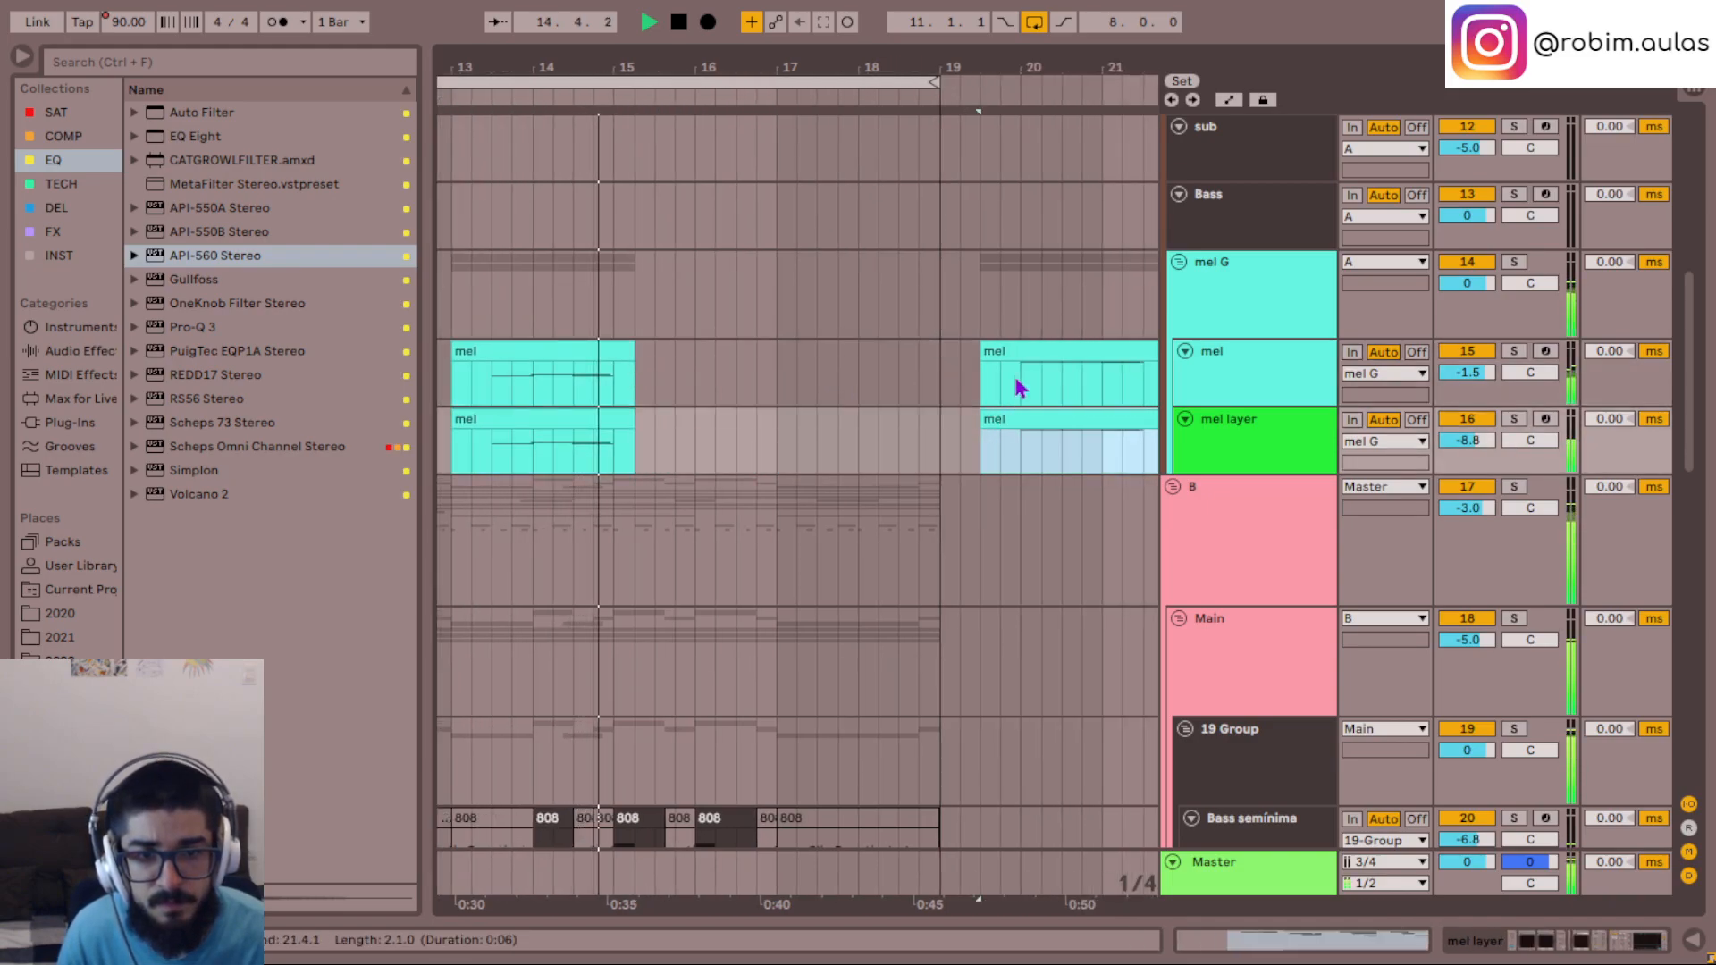
shift+click(1020, 353)
drag(1025, 357, 820, 368)
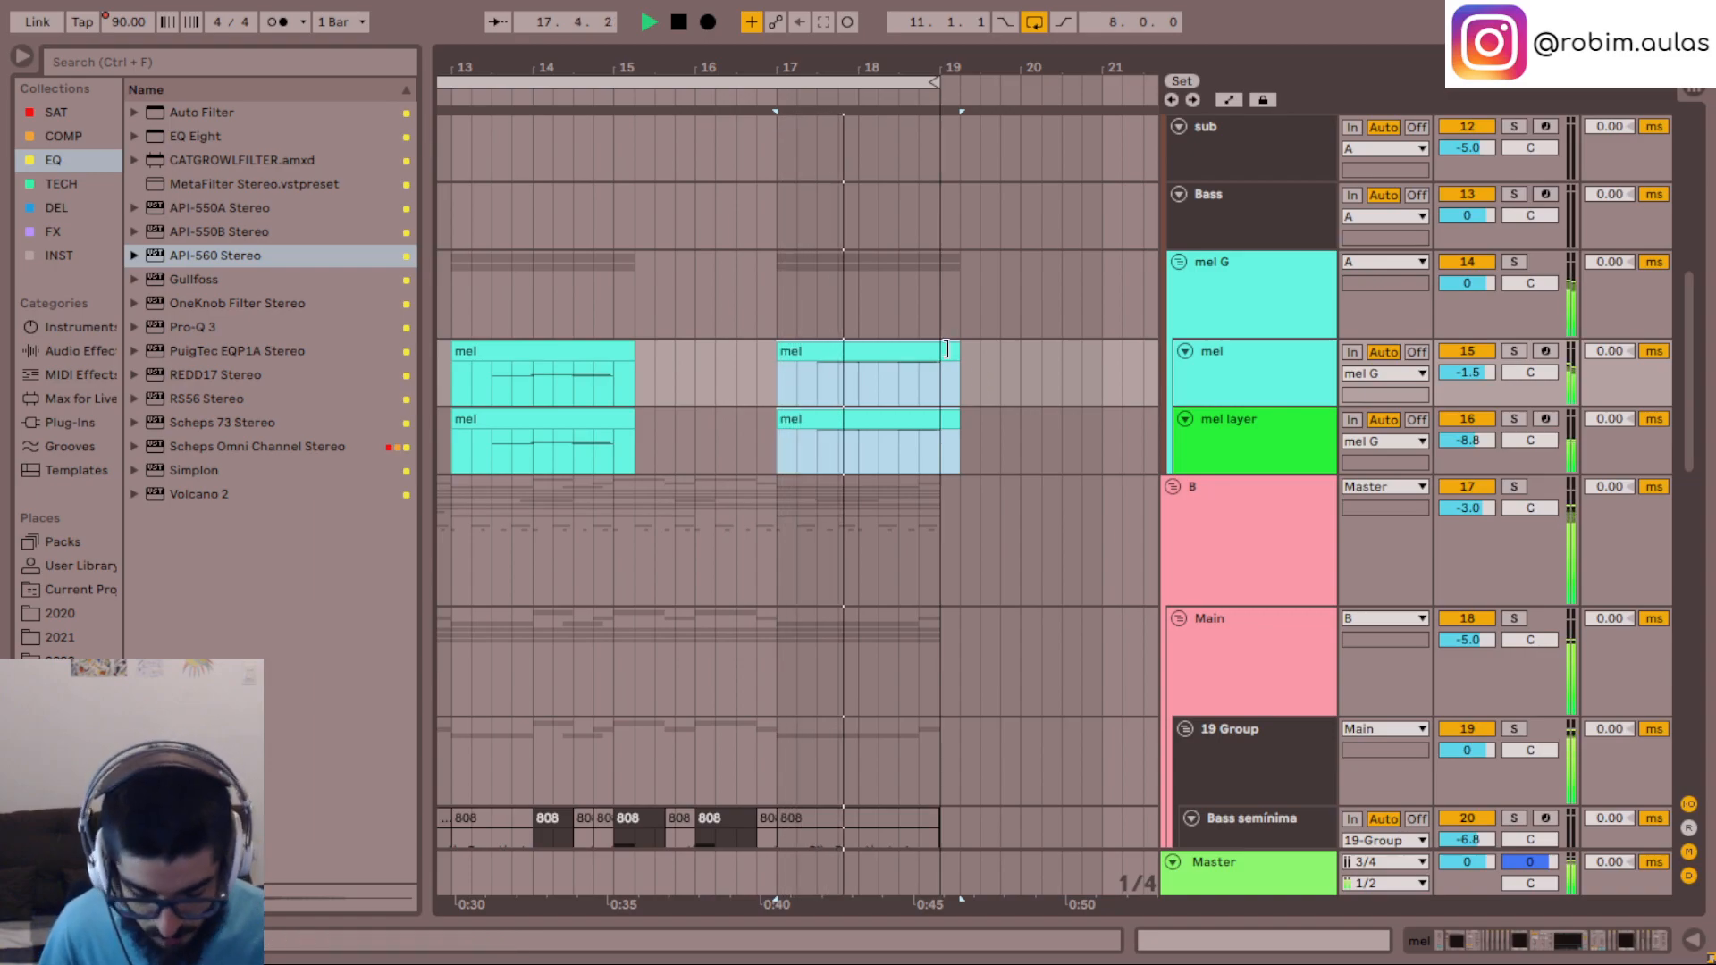
- Lower the mel G group's volume to -3.0 dB while the CODA plays
scroll(1030, 460, left, 6)
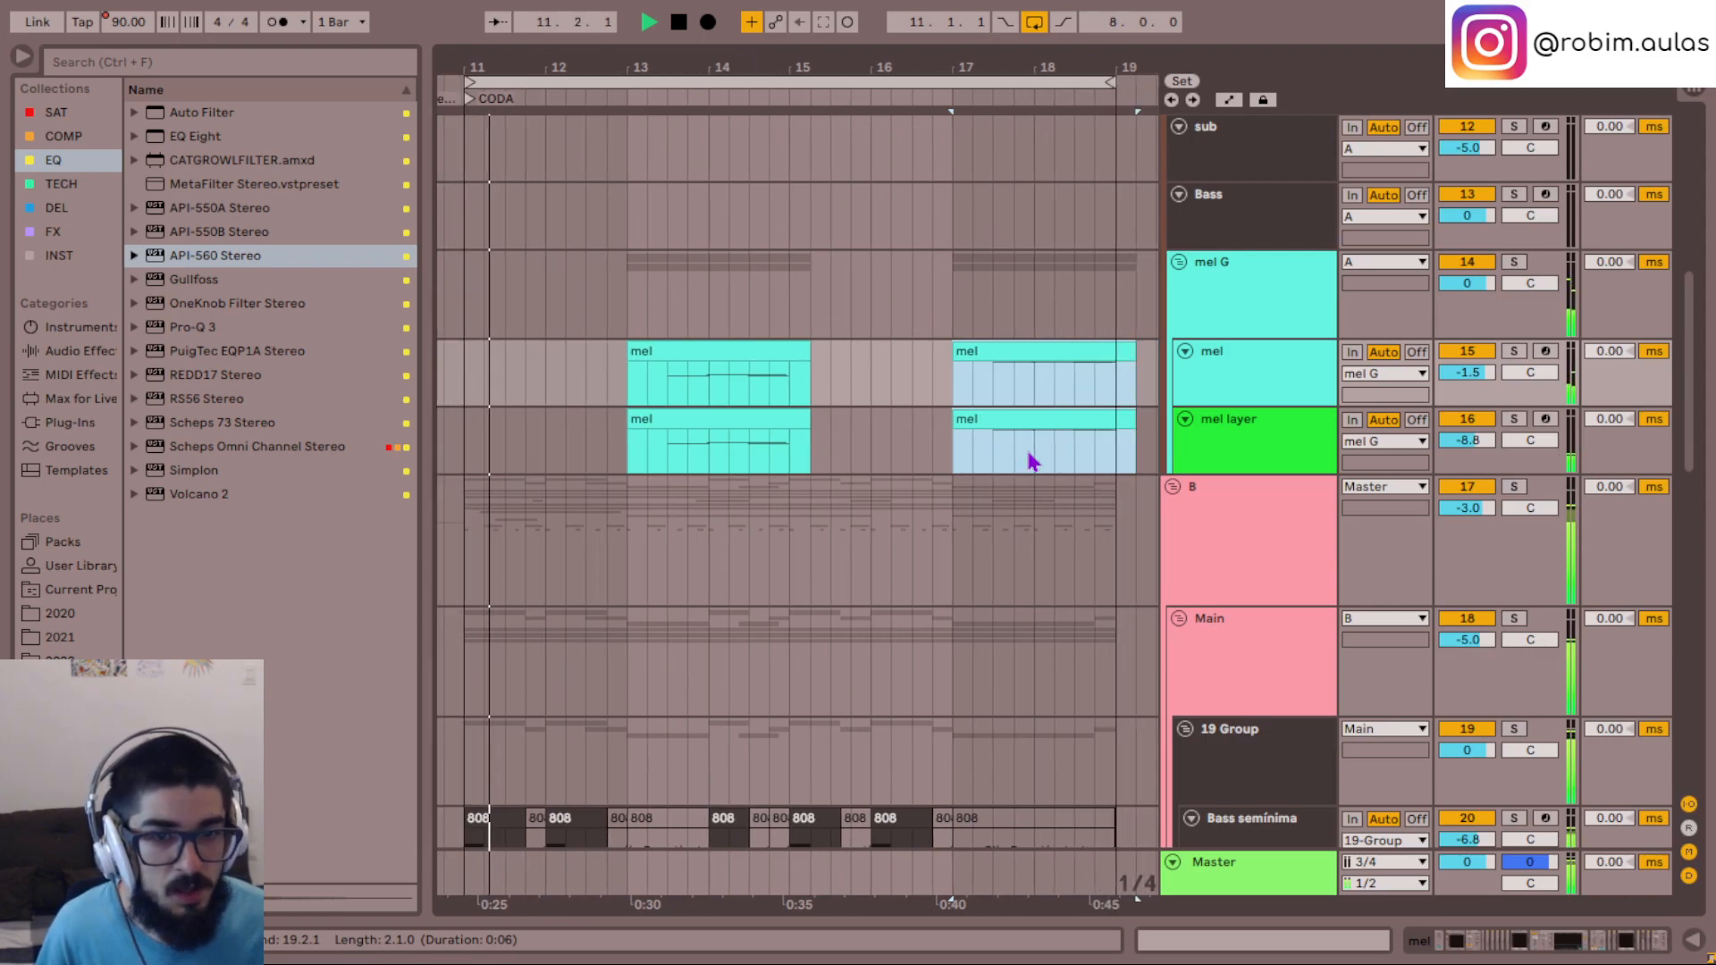
scroll(894, 415, down, 3)
scroll(898, 417, down, 4)
scroll(898, 418, up, 5)
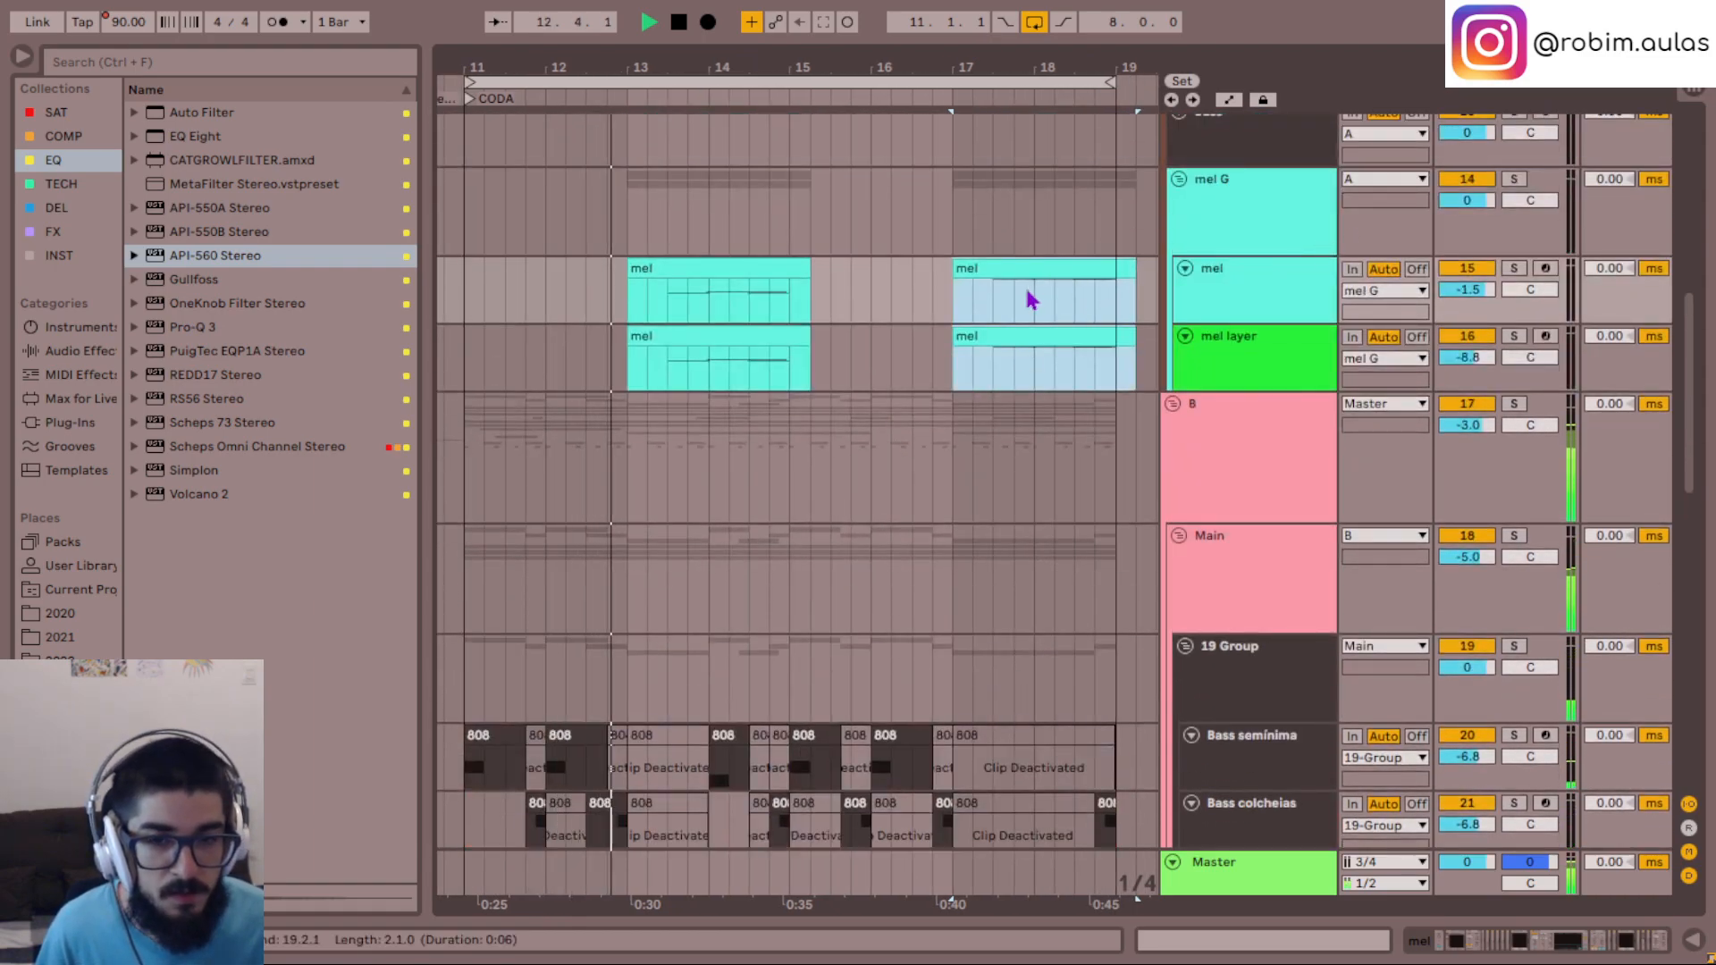
scroll(1027, 295, down, 4)
scroll(1029, 299, up, 2)
scroll(1027, 299, up, 2)
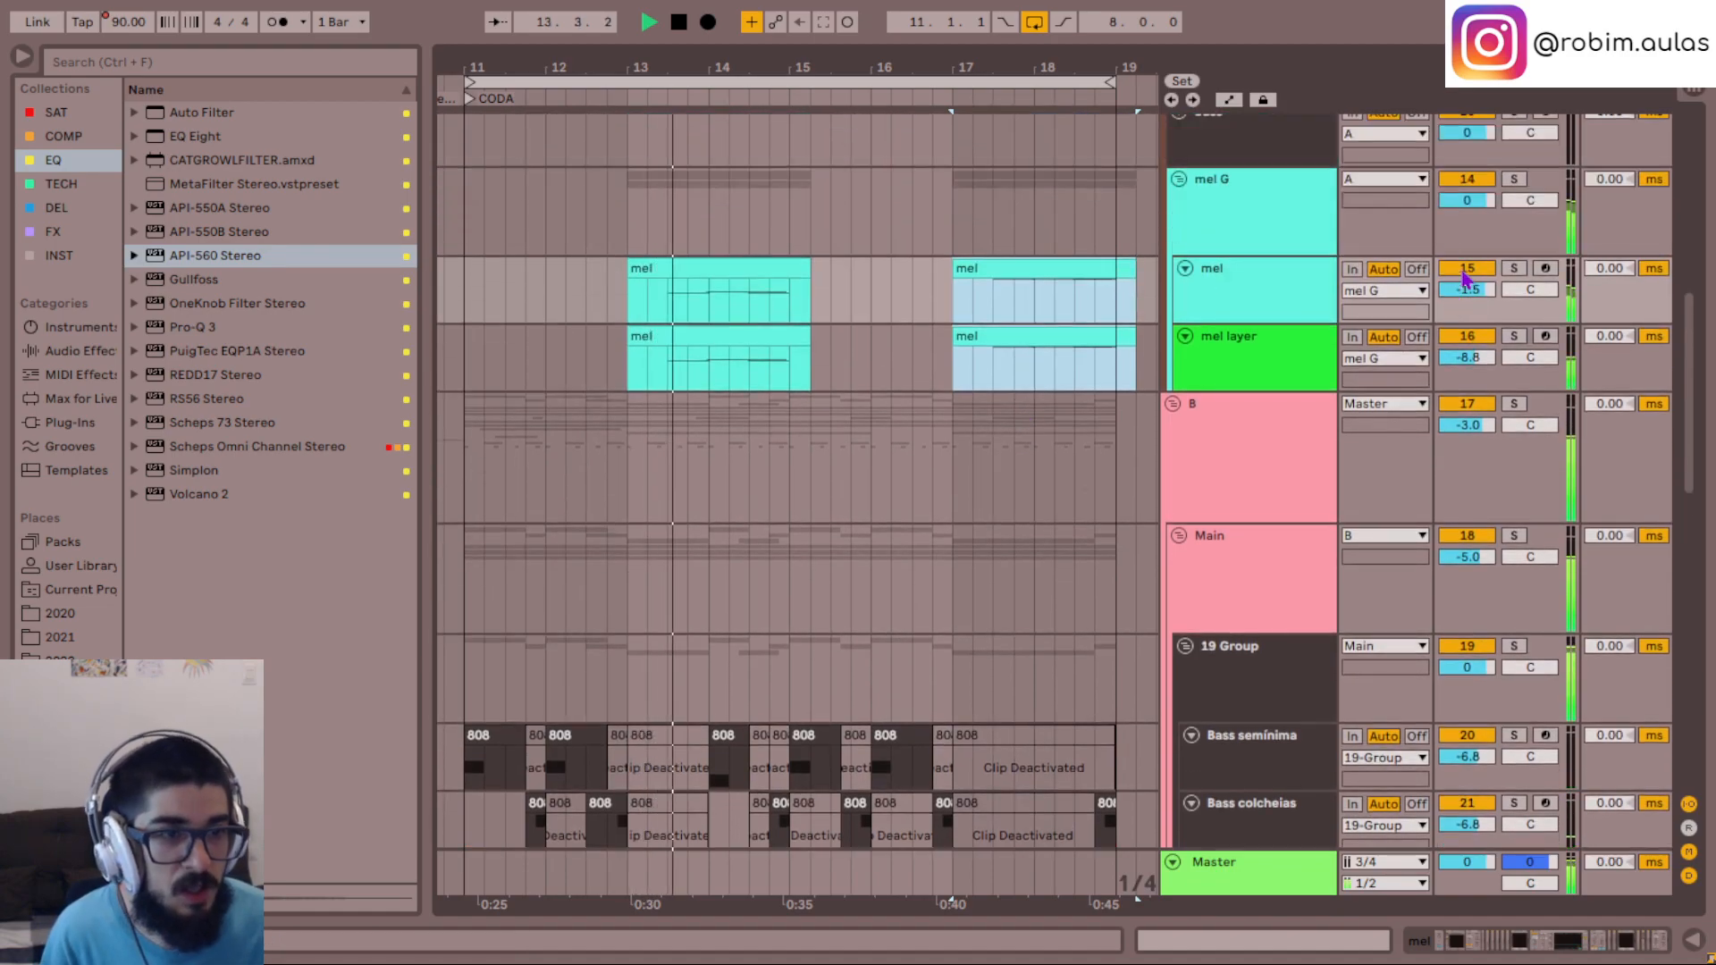
drag(1475, 210, 1475, 214)
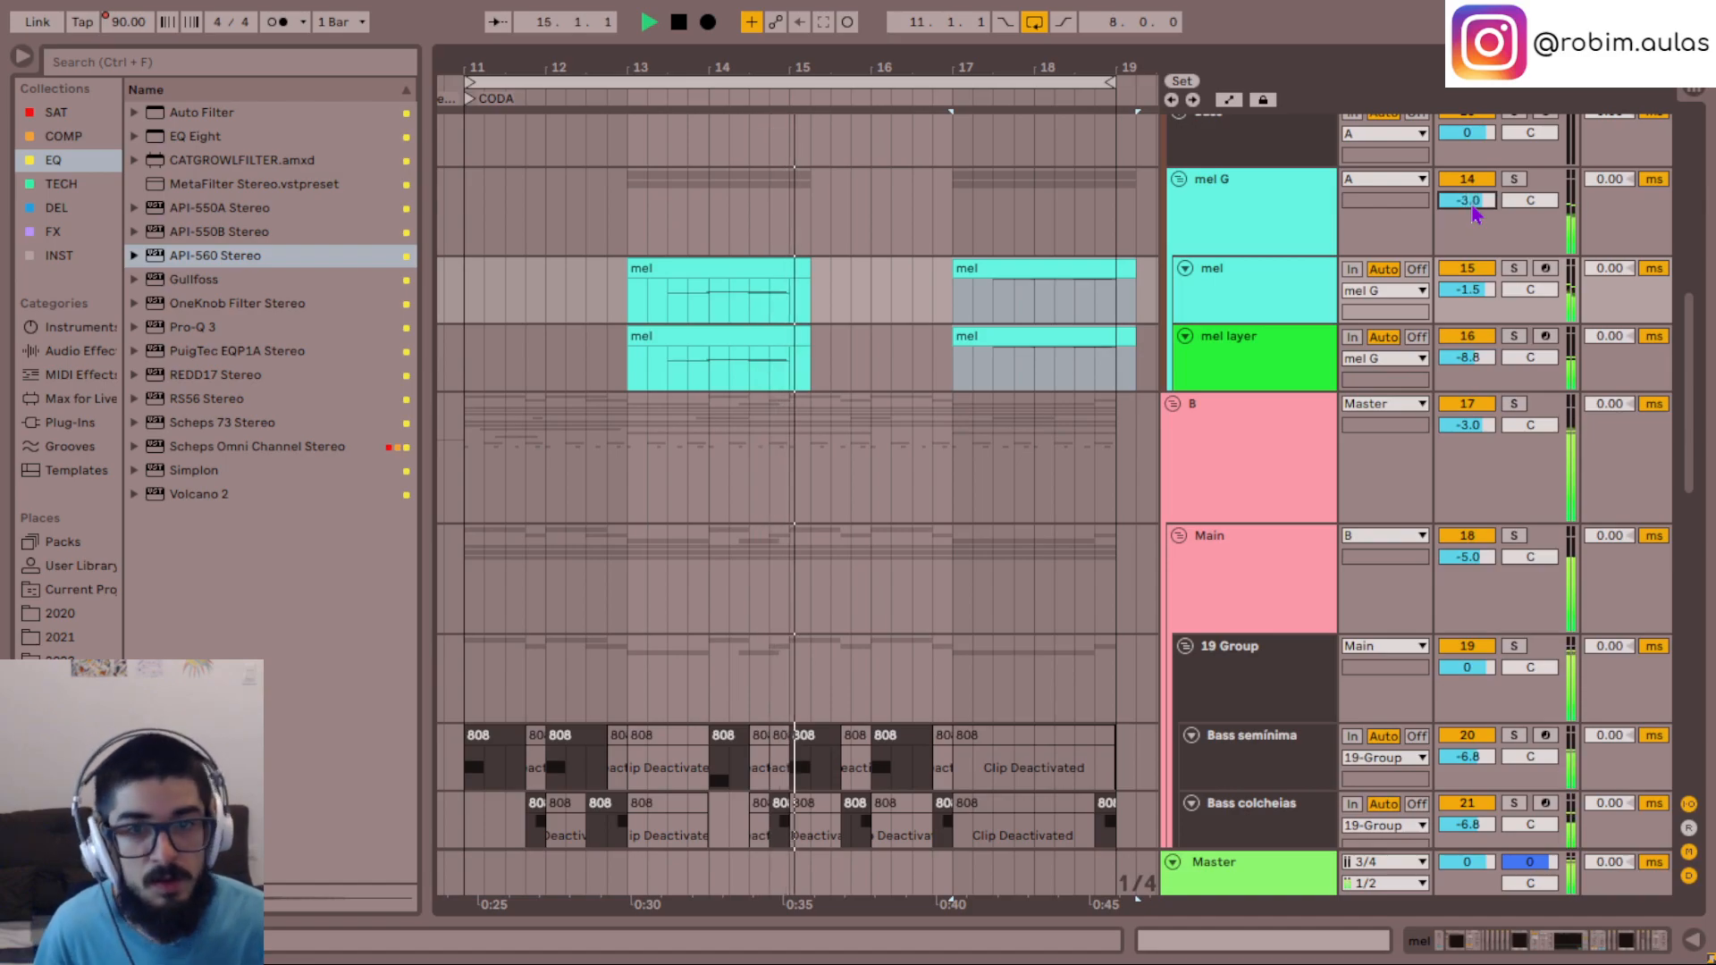
- Review the CODA's tracks from the mel G group down to the Kick while the loop plays
scroll(1028, 321, down, 8)
scroll(1028, 323, down, 8)
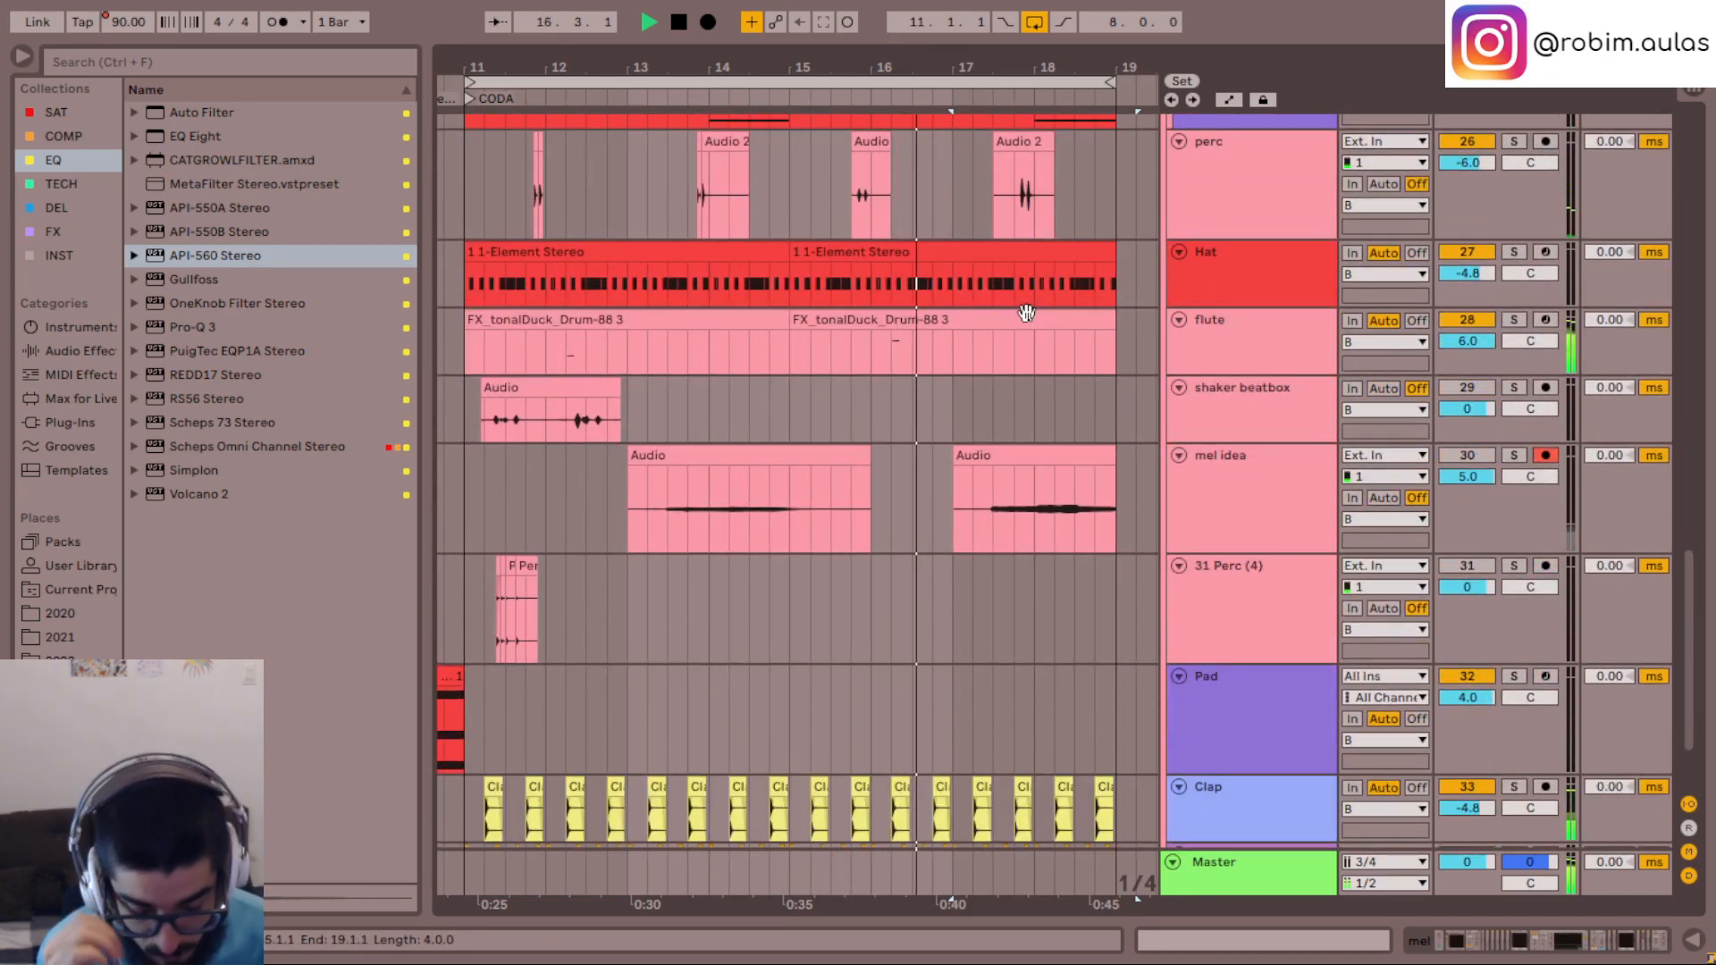
scroll(1026, 312, up, 4)
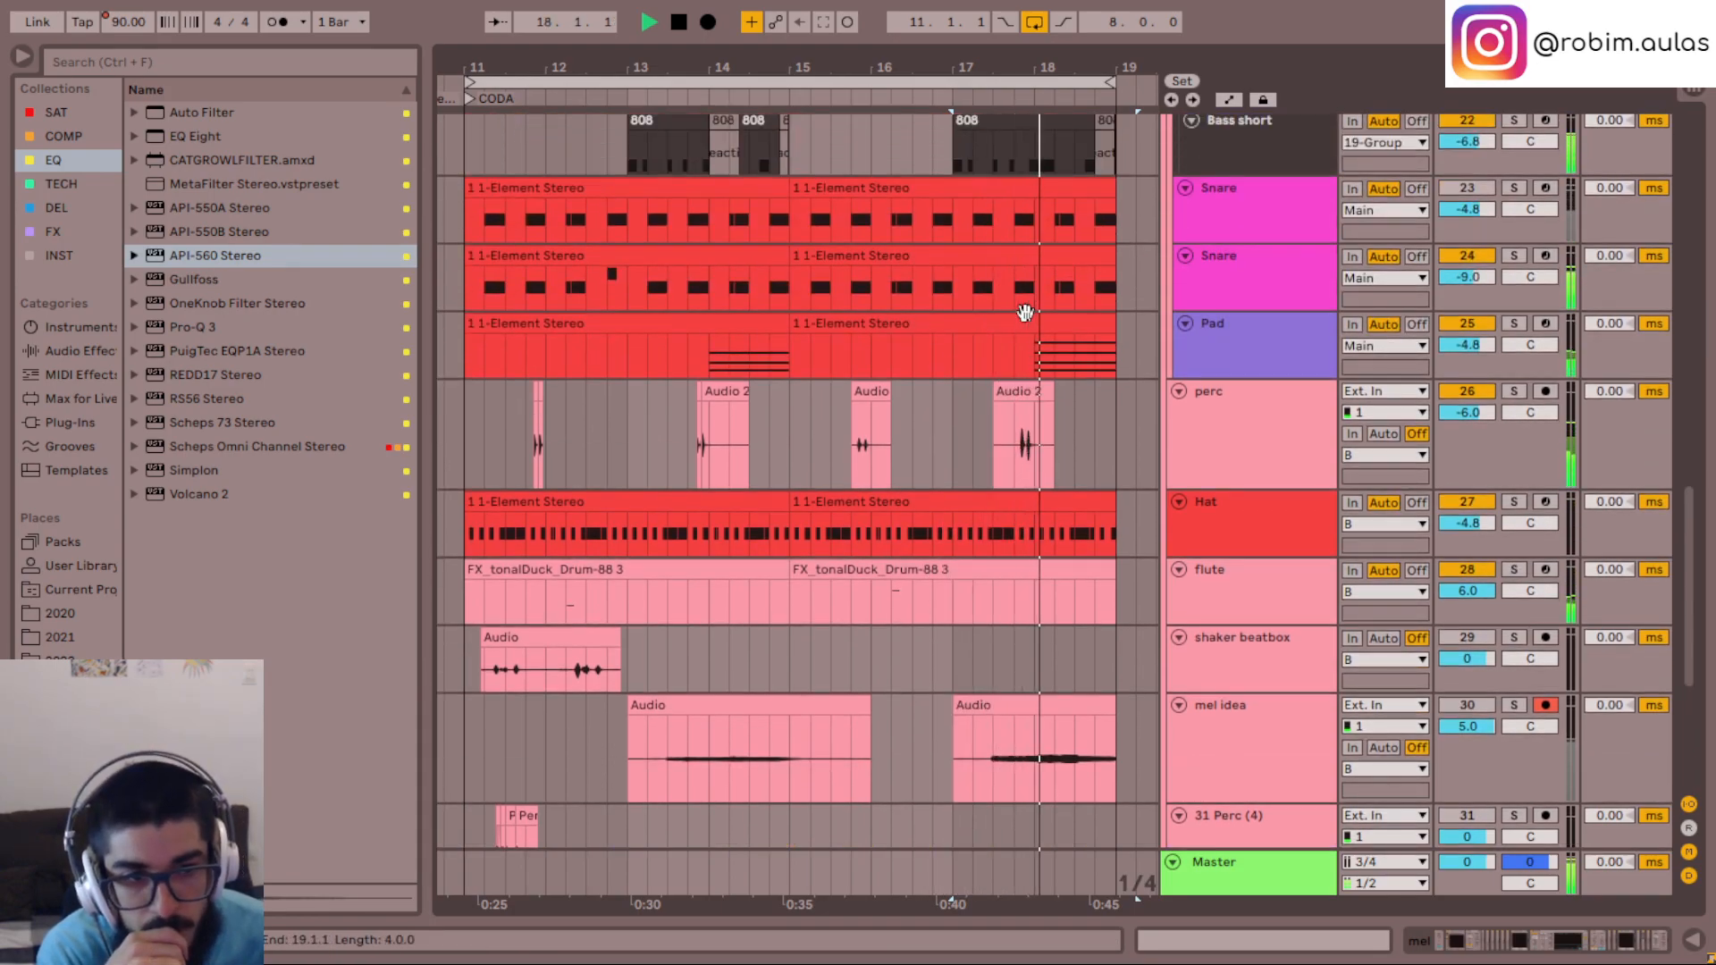
scroll(1025, 313, up, 1)
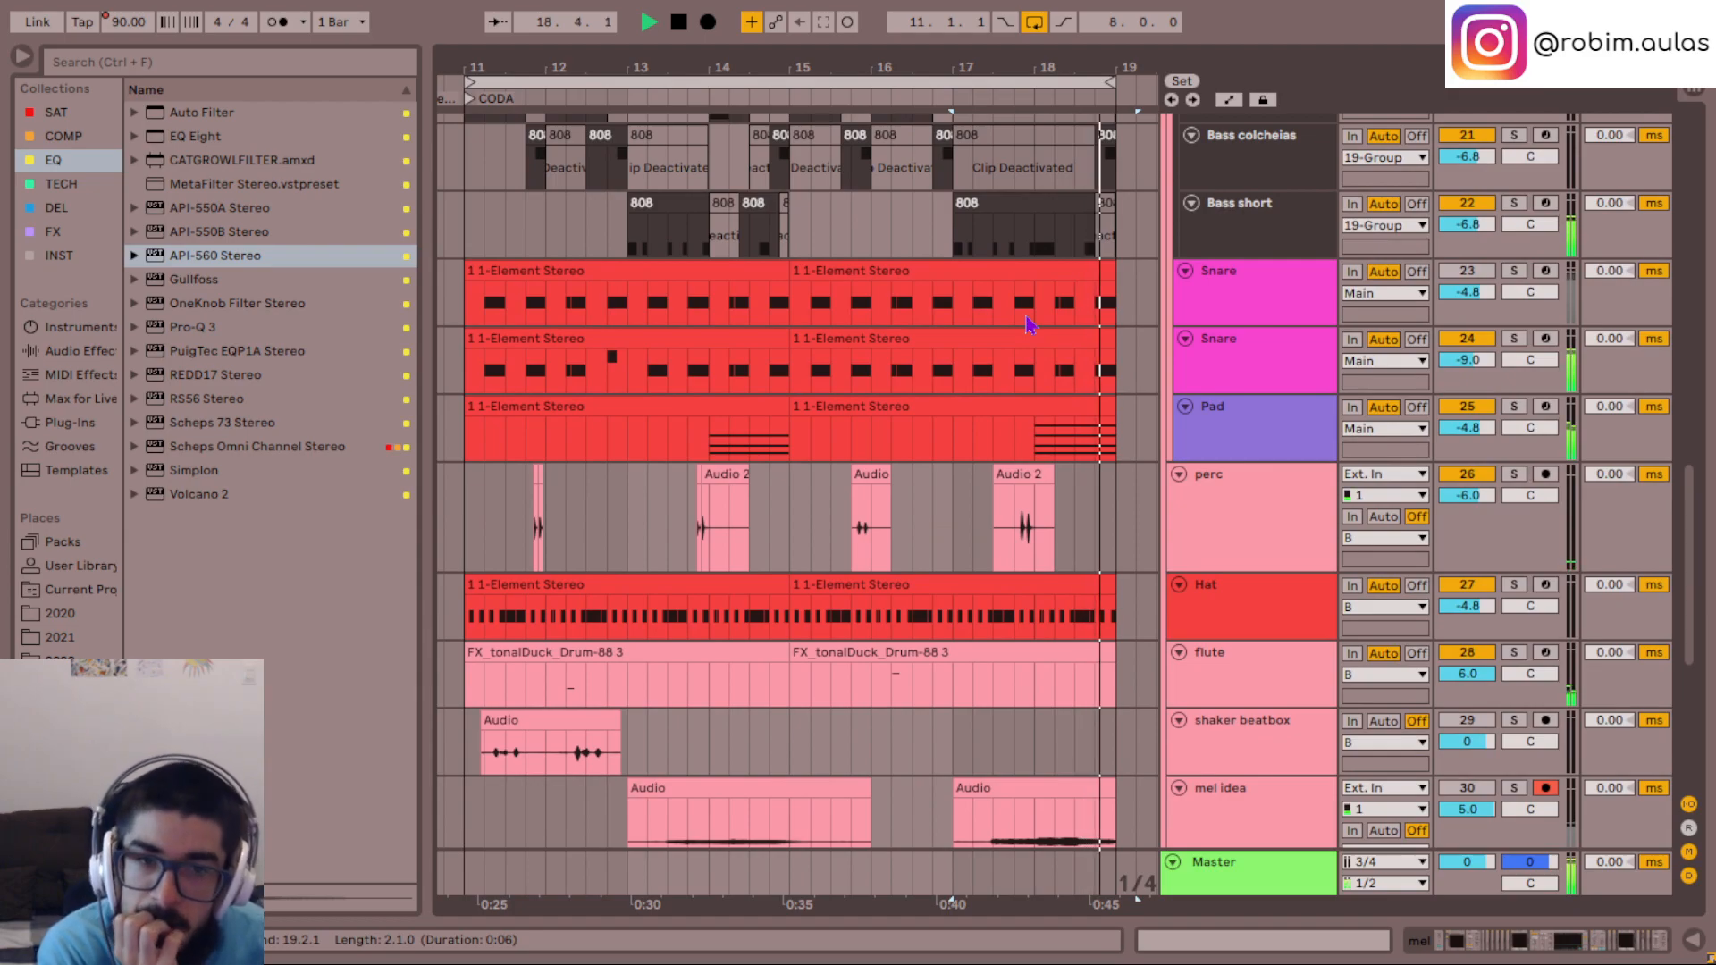
scroll(1038, 347, down, 1)
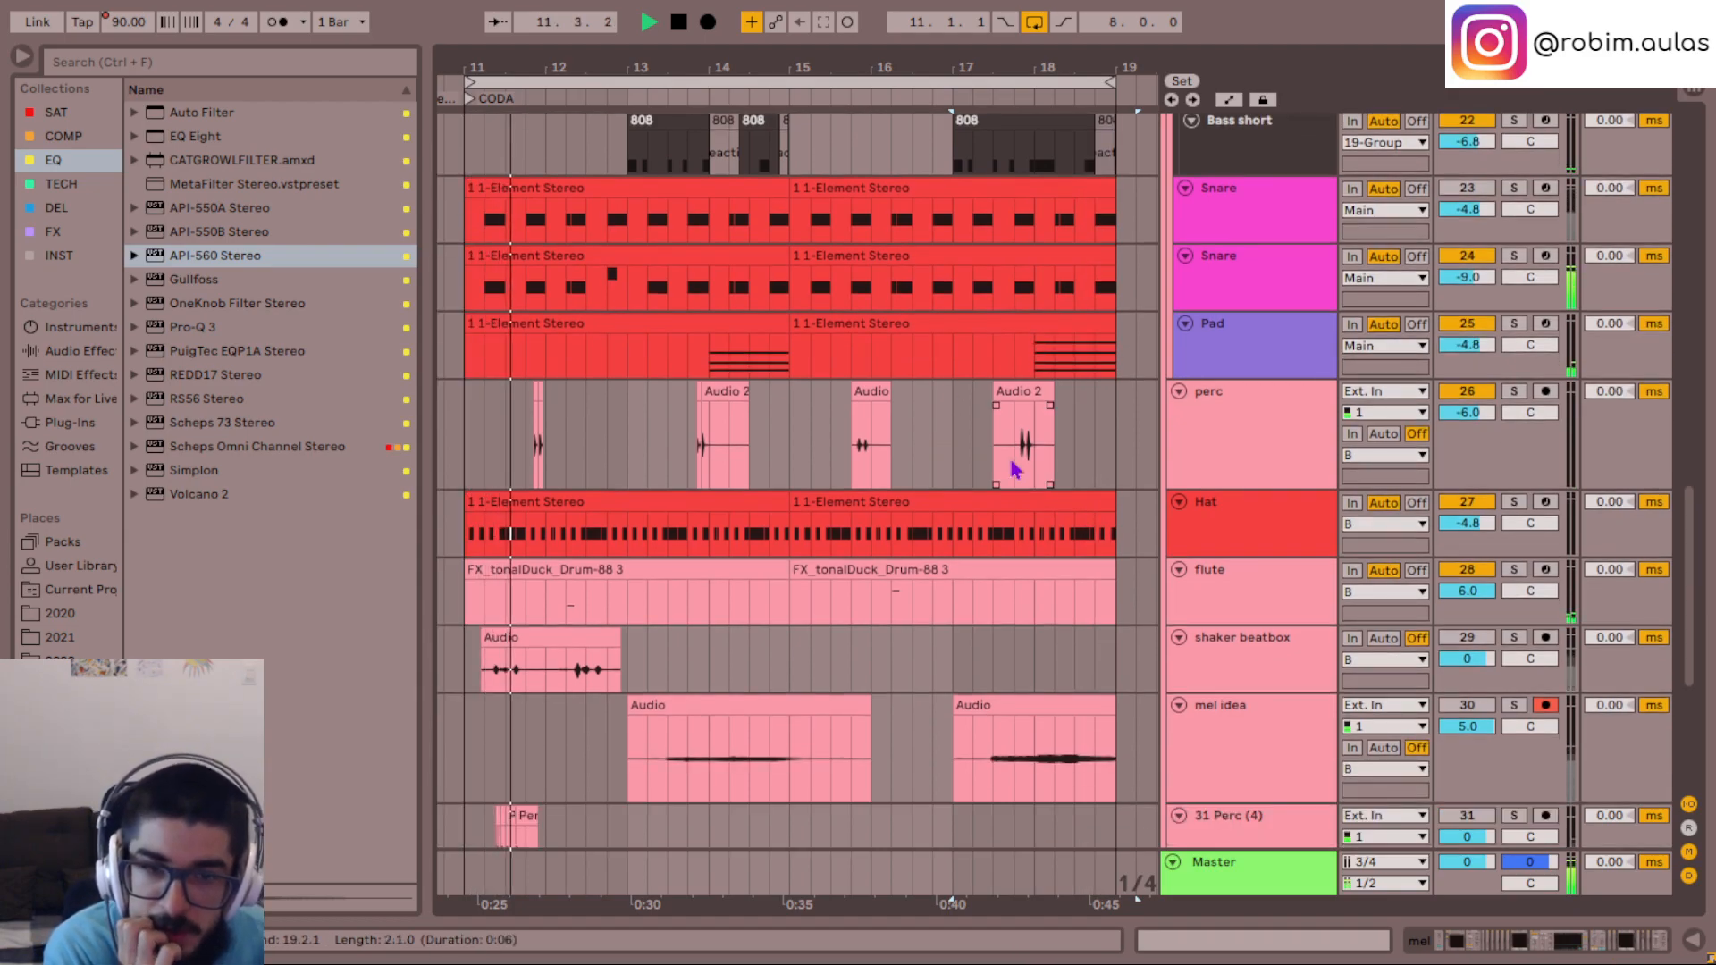
scroll(1015, 469, down, 5)
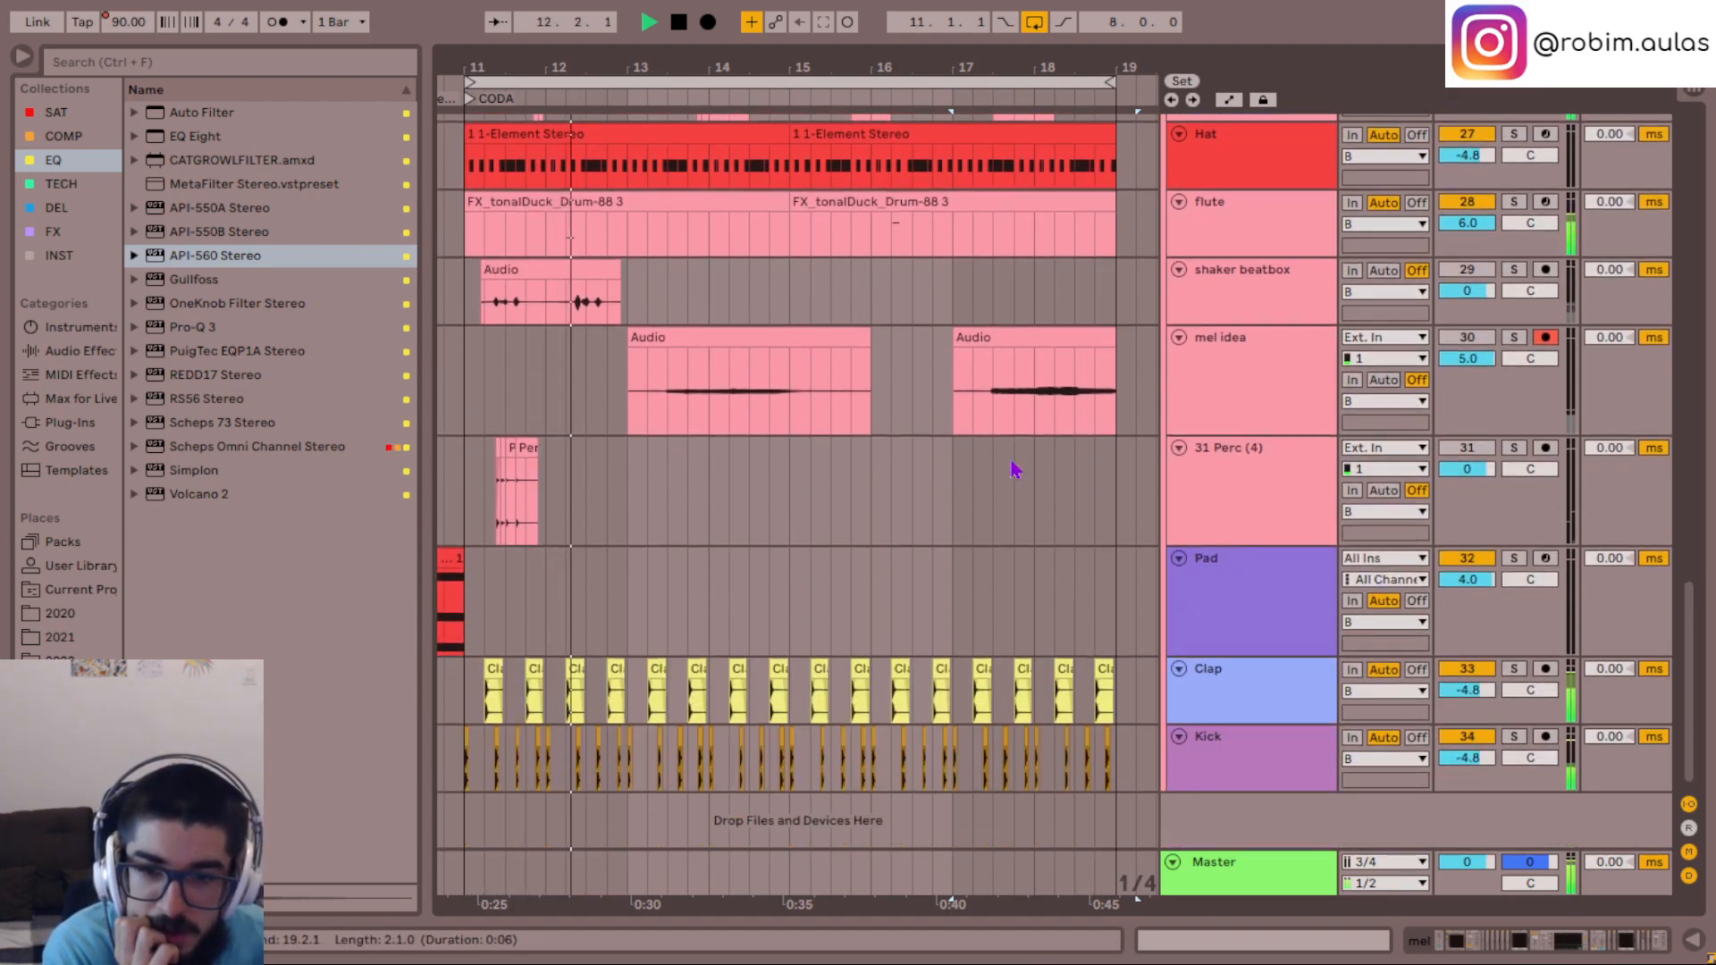
scroll(1016, 469, up, 8)
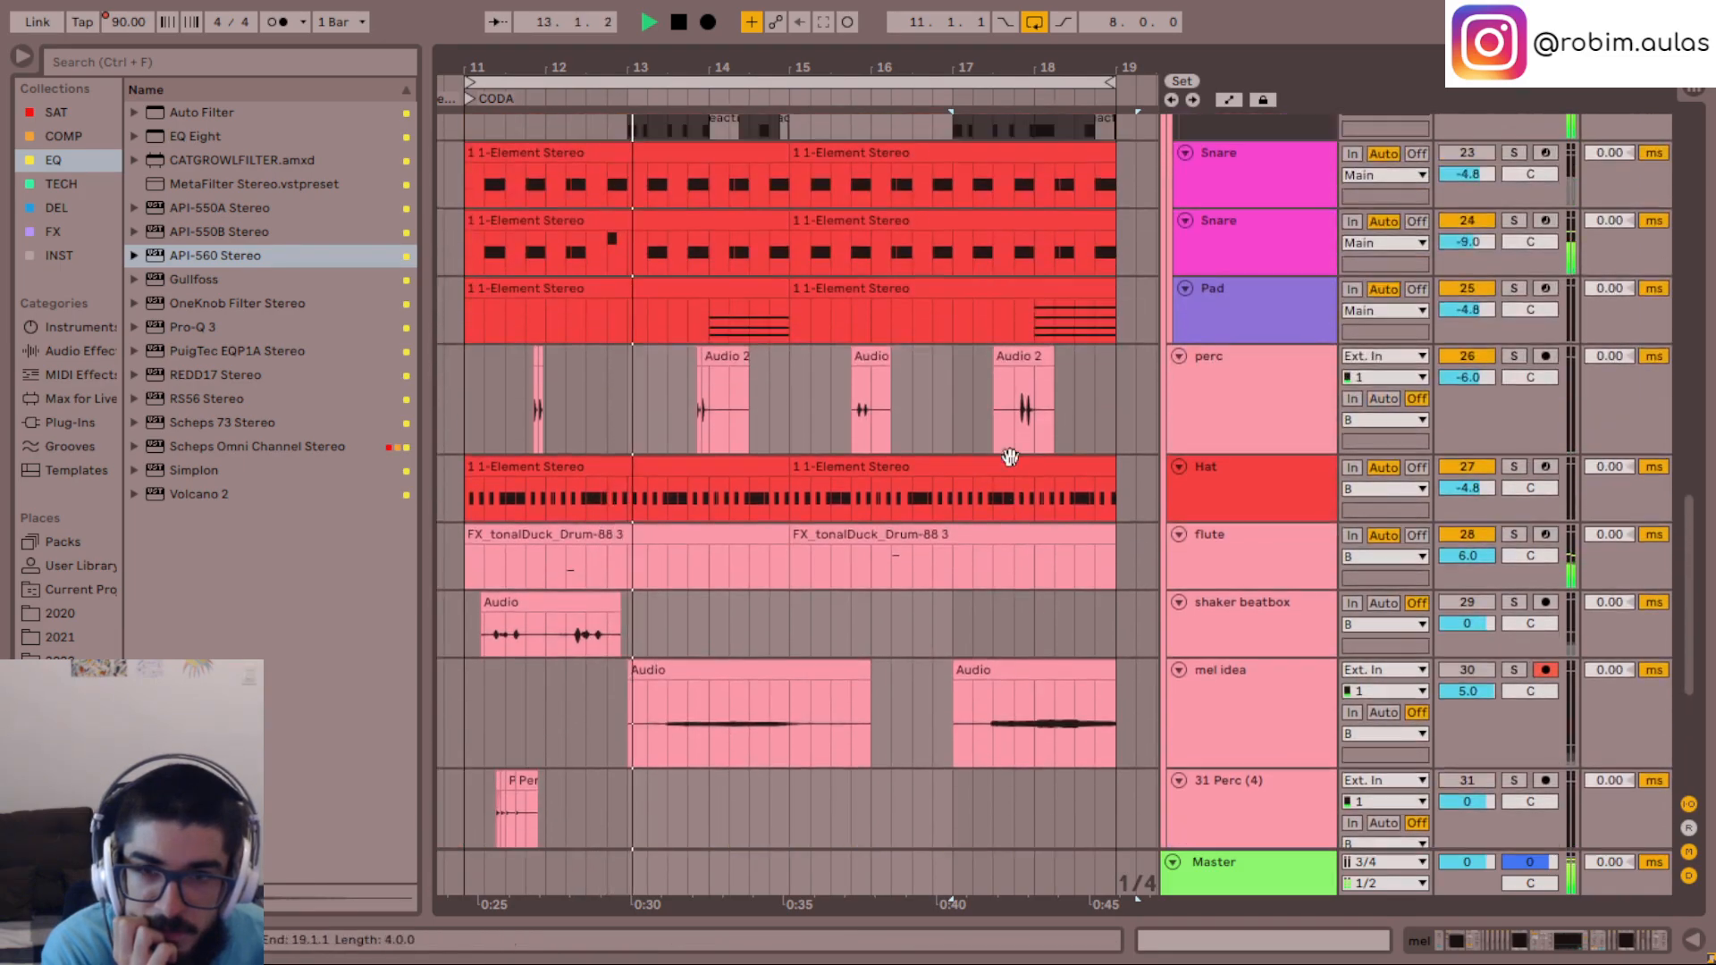
scroll(1015, 469, up, 2)
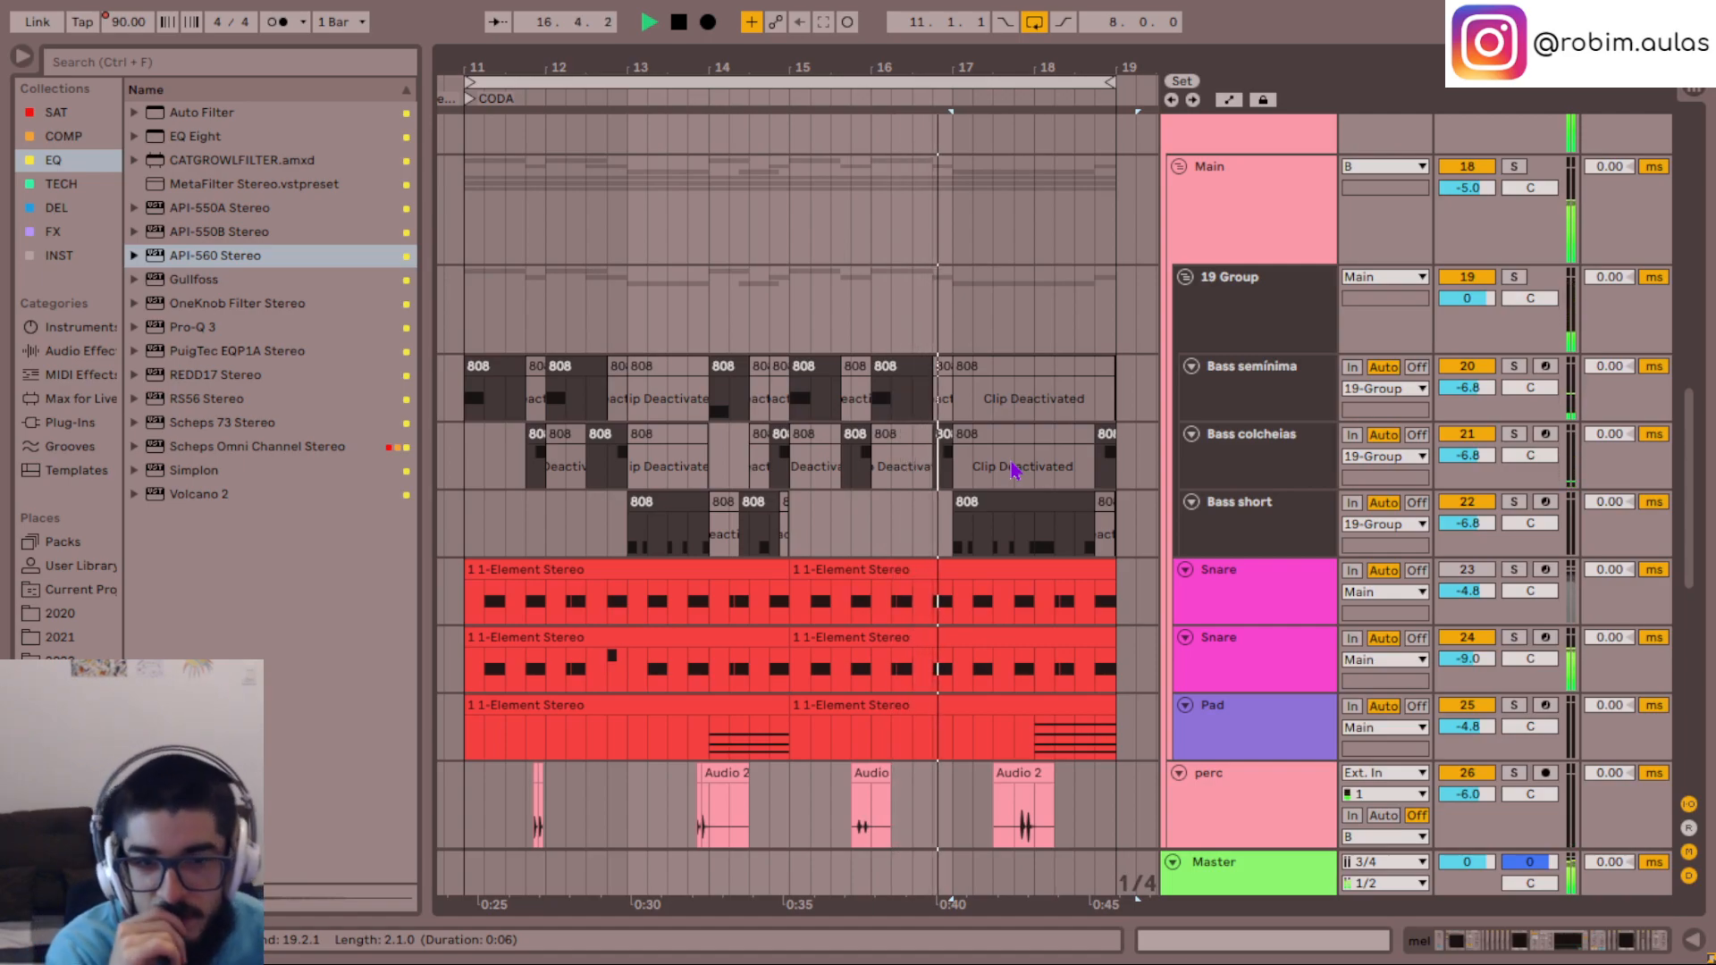
- Loop the opening section from 1.1.1 to 9.1.1 and listen to it with the whole arrangement in view
click(940, 435)
key(minus)
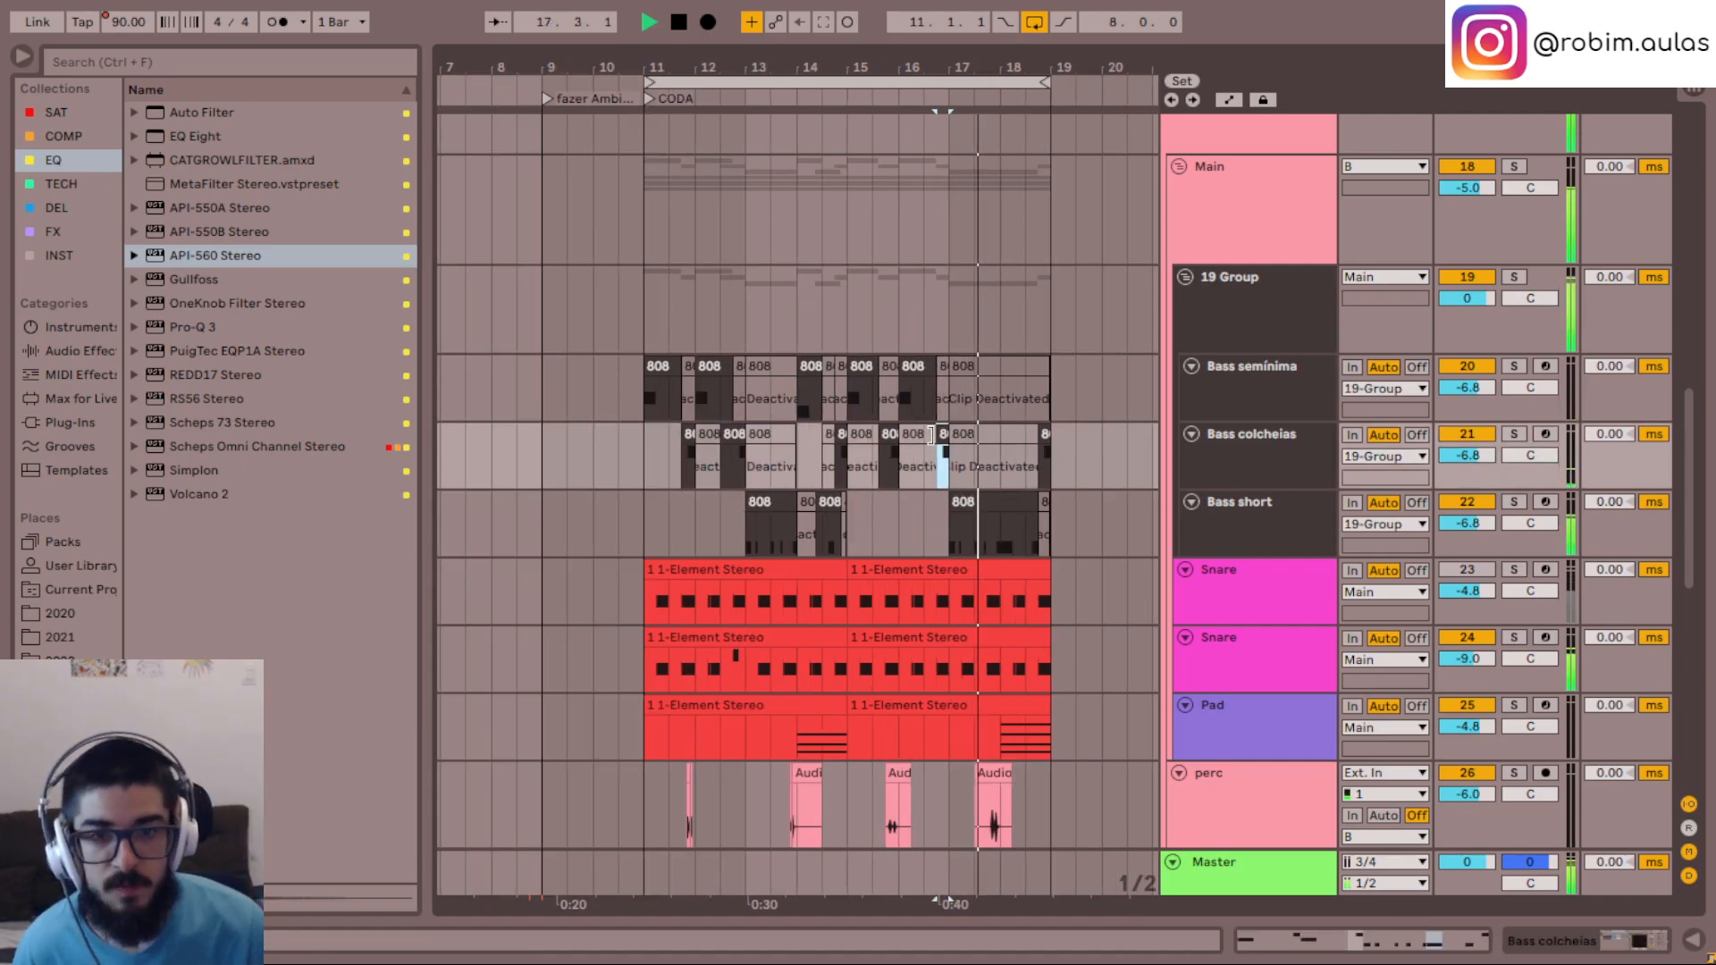
scroll(793, 384, left, 3)
key(space)
drag(926, 83, 403, 168)
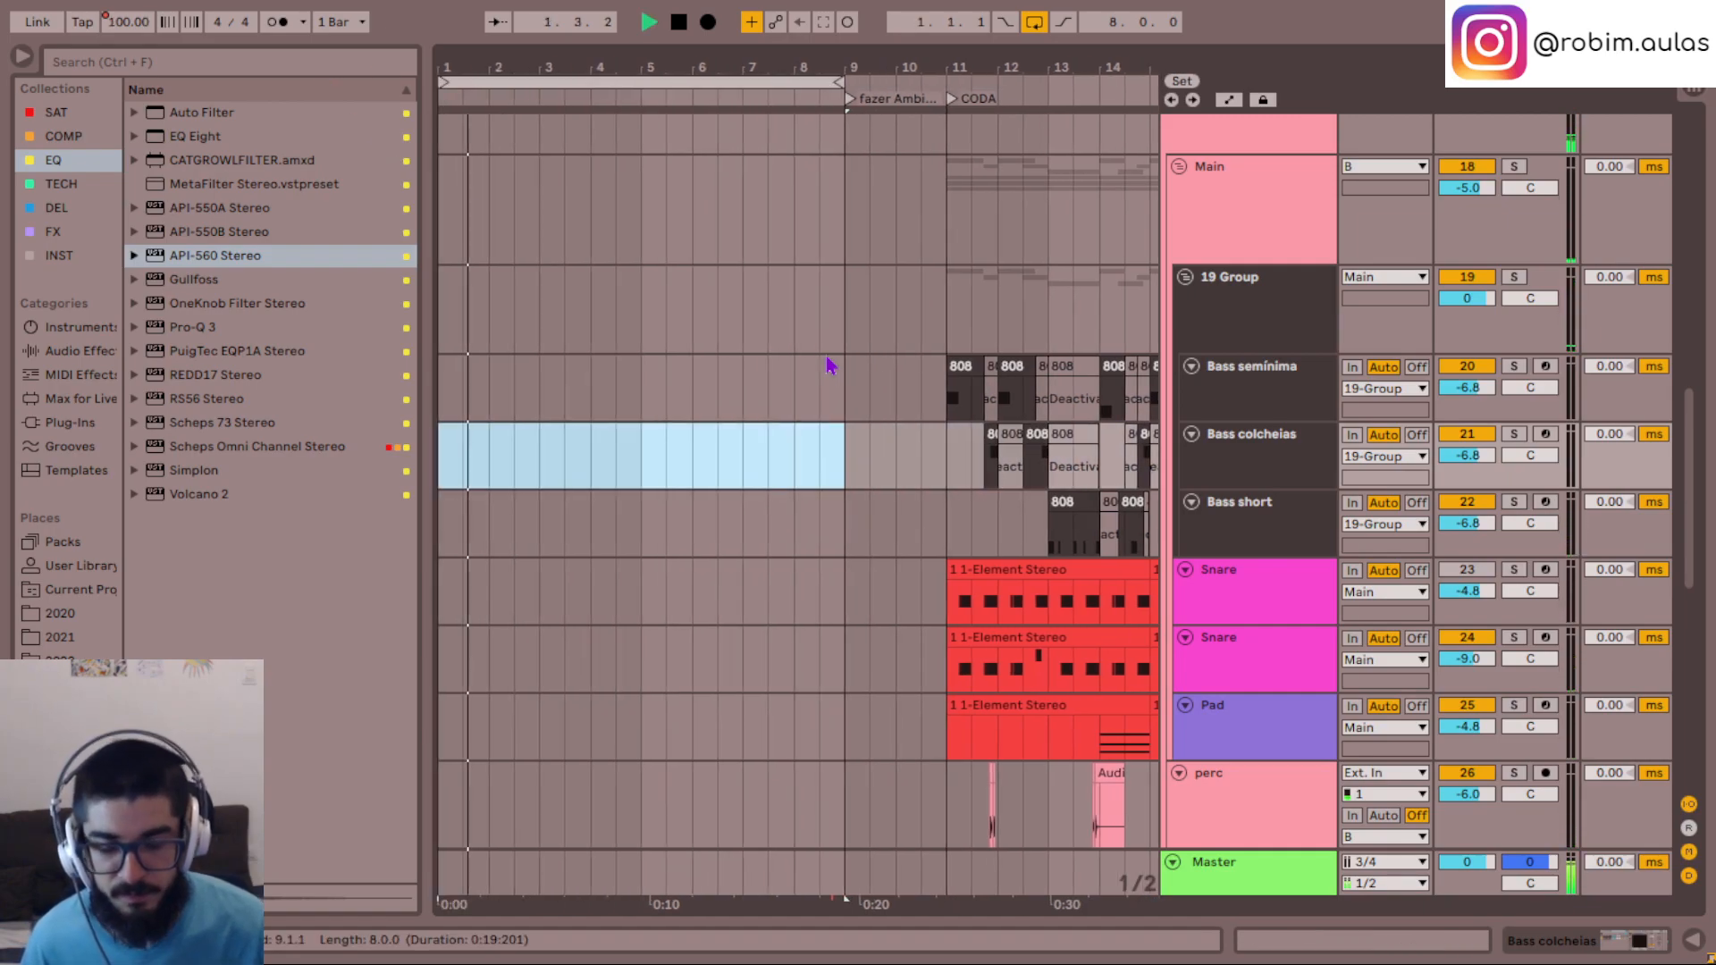
key(minus)
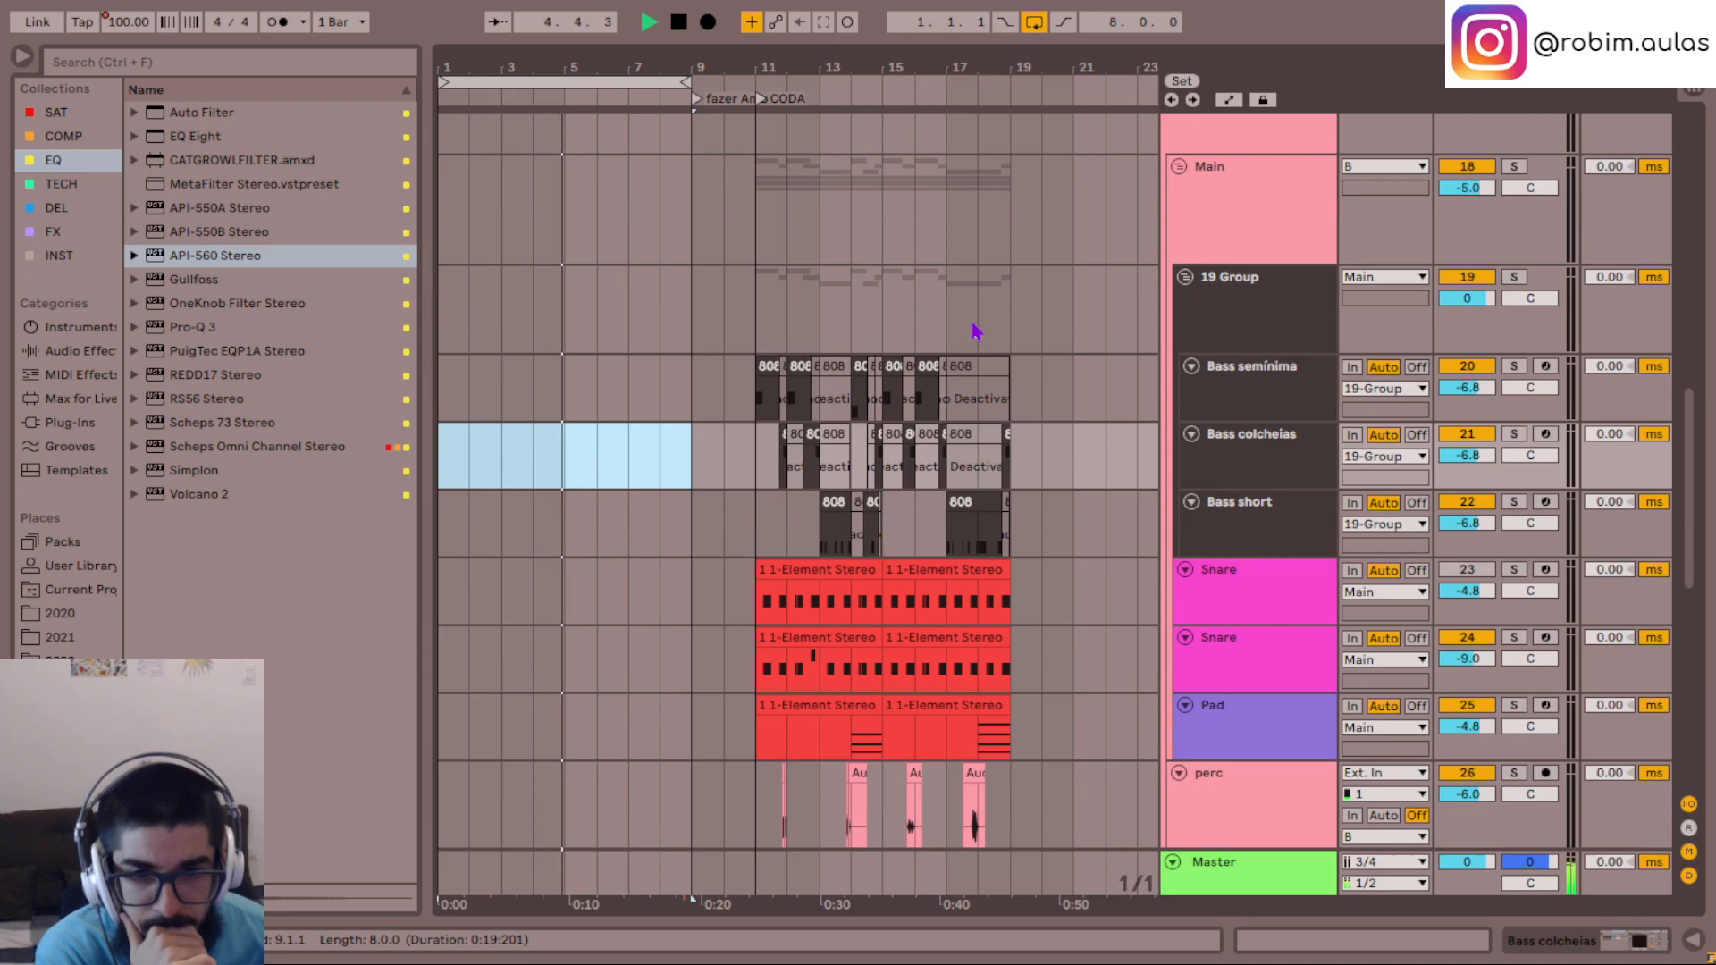
scroll(975, 332, up, 3)
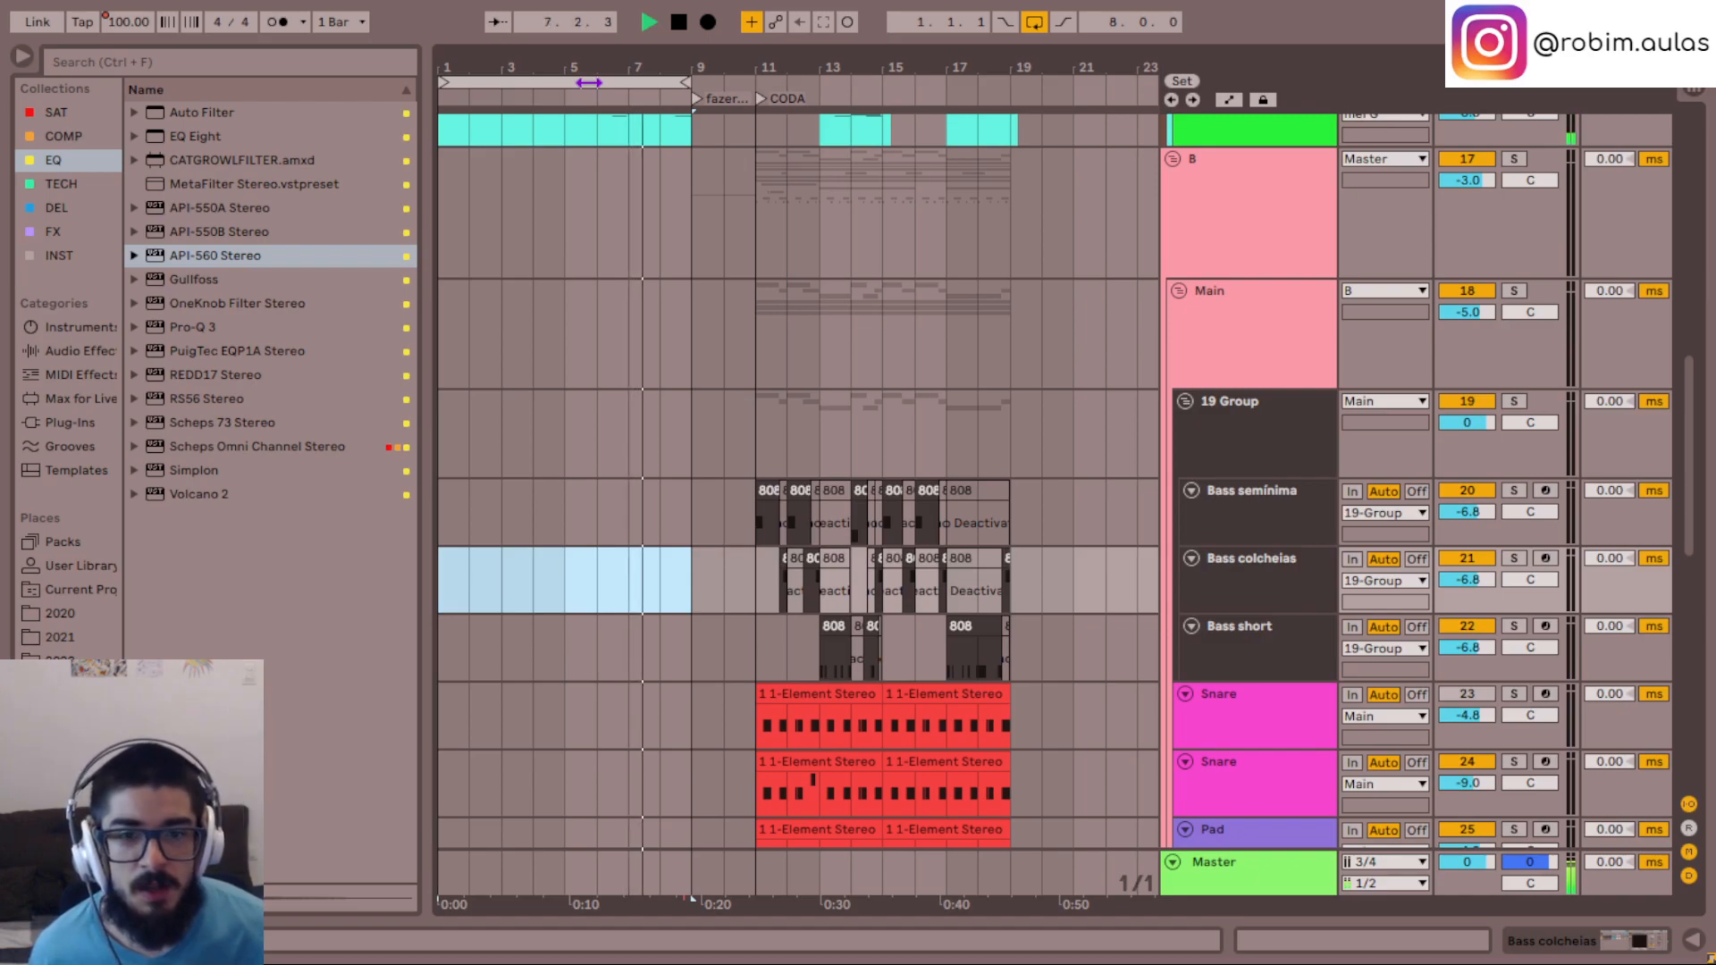
- Move the loop back to the CODA at 11.1.1 and check its bass, drum and percussion tracks during playback
drag(588, 82, 907, 83)
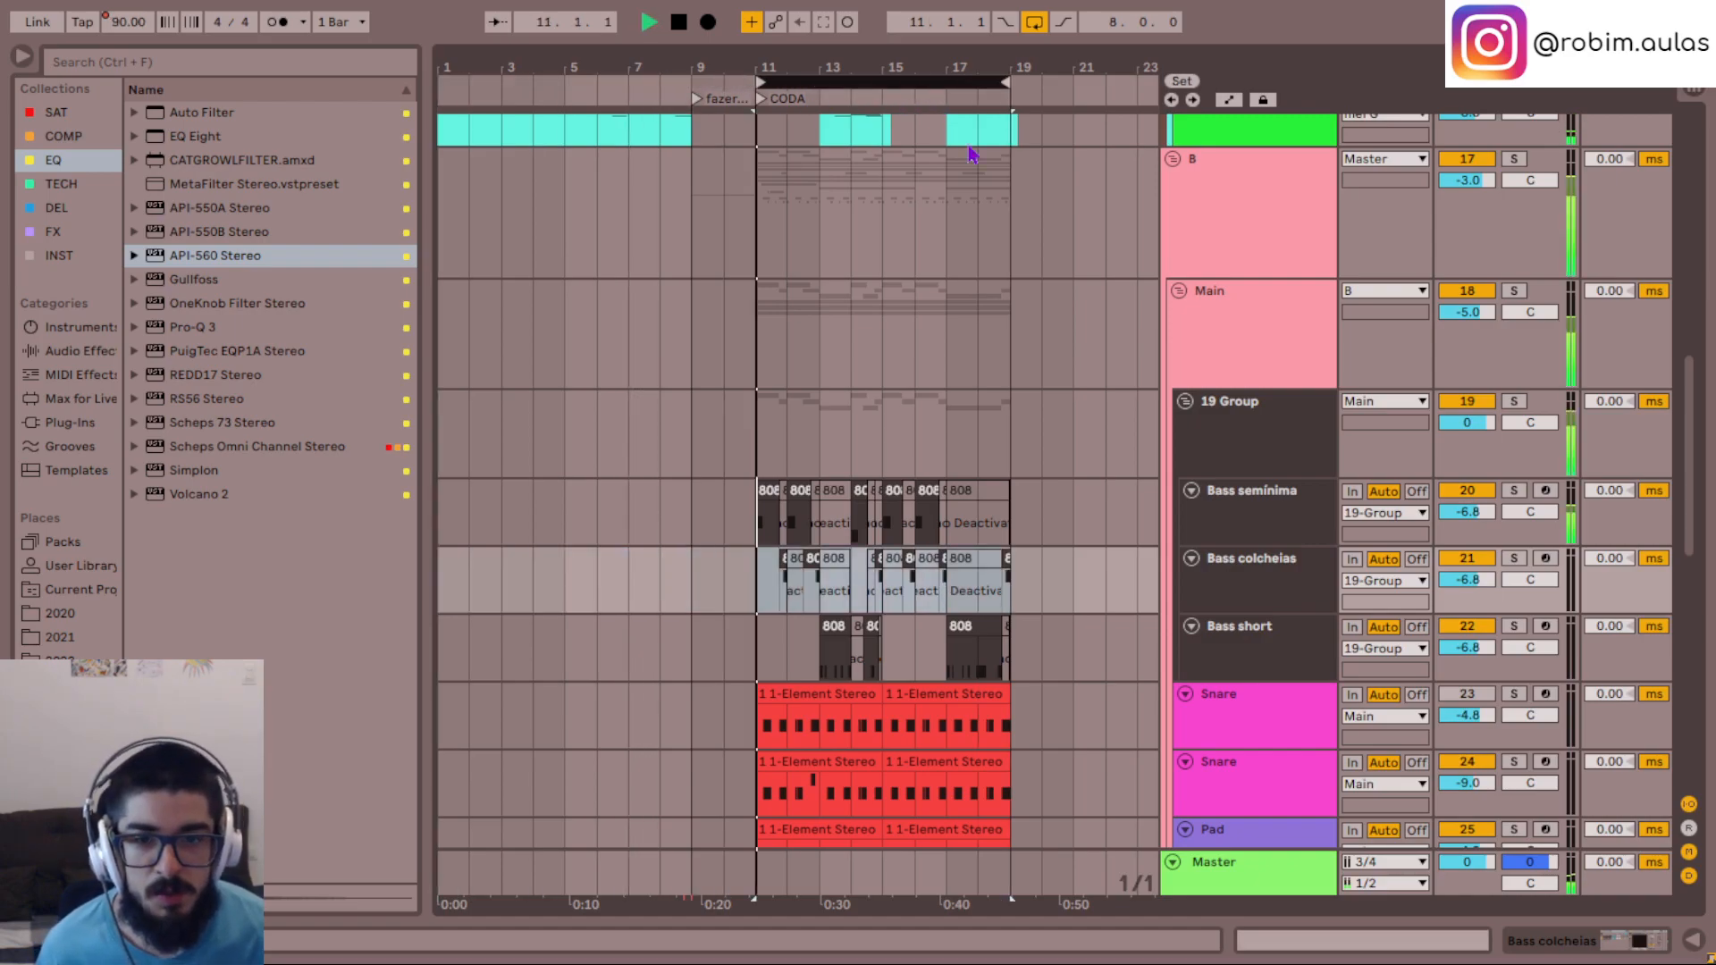
scroll(1042, 279, down, 6)
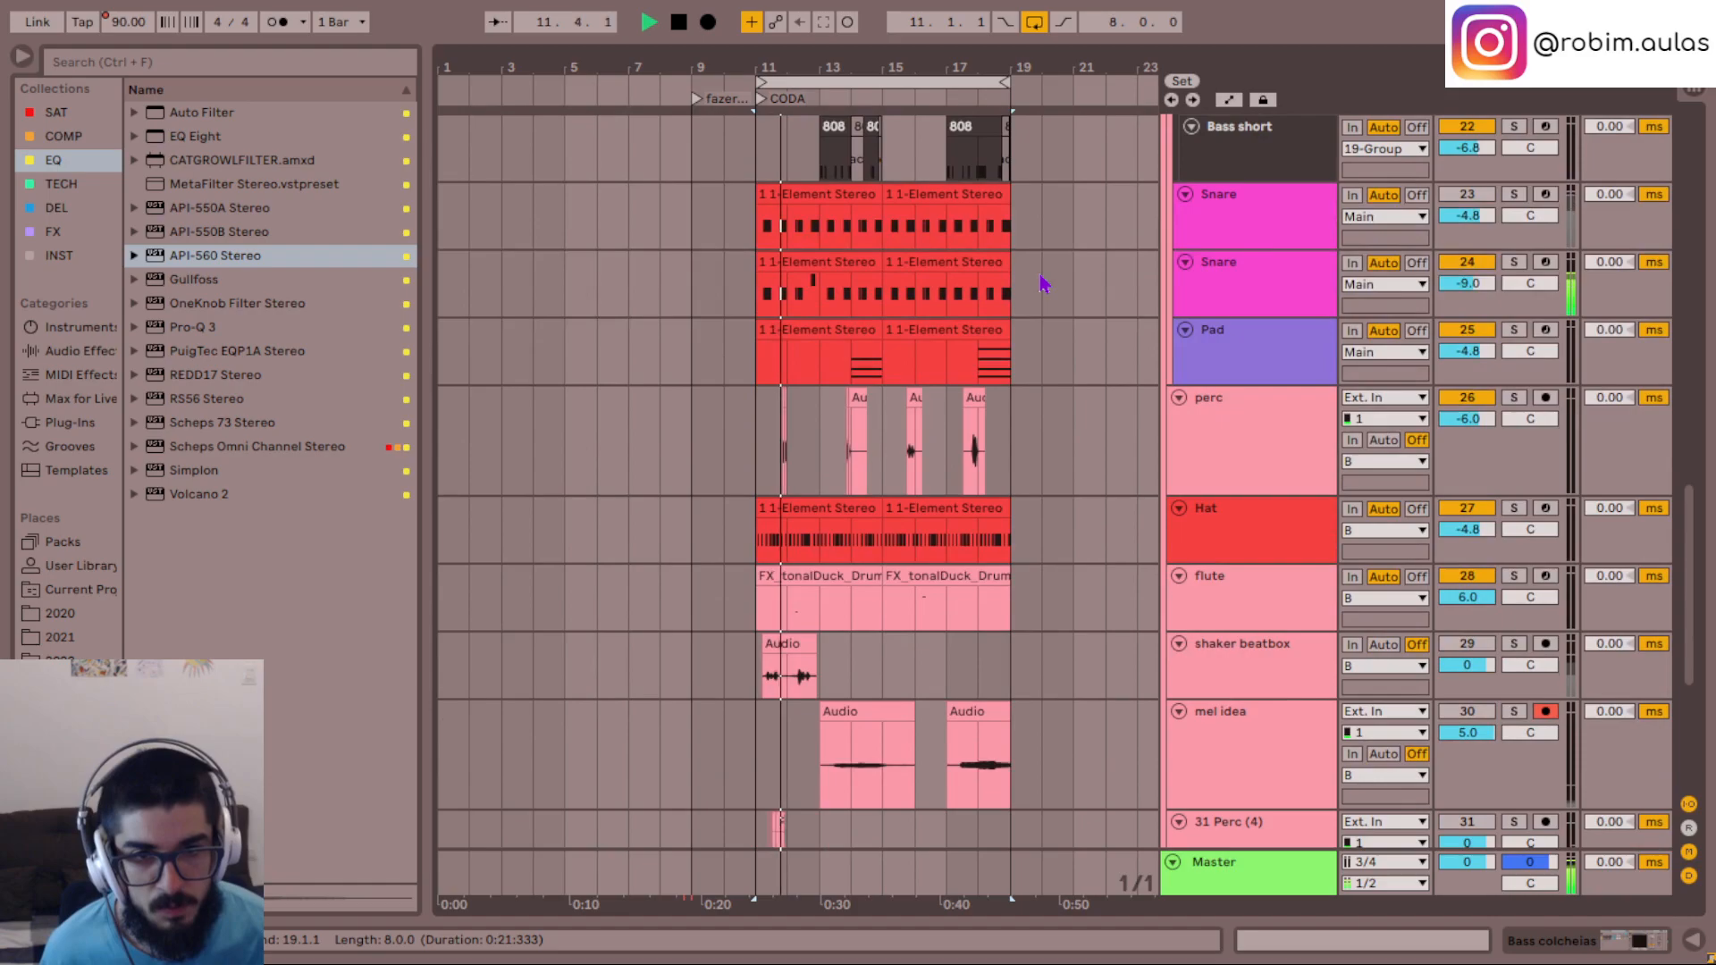
scroll(1042, 284, down, 3)
scroll(1042, 284, up, 4)
scroll(1042, 284, down, 4)
scroll(1041, 283, down, 1)
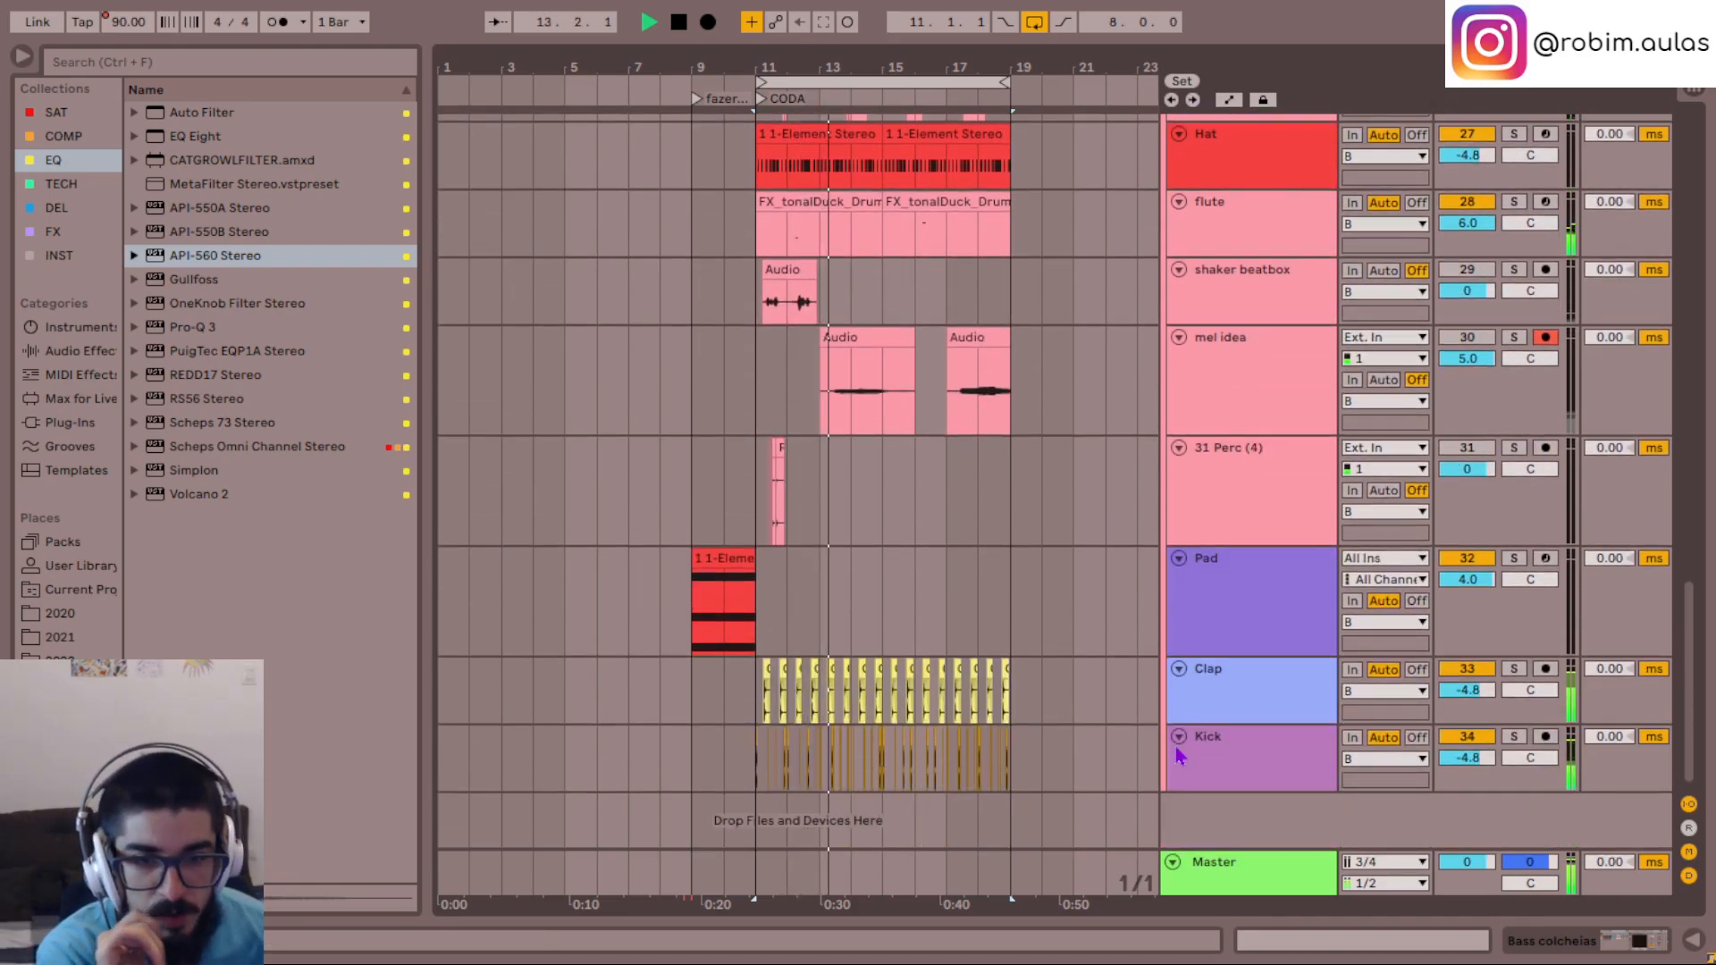
scroll(1135, 509, up, 7)
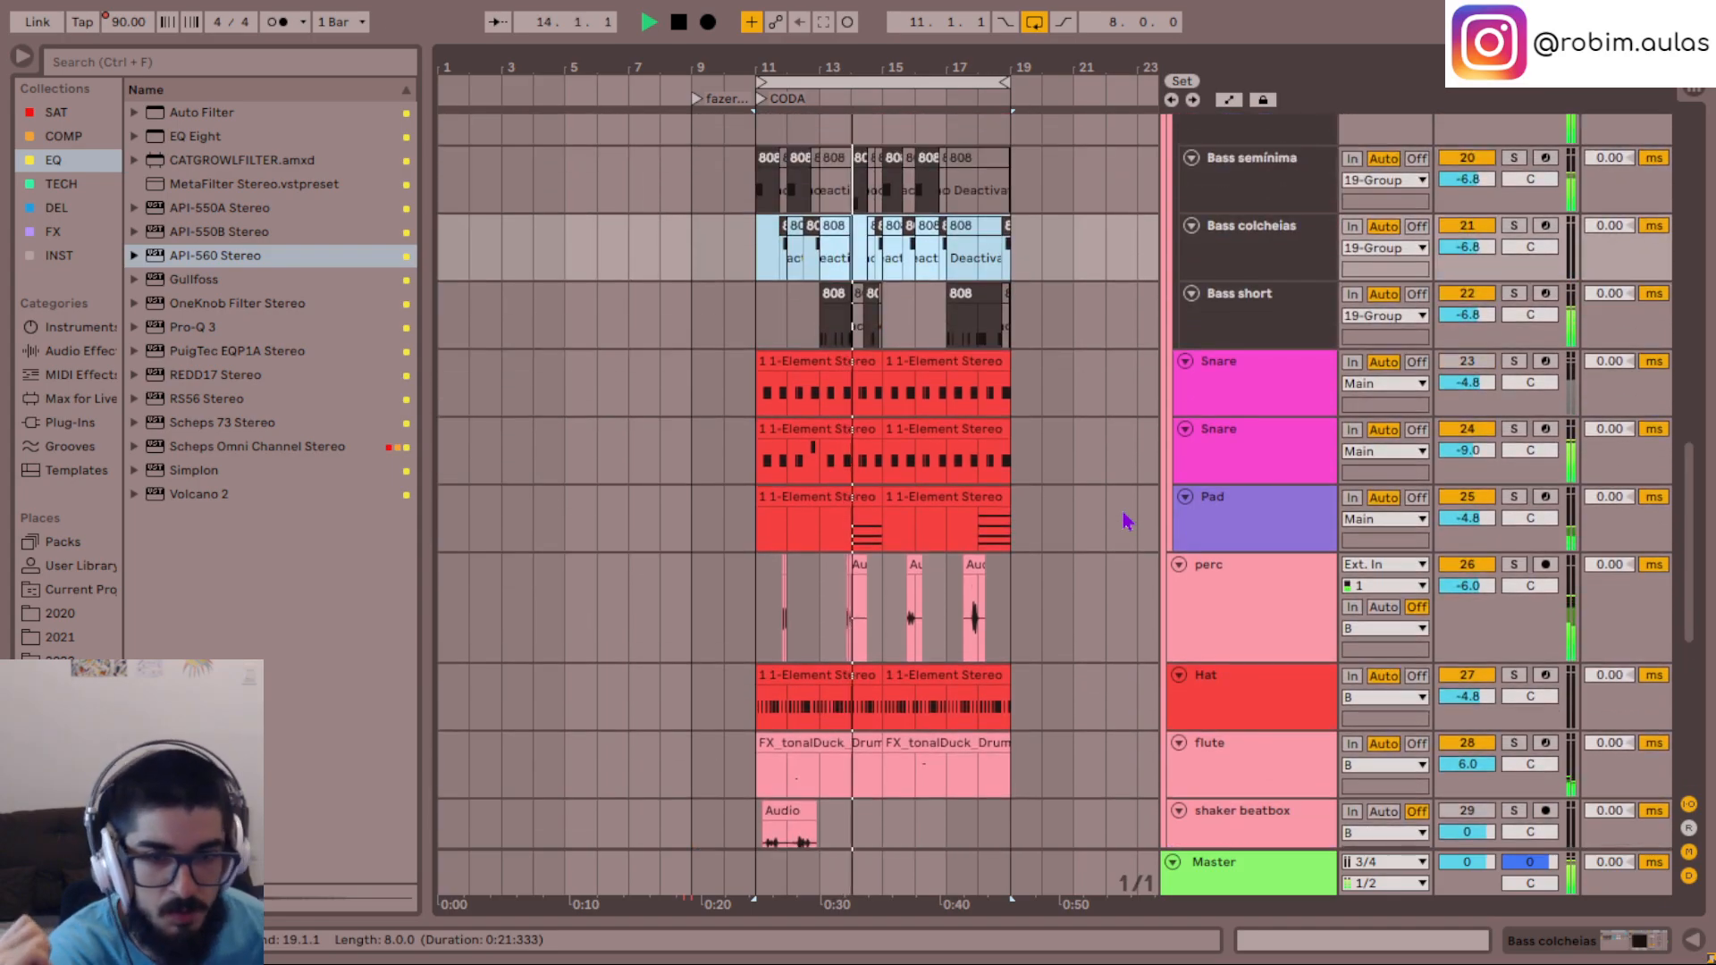
scroll(1126, 521, down, 8)
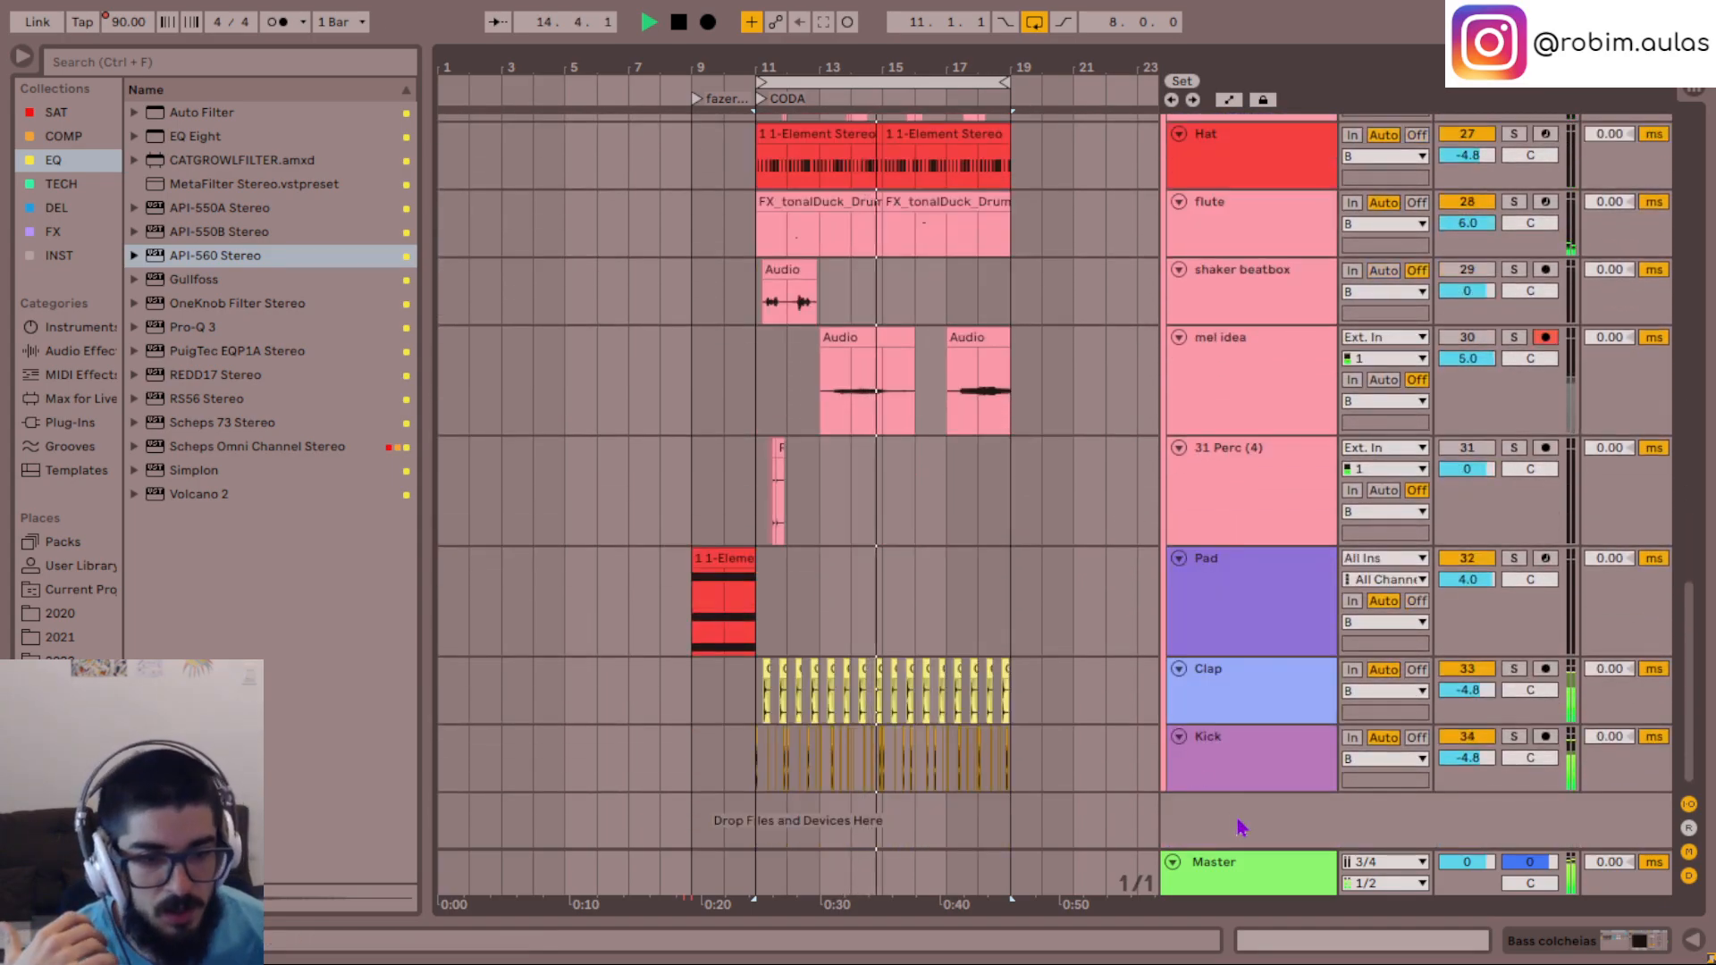
- Solo the Kick track briefly, release the solo and go over the CODA's tracks again in the full mix
click(1234, 782)
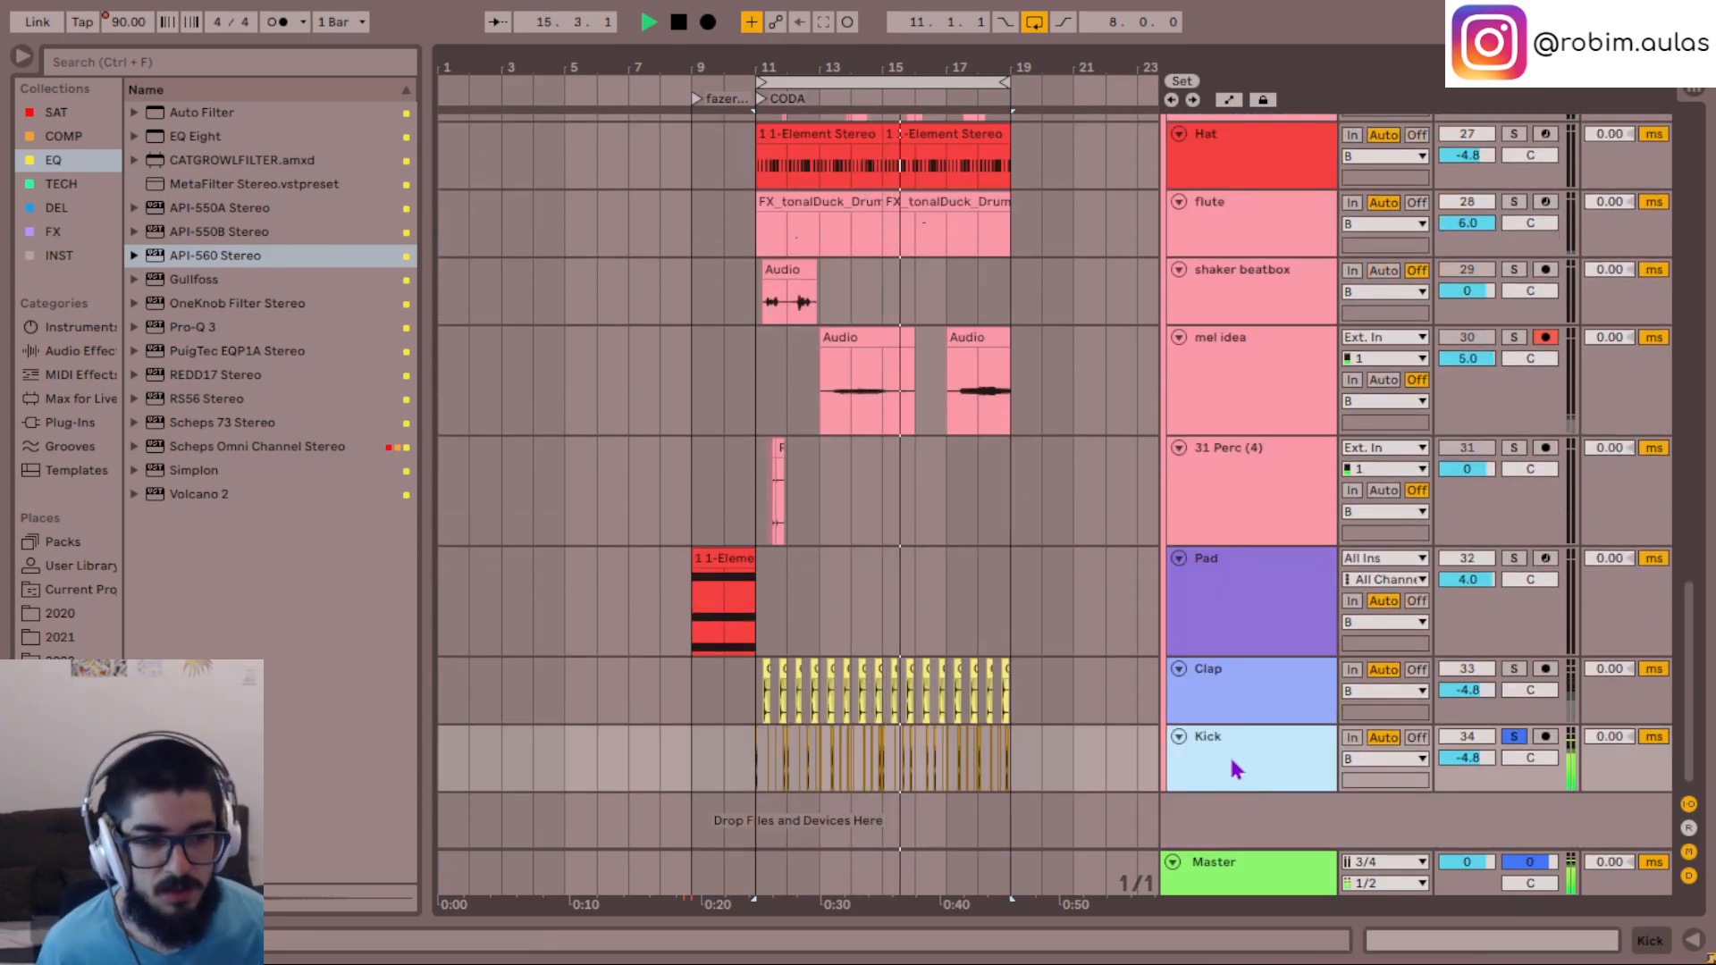
key(s)
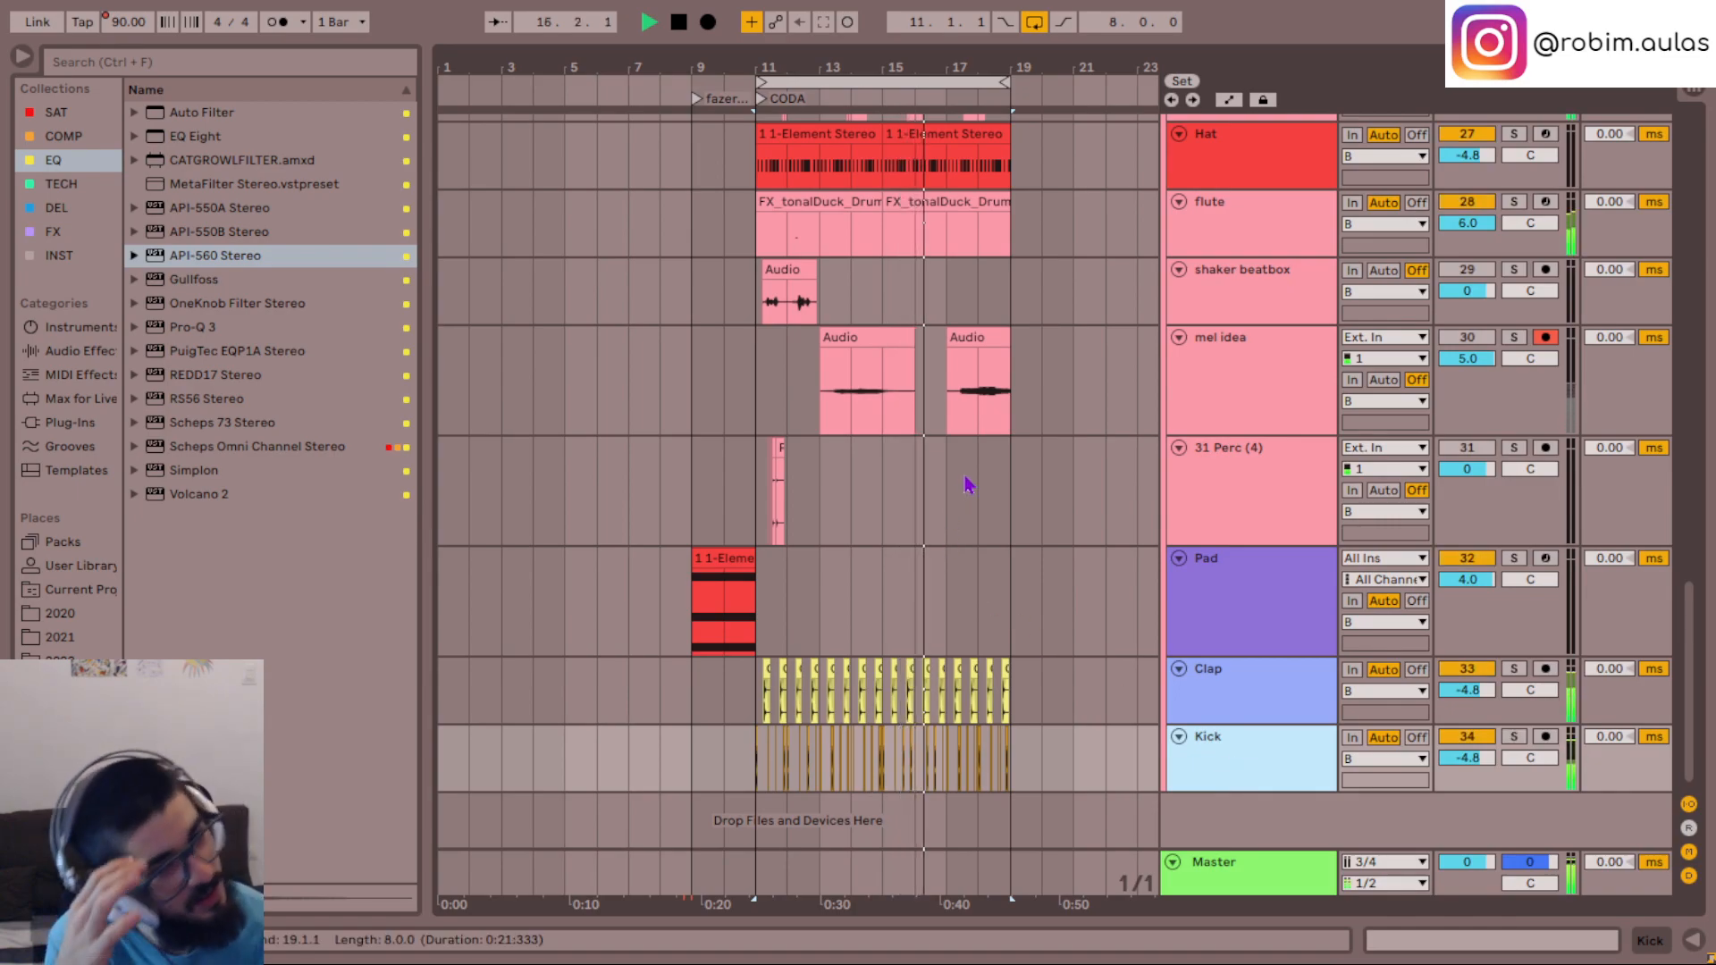
scroll(969, 483, up, 6)
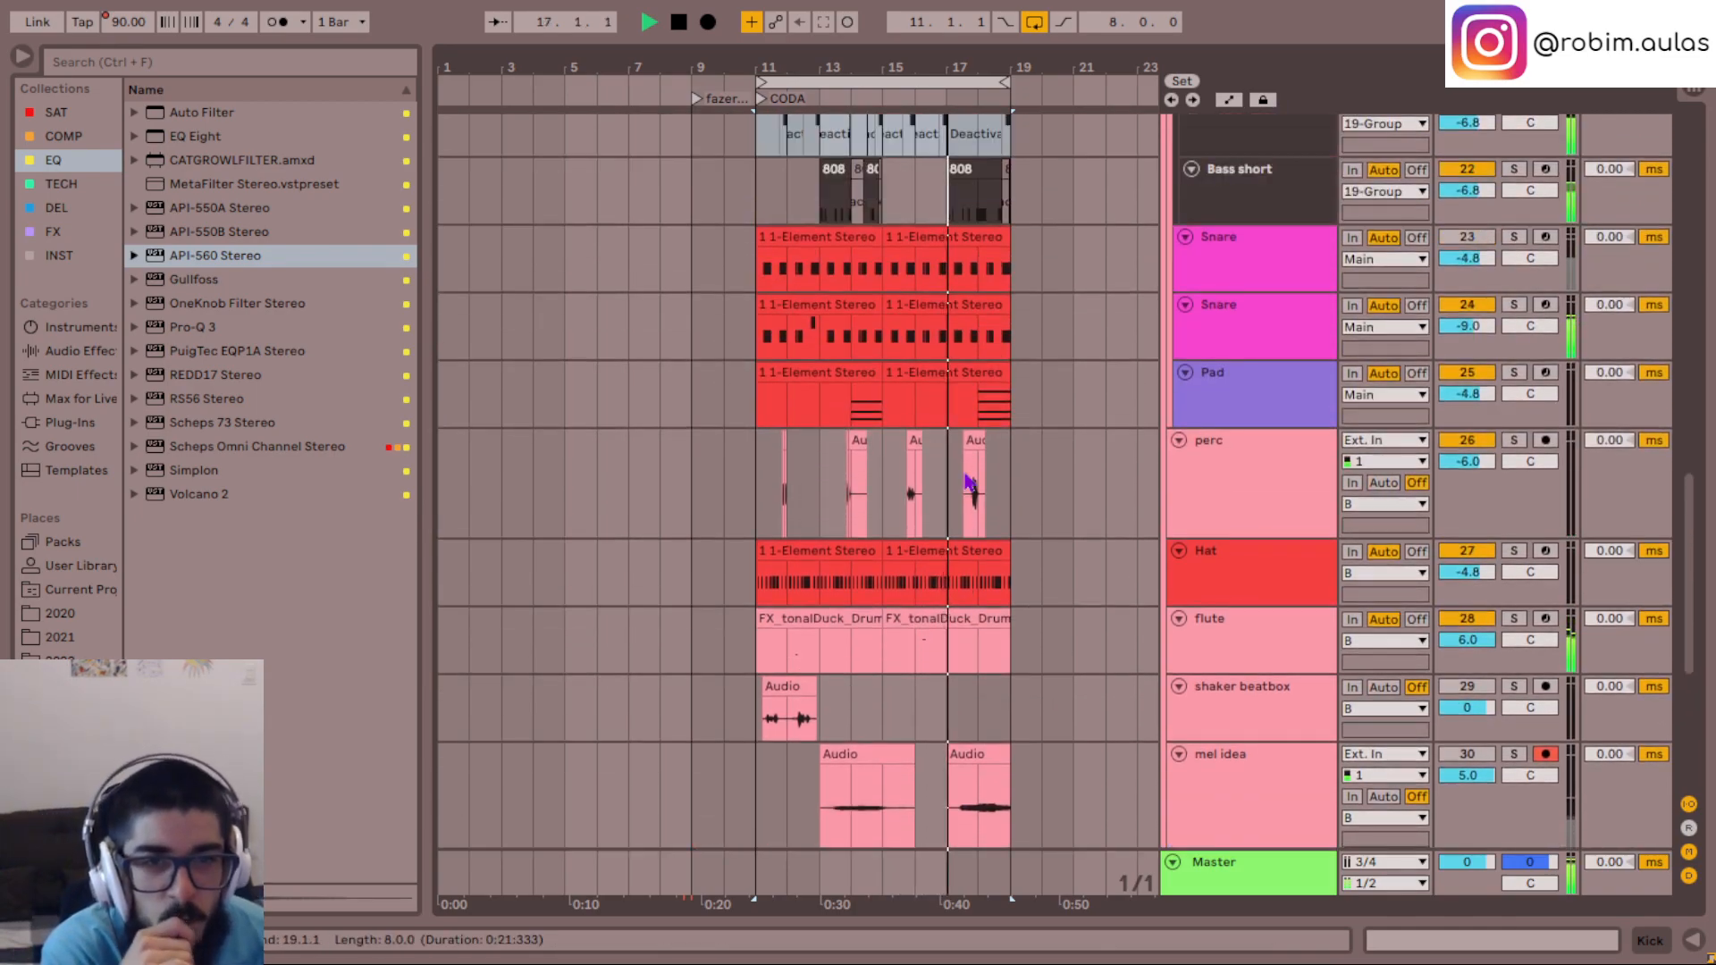
scroll(969, 483, up, 3)
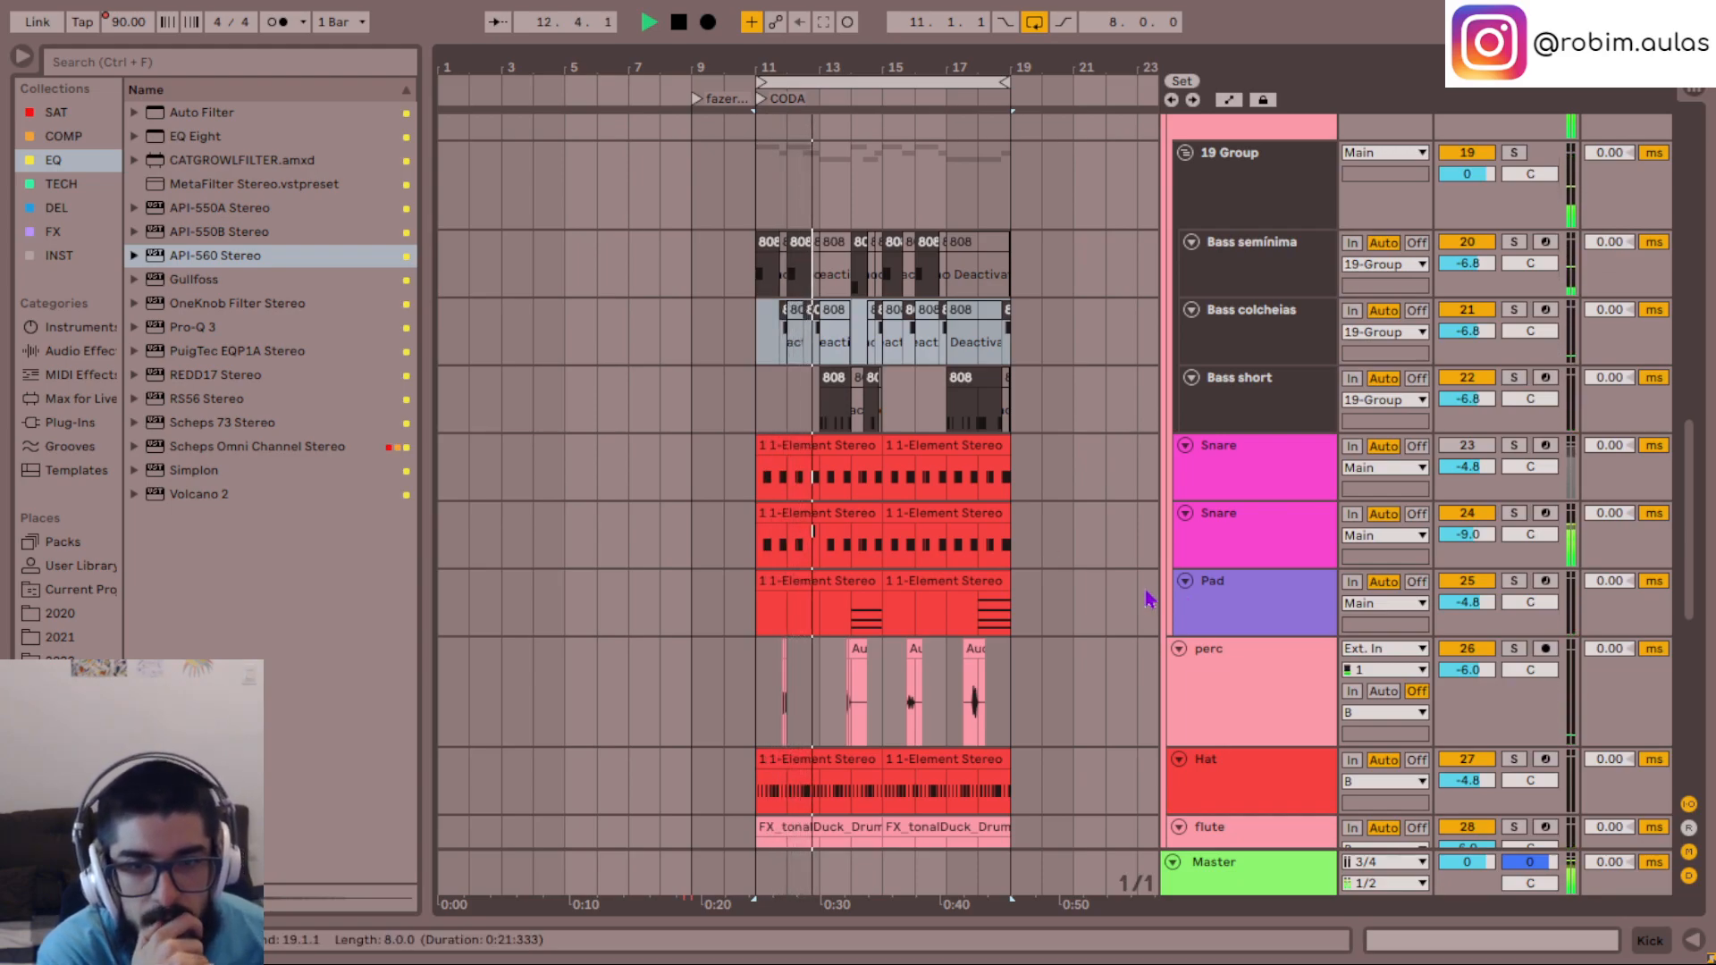
scroll(1147, 599, down, 4)
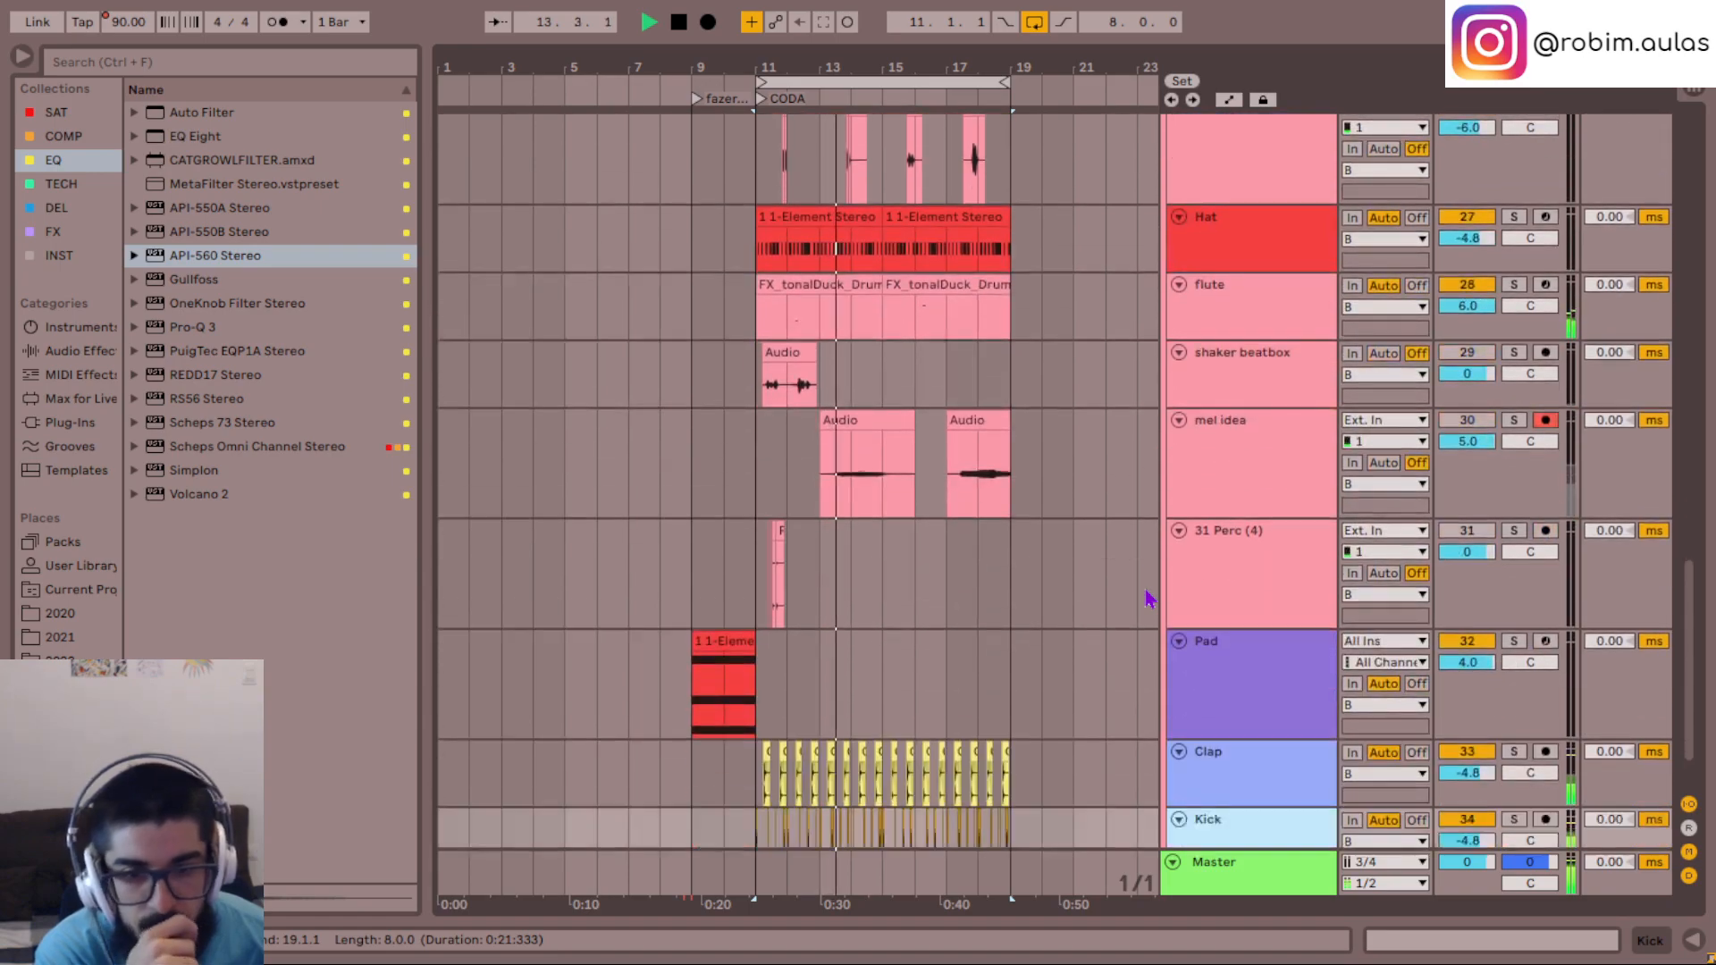
scroll(1147, 599, up, 2)
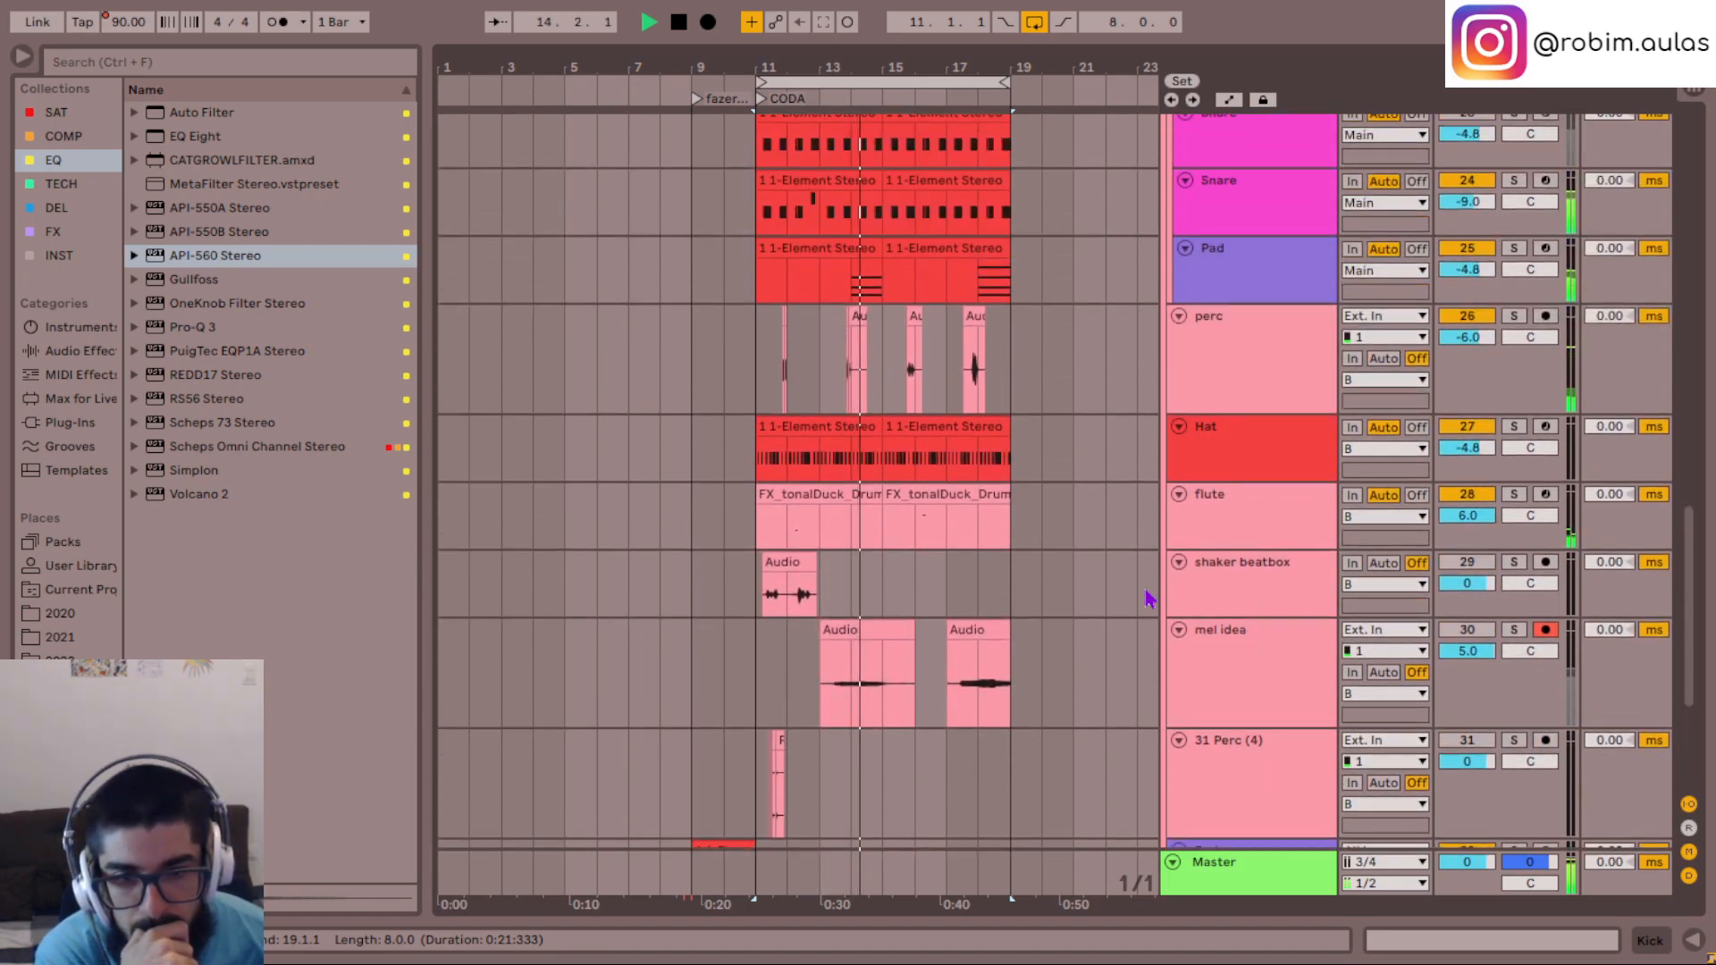
scroll(1148, 599, up, 1)
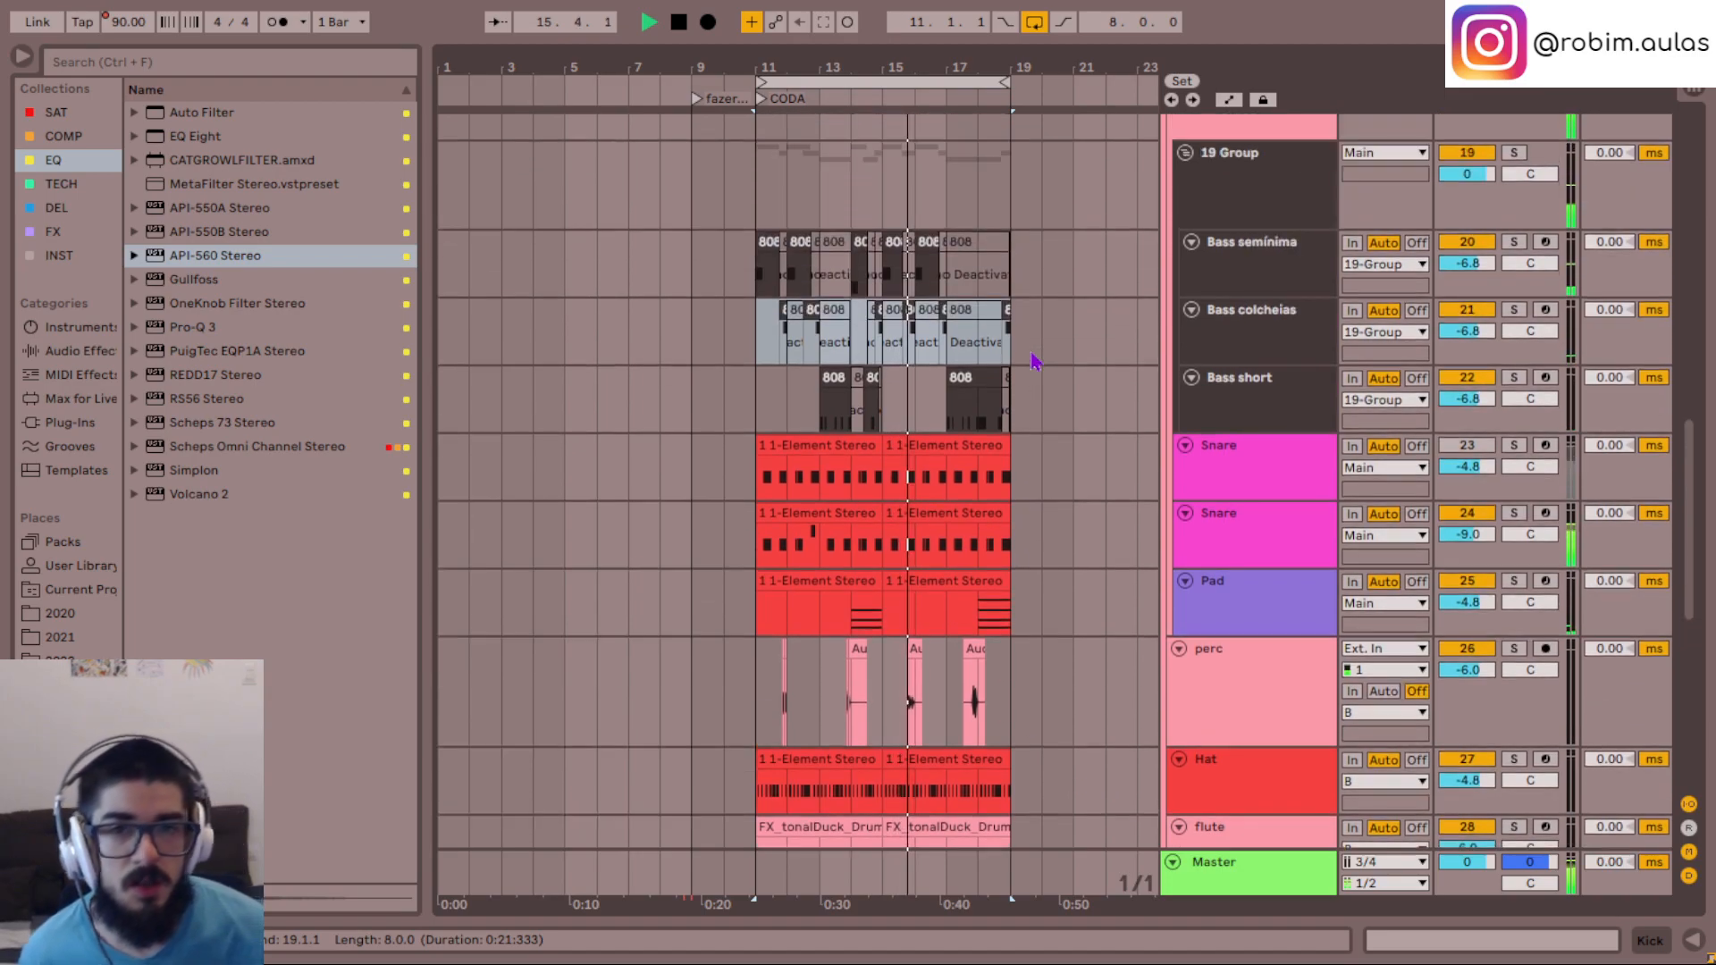
- Move the eight-bar loop to 1.1.1 and replay the opening section for comparison with the CODA
scroll(1034, 364, up, 3)
drag(844, 82, 502, 84)
key(space)
key(space)
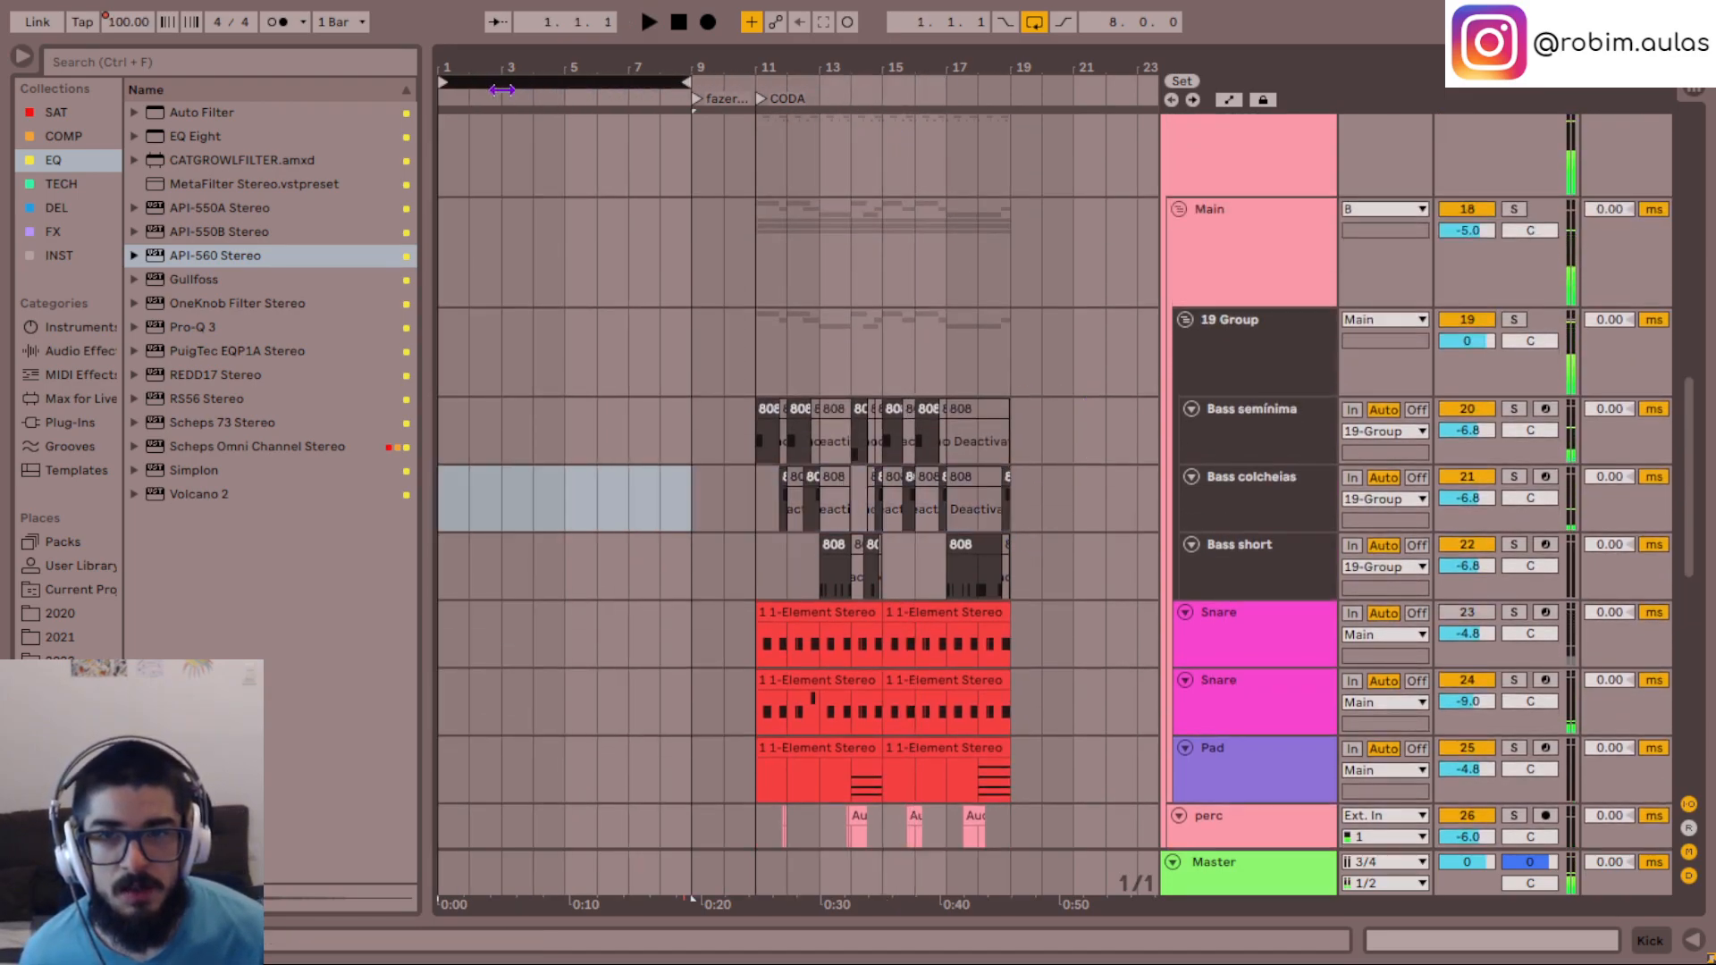
scroll(960, 444, up, 1)
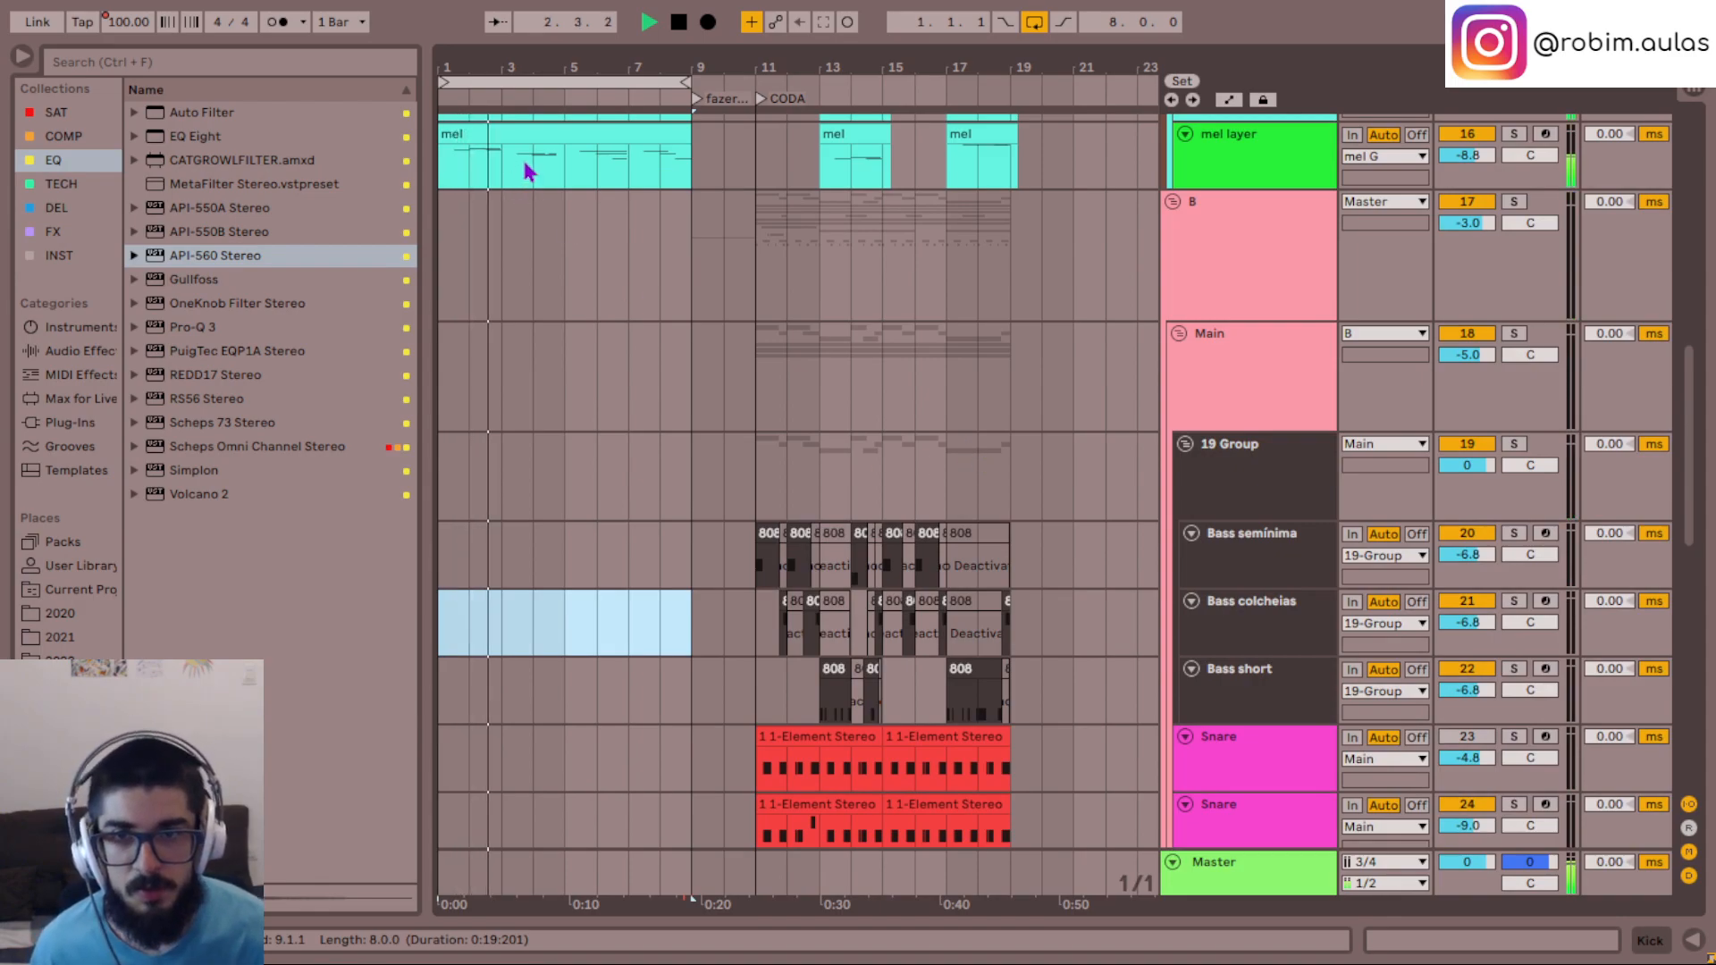
- Return the loop to 11.1.1 and replay the CODA while examining its percussion, flute, pad and kick tracks
key(space)
drag(556, 81, 898, 178)
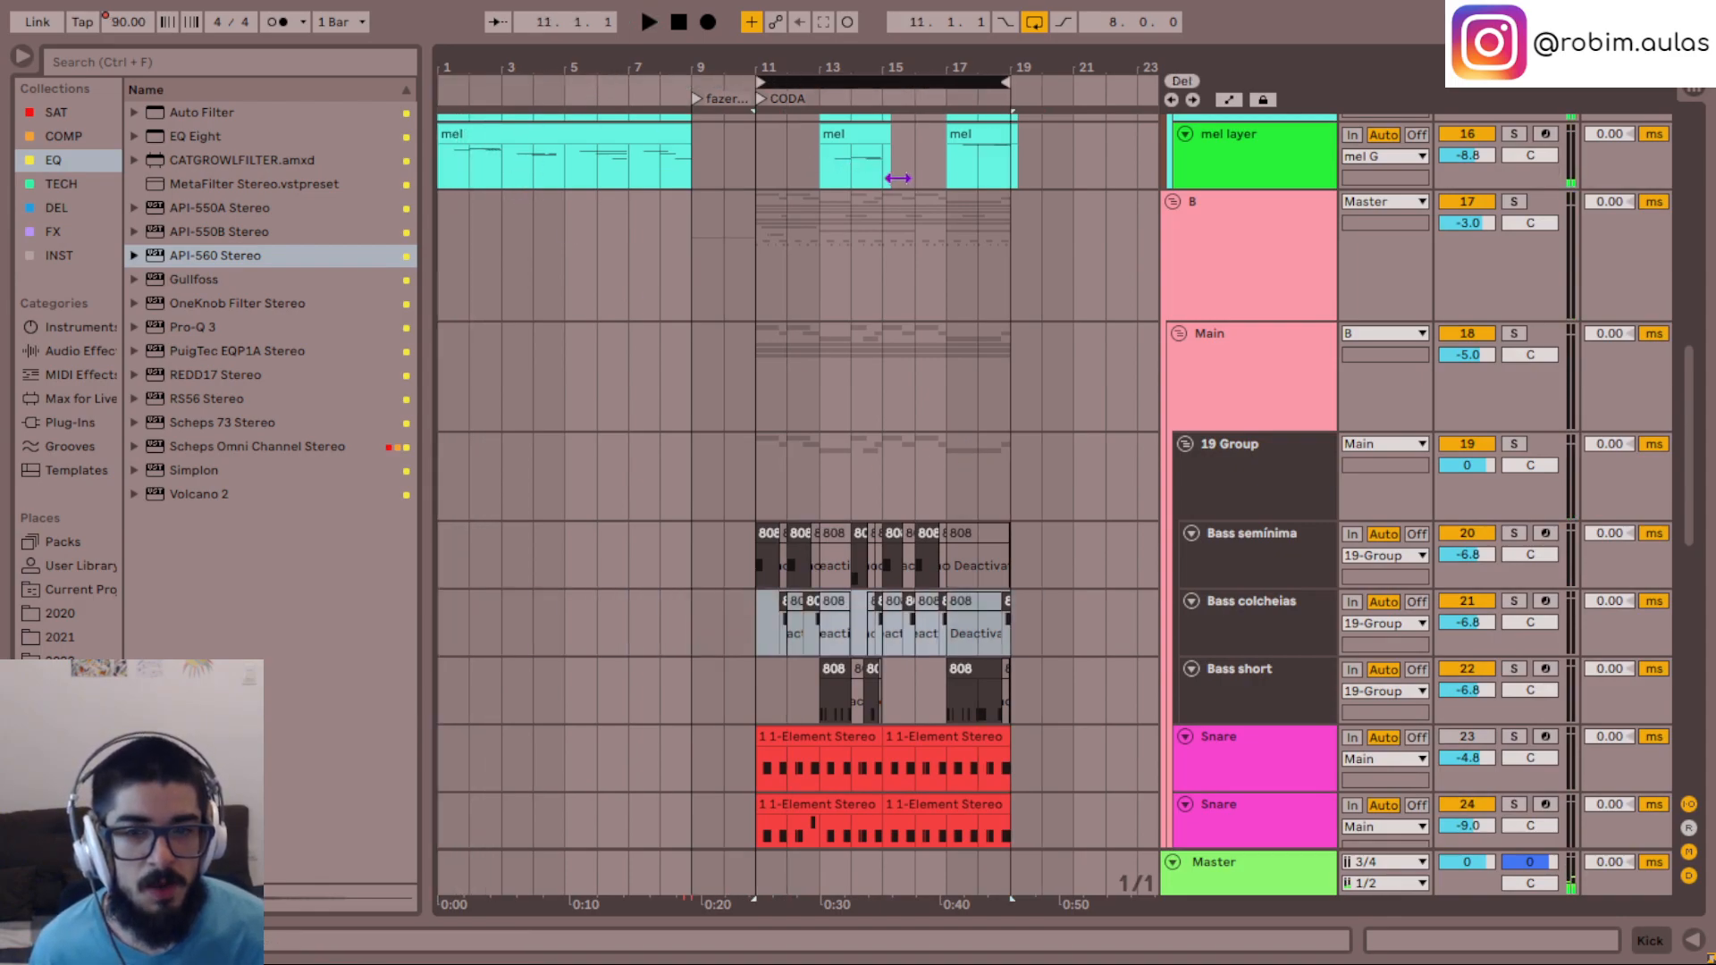
key(space)
scroll(1100, 583, down, 10)
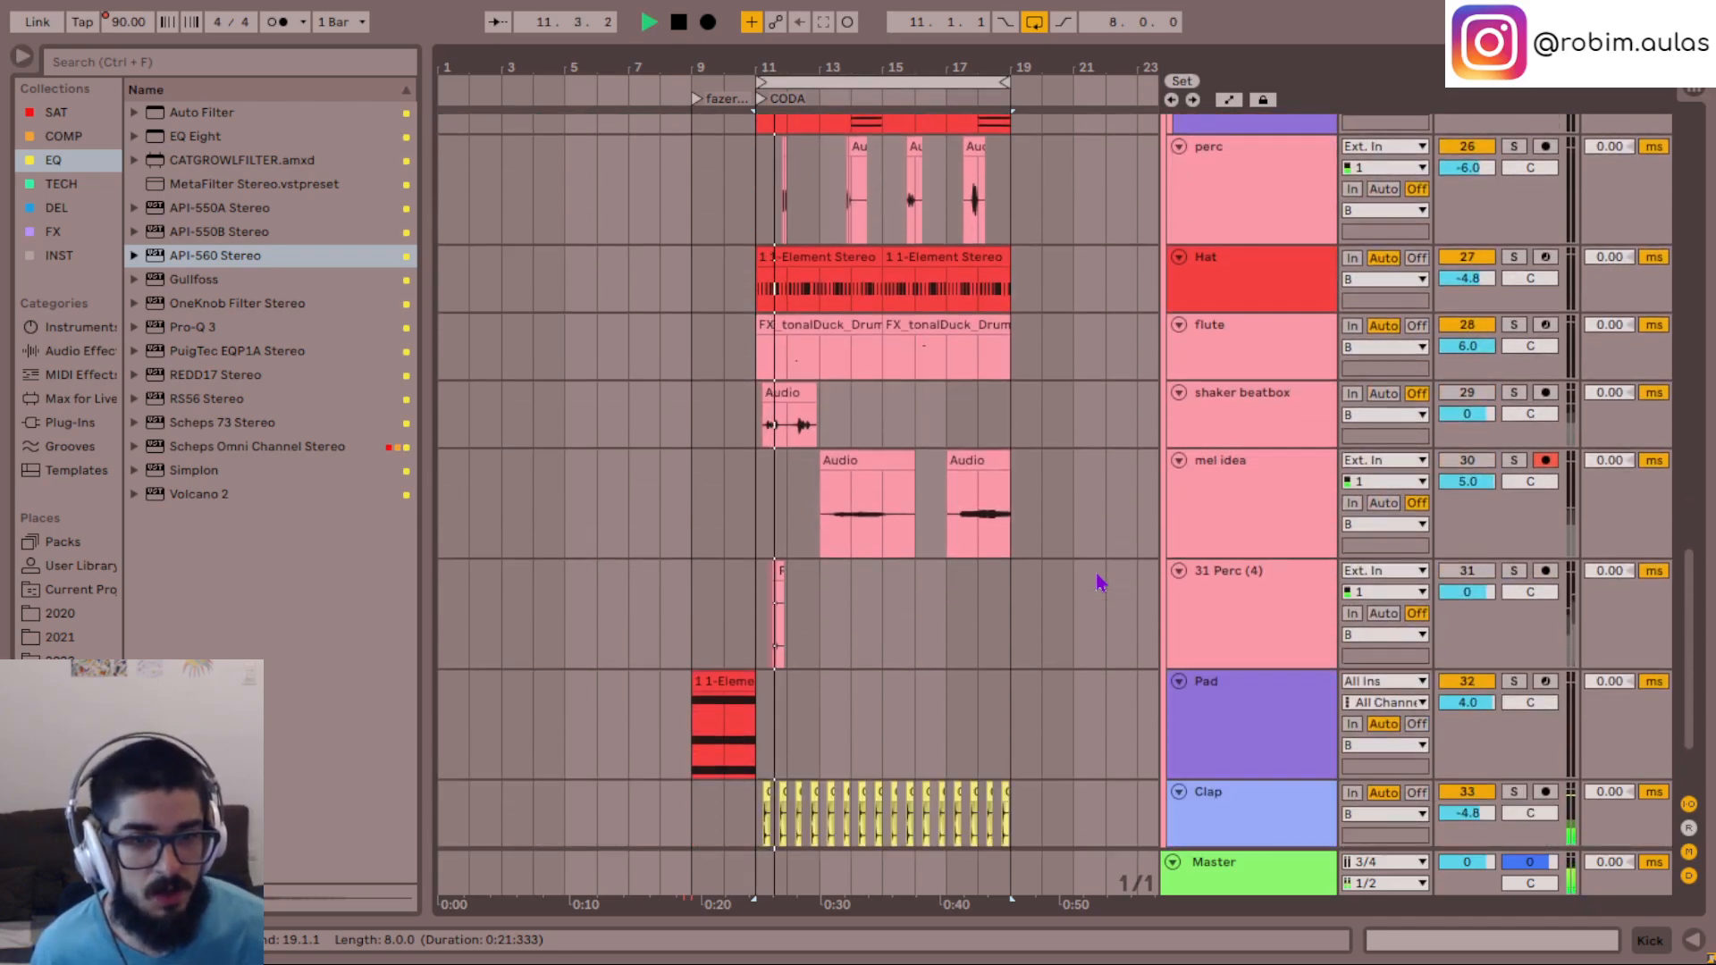
scroll(1099, 583, down, 3)
scroll(1099, 583, up, 4)
scroll(1087, 680, up, 2)
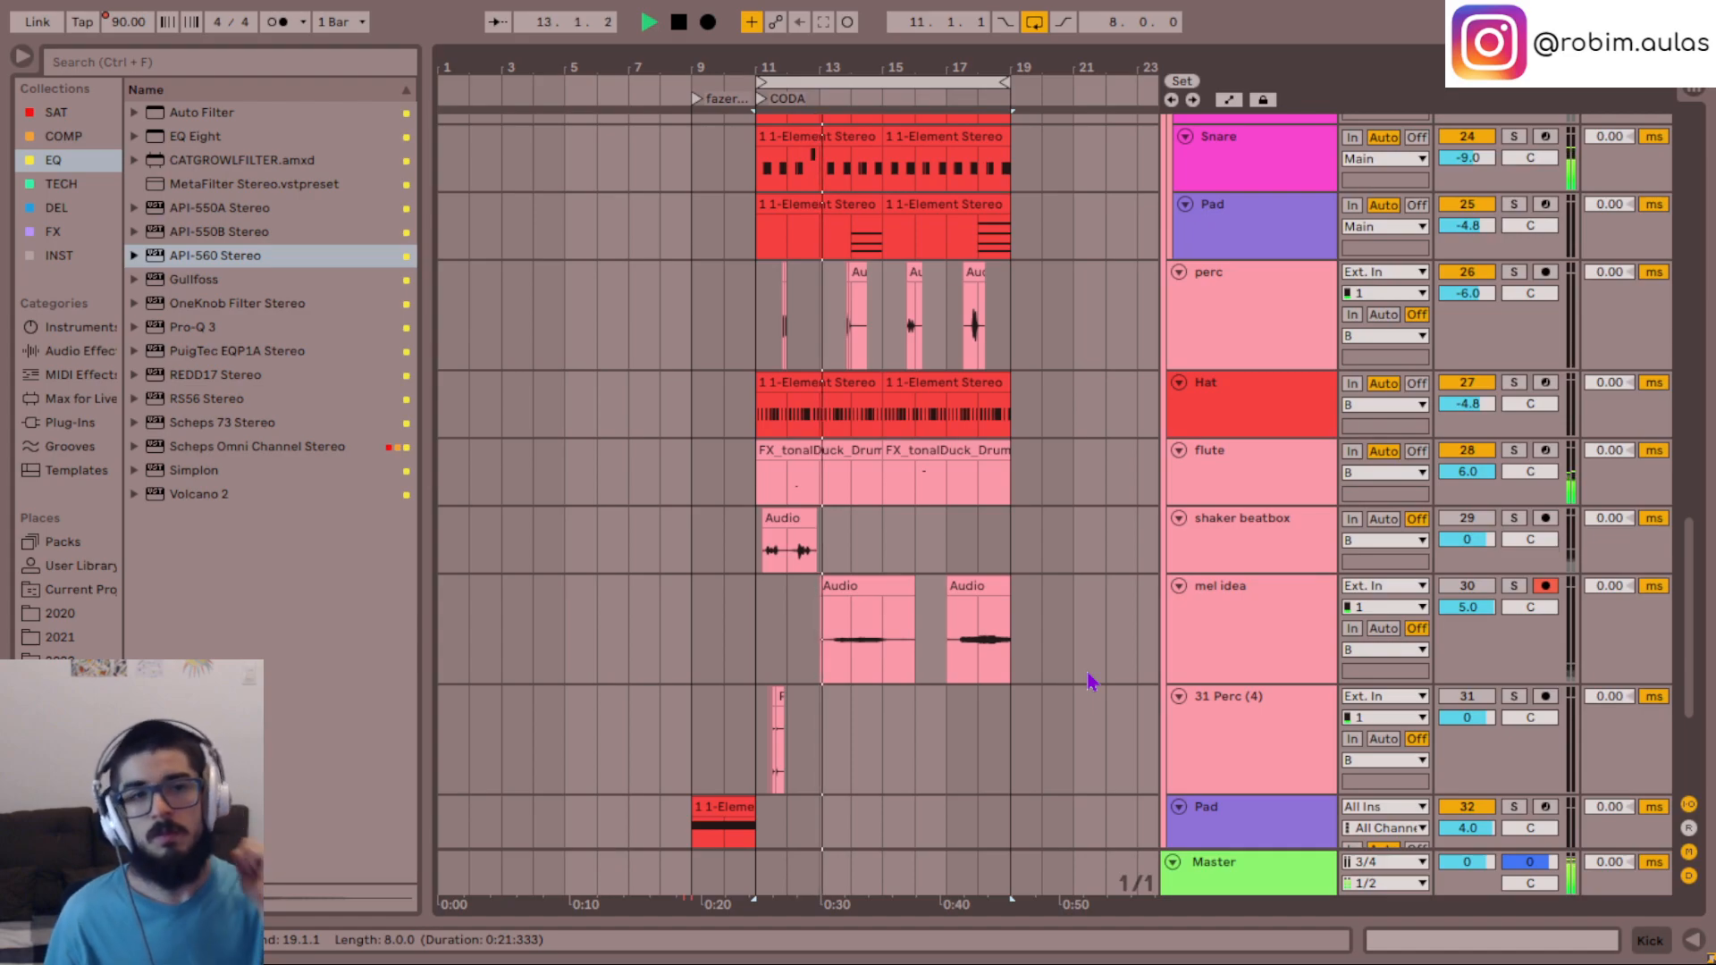
scroll(1129, 429, down, 5)
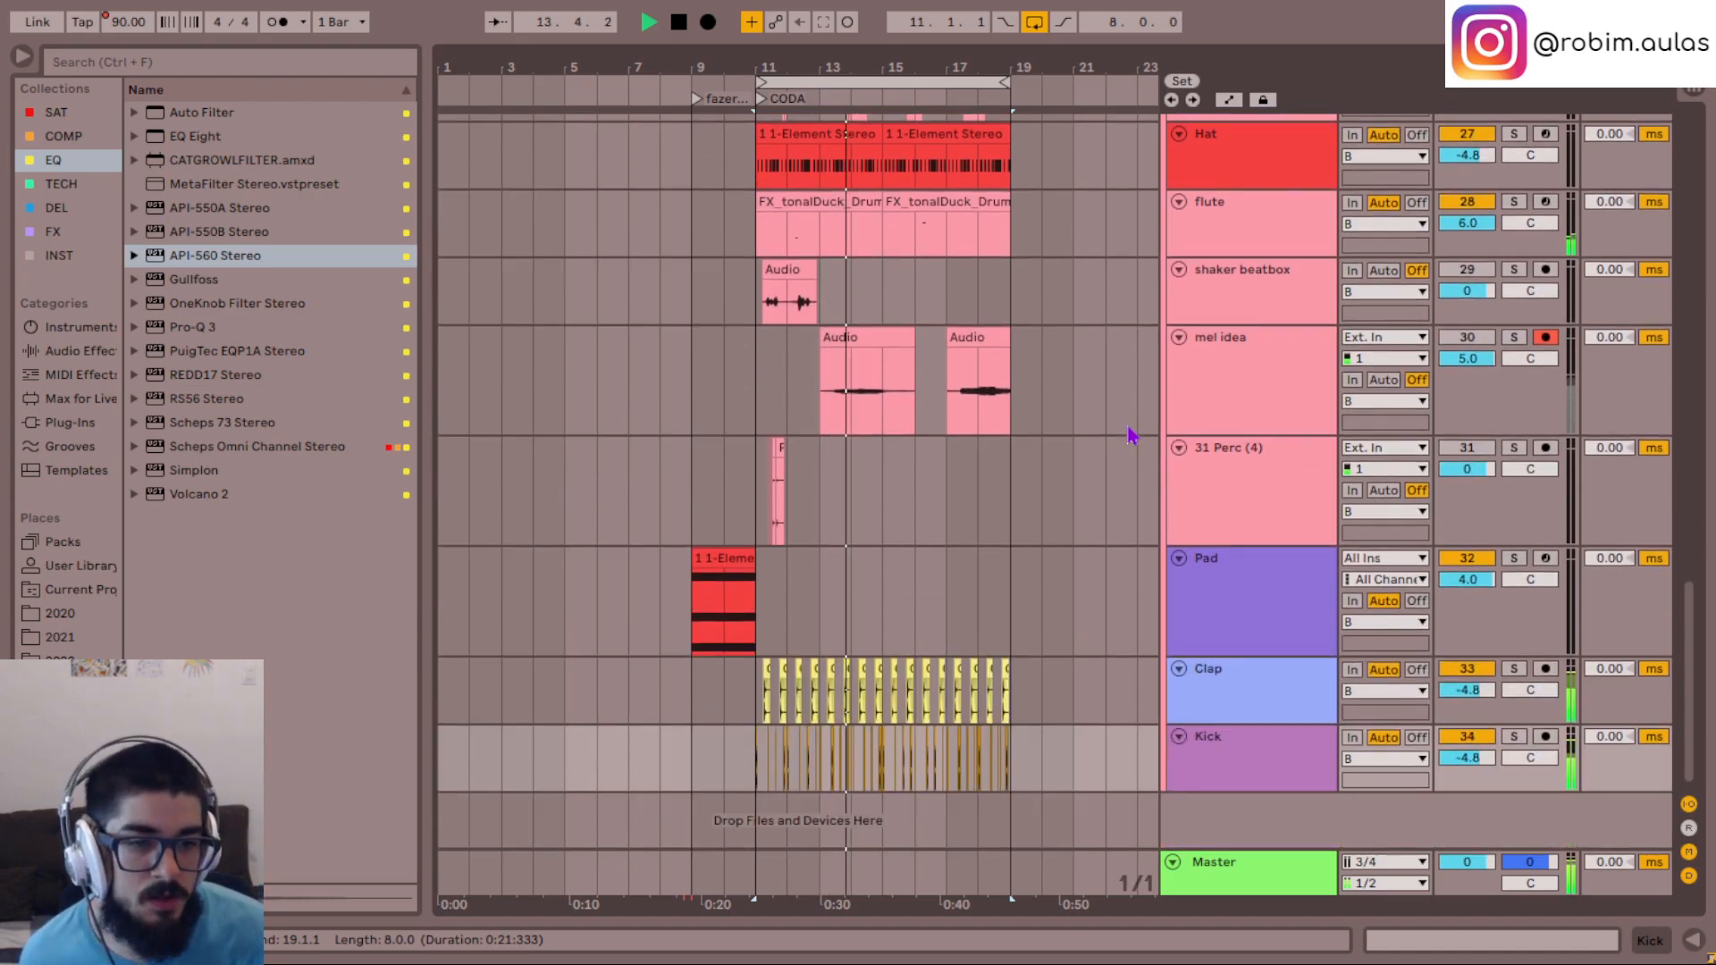
scroll(1199, 509, up, 2)
- Insert a new MIDI track below 31 Perc (4) and name it Drone
click(1218, 657)
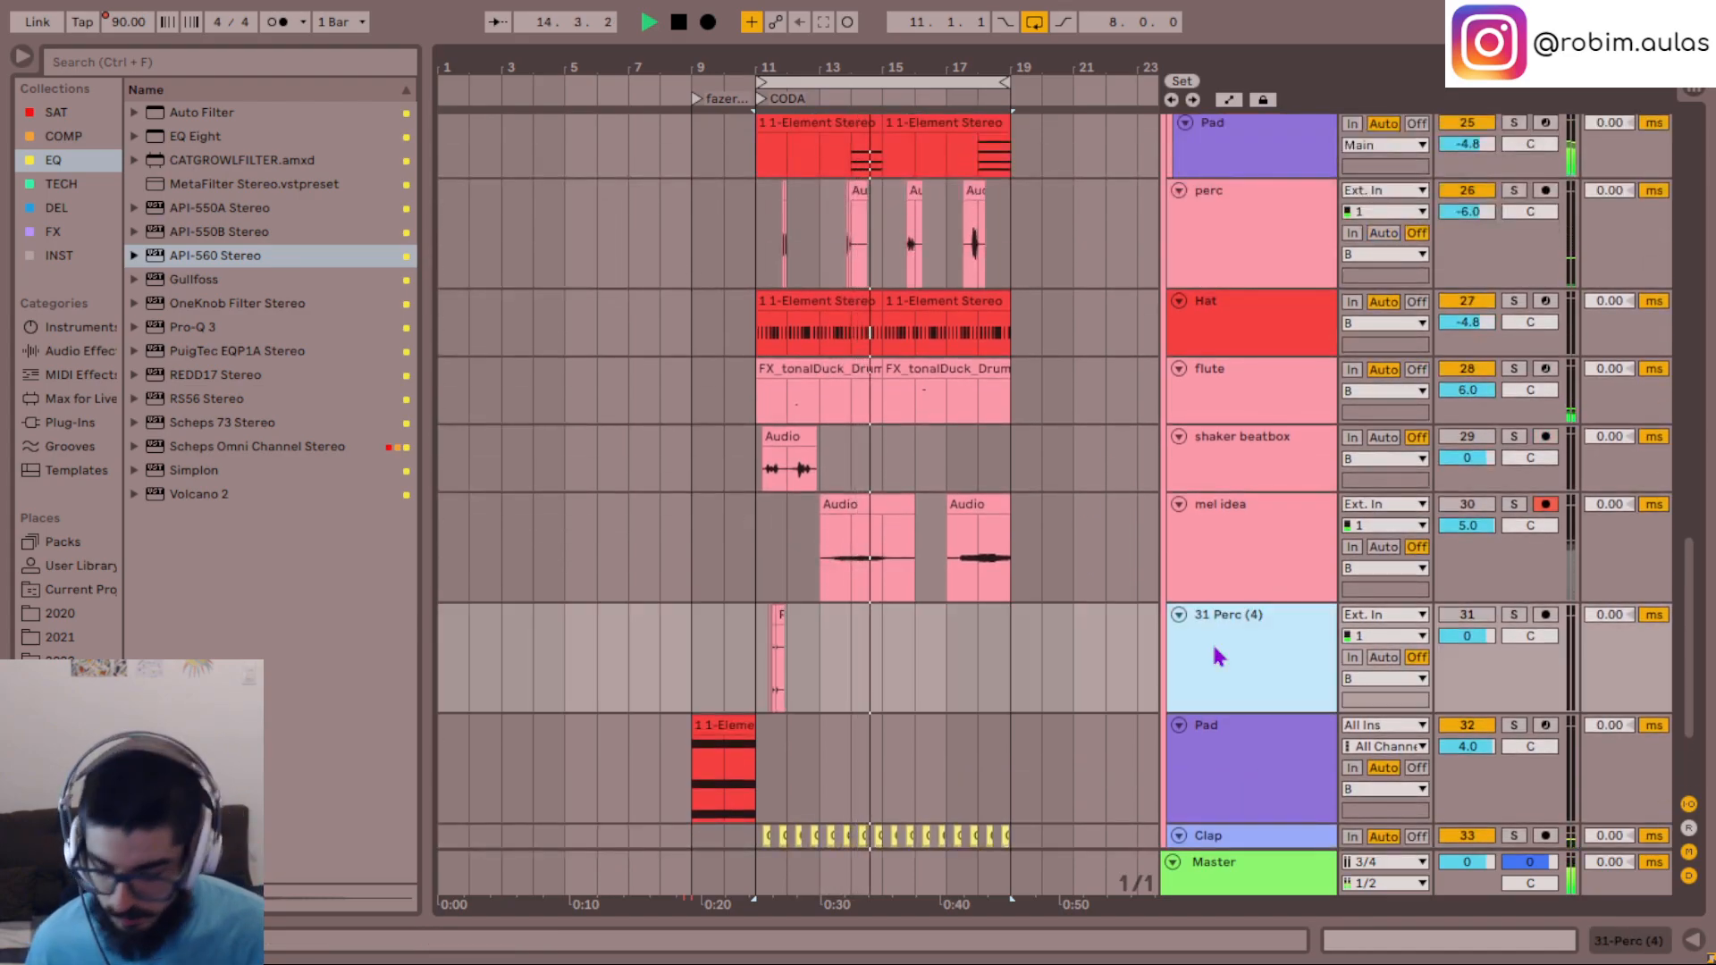
key(ctrl+shift+t)
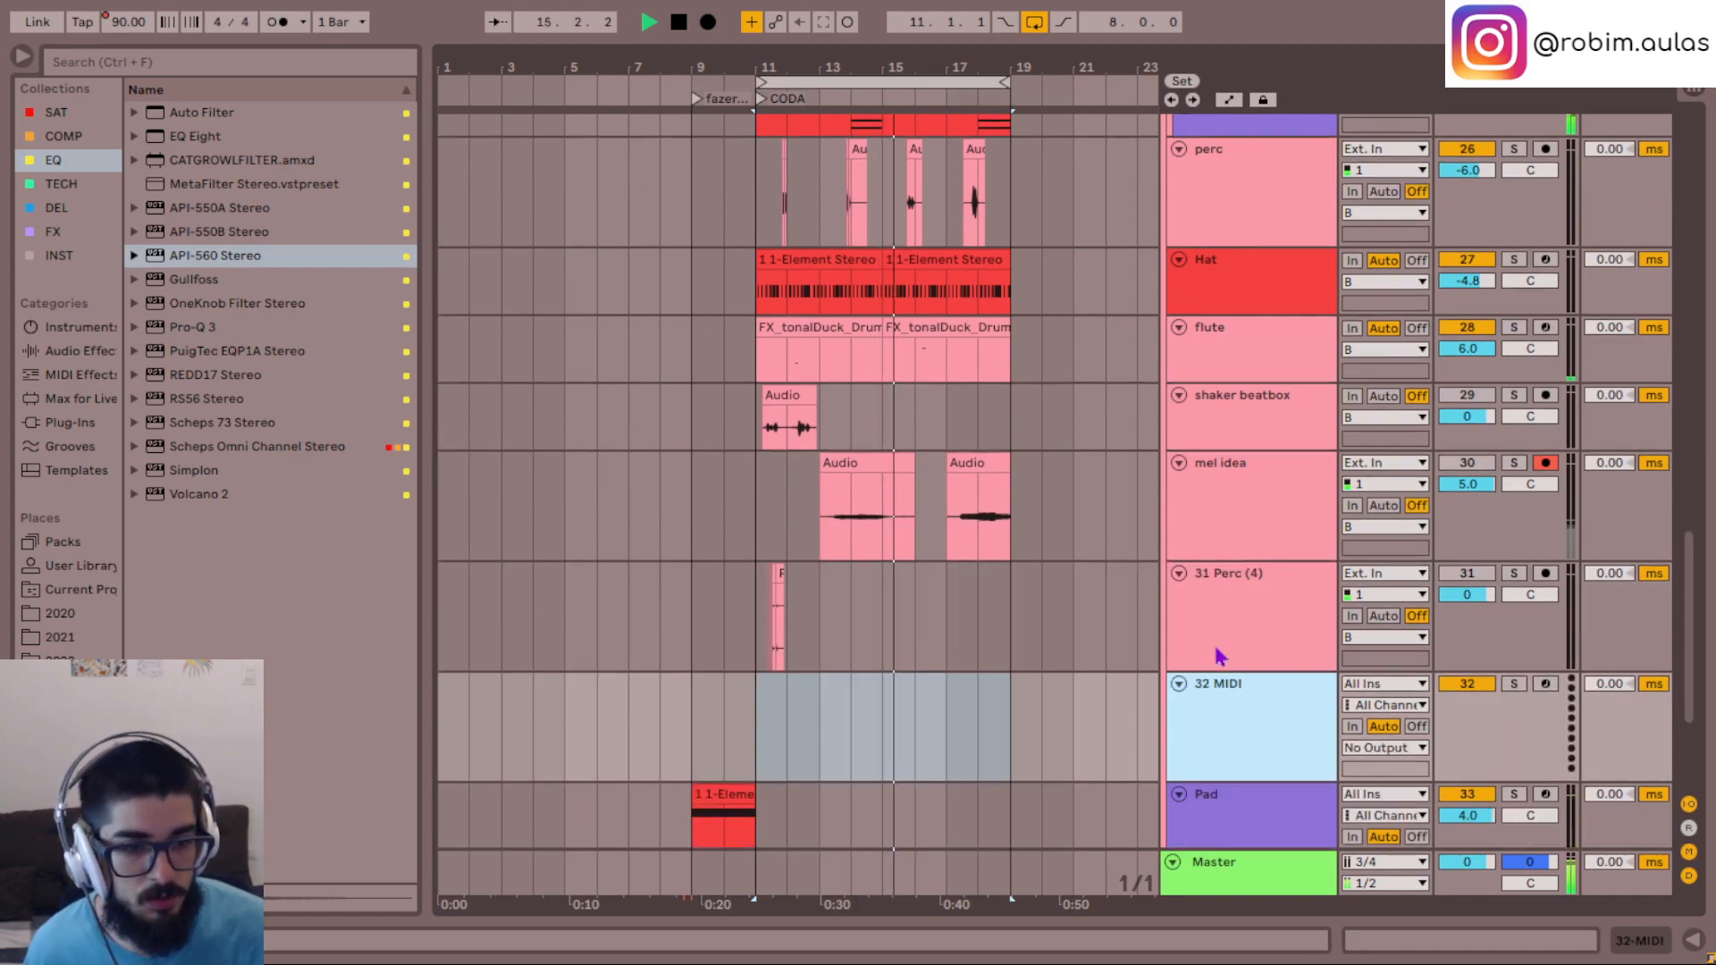
key(ctrl+r)
text(Drone)
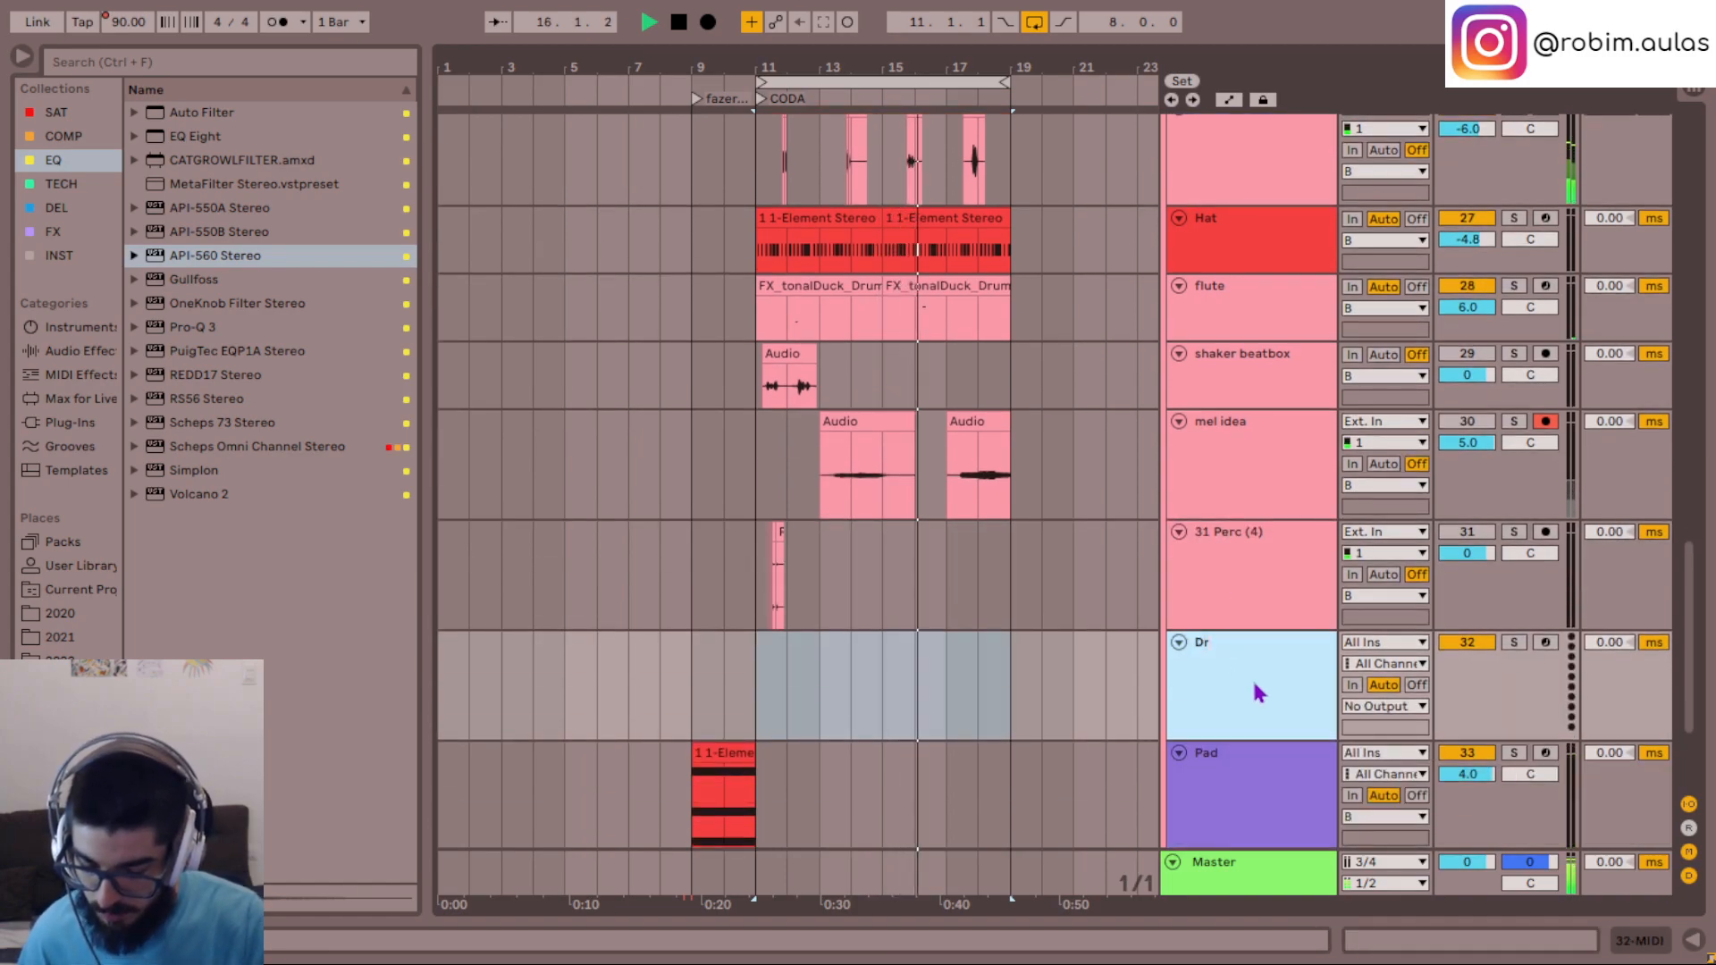
key(Return)
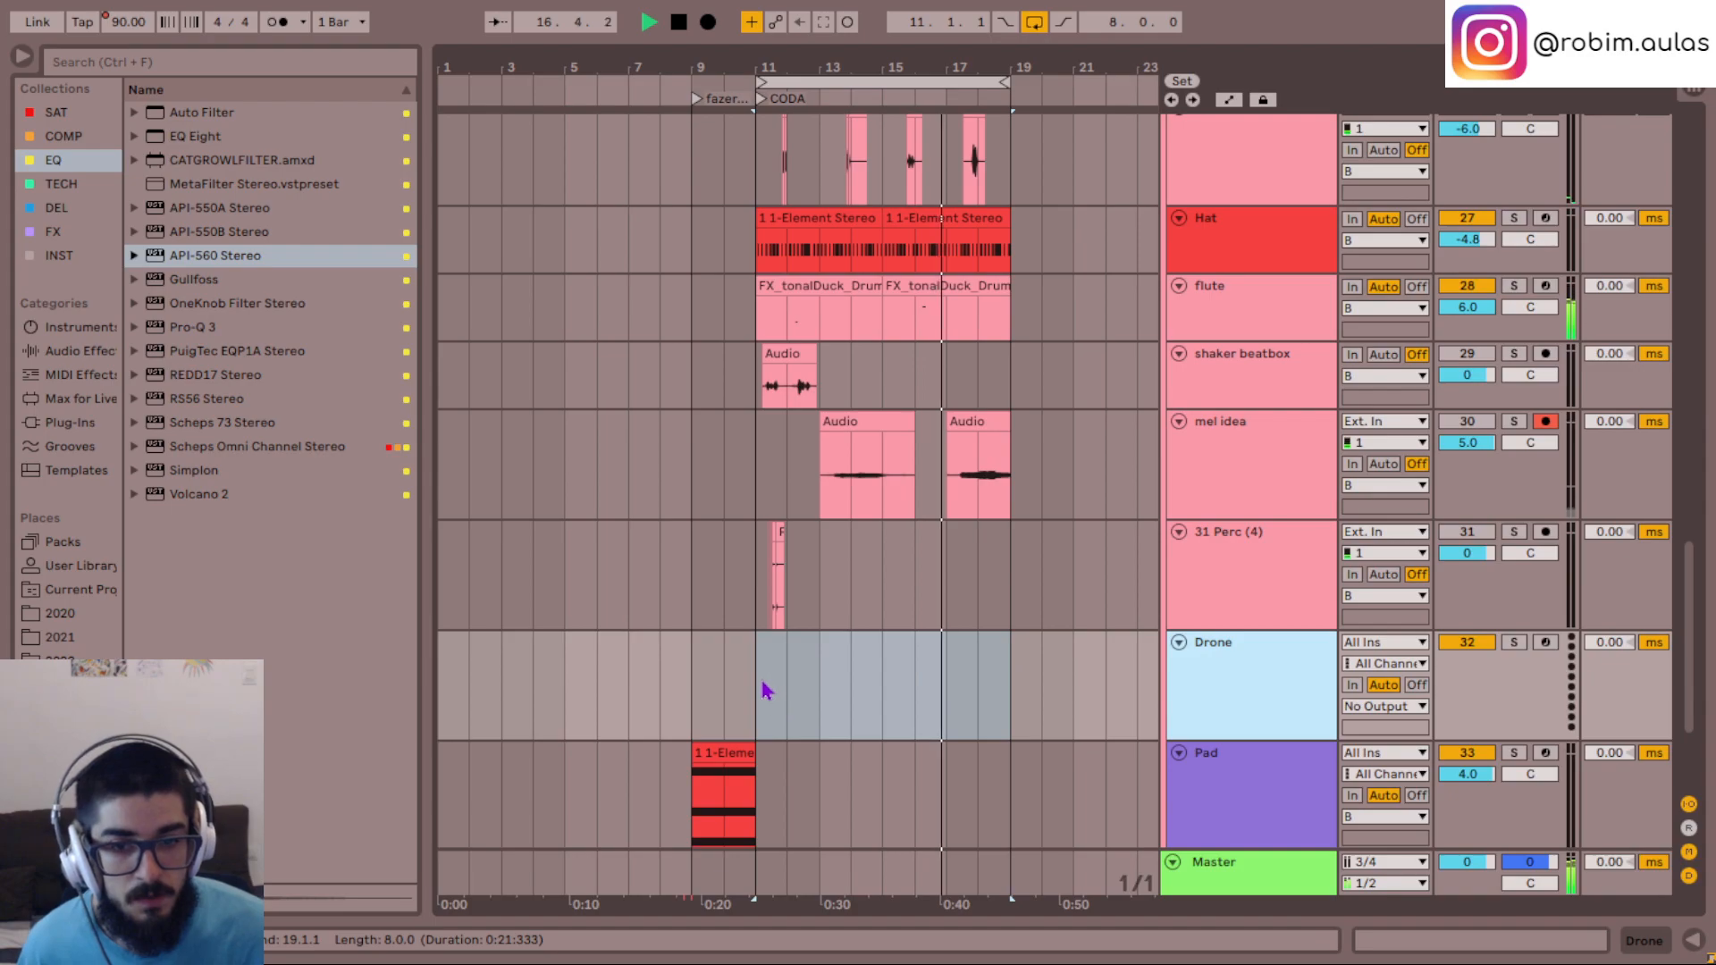
- Create an empty eight-bar MIDI clip on the Drone track, spanning the CODA from bar 11 to bar 19
drag(762, 689, 1003, 692)
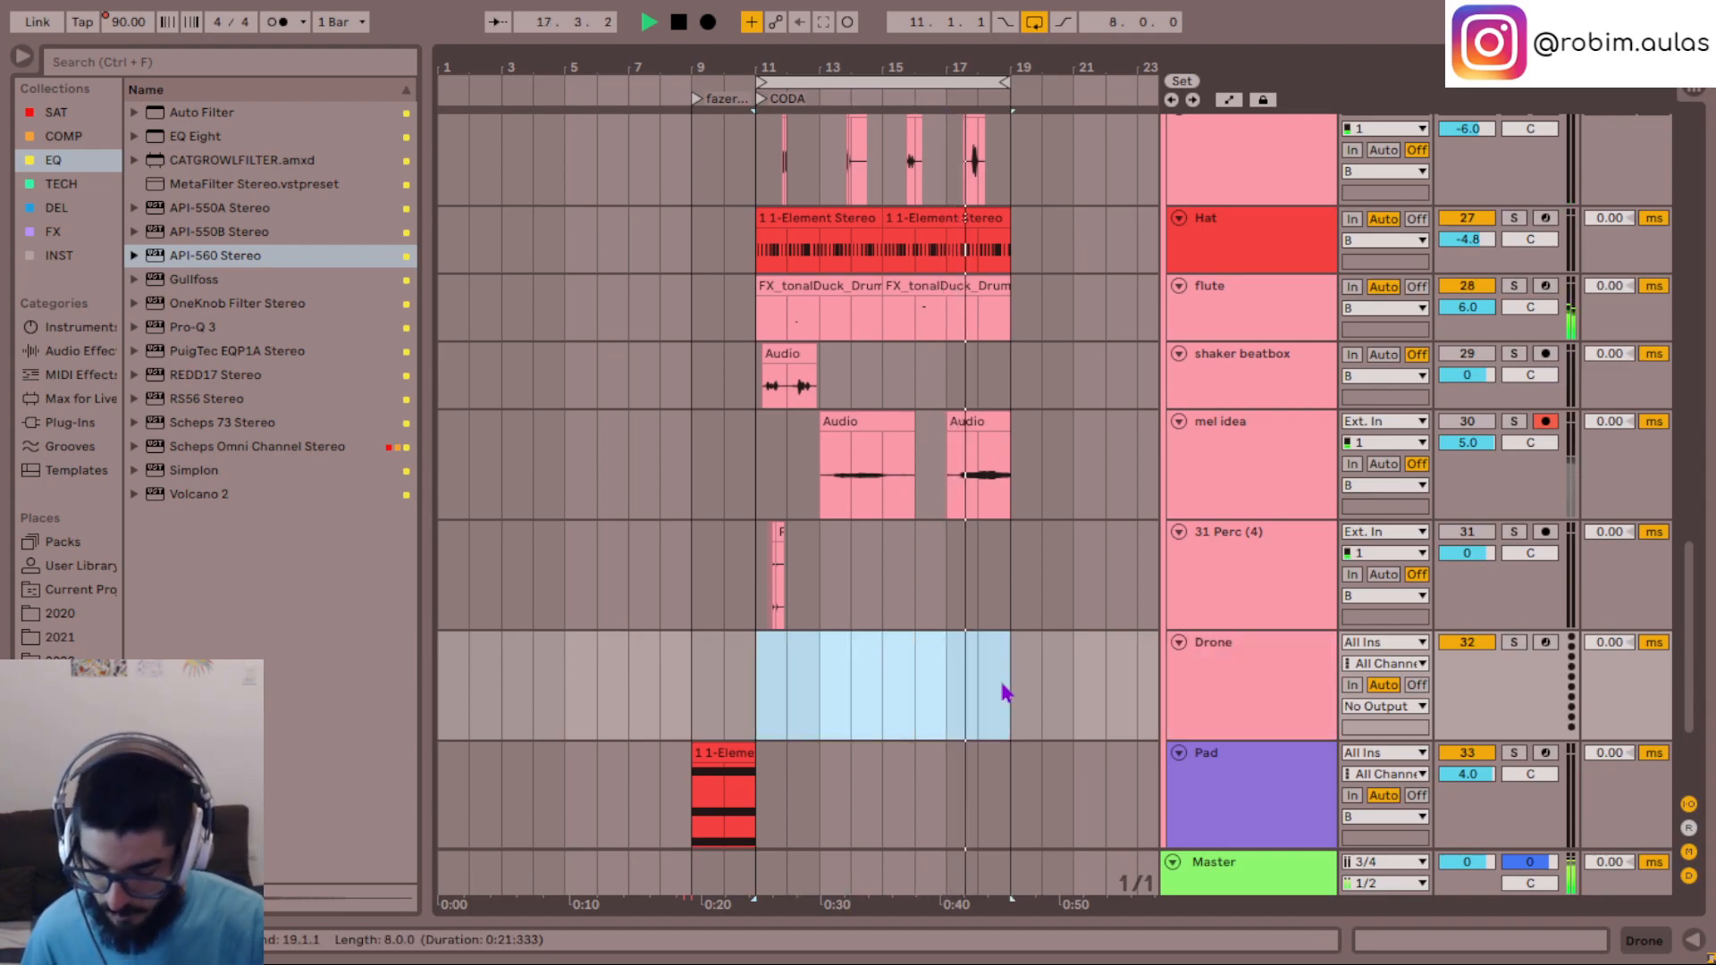
key(ctrl+m)
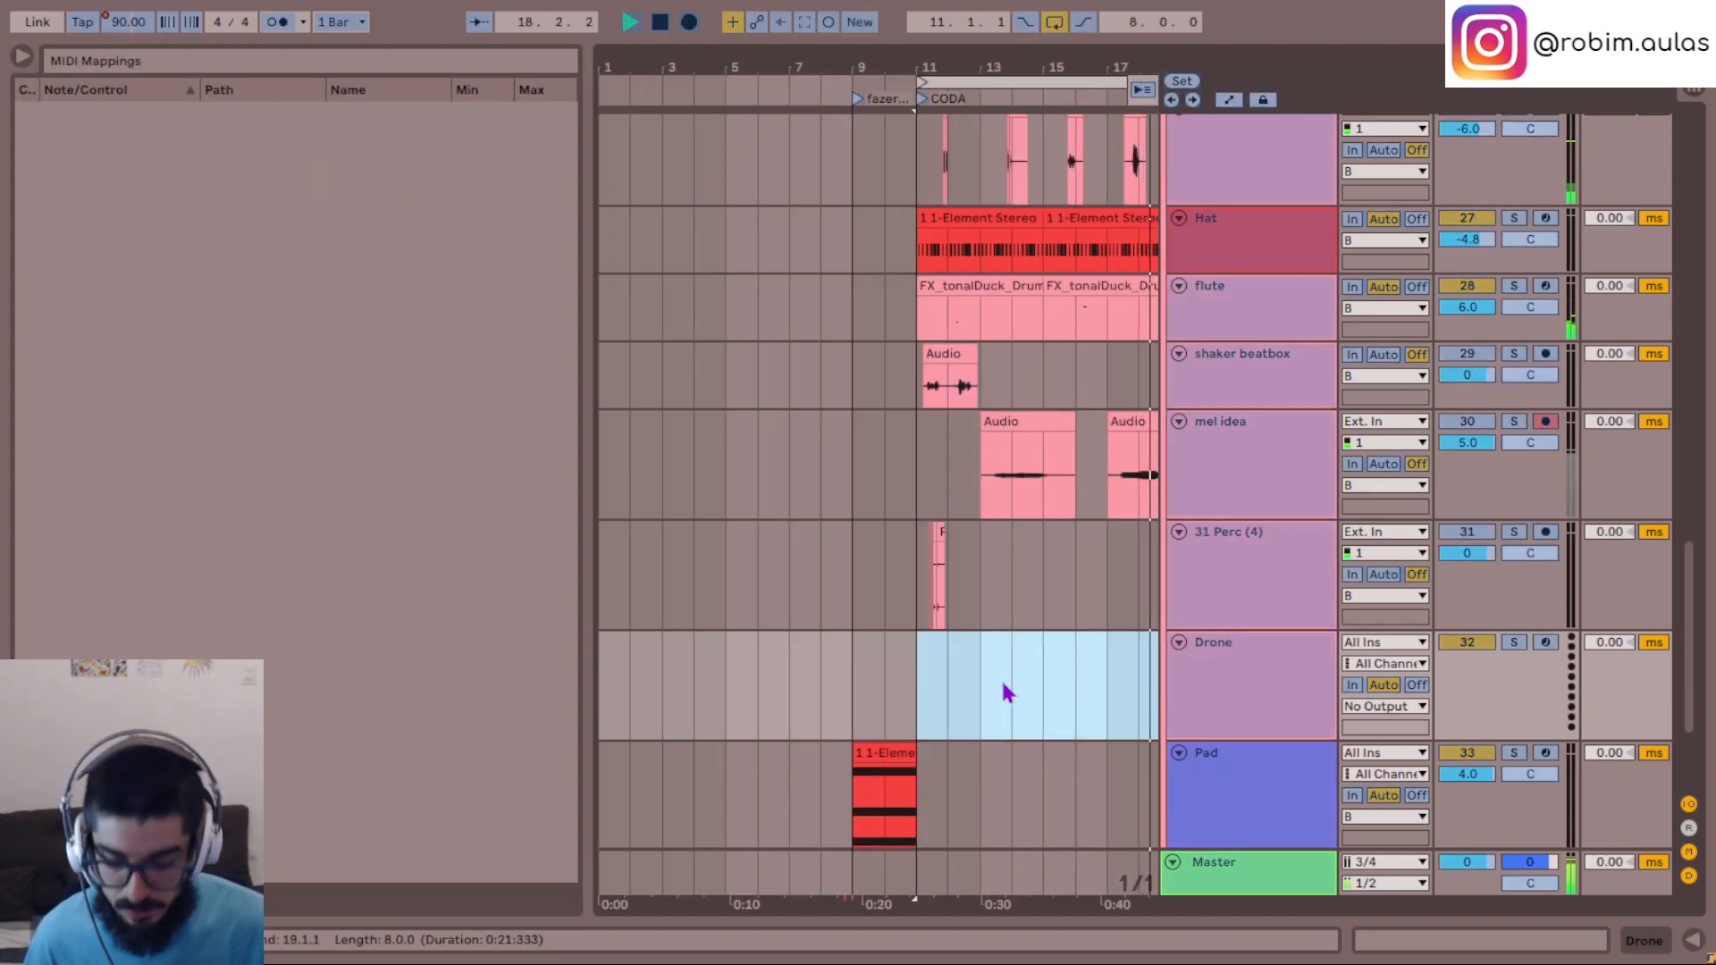
key(ctrl+m)
key(ctrl+shift+m)
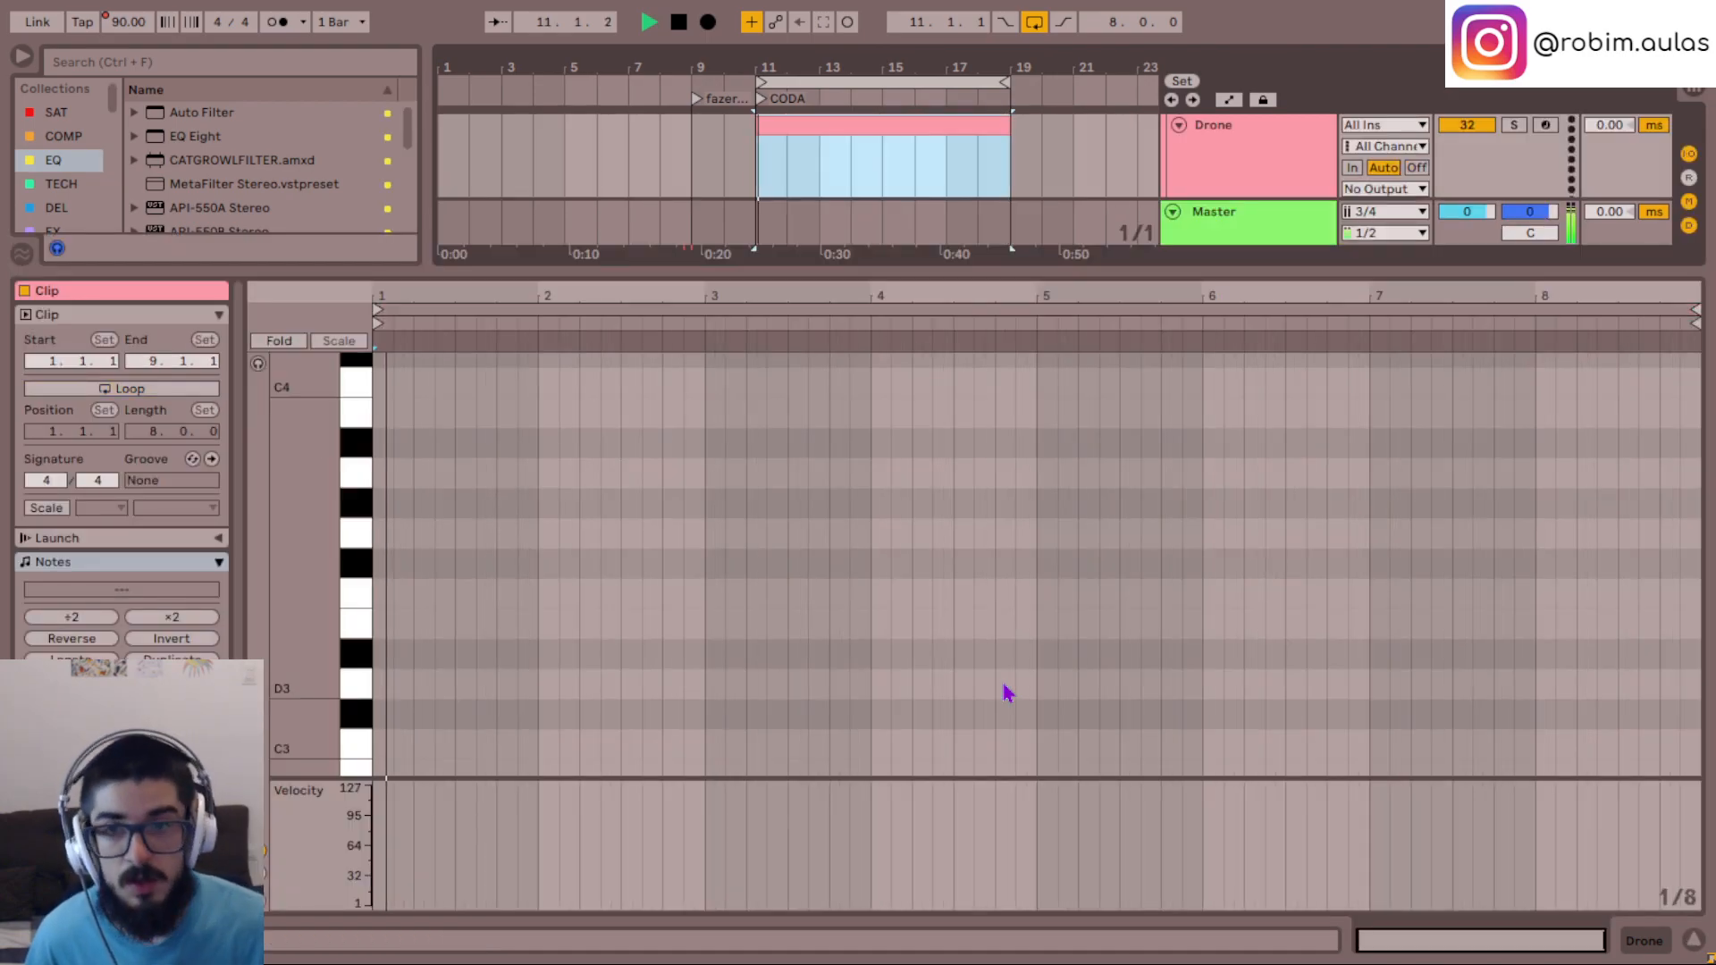
- Add one sustained E3 note across the whole Drone clip and go back to the track's device chain
double_click(377, 625)
drag(388, 623, 1624, 670)
double_click(1301, 154)
click(1287, 245)
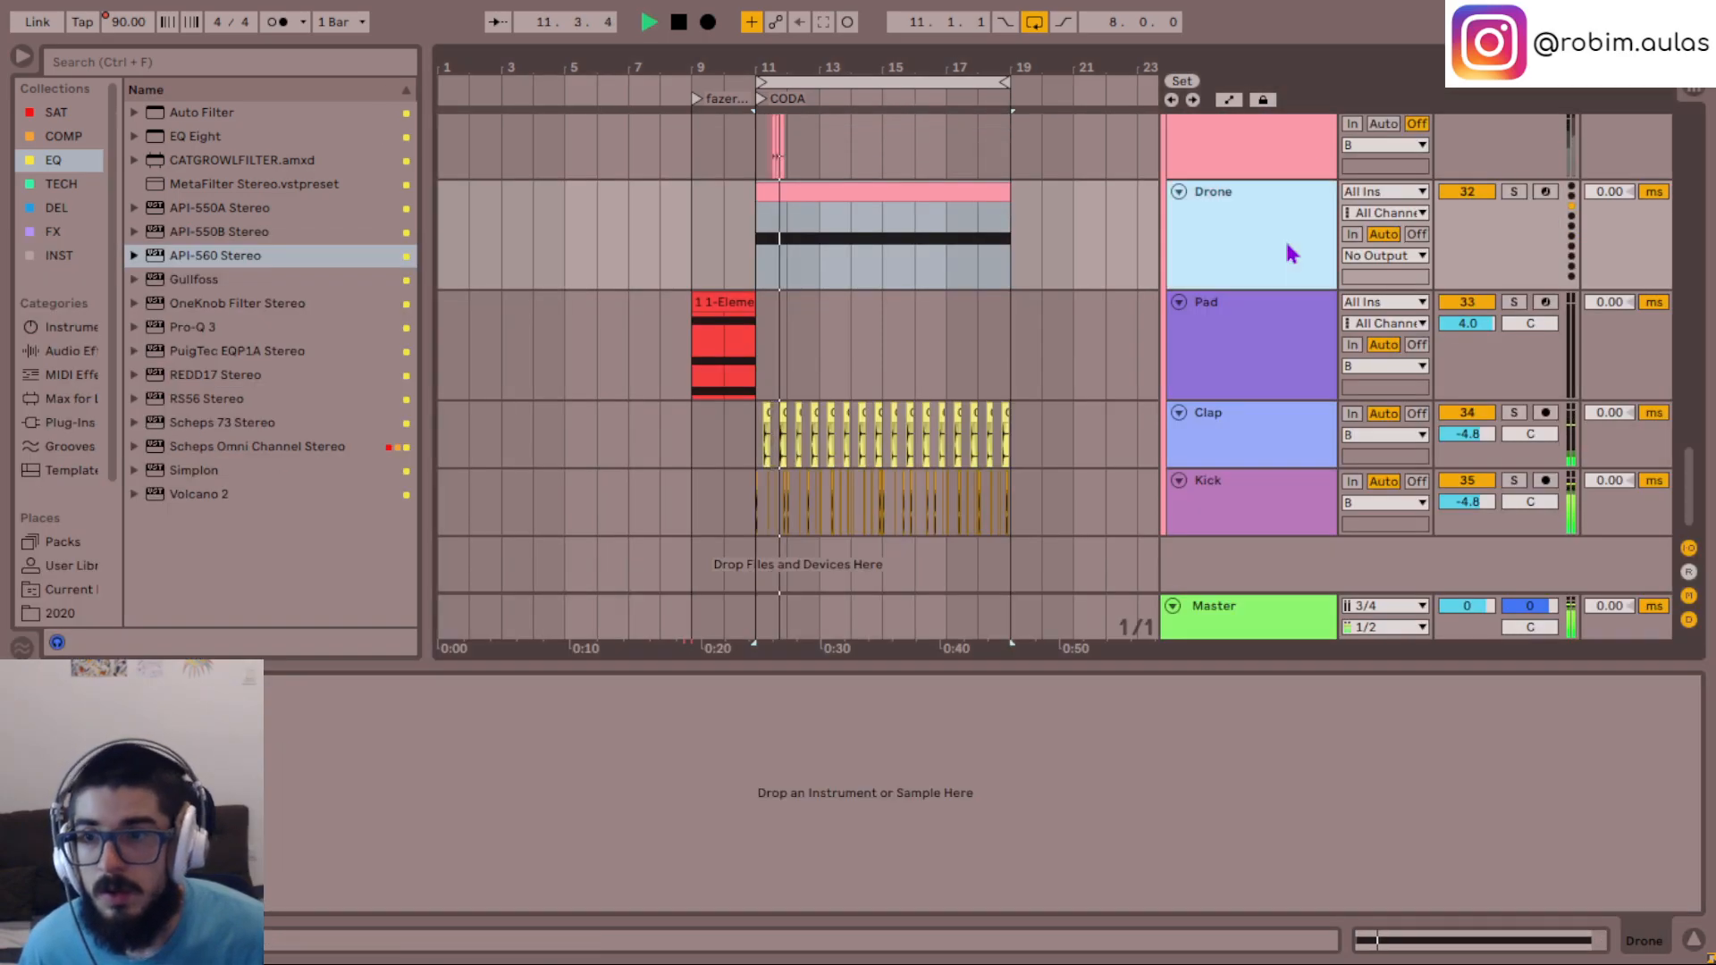
- Load the Serum - Gain.adg instrument on the Drone track, open Serum's preset browser and stop playback
click(40, 257)
click(199, 167)
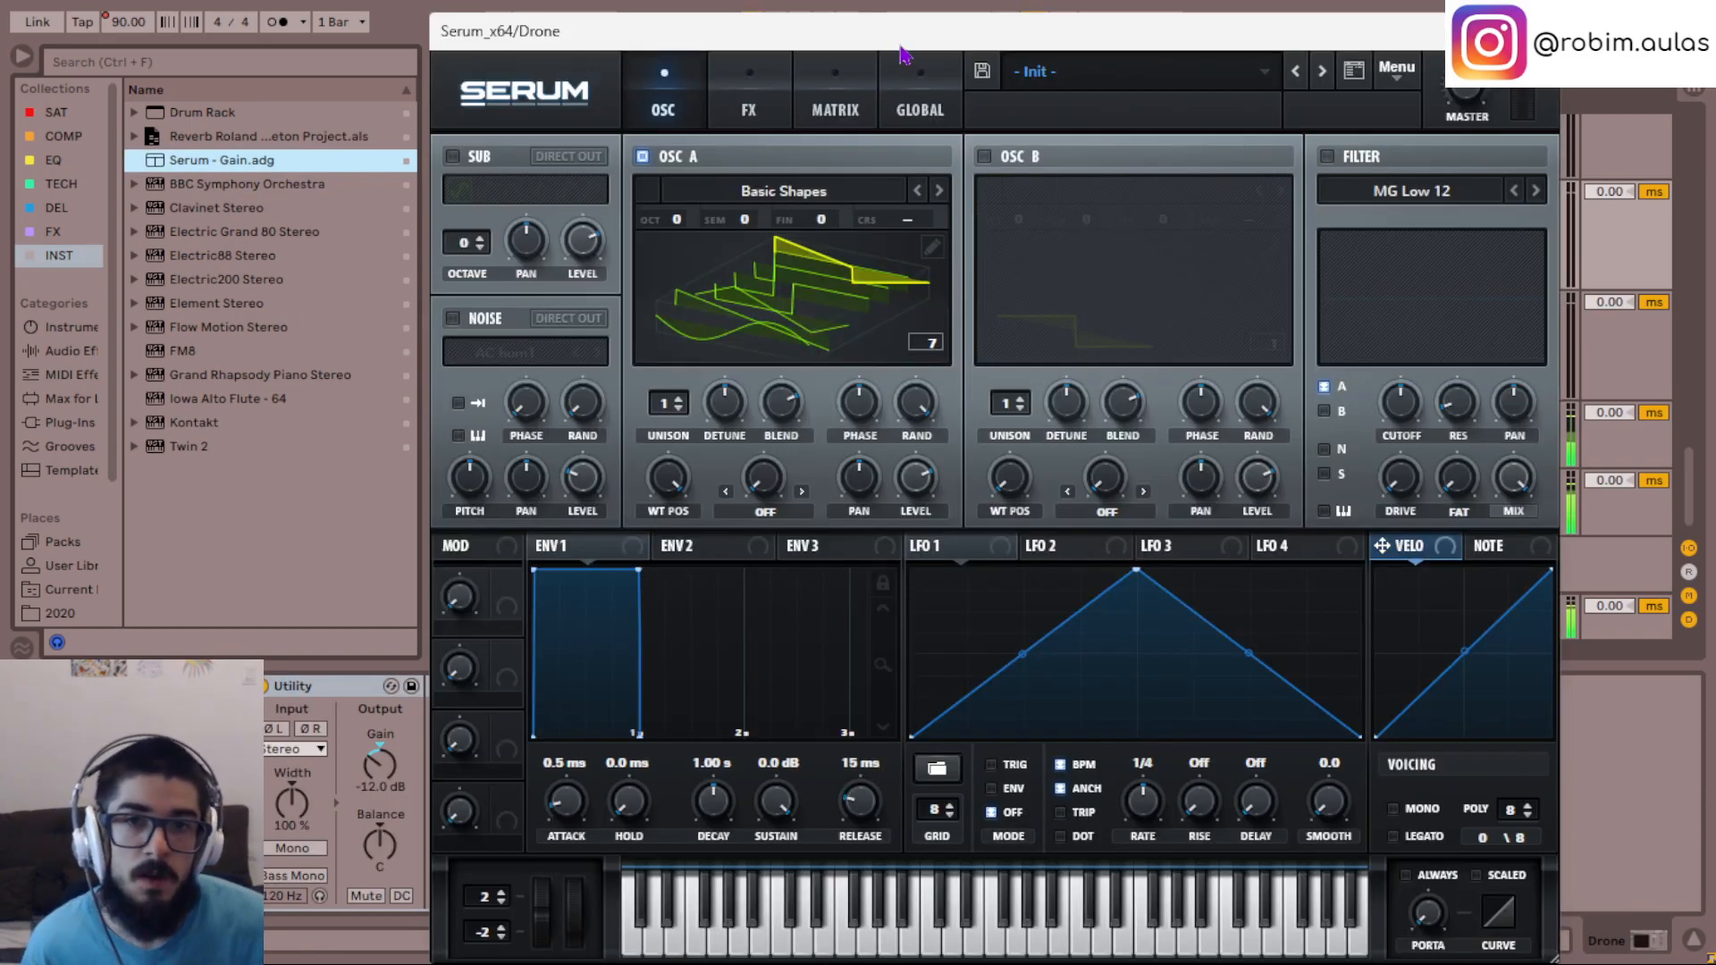
drag(901, 46, 893, 180)
click(1351, 195)
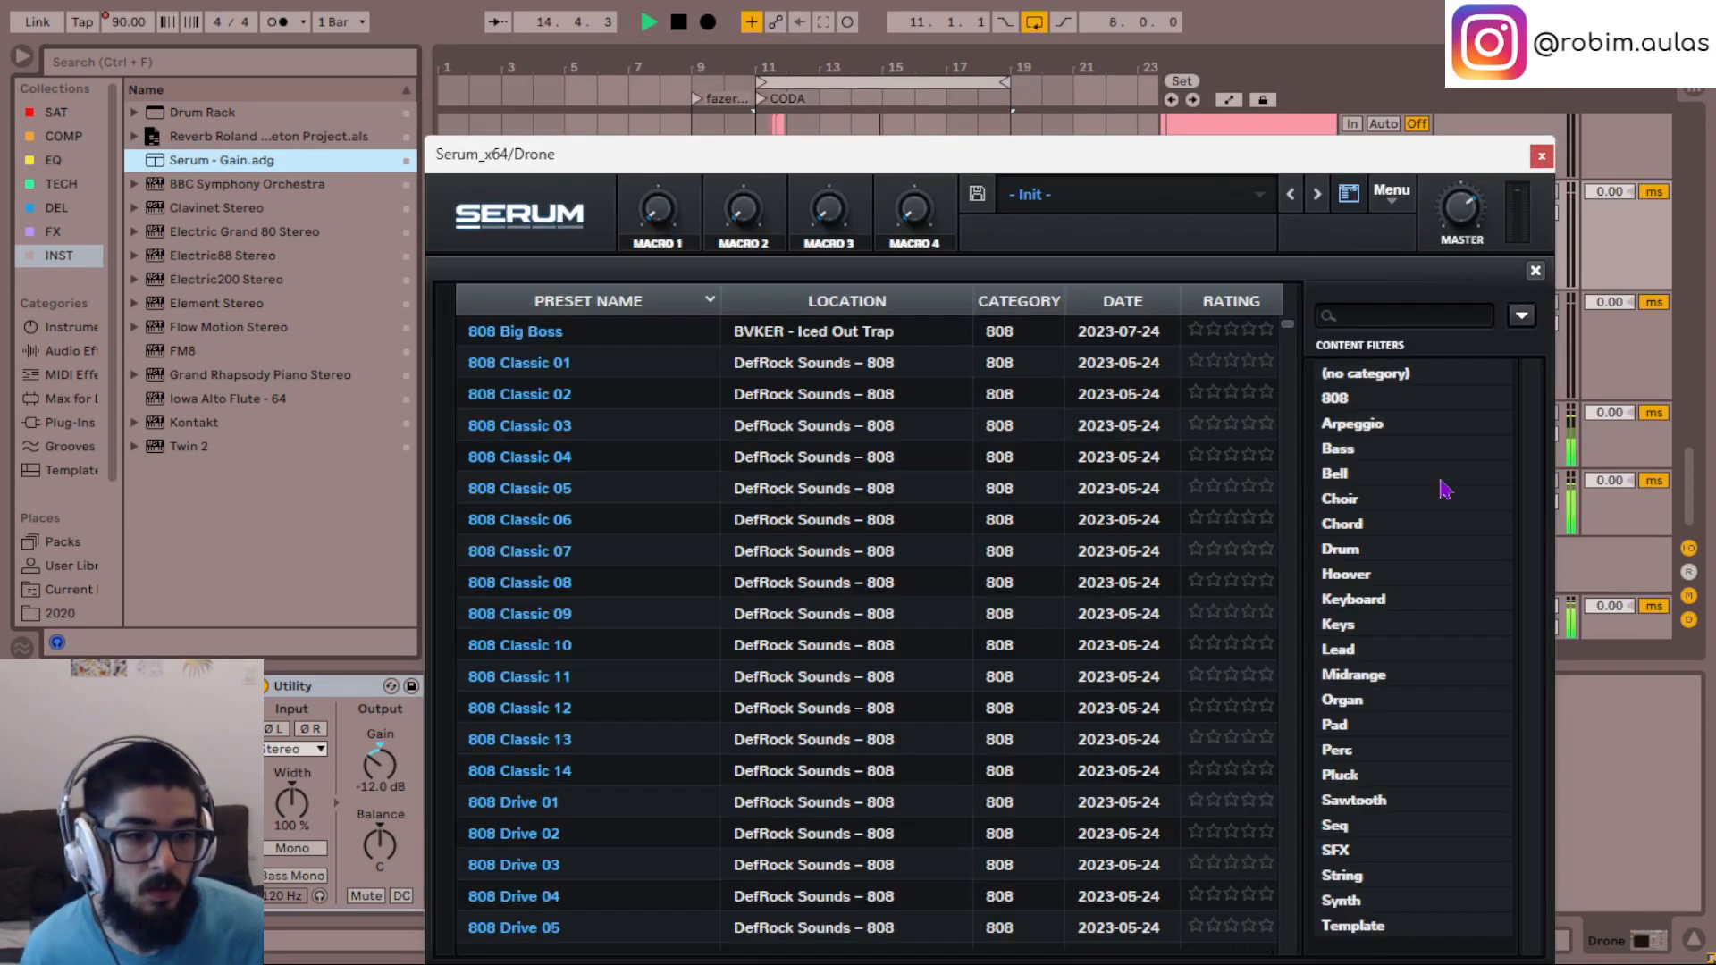
drag(1311, 156, 1109, 228)
key(space)
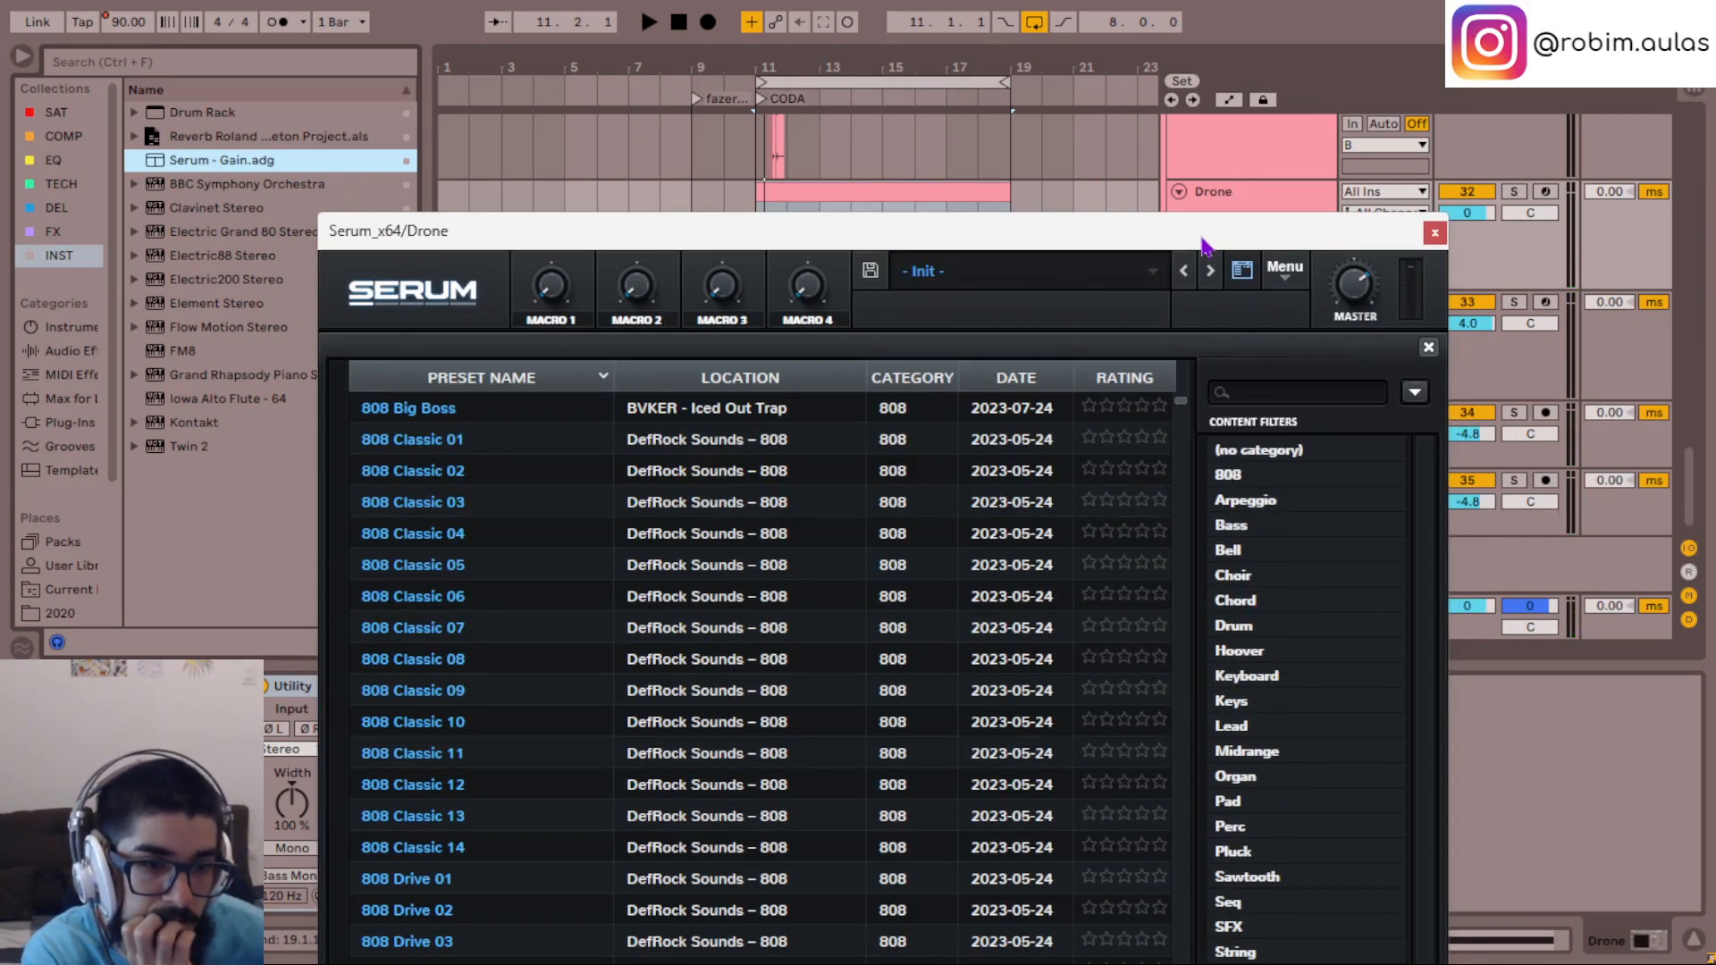
drag(1203, 243, 1194, 104)
- Filter Serum's presets to the Pad category and try Pad 15 - Temple in the mix
click(1249, 666)
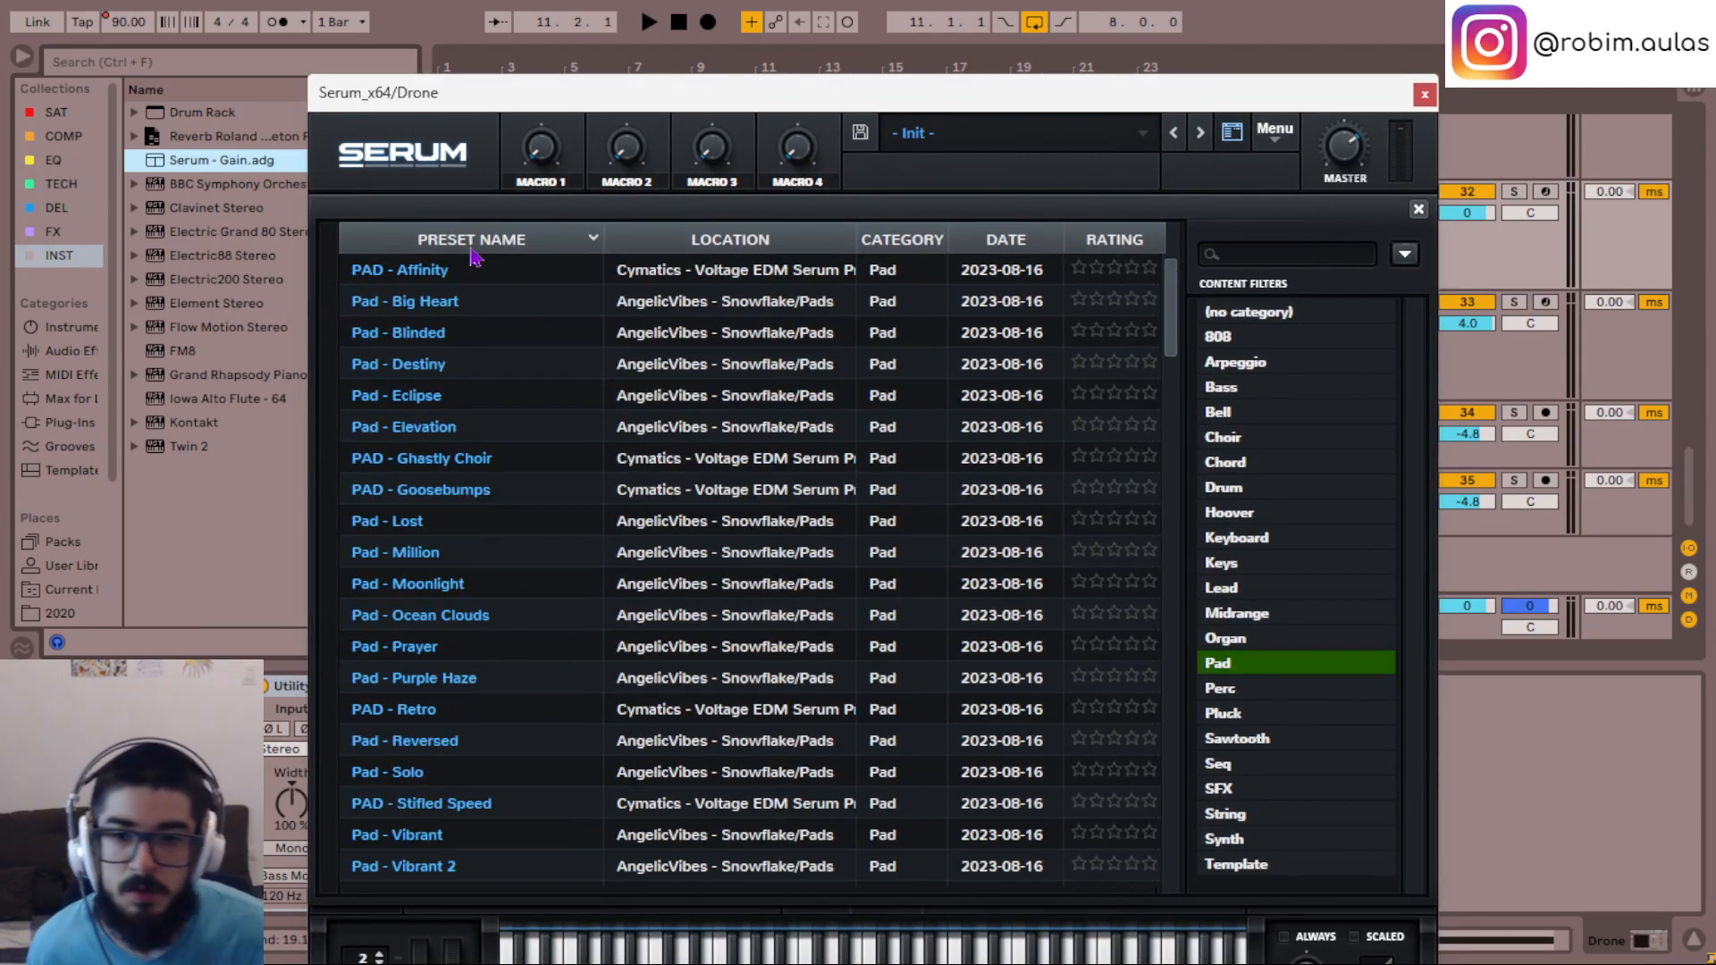
scroll(606, 519, down, 10)
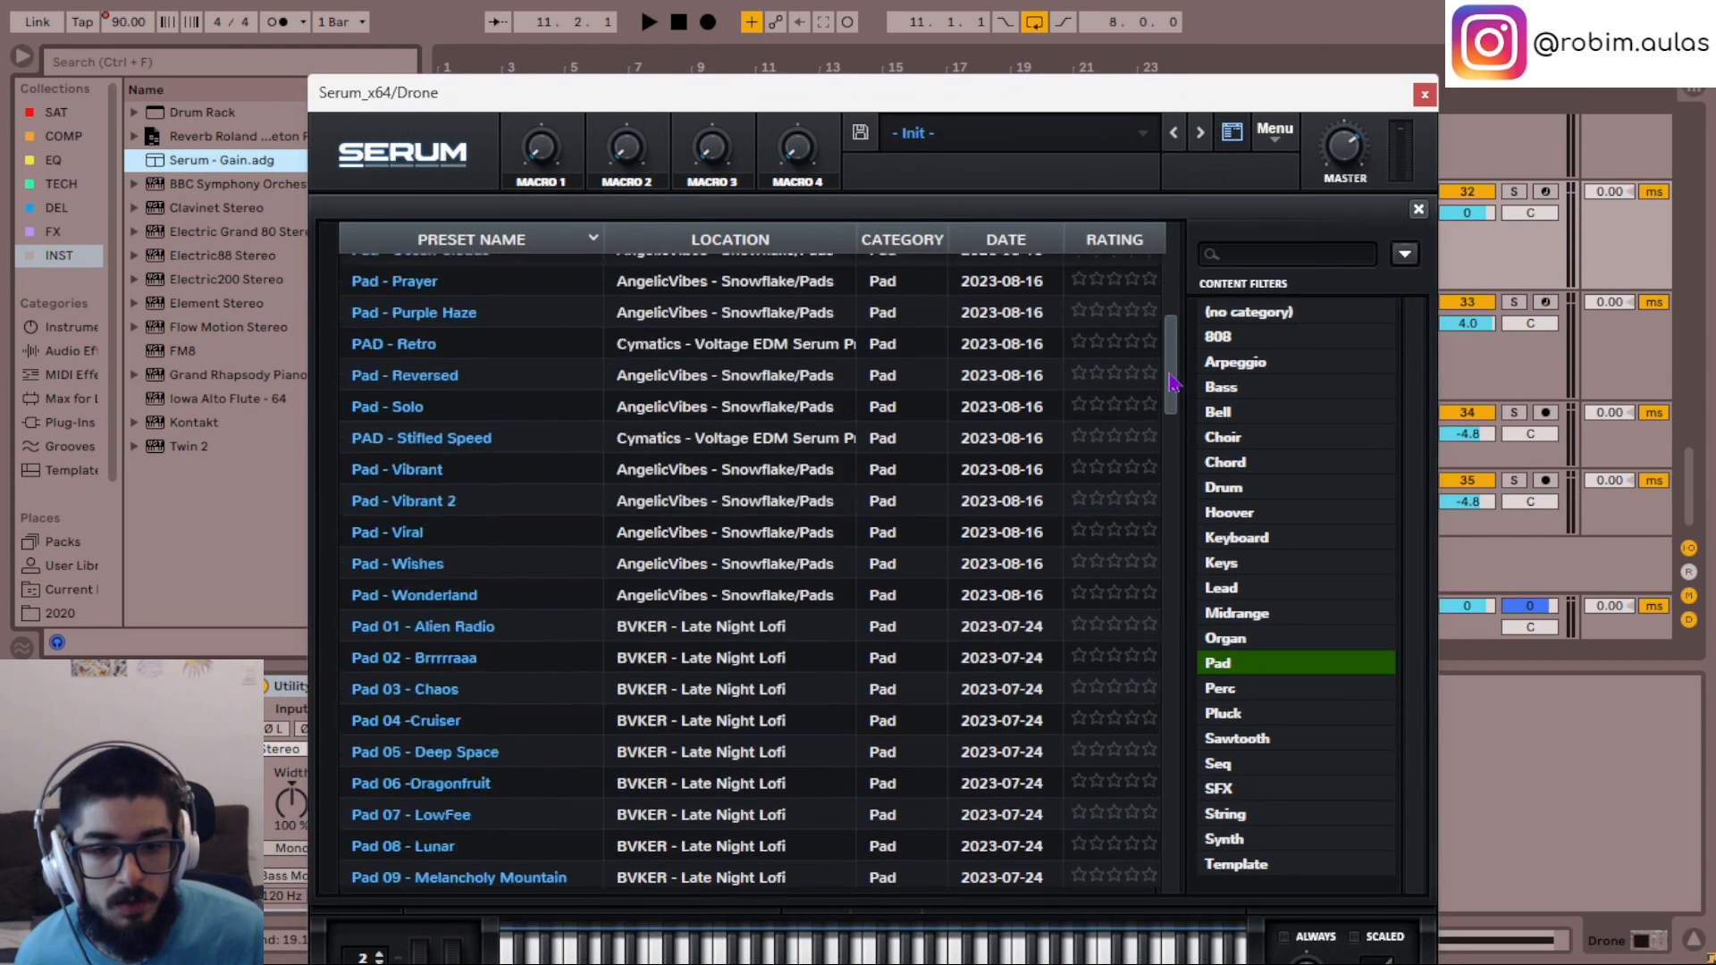
click(605, 482)
scroll(606, 501, up, 1)
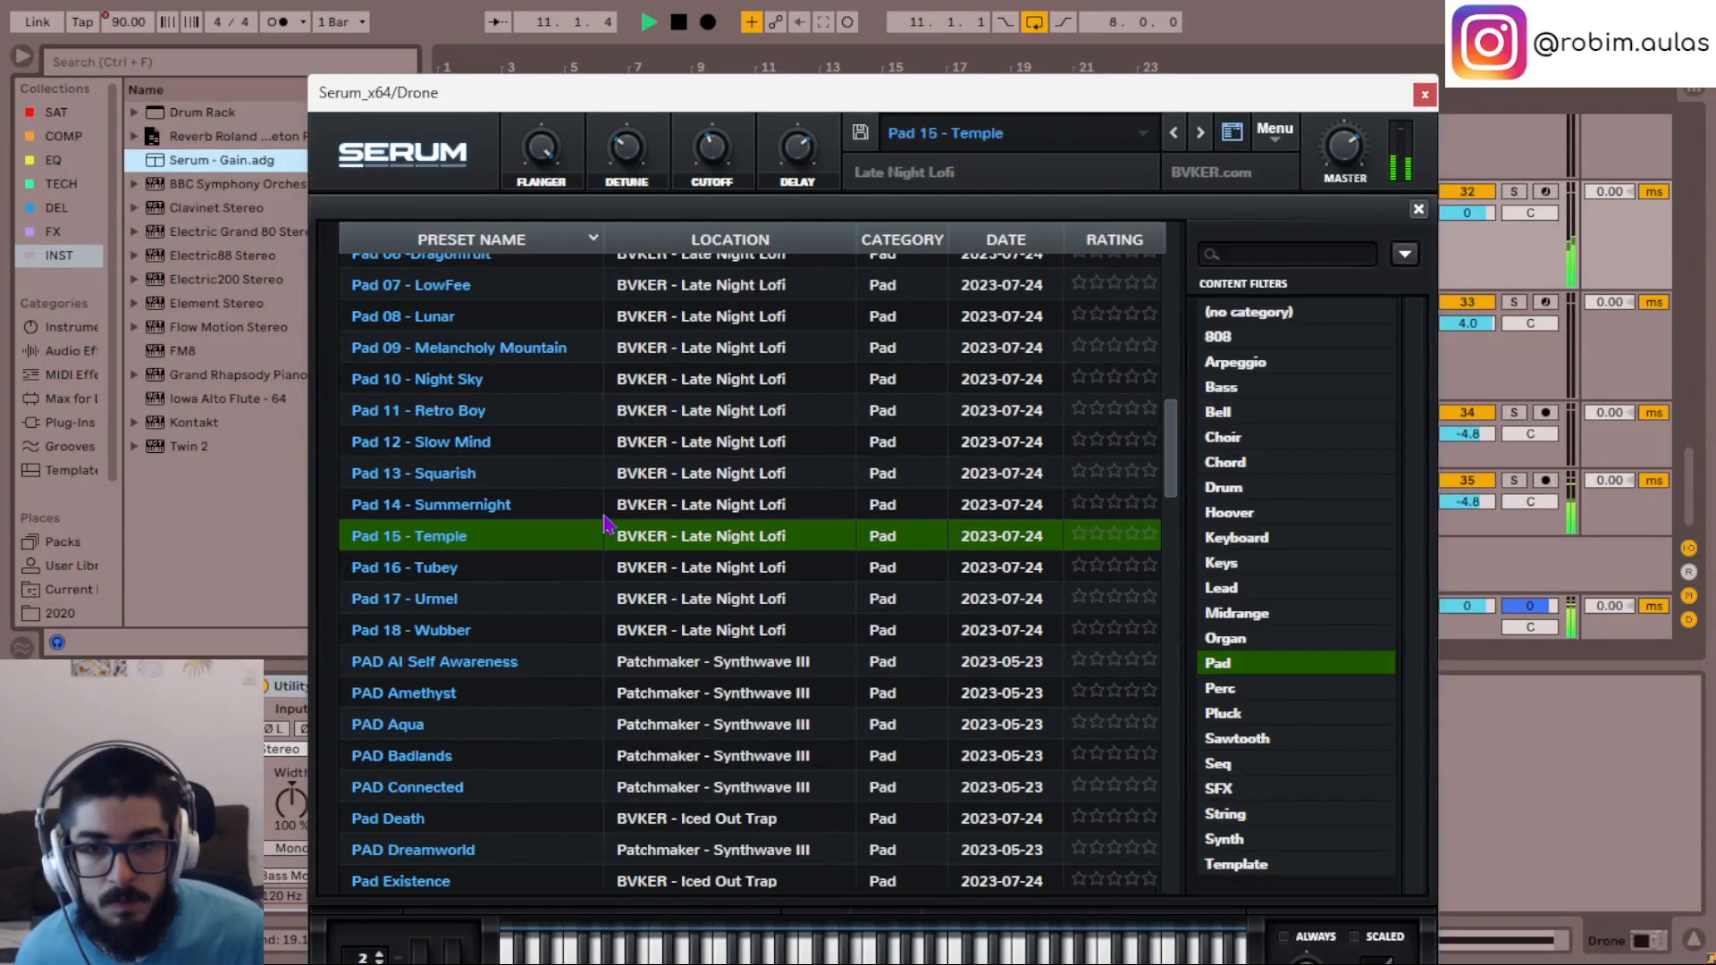
- Scale the Serum window to 90% and load the preset Pad 11 - Retro Boy
click(450, 168)
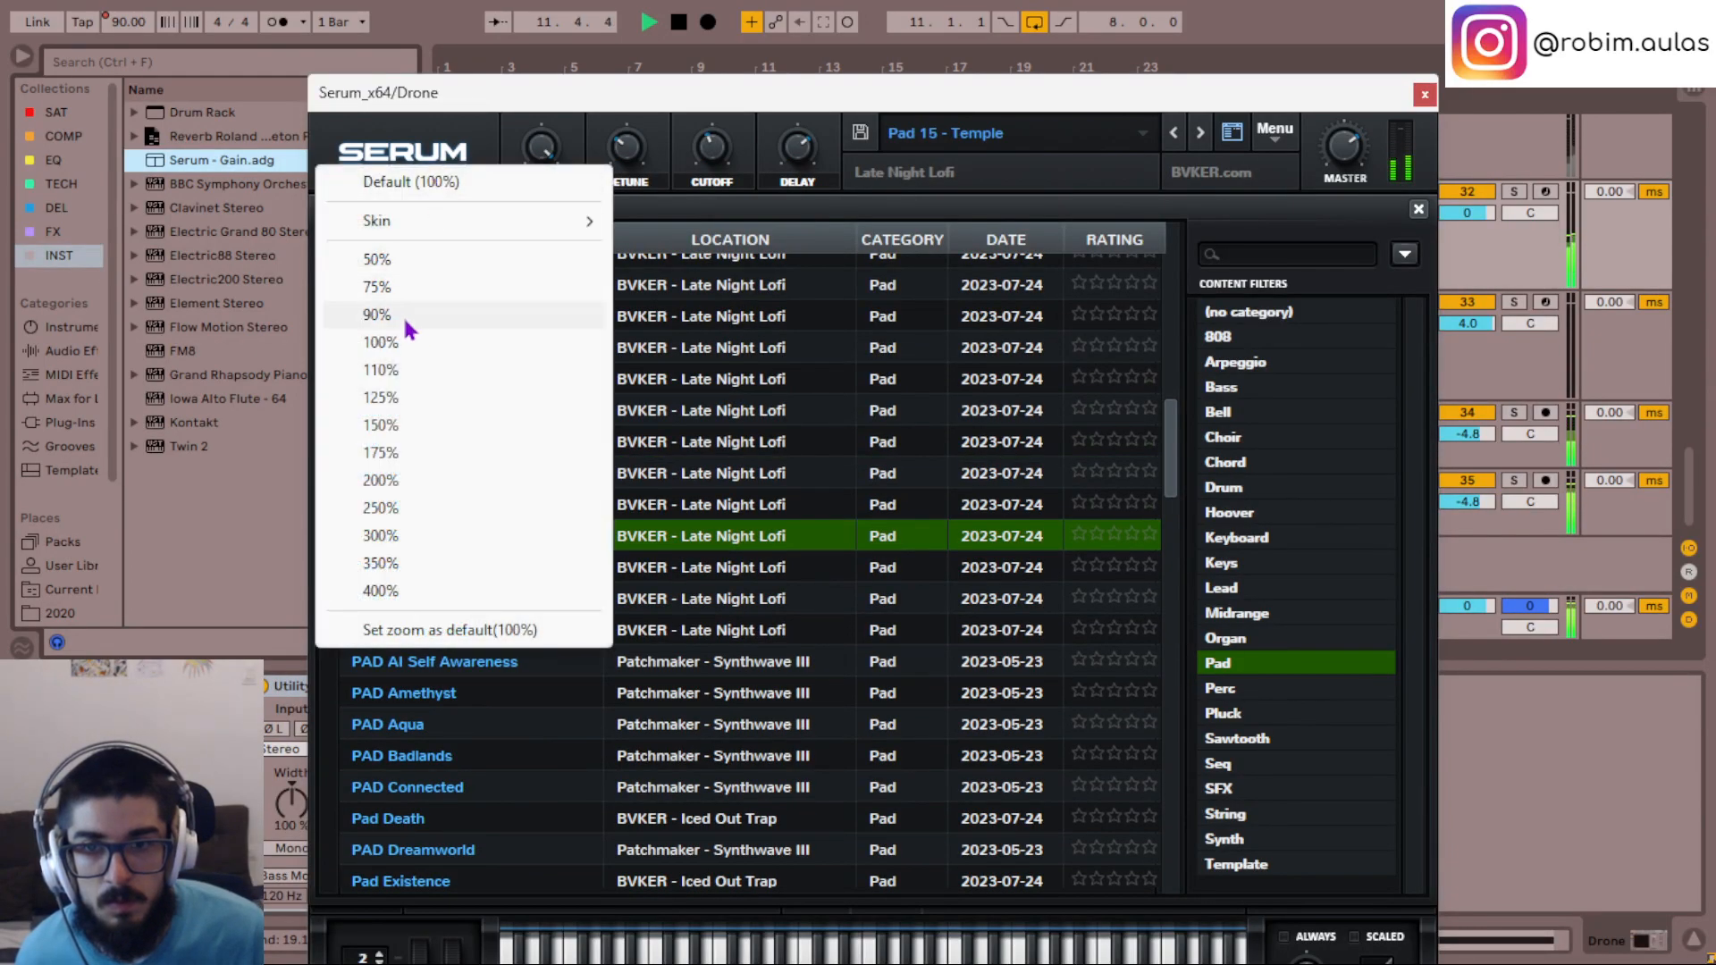
click(404, 318)
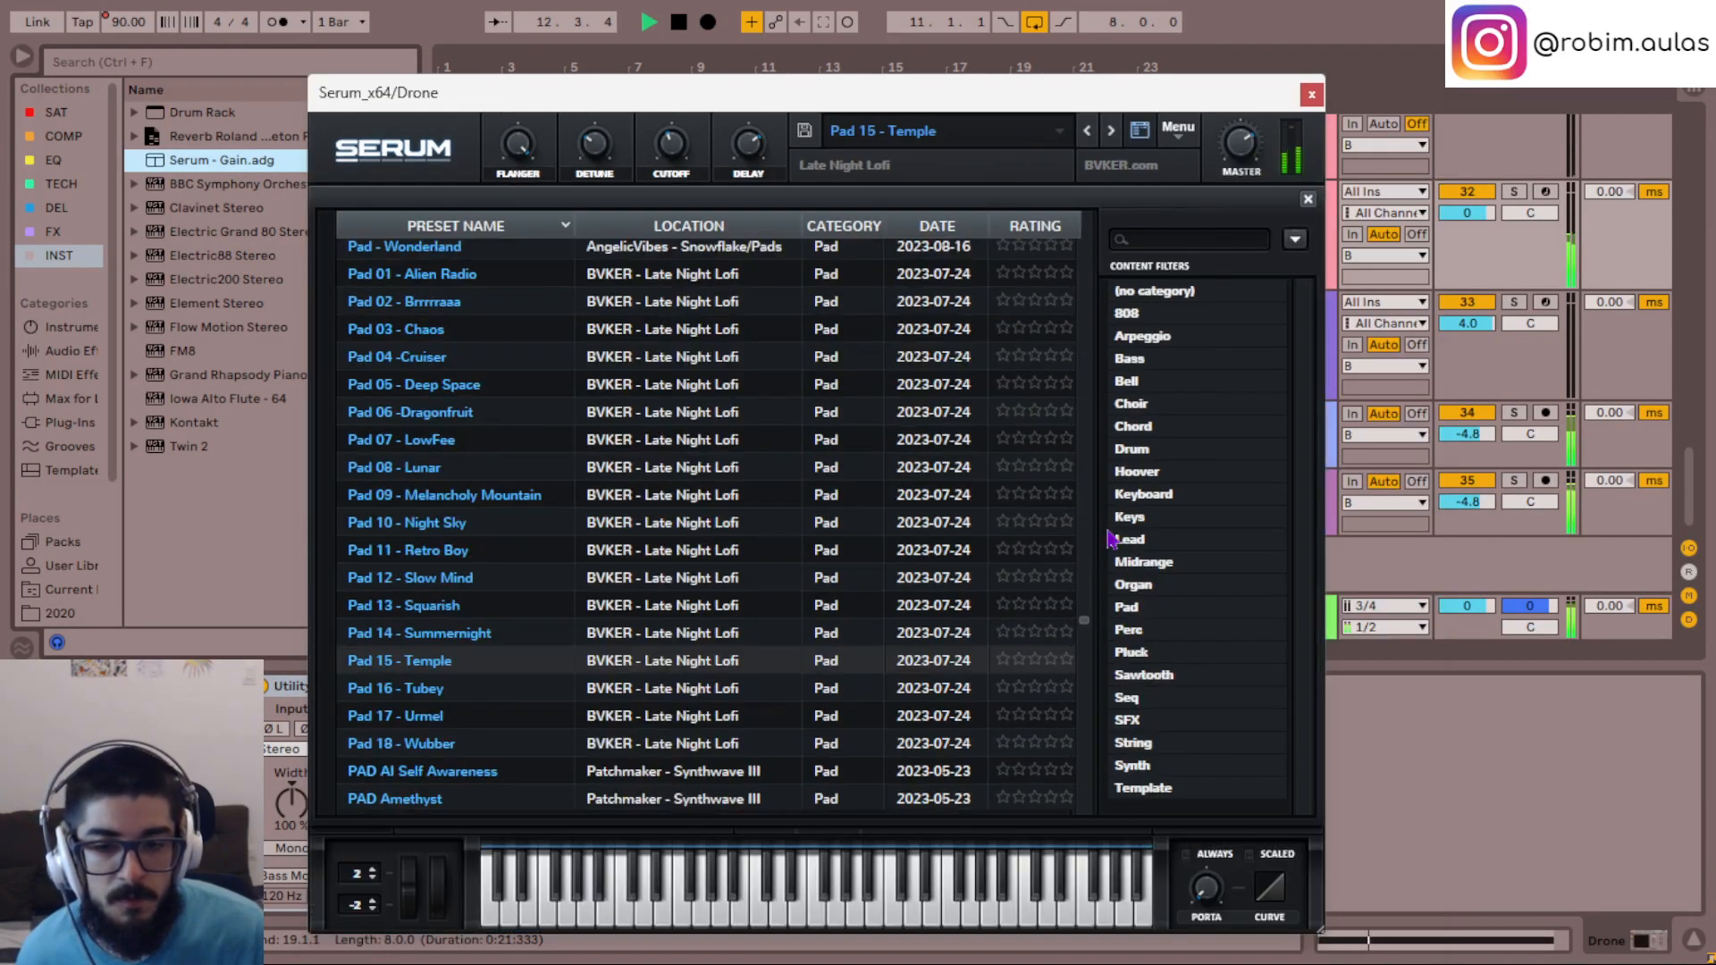
scroll(498, 572, down, 2)
scroll(487, 554, up, 1)
click(398, 471)
scroll(490, 540, up, 2)
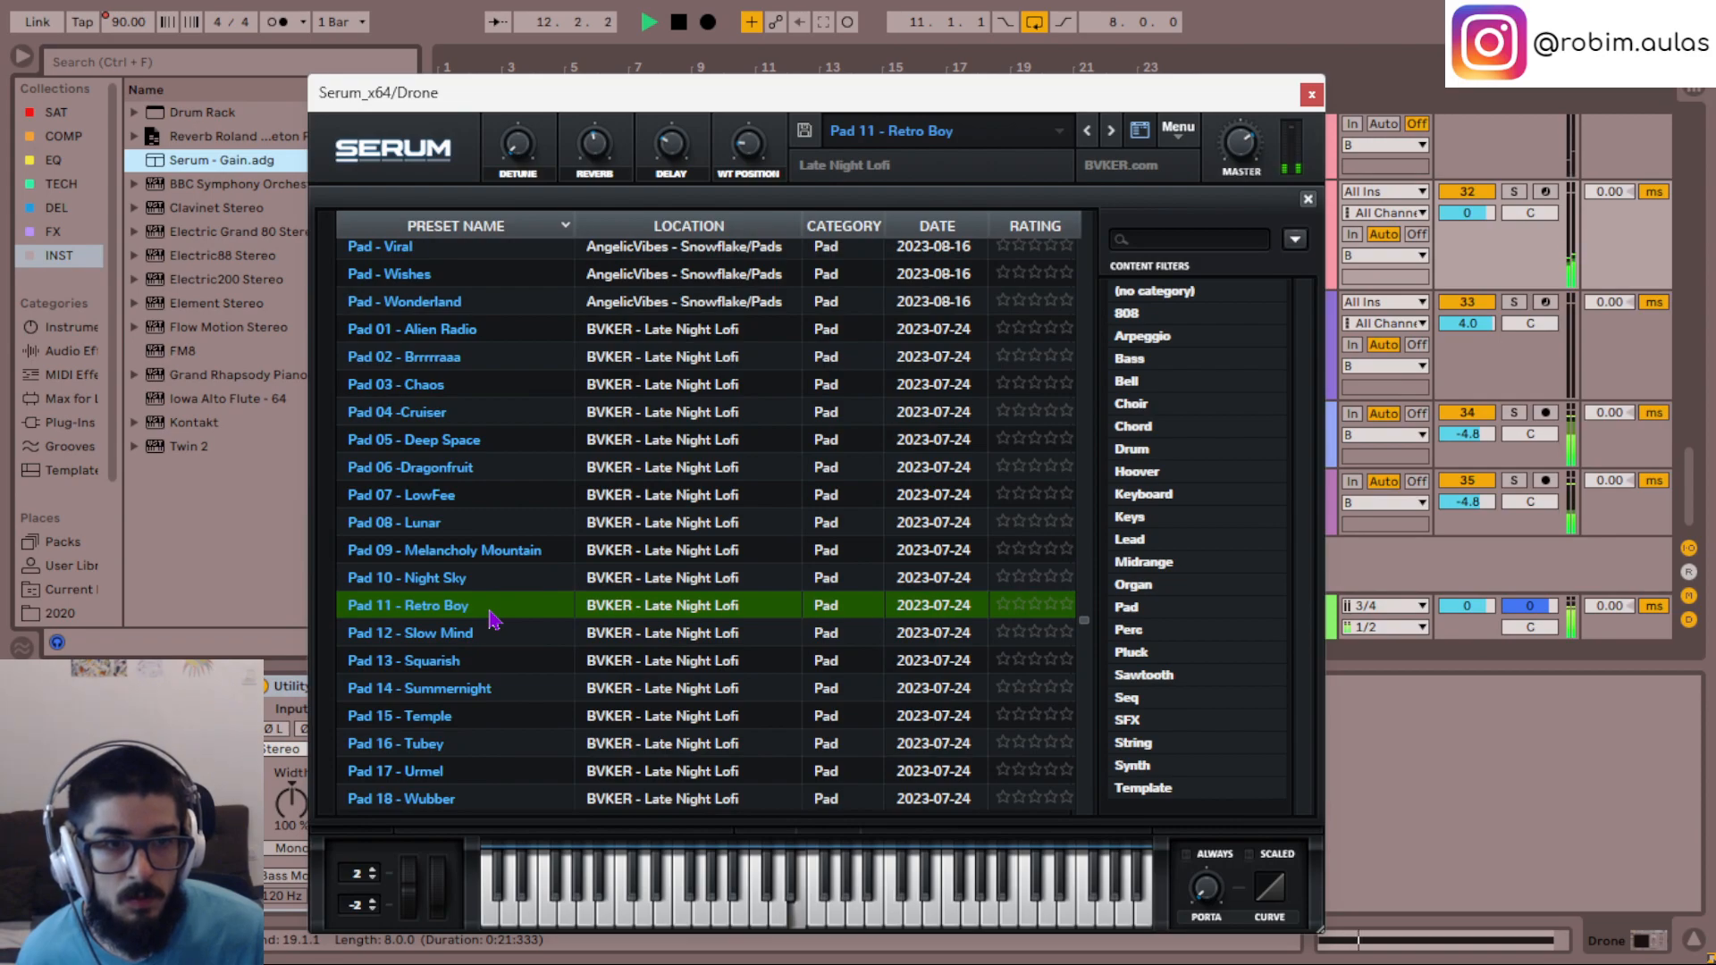
- Audition Pad 10 - Night Sky, Pad 09 - Melancholy Mountain and Pad 08 - Lunar, switching the Drone track between solo and full mix
key(s)
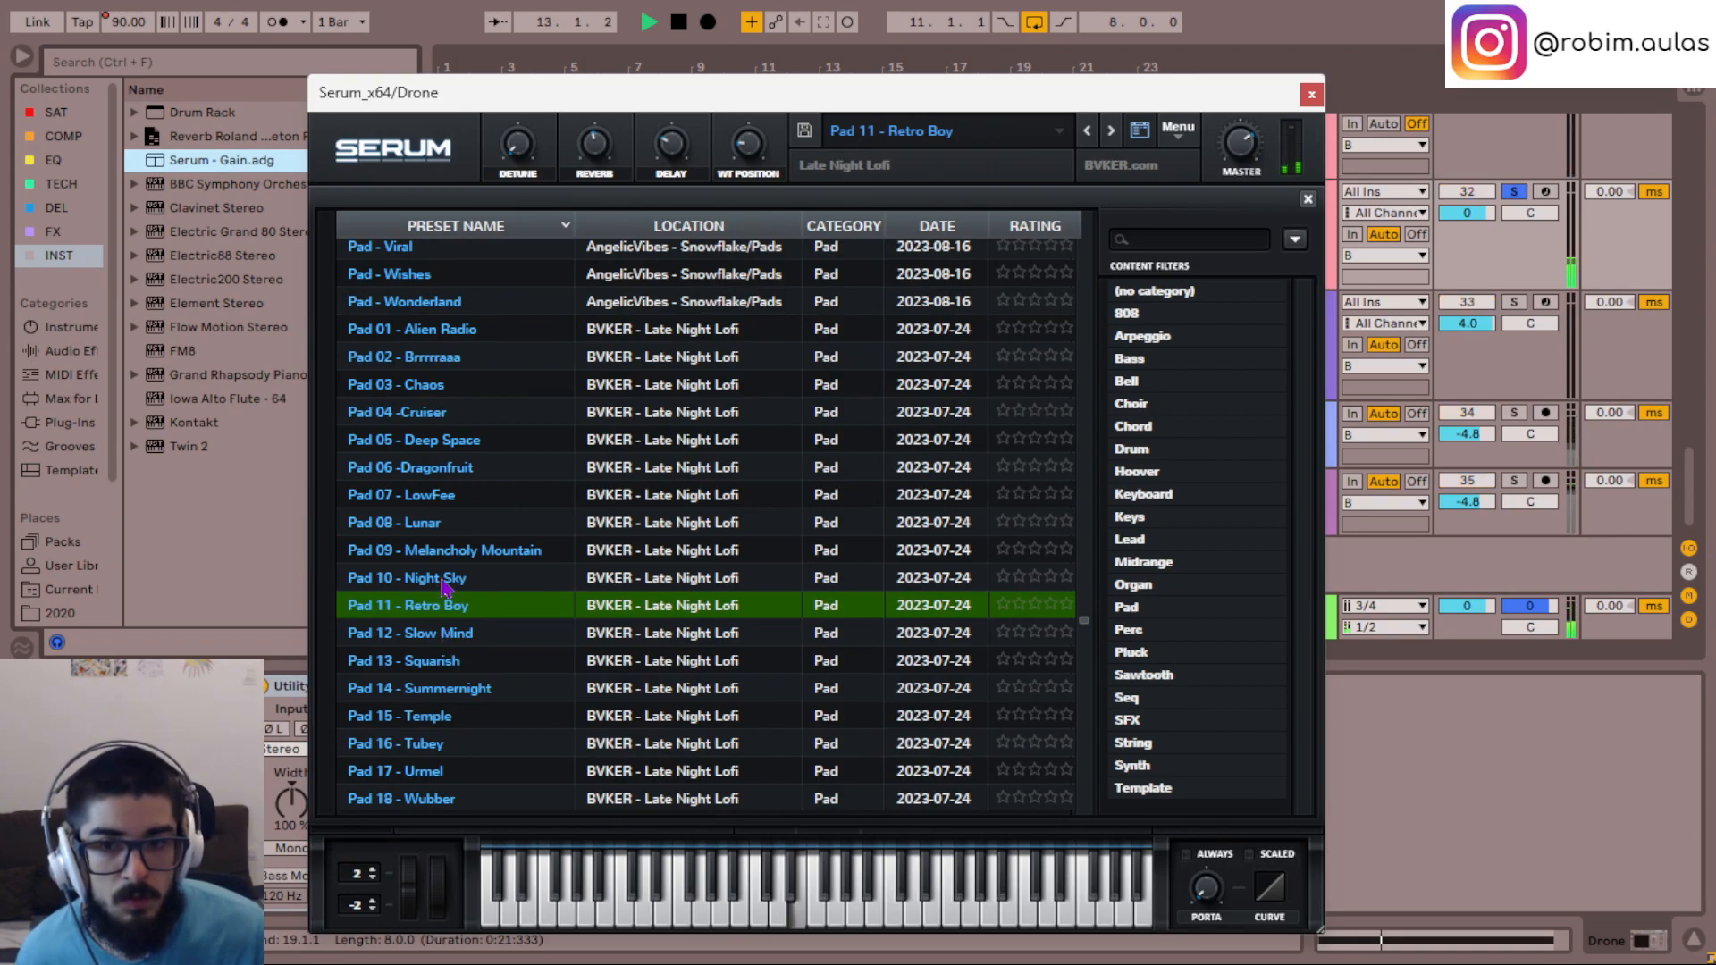
click(444, 581)
key(s)
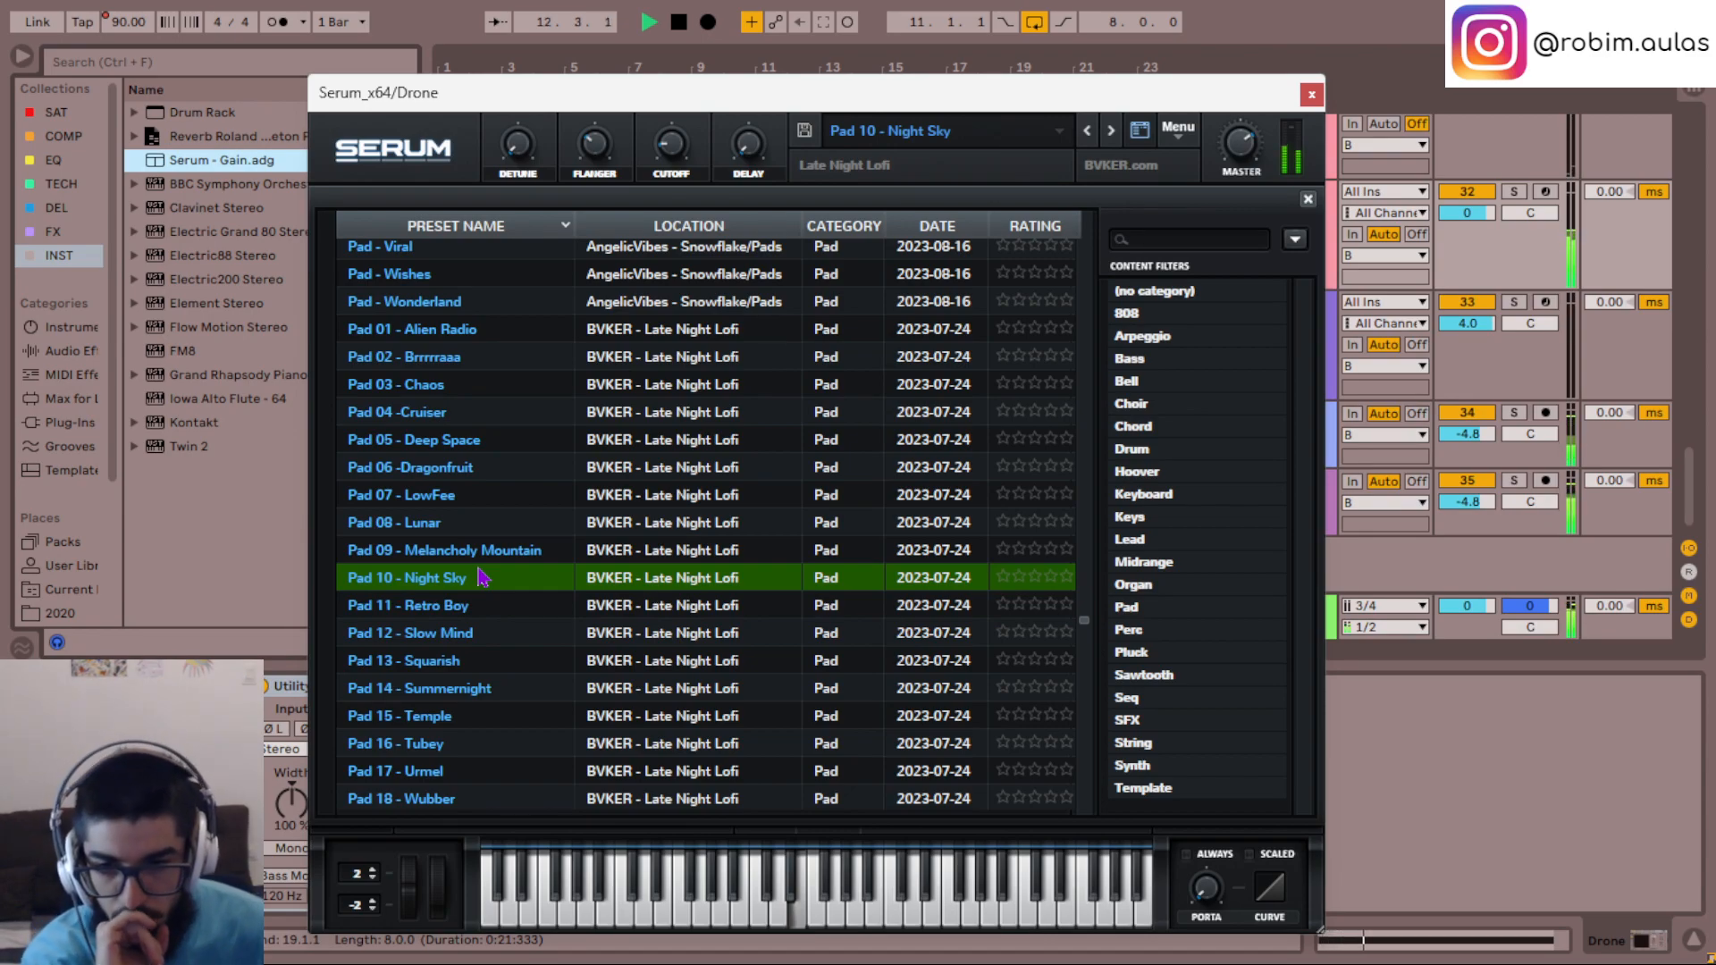
click(442, 551)
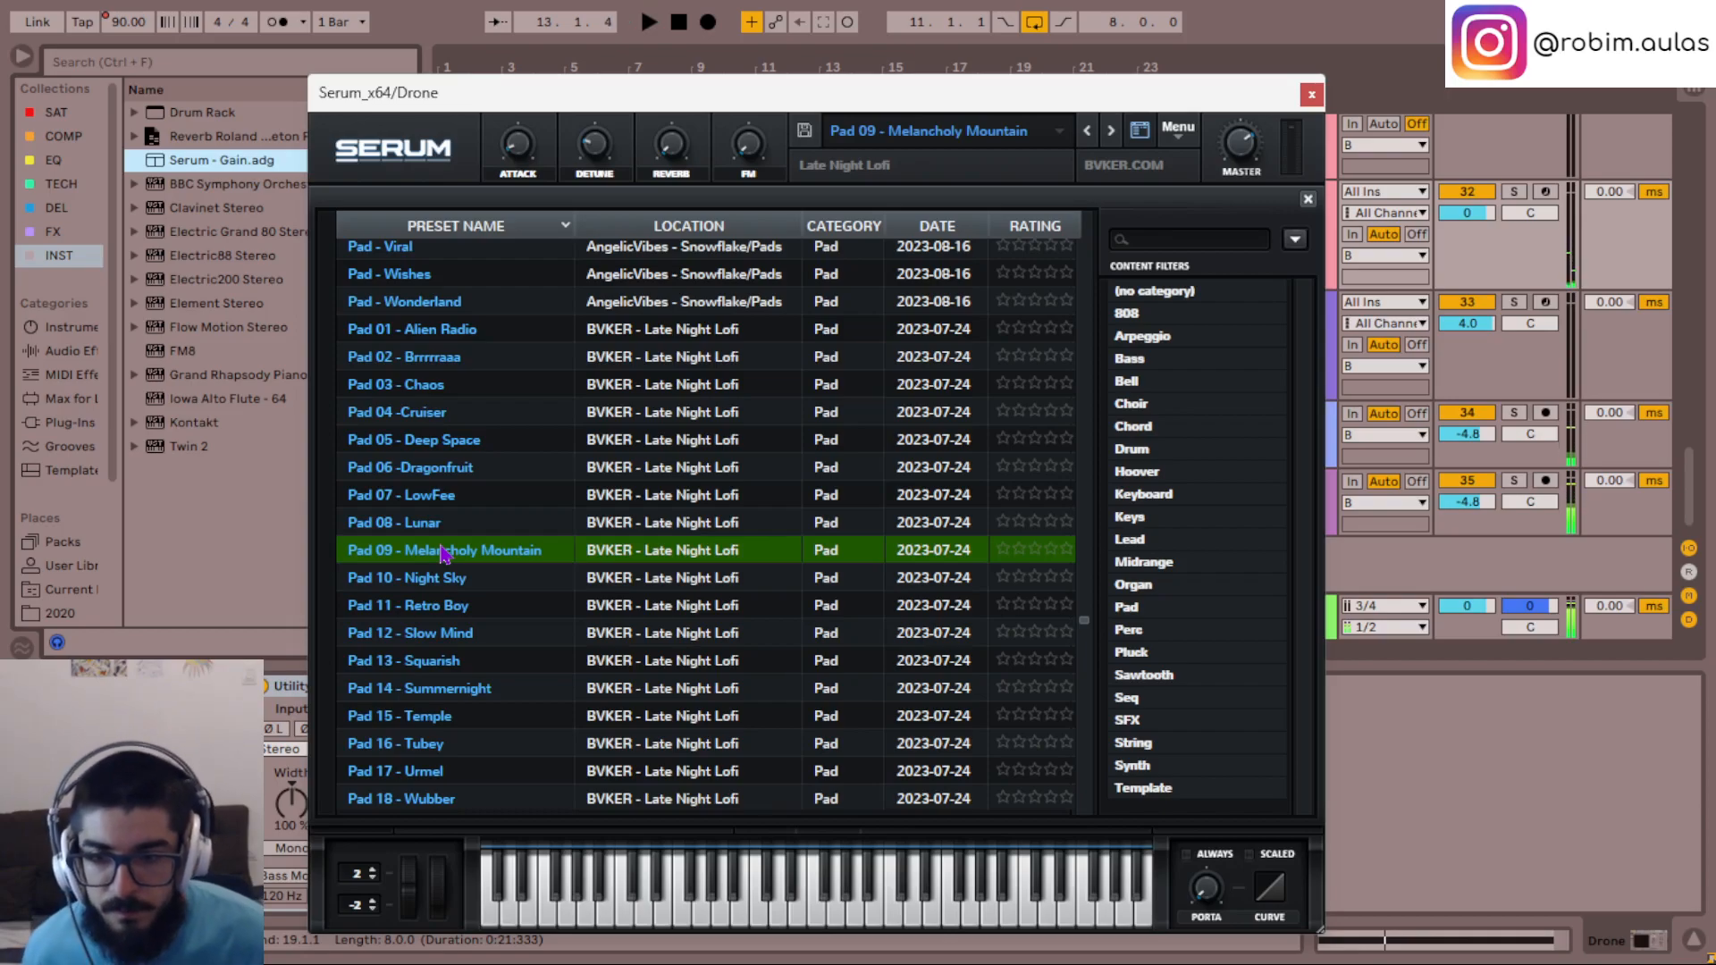
click(424, 527)
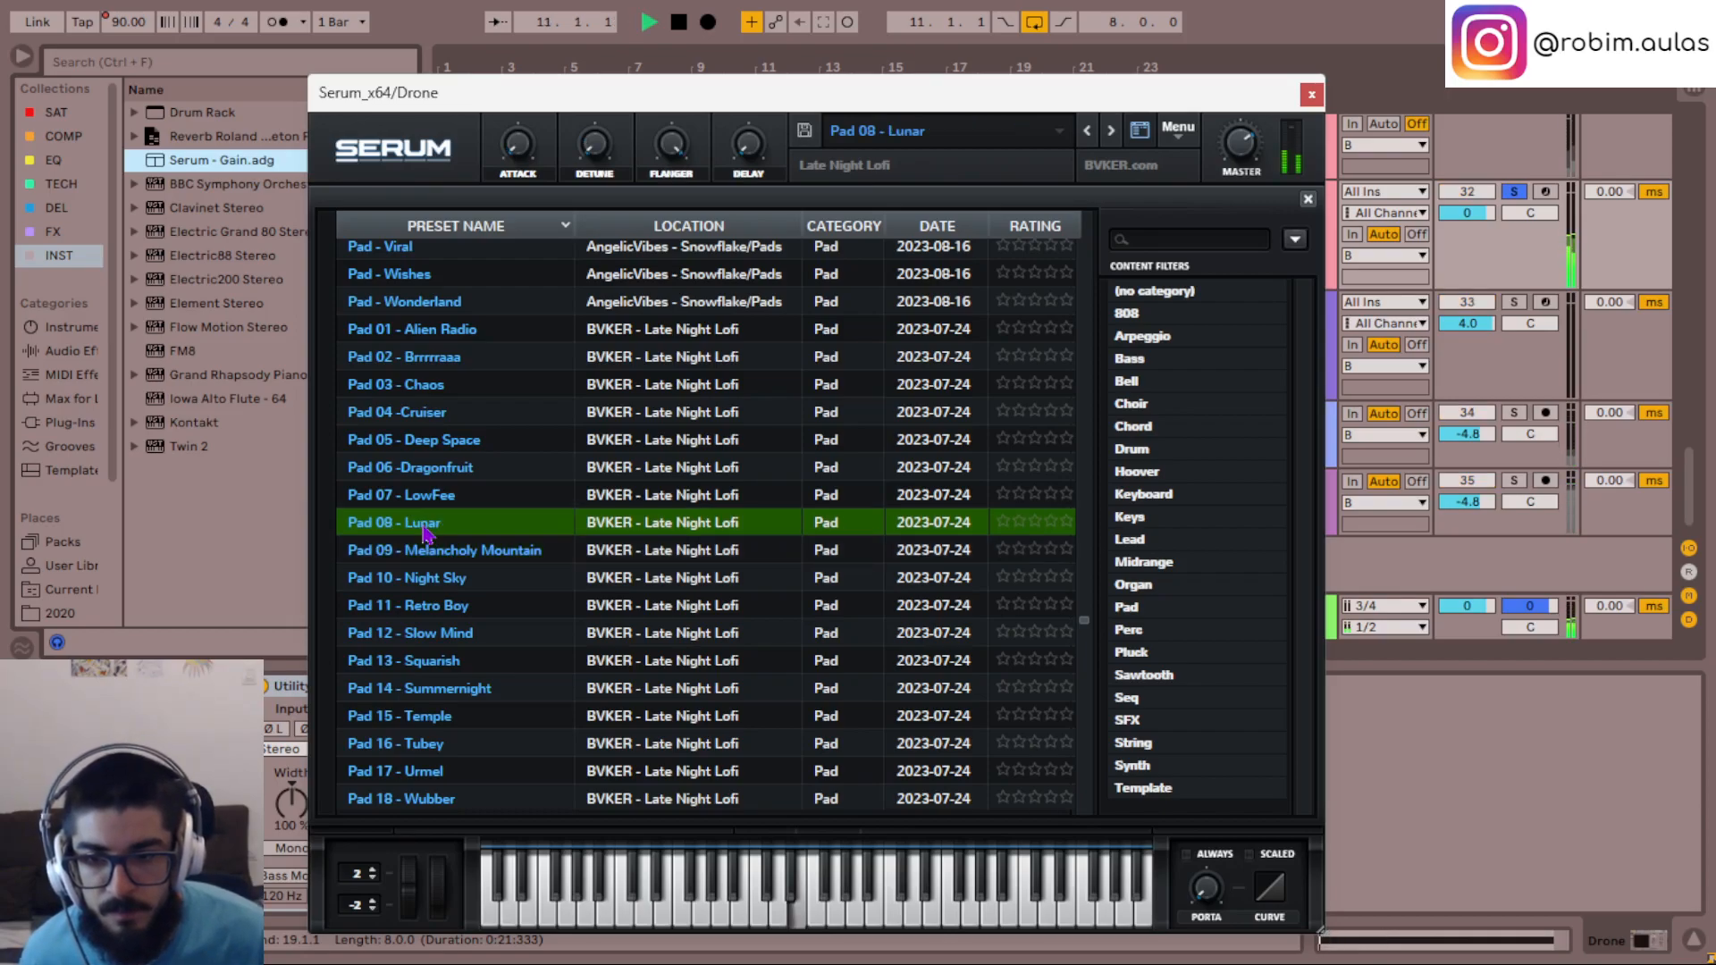
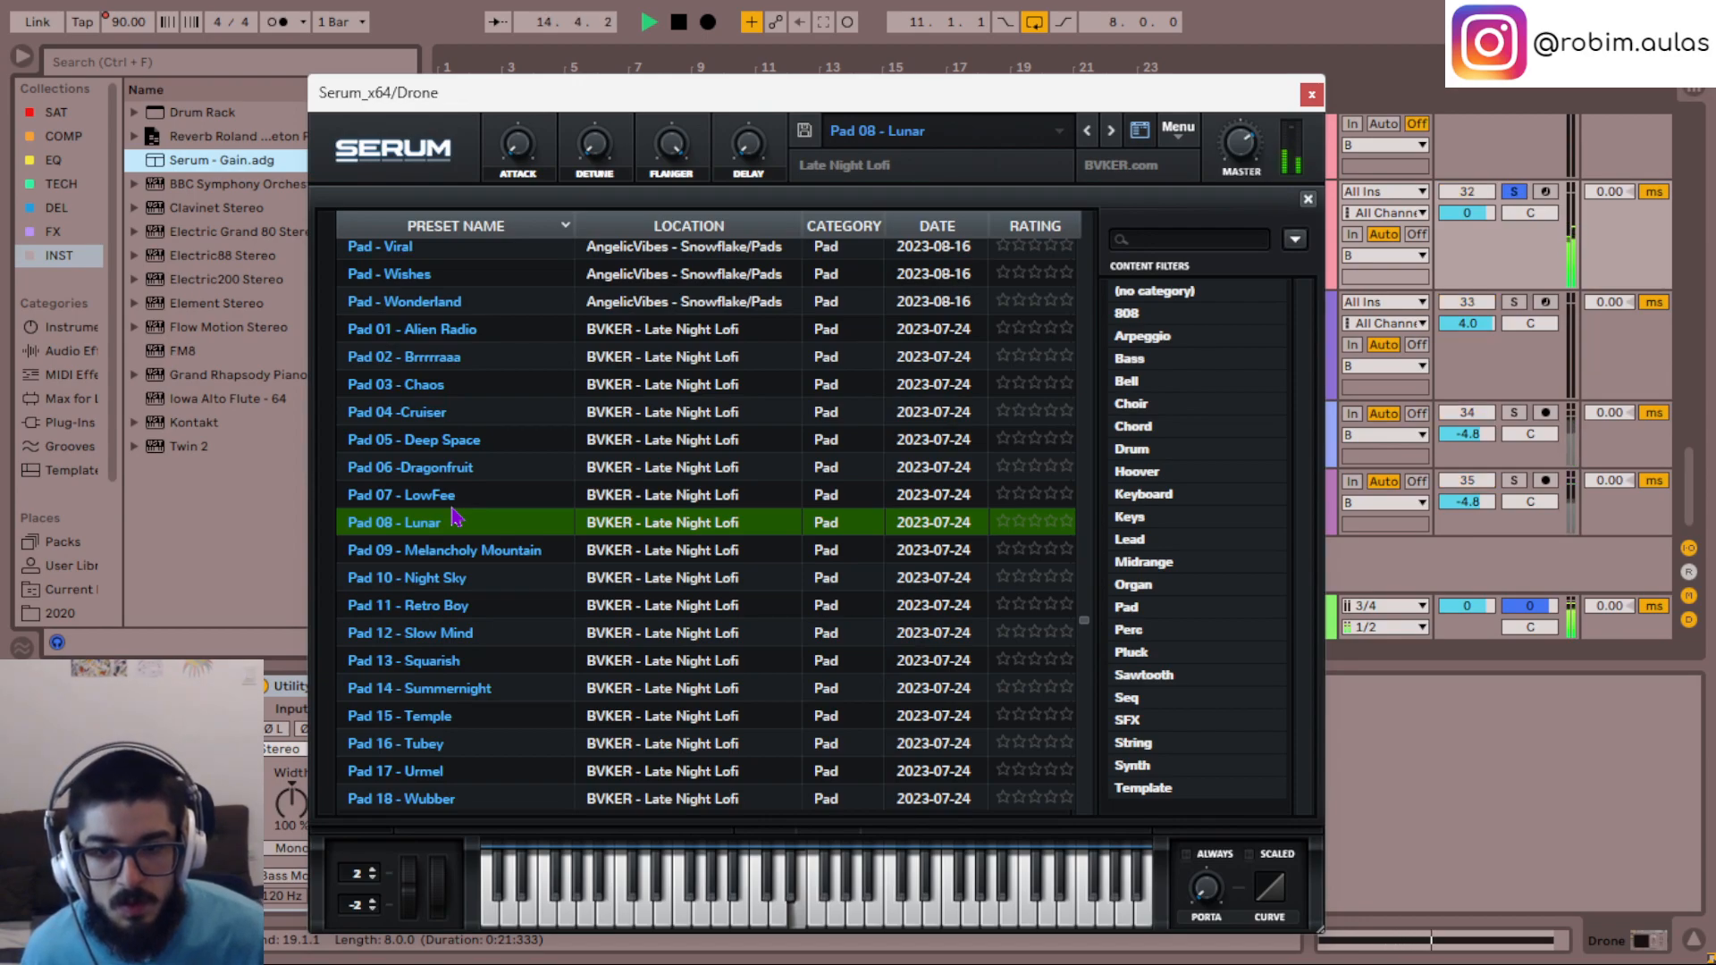
- Audition the Serum presets Pad 06 - Dragonfruit, Pad 05 - Deep Space and Pad 04 - Cruiser on the Drone track
click(418, 481)
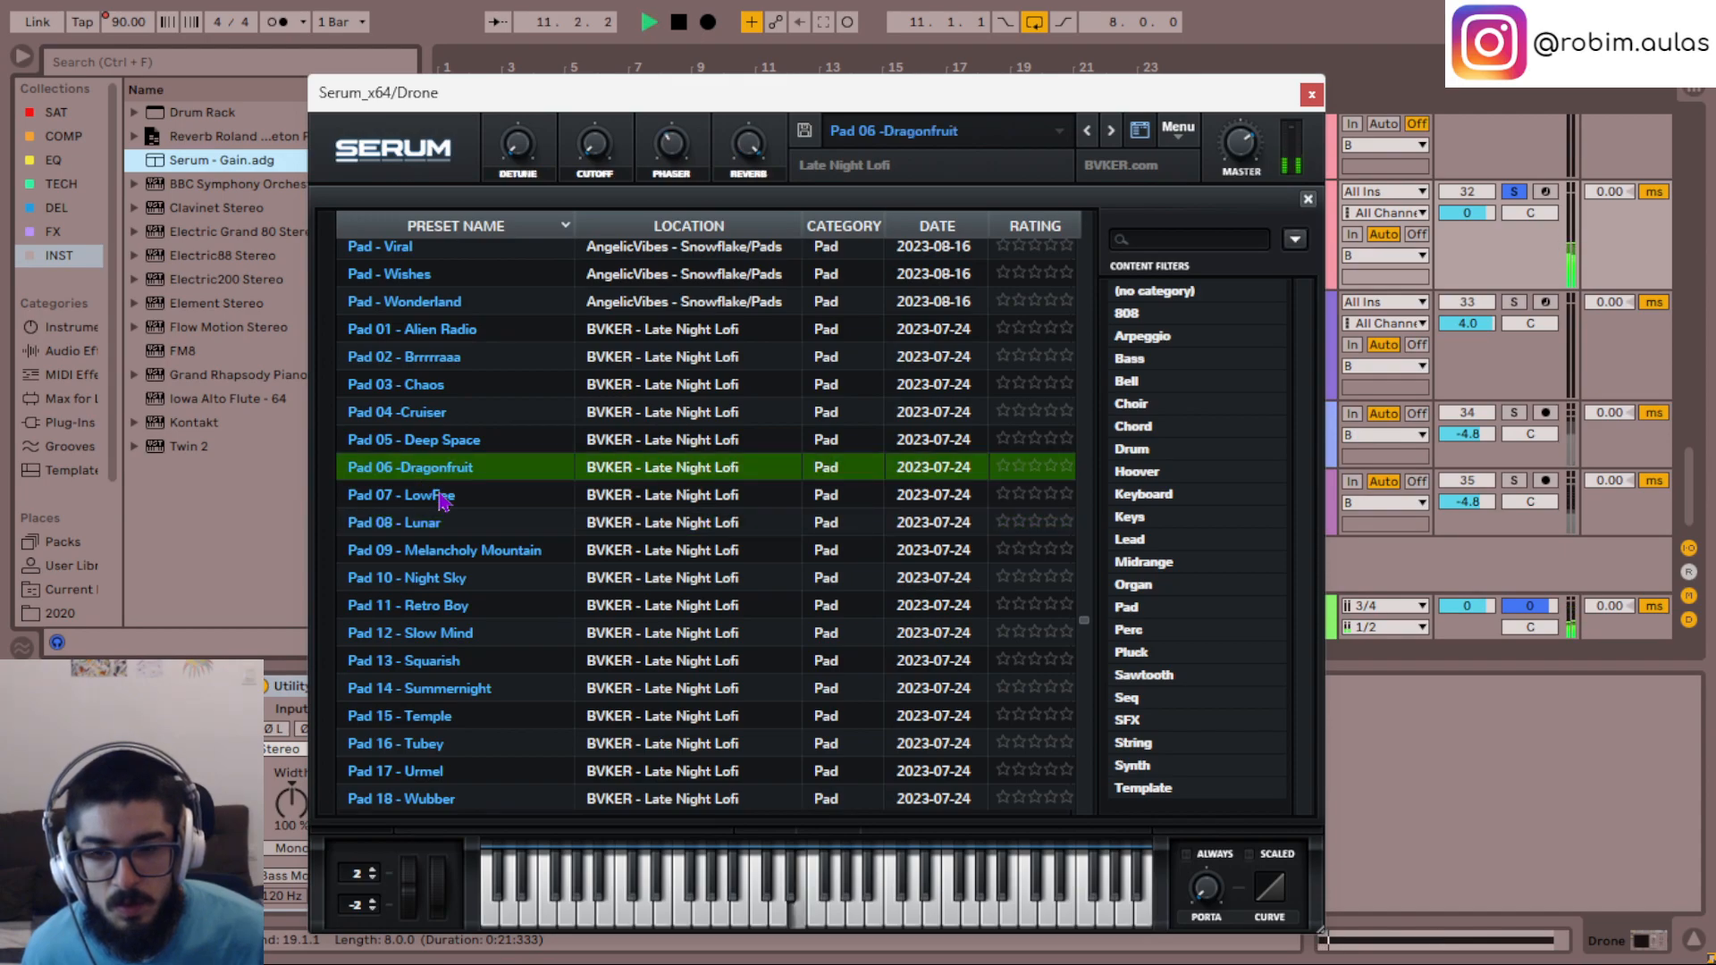
click(441, 497)
click(447, 442)
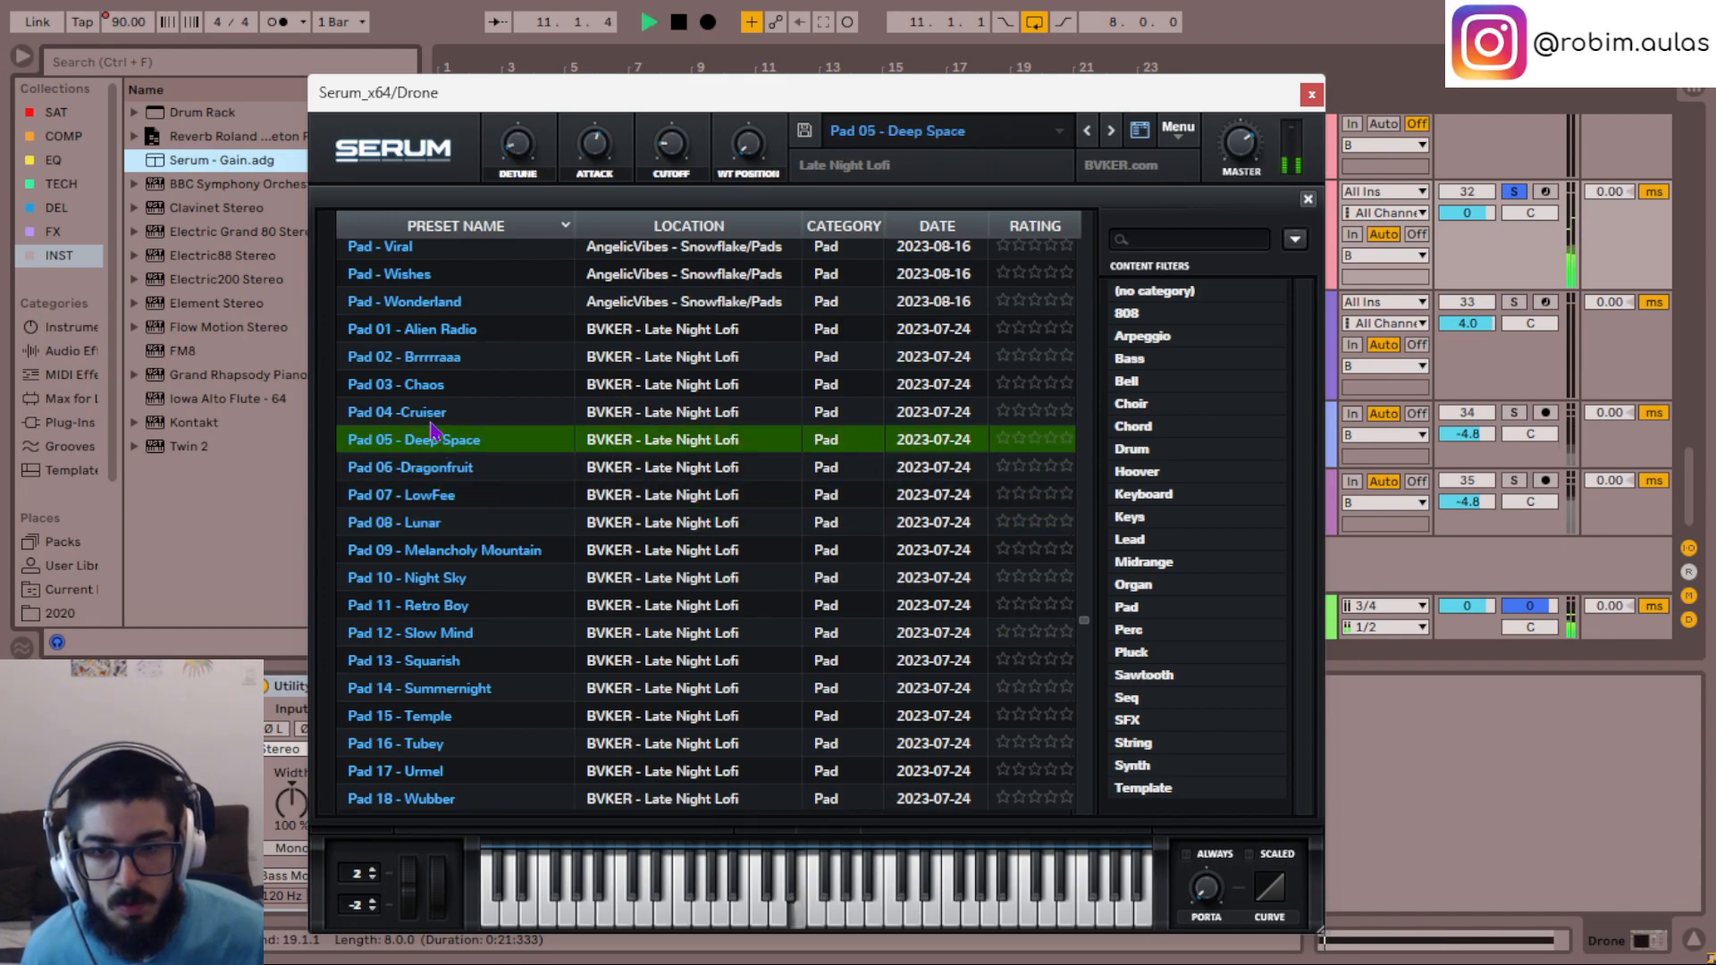
click(427, 418)
- Load the preset PD Flight Sim and sort the Serum preset list by location
scroll(465, 473, down, 10)
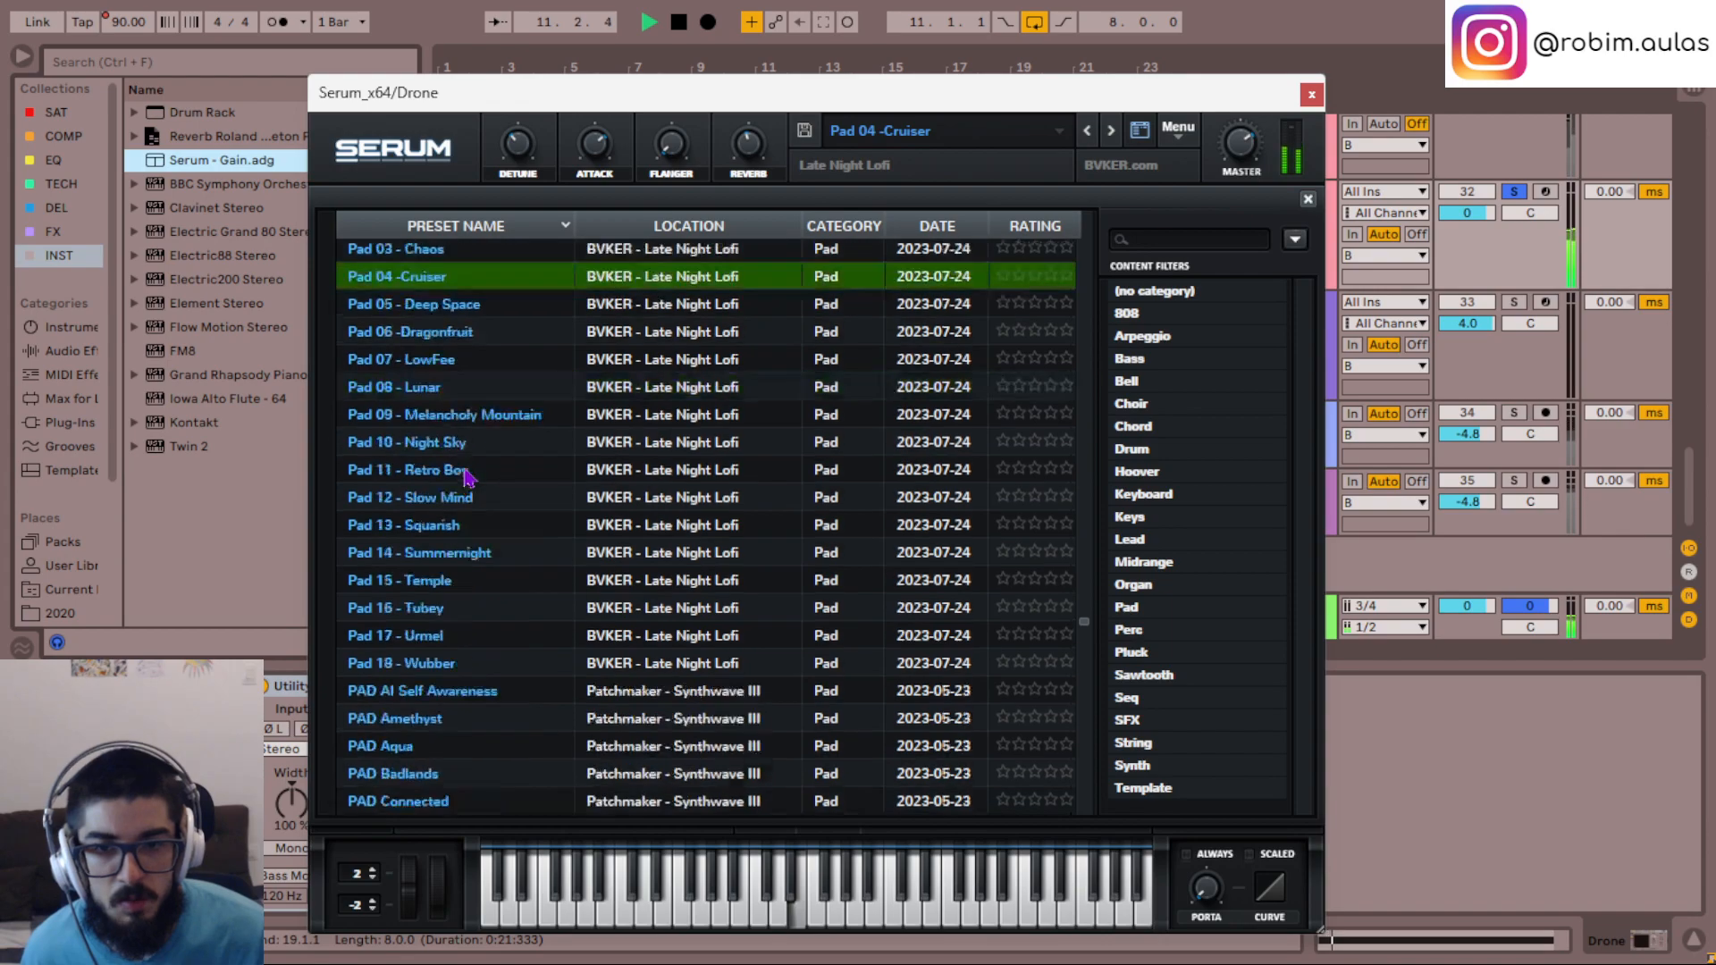
scroll(466, 480, down, 10)
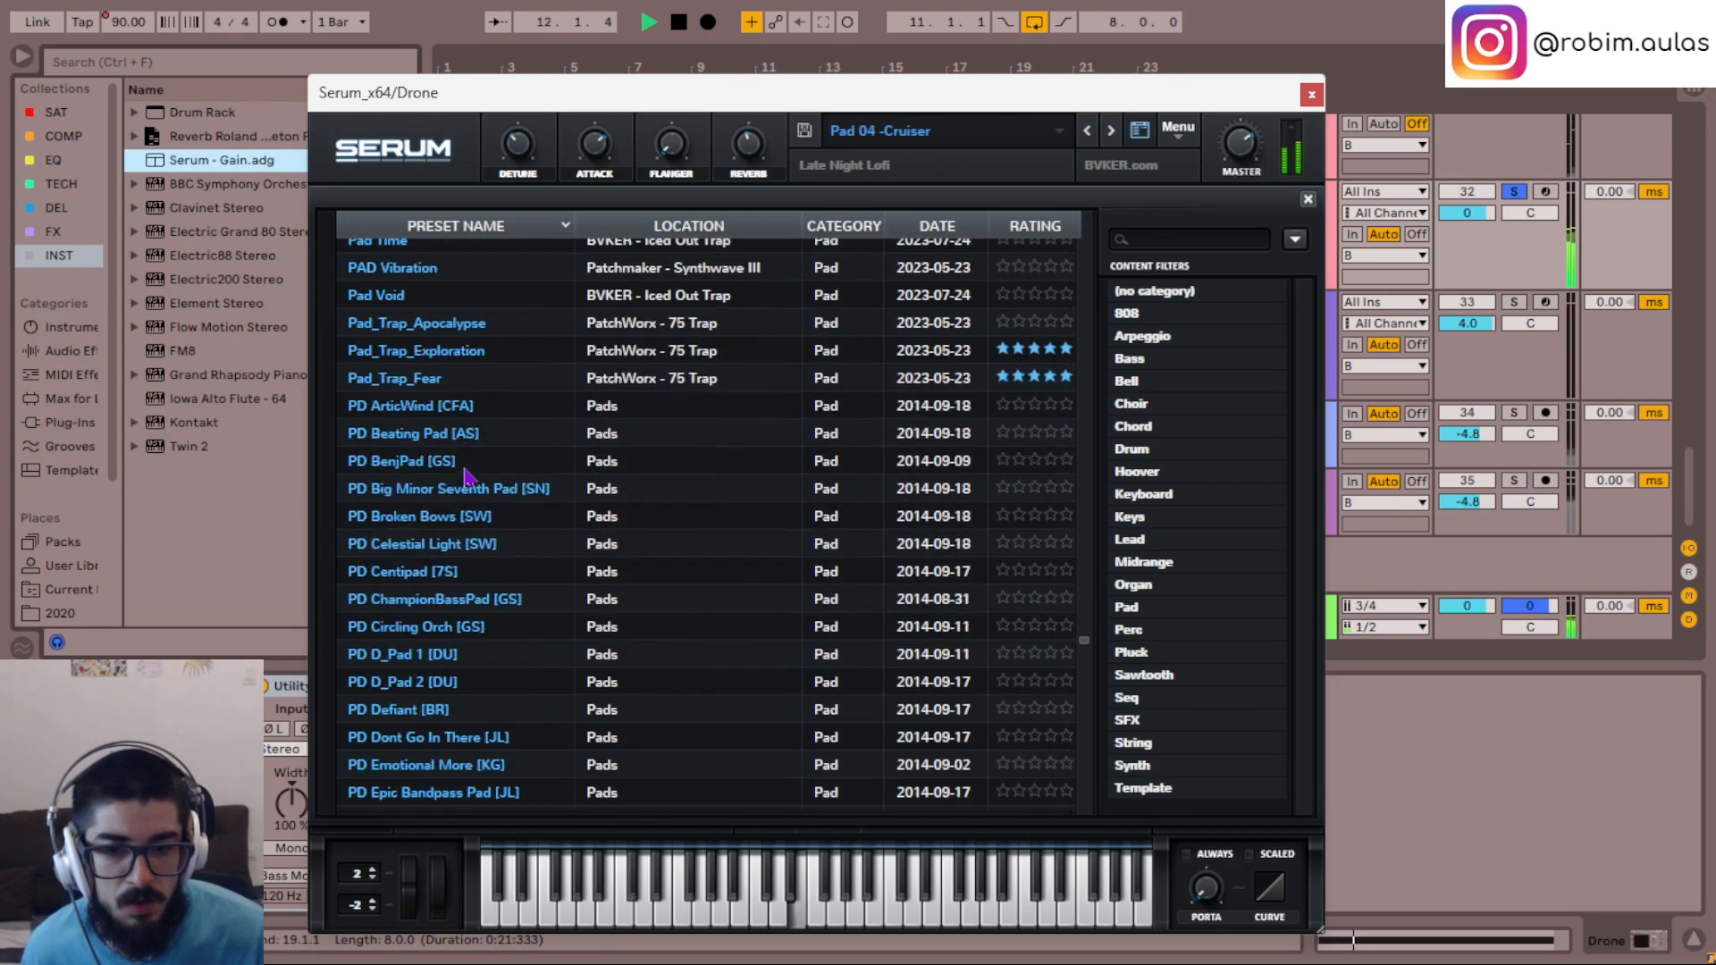
click(558, 478)
key(space)
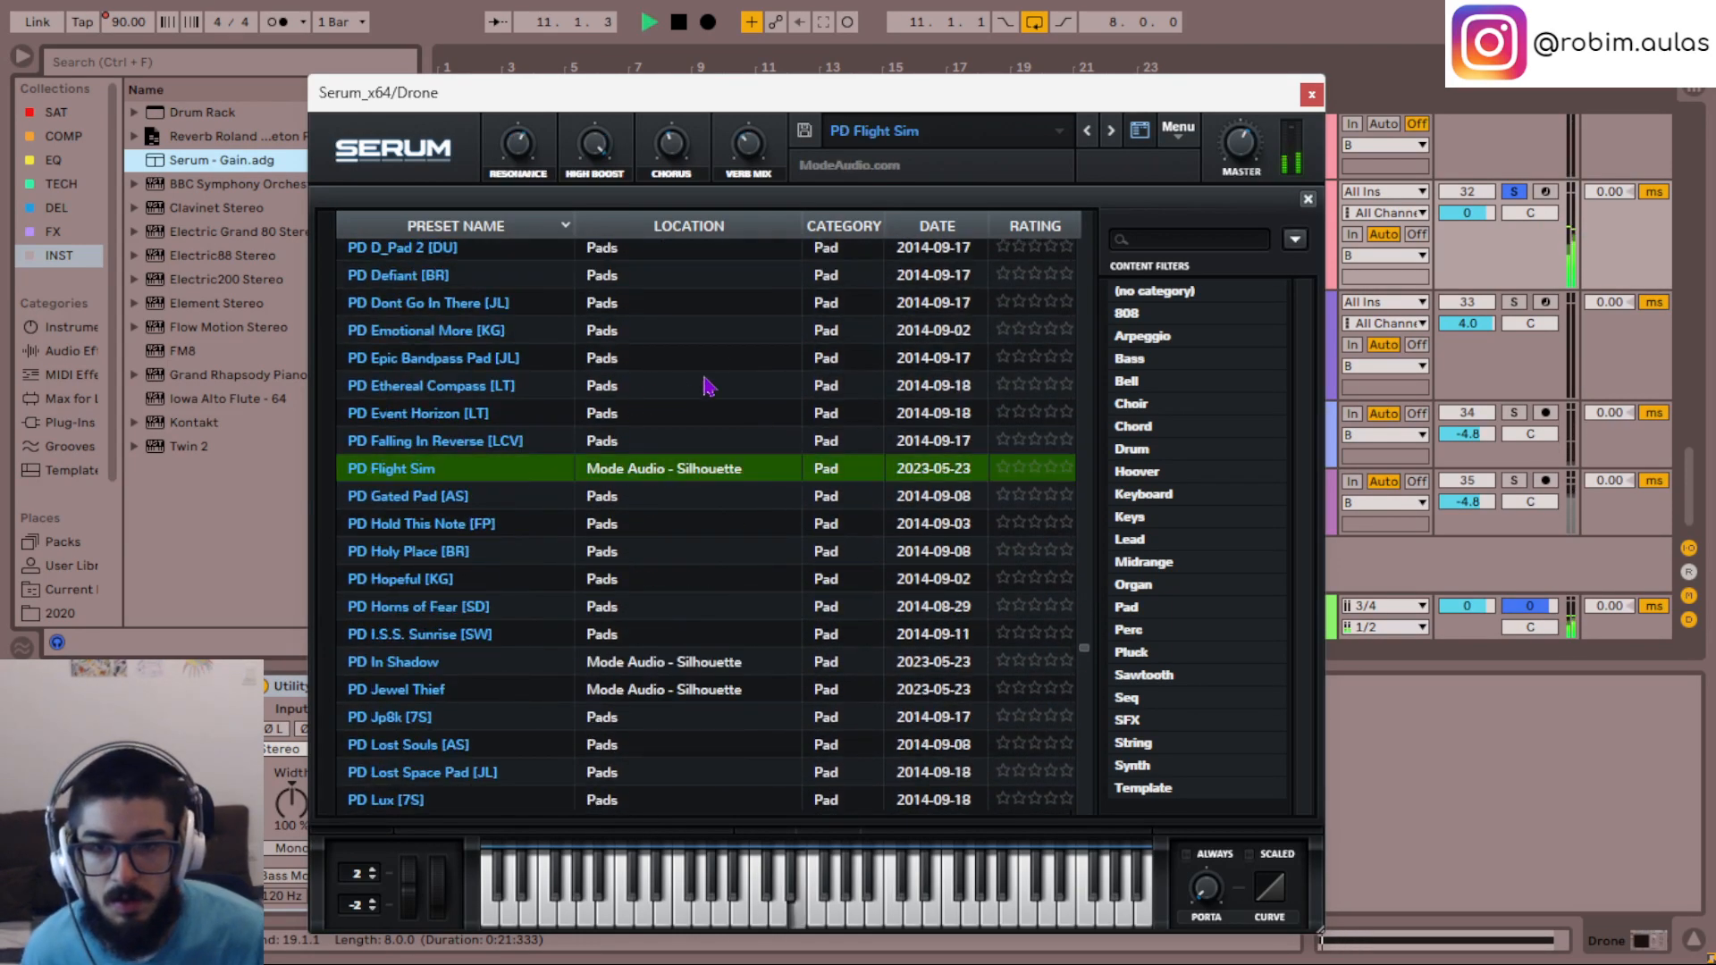
click(690, 230)
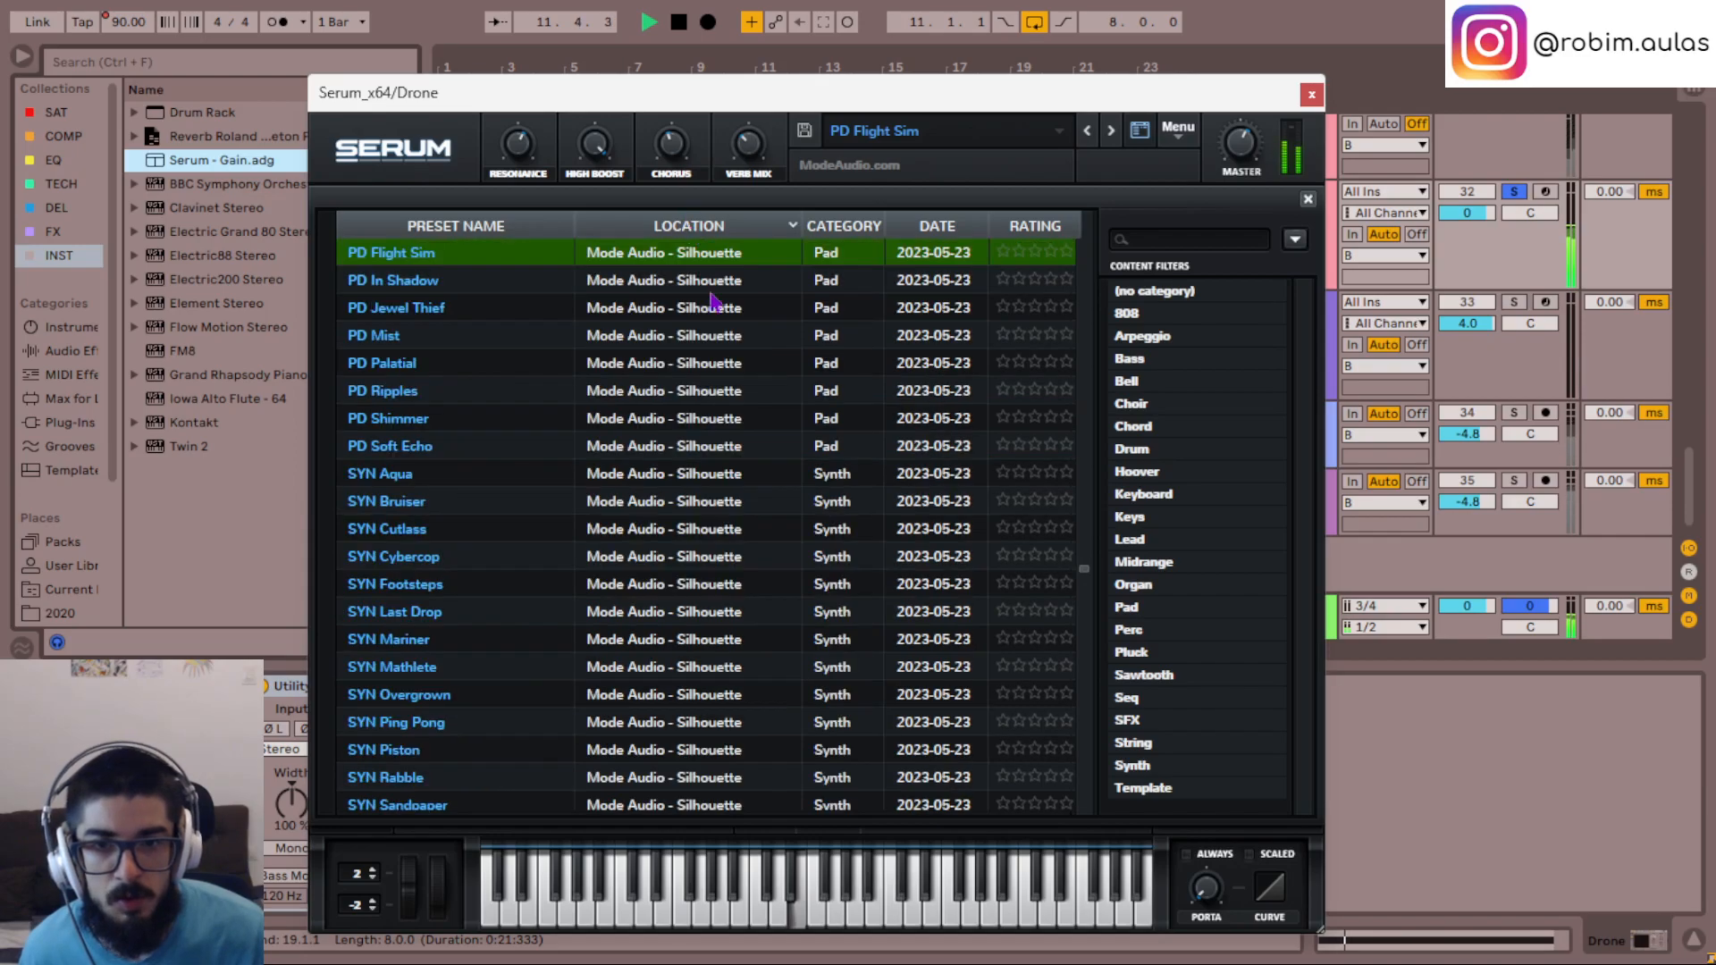
- Audition presets from the Mode Audio - Silhouette collection, including SYN Last Drop and SYN Piston
click(422, 449)
key(space)
scroll(520, 529, up, 4)
scroll(429, 452, up, 3)
click(385, 582)
key(space)
key(space)
scroll(463, 617, down, 6)
click(483, 639)
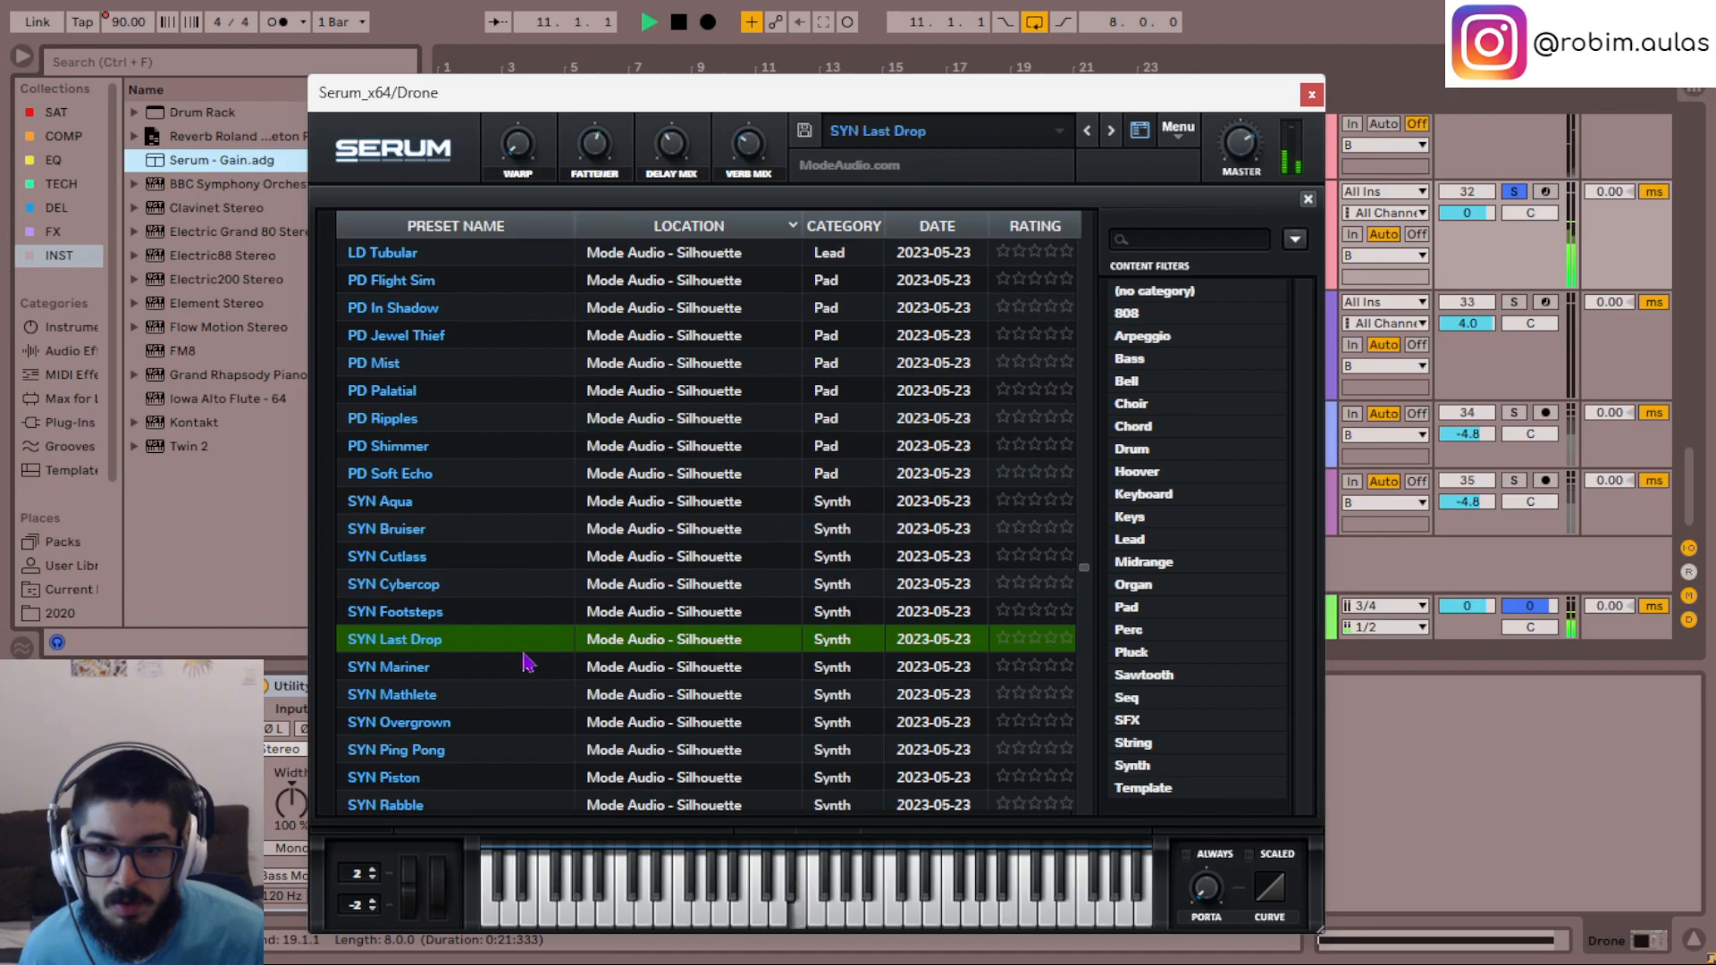
scroll(527, 660, down, 3)
click(489, 644)
- Load the Silhouette preset LD Sirens for the Drone and unsolo the track to hear it in the mix
key(space)
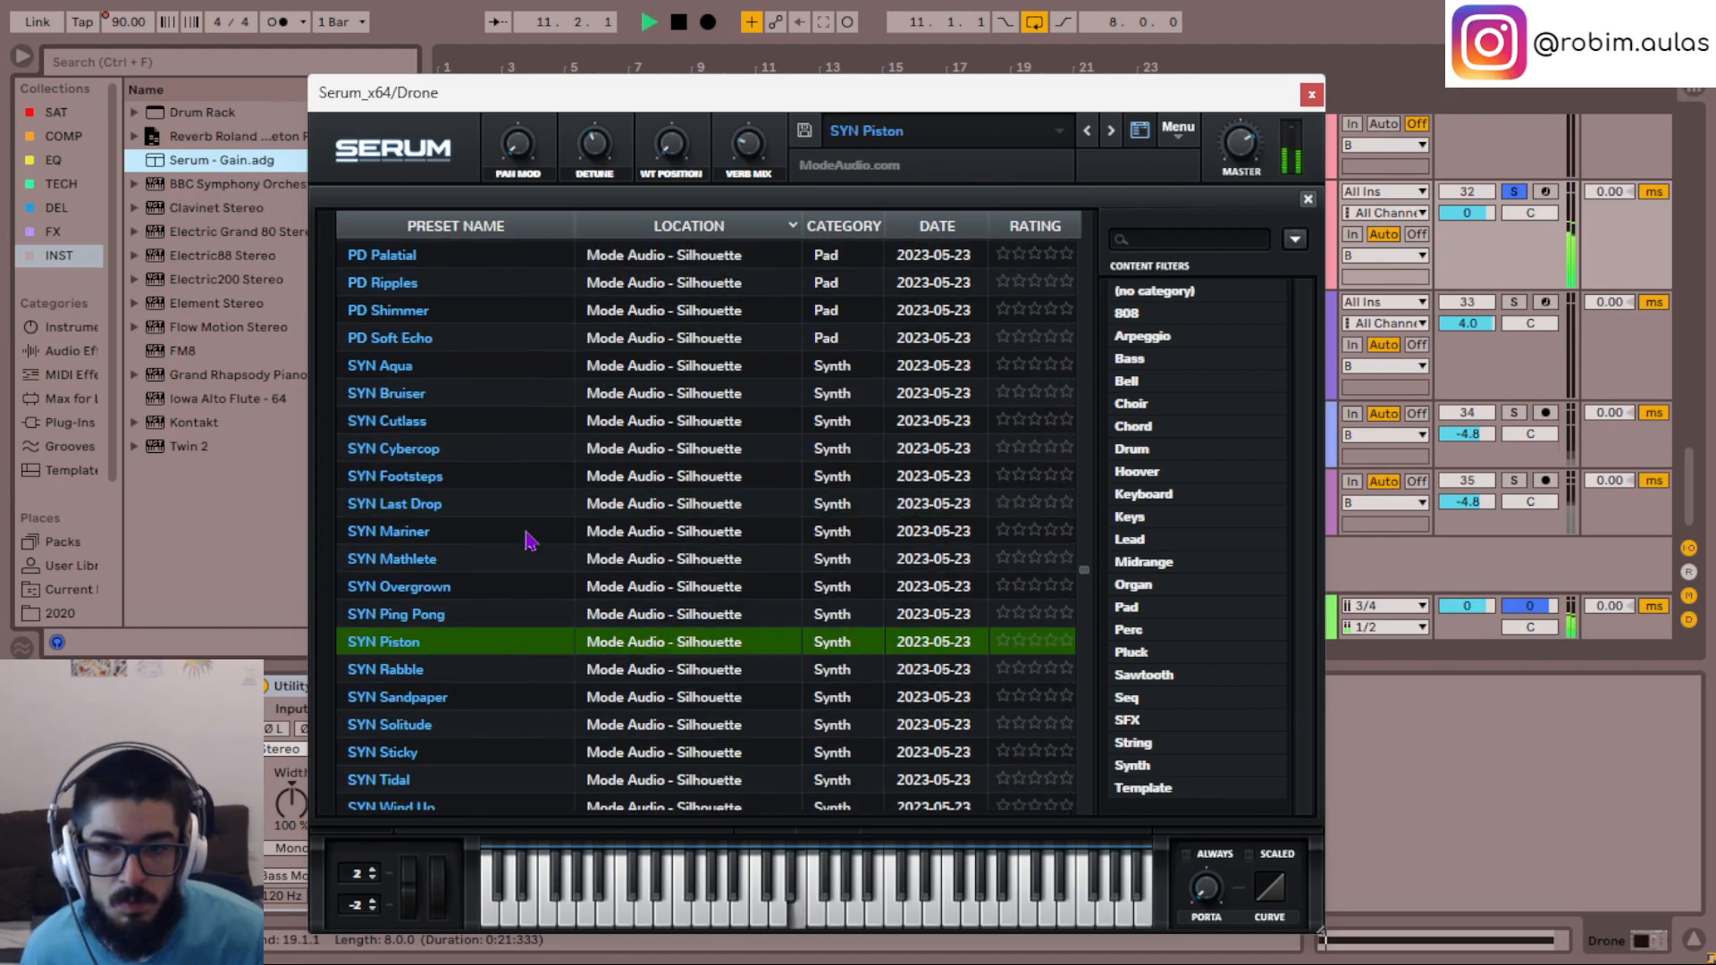
click(420, 725)
key(space)
scroll(491, 590, up, 3)
scroll(404, 545, down, 1)
scroll(406, 546, up, 12)
click(429, 604)
scroll(447, 647, down, 3)
click(420, 713)
key(space)
scroll(483, 717, down, 4)
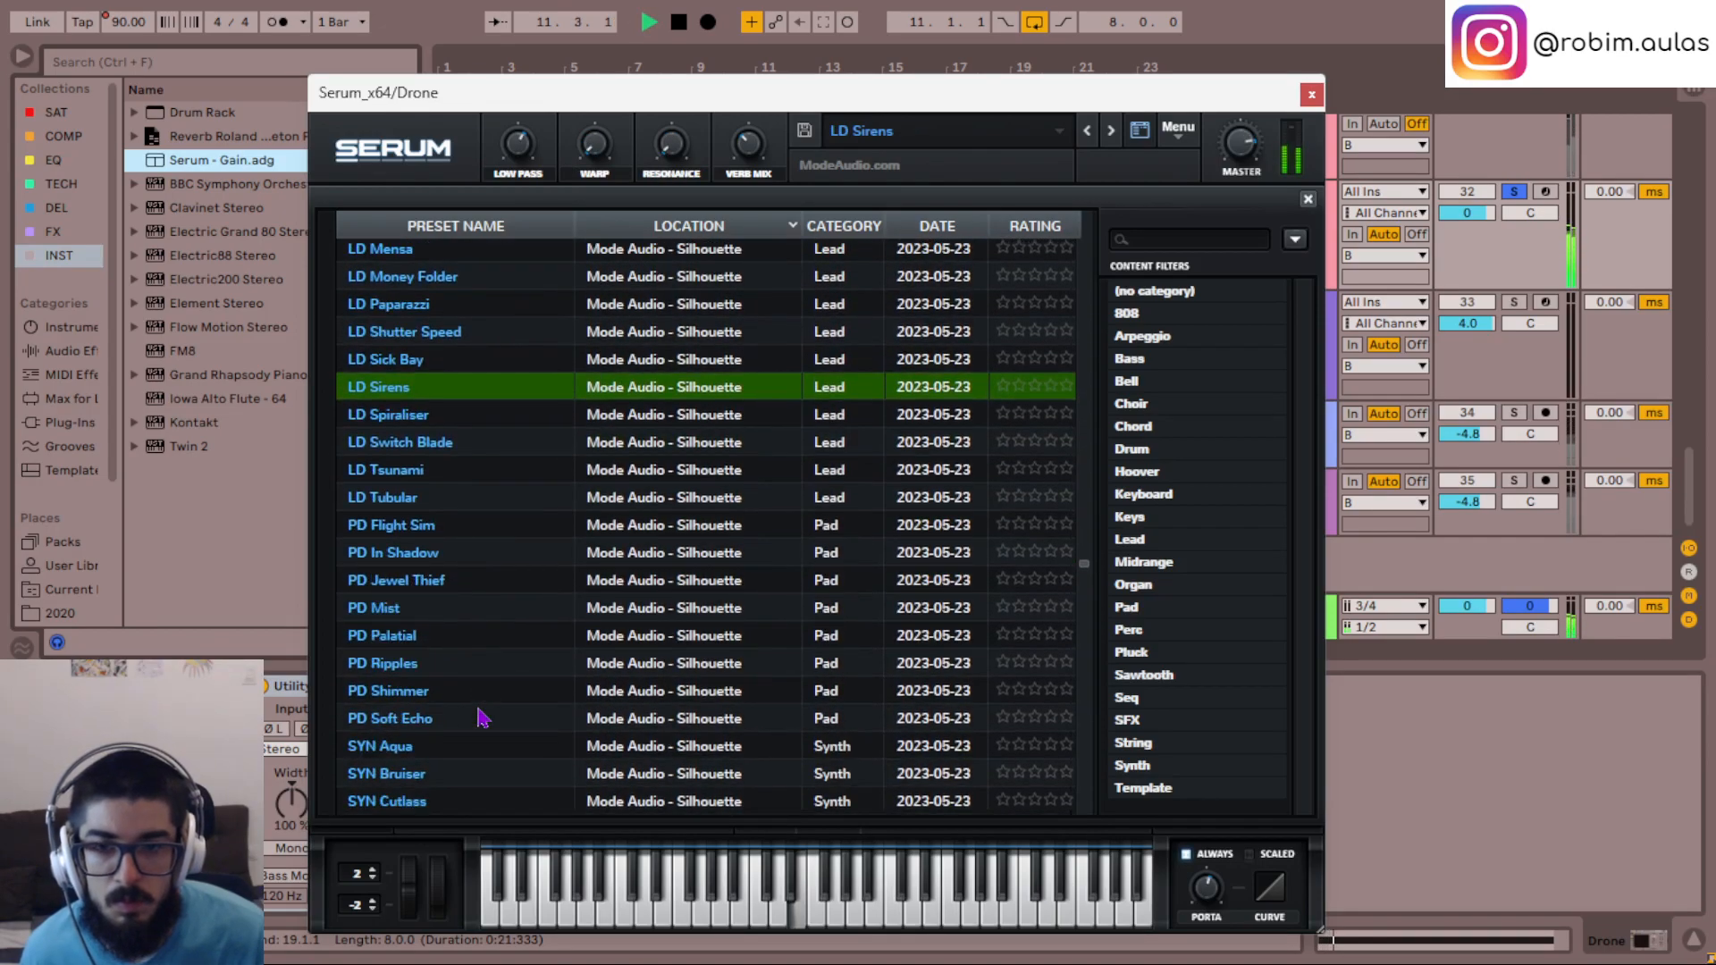
key(s)
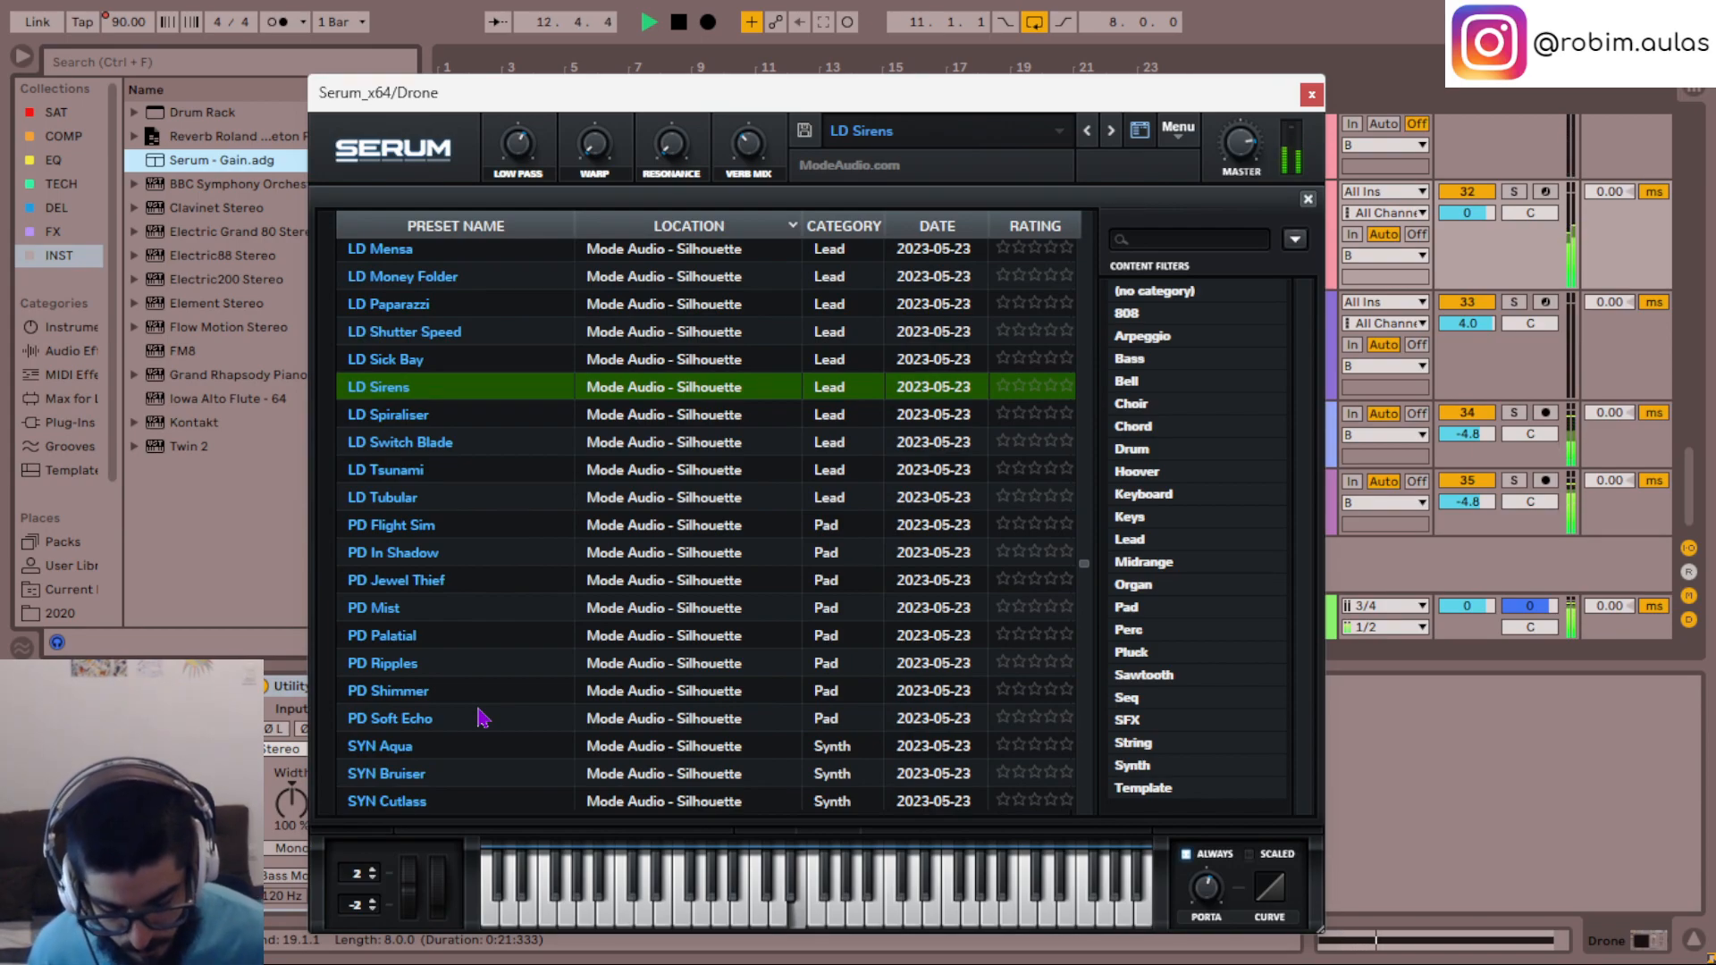
- Close Serum, open the Drone clip and shorten its E3 note to the first two bars
click(1311, 95)
scroll(794, 433, up, 3)
double_click(792, 420)
drag(874, 702, 911, 629)
drag(1696, 623, 704, 623)
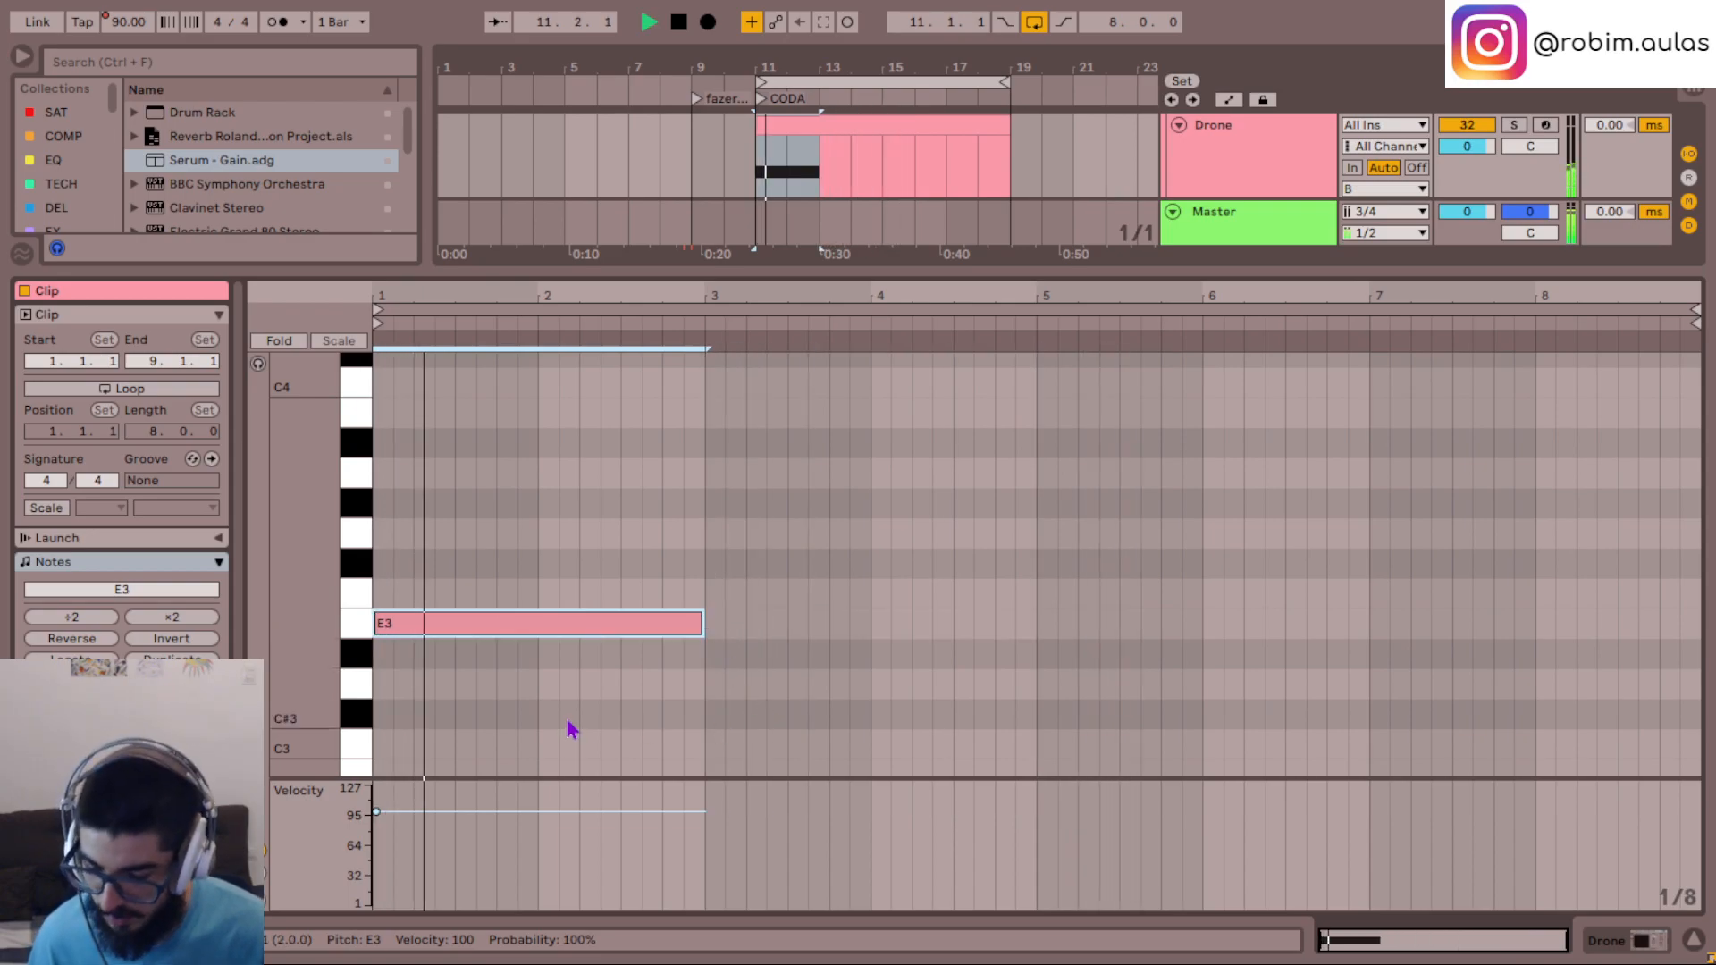
- Duplicate the E3 note into bars 3-4, transpose the copy to F#3, and add a G#3 over the second half of bar 4
key(ctrl+d)
key(Up)
key(Up)
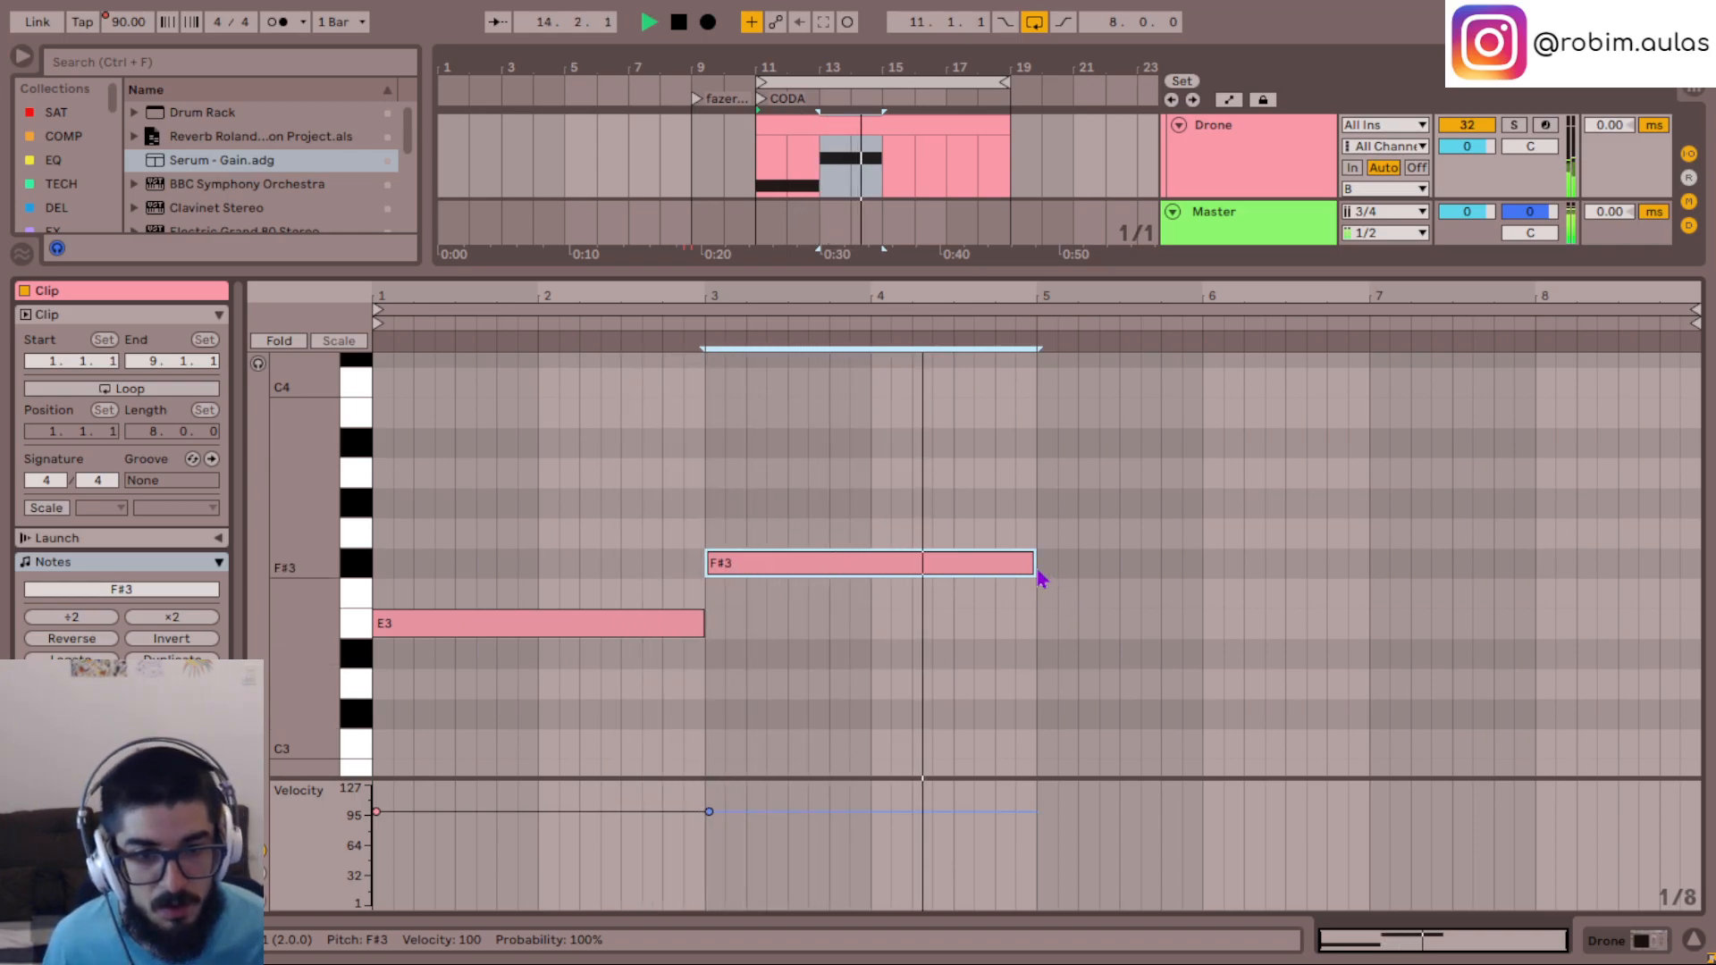
double_click(958, 503)
drag(974, 504, 1029, 506)
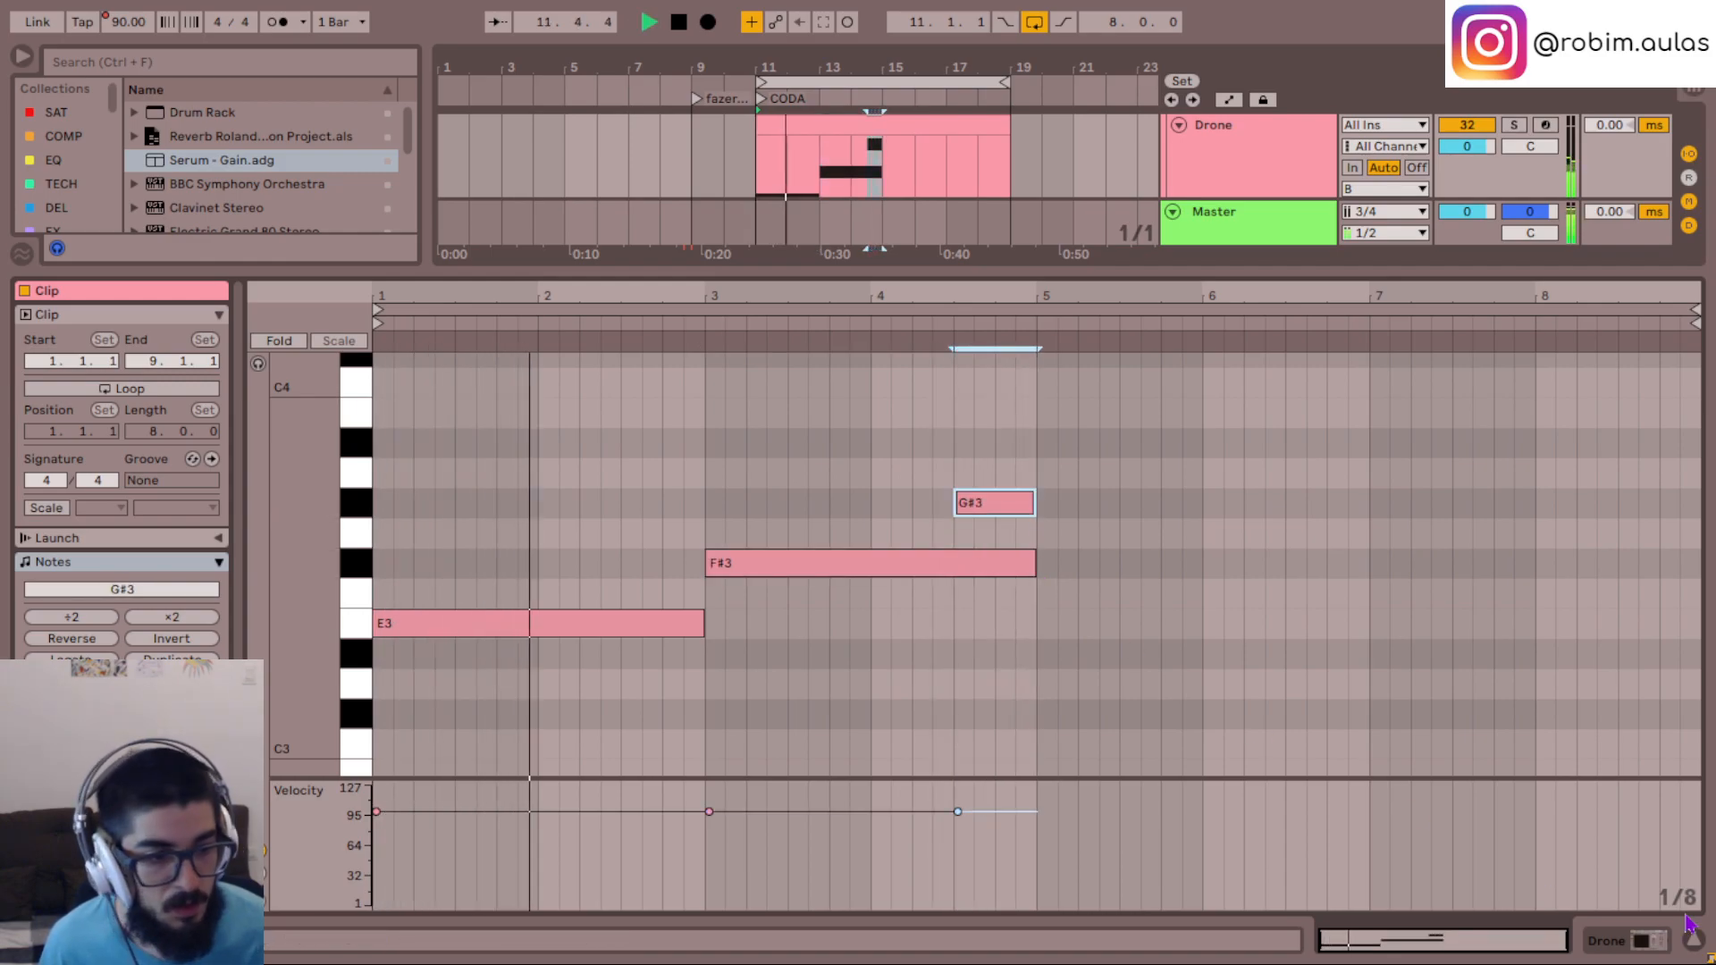
- Enable Mono voicing in the Drone track's Serum instrument and close its window
key(shift+Tab)
key(ctrl+alt+p)
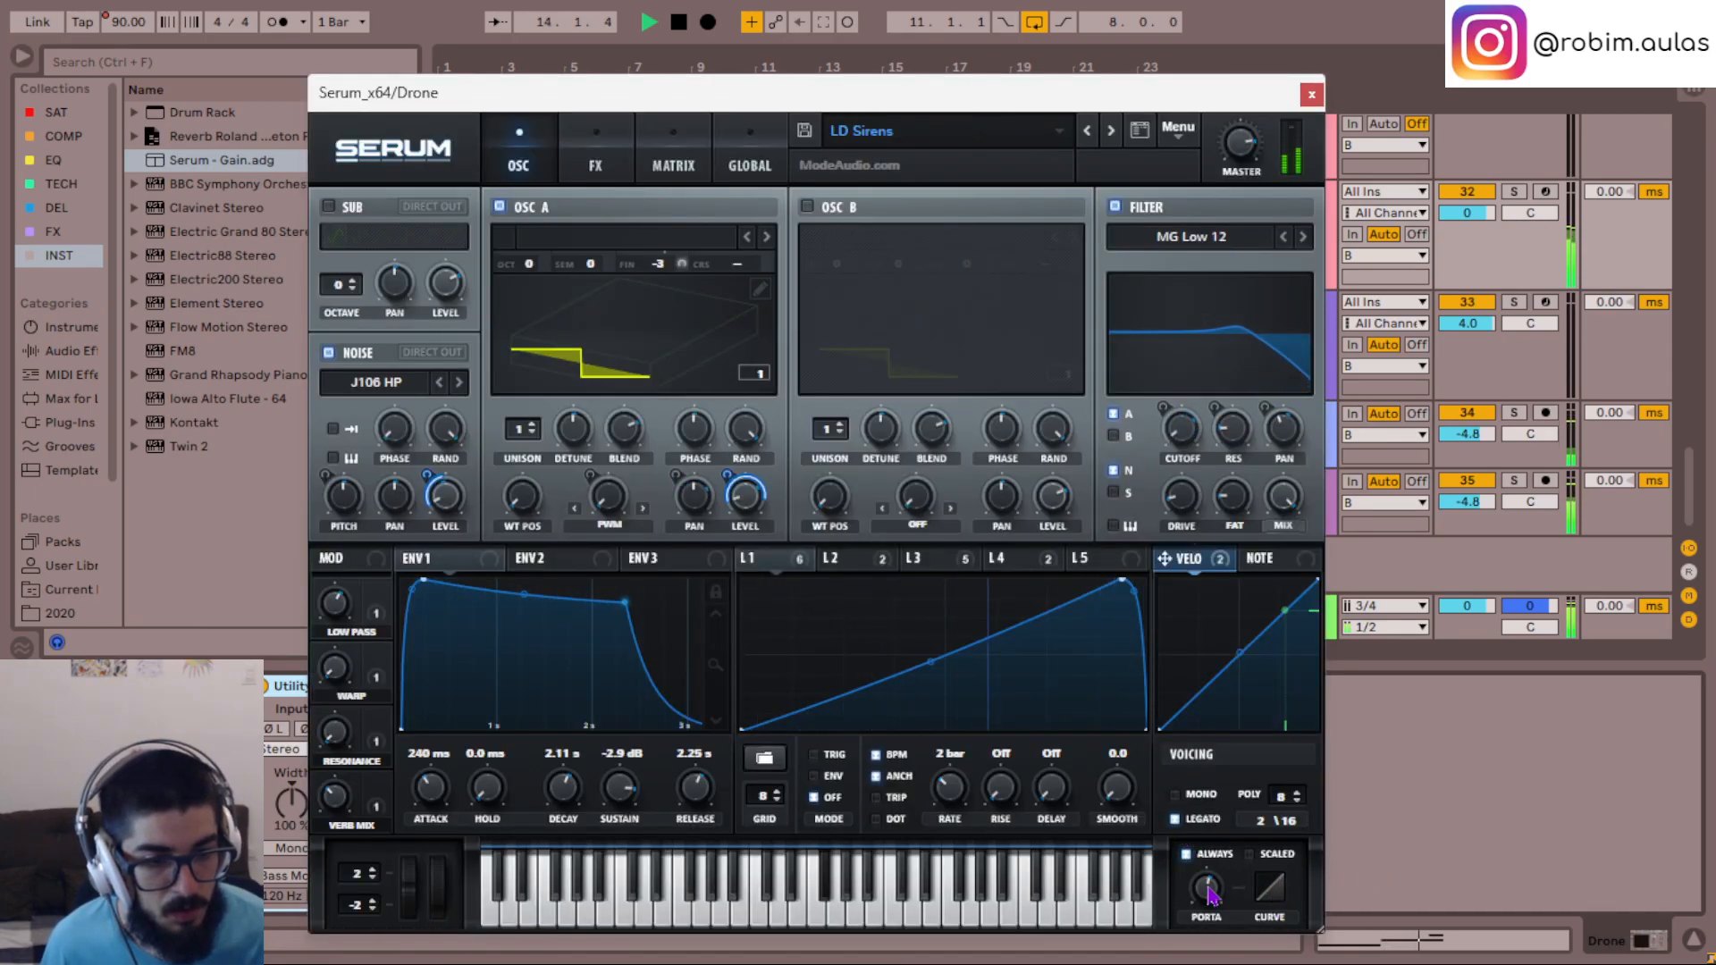
click(1311, 95)
scroll(905, 274, up, 2)
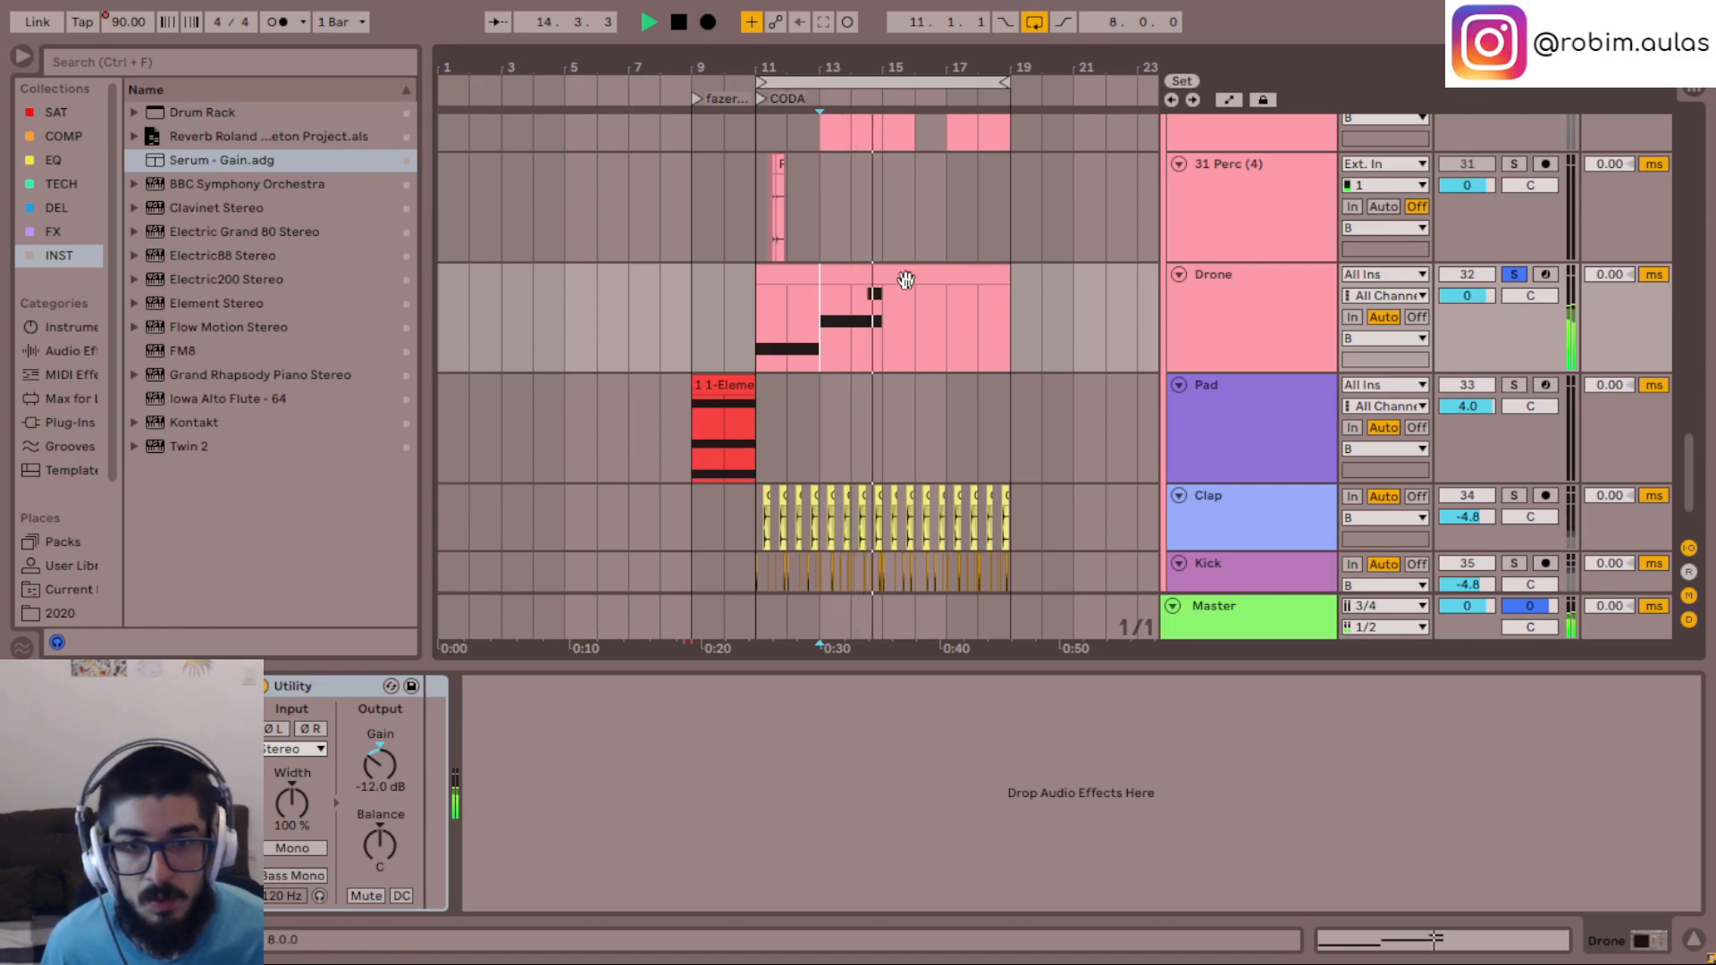
key(ctrl+alt+p)
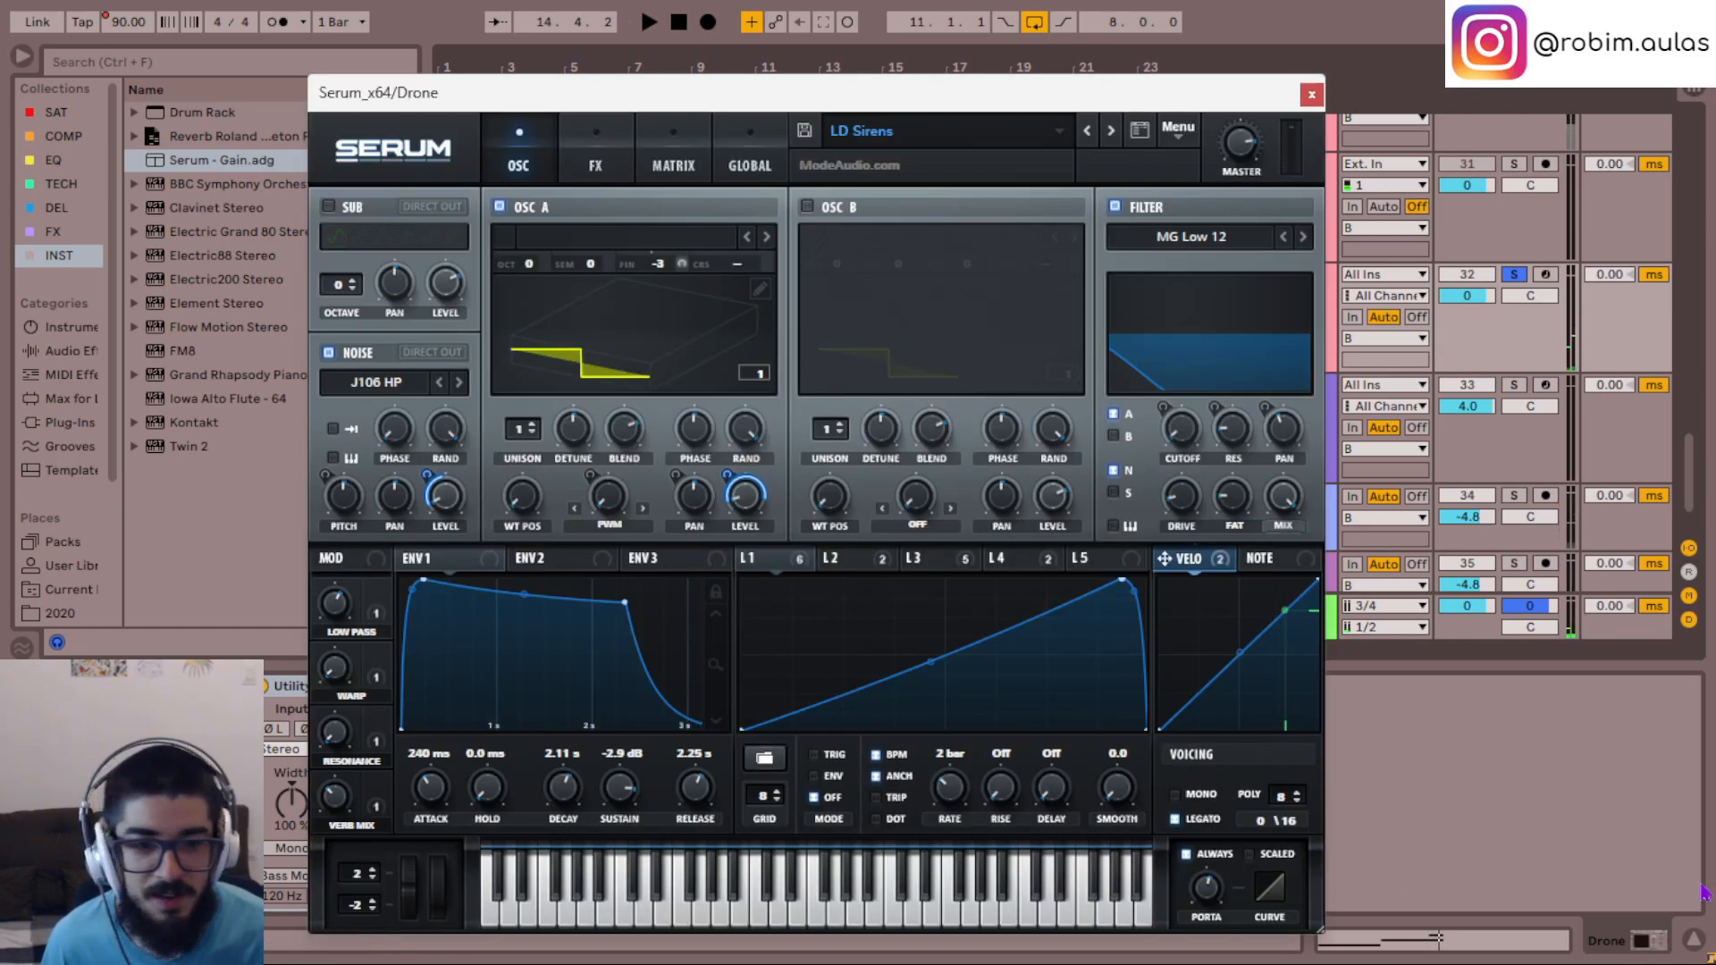
click(1176, 796)
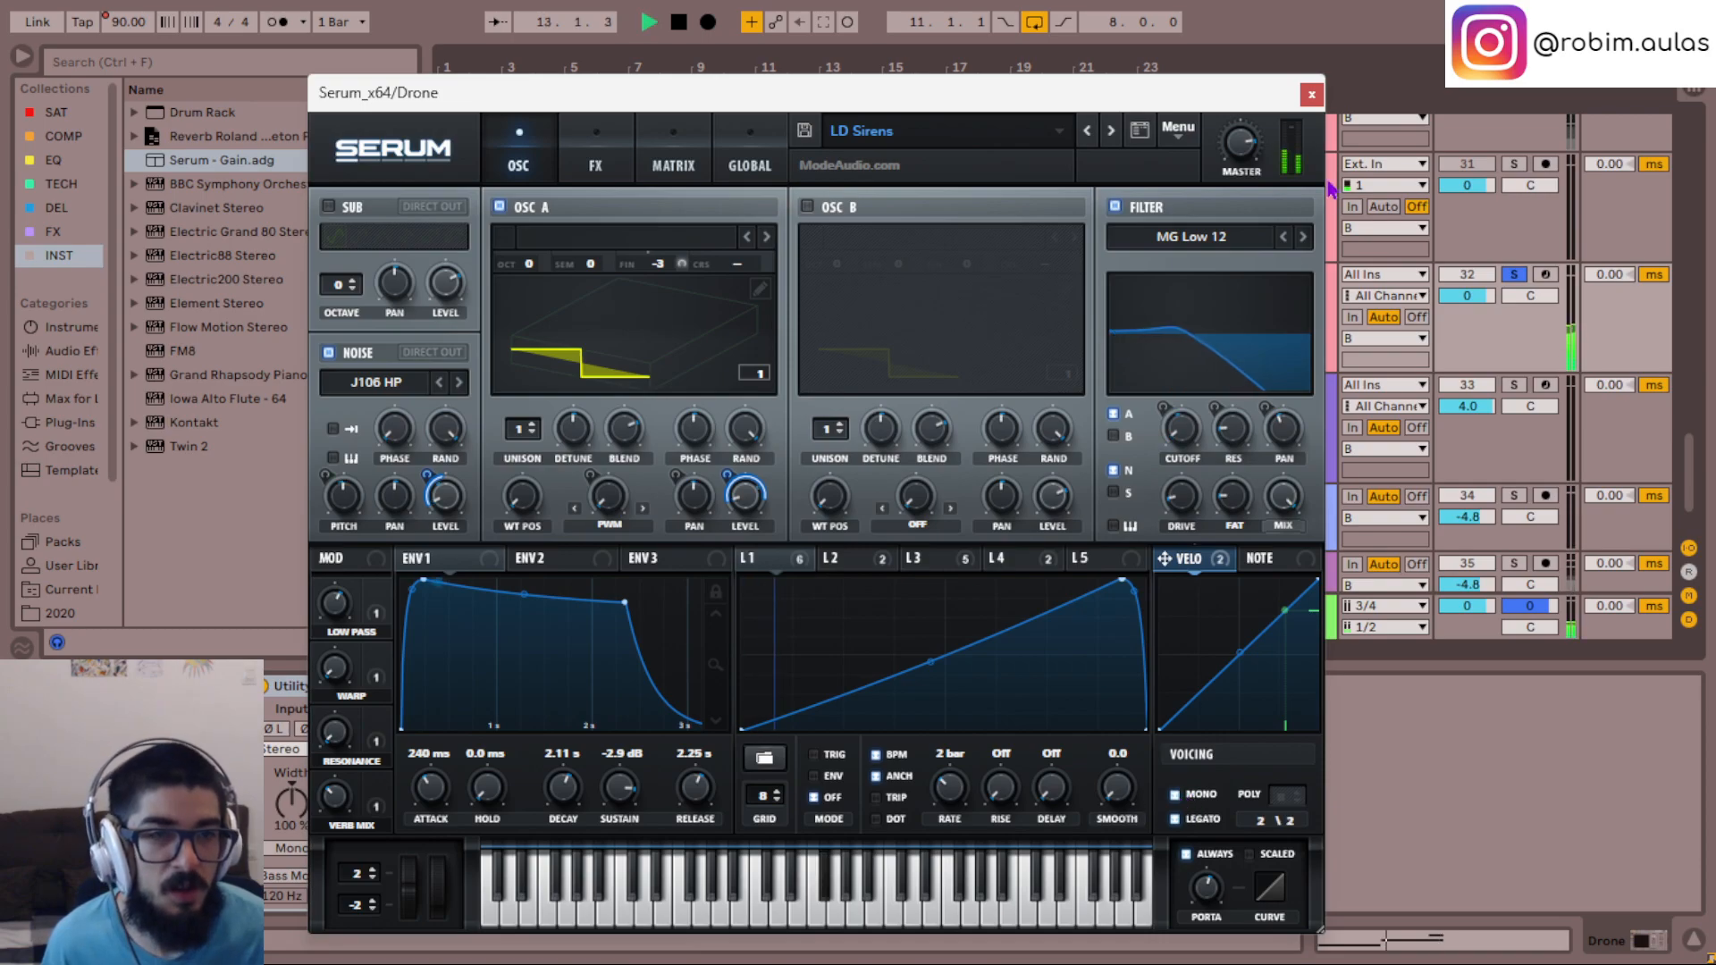
click(1310, 95)
- Reopen the Drone clip and duplicate its four-bar phrase into bars 5-8
double_click(878, 277)
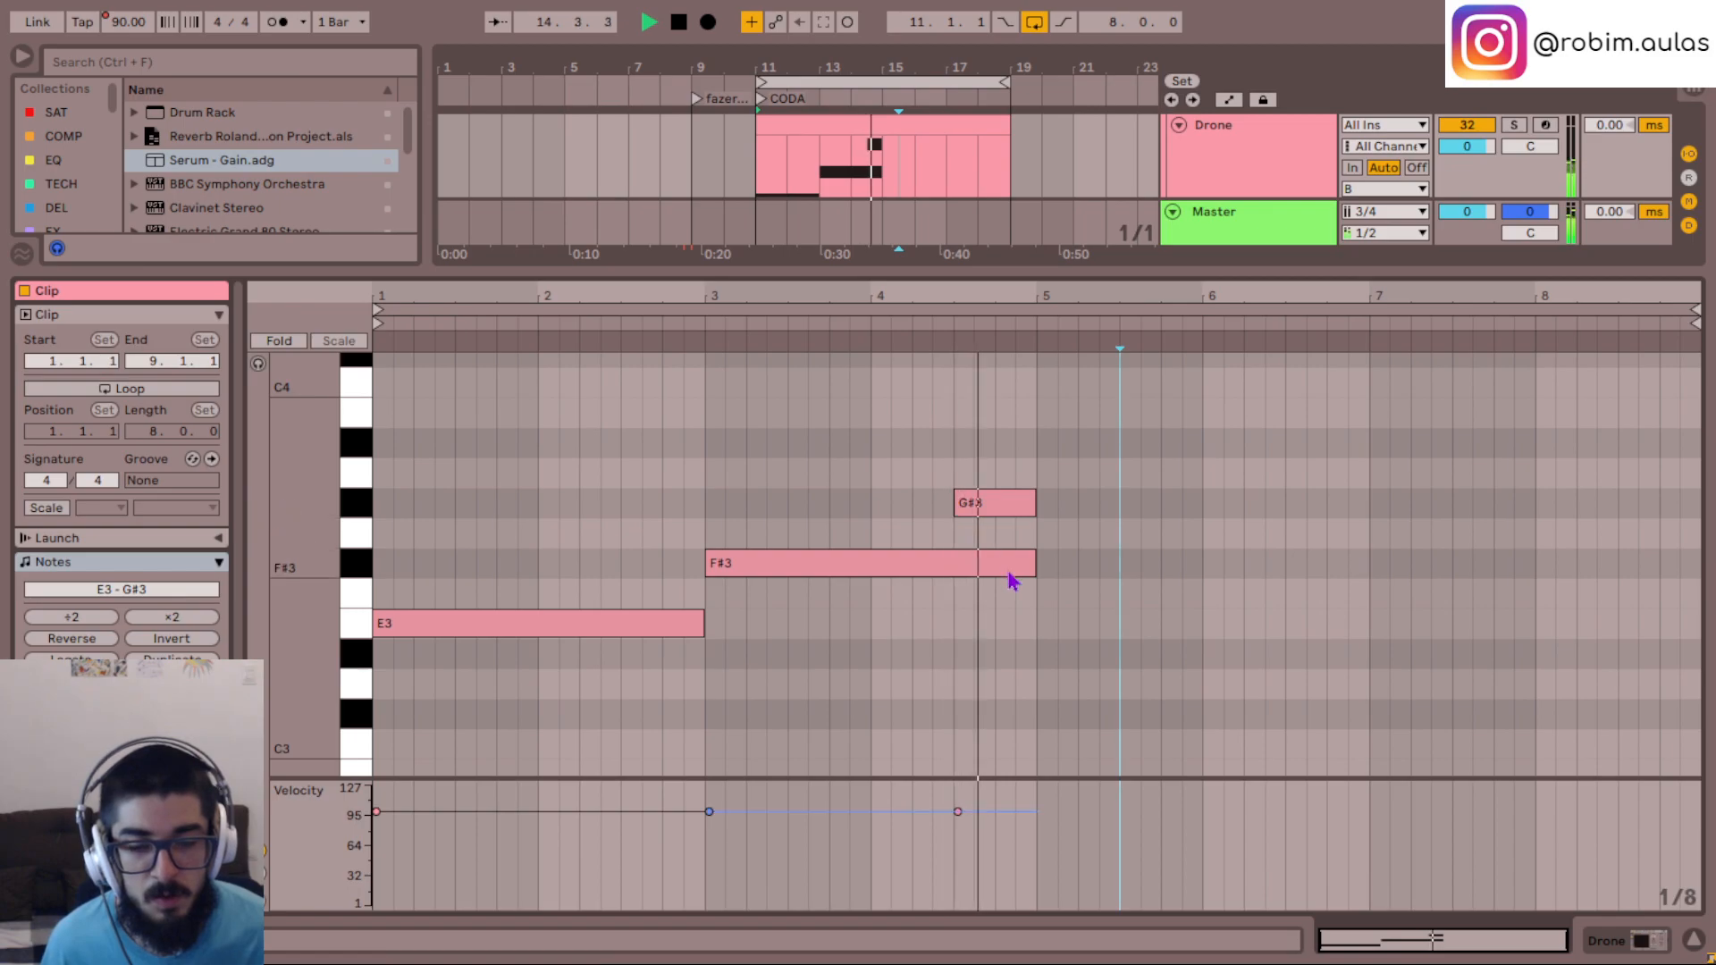
click(1013, 608)
key(space)
key(space)
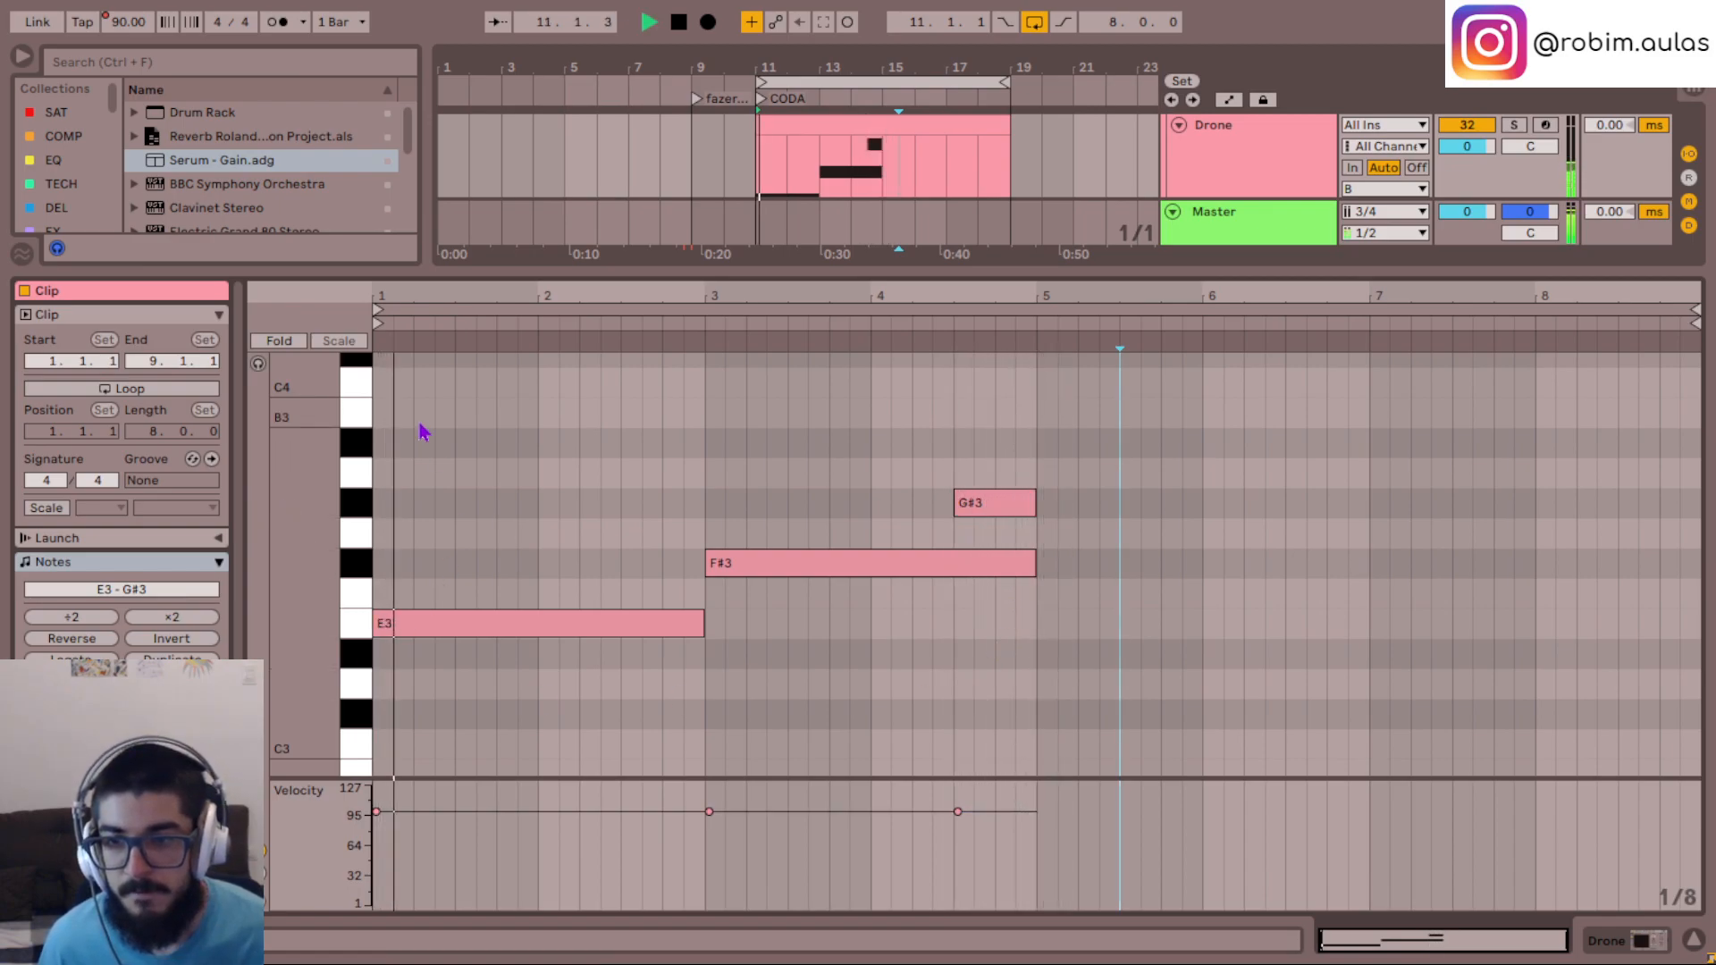
drag(571, 714, 973, 433)
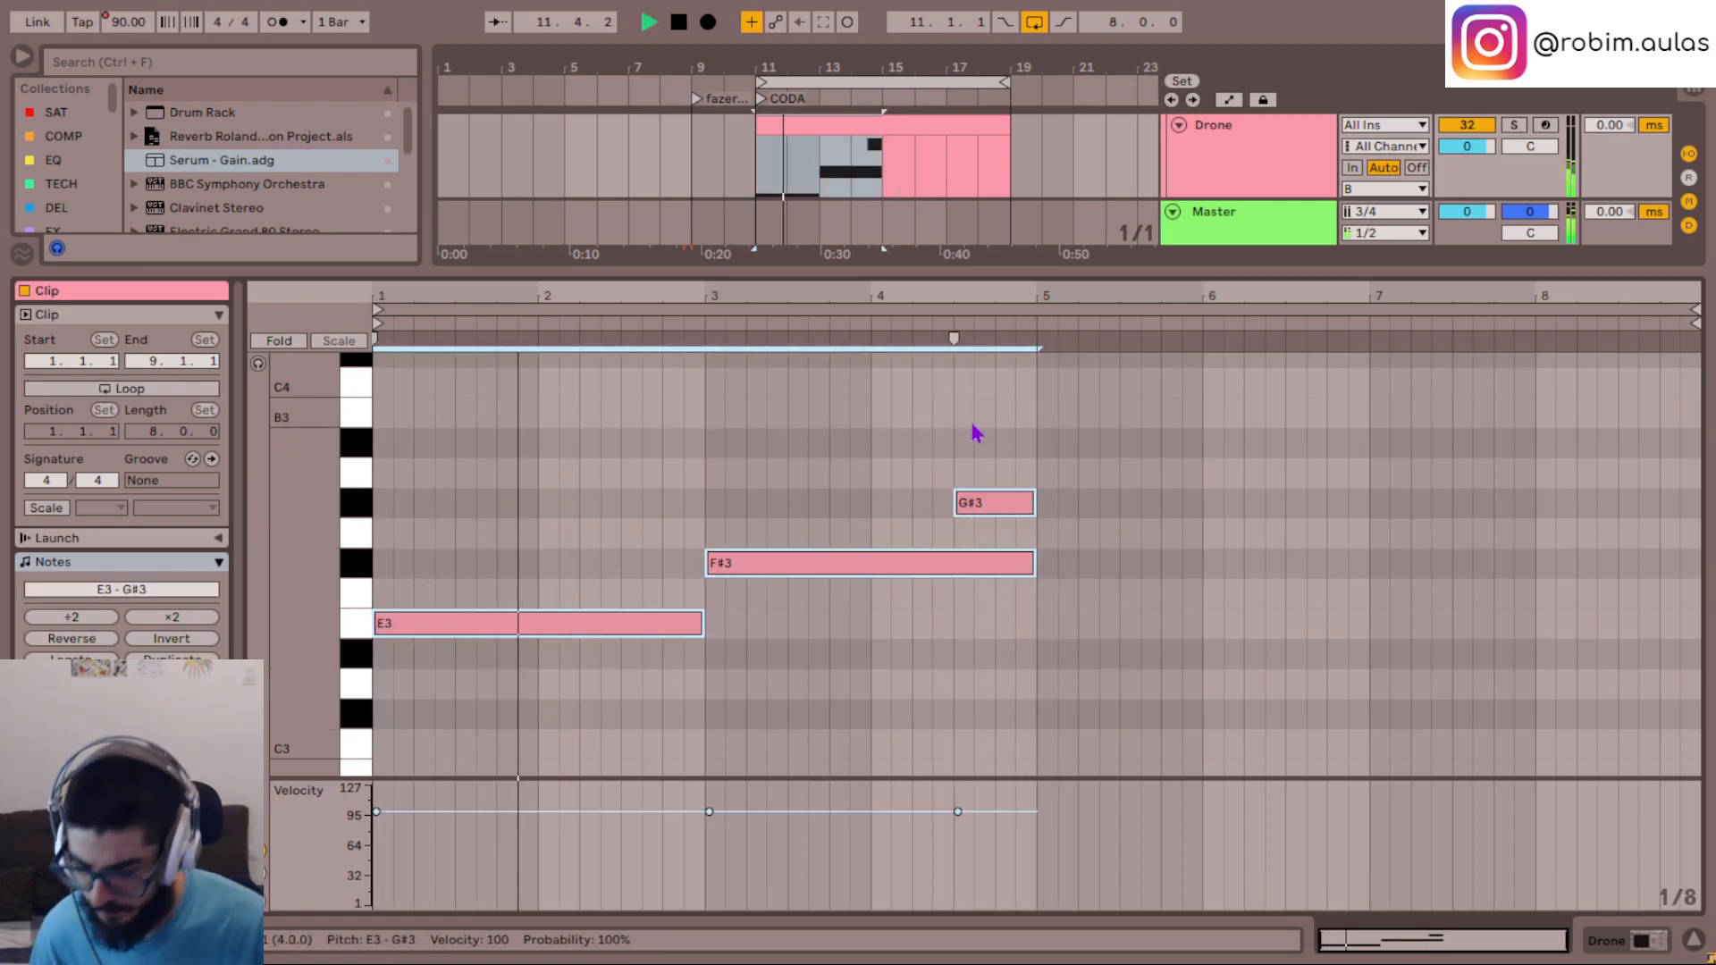
key(ctrl+d)
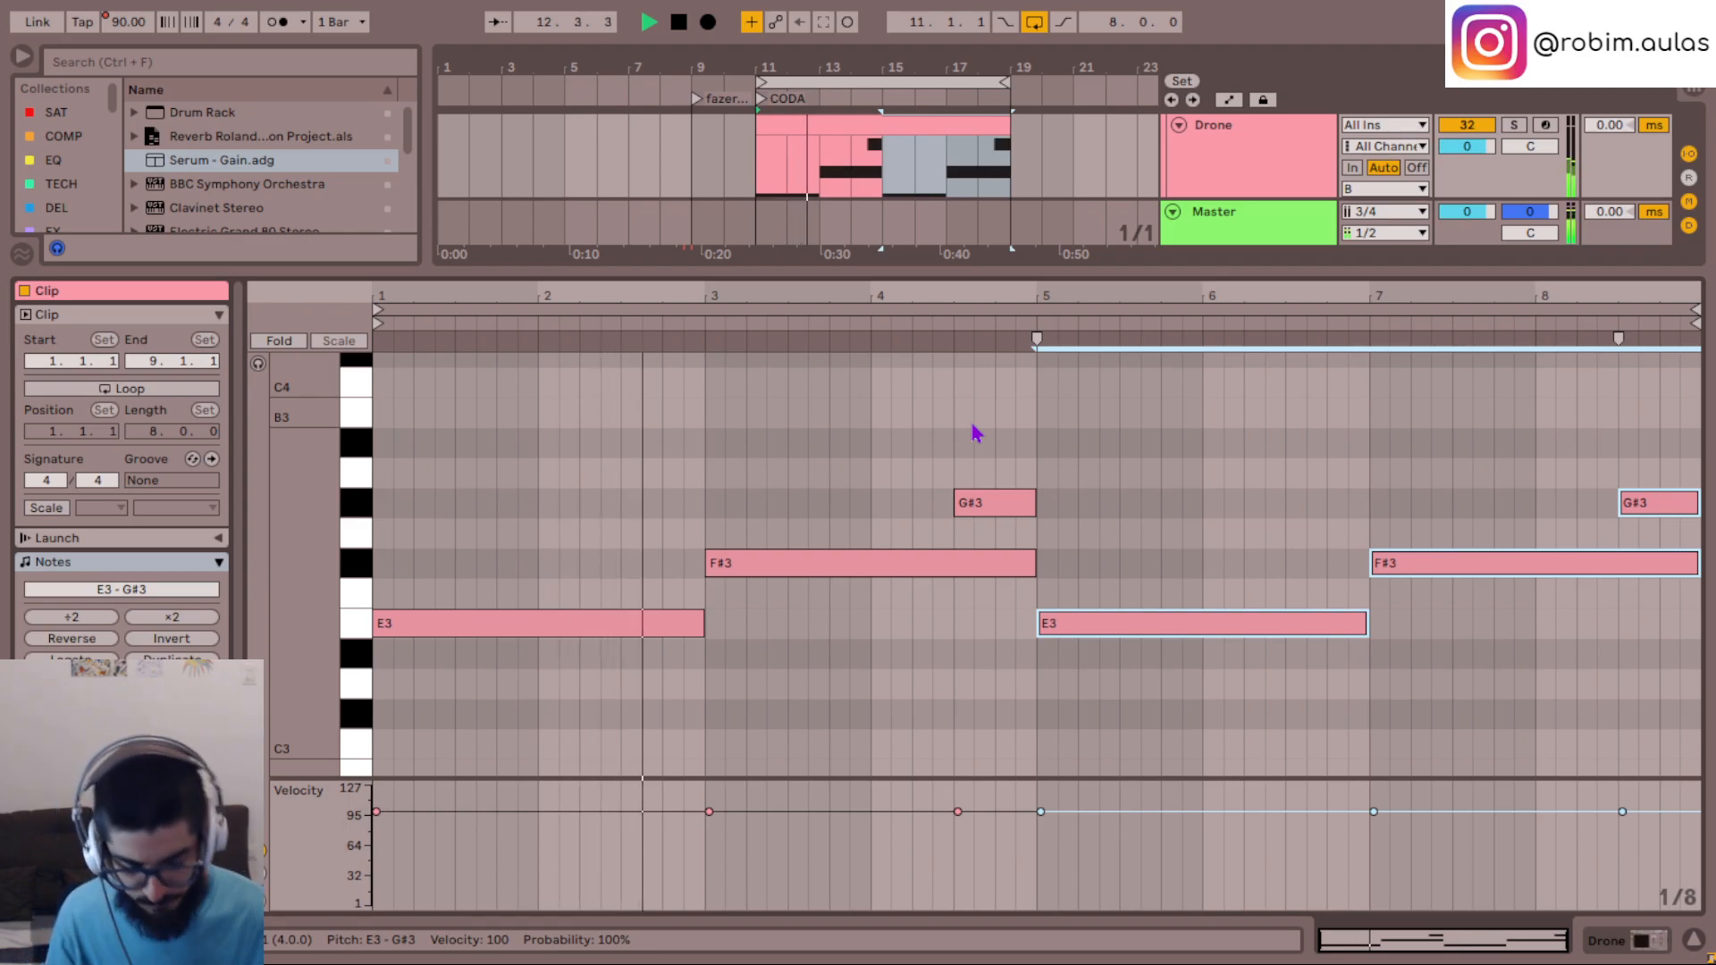
scroll(1215, 715, down, 1)
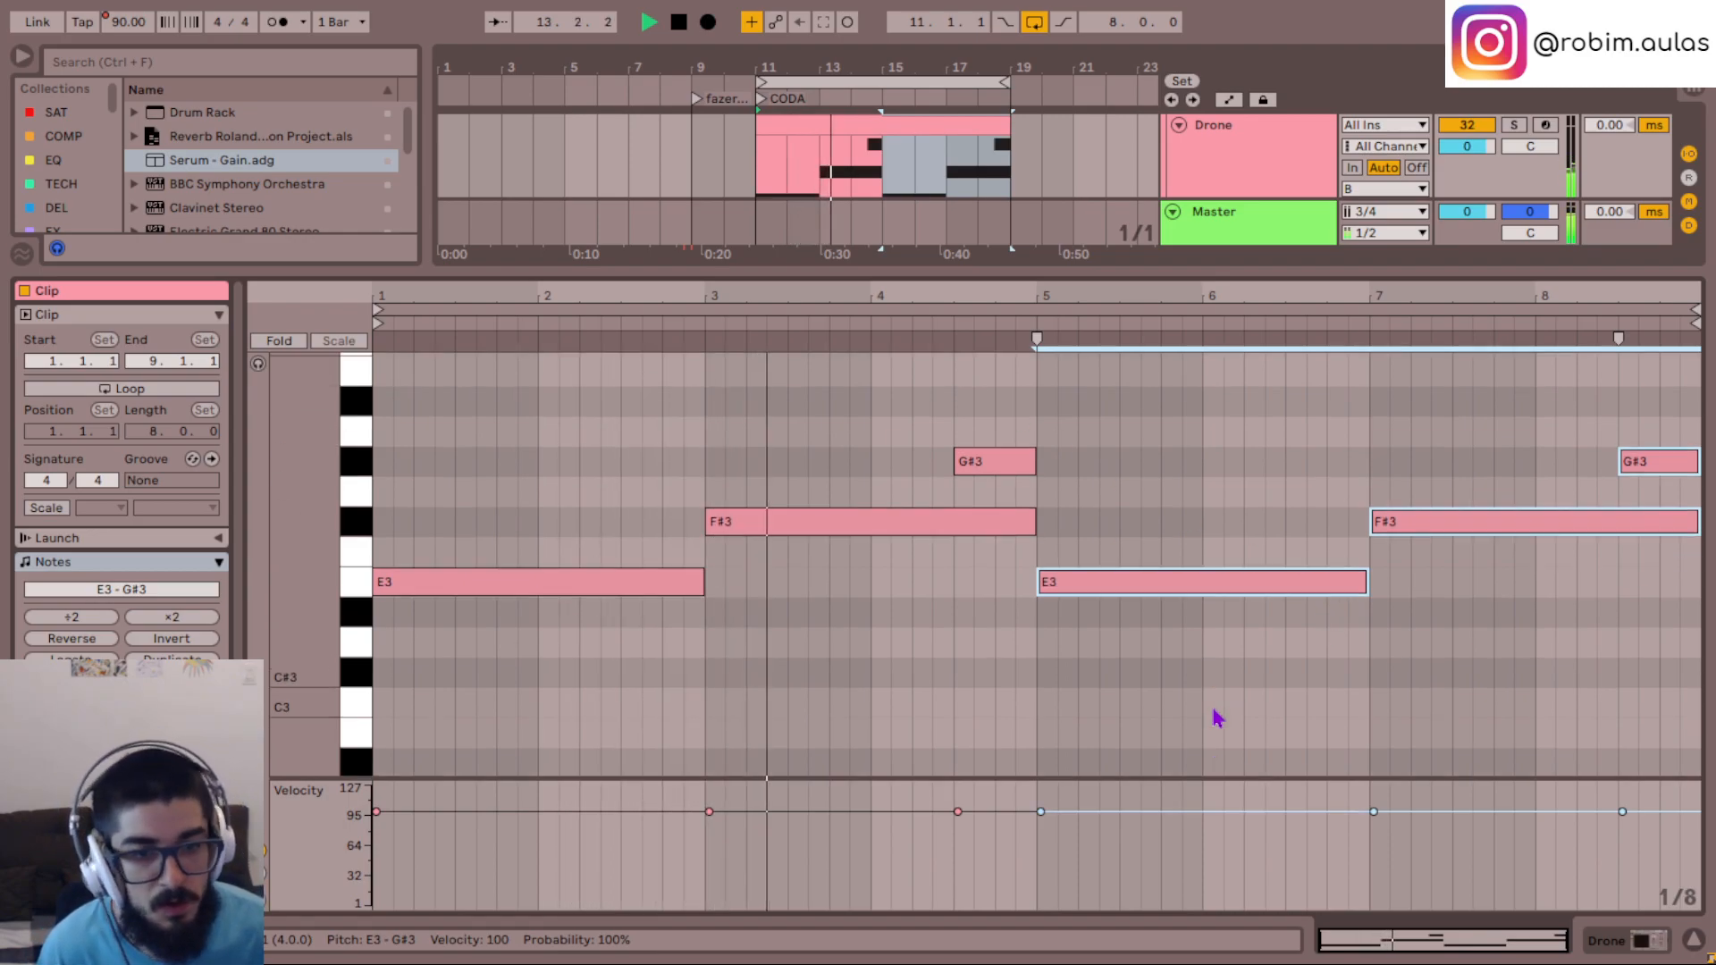
- Lower the E3 note in bars 5-6 to D#3
click(1183, 582)
key(Down)
scroll(1199, 529, down, 1)
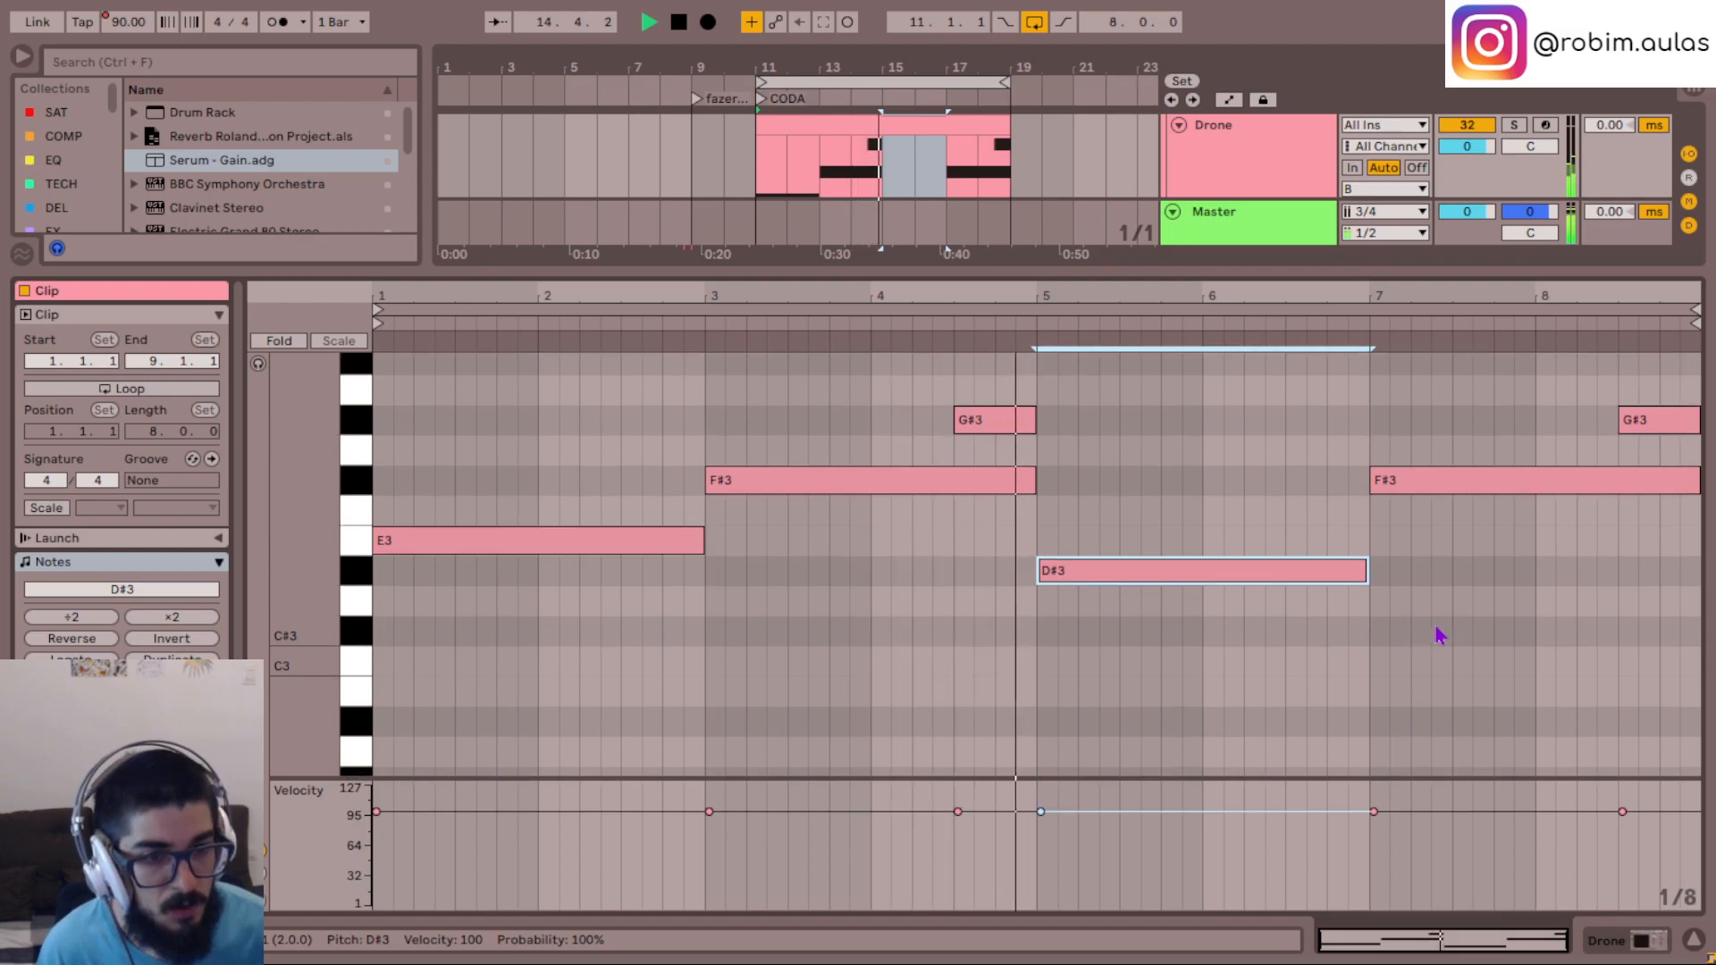
scroll(1438, 634, up, 1)
click(1439, 563)
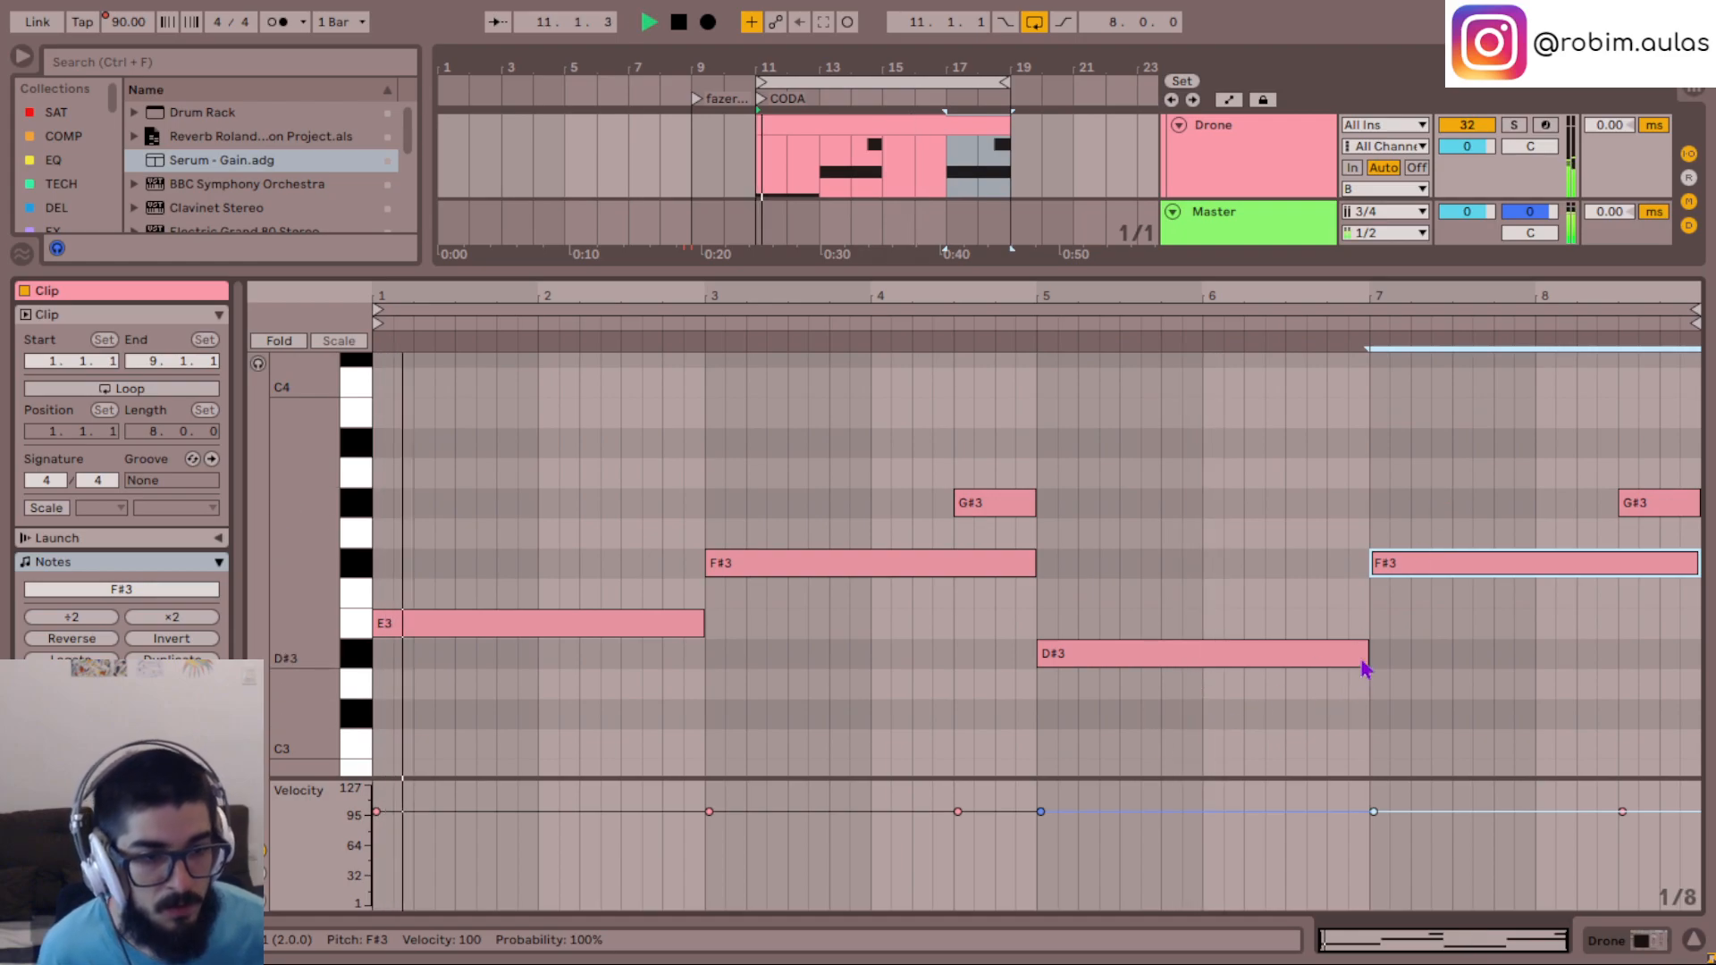
- Add a C#3 note below the D#3, from the last eighth of bar 5 to the end of bar 6
drag(1367, 653, 1293, 730)
key(super)
key(super)
drag(1201, 659, 1370, 679)
drag(1207, 713, 1159, 724)
click(1026, 720)
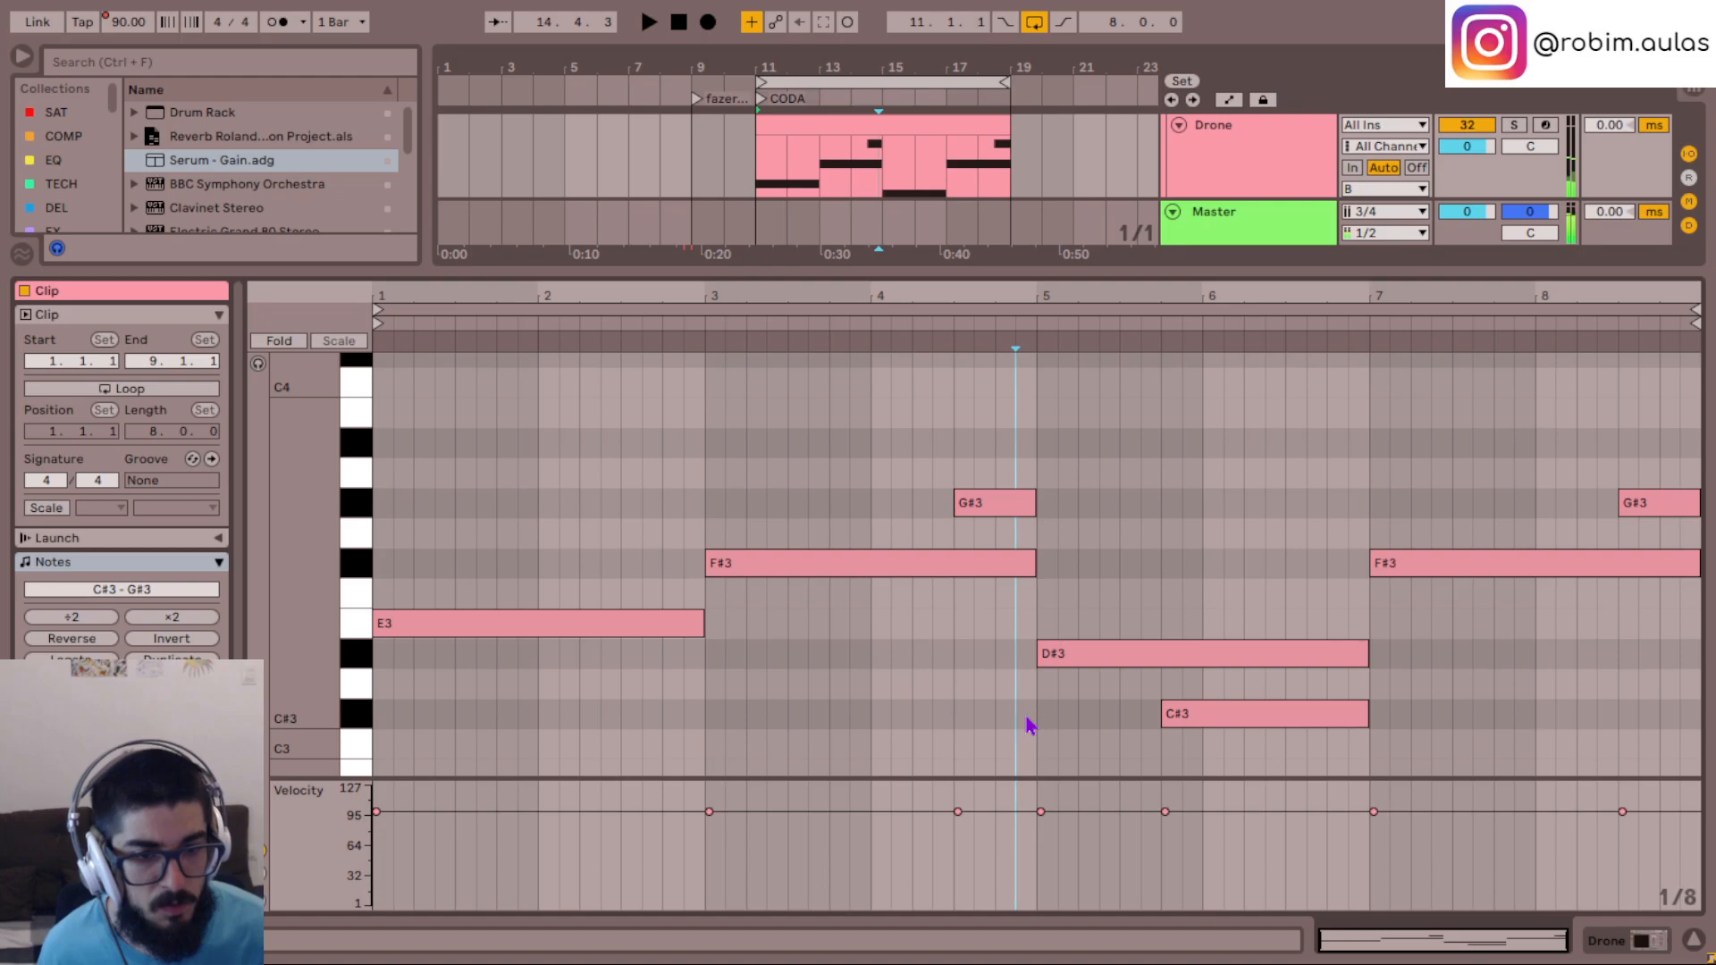
drag(1162, 713, 1183, 713)
click(1144, 722)
key(space)
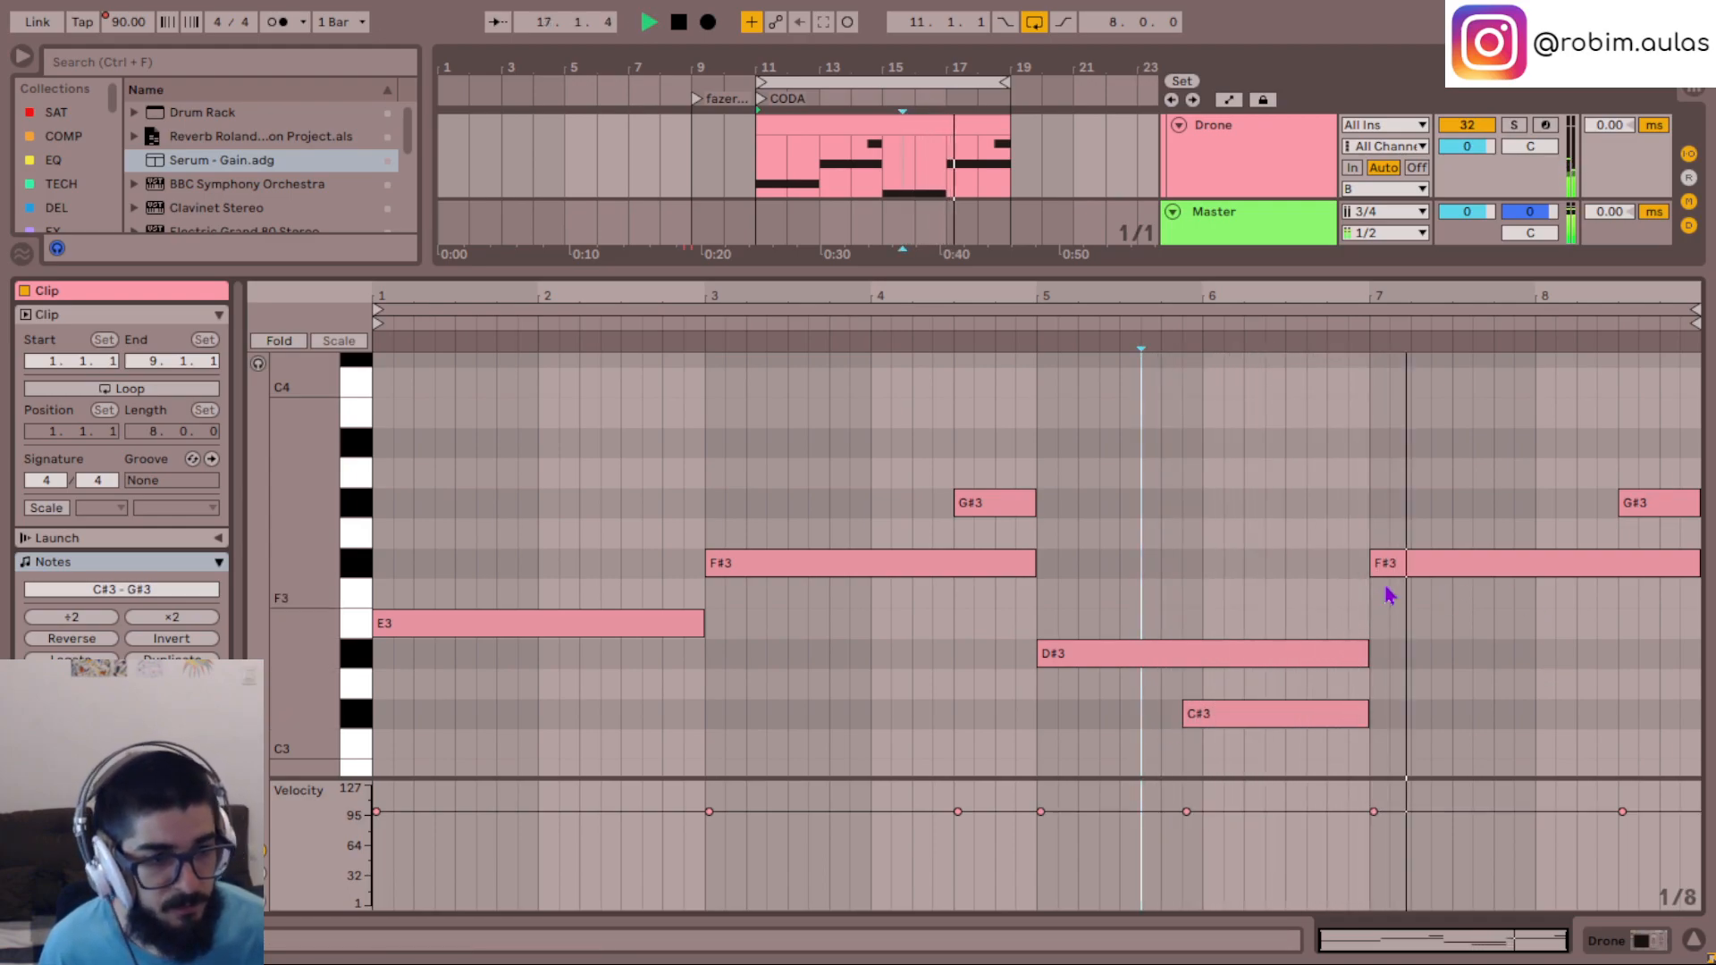
- Move the closing G#3 note to the start of bar 8 and raise it to B3
drag(1651, 507, 1567, 502)
scroll(1570, 536, up, 2)
key(space)
drag(1564, 589, 1558, 513)
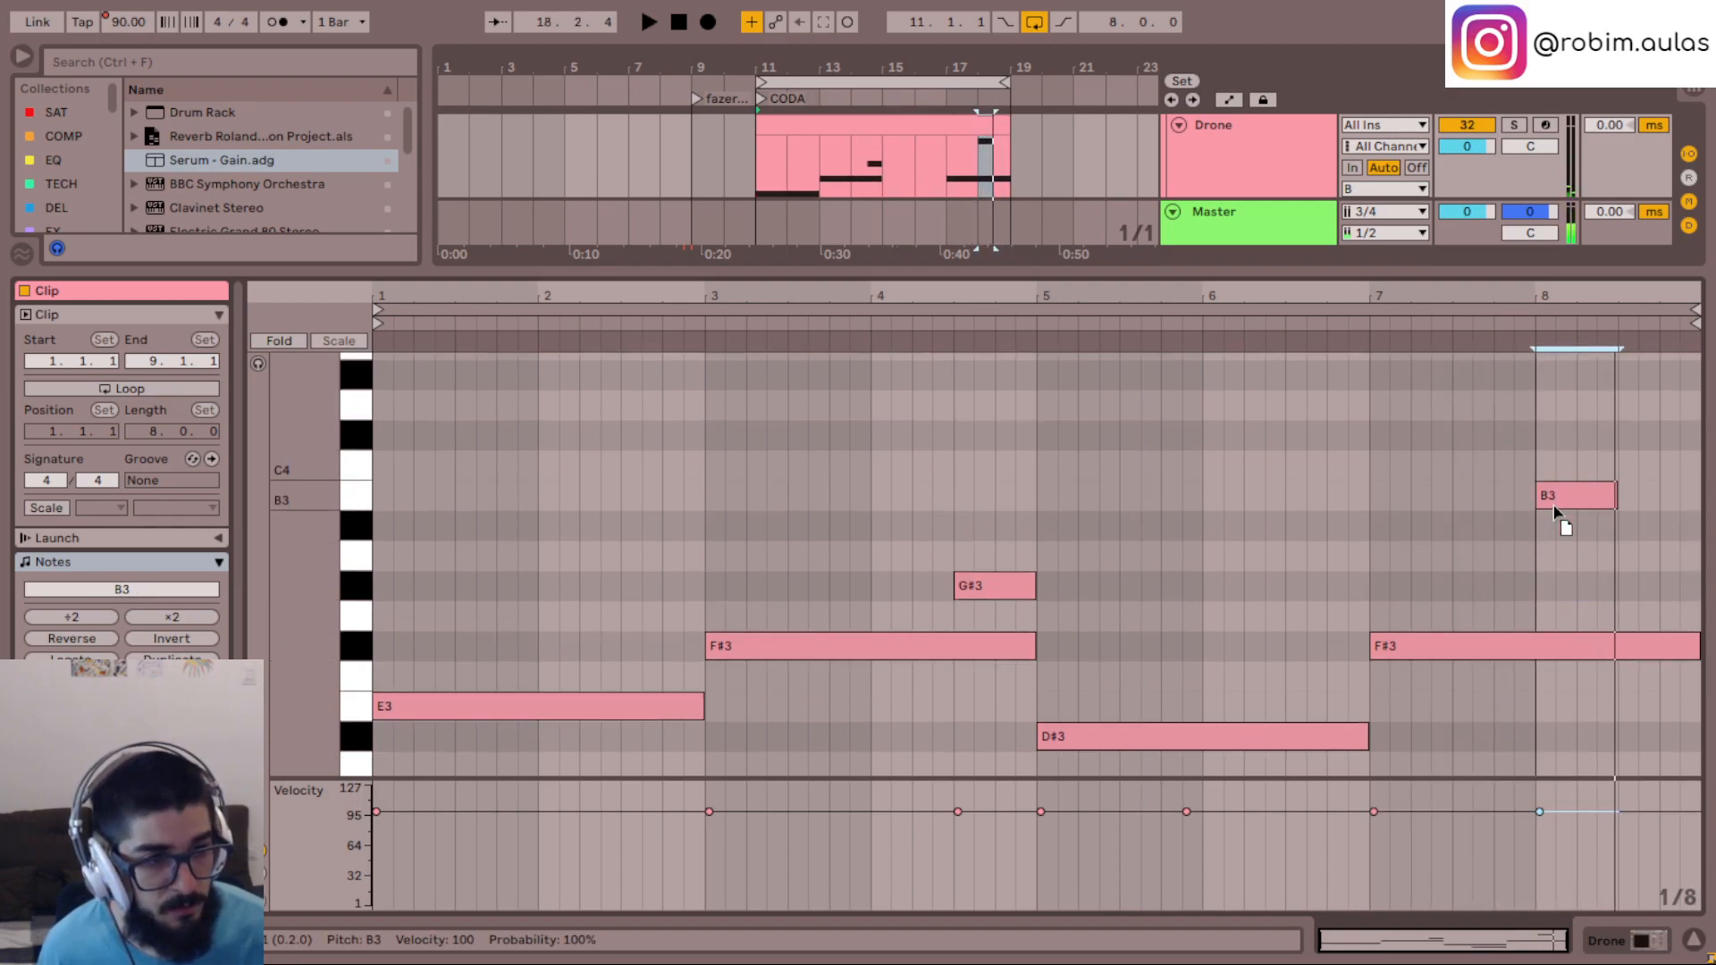
- Copy the B3 note to the second half of bar 8 as an A3 and play back the ending
click(1358, 576)
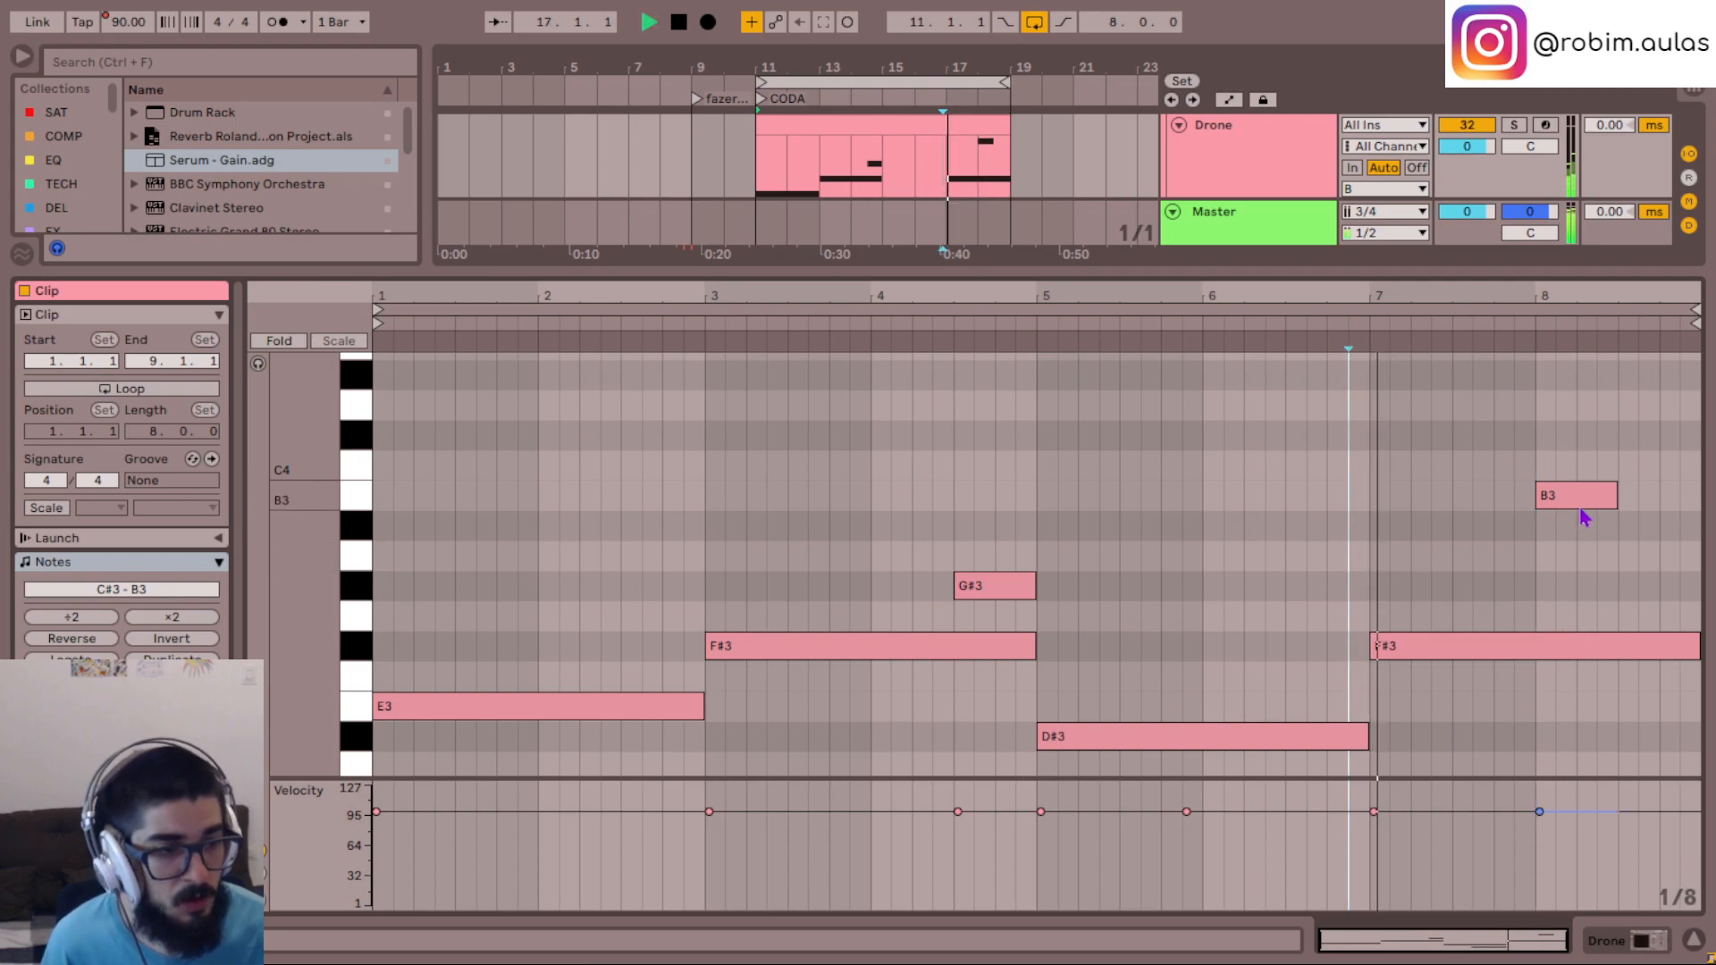
mouse_move(1617, 497)
mouse_down()
mouse_move(1680, 503)
mouse_move(1596, 509)
mouse_move(1681, 562)
mouse_up()
key(space)
click(1529, 571)
key(space)
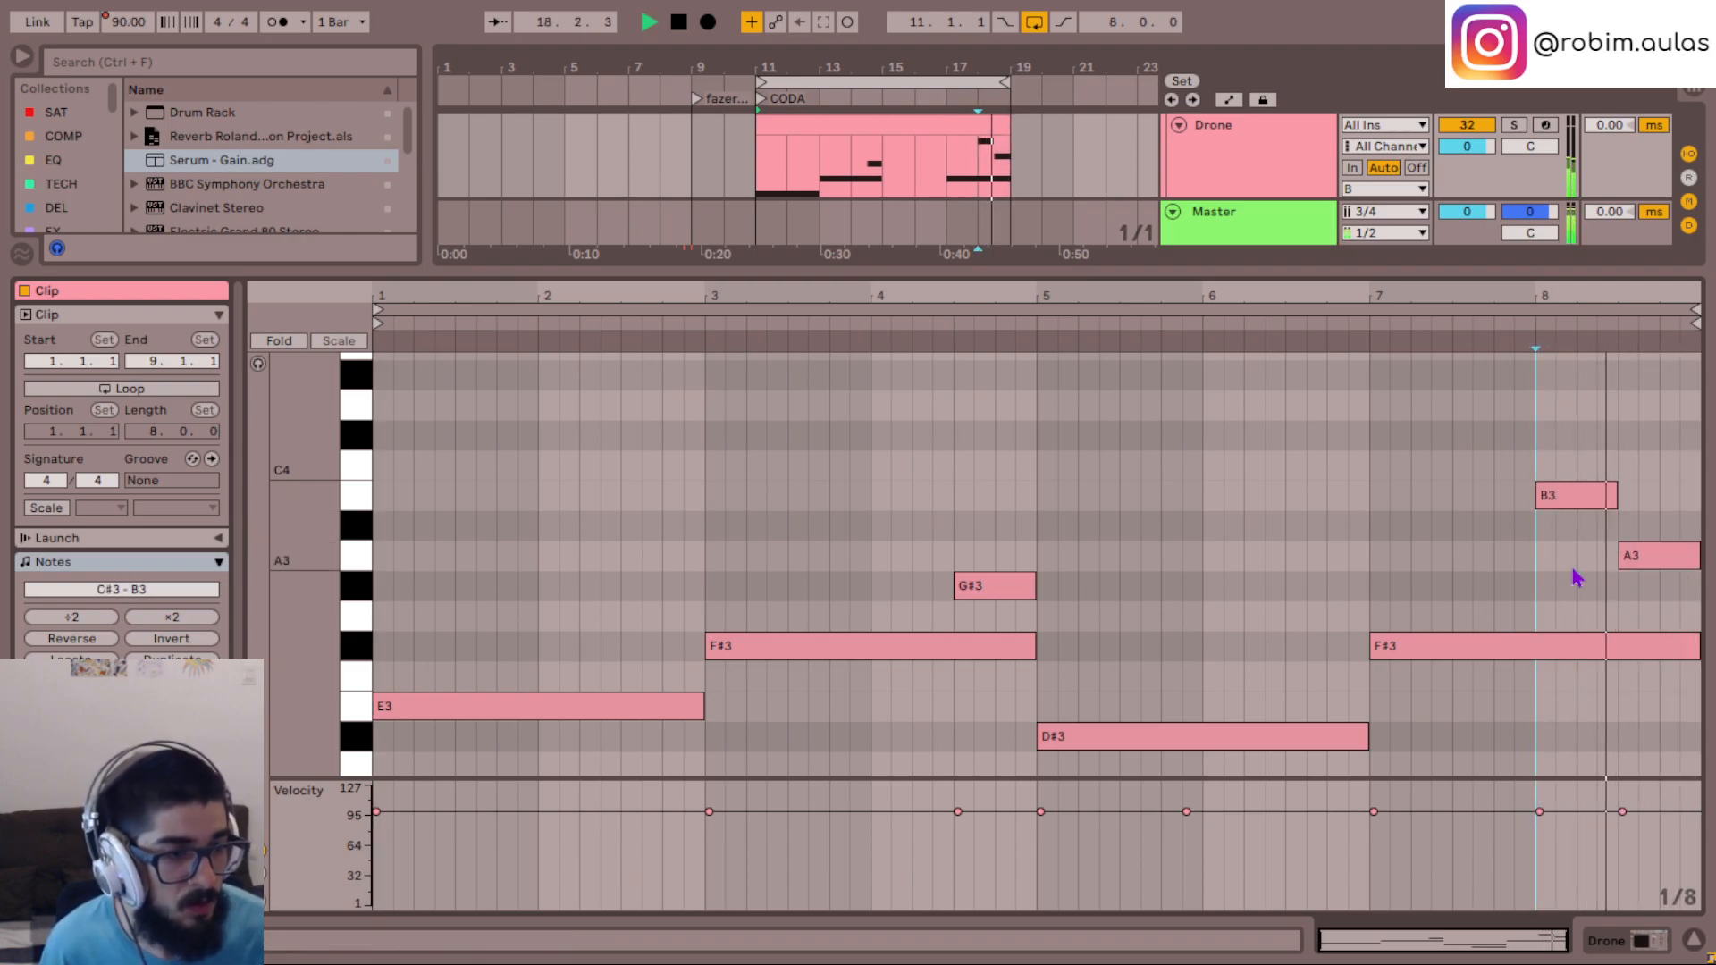
key(space)
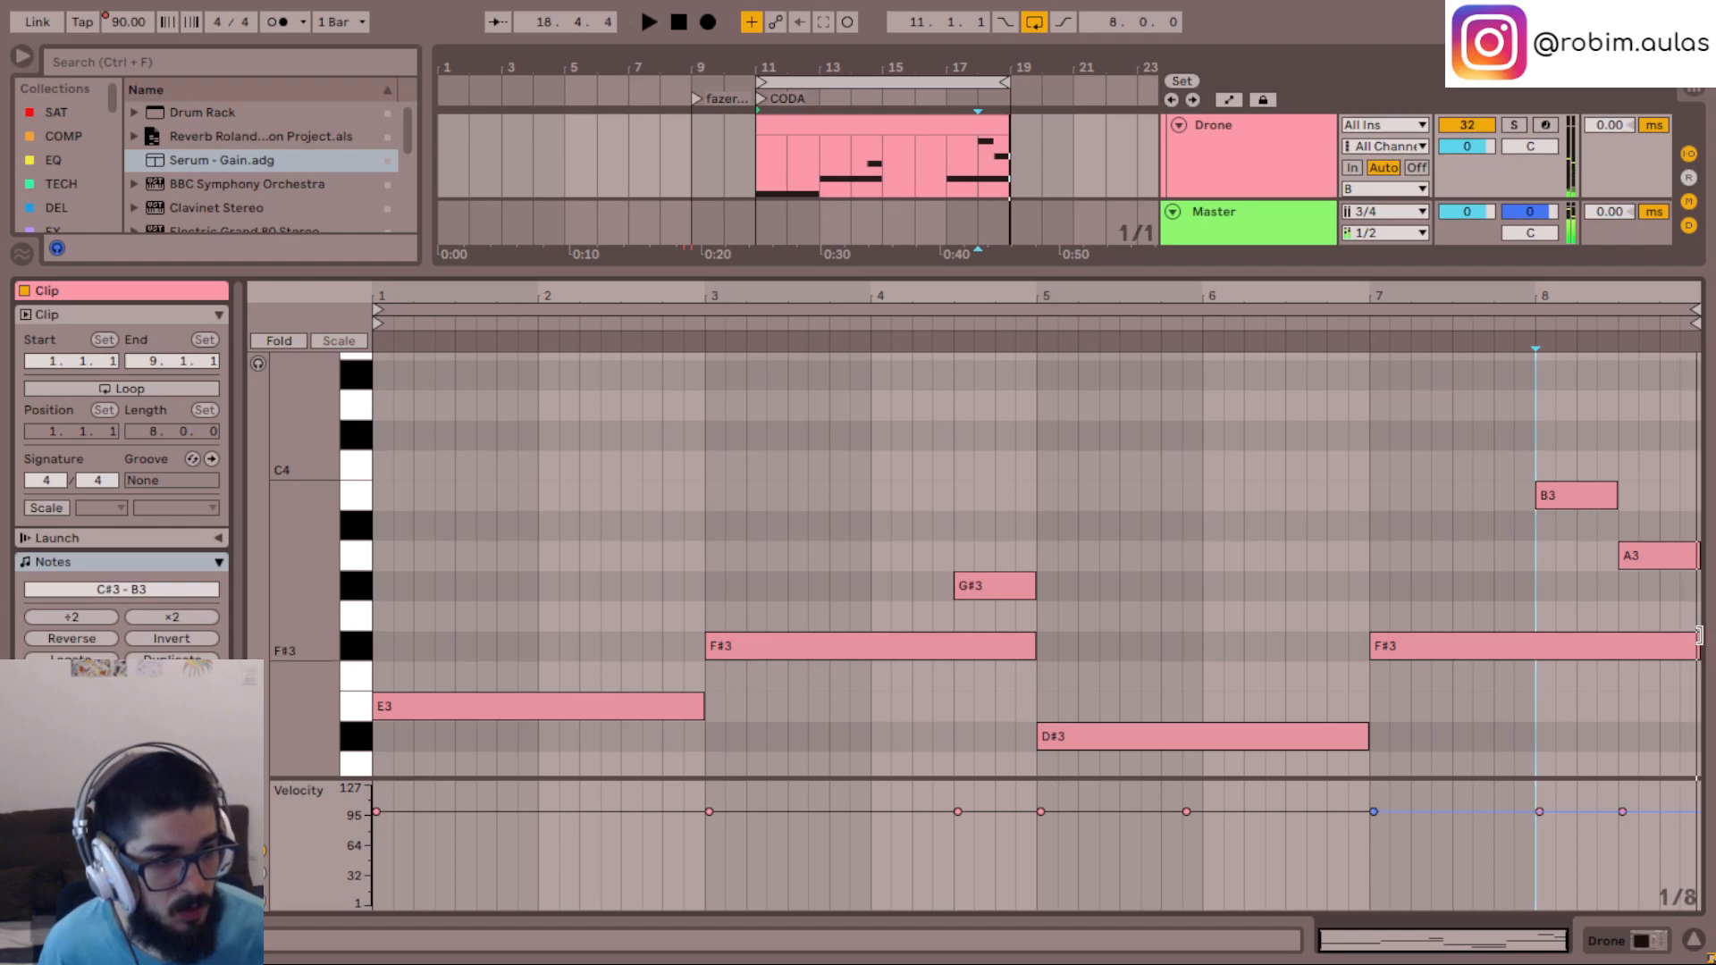
- Try the last F#3 note at one bar long, restore it to two bars, and play back from bar 7
drag(1697, 635, 1550, 656)
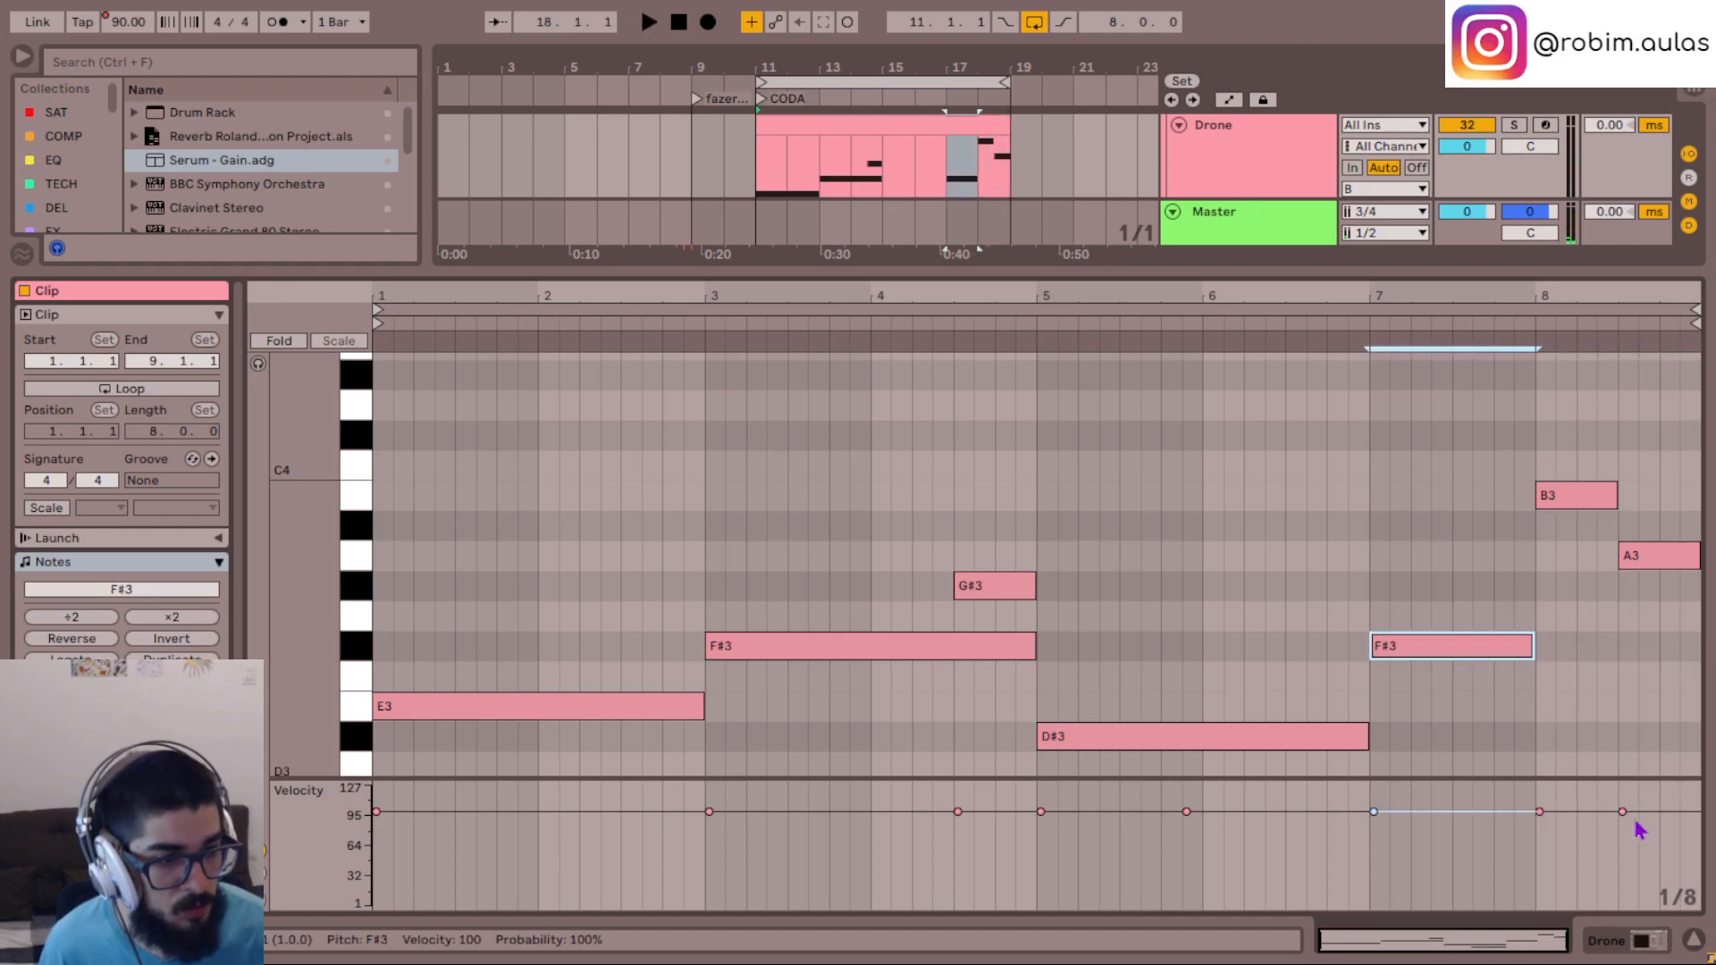
drag(1531, 644, 1685, 657)
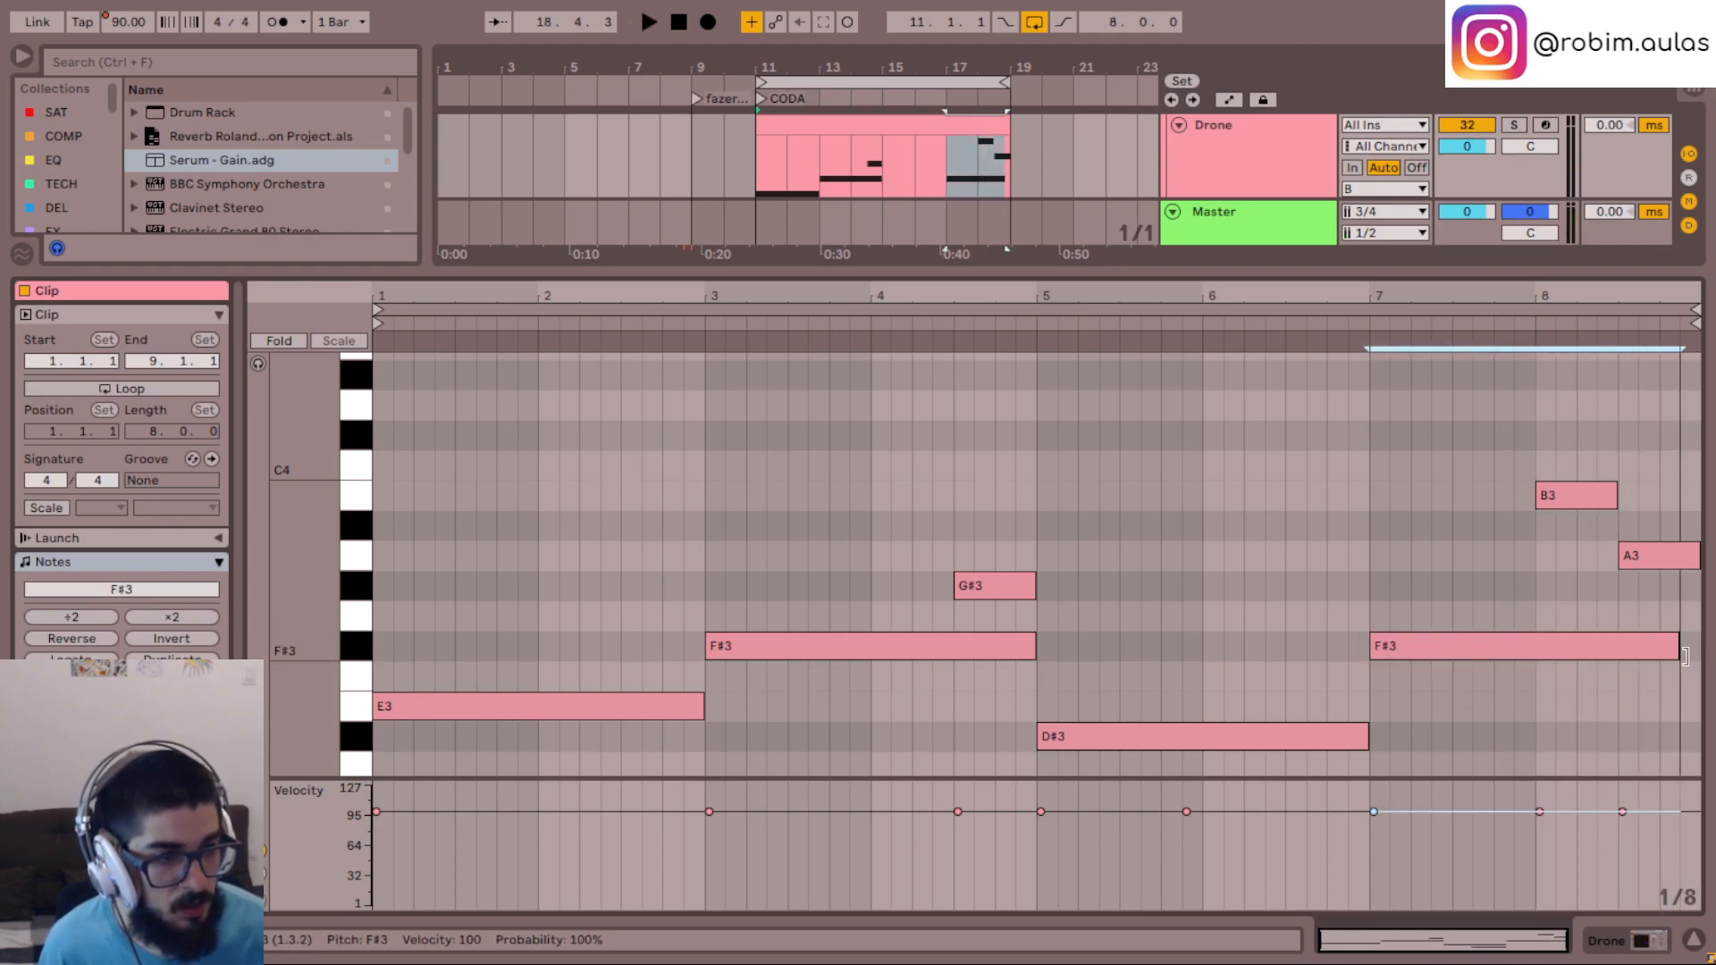
click(1359, 581)
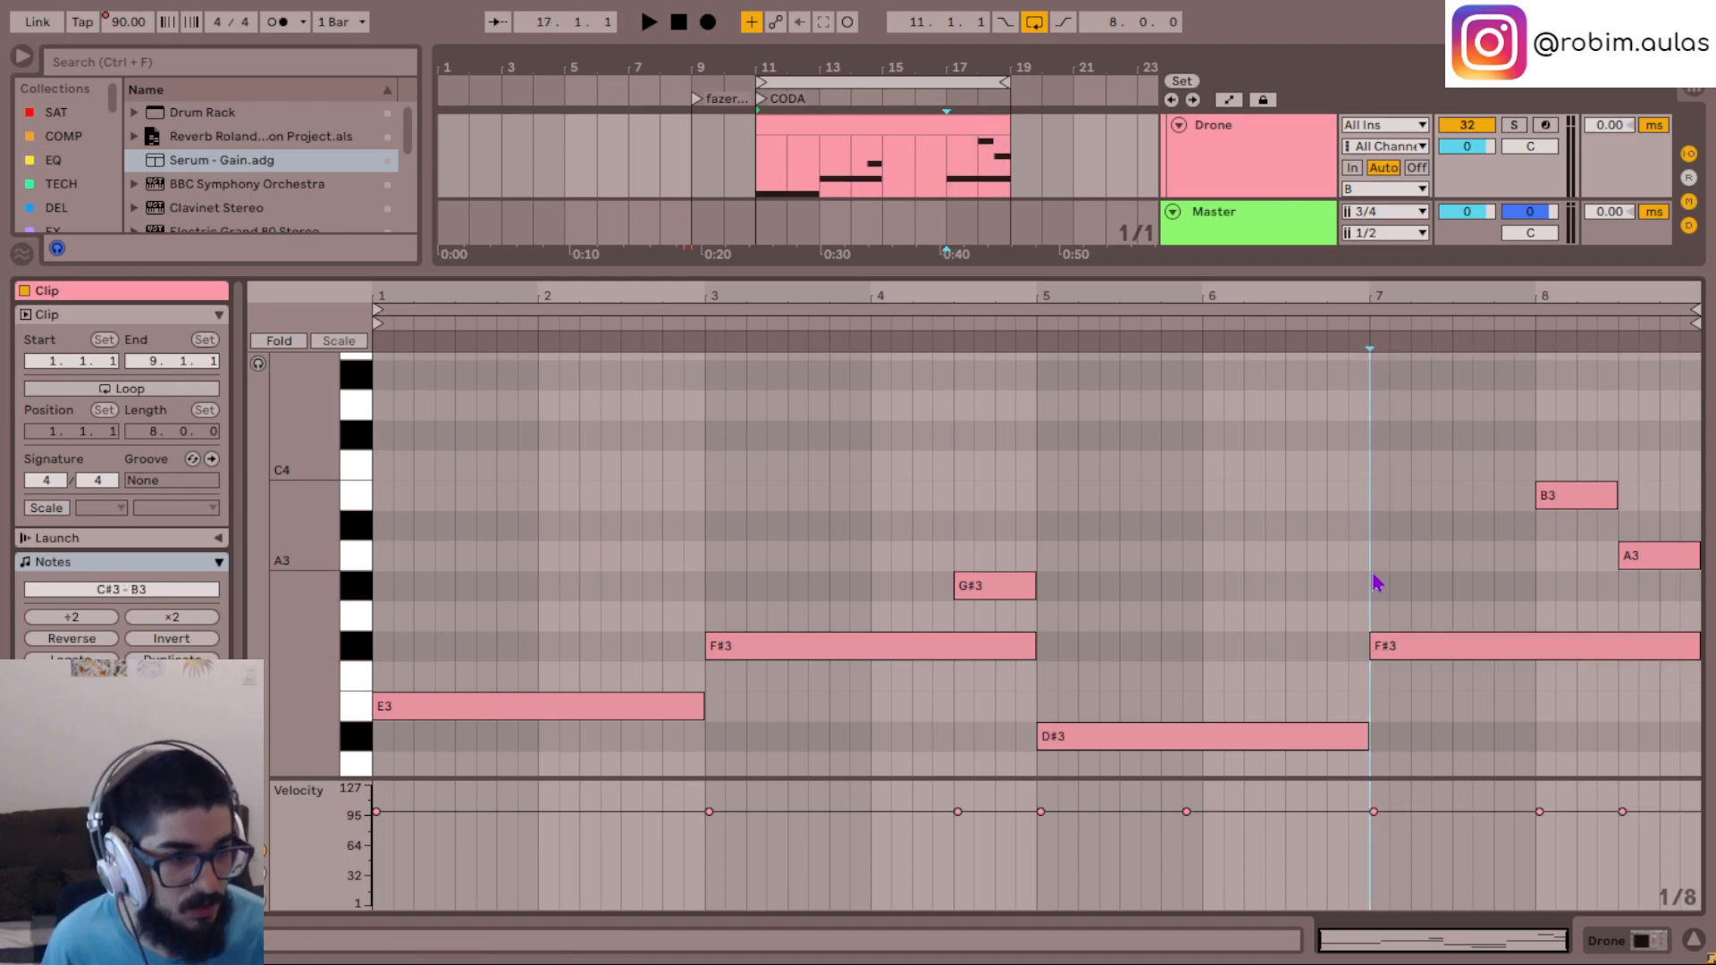
key(space)
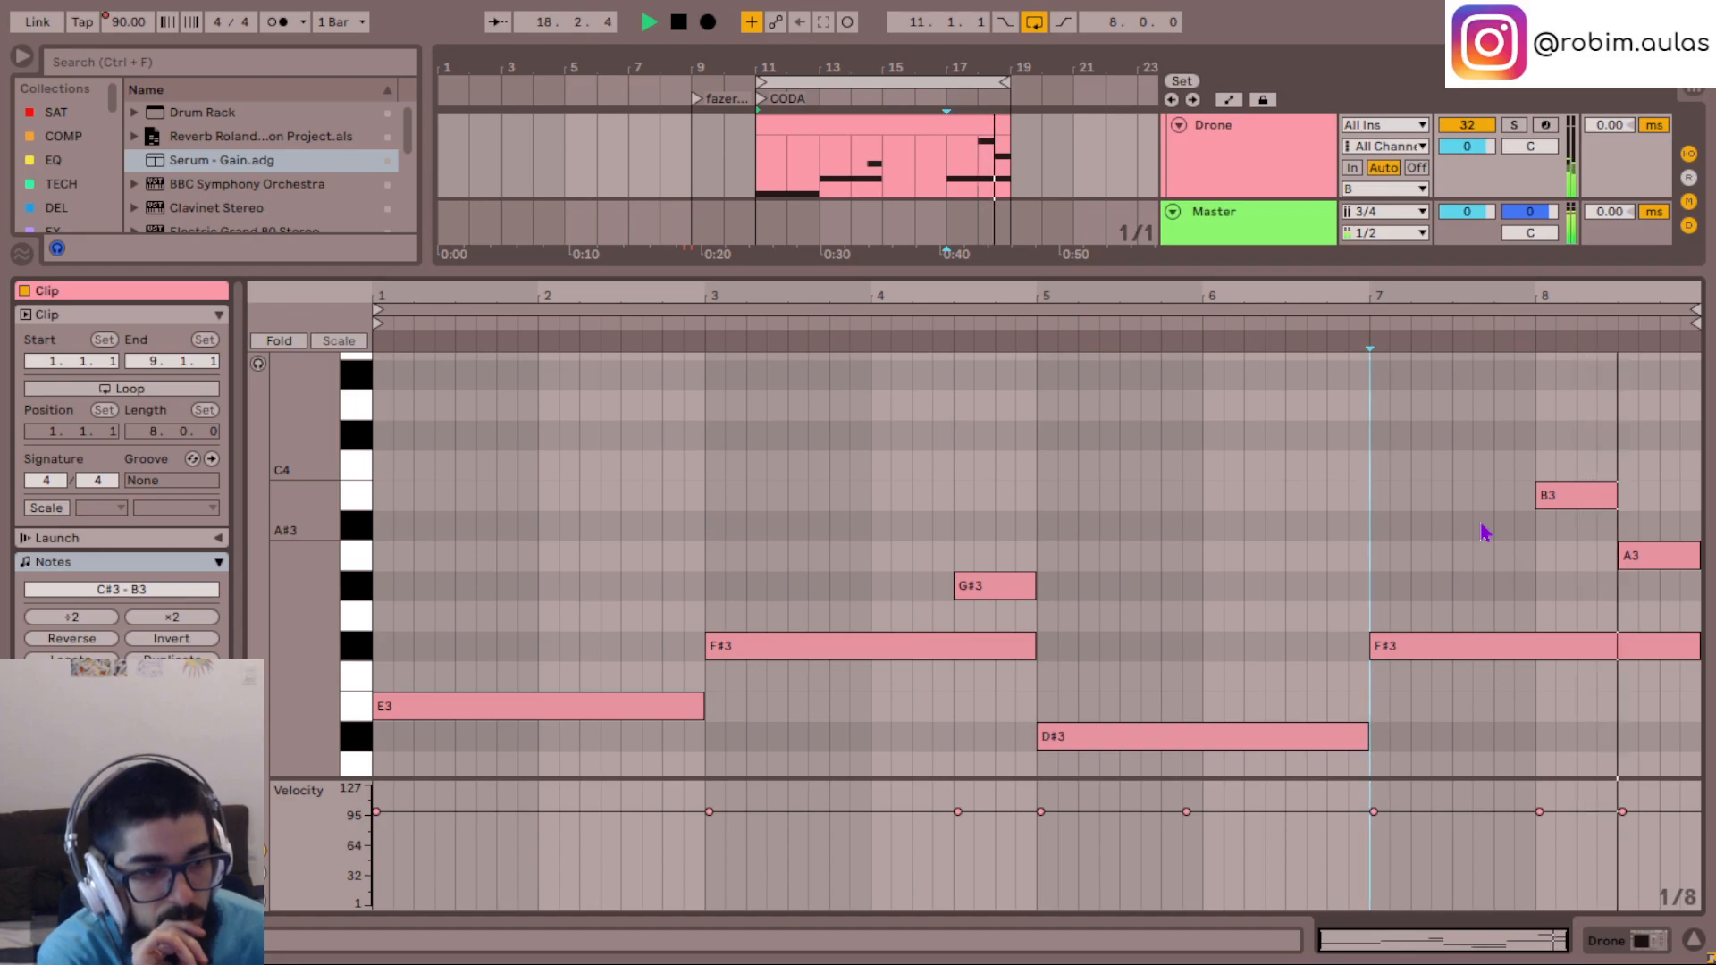
- Lower the A3 note at the end of bar 8 to G#3 and listen to the loop
click(1647, 601)
drag(1650, 555, 1653, 583)
click(1516, 582)
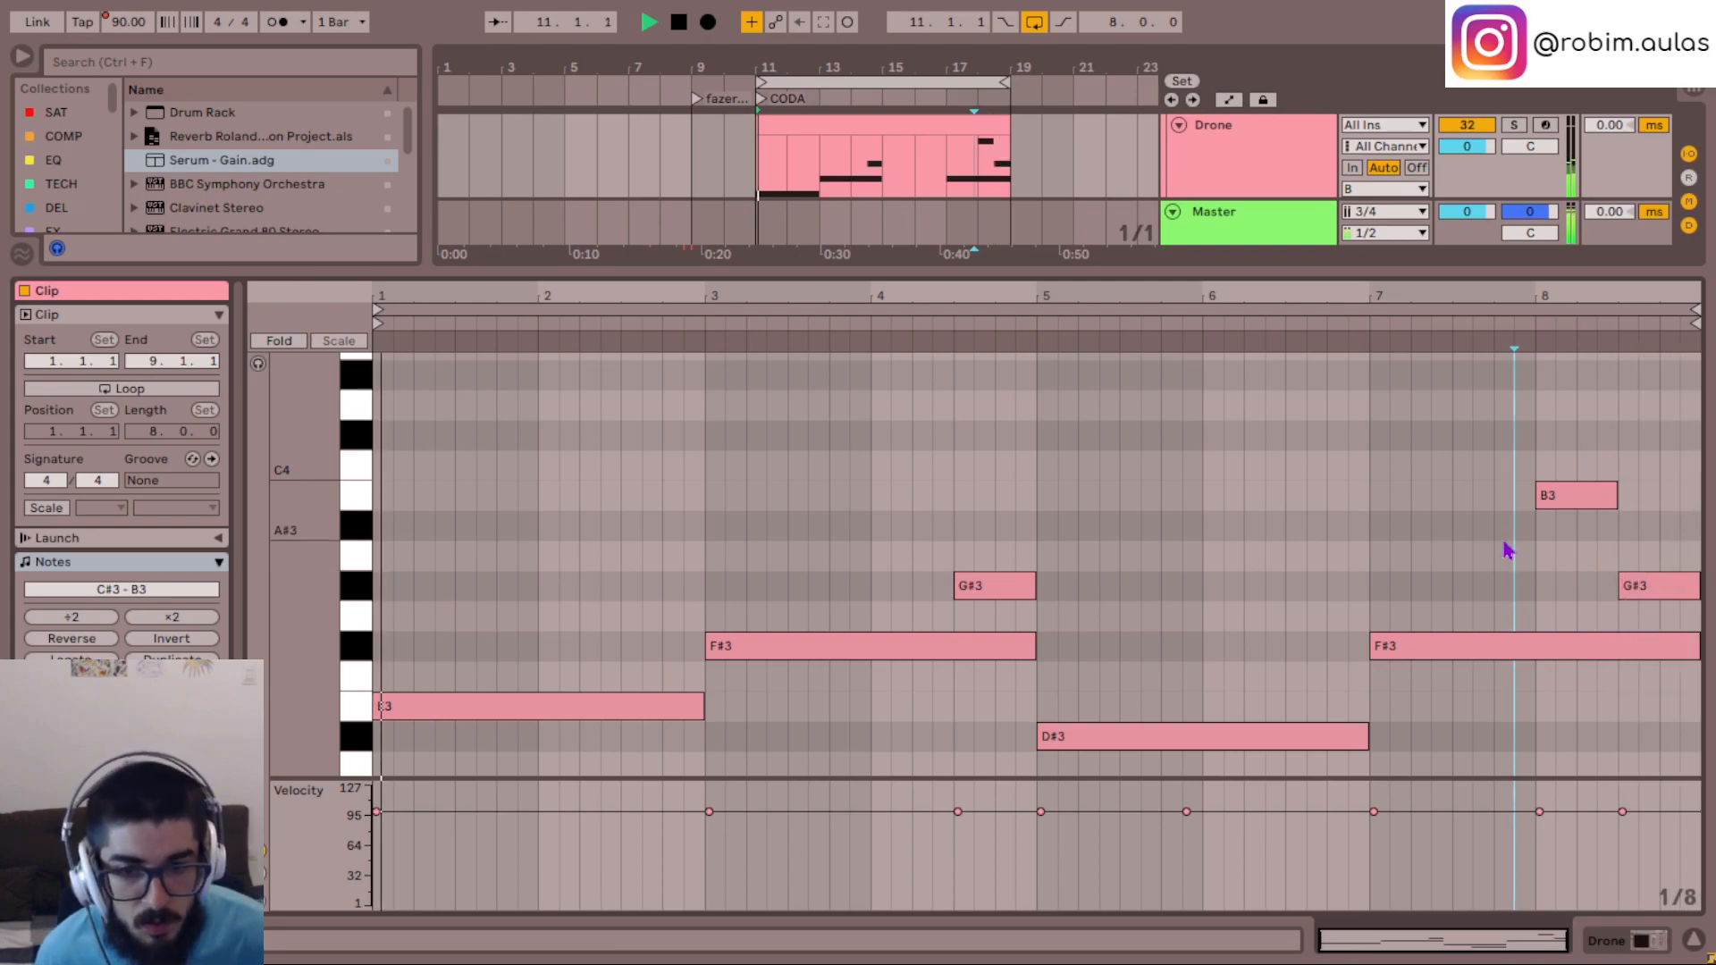
- Show the Drone track's devices and add ValhallaPlate from the DEL collection after Utility
scroll(1505, 555, down, 4)
scroll(1274, 481, up, 3)
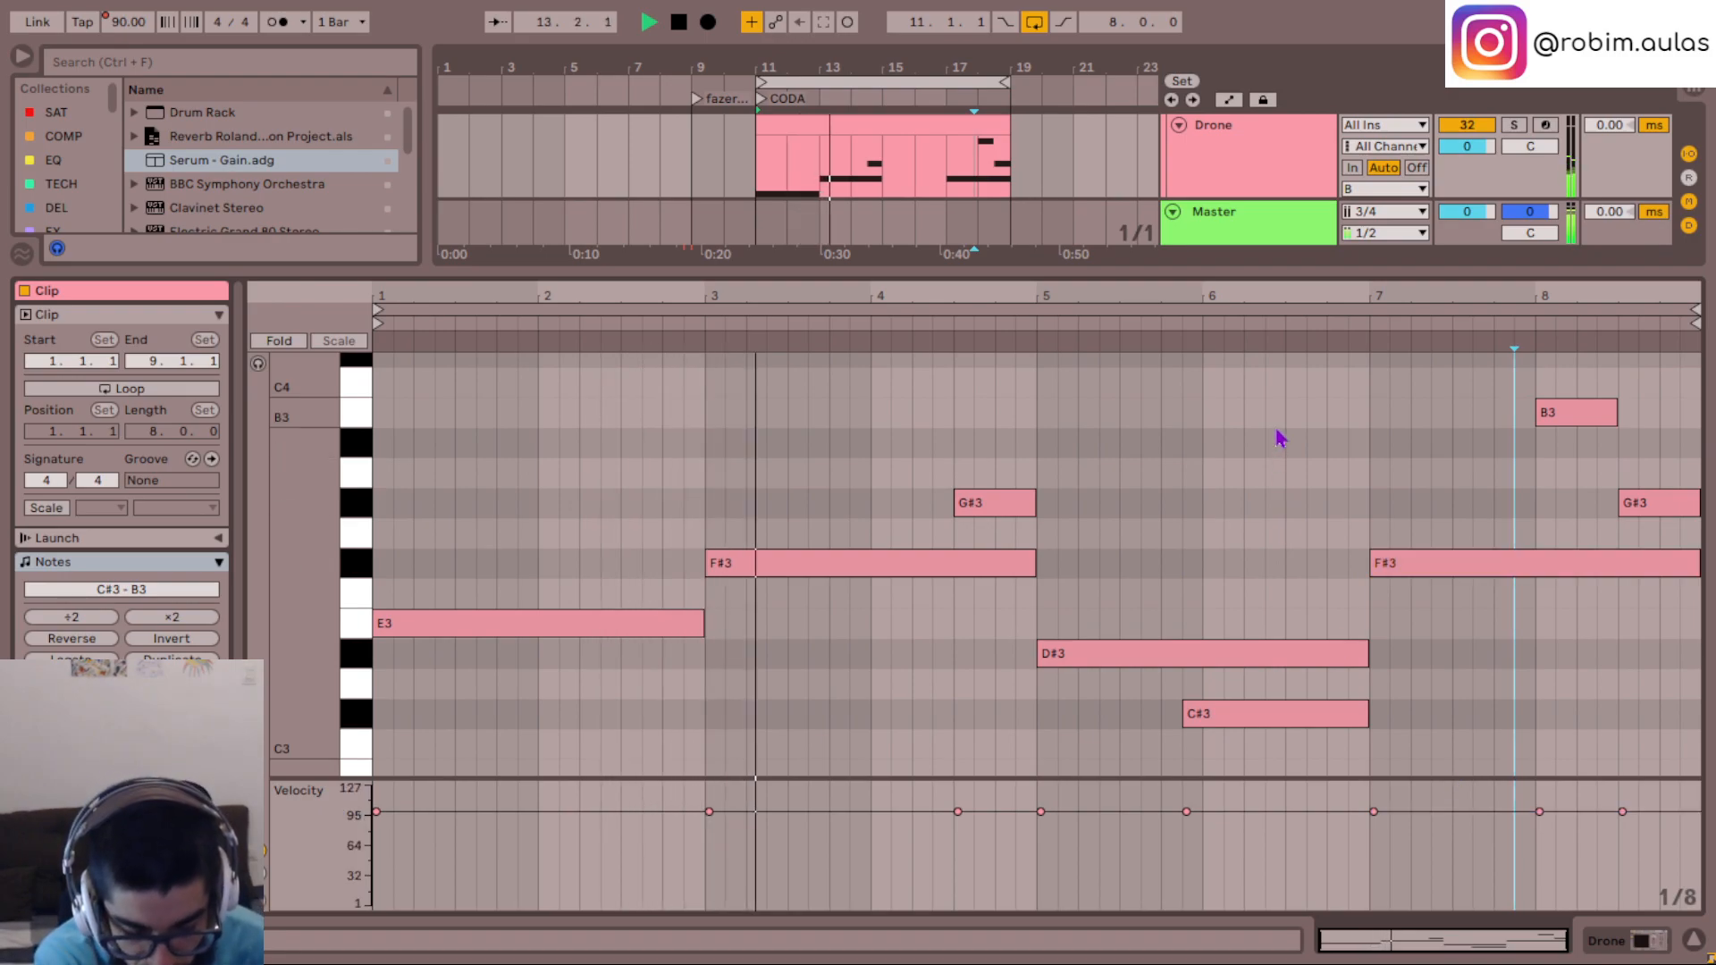
click(1640, 942)
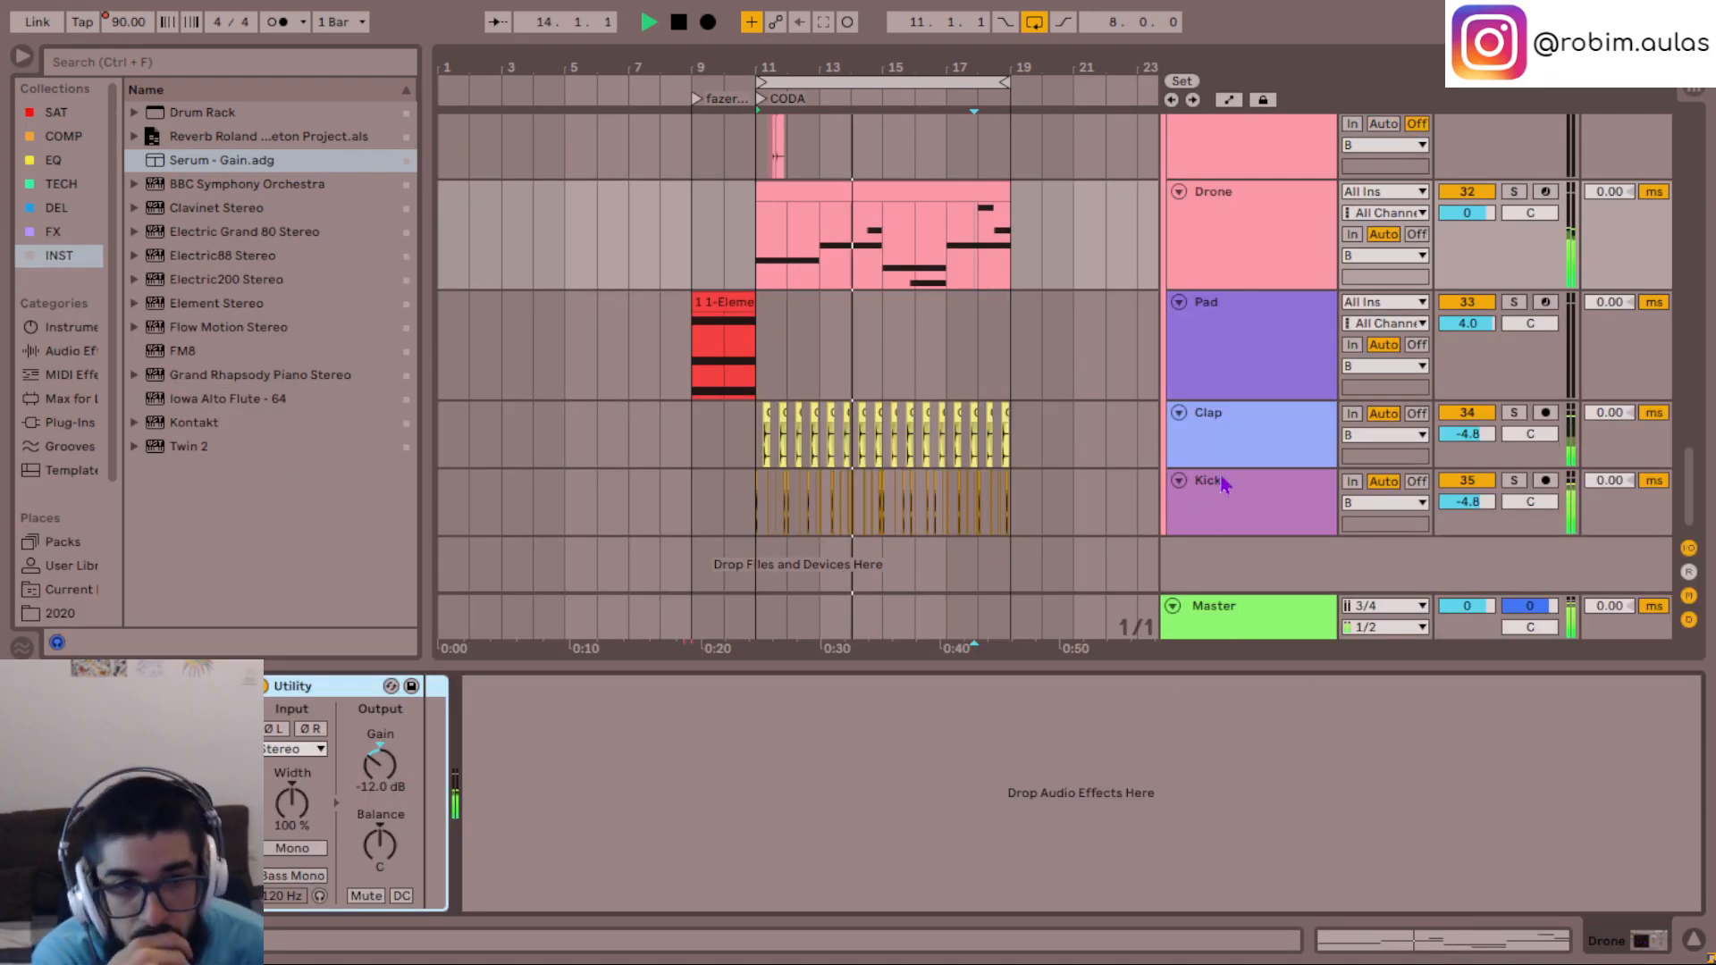
scroll(1210, 414, up, 2)
click(1249, 293)
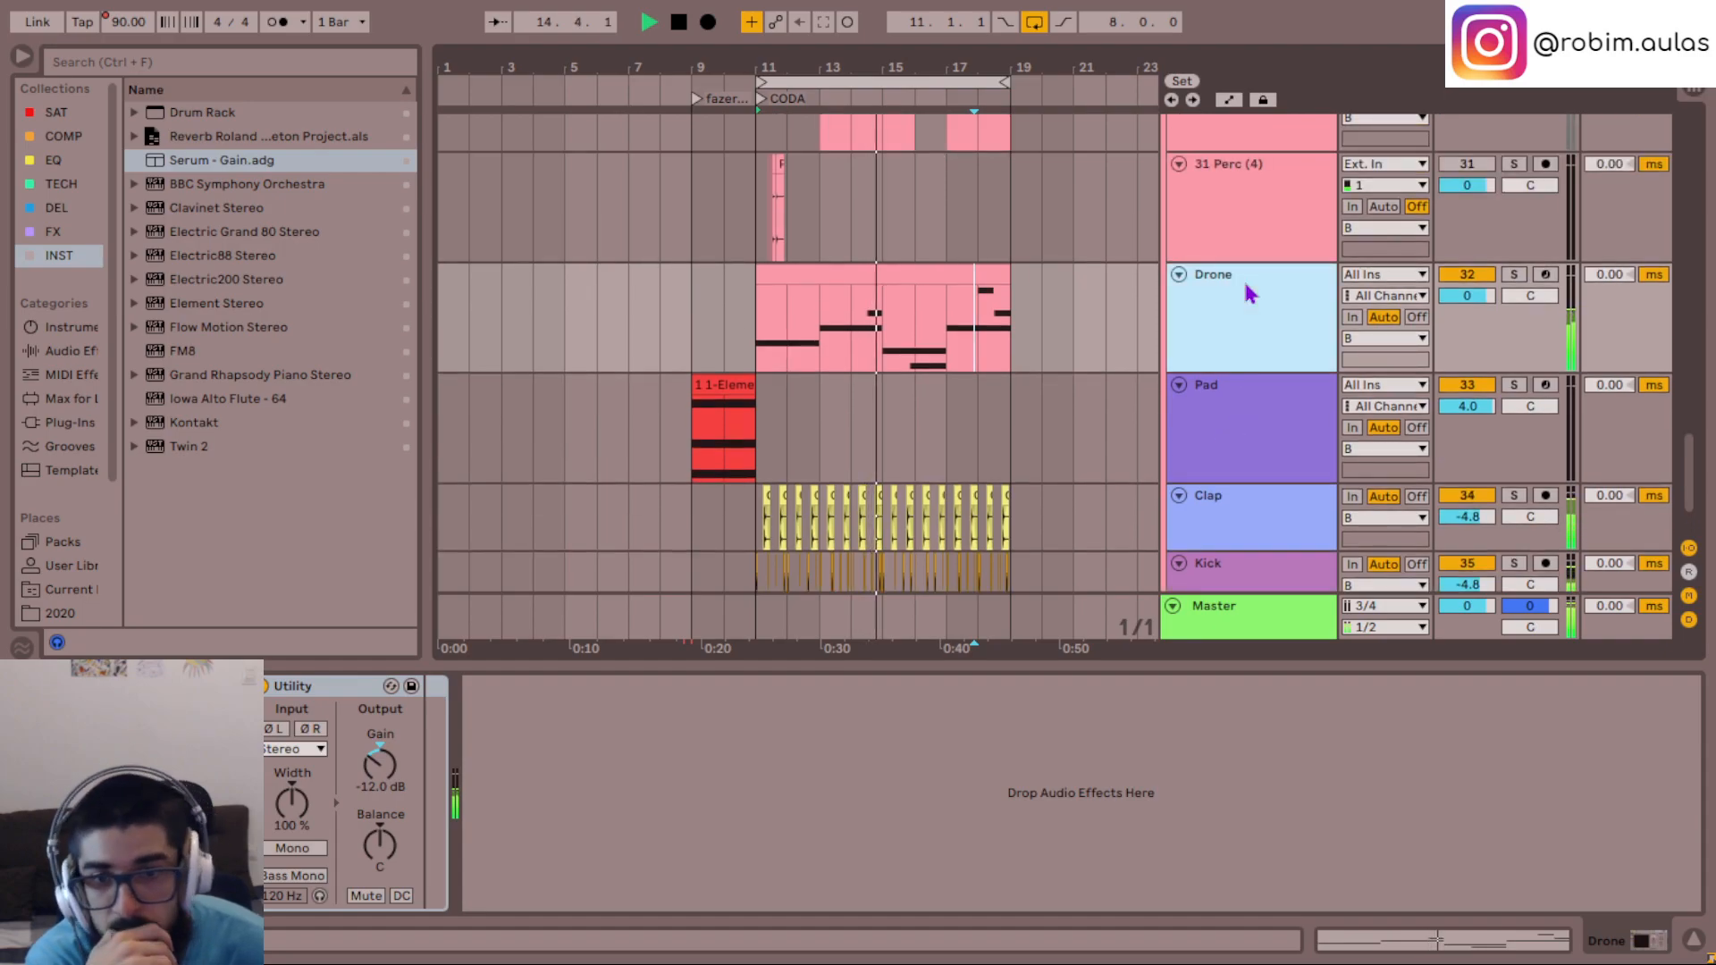
scroll(1287, 382, up, 3)
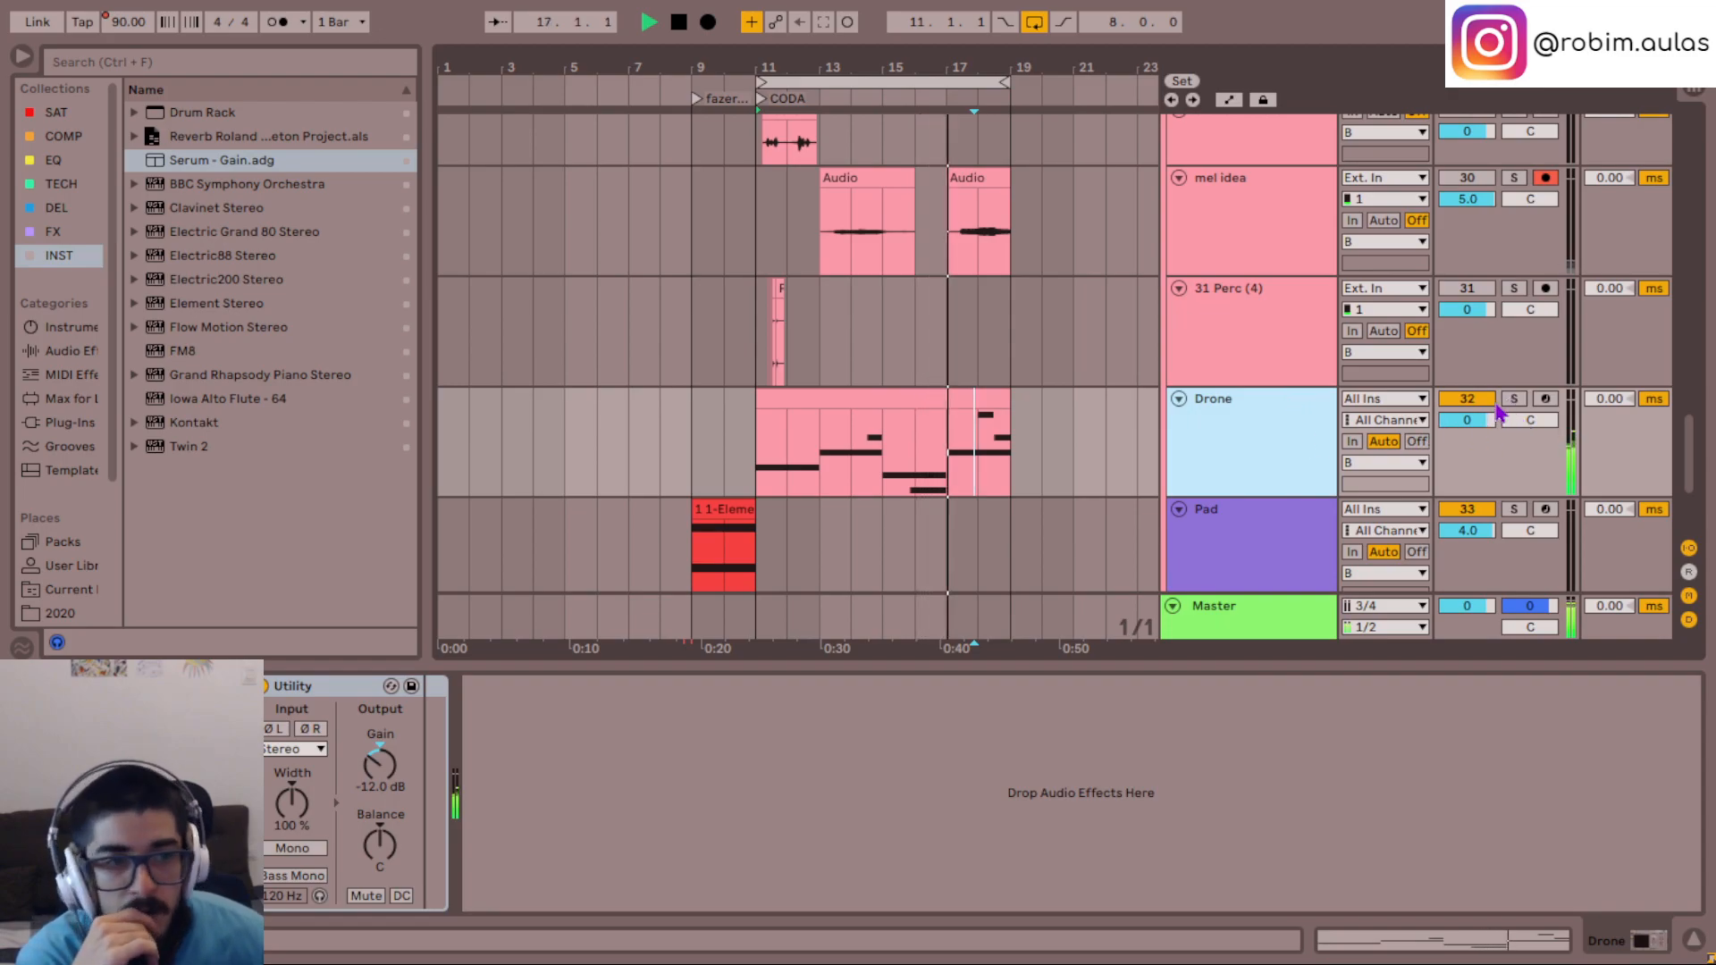
click(56, 207)
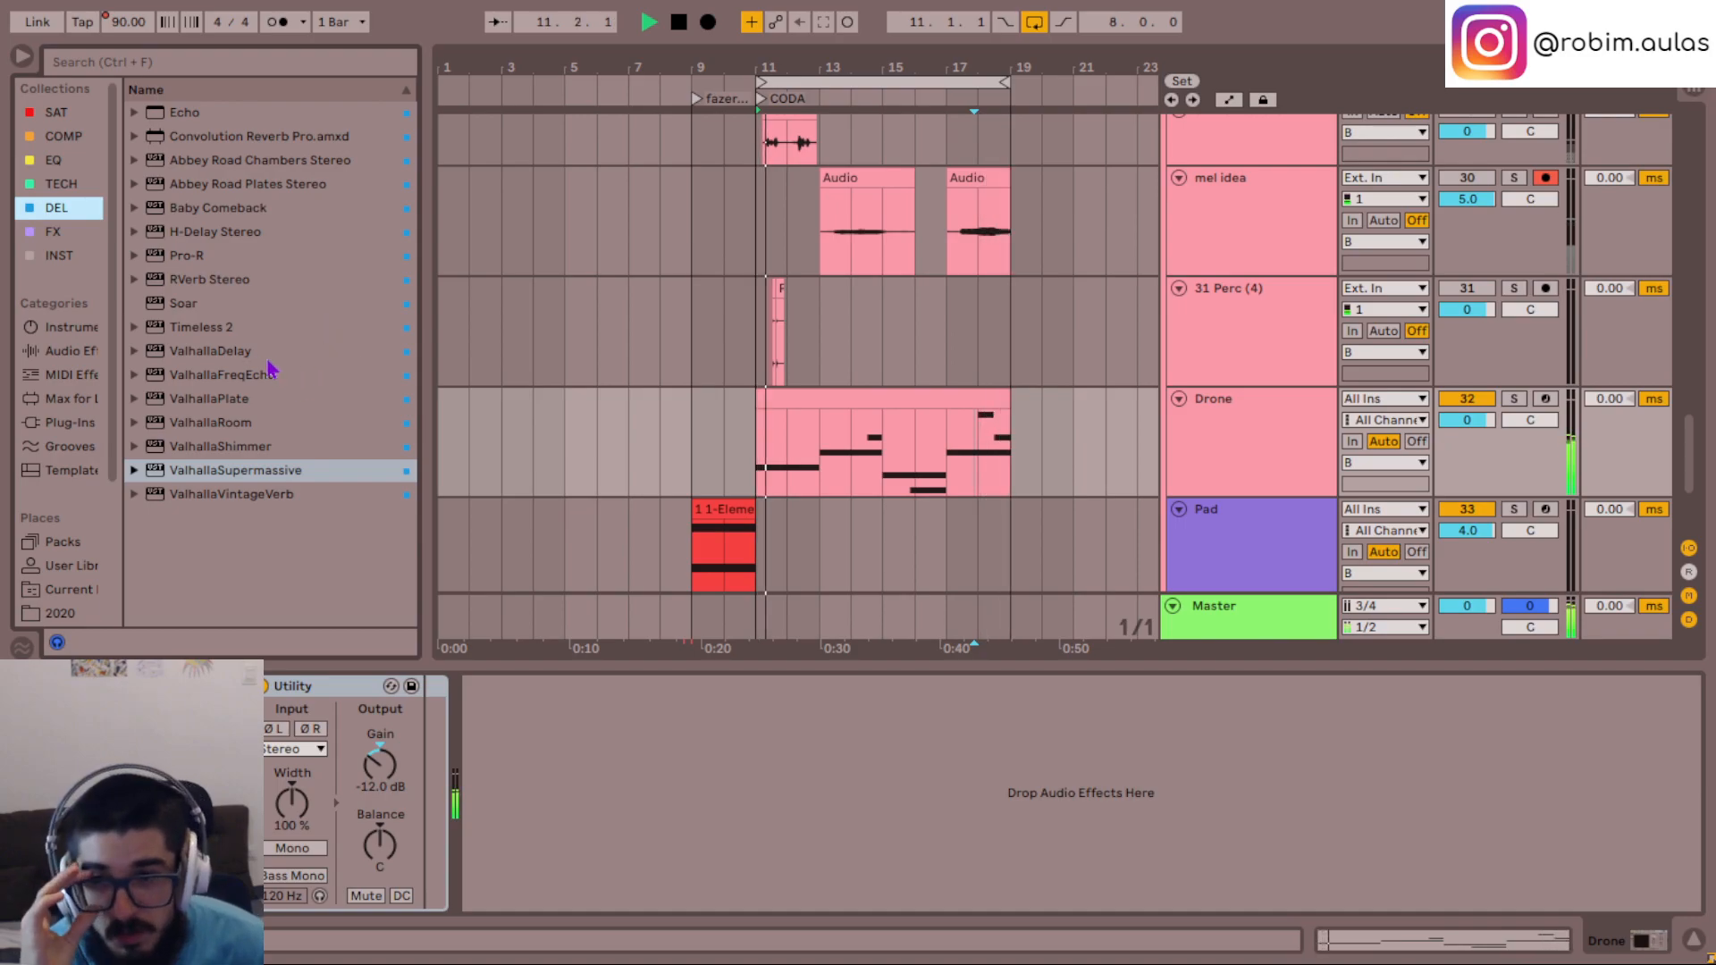
mouse_move(253, 399)
mouse_down()
mouse_move(353, 399)
mouse_move(617, 800)
mouse_up()
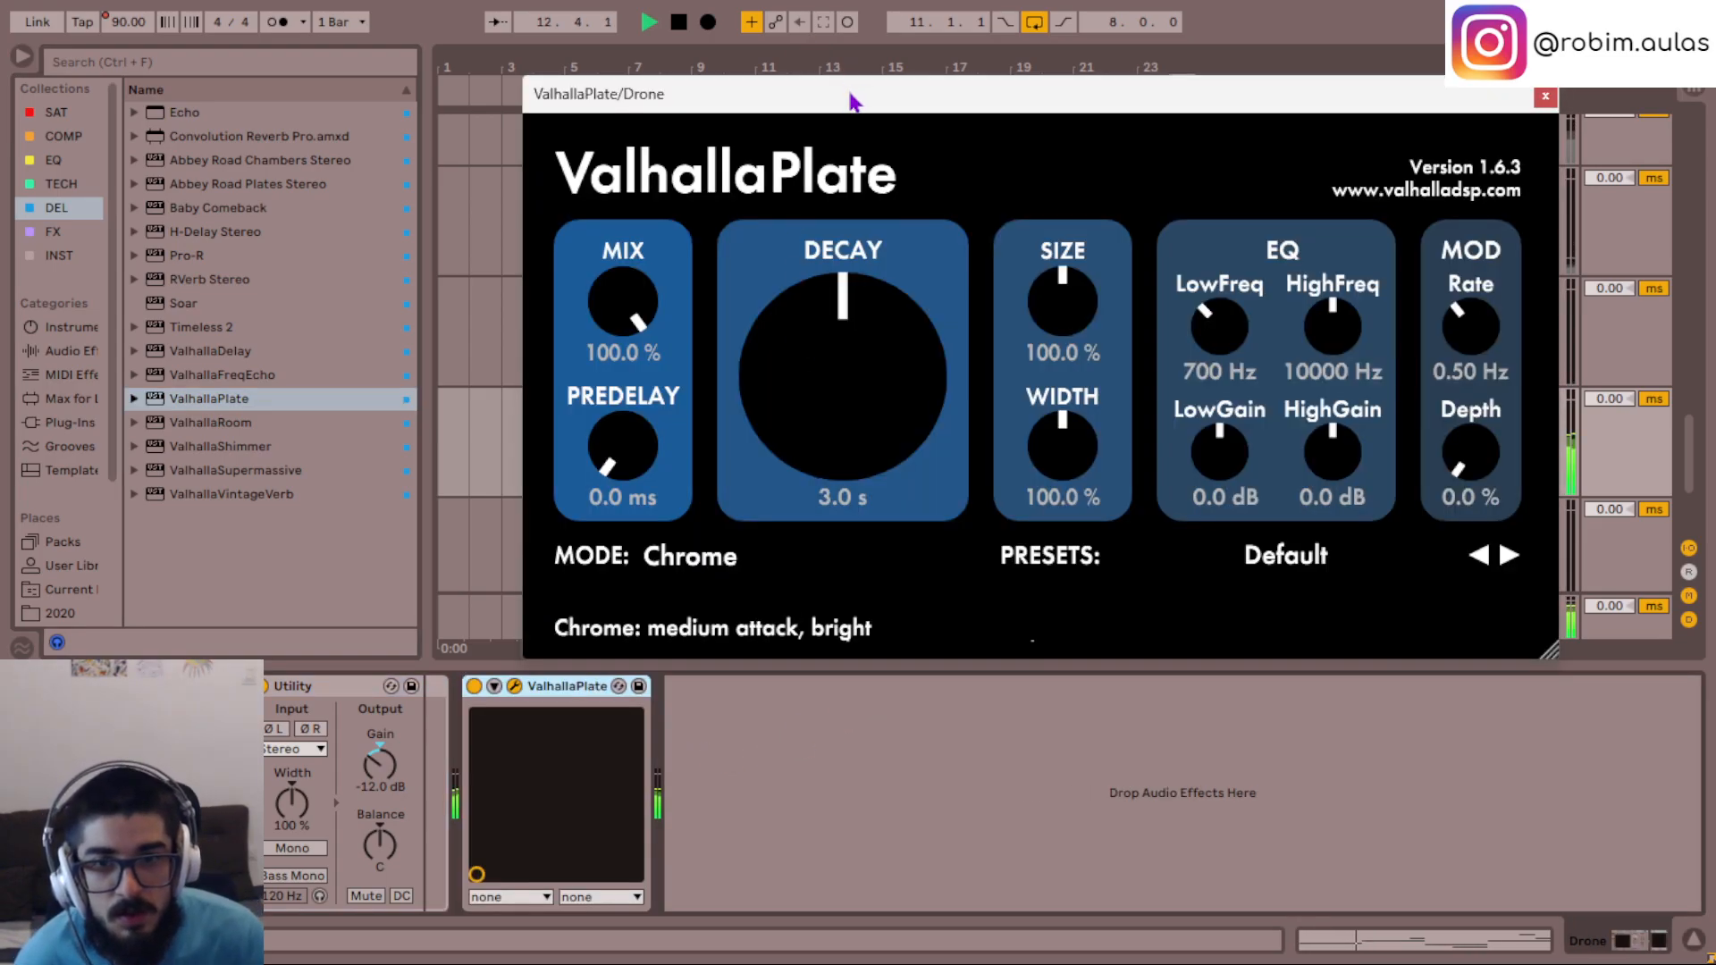
- Set ValhallaPlate's width to 0% and its mix to 82.5%
drag(854, 100, 668, 265)
drag(877, 610, 932, 822)
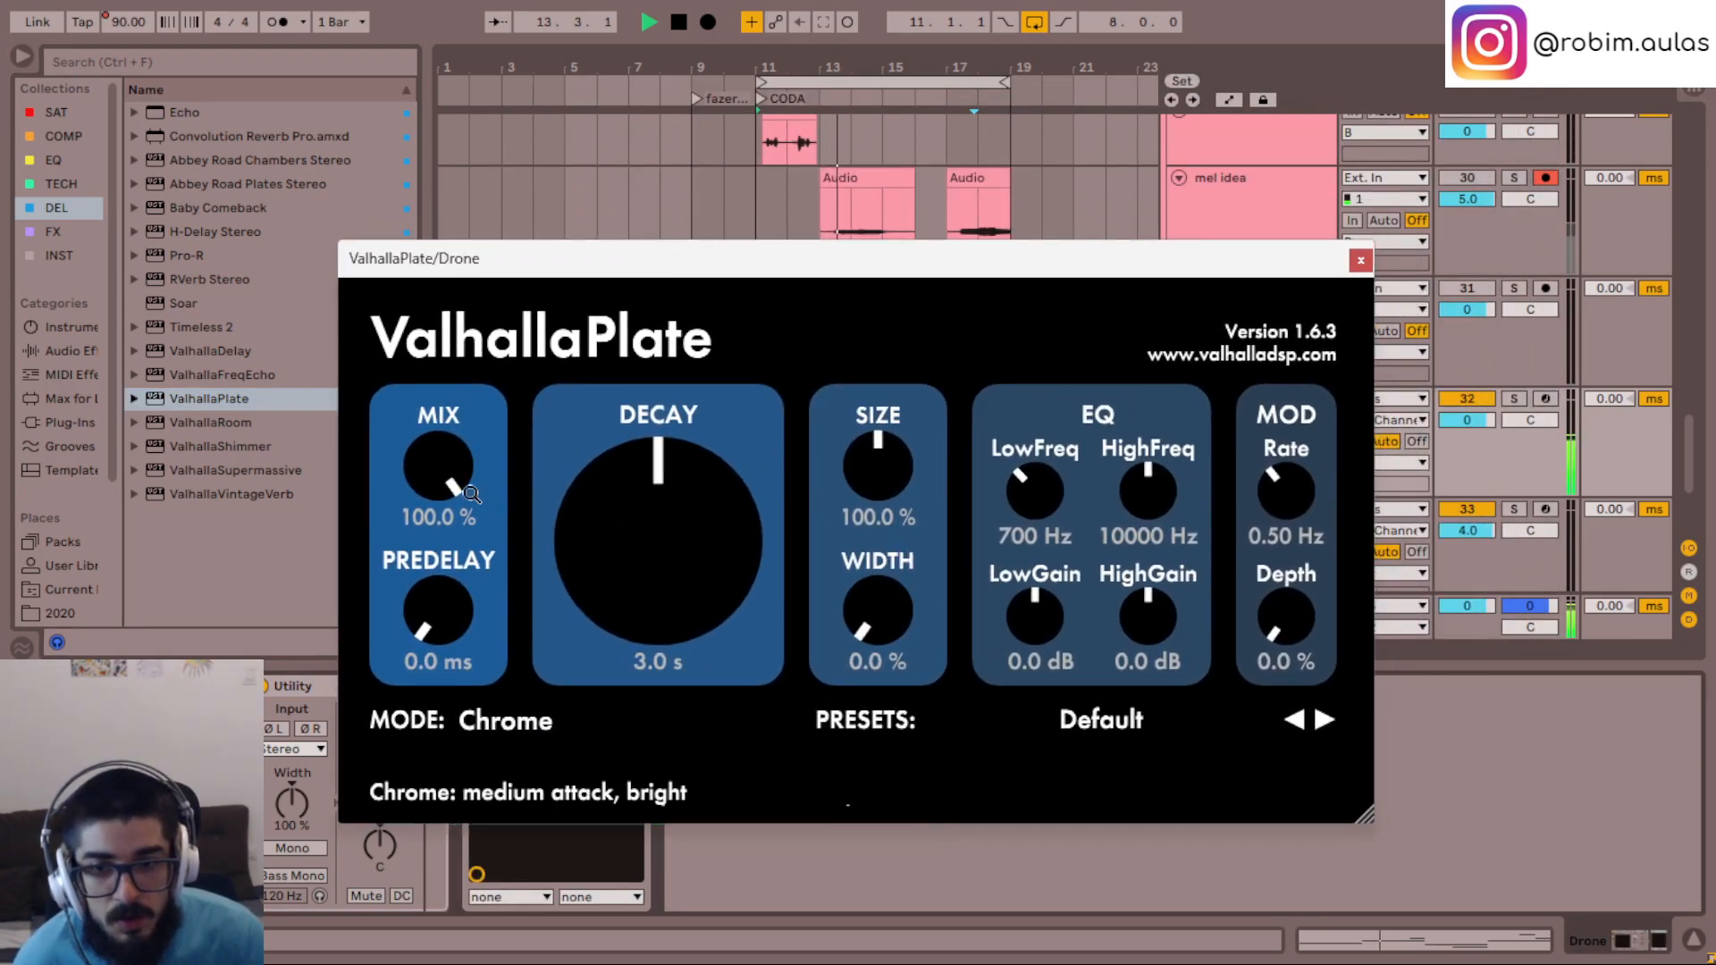
drag(445, 458, 444, 466)
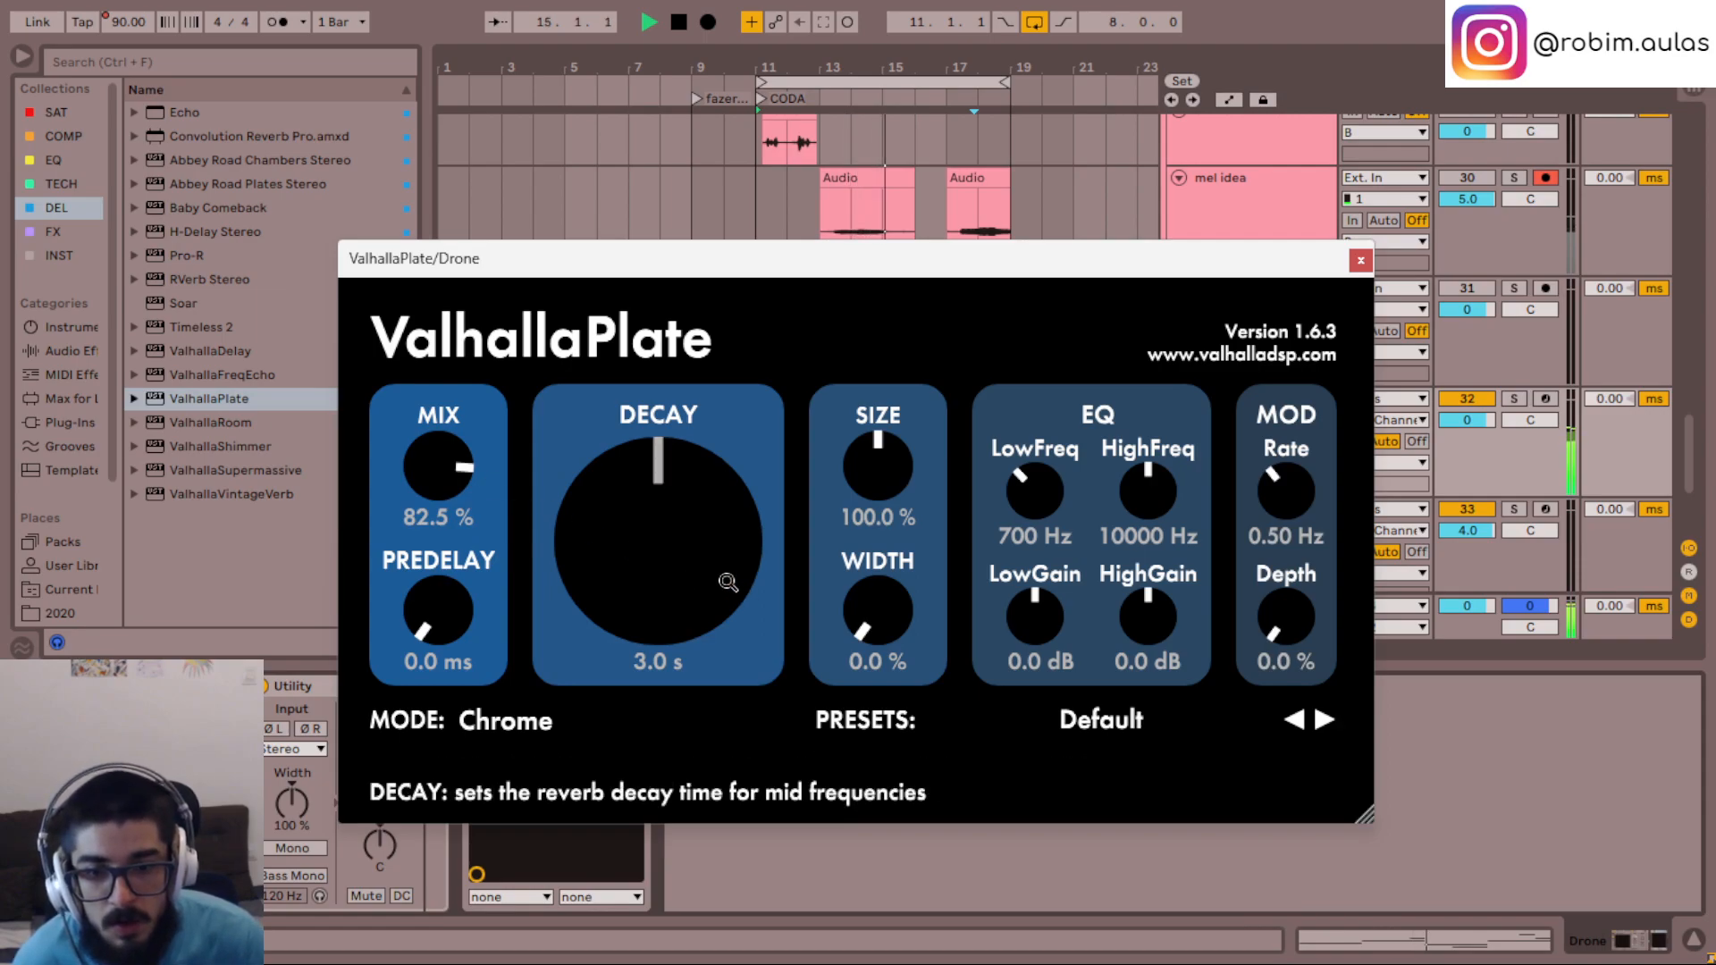
- Audition the Steel, Cobalt, Brass and Aluminum reverb modes on the Drone while the loop plays
click(498, 720)
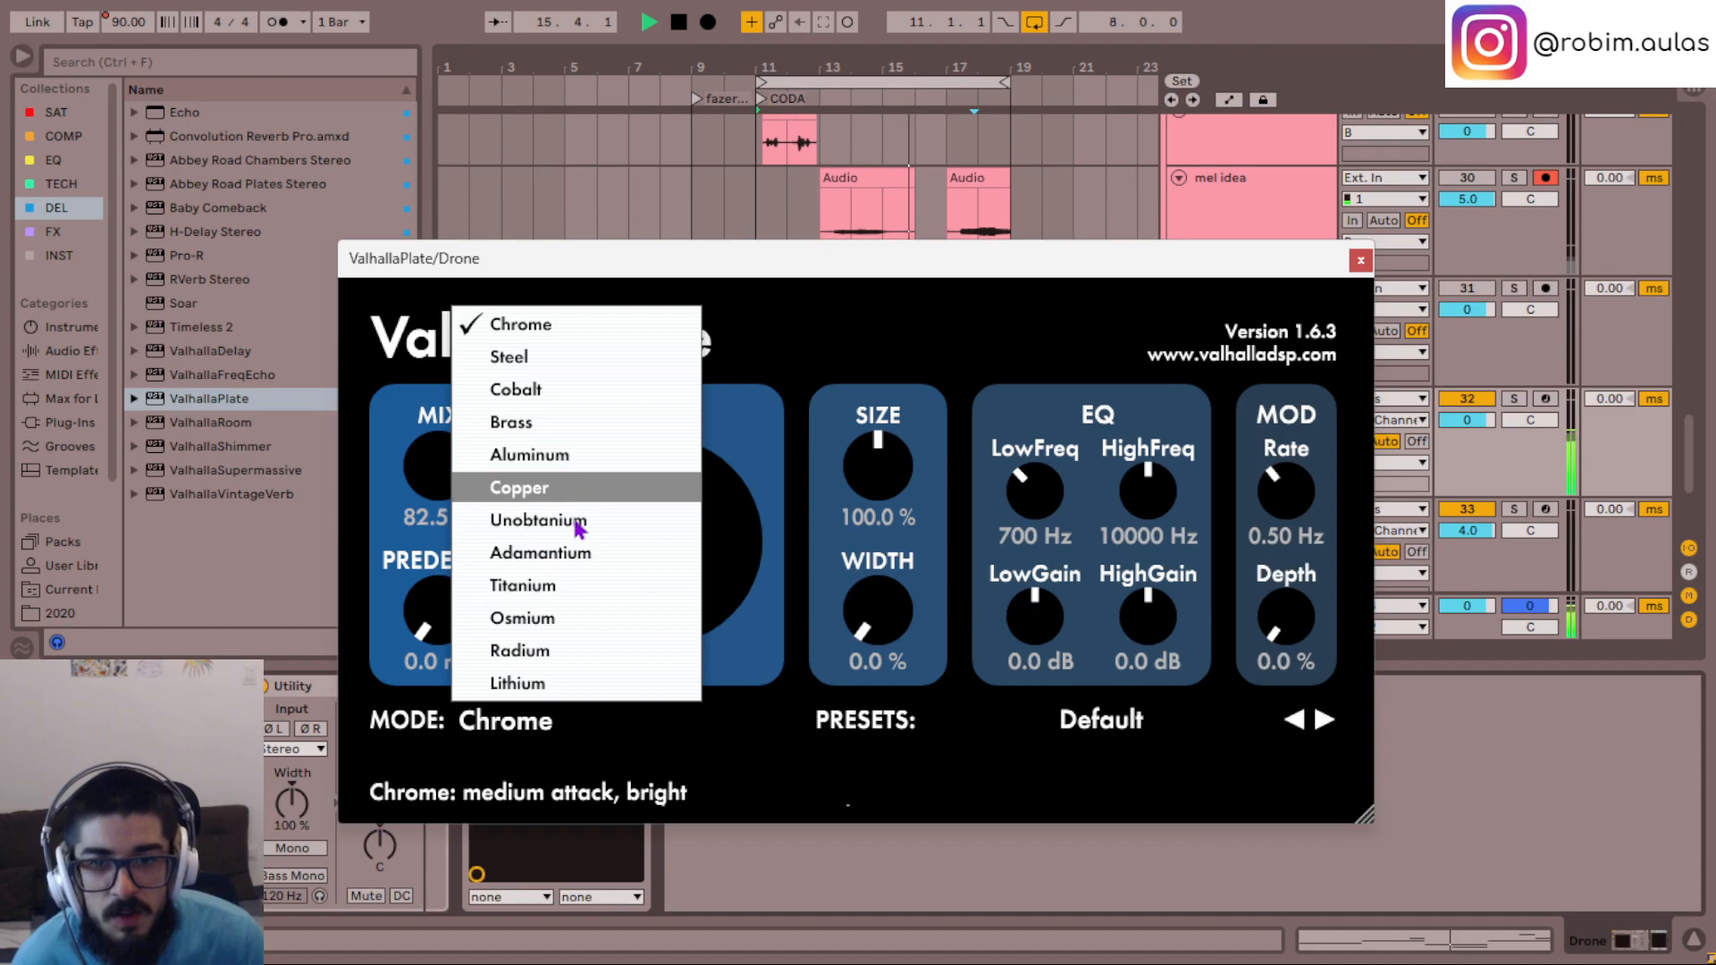
click(536, 358)
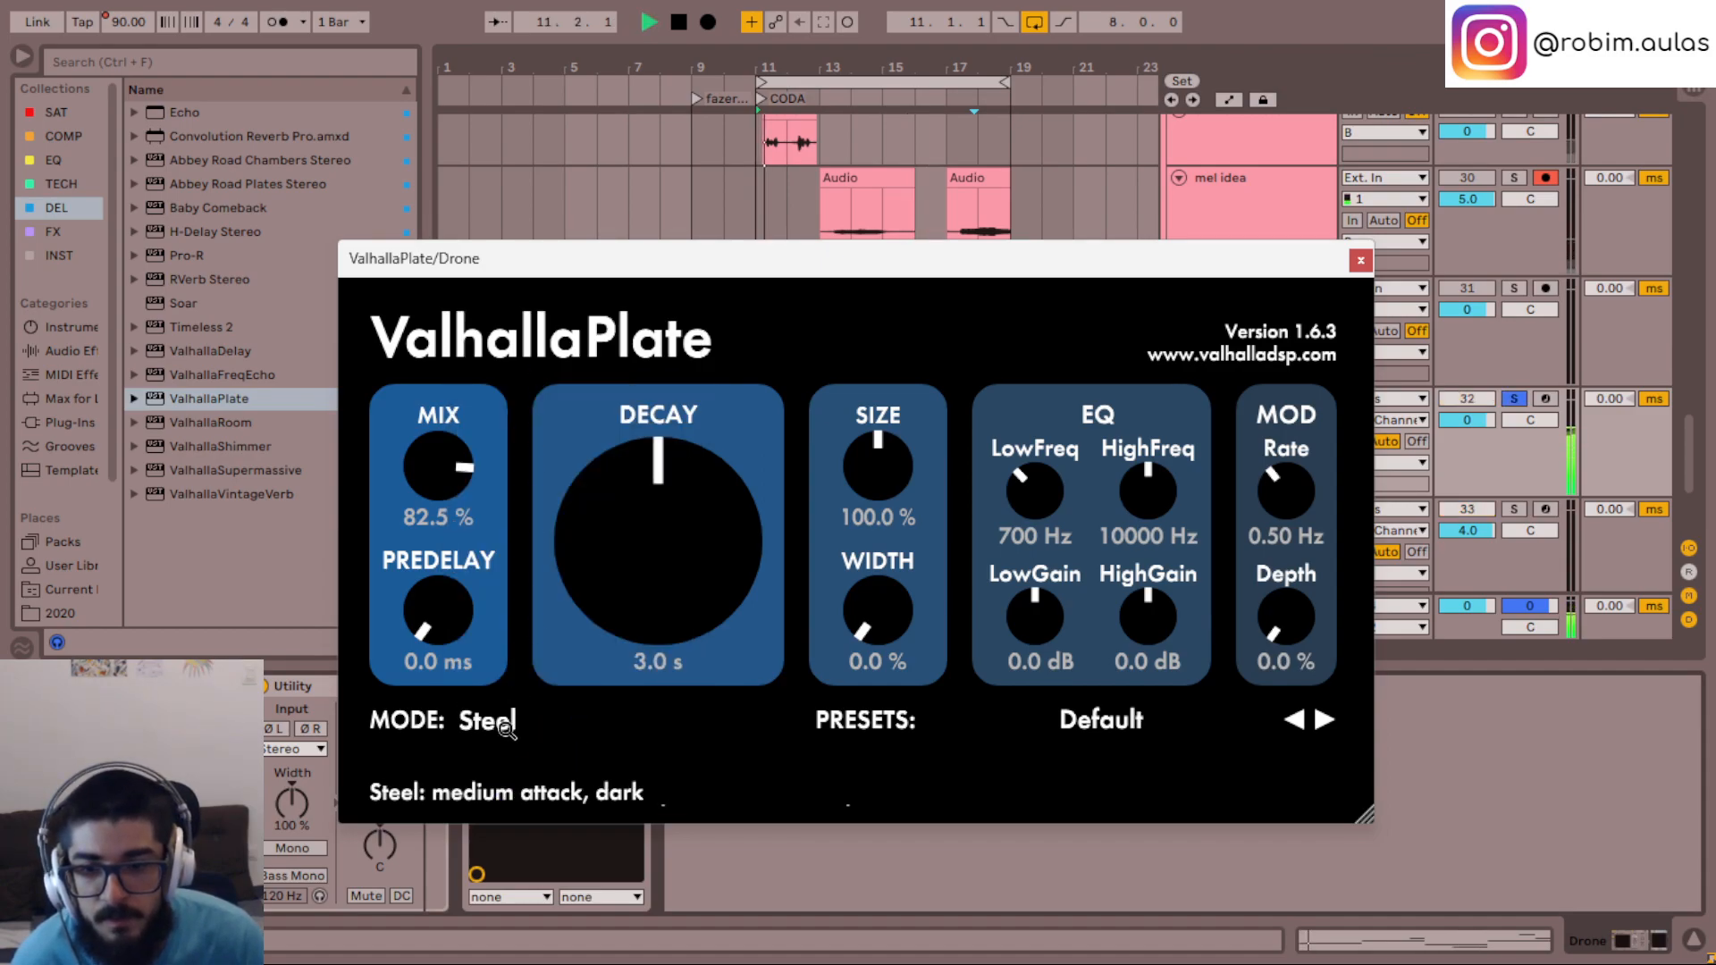
click(501, 729)
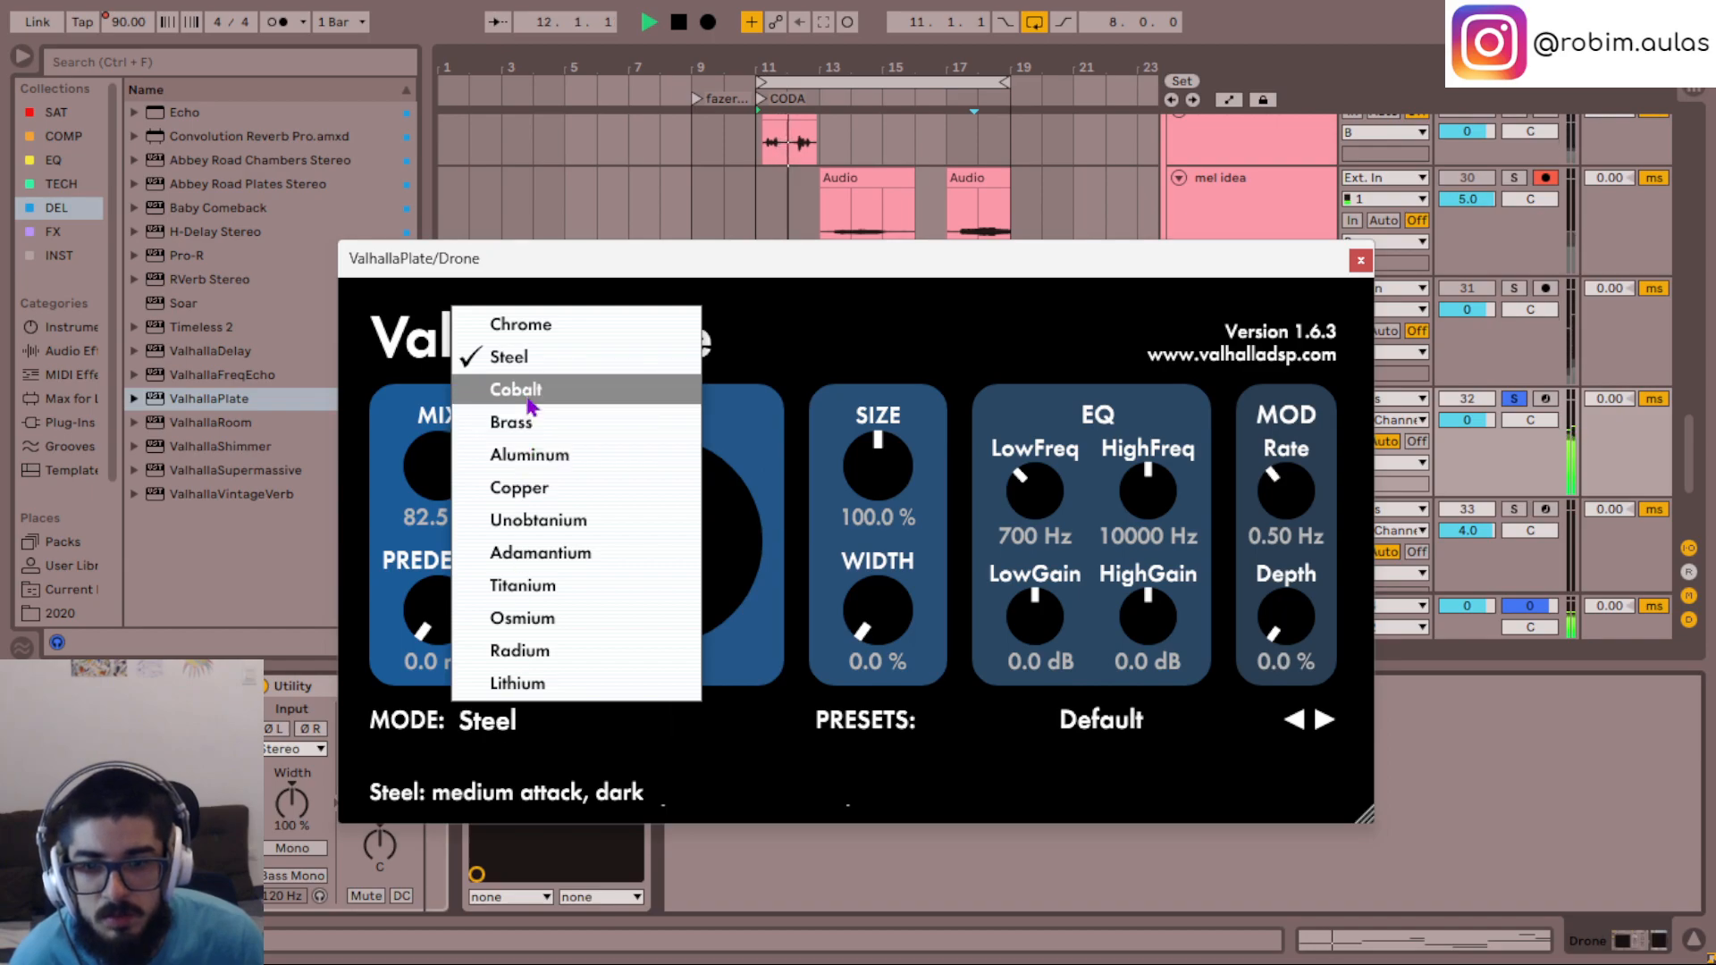
click(536, 389)
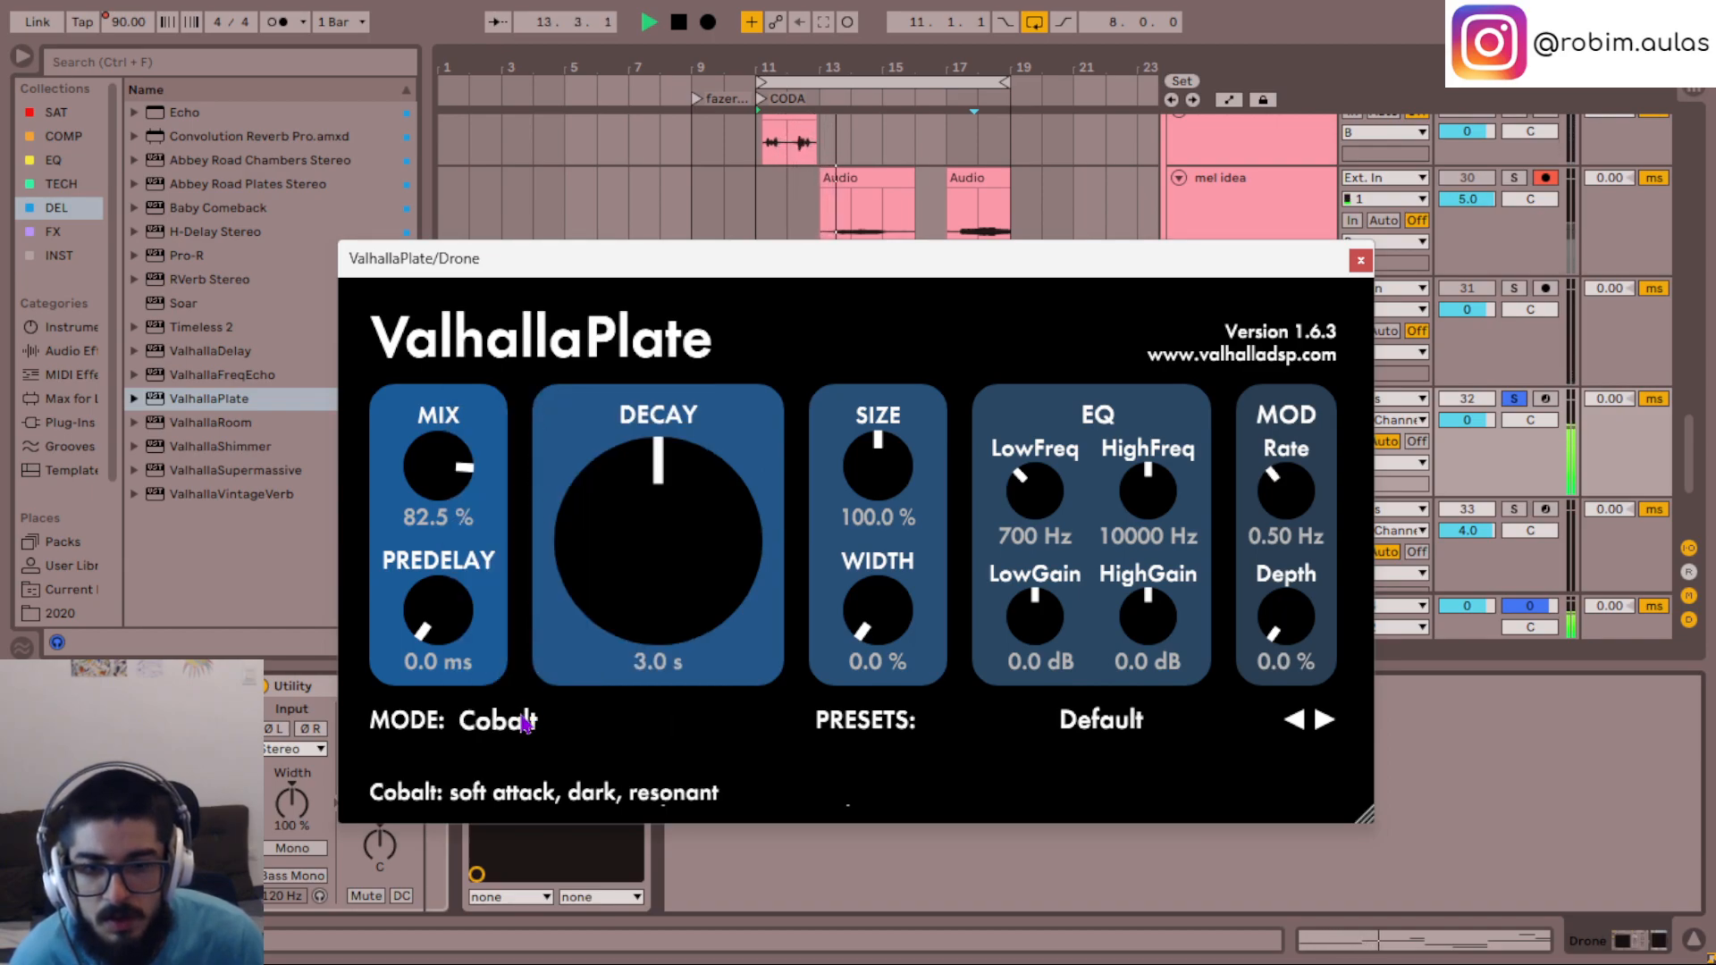
click(478, 720)
click(602, 425)
click(485, 726)
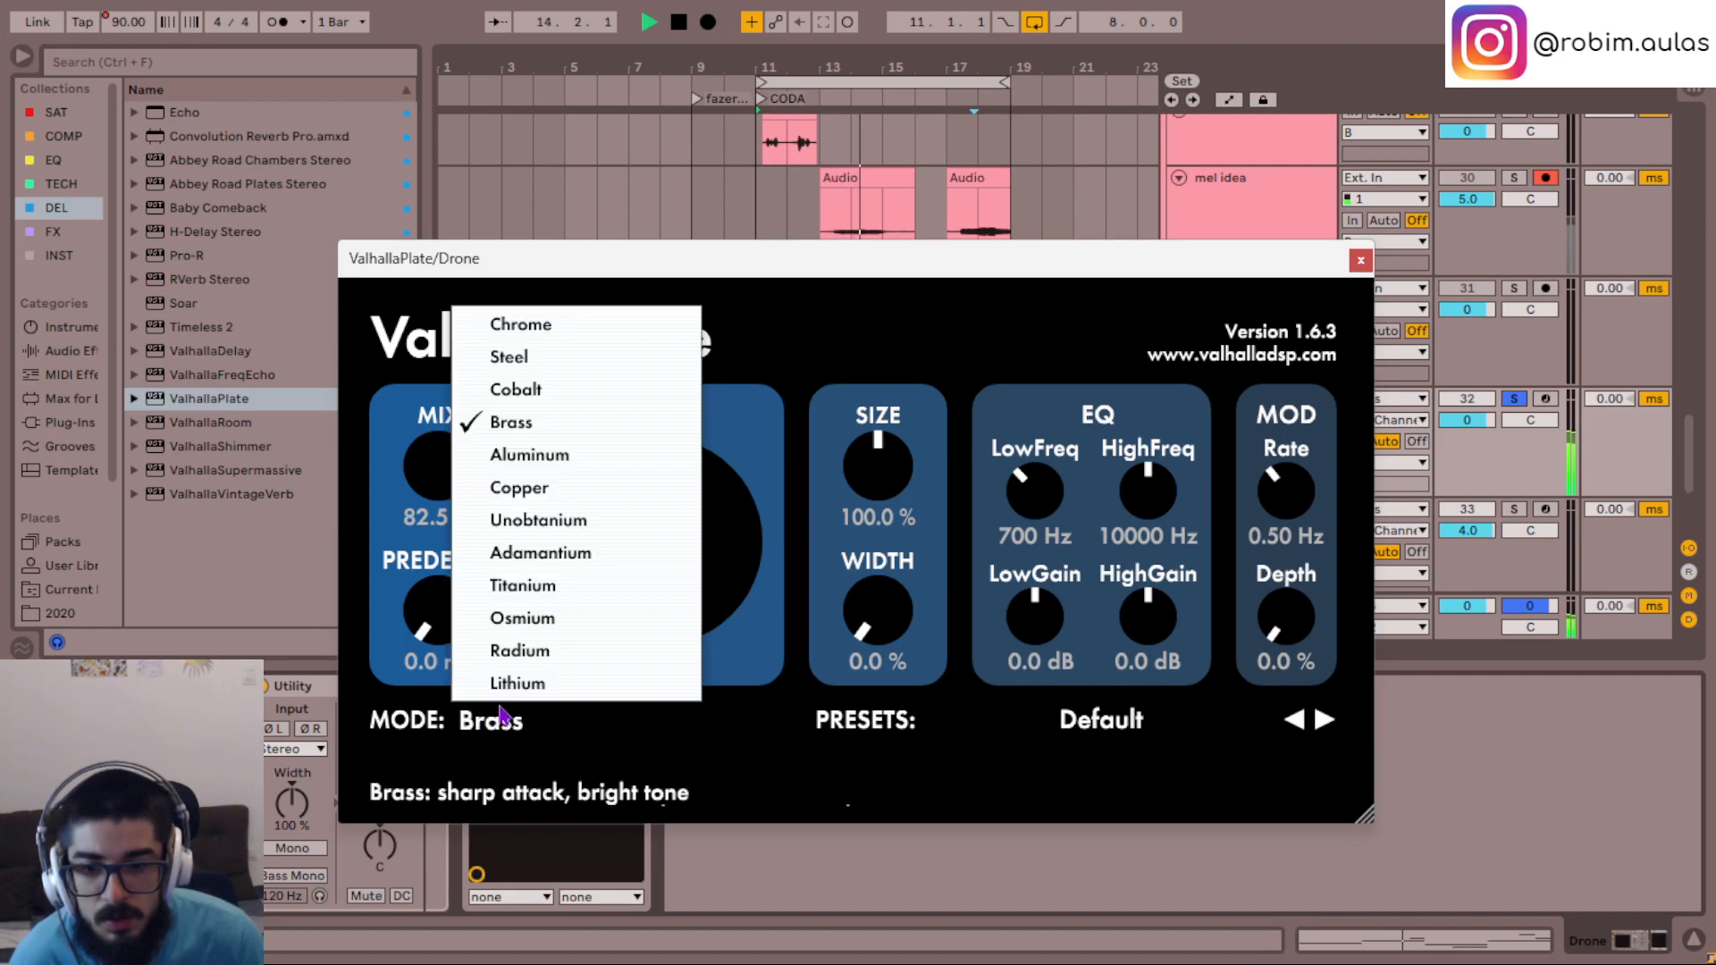
click(576, 453)
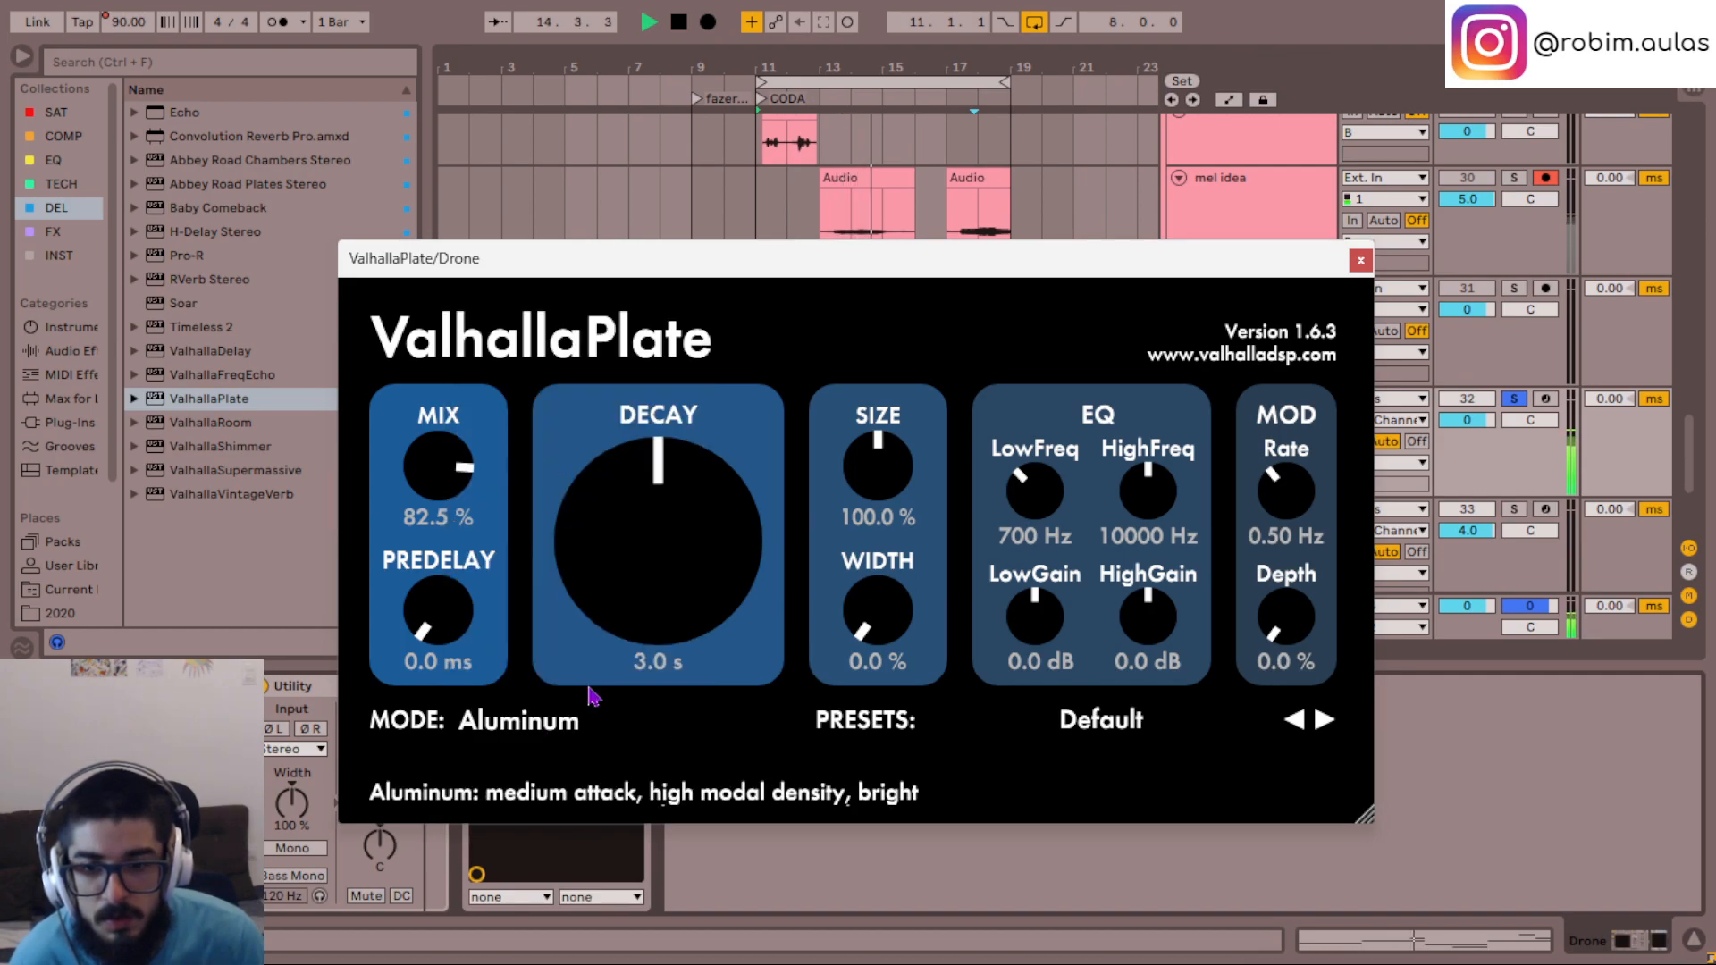
- Switch the plate reverb to Copper mode with a 4.6 s decay, 156% size and 63% width
click(540, 722)
click(545, 483)
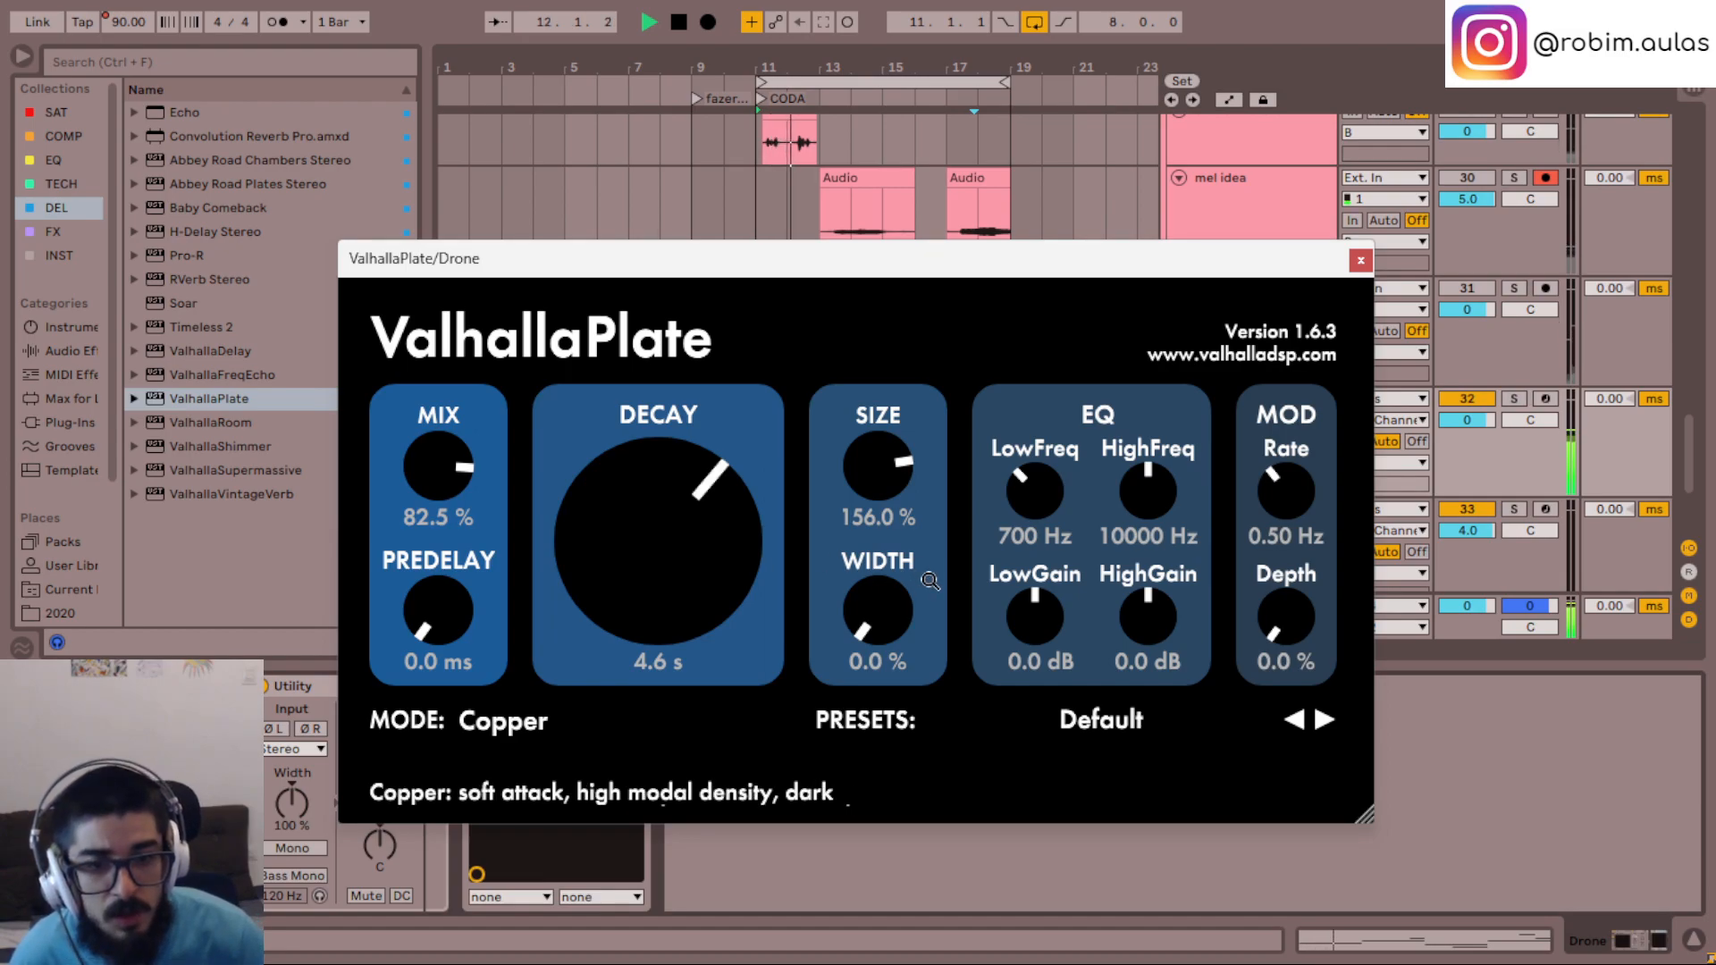
drag(871, 618, 873, 607)
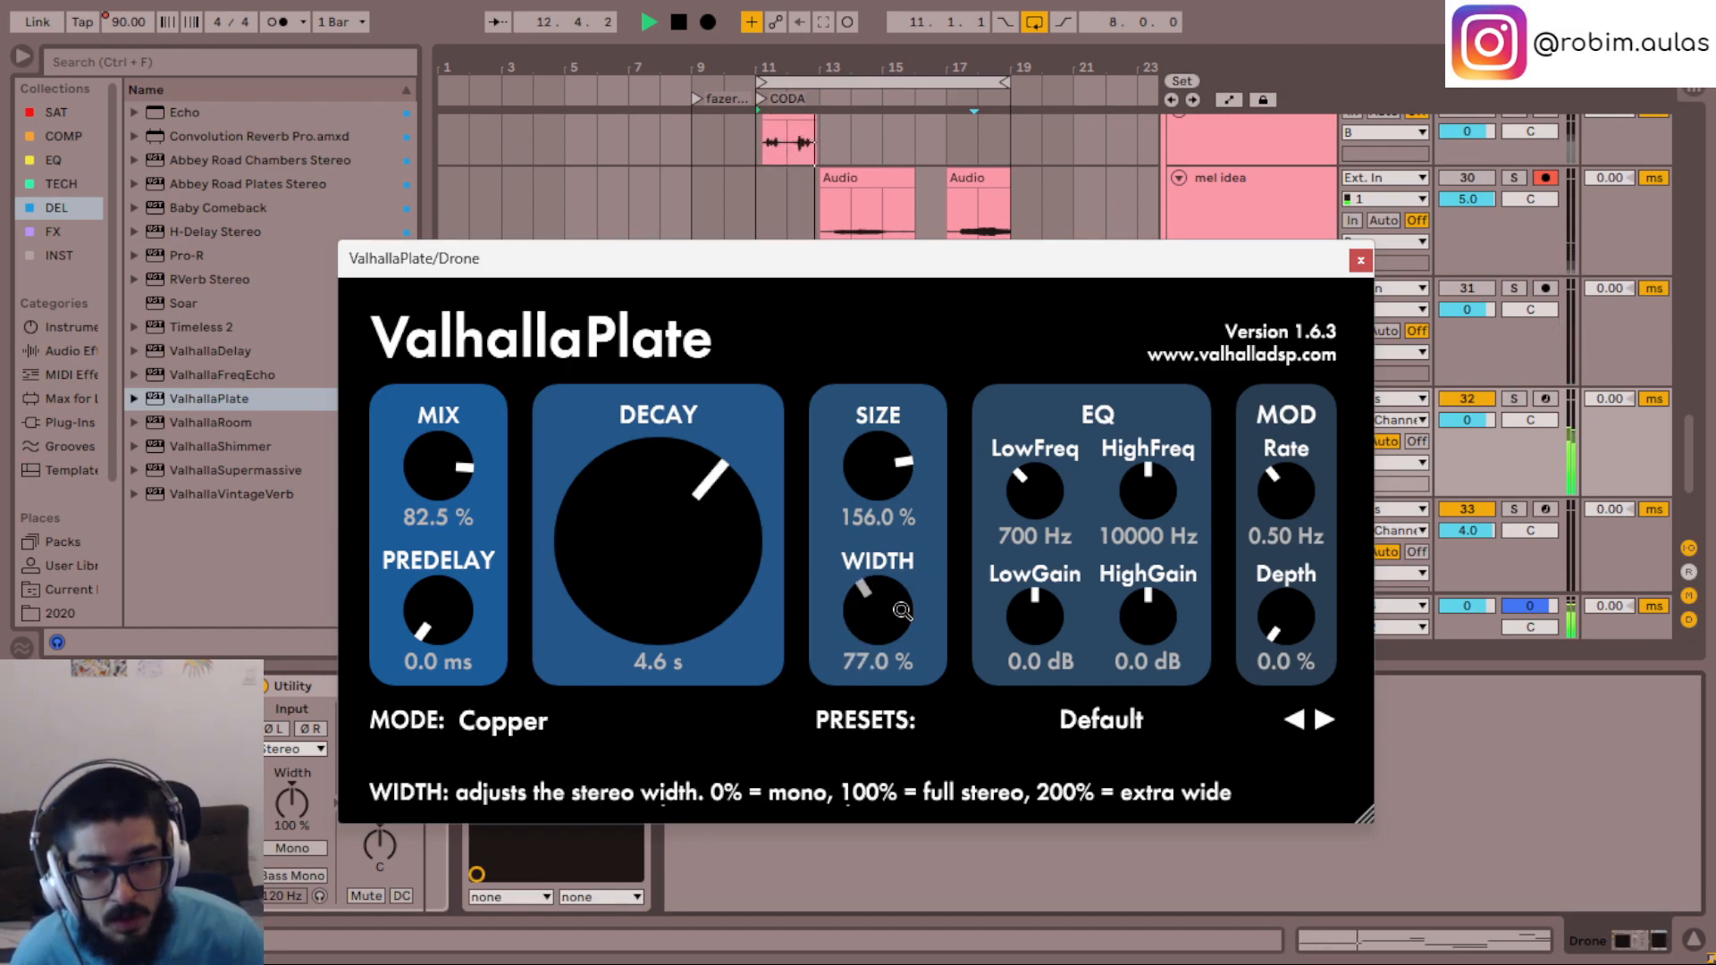
drag(902, 610, 900, 618)
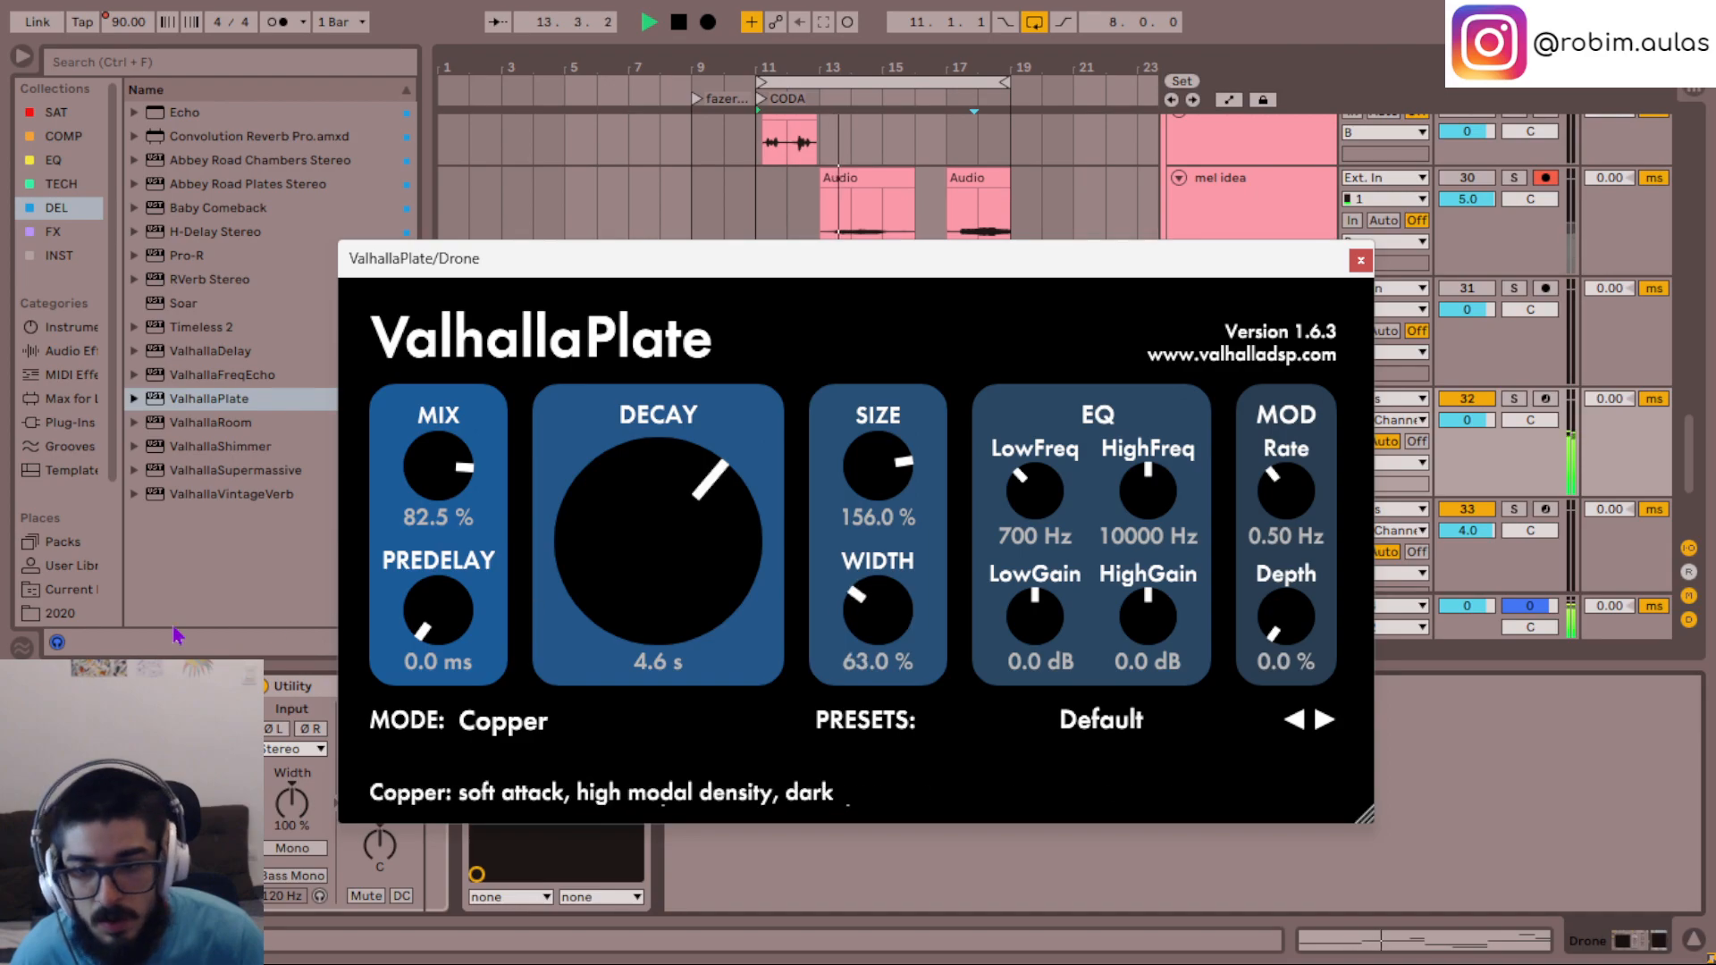
- In the Drone's Serum, try bypassing LFO 2's modulation of oscillator A's fine tuning and bypass its pan modulation instead
click(87, 687)
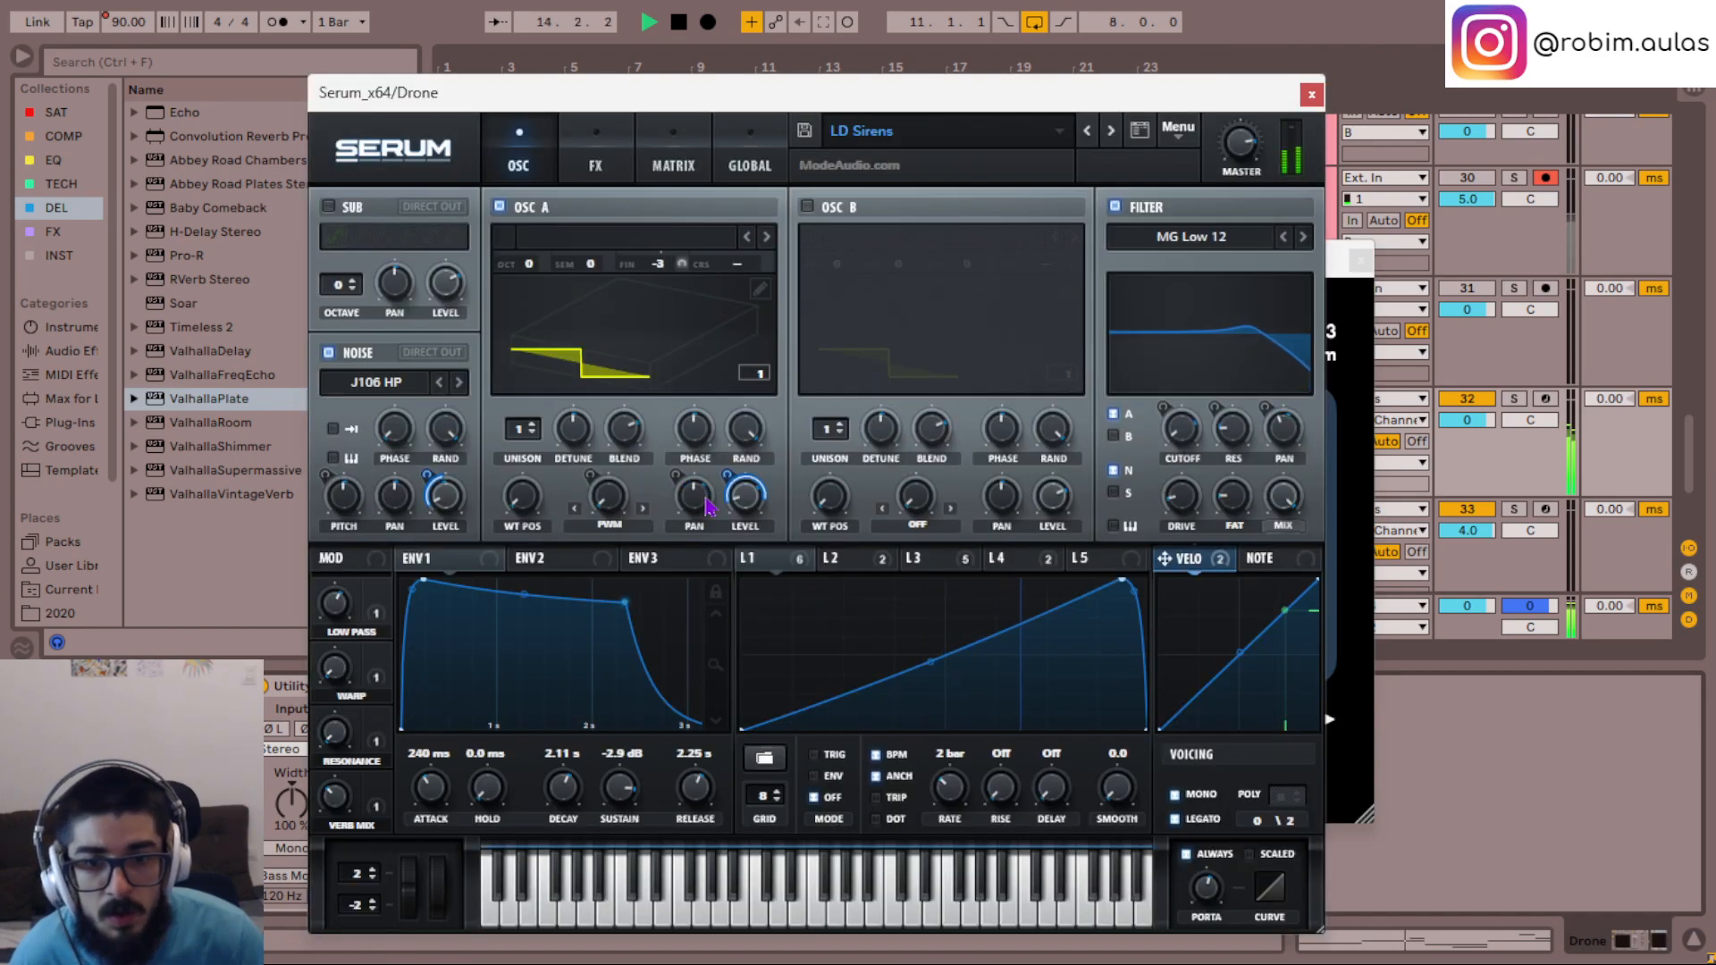
click(845, 564)
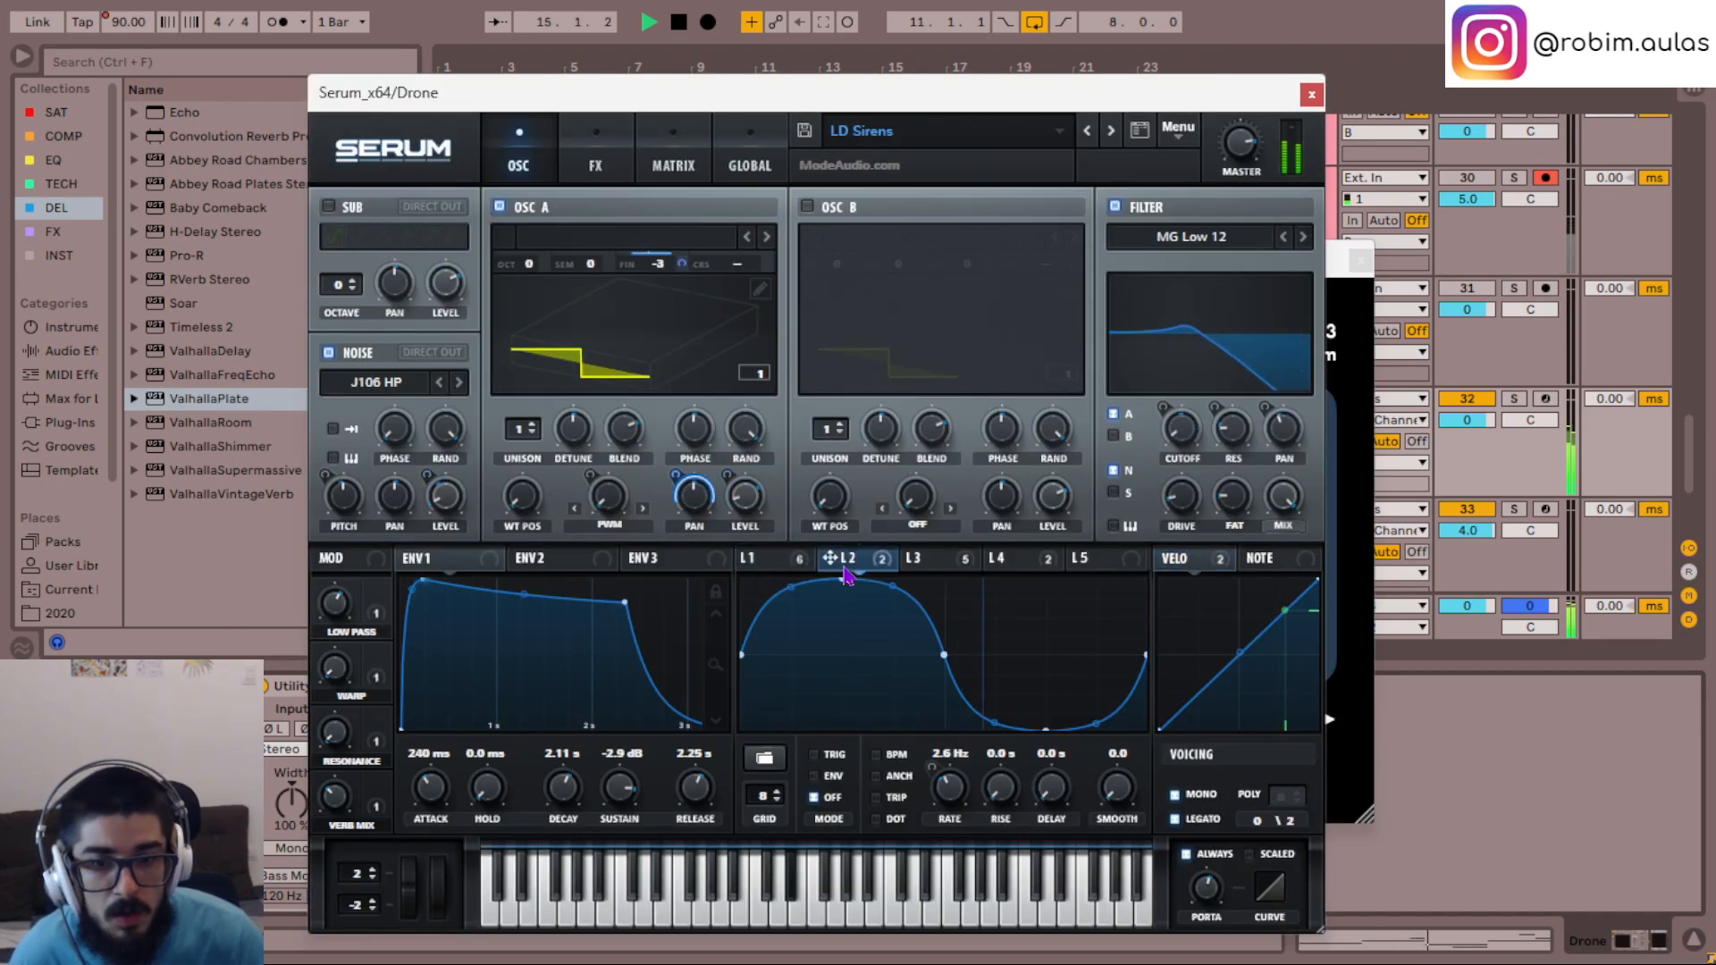
click(877, 569)
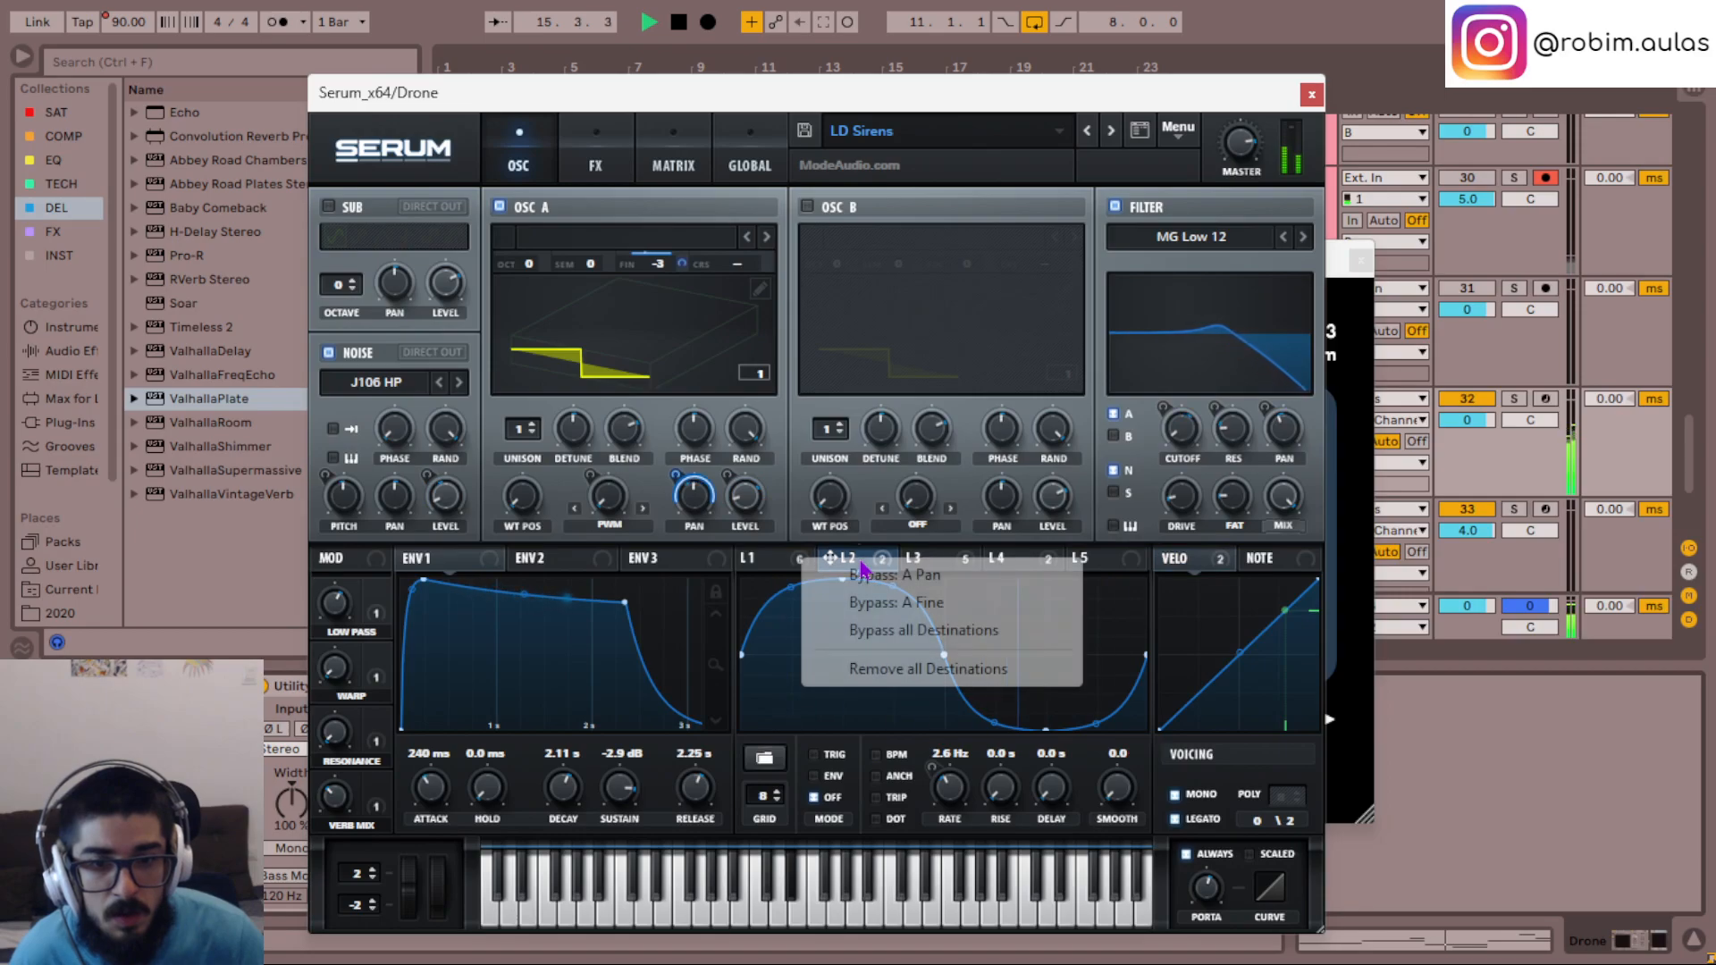
click(897, 604)
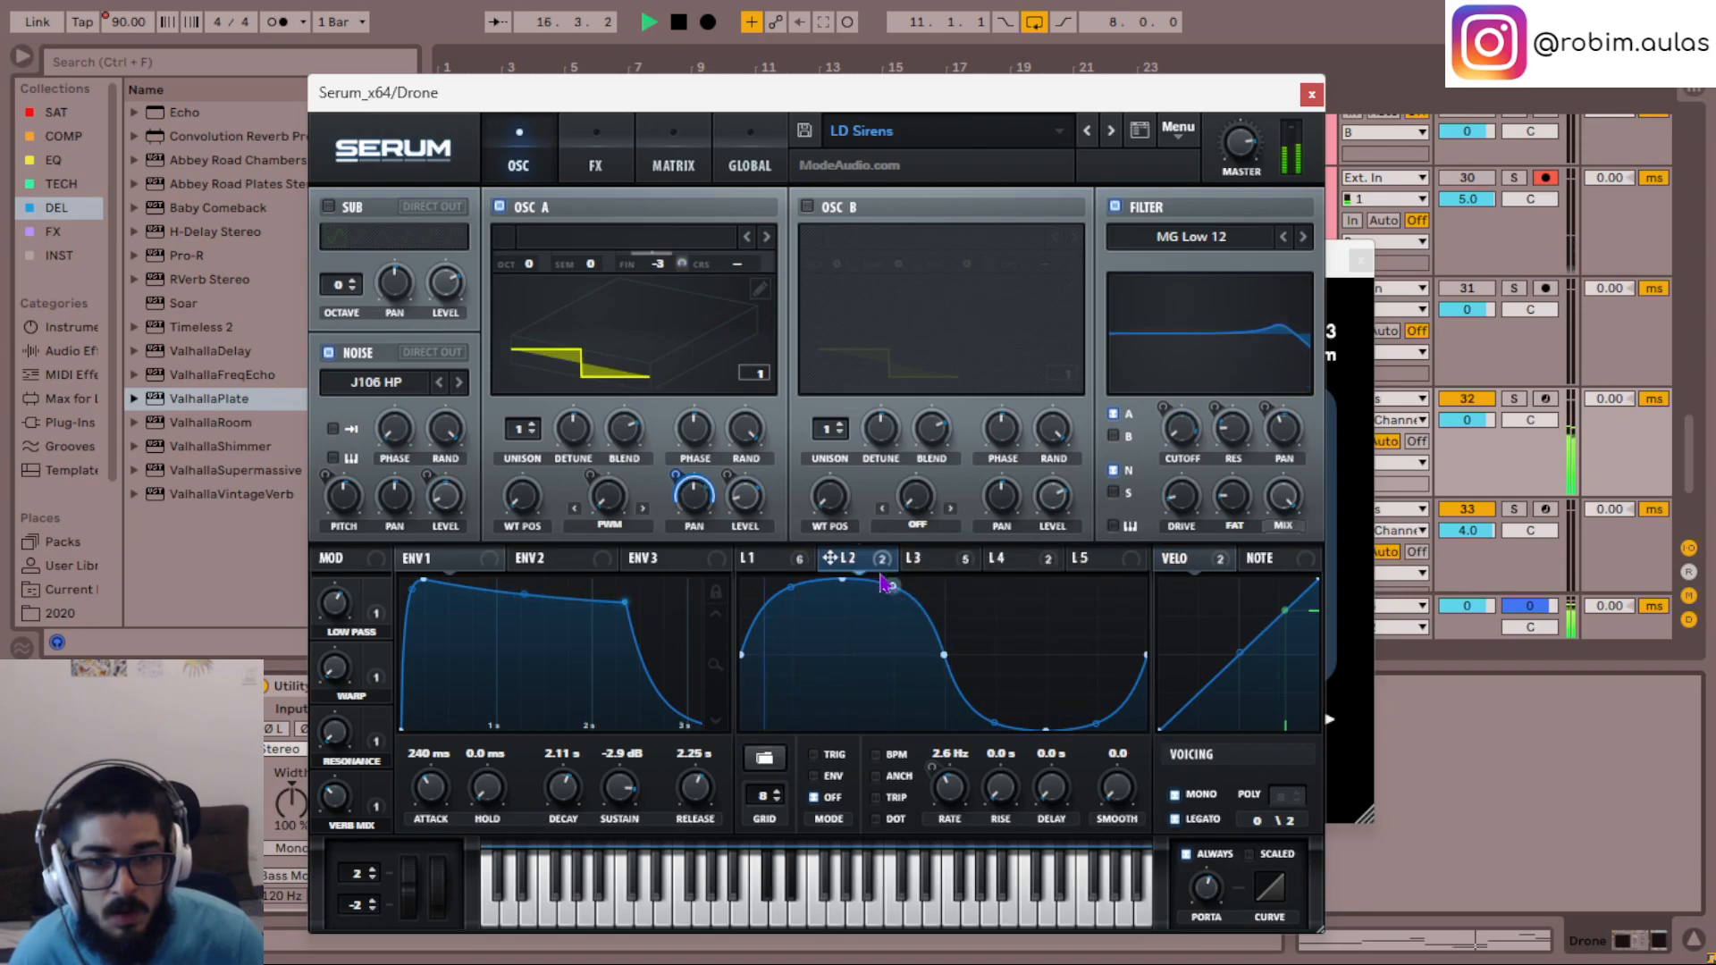
click(881, 560)
right_click(855, 568)
key(Escape)
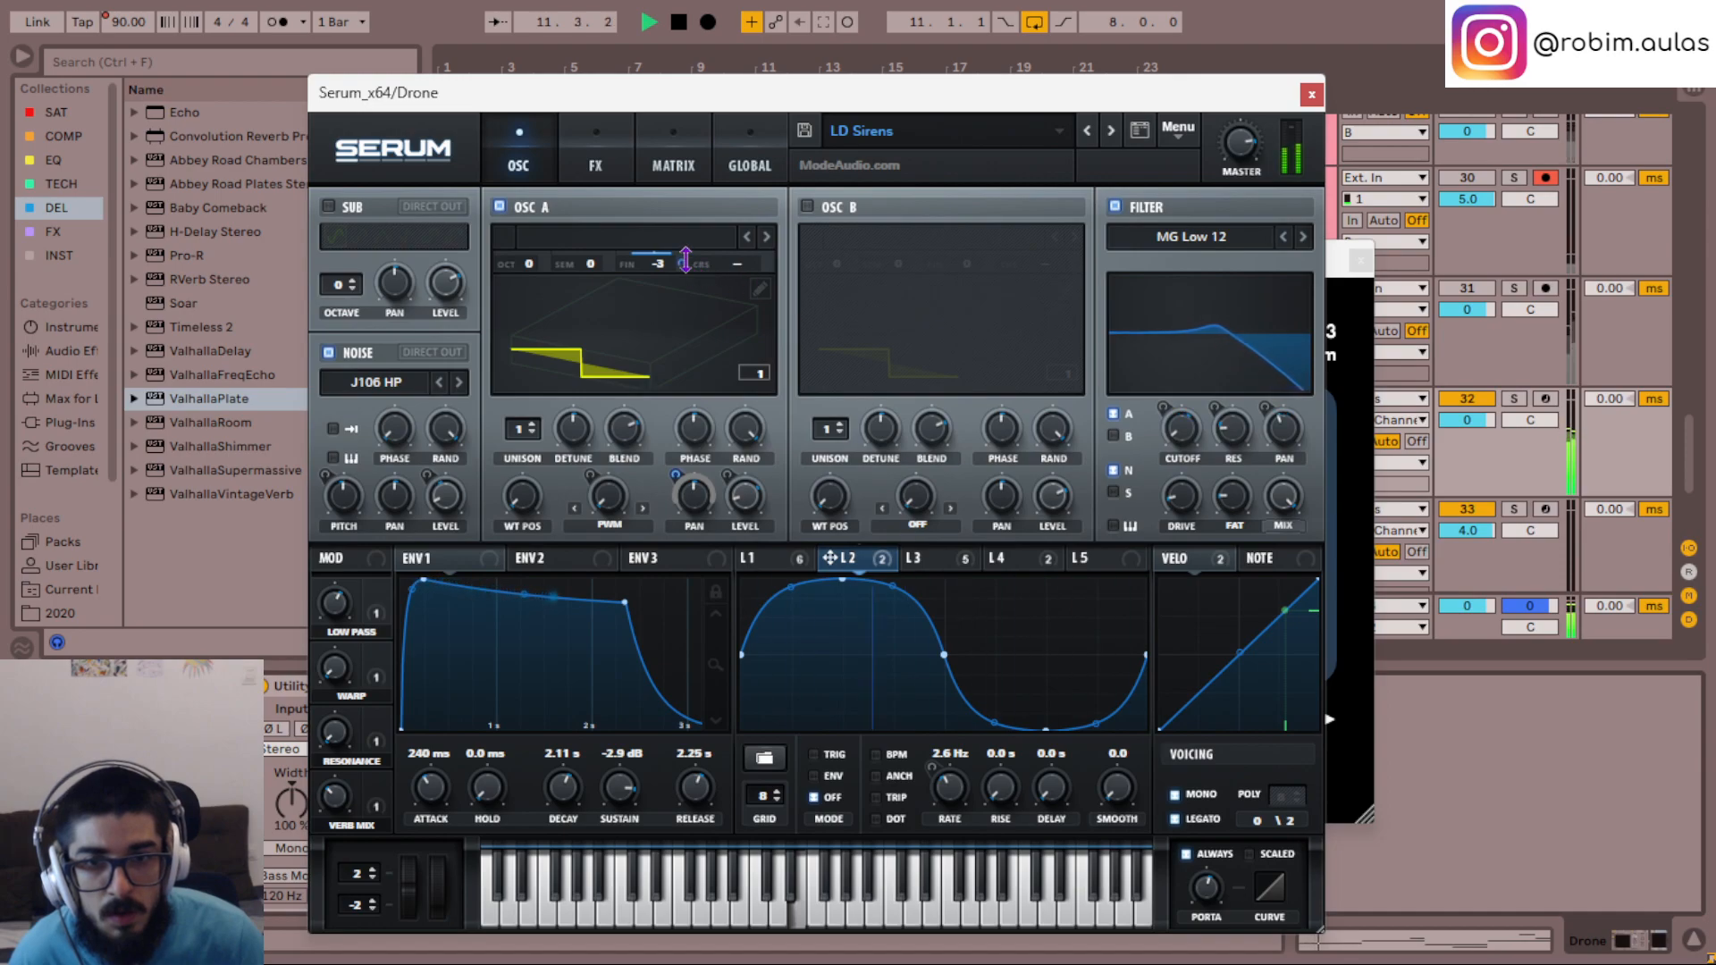
- Reduce LFO 2's modulation amount on oscillator A's fine tuning and close the Serum and ValhallaPlate windows
mouse_move(677, 261)
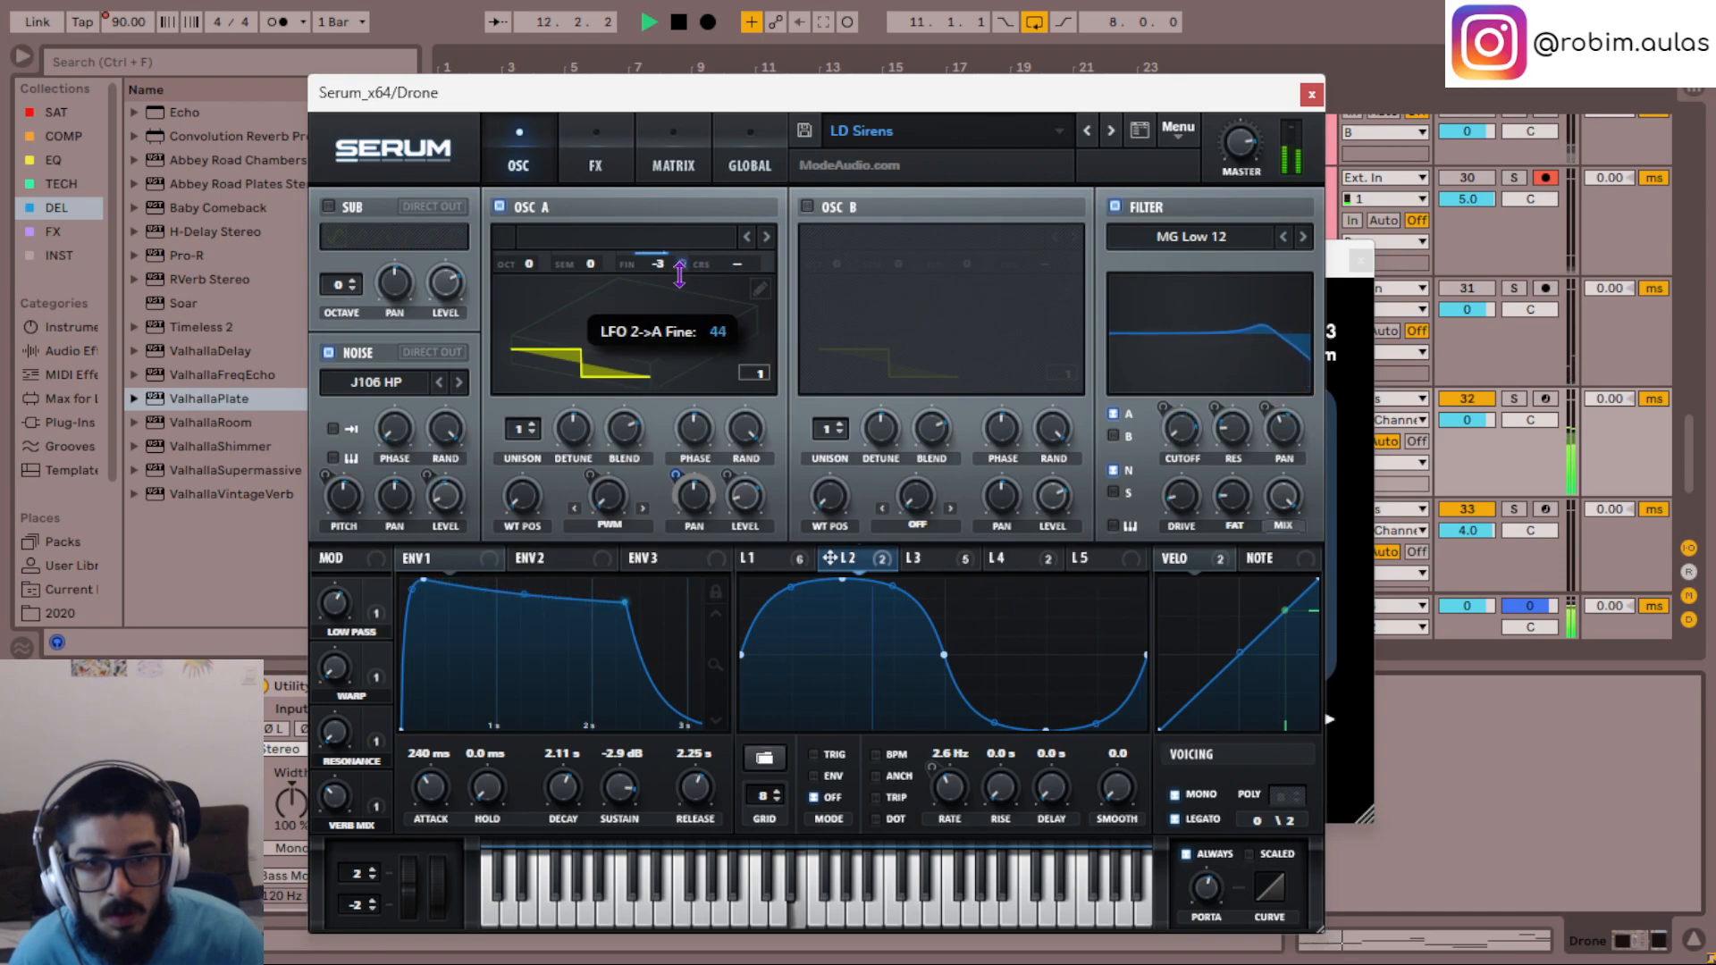
drag(682, 293, 682, 293)
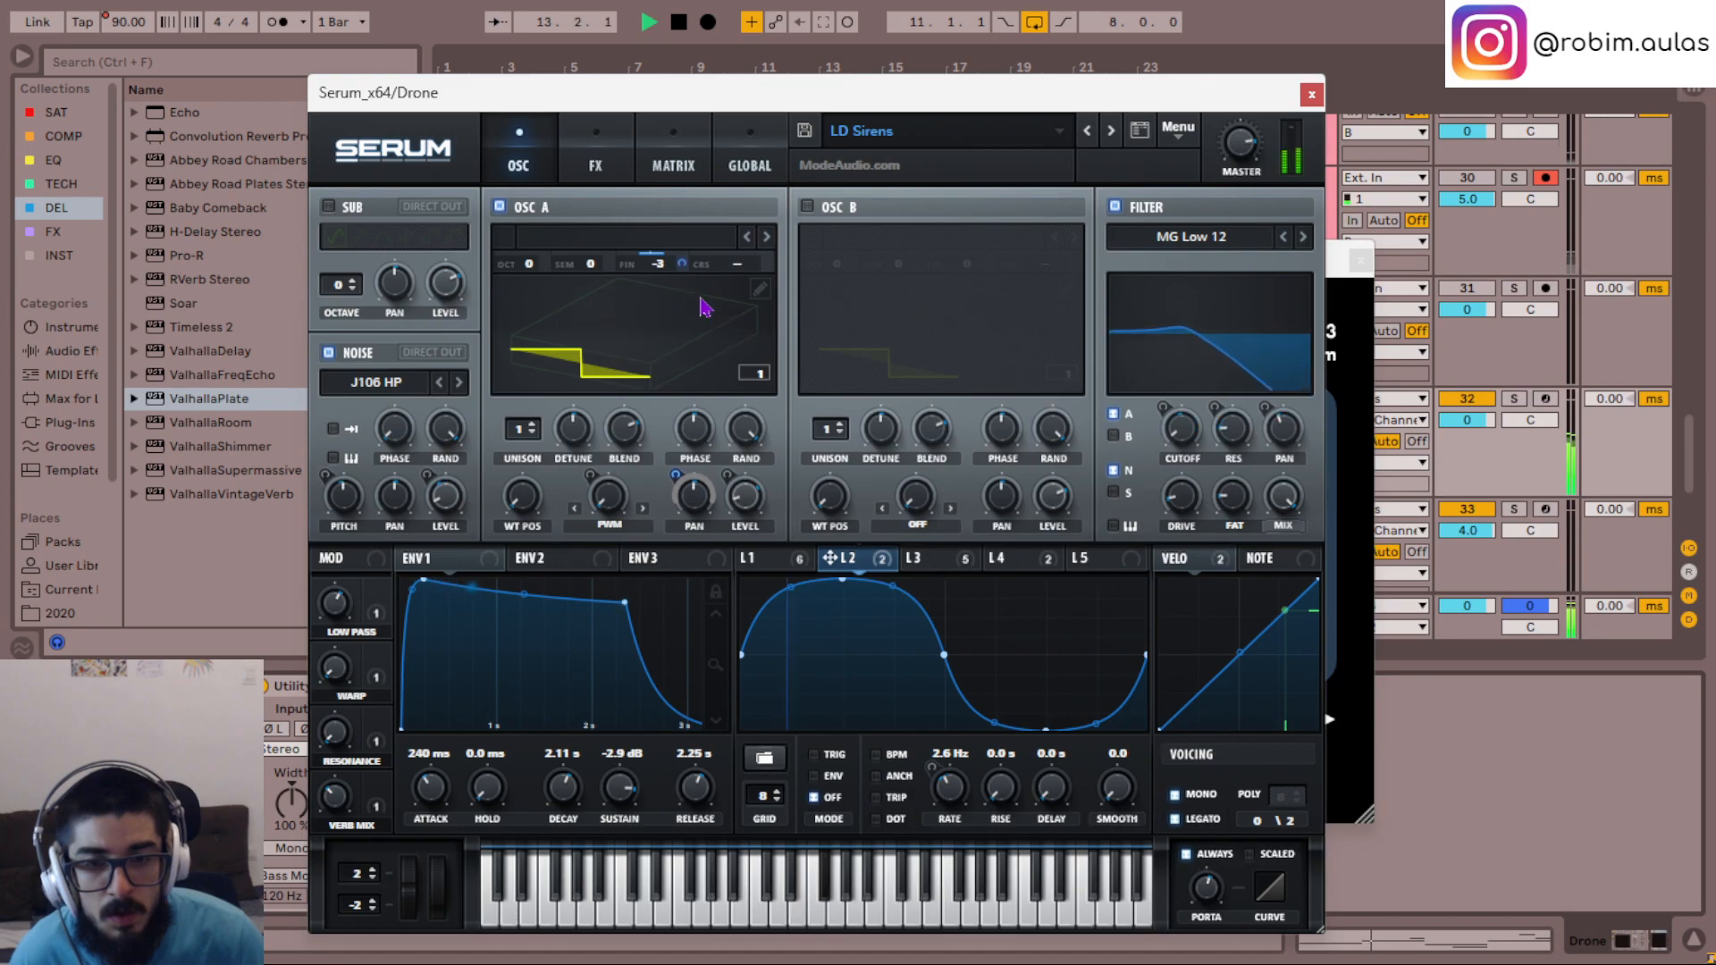
click(1310, 102)
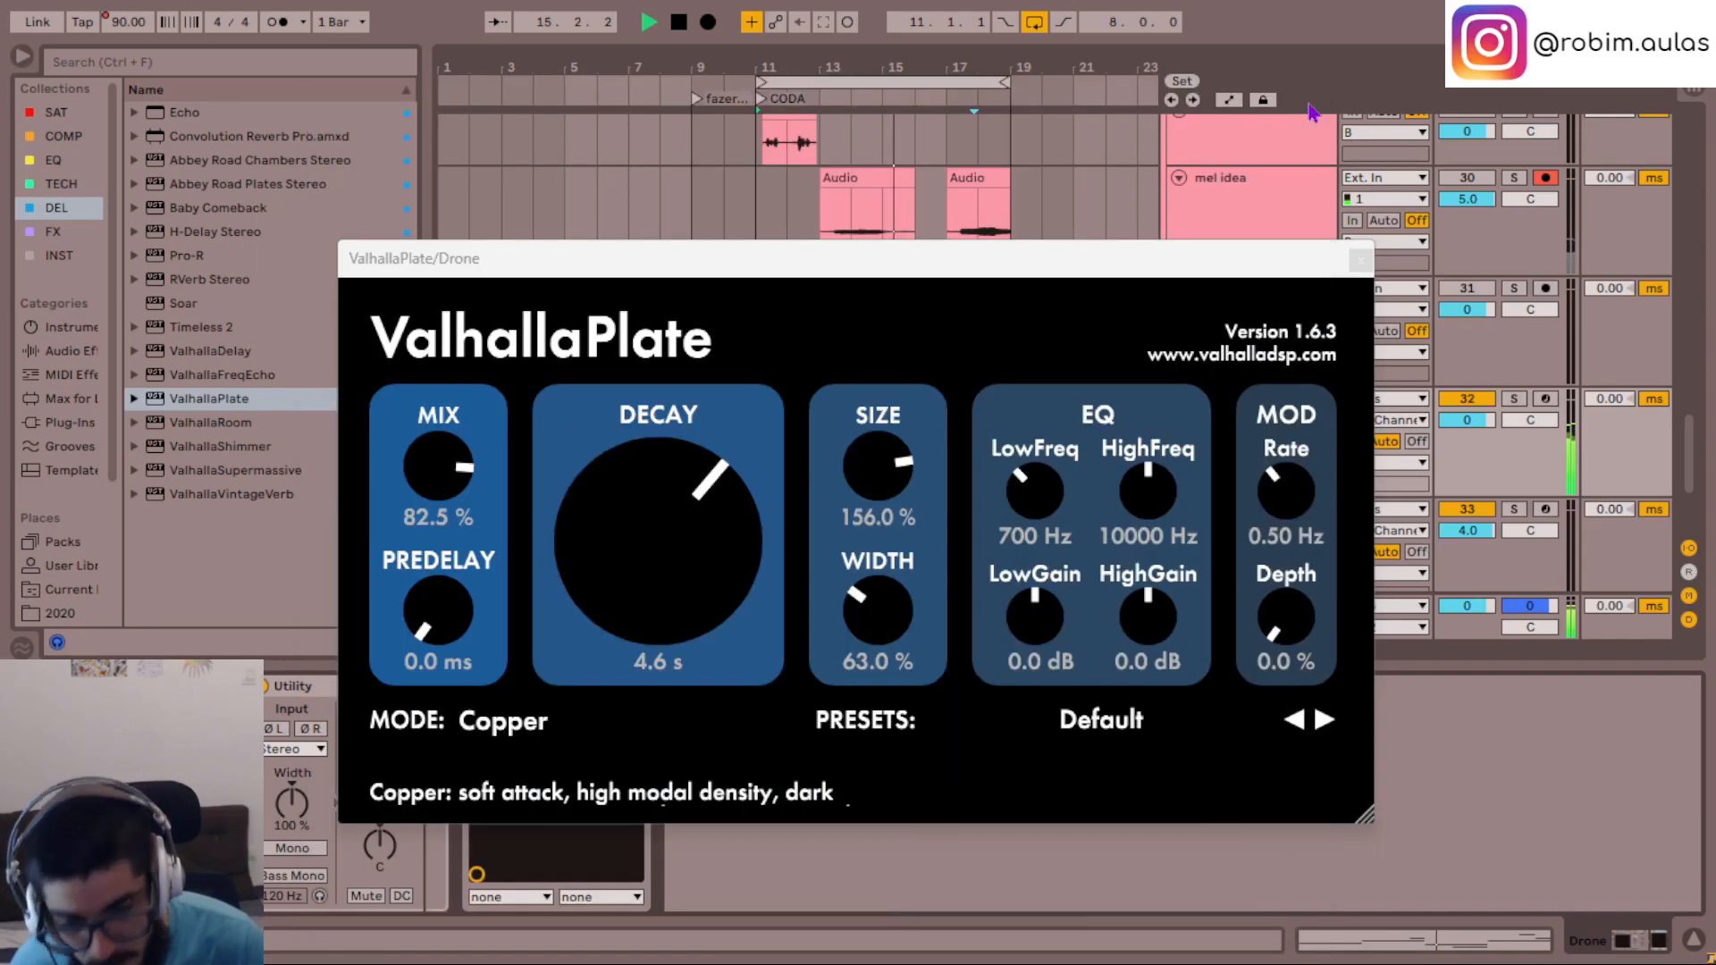
click(1359, 260)
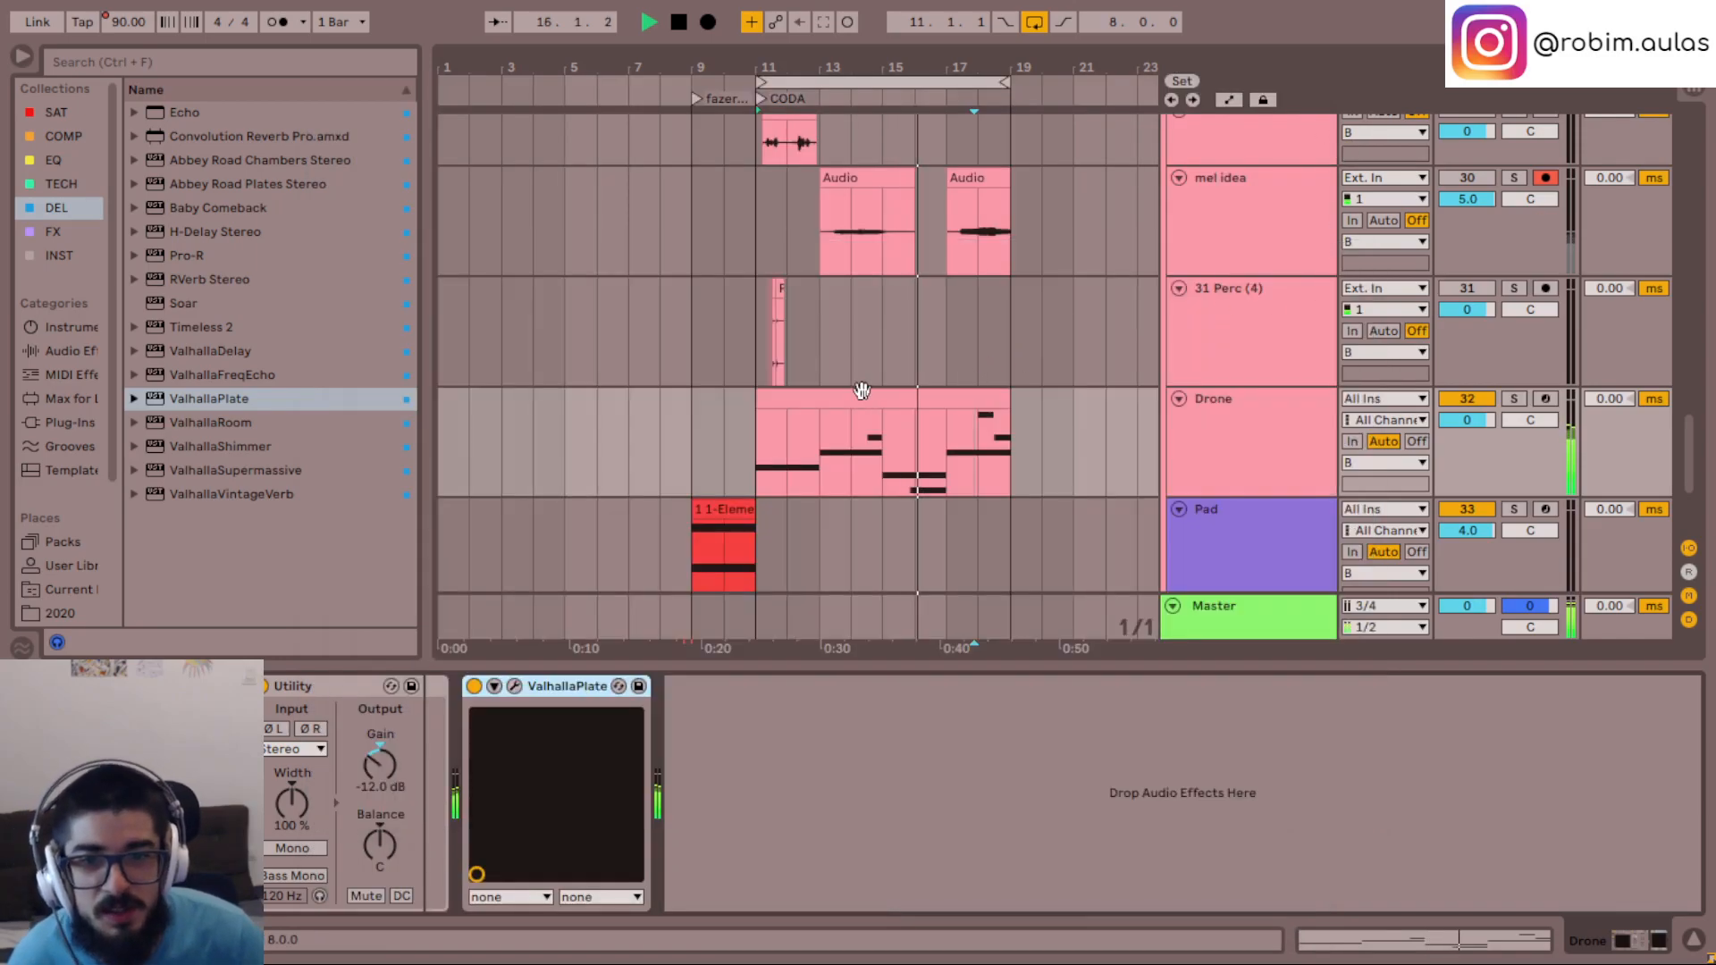
- Insert the + 12.adv preset from the FX collection before Serum on the Drone track and play back the loop
scroll(876, 384, up, 6)
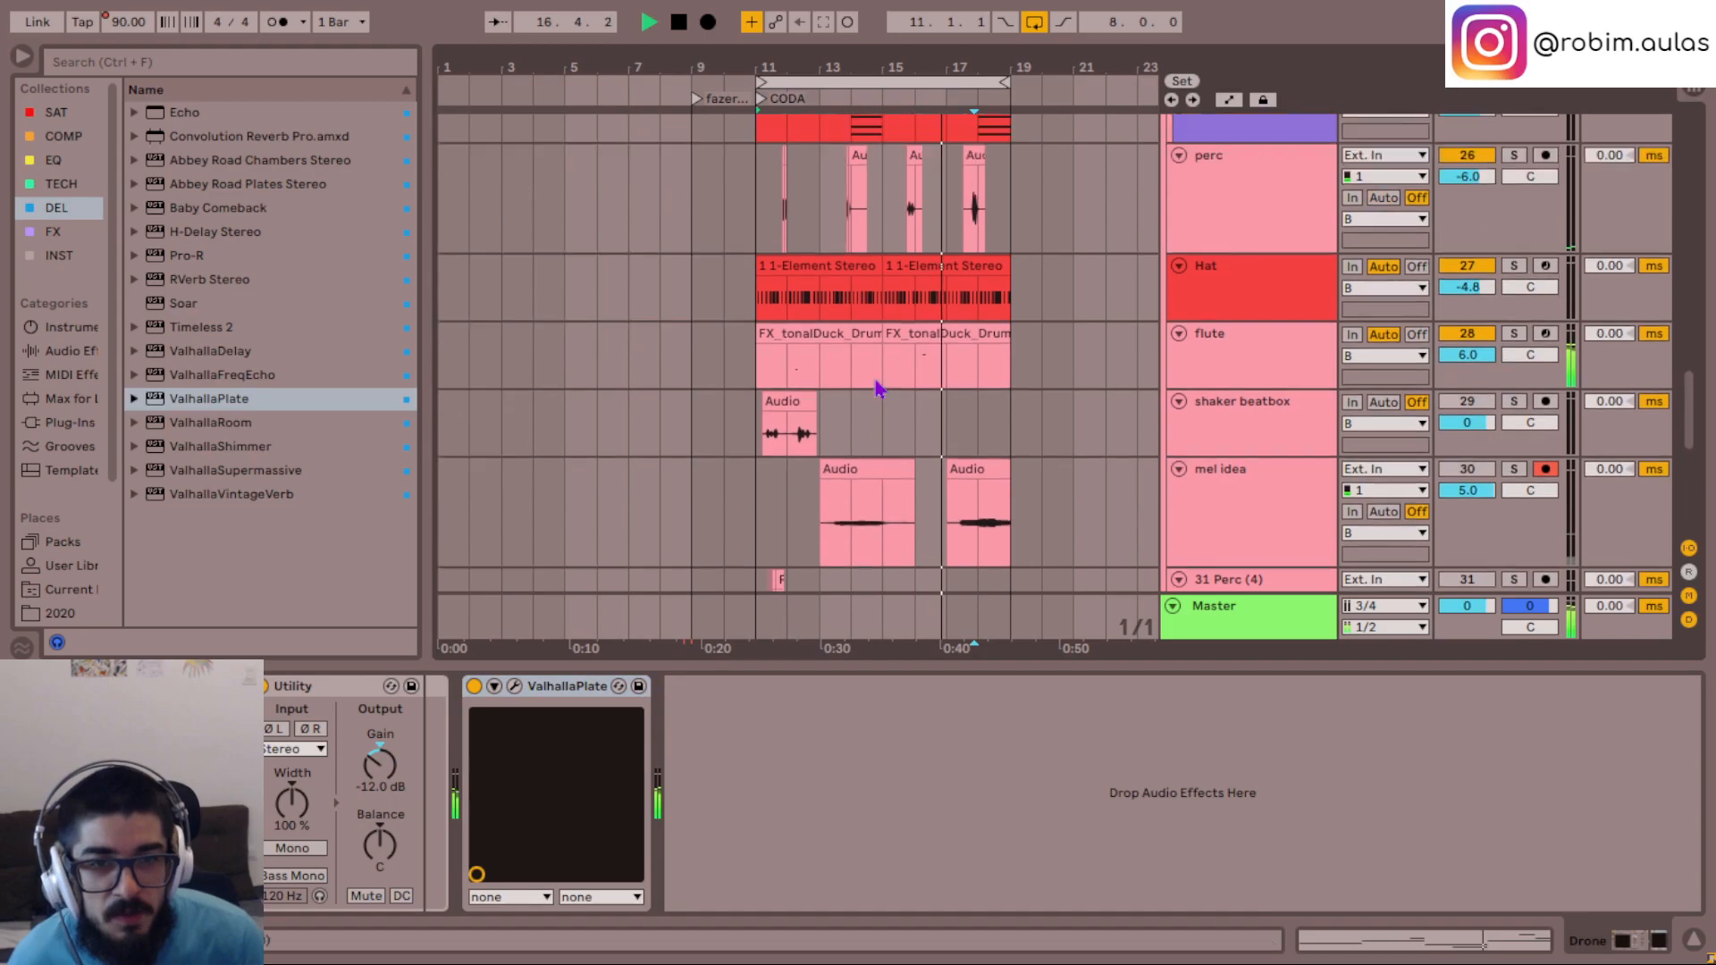
scroll(875, 386, up, 6)
scroll(876, 386, down, 4)
scroll(876, 386, down, 10)
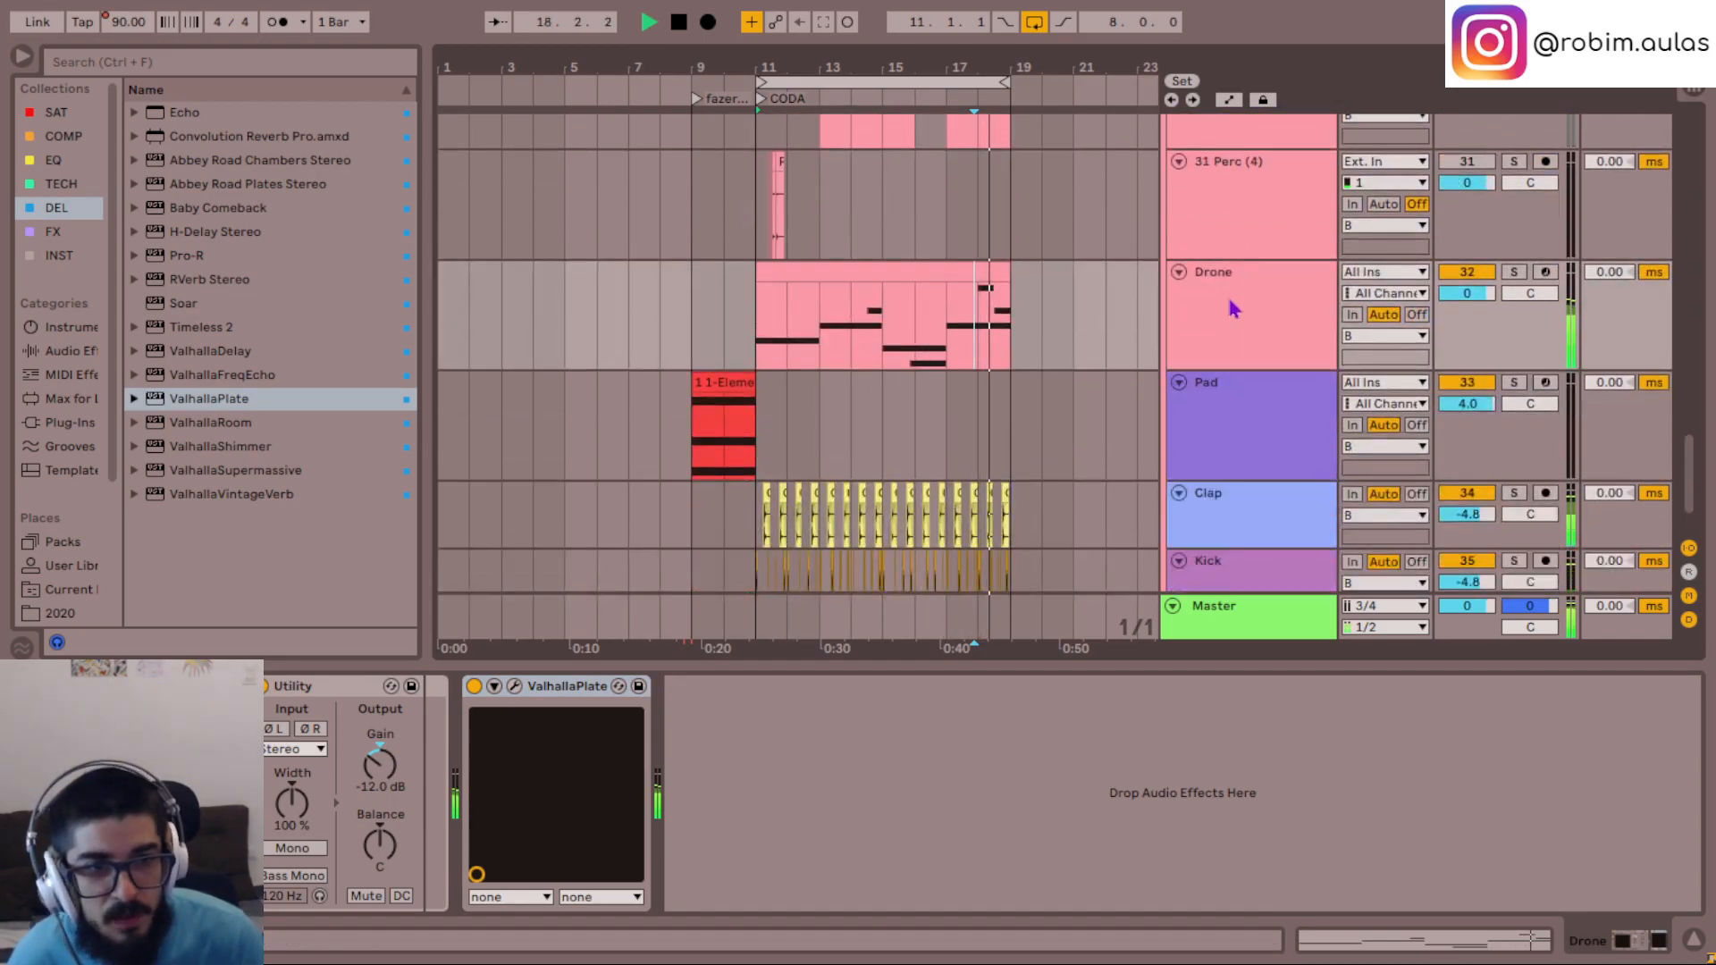
click(53, 231)
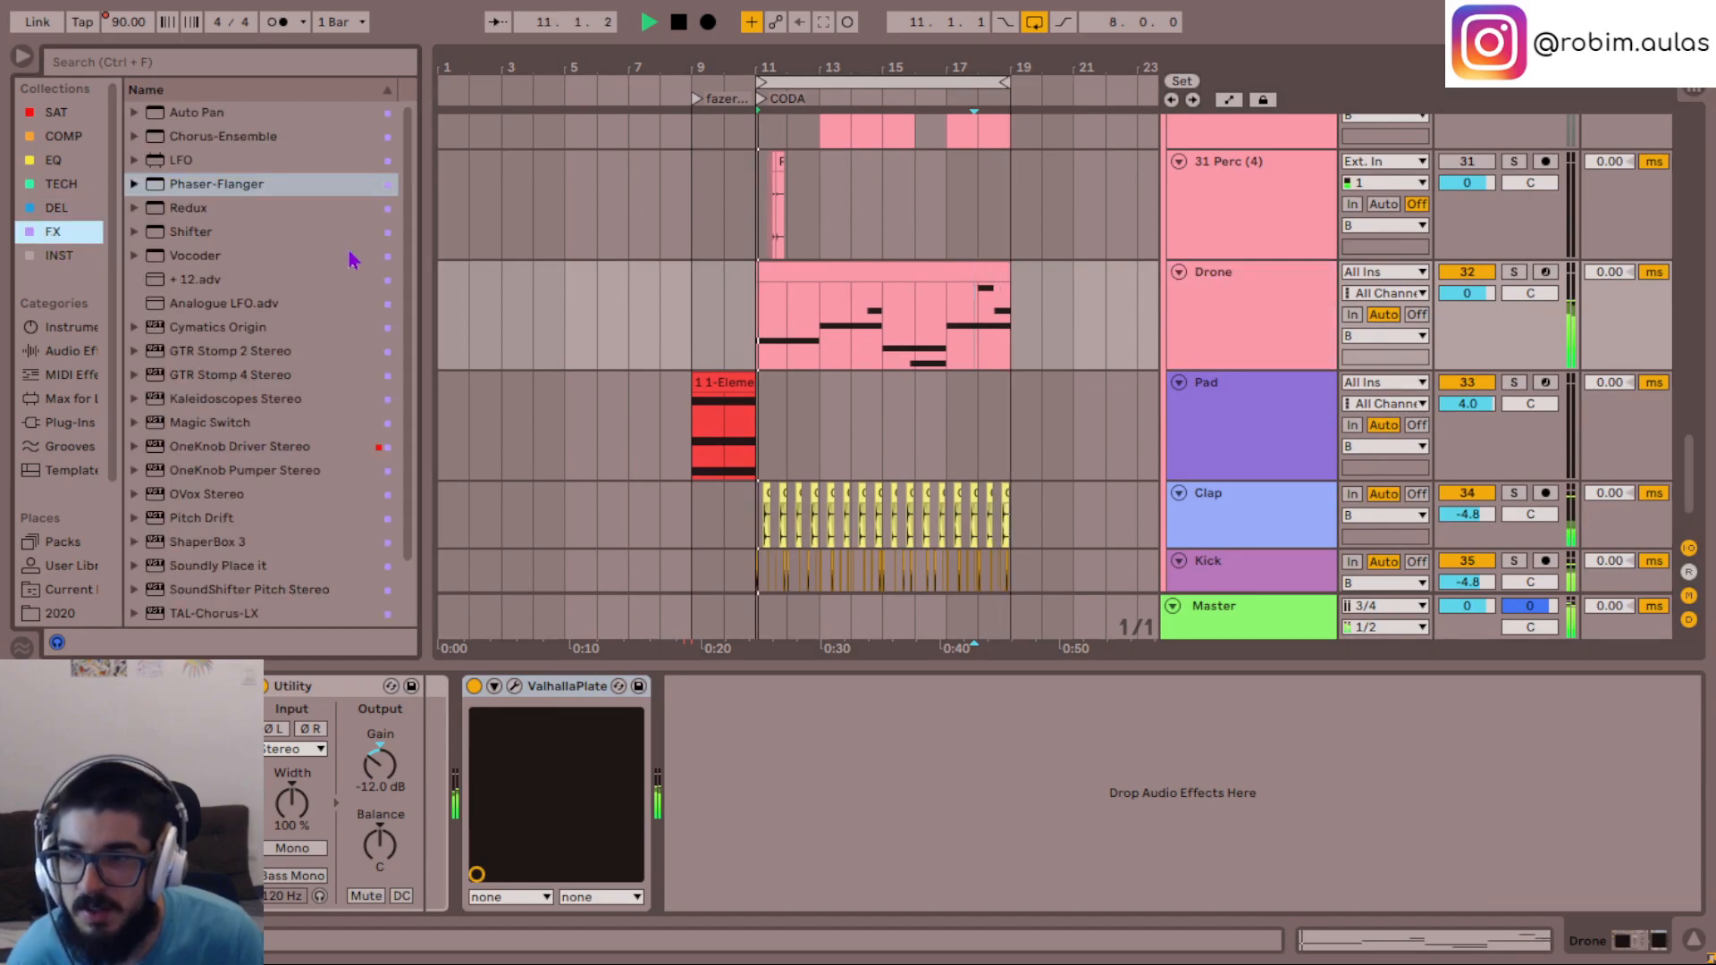
click(193, 279)
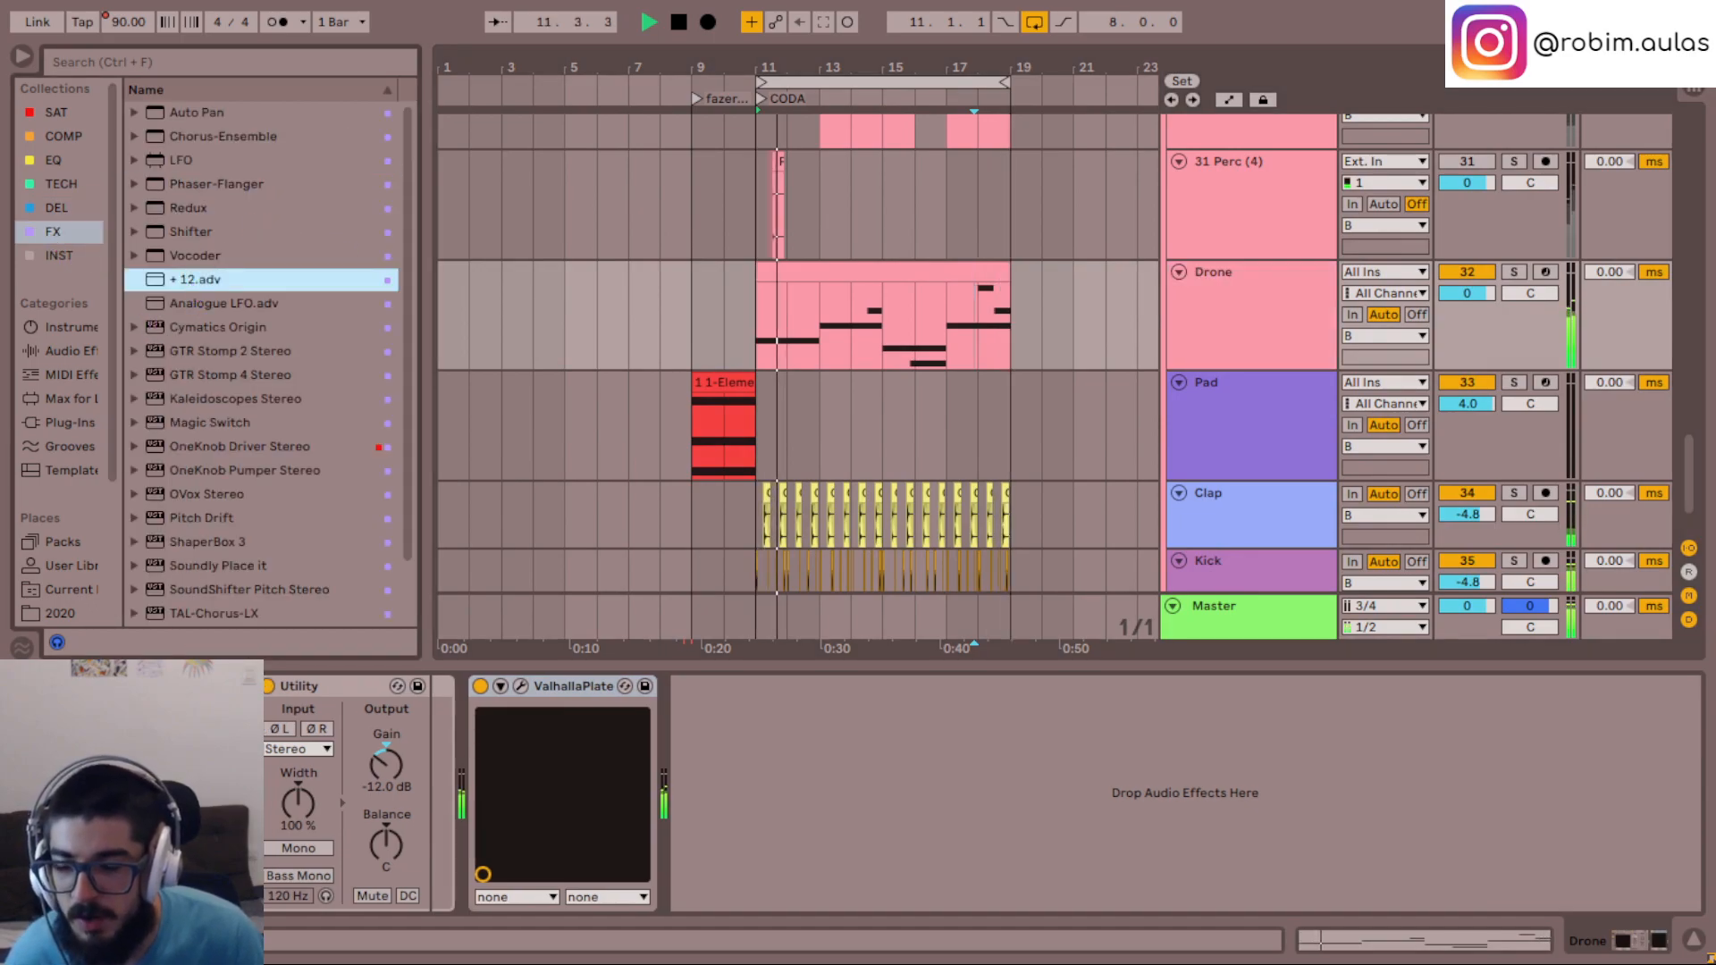
drag(193, 278, 57, 794)
key(space)
key(space)
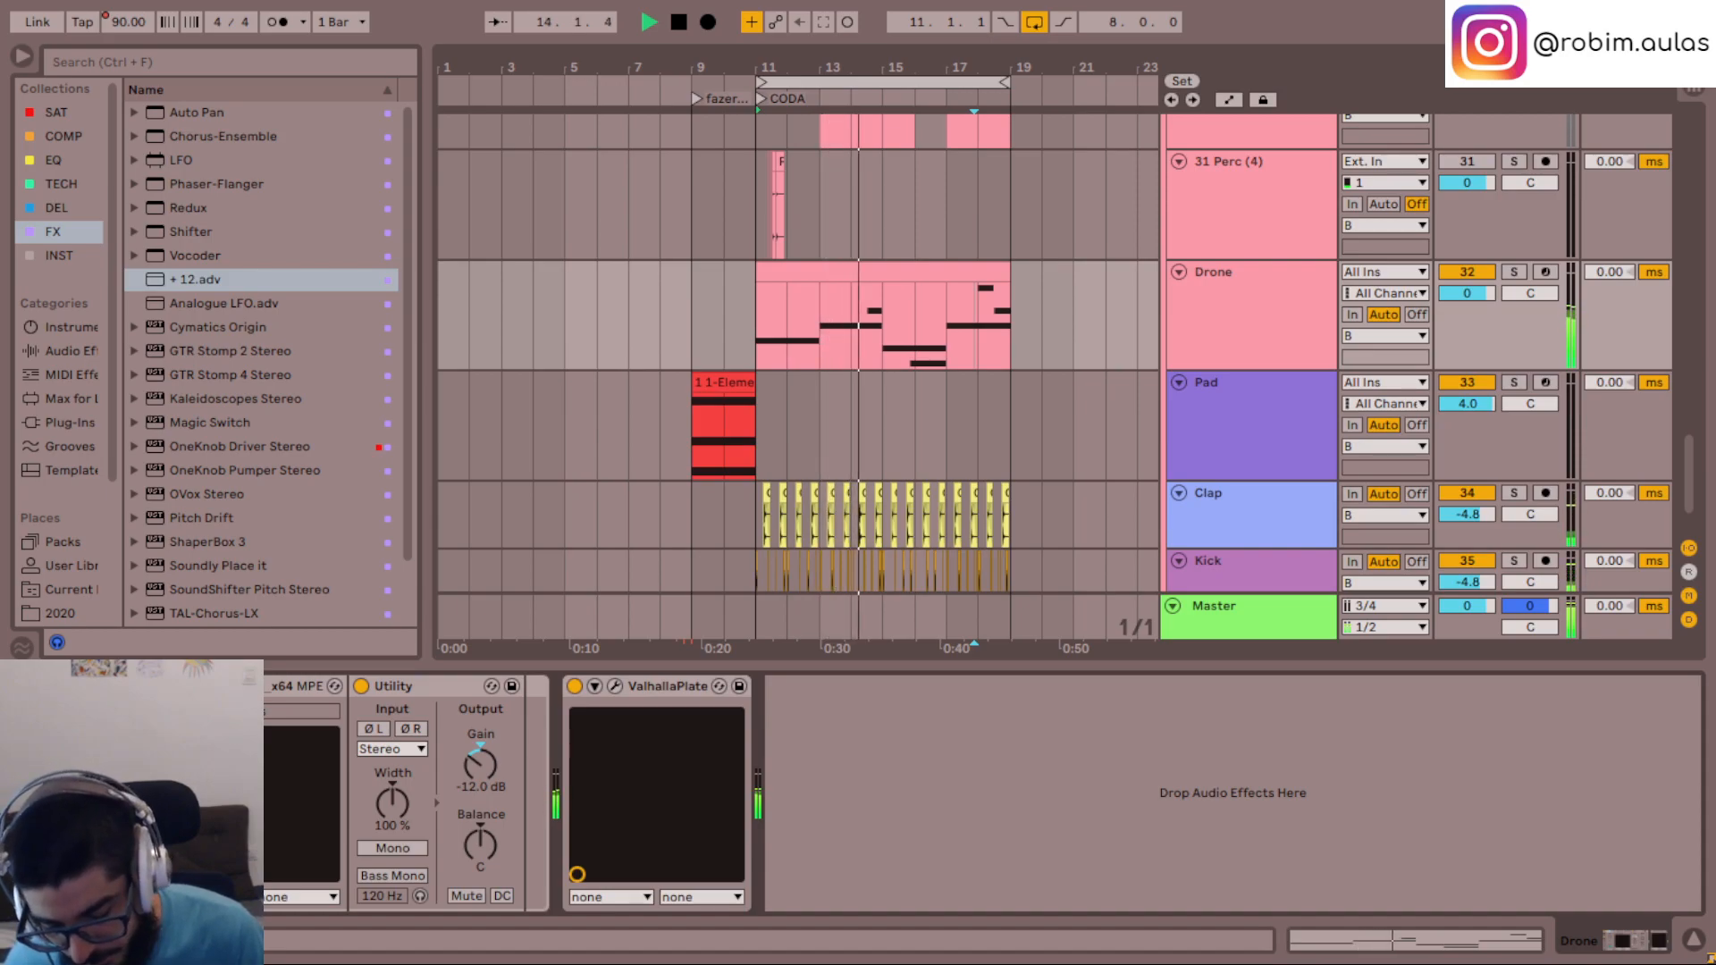
- Add a Compressor from the COMP collection between Utility and ValhallaPlate on the Drone track and expand its sidechain settings
scroll(1229, 410, up, 3)
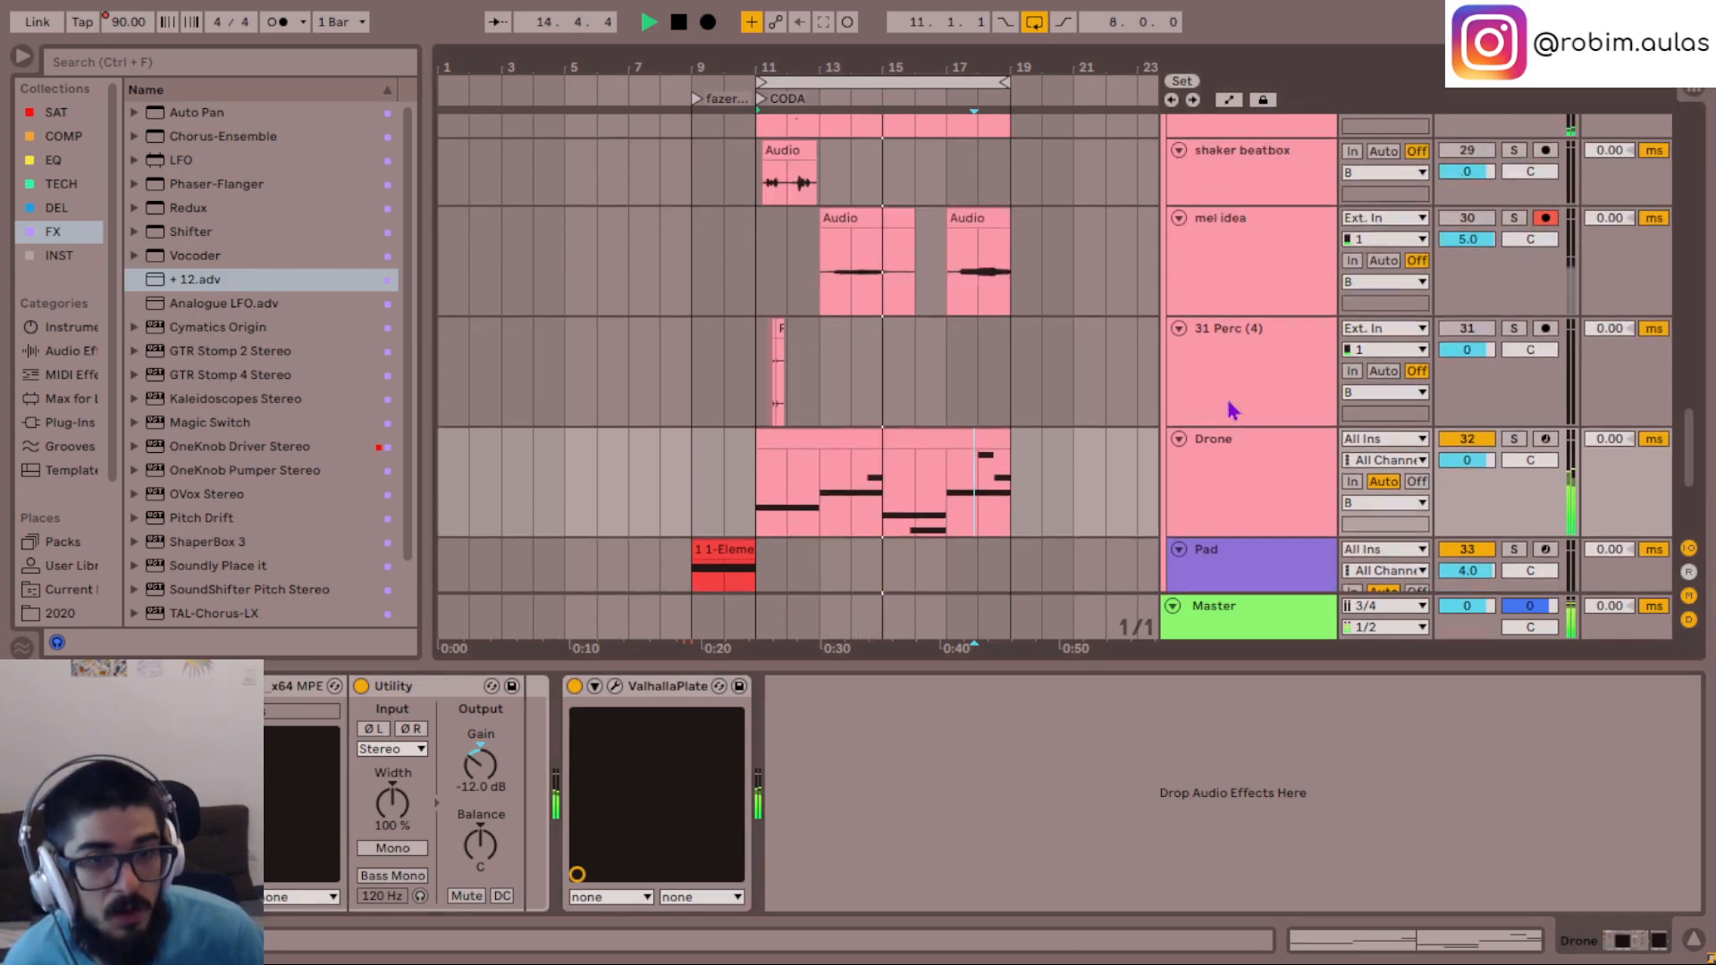
click(1254, 485)
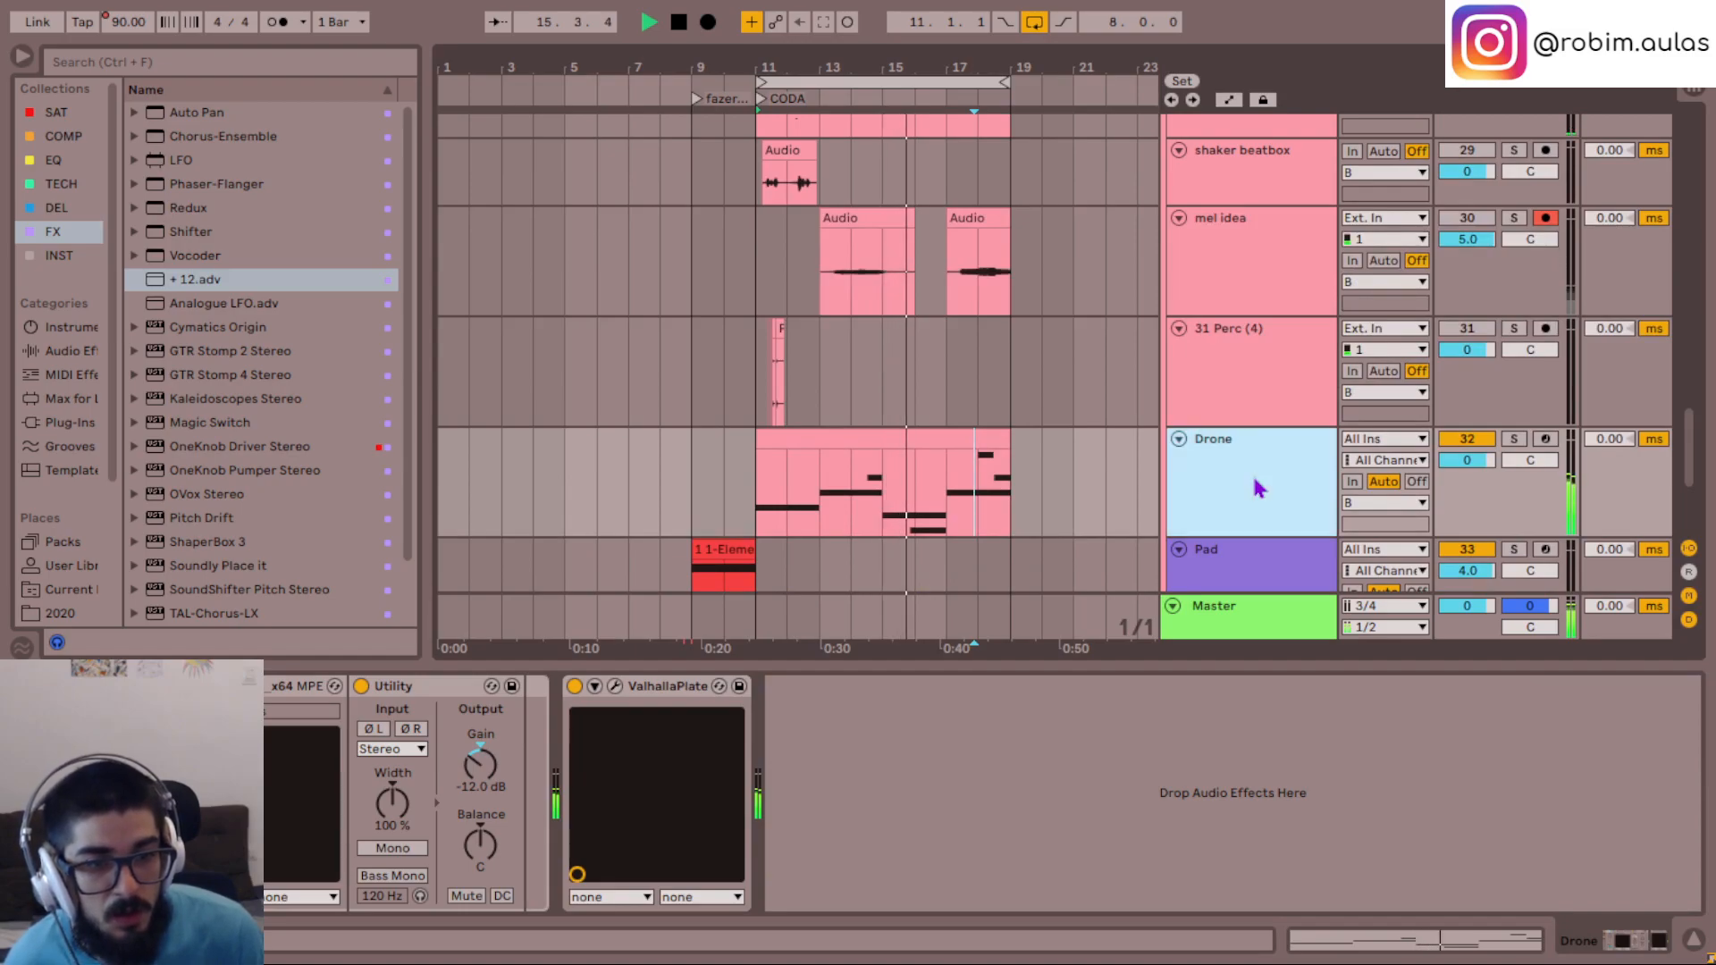
click(64, 136)
drag(212, 117, 679, 802)
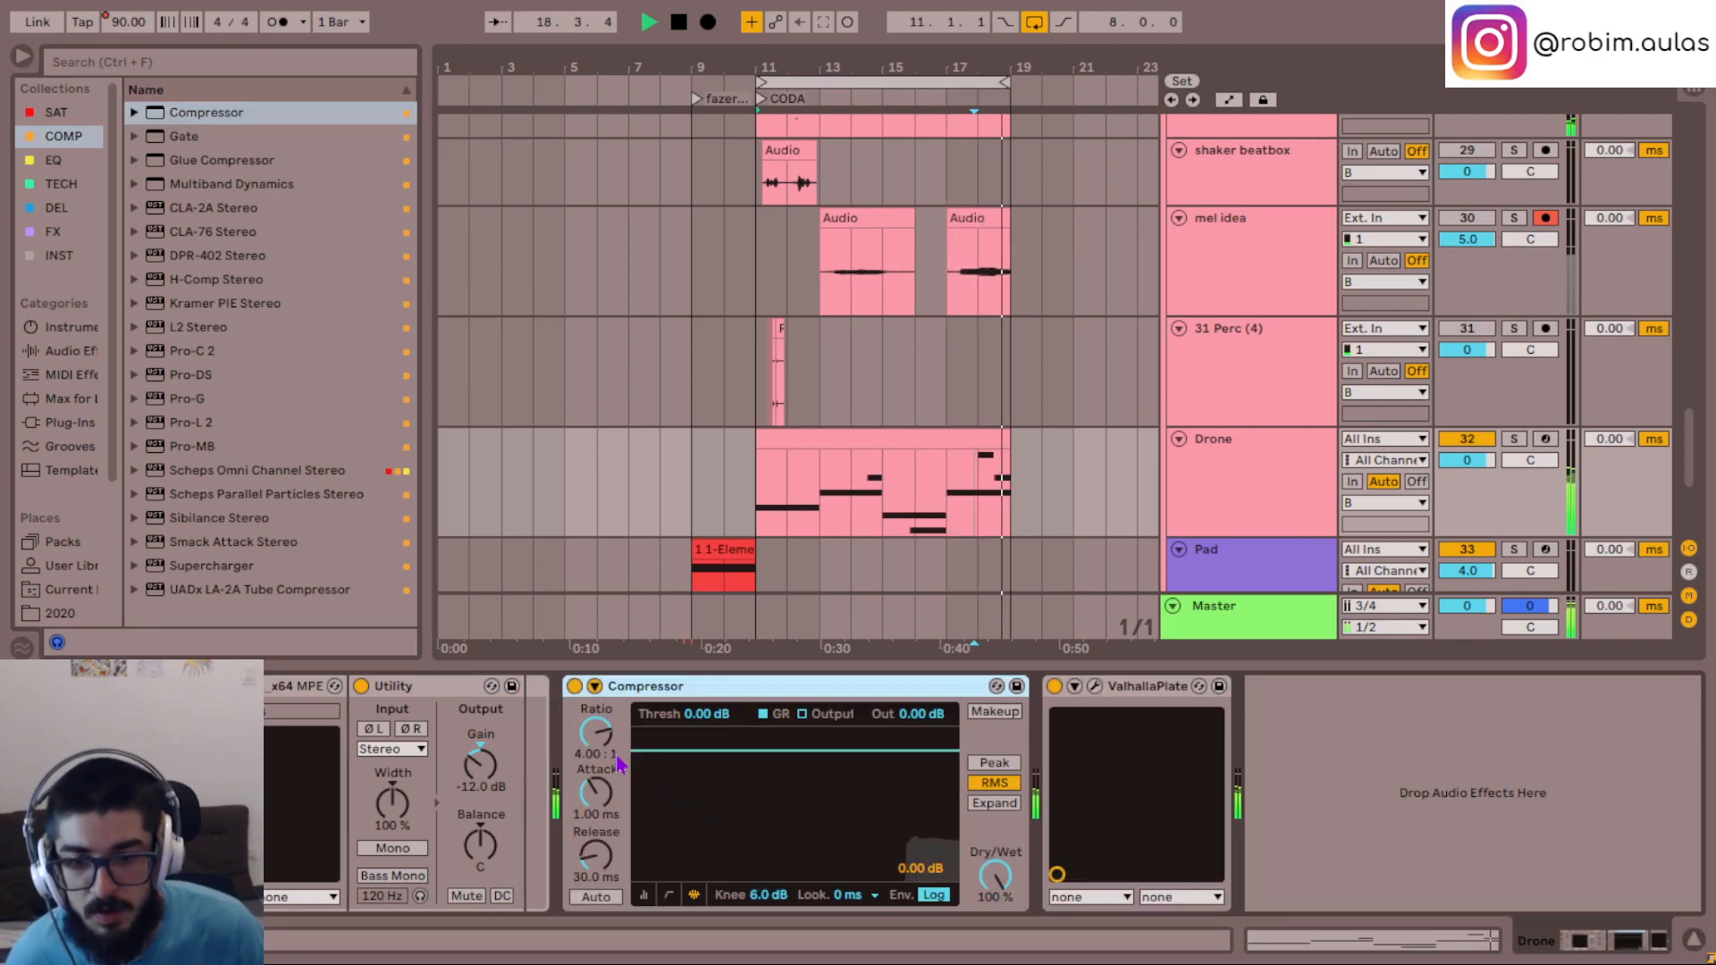
click(594, 685)
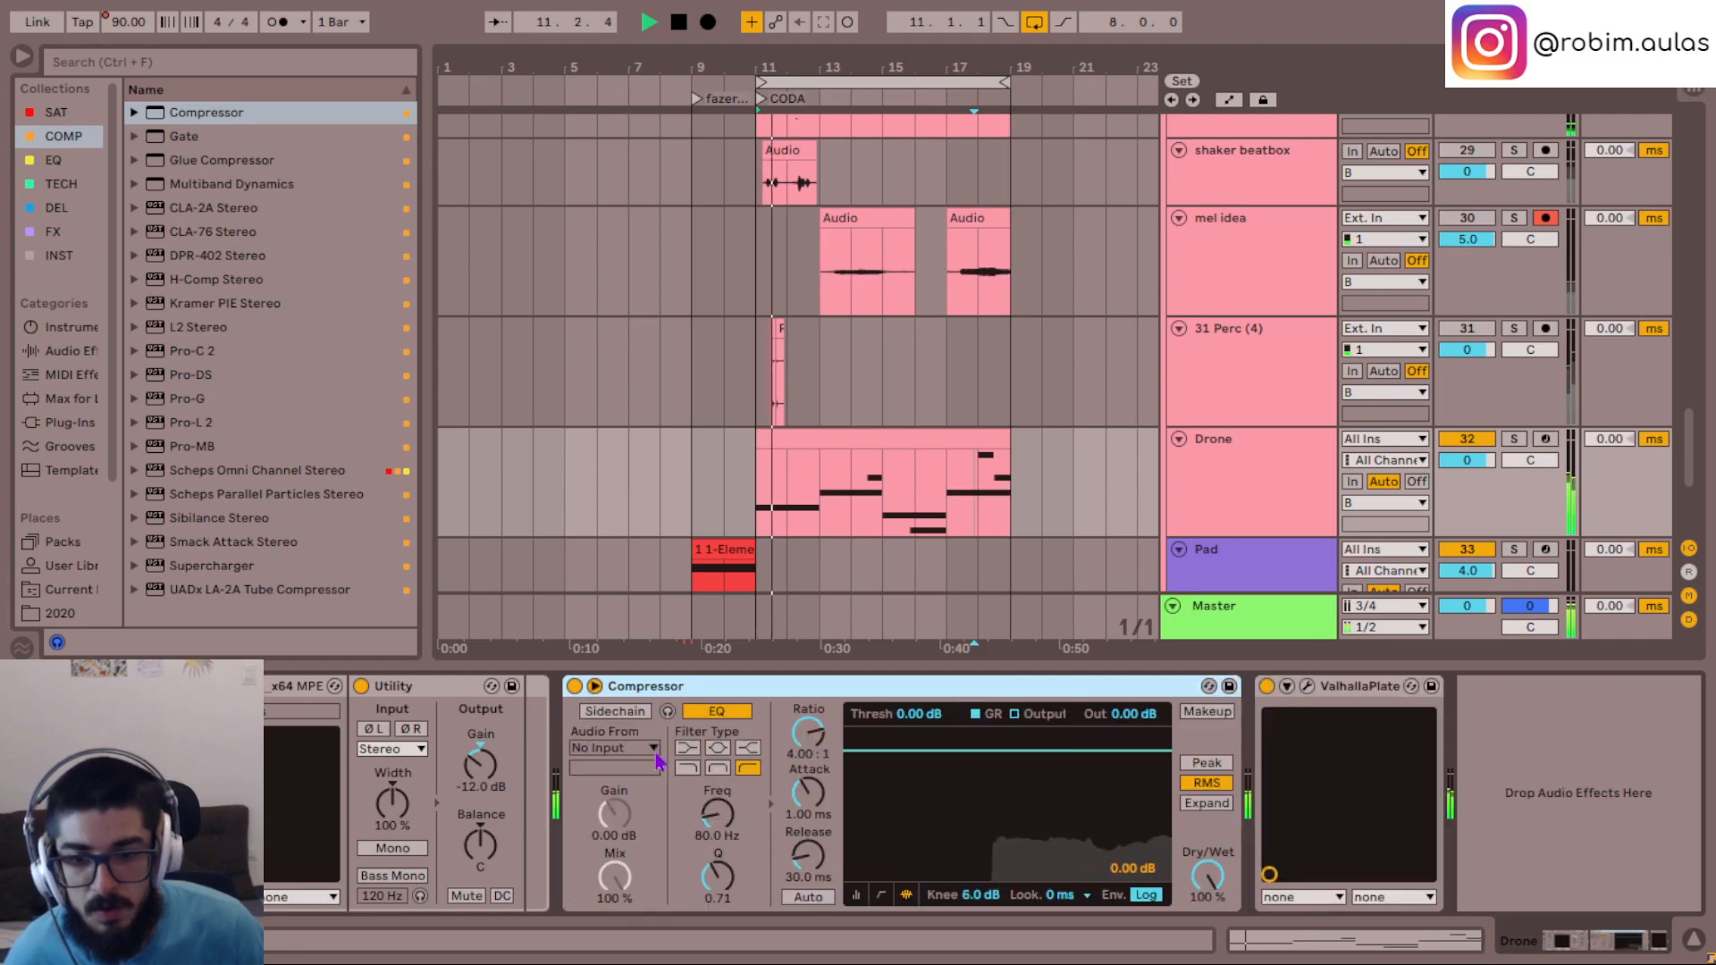
- Sidechain the Drone's Compressor from the Kick track and switch off its sidechain EQ
click(636, 748)
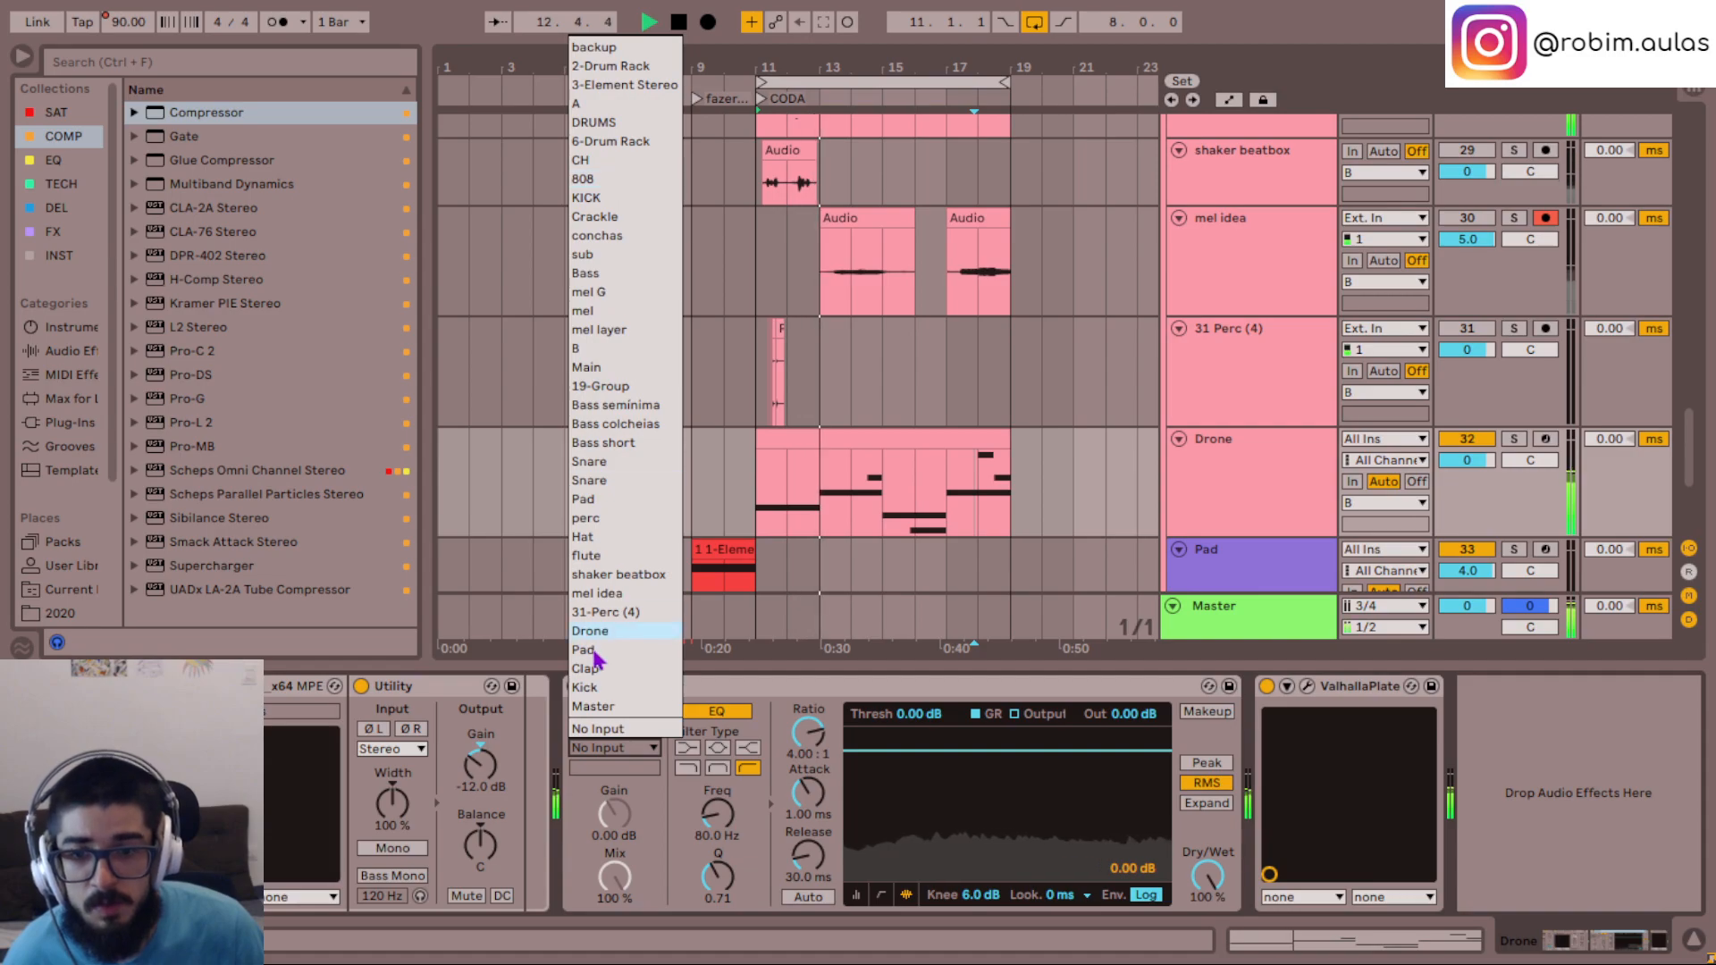
click(585, 687)
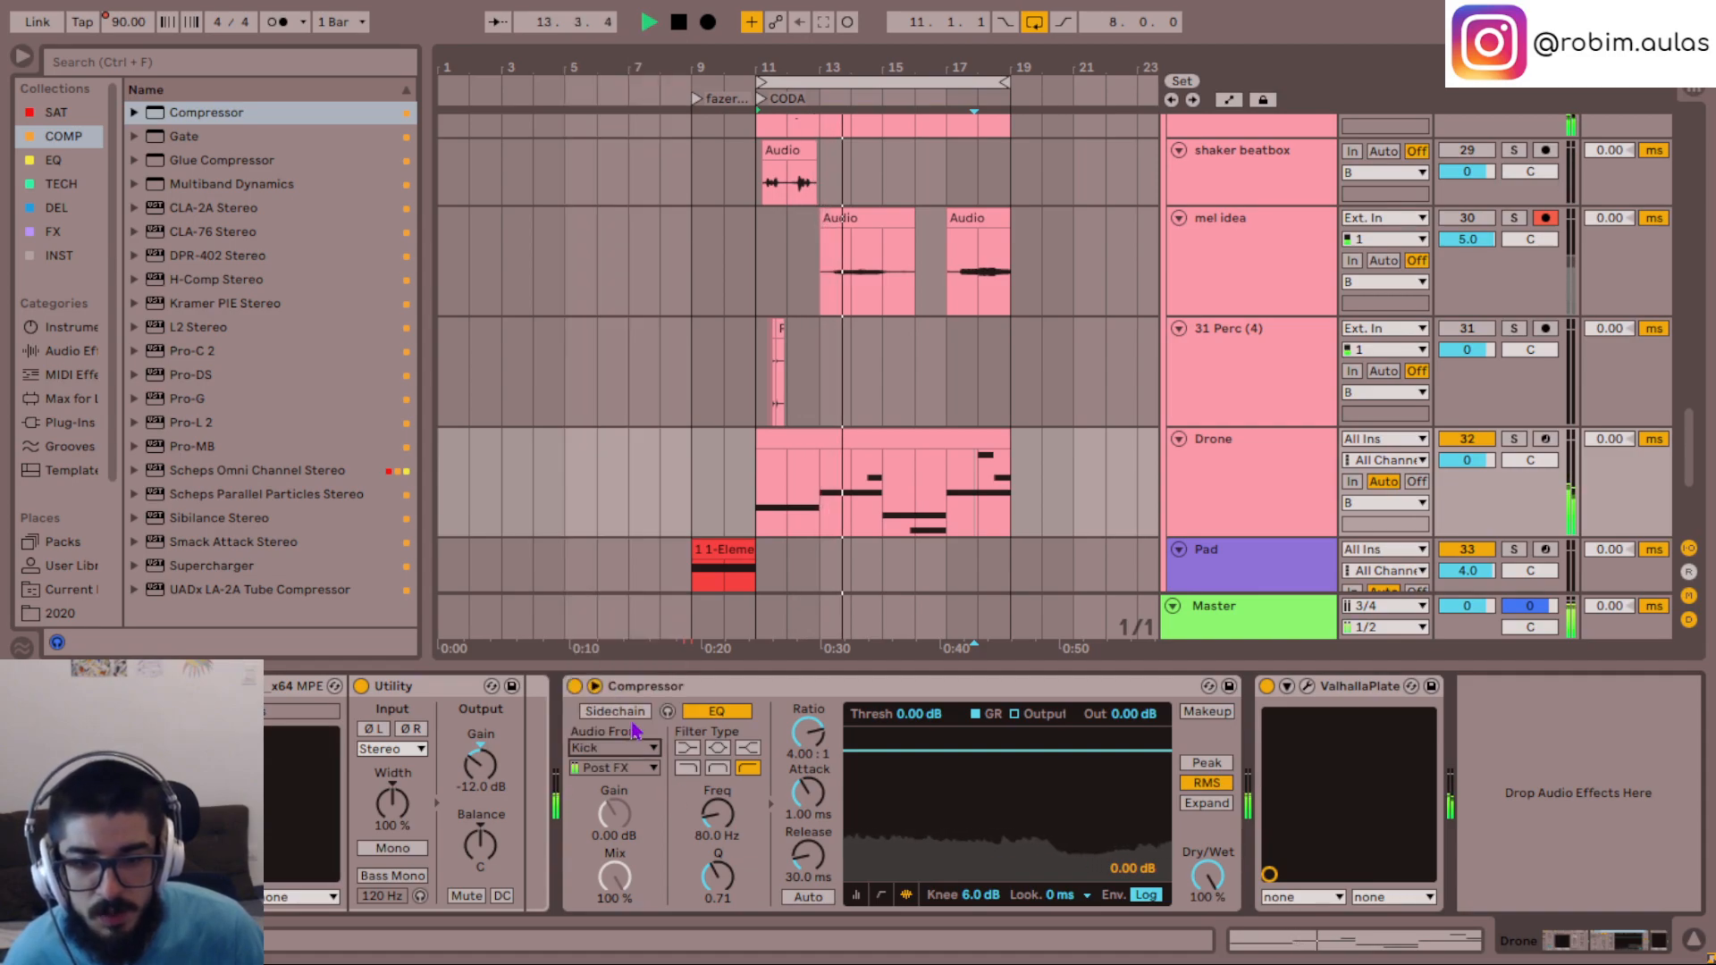
click(717, 711)
- Set the Compressor to Peak detection with a -16.5 dB threshold, 0.20 ms attack and 387 ms release
drag(920, 713, 920, 806)
drag(818, 858, 819, 813)
click(1206, 762)
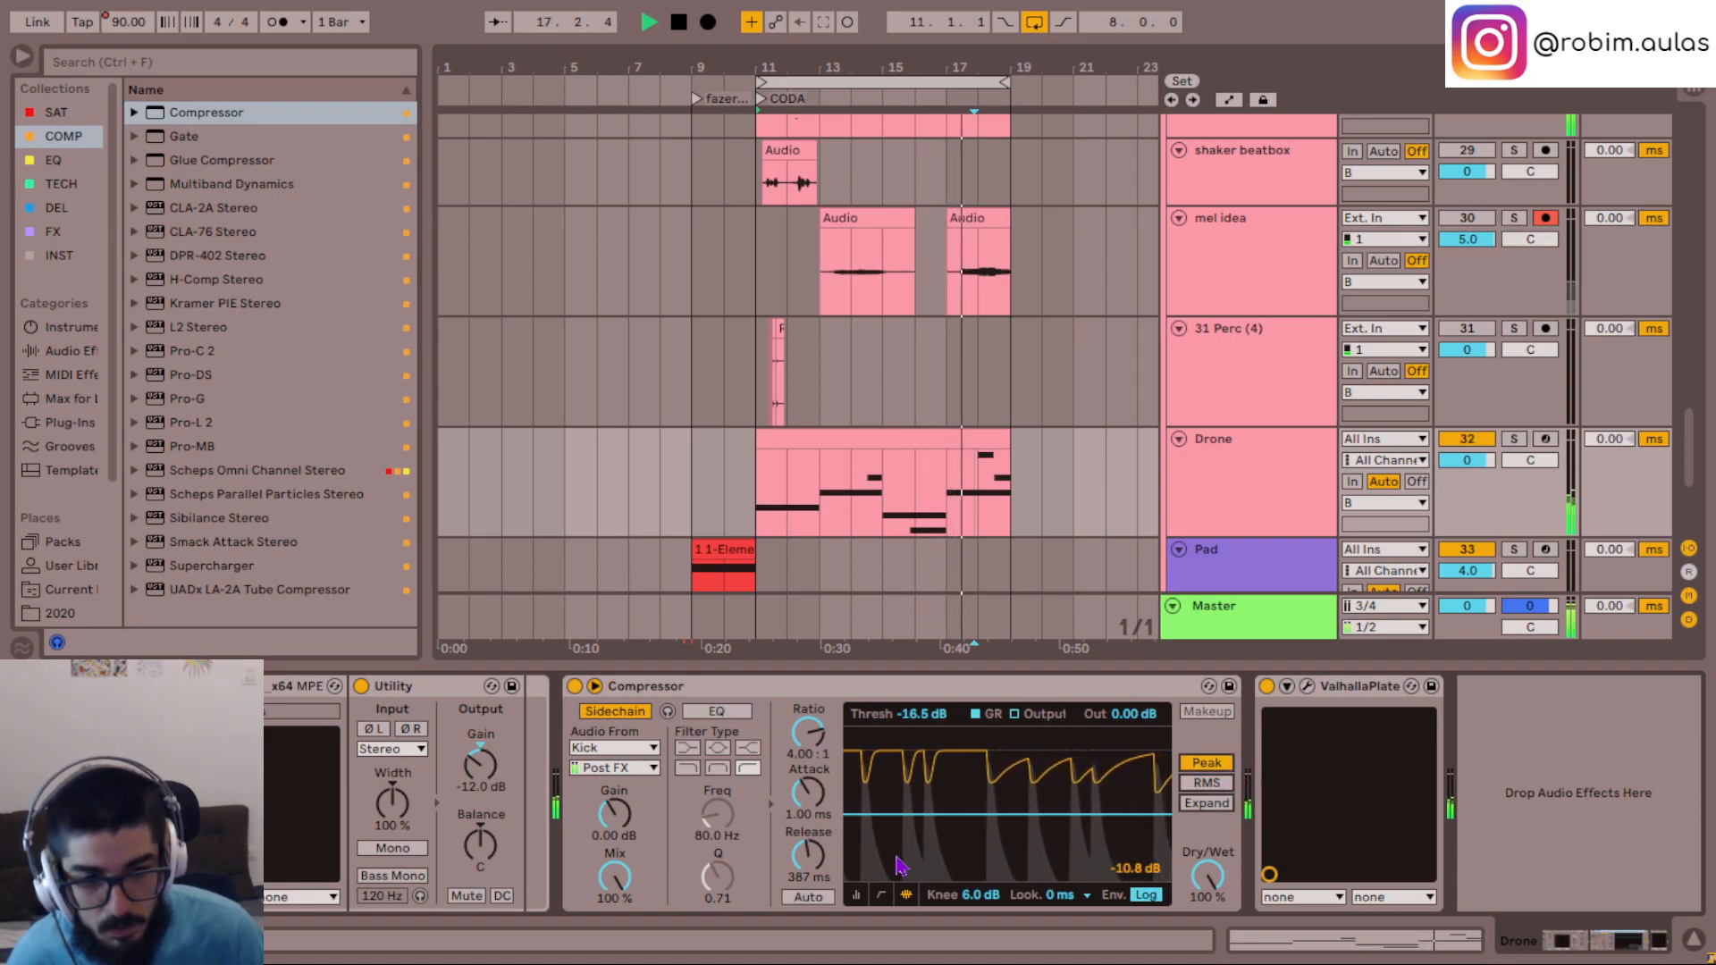
click(821, 837)
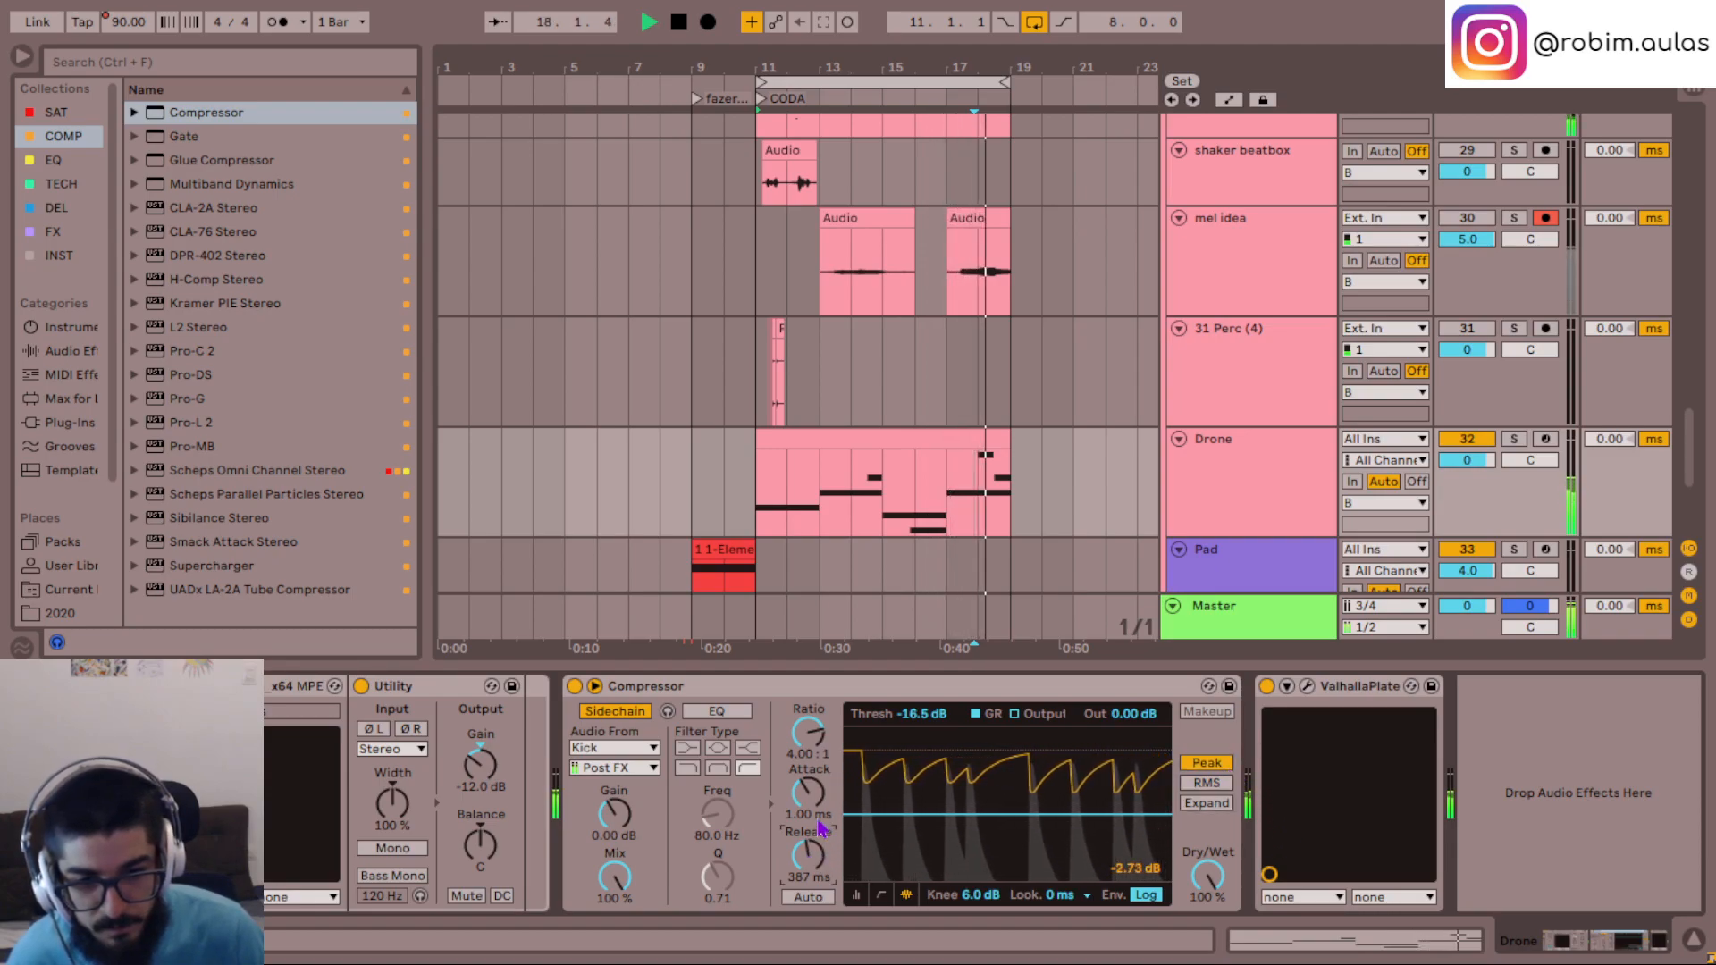
drag(808, 791, 807, 783)
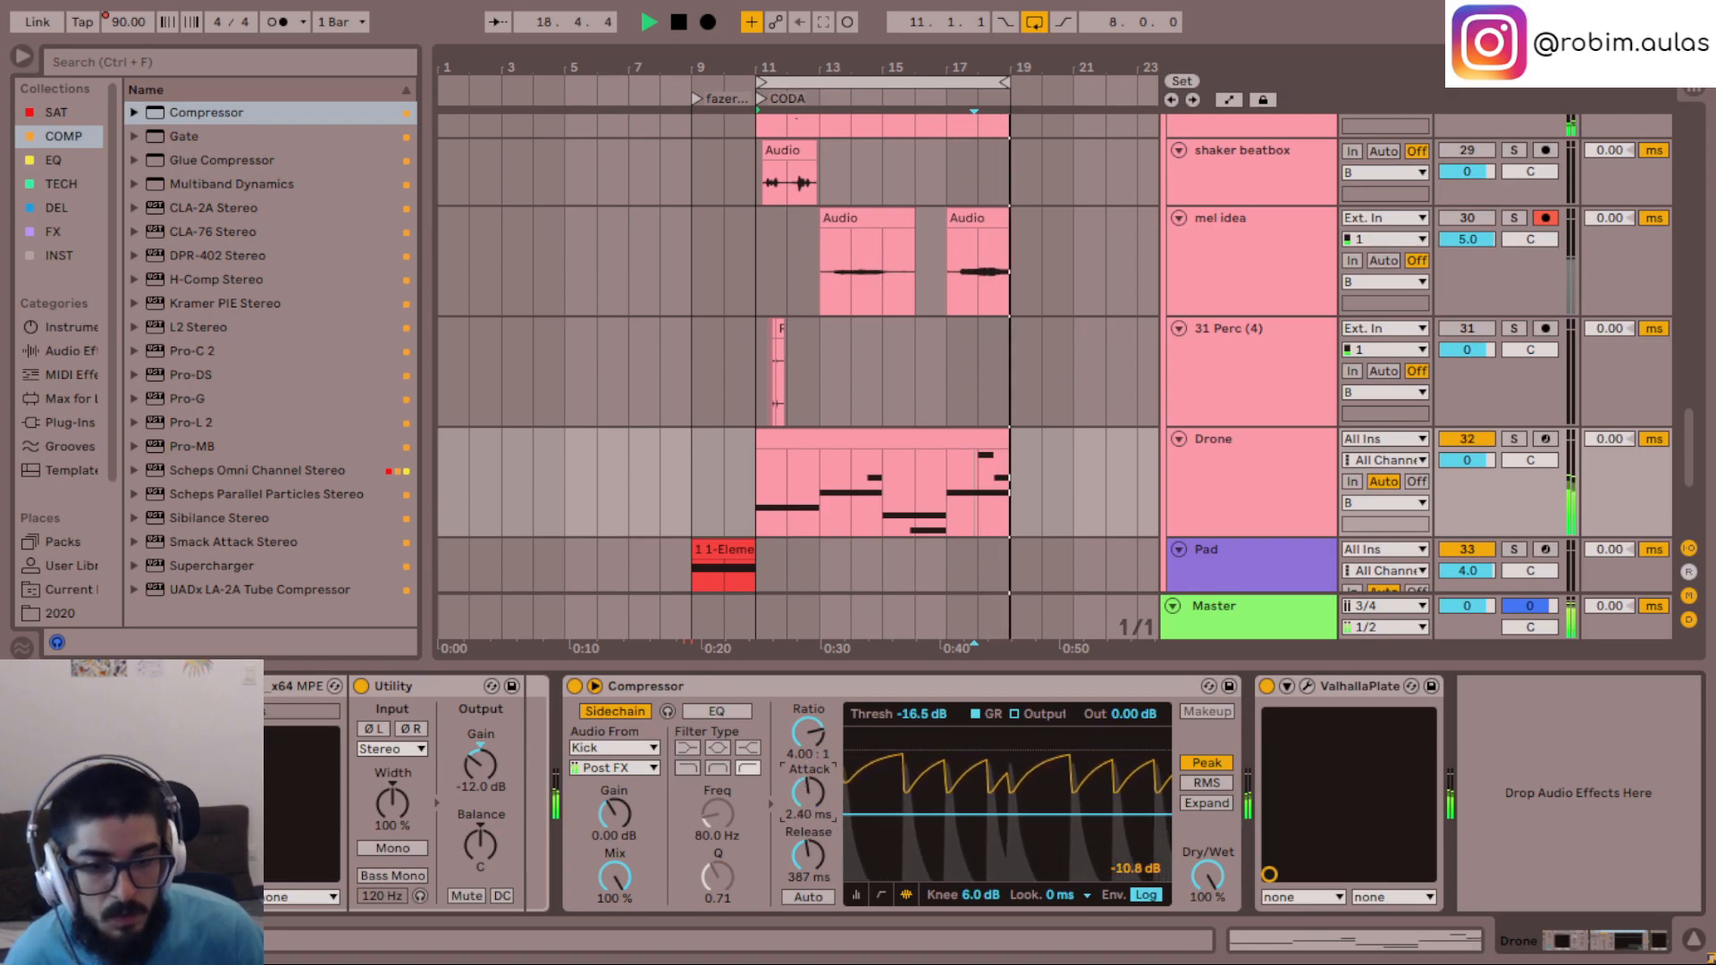
text(2)
key(Return)
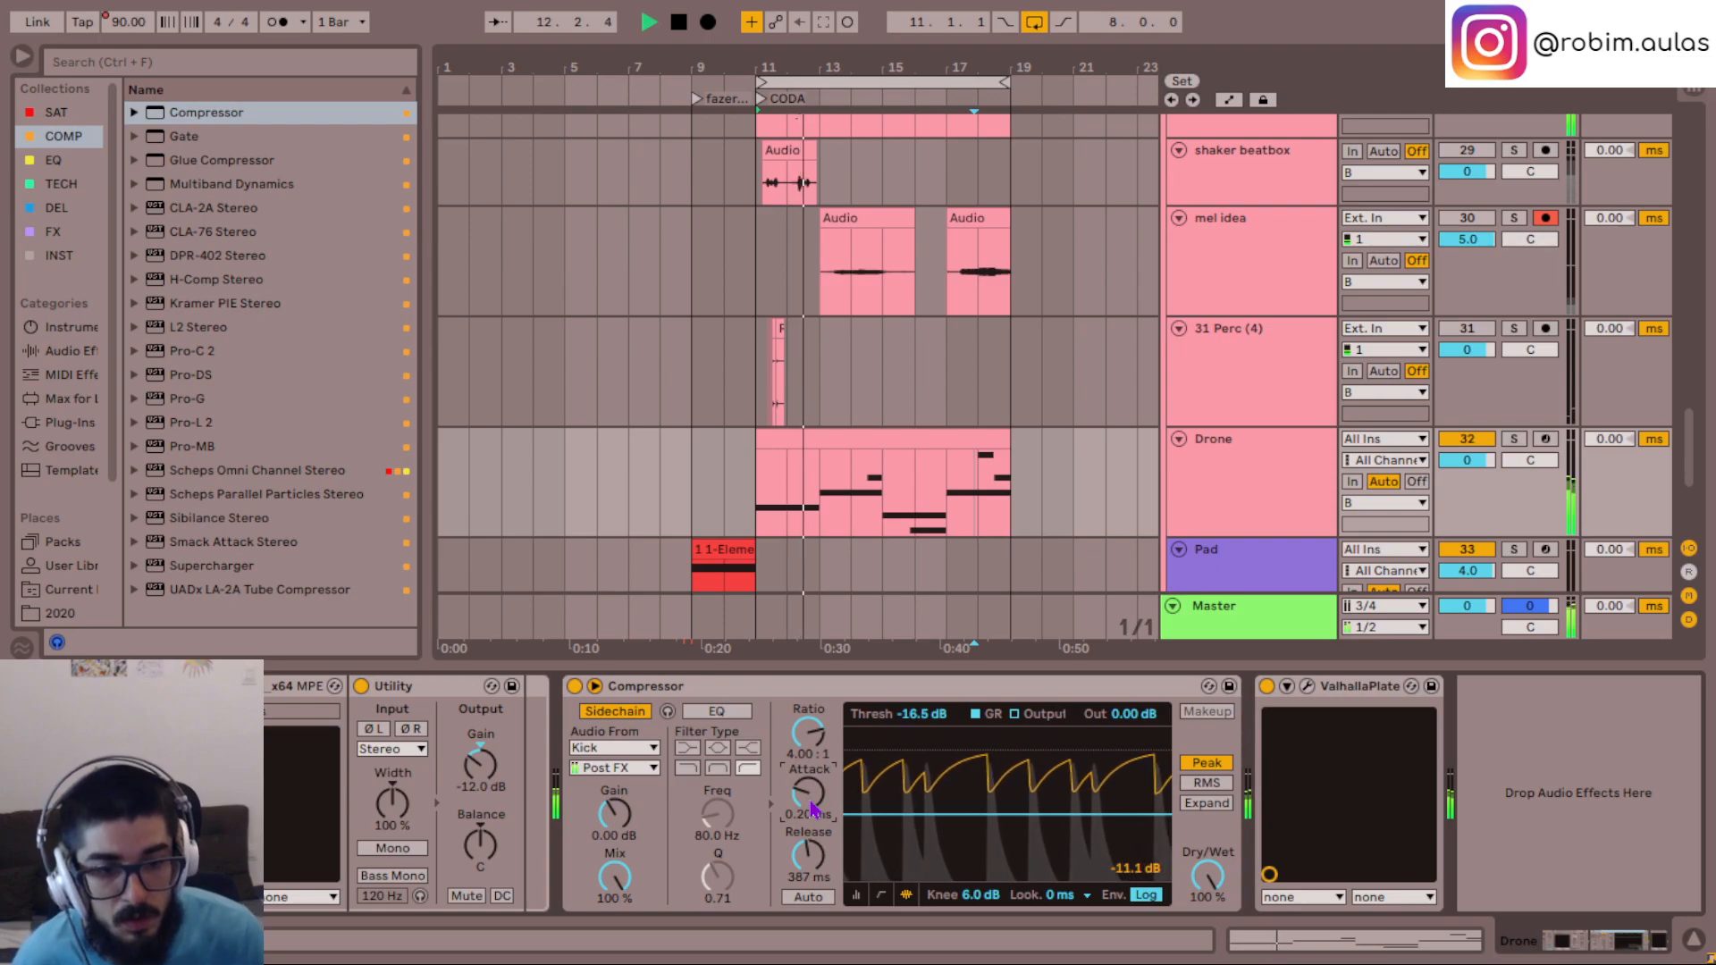
- Move the Compressor after ValhallaPlate and set its ratio to 2:1 and its threshold to -12 dB
drag(723, 694, 1450, 803)
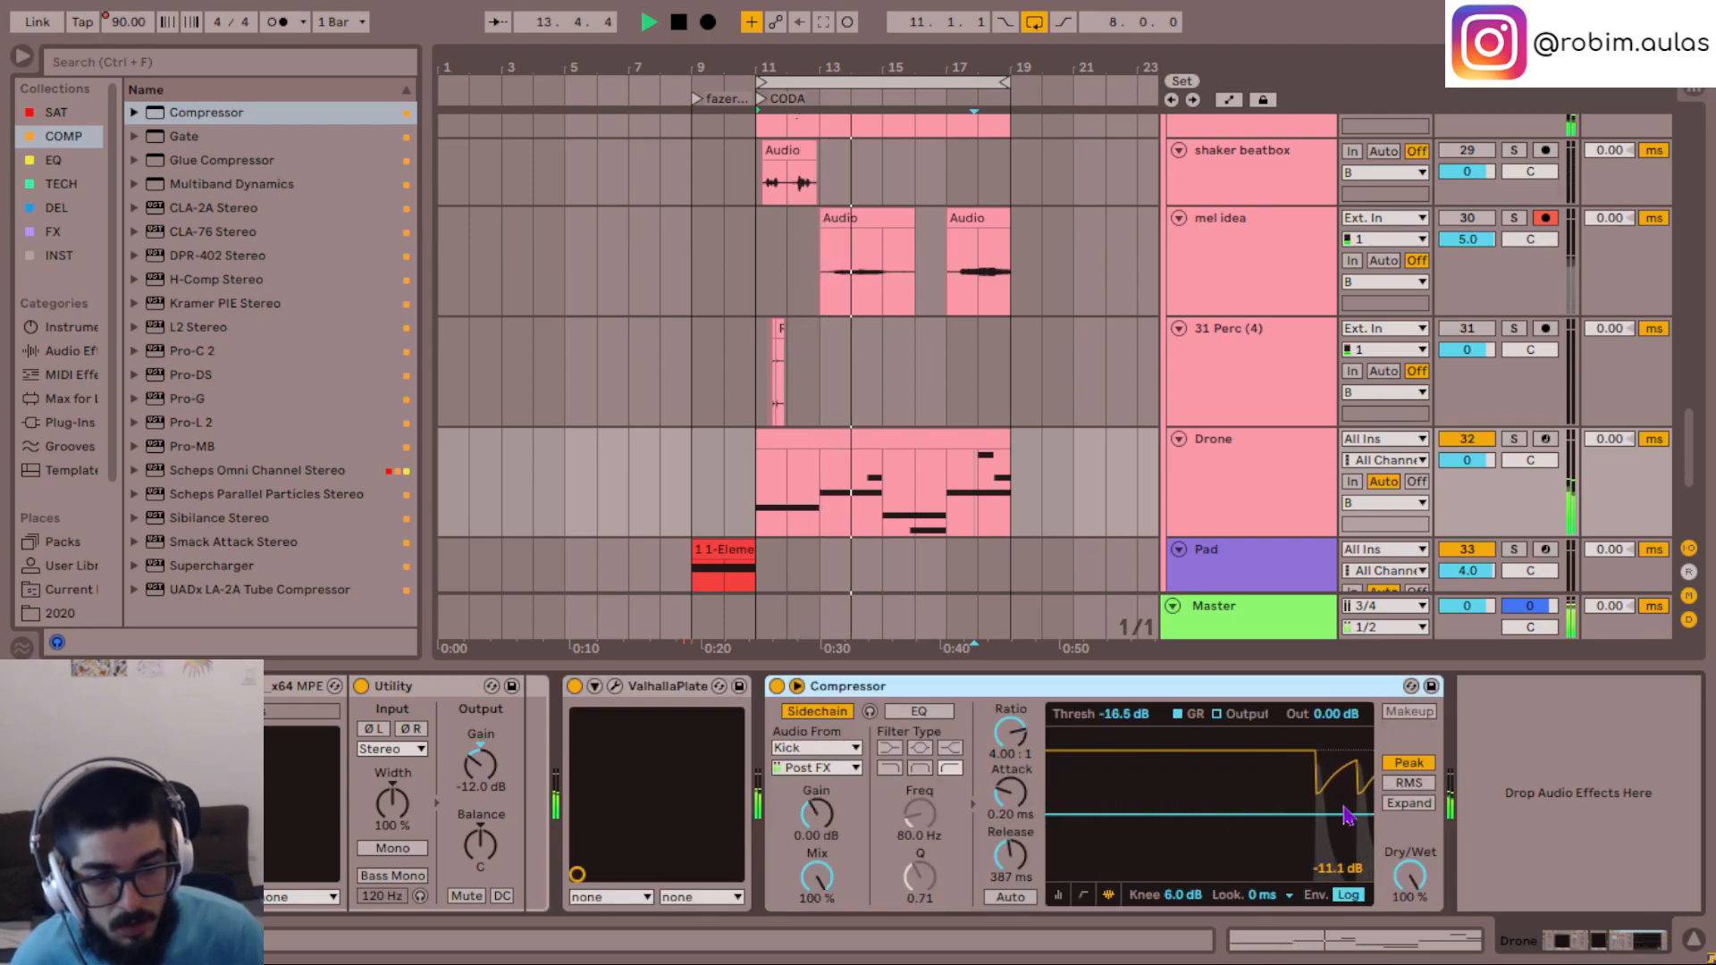
click(1011, 734)
text(2)
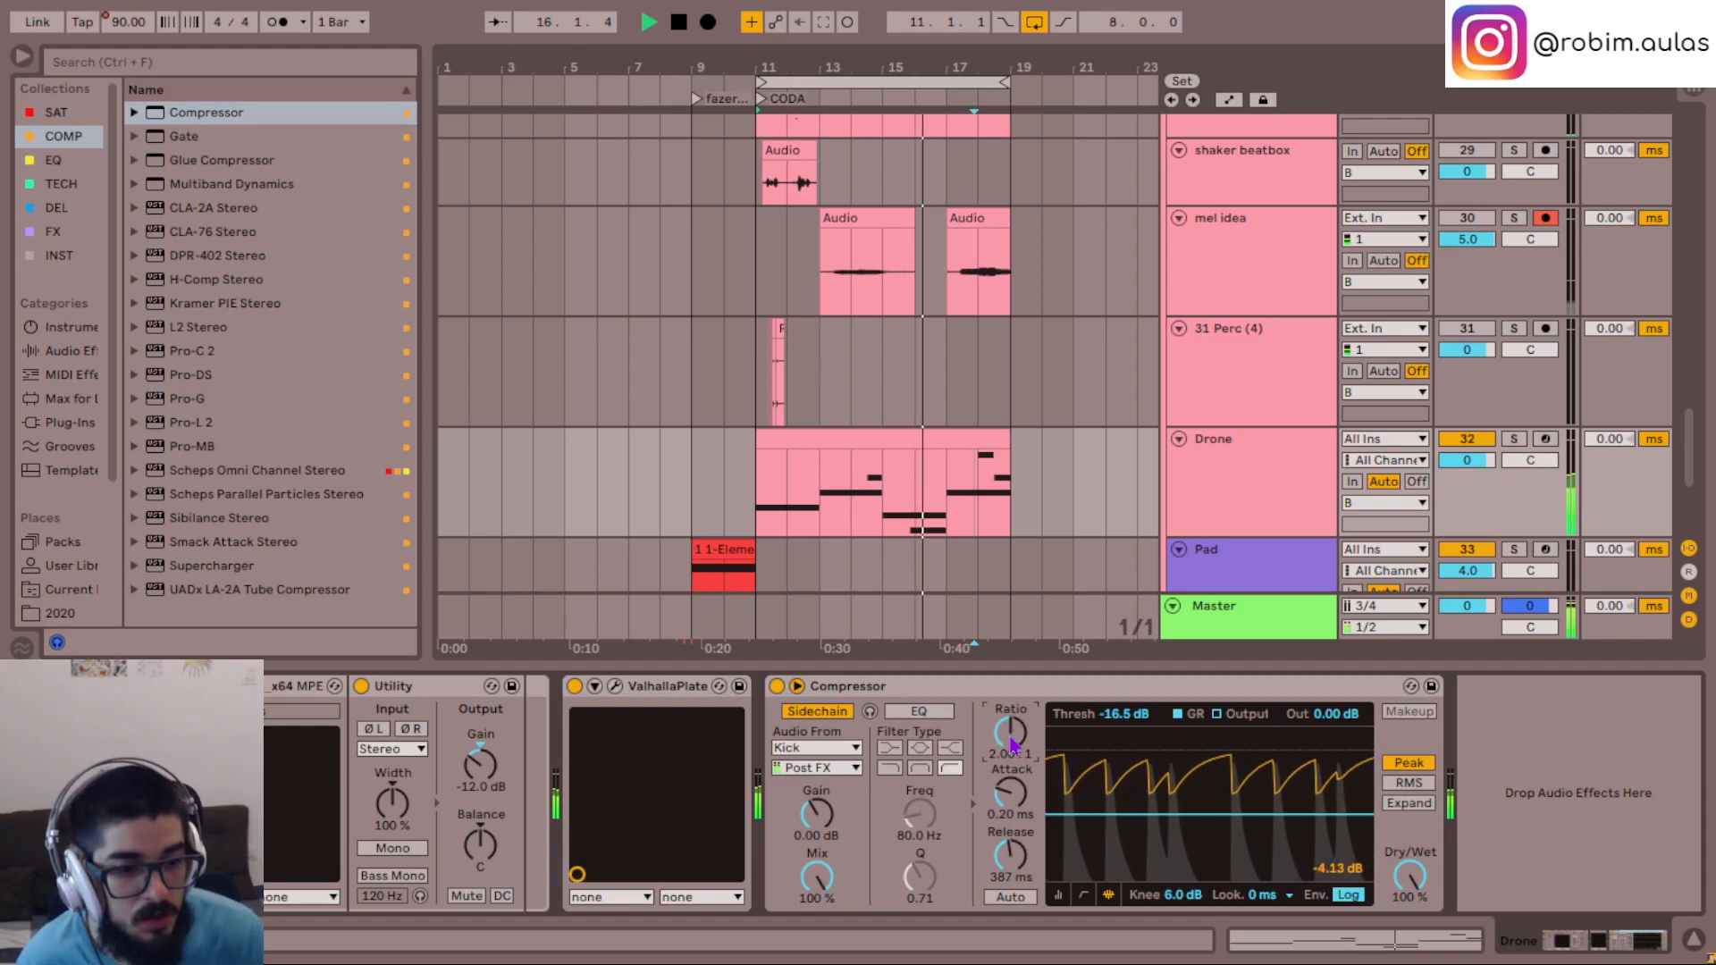
click(1119, 715)
text(-12)
key(Return)
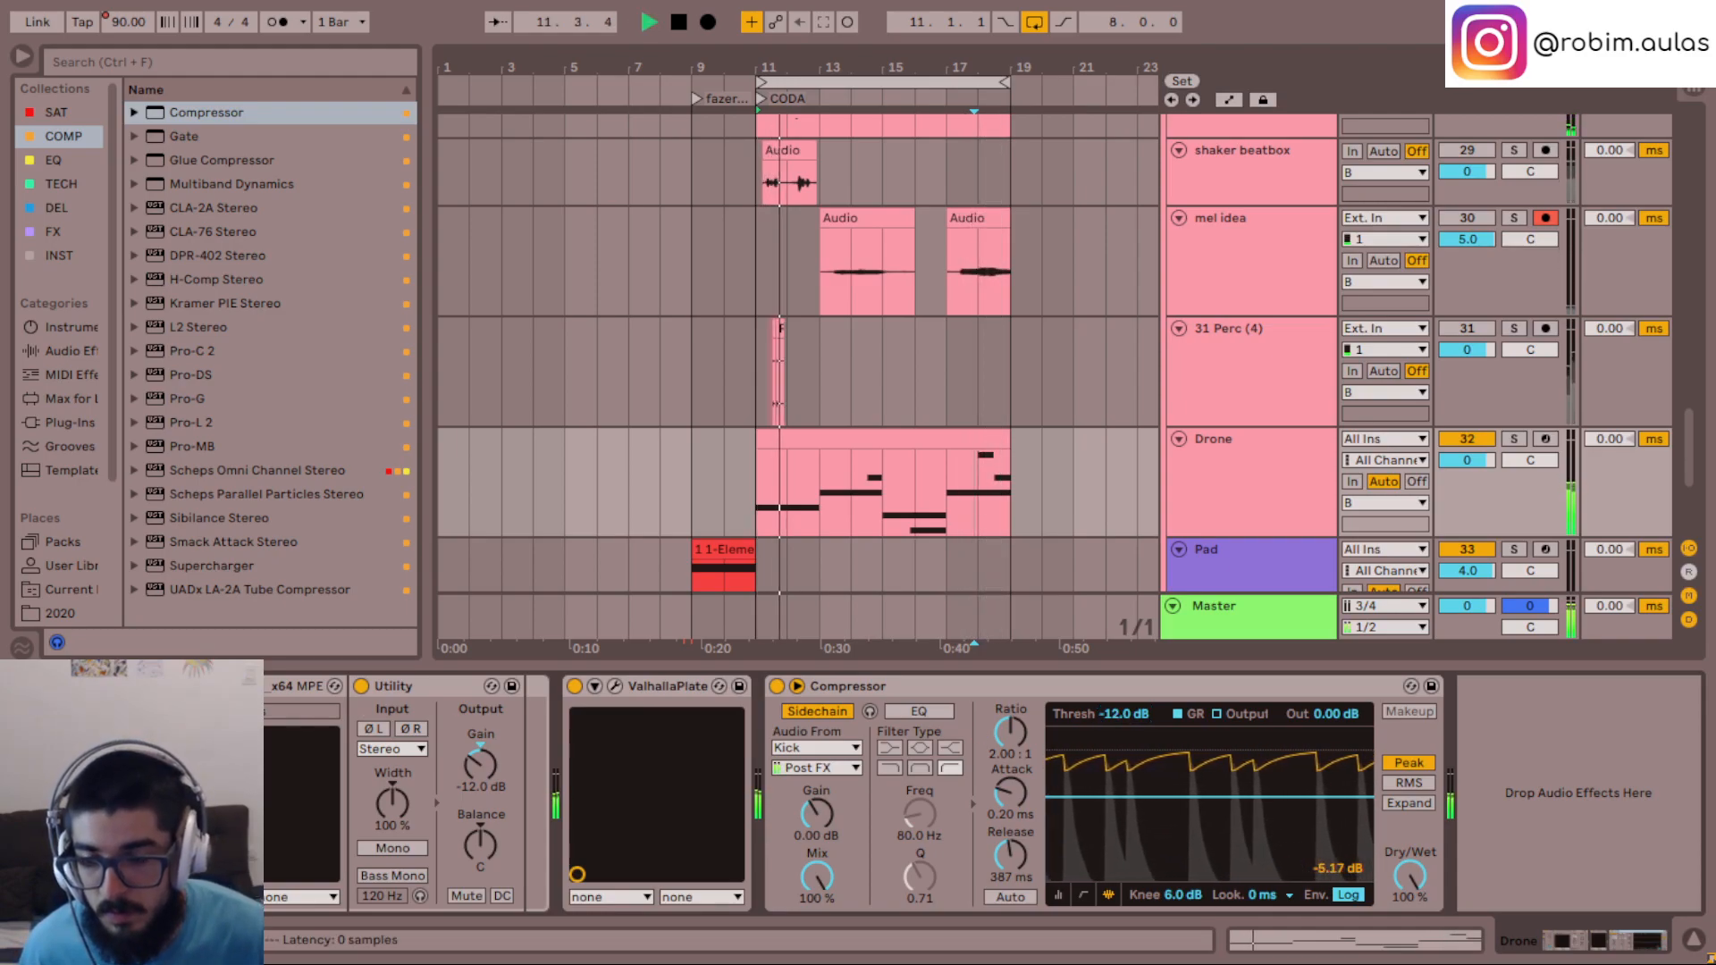
- Open the Drone's Serum, try the sub oscillator at octave -1 and switch it back off
click(216, 686)
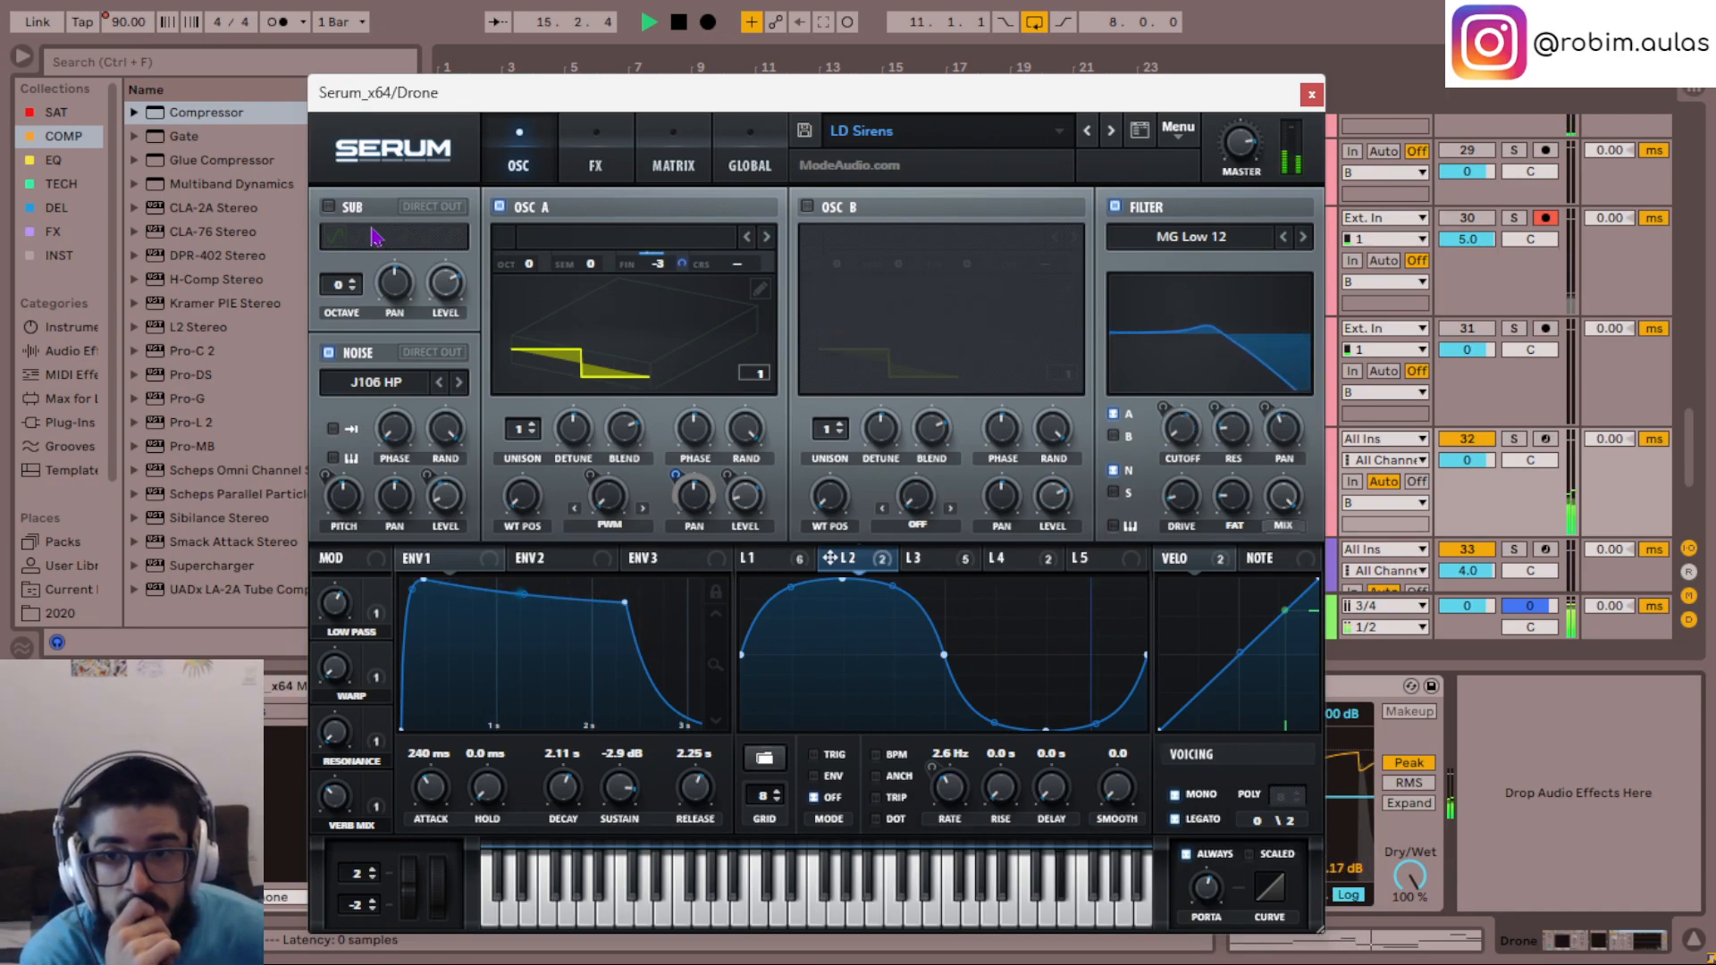
click(327, 208)
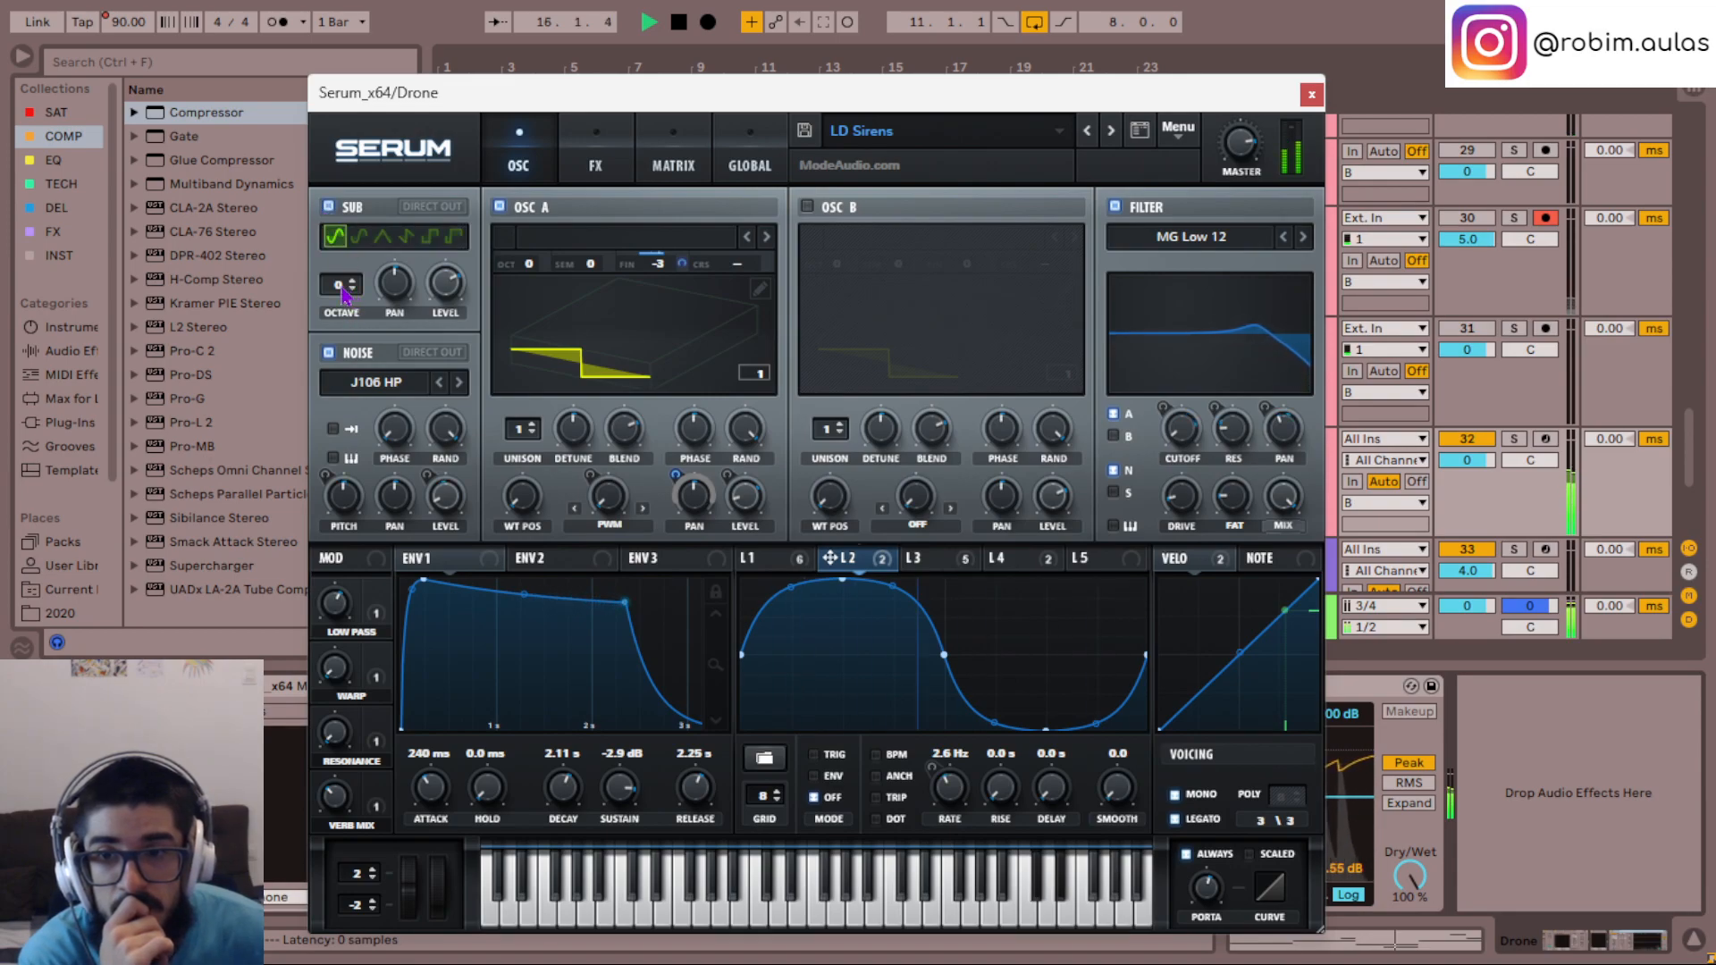
click(352, 289)
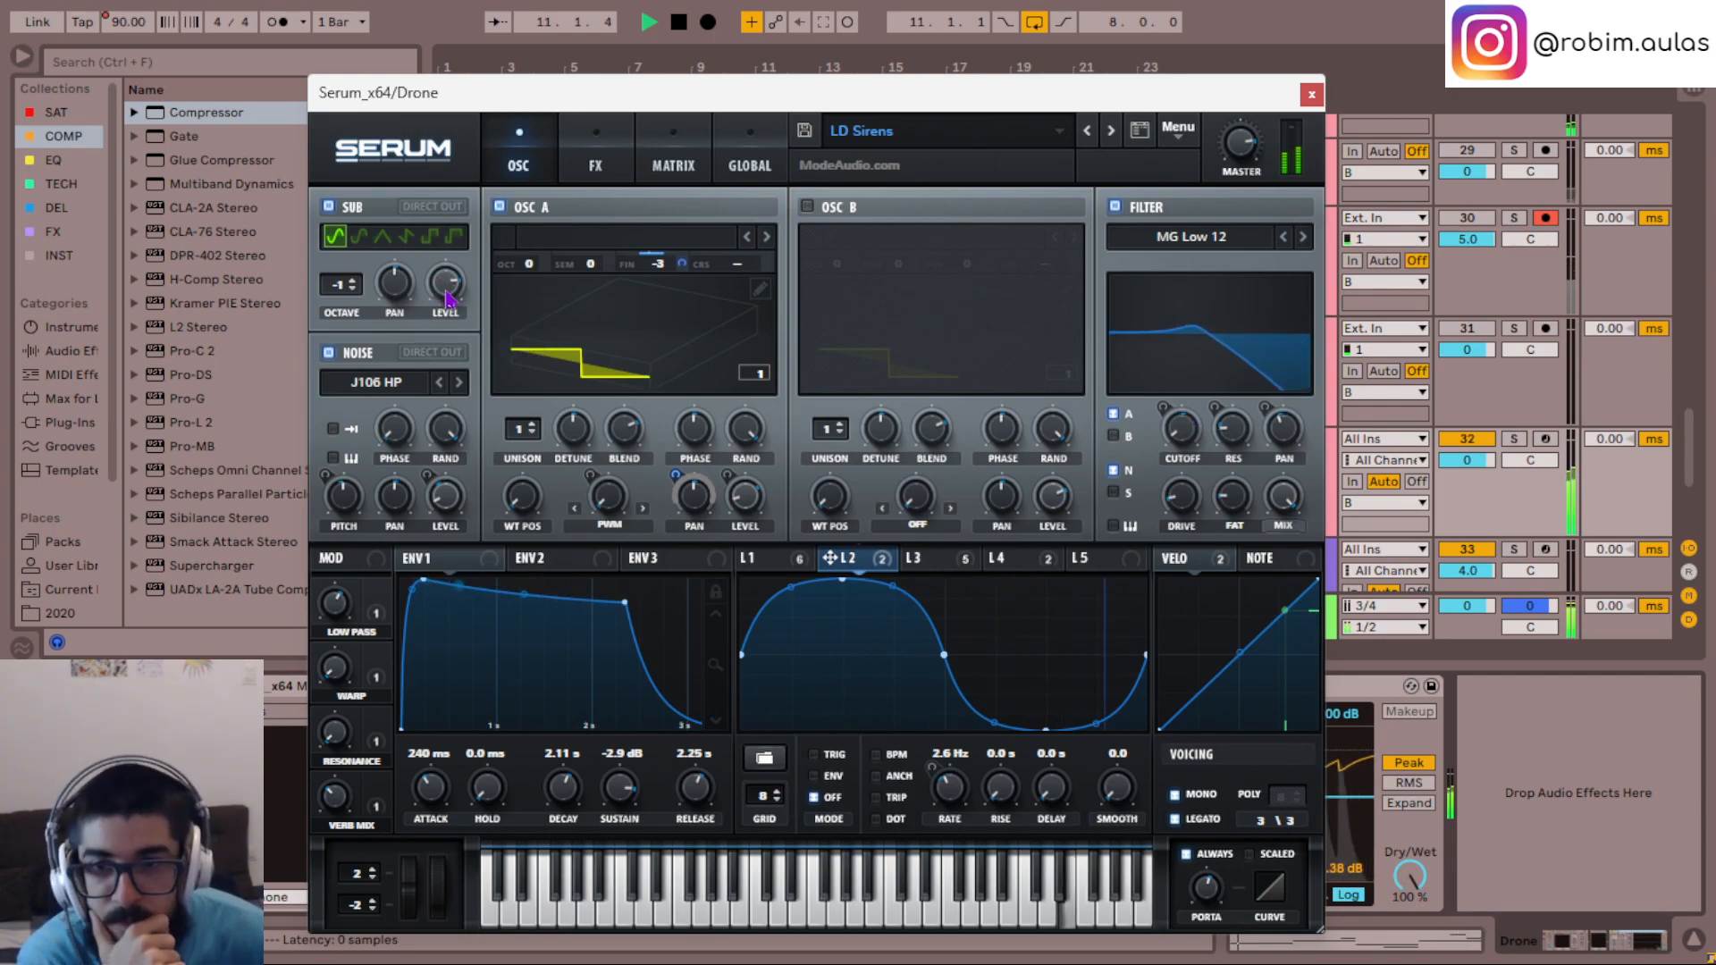
mouse_move(448, 298)
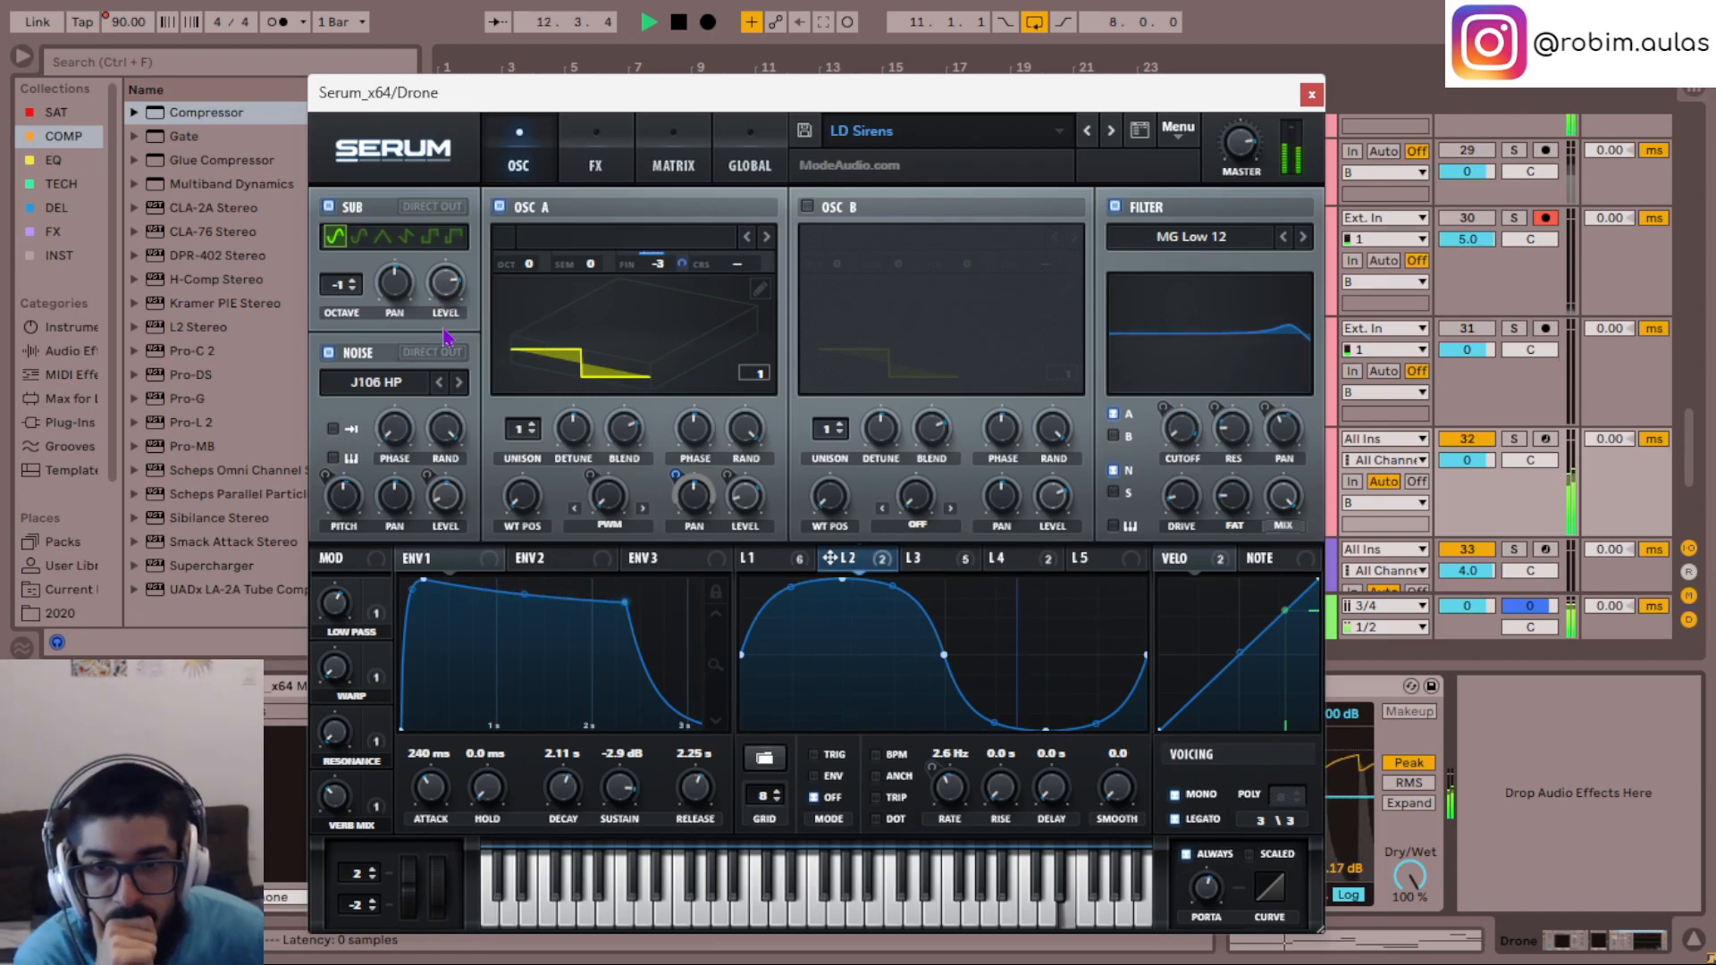
click(328, 207)
- Enable oscillator B with the Analog_BD_Sin wavetable from the Analog category and set its wavetable position to 36
click(807, 206)
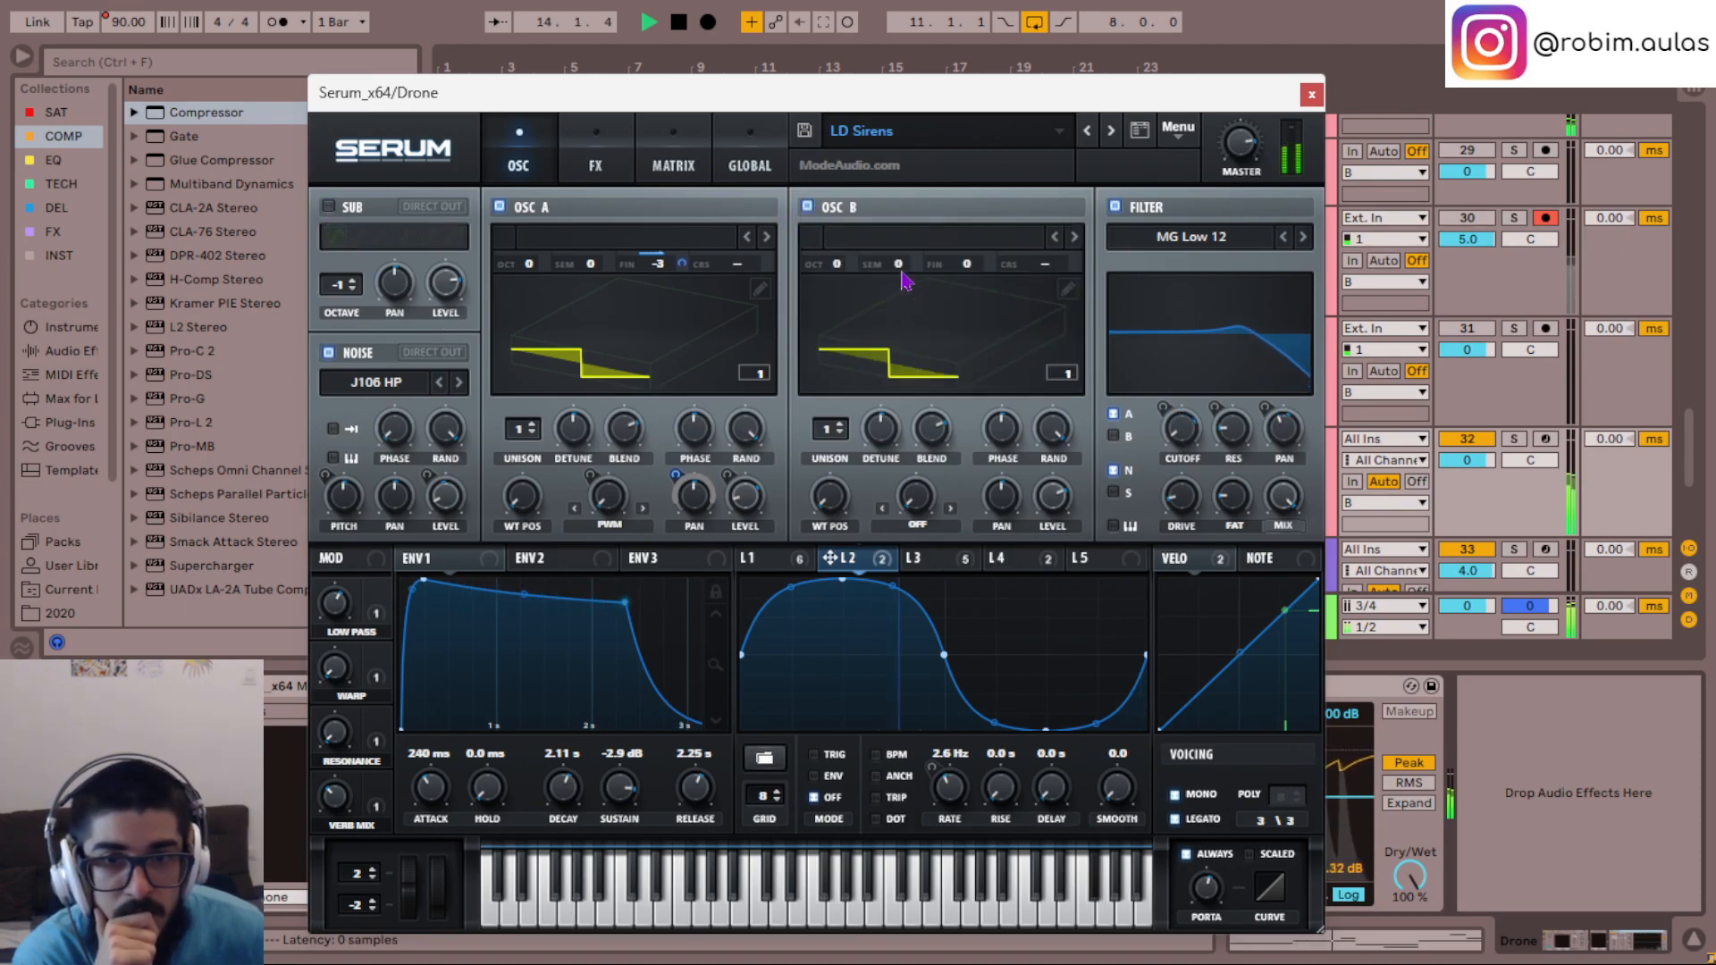
click(933, 298)
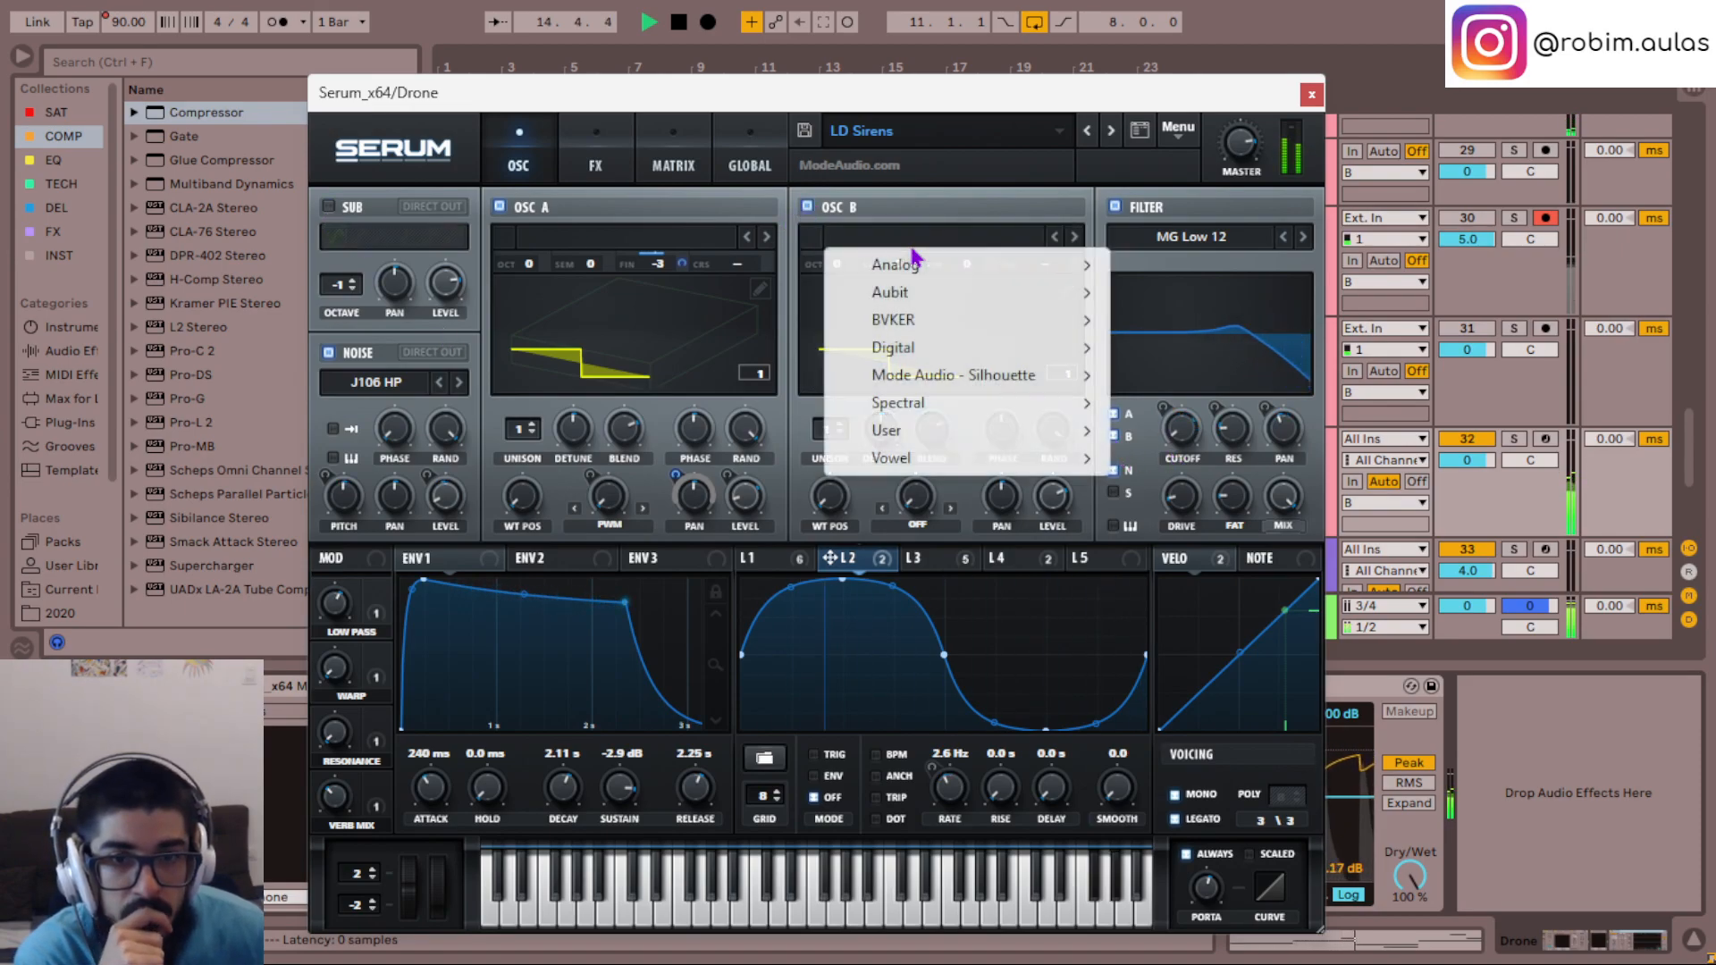
mouse_move(939, 297)
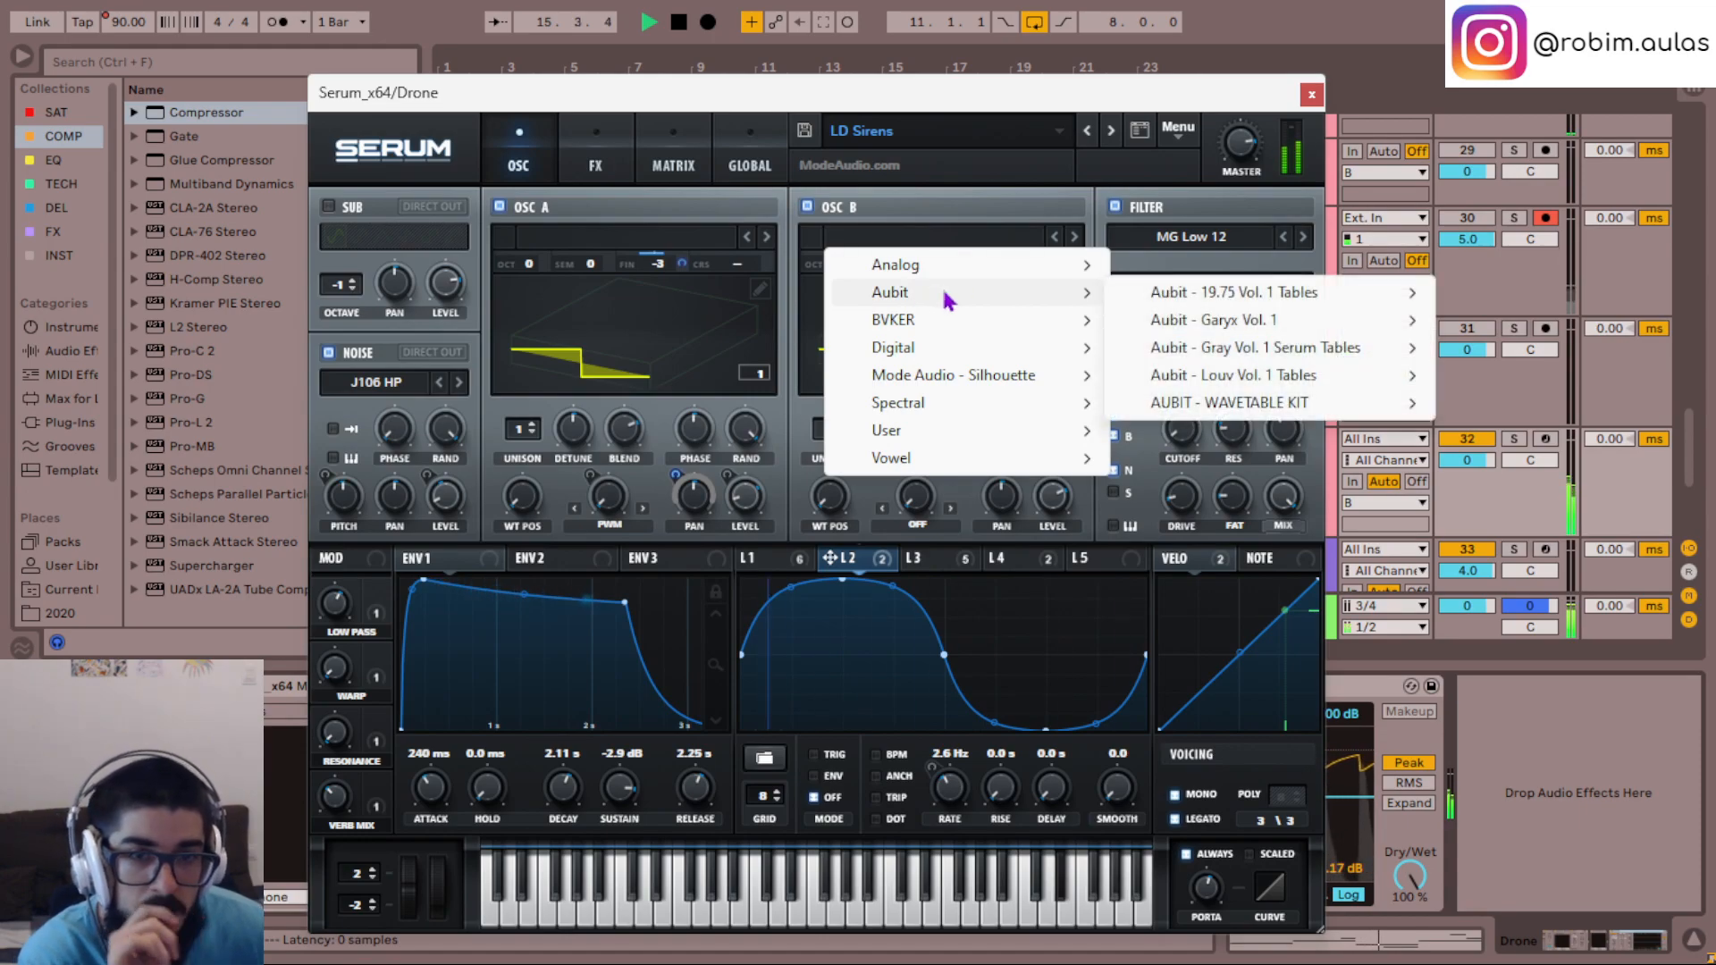
mouse_move(978, 264)
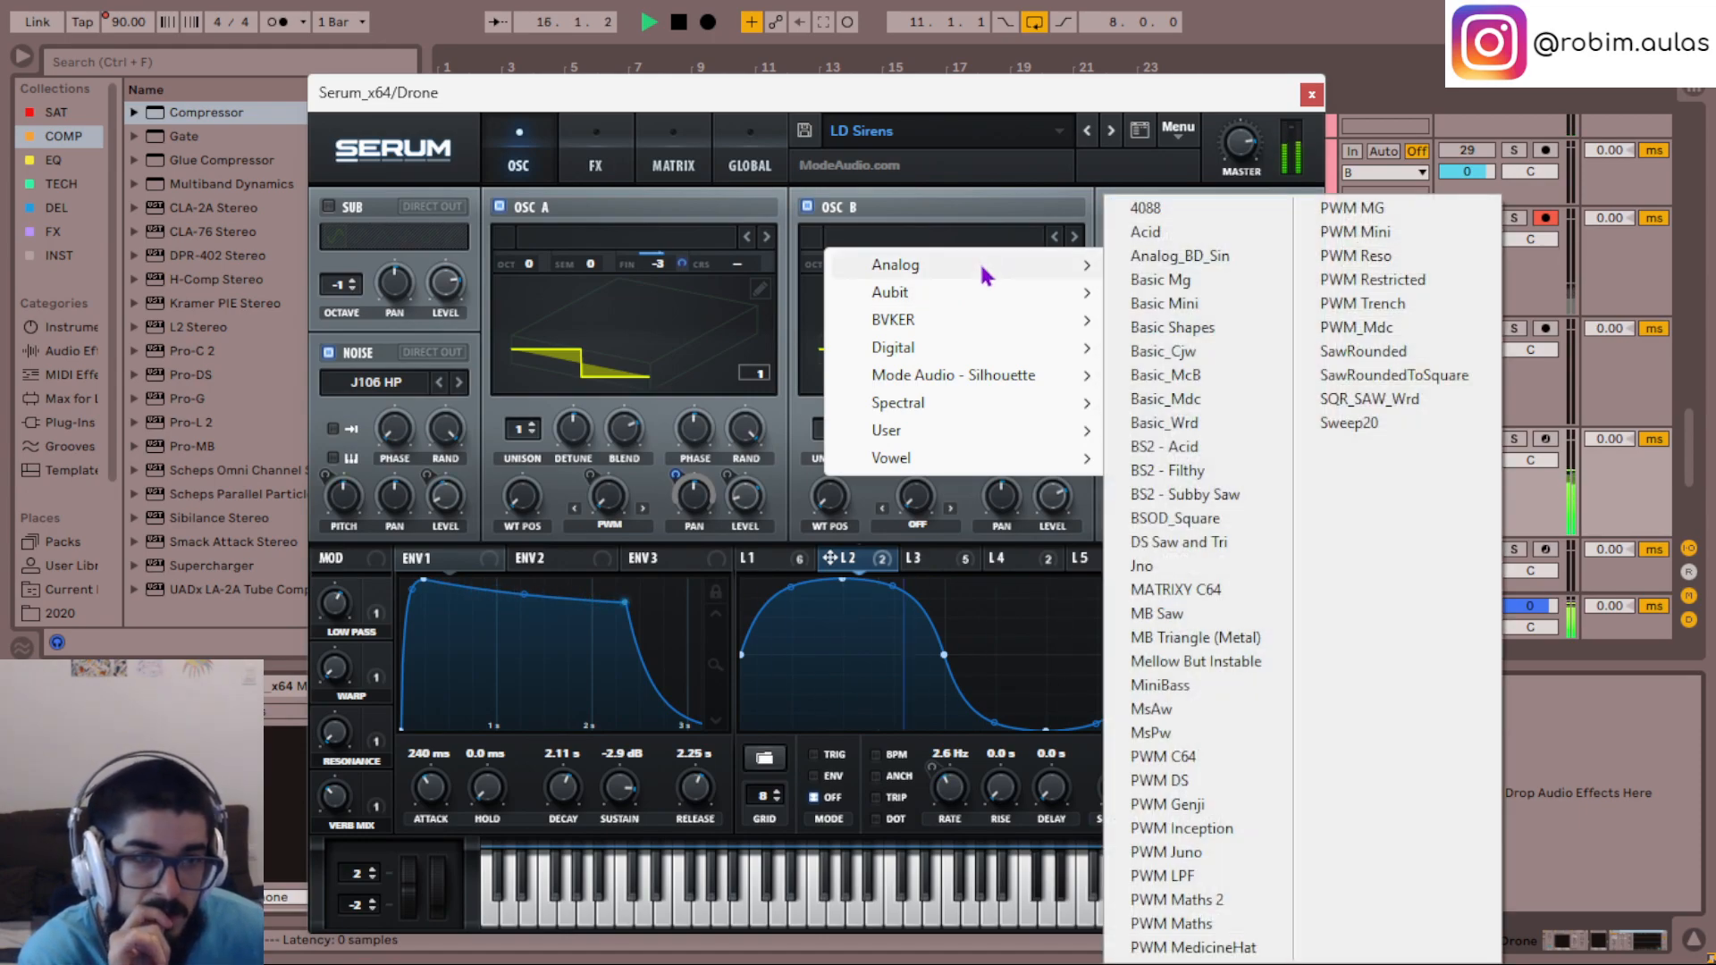
click(1166, 255)
drag(833, 506, 831, 457)
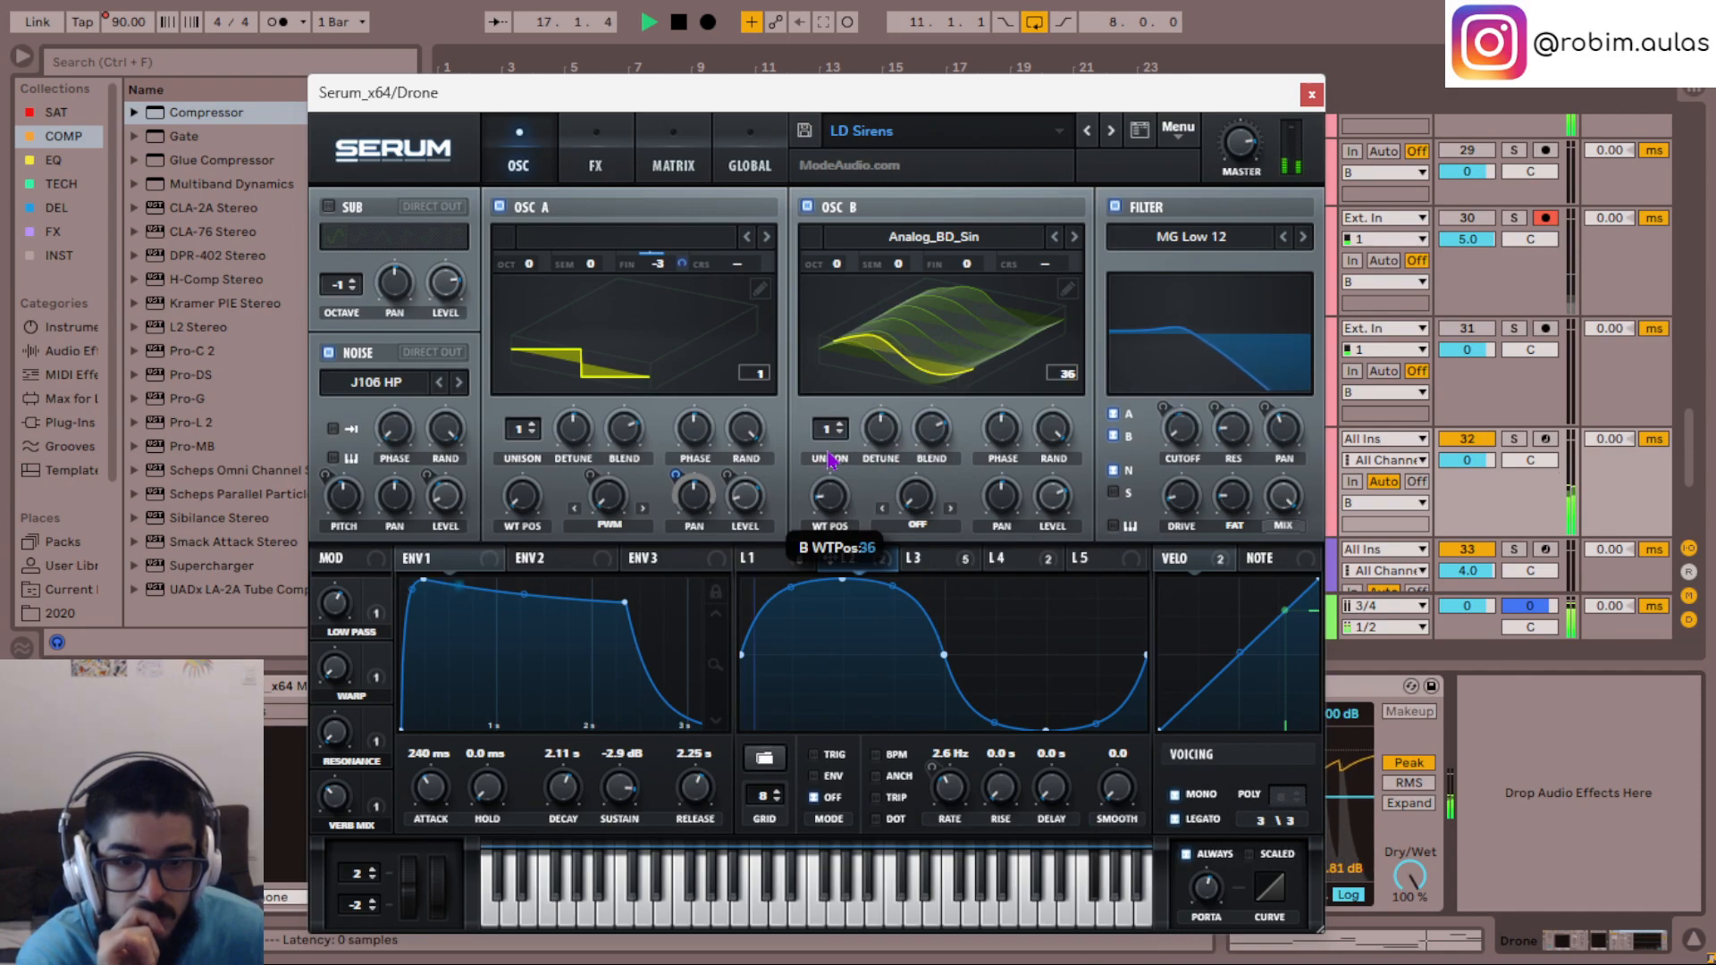
- Lower oscillator B to octave -1 and modulate its fine tuning with LFO 2 by an amount of about 5
click(1087, 558)
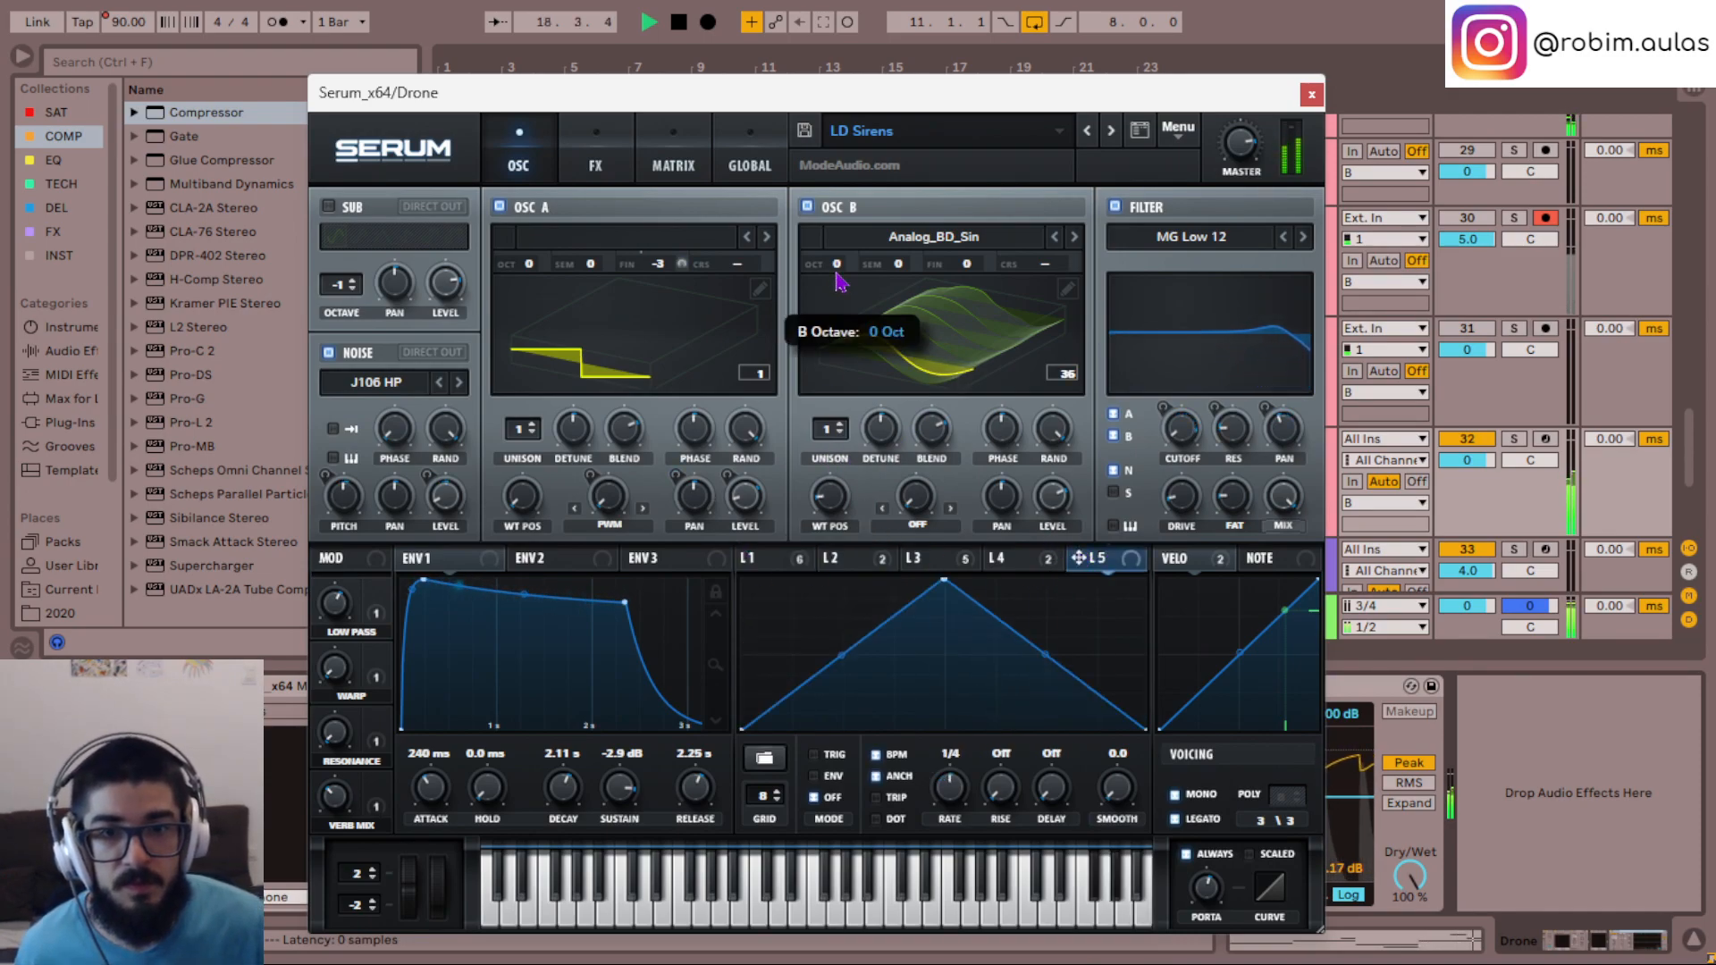
mouse_move(1050, 495)
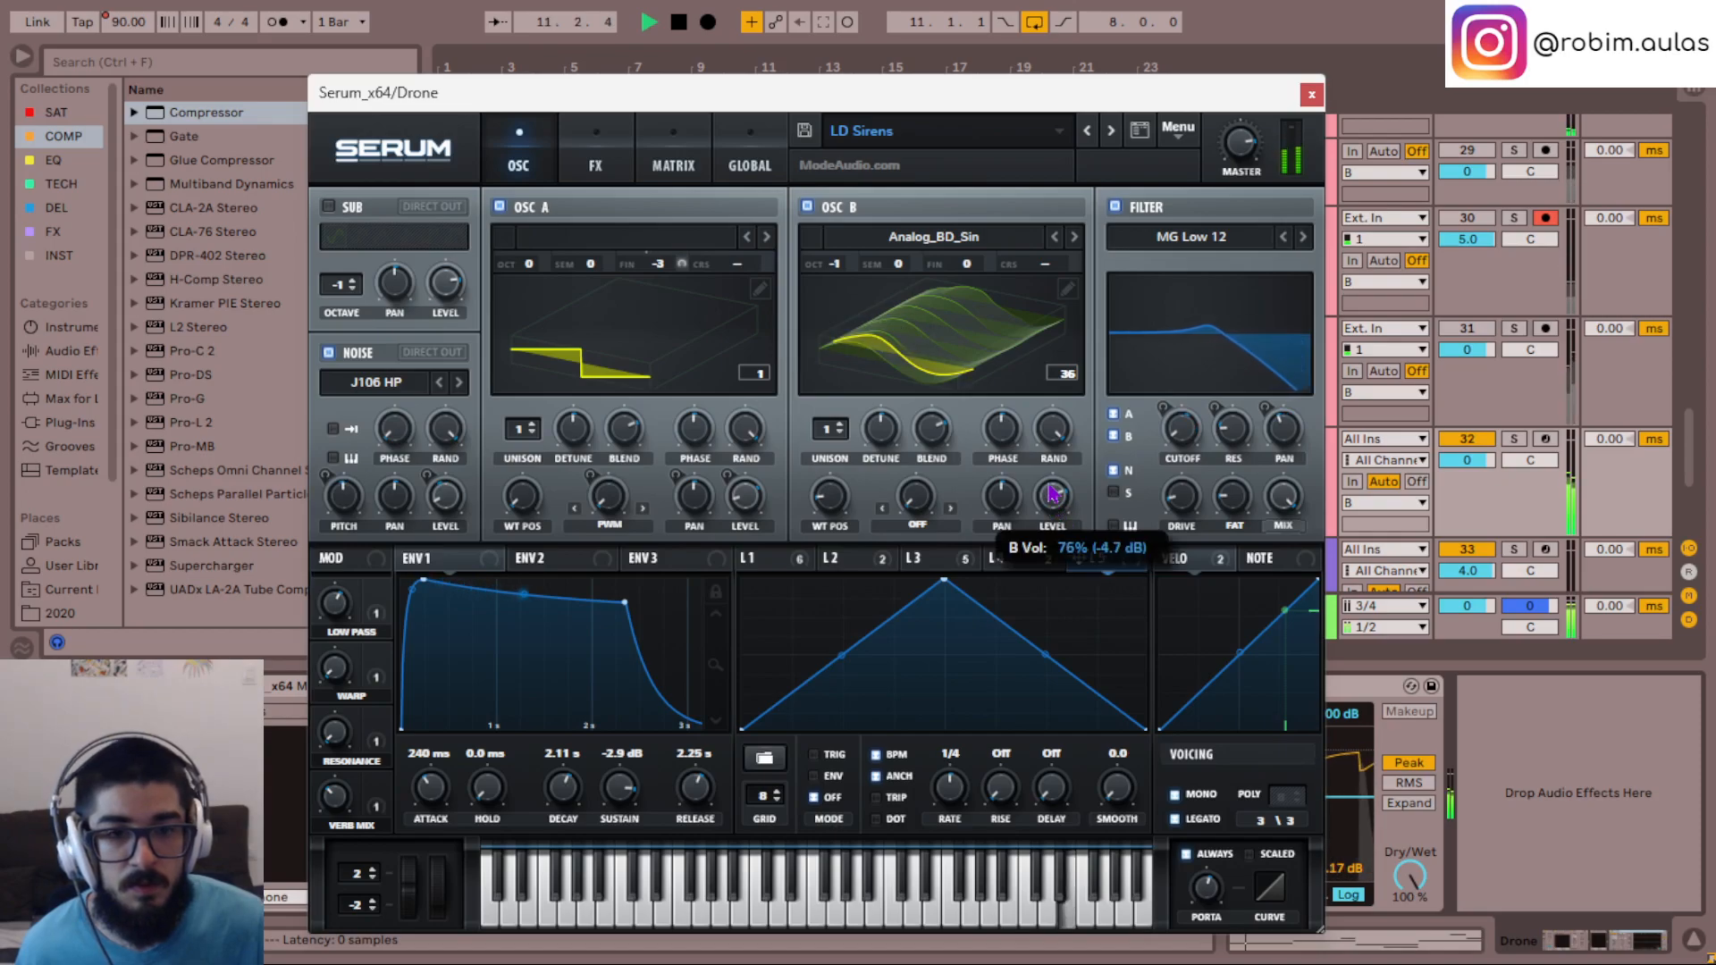
click(929, 561)
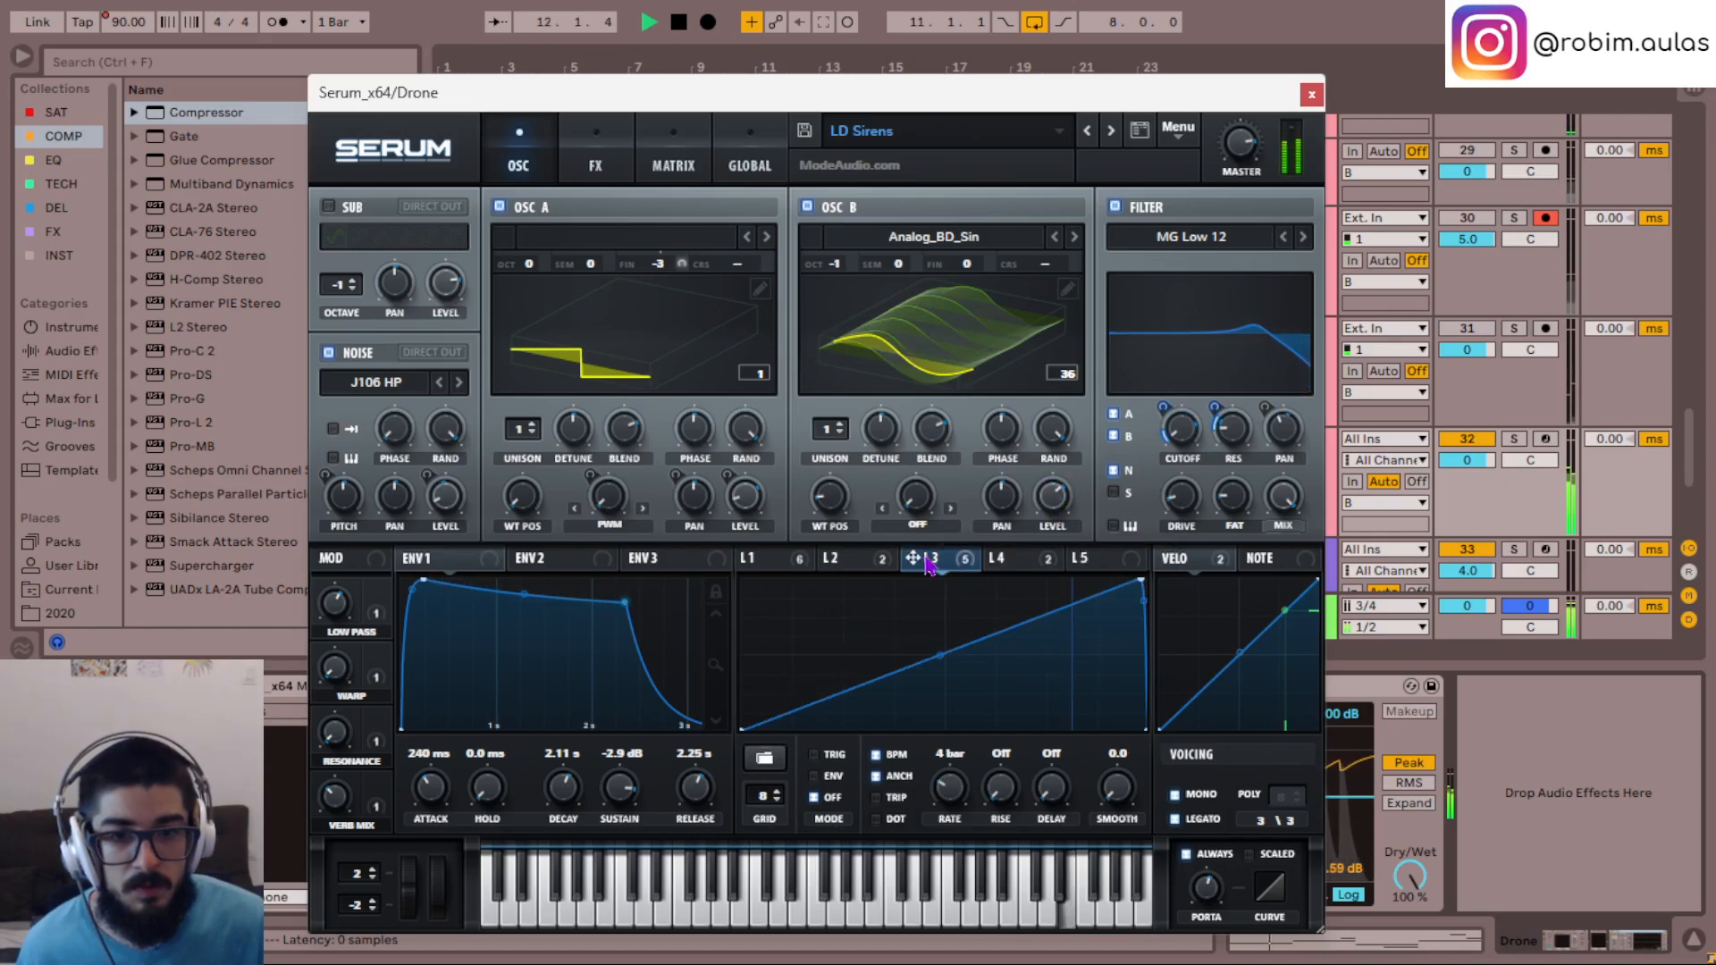
click(840, 561)
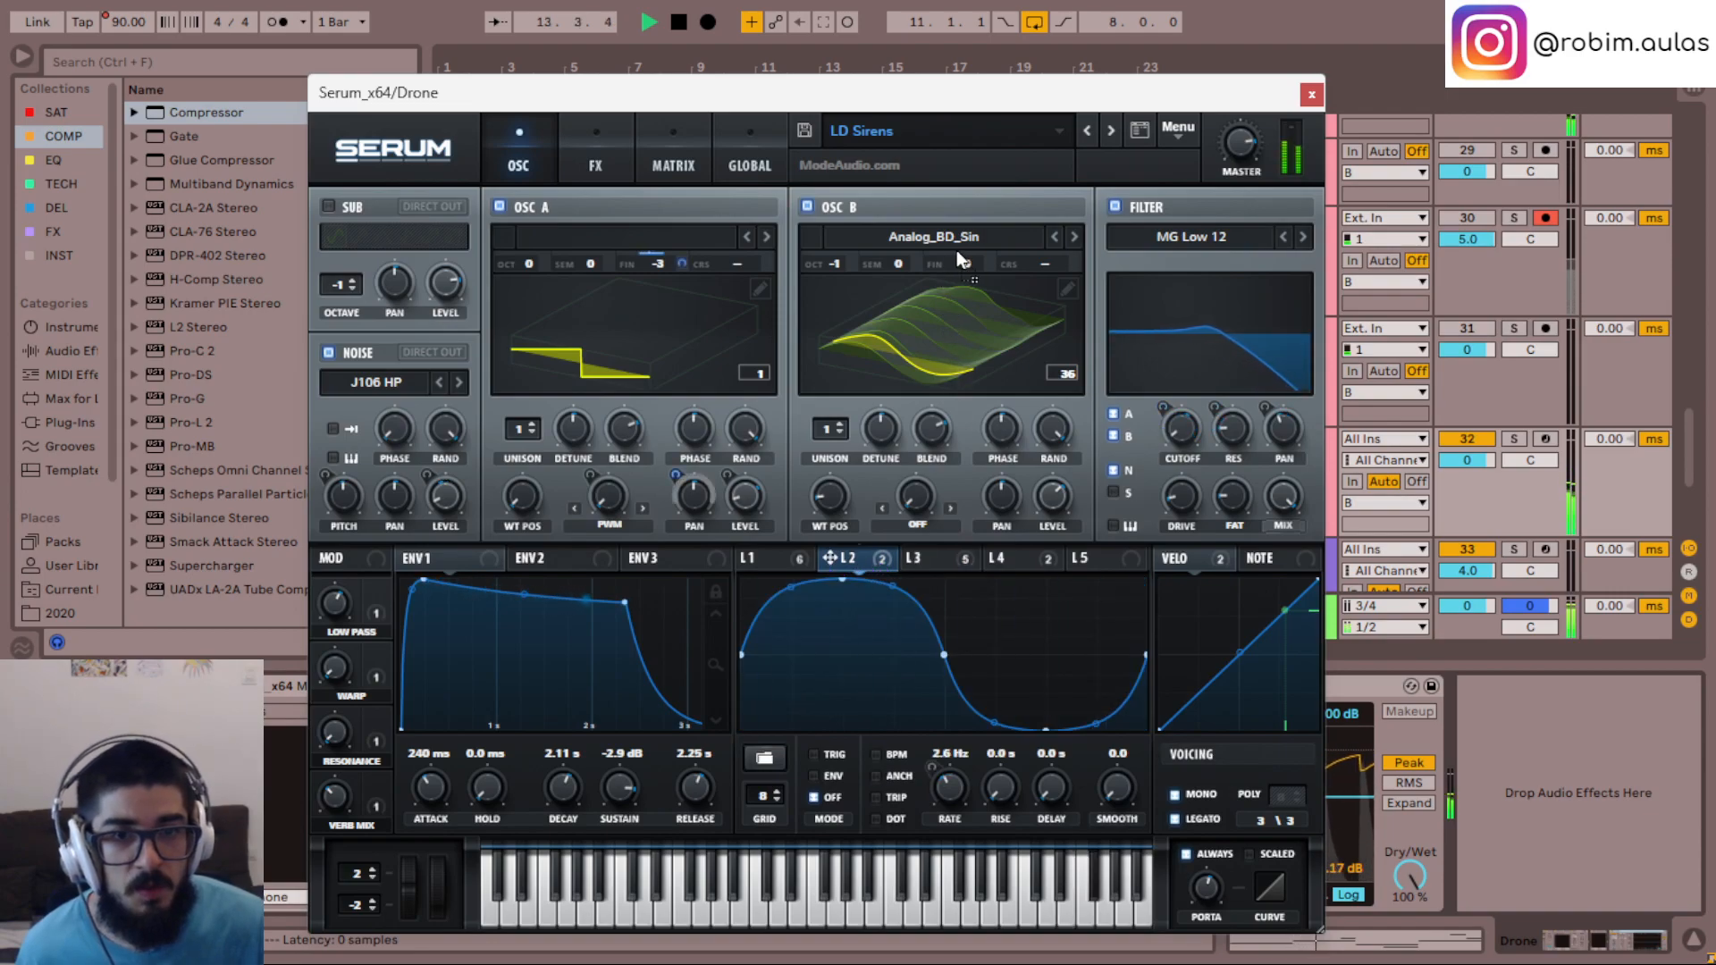
drag(991, 260, 991, 317)
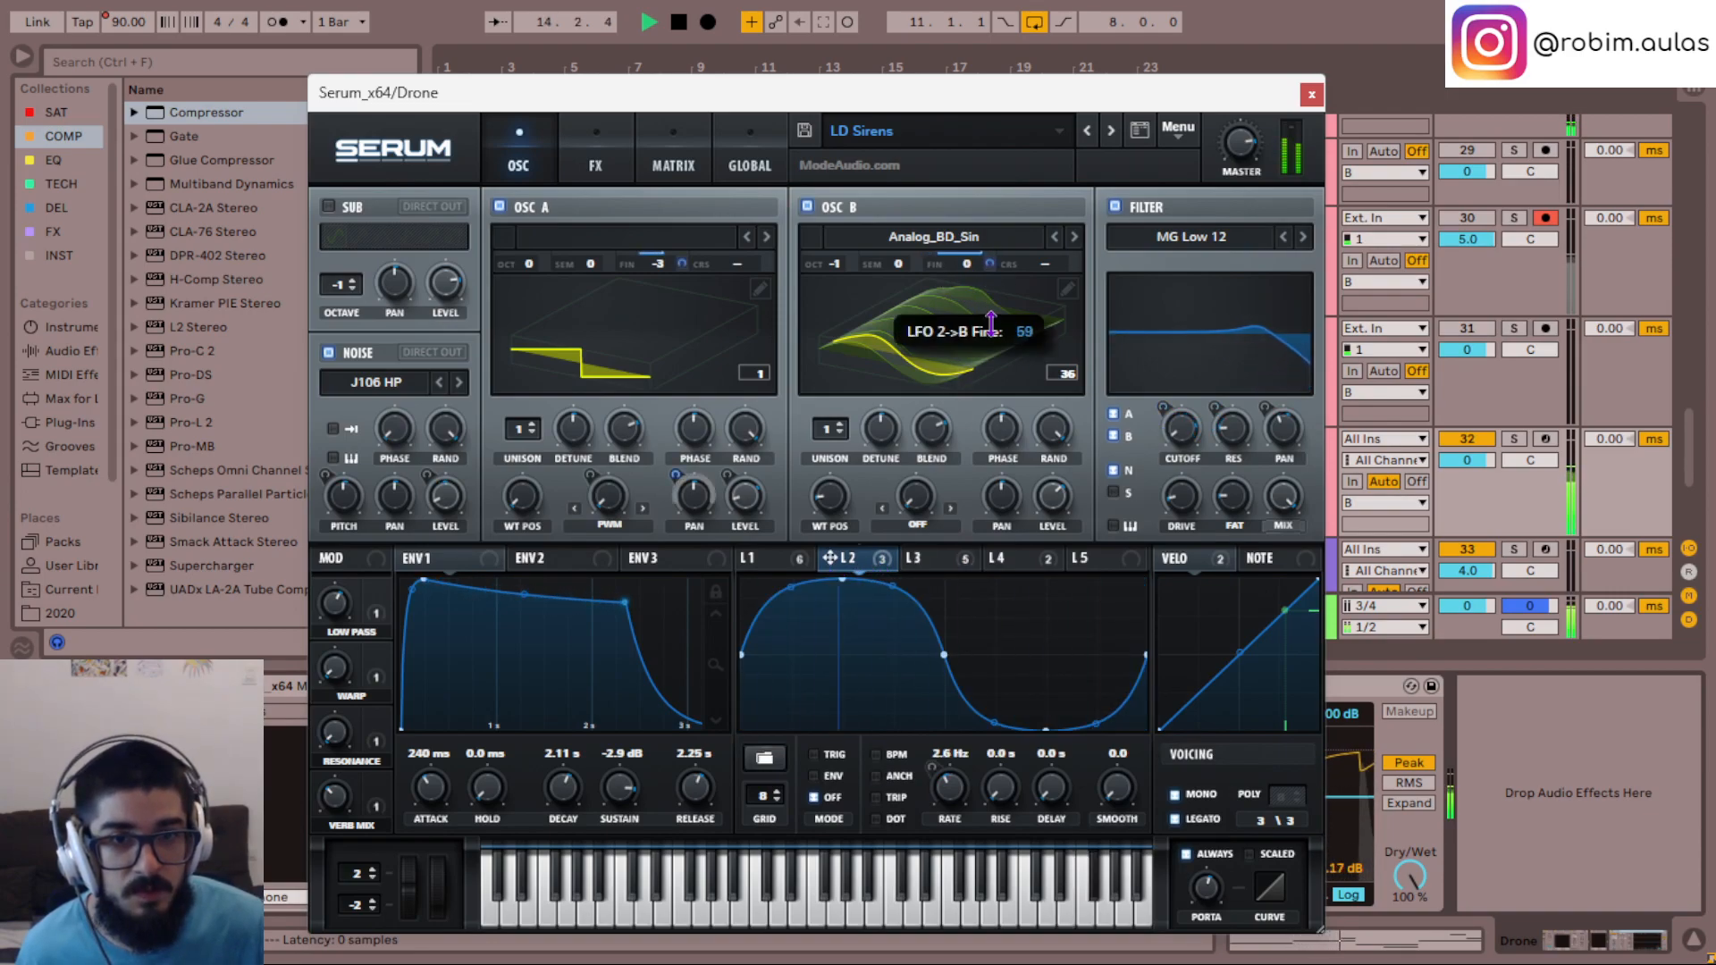
drag(991, 382, 991, 392)
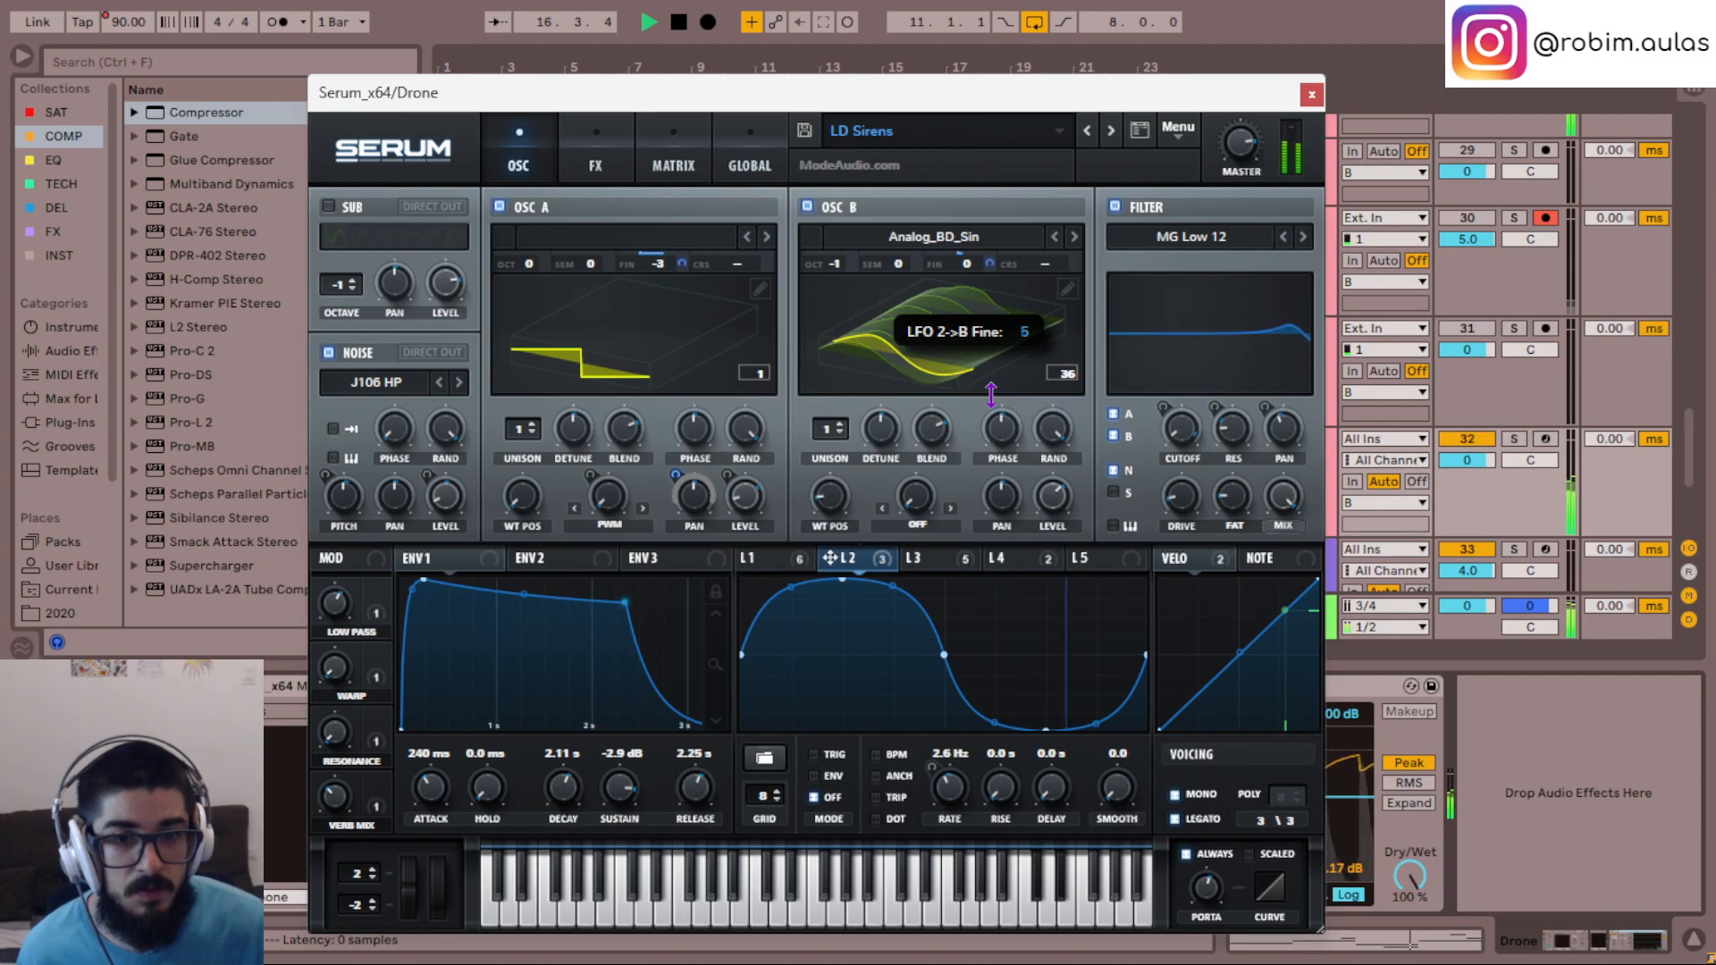
drag(991, 395, 991, 395)
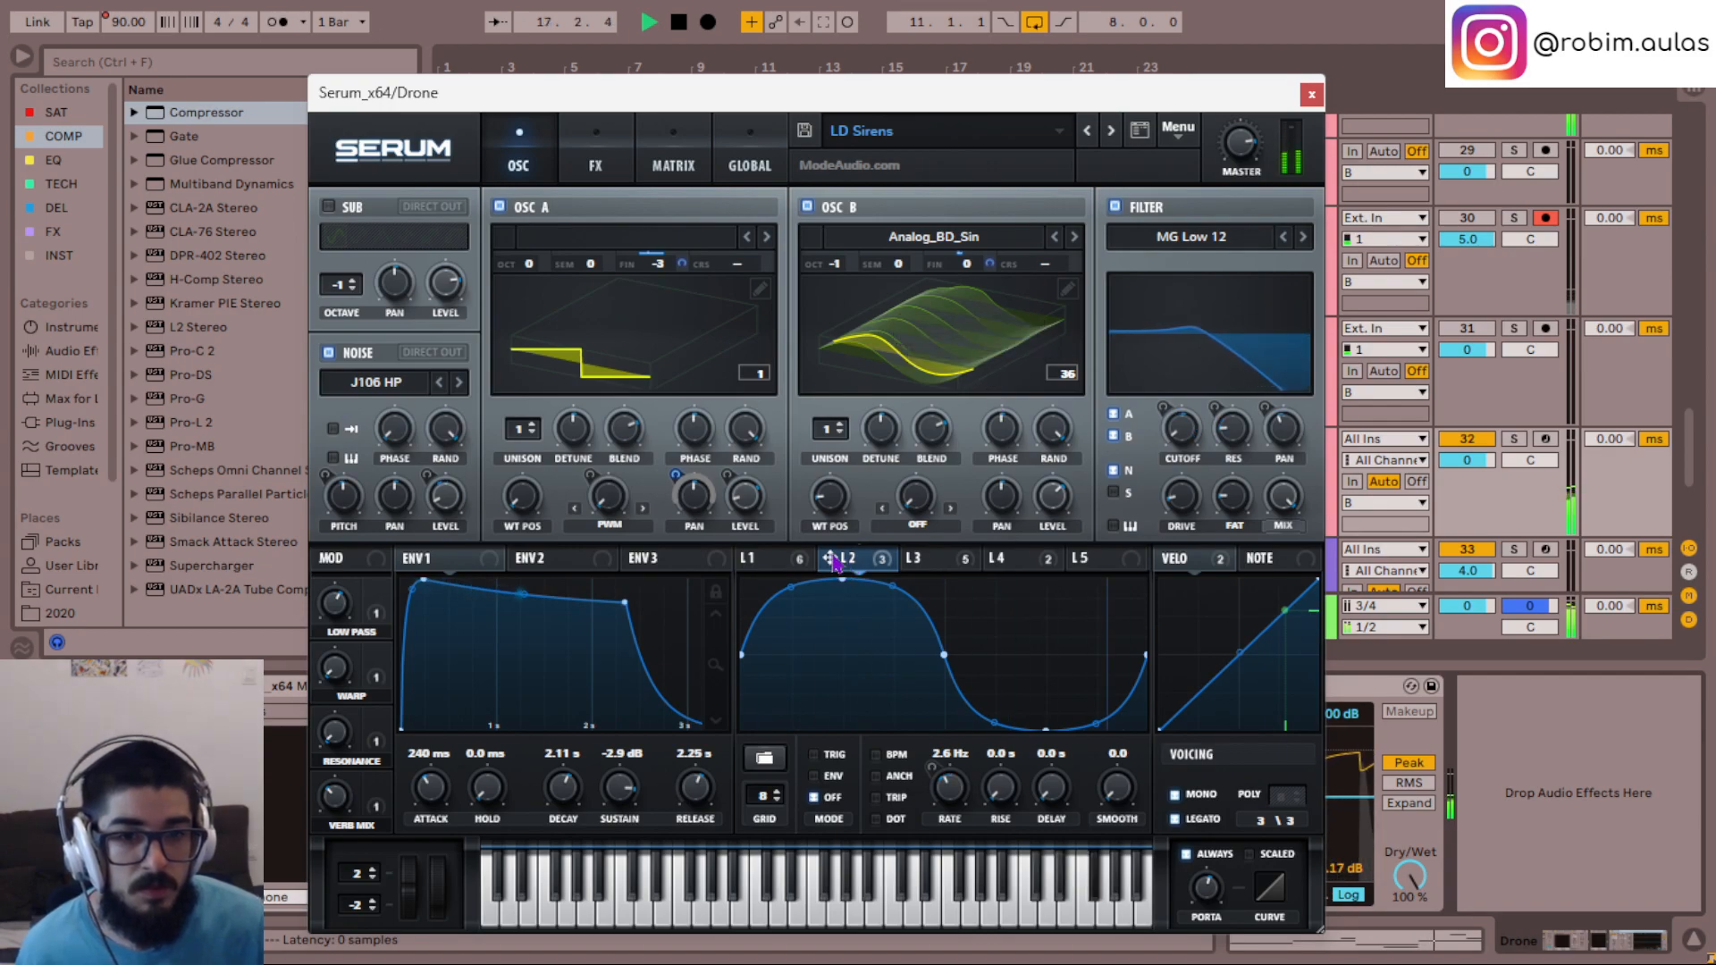
- Modulate oscillator B's level with LFO 2 and check the LFO's destinations and shape presets
drag(1054, 498, 1036, 484)
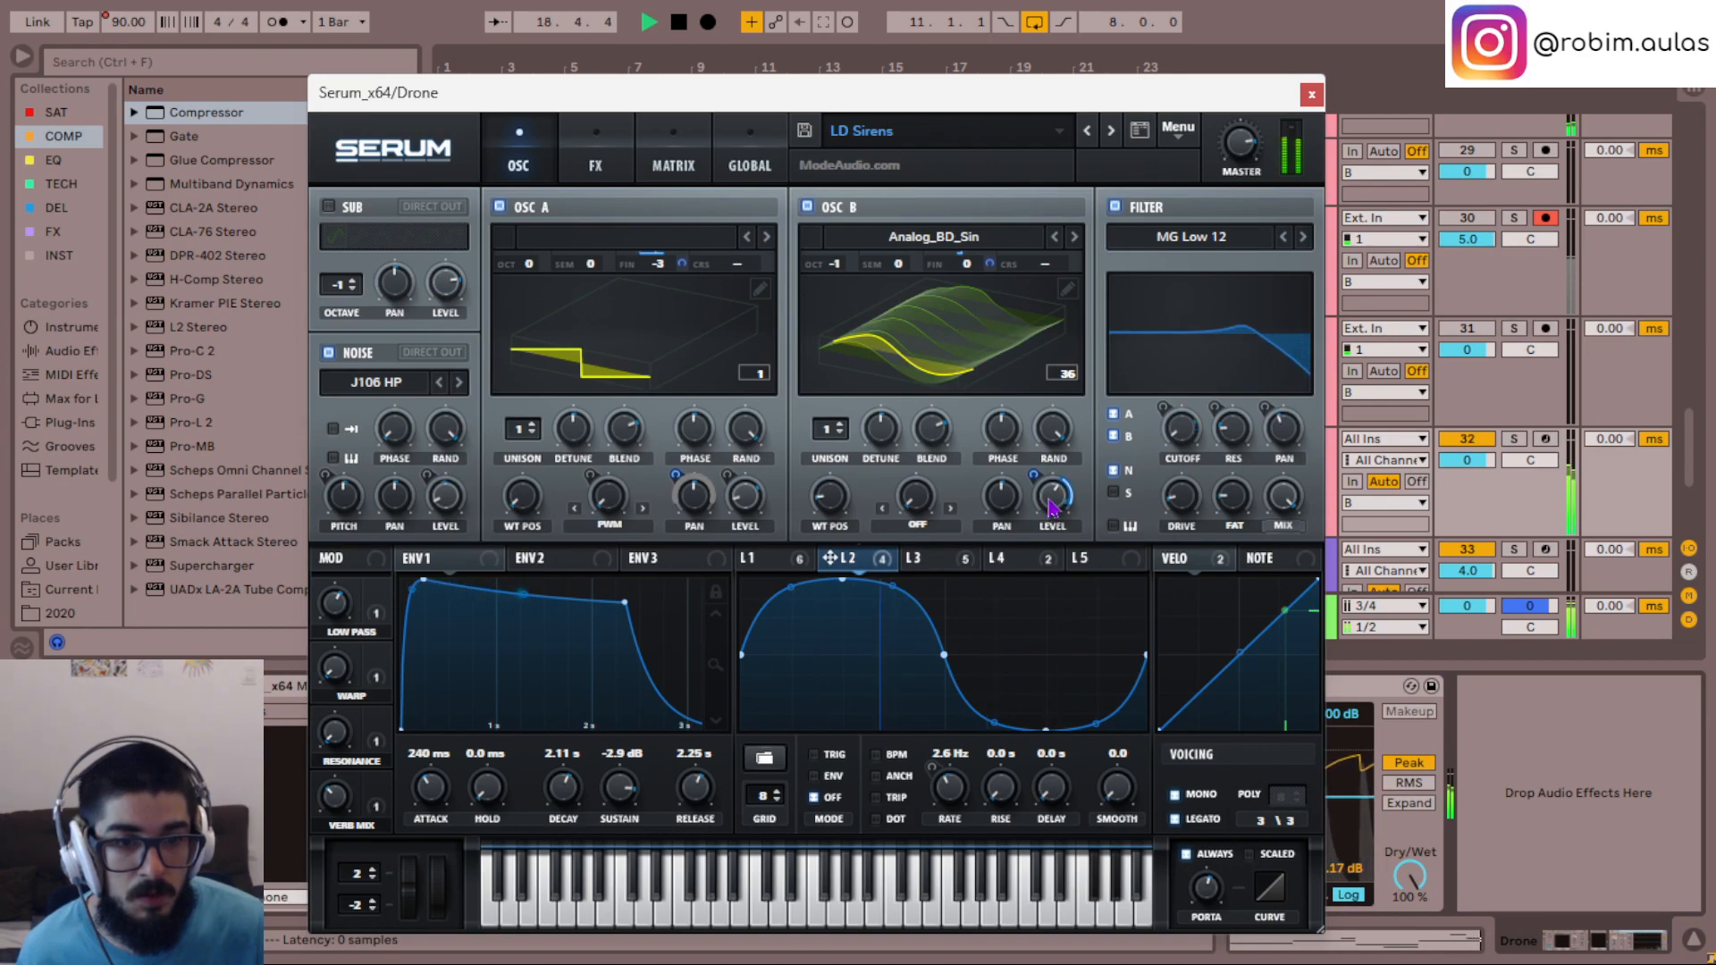
right_click(836, 557)
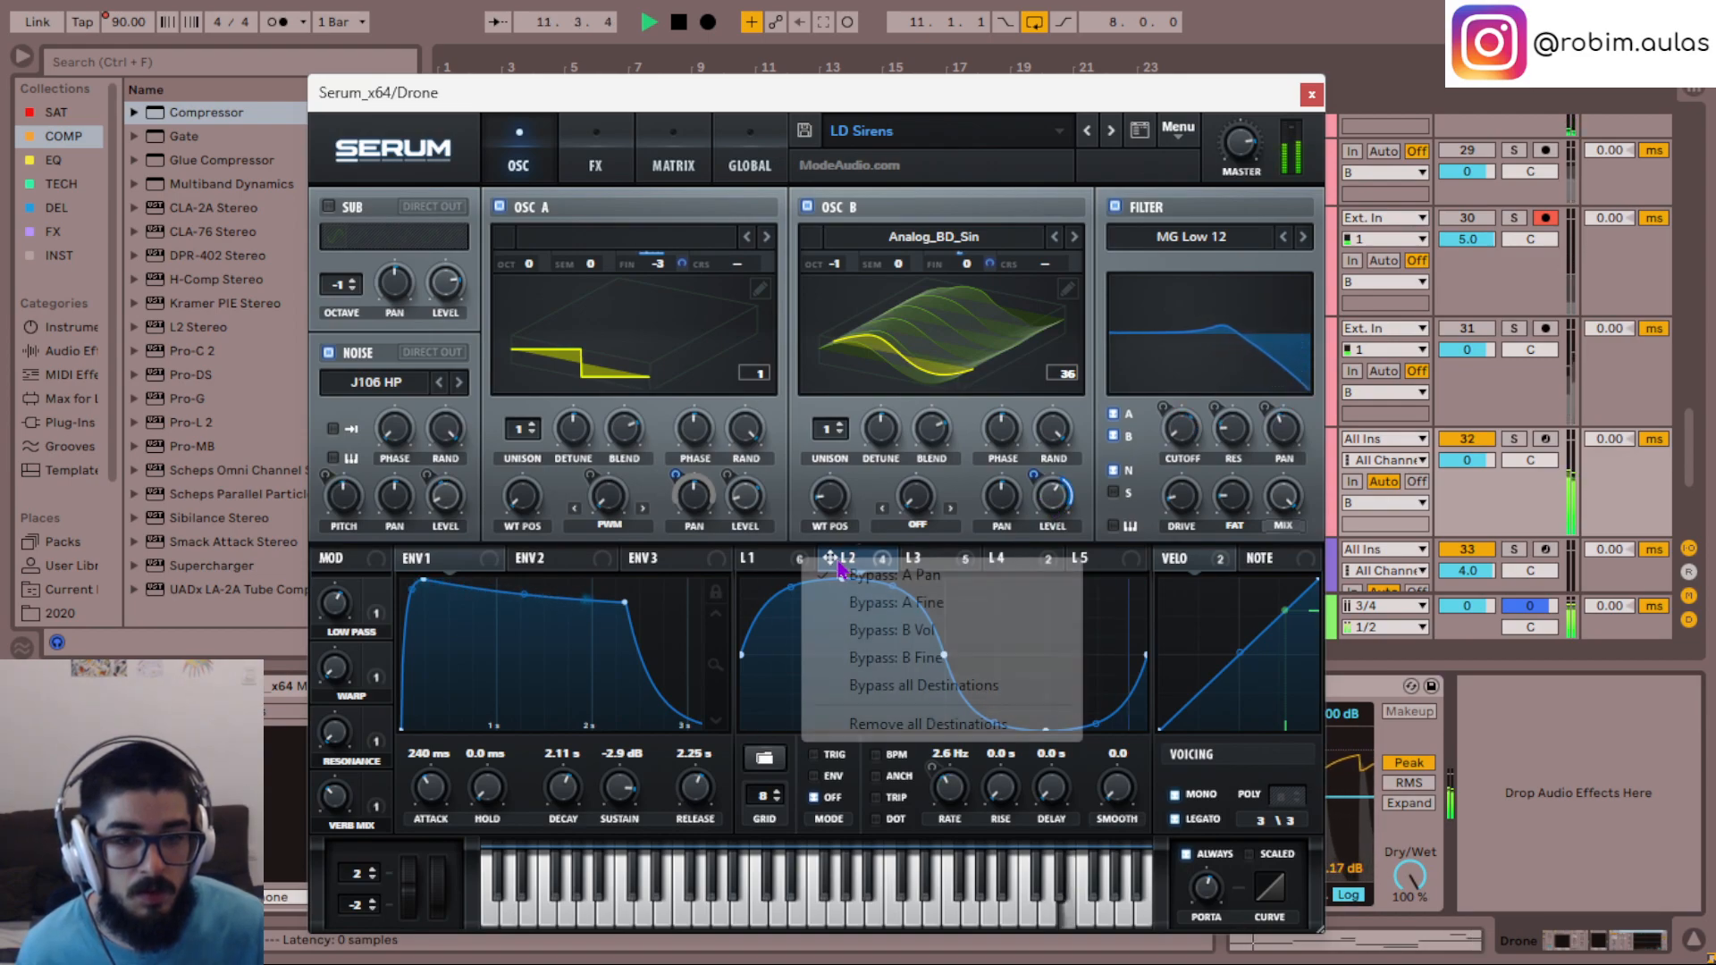
click(774, 652)
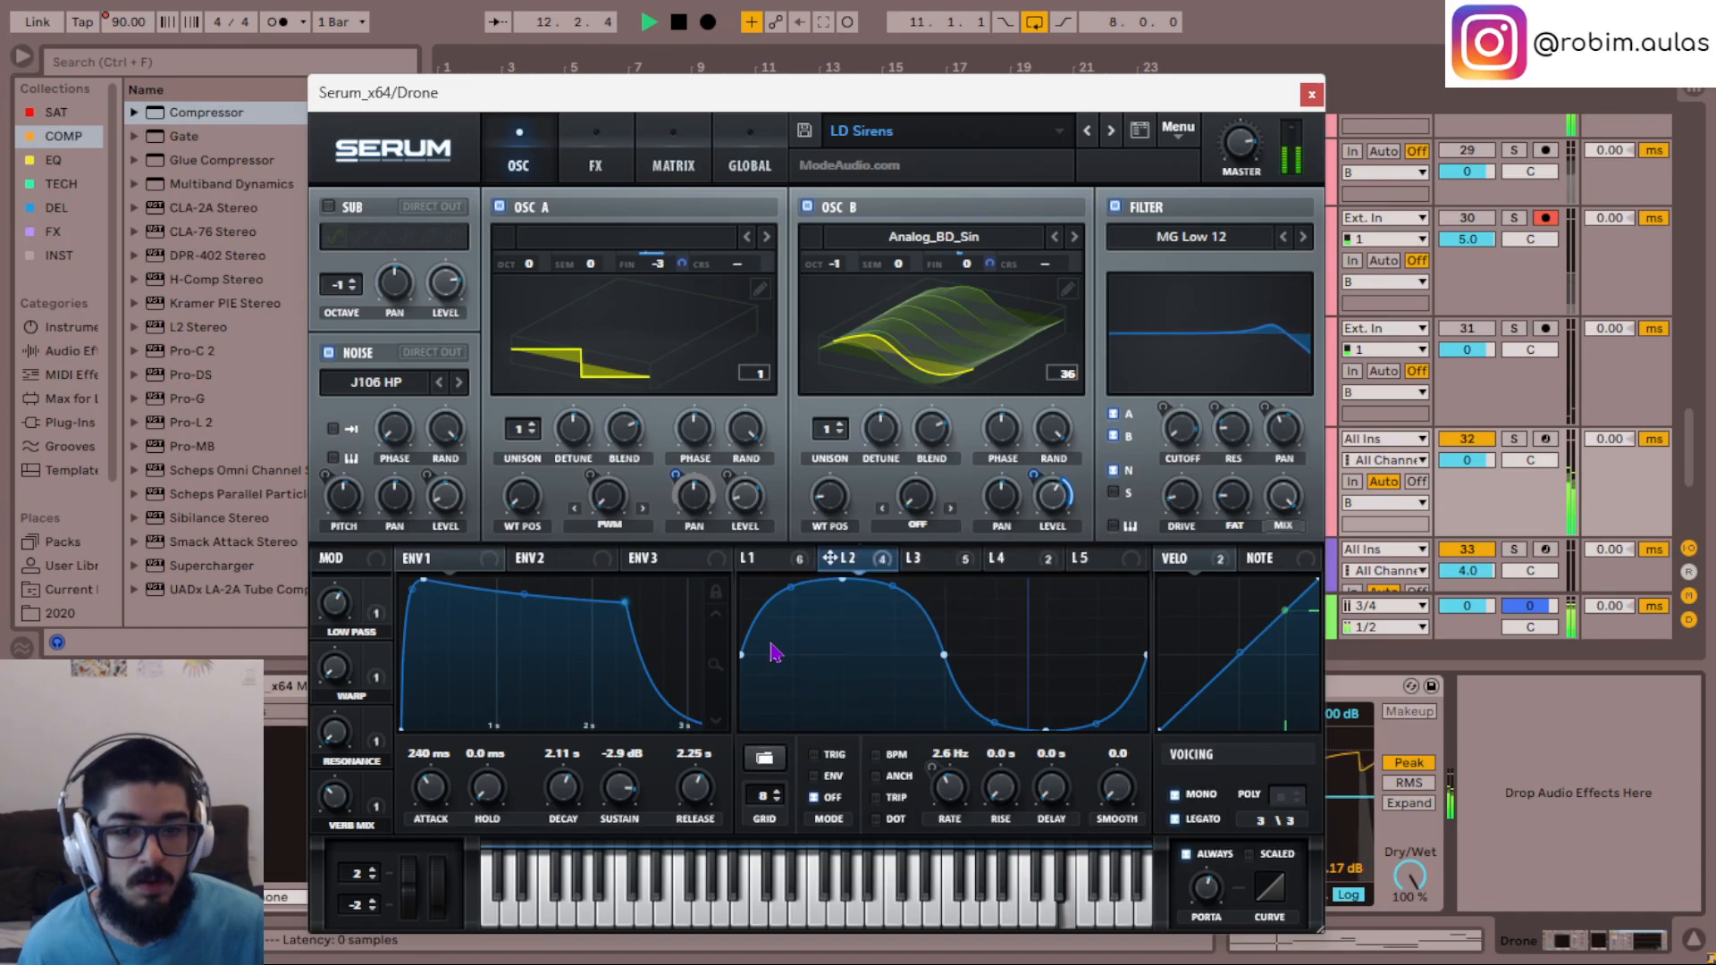
click(764, 757)
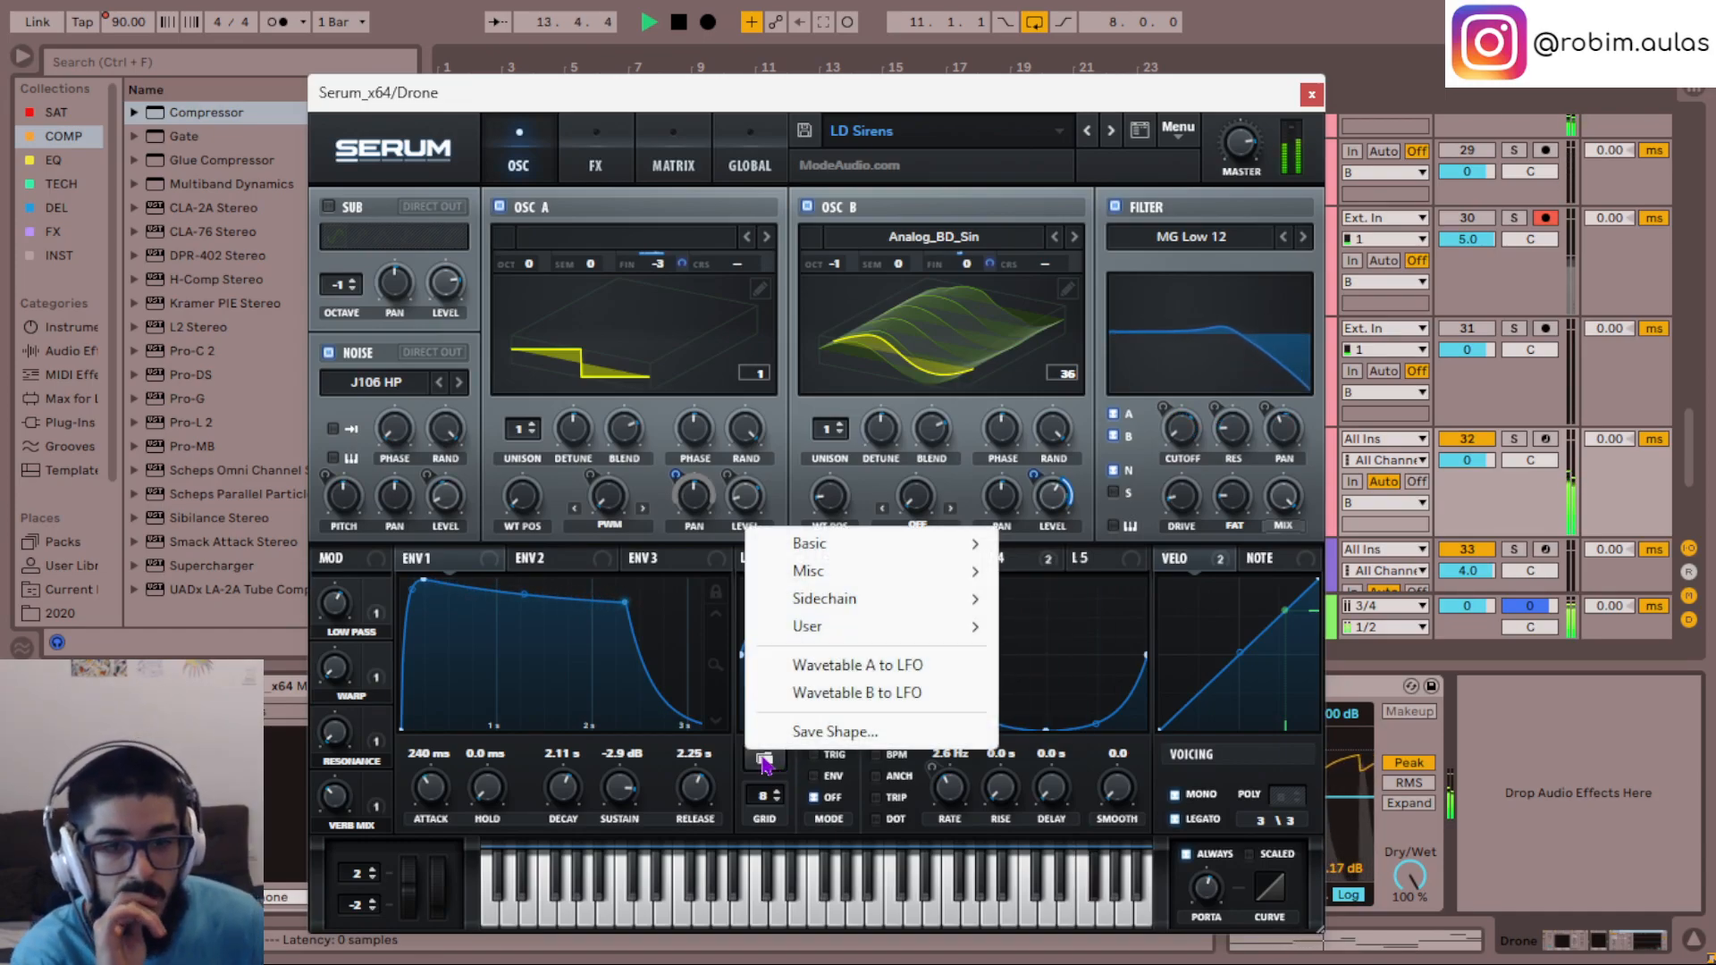
click(798, 785)
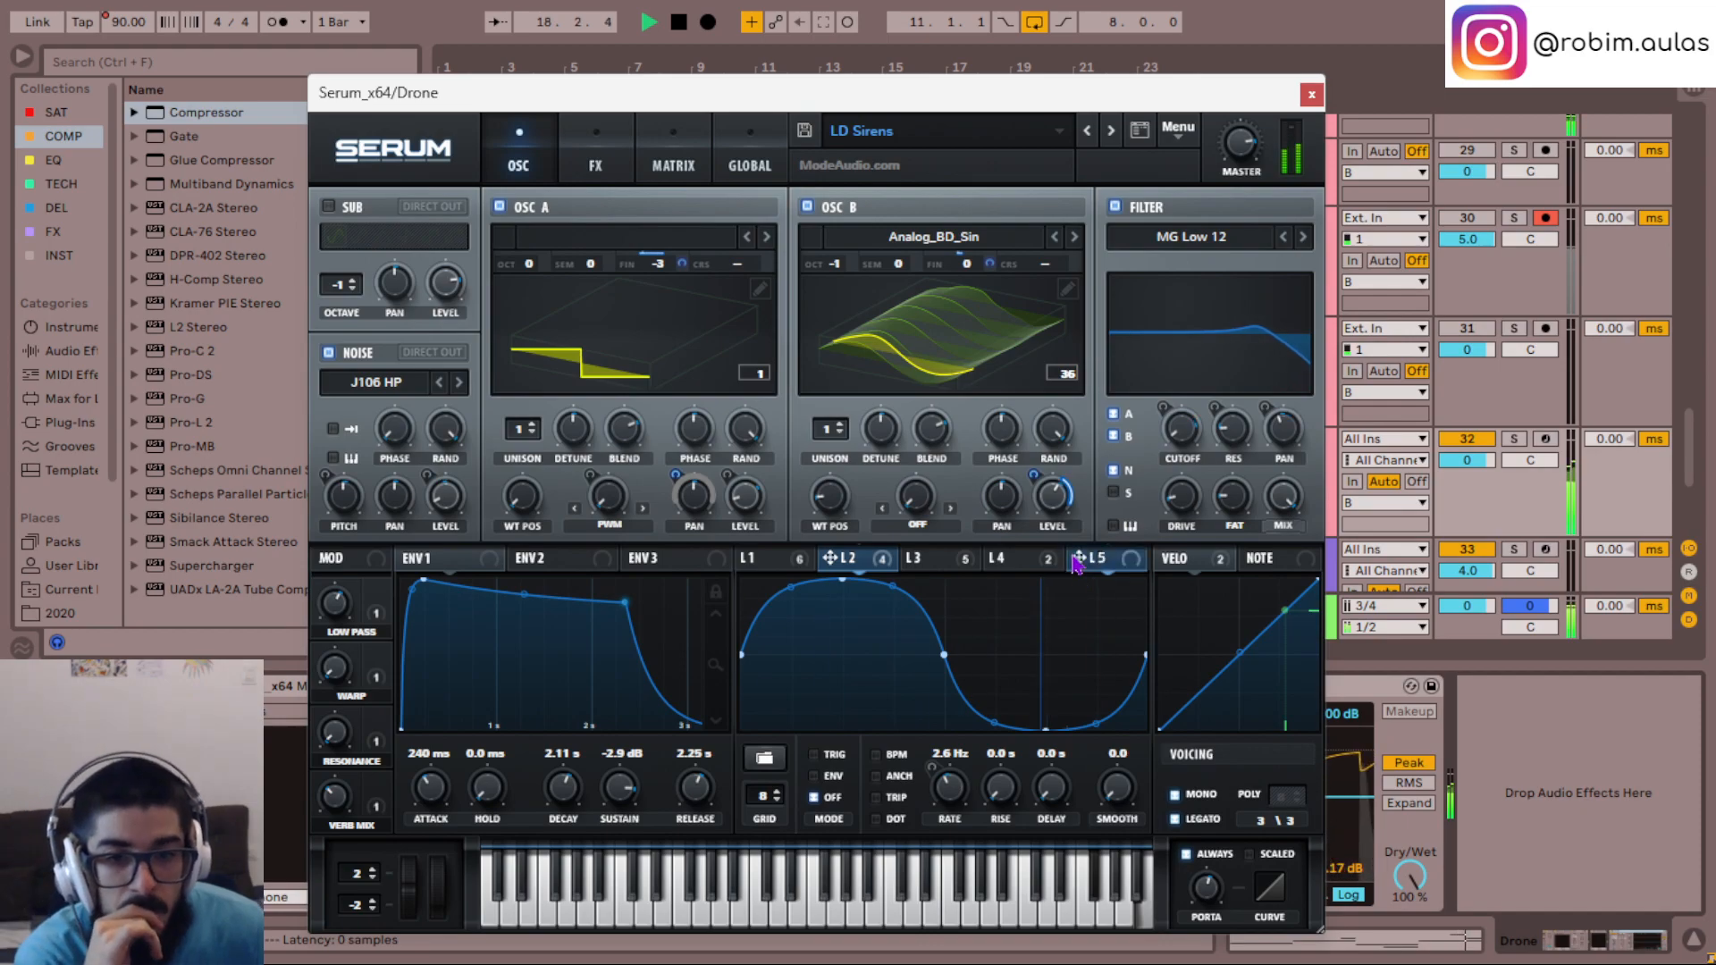
- Assign NoteOn Rand1 as the modulation source of oscillator B's wavetable position and bring up its row in the modulation matrix
click(1079, 561)
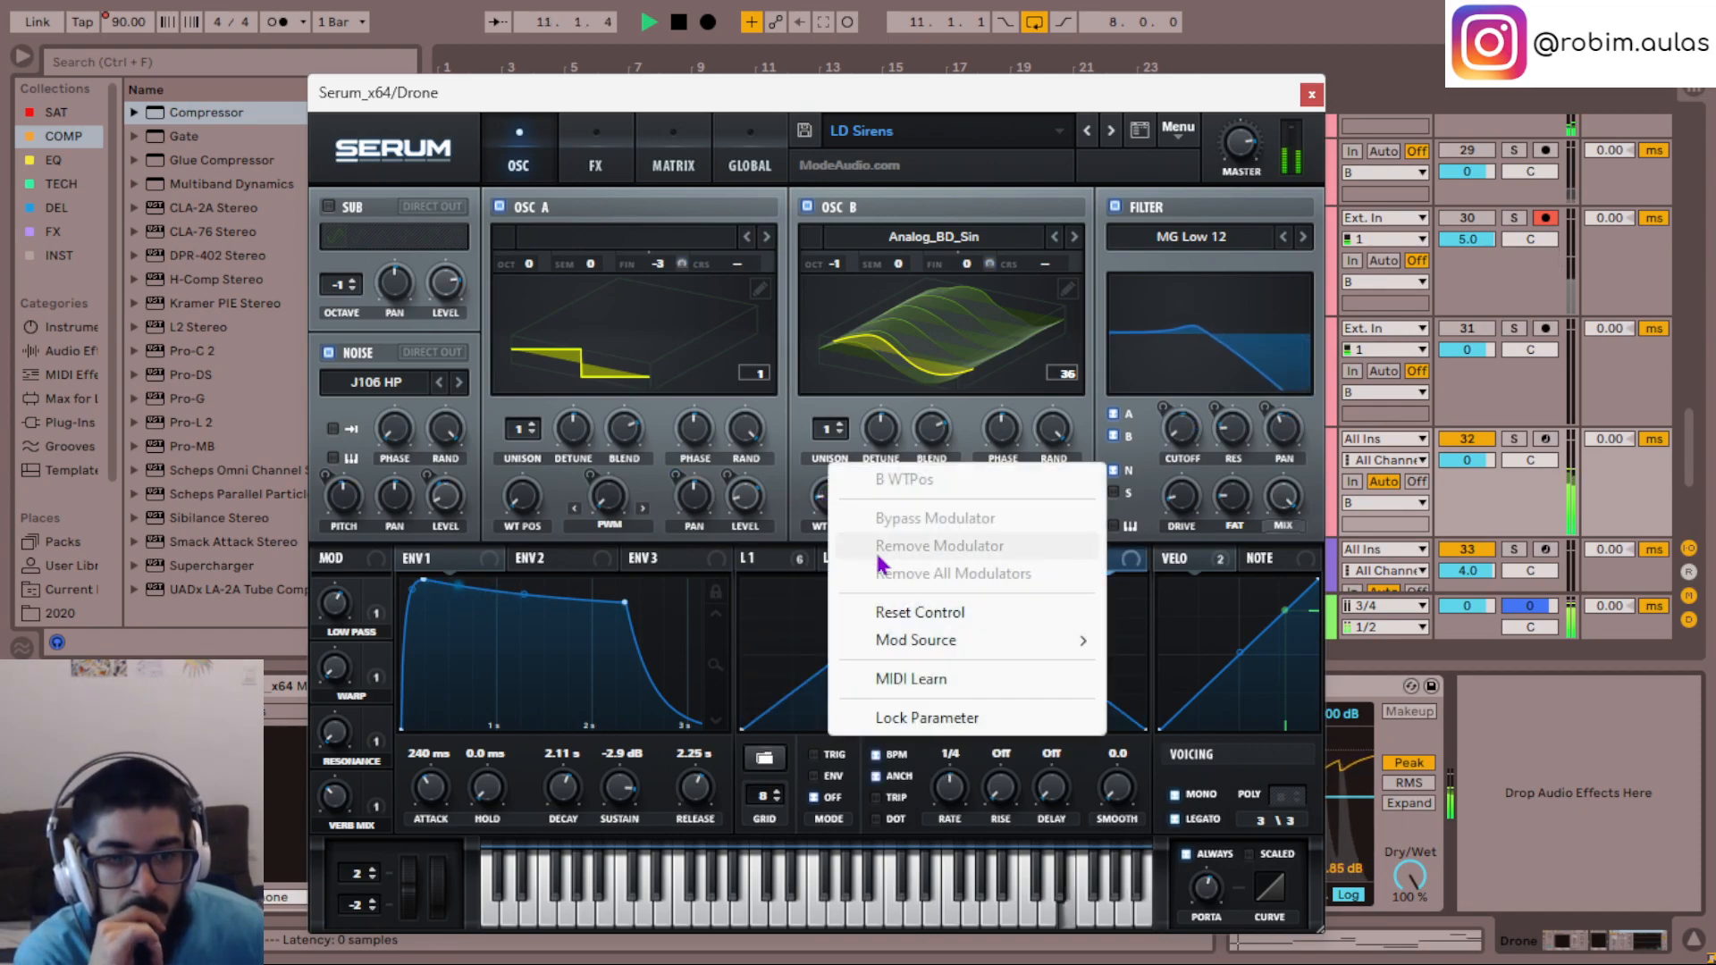
mouse_move(965, 642)
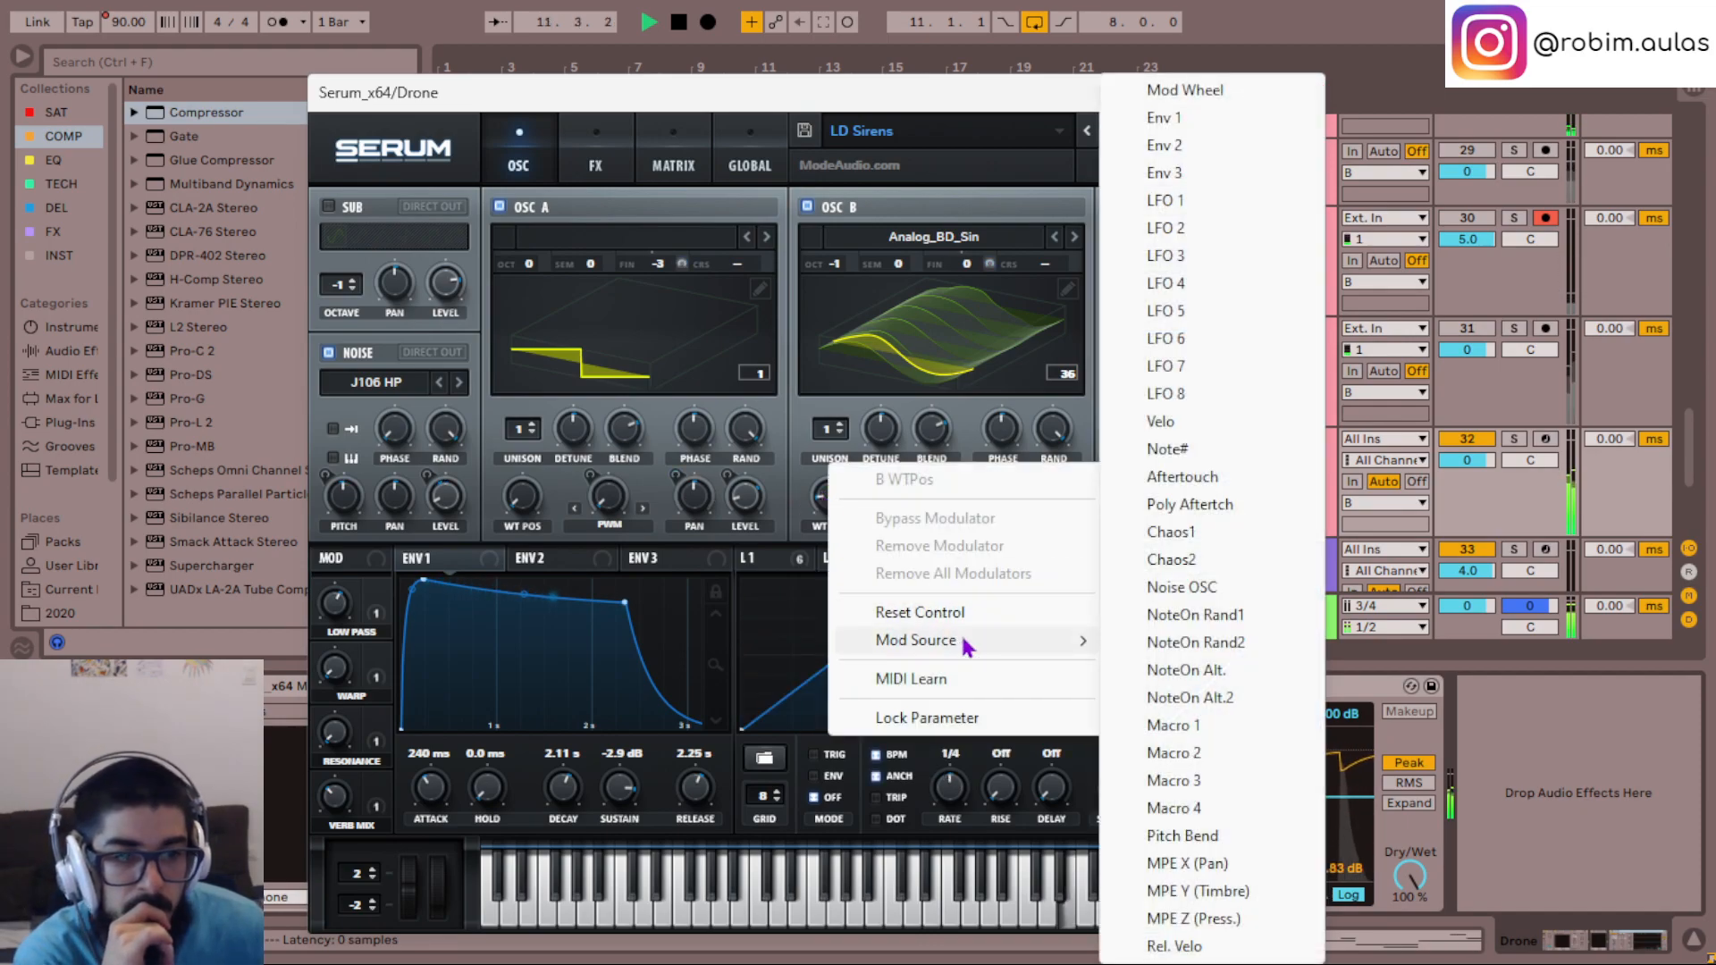
click(1170, 615)
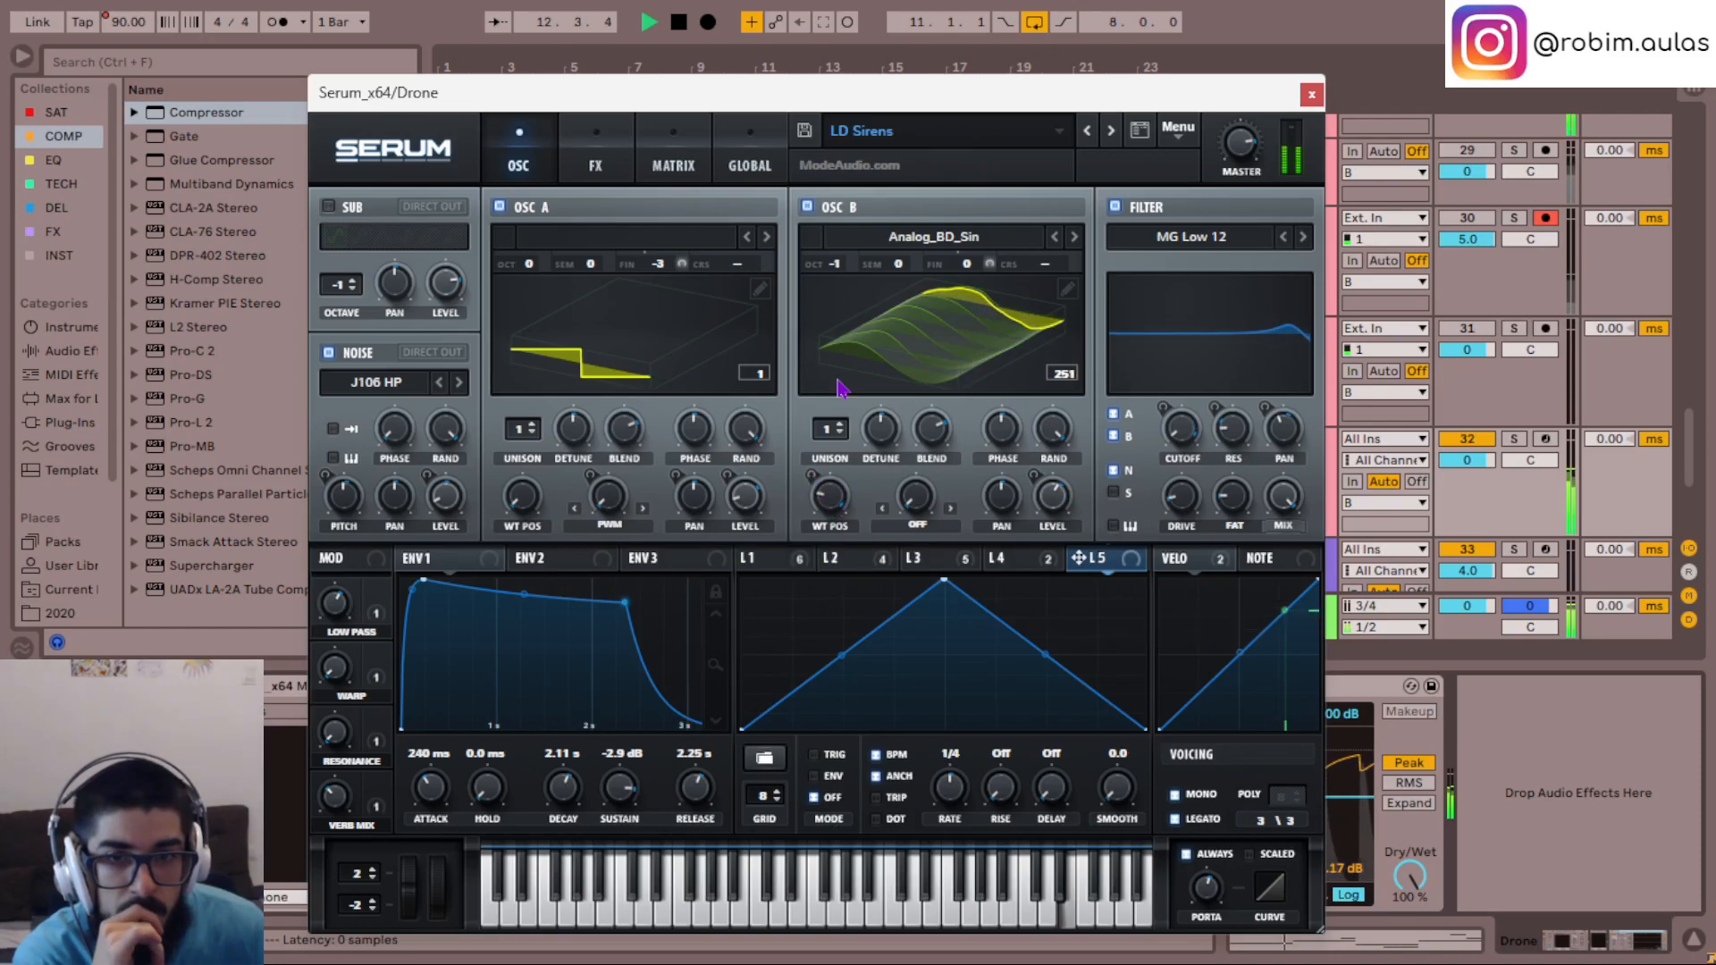
click(684, 161)
scroll(1273, 360, down, 3)
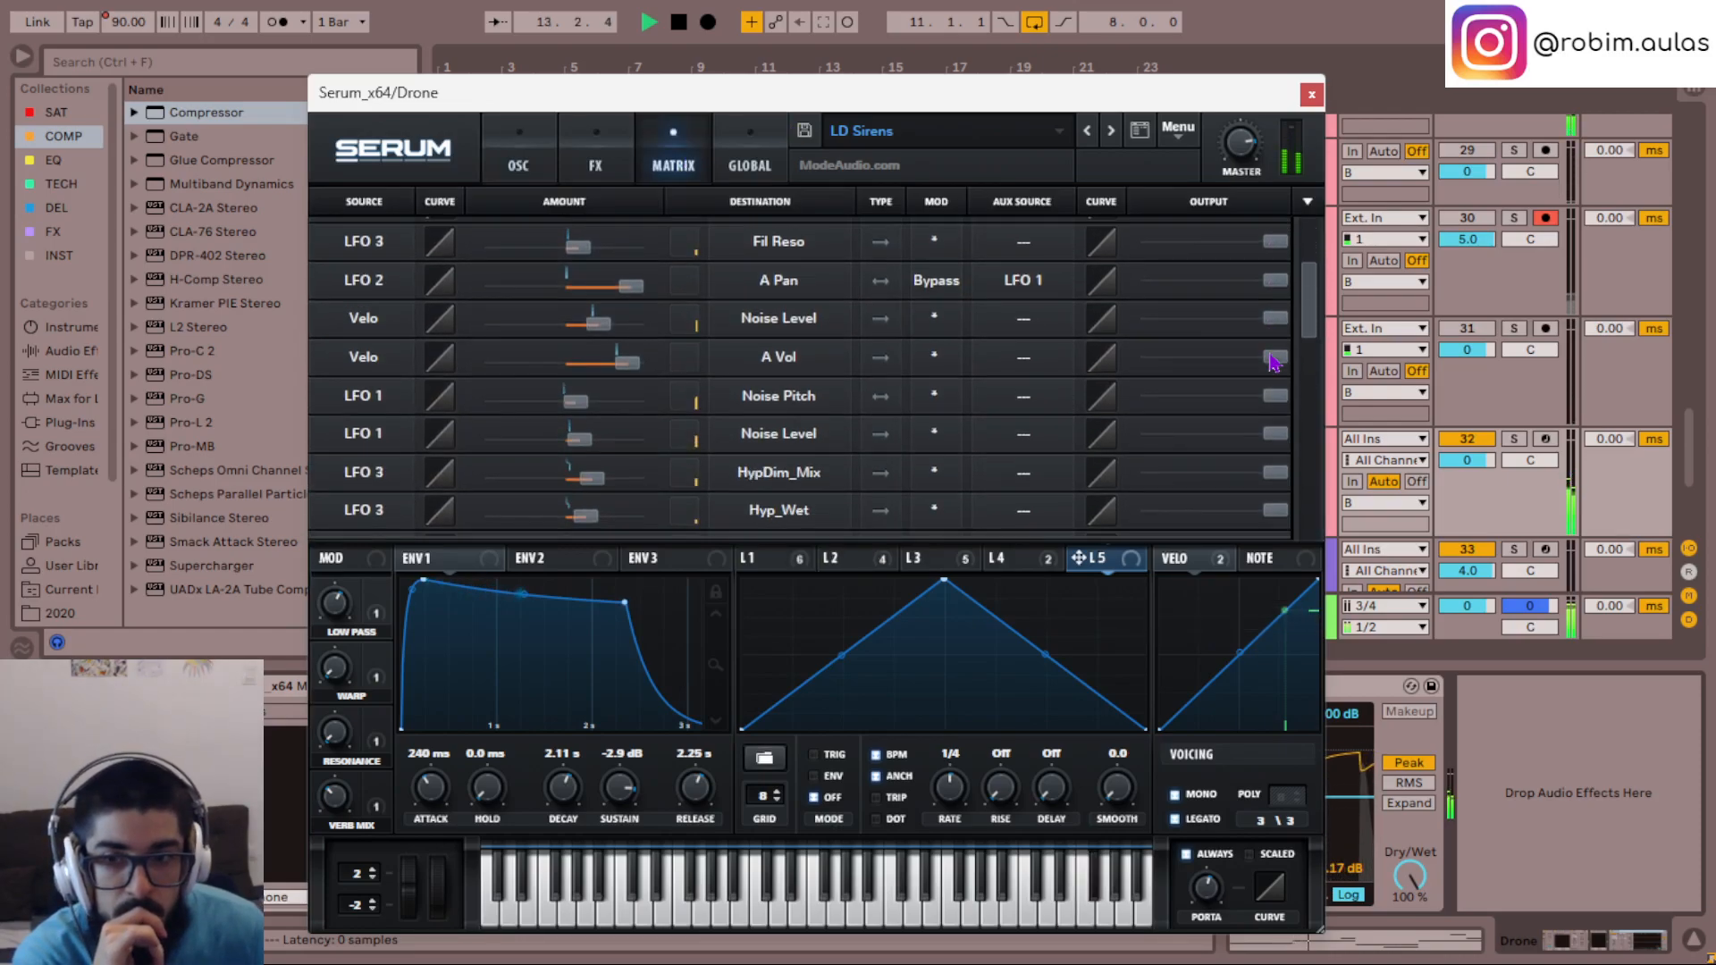
drag(1307, 309, 1314, 422)
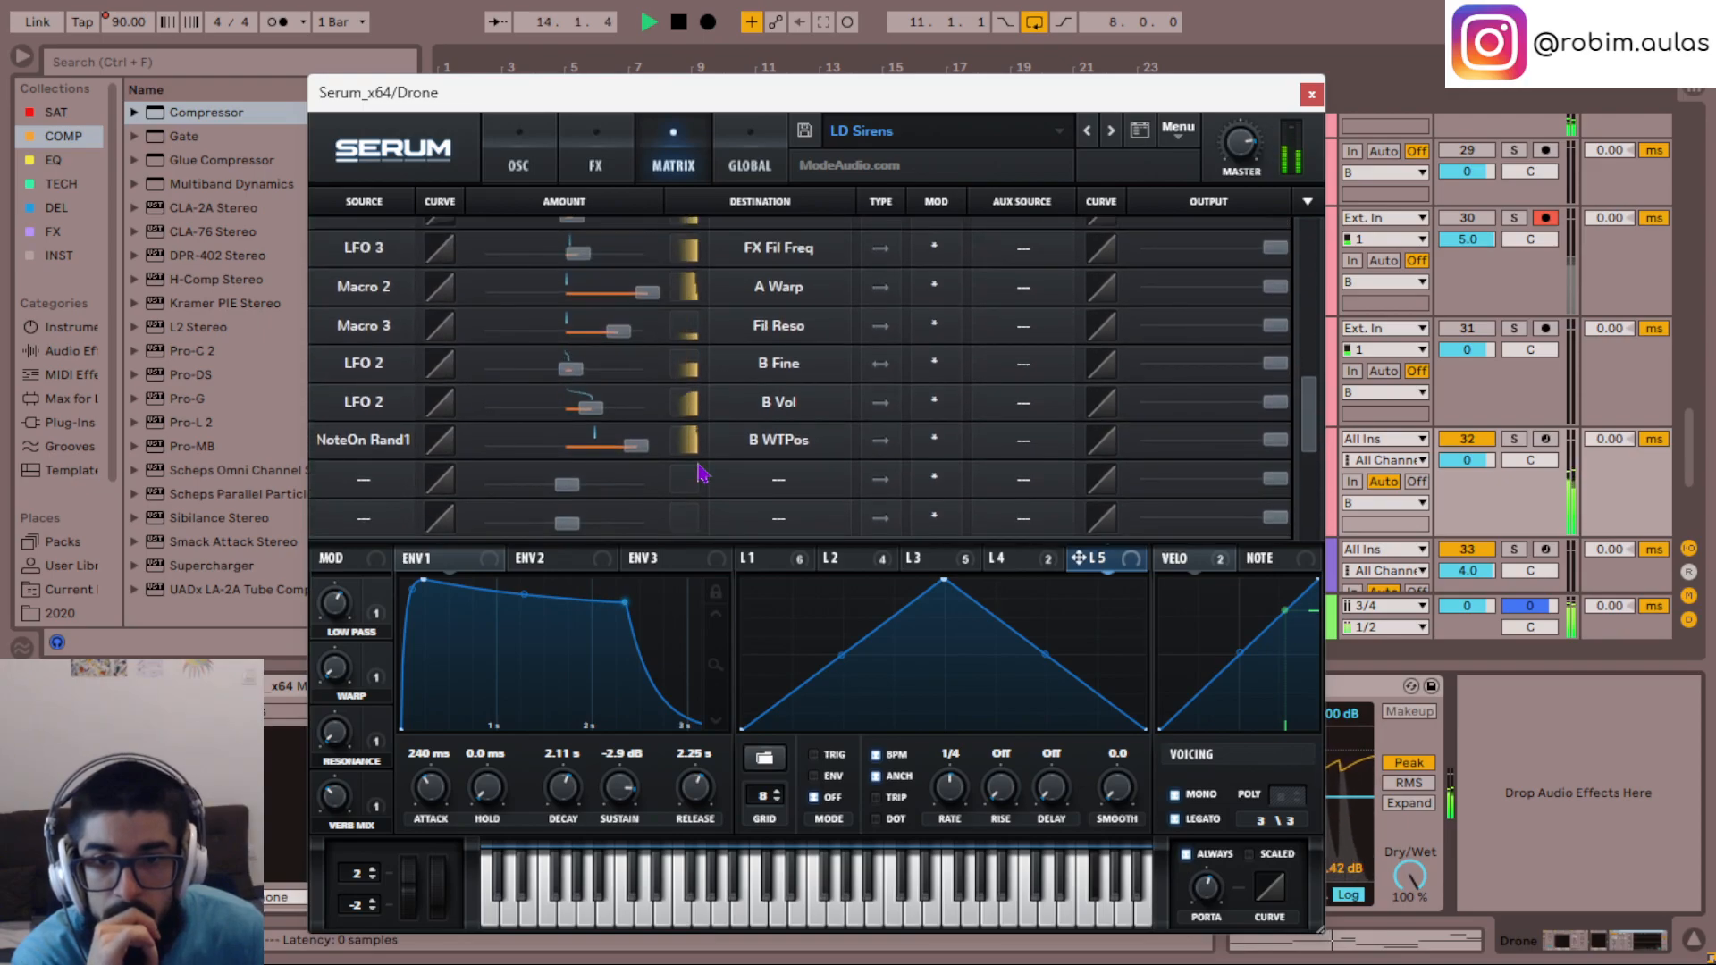
- Reduce the NoteOn Rand1 modulation amount on oscillator B's wavetable position, review the effects and oscillator settings, and close Serum
drag(641, 453, 602, 451)
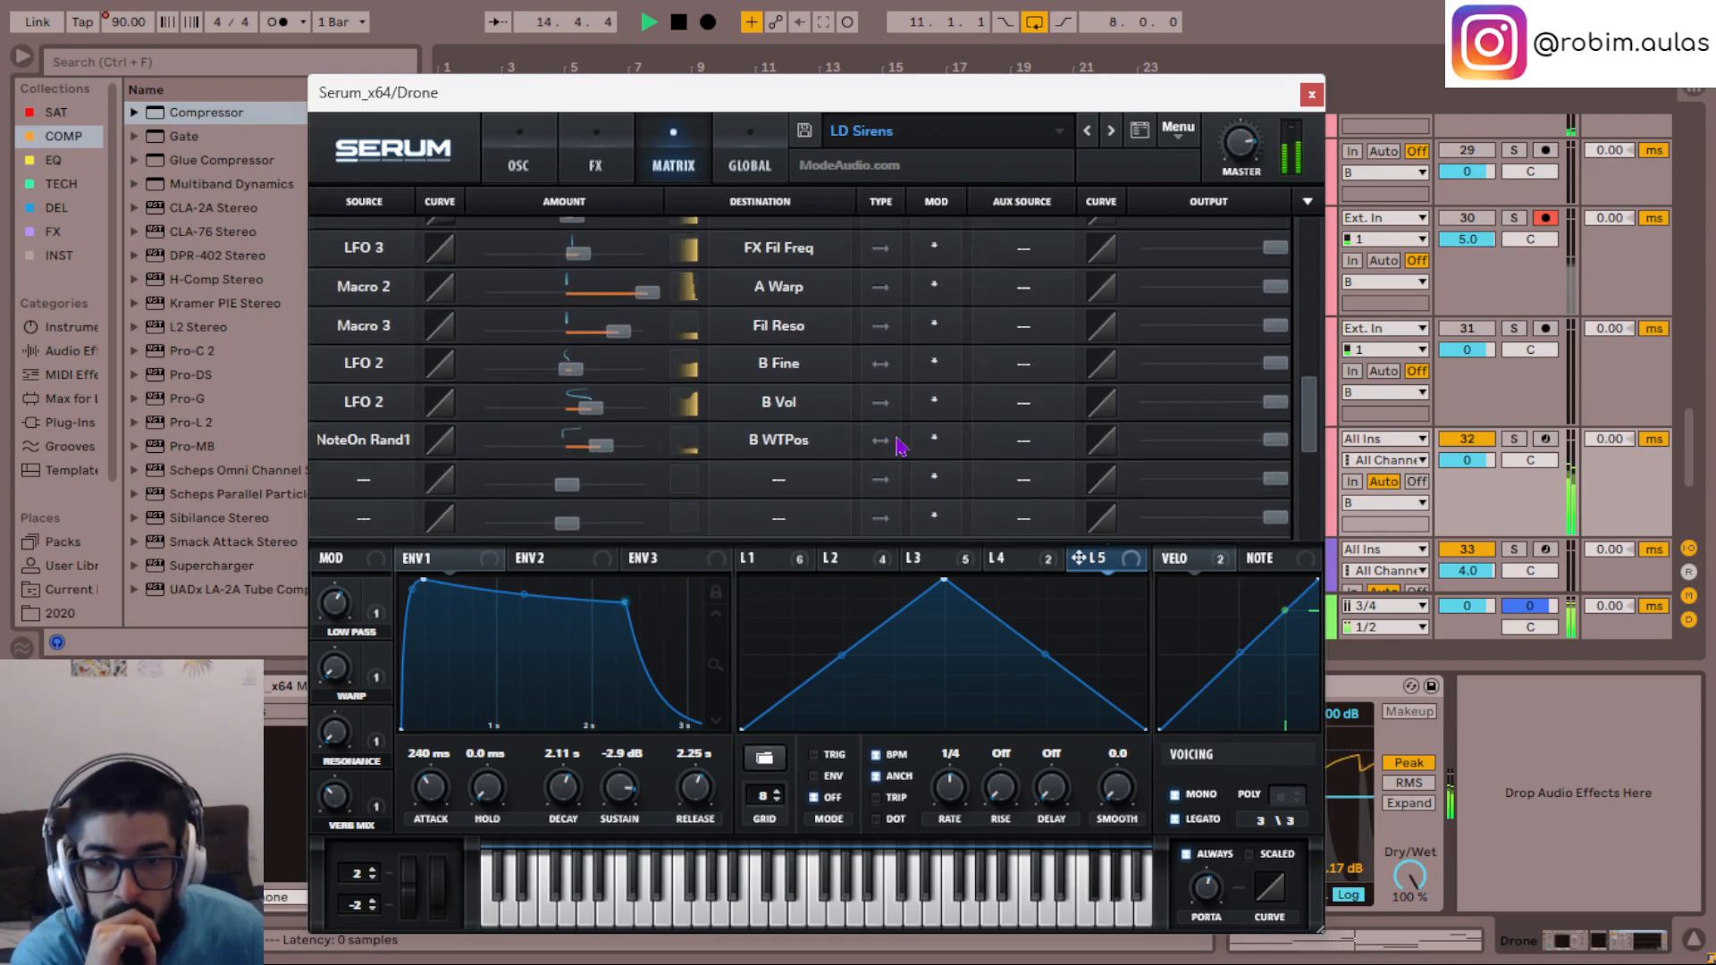
click(594, 166)
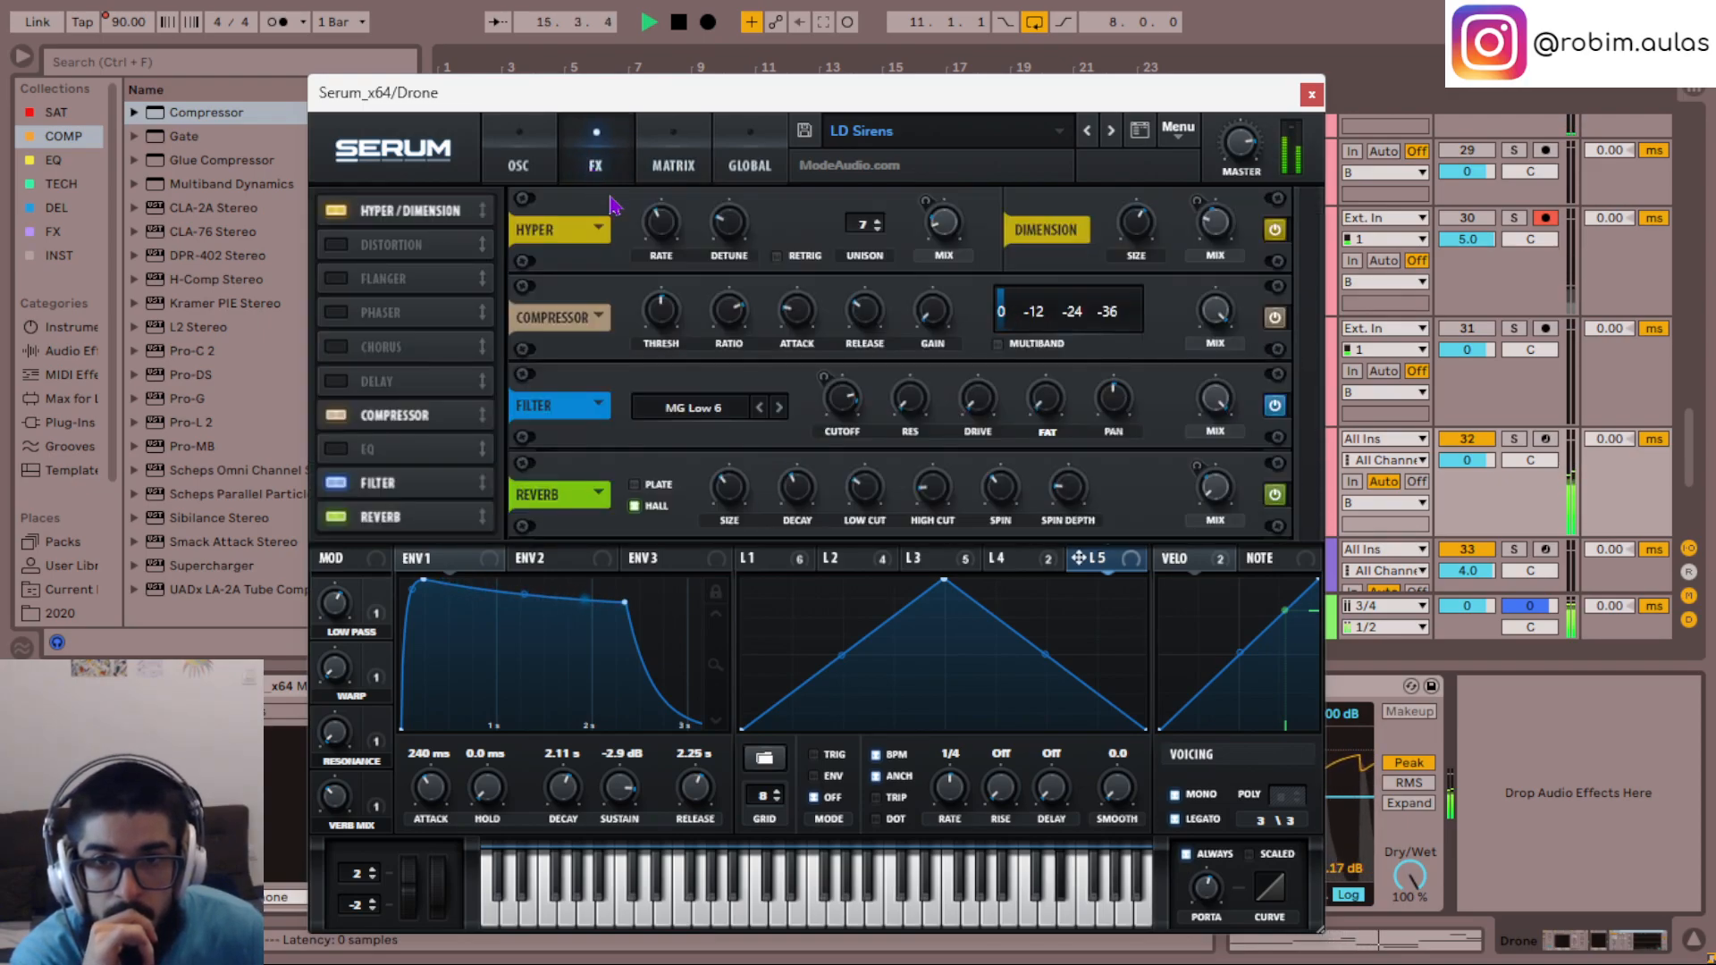
click(520, 143)
mouse_move(827, 499)
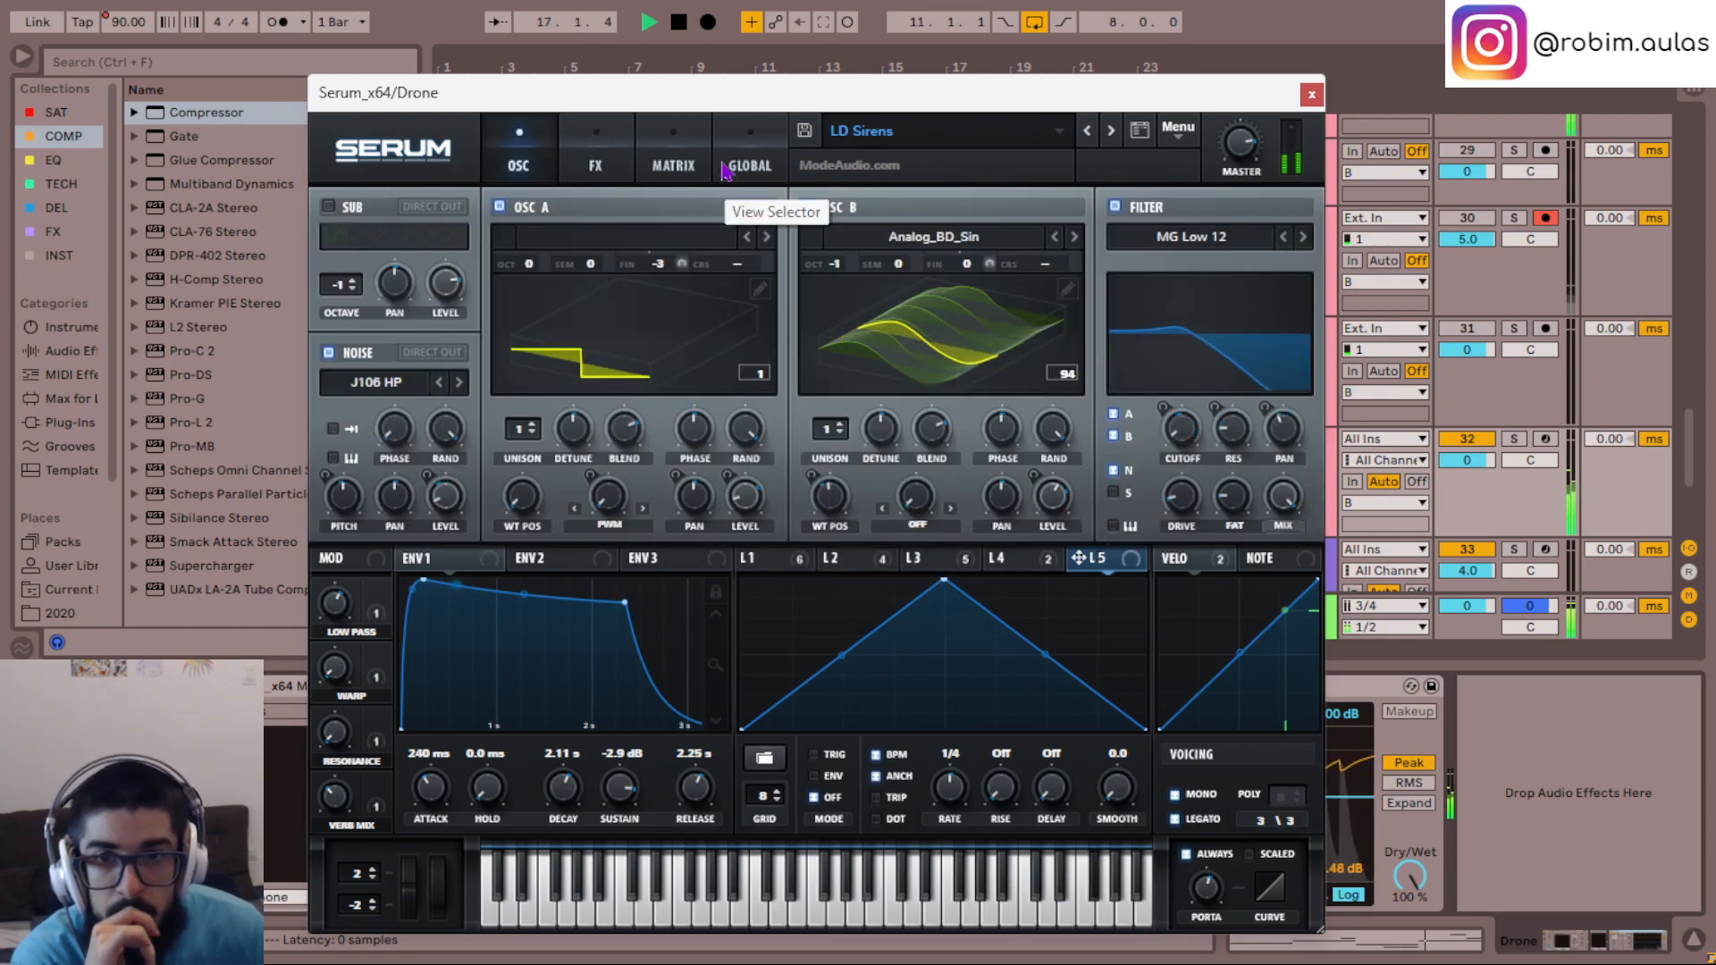
click(669, 159)
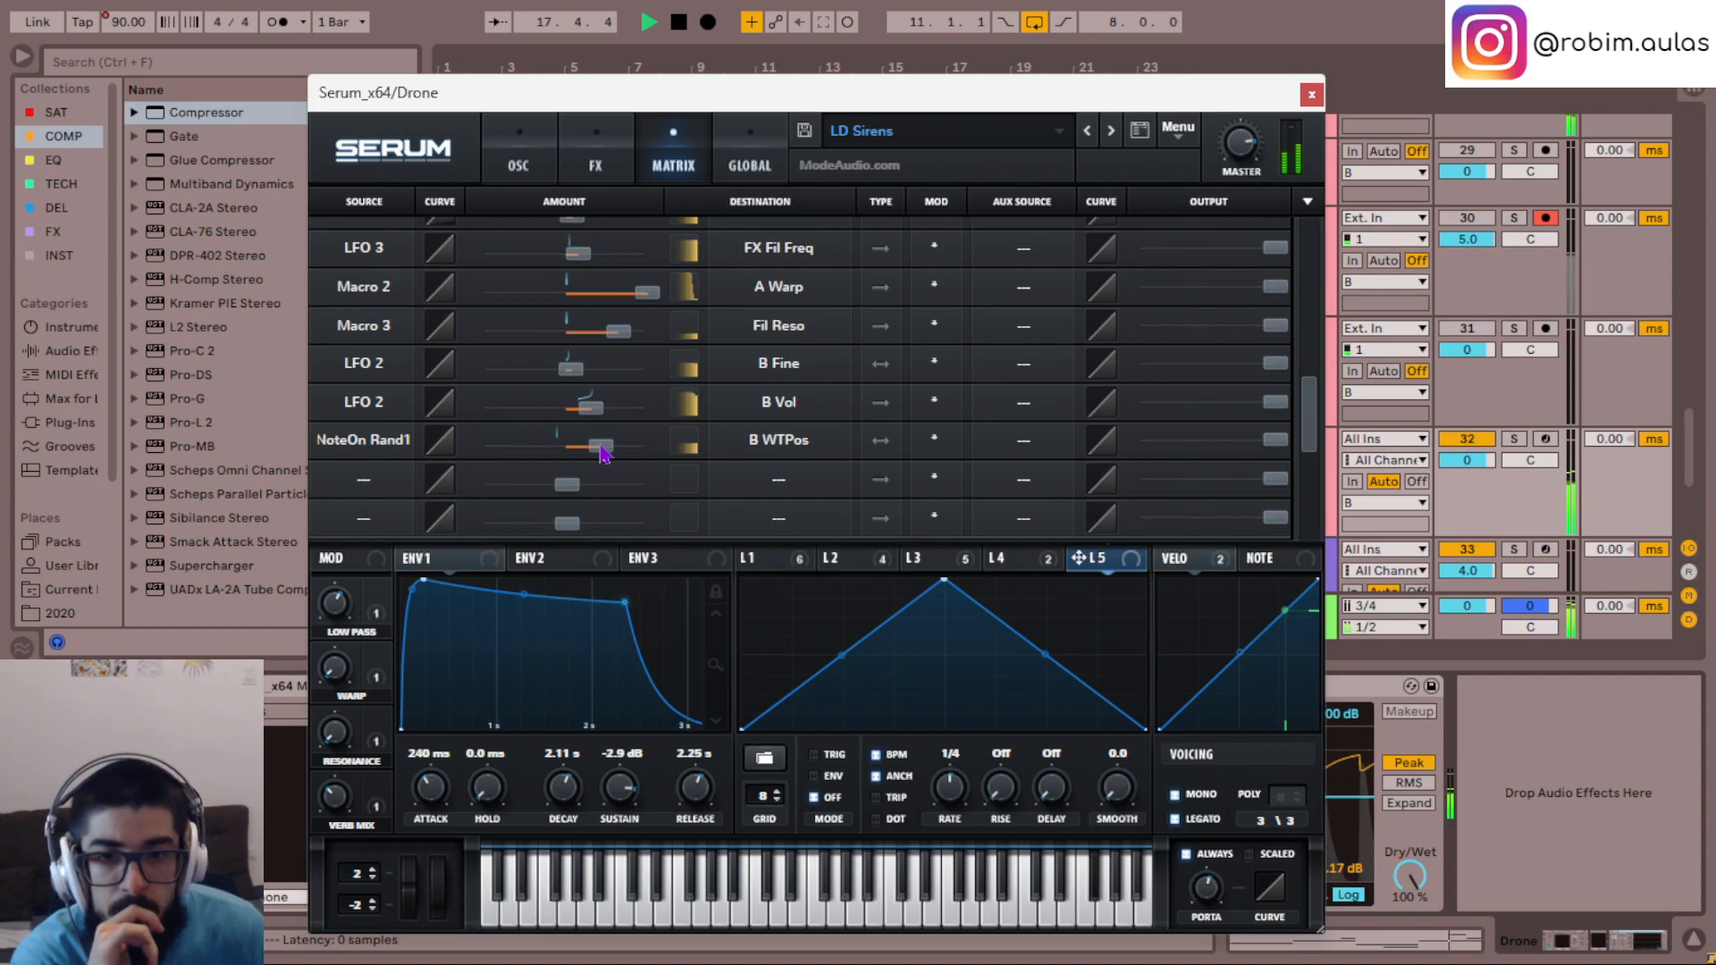
click(1311, 95)
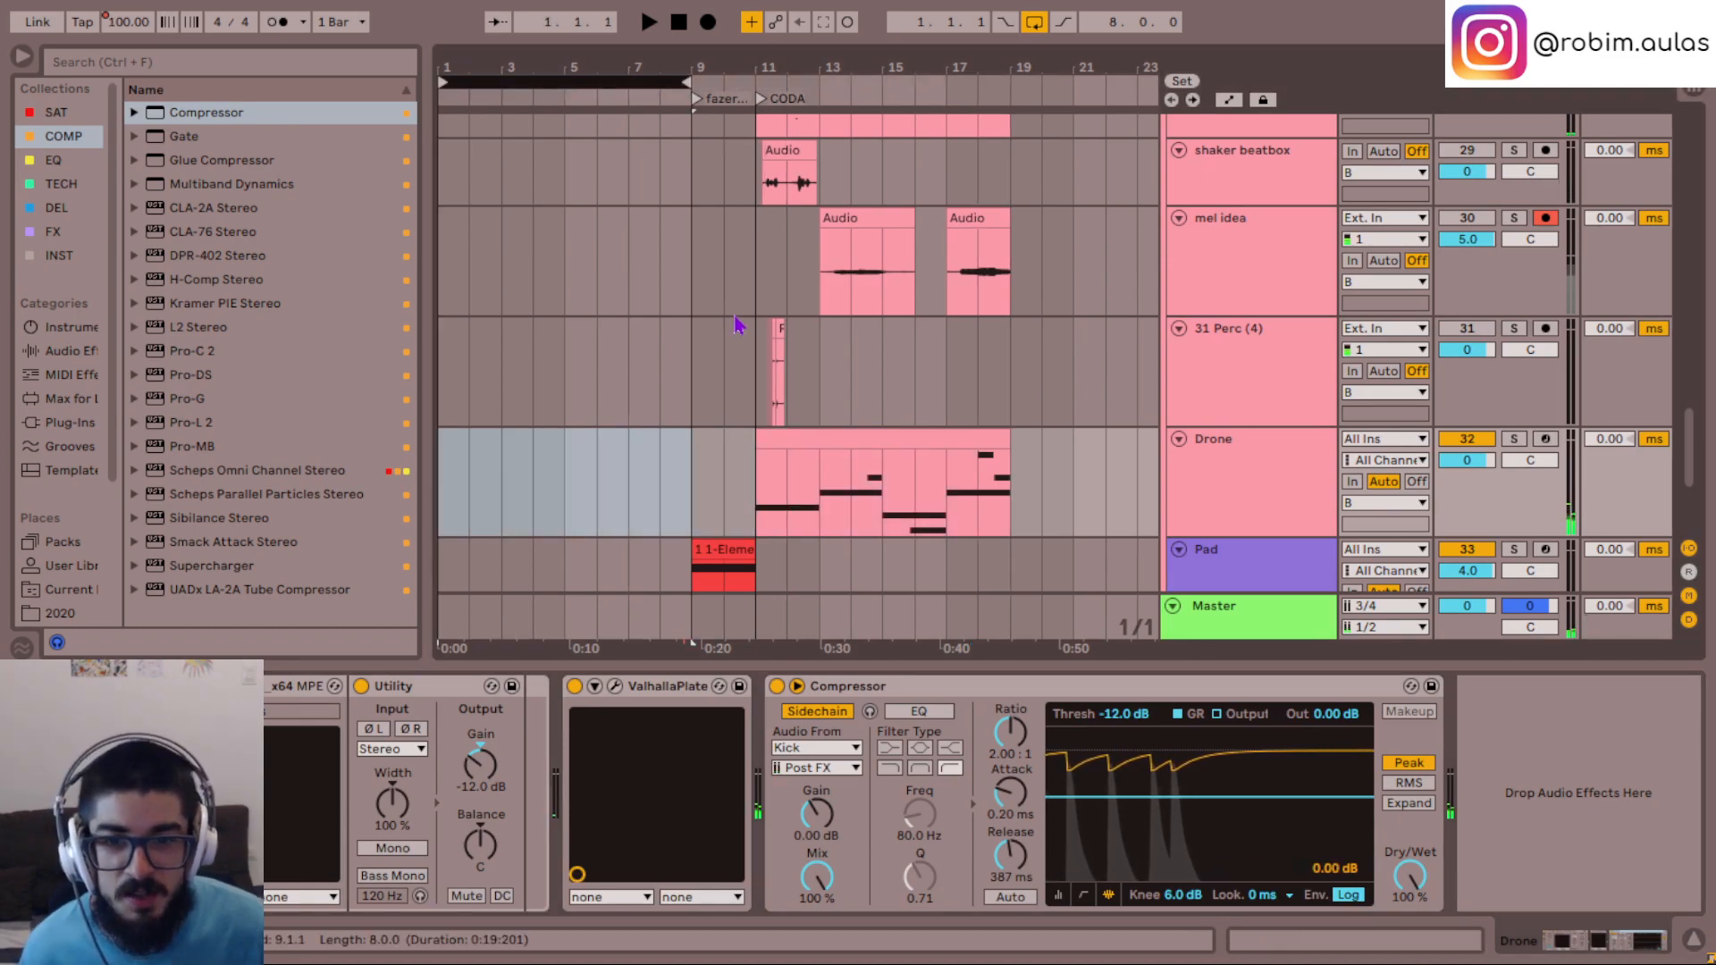
- Move the eight-bar loop to start at bar 11 so it covers the CODA section, and play it
key(space)
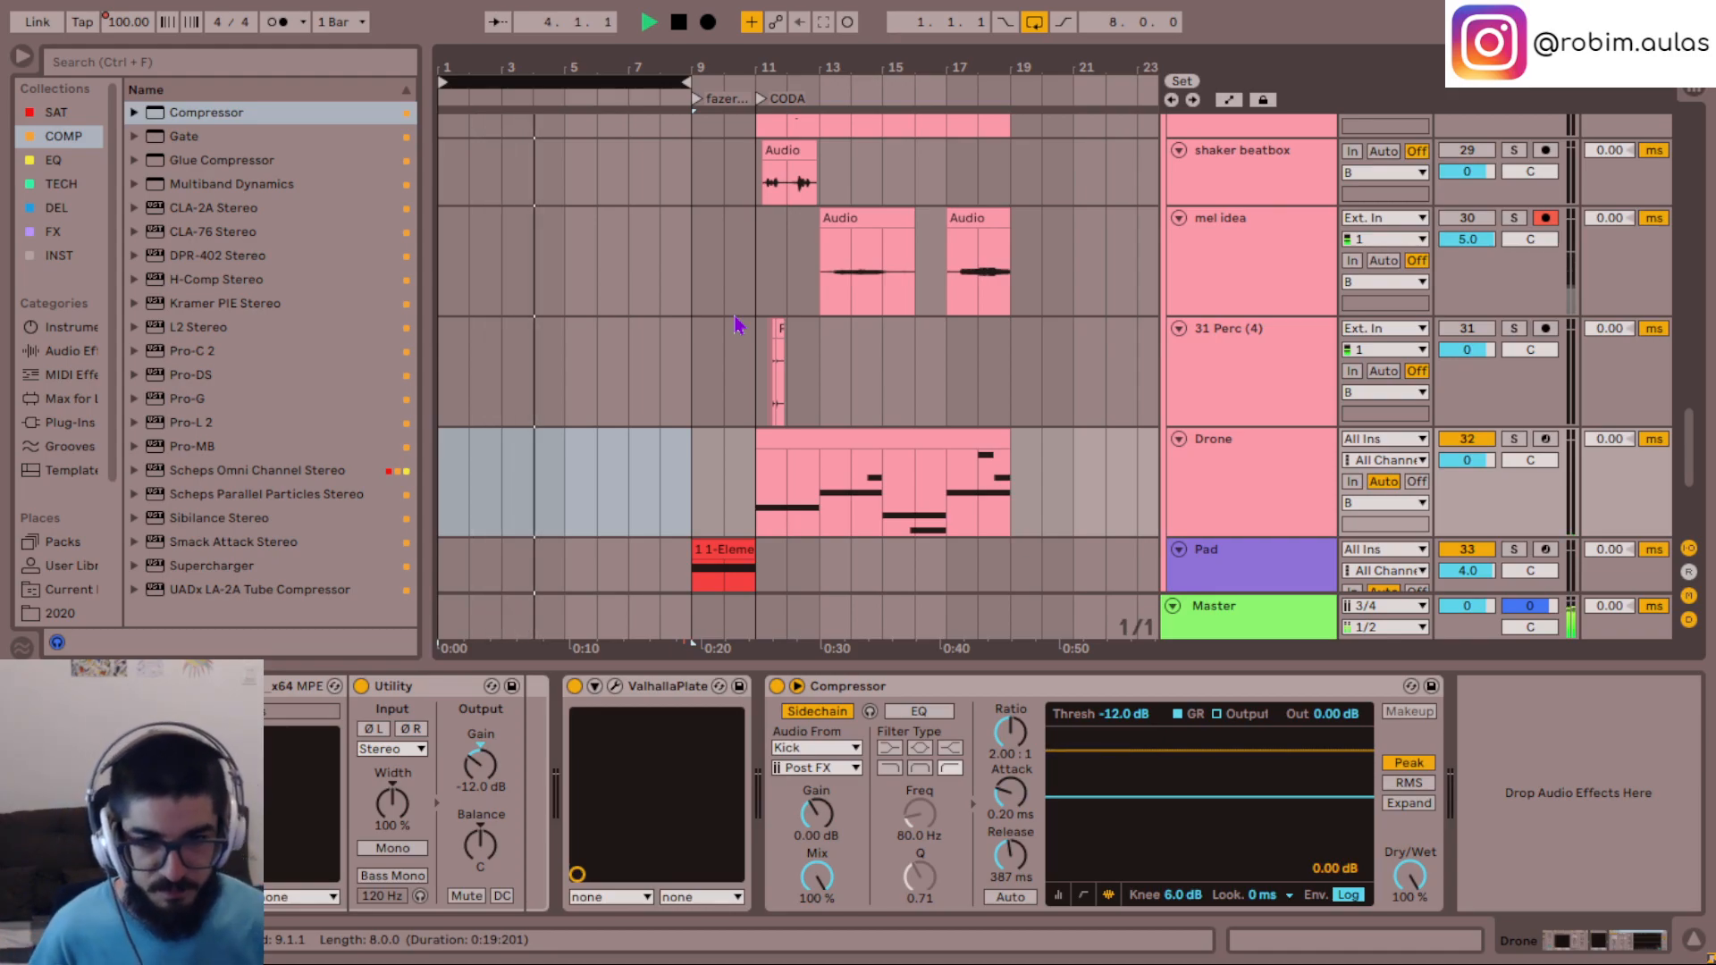
drag(603, 82, 833, 93)
key(space)
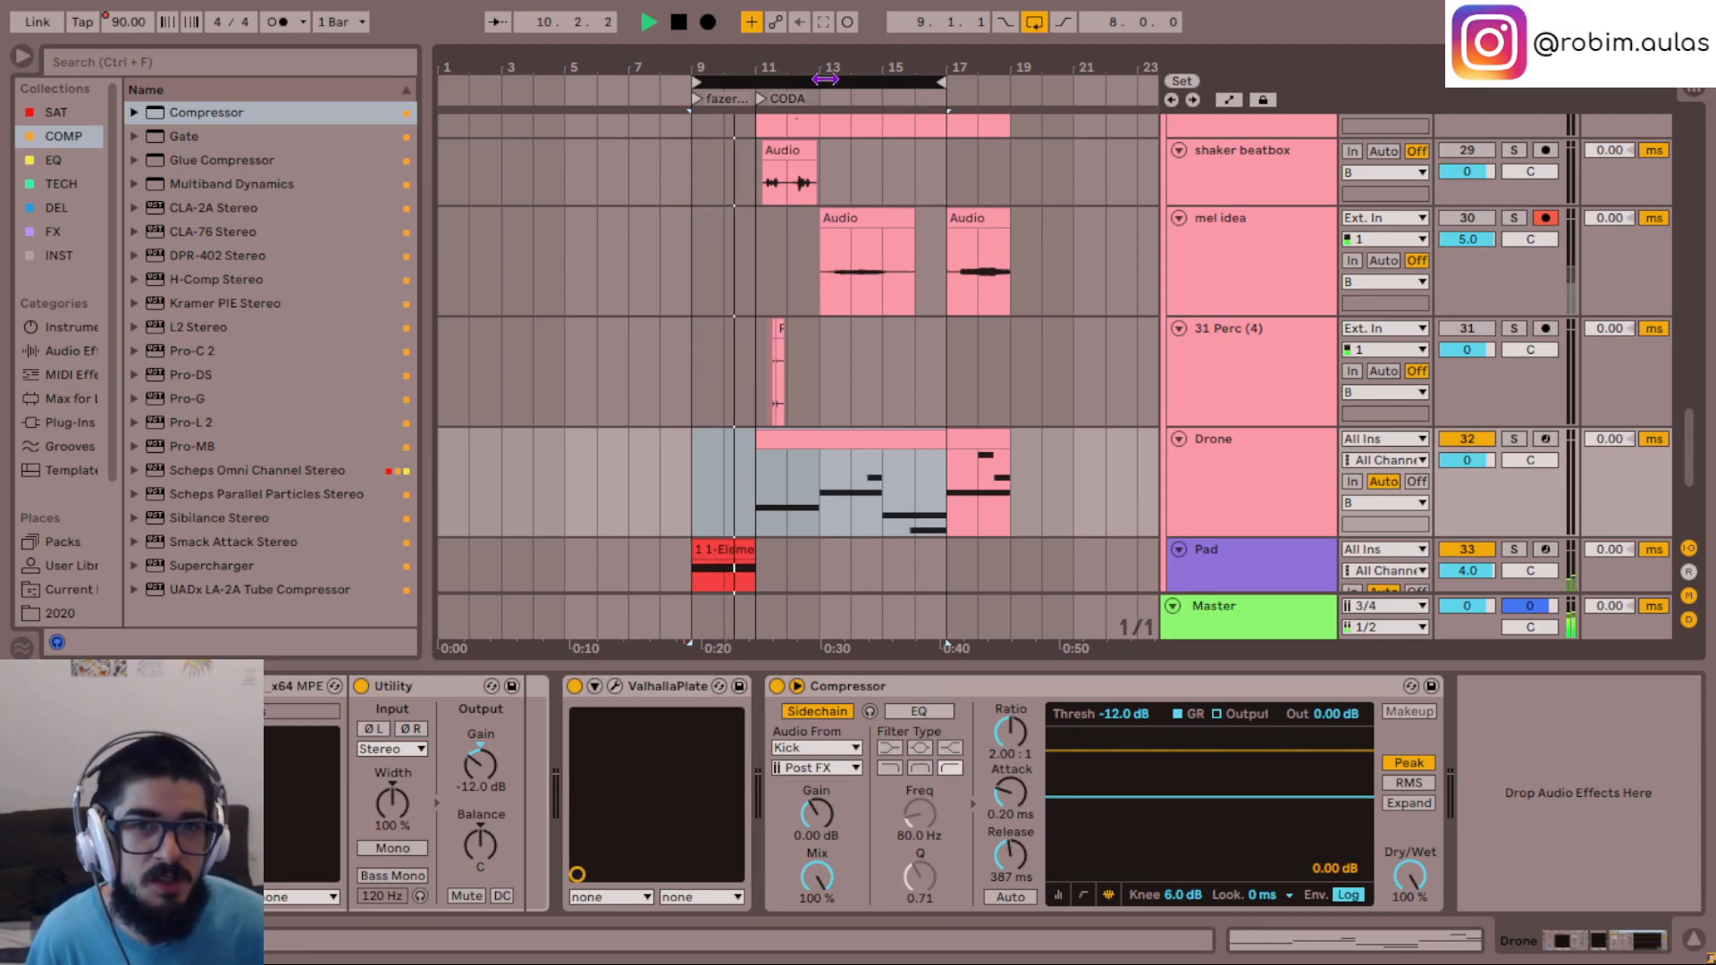
drag(824, 79, 899, 87)
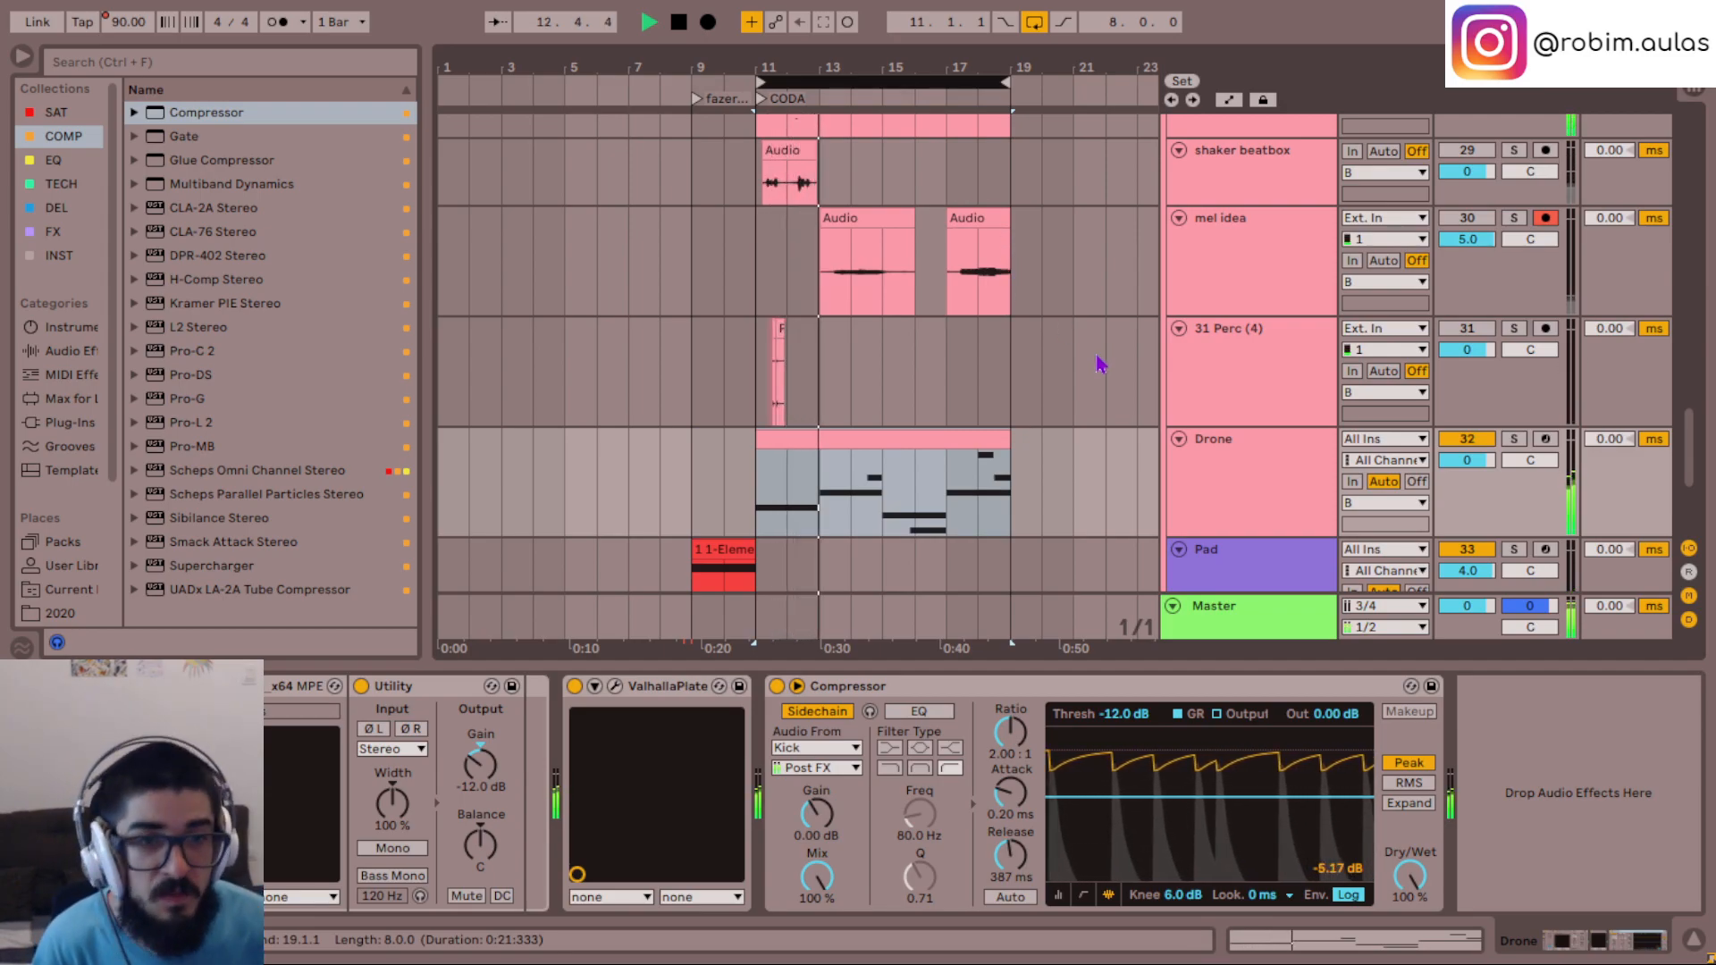
- Set the Drone track's volume to -2.0 dB and review the notes in its CODA clip
click(1266, 468)
click(1453, 464)
click(1469, 441)
click(762, 494)
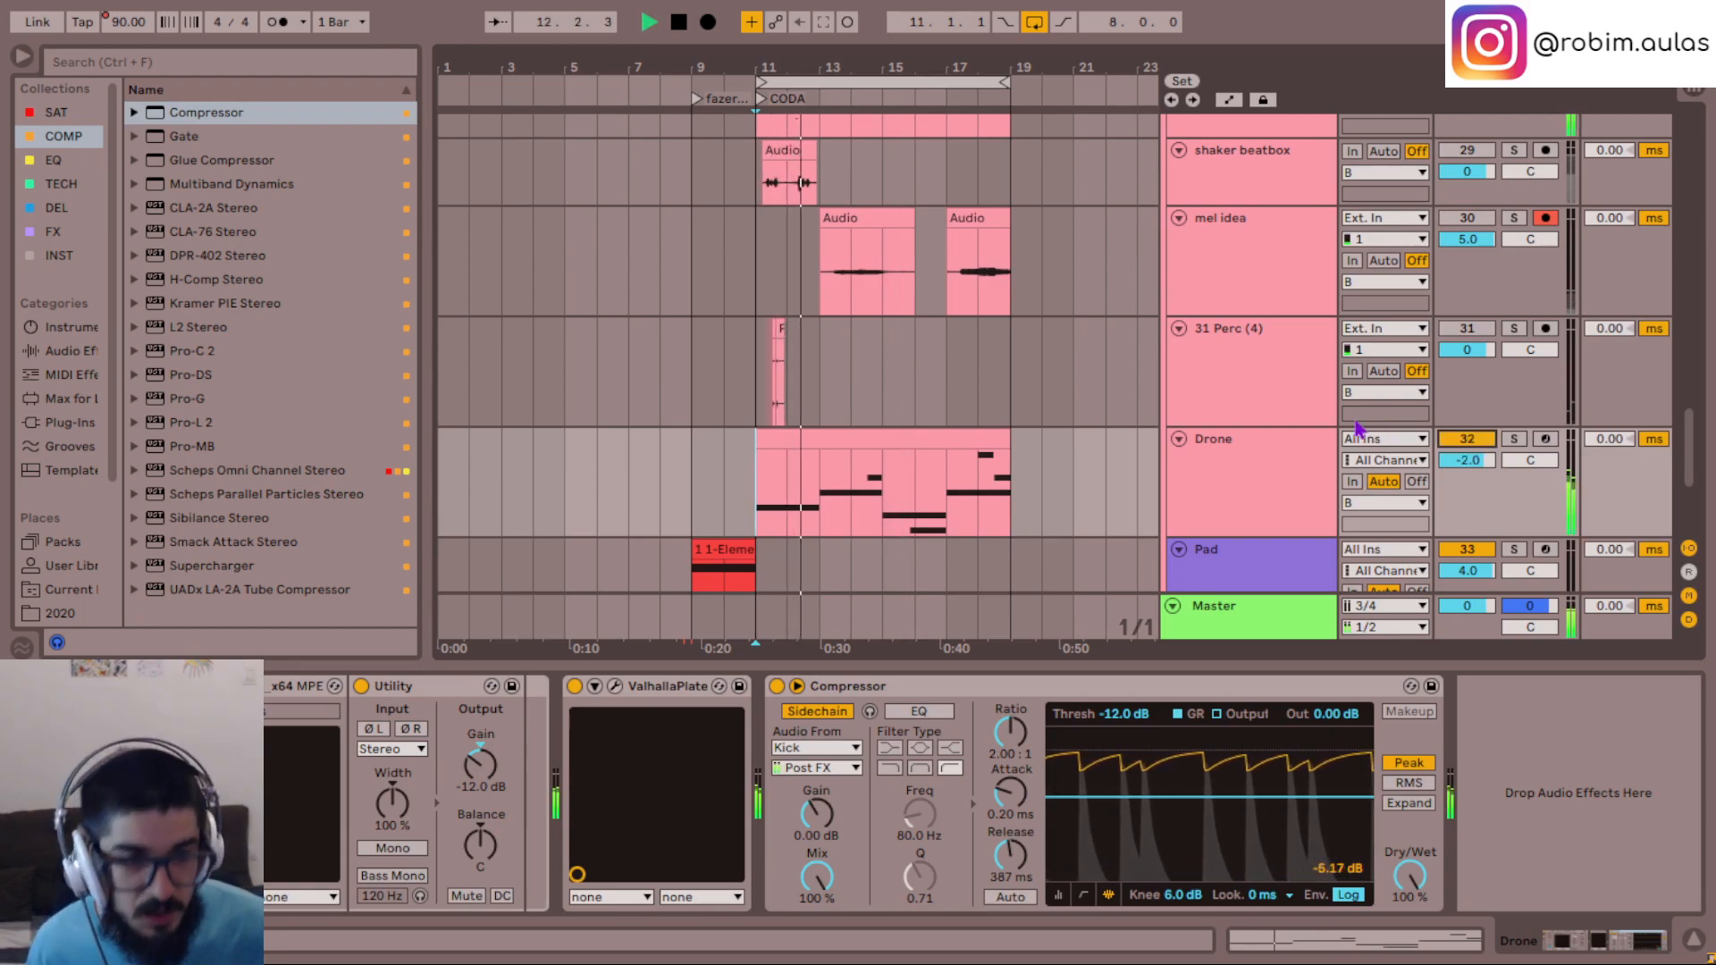
click(1240, 496)
double_click(860, 462)
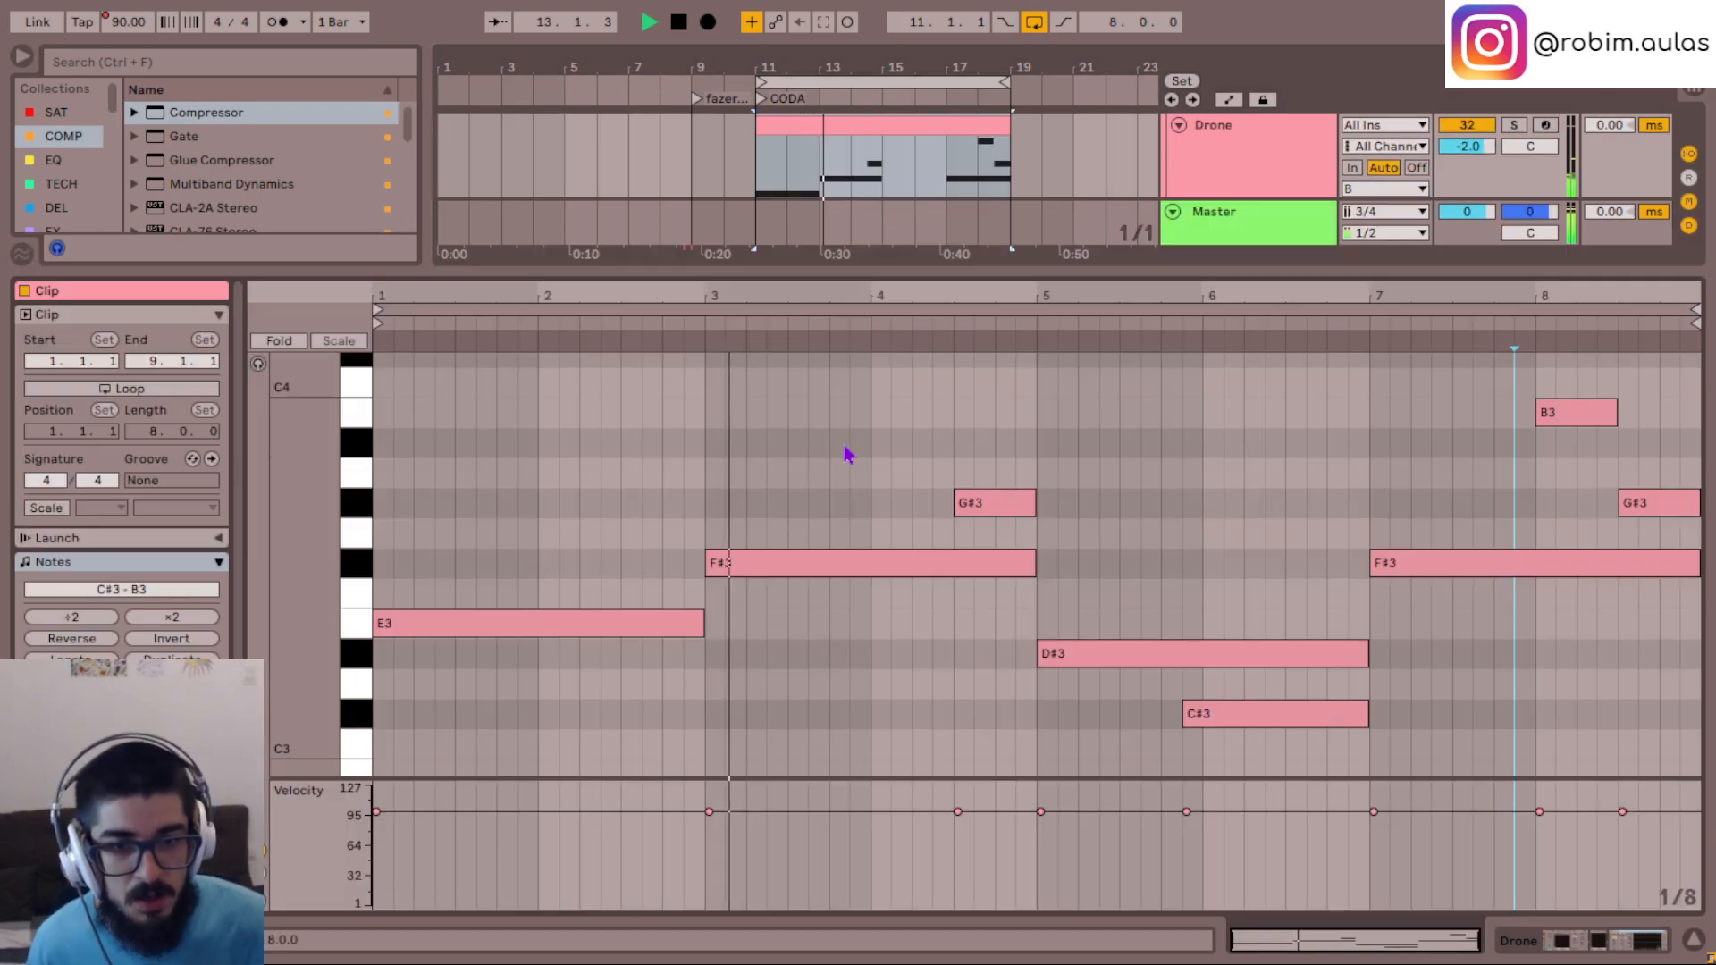
click(1693, 941)
- Duplicate the Drone track, naming the copy "mel harm" and the original "mel"
click(1258, 478)
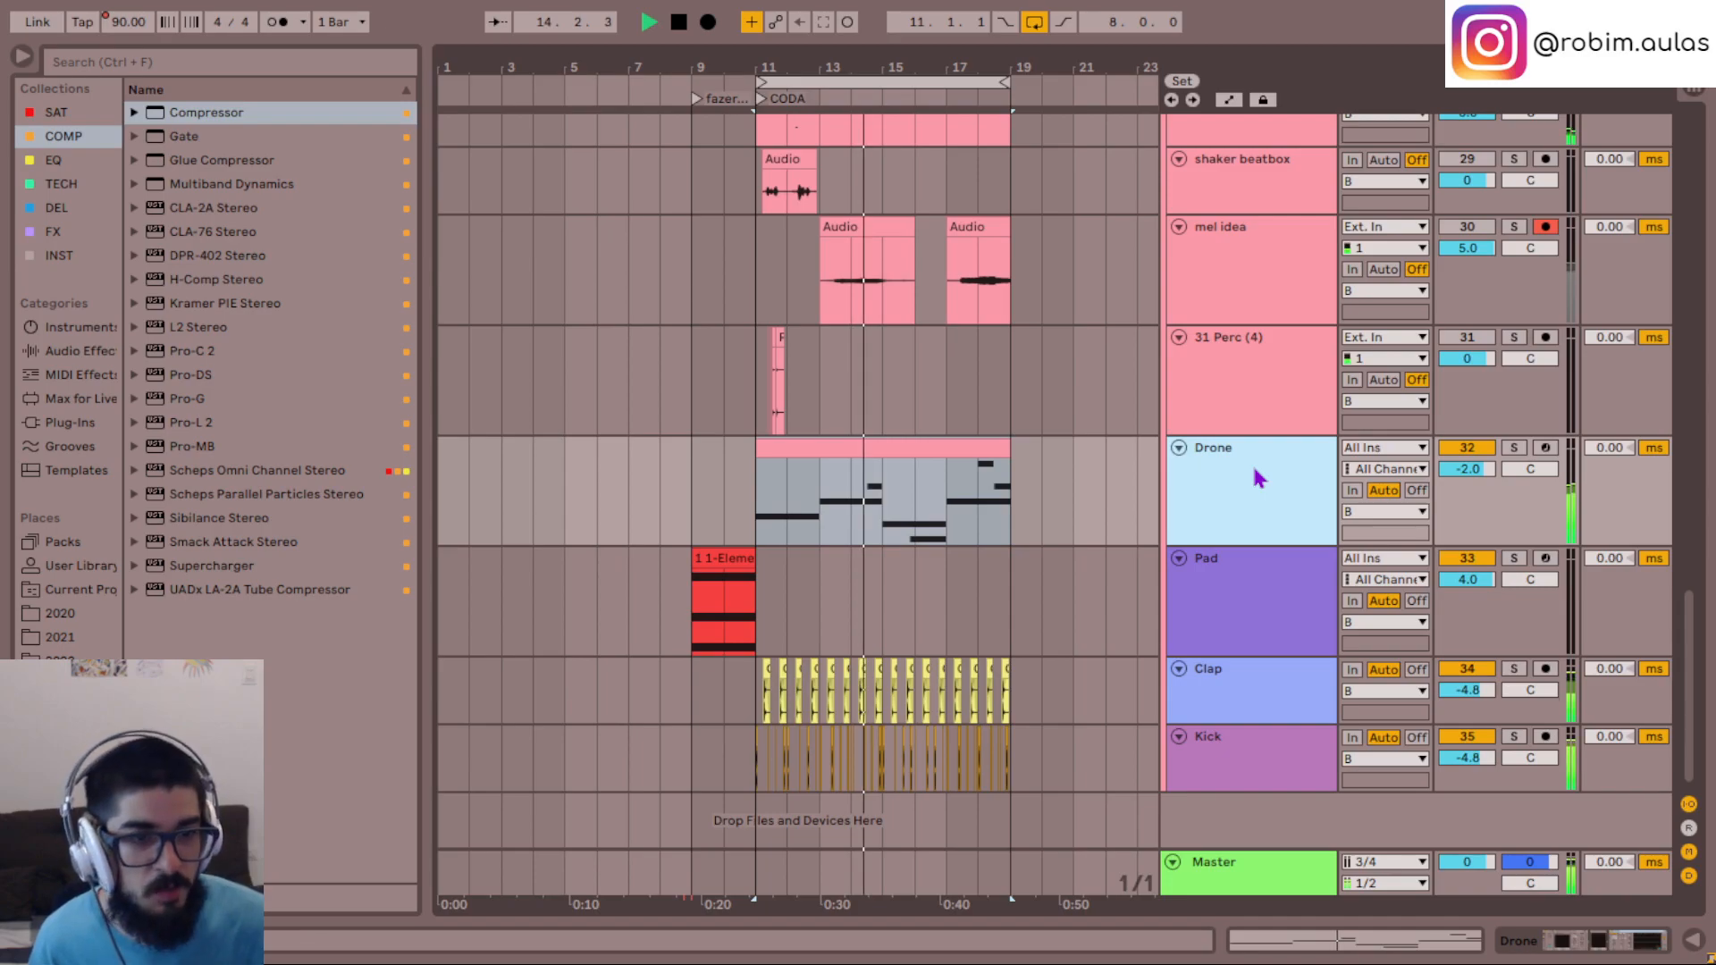
key(ctrl+d)
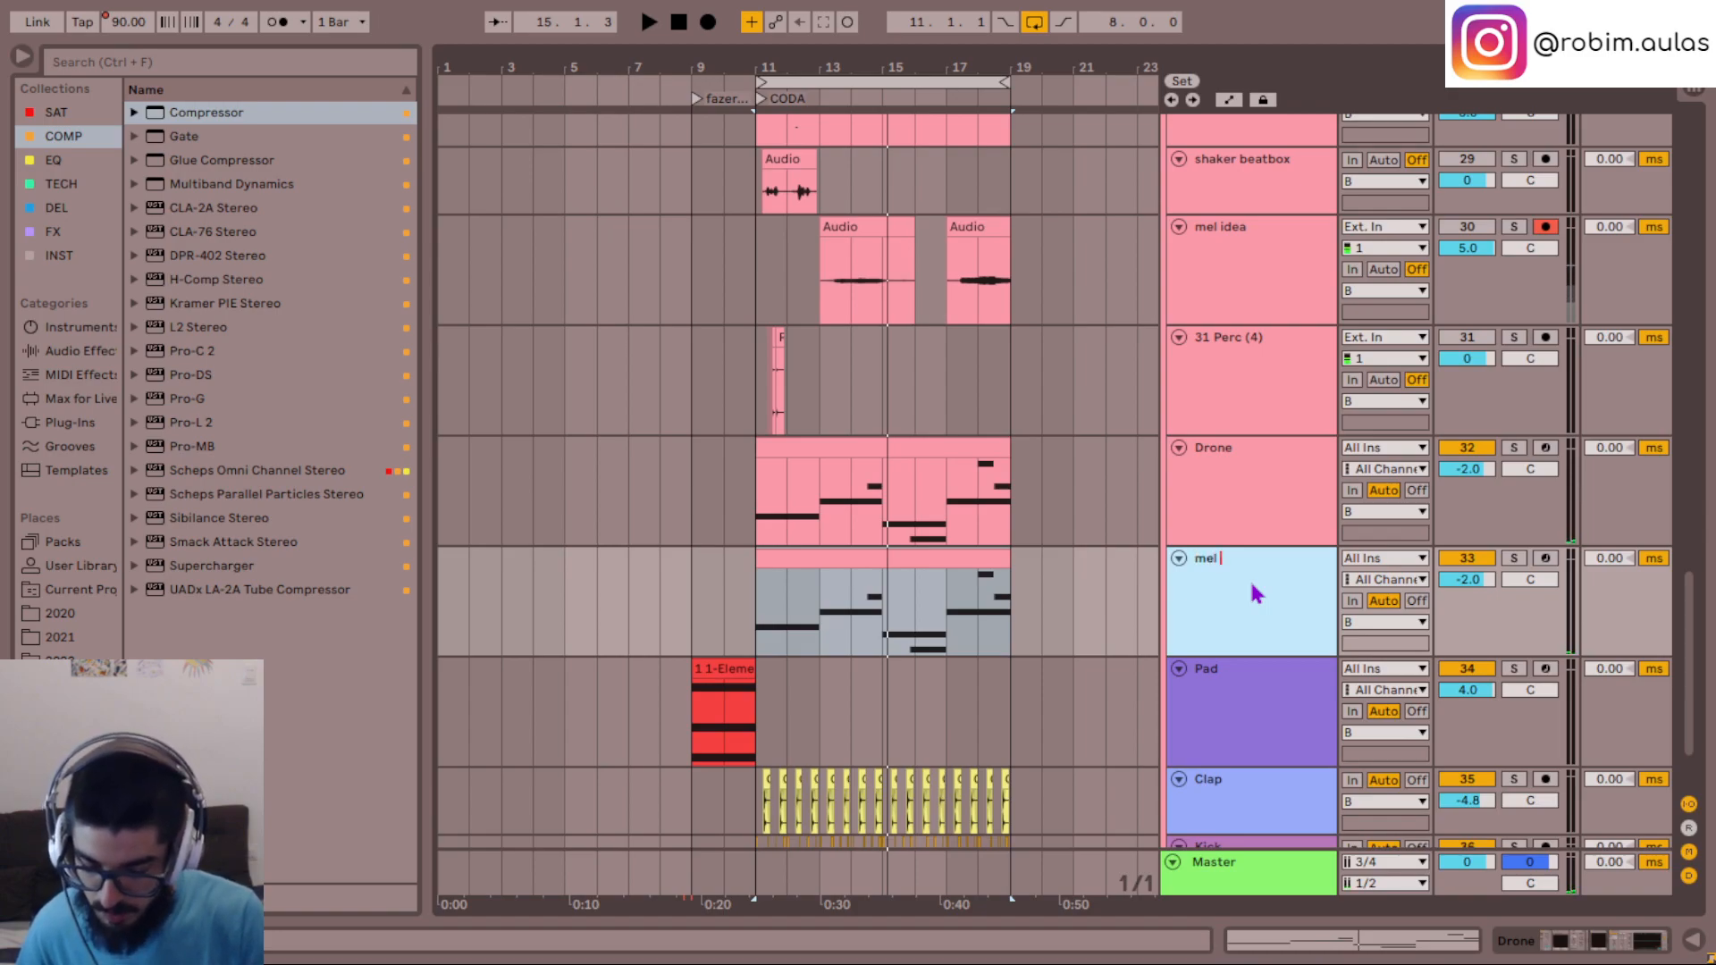
click(1250, 494)
key(ctrl+r)
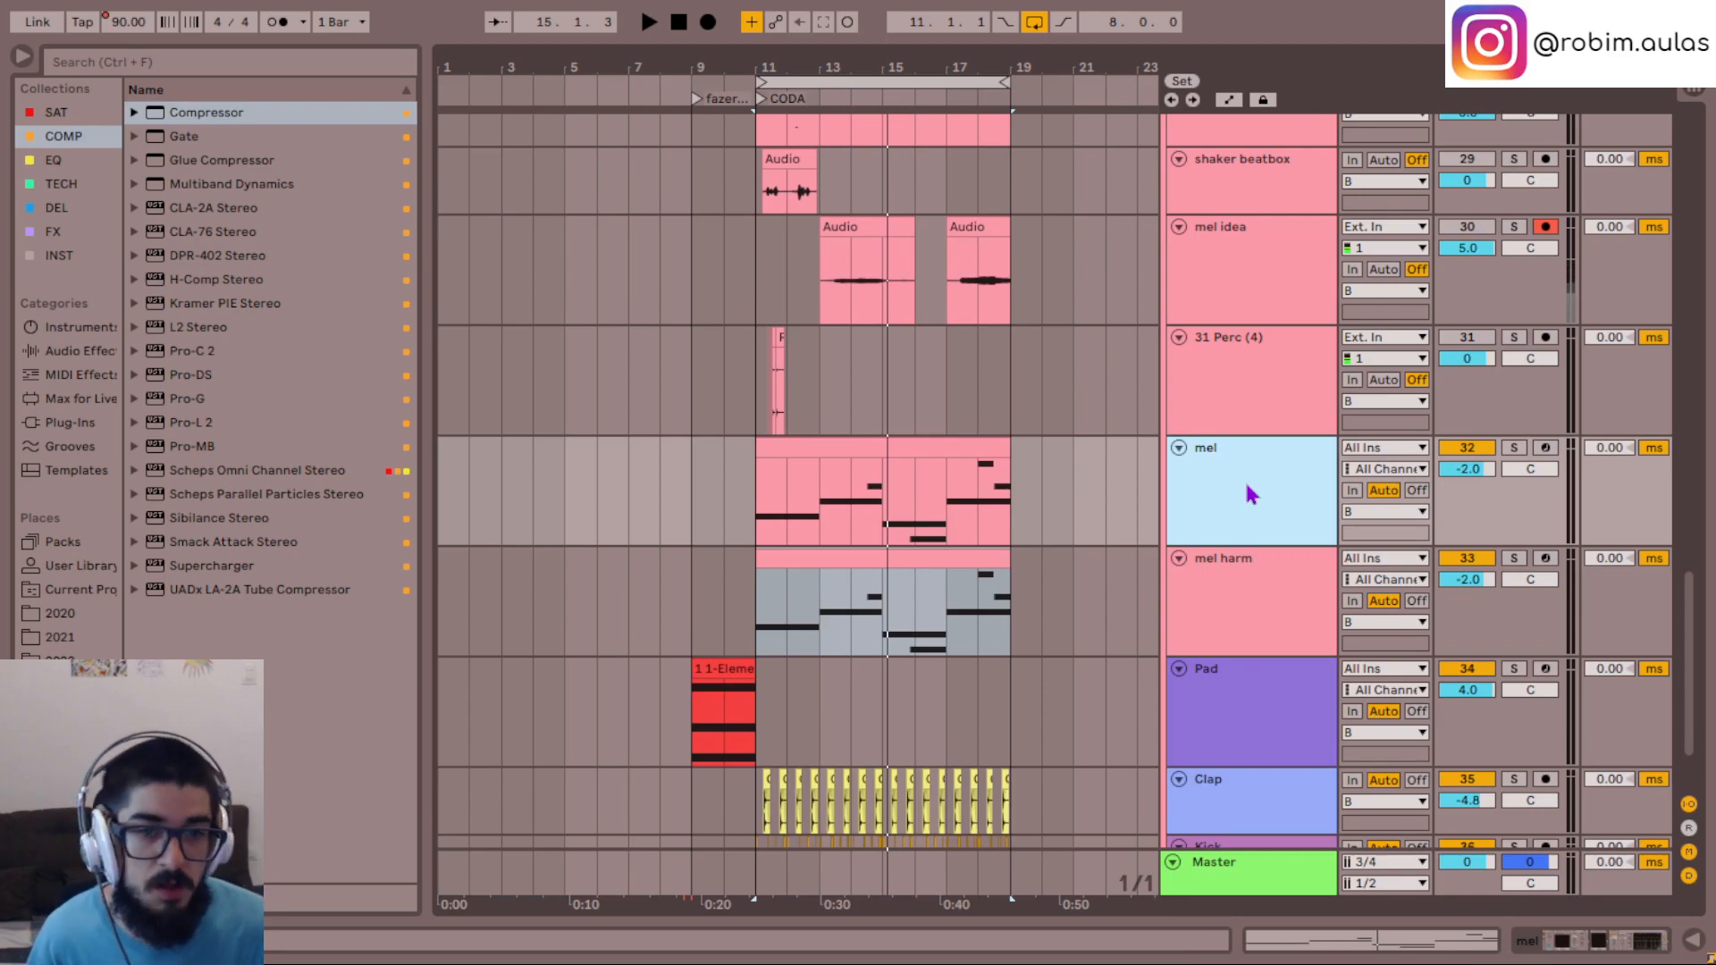
- Open the mel harm clip and lower its first note, at bar 1, to C#3
double_click(907, 555)
click(624, 587)
scroll(624, 587, down, 1)
key(Down)
key(Down)
key(Down)
- Lower the long note at bar 3 of the mel harm clip to B2
click(877, 608)
click(839, 474)
key(Down)
key(Down)
key(Down)
key(Down)
- Lower the short G#3 note at the end of bar 4 to D#3
key(Down)
key(Down)
key(Down)
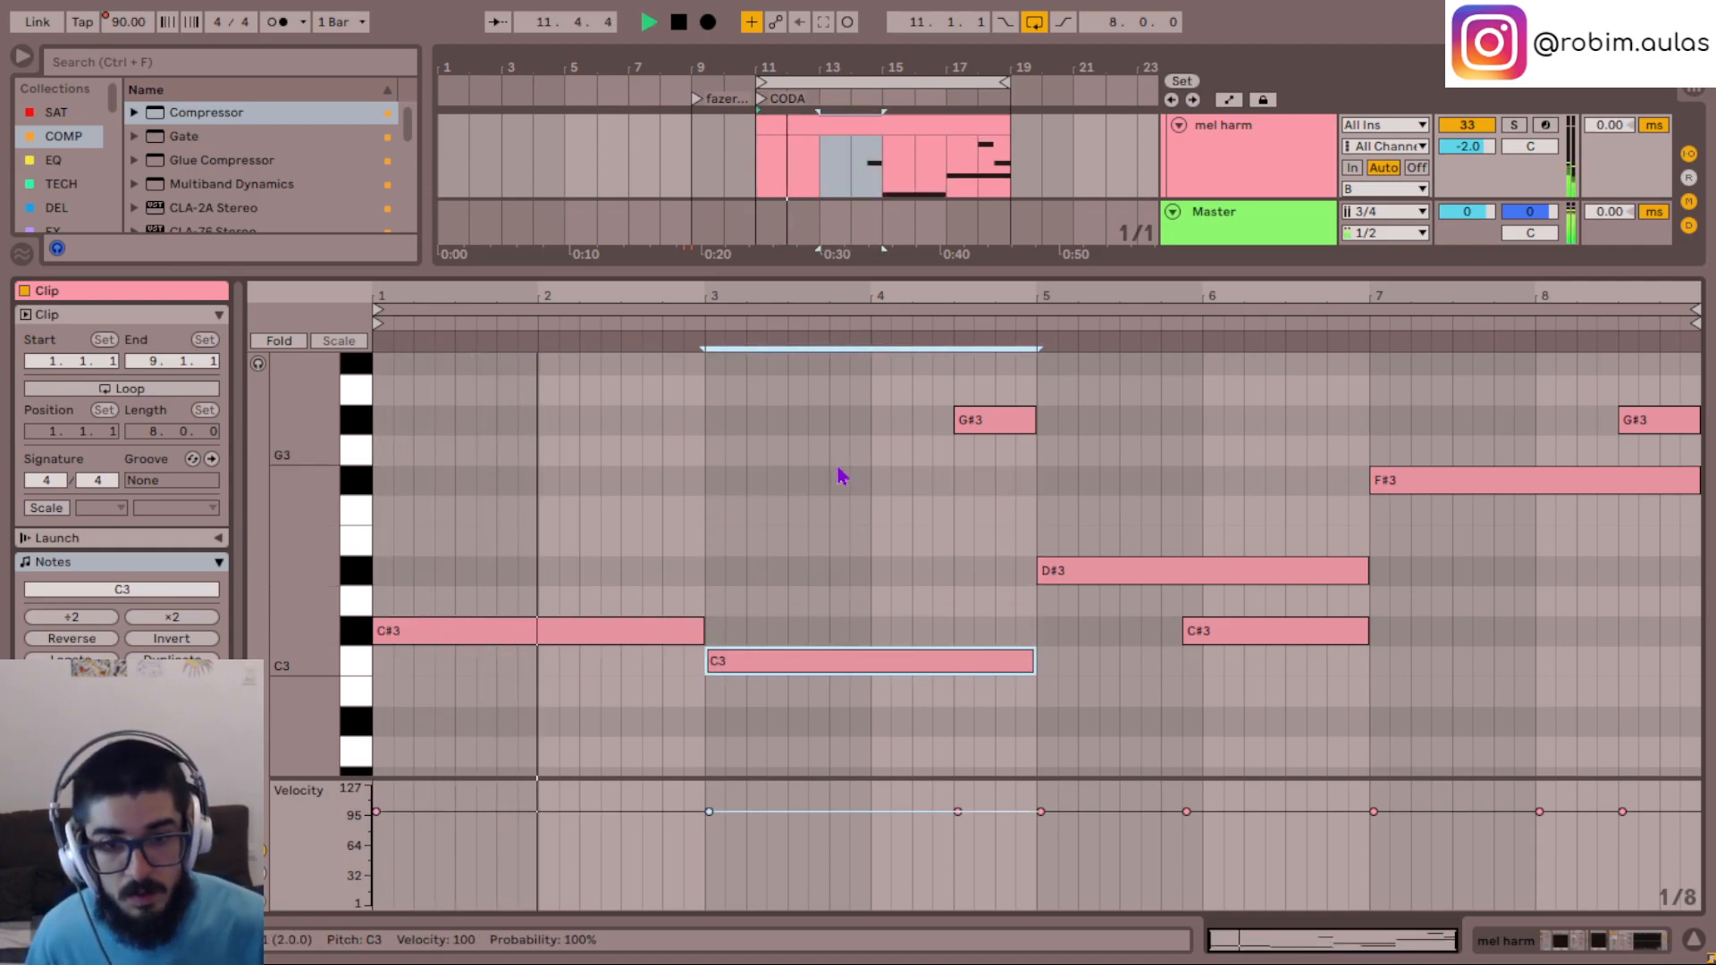
click(998, 433)
key(Down)
key(Down)
key(Down)
key(Down)
key(Down)
key(Down)
key(Down)
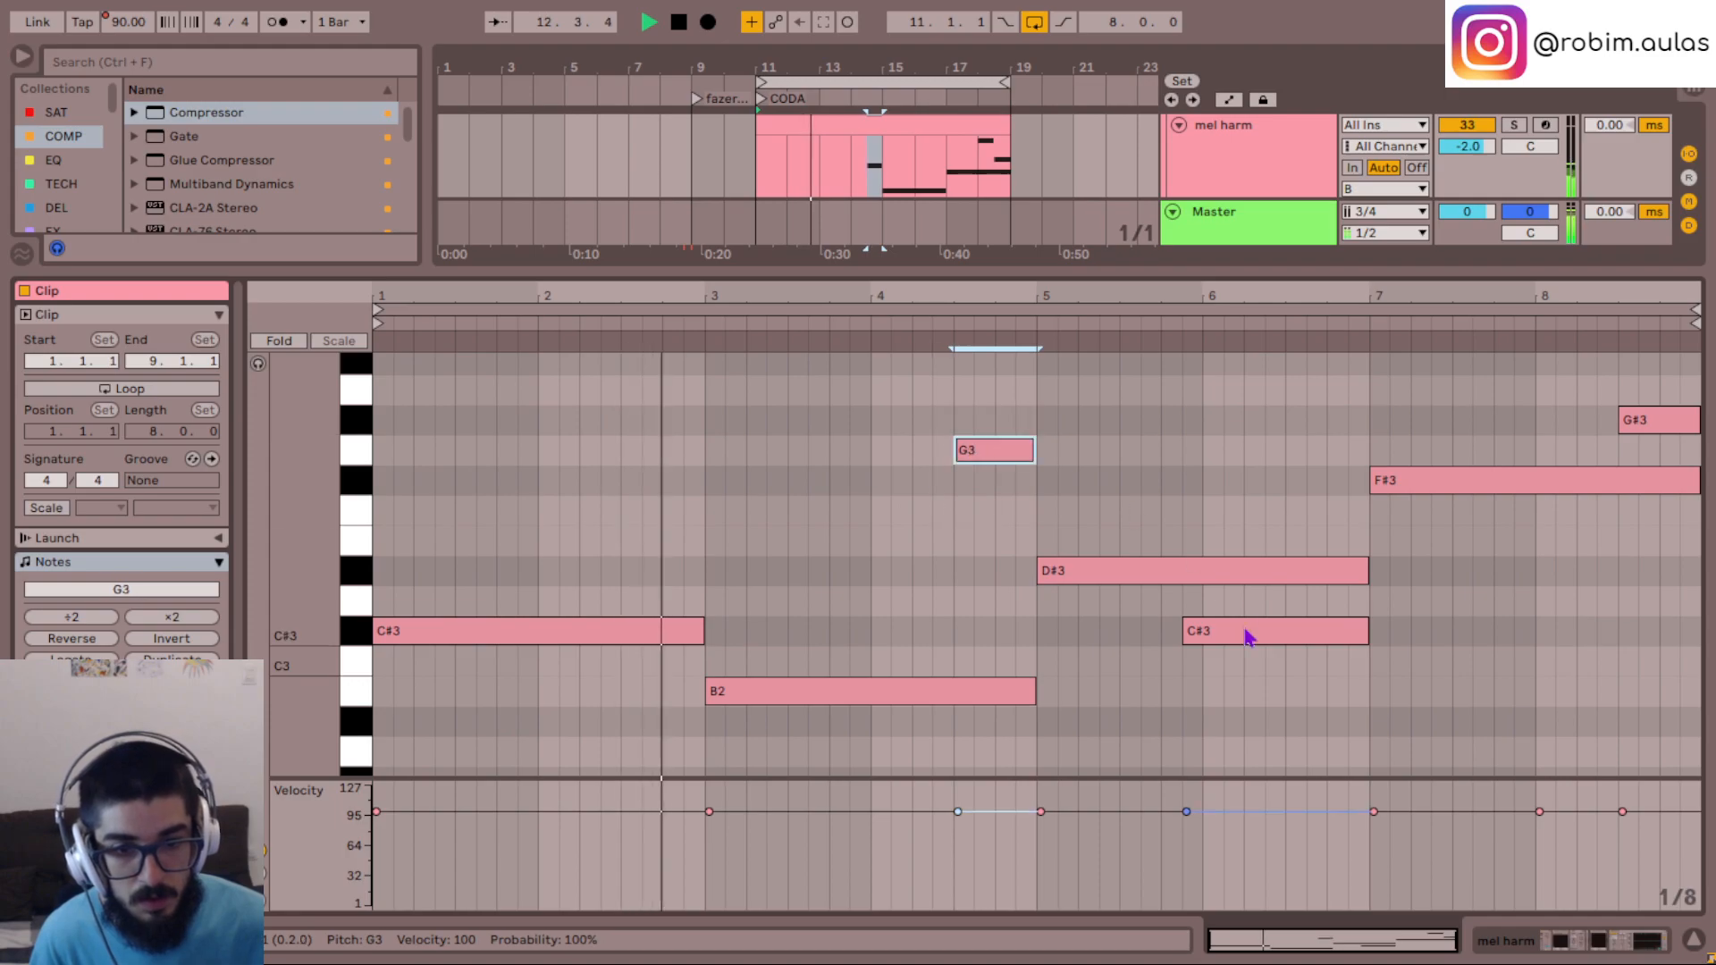
key(Up)
key(Up)
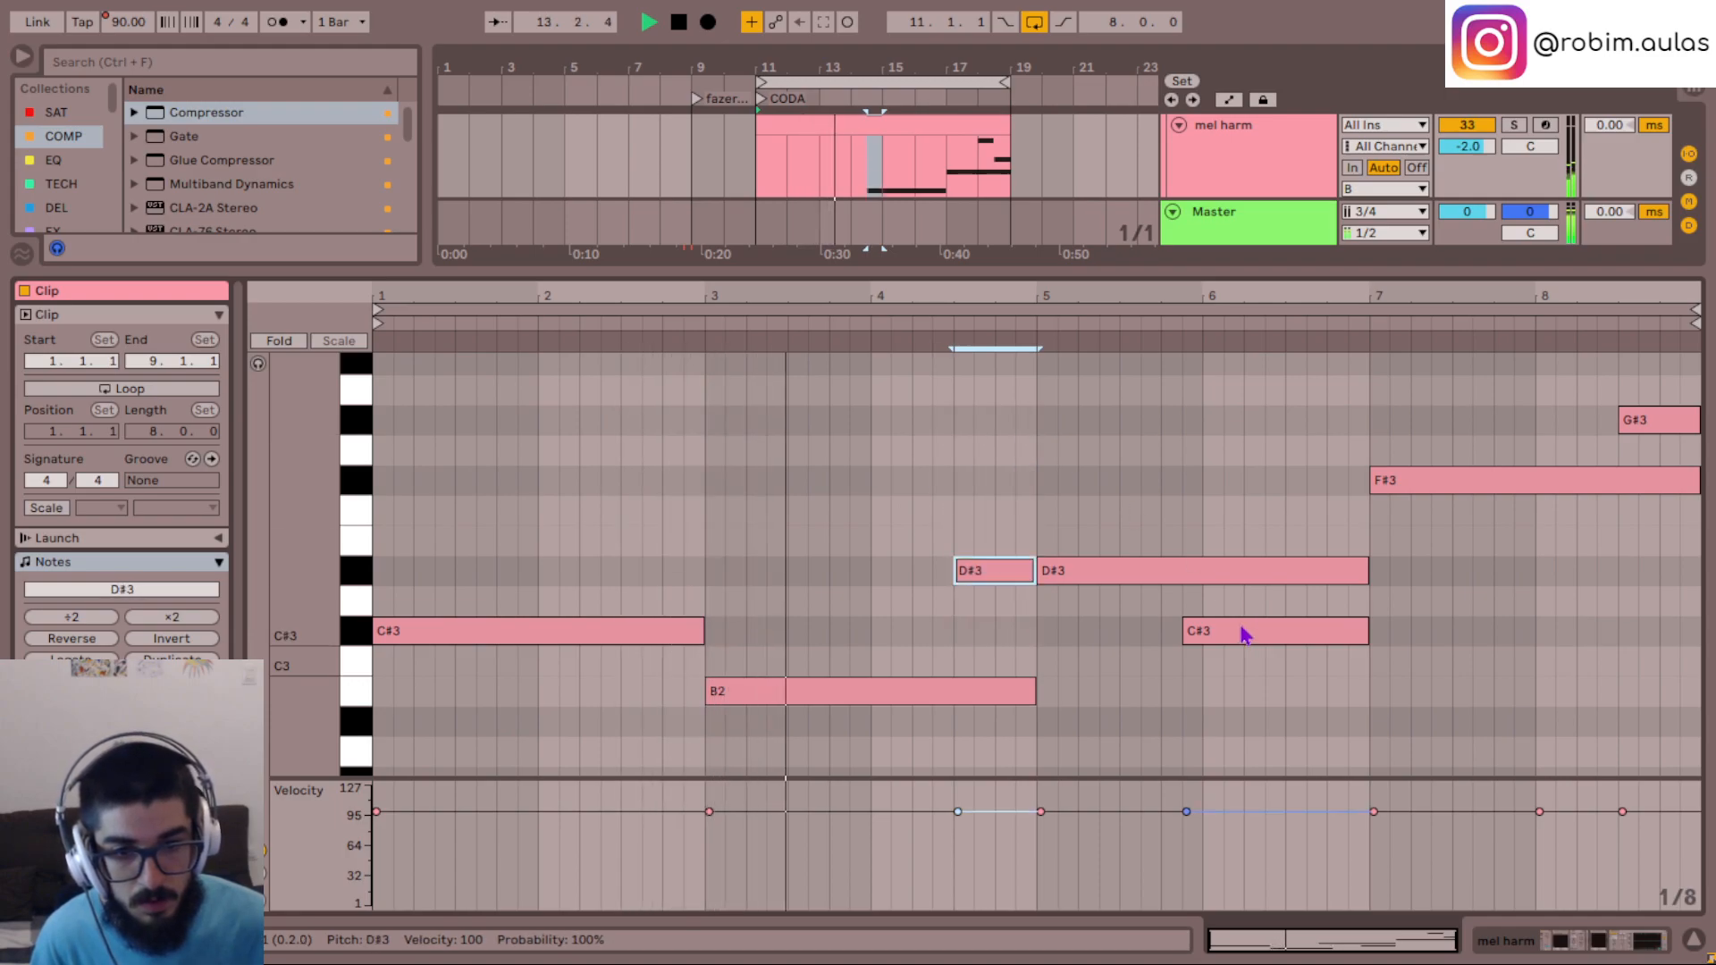
- Lower the long note starting at bar 5 to A2
click(1128, 570)
key(Down)
key(Down)
- Lower the note that starts at the end of bar 5 and runs through bar 6 to C3
key(Down)
key(Down)
key(Down)
key(Down)
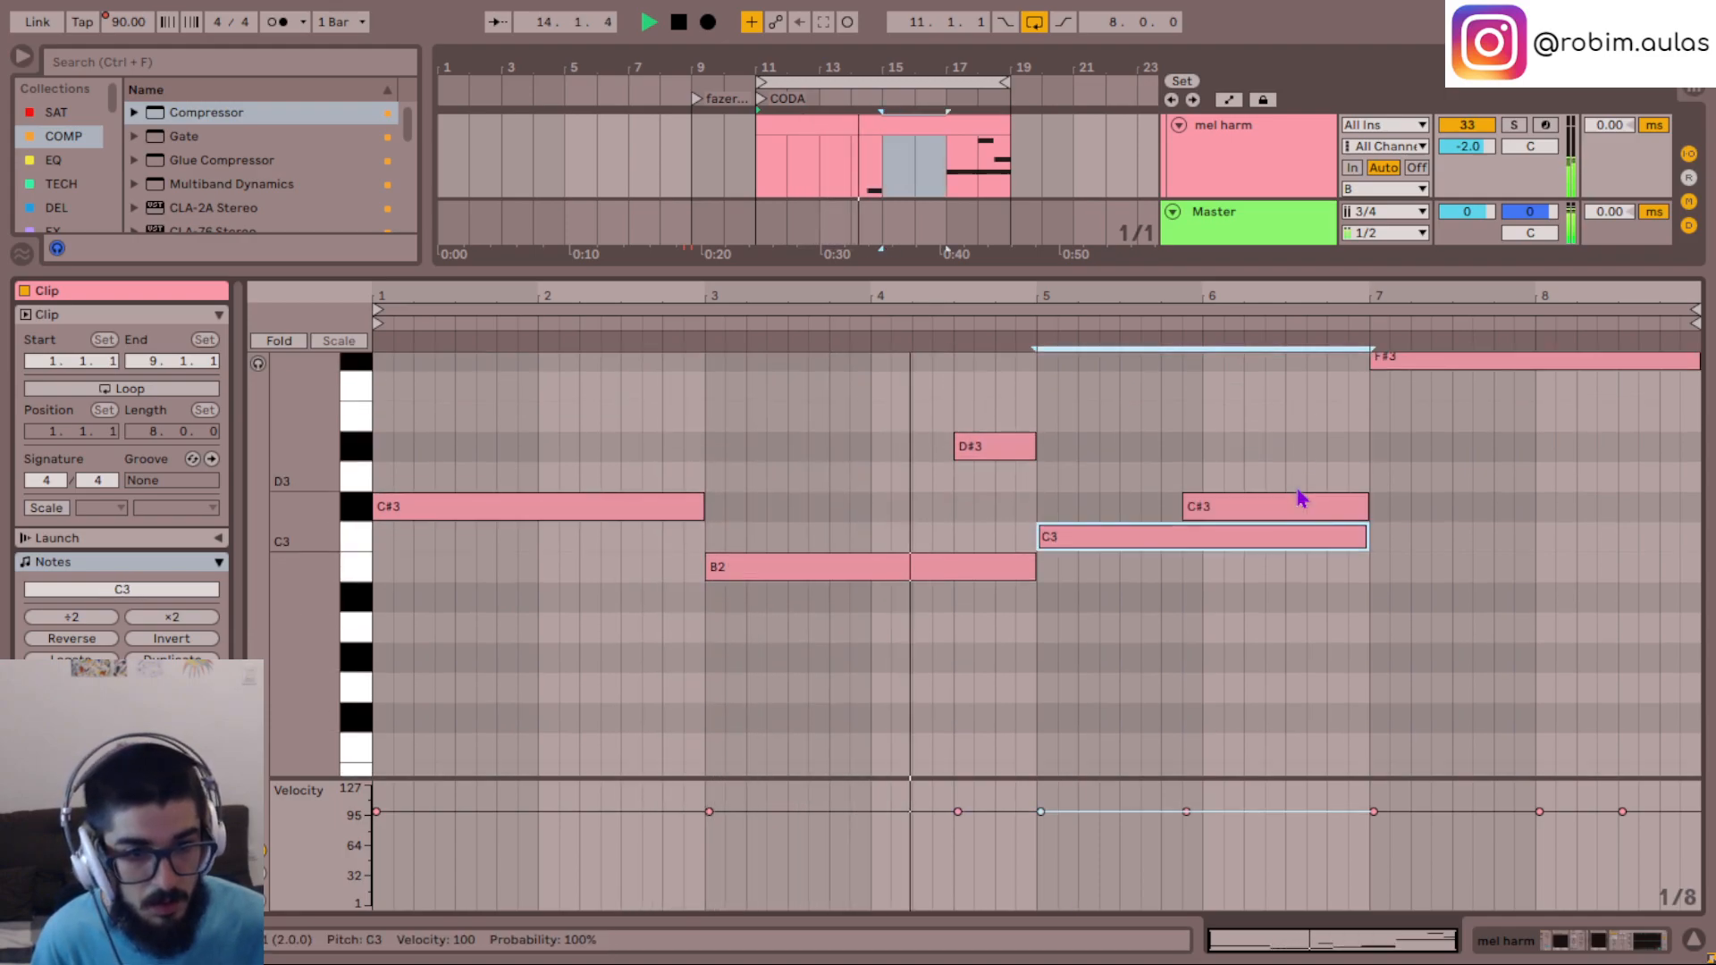
click(1301, 494)
key(Down)
key(Down)
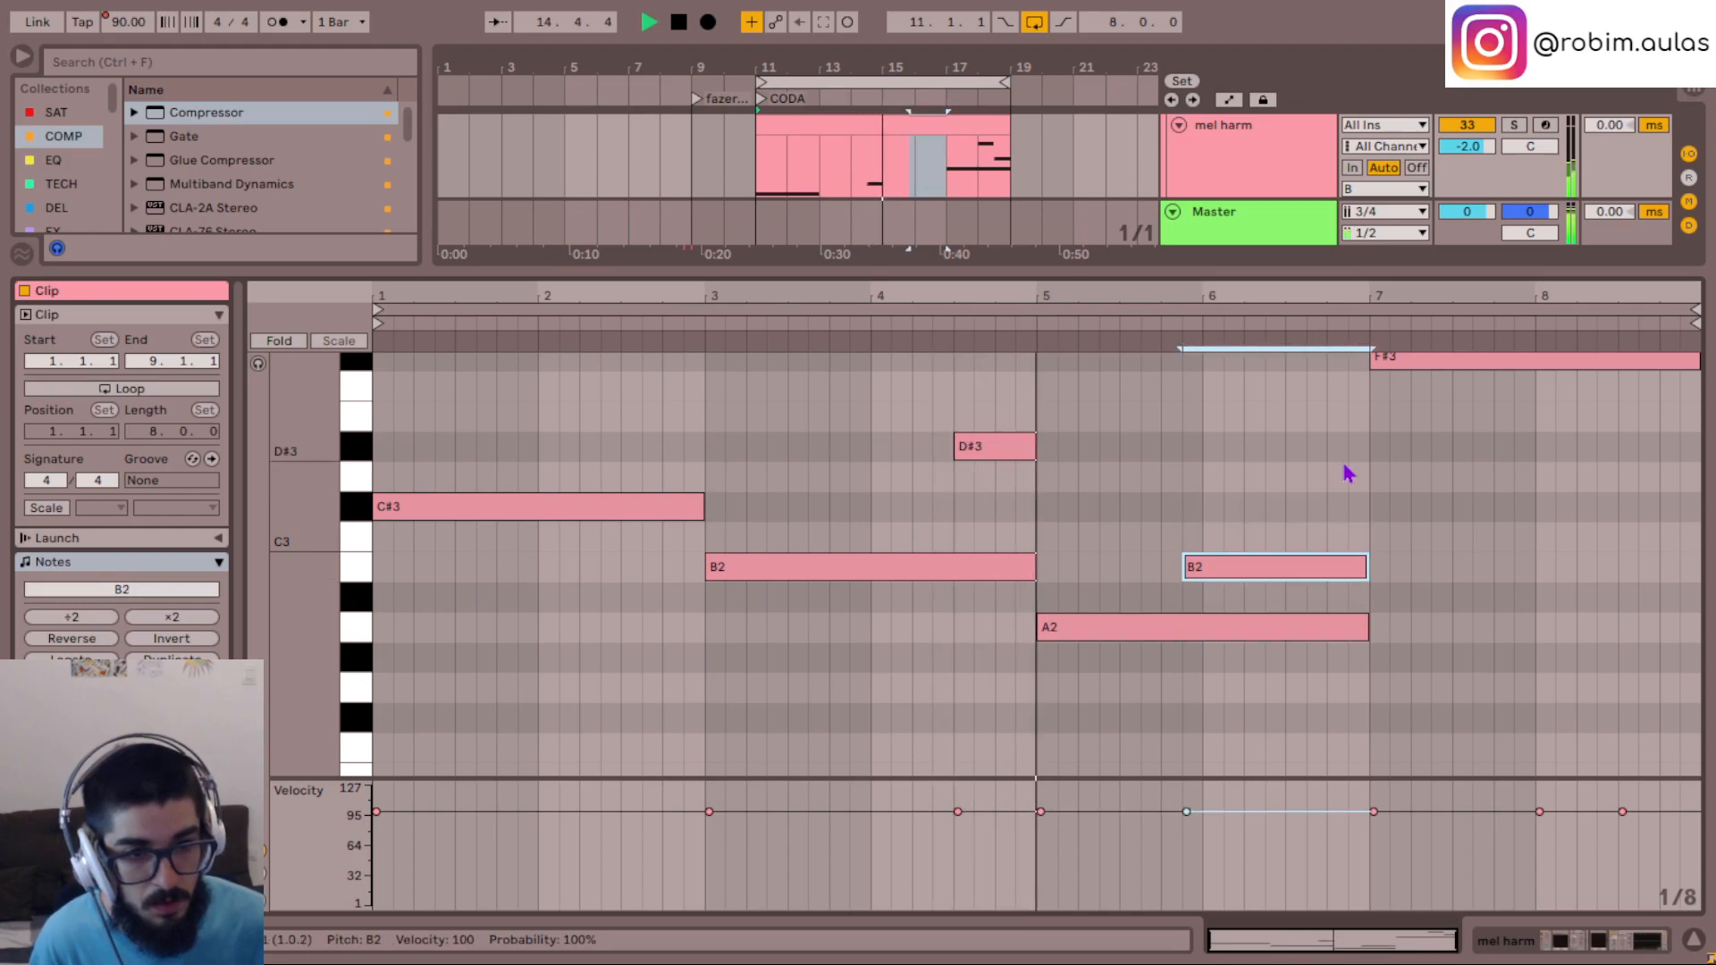
key(Up)
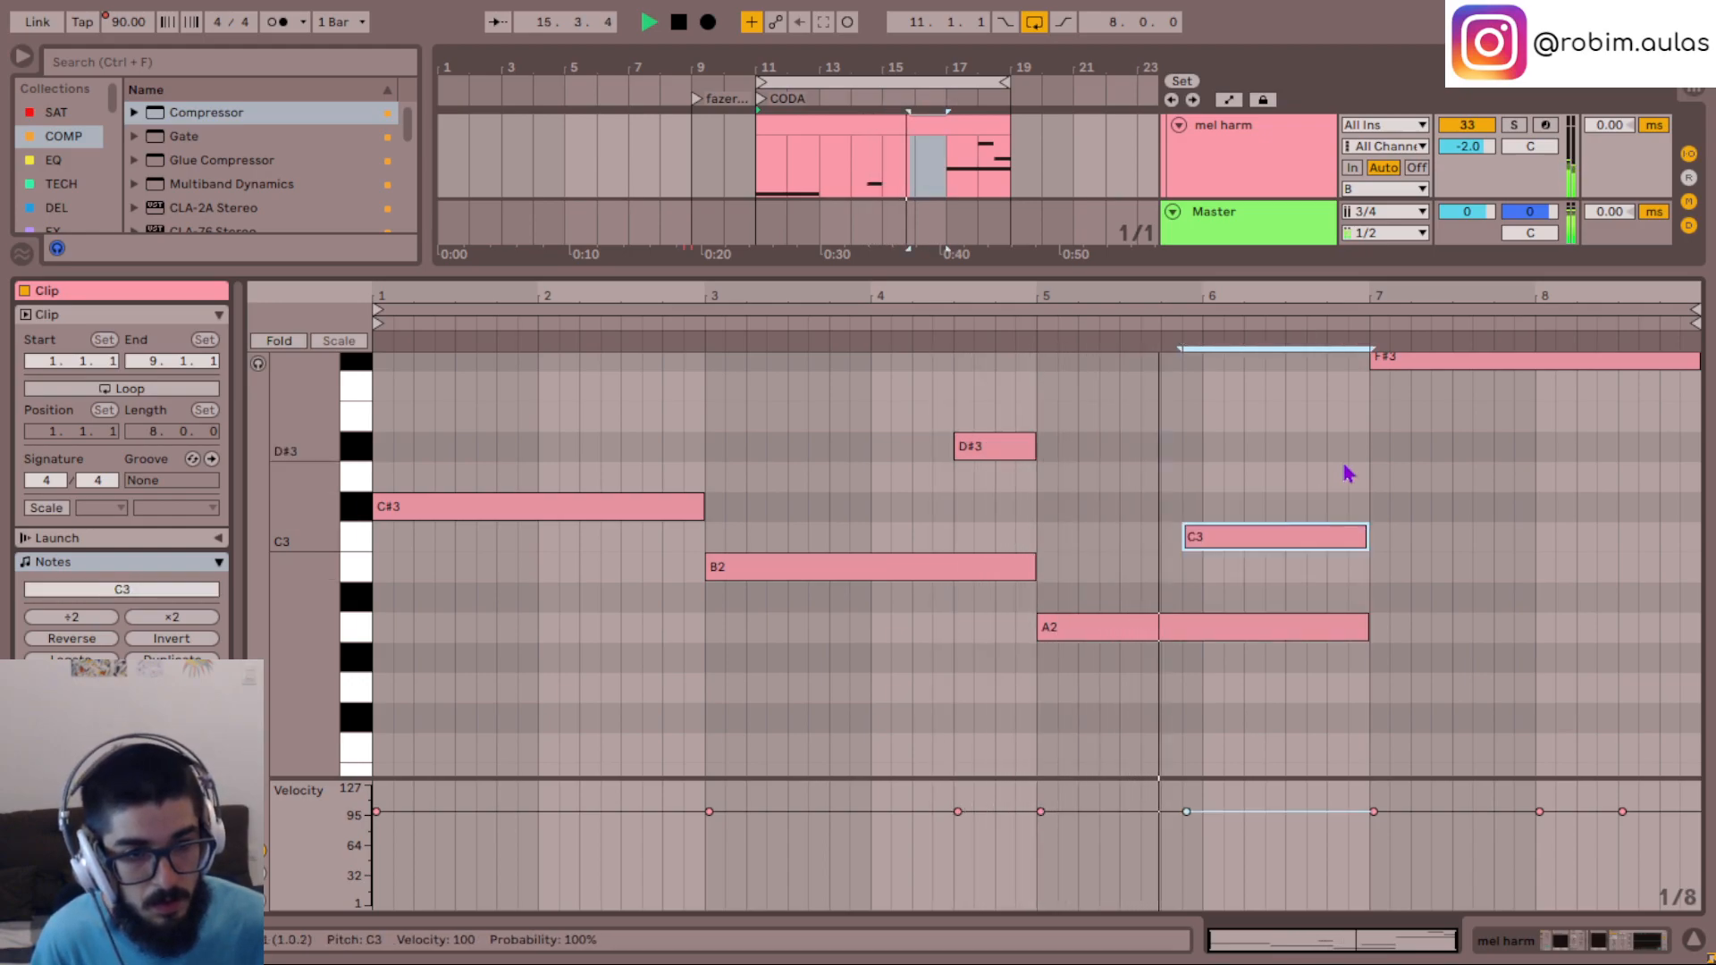
- Lower the long note starting at bar 7 of the mel harm clip to B2
scroll(1349, 474, up, 3)
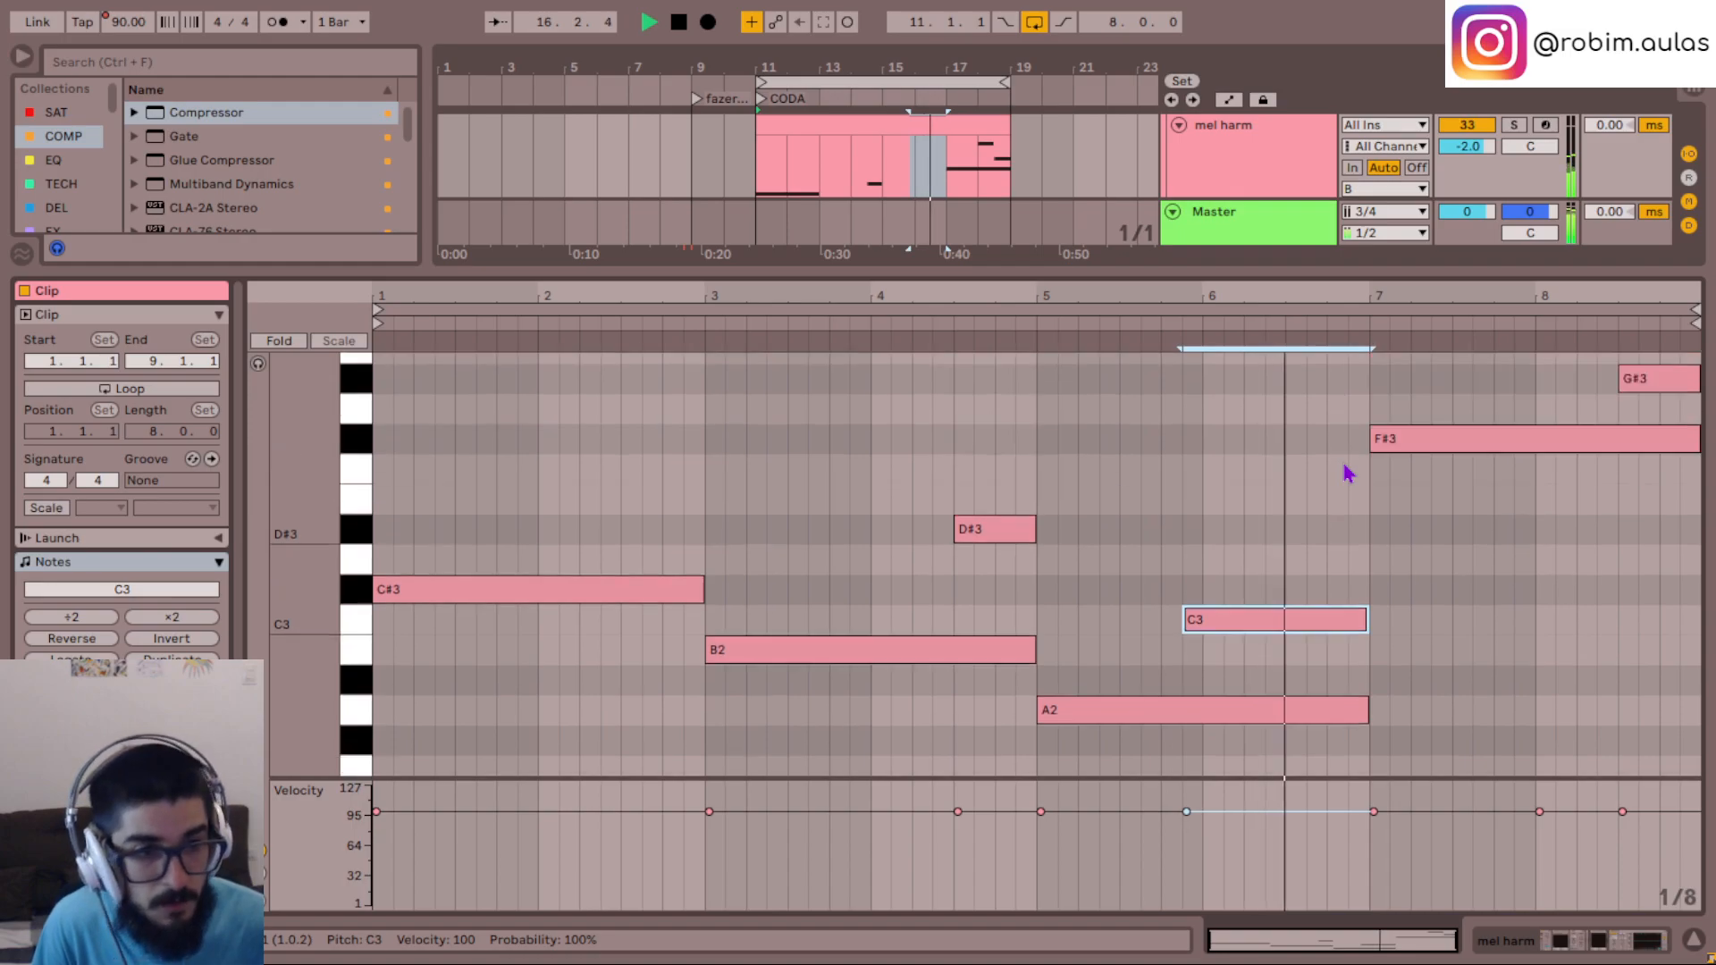
click(1436, 544)
click(1520, 474)
key(Down)
key(Down)
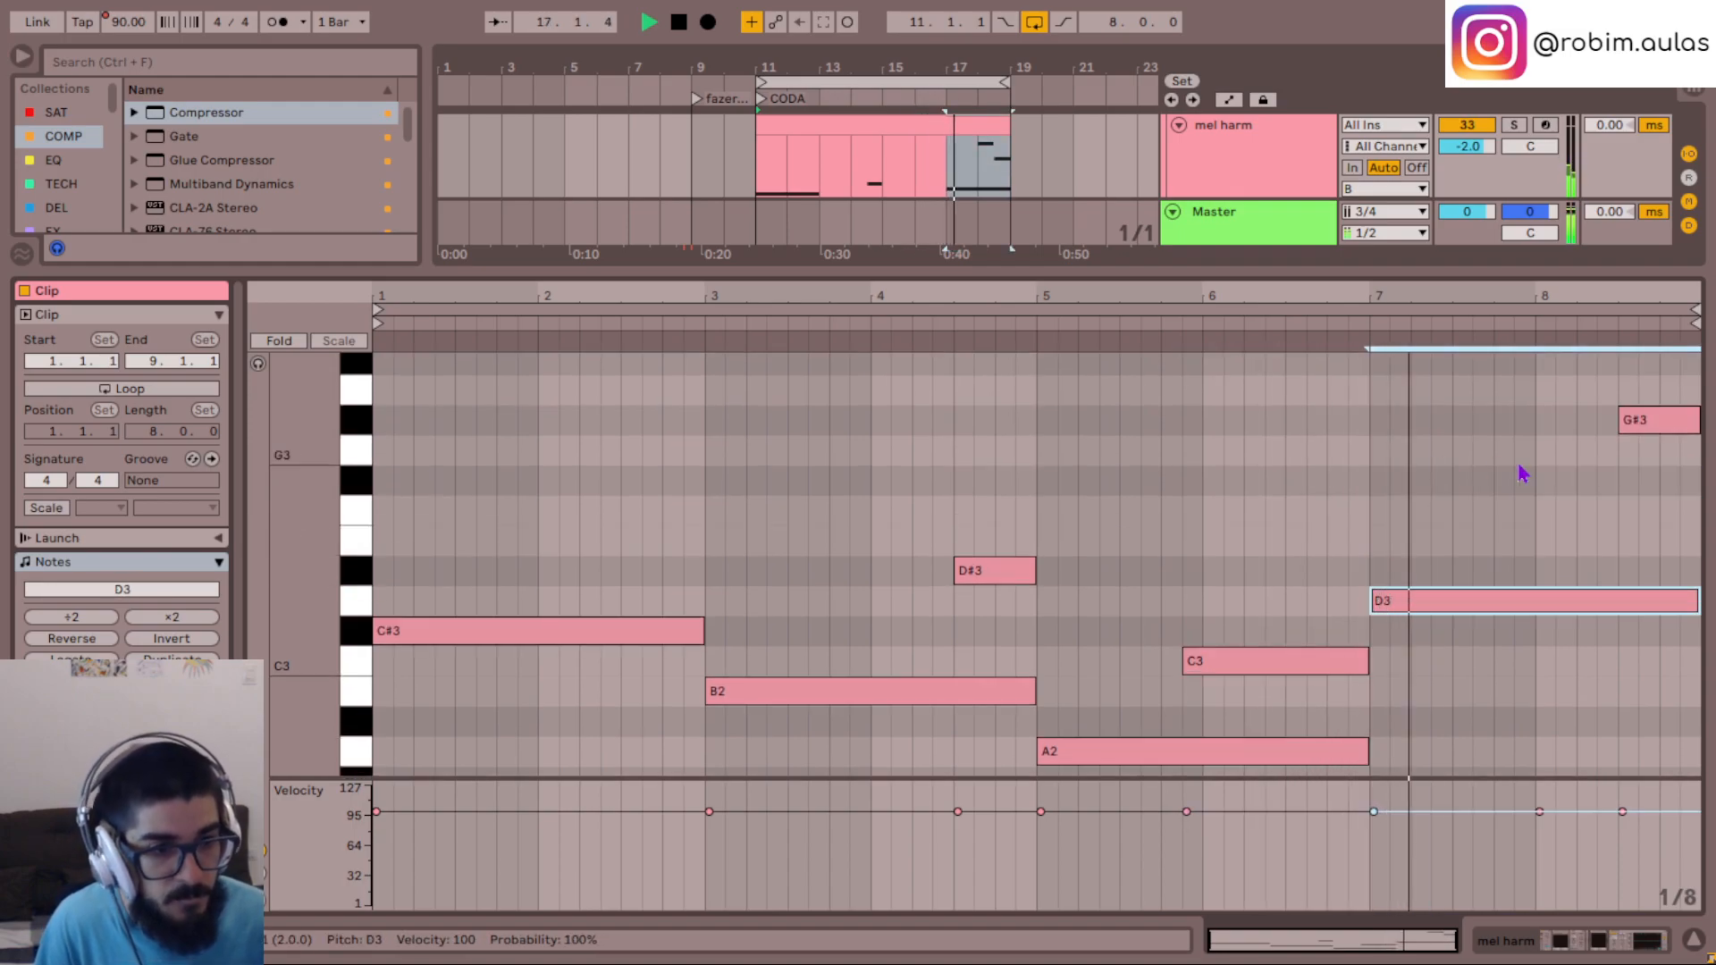
key(Down)
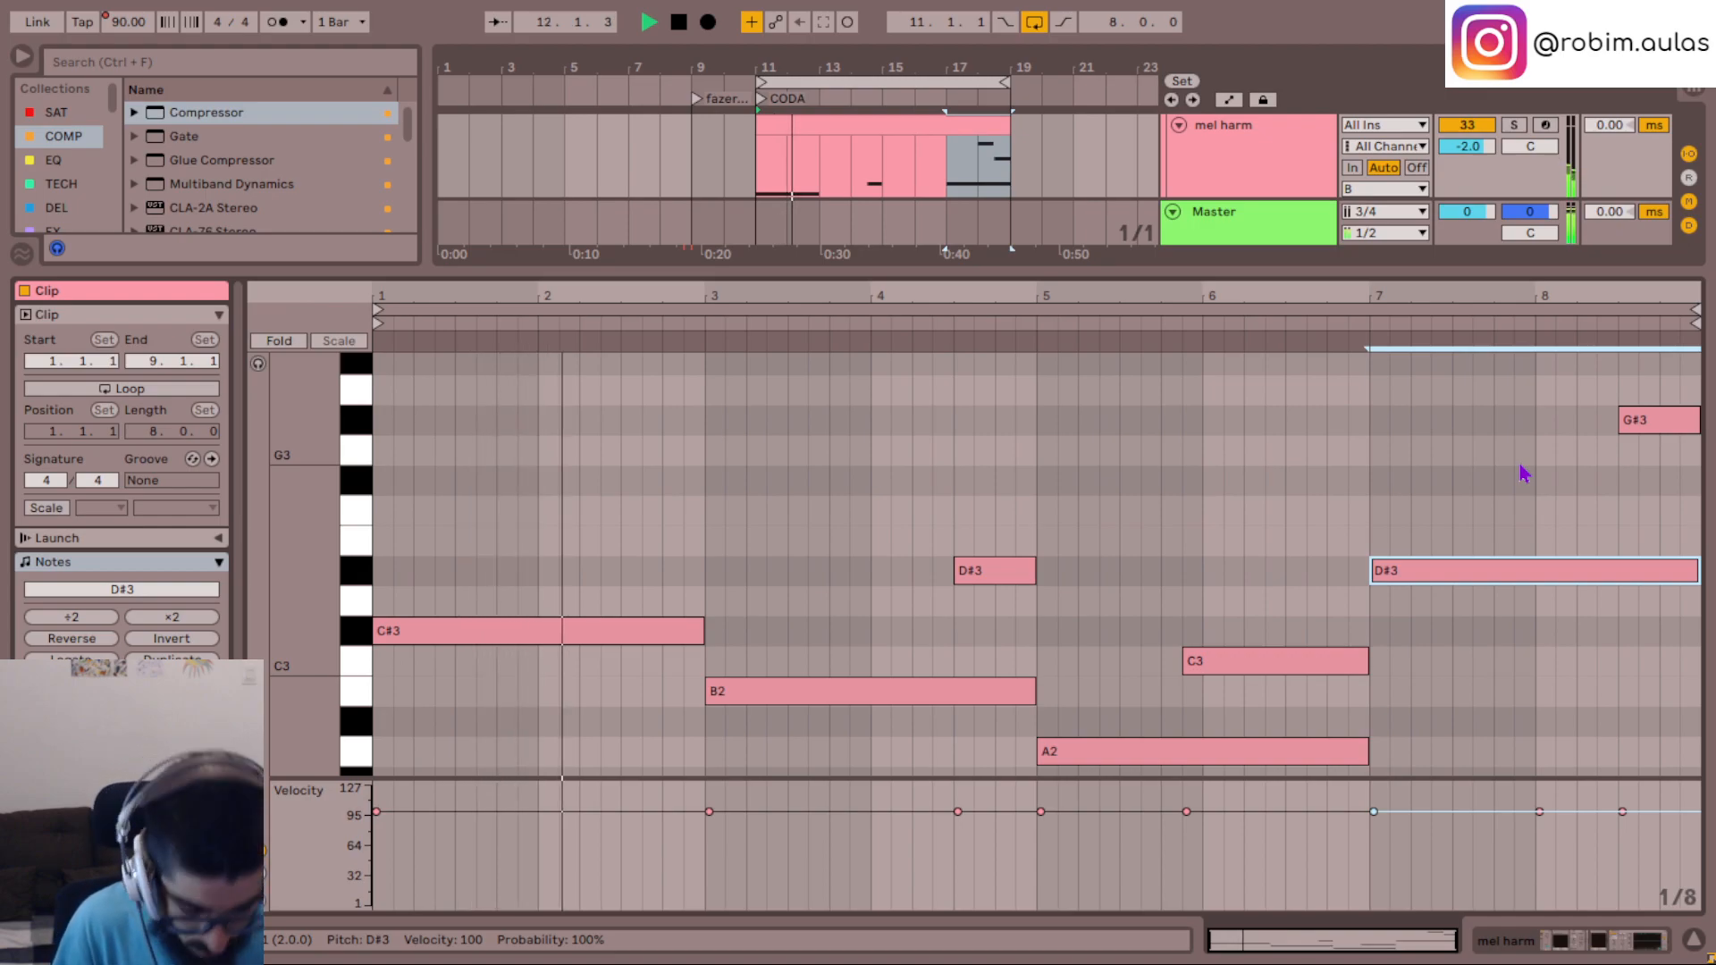
key(Down)
key(Down)
key(Down)
key(Down)
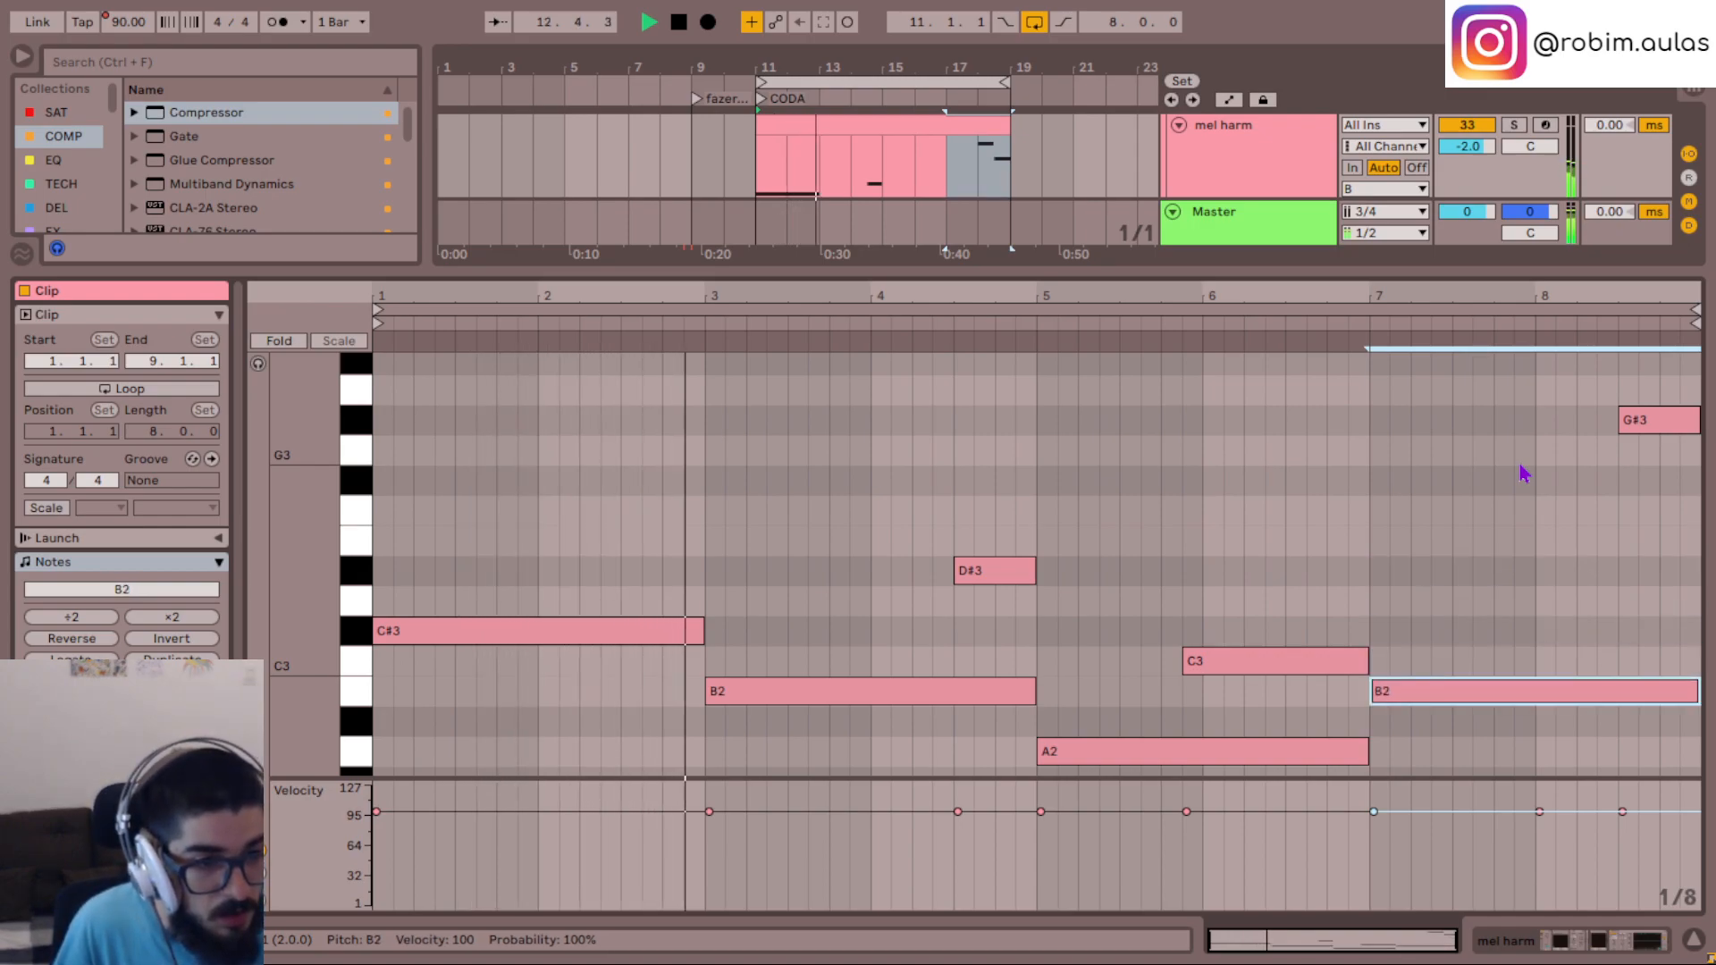
- Lower the short G#3 note at the end of bar 8 to D#3, trying E3 as an alternative
scroll(1524, 474, down, 1)
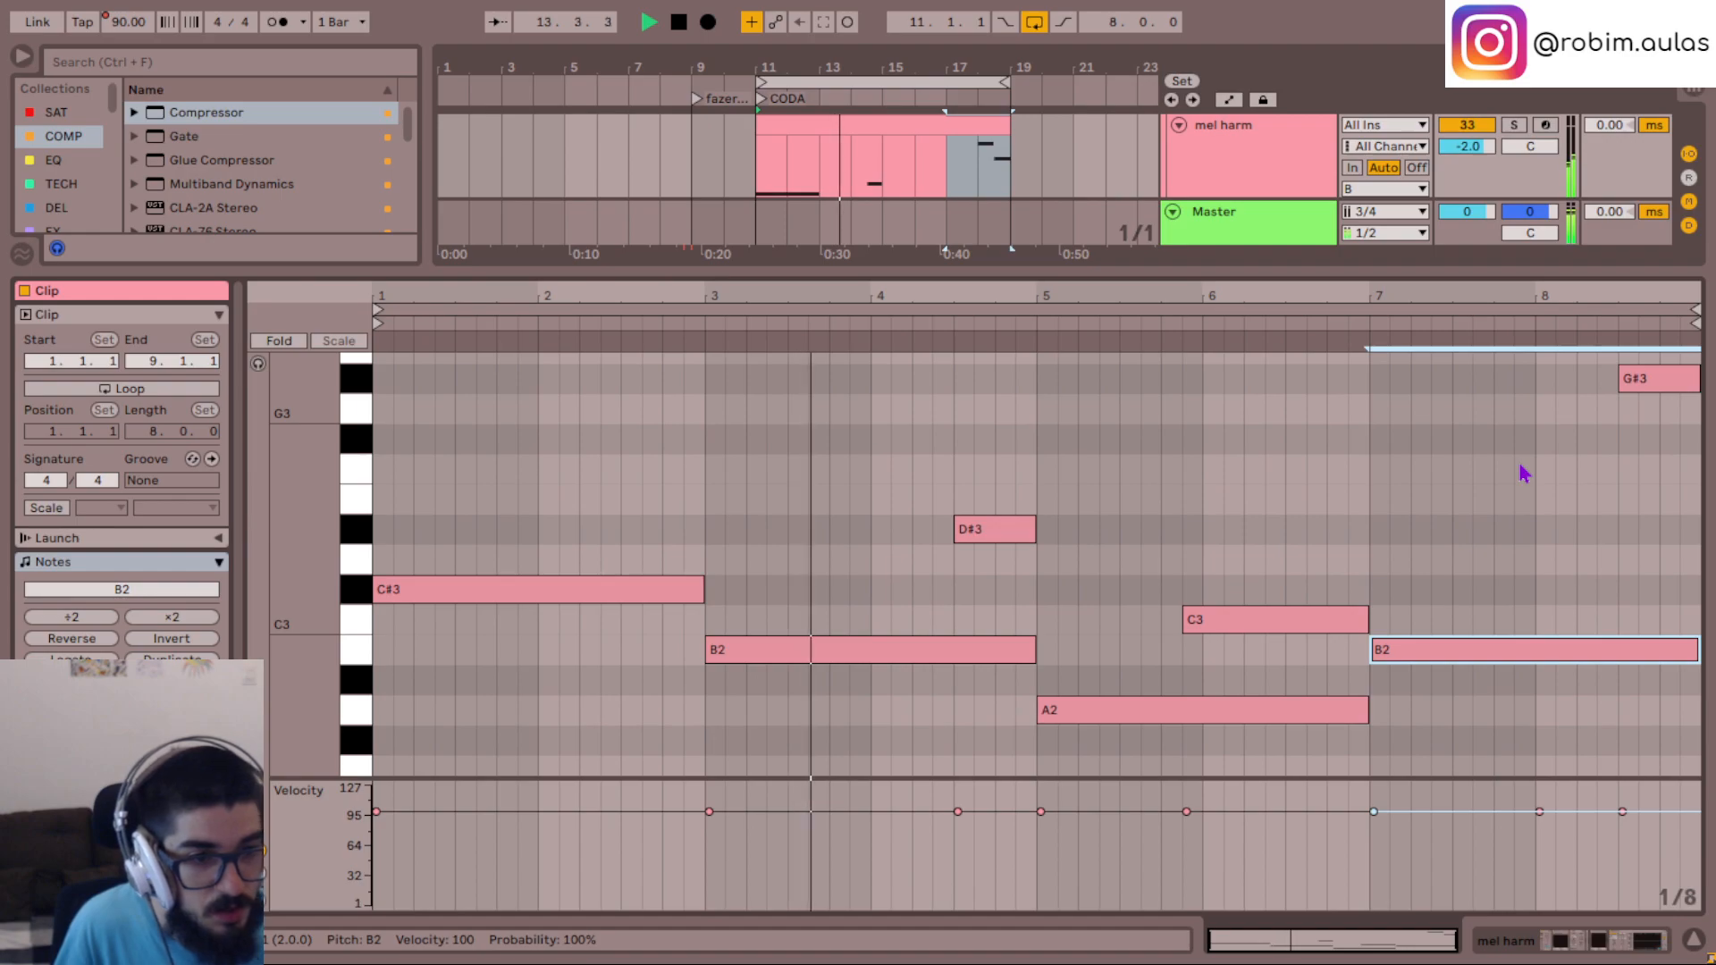
scroll(1523, 476, up, 1)
click(1654, 420)
key(Down)
key(Down)
key(Down)
key(Down)
key(Down)
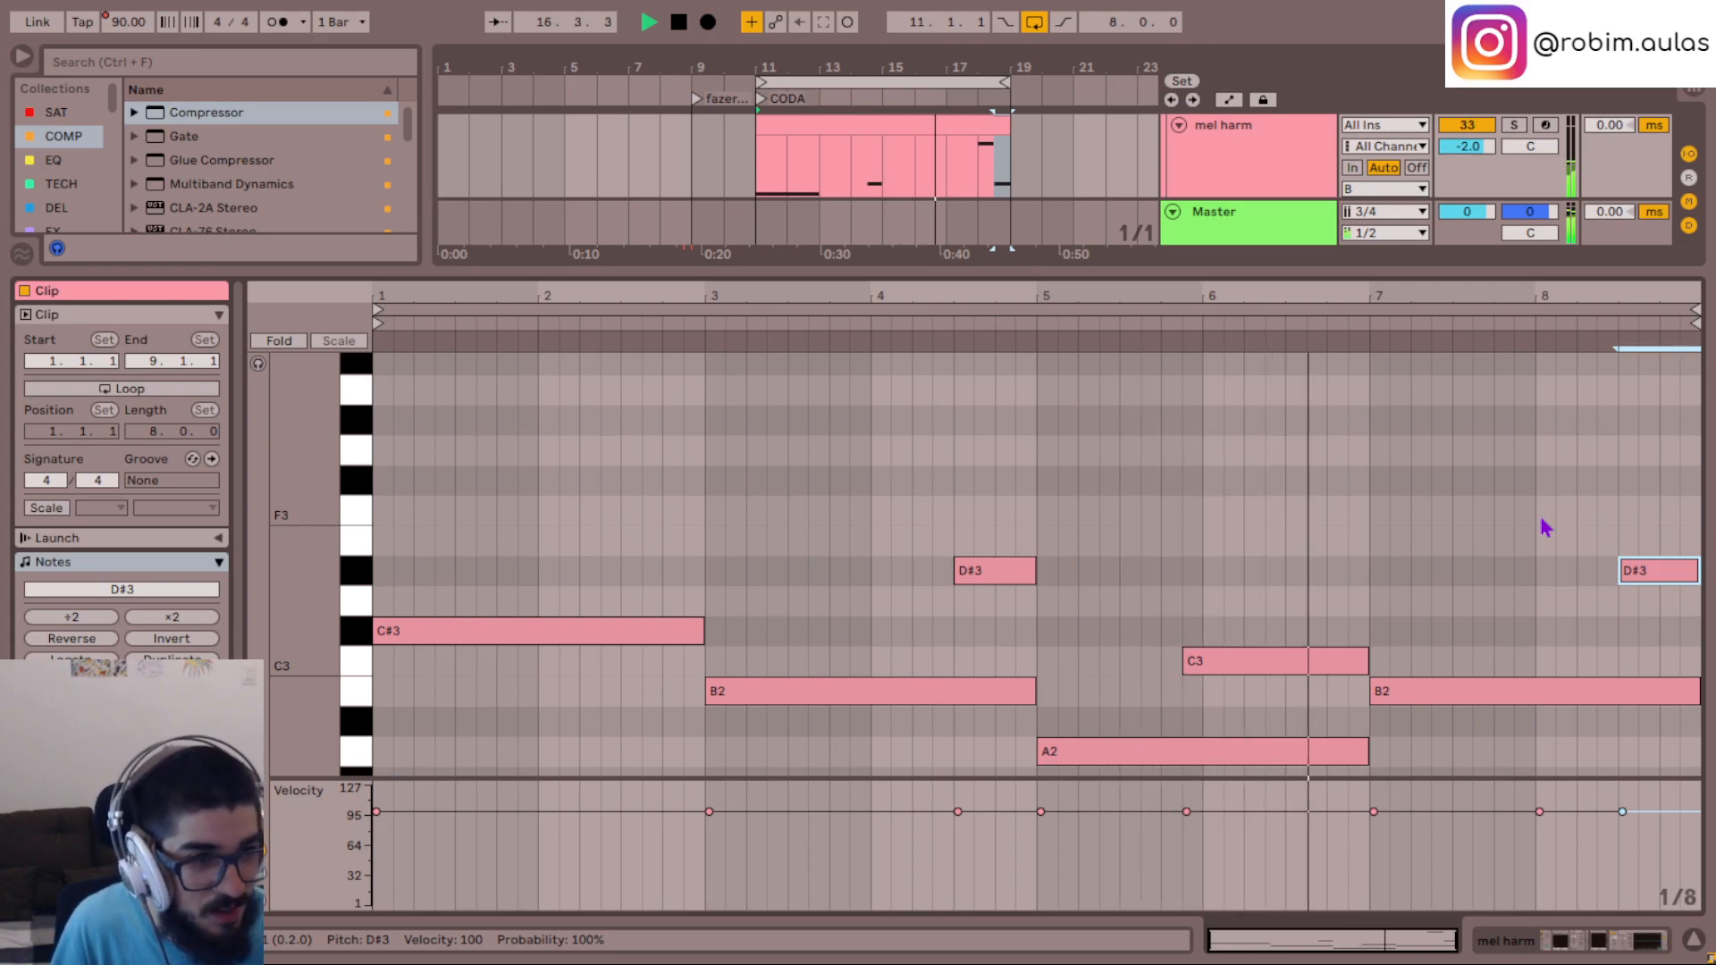
key(Up)
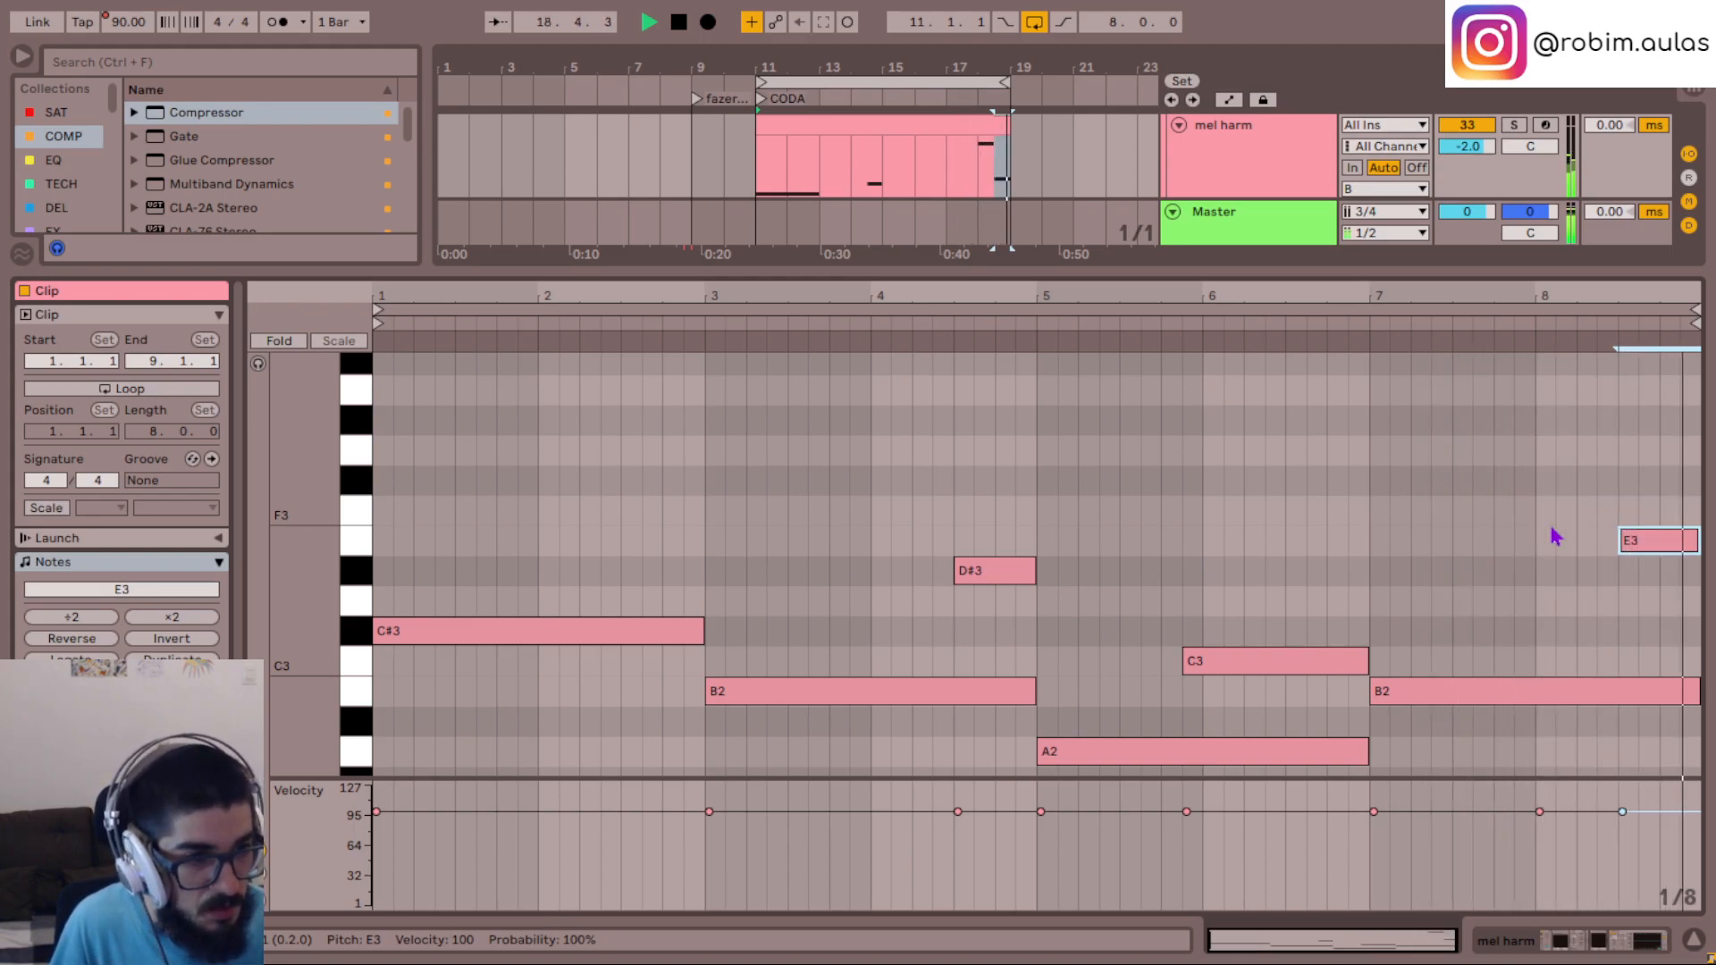
key(Down)
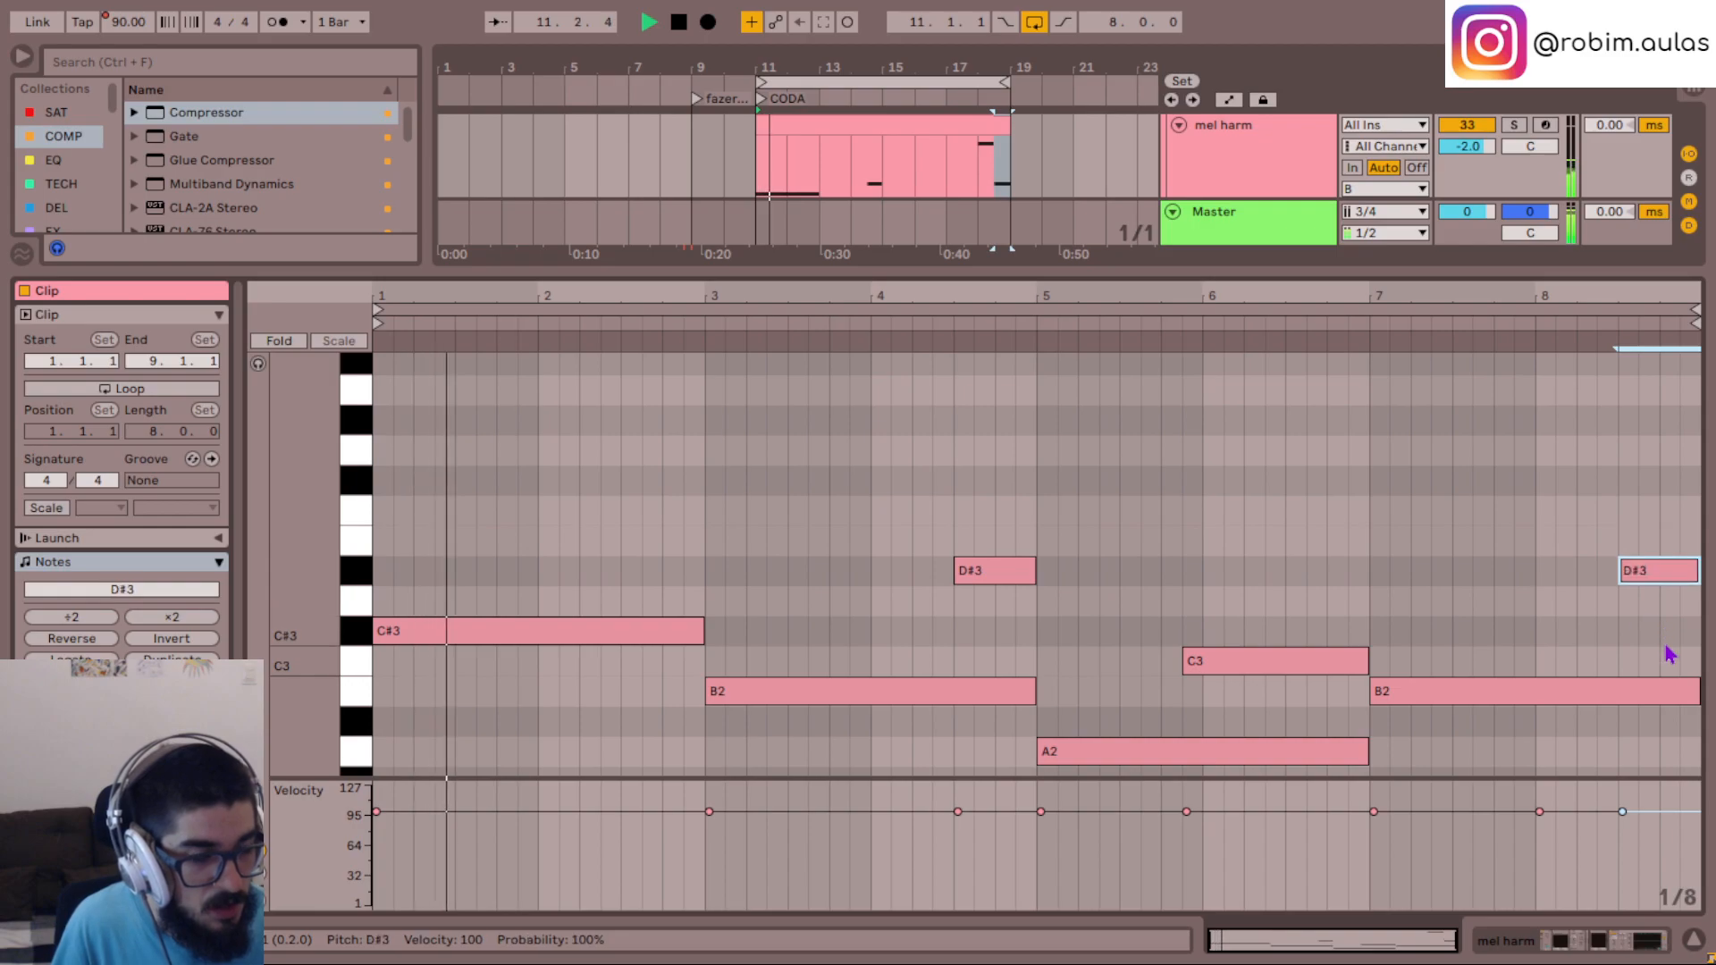
- Try the long bar 7 note at C#3 and audition the C3 note before it
click(1573, 692)
key(Up)
key(Up)
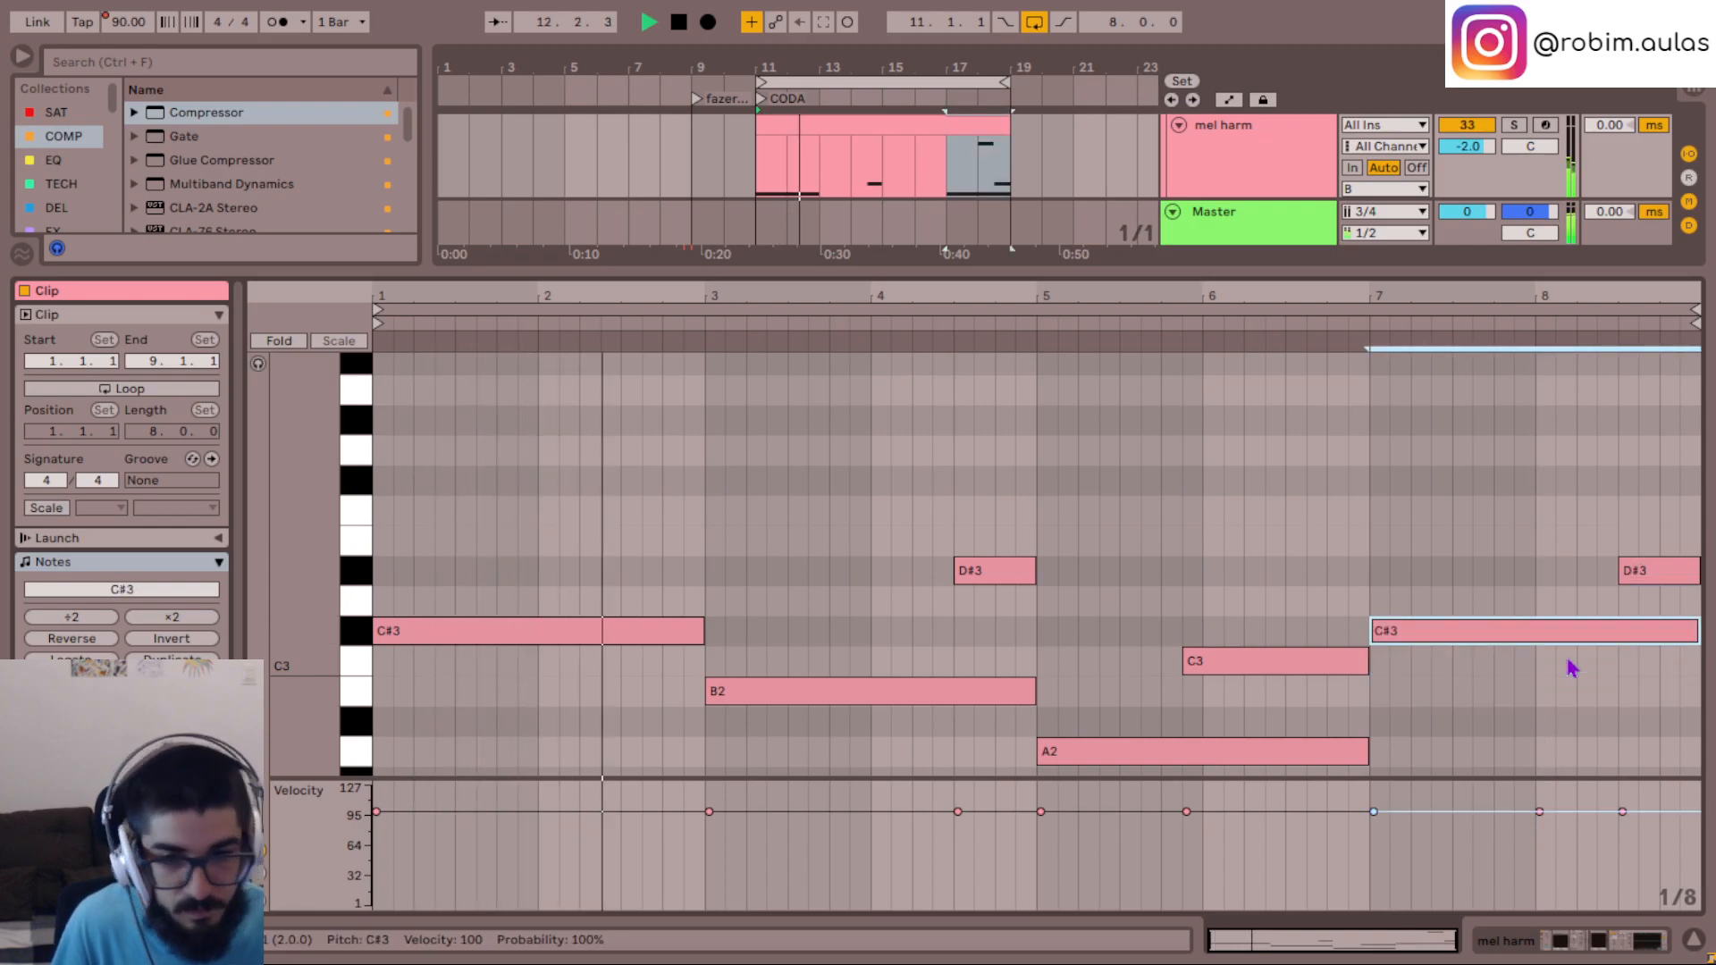
scroll(1455, 694, down, 1)
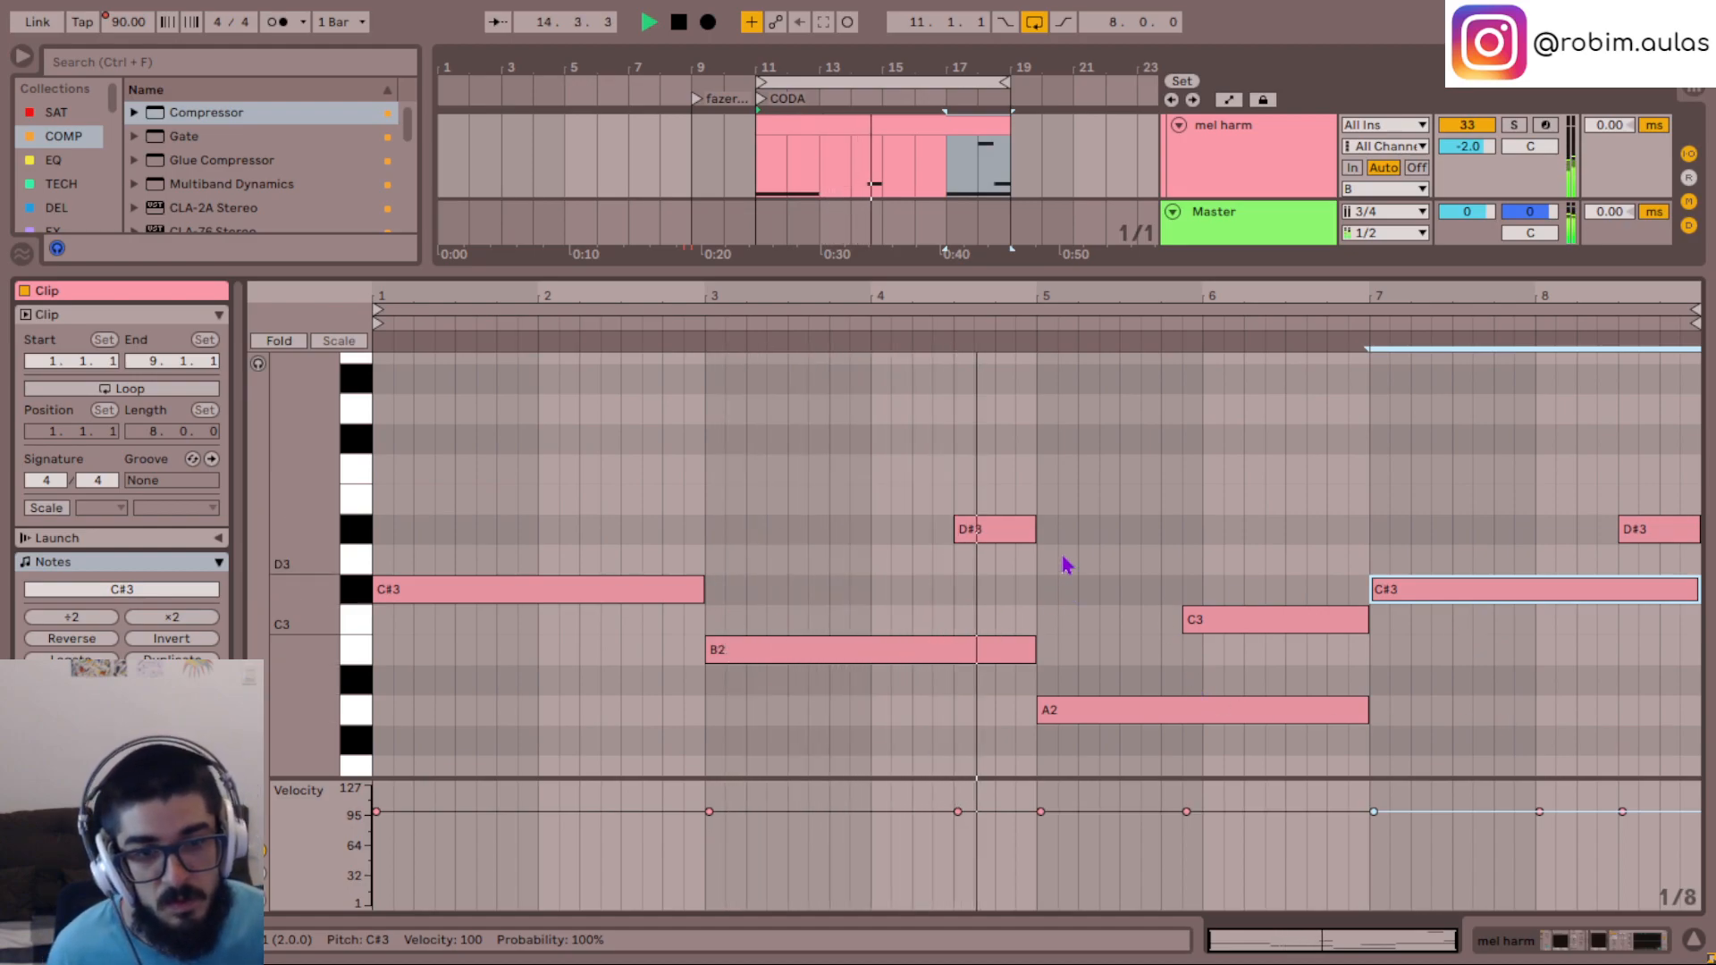
scroll(1141, 497, down, 1)
drag(1292, 628, 1321, 576)
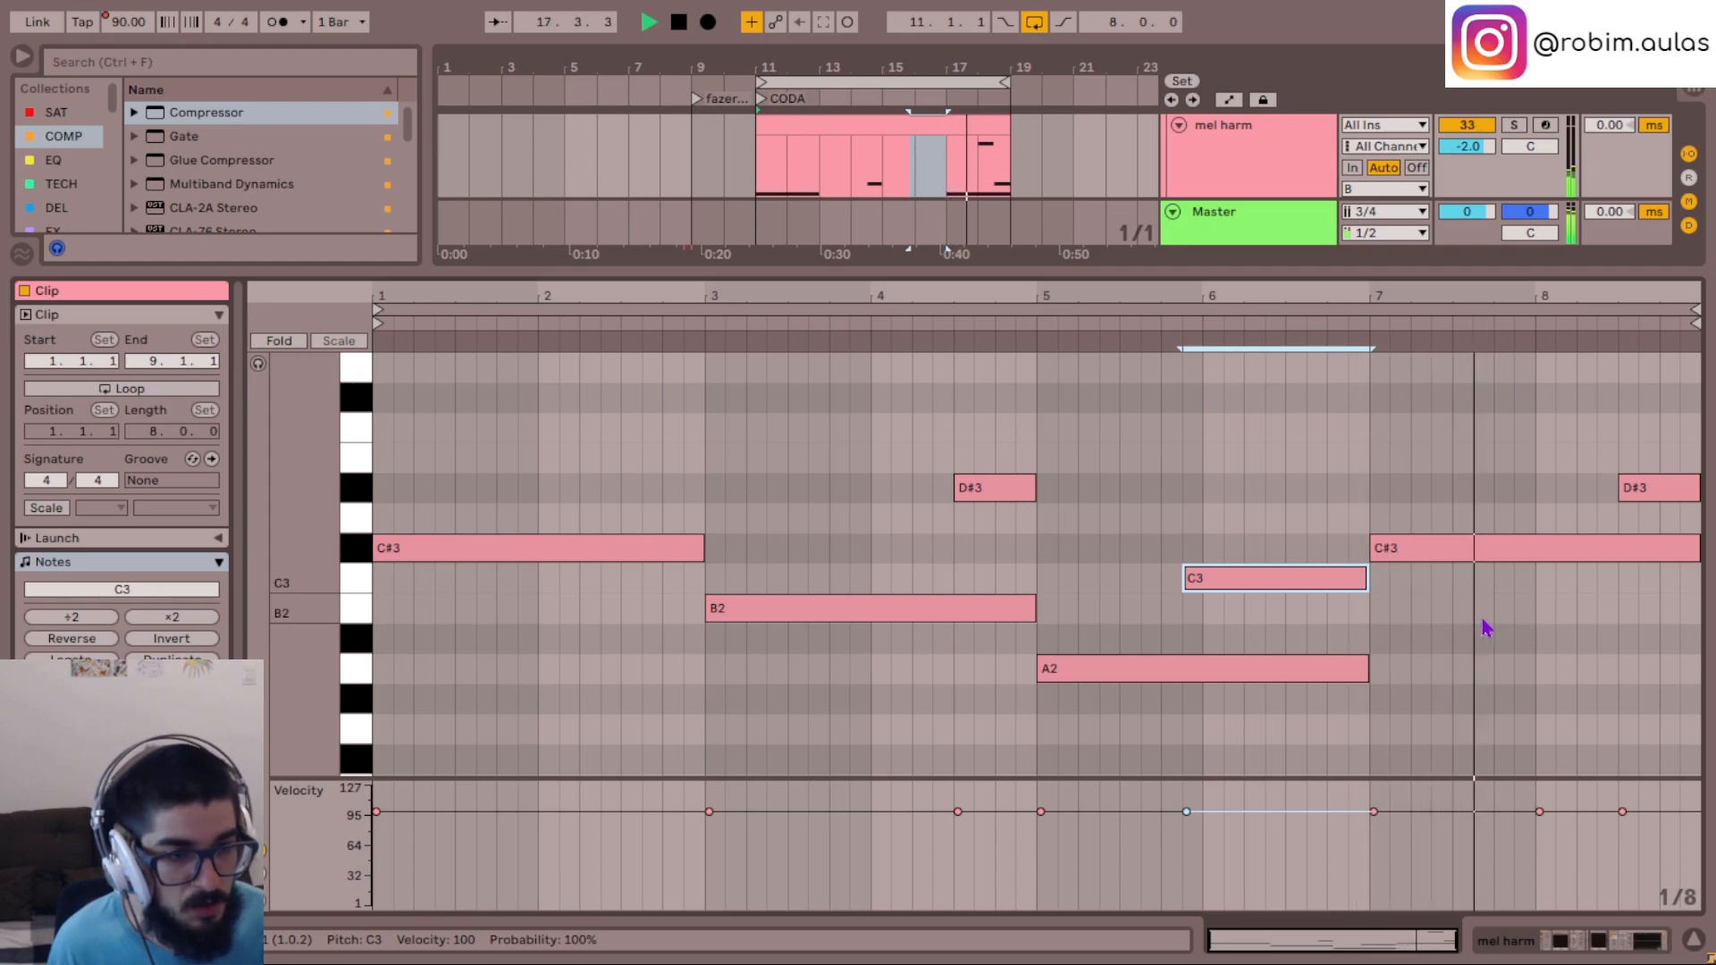
- Lower the long bar 7 note to G#2 and restart playback to hear the harmony
click(1488, 547)
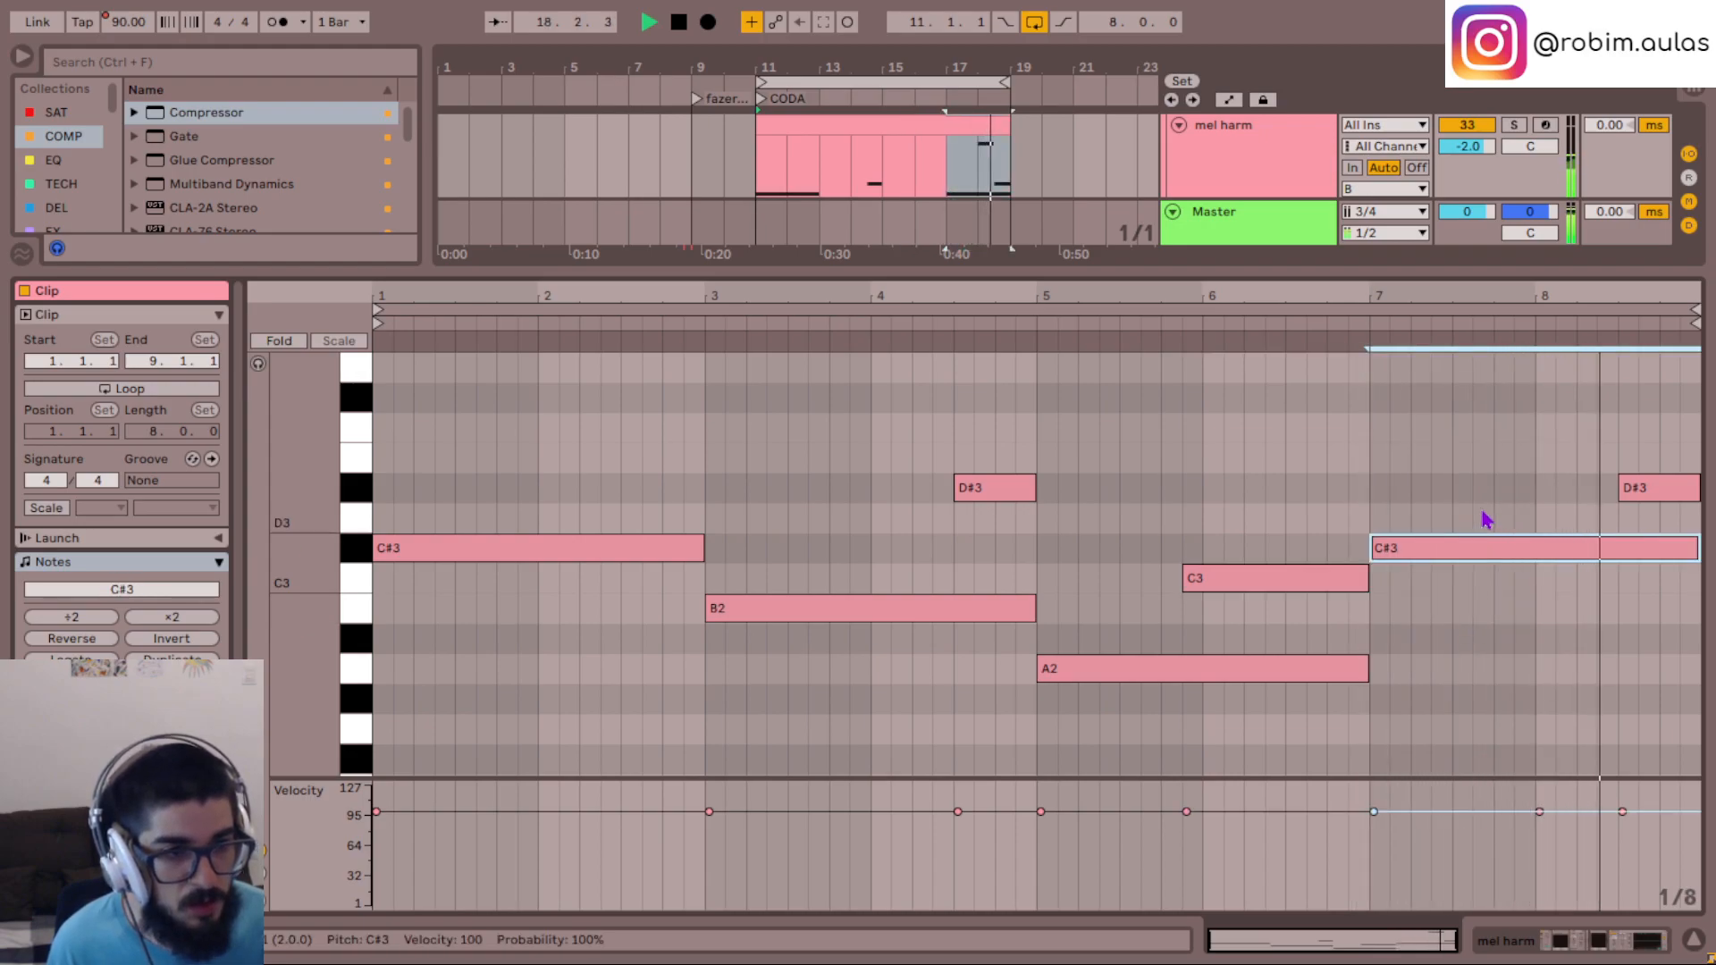
key(Down)
key(Down)
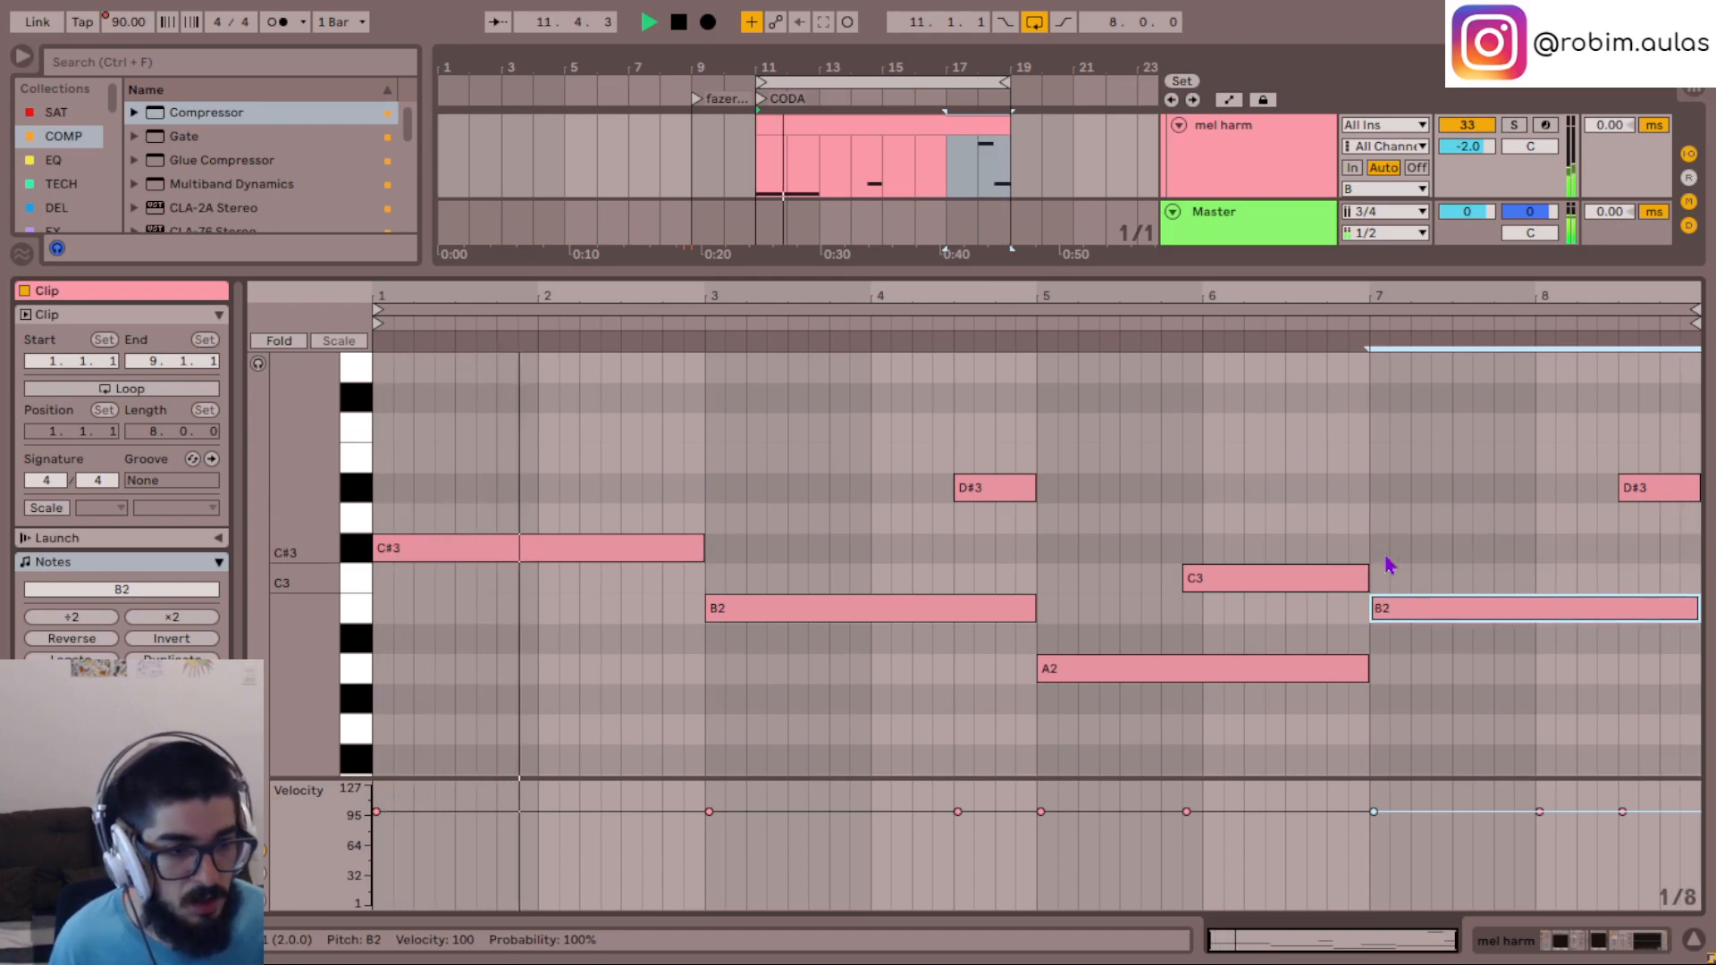
key(Down)
key(Down)
key(Down)
click(1329, 449)
key(space)
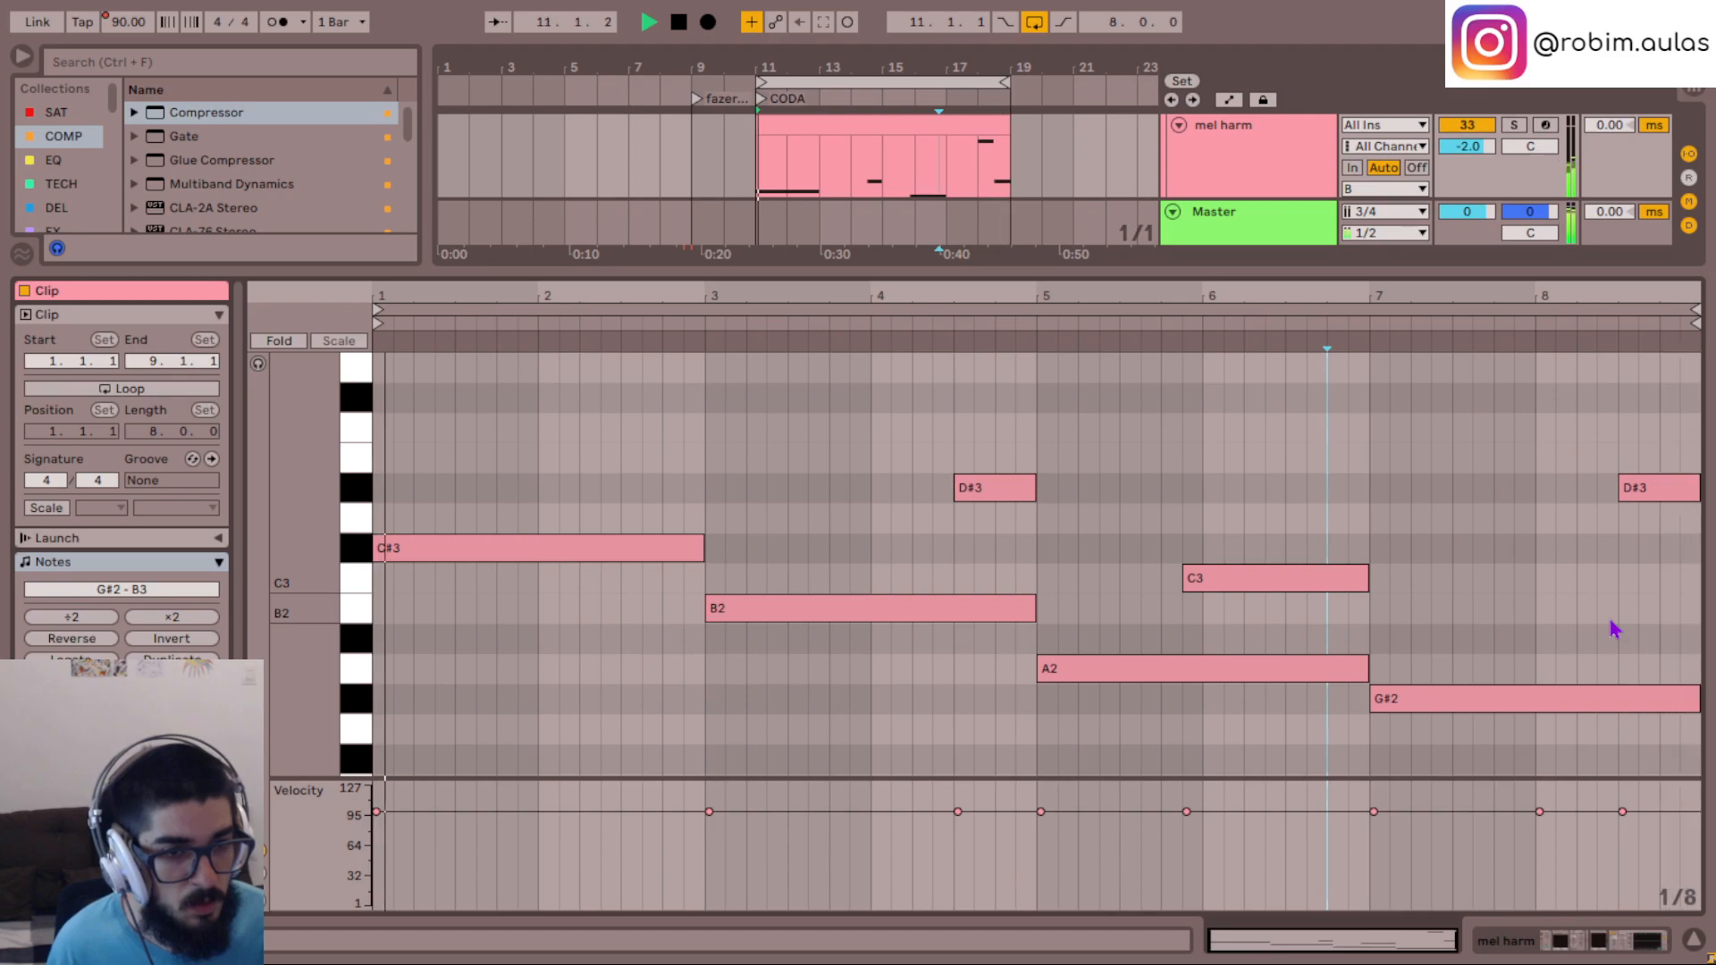
- Lower the short final note at the end of bar 8 to C3 and listen from bar 7
drag(1610, 621, 1670, 459)
key(Down)
key(Down)
key(Down)
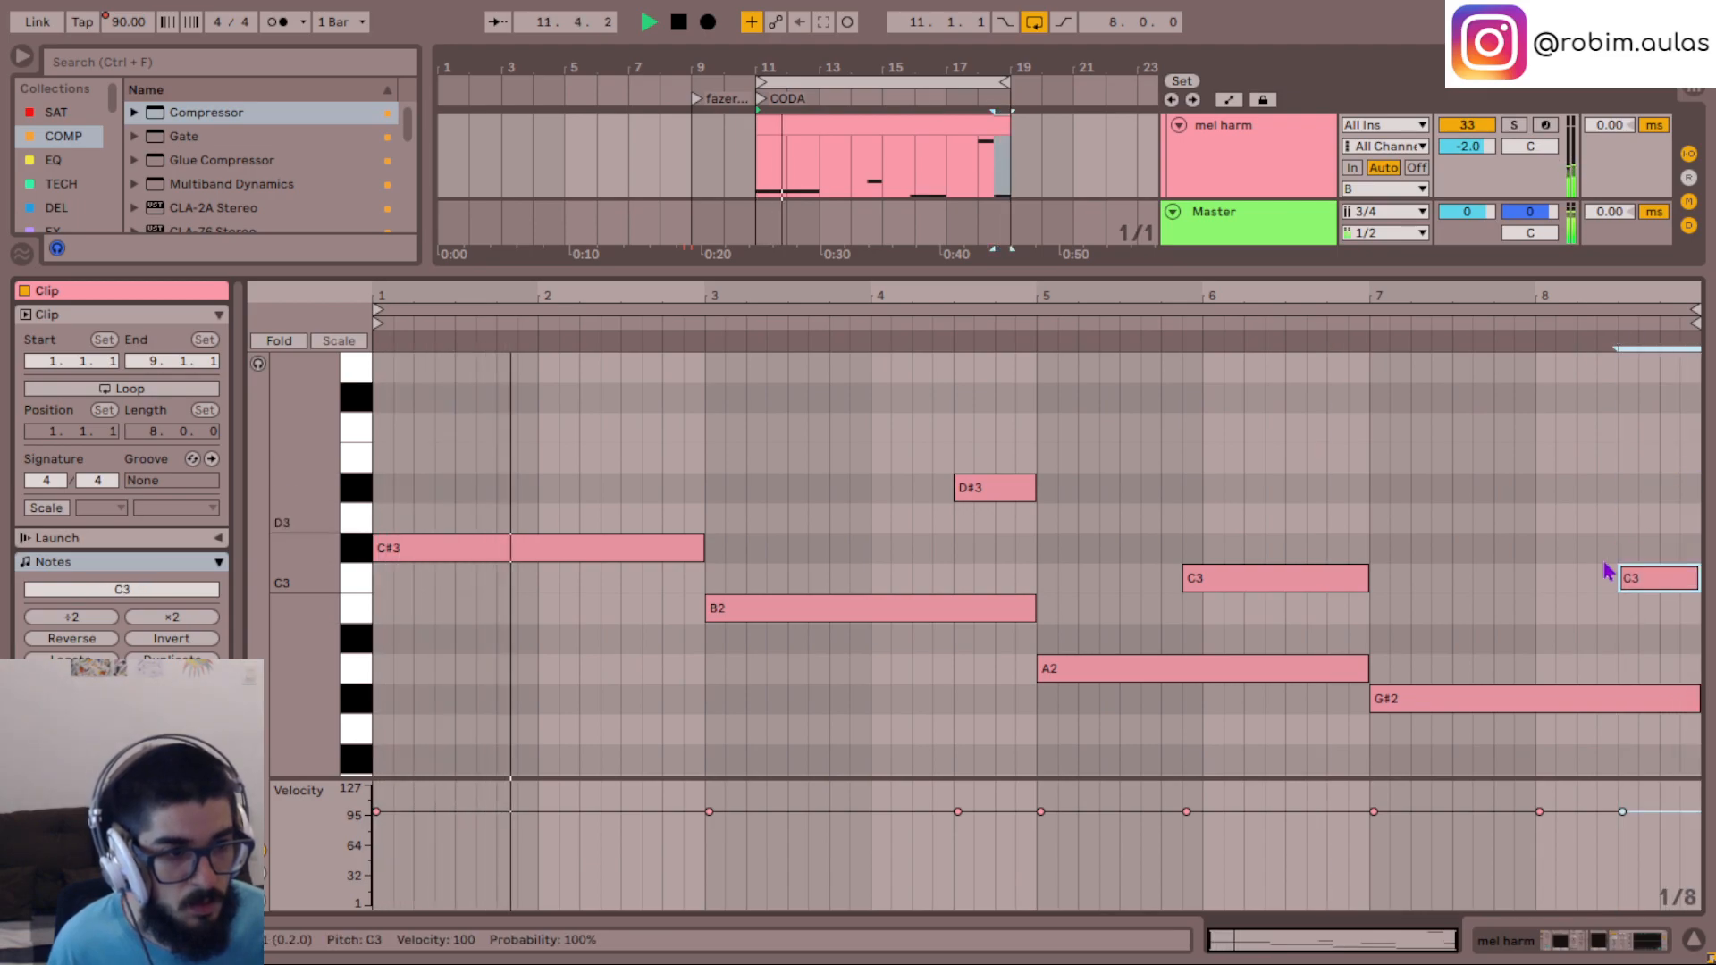
click(1374, 625)
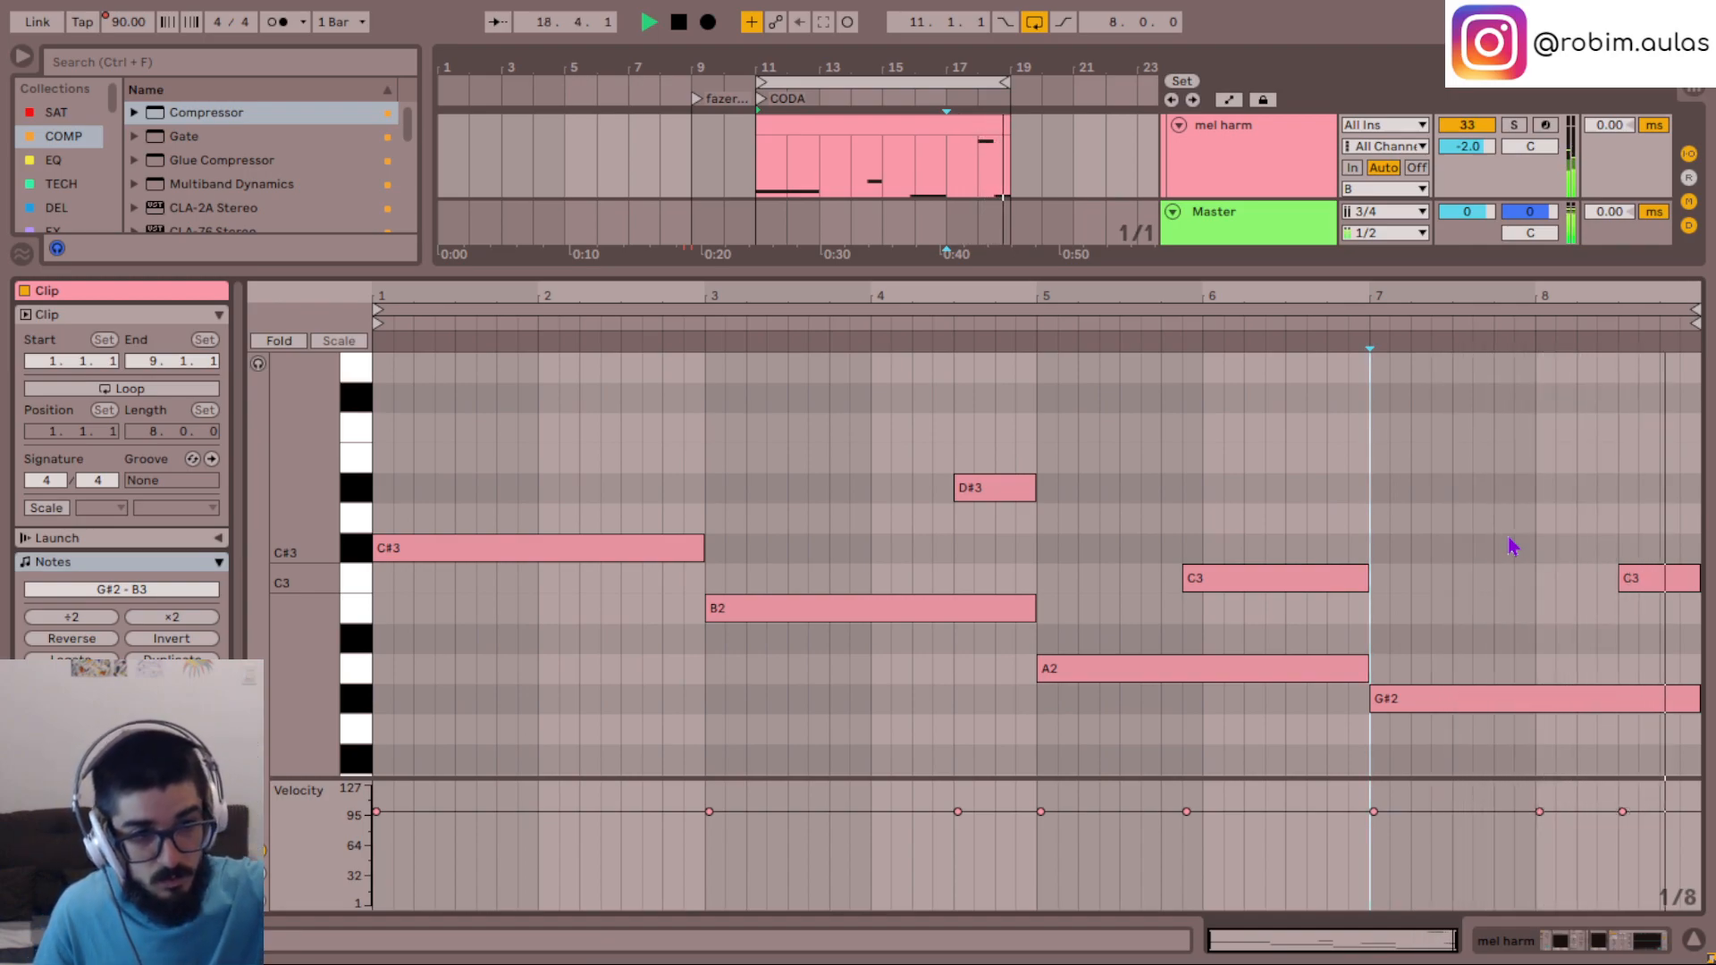
- Lower the short B3 note at the start of bar 8 to A#2 and listen from bar 7
scroll(1511, 546, up, 3)
click(1545, 472)
click(1568, 413)
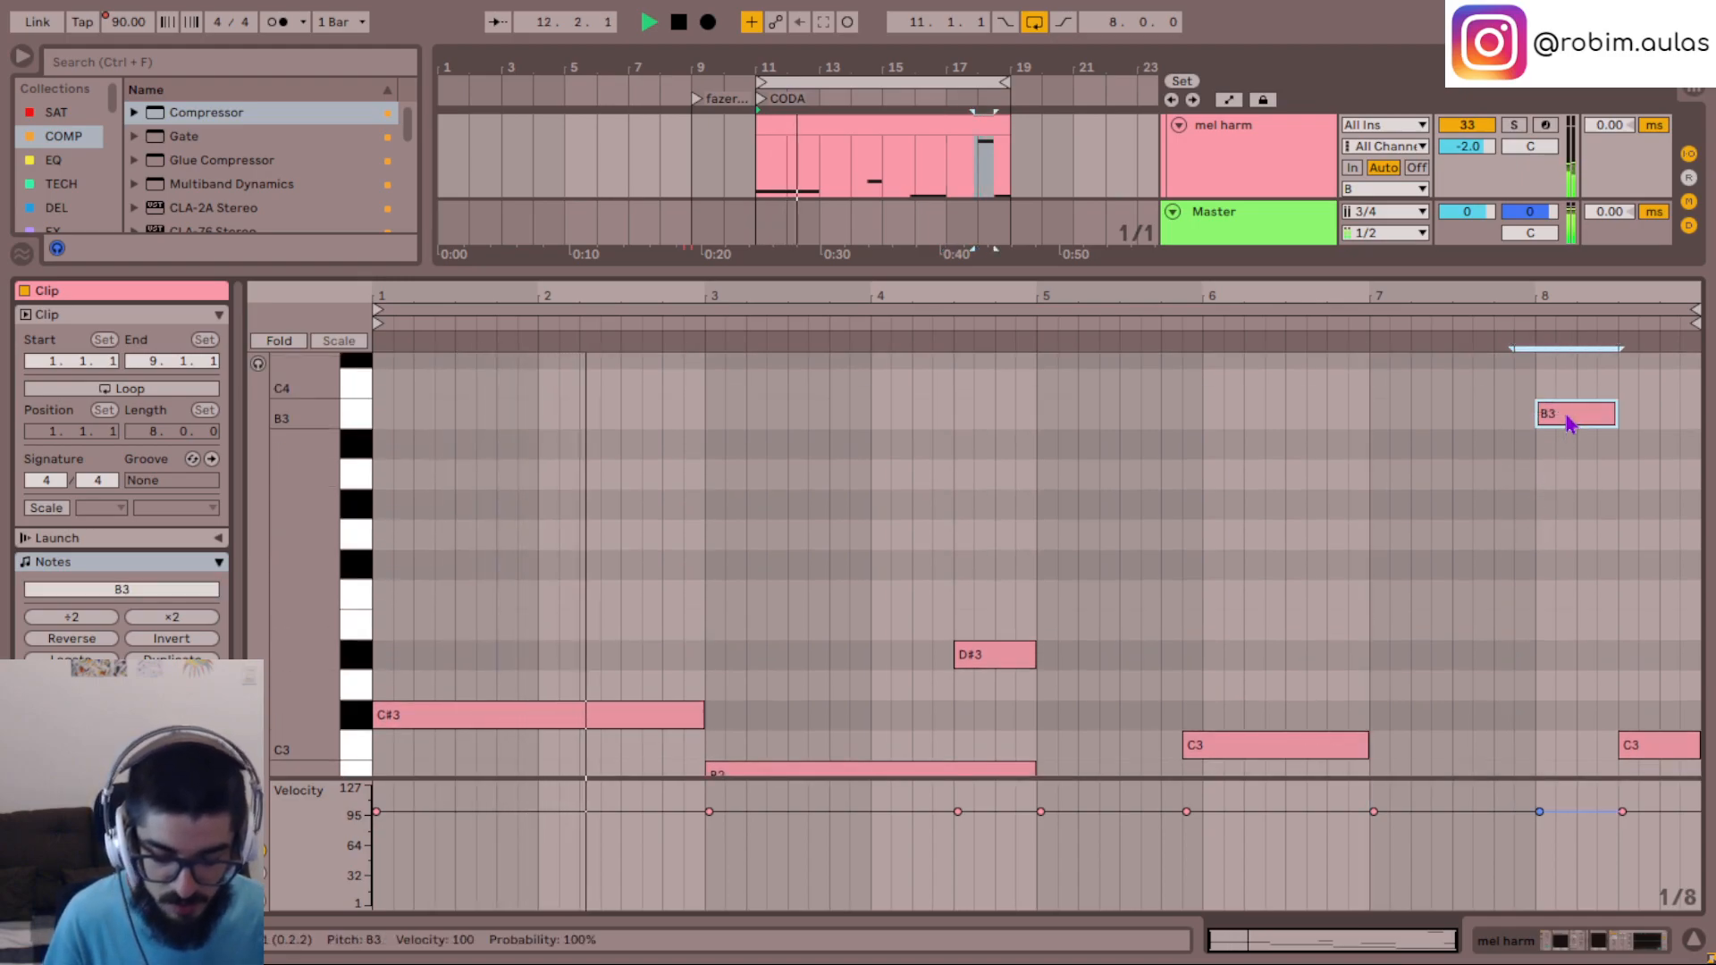
scroll(1573, 467, down, 3)
key(Down)
key(Down)
key(Down)
key(Down)
key(Down)
key(Down)
key(Down)
key(Down)
key(Down)
key(Down)
key(Down)
key(Down)
key(Down)
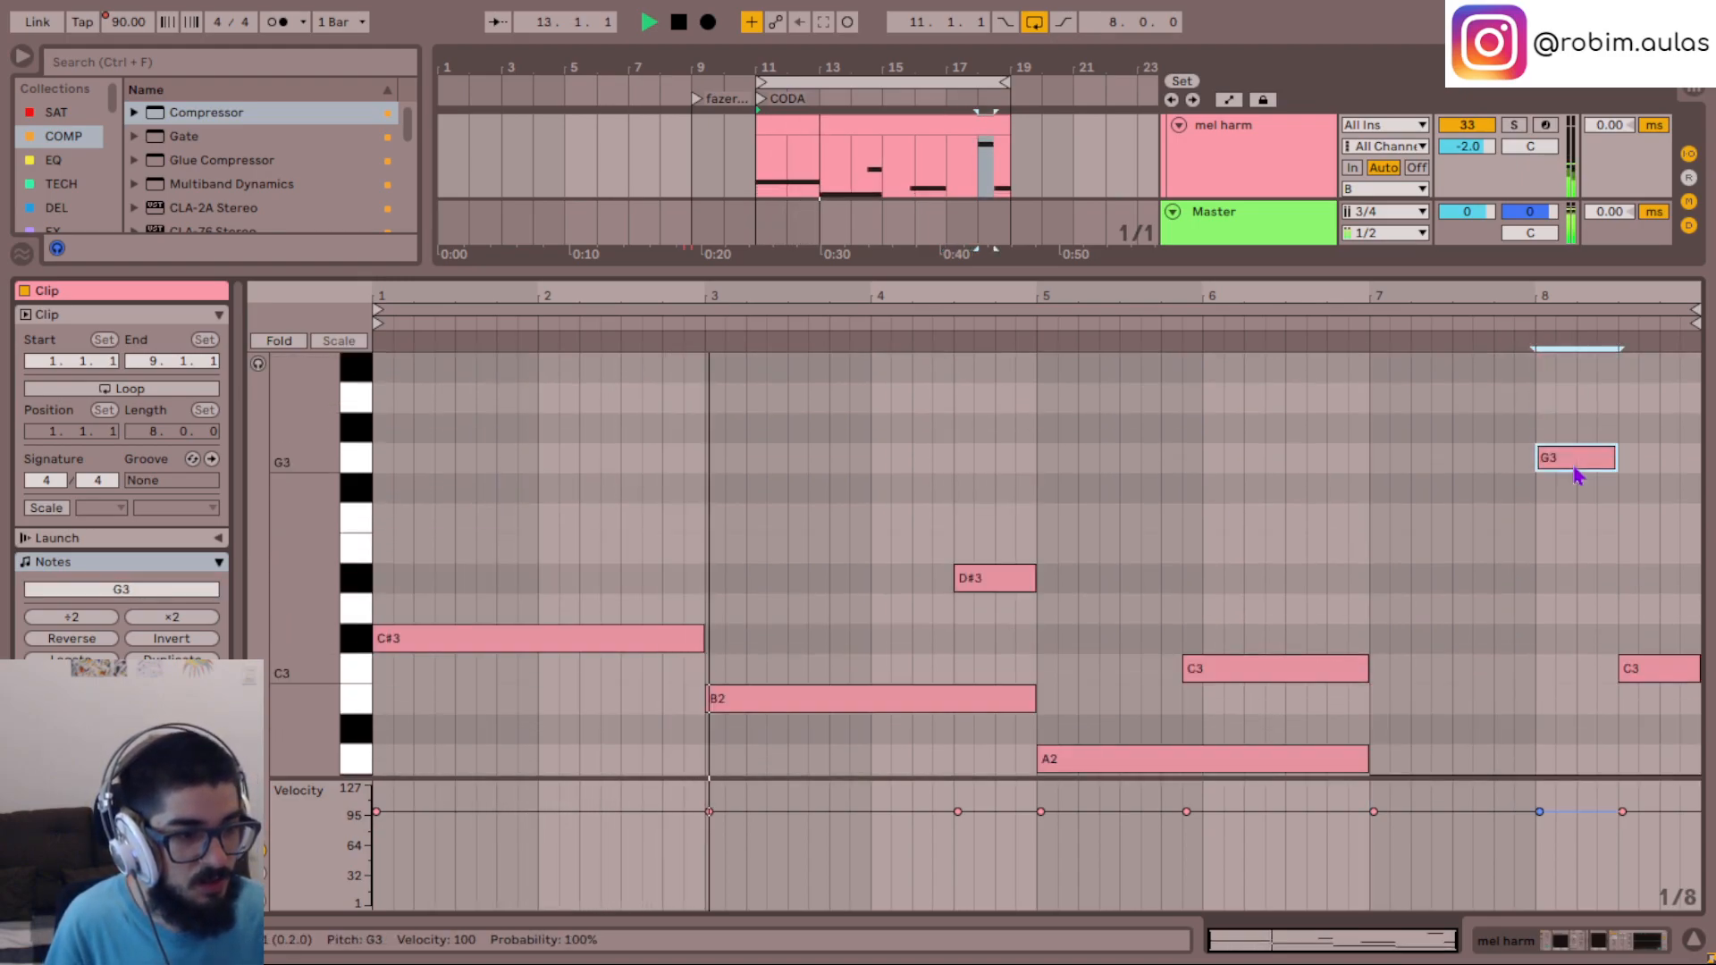
click(1379, 582)
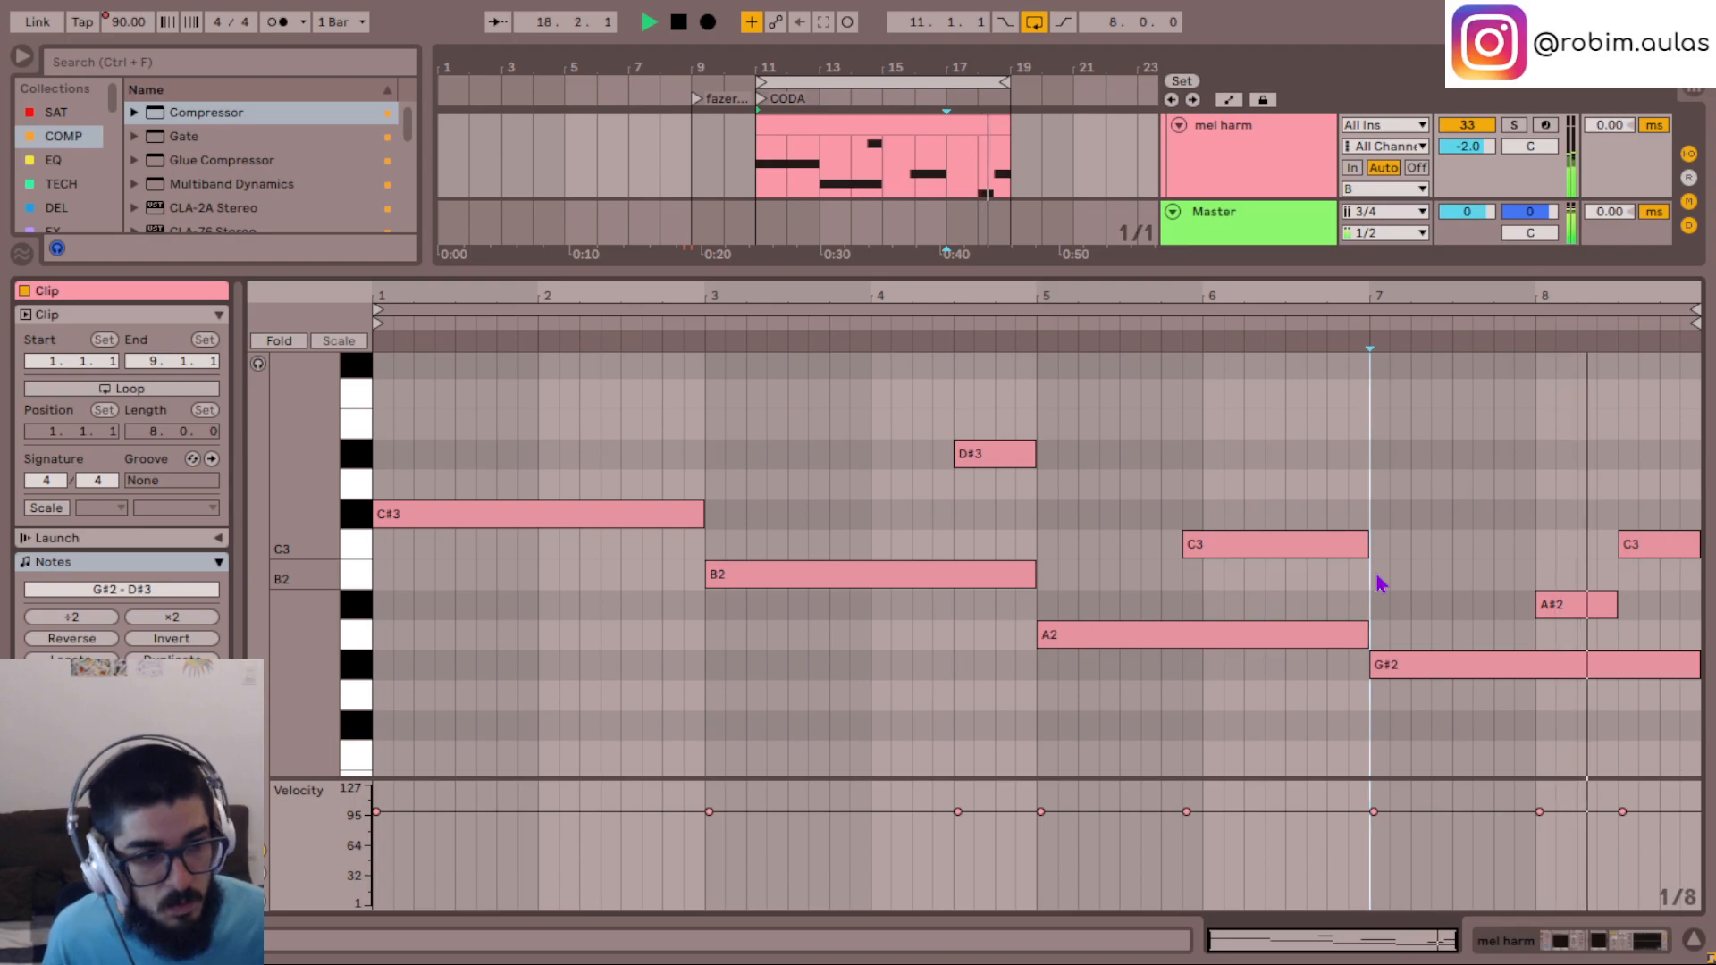
- Lower the short note at the start of bar 8 to A2, deactivate it, and replay from bar 7
click(1586, 605)
key(Down)
click(1371, 586)
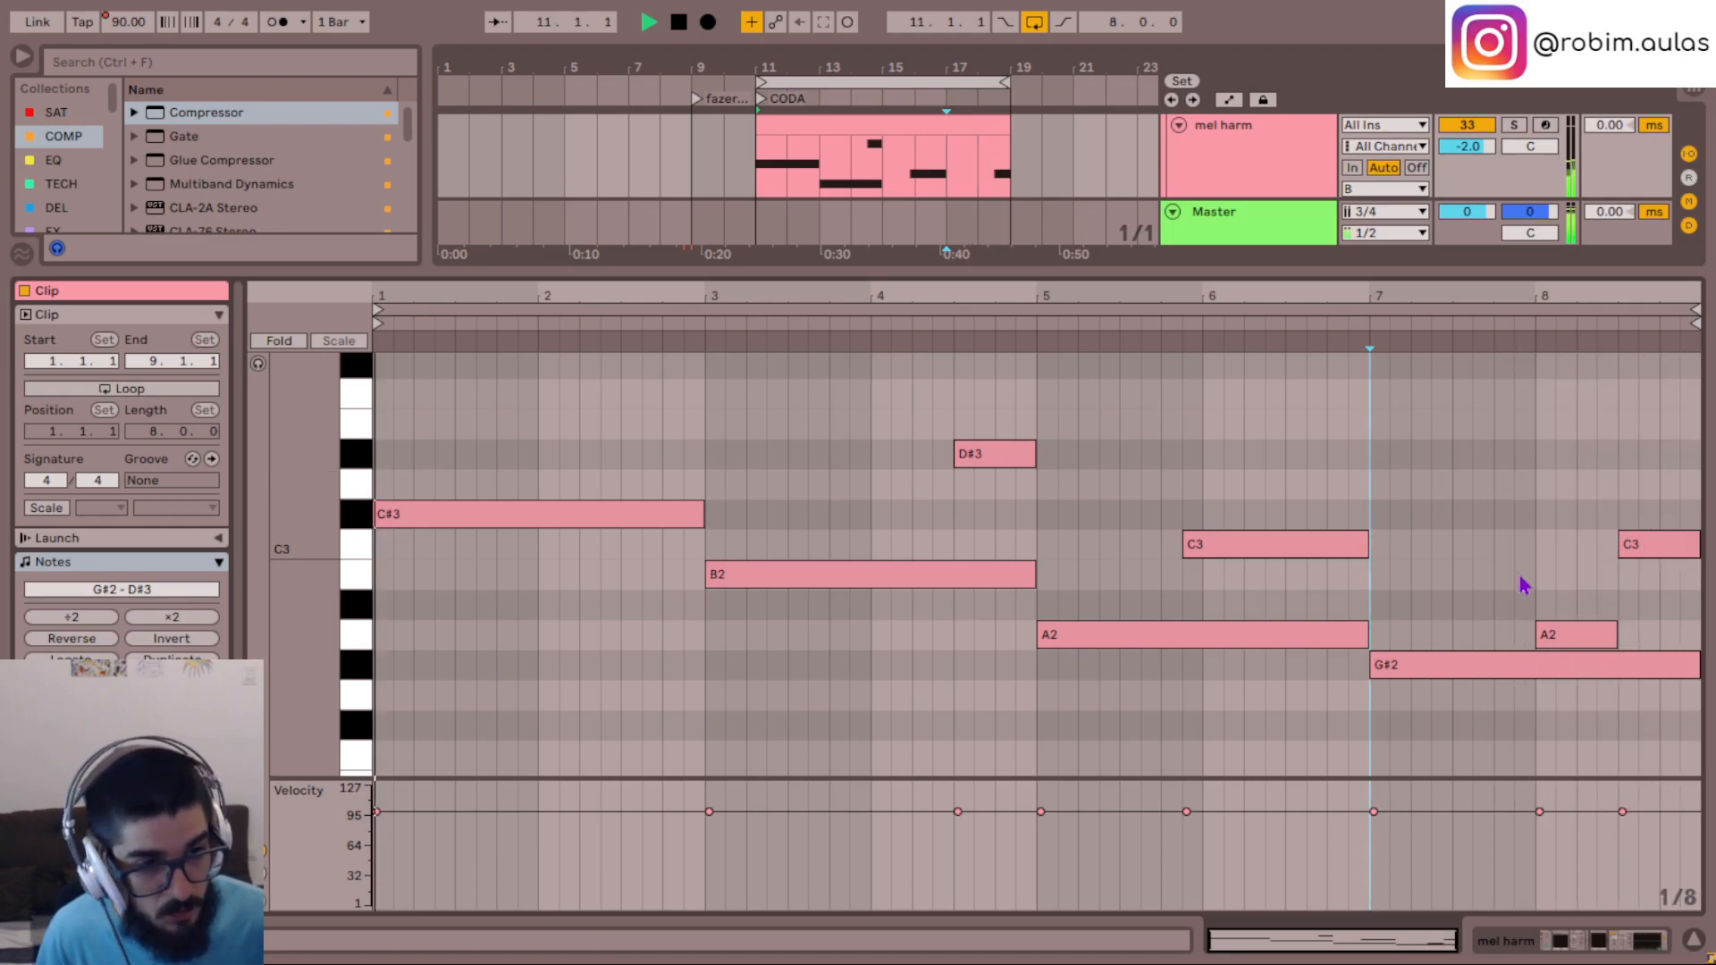
click(1577, 631)
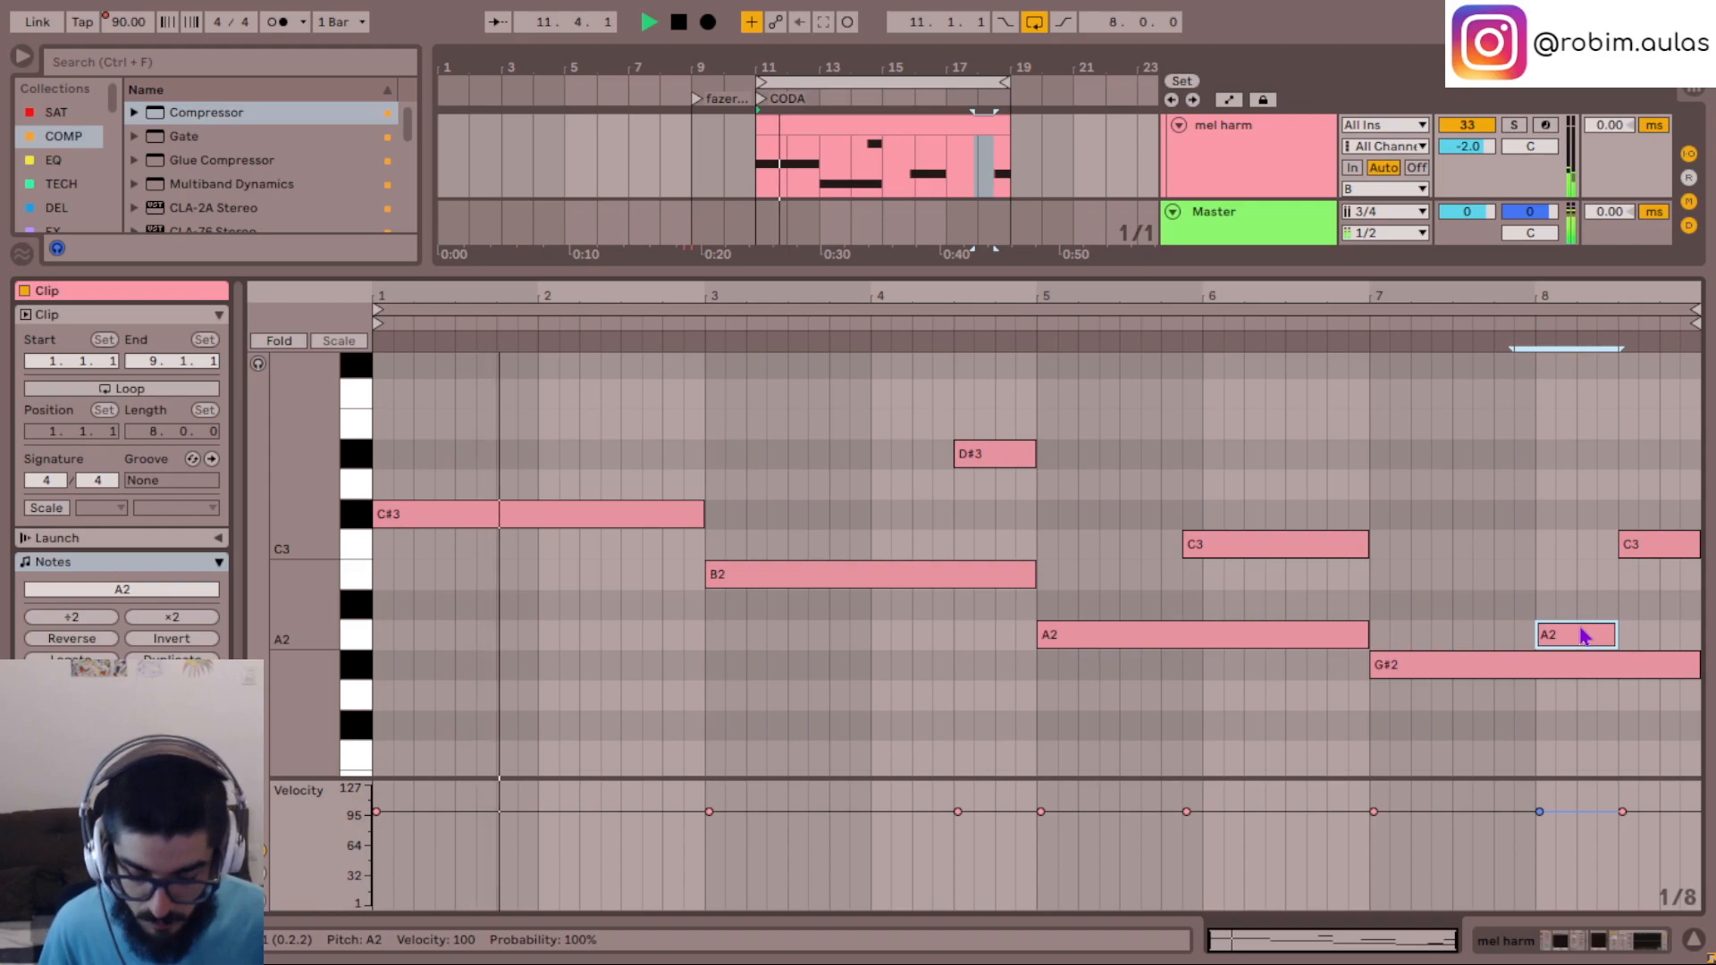
click(1375, 589)
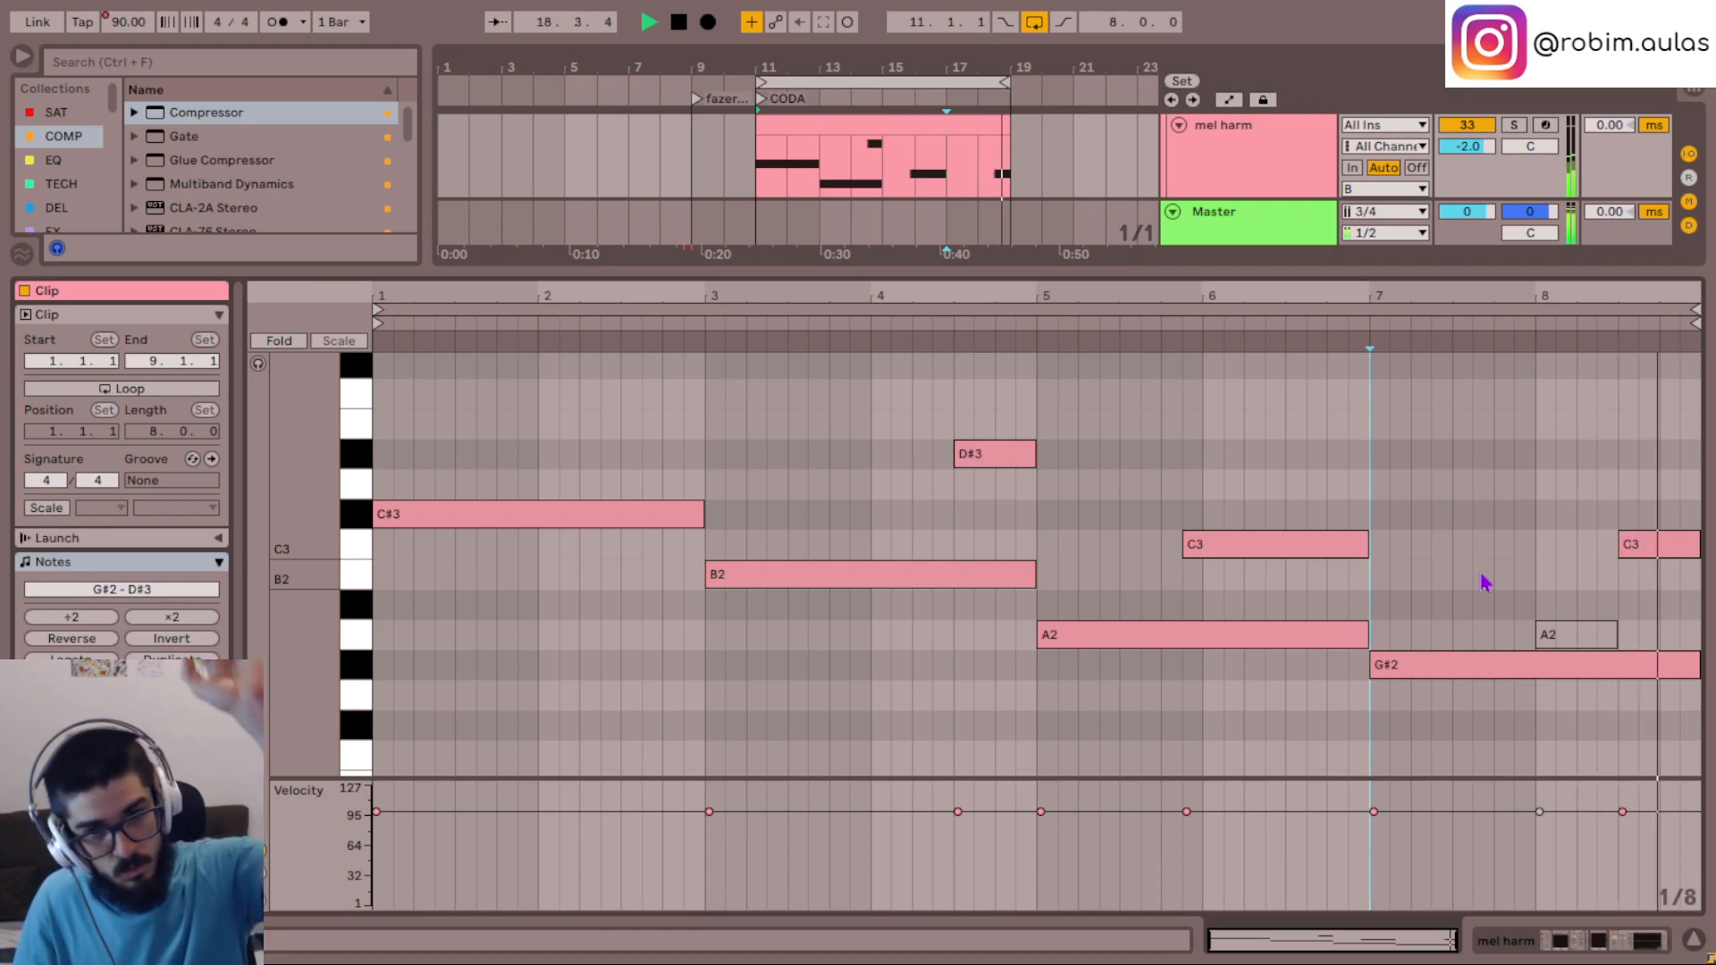
- Raise the short final note at the end of bar 8 to D#3, trying B2 as an alternative, and close the note editor
click(1663, 541)
key(Down)
key(space)
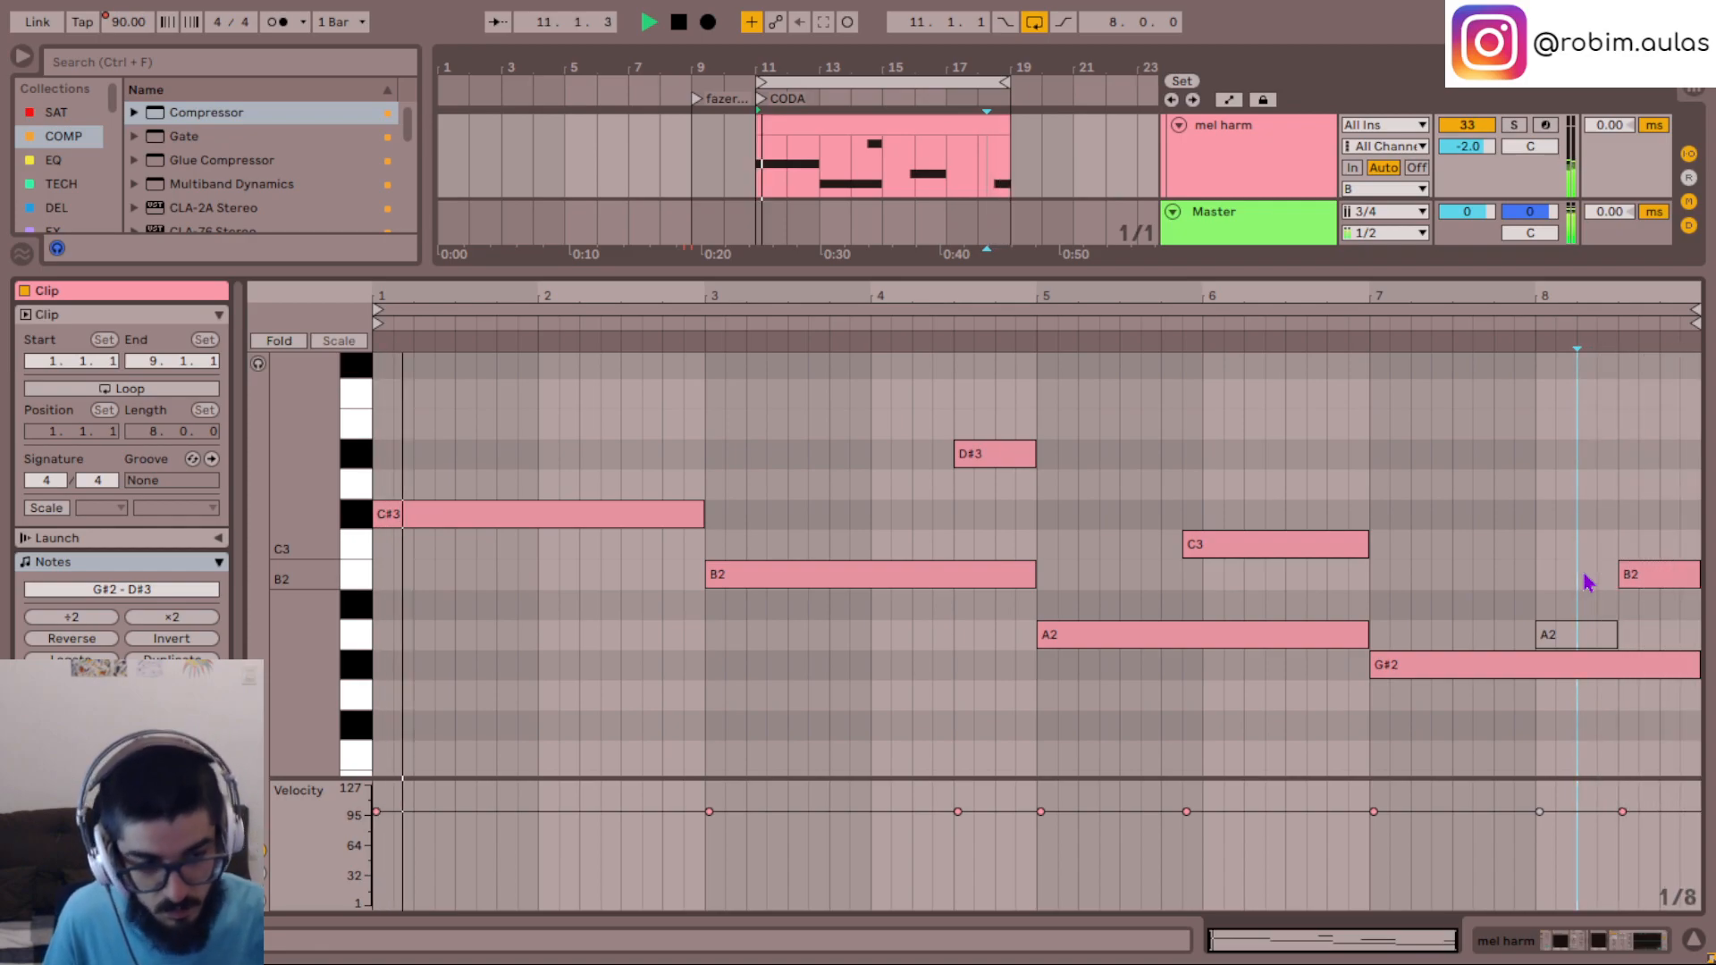
click(1639, 575)
key(Up)
key(Up)
key(Up)
key(Up)
click(1547, 536)
key(space)
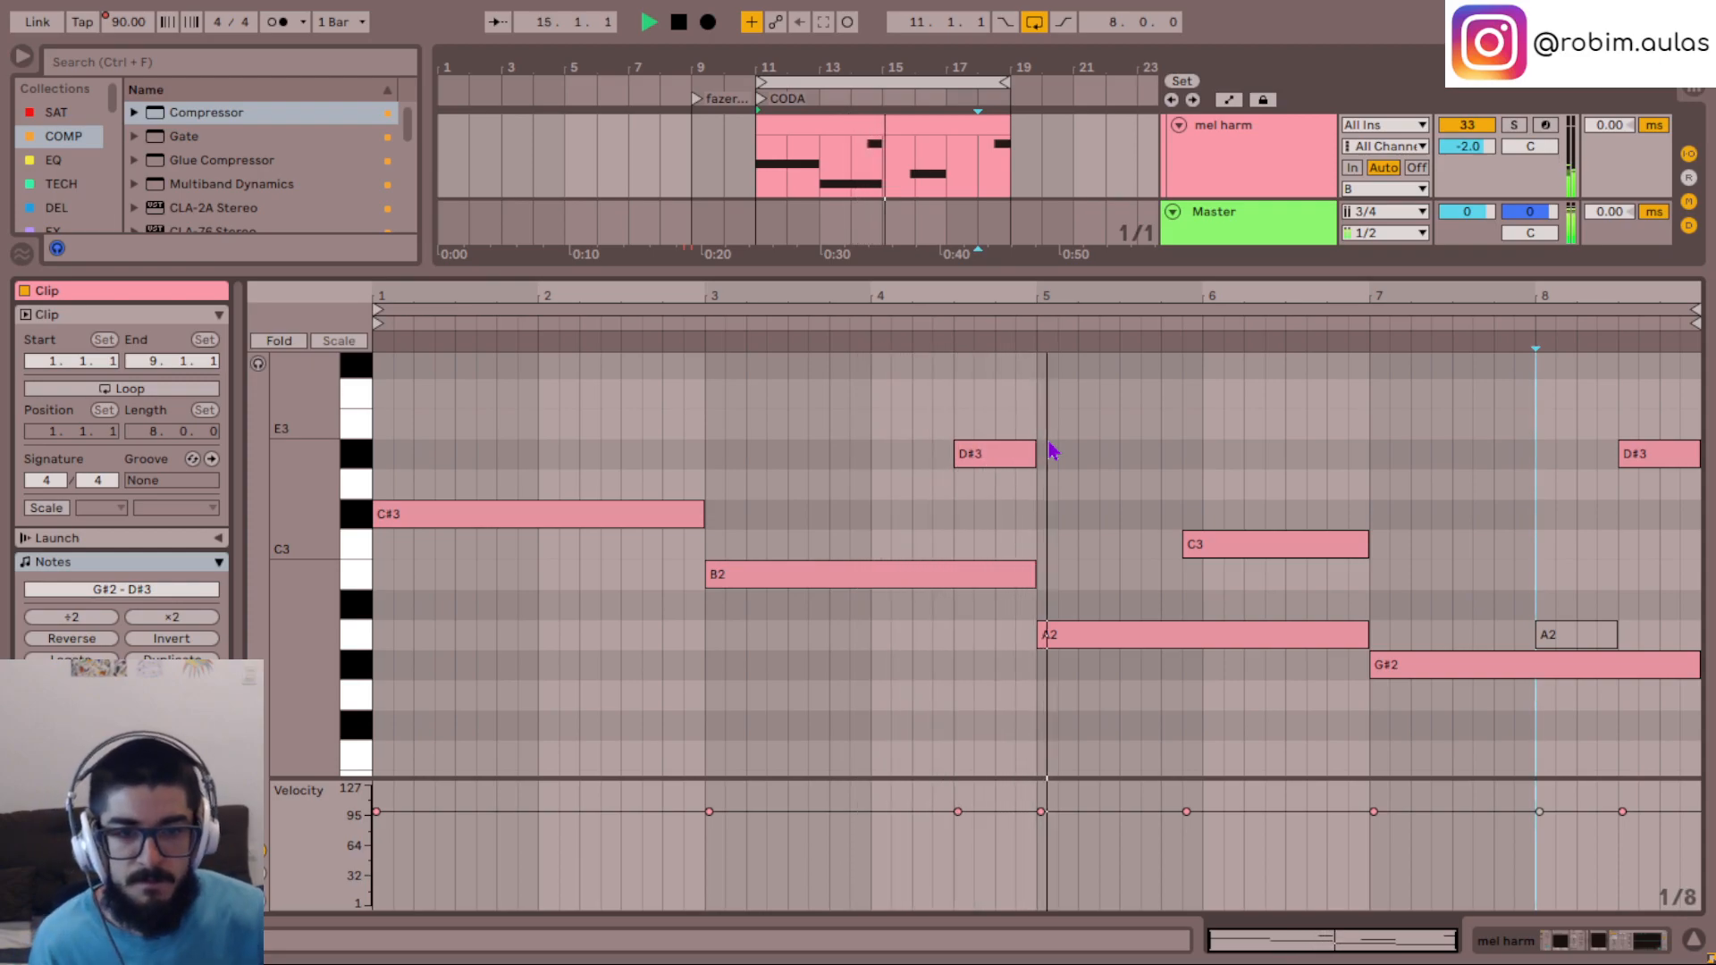
scroll(699, 643, up, 1)
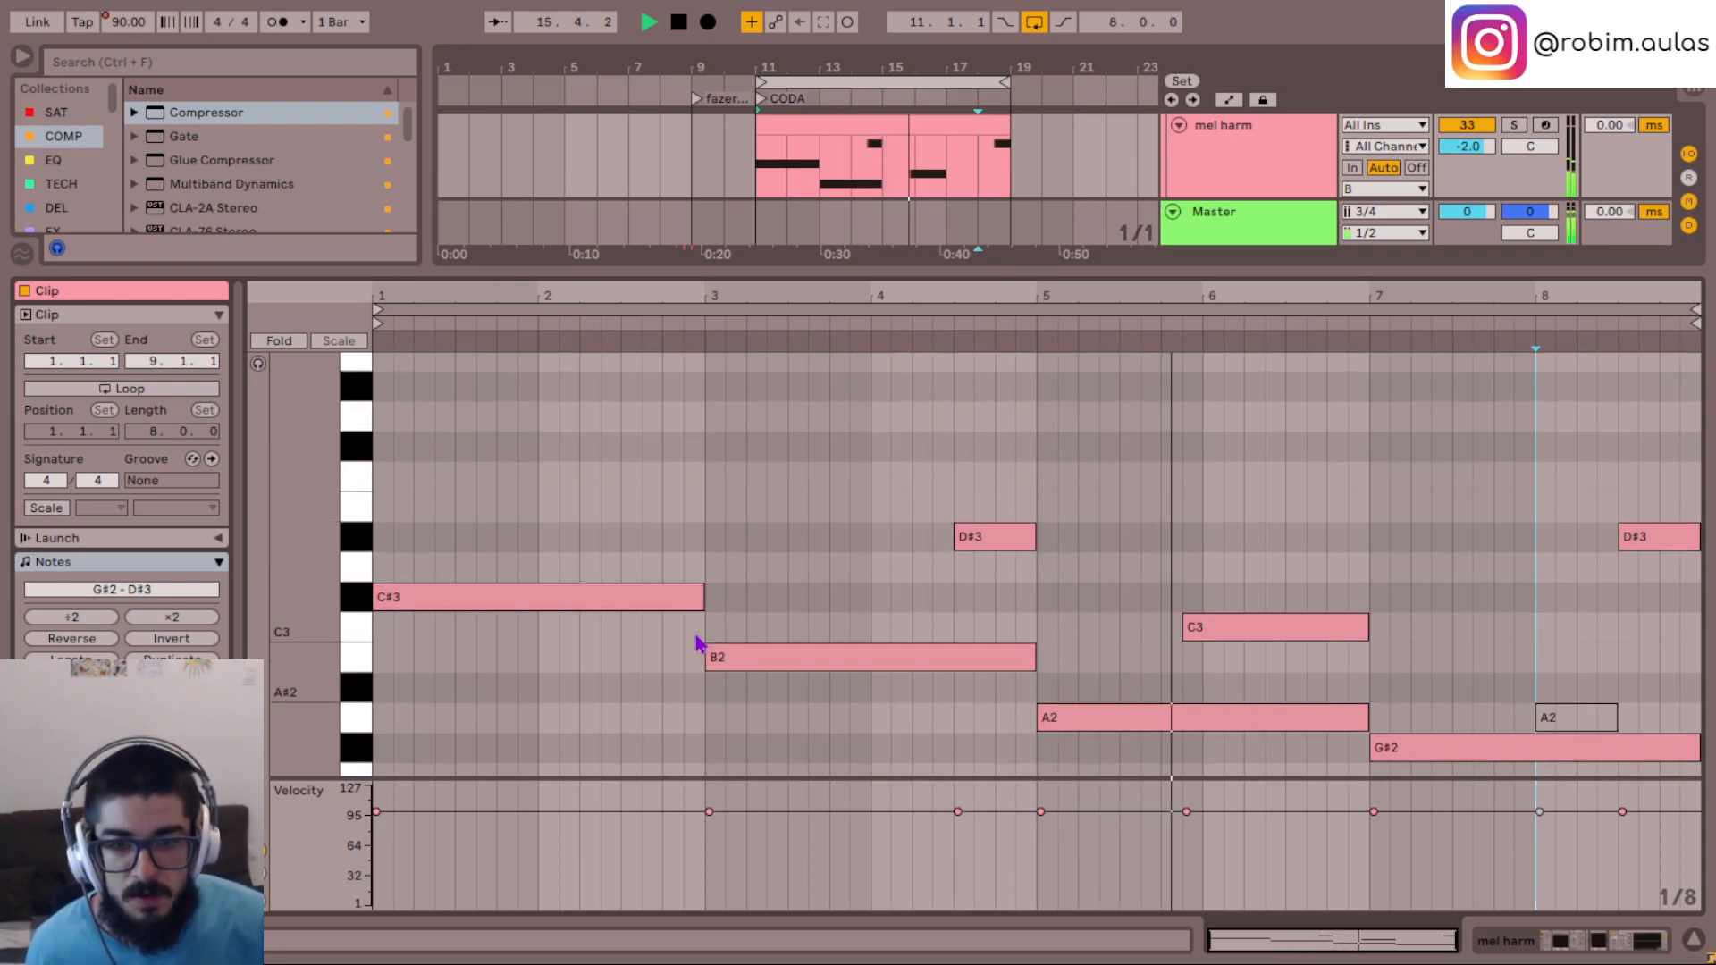
click(1692, 938)
- Transpose all notes of the Bass short clip at bar 13 down to B2
scroll(846, 474, down, 10)
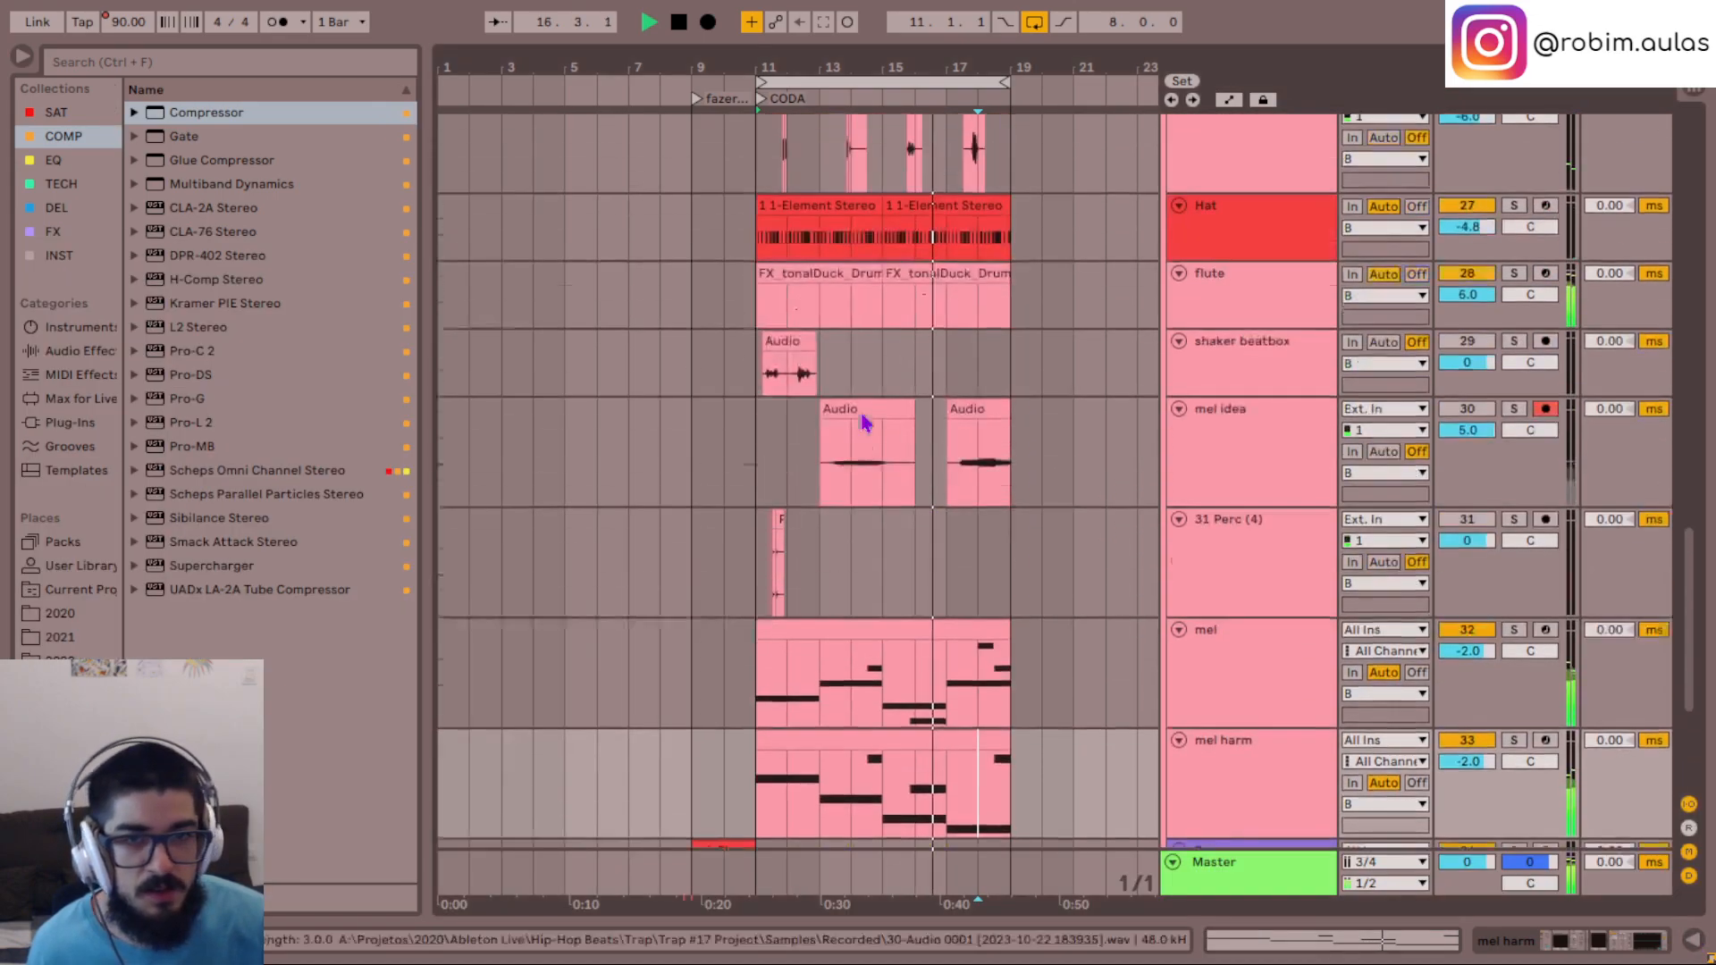
click(812, 572)
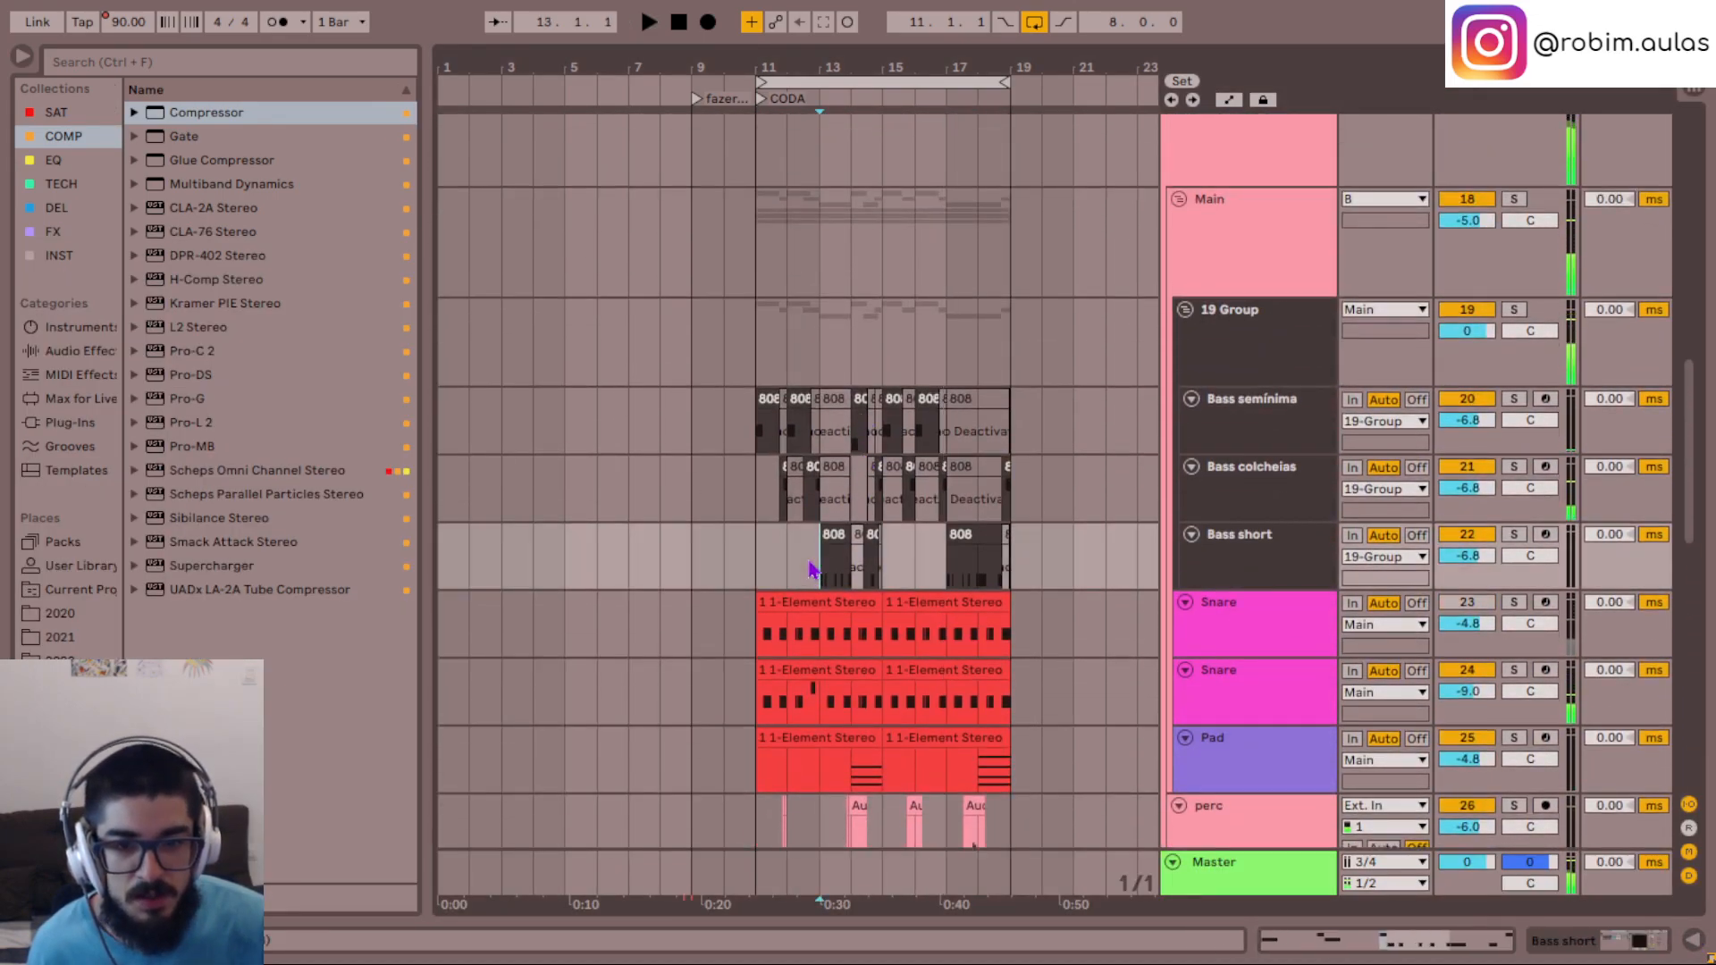
key(space)
double_click(833, 563)
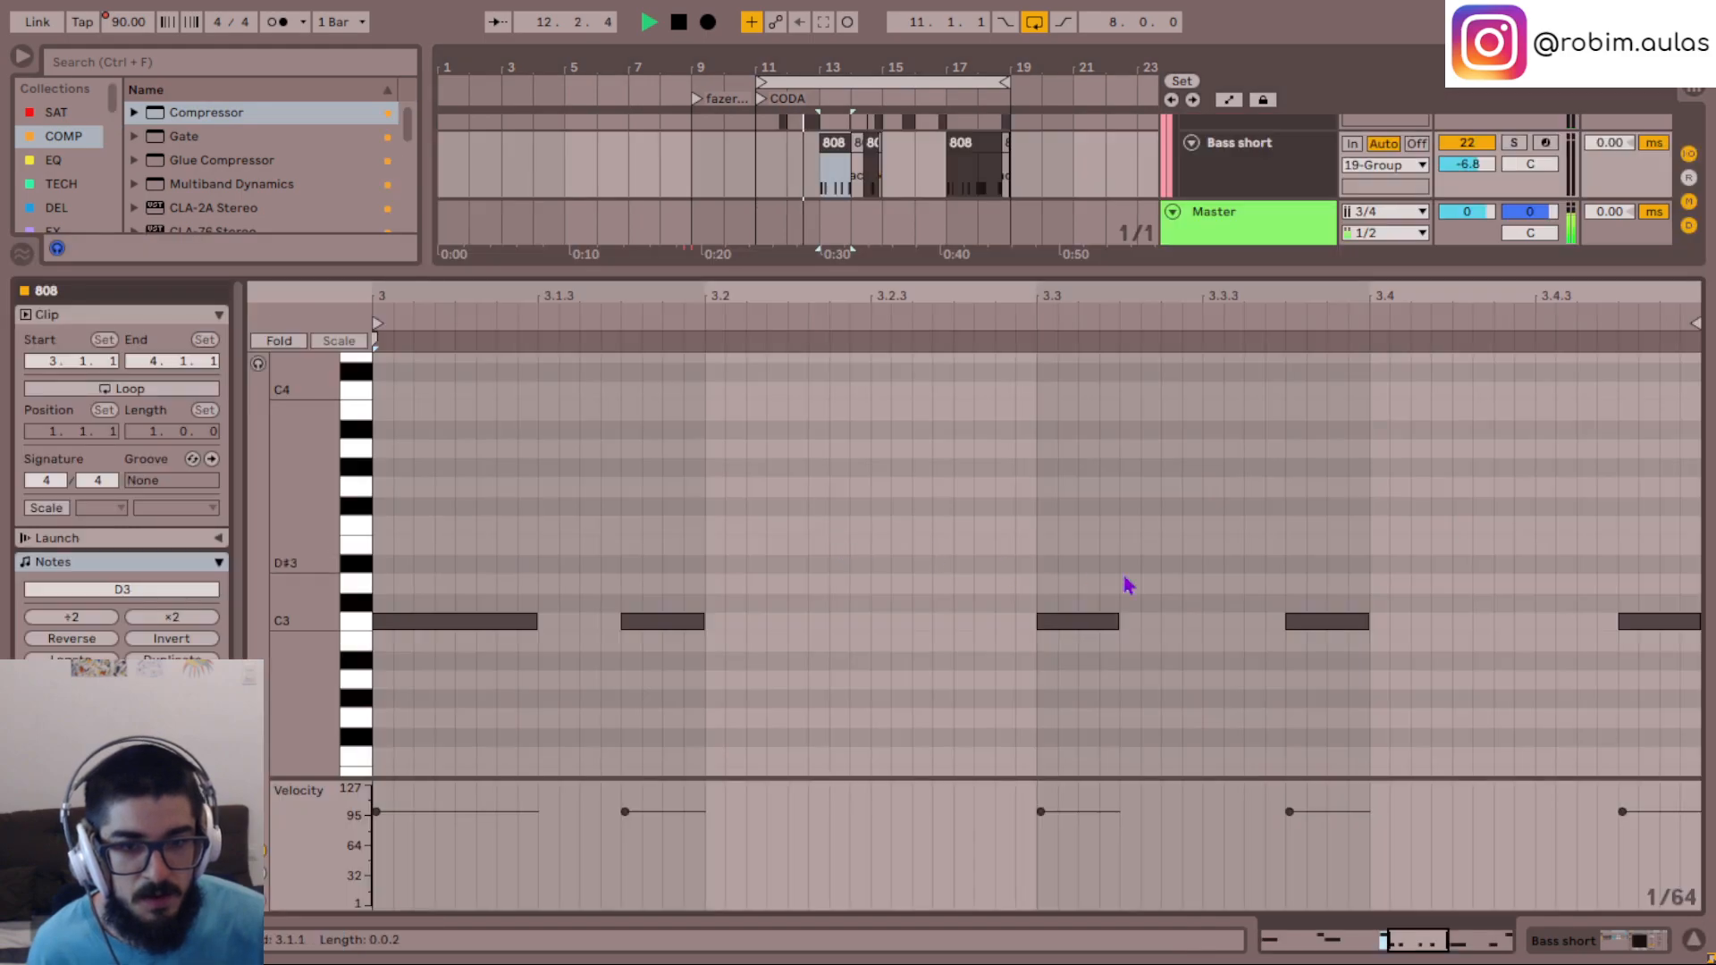
key(ctrl+a)
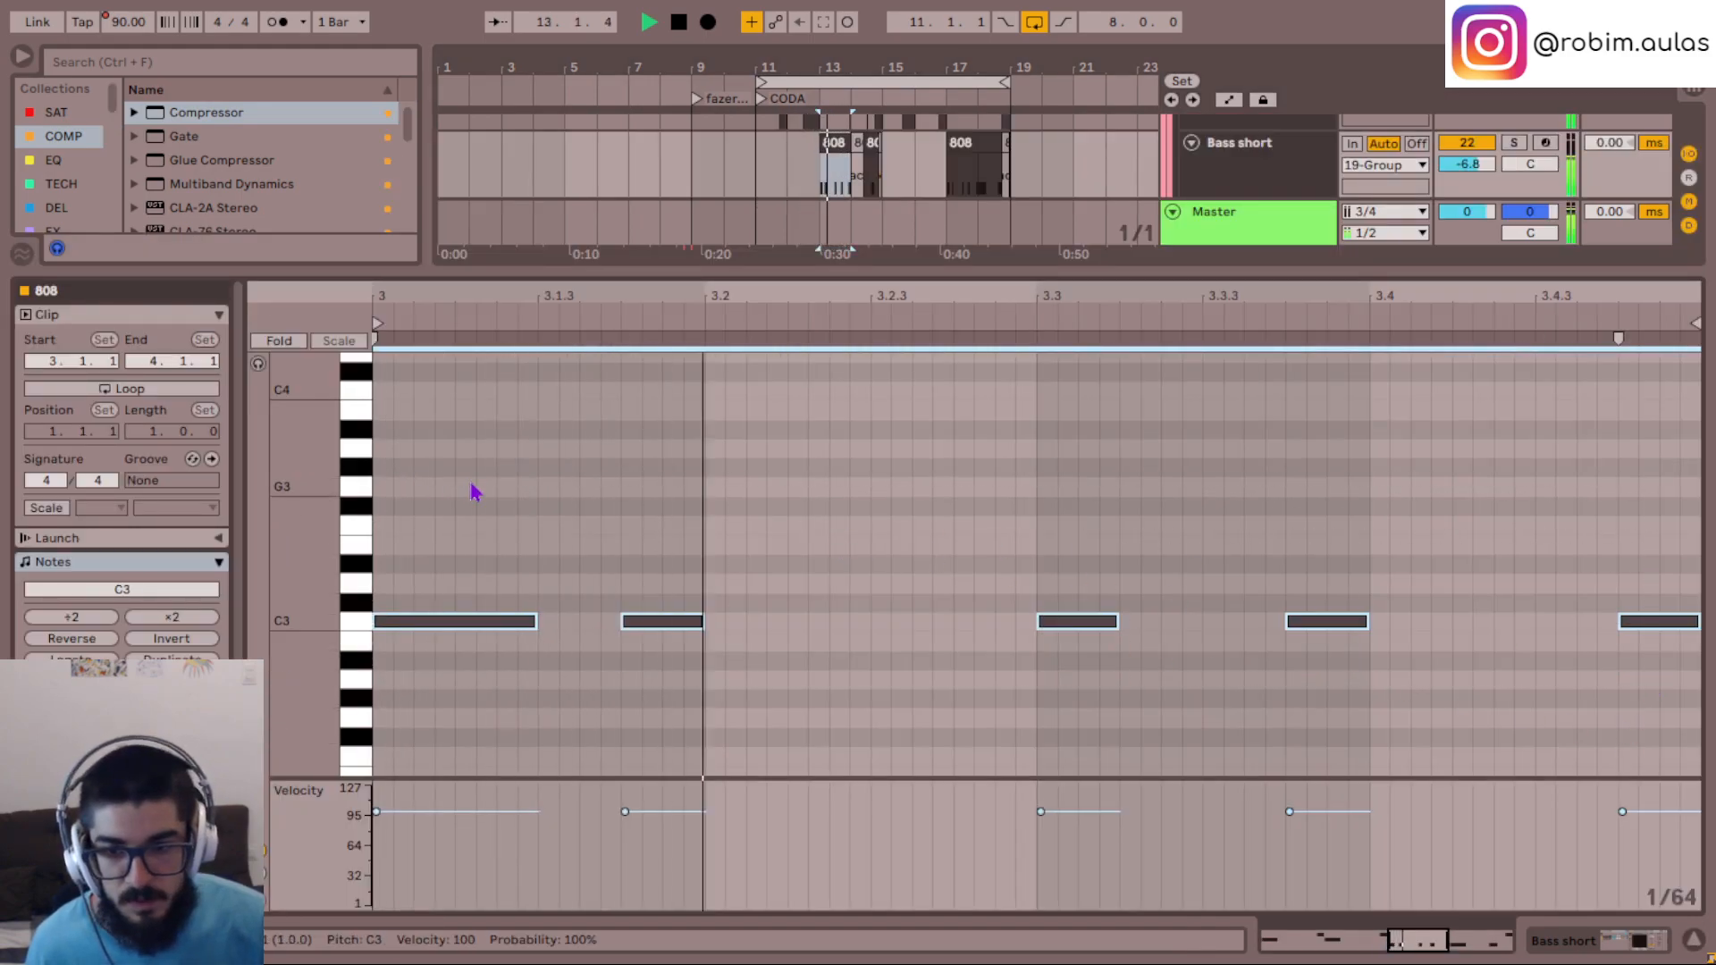
key(Down)
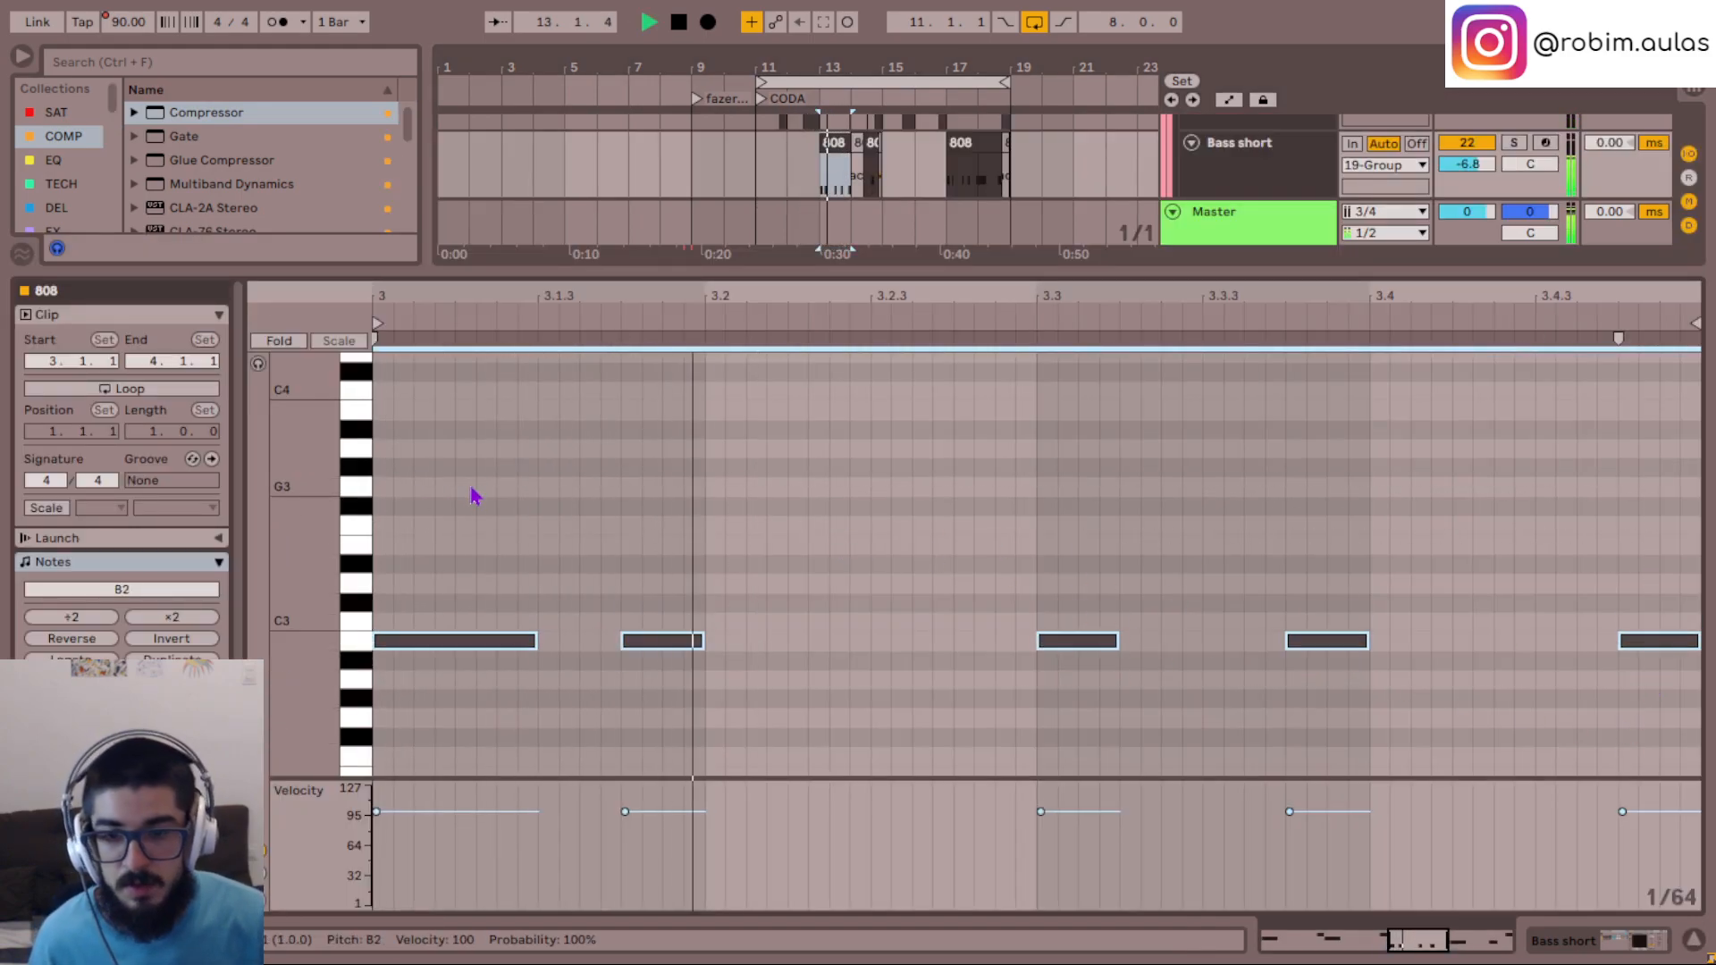
click(1694, 940)
- Lower the note in the Bass semínima clip at bar 14 to B2
scroll(815, 420, up, 2)
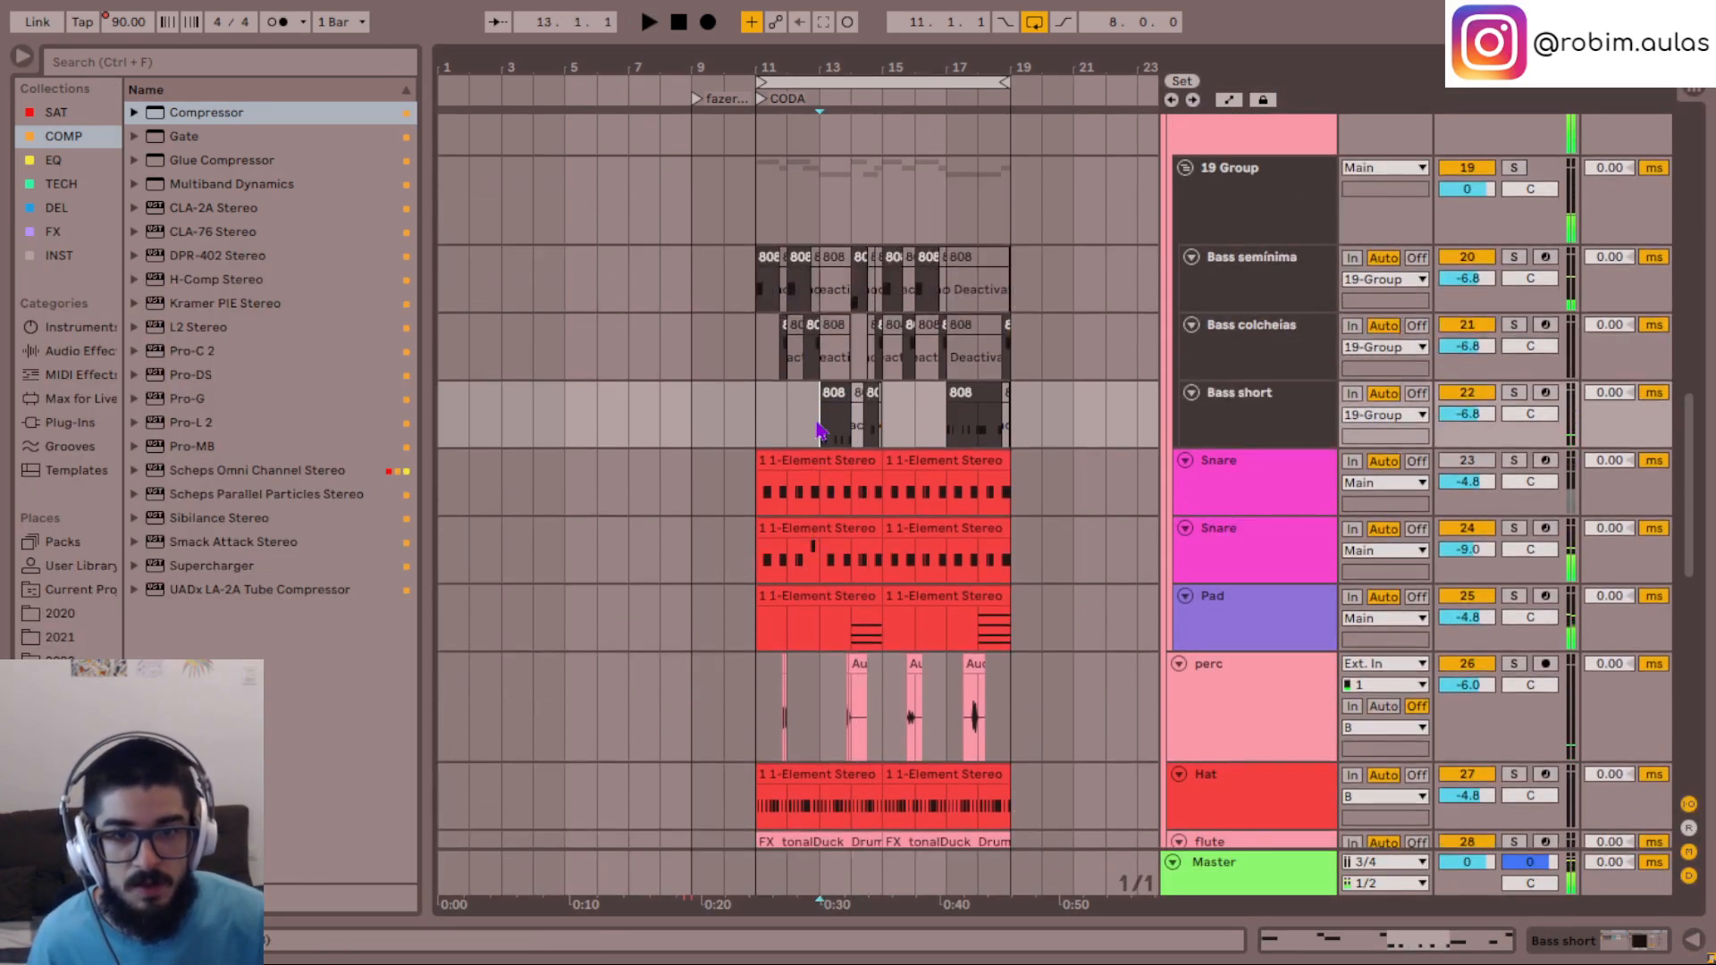
key(plus)
key(plus)
key(plus)
key(plus)
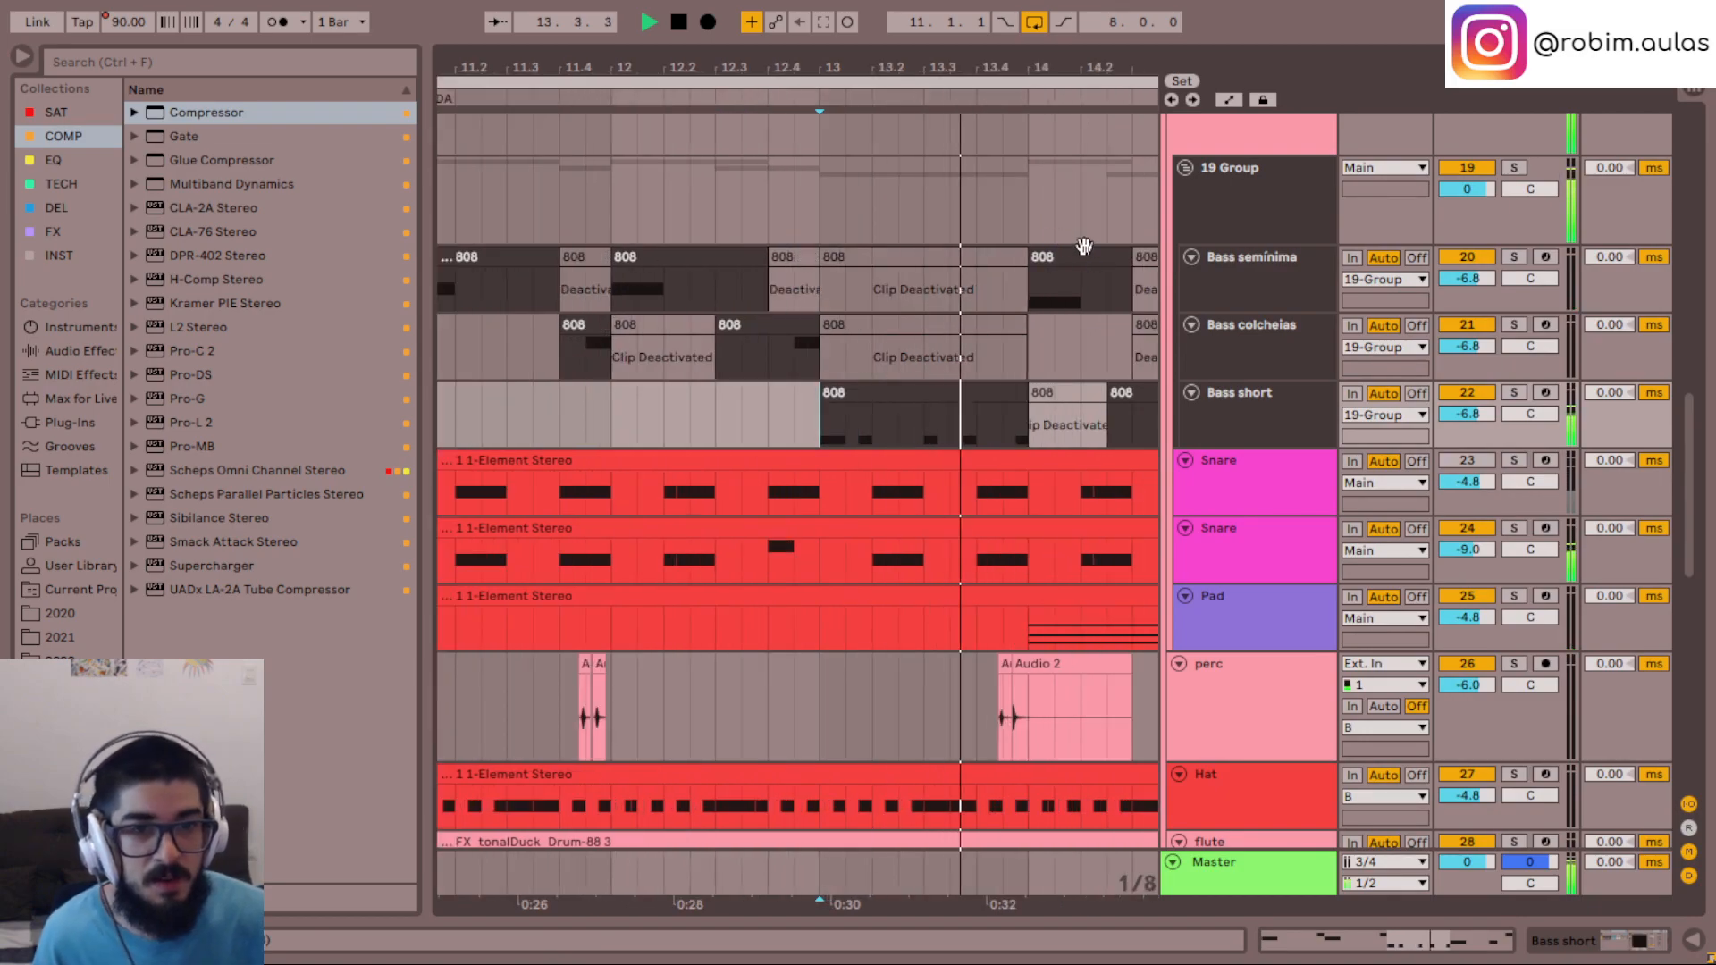
double_click(1082, 255)
key(ctrl+a)
key(Down)
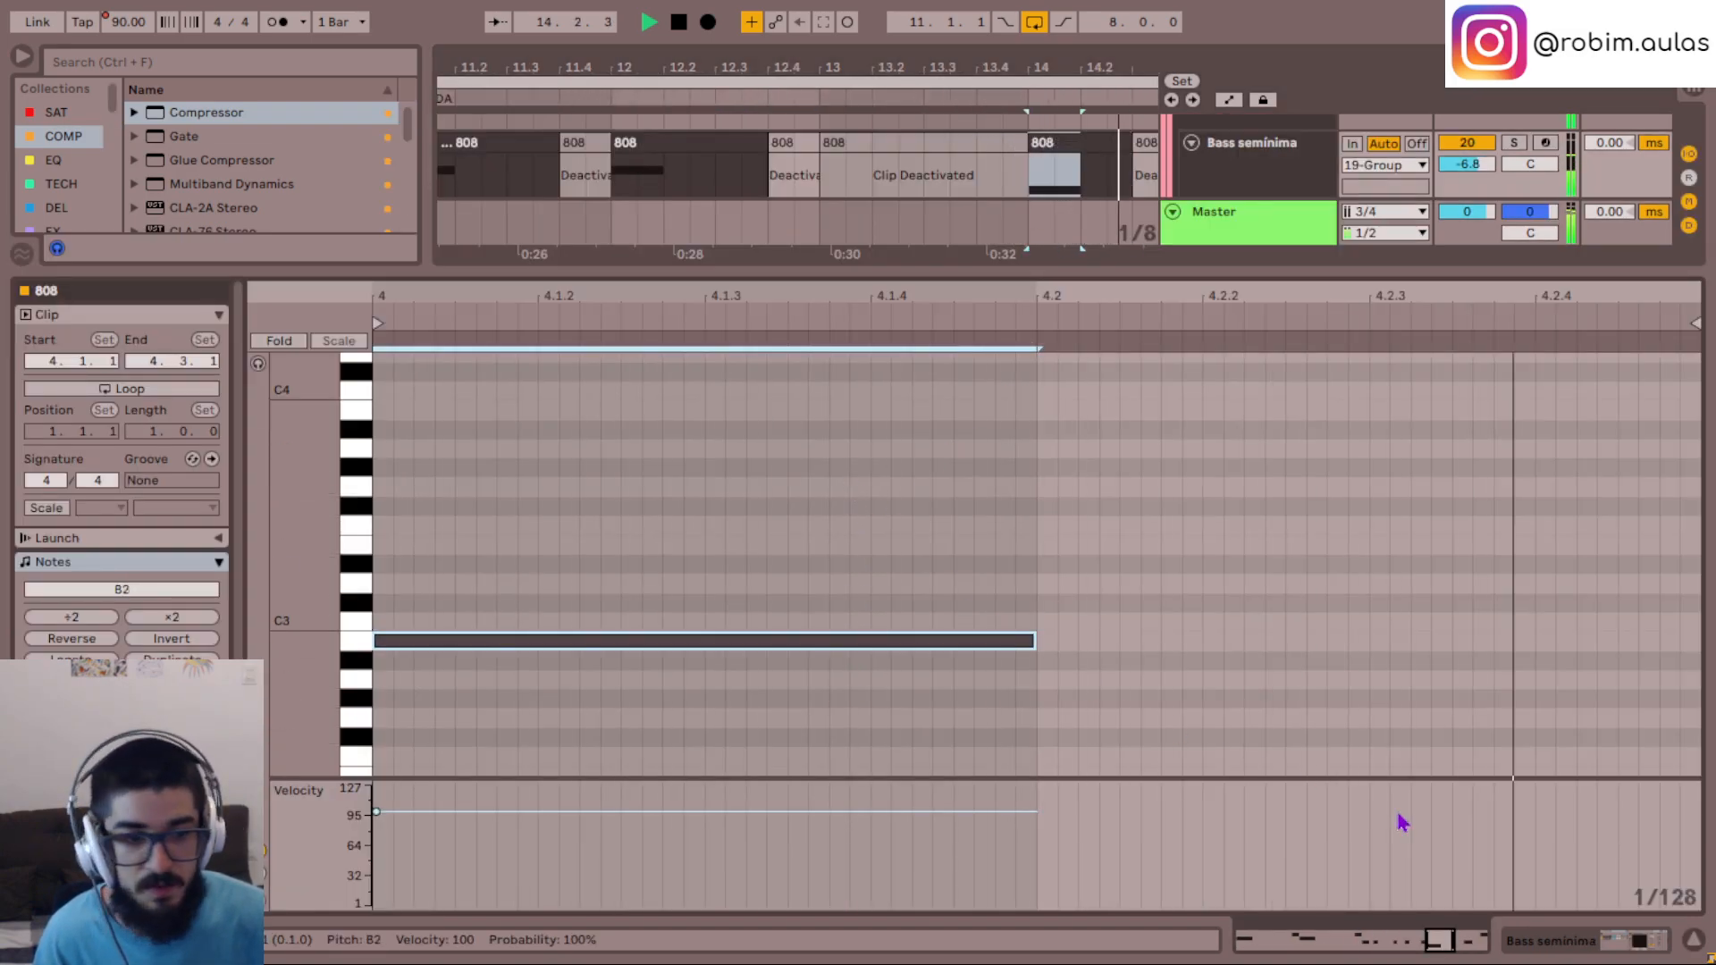
click(1692, 941)
- Replay the arrangement from bar 13 to hear the transposed bass notes
scroll(1079, 354, up, 4)
key(space)
key(space)
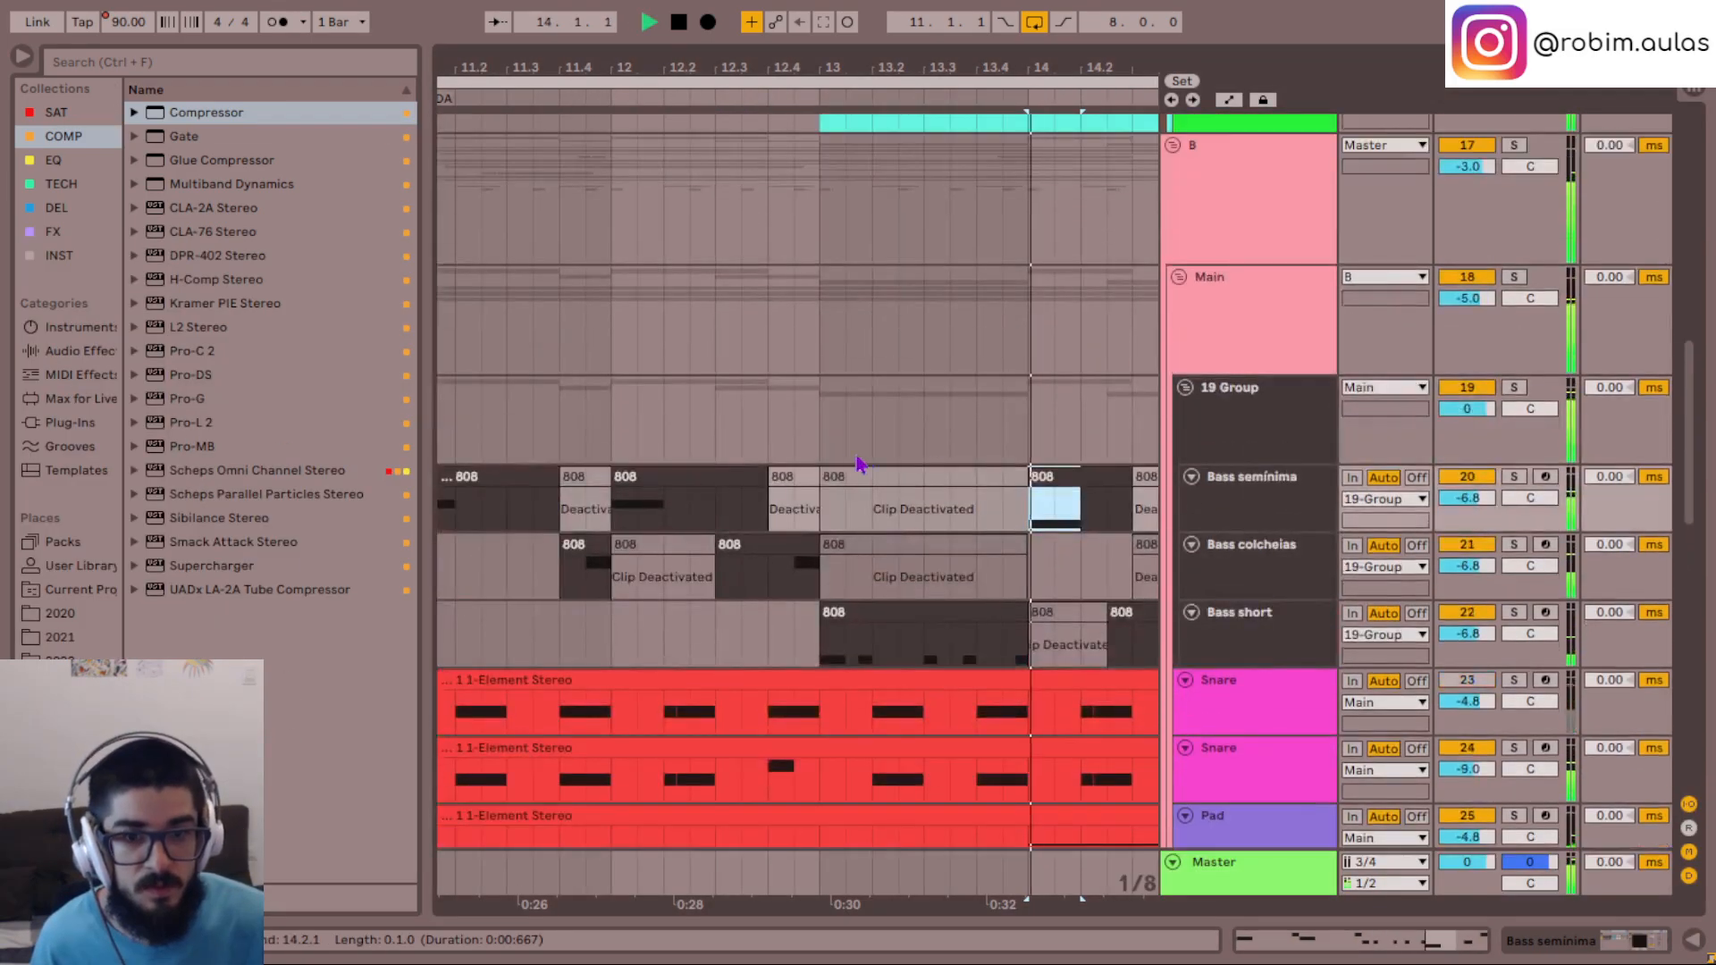
click(822, 453)
key(space)
key(space)
- Lower the note in the active Bass short clip in the second half of bar 14 to B2
scroll(967, 478, right, 1)
scroll(967, 476, right, 1)
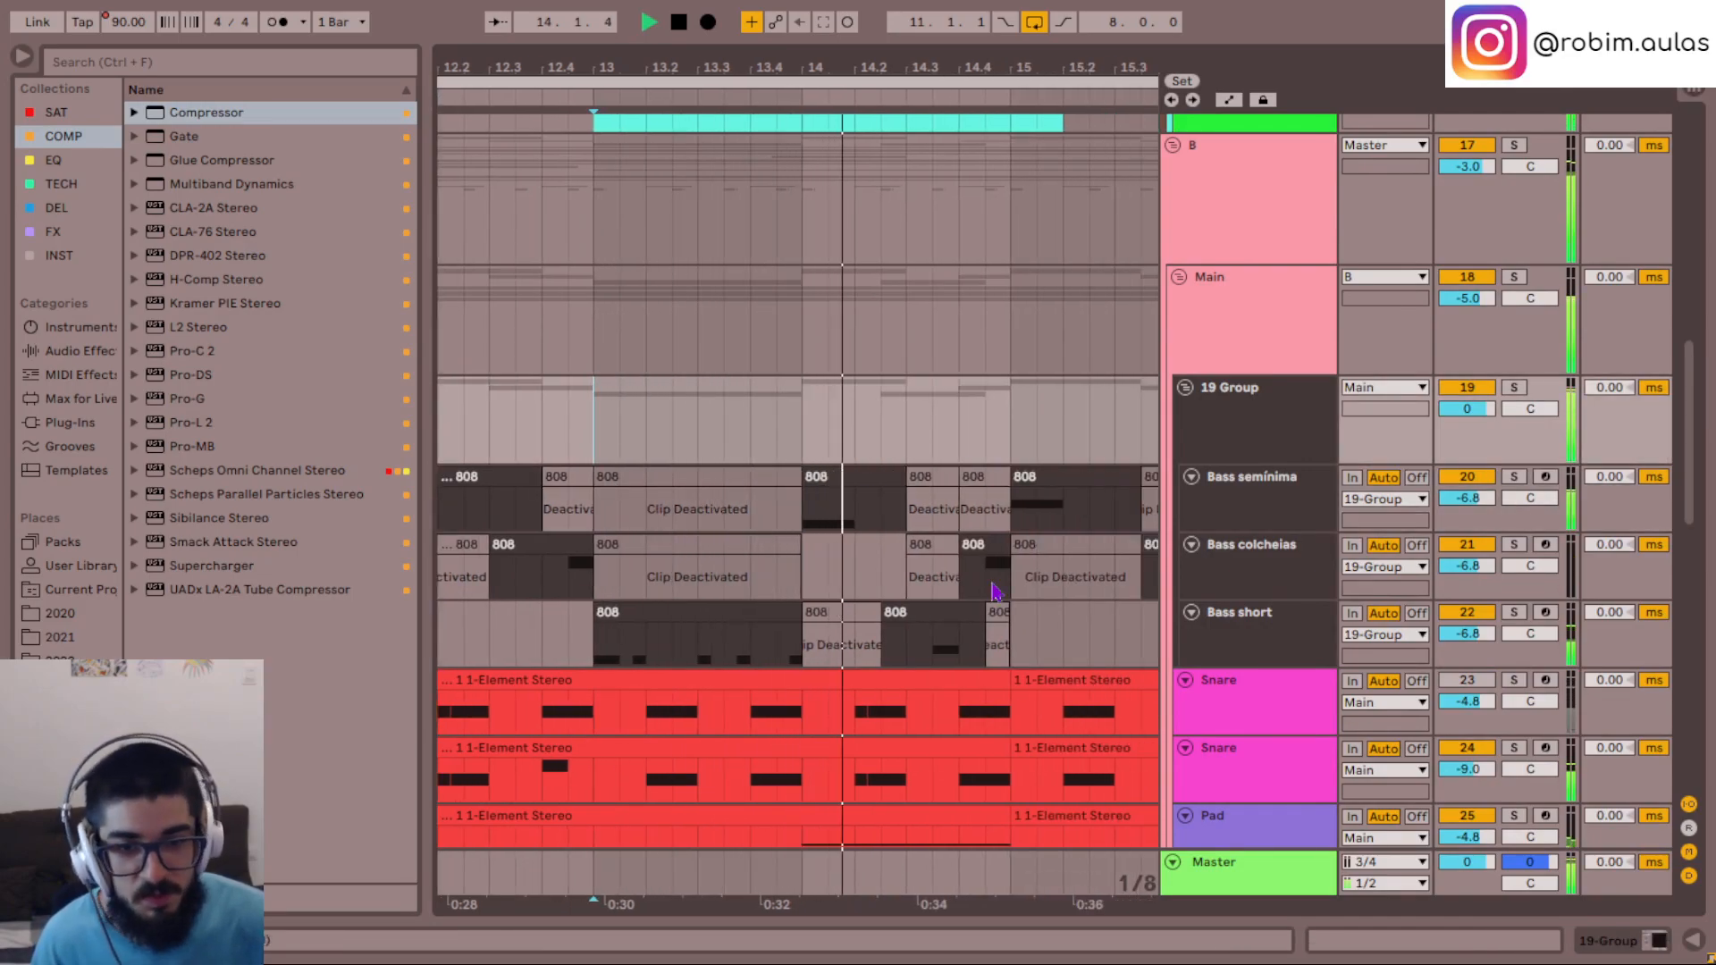
double_click(934, 635)
key(Down)
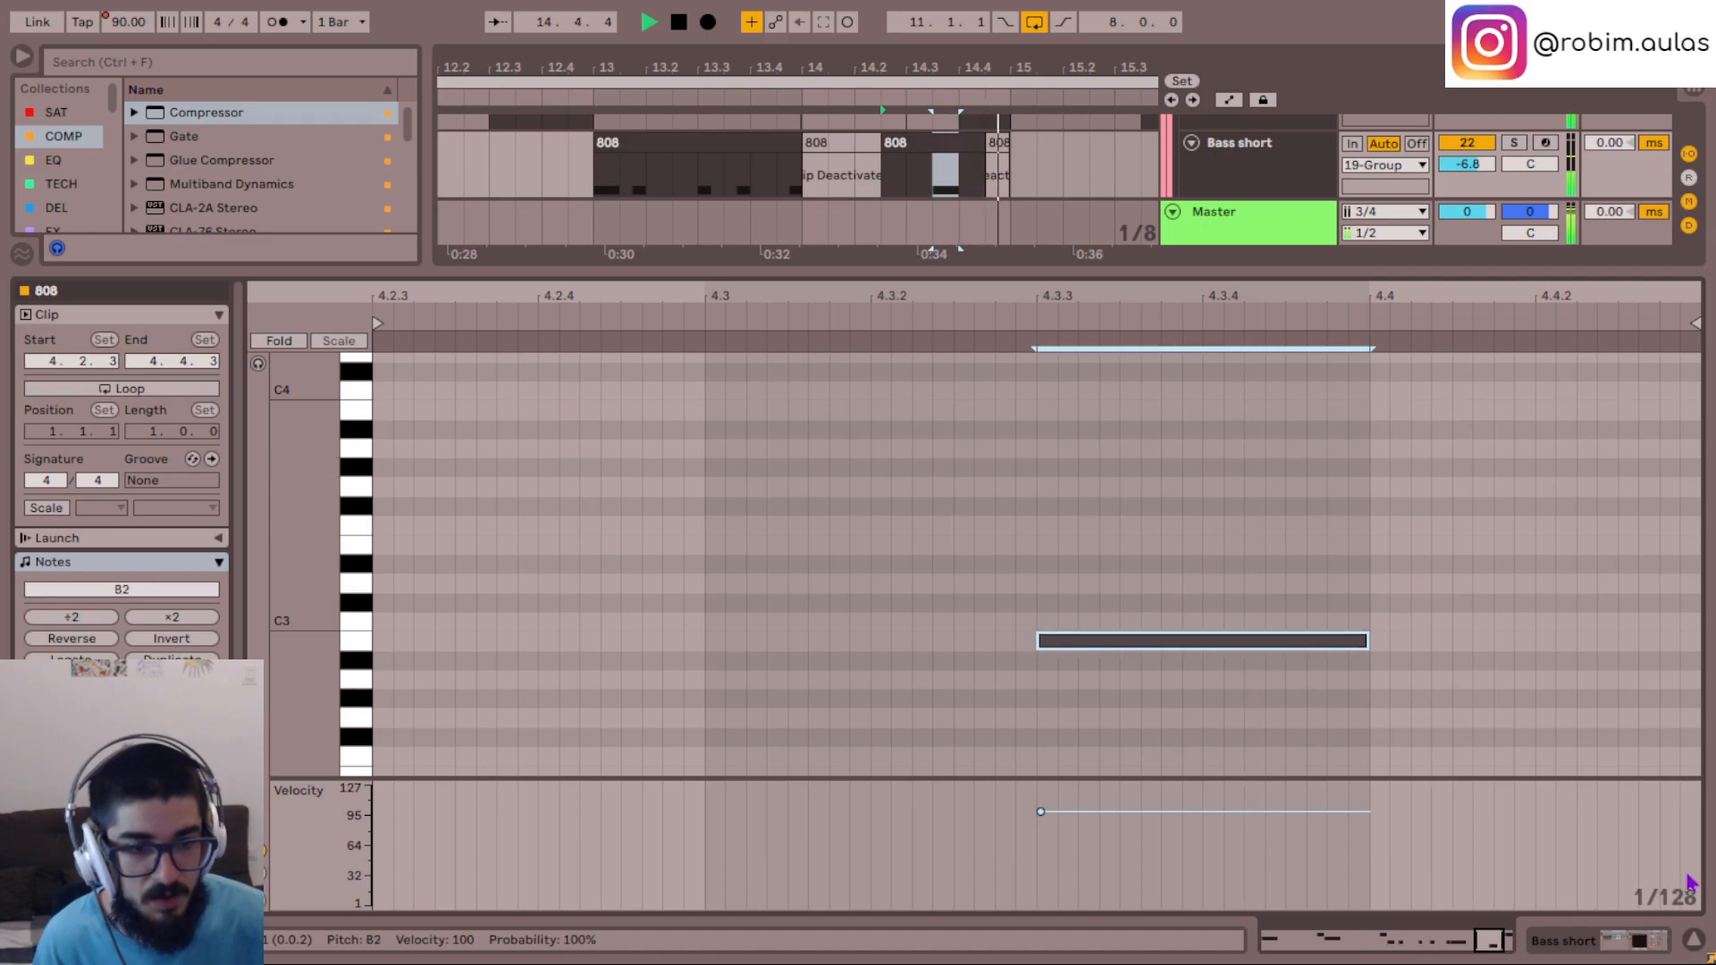
click(1695, 941)
- Examine the notes of the Bass short clip that starts at bar 17
scroll(898, 456, up, 3)
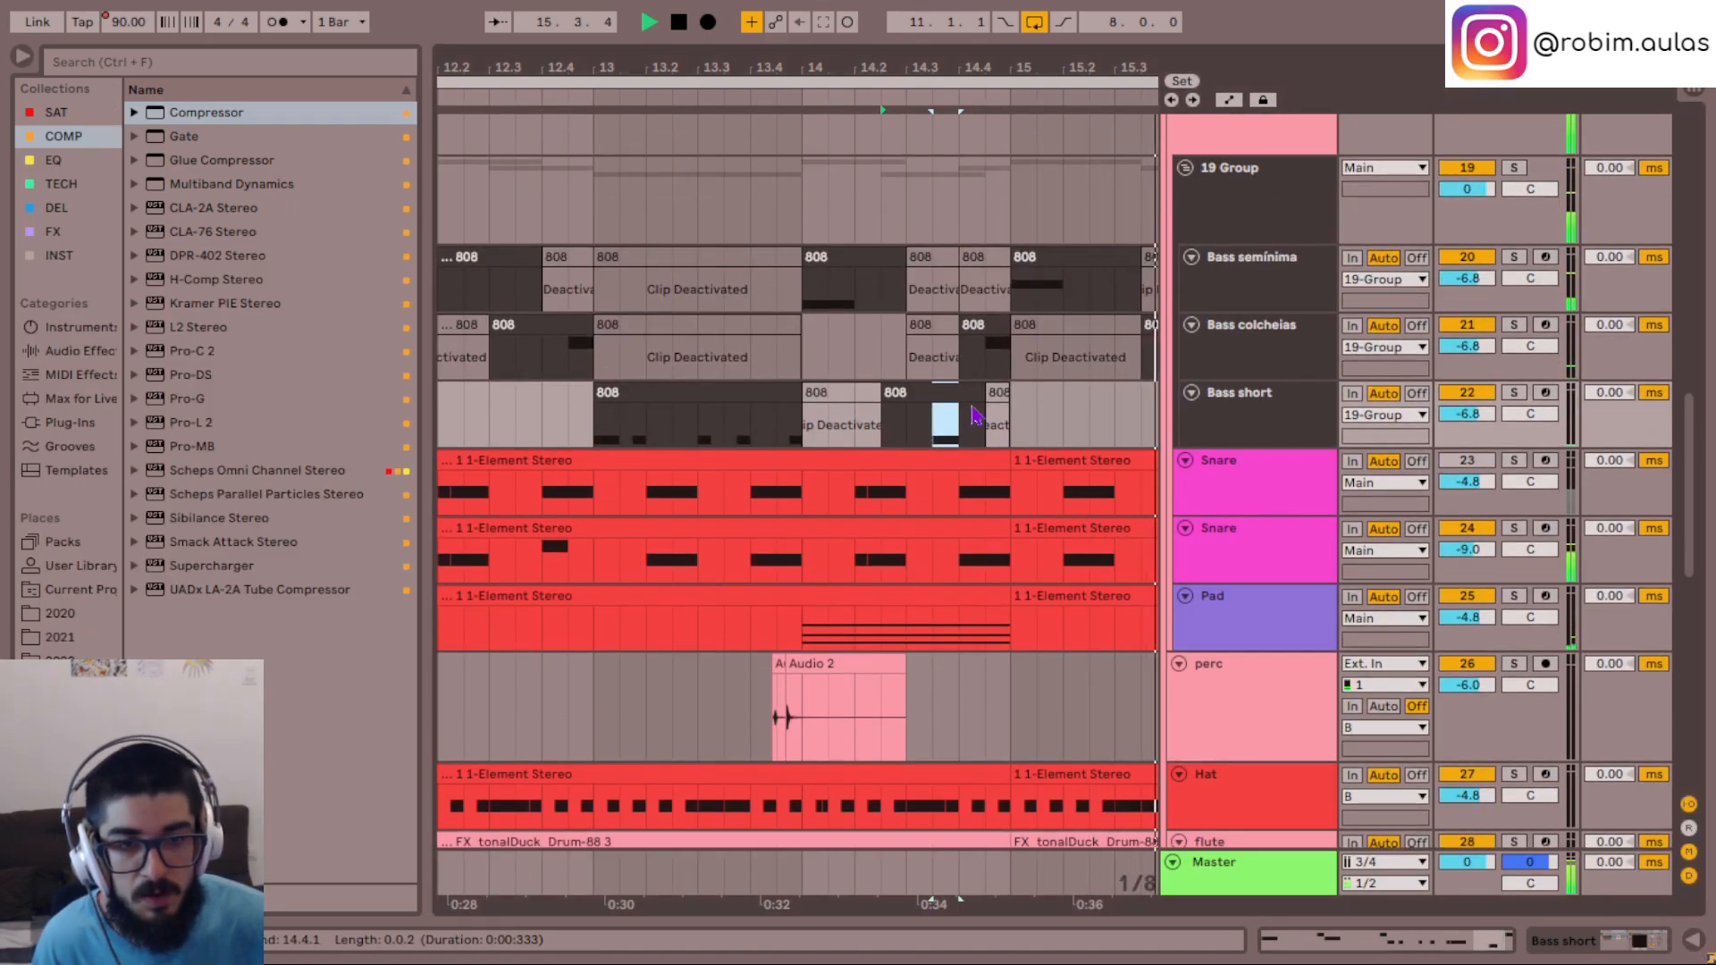
click(1014, 429)
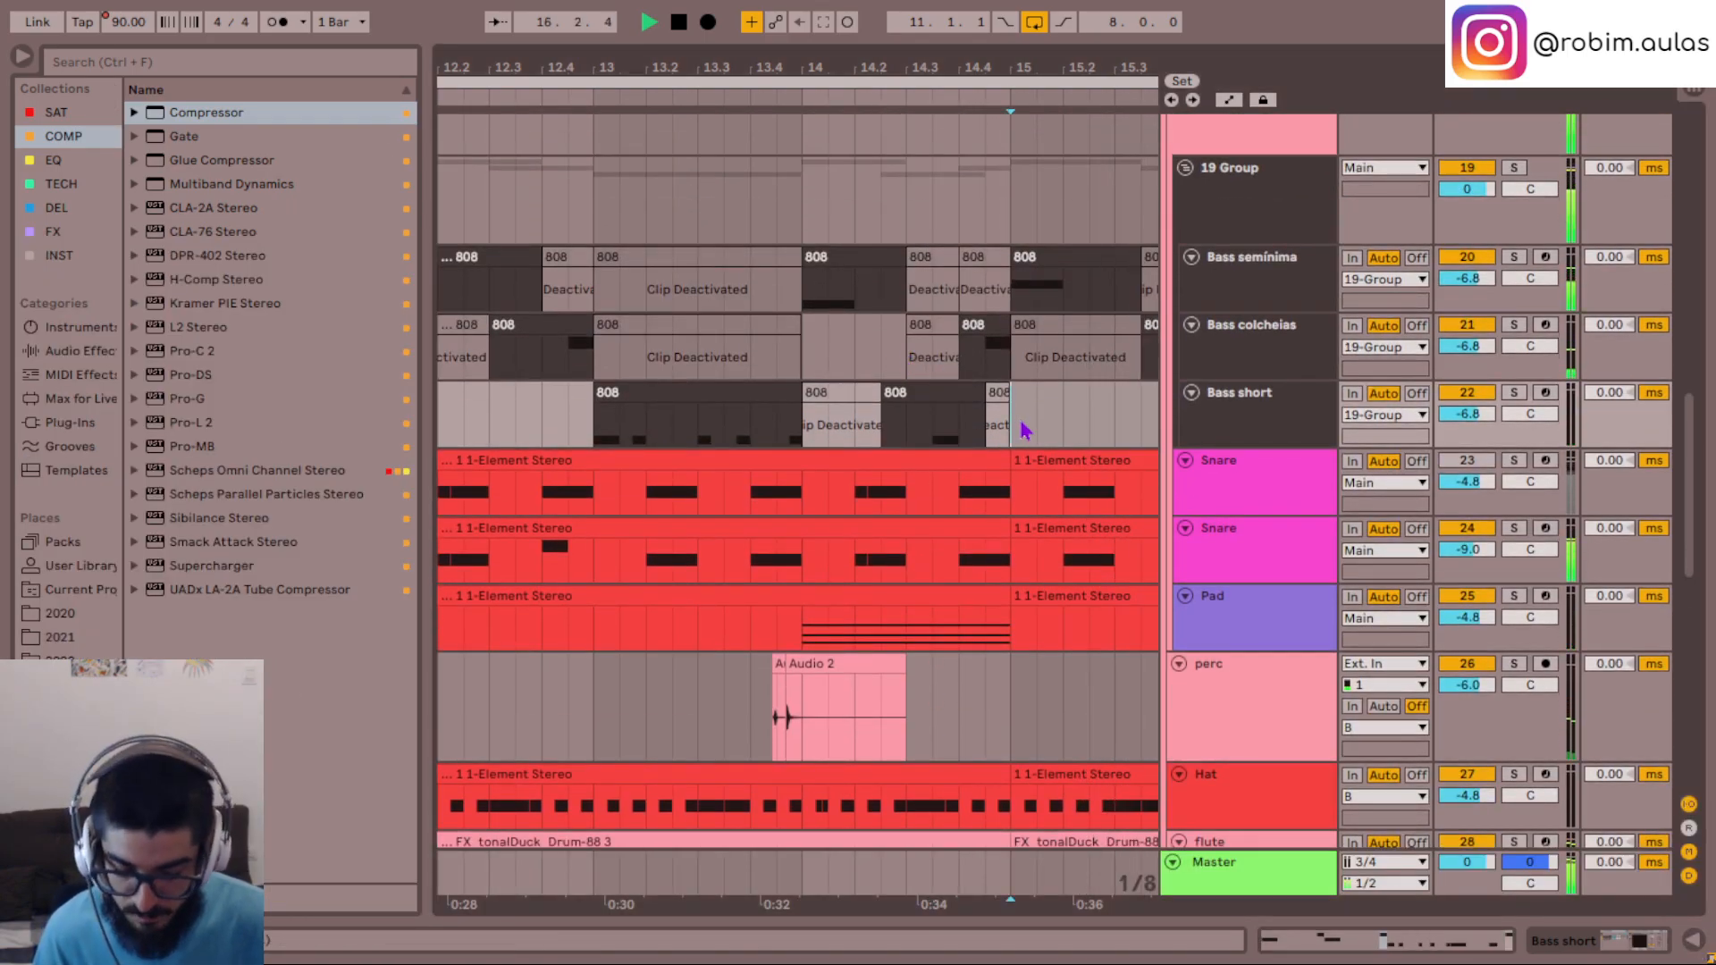
scroll(1017, 429, down, 5)
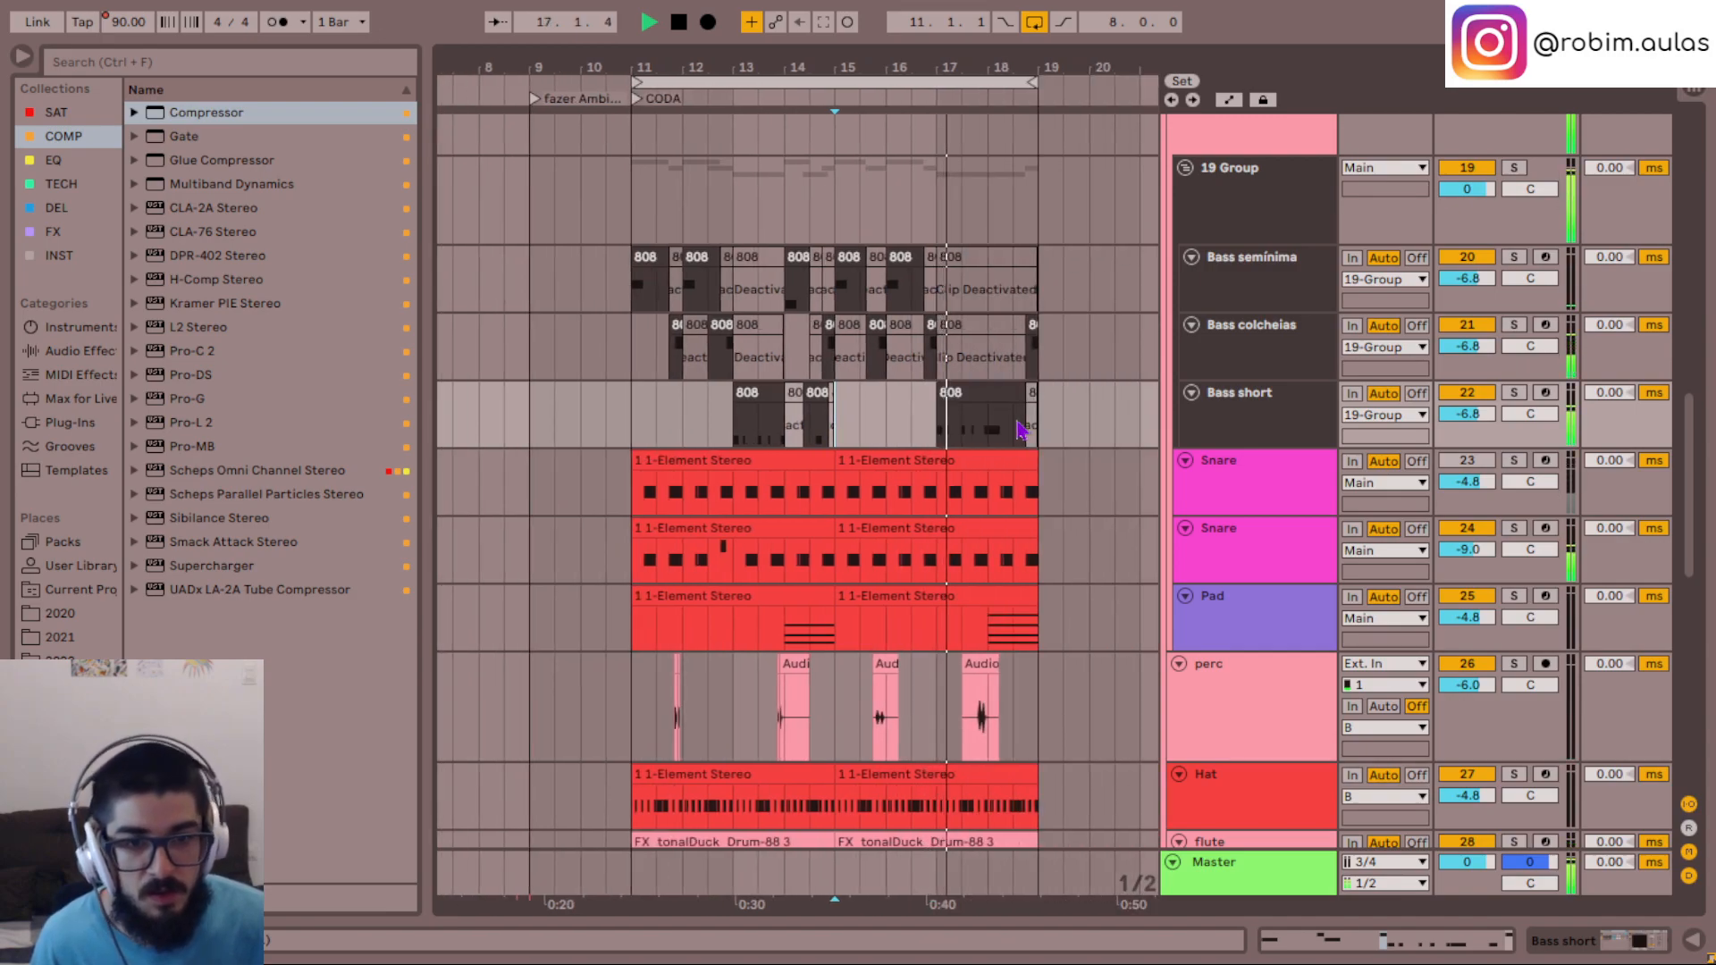
double_click(960, 393)
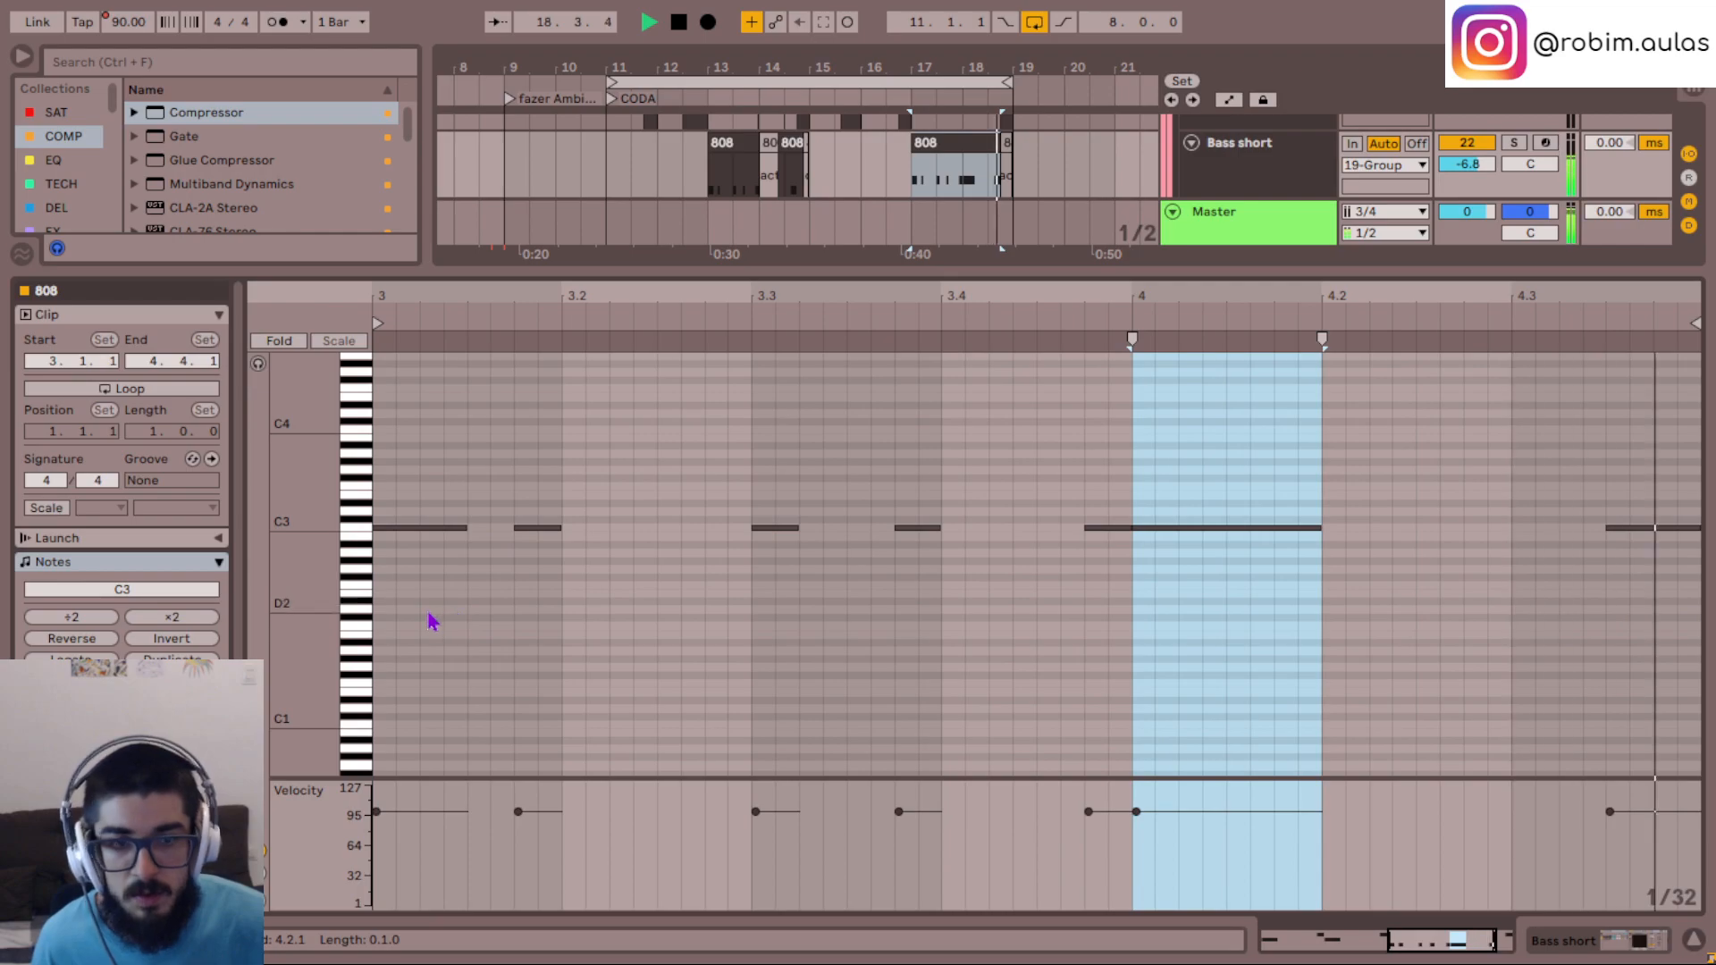
click(1697, 938)
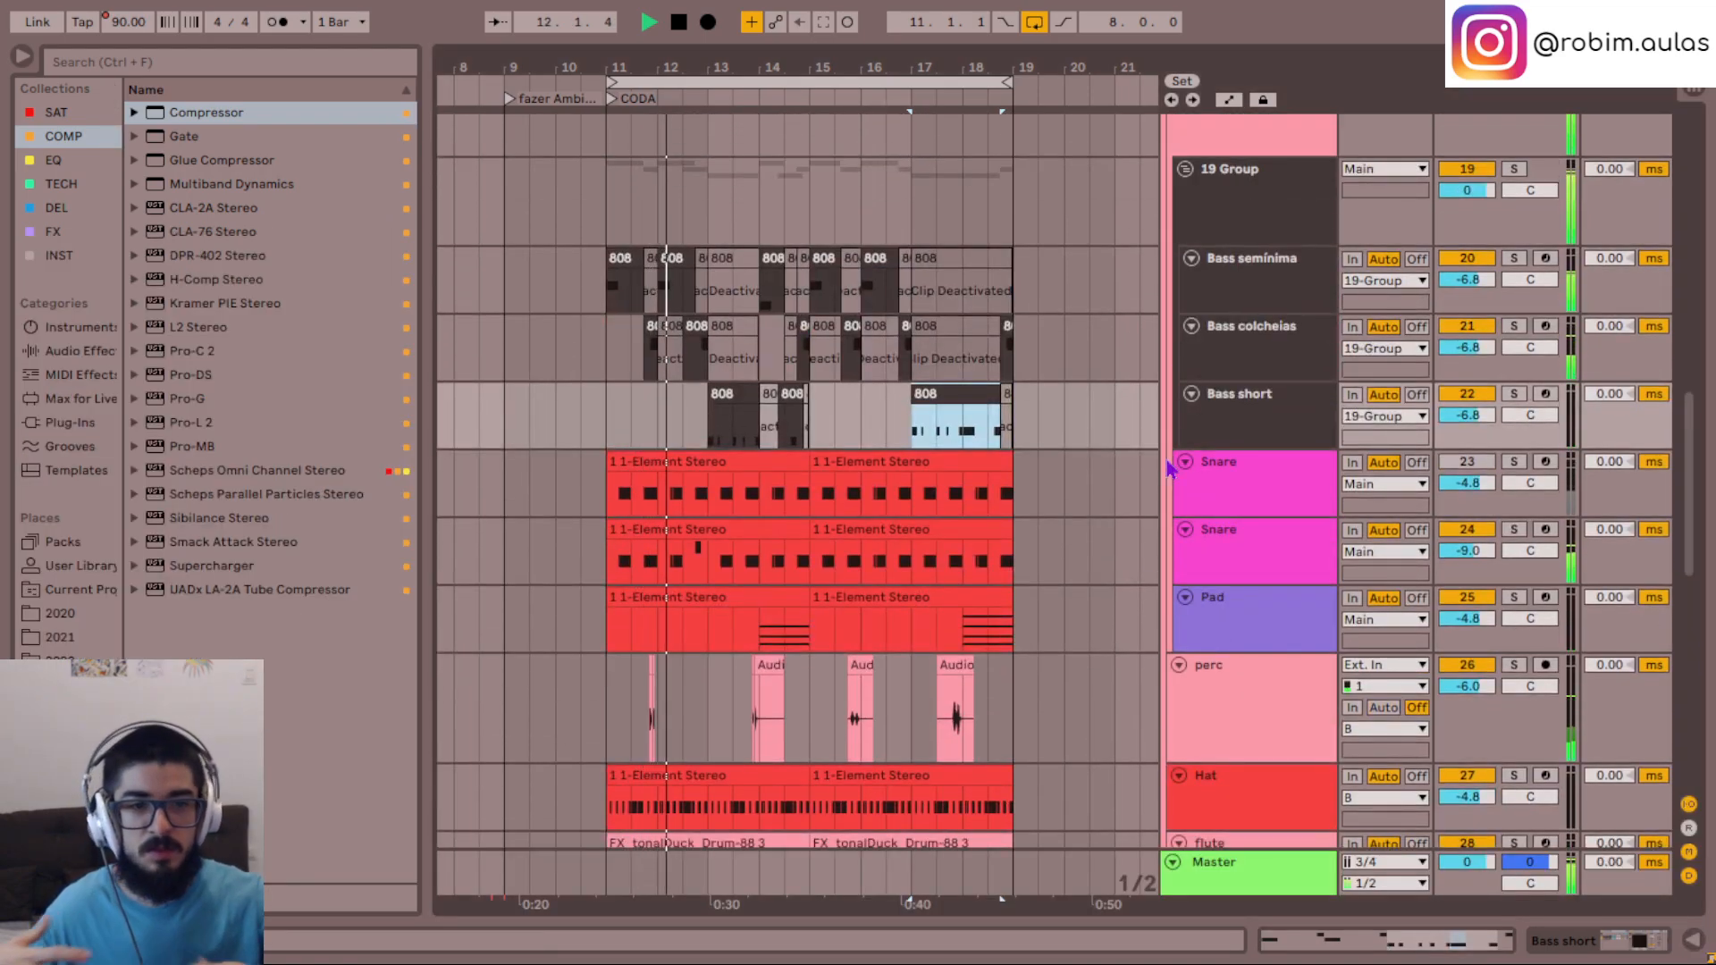
- Look over the bass, percussion and melody tracks and replay the CODA from bar 11
scroll(1099, 393, down, 5)
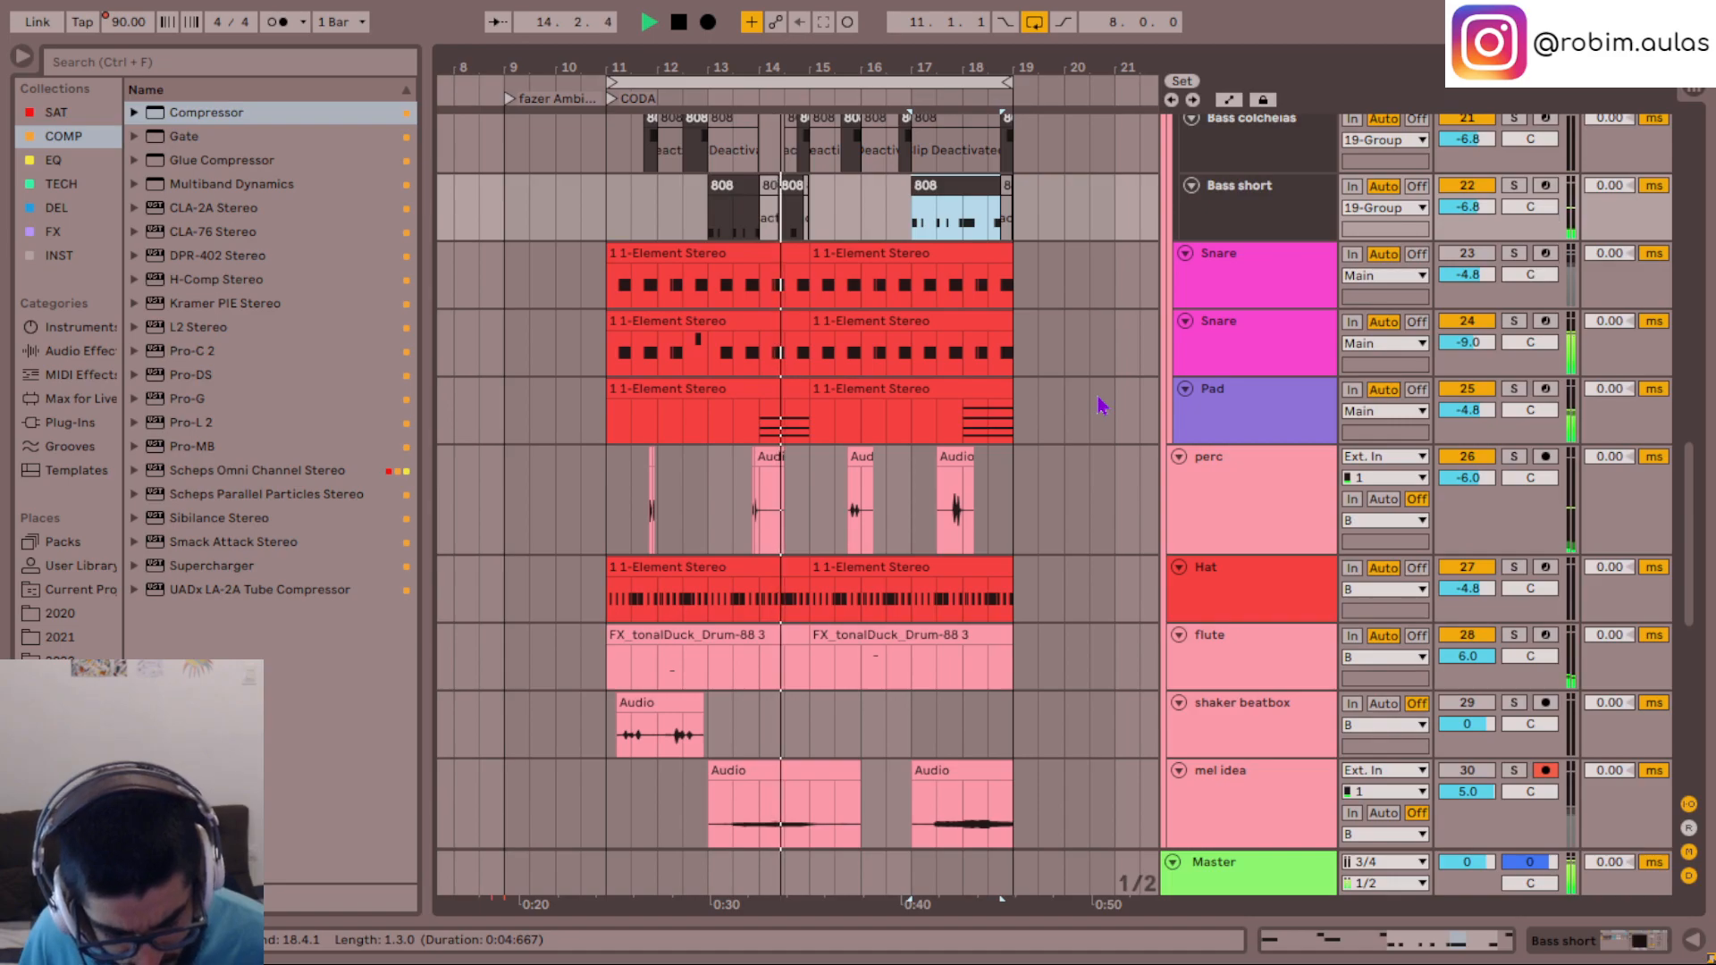
scroll(1101, 405, down, 1)
scroll(1101, 405, up, 8)
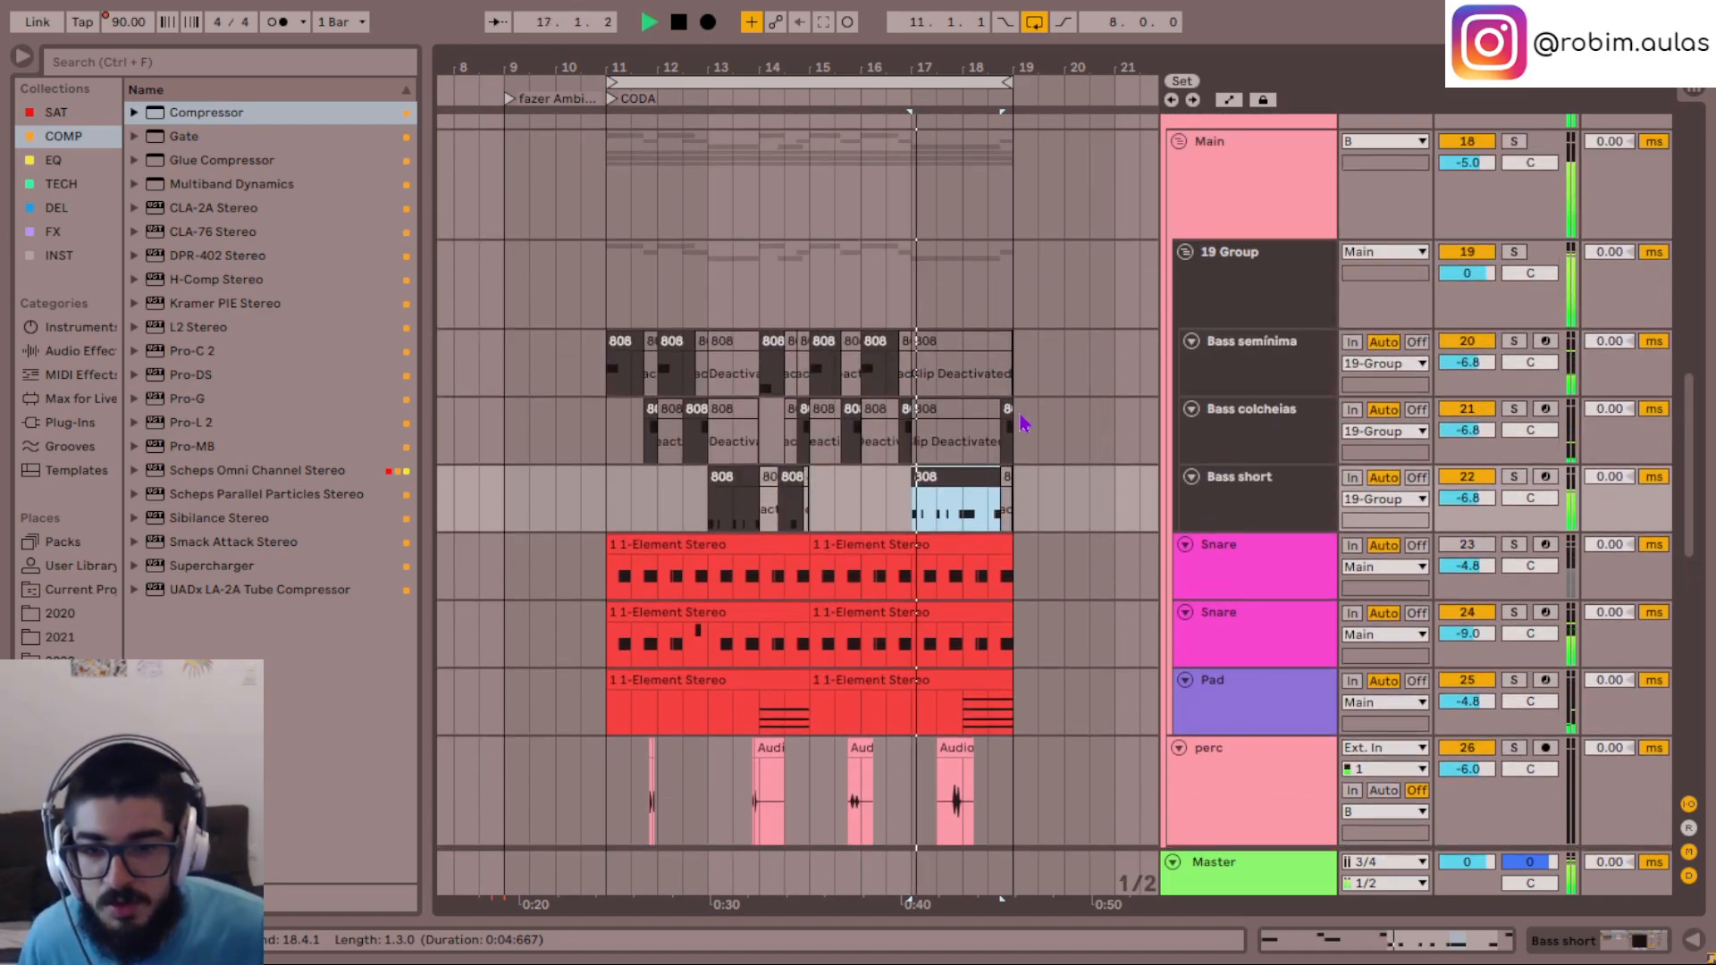
key(space)
click(616, 642)
key(space)
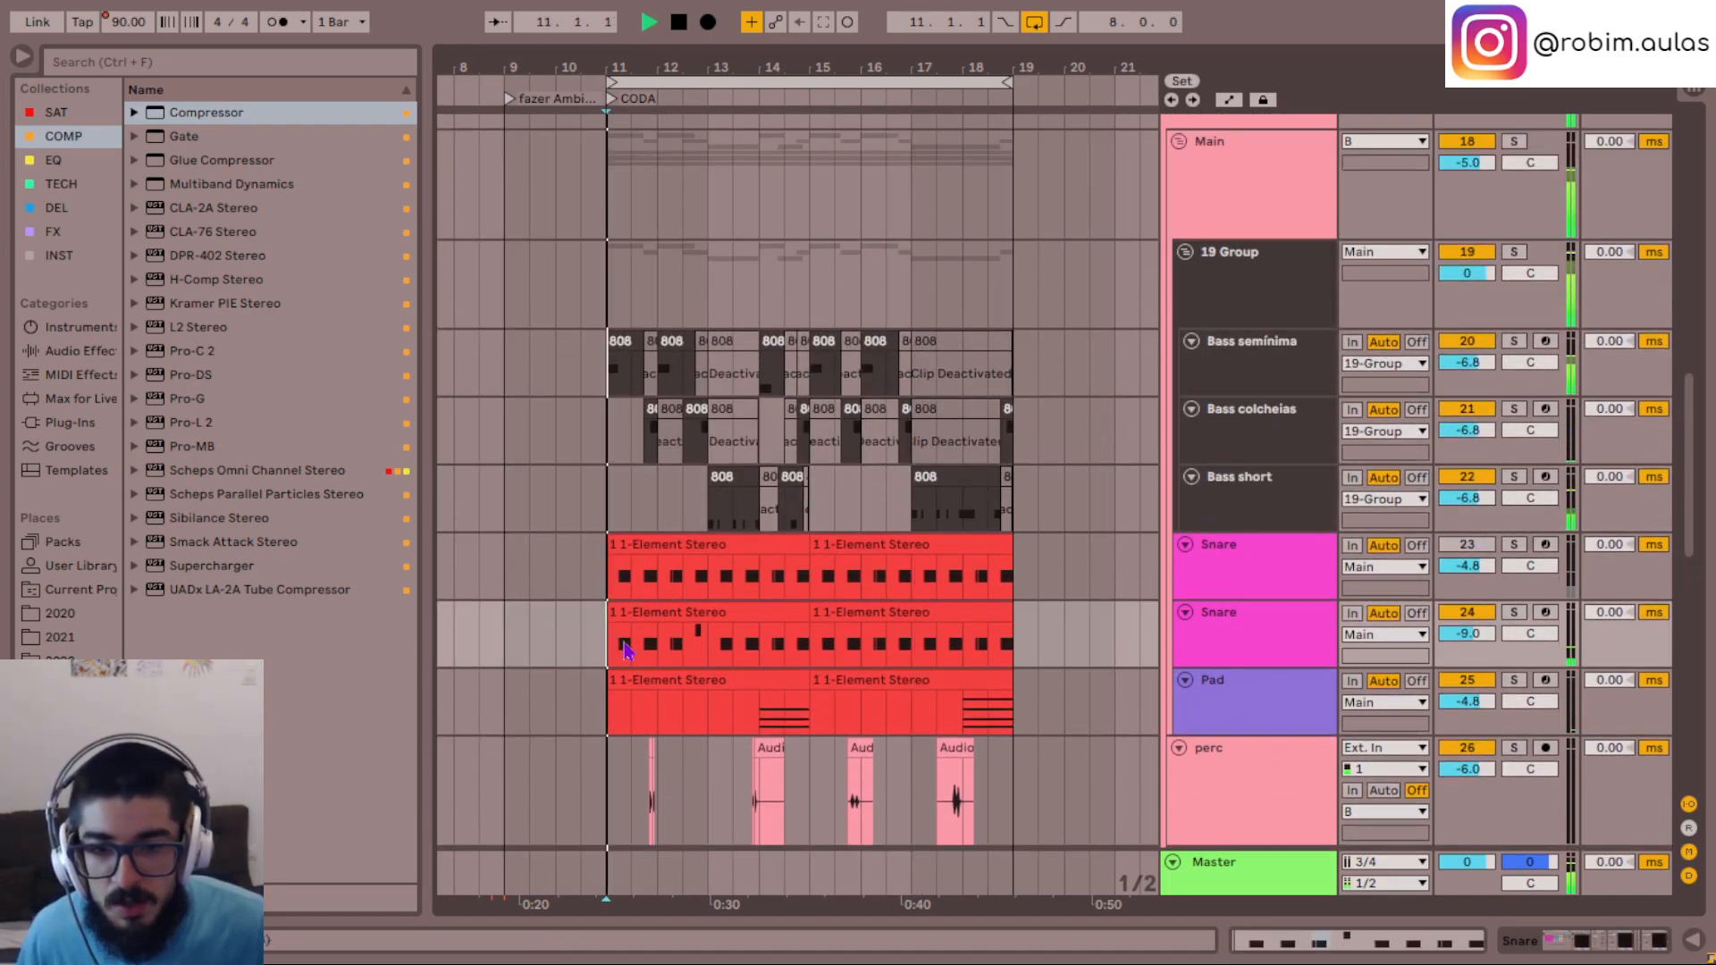
- Transpose the bar 3 and 4 notes of the second Snare track's first clip to A4, trying F#4 as an alternative
double_click(713, 612)
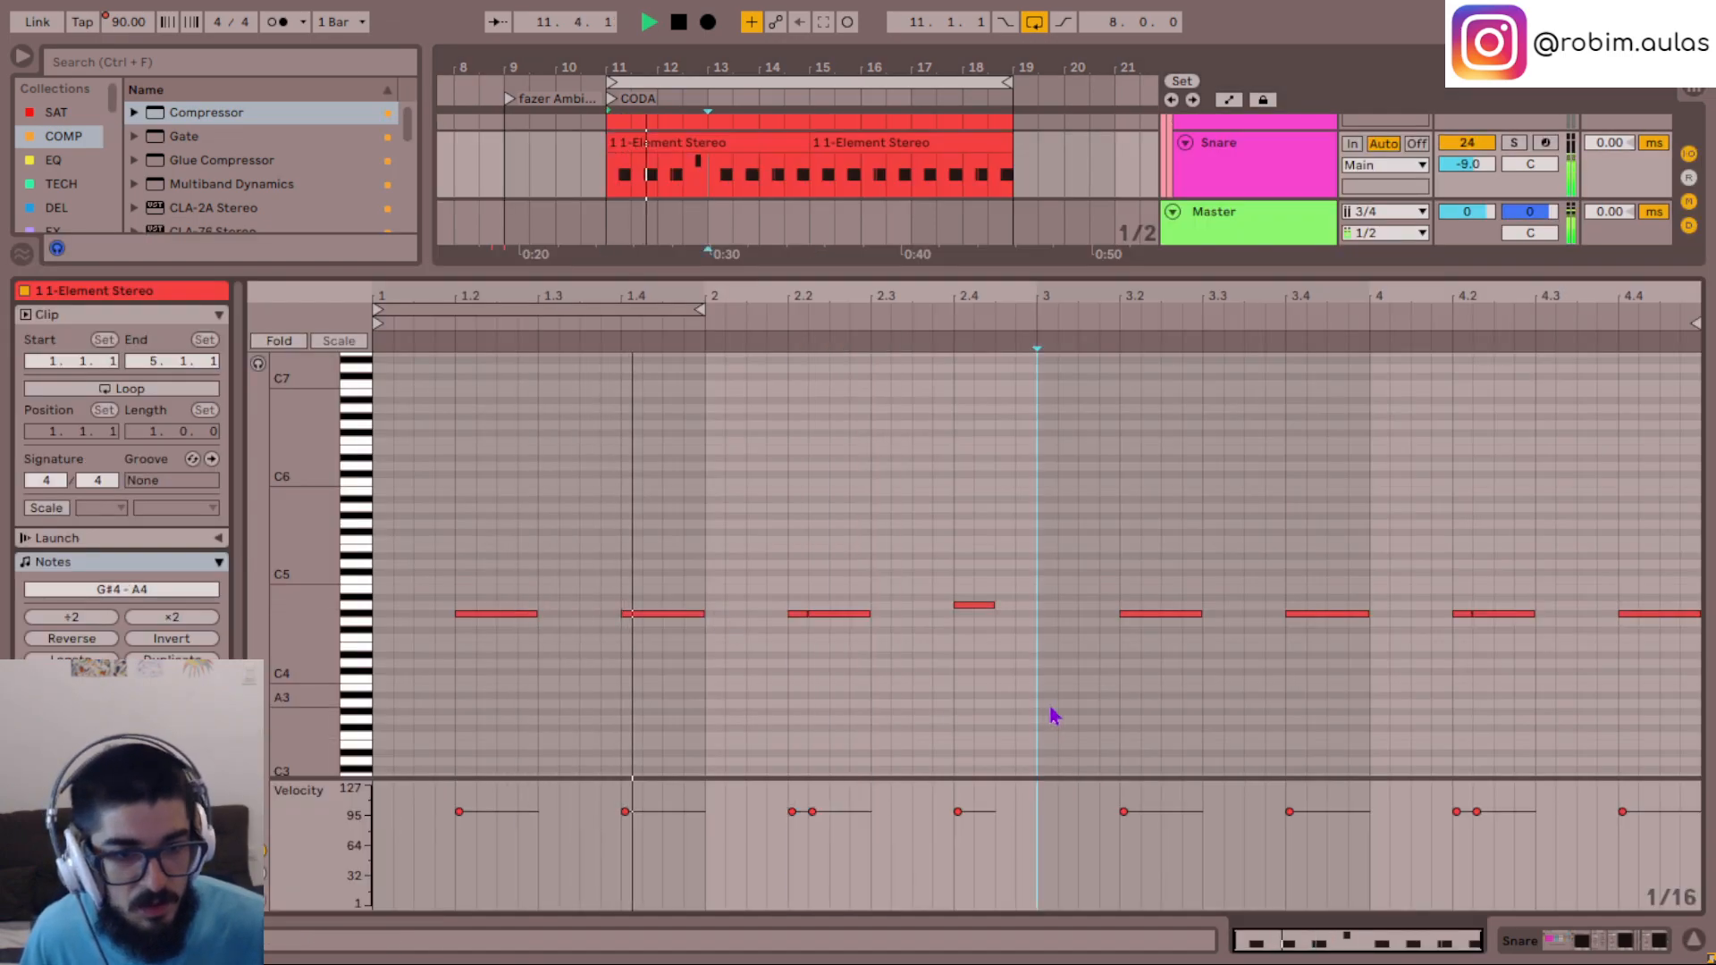
drag(1046, 712, 1359, 582)
drag(1129, 726, 1692, 555)
key(Down)
key(Down)
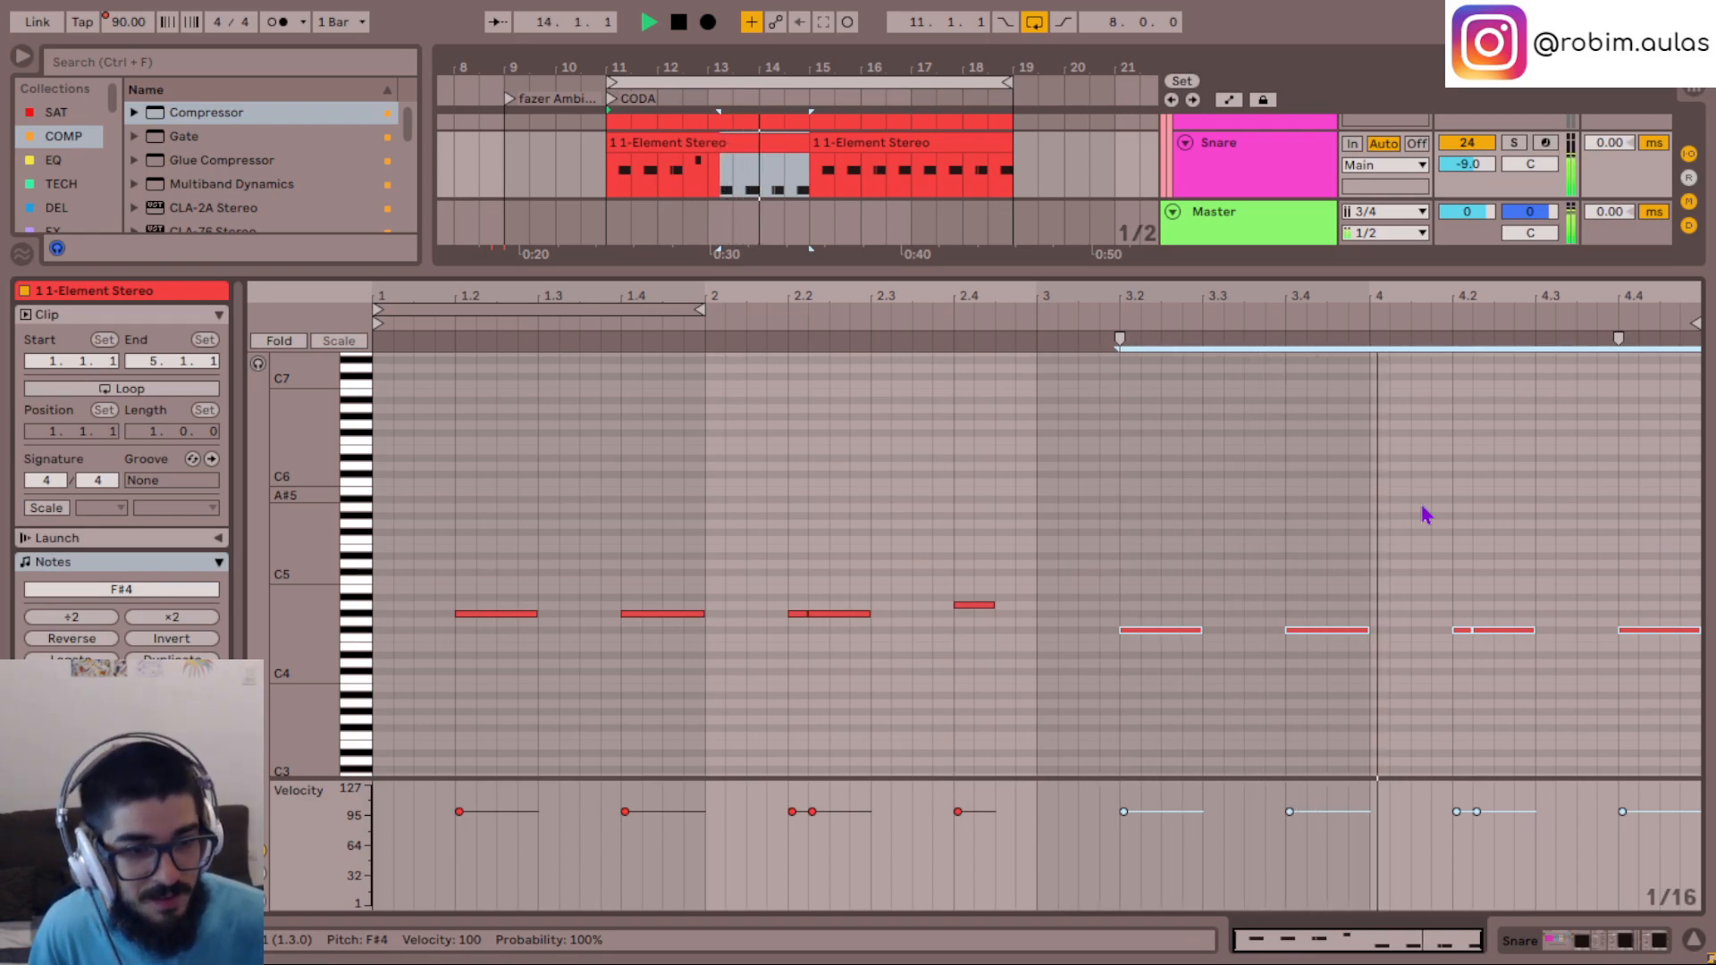
key(Up)
key(Up)
click(1040, 665)
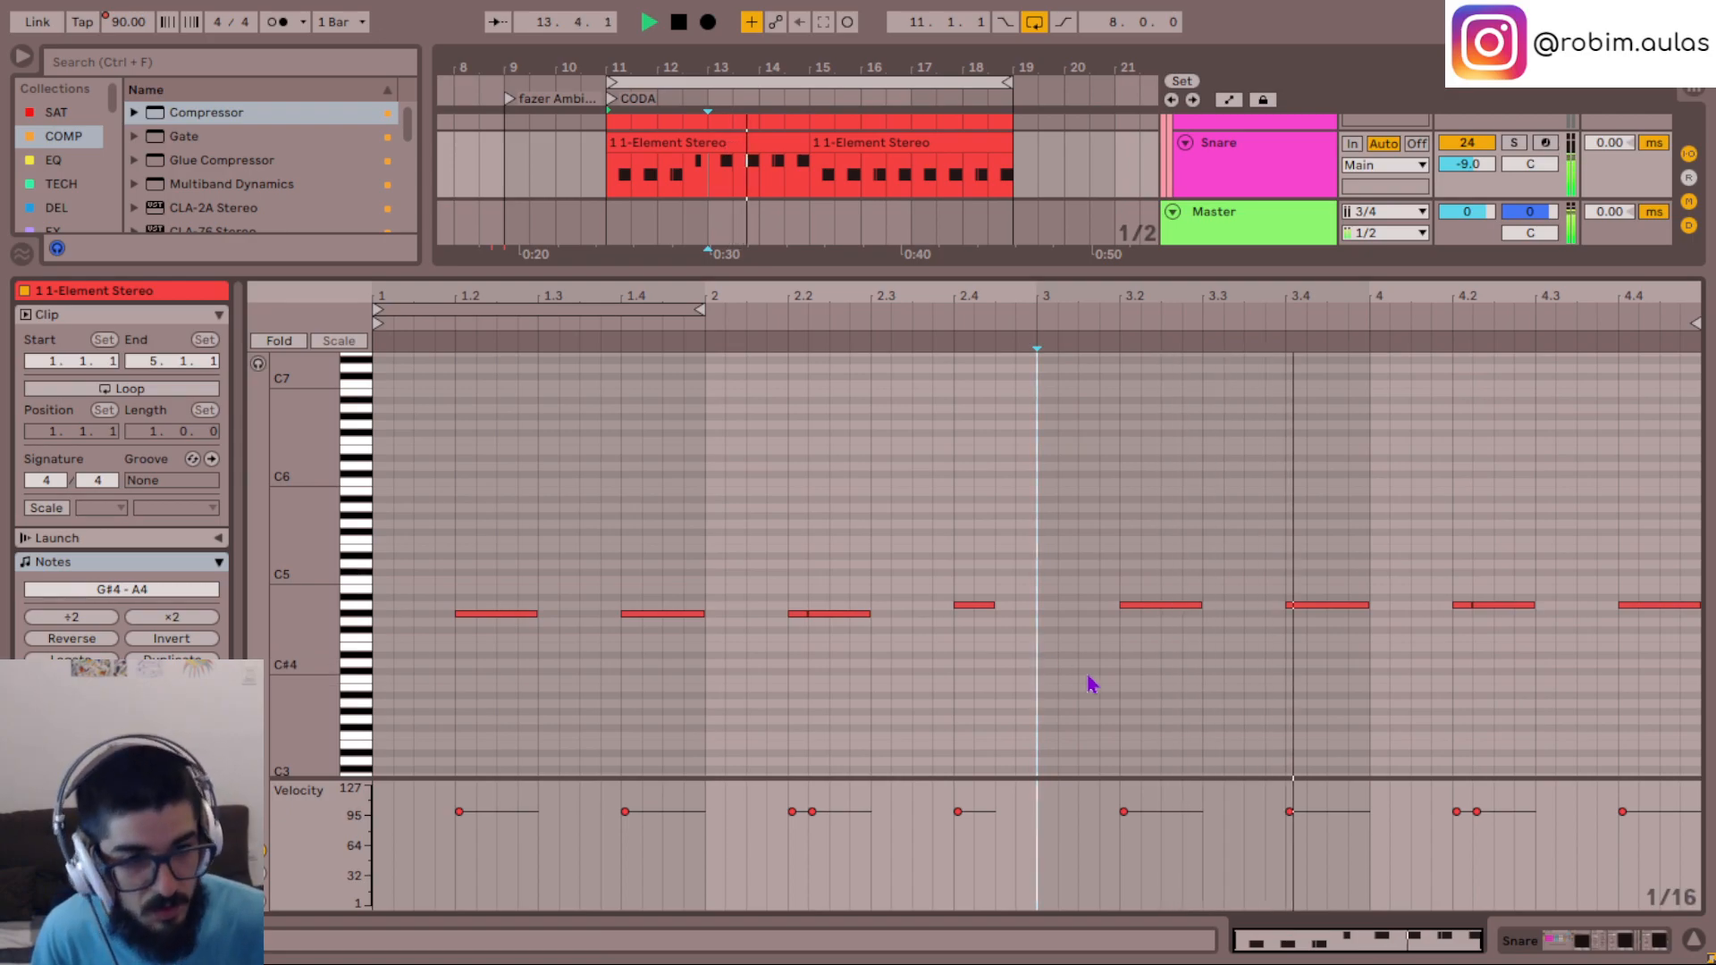
- Raise the same bar 3 and 4 notes to C#5, trying B4 on the way, and replay from bar 3
drag(1097, 681, 1698, 483)
key(Up)
key(Up)
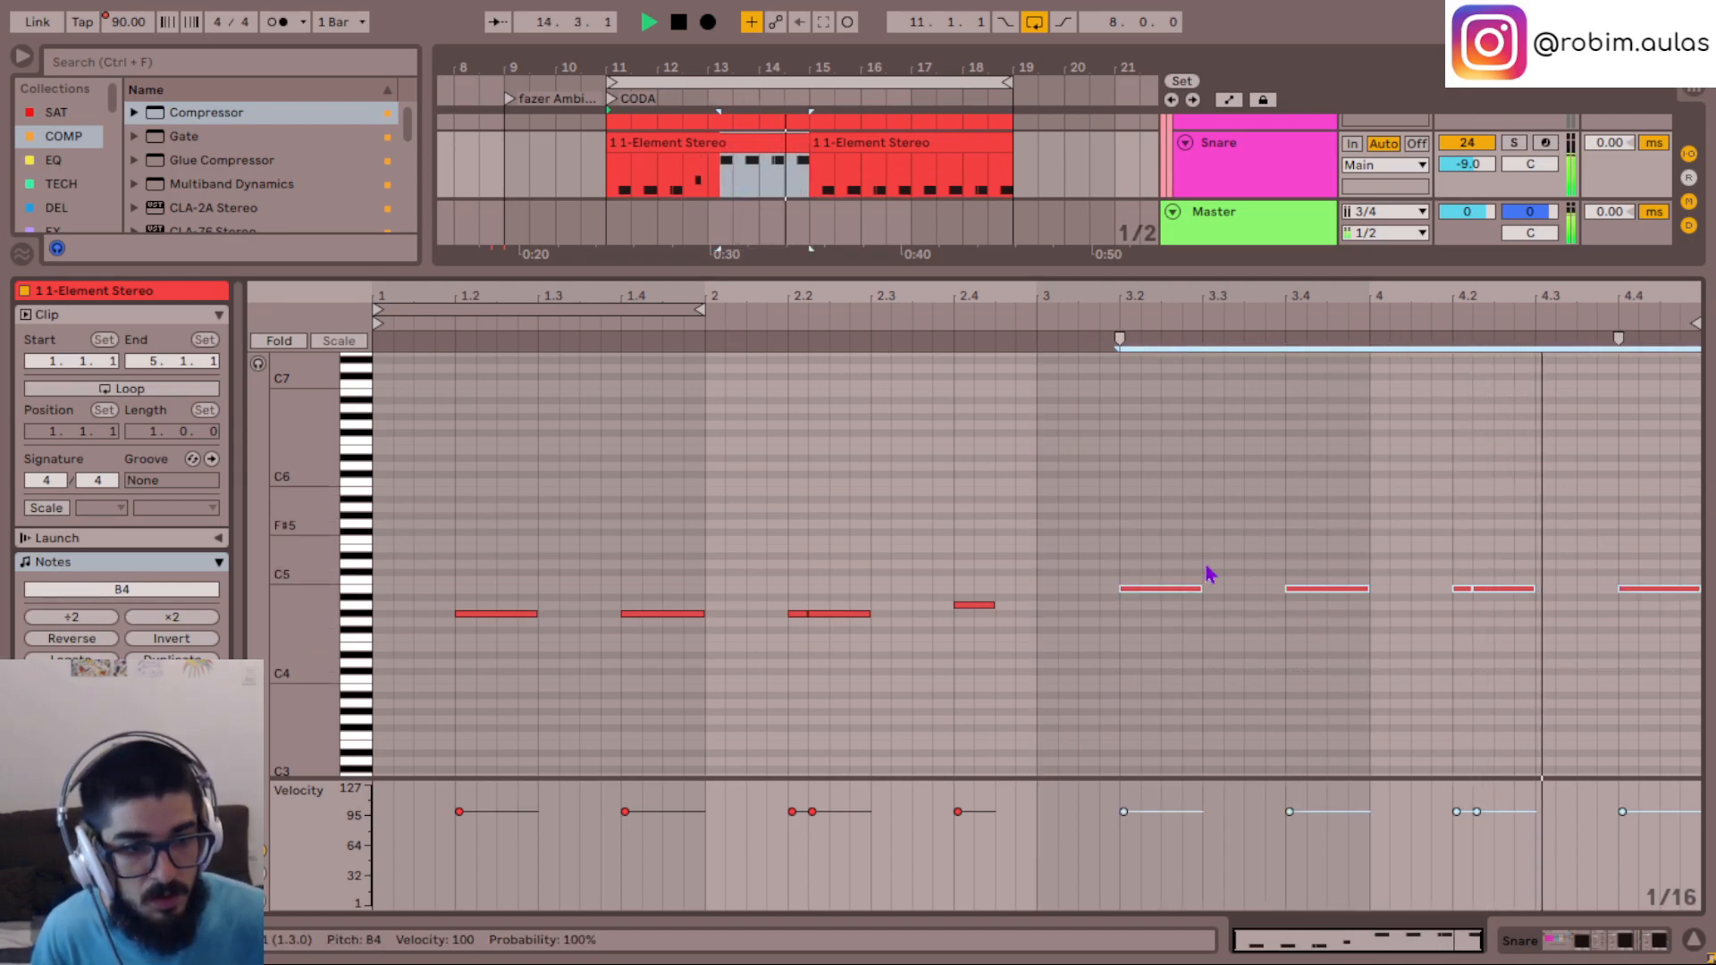
click(1028, 652)
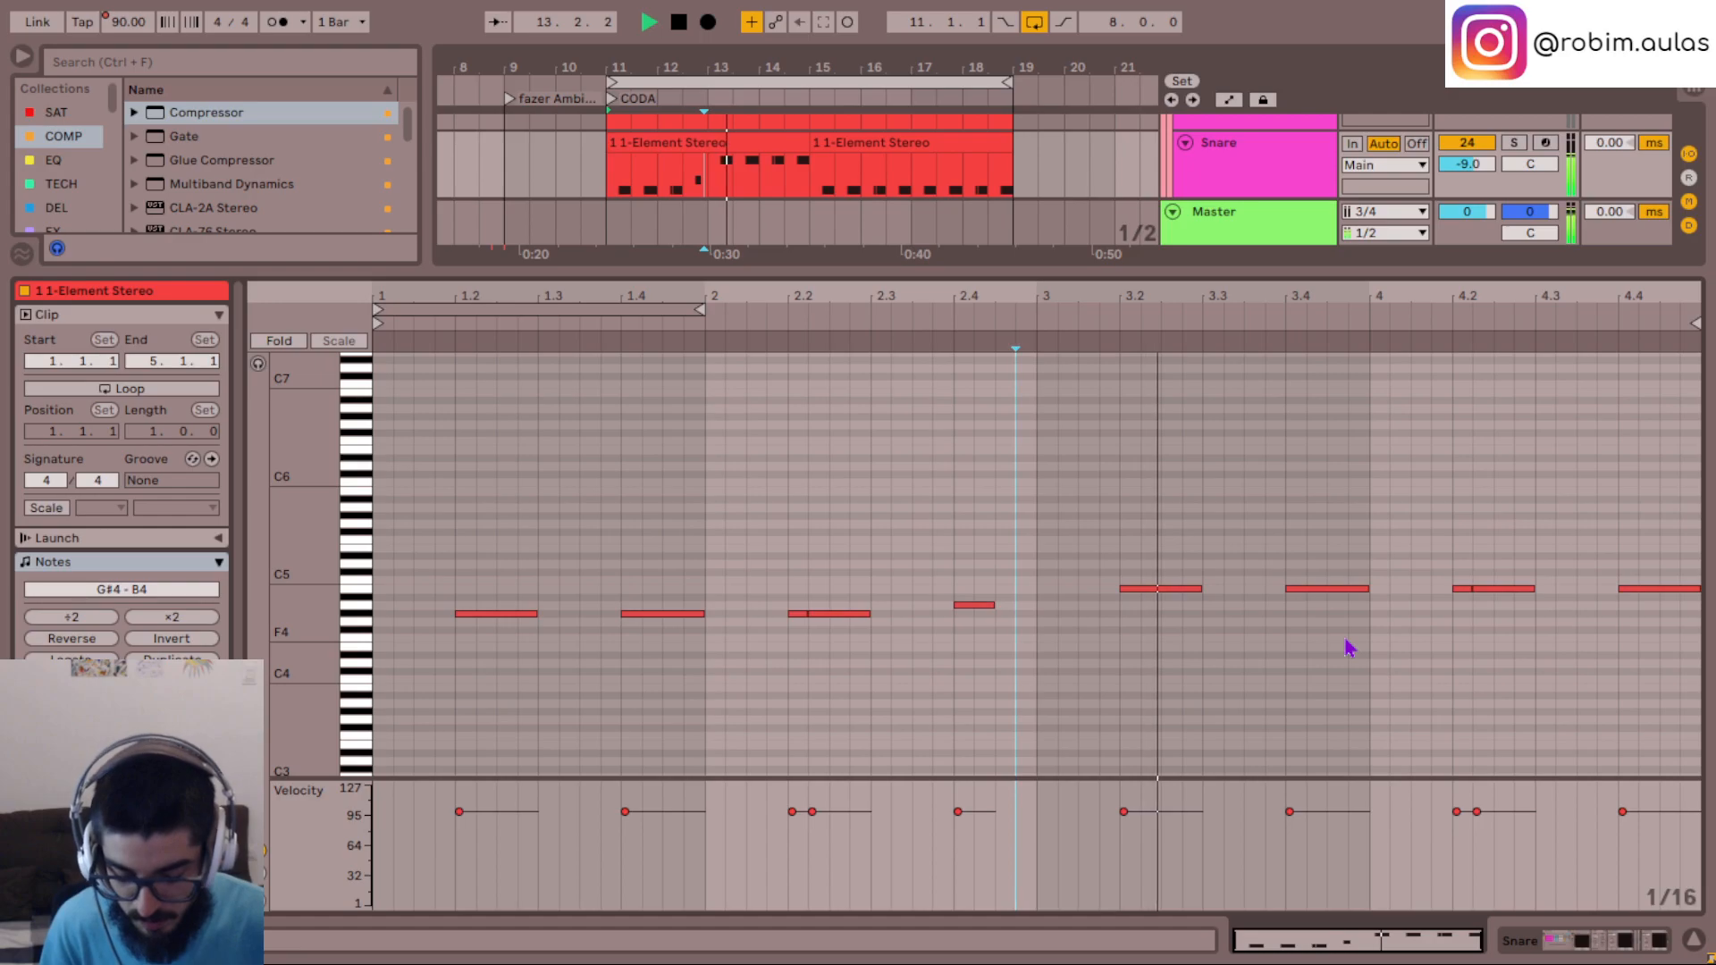
drag(1131, 663, 1680, 576)
key(Up)
key(Up)
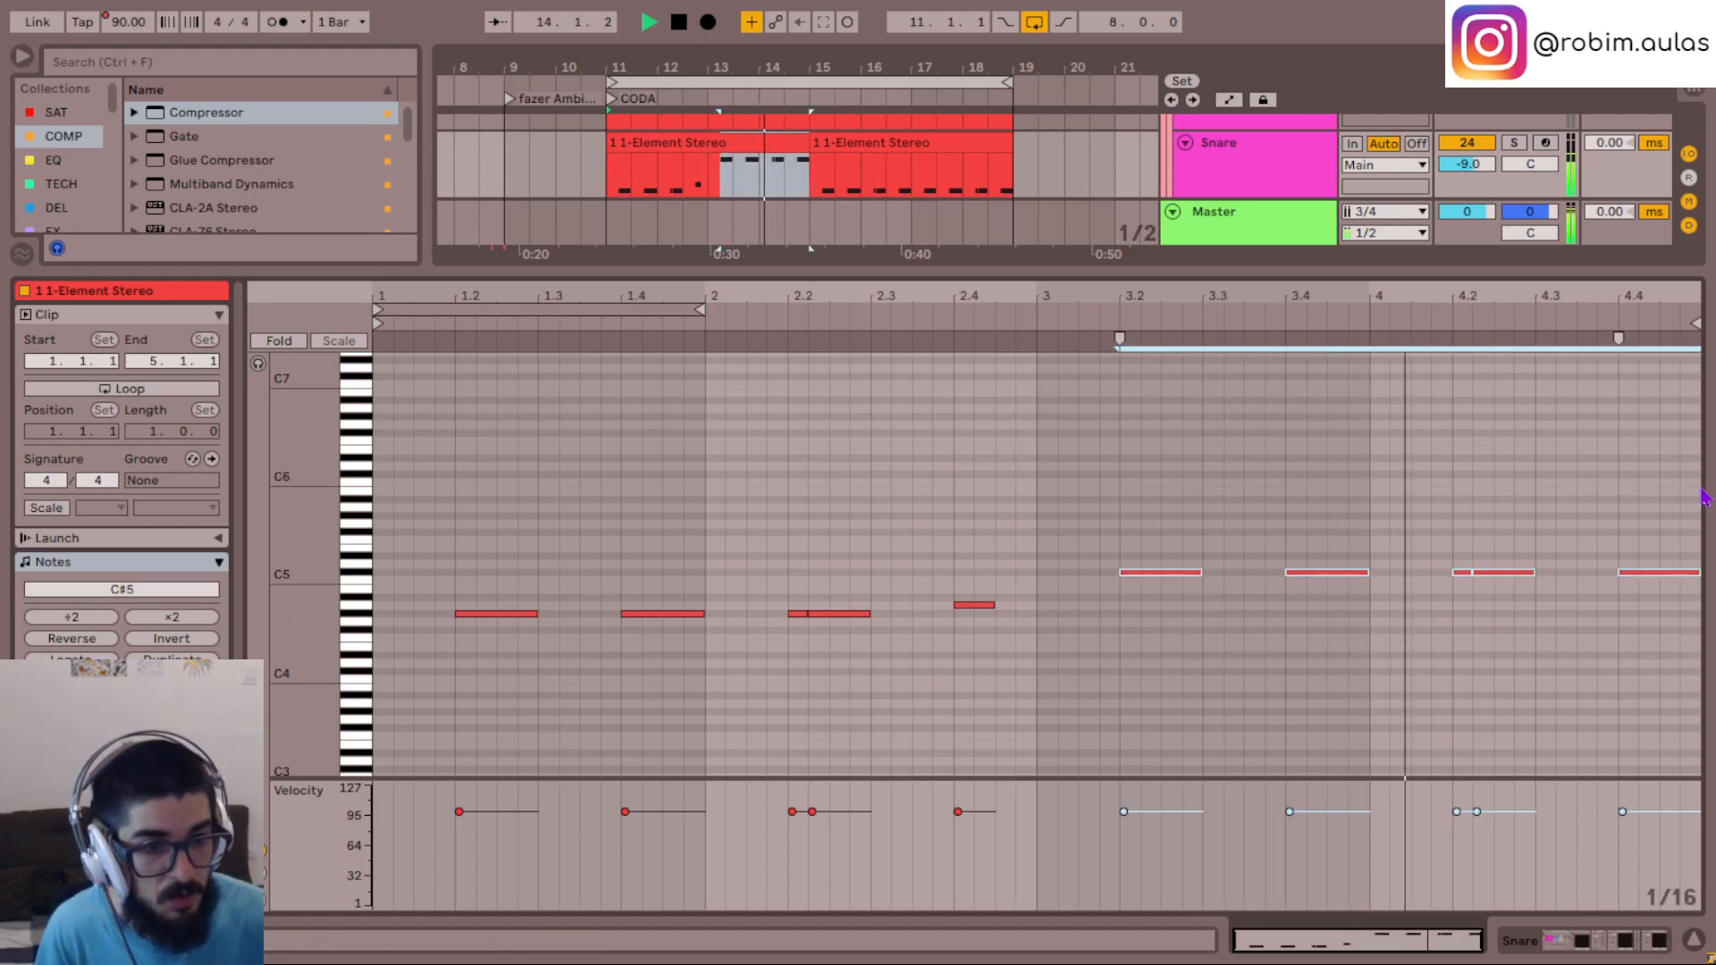
click(1036, 648)
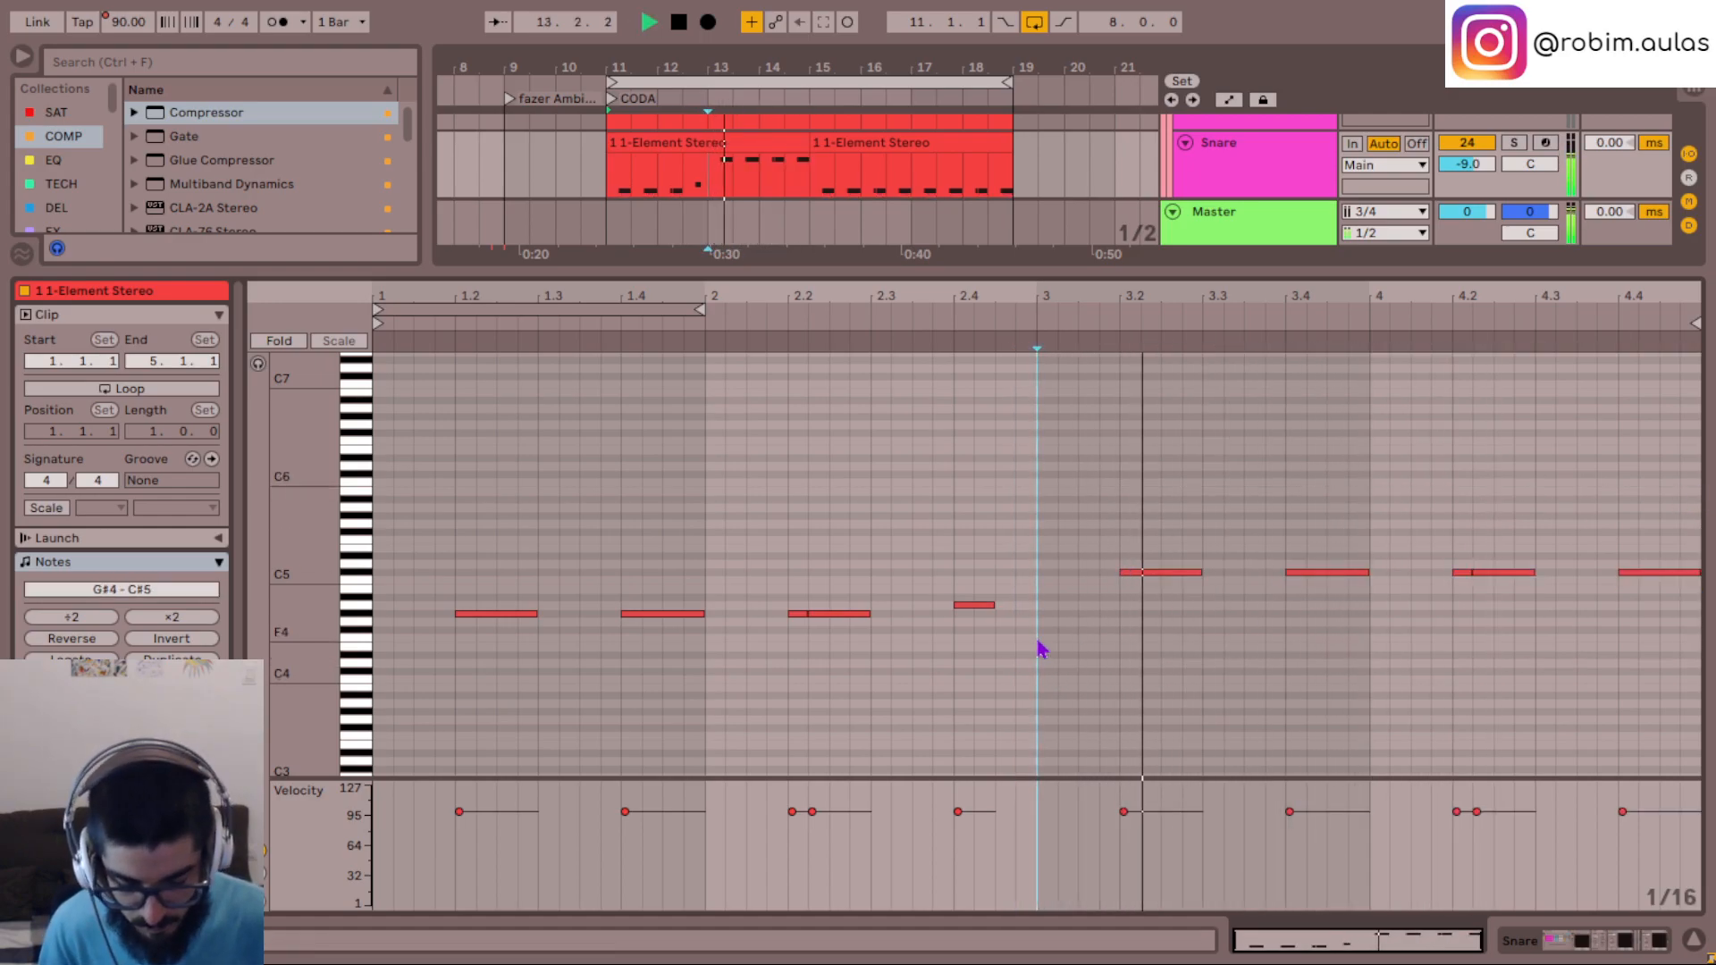
- Lower the bar 3 and 4 notes of the second Snare track's first clip to G#4
drag(1139, 671, 1671, 505)
key(Down)
key(Down)
key(Down)
key(Down)
key(Down)
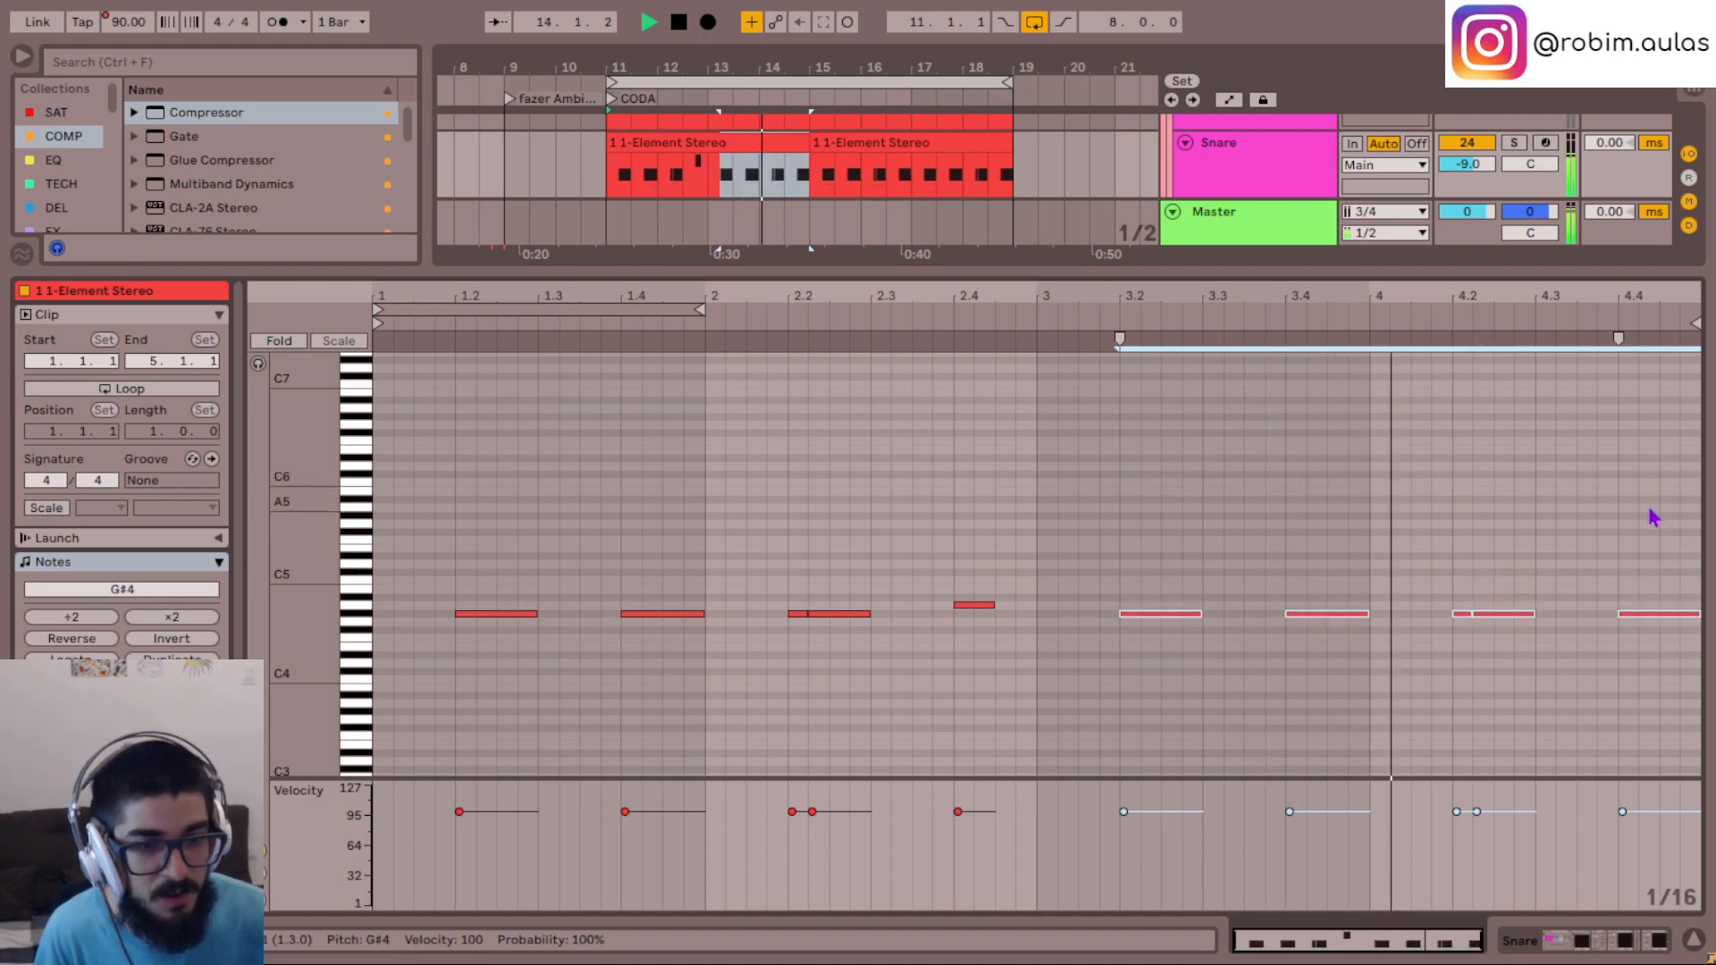
click(1695, 940)
- Replay the CODA from bar 11 and raise the long bar 3 note of the mel harm clip to C3
scroll(1064, 349, up, 2)
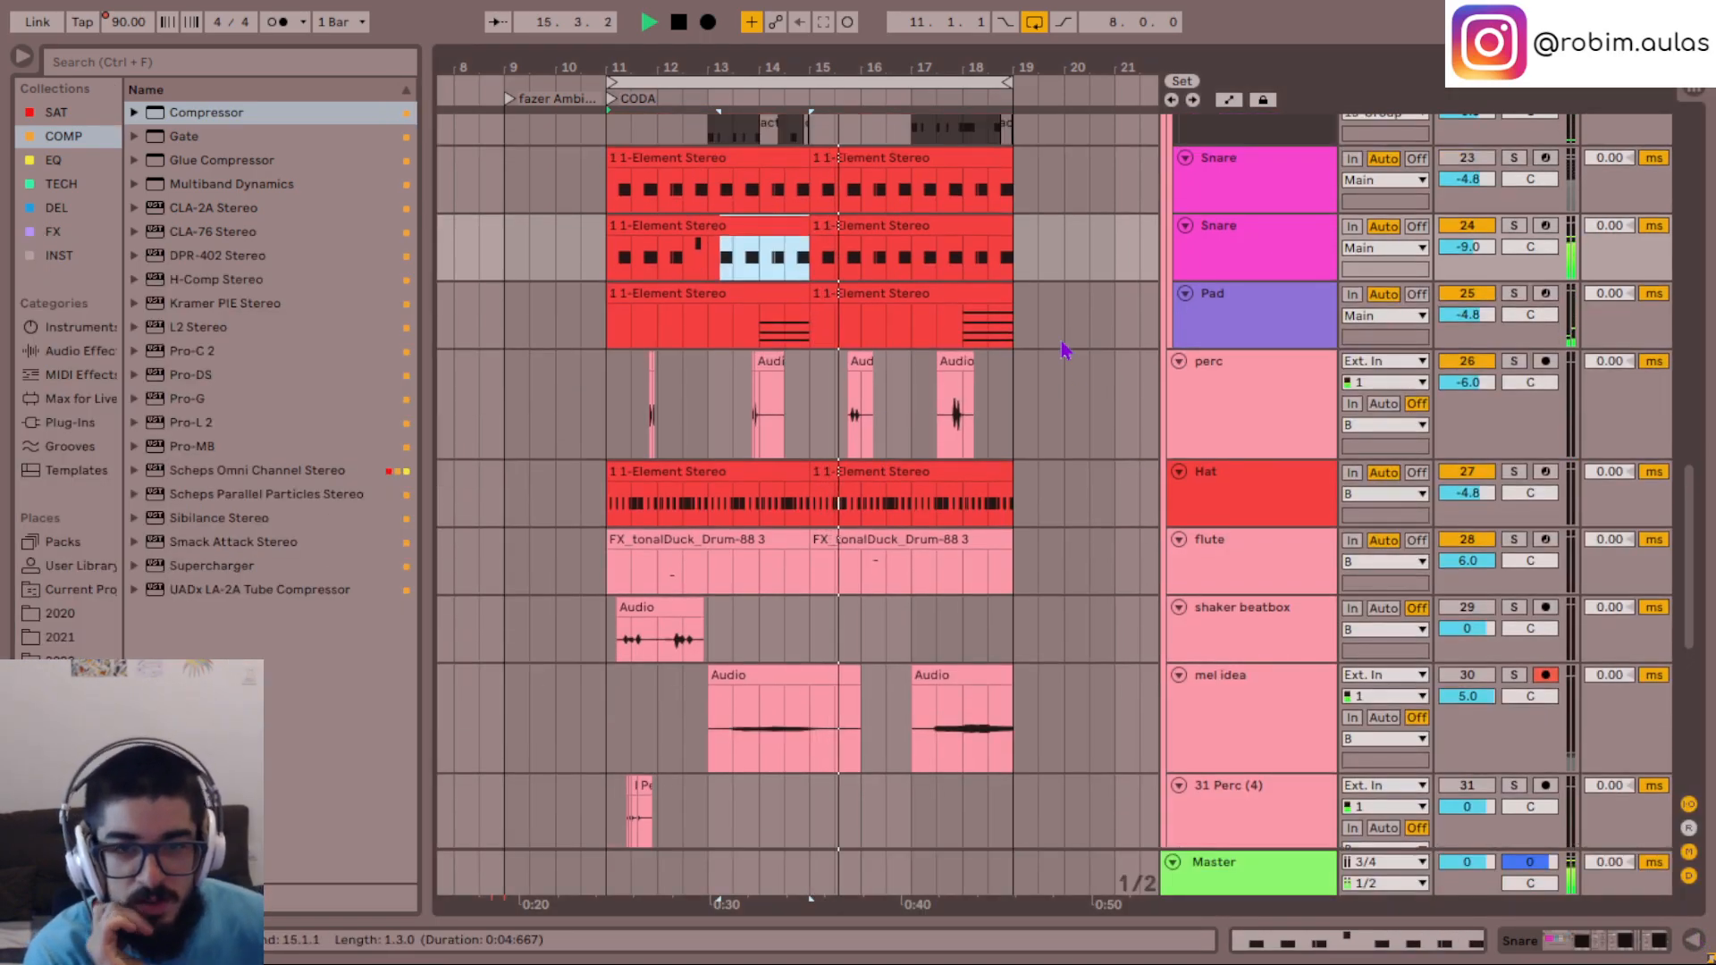
scroll(1064, 348, up, 3)
scroll(1063, 350, down, 3)
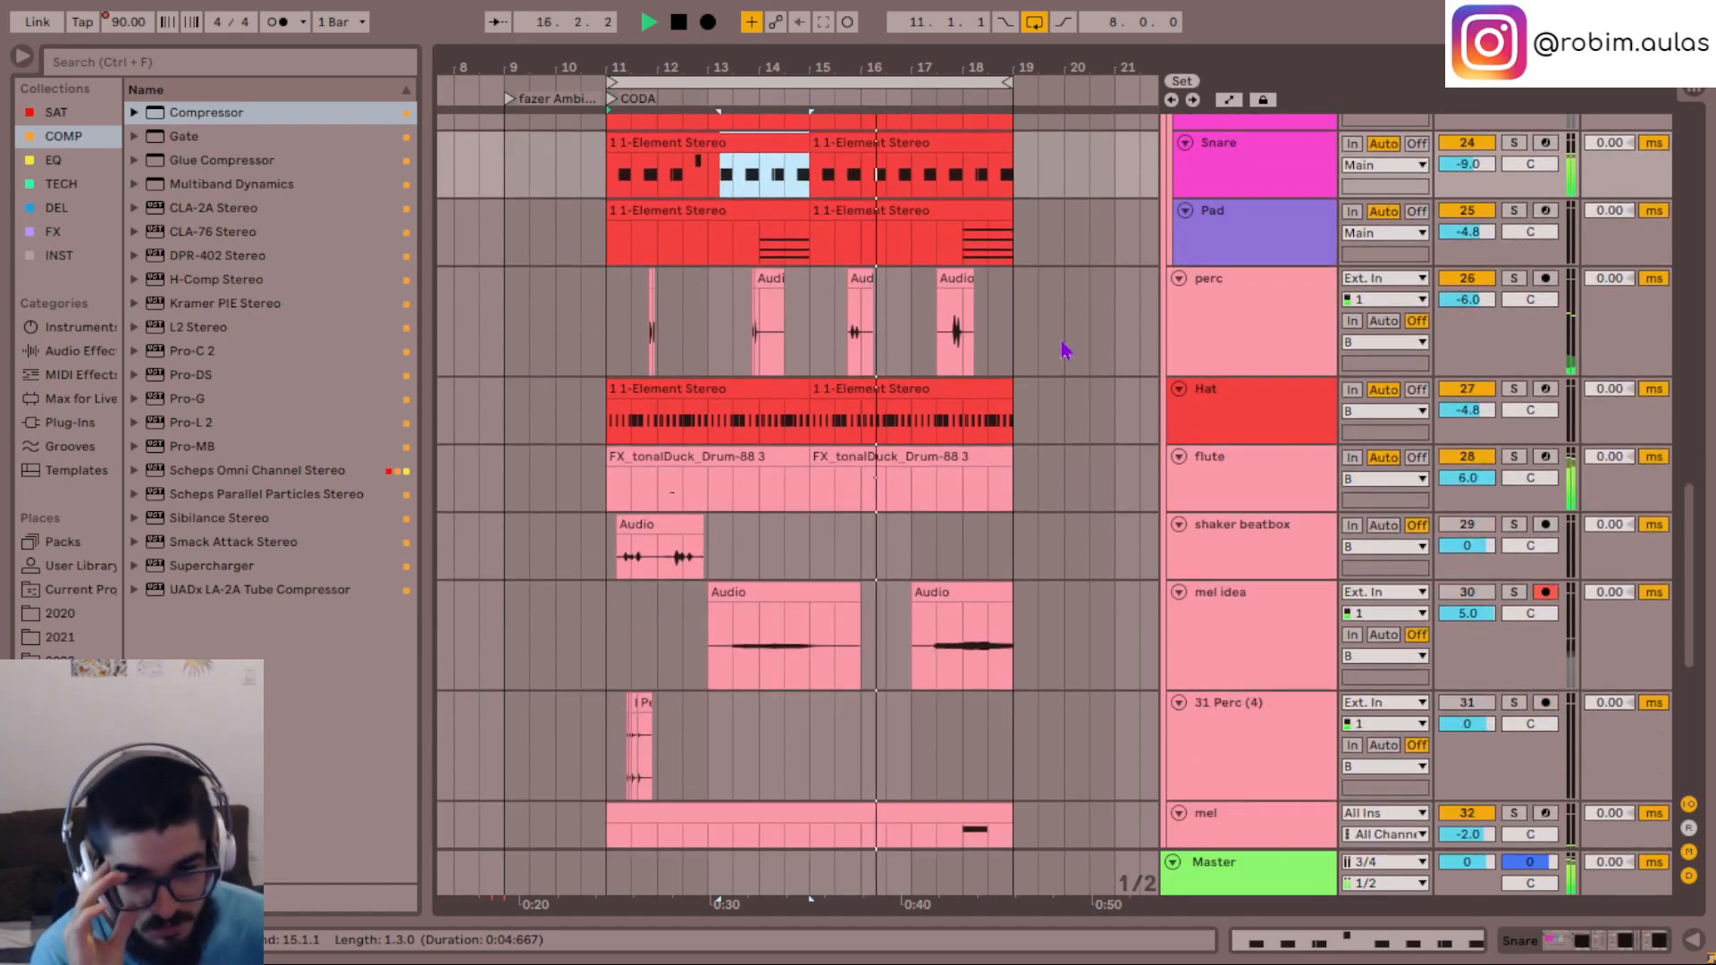
scroll(1063, 350, down, 3)
scroll(617, 655, down, 2)
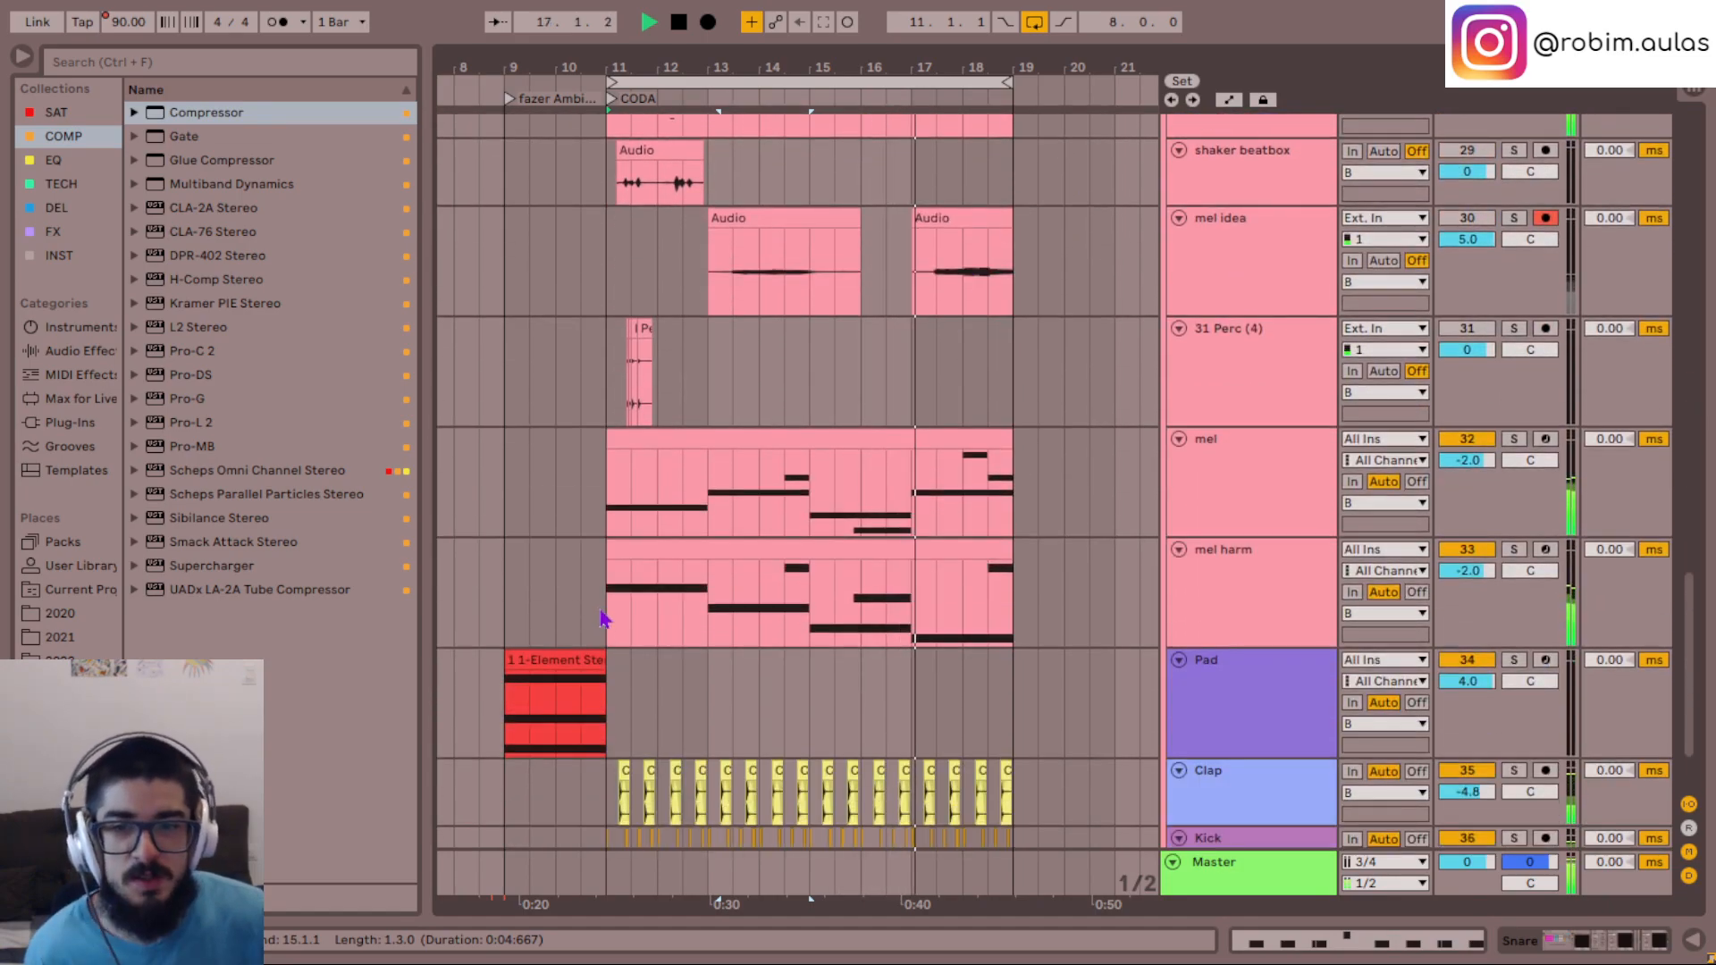
click(601, 613)
key(space)
key(space)
double_click(745, 546)
click(895, 658)
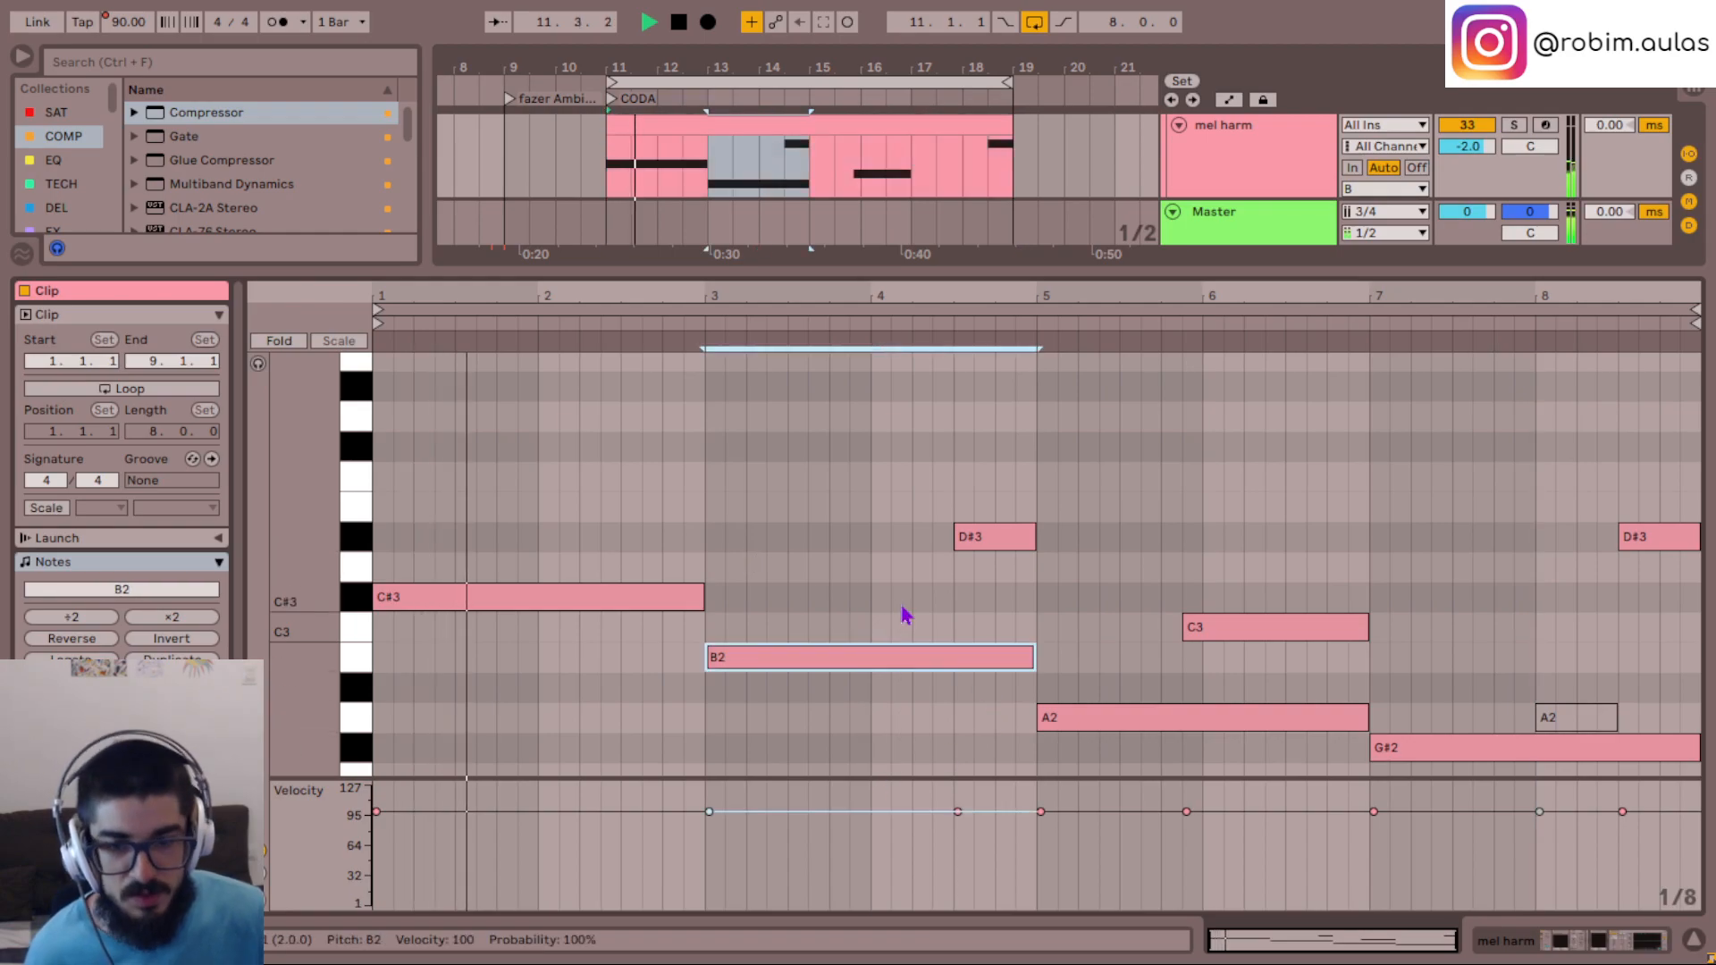
key(Up)
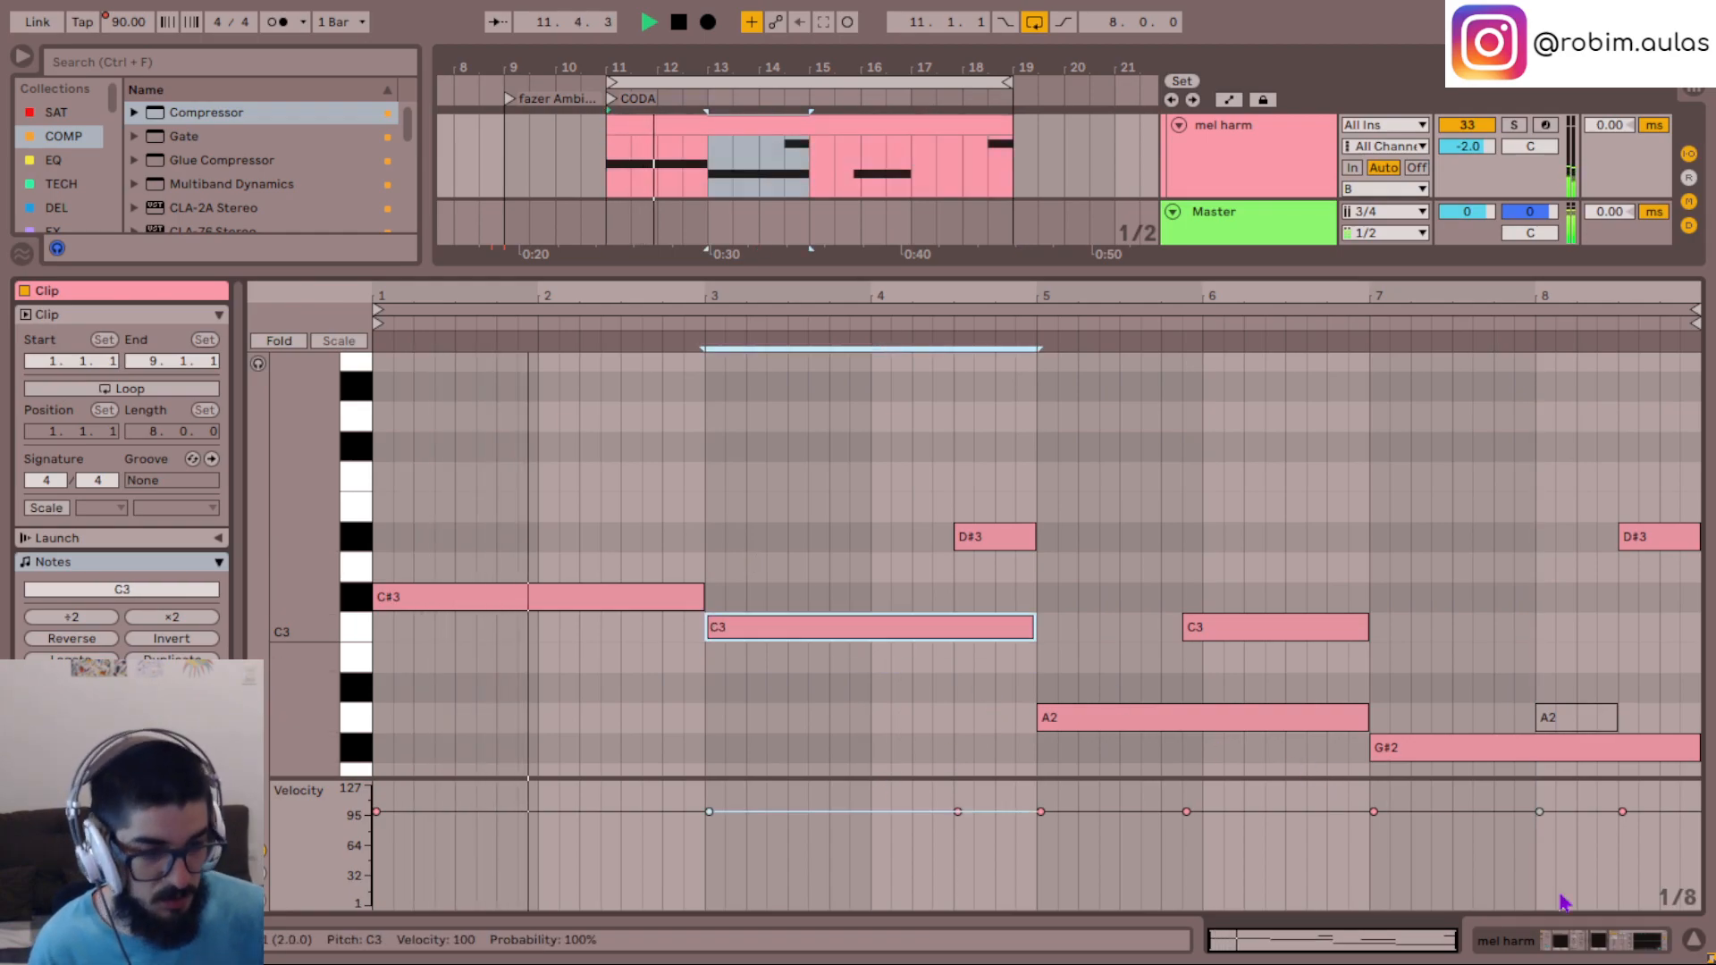
click(1703, 951)
- Stop playback and transpose all notes of the Bass short clip at bar 13 to C3
scroll(753, 364, up, 10)
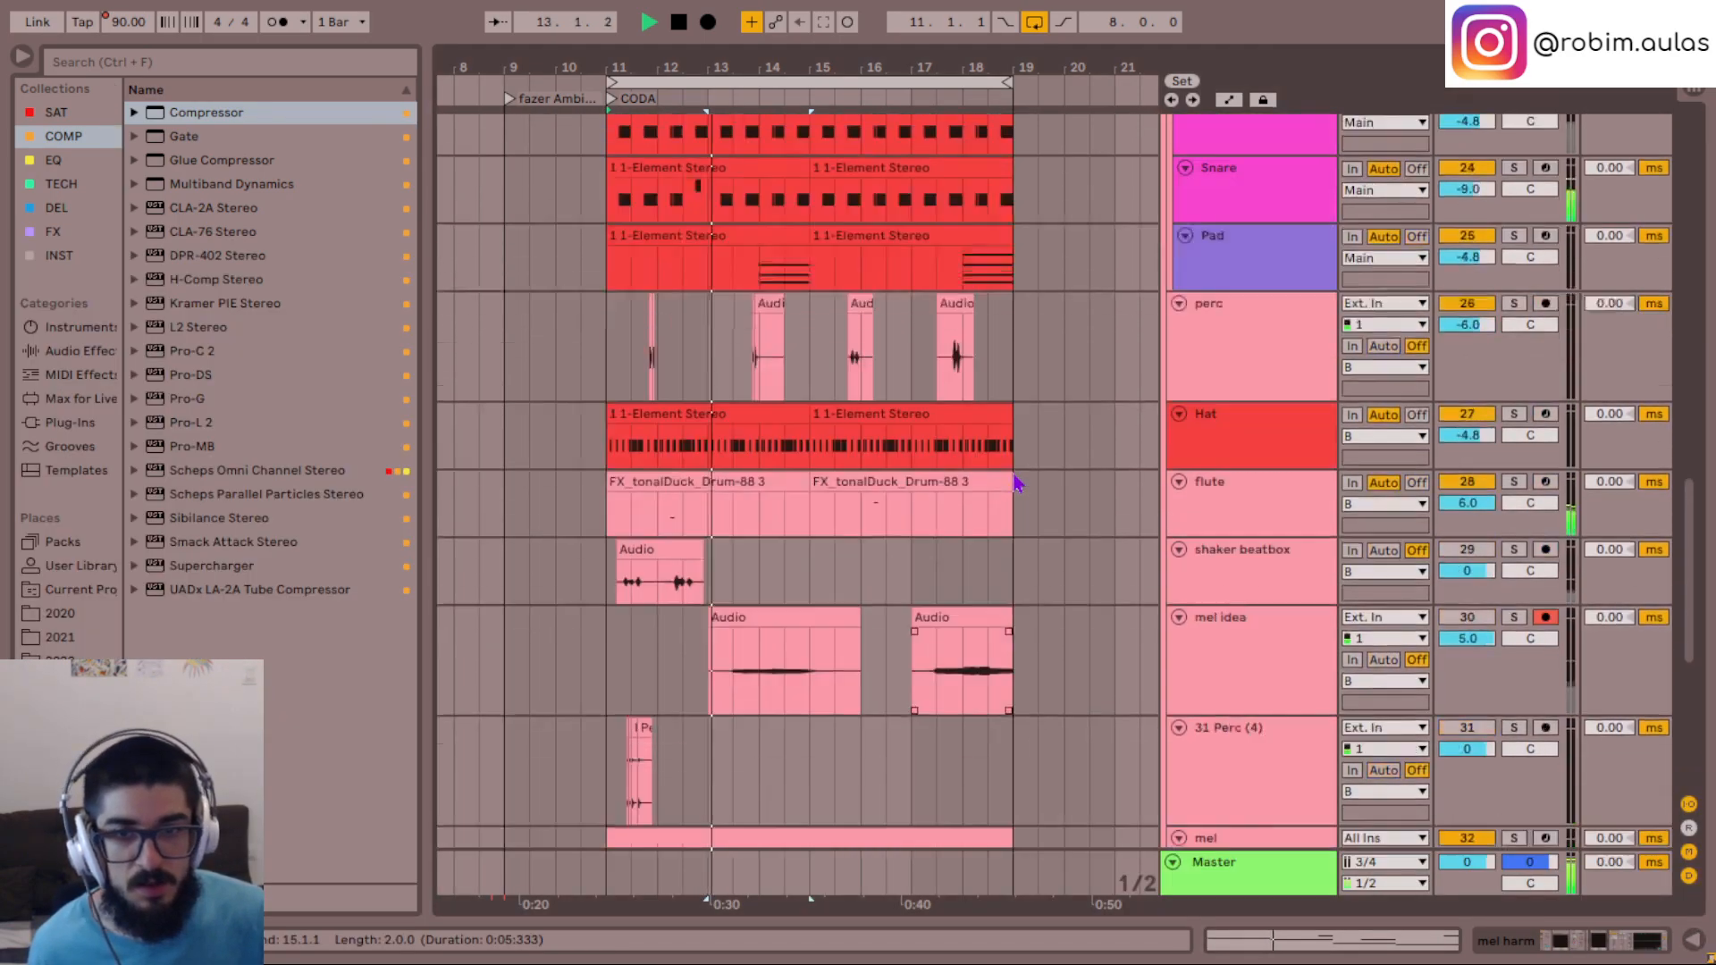
key(space)
double_click(754, 365)
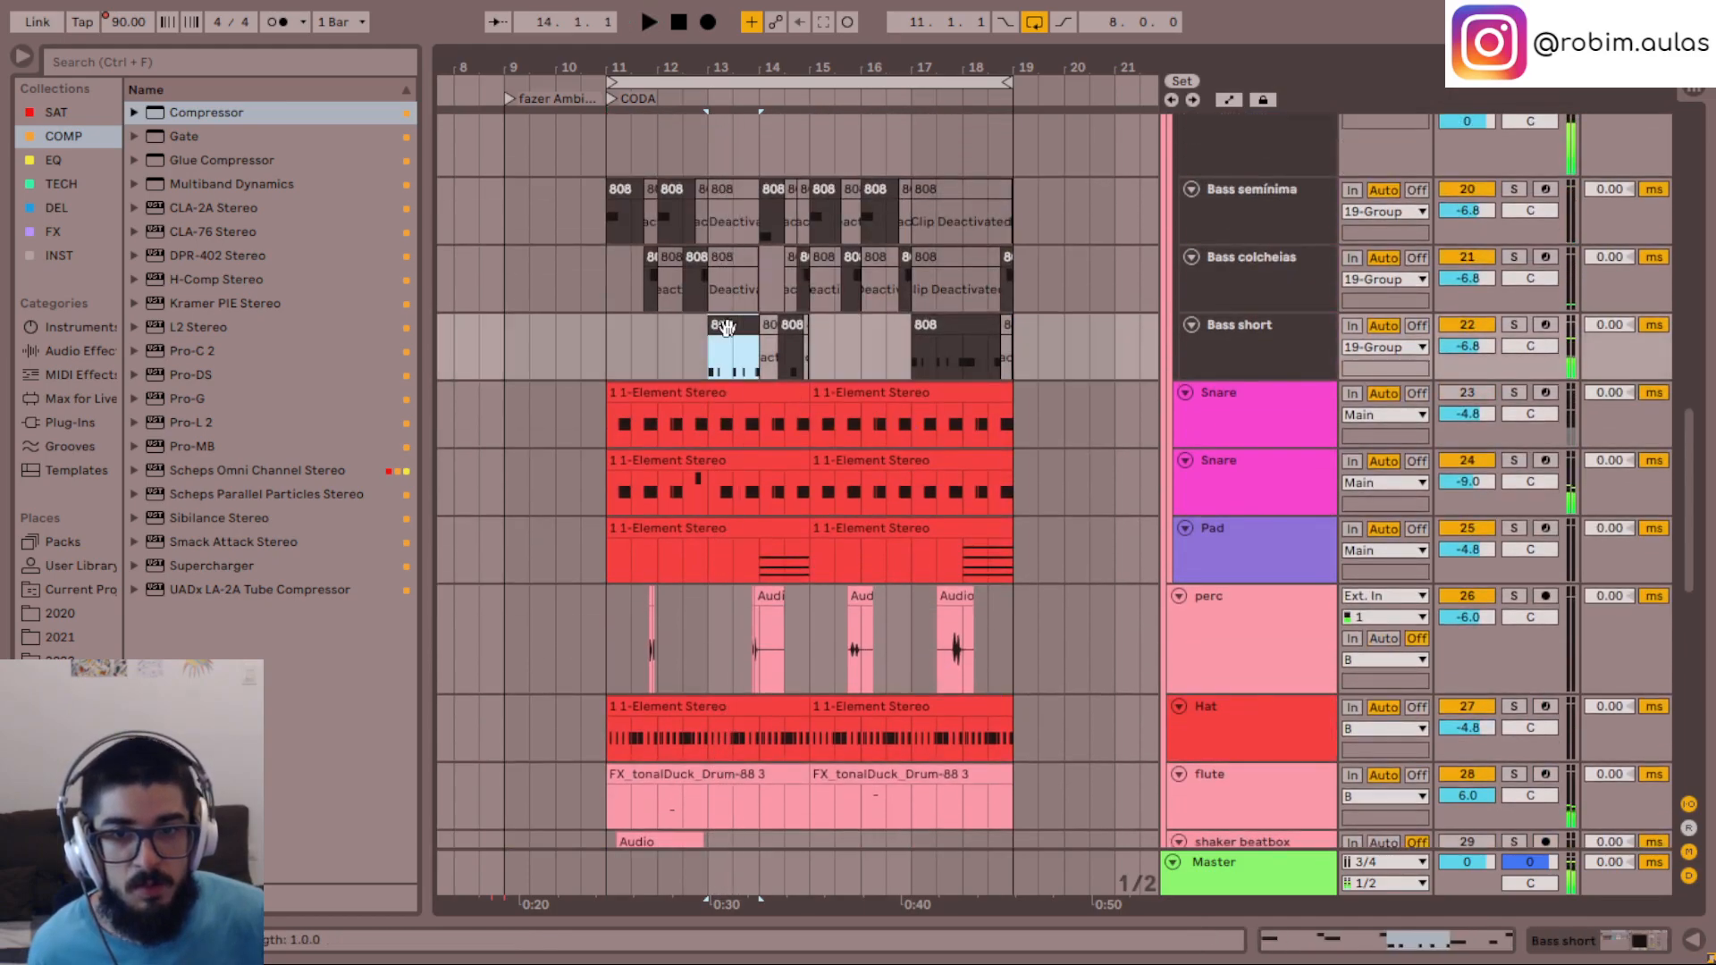
key(ctrl+a)
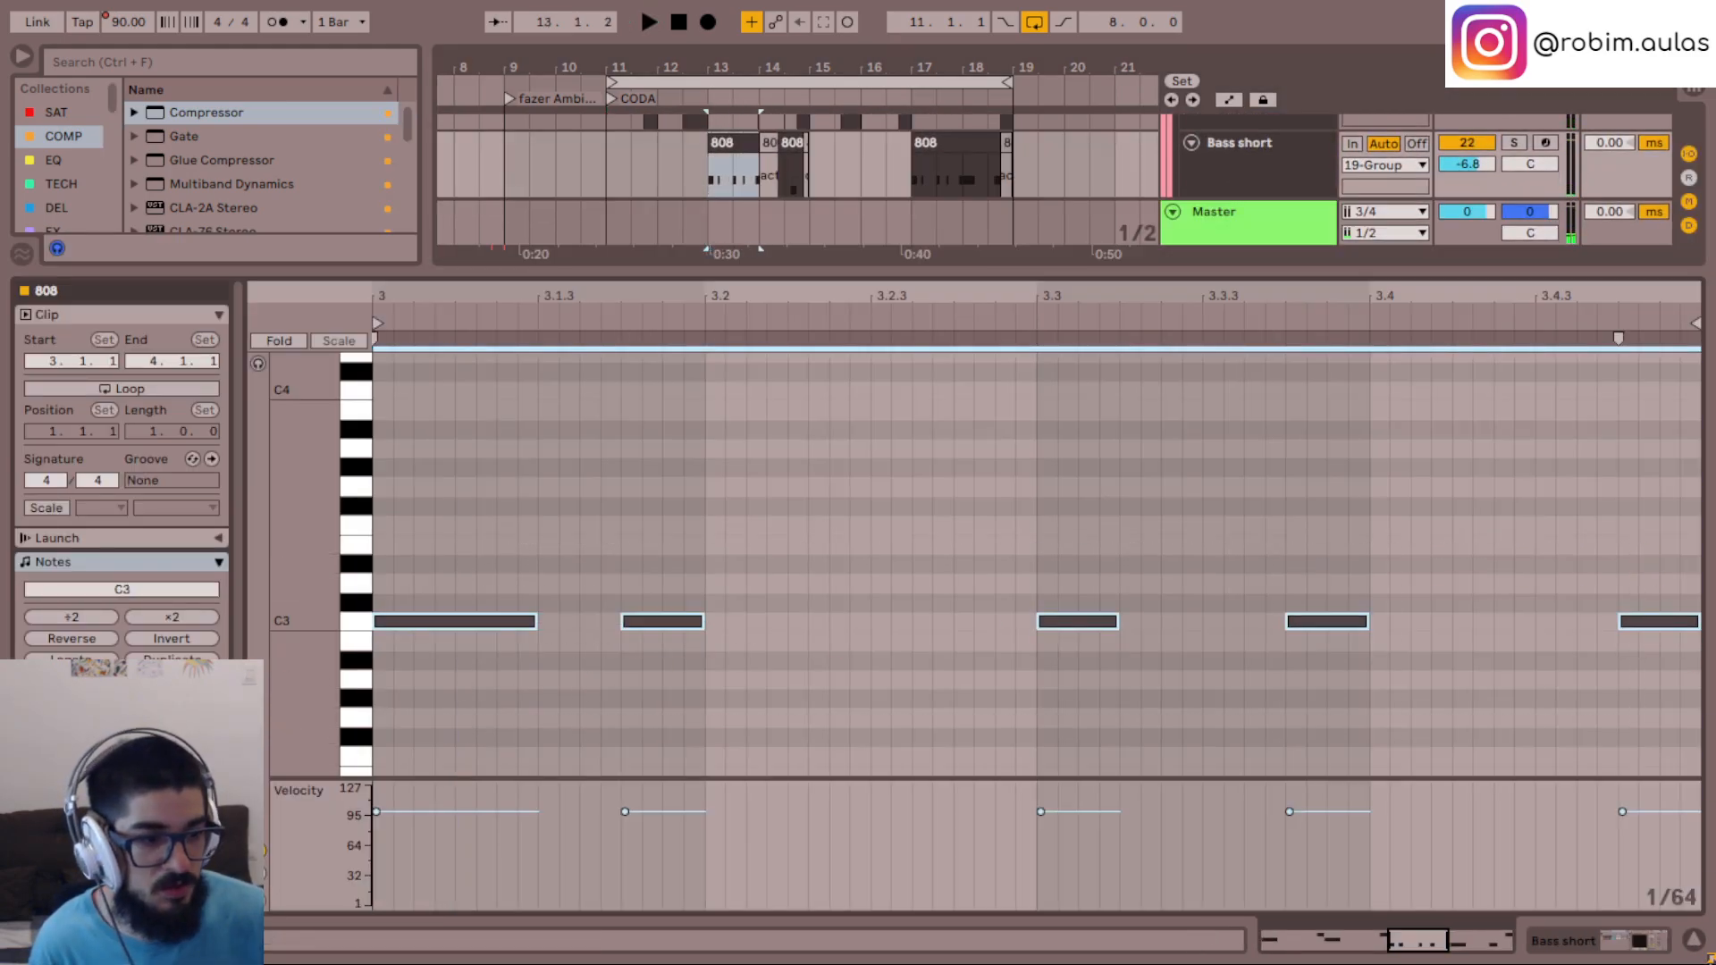
click(1694, 940)
- Transpose the note of the Bass semínima clip at bar 14 to C3
scroll(756, 384, up, 3)
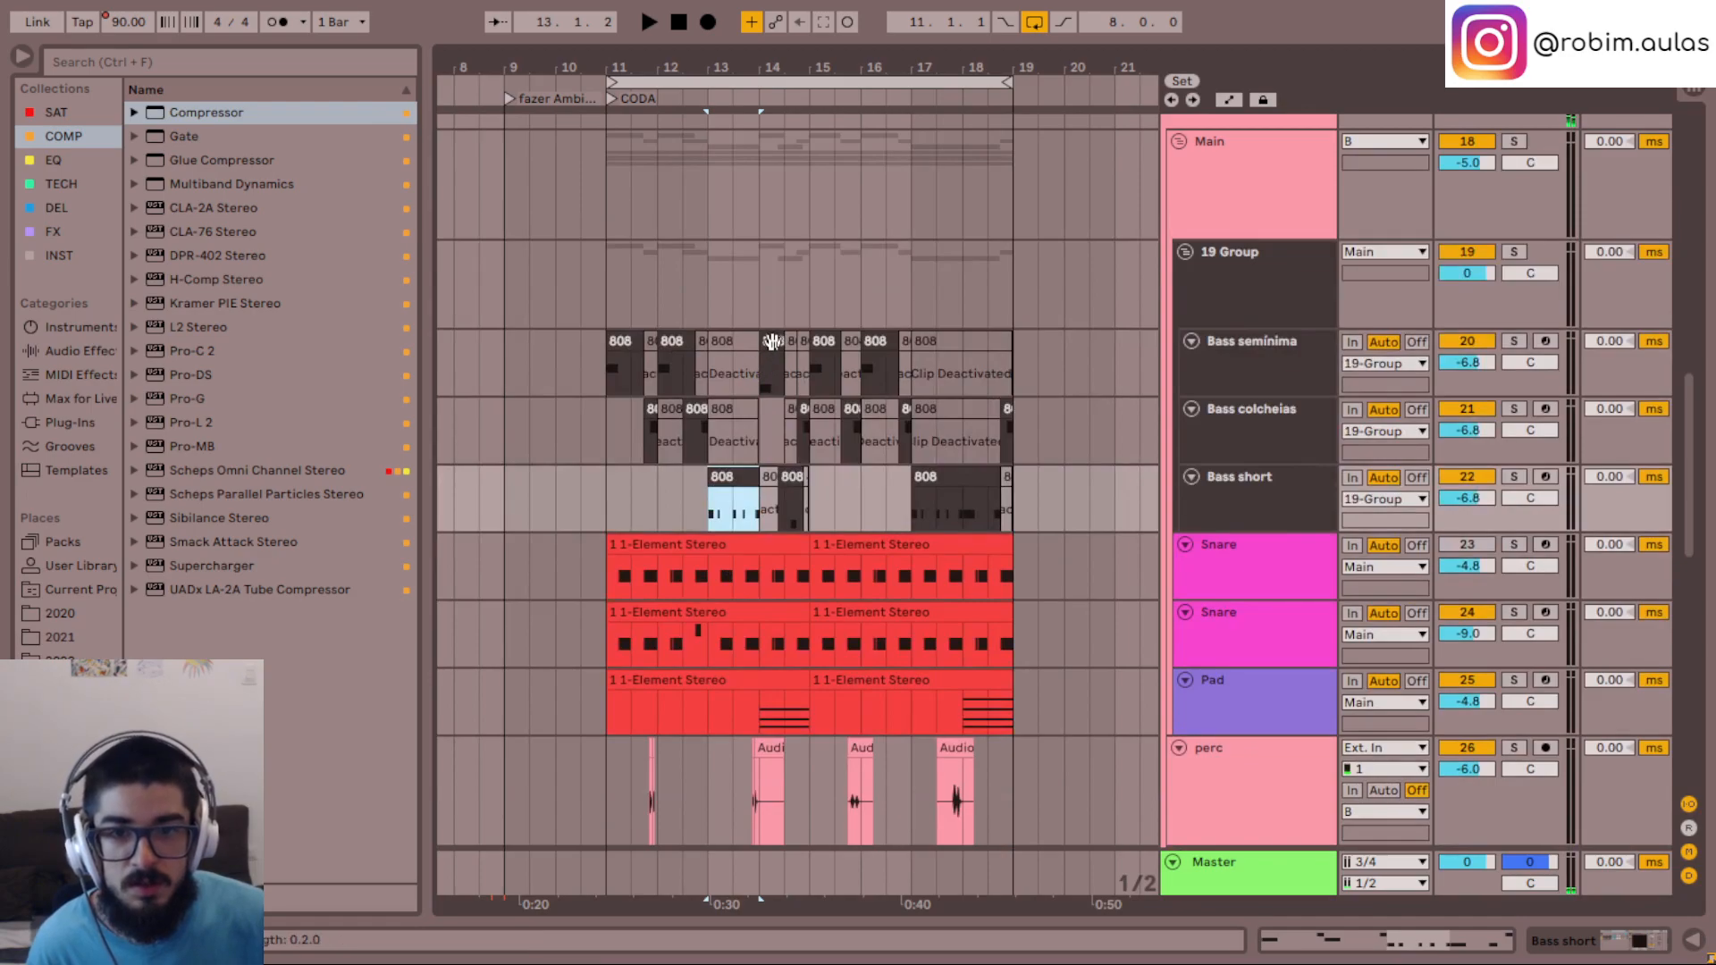
double_click(772, 343)
key(ctrl+a)
key(Up)
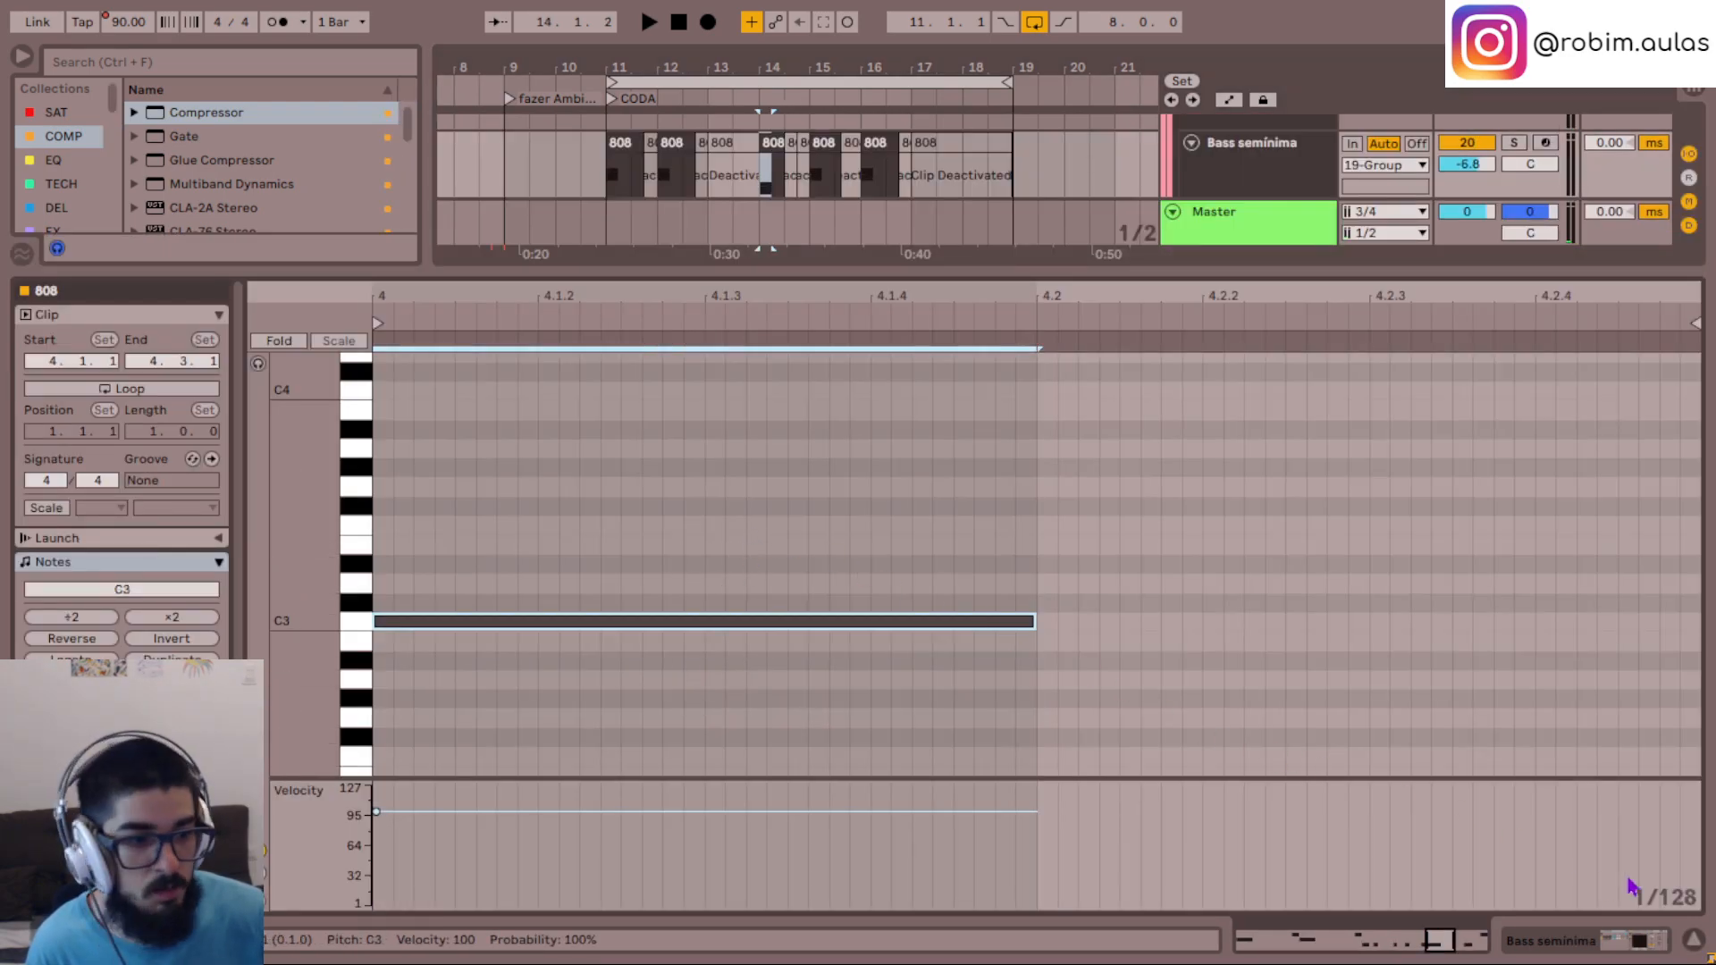
click(1695, 940)
- Transpose the note in the second Bass short clip, within bar 14, to C3
scroll(780, 435, up, 3)
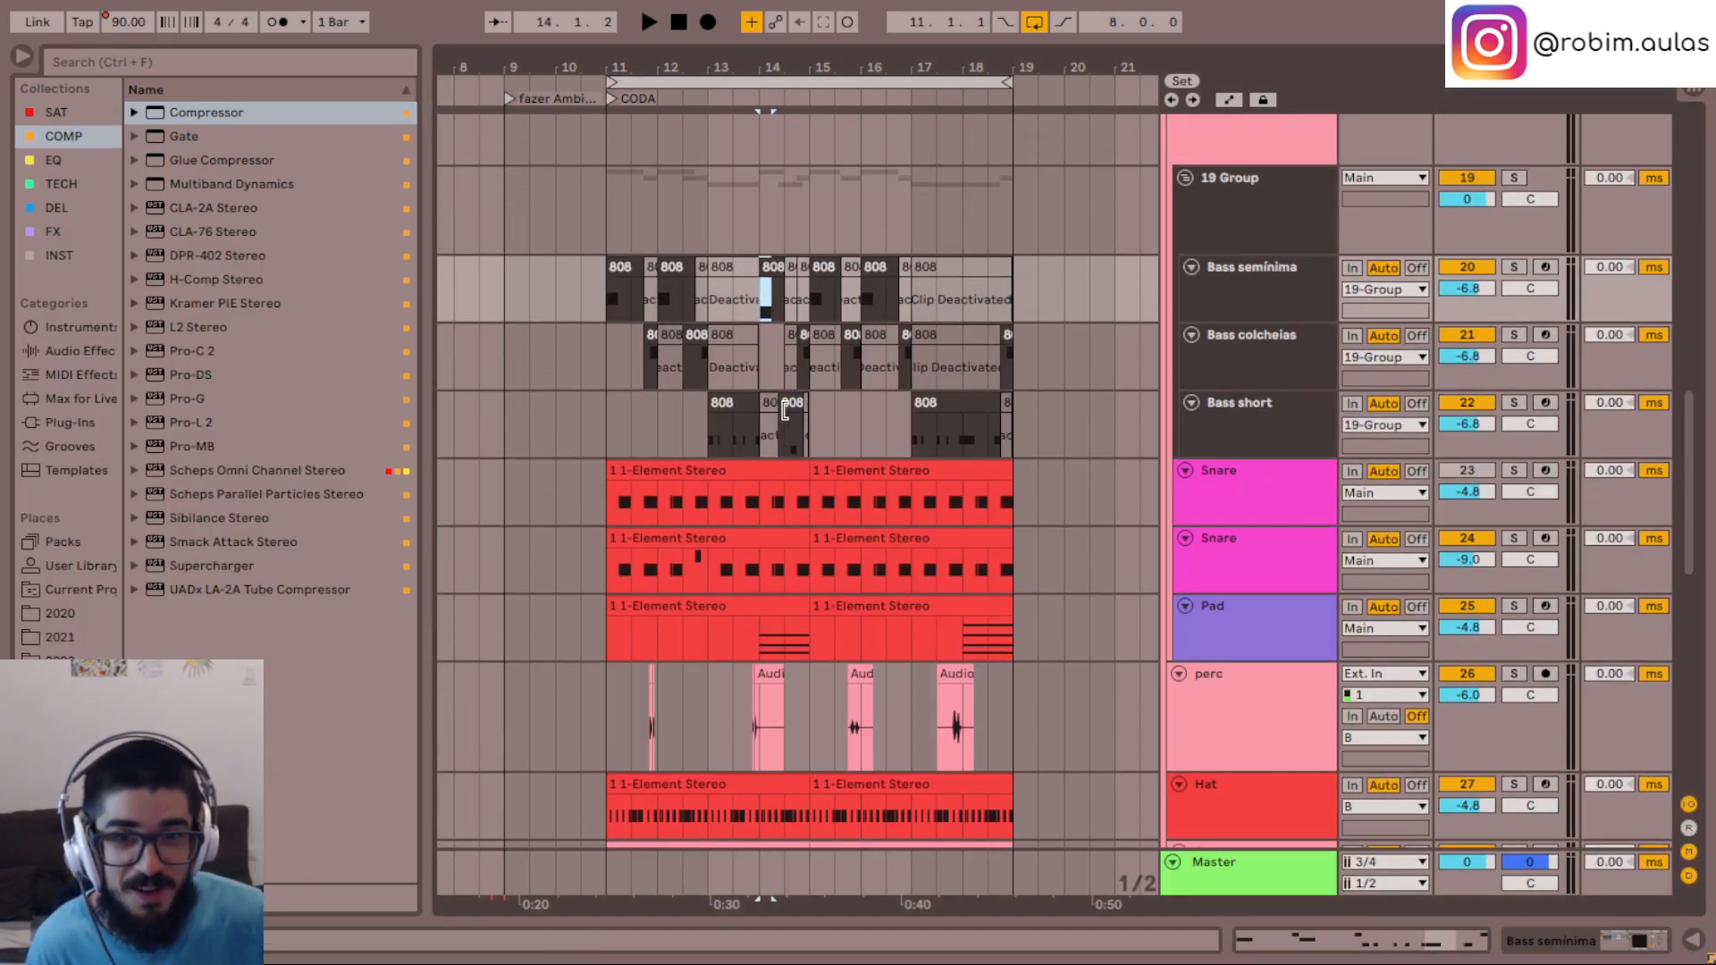
double_click(785, 410)
click(1119, 619)
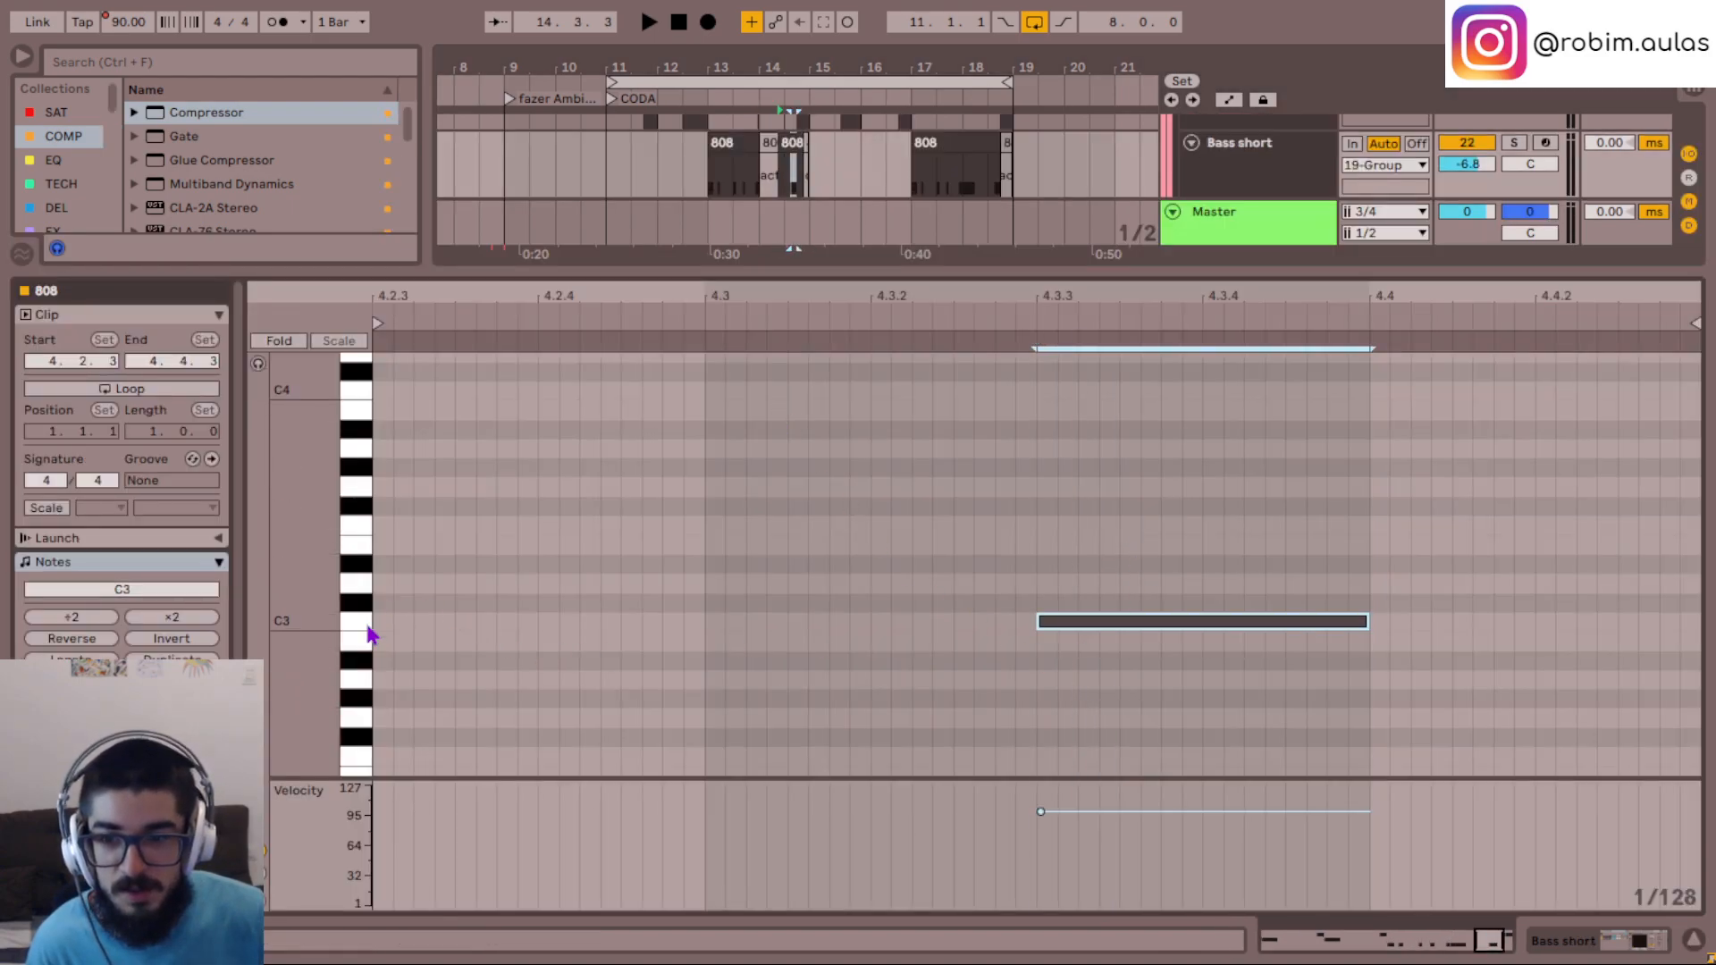
click(1692, 945)
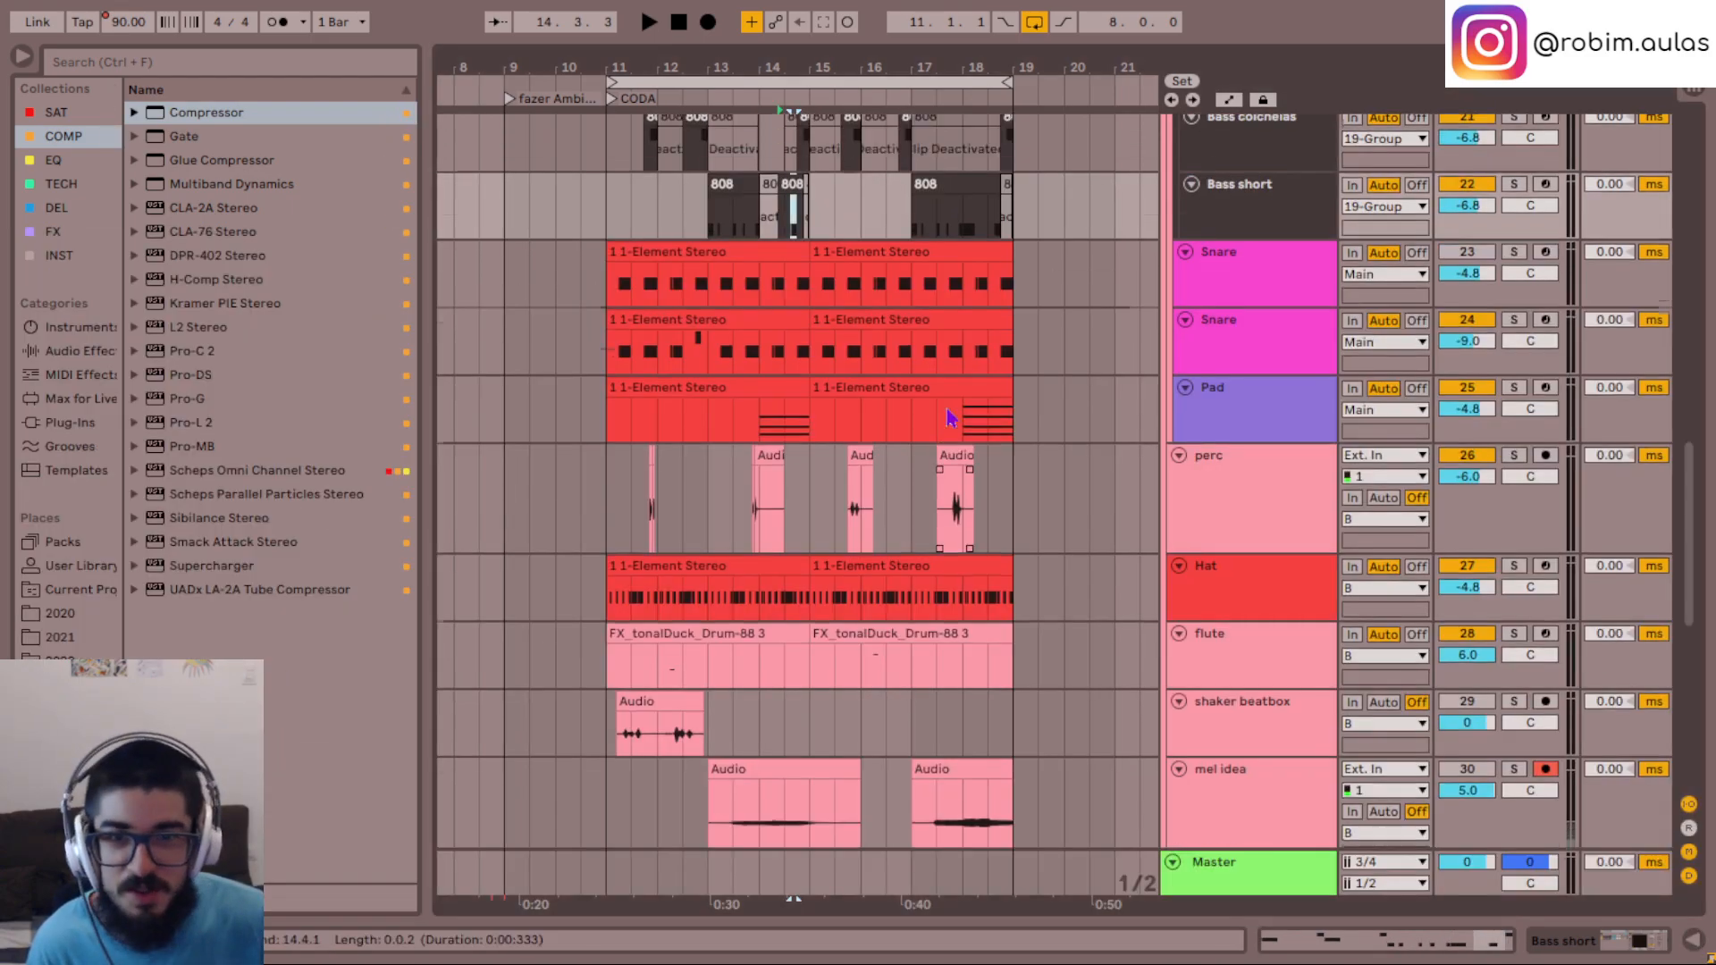
- Replay the CODA from bar 13 and check the note of the Bass semínima clip at bar 14
scroll(768, 390, up, 3)
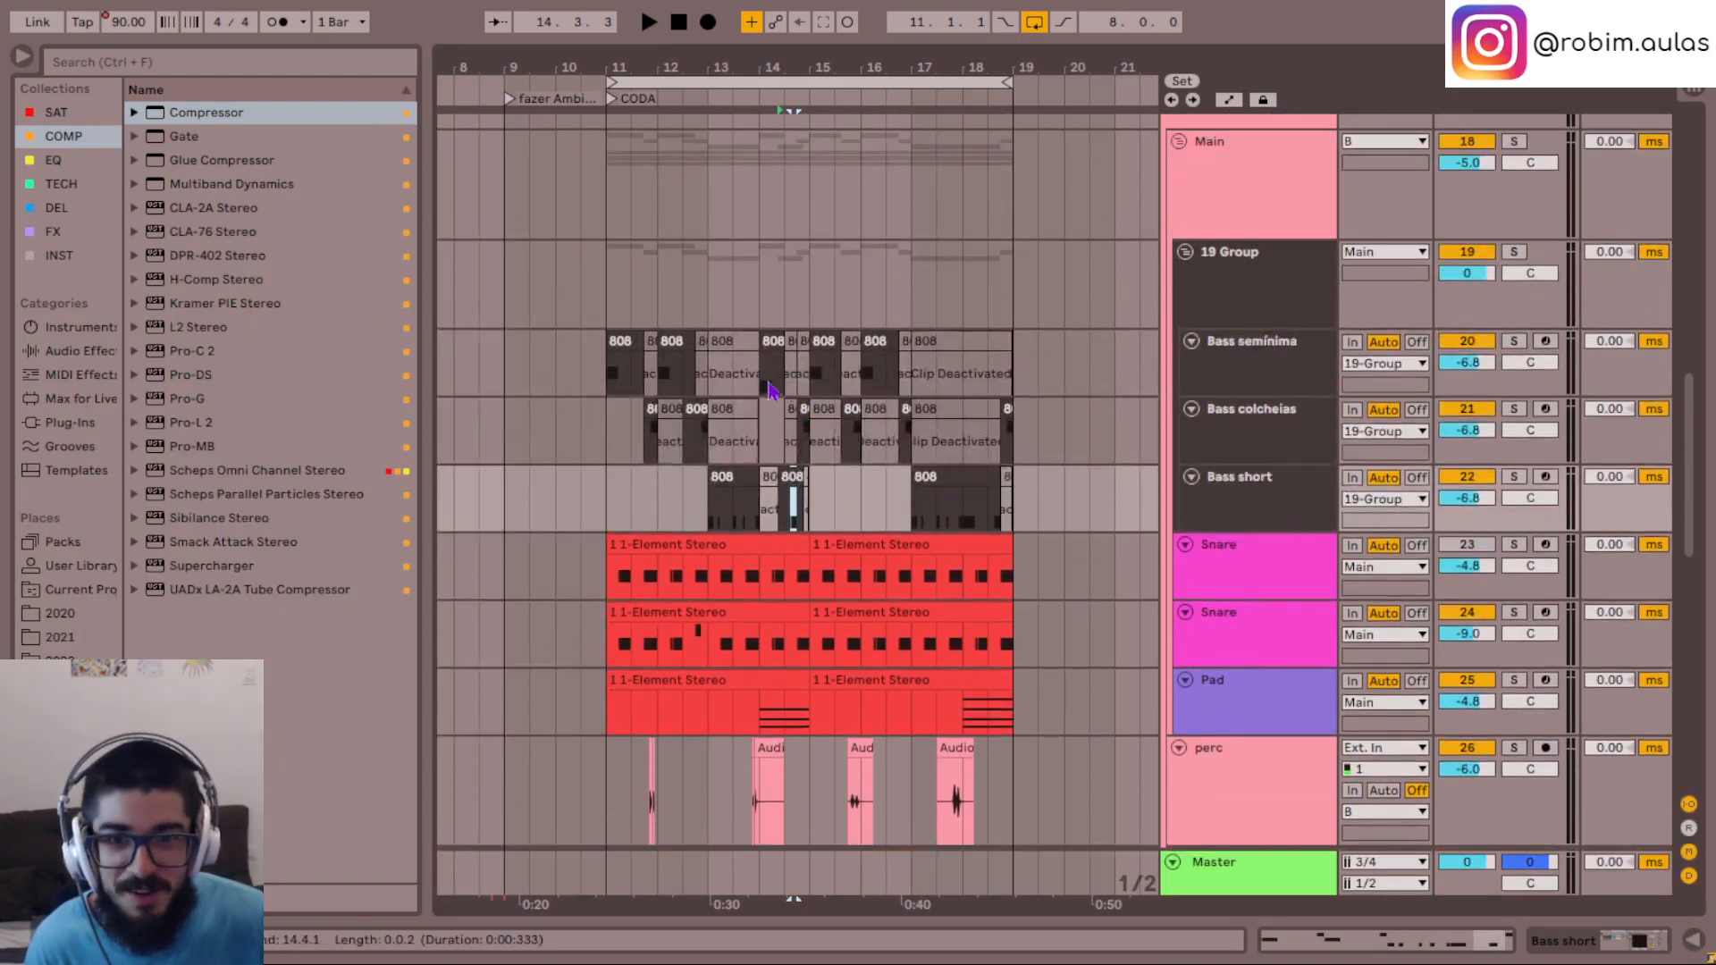
click(721, 437)
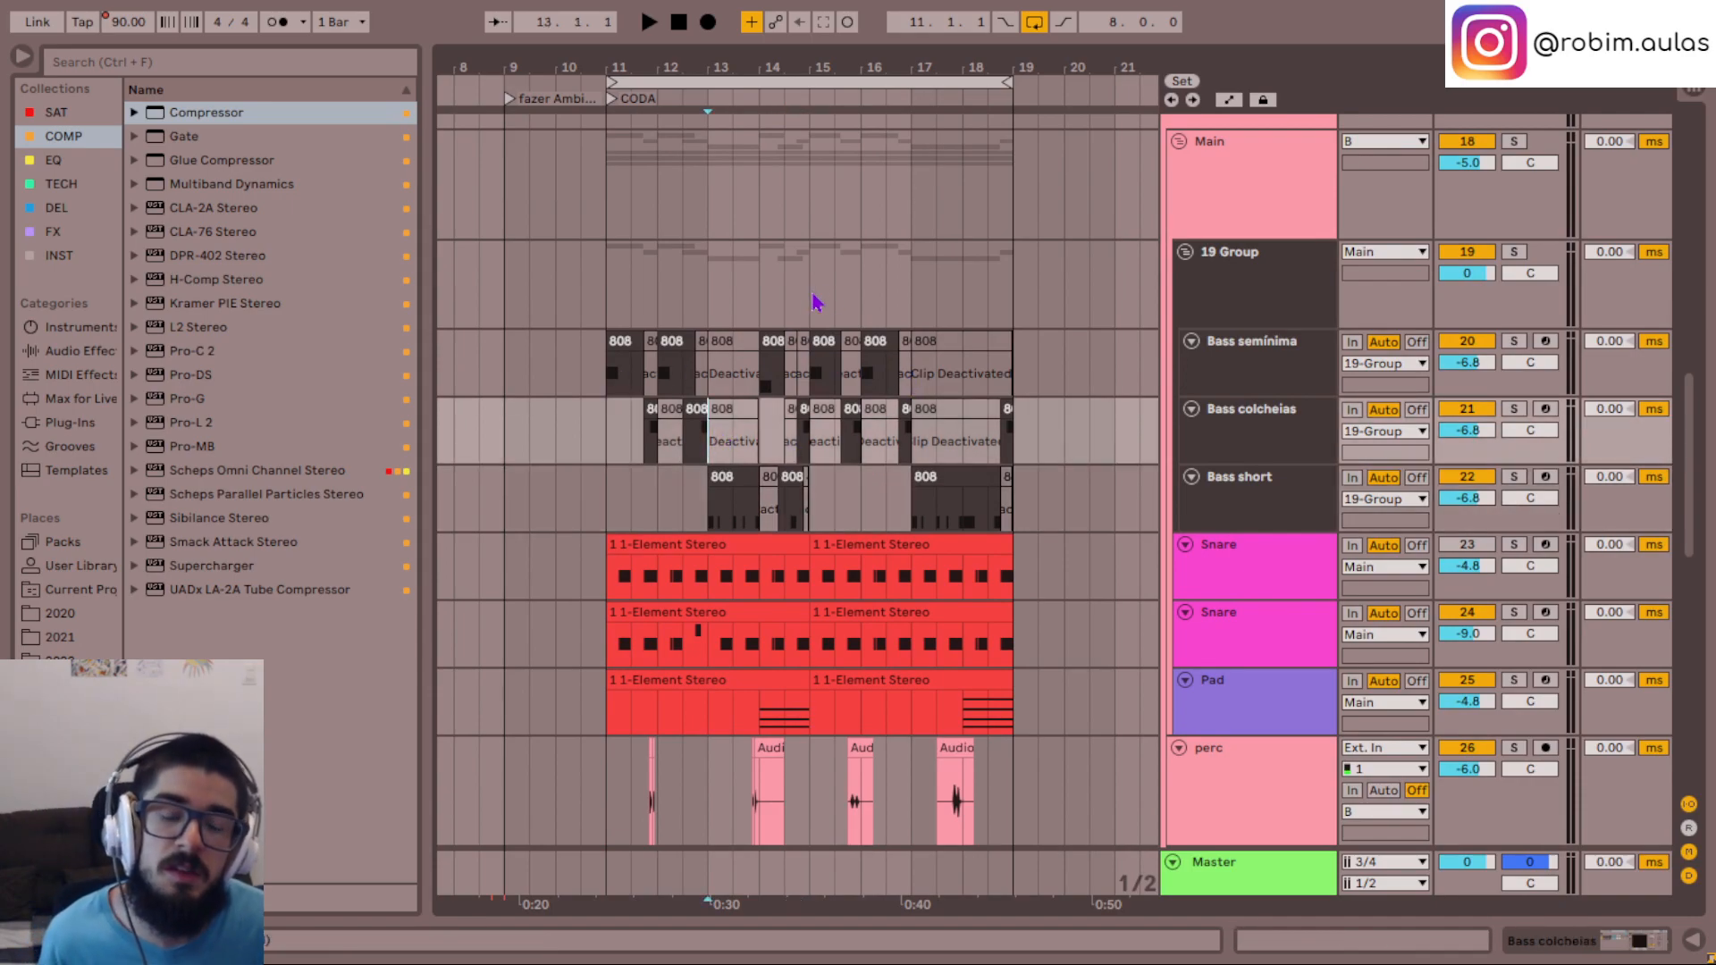
key(space)
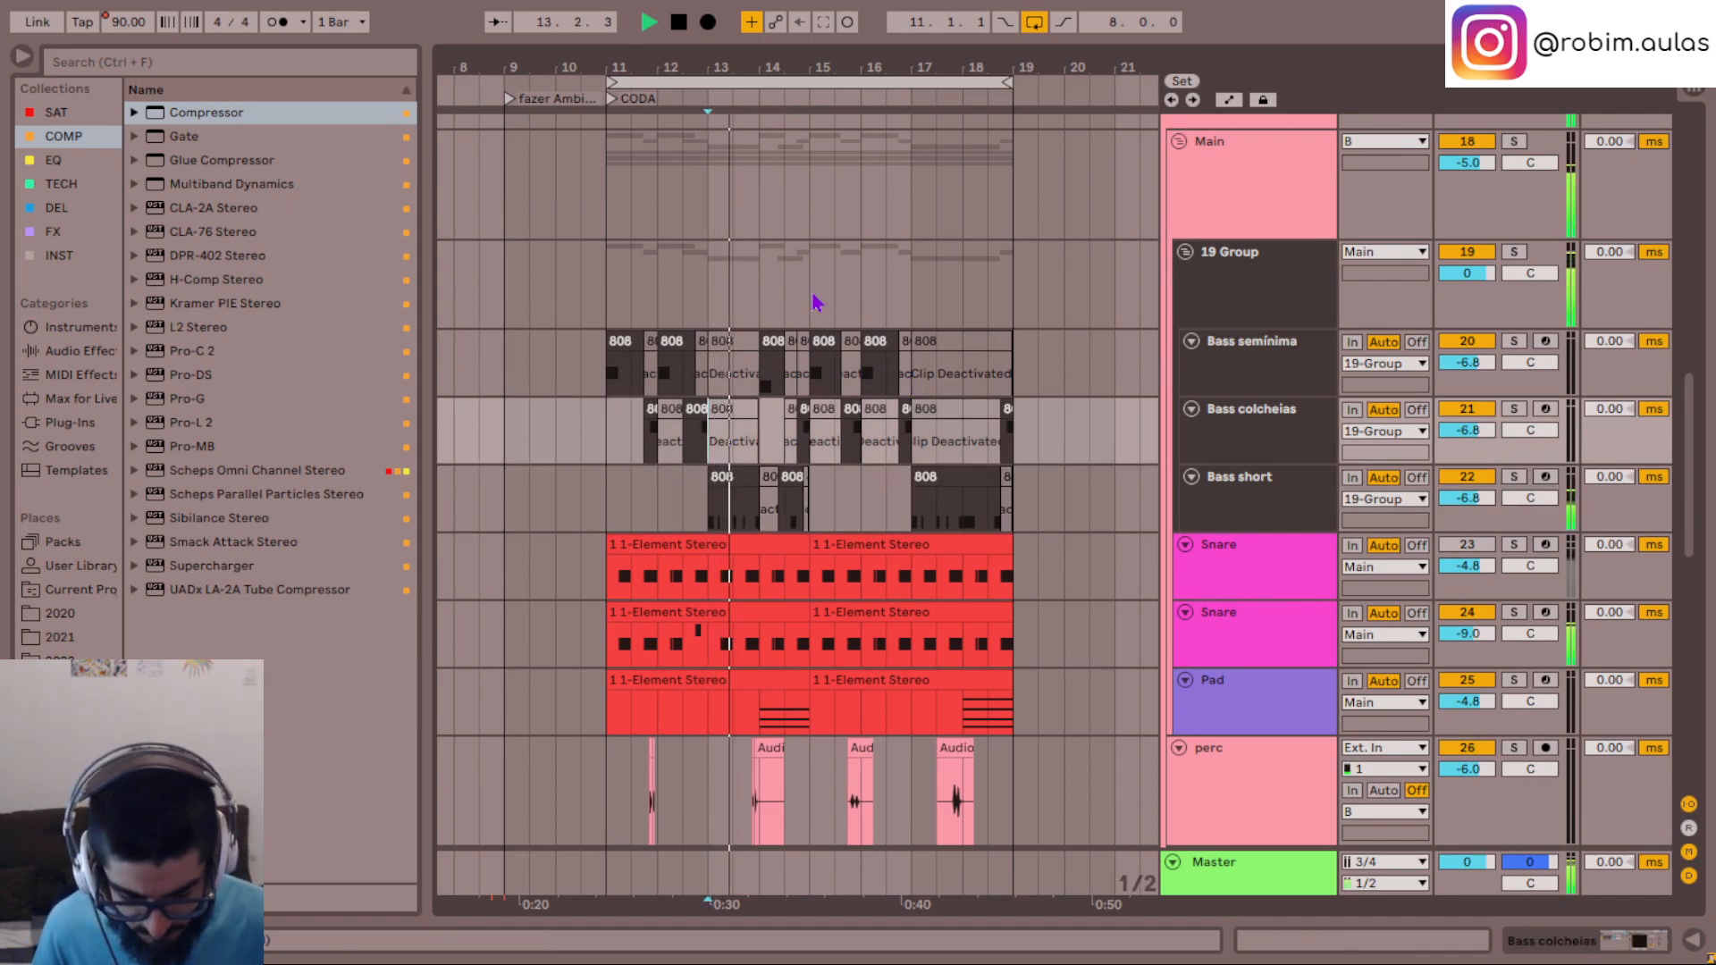
scroll(815, 302, down, 2)
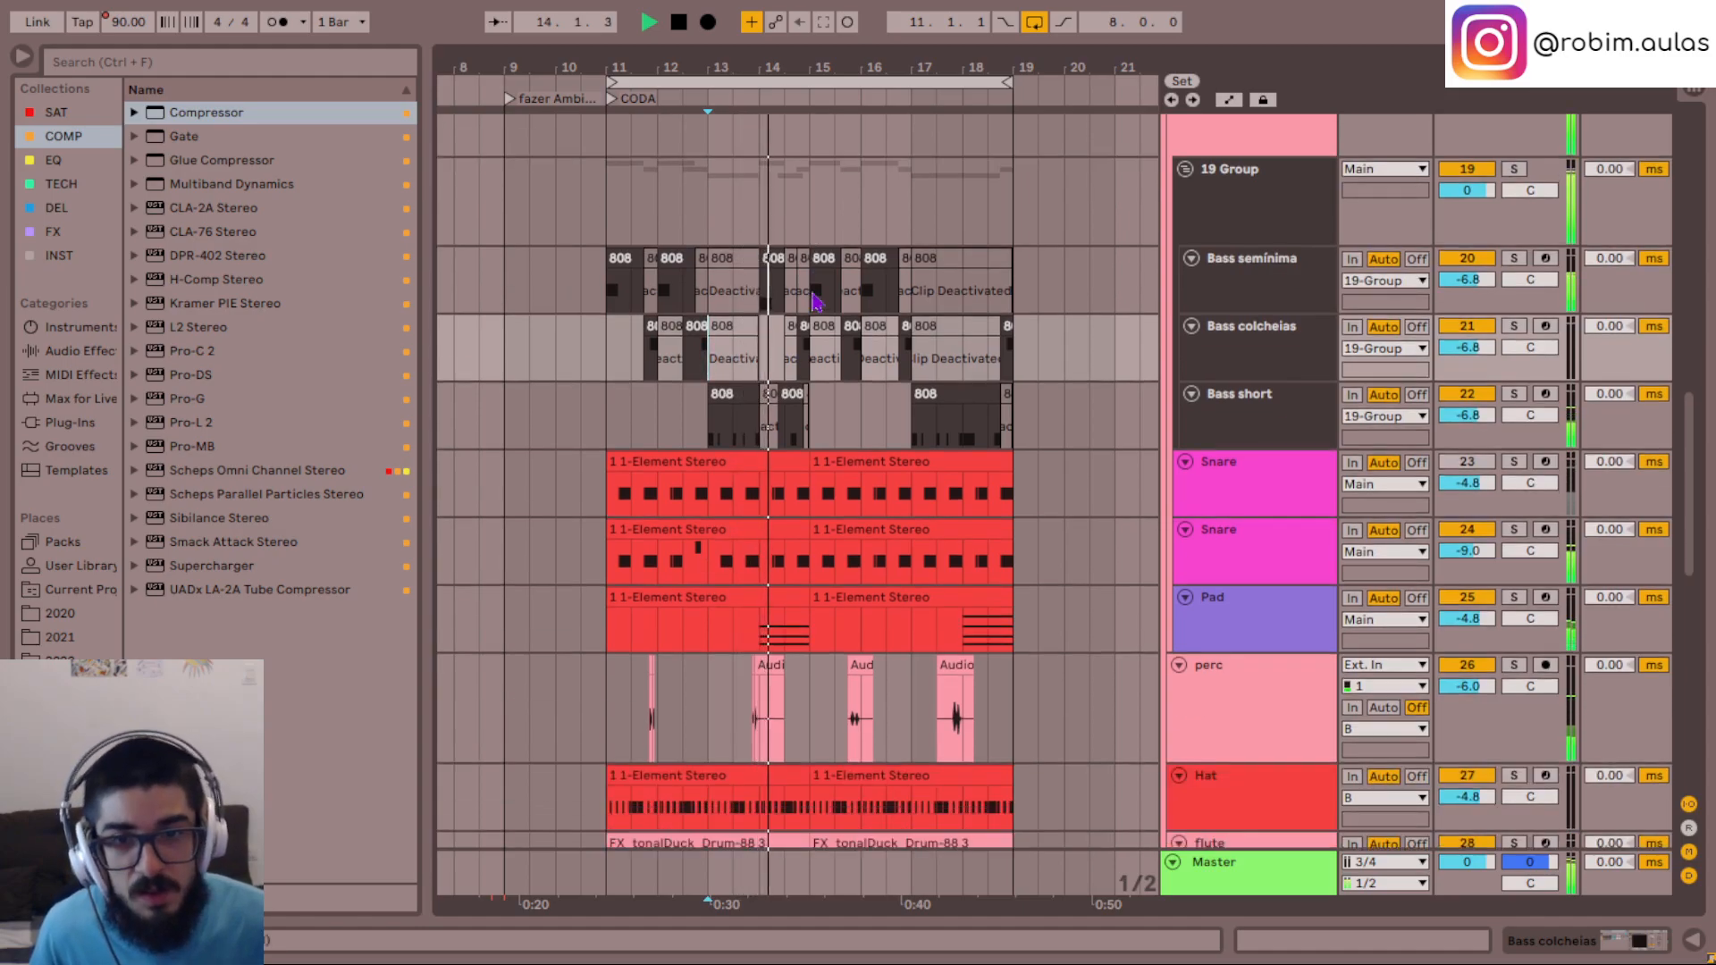
scroll(760, 286, up, 1)
double_click(770, 326)
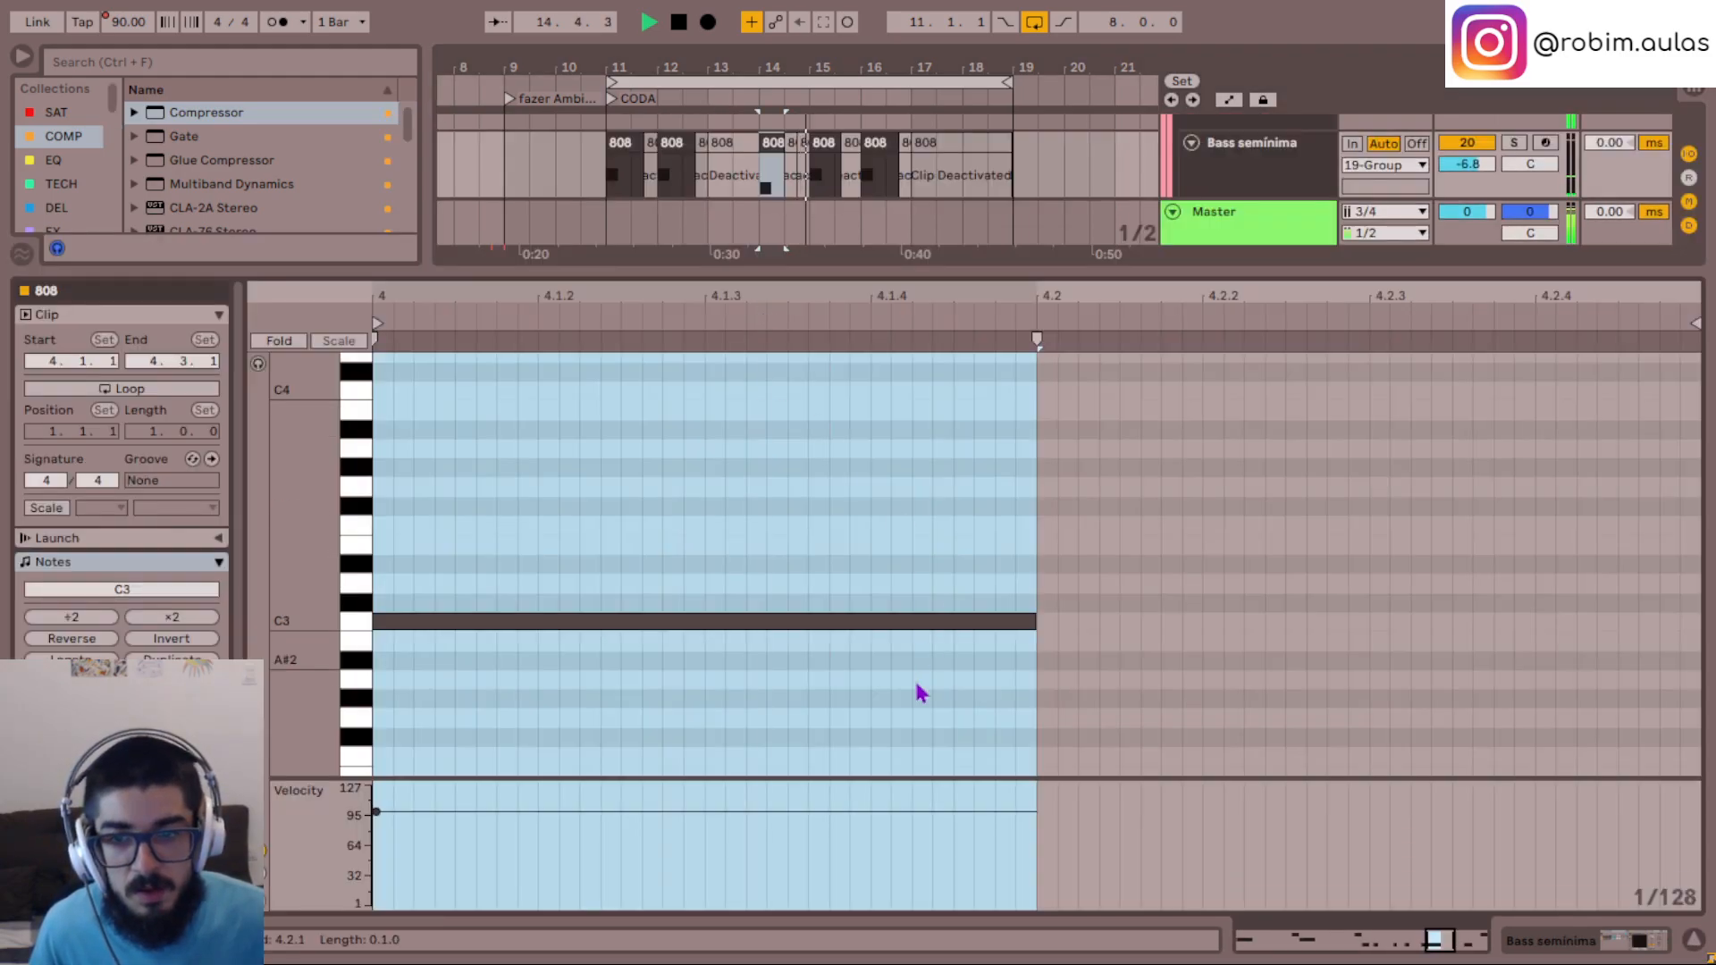
click(1694, 940)
scroll(658, 377, up, 5)
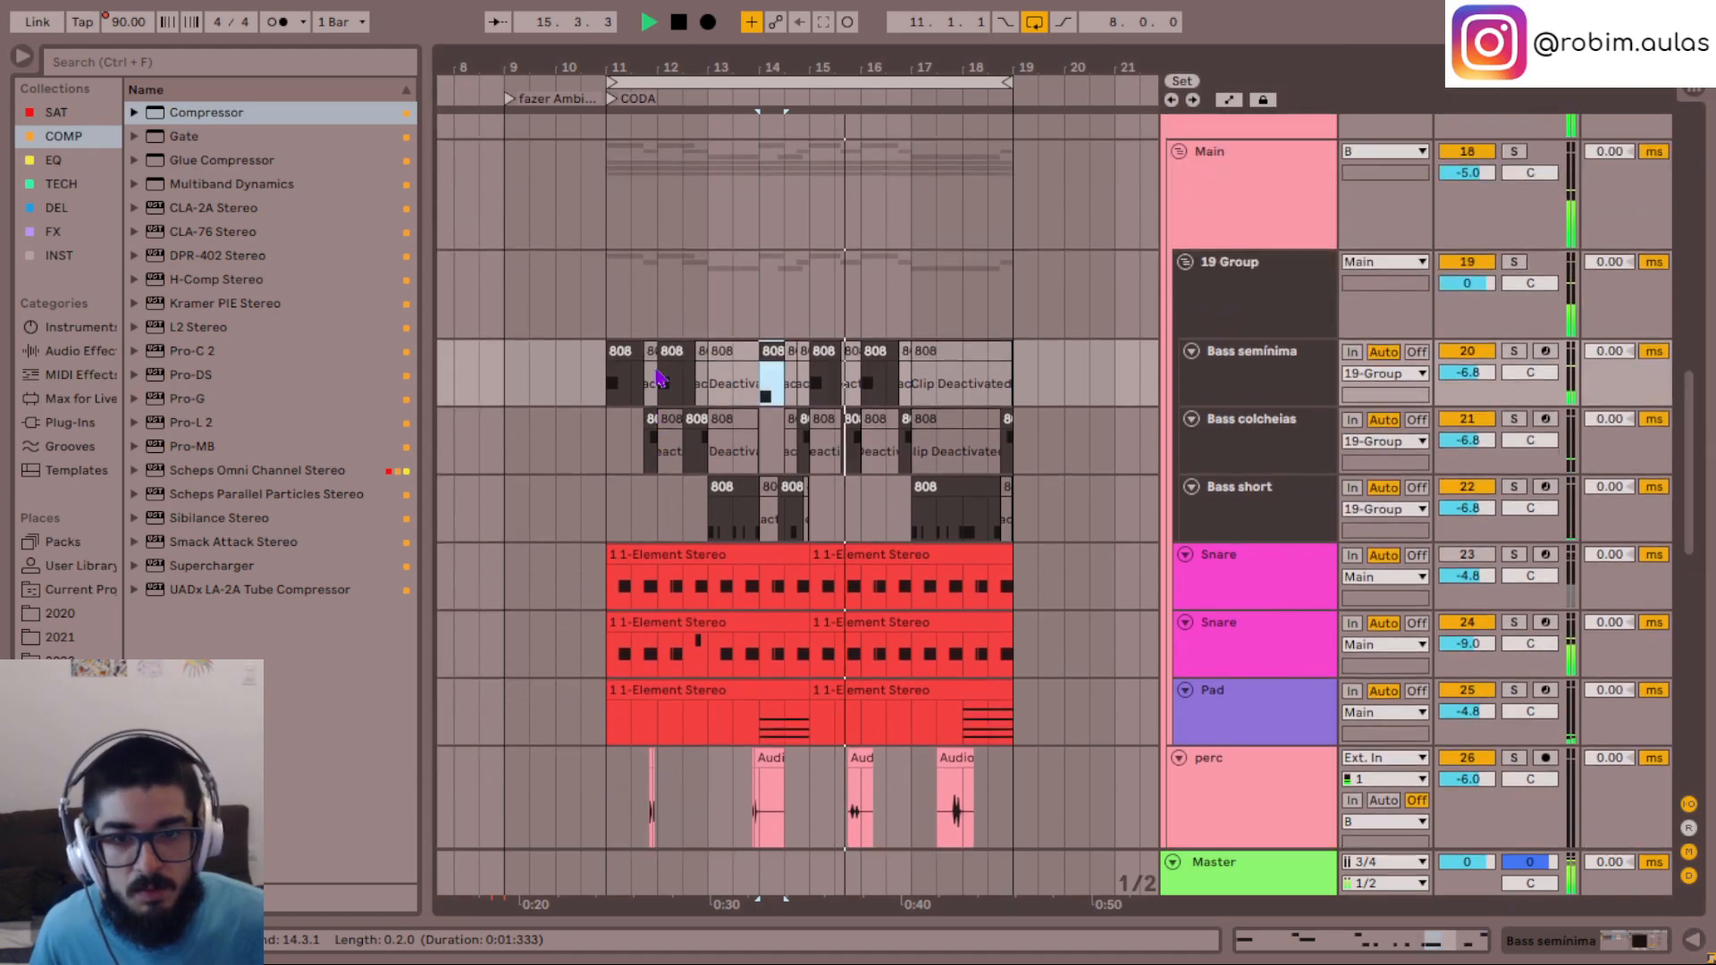
- Restart playback from bar 11 and listen to the whole CODA while following the mel and mel harm clips
scroll(656, 372, down, 15)
key(space)
click(623, 670)
key(space)
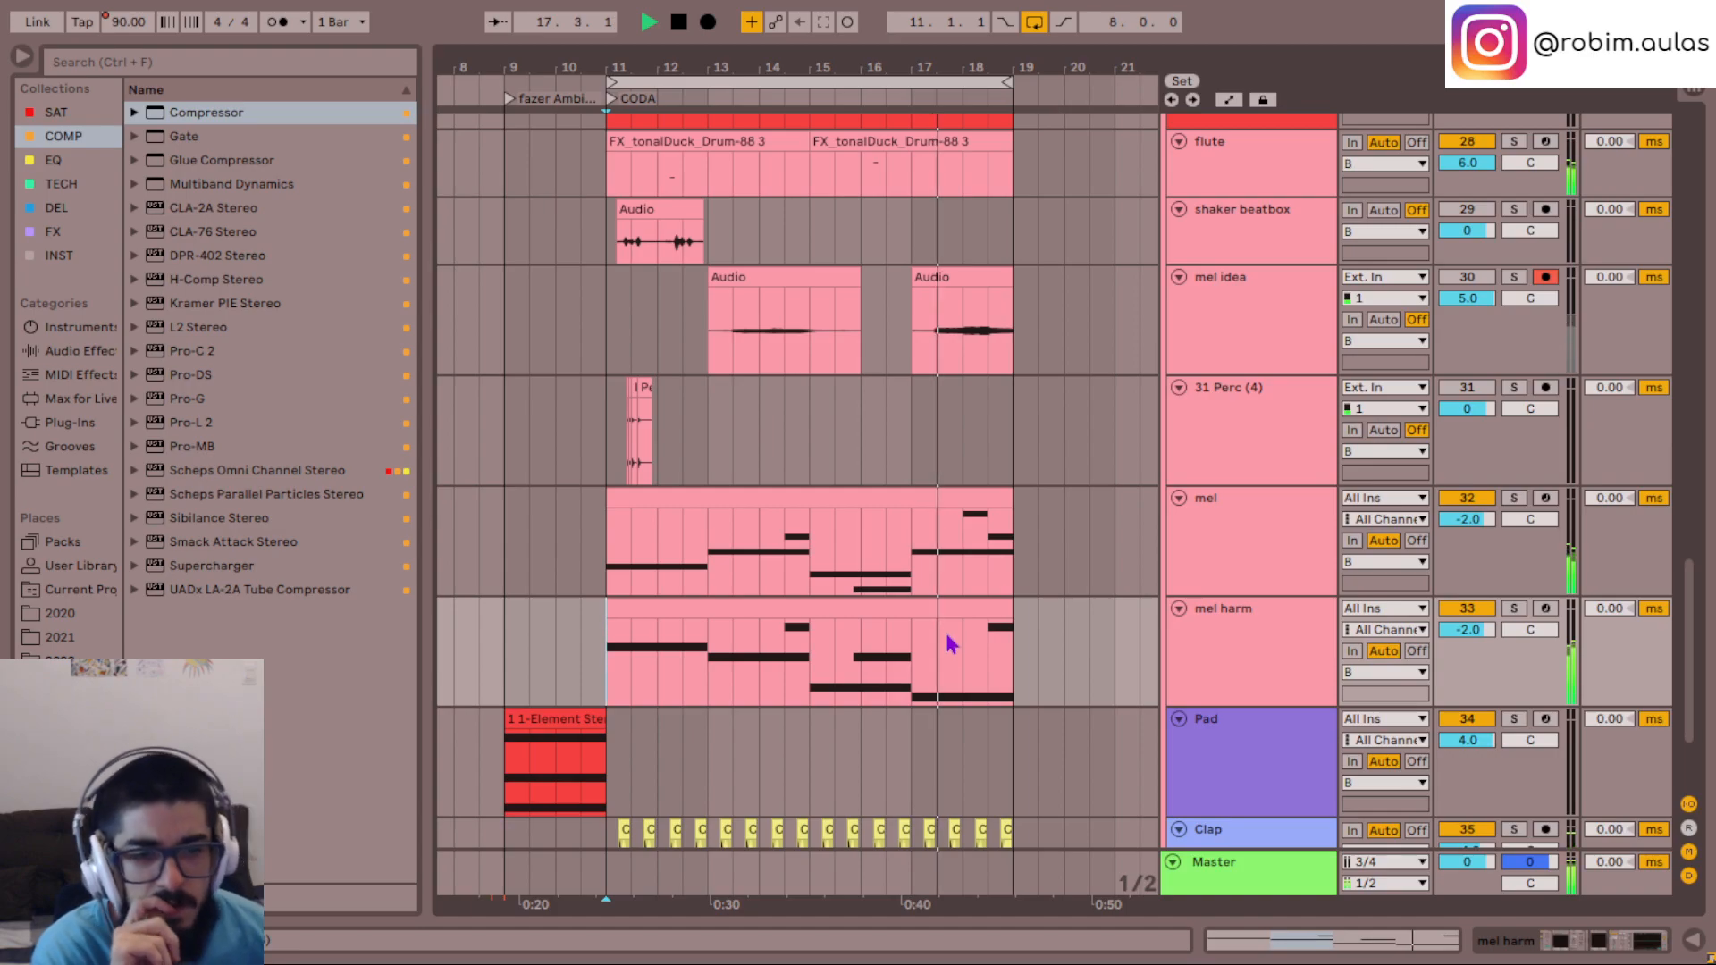
scroll(949, 643, down, 2)
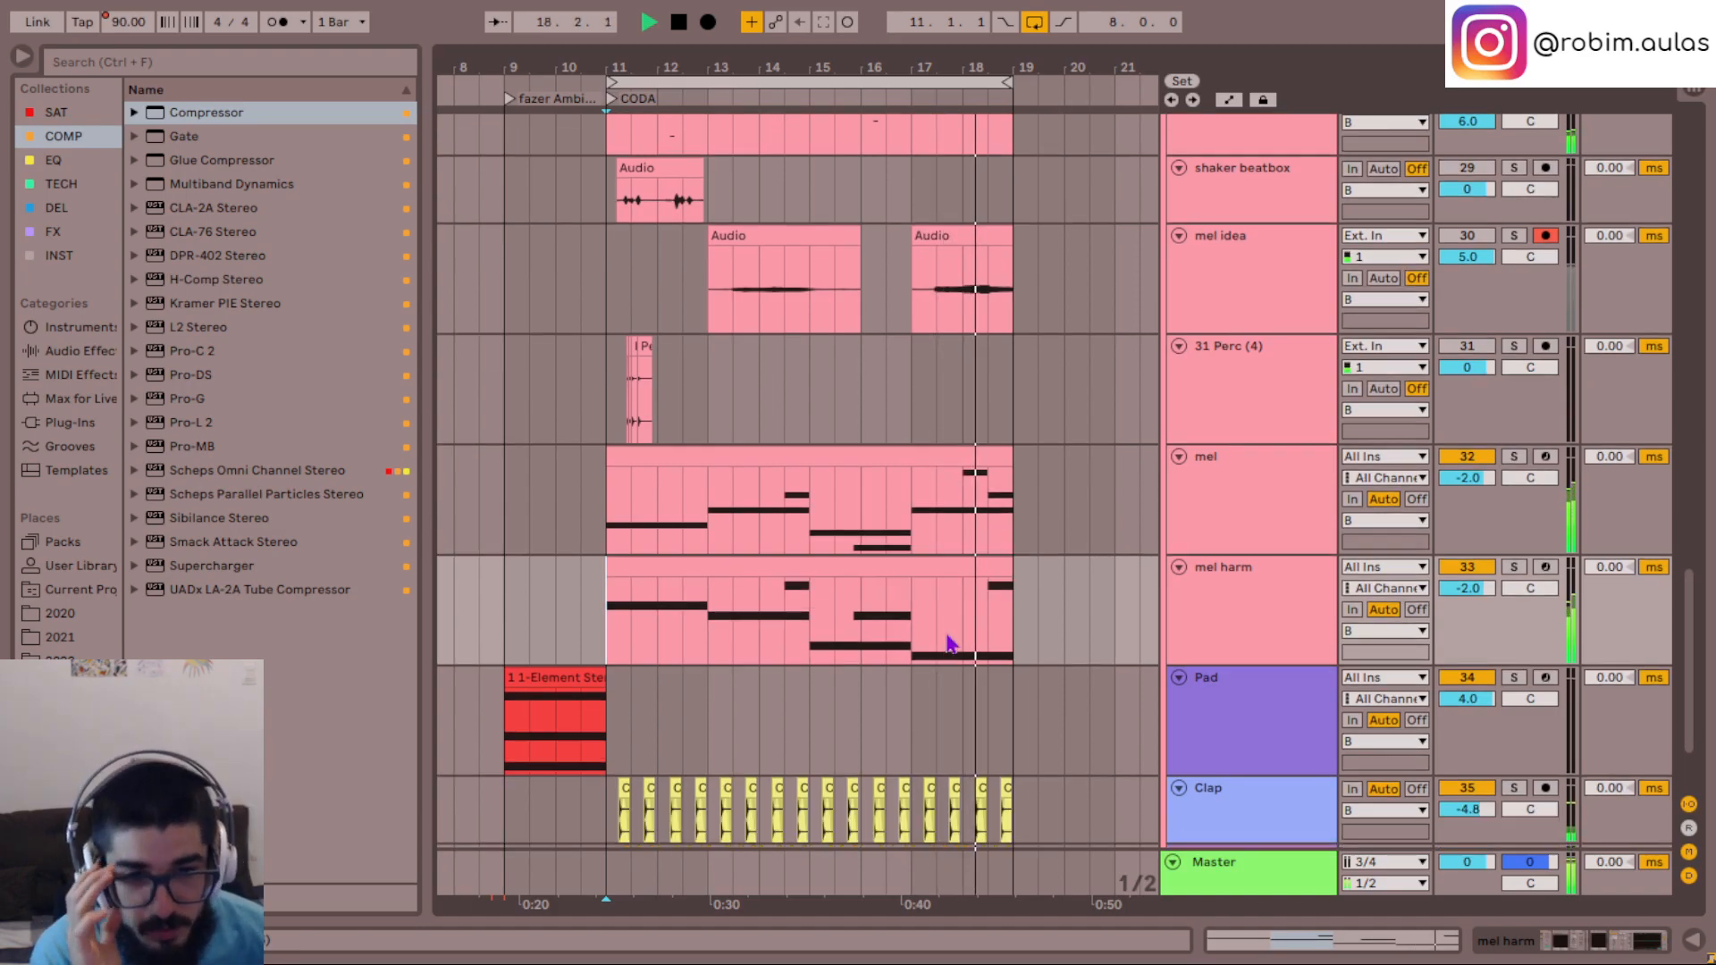
scroll(949, 644, down, 2)
- Solo the mel and mel harm tracks together to hear them alone, and turn both solos off again
click(1236, 515)
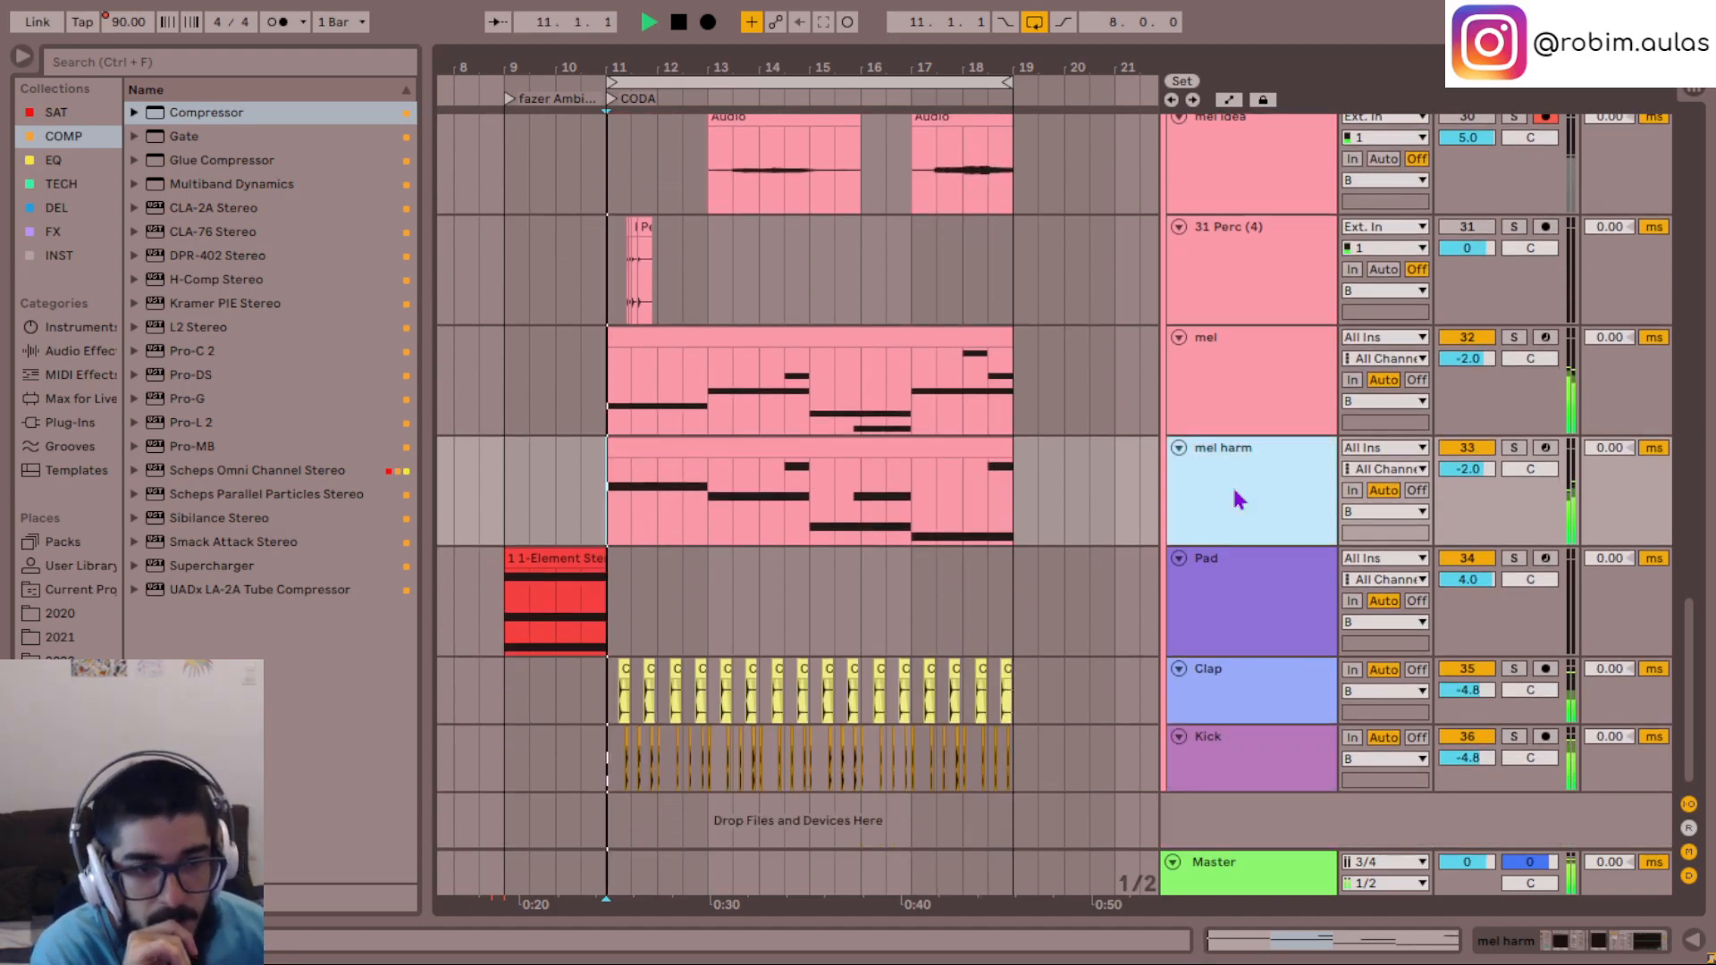
shift+click(1263, 395)
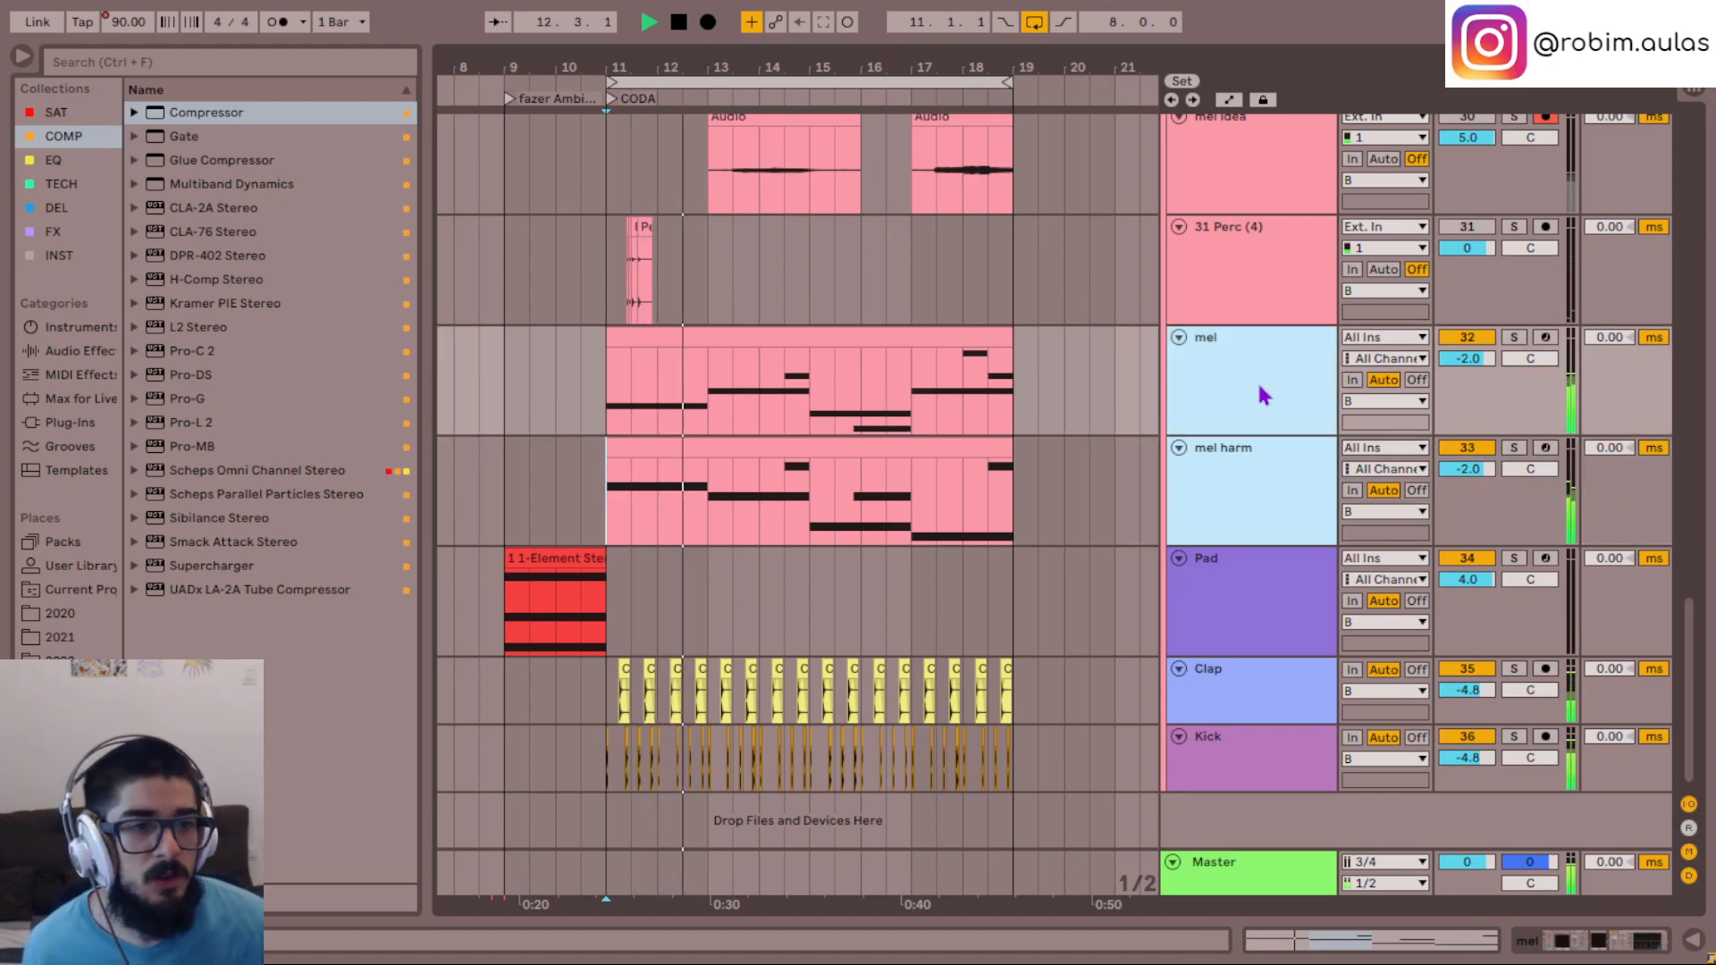
key(s)
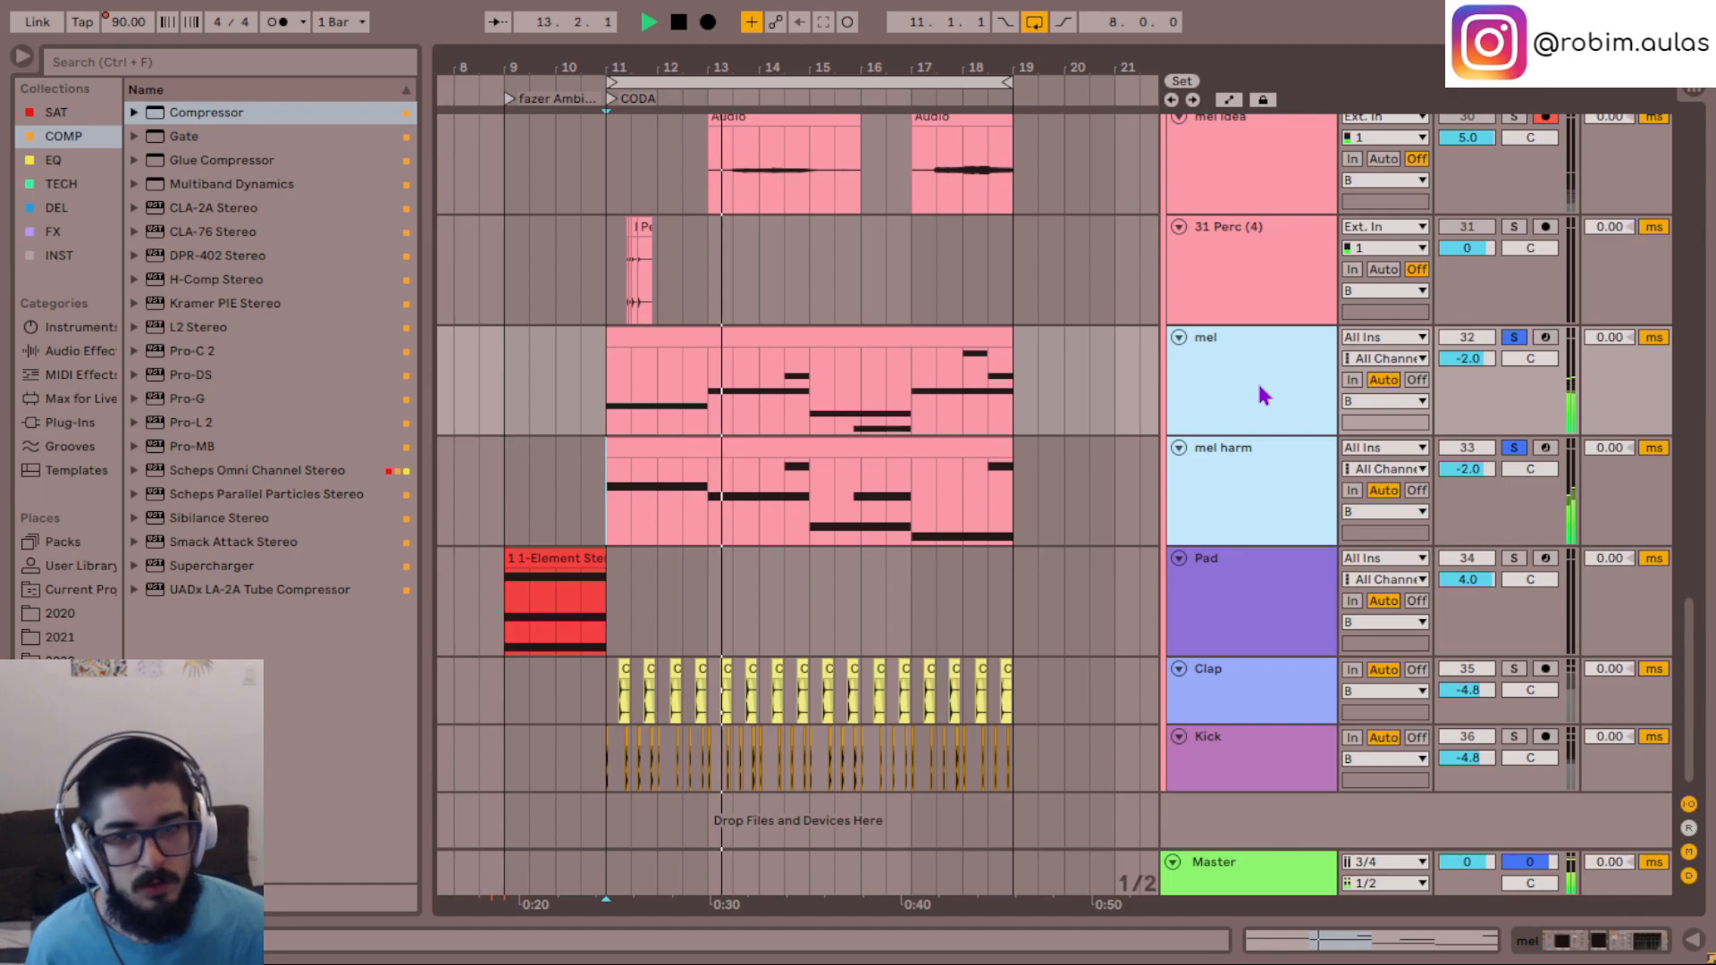
key(s)
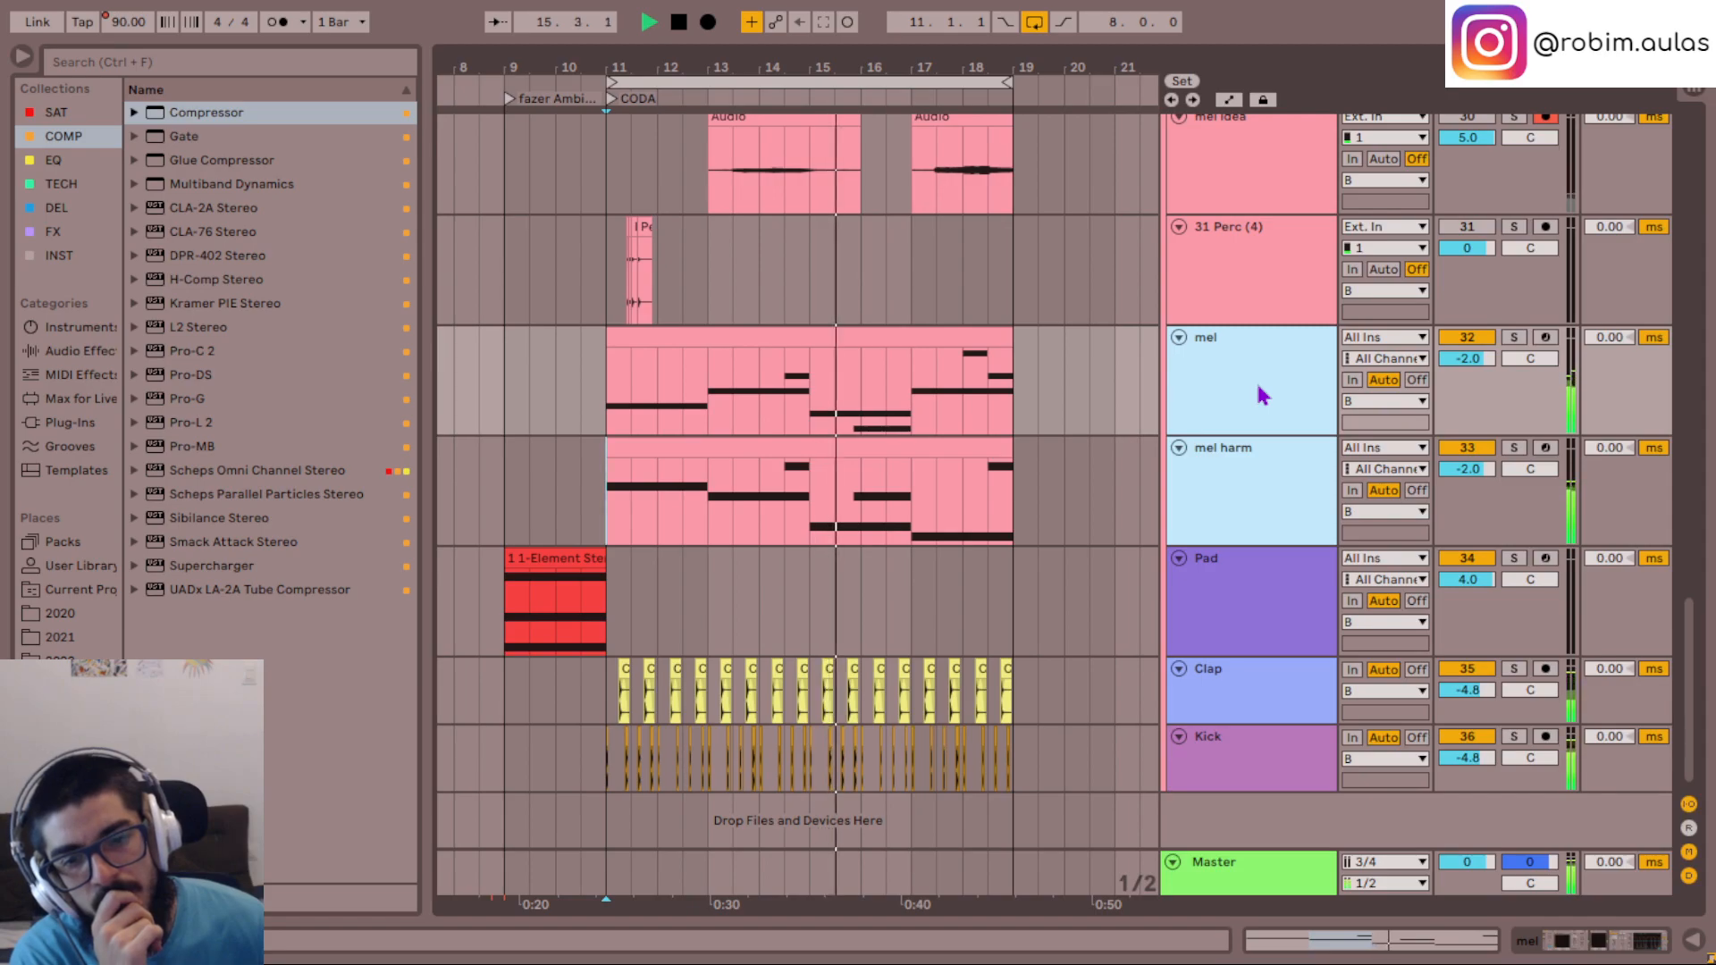
- Select the CODA clips on the teal mel and green mel layer tracks and mute the mel G group
scroll(1103, 417, up, 1)
scroll(1104, 418, up, 8)
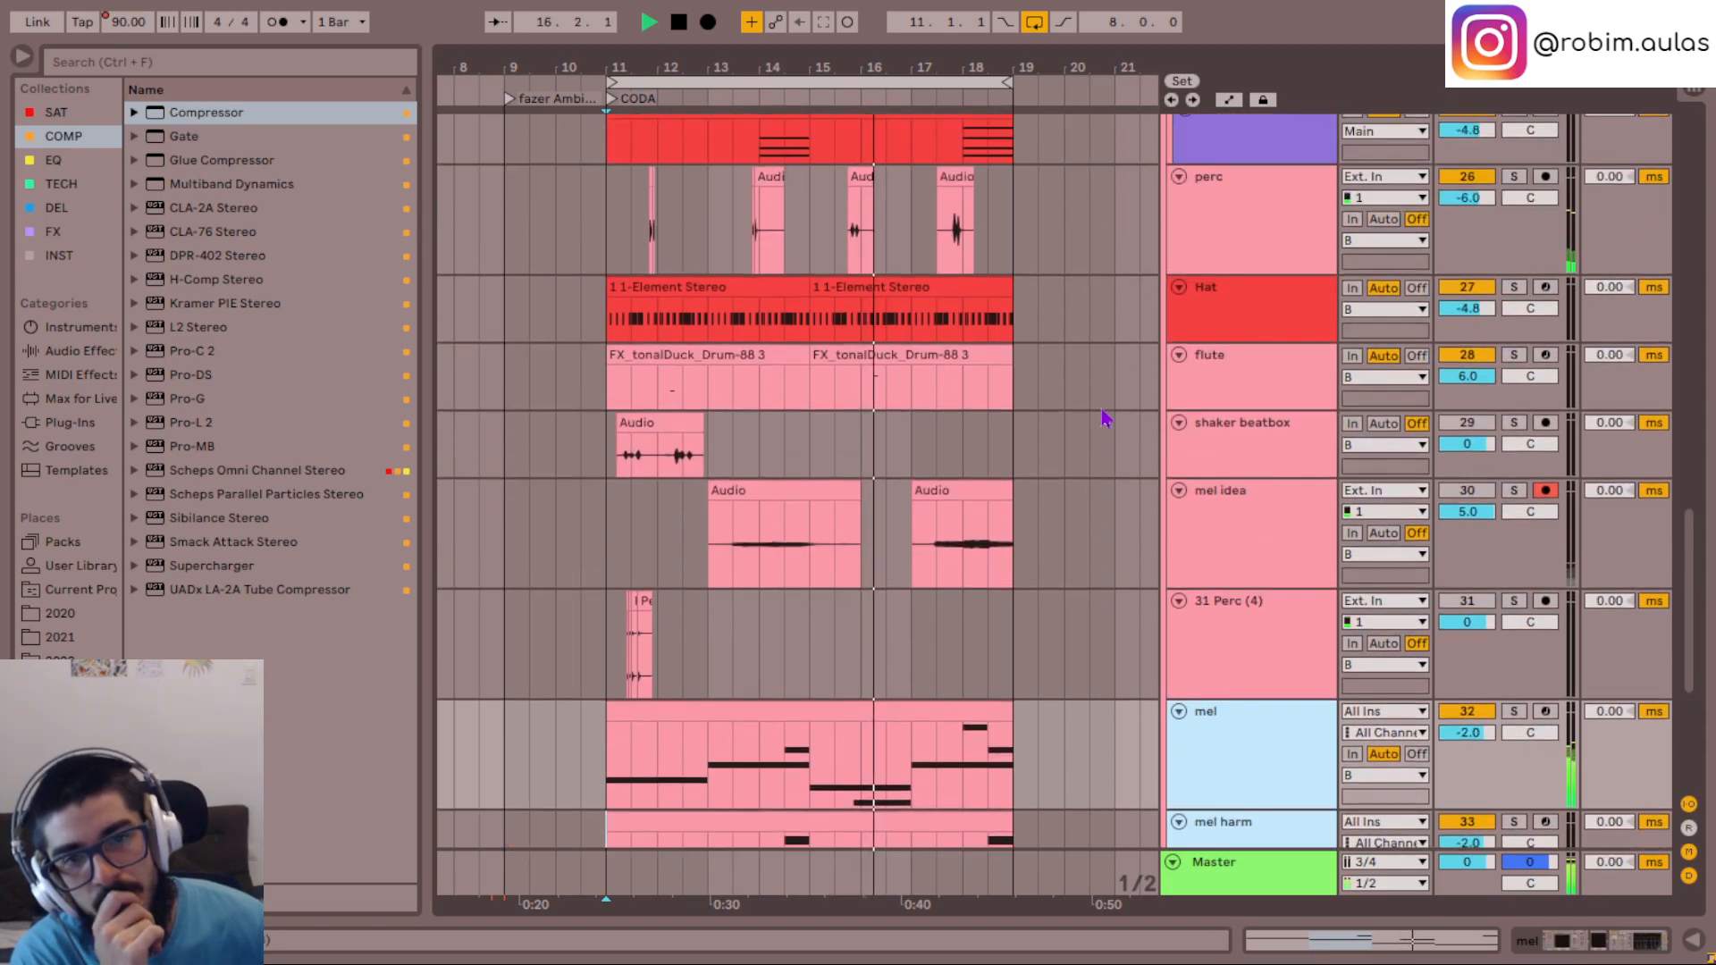
scroll(1103, 417, up, 4)
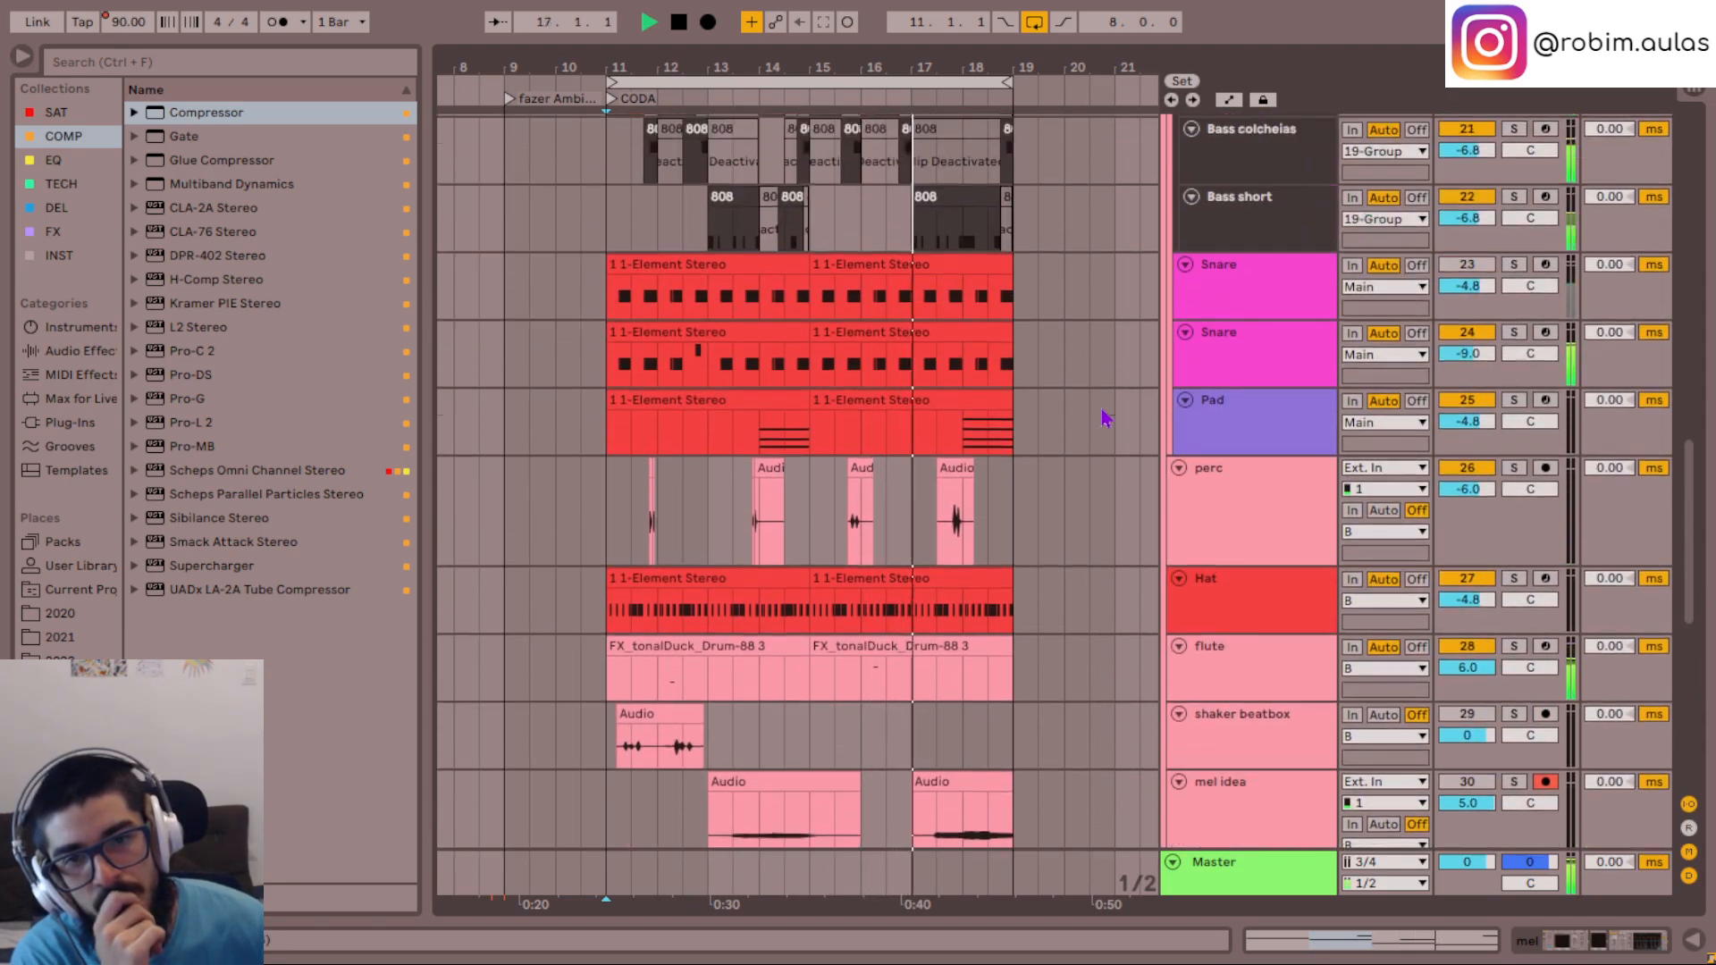
scroll(1104, 417, up, 1)
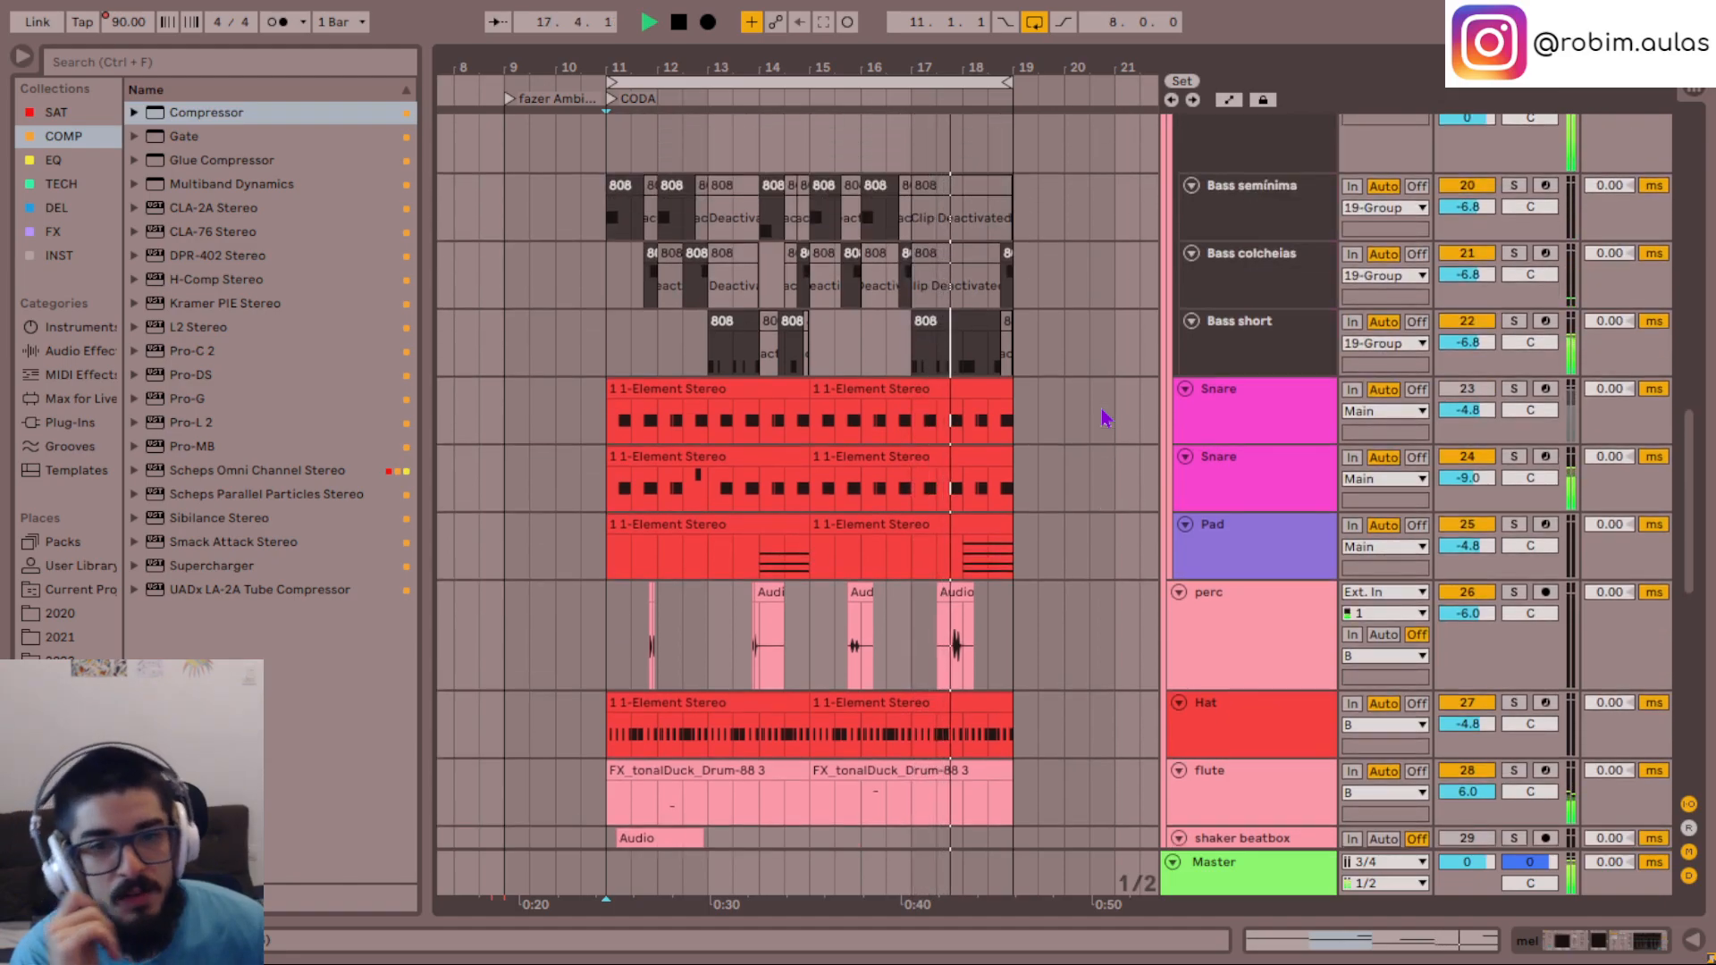
scroll(1103, 418, up, 12)
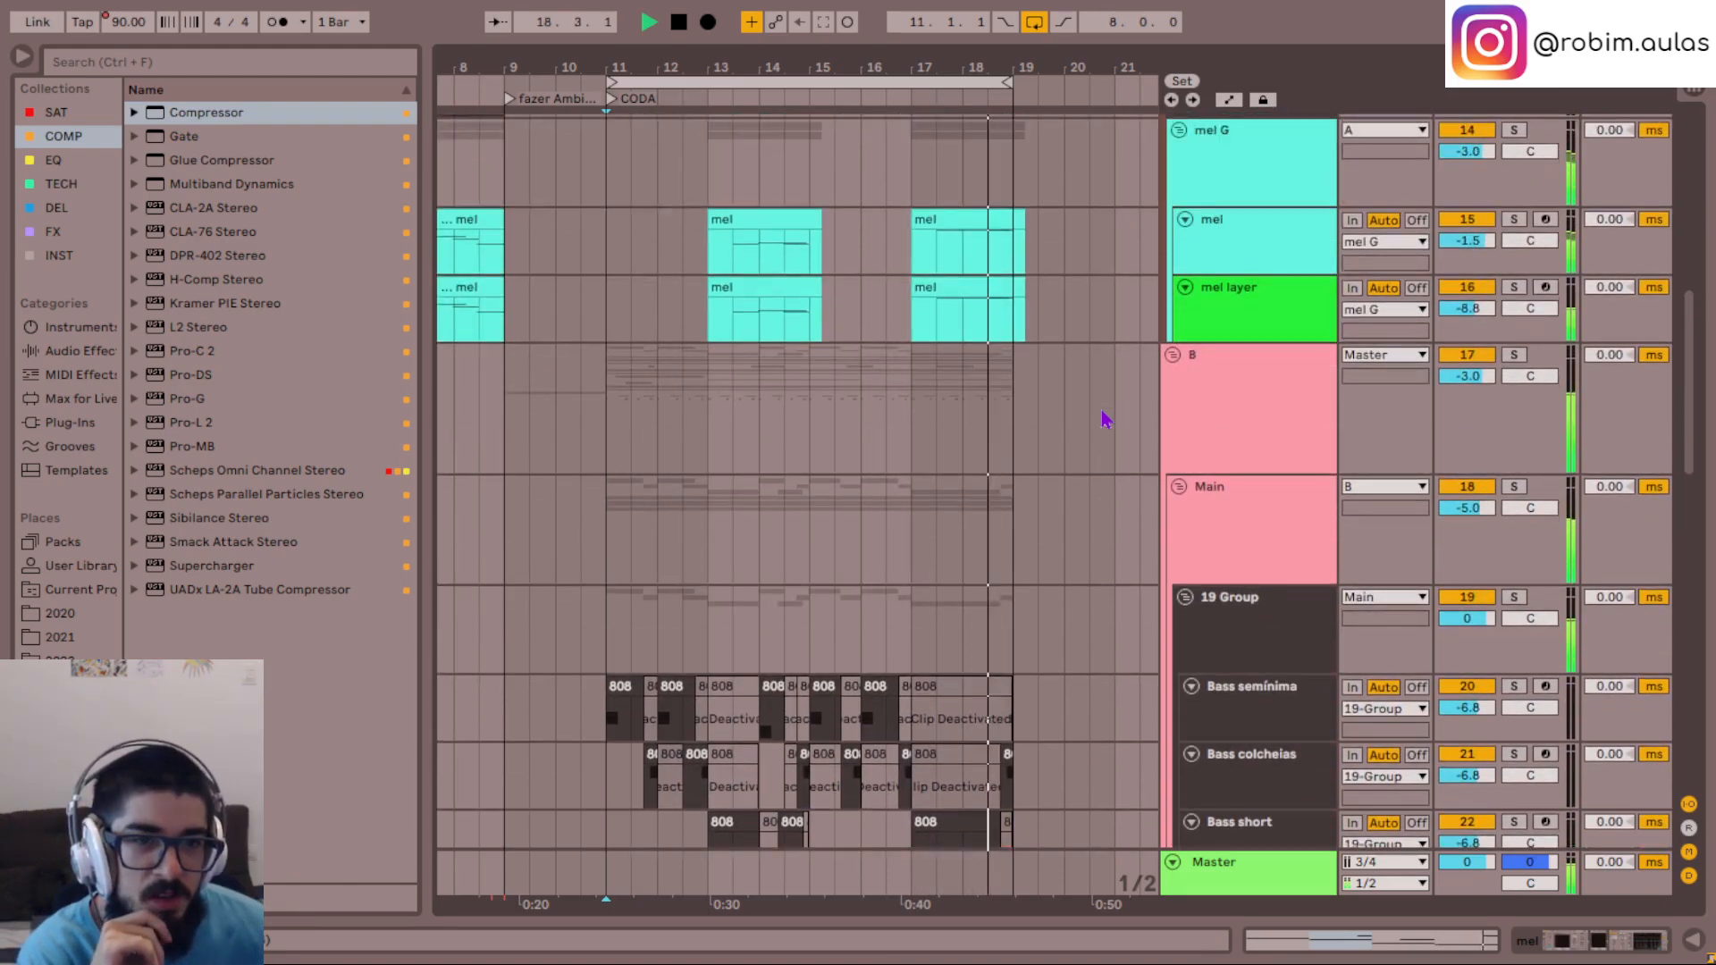
scroll(1042, 540, down, 14)
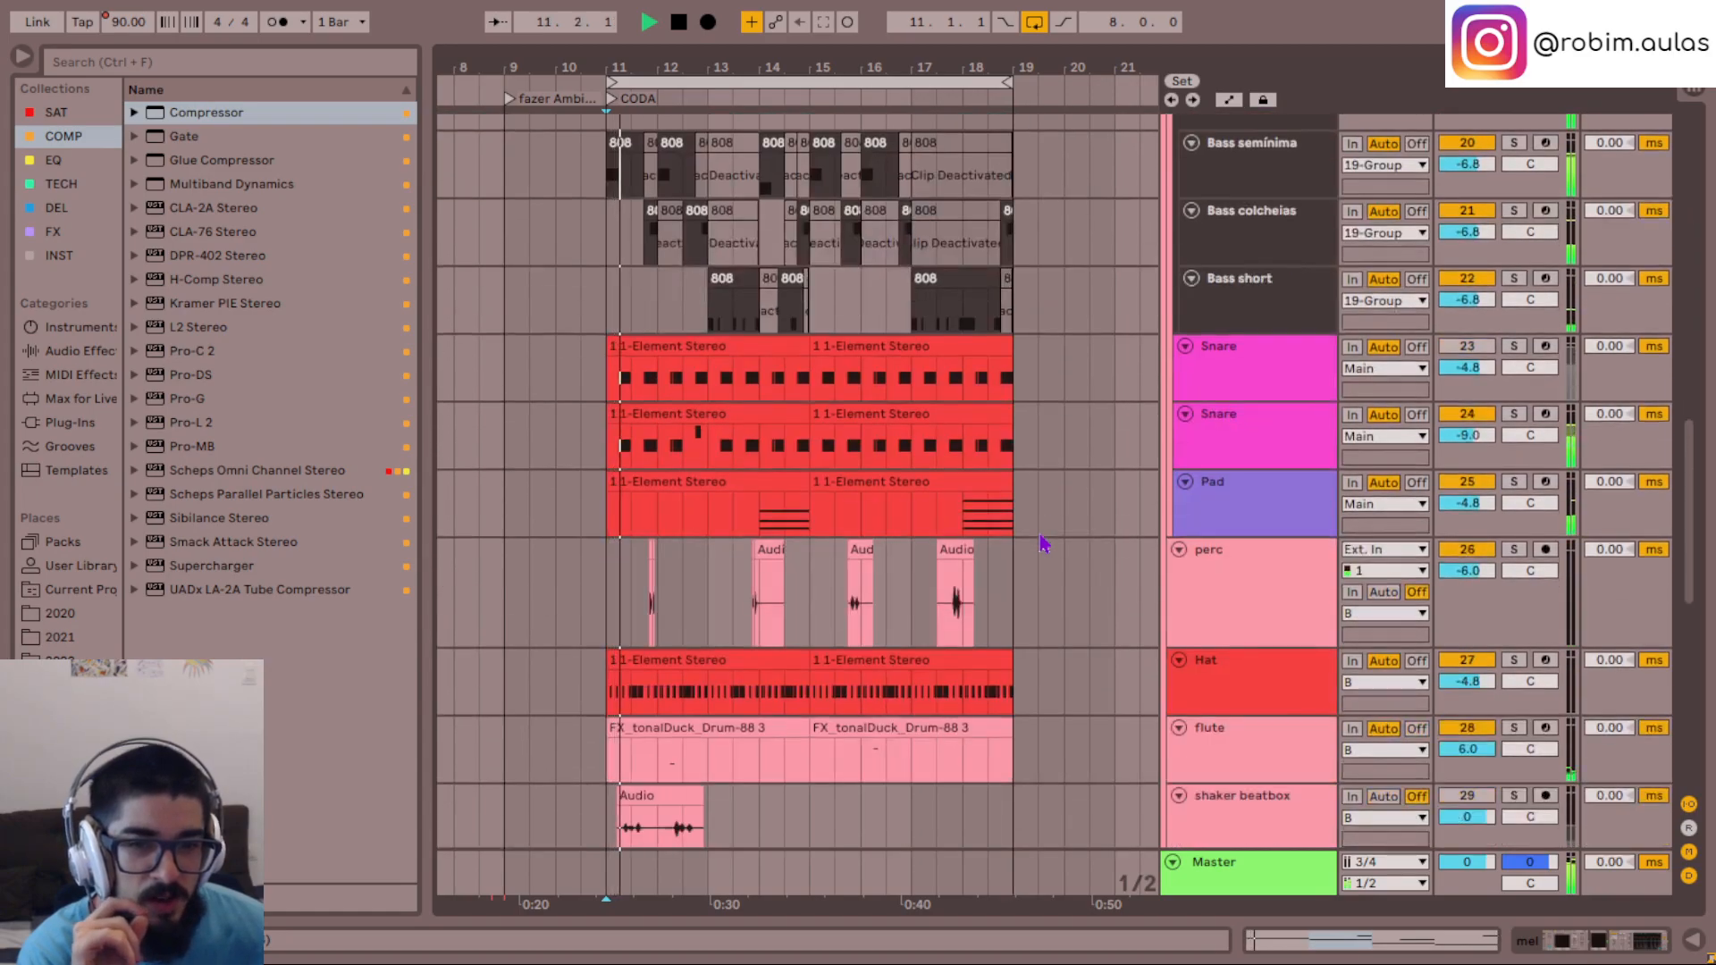
scroll(1042, 541, up, 10)
scroll(1042, 541, up, 6)
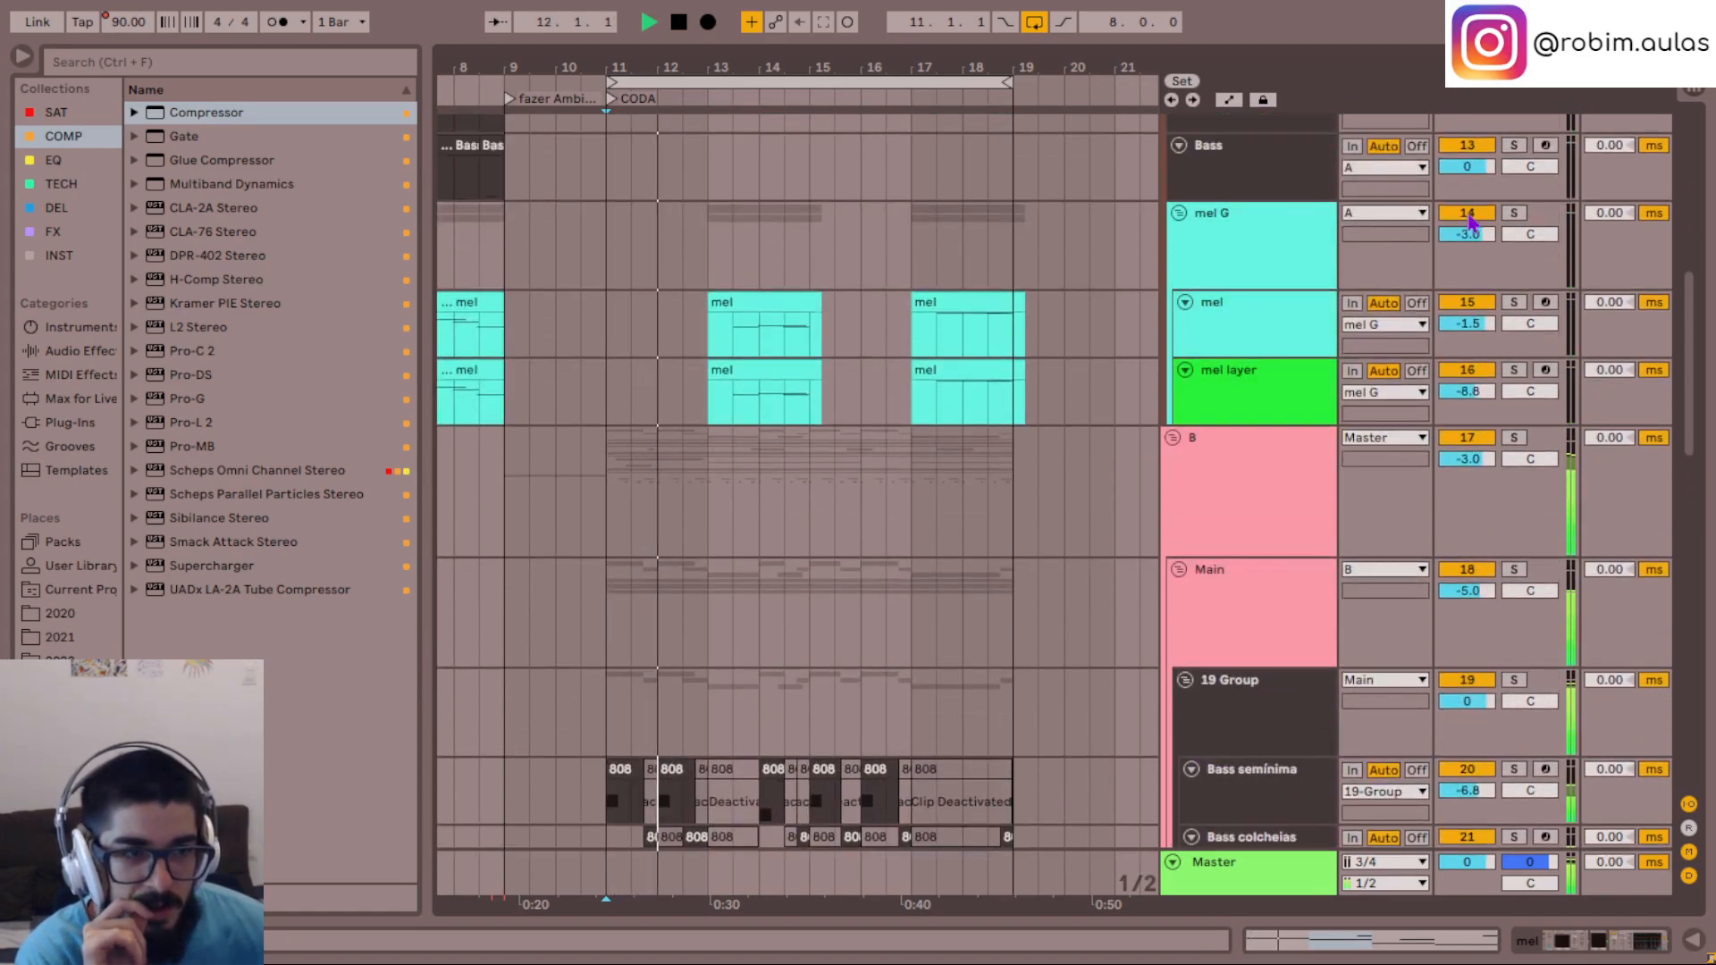
drag(1075, 331, 684, 374)
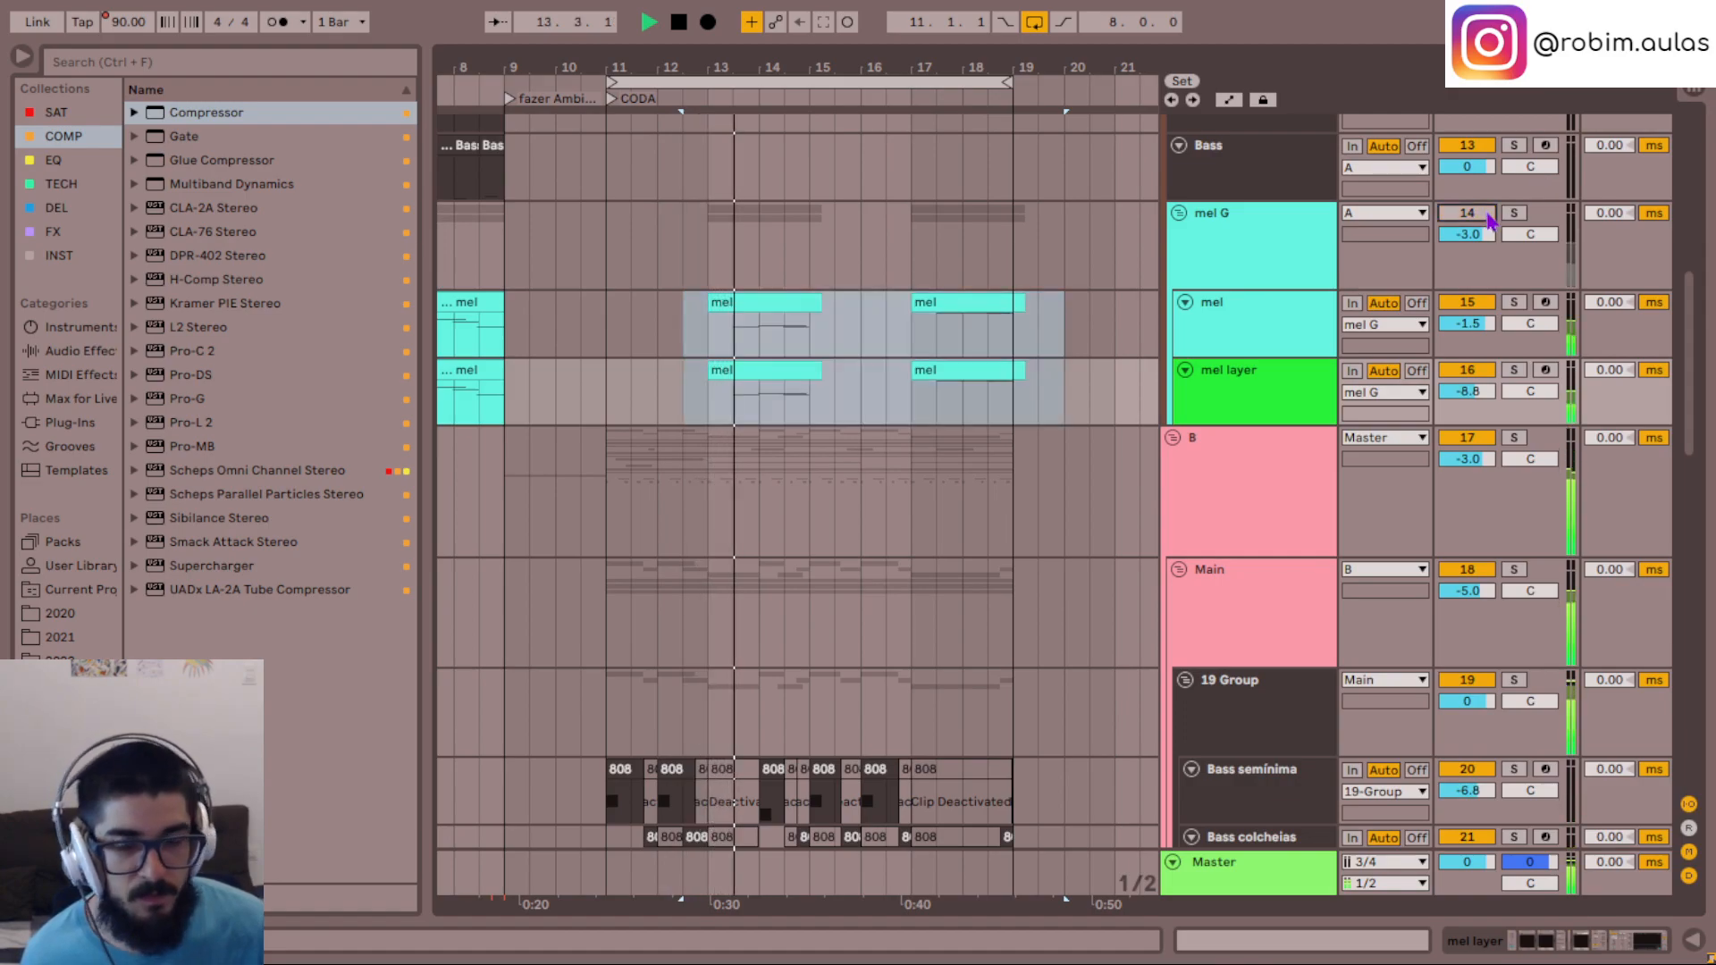
- Listen to the looping CODA without the mel G group while looking over the melody and percussion tracks
scroll(992, 440, down, 7)
scroll(992, 439, down, 15)
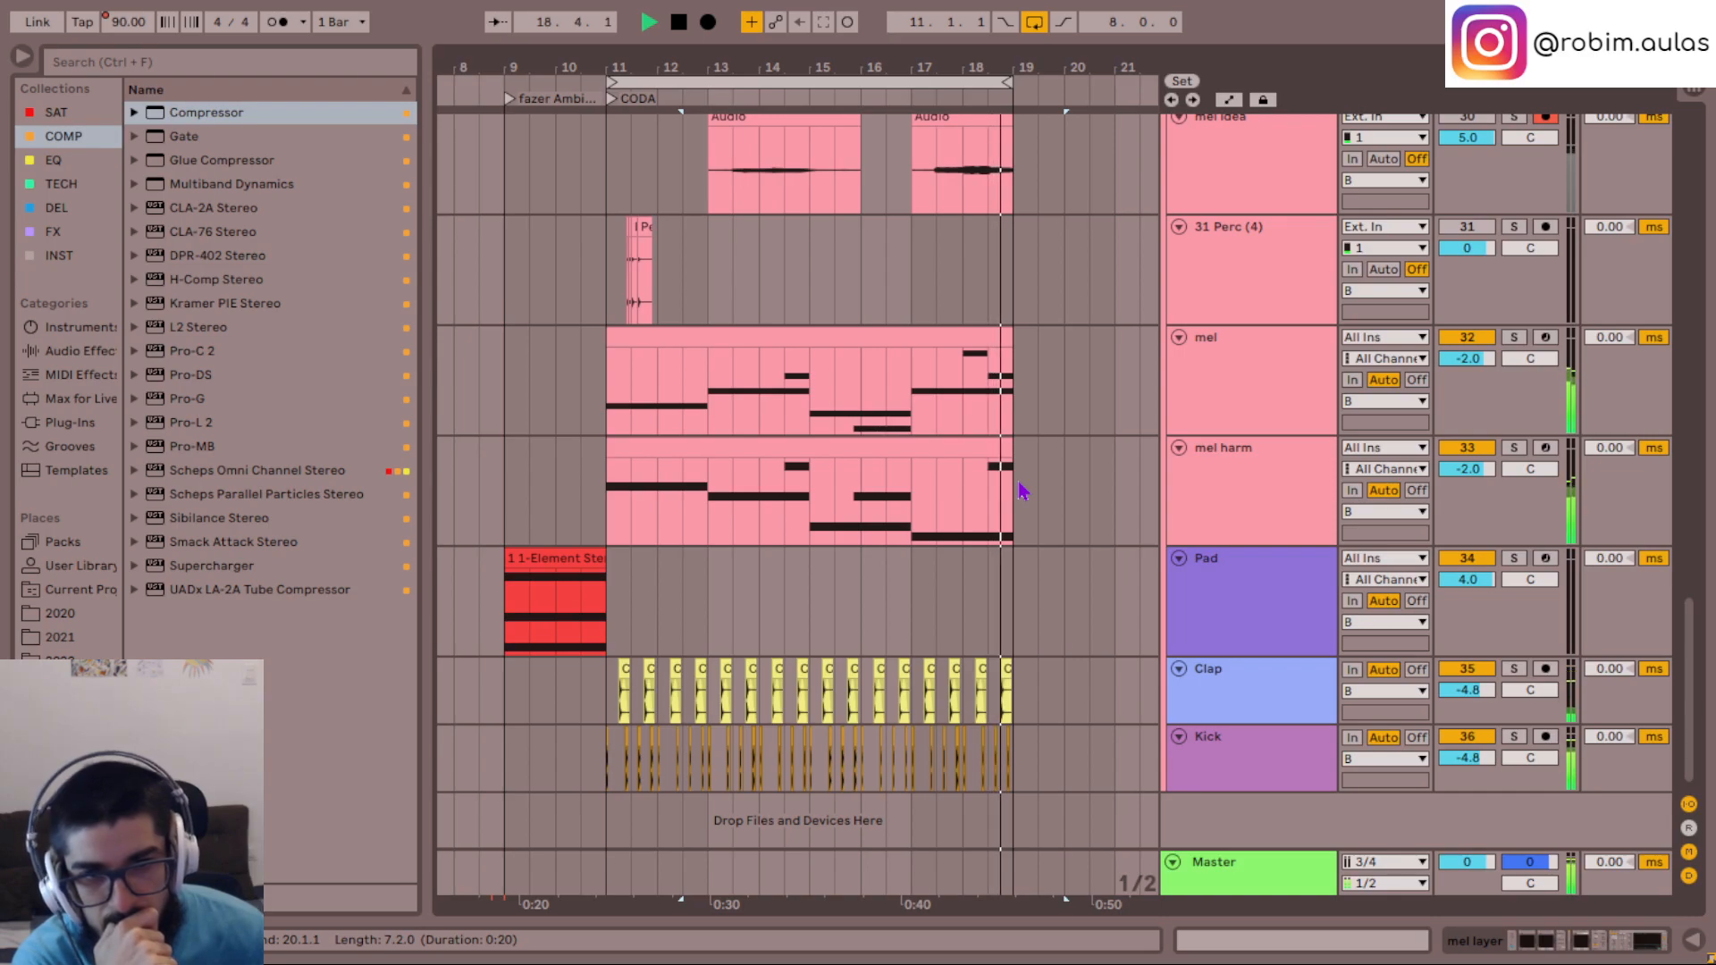
scroll(1023, 490, up, 3)
scroll(1022, 490, up, 1)
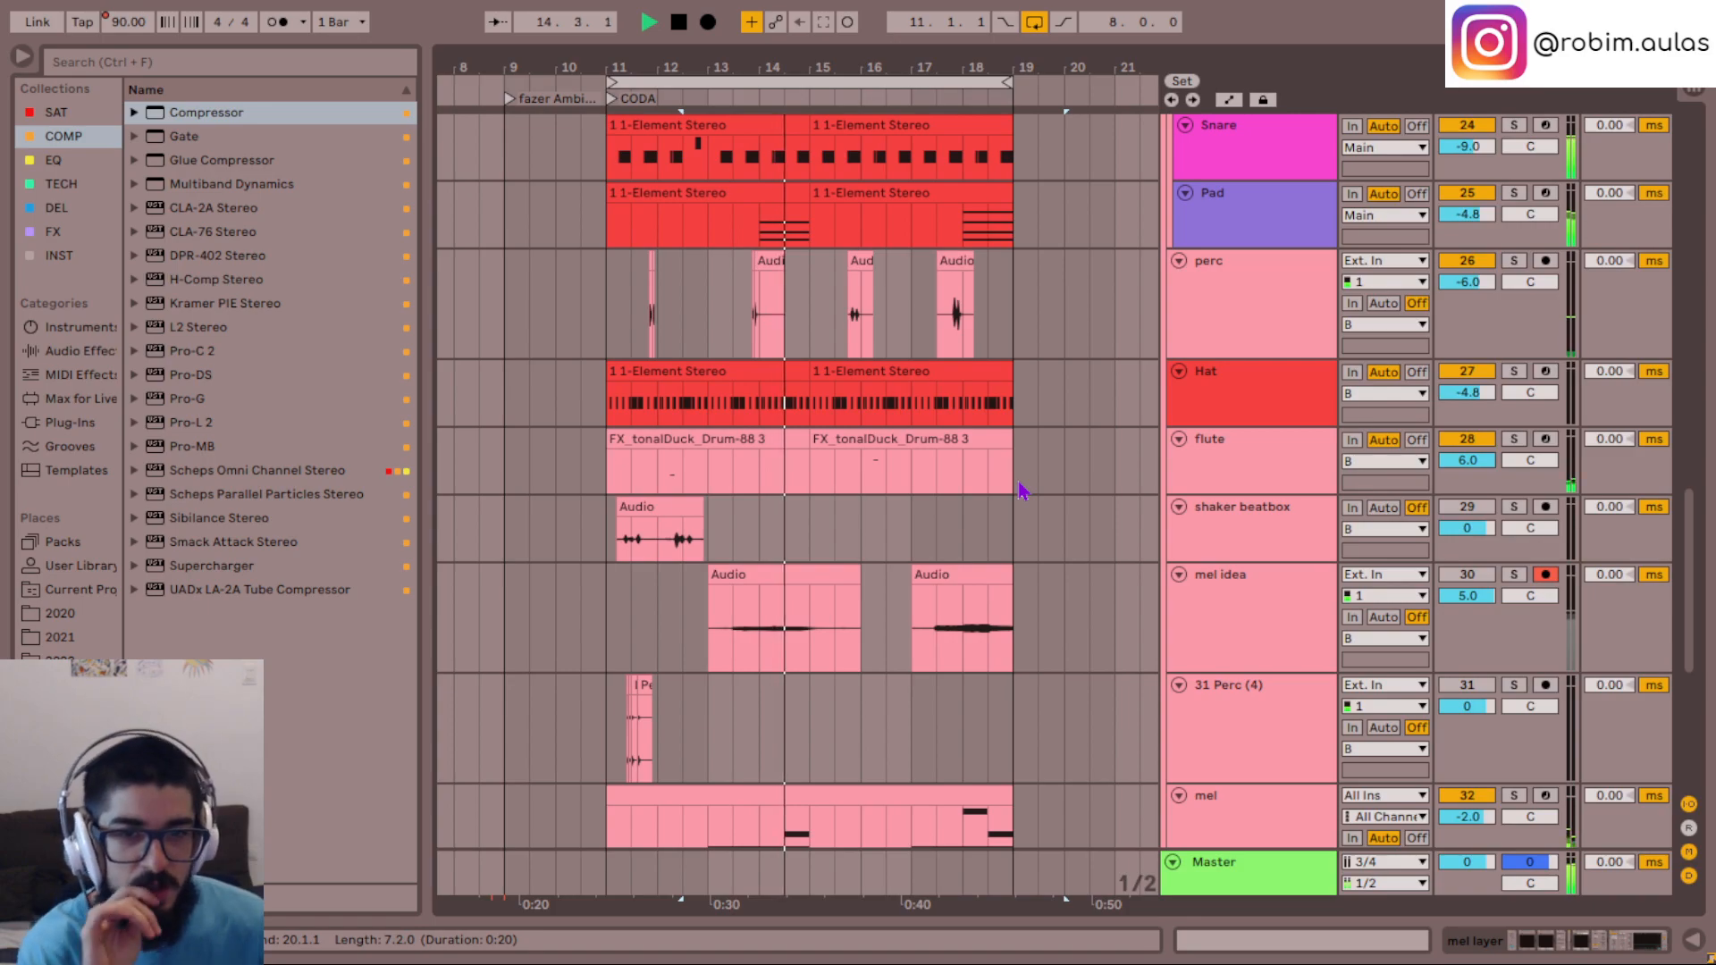
- Switch the Hat track's instrument rack from the Hat Closed 05 chain to the Element Stereo chain
scroll(1064, 527, up, 5)
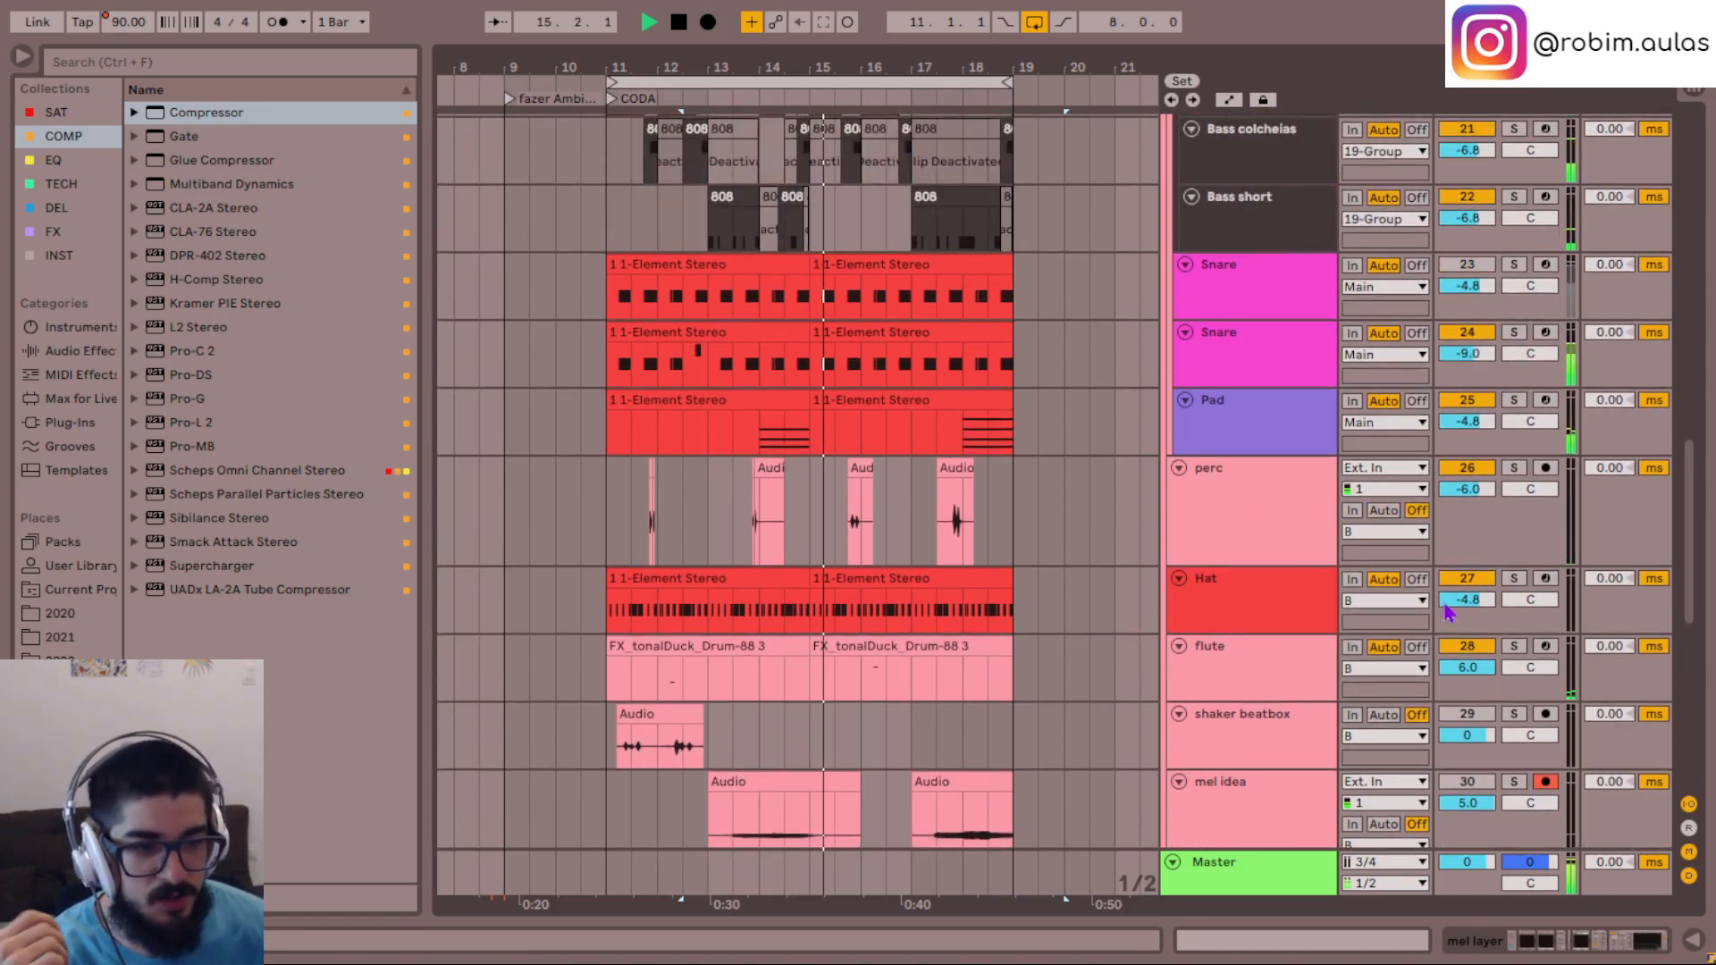
click(1303, 607)
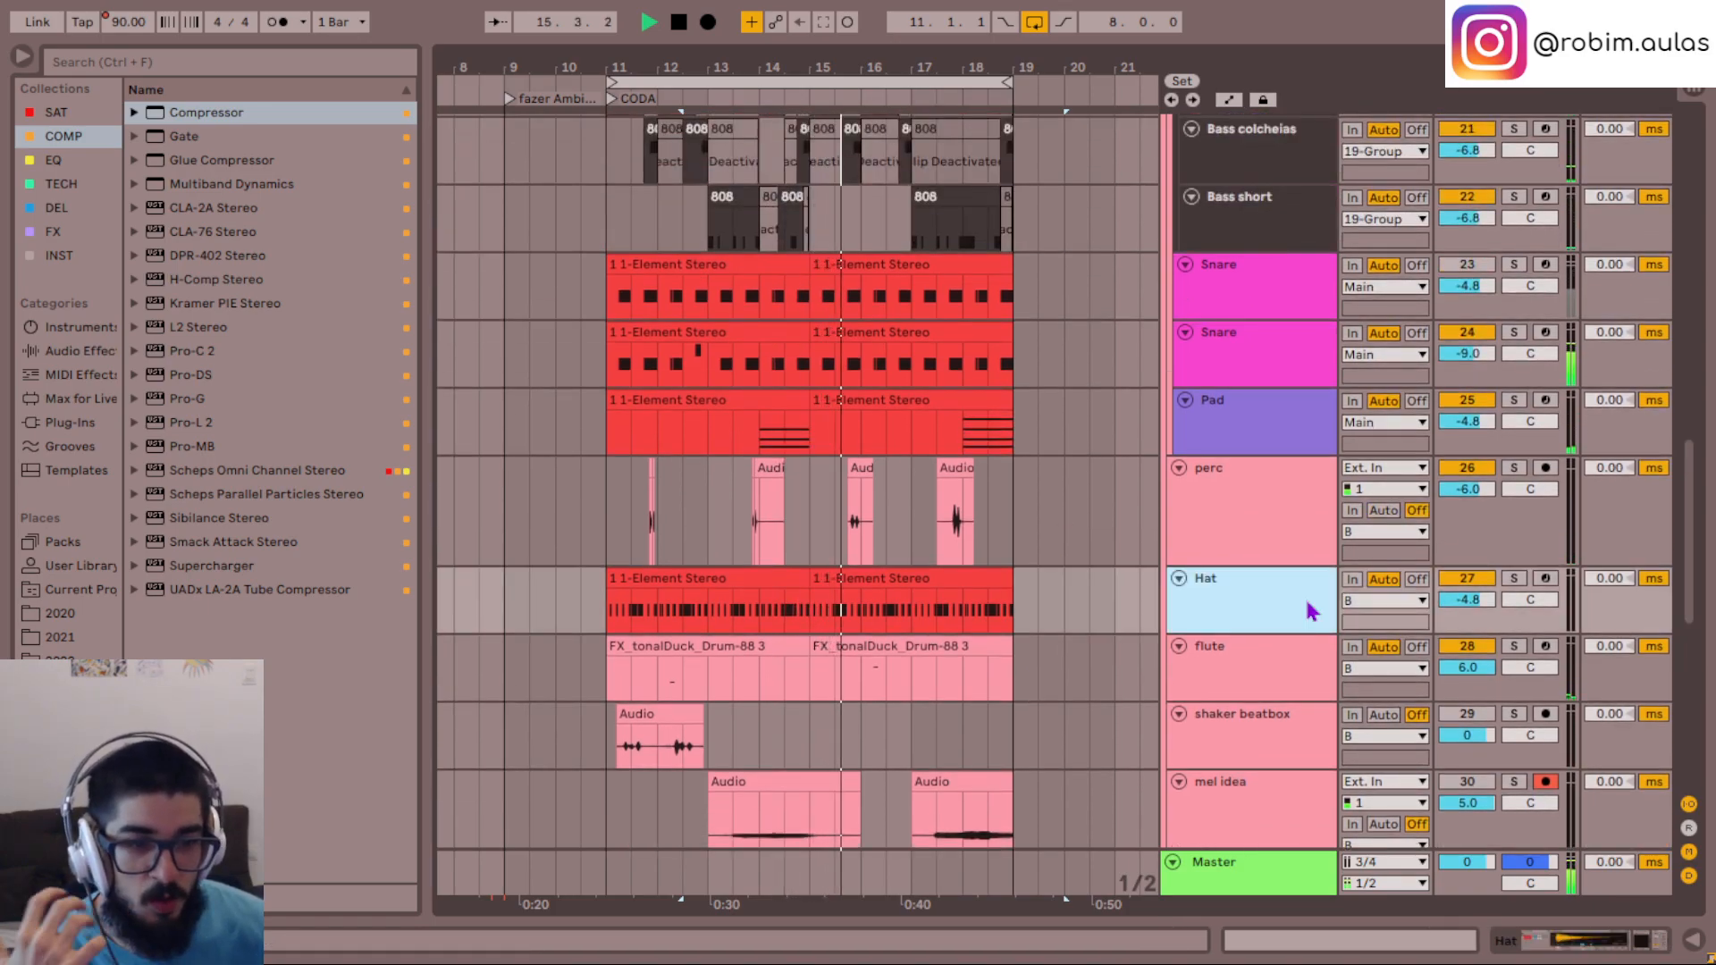
double_click(1245, 606)
scroll(1020, 373, down, 4)
click(1240, 440)
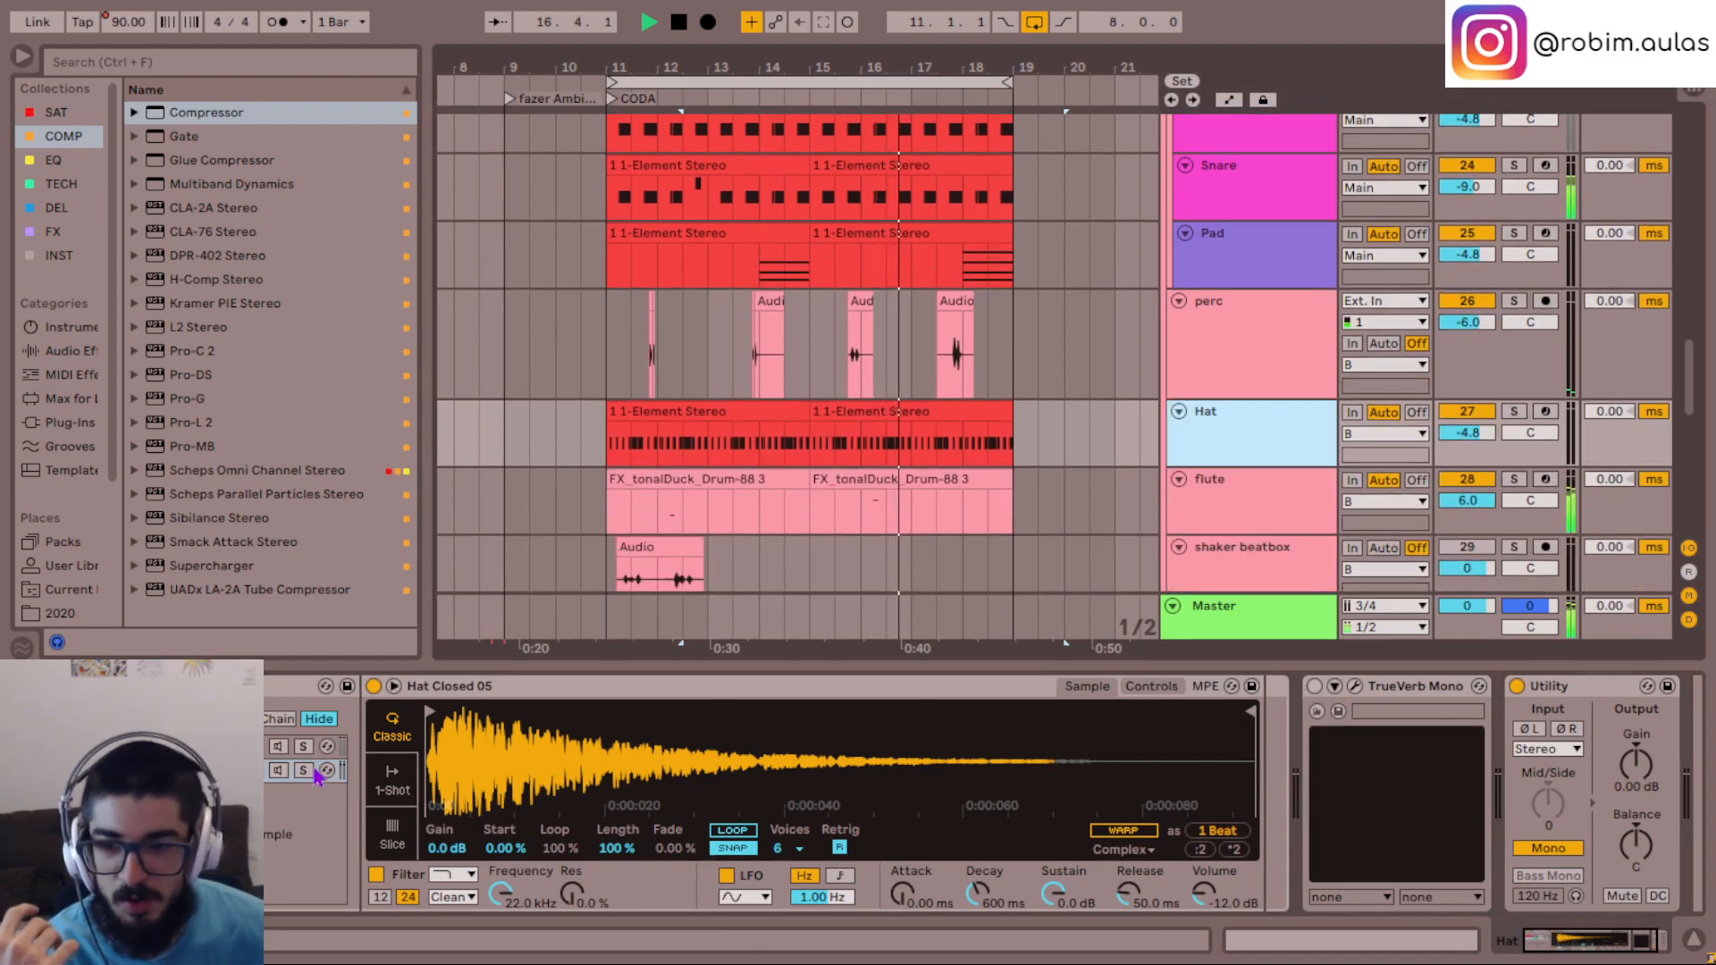
click(278, 770)
click(280, 774)
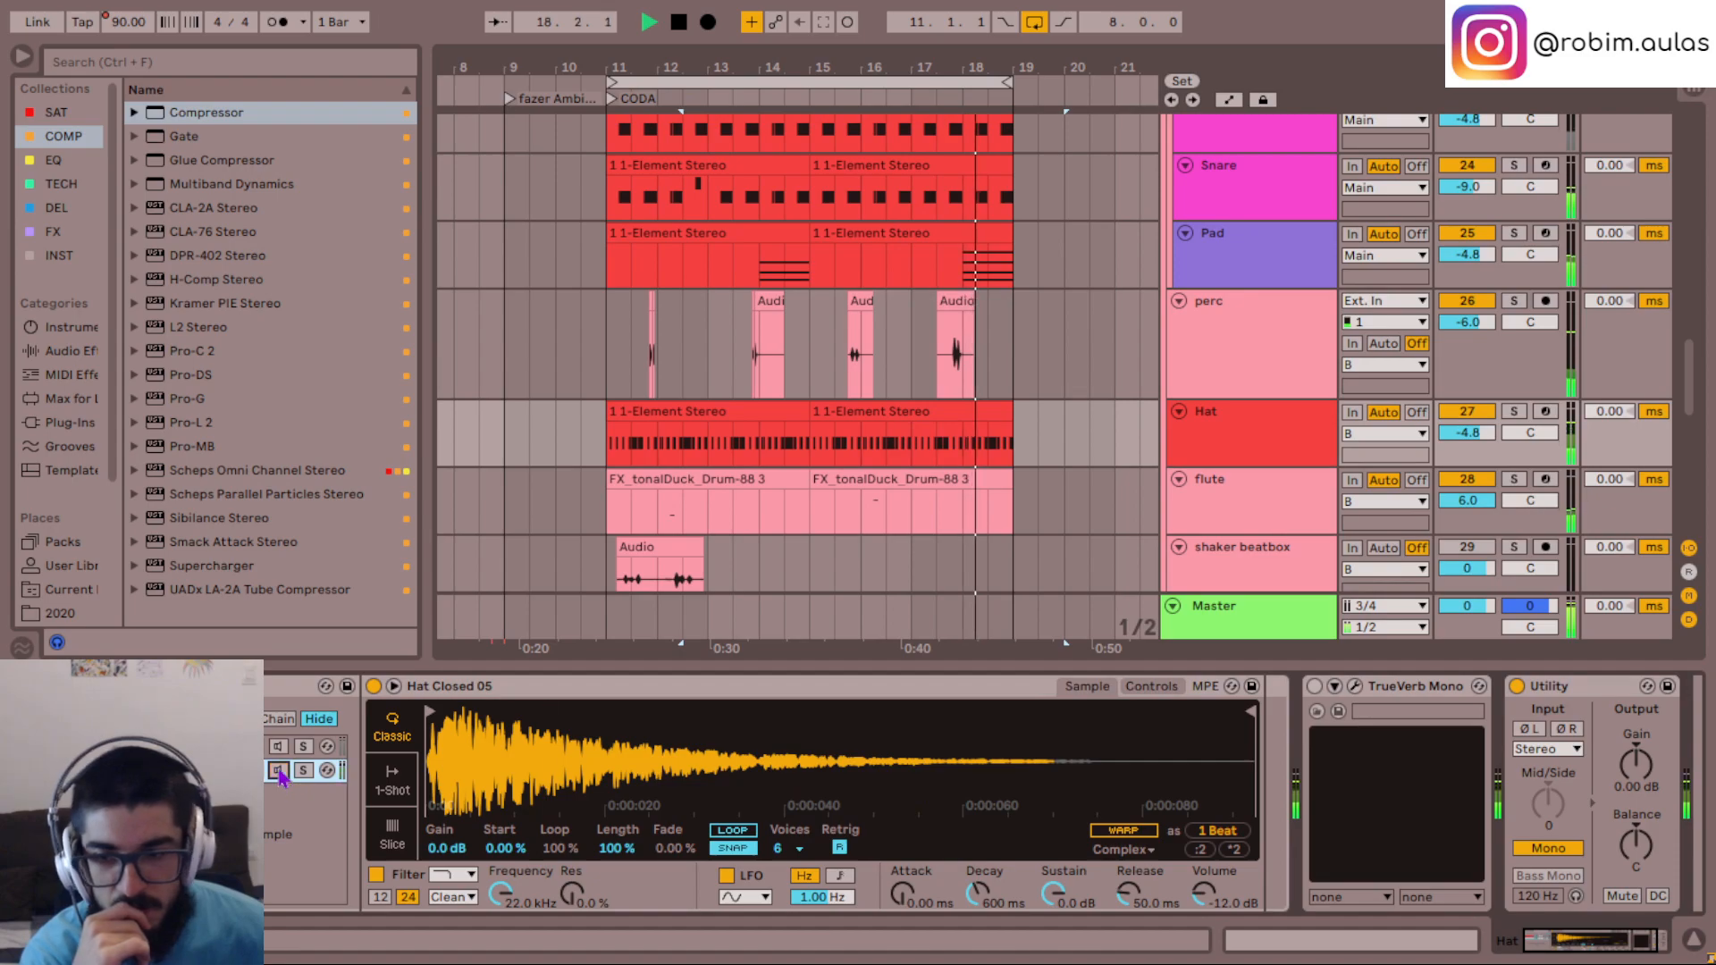
click(279, 748)
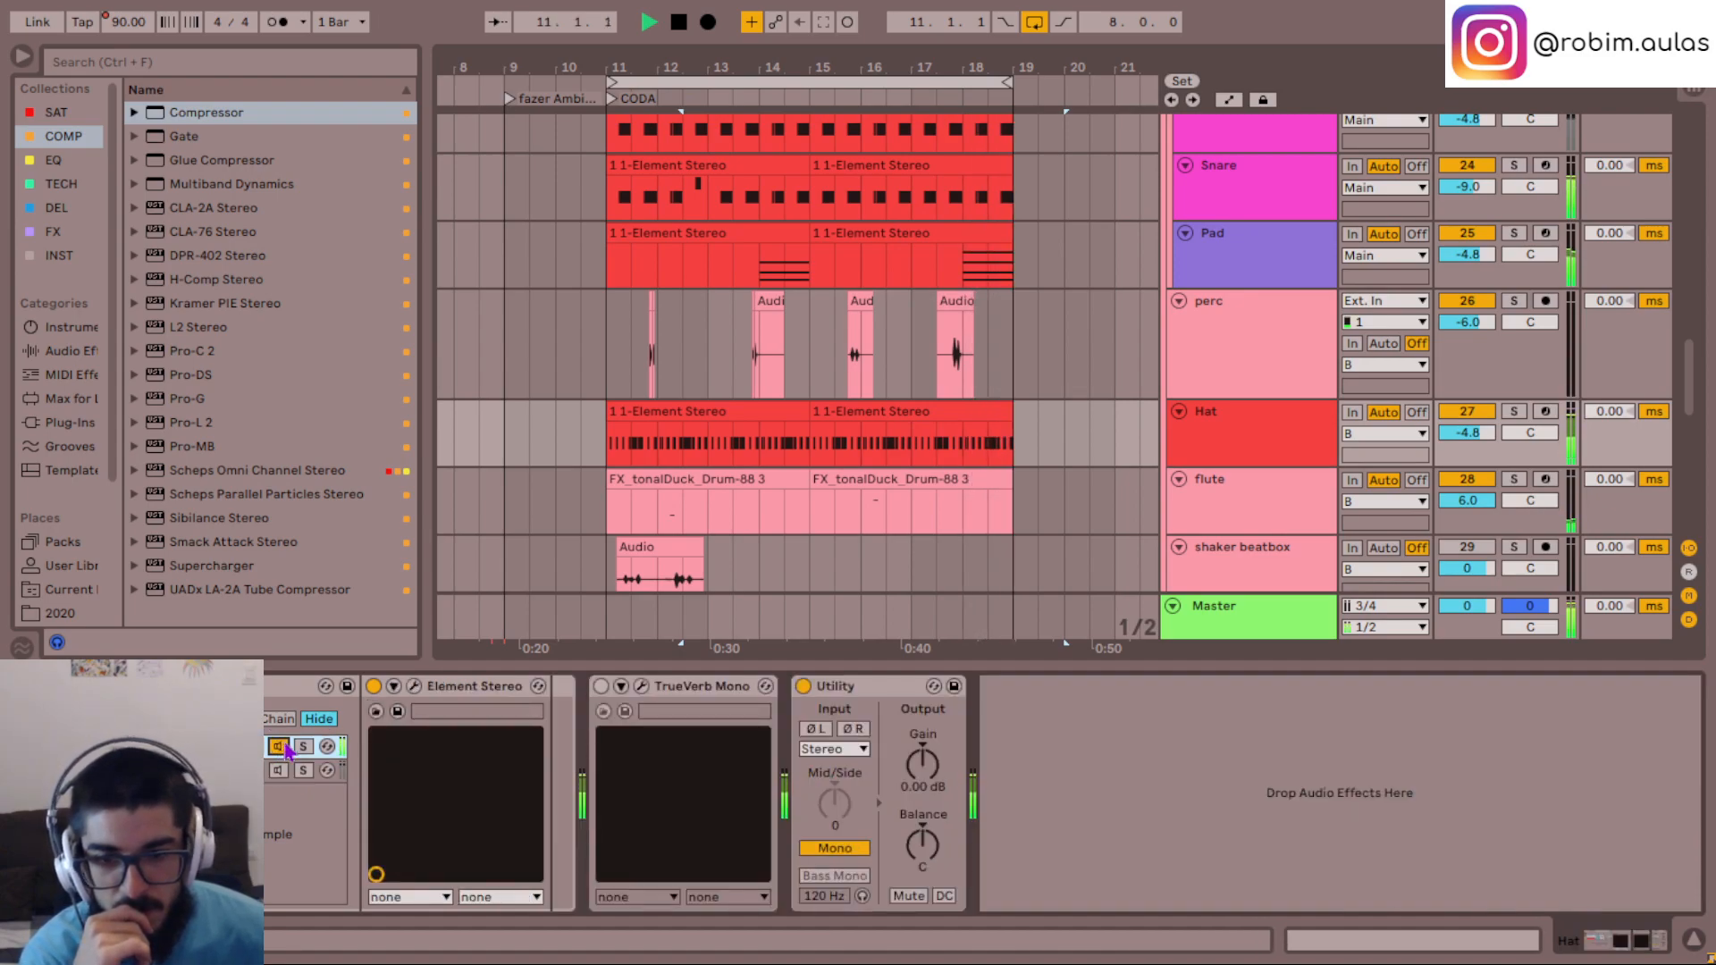
- Try TrueVerb on the hat's Element Stereo chain with Balance at 12.0 and Decay Time at 2.6
click(600, 686)
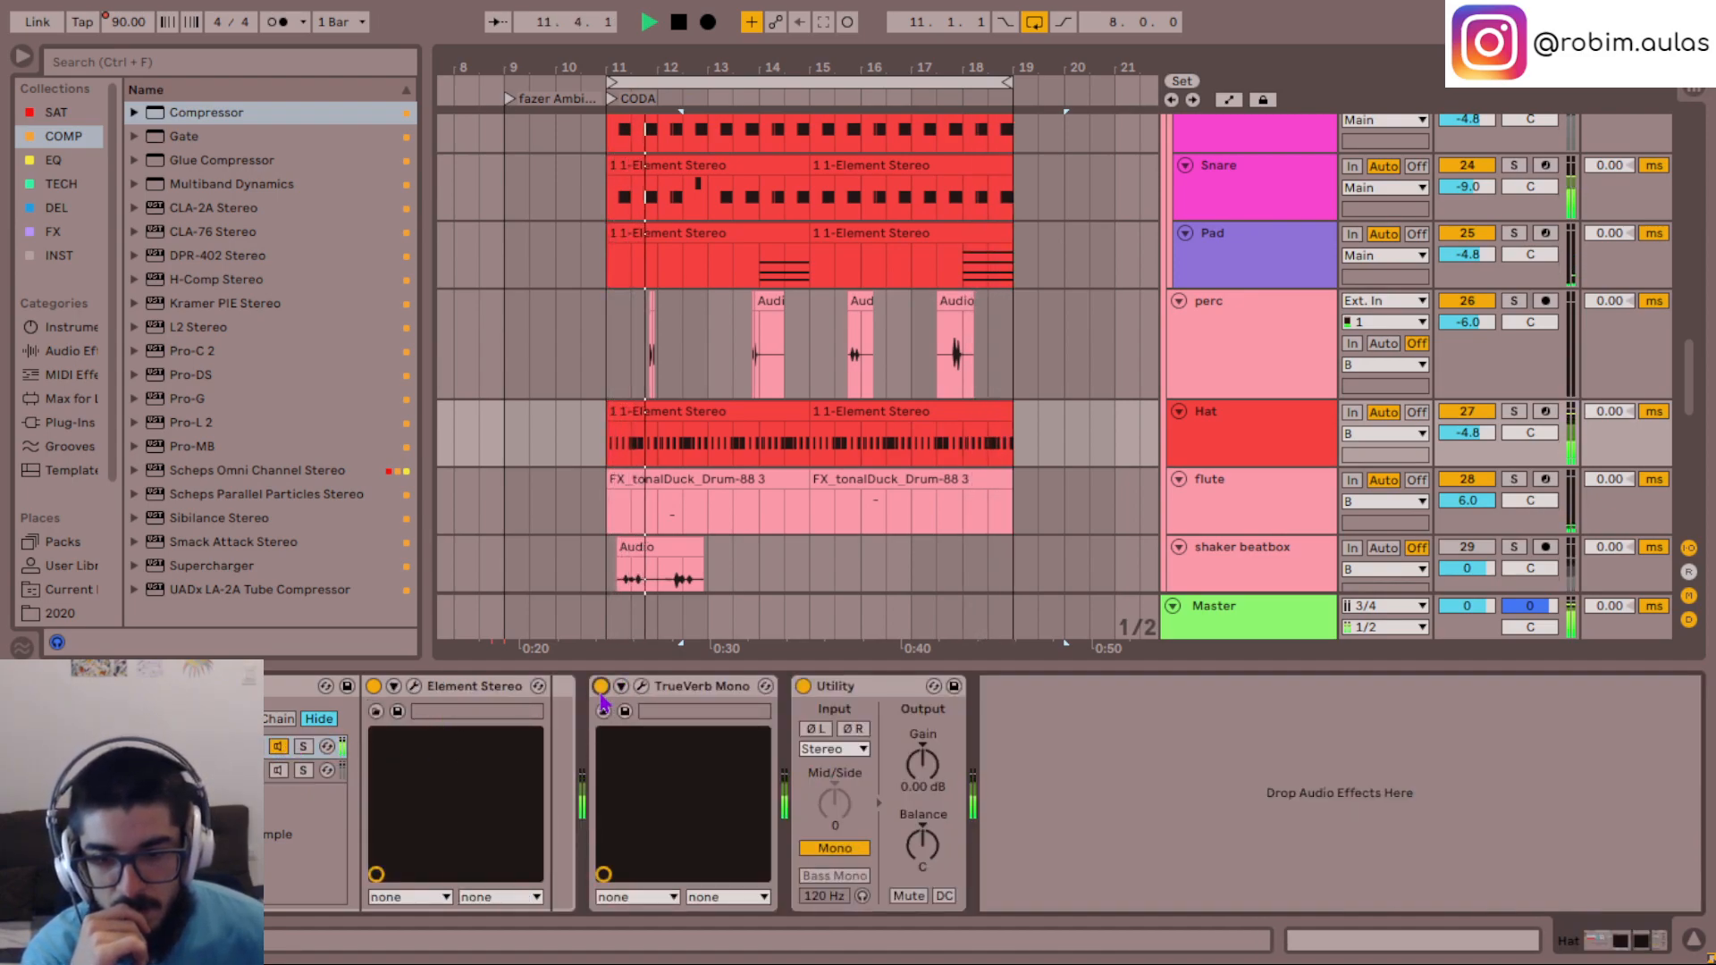
click(641, 687)
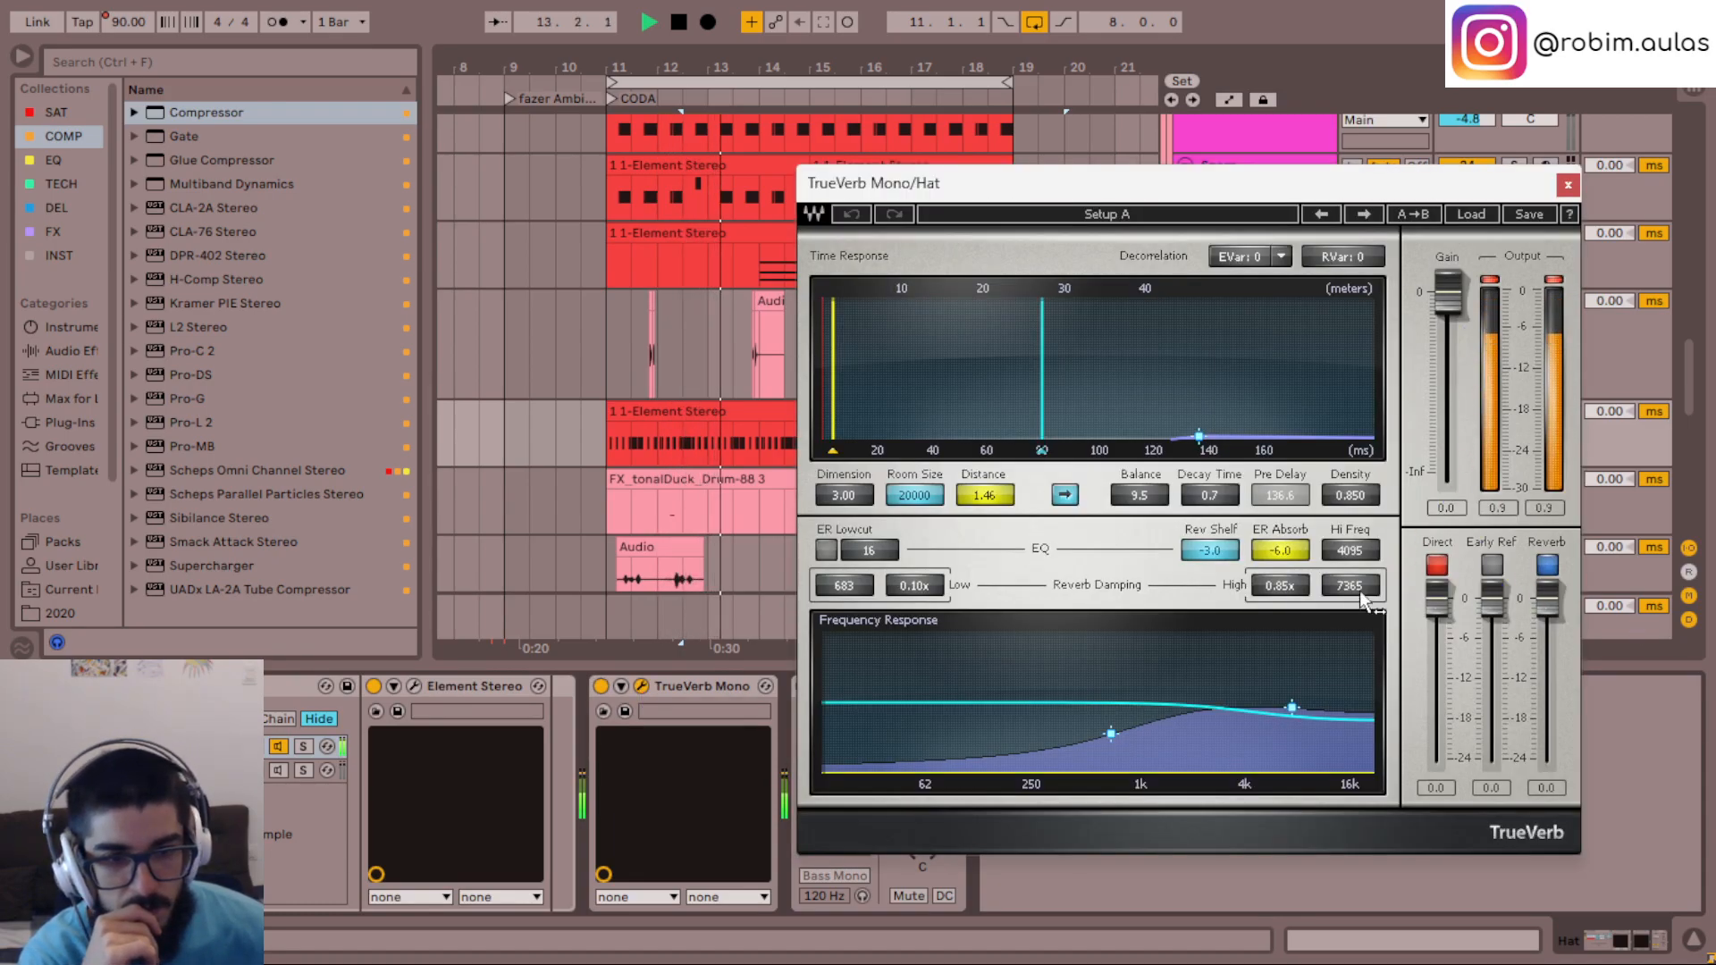
scroll(1211, 497, up, 6)
scroll(1212, 497, down, 4)
scroll(1213, 498, up, 3)
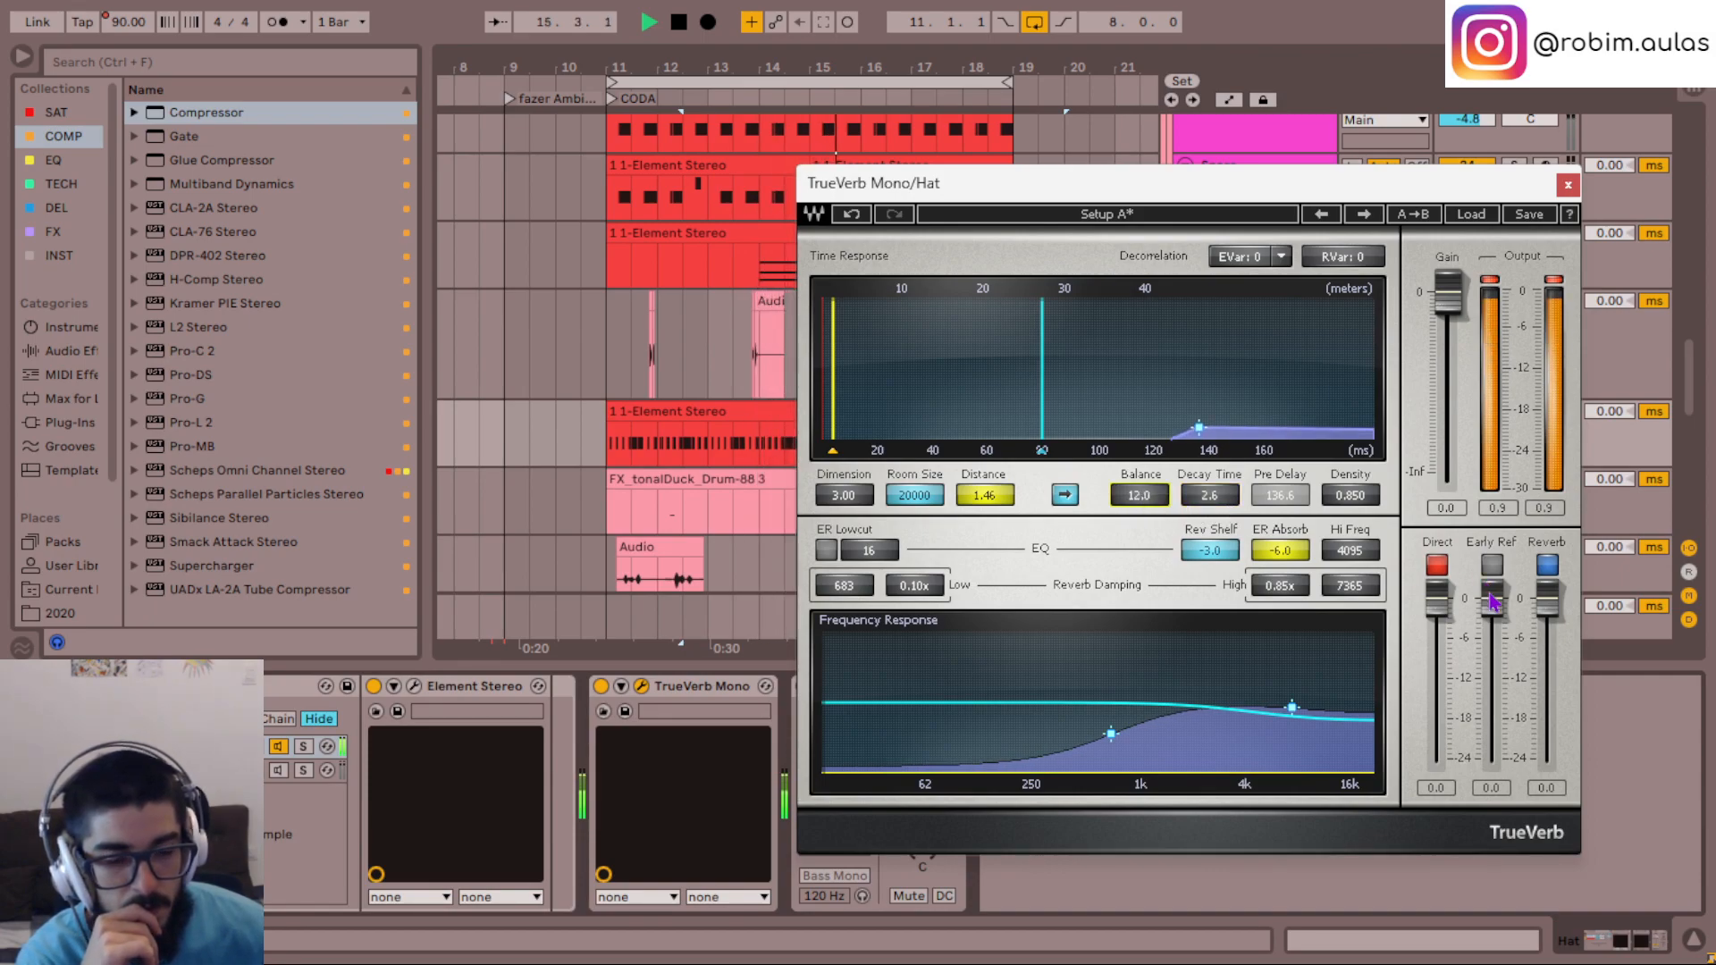
click(1438, 567)
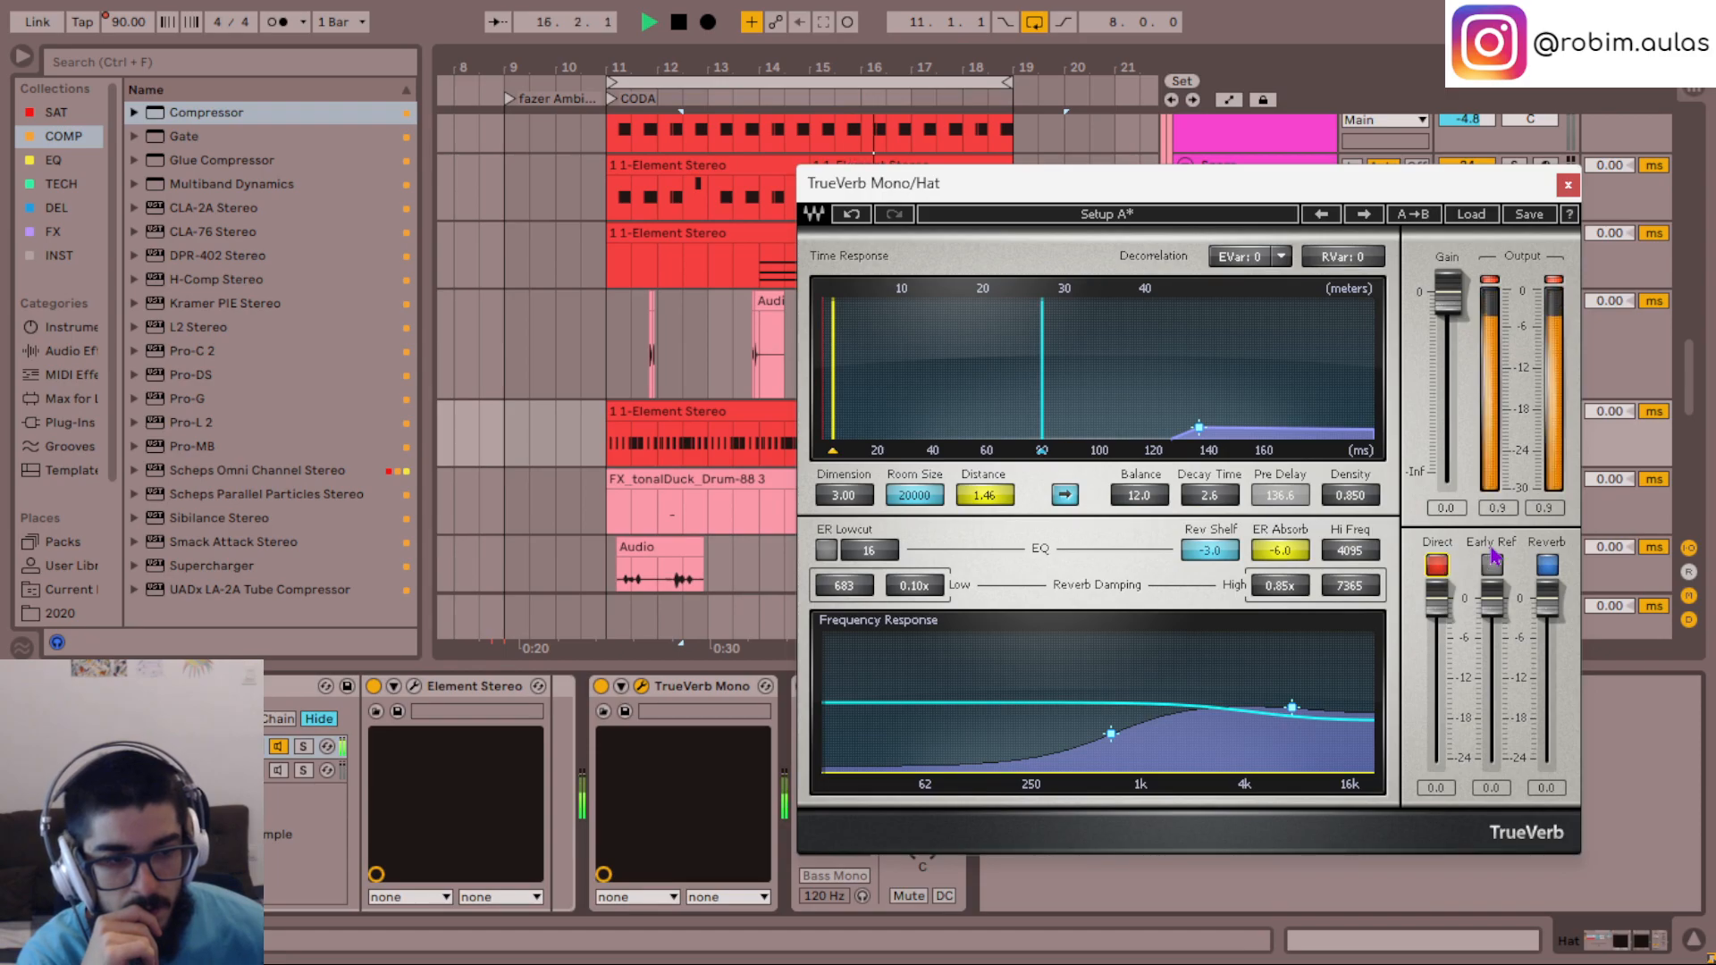
click(640, 686)
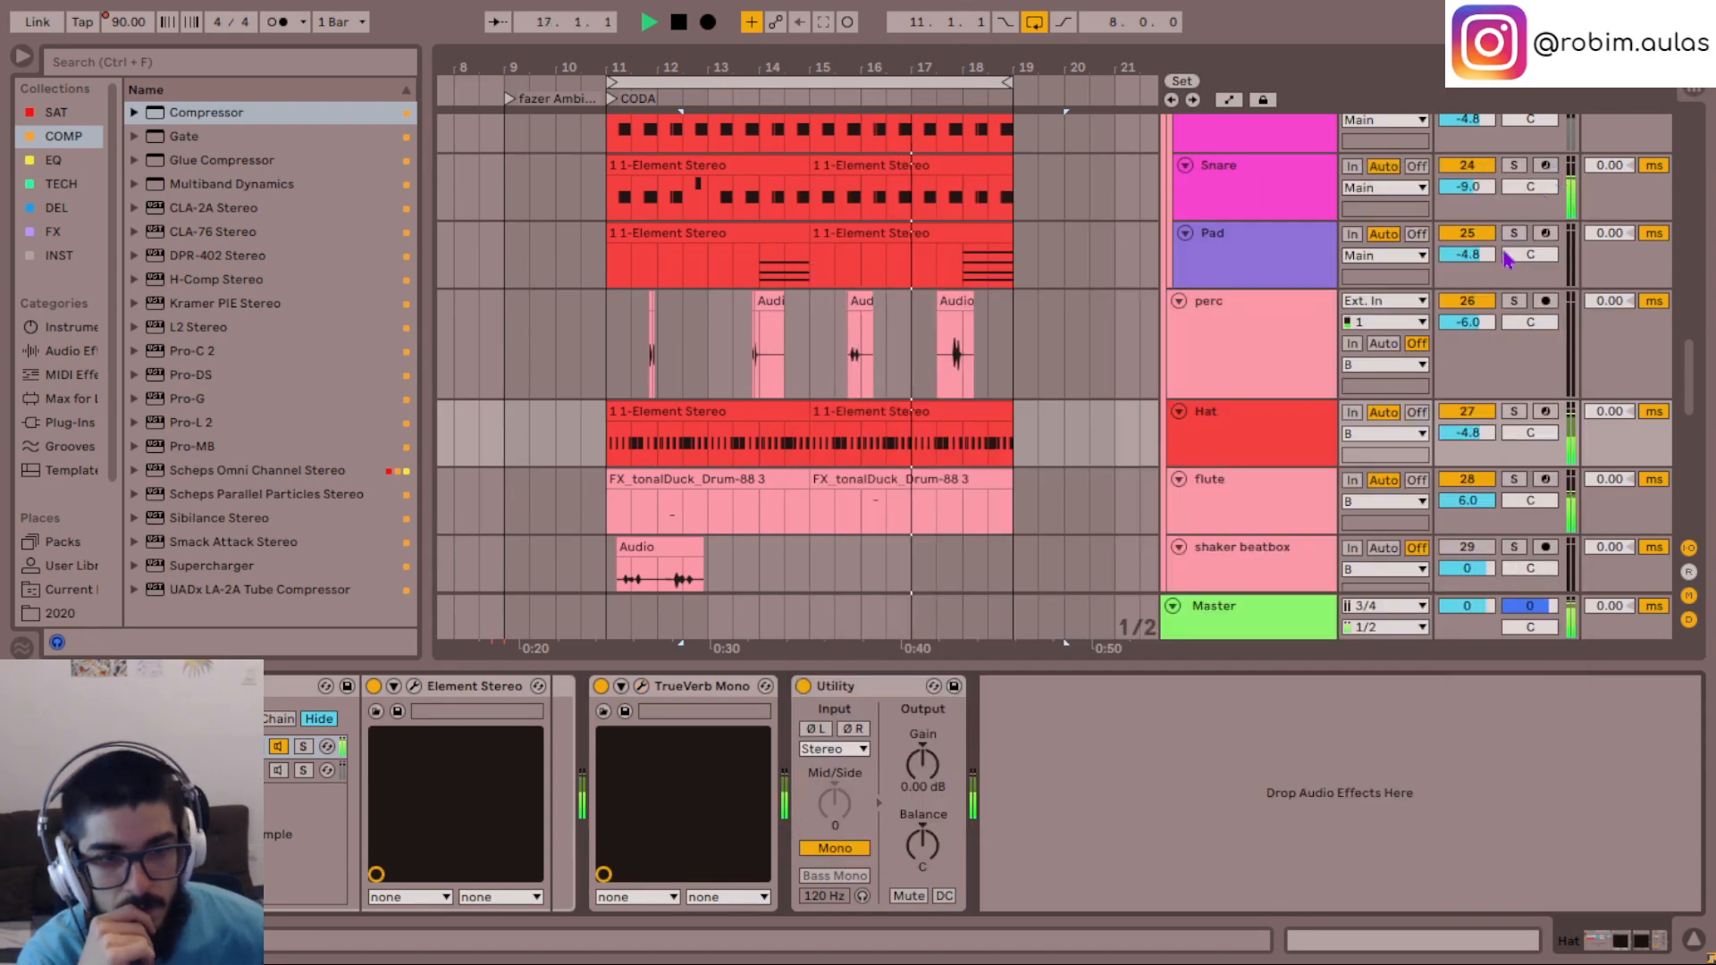
- Set the Reverb amount in the hat's Element synth to about 80.7 and close its window
click(414, 686)
scroll(1526, 404, up, 5)
scroll(1525, 413, down, 1)
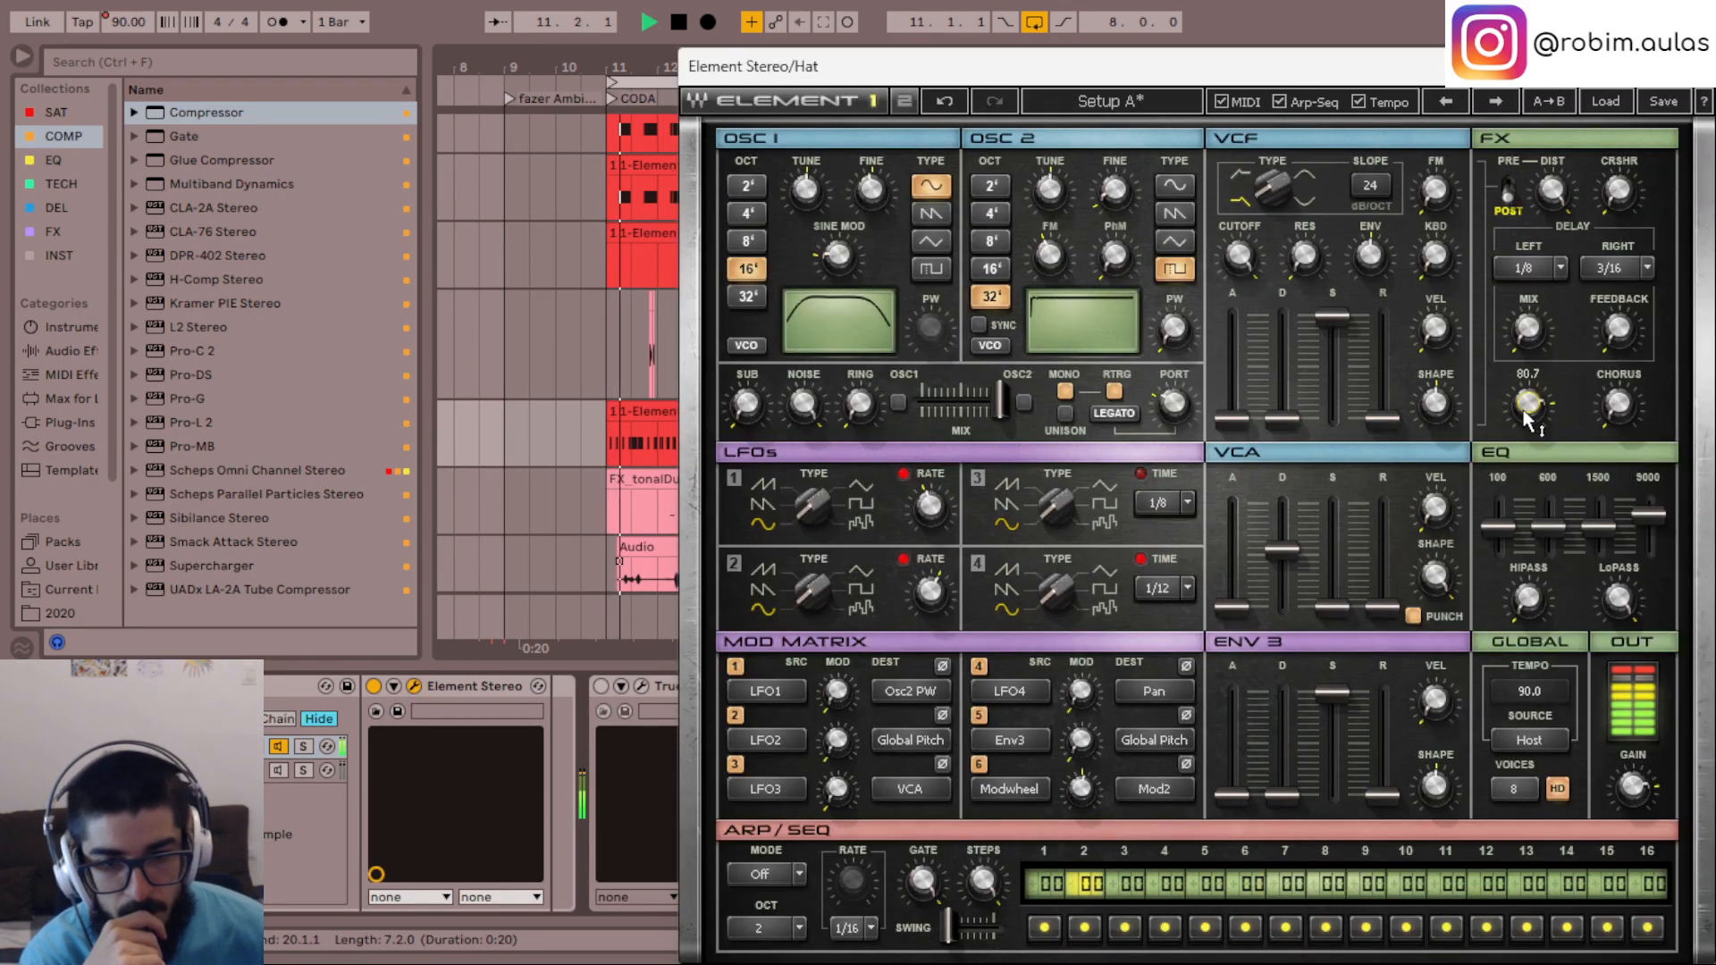
scroll(1526, 413, down, 8)
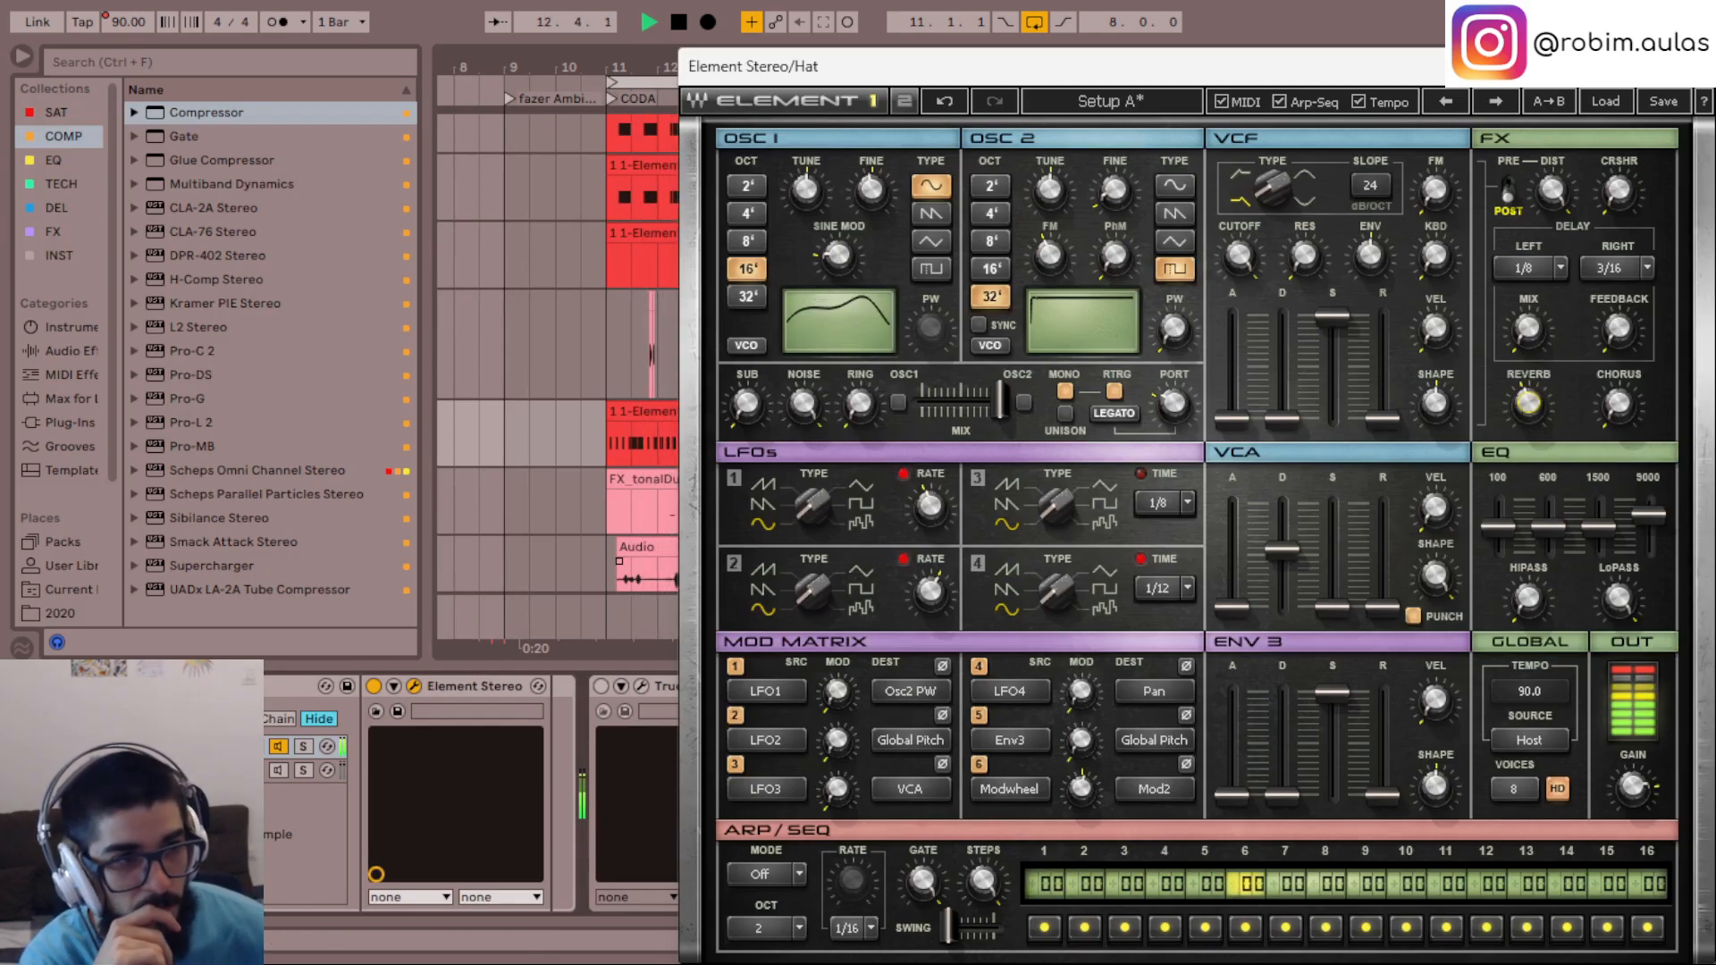
click(1690, 67)
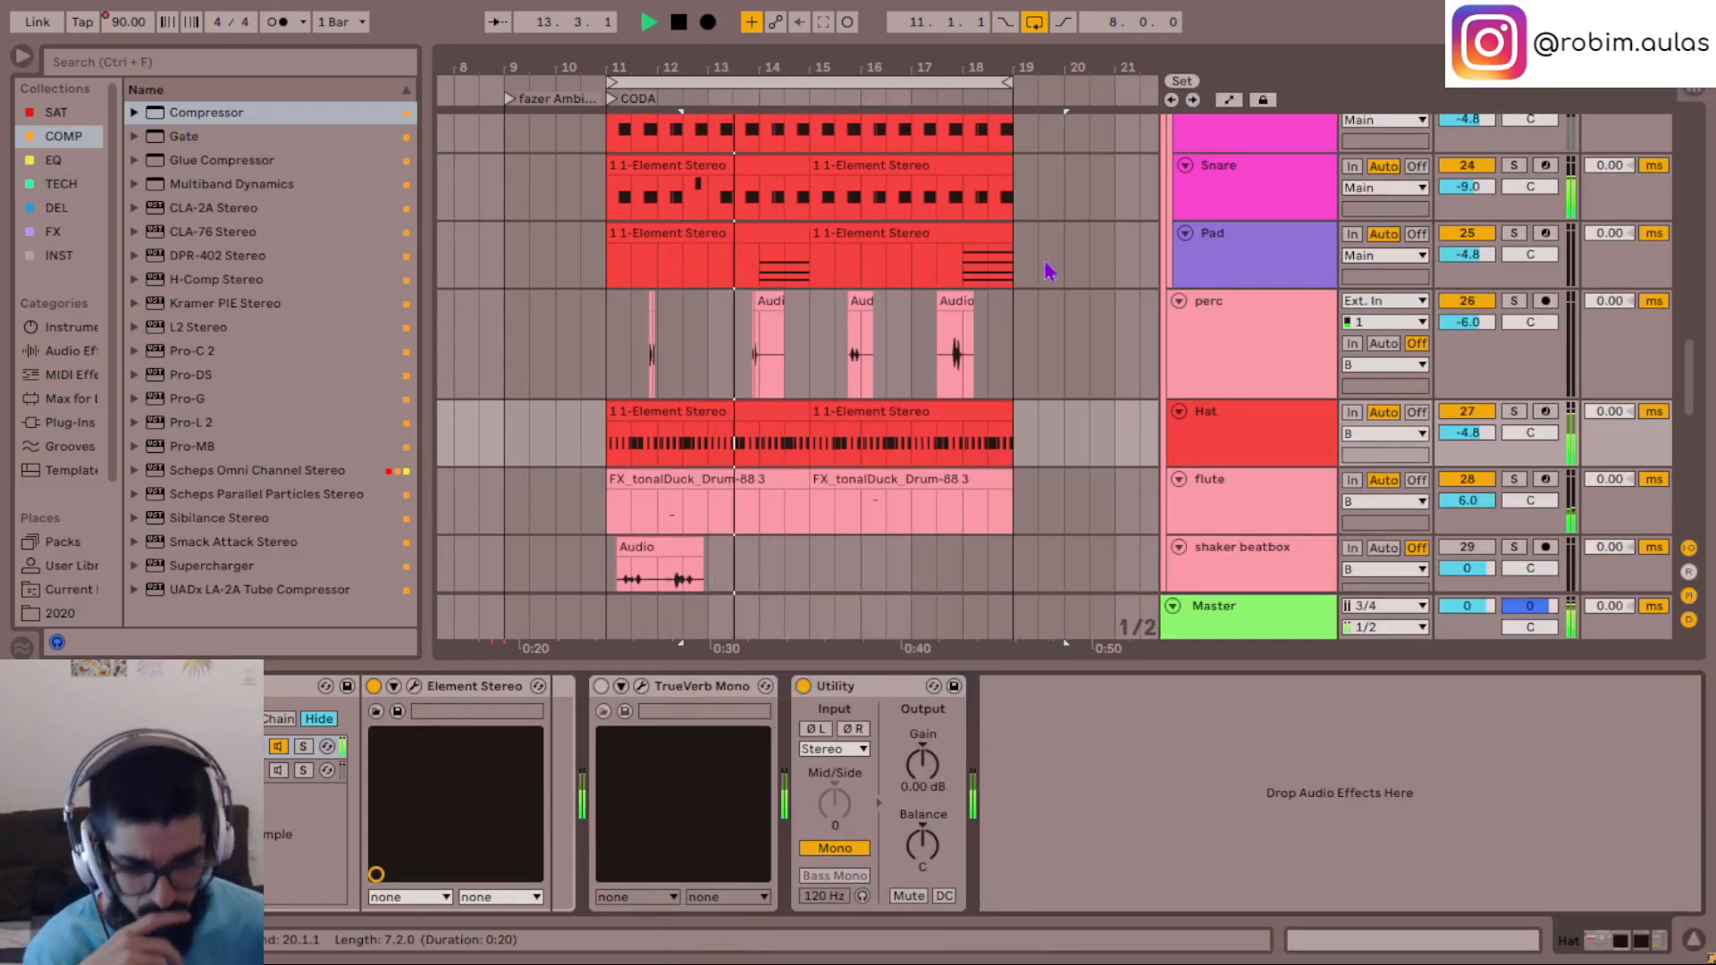
- Move the Hat track into the Main group between Snare and Pad, and compare its two rack chains, leaving Element Stereo active
scroll(1197, 446, up, 2)
drag(1242, 572, 1246, 364)
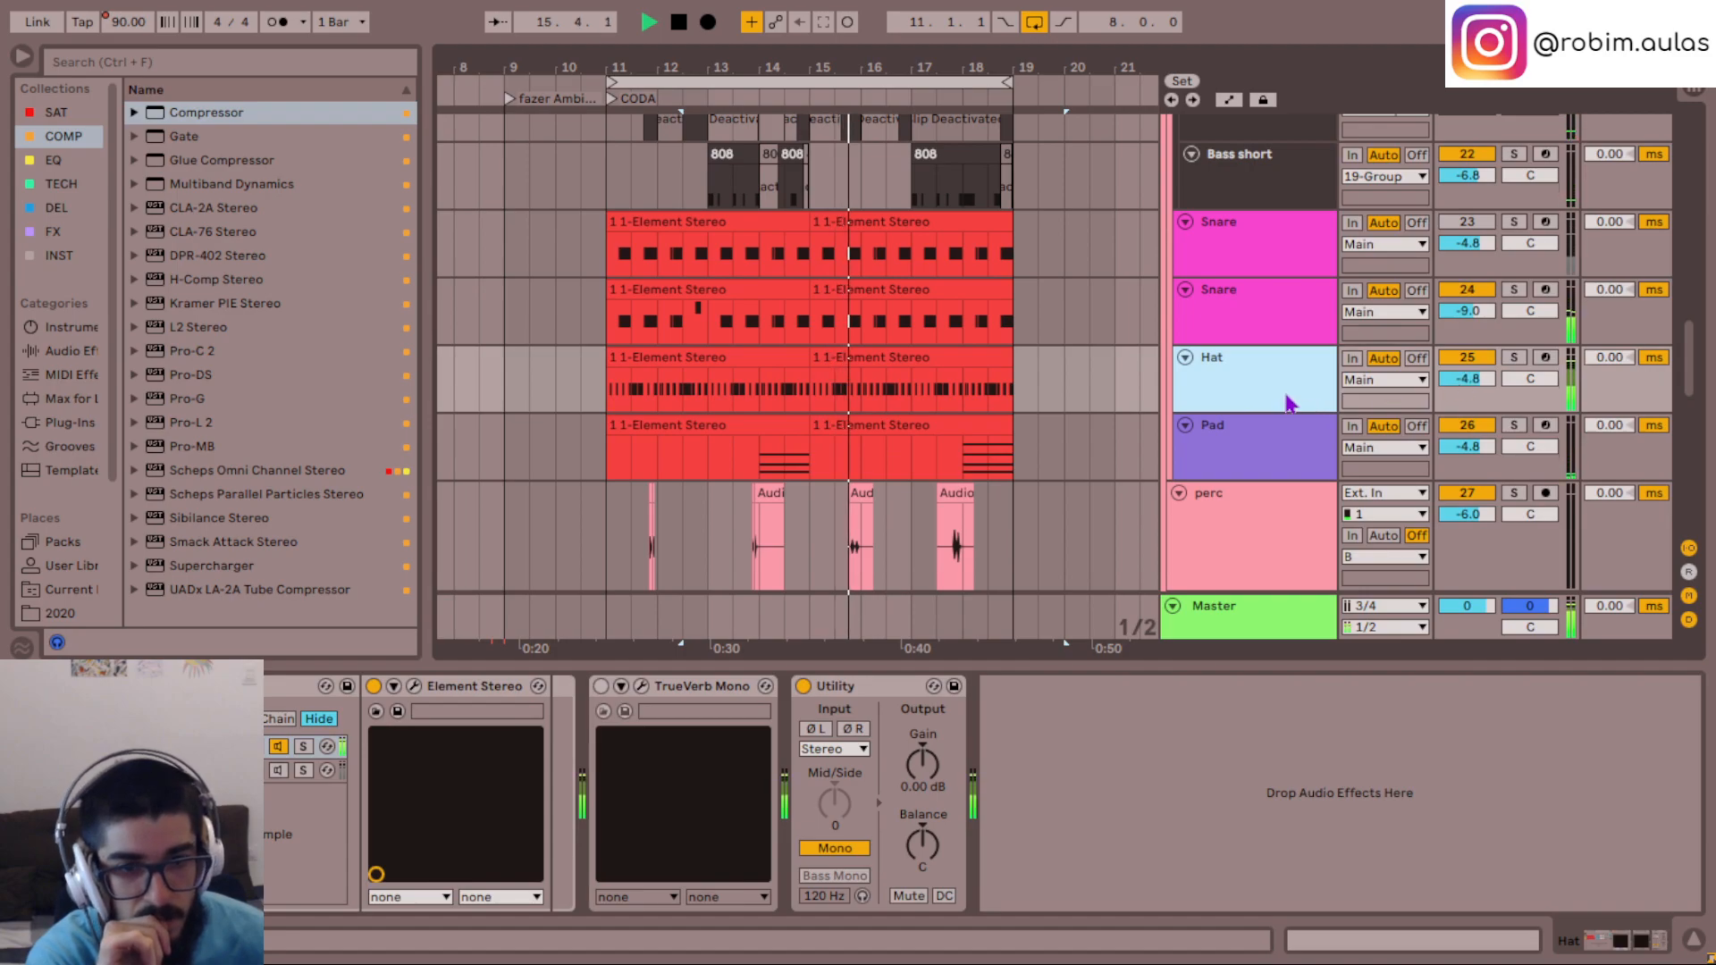
click(1281, 408)
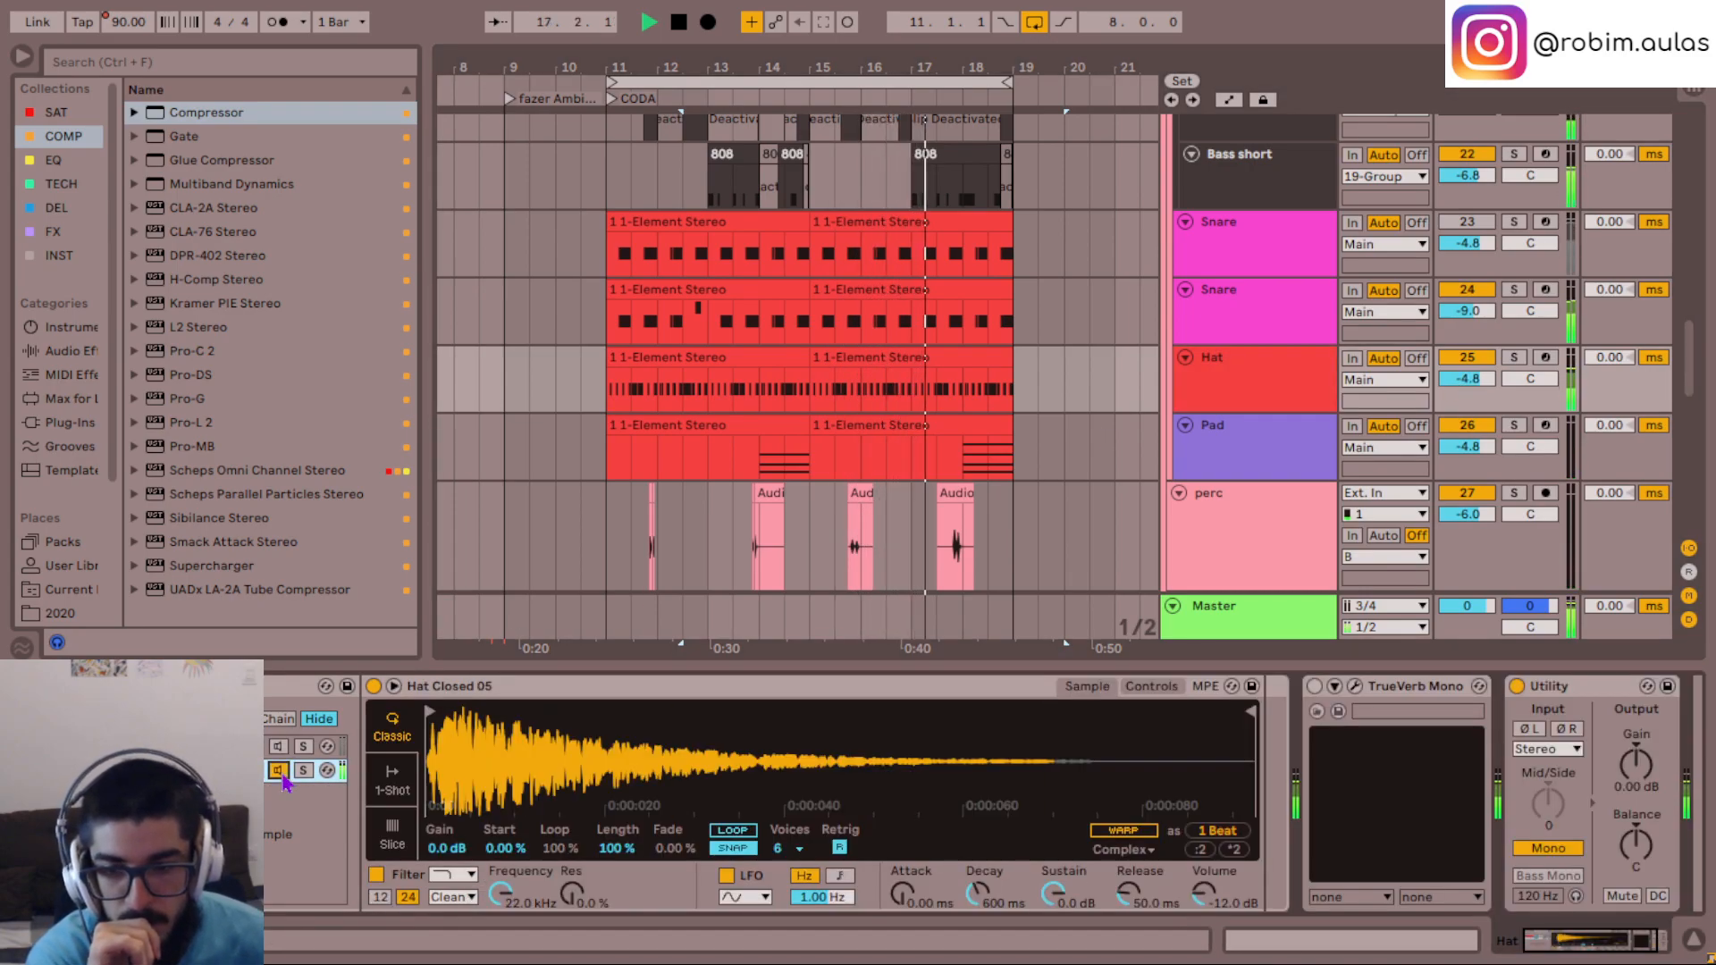
click(280, 750)
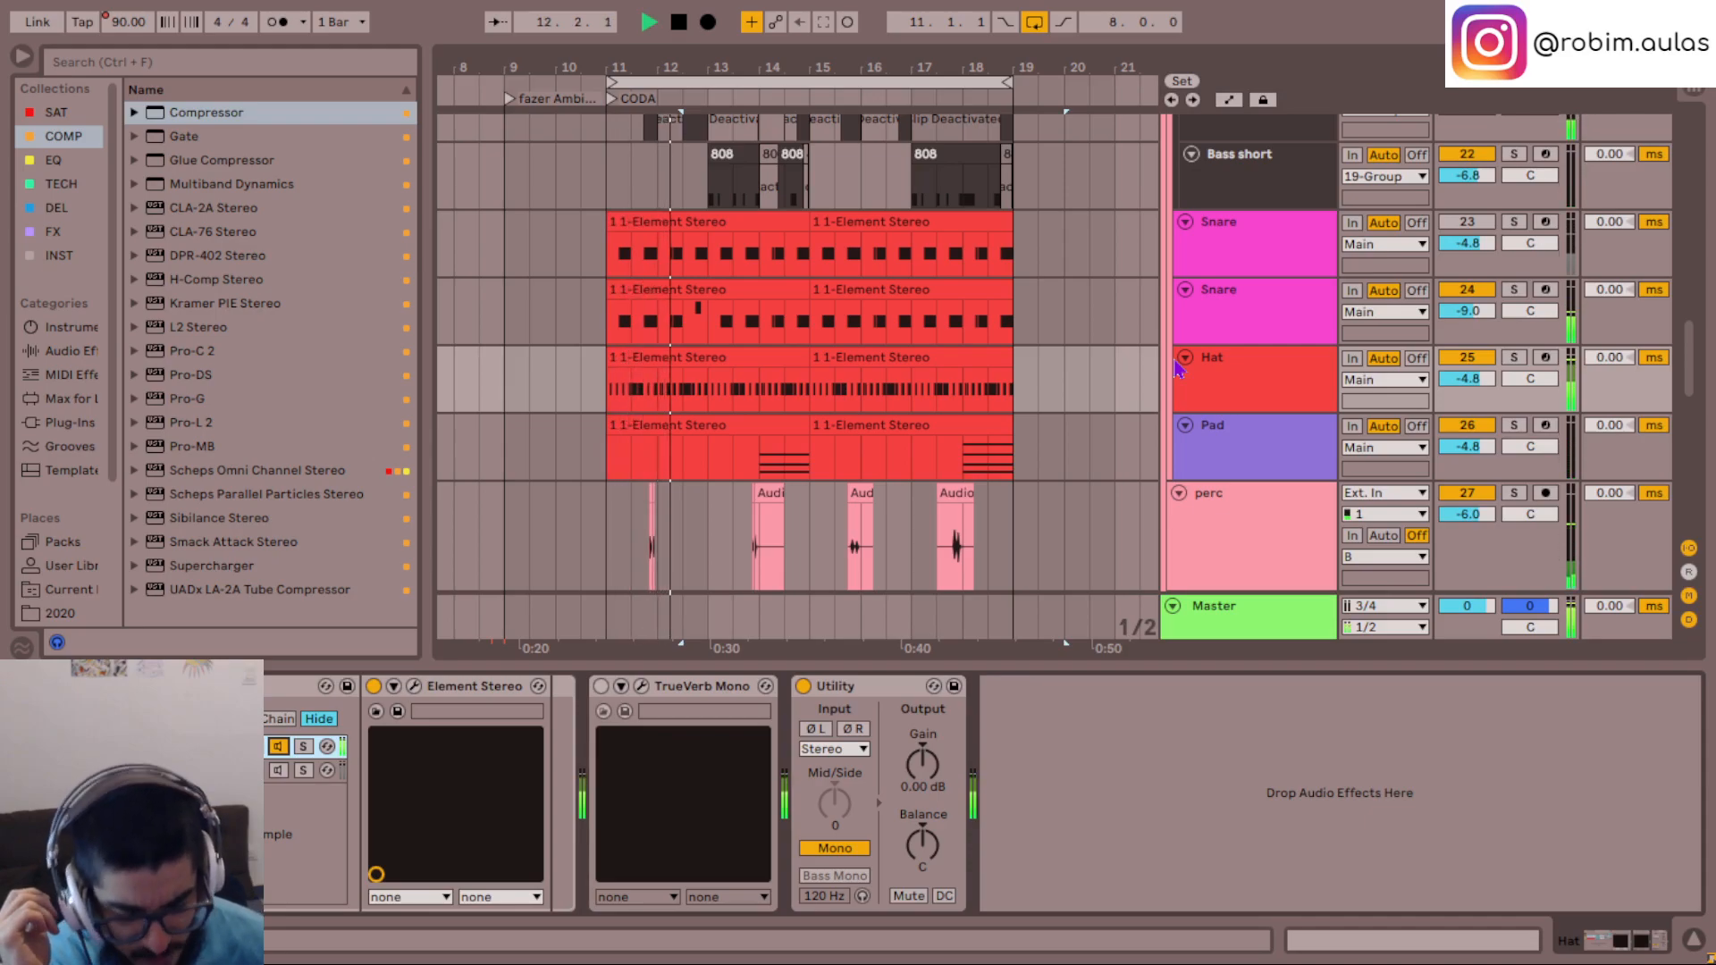
- Mute the mel and mel harm tracks together, listen to the CODA without them, and turn both back on
scroll(1086, 352, down, 3)
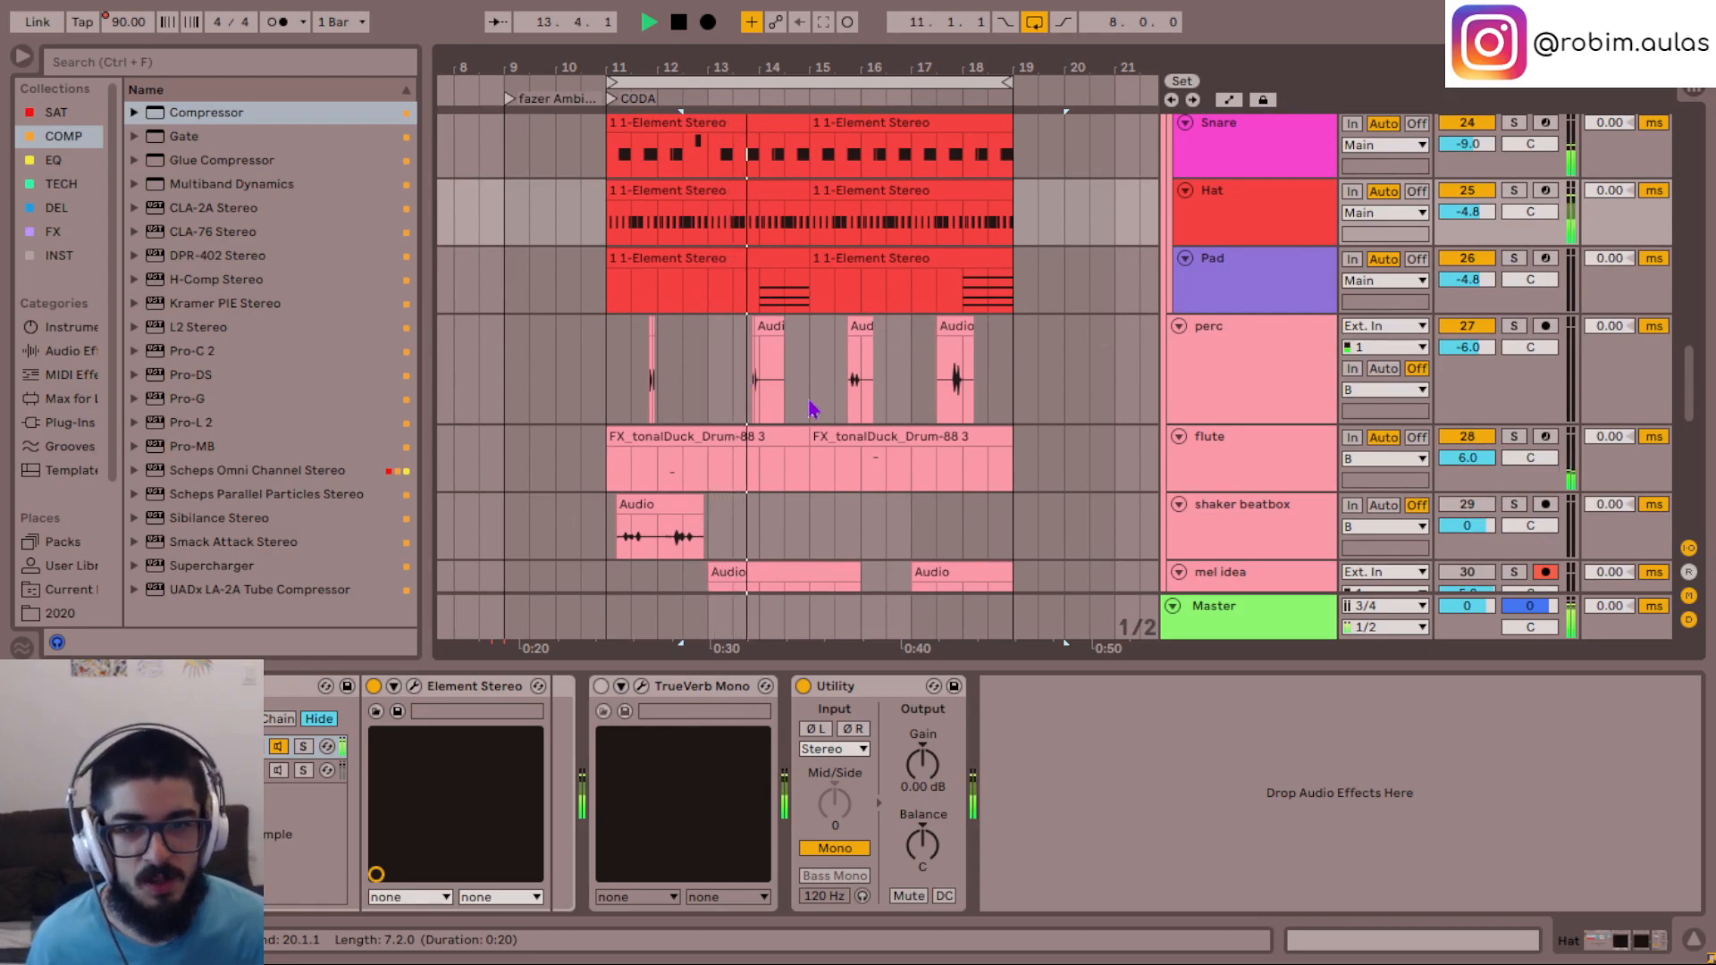
click(1181, 418)
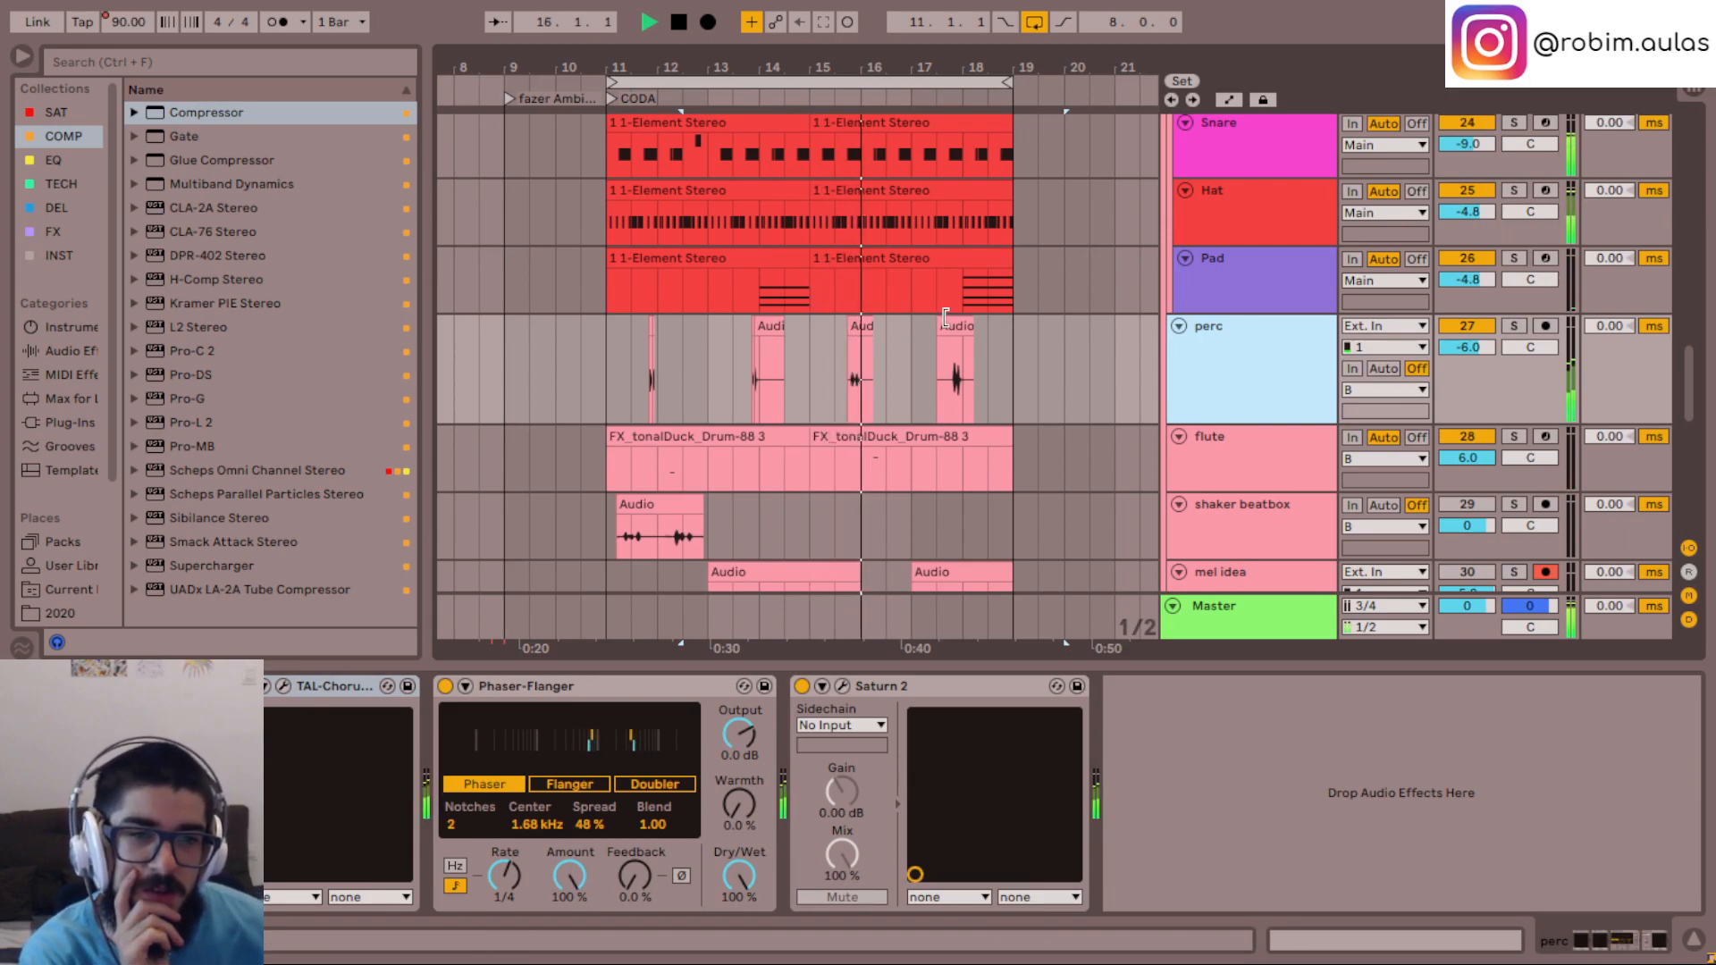
scroll(945, 318, down, 5)
click(1284, 375)
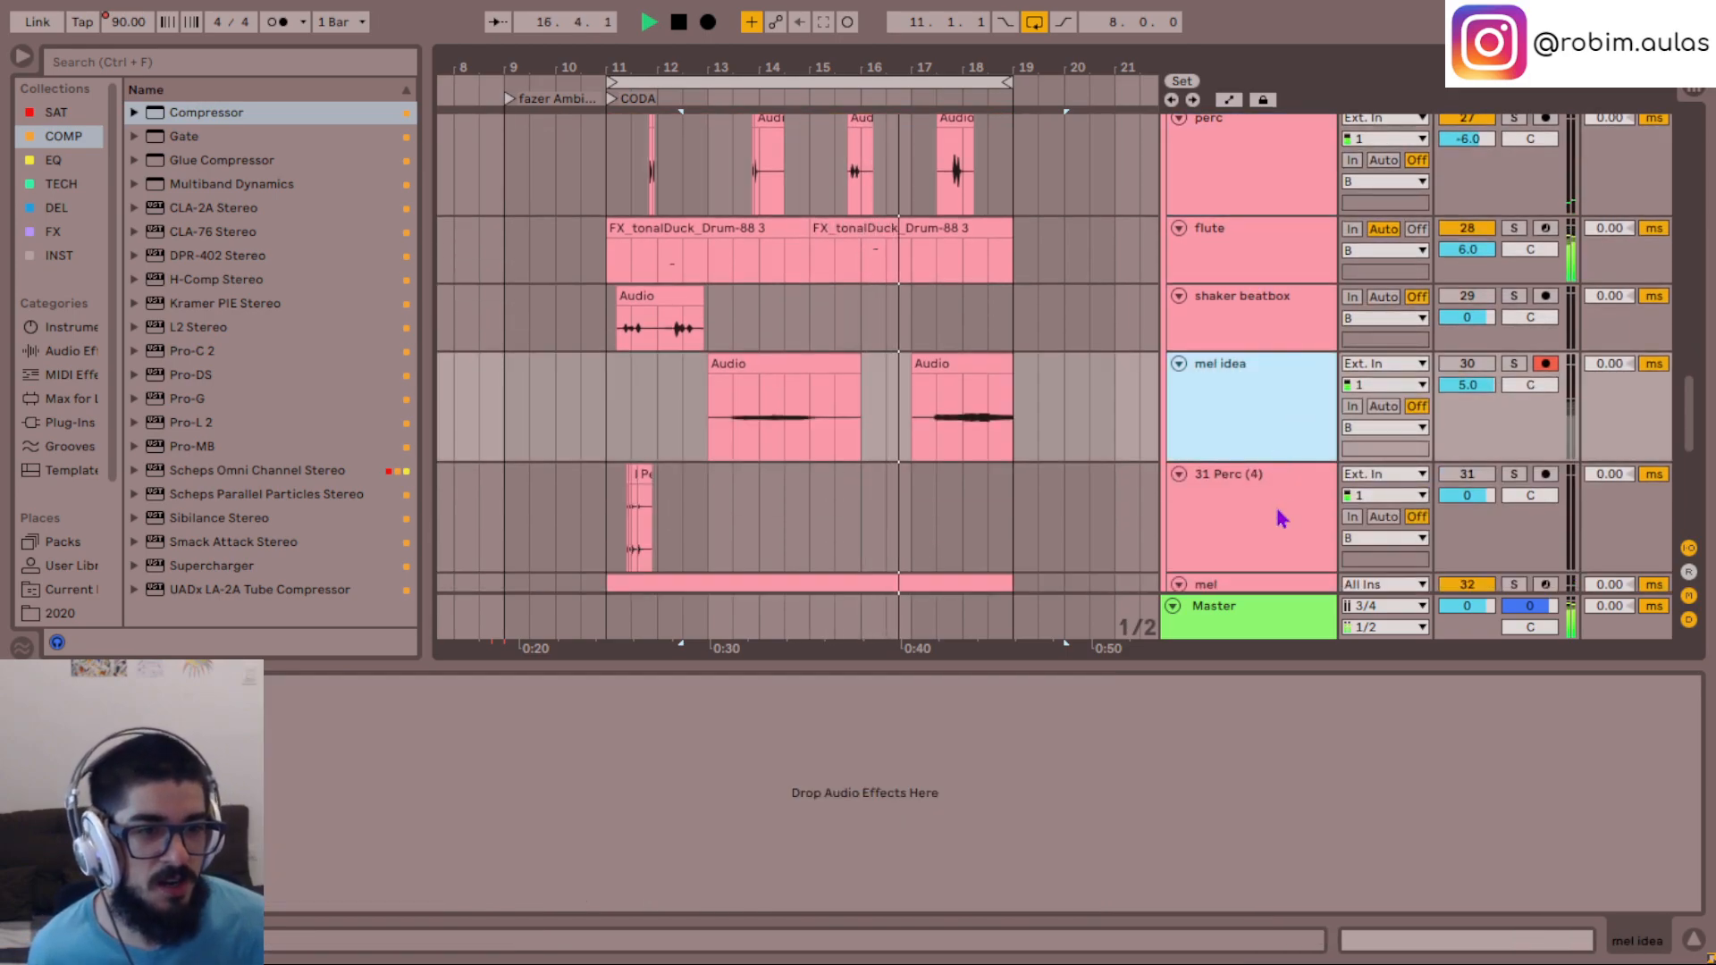
scroll(1260, 465, down, 4)
click(1251, 452)
shift+click(1317, 554)
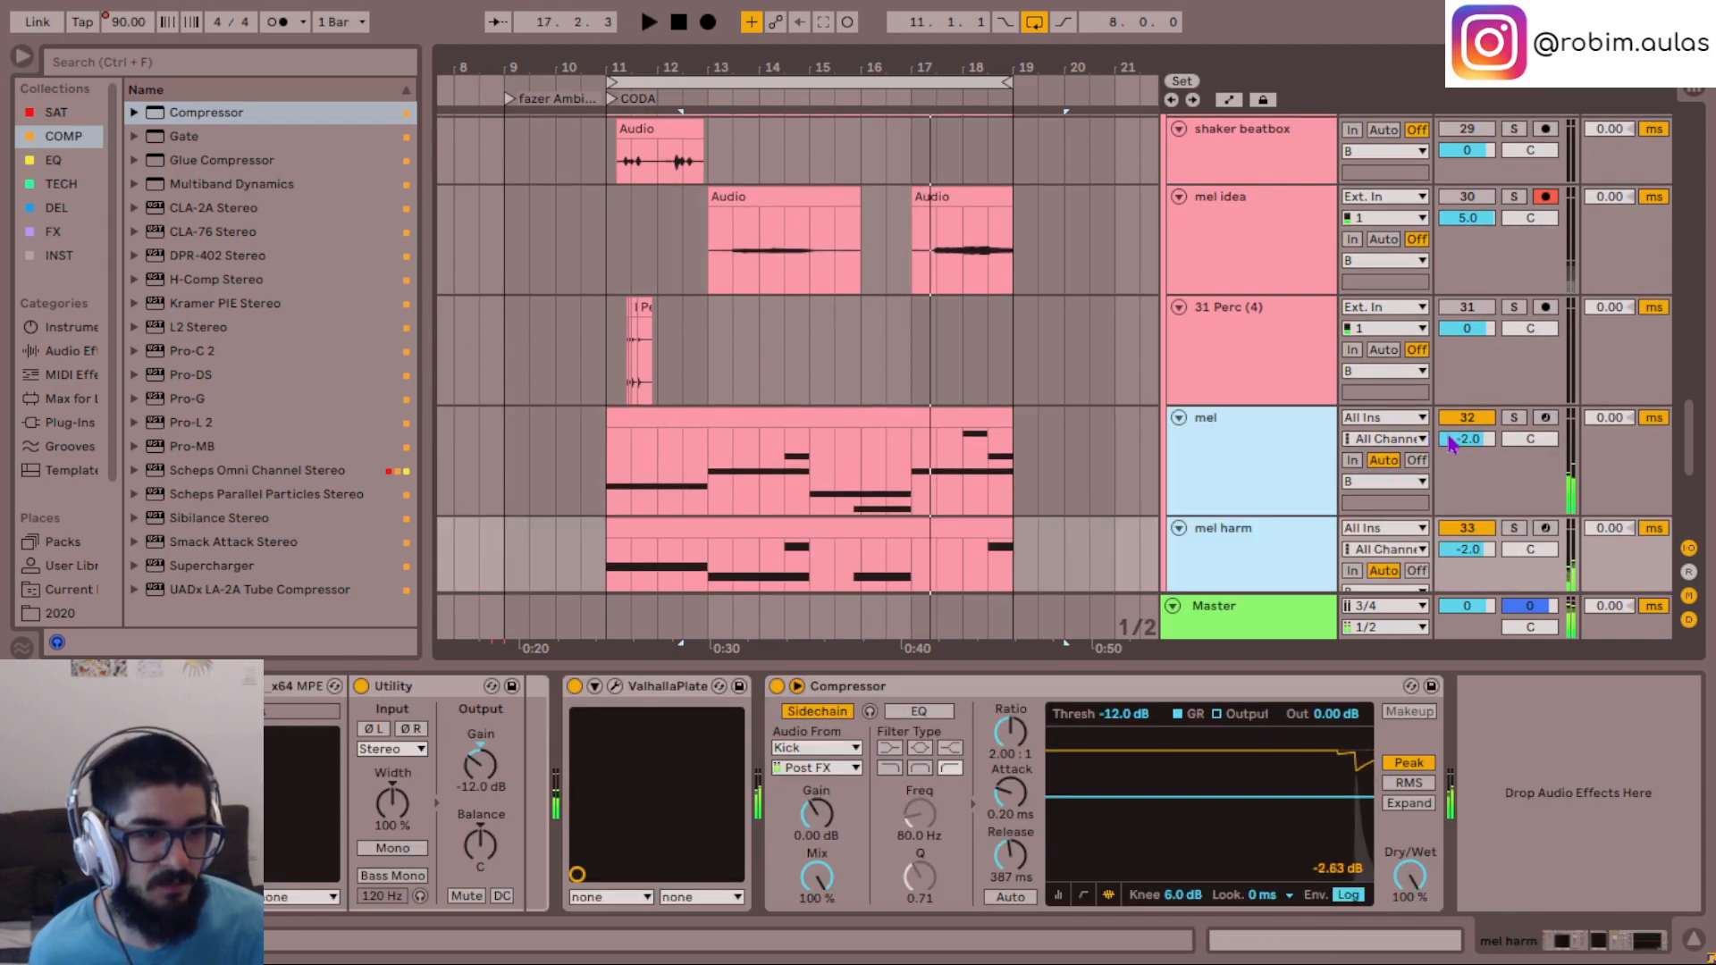
click(1467, 419)
key(space)
scroll(772, 347, up, 6)
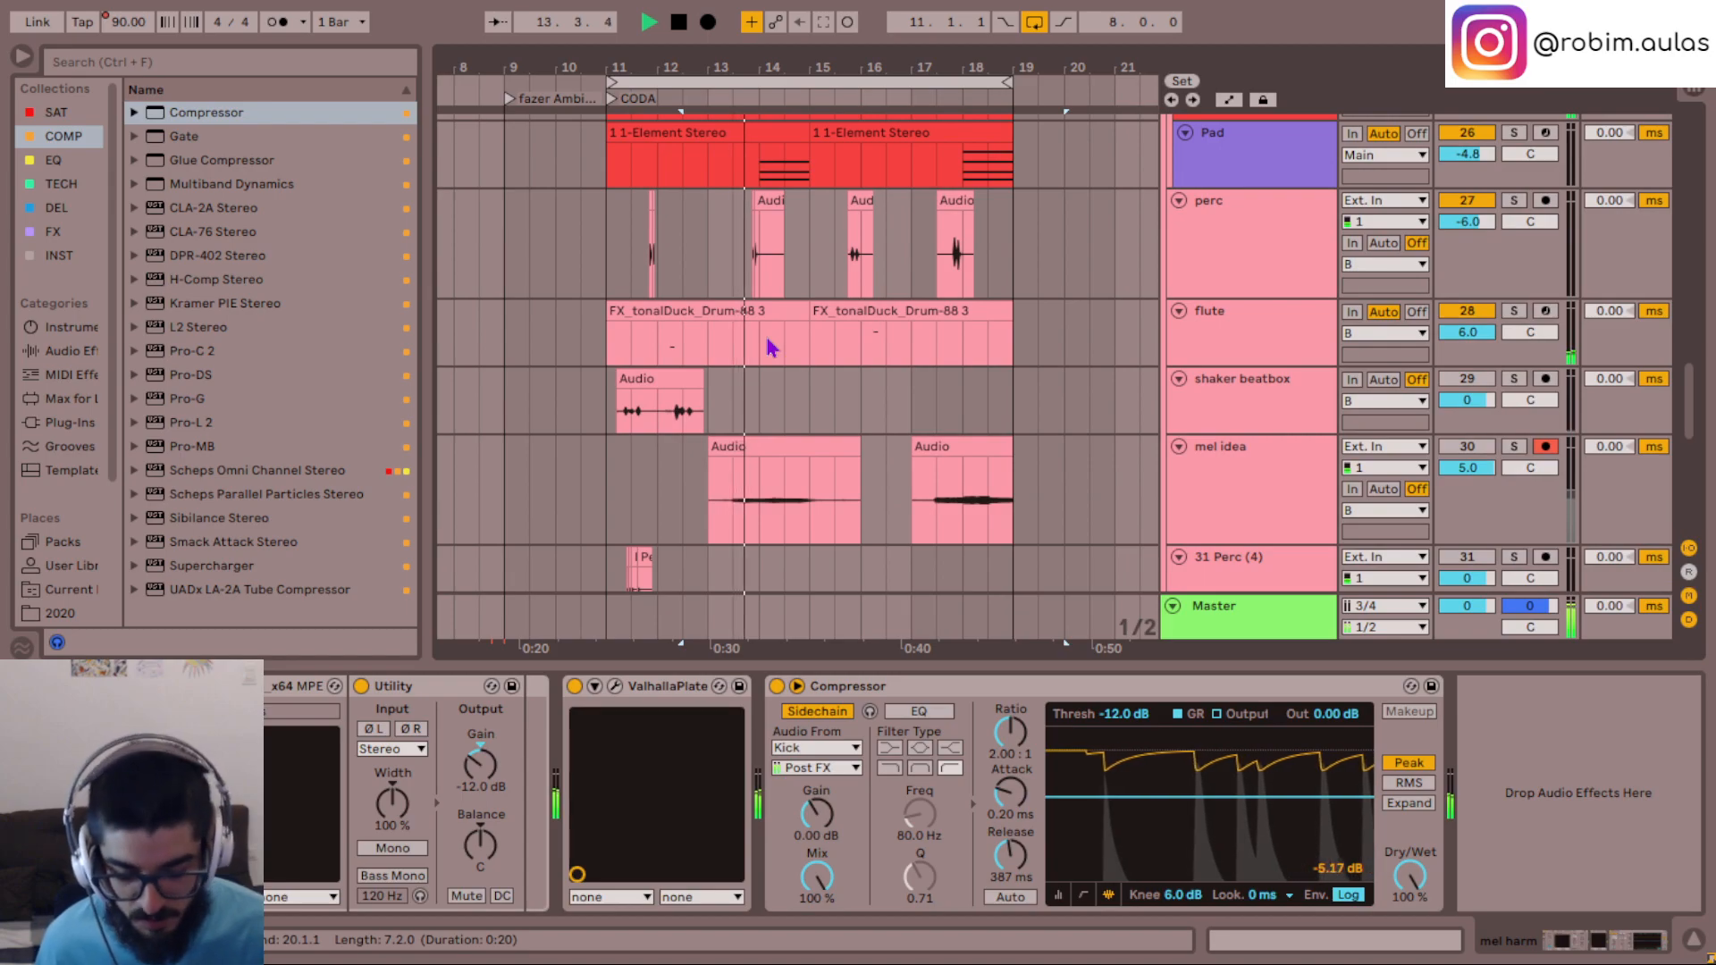
scroll(983, 375, down, 8)
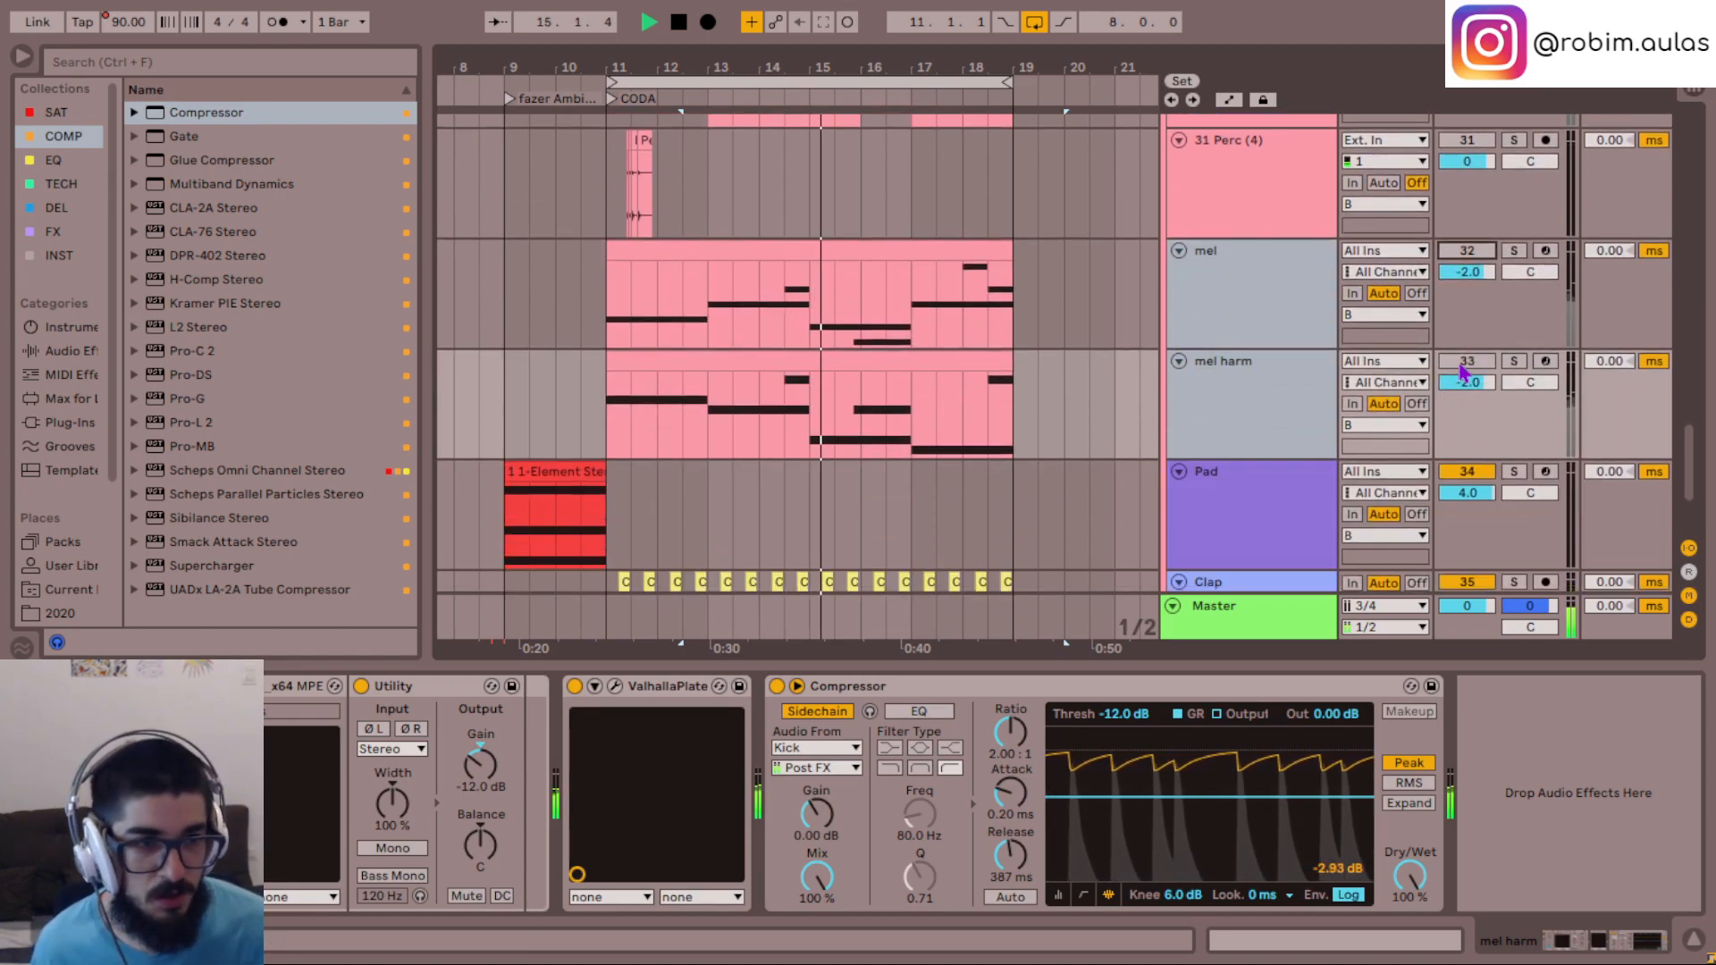
scroll(1019, 398, up, 10)
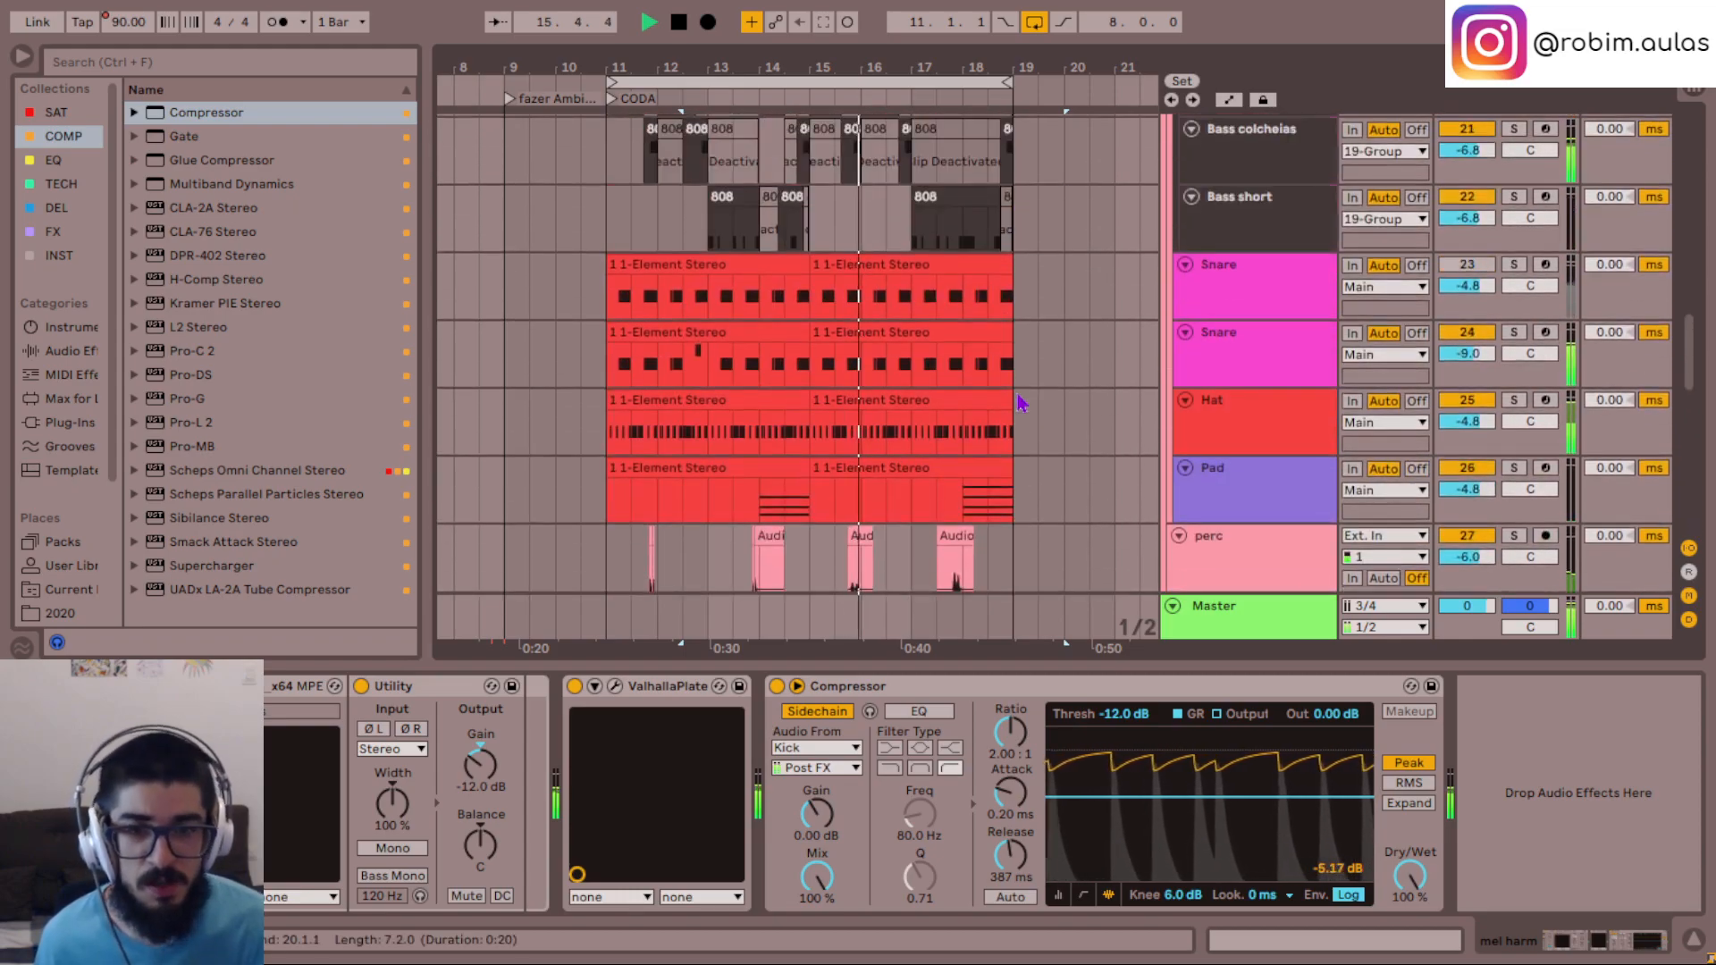
- Play the CODA loop again from bar 11 and look over the bass, drum and melody tracks, stopping playback around bar 13
scroll(1022, 403, up, 3)
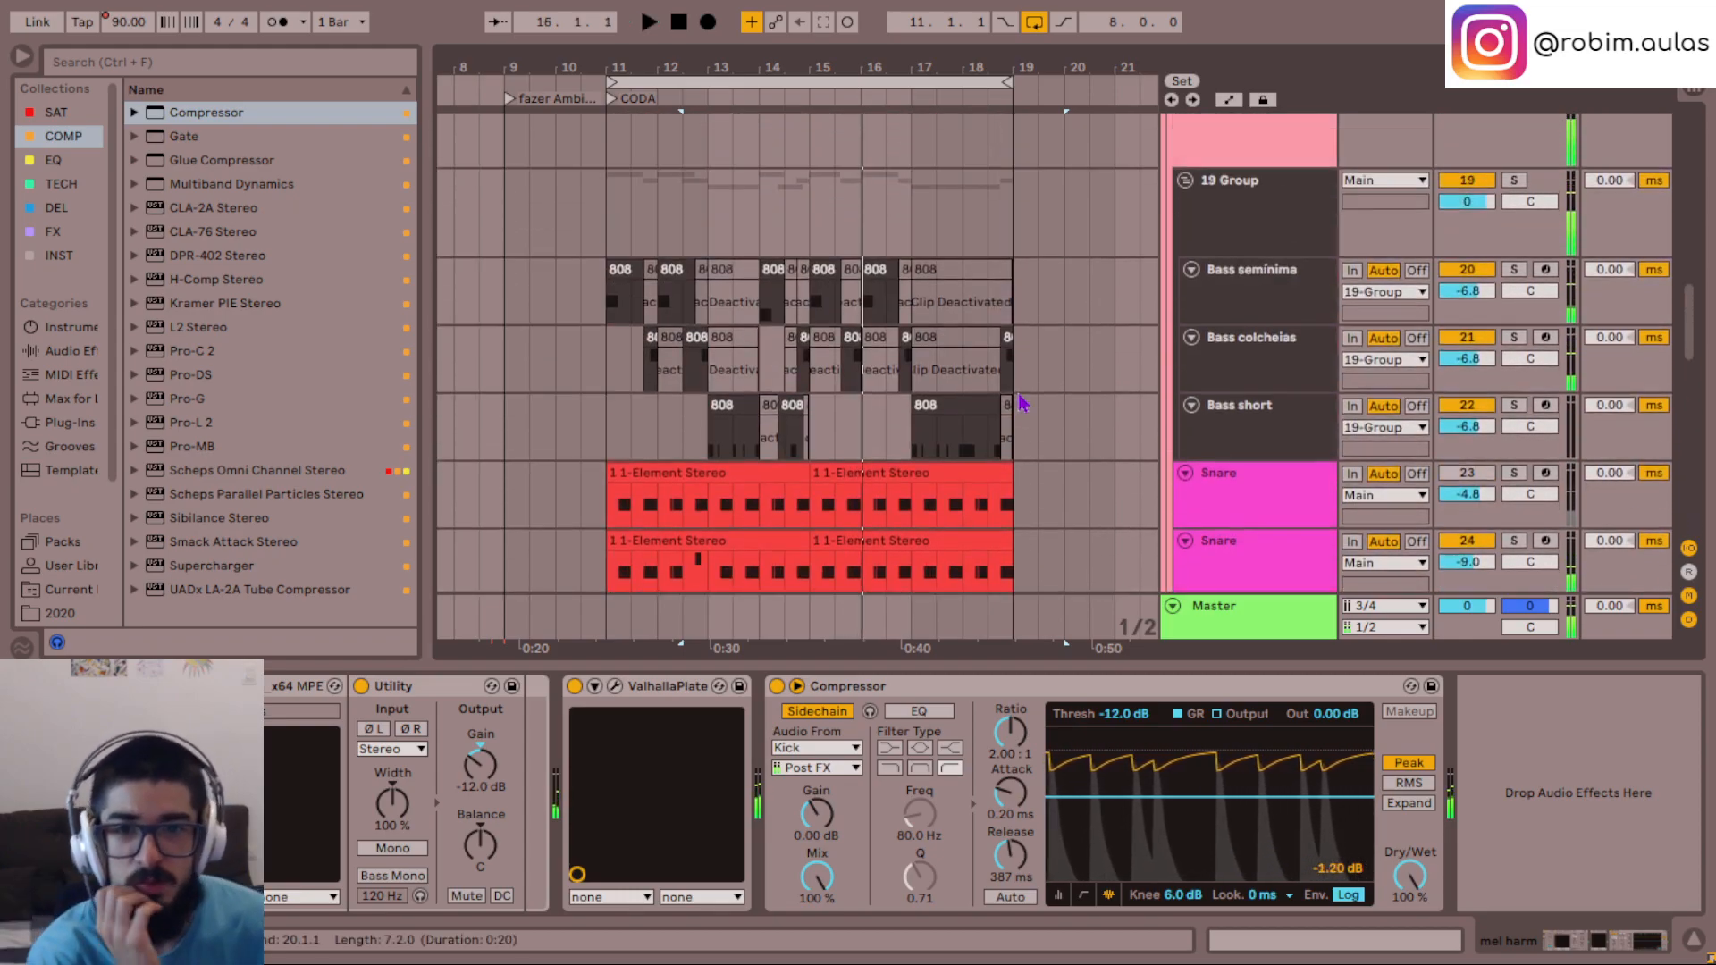
click(754, 84)
key(space)
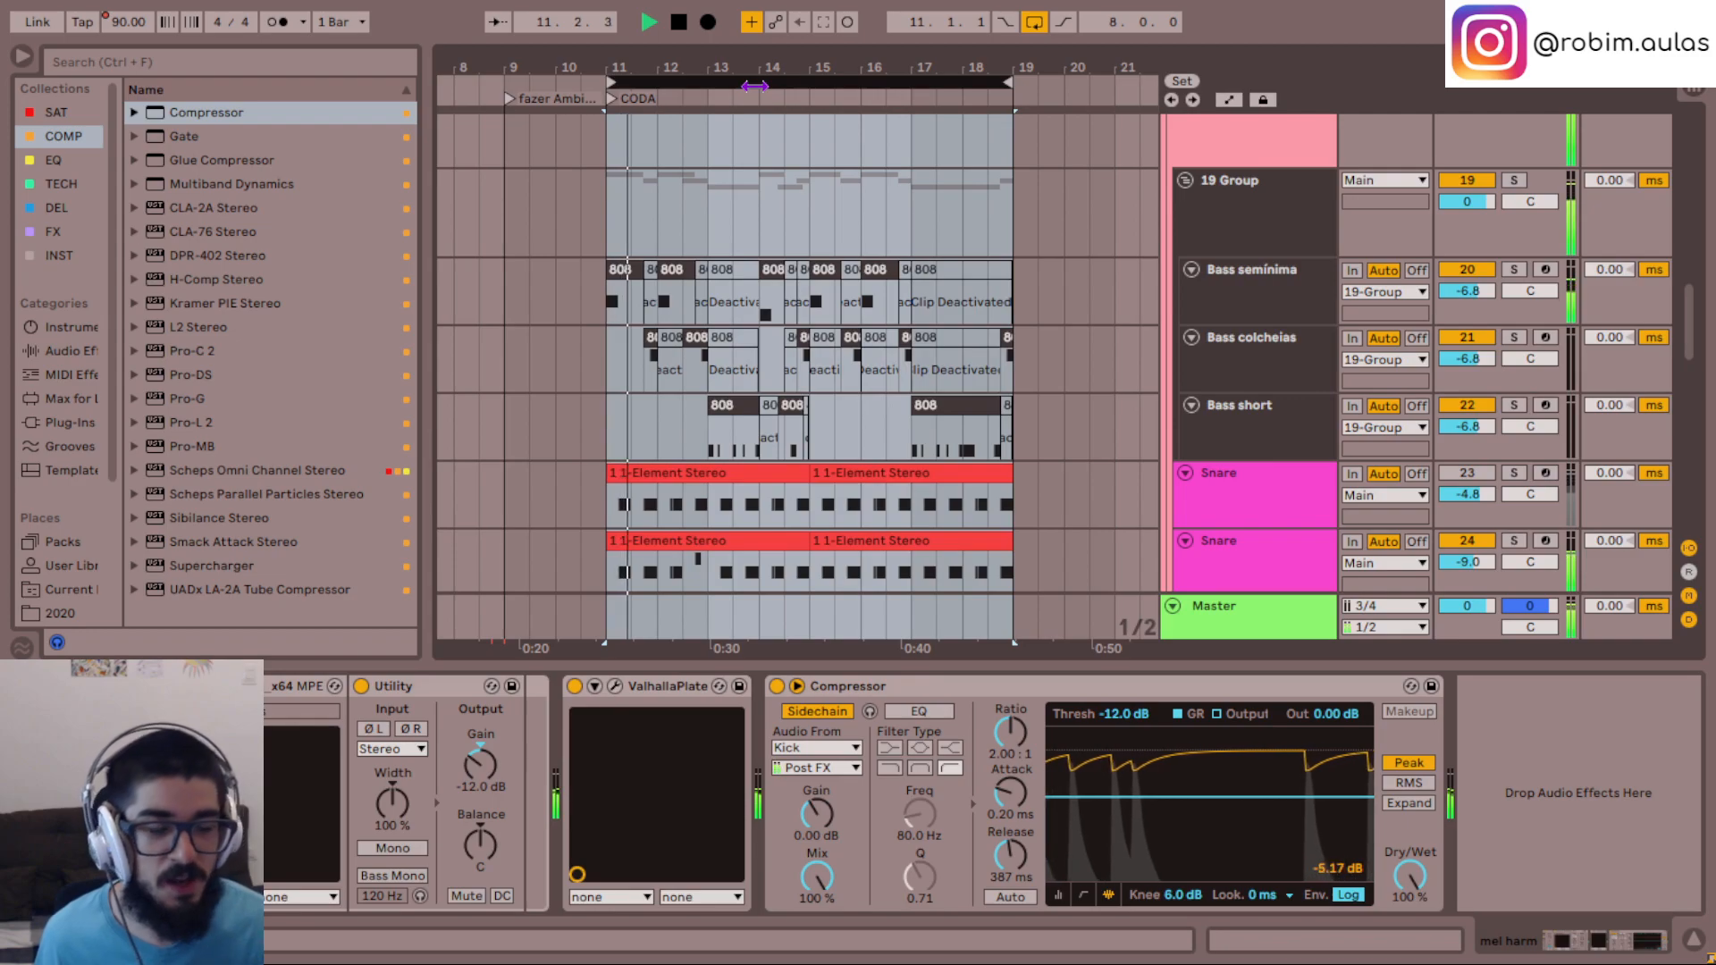
scroll(843, 192, up, 3)
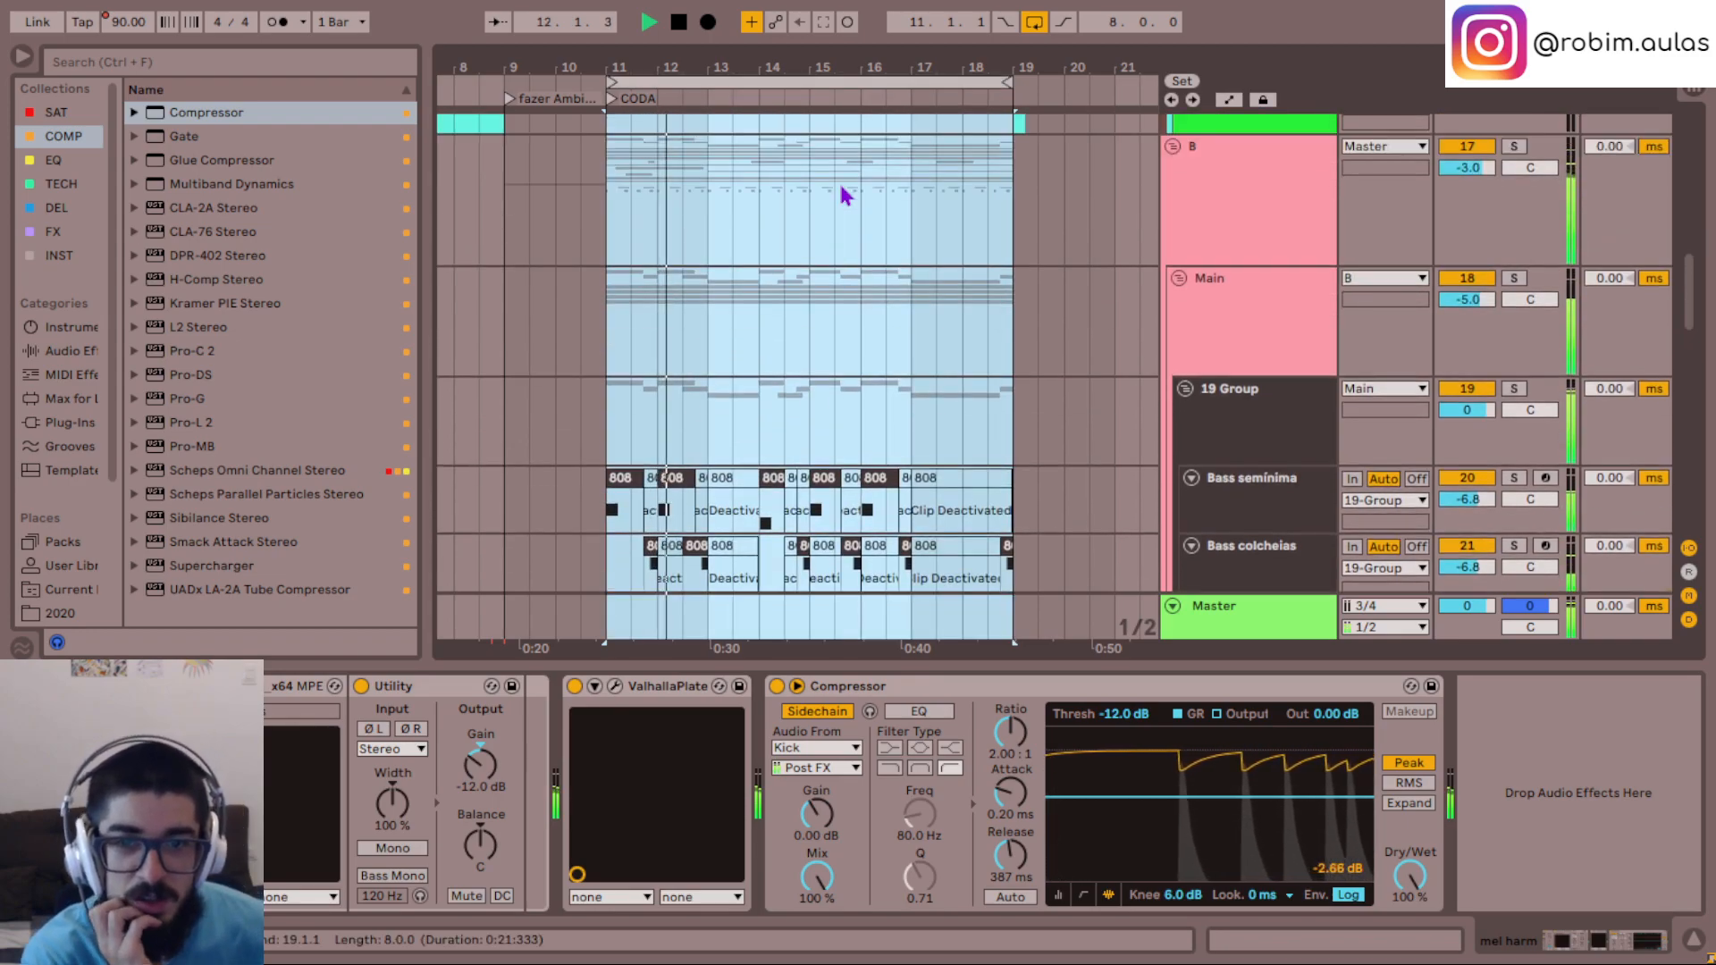
scroll(843, 192, down, 3)
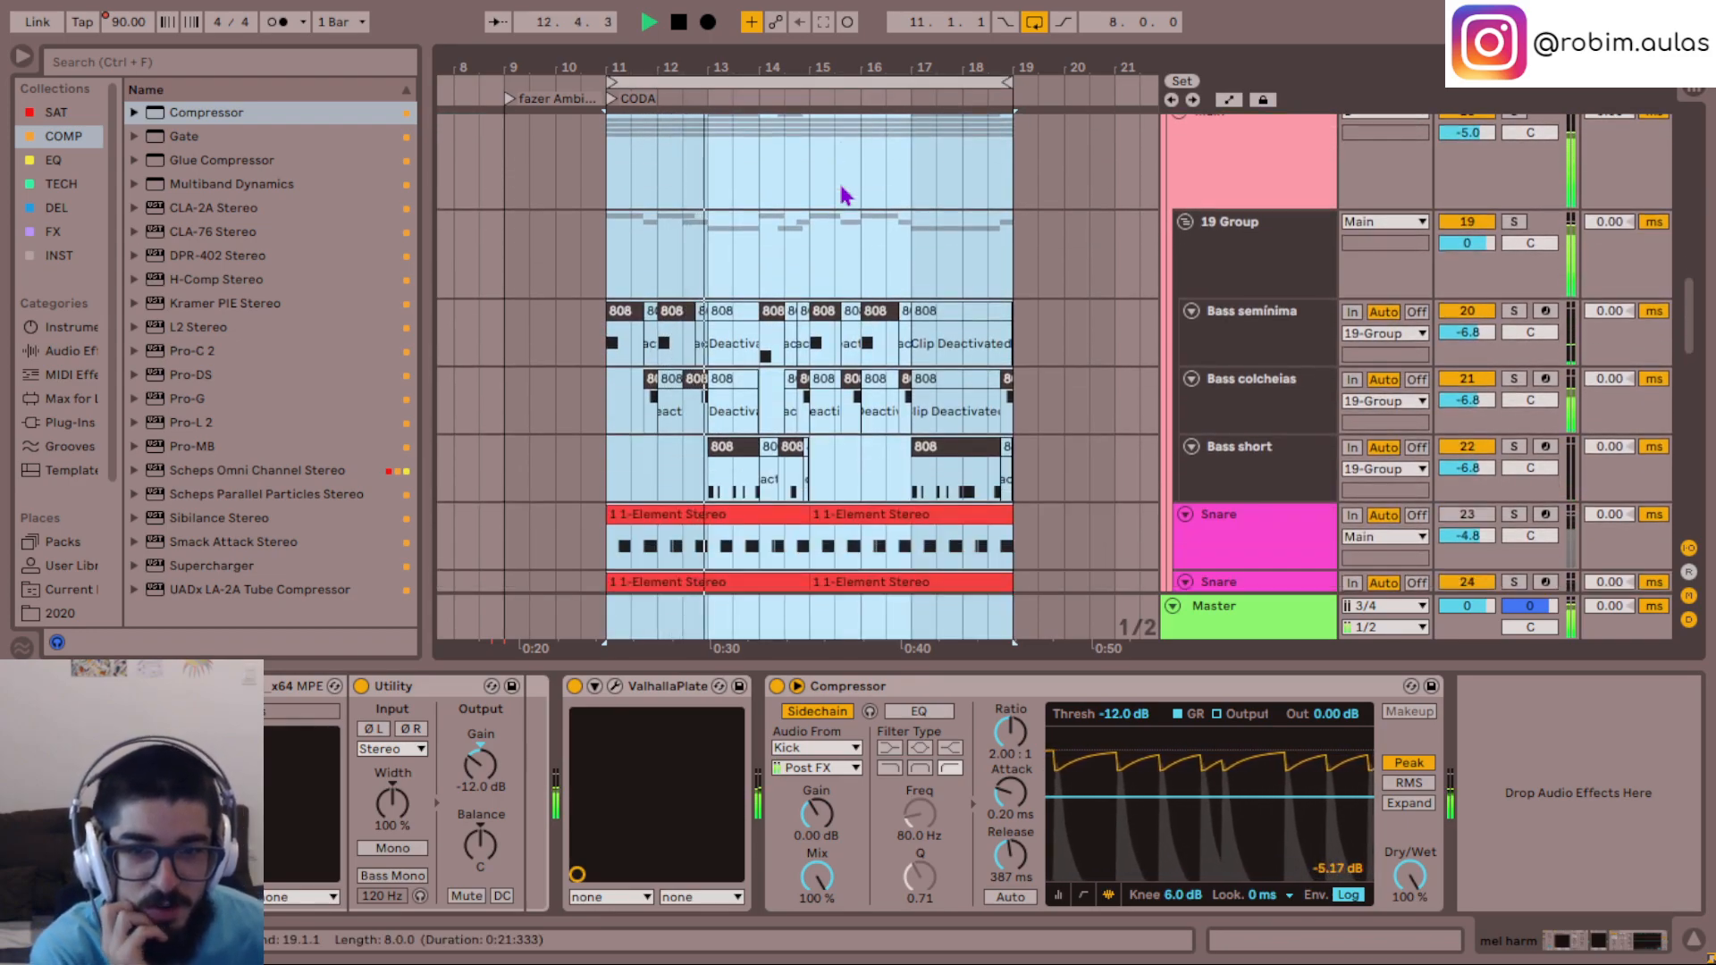
key(space)
scroll(840, 183, down, 7)
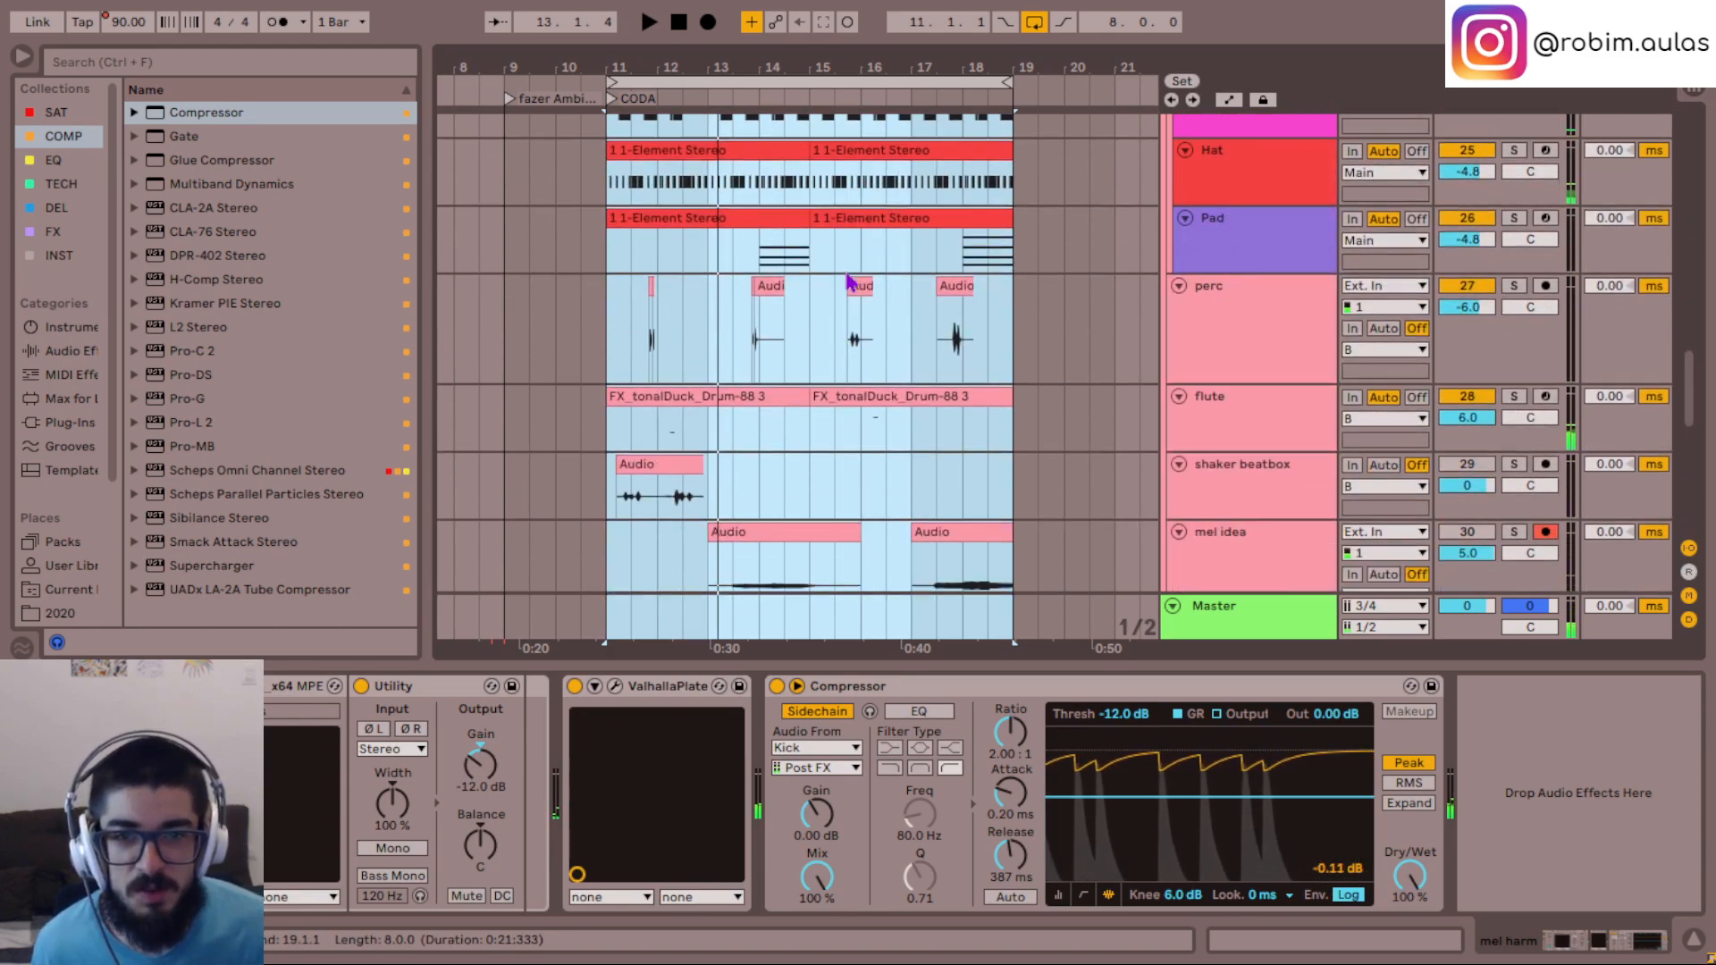
- Inspect the Hat and Snare device chains at bar 13, and place the insert marker at bar 11 on the mel harm track
scroll(845, 270, up, 1)
click(738, 384)
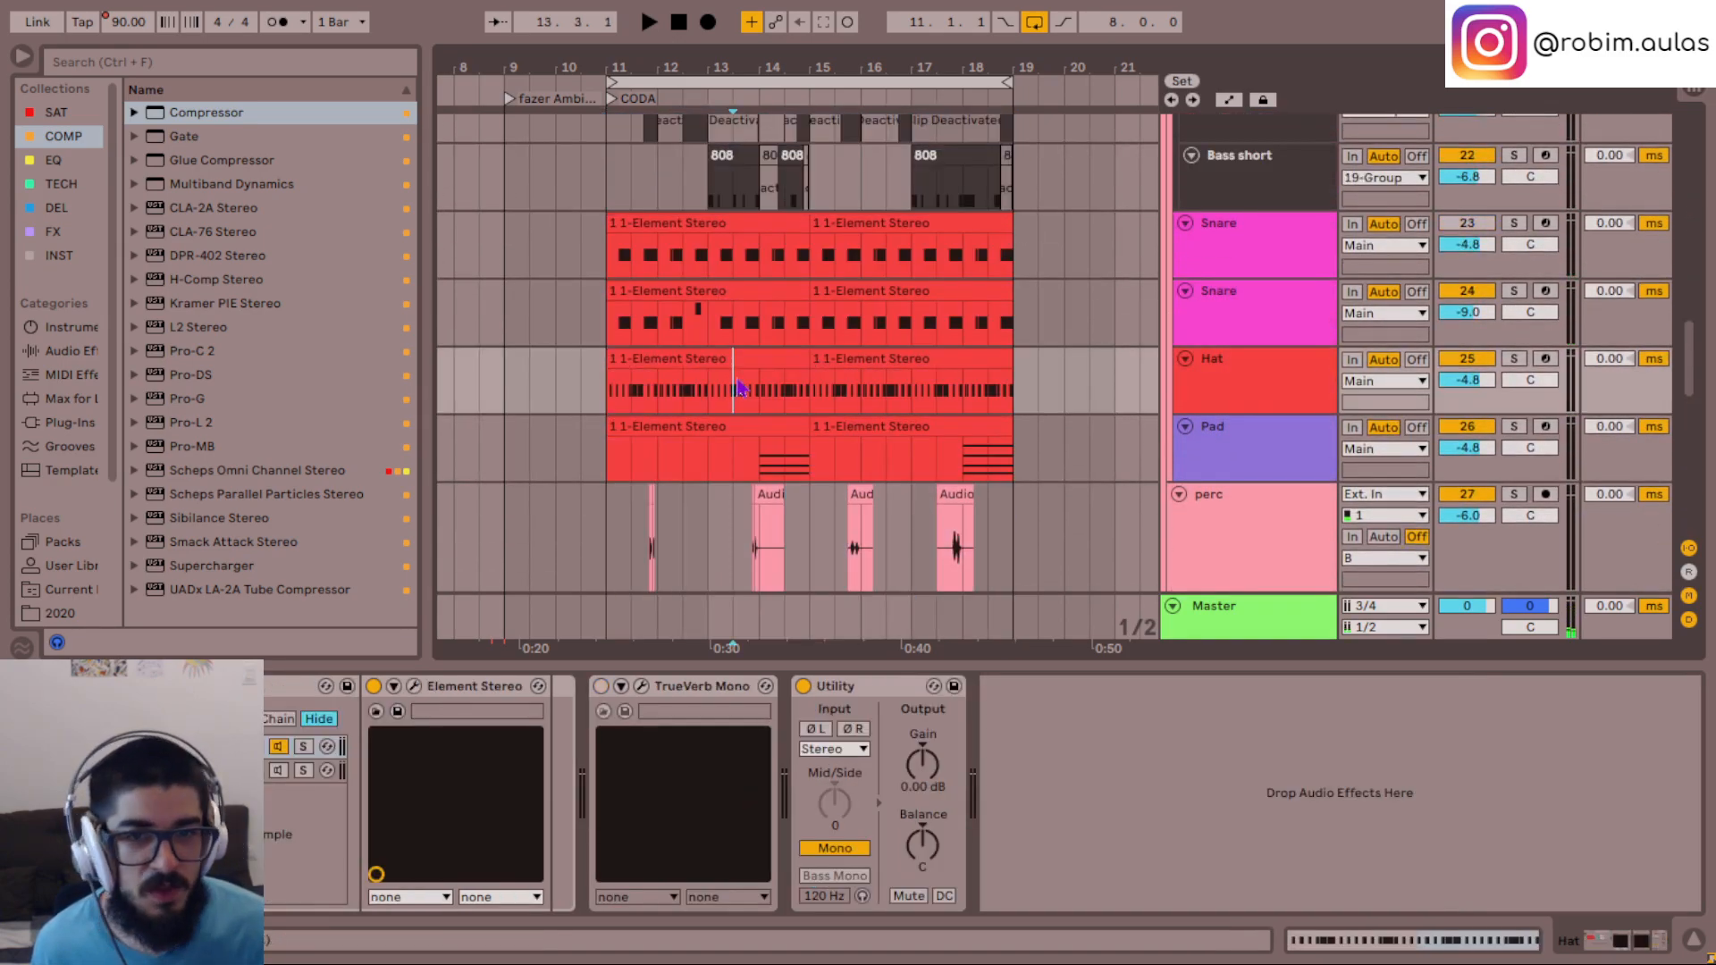
click(733, 327)
scroll(902, 357, down, 15)
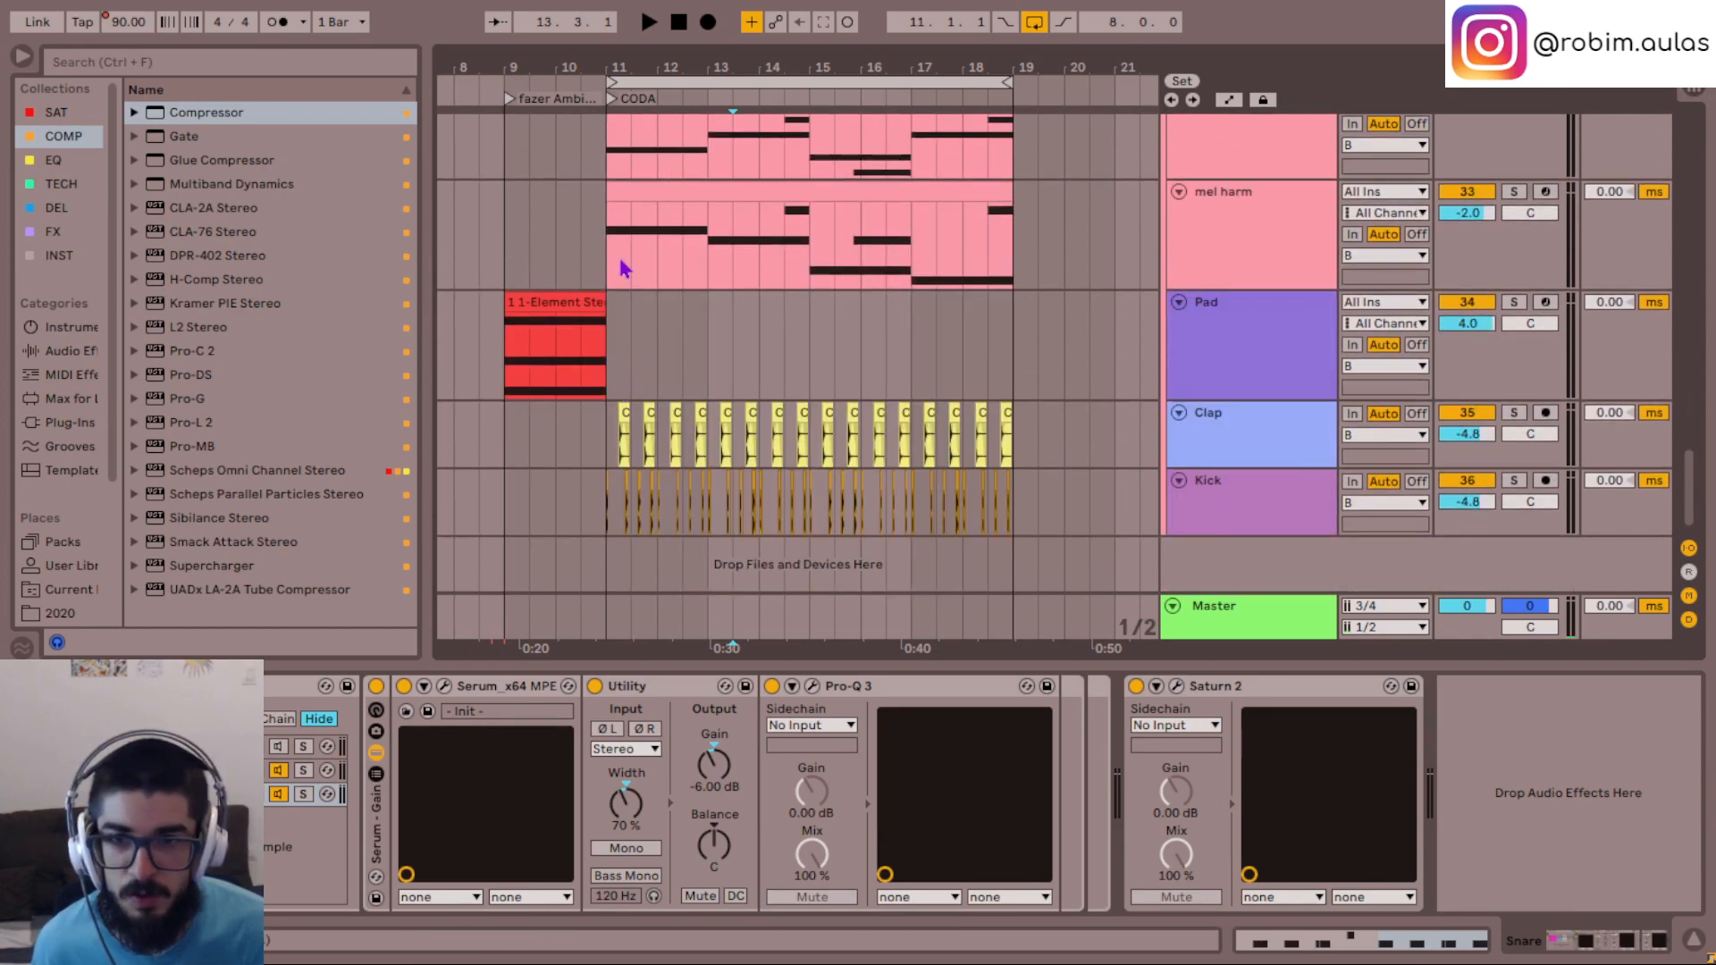
click(622, 267)
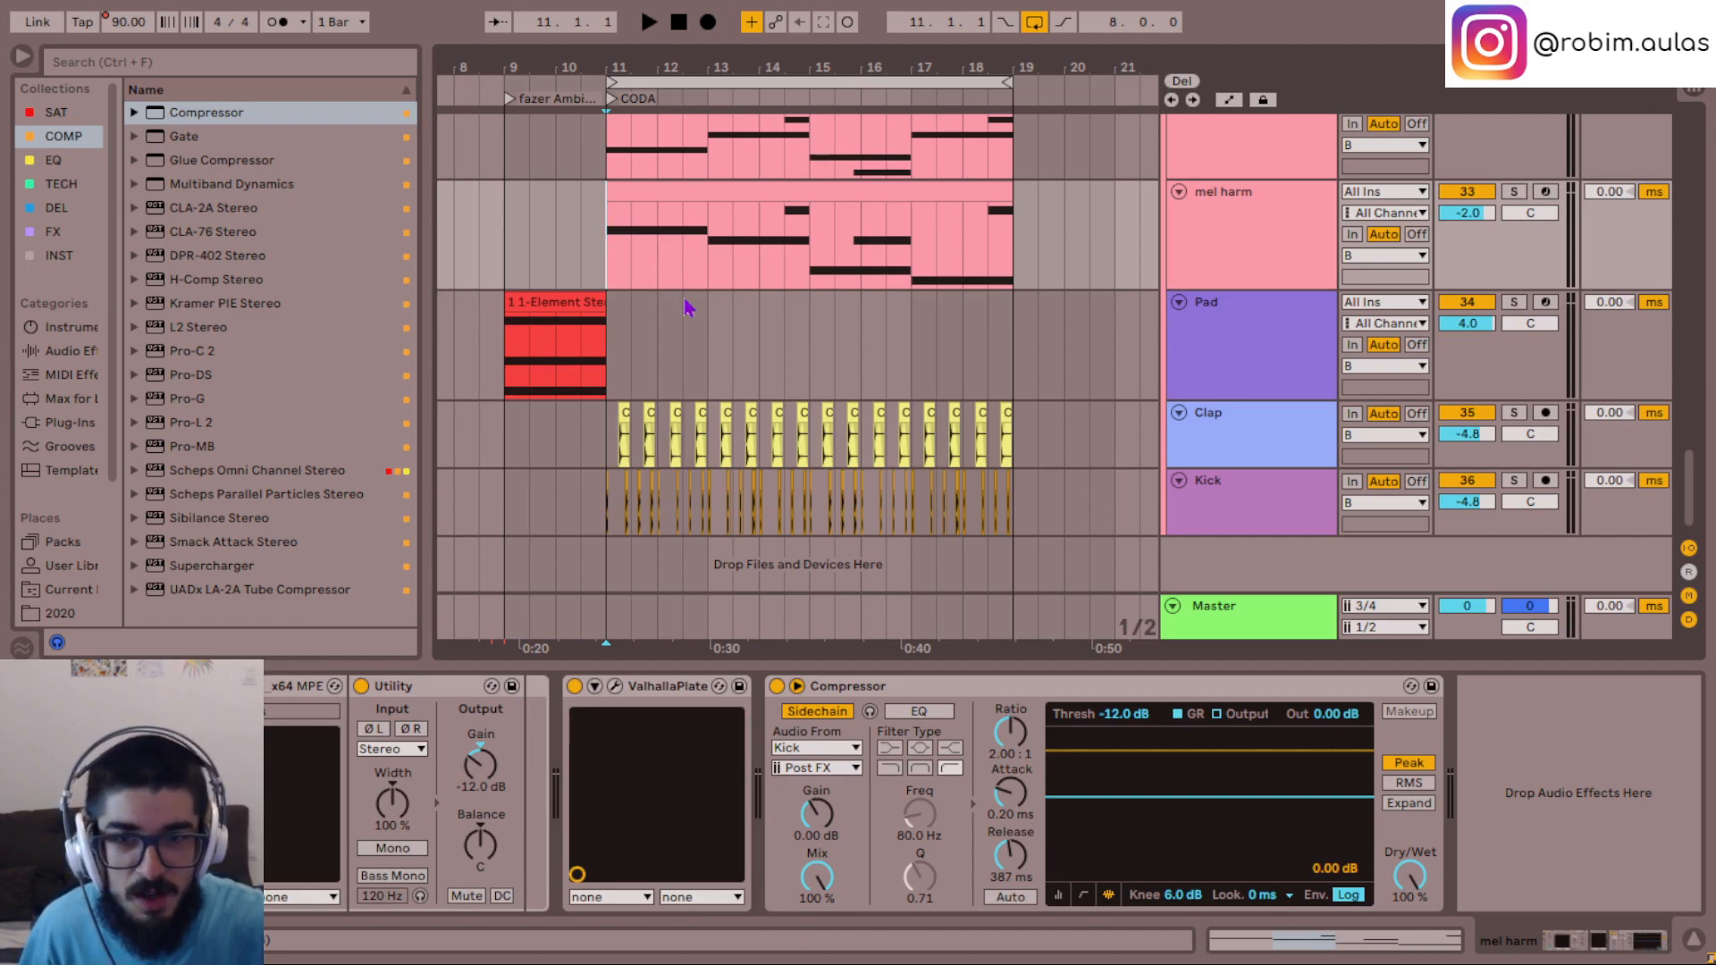
key(alt+Tab)
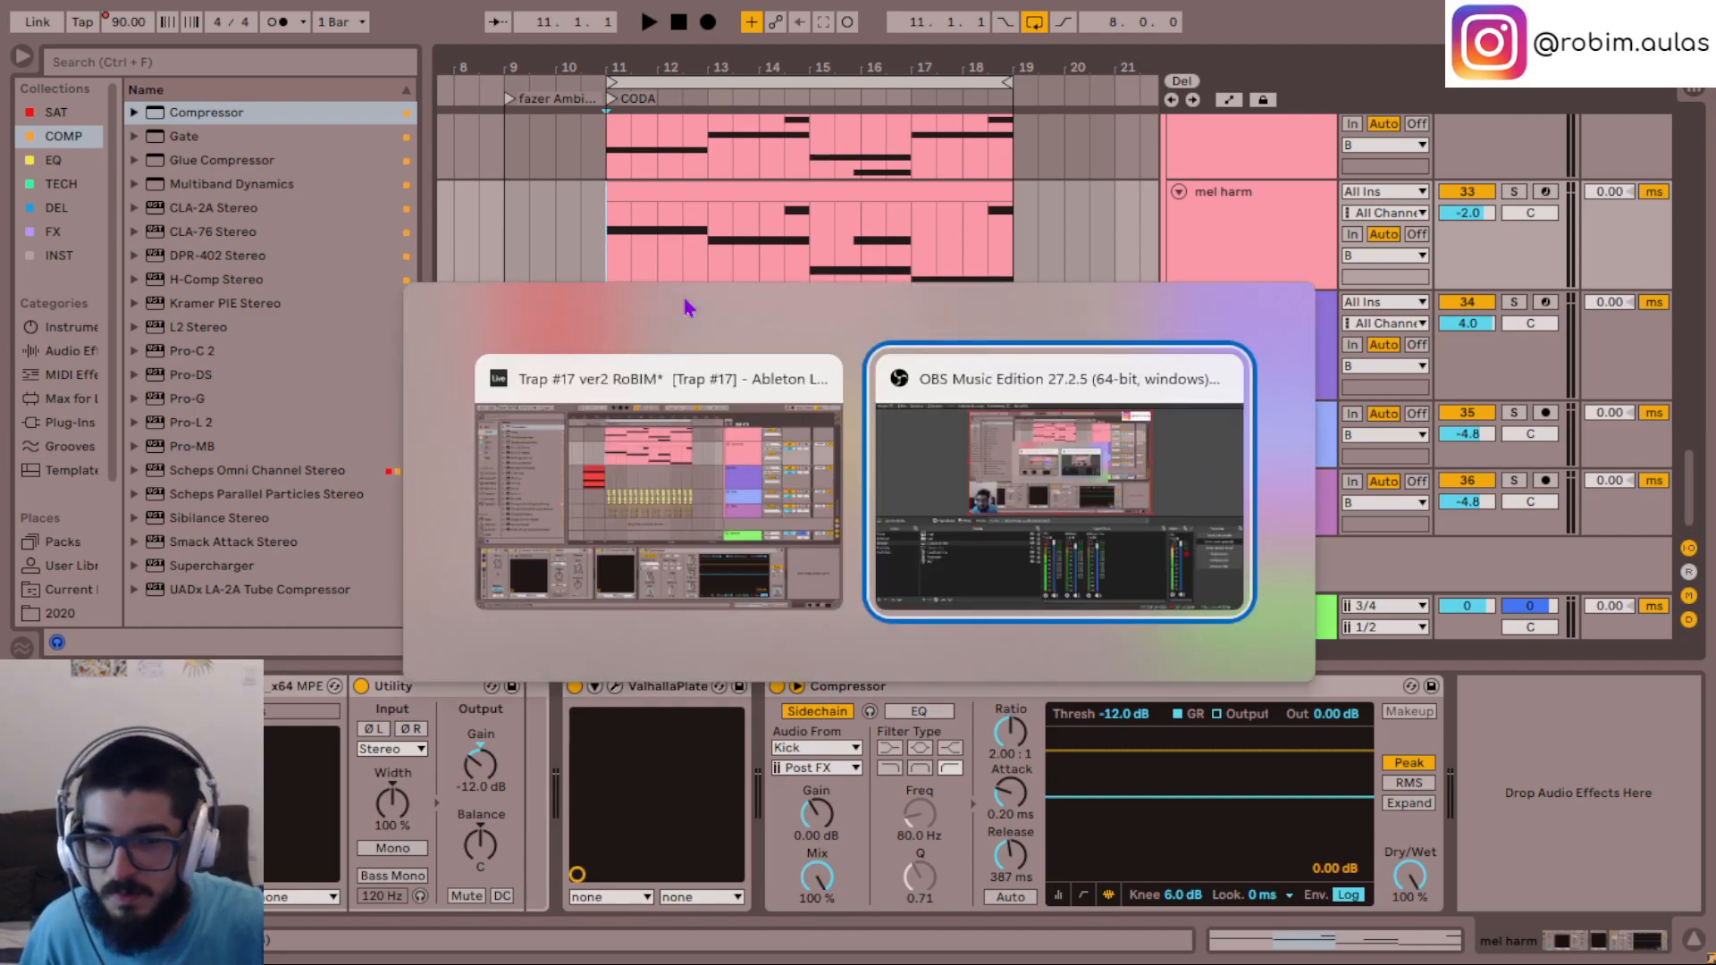